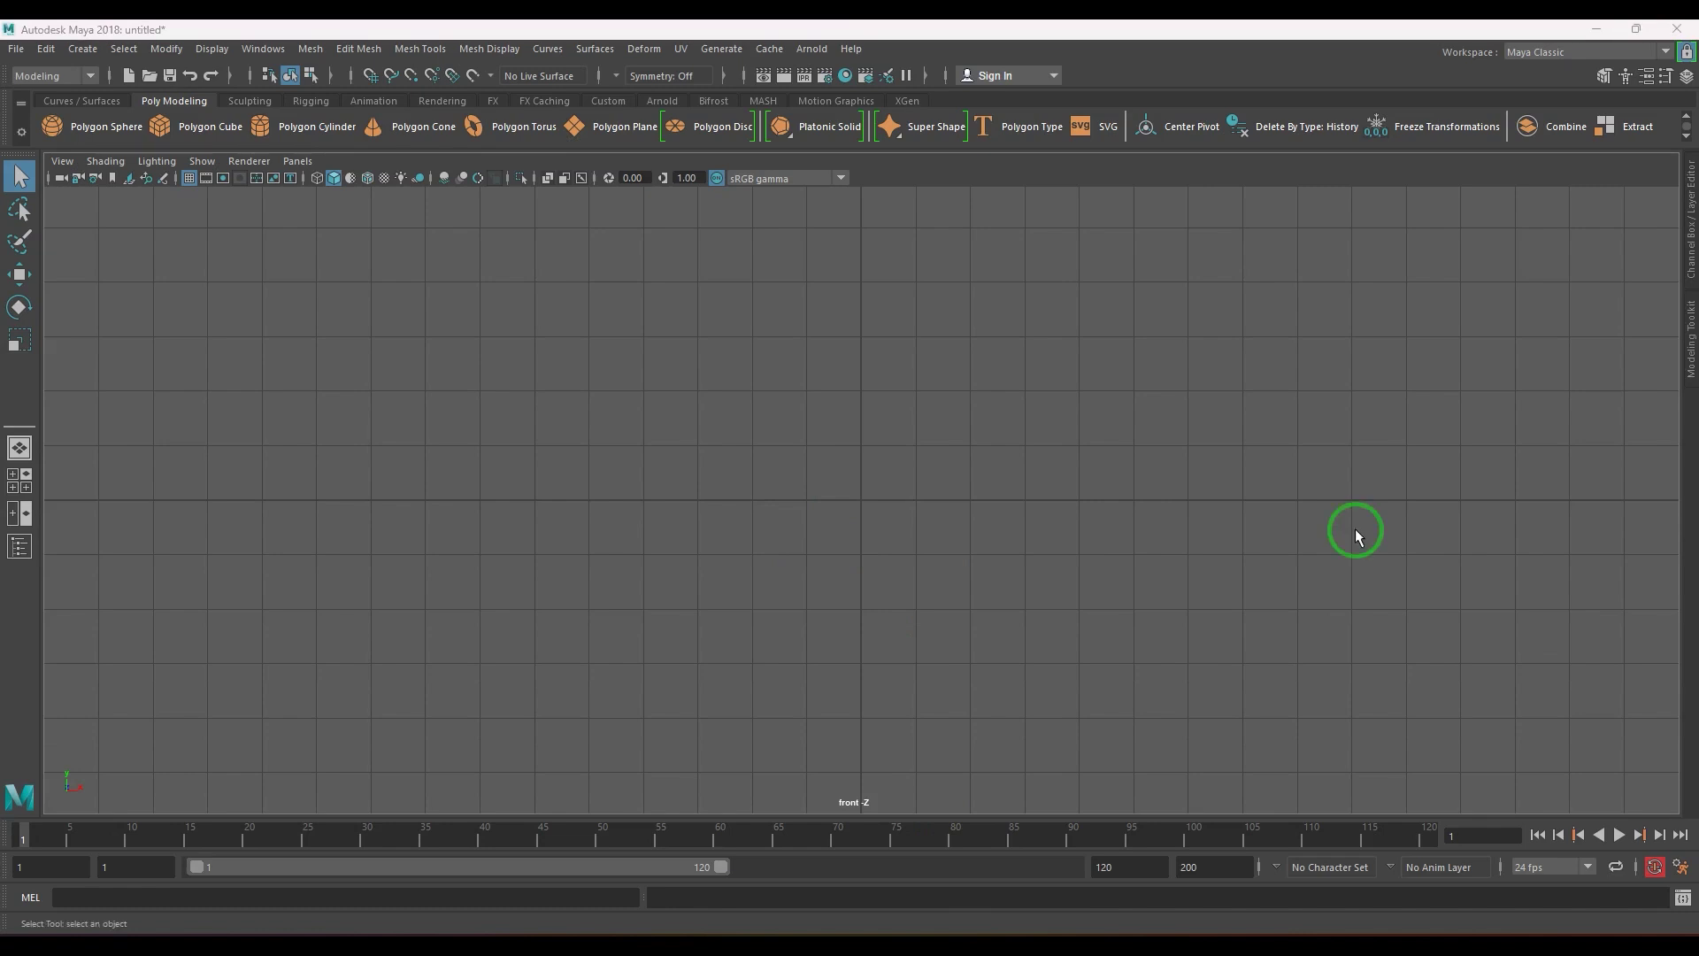
- Create a polygon cube at the grid's centre in the perspective view
key("space")
left_click_drag(785, 531, 833, 495)
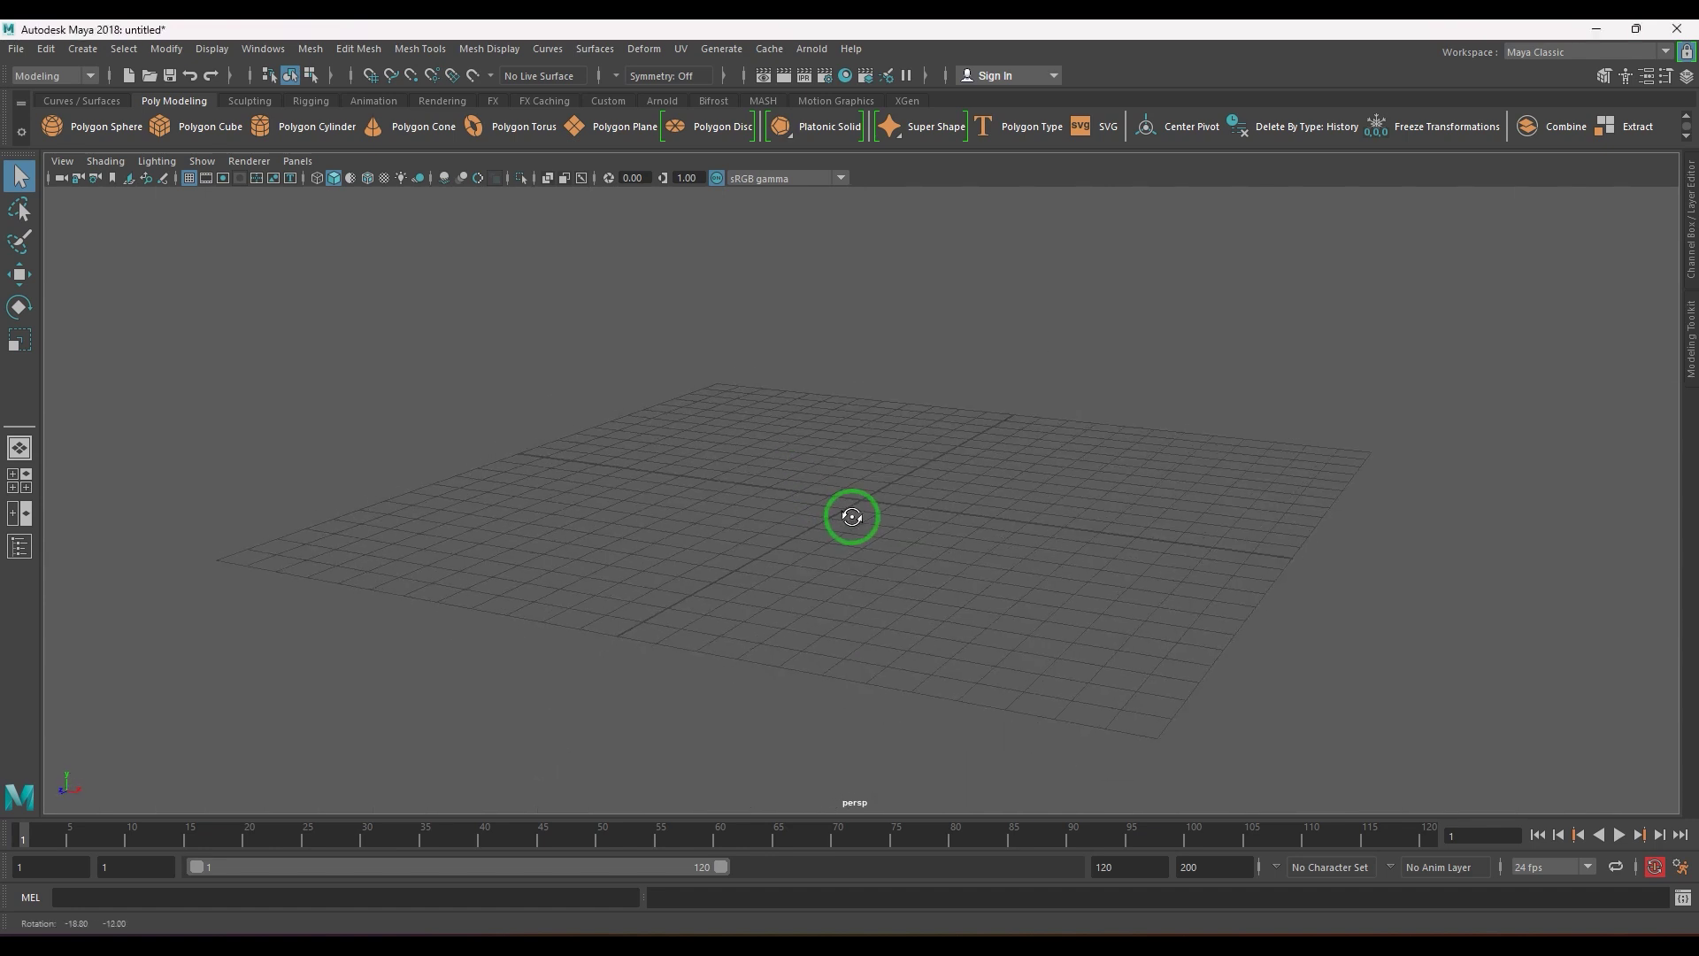
right_click_drag(888, 453, 809, 425, "shift")
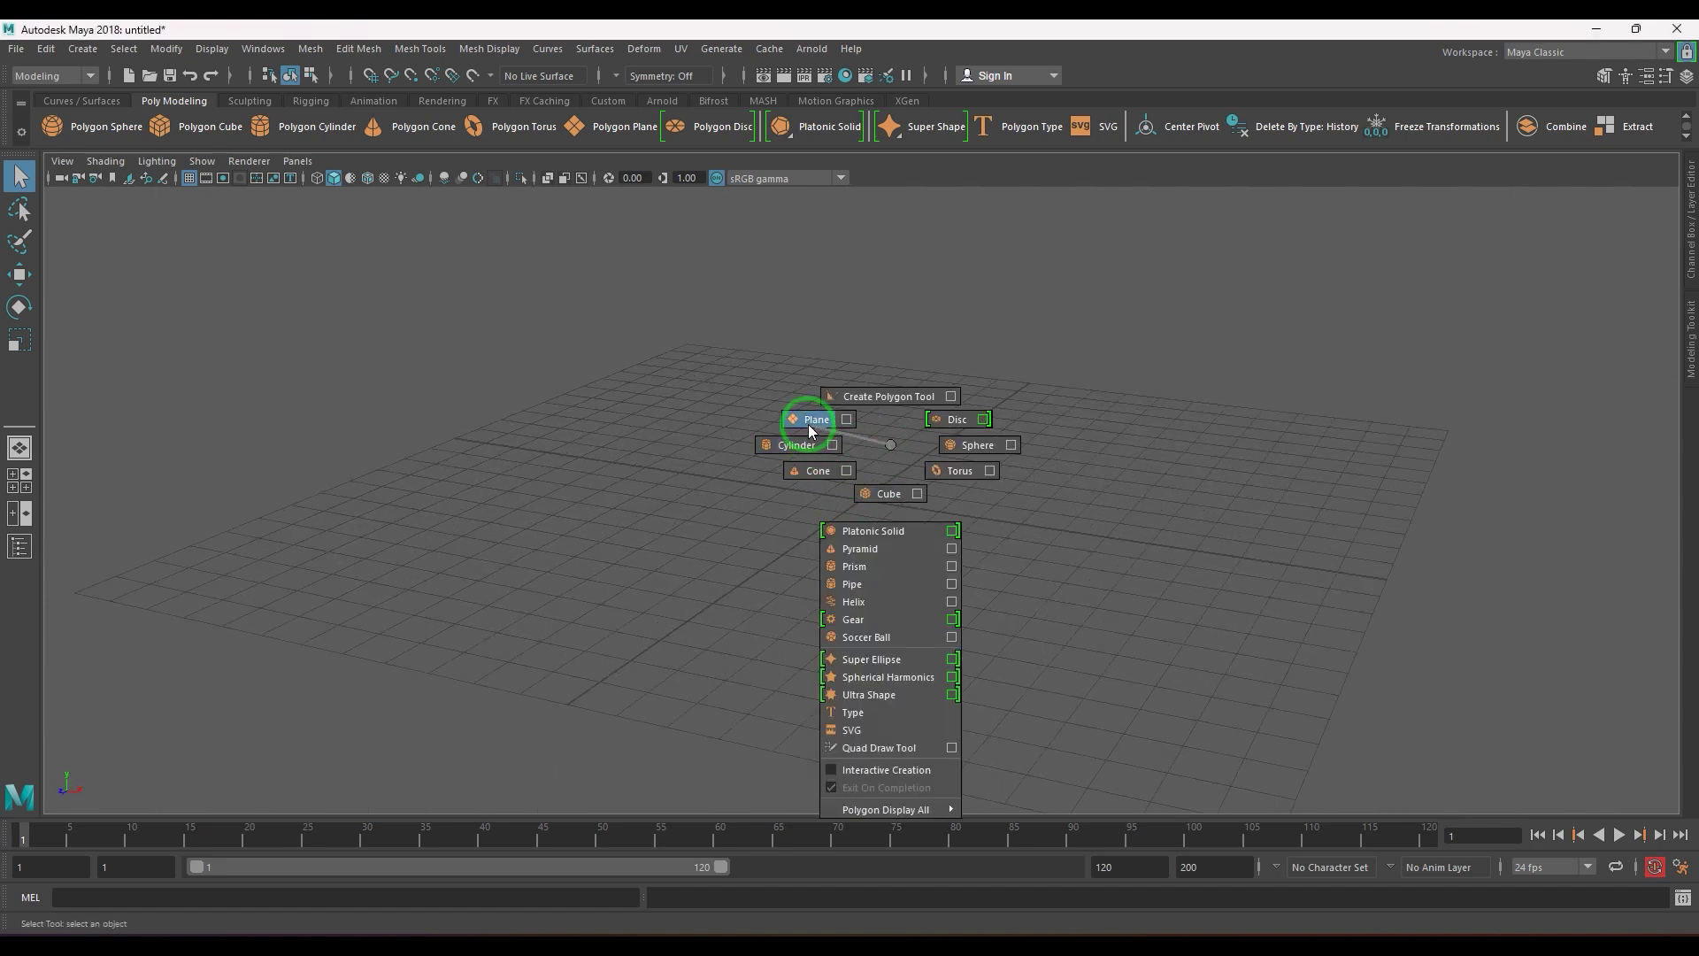
right_click_drag(882, 493, 889, 517, "shift")
- Scale the cube into a tall, thin slab about 3.3 wide and 7.6 high
key("r")
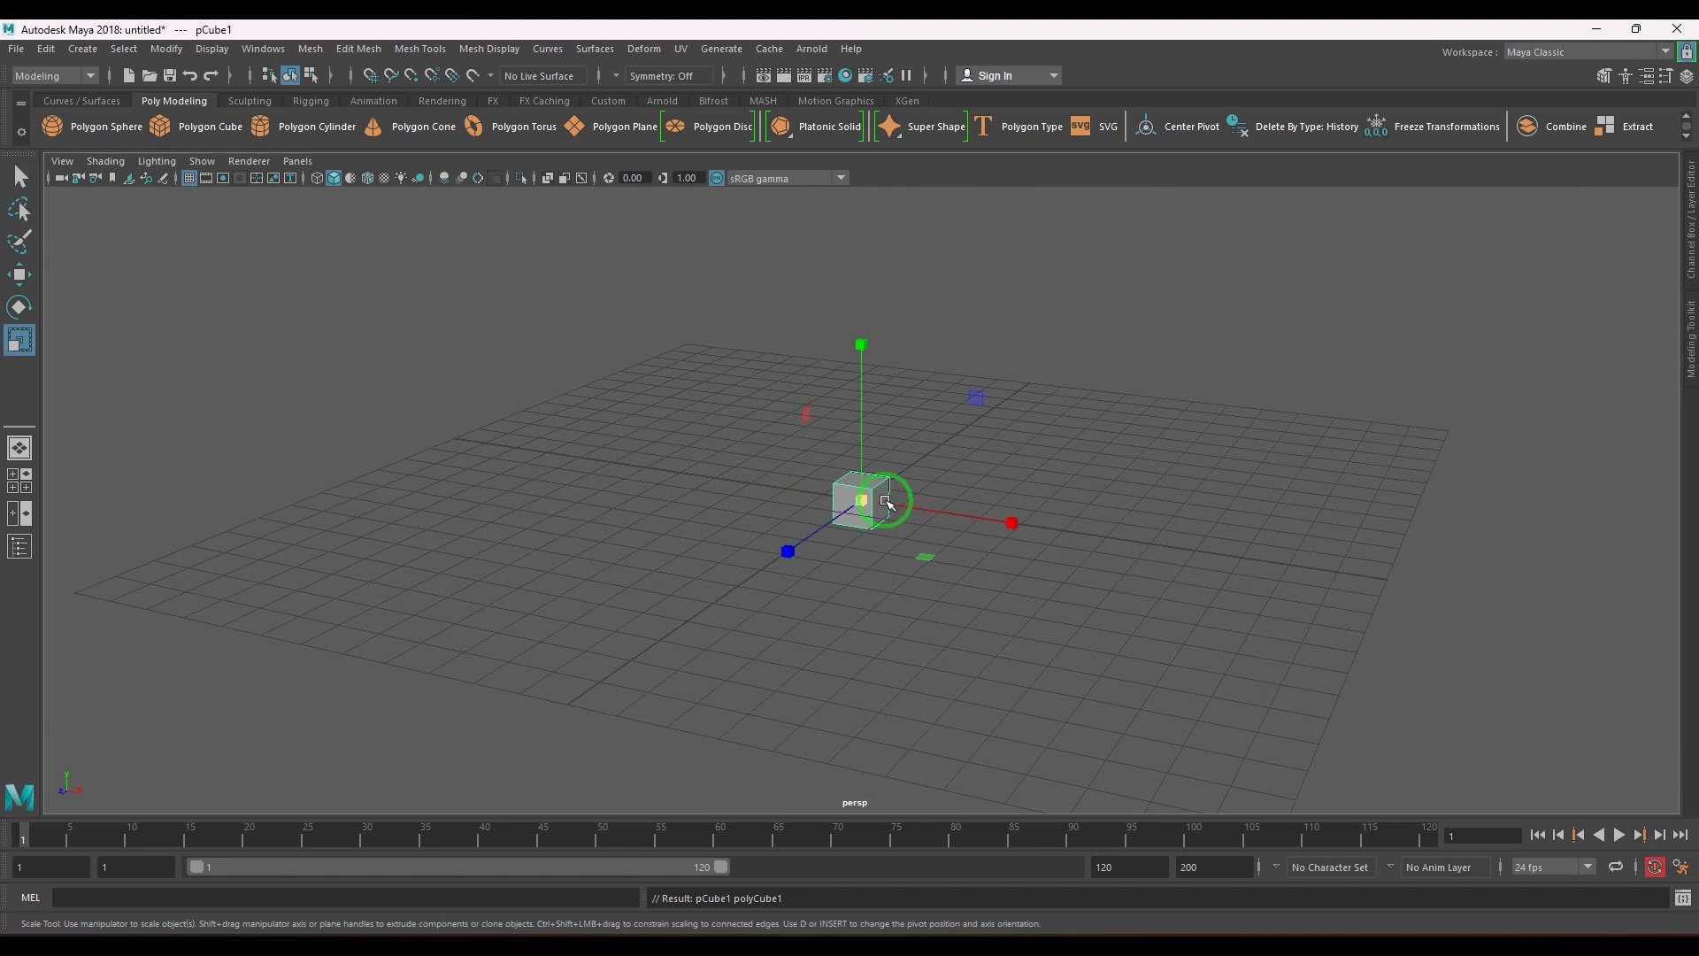
mouse_move(920, 555)
left_mouse_down()
mouse_move(933, 572)
mouse_move(929, 549)
left_mouse_up()
key("ctrl+z")
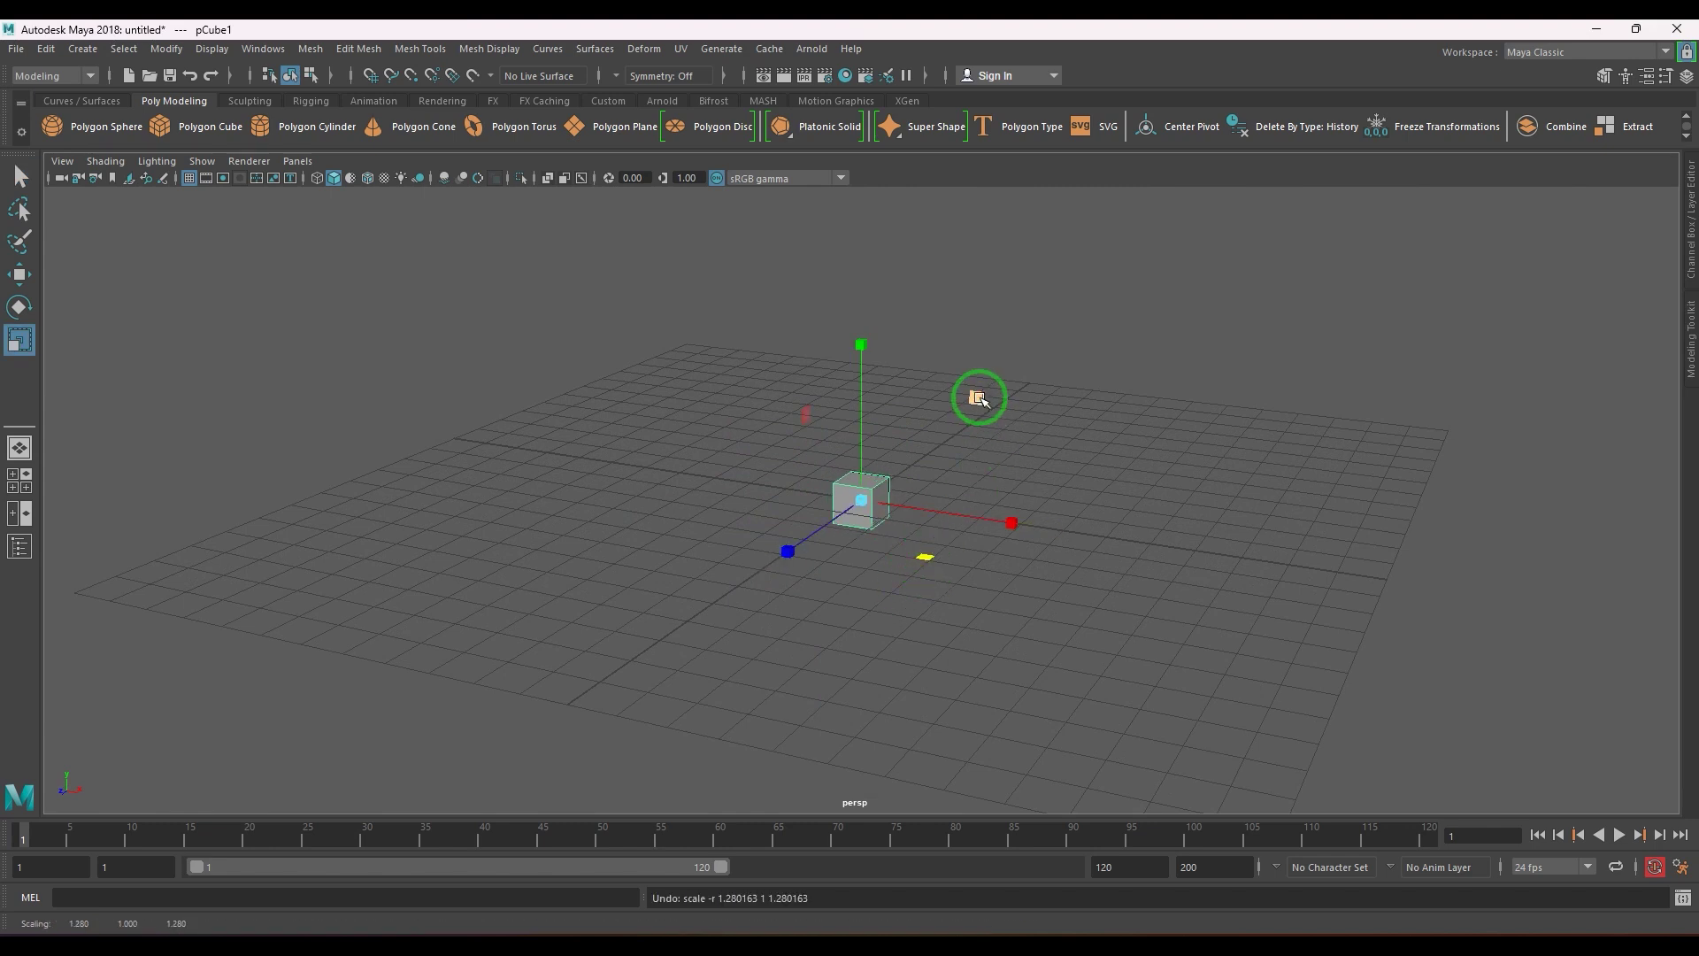
left_click_drag(979, 398, 1074, 401)
left_click_drag(861, 345, 889, 21)
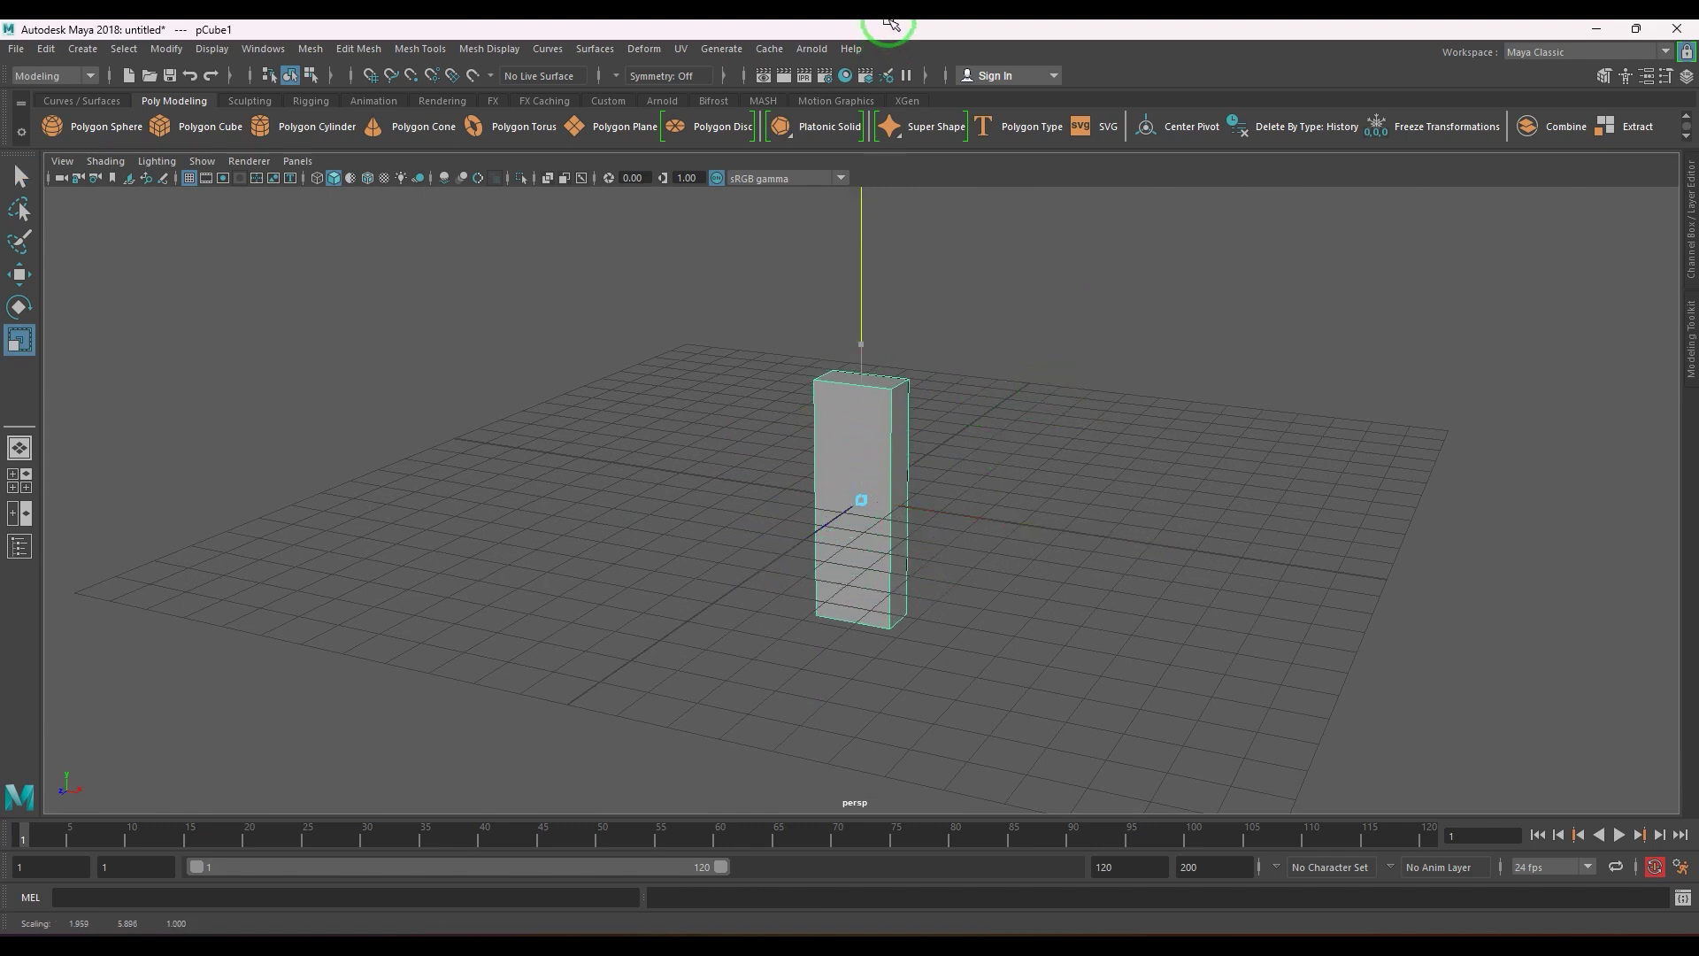
left_click_drag(862, 345, 870, 301)
left_click_drag(997, 554, 1125, 572)
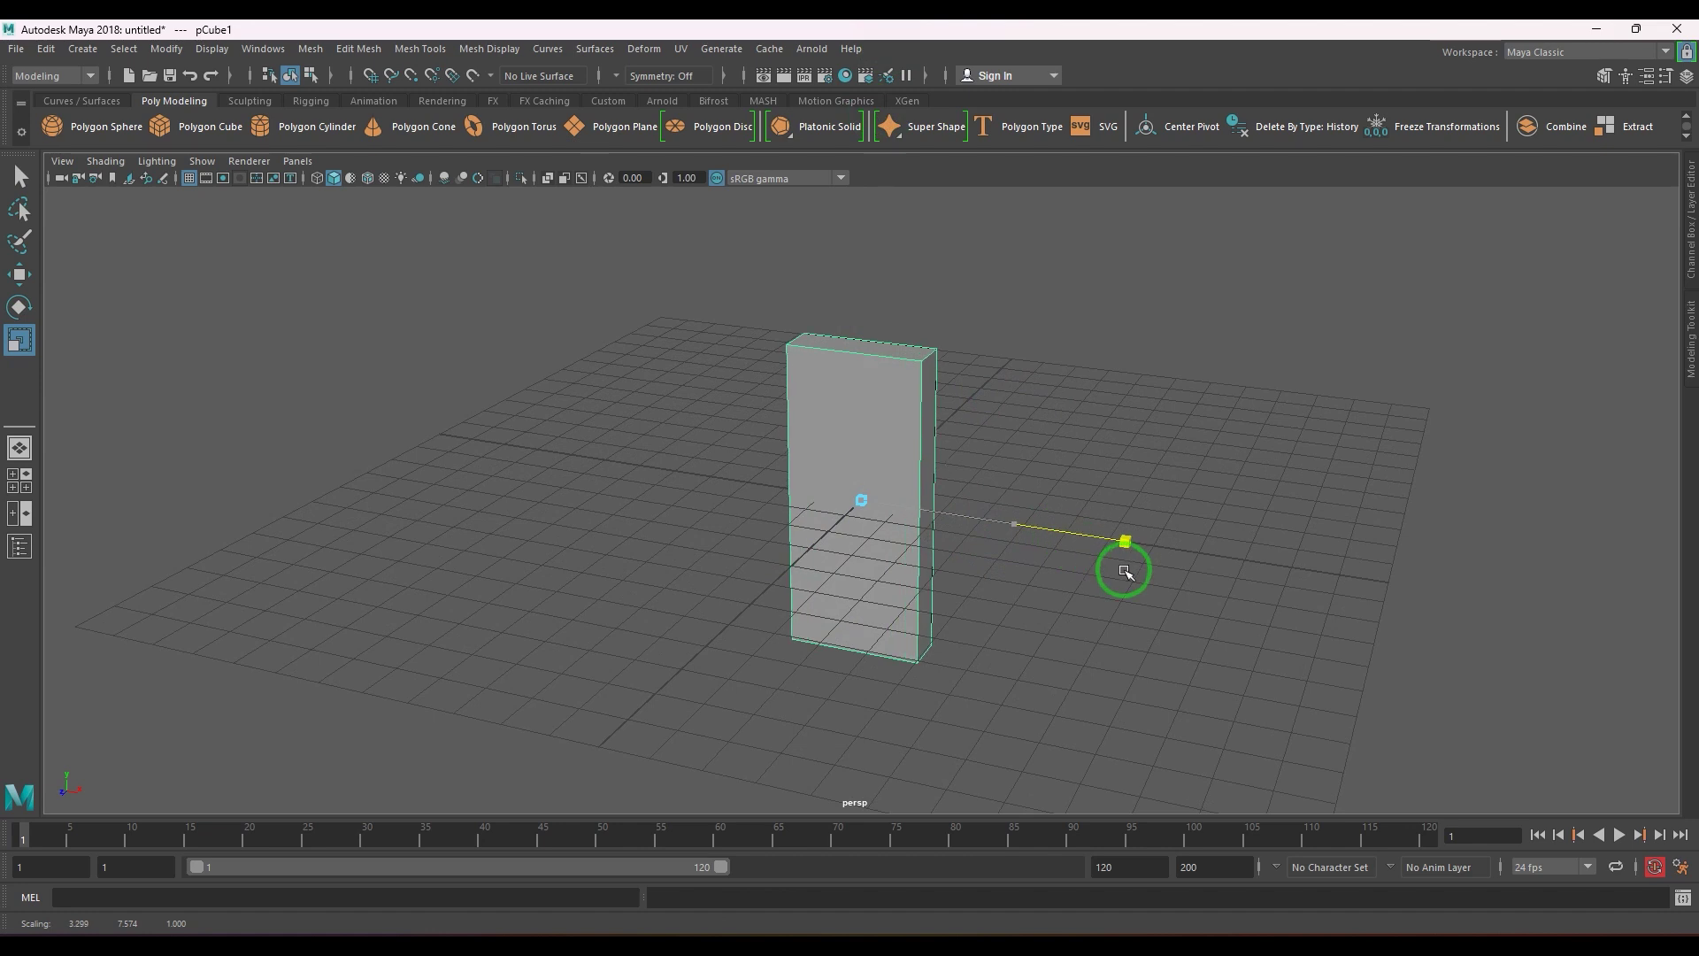
- Delete the slab's large front and back faces to form an open rectangular ring
left_click_drag(998, 510, 908, 511, "alt")
key("F10")
left_click(915, 372)
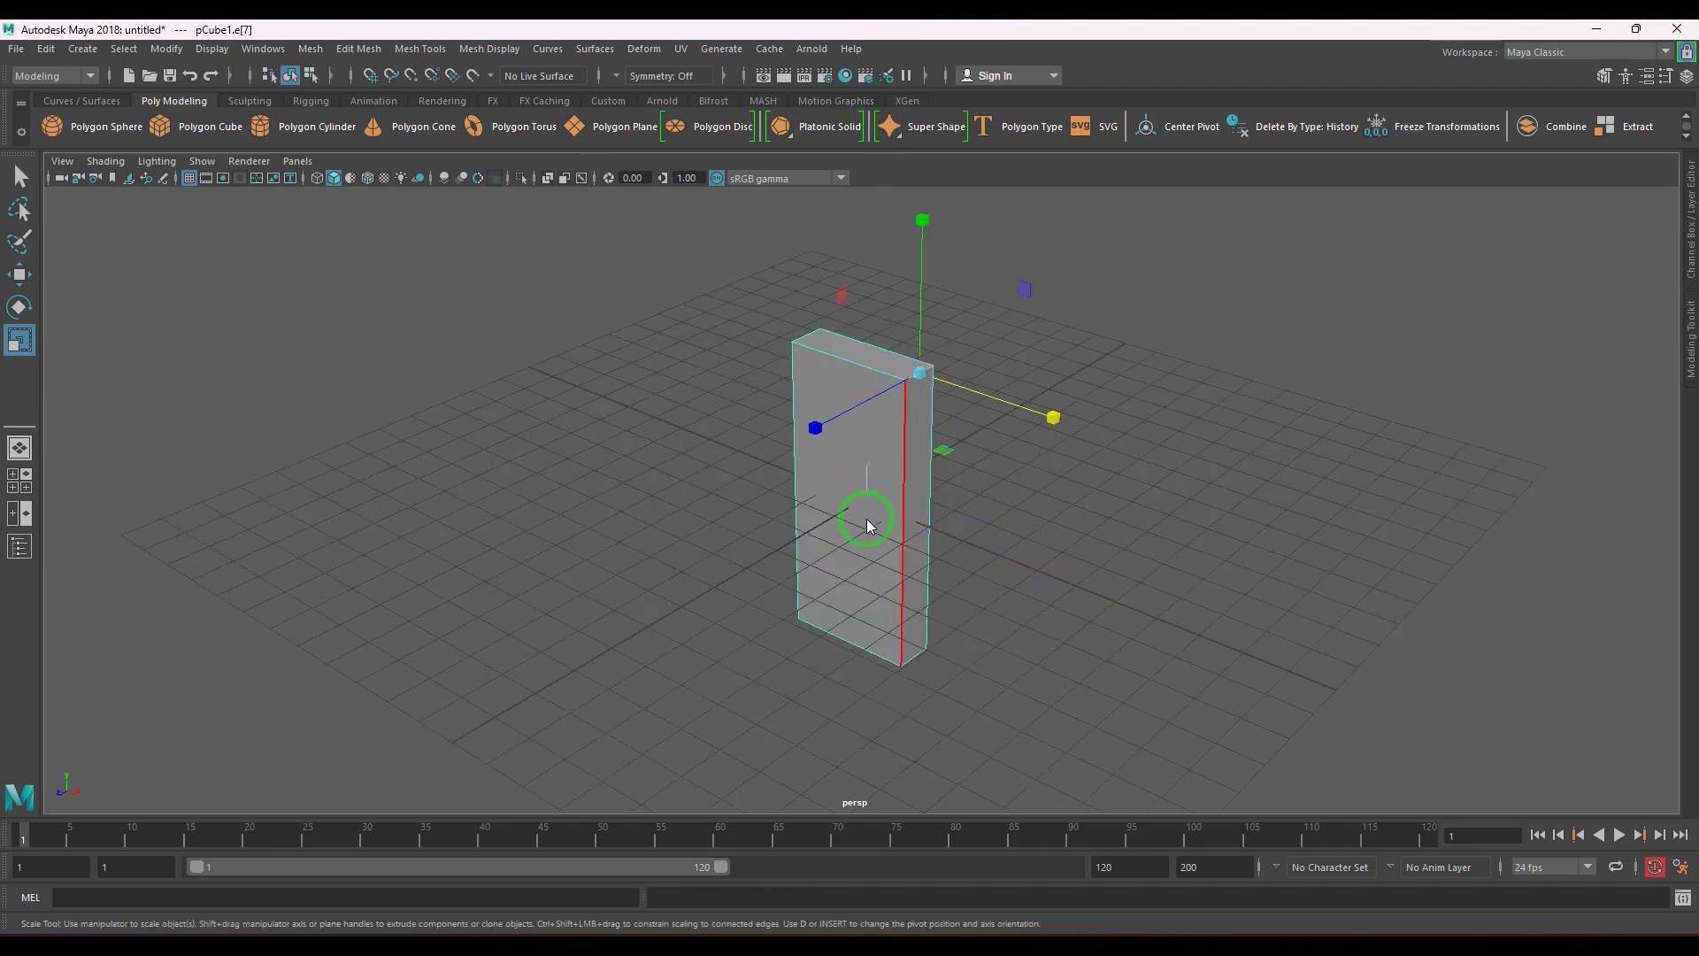
key("F11")
left_click(858, 485)
key("Delete")
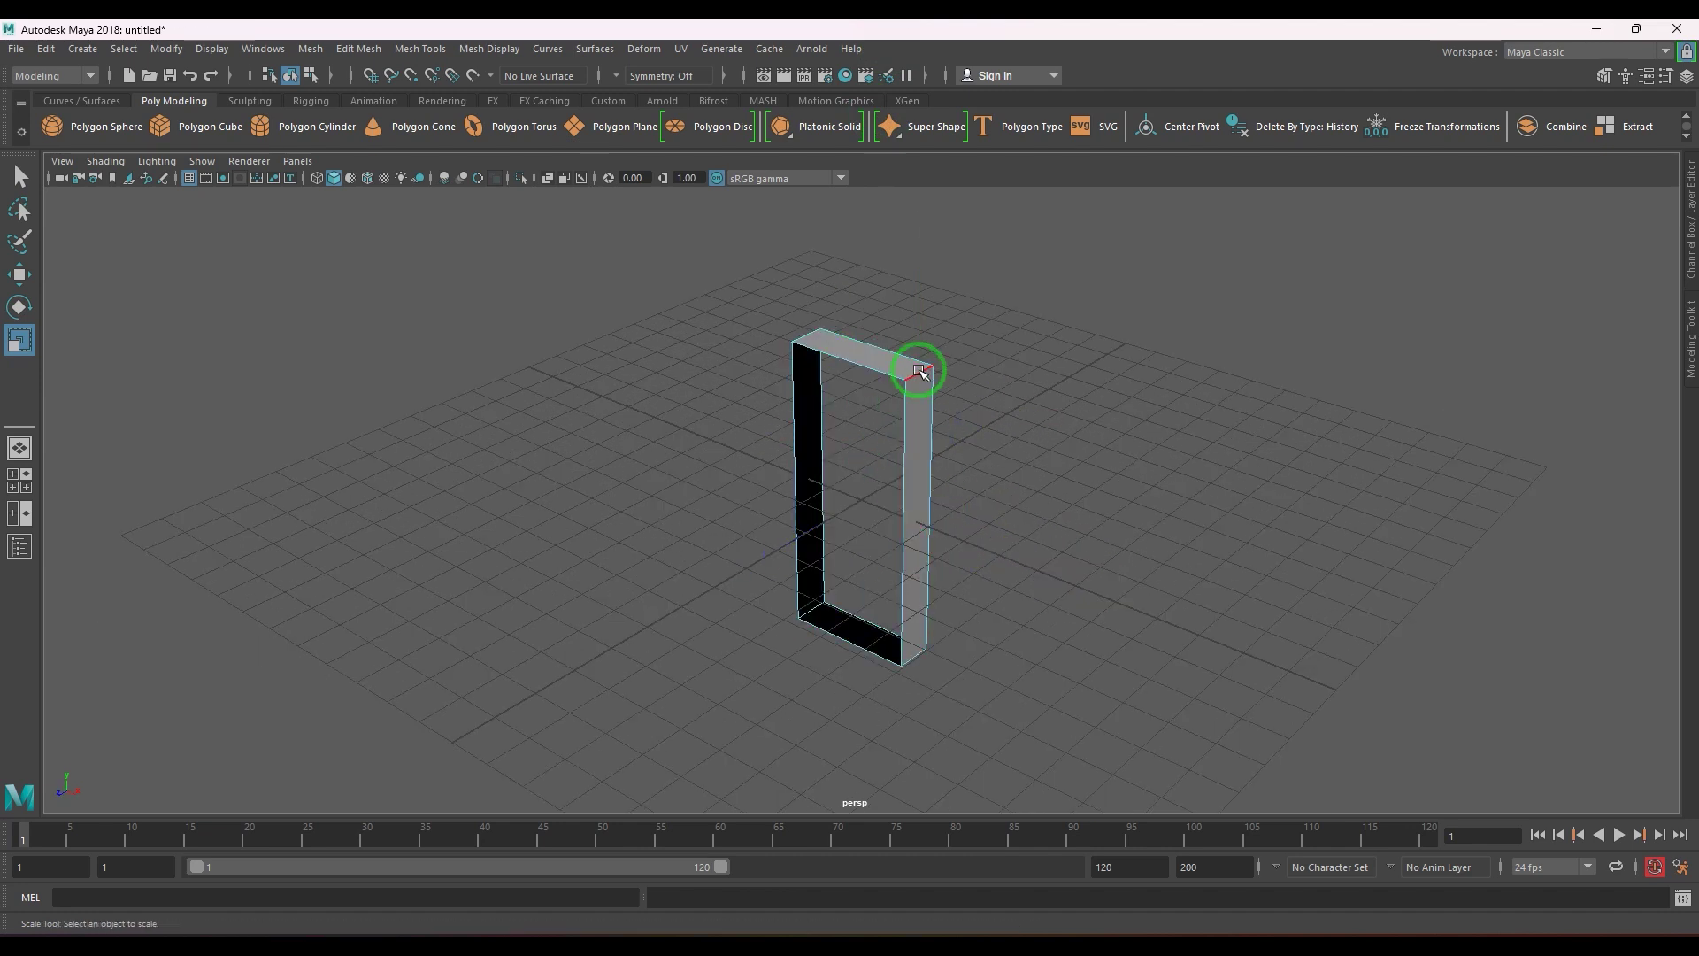
- Bevel the ring's four corner edges with 2 segments at a fraction of 0.5
left_click(920, 372)
left_click(808, 334, "shift")
left_click(816, 611, "shift")
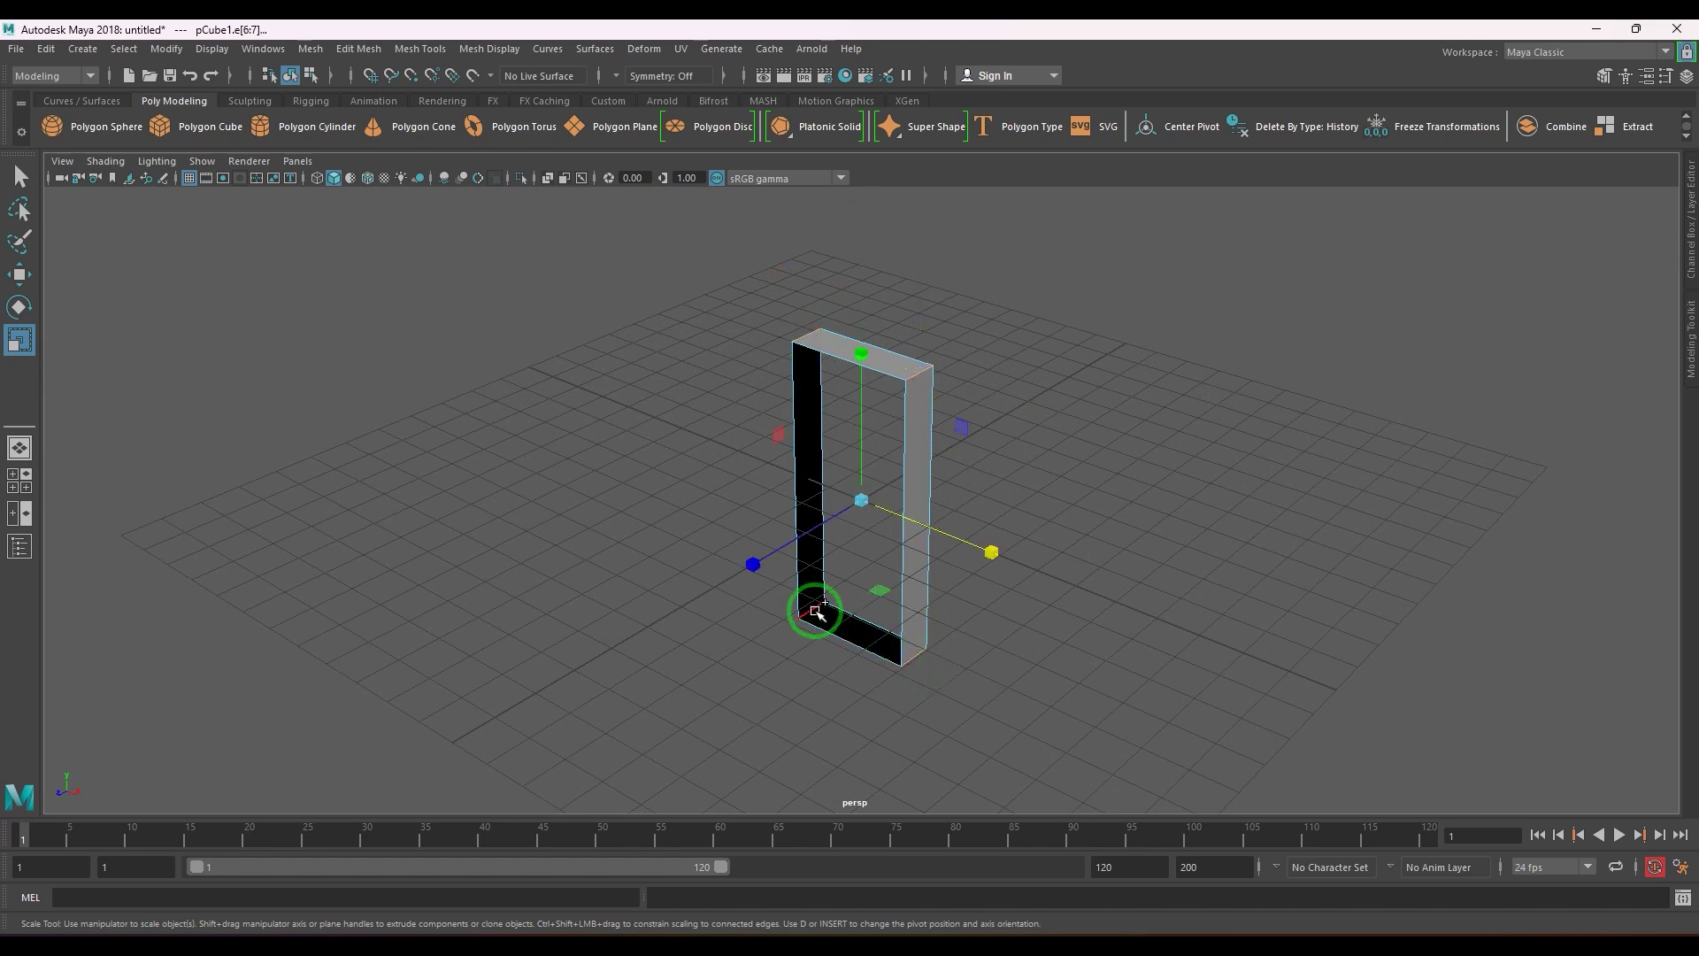
key("ctrl+b")
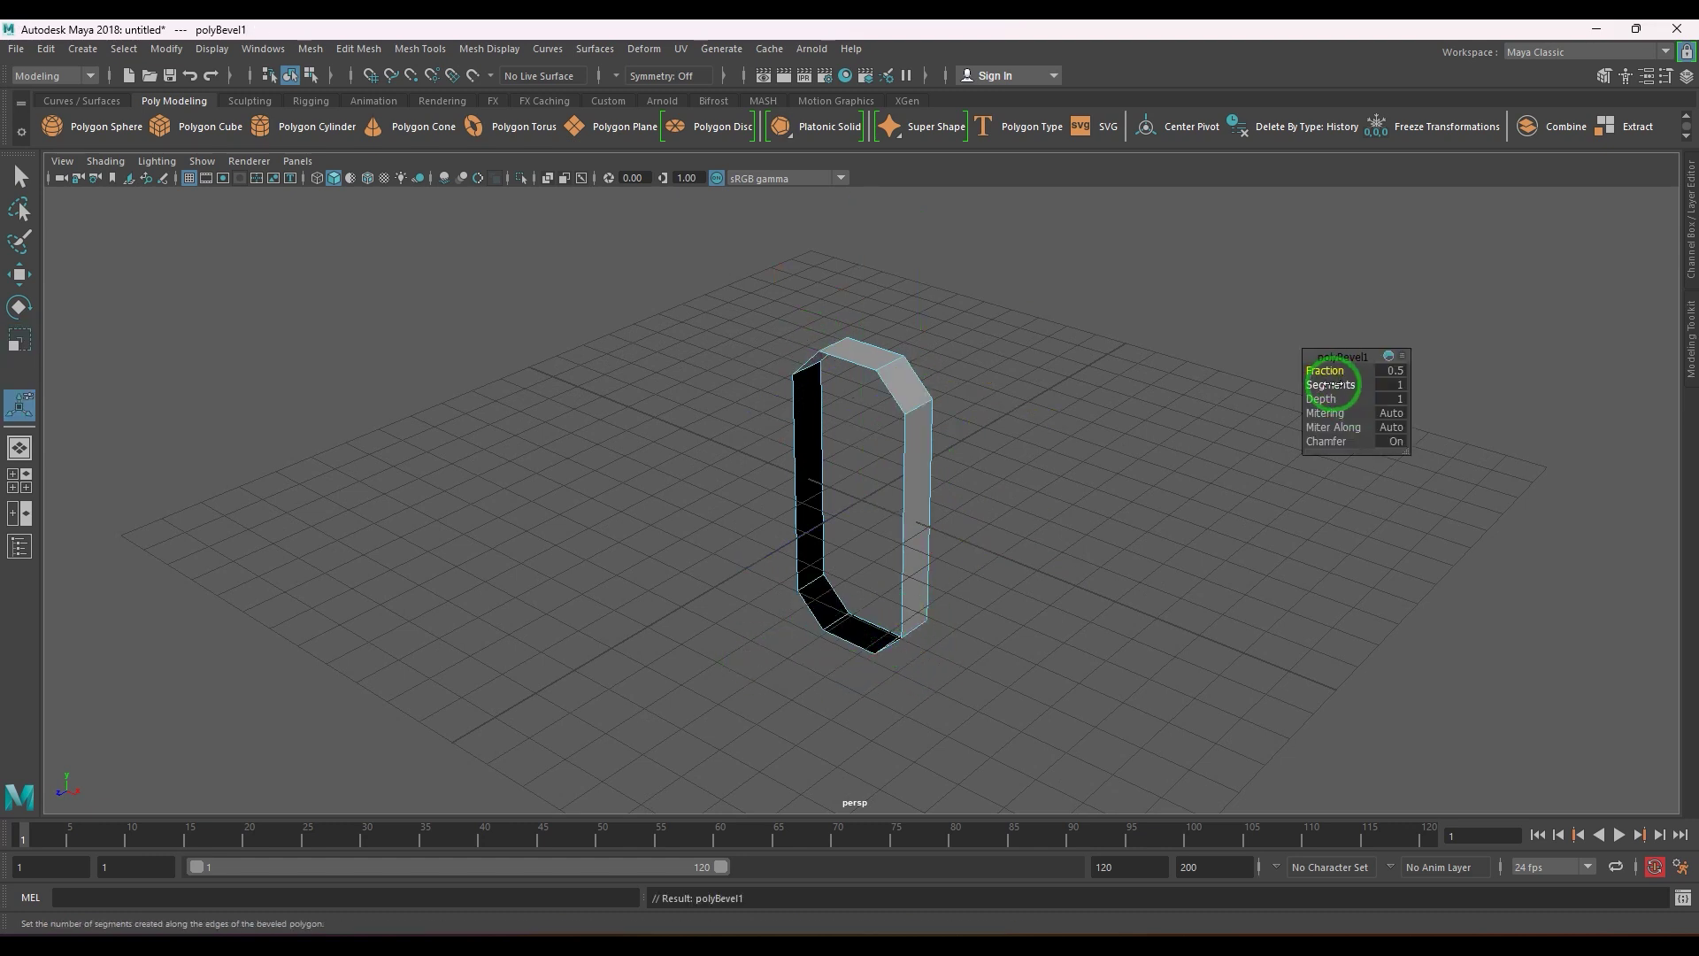
left_click_drag(1330, 385, 1334, 372)
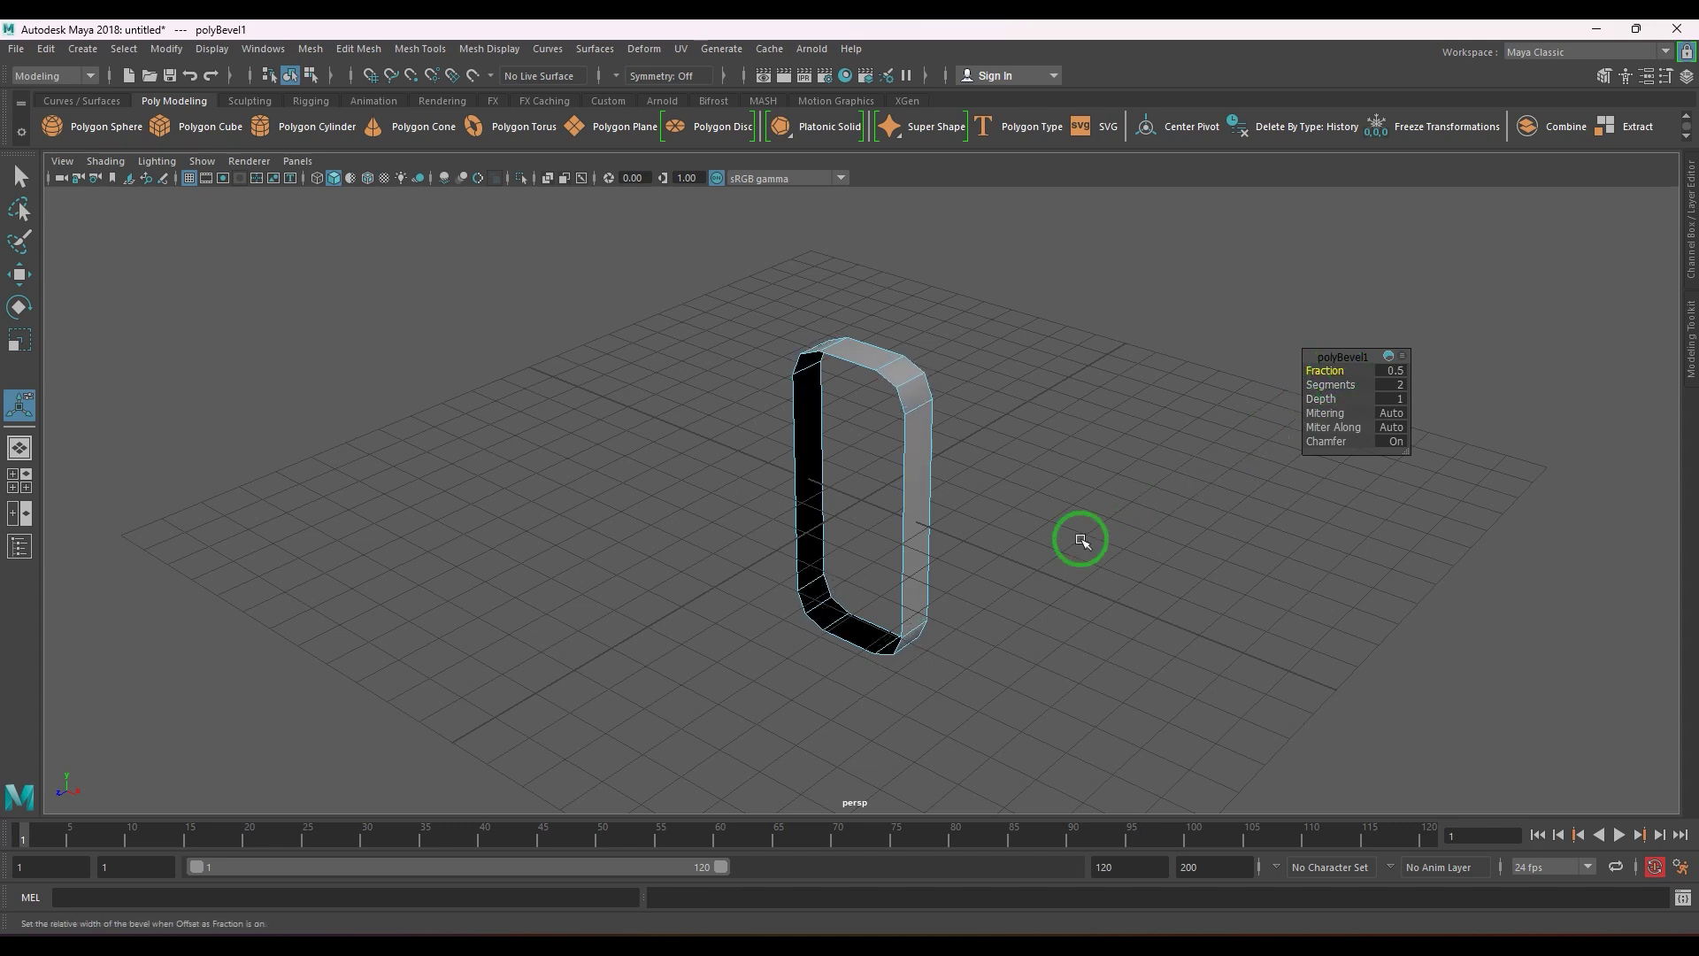
- Scale the vertices at the ends of the straight sides vertically towards the centre to lengthen the corner curves
left_click_drag(1080, 538, 1003, 501, "alt")
left_click_drag(943, 452, 945, 435, "alt")
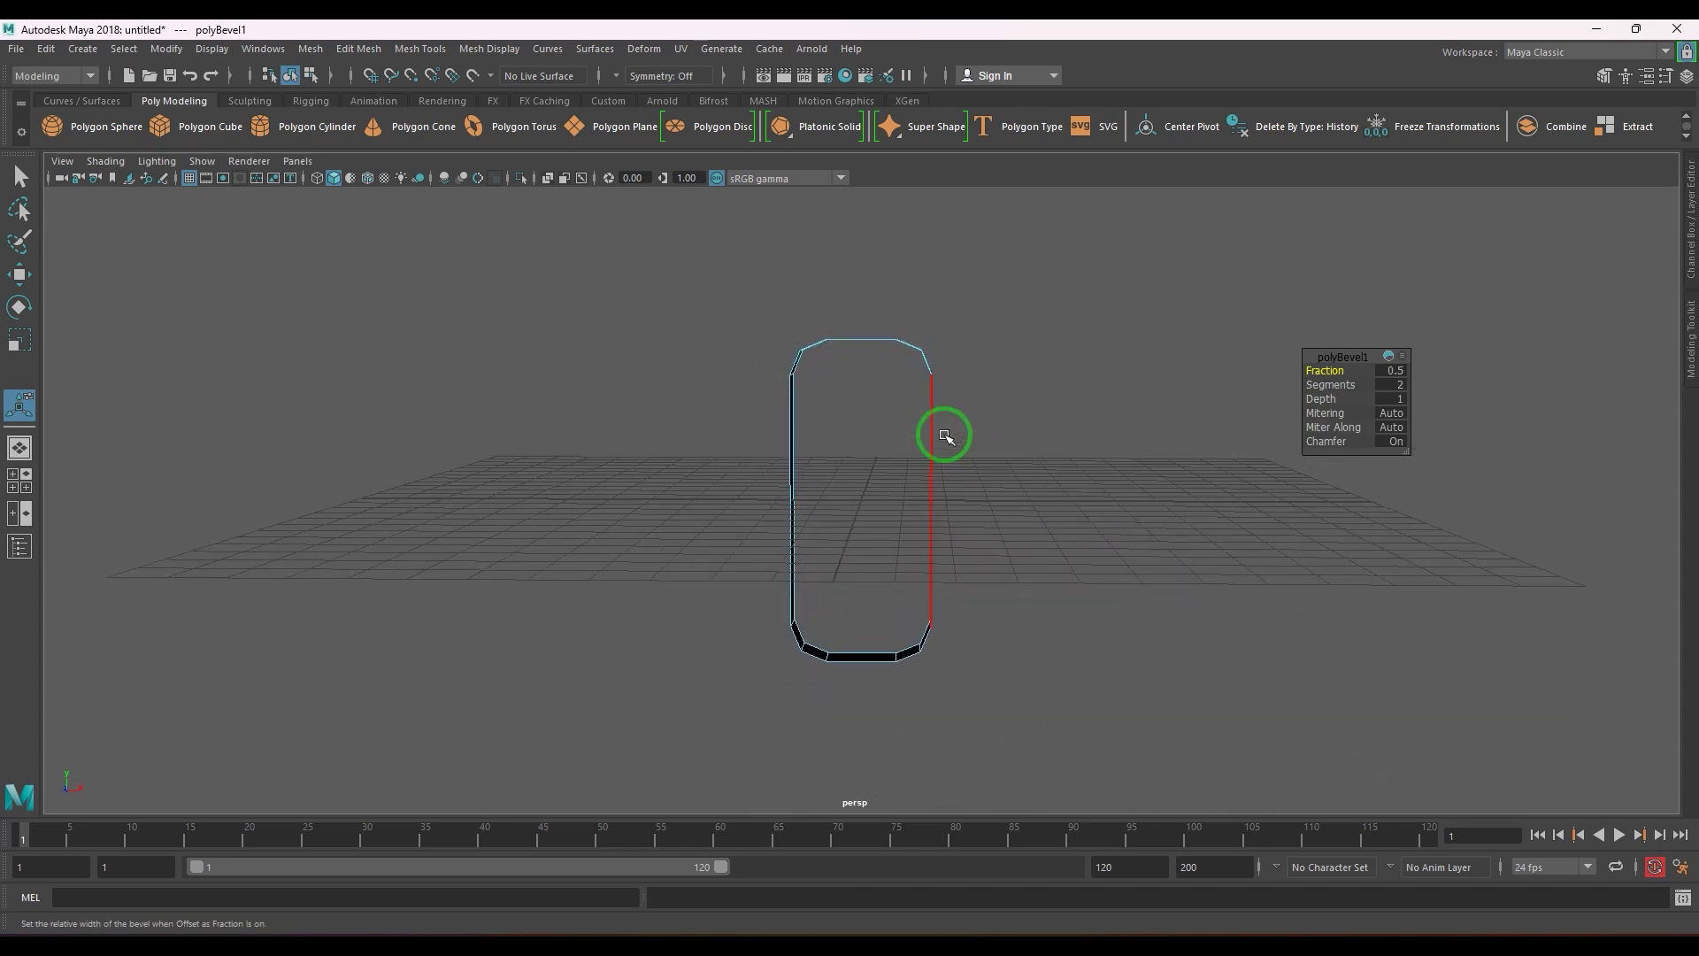
key("q")
left_click_drag(964, 565, 988, 639)
mouse_move(987, 639)
left_mouse_down("alt")
mouse_move(978, 619)
mouse_move(966, 639)
left_mouse_up("alt")
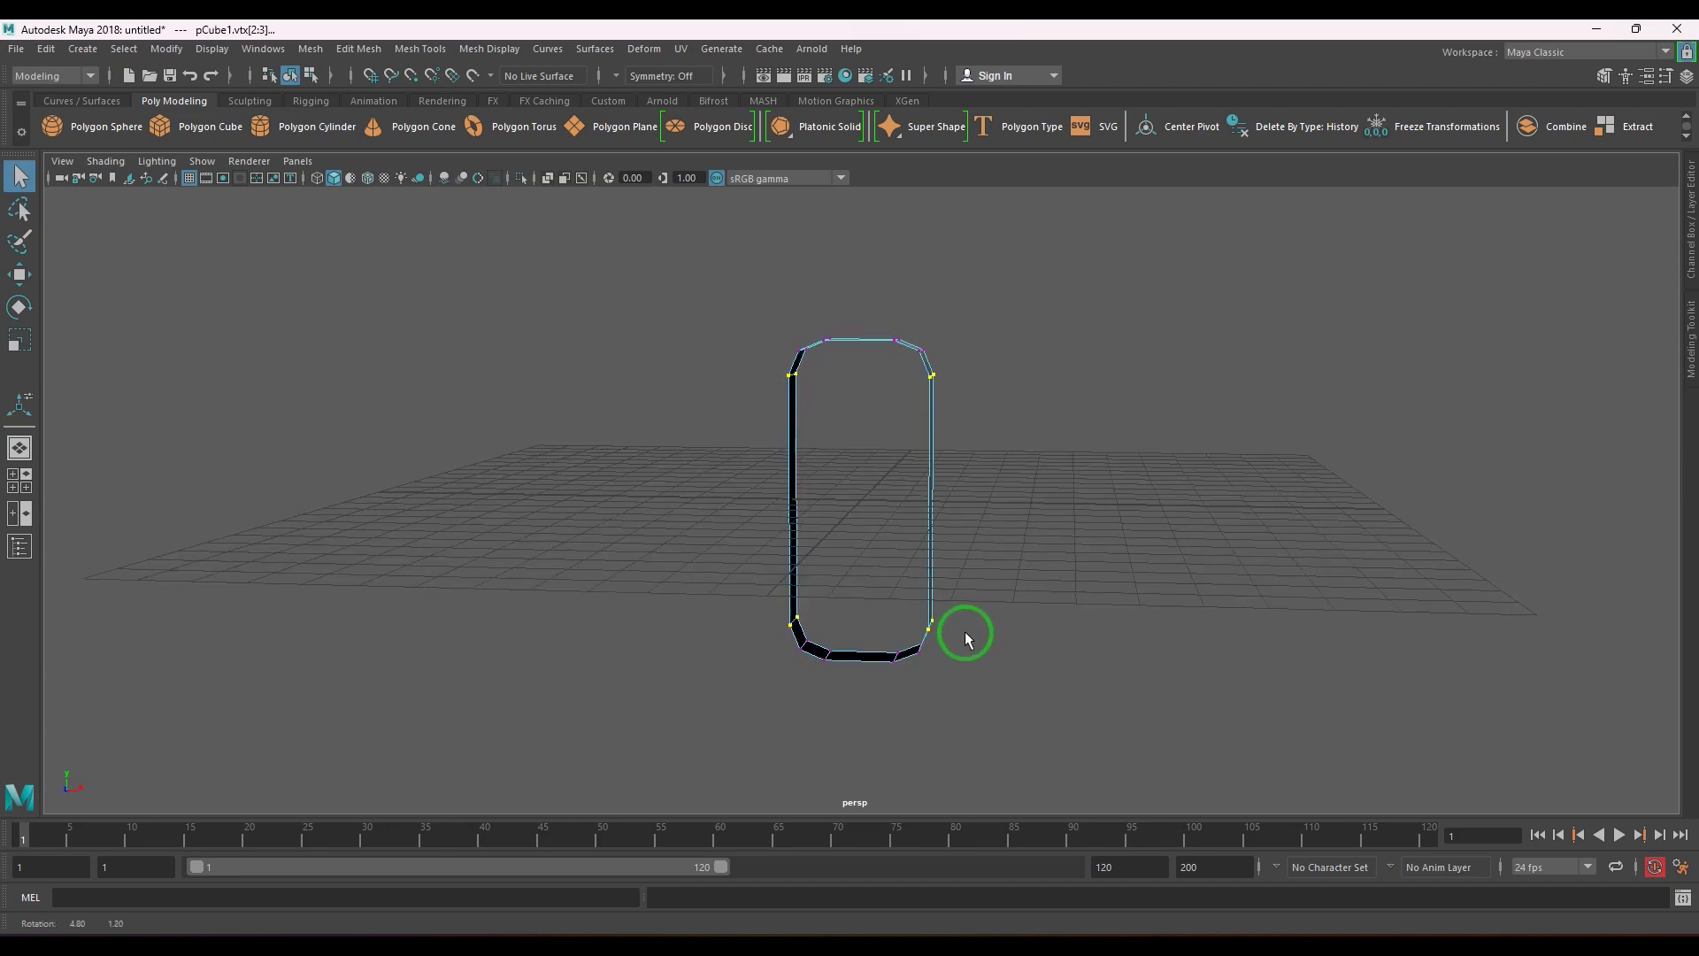
key("r")
left_click_drag(863, 352, 942, 363)
- Scale the middle vertices of the four corners vertically towards the centre to round the ring's profile
left_click(796, 346)
left_click_drag(952, 599, 945, 674, "alt")
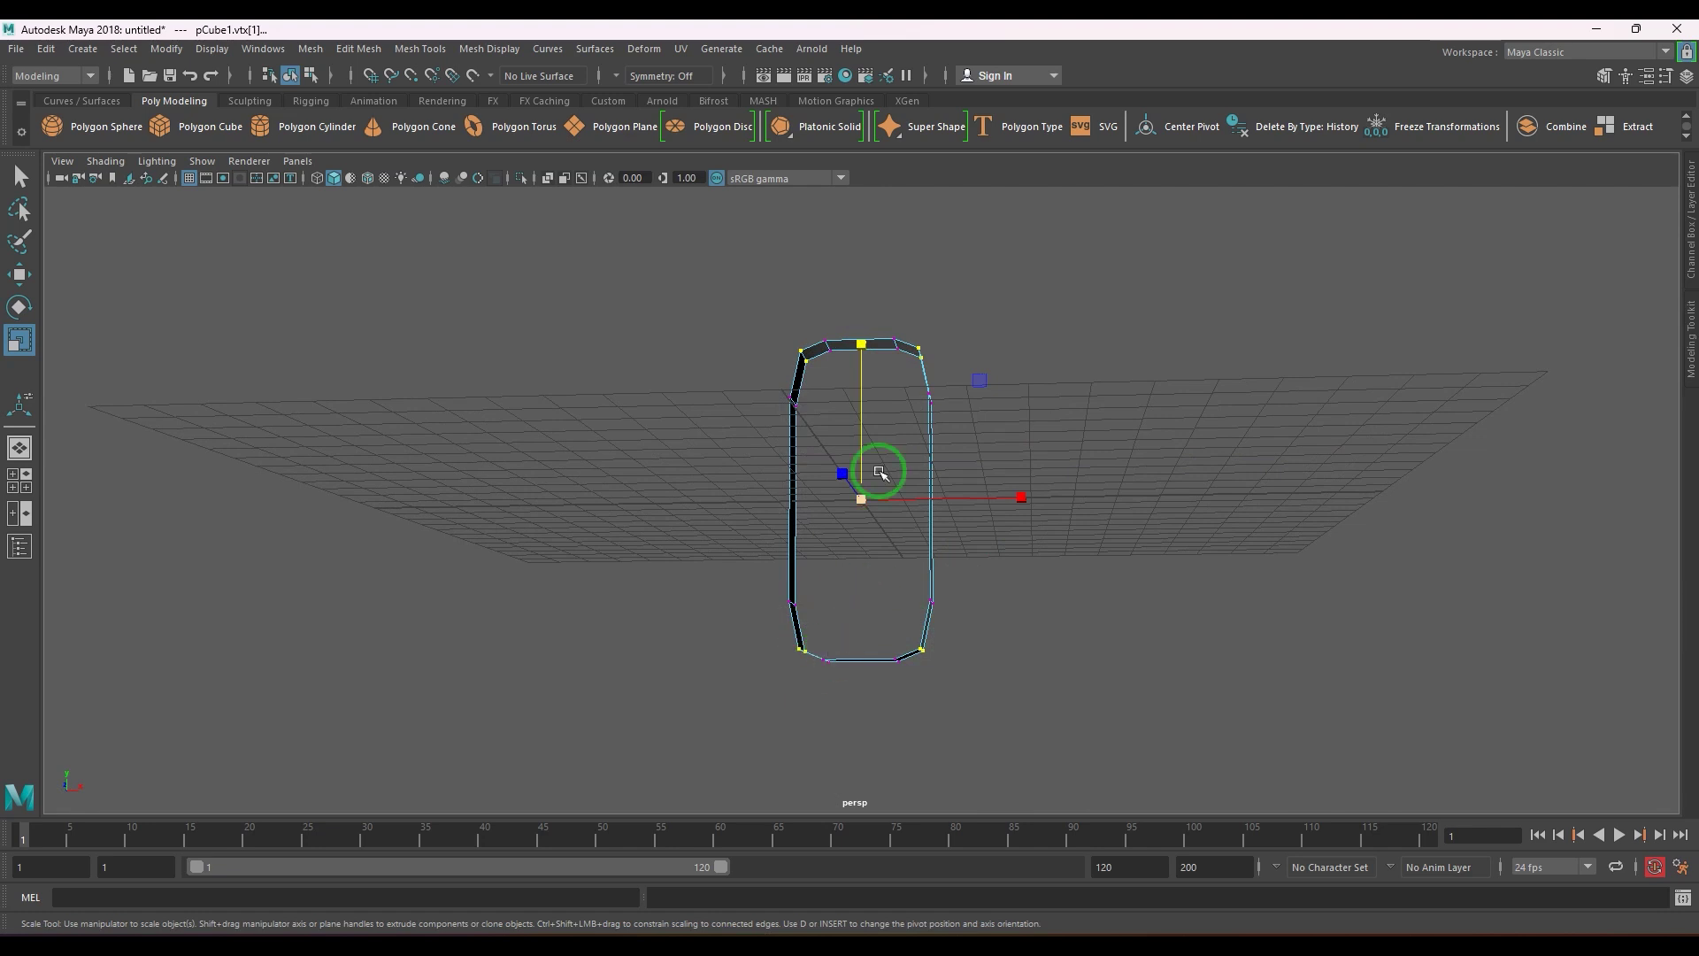
left_click_drag(866, 341, 872, 358)
left_click_drag(872, 358, 929, 497, "alt")
left_click_drag(862, 341, 866, 342)
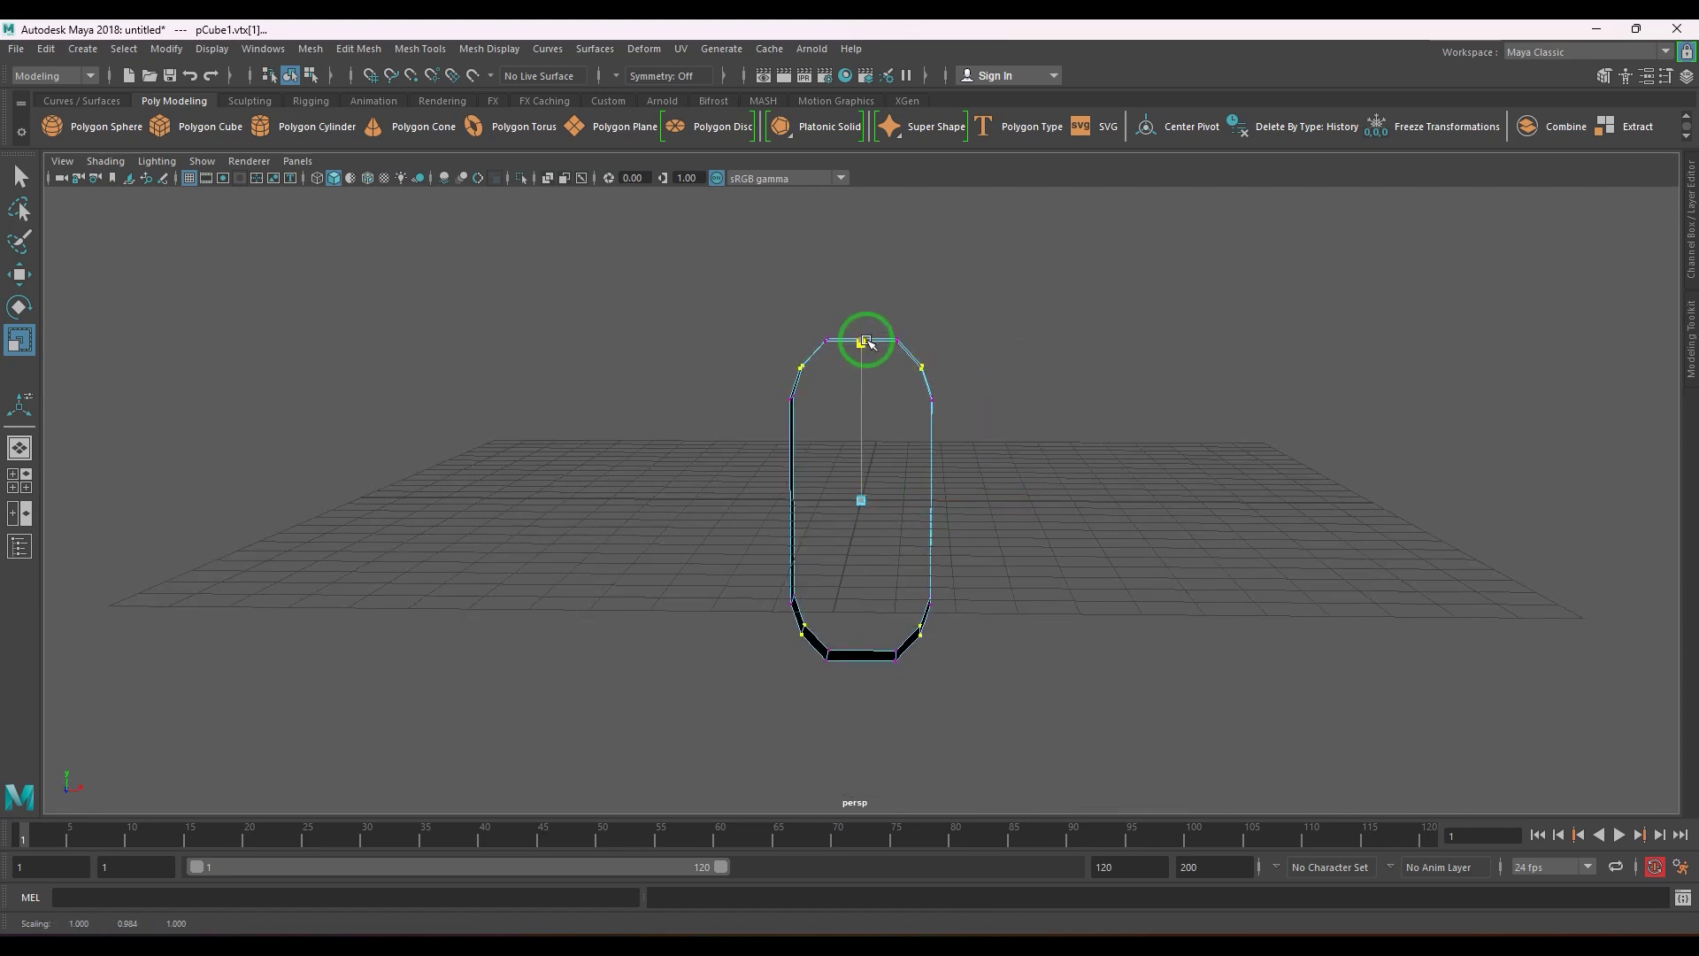
left_click_drag(933, 403, 831, 452, "alt")
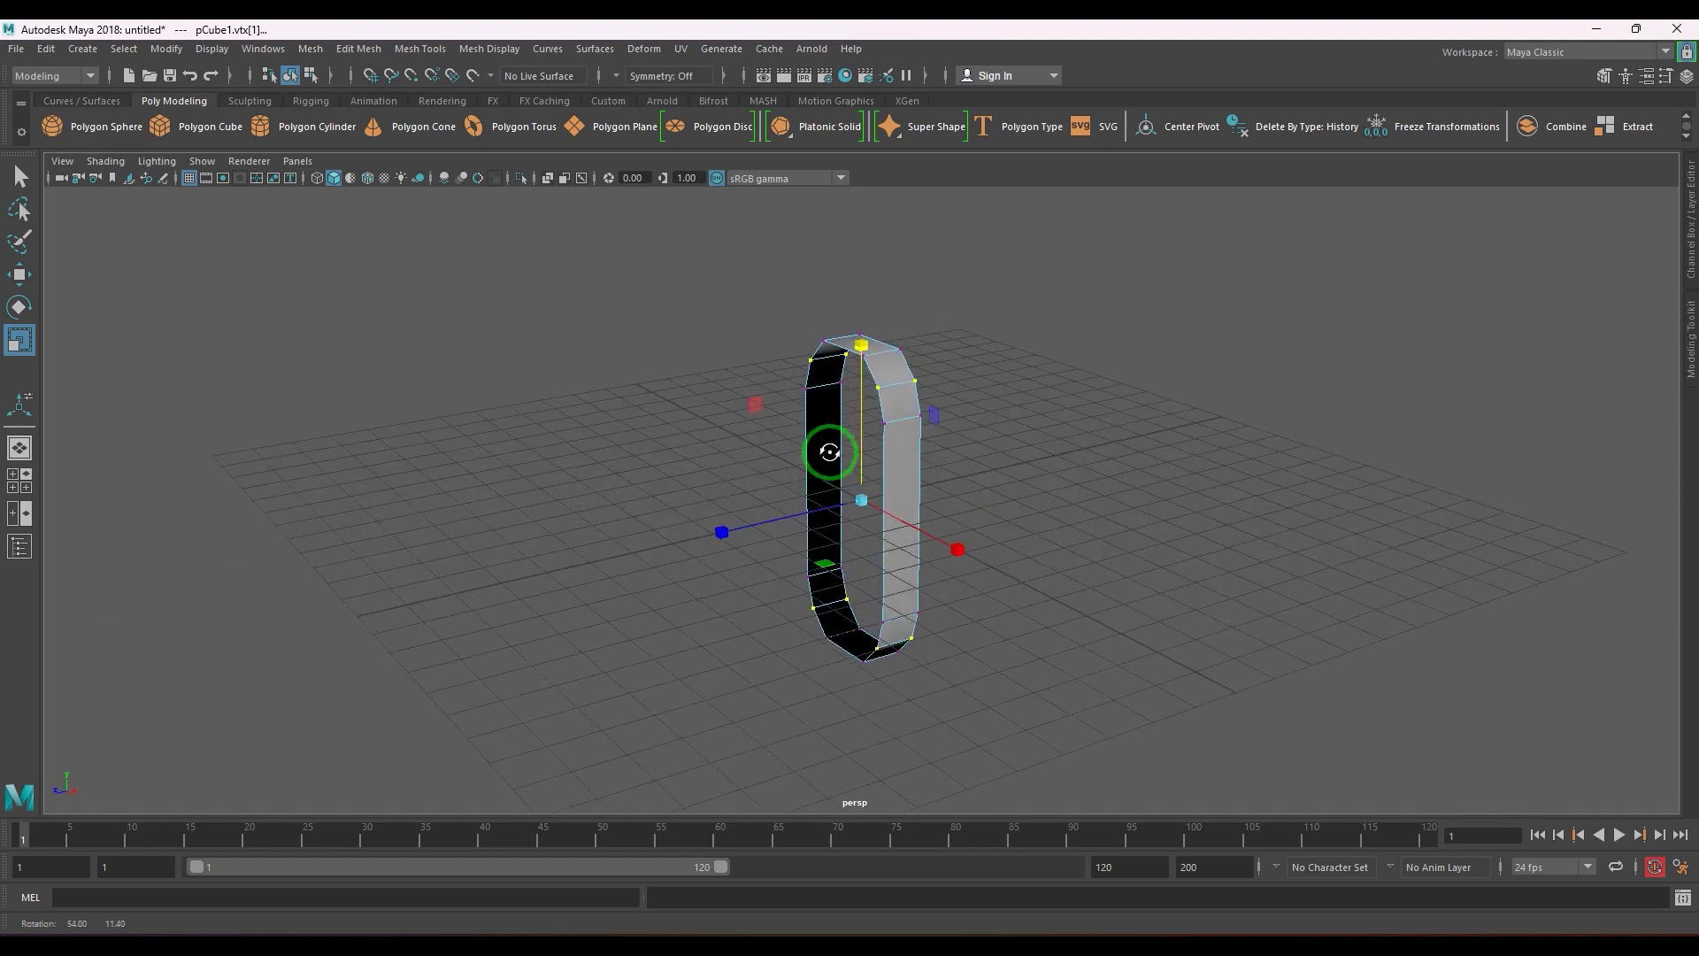
left_click_drag(865, 349, 867, 346)
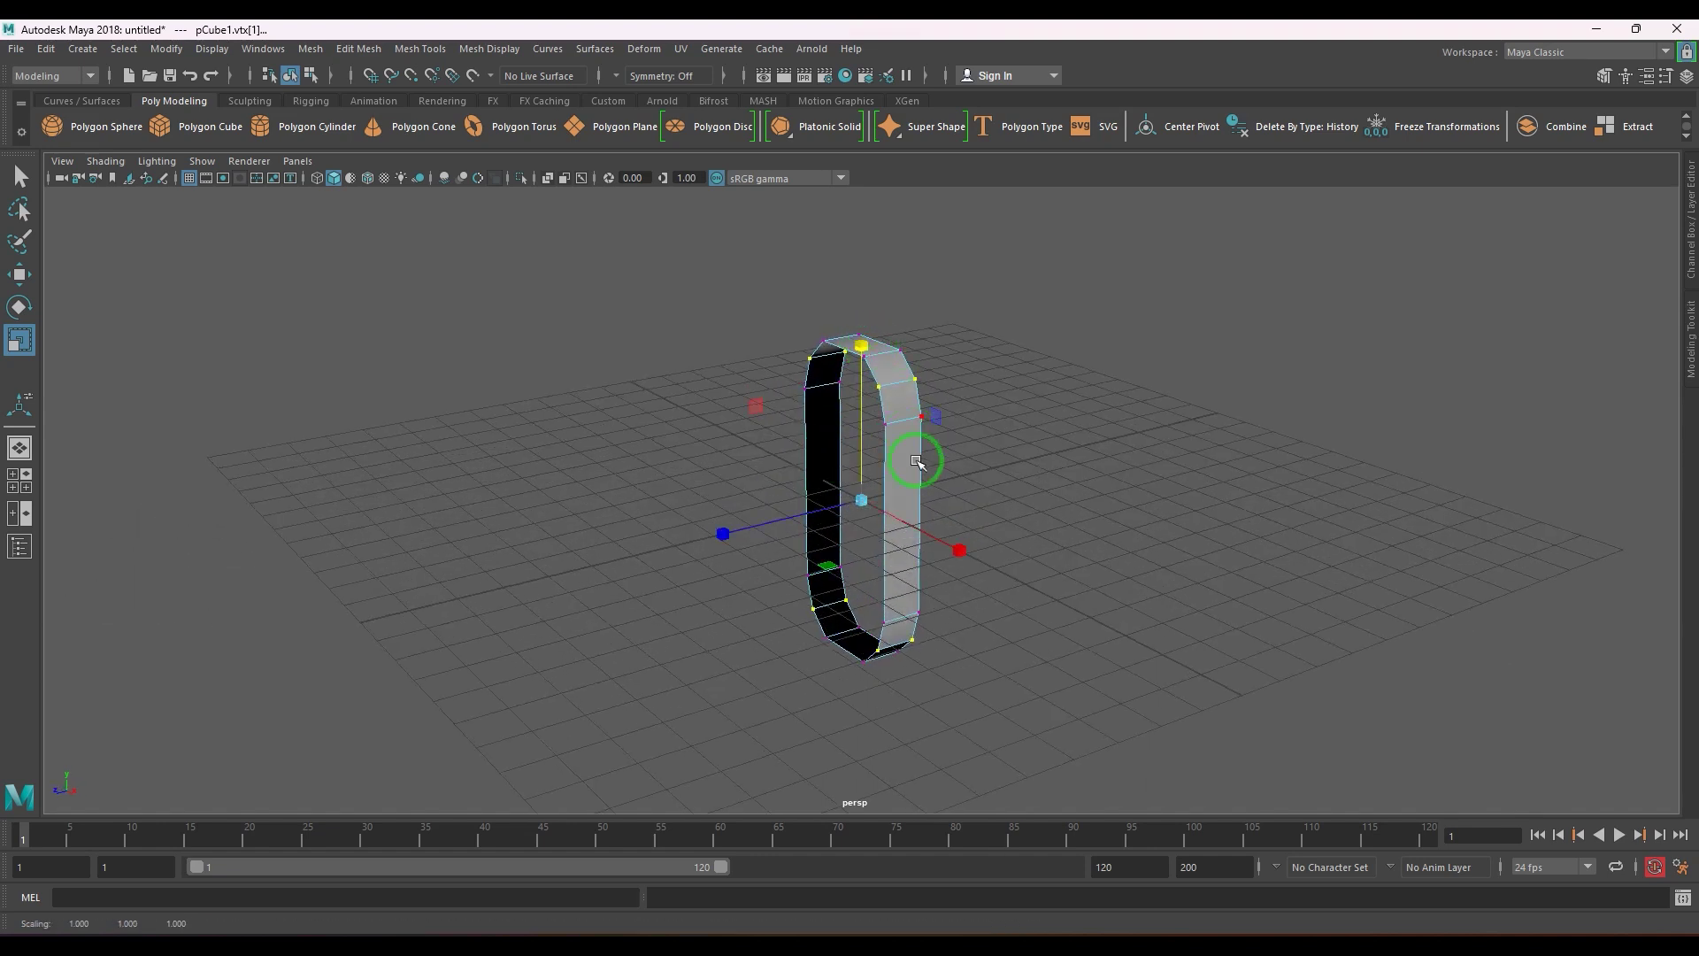
- Add a narrow bevel to the edges bounding the ring's flat top and bottom faces
right_click_drag(916, 460, 990, 428)
left_click_drag(990, 428, 906, 492, "alt")
right_click_drag(906, 493, 1039, 554, "alt")
left_click_drag(1039, 554, 1045, 564, "alt")
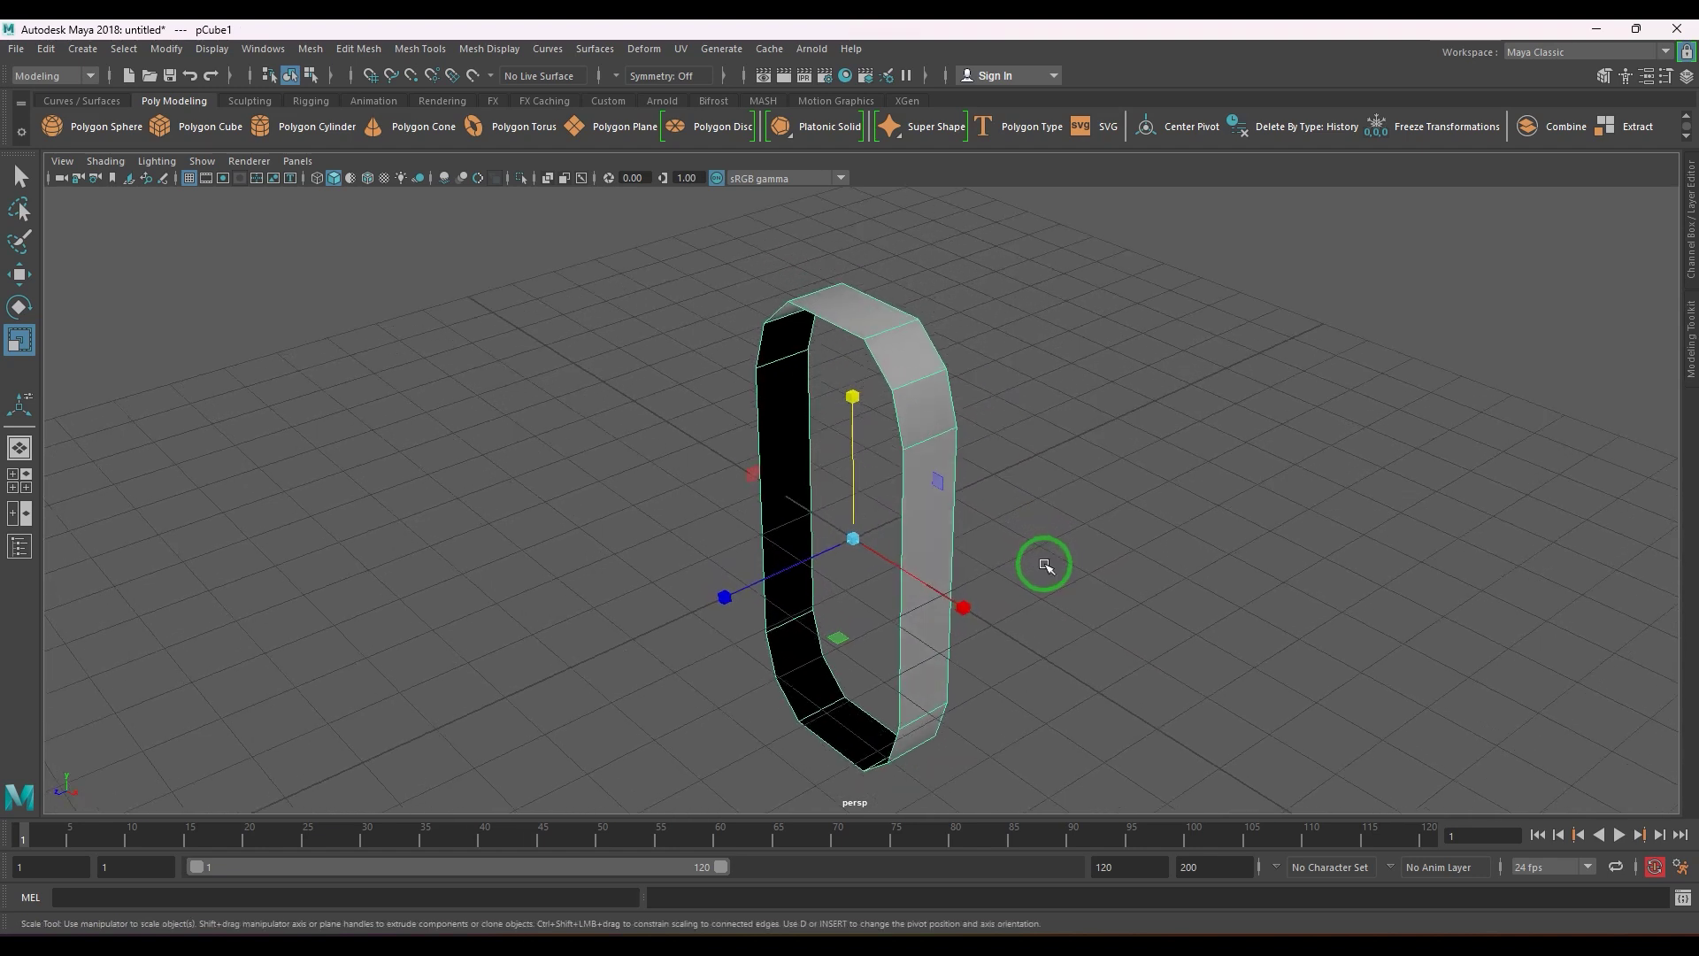
middle_click_drag(1045, 565, 1033, 697, "alt")
scroll(911, 538, "up", 1)
right_click_drag(912, 539, 909, 474)
left_click(894, 464)
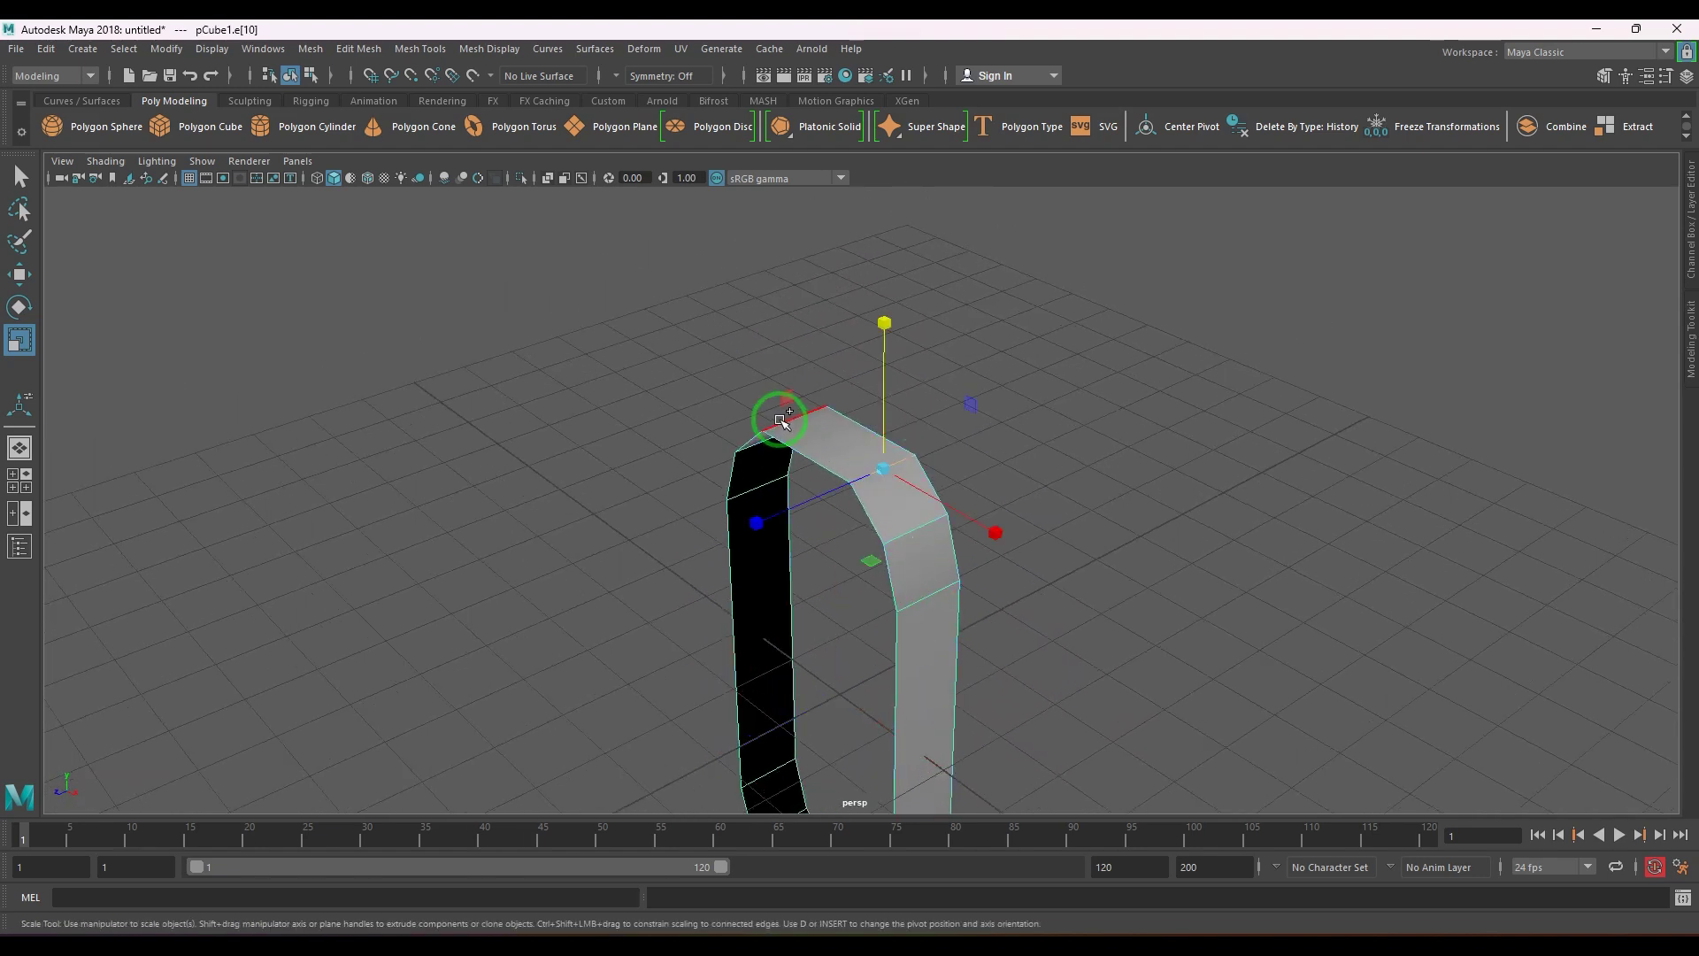
left_click_drag(782, 421, 937, 630, "alt")
left_click(911, 621, "shift")
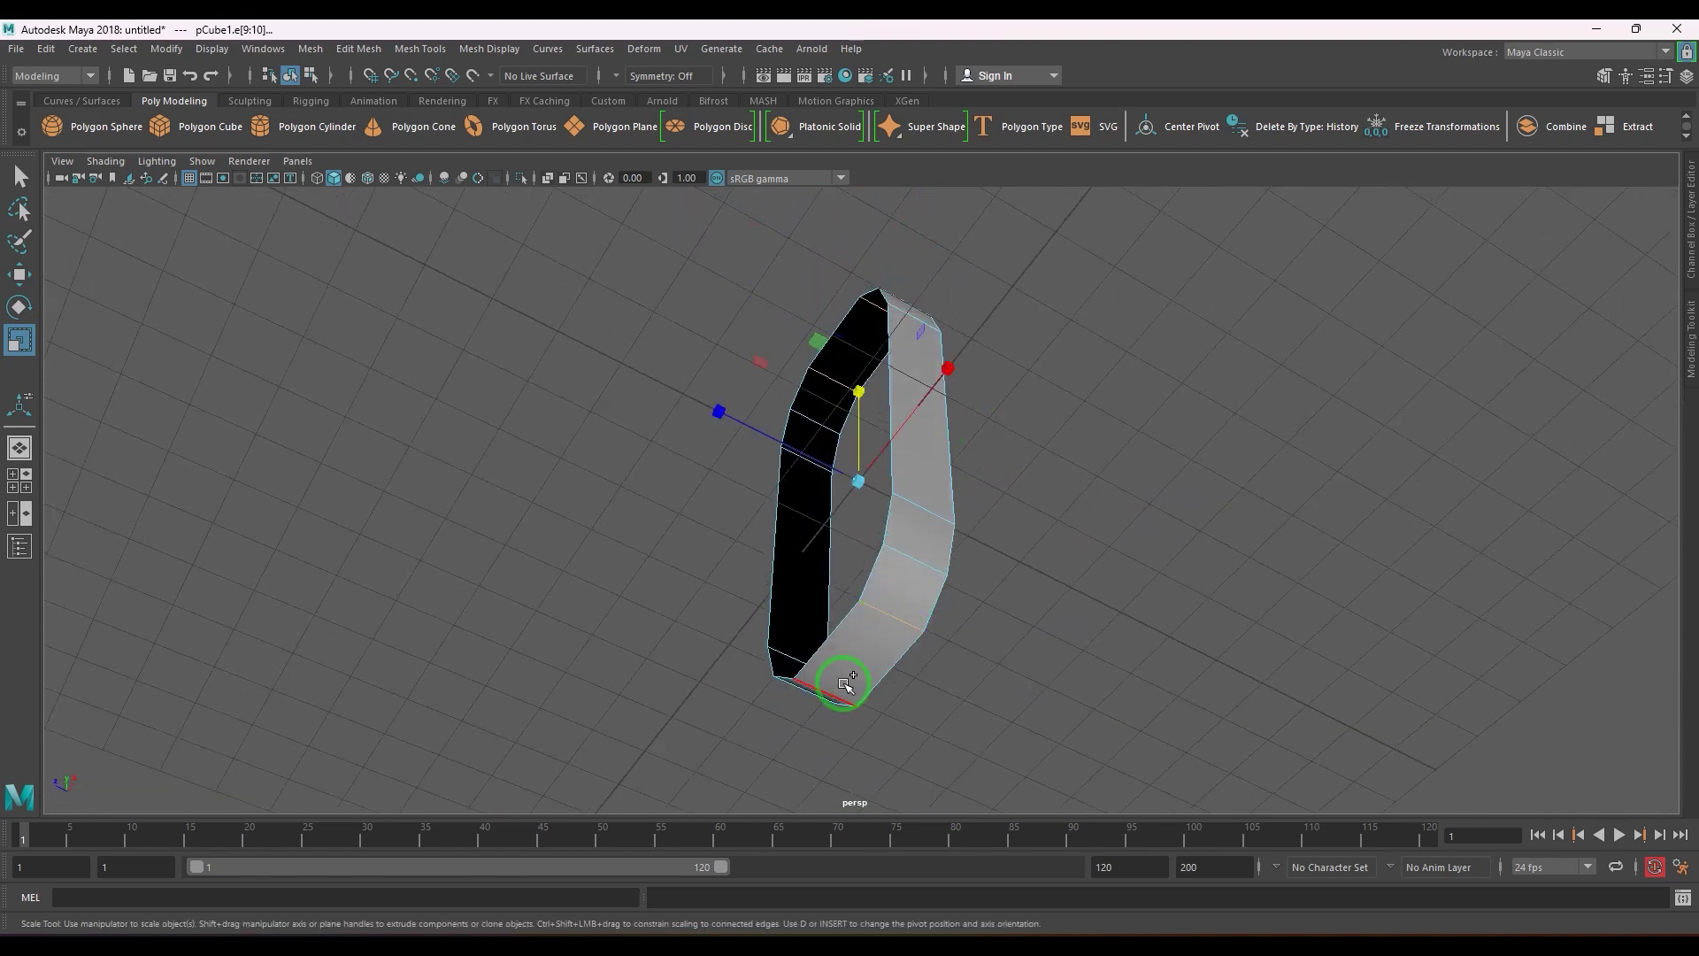
left_click_drag(838, 692, 884, 547, "alt")
key("ctrl+b")
left_click_drag(1319, 371, 1329, 387)
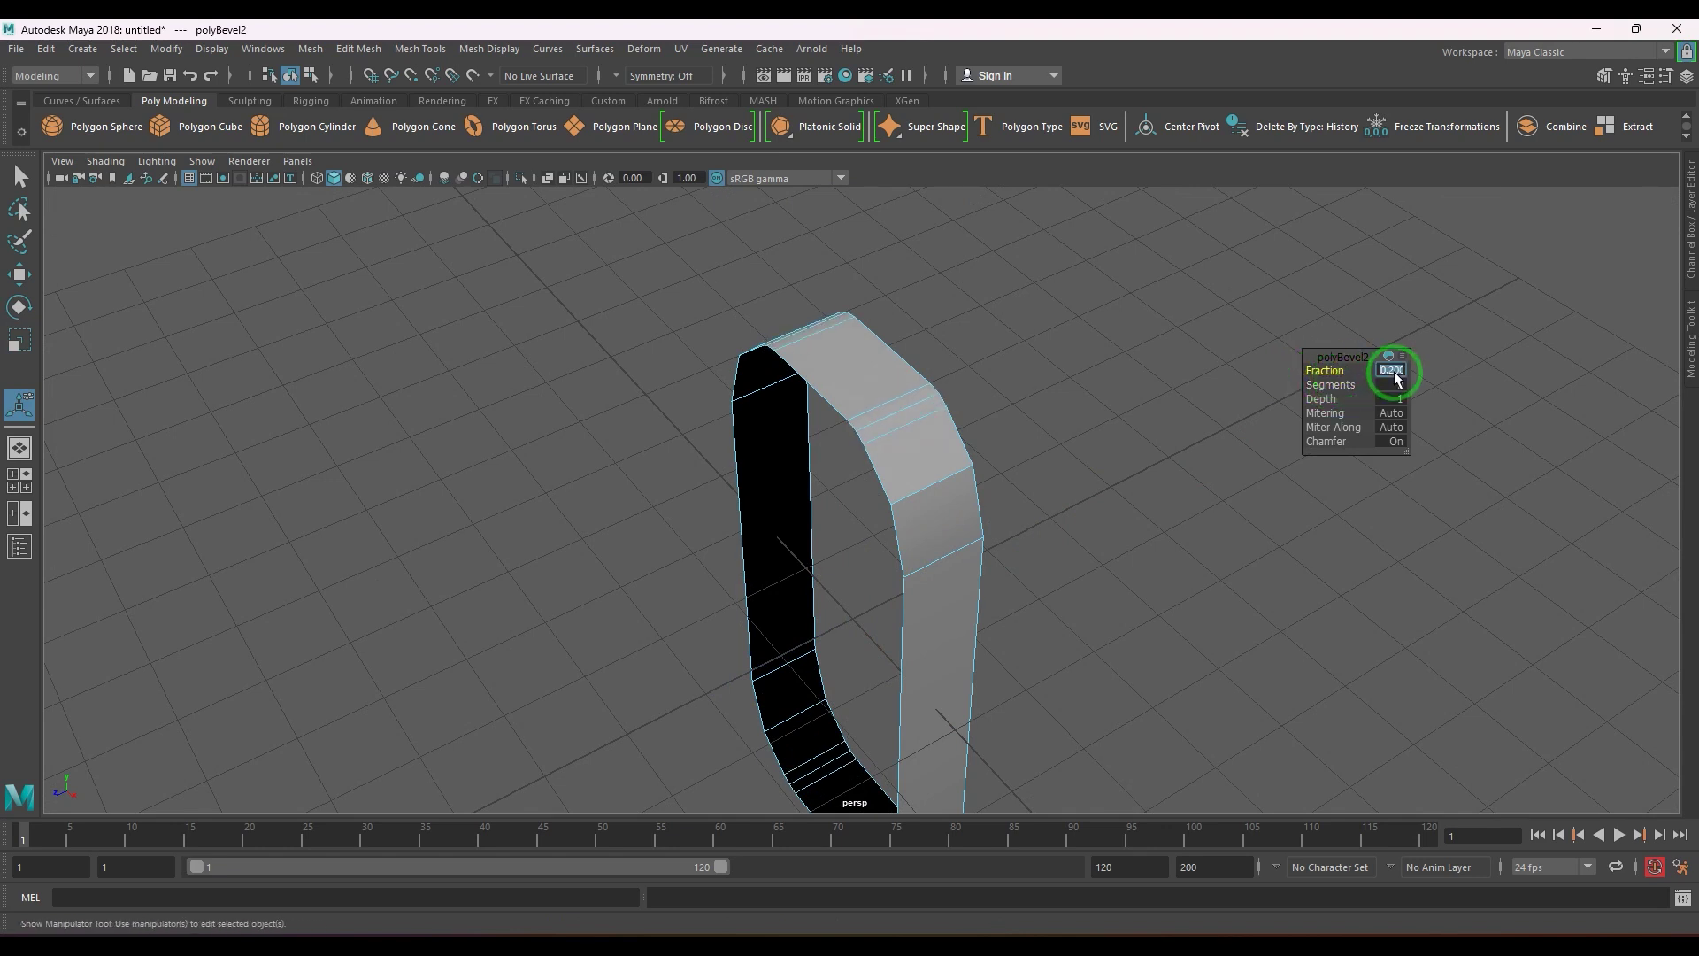
key("Return")
- Switch the ring to vertex editing and set the symmetry to Object X
right_click_drag(951, 575, 994, 515)
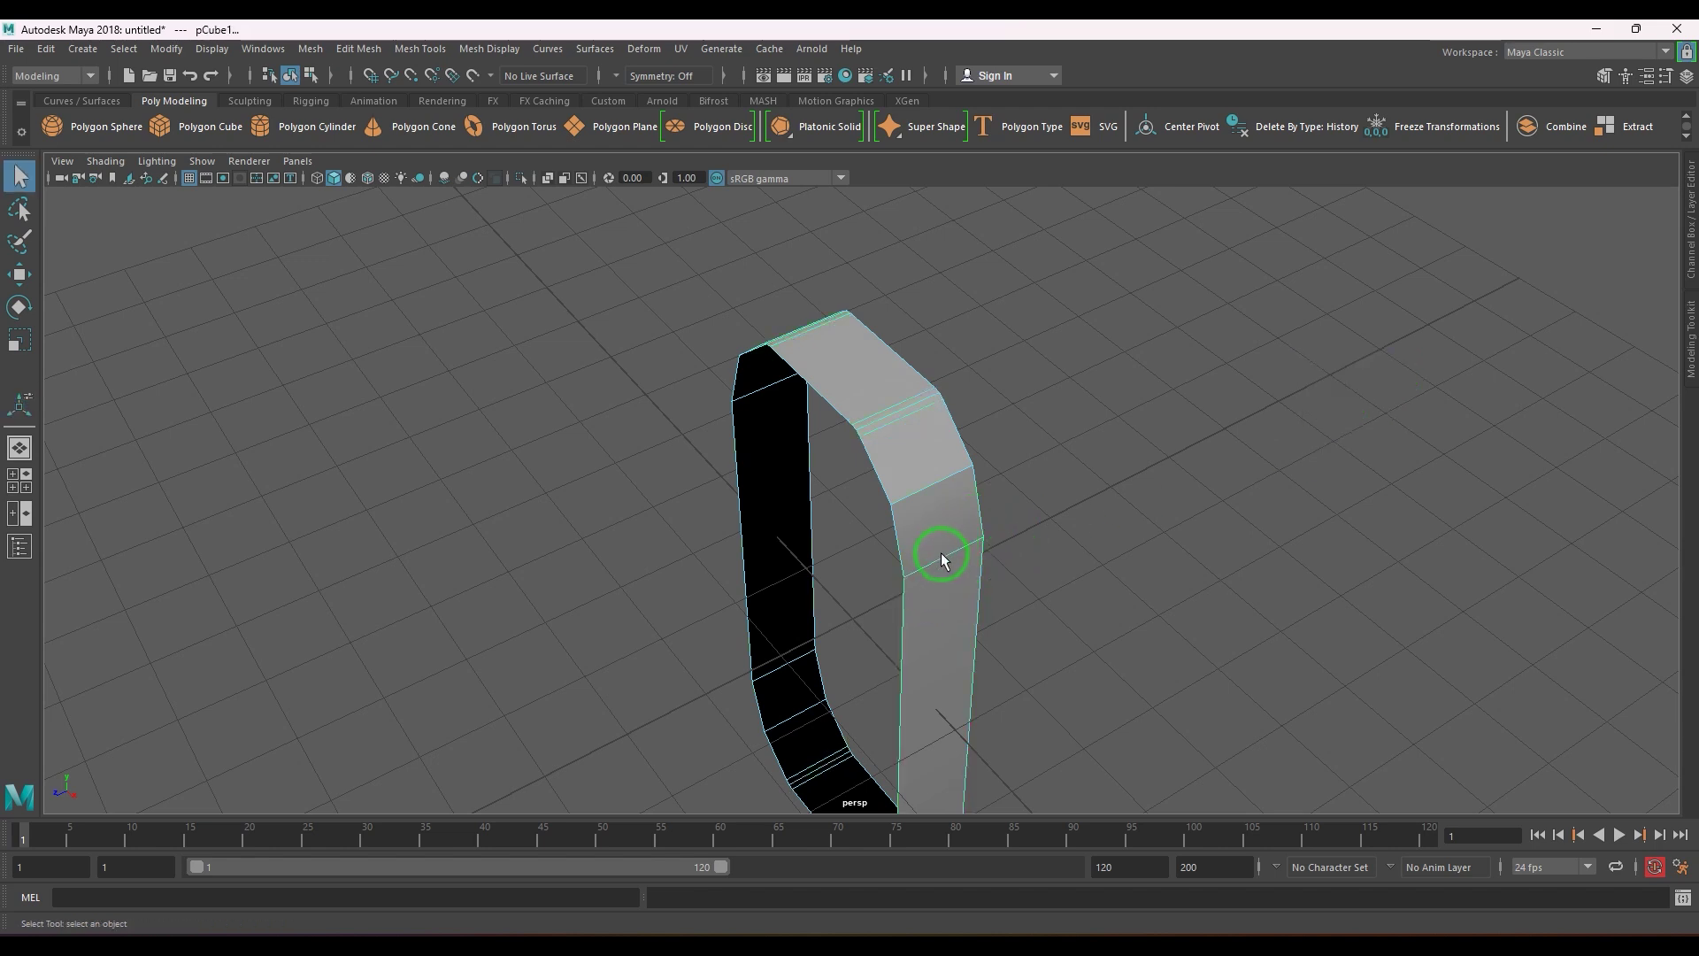
left_click_drag(941, 564, 902, 434, "alt")
key("1")
key("F9")
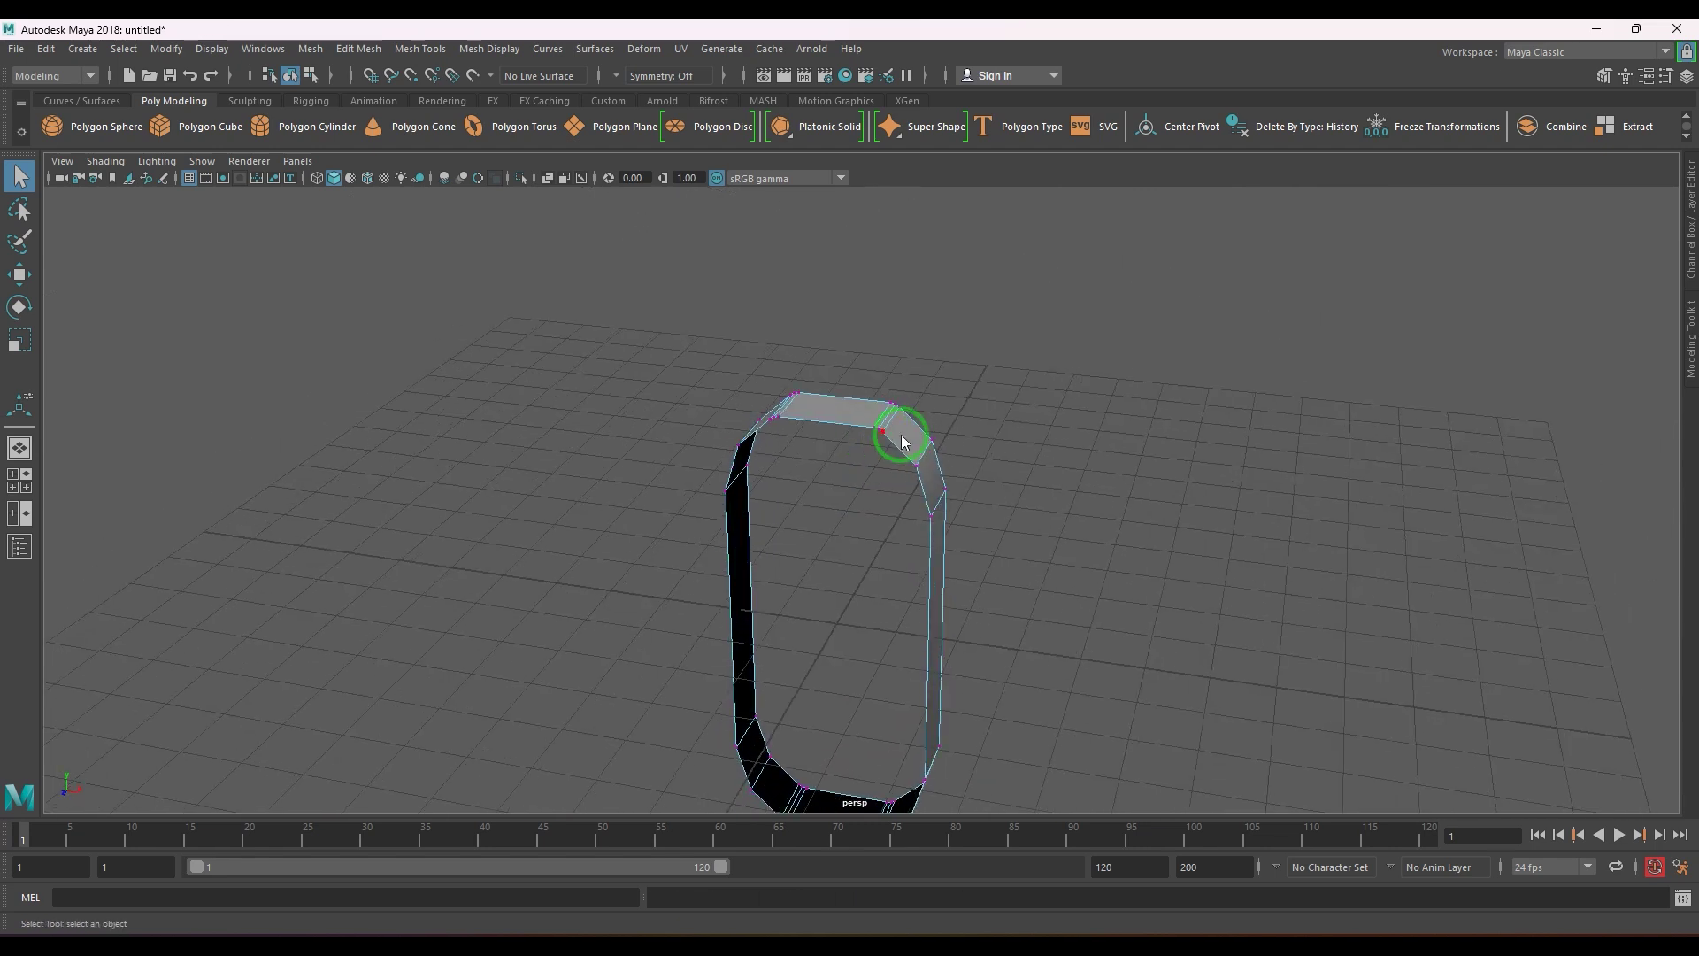
left_click(624, 73)
left_click(639, 99)
left_click_drag(847, 396, 883, 469, "alt")
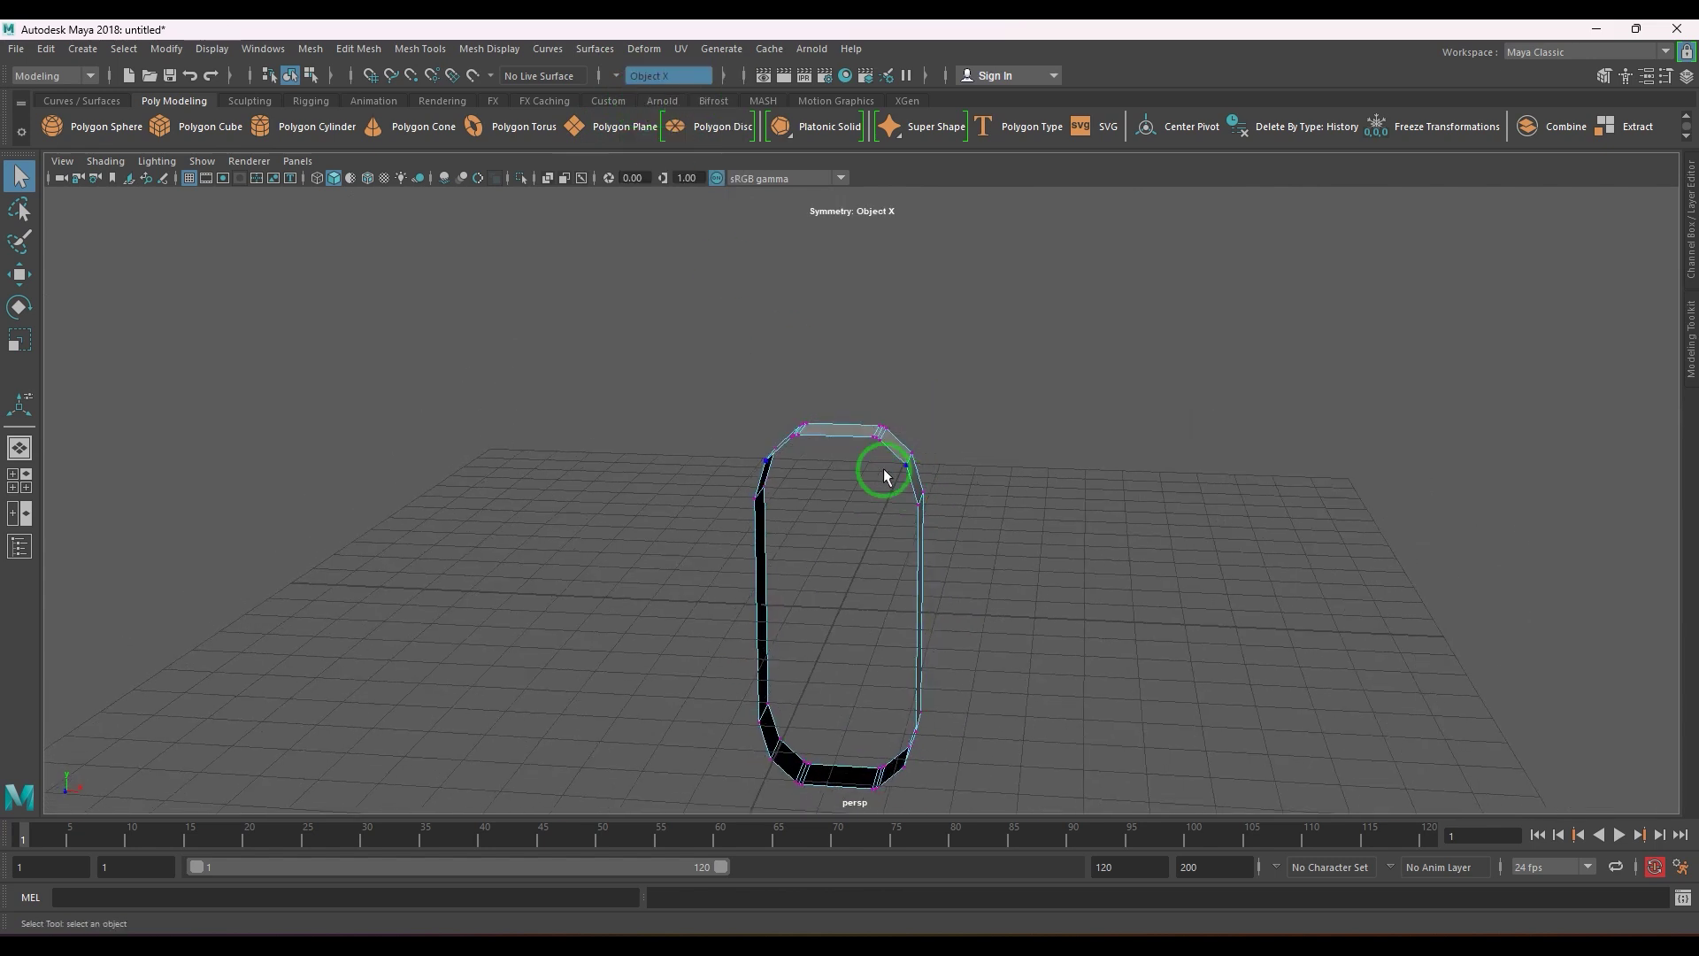
- Select all vertices along the ring's back rim and move them backwards to stretch the ring into a deep tube
left_click_drag(931, 605, 1062, 850)
left_click_drag(1028, 645, 942, 686, "alt")
key("w")
left_click_drag(997, 611, 887, 530)
key("4")
left_click_drag(876, 406, 1109, 896)
left_click_drag(1108, 896, 971, 709, "alt")
key("7")
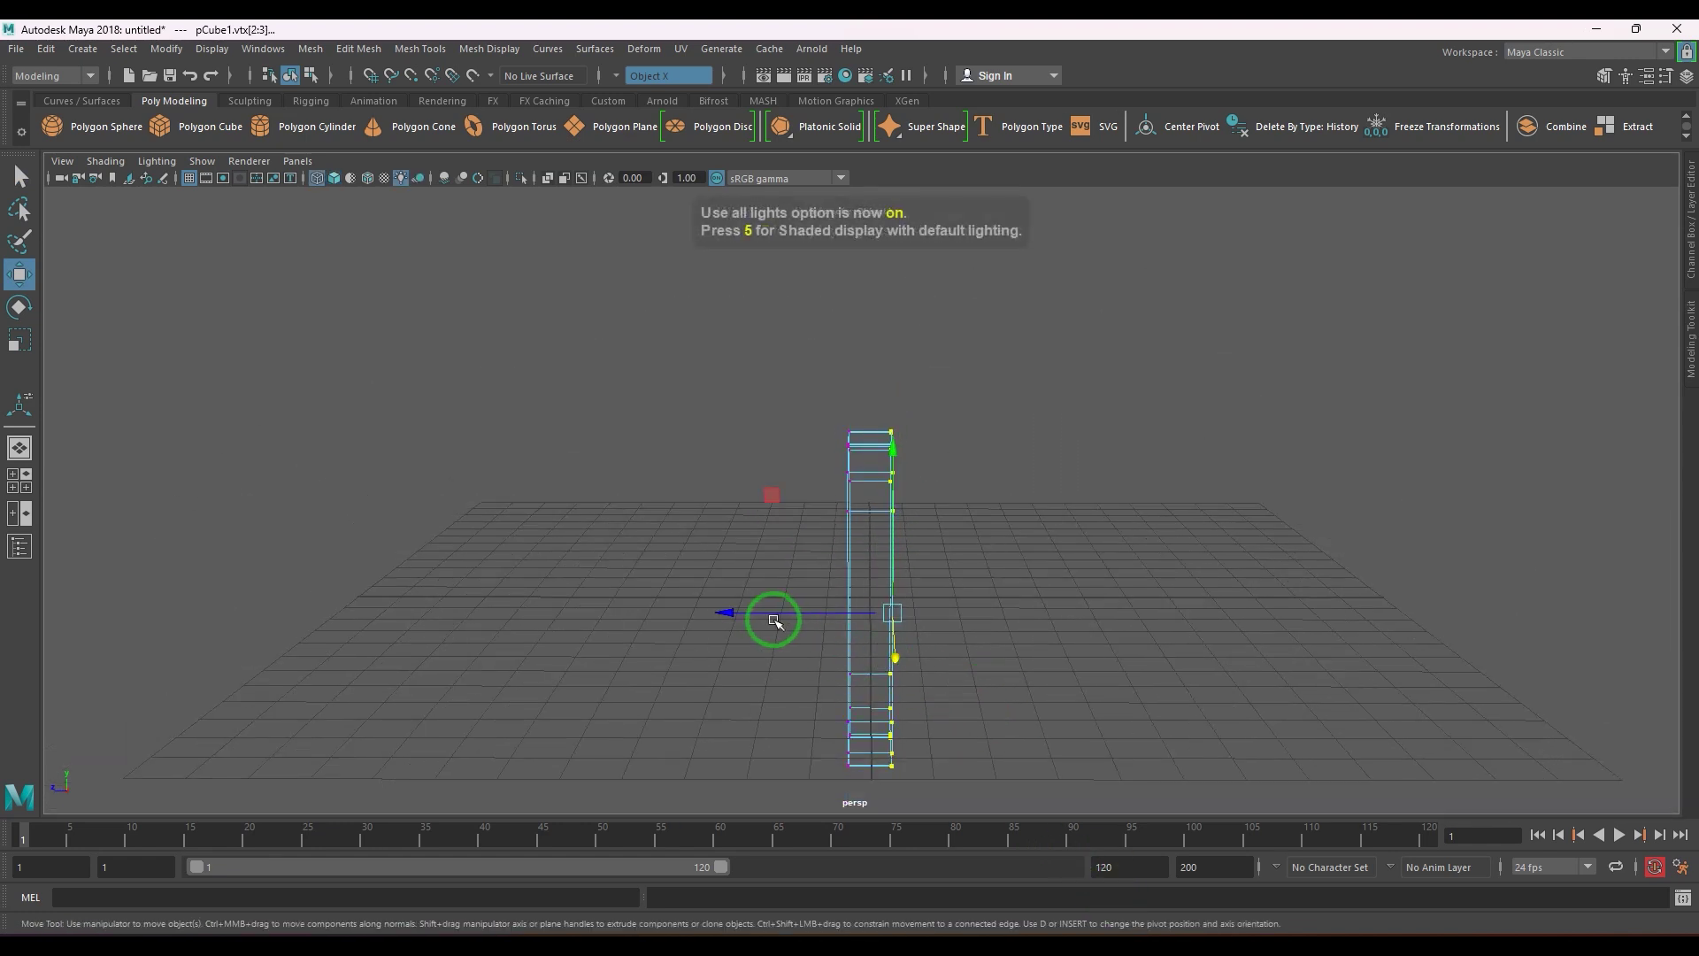
key("5")
mouse_move(771, 618)
left_mouse_down()
mouse_move(1063, 653)
mouse_move(1051, 661)
mouse_move(1136, 649)
left_mouse_up()
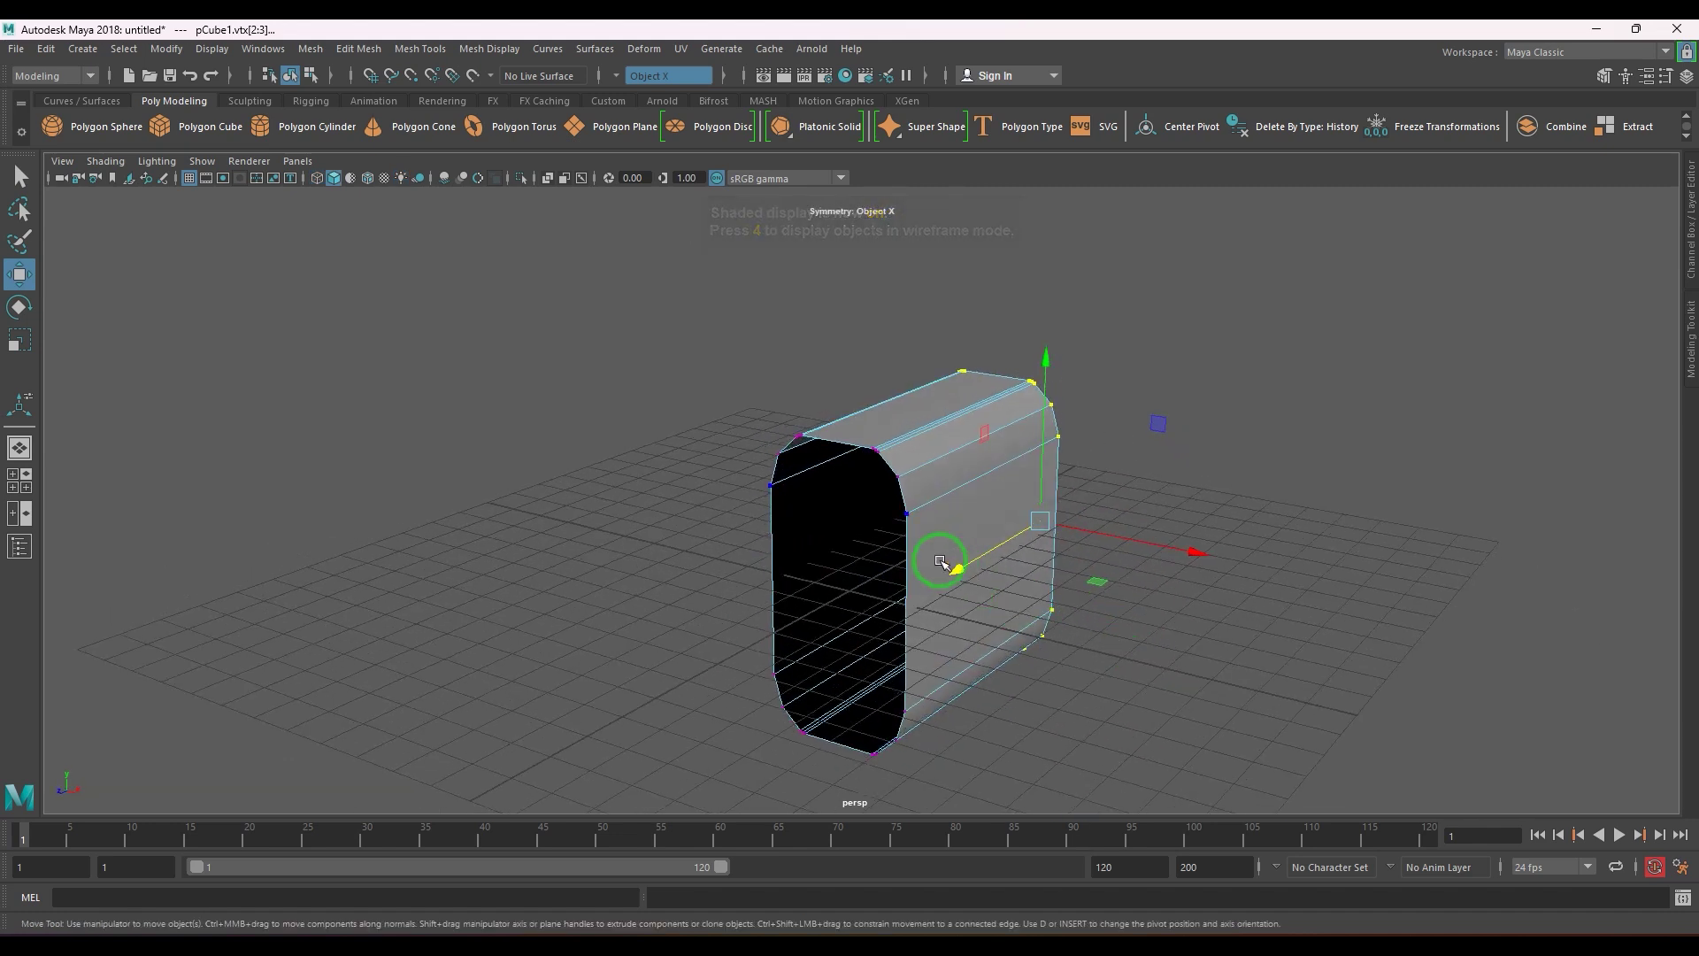
- Select the whole tube and assign it a new Blinn material
key("F8")
left_click(1244, 531)
left_click_drag(1245, 530, 1038, 565, "alt")
left_click_drag(691, 313, 1192, 699)
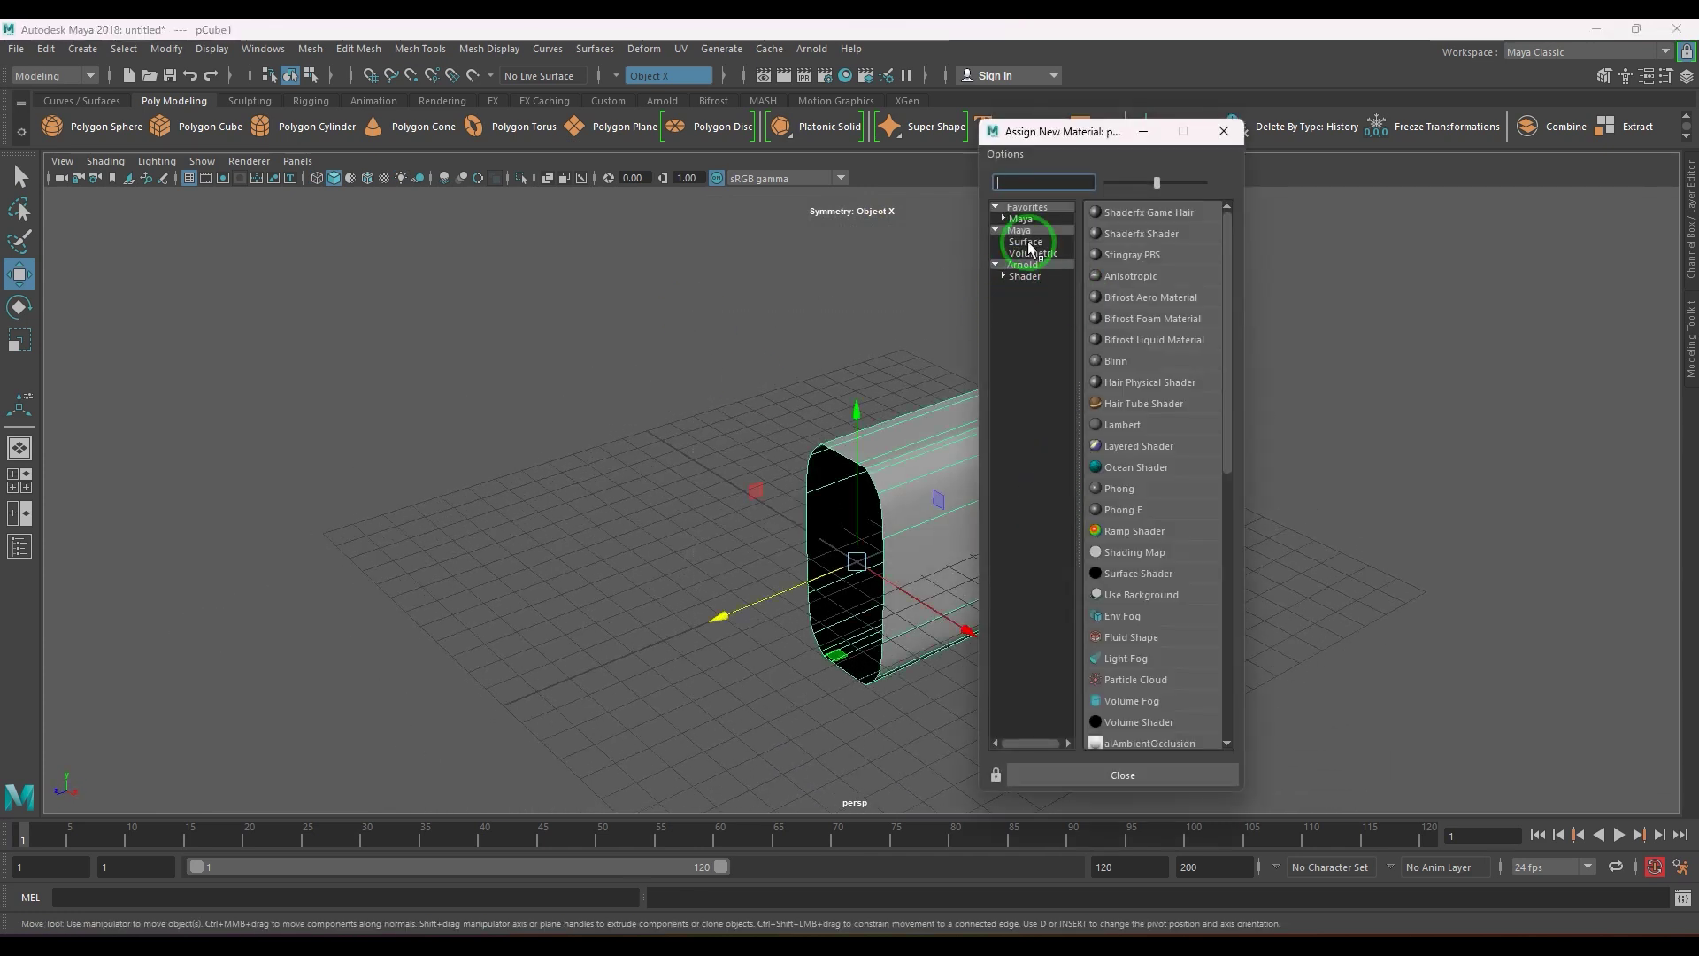
left_click(1029, 244)
left_click(1117, 361)
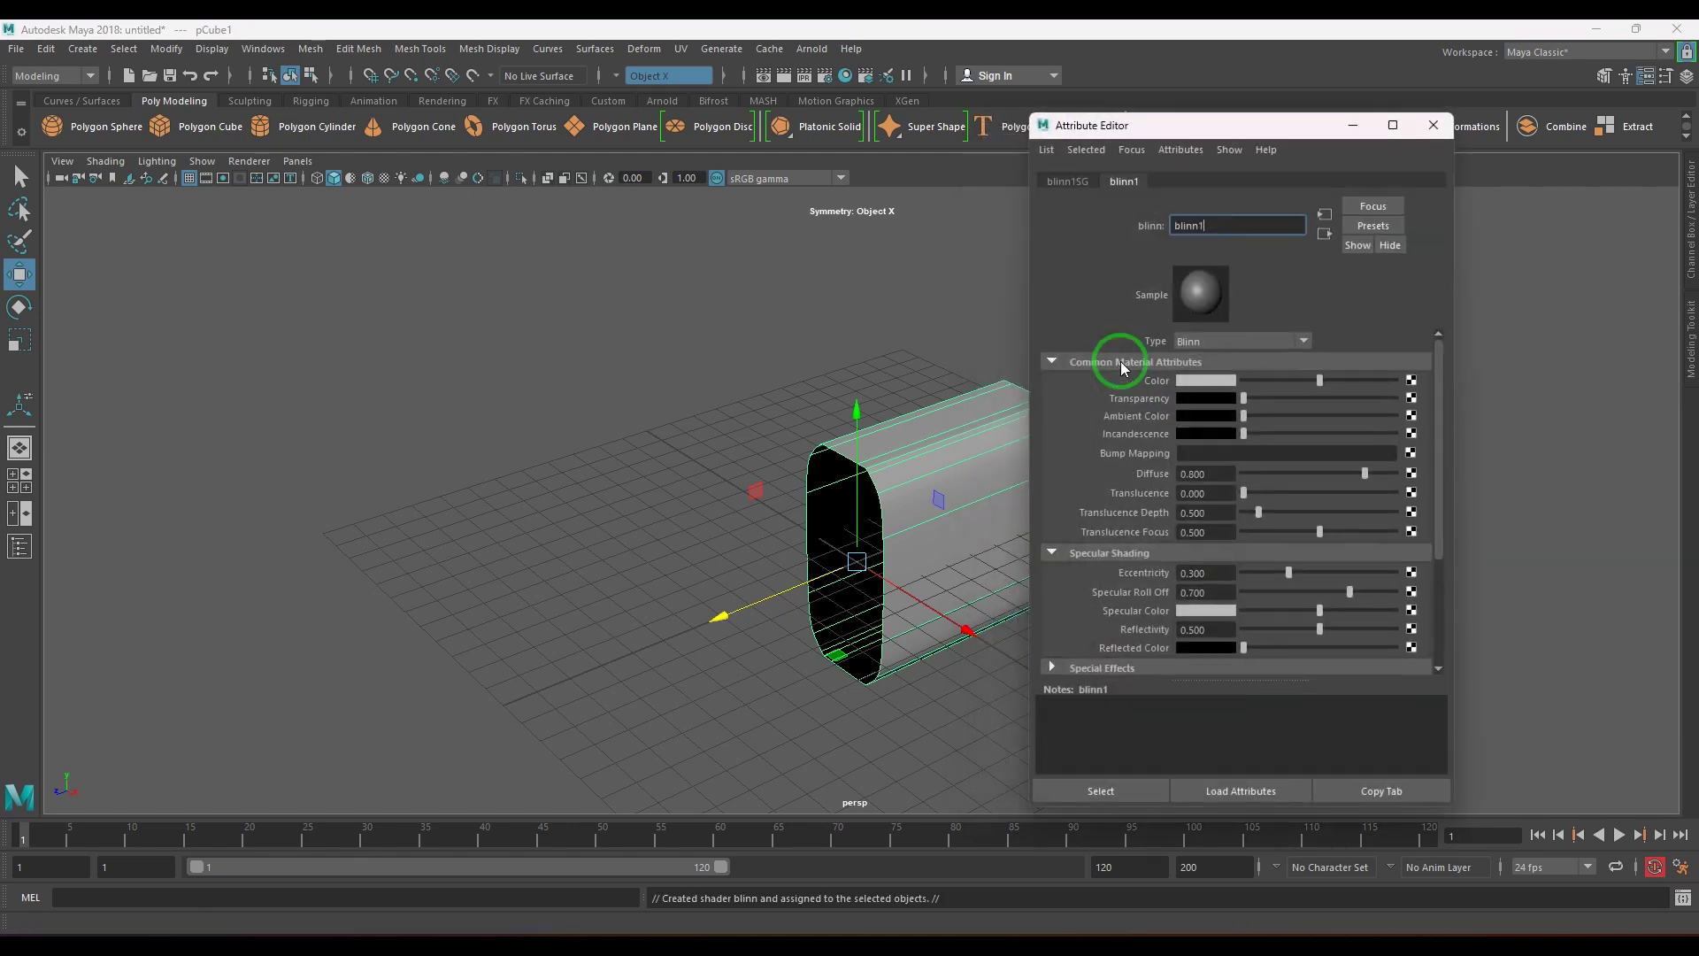
- Darken the Blinn material's color and brighten its specular color
left_click_drag(1293, 386, 1283, 384)
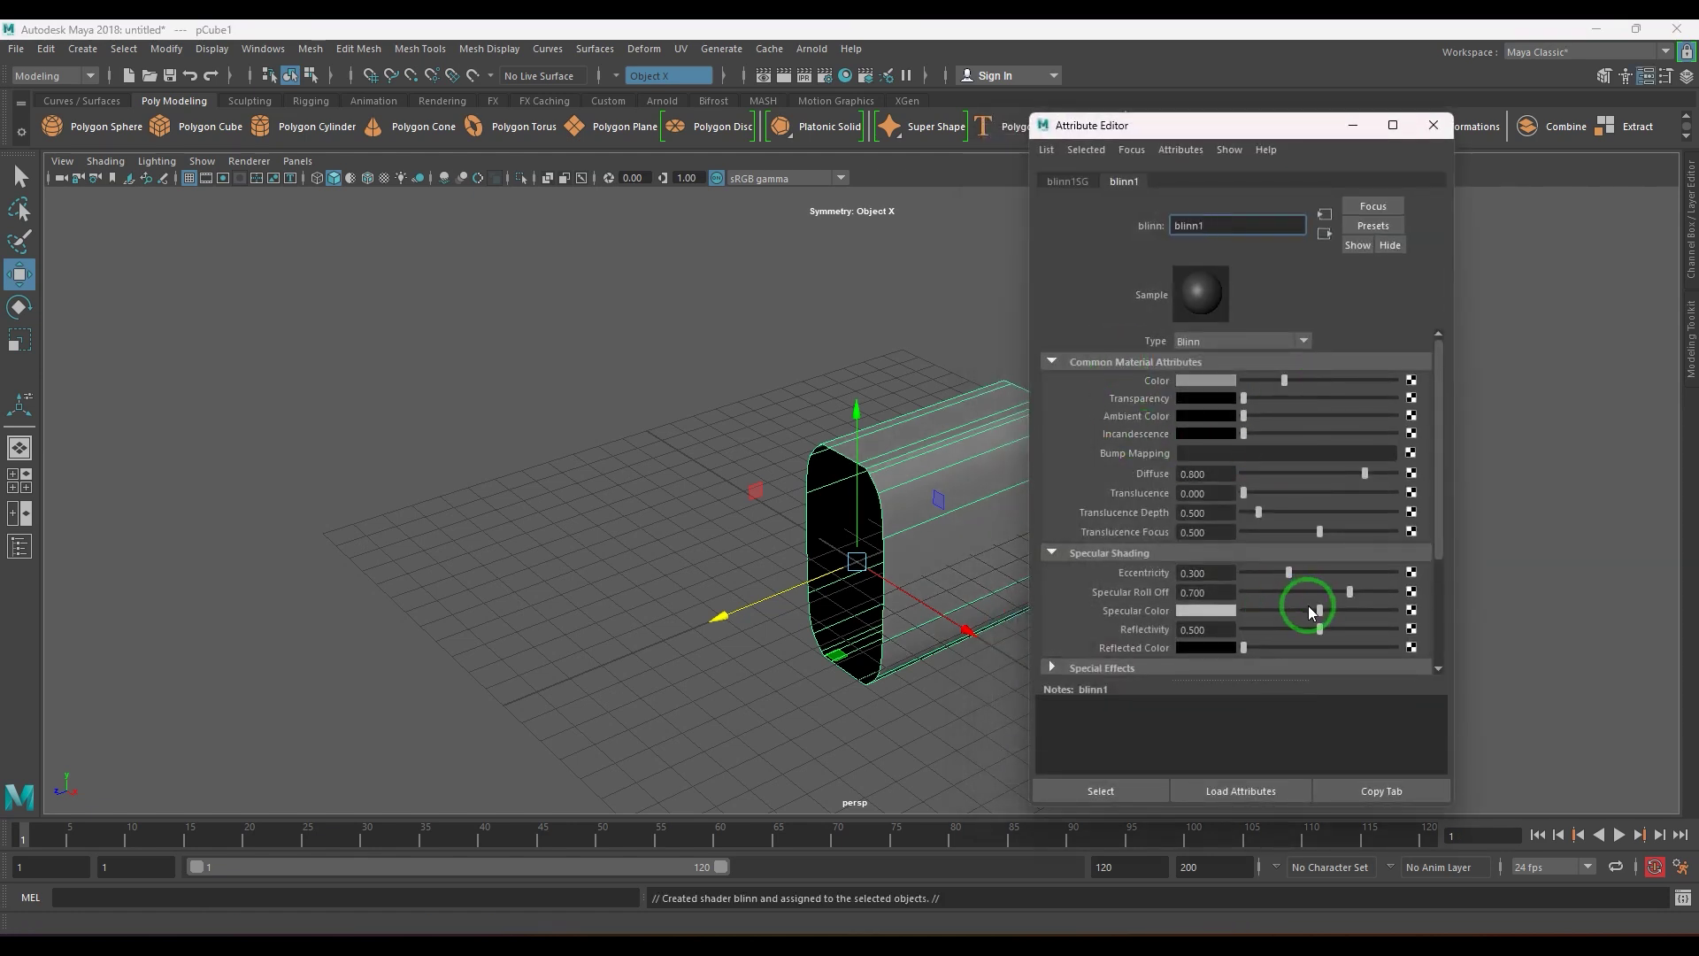
left_click_drag(1278, 611, 1383, 612)
left_click_drag(1293, 580, 1309, 624)
left_click_drag(1284, 381, 1276, 381)
left_click(1433, 125)
- Smooth the tube mesh with 1 division
left_click_drag(1198, 588, 994, 596, "alt")
left_click(991, 558)
left_click(423, 77)
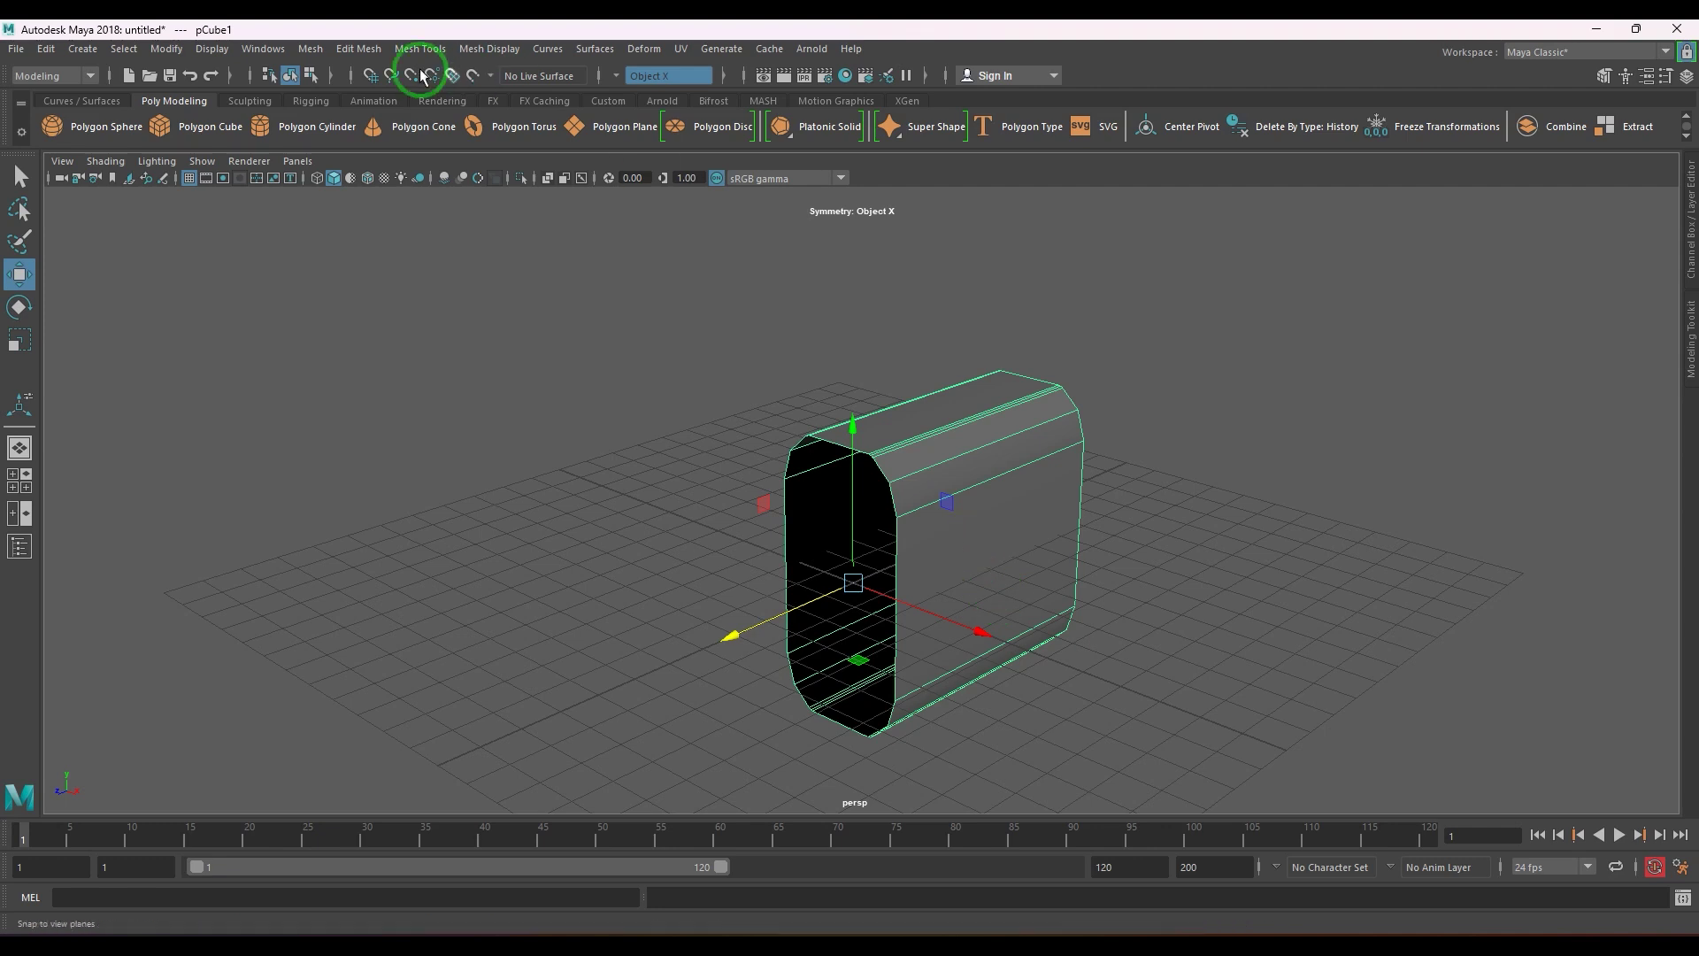
left_click(320, 53)
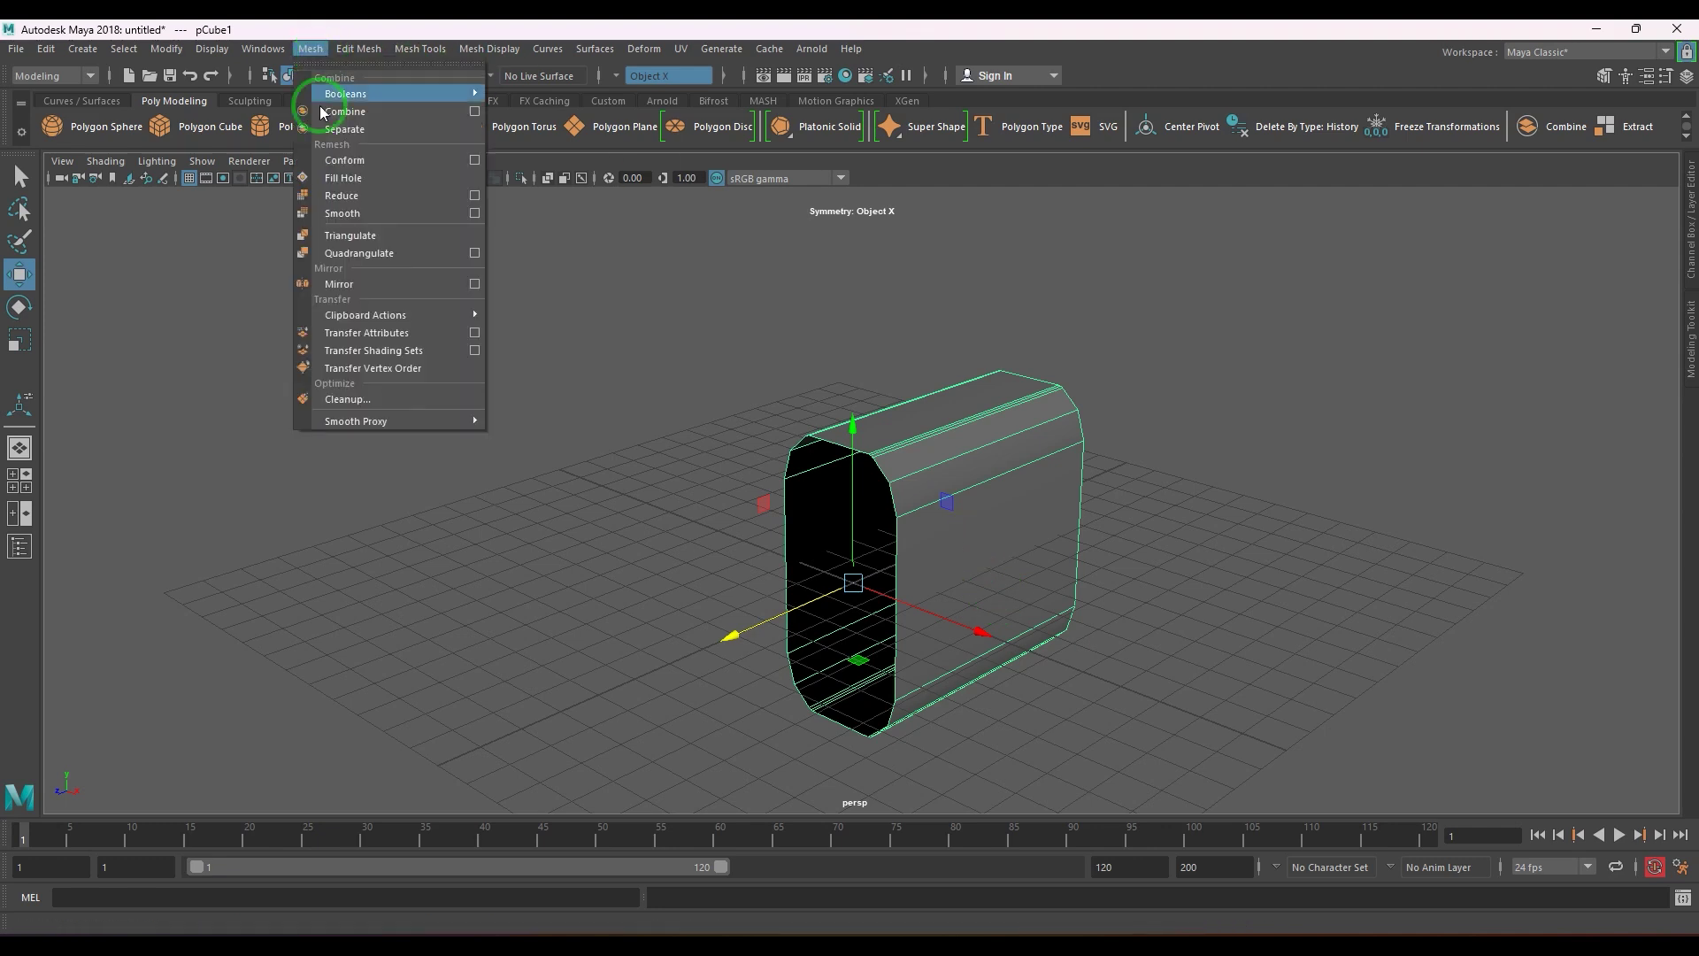
left_click(475, 213)
left_click(1242, 617)
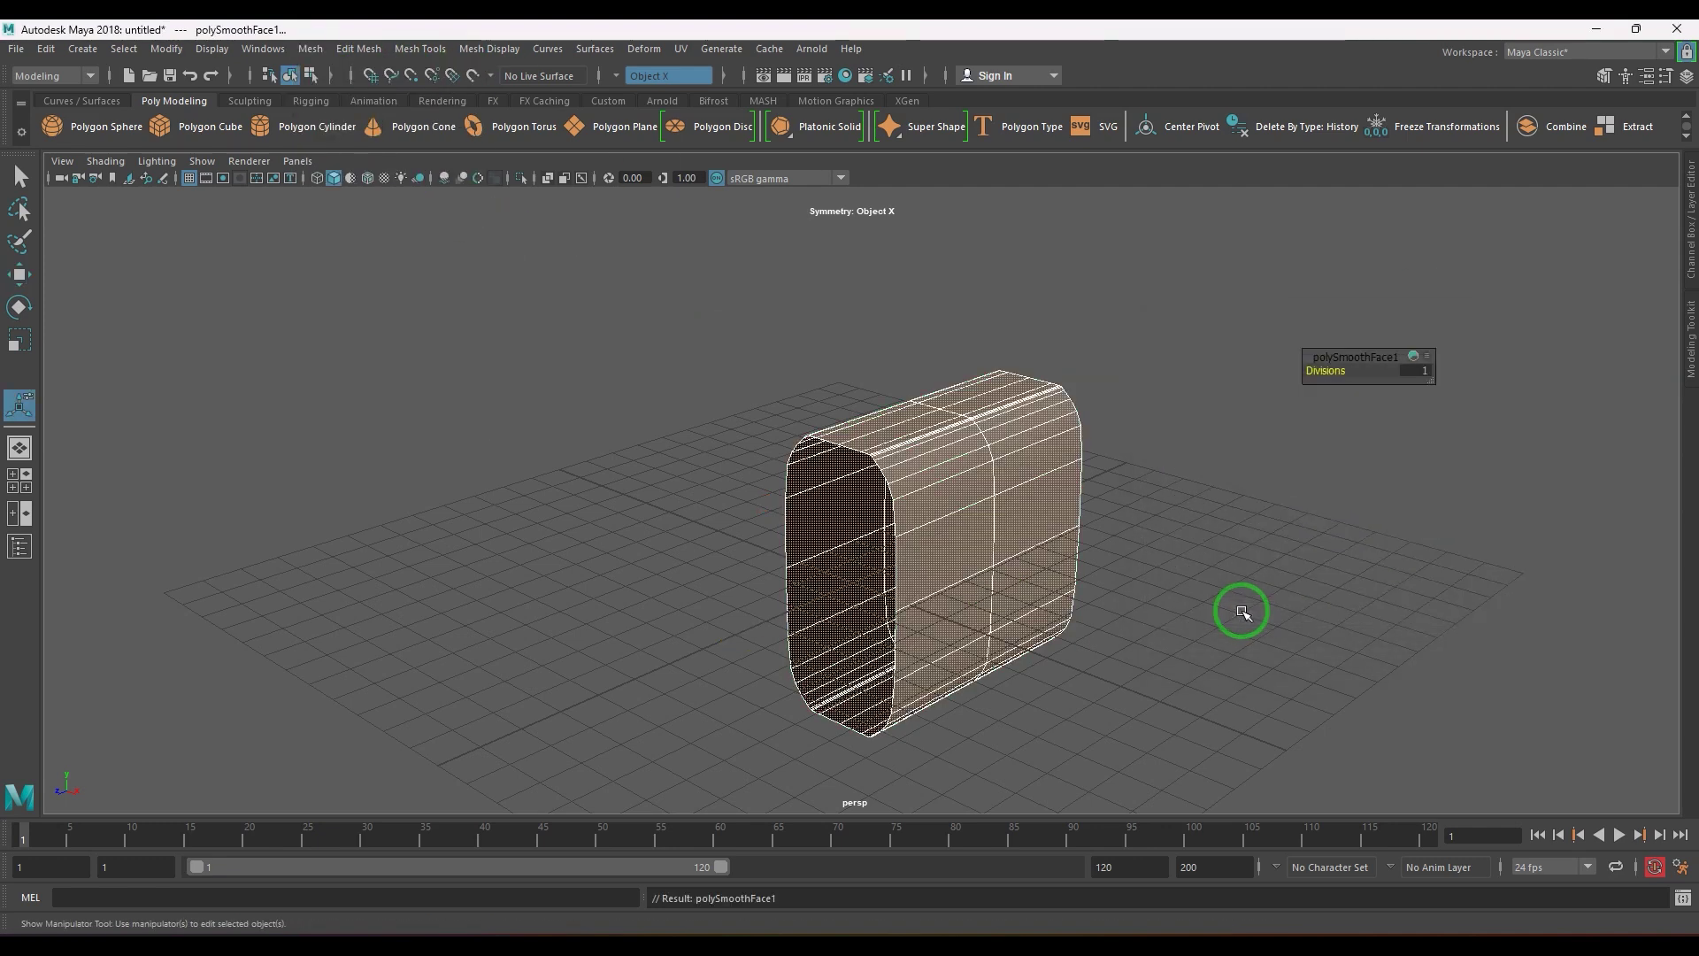
left_click_drag(1096, 558, 1053, 644, "alt")
key("q")
- Bevel the edge loop around the middle of the tube with 2 segments to form three evenly spaced loops
left_click(1103, 573)
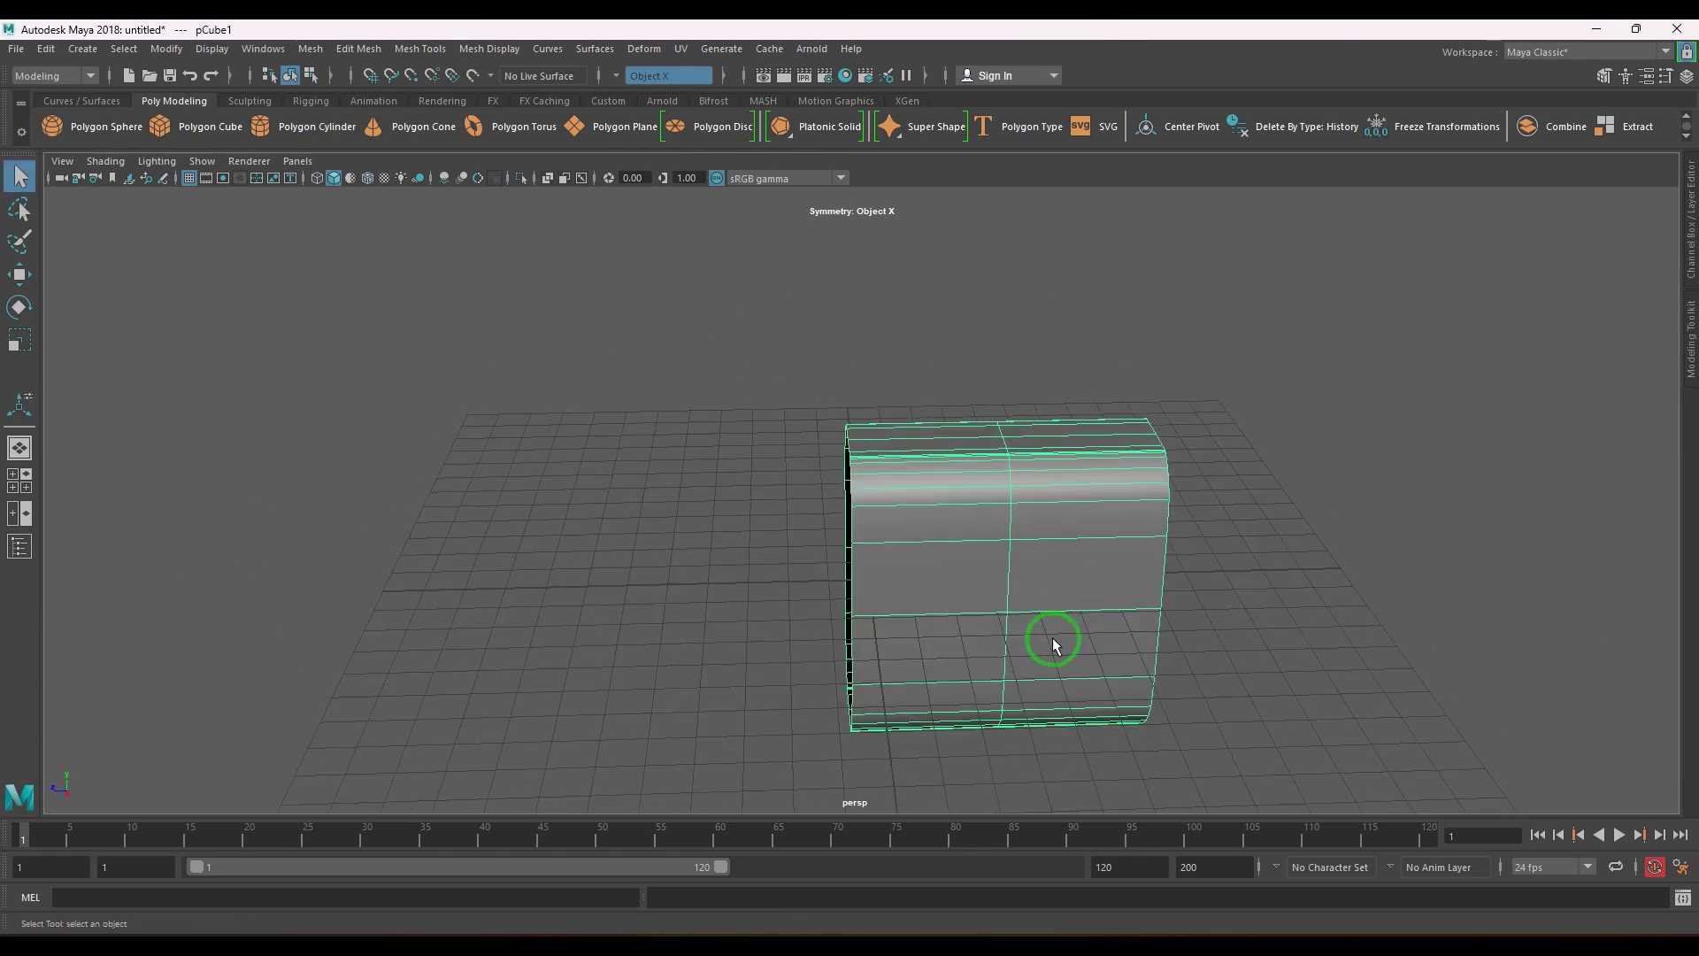
double_click(1009, 572)
right_click_drag(935, 639, 1242, 579, "shift")
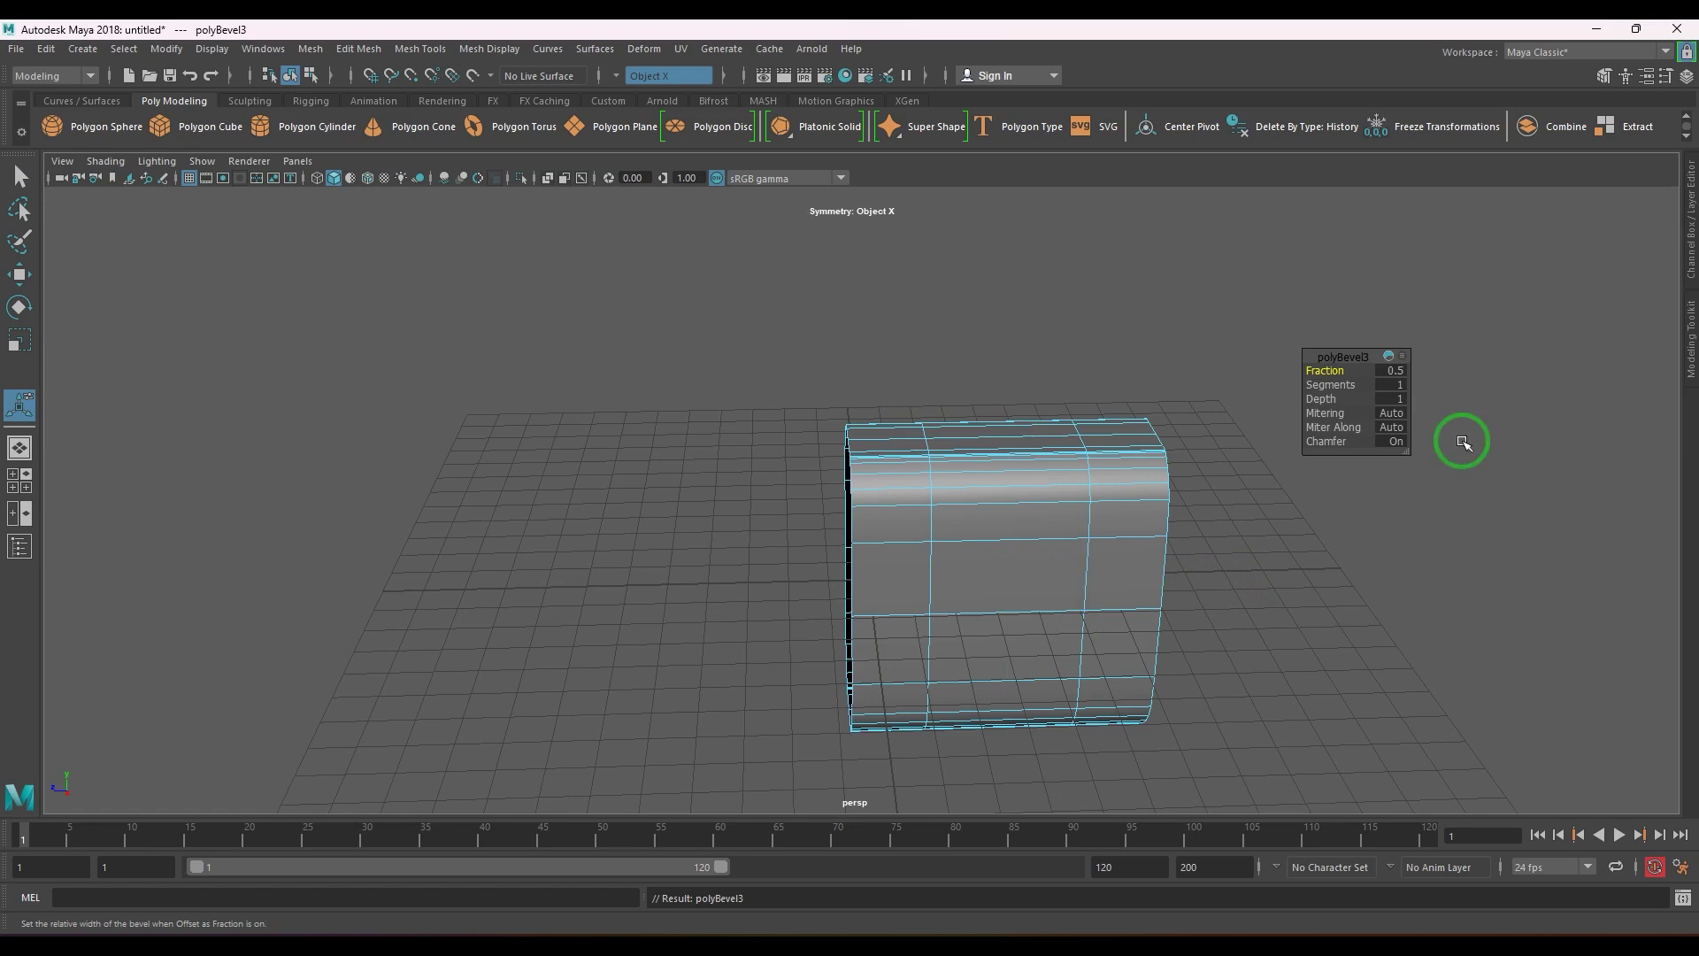
left_click_drag(1335, 387, 1344, 387)
right_click_drag(1015, 620, 1132, 539)
key("q")
left_click_drag(1156, 579, 1202, 569, "alt")
middle_click_drag(943, 564, 938, 534, "alt")
scroll(911, 544, "up", 2)
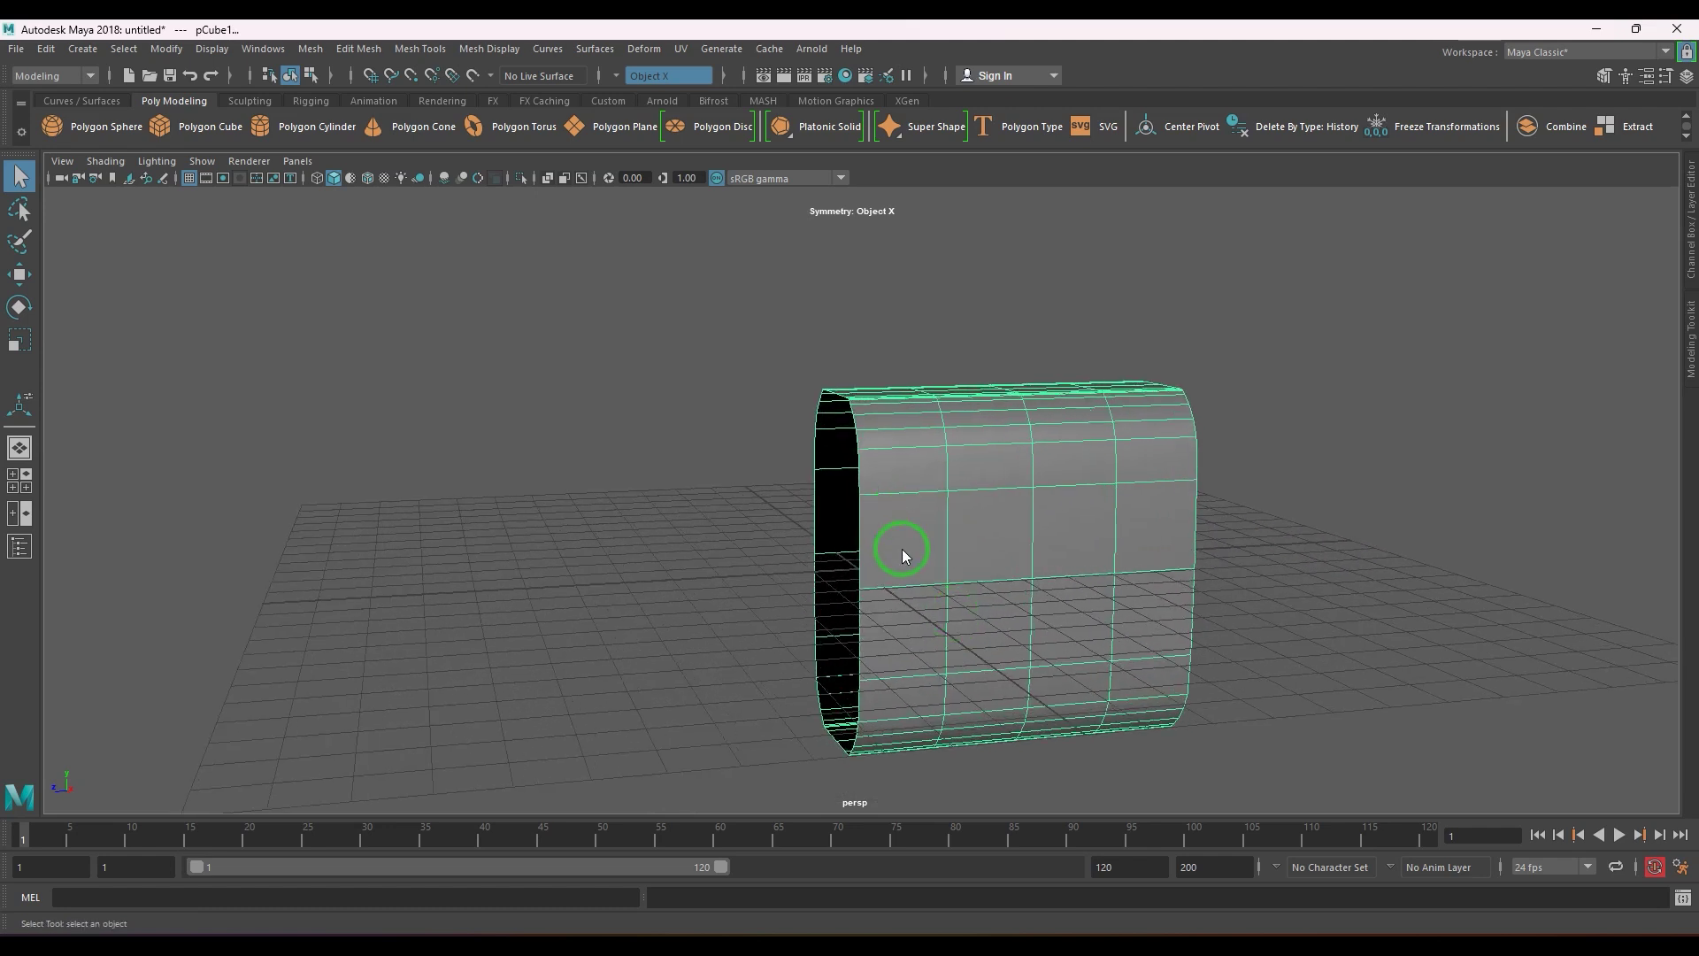
- Select the side-wall faces across three columns of the tube and turn symmetry off
key("F11")
mouse_move(901, 549)
left_mouse_down("alt")
mouse_move(1066, 525)
mouse_move(927, 476)
mouse_move(1024, 444)
mouse_move(1024, 493)
mouse_move(922, 542)
mouse_move(933, 702)
mouse_move(927, 687)
mouse_move(1049, 679)
mouse_move(1039, 631)
mouse_move(895, 634)
mouse_move(1096, 634)
mouse_move(1017, 478)
left_mouse_up("alt")
left_click(634, 76)
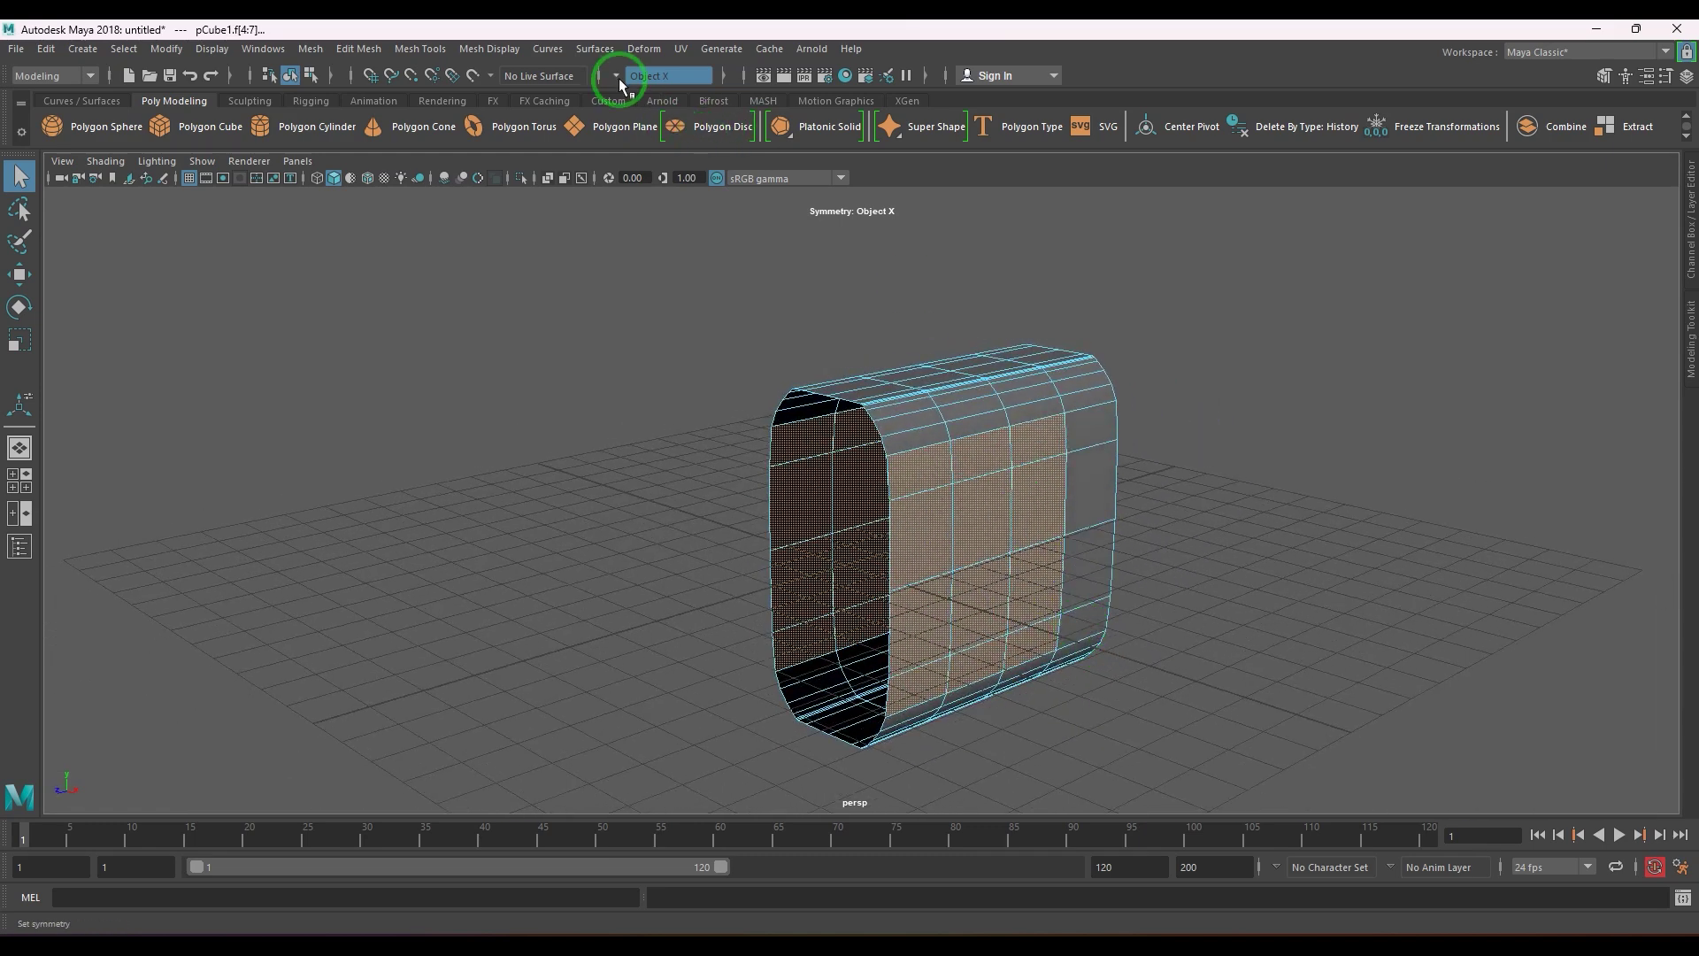
left_click(650, 86)
left_click_drag(690, 437, 717, 421, "alt")
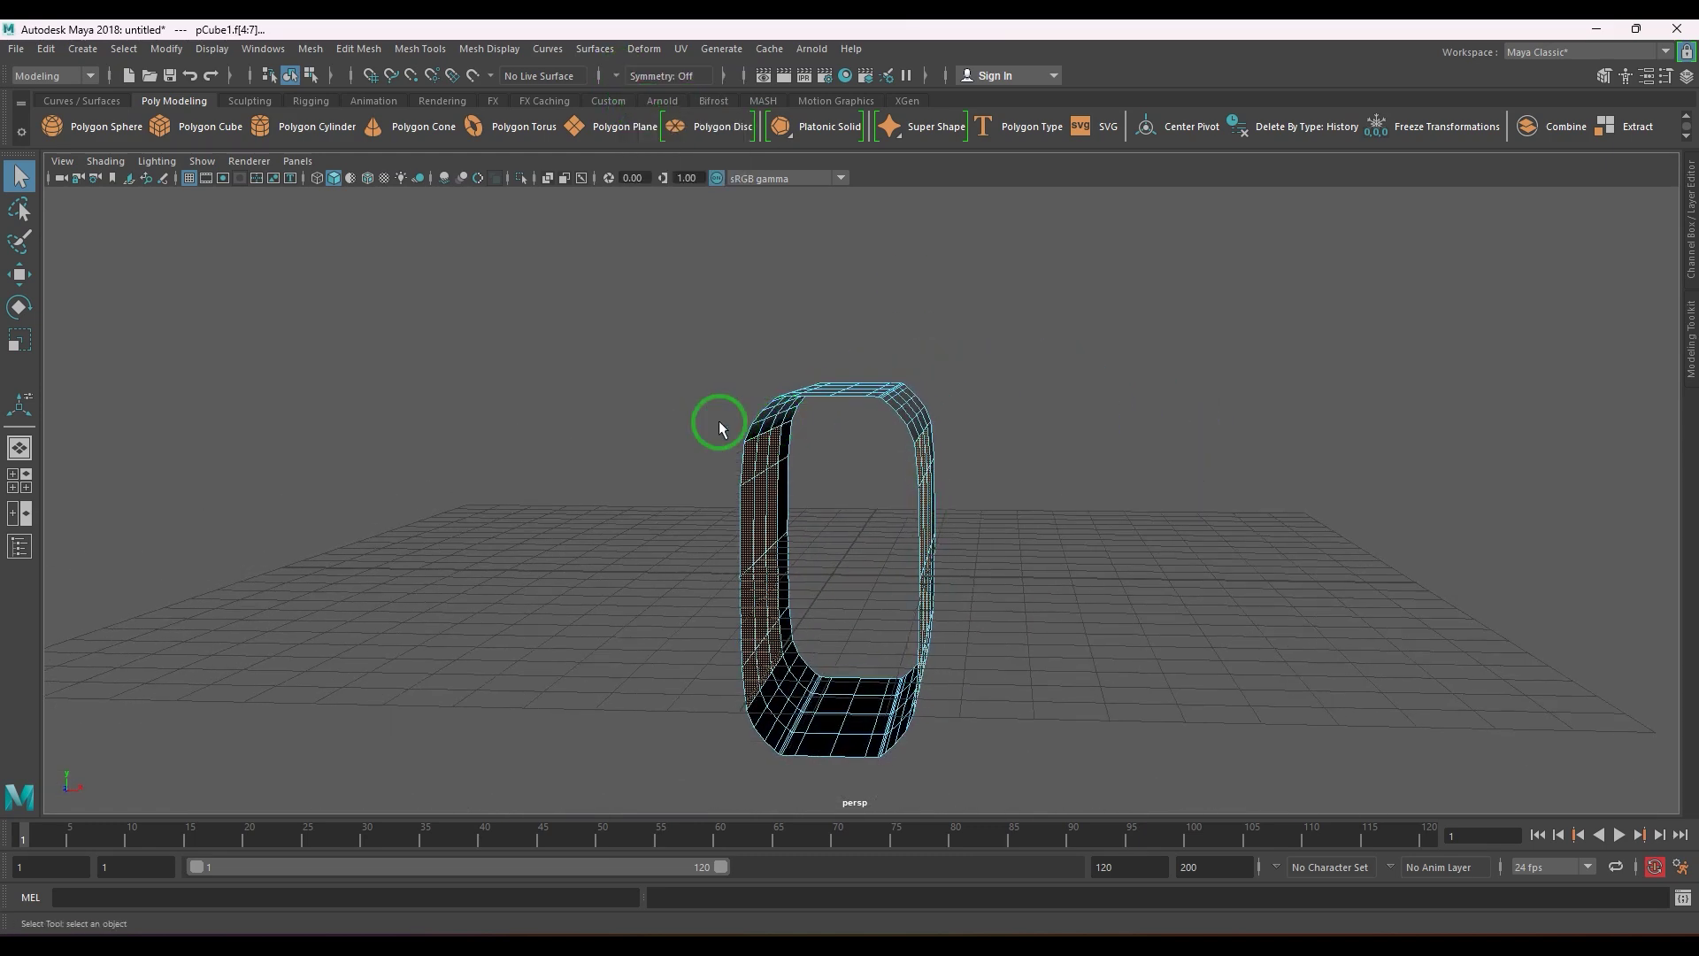
- Extrude the selected faces on one side of the tube outward and scale the extruded end flat
left_click_drag(835, 693, 914, 609, "alt")
key("ctrl+e")
left_click_drag(1073, 589, 1017, 607)
key("r")
left_click_drag(1218, 574, 1193, 600)
- Move the extruded block's edges to slope its outer top and closed-end corner, and space its crosswise edges evenly
key("w")
right_click_drag(1073, 630, 1051, 524)
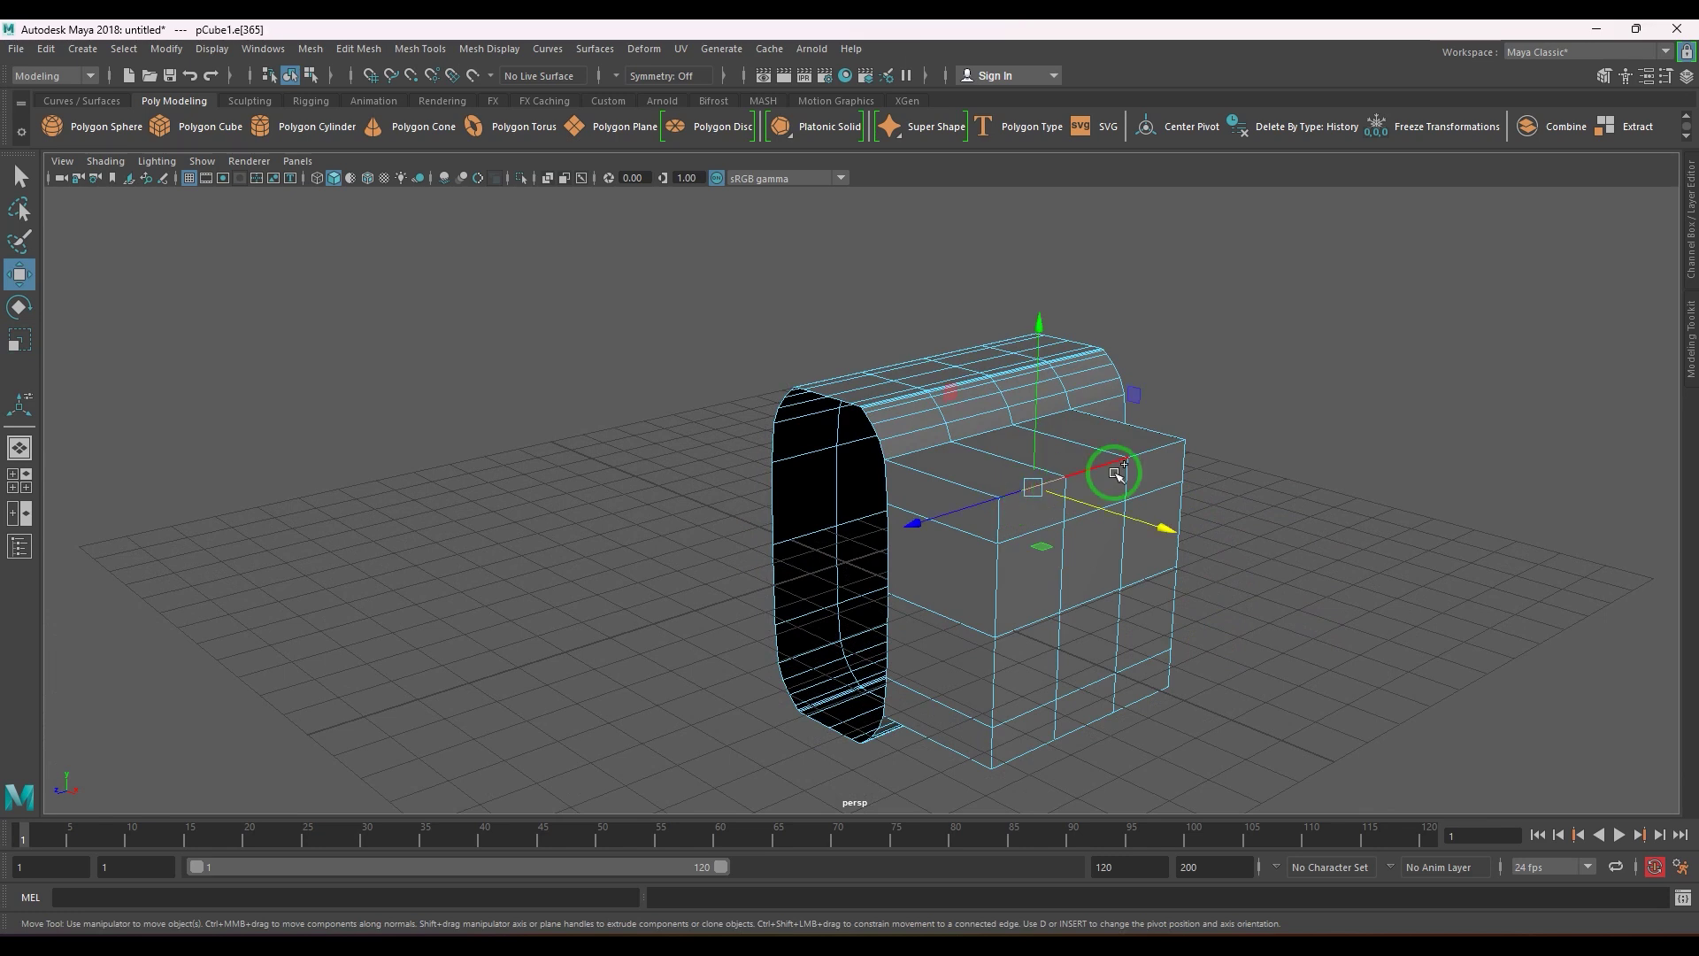
left_click_drag(1148, 456, 1045, 522, "alt")
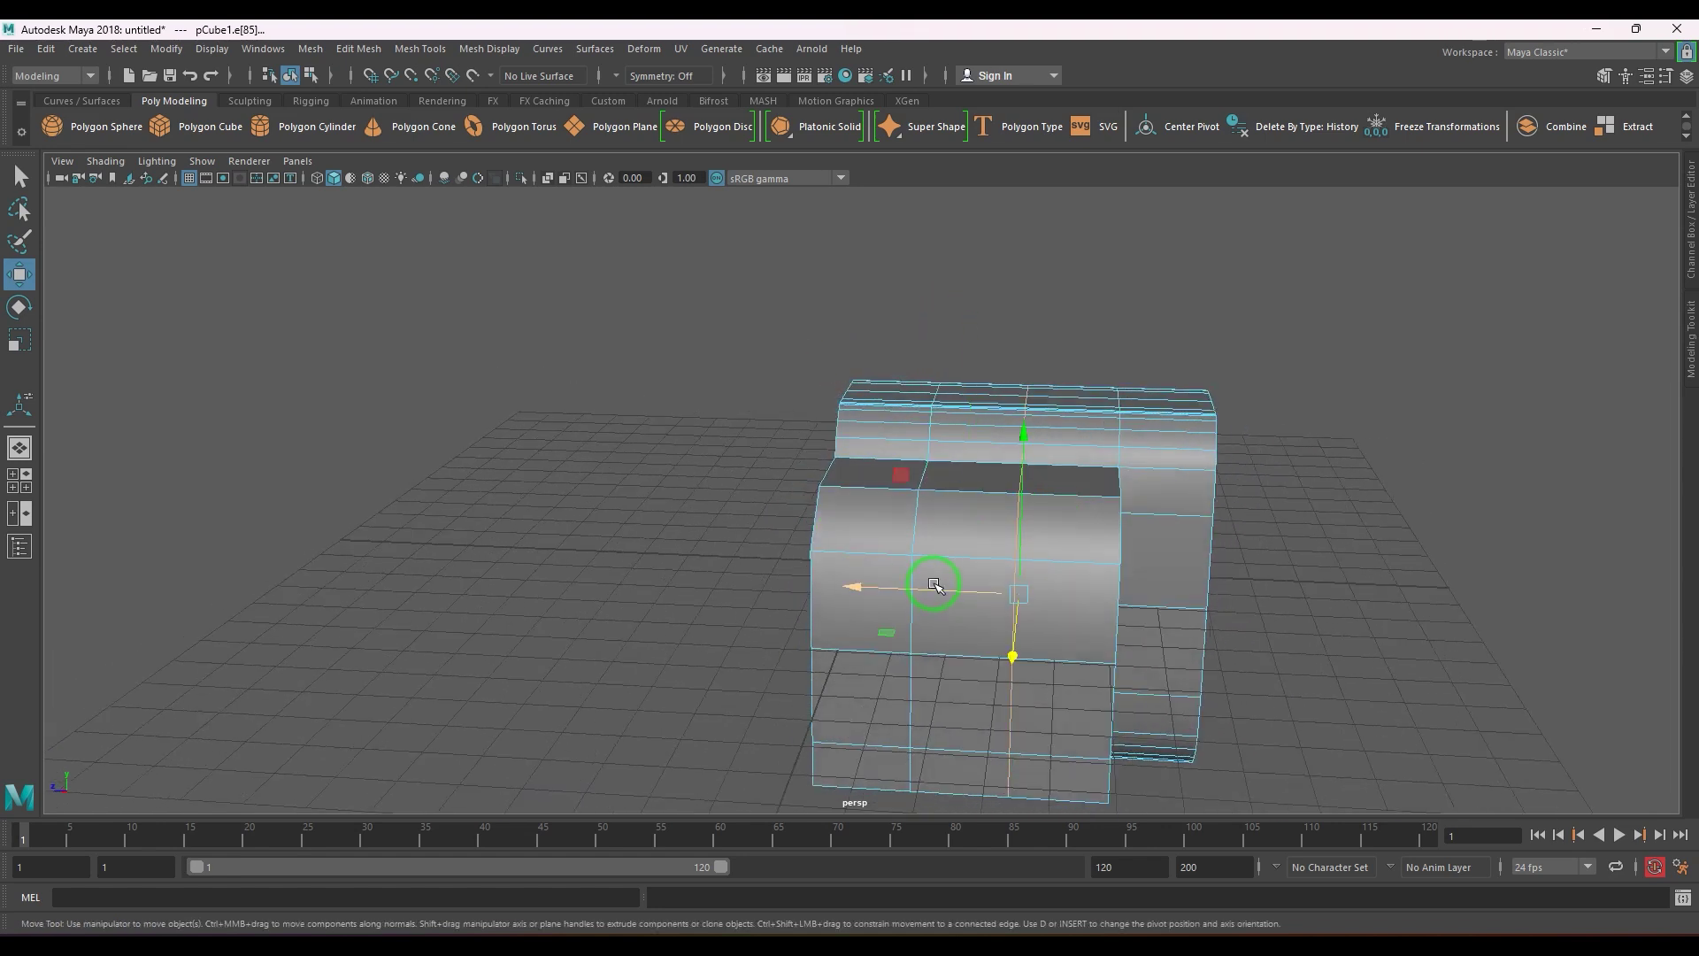
left_click_drag(956, 587, 1076, 621, "alt")
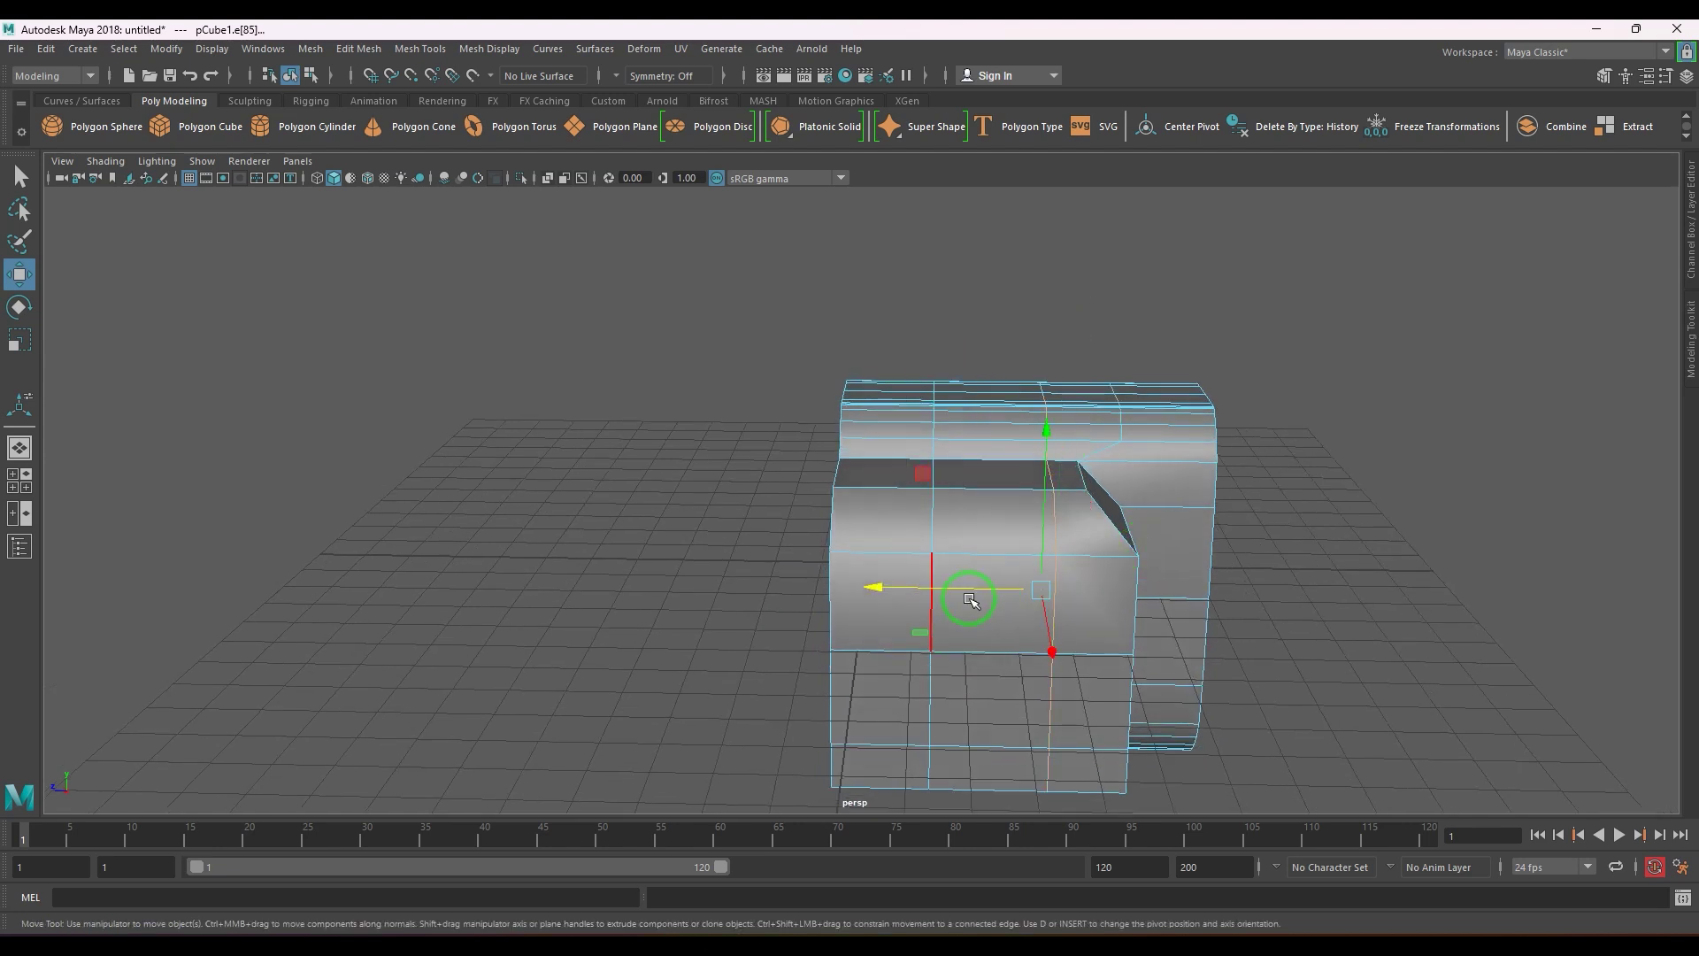
left_click_drag(971, 600, 935, 595)
left_click_drag(1167, 473, 1087, 465, "alt")
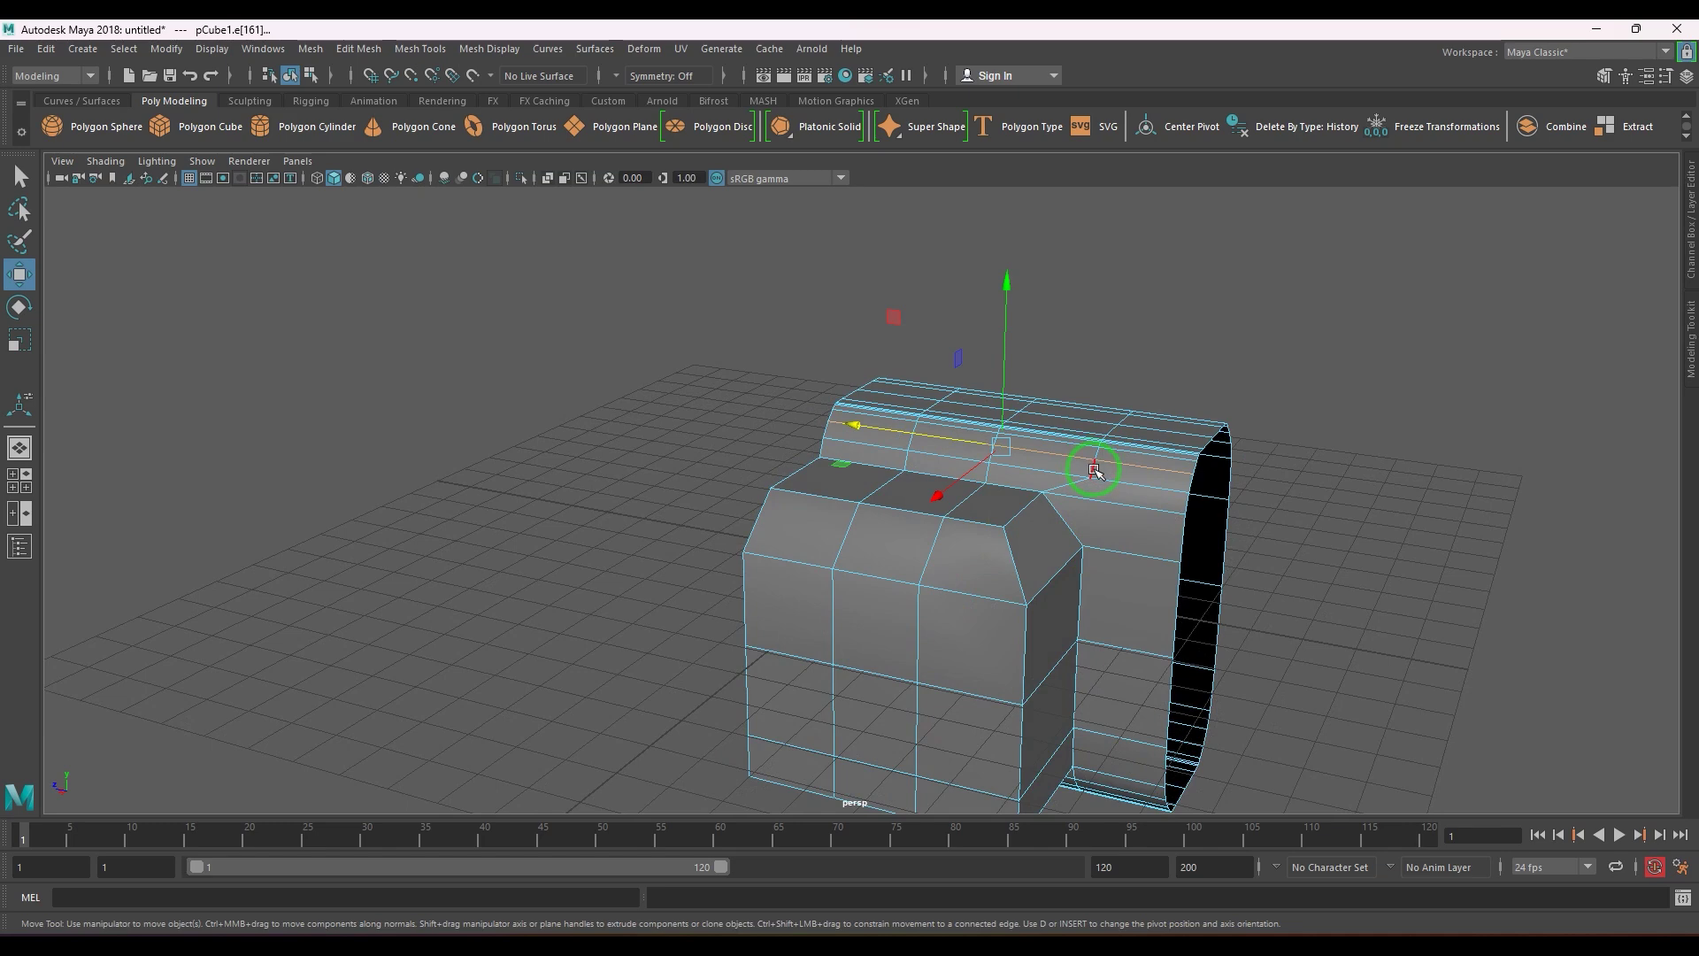
left_click_drag(1053, 516, 1213, 419, "alt")
left_click_drag(1141, 511, 1142, 521)
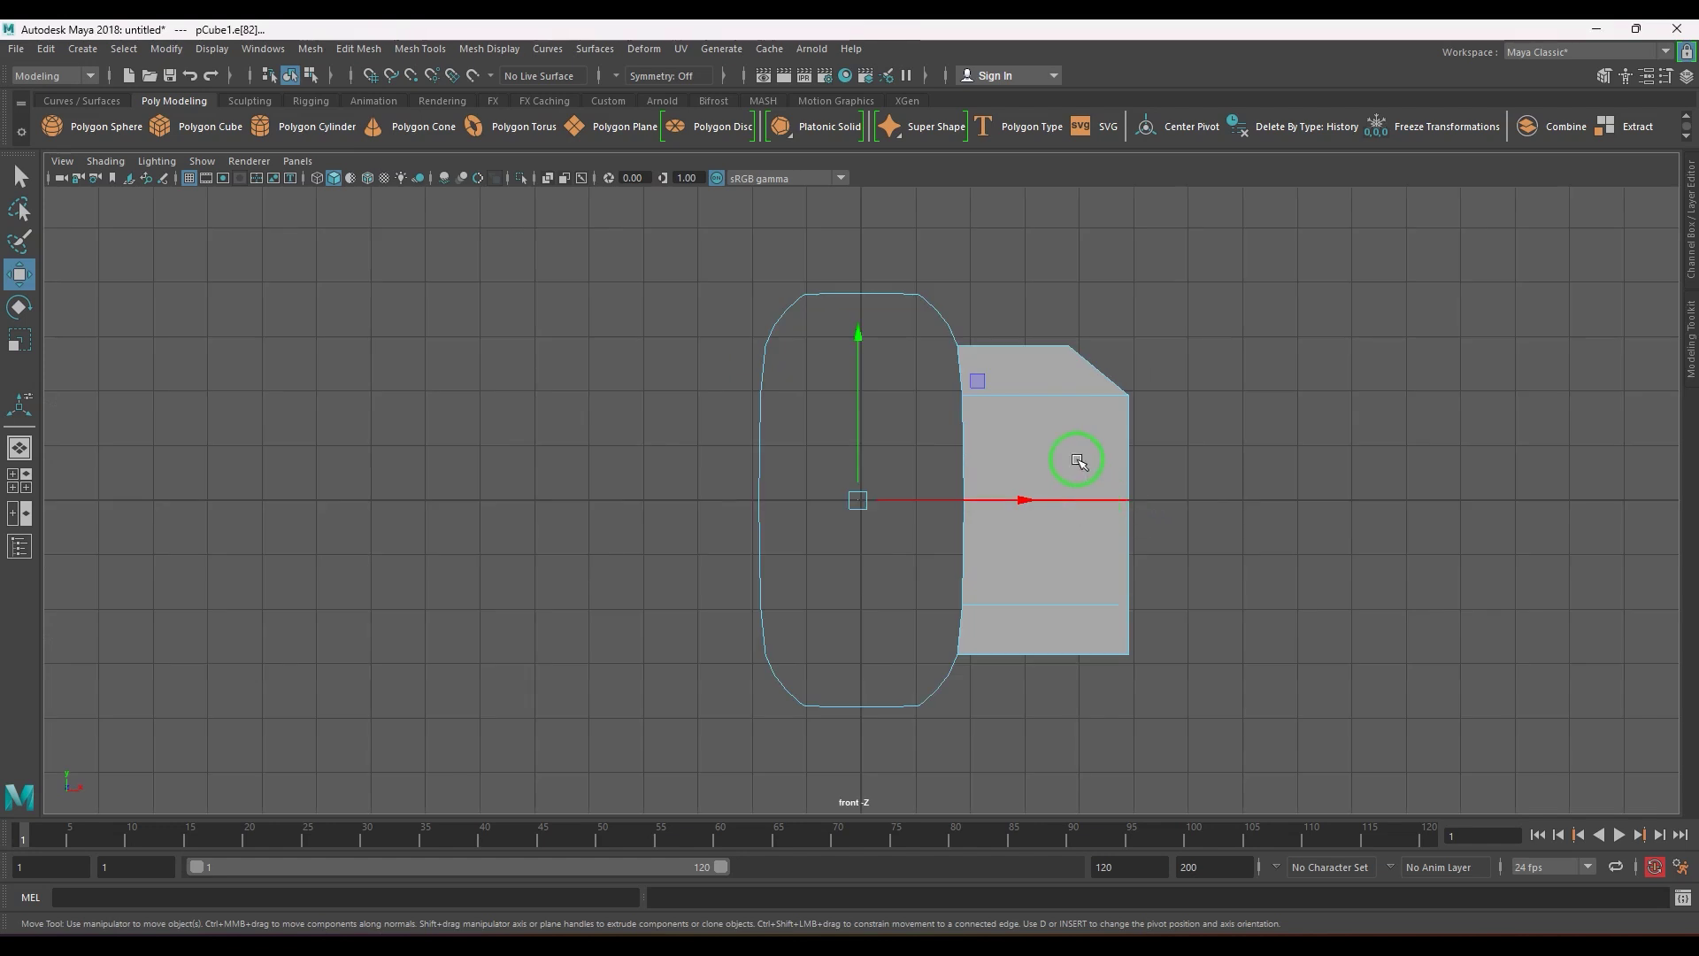
- Select all faces in the lower half of the model in the front view and delete them
right_click_drag(1077, 463, 1074, 531)
left_click_drag(752, 512, 1494, 797)
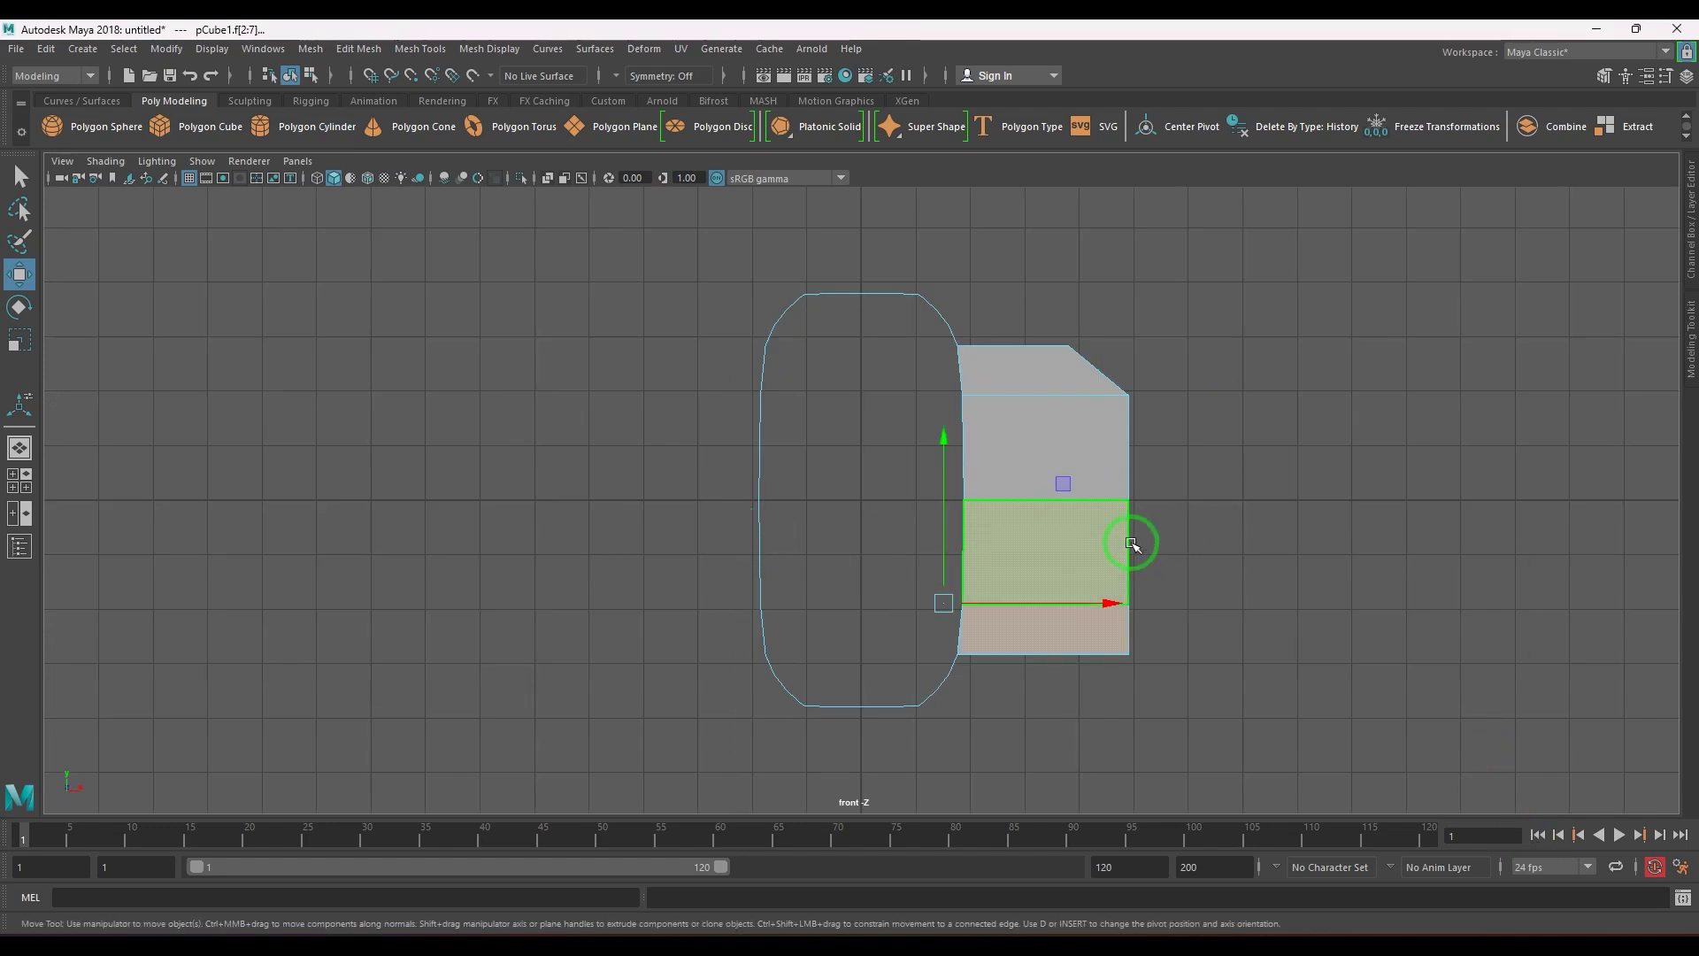
key("Delete")
- Move the tube's crosswise edge loop along the depth to line up with the block's top corner
left_click_drag(1070, 579, 1115, 410)
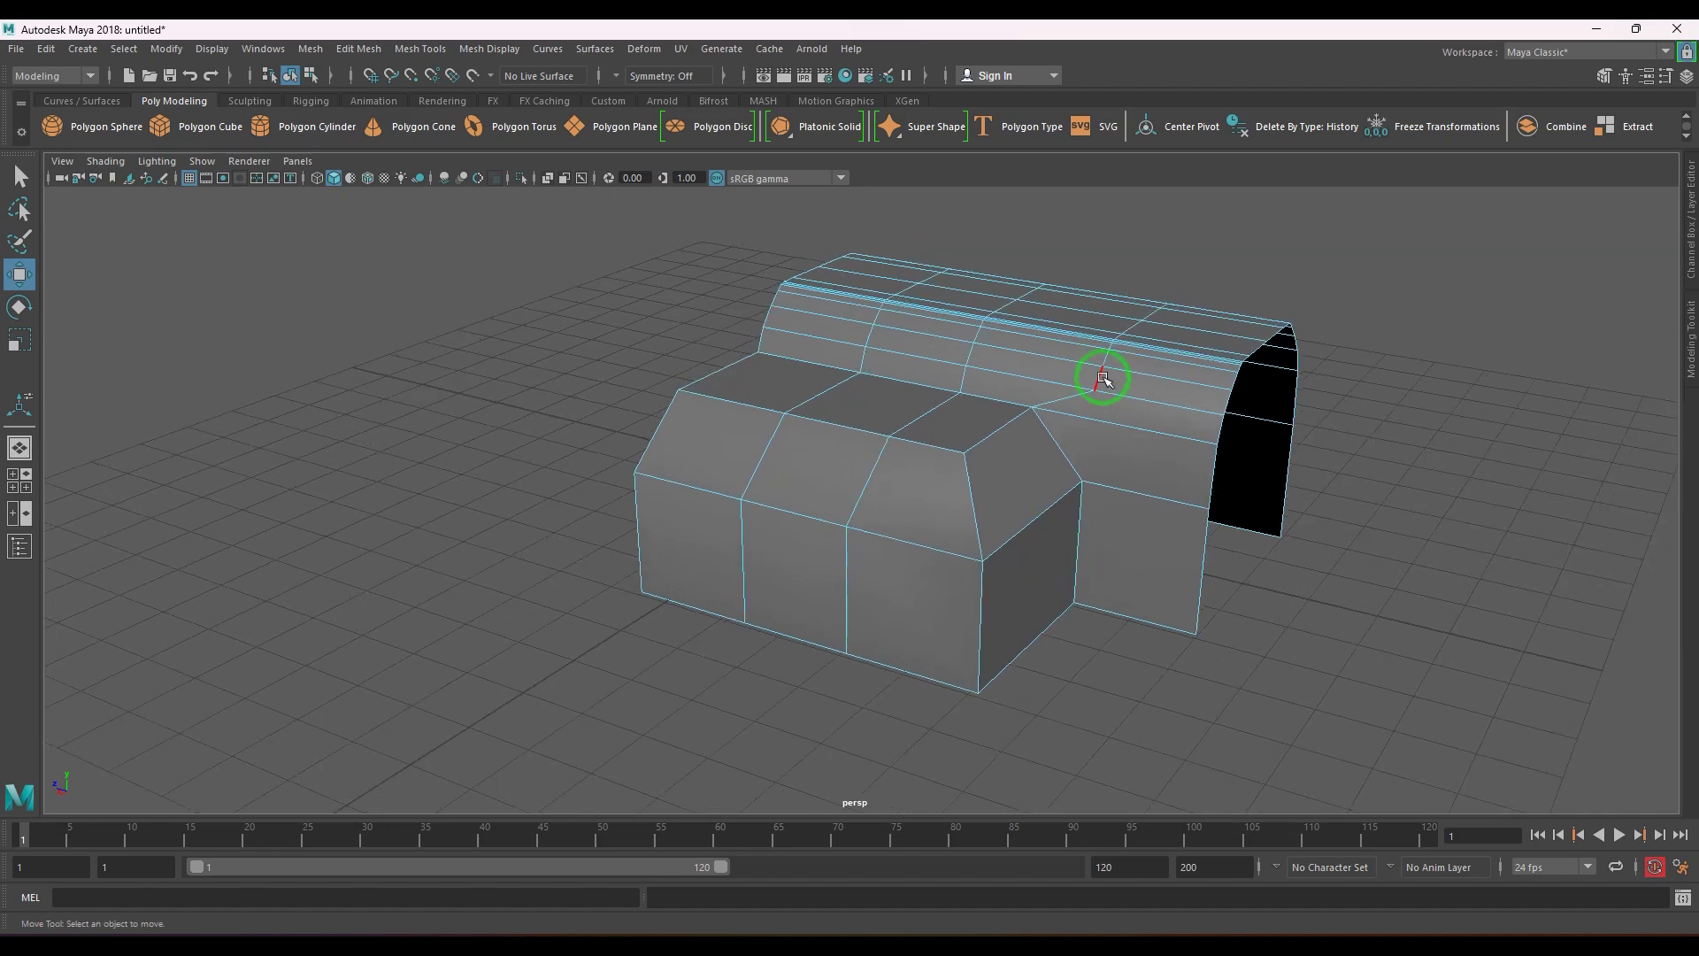
left_click(1102, 378)
left_click_drag(1017, 354, 1027, 414, "alt")
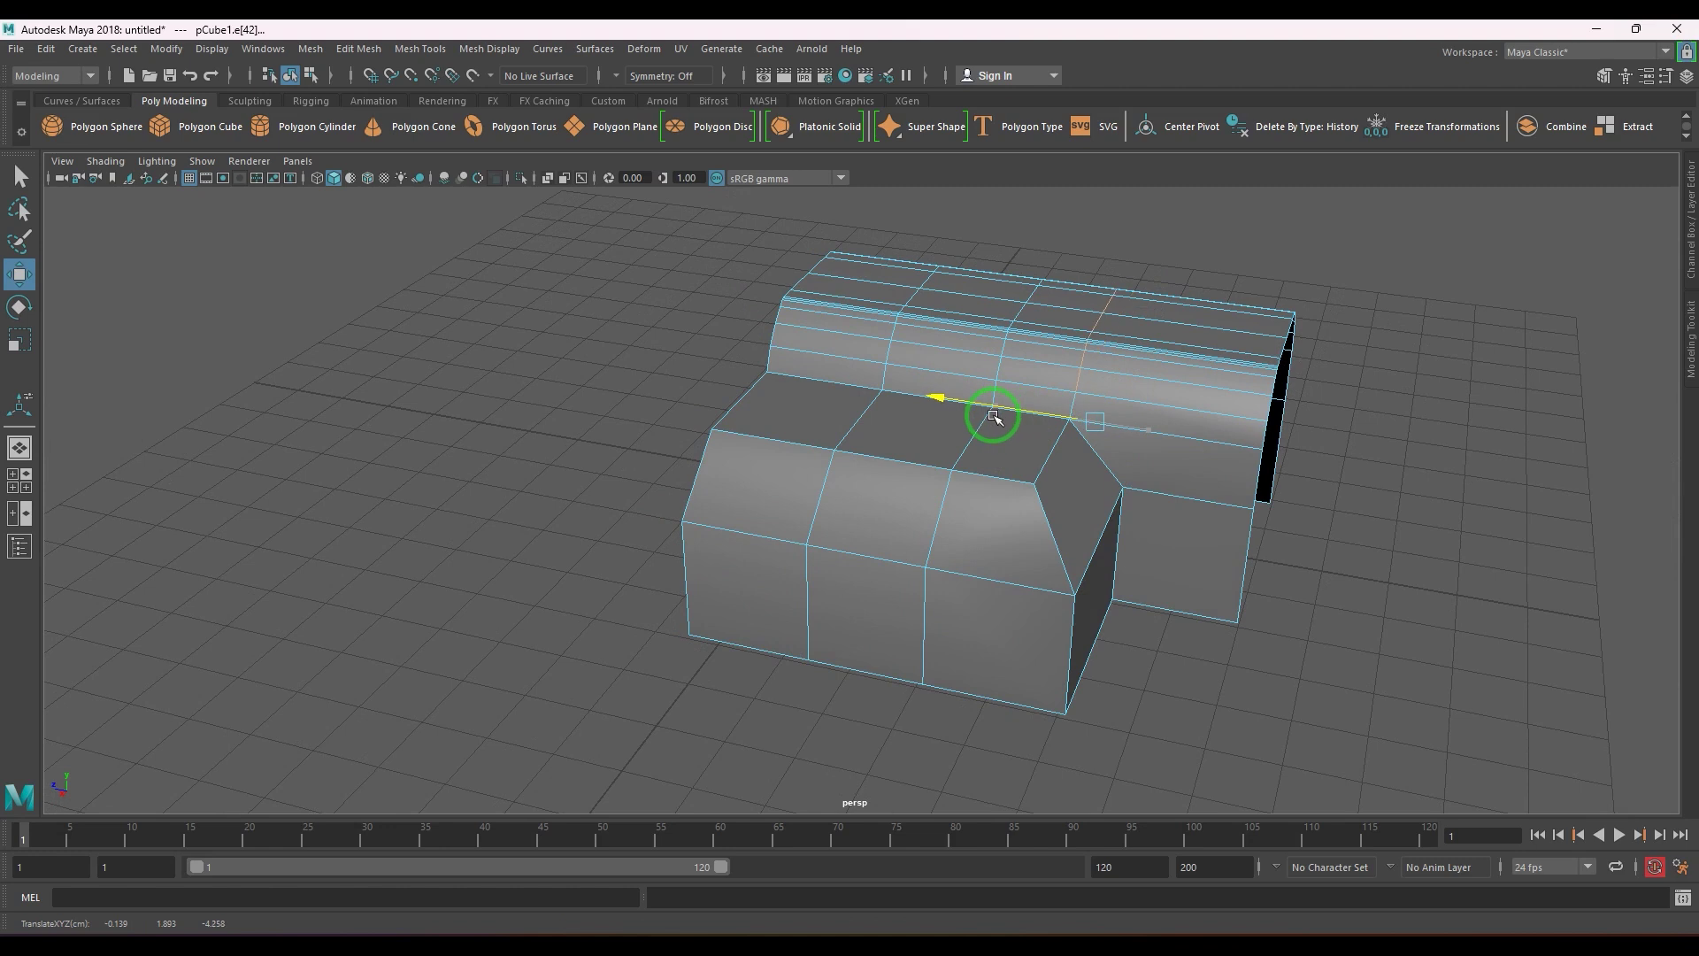
- Insert an edge loop running through the middle of the block's sloped upper faces
key("F8")
left_click_drag(1016, 476, 1045, 458, "alt")
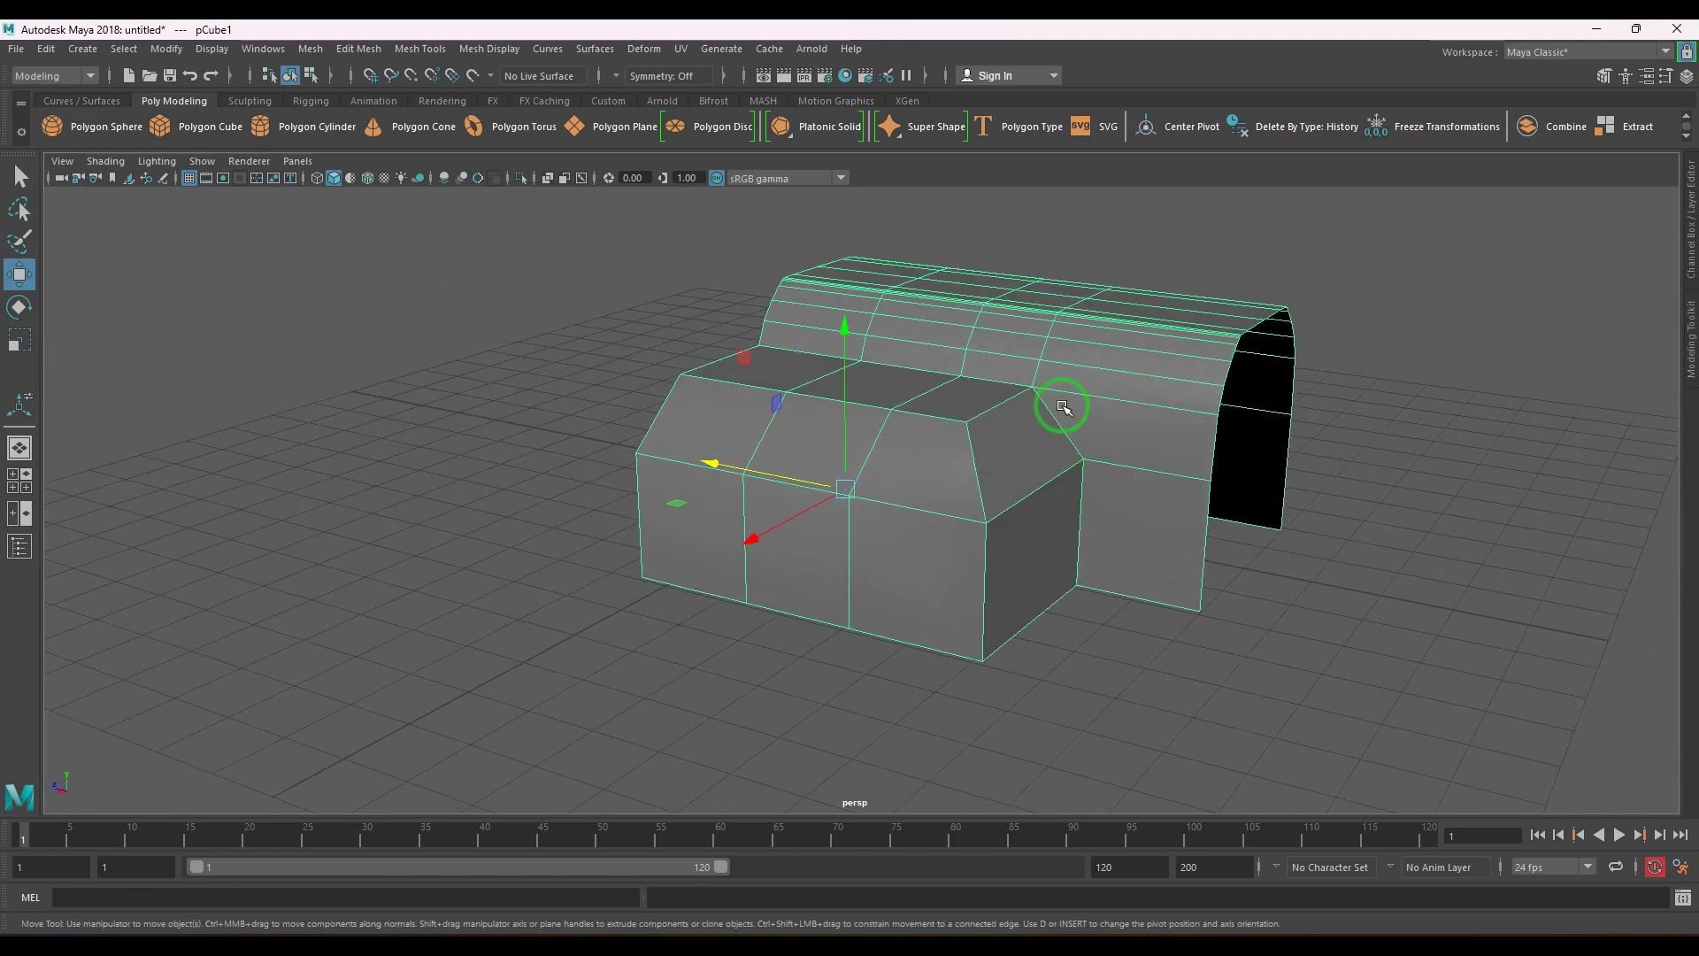
right_click_drag(1063, 407, 982, 462, "shift")
left_click(979, 474)
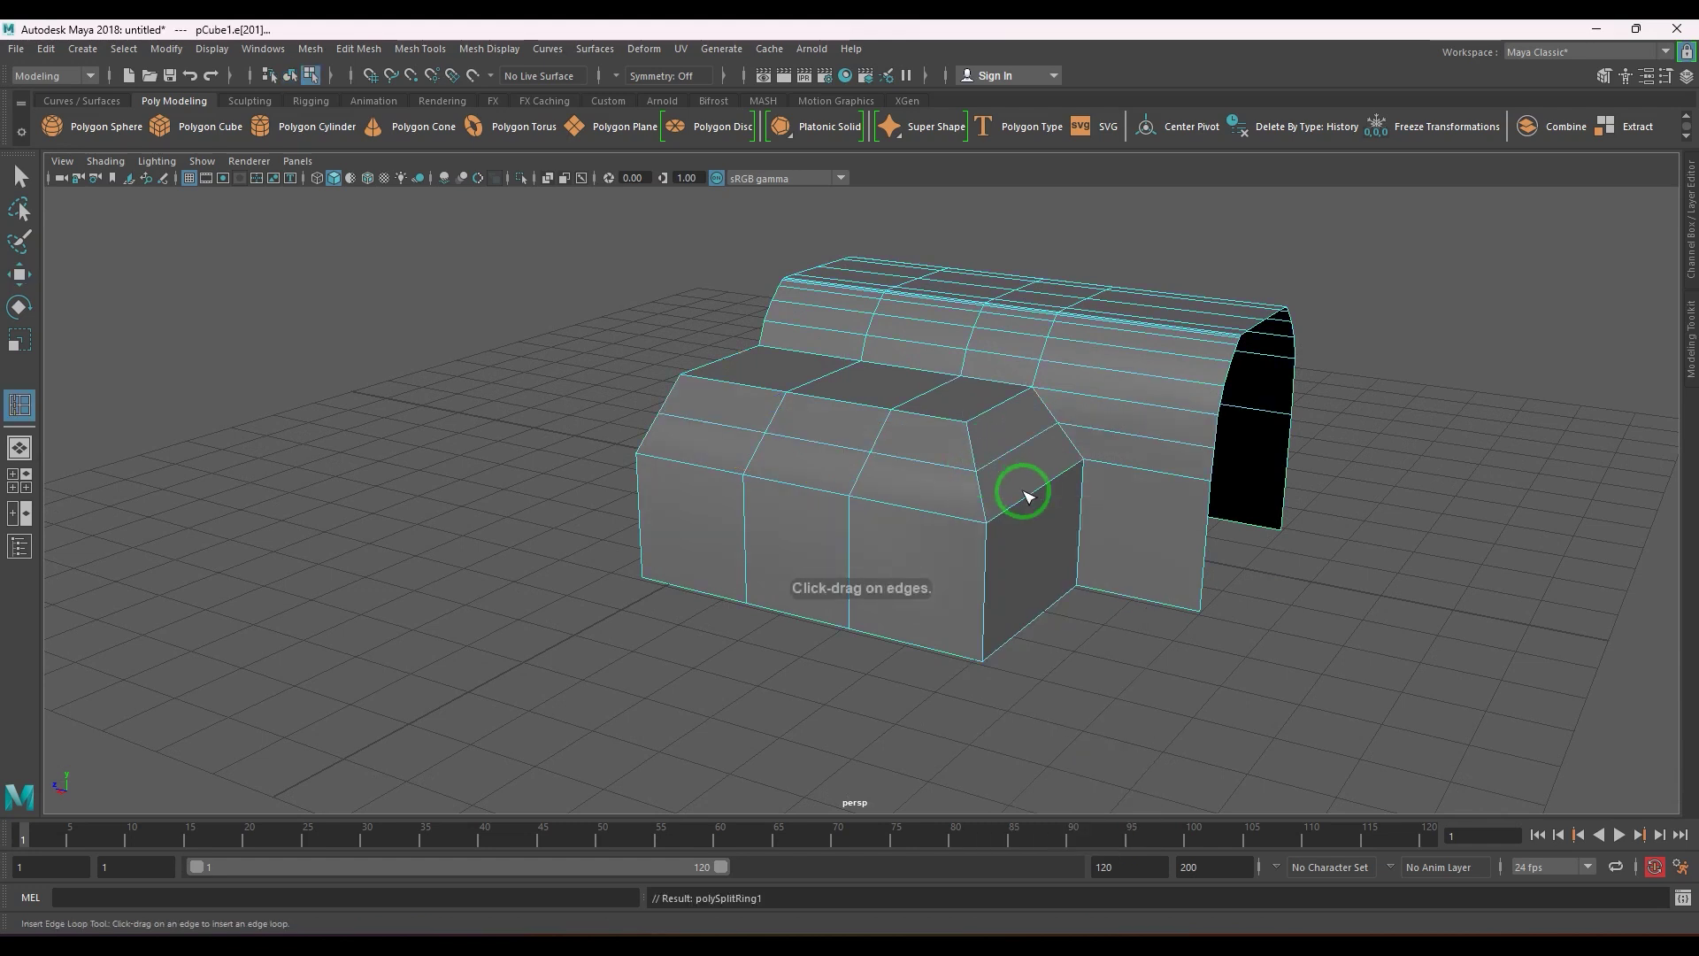
left_click_drag(1024, 485, 979, 486, "alt")
- Delete the three faces that close the block at the end flush with the tube's opening
key("w")
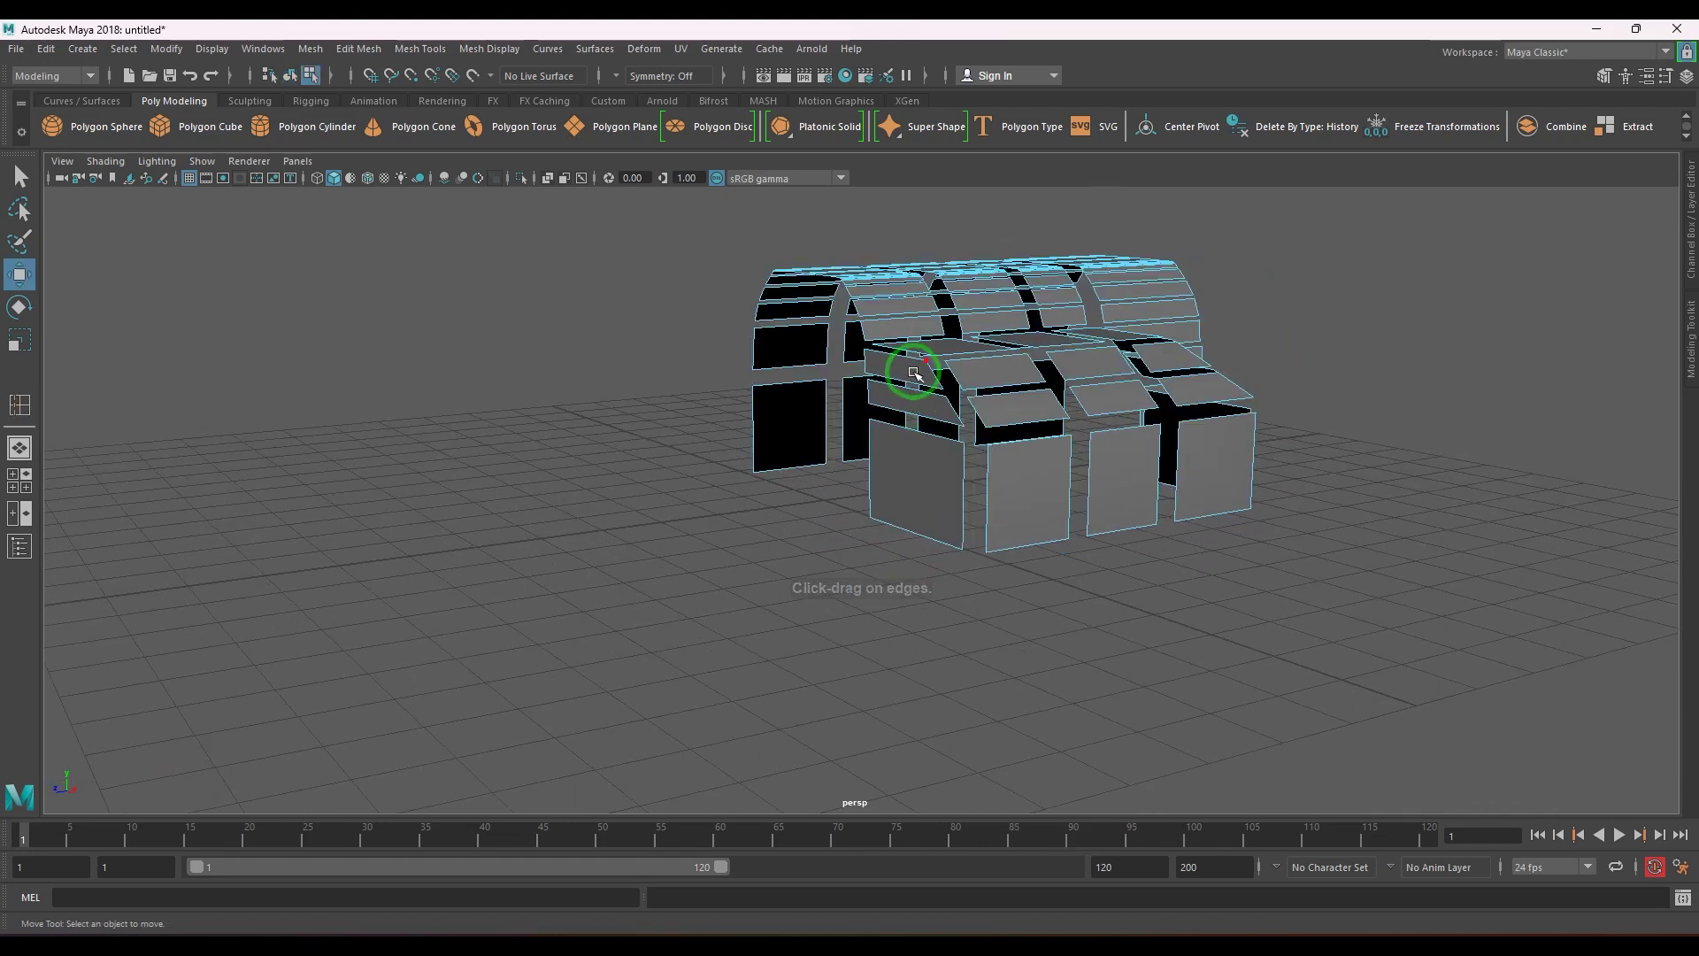
right_click_drag(914, 372, 909, 407)
left_click(910, 371)
left_click(918, 395, "shift")
left_click(929, 509, "shift")
left_click_drag(987, 538, 1069, 591, "alt")
key("Delete")
- Move the new loop's vertices on the block's slope outward along X in the front view
key("space")
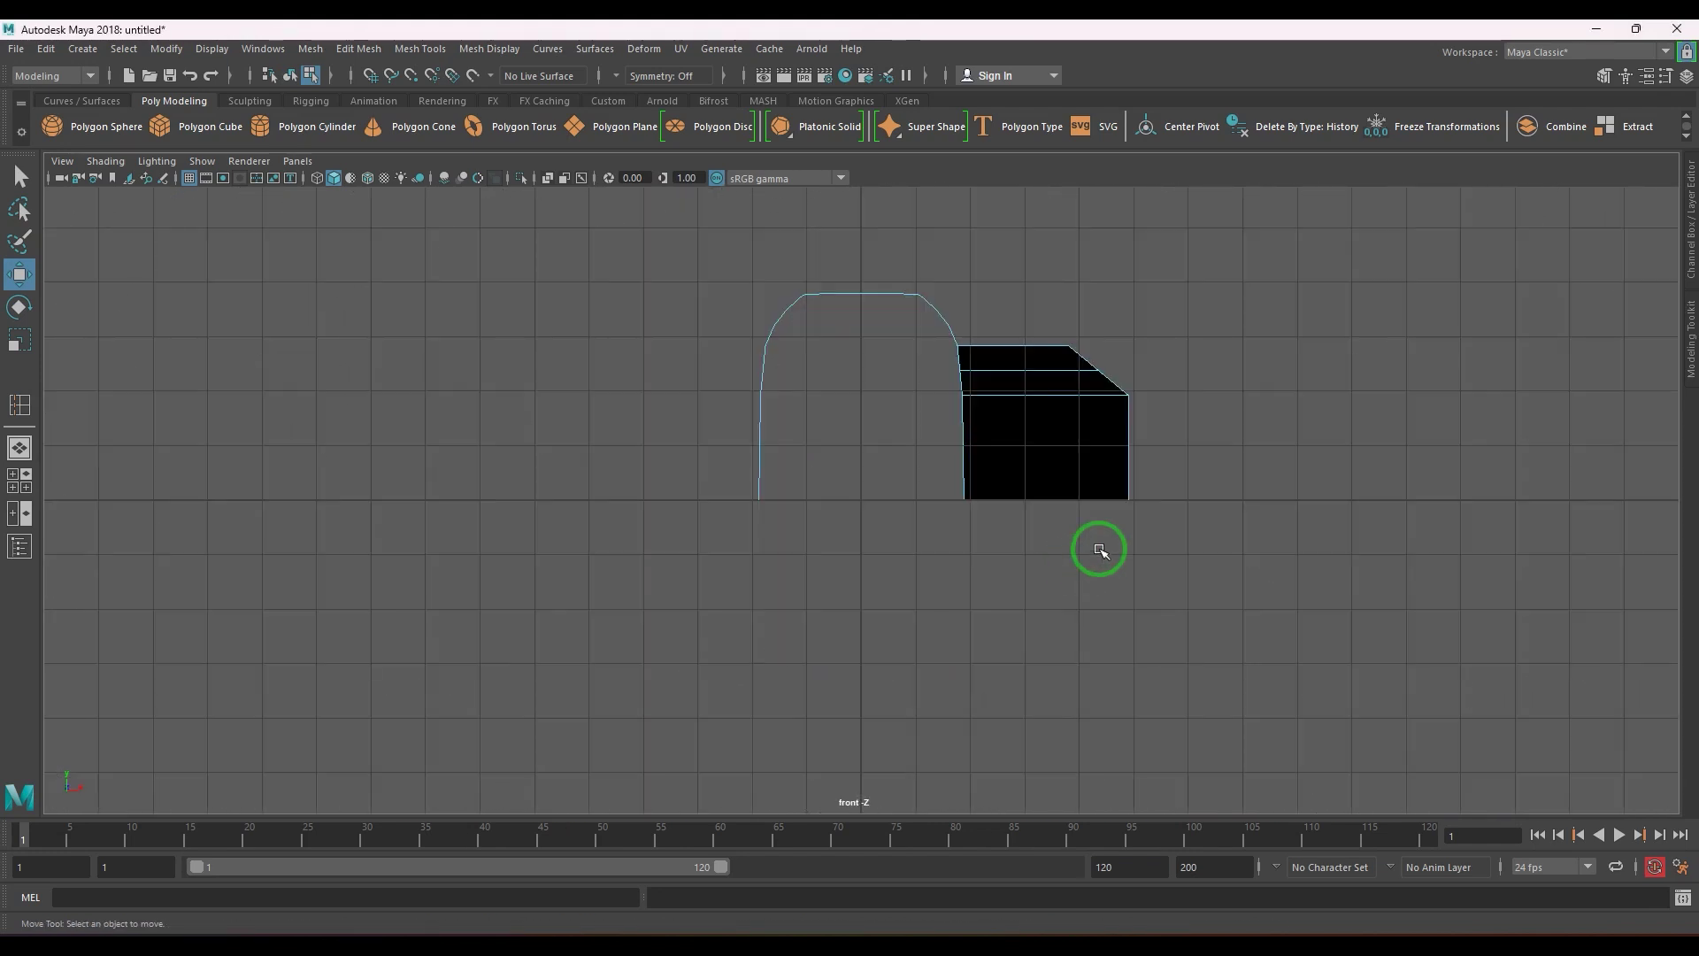
left_click_drag(1075, 353, 1117, 386)
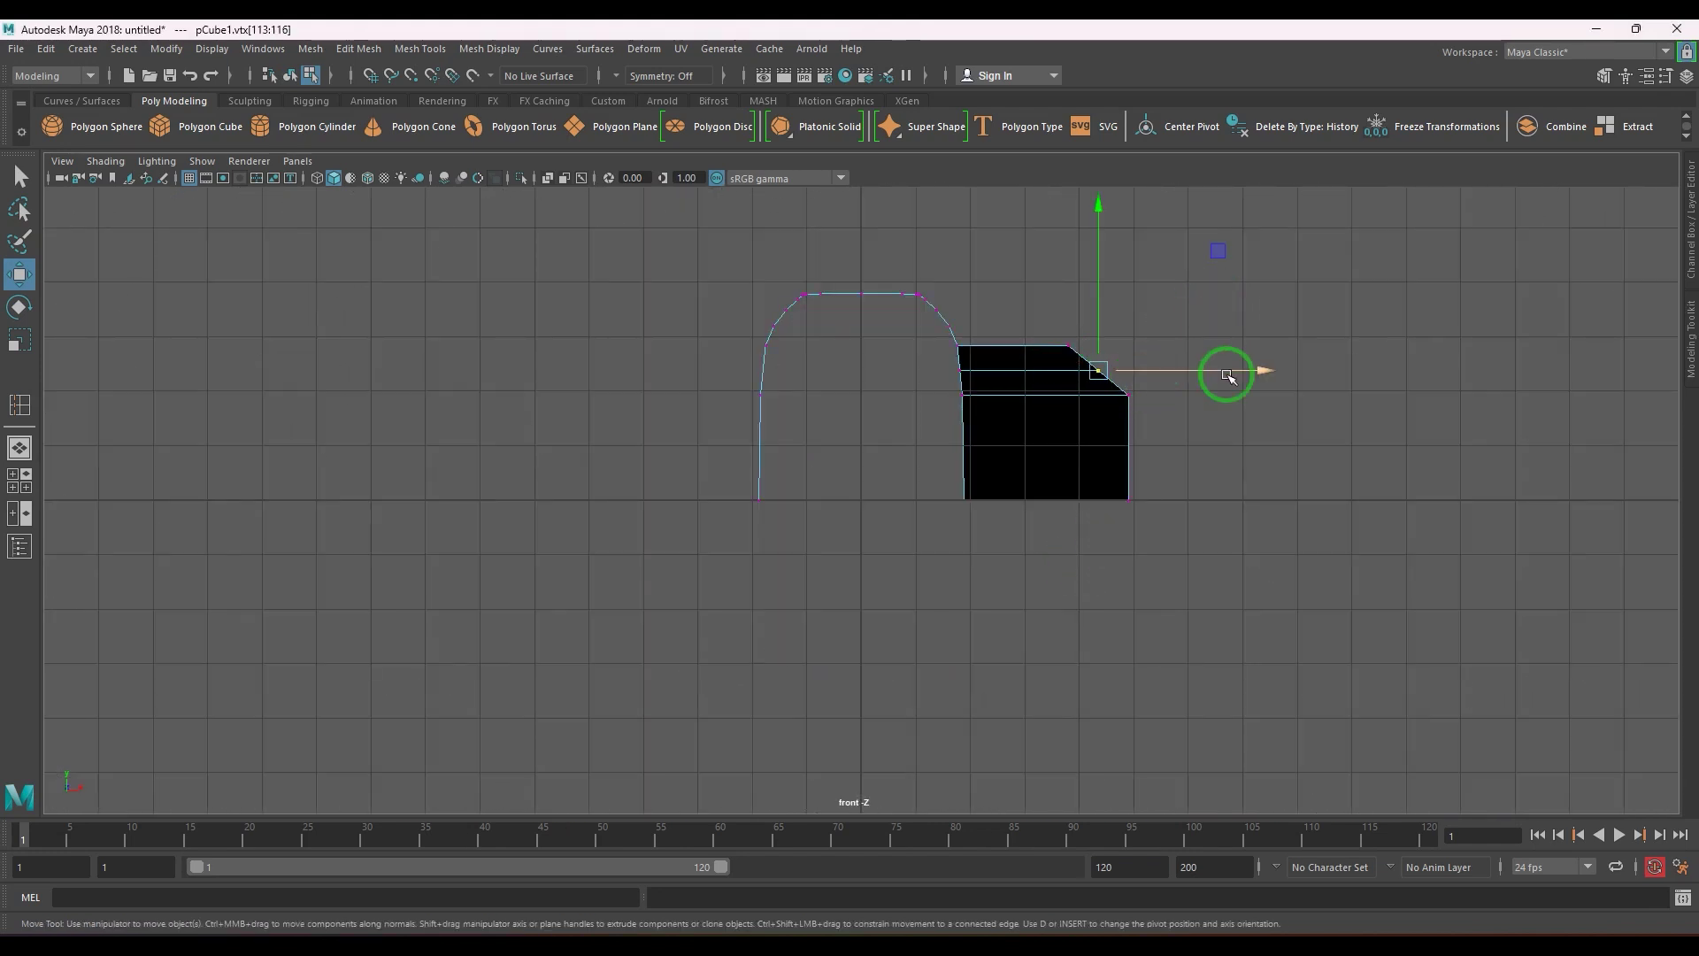
left_click_drag(1229, 376, 1241, 376)
left_click_drag(1229, 251, 1228, 246)
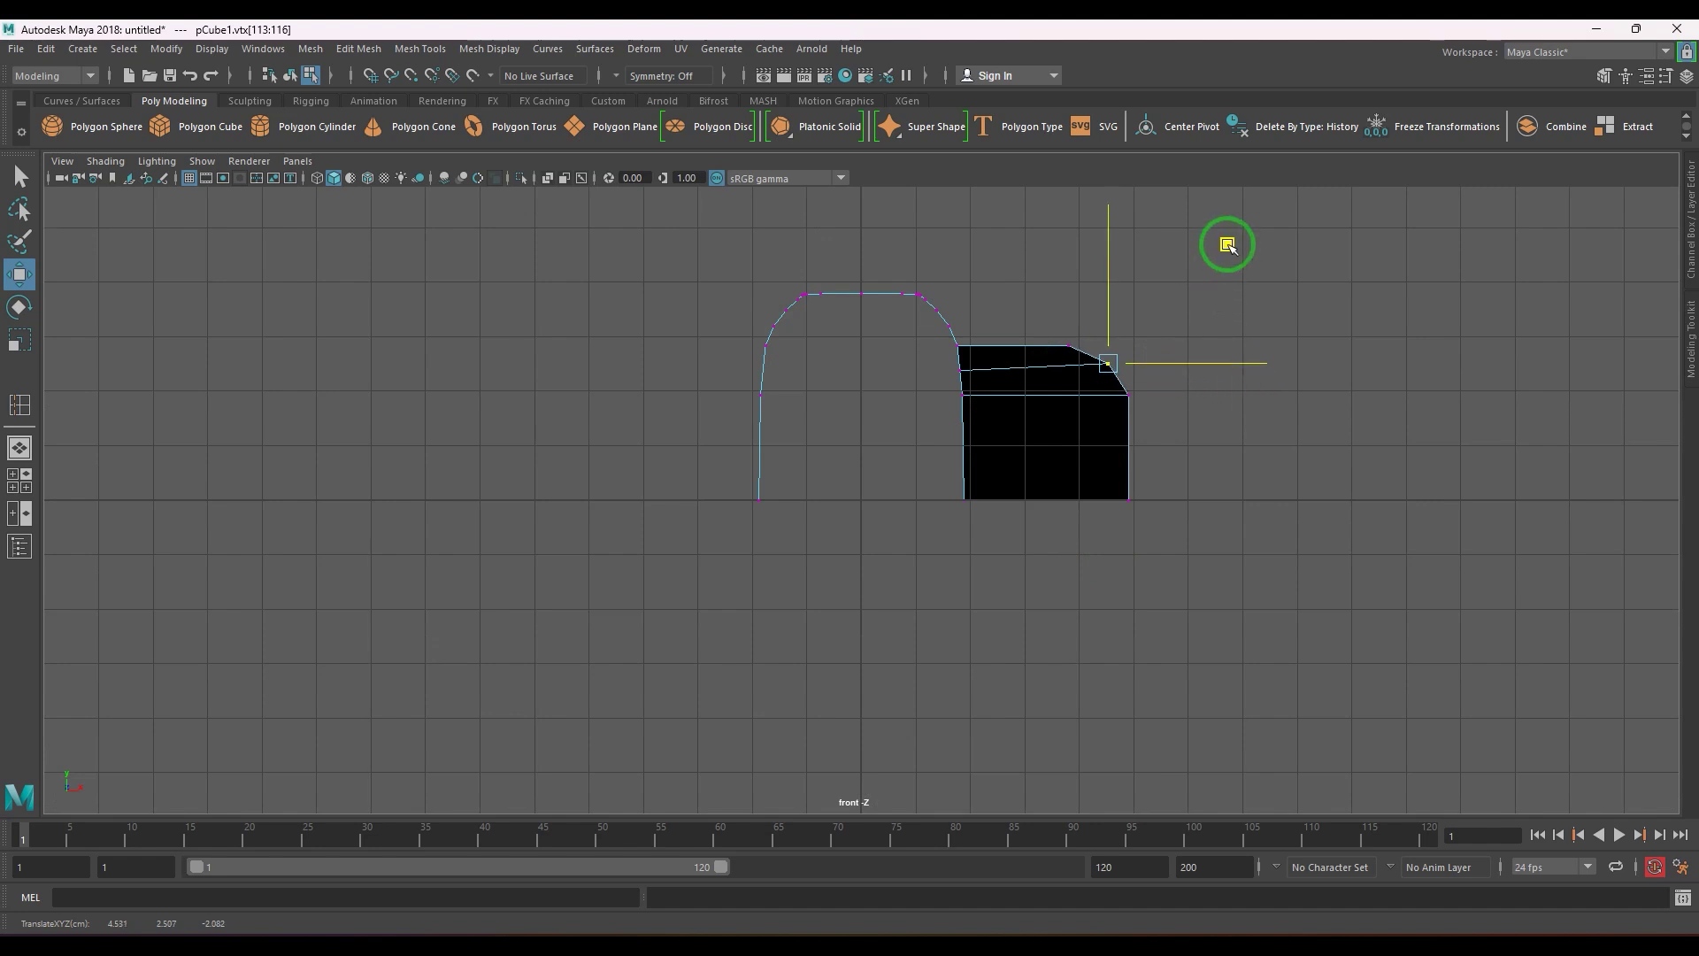
key("space")
left_click_drag(1185, 406, 1232, 435)
scroll(1232, 443, "up", 1)
middle_click_drag(1232, 444, 1178, 528, "alt")
key("4")
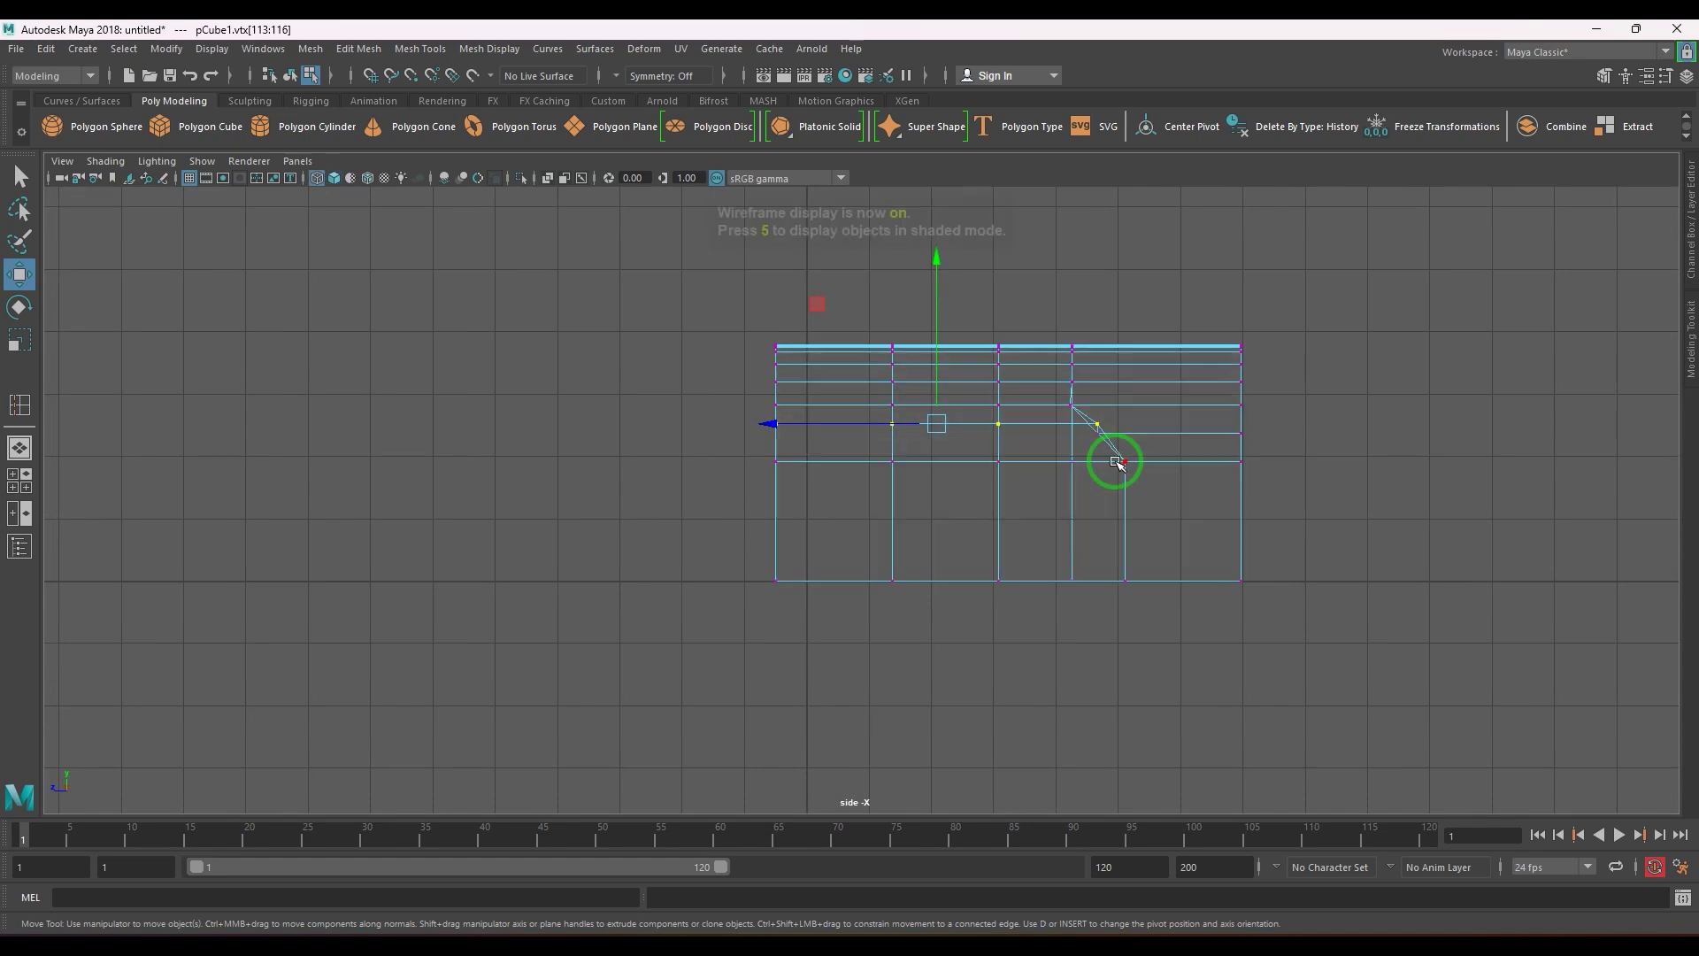
key("ctrl+z")
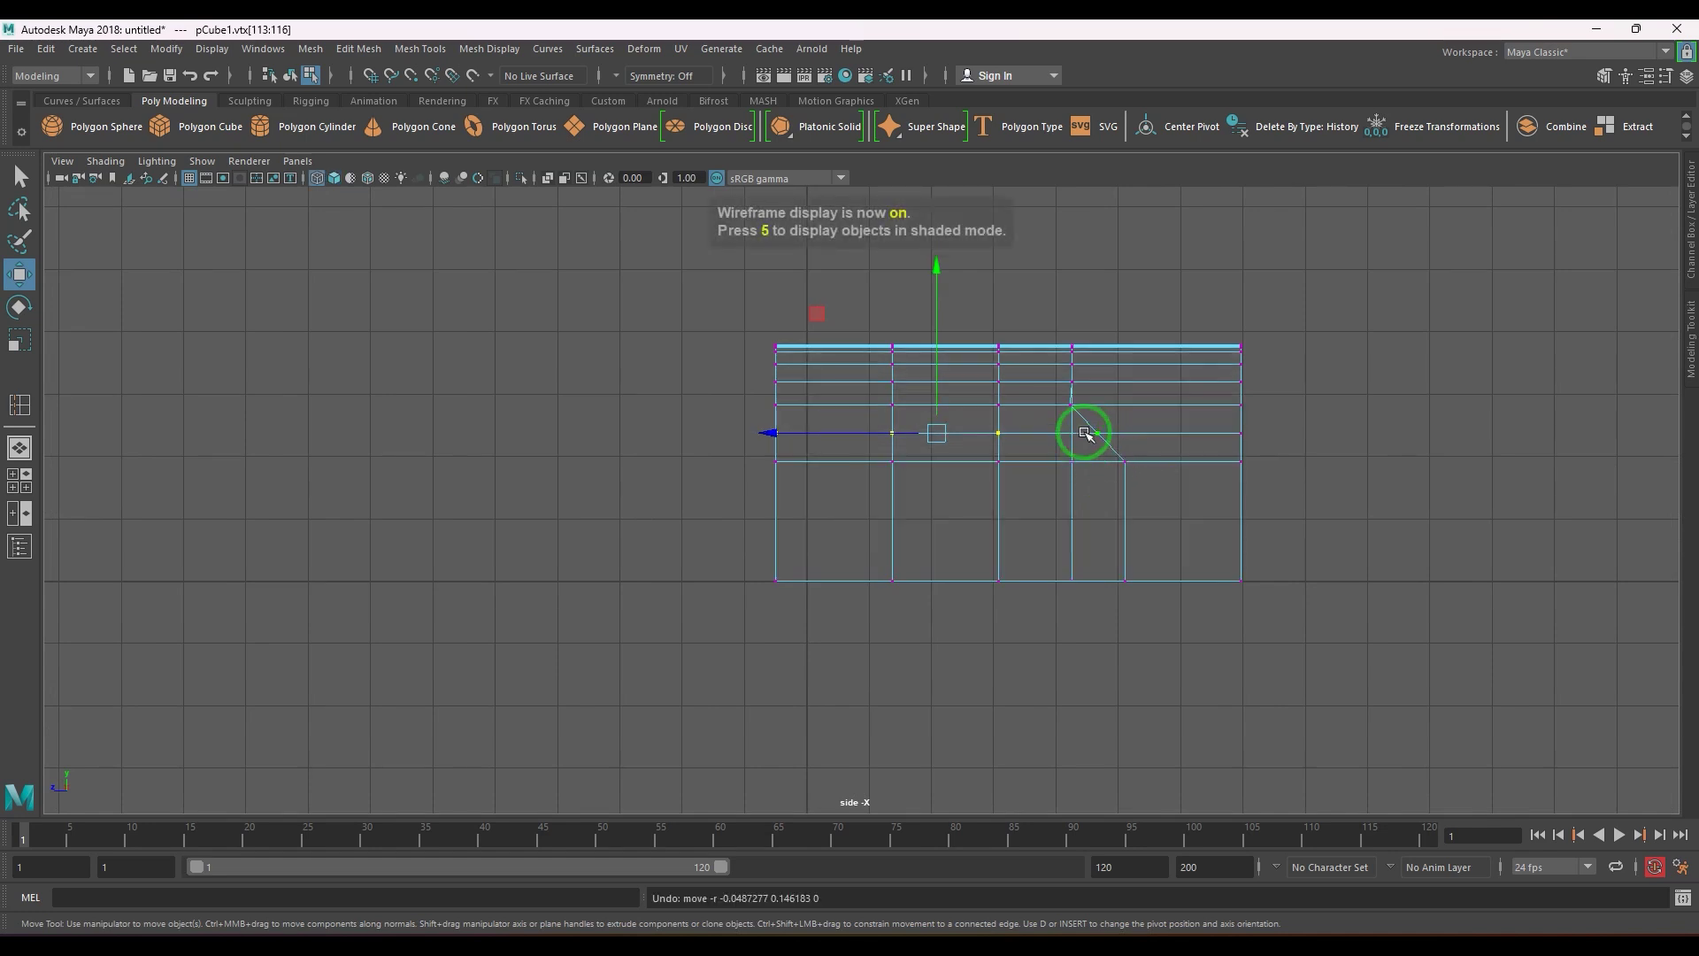
- Round the block's corners by moving the slope vertices farther outward along X and the closed-end vertices outward along the depth
key("space")
left_click_drag(1093, 454, 1115, 476)
left_click_drag(1229, 371, 1236, 375)
key("space")
left_click_drag(1157, 450, 1185, 454)
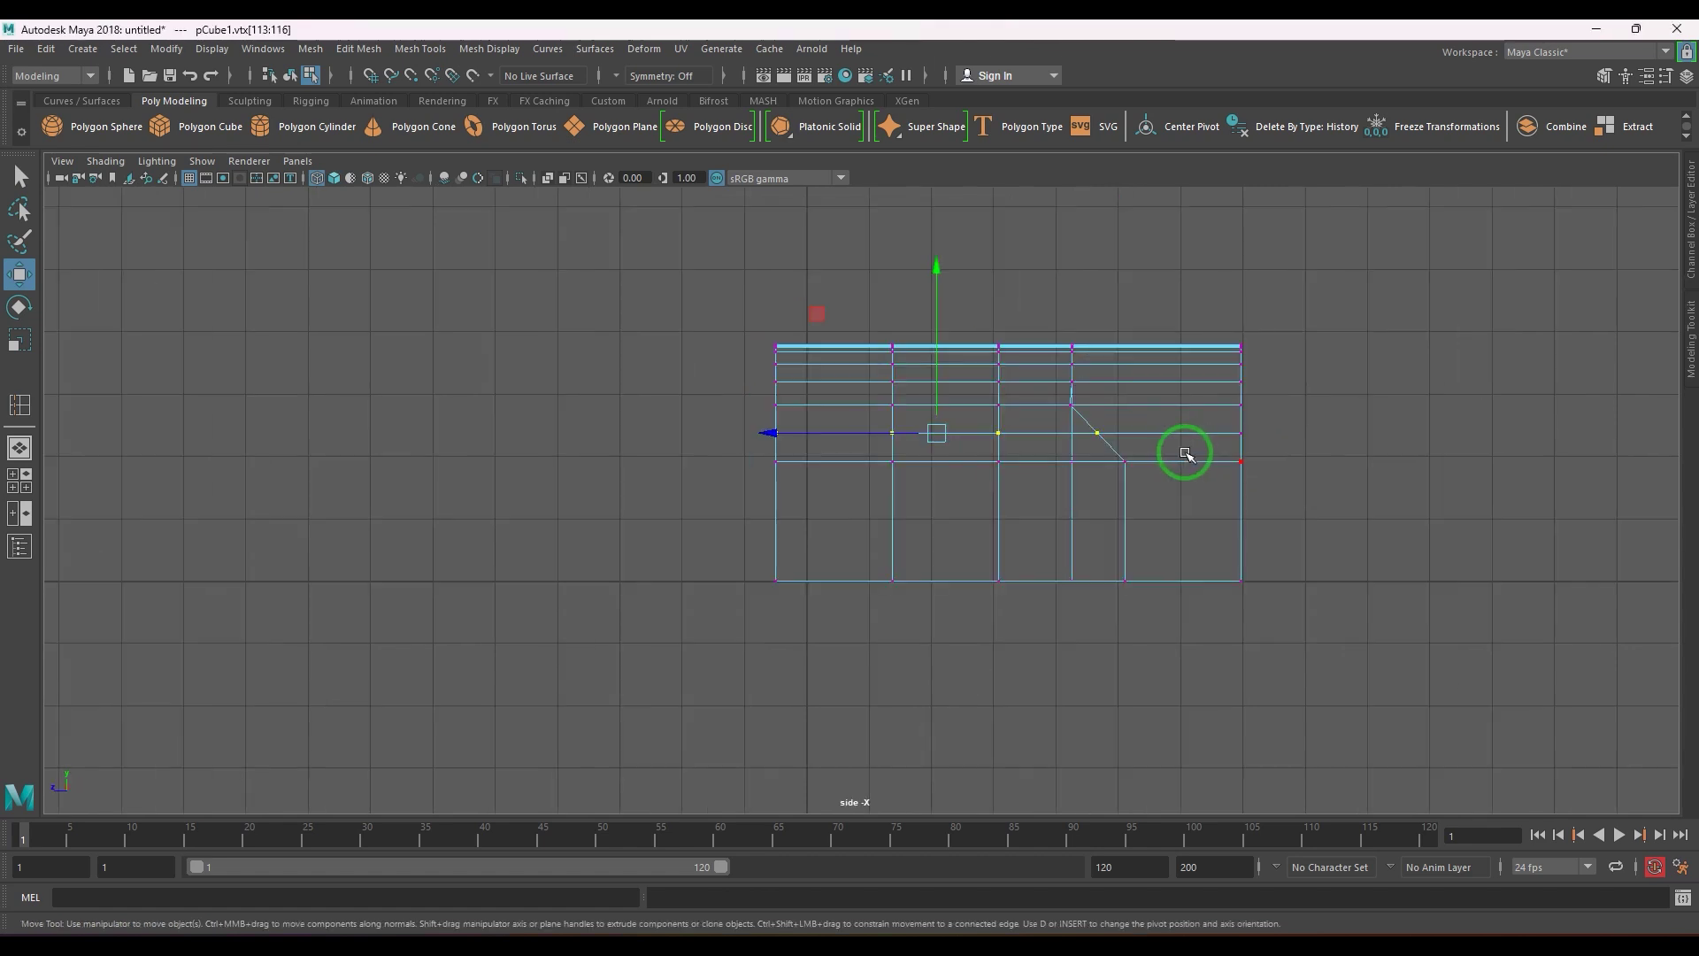
mouse_move(1087, 421)
left_mouse_down()
mouse_move(1134, 458)
mouse_move(1054, 430)
mouse_move(1091, 469)
left_mouse_up()
key("space")
key("5")
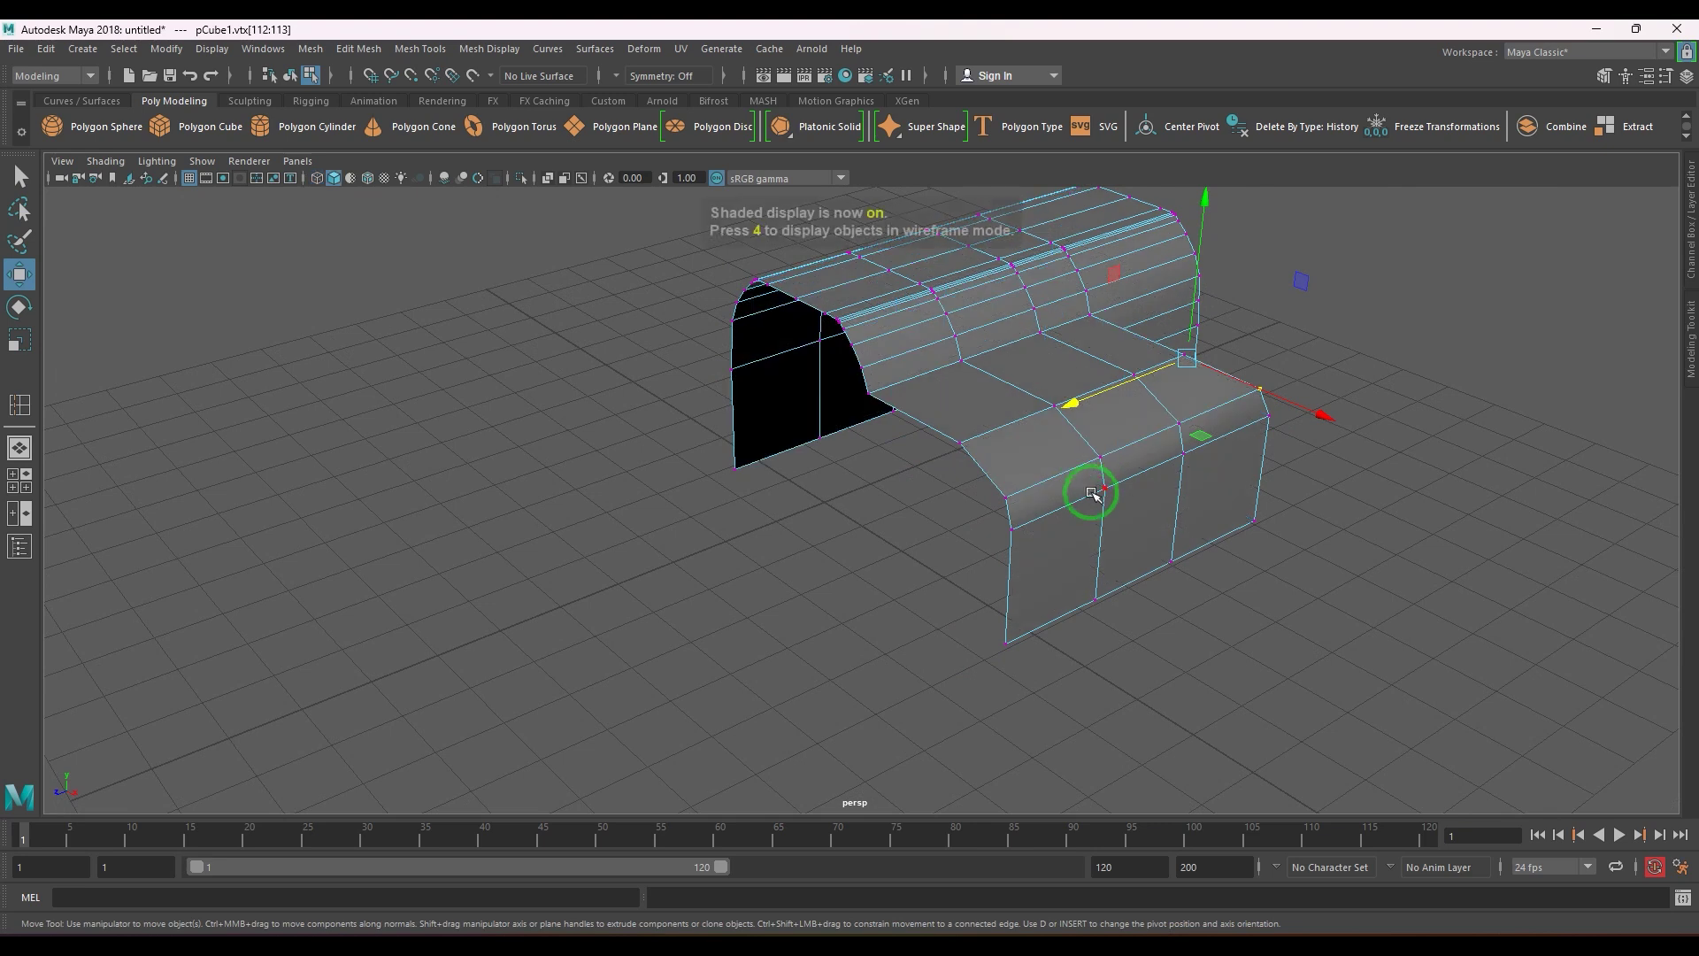
- Slide the edge loop around the block's rounded upper corner slightly upward with the Slide Edge tool
right_click_drag(1090, 510, 1099, 445)
left_click_drag(1142, 472, 951, 539, "alt")
left_click(948, 611)
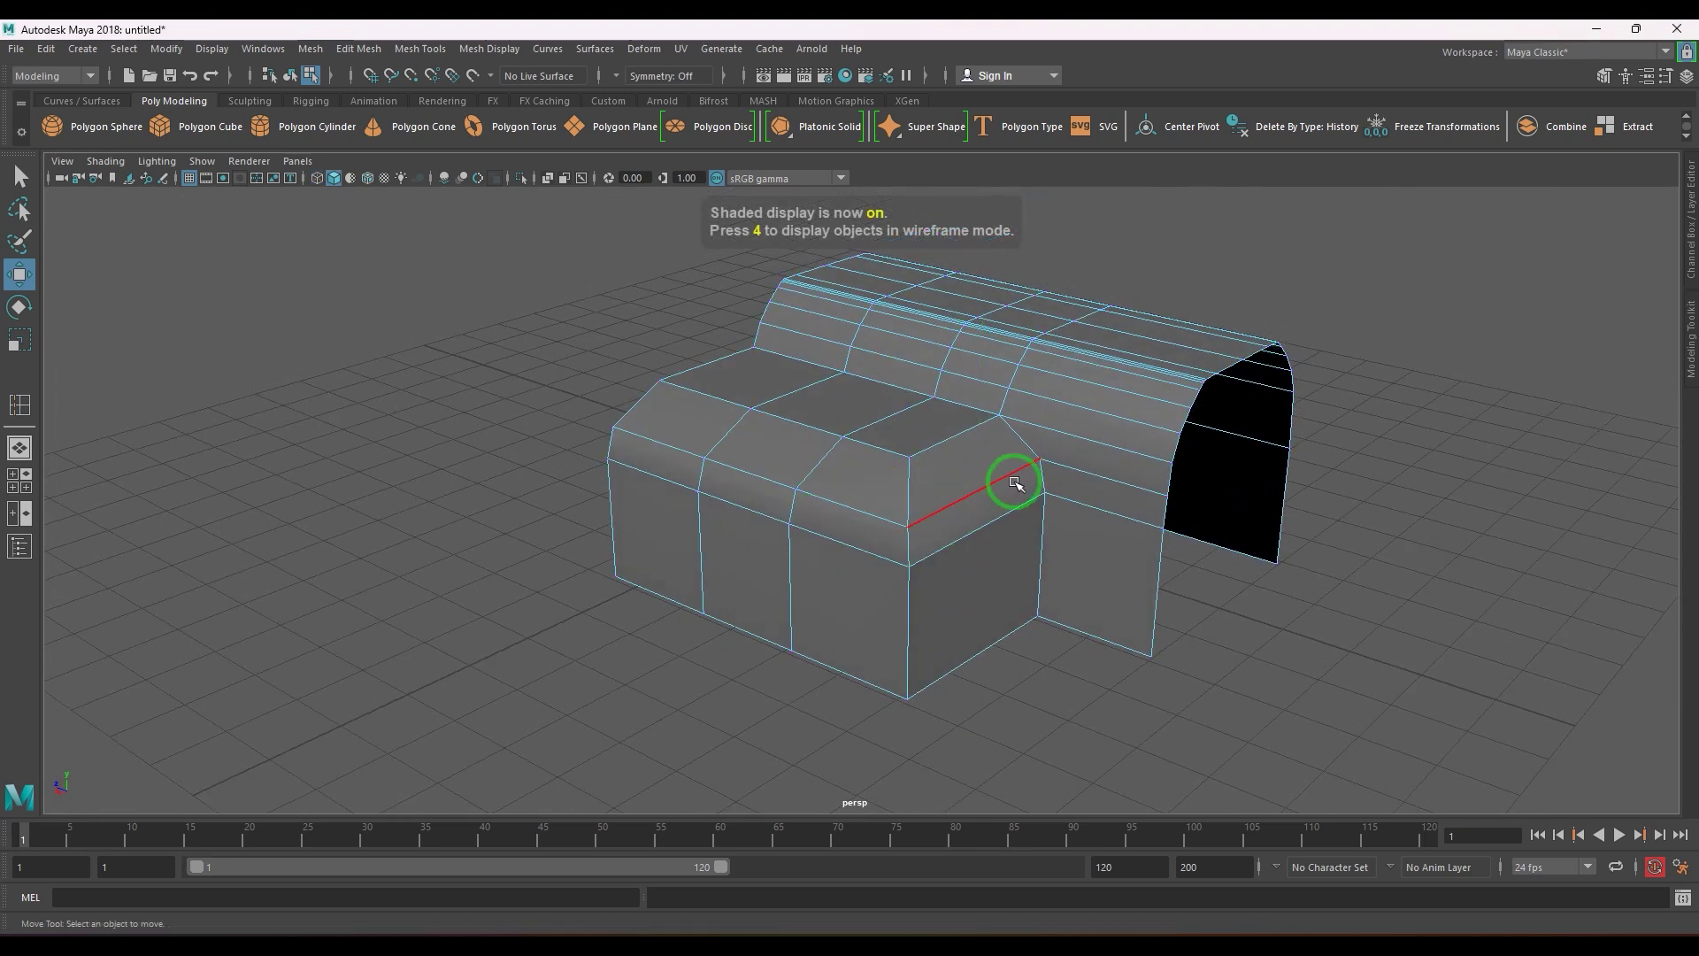
left_click(1015, 483)
right_click_drag(1068, 468, 1058, 613, "shift")
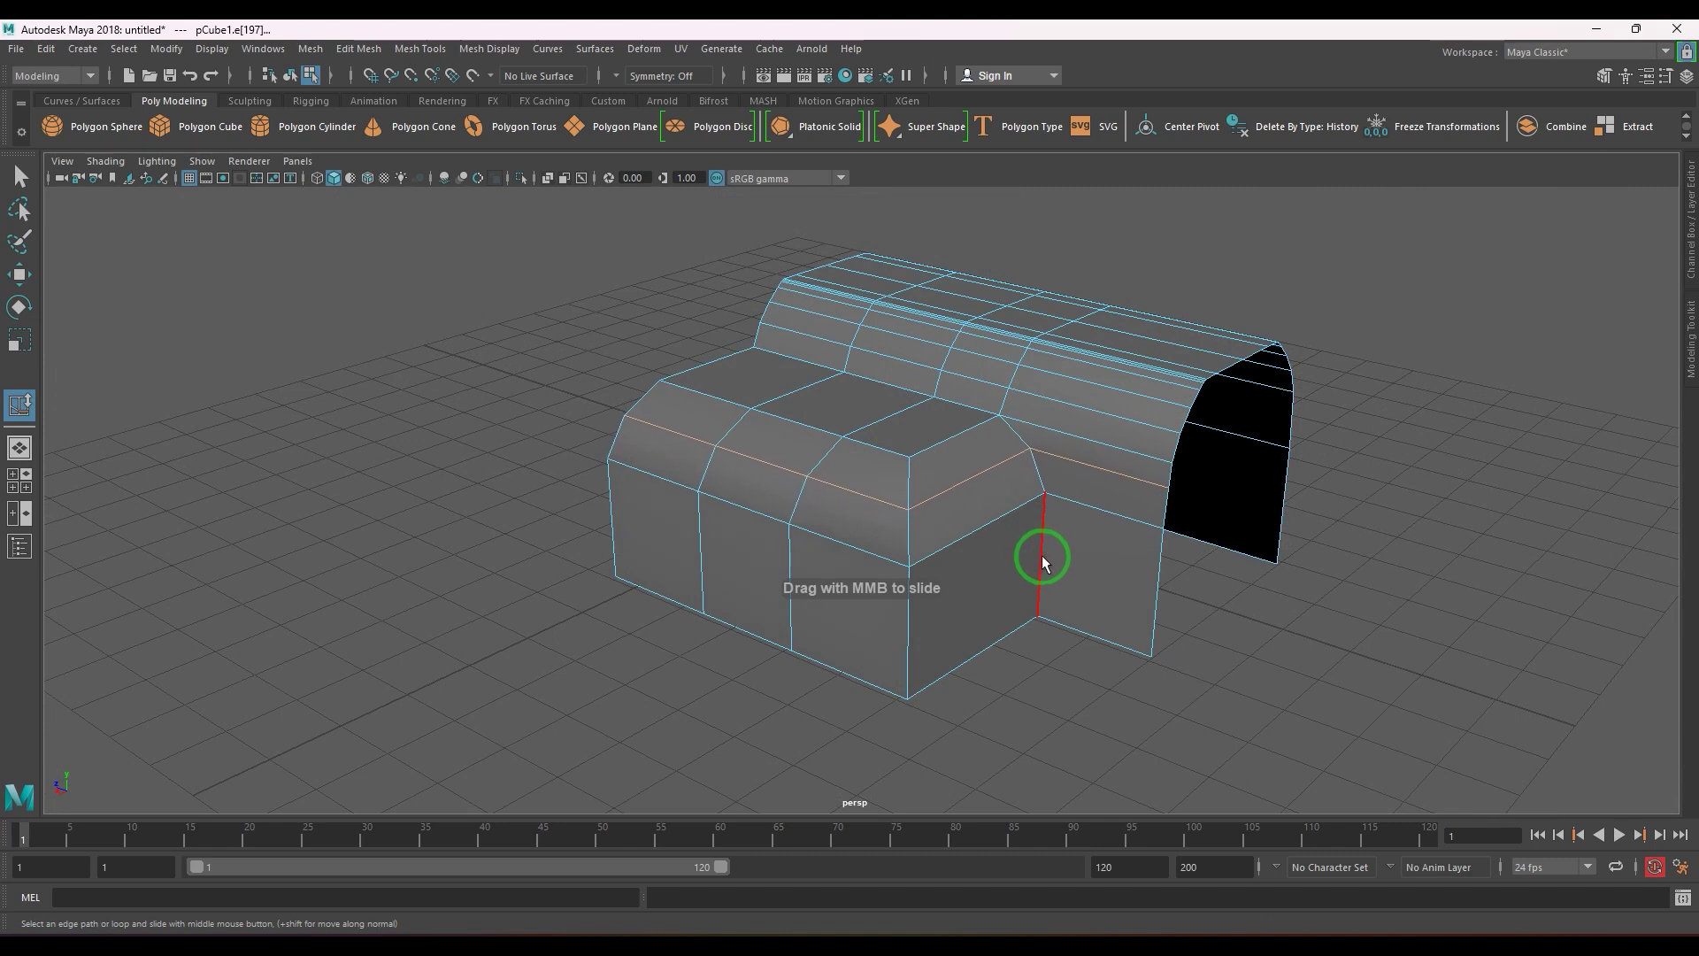
left_click_drag(1024, 554, 1123, 543, "alt")
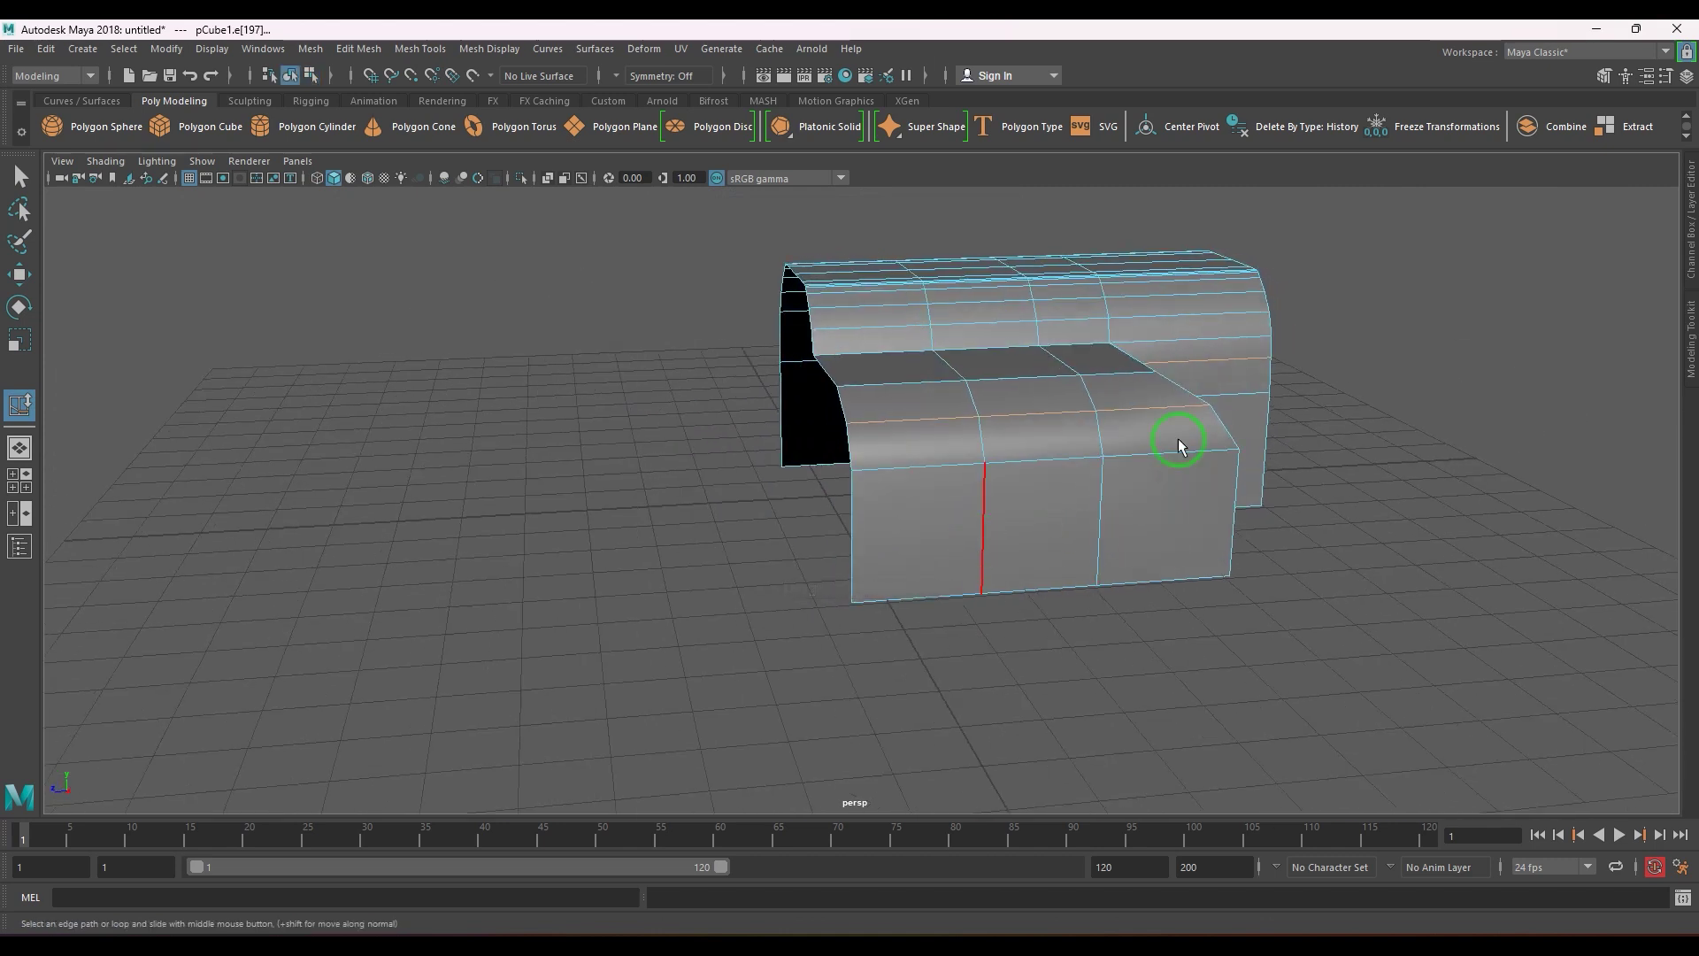
- Preview the mesh smoothed in object mode and inspect its shape from several angles
key("F8")
key("3")
left_click(1345, 508)
scroll(1228, 513, "down", 3)
left_click_drag(1227, 514, 1296, 544, "alt")
scroll(1215, 555, "up", 3)
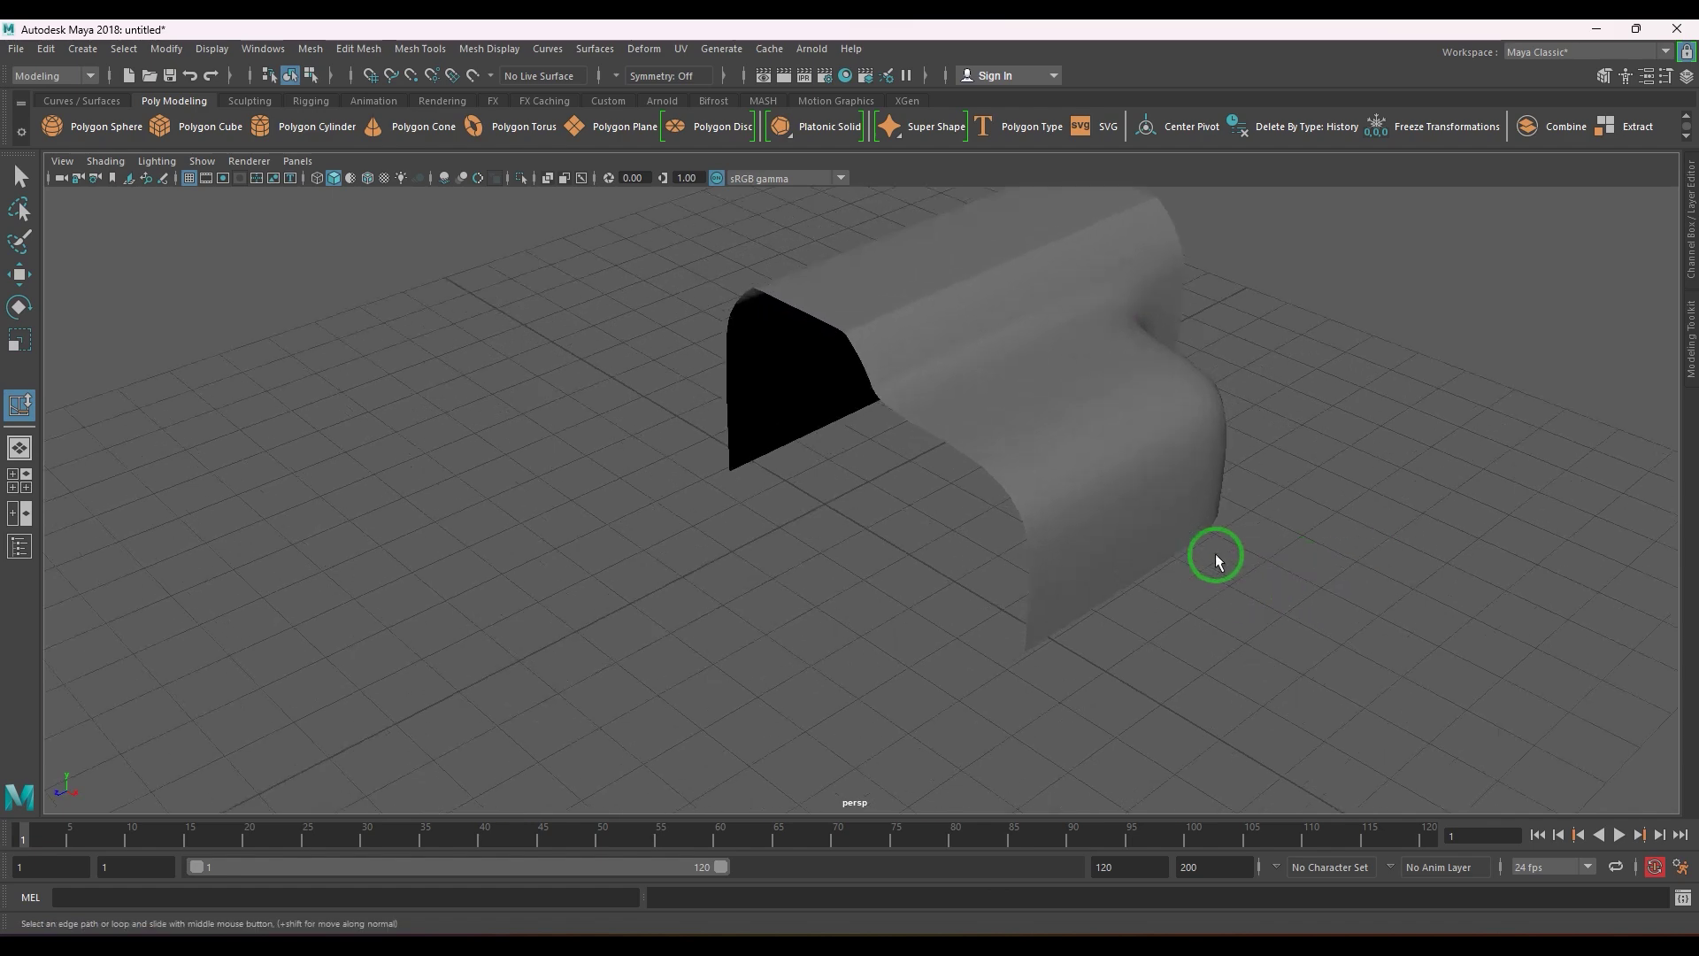
left_click(1130, 543)
left_click_drag(1129, 544, 1149, 437, "alt")
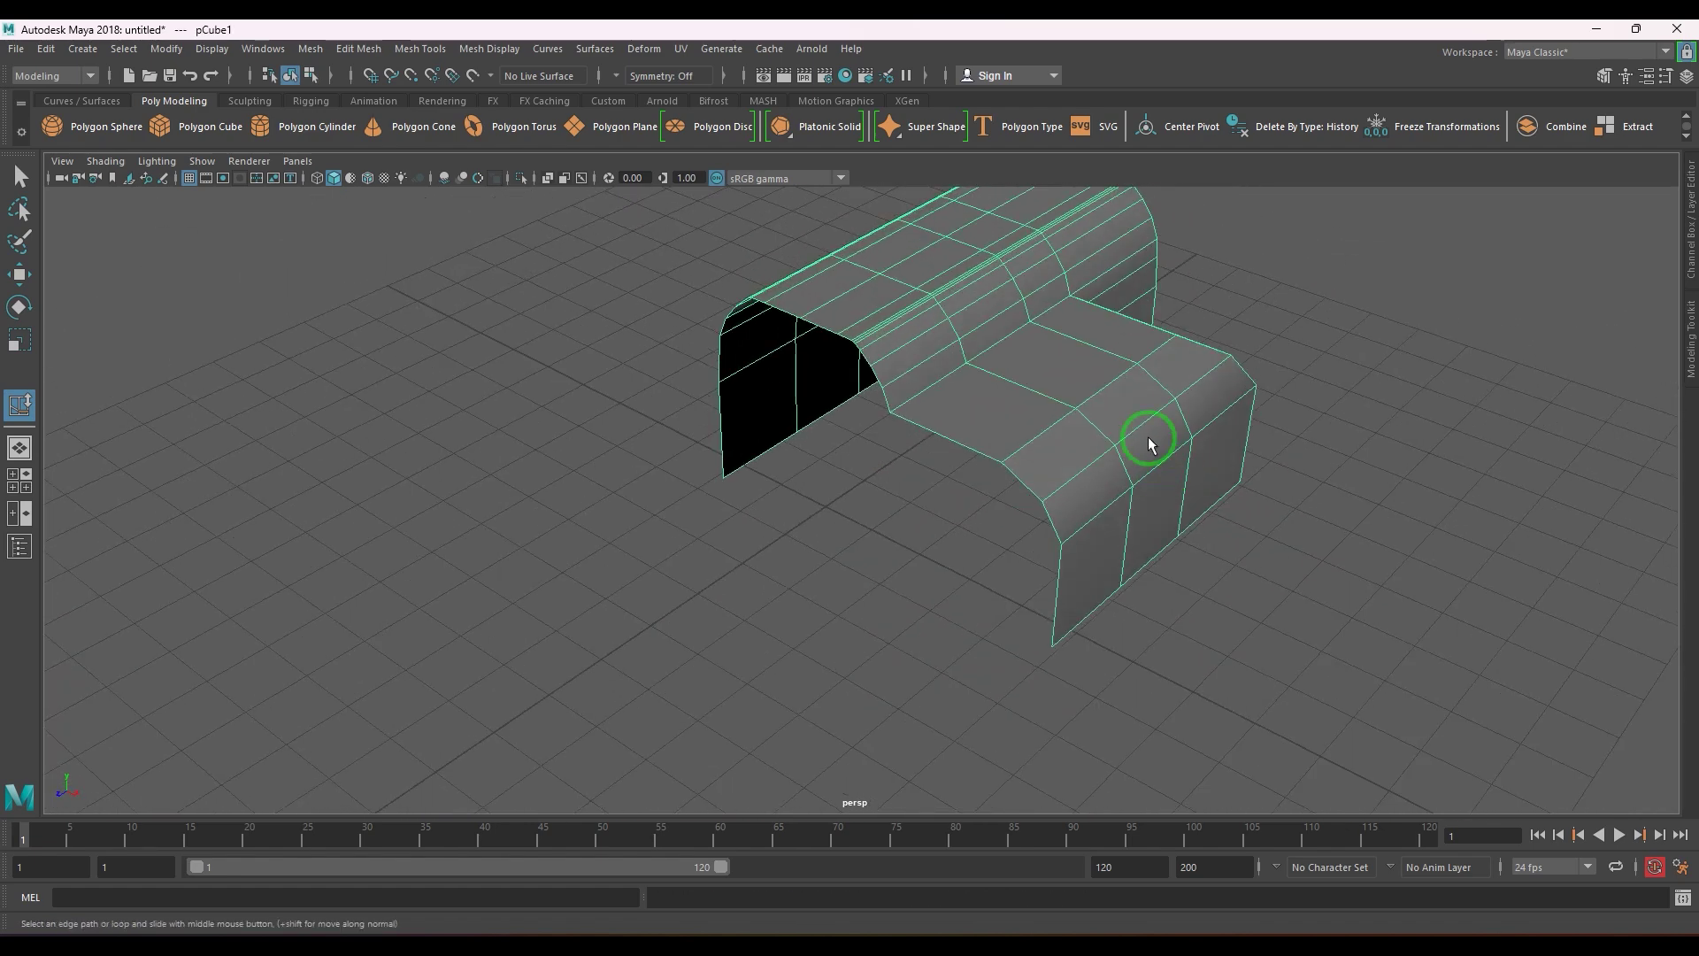
- Cut a supporting edge with Multi-Cut along the block's flat top, close beside its outer lengthwise edge
middle_click_drag(1148, 437, 1023, 524, "alt")
scroll(1107, 600, "up", 4)
right_click_drag(1099, 463, 976, 469, "shift")
left_click(864, 614)
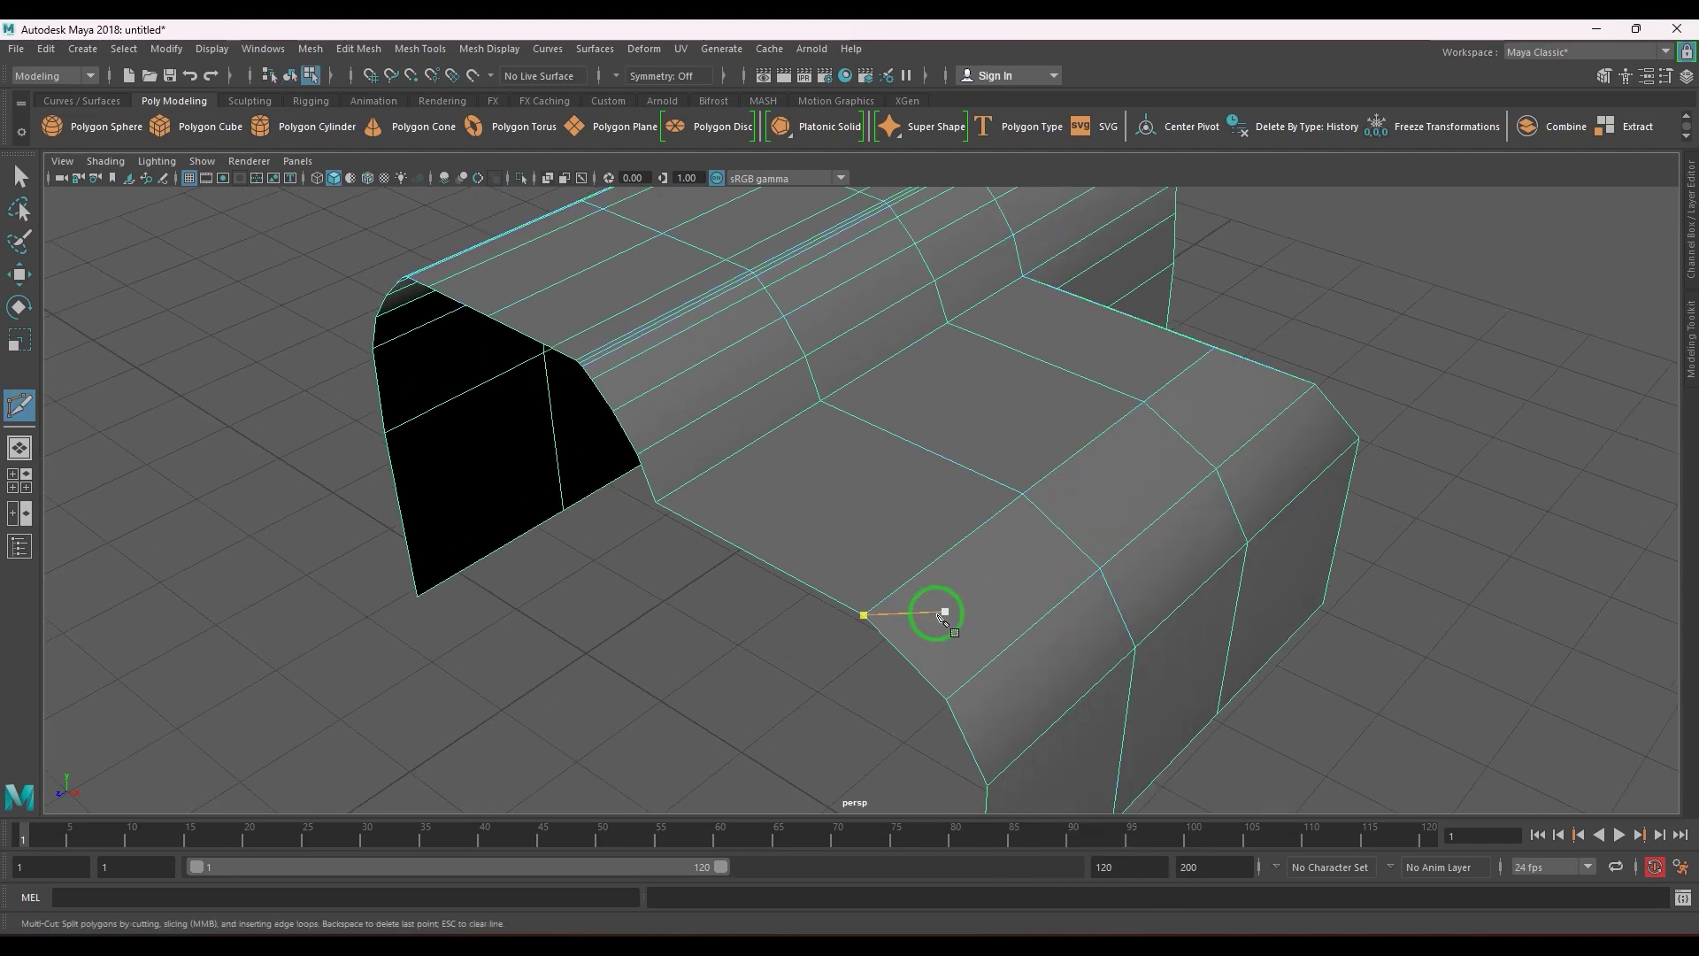
key("BackSpace")
left_click_drag(879, 631, 989, 610, "alt")
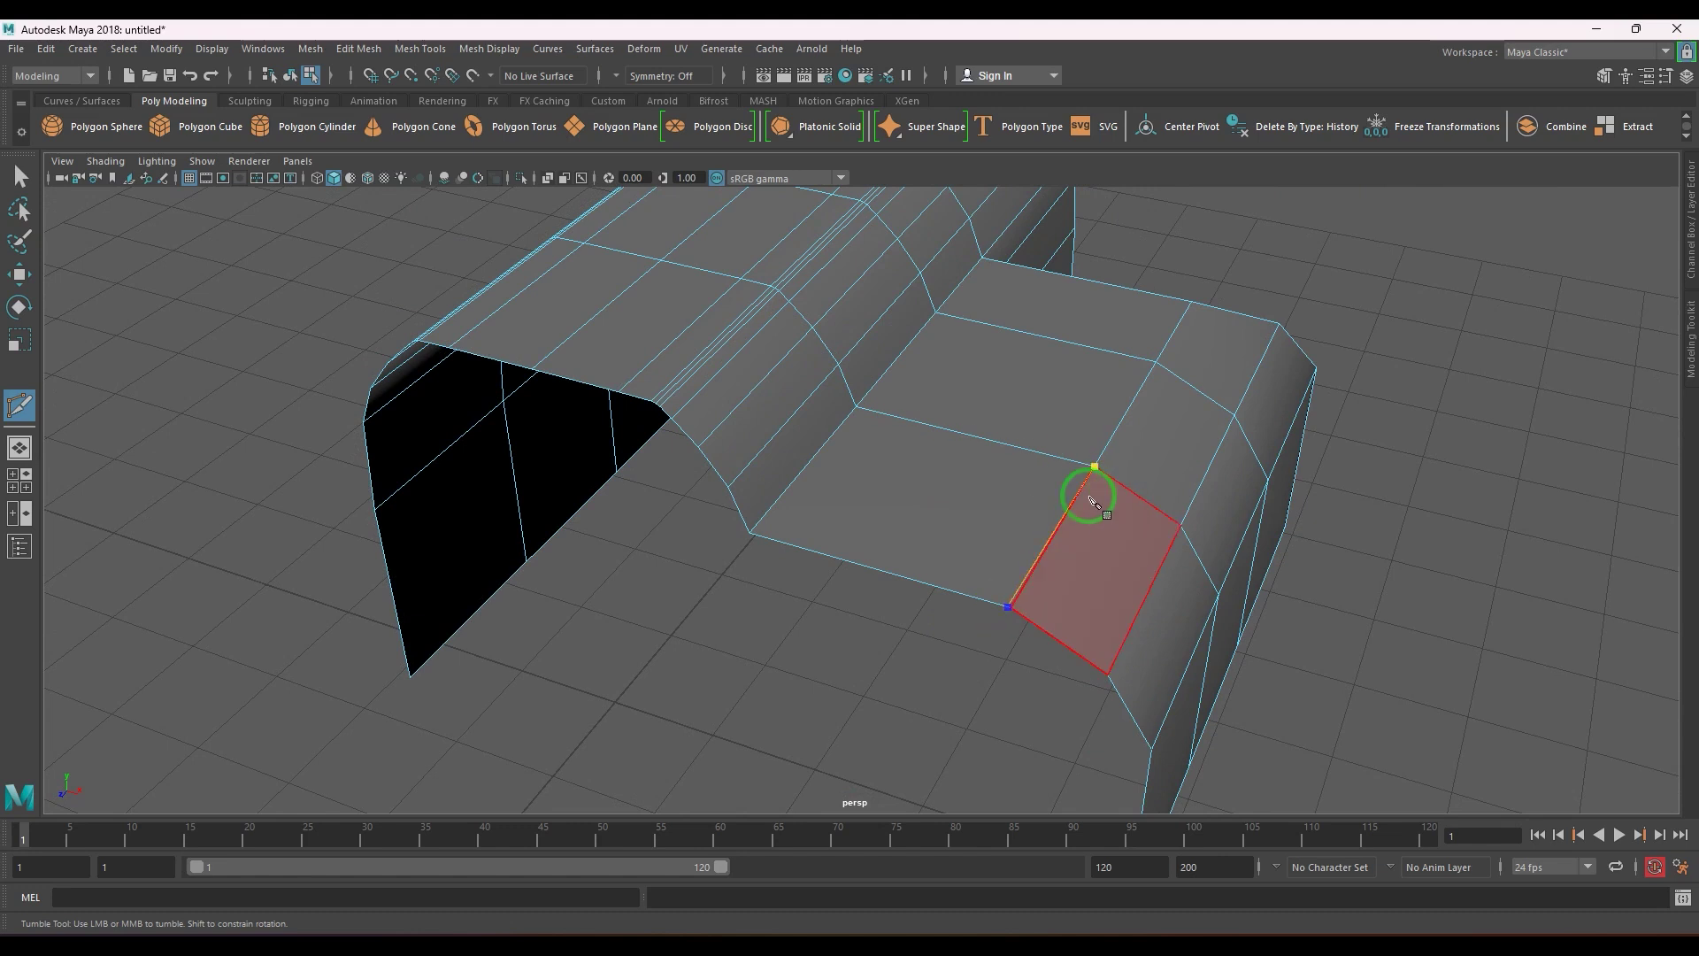
right_click_drag(1092, 497, 1144, 574, "alt")
key("BackSpace")
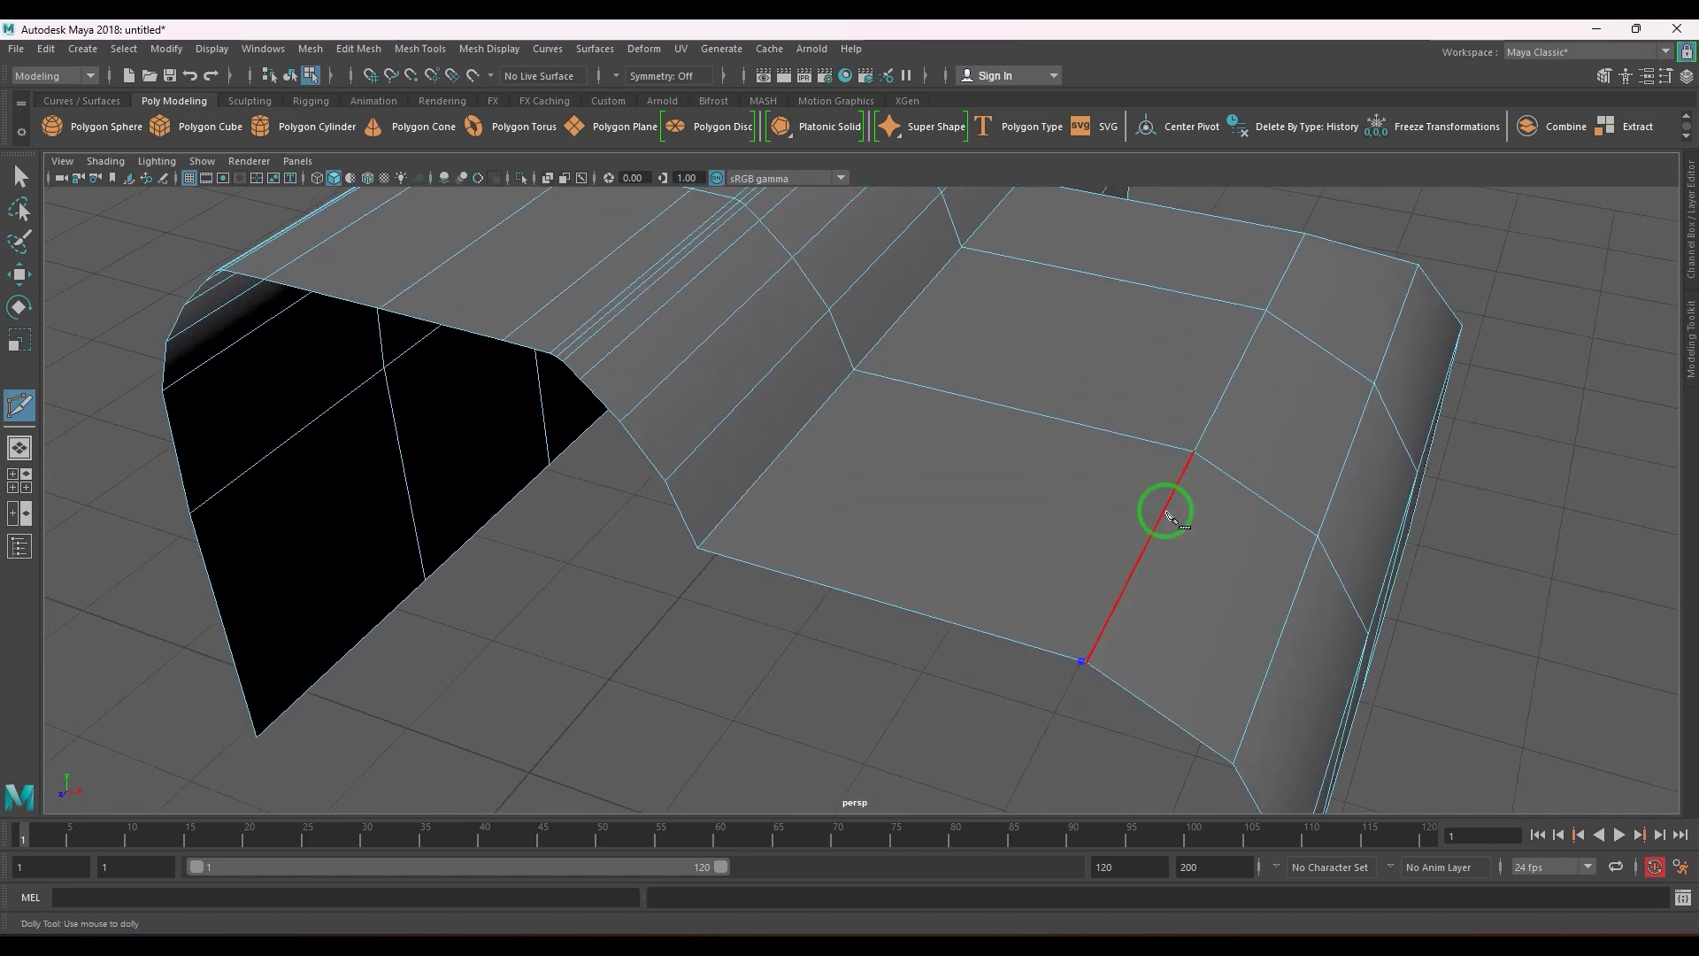
left_click(1190, 452)
right_click(1264, 311)
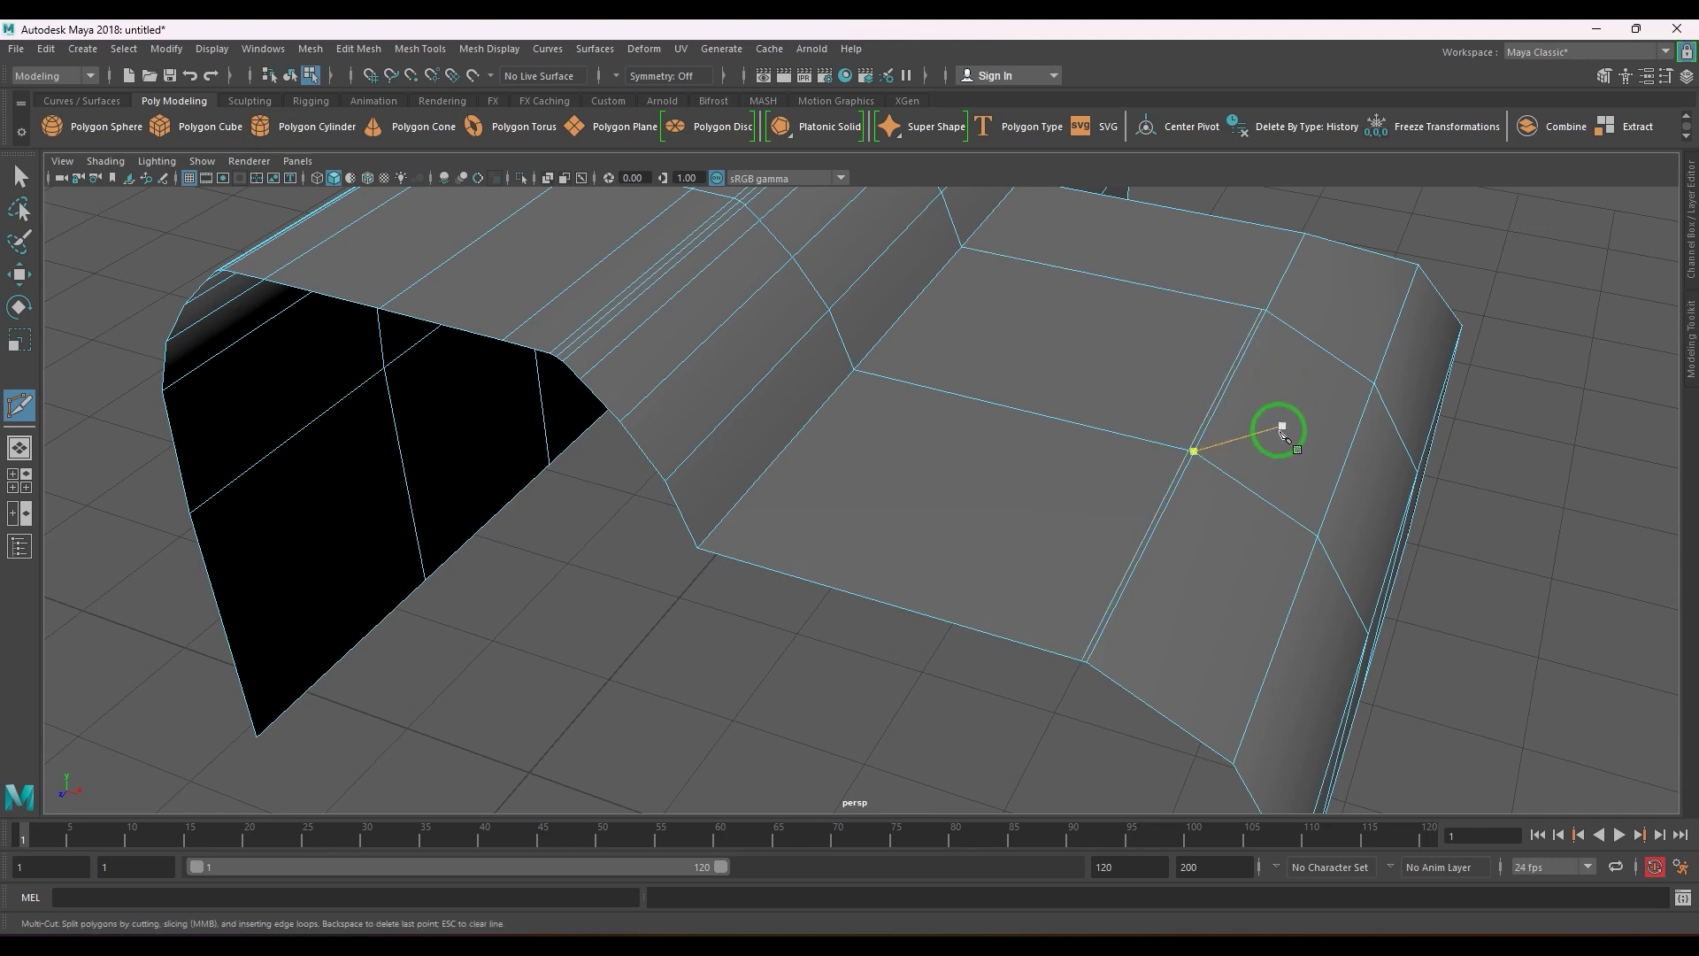
- Cut a supporting edge beside the flat top's closed-end edge and connect it to the lengthwise cut at the corner
left_click_drag(1272, 434, 1053, 434, "alt")
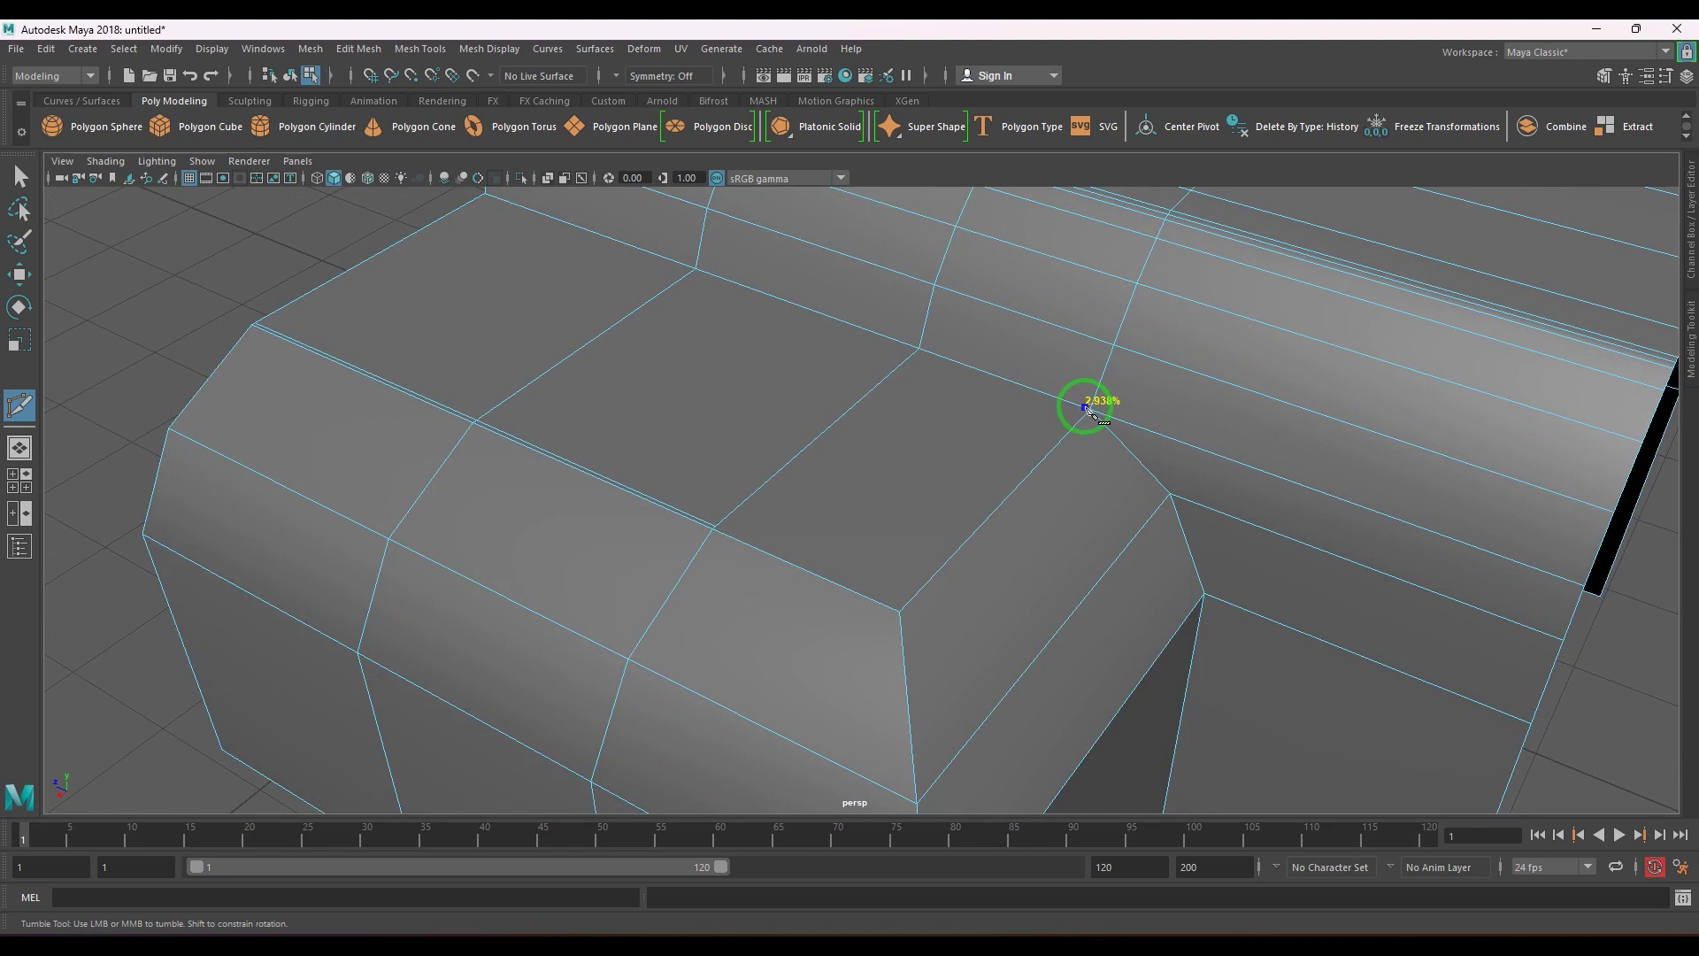
left_click(916, 598)
key("Return")
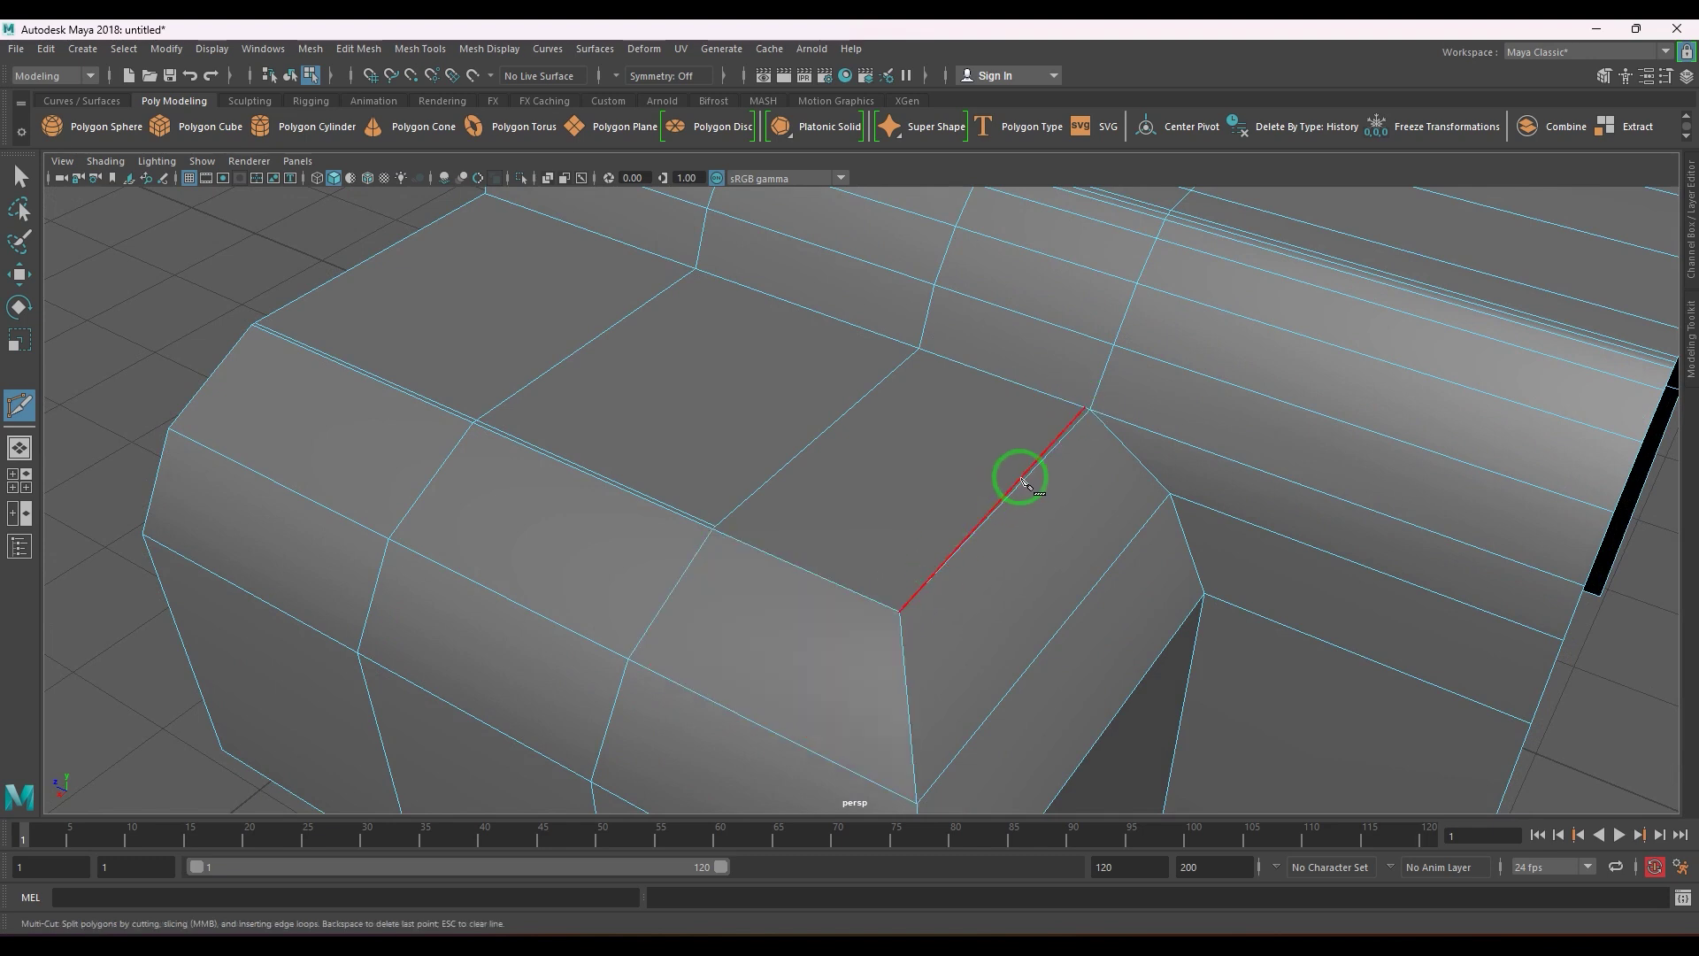
left_click(916, 598)
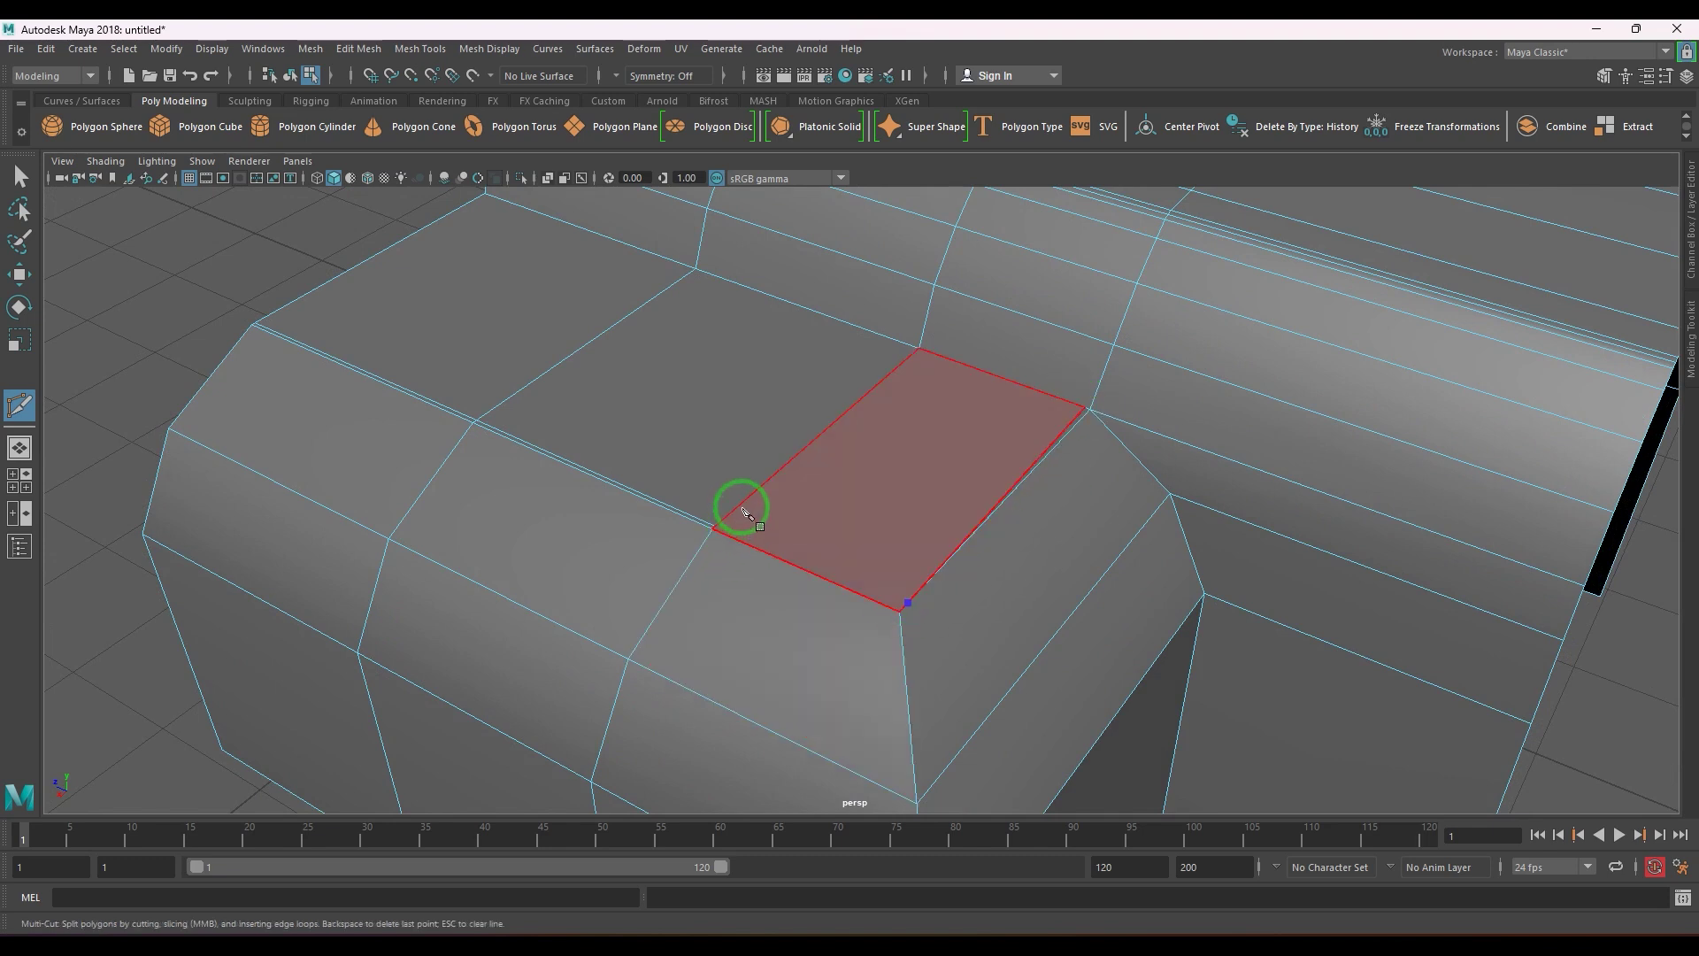
- Move the new vertex at the flat top's corner so both supporting cuts run evenly beside the original edges
key("w")
left_click(906, 605)
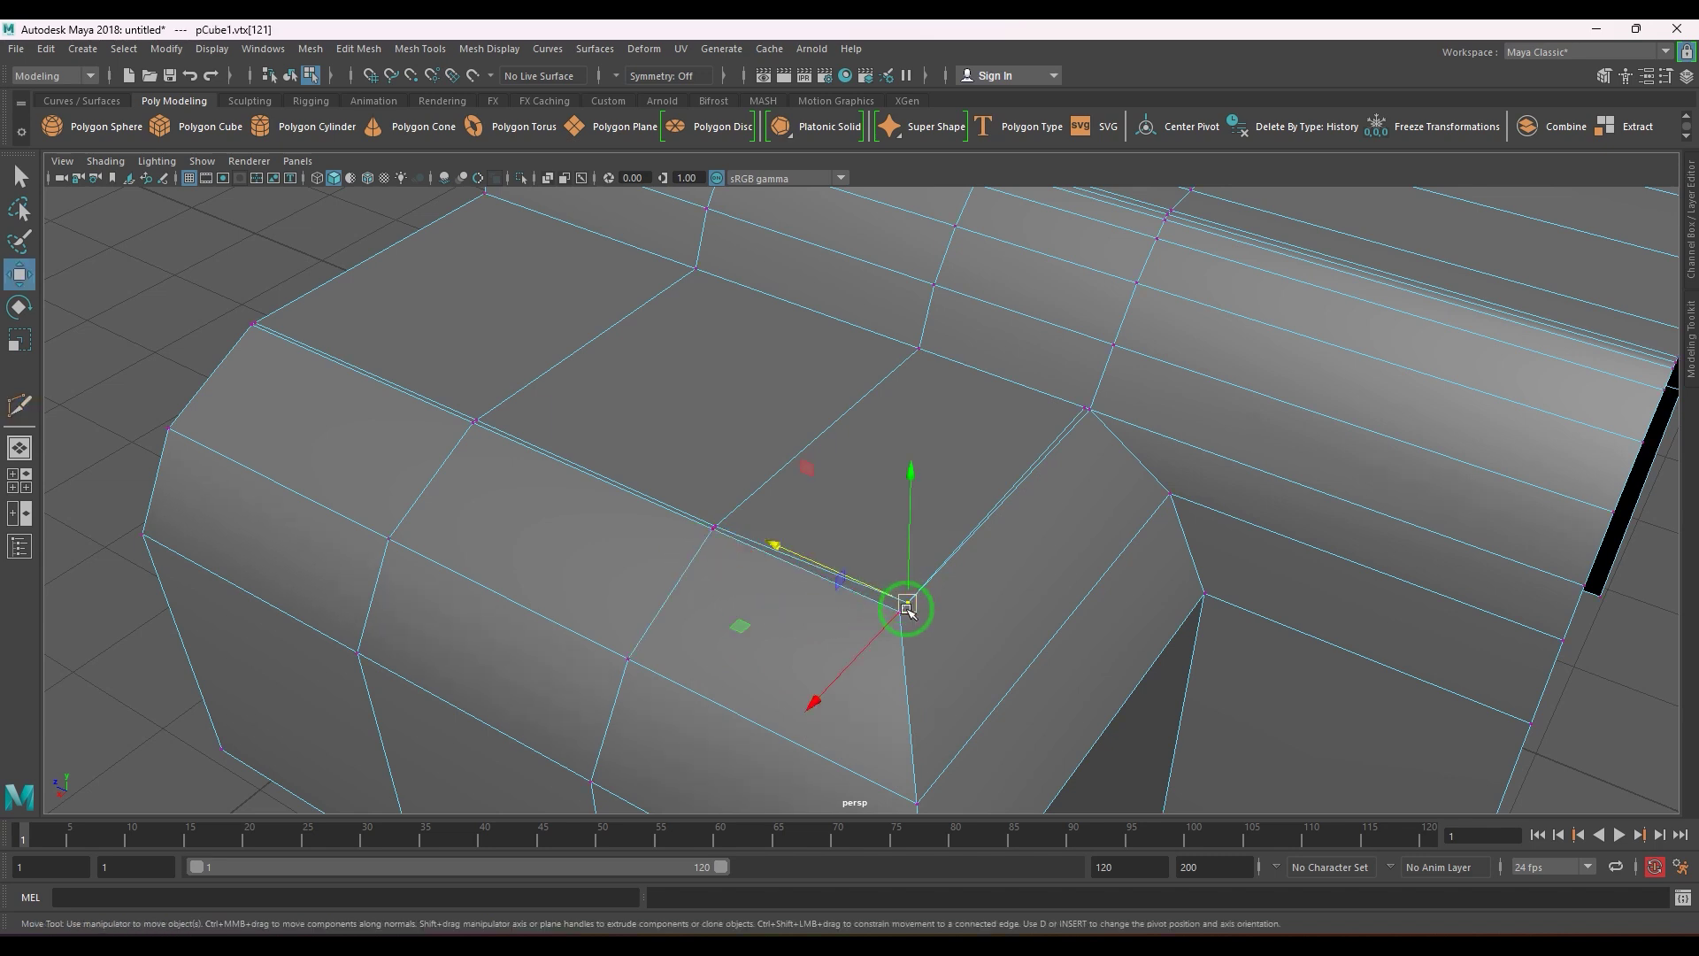
middle_click_drag(759, 617, 722, 628)
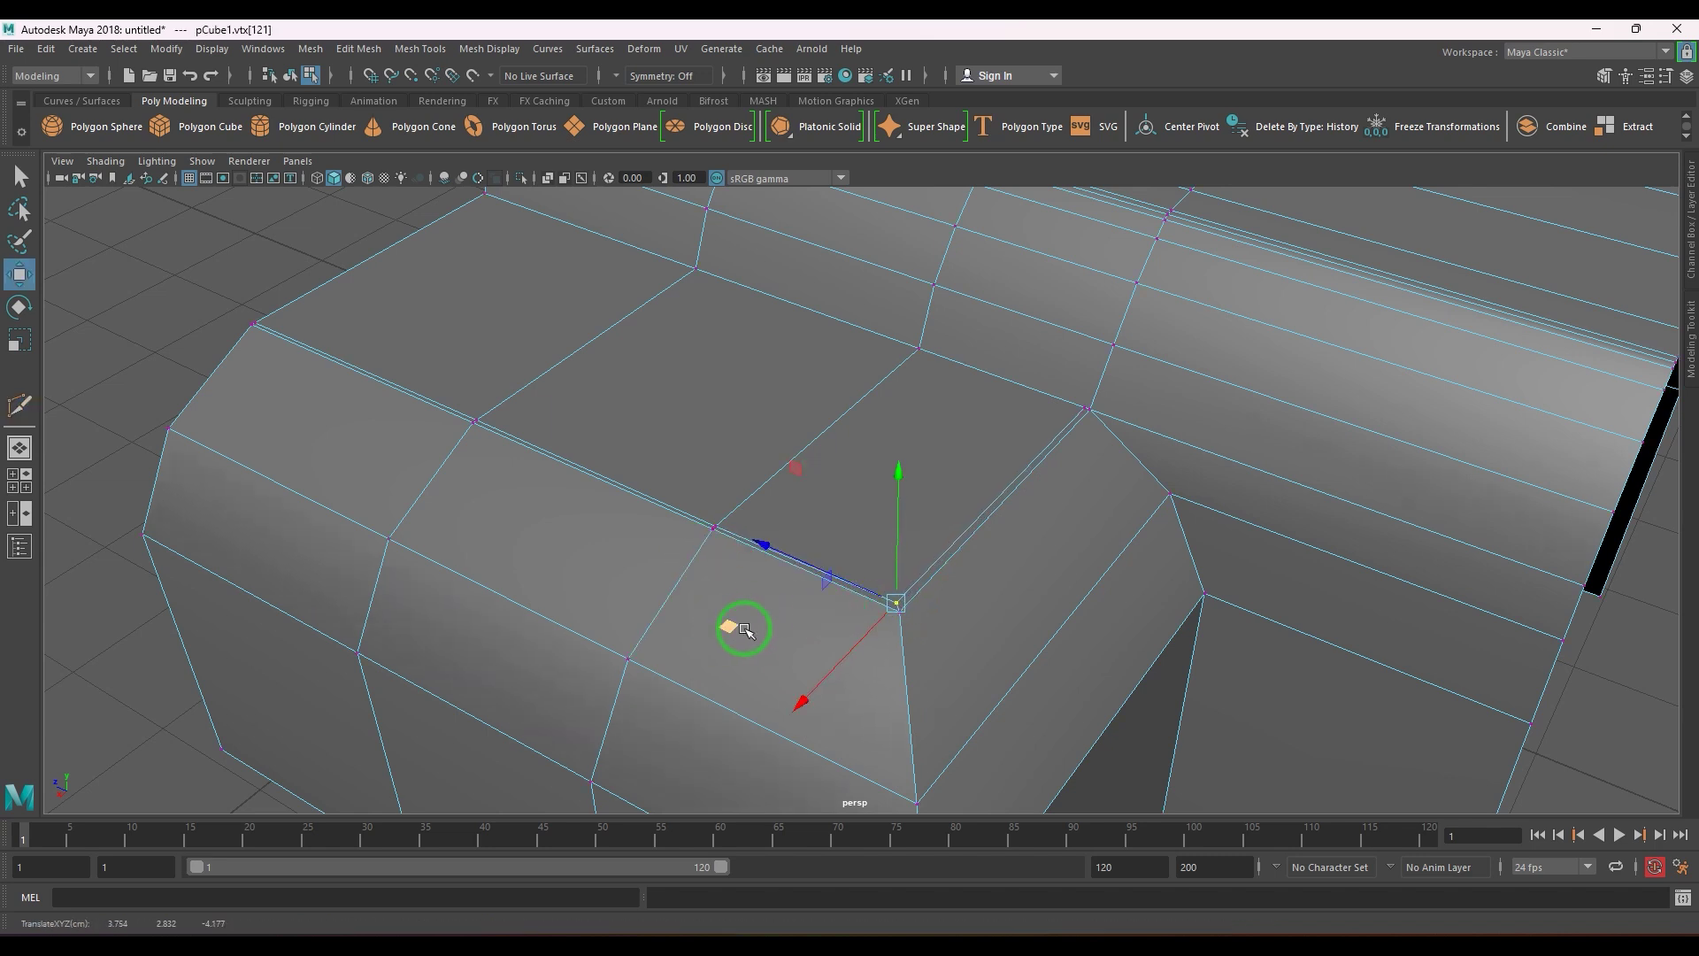
right_click_drag(837, 659, 808, 549)
left_click_drag(808, 550, 747, 576, "alt")
right_click_drag(747, 576, 1049, 653, "alt")
right_click_drag(865, 622, 728, 589)
left_click(705, 515)
left_click_drag(646, 538, 641, 540)
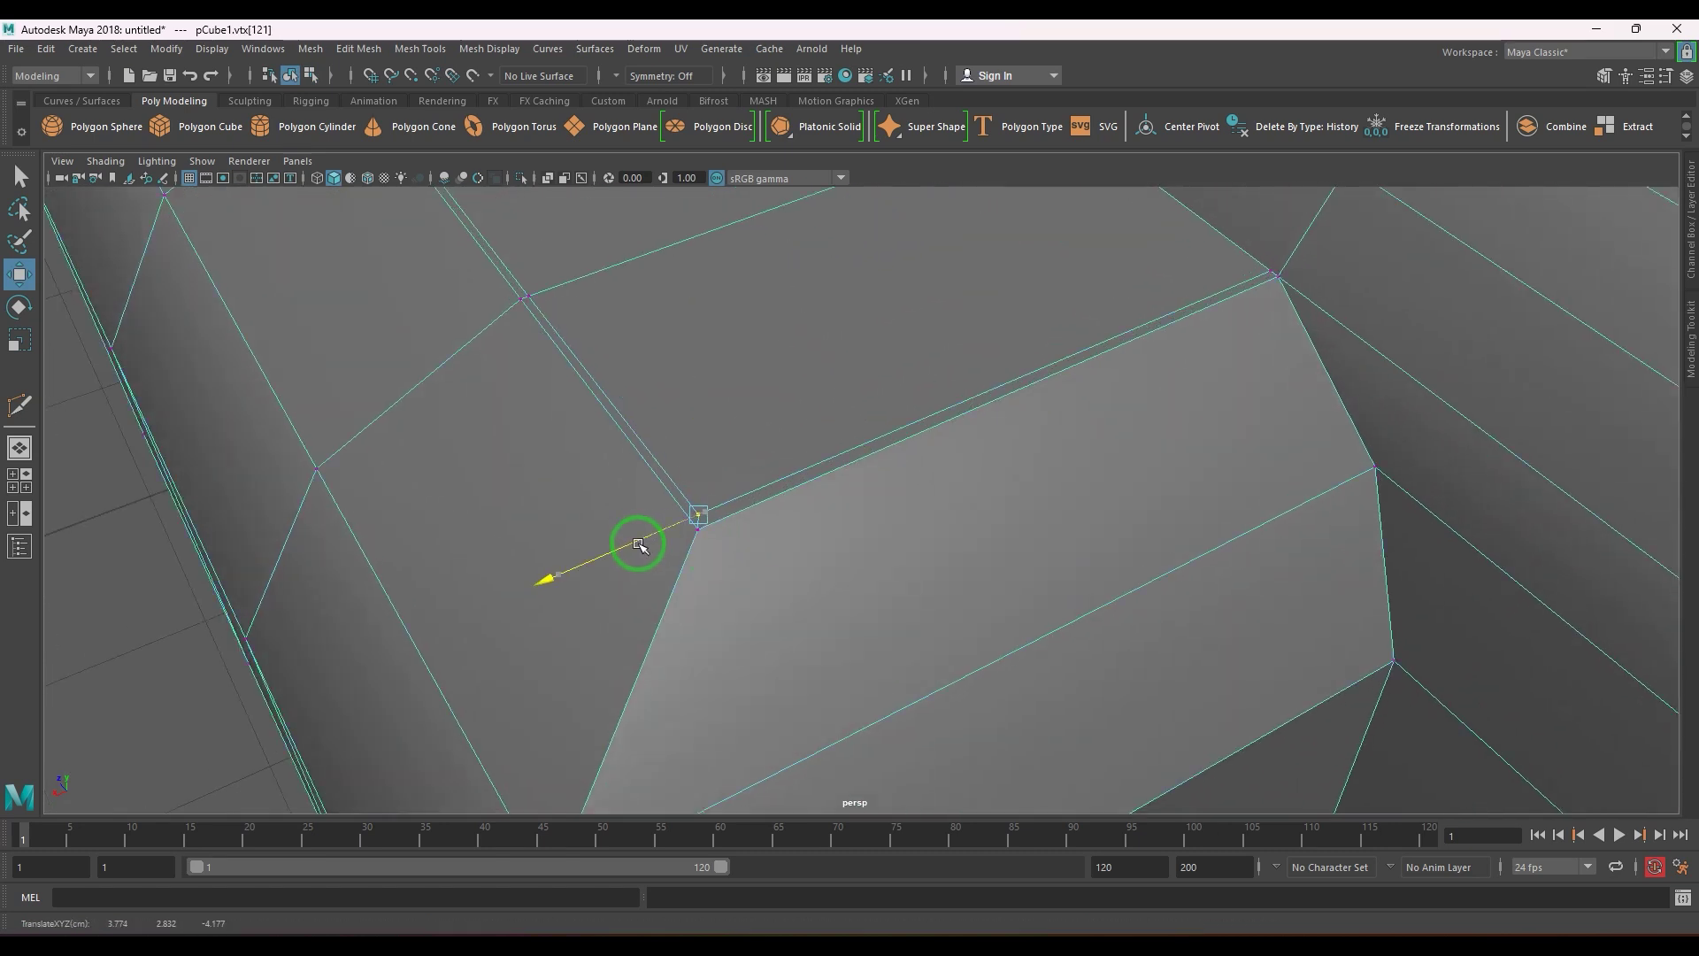
- Nudge the flat top's new corner vertex into line with the supporting cuts, and preview the mesh smoothed
middle_click_drag(643, 482, 656, 461)
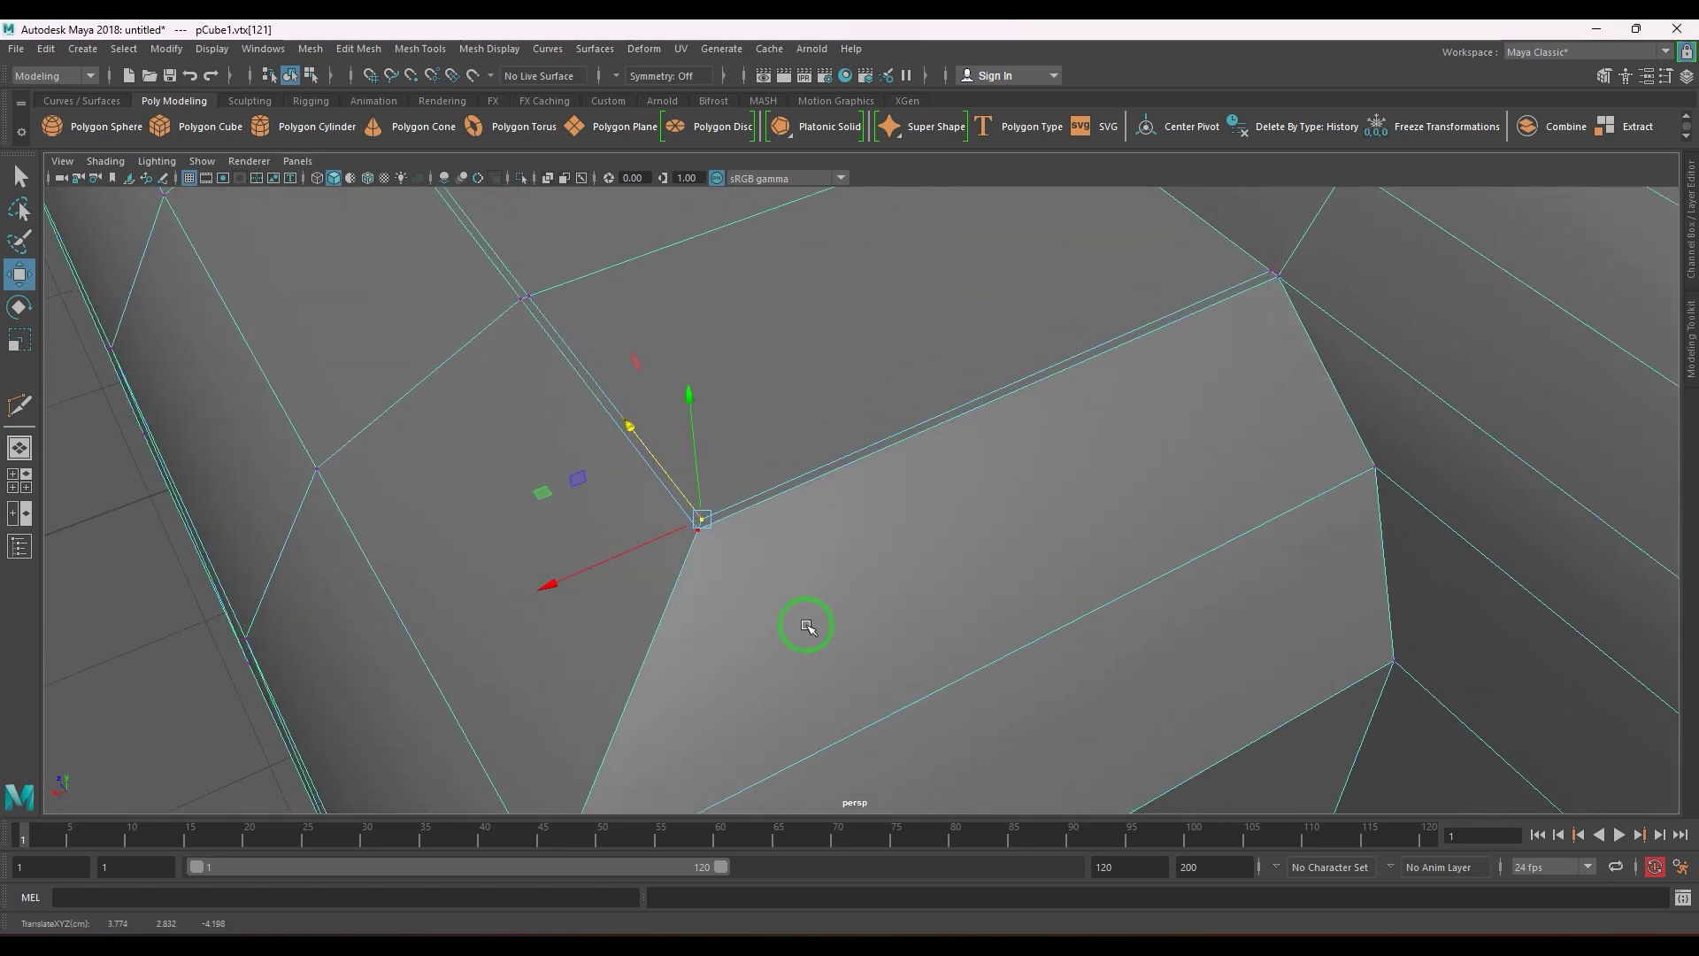
scroll(947, 526, "down", 3)
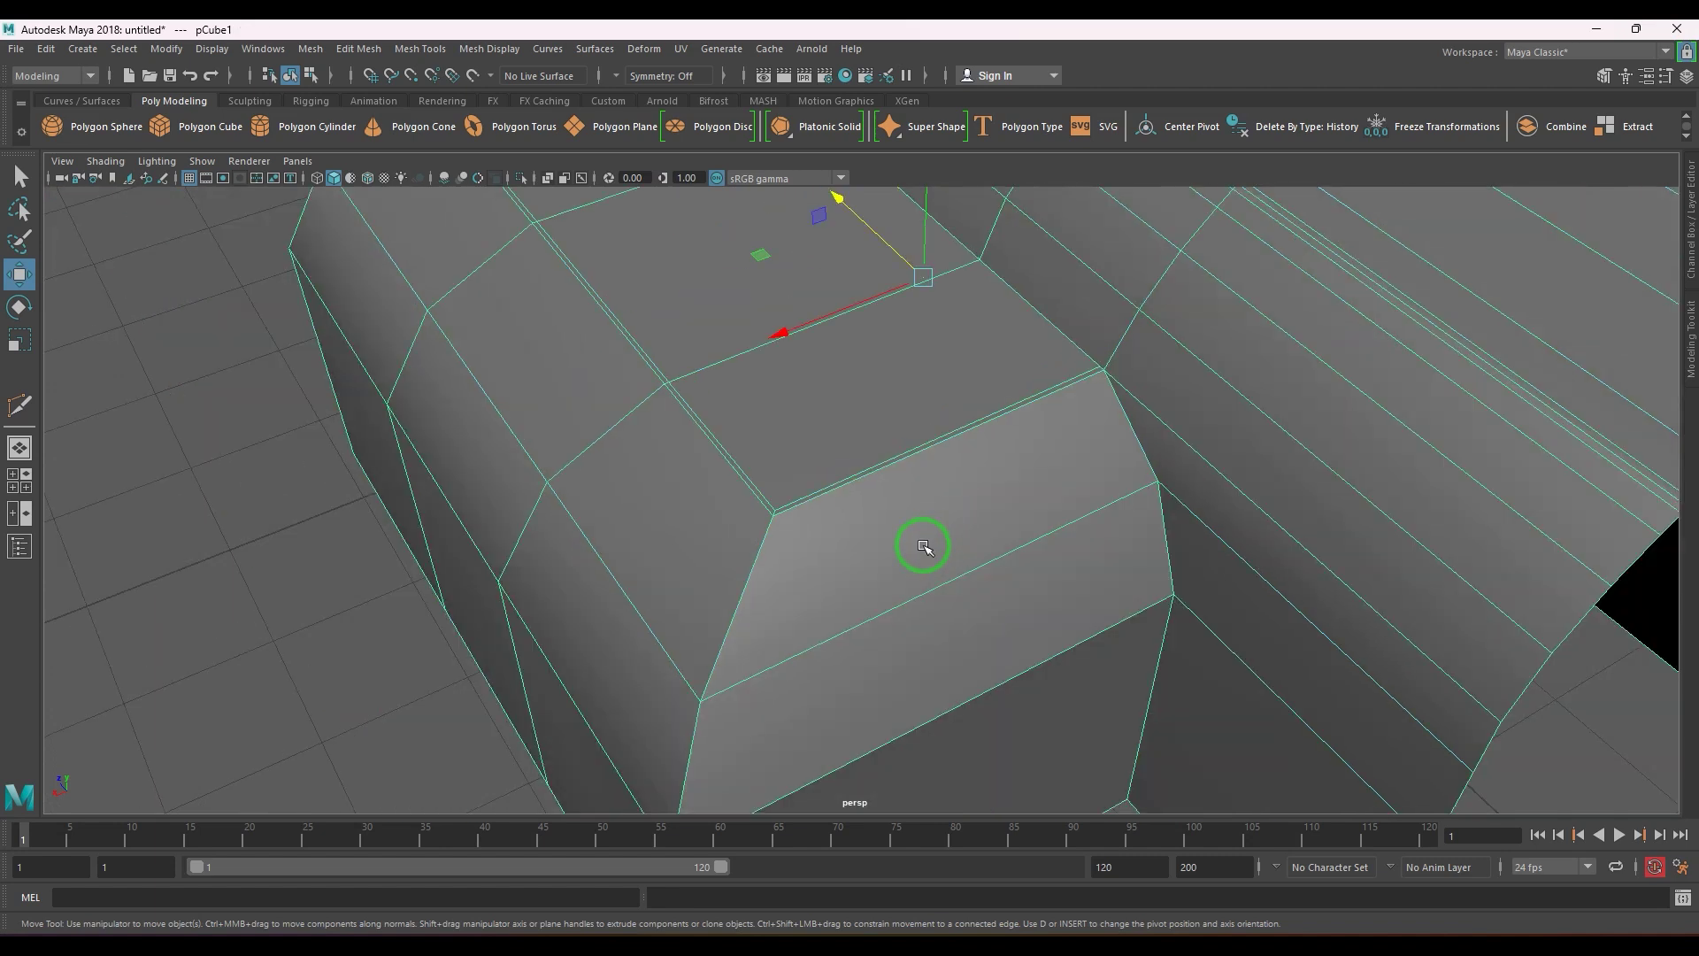
key("3")
scroll(917, 546, "down", 3)
left_click(522, 610)
scroll(901, 581, "down", 3)
mouse_move(798, 555)
left_mouse_down("alt")
mouse_move(975, 591)
mouse_move(876, 554)
mouse_move(832, 560)
left_mouse_up("alt")
left_click(976, 588)
key("1")
scroll(1209, 697, "up", 5)
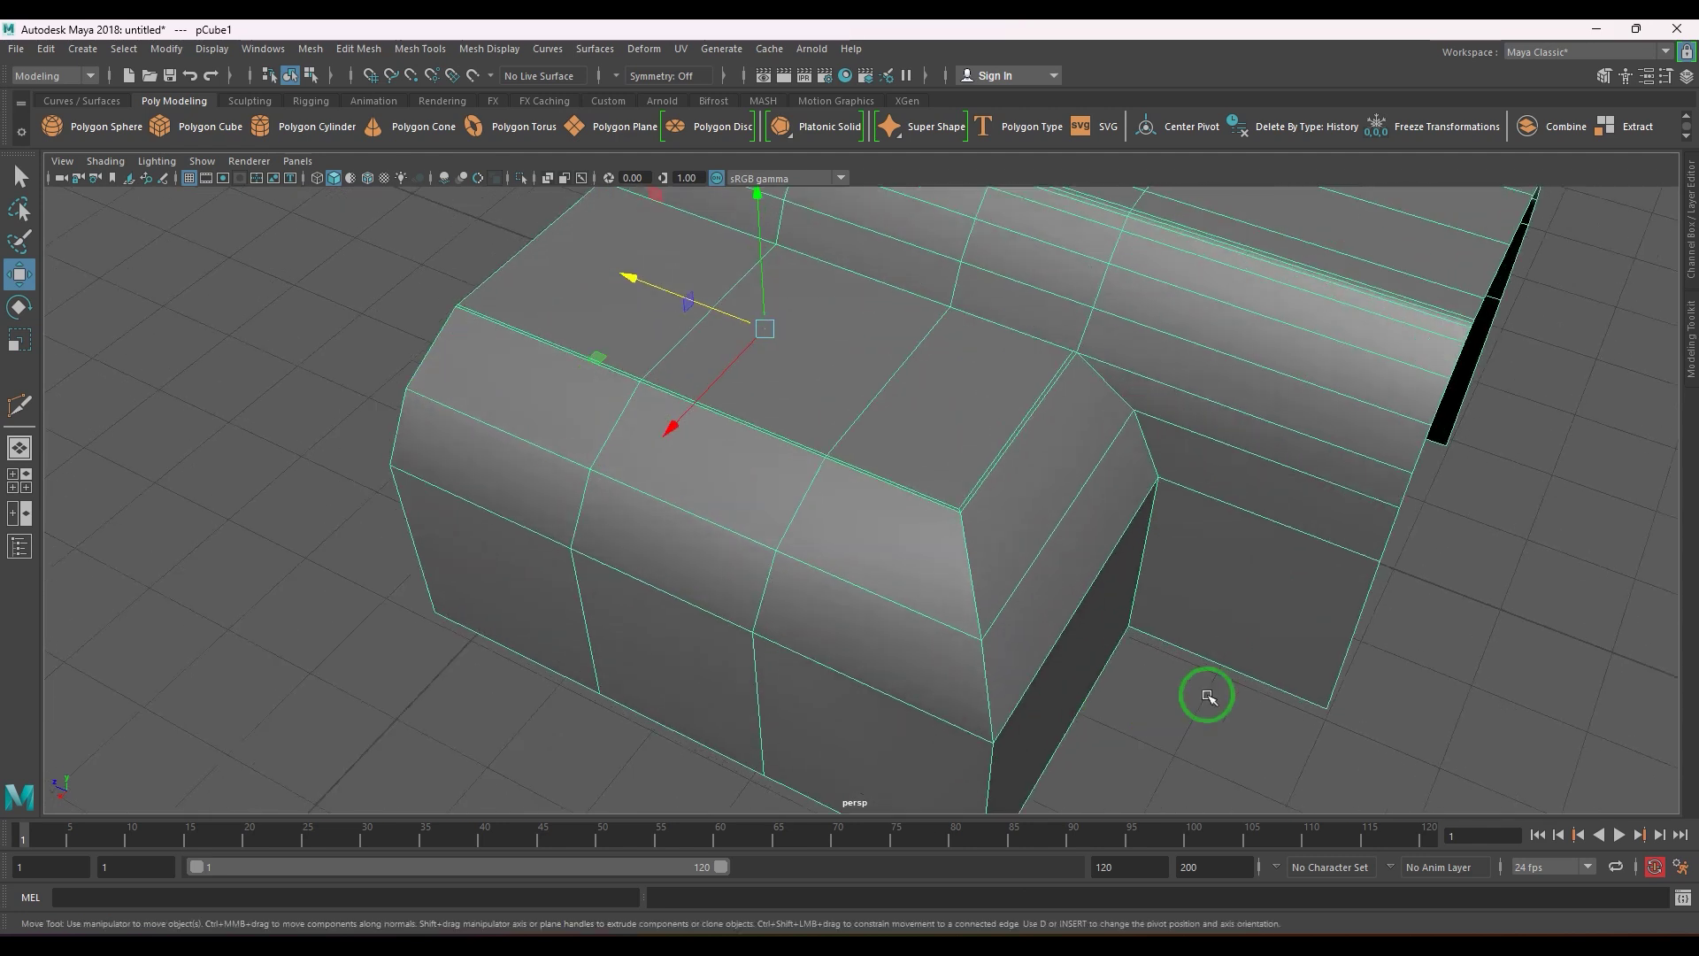
- Multi-Cut a supporting edge on the rounding just below the flat top's outer edge, continuing around the closed end to the tube body
middle_click_drag(876, 562, 933, 546, "alt")
scroll(876, 535, "up", 3)
right_click_drag(840, 378, 697, 391, "shift")
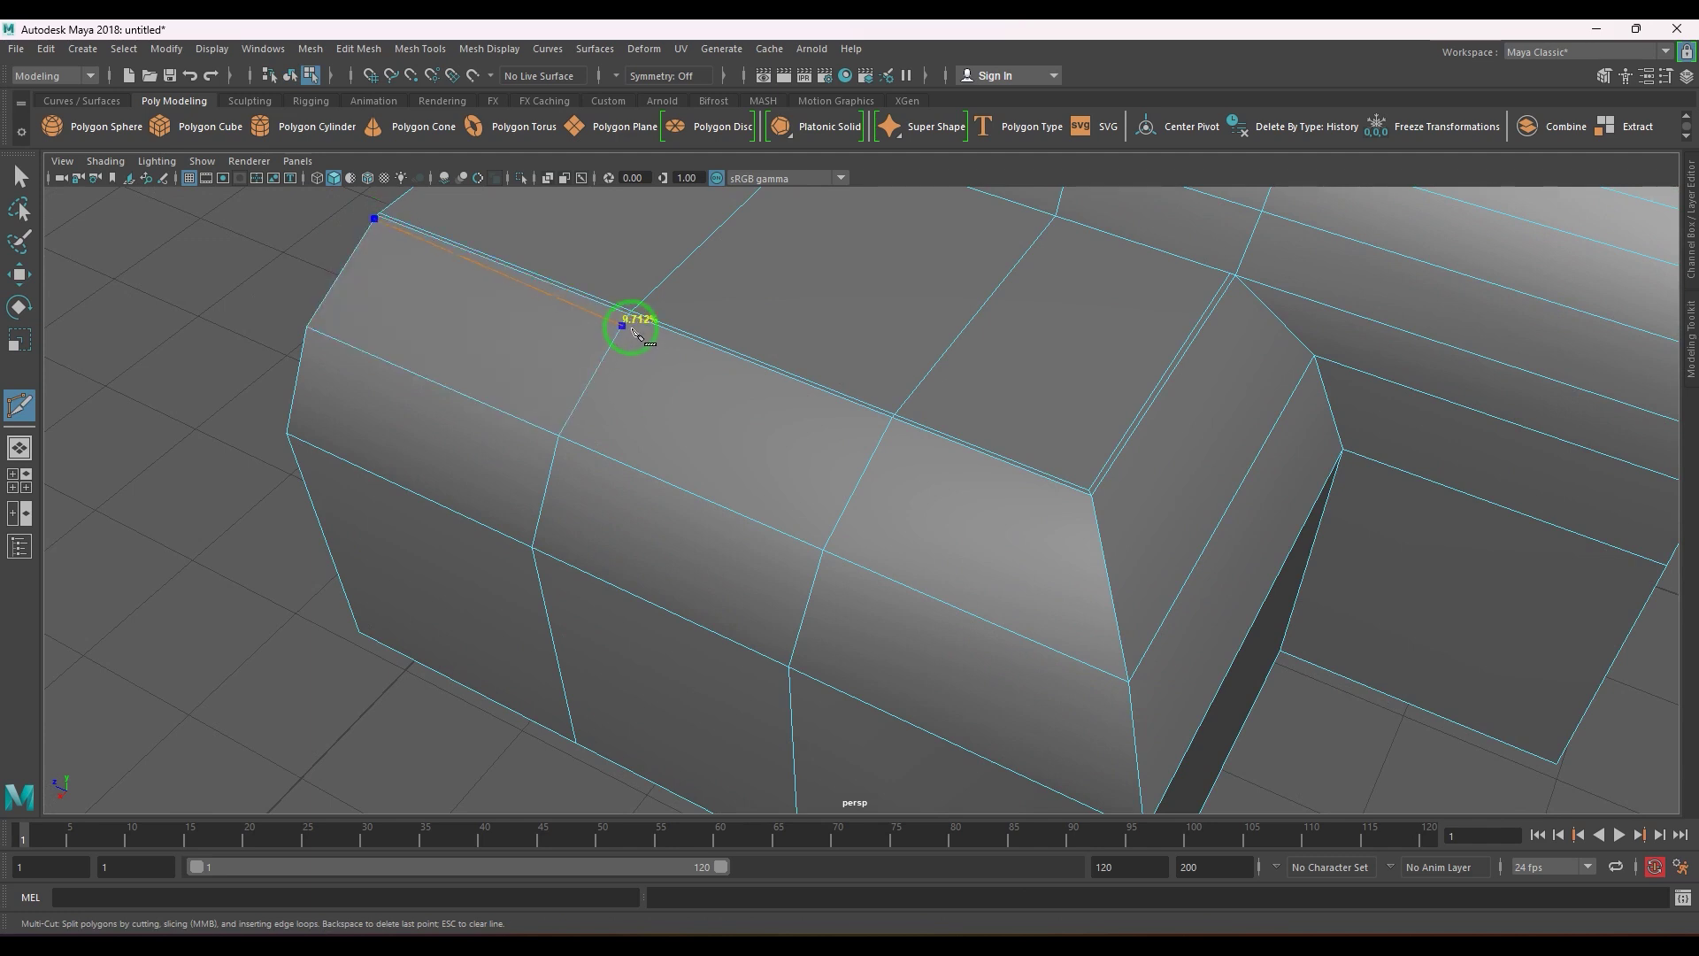
left_click(892, 416)
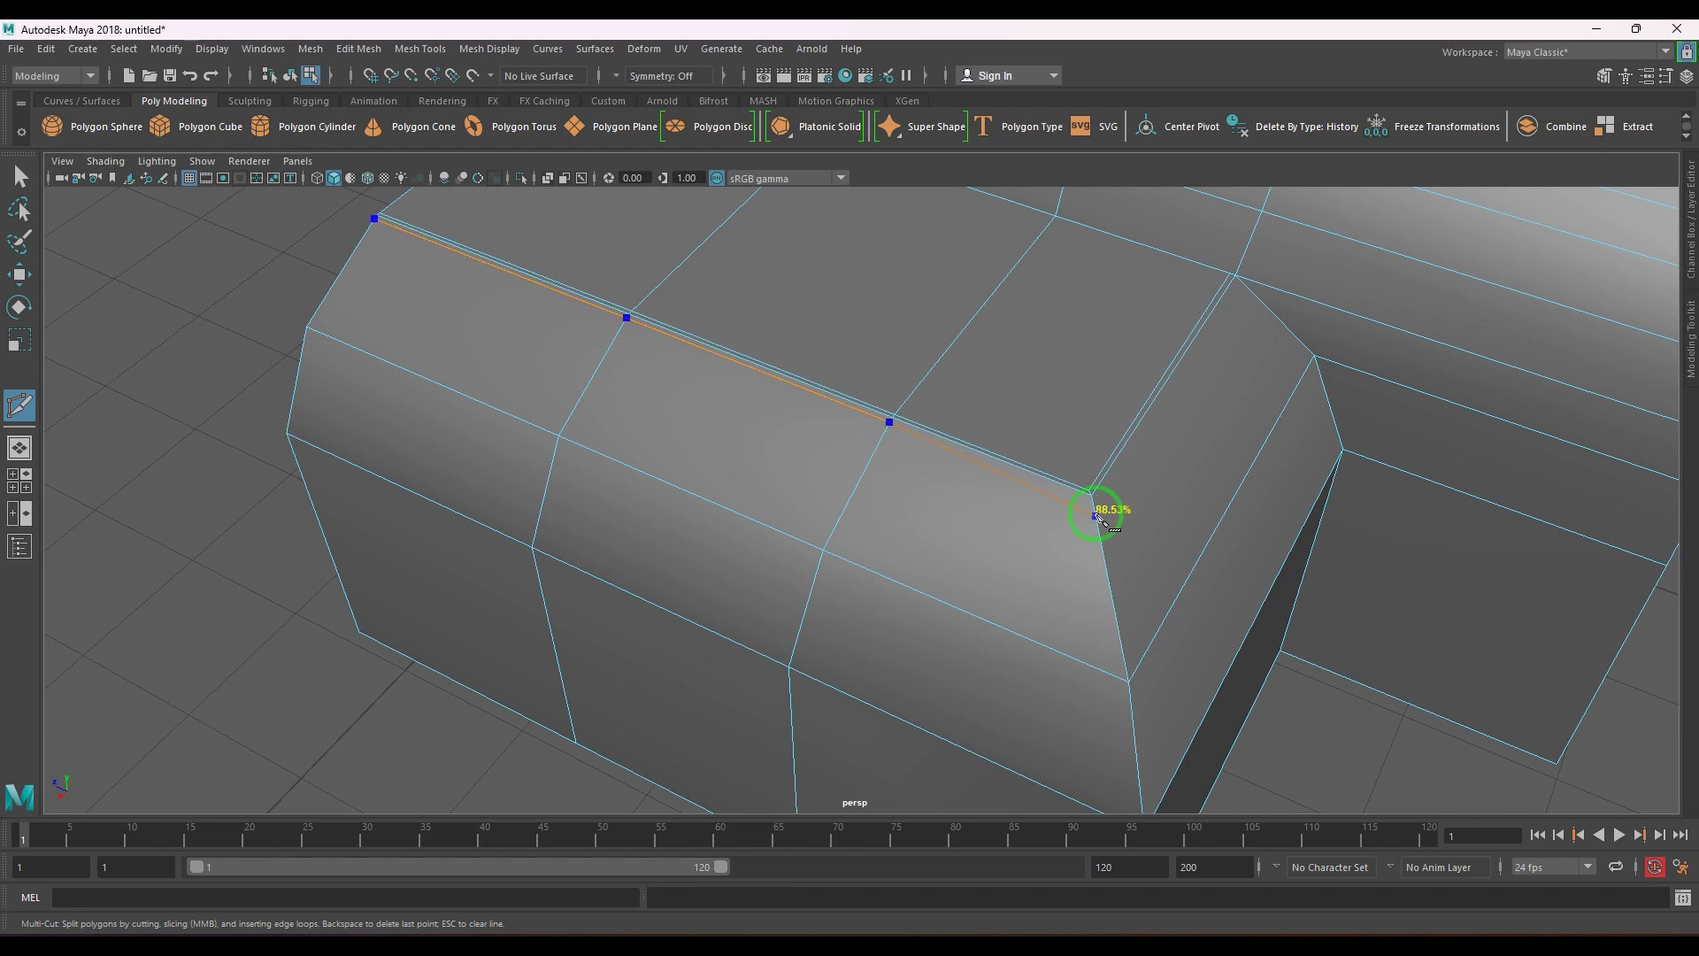
left_click_drag(1166, 506, 1231, 431, "alt")
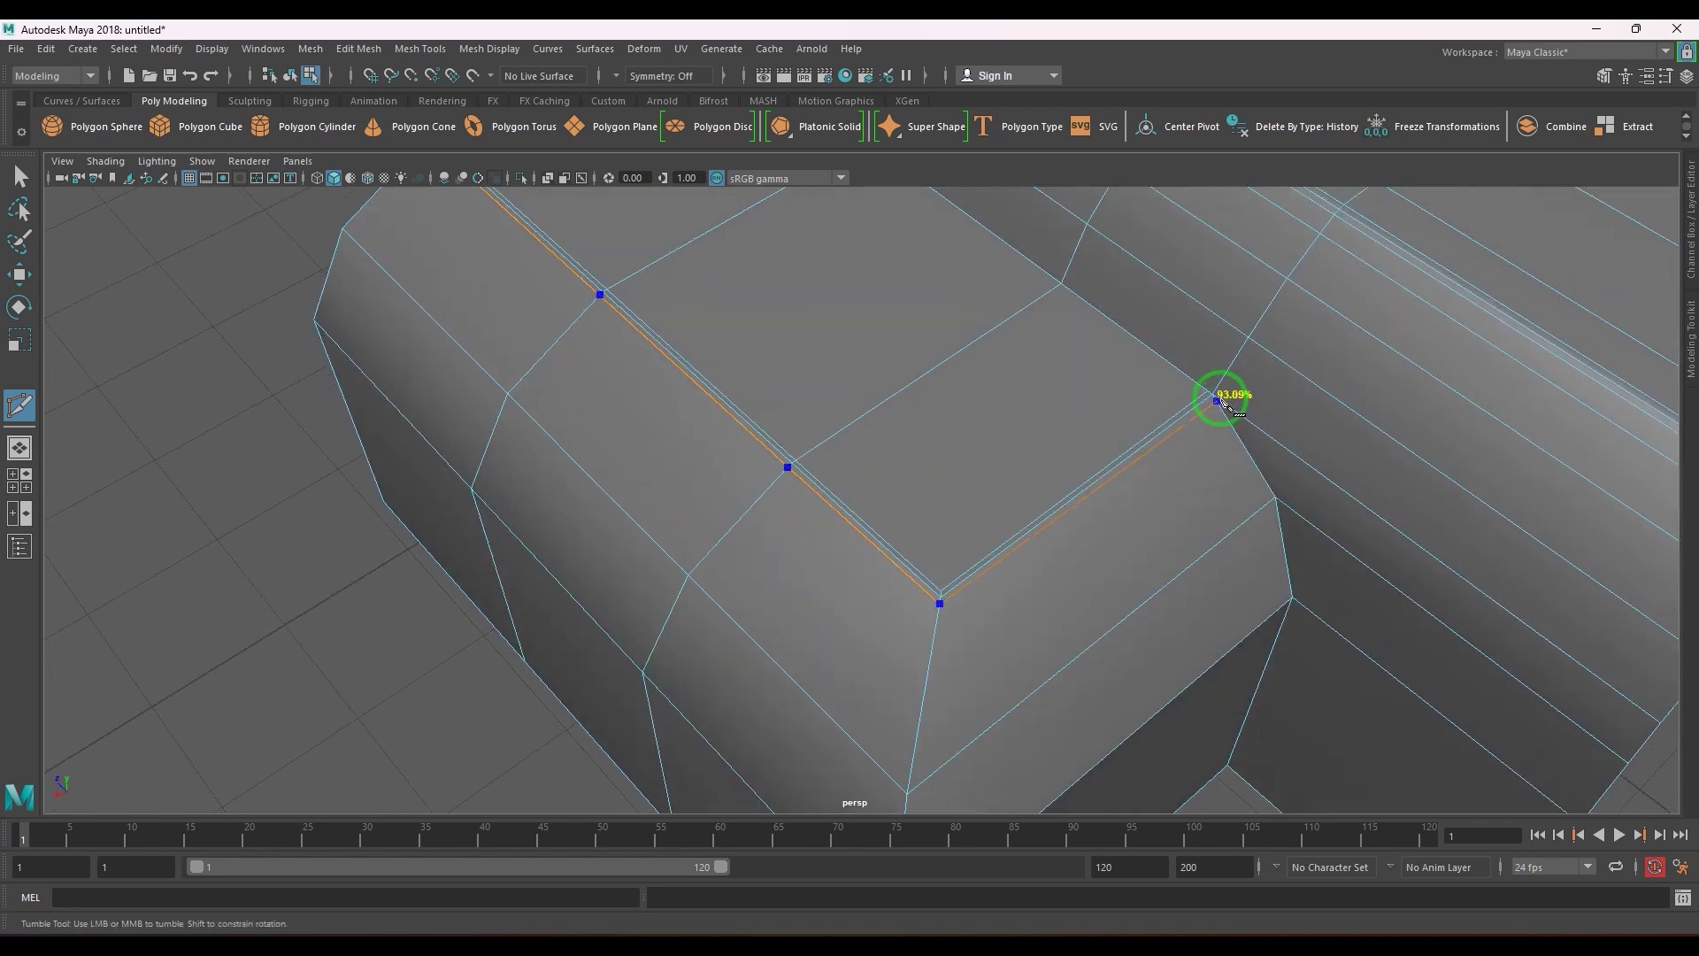
left_click(1220, 400, "ctrl")
- Cut a supporting edge just above the rounding's lower edge, along the block's long side and around its closed end
scroll(1070, 566, "down", 5)
left_click_drag(978, 537, 870, 506, "alt")
left_click_drag(698, 546, 970, 531, "alt")
right_click_drag(971, 531, 783, 584, "alt")
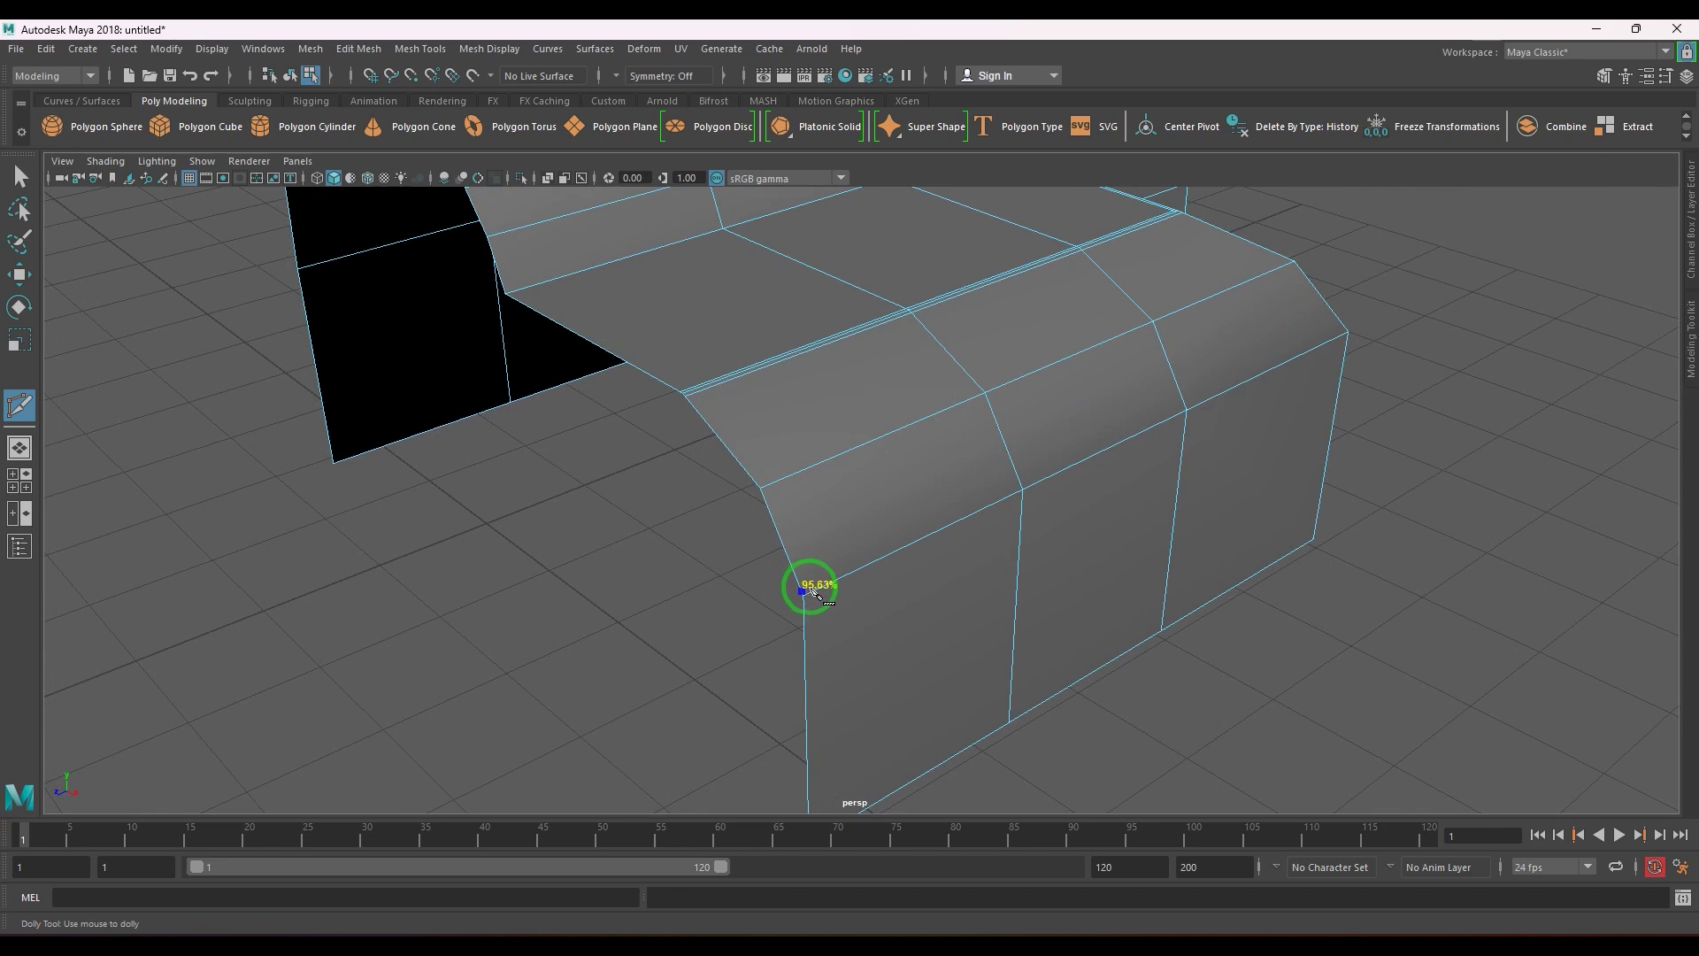
left_click(805, 589)
left_click(1042, 500)
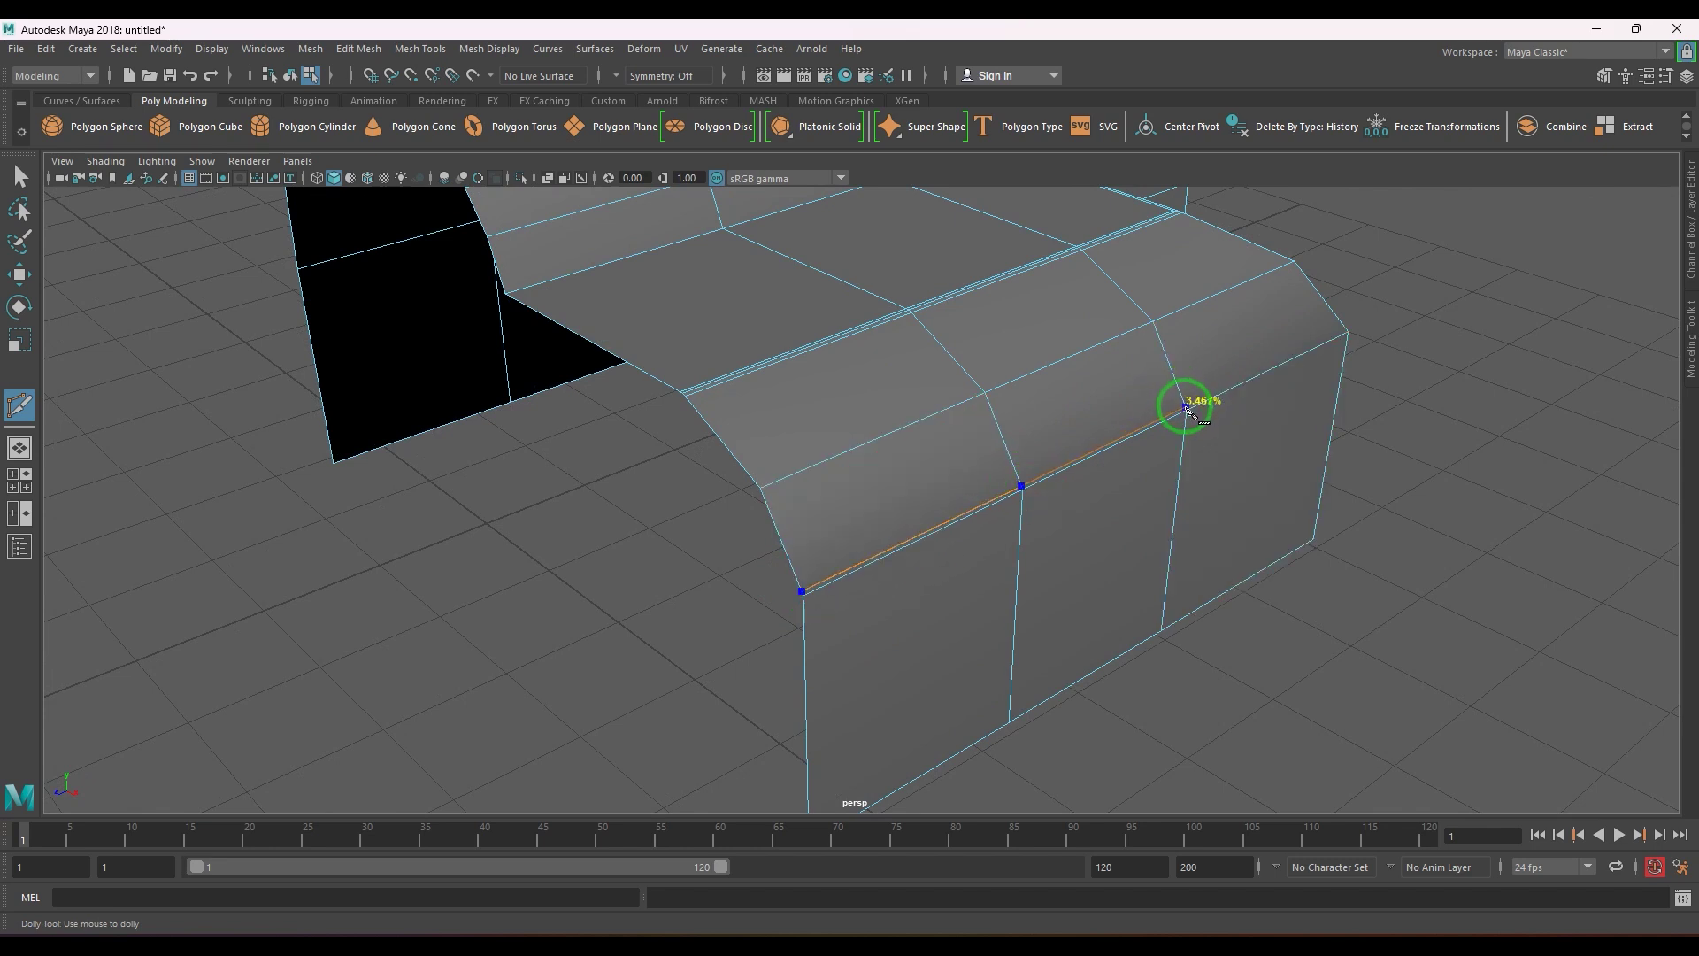
left_click(1186, 407)
left_click_drag(1327, 466, 1081, 474, "alt")
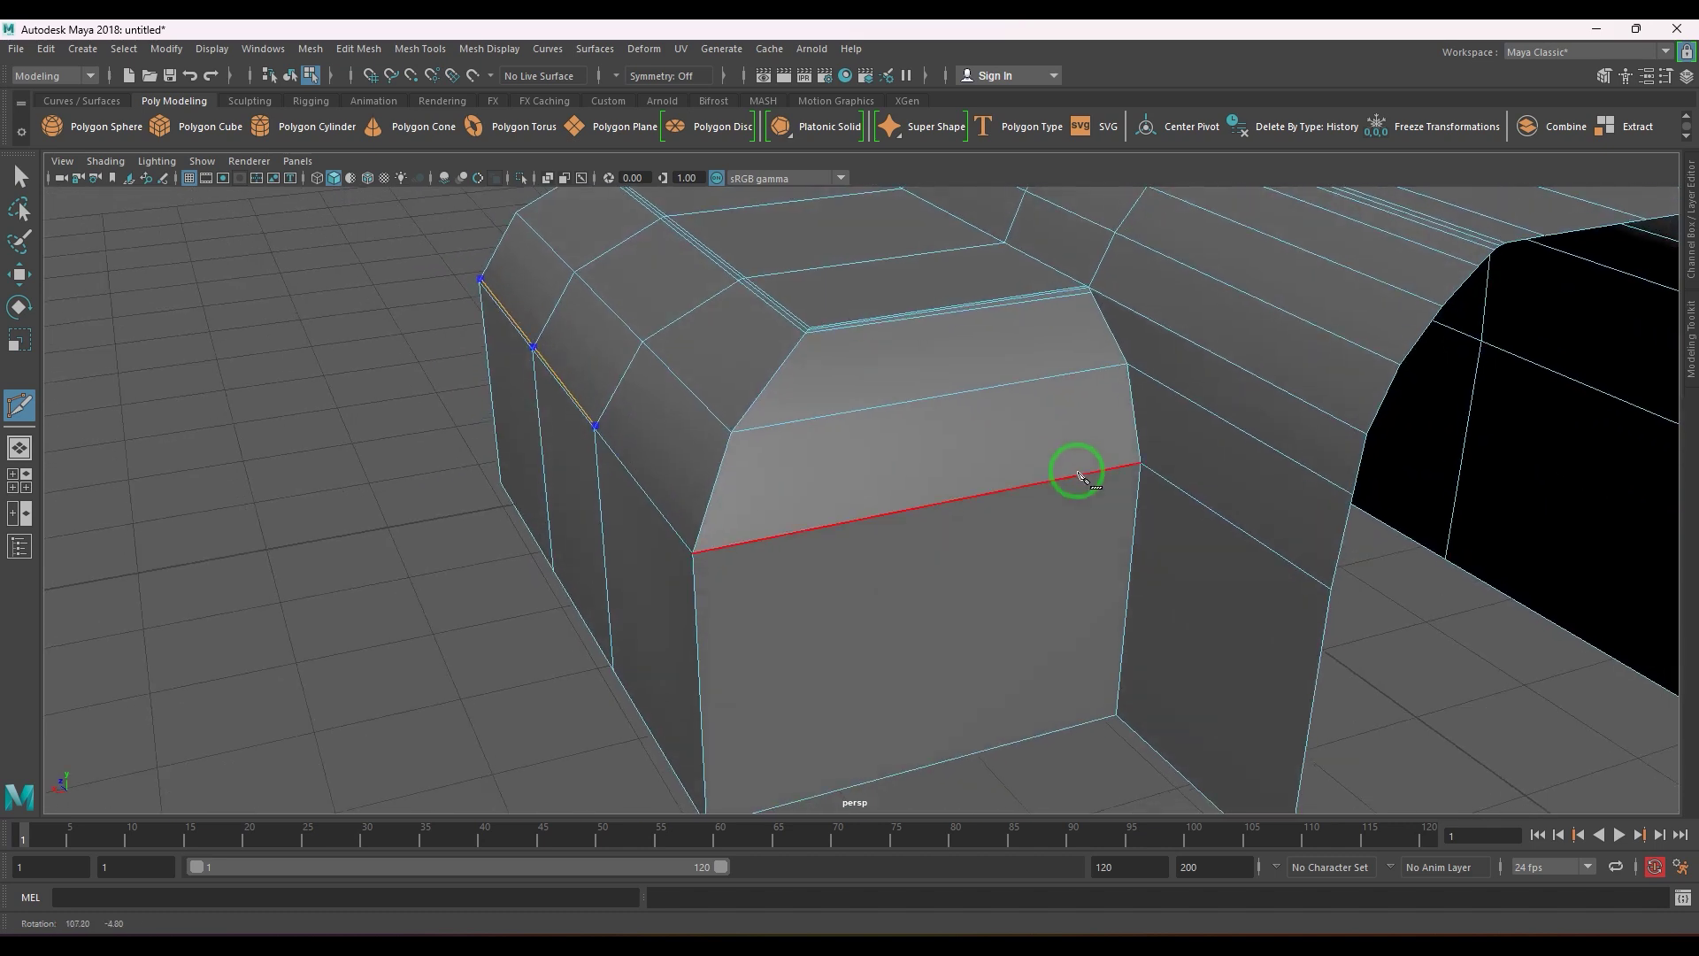
left_click(696, 548)
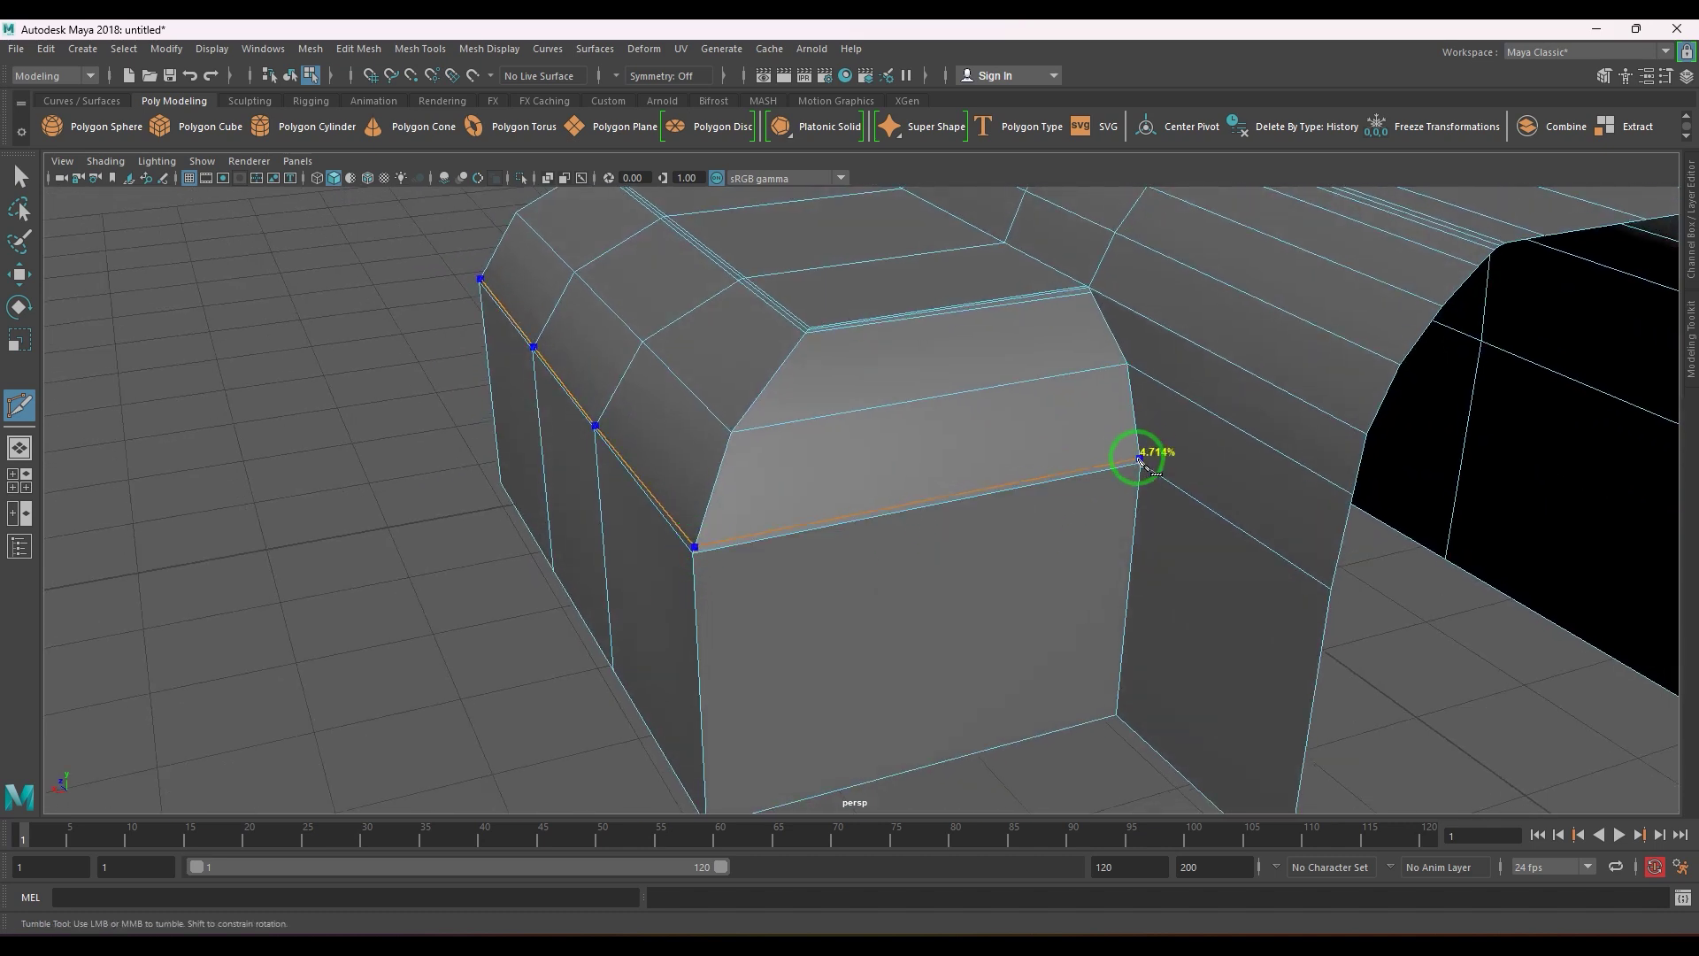
left_click(1140, 459)
- Cut a supporting edge on the vertical walls just below the rounding, along the long side and across the closed end
left_click_drag(1140, 459, 748, 529, "alt")
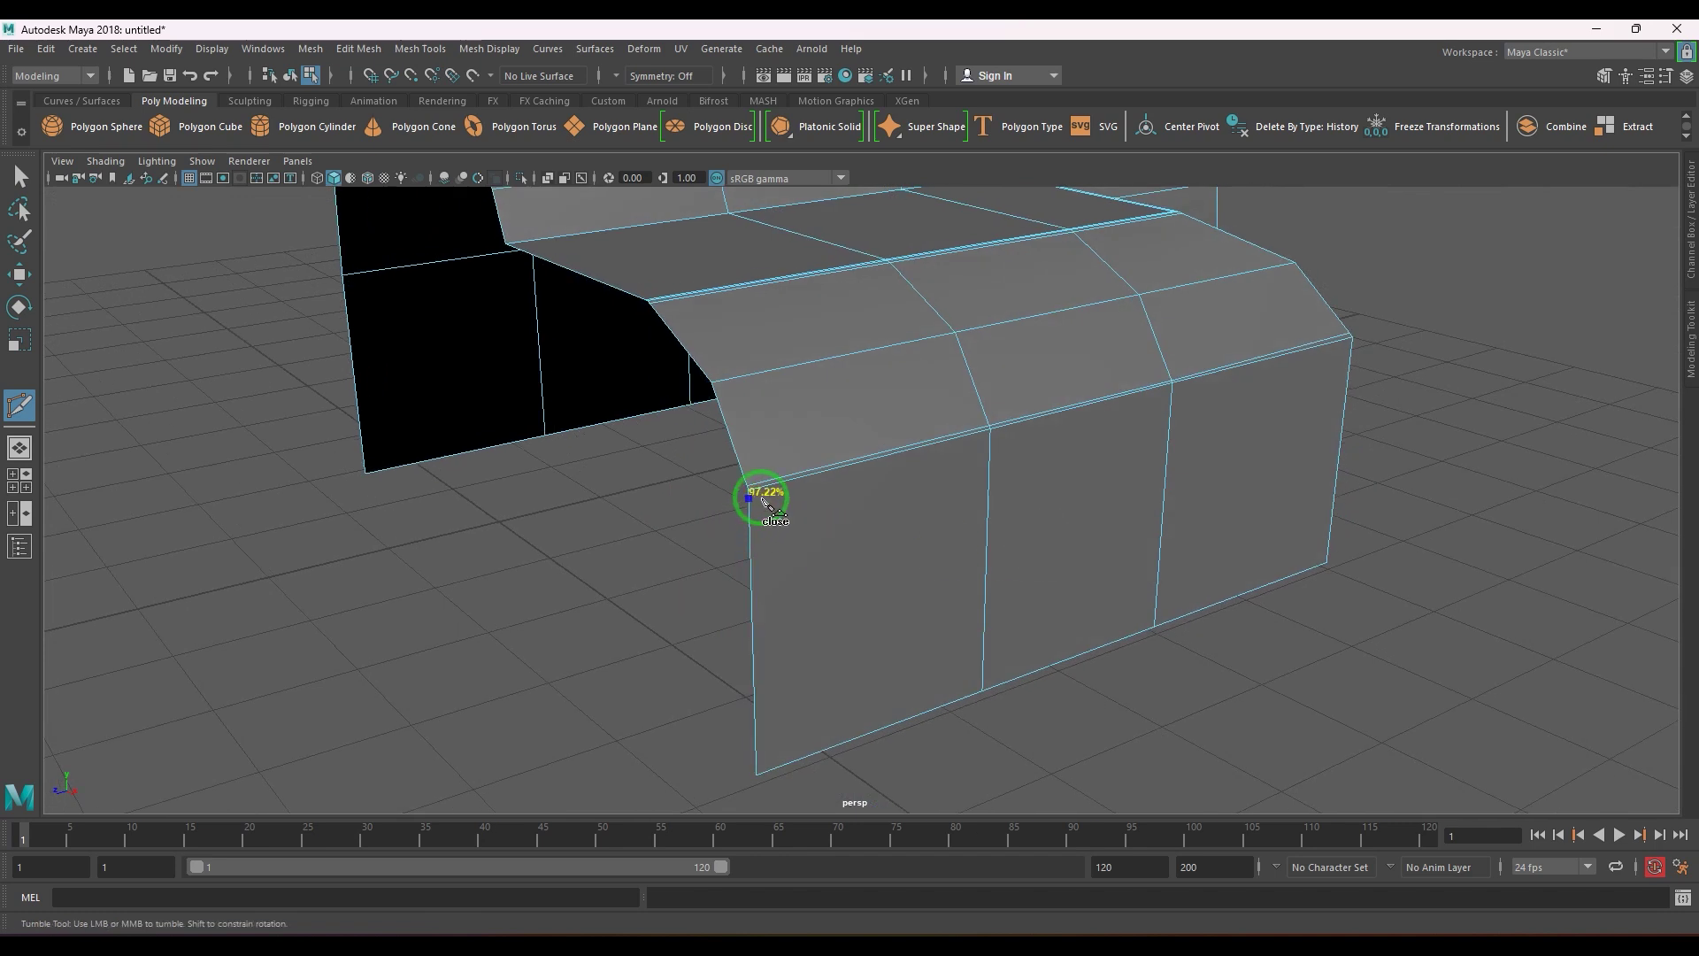
left_click(759, 499)
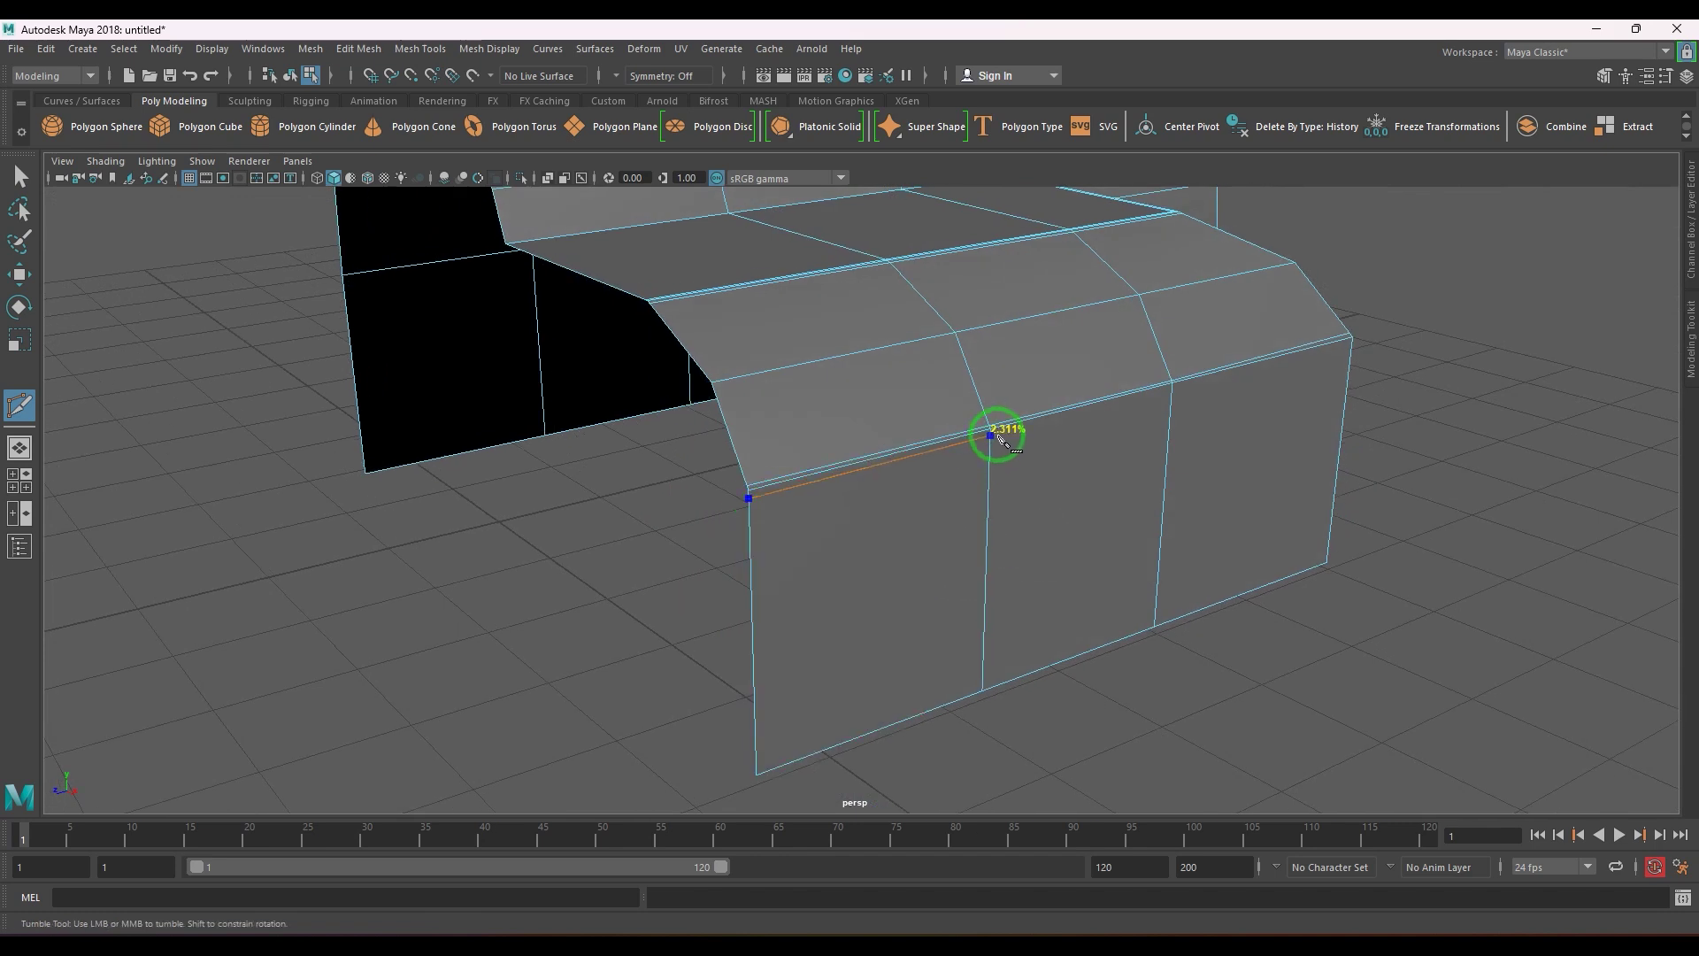
left_click(997, 435)
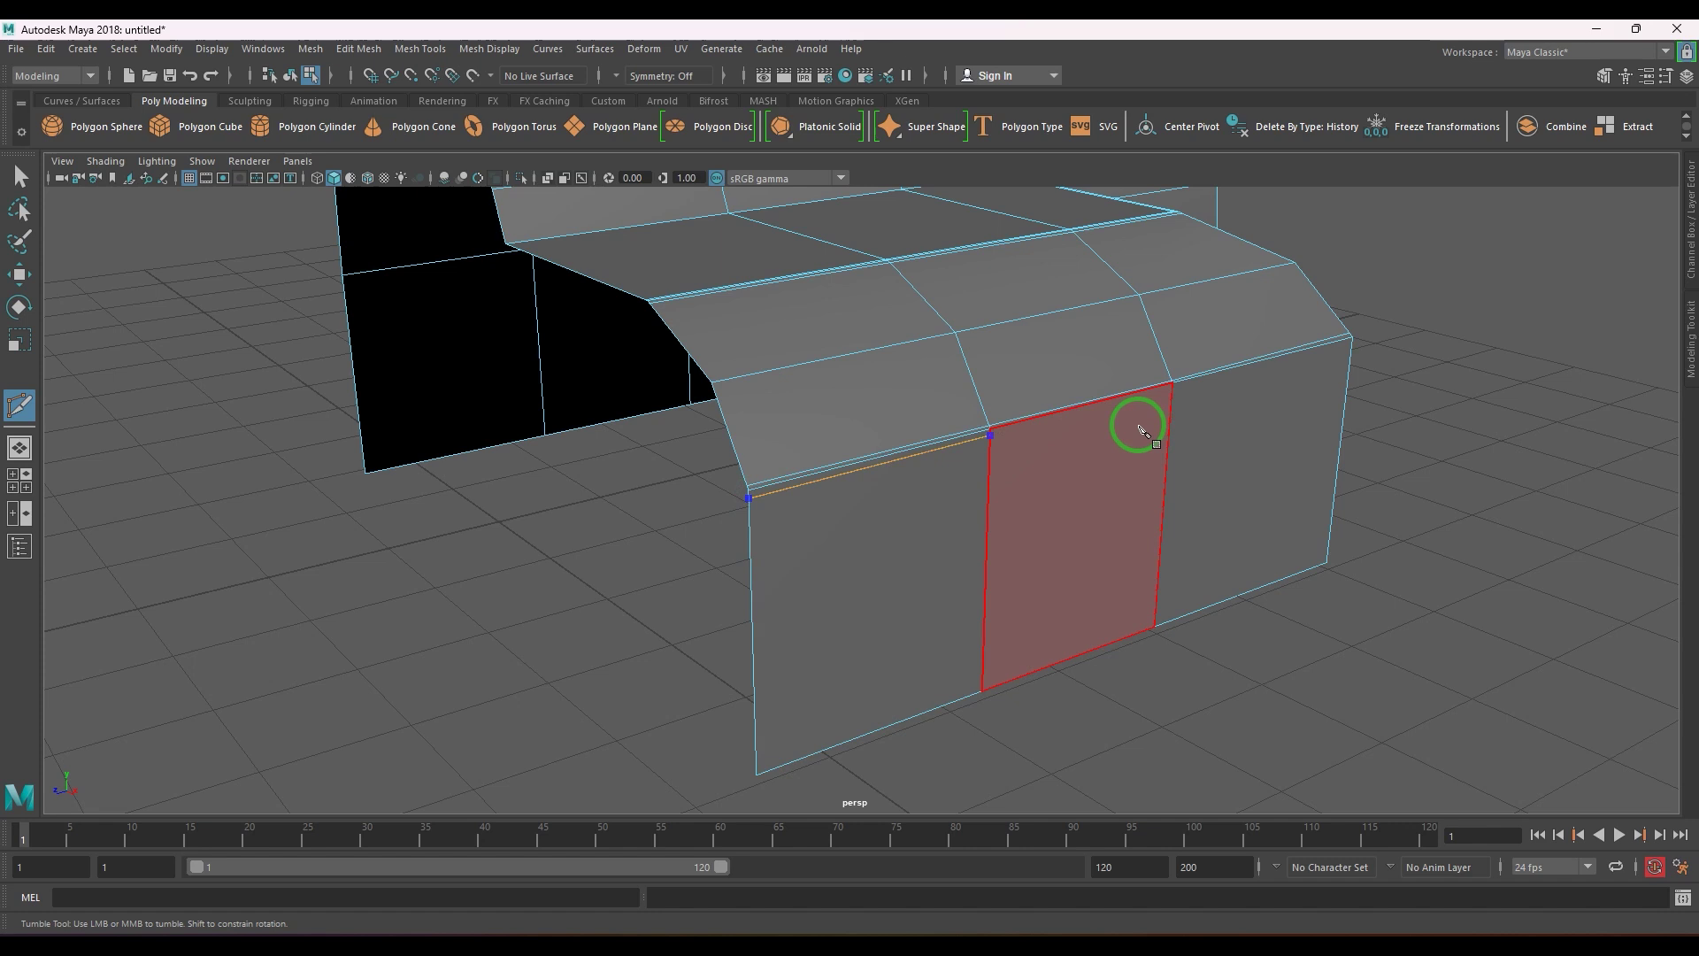
left_click(1179, 391)
left_click_drag(1179, 390, 1001, 437, "alt")
right_click_drag(1001, 436, 782, 466, "alt")
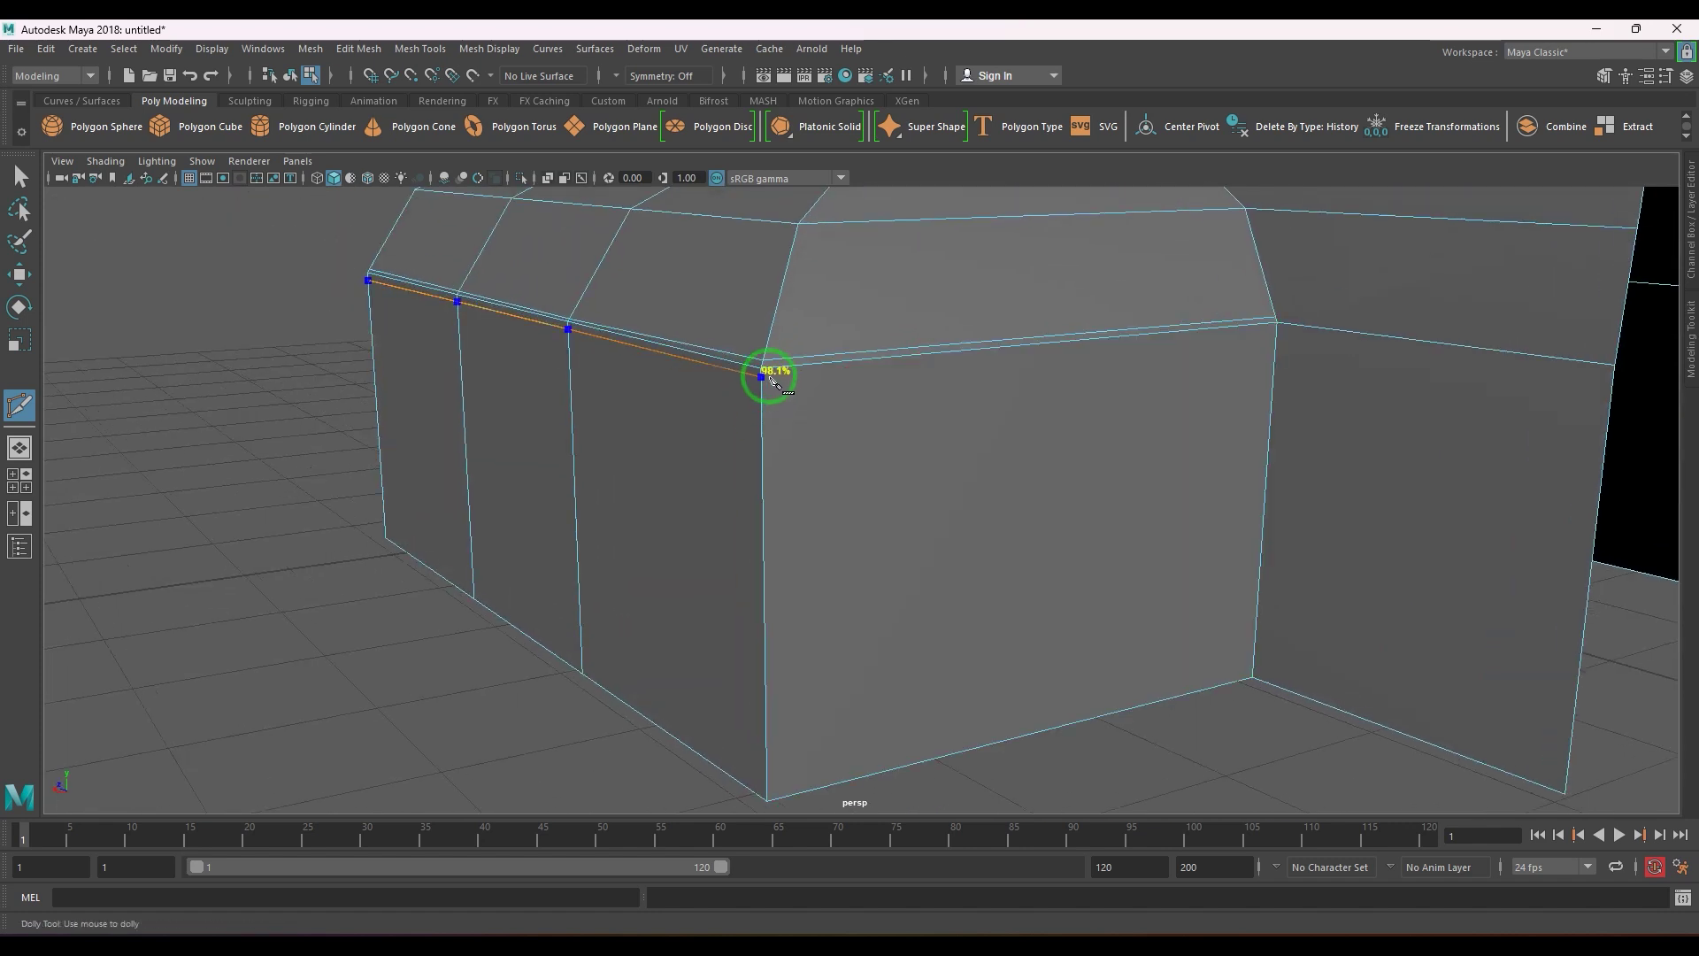
left_click(1278, 326)
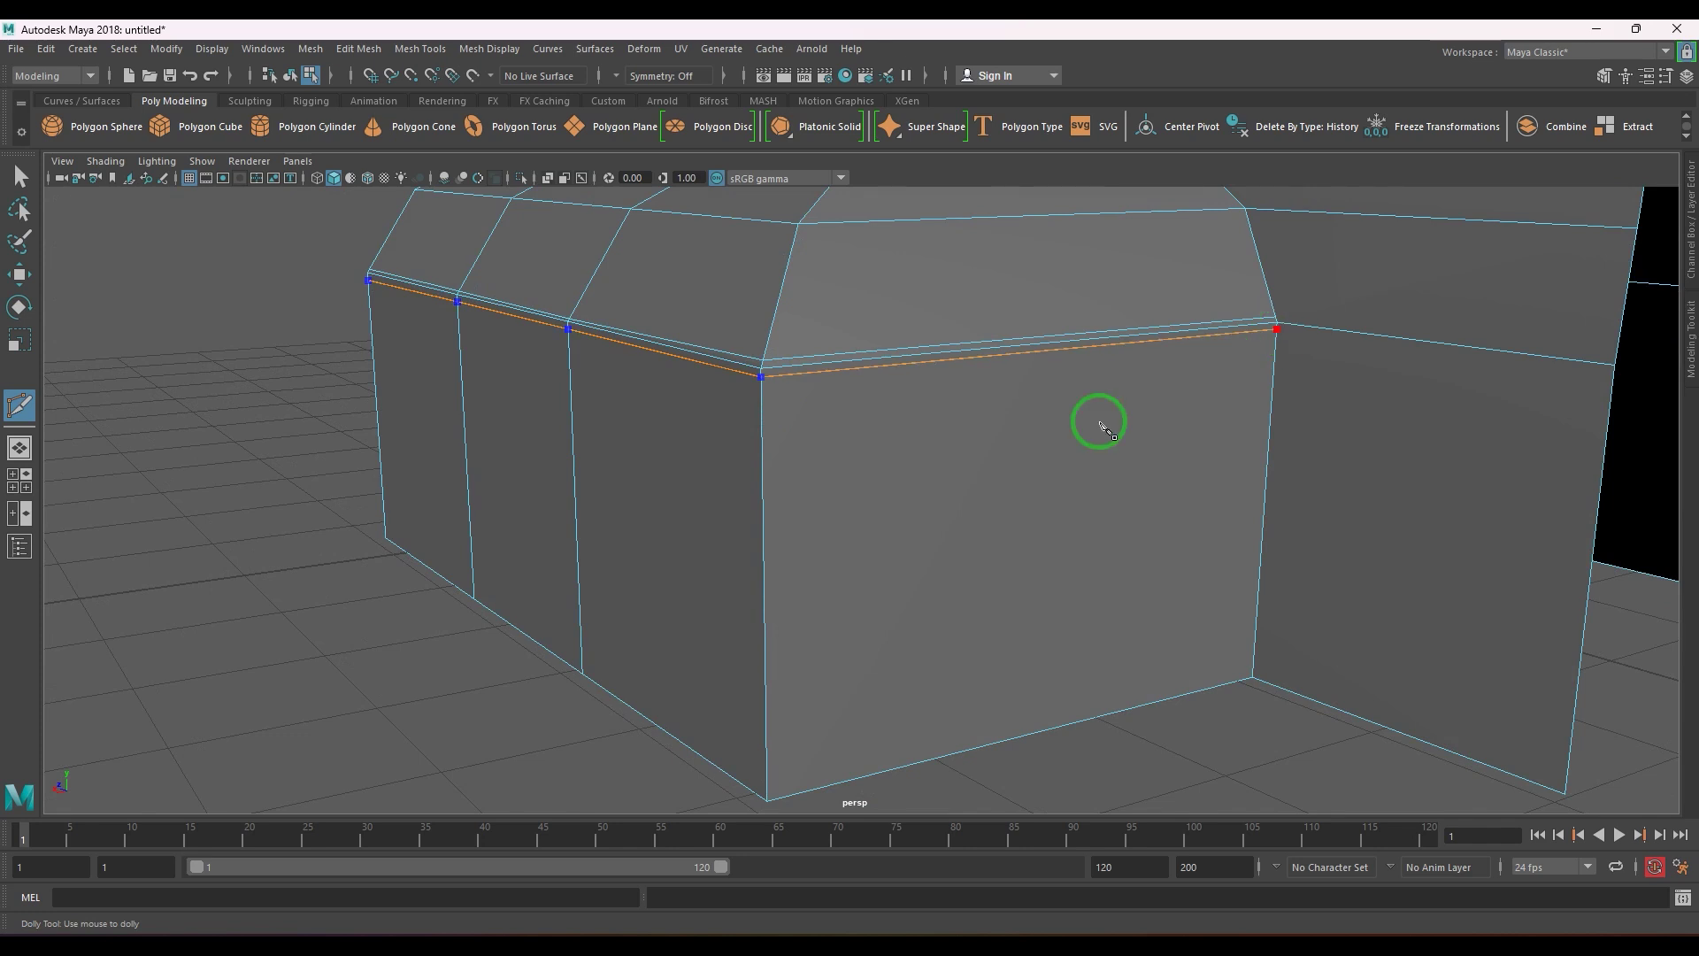
- Preview the mesh smoothed in object mode to inspect the effect of the block's supporting edges
key("w")
left_click(880, 407)
key("3")
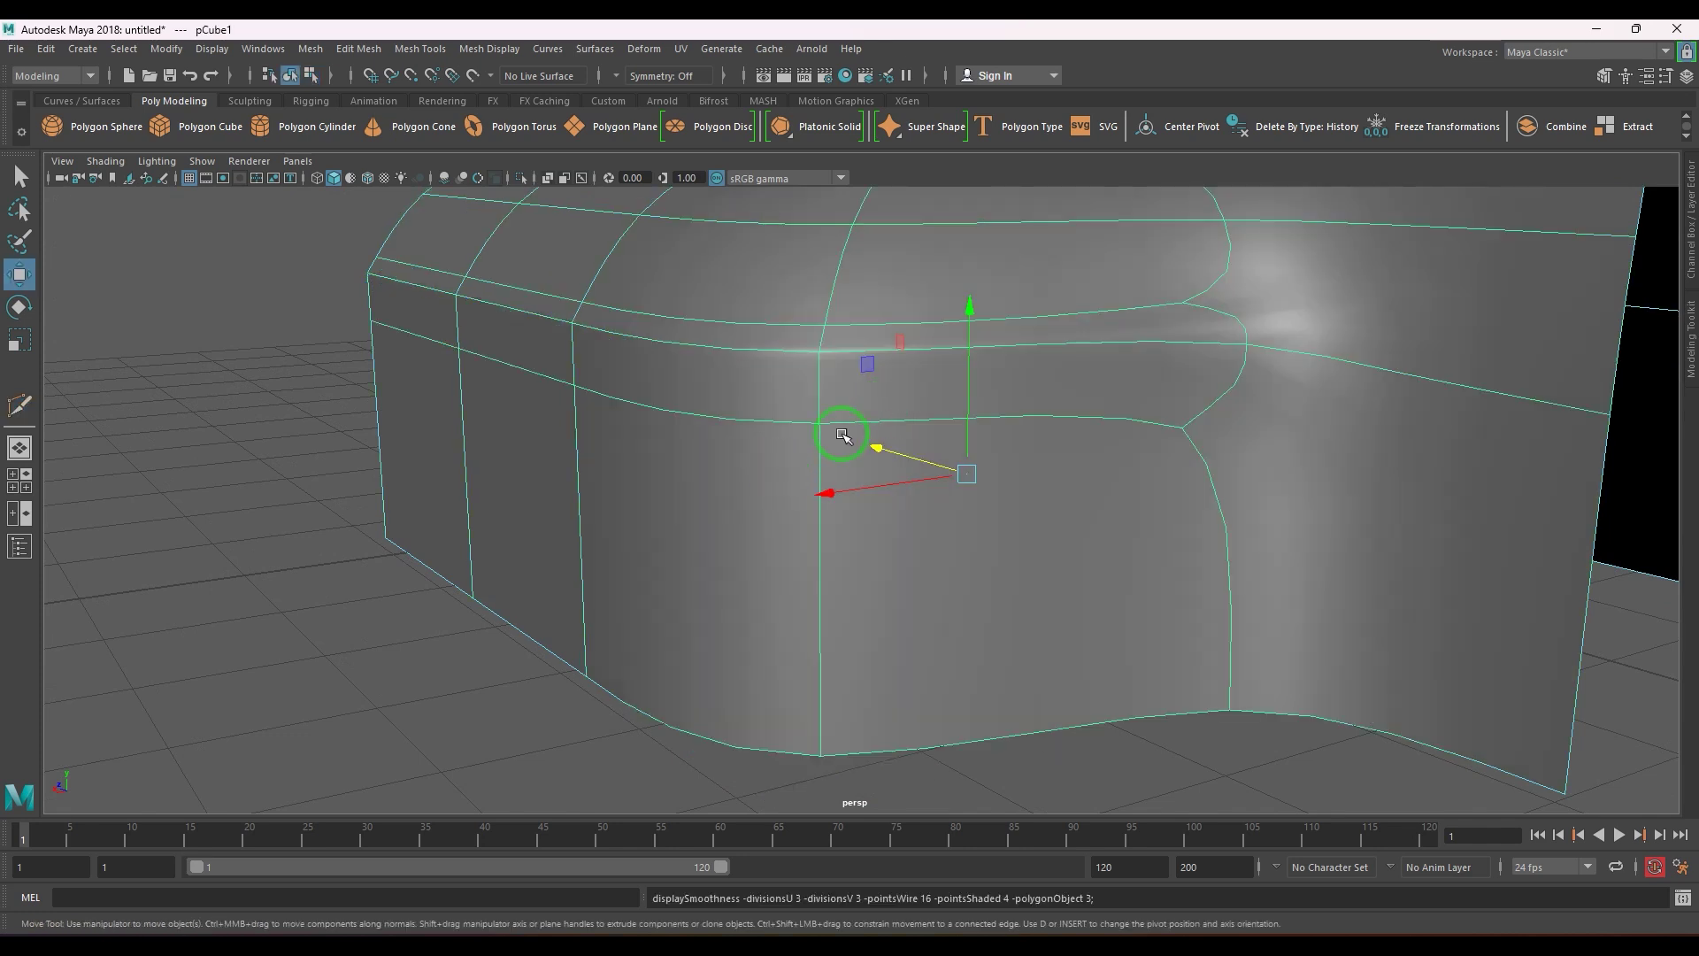
scroll(842, 435, "down", 5)
left_click_drag(865, 470, 899, 534, "alt")
key("1")
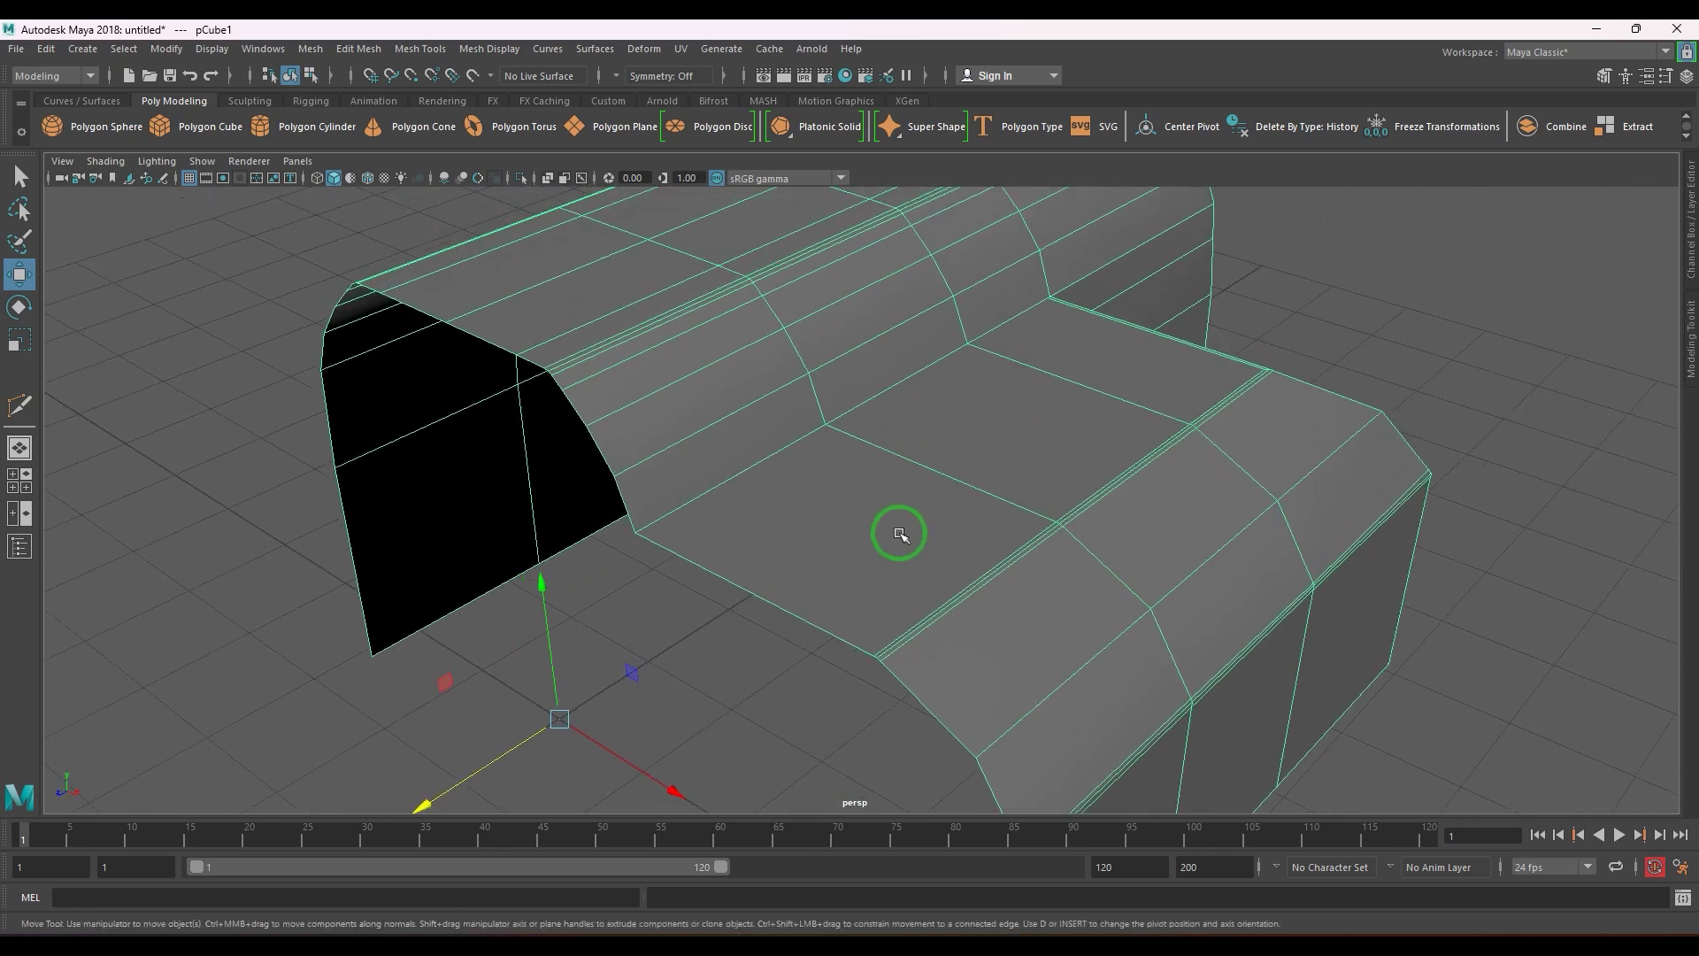
- Cut a supporting edge on the flat top close beside the seam with the tube body, from the open end to the closed-end corner
scroll(899, 533, "up", 3)
right_click_drag(855, 423, 779, 417, "shift")
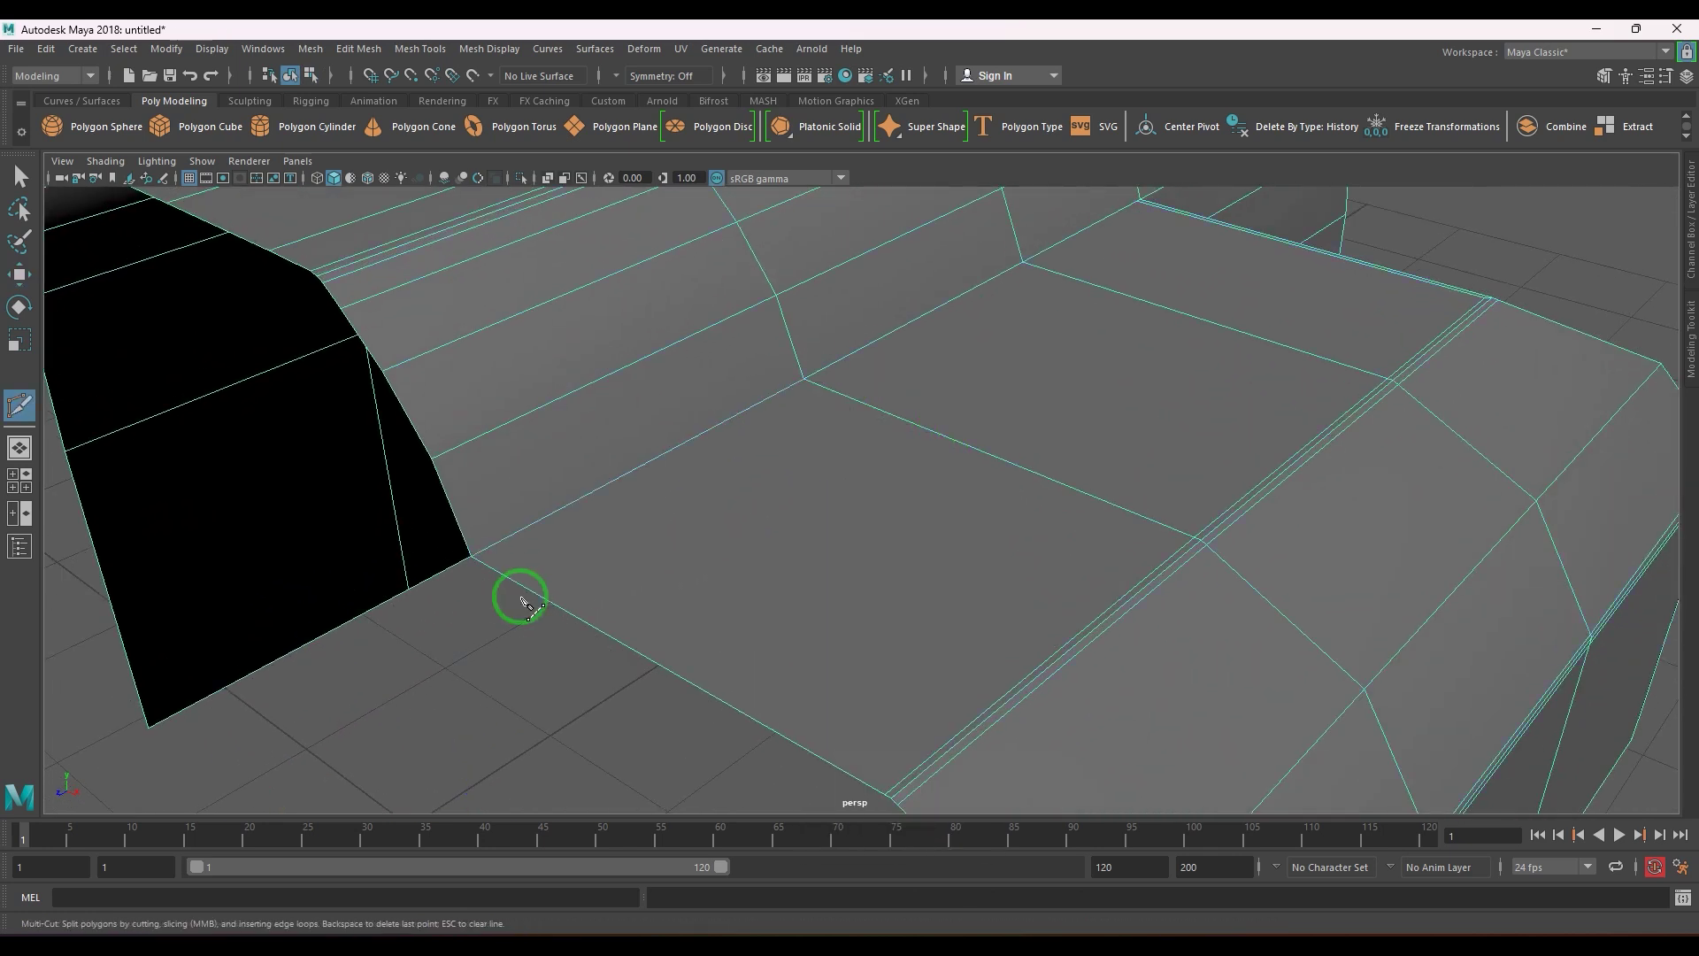
left_click(479, 563)
left_click_drag(475, 560, 721, 520, "alt")
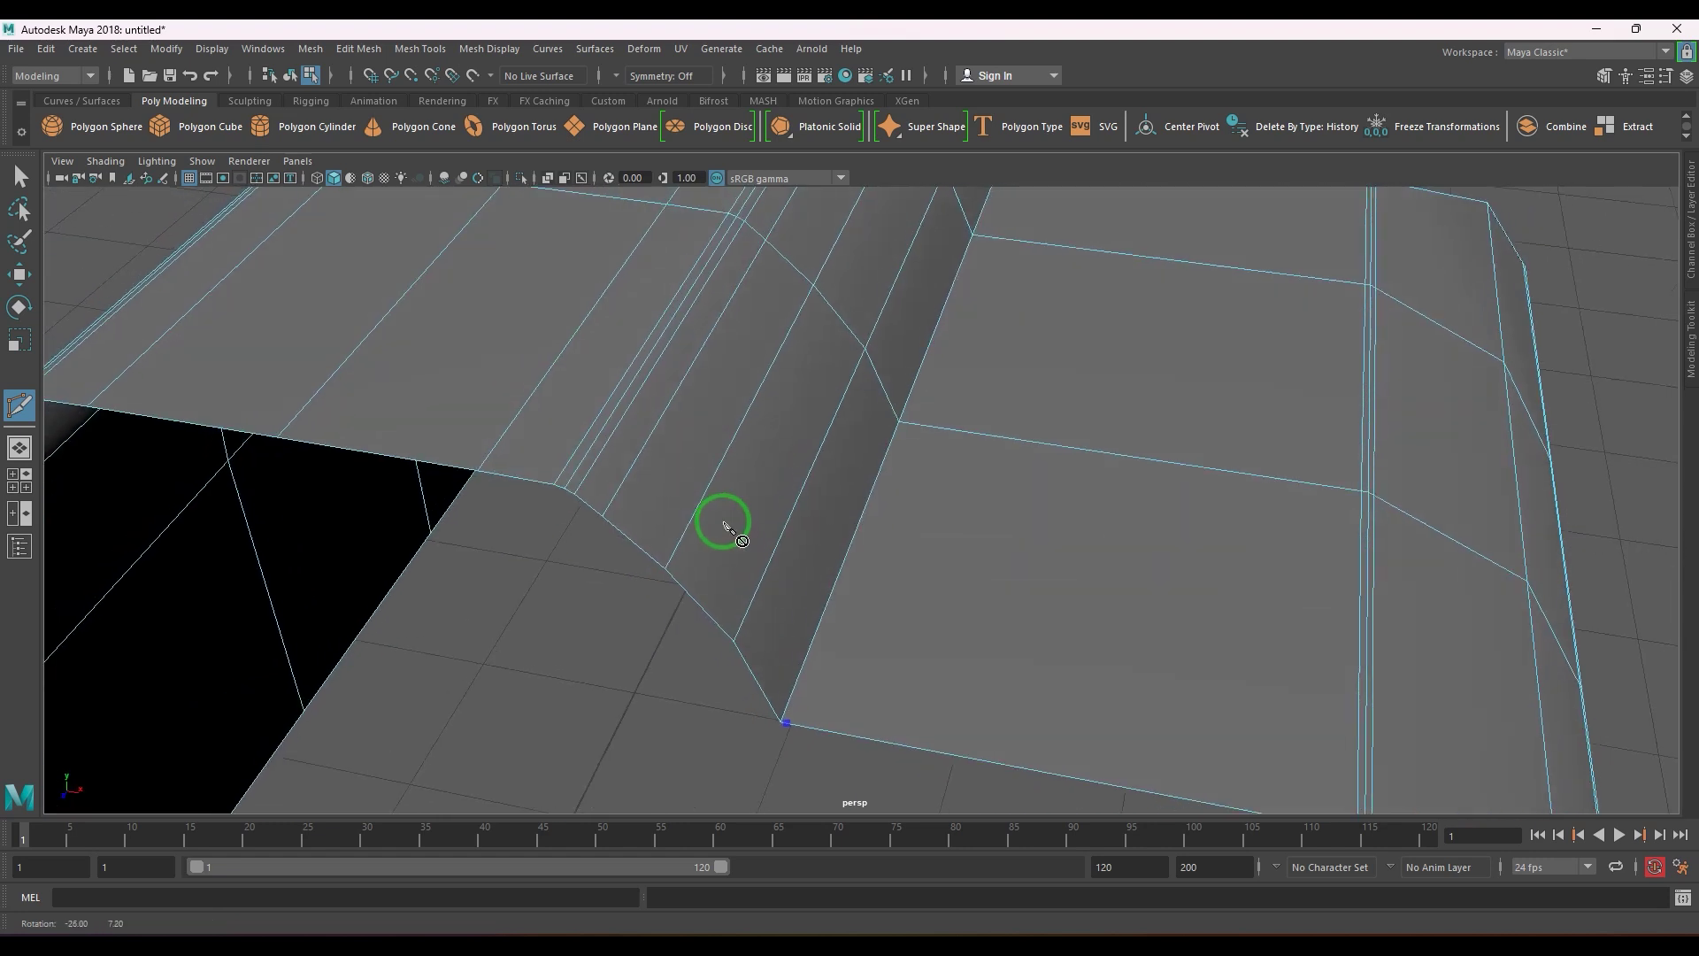
left_click(909, 423)
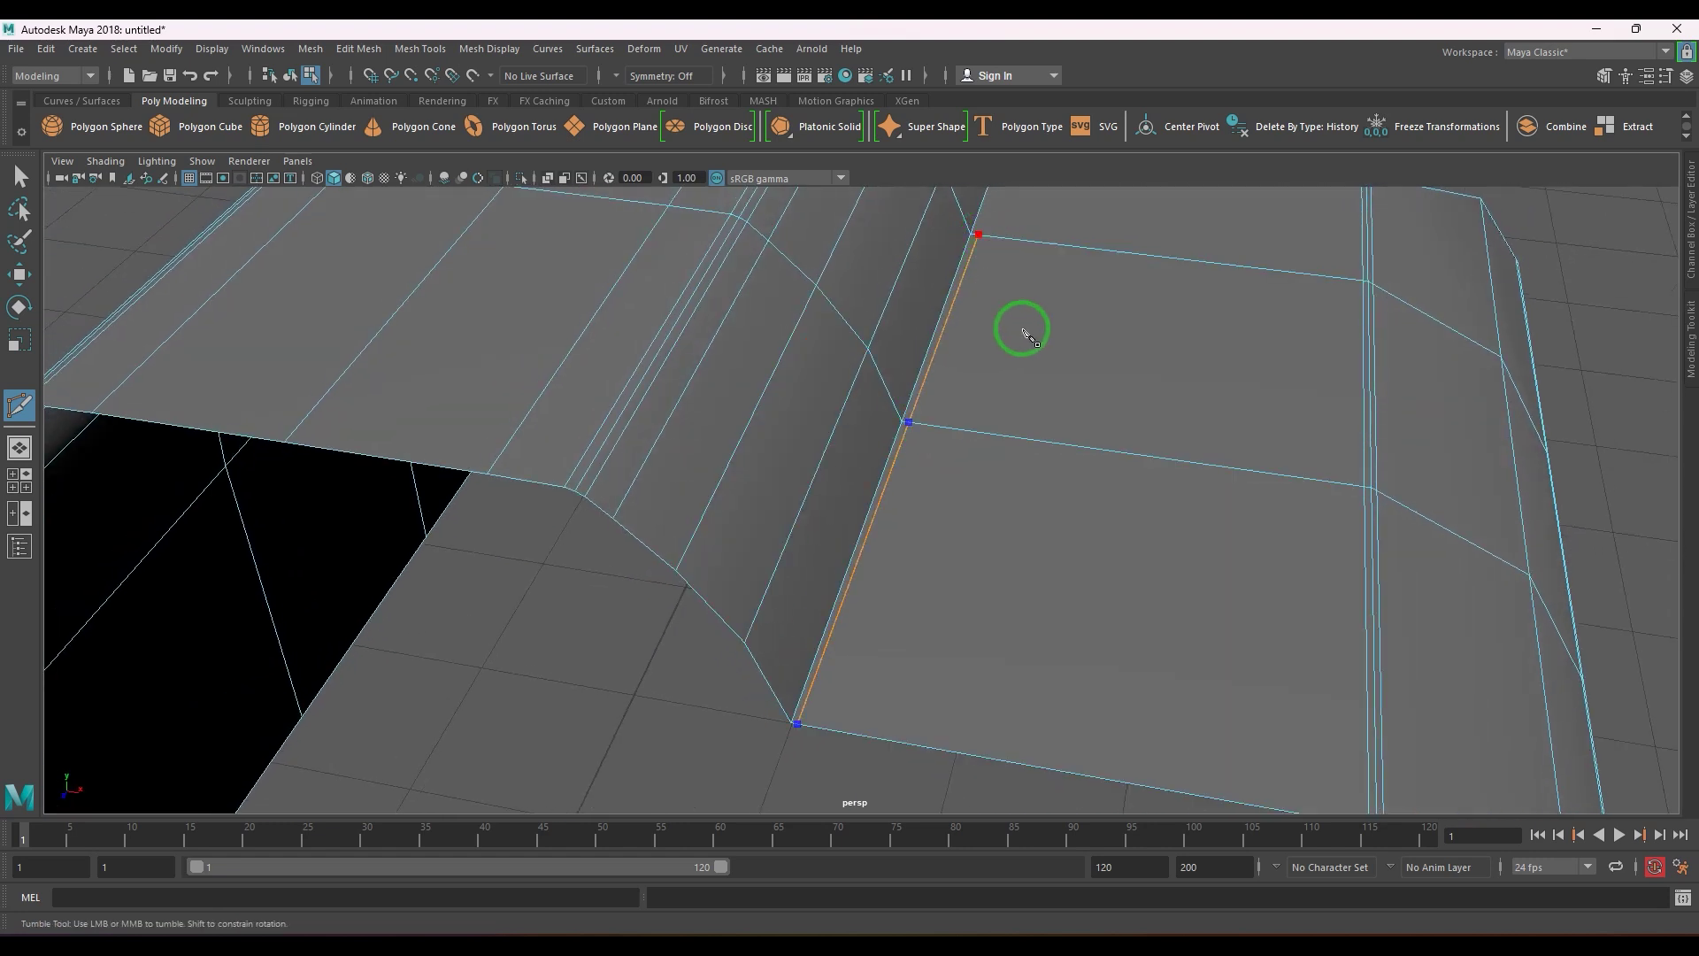
left_click_drag(1027, 335, 782, 513, "alt")
right_click_drag(781, 512, 948, 579, "alt")
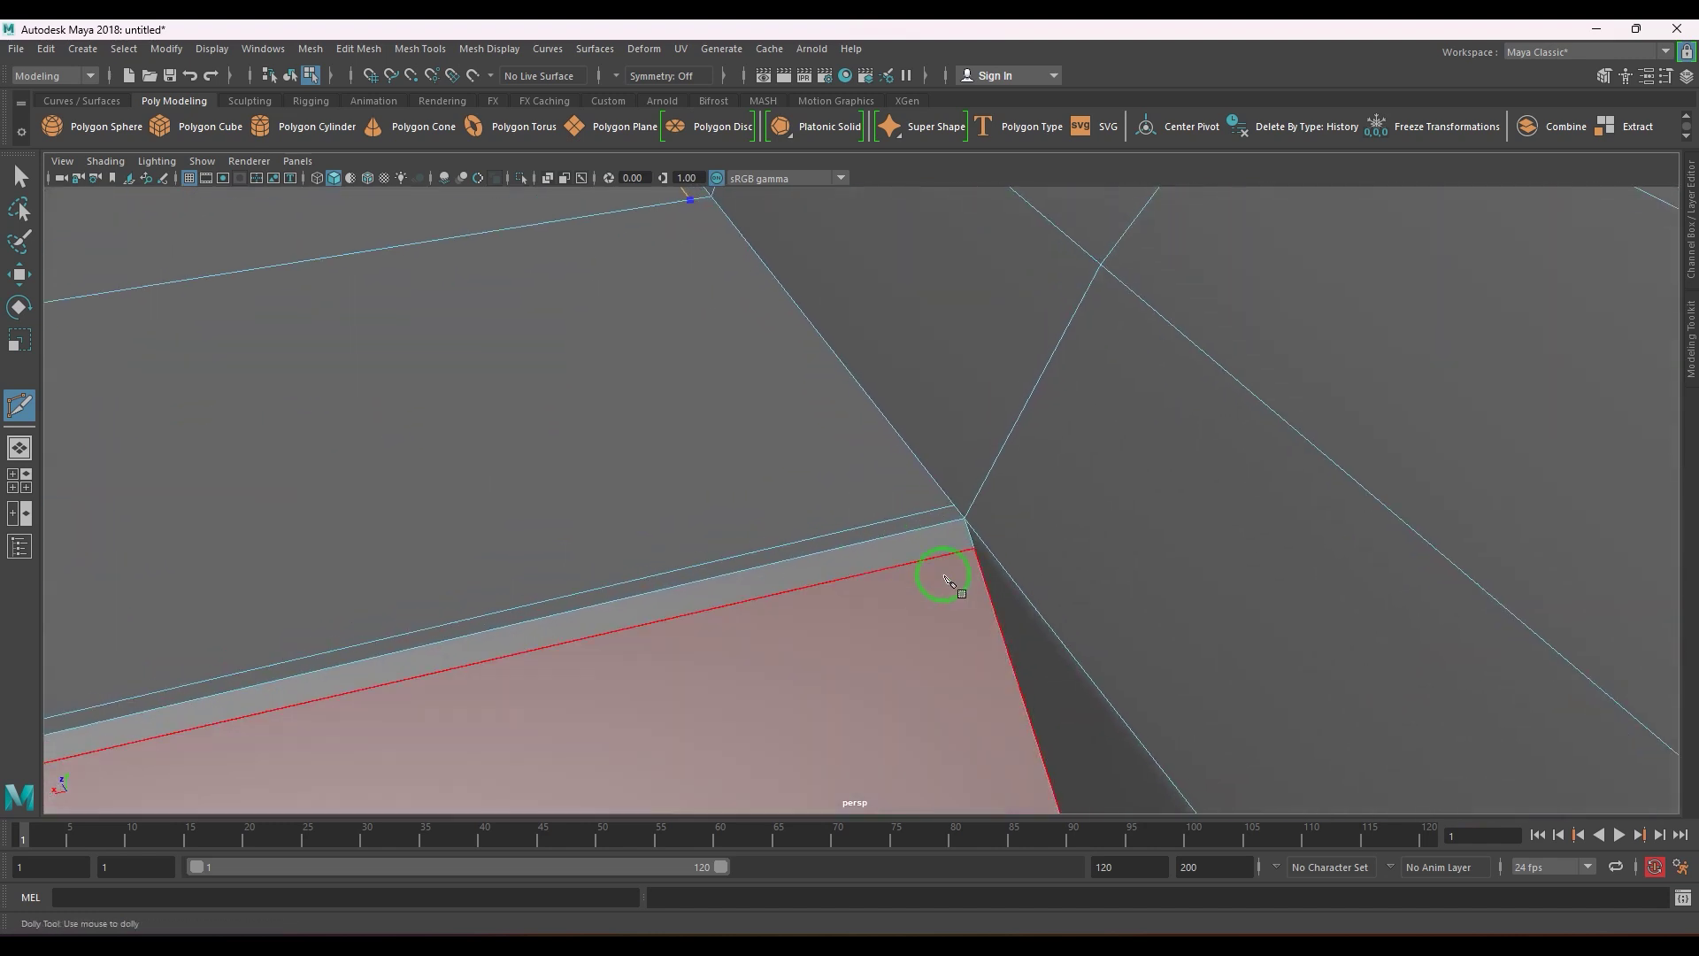
left_click(943, 506)
right_click(942, 506)
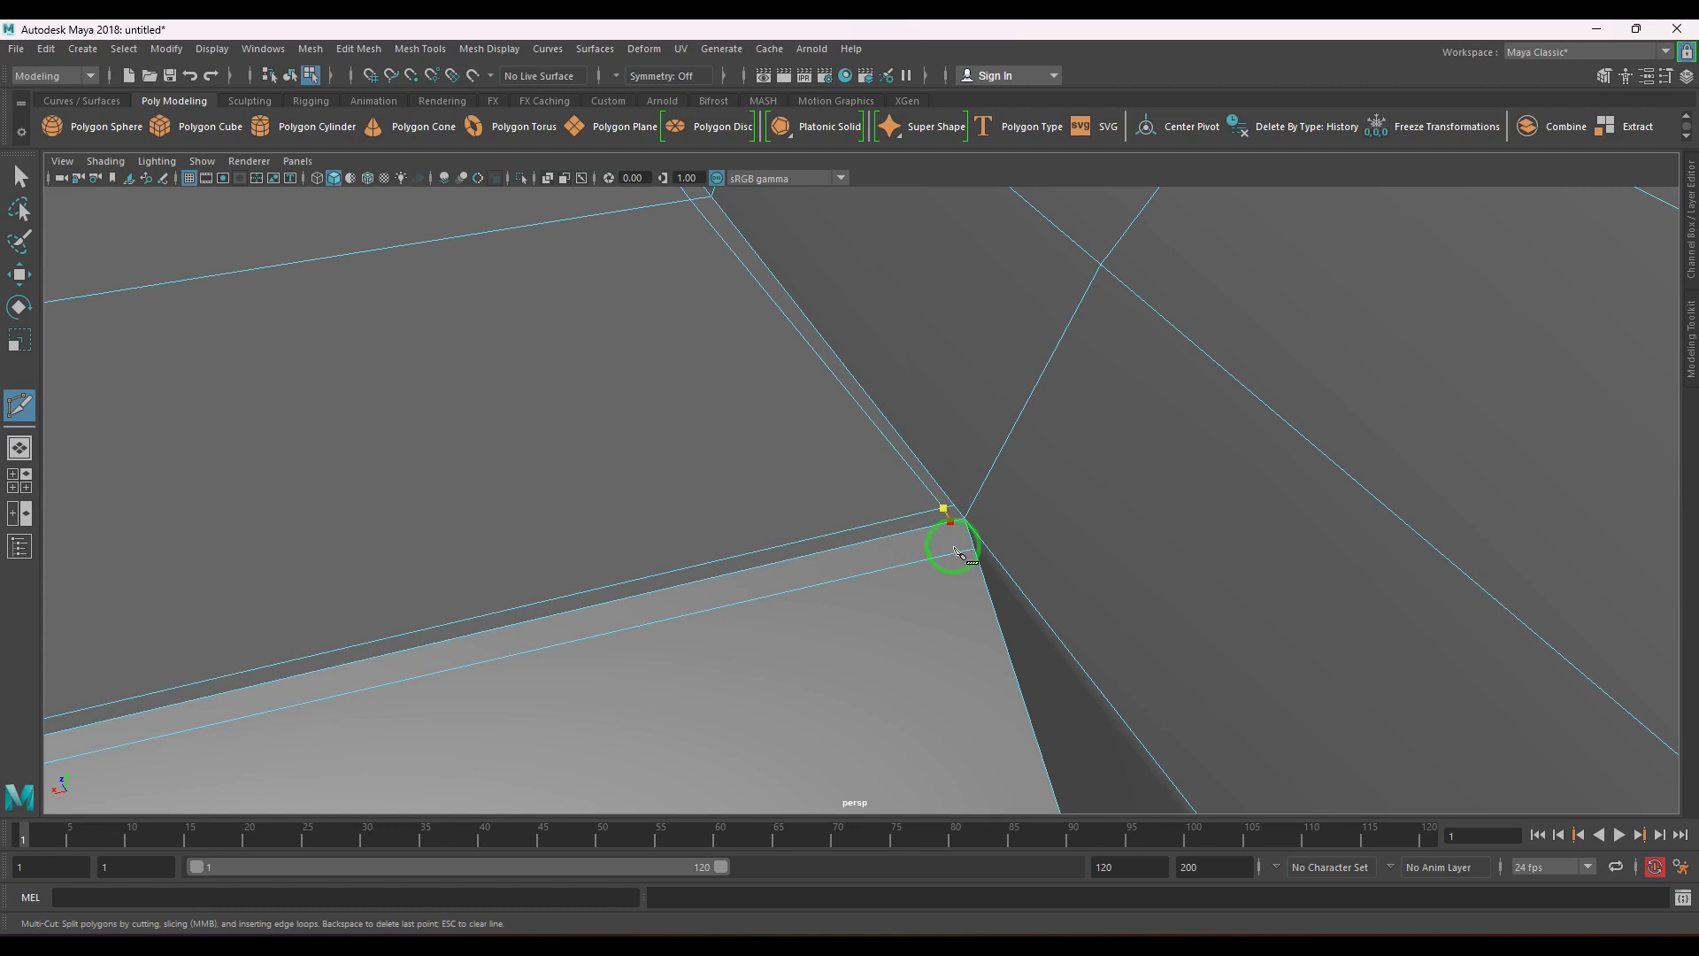
- Continue the supporting cut down the block's closed end, close beside the inner corner with the tube body, to the bottom edge
left_click_drag(964, 553, 971, 503, "alt")
right_click_drag(993, 494, 1050, 619, "alt")
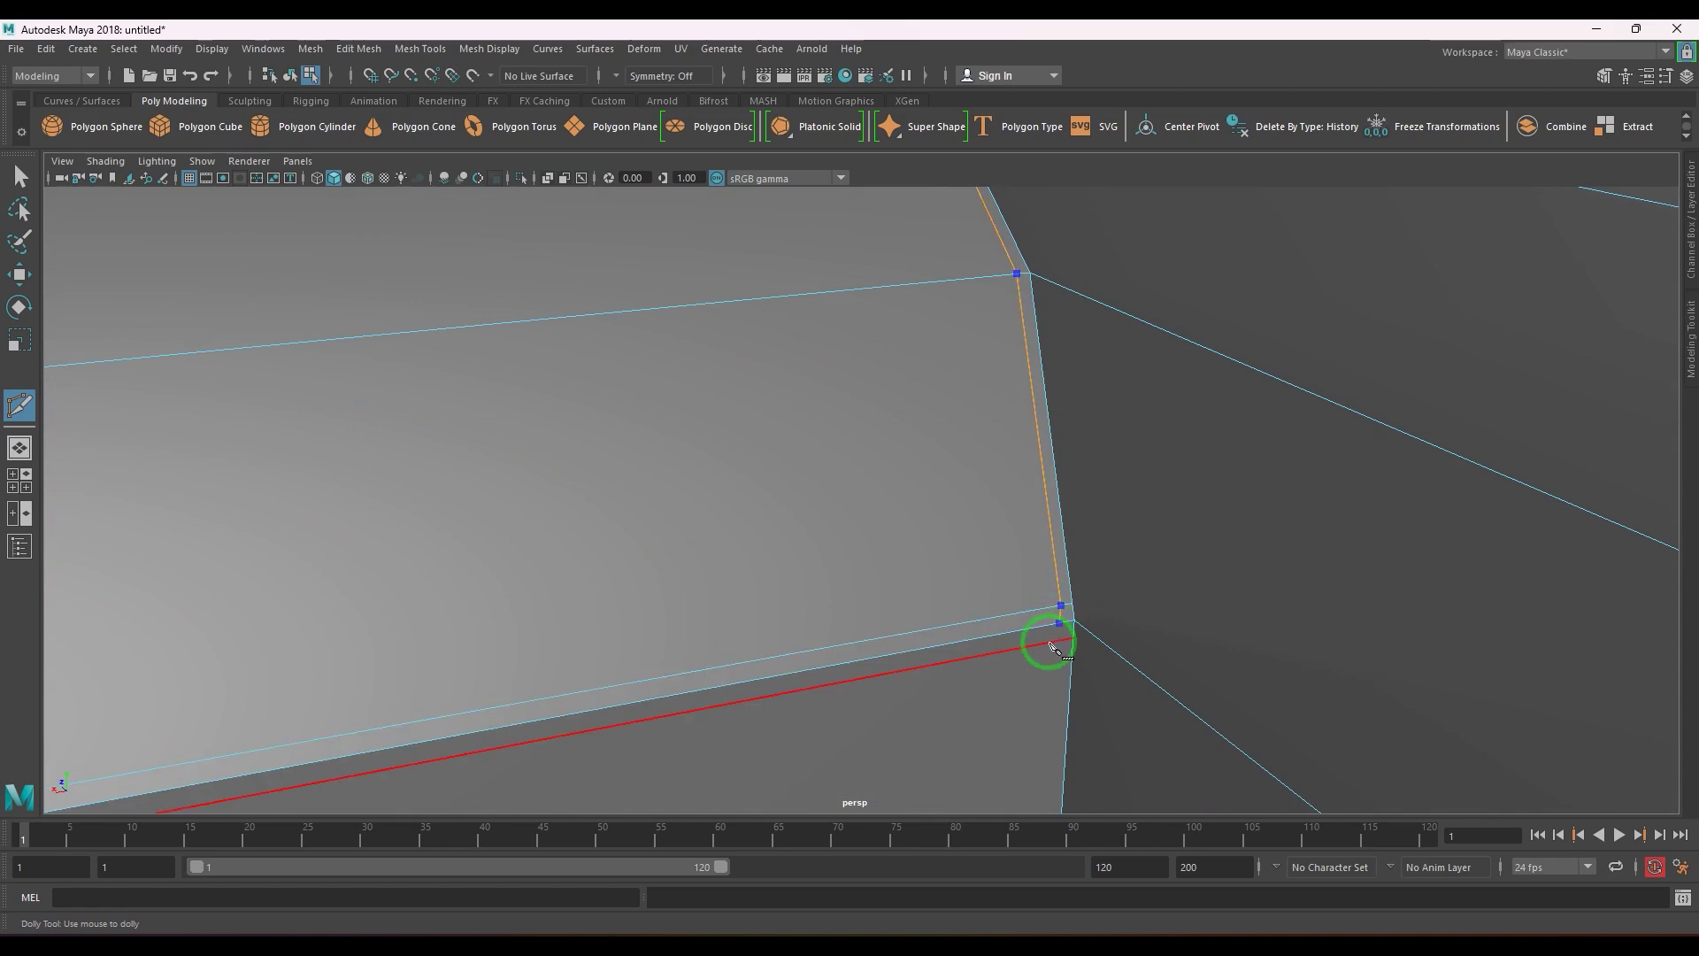
scroll(1059, 650, "down", 4)
middle_click_drag(1048, 650, 1044, 236, "alt")
left_click(947, 488)
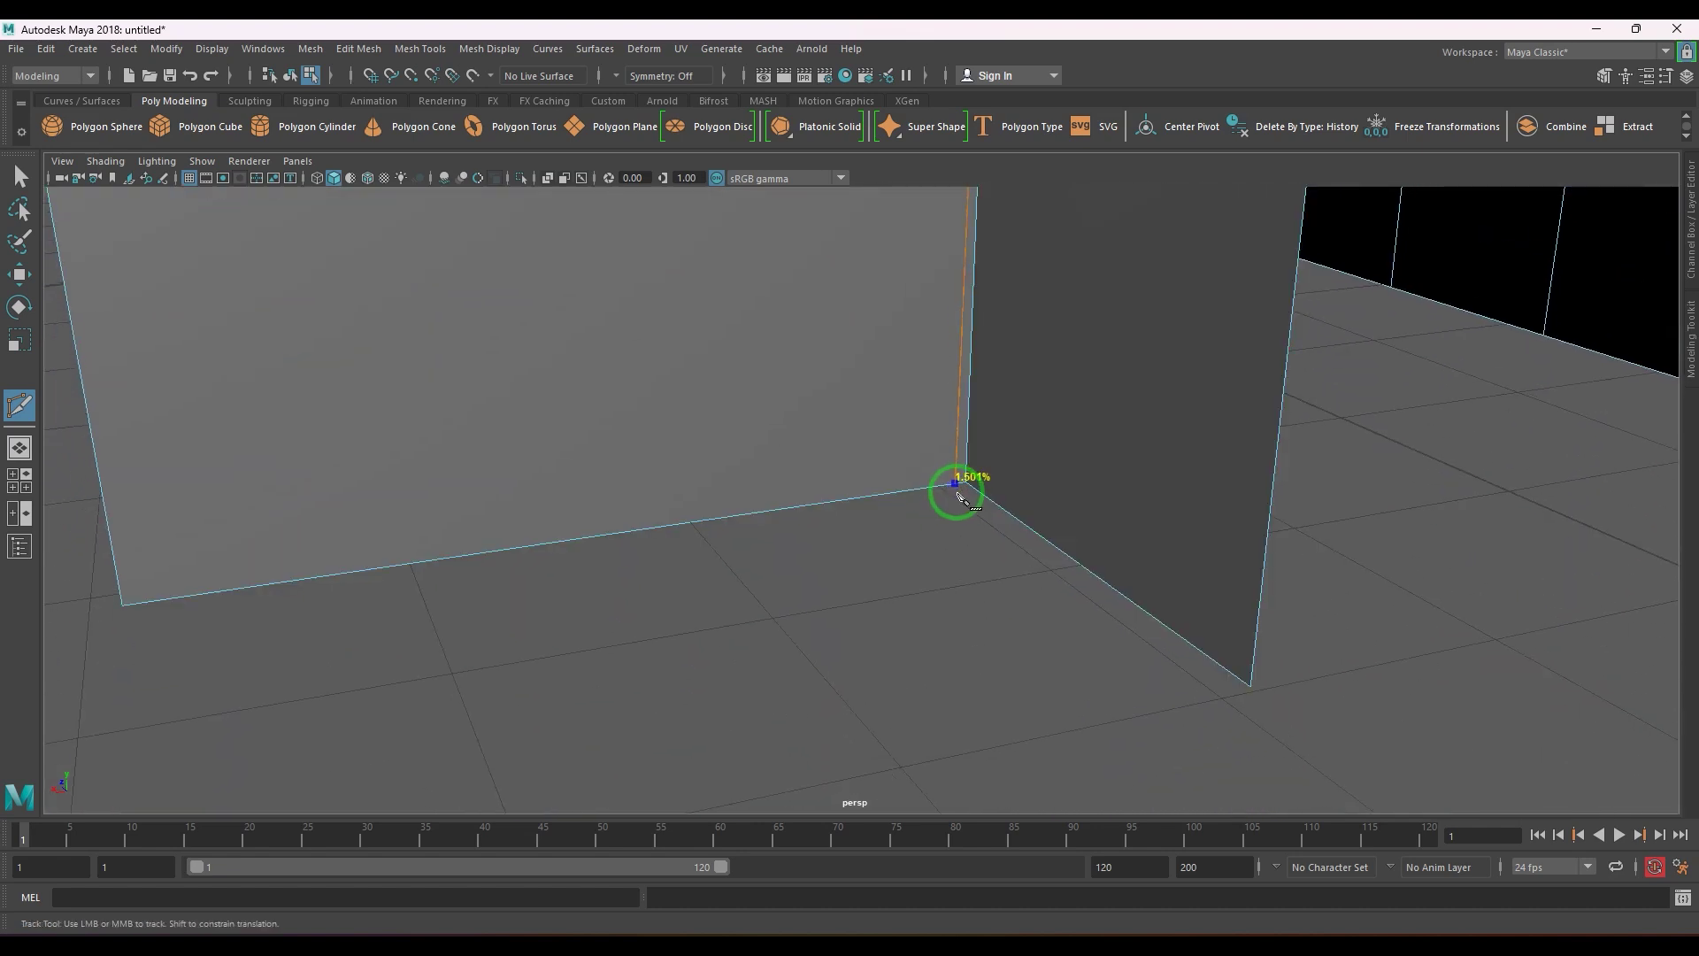
right_click_drag(956, 516, 944, 531, "alt")
left_click_drag(944, 531, 948, 580, "alt")
- Preview the mesh smoothed and inspect the seam between the block and the tube body
key("w")
key("3")
left_click(1342, 416)
scroll(995, 556, "down", 3)
left_click(894, 531)
key("1")
- Cut a supporting edge on the tube body's side just above the seam with the block's flat top, along its full length
scroll(948, 580, "up", 3)
middle_click_drag(744, 496, 835, 546, "alt")
left_click_drag(834, 546, 1026, 443, "alt")
scroll(918, 602, "up", 2)
right_click_drag(1034, 443, 922, 449)
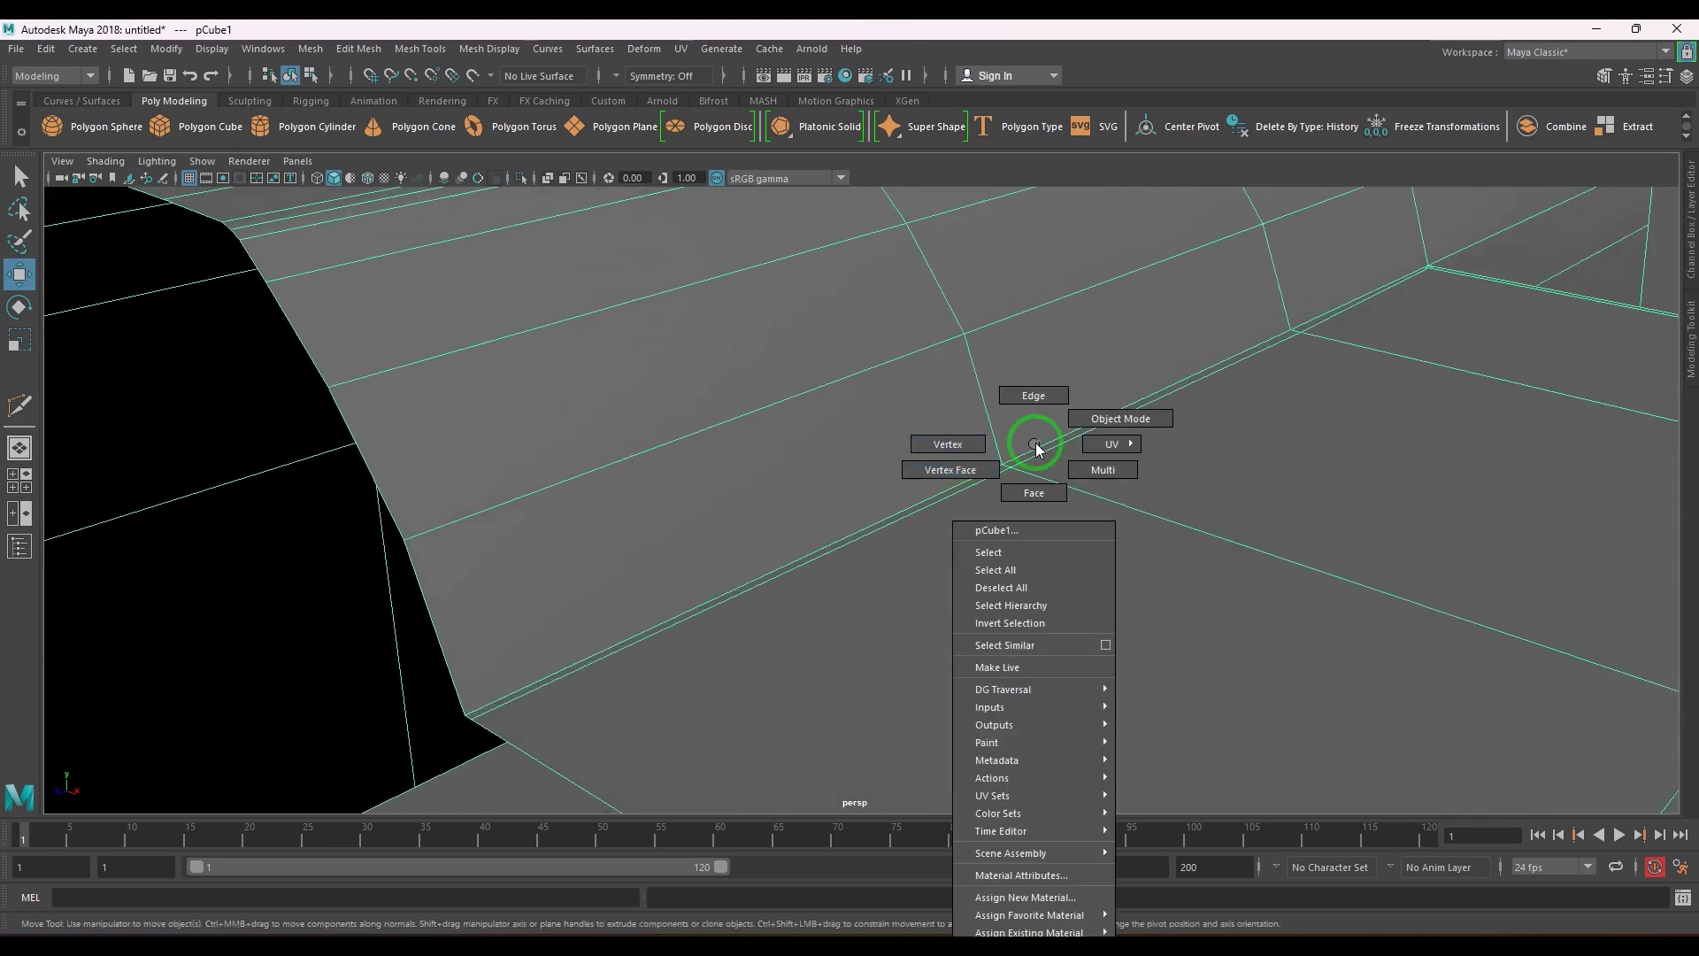
right_click_drag(1036, 442, 940, 434)
key("w")
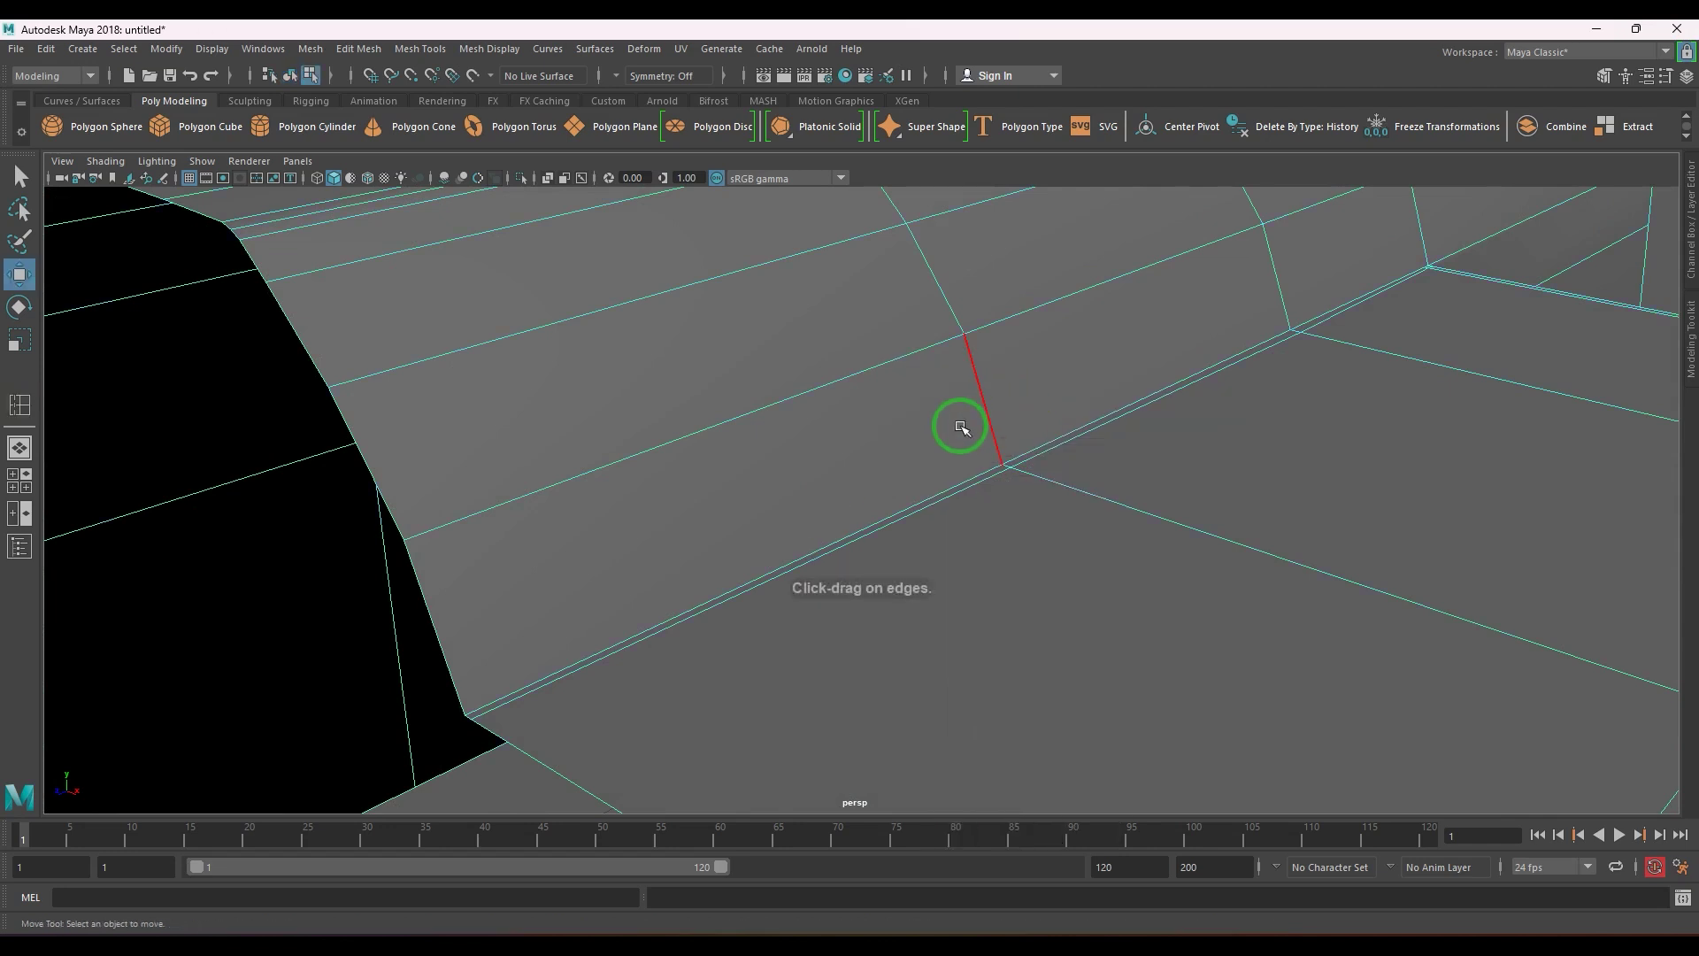
right_click_drag(1032, 360, 930, 369, "shift")
left_click(415, 785)
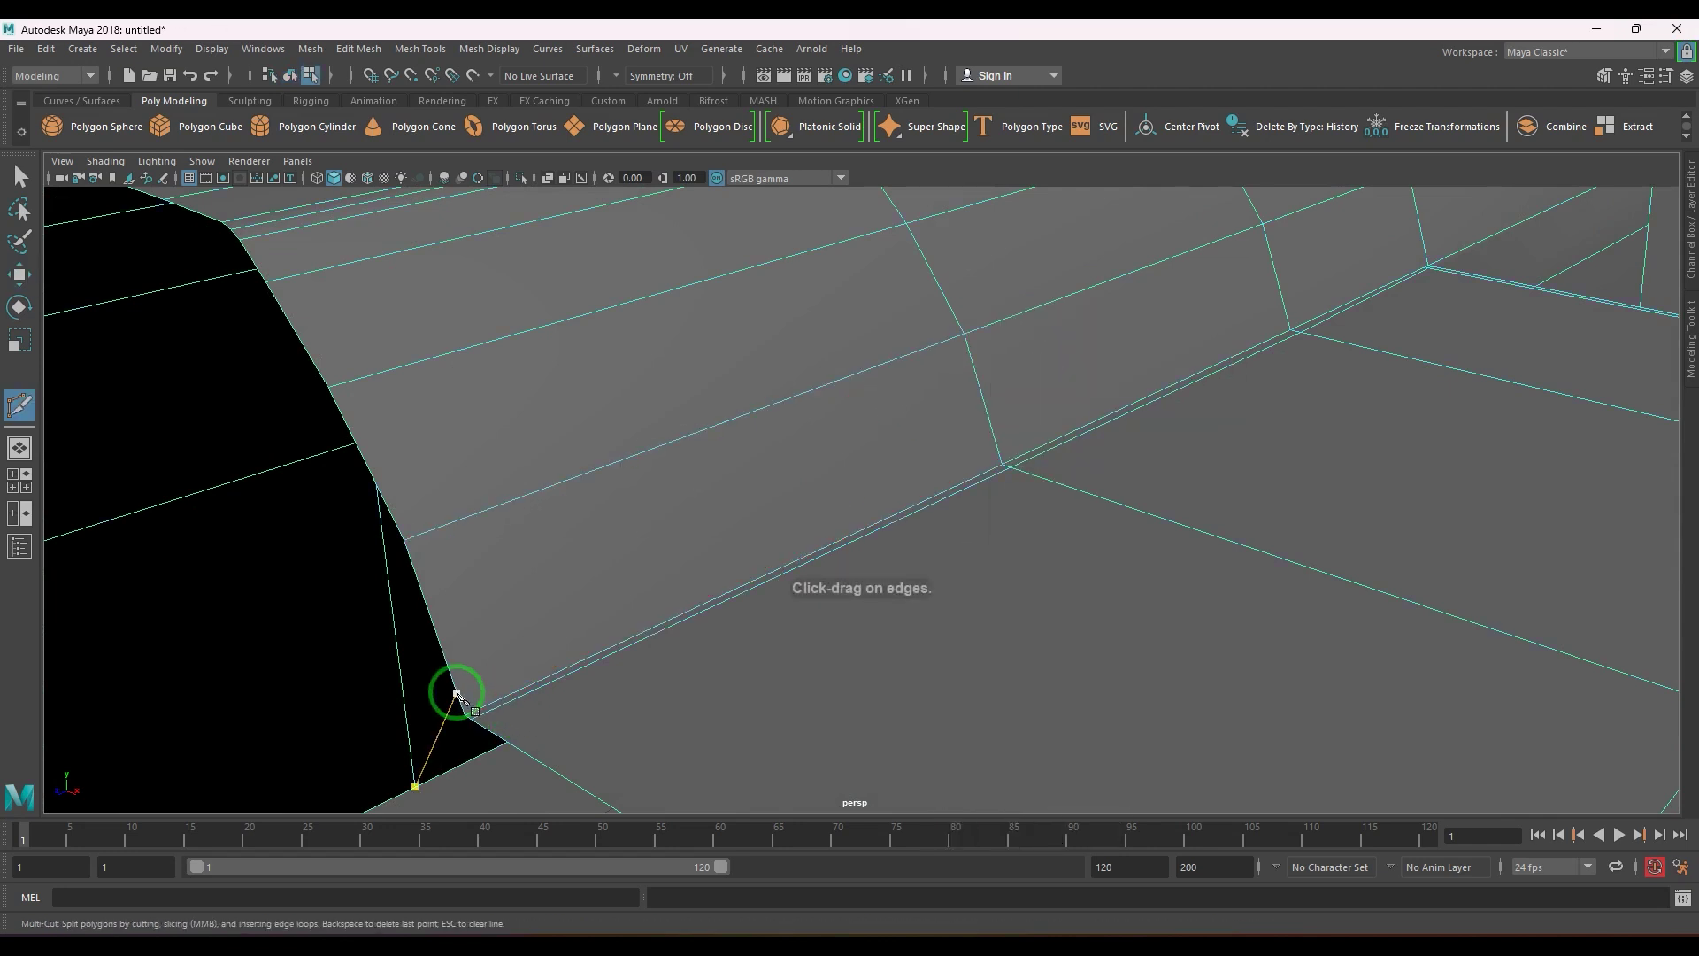
left_click_drag(528, 694, 611, 679, "alt")
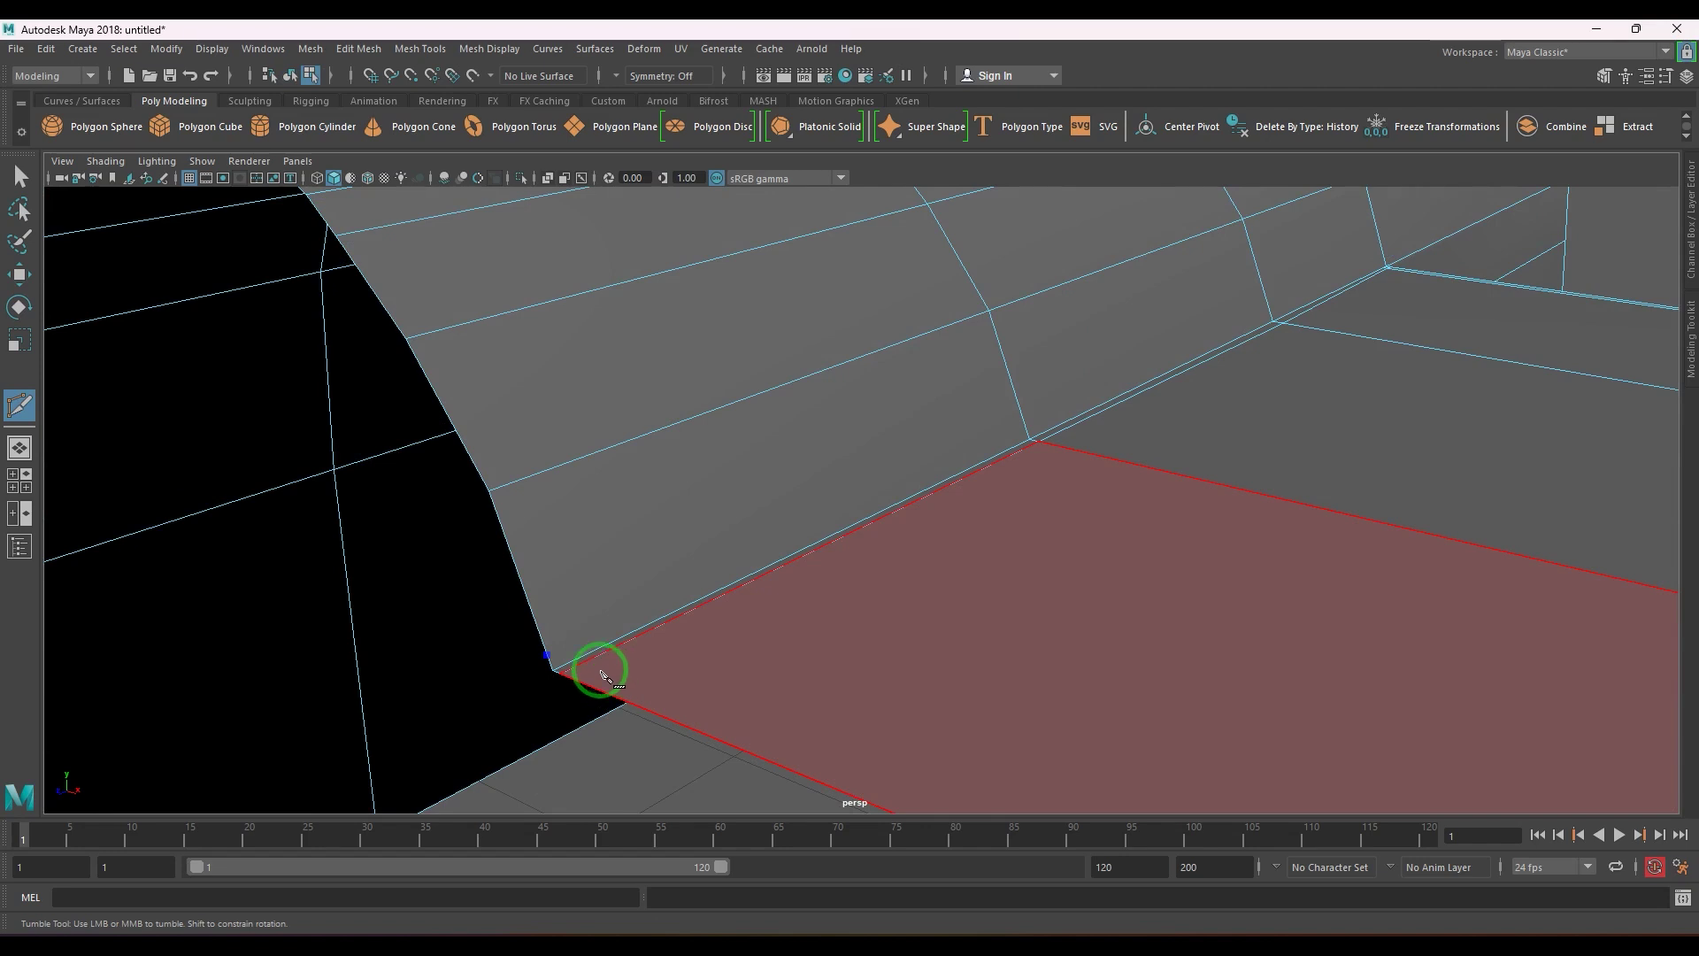
left_click(549, 660)
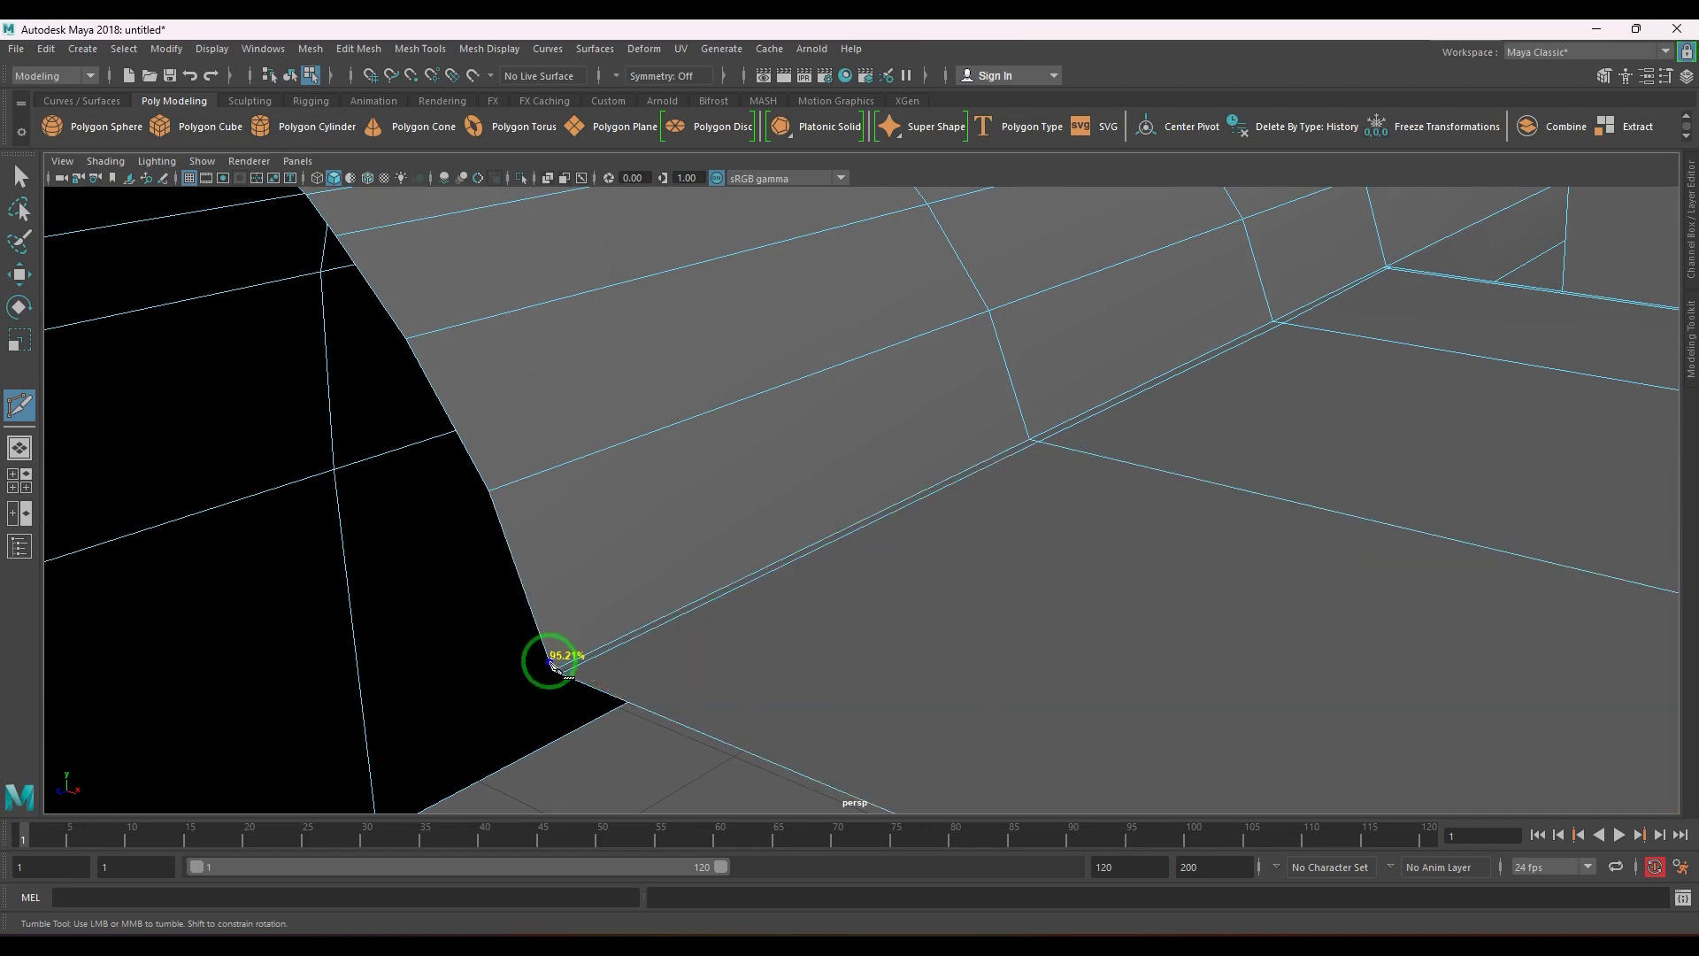
left_click(1027, 432)
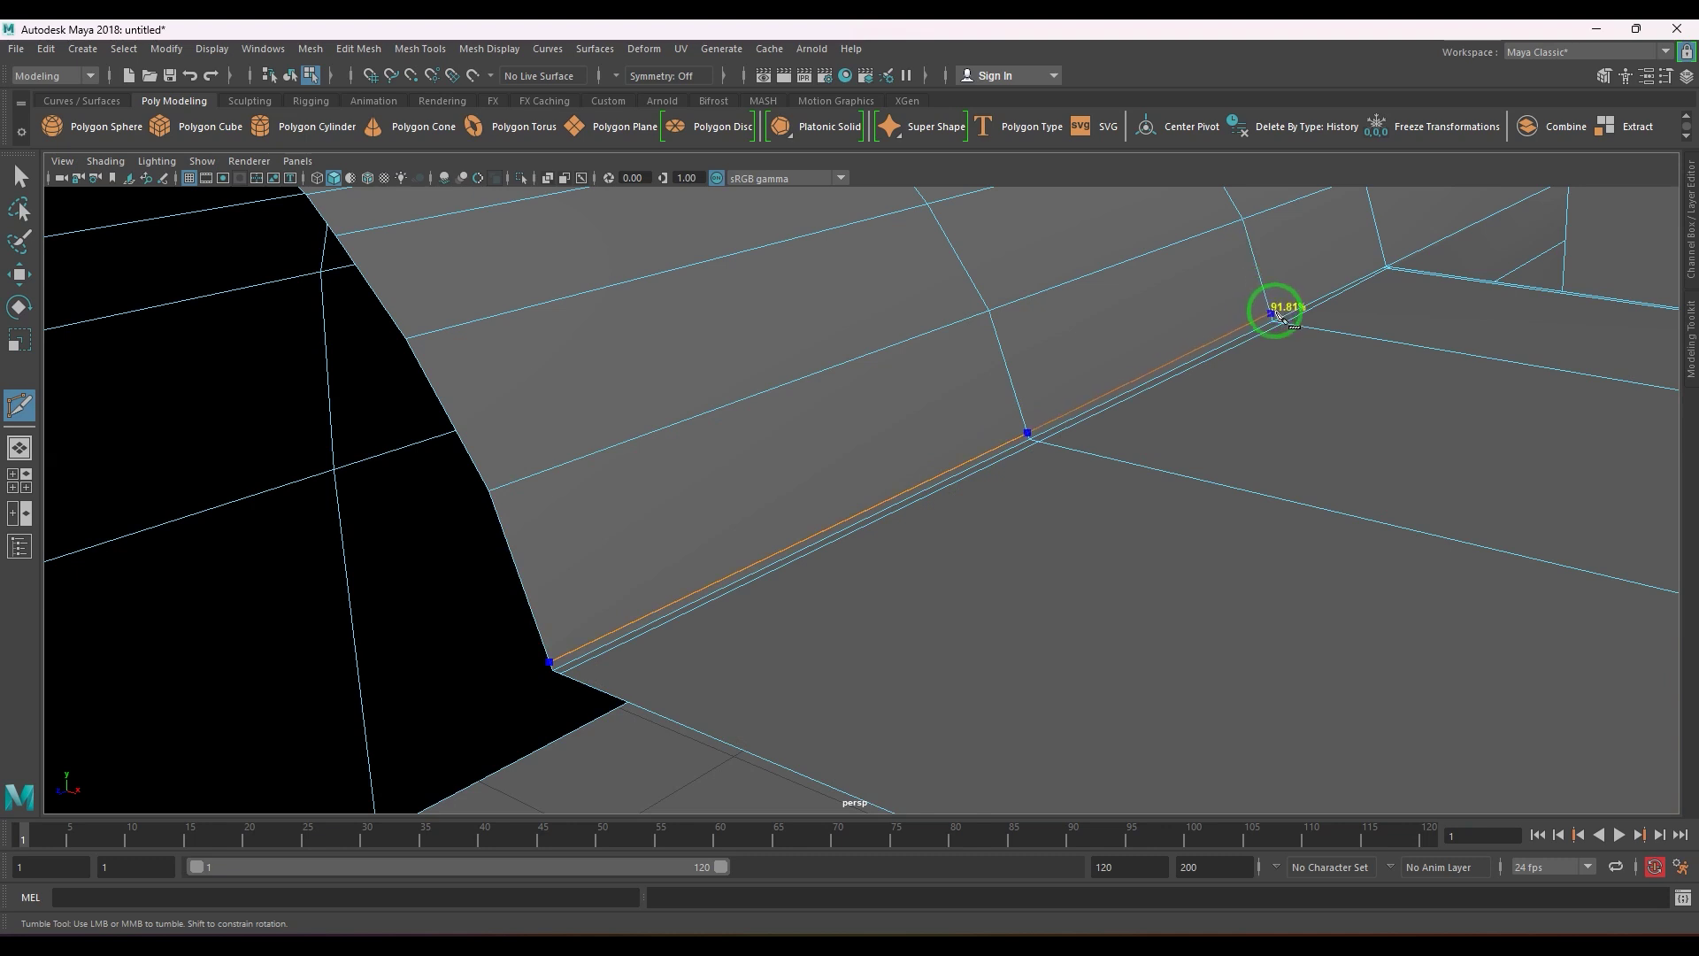
left_click(1274, 314)
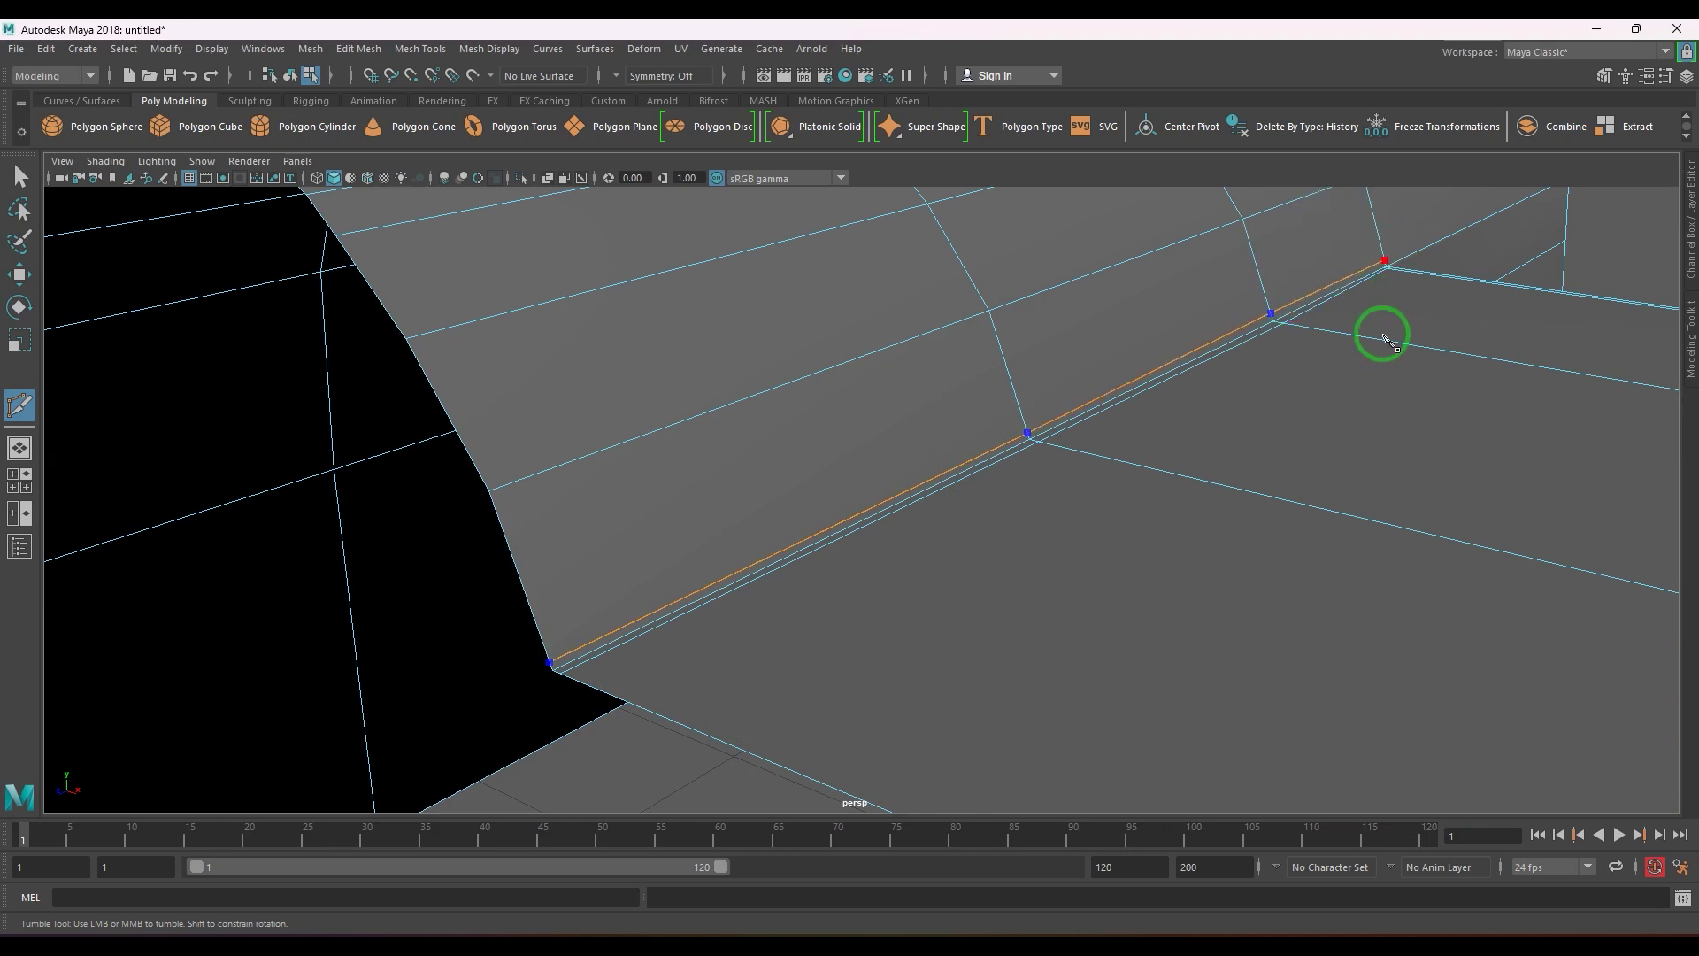
key("Return")
- Cut a supporting edge on the tube body beside the seam with the block's closed end, from the flat top down to the bottom edge
scroll(1362, 381, "down", 3)
left_click_drag(1335, 432, 1035, 448, "alt")
scroll(1037, 452, "up", 2)
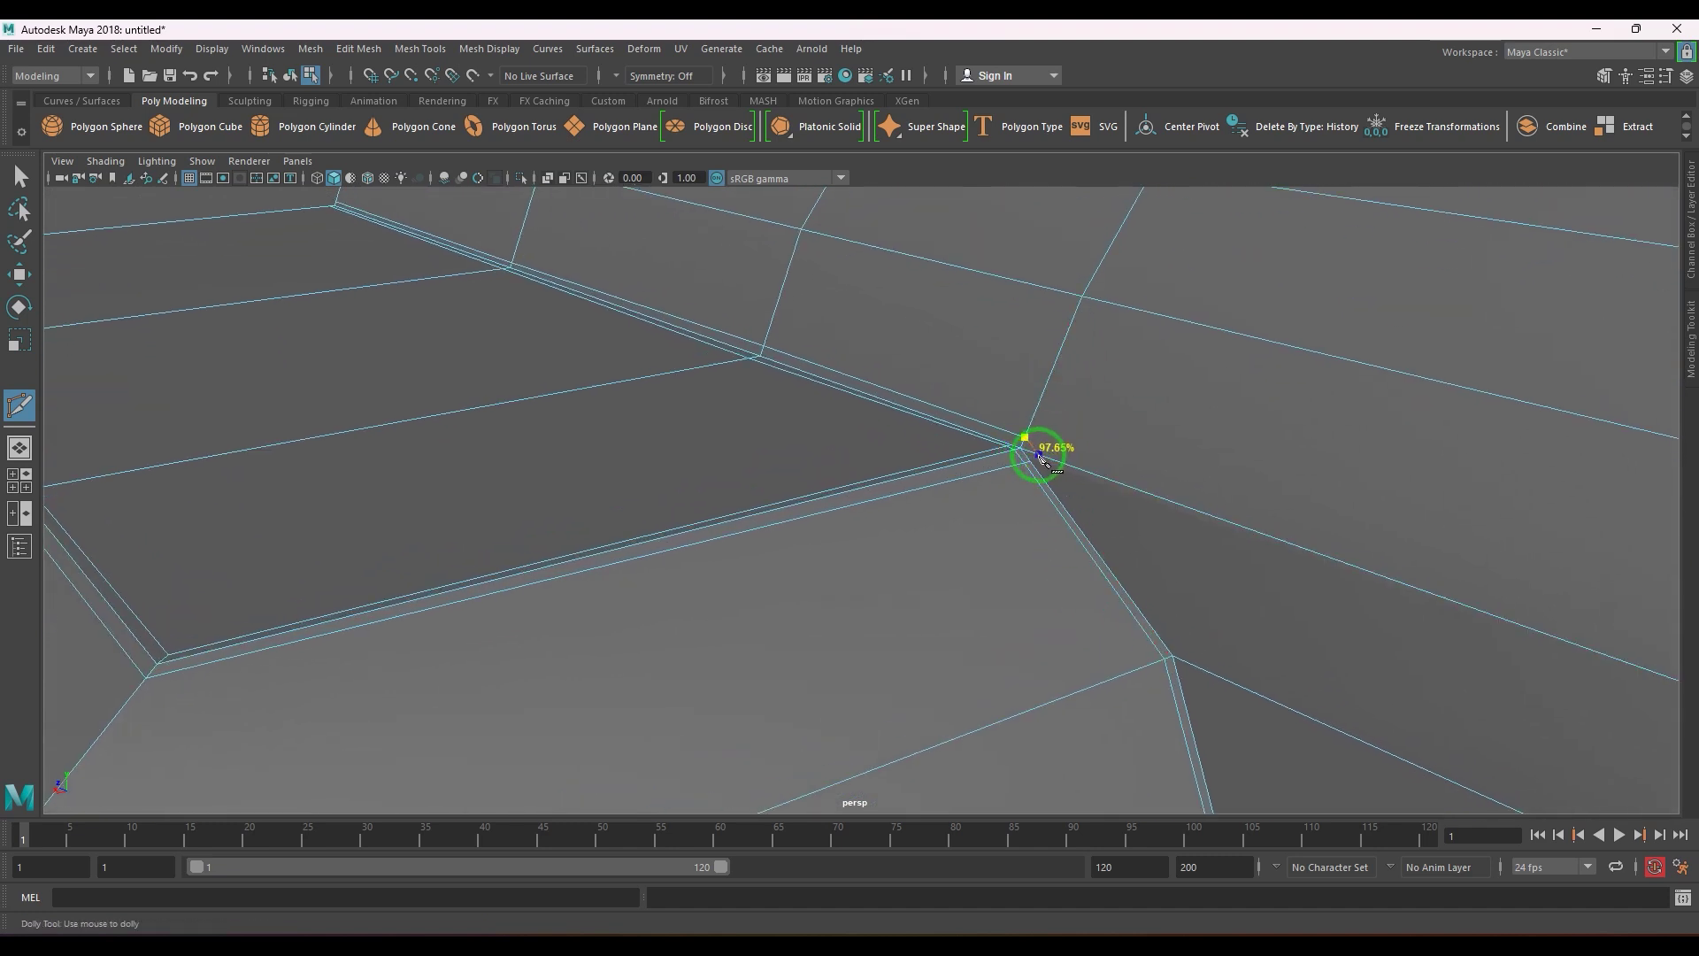
left_click(1179, 660)
scroll(1119, 664, "down", 4)
middle_click_drag(1091, 683, 1070, 520, "alt")
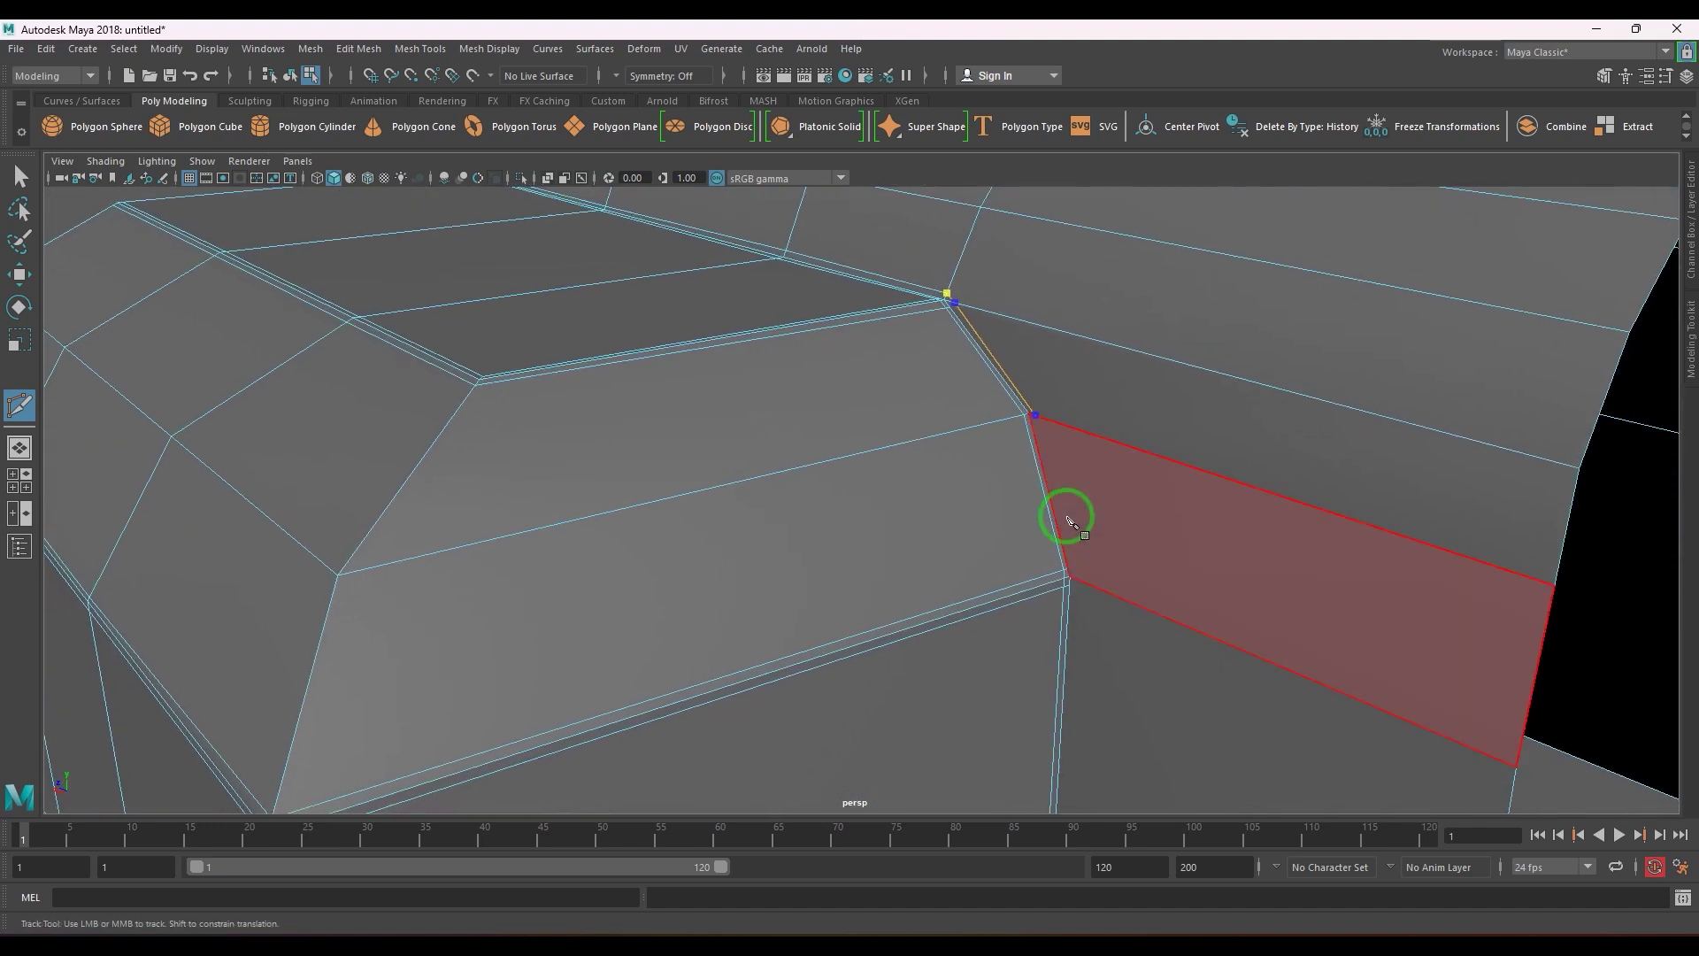
middle_click_drag(1082, 588, 1092, 364, "alt")
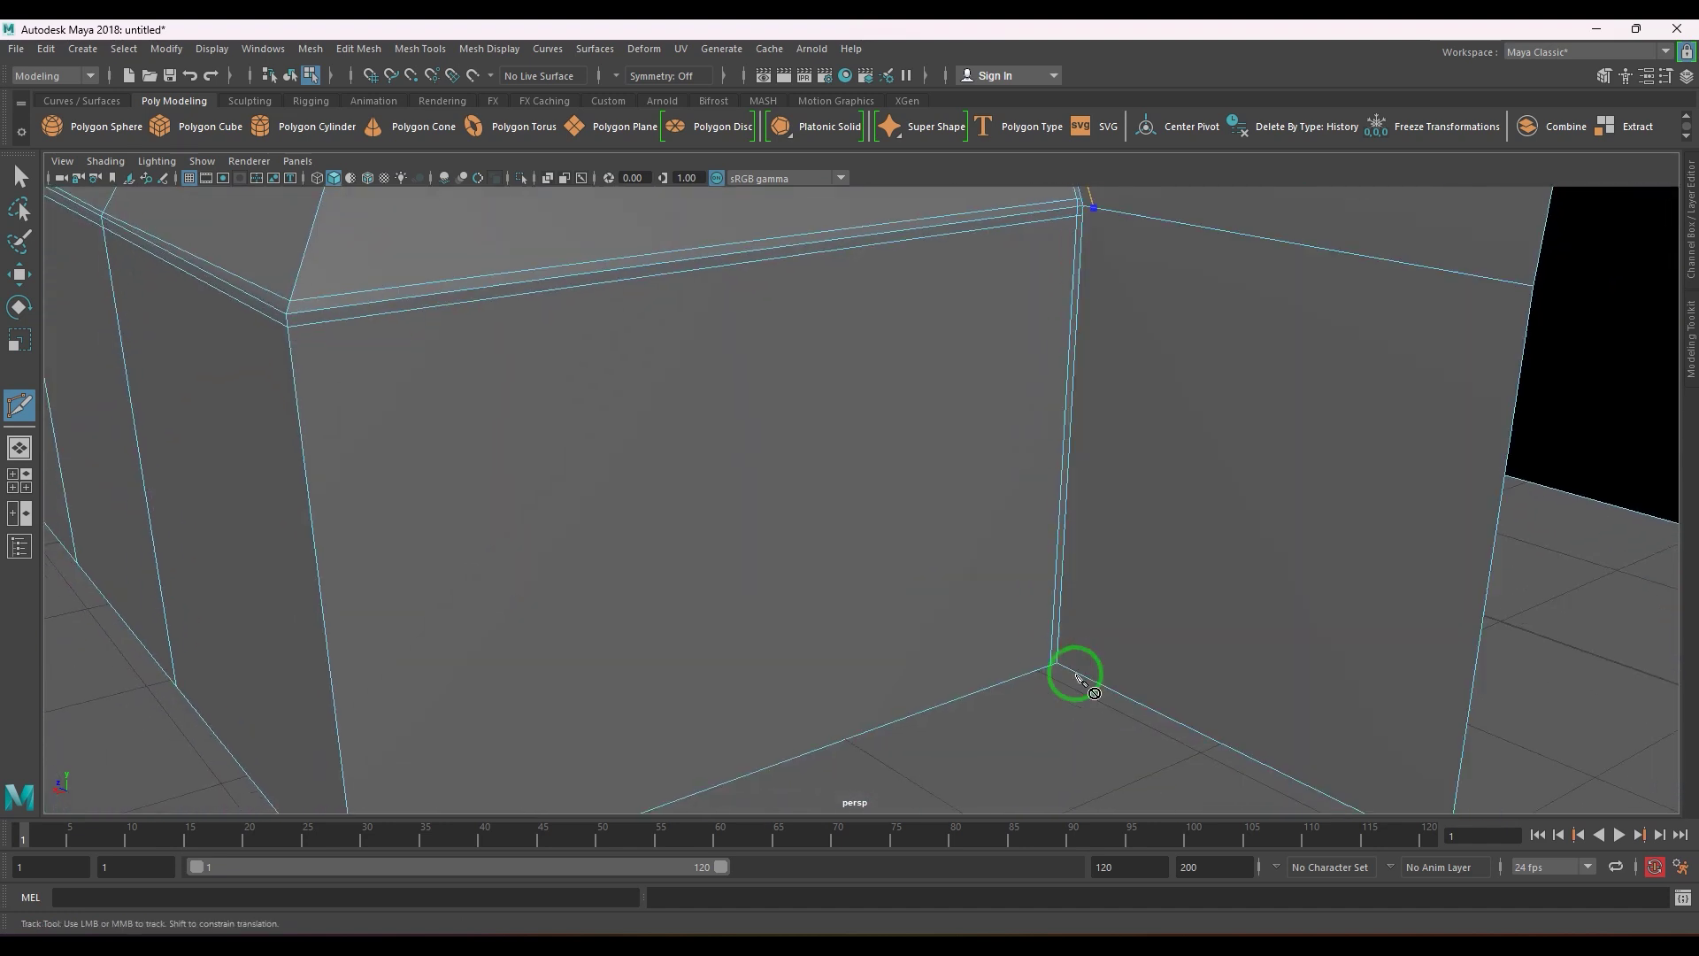
right_click(1130, 664)
- Connect the block's seam corner to the supporting edge on the tube body with a short cut above the vertical end edge
left_click_drag(1141, 508, 1122, 610, "alt")
left_click(1035, 429)
scroll(1061, 538, "down", 2)
scroll(1149, 687, "up", 4)
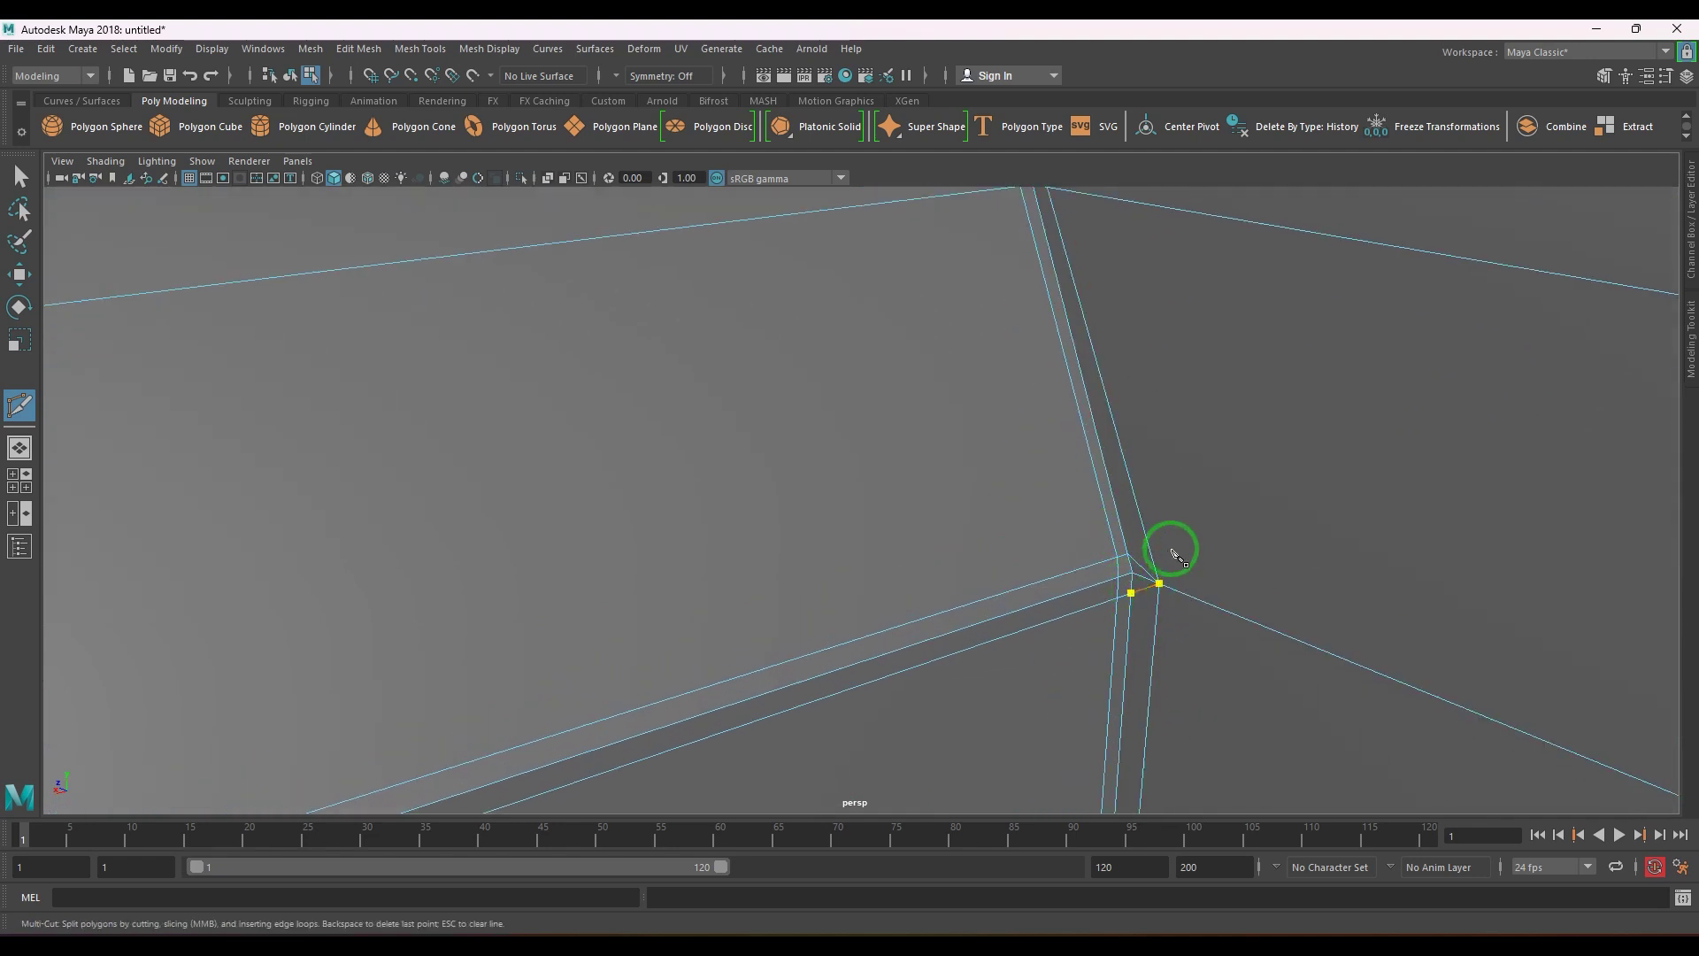
right_click(1289, 645)
- Merge the supporting-edge vertices on the tube body at the flat top's seam corner and nudge the merged vertex closer to the corner
scroll(1151, 610, "down", 4)
middle_click_drag(1053, 495, 1087, 637, "alt")
scroll(1066, 611, "up", 3)
left_click(862, 478)
scroll(1081, 620, "up", 3)
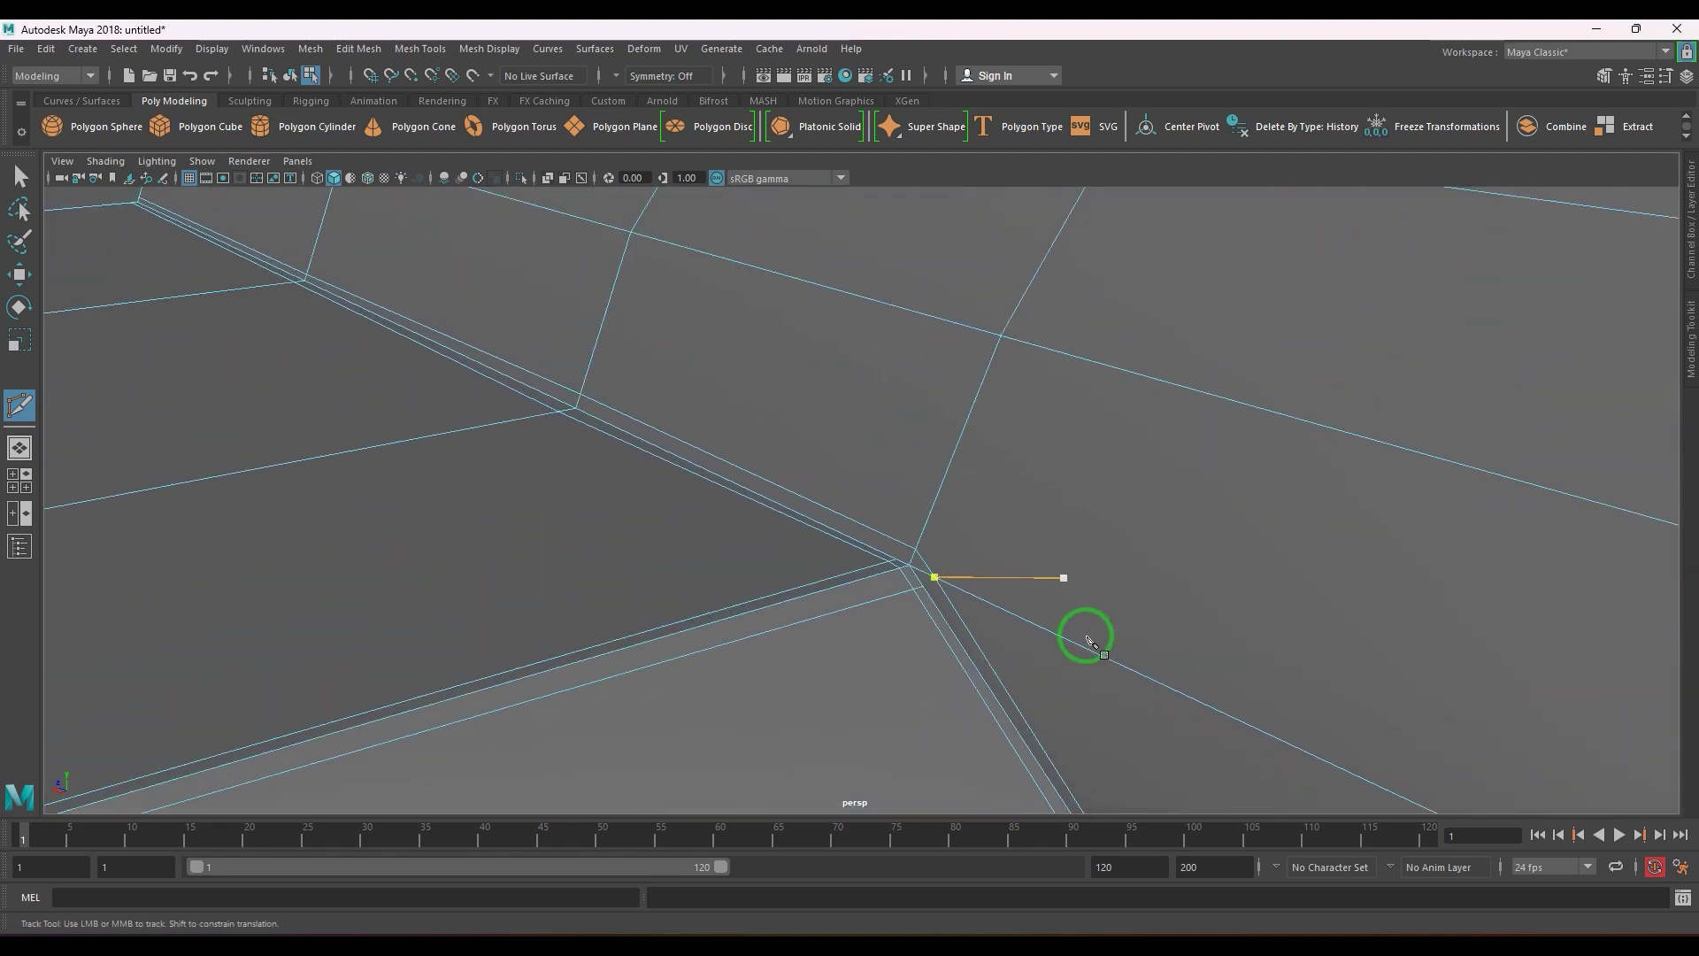
scroll(979, 667, "up", 4)
key("w")
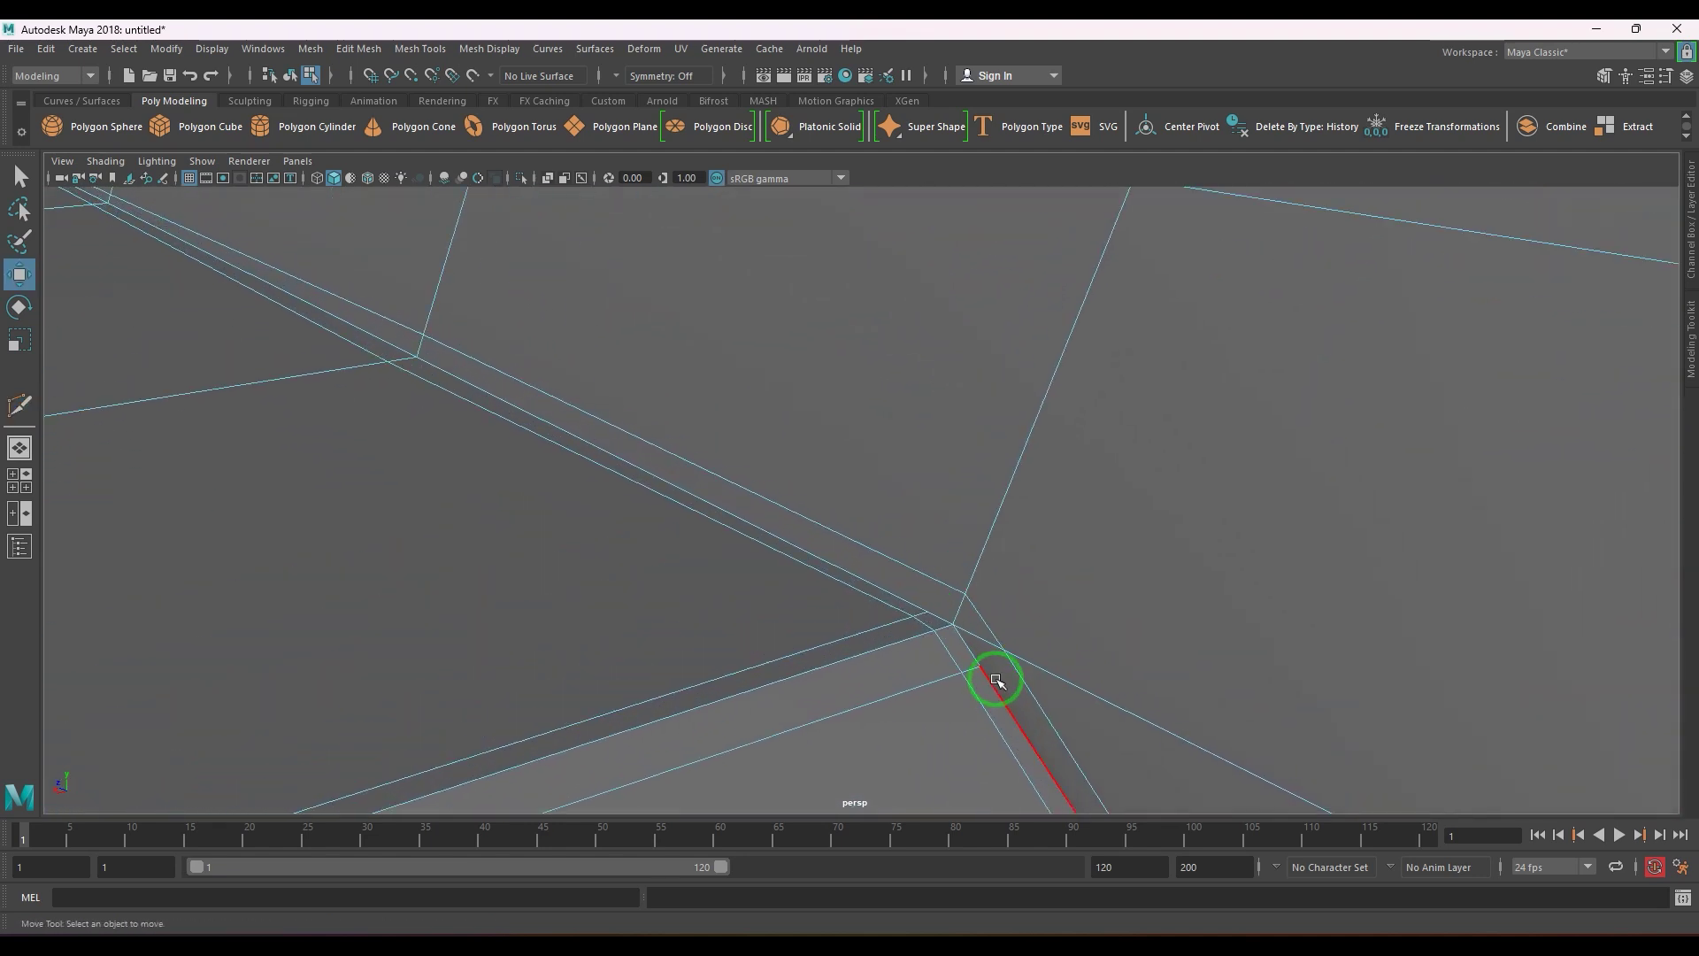
left_click(981, 618)
key("g")
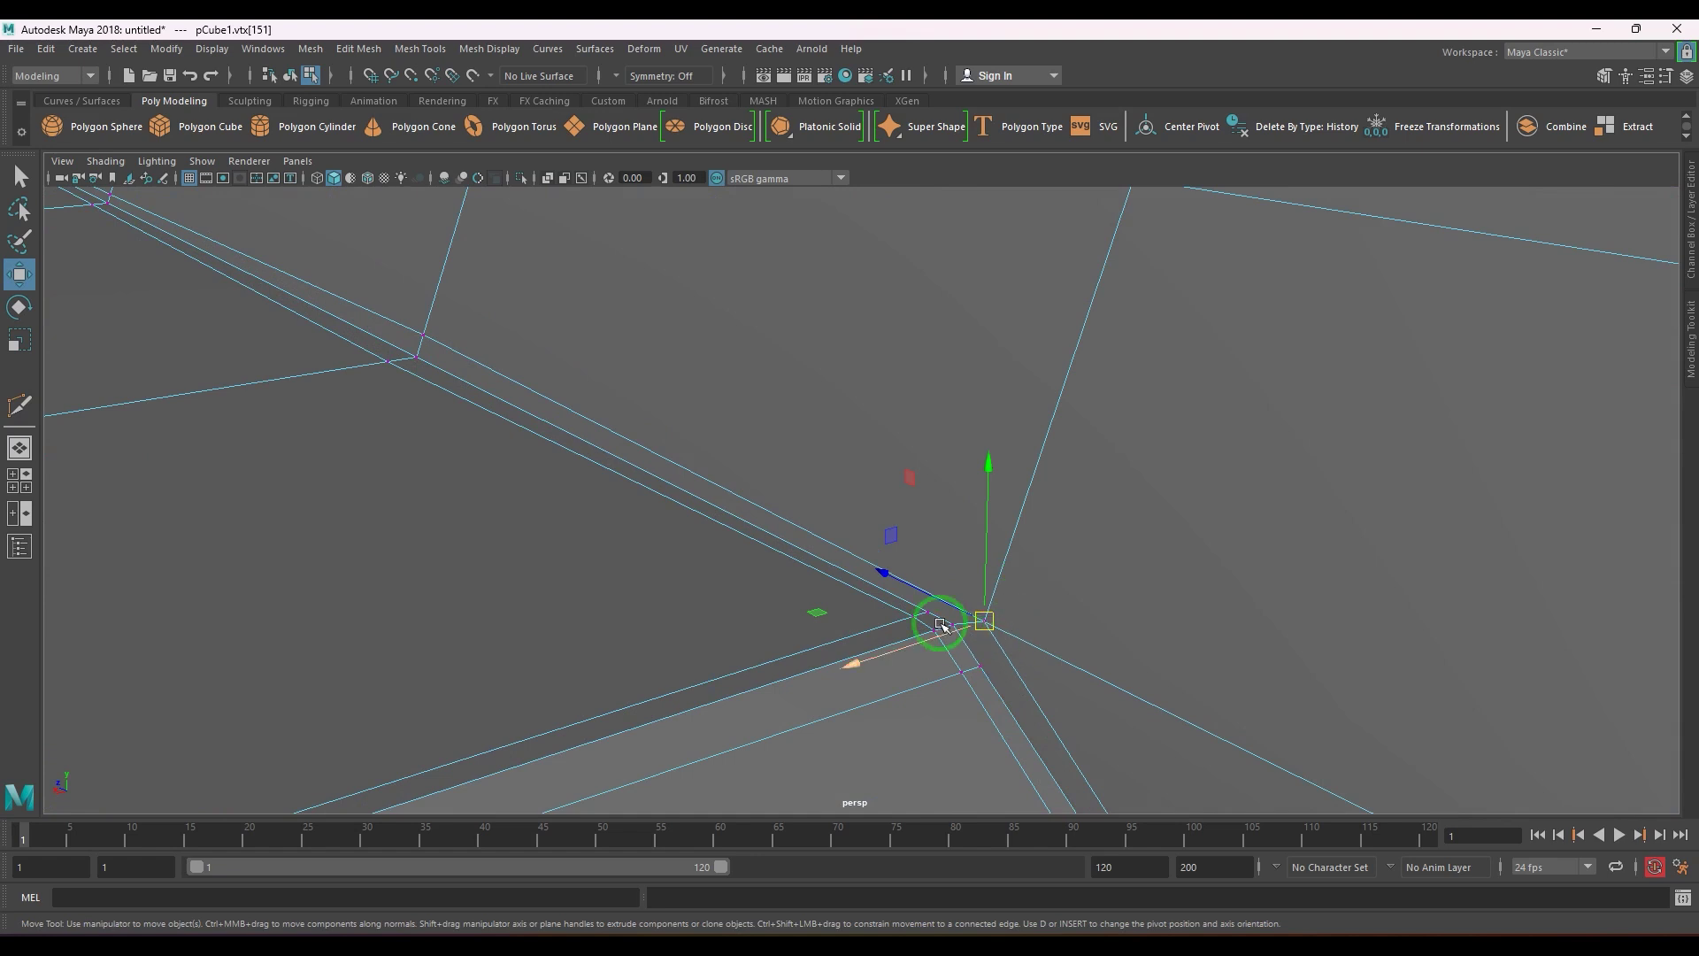
left_click_drag(941, 625, 904, 587, "ctrl+shift")
key("F8")
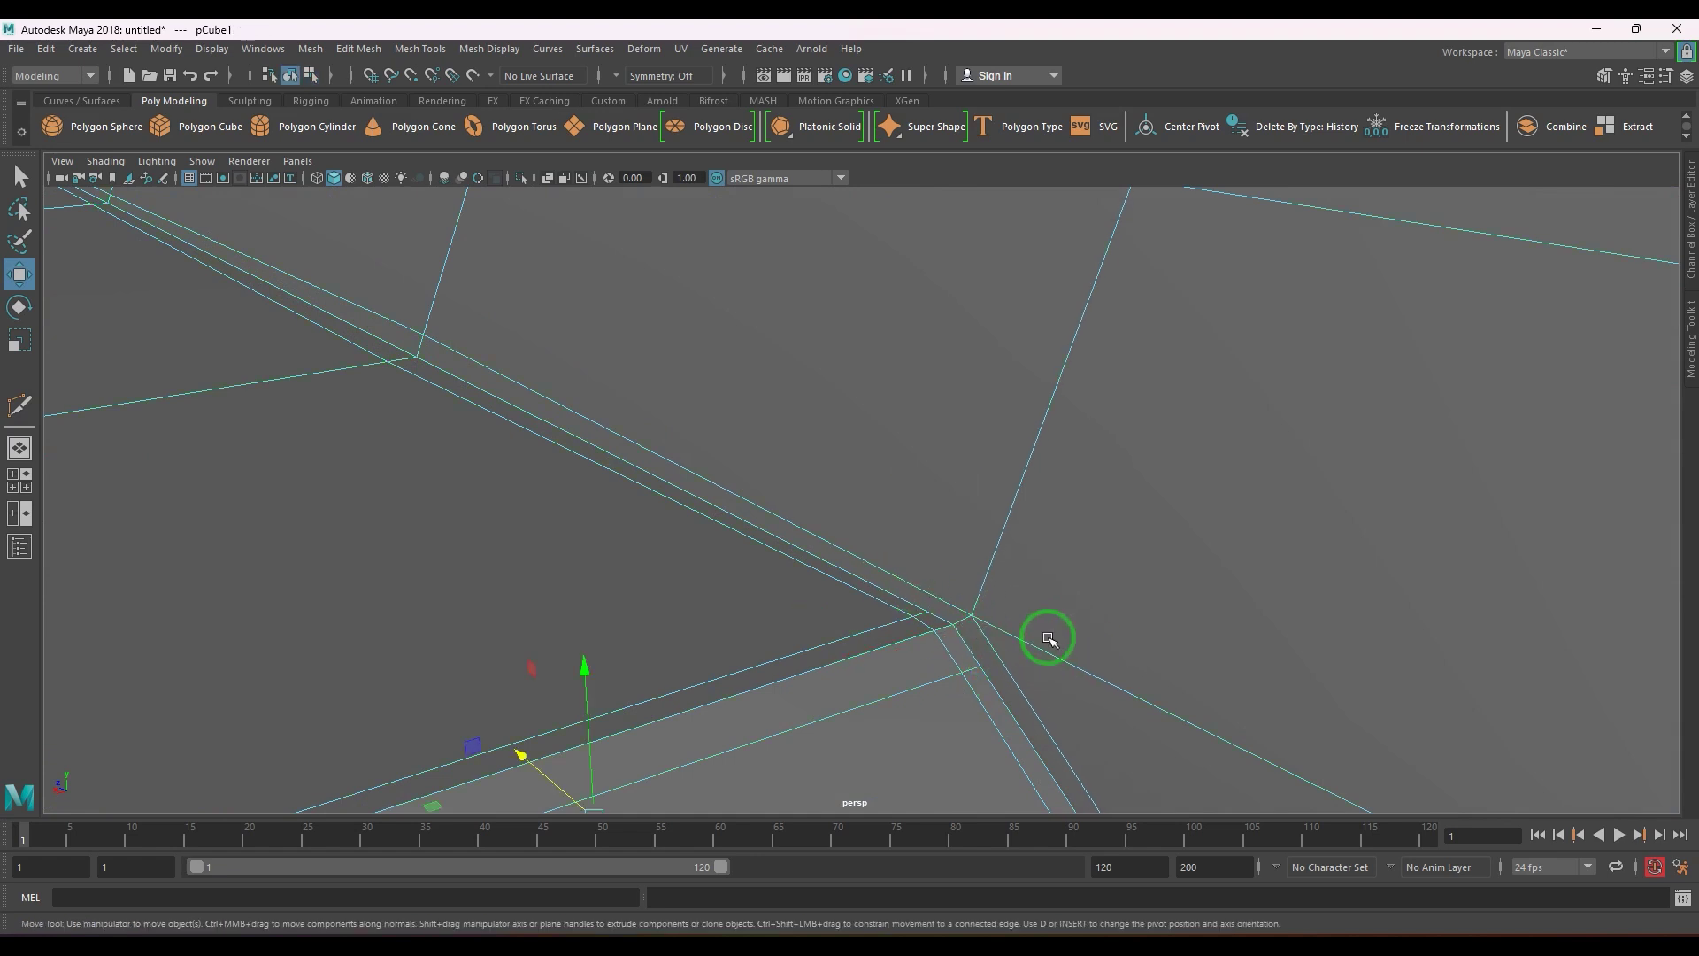
- Cut diagonal edges from the merged corner vertex to the block's supporting edges on both sides of the seam corner
left_click_drag(1026, 601, 1021, 580, "alt")
scroll(1004, 601, "up", 2)
right_click_drag(1032, 509, 984, 509, "shift")
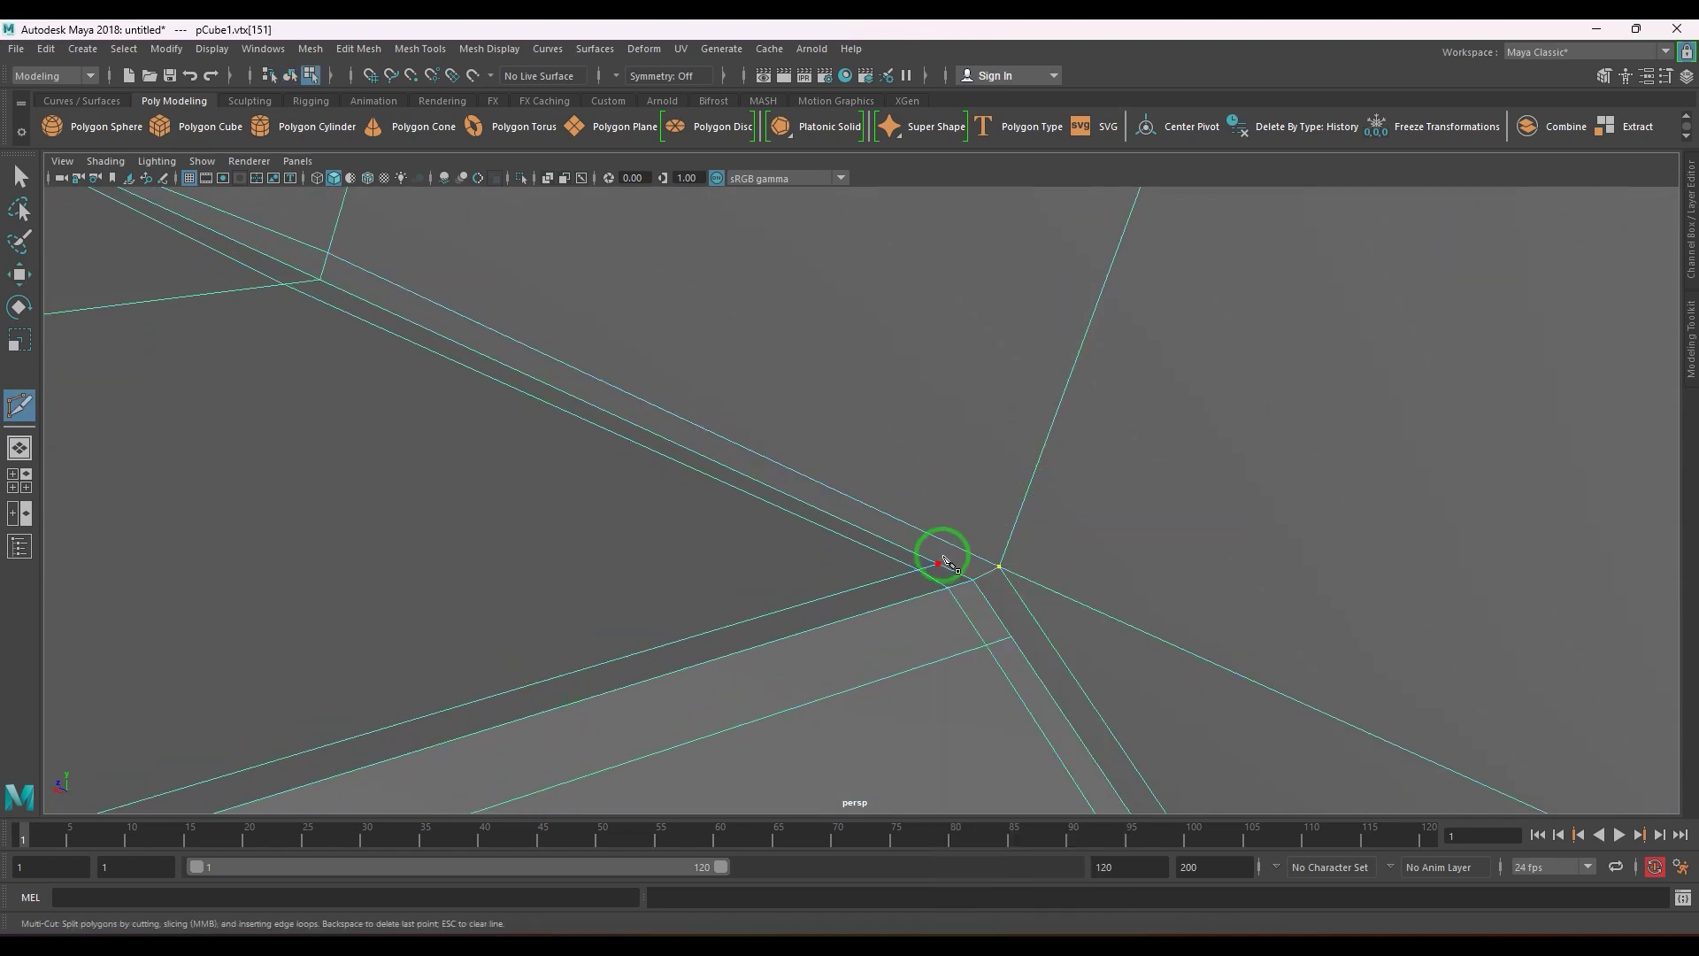
left_click(940, 565)
right_click(981, 554)
key("w")
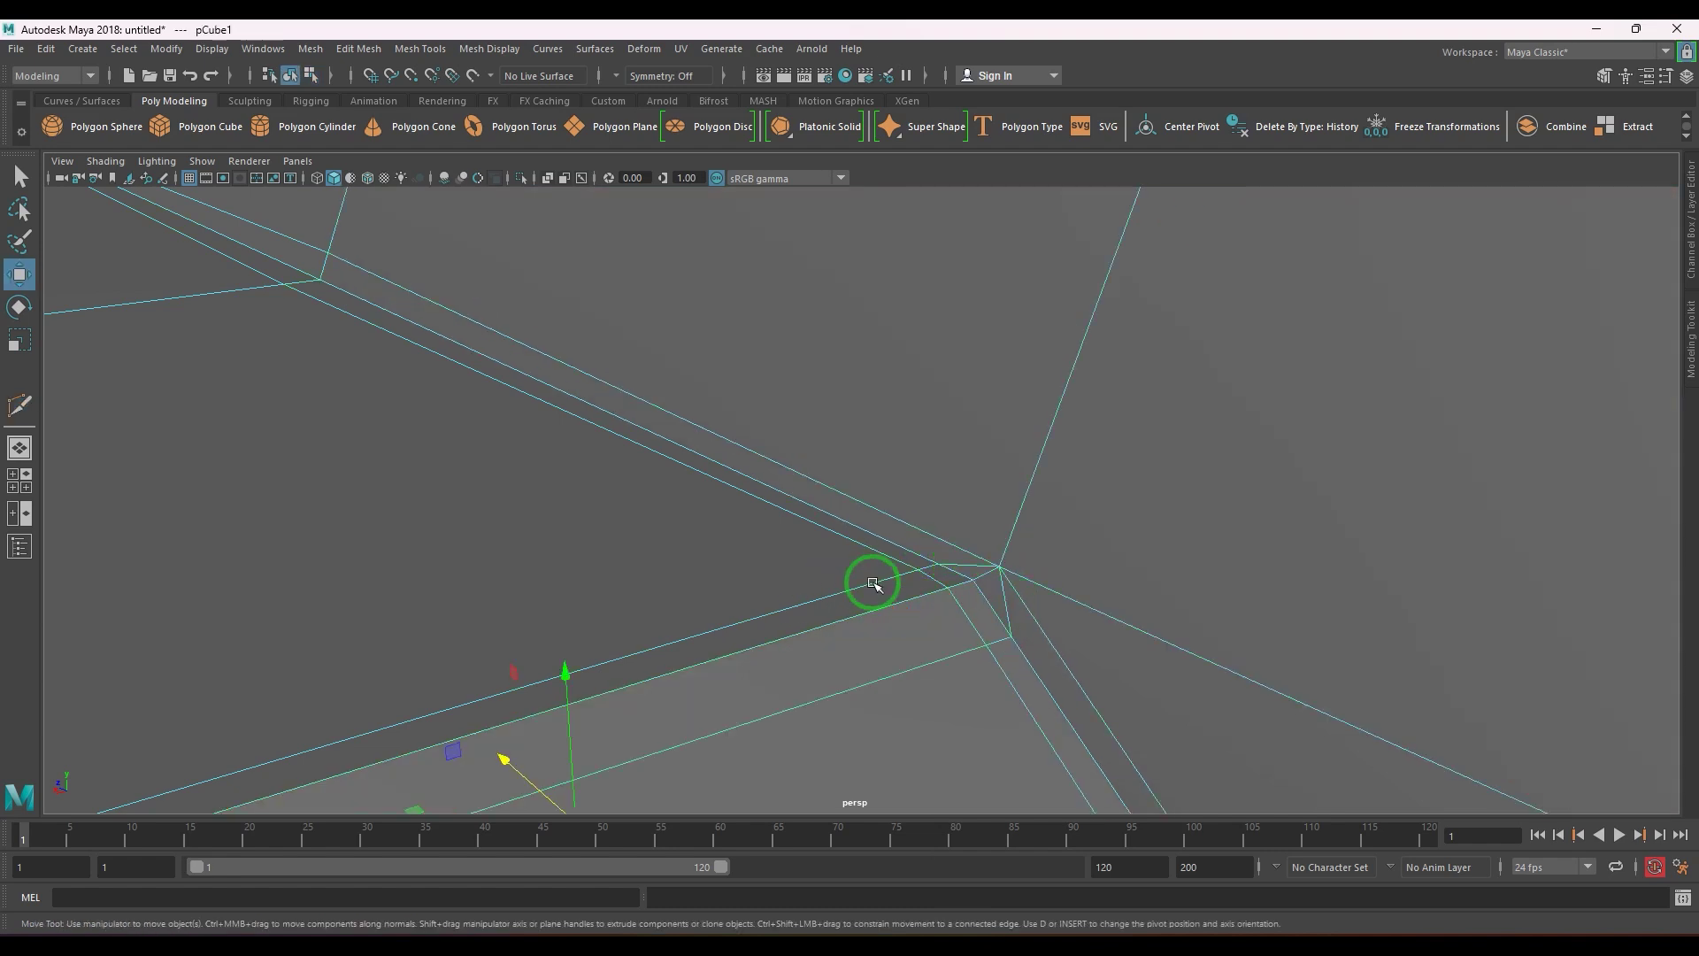
- Preview the mesh smoothed and inspect the seam around the flat top's corner
scroll(871, 584, "down", 10)
left_click(368, 401)
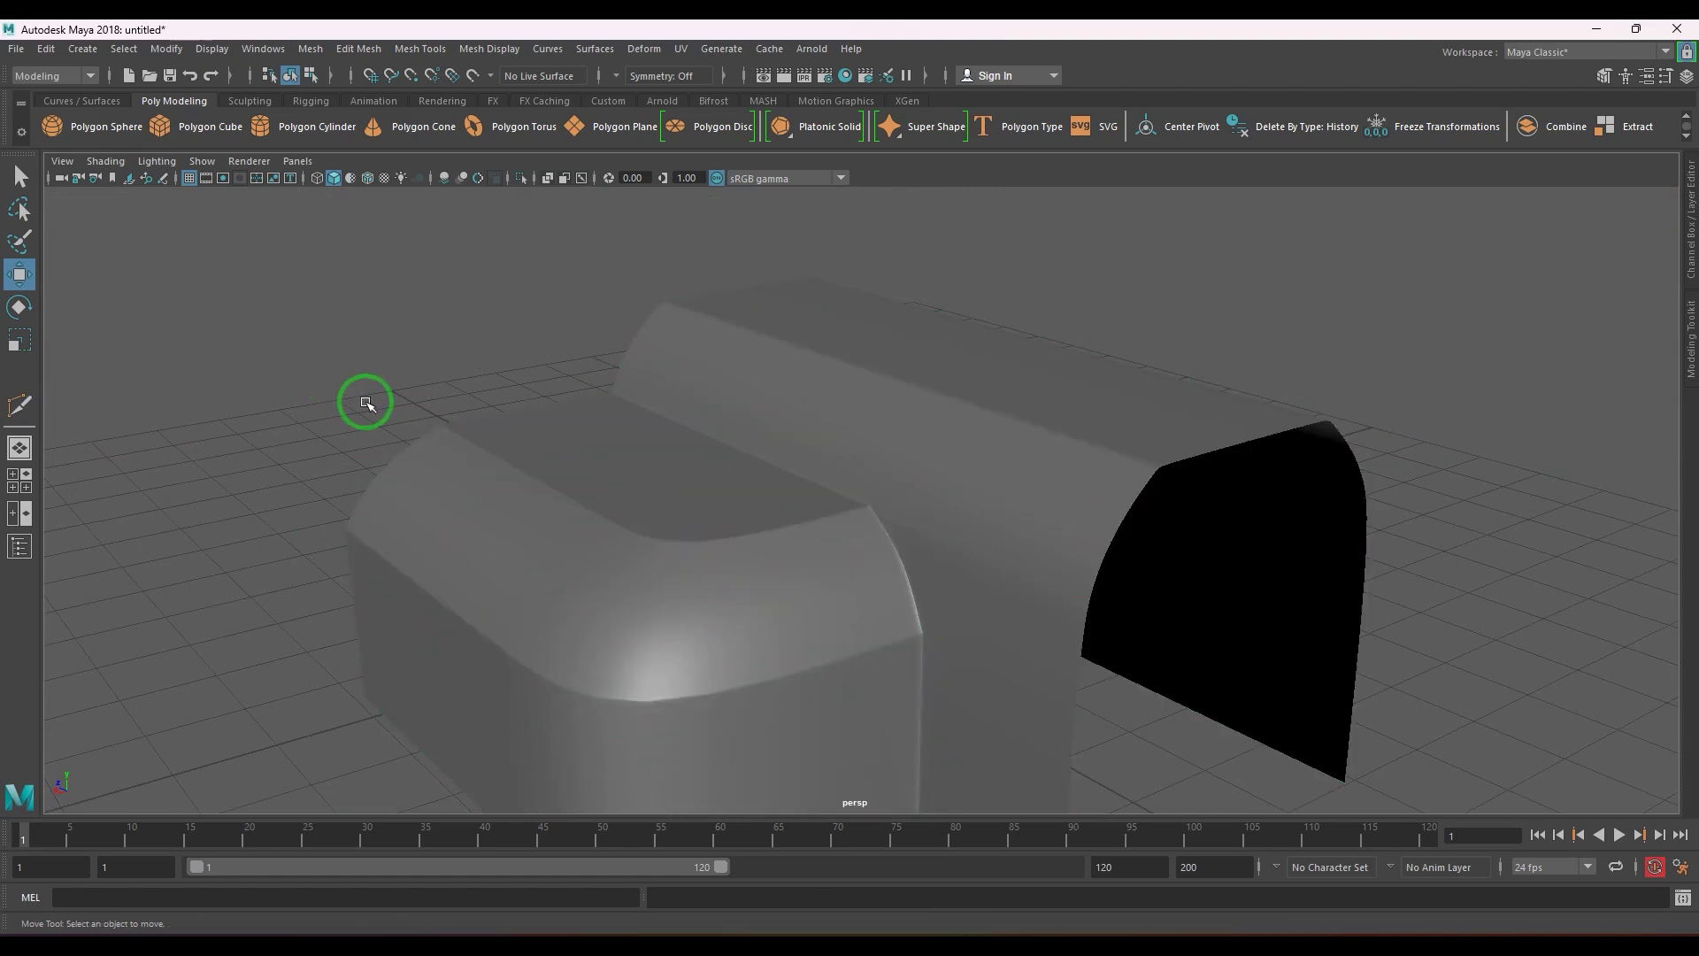
left_click_drag(925, 643, 991, 648, "alt")
scroll(1151, 610, "up", 5)
left_click(1200, 573)
key("1")
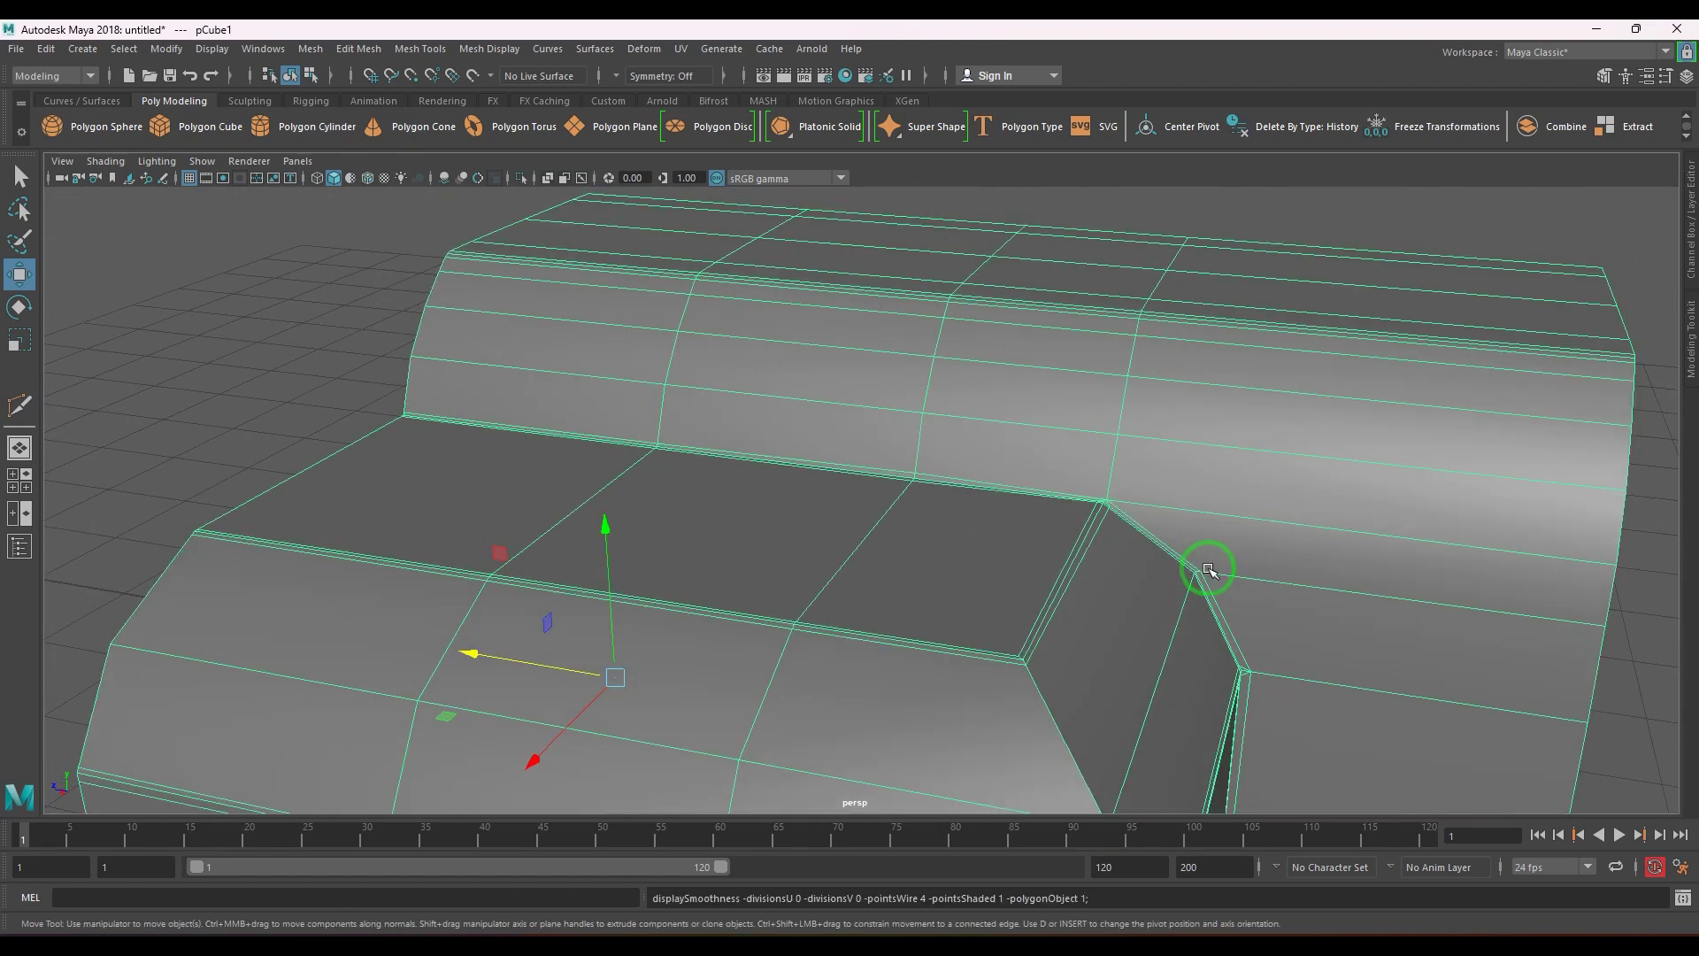
- Delete the two diagonal edges at the flat top's seam corner
middle_click_drag(1215, 547, 1100, 551, "alt")
scroll(1099, 550, "up", 5)
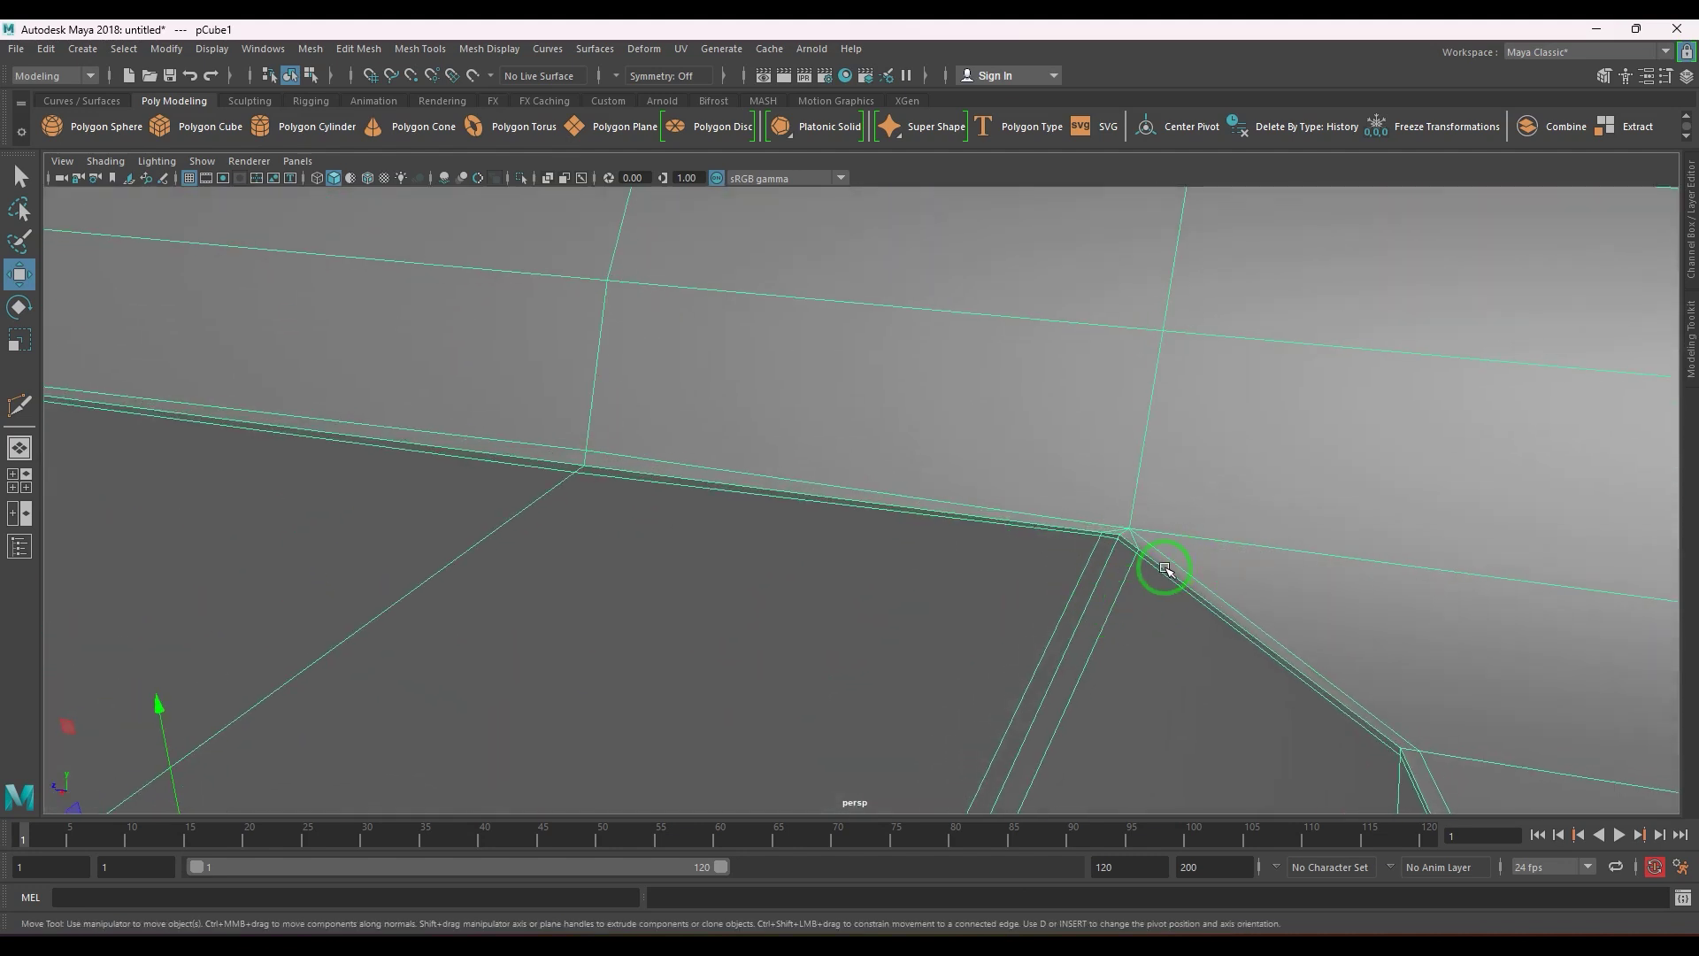
left_click_drag(1165, 568, 1050, 543, "alt")
scroll(967, 528, "up", 6)
right_click_drag(959, 549, 983, 474)
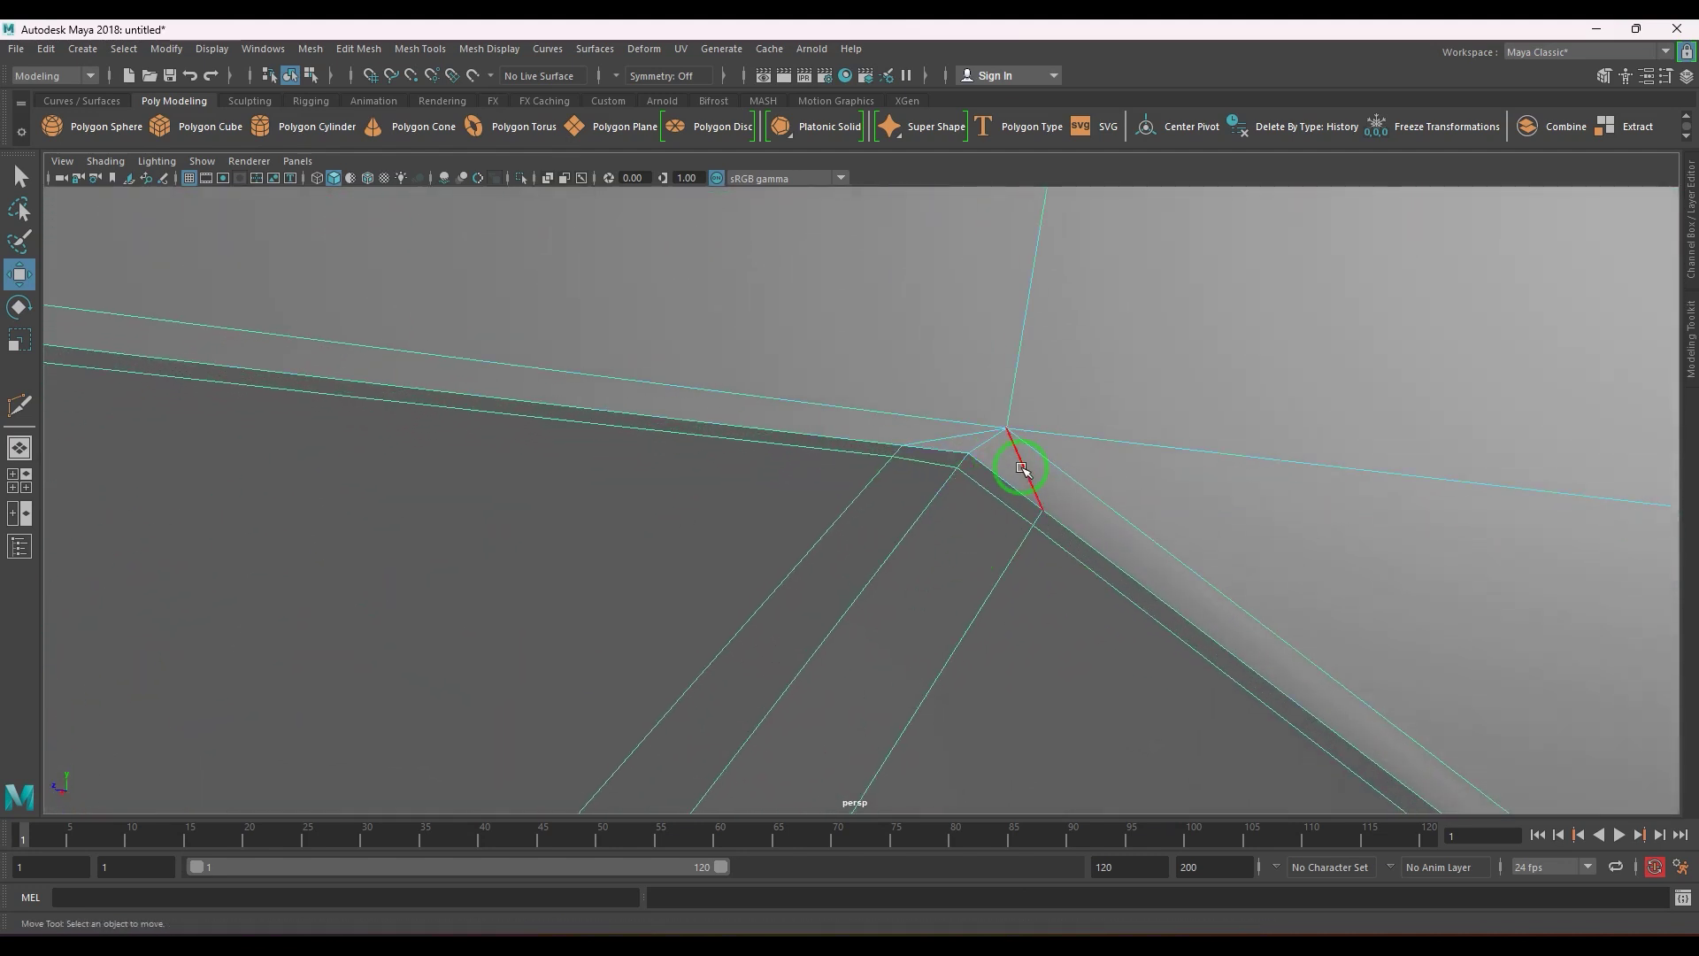
left_click(1022, 469)
key("Delete")
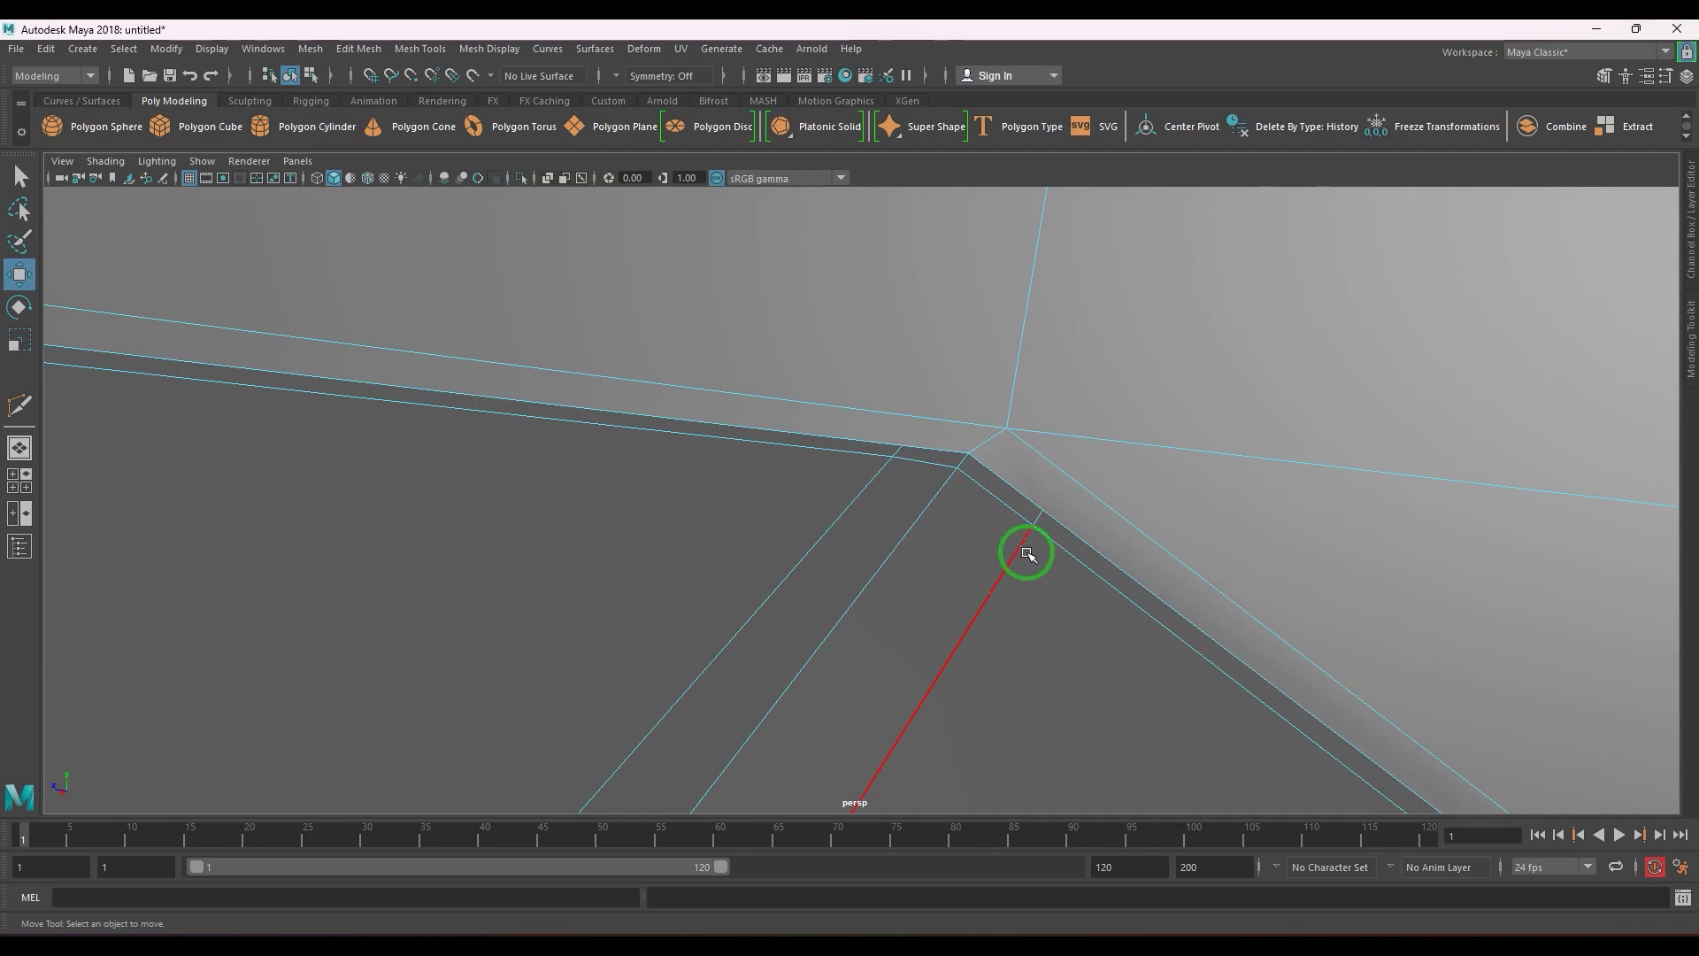
- Insert an edge loop across the tube body on the block's side of the seam corner and move it close to the existing cross edge
scroll(1103, 582, "down", 7)
left_click_drag(1114, 579, 914, 534, "alt")
right_click_drag(1111, 539, 614, 460, "alt")
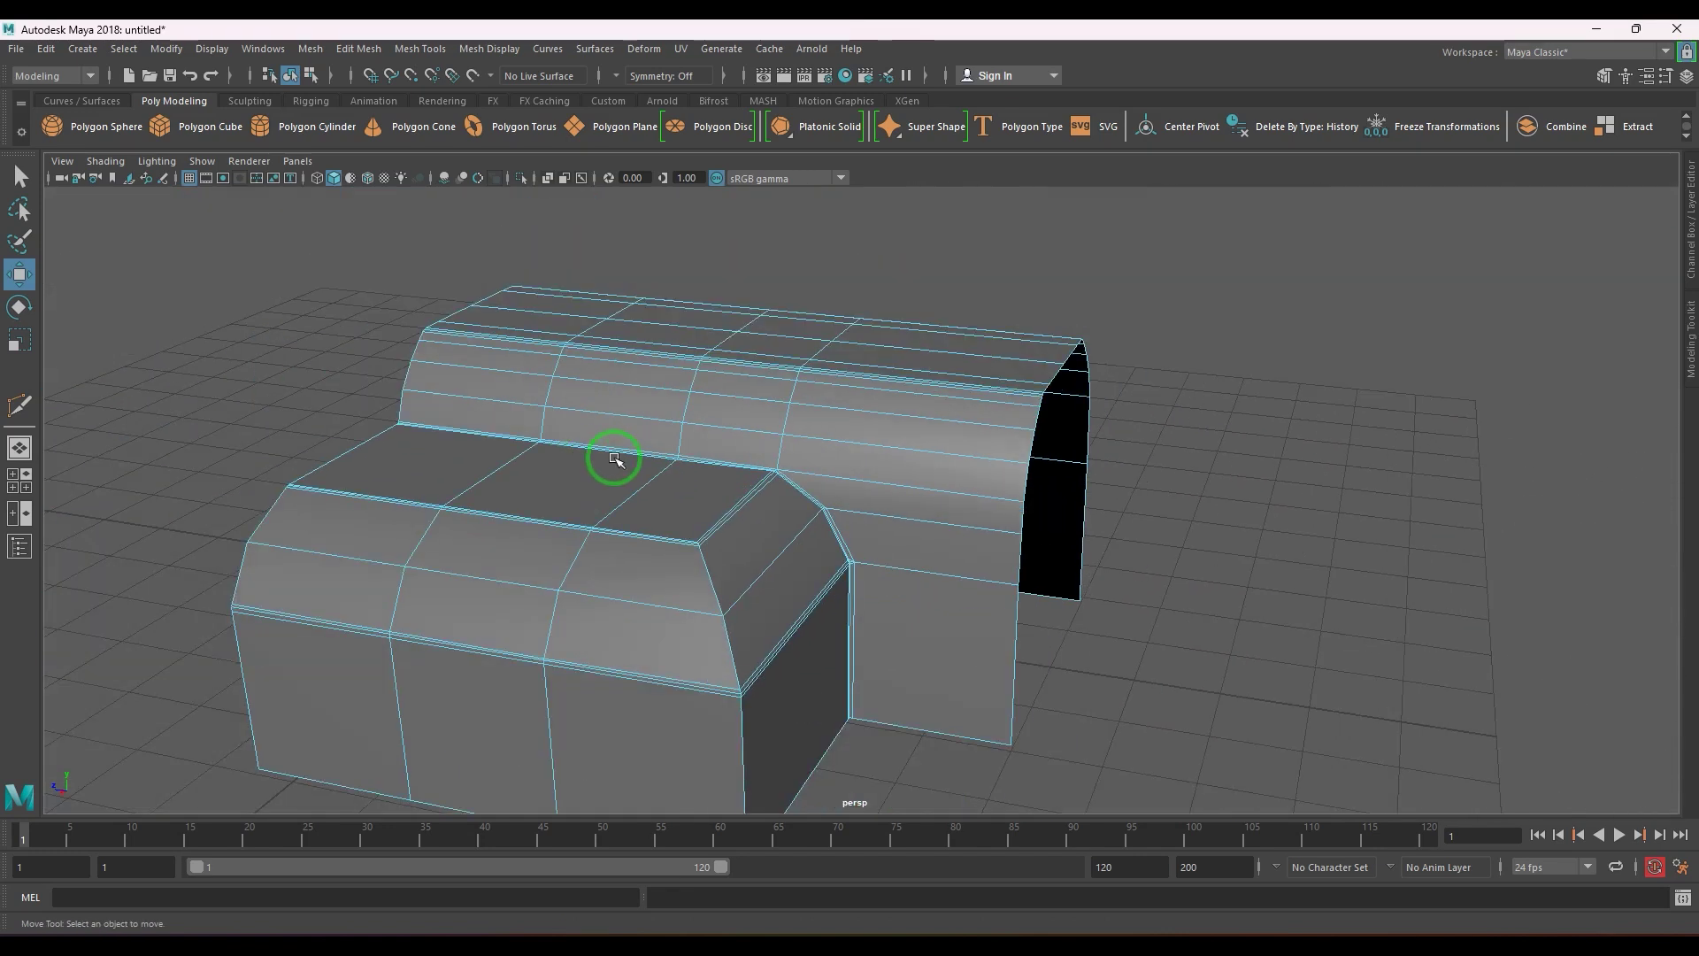
left_click_drag(614, 459, 652, 481, "alt")
right_click_drag(652, 482, 1004, 581, "alt")
middle_click_drag(916, 541, 974, 549, "alt")
right_click_drag(834, 542, 861, 551, "alt")
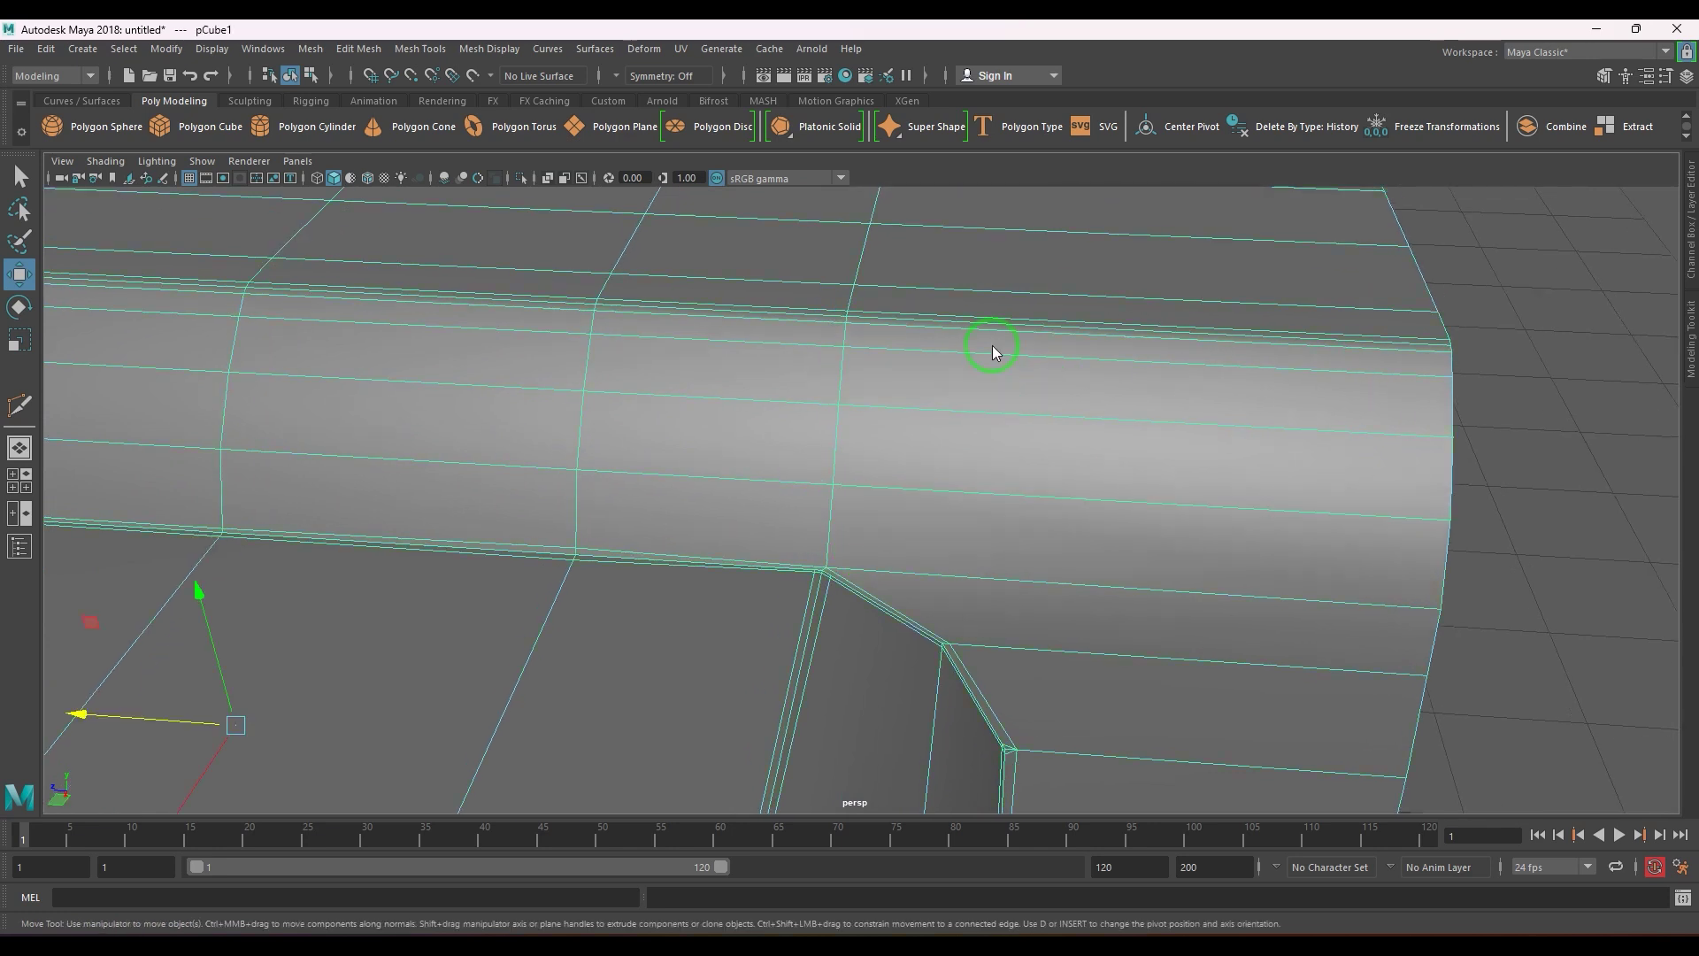
right_click_drag(827, 410, 823, 370, "shift")
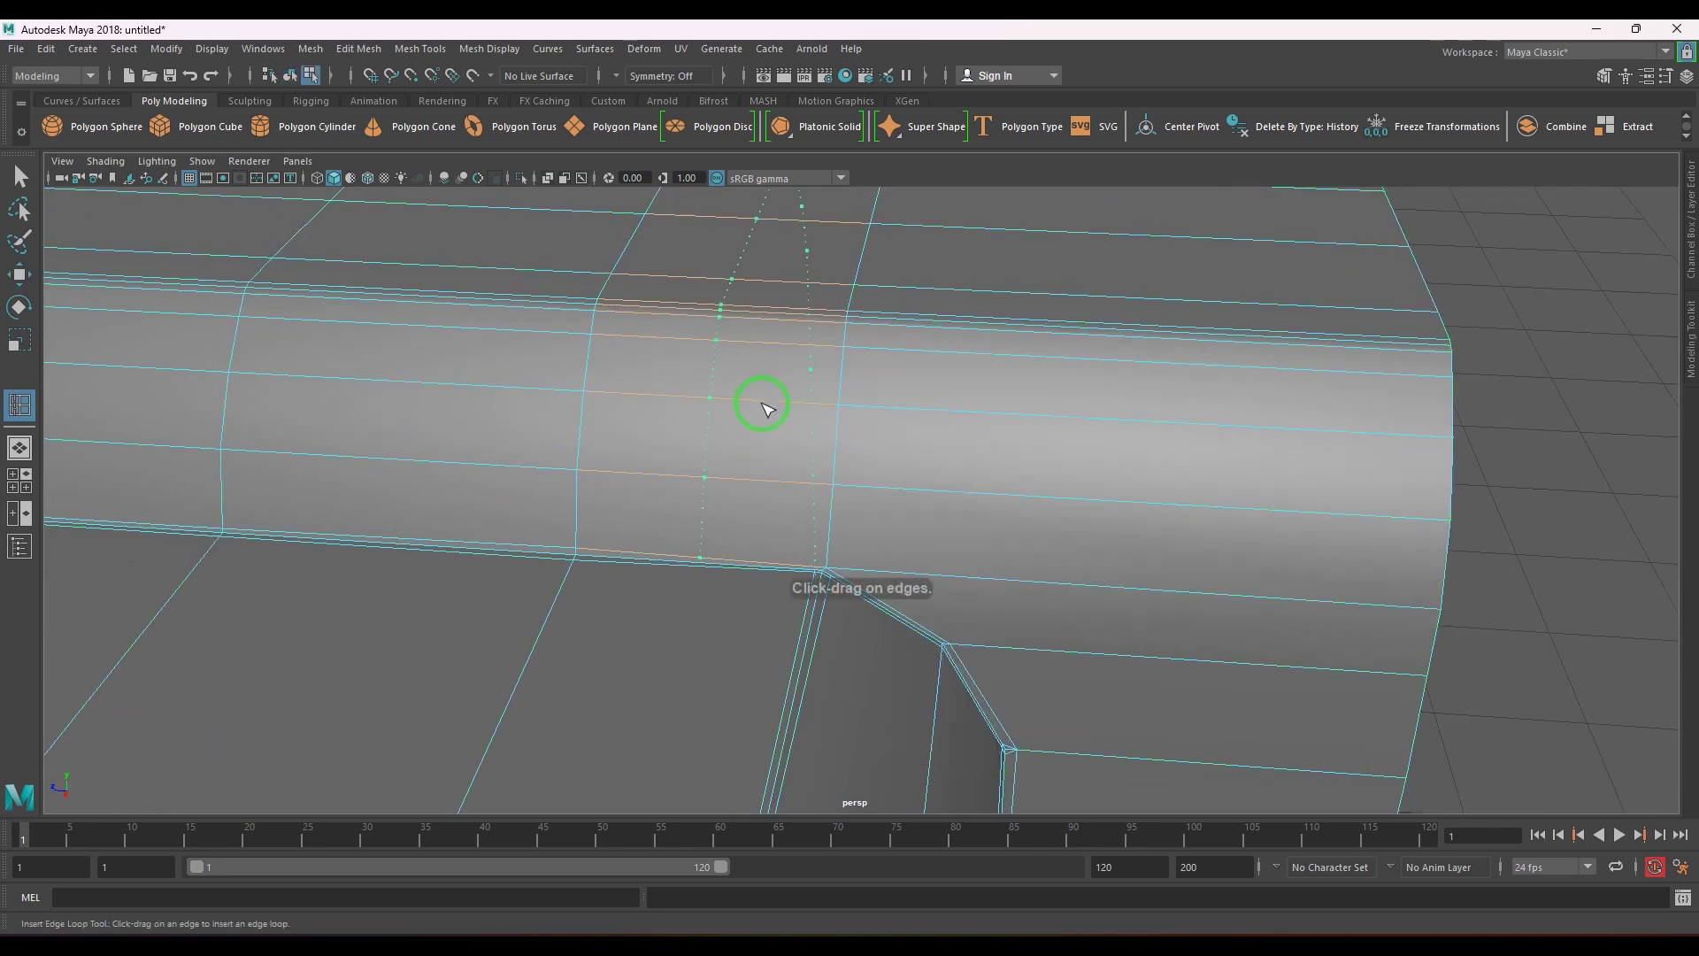
left_click_drag(949, 553, 804, 534, "alt")
key("w")
left_click_drag(645, 400, 775, 409)
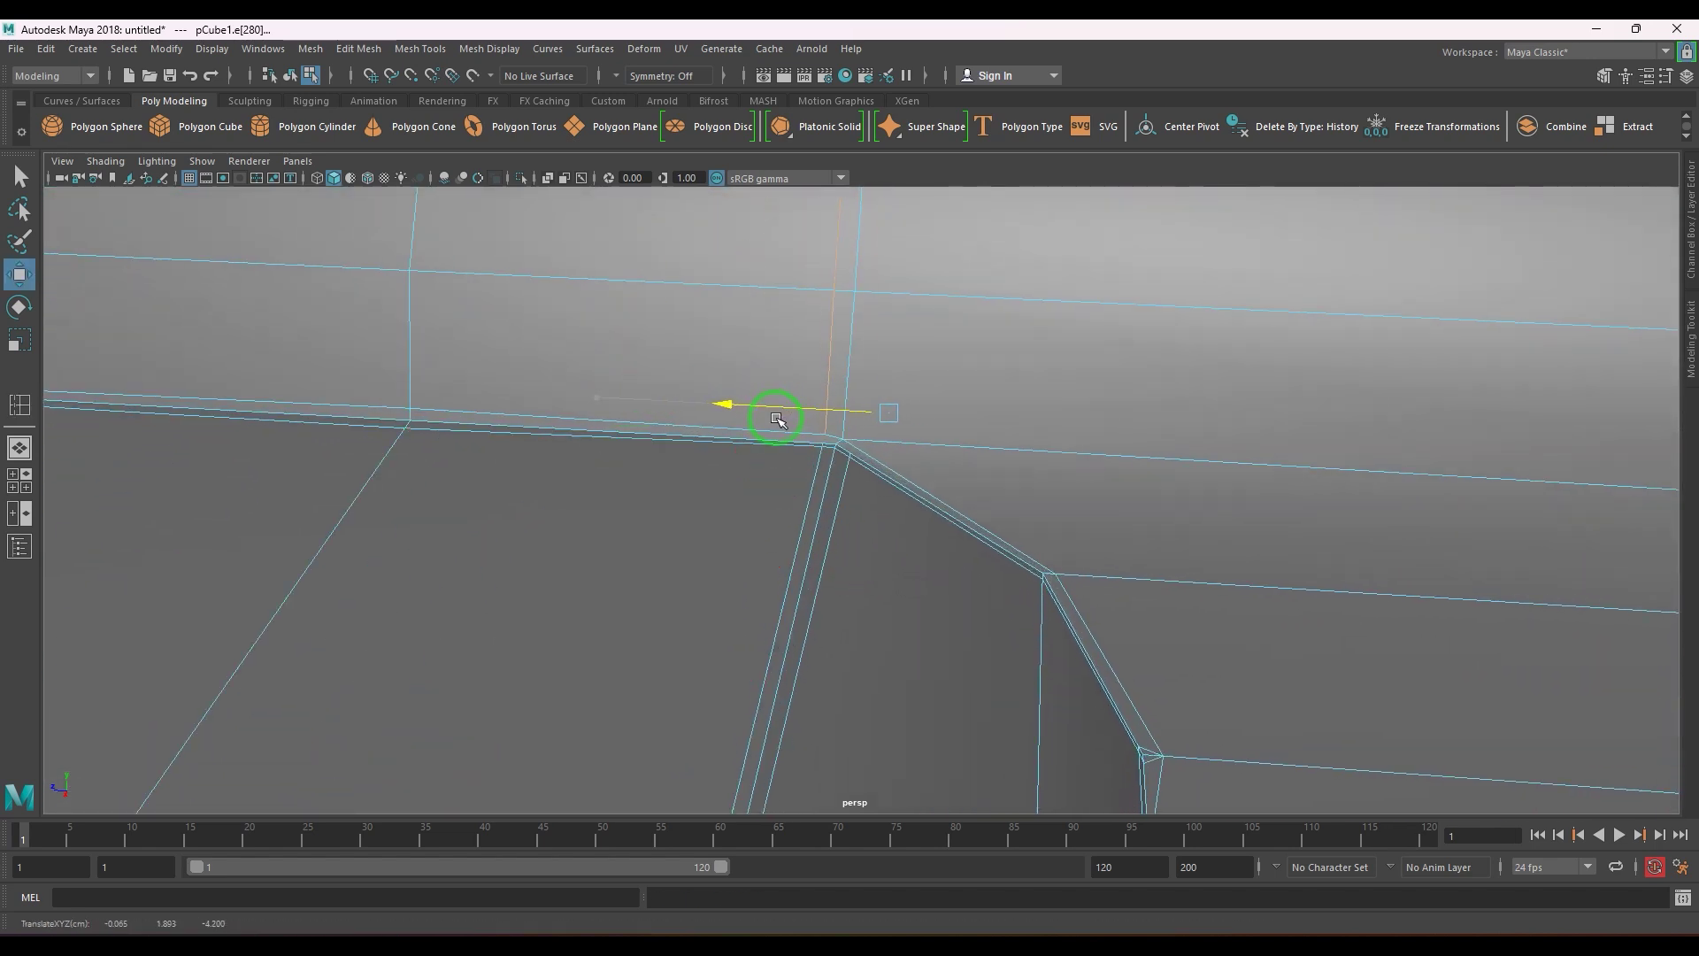
- Move the tube body's vertex at the seam corner slightly upward
right_click_drag(848, 456, 823, 454)
left_click(842, 442)
left_click_drag(845, 399, 846, 391)
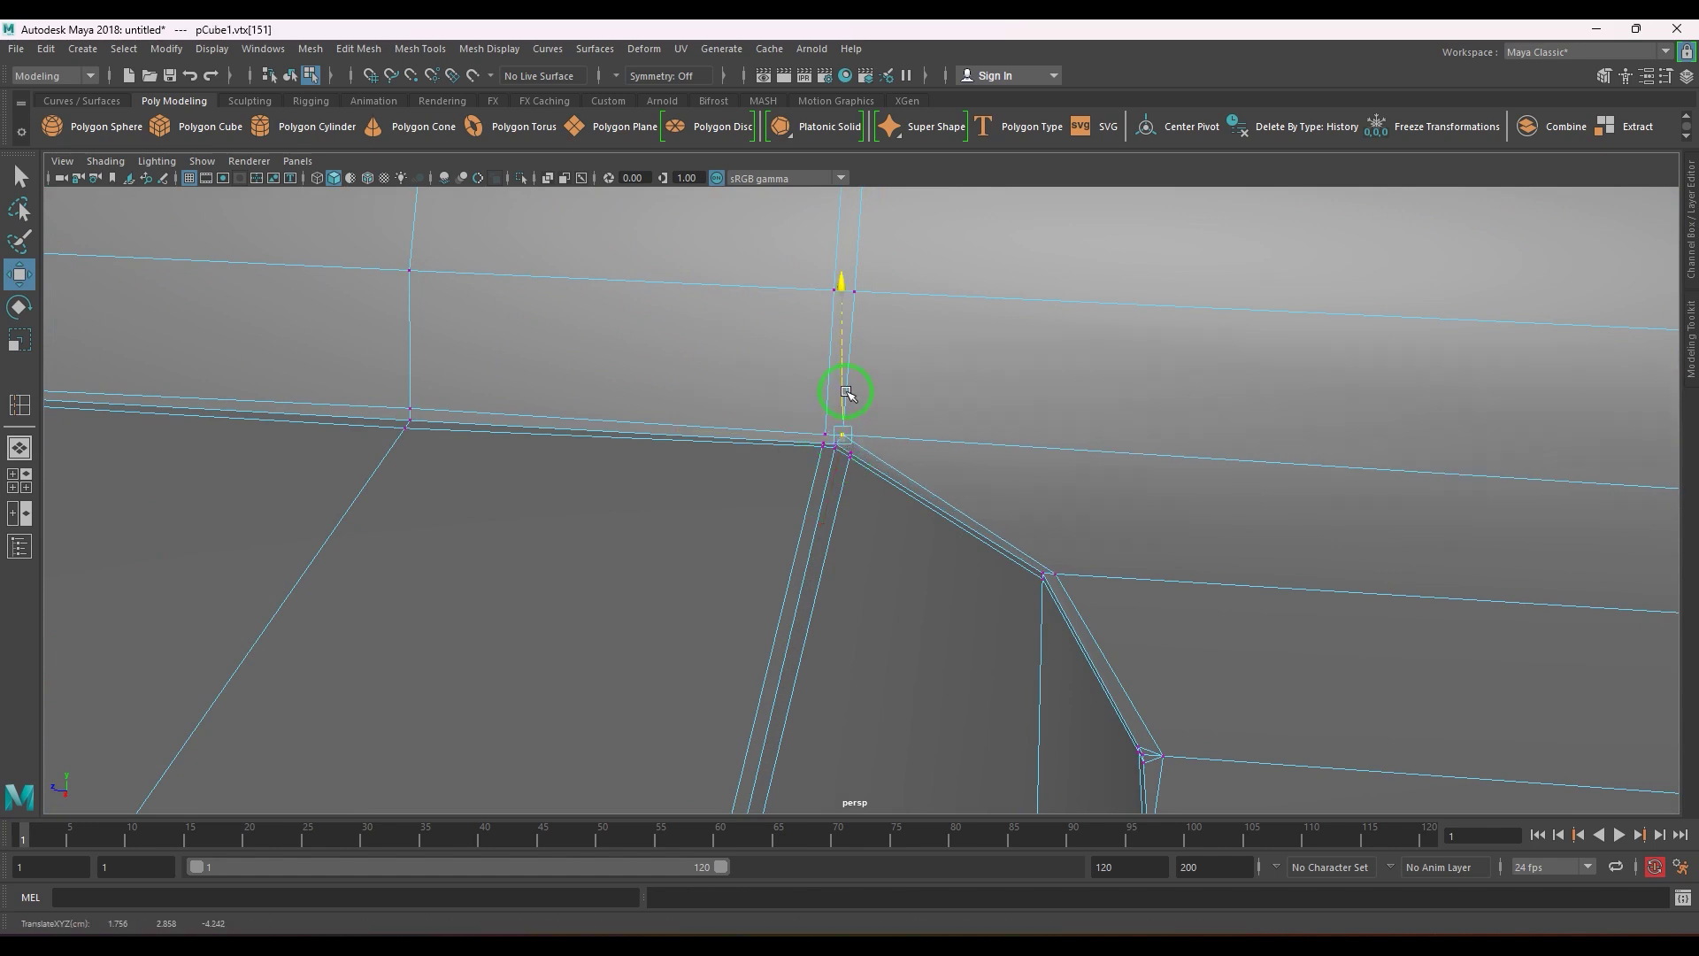
- Connect the lower end of the inserted cross loop to the flat top's supporting edge with a short cut across the seam border
right_click_drag(850, 477, 894, 506, "alt")
right_click_drag(768, 506, 876, 421)
right_click_drag(863, 349, 745, 349, "shift")
left_click(788, 368)
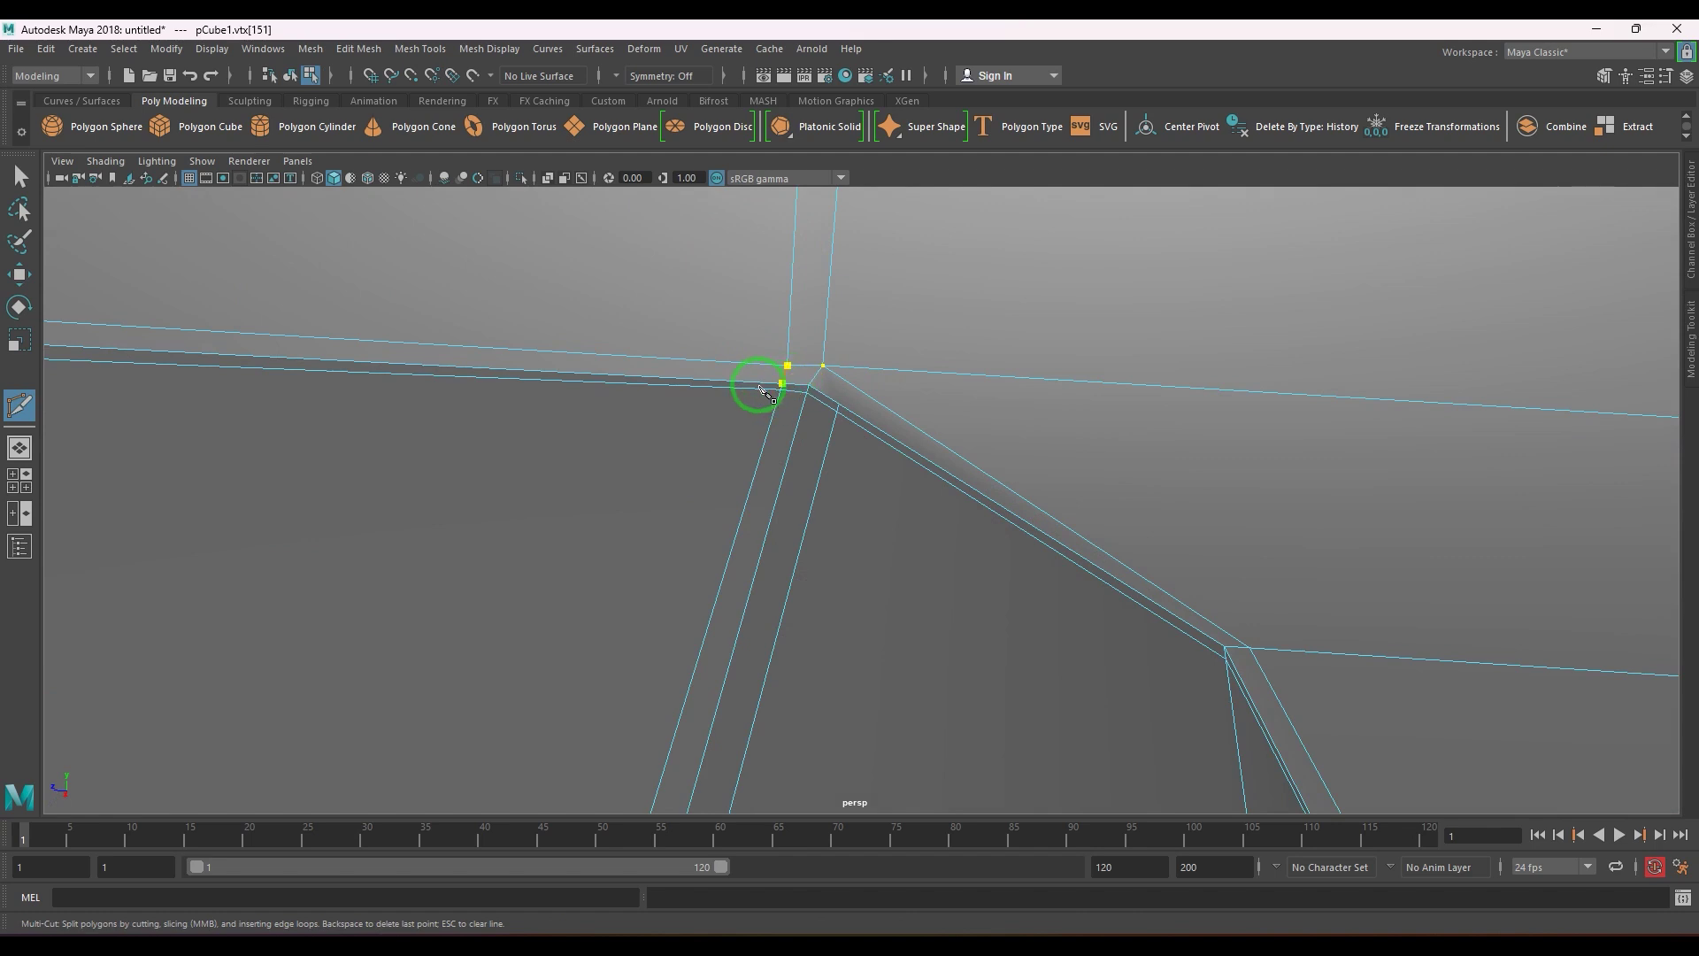
key("Return")
left_click(1136, 487)
right_click_drag(1151, 503, 607, 436, "alt")
key("Return")
right_click_drag(1044, 487, 850, 482, "alt")
left_click_drag(850, 481, 729, 475, "alt")
key("w")
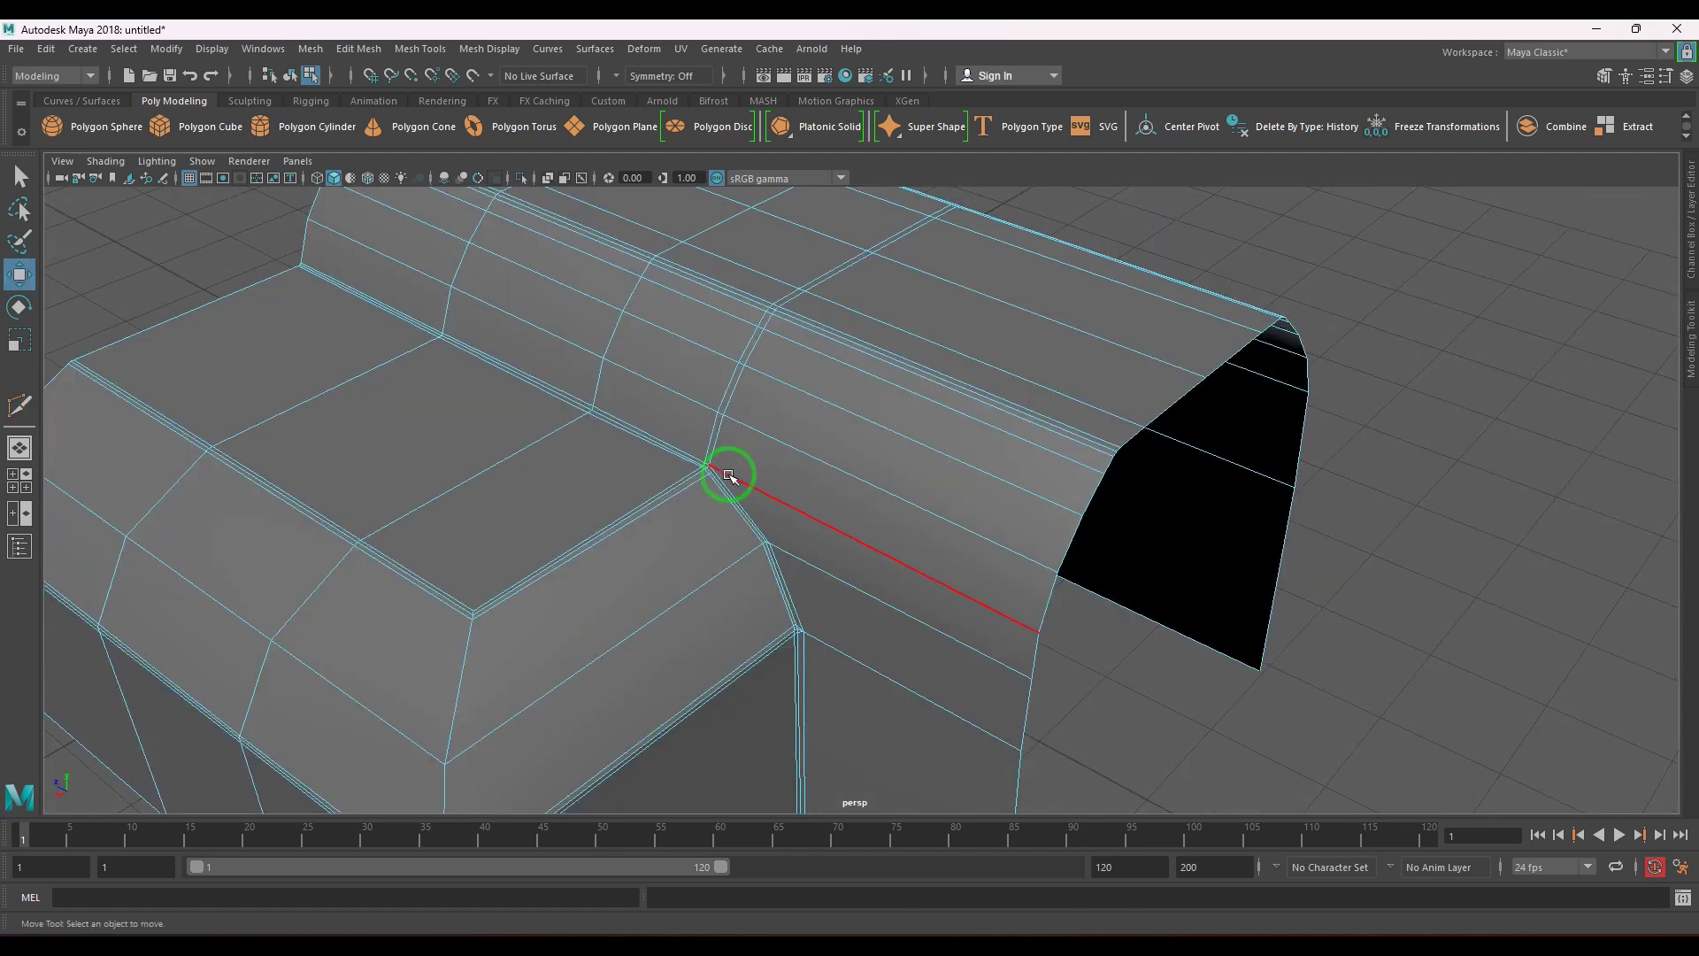
- Preview the mesh smoothed and inspect the tube body around the inserted cross loop
left_click(728, 476)
key("3")
left_click(1210, 596)
scroll(1205, 593, "down", 3)
left_click_drag(1044, 556, 1132, 563, "alt")
scroll(1027, 543, "up", 1)
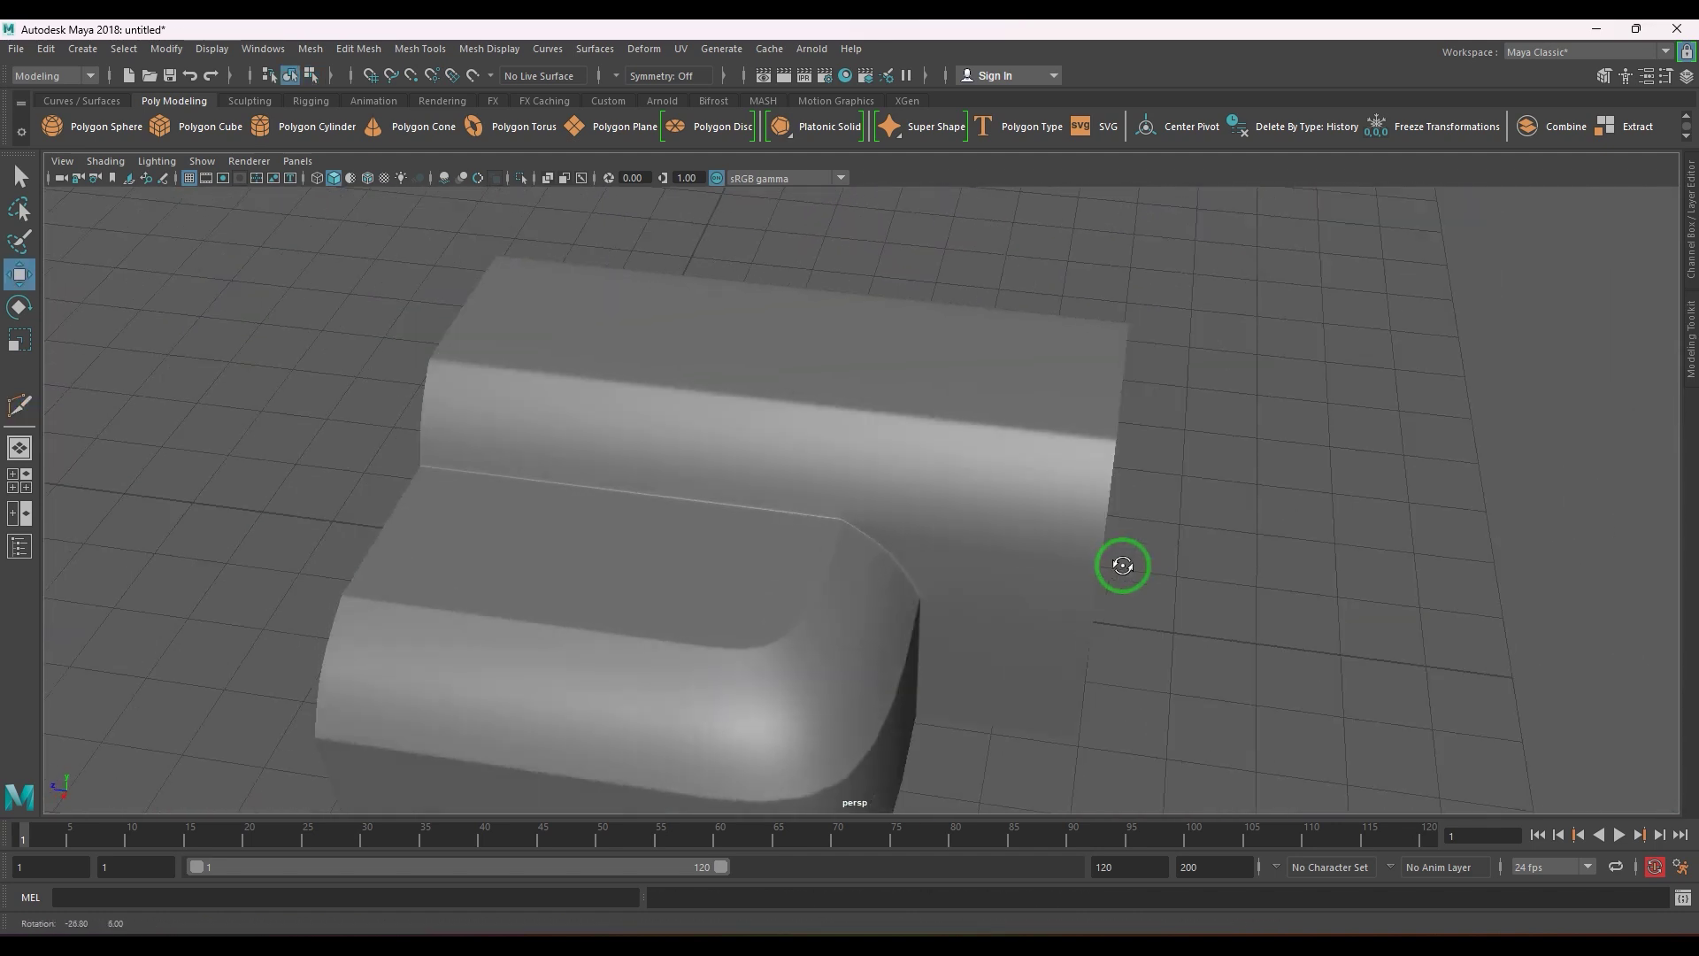
left_click_drag(1026, 542, 985, 521, "alt")
scroll(997, 535, "up", 3)
left_click(998, 491)
key("1")
- Slide the inserted loop's edges on the tube body away from the neighbouring cross edge, keeping the lower end at the seam corner
scroll(1043, 601, "up", 3)
middle_click_drag(892, 504, 923, 568, "alt")
right_click_drag(849, 548, 788, 390)
left_click(767, 313)
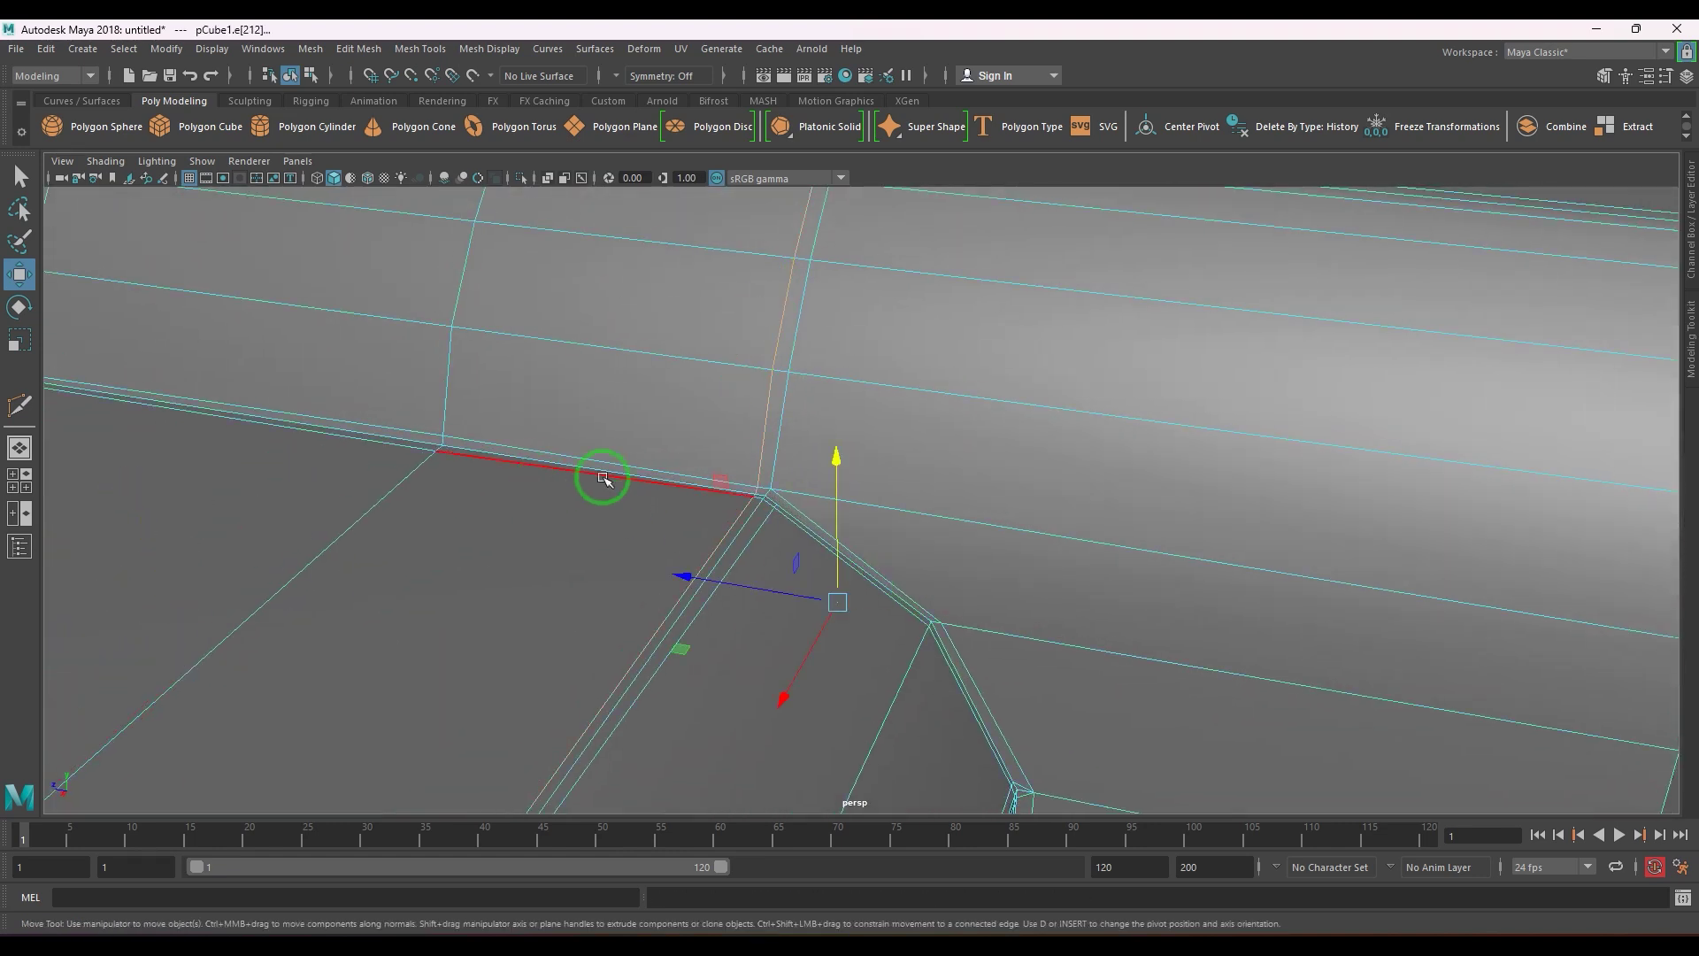
scroll(603, 478, "down", 5)
left_click_drag(636, 560, 646, 566, "ctrl")
left_click_drag(646, 567, 758, 580, "alt")
scroll(858, 571, "up", 5)
scroll(758, 580, "up", 4)
middle_click_drag(619, 523, 961, 666, "alt")
scroll(961, 665, "up", 1)
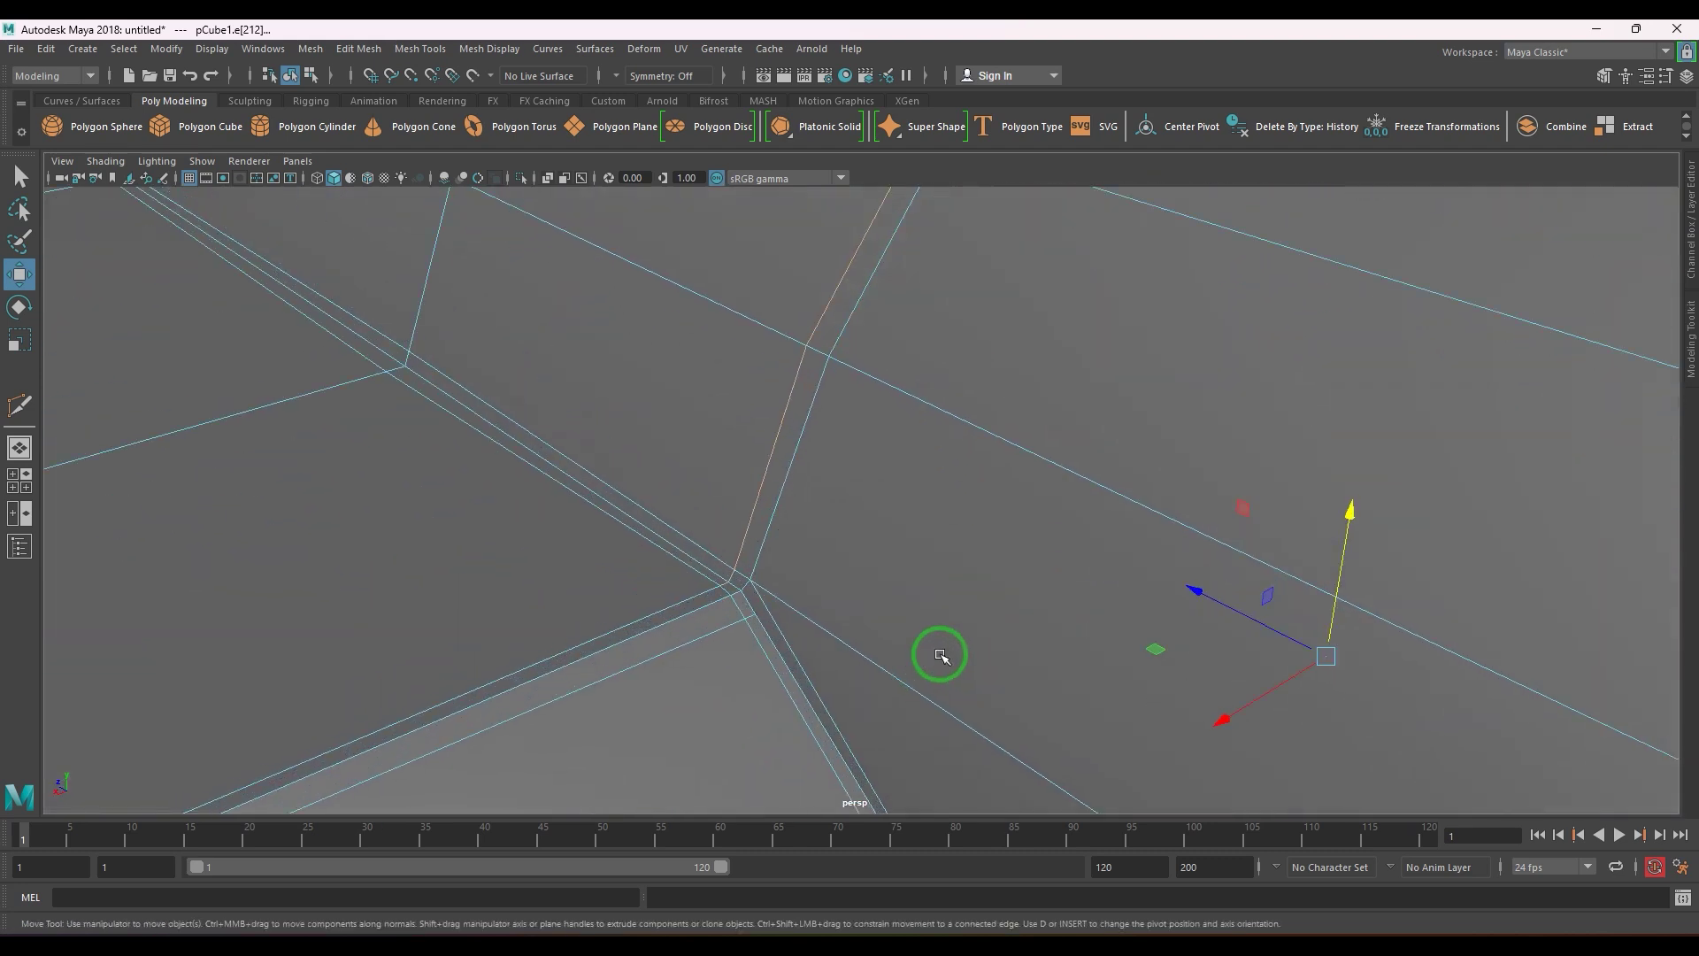
left_click_drag(714, 575, 975, 616, "ctrl")
right_click_drag(975, 617, 1157, 702, "alt")
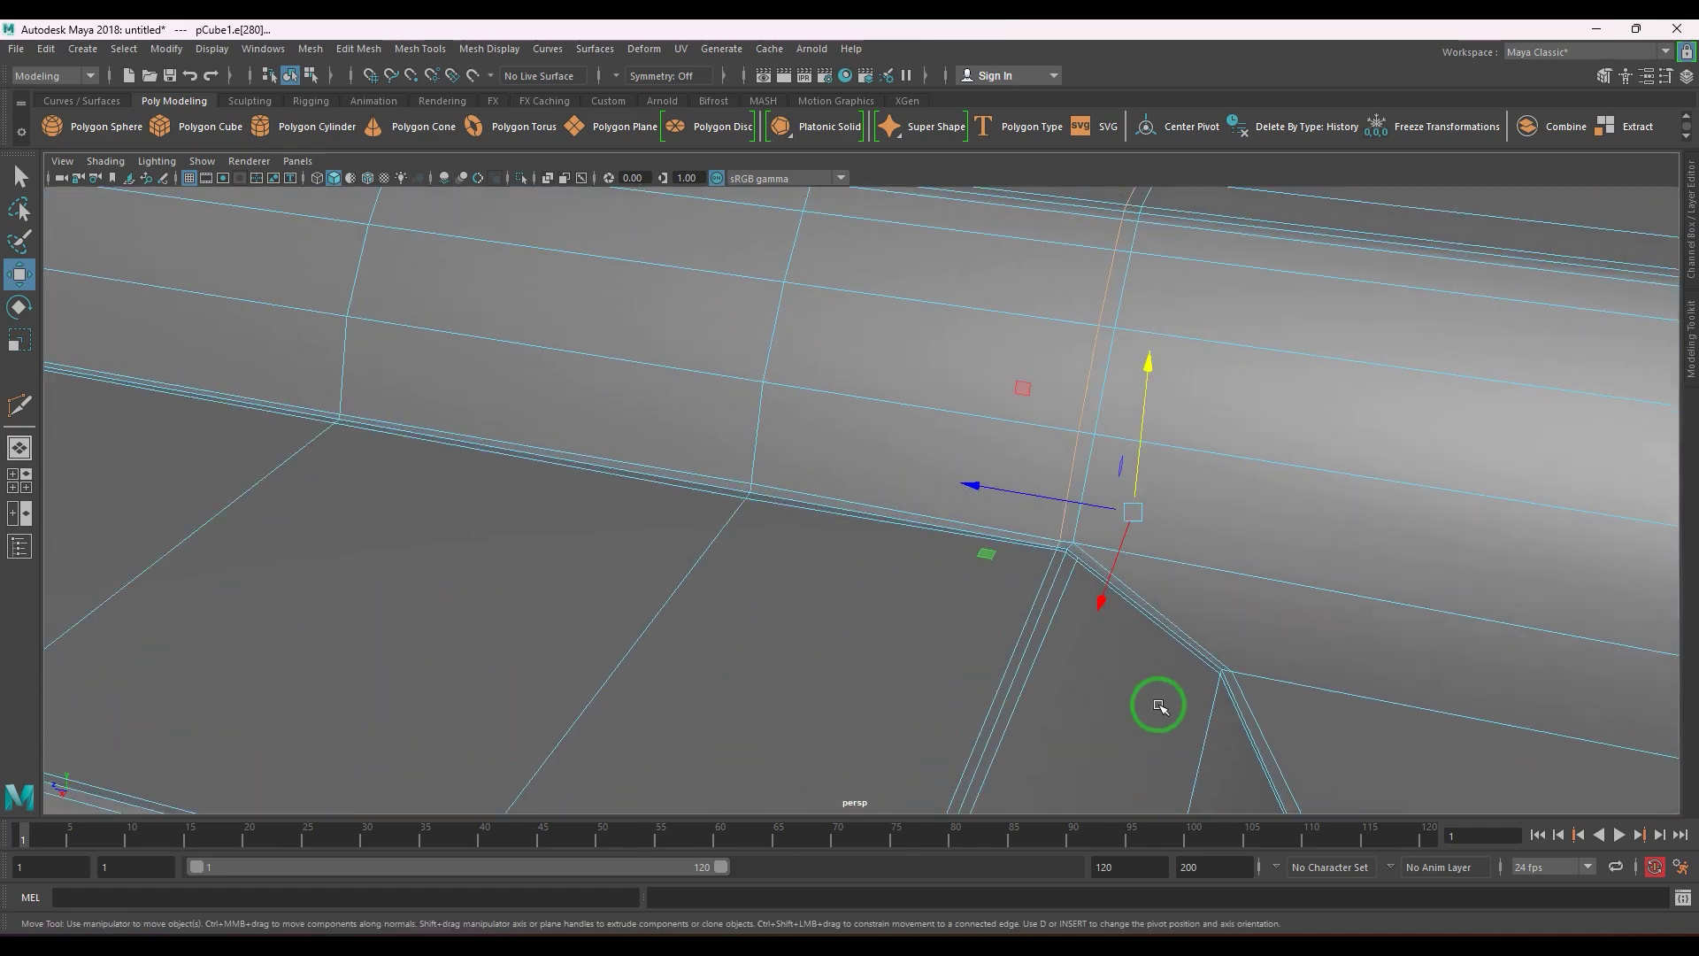
right_click_drag(1157, 474, 1142, 613, "shift")
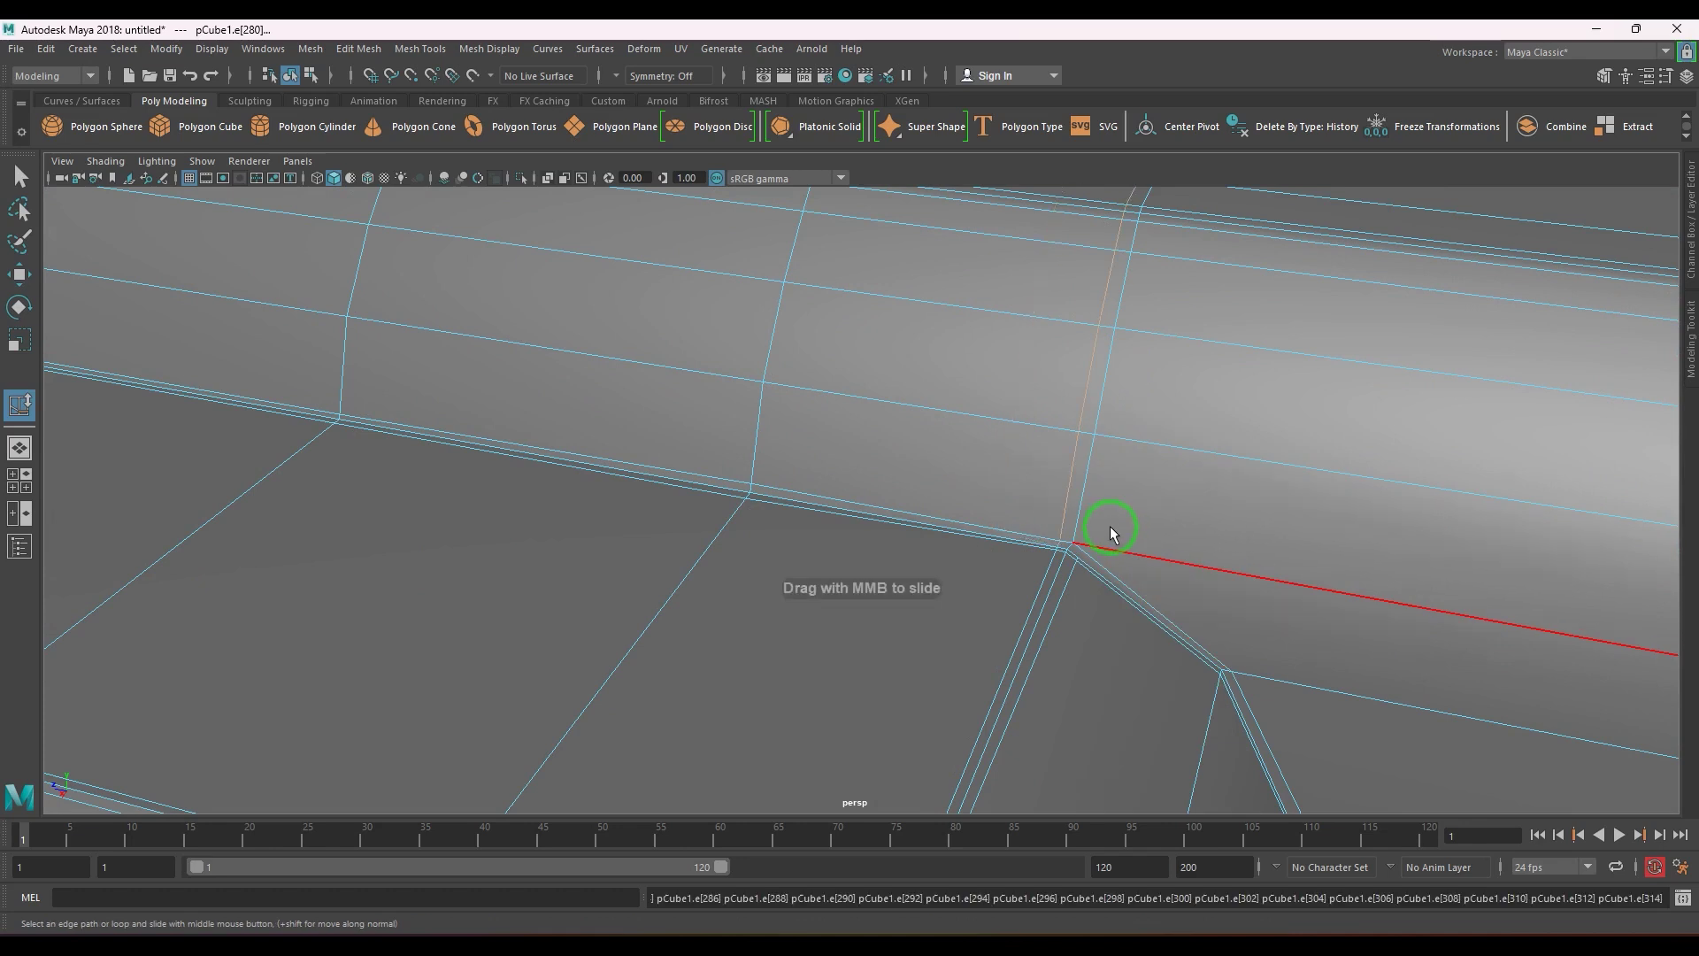
middle_click_drag(1110, 526, 1143, 533)
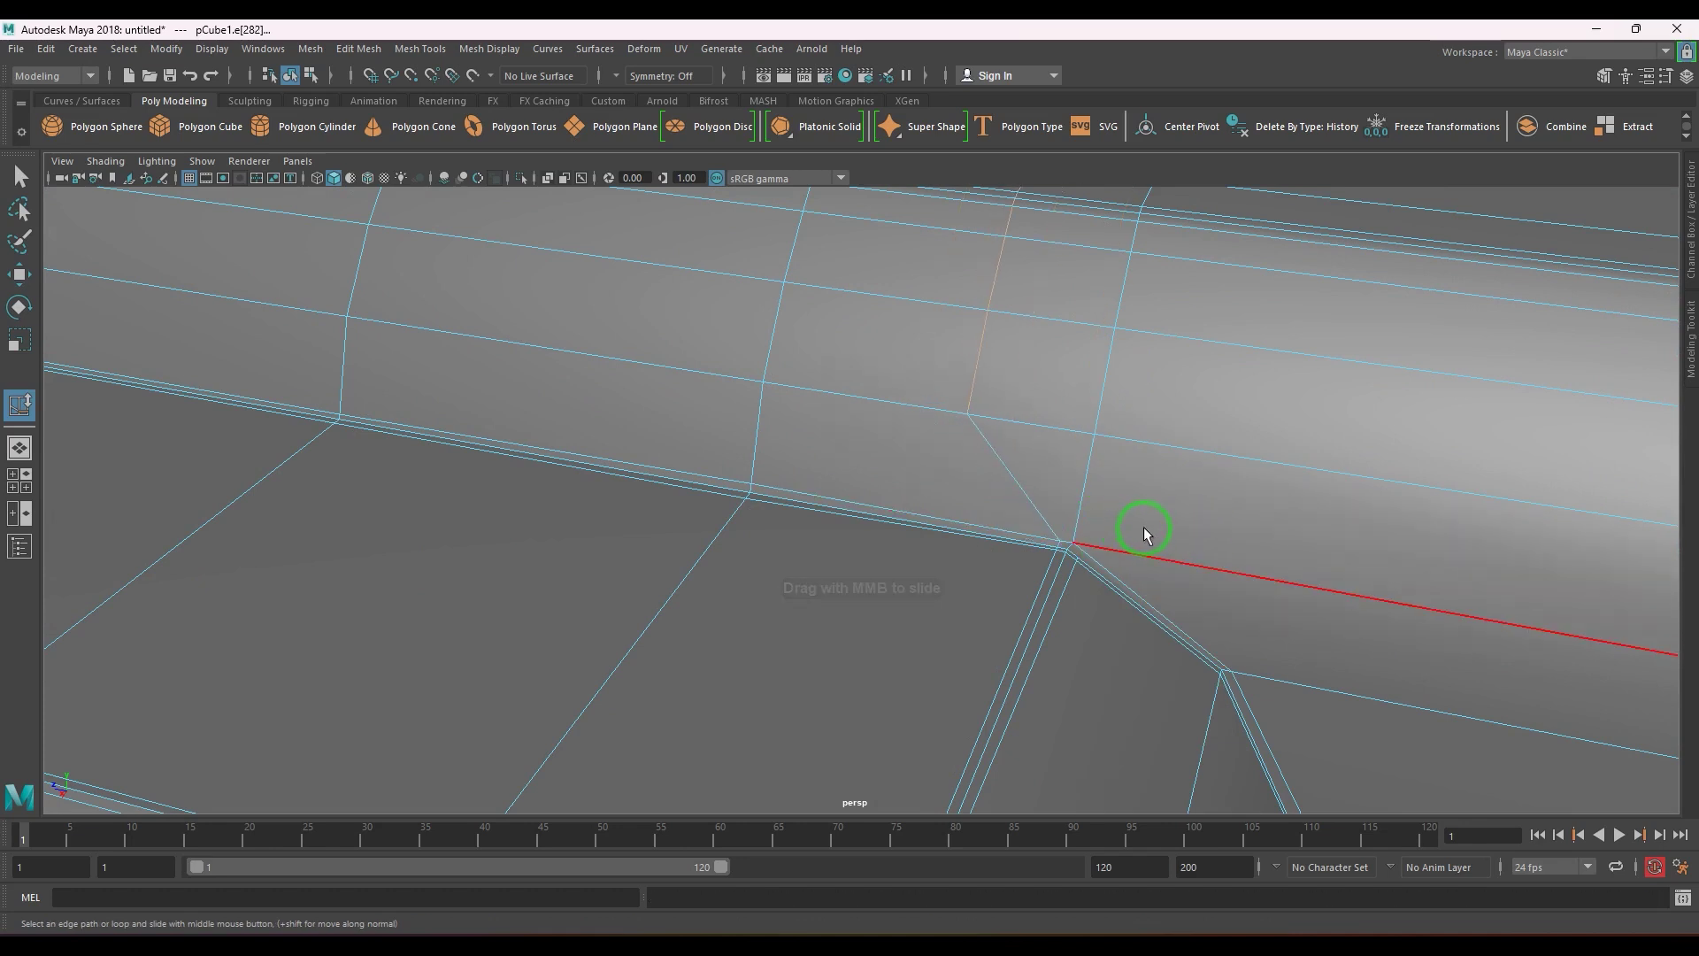
- Examine the edge flow around the seam corner and the slid cross loop from several angles
scroll(1163, 537, "down", 5)
left_click_drag(1165, 539, 1114, 479, "alt")
scroll(1165, 569, "up", 8)
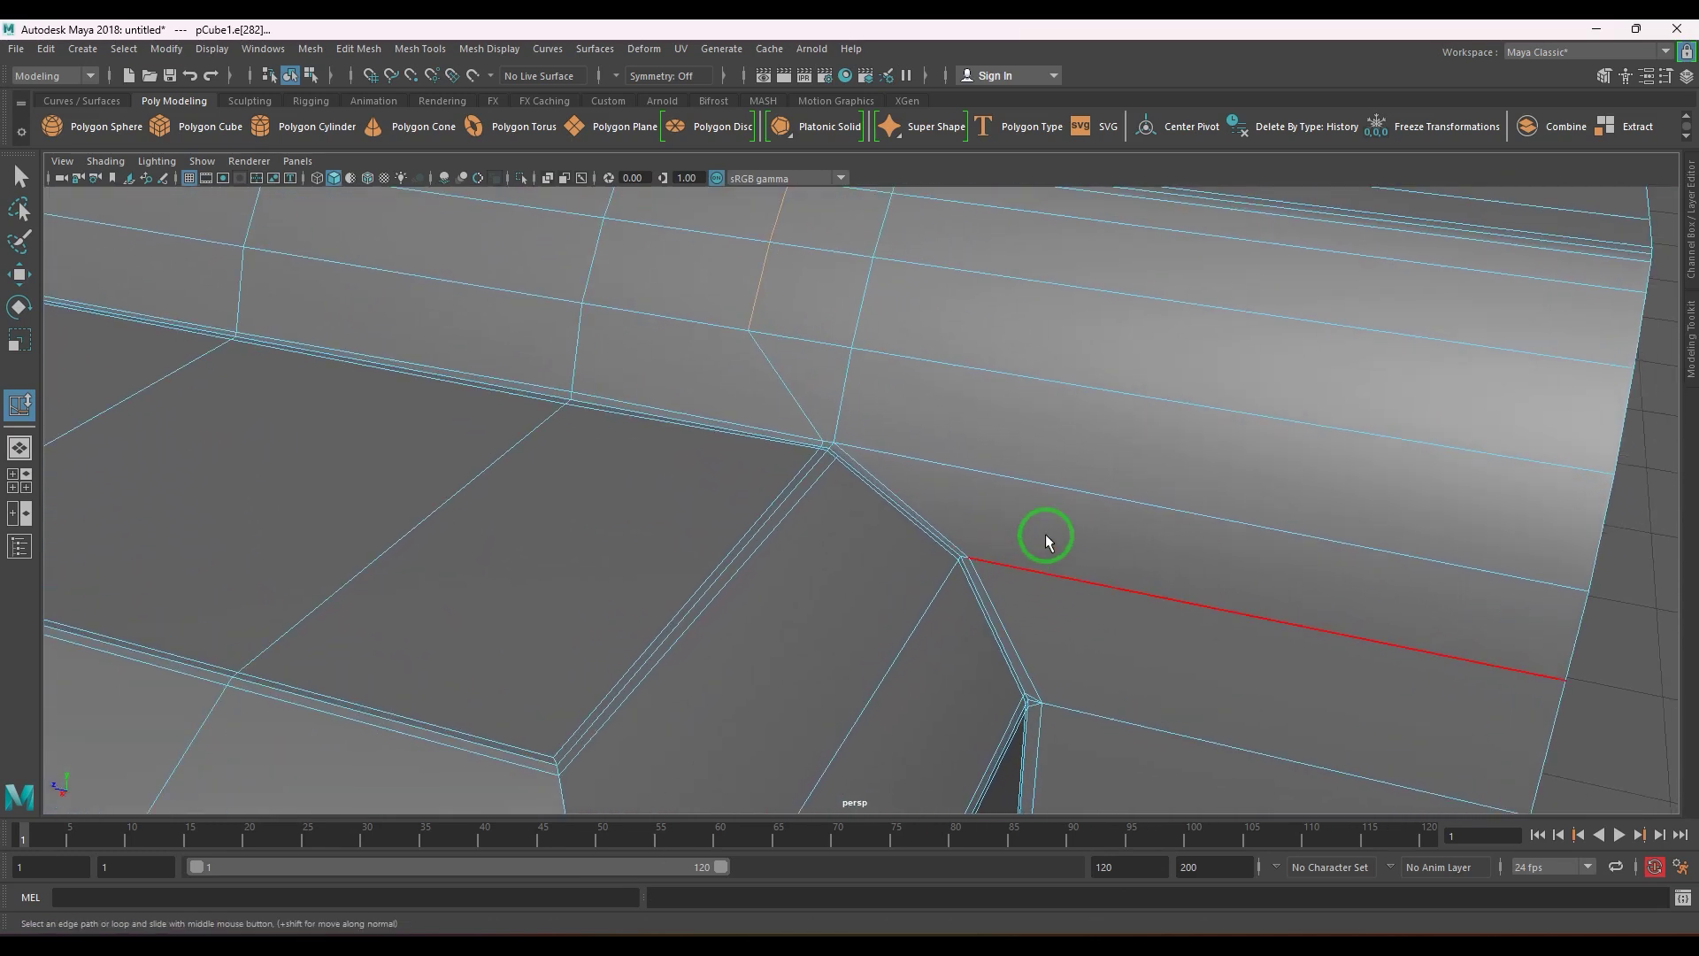
key("w")
key("F8")
left_click_drag(1043, 463, 950, 456, "alt")
scroll(974, 482, "up", 1)
right_click_drag(1011, 512, 980, 405)
scroll(1139, 499, "down", 3)
left_click_drag(1126, 525, 991, 515, "alt")
scroll(867, 499, "up", 4)
left_click_drag(885, 508, 929, 544, "alt")
scroll(919, 538, "up", 4)
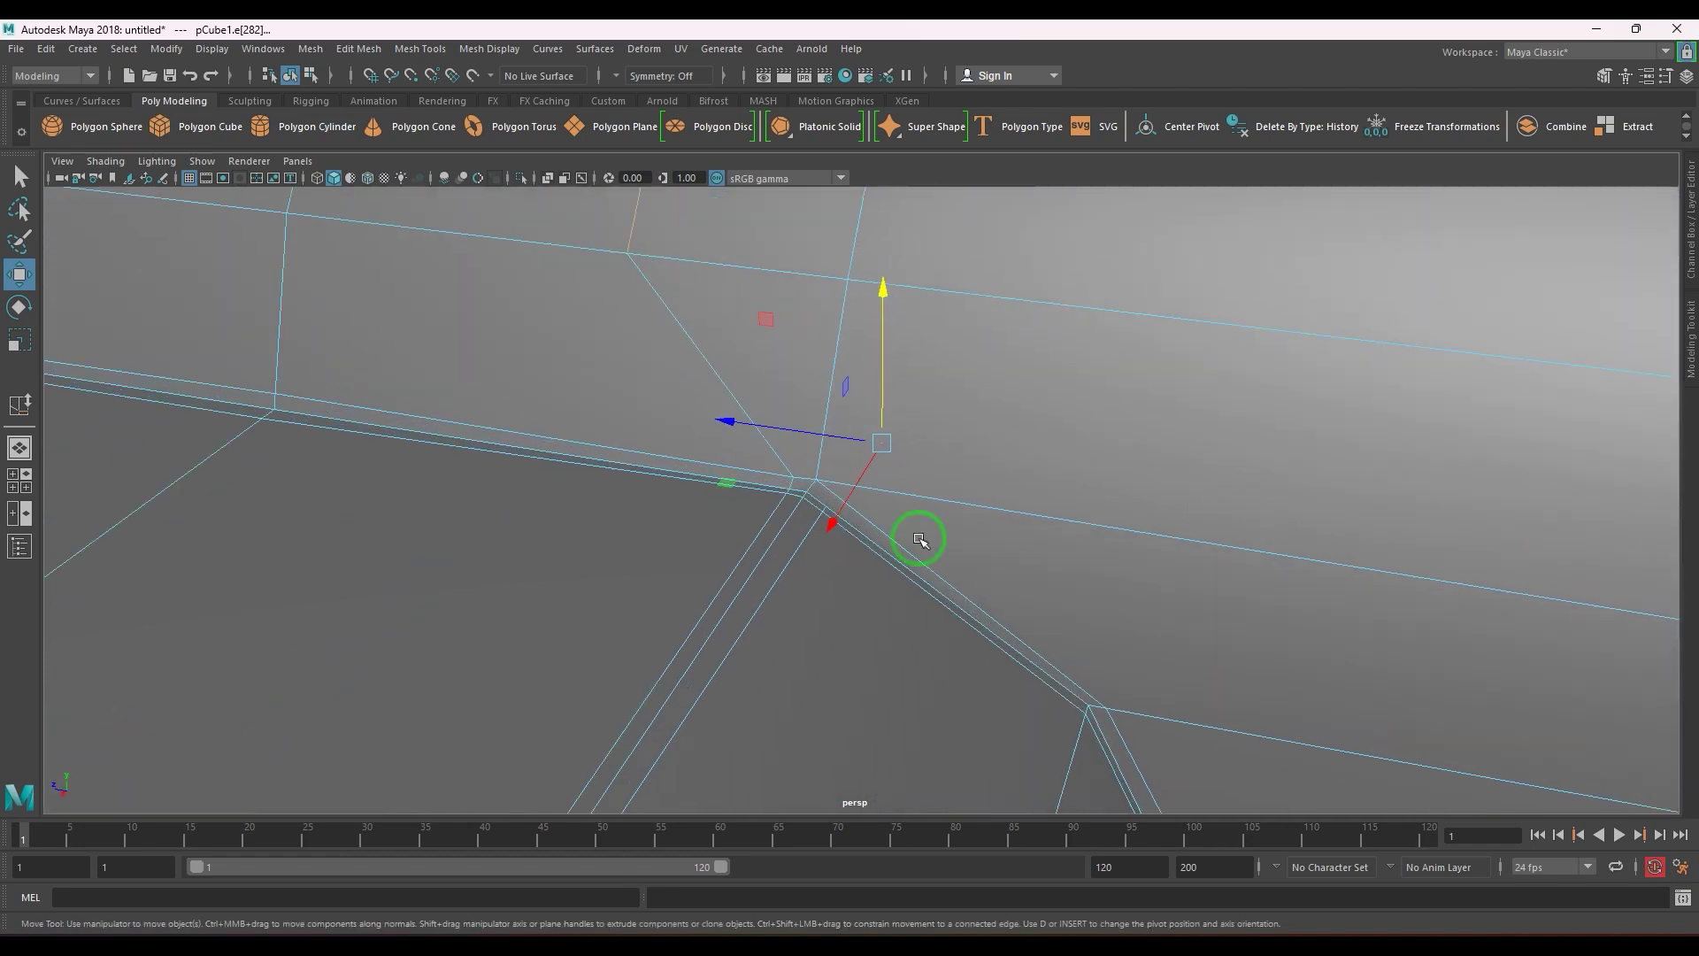
- Cut from the closed end's supporting edge across the seam to the tube body's lengthwise edge beside the corner
scroll(919, 538, "up", 3)
right_click_drag(888, 581, 919, 524)
right_click_drag(914, 448, 790, 453, "shift")
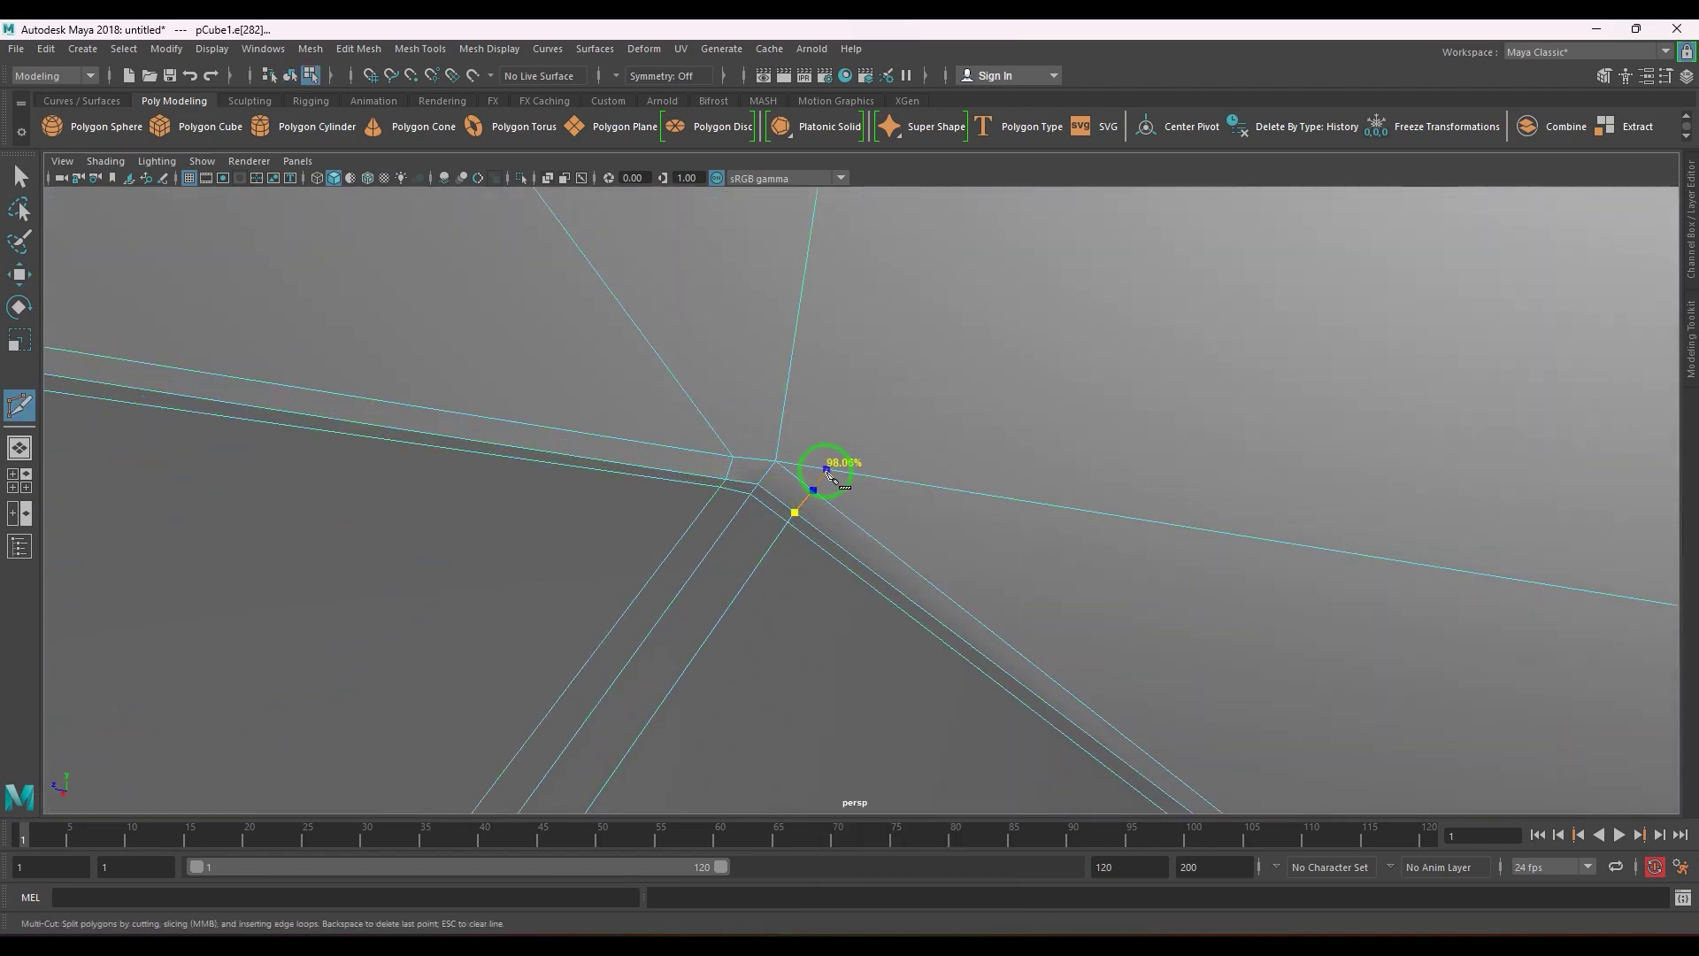
key("w")
- Weld the cut's middle vertex onto its end vertex on the tube body's lengthwise edge and nudge the merged vertex slightly downward
mouse_move(794, 520)
right_mouse_down()
mouse_move(892, 490)
mouse_move(820, 493)
right_mouse_up()
left_click(808, 490)
left_click_drag(830, 463, 830, 464)
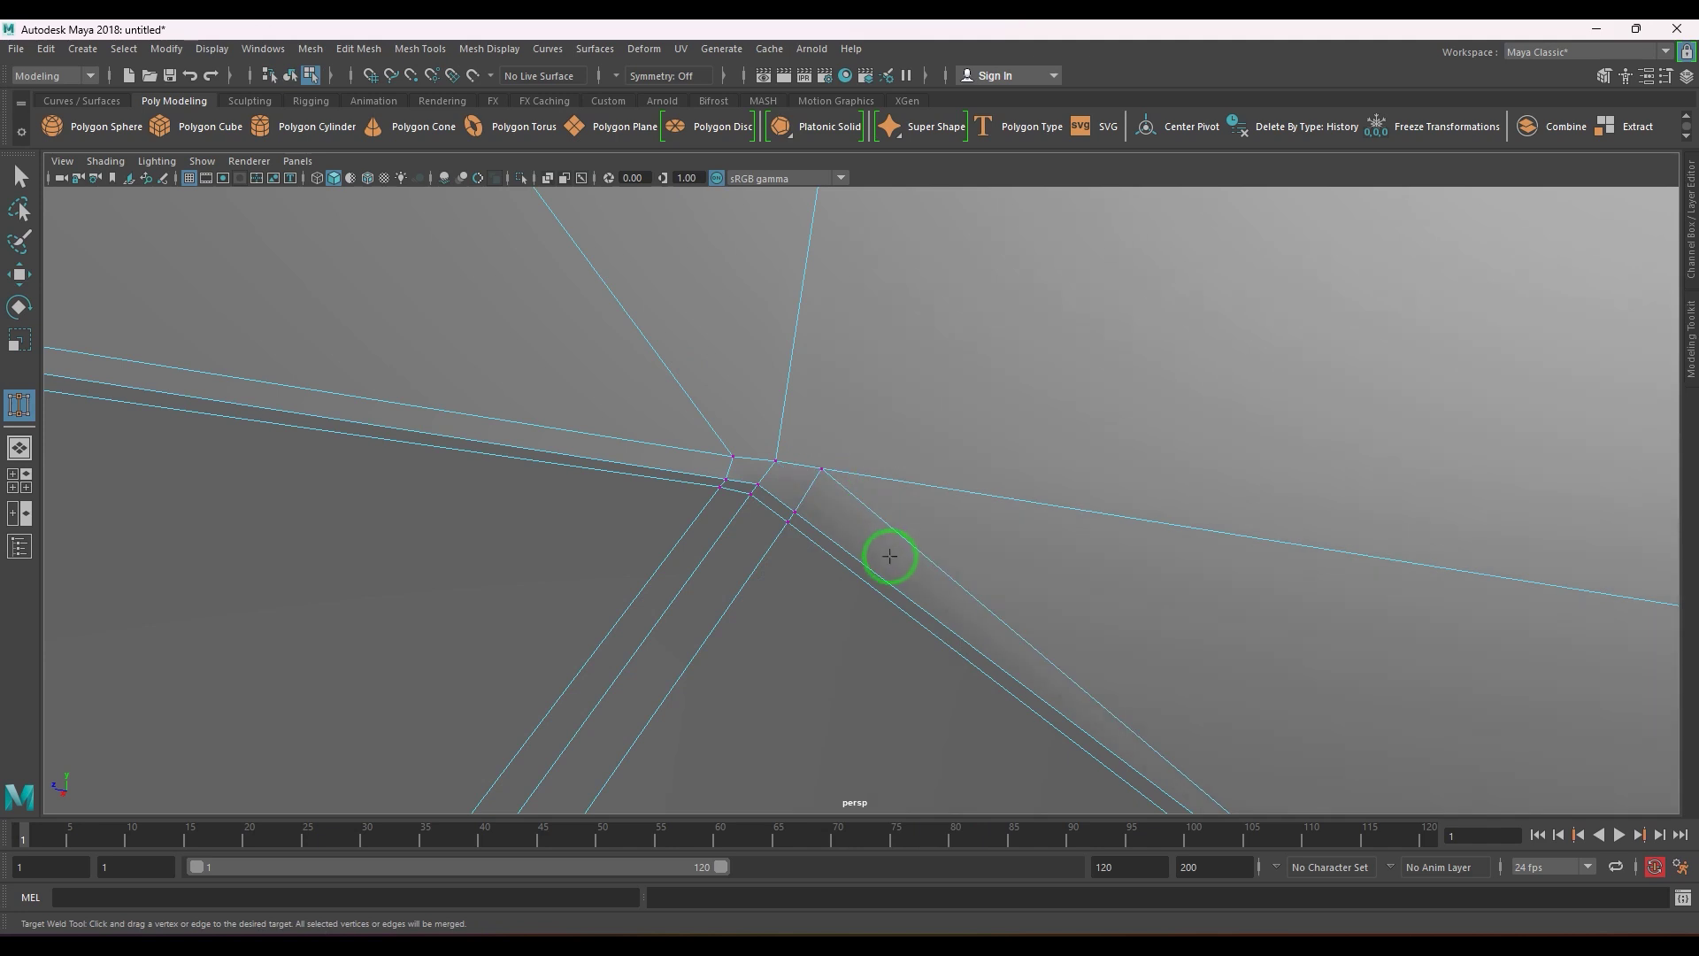
key("w")
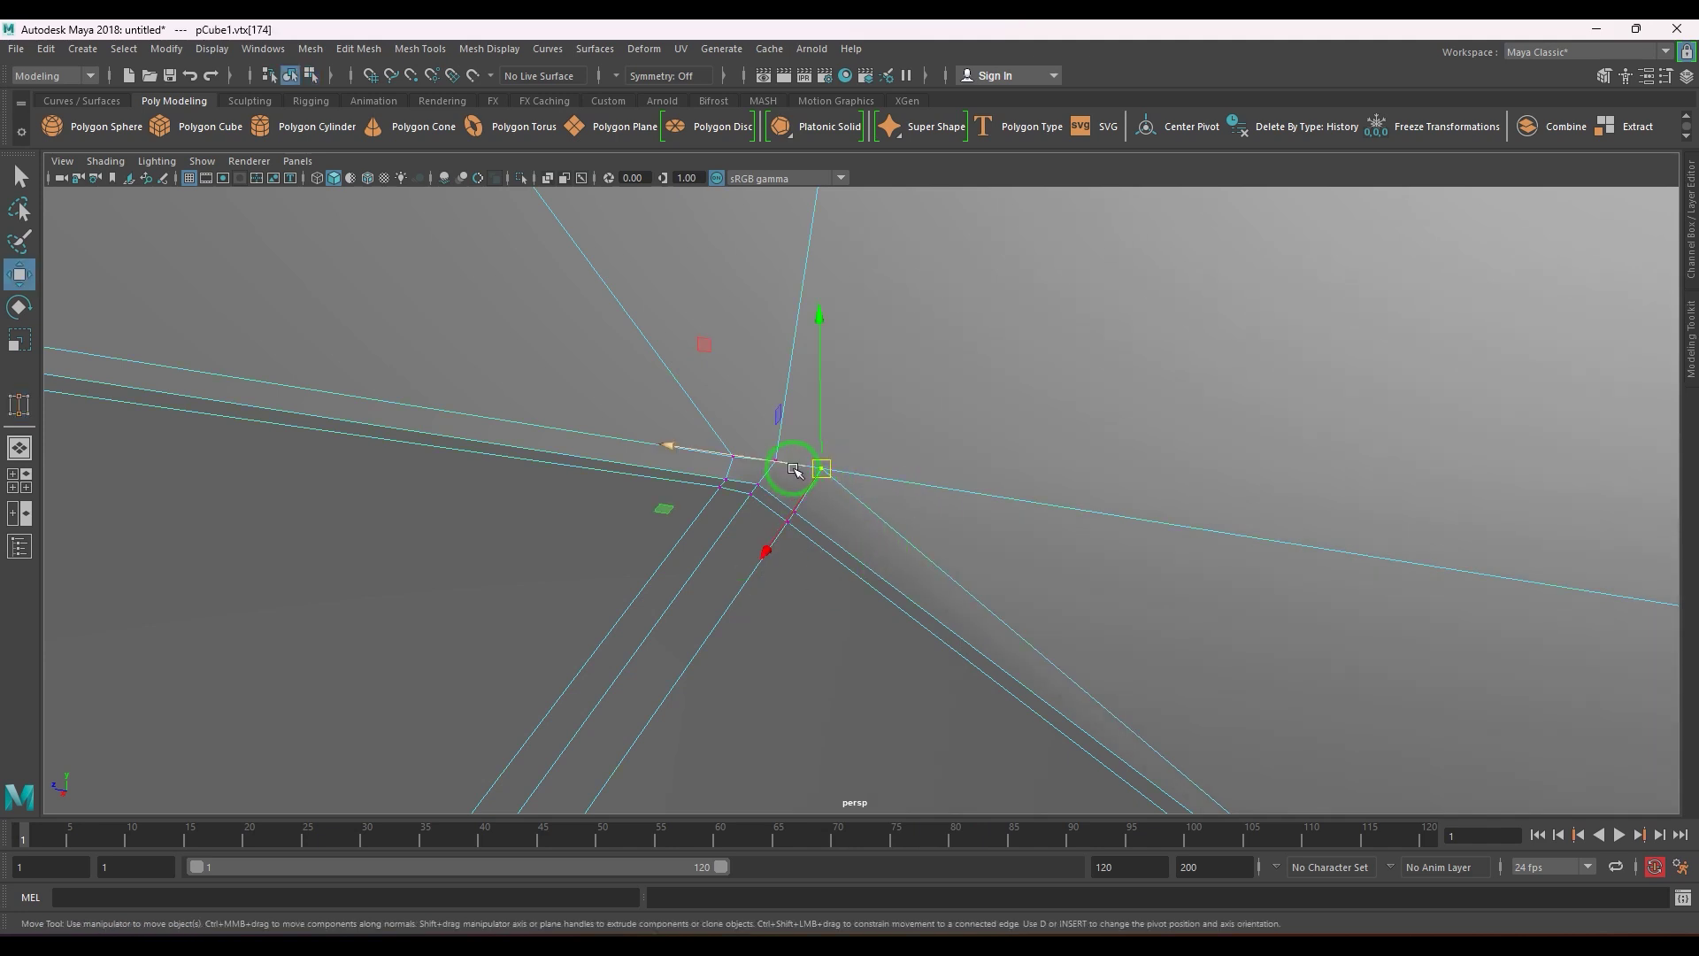
middle_click_drag(699, 344, 699, 350)
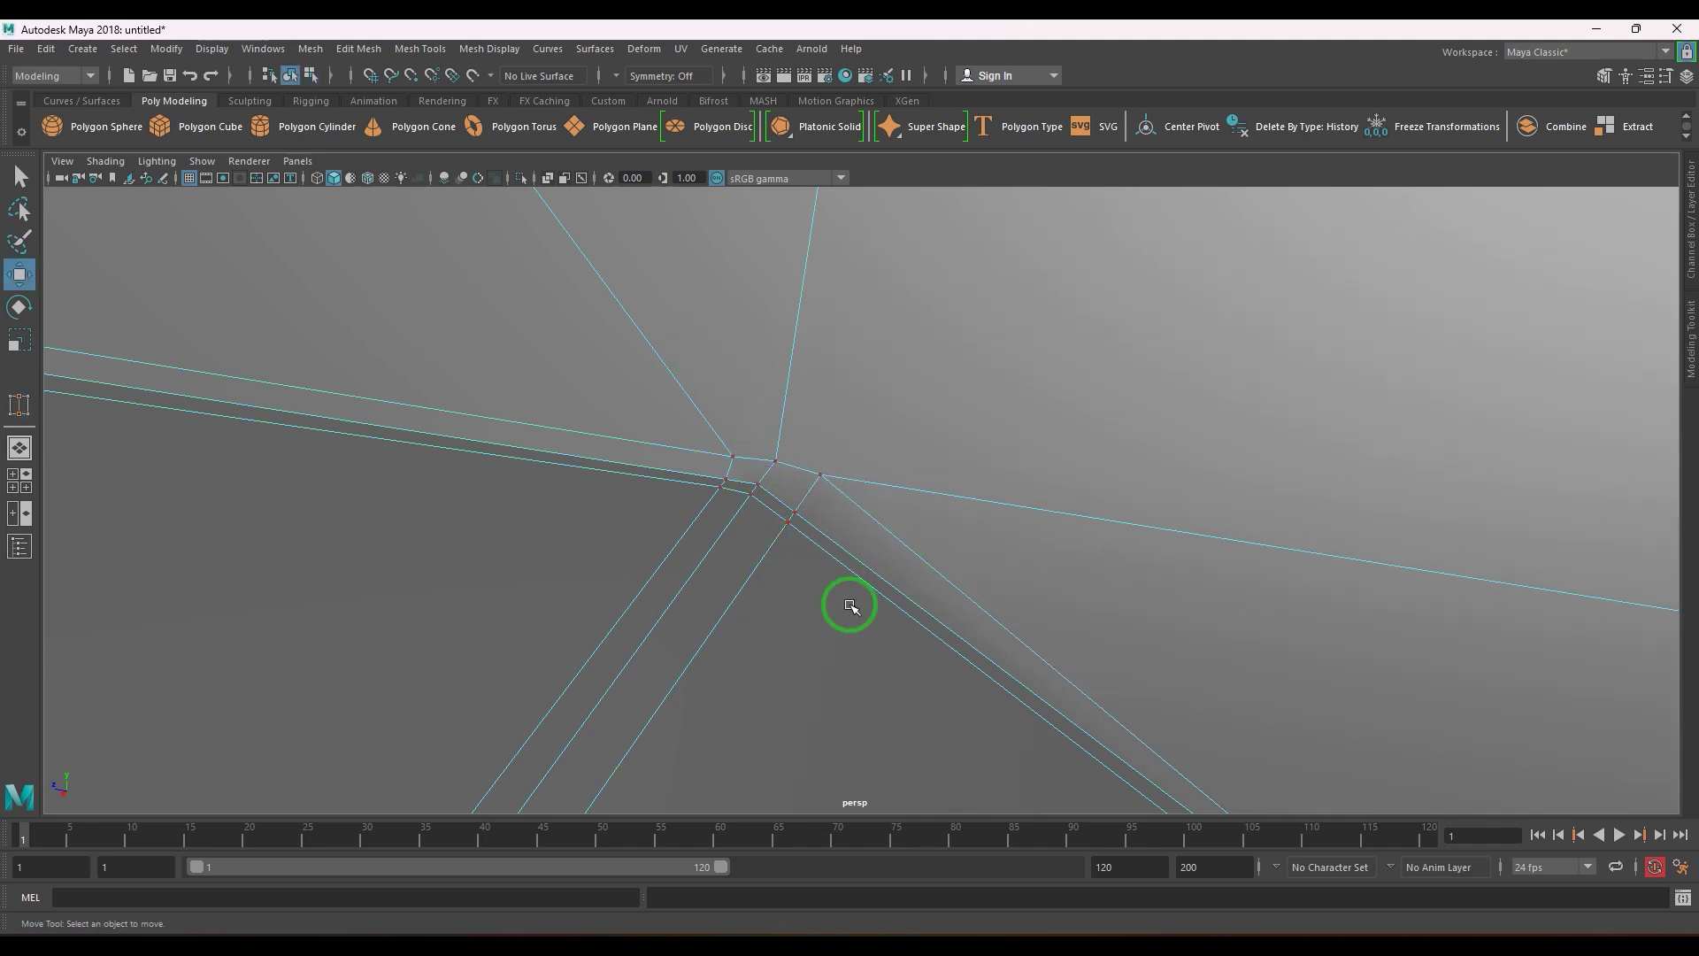
right_click_drag(849, 605, 967, 505)
- Preview the mesh smoothed and inspect the reworked seam corner
key("3")
scroll(958, 504, "down", 10)
left_click(1364, 608)
mouse_move(1253, 619)
left_mouse_down("alt")
mouse_move(1283, 603)
mouse_move(1265, 607)
left_mouse_up("alt")
scroll(1005, 531, "up", 4)
left_click(1007, 531)
key("1")
- Insert an edge loop across the tube body on the open-end side of the seam corner and move it closer to the corner
middle_click_drag(973, 500, 849, 497, "alt")
scroll(891, 469, "up", 4)
right_click_drag(904, 335, 825, 392, "shift")
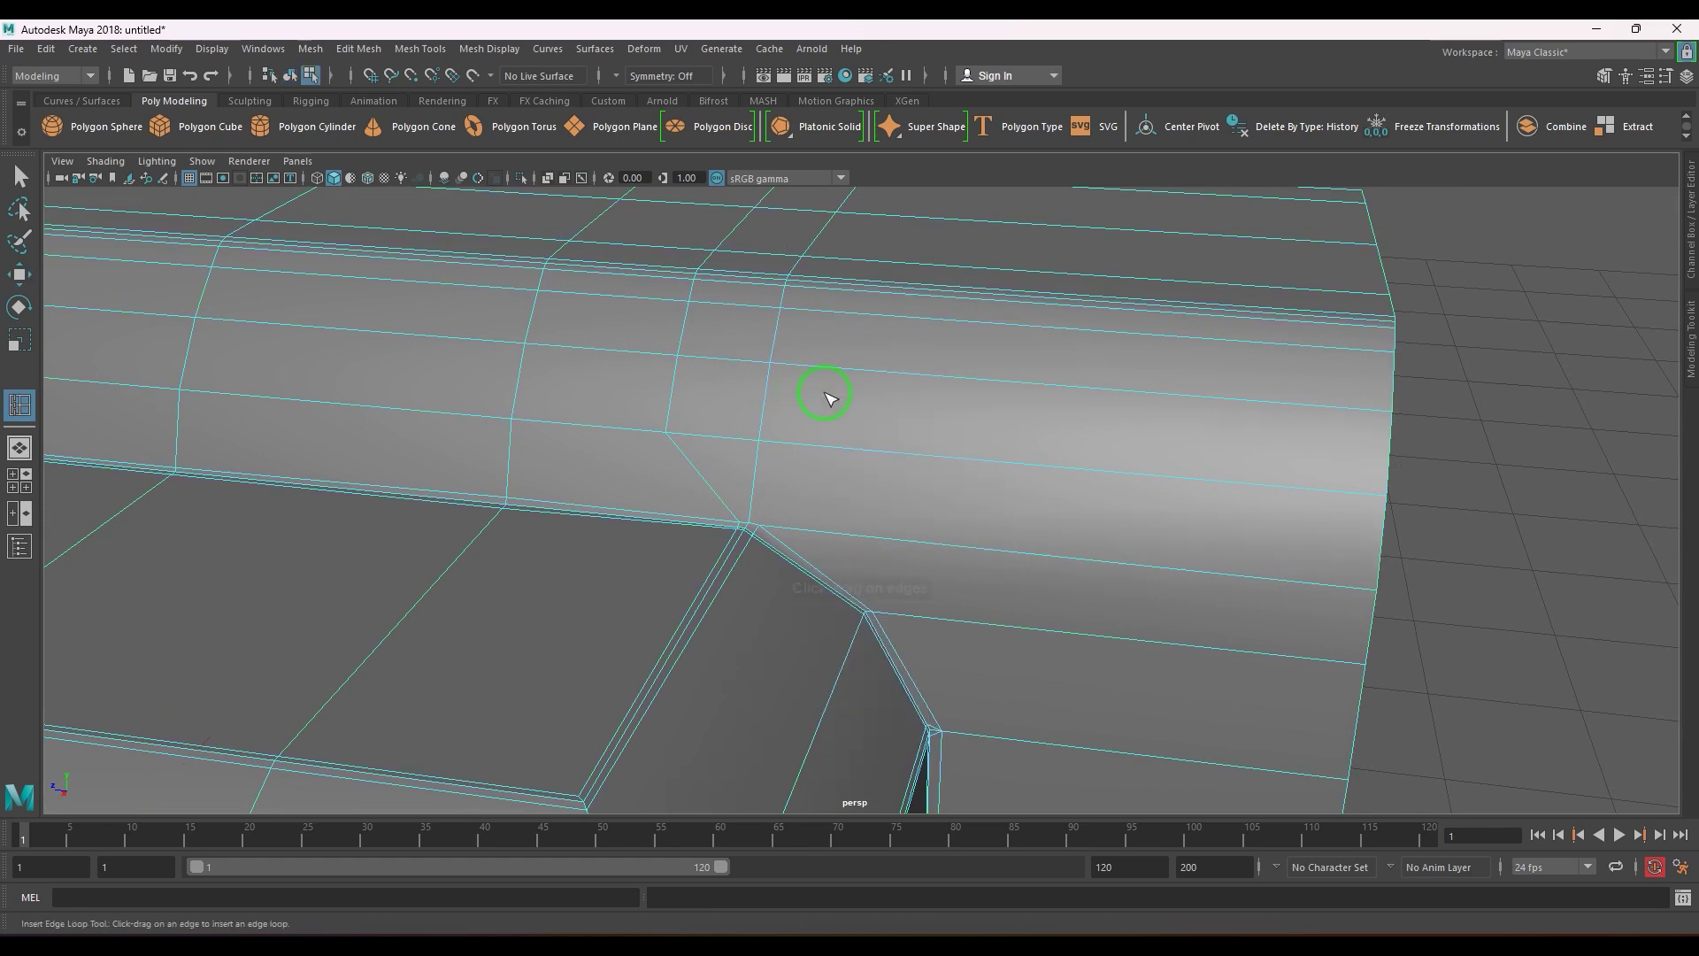
left_click(840, 451)
key("w")
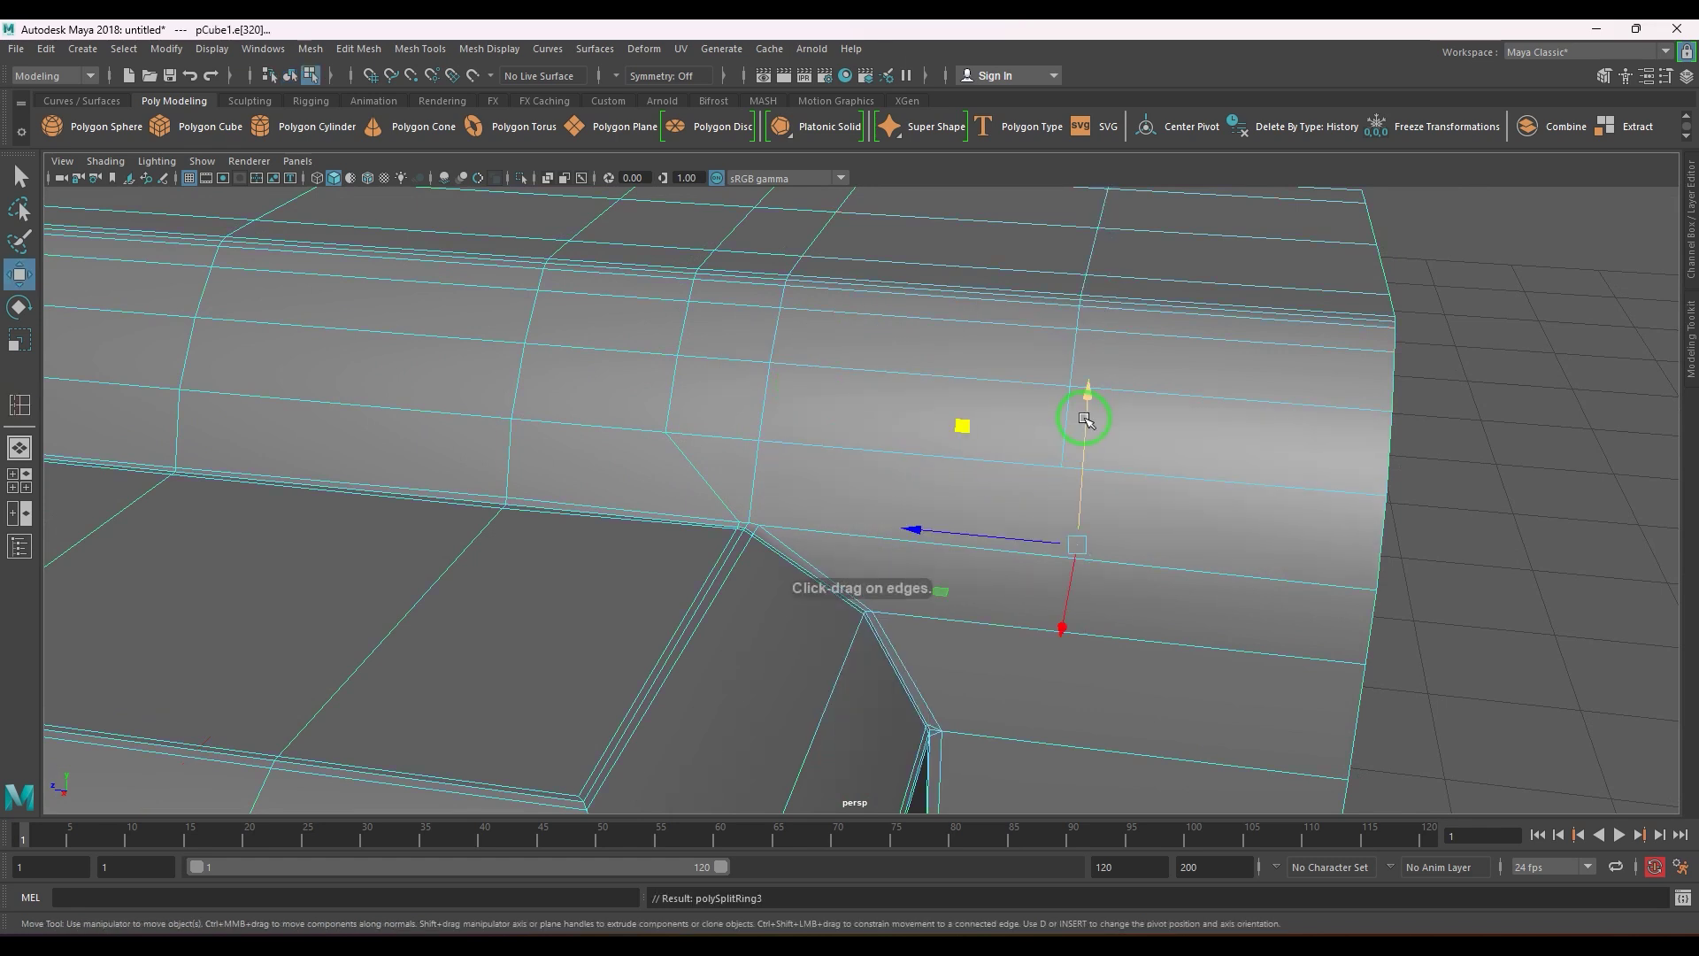
left_click_drag(948, 531, 785, 525)
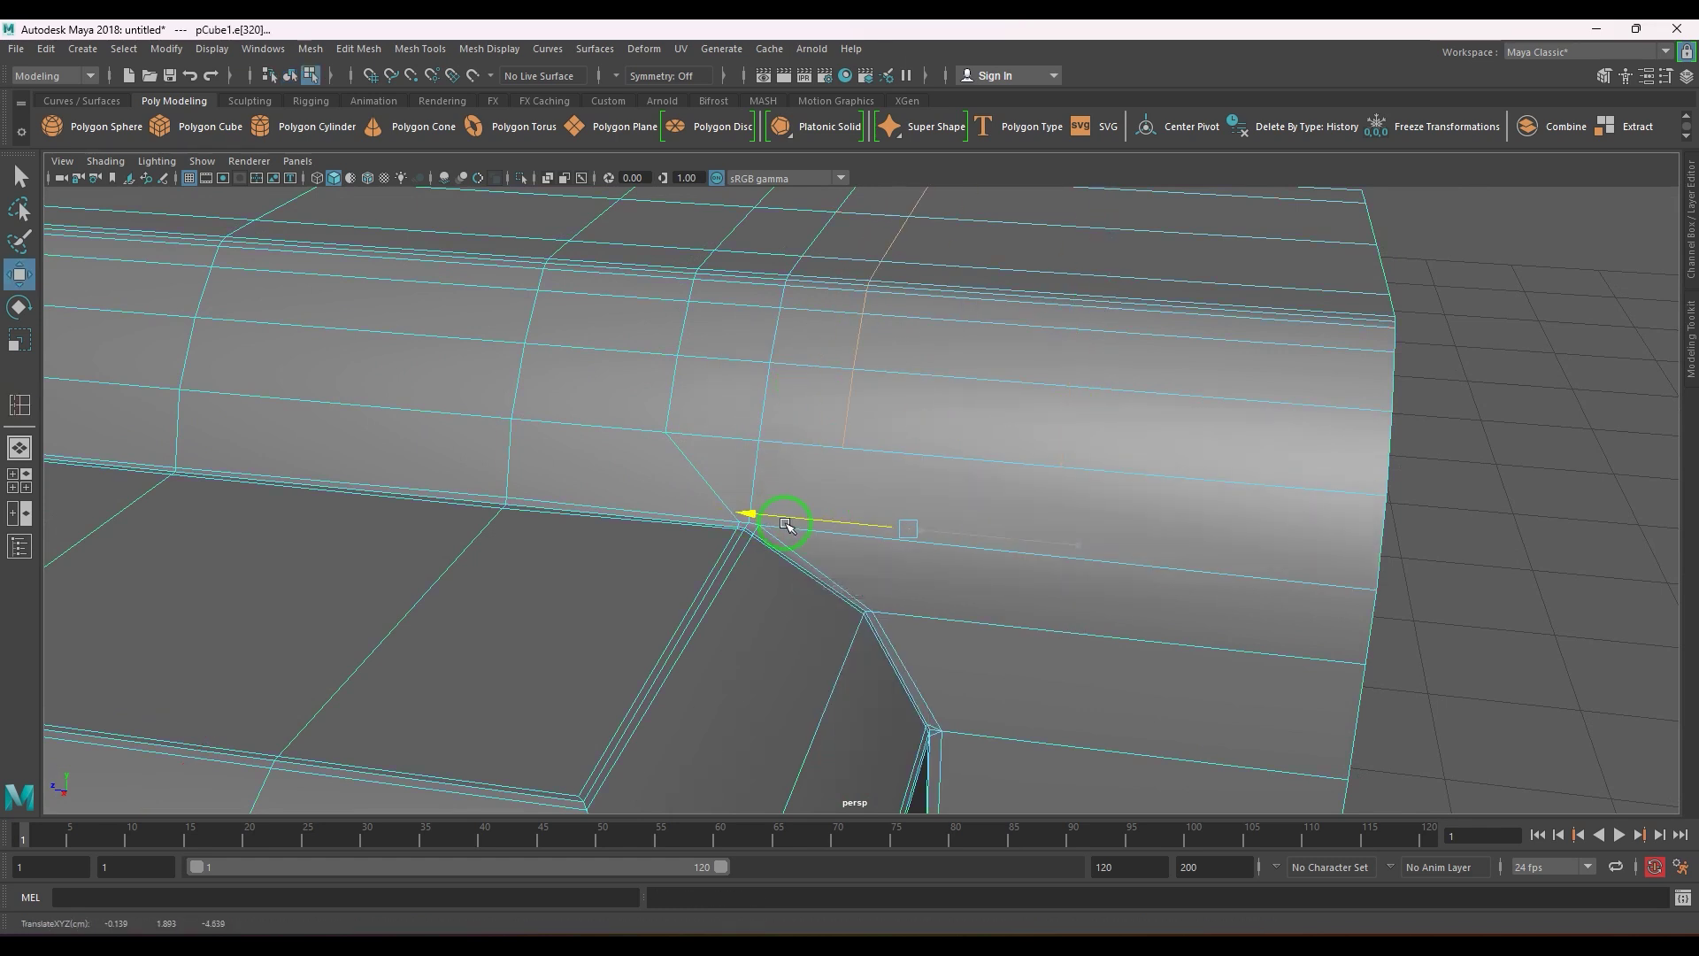
right_click_drag(740, 500, 967, 653, "alt")
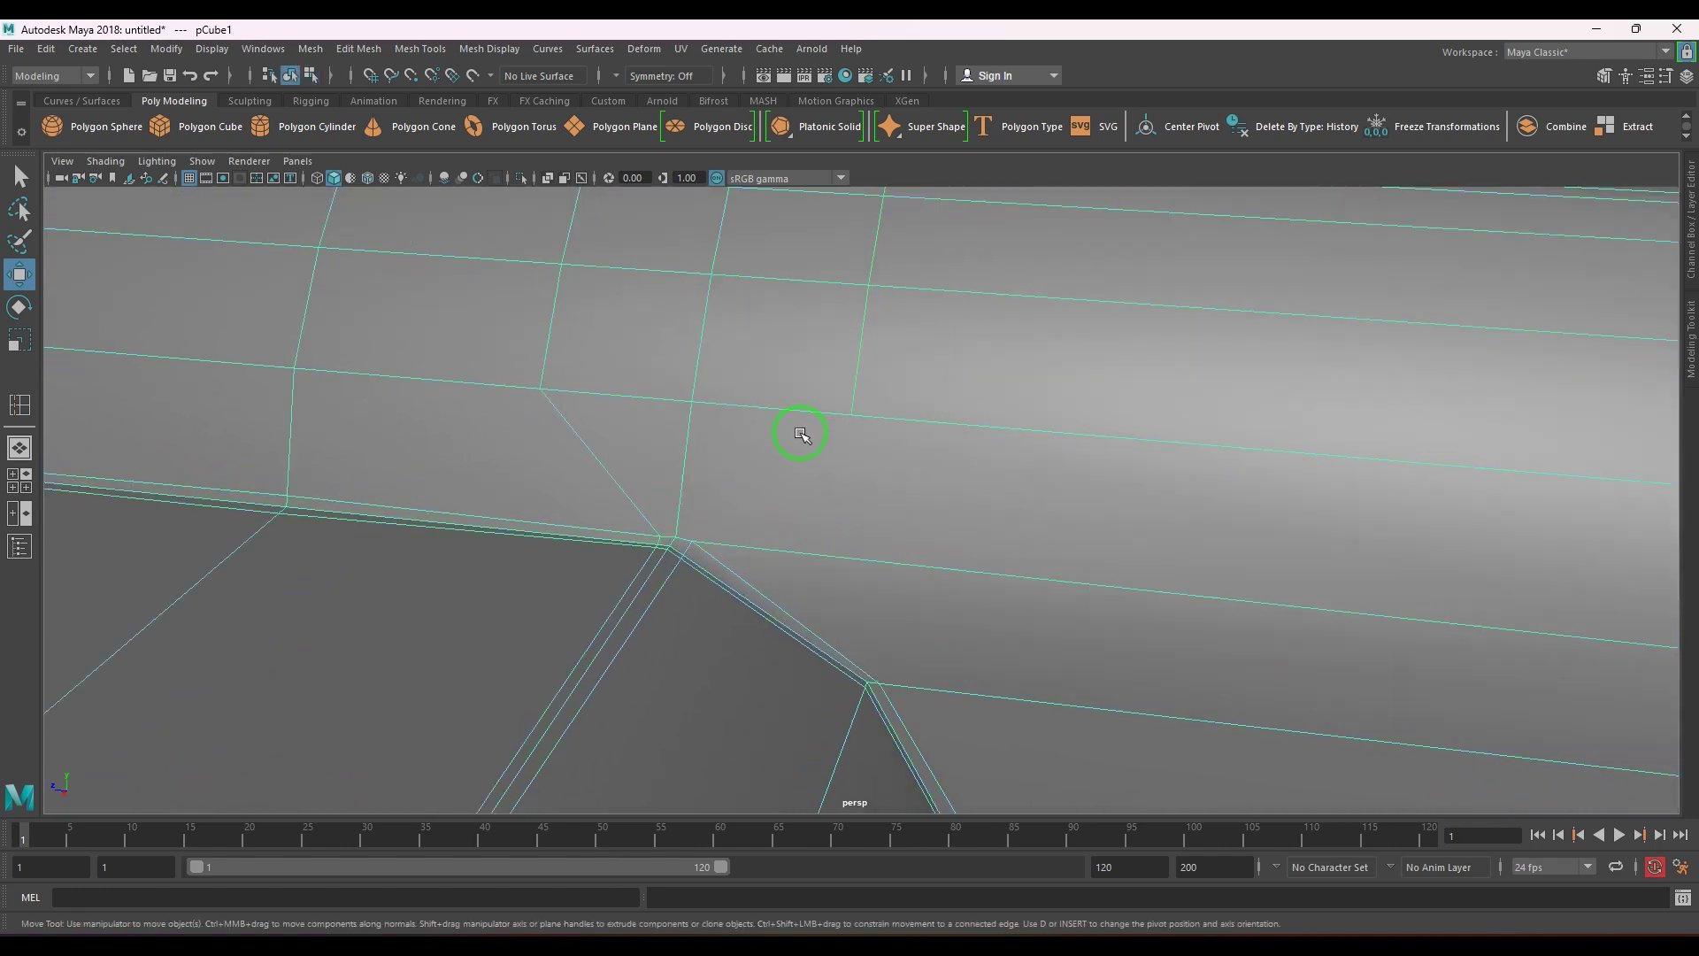
- Cut from the added edge loop's lower end to the seam corner vertex on the tube body
right_click_drag(801, 433, 669, 446, "shift")
left_click(852, 415)
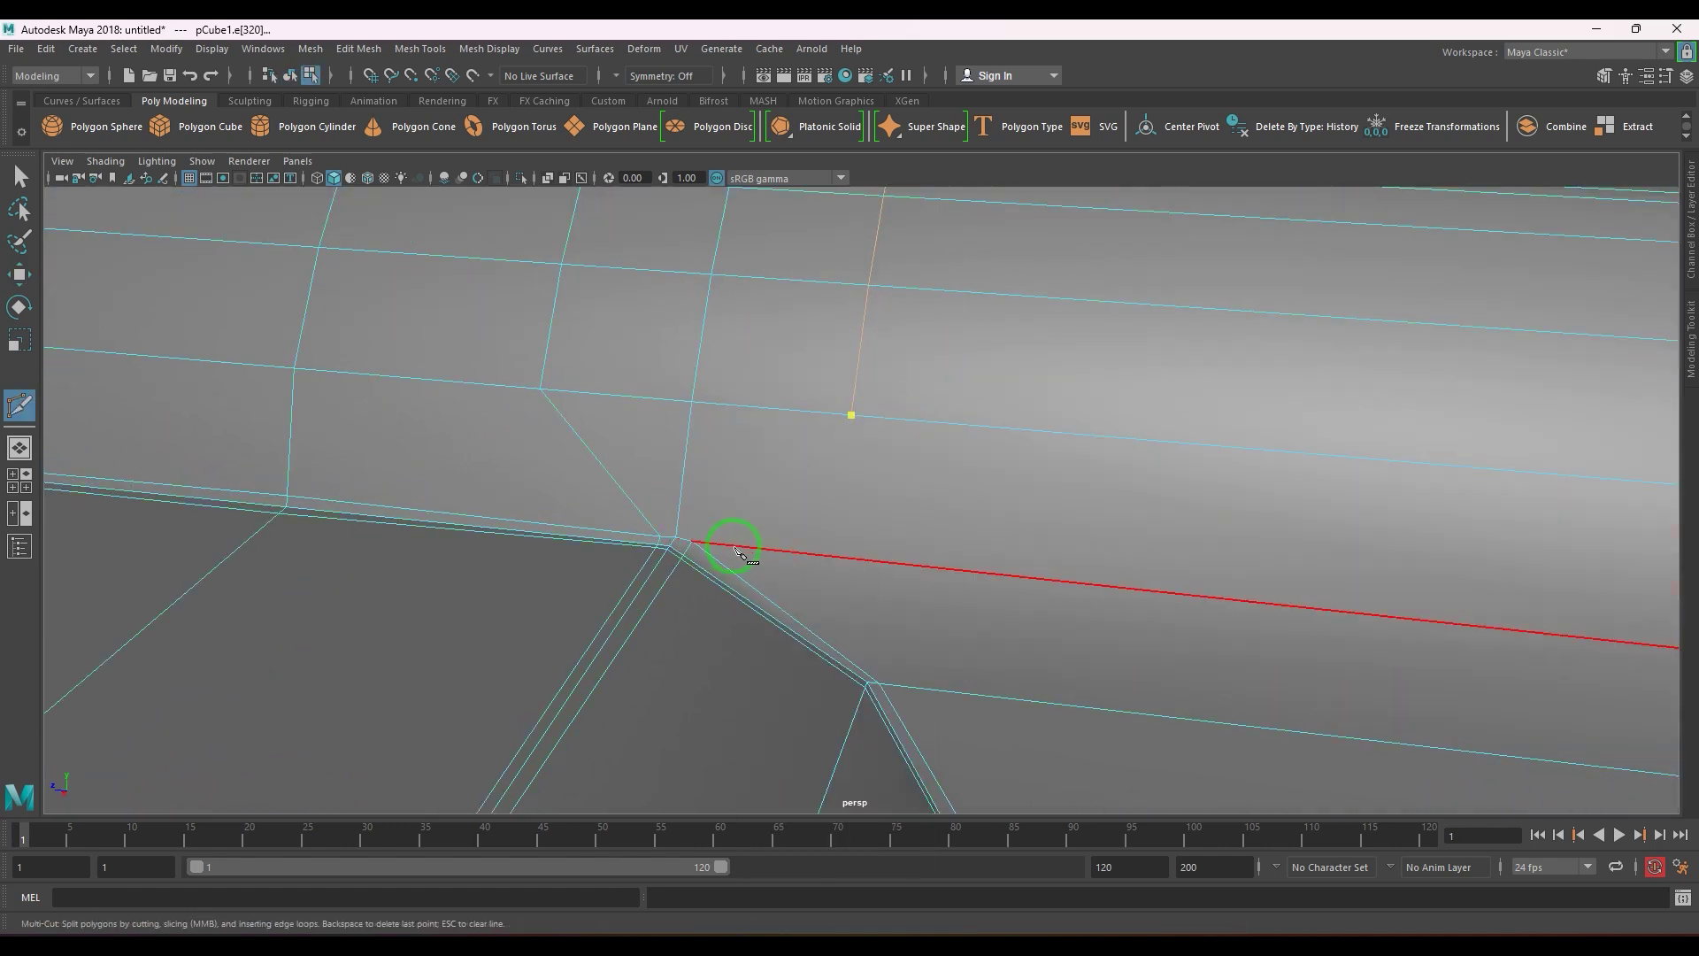
left_click_drag(735, 548, 671, 558)
key("w")
mouse_move(616, 517)
right_mouse_down()
mouse_move(860, 443)
mouse_move(623, 354)
right_mouse_up()
- Examine the seam corner from several angles in the smoothed preview and with the wireframe cage
left_click(1403, 645)
right_click_drag(1404, 645, 1266, 559, "alt")
mouse_move(1268, 560)
left_mouse_down("alt")
mouse_move(1307, 551)
mouse_move(1263, 540)
mouse_move(1305, 543)
mouse_move(1281, 549)
left_mouse_up("alt")
scroll(1104, 567, "up", 4)
left_click_drag(1104, 566, 860, 550, "alt")
left_click(969, 575)
key("1")
scroll(860, 550, "up", 3)
scroll(861, 550, "down", 5)
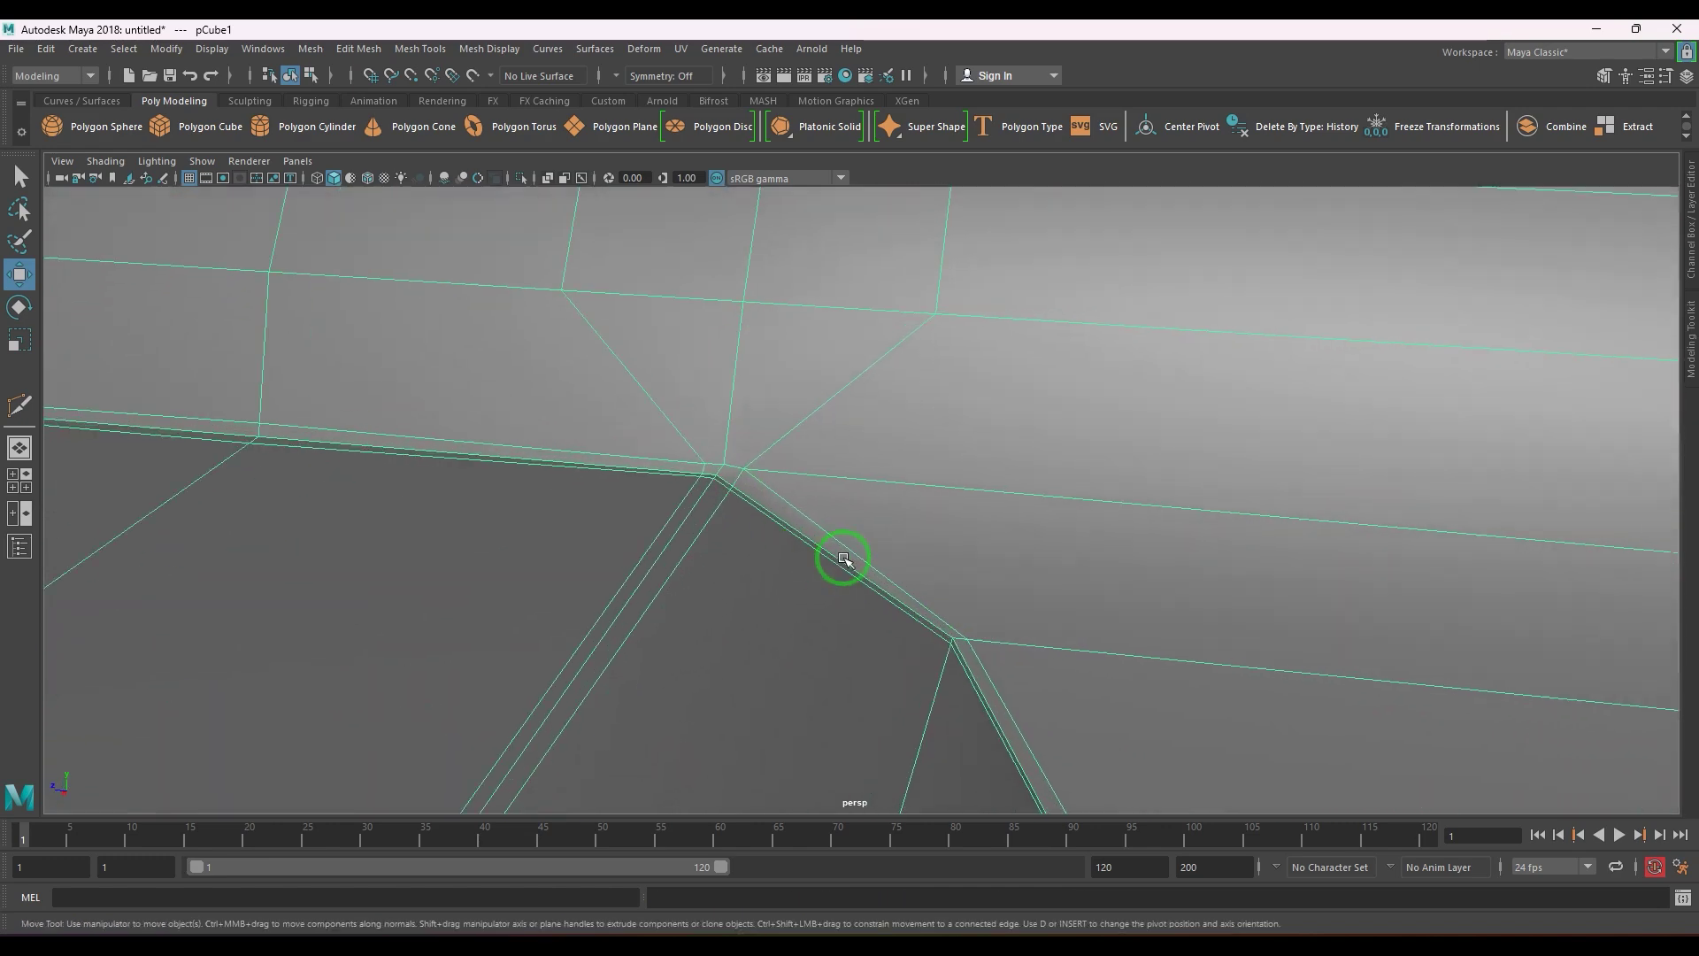
left_click_drag(622, 520, 865, 483, "alt")
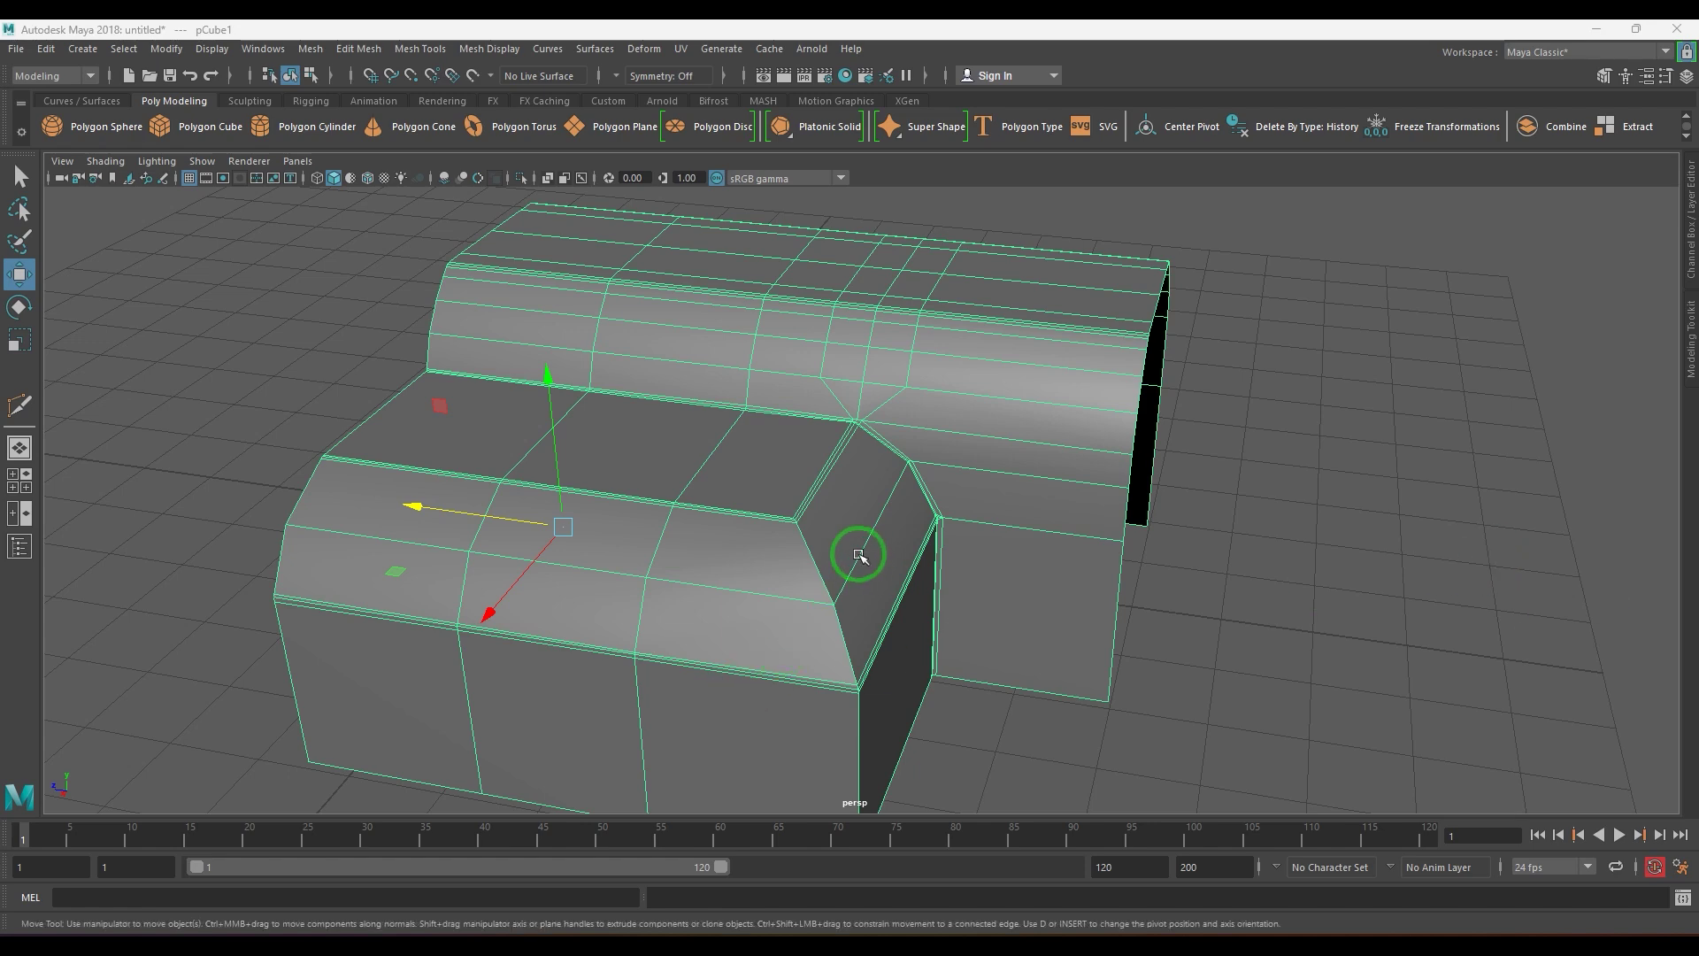
left_click_drag(858, 555, 804, 545, "alt")
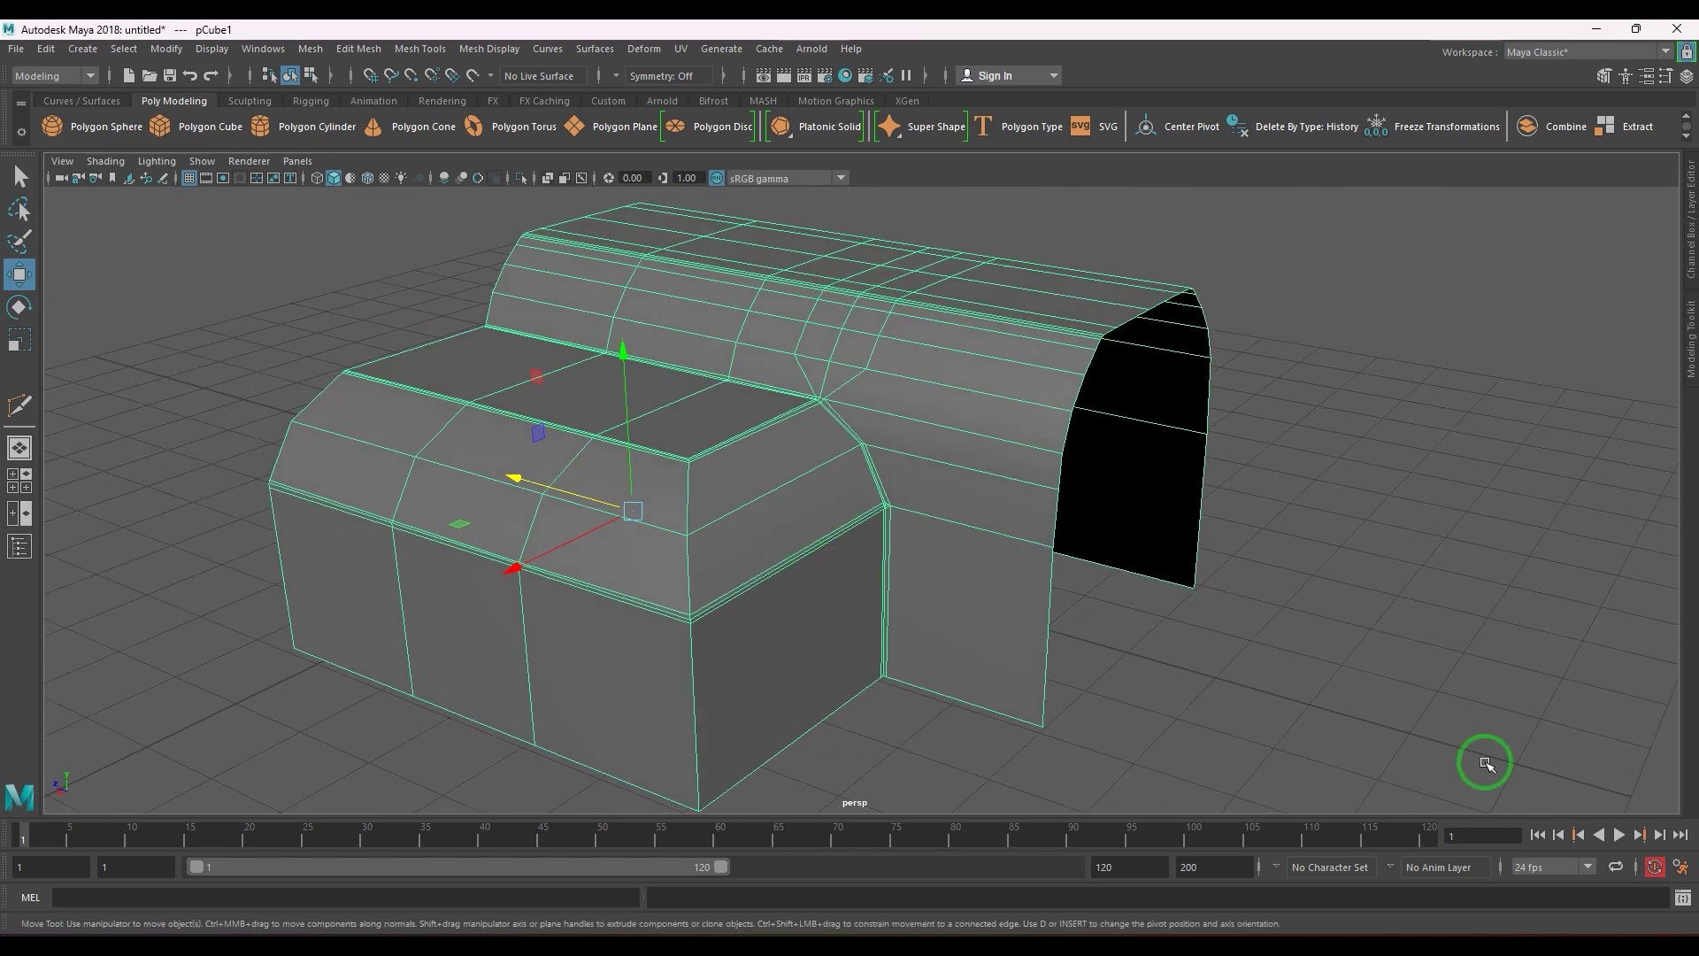
left_click_drag(1180, 744, 804, 646, "alt")
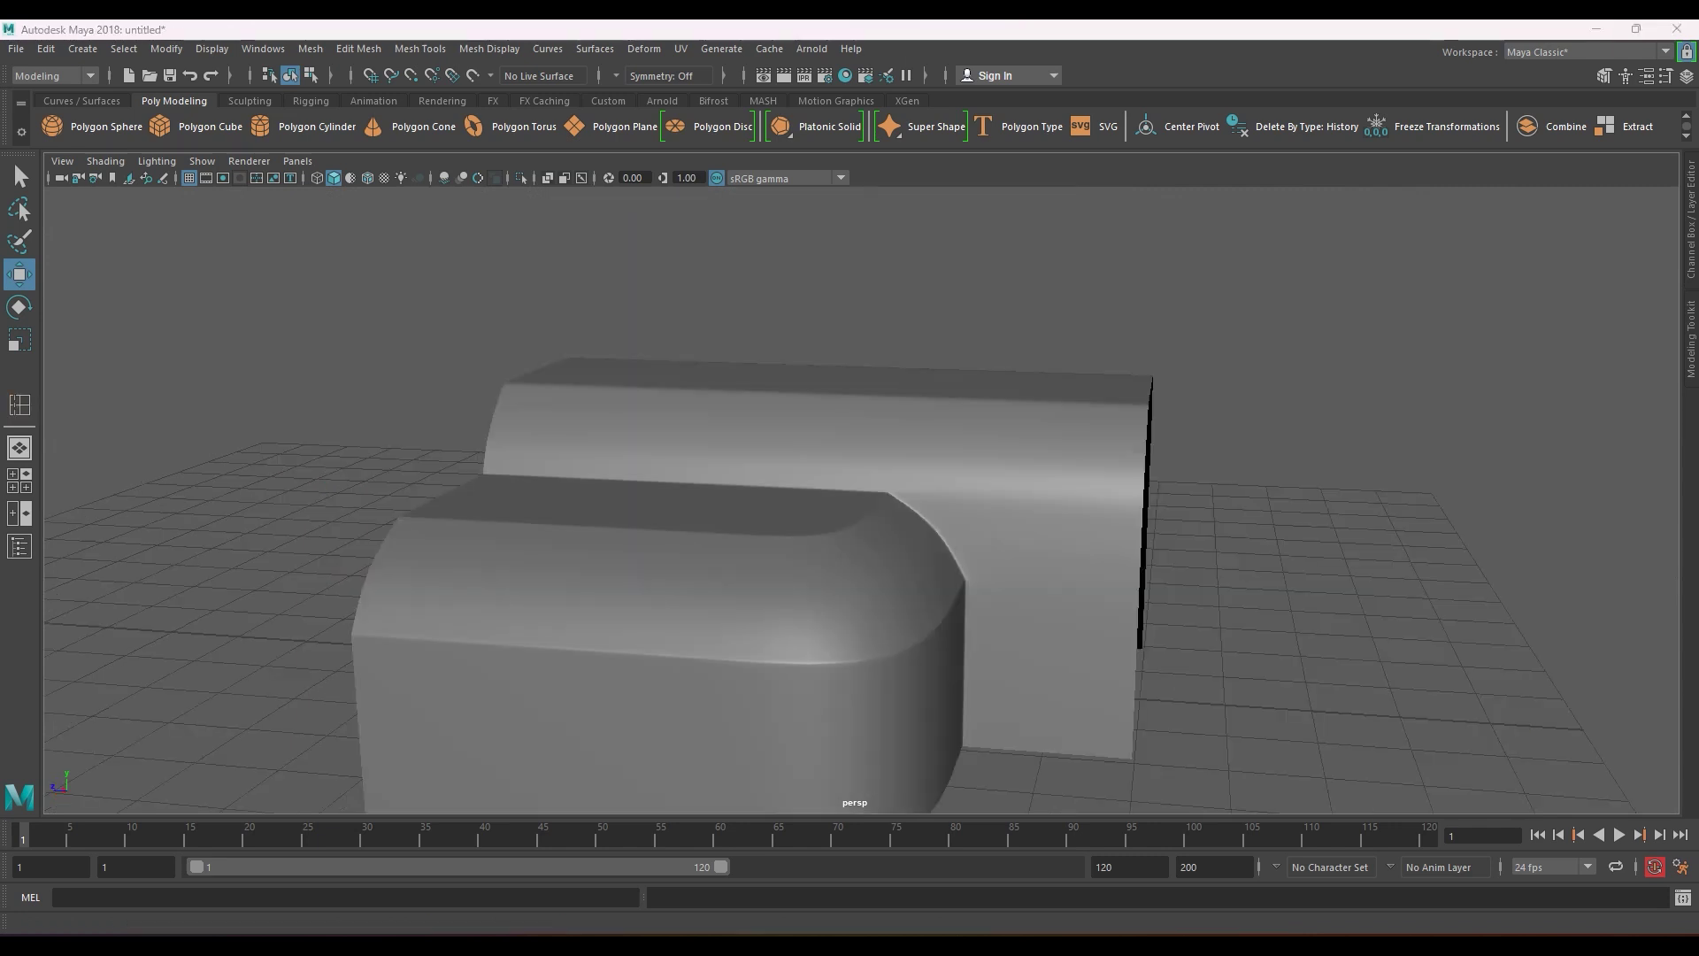
- Move the two tube-body vertices beside the seam corner slightly down toward the seam
left_click_drag(1027, 527, 933, 569, "alt")
right_click_drag(933, 569, 1210, 712, "alt")
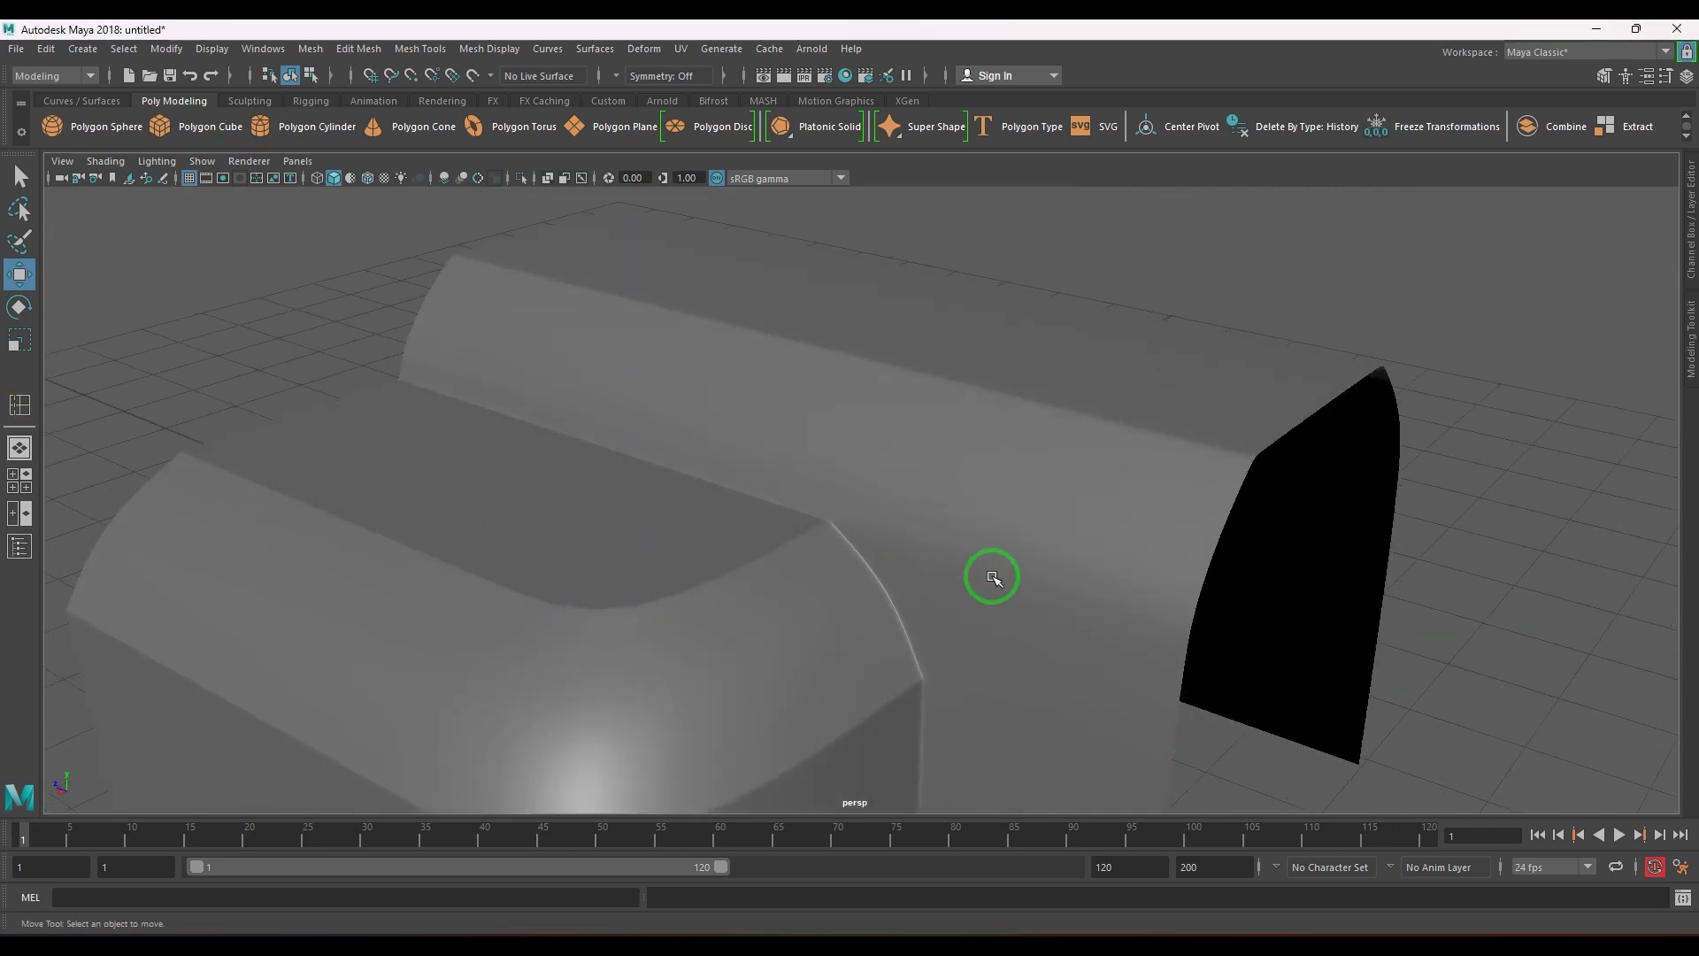
left_click(1043, 608)
key("1")
left_click_drag(1042, 608, 1086, 591, "alt")
scroll(943, 558, "up", 4)
mouse_move(943, 558)
right_mouse_down("alt")
mouse_move(1047, 588)
mouse_move(951, 557)
right_mouse_up("alt")
left_click(901, 484)
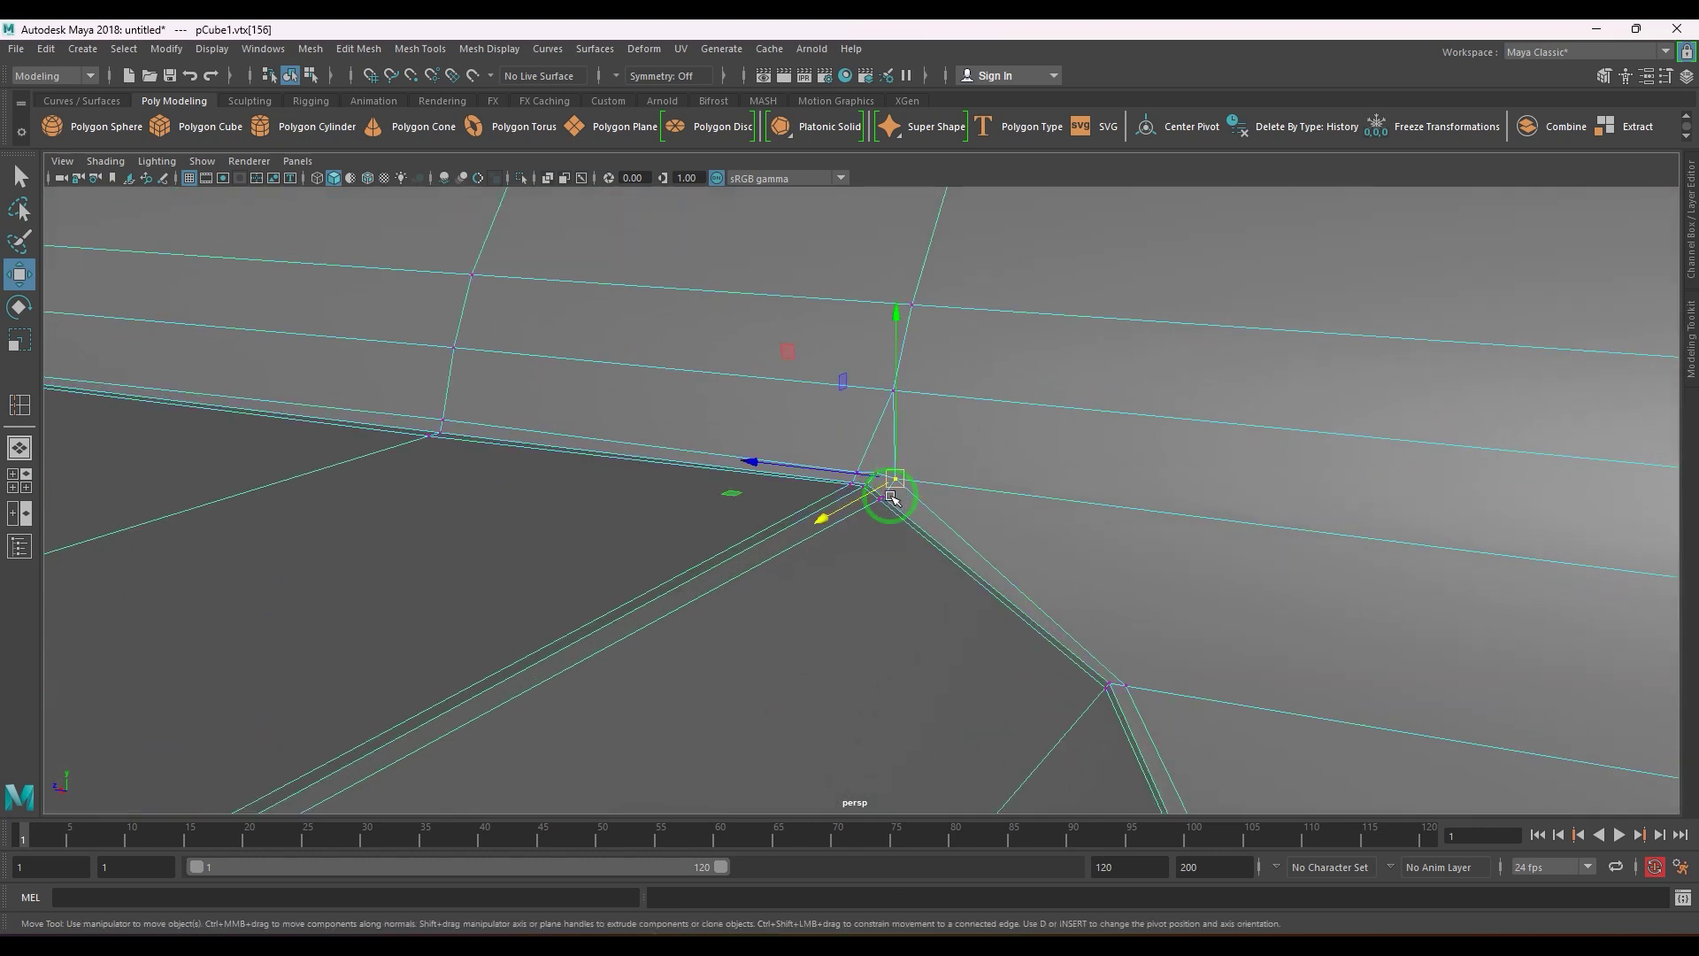
middle_click_drag(789, 352, 782, 362)
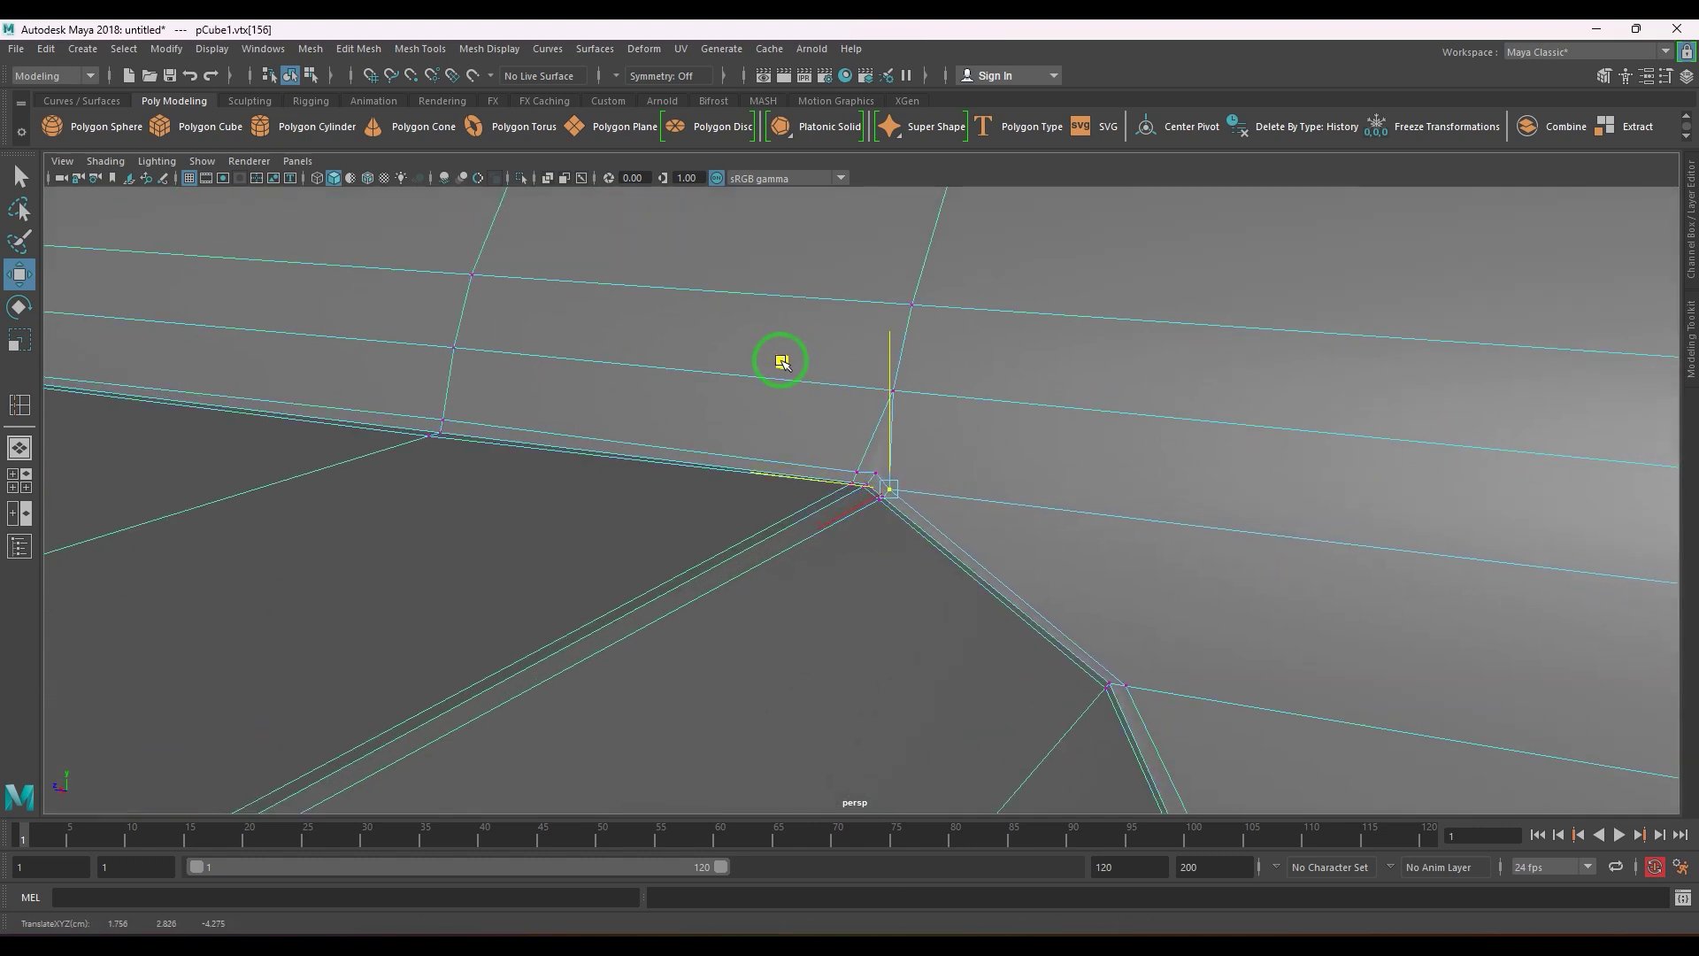
left_click(872, 472)
left_click_drag(764, 345, 765, 348)
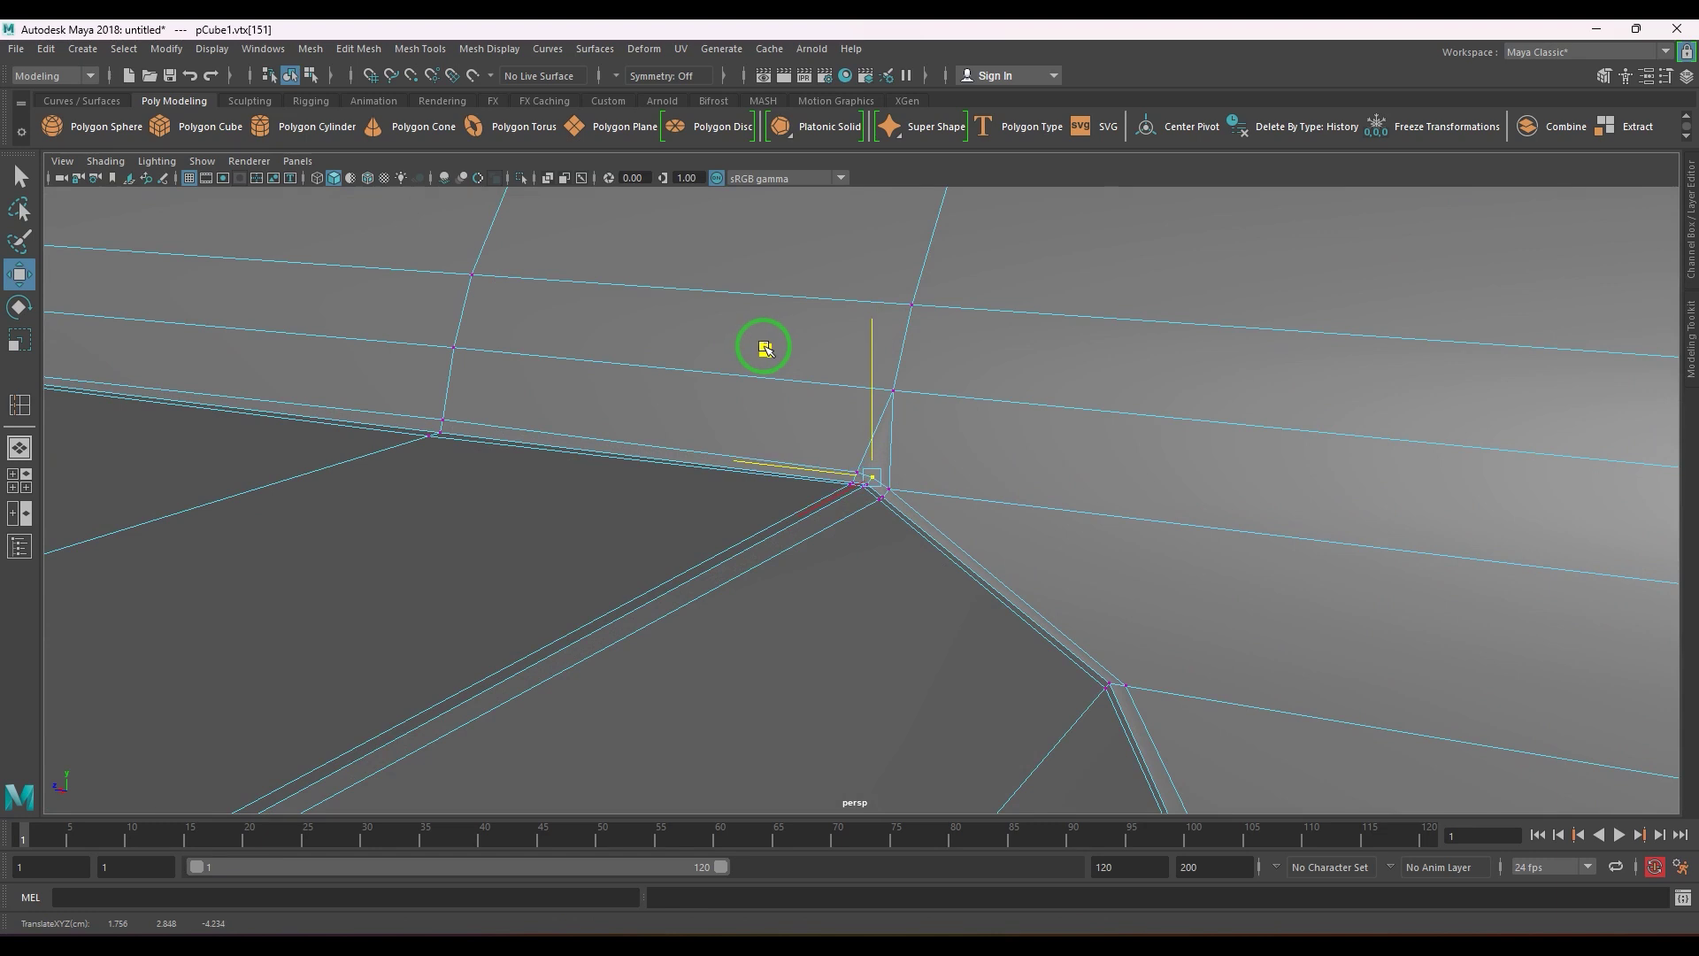
- Preview the mesh smoothed and inspect the adjusted seam corner and the rounded side block
right_click_drag(906, 556, 932, 535)
key("3")
scroll(938, 546, "down", 6)
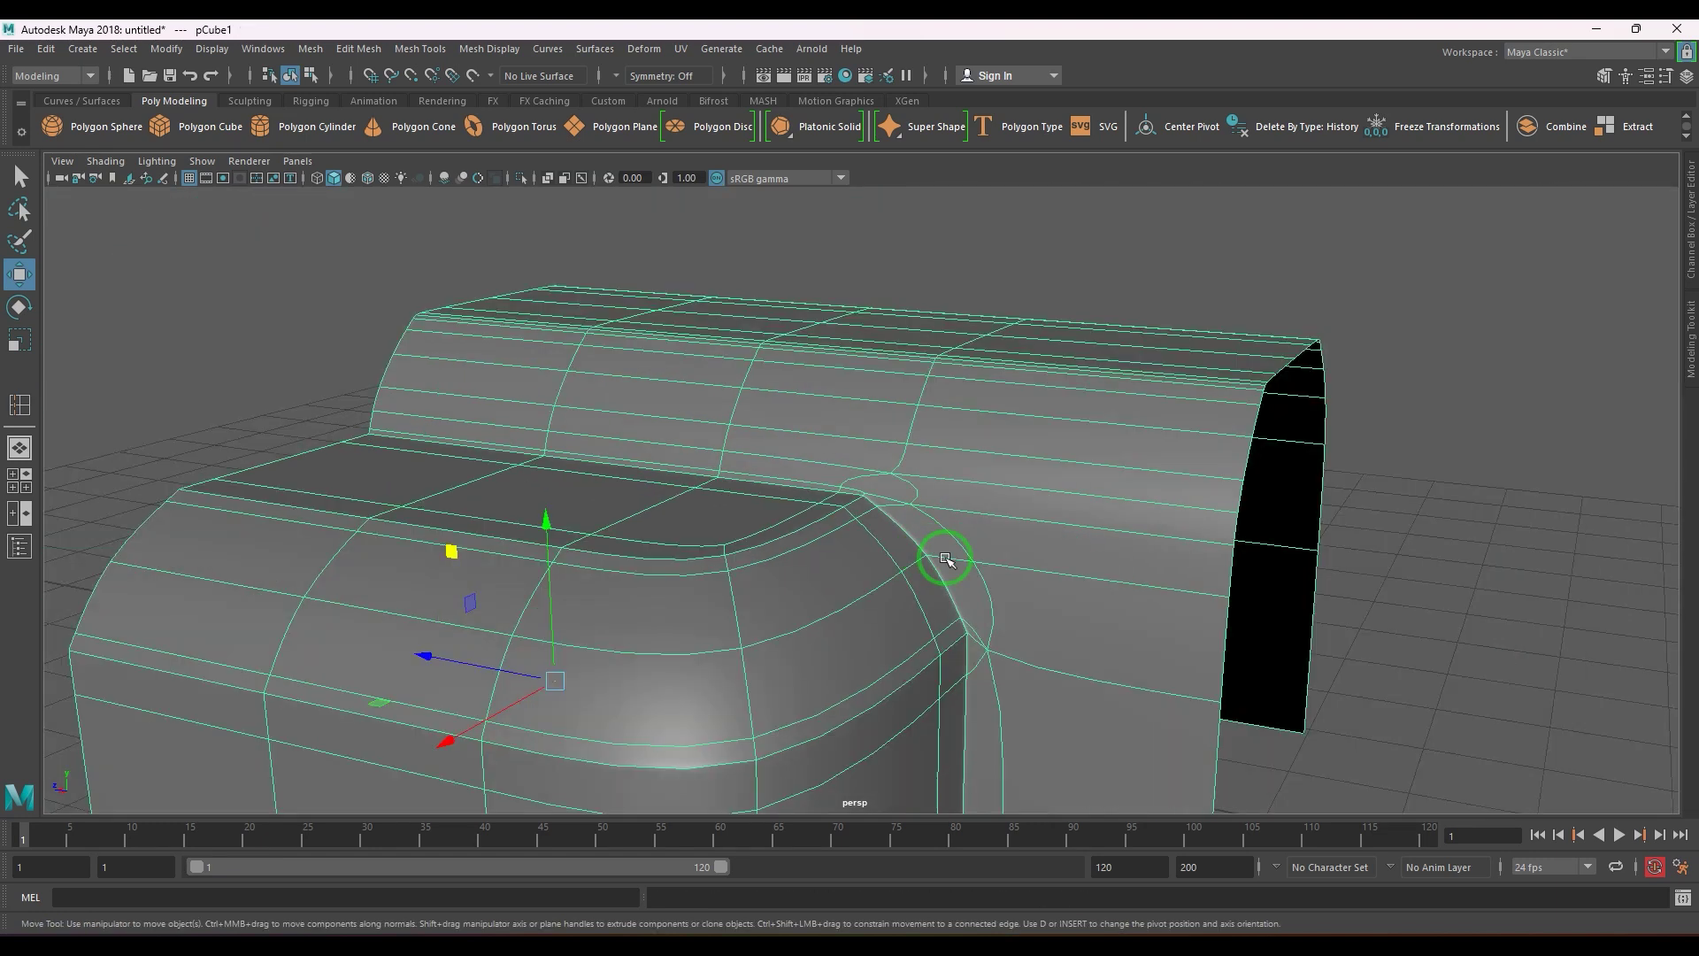
left_click(1439, 651)
left_click_drag(1313, 661, 1039, 645, "alt")
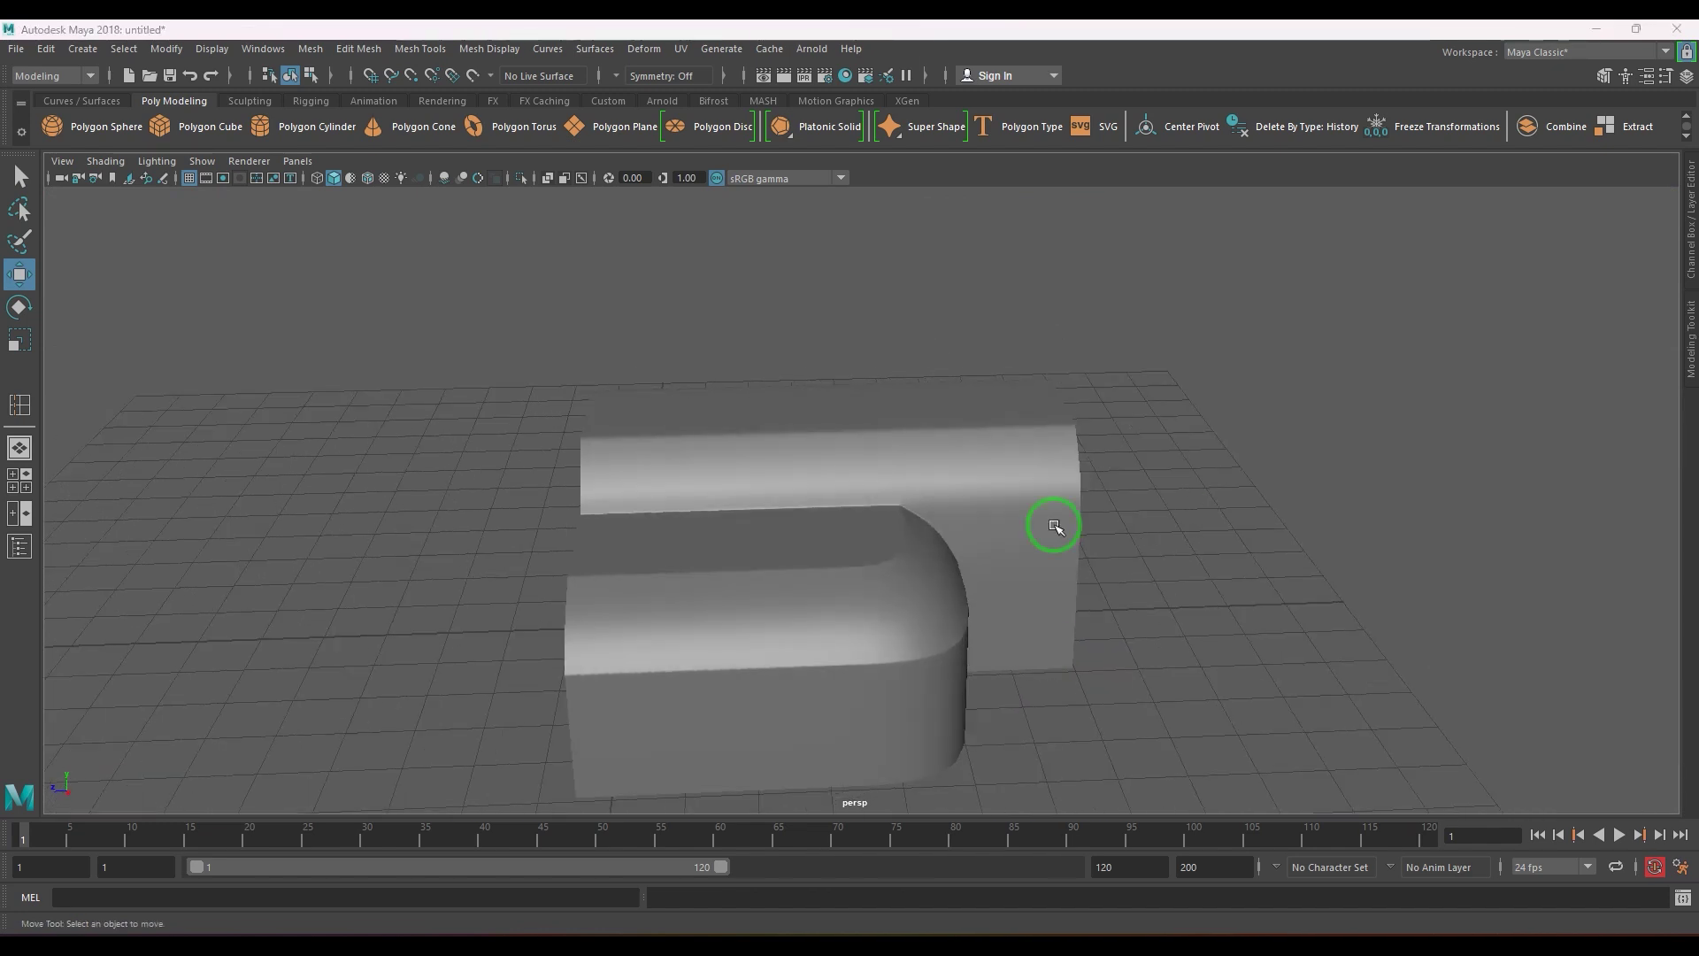
left_click_drag(1053, 526, 997, 493, "alt")
- Mirror the upper half across the world Y axis in the negative direction, merging border vertices with a merge threshold of 0.01
left_click(968, 557)
key("1")
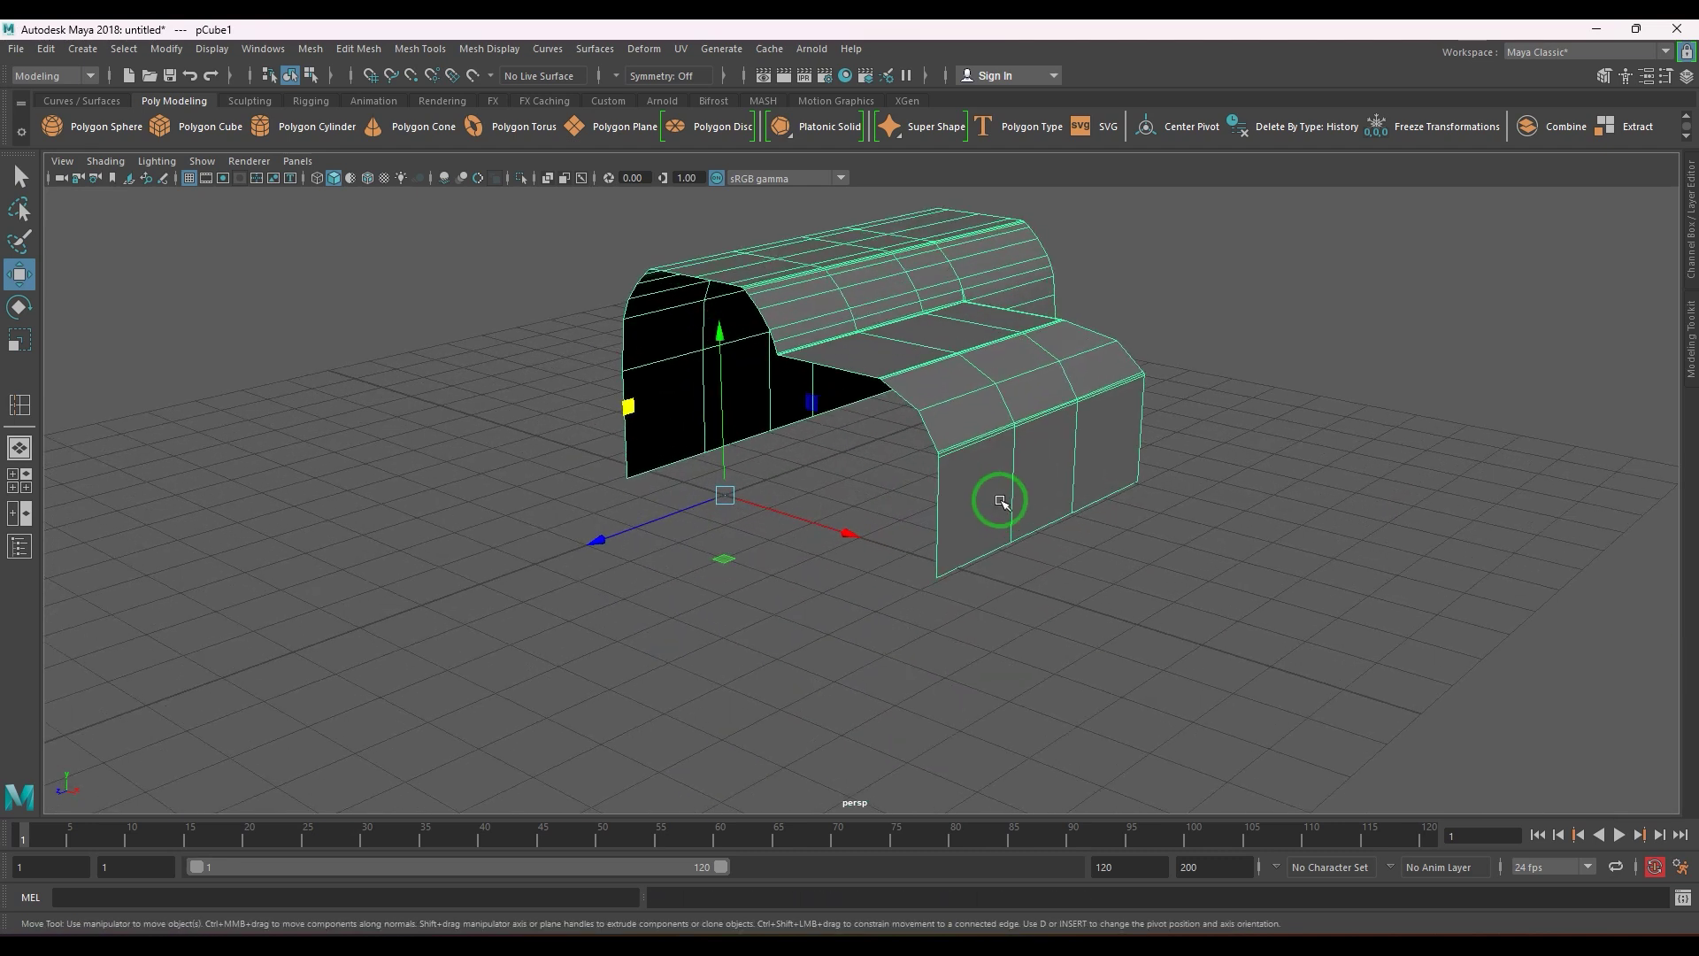
left_click(326, 51)
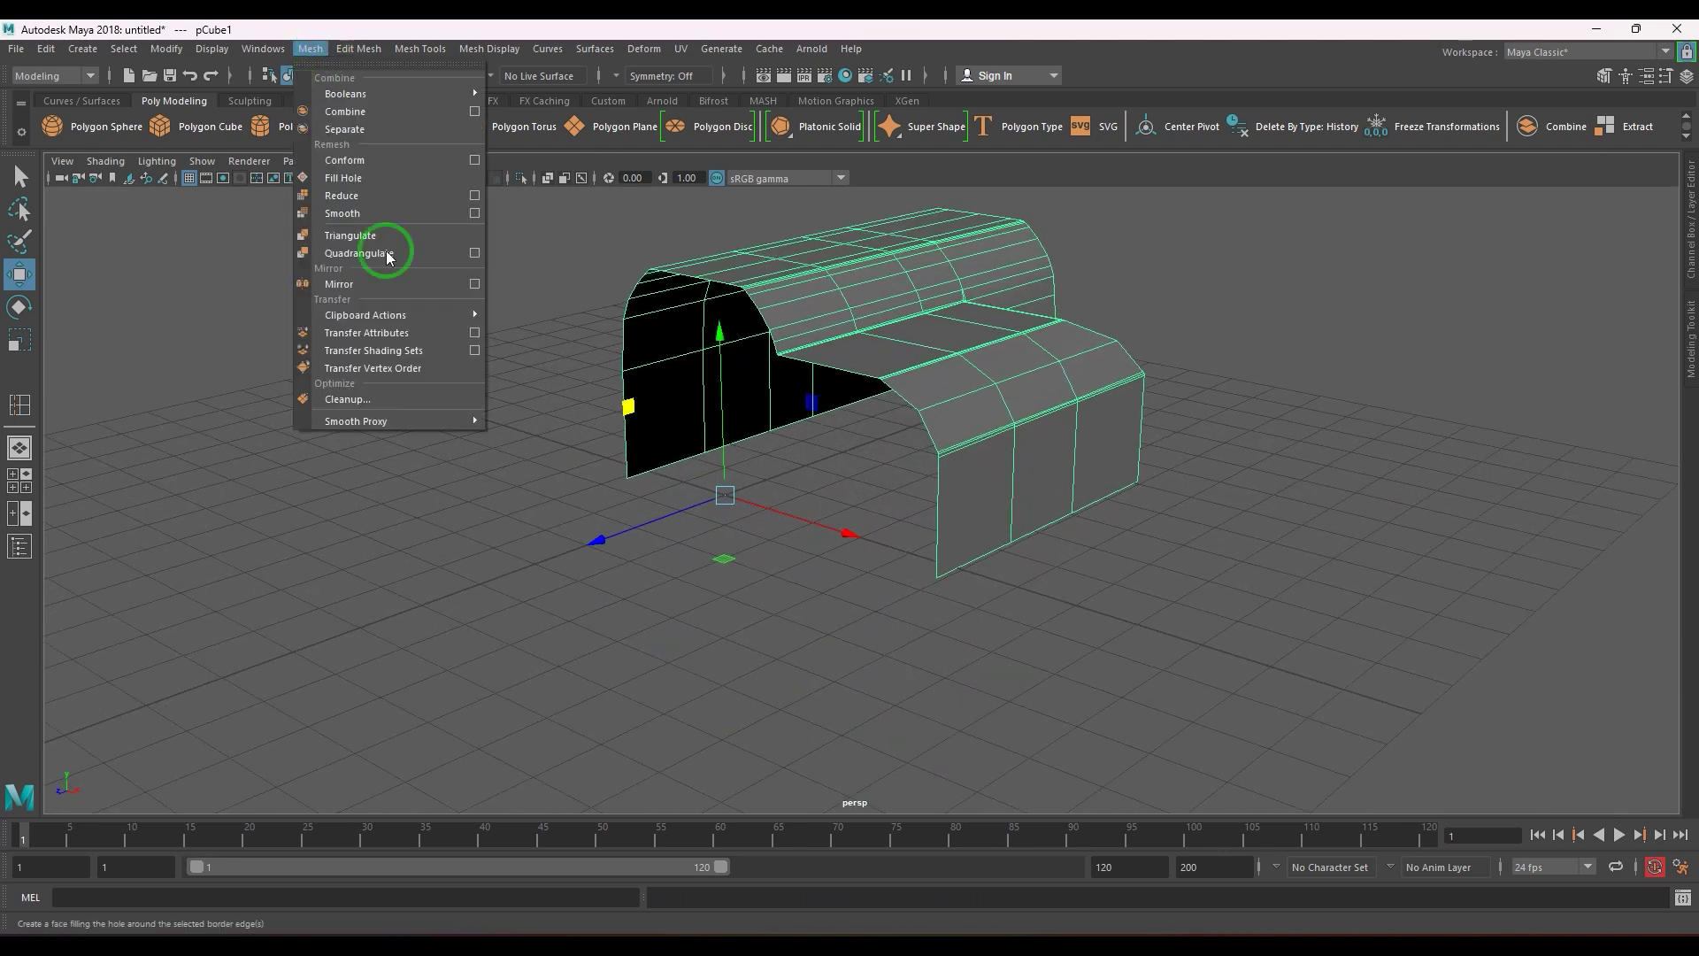
left_click(470, 285)
left_click(470, 283)
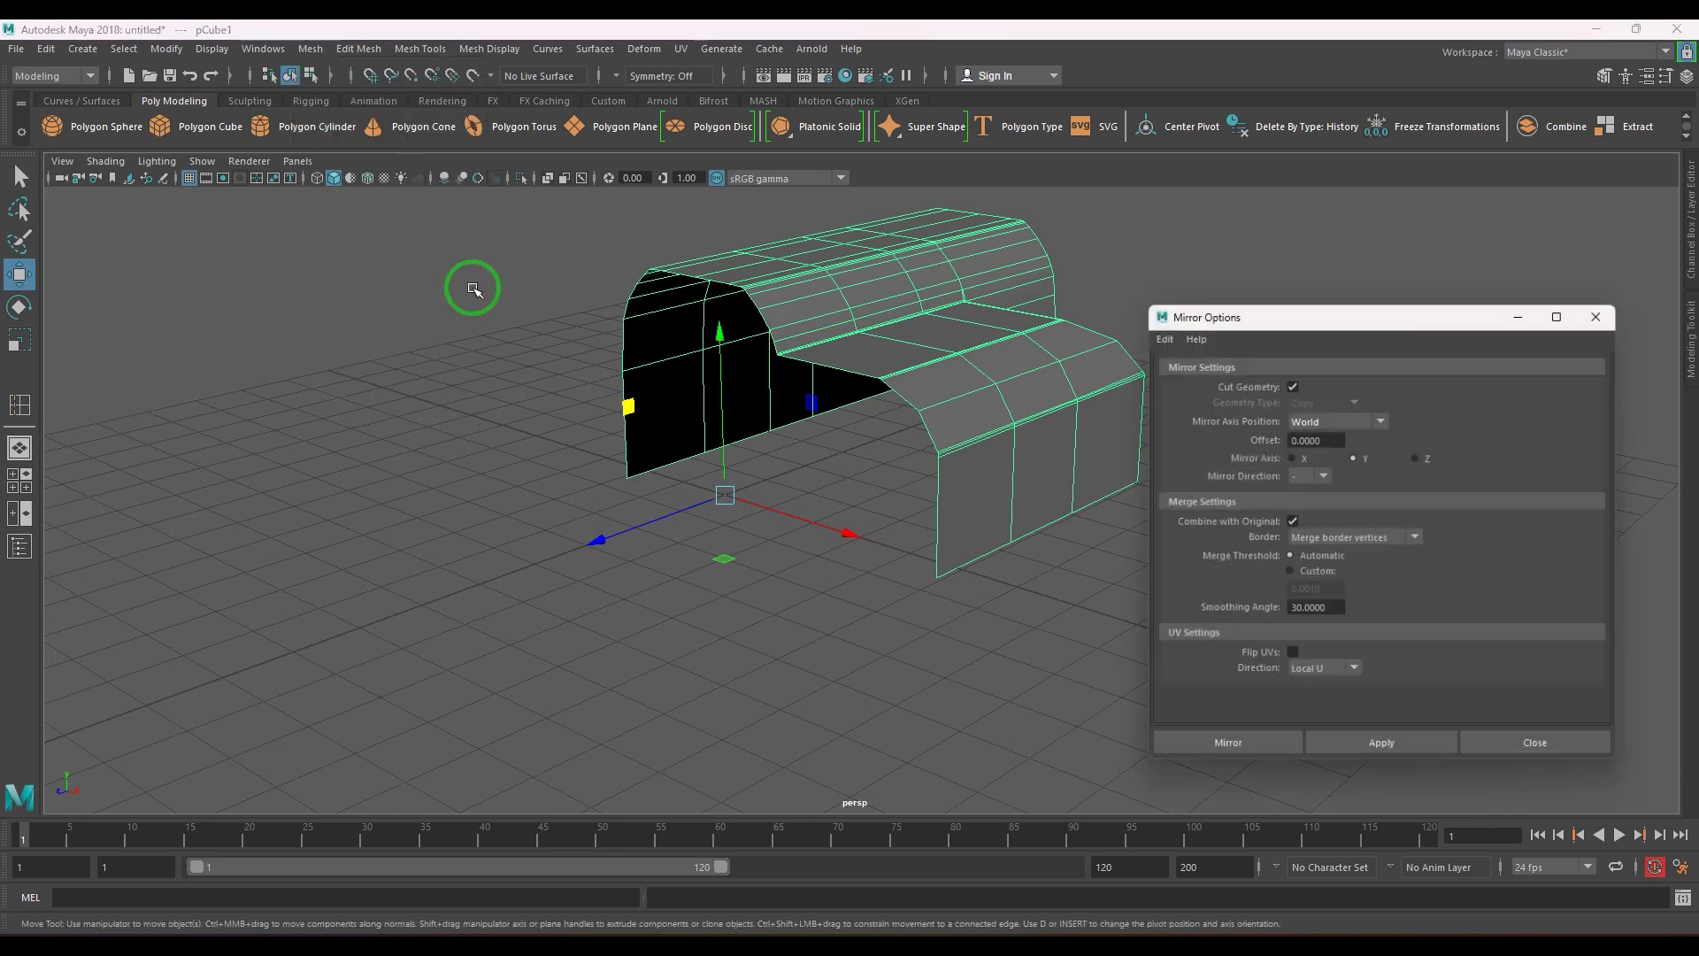
left_click(1246, 752)
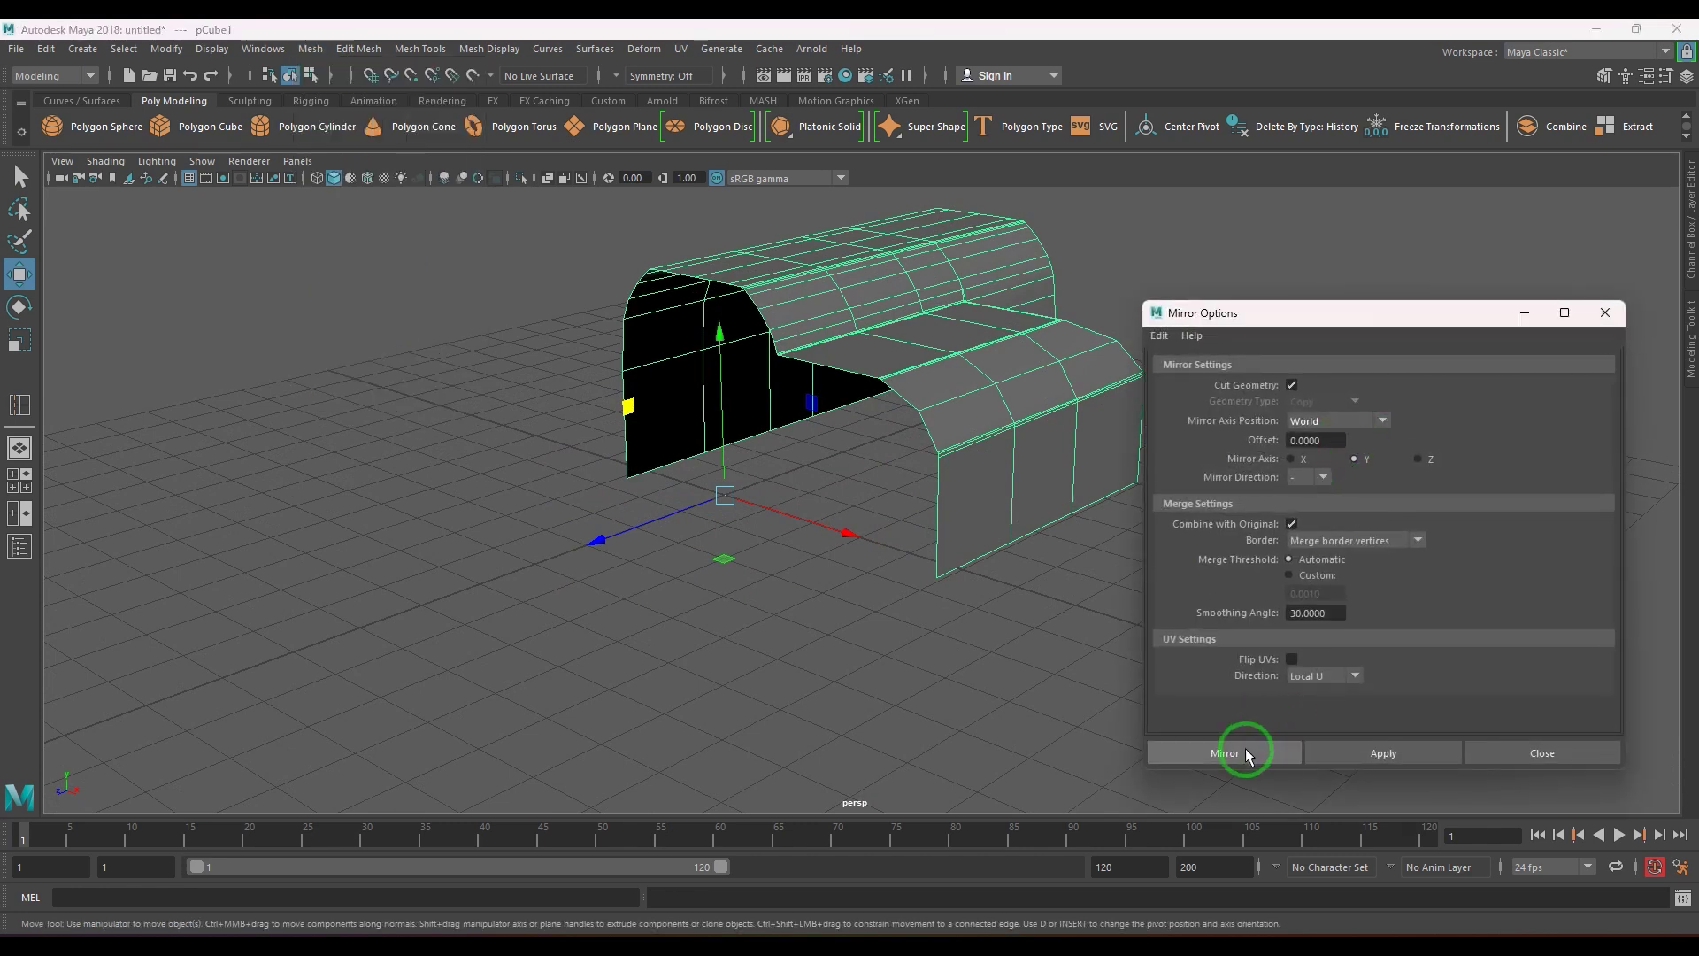
left_click(1438, 457)
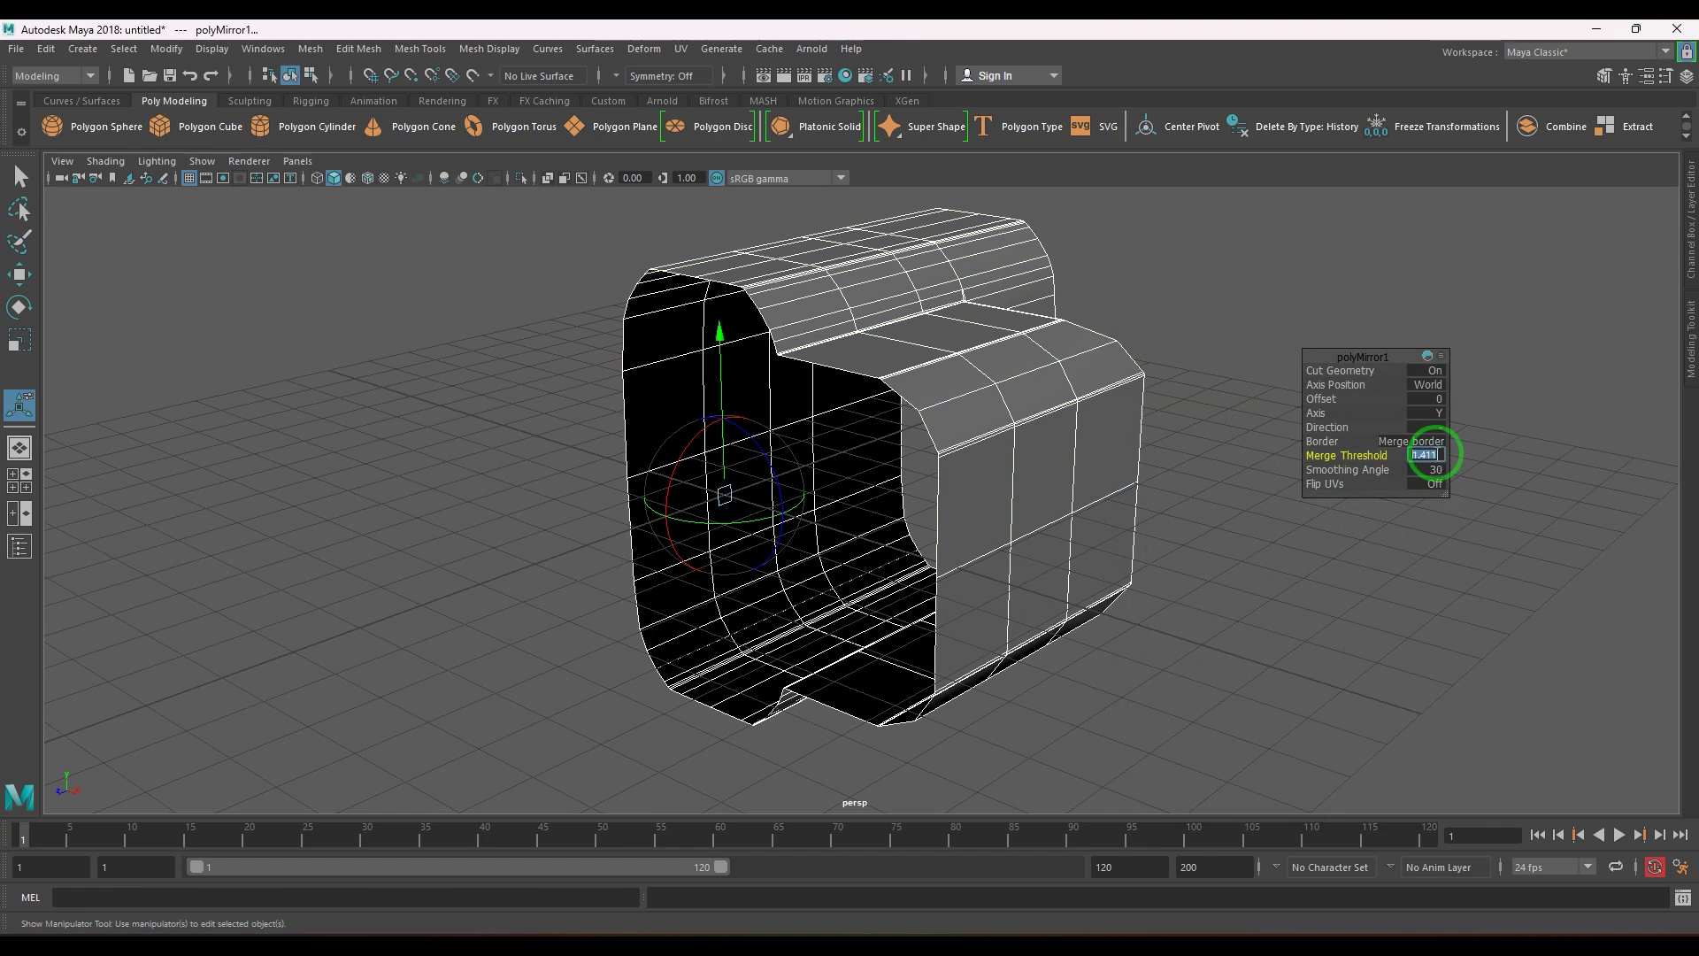
key("Return")
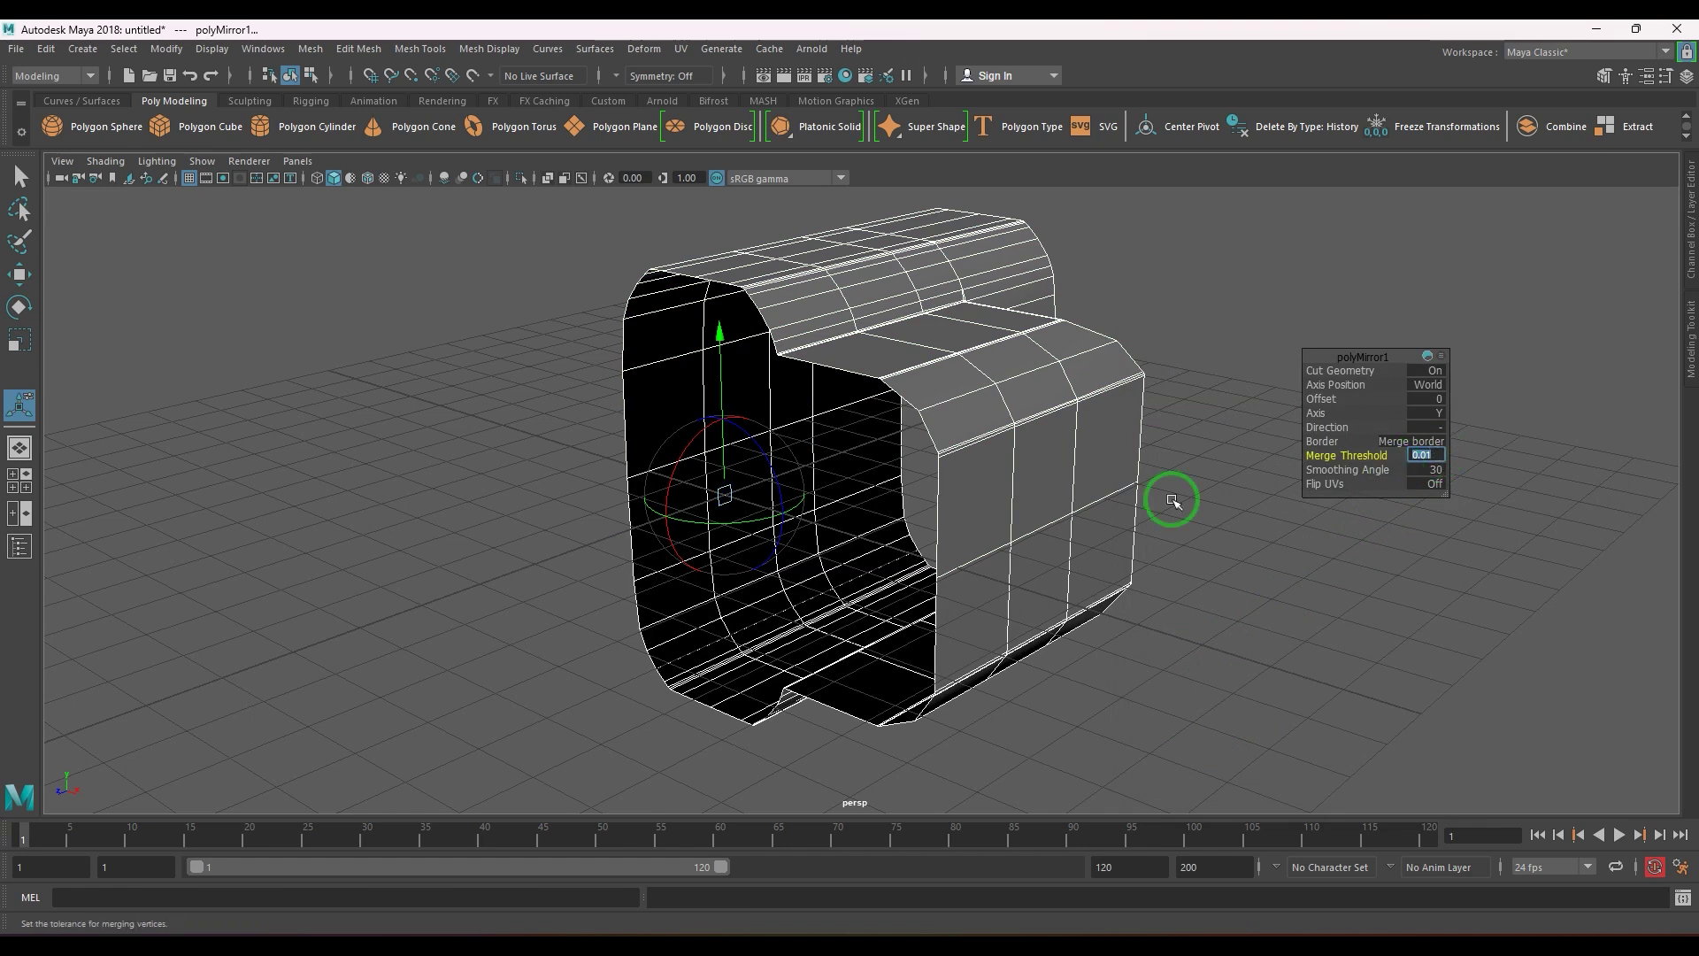
key("q")
left_click(1200, 598)
- Preview the mirrored body smoothed and inspect it from both open ends
left_click_drag(1205, 602, 926, 549, "alt")
left_click(777, 469)
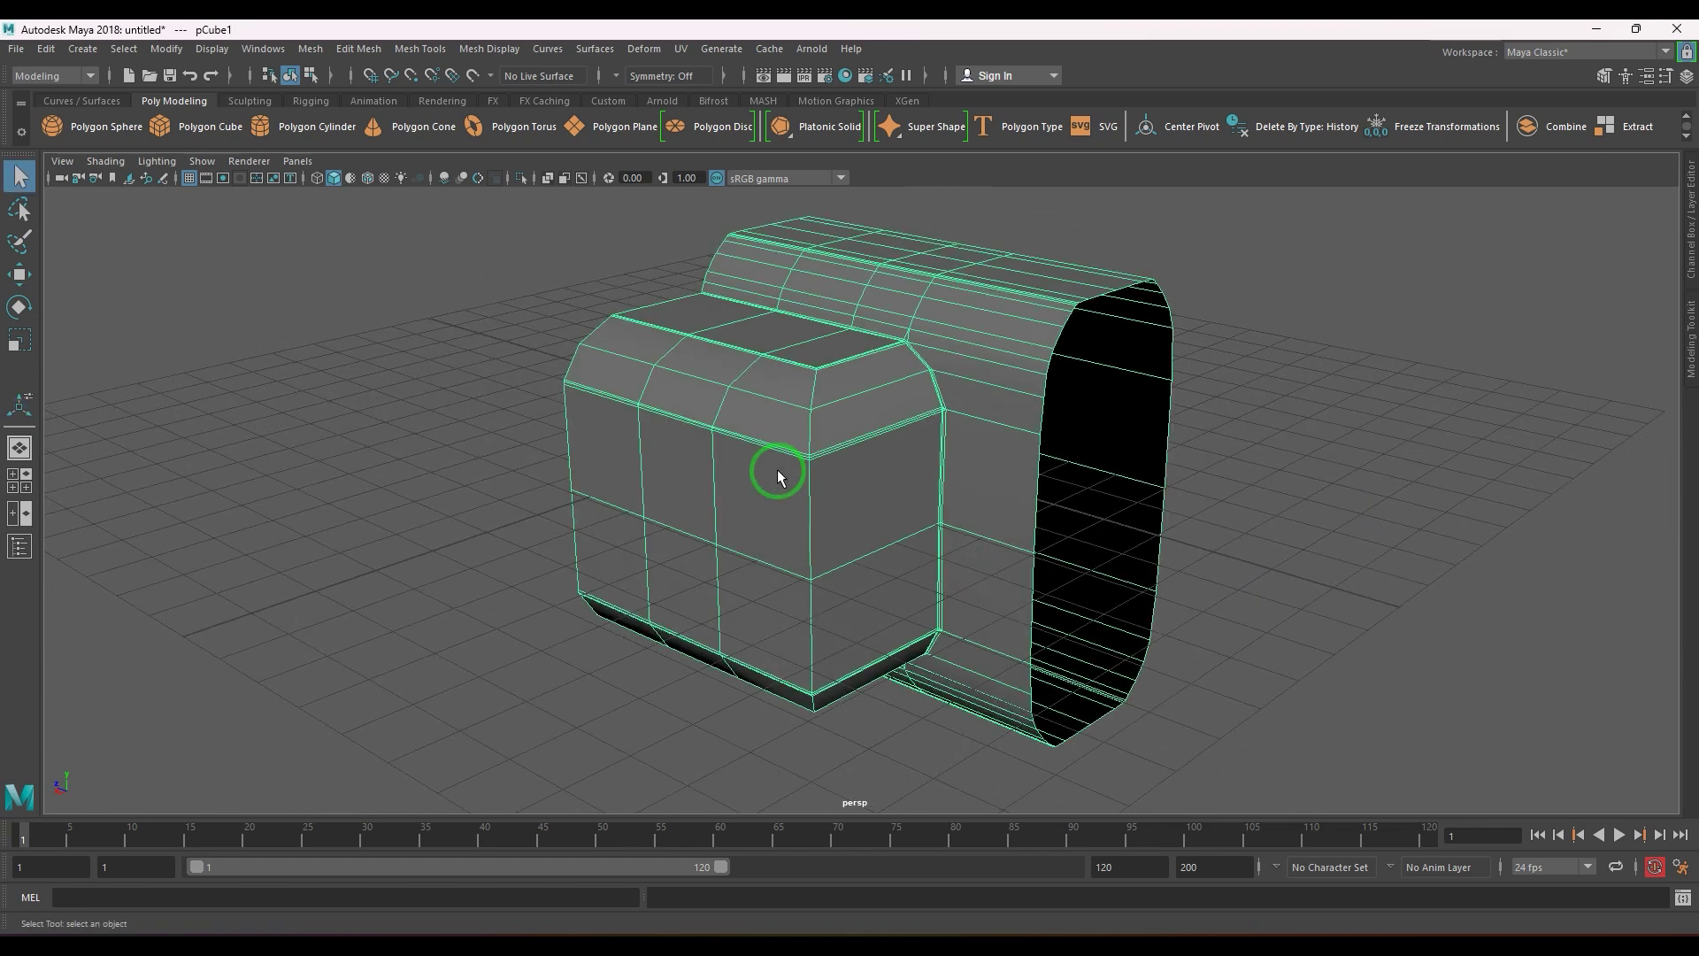
key("3")
left_click(1232, 513)
left_click_drag(1234, 513, 1214, 553, "alt")
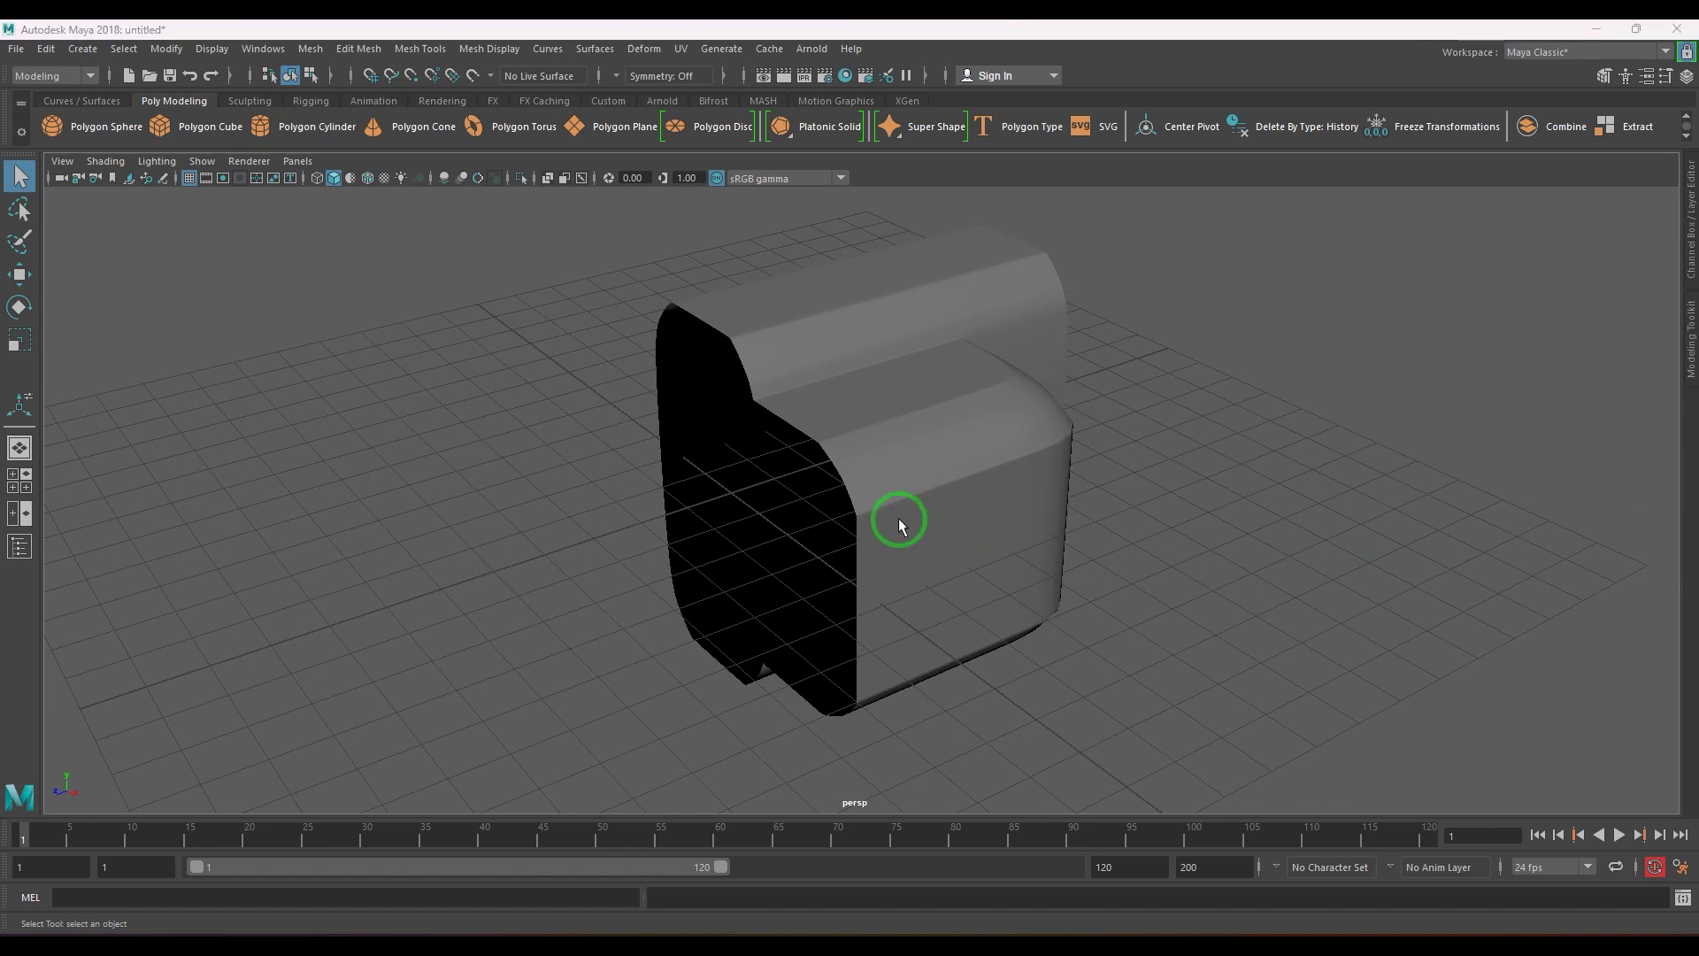
- Extrude the border edge loop at the open end shared by the tube body and side block a short distance outward
left_click(945, 522)
left_click_drag(946, 522, 913, 522, "alt")
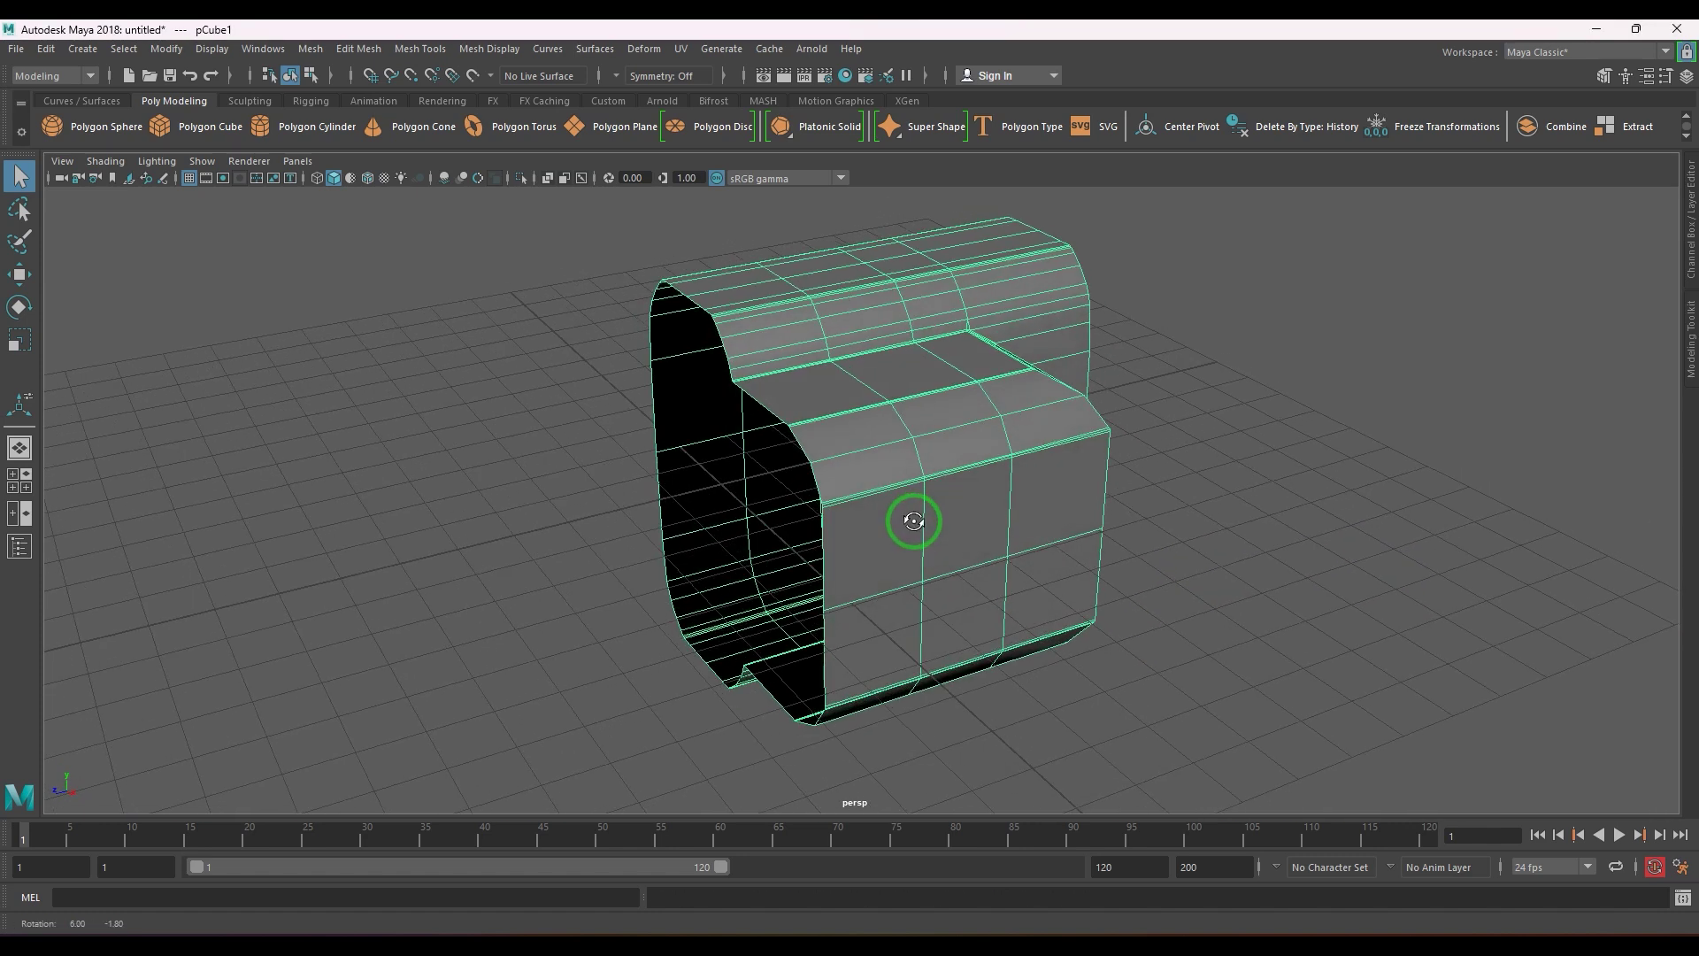
scroll(873, 564, "up", 1)
right_click_drag(872, 564, 863, 534)
double_click(826, 540)
left_click_drag(884, 580, 857, 580, "alt")
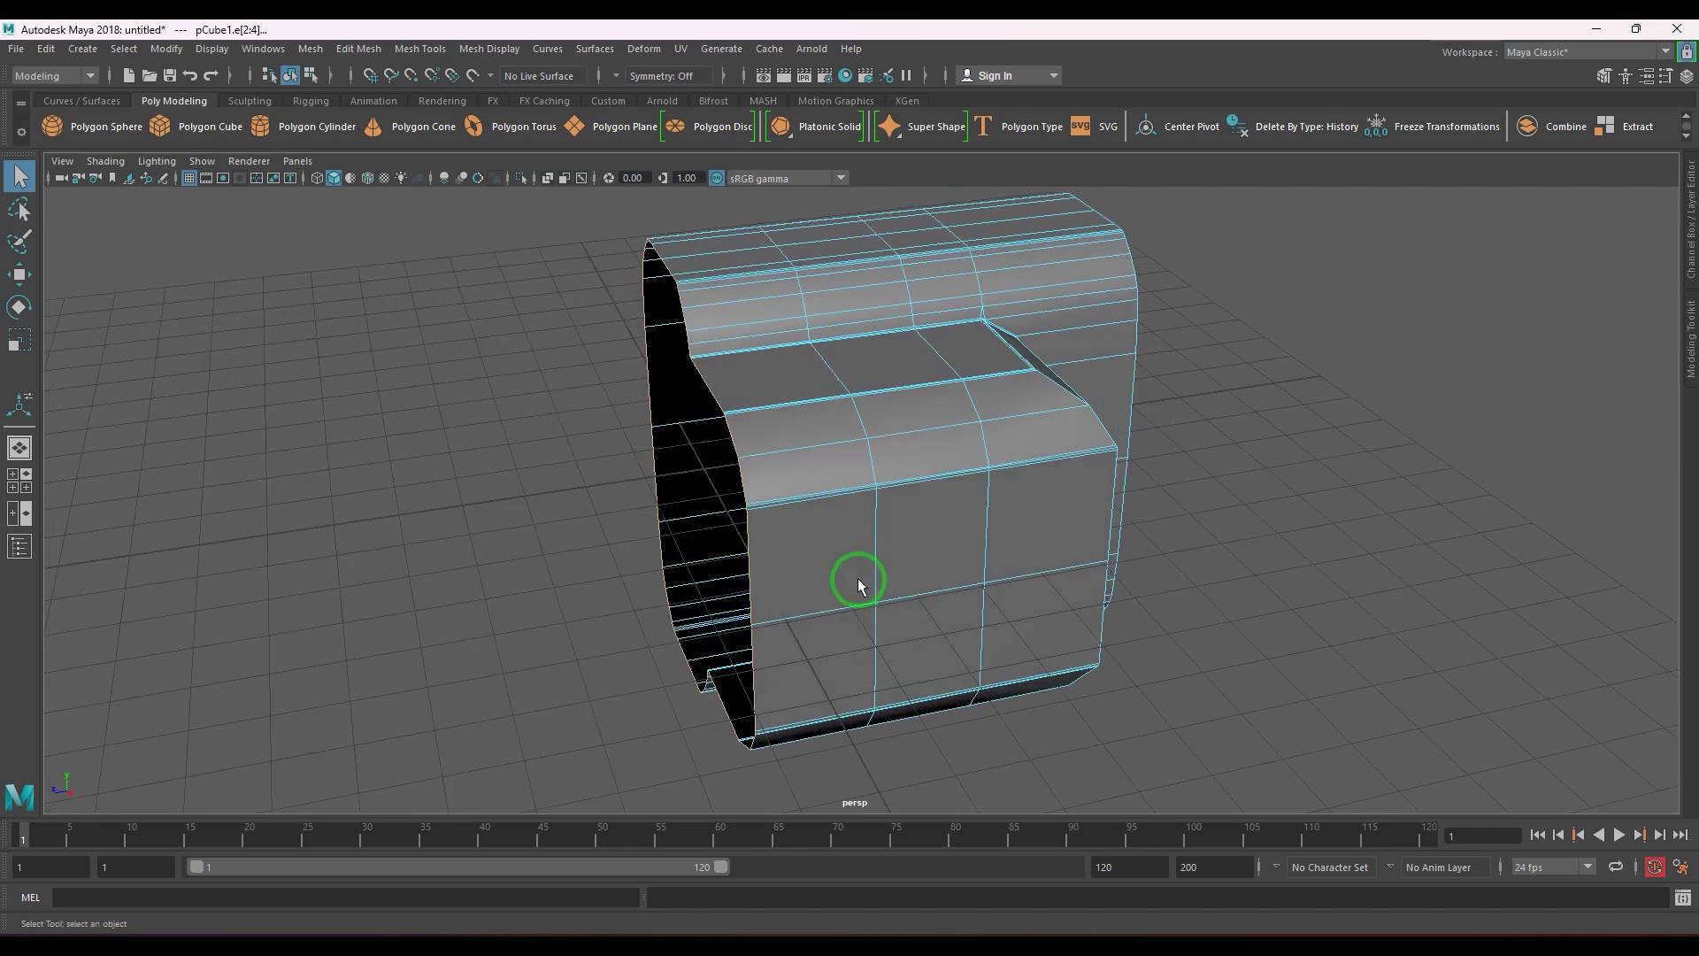
left_click(794, 549)
key("w")
left_click_drag(597, 542, 559, 544, "shift")
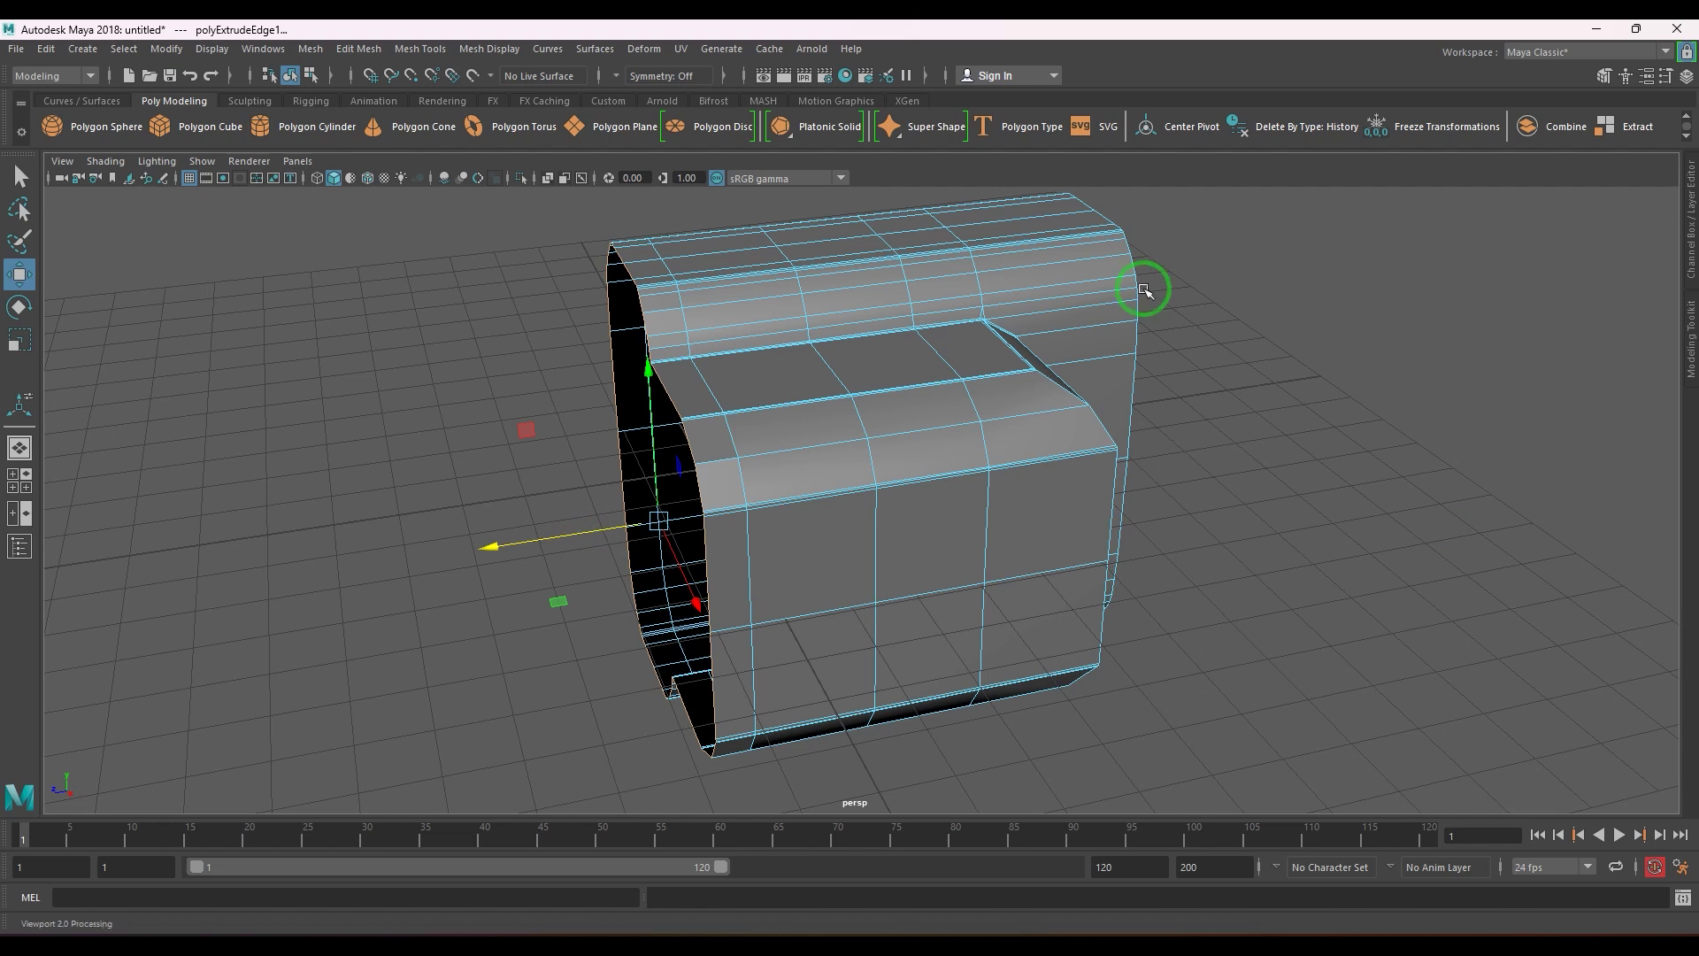
- Select the side block's portion of the extruded border and scale it inward in X and Y
left_click_drag(1144, 291, 1209, 288, "alt")
scroll(956, 406, "up", 5)
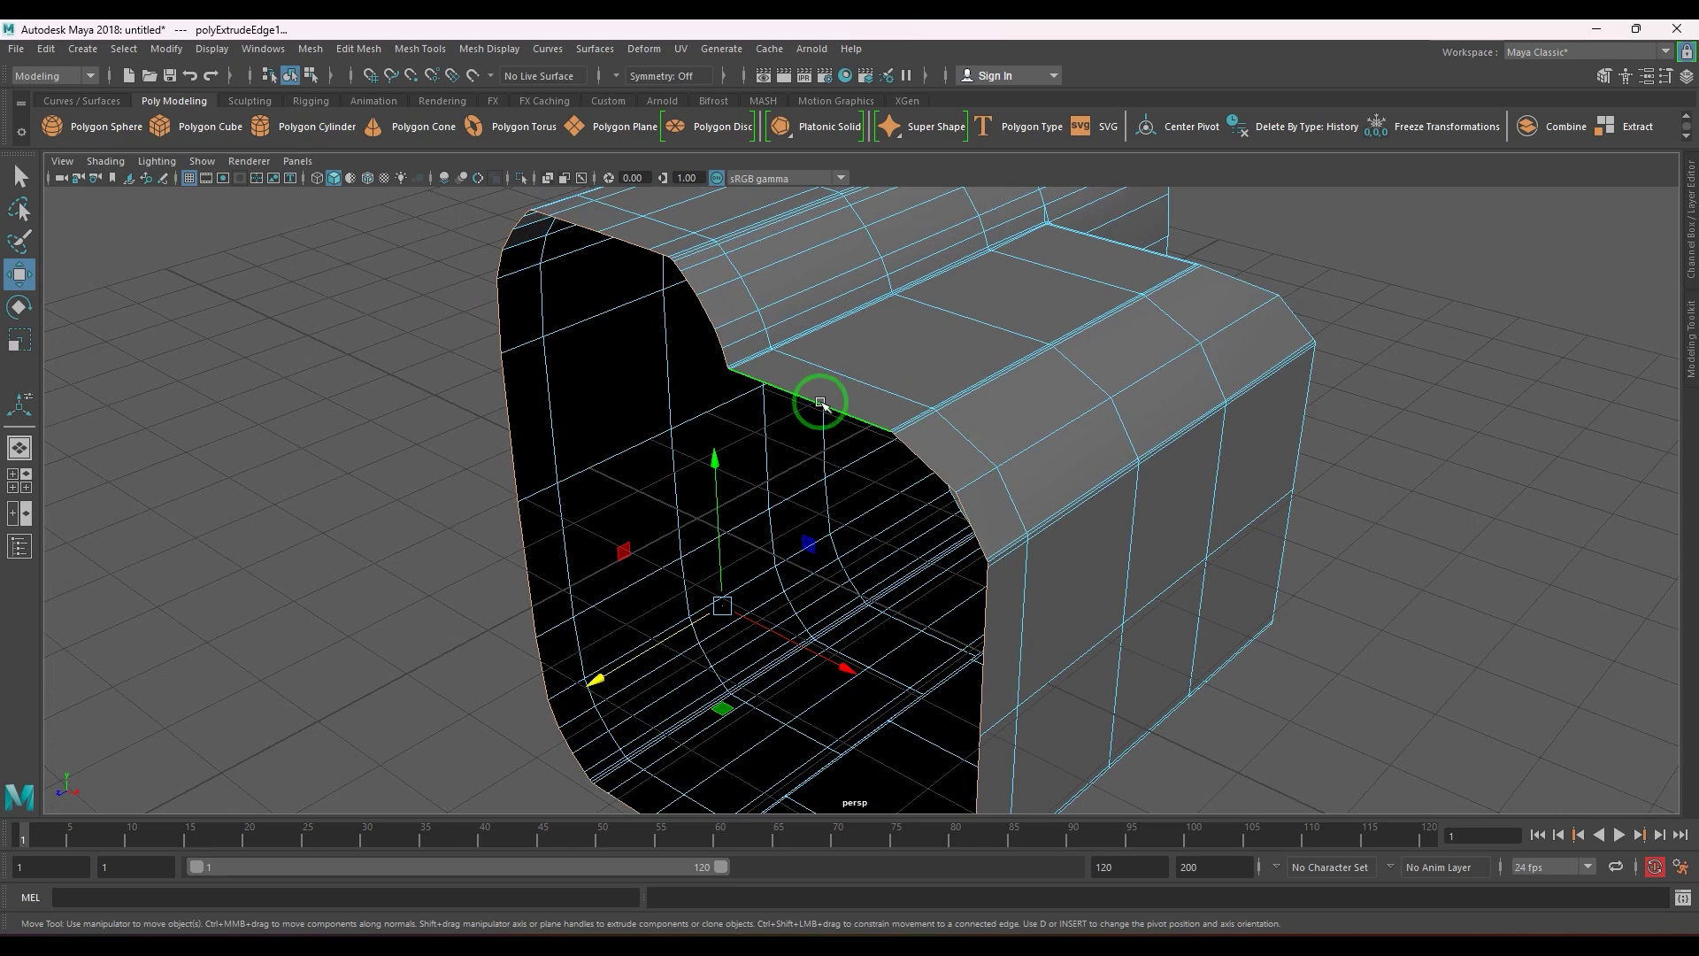
left_click(820, 403)
left_click_drag(820, 403, 856, 327, "alt")
double_click(833, 378, "shift")
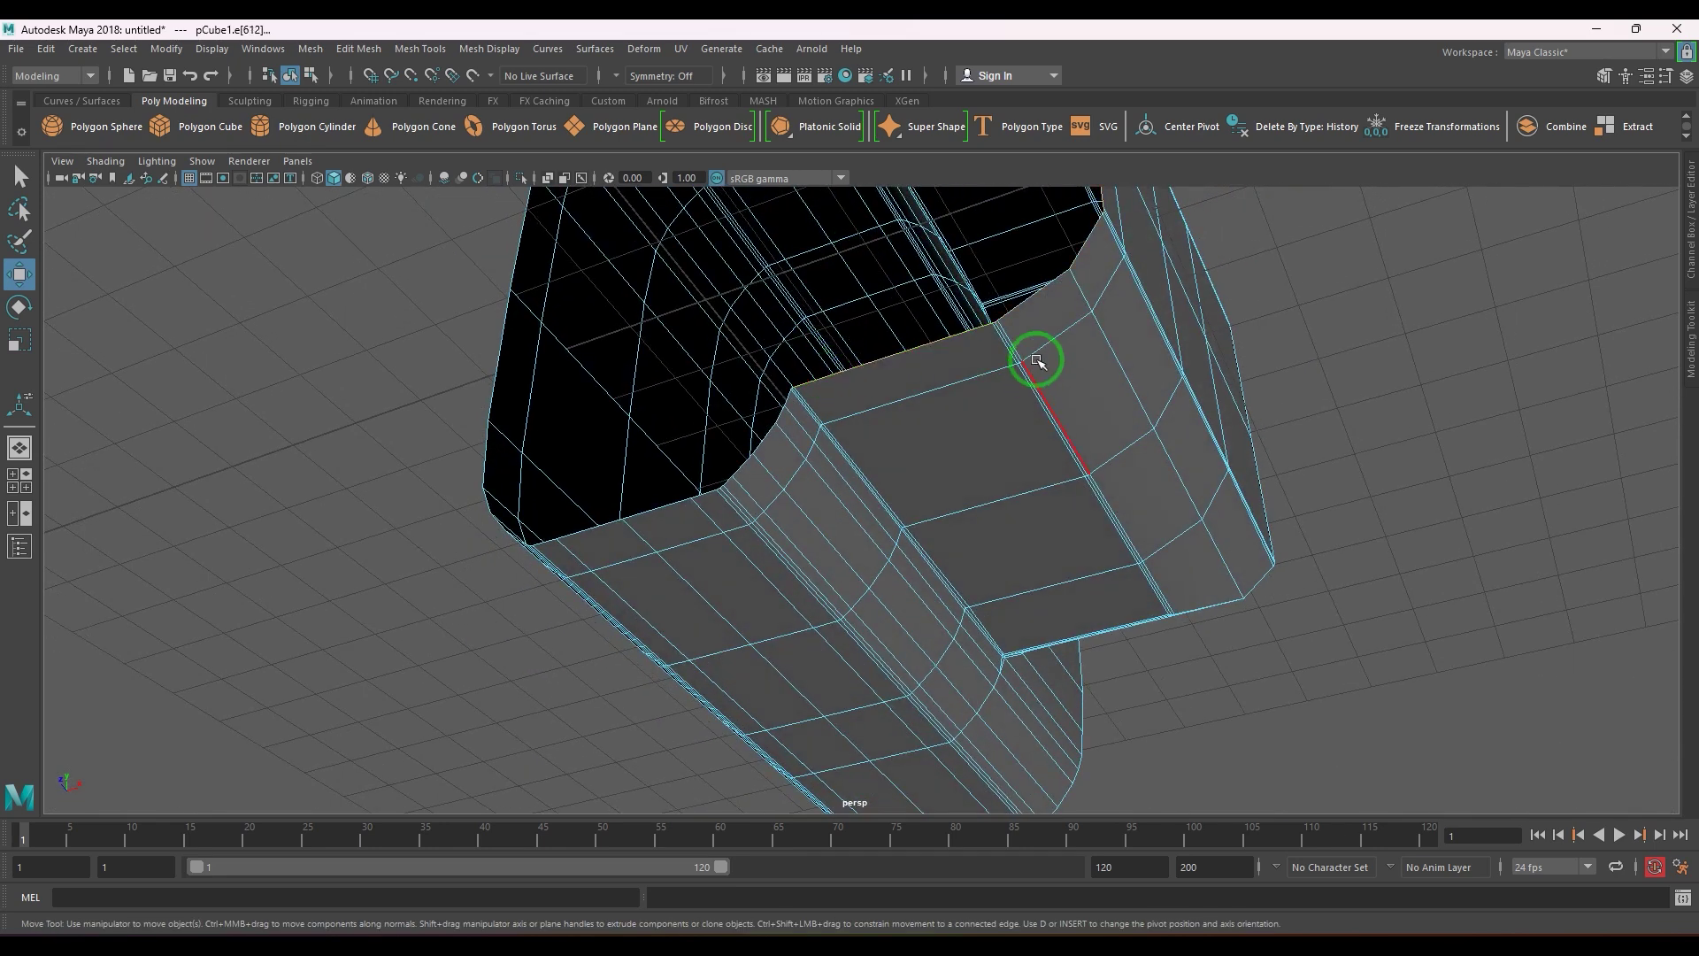
left_click_drag(1039, 360, 1047, 463, "alt")
key("r")
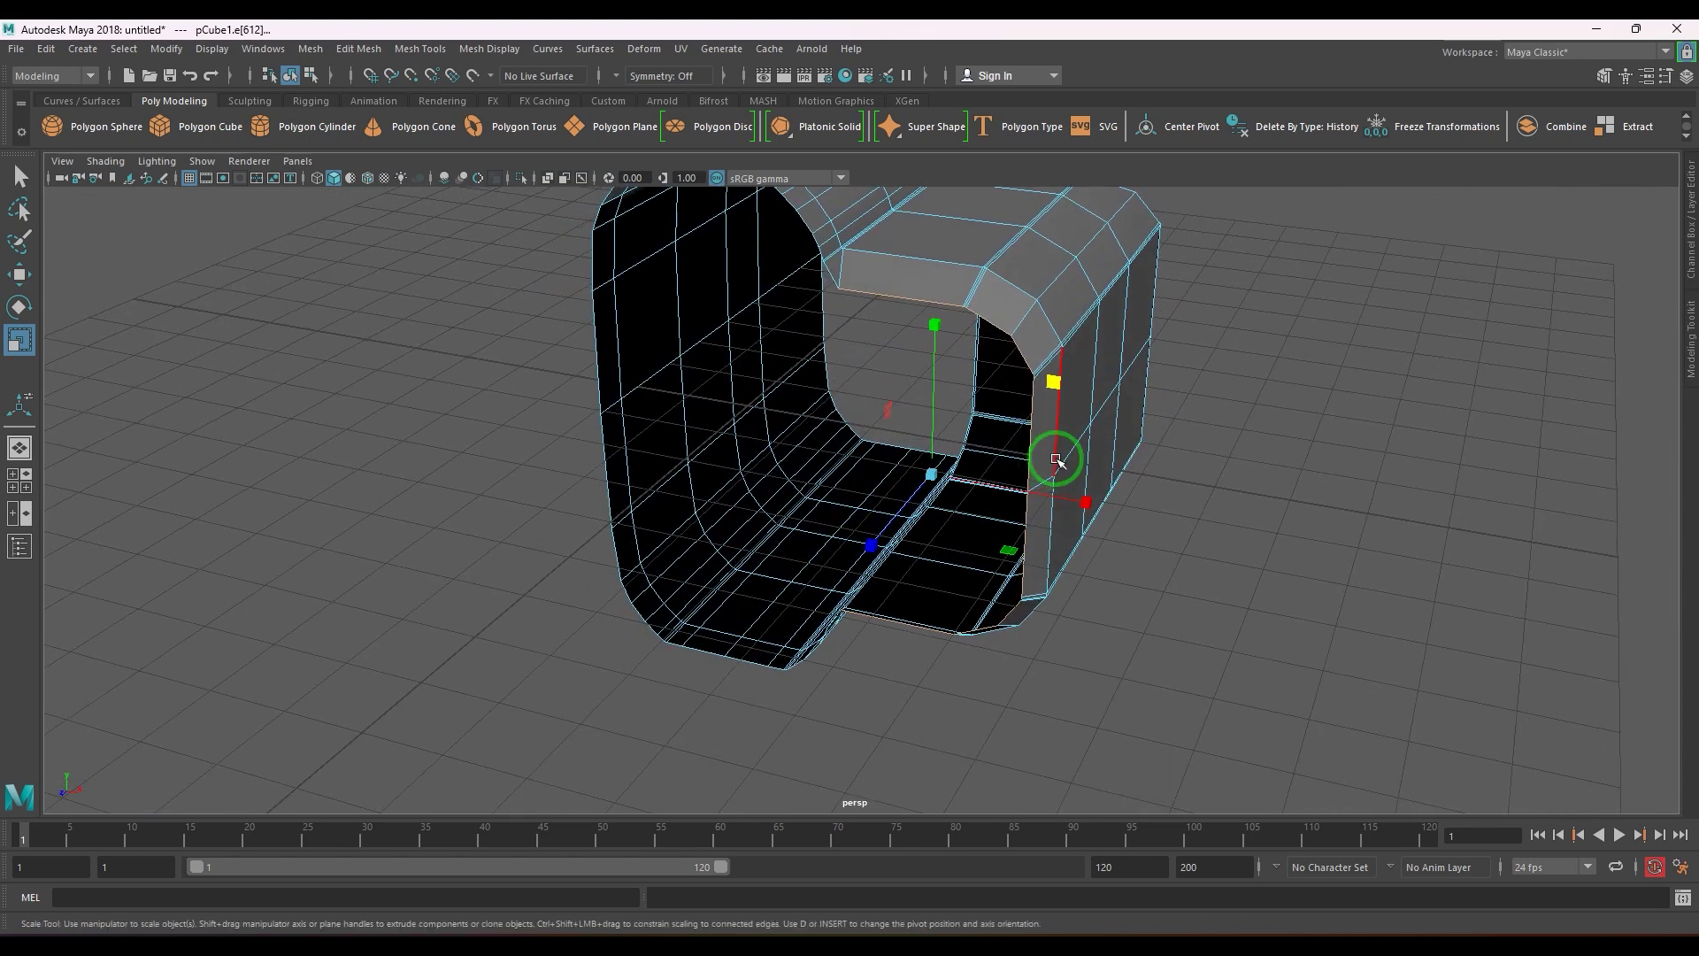
key("ctrl+z")
left_click_drag(1058, 386, 1053, 390)
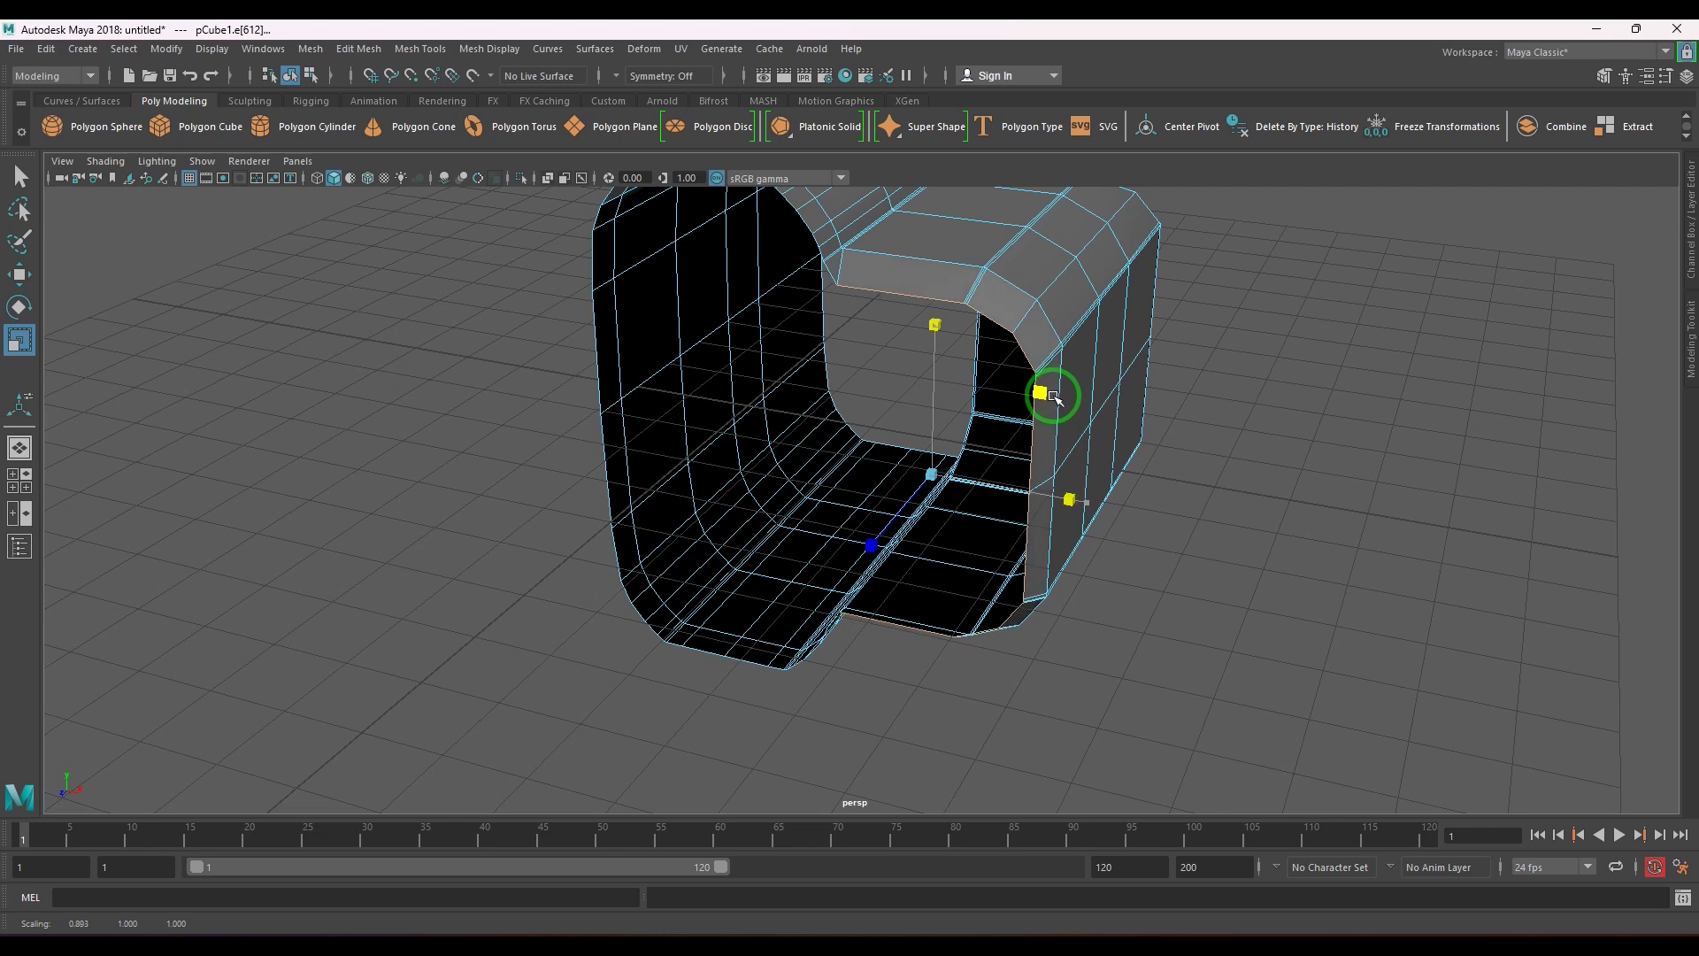
- In the front view, move the side block's inset border along X to meet the tube body's wall
key("w")
left_click_drag(1081, 493, 1053, 542, "alt")
key("space")
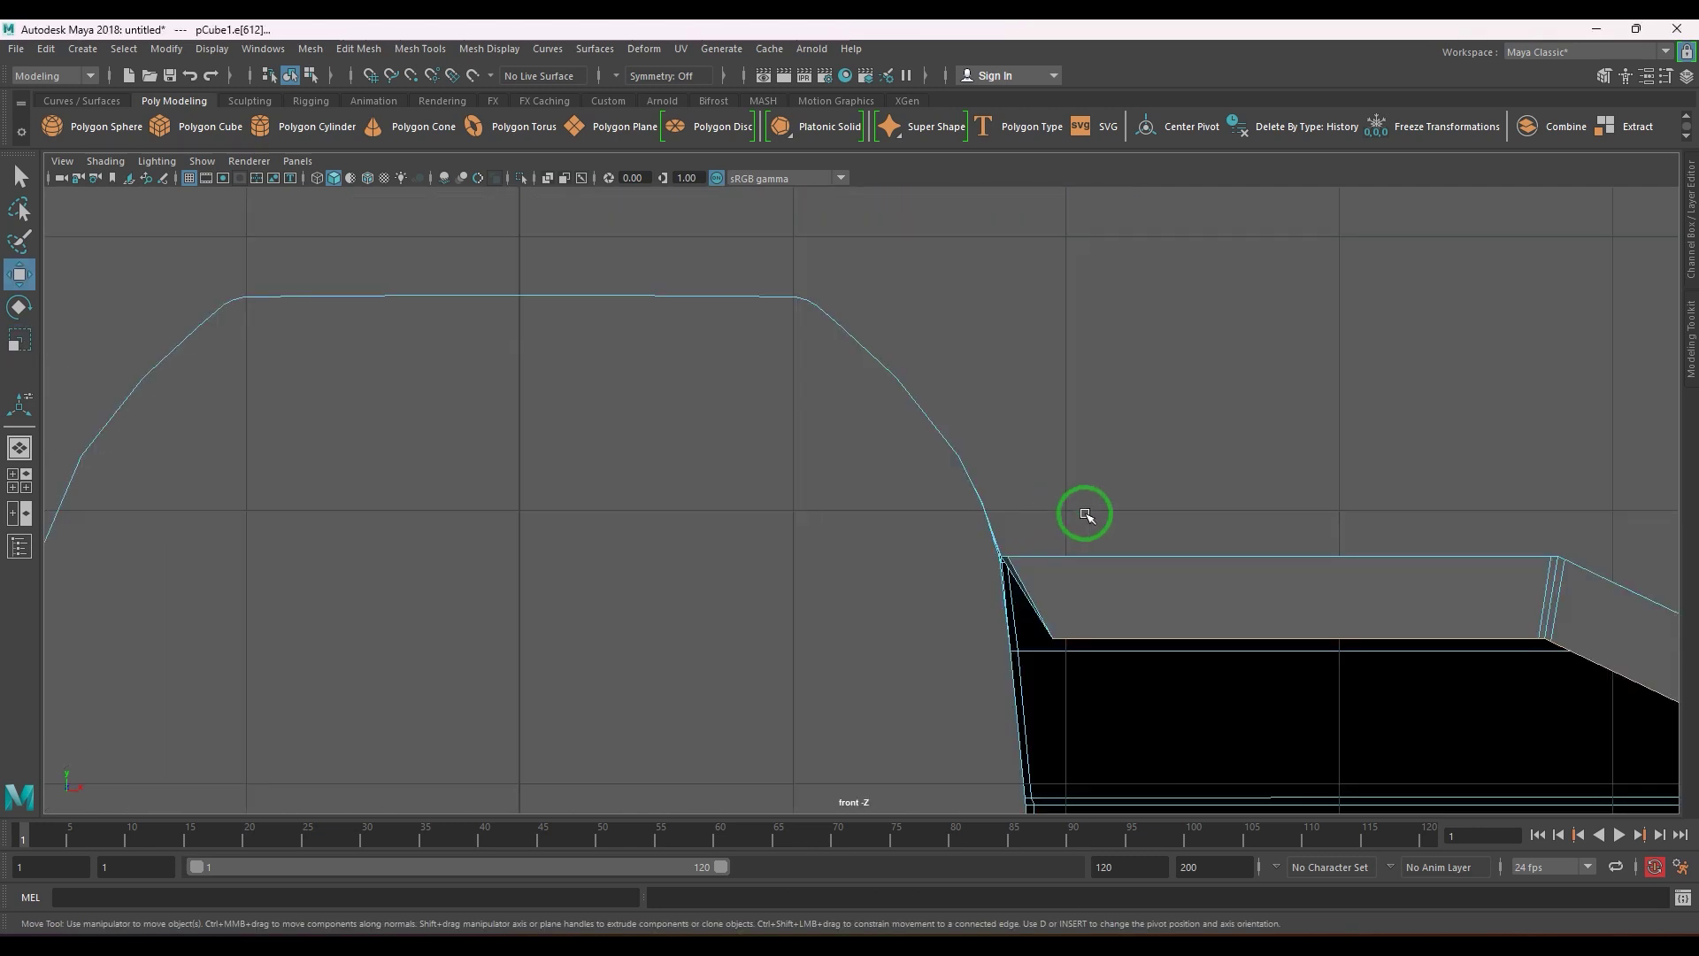
middle_click_drag(1085, 516, 903, 167, "alt")
scroll(1239, 452, "down", 5)
middle_click_drag(1274, 476, 1091, 310, "alt")
middle_click_drag(1014, 585, 1029, 618, "alt")
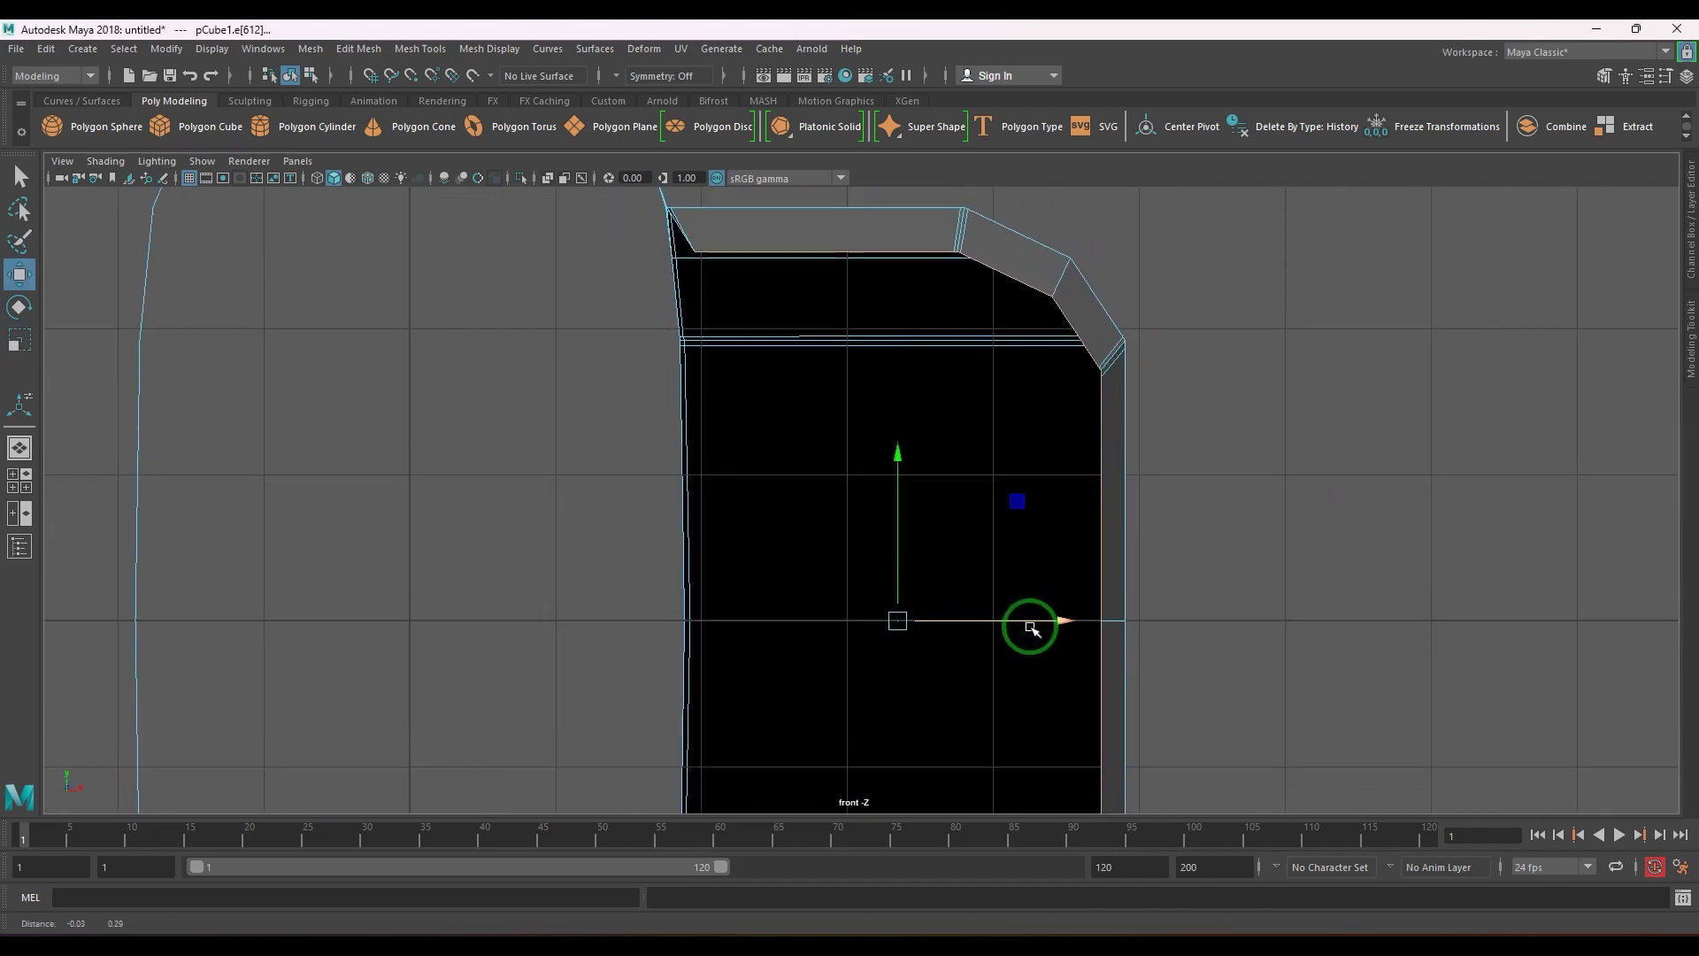
left_click_drag(1038, 620, 963, 513)
- Lower the tube body's border vertex at the upper side-block junction close to the inset border's corner
key("space")
scroll(960, 496, "up", 3)
right_click_drag(967, 491, 1006, 413)
middle_click_drag(796, 292, 823, 442, "alt")
right_click_drag(823, 443, 1047, 535, "alt")
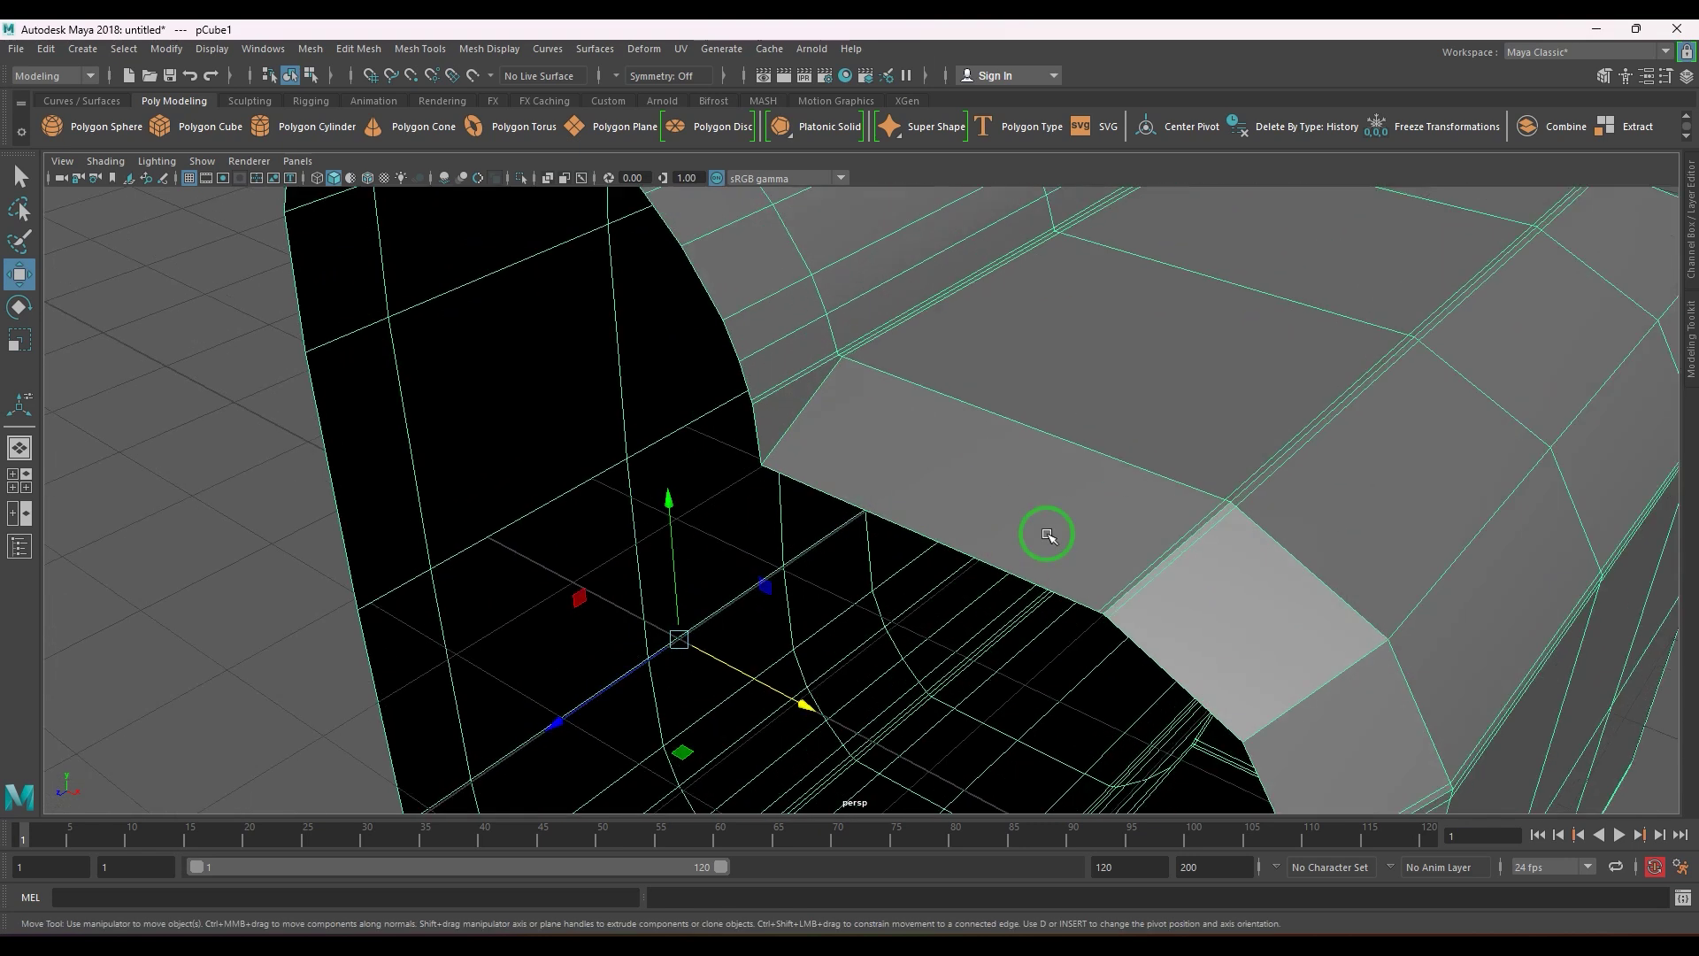
right_click_drag(934, 453, 836, 450)
left_click_drag(740, 387, 762, 443)
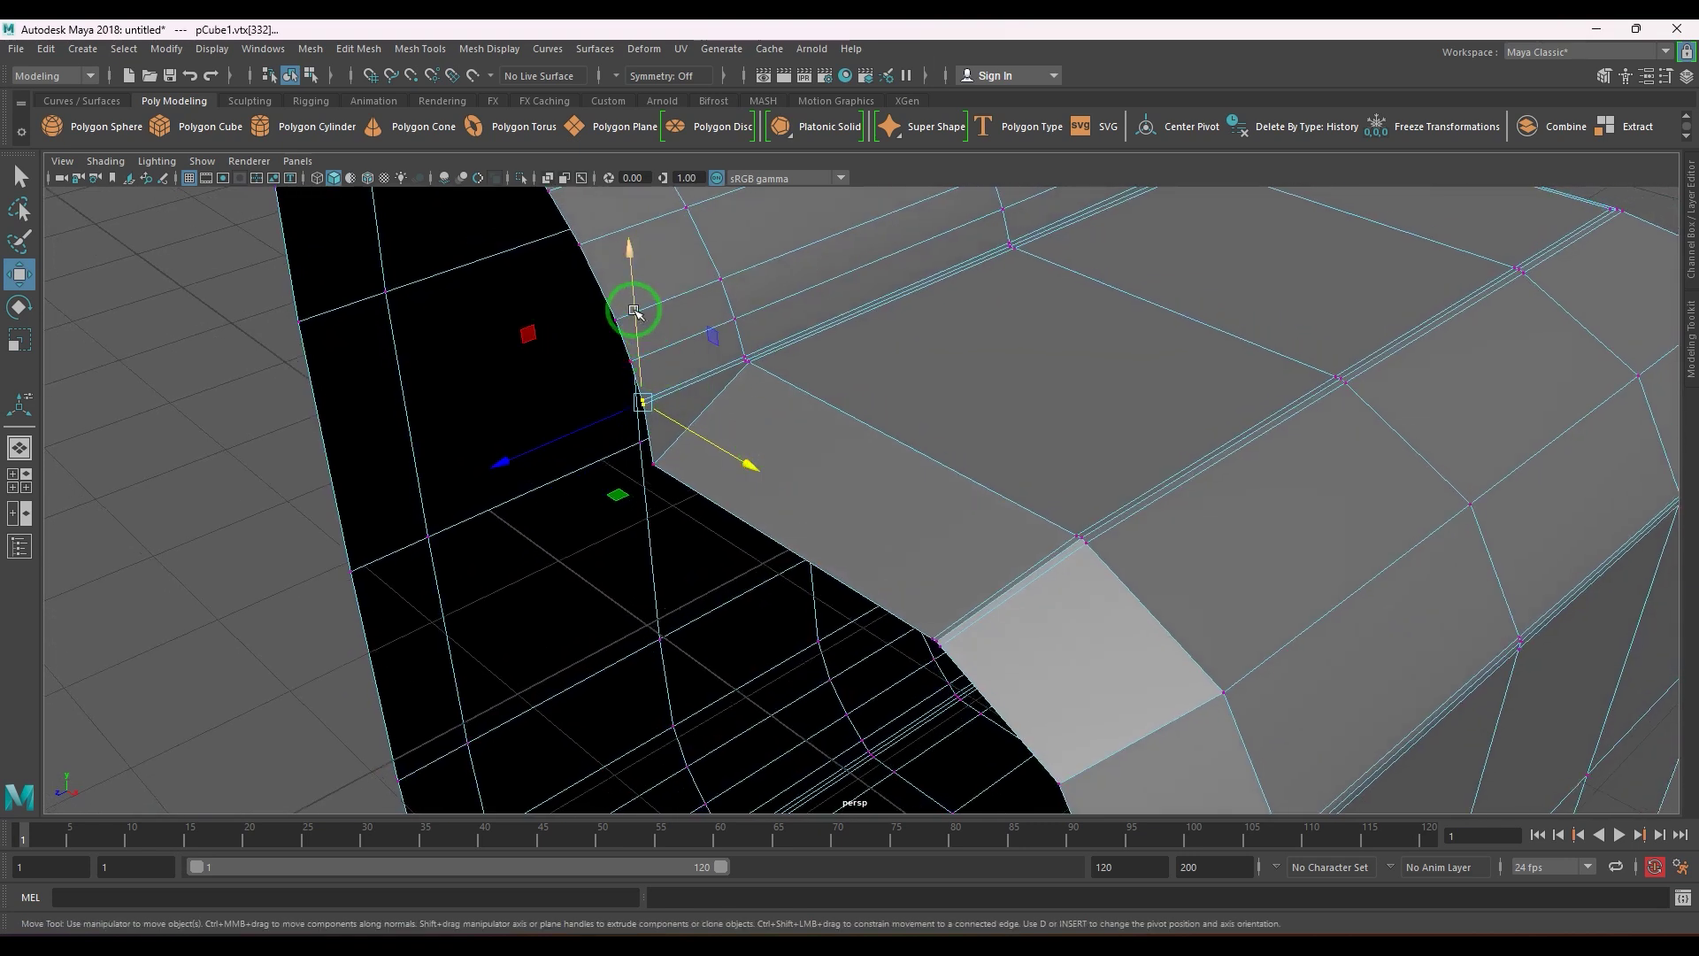
left_click_drag(637, 317, 639, 358)
left_click_drag(676, 471, 700, 479)
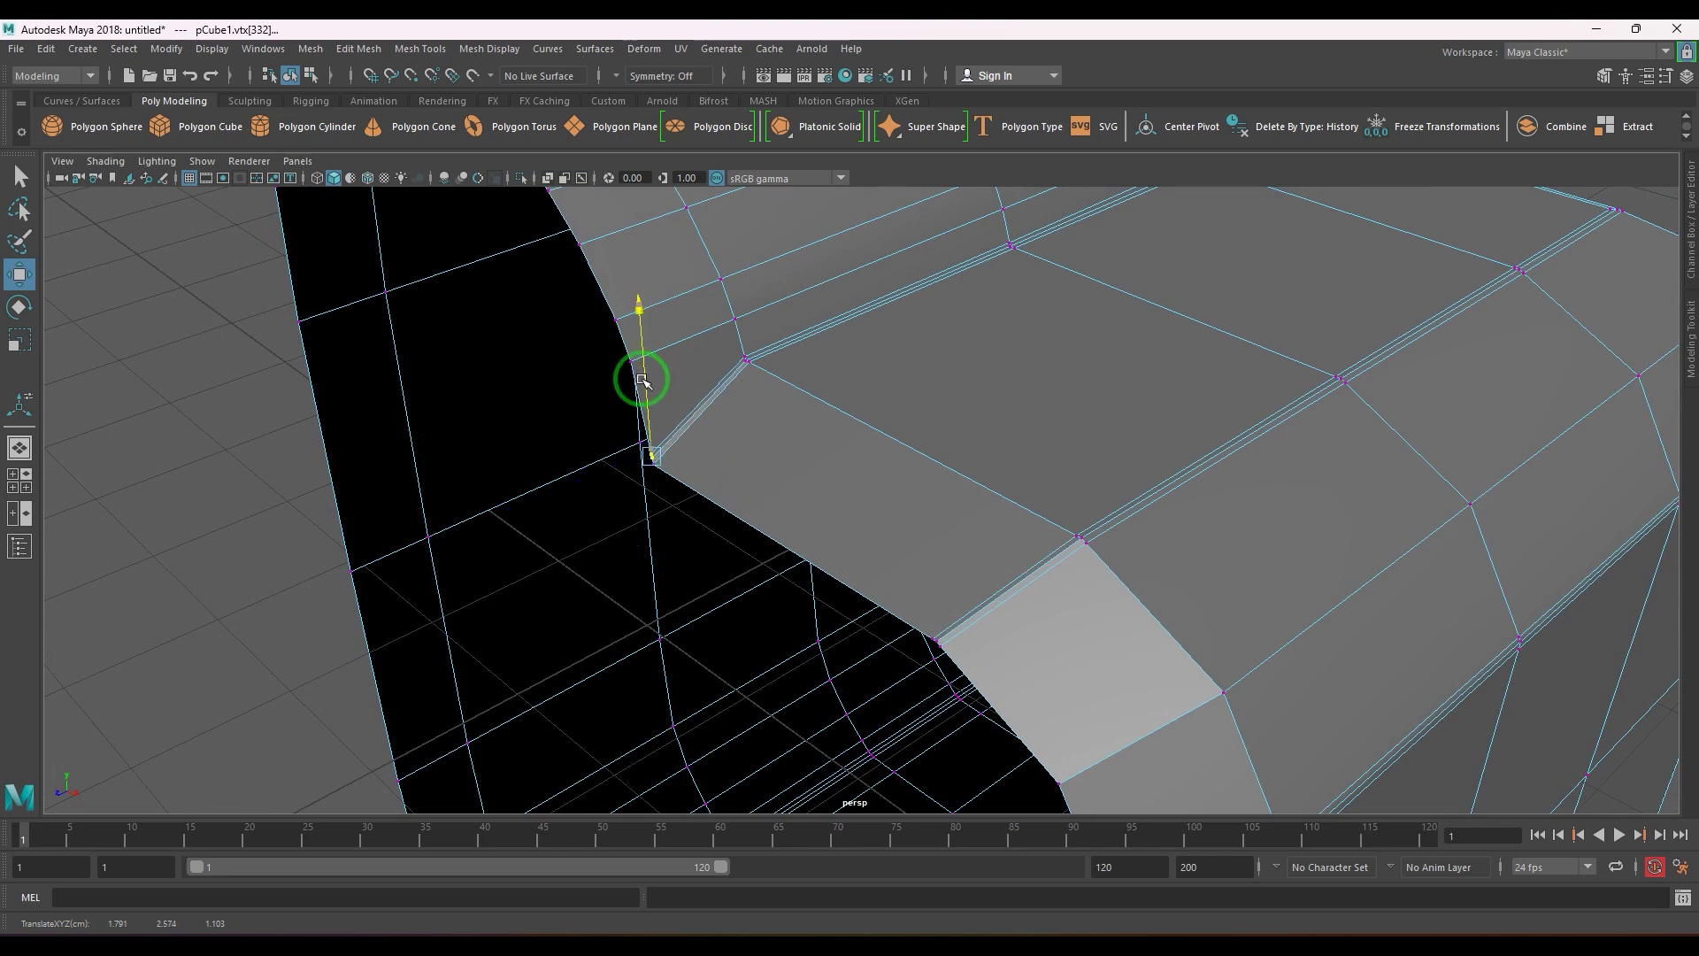
- Preview the mesh smoothed and inspect the open end's upper and lower side-block junctions
left_click(903, 440)
right_click_drag(903, 440, 948, 421)
key("3")
scroll(947, 441, "down", 5)
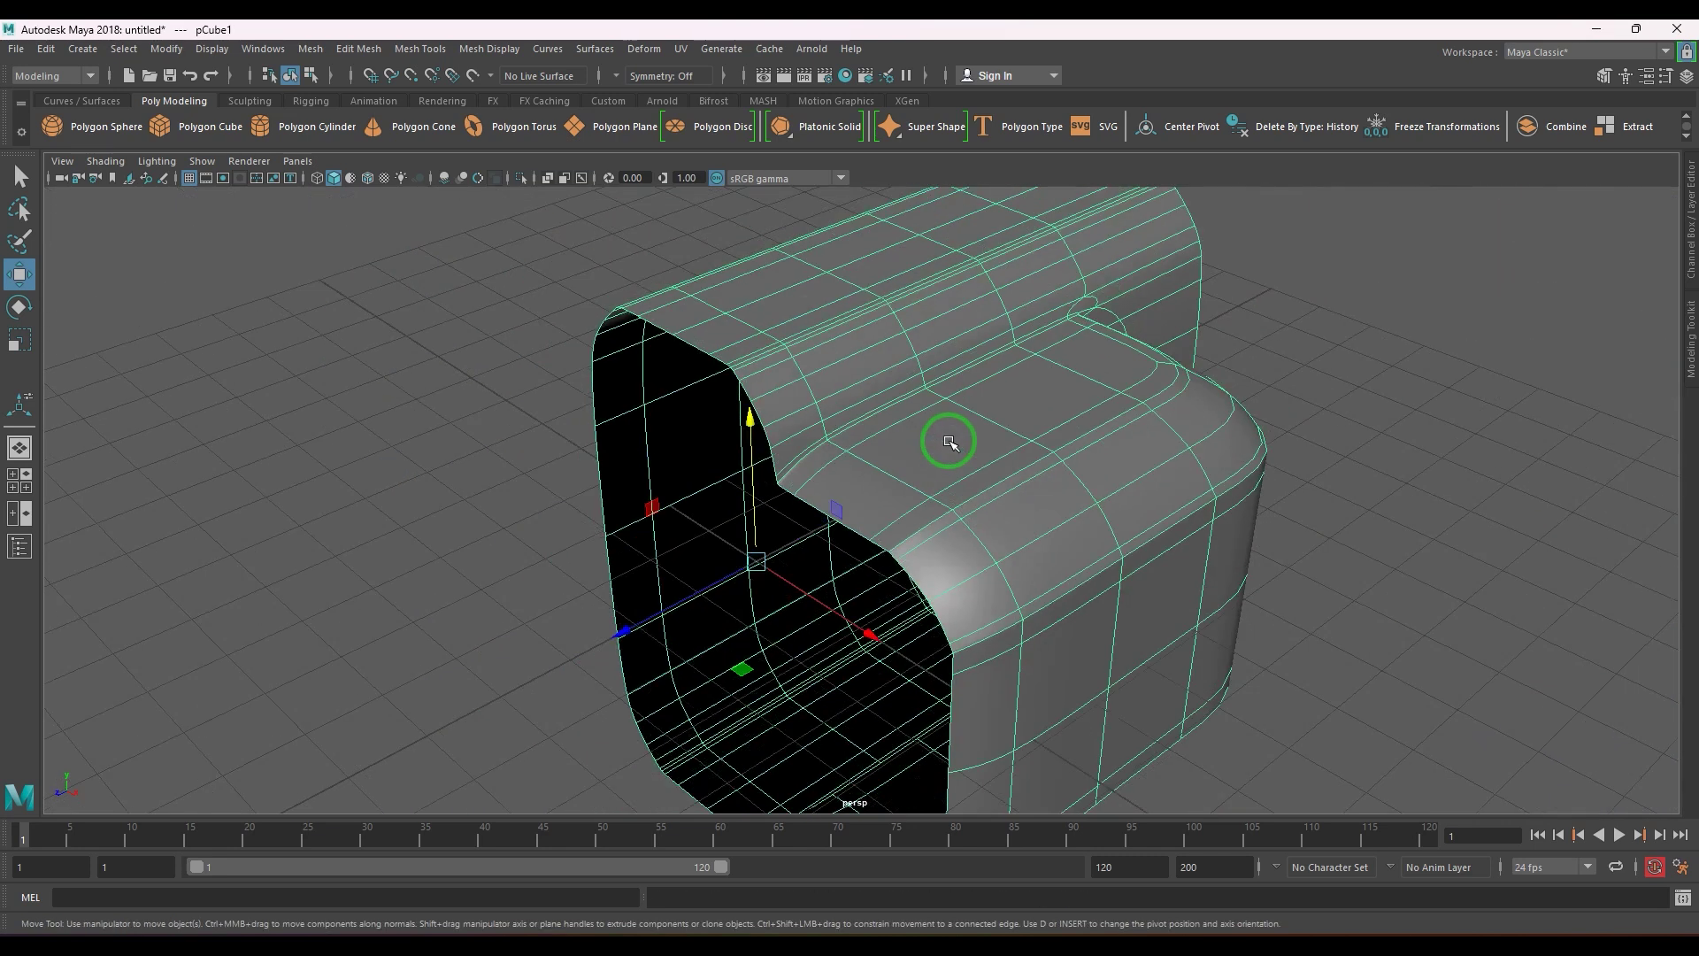
left_click(1350, 435)
left_click_drag(1239, 445, 1222, 345, "alt")
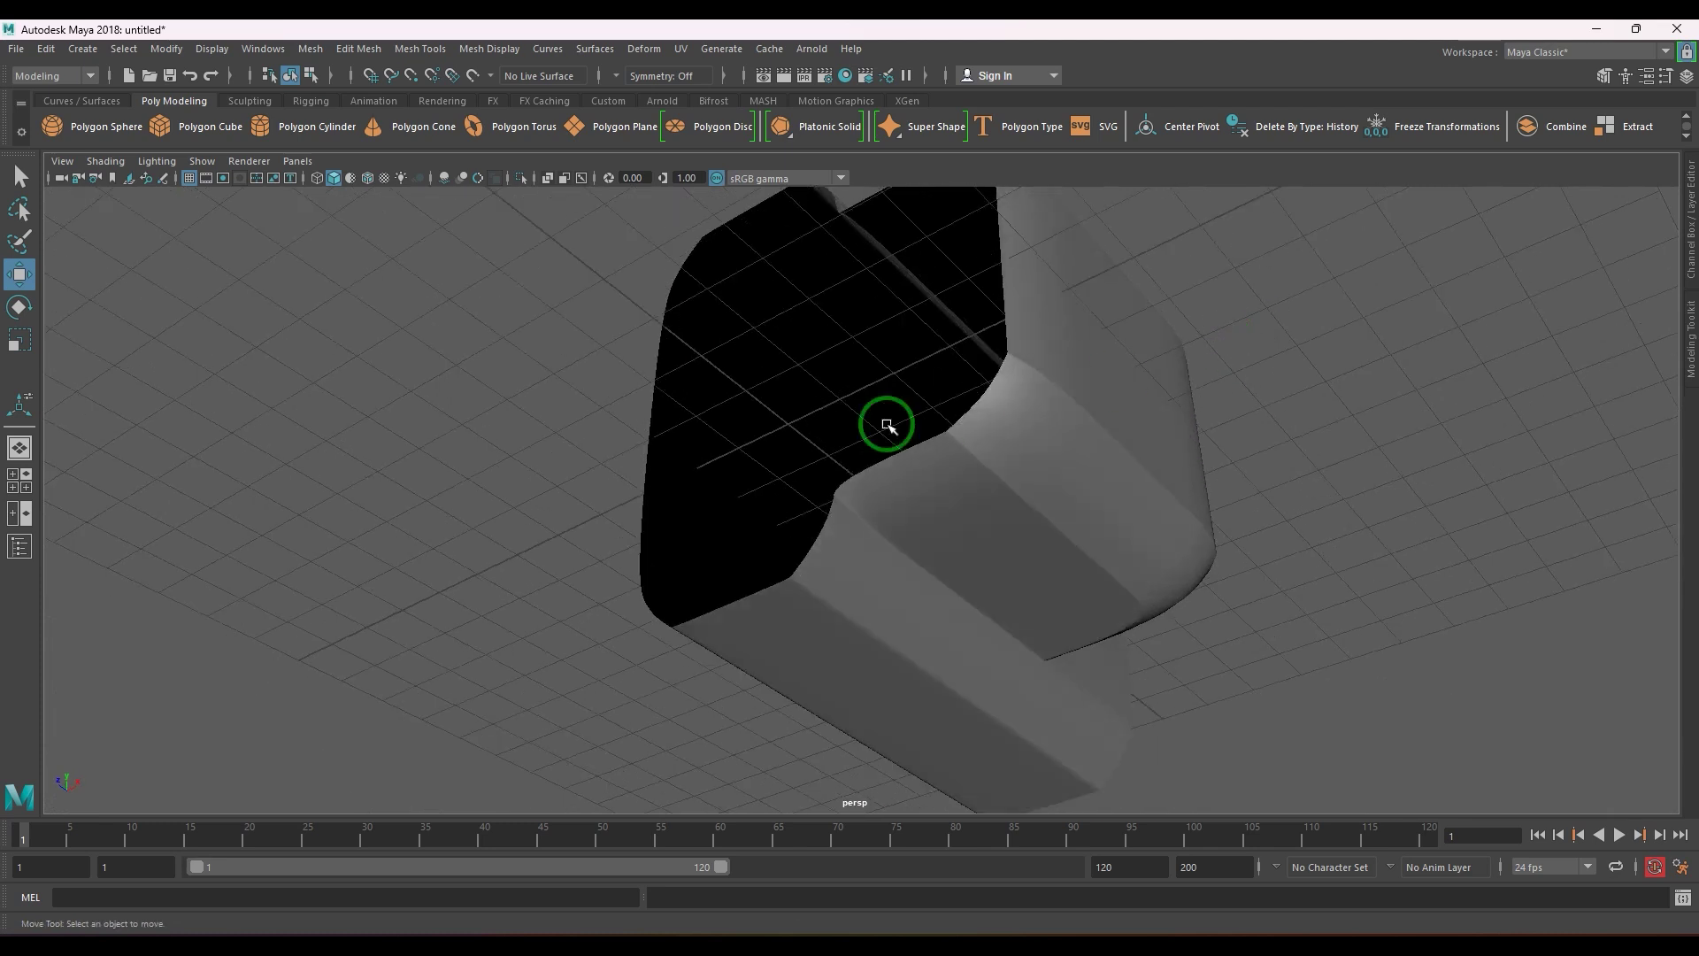
- Move the matching border vertex at the underside junction vertically toward the inset border's corner and return to the unsmoothed object
scroll(961, 519, "up", 5)
key("1")
key("F8")
left_click_drag(953, 520, 1206, 478, "alt")
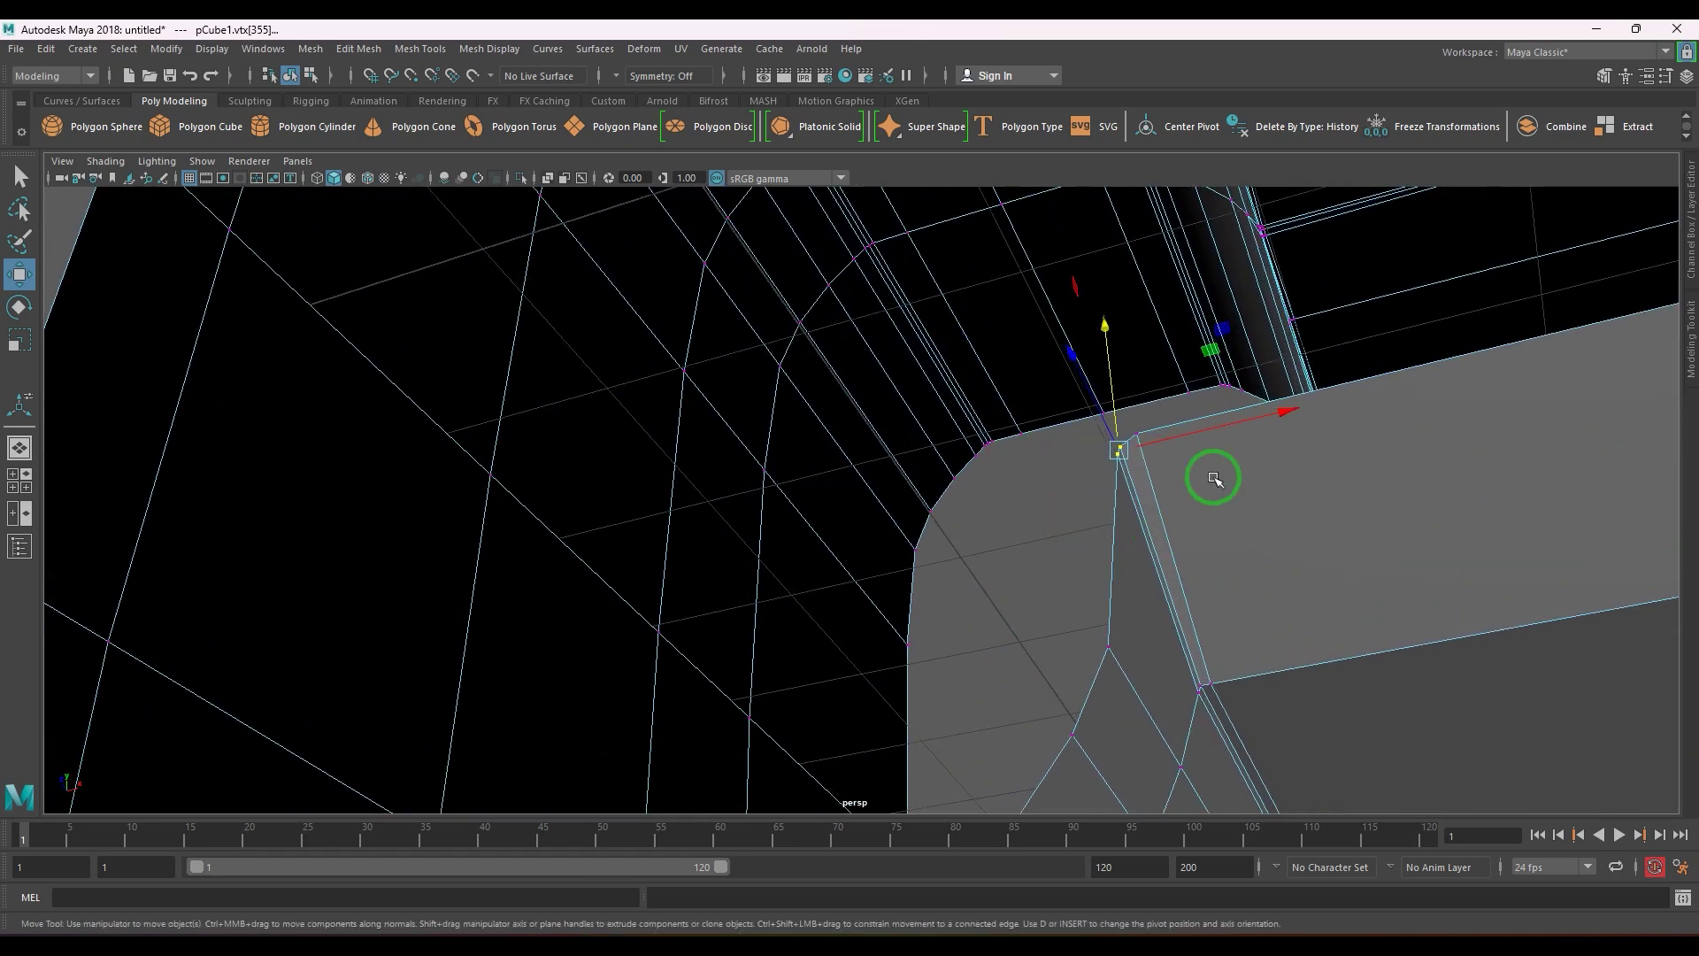
left_click_drag(1234, 422, 1028, 538)
key("F8")
key("1")
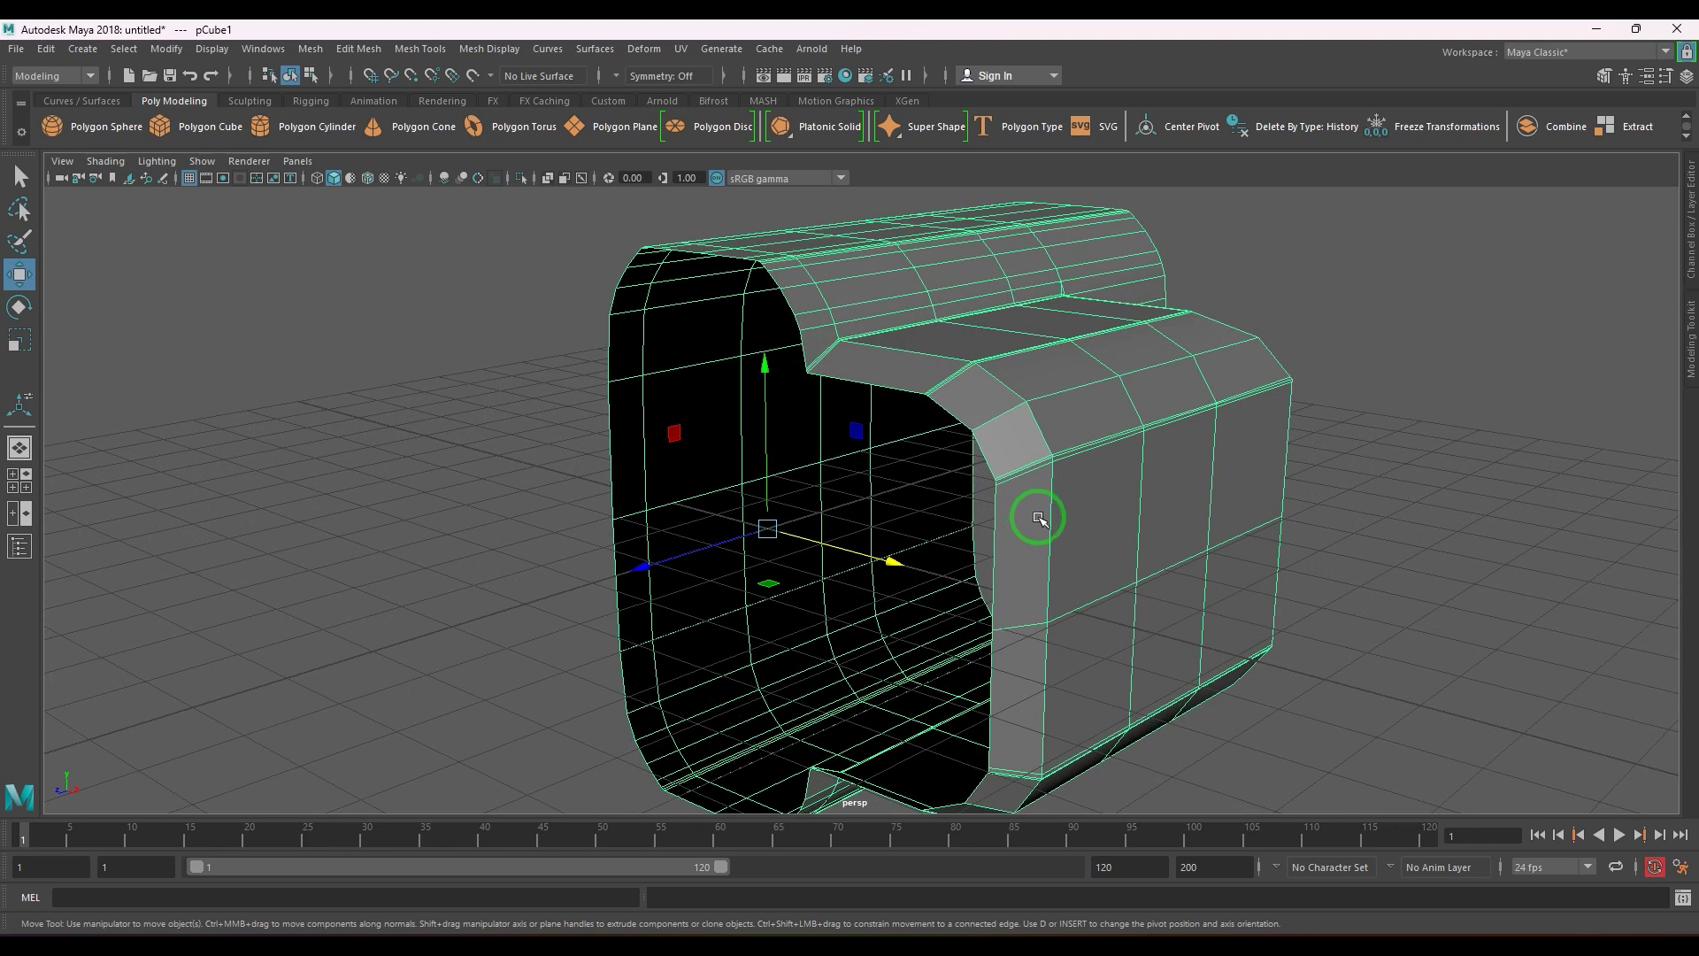
- Try to bevel the cross-section edge loop nearest the body's open end
left_click_drag(1105, 498, 1043, 514, "alt")
middle_click_drag(831, 518, 861, 495, "alt")
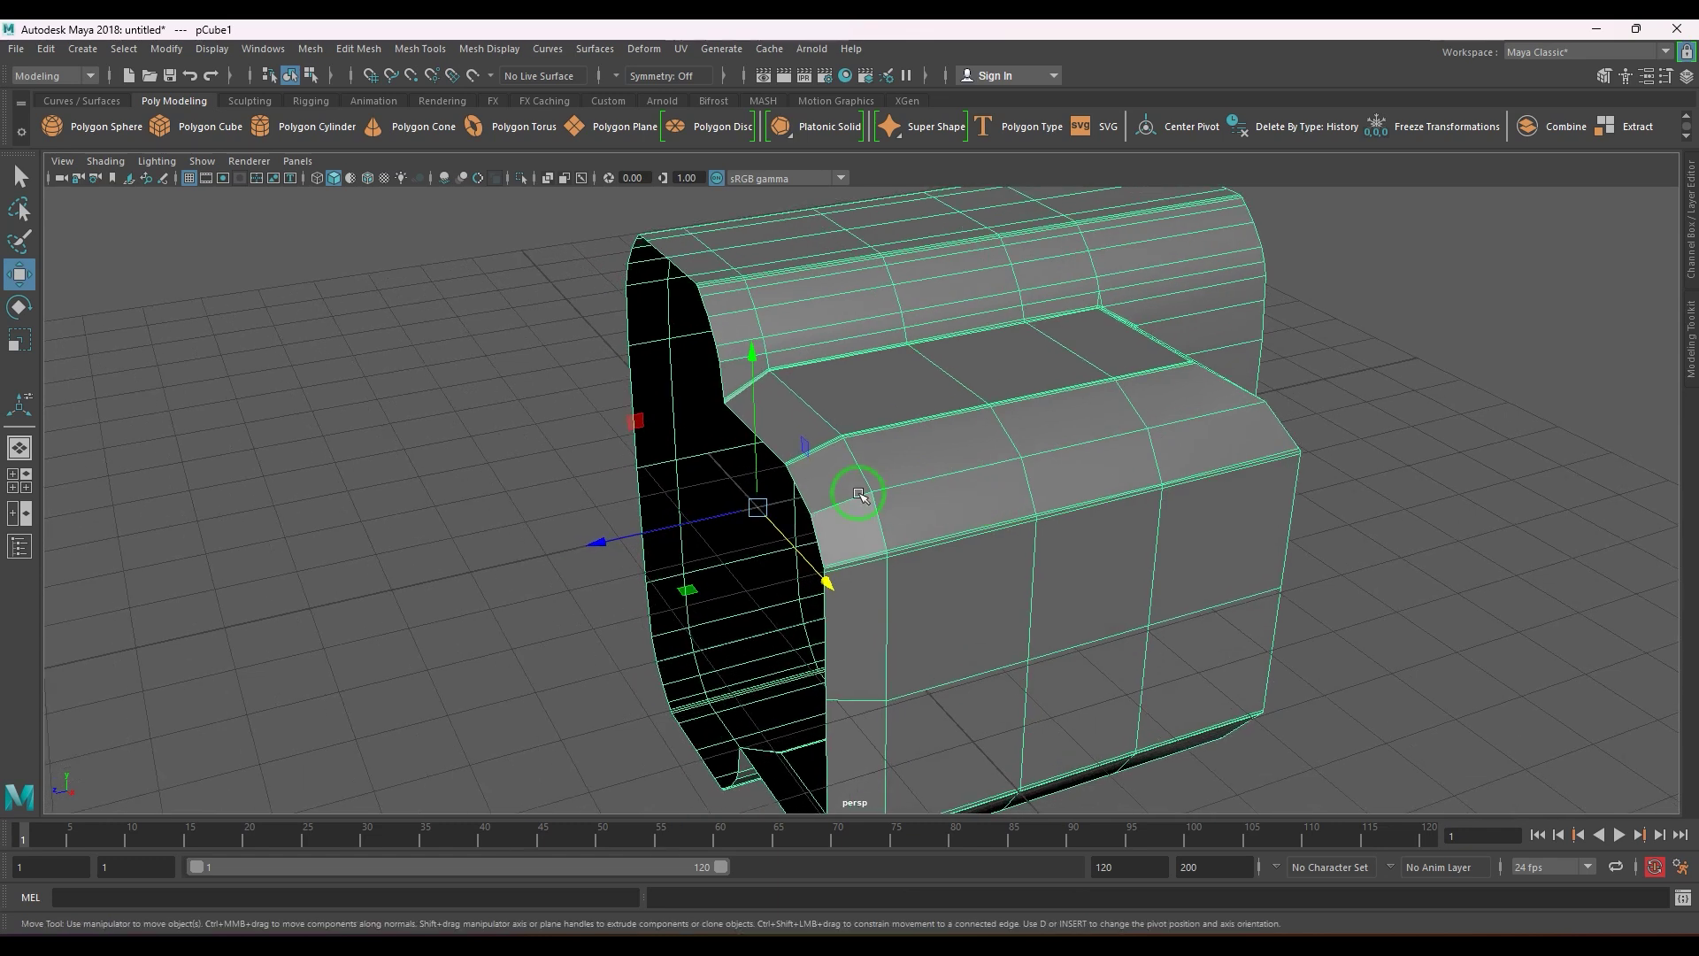
scroll(885, 567, "up", 5)
right_click_drag(899, 615, 895, 517)
double_click(894, 515)
scroll(952, 543, "down", 4)
left_click_drag(952, 542, 842, 543, "alt")
scroll(854, 553, "up", 3)
key("ctrl+b")
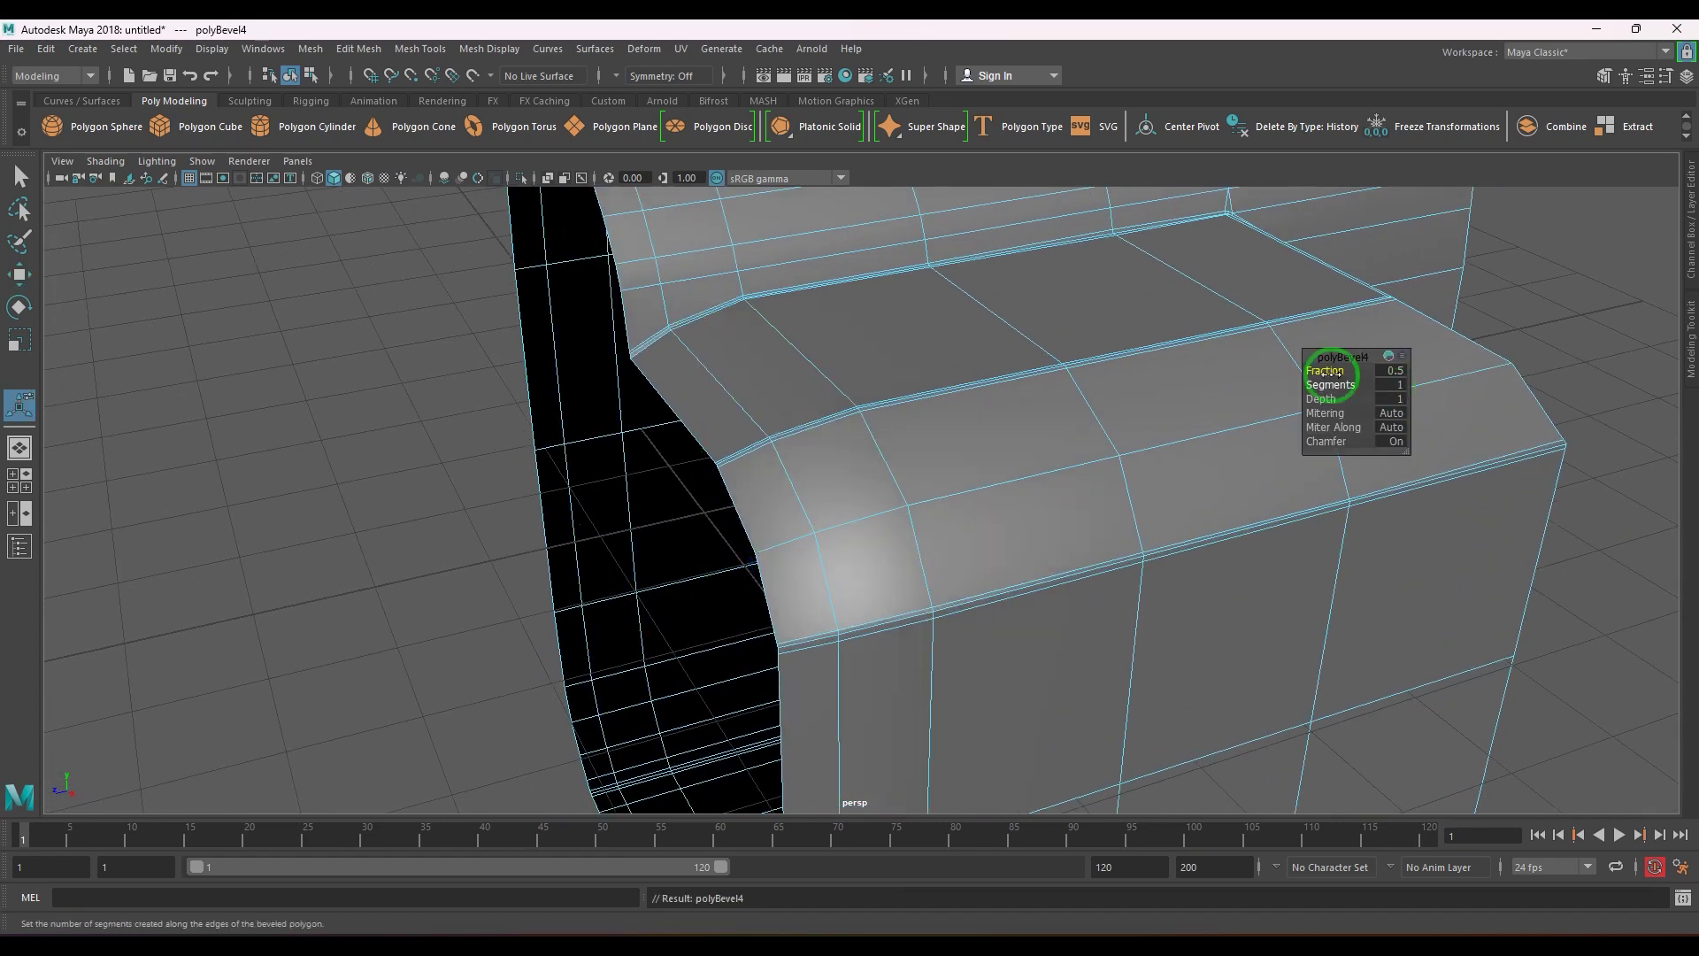
key("ctrl+z")
- Try to insert an edge loop behind the cross-section loop nearest the open end
right_click_drag(922, 445, 1016, 346)
right_click_drag(864, 405, 796, 432, "shift")
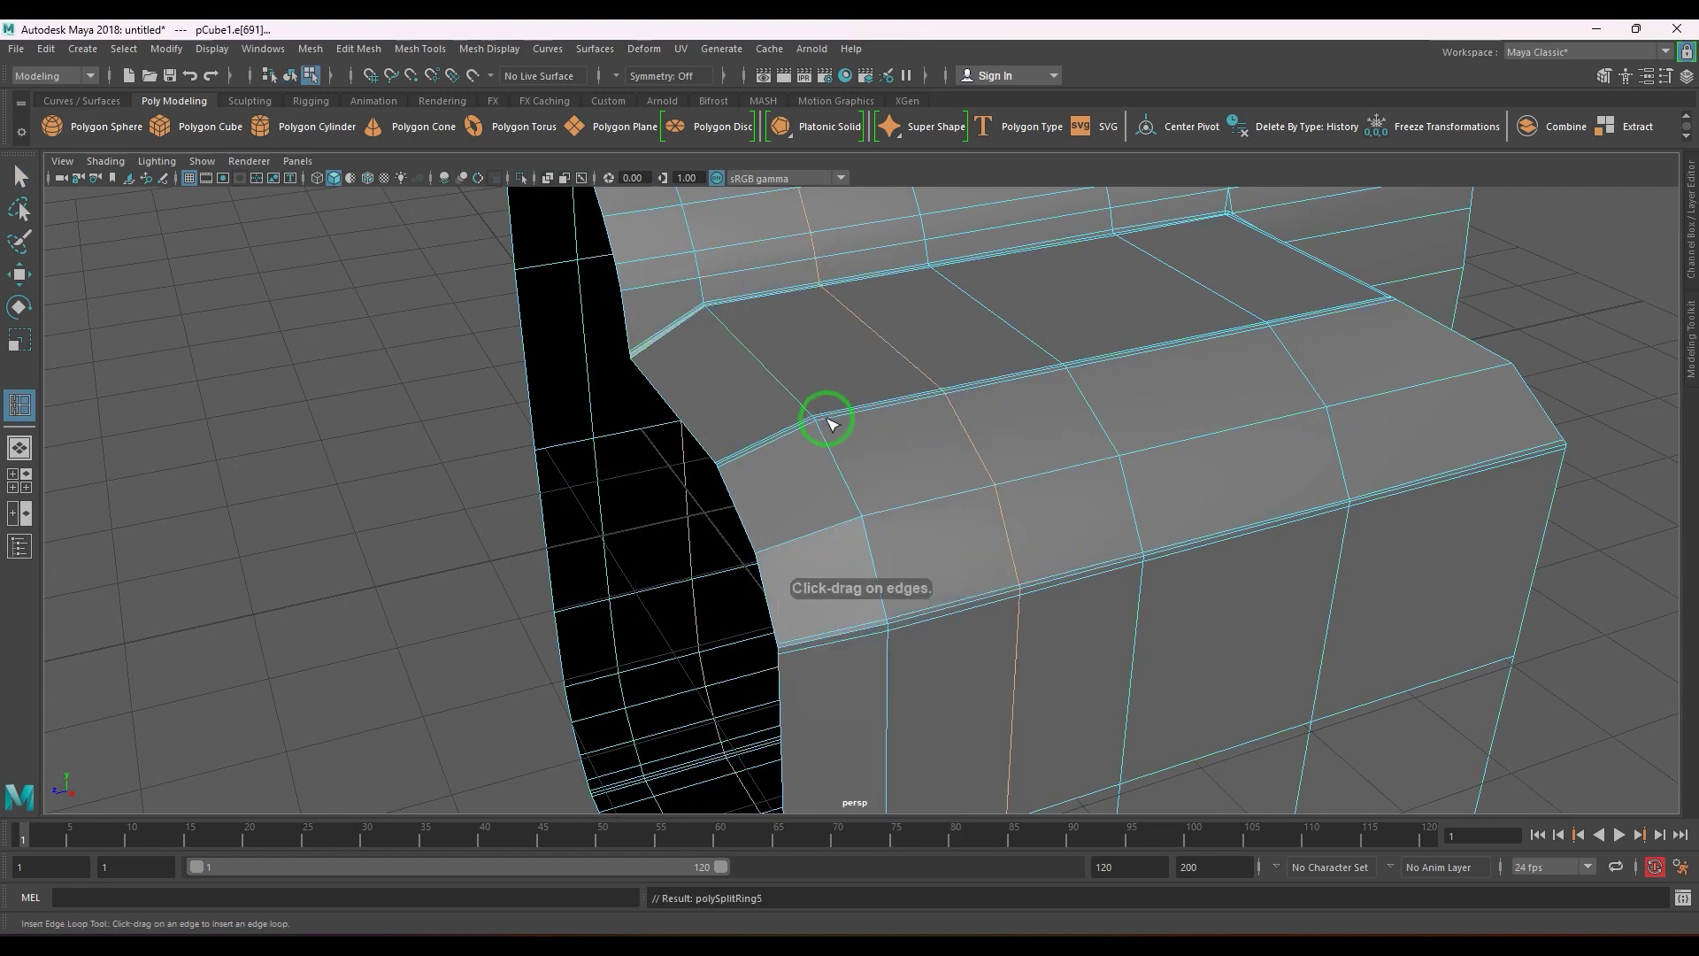
left_click_drag(827, 417, 941, 425)
key("w")
- Insert two closely spaced edge loops just behind the cross-section loop nearest the open end
right_click_drag(967, 392, 959, 392, "shift")
left_click(1495, 251)
scroll(747, 481, "up", 5)
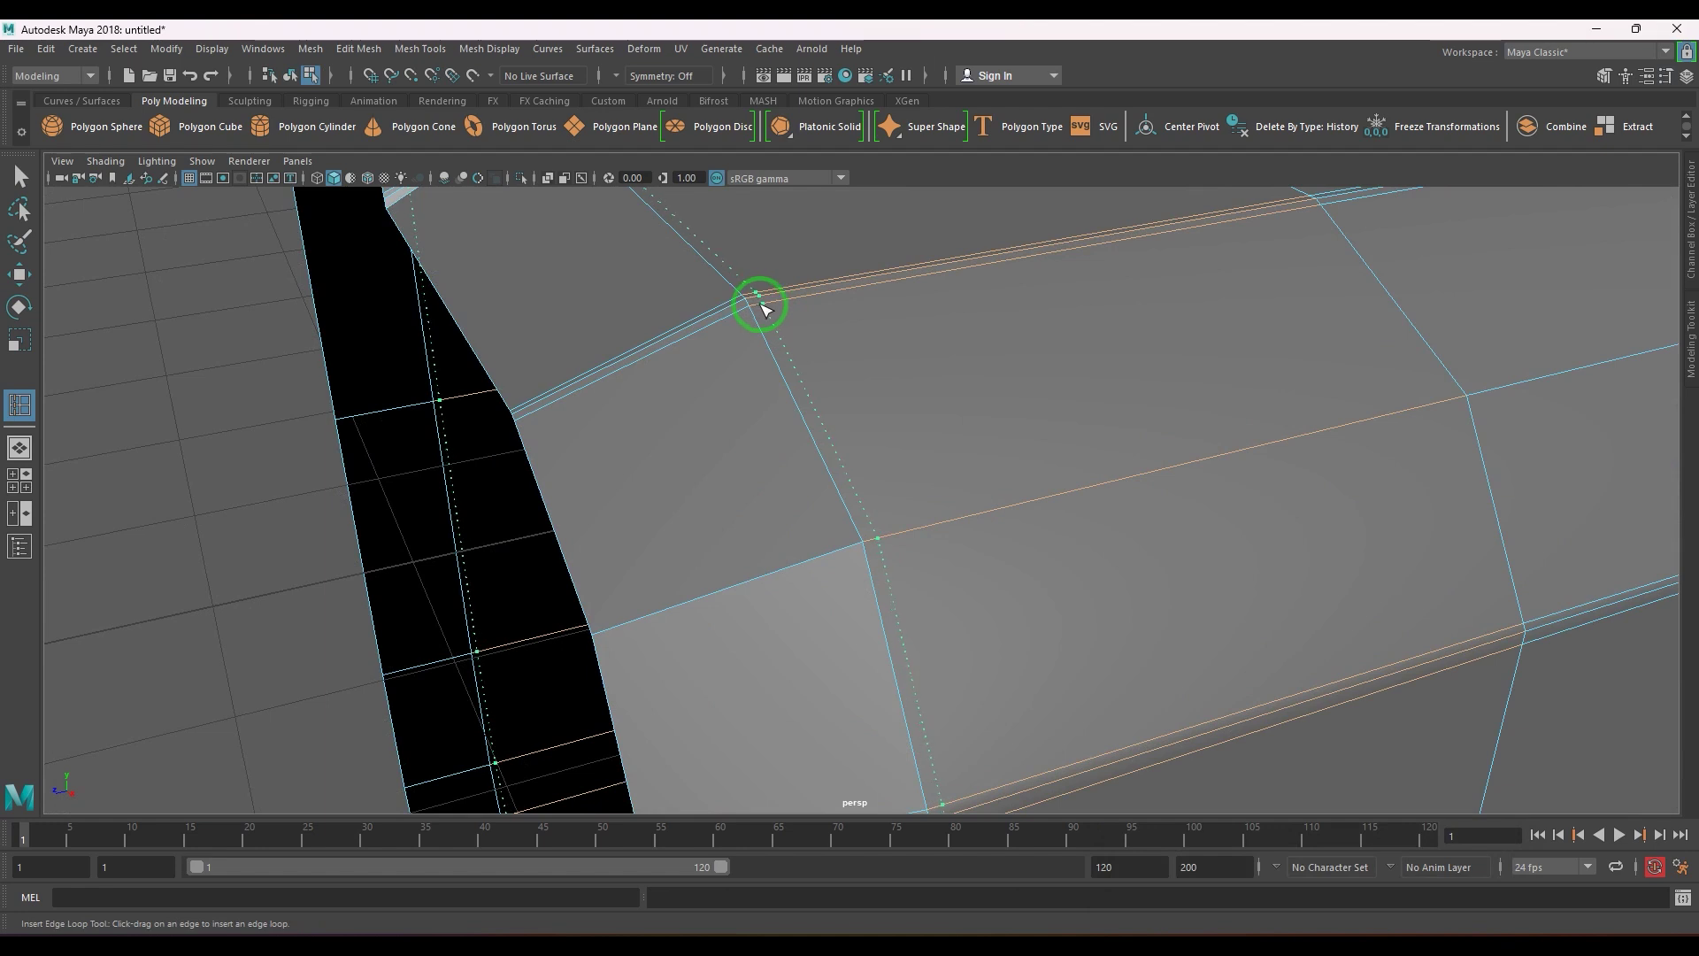
left_click(759, 303)
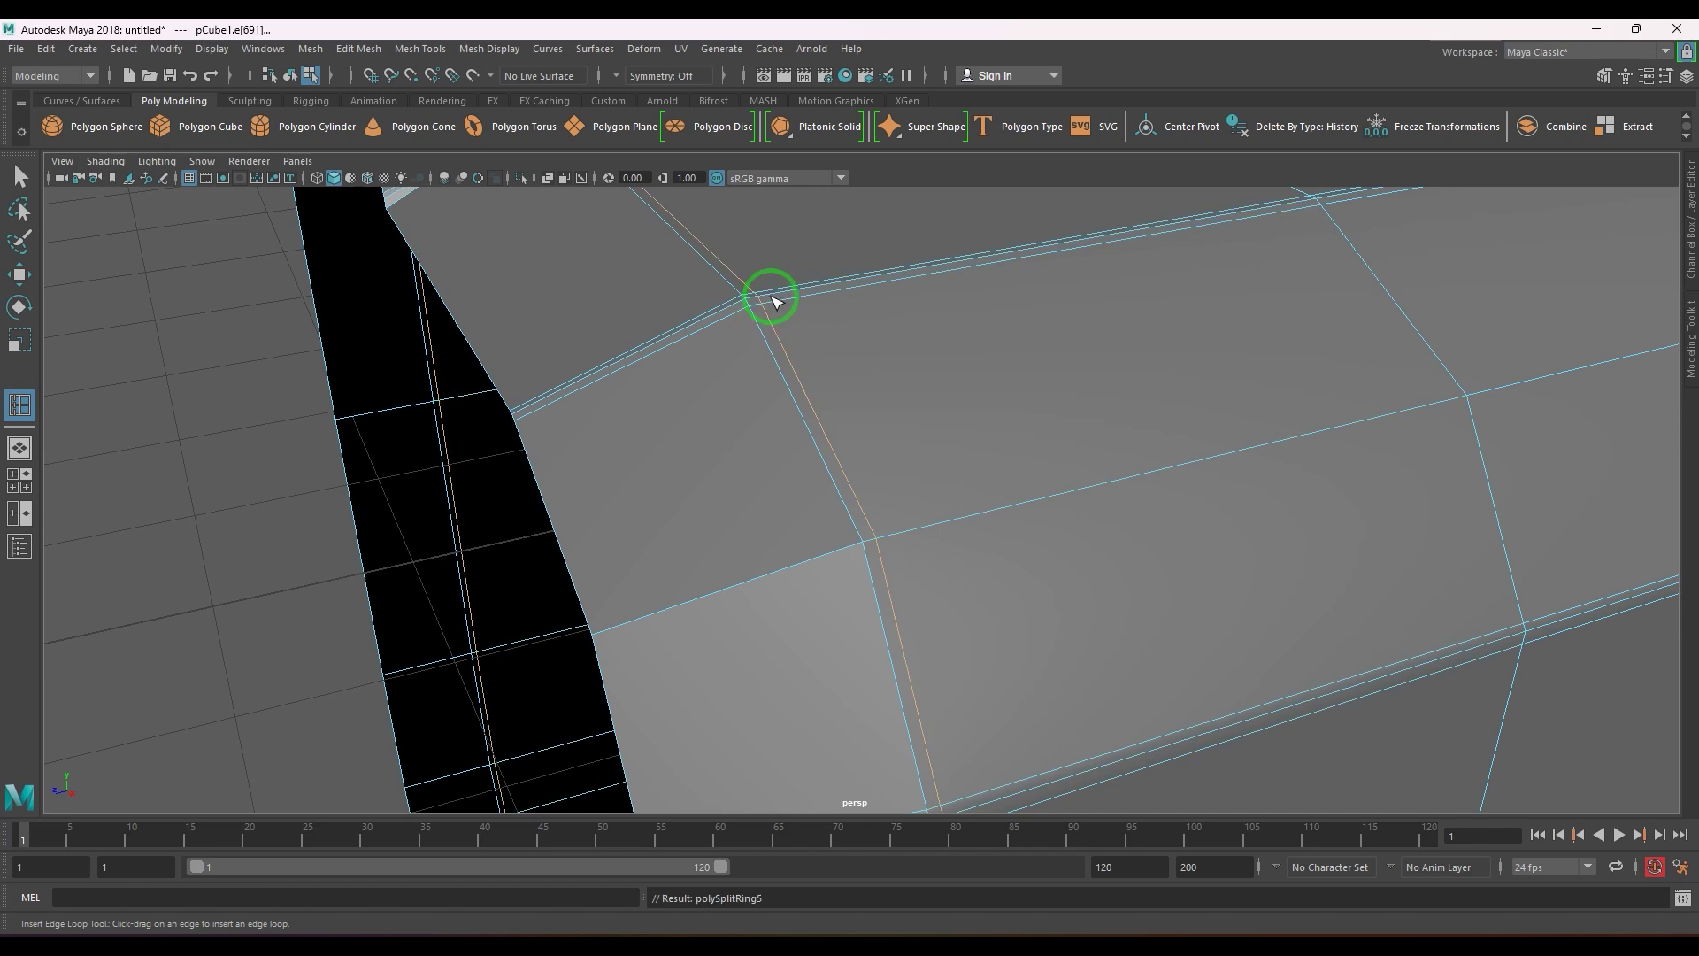
left_click(772, 304)
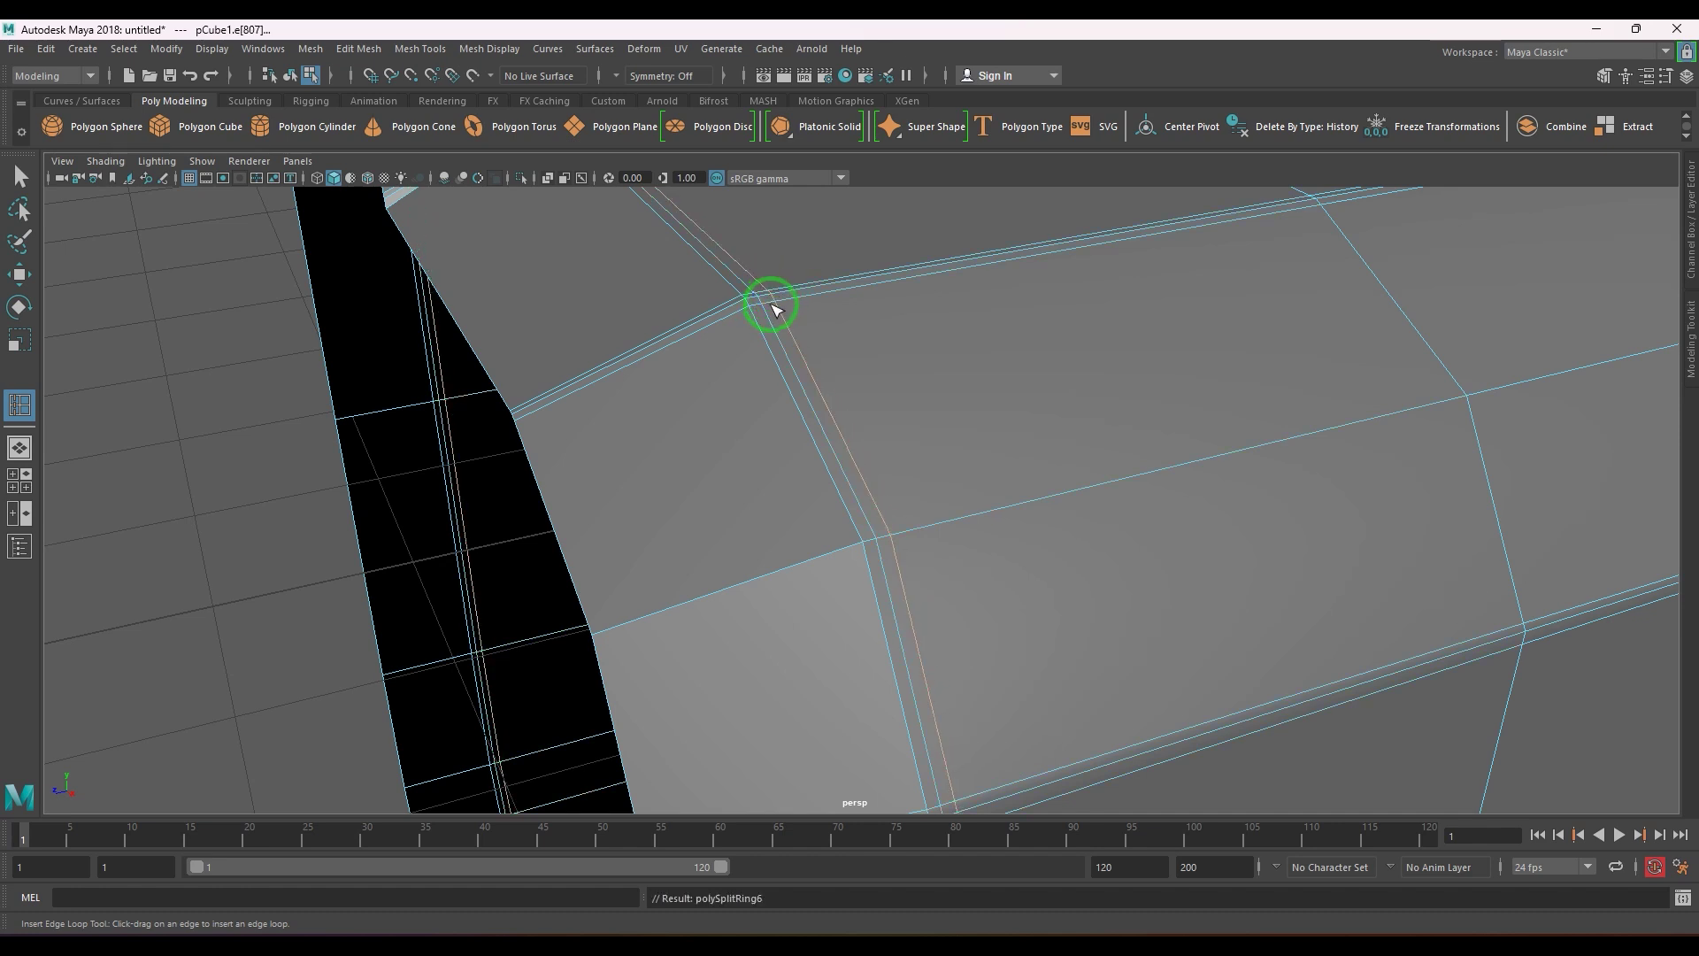
- Select the narrow ring of faces between the two new edge loops around the body
key("w")
left_click(774, 293)
right_click(723, 306, "ctrl")
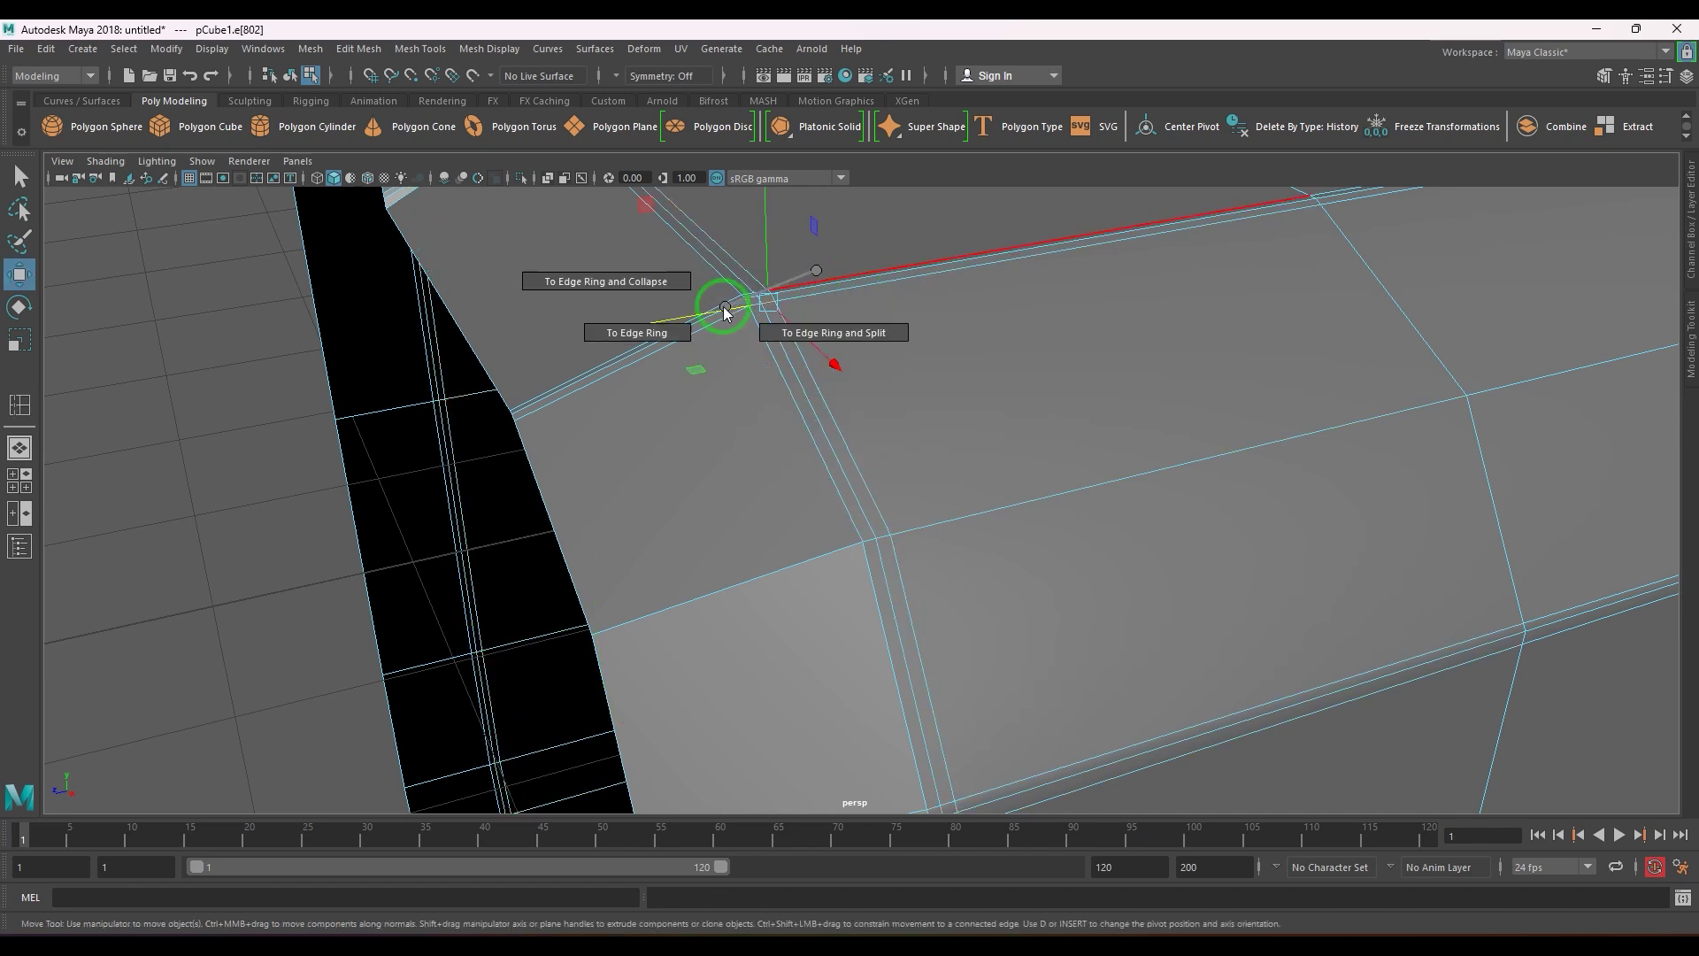
right_click_drag(724, 306, 578, 361, "ctrl")
right_click_drag(883, 304, 880, 395, "ctrl")
scroll(885, 425, "down", 4)
scroll(884, 425, "down", 5)
left_click_drag(872, 459, 857, 504, "alt")
- Extrude the selected face ring inward with a local Z of about -0.006, and deepen the groove with further extrusions
key("ctrl+e")
scroll(858, 504, "up", 9)
left_click_drag(966, 494, 971, 496)
middle_click_drag(1005, 566, 974, 539, "alt")
scroll(975, 539, "up", 5)
scroll(959, 547, "down", 2)
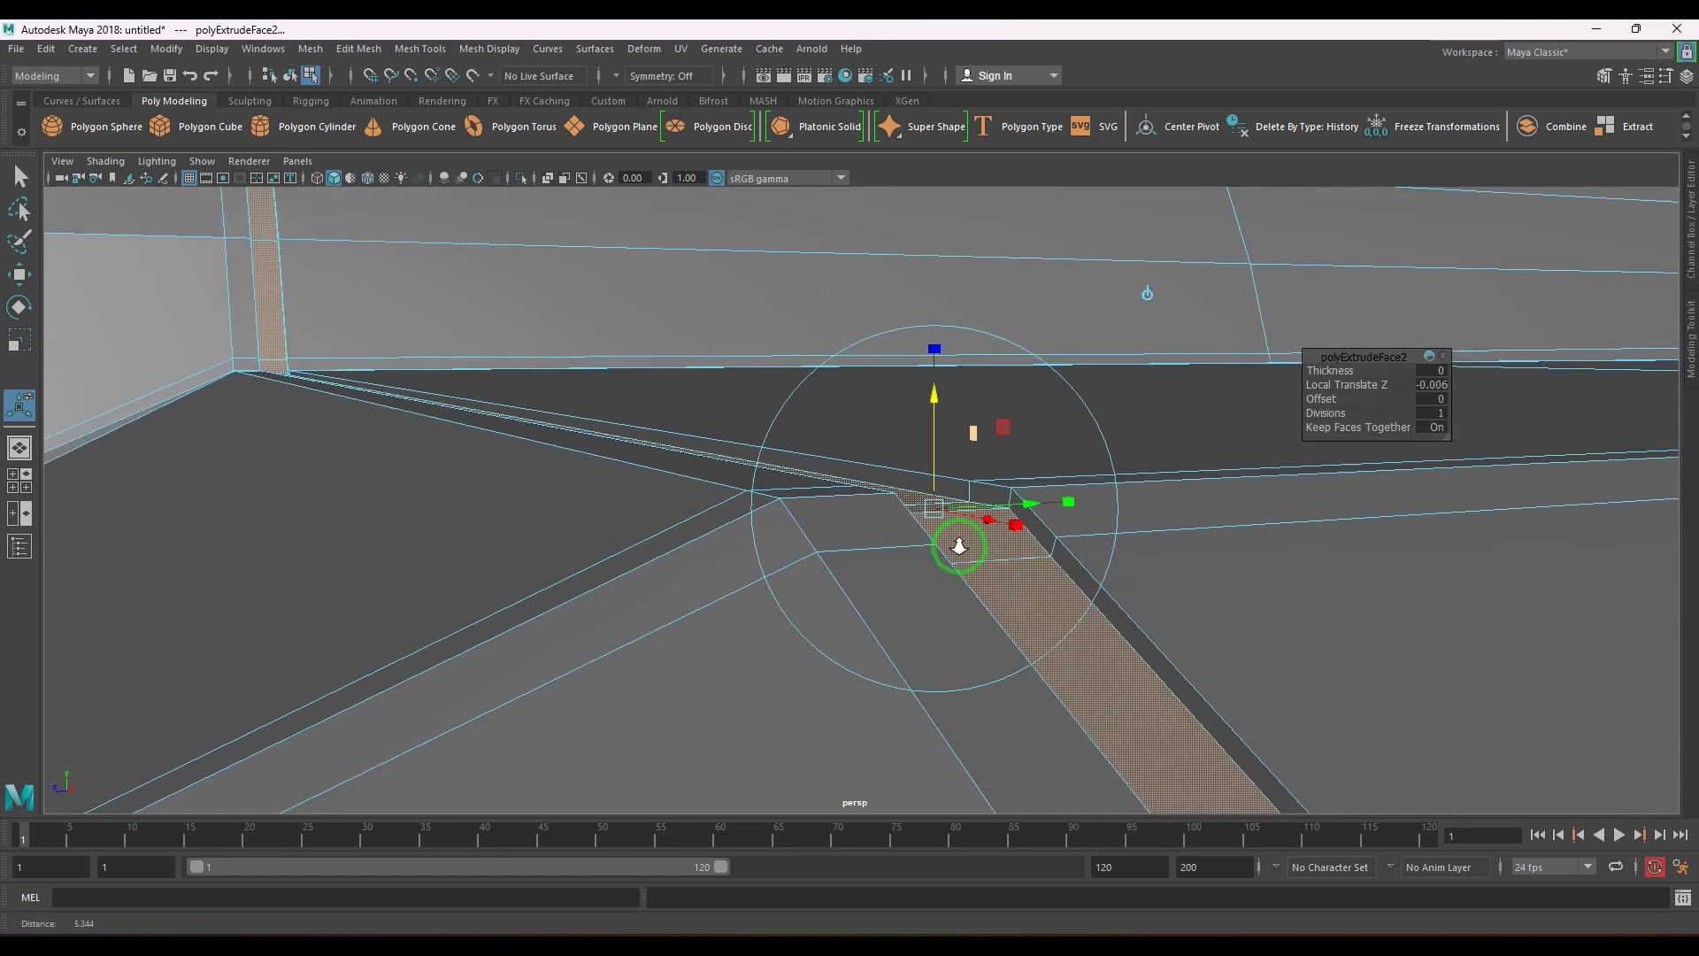
scroll(959, 547, "down", 1)
left_click_drag(933, 416, 930, 440)
key("ctrl+e")
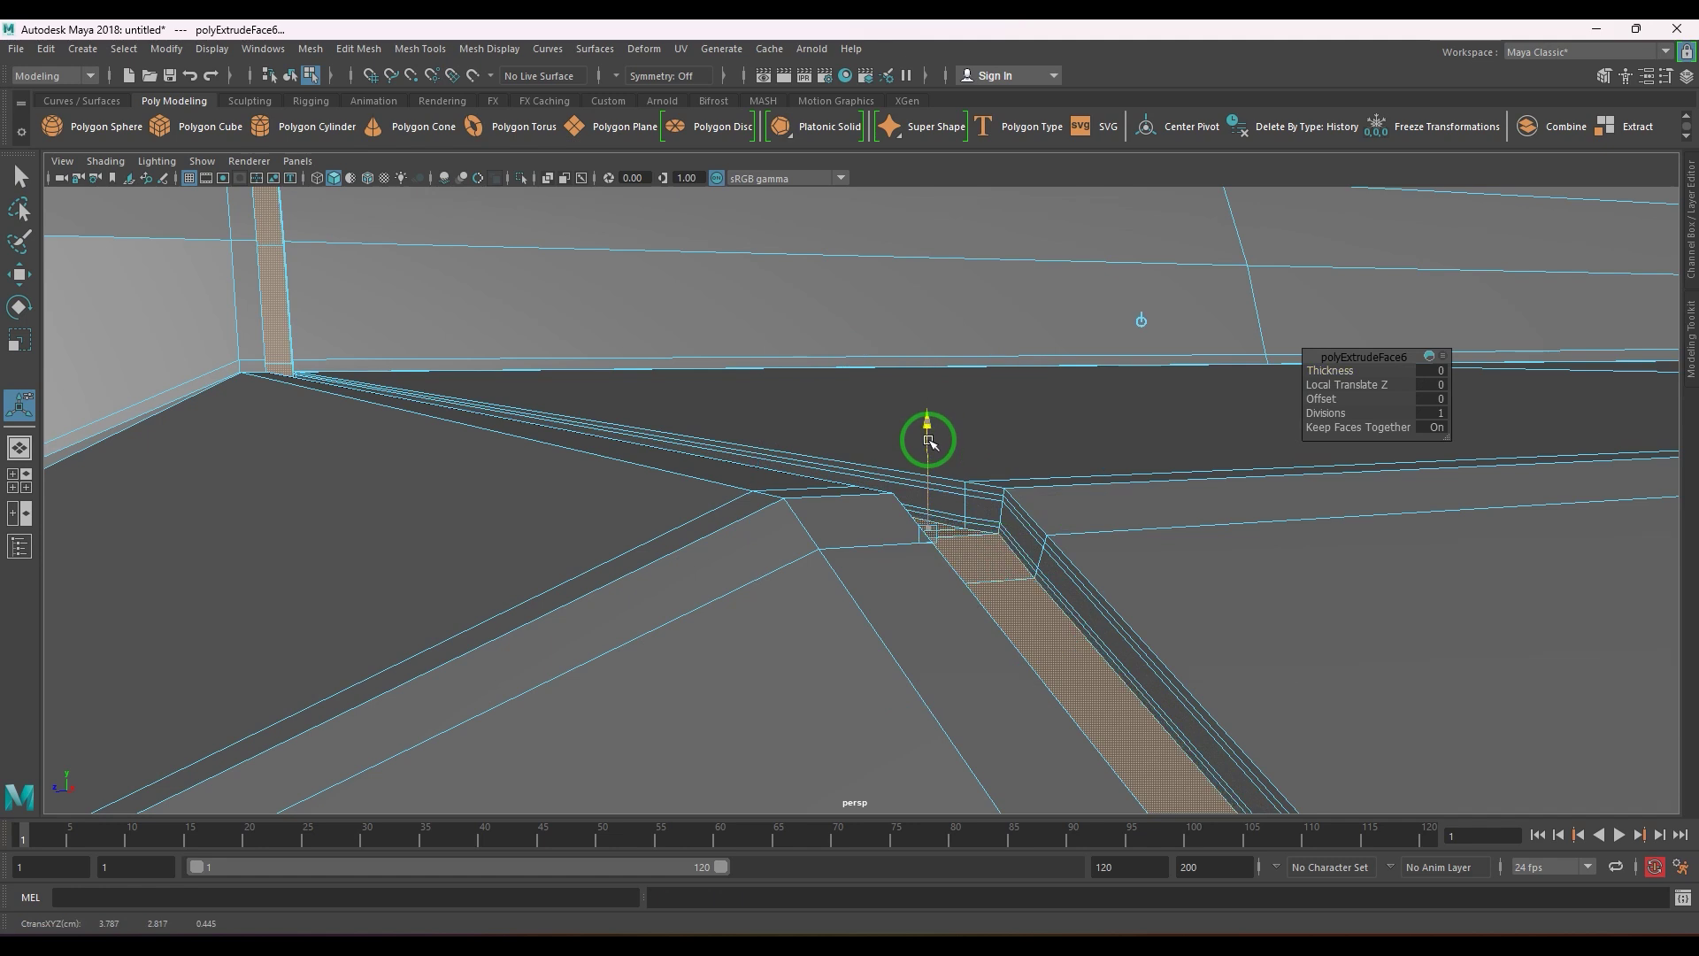
key("w")
right_click_drag(1050, 531, 1105, 505)
- Preview the mesh smoothed and inspect the groove around the open end
scroll(1104, 504, "down", 5)
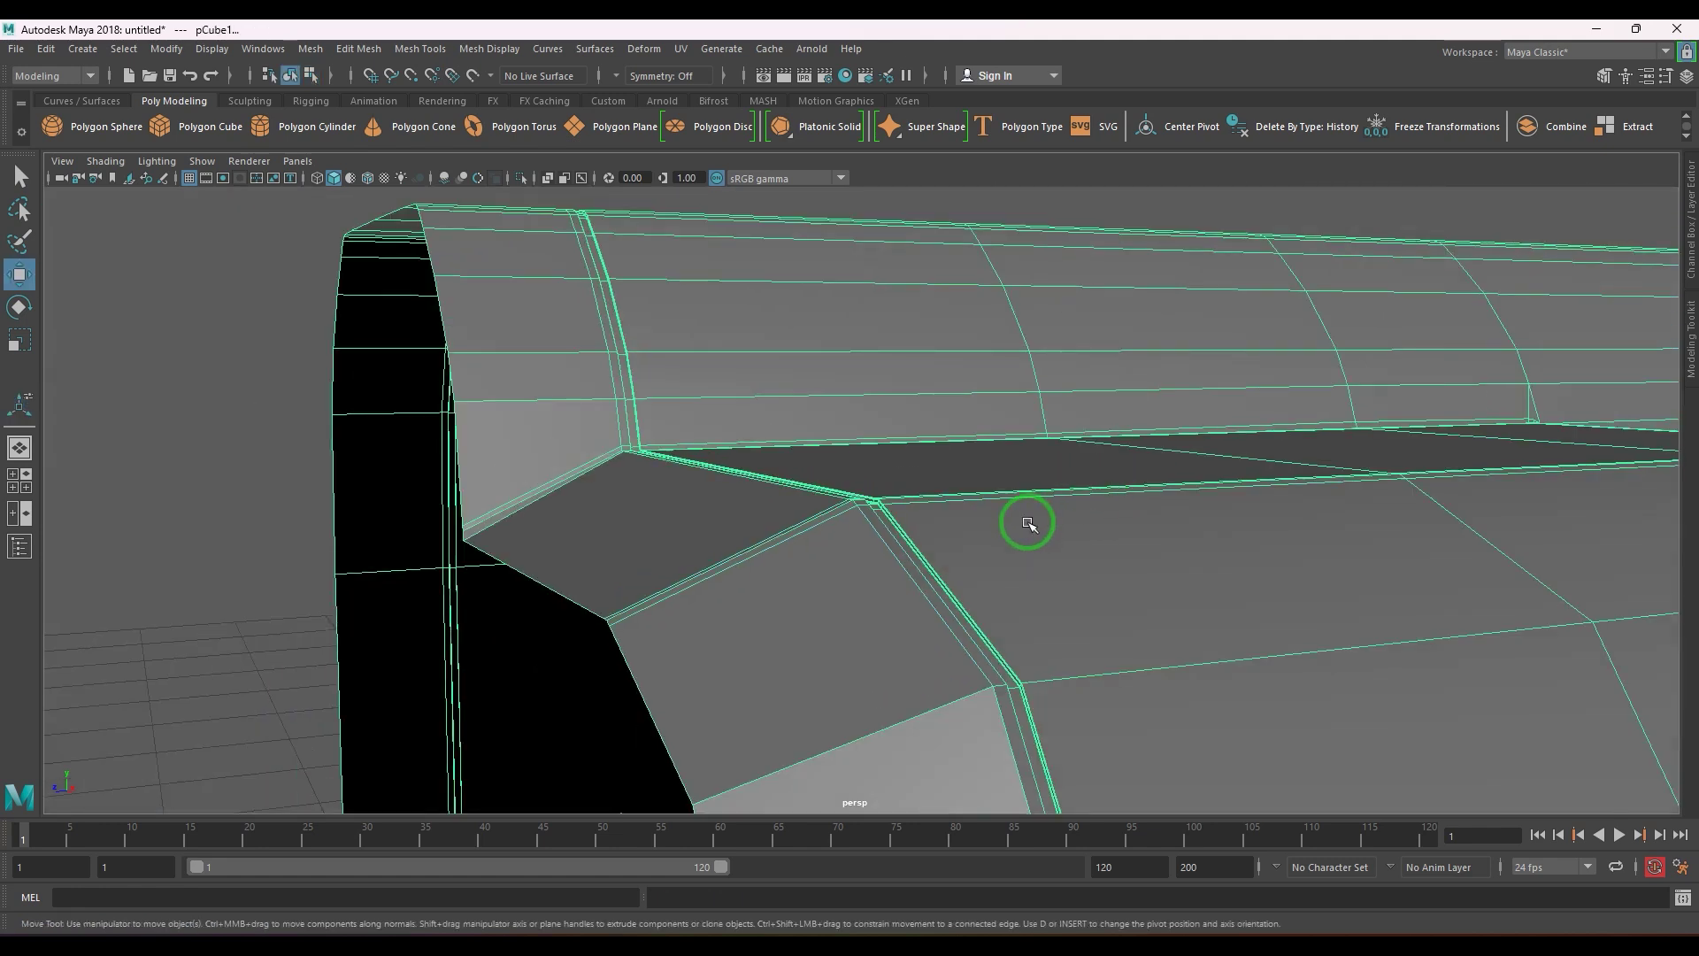
scroll(1027, 523, "down", 5)
left_click(373, 451)
scroll(811, 522, "down", 2)
left_click_drag(811, 523, 846, 576, "alt")
scroll(846, 576, "down", 3)
middle_click_drag(920, 594, 961, 480, "alt")
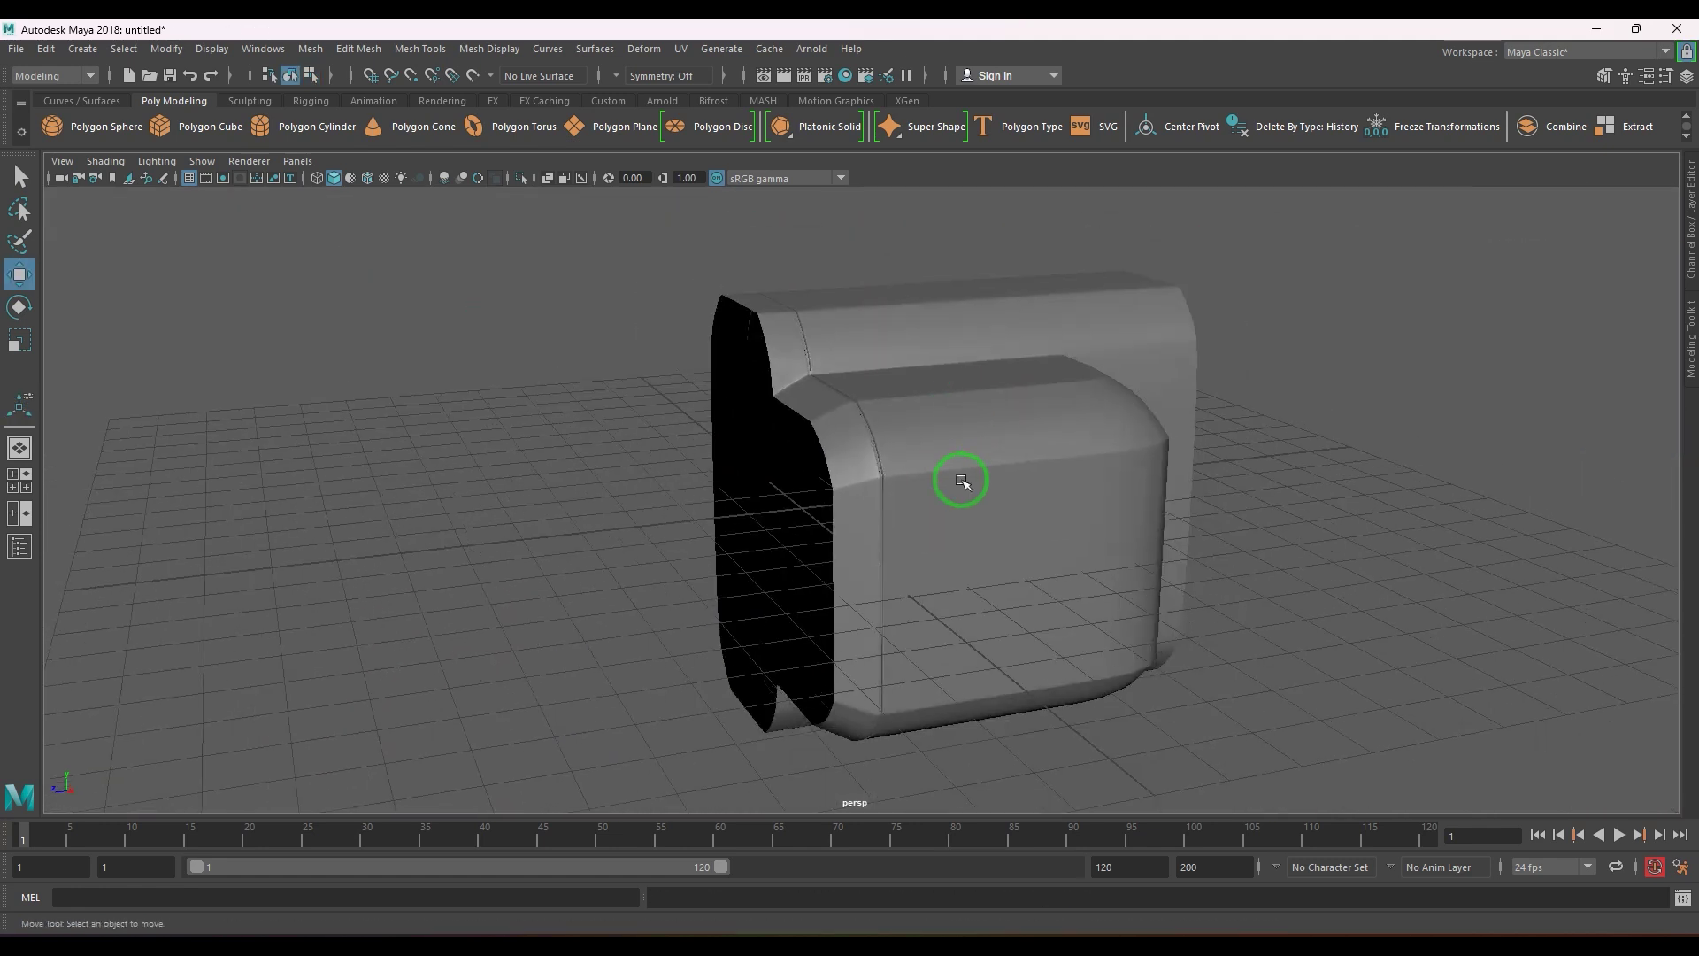
mouse_move(962, 481)
left_mouse_down("alt")
mouse_move(929, 531)
mouse_move(968, 501)
left_mouse_up("alt")
right_click_drag(968, 501, 986, 615, "alt")
left_click(941, 523)
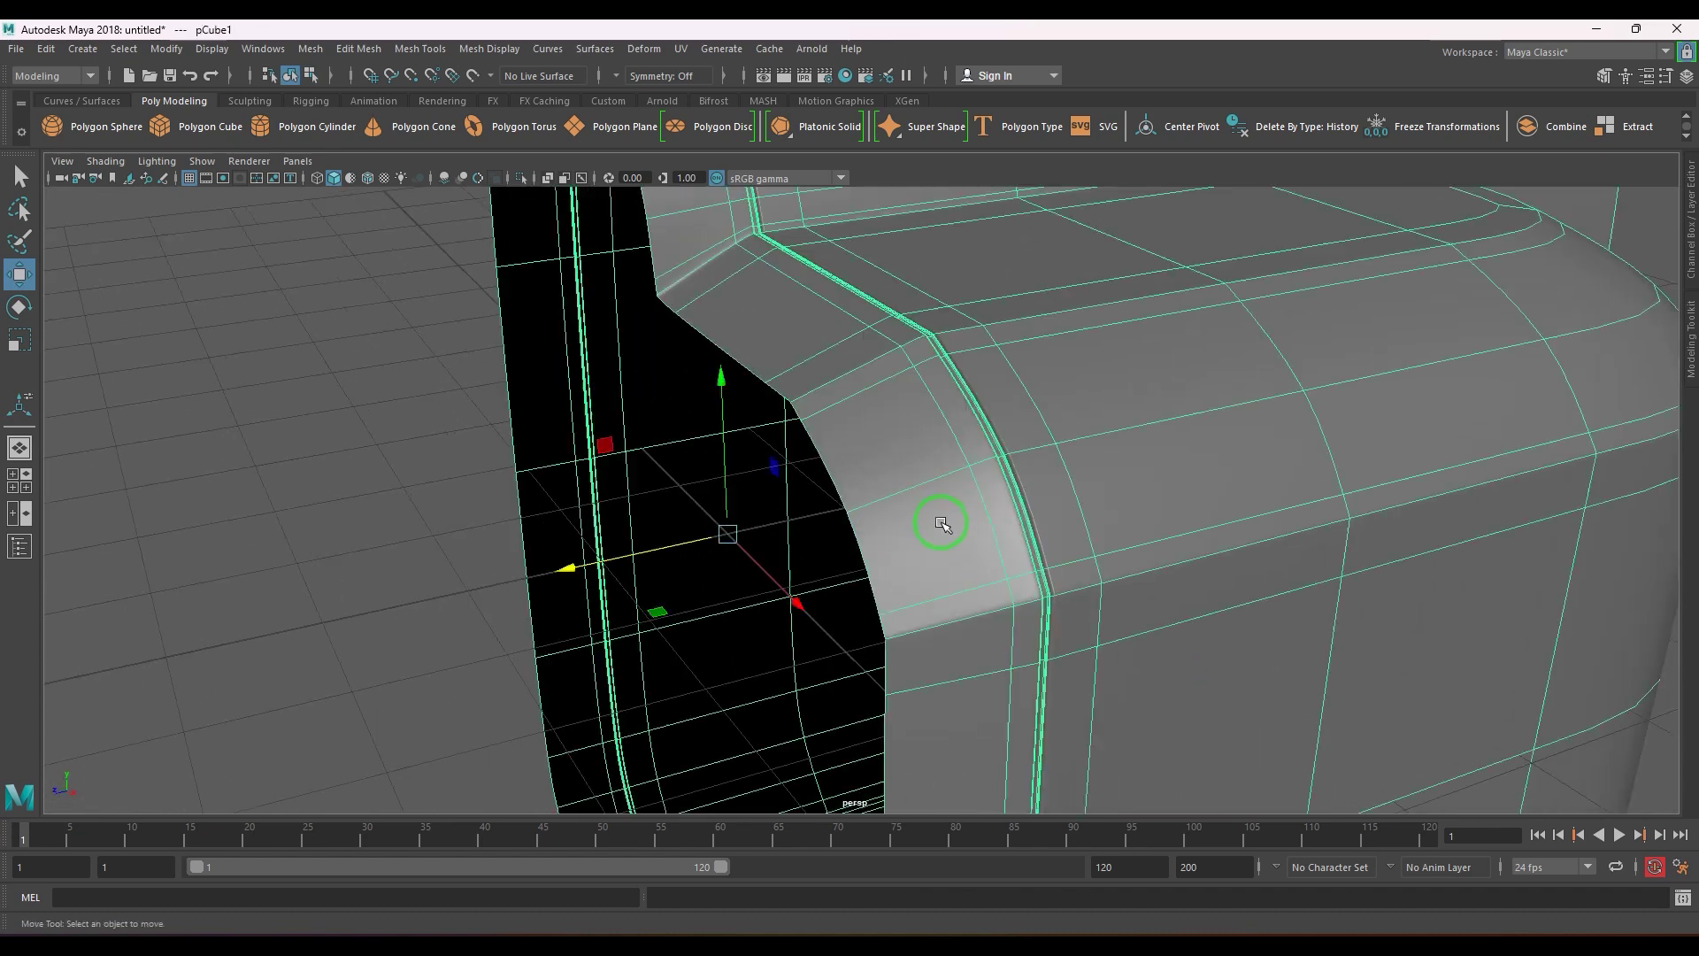
key("1")
- Move the edge loop in front of the groove toward the open end, away from the groove
middle_click_drag(960, 486, 876, 581, "alt")
scroll(883, 598, "up", 4)
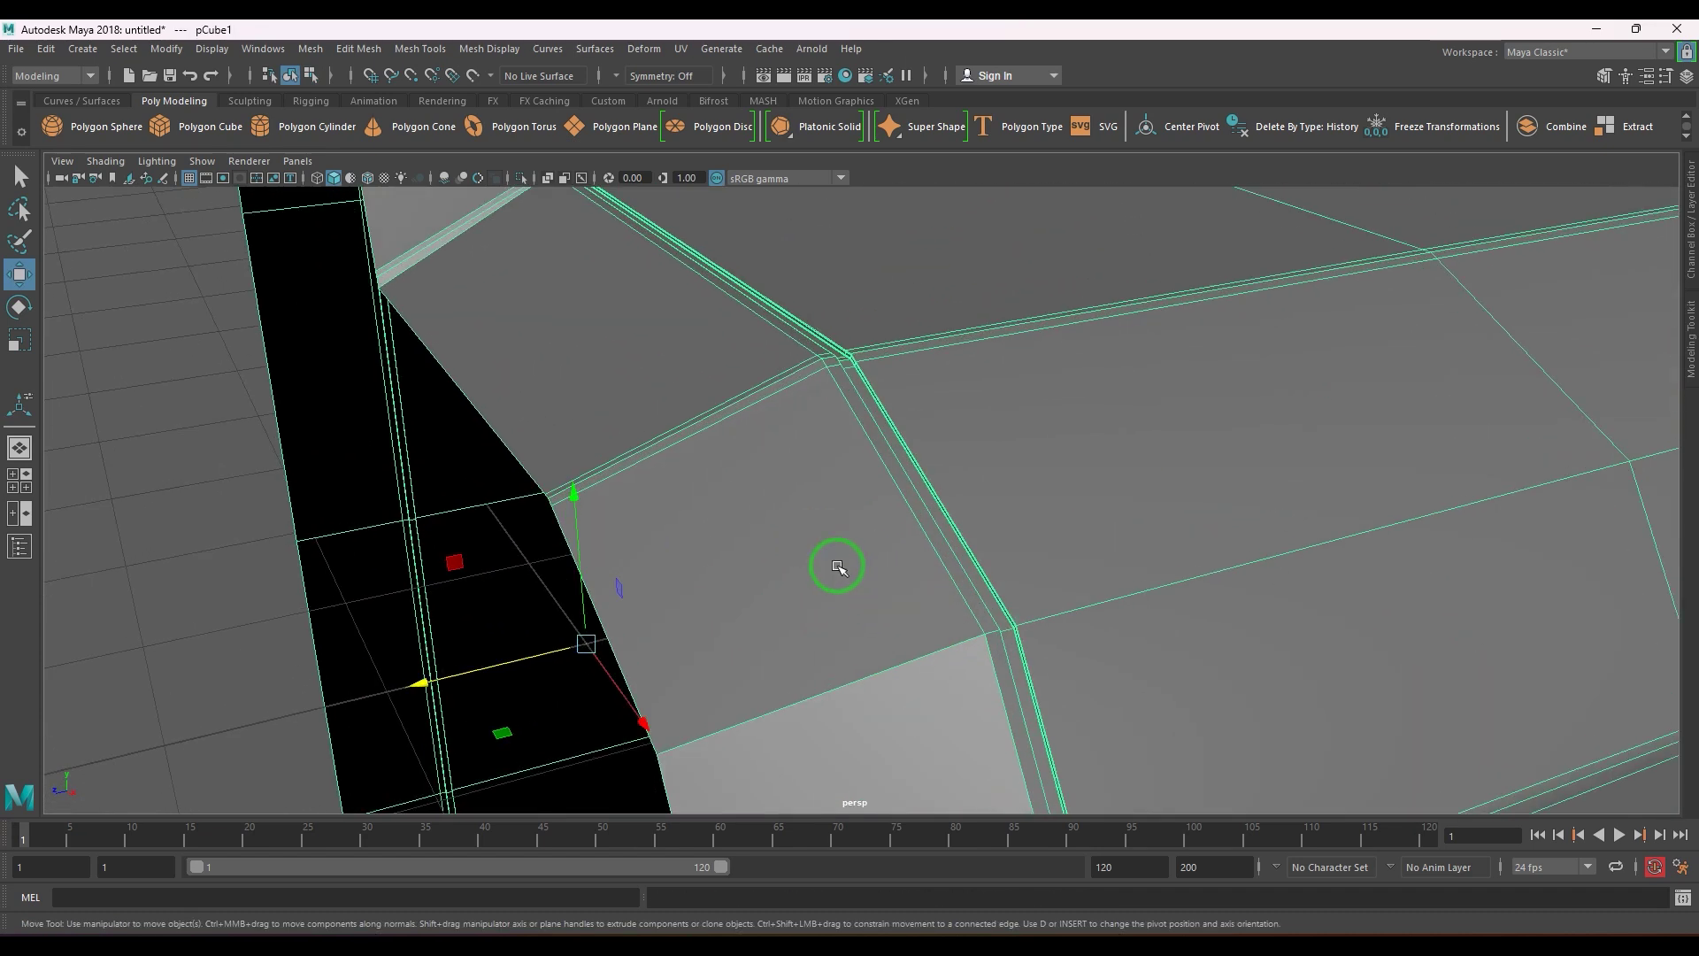
right_click_drag(850, 488, 865, 444)
double_click(864, 444)
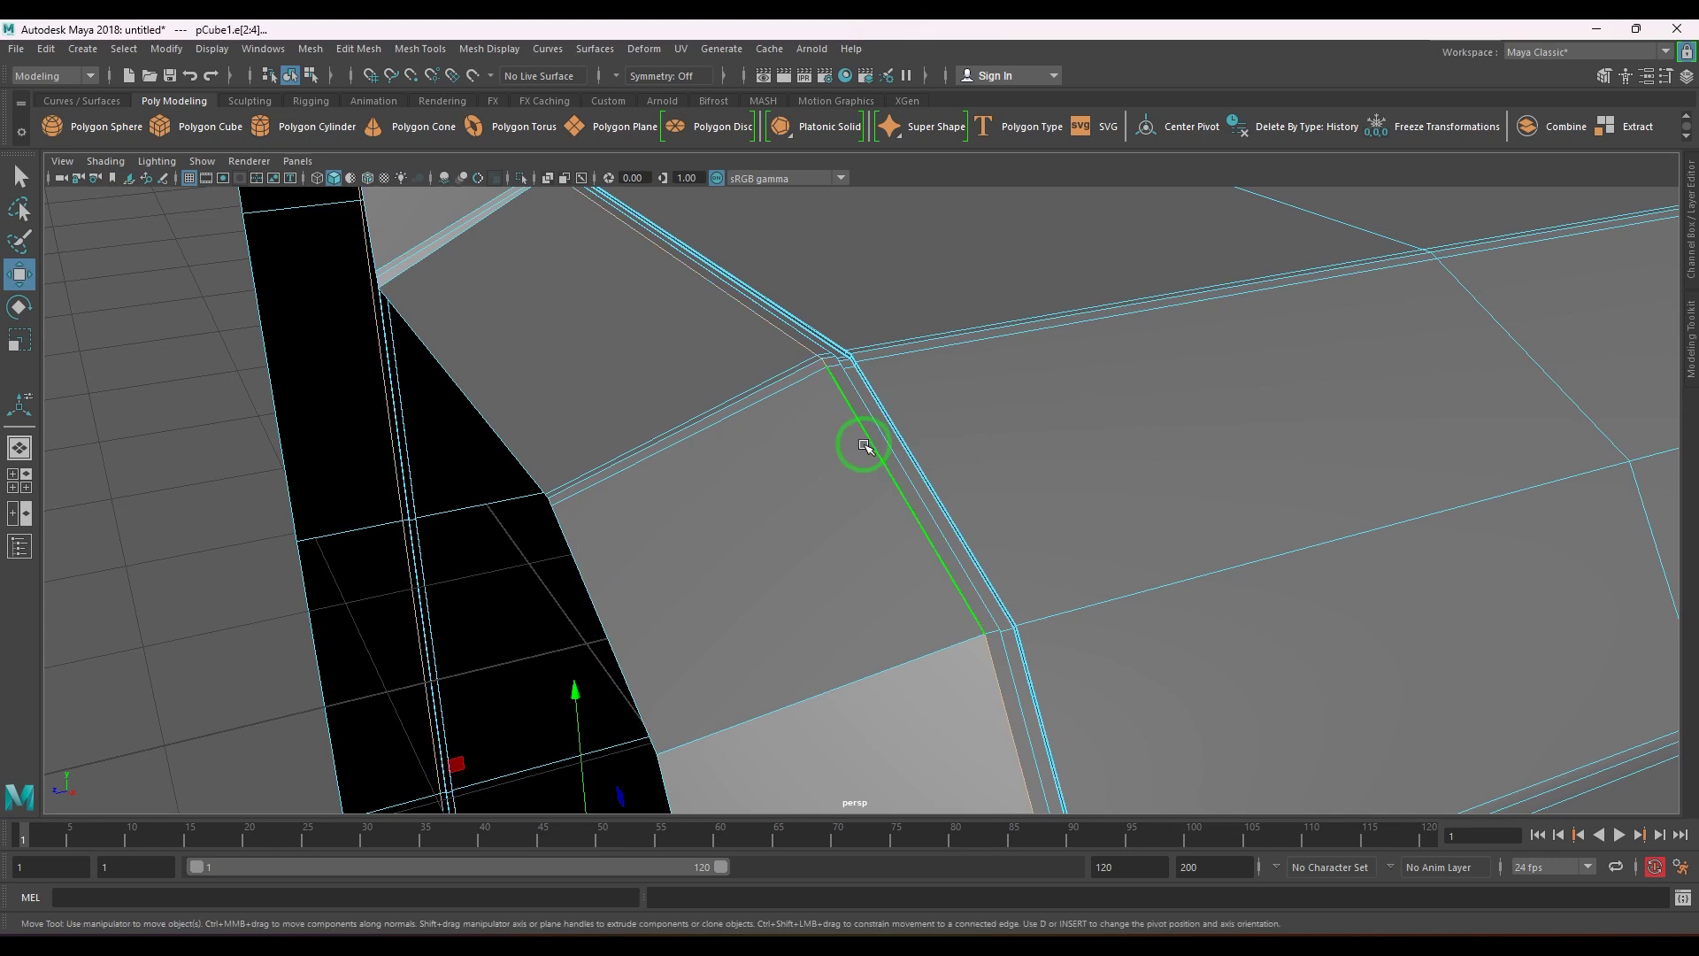
scroll(749, 599, "down", 5)
right_click_drag(749, 601, 687, 706, "alt")
left_click_drag(686, 705, 616, 679)
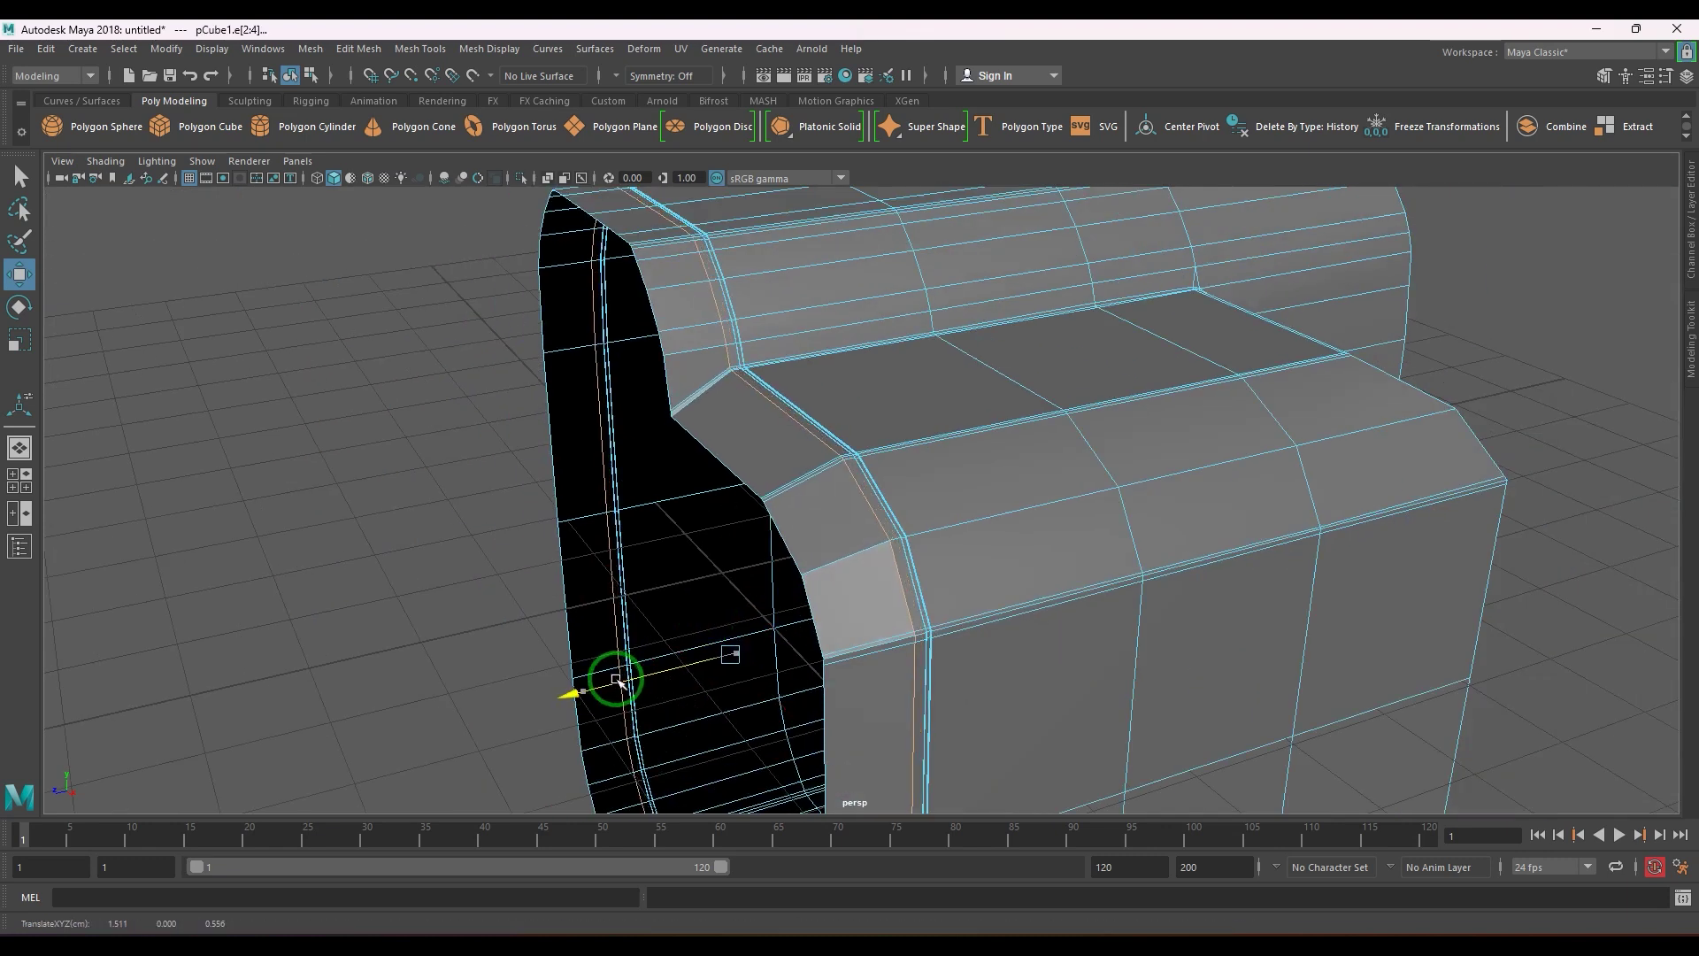
- Insert supporting edge loops close to both sides of the moved edge loop
scroll(797, 546, "up", 10)
middle_click_drag(858, 443, 880, 558, "alt")
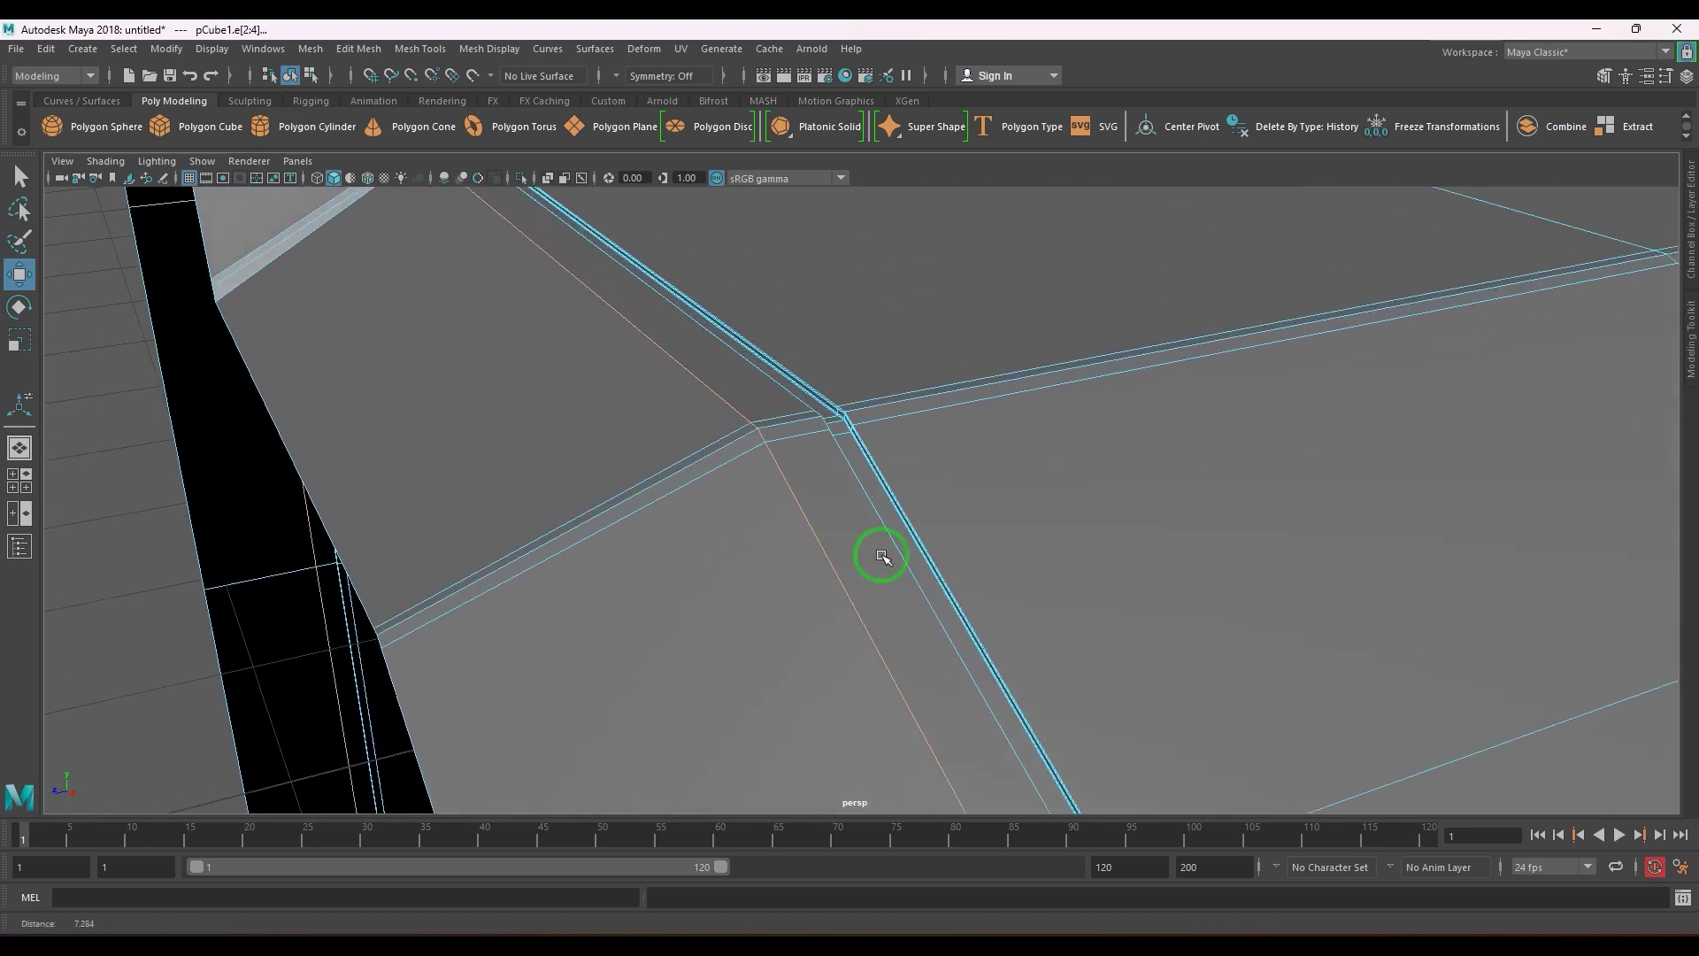
scroll(733, 538, "up", 5)
right_click_drag(678, 292, 625, 335, "shift")
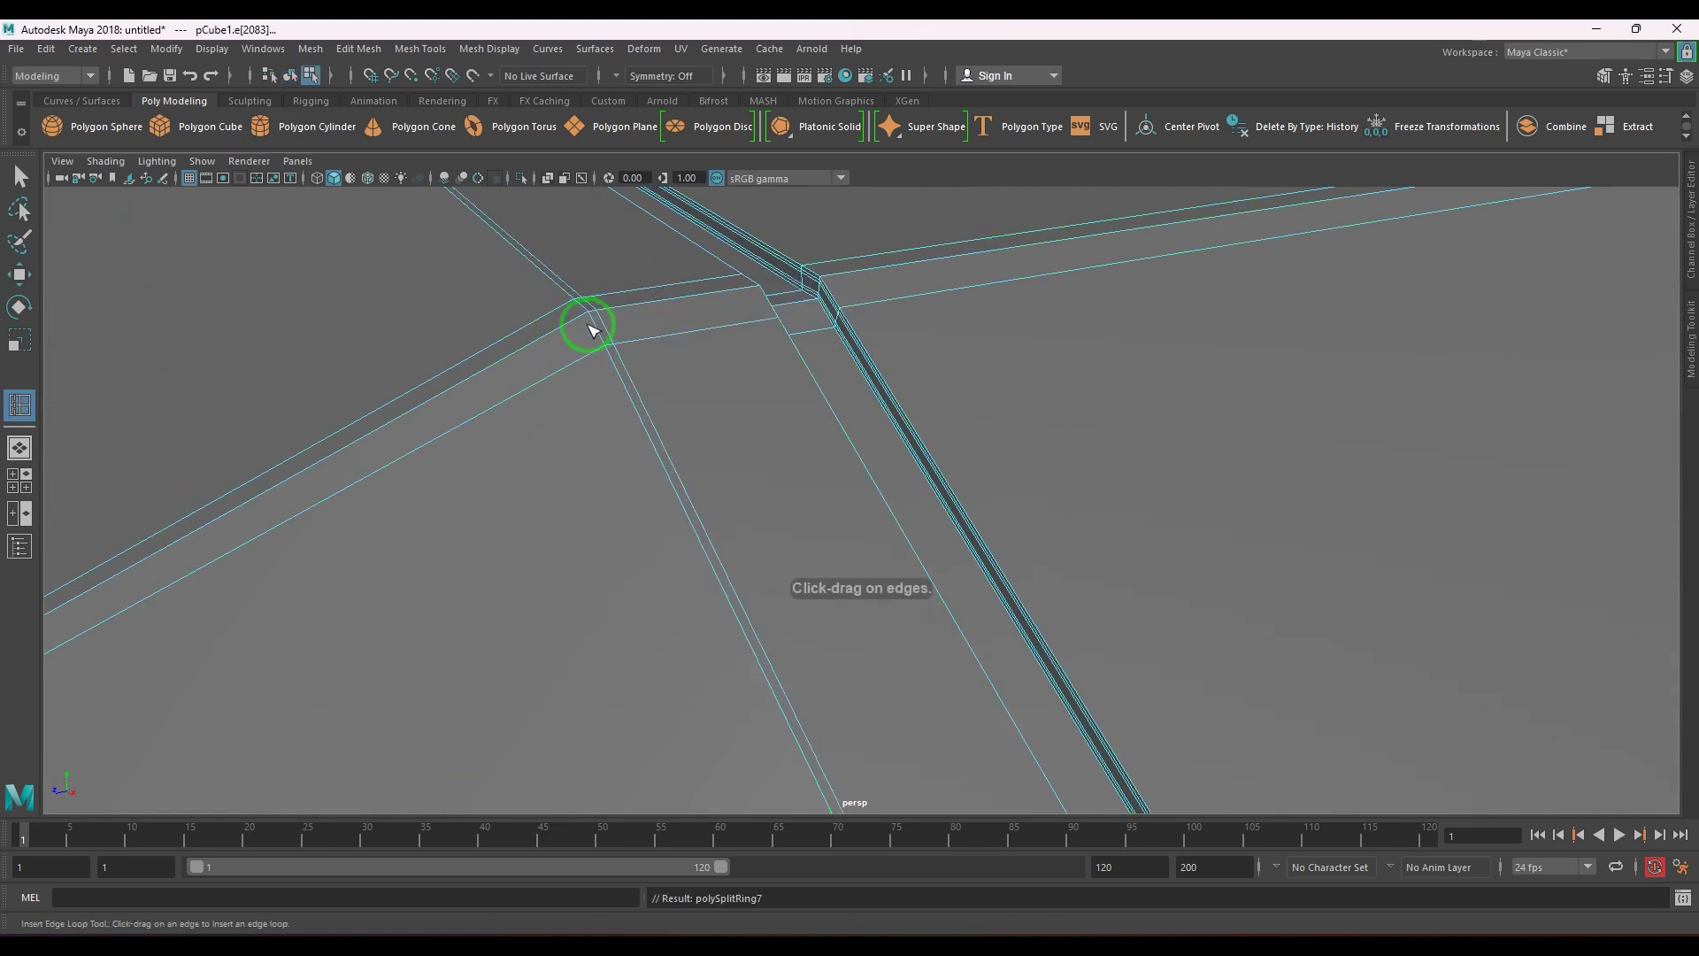
key("w")
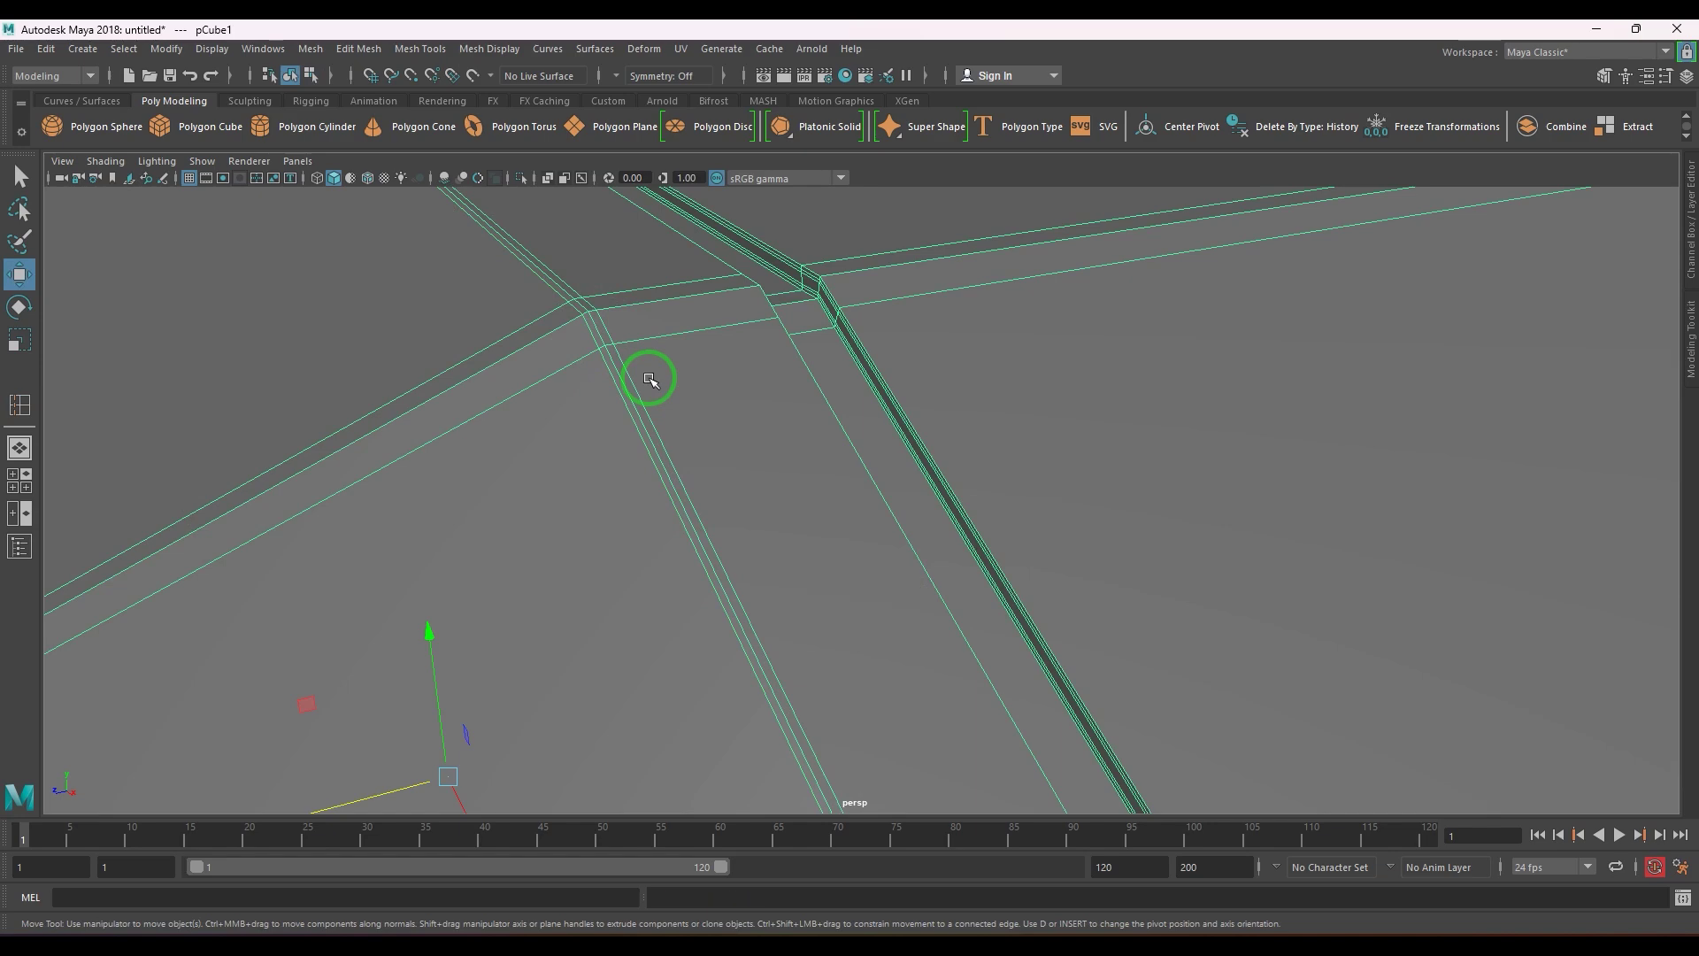
- Preview the smoothed body and examine the open end with the added supporting loops
scroll(649, 378, "down", 12)
left_click(368, 448)
left_click_drag(685, 482, 720, 481, "alt")
left_click(849, 464)
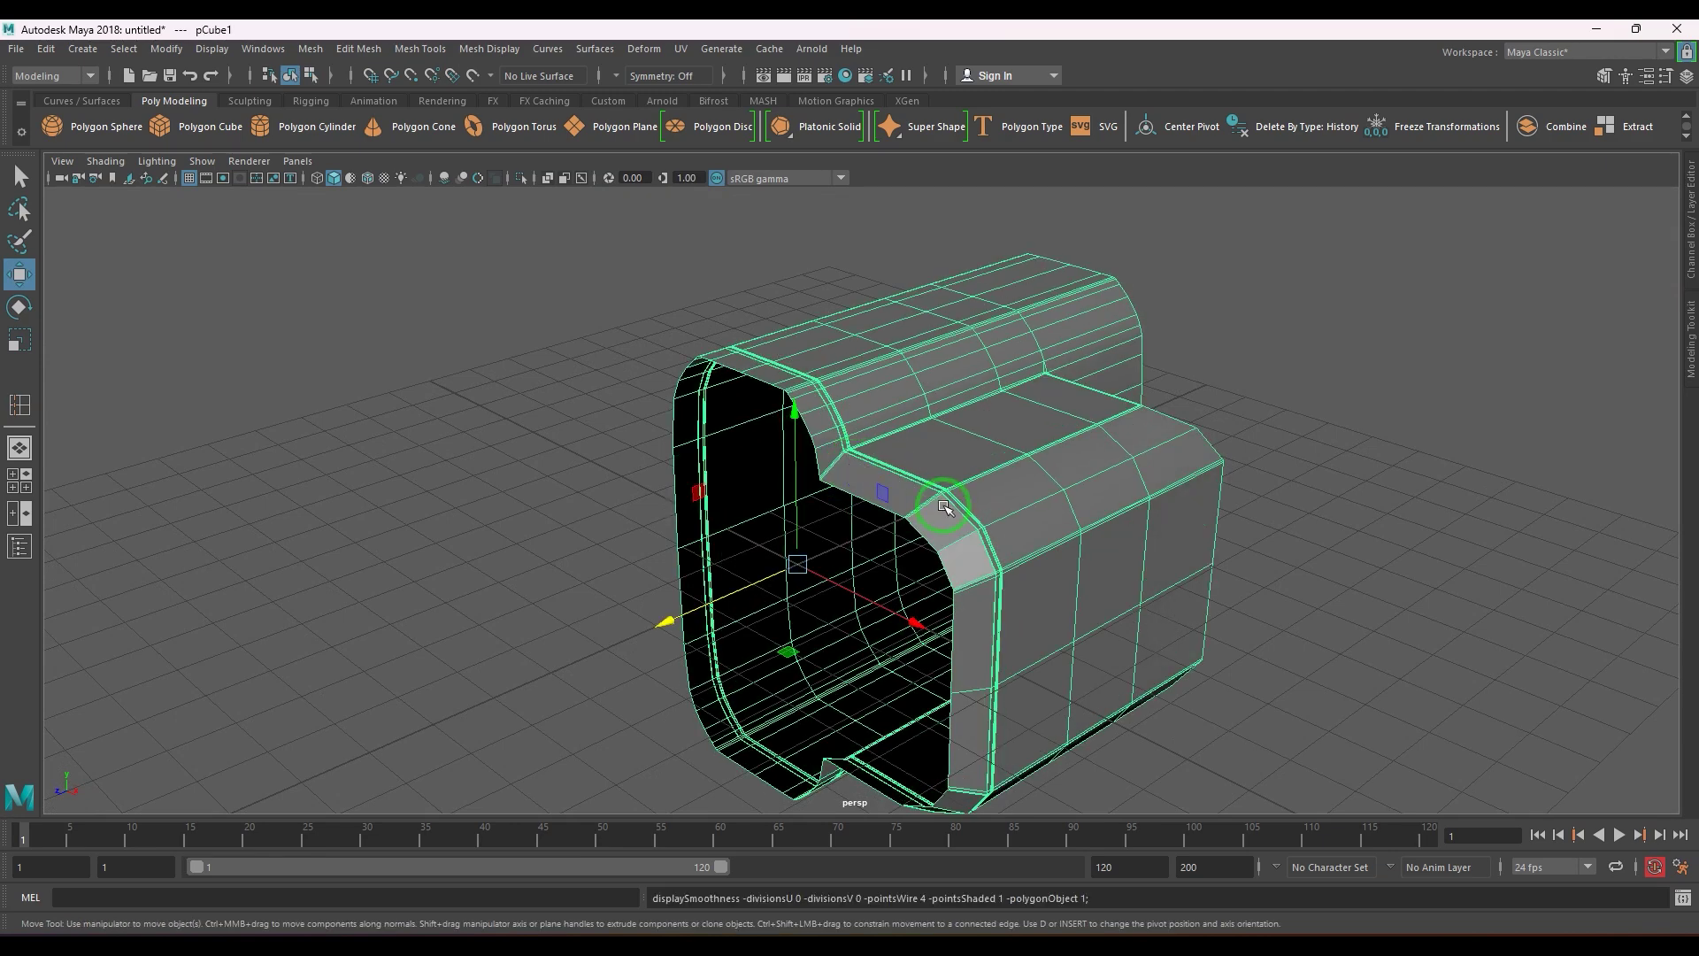
middle_click_drag(944, 506, 928, 426, "alt")
left_click_drag(928, 391, 1101, 476, "alt")
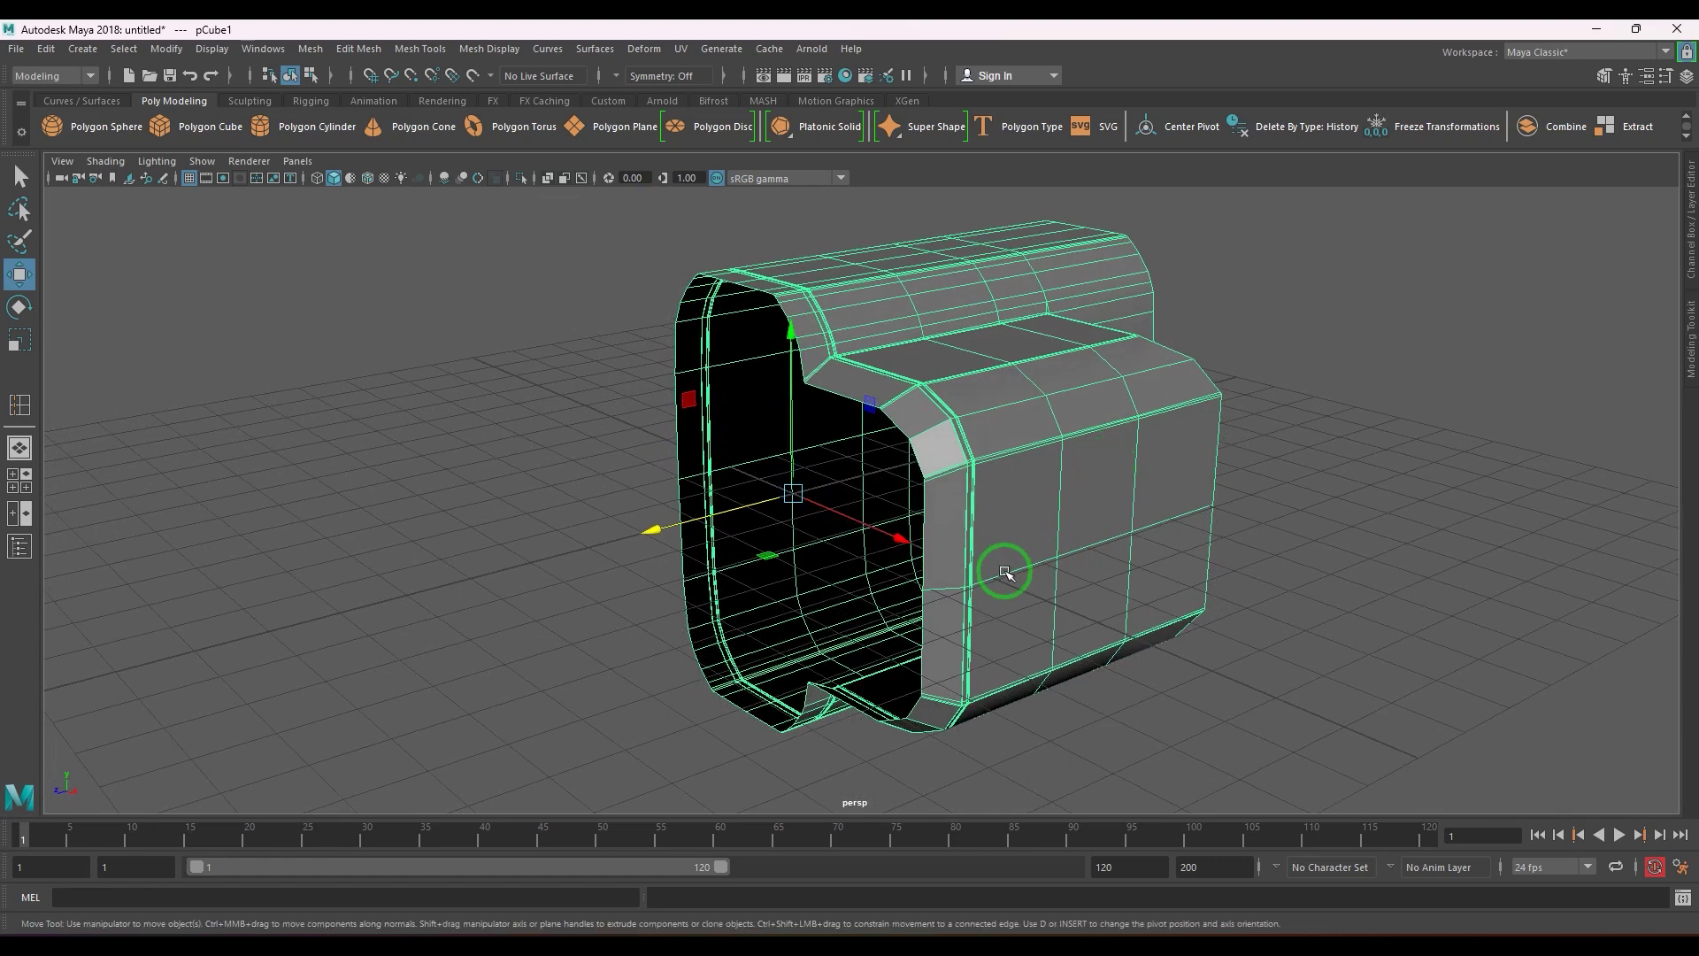
- Select the open end's border edges and fill the hole with a cap face
right_click_drag(1006, 570, 1000, 509)
double_click(933, 528)
left_click_drag(935, 531, 1017, 455, "alt")
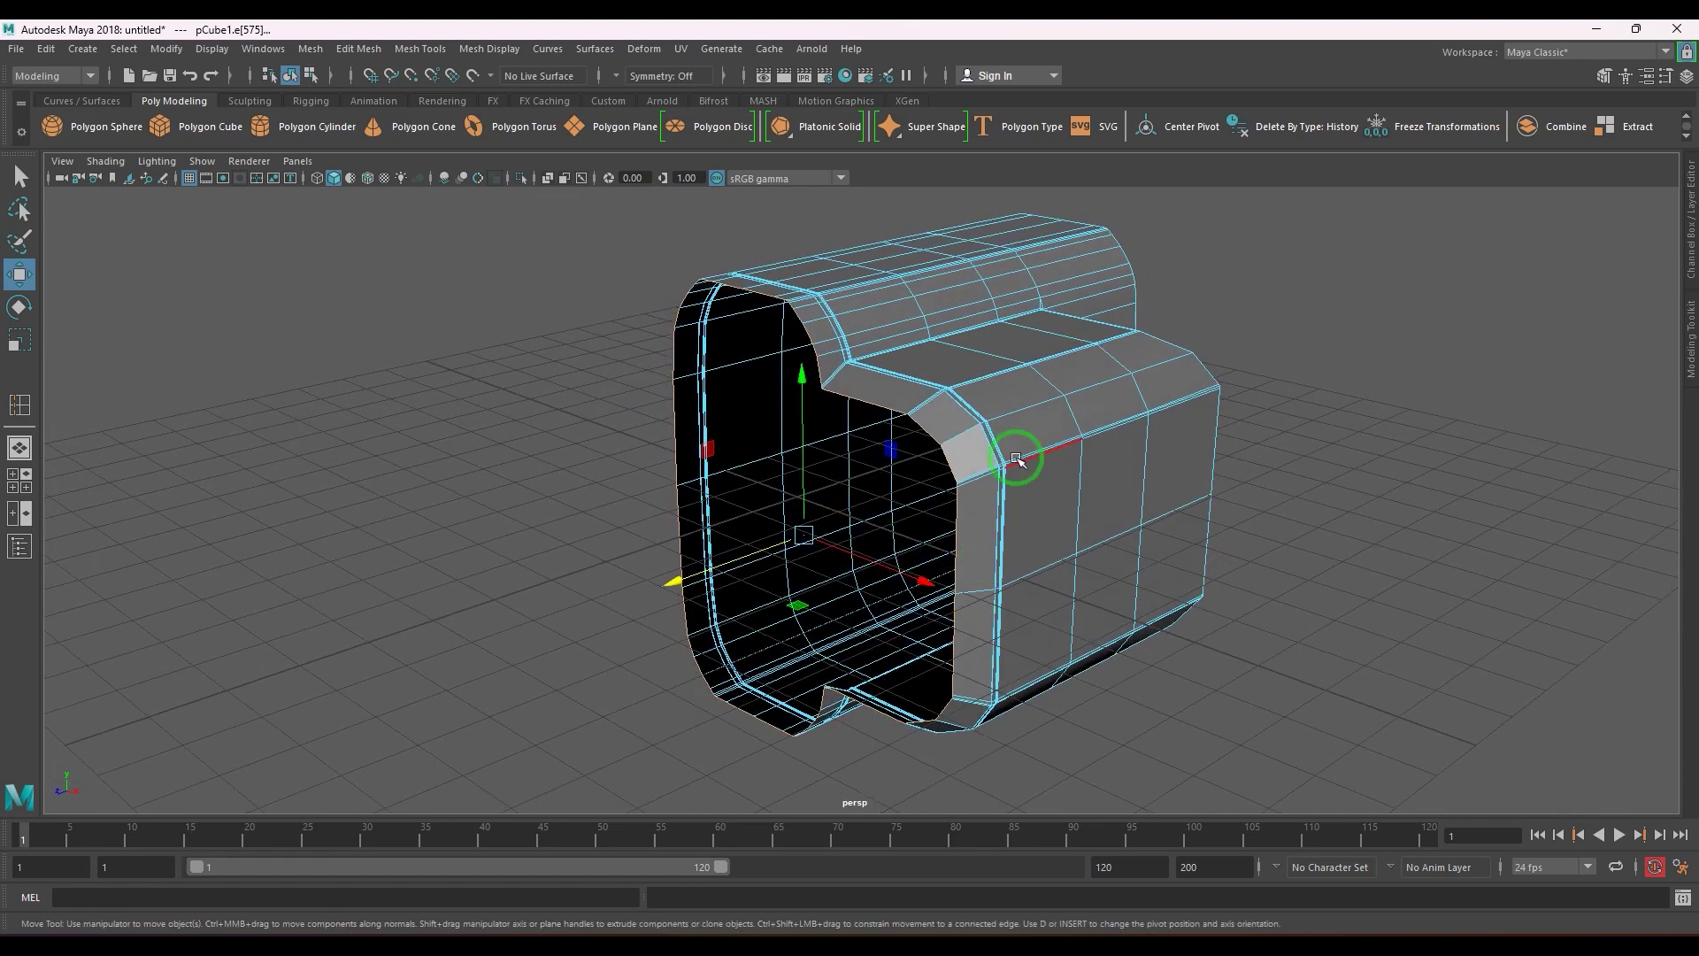
right_click(1023, 425, "shift")
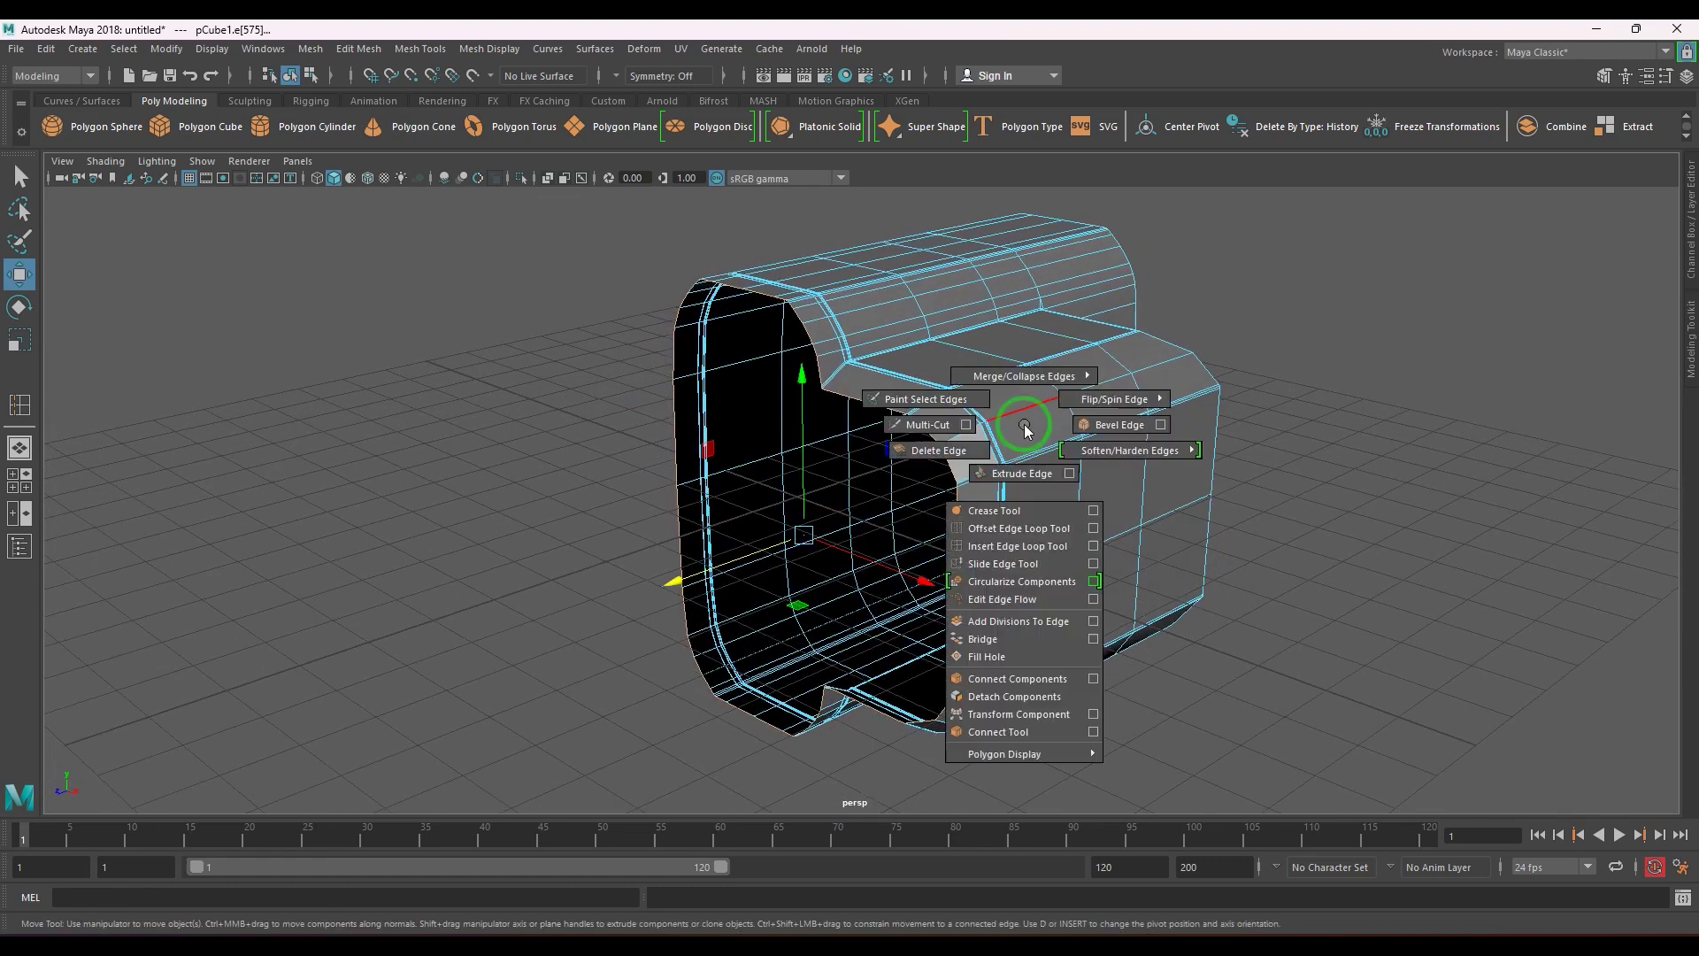
left_click(995, 664)
key("F8")
- Multi-Cut the cap horizontally from the side block's mid-height border vertex to the matching vertex on the opposite wall
left_click_drag(1043, 513, 1015, 442, "alt")
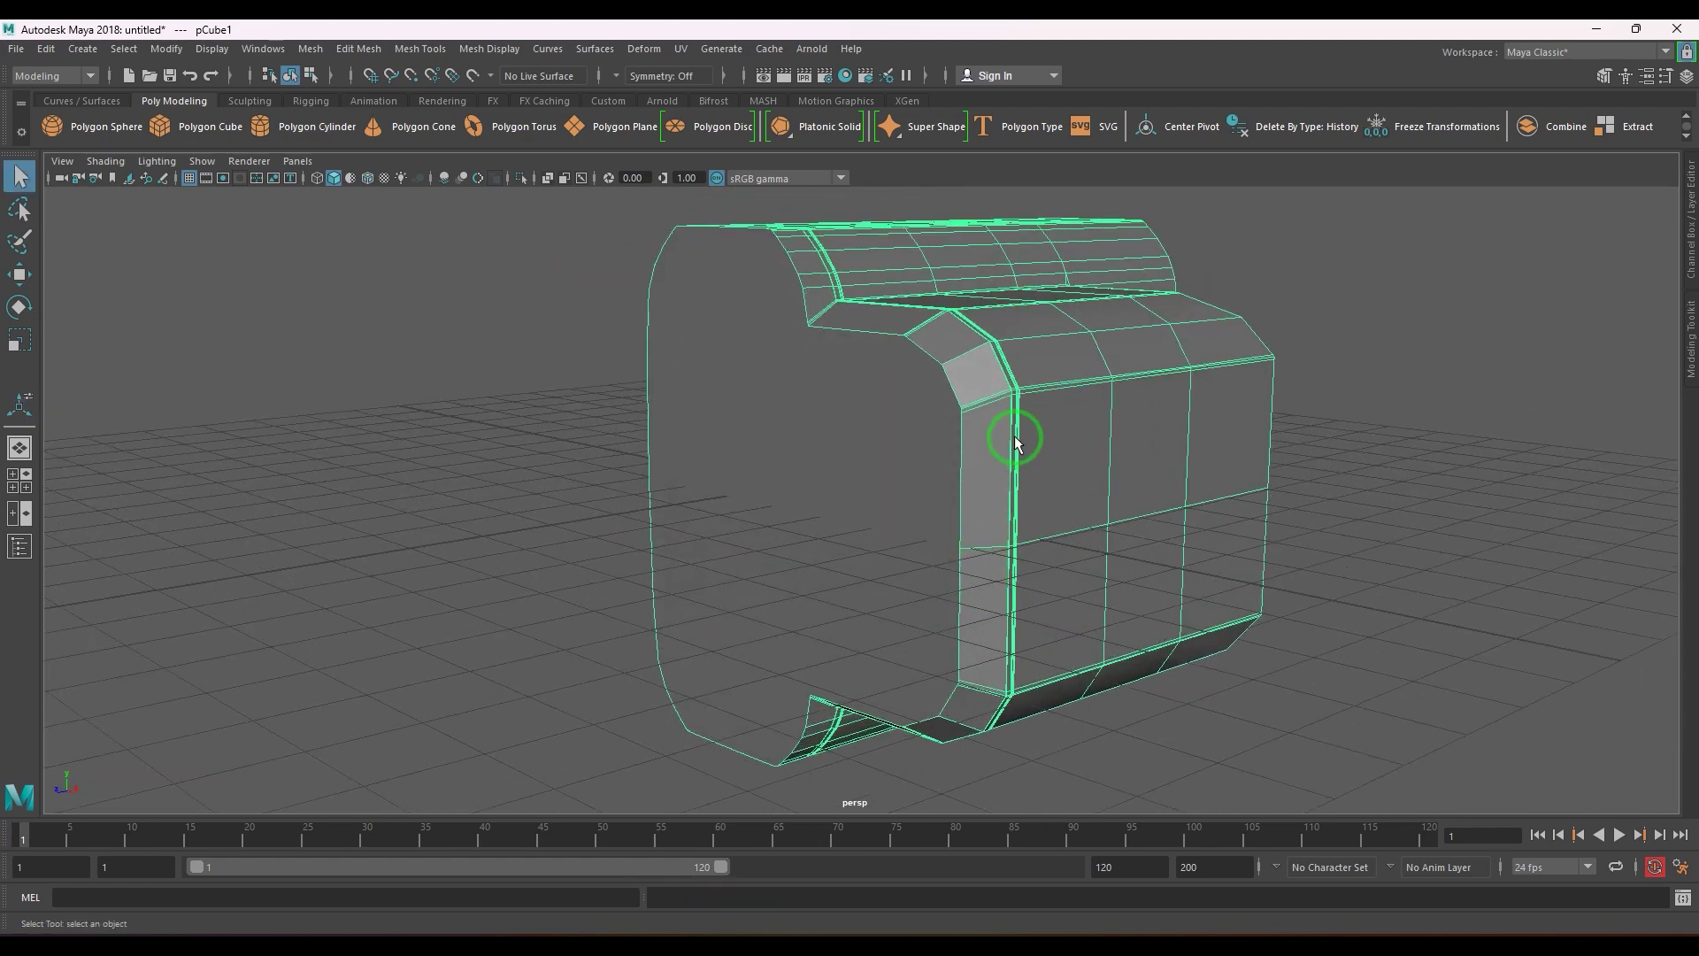
right_click(1008, 397, "shift")
left_click(917, 400)
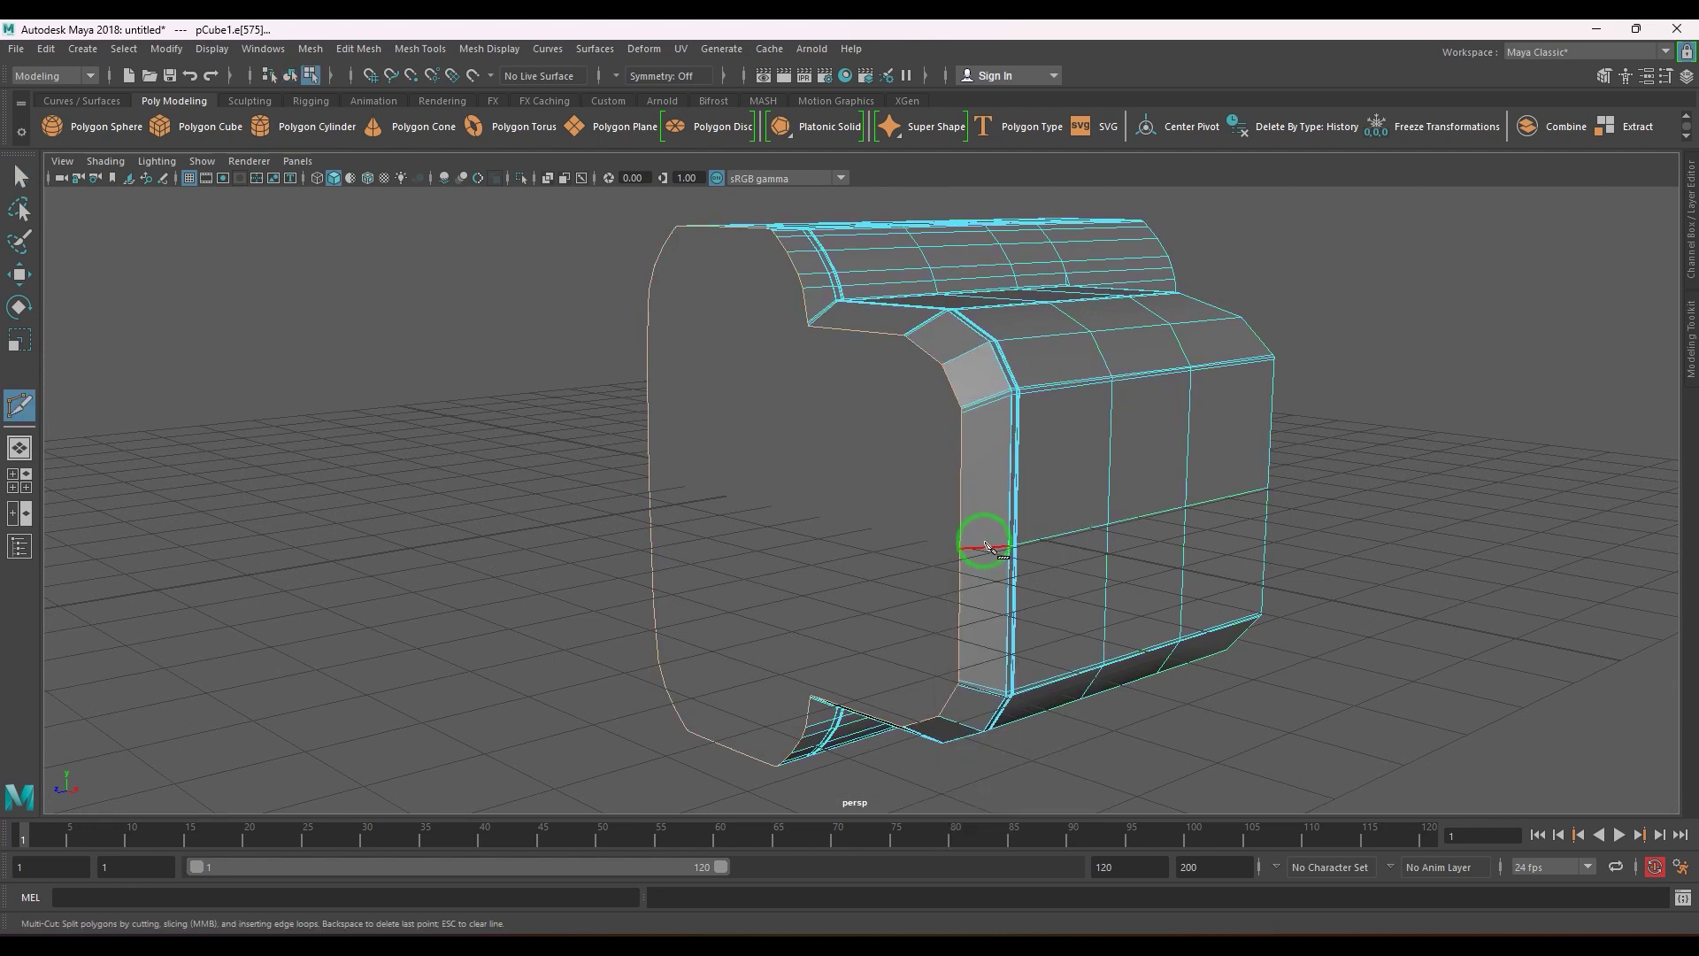
left_click_drag(965, 522, 901, 480, "alt")
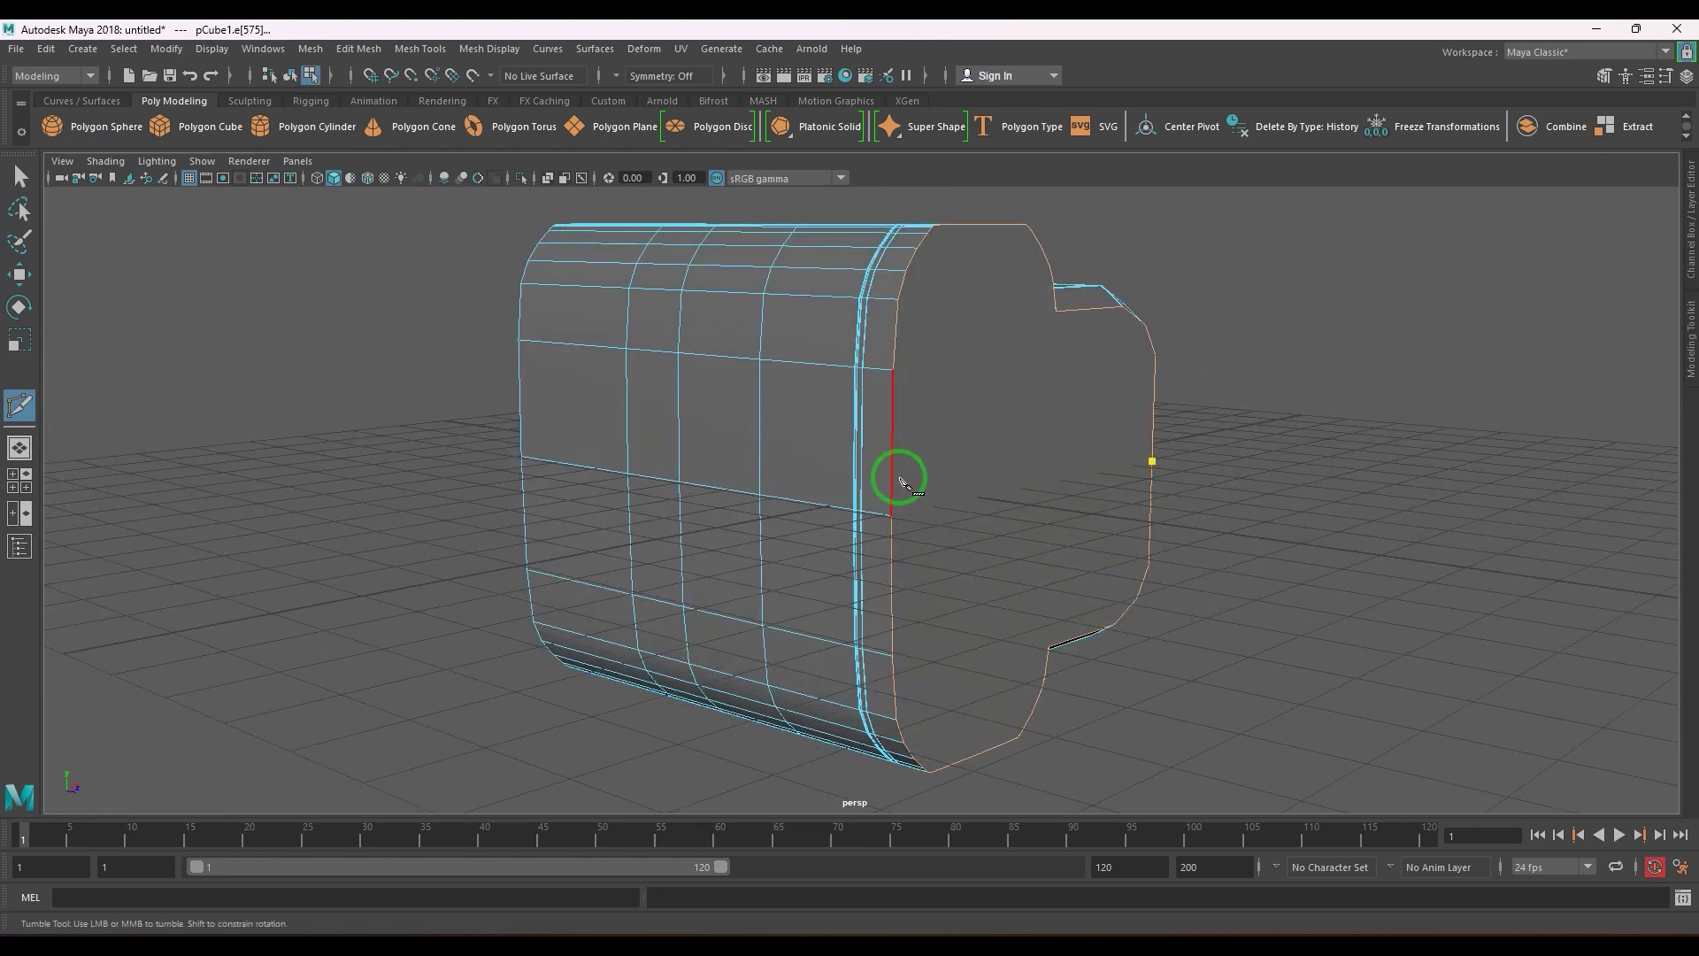
left_click_drag(1005, 531, 853, 493, "alt")
- Multi-Cut the cap vertically from the upper side-block junction vertex to the underside junction vertex
right_click_drag(853, 493, 965, 617, "alt")
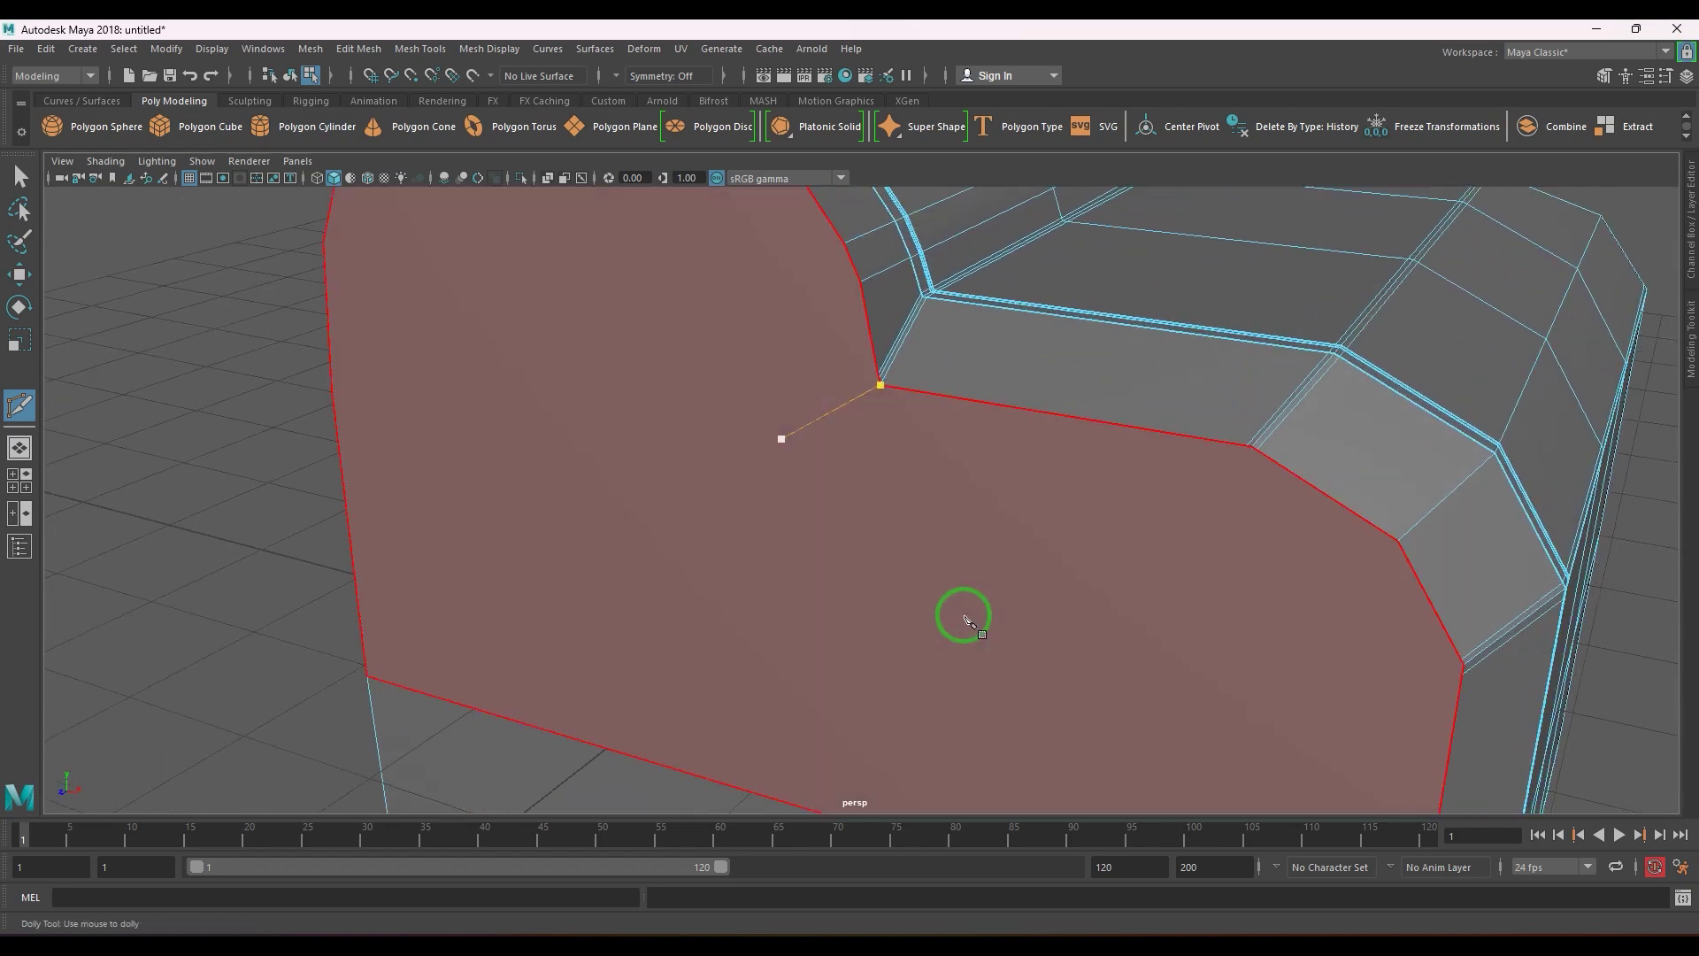
right_click_drag(925, 440, 947, 562, "alt")
left_click_drag(947, 561, 831, 501, "alt")
right_click_drag(831, 501, 974, 705, "alt")
scroll(973, 706, "up", 4)
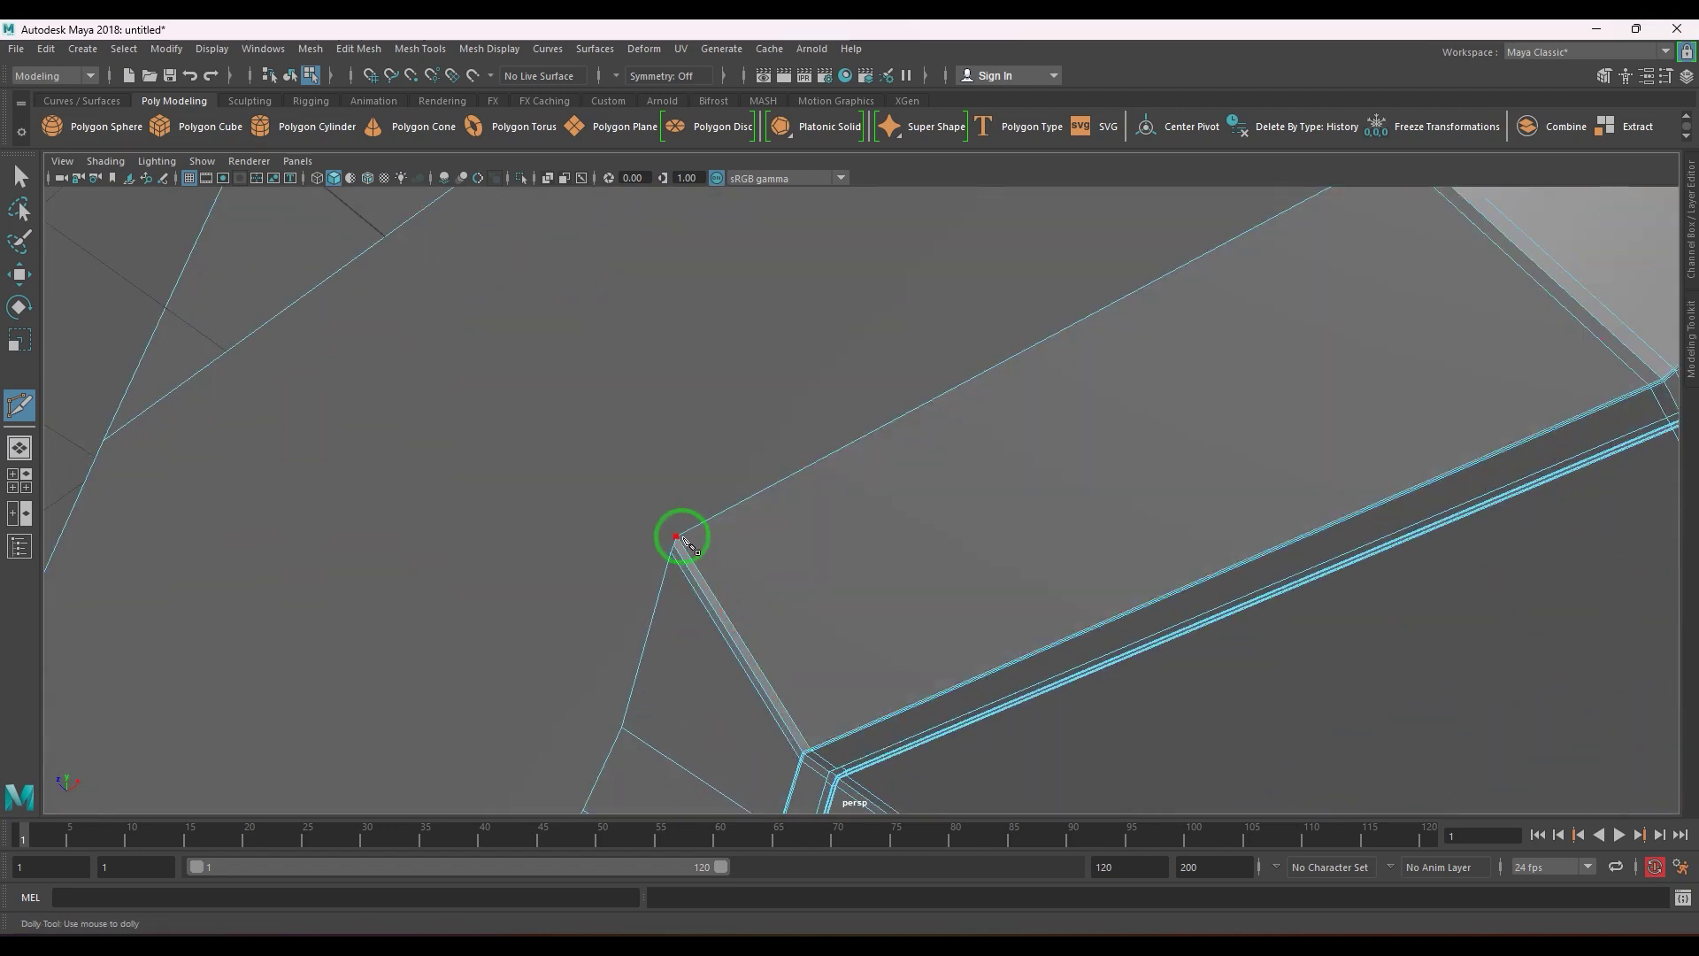
right_click_drag(677, 537, 679, 542, "alt")
- Multi-Cut the cap vertically between the side block's upper and lower corner vertices where its rounding begins
left_click_drag(679, 542, 965, 622, "alt")
left_click_drag(1118, 589, 1017, 557, "alt")
scroll(1043, 607, "up", 2)
middle_click_drag(1039, 606, 956, 311, "alt")
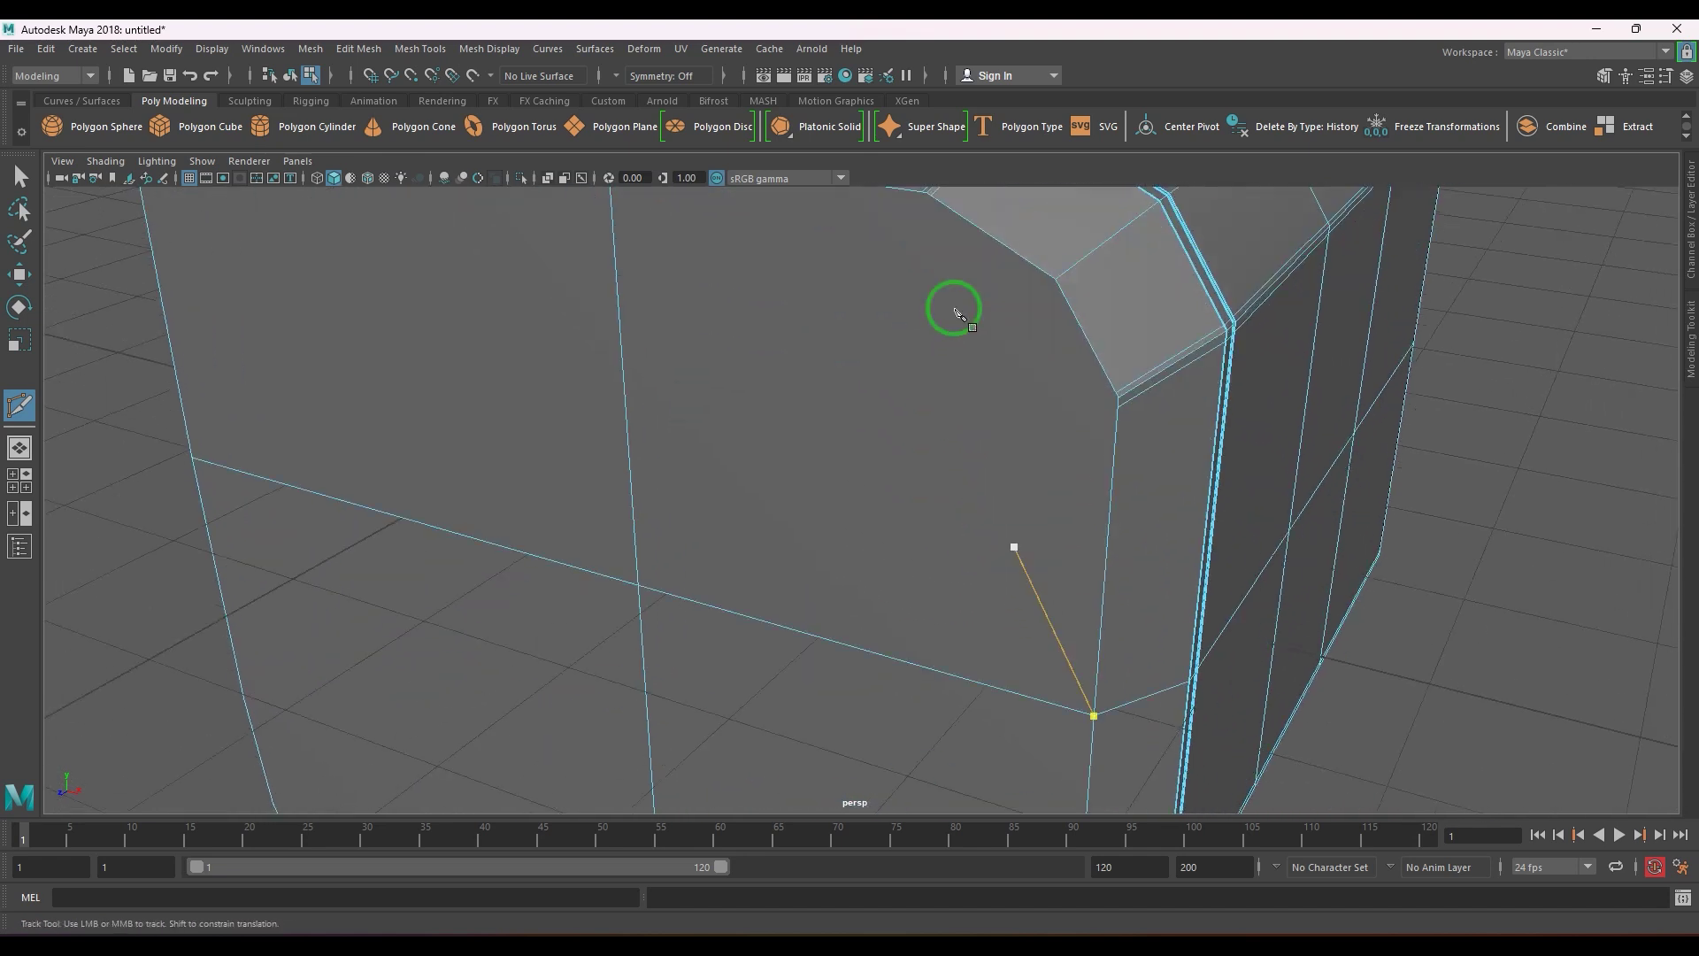
scroll(984, 479, "down", 5)
middle_click_drag(988, 412, 1012, 292, "alt")
left_click_drag(1010, 452, 903, 549, "alt")
middle_click_drag(902, 549, 929, 491, "alt")
right_click_drag(932, 496, 854, 339, "alt")
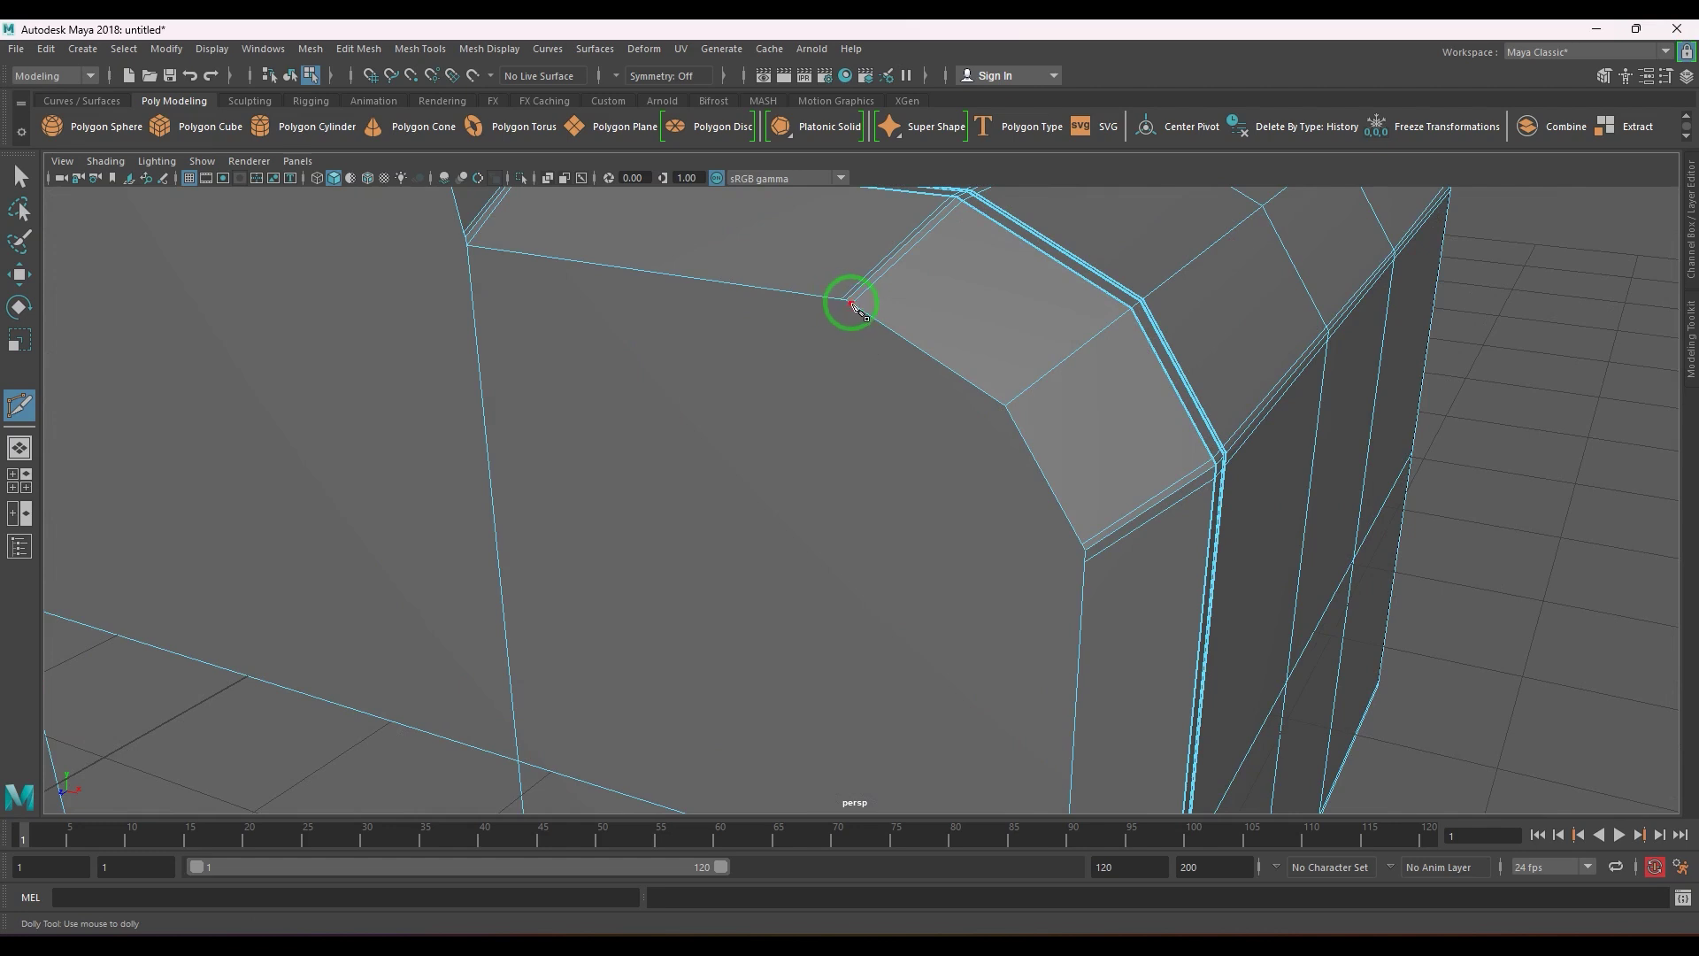
right_click_drag(847, 302, 868, 455, "alt")
left_click_drag(868, 455, 978, 486, "alt")
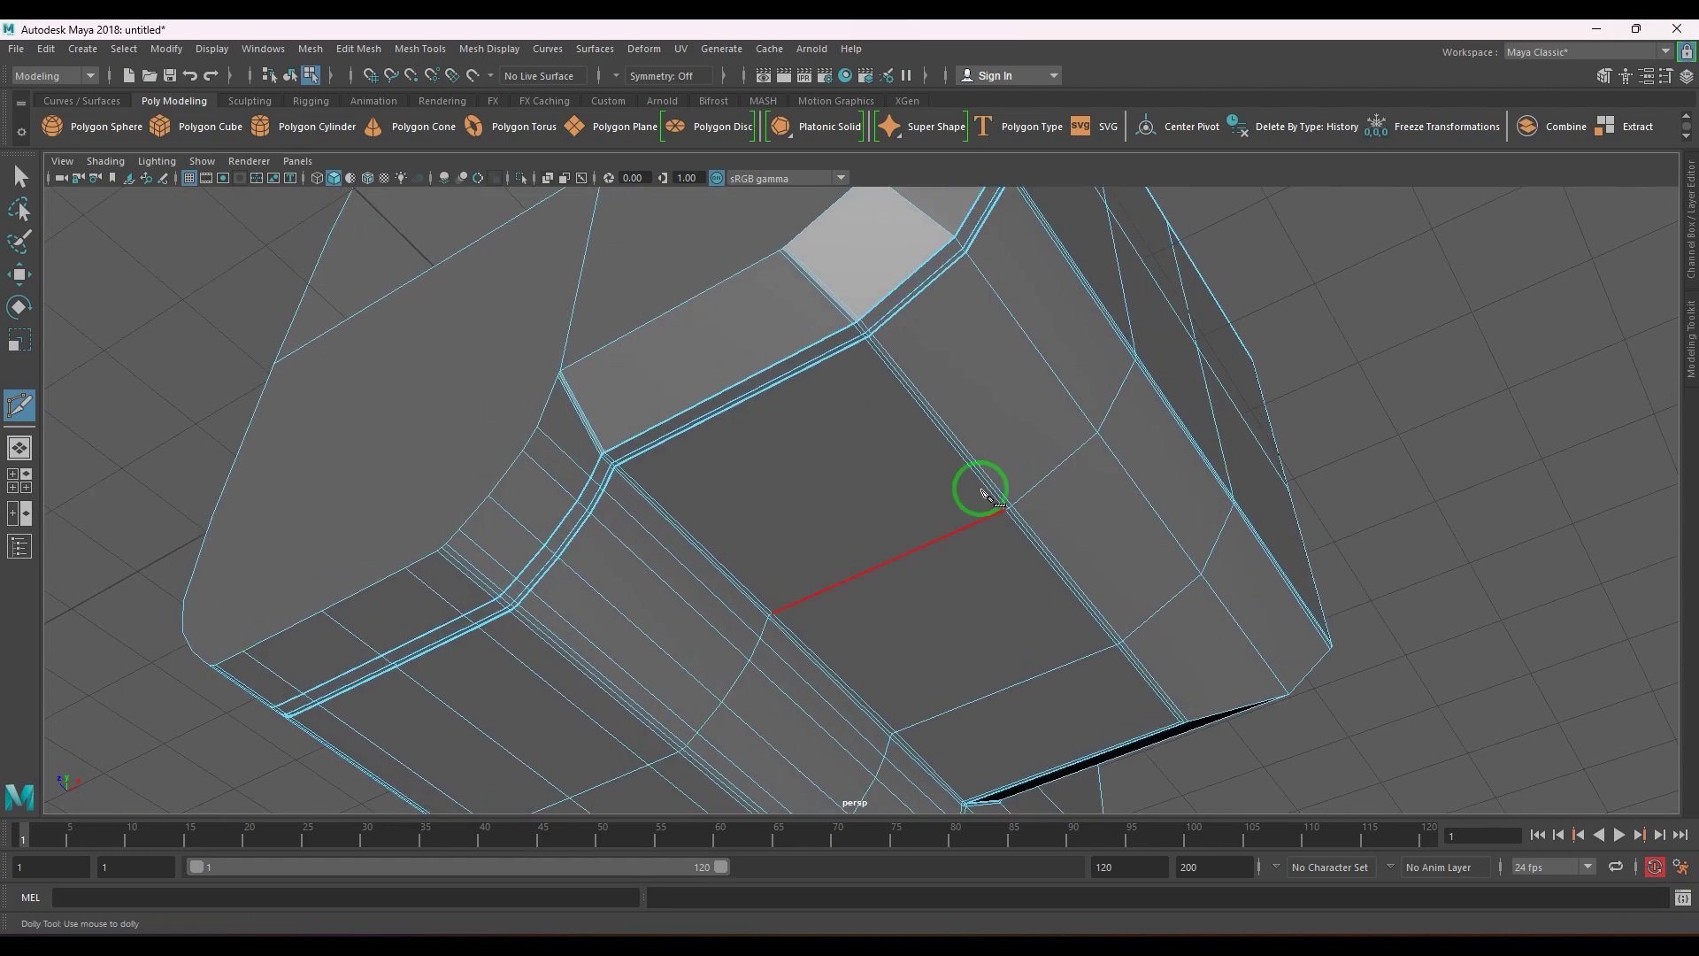
right_click_drag(978, 486, 693, 516, "alt")
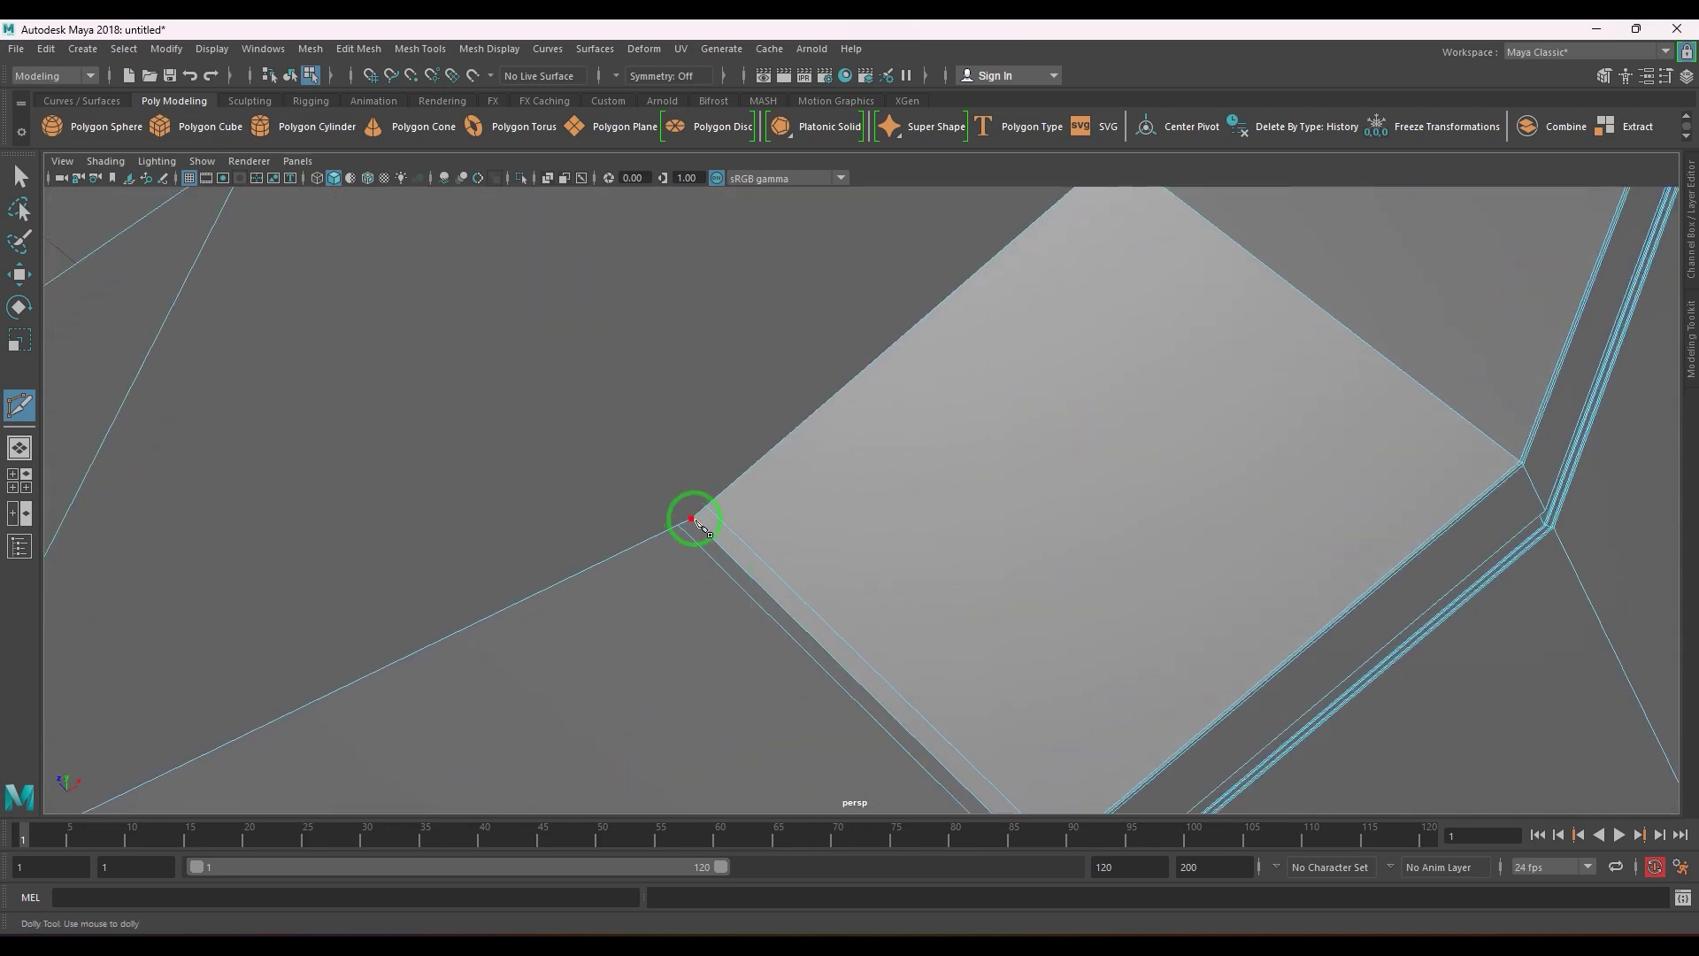
right_click(696, 522)
- Add parallel vertical cuts joining the remaining supporting vertices at the side block's upper and lower rounded corners
left_click_drag(707, 507, 879, 512, "alt")
scroll(965, 584, "up", 4)
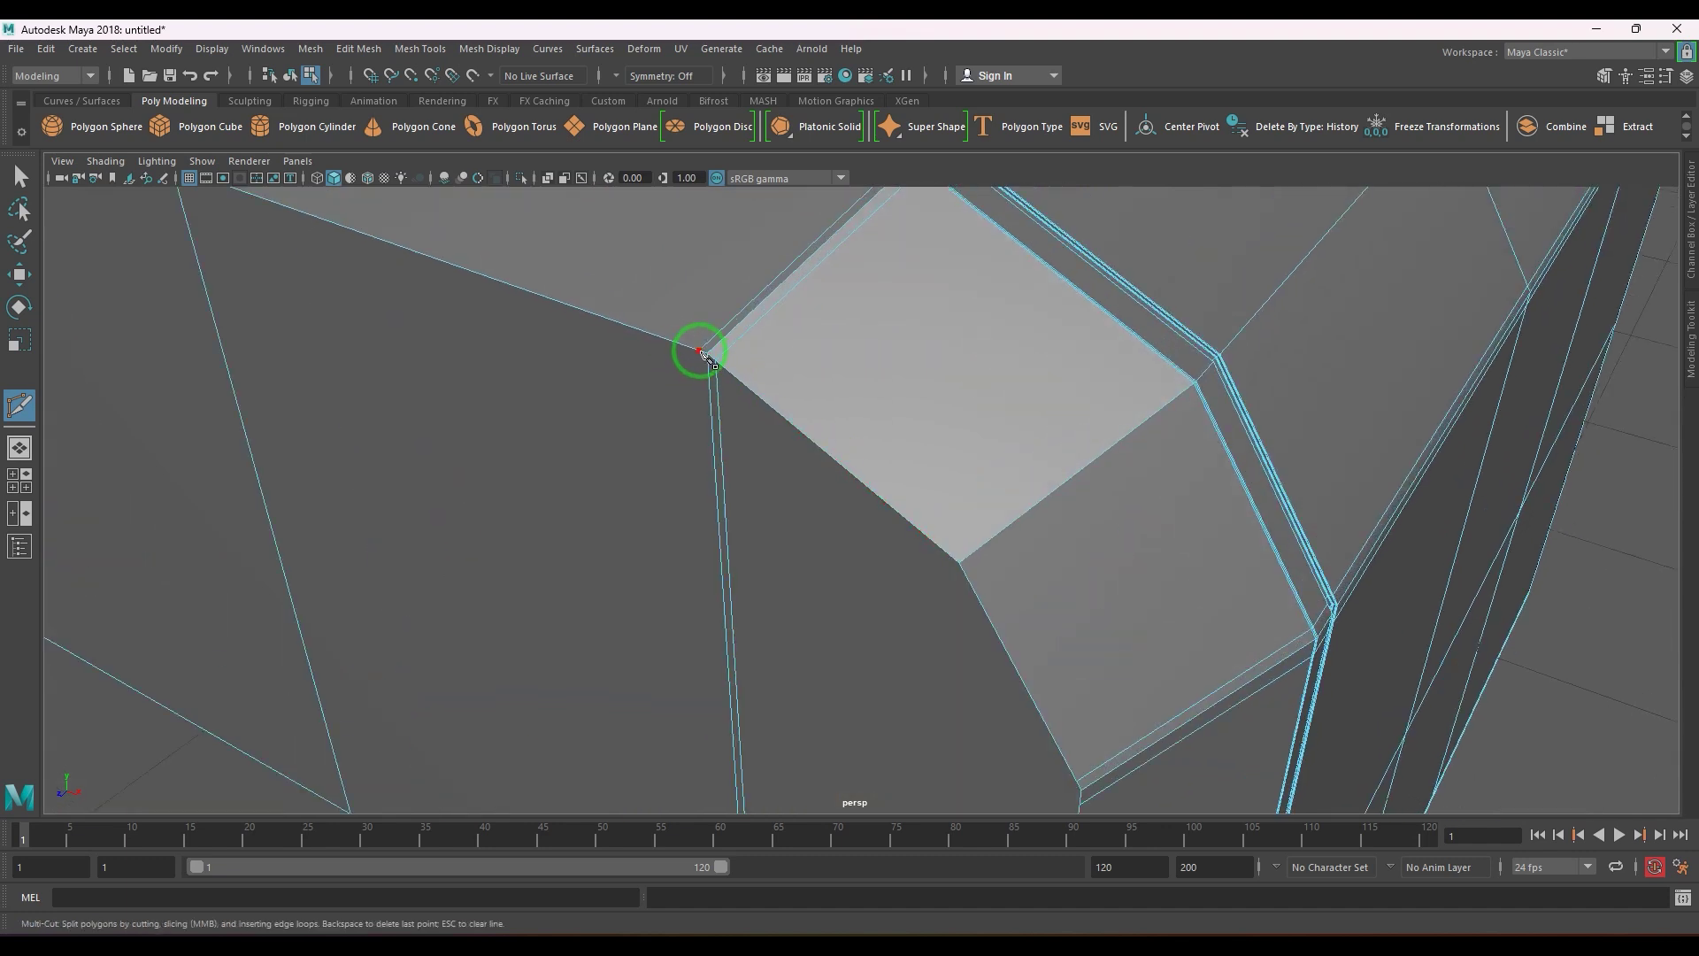
scroll(793, 561, "down", 4)
left_click_drag(793, 561, 974, 599, "alt")
scroll(778, 599, "up", 4)
left_click(761, 543)
- Multi-Cut the cap diagonally from the supporting vertex below the side block's outer upper corner to the horizontal cut
scroll(976, 559, "down", 4)
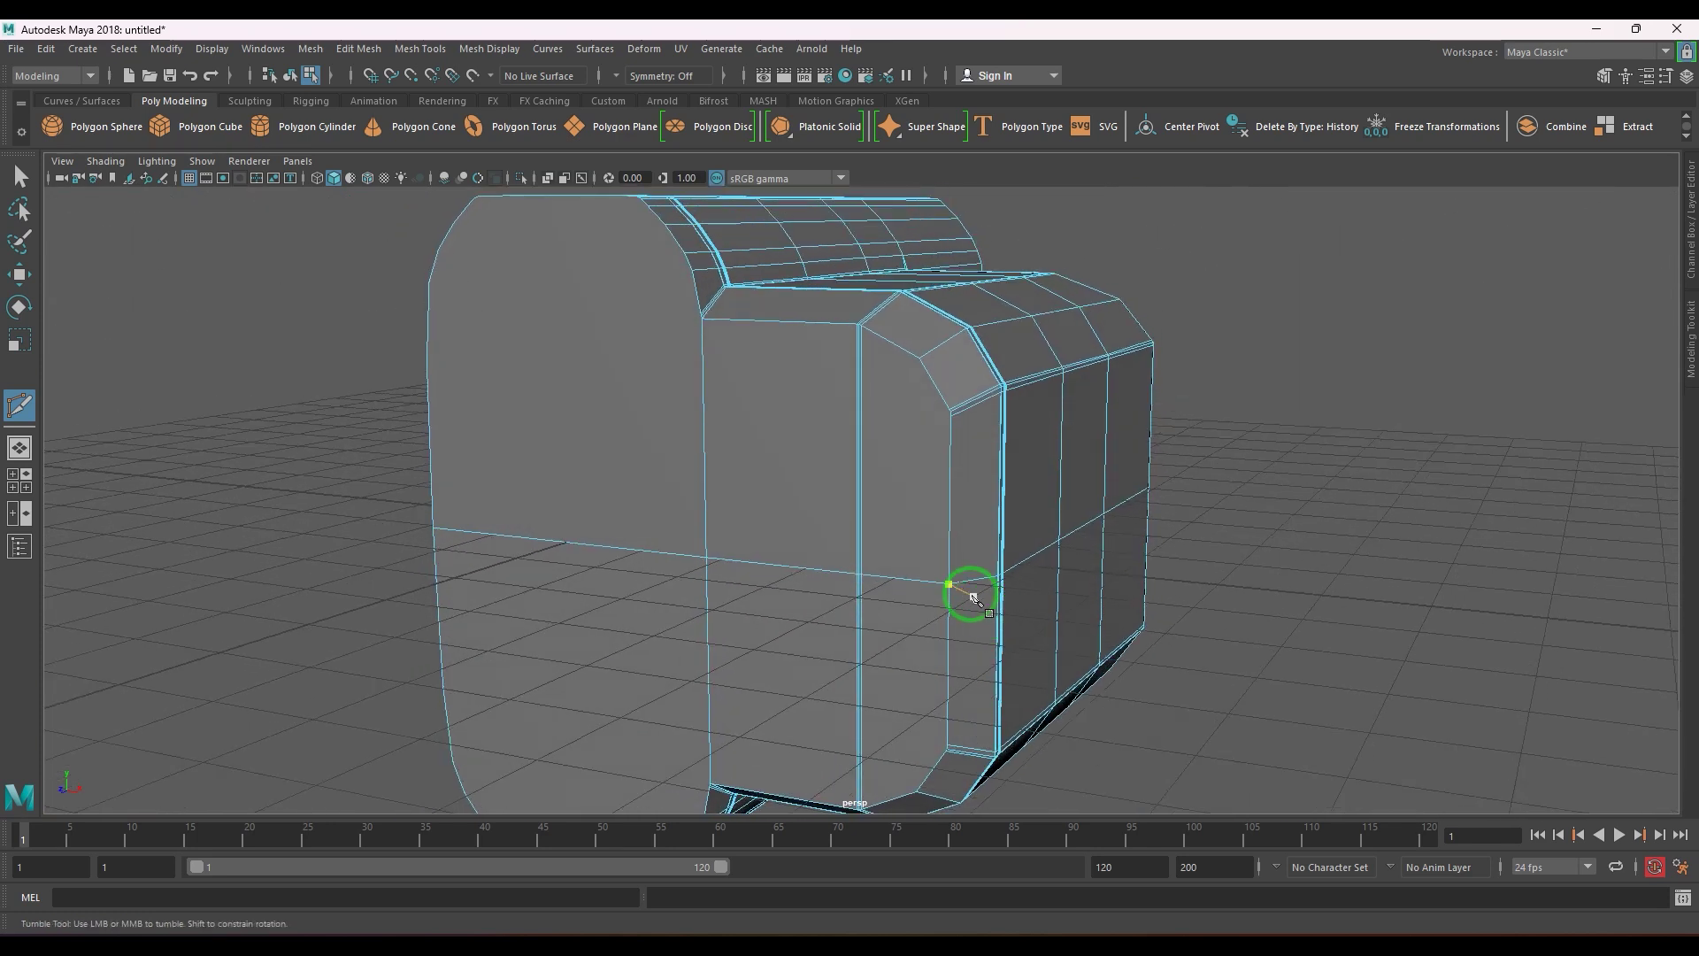
scroll(974, 599, "up", 2)
scroll(947, 558, "up", 4)
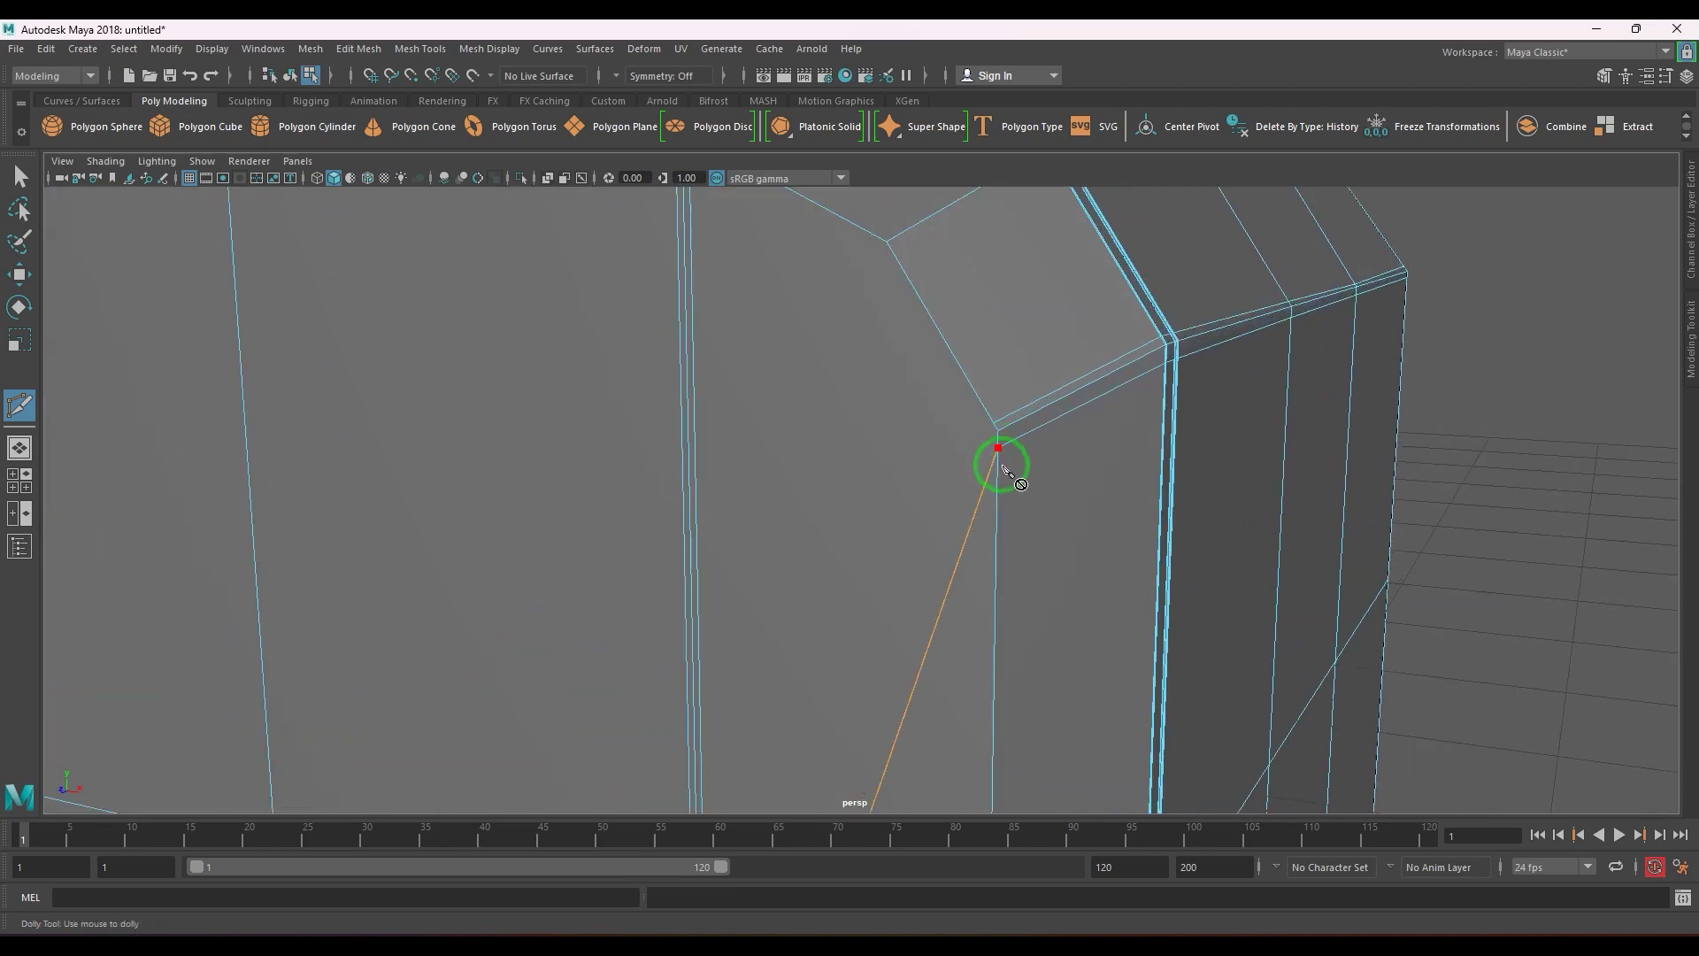
left_click(997, 432)
right_click(998, 433)
middle_click_drag(998, 485, 918, 378, "alt")
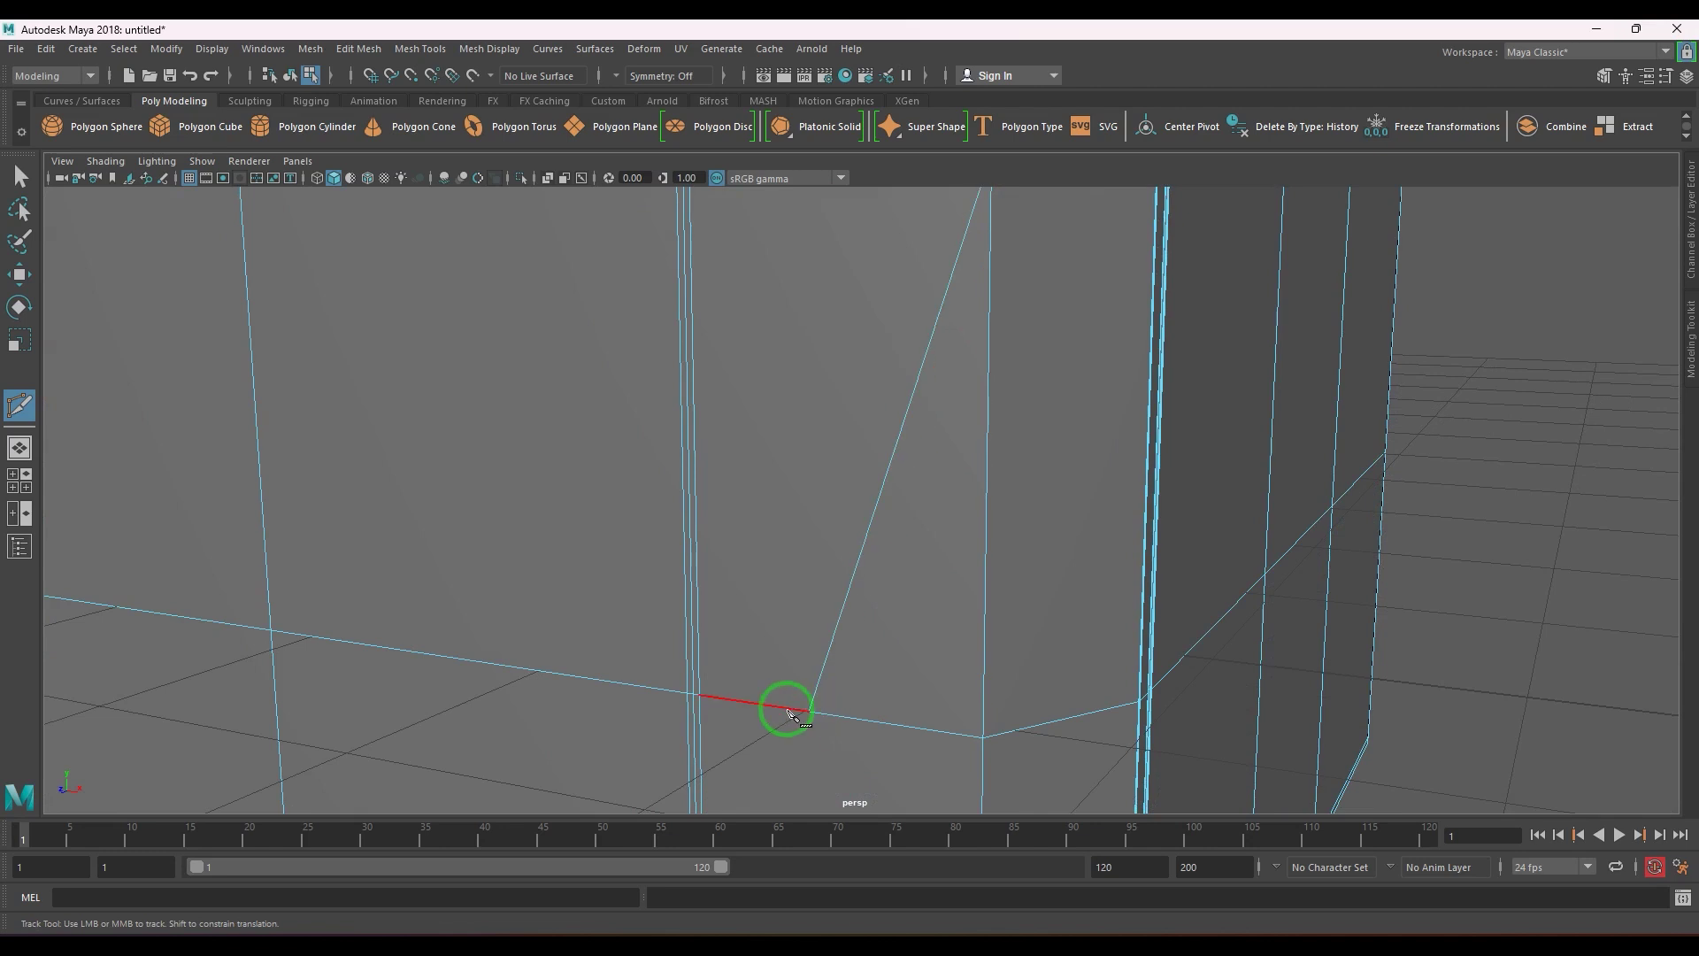
- Multi-Cut two parallel supporting lines beside the cap's upper diagonal, from the side block's upper corner vertices to the horizontal cut
right_click_drag(815, 694, 742, 684, "alt")
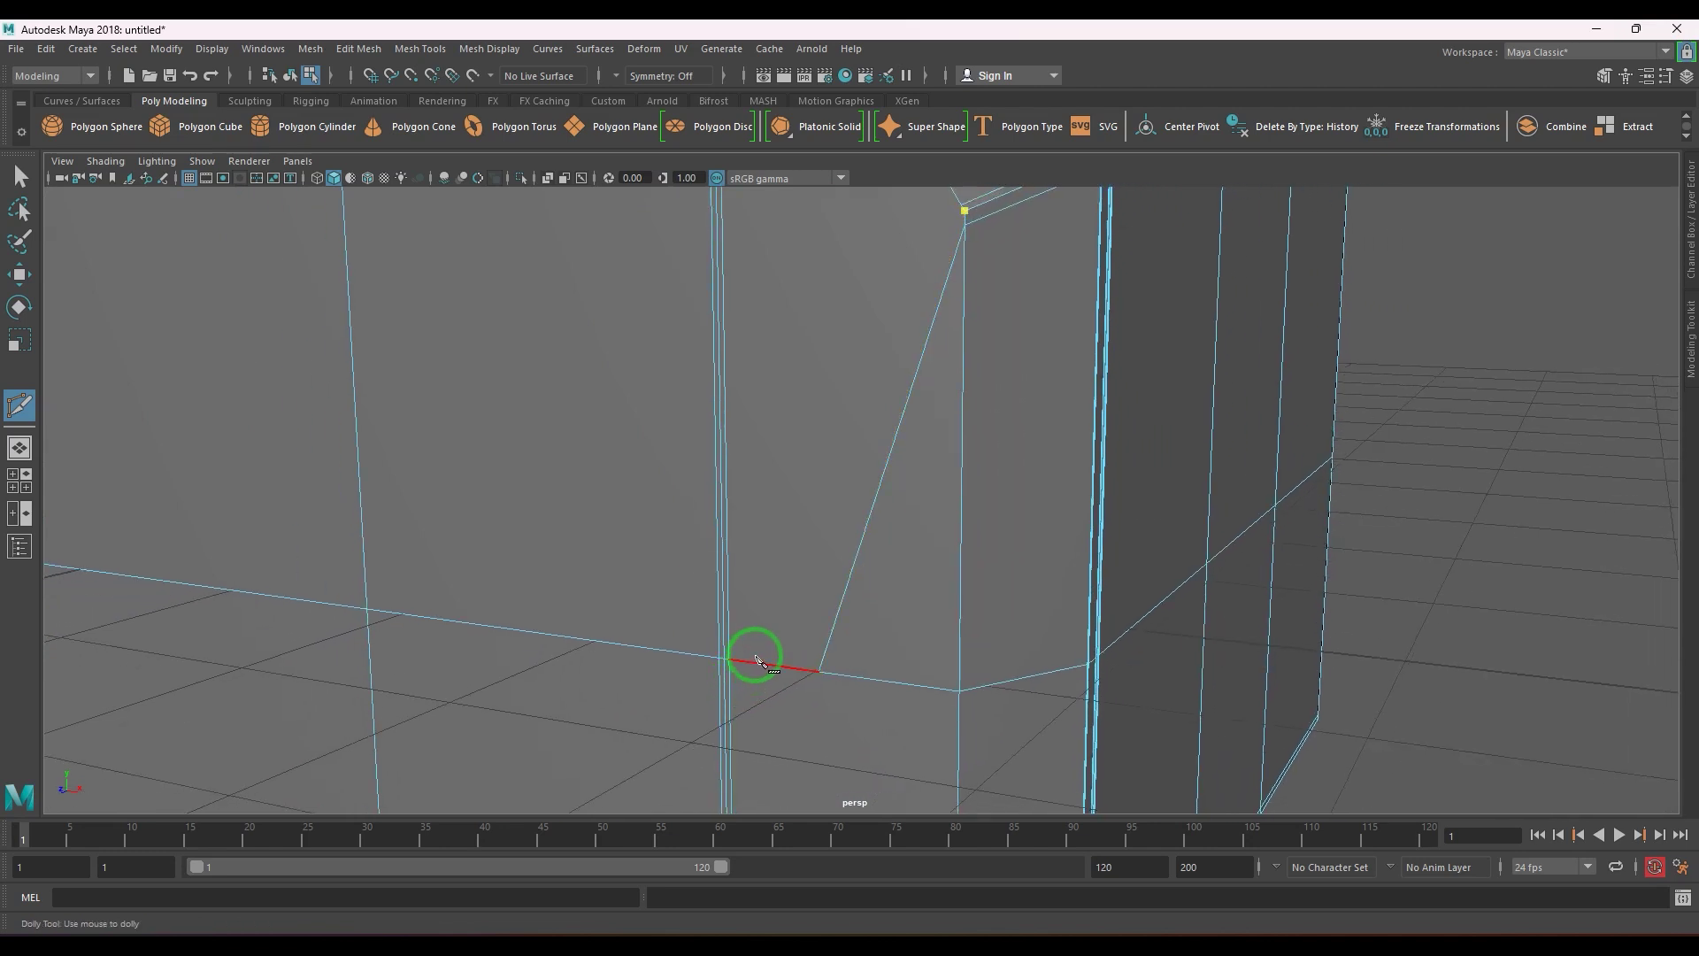
left_click(811, 670)
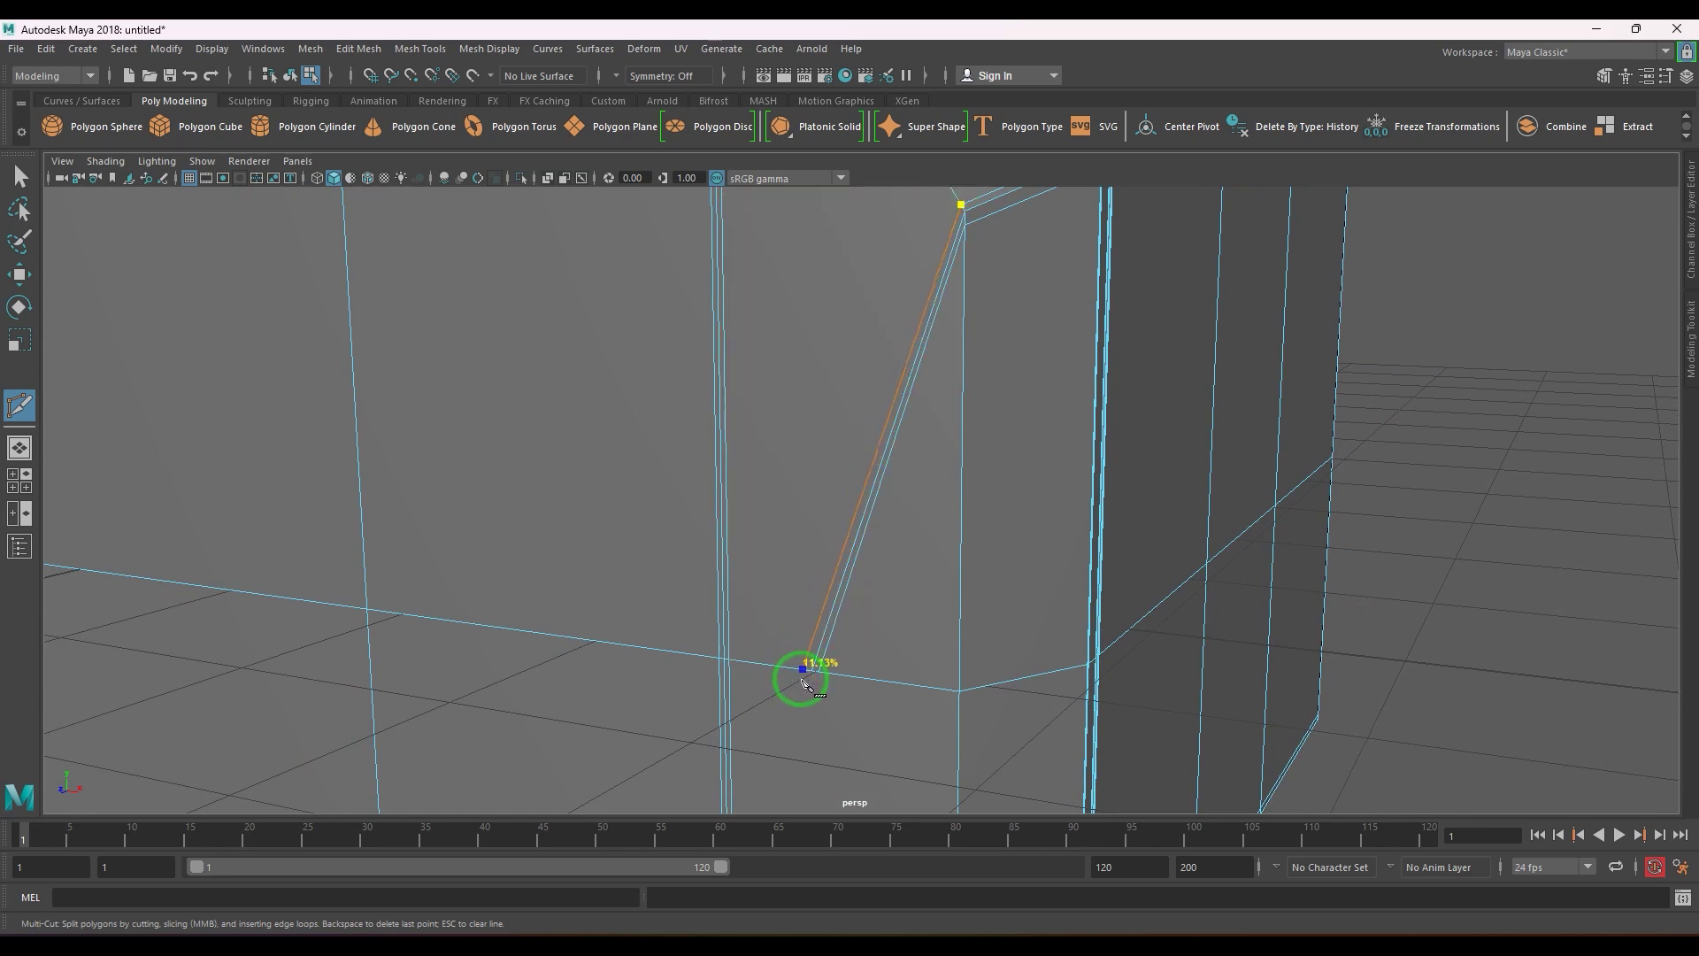
left_click(800, 679)
scroll(823, 642, "down", 5)
right_click(827, 642)
- Multi-Cut three parallel diagonals from the side block's lower corner vertices to the upper diagonals' ends on the cap's horizontal cut
left_click_drag(888, 639, 832, 546, "alt")
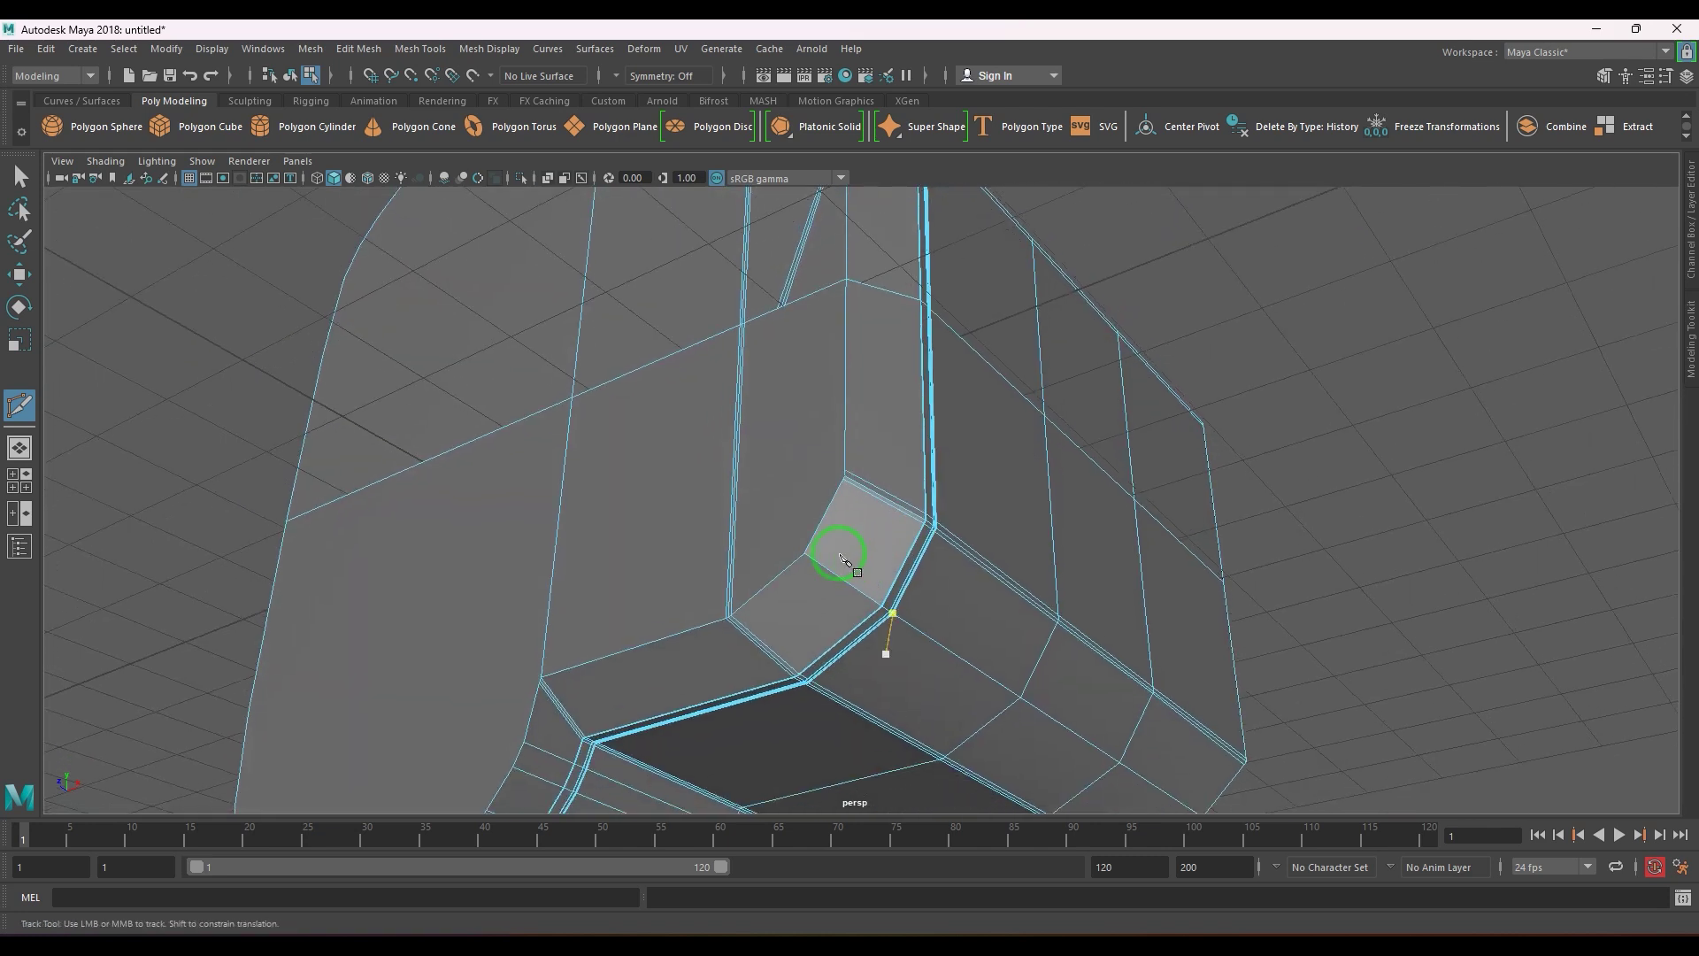
scroll(841, 547, "up", 2)
scroll(848, 555, "up", 4)
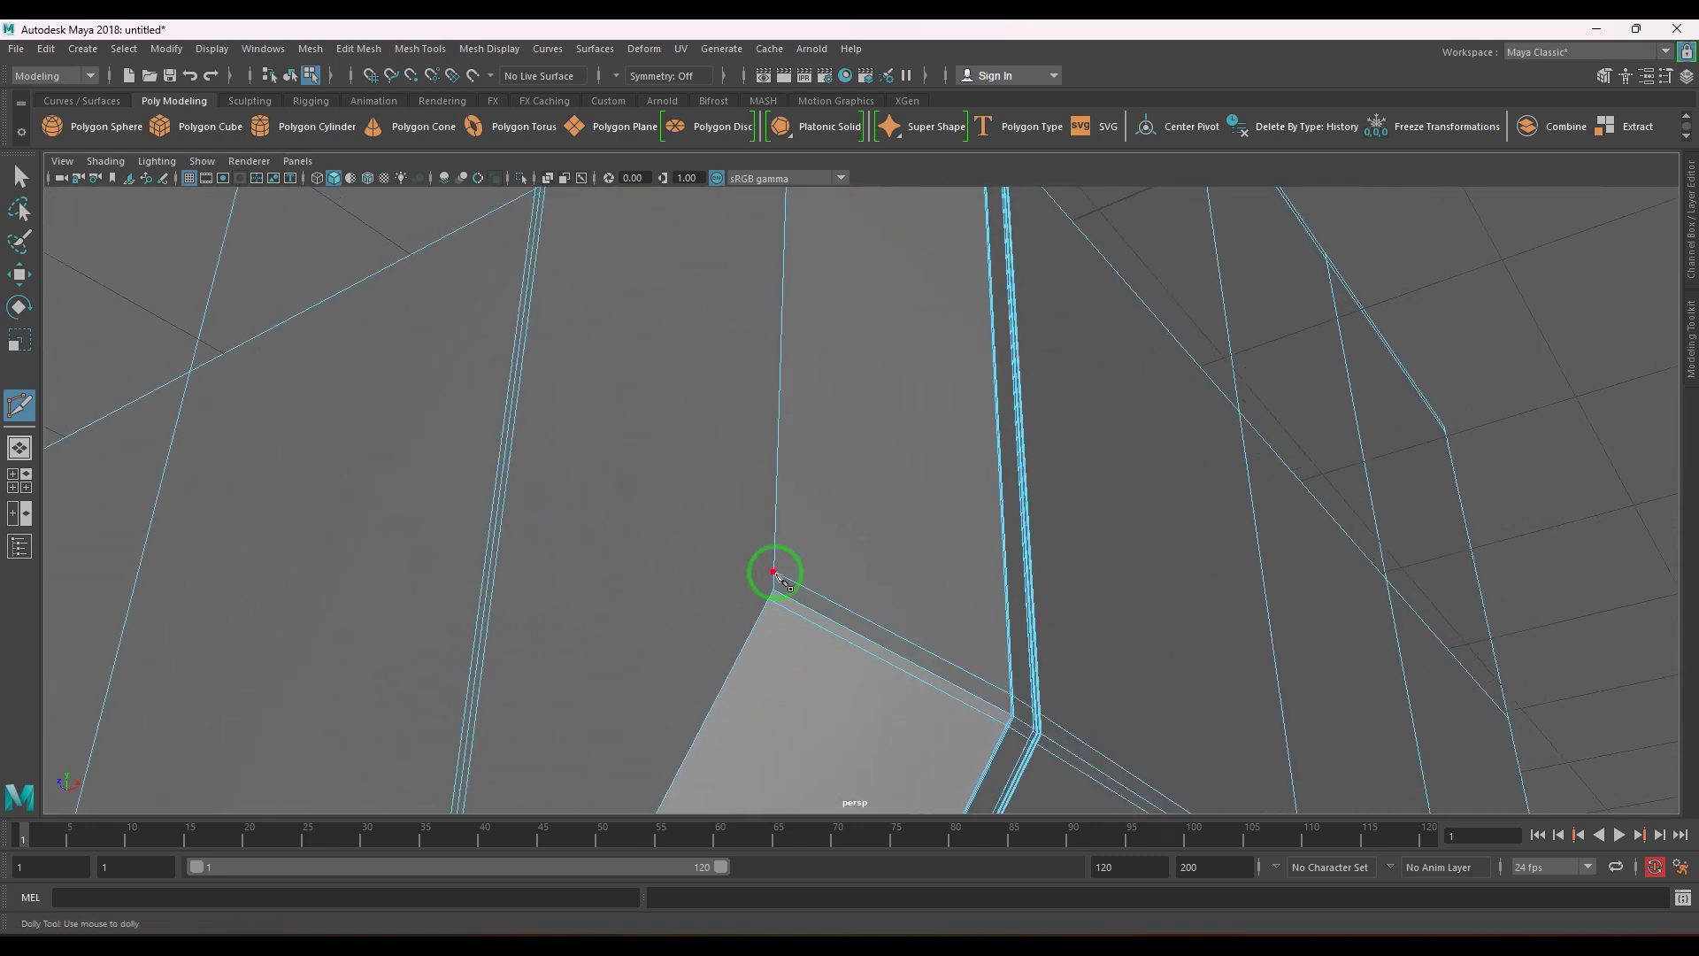
left_click(774, 574)
middle_click_drag(758, 466, 682, 334, "alt")
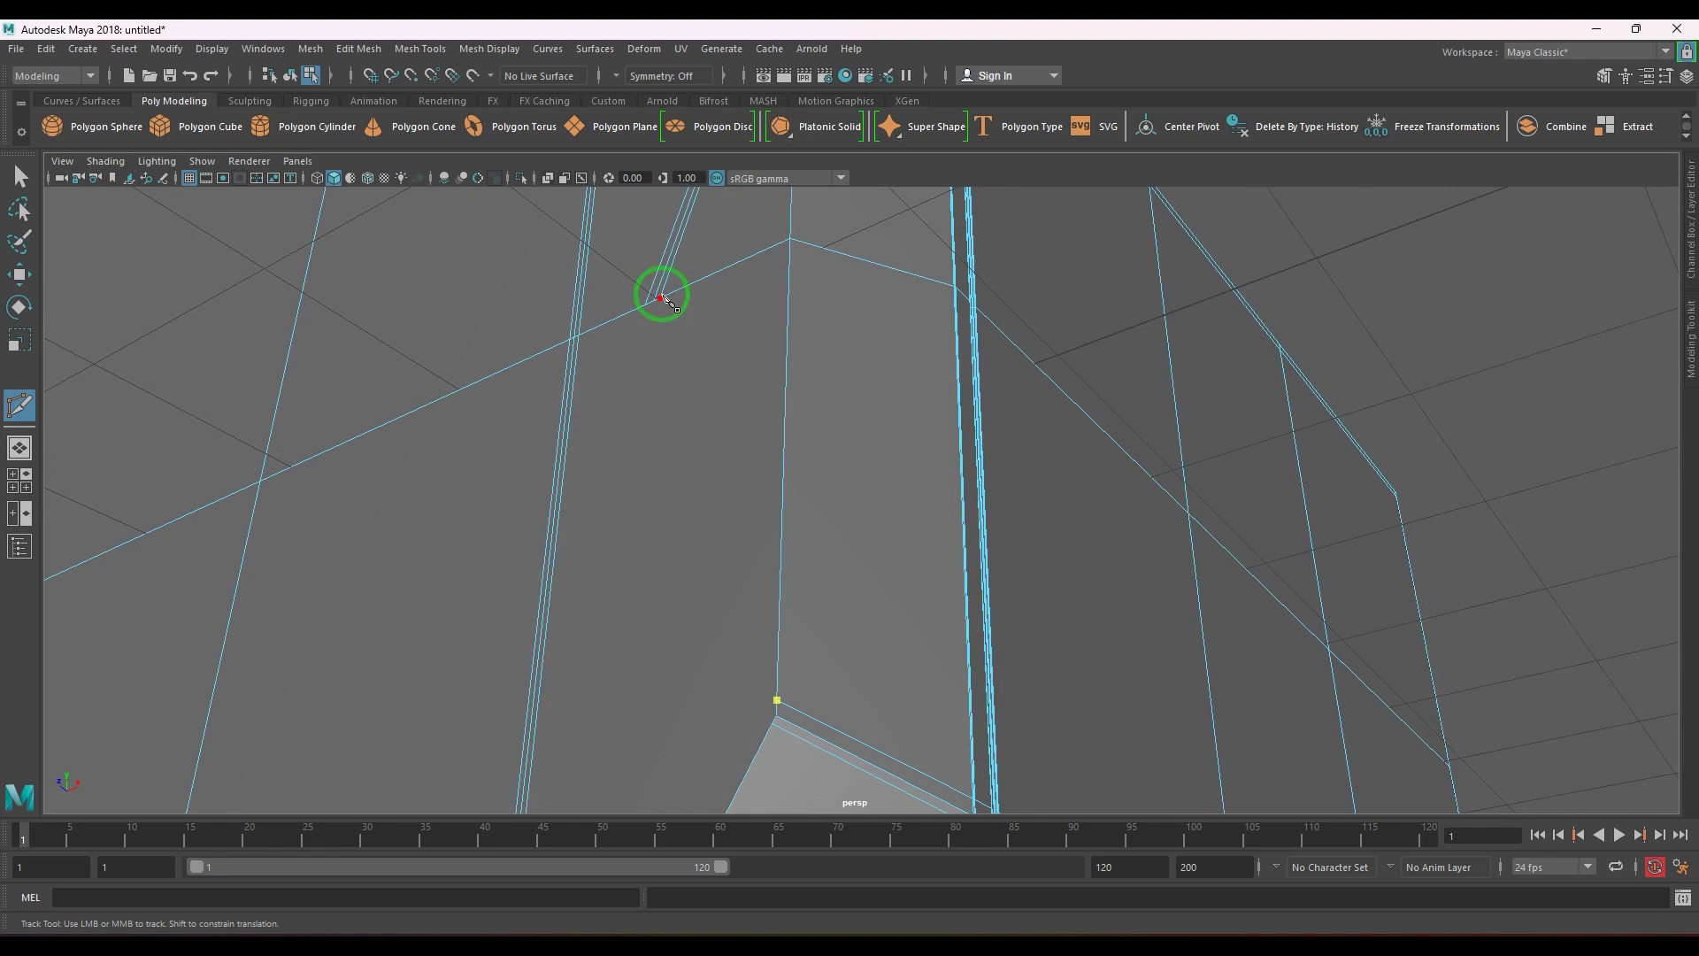
left_click(776, 716)
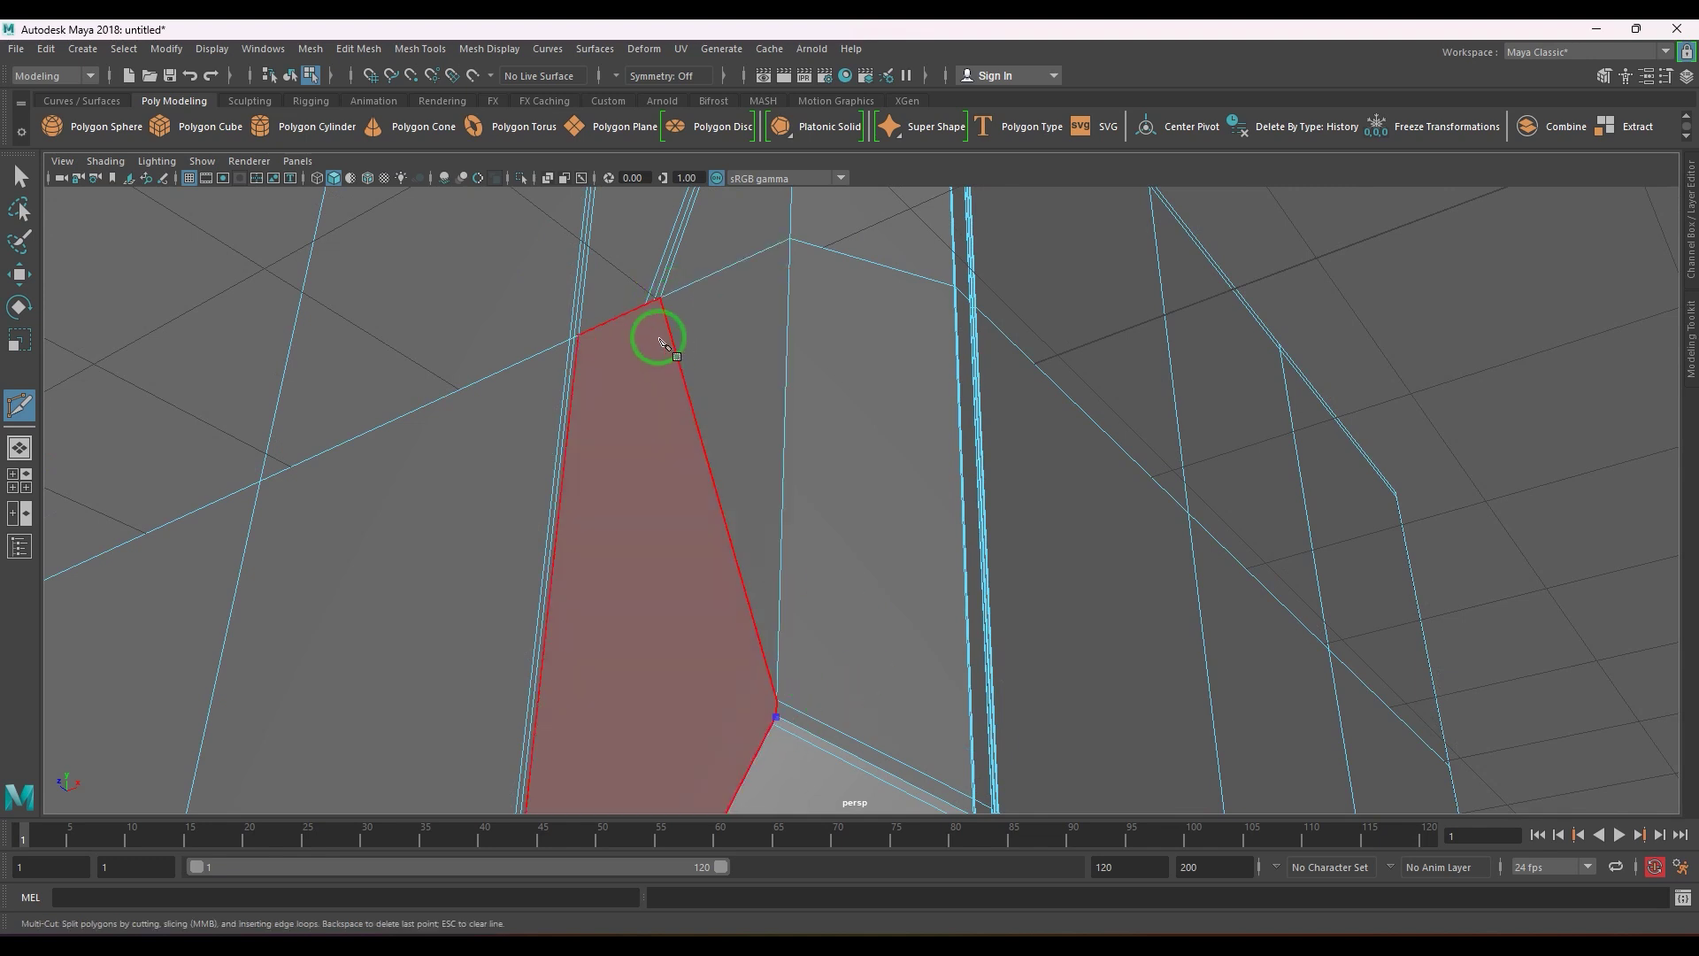
left_click(655, 302)
key("Return")
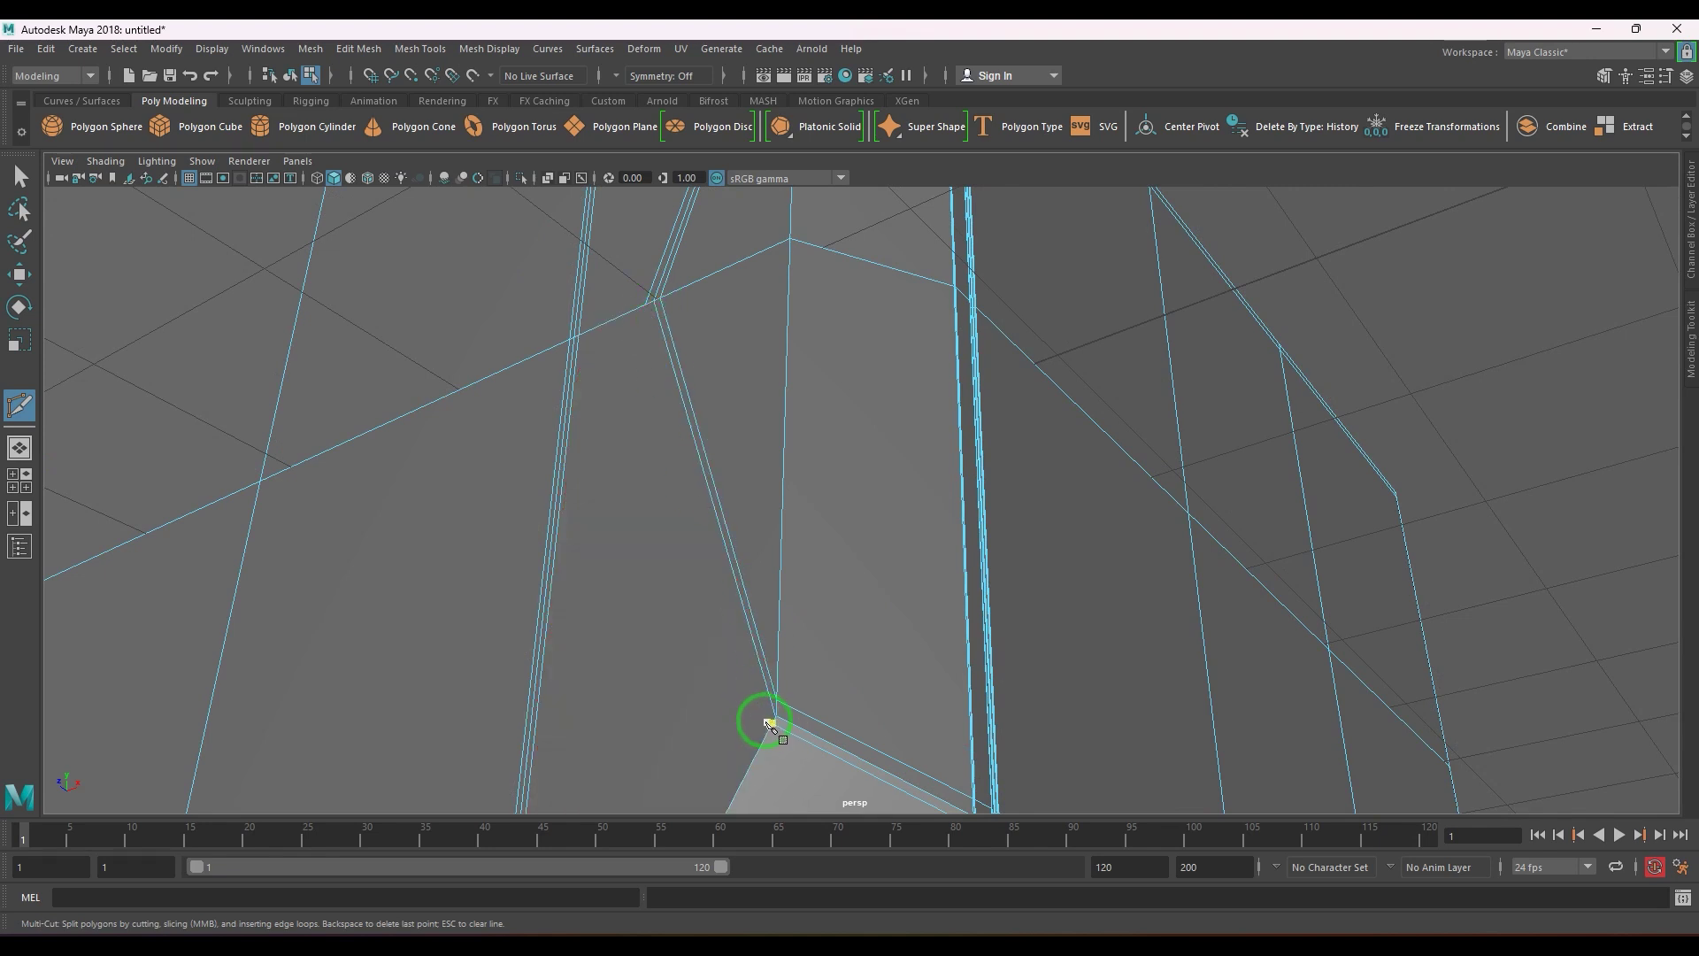
left_click(773, 723)
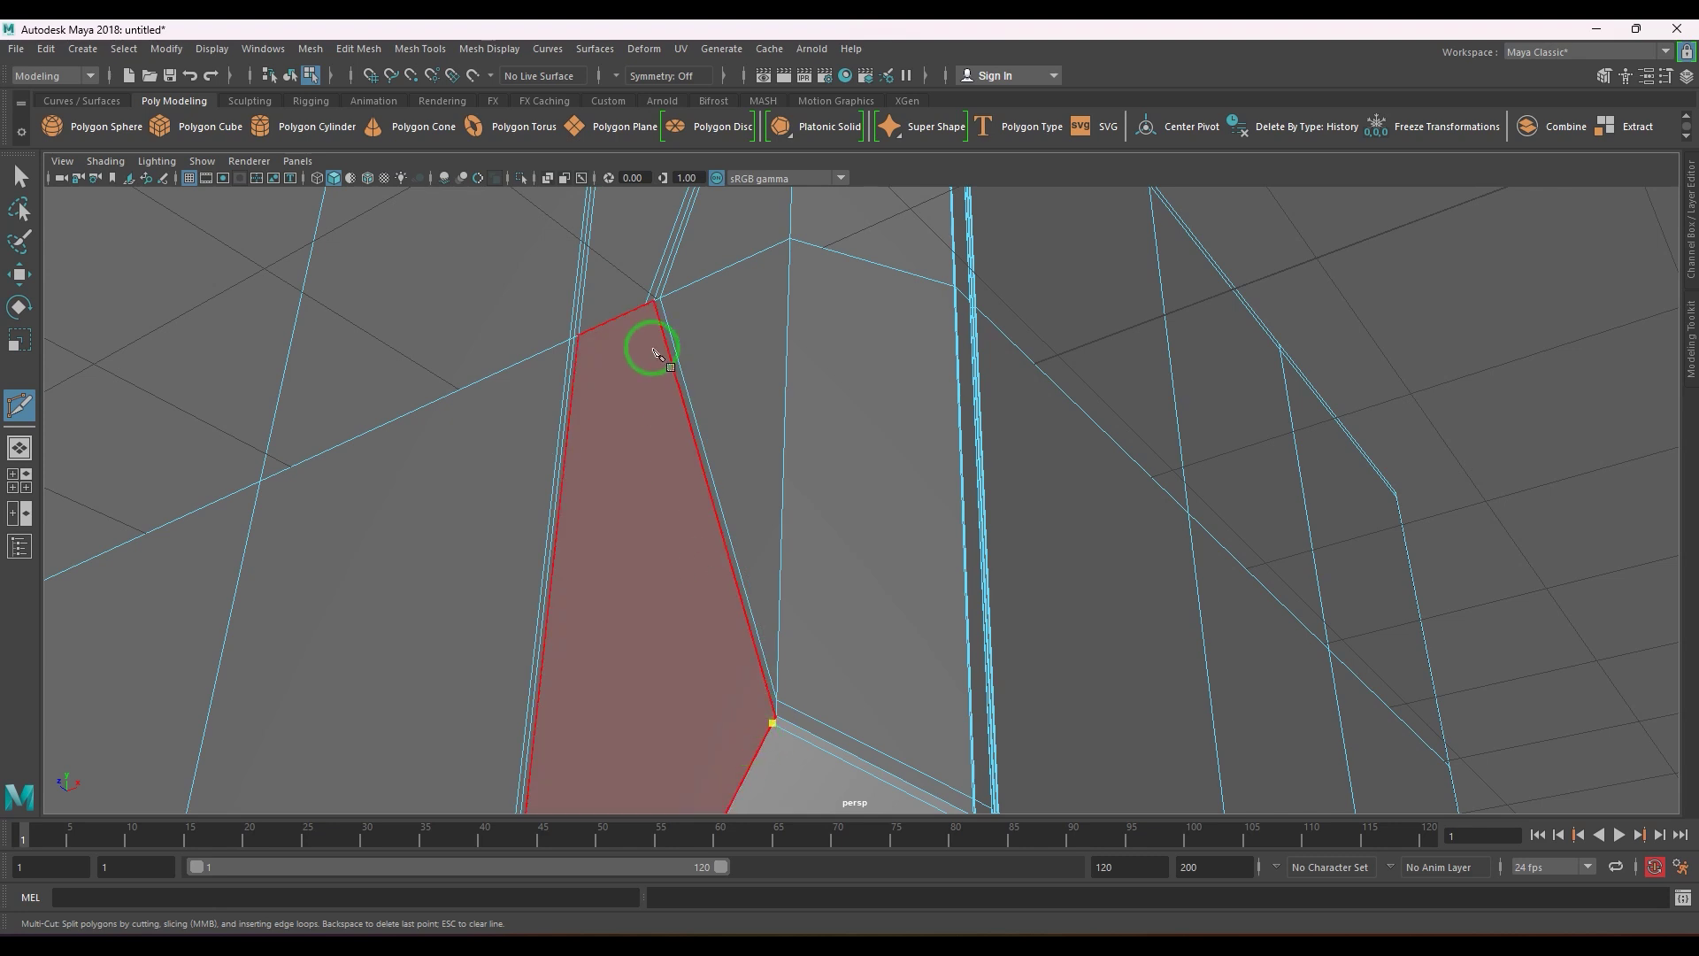
right_click(646, 312)
scroll(691, 371, "down", 2)
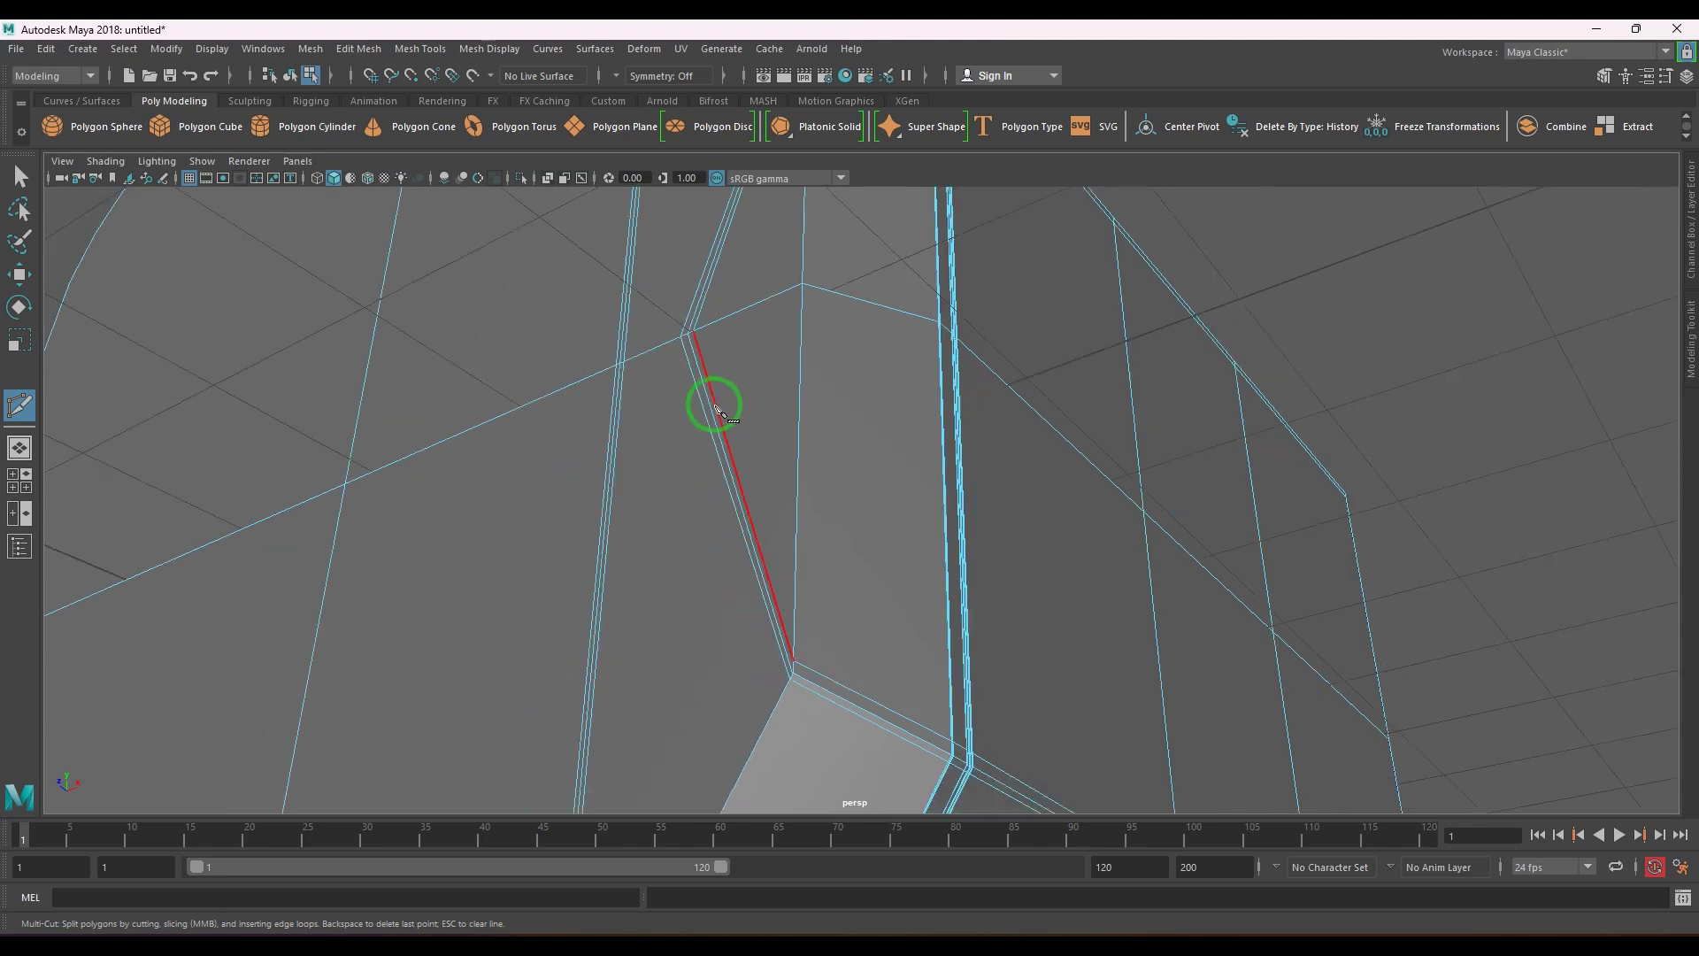
- Preview the body smoothed and examine the side block's rounded corners and cap
left_click_drag(713, 406, 838, 505, "alt")
scroll(823, 526, "down", 5)
key("w")
left_click(813, 488)
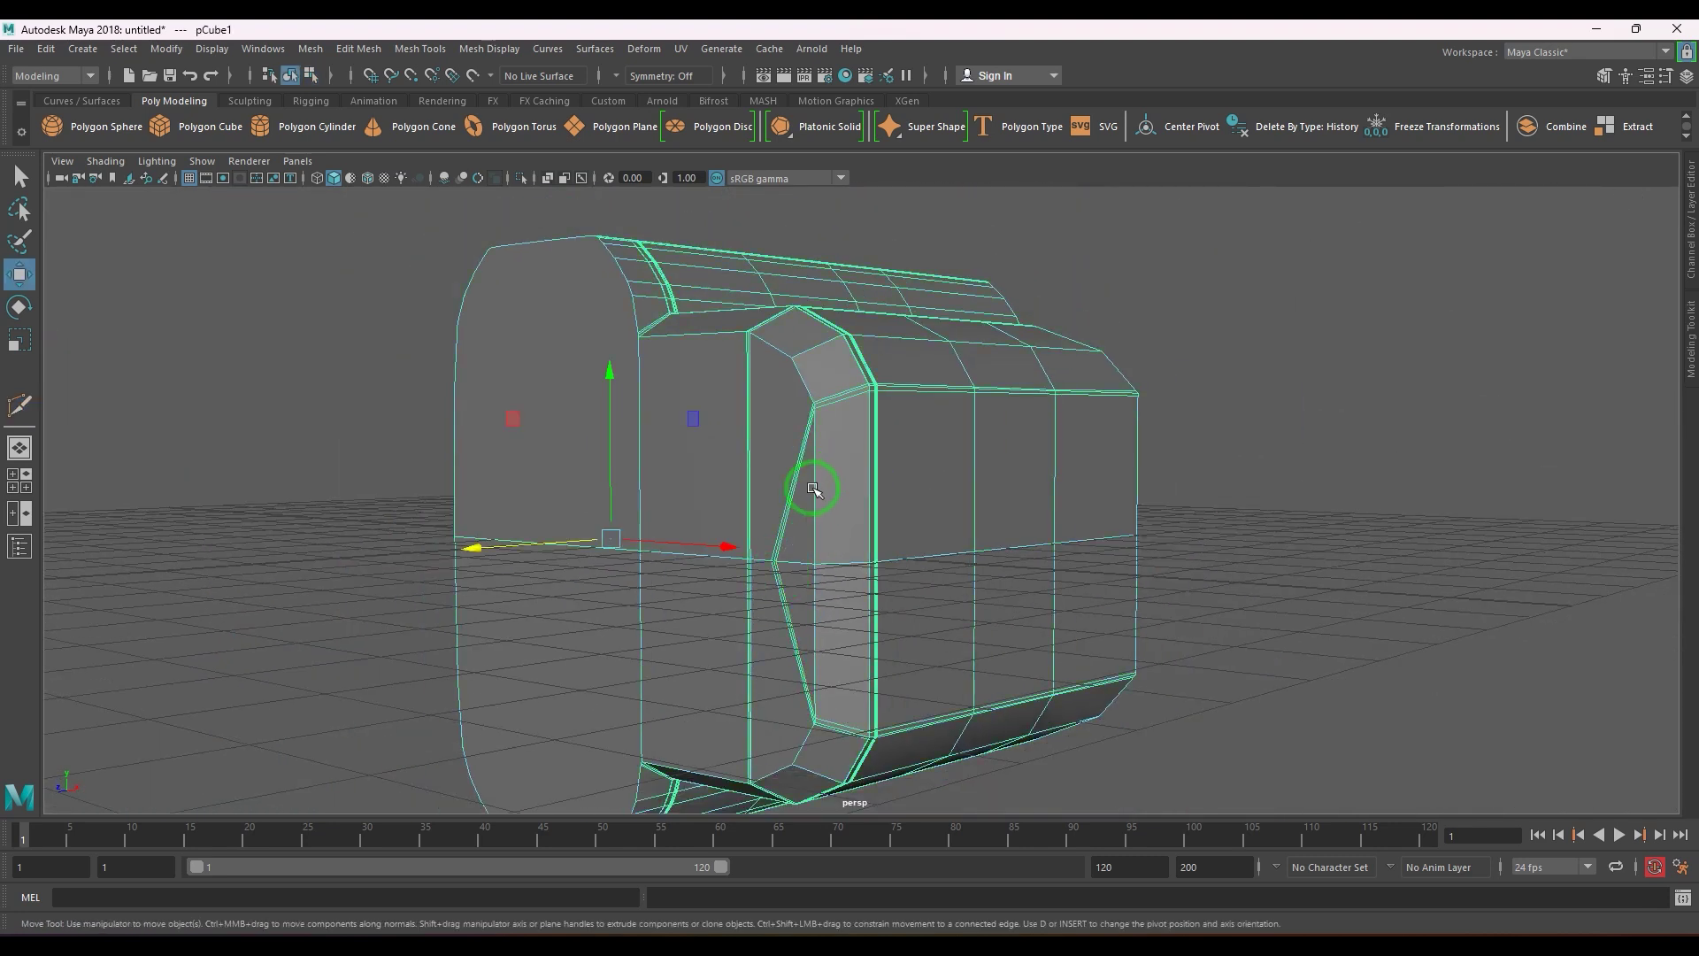
key("3")
left_click(1354, 535)
scroll(1354, 535, "down", 2)
left_click_drag(1354, 534, 936, 582, "alt")
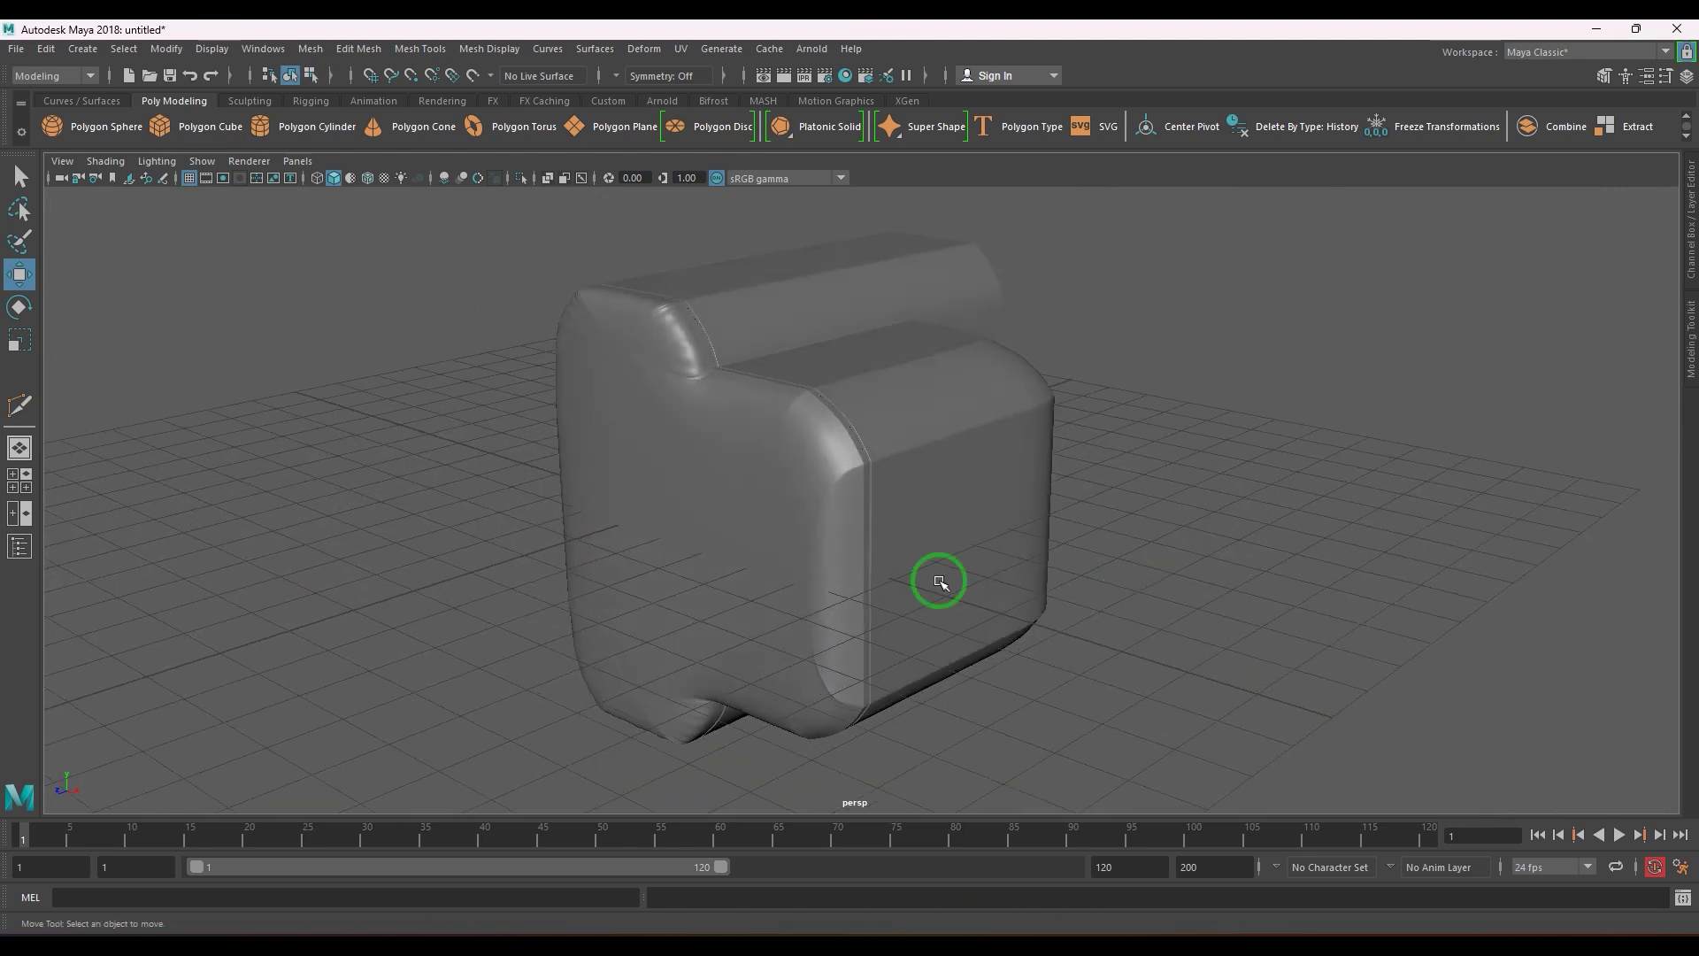
- Turn off the smooth preview and insert a supporting edge loop along the cap's outline, close to the border edge
scroll(813, 528, "up", 4)
left_click(813, 528)
key("1")
scroll(865, 528, "up", 6)
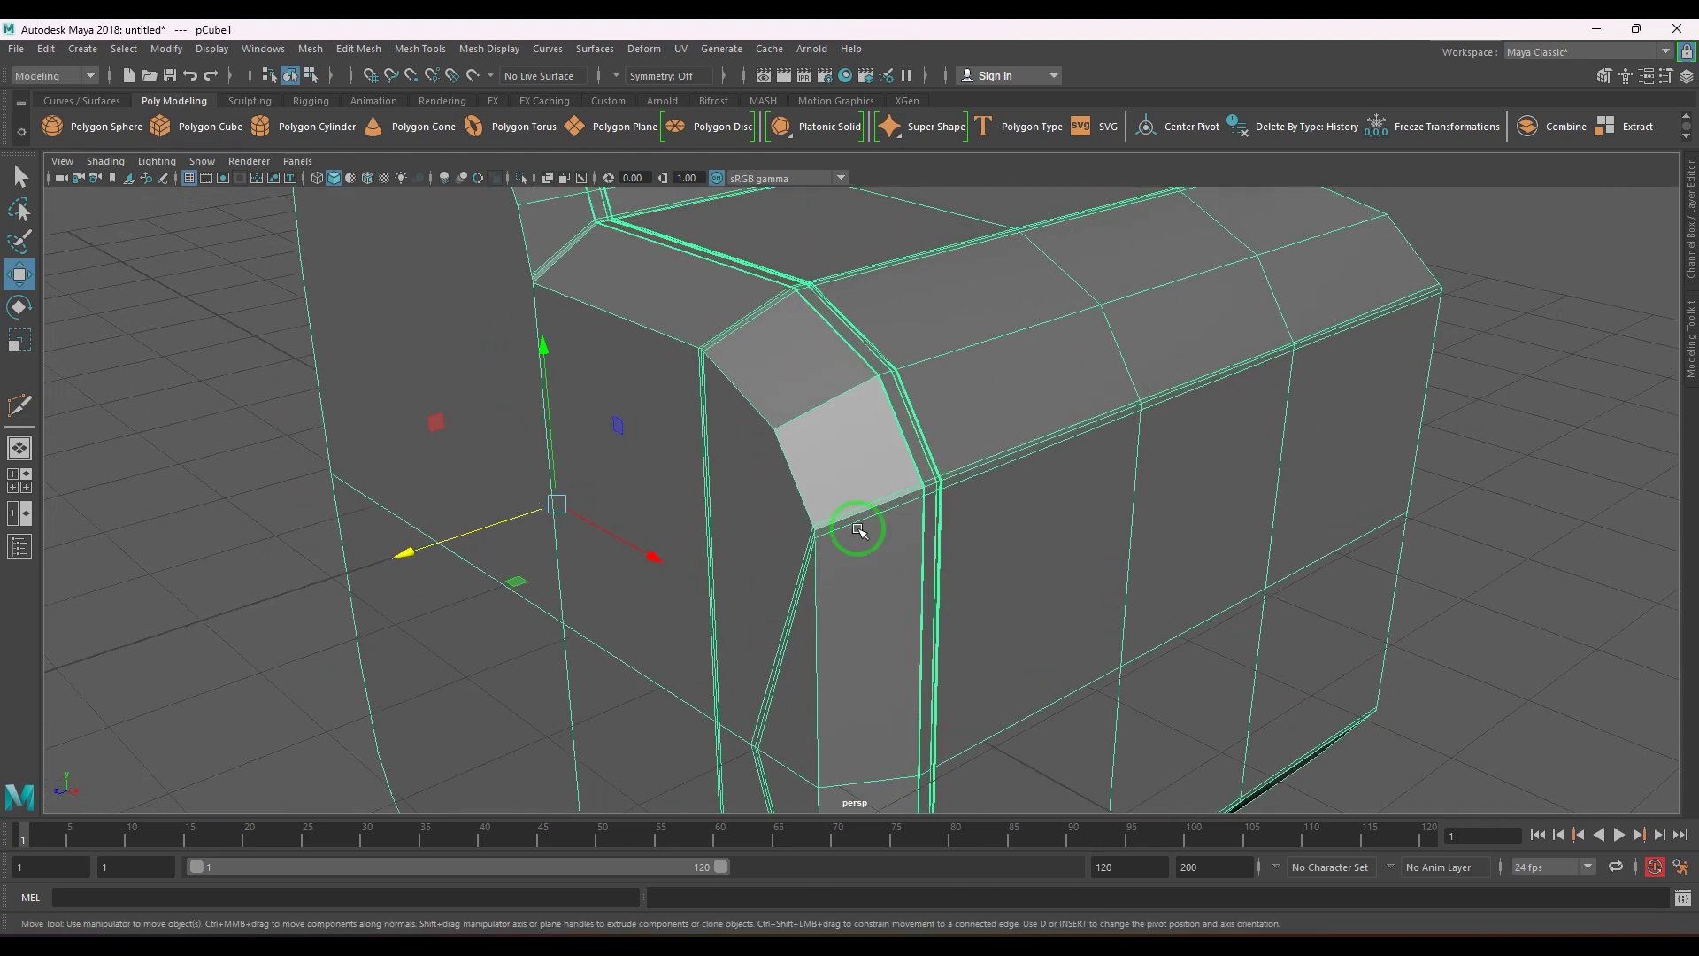
right_click_drag(848, 370, 705, 372, "shift")
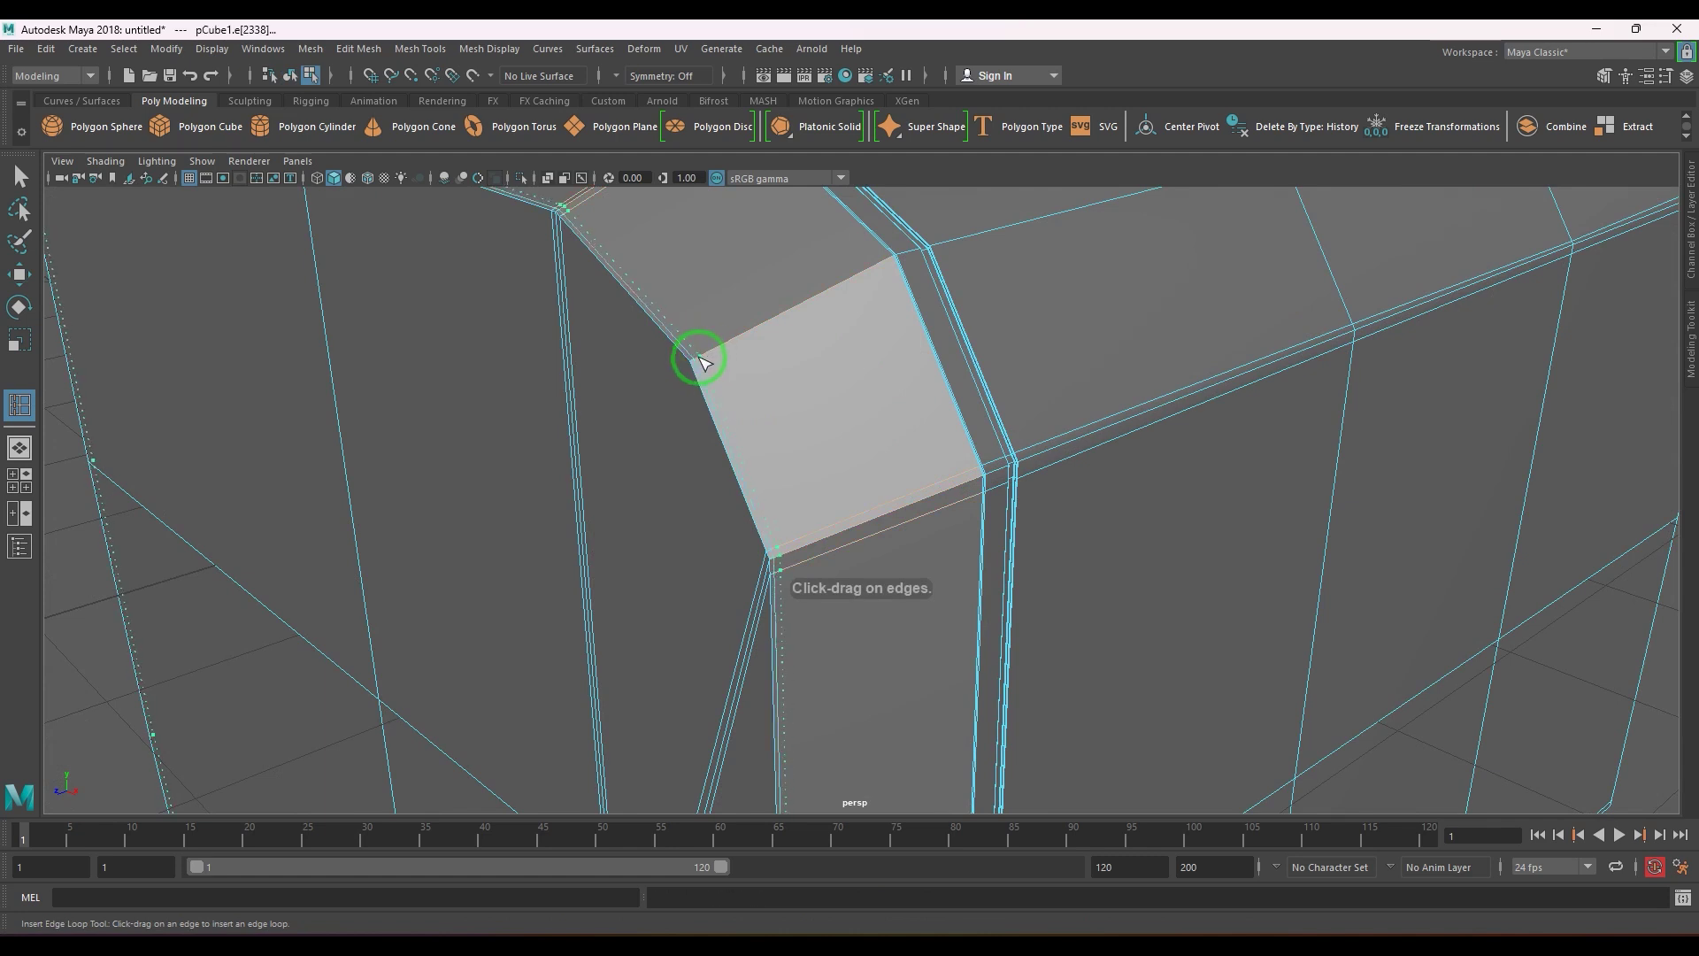
key("w")
scroll(794, 455, "down", 5)
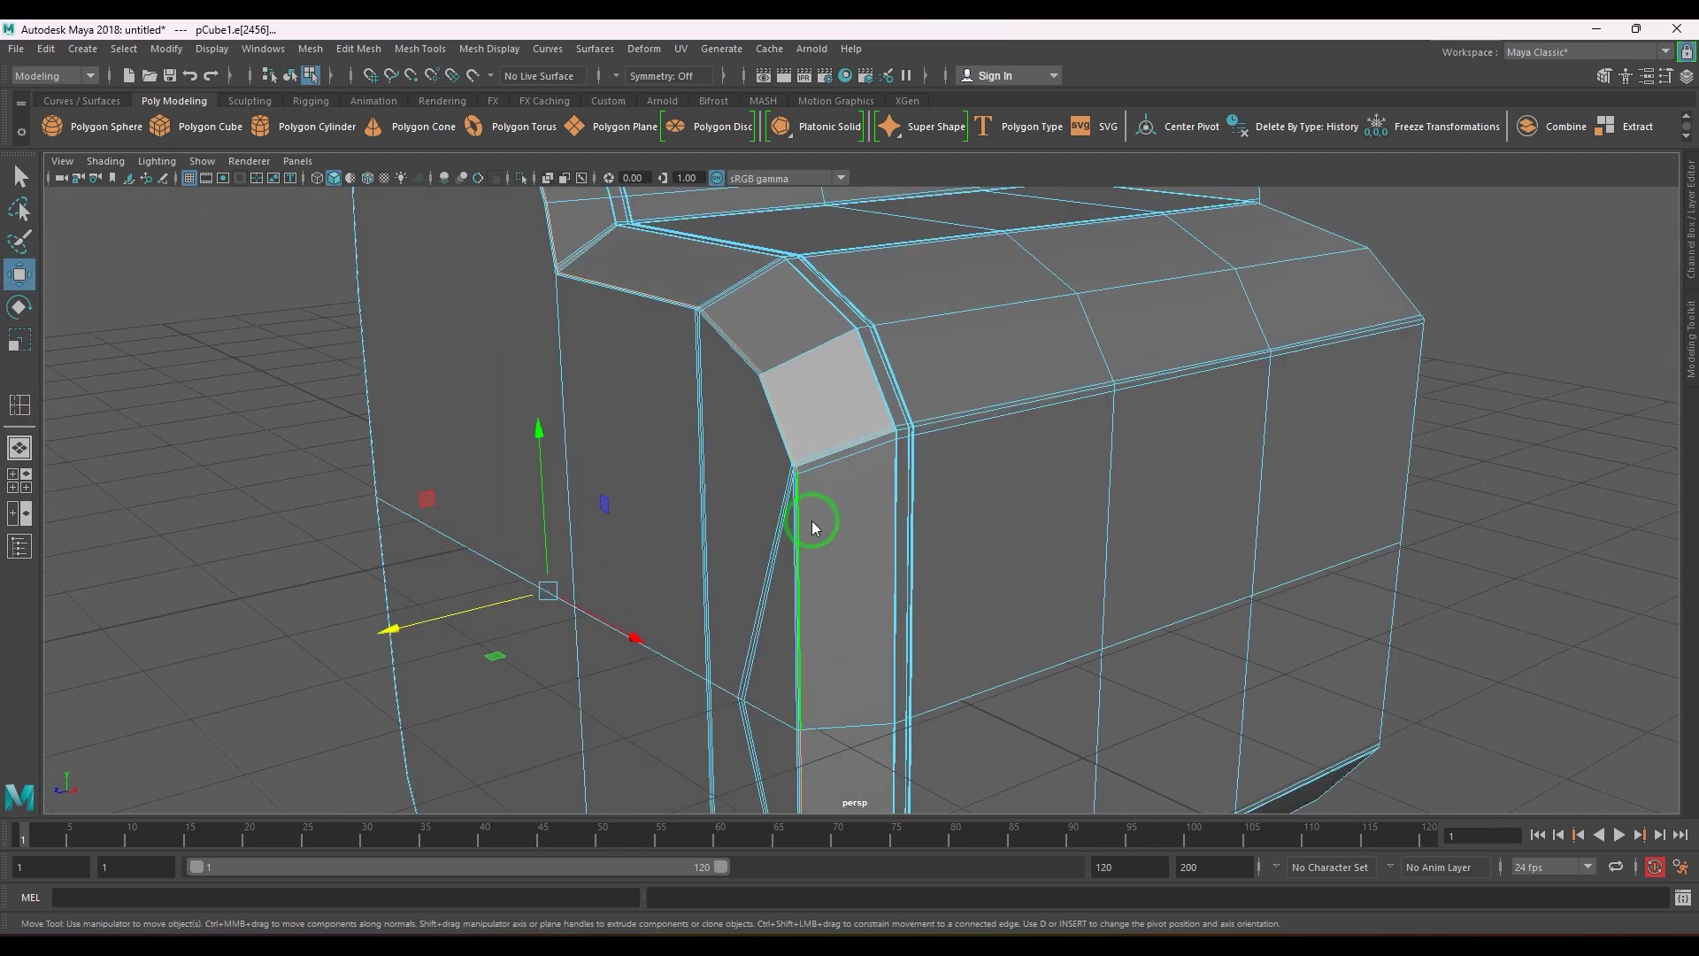
- Preview the body smoothed again to examine the sharpened cap border, and return to the unsmoothed display
key("F8")
key("3")
left_click(1495, 627)
scroll(1150, 557, "down", 4)
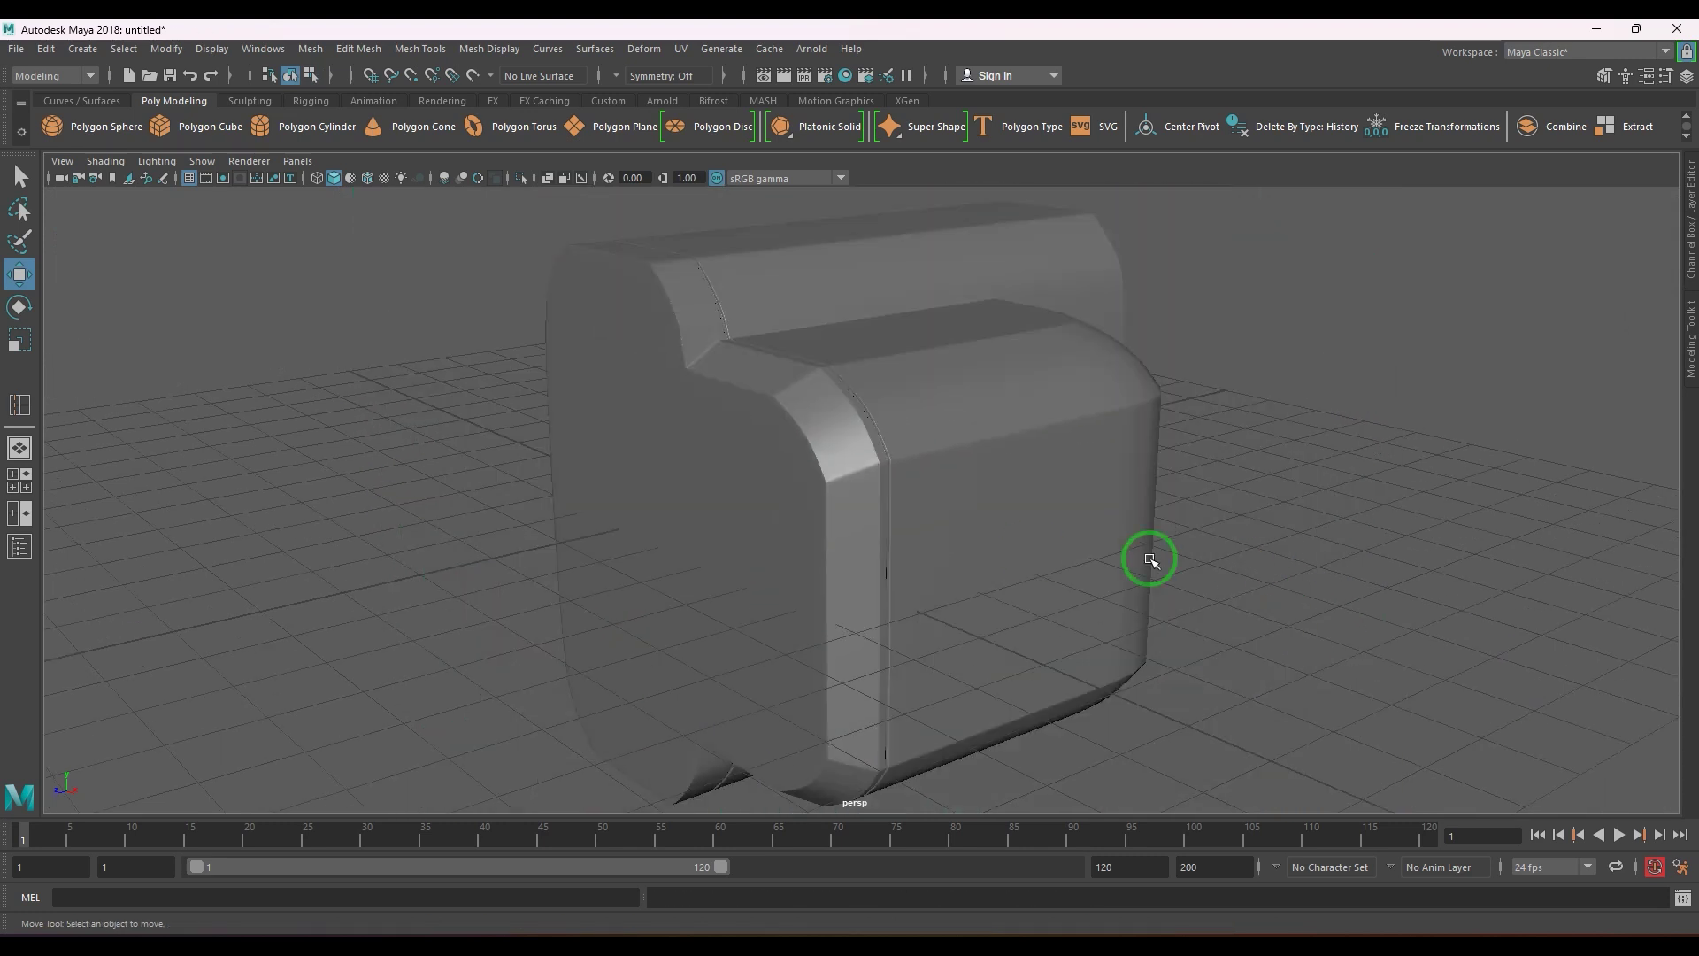
left_click_drag(1152, 557, 790, 502, "alt")
left_click(843, 549)
key("1")
- Multi-Cut across the cap between the uppermost matching vertices of the tube's two upper rounded corners
scroll(814, 540, "up", 3)
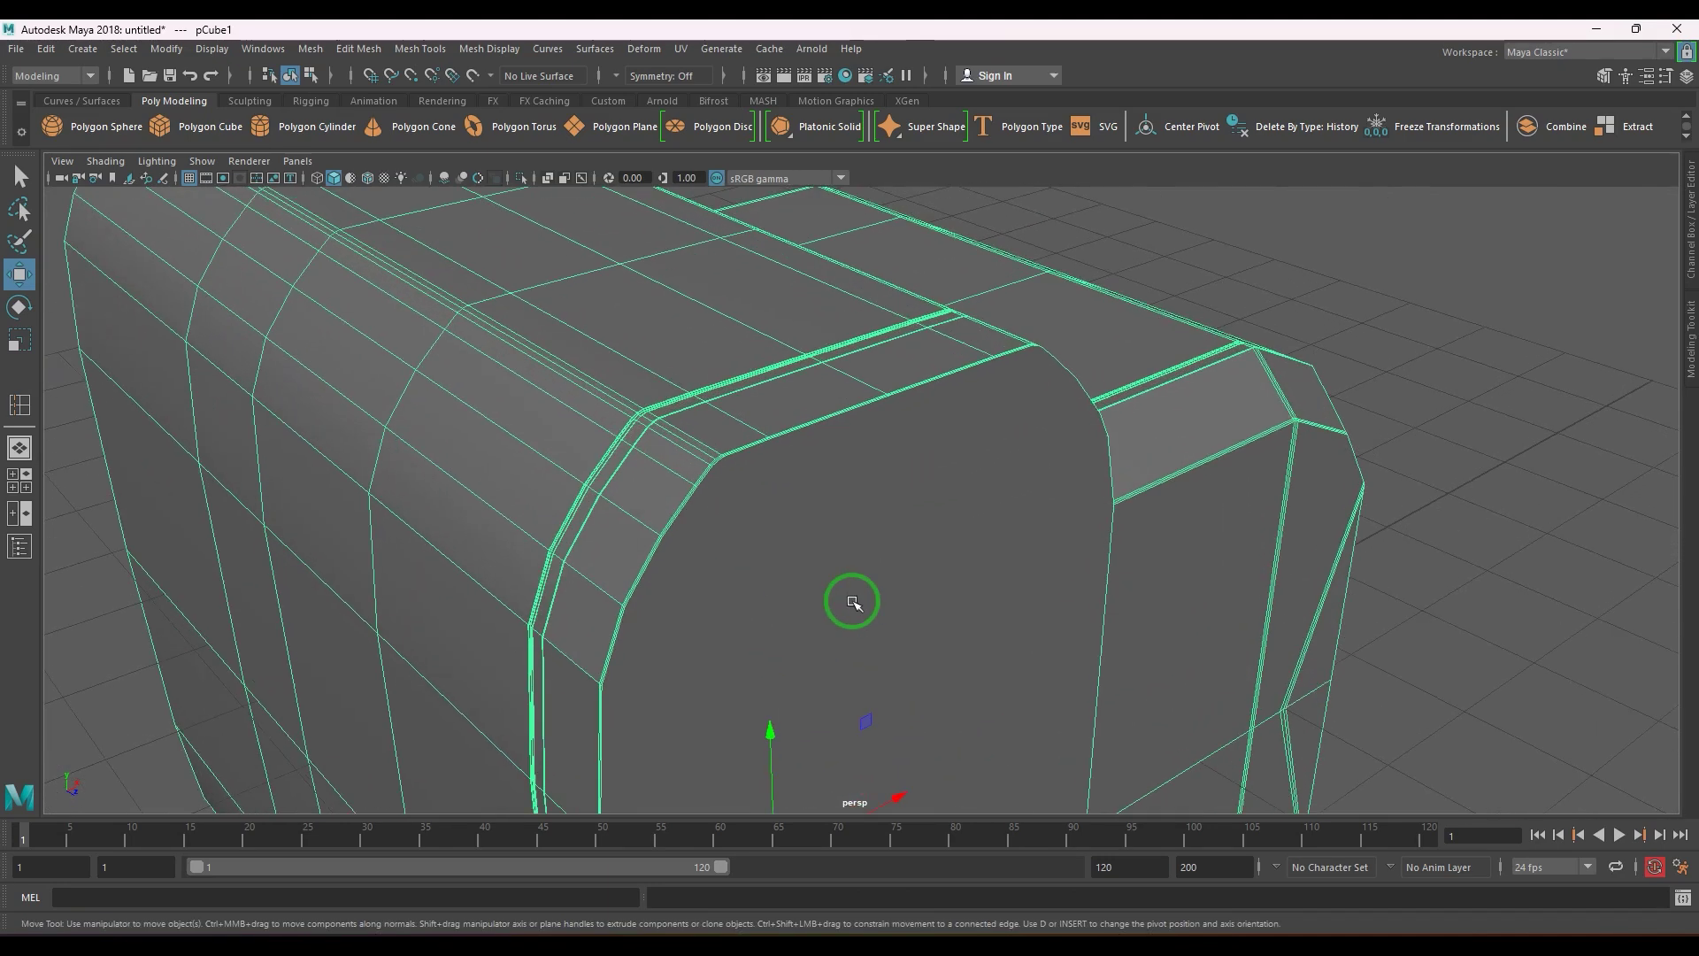
scroll(659, 484, "up", 5)
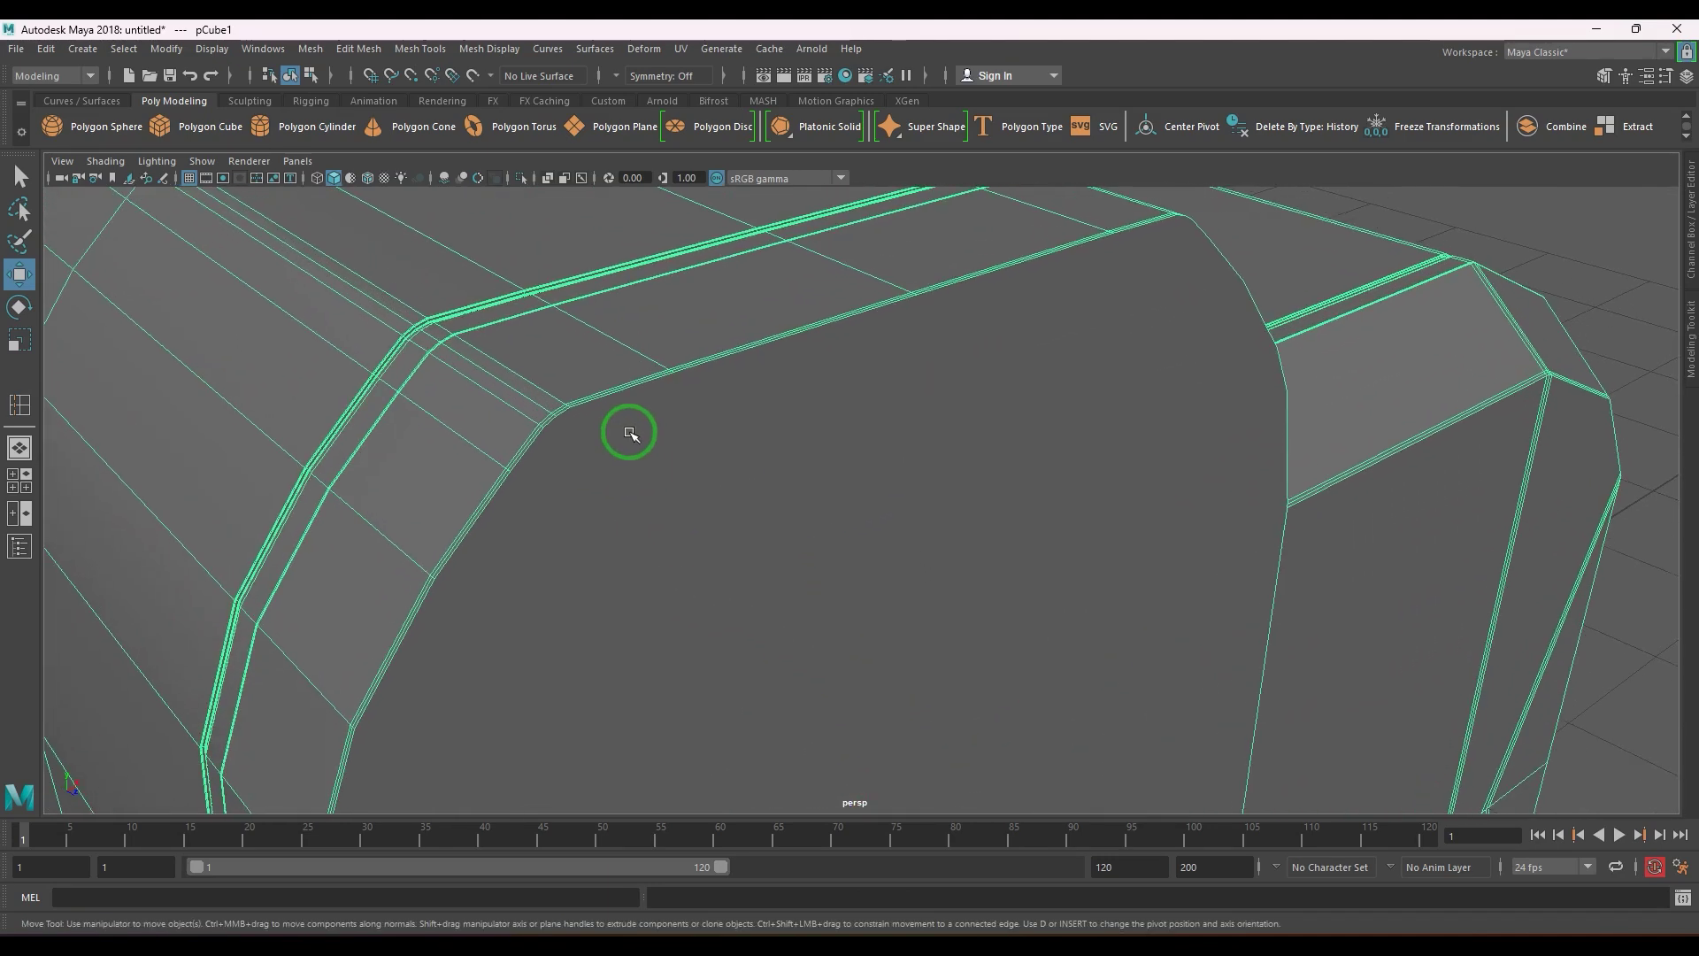
right_click(630, 434, "shift")
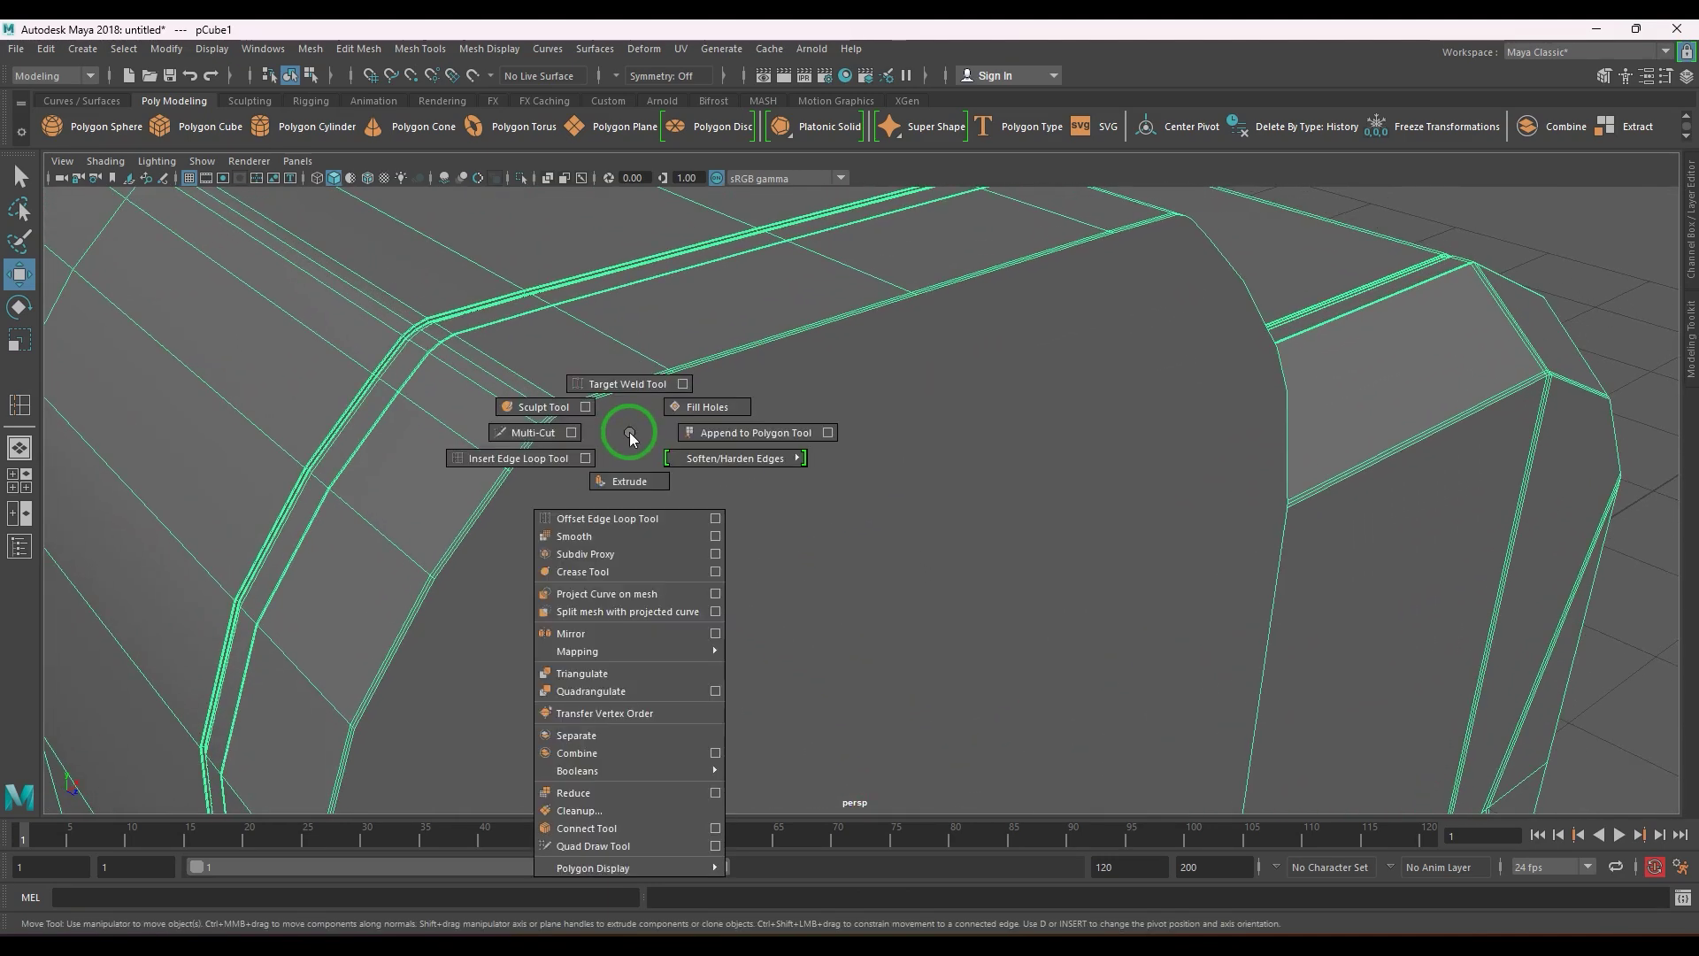
right_click_drag(527, 456, 531, 438, "shift")
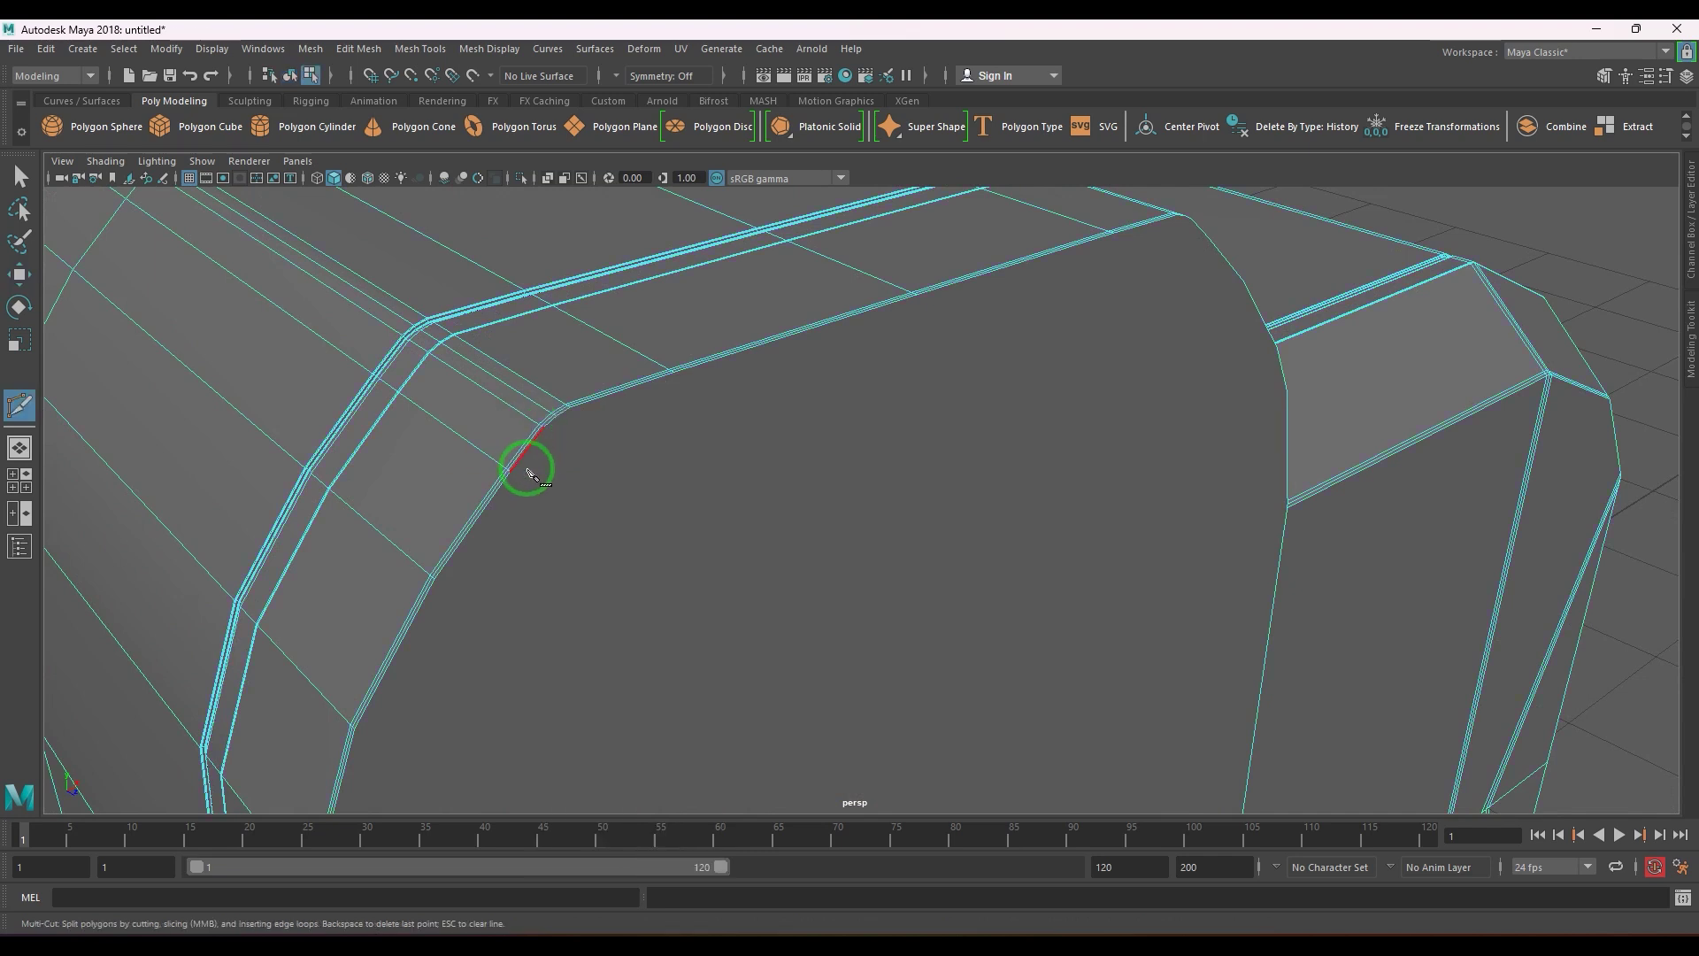
left_click(511, 471)
left_click_drag(512, 472, 921, 573, "alt")
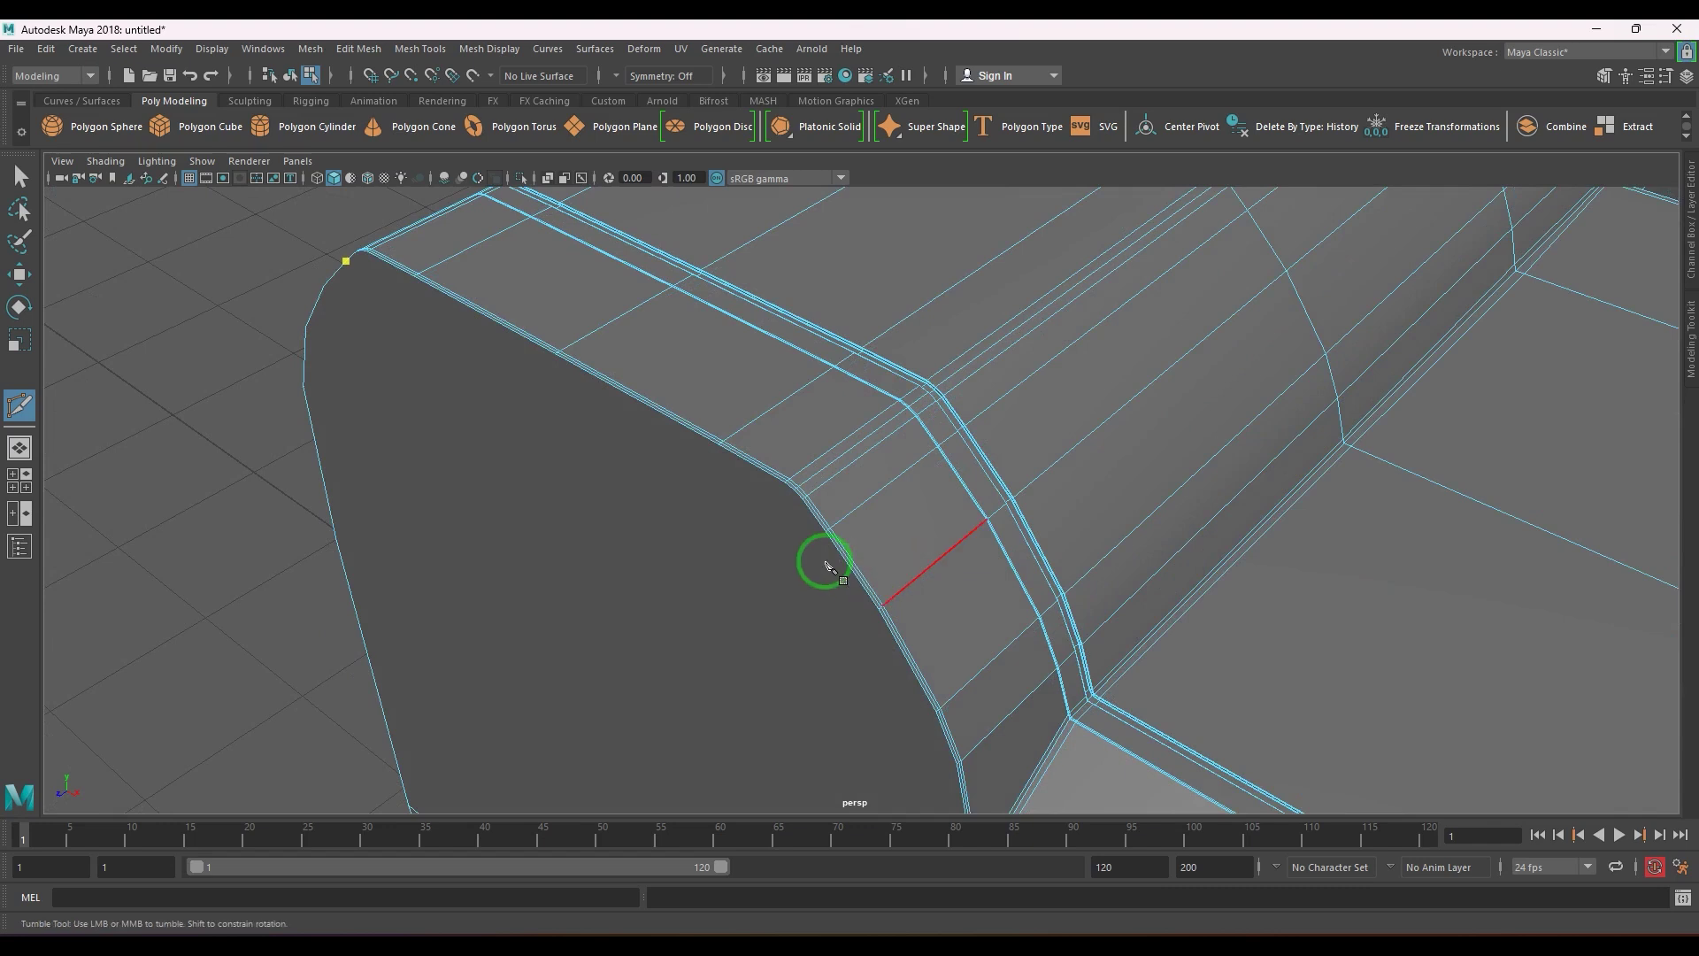
scroll(823, 566, "up", 5)
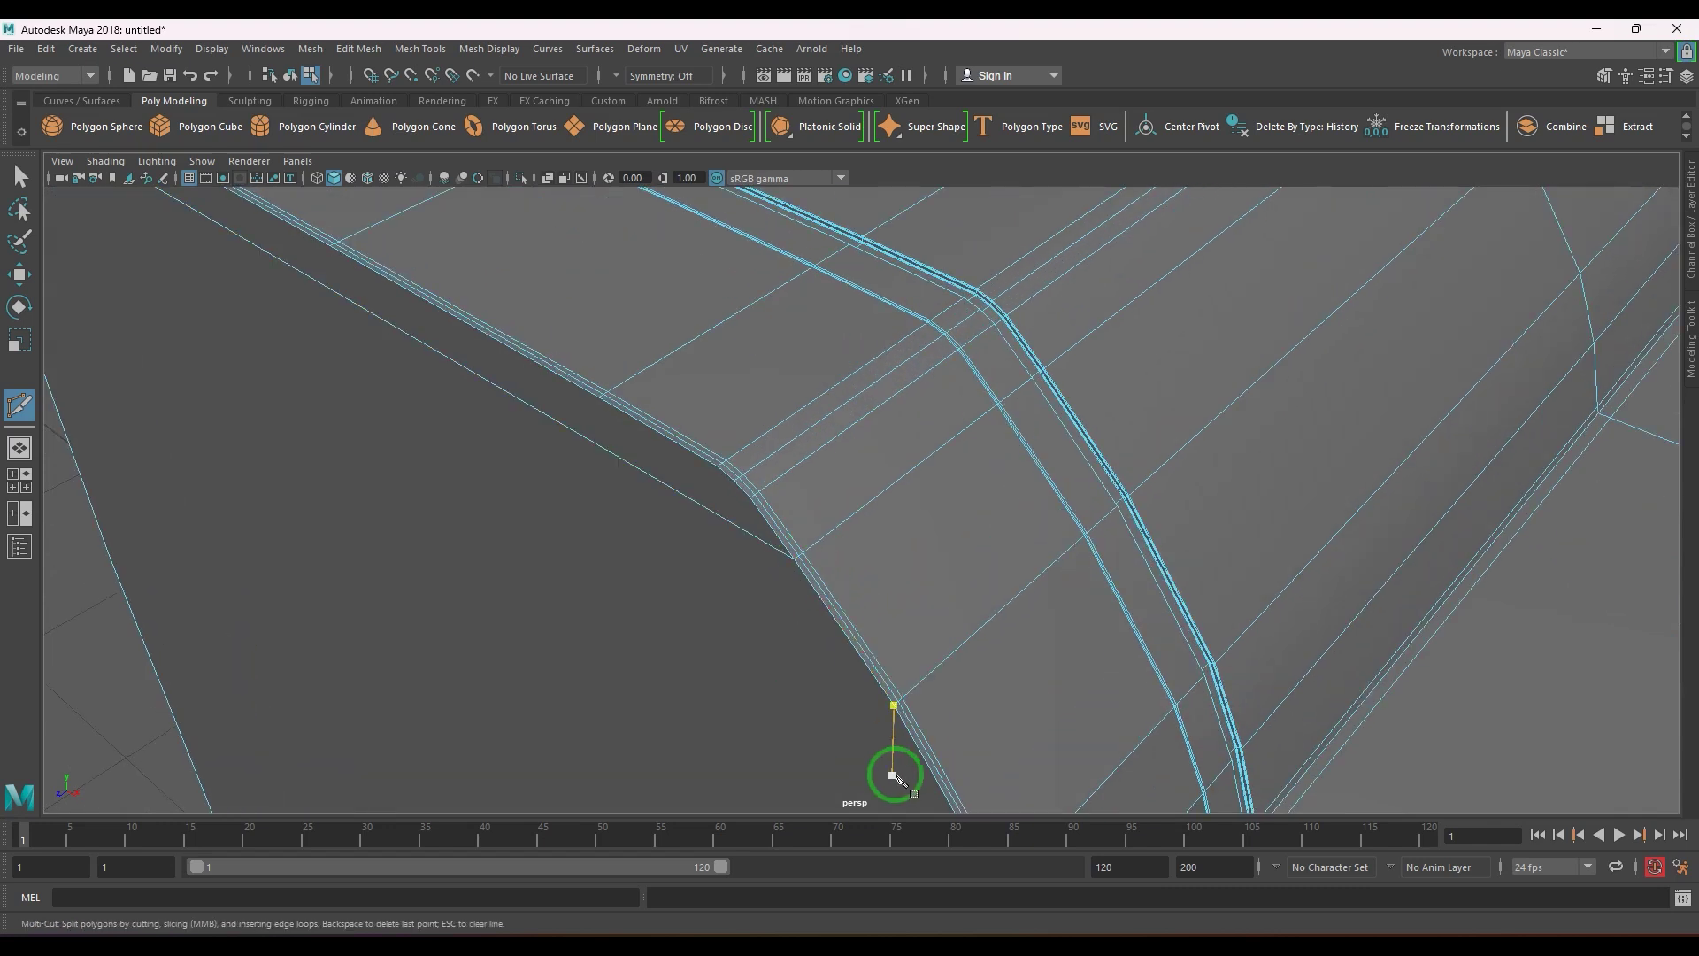
- Add two more cuts across the cap, joining the next lower pairs of vertices on the tube's rounded corners
left_click_drag(895, 708, 713, 592, "alt")
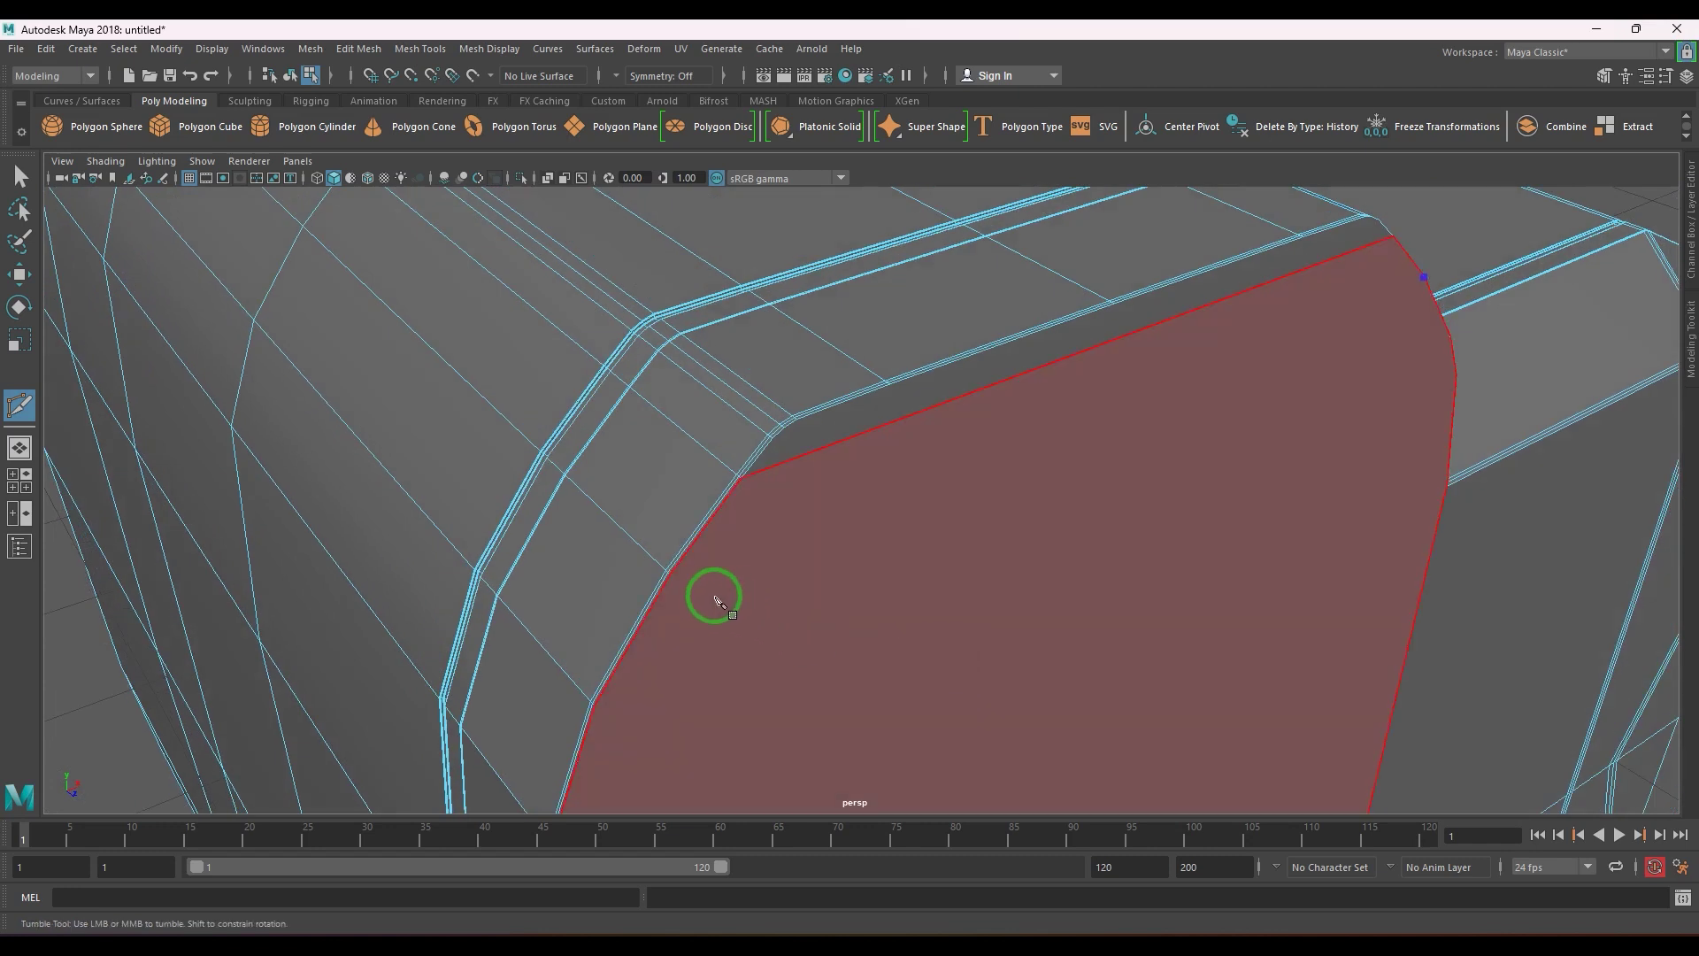
left_click(597, 710)
left_click_drag(832, 689, 667, 671, "alt")
scroll(766, 643, "up", 2)
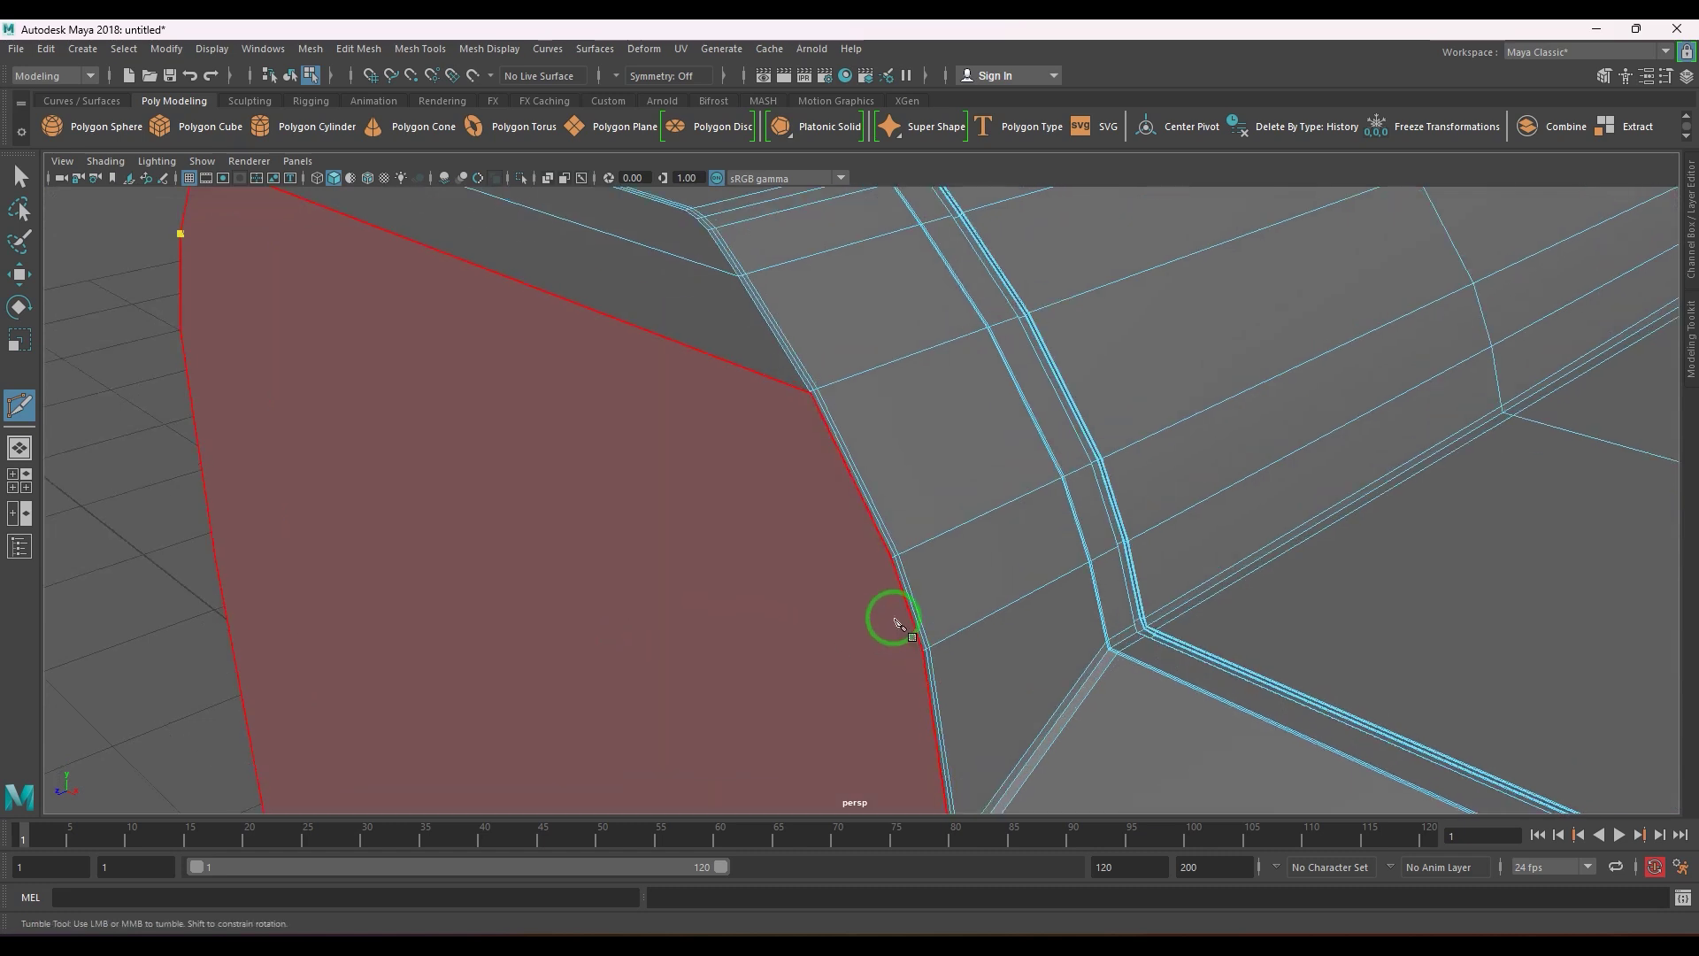
left_click(890, 559)
key("Return")
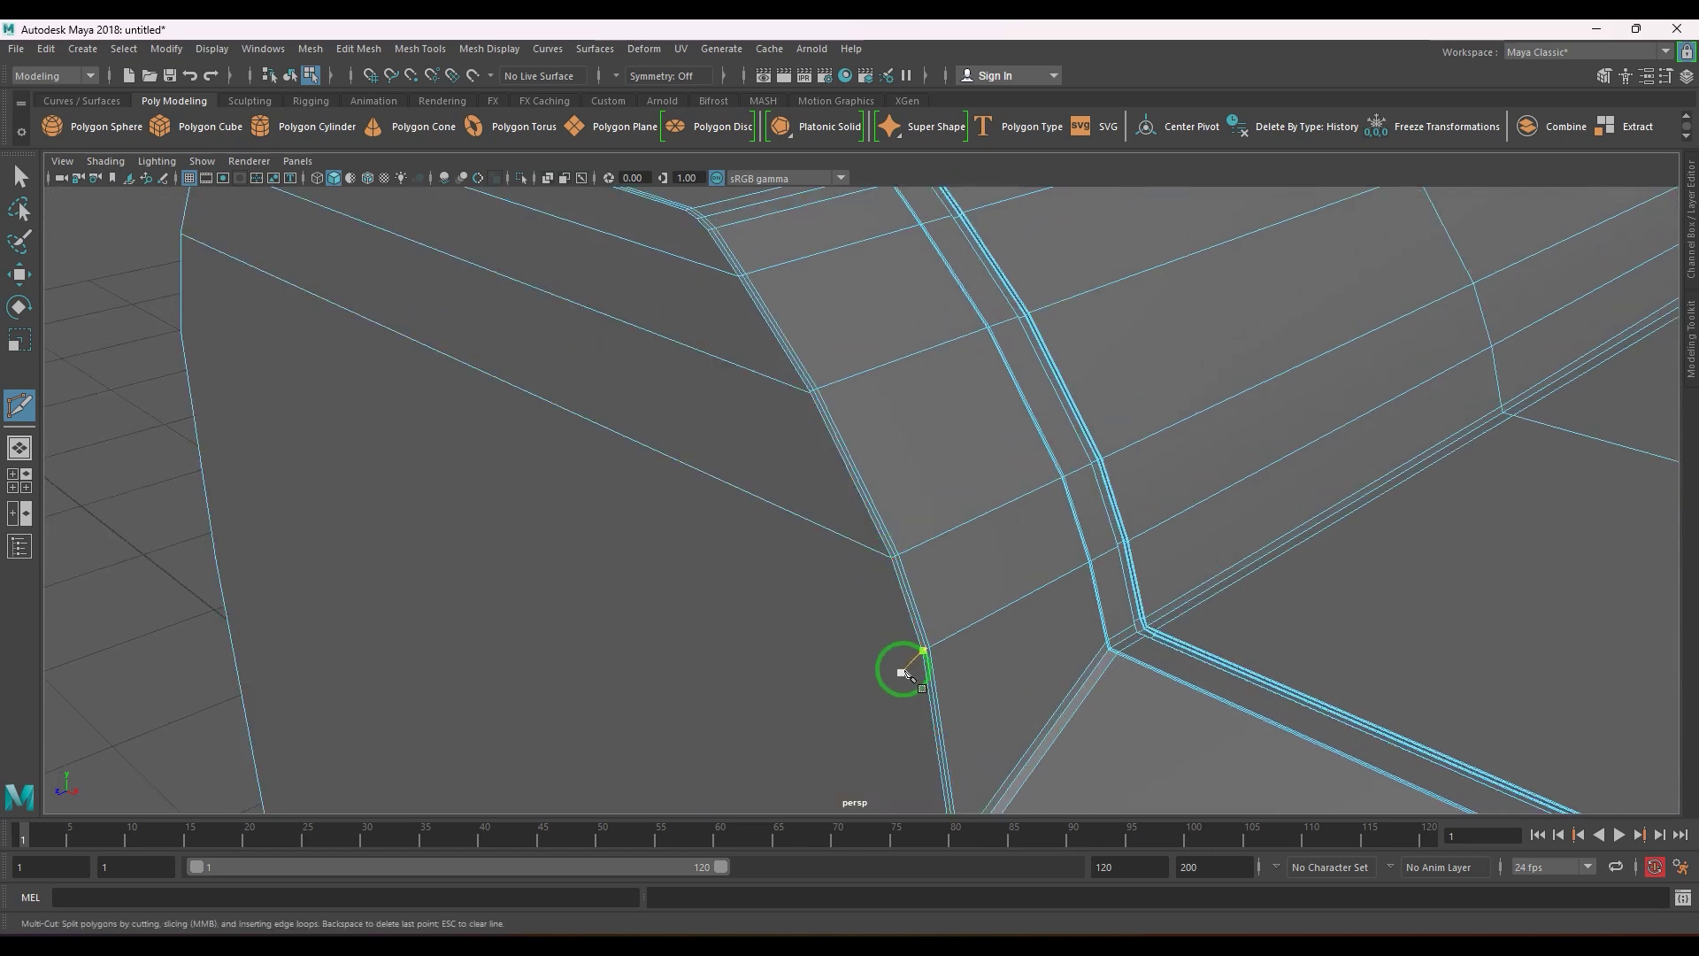
- Multi-Cut a fourth line across the cap between the lowest vertices of the tube's upper rounded corners
left_click(921, 655)
left_click_drag(777, 685, 868, 634, "alt")
scroll(865, 634, "up", 3)
left_click(687, 574)
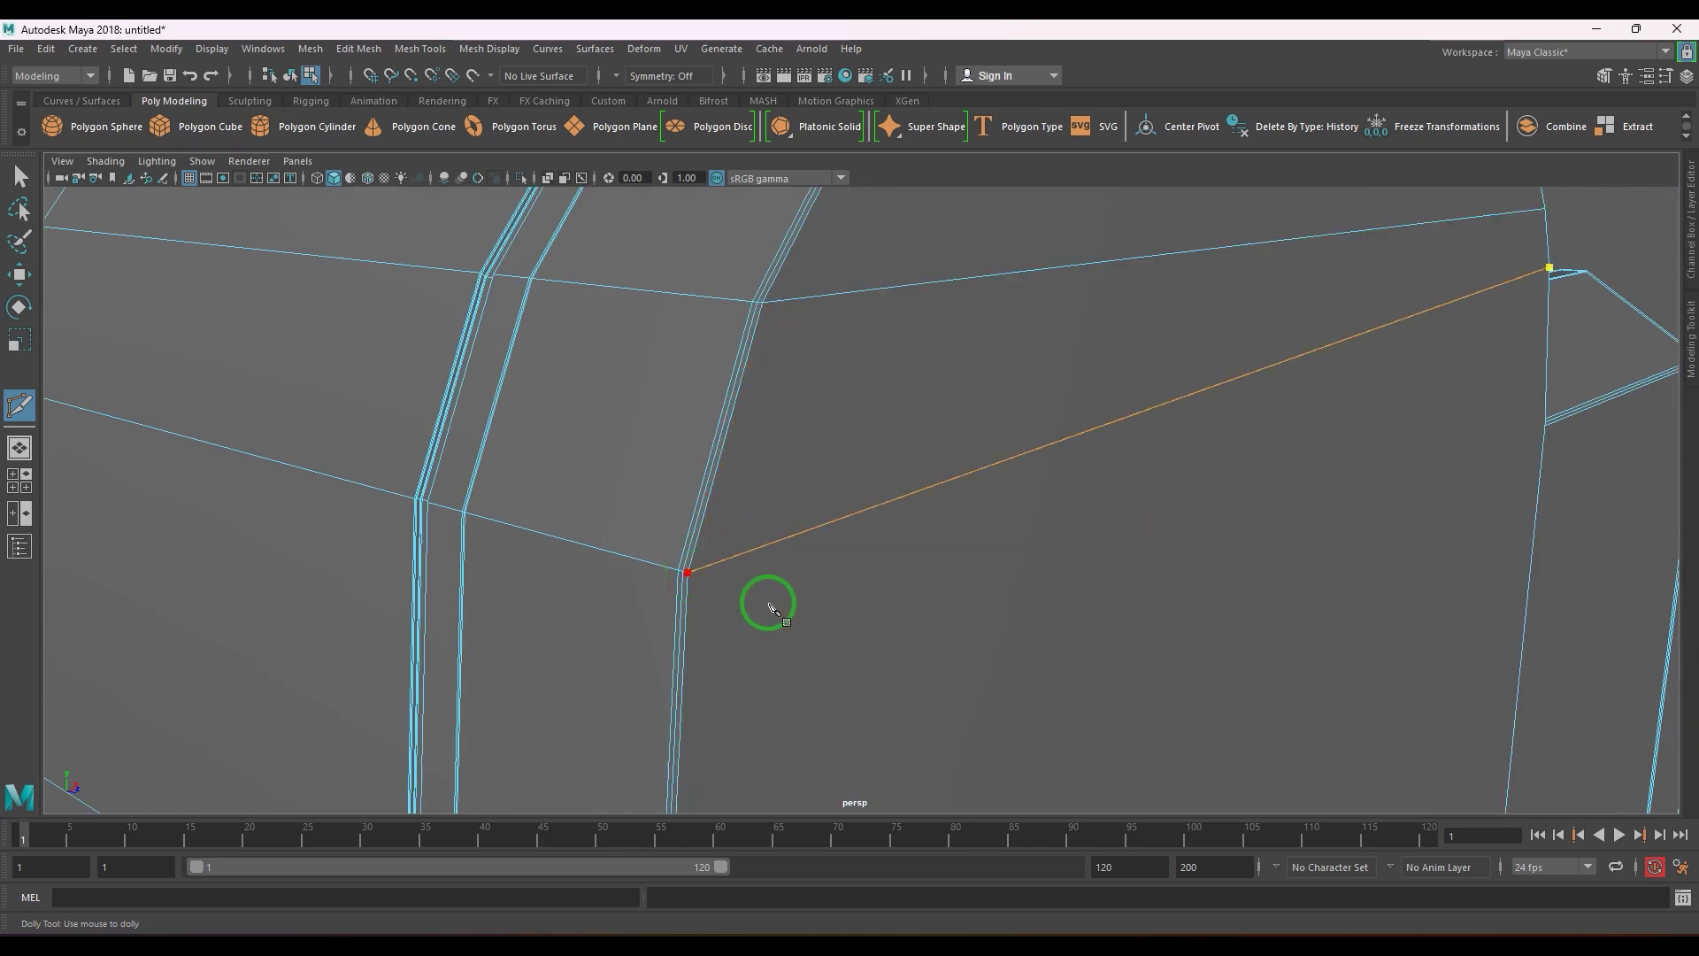
left_click_drag(770, 599, 964, 675, "alt")
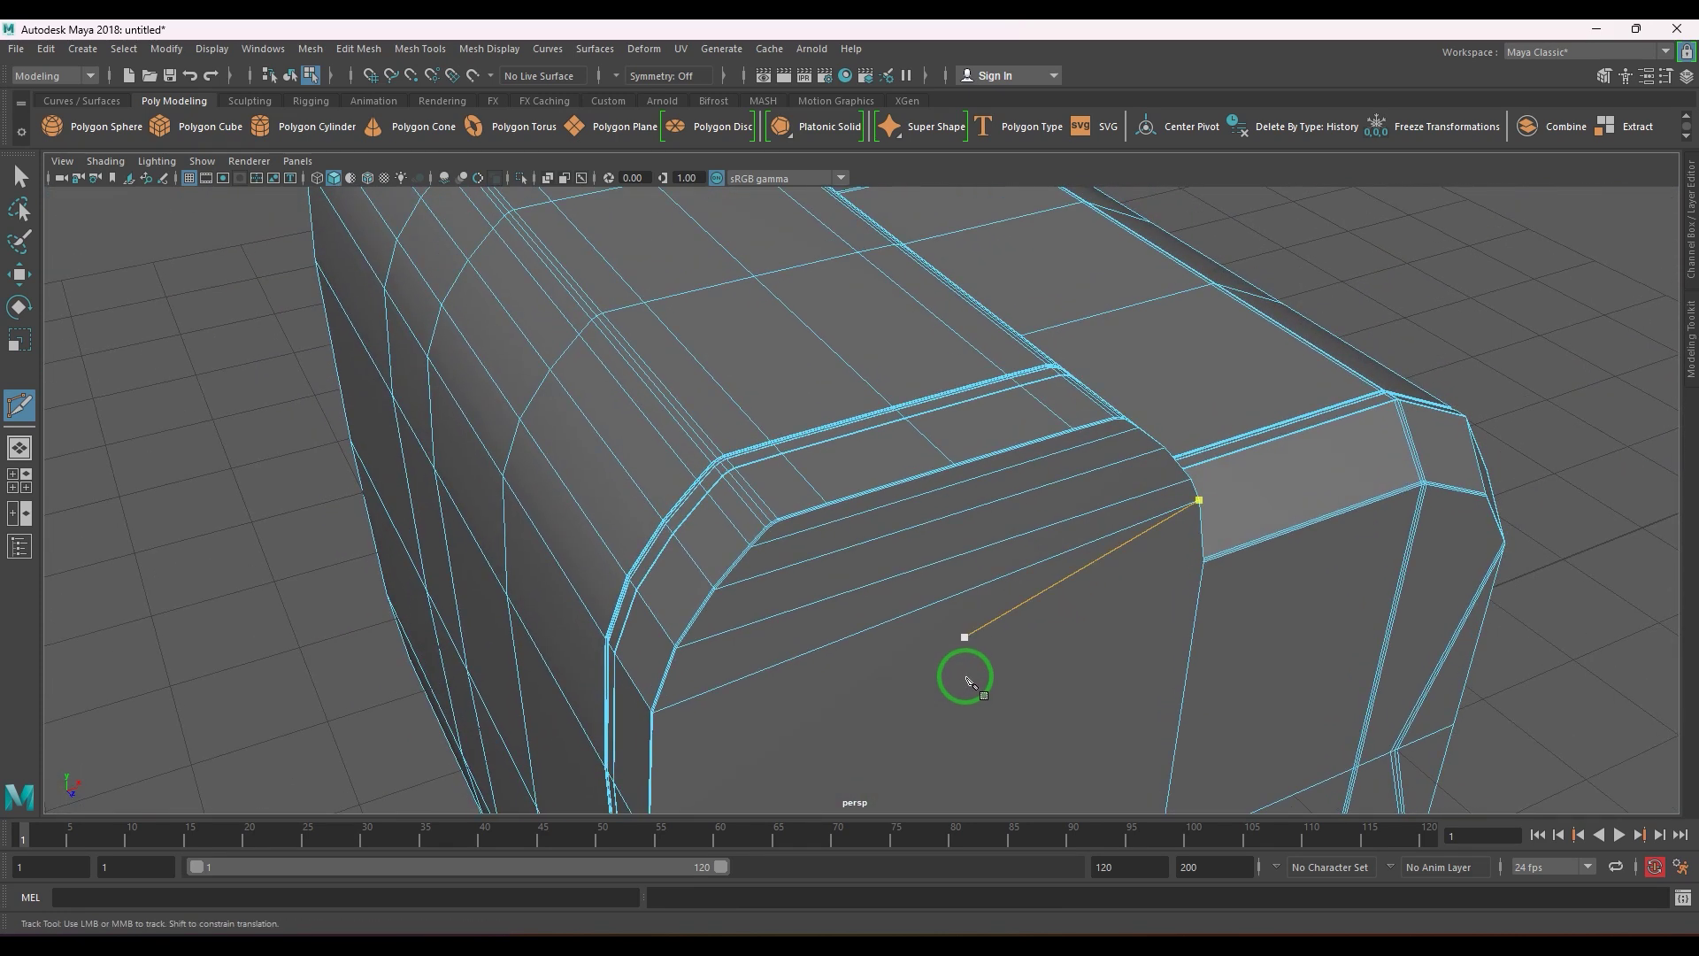
left_click_drag(911, 614, 955, 587, "alt")
scroll(850, 600, "up", 3)
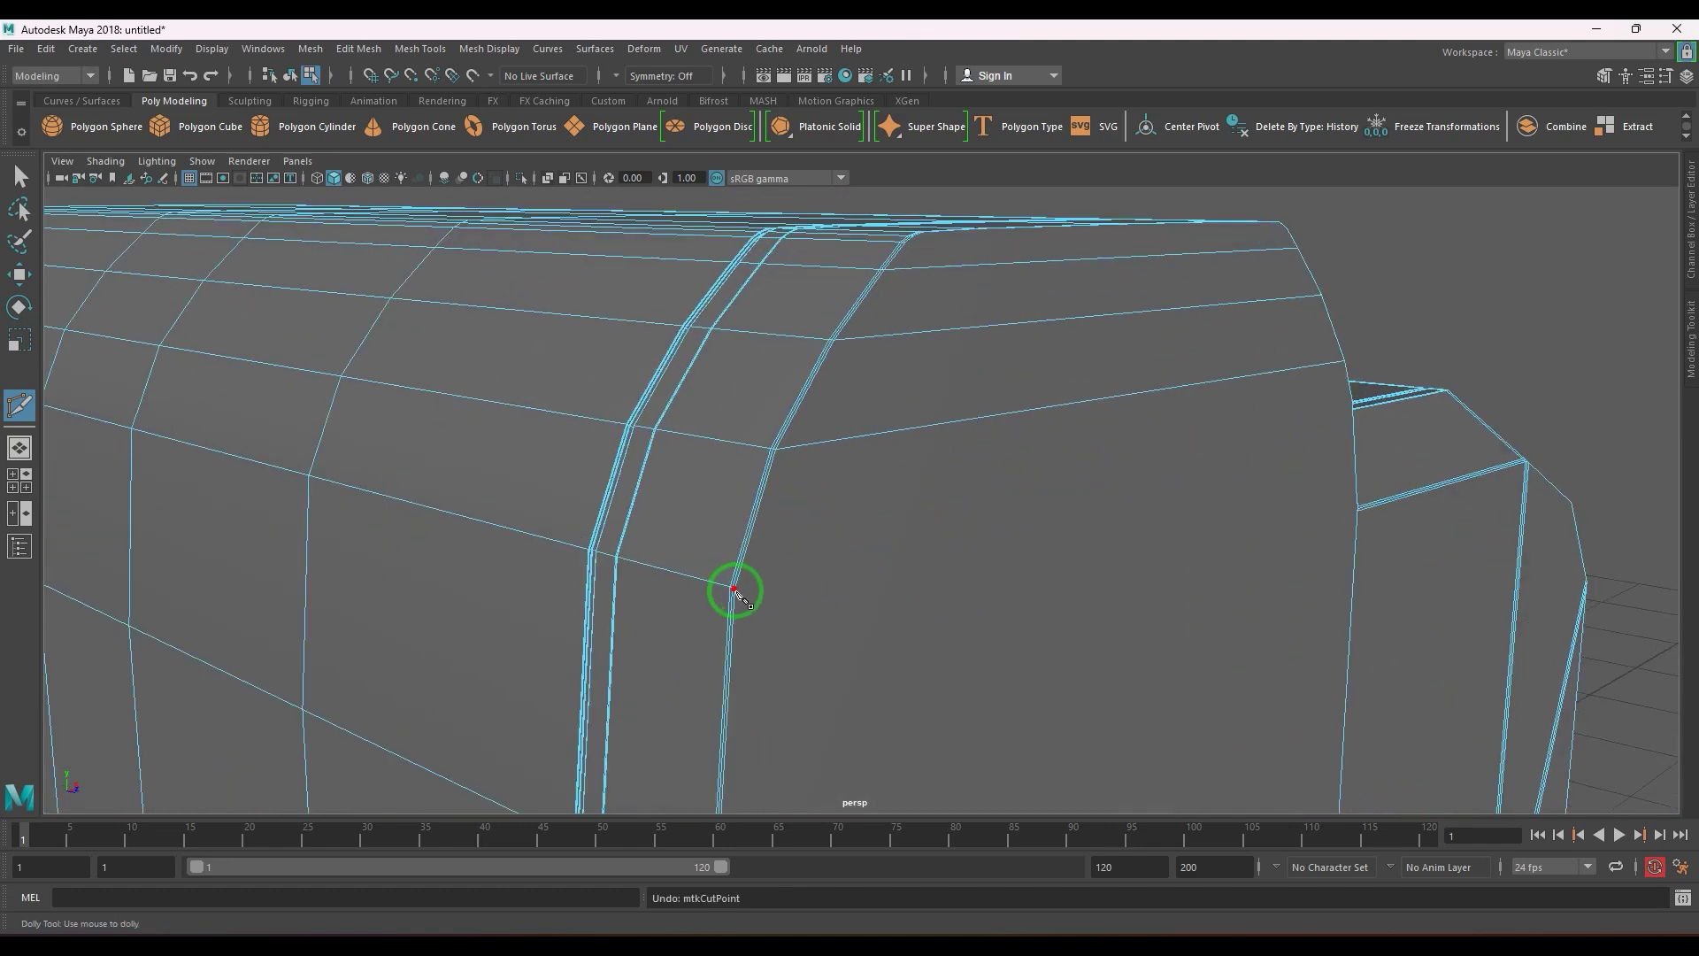
middle_click_drag(863, 536, 868, 531, "alt")
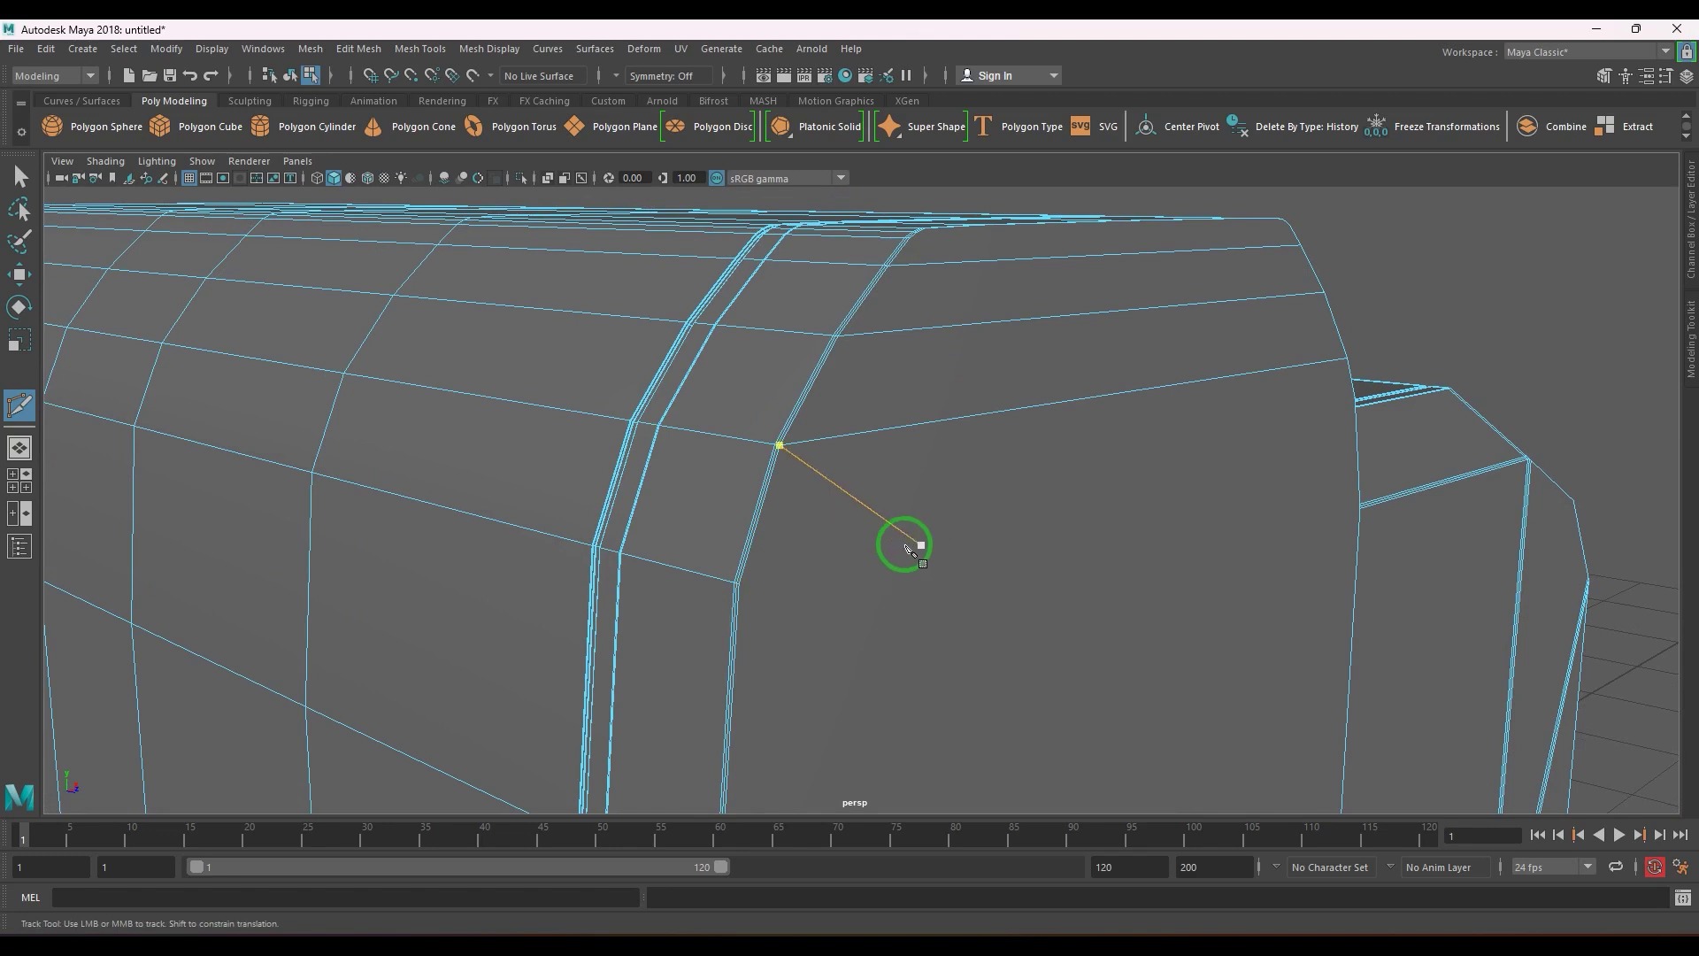
left_click_drag(910, 547, 999, 537, "alt")
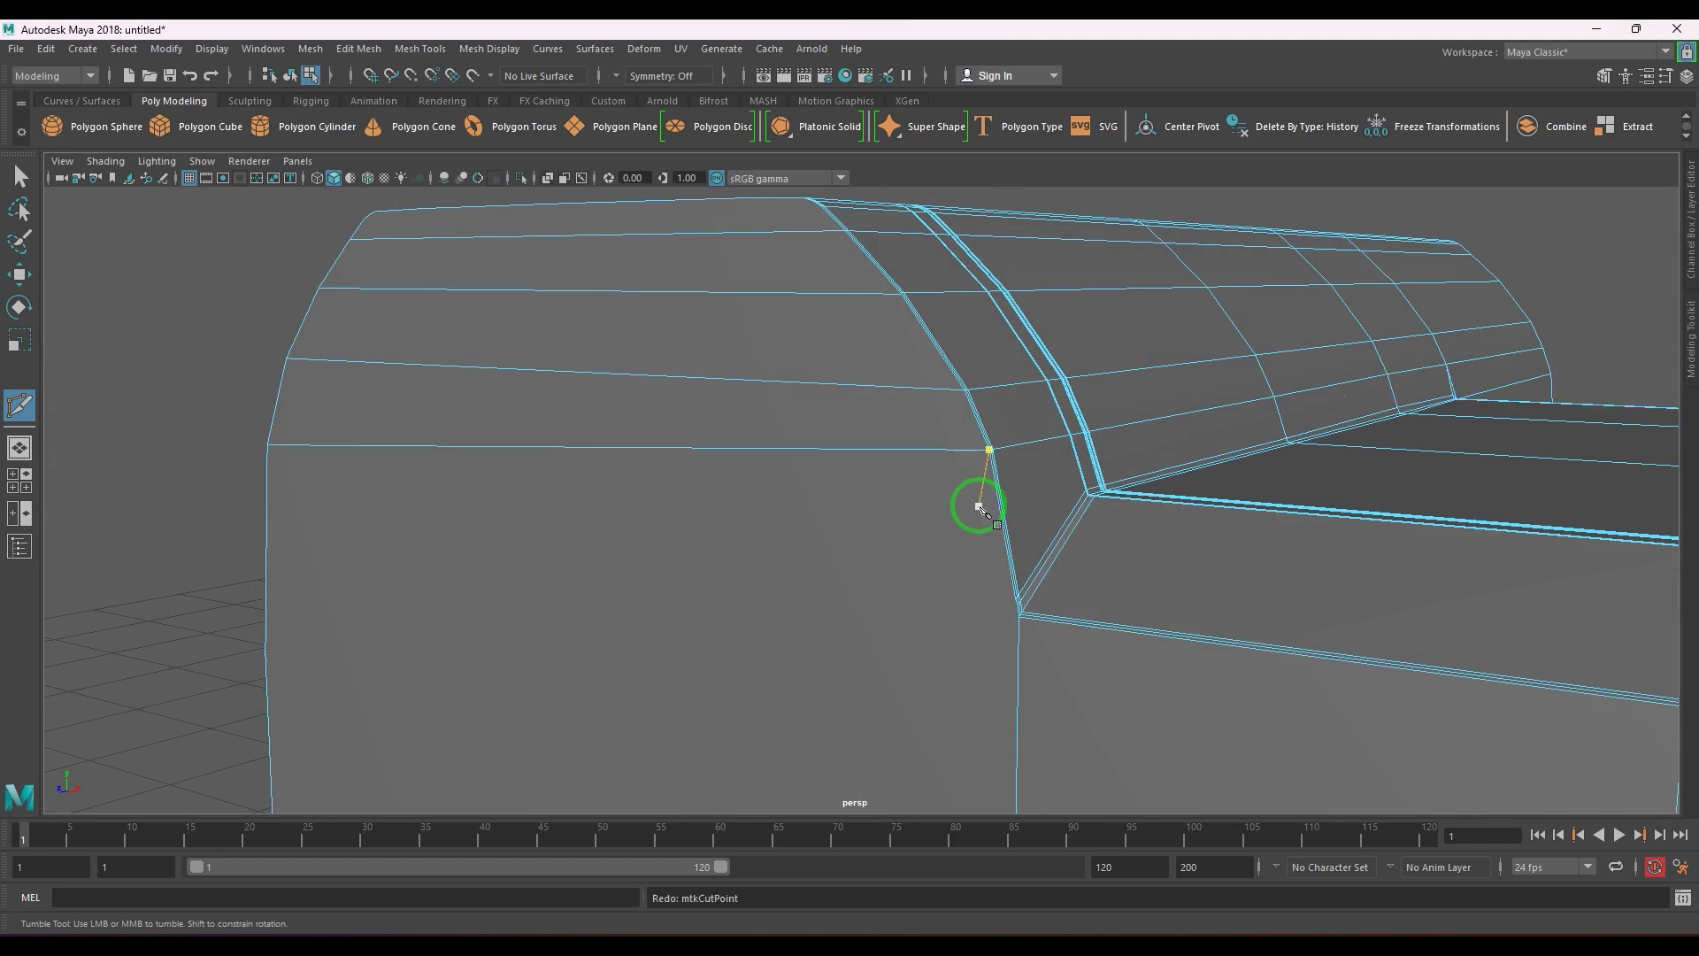
left_click_drag(1001, 648, 885, 630, "alt")
right_click_drag(885, 630, 1022, 667, "alt")
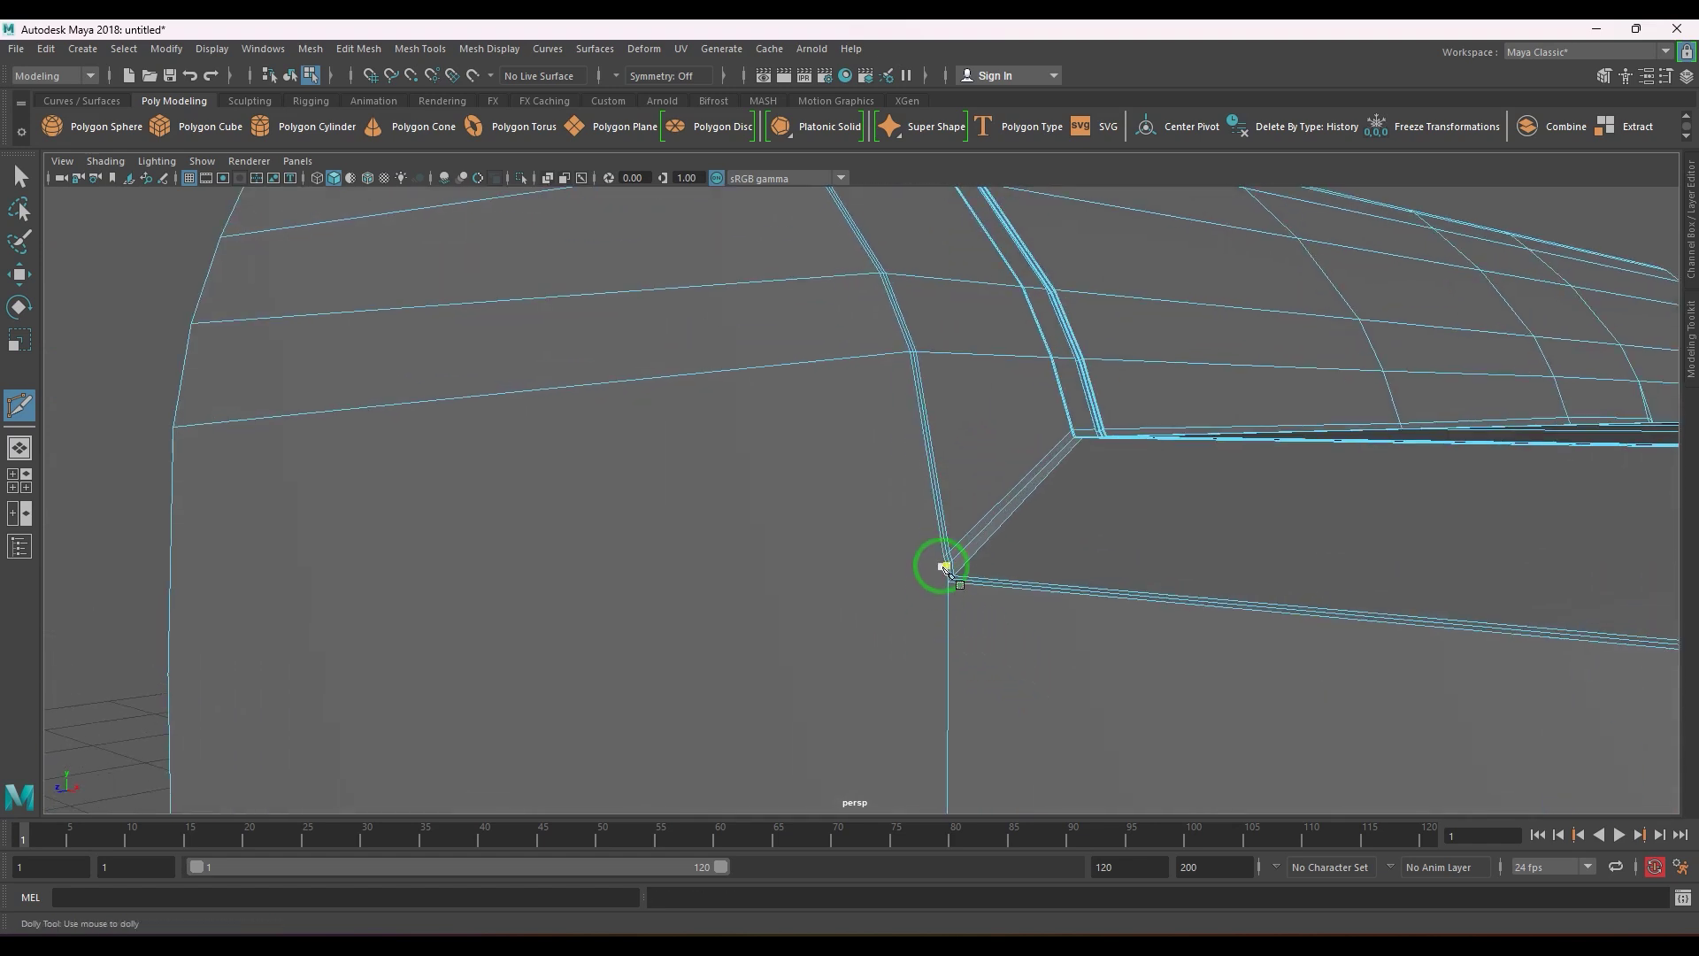
right_click_drag(945, 567, 944, 596, "alt")
mouse_move(944, 595)
left_mouse_down("alt")
mouse_move(797, 572)
mouse_move(963, 571)
mouse_move(872, 561)
mouse_move(925, 592)
left_mouse_up("alt")
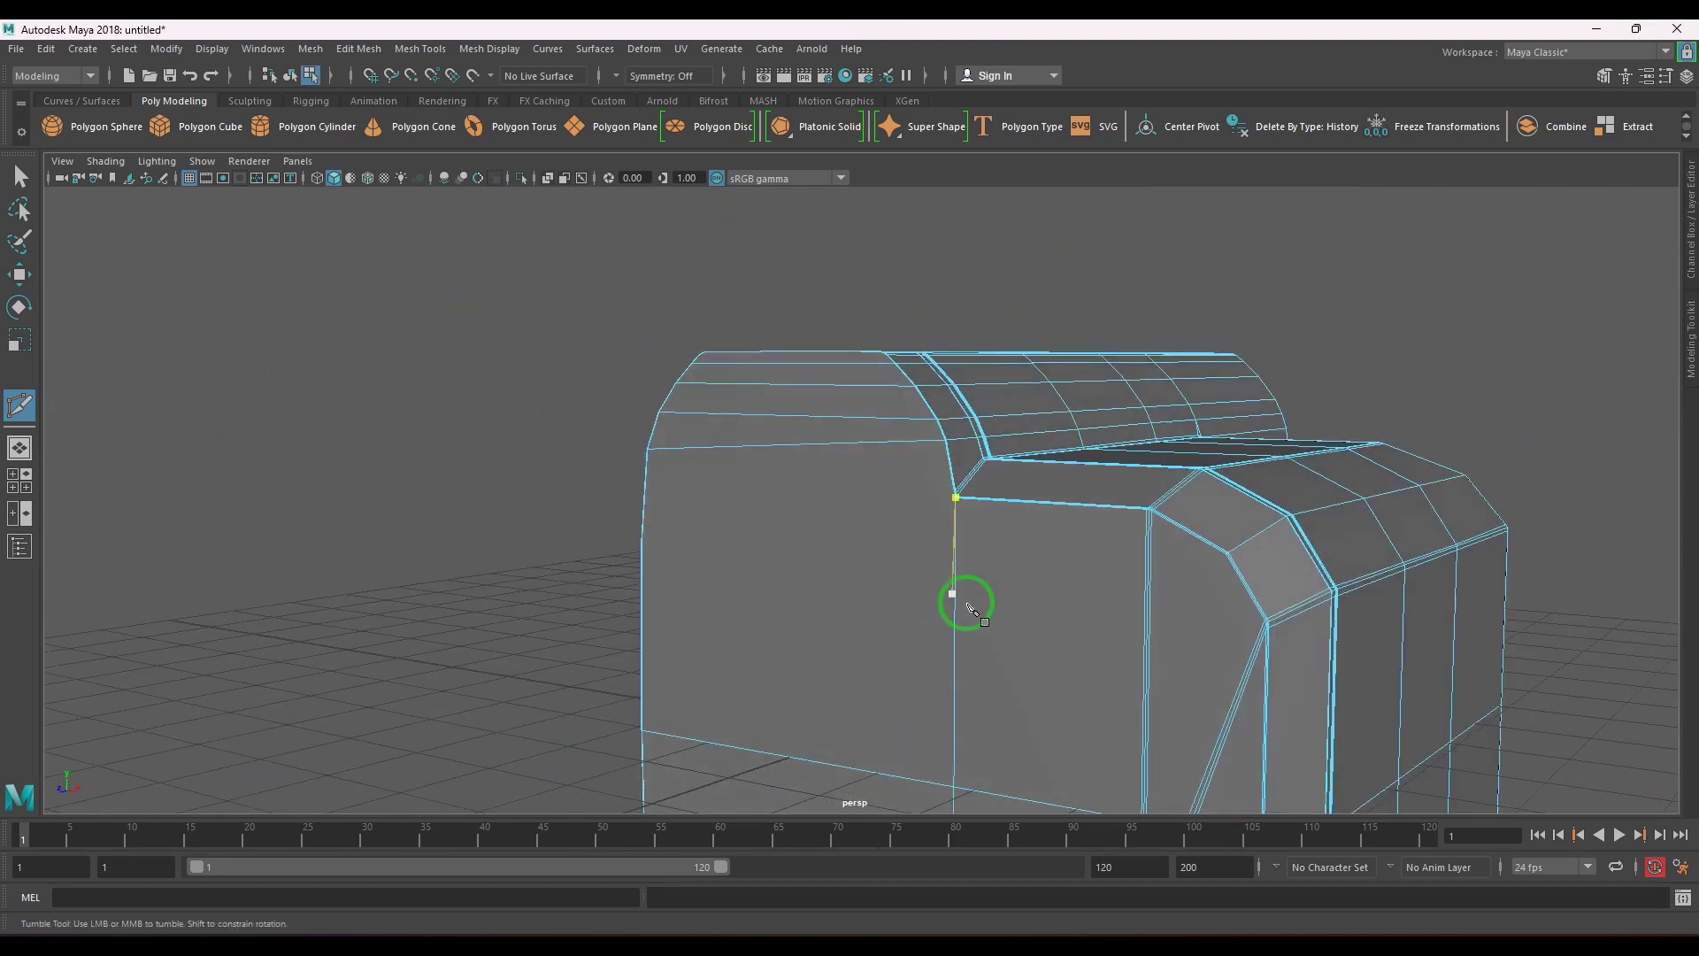
- Multi-Cut the cap from the tube's outer side vertex across the vertical cuts to the middle vertex of the side block's upper rounding
left_click_drag(783, 551, 903, 591, "alt")
right_click_drag(903, 591, 1009, 623, "alt")
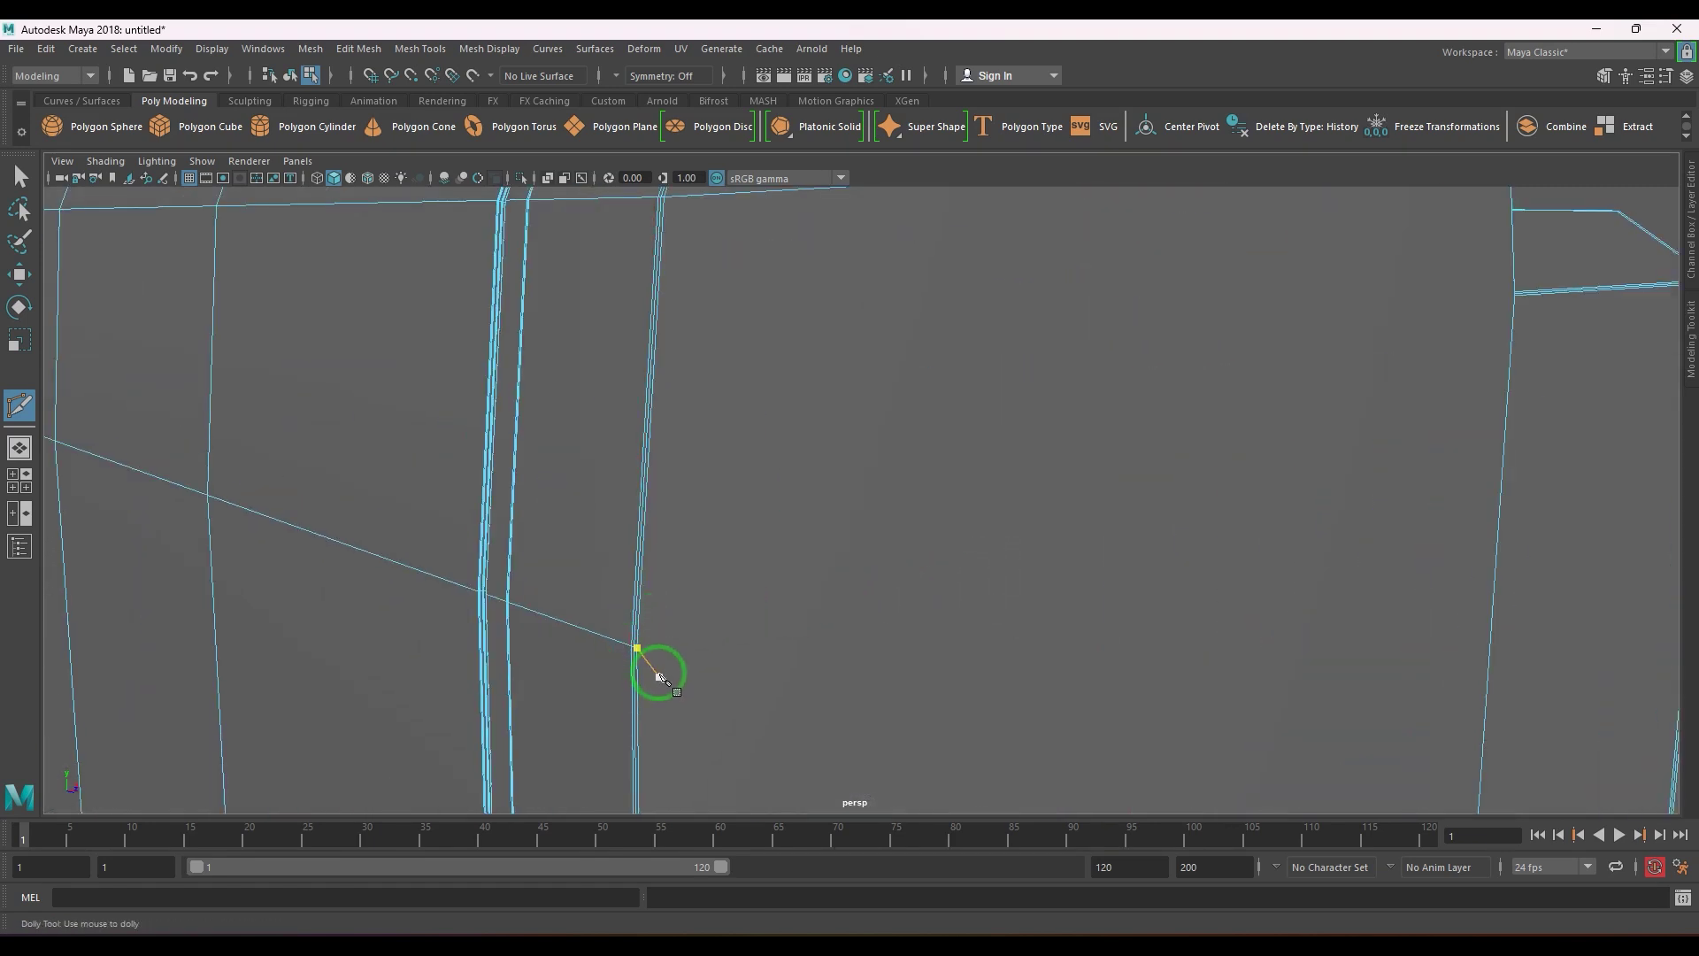
left_click(644, 649)
scroll(1356, 637, "down", 3)
left_click_drag(1357, 639, 1105, 621, "alt")
left_click(1026, 523)
right_click_drag(1032, 493, 1206, 558, "alt")
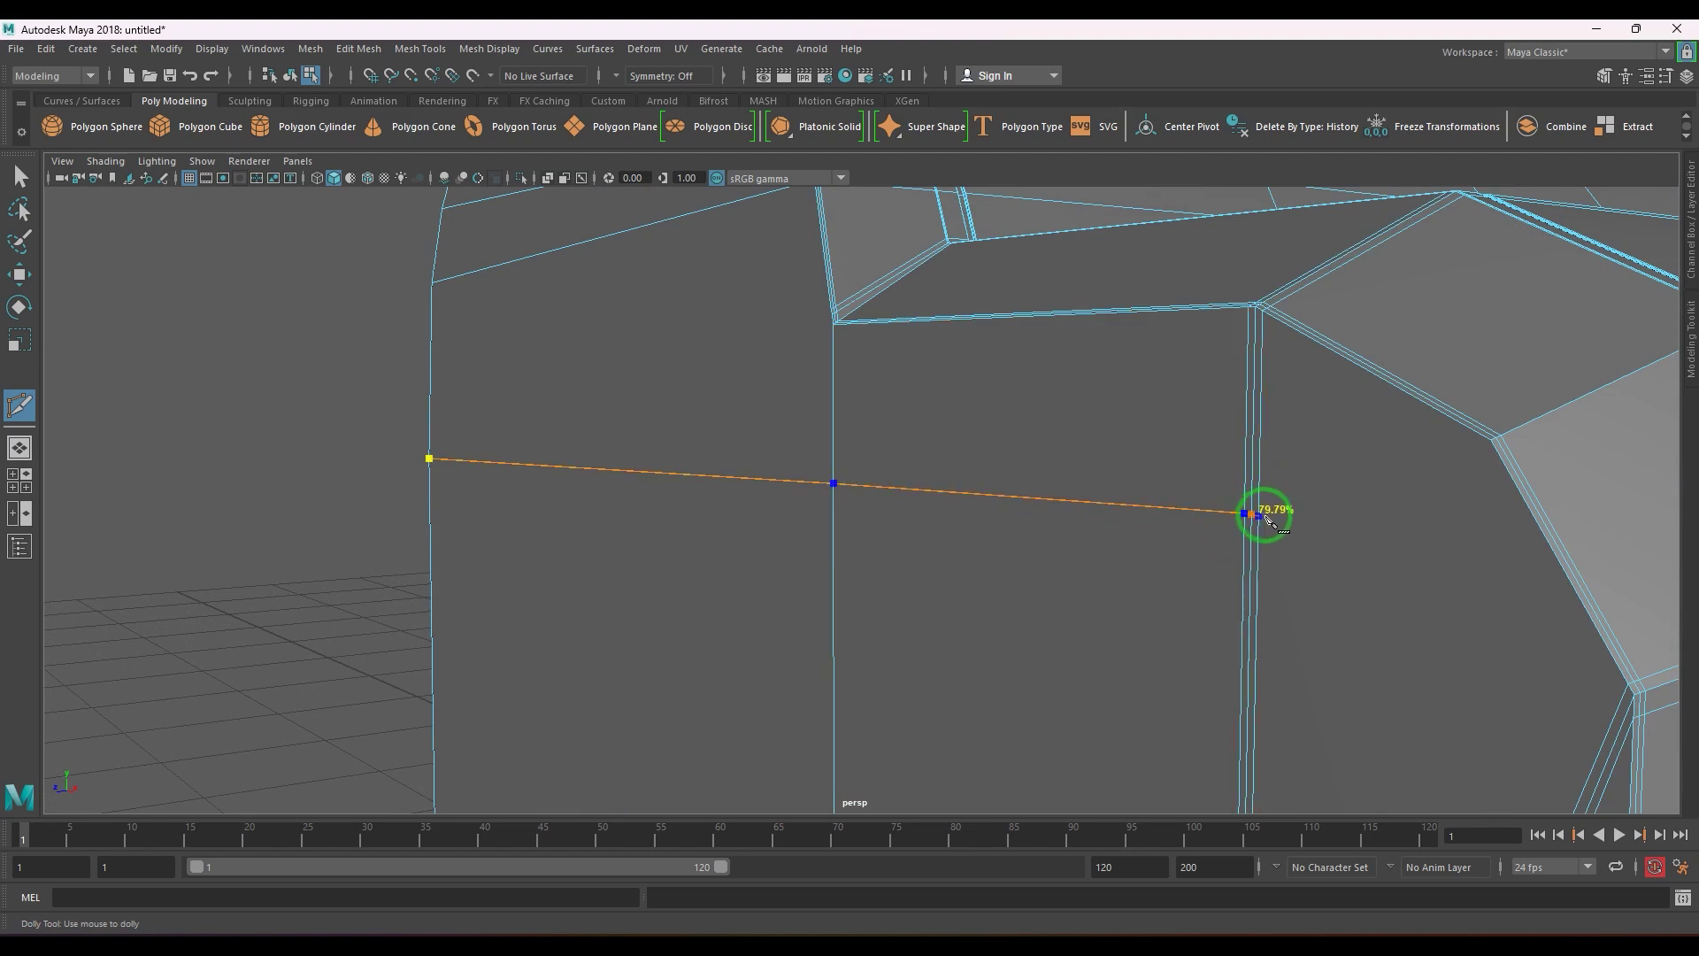
left_click_drag(1522, 502, 1480, 445)
right_click(1371, 573)
right_click_drag(1374, 576, 1050, 558, "alt")
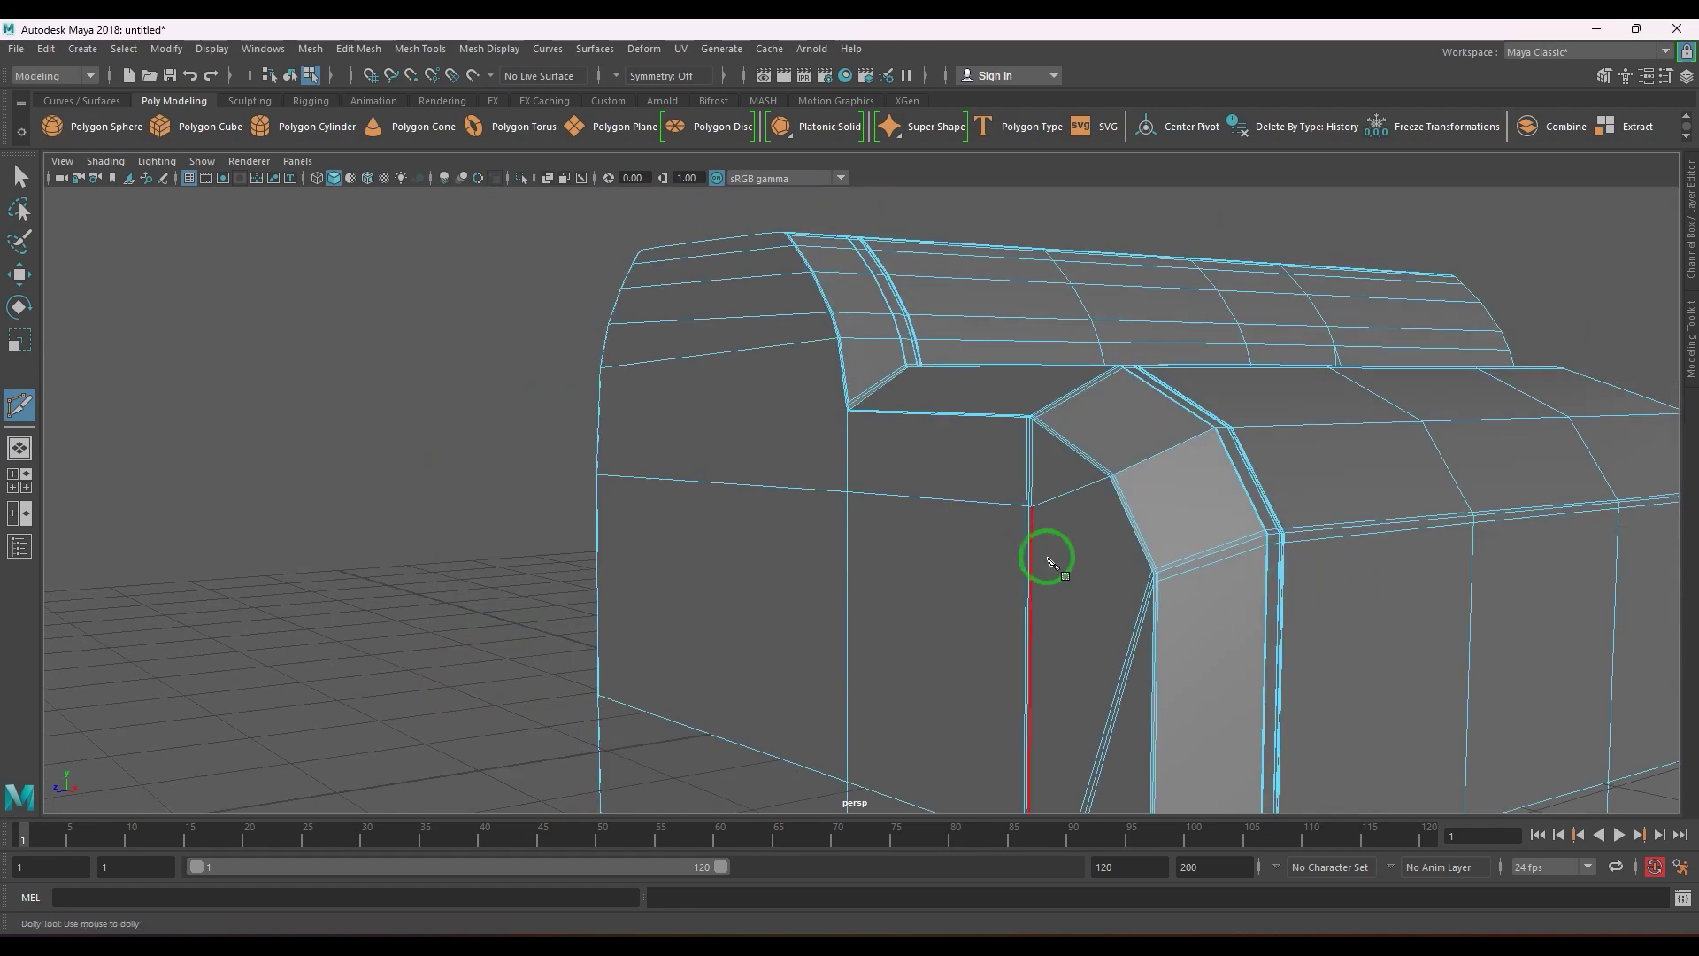
- Multi-Cut from the short cap edge beside the side block's upper rounding down across the upper diagonal support edges
left_click_drag(1050, 557, 891, 554, "alt")
right_click_drag(891, 554, 963, 465, "alt")
middle_click_drag(961, 462, 952, 429, "alt")
left_click(1019, 561)
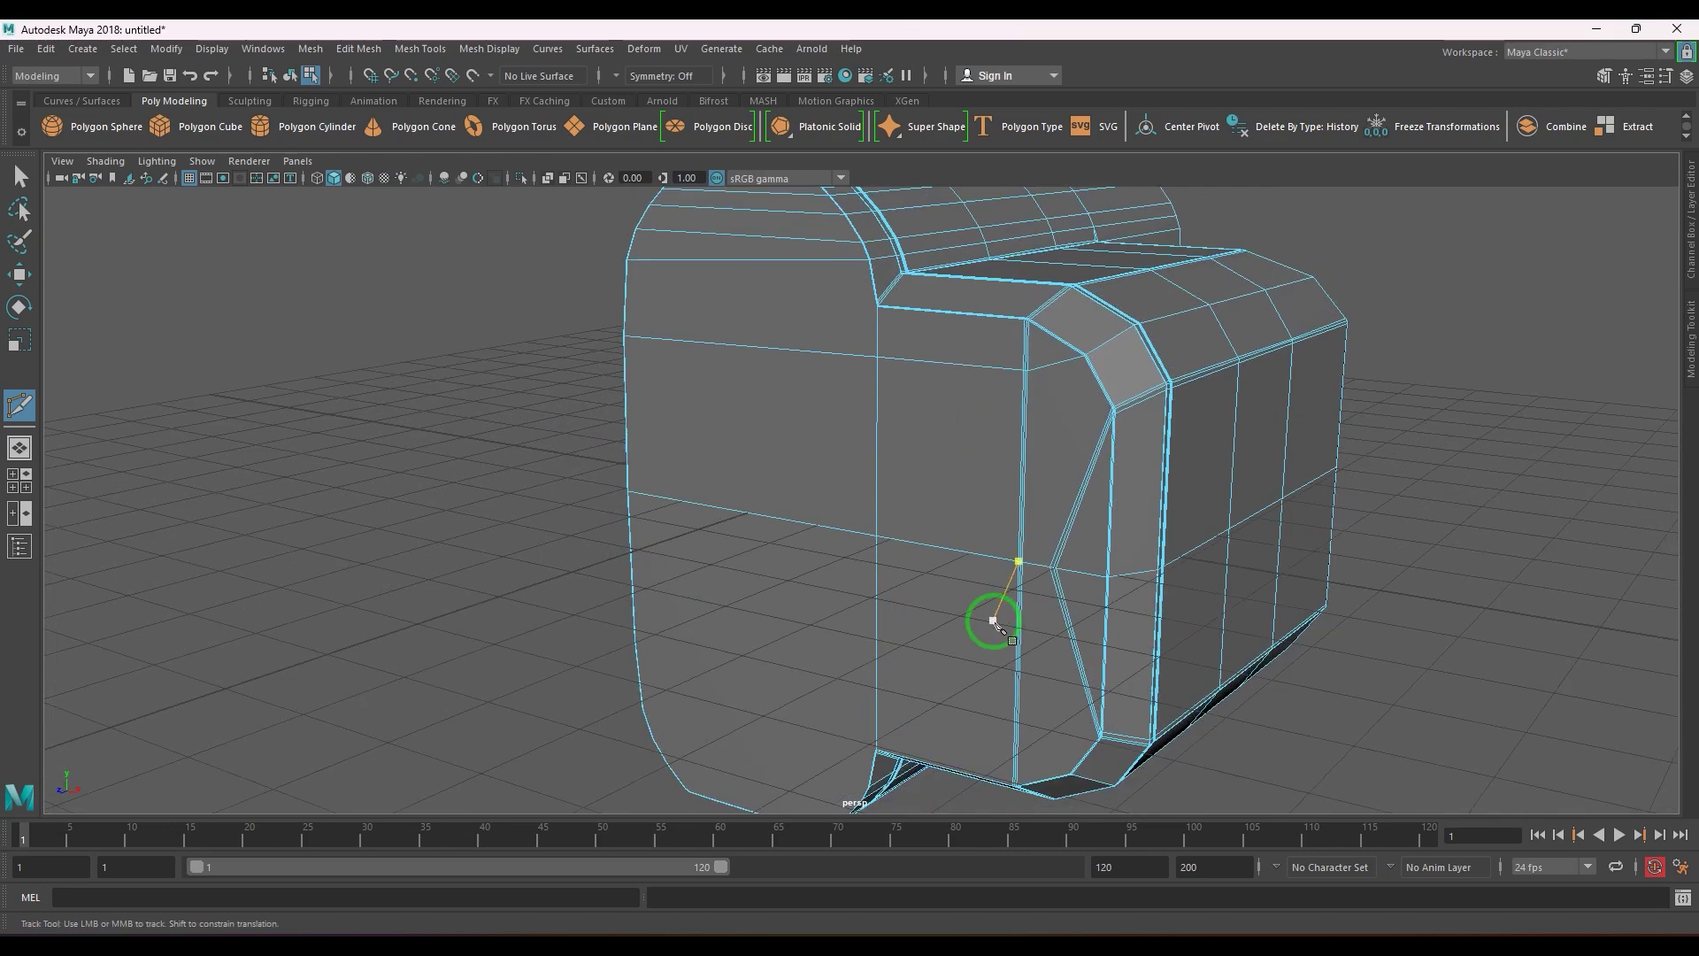
left_click_drag(1091, 607, 925, 570, "alt")
right_click_drag(925, 571, 975, 531, "alt")
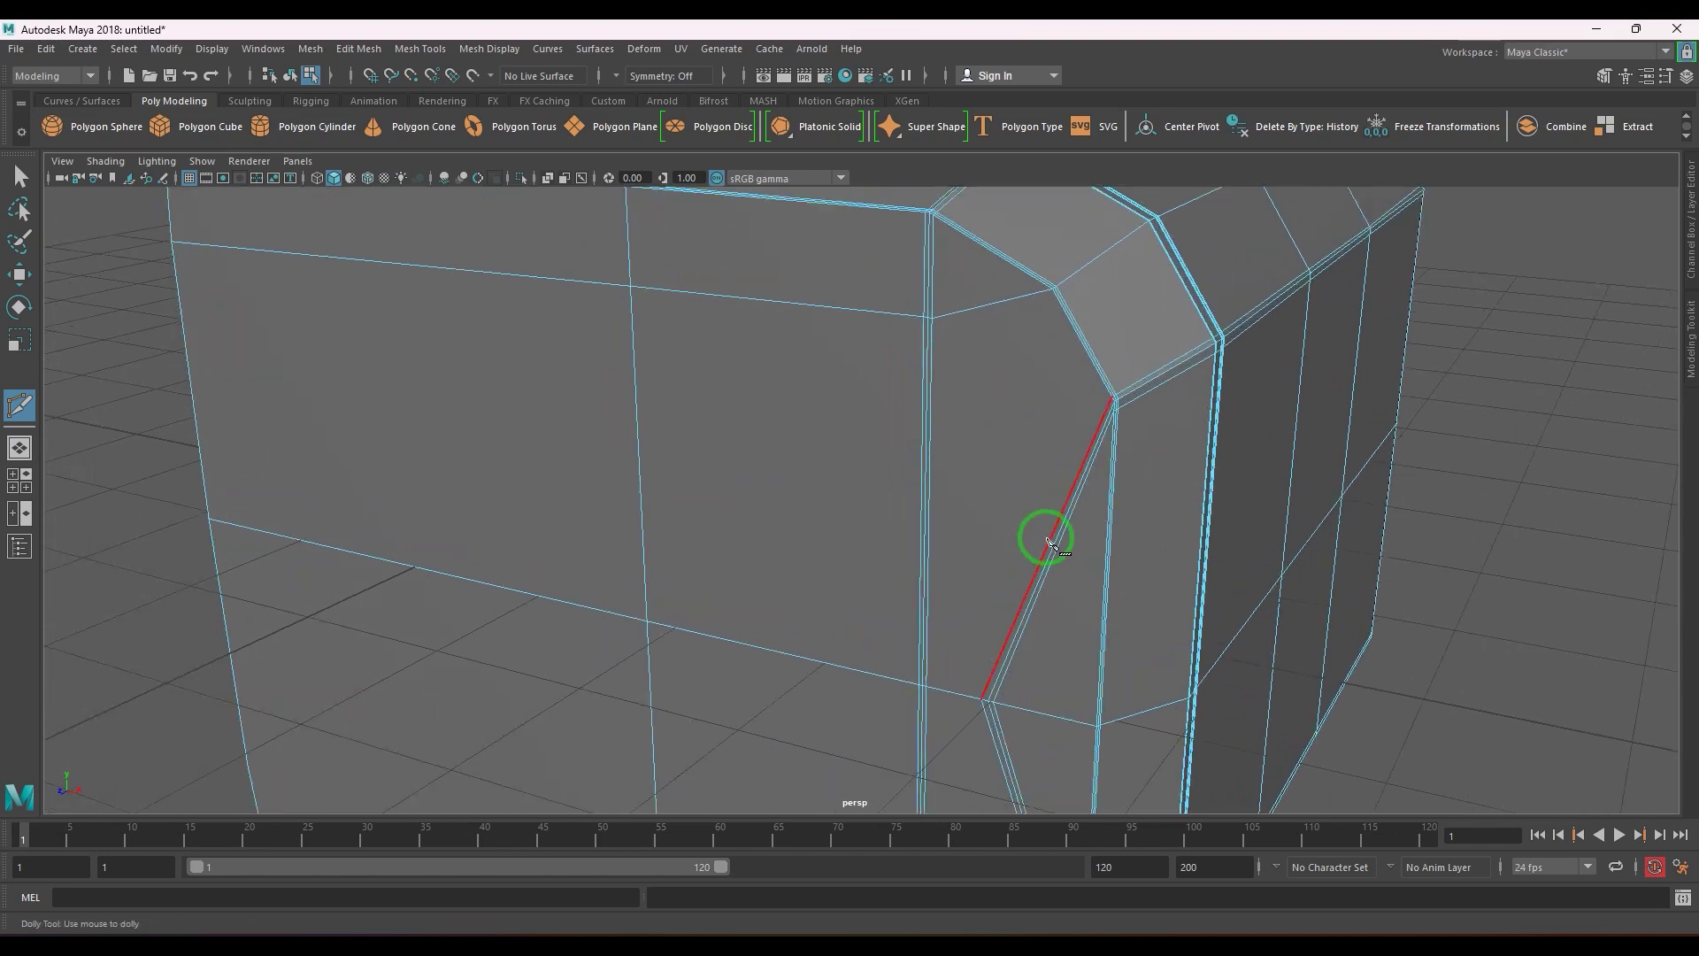
middle_click_drag(1055, 524, 913, 396, "alt")
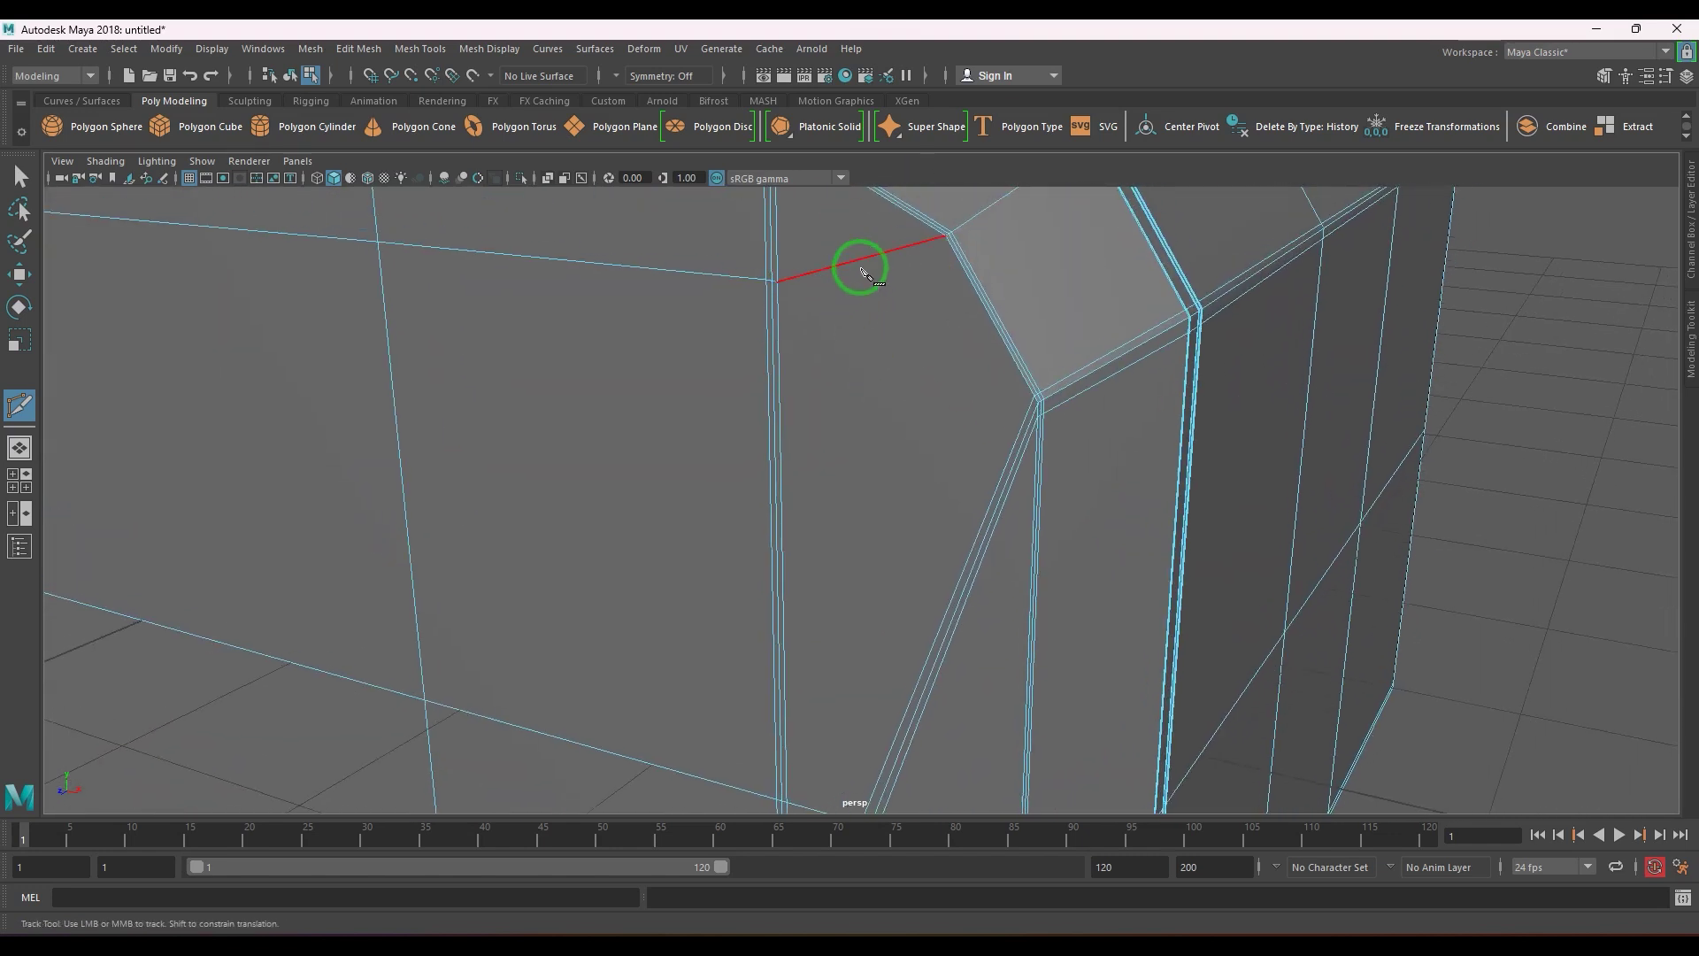
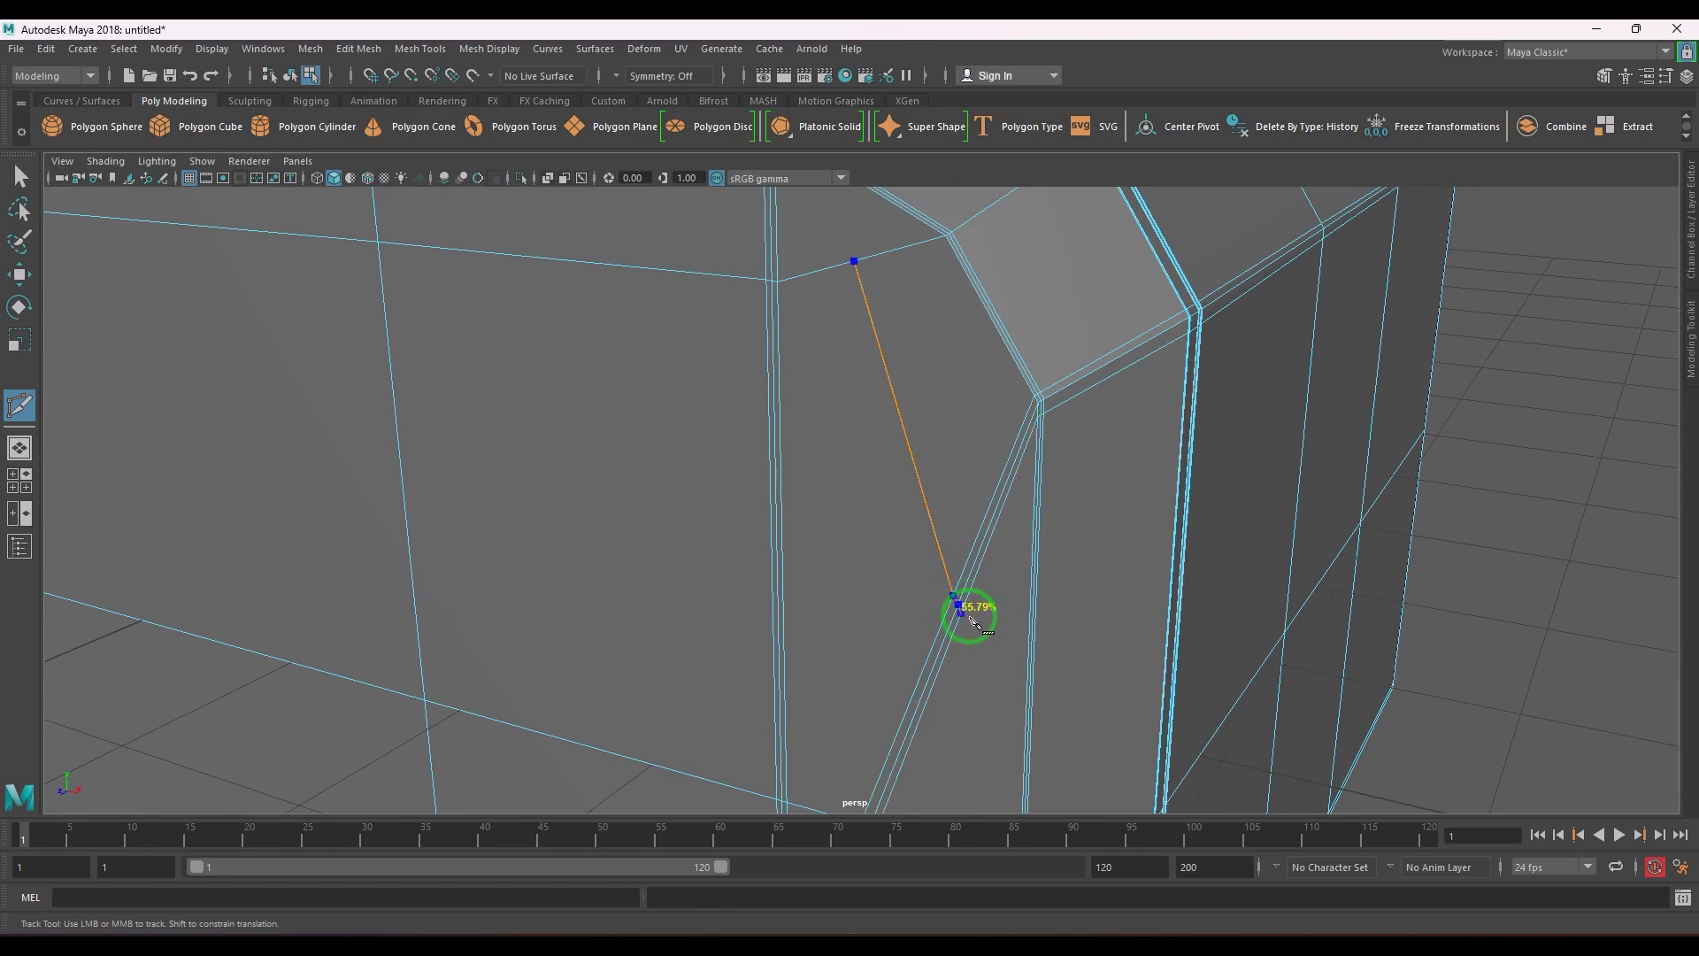
key("w")
- Move the new vertices on the upper diagonal support edges inward and up, bending the edges to follow the side block's rounded corner
left_click_drag(927, 583, 980, 628)
left_click_drag(973, 628, 1075, 608, "alt")
right_click_drag(1075, 609, 1023, 596, "alt")
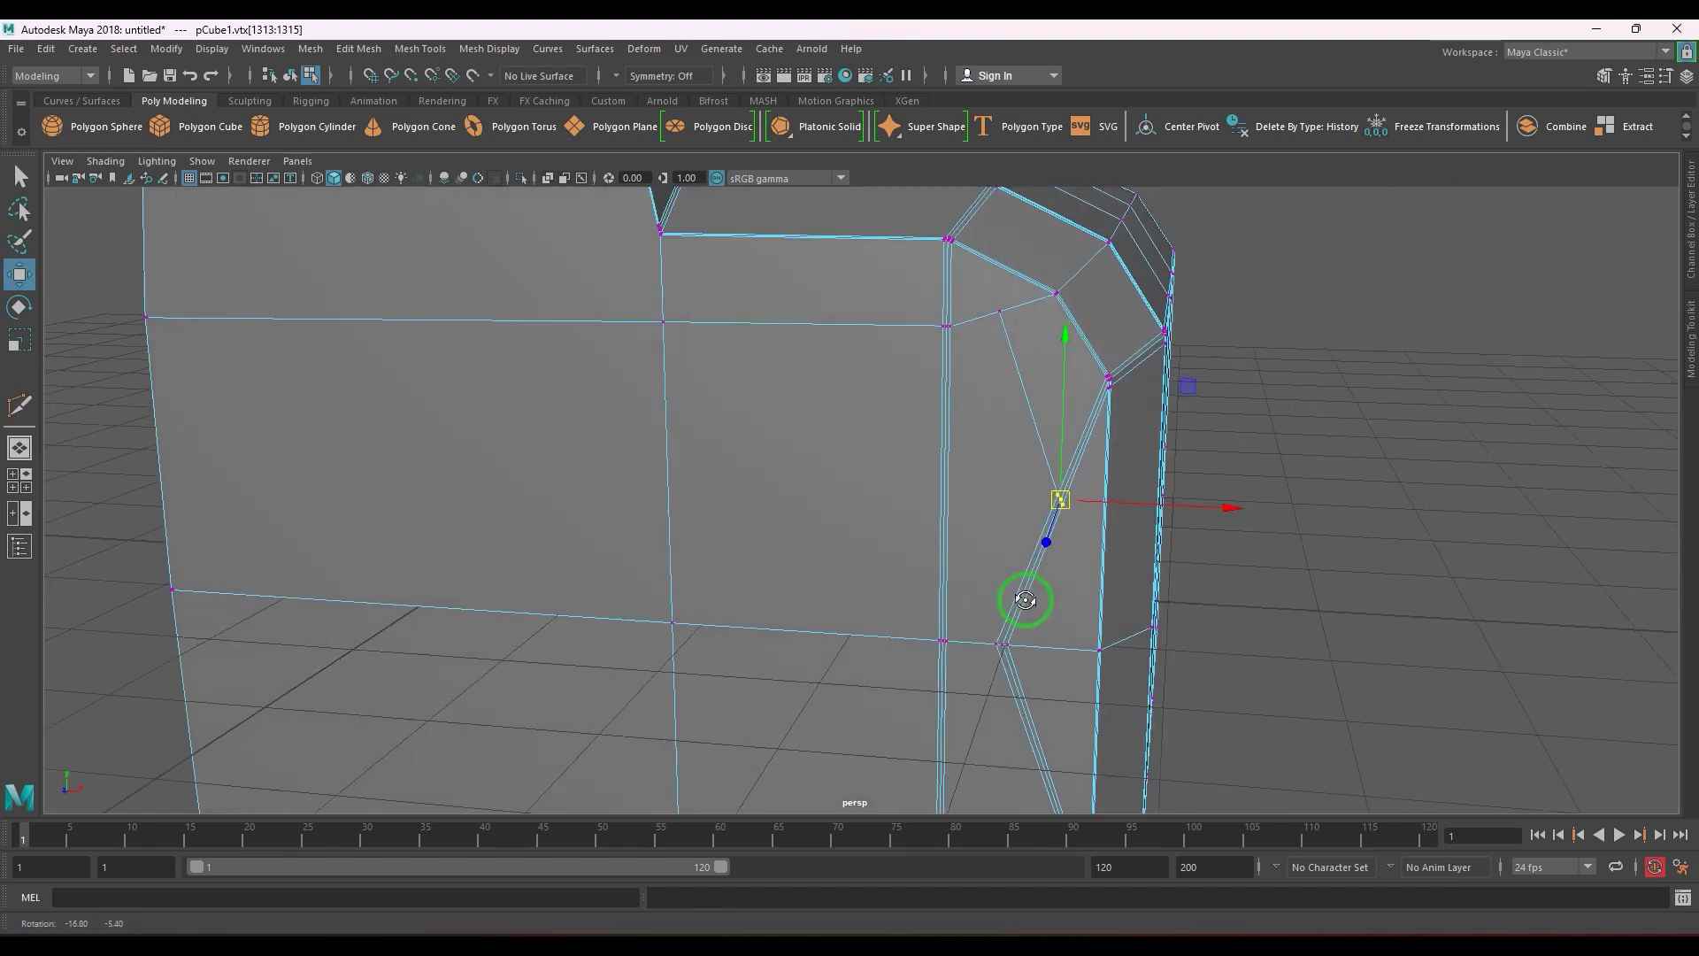
middle_click_drag(1170, 467, 1144, 351)
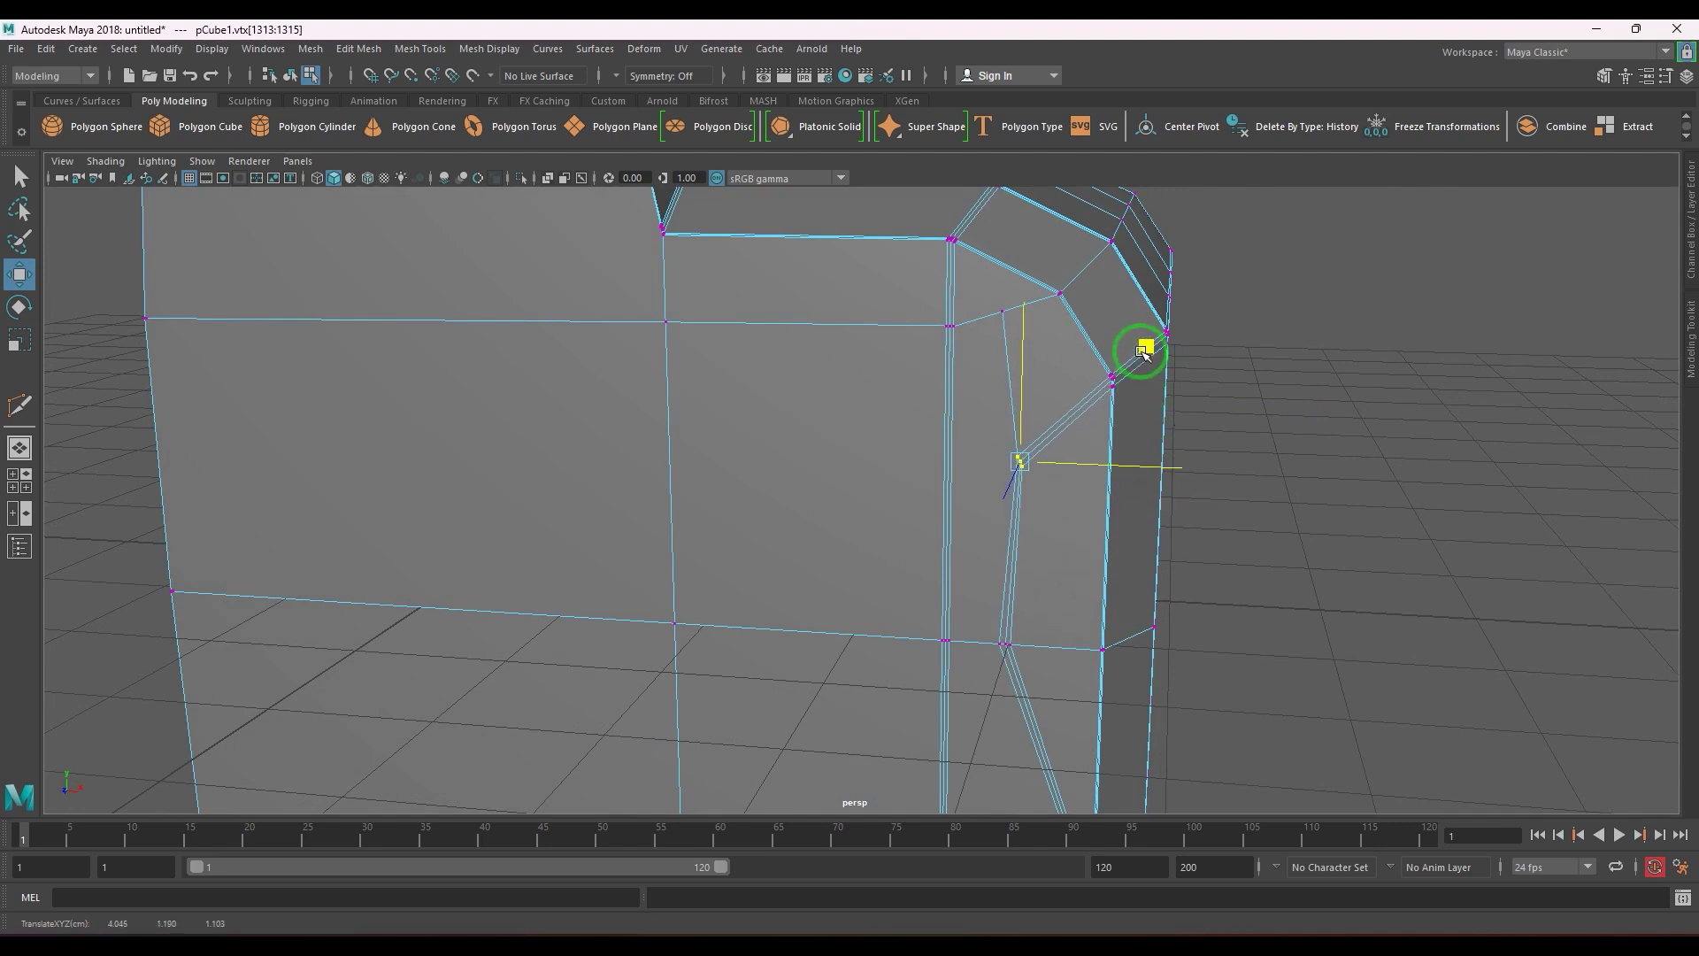
key("e")
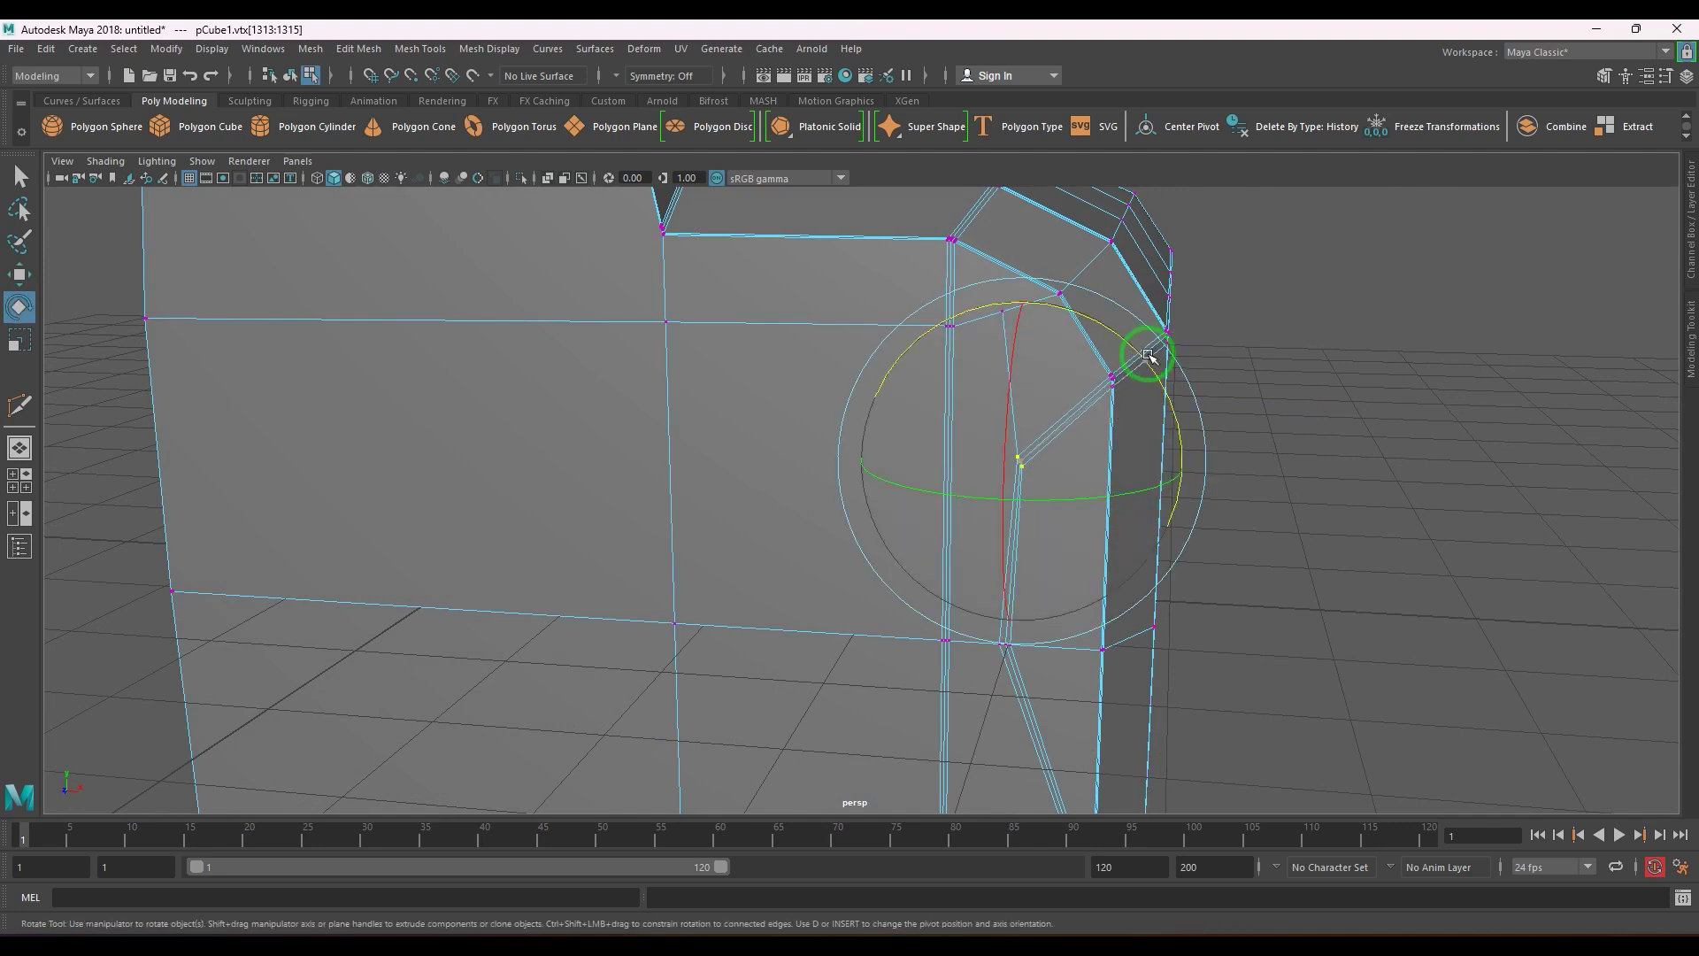
- Return to object mode and check the whole body in smooth preview before switching back to the unsmoothed mesh
key("F8")
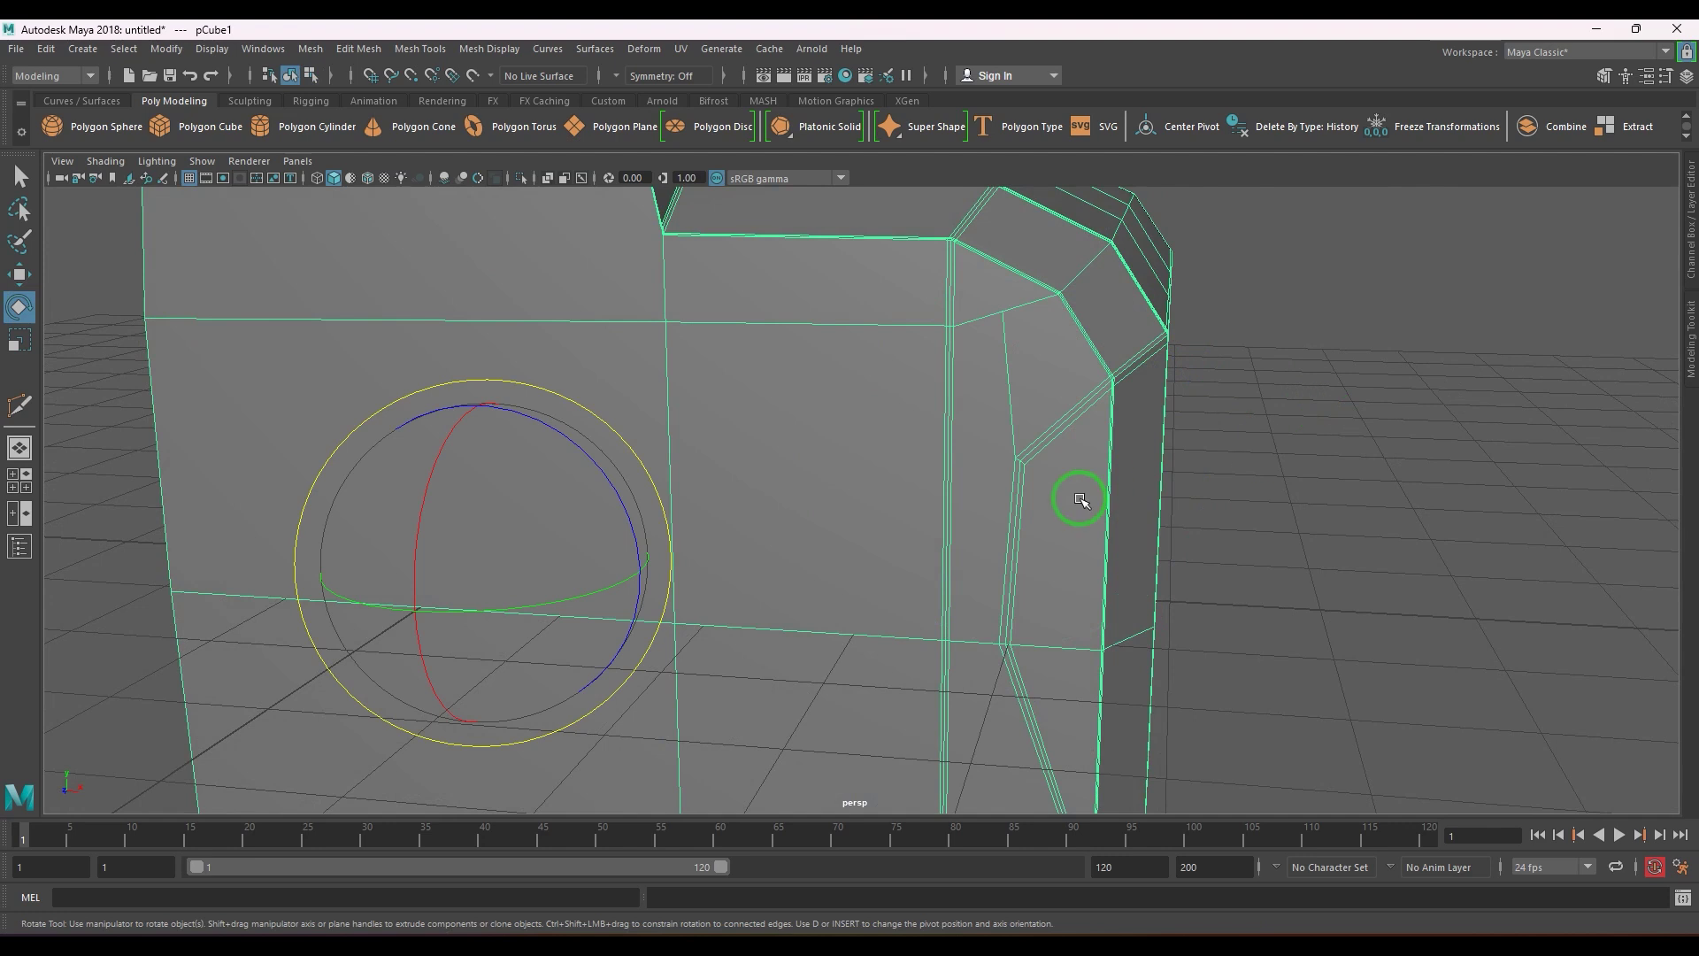
scroll(1079, 495, "down", 5)
left_click_drag(1077, 492, 994, 512, "alt")
key("3")
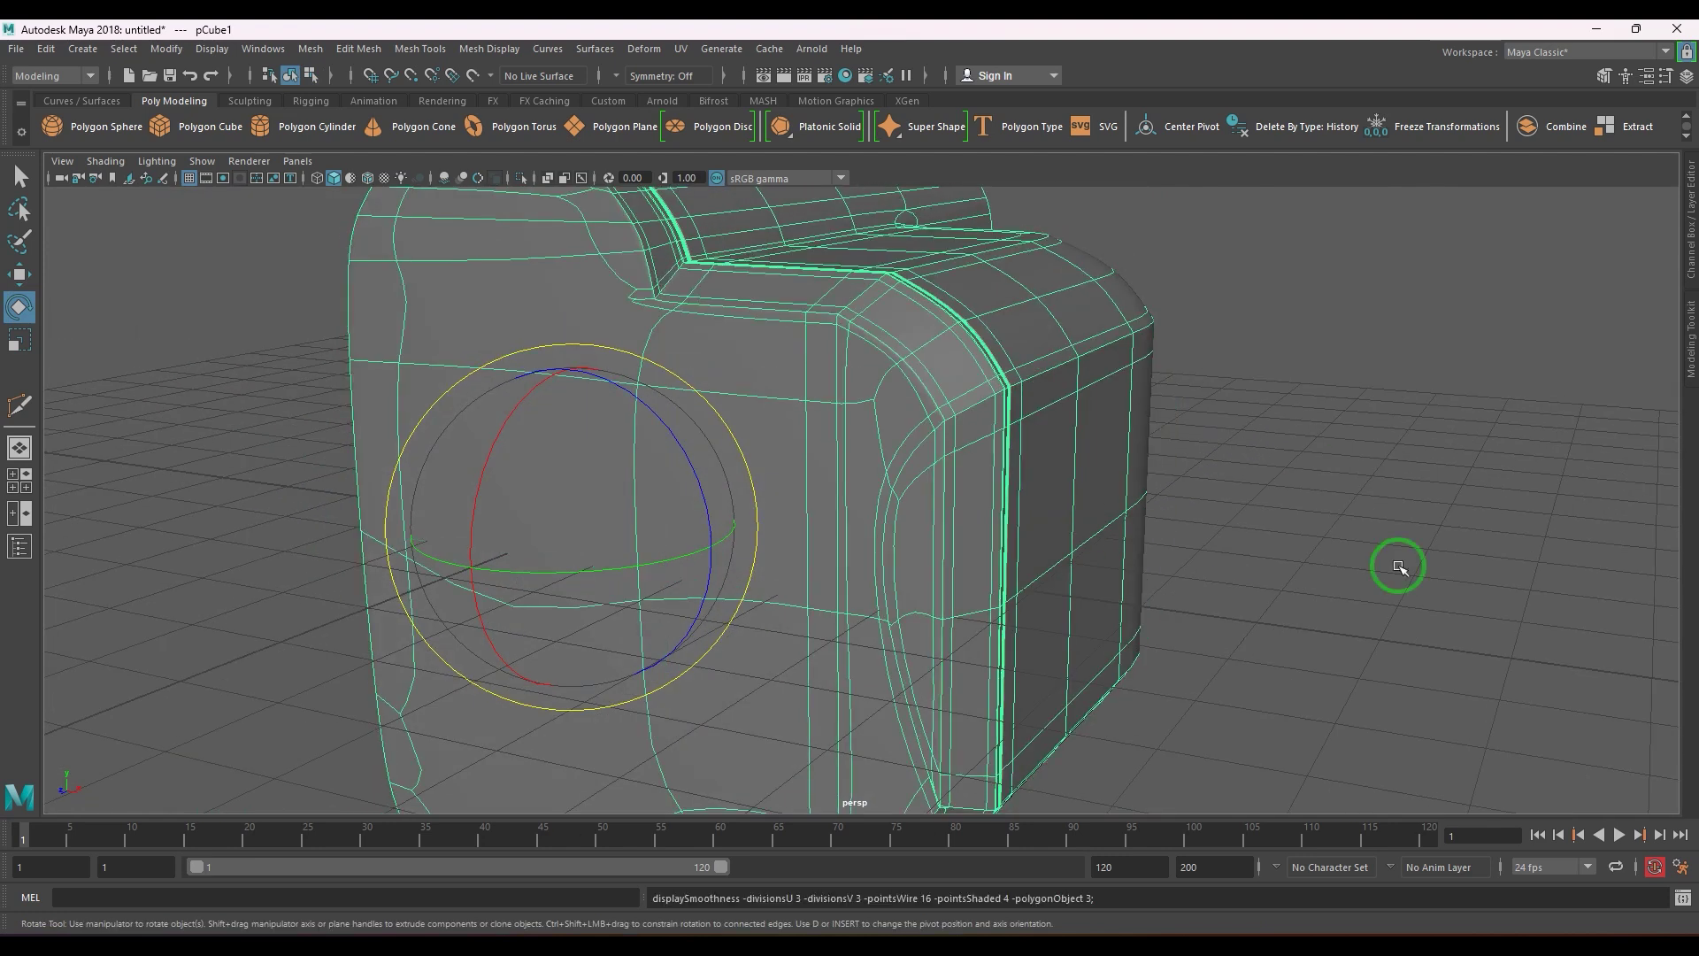
left_click_drag(1398, 566, 994, 561, "alt")
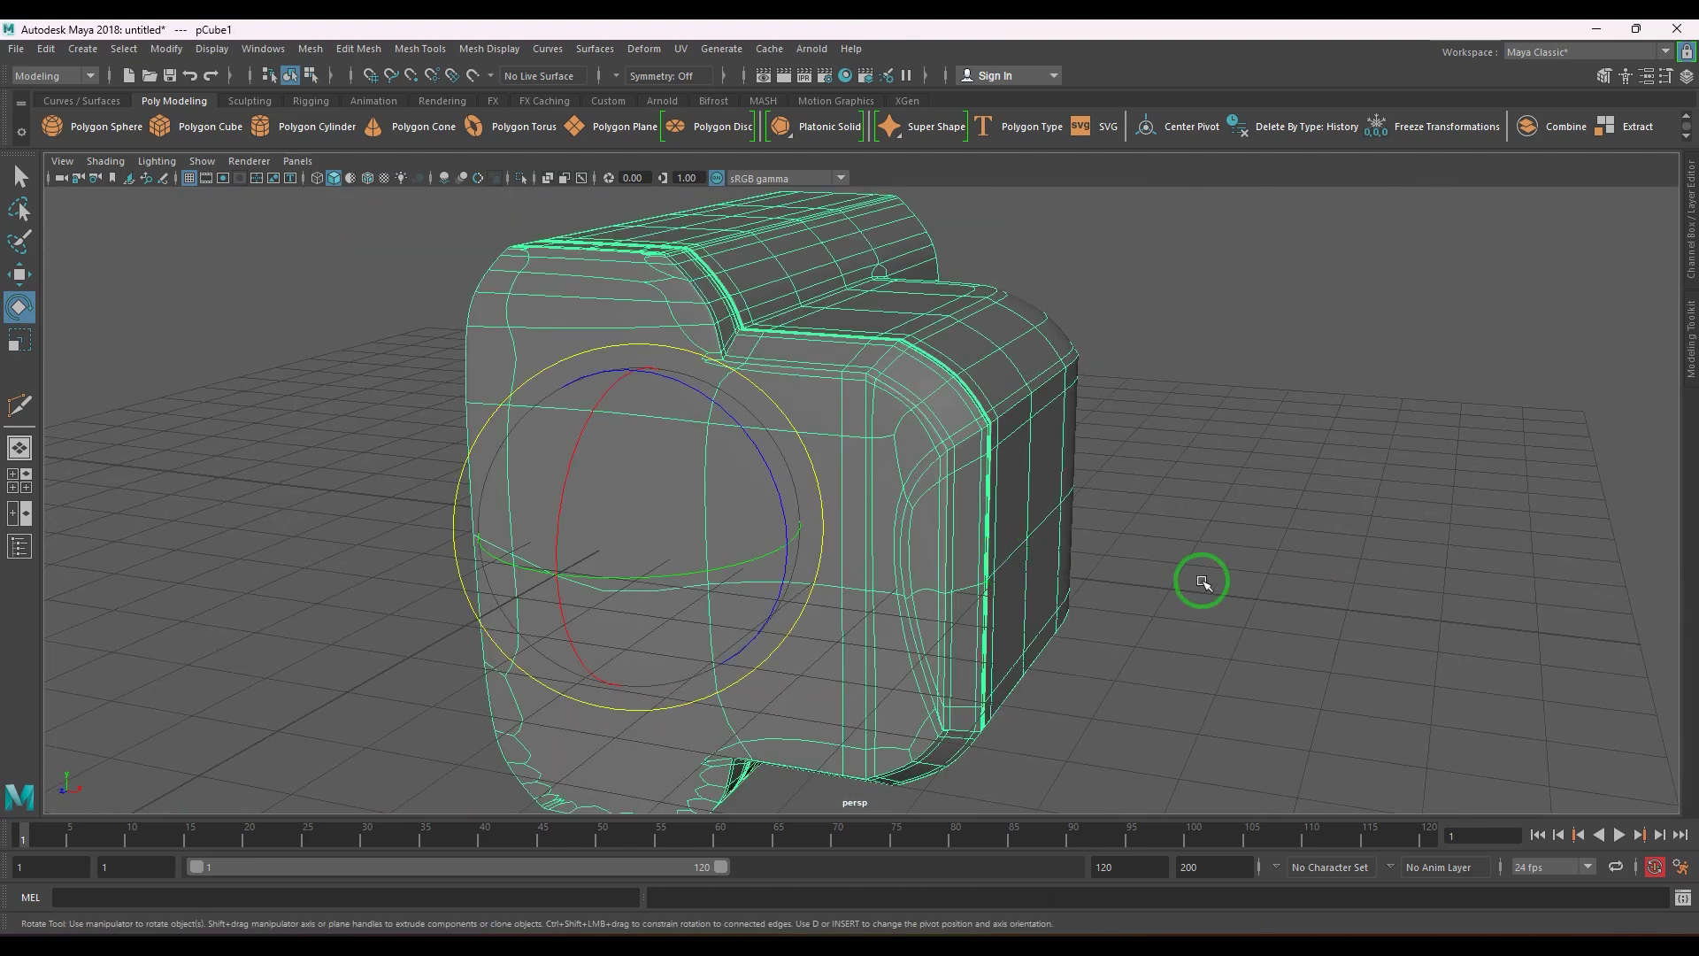
key("1")
- Multi-Cut a vertical line from the middle vertex of the tube cap's upper edge down to the lowest of the upper cross lines
left_click_drag(1084, 632, 1149, 531, "alt")
middle_click_drag(659, 319, 762, 447, "alt")
right_click_drag(762, 448, 971, 542, "alt")
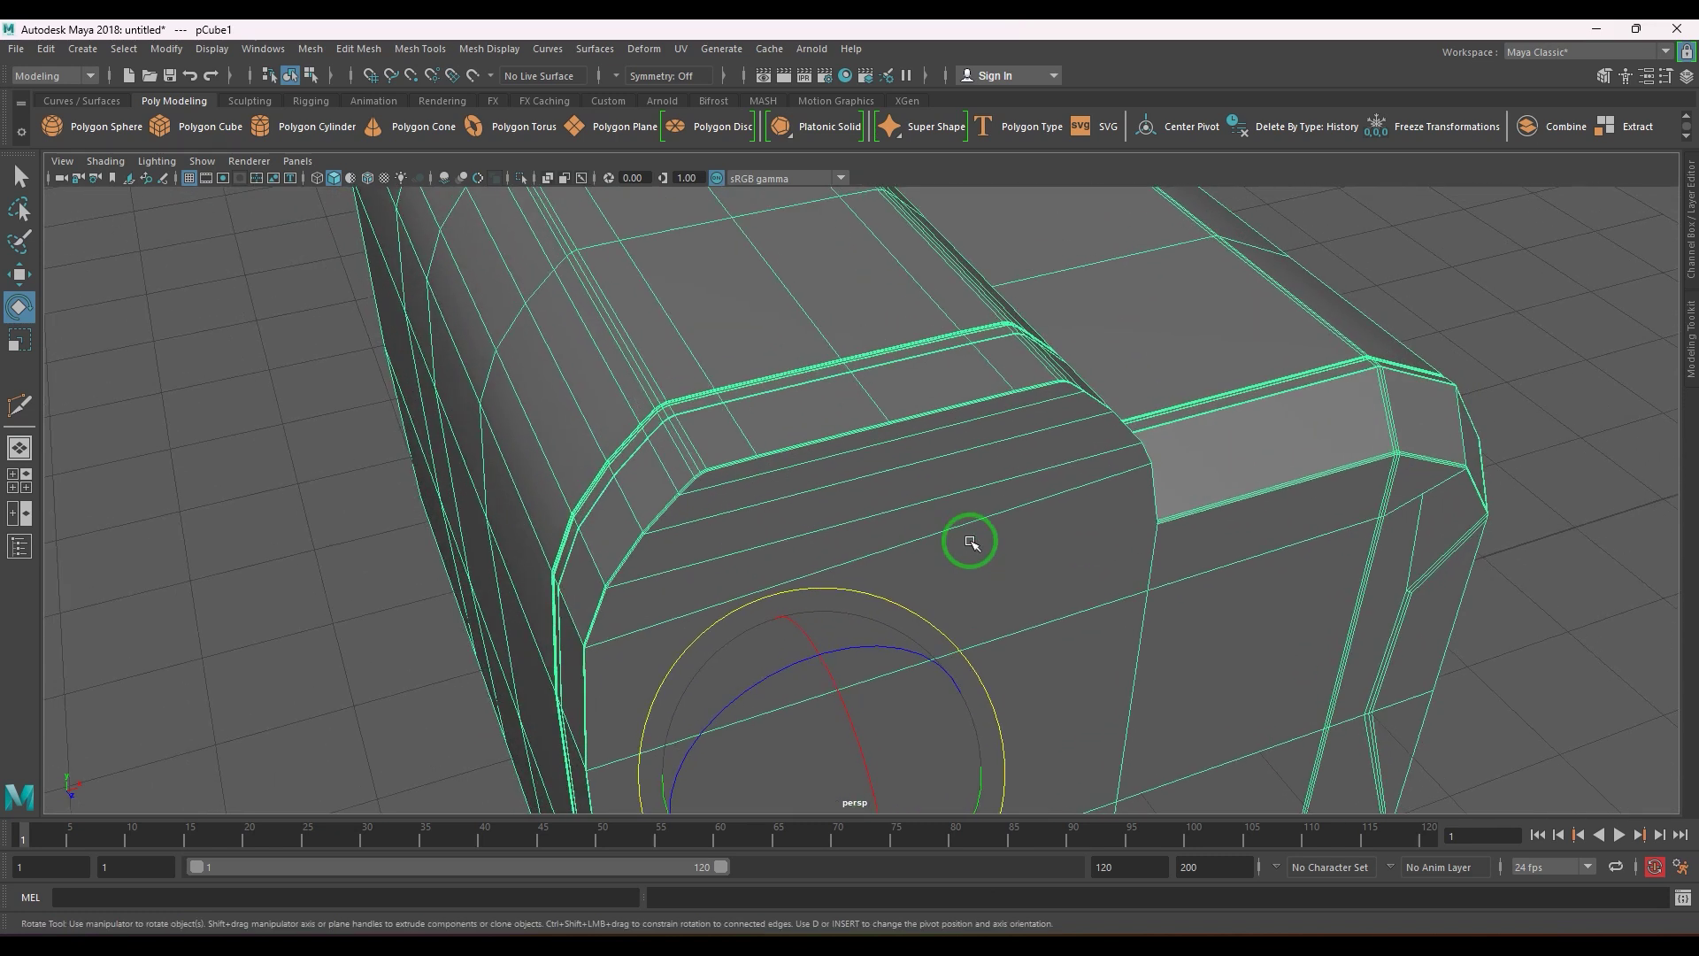
right_click_drag(731, 425, 833, 521, "alt")
scroll(833, 522, "up", 1)
right_click_drag(971, 367, 914, 358, "shift")
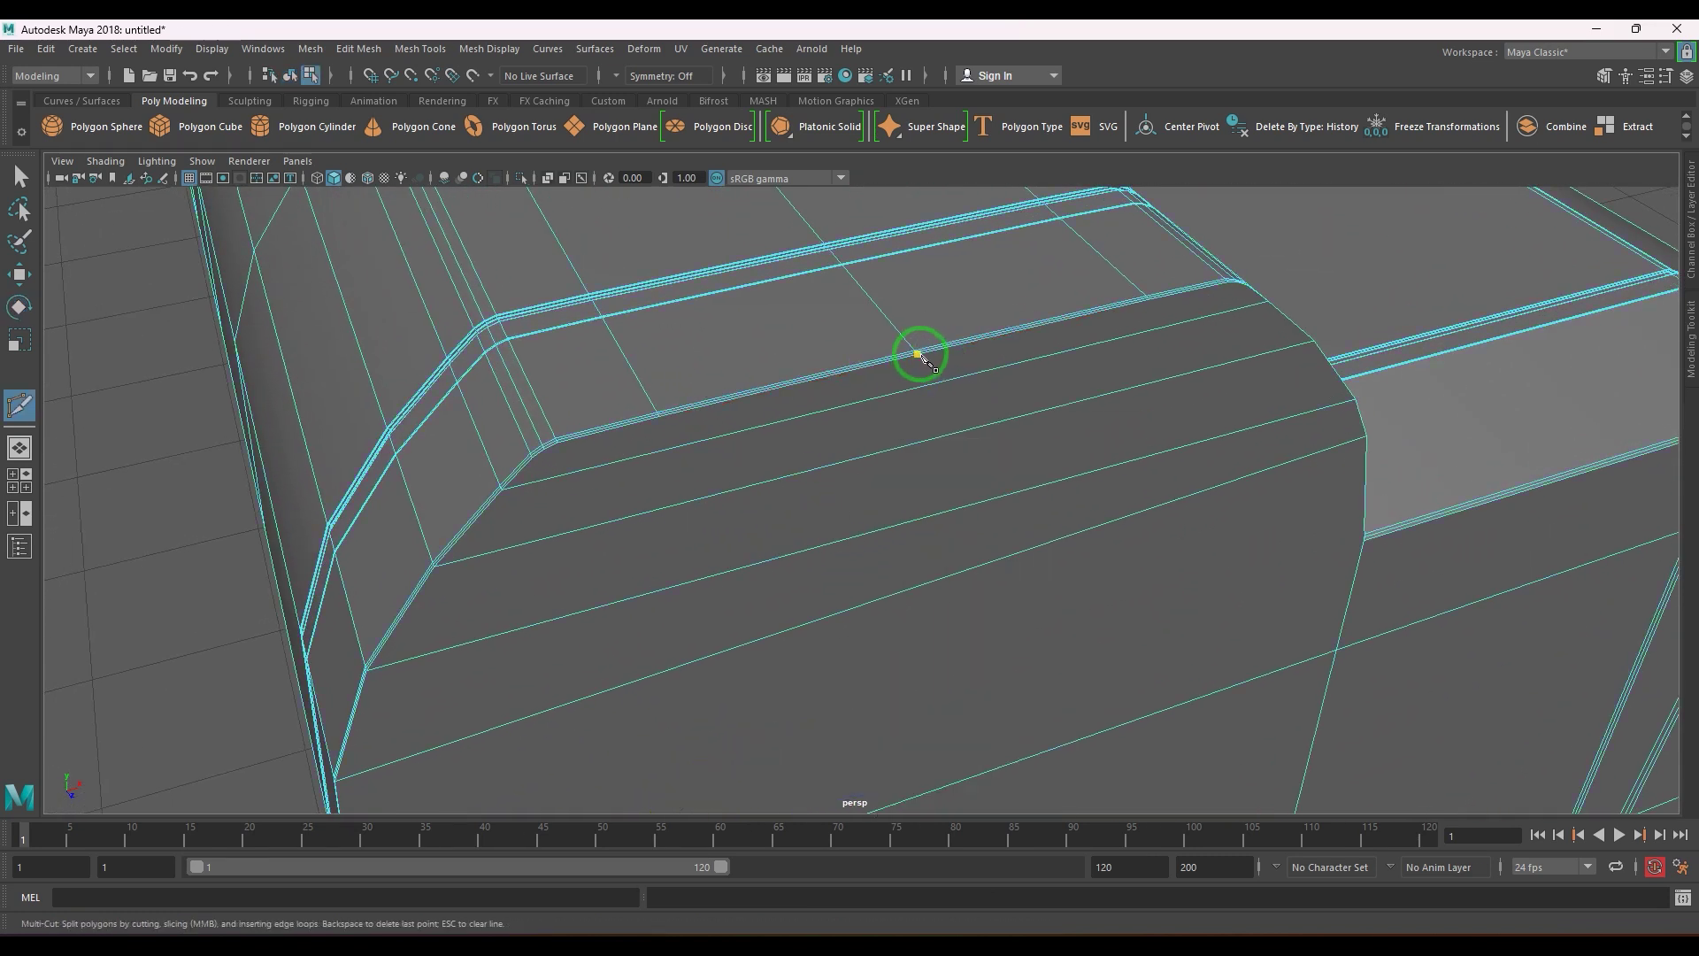
scroll(1030, 611, "down", 3)
middle_click_drag(1005, 610, 974, 544, "alt")
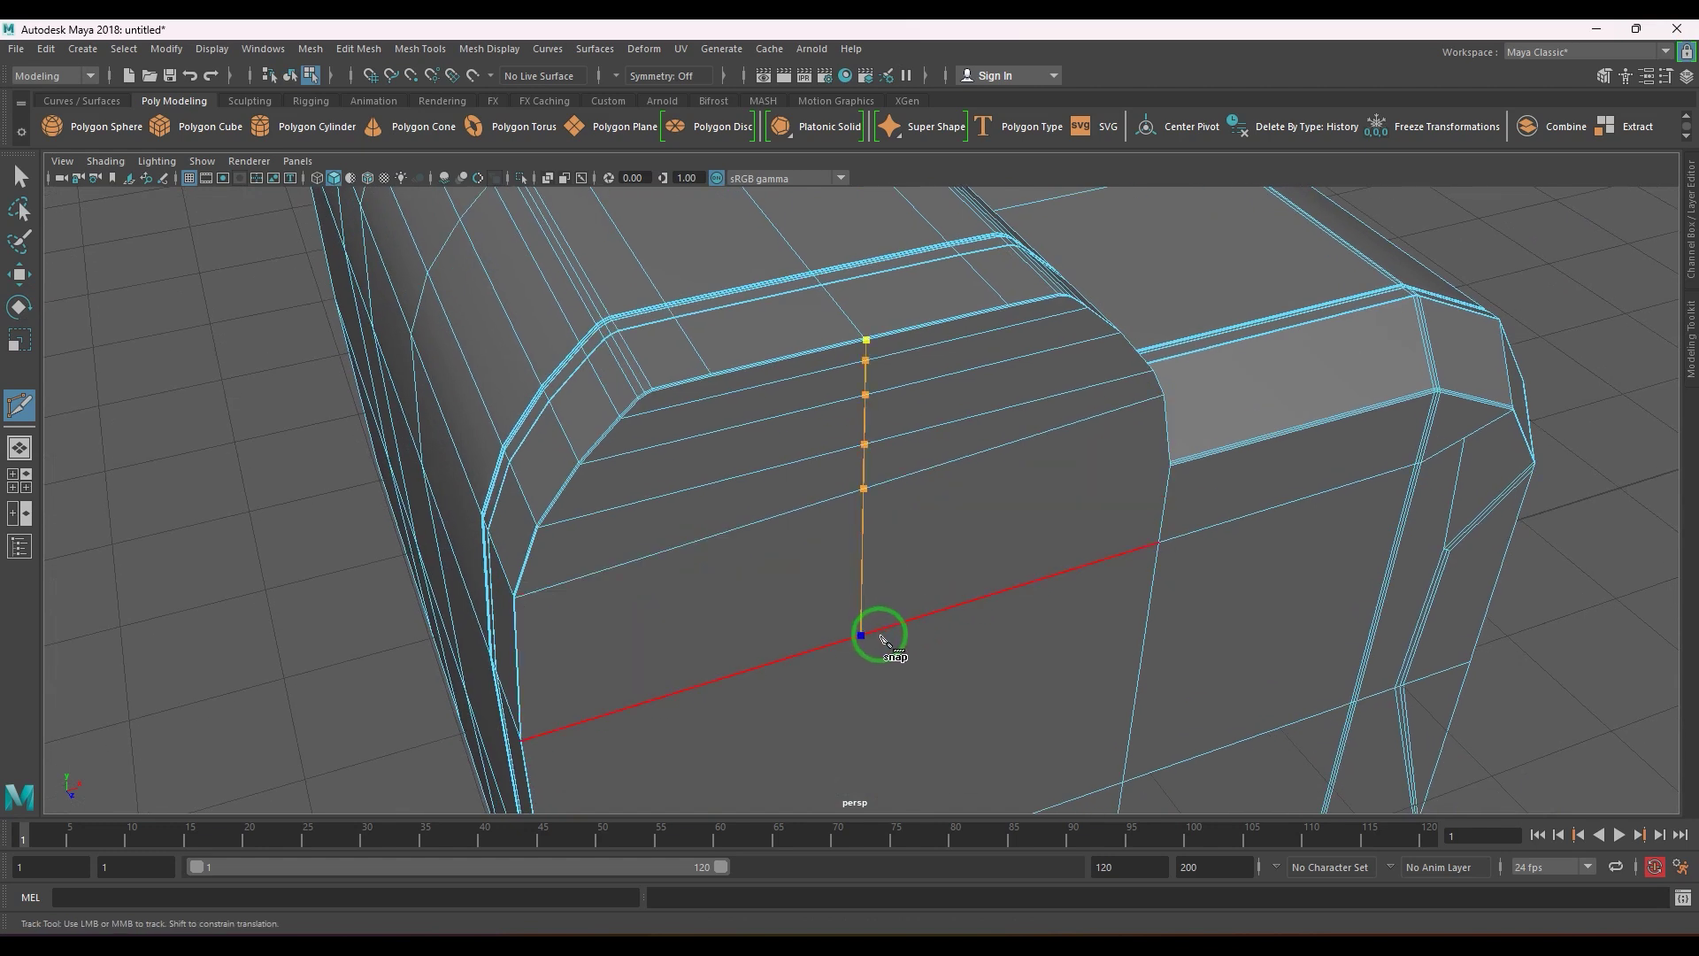
left_click(882, 639)
left_click_drag(1054, 531, 842, 554, "alt")
key("Return")
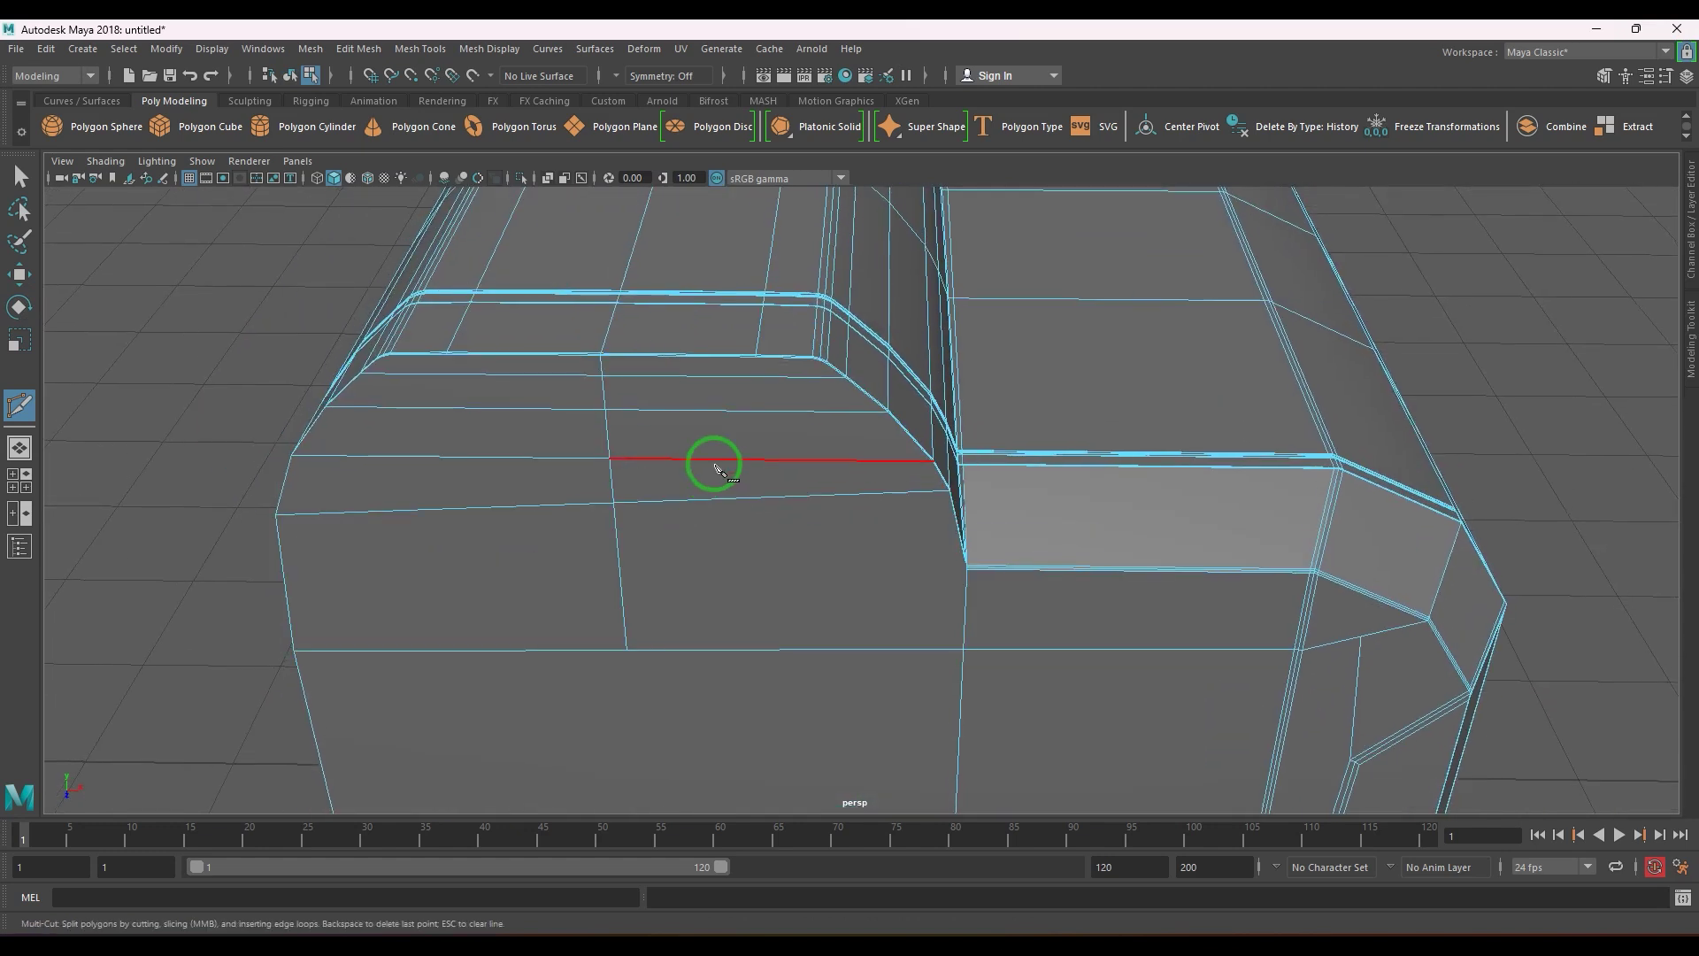
- Add a vertical cut from the upper-edge vertex on the side-block side of the middle cut down to the same cross line
middle_click_drag(814, 445, 809, 553, "alt")
right_click_drag(810, 553, 984, 680, "alt")
left_click(513, 421)
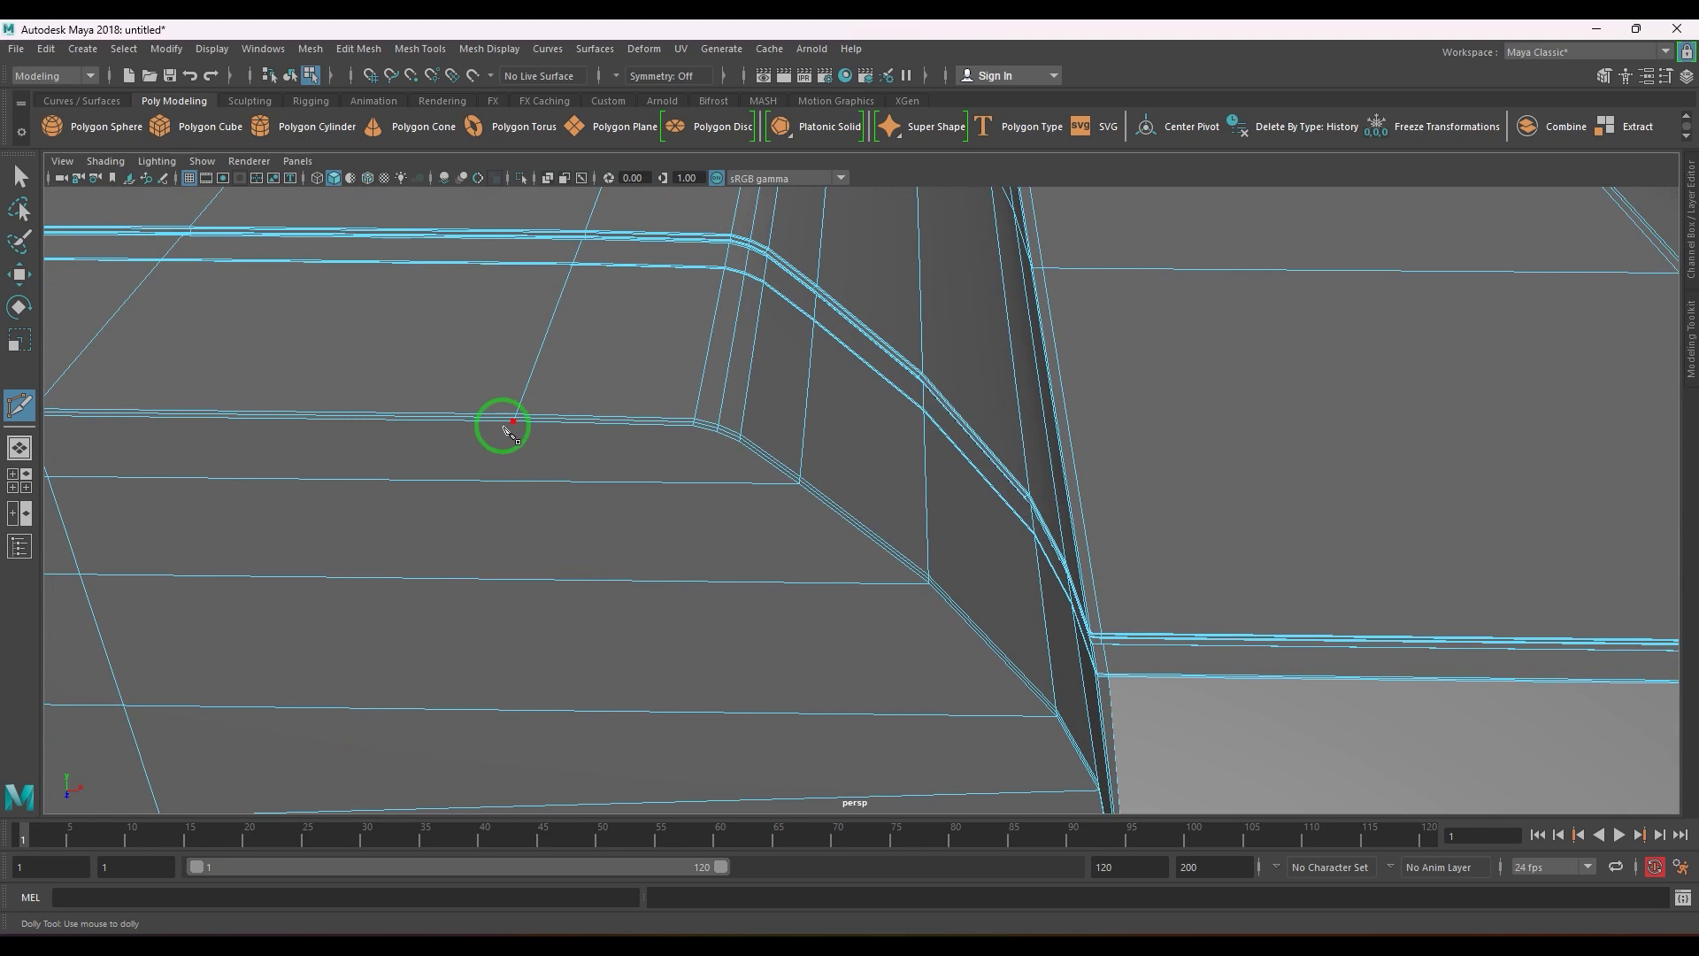
scroll(551, 464, "down", 3)
middle_click_drag(550, 464, 641, 418, "alt")
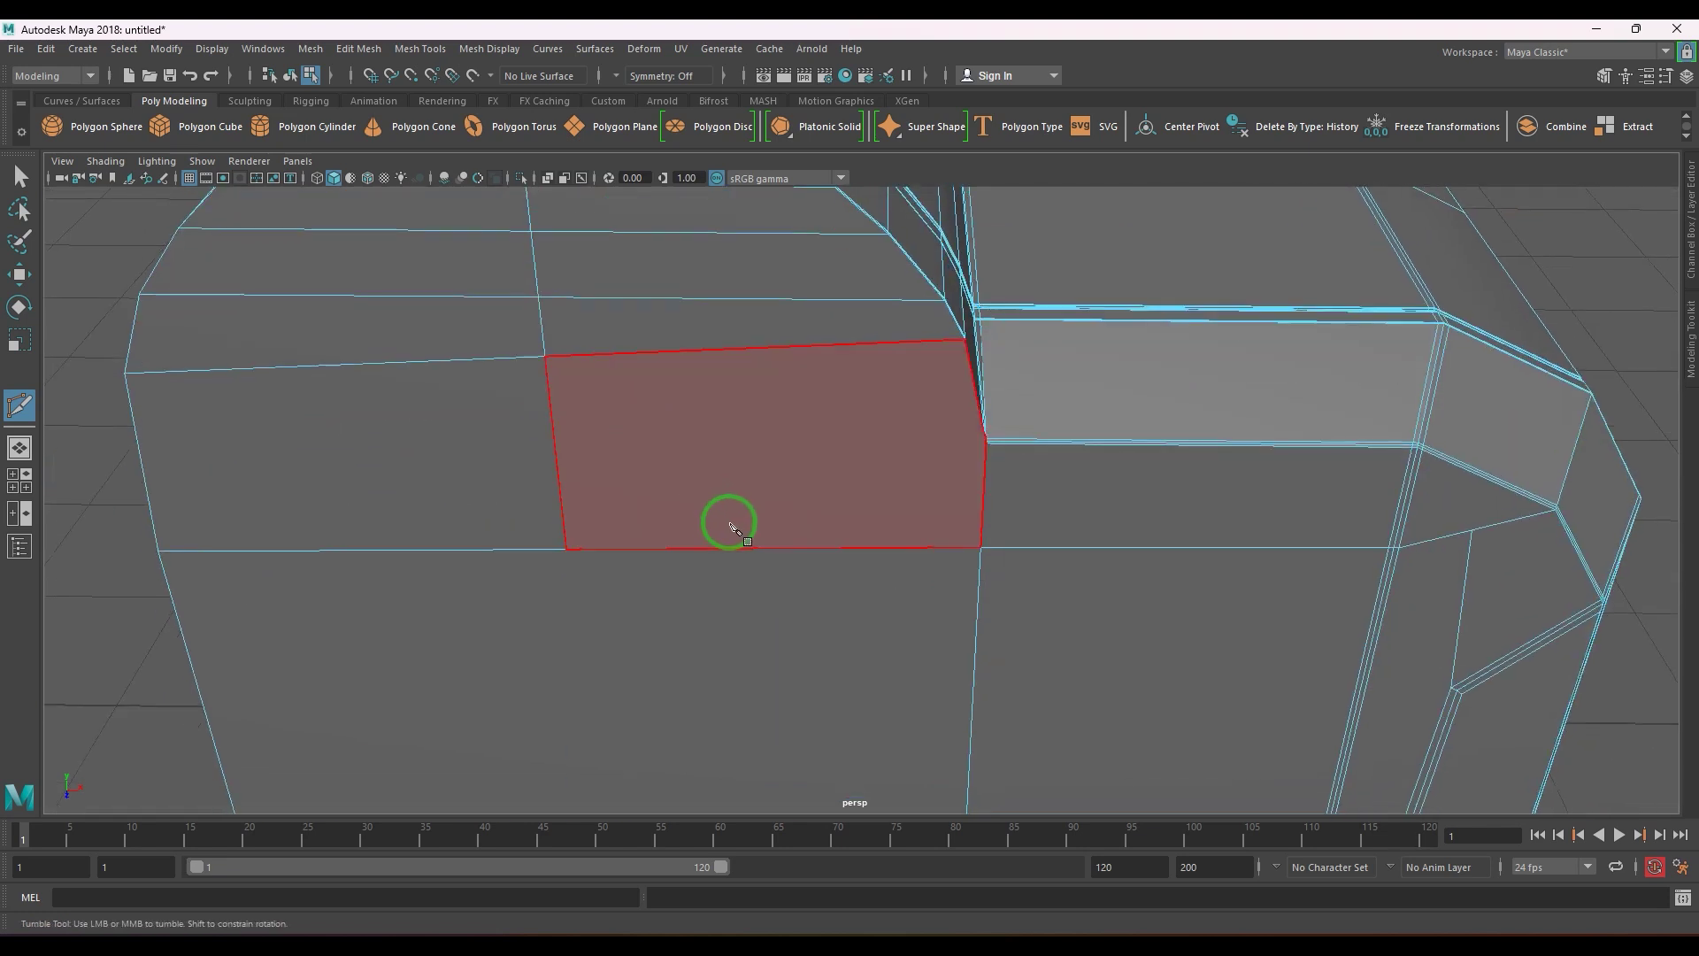
left_click(734, 550, "shift")
right_click(779, 568)
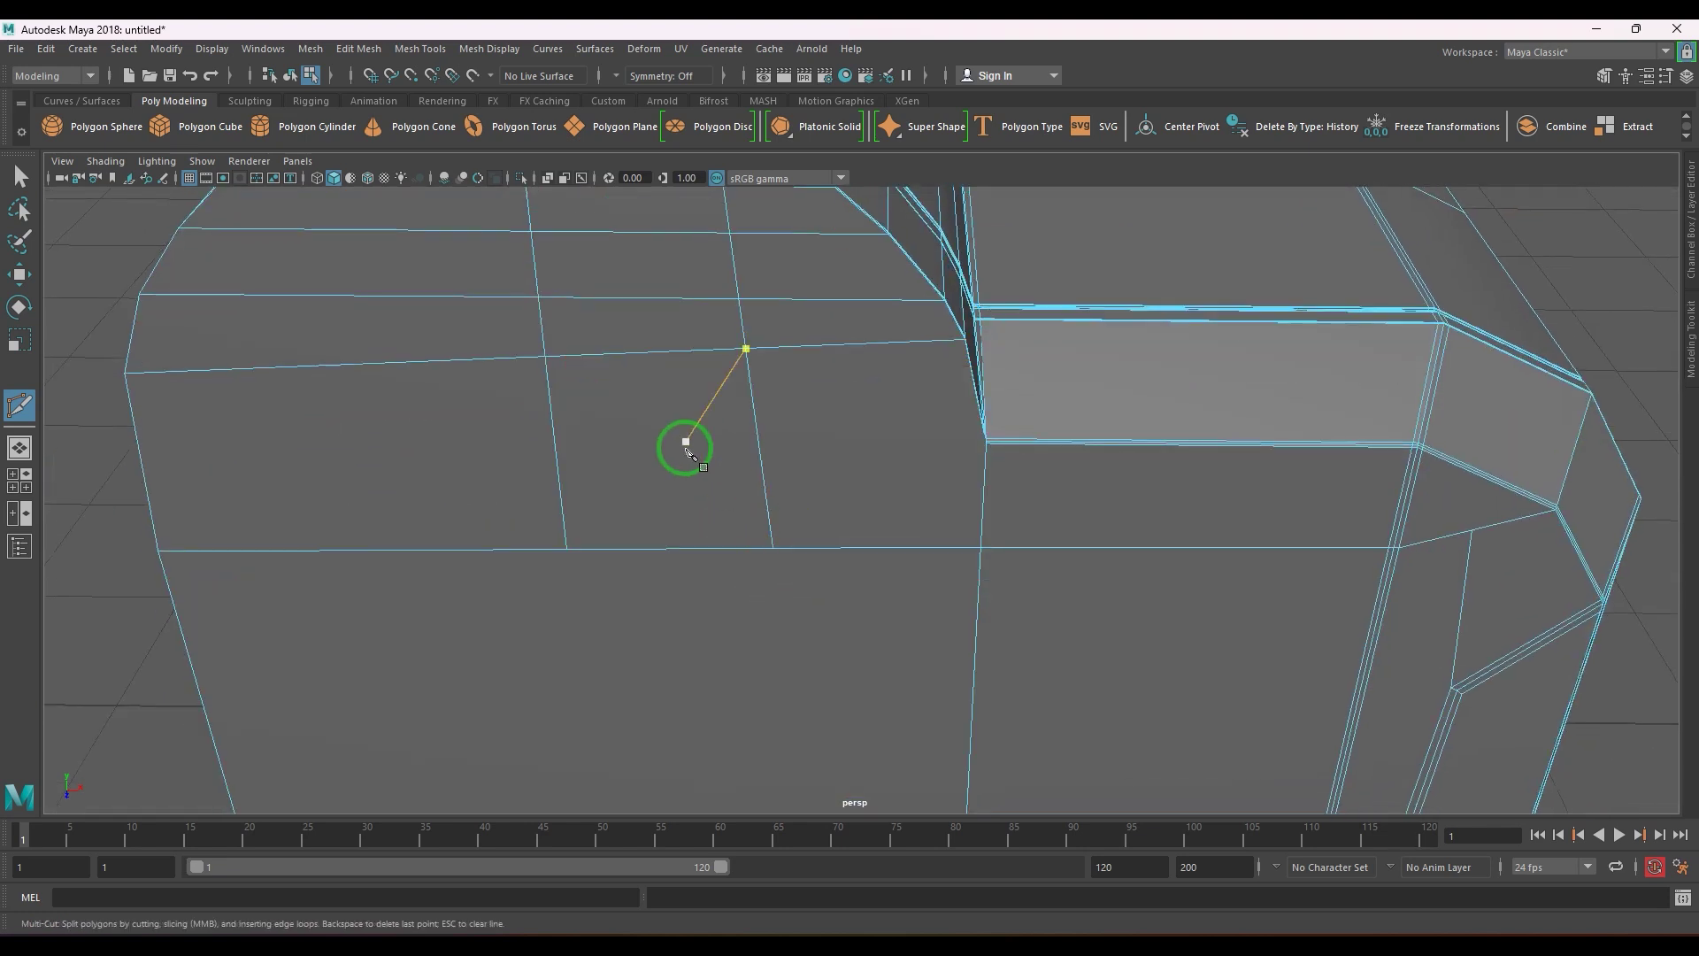
- Multi-Cut a matching vertical line from the upper-edge vertex near the tube's outer side down to the same cross line
middle_click_drag(652, 393, 817, 617, "alt")
right_click_drag(451, 425, 504, 454, "alt")
middle_click_drag(504, 454, 767, 555, "alt")
scroll(768, 559, "up", 3)
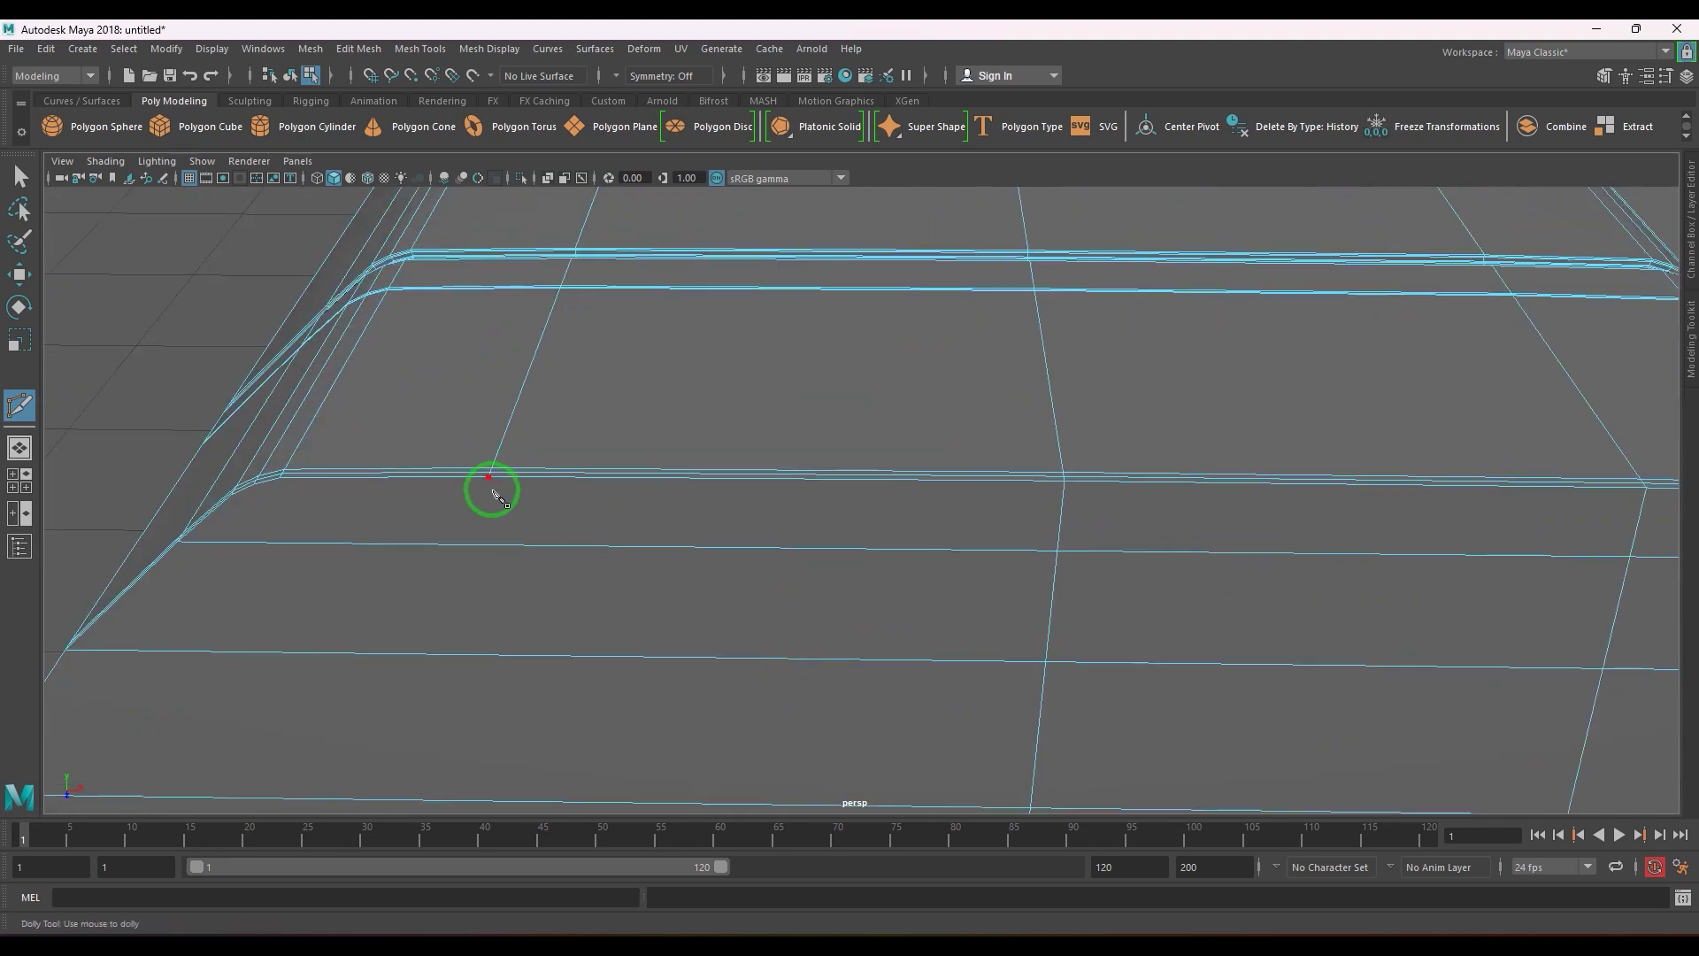
left_click(491, 481)
scroll(663, 606, "down", 5)
middle_click_drag(671, 611, 641, 428, "alt")
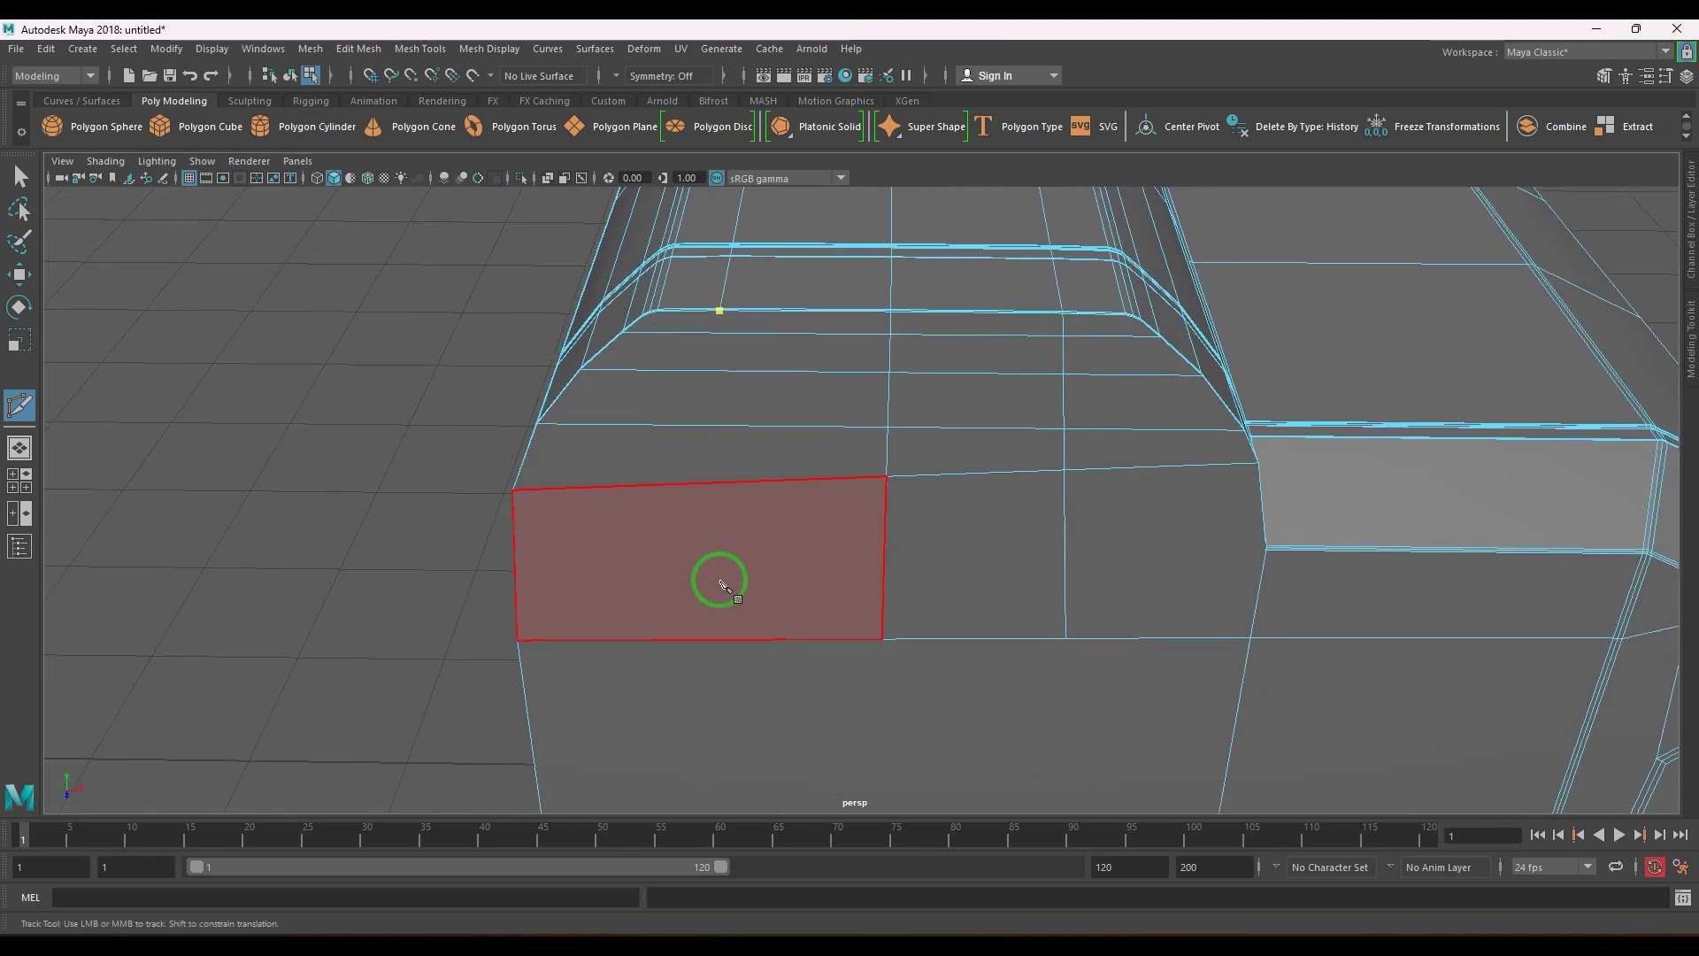
left_click(715, 641, "shift")
key("Return")
- Cut from the start of the tube's rounded corner nearest the side block down through the cap to the cross line
left_click(1065, 637)
left_click_drag(1055, 605, 1064, 604, "alt")
right_click_drag(889, 474, 1054, 503, "alt")
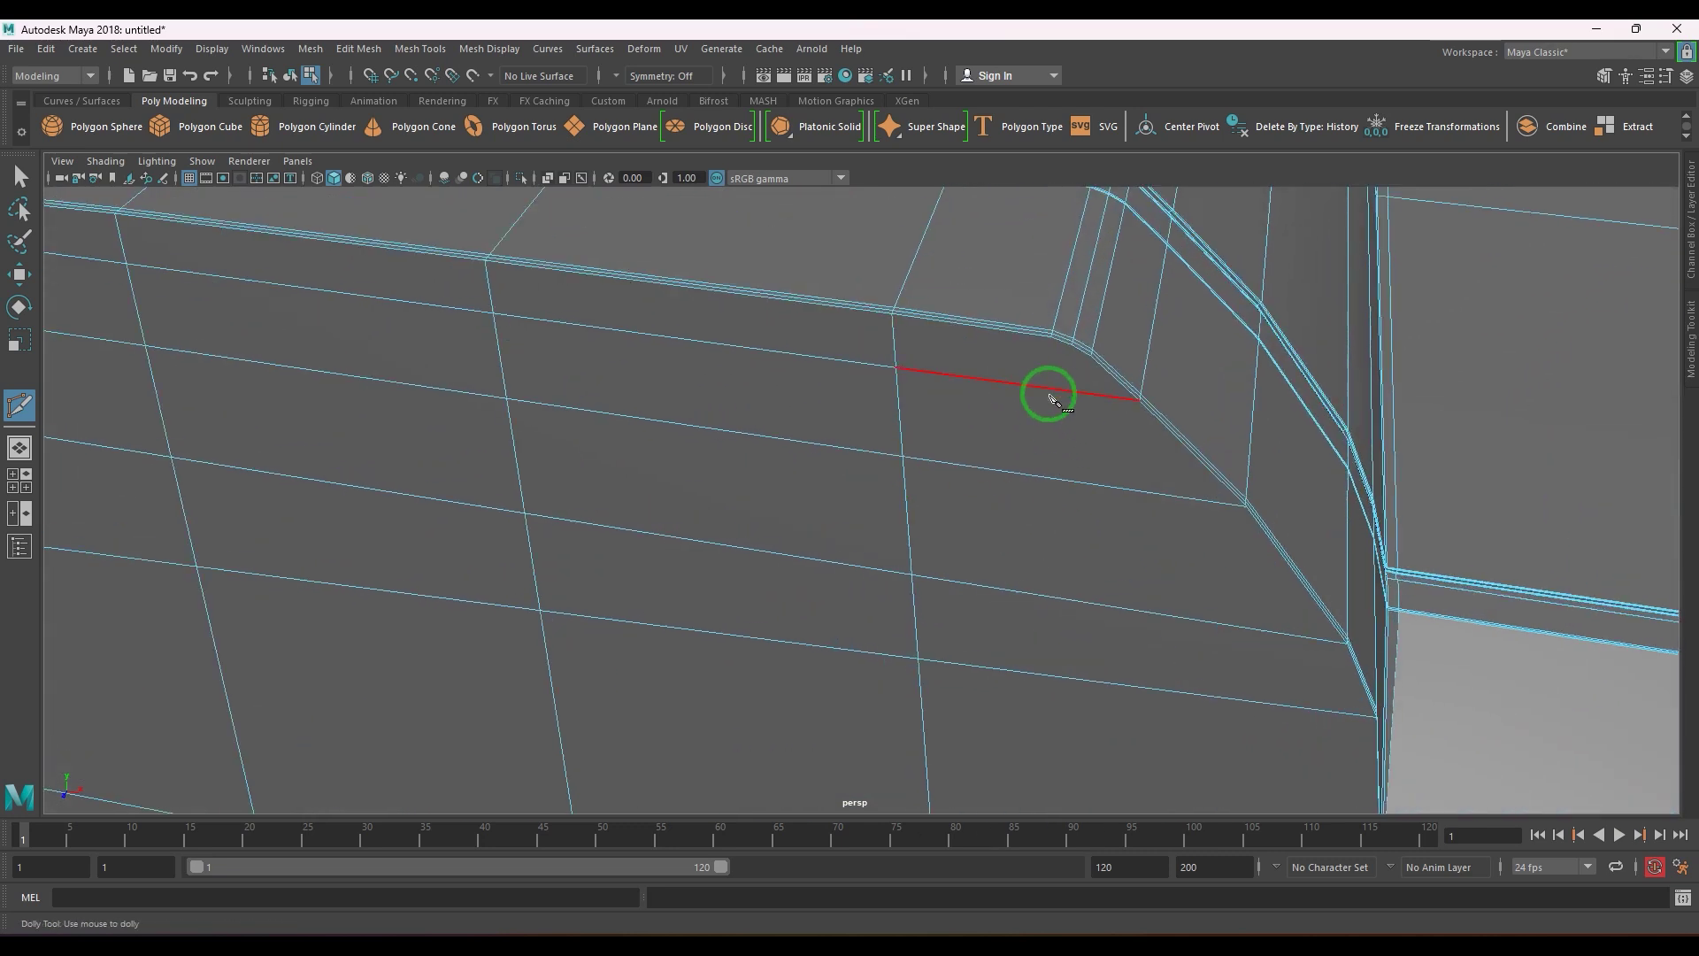
left_click(1051, 340)
right_click_drag(1137, 456, 1017, 496, "alt")
middle_click_drag(1015, 497, 950, 346, "alt")
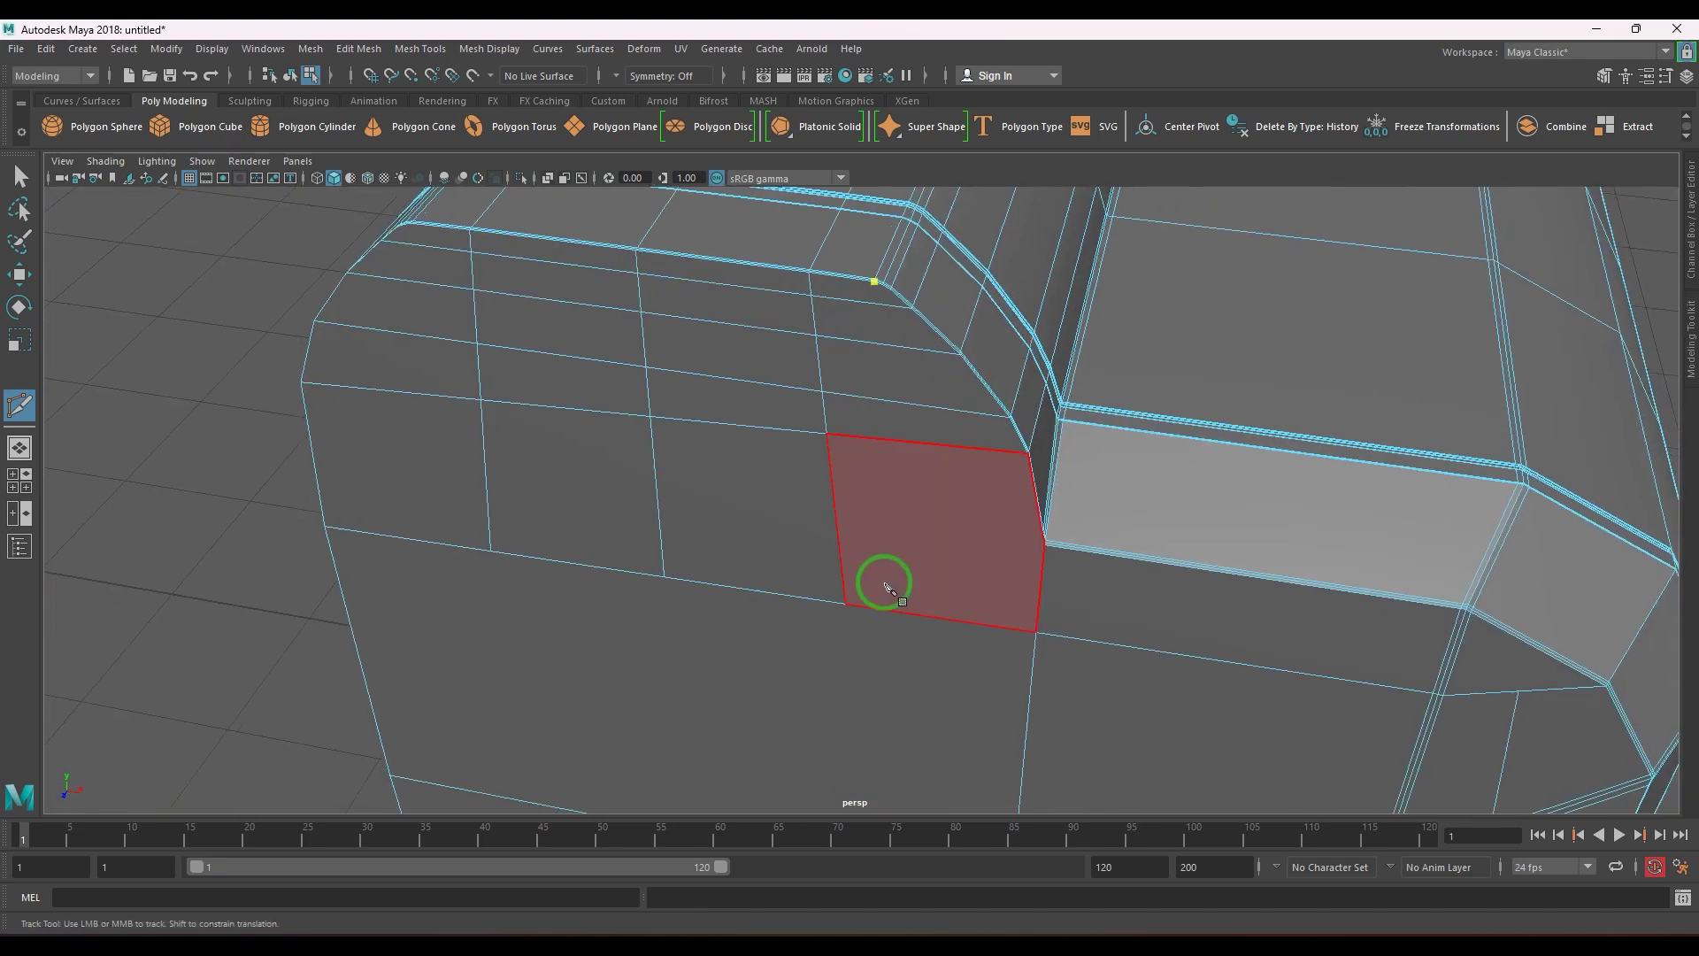
left_click(889, 610)
right_click(889, 608)
- Cut from the start of the tube's outer rounded corner down through the cap to the cross line, and close Multi-Cut
middle_click_drag(941, 489, 944, 593, "alt")
right_click_drag(911, 580, 1017, 549, "alt")
right_click_drag(908, 464, 831, 433, "alt")
left_click_drag(831, 433, 872, 463, "alt")
middle_click_drag(890, 519, 818, 452, "alt")
mouse_move(818, 451)
left_mouse_down("alt")
mouse_move(720, 451)
mouse_move(831, 444)
left_mouse_up("alt")
right_click_drag(728, 496, 790, 487, "alt")
left_click(768, 478)
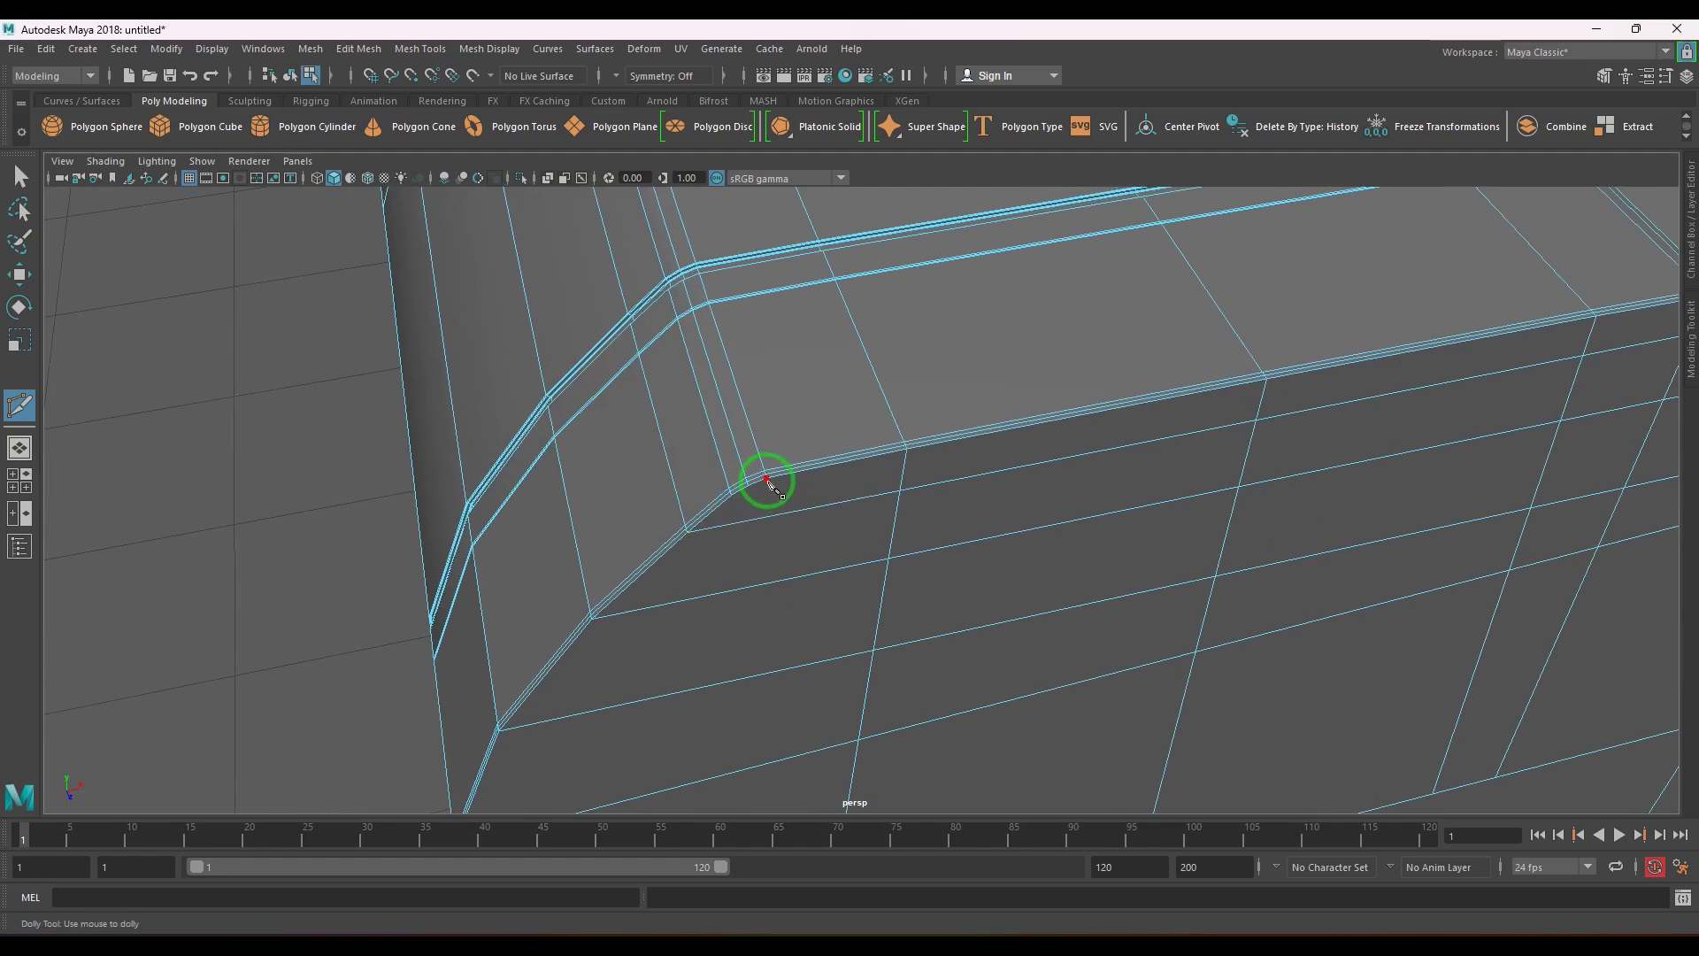
scroll(770, 496, "down", 3)
middle_click_drag(788, 531, 823, 463, "alt")
scroll(861, 608, "up", 5)
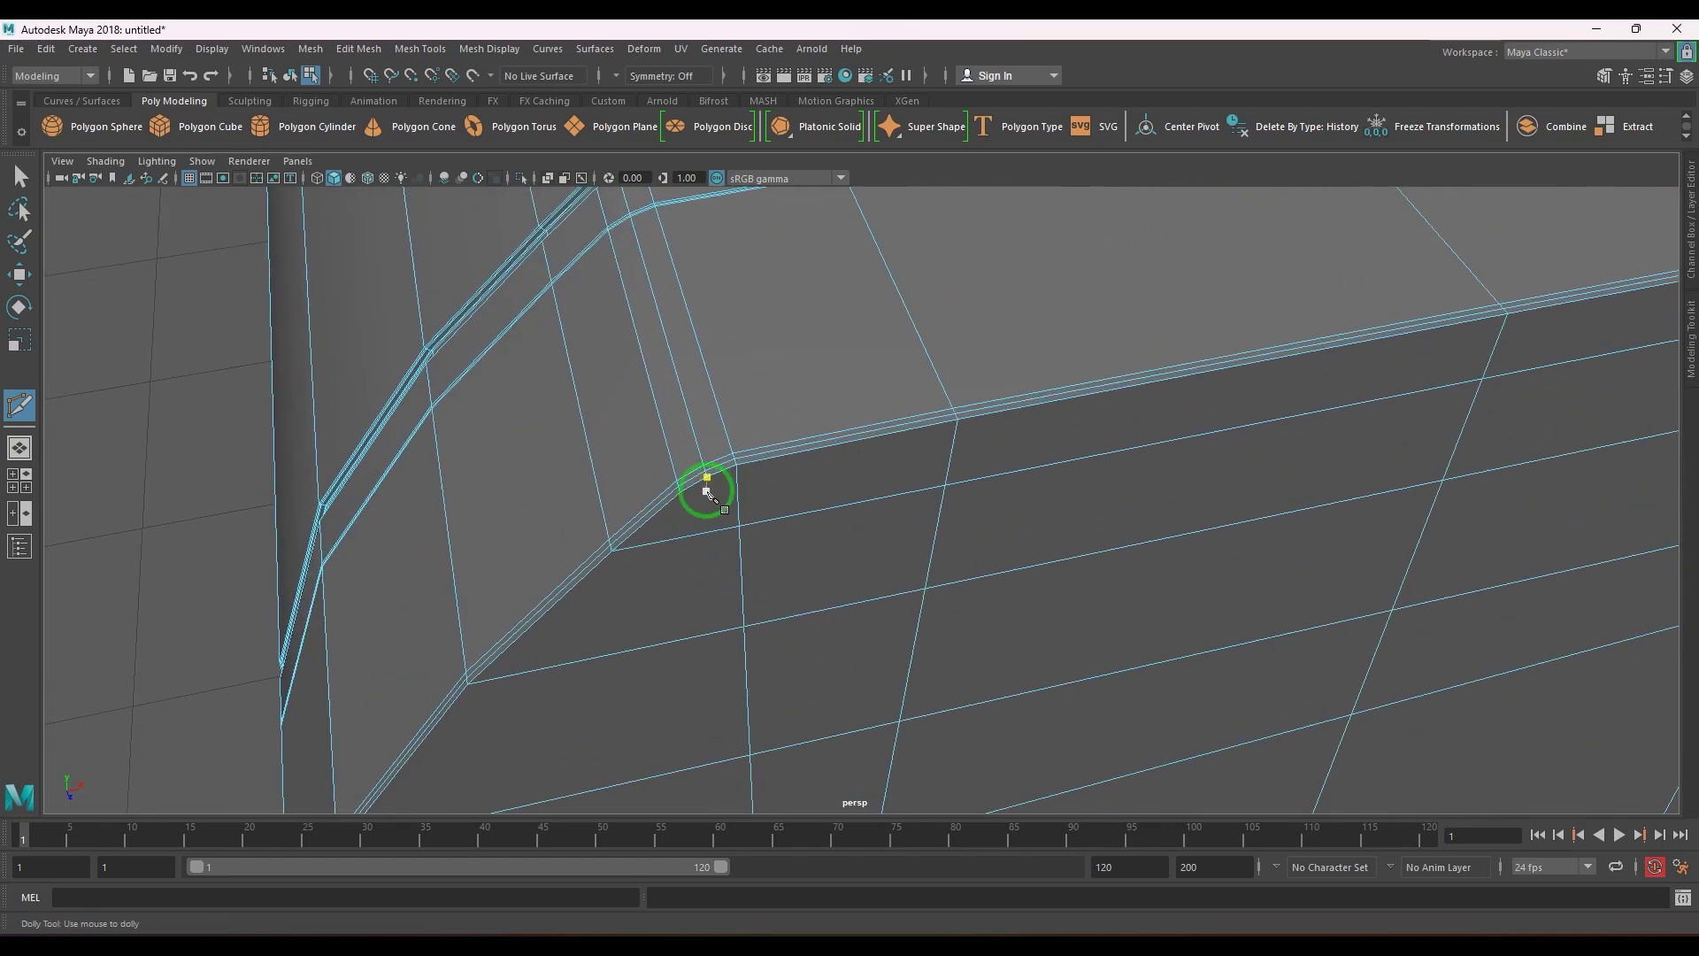
mouse_move(679, 496)
left_mouse_down("alt")
mouse_move(826, 504)
mouse_move(698, 535)
mouse_move(713, 523)
mouse_move(677, 522)
left_mouse_up("alt")
scroll(663, 544, "up", 3)
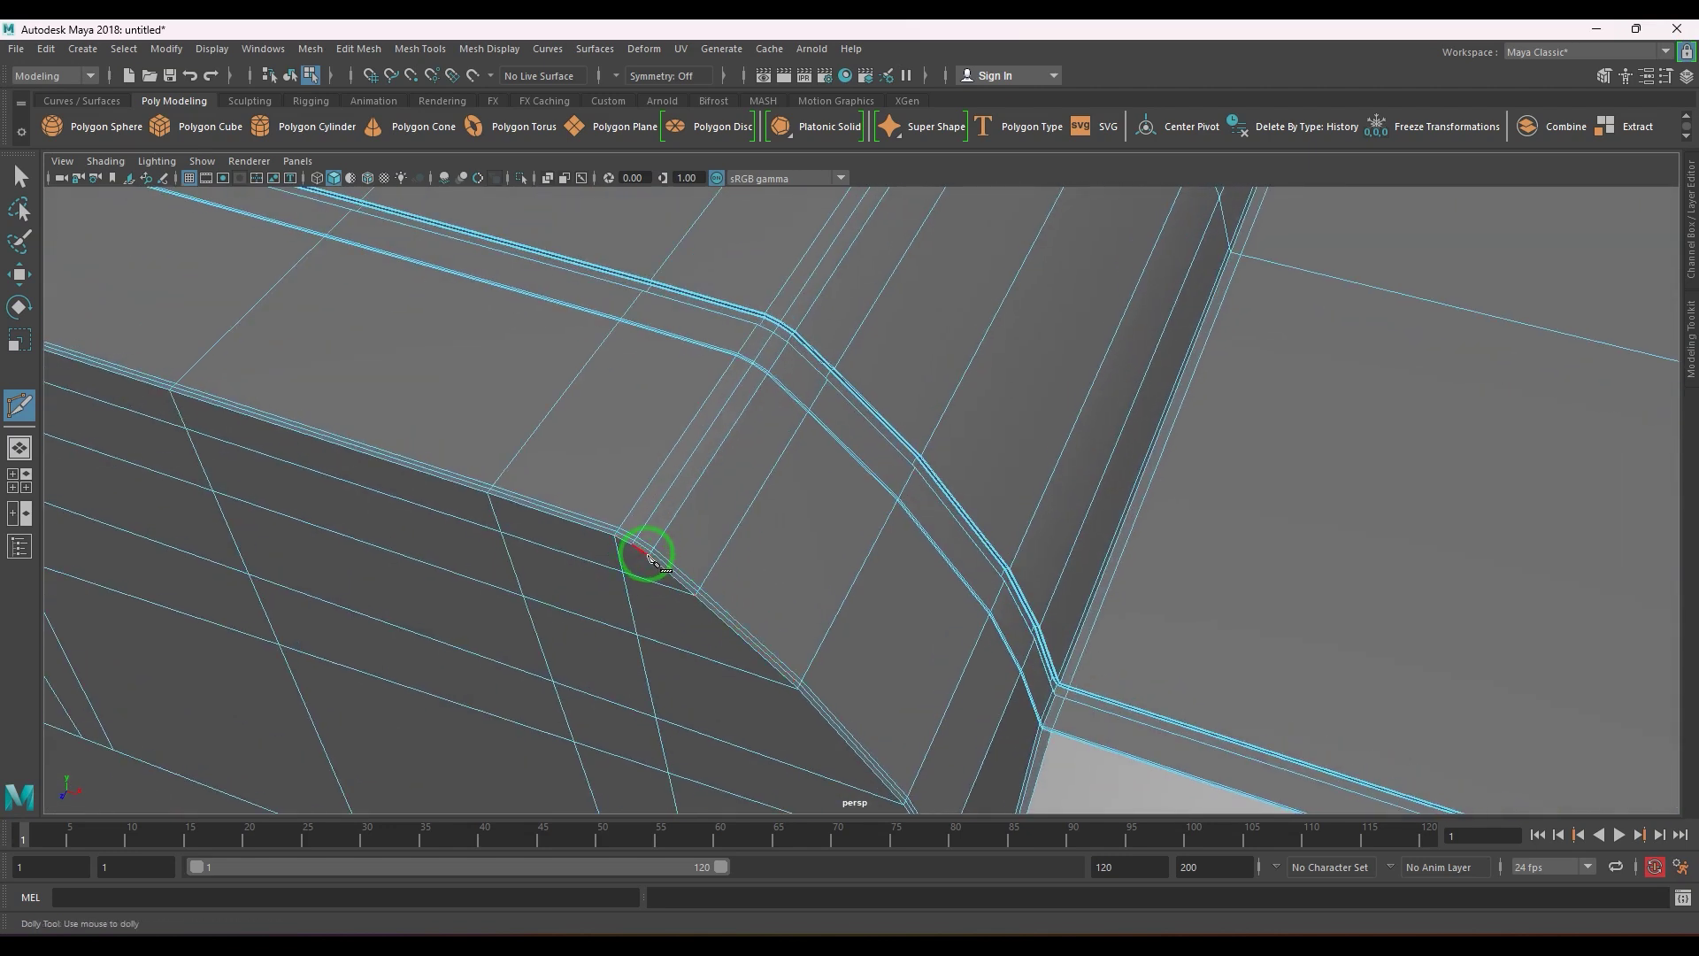
scroll(654, 562, "down", 5)
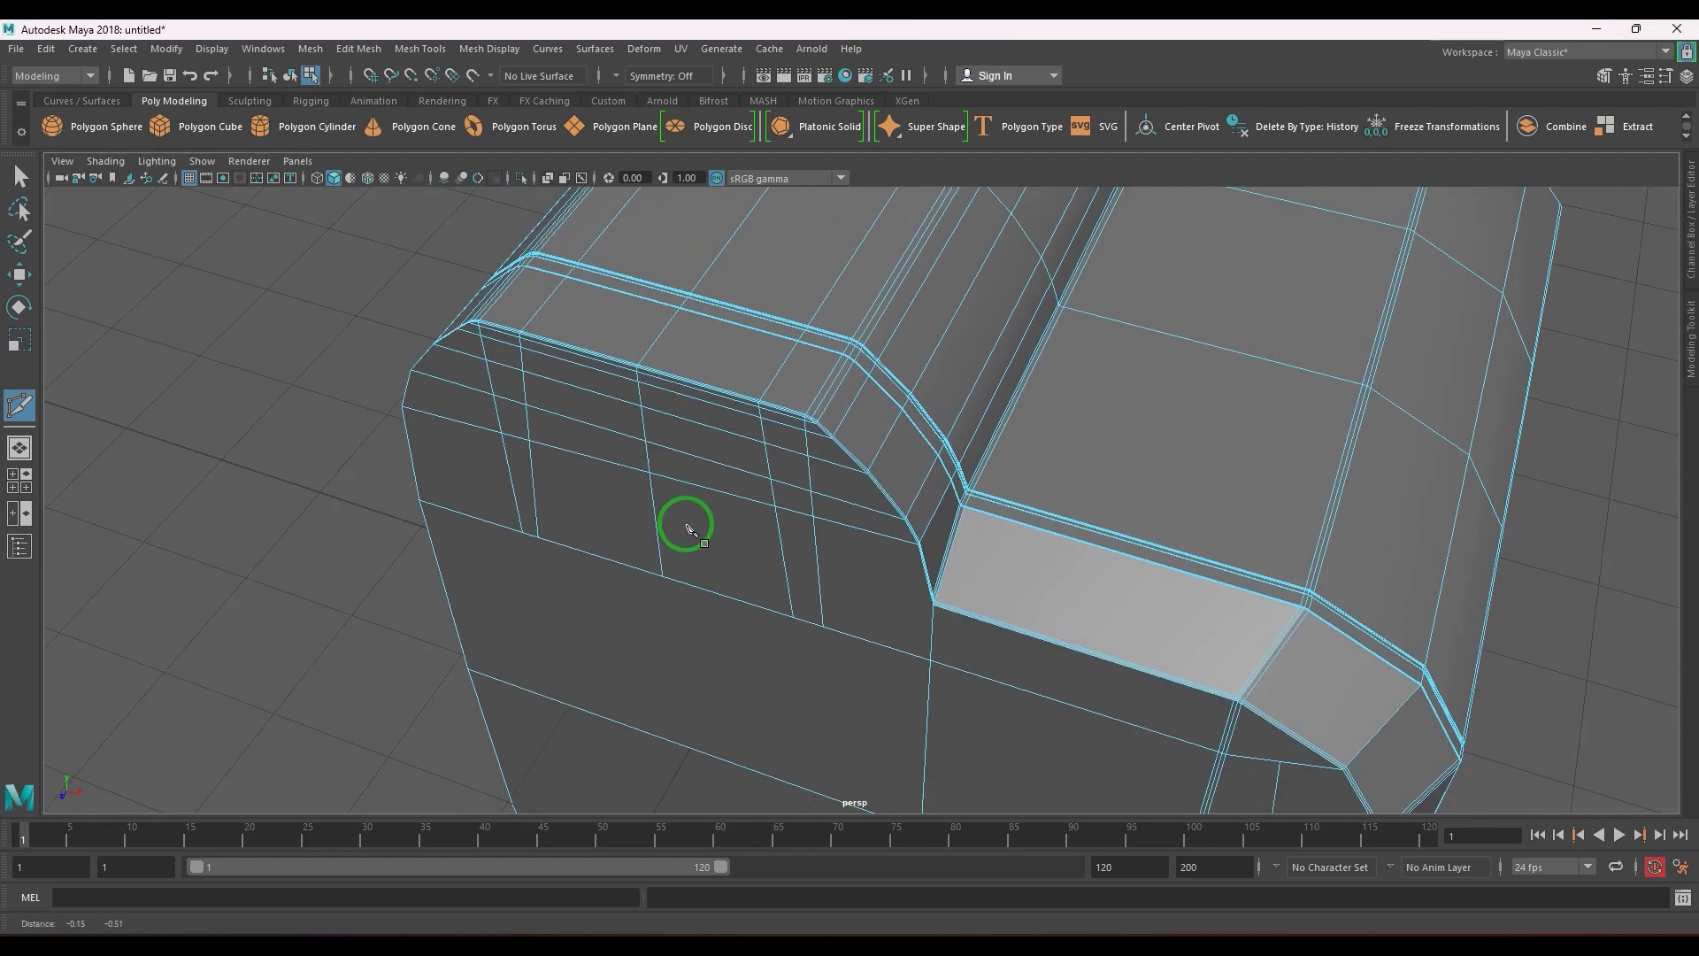
key("w")
- Examine the cap's surface in smooth preview with the body deselected, and return to the unsmoothed mesh
right_click_drag(618, 485, 699, 429)
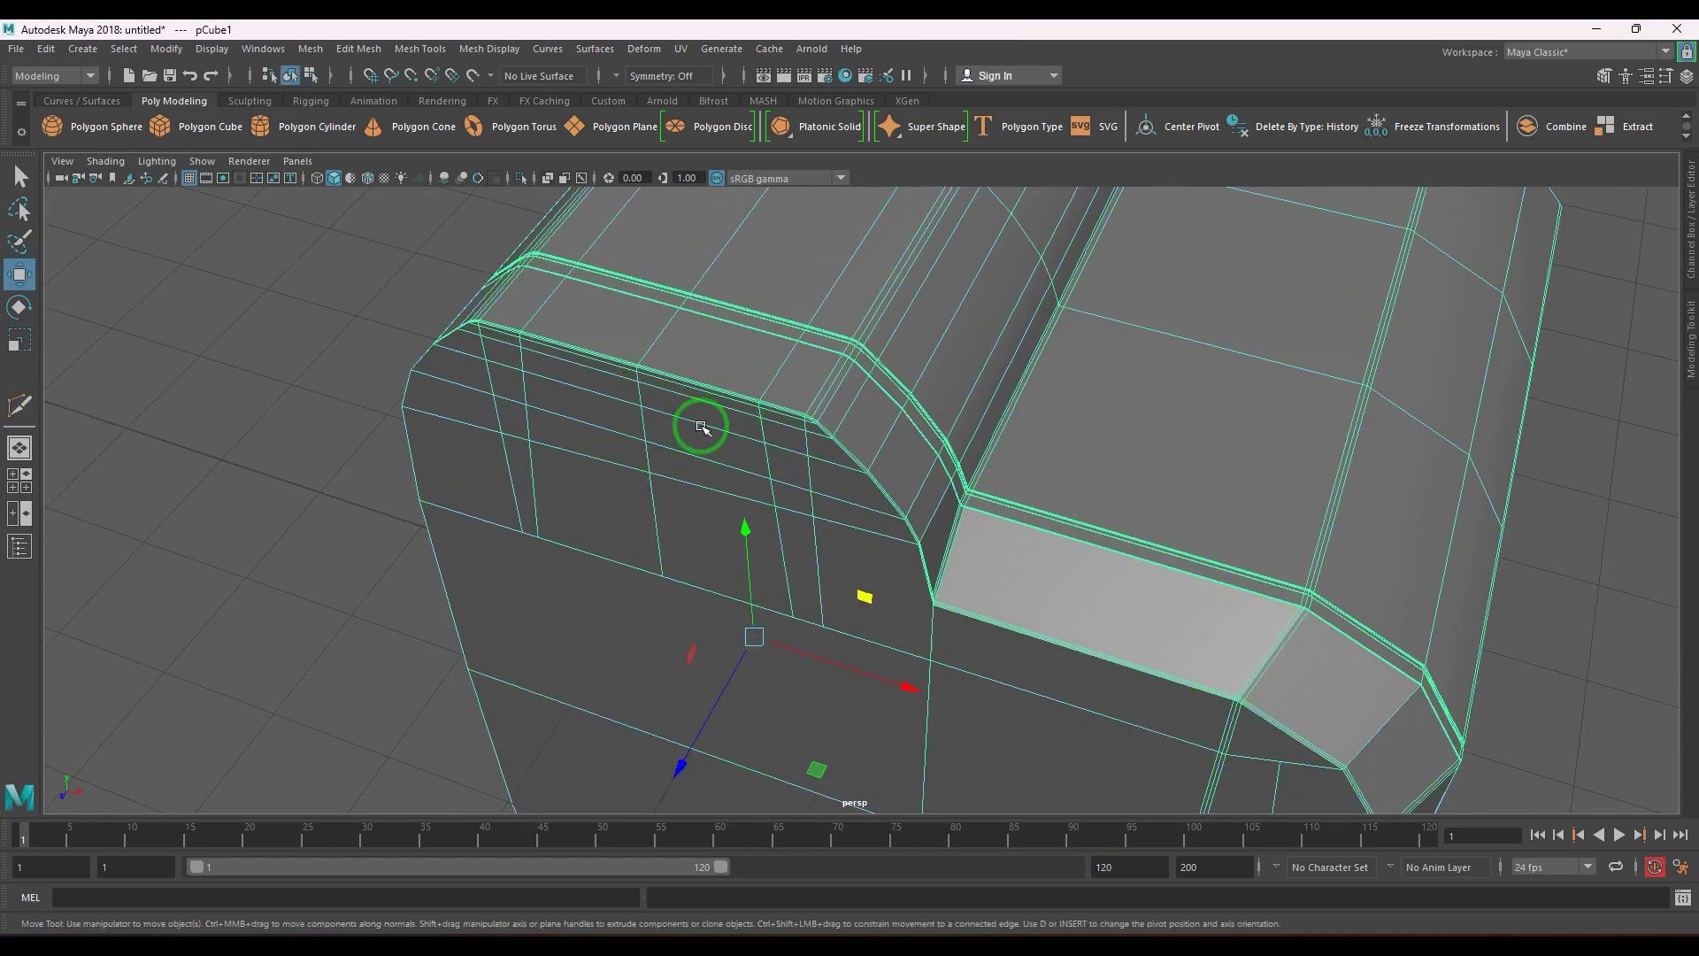
key("3")
left_click(391, 368)
scroll(986, 512, "down", 4)
left_click_drag(986, 512, 1140, 440, "alt")
middle_click_drag(1014, 580, 1028, 617, "alt")
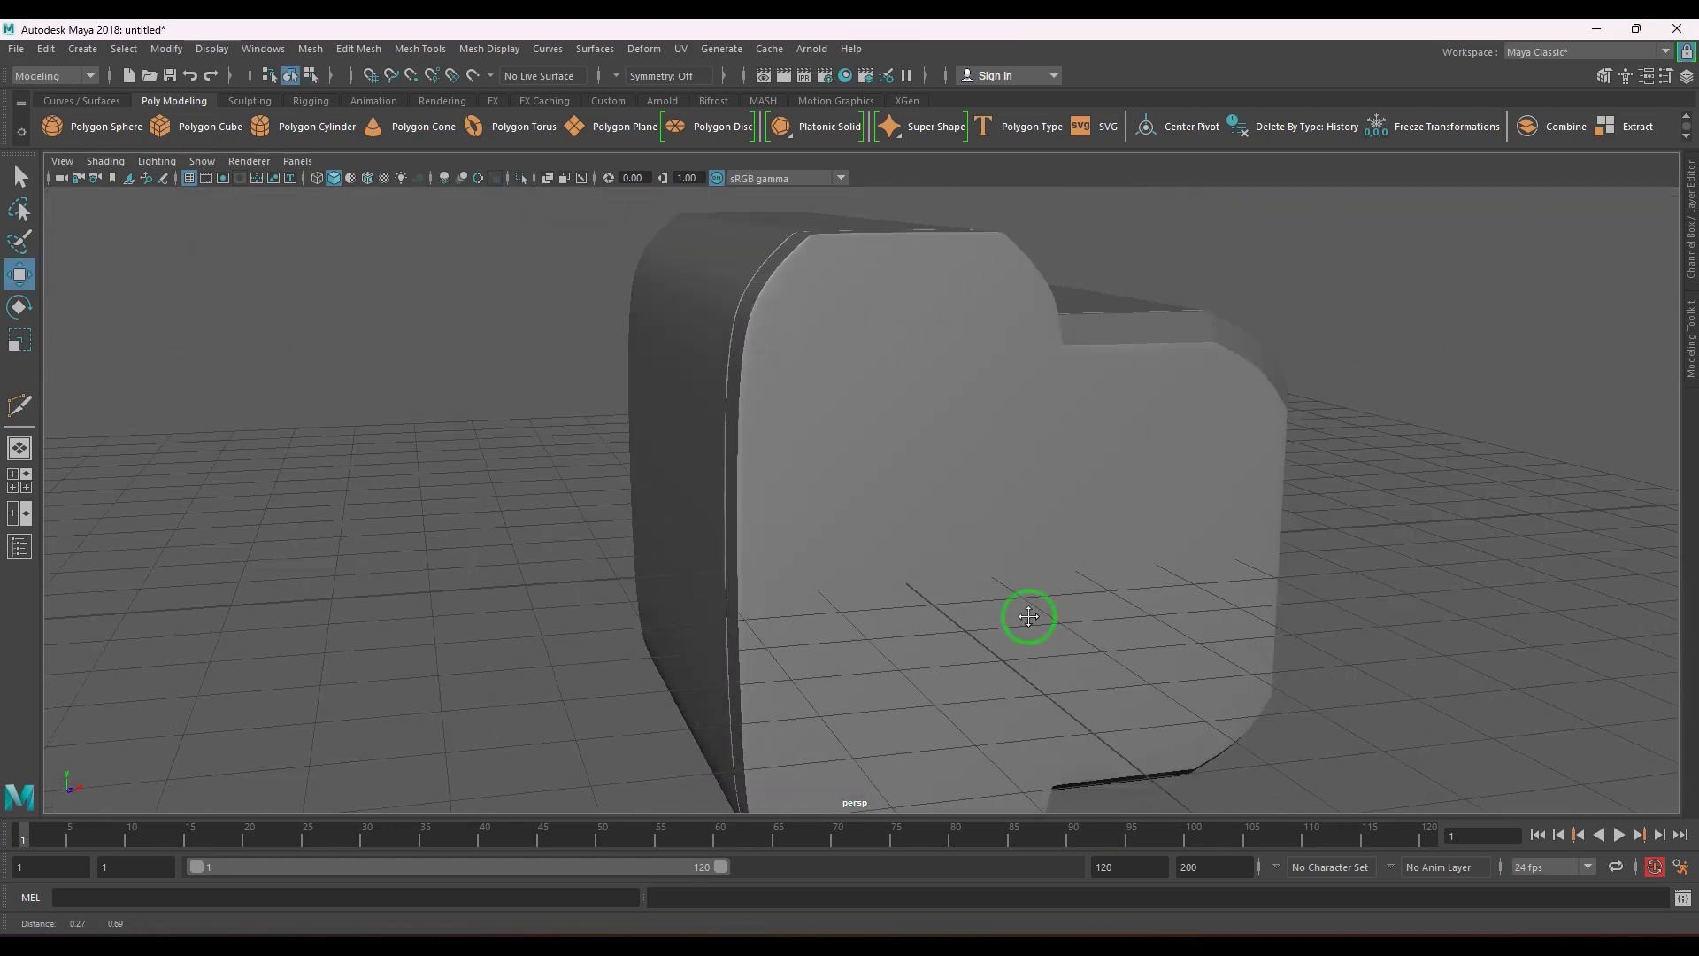
left_click_drag(1028, 617, 826, 599, "alt")
left_click(827, 600)
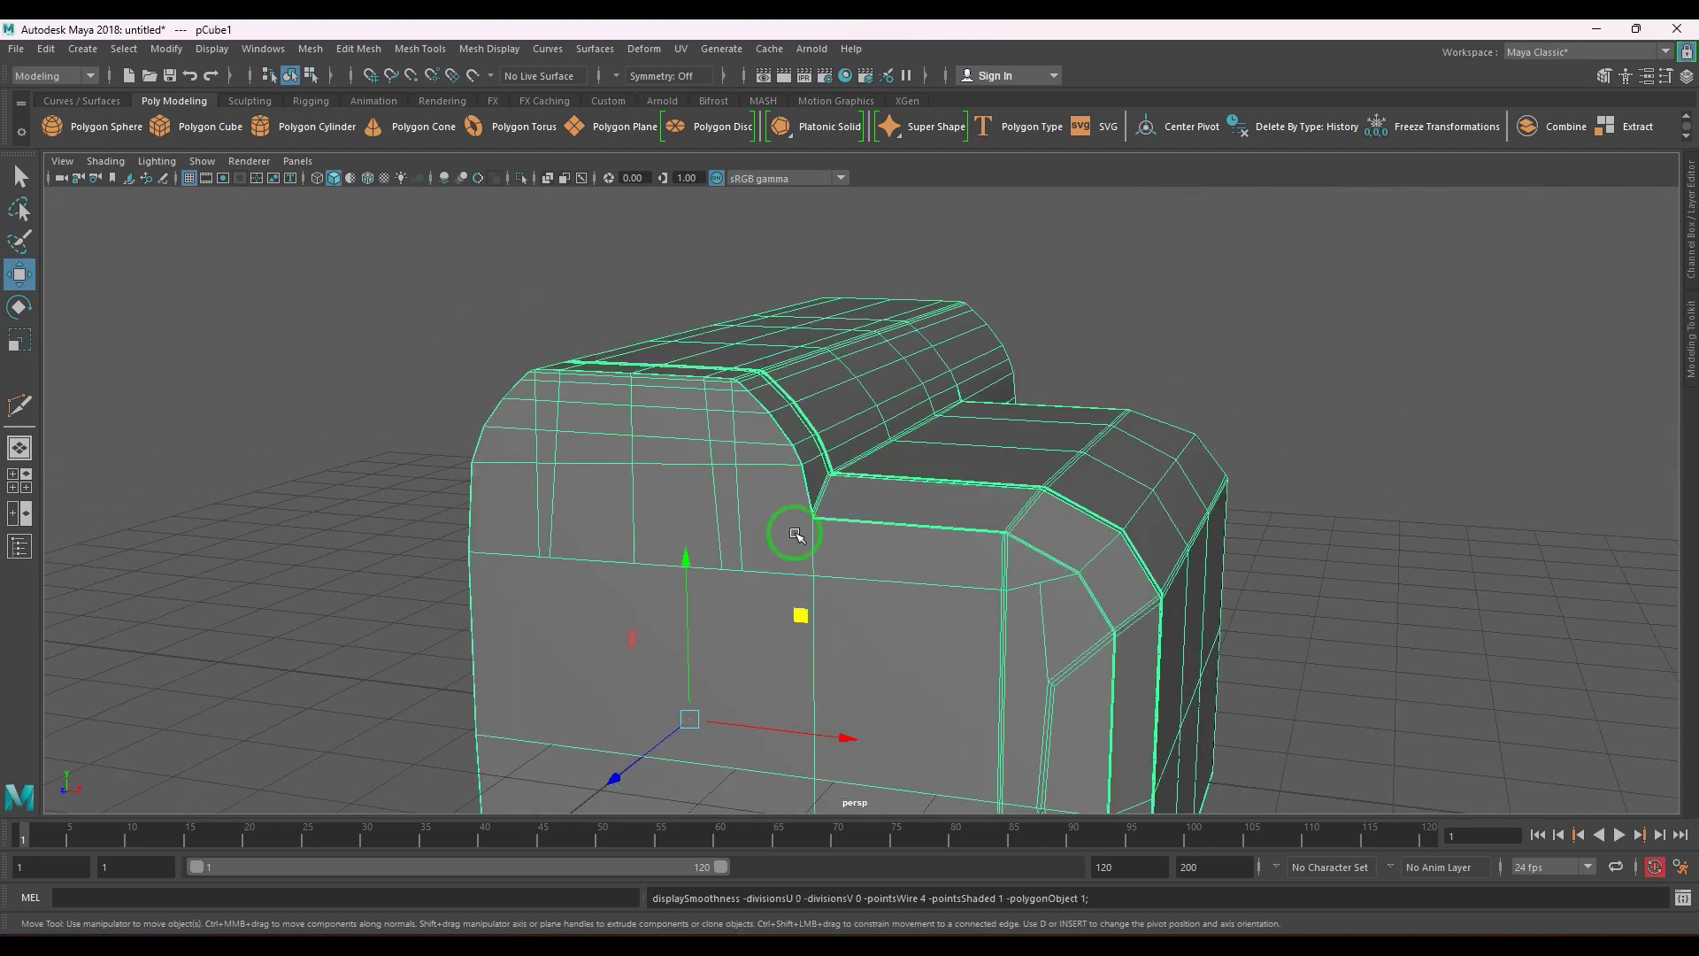
- Try a Multi-Cut from the middle vertex of the tube cap's lower edge up to the nearest cross line, and undo it
left_click_drag(795, 534, 941, 322, "alt")
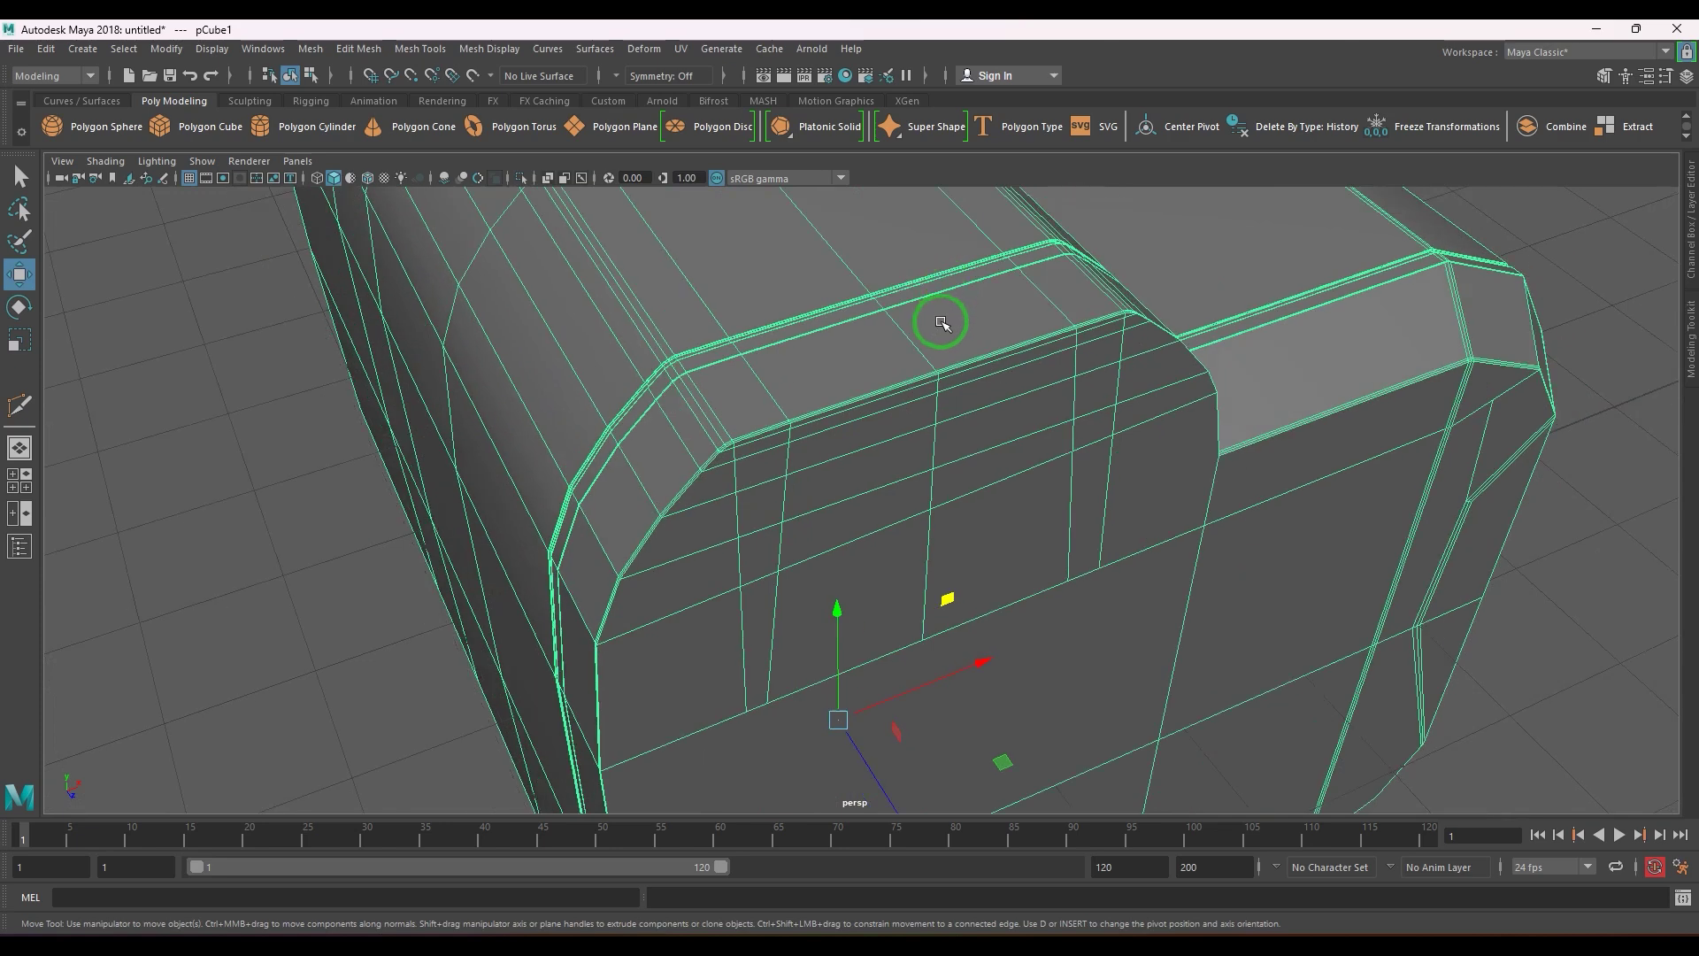
left_click_drag(907, 442, 865, 586, "alt")
right_click_drag(868, 523, 870, 579, "shift")
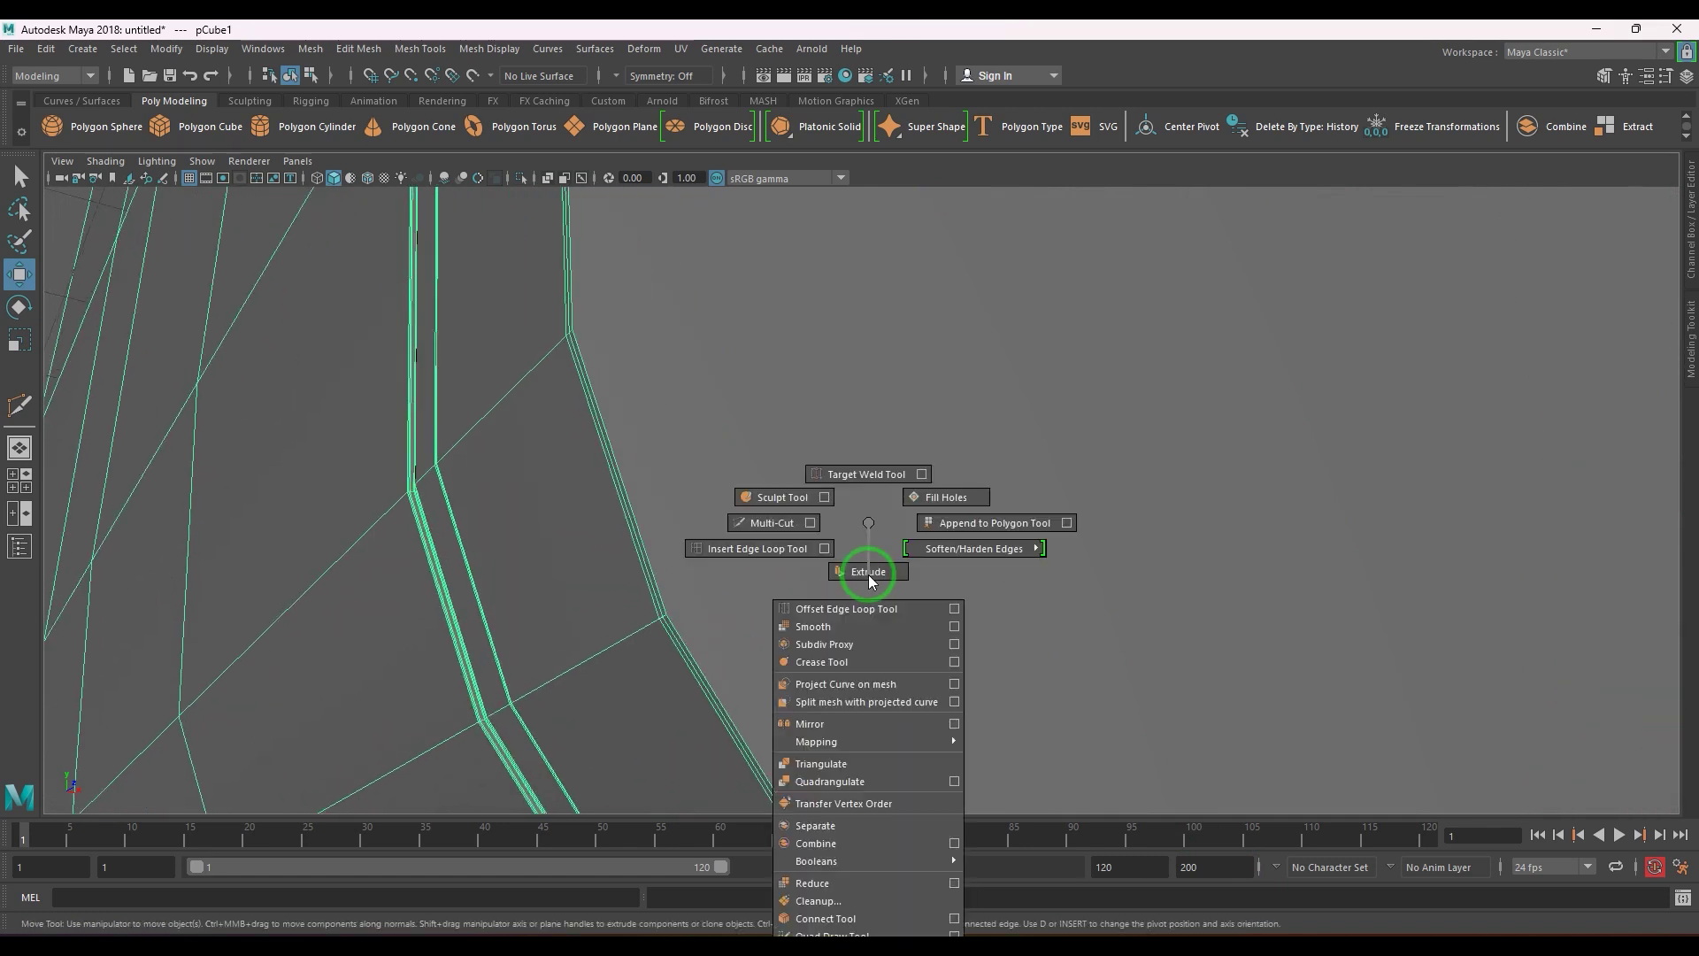
right_click_drag(767, 526, 767, 526, "shift")
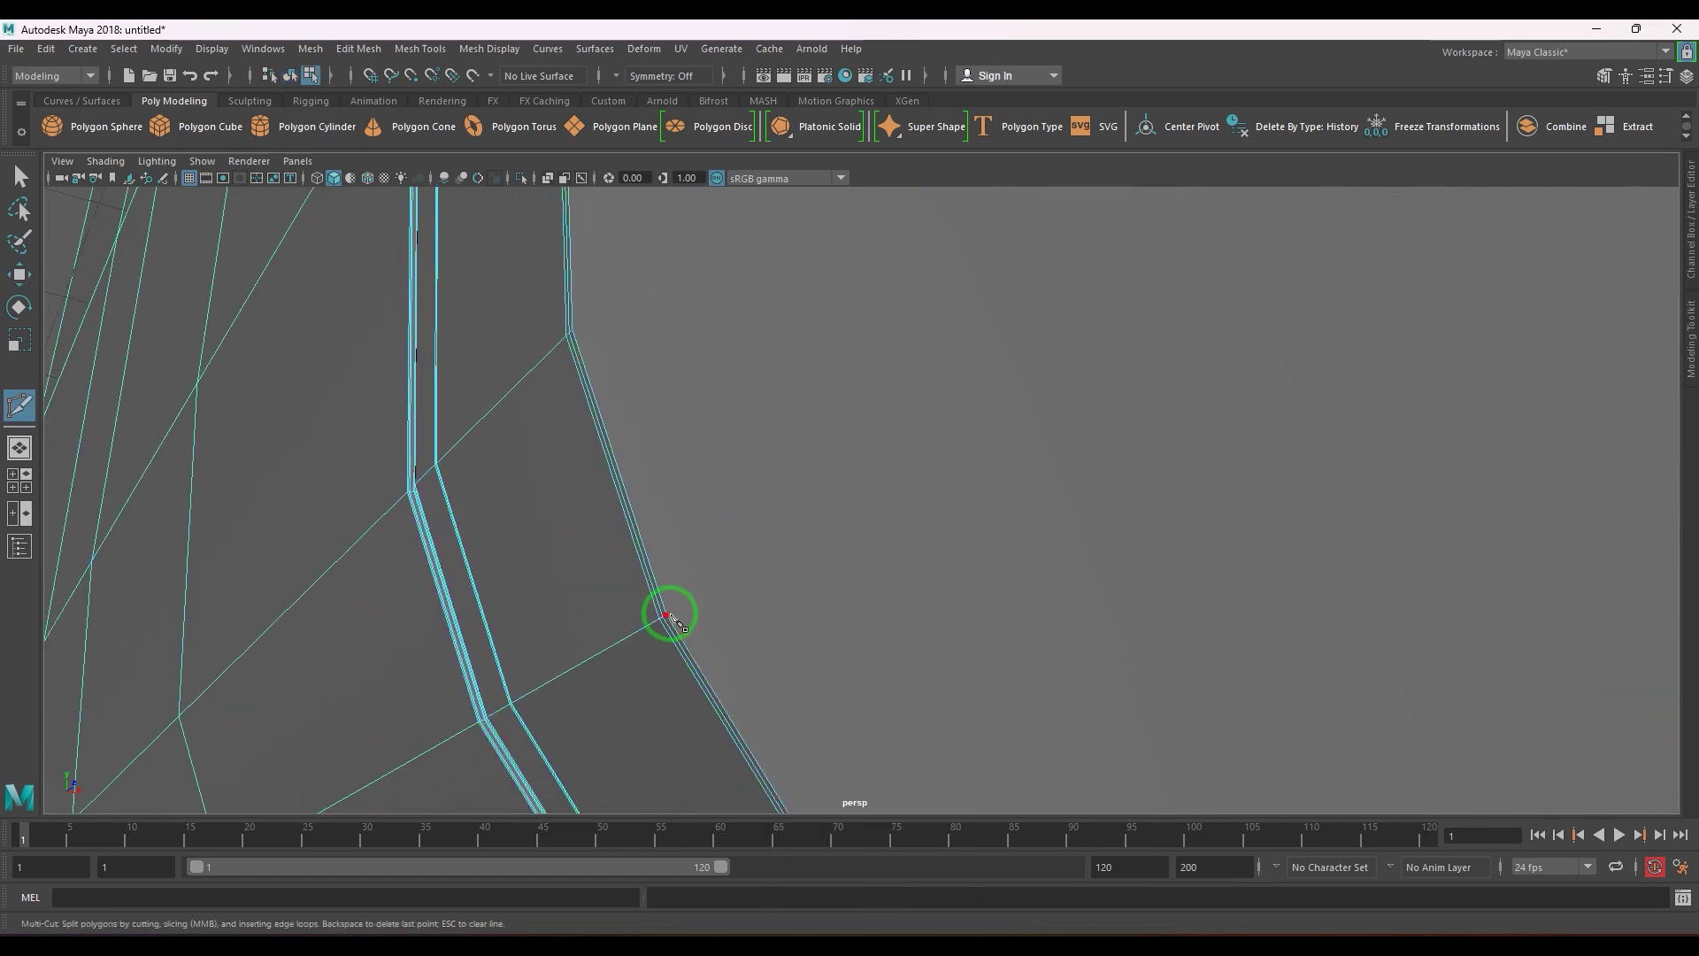
left_click_drag(677, 620, 985, 663, "alt")
scroll(986, 663, "up", 5)
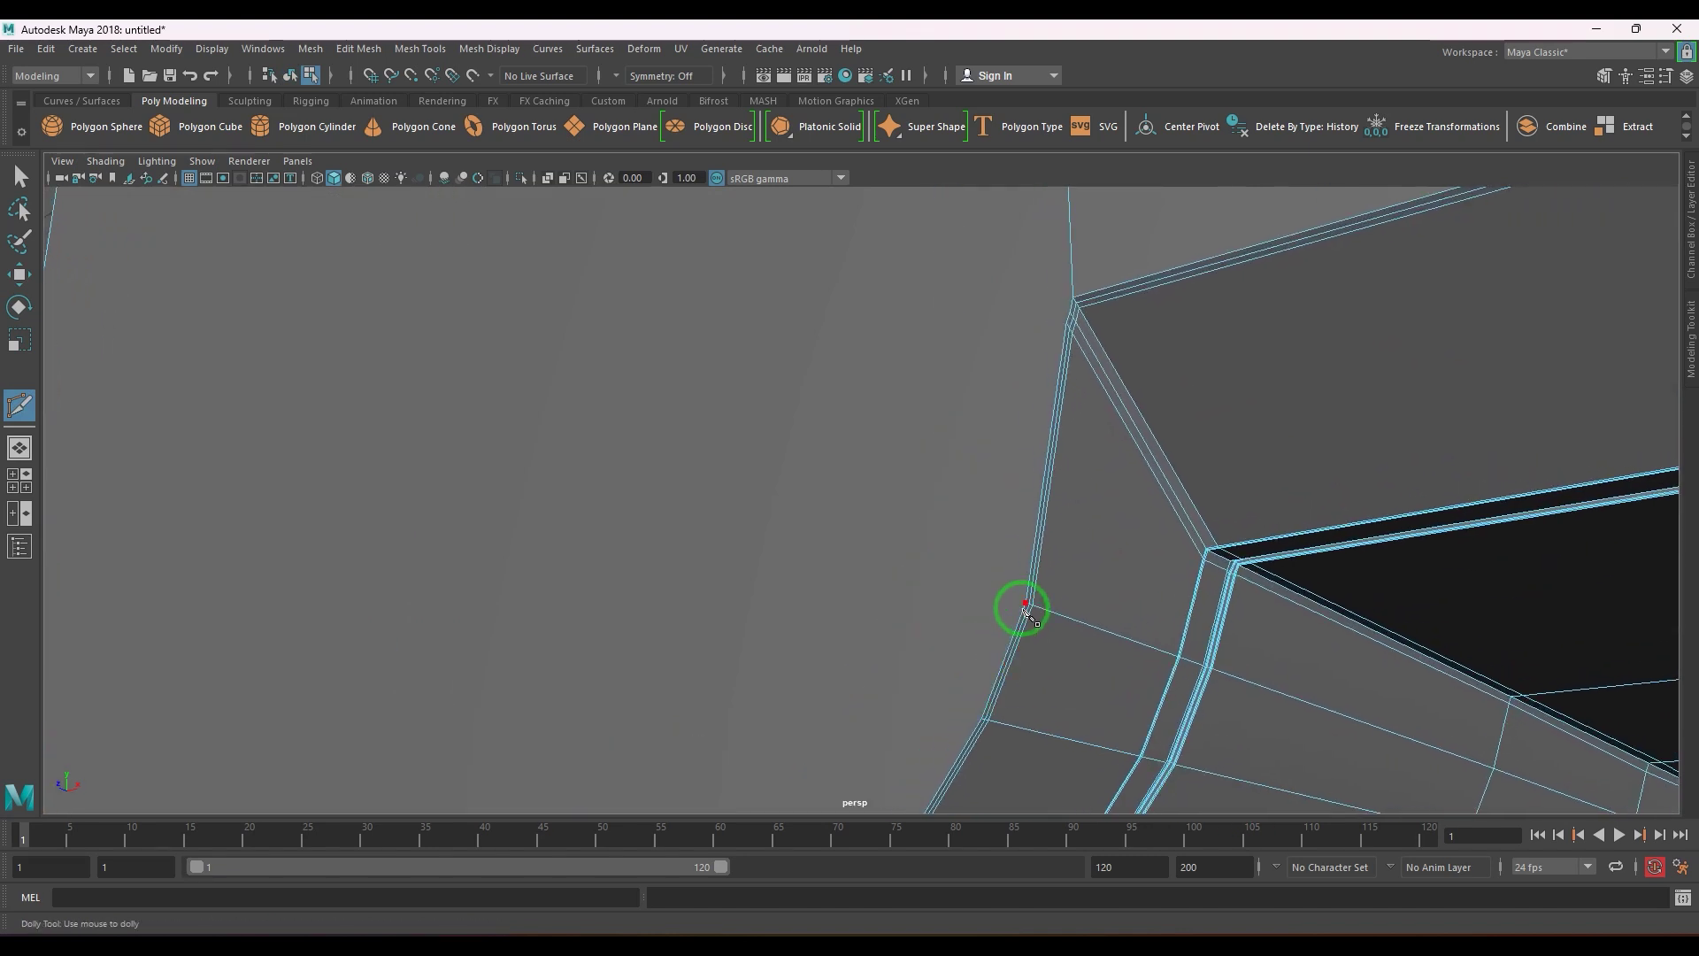
left_click_drag(1006, 614, 1091, 611, "alt")
scroll(1094, 611, "up", 8)
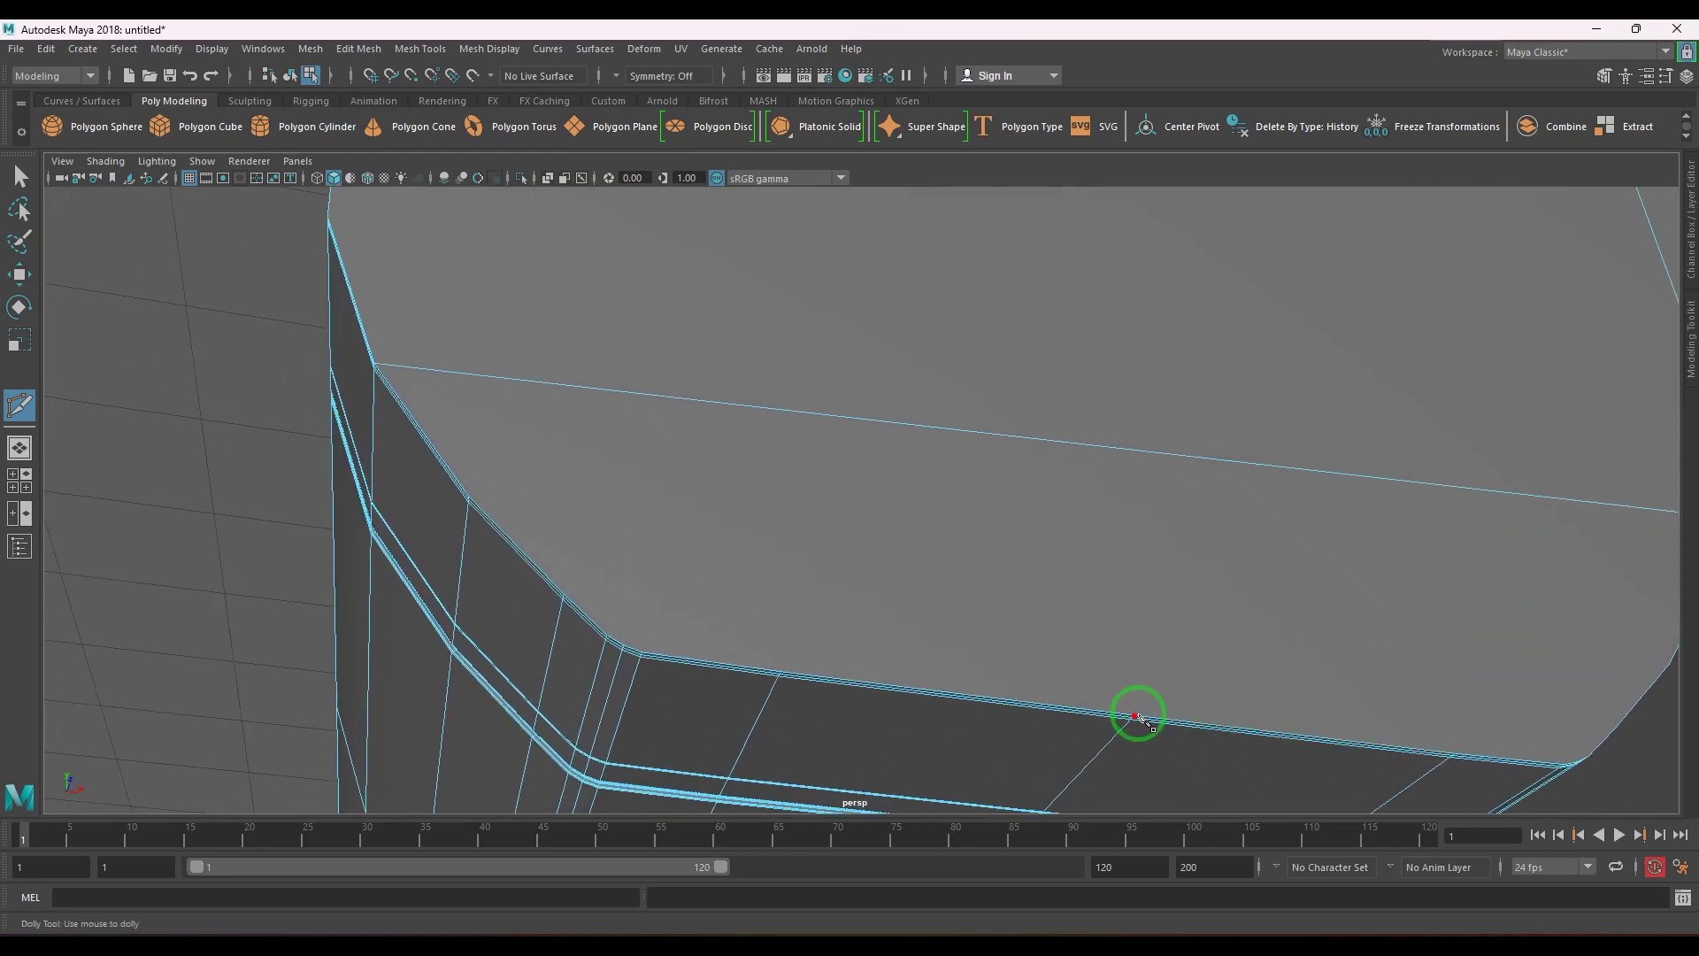
left_click(1134, 715)
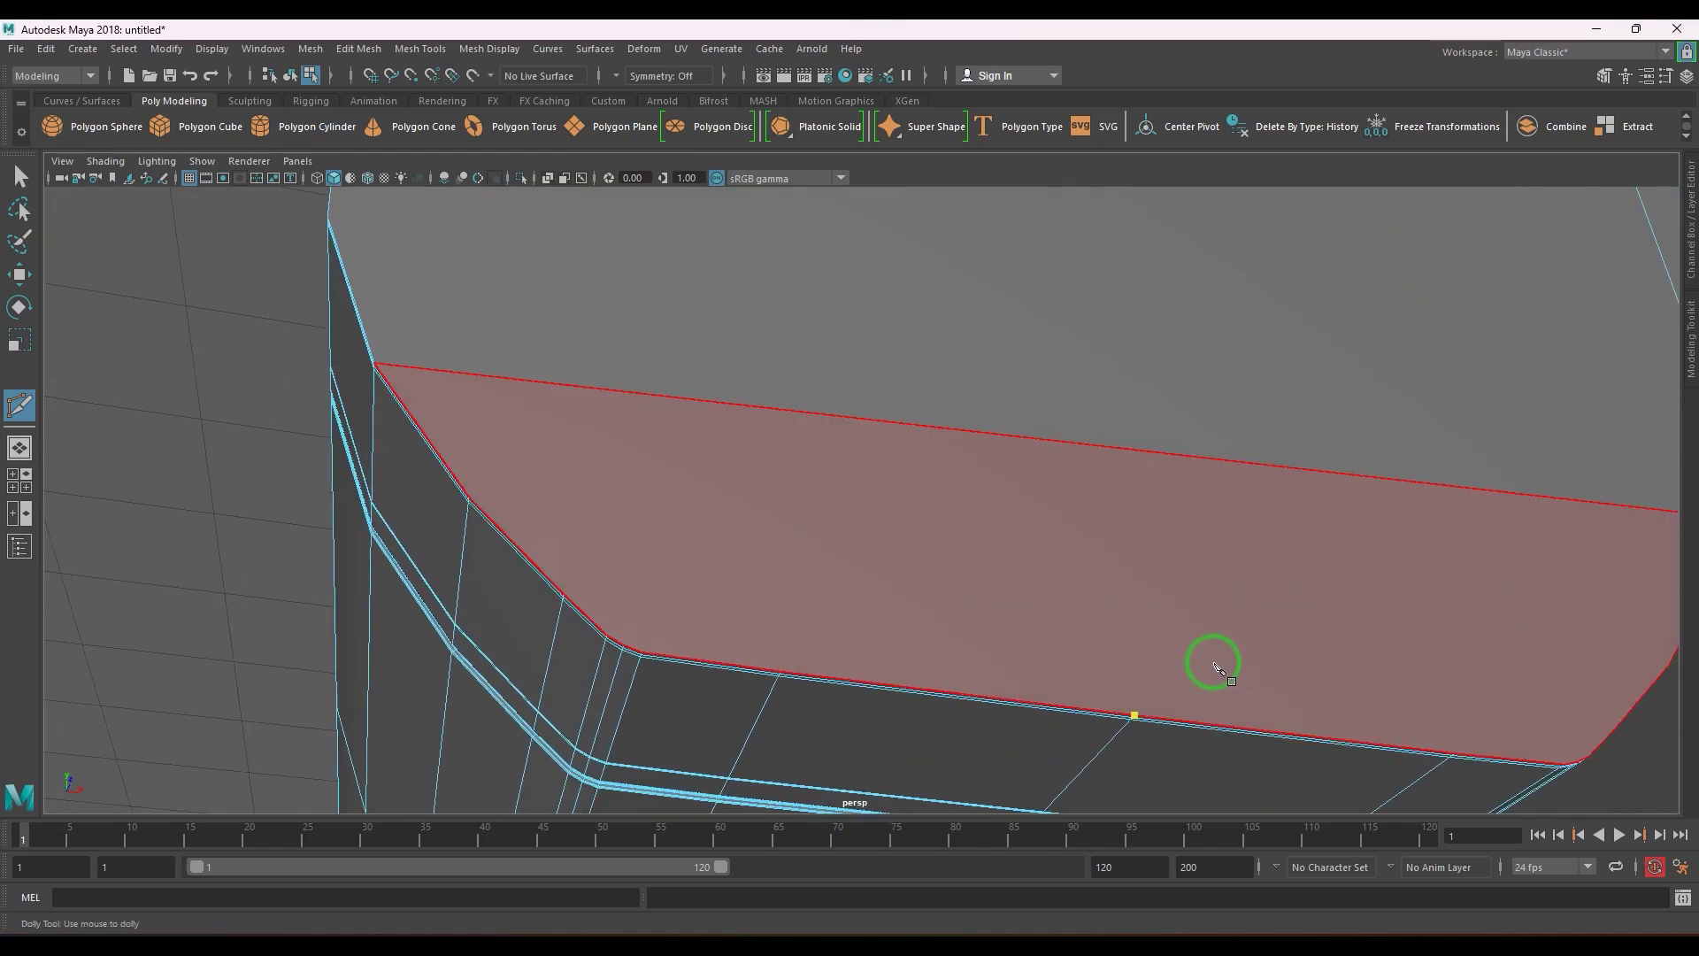
left_click(1131, 449)
left_click_drag(1206, 589, 1058, 587, "alt")
scroll(1059, 587, "up", 4)
key("ctrl+z")
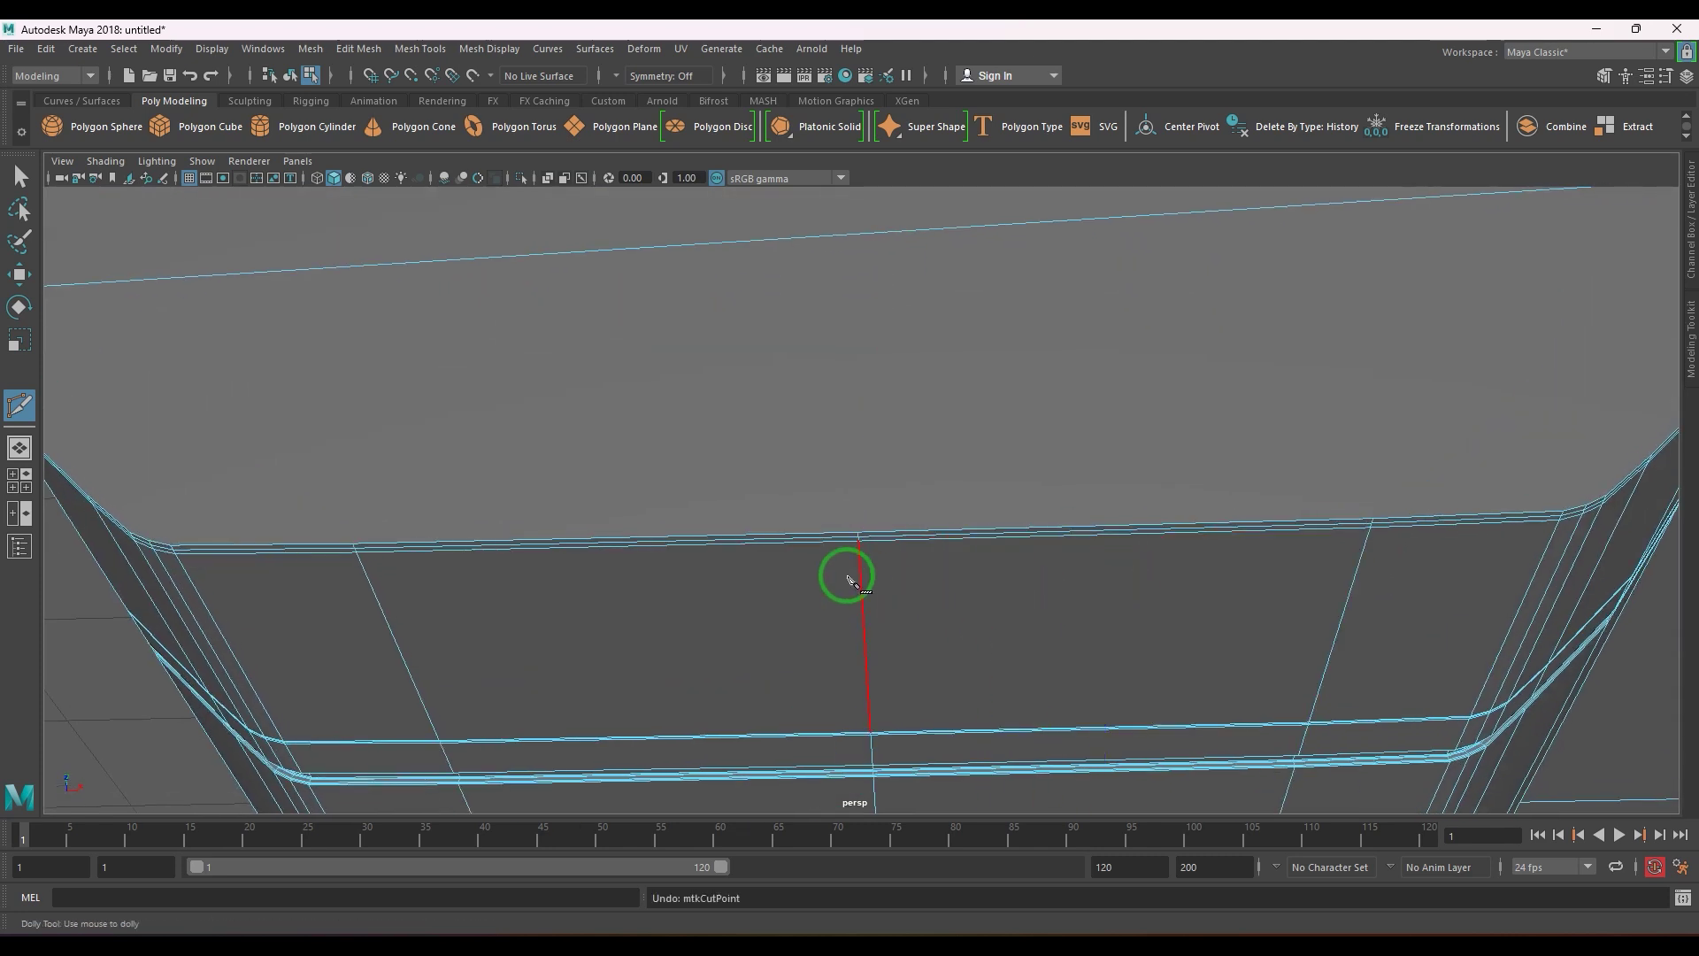
- Cut with Multi-Cut from the middle vertex of the tube cap's lower edge straight up to the nearest cross line
left_click(856, 534)
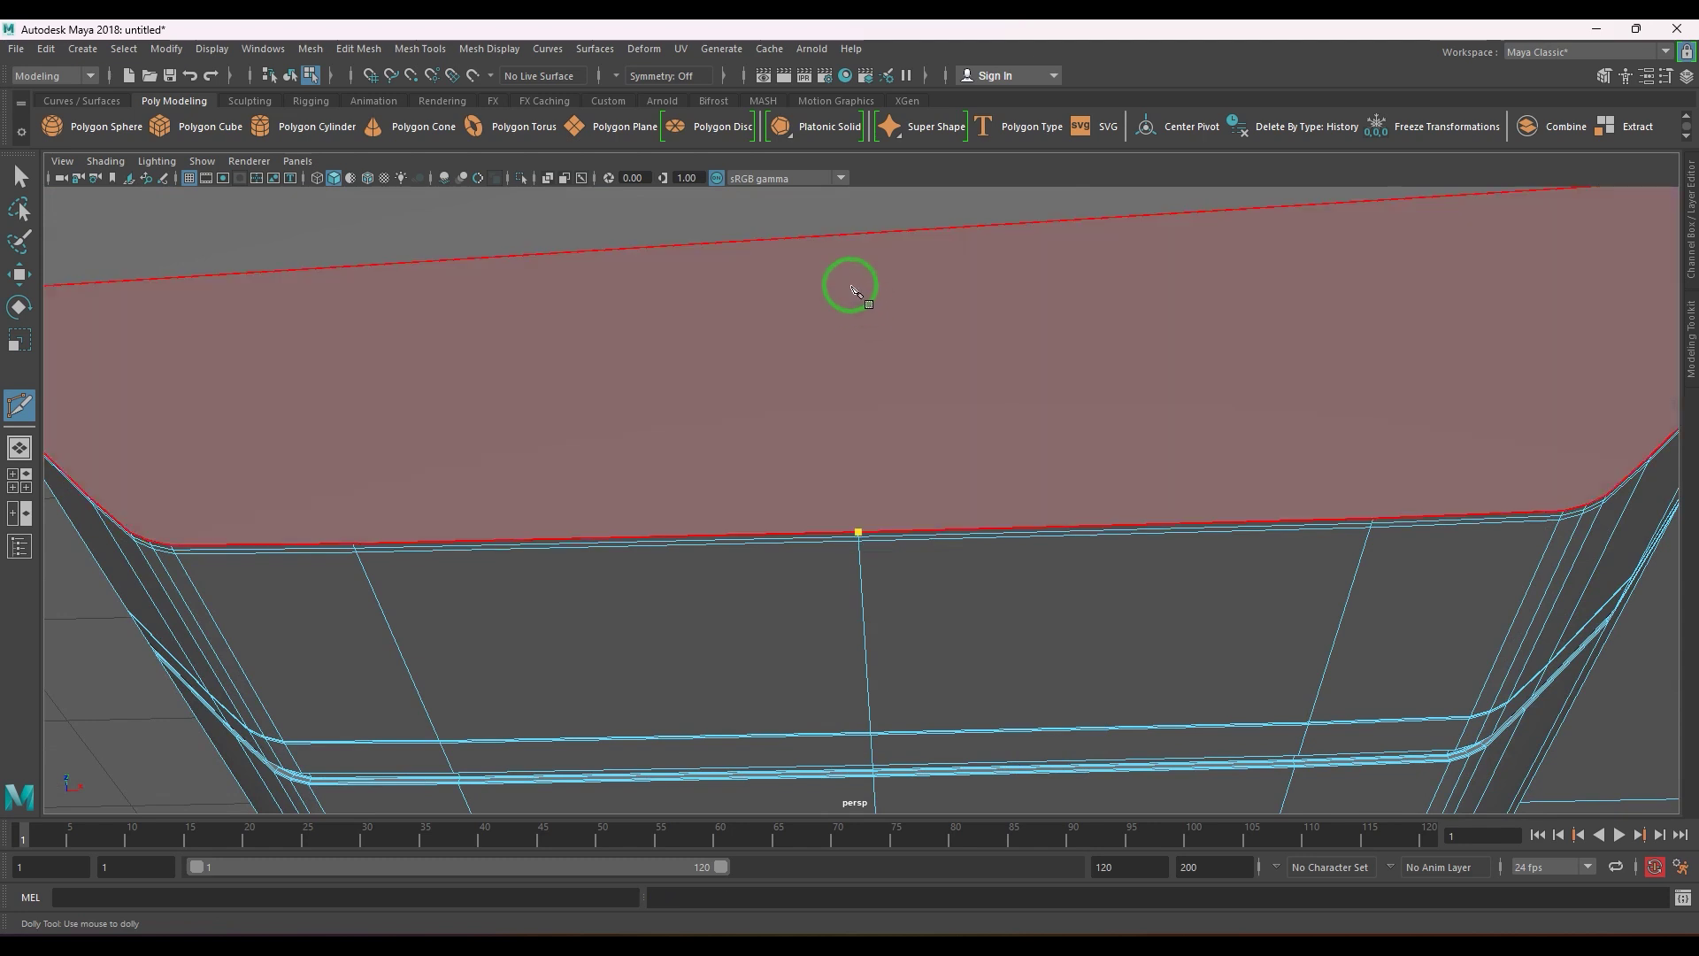
left_click(846, 234)
left_click(1372, 519)
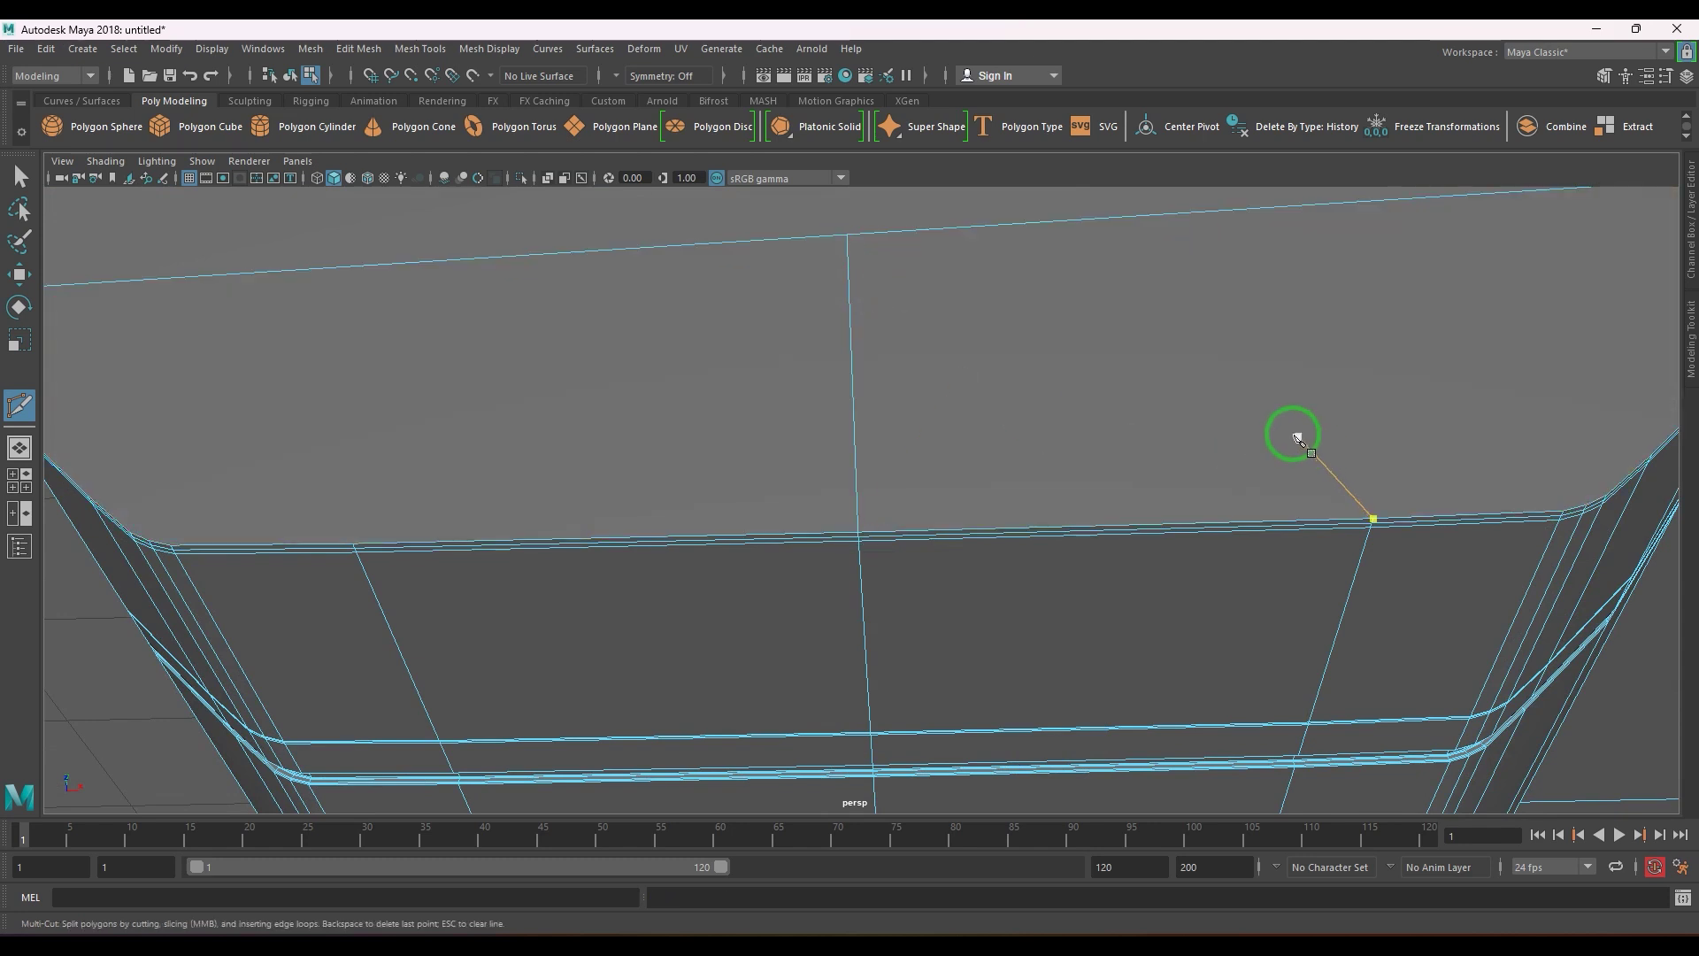
- Cut across the tube cap, parallel to its lower edge, between the two vertices just above the tight corner bevels
middle_click_drag(1293, 439, 929, 477, "alt")
right_click_drag(1082, 512, 708, 476, "alt")
left_click_drag(708, 476, 800, 486, "alt")
left_click(728, 543)
right_click_drag(648, 496, 800, 661, "alt")
middle_click_drag(619, 550, 616, 586, "alt")
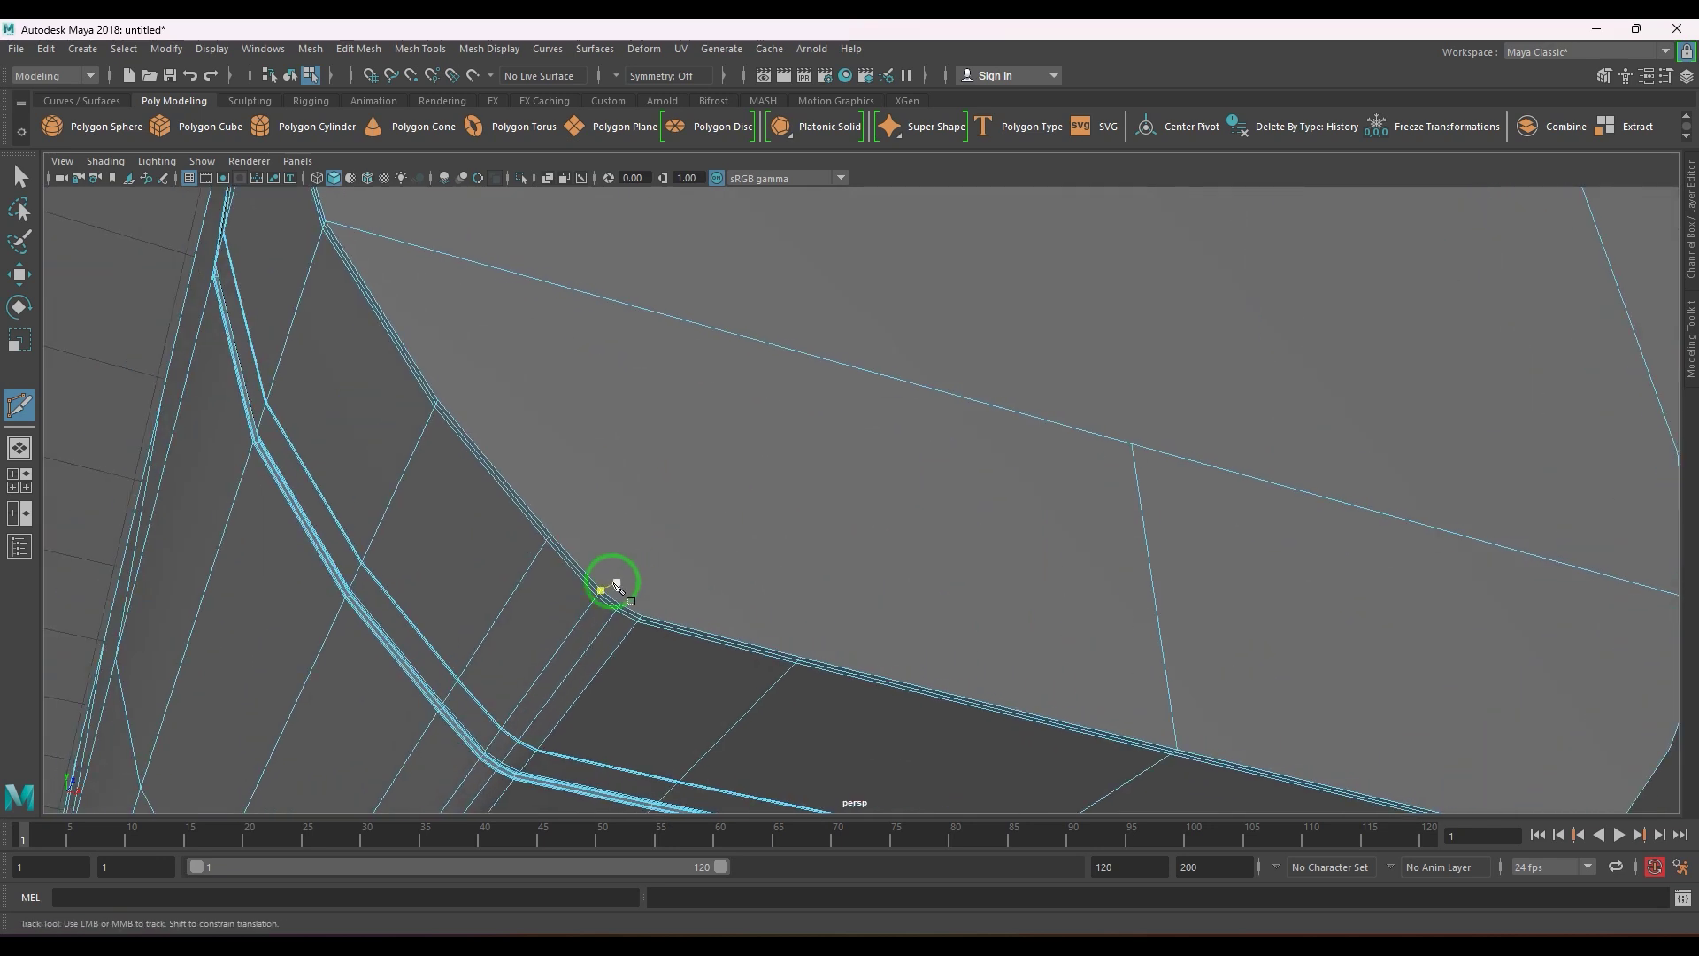
left_click_drag(553, 535, 722, 557, "alt")
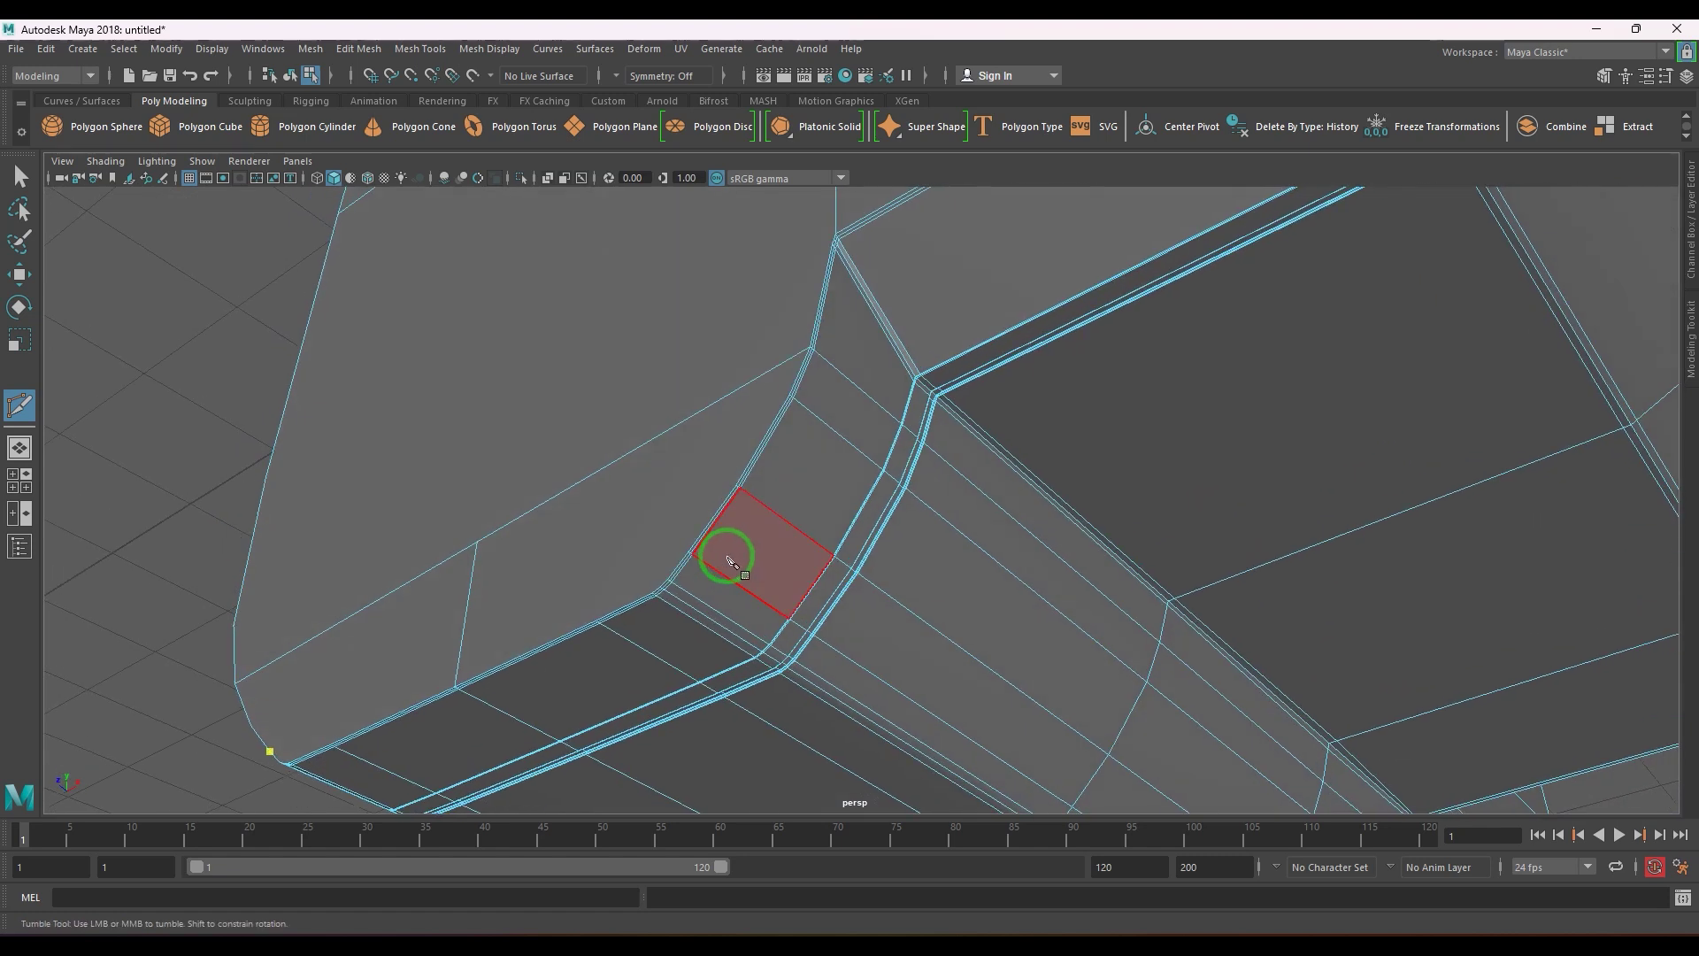
right_click_drag(721, 558, 513, 618, "alt")
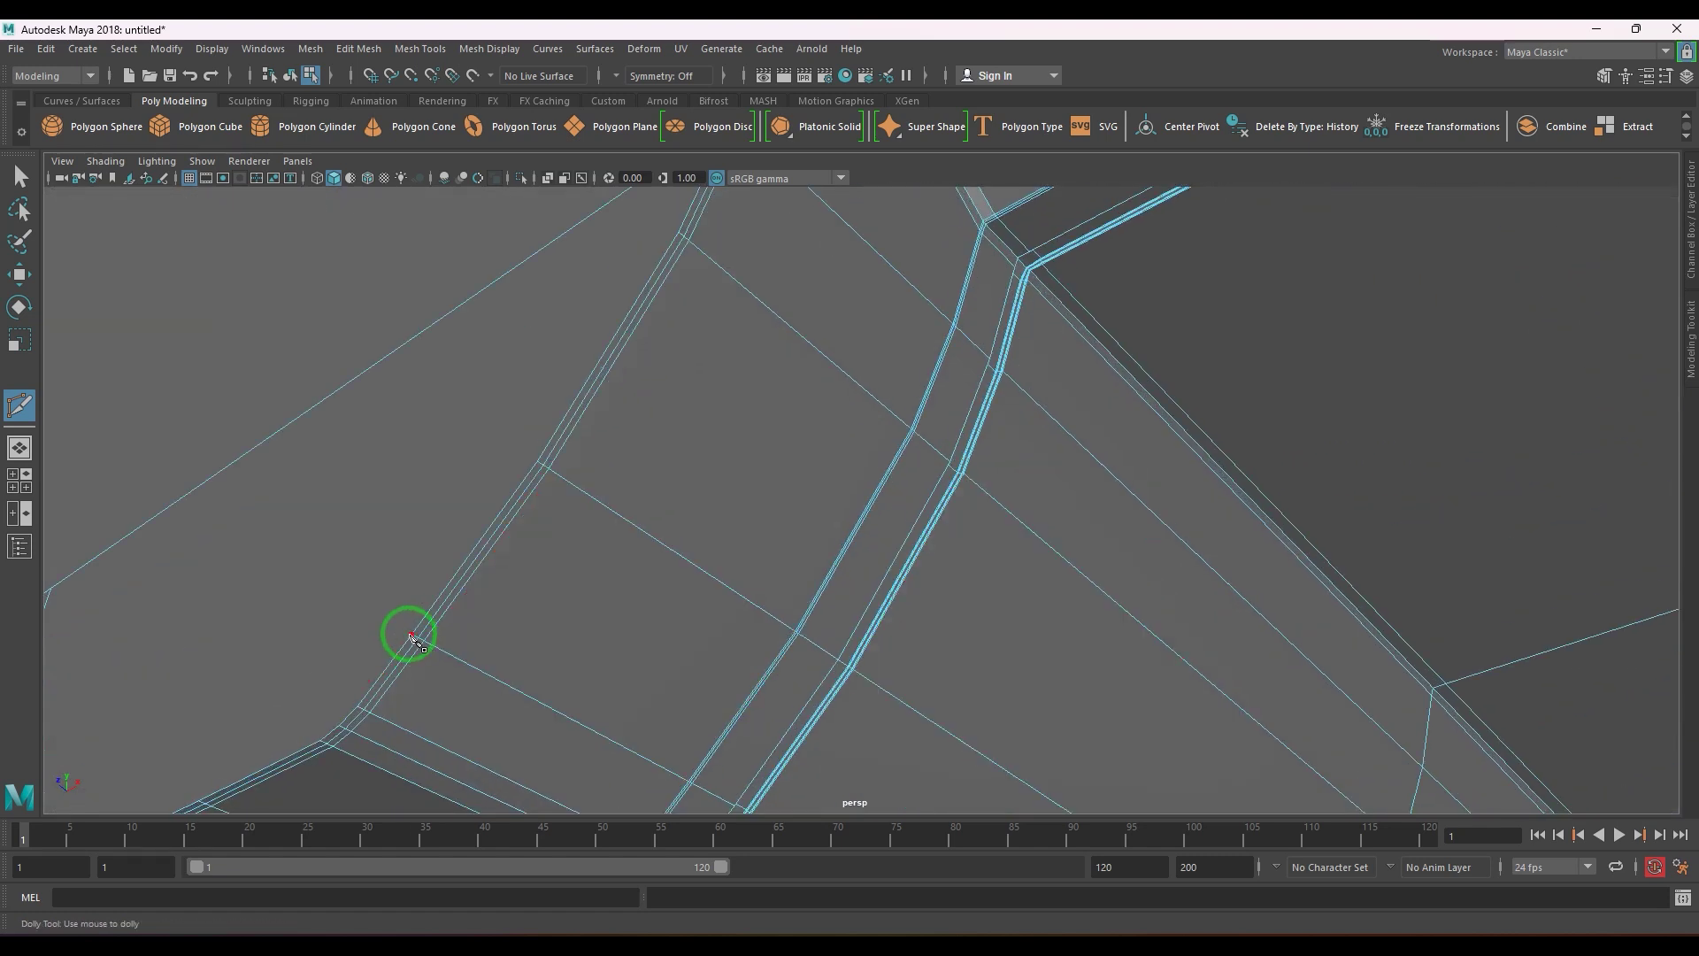
left_click_drag(815, 607, 759, 630, "alt")
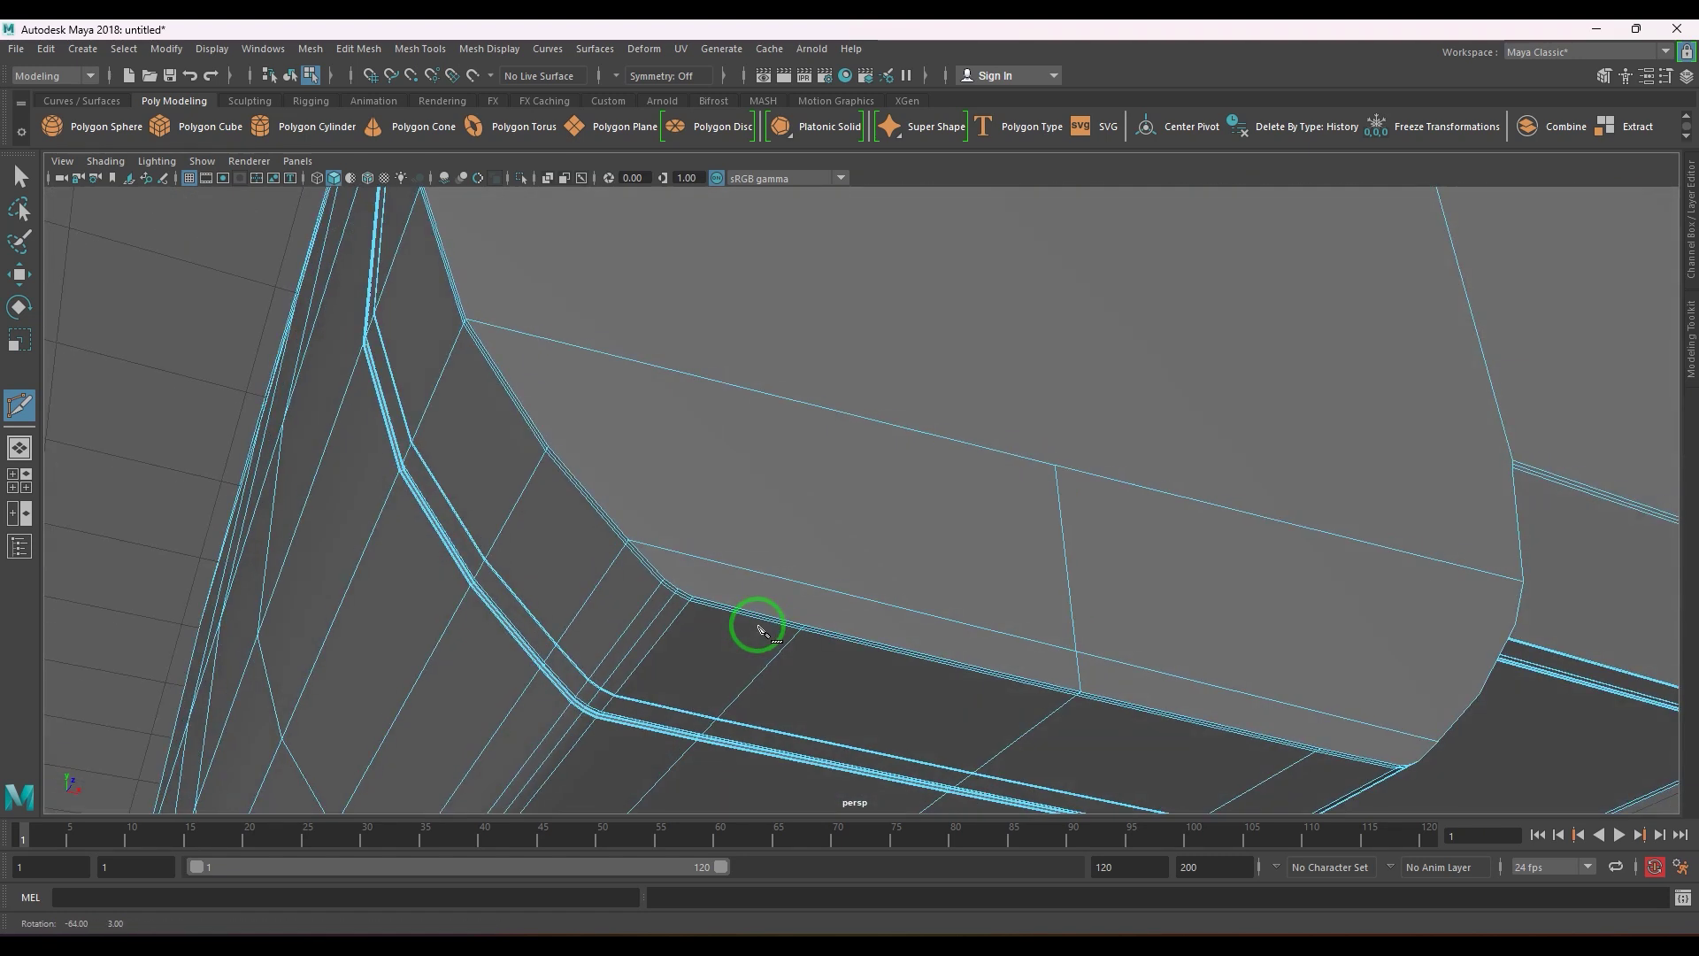
- Add a second parallel cut across the cap between the next pair of corner vertices, closer to the lower edge
right_click_drag(673, 617, 699, 666, "alt")
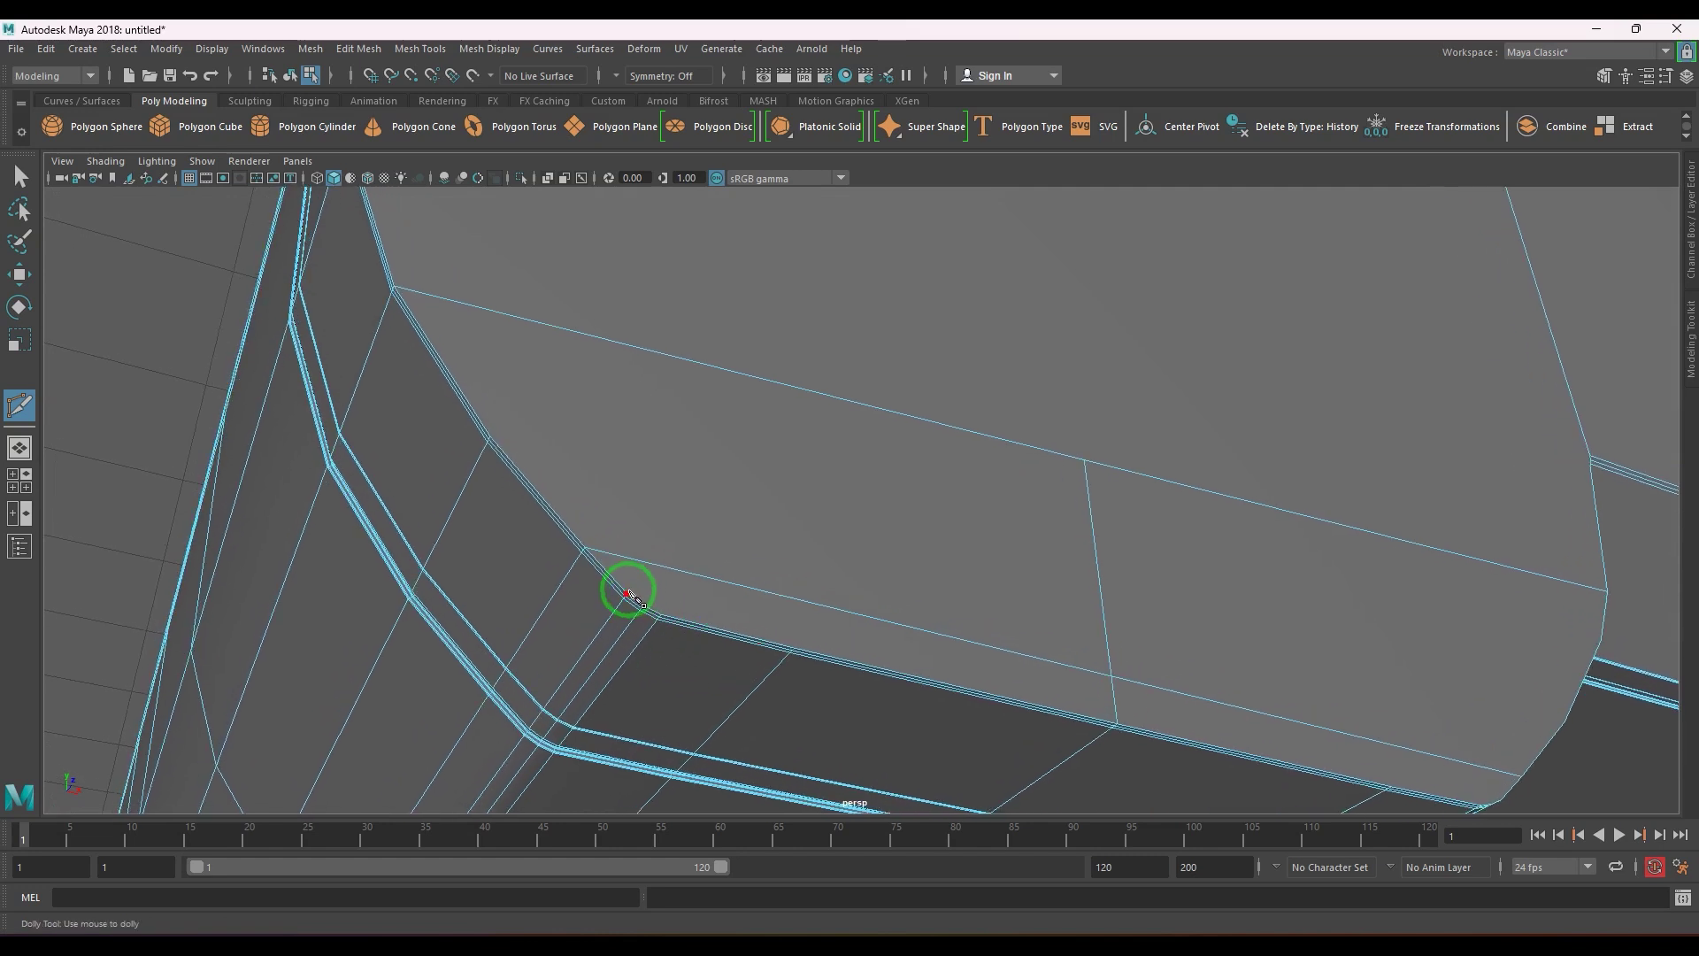
scroll(883, 611, "down", 3)
left_click_drag(879, 625, 830, 607, "alt")
scroll(831, 607, "up", 2)
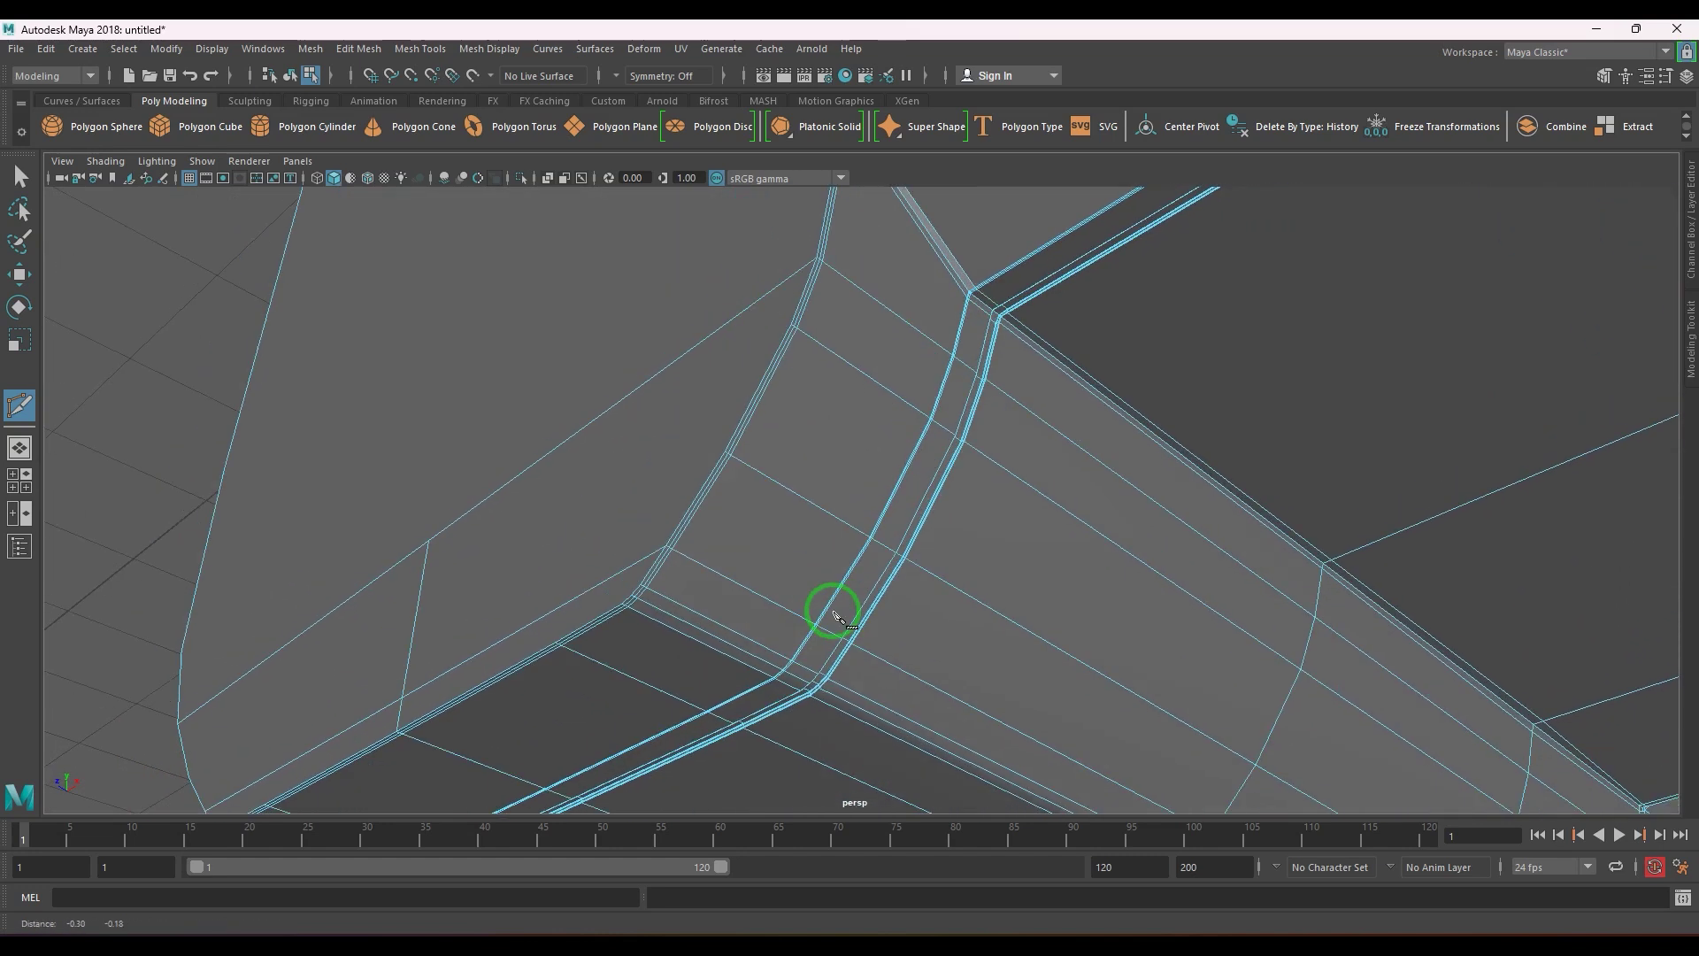
scroll(592, 613, "up", 3)
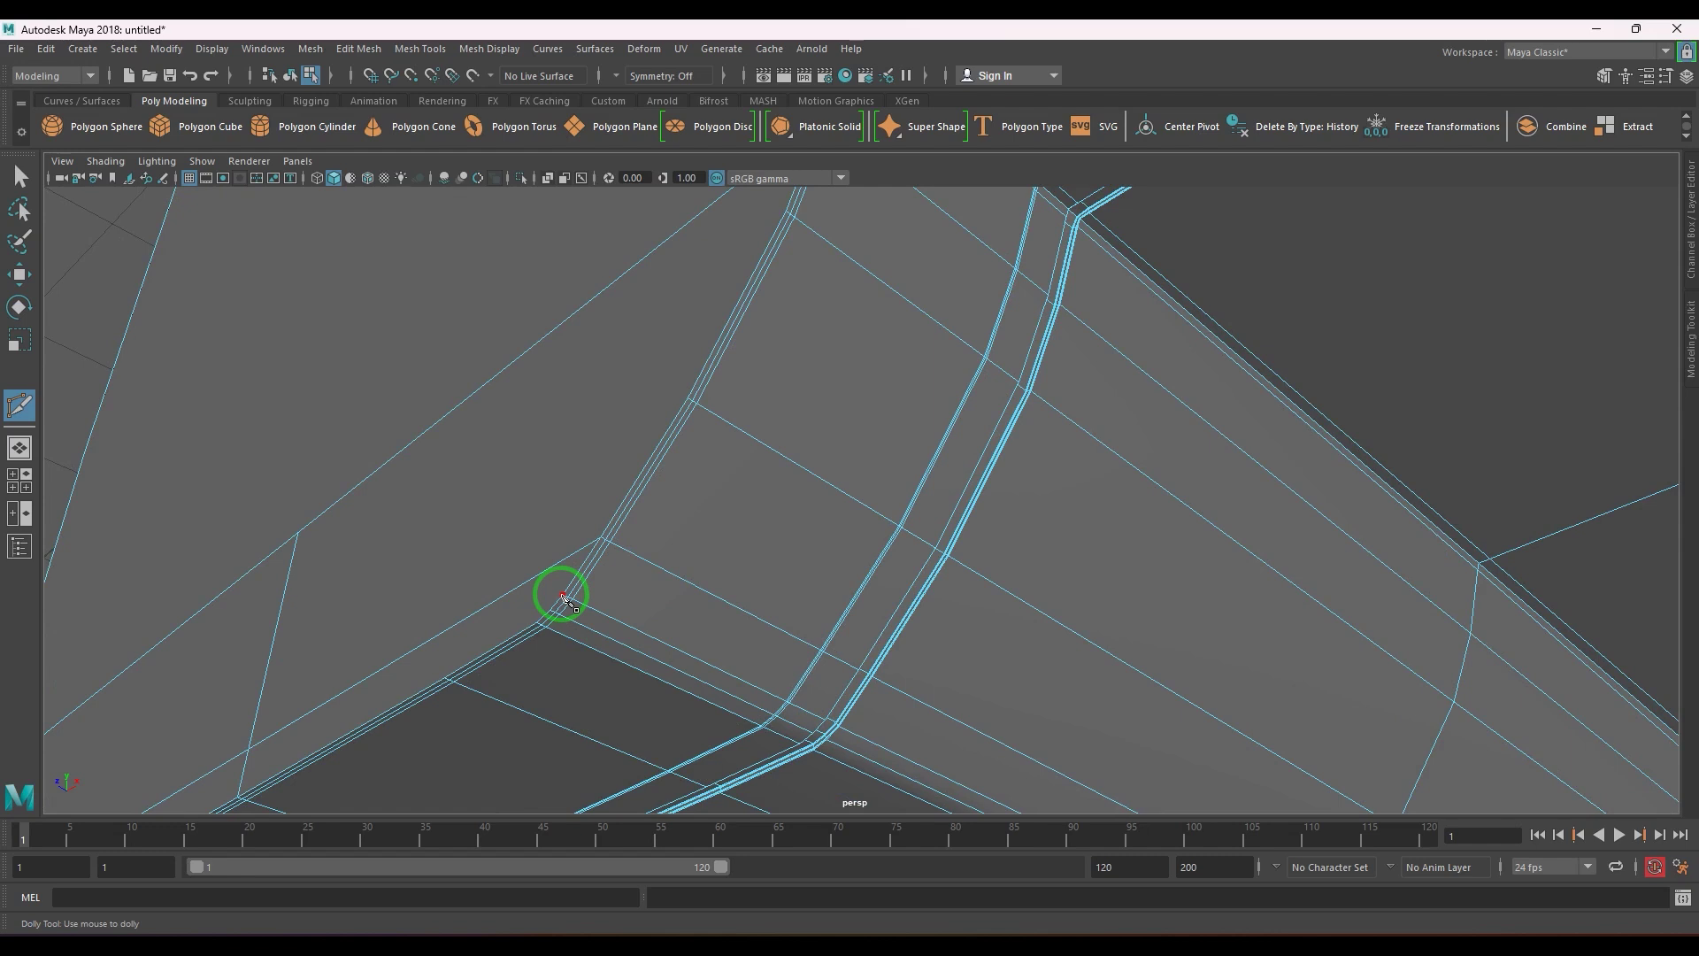
right_click(580, 607)
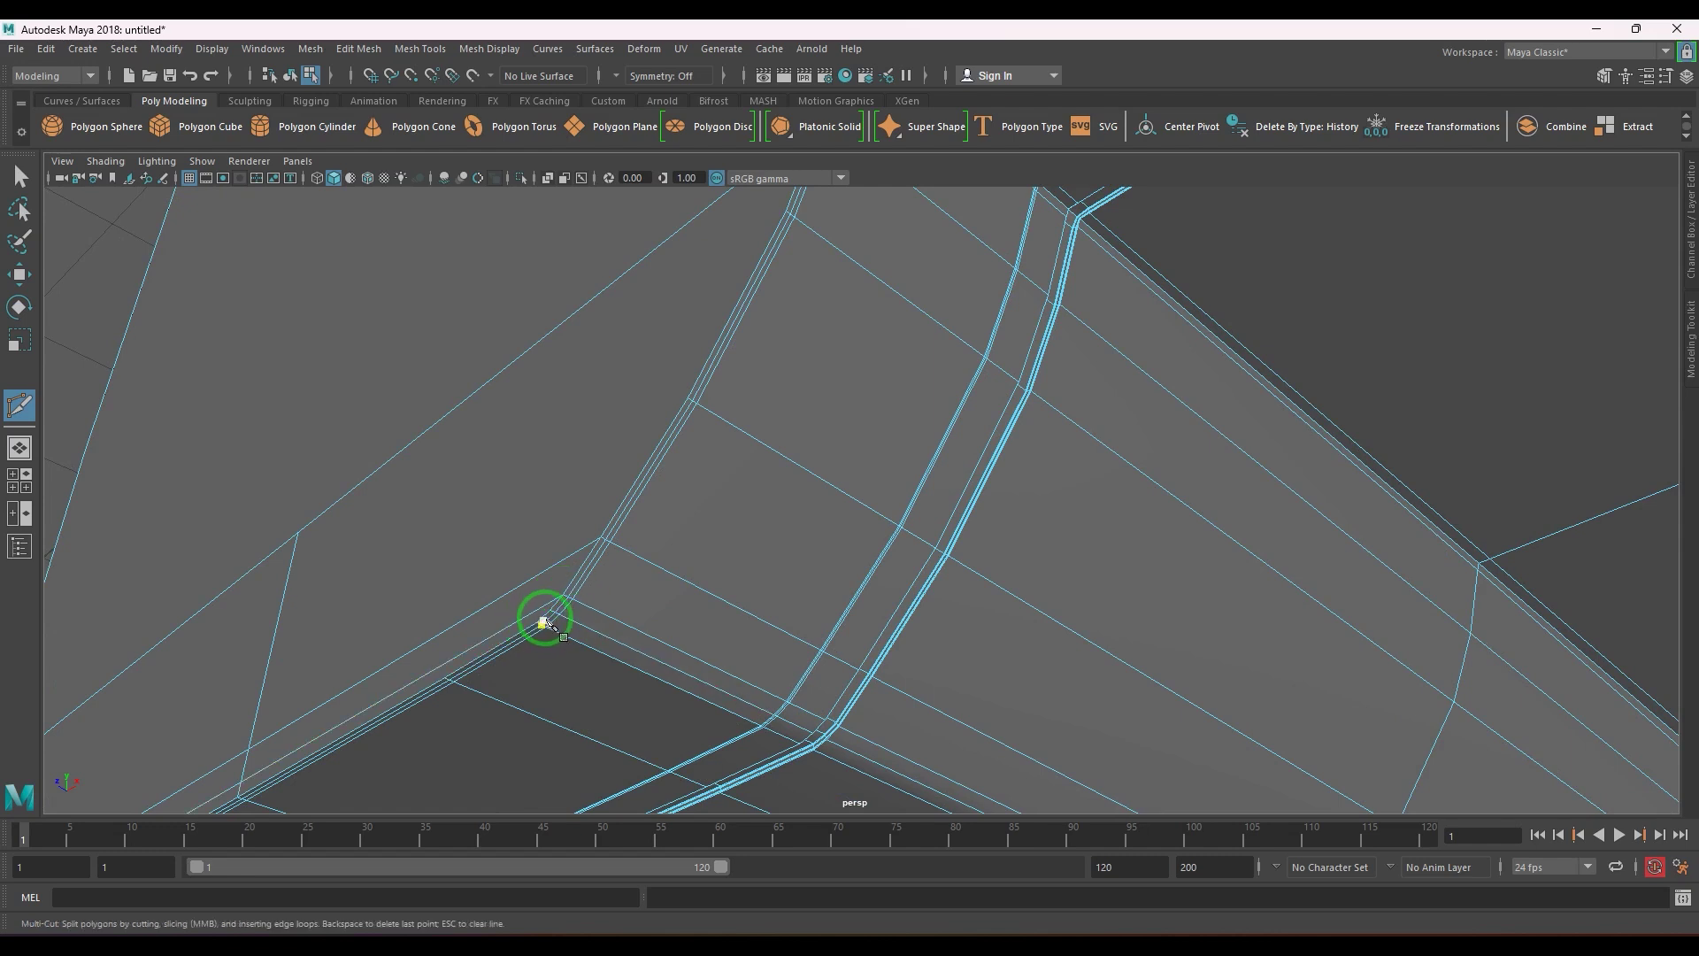
- Cut from the corner vertices at both ends of the cap's straight lower edge up to the cross line
left_click(537, 623)
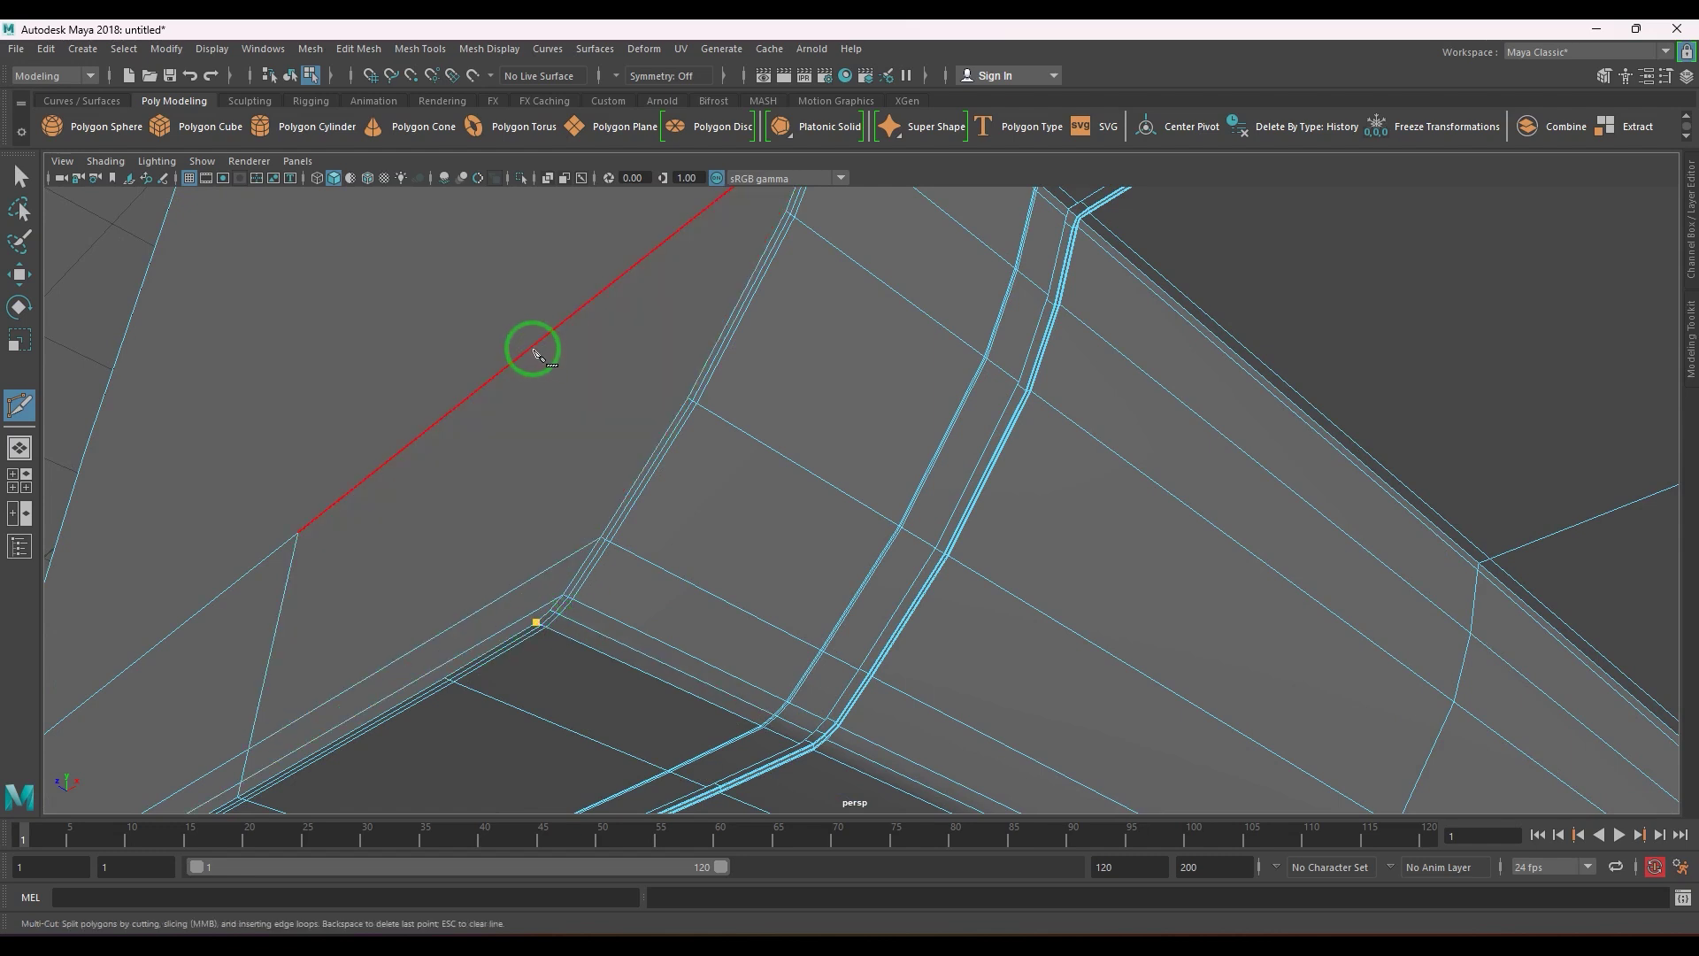
right_click_drag(875, 521, 459, 527, "alt")
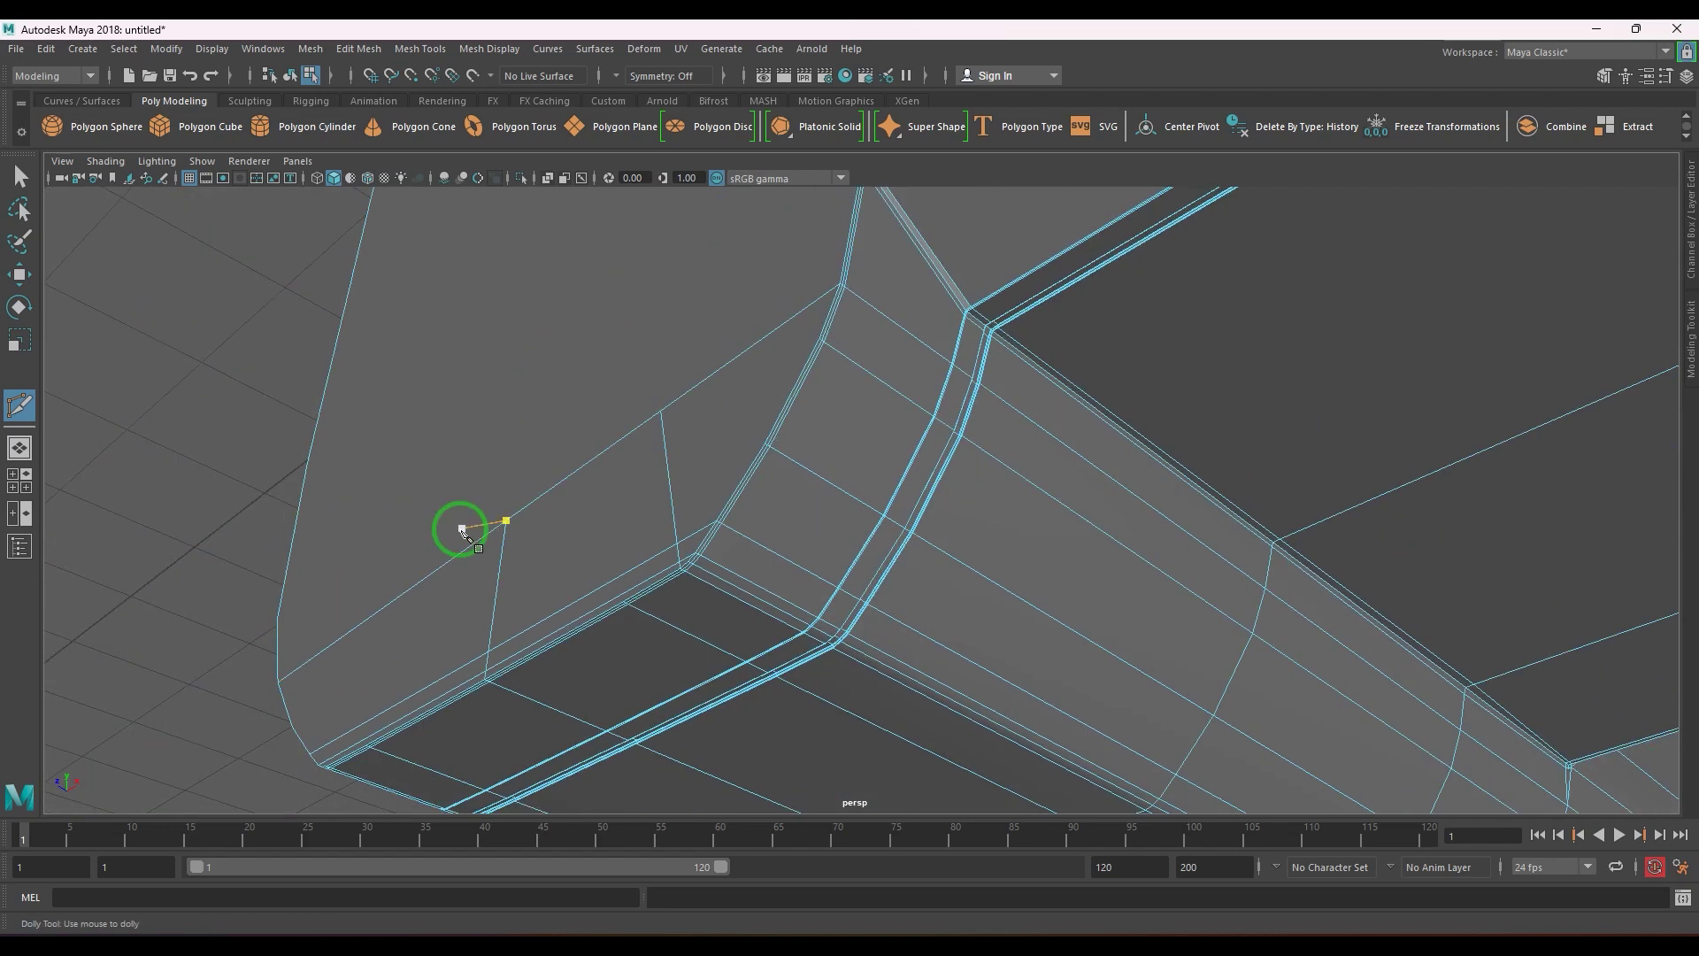
left_click_drag(493, 529, 831, 597, "alt")
right_click_drag(683, 593, 949, 626, "alt")
middle_click_drag(904, 559, 798, 590, "alt")
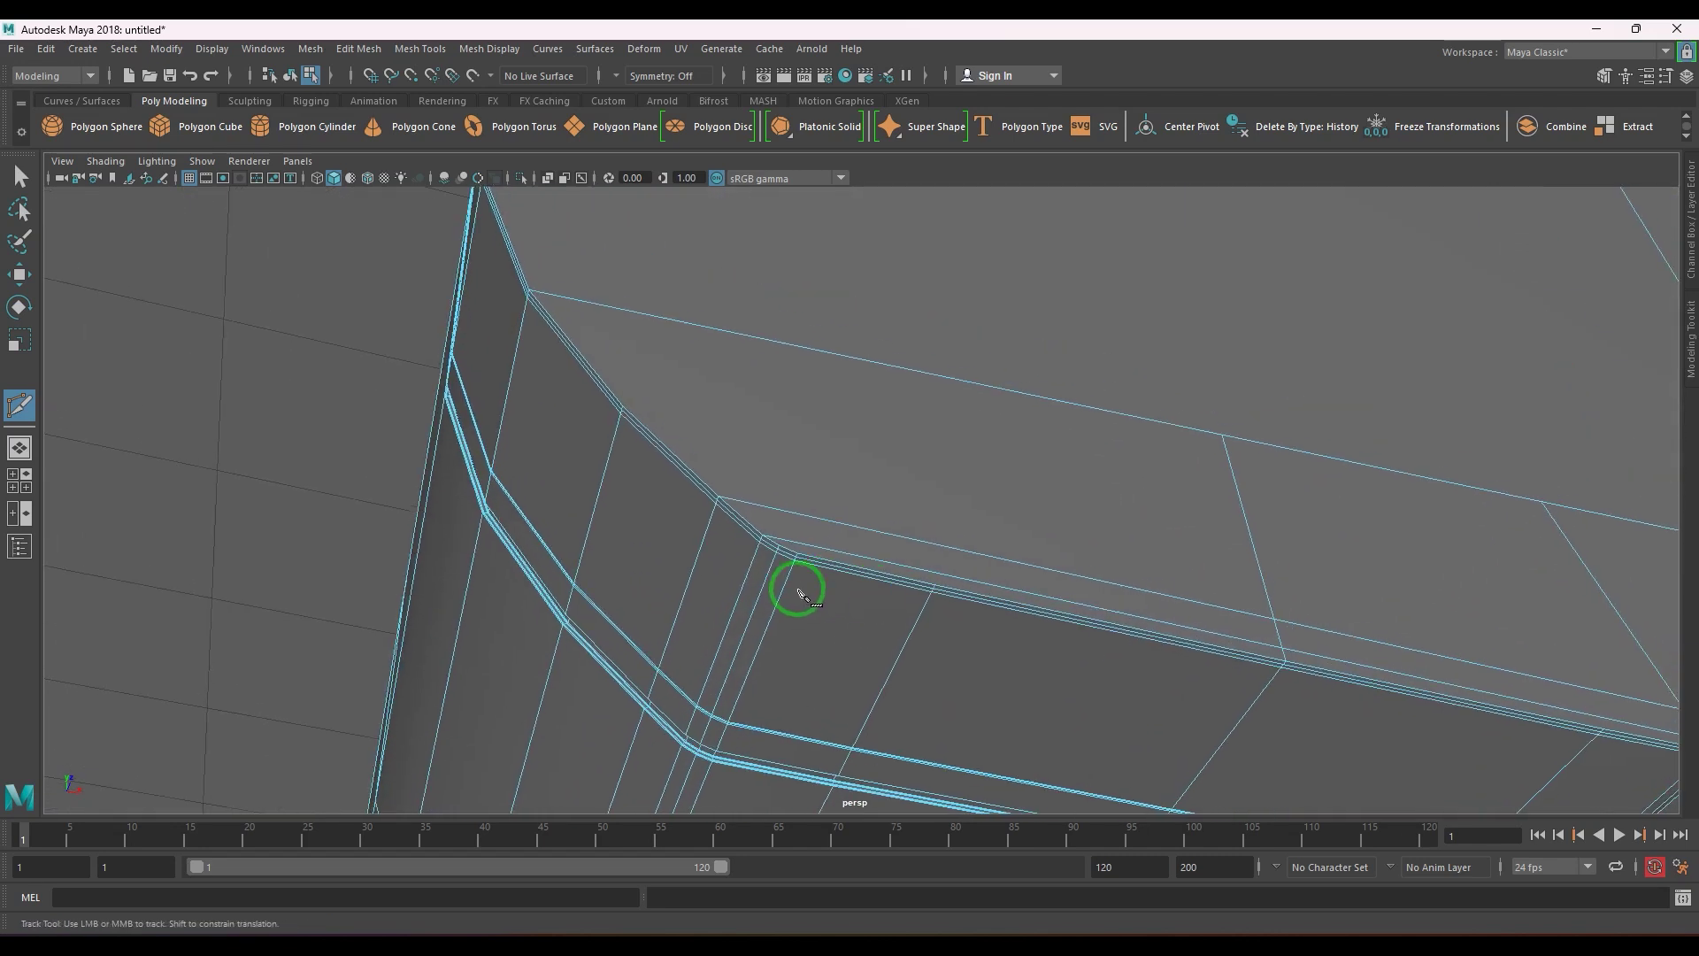
right_click_drag(798, 589, 980, 641, "alt")
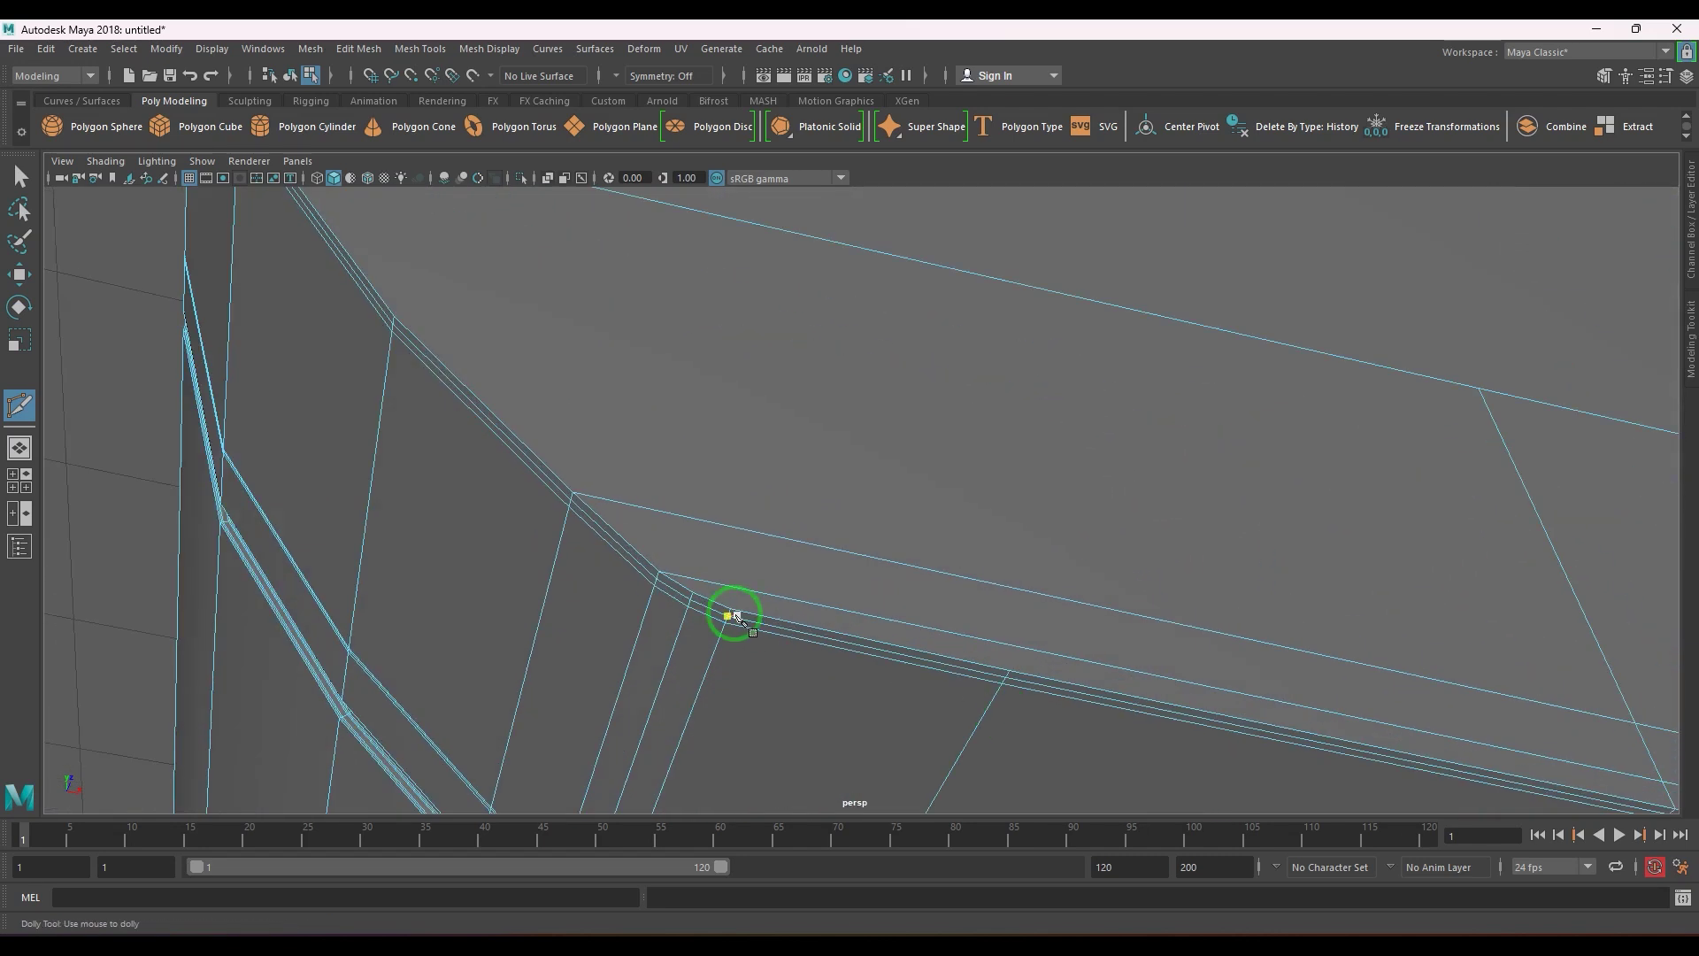
left_click(753, 222)
scroll(803, 403, "down", 2)
scroll(804, 399, "down", 3)
right_click(804, 401)
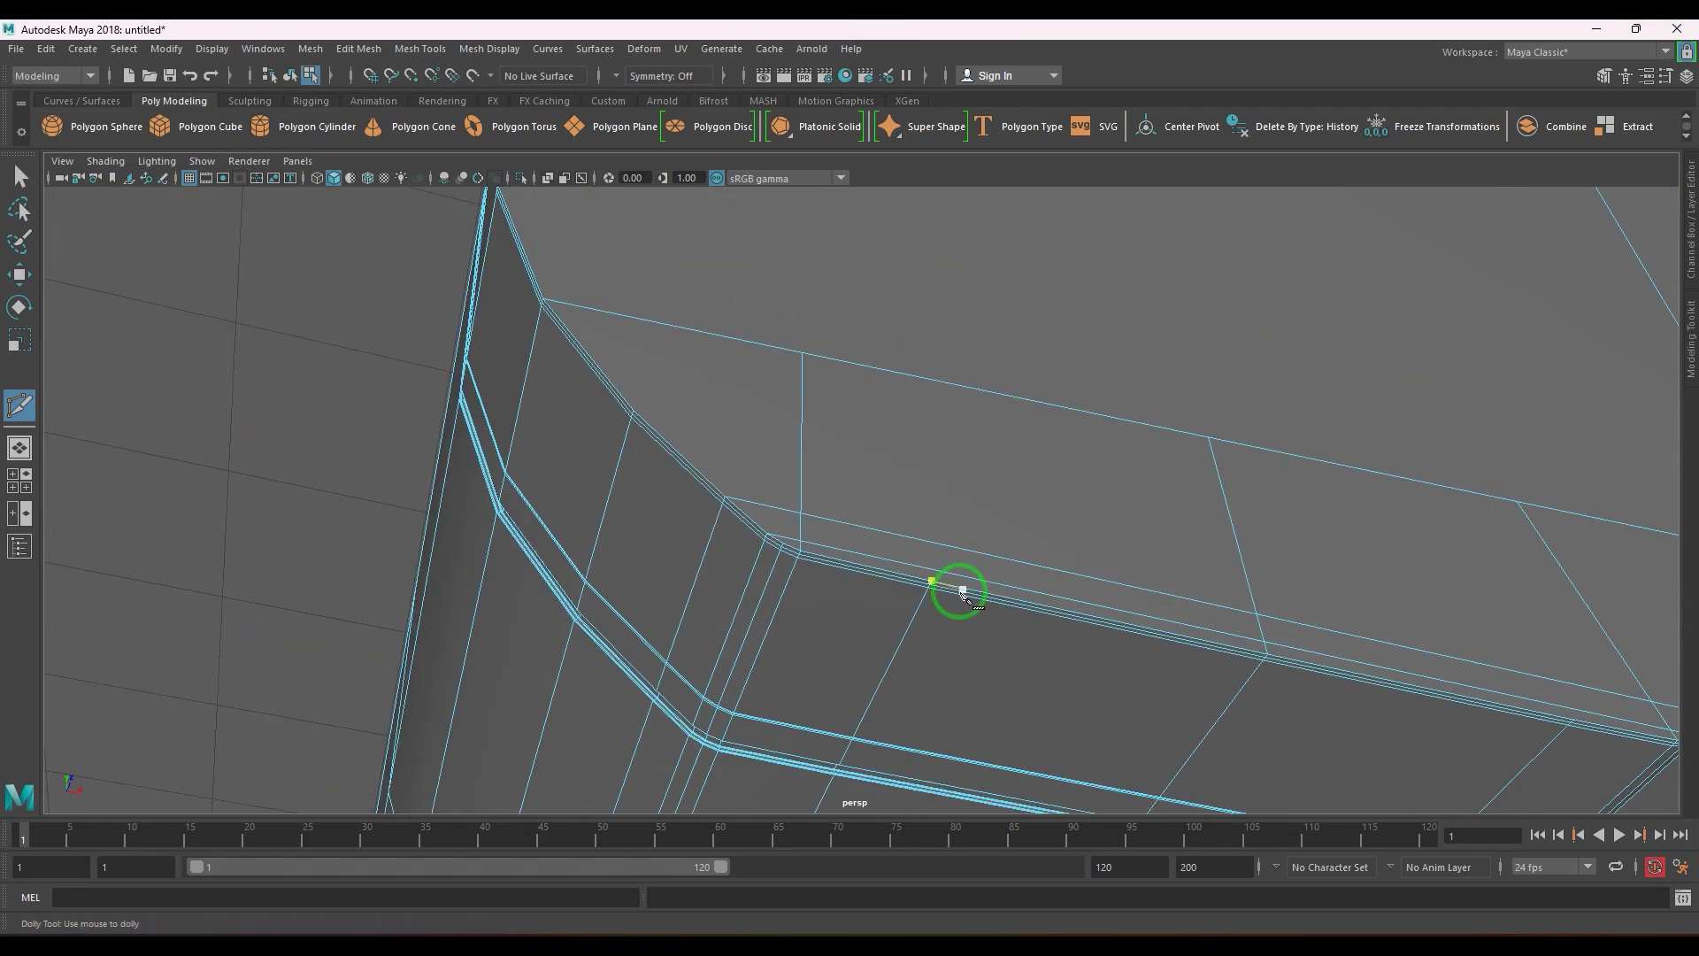
- Cut from the lower-edge vertices on either side of the middle line, beside the corners, up to the cross line
scroll(921, 602, "up", 4)
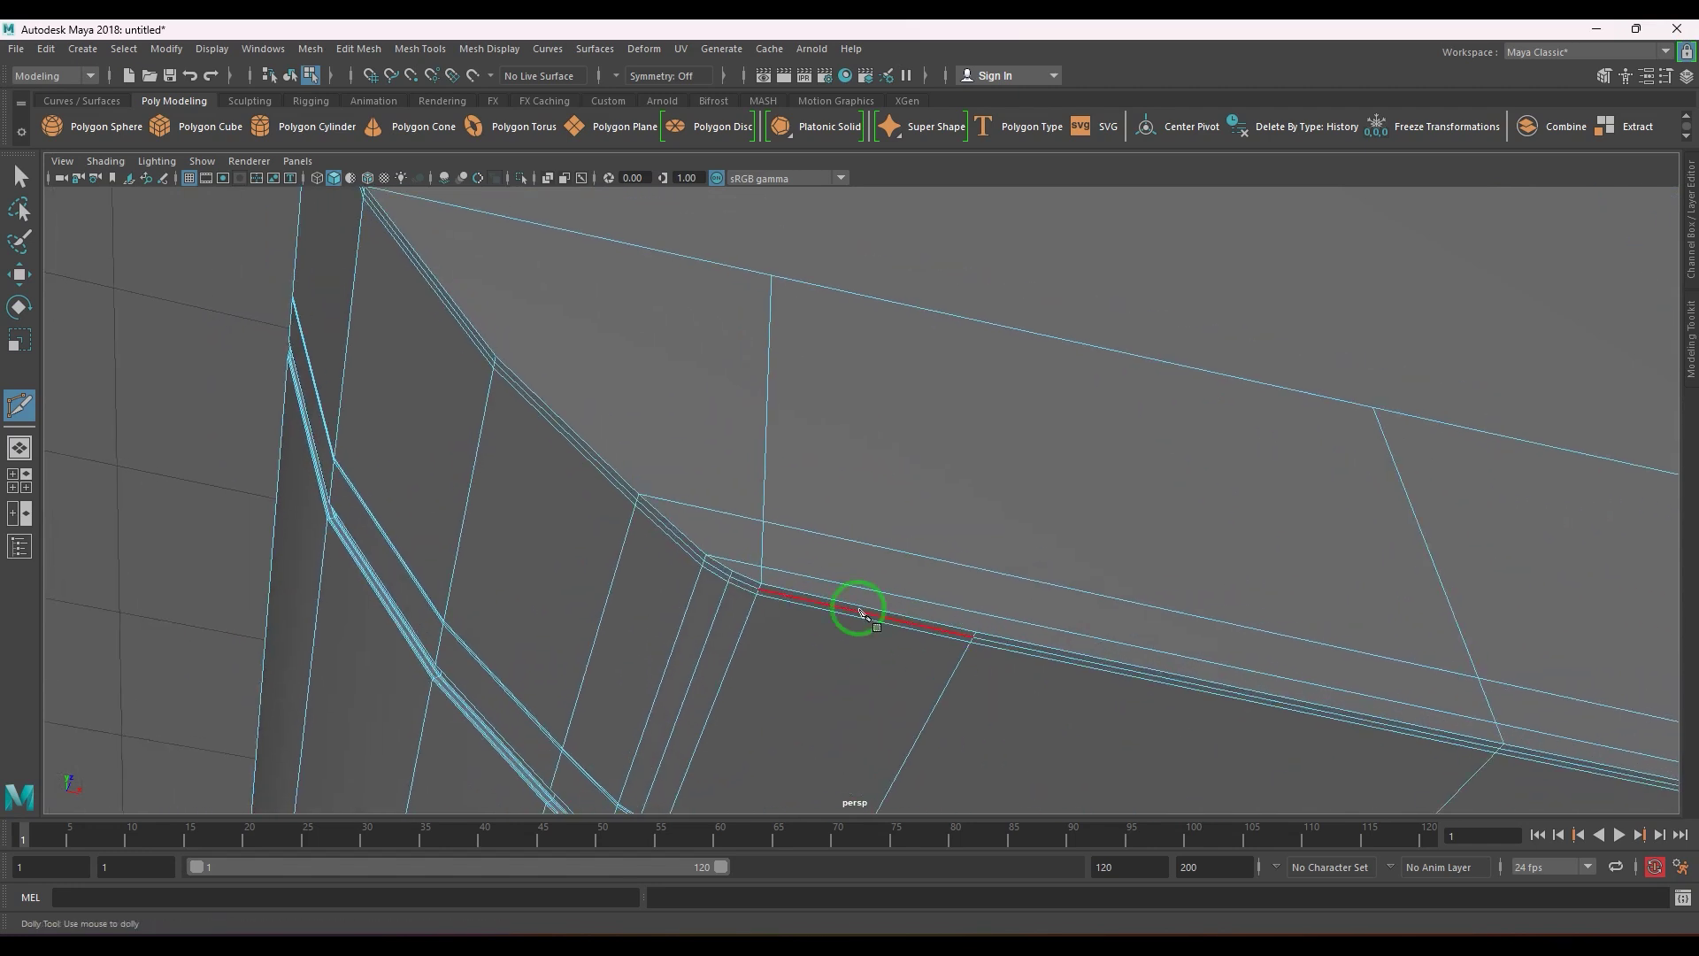
left_click(998, 655)
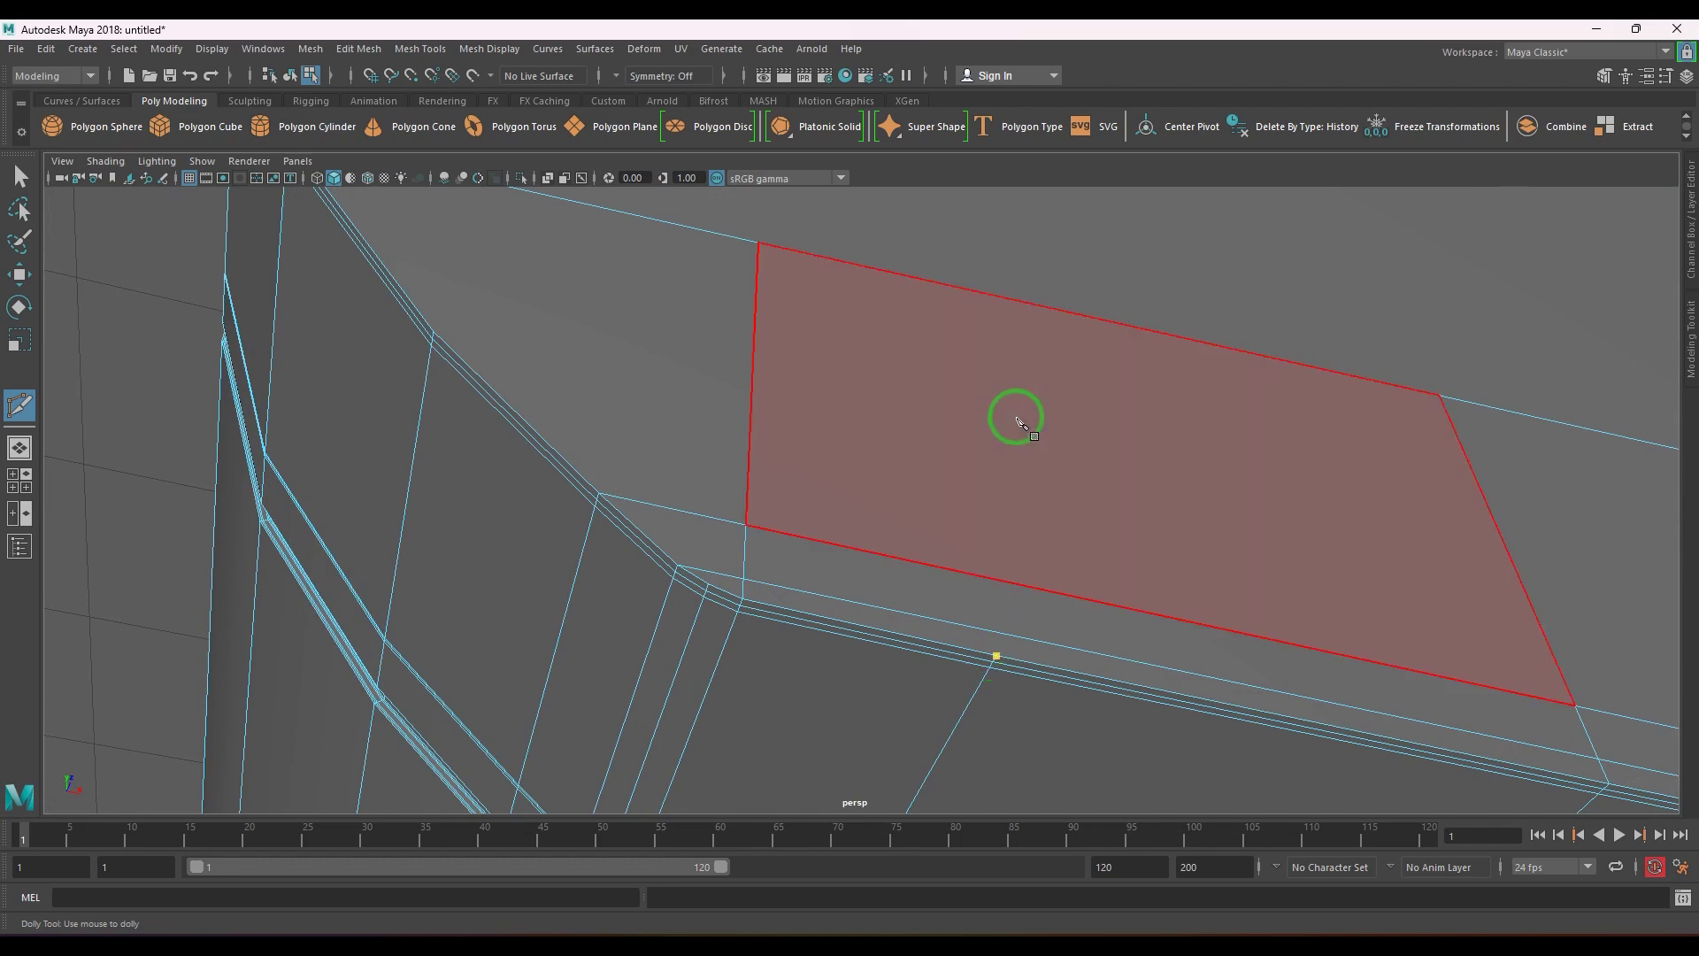
left_click(1002, 299)
right_click(1039, 445)
middle_click_drag(1380, 634, 706, 495, "alt")
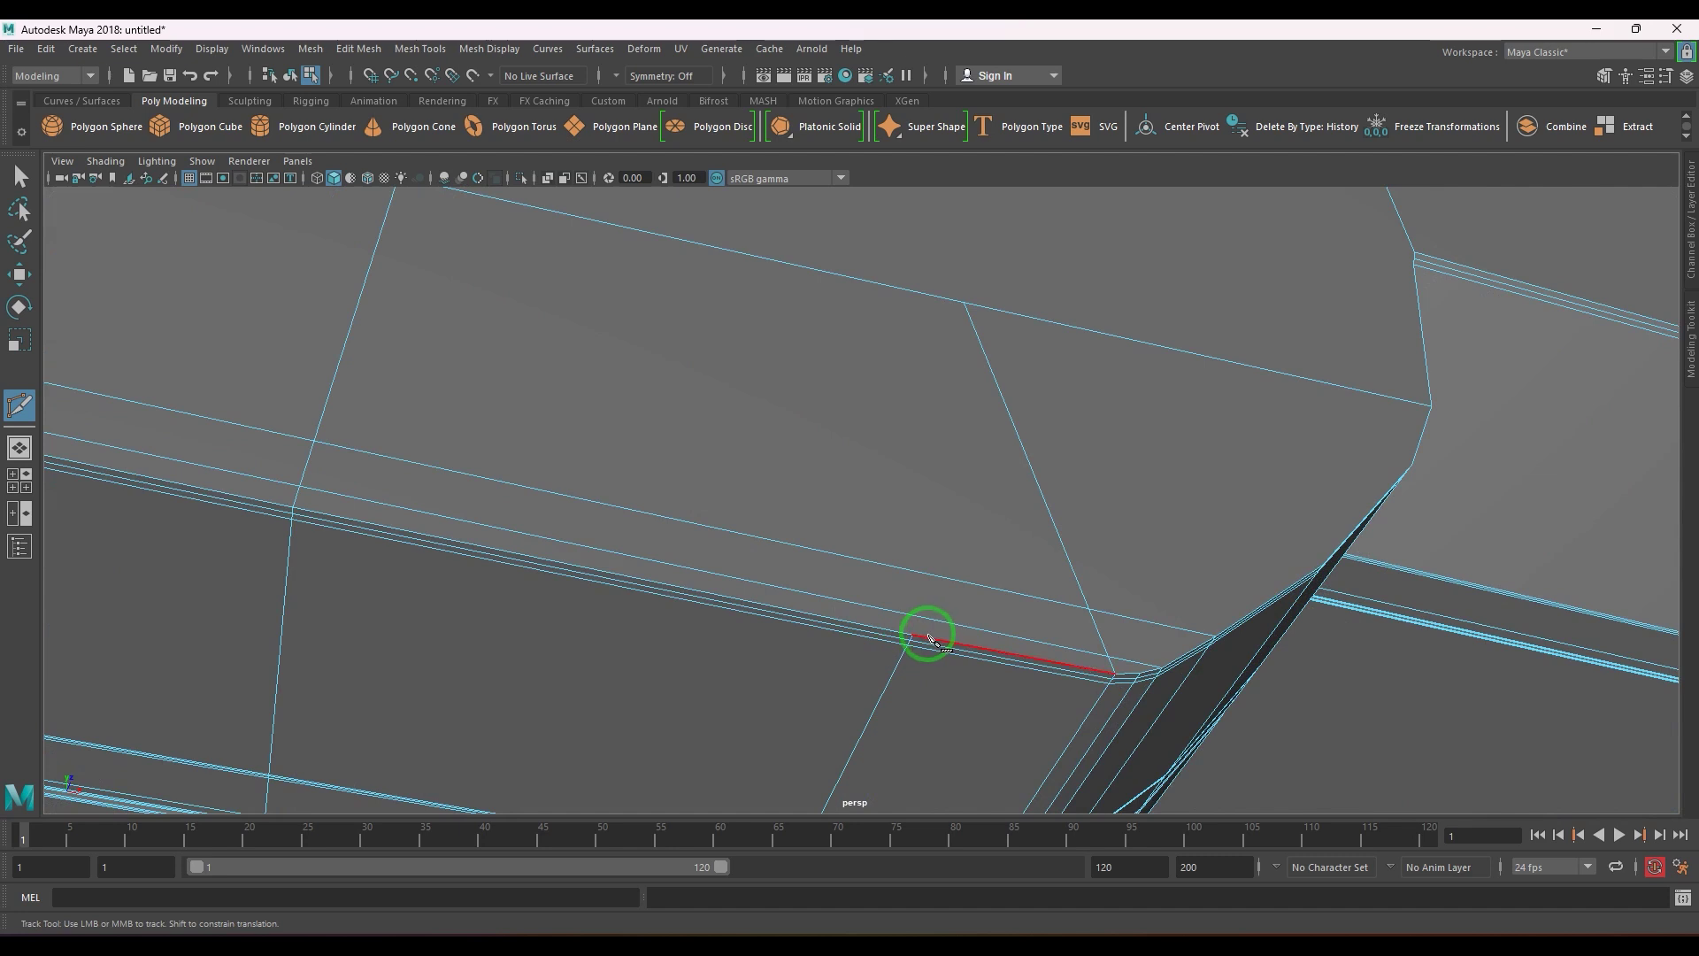
right_click_drag(934, 639, 963, 703, "alt")
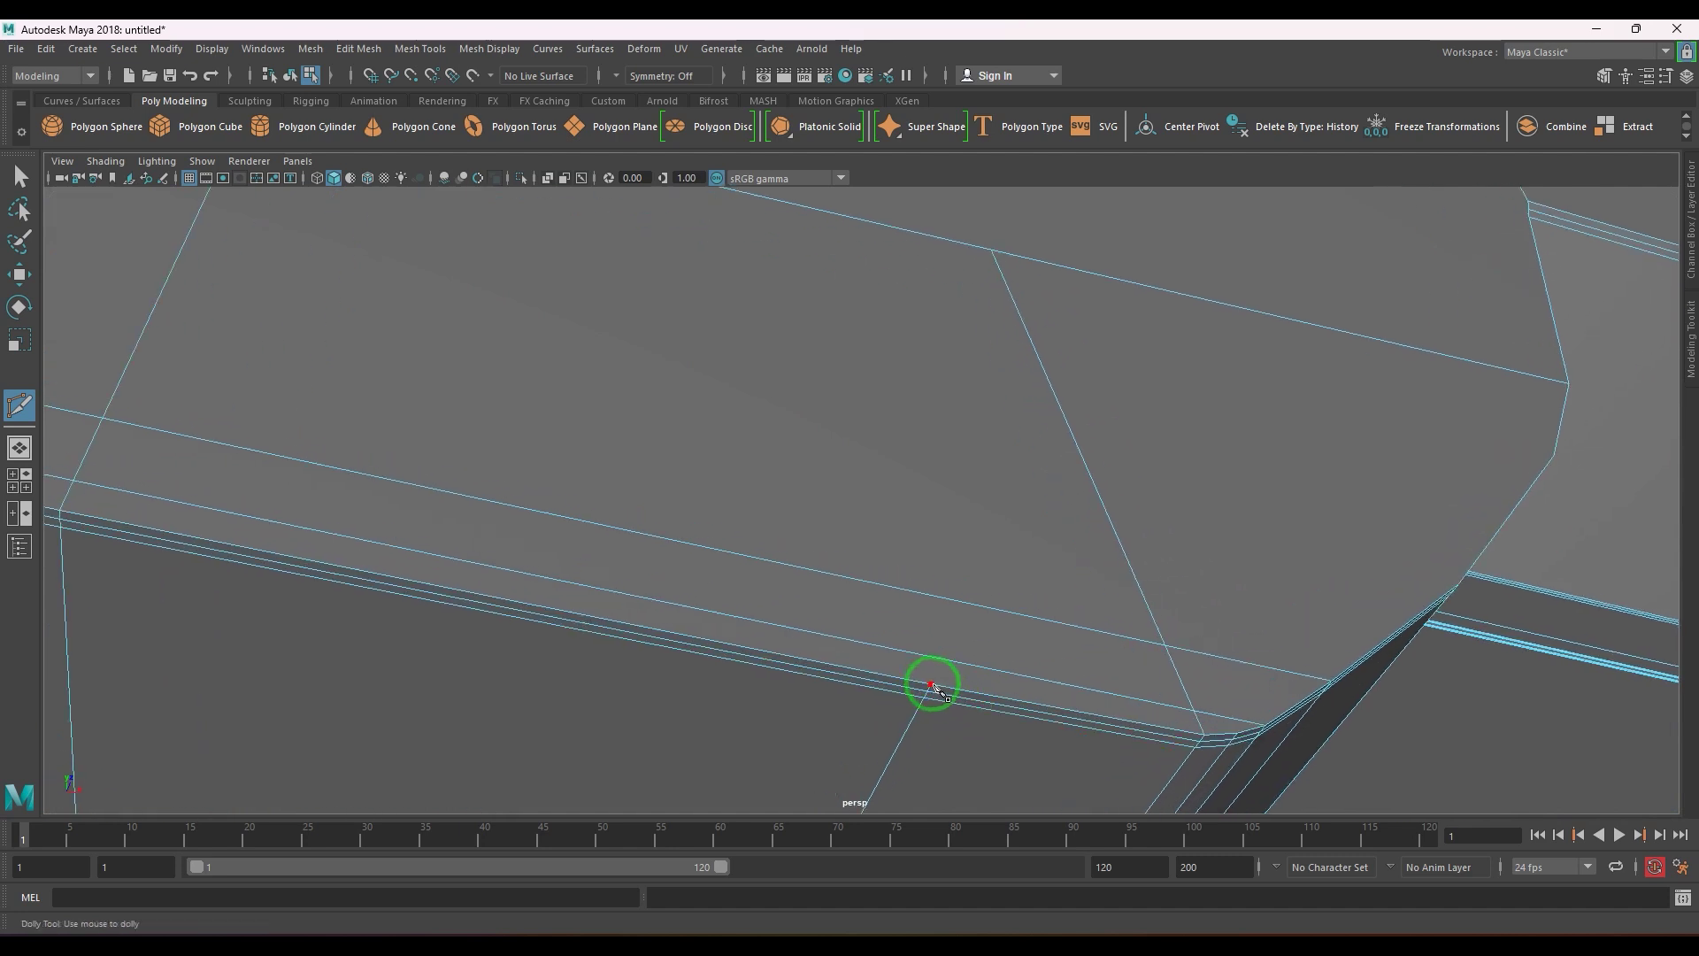
left_click(931, 684)
left_click(938, 237)
right_click(943, 357)
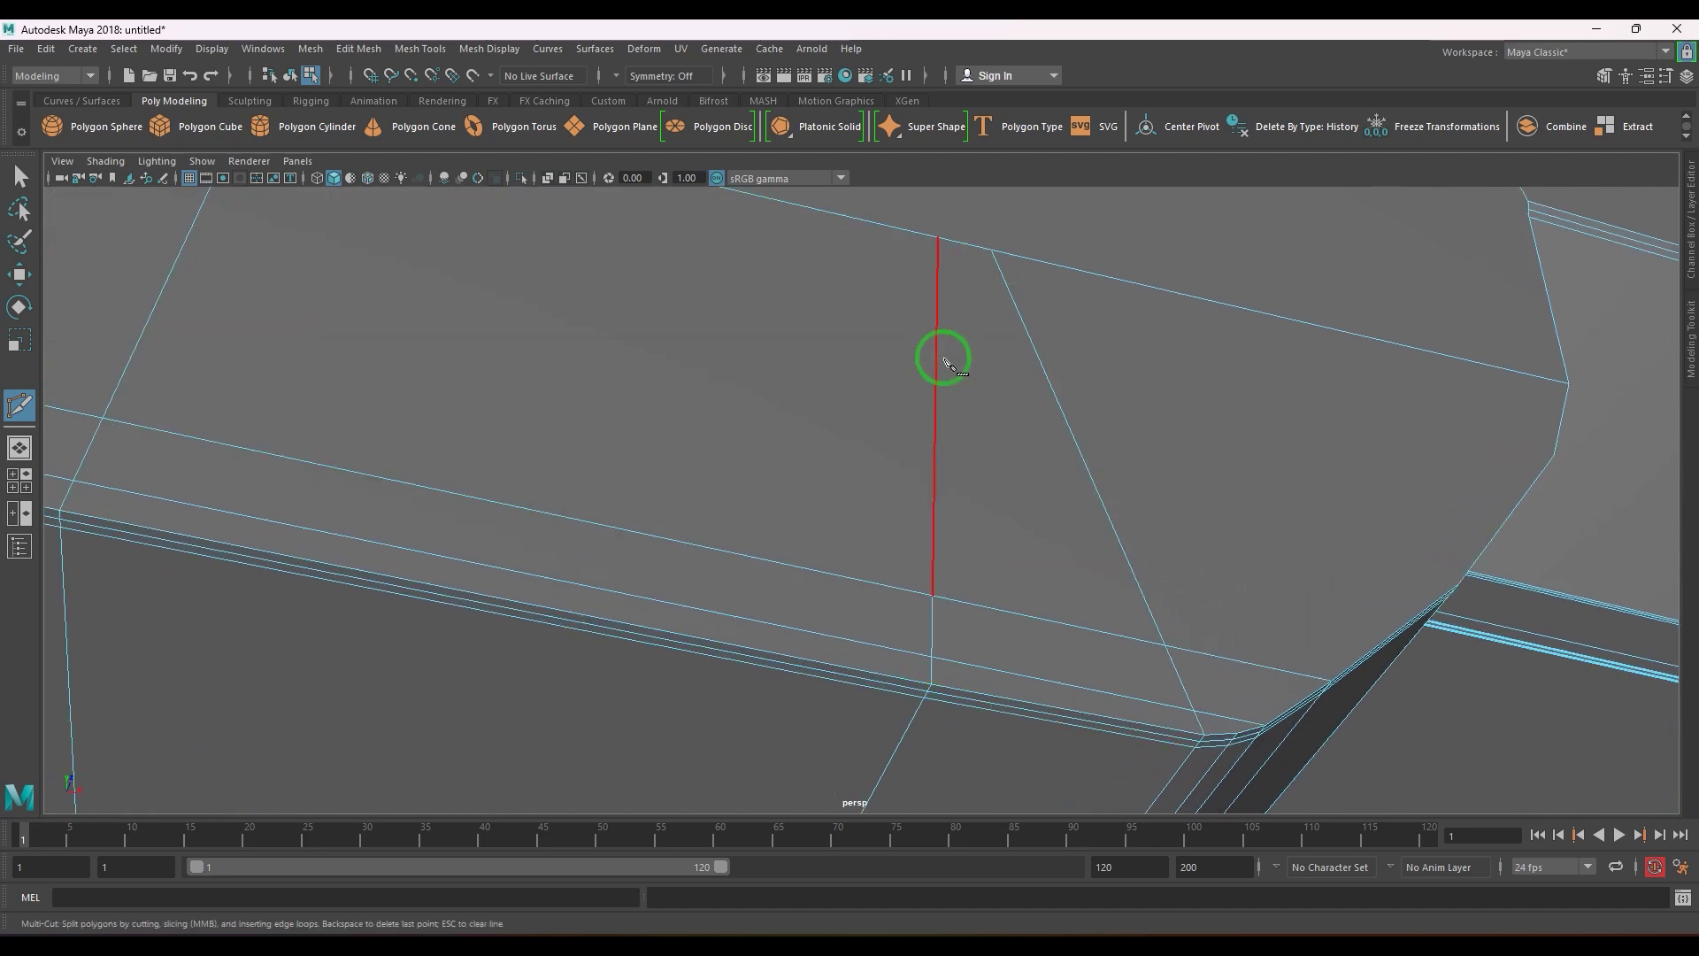
- Cut across the cap between the vertices partway along the two rounded corners, just below the cross line
right_click_drag(1250, 578, 724, 446, "alt")
left_click_drag(651, 447, 787, 478, "alt")
scroll(787, 478, "up", 3)
left_click(600, 646)
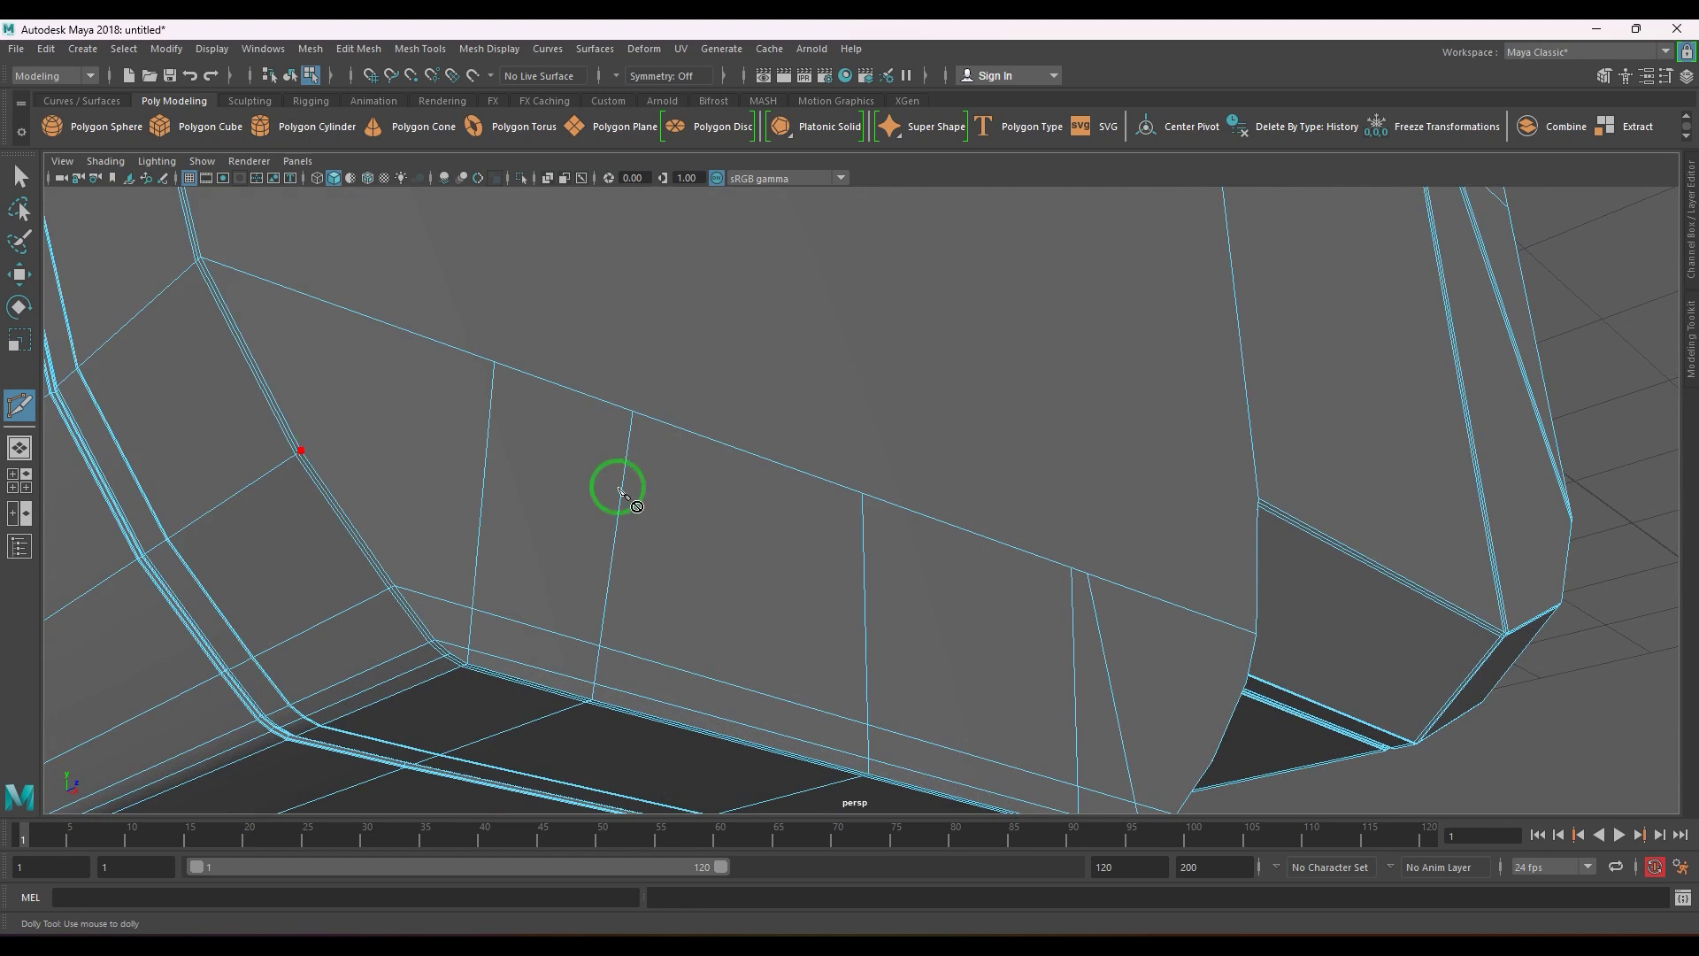
left_click_drag(620, 489, 675, 523, "alt")
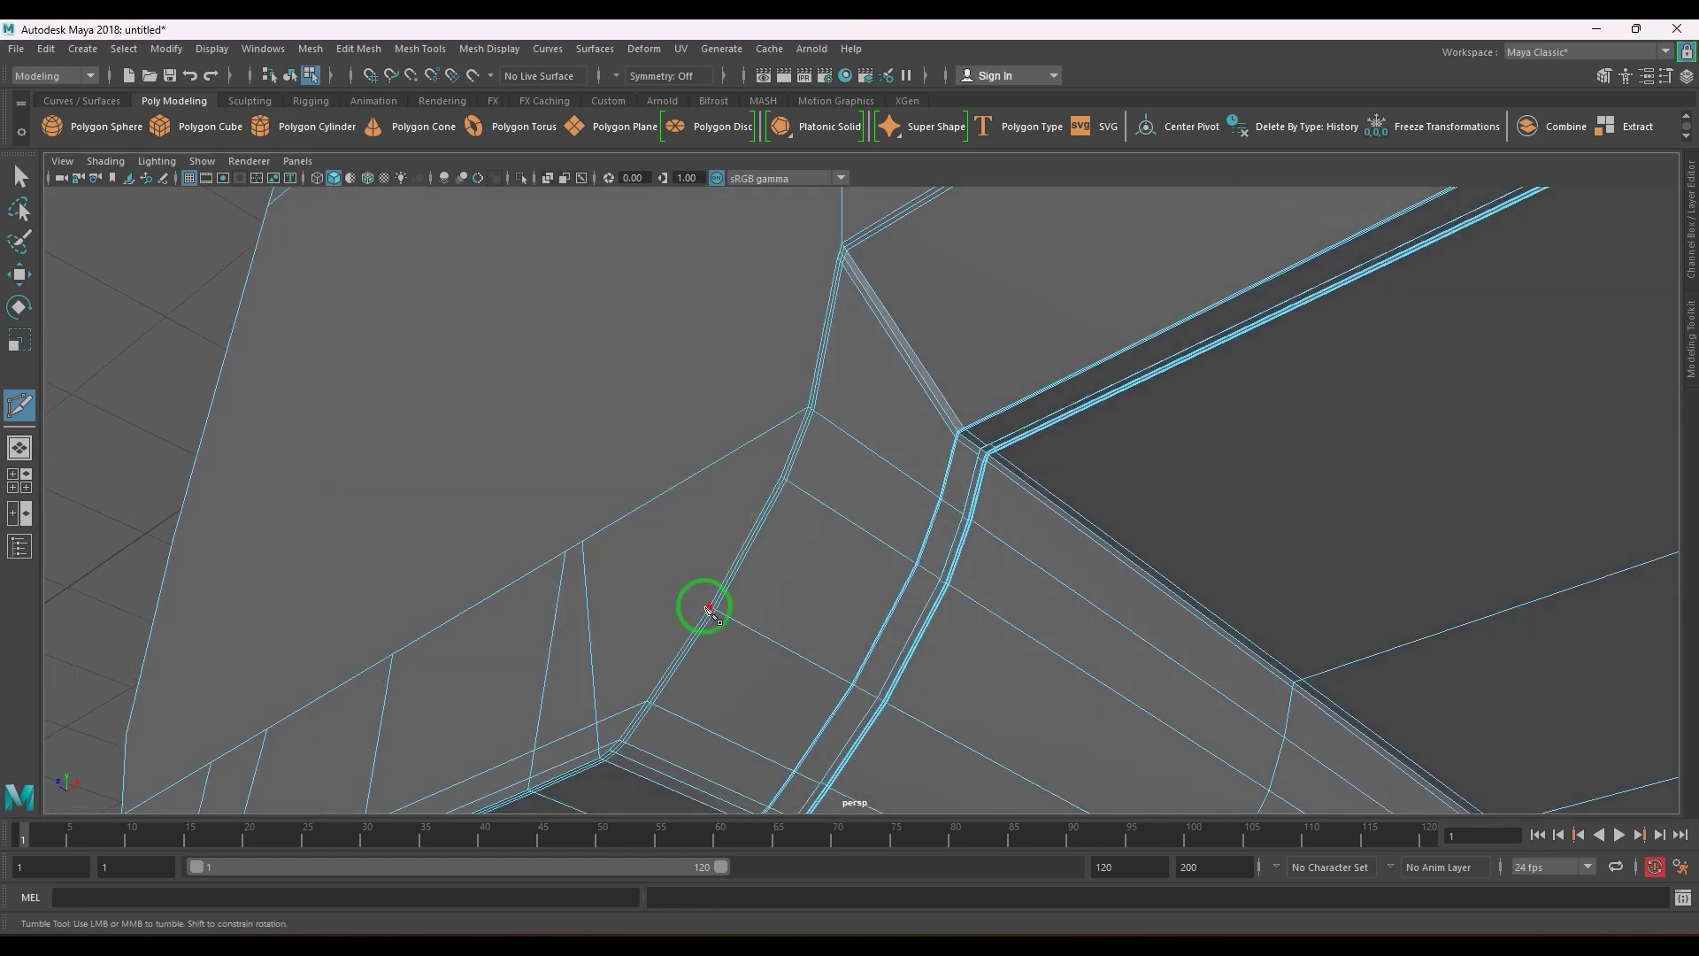
left_click_drag(719, 579, 940, 613, "alt")
scroll(516, 535, "up", 3)
- Cut from the start of the tube's lower outer rounded corner across the cap to the side block's lower junction vertex
left_click(392, 532)
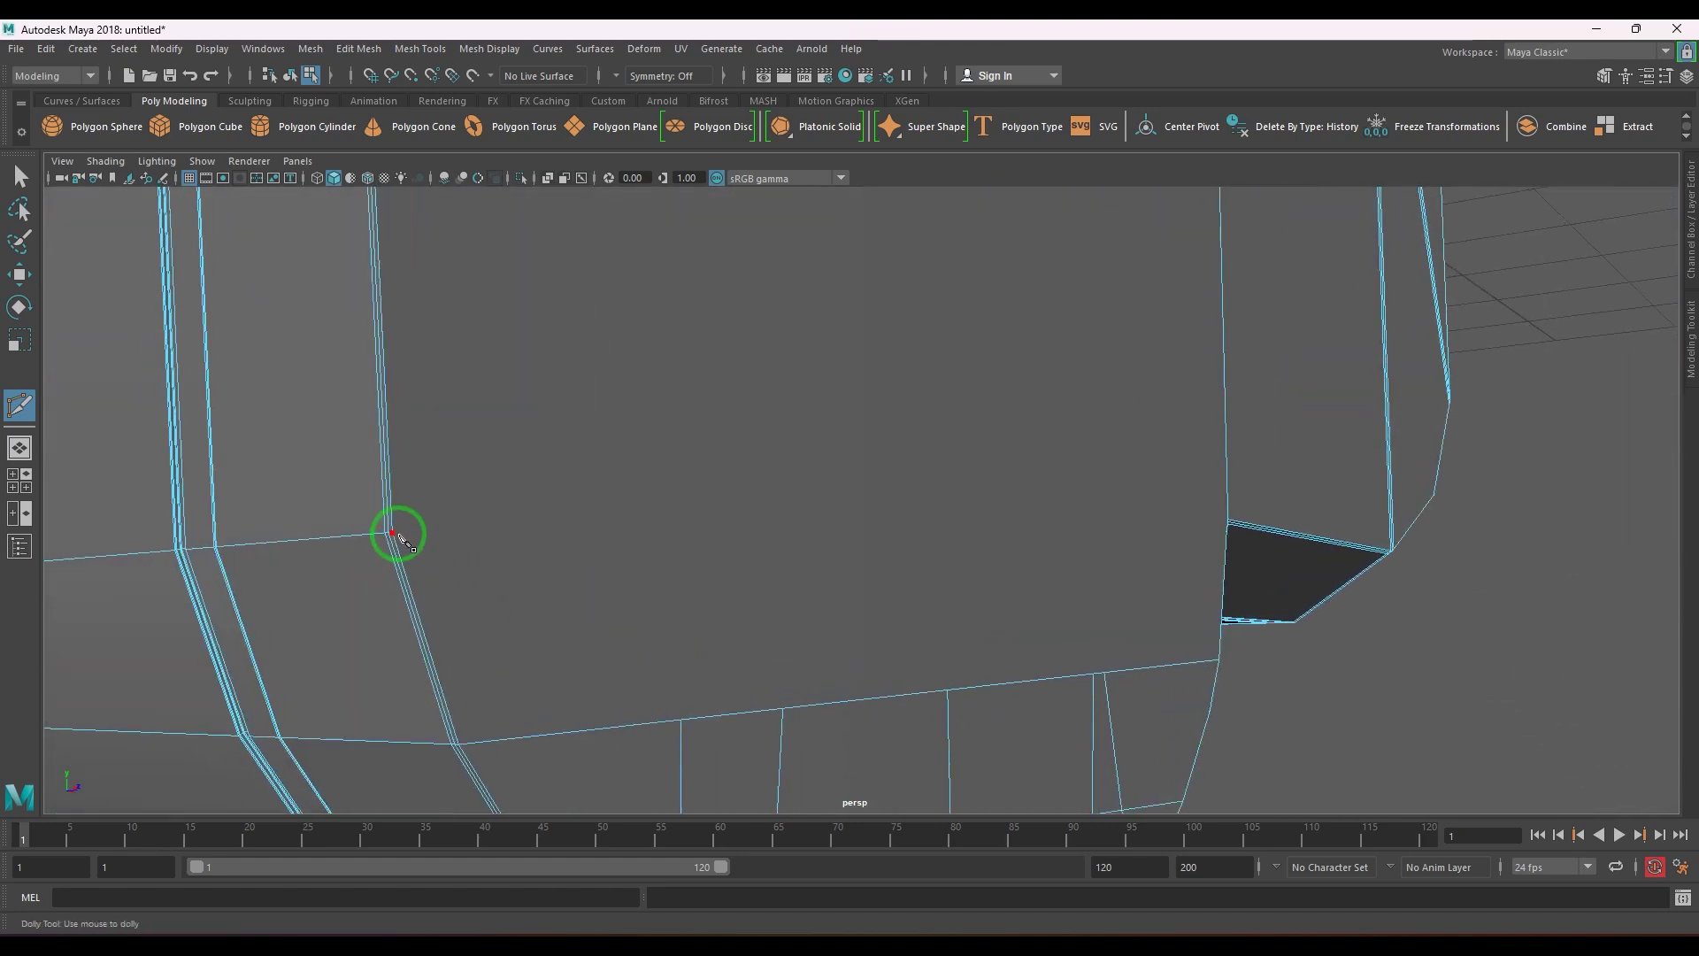
right_click_drag(920, 581, 823, 511, "alt")
left_click_drag(822, 510, 827, 649, "alt")
scroll(770, 715, "up", 3)
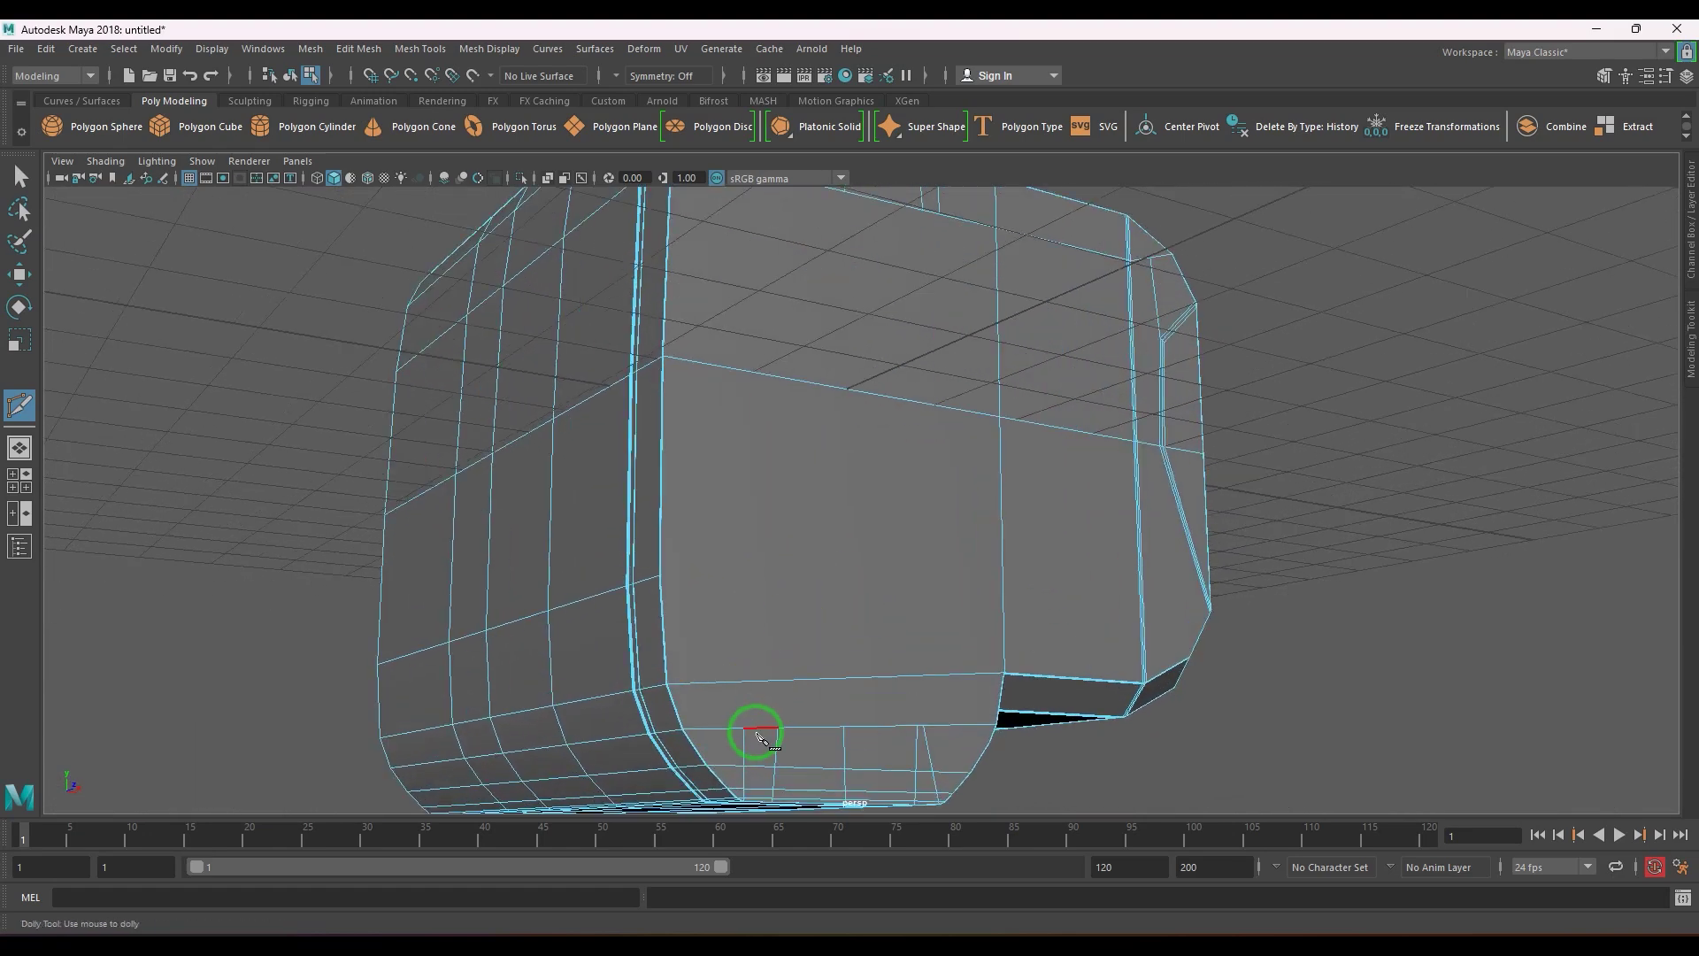
- Extend the vertical cuts from the cap's upper end down through the flat face to the matching cuts at the lower end
left_click_drag(827, 474, 728, 398, "alt")
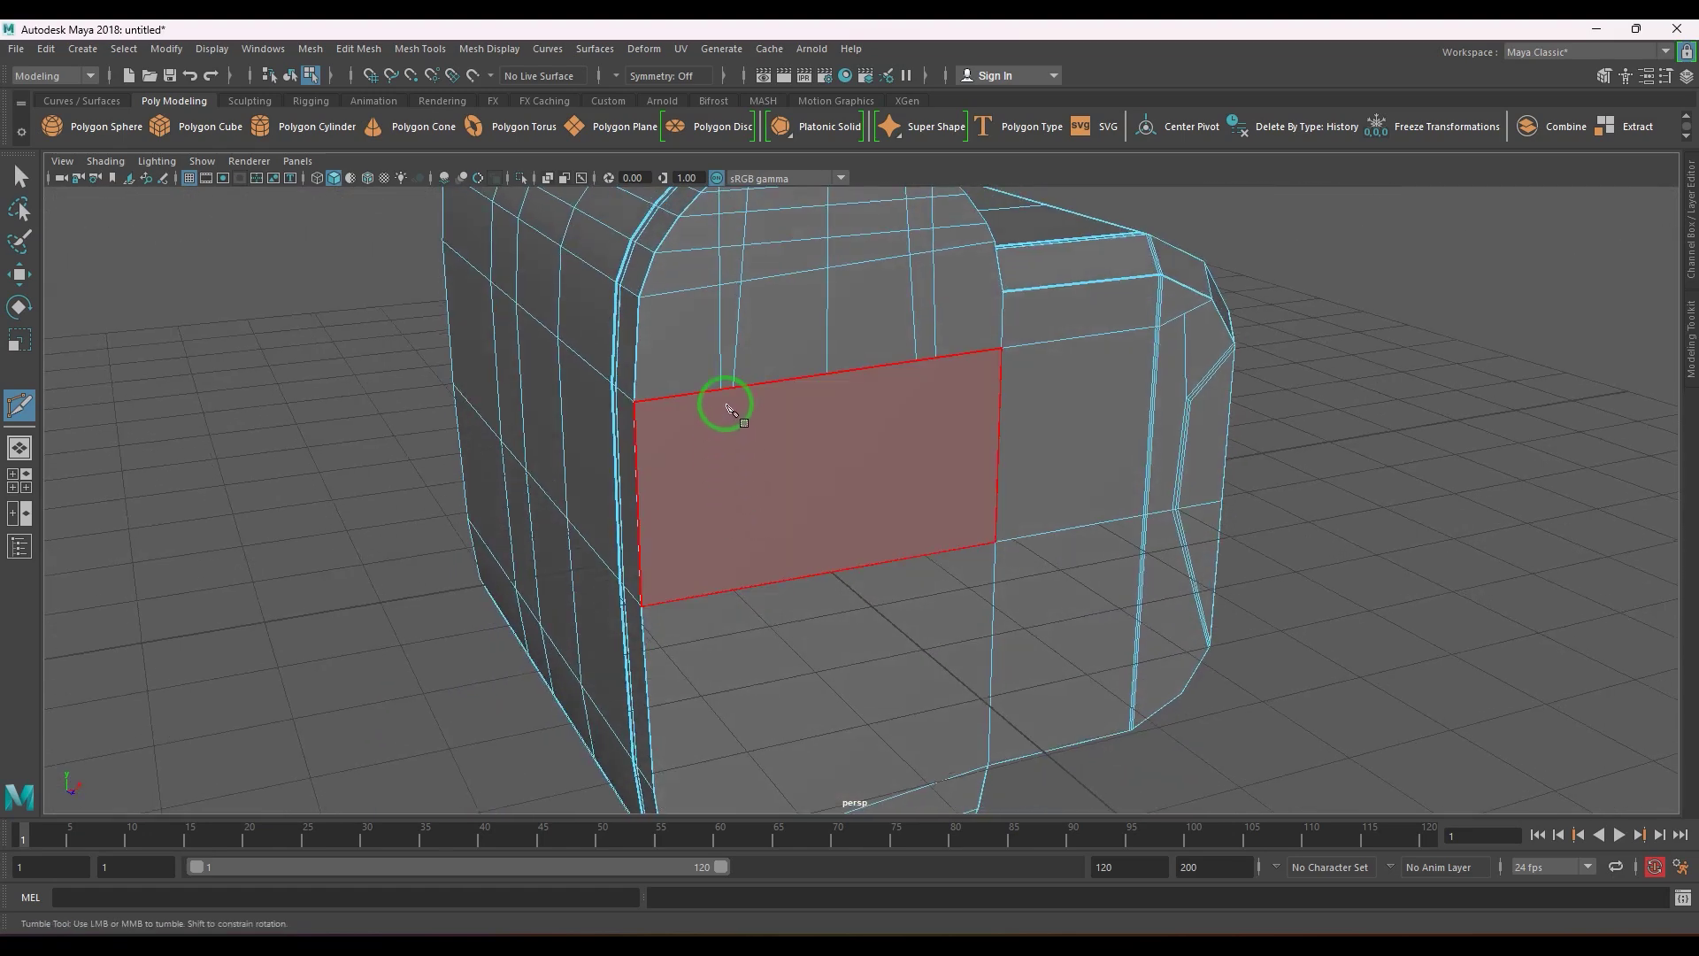
left_click(719, 390)
right_click(739, 459)
scroll(823, 531, "down", 3)
left_click_drag(861, 569, 781, 650, "alt")
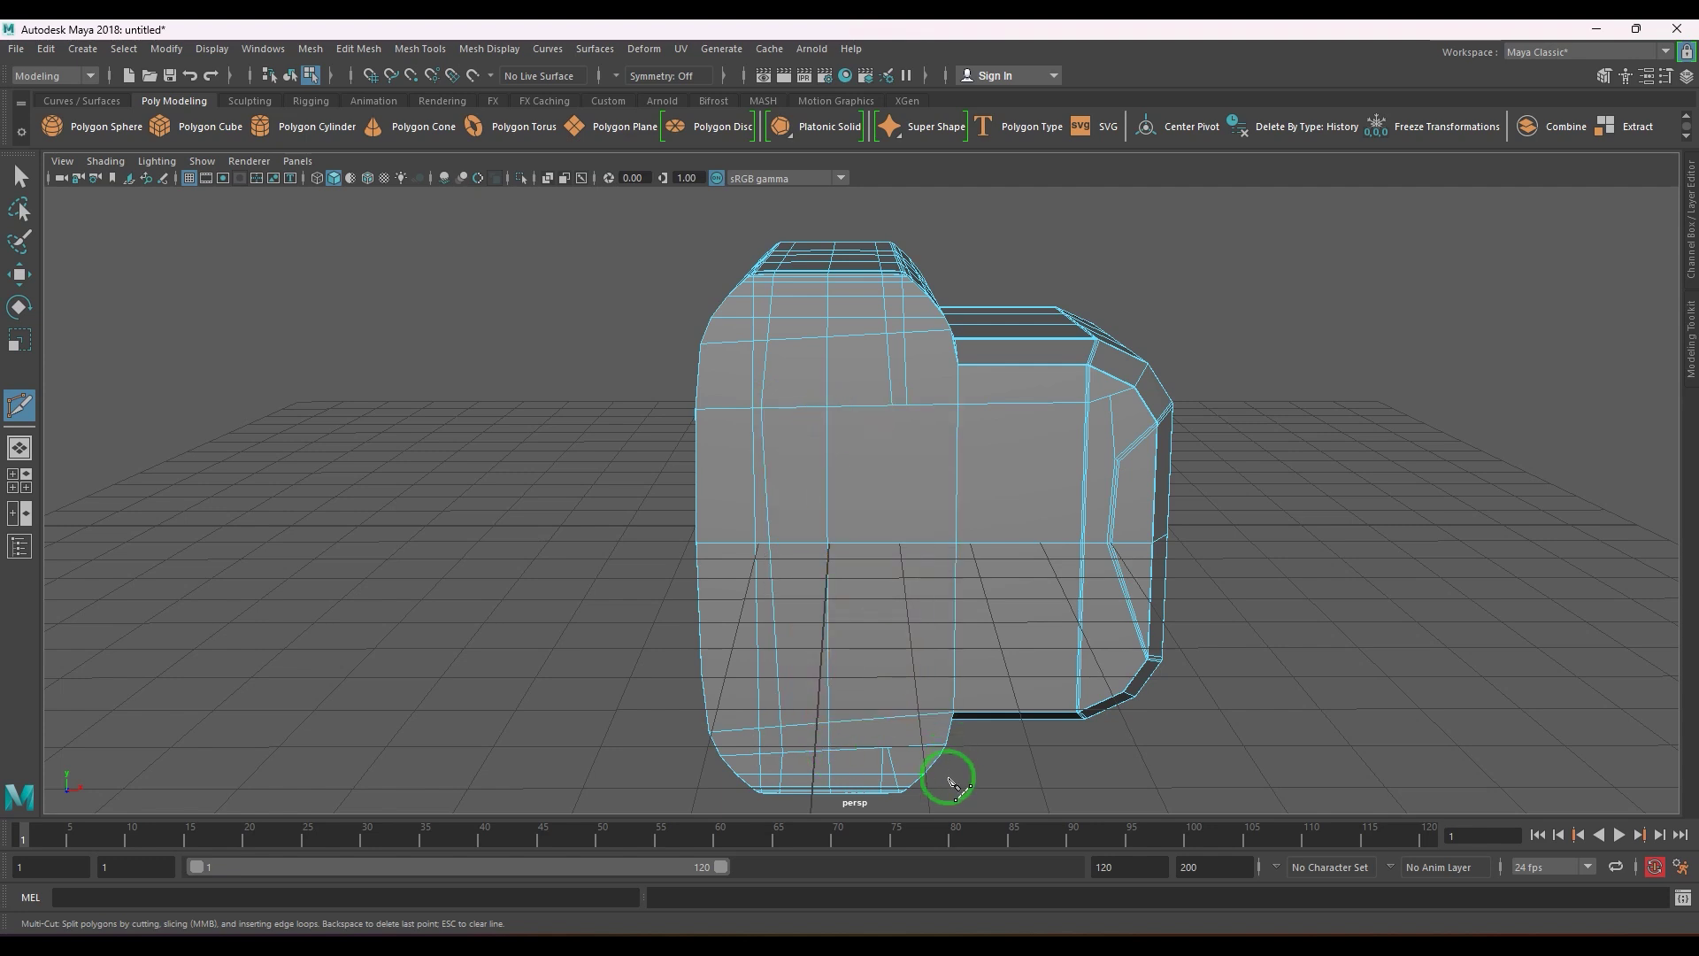
left_click_drag(949, 783, 881, 759, "alt")
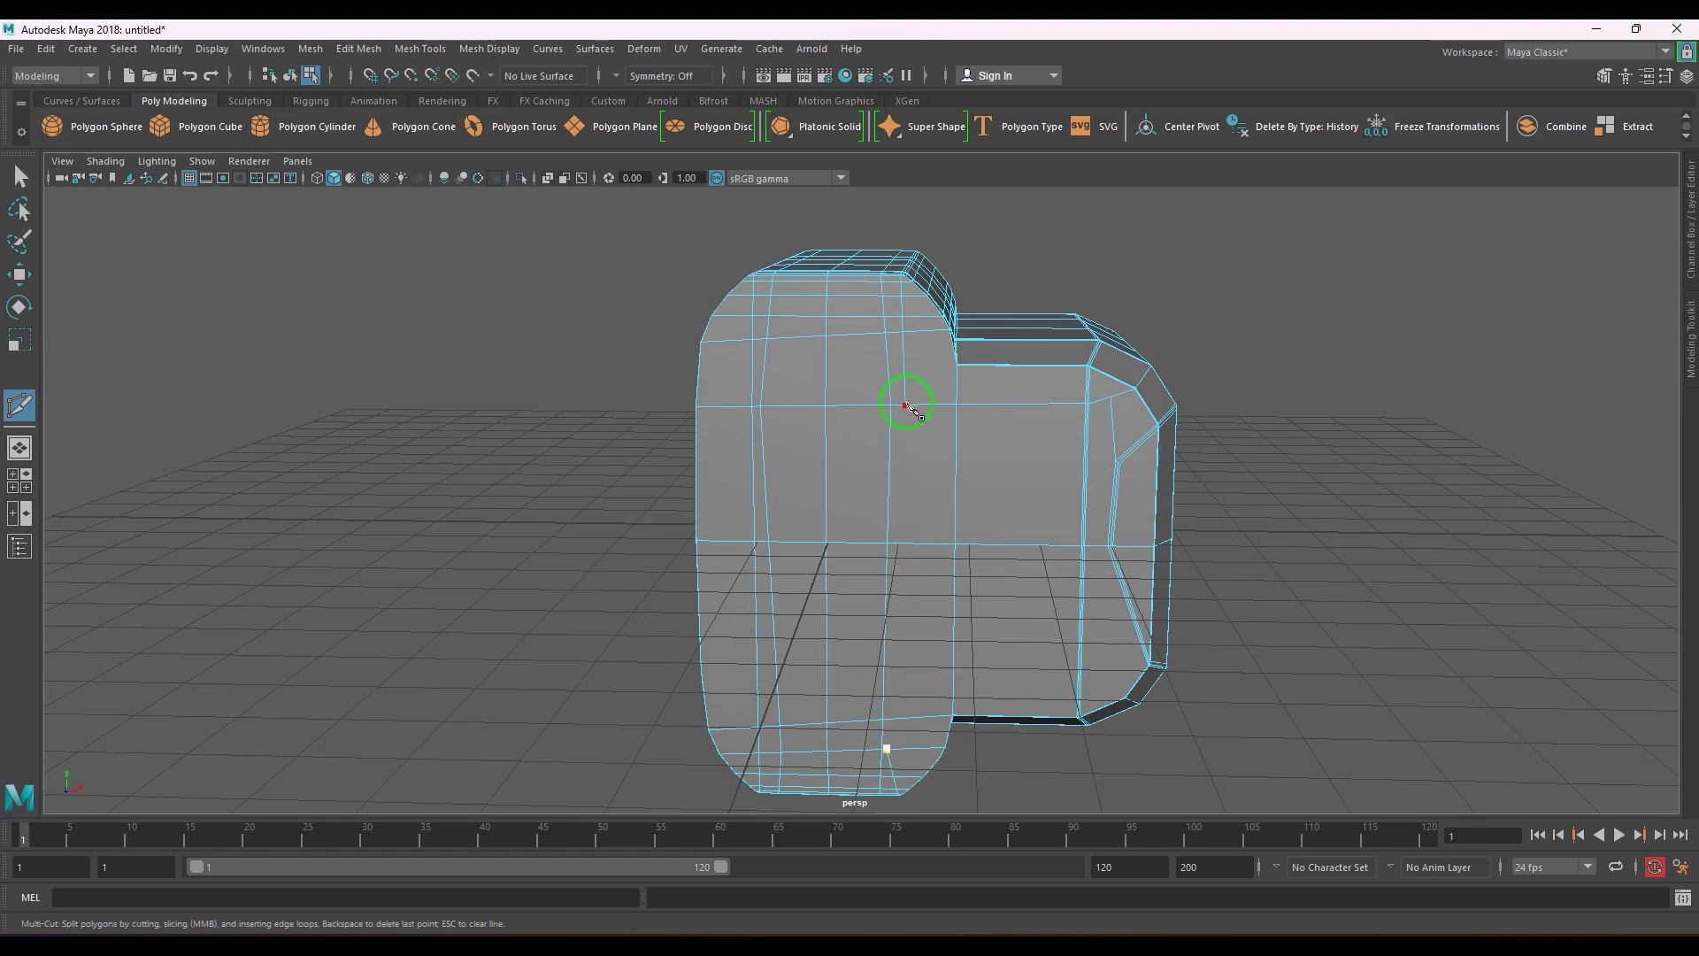
- Cut from the vertex on the tube's outer edge across the cap and side block face to the block's slanted support edges
left_click_drag(879, 631, 937, 599, "alt")
right_click_drag(937, 599, 945, 484, "alt")
scroll(945, 484, "up", 10)
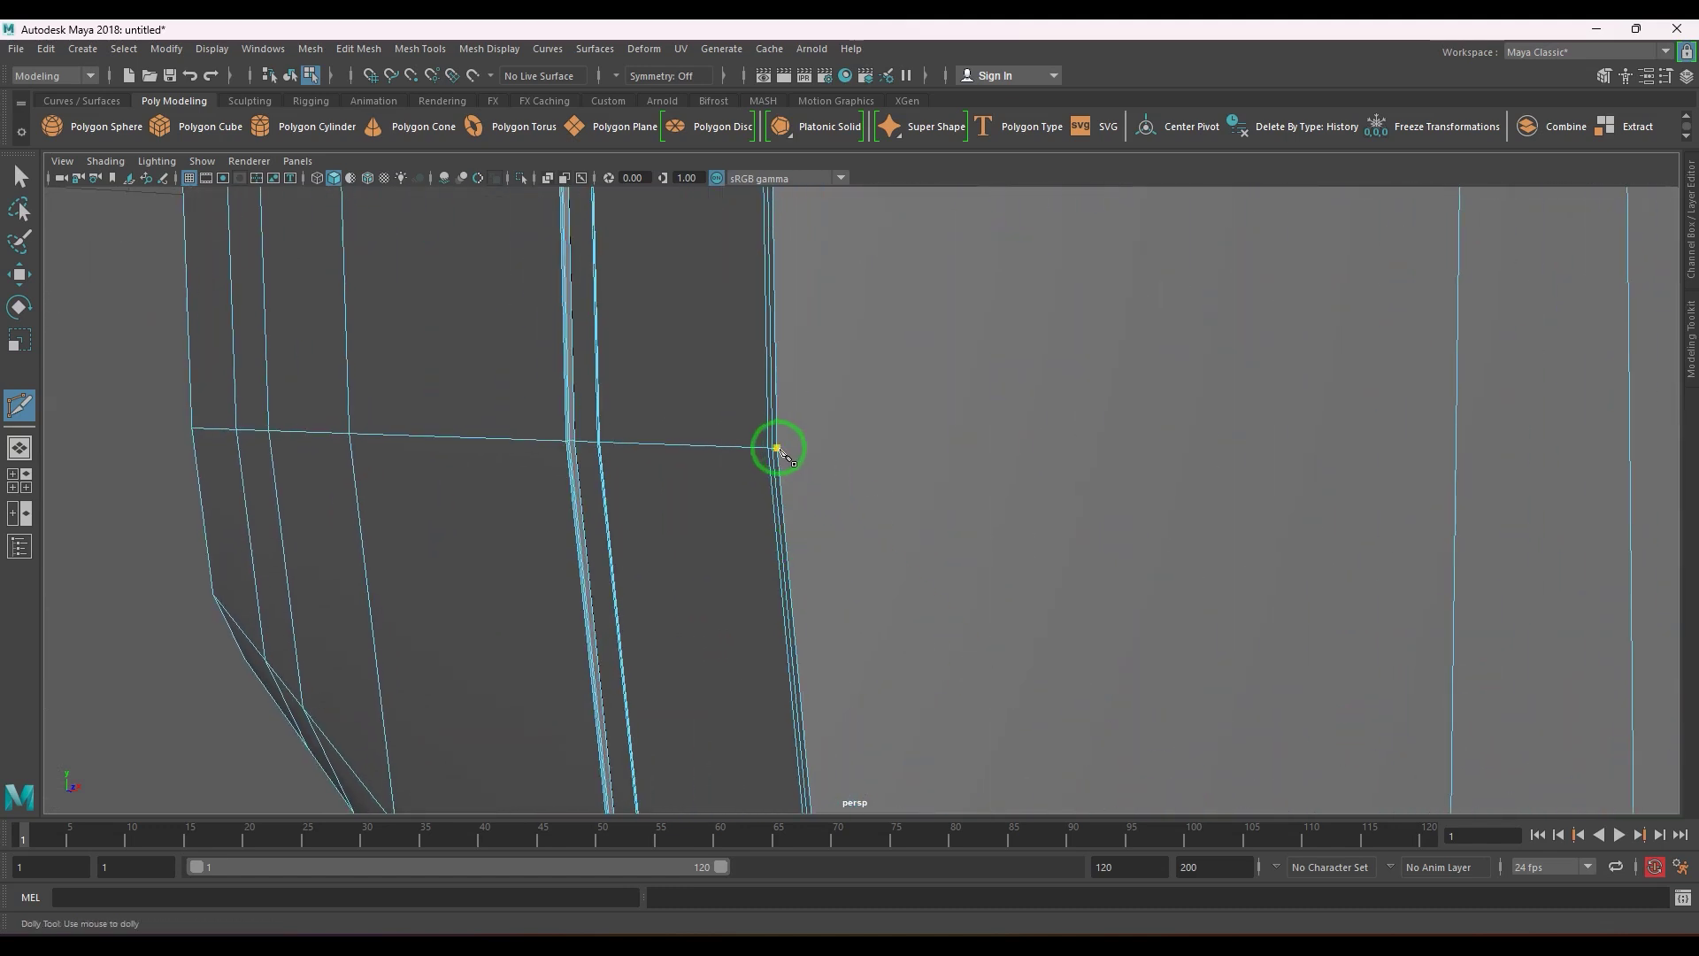
scroll(777, 449, "down", 10)
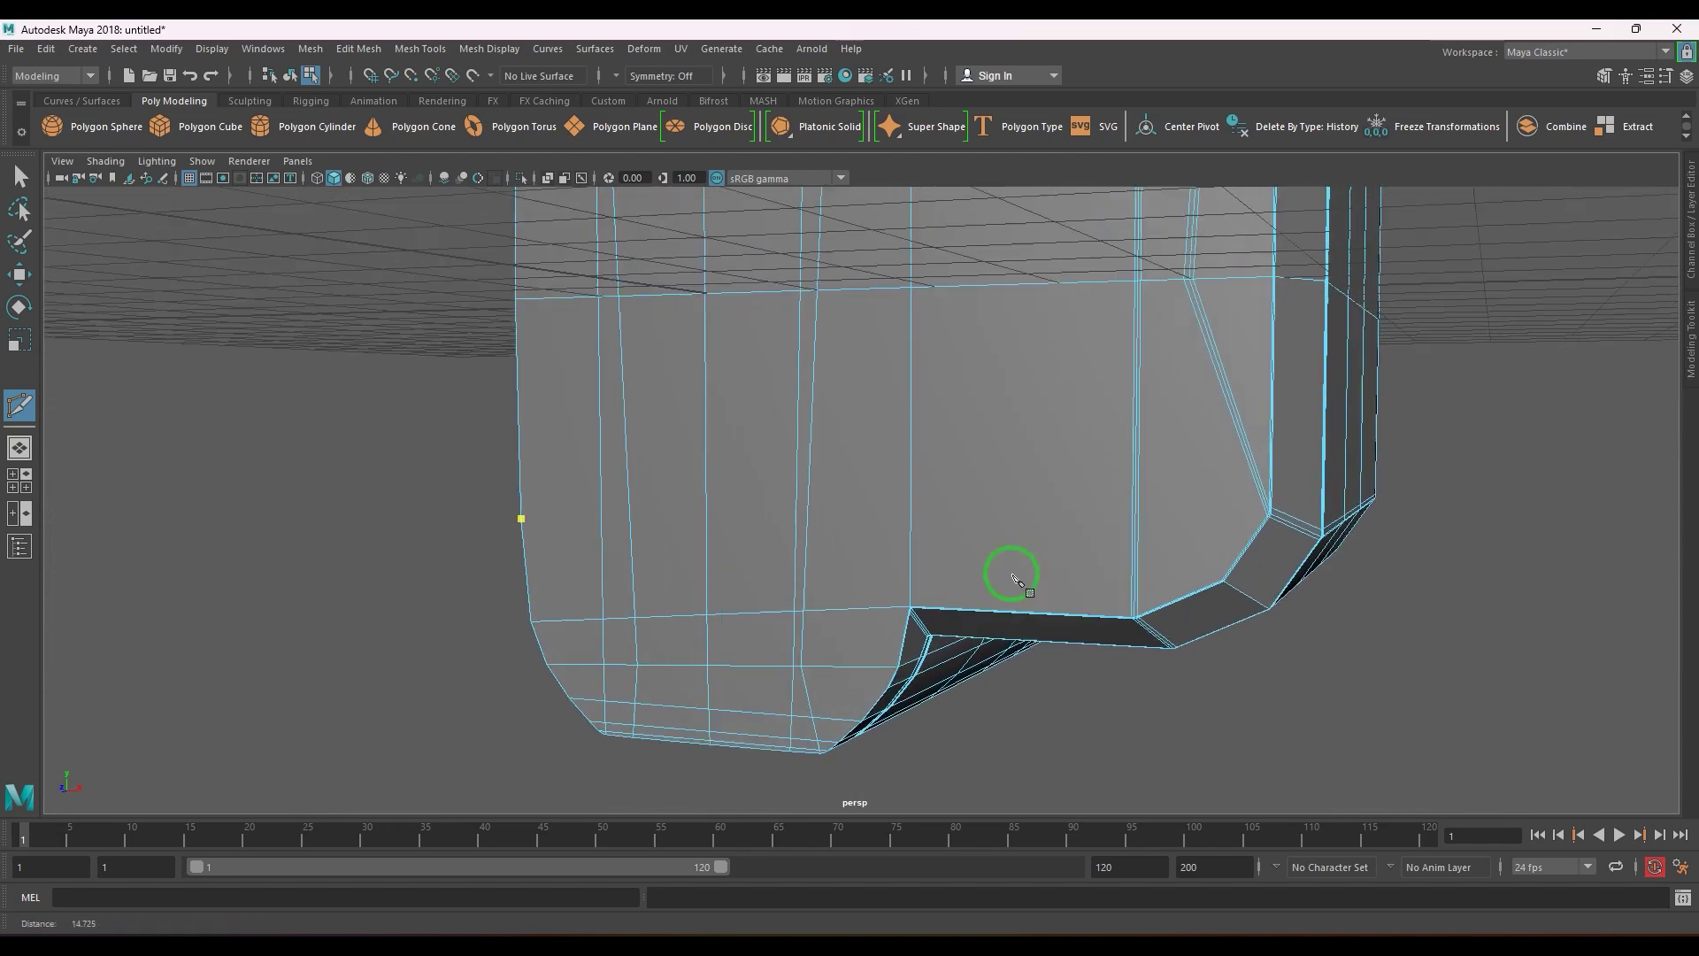
scroll(1013, 580, "up", 5)
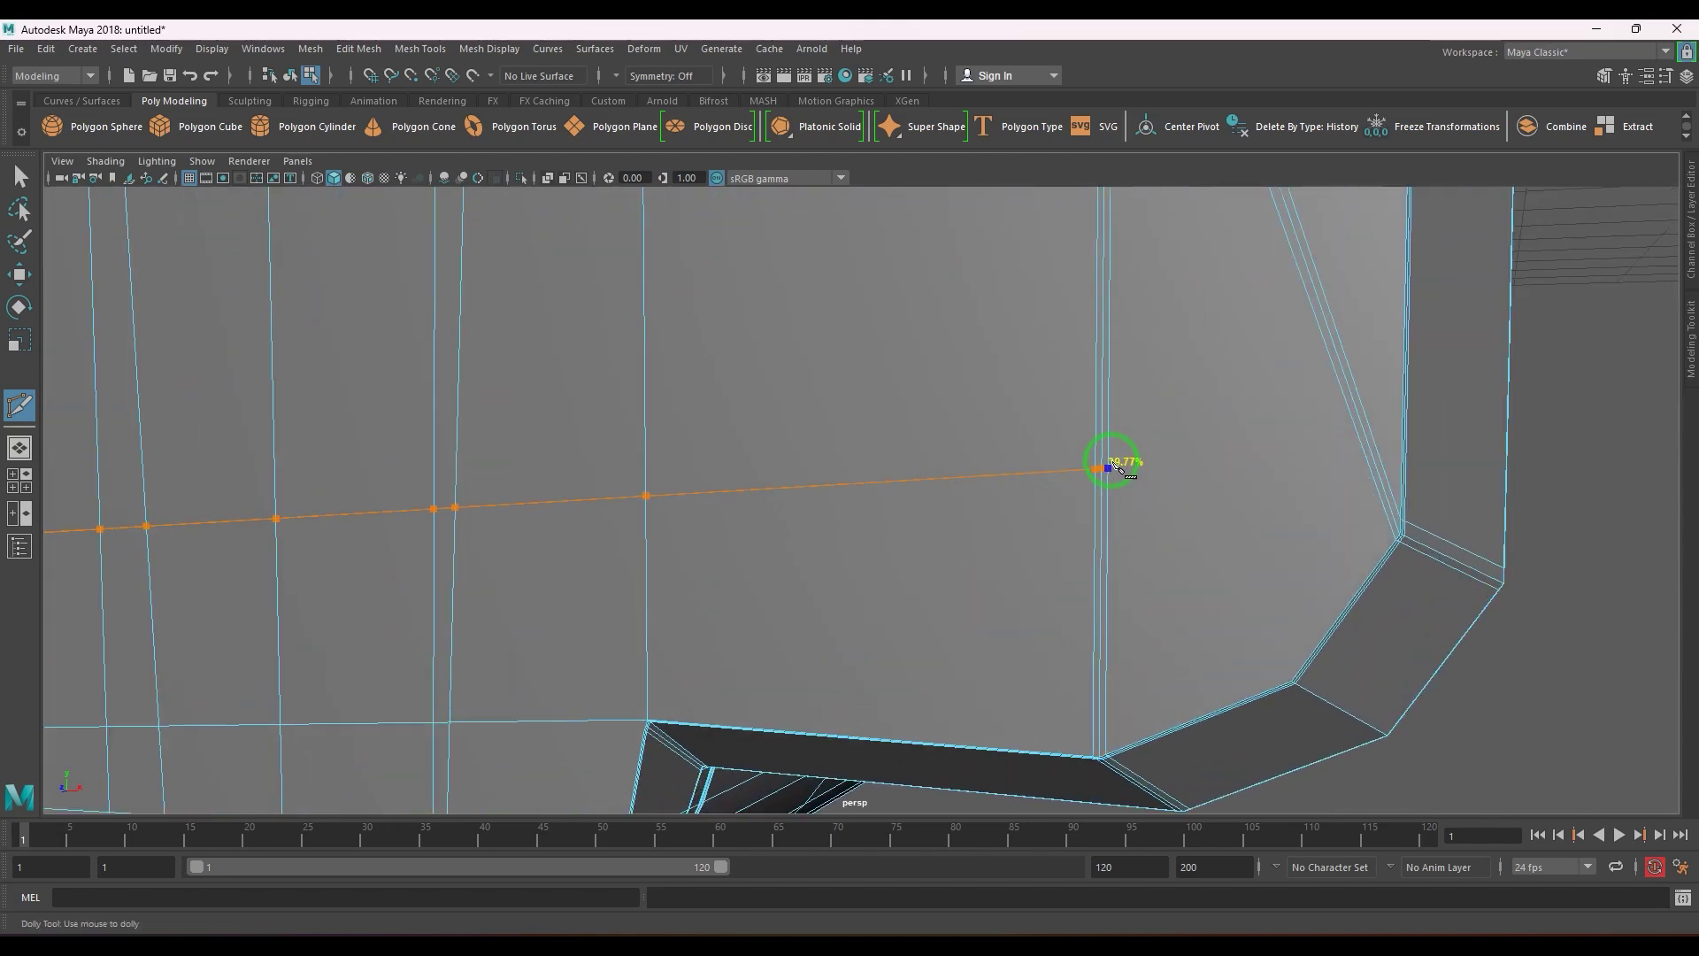
middle_click_drag(1114, 413, 1047, 586, "alt")
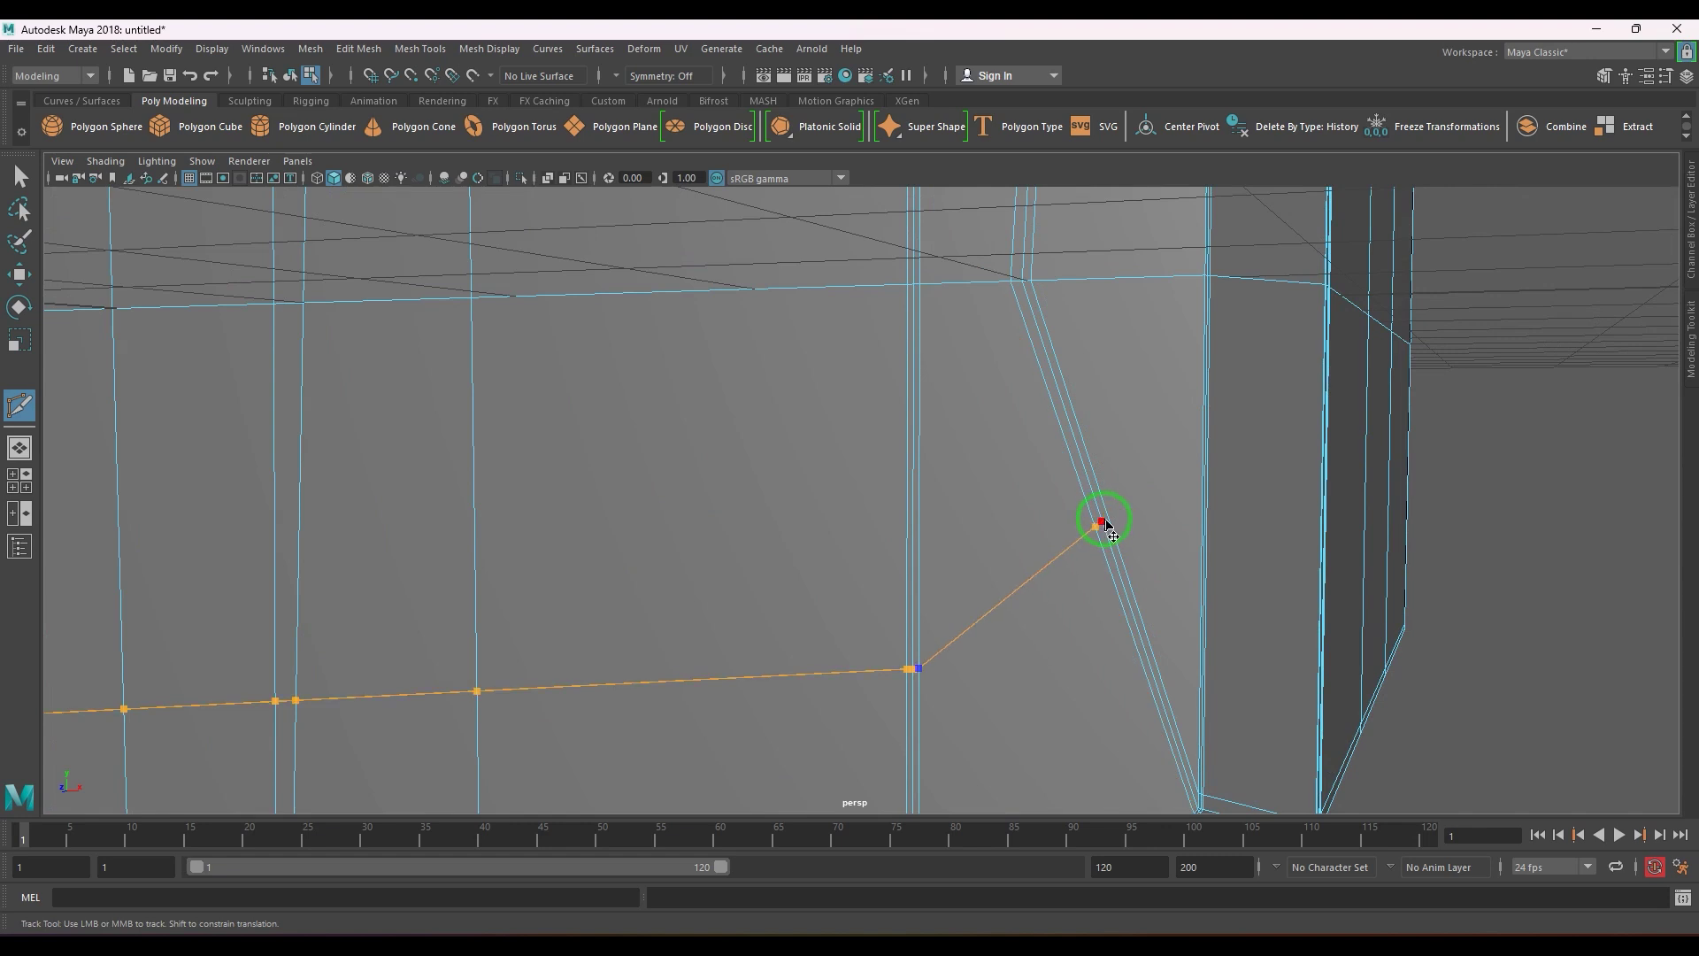
right_click(1097, 568)
scroll(1062, 585, "down", 1)
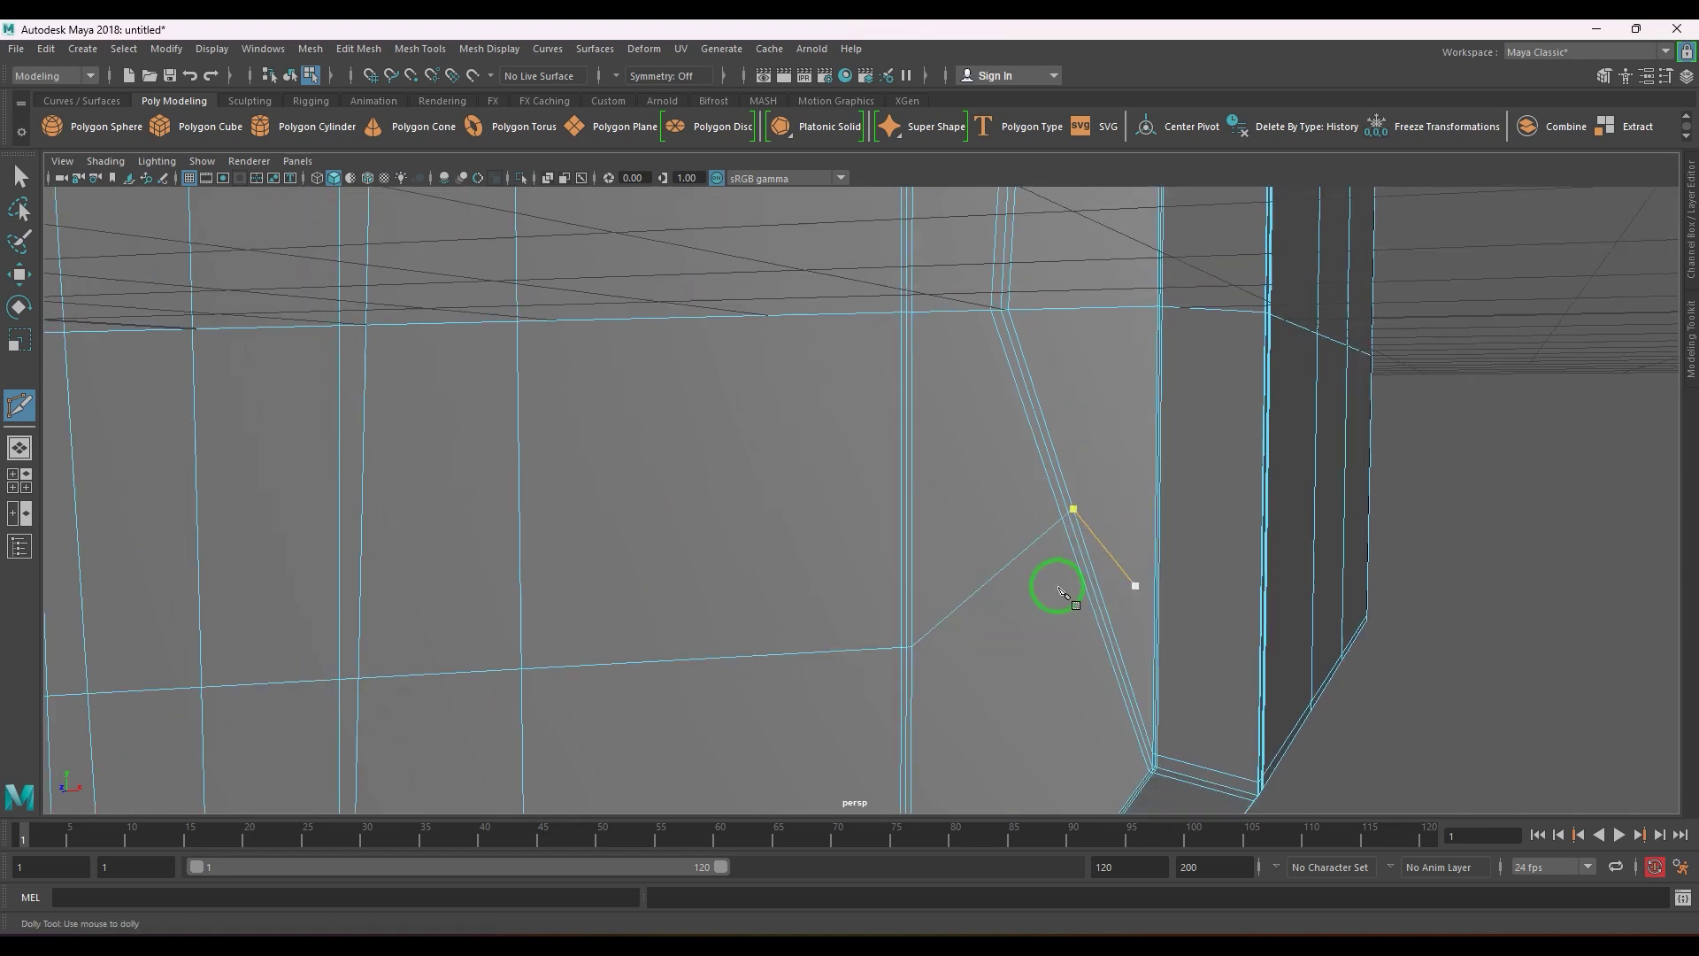
- Move the three new vertices on the side block's slanted support edges slightly down and toward the tube
key("w")
scroll(1074, 566, "down", 3)
left_click_drag(1032, 489, 1047, 582)
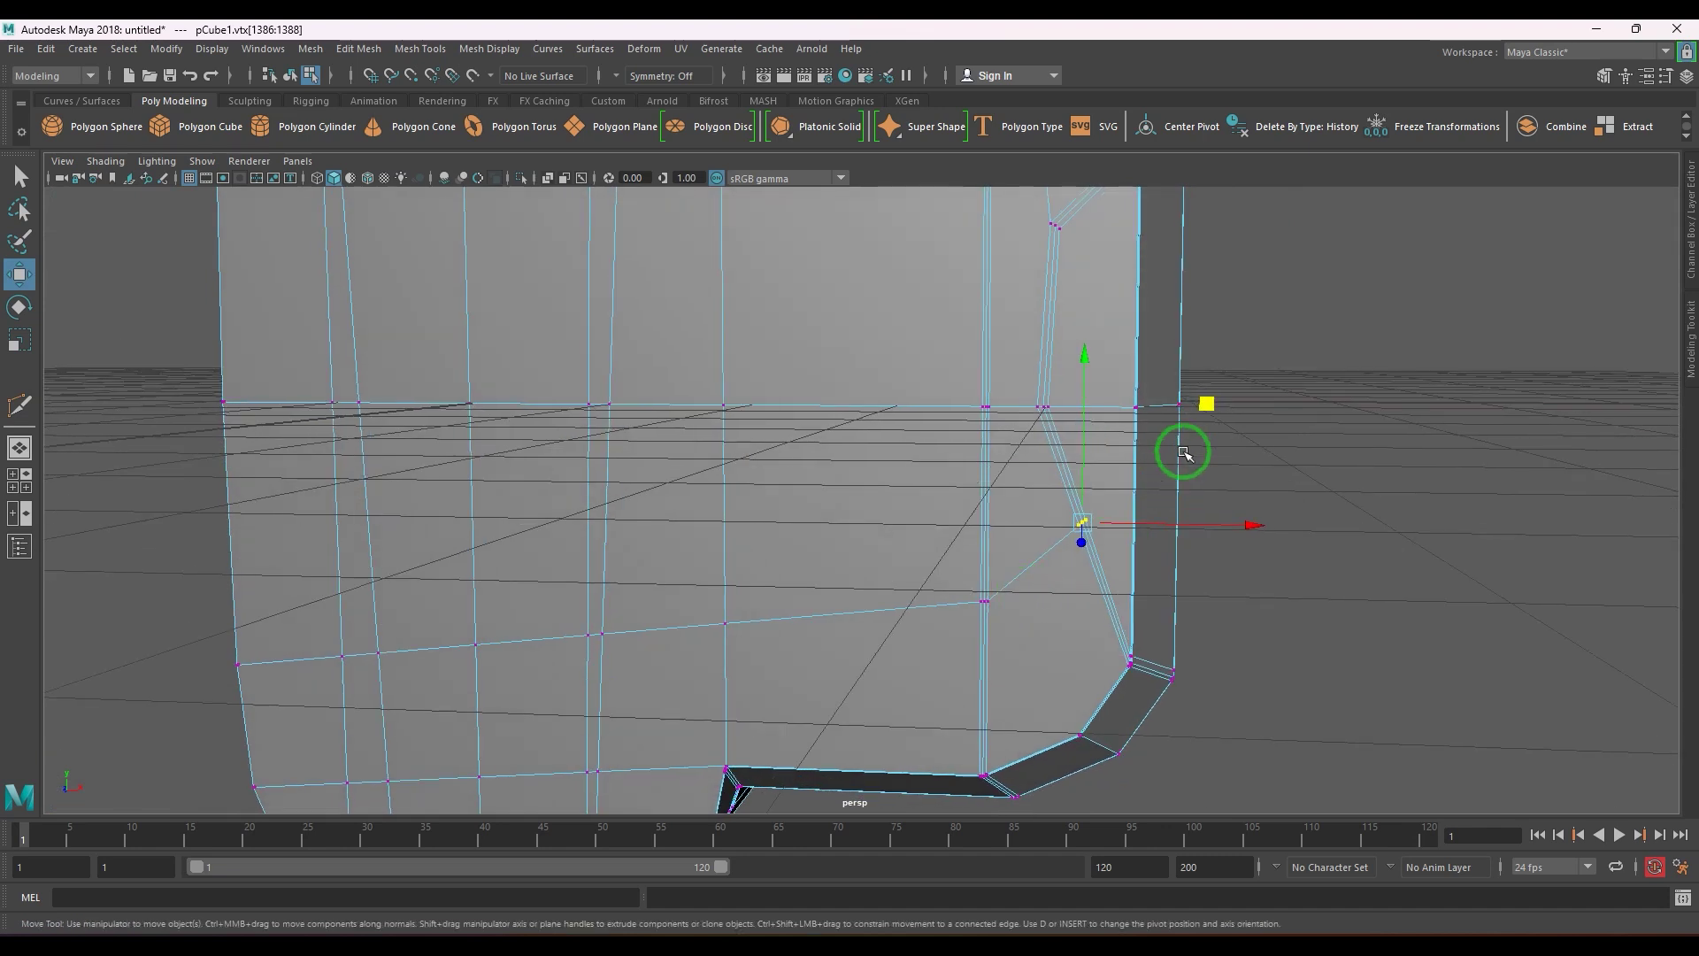
left_click_drag(1211, 395, 1183, 419)
- Examine the body's surface in object mode while deselected, toggling the wireframe on shaded display
scroll(1160, 451, "down", 5)
left_click_drag(986, 557, 872, 579, "alt")
right_click_drag(761, 565, 814, 484)
left_click(814, 484)
left_click(1291, 615)
left_click_drag(1241, 601, 439, 204, "alt")
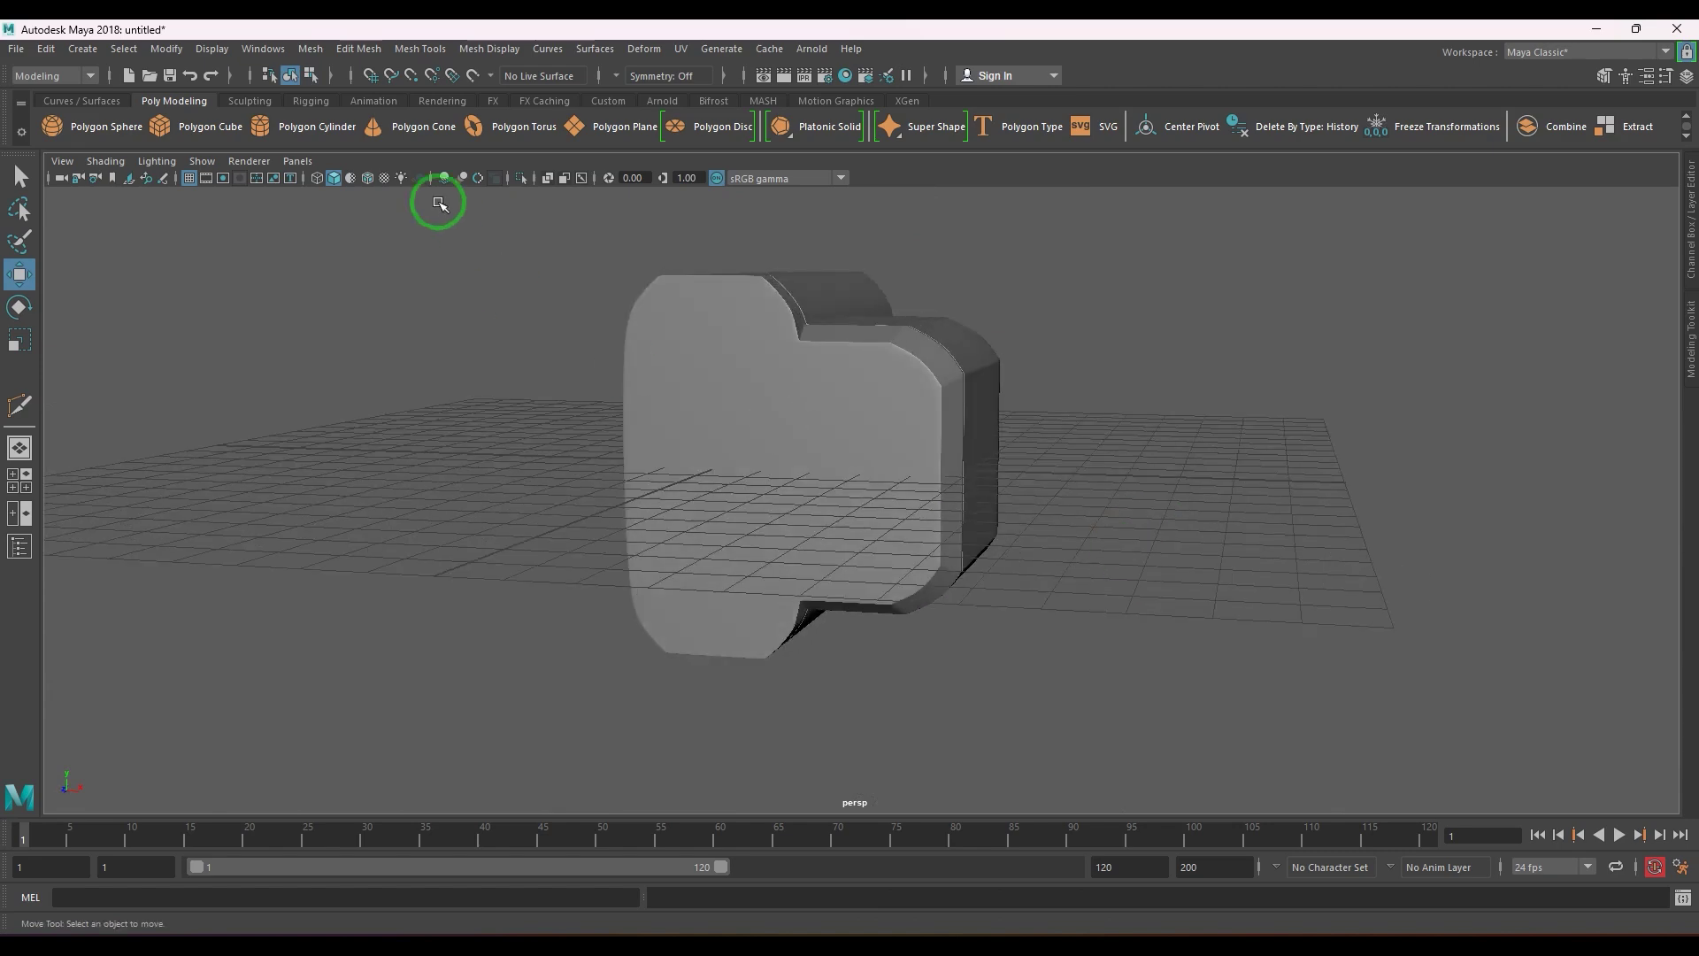
left_click(367, 178)
mouse_move(708, 372)
left_mouse_down("alt")
mouse_move(967, 474)
mouse_move(998, 463)
mouse_move(948, 417)
mouse_move(901, 437)
left_mouse_up("alt")
scroll(827, 580, "up", 4)
left_click_drag(827, 581, 885, 593, "alt")
- Select the body and return it to the unsmoothed mesh, close to where the side block meets the tube
left_click(862, 521)
key("1")
scroll(770, 520, "up", 6)
middle_click_drag(937, 539, 1045, 536, "alt")
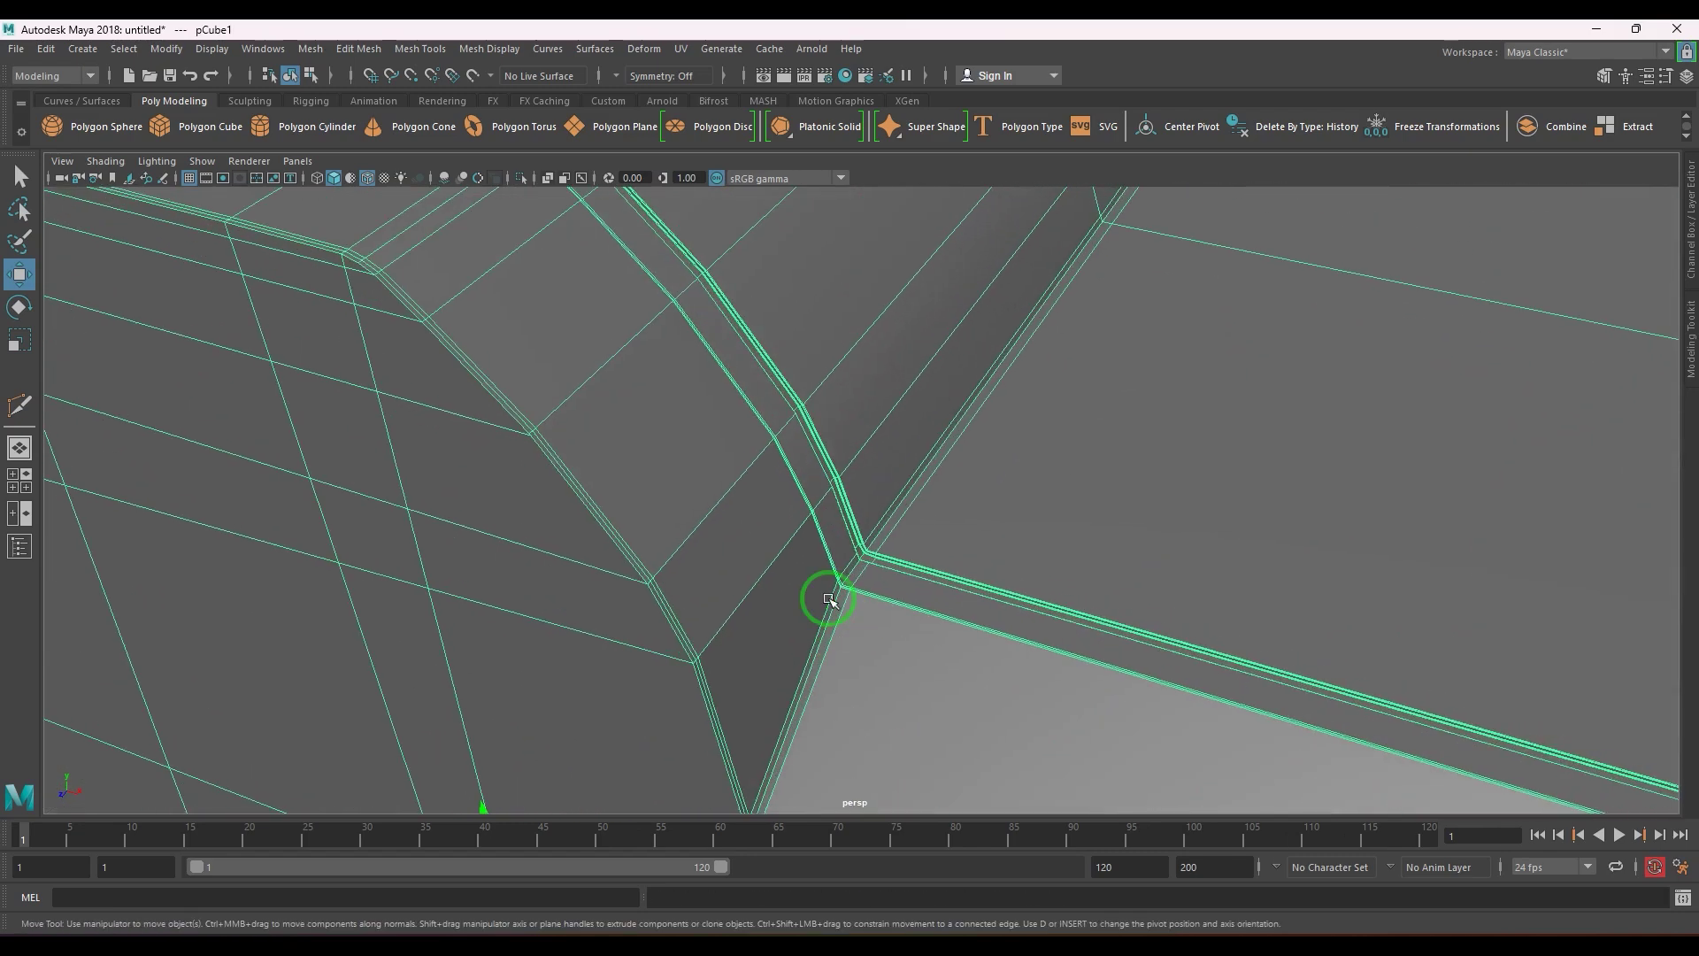
- Examine the vertices along the tube's cap edge near the side block, switching between the smoothed and unsmoothed mesh
middle_click_drag(491, 463, 614, 489, "alt")
scroll(655, 506, "up", 4)
right_click_drag(660, 508, 495, 487)
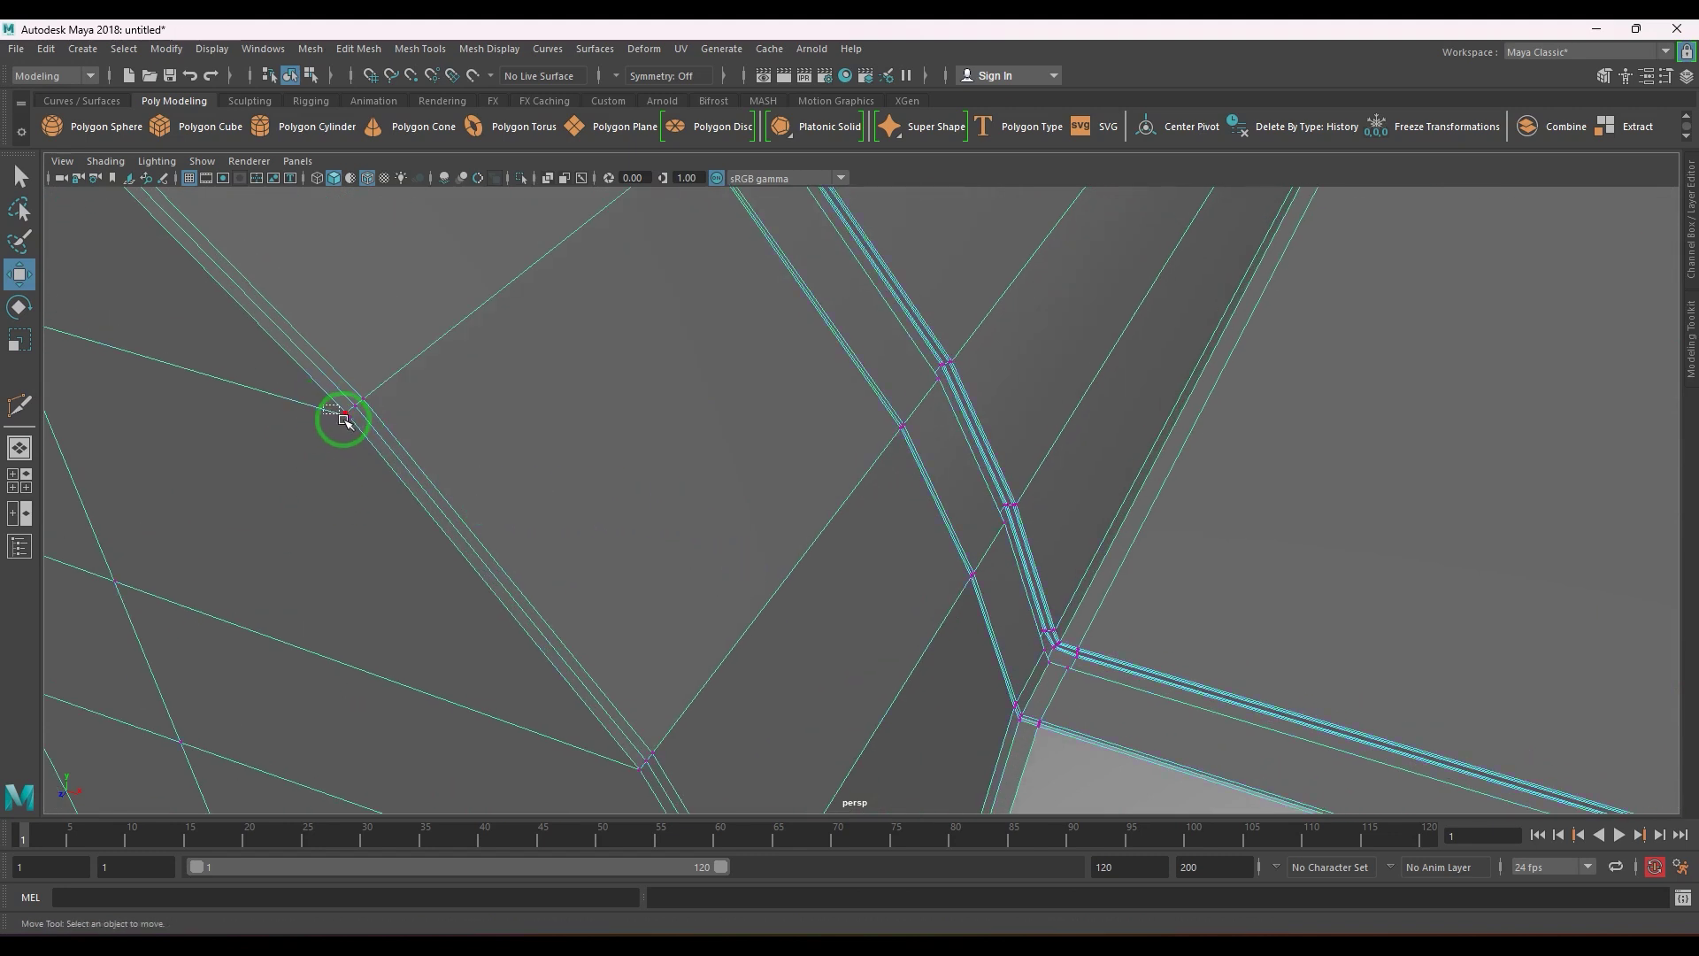
left_click_drag(352, 431, 353, 433)
scroll(405, 446, "down", 8)
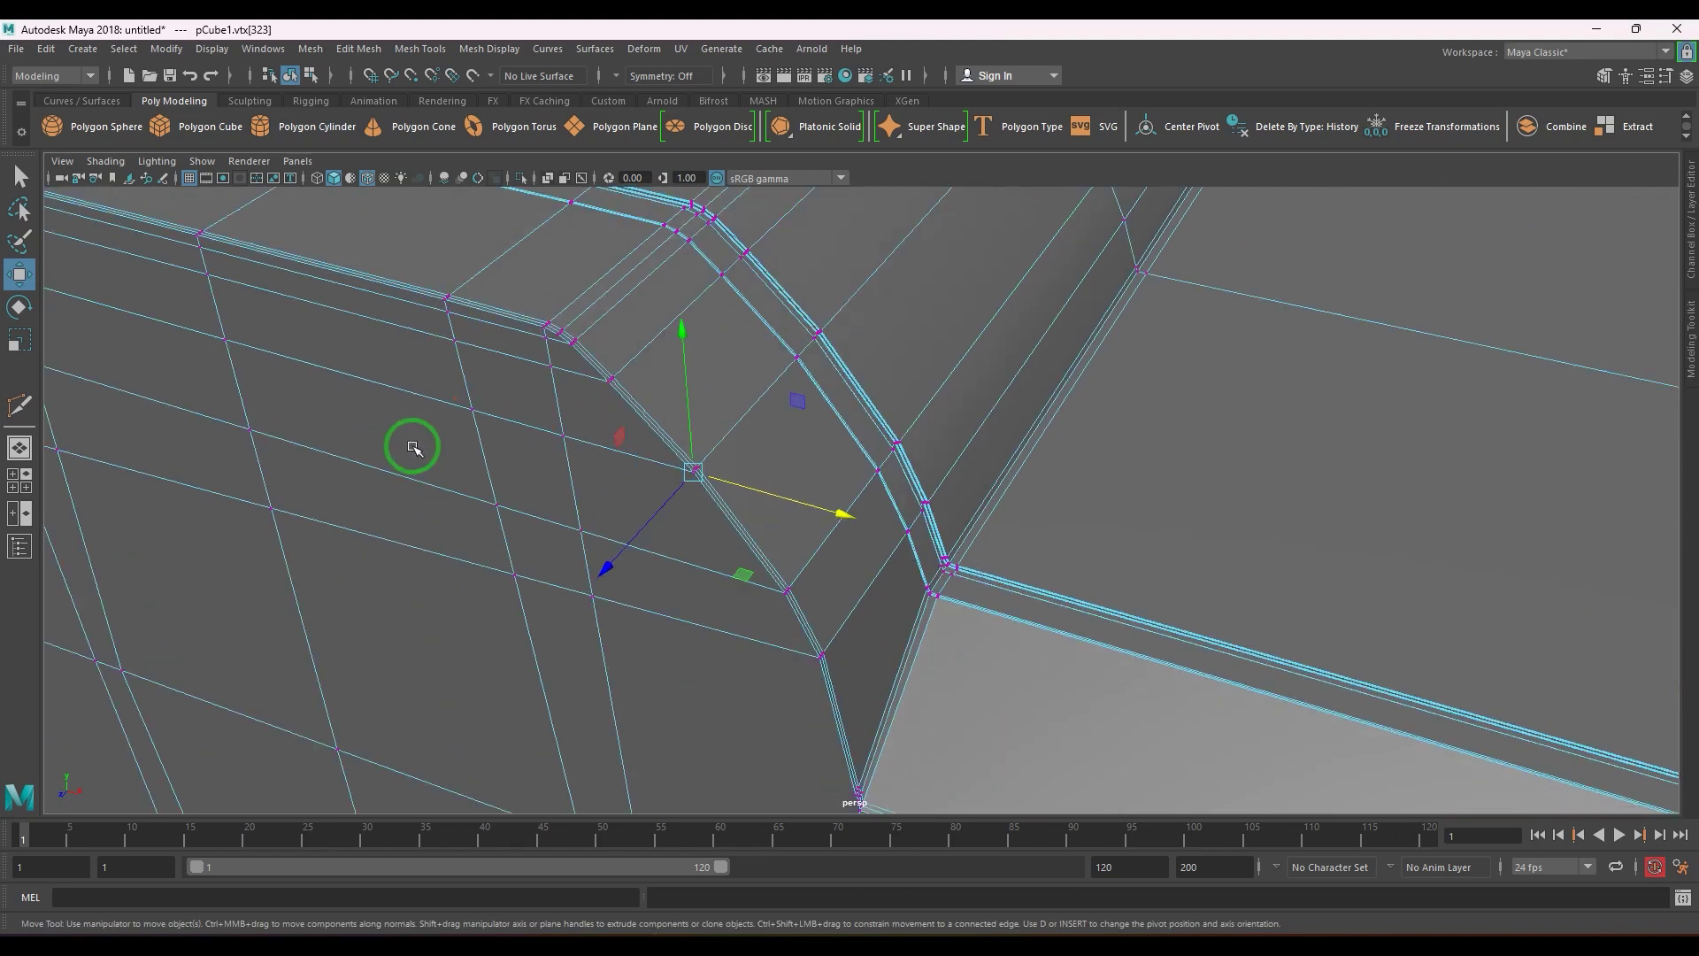
left_click_drag(690, 539, 949, 595, "alt")
key("1")
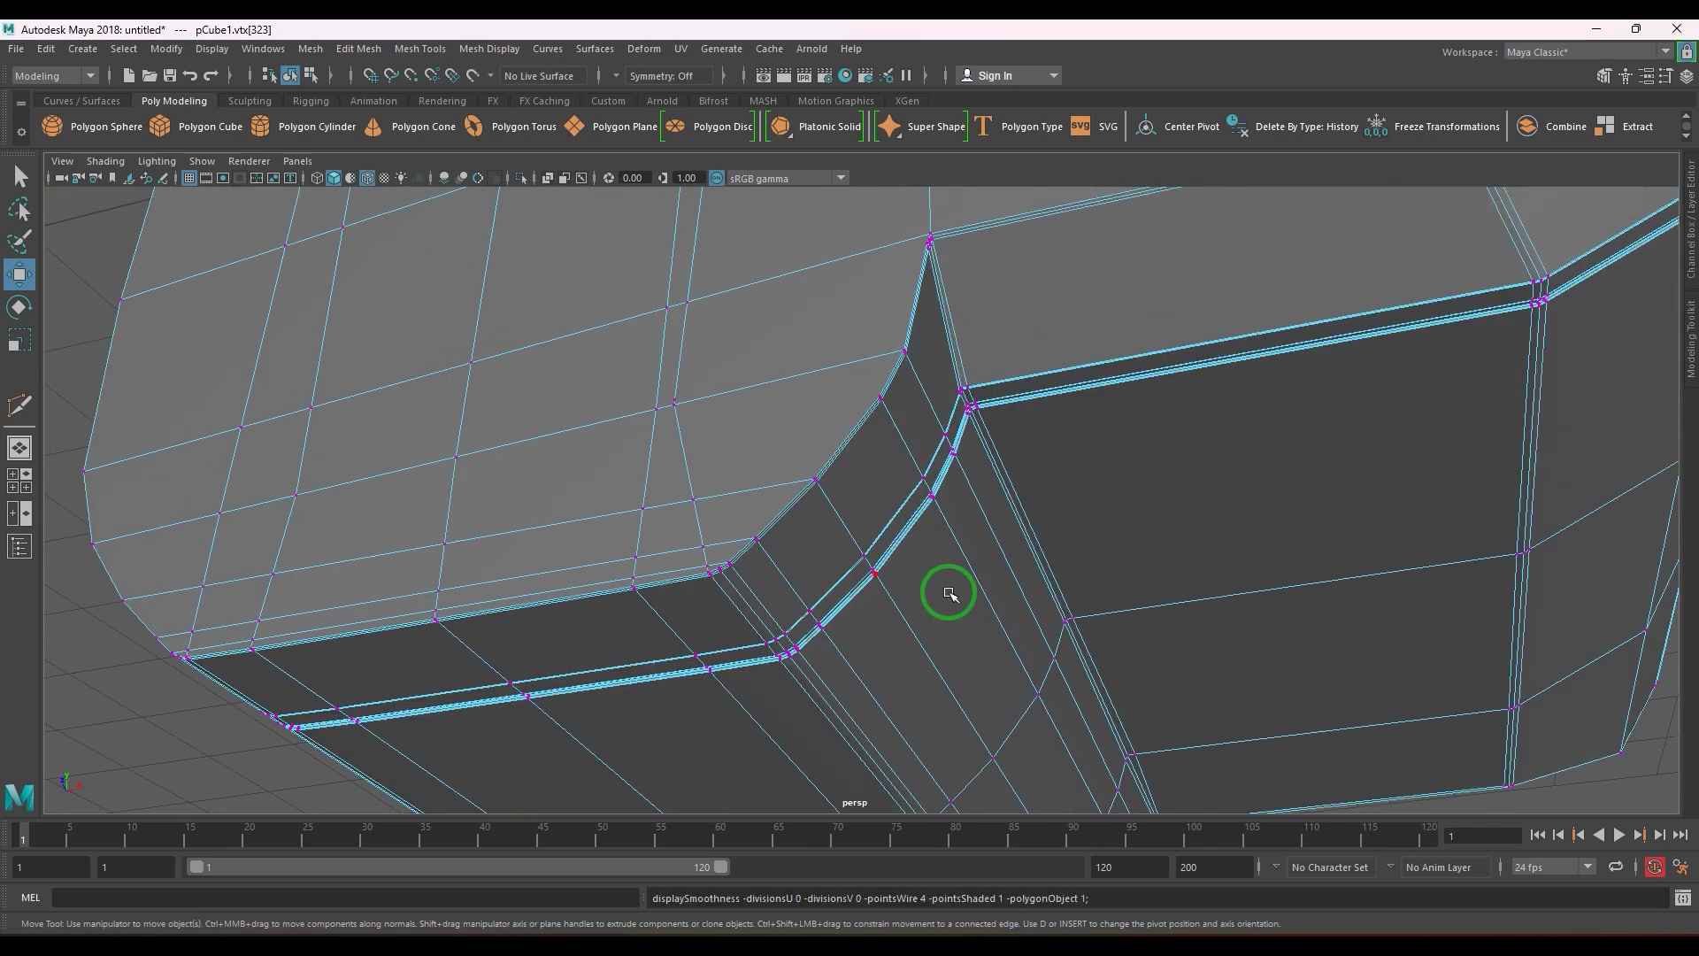
key("3")
key("1")
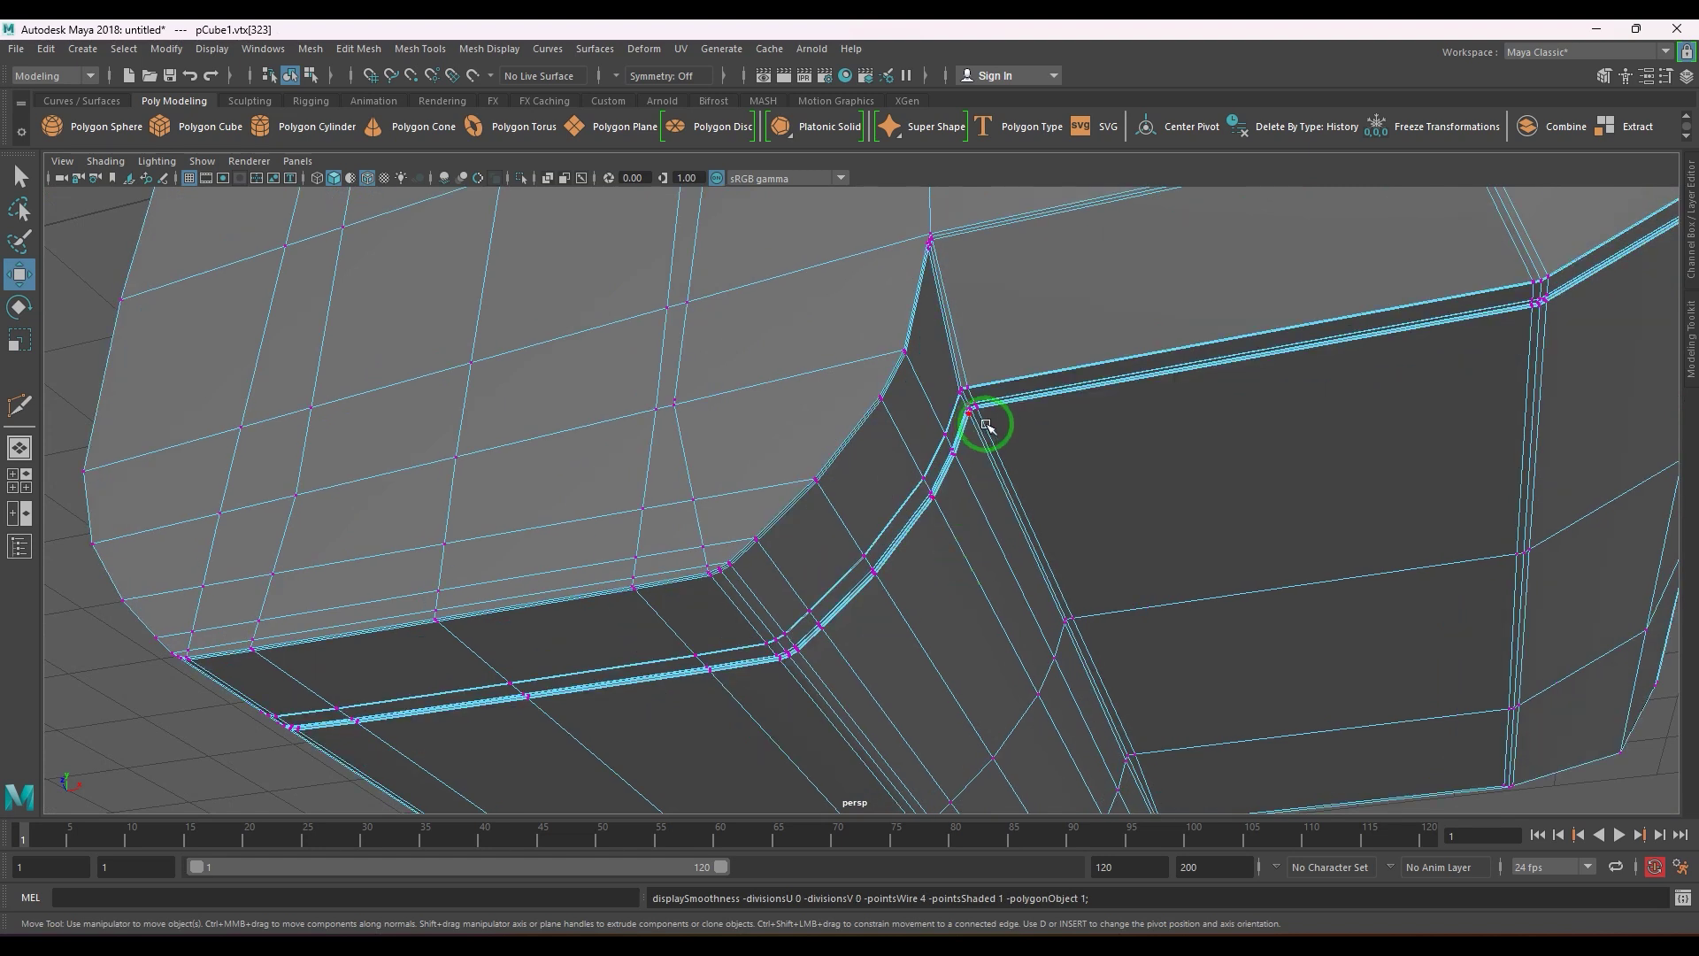
- Delete the edge crossing the end cap into the corner where the tube meets the side block
middle_click_drag(990, 434, 937, 554, "alt")
right_click_drag(936, 554, 1092, 715, "alt")
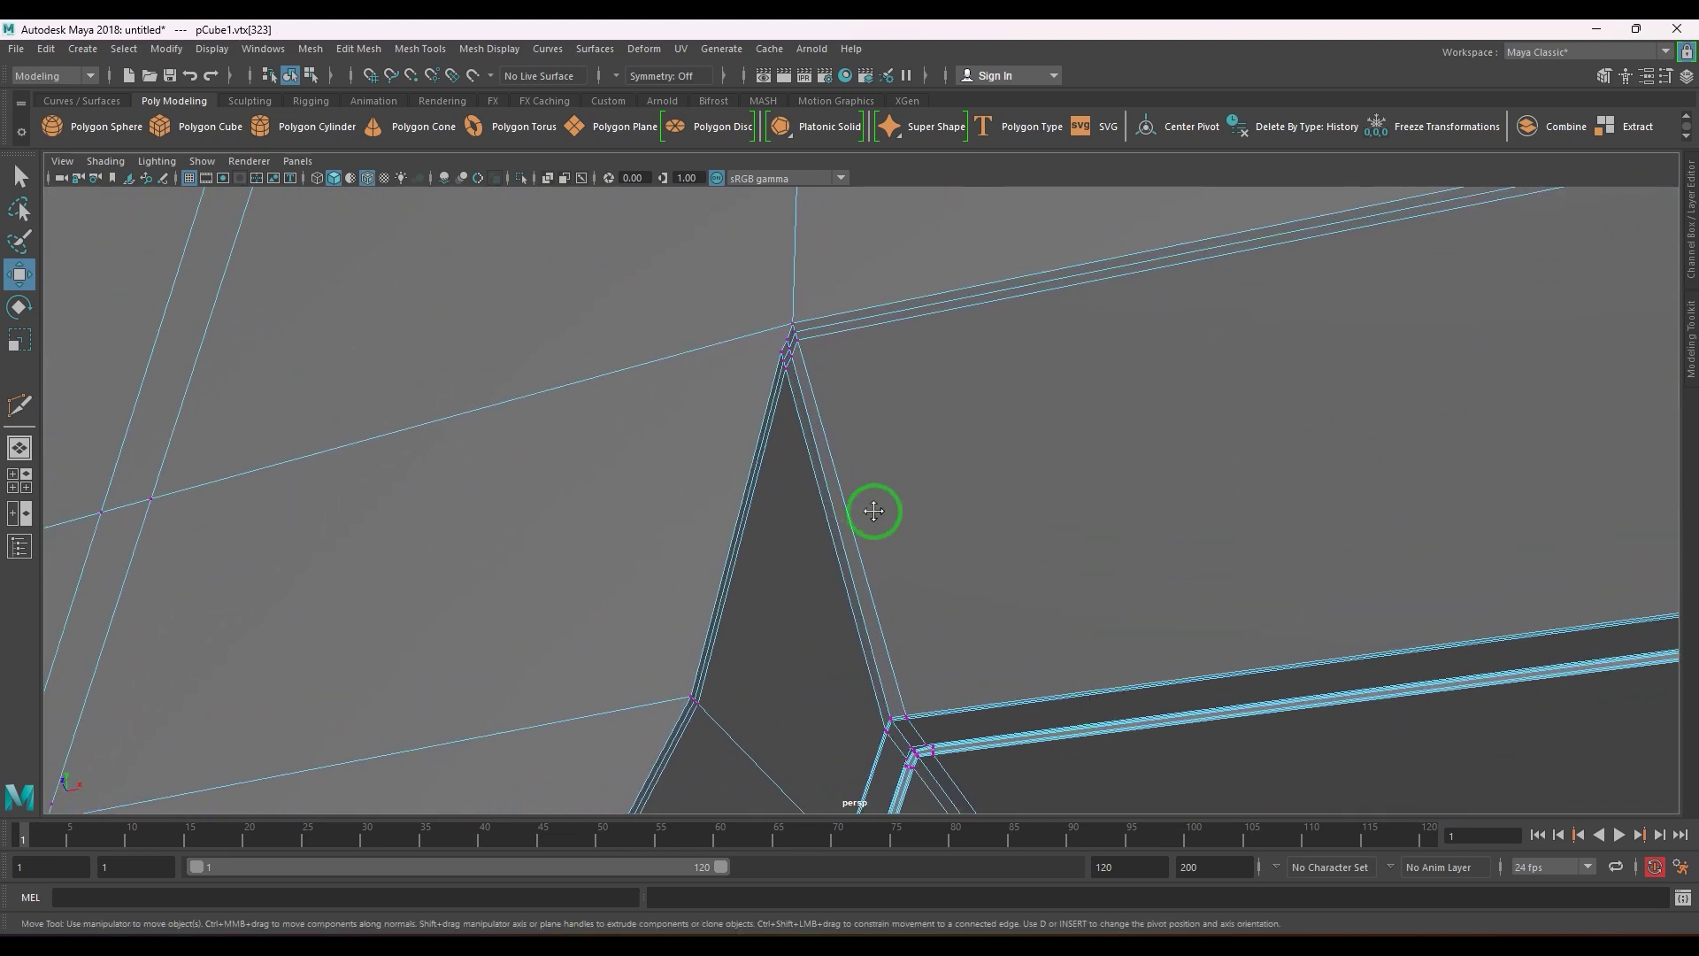
middle_click_drag(874, 512, 903, 528, "alt")
right_click_drag(825, 554, 831, 407)
left_click(832, 407)
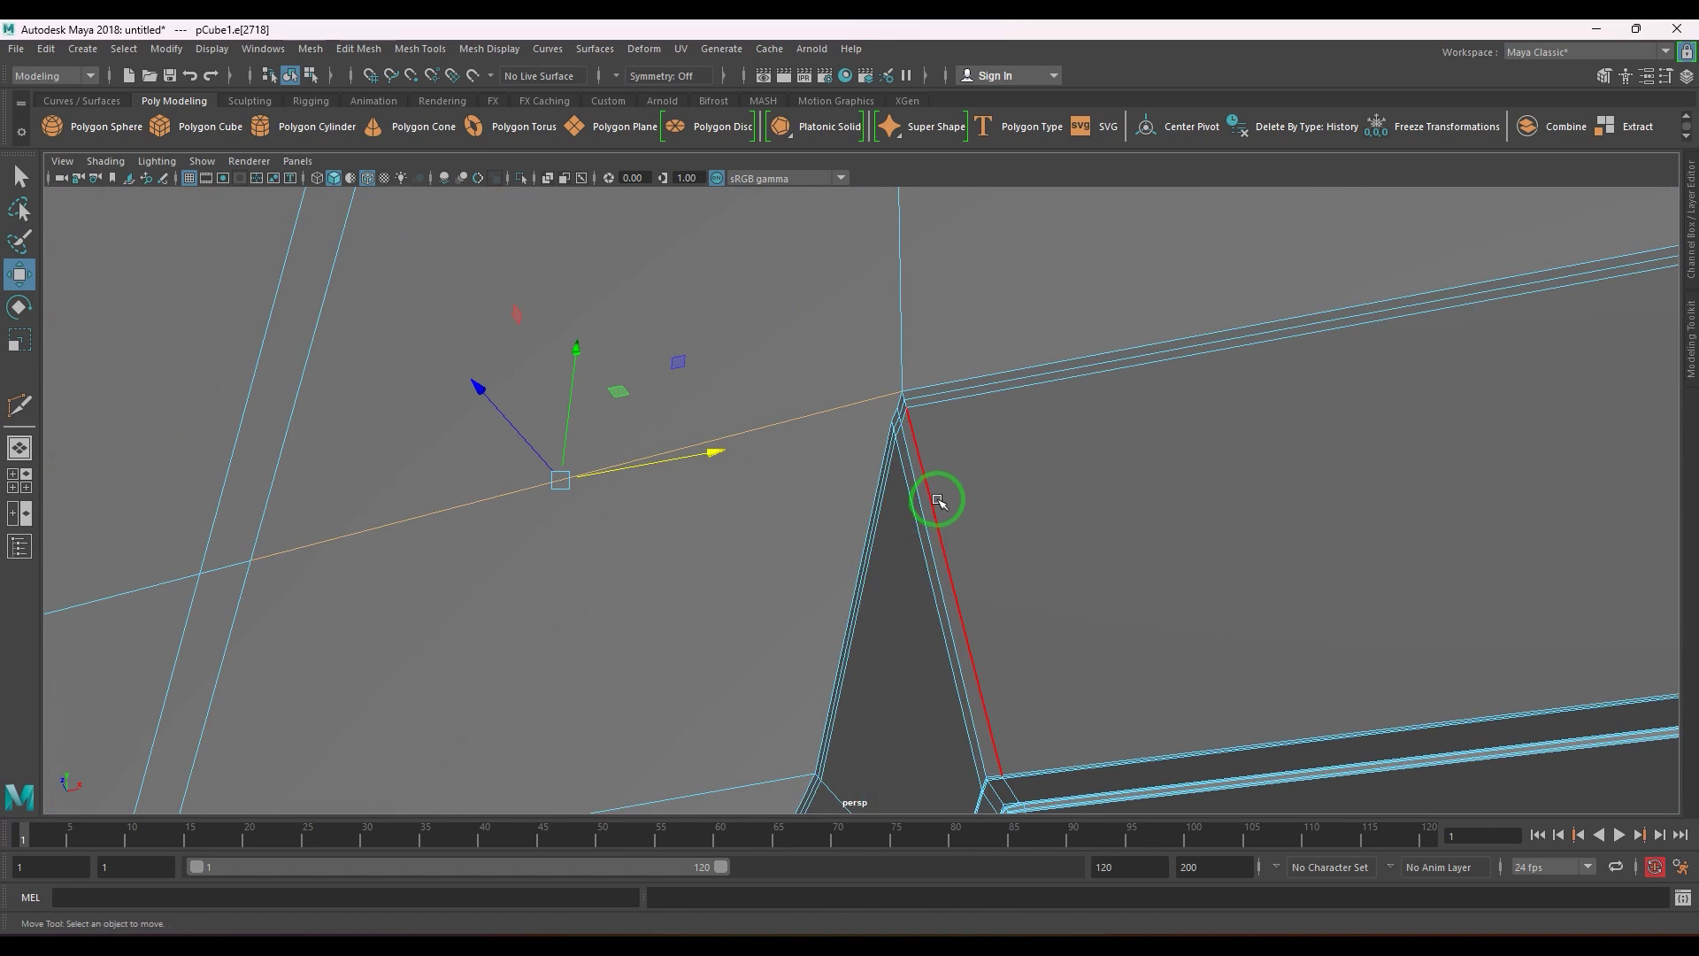
left_click(937, 500)
- At the opposite junction corner, cut diagonally from the nearest cap grid vertex to the support vertex on the tube's outer edge
right_click_drag(952, 485, 922, 264, "alt")
left_click_drag(922, 263, 853, 543, "alt")
right_click_drag(853, 542, 1214, 652, "alt")
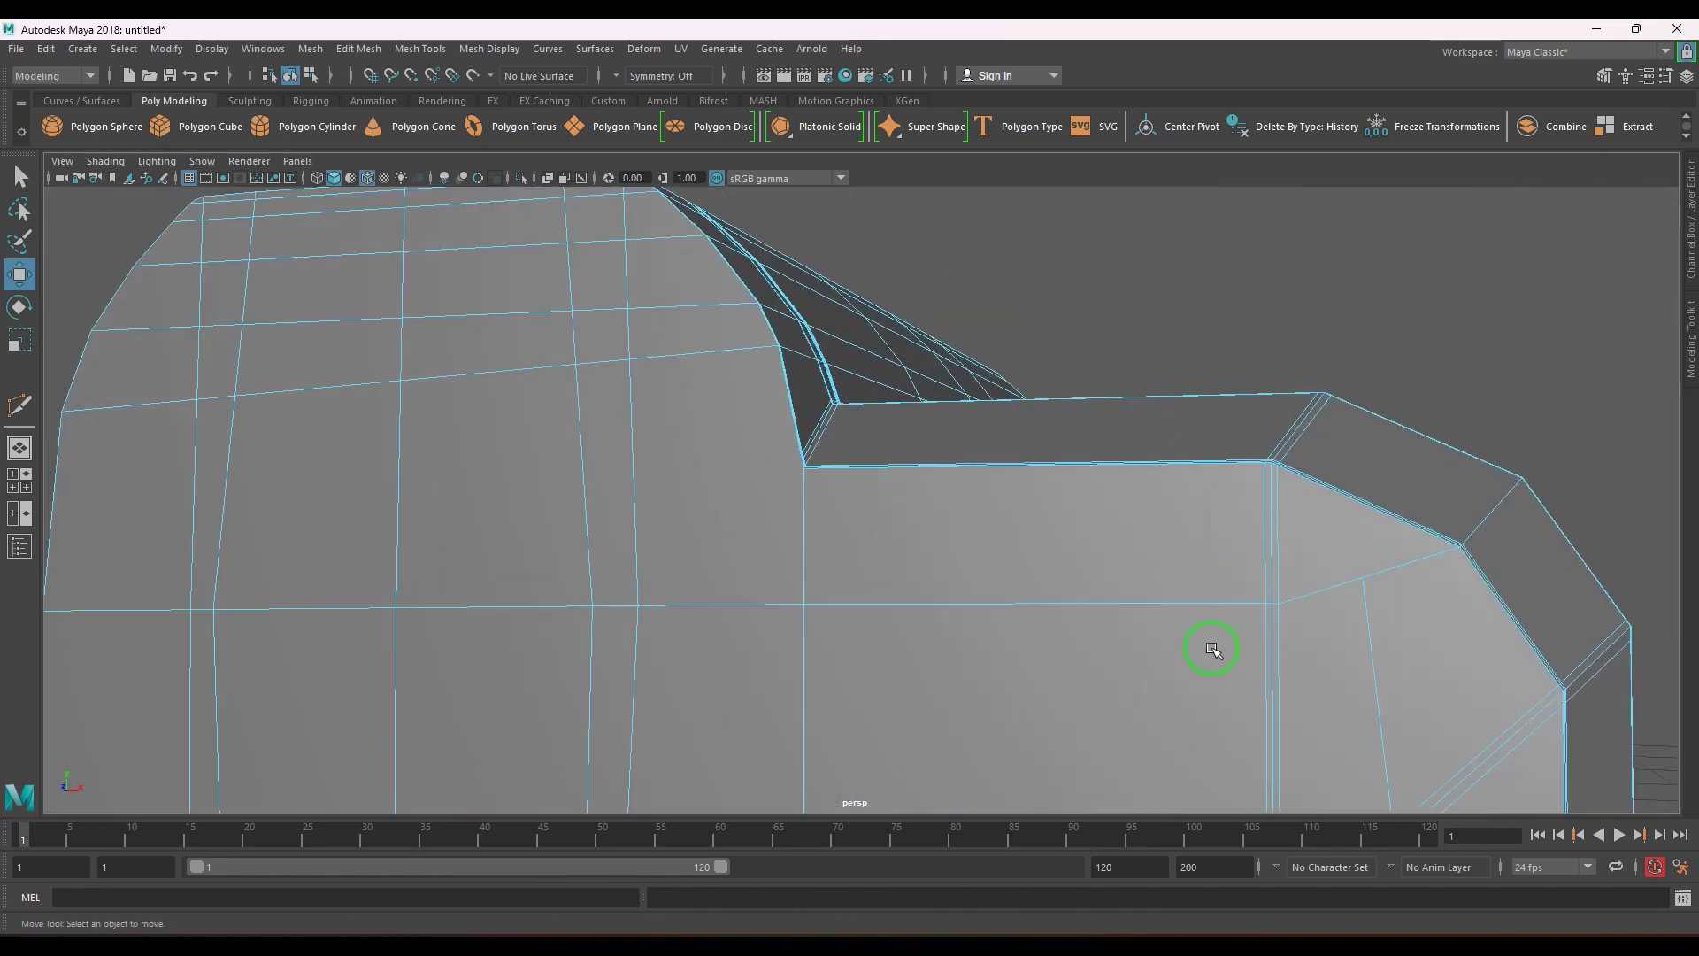
left_click_drag(1213, 652, 980, 581, "alt")
middle_click_drag(862, 561, 937, 409, "alt")
mouse_move(937, 410)
right_mouse_down("alt")
mouse_move(1020, 595)
mouse_move(1119, 621)
right_mouse_up("alt")
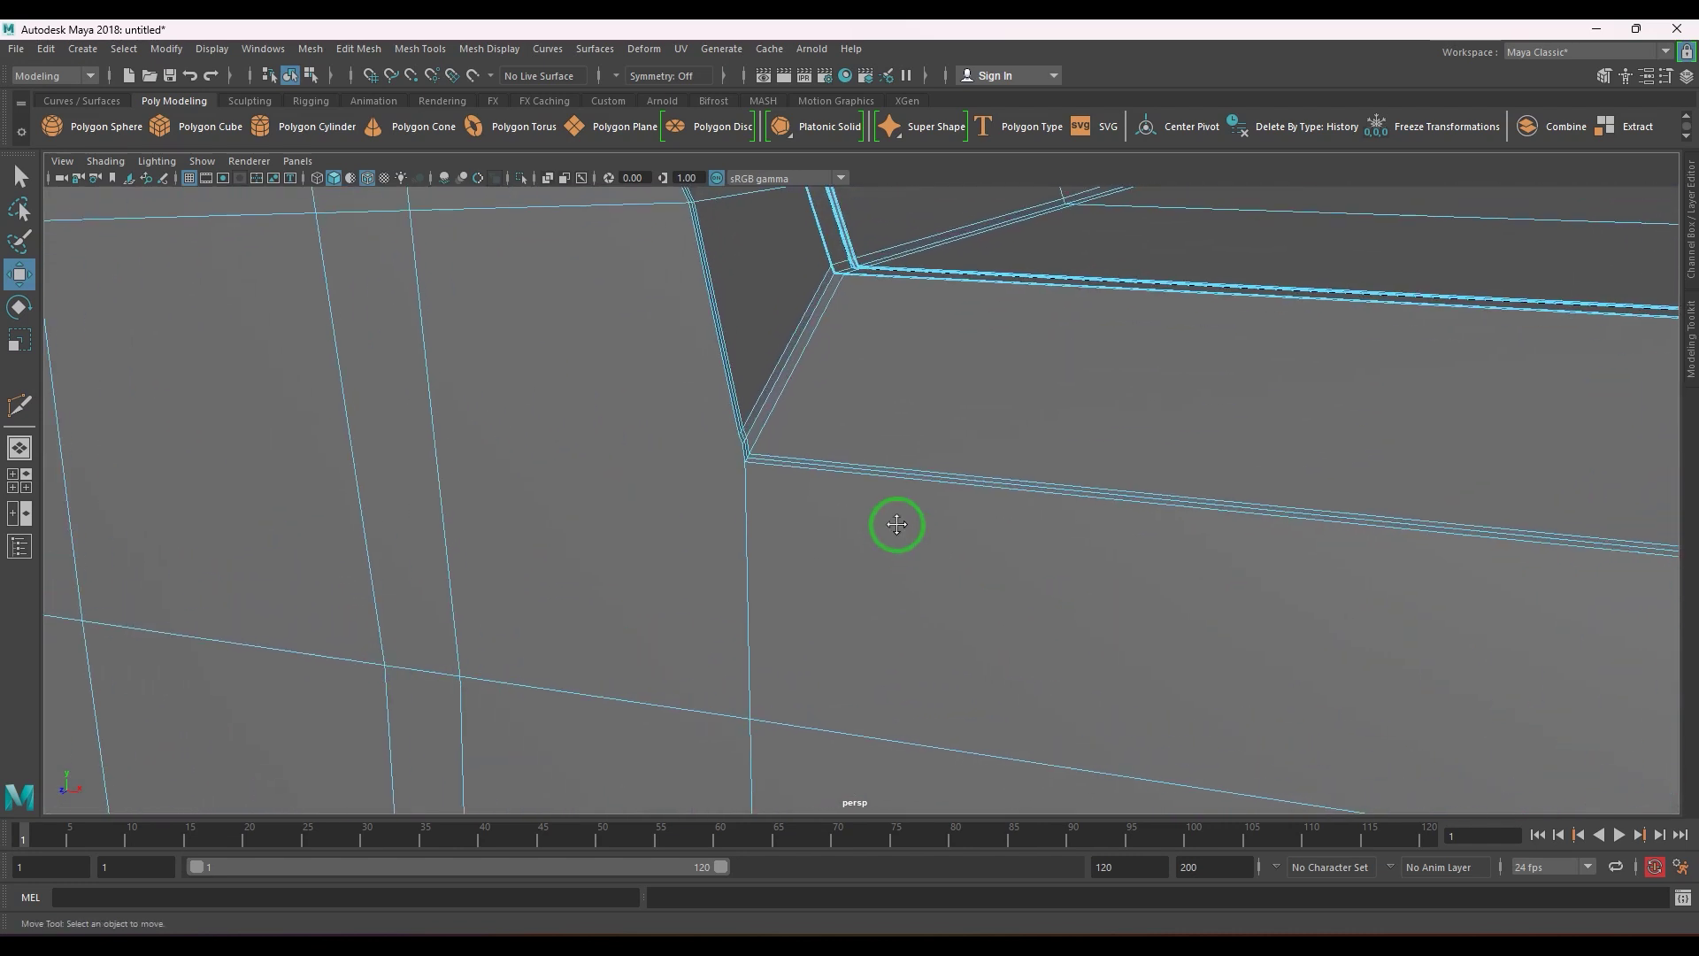
middle_click_drag(895, 523, 924, 497, "alt")
mouse_move(682, 501)
right_mouse_down()
mouse_move(770, 391)
mouse_move(677, 376)
right_mouse_up()
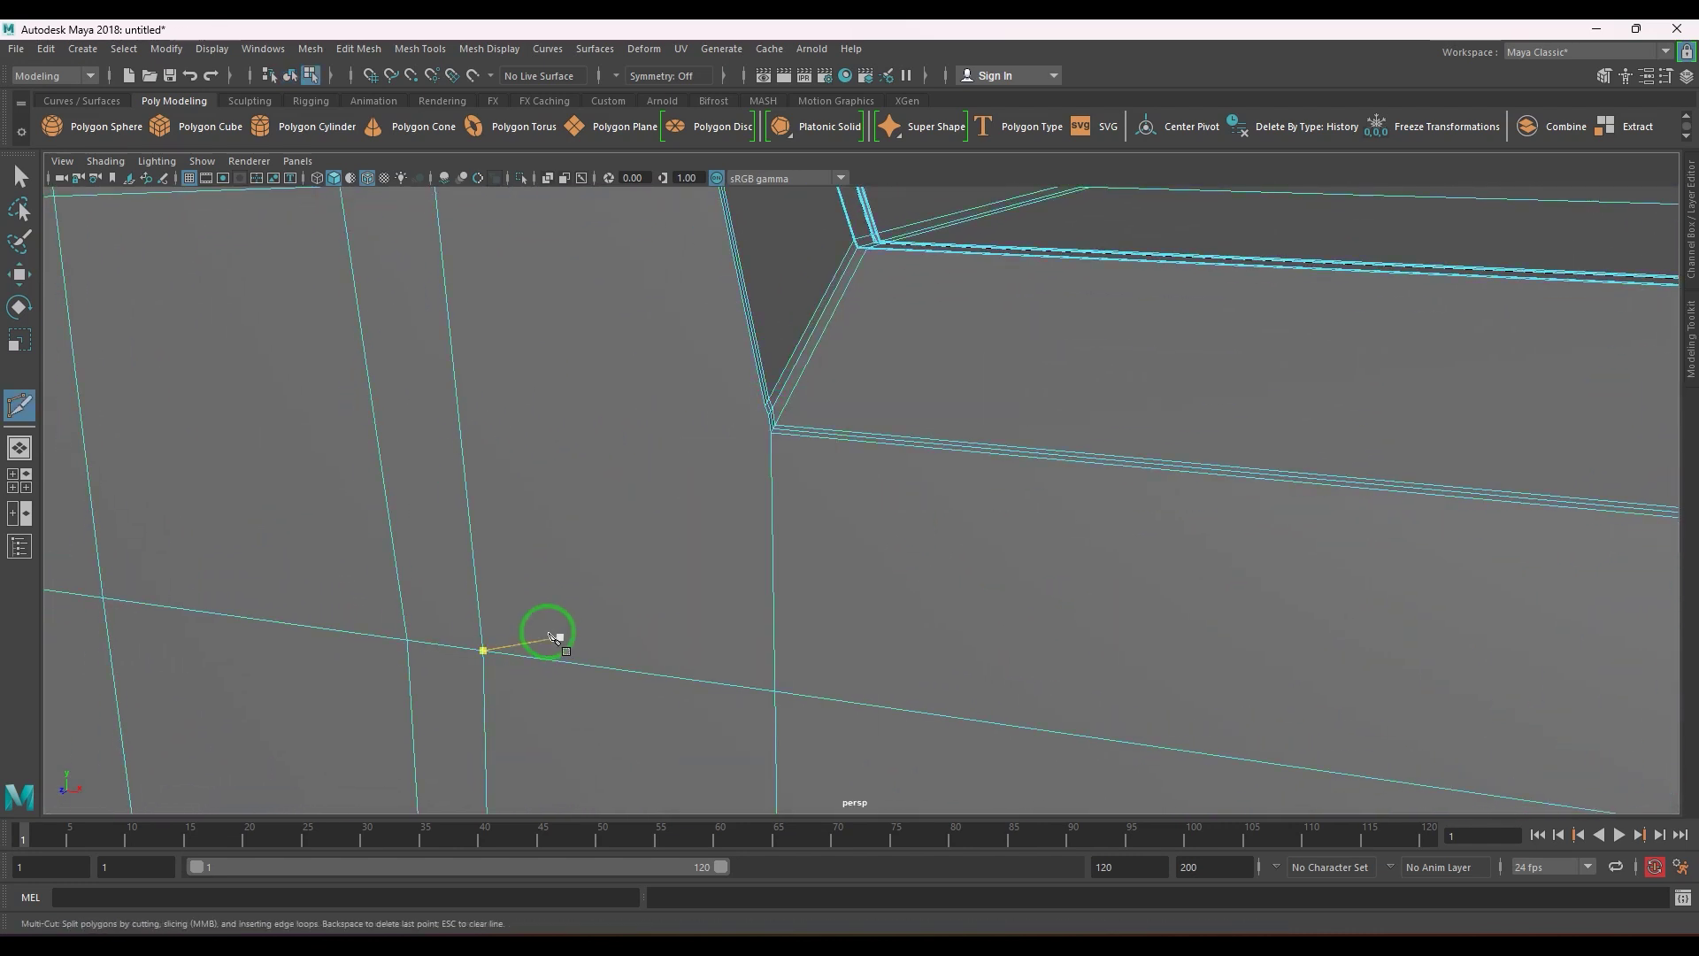
left_click(484, 686)
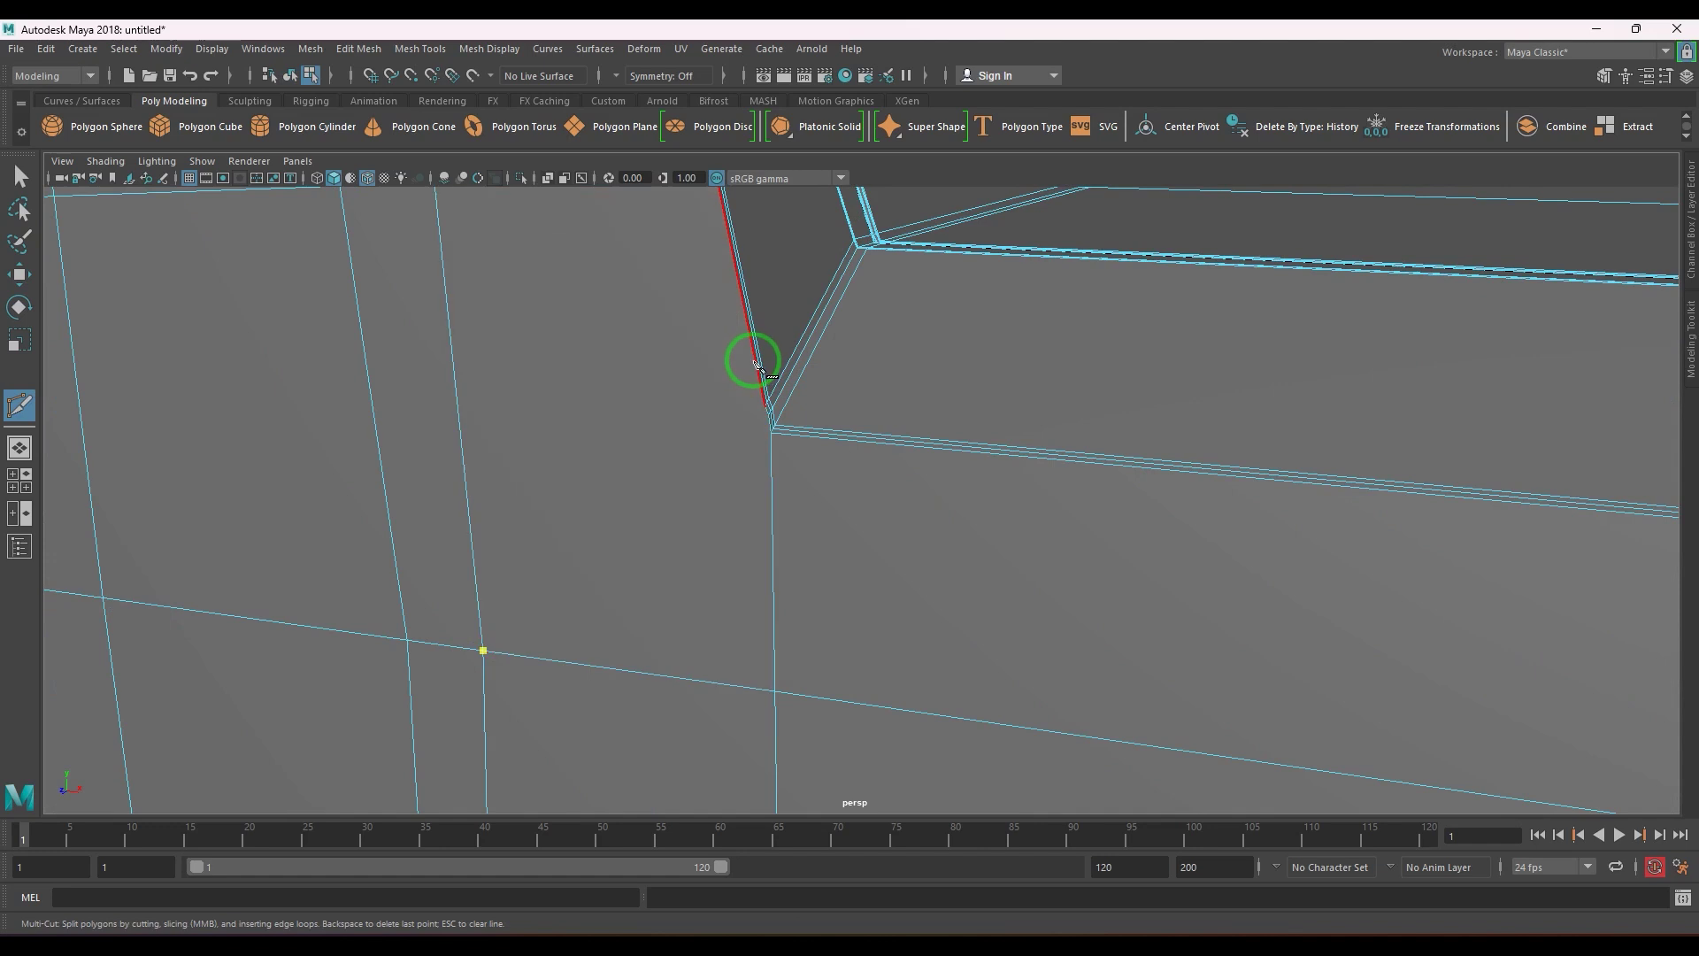
left_click(765, 406)
key("w")
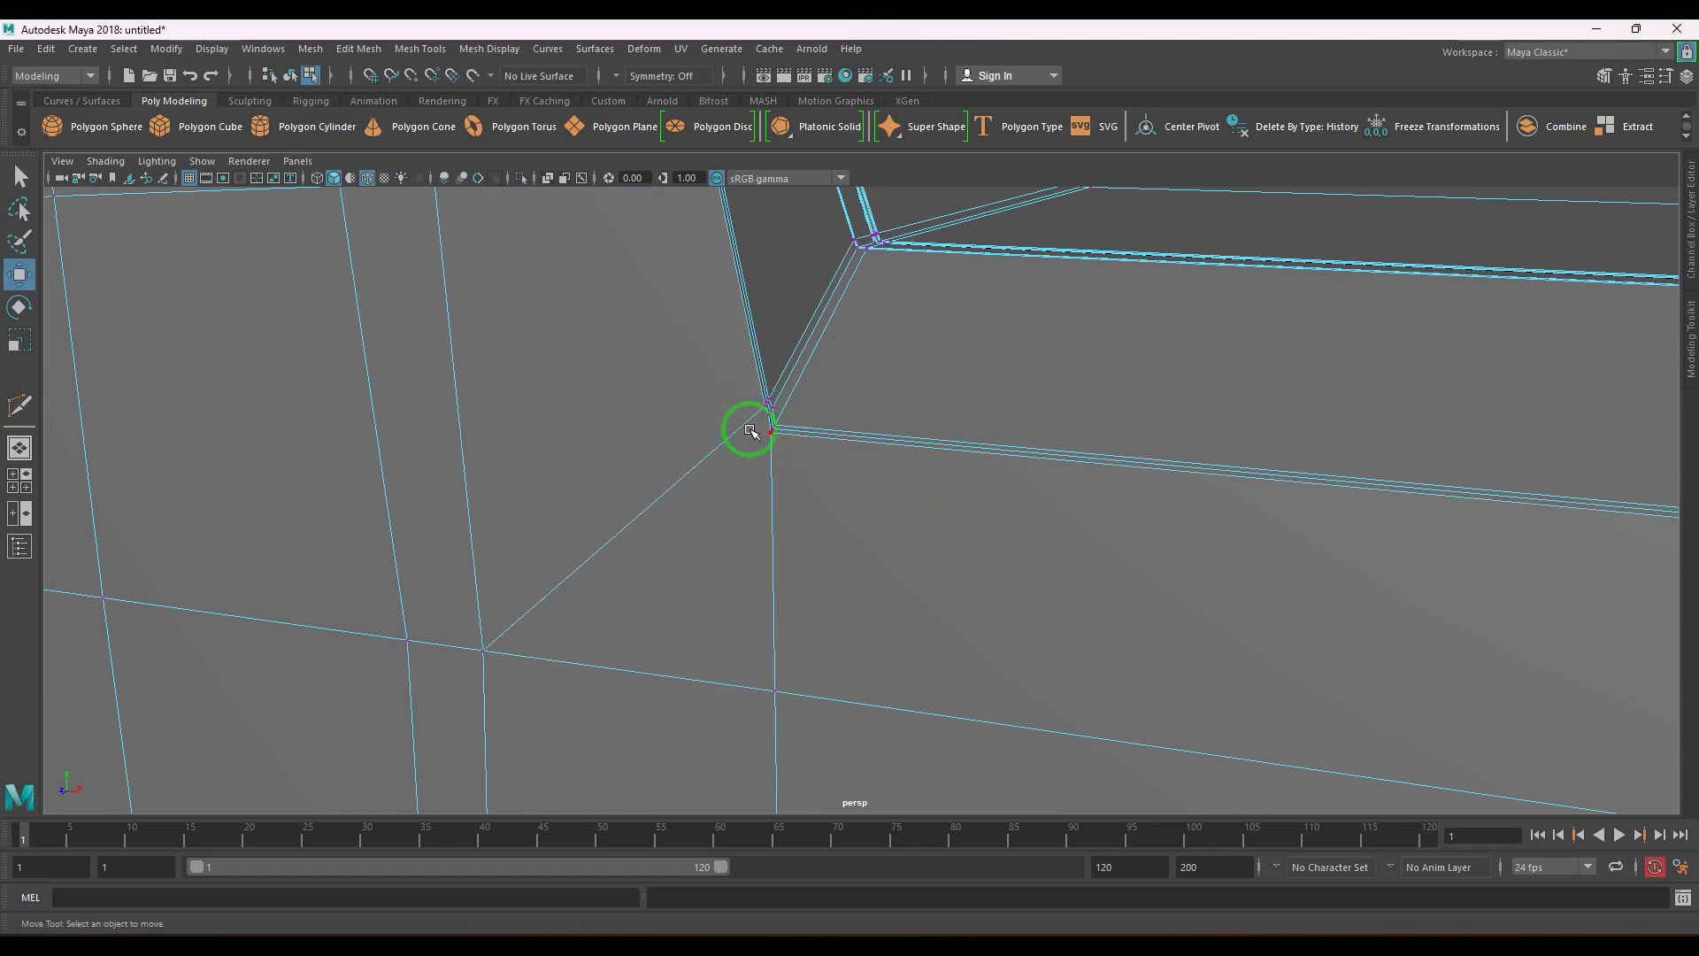
- Nudge the support vertices at this junction corner slightly to even out the supporting edges between the tube and side block
scroll(731, 428, "up", 3)
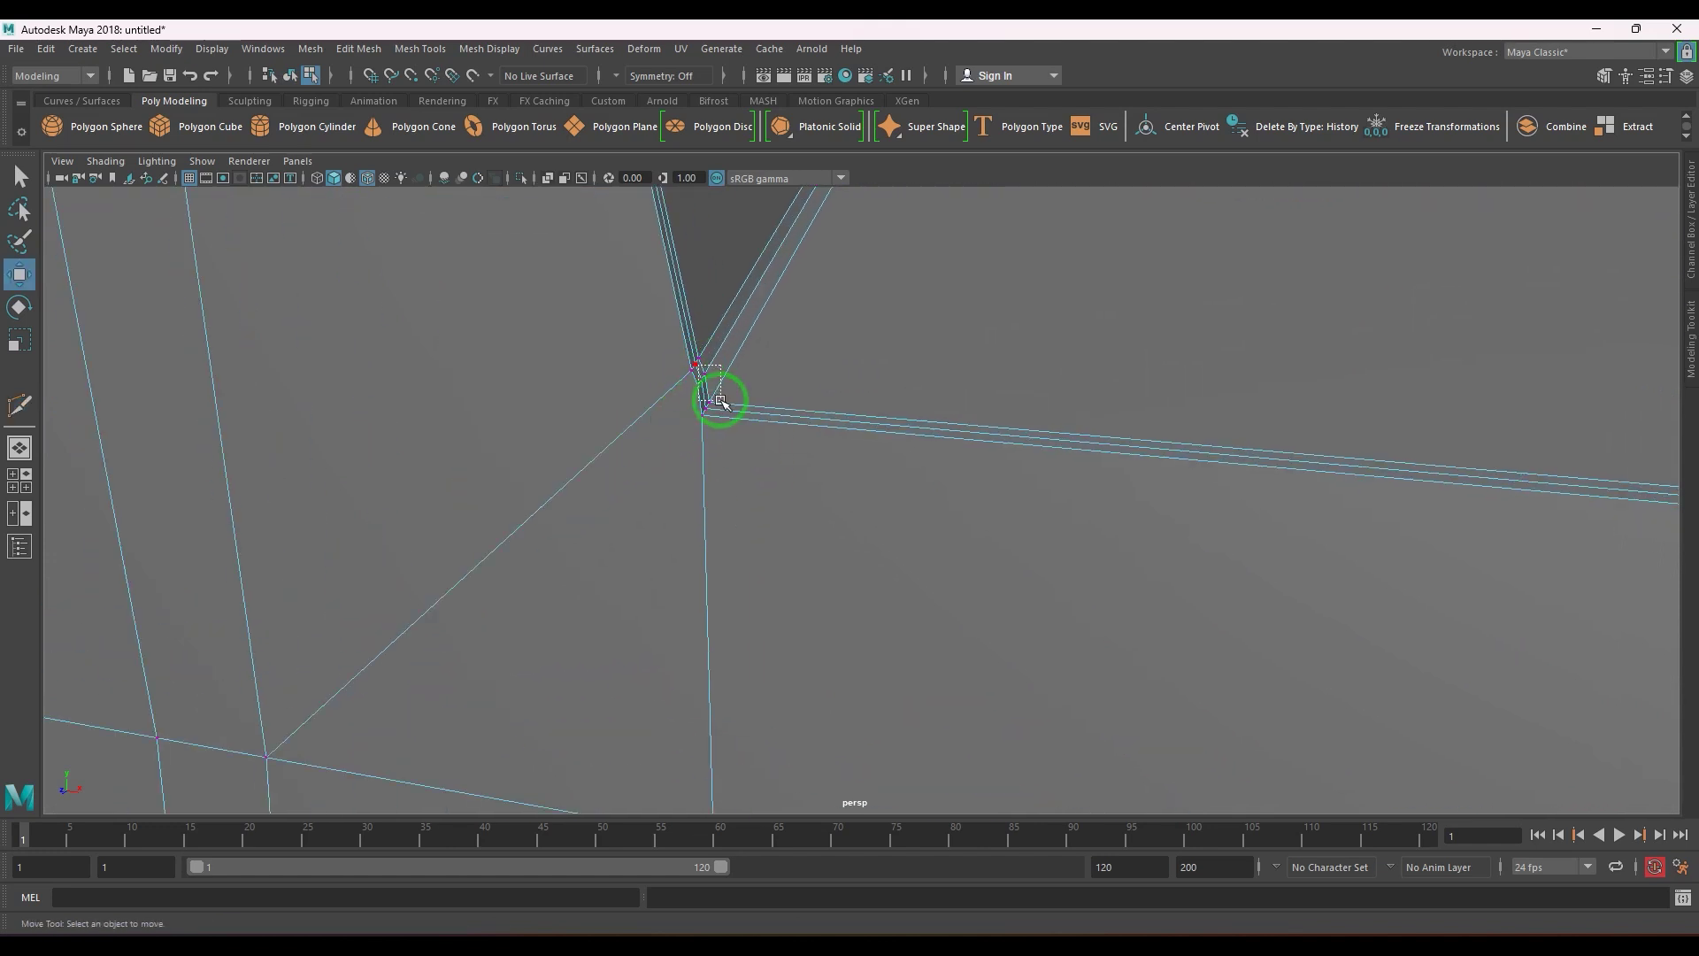
left_click_drag(721, 403, 710, 413)
key("q")
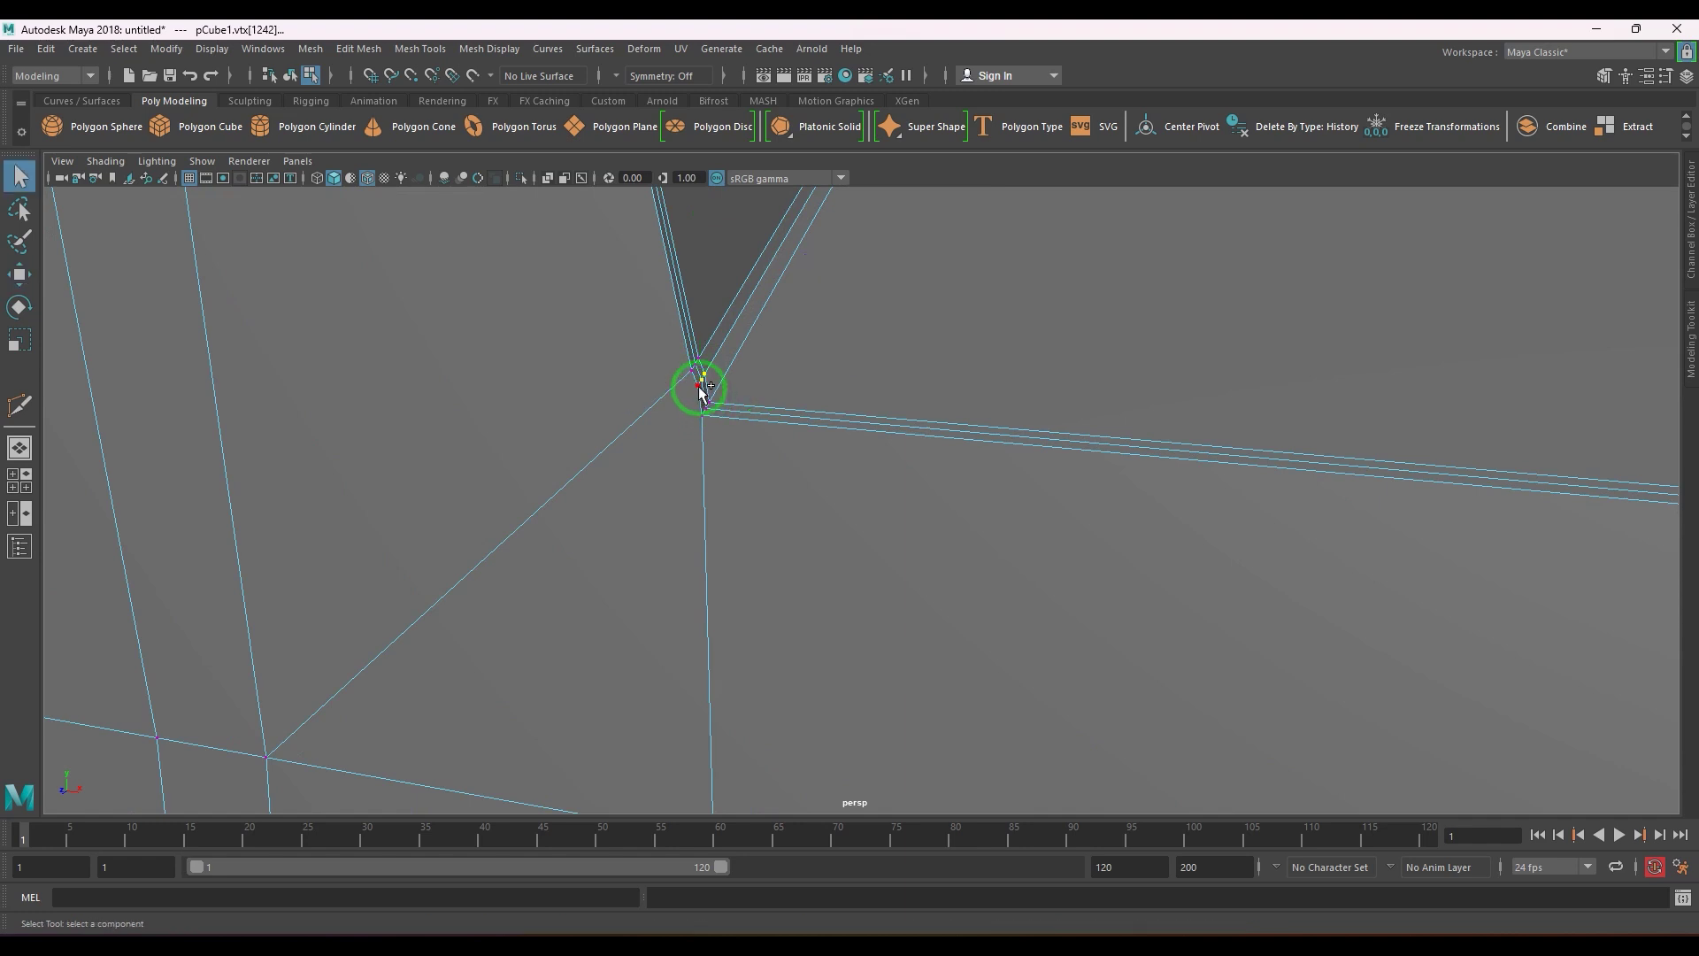
left_click(701, 389)
key("w")
middle_click_drag(813, 270, 808, 273)
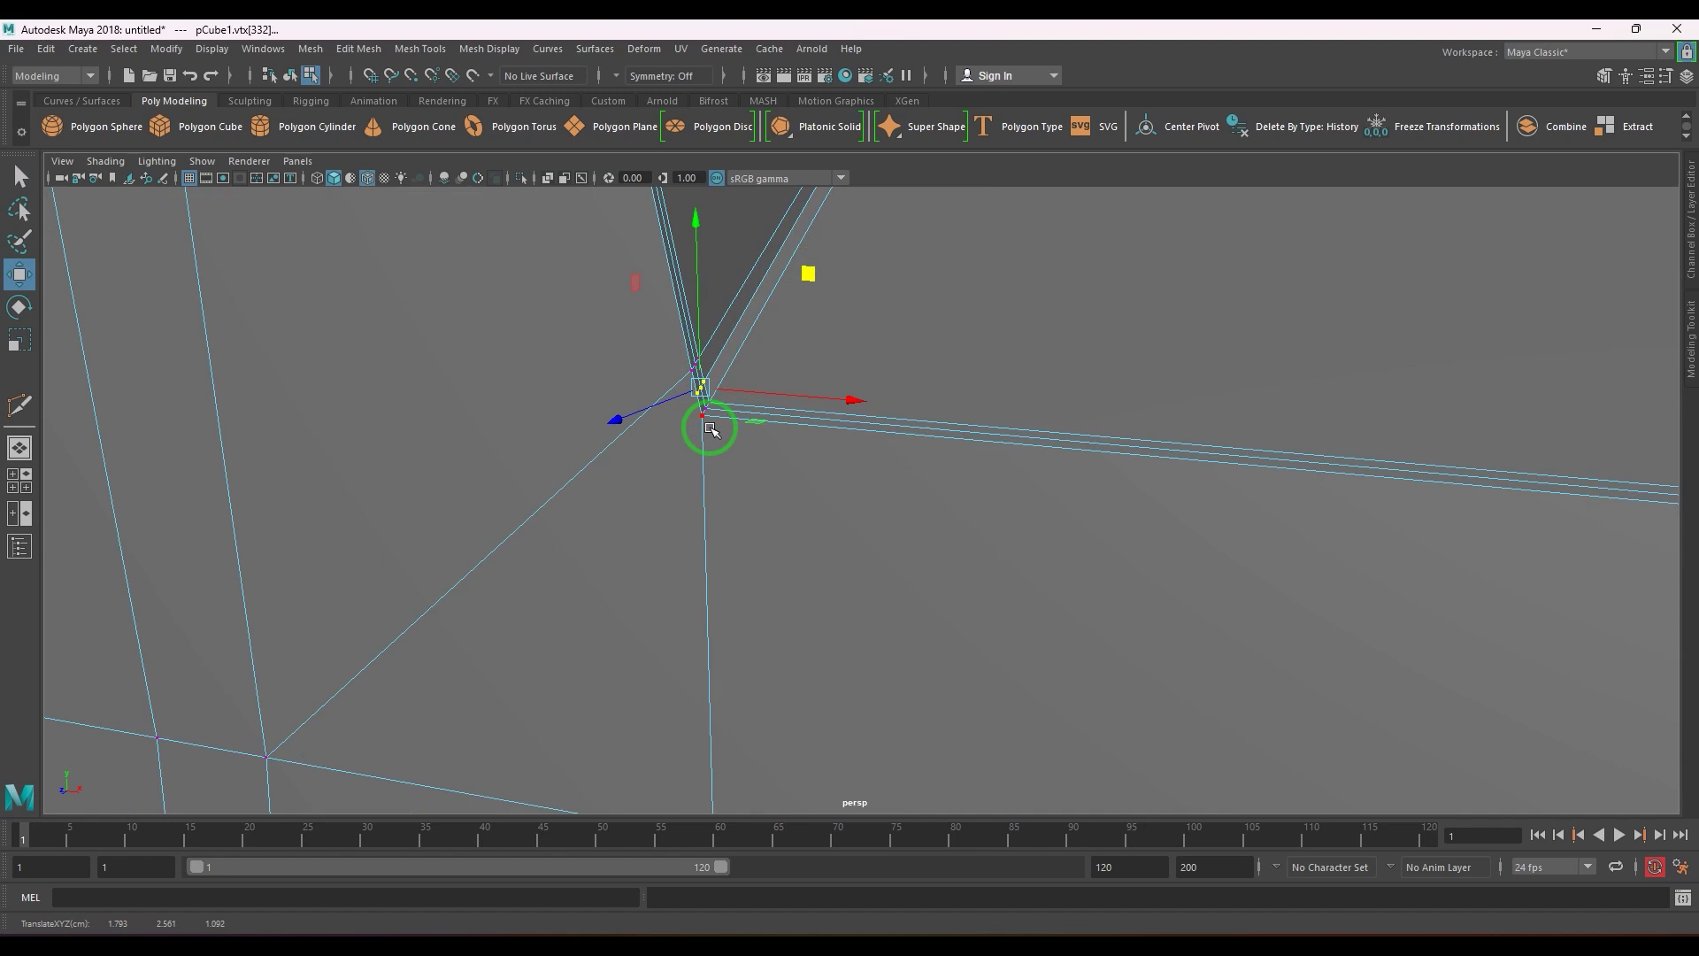
key("Down")
key("Left")
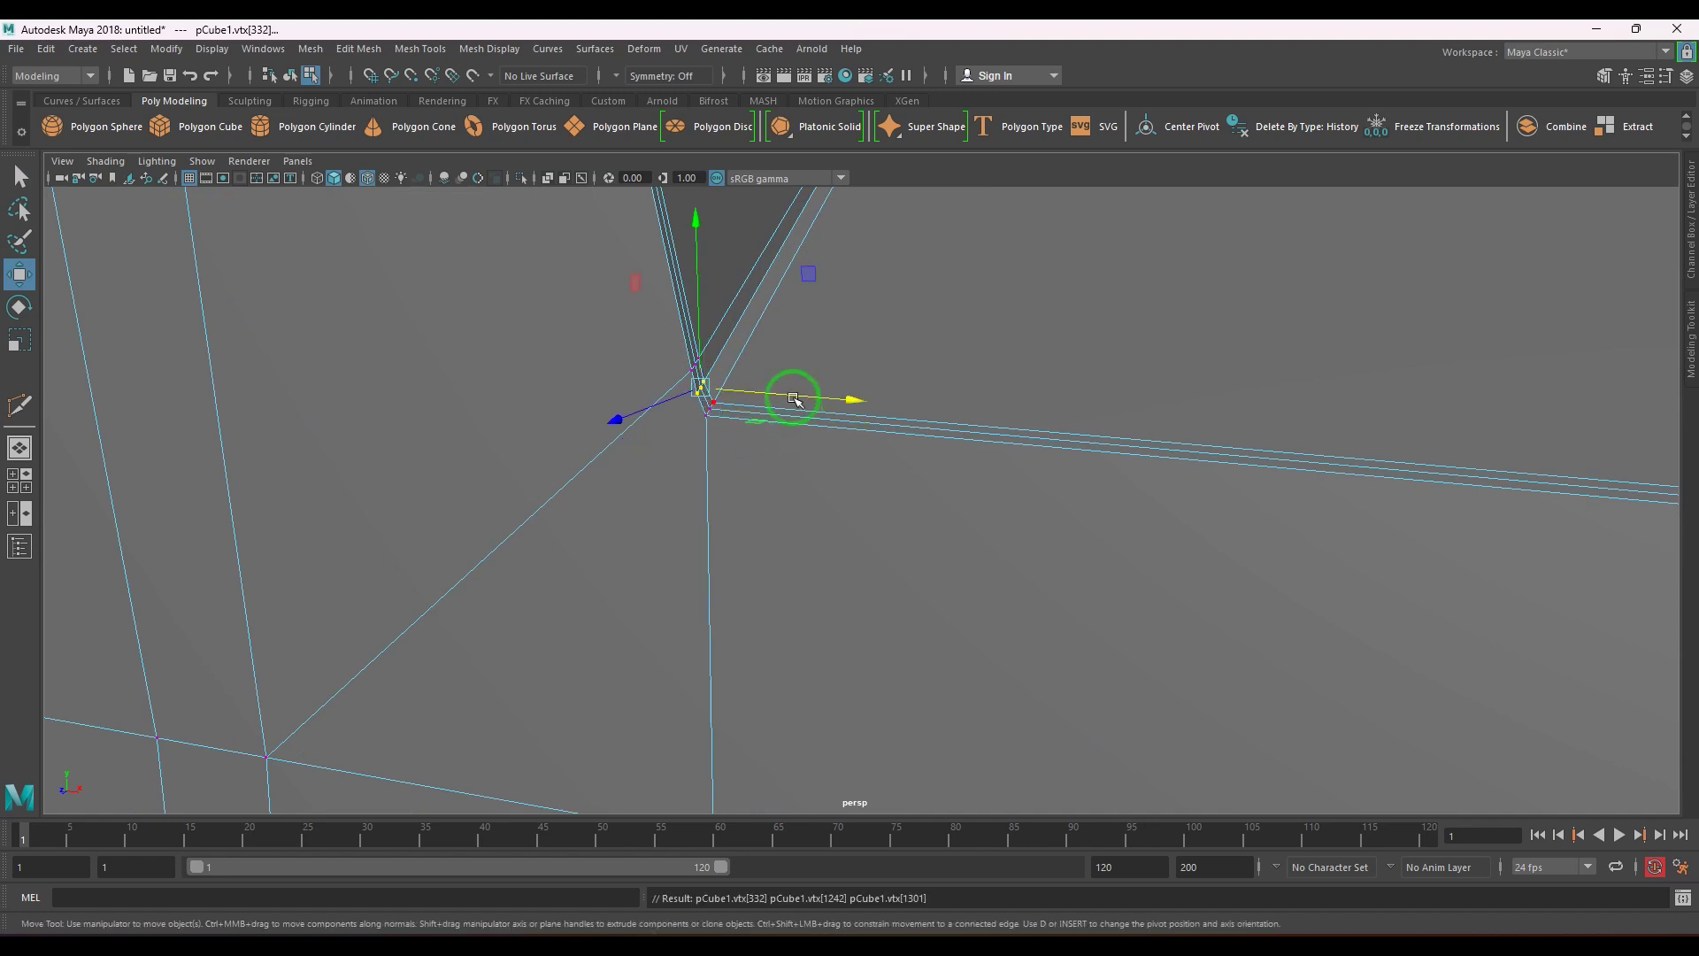
left_click(803, 277)
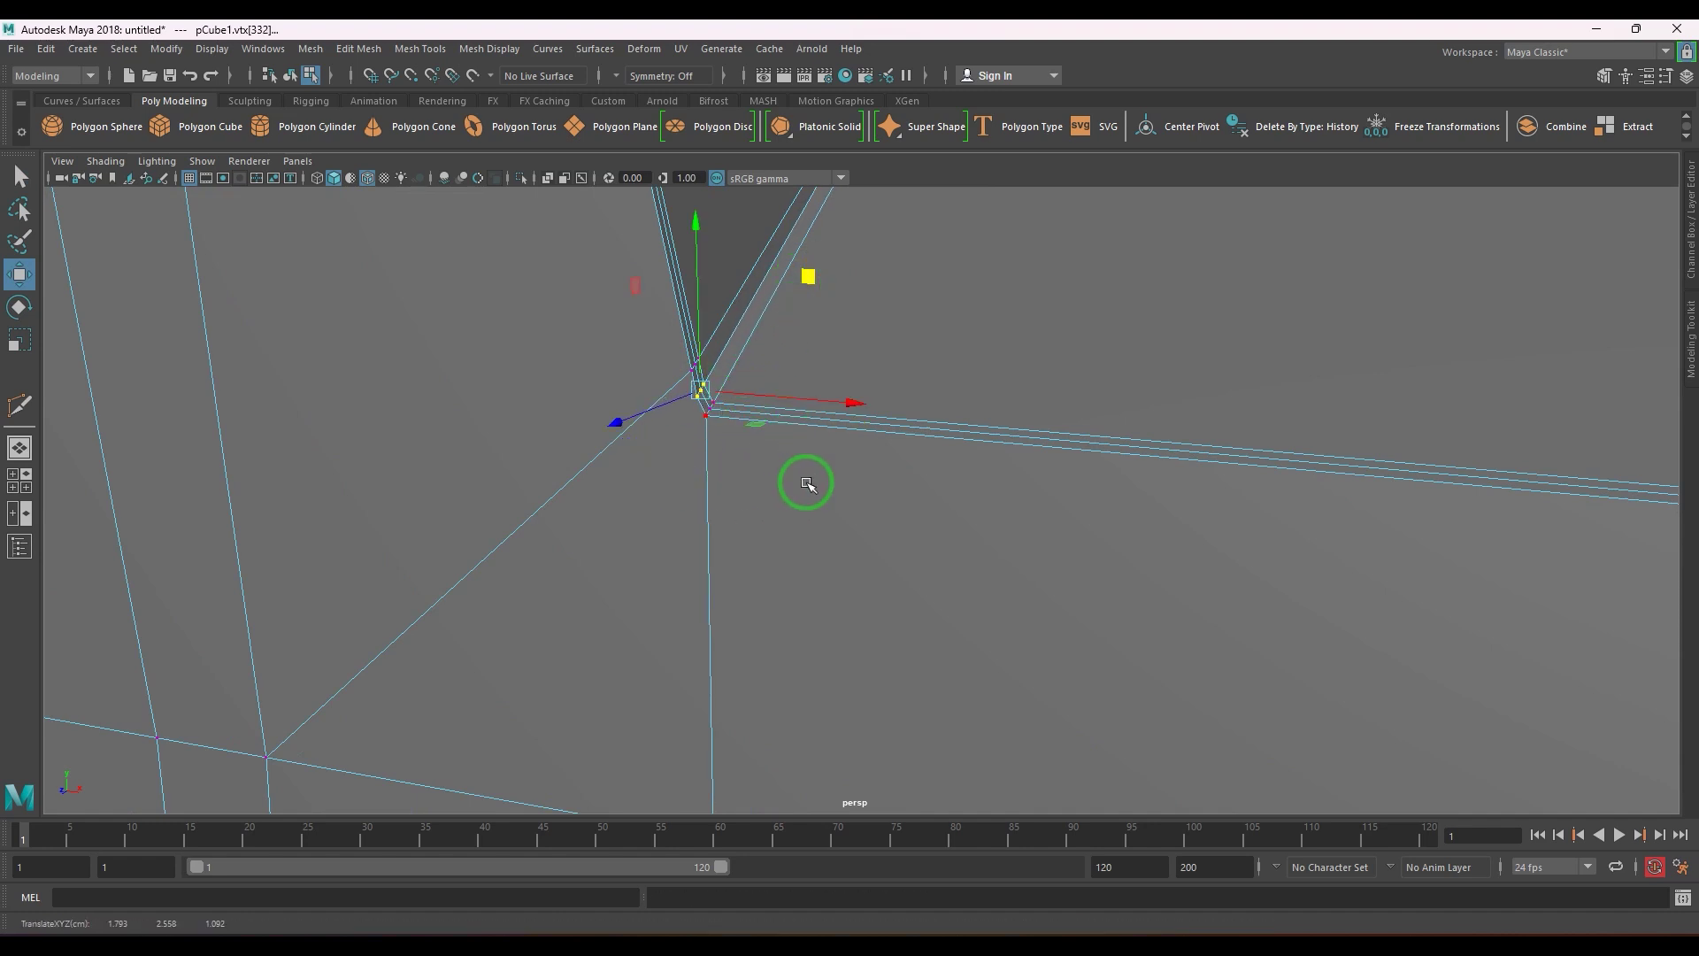
- Select the support vertices at the first junction corner, where the cap edge was removed, and shift them slightly
right_click_drag(806, 483, 687, 523, "alt")
left_click_drag(687, 523, 691, 273, "alt")
right_click_drag(646, 389, 505, 443, "alt")
middle_click_drag(713, 653, 702, 387, "alt")
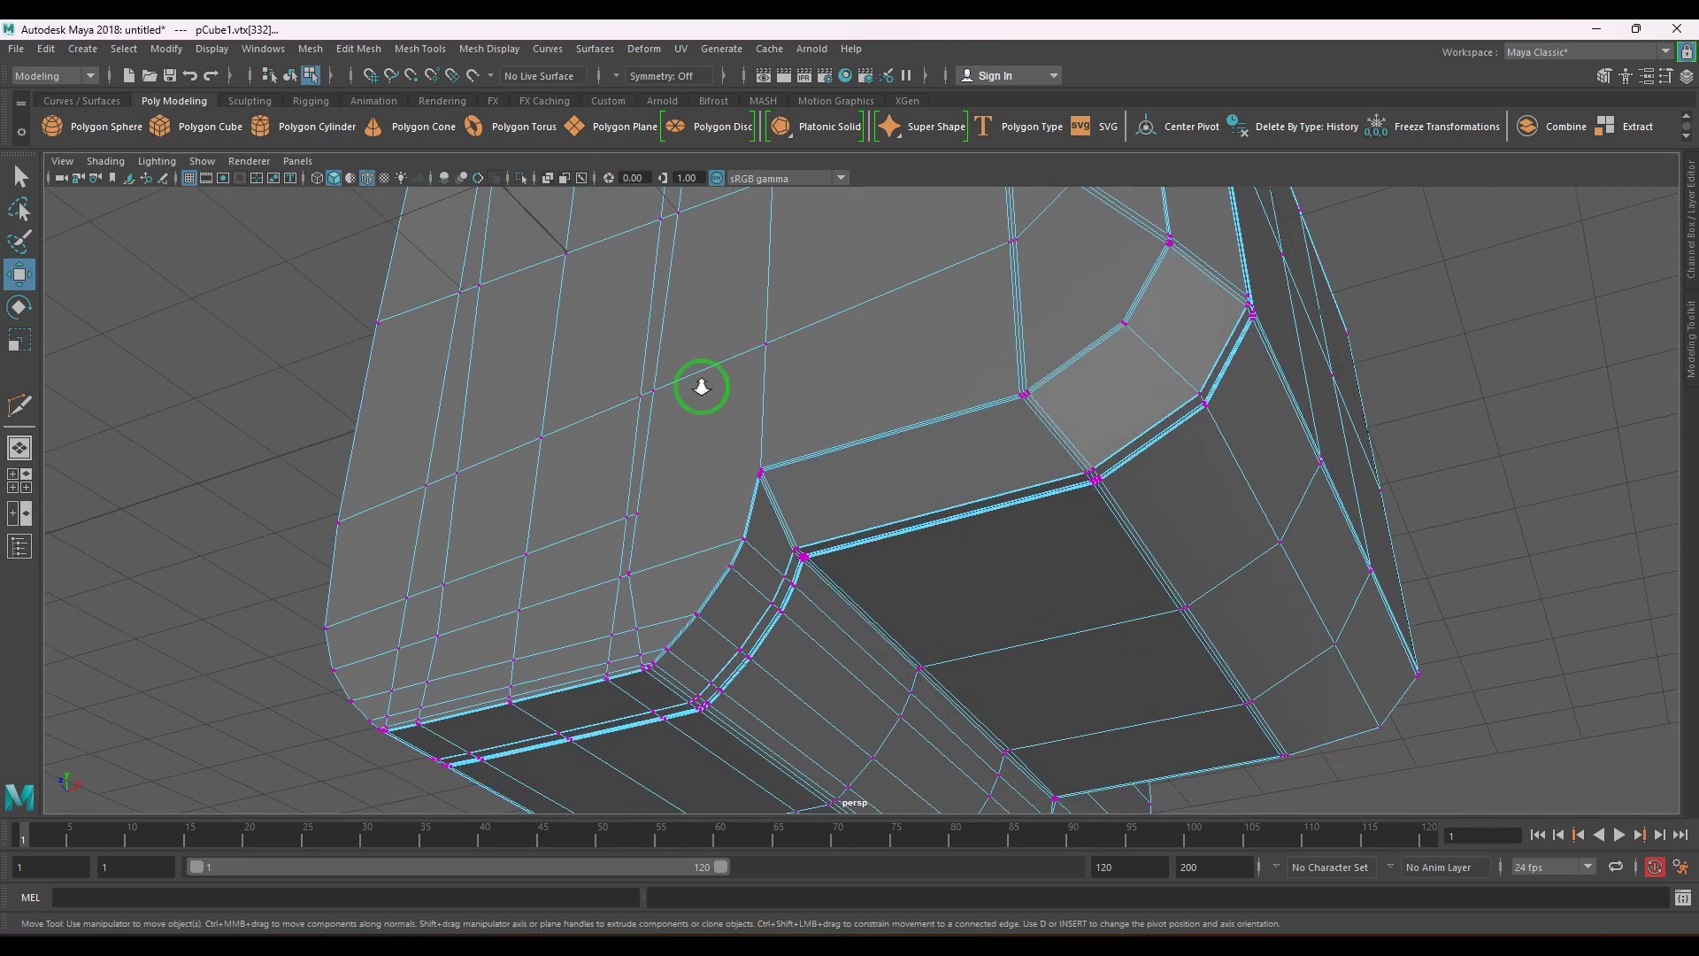
right_click_drag(702, 387, 746, 528, "alt")
middle_click_drag(746, 527, 982, 577, "alt")
right_click_drag(773, 516, 892, 599, "alt")
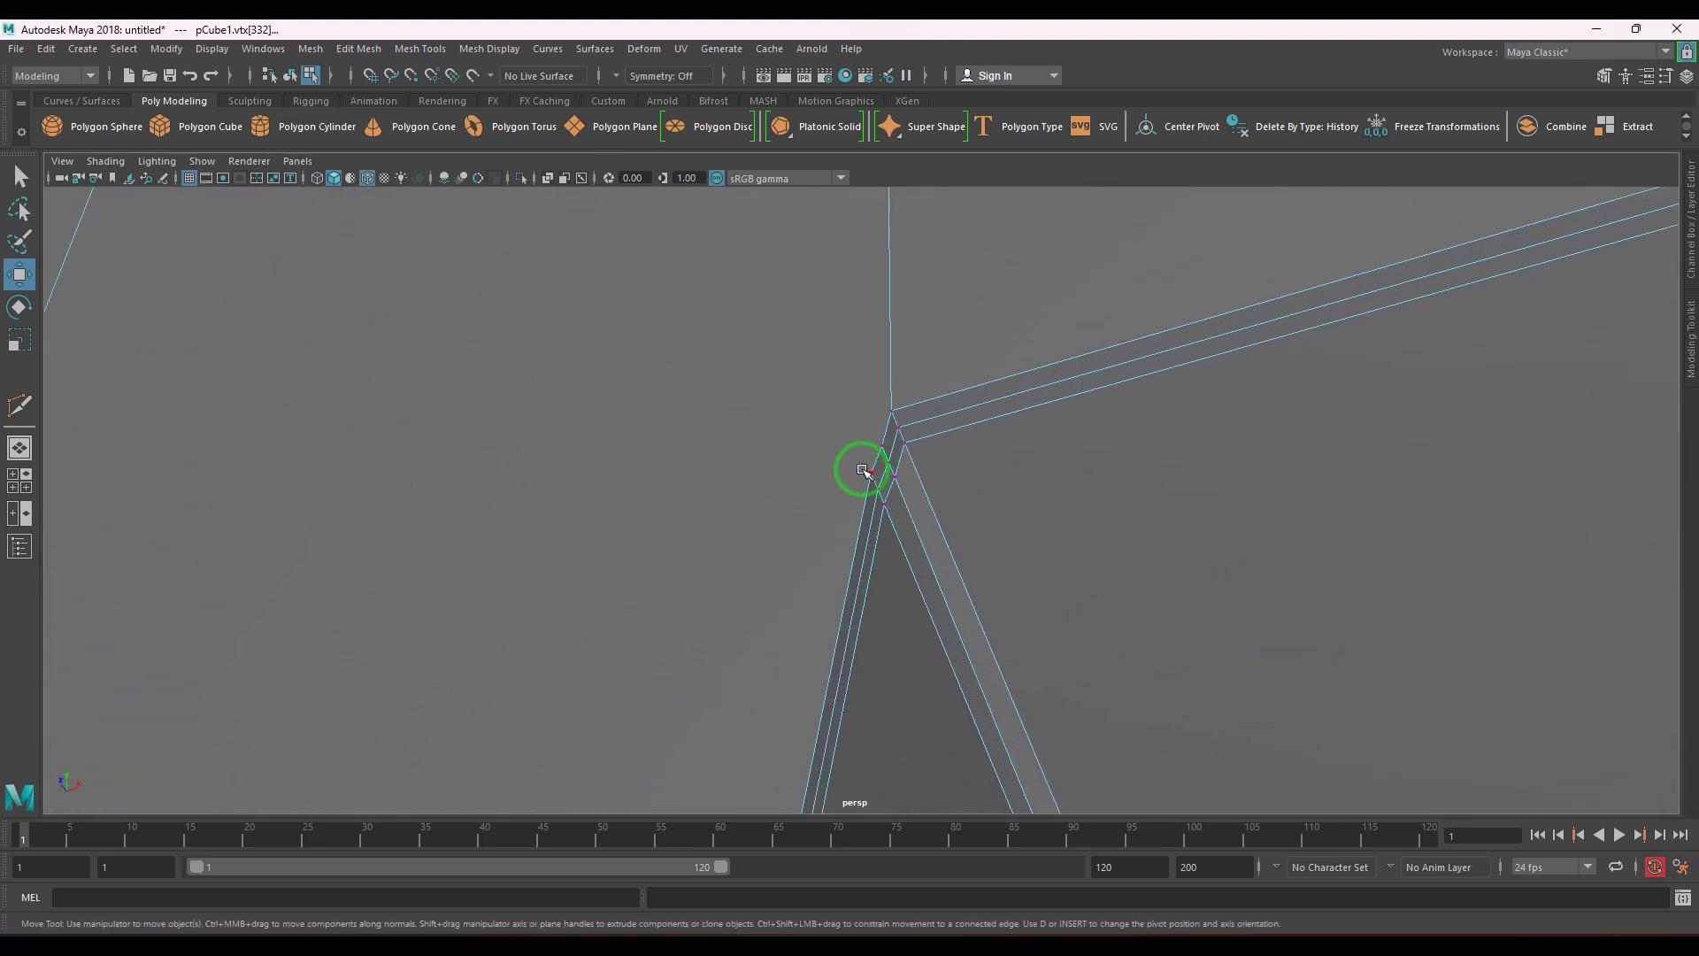
left_click_drag(860, 464, 889, 522)
right_click_drag(888, 522, 801, 496, "alt")
left_click_drag(970, 592, 1043, 661, "alt")
middle_click_drag(1043, 661, 927, 566, "alt")
right_click_drag(928, 566, 994, 639, "alt")
middle_click_drag(1043, 455, 1046, 454)
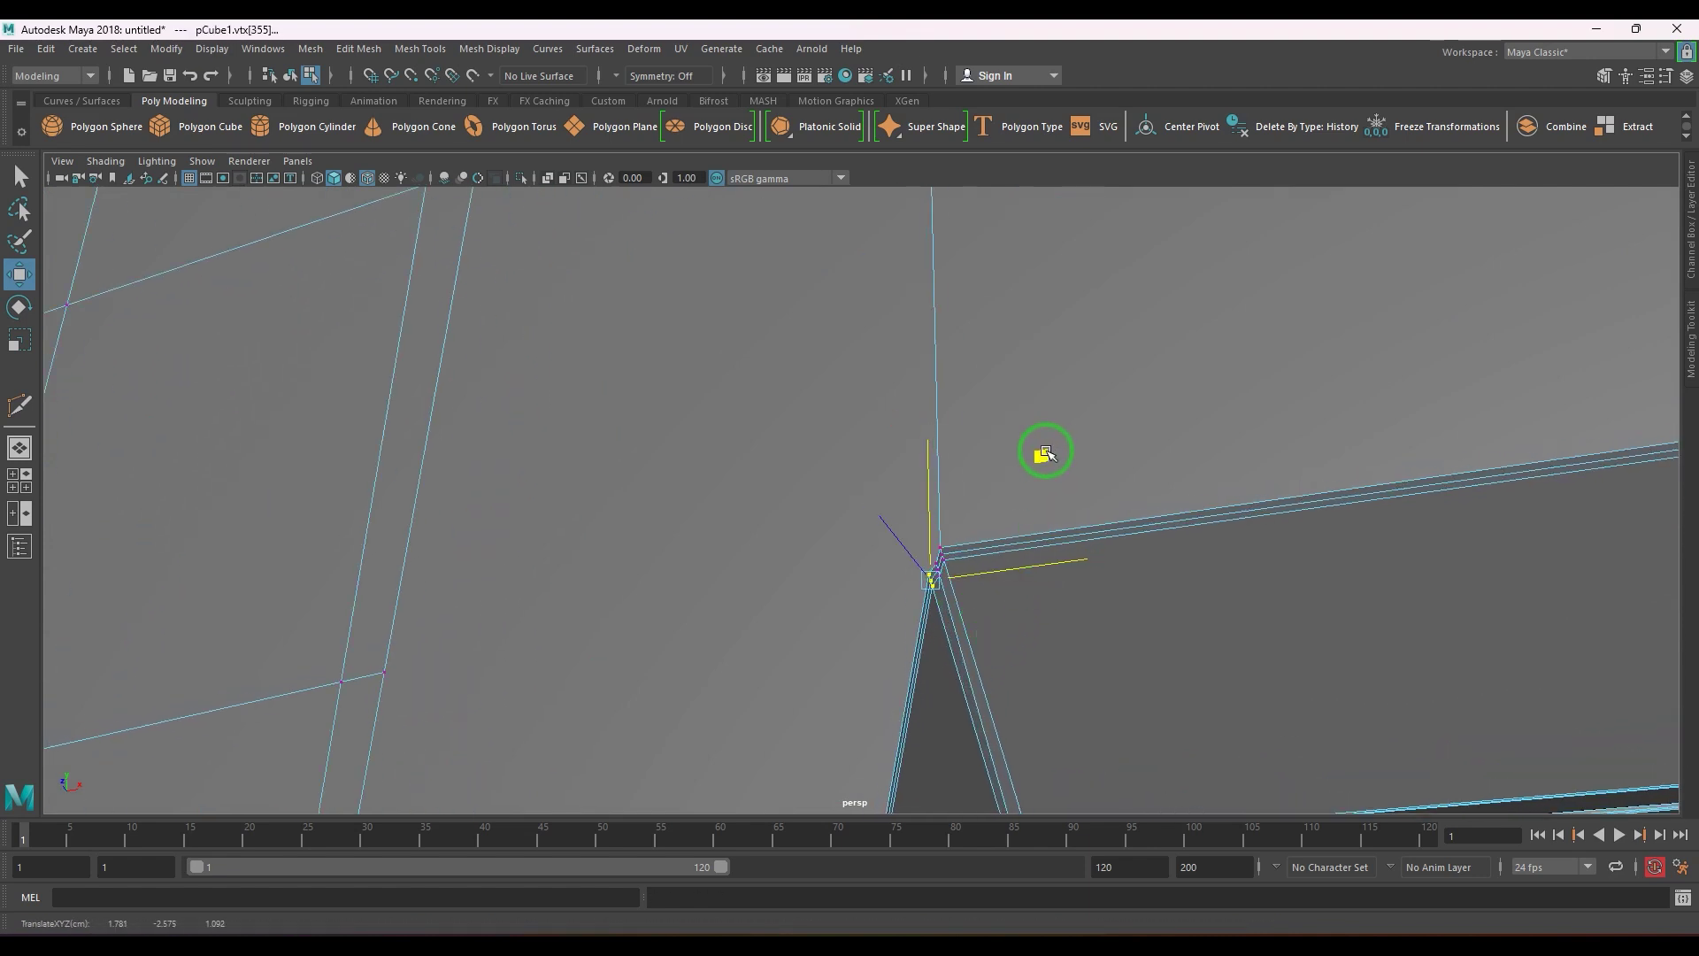
key("Up")
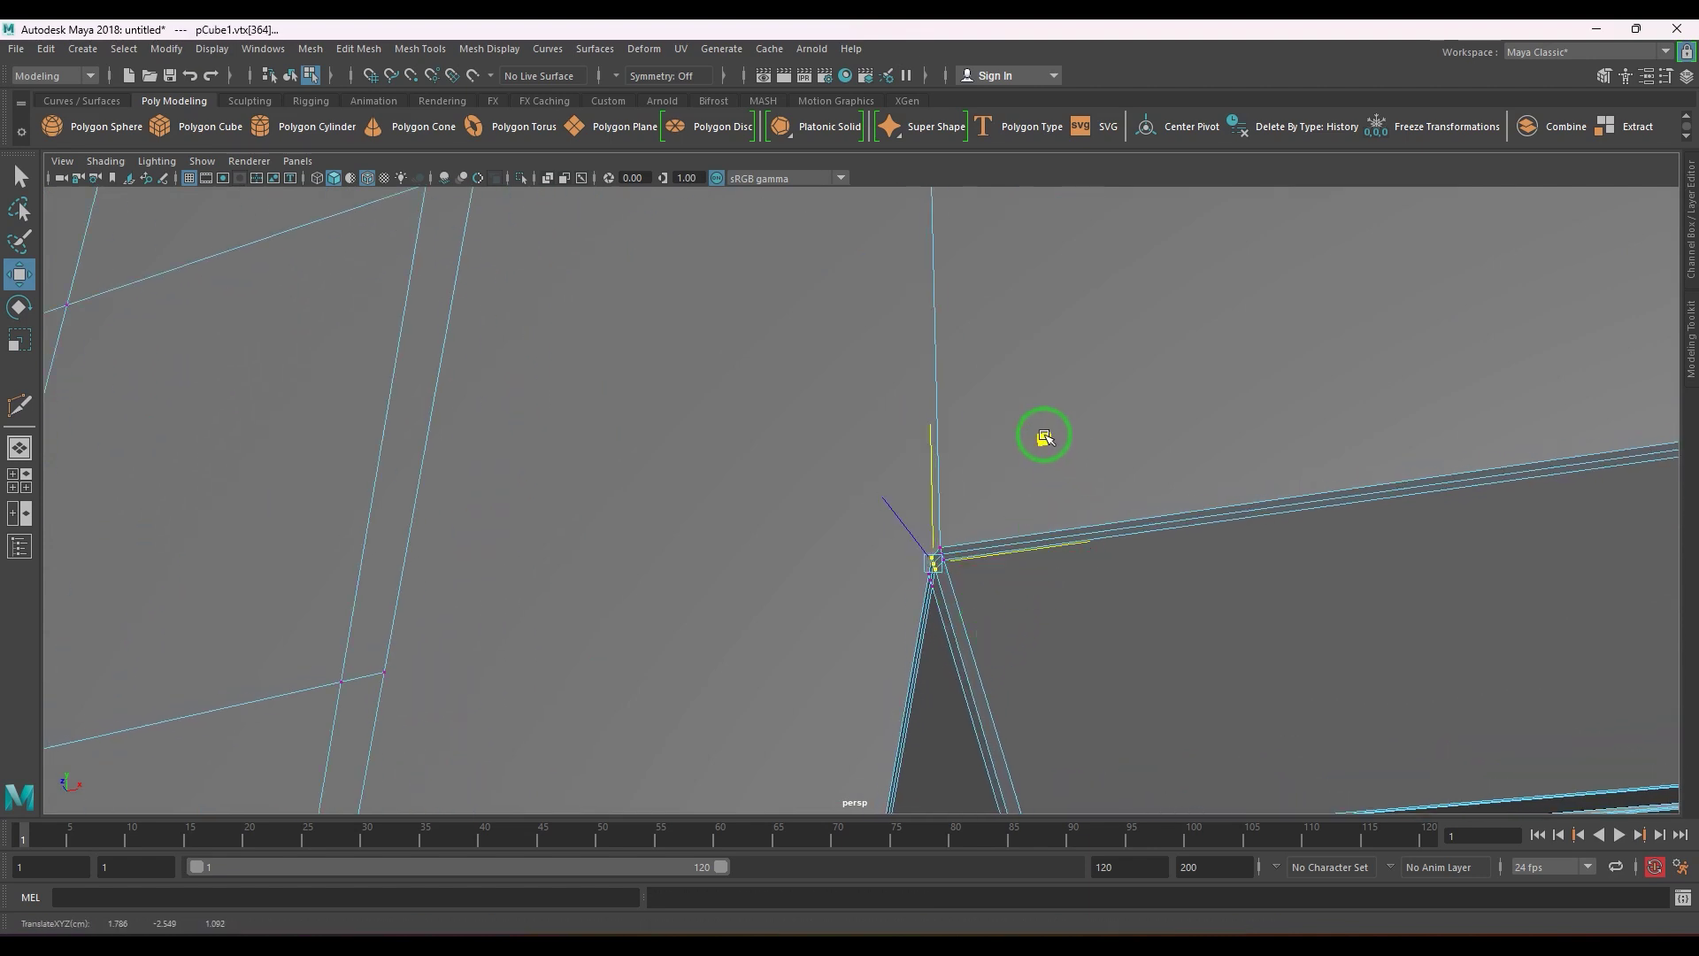
left_click(1088, 562)
- Use Multi-Cut to connect the open cap edge's end vertex to the support vertex on the tube's edge beside this corner
right_click_drag(824, 646, 977, 568)
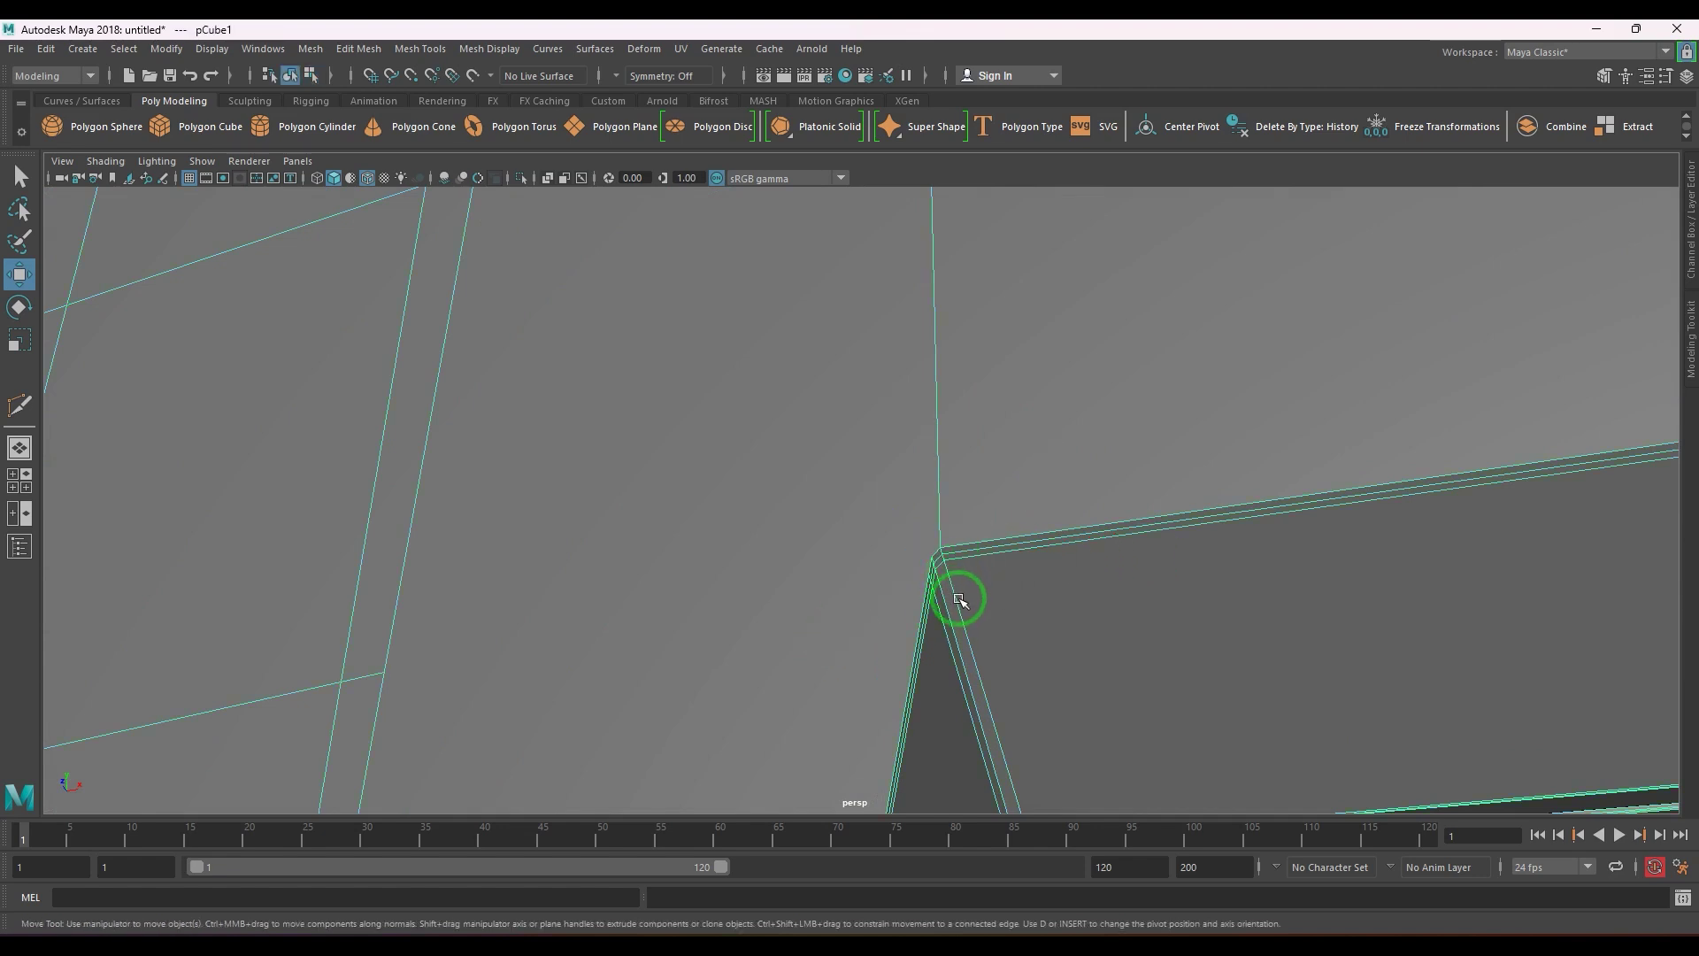
left_click_drag(959, 599, 865, 569, "alt")
right_click(774, 442, "shift")
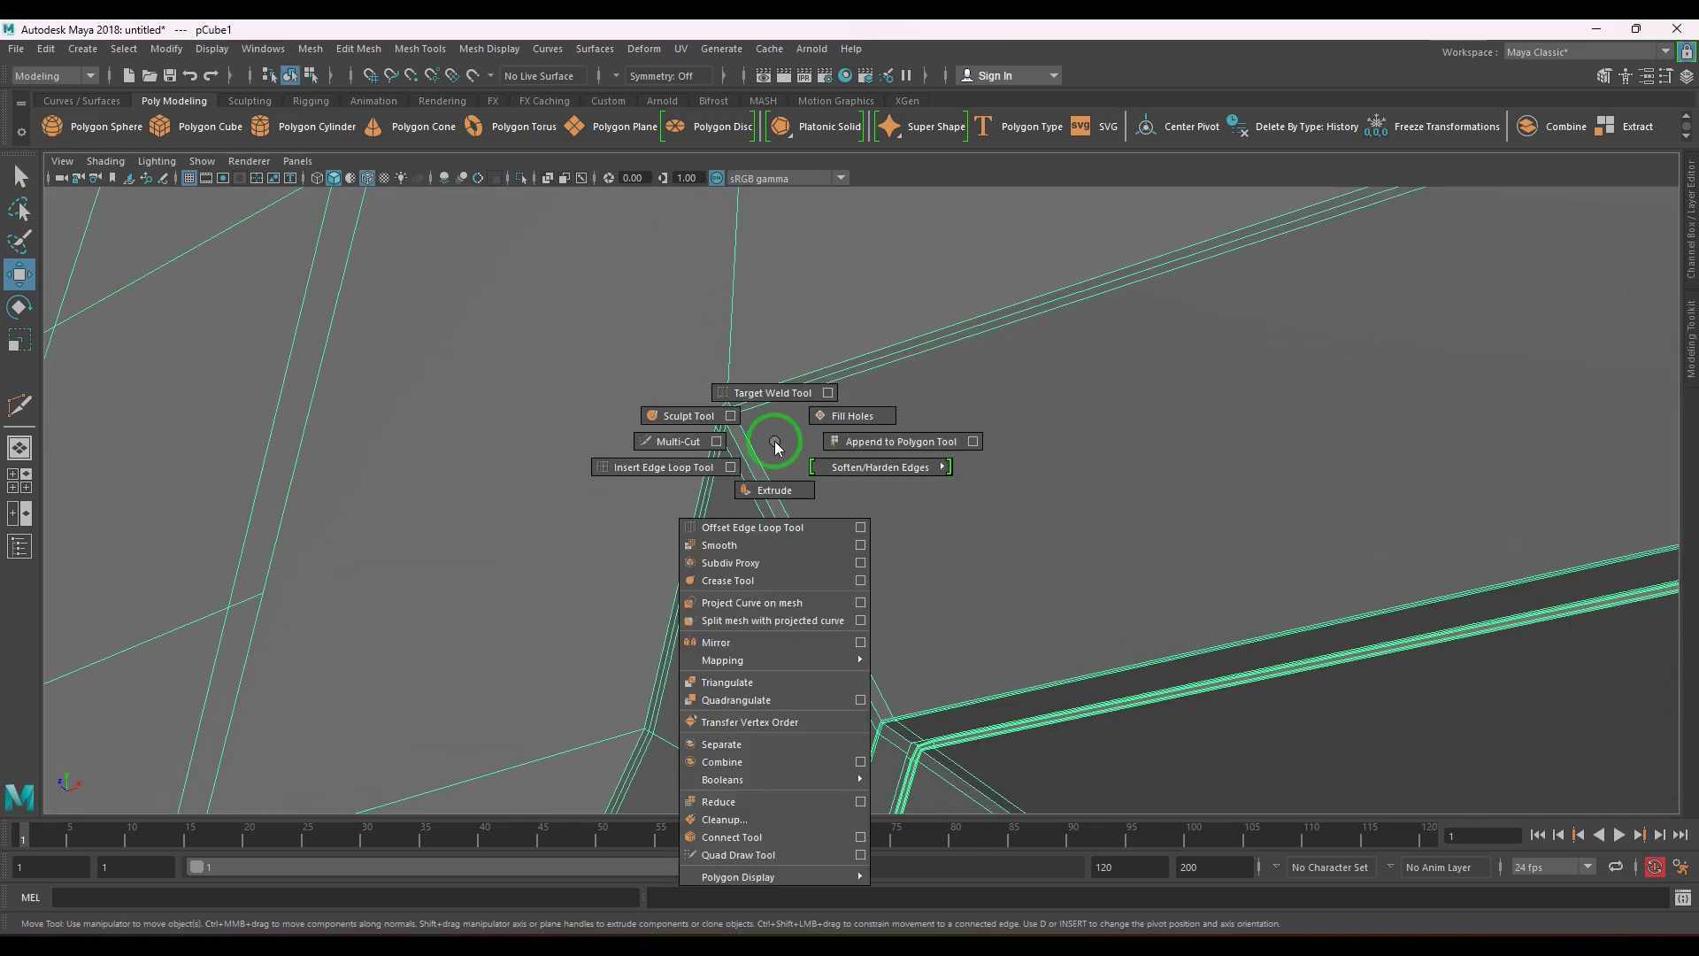
left_click(677, 440)
left_click(263, 593)
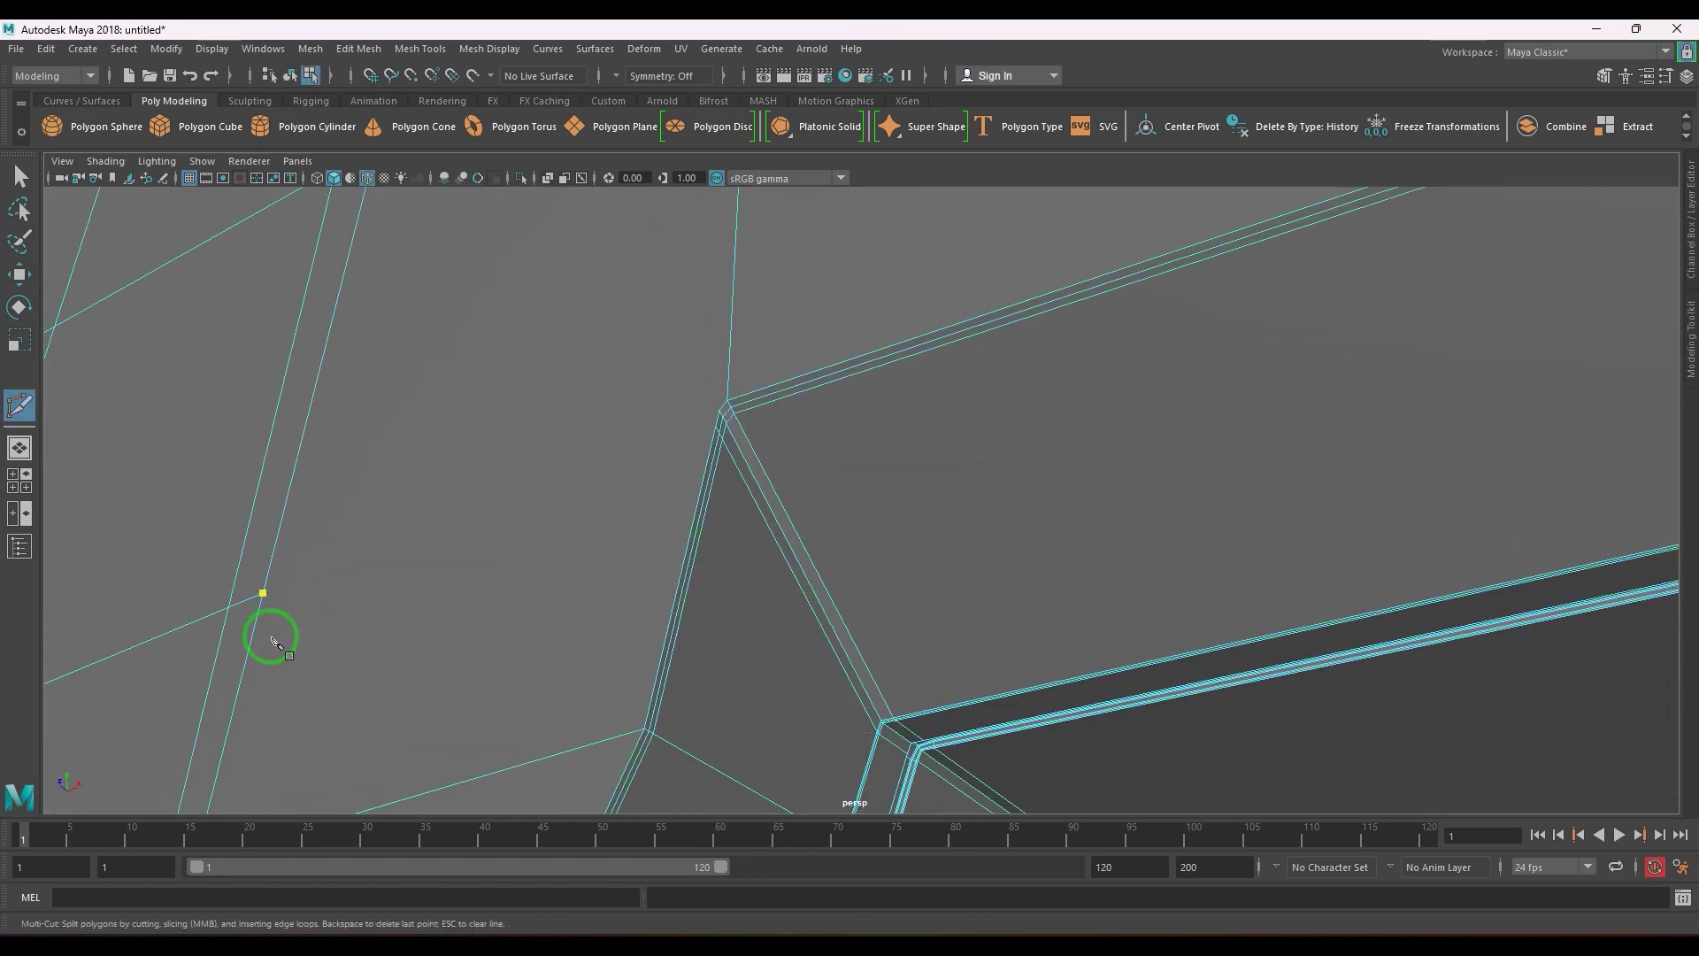
left_click(715, 427)
right_click(805, 496)
- Cut a diagonal edge from the middle vertex of this corner to the next grid vertex on the cap
right_click_drag(805, 496, 744, 505, "alt")
left_click_drag(743, 505, 834, 474, "alt")
right_click_drag(834, 475, 767, 515, "alt")
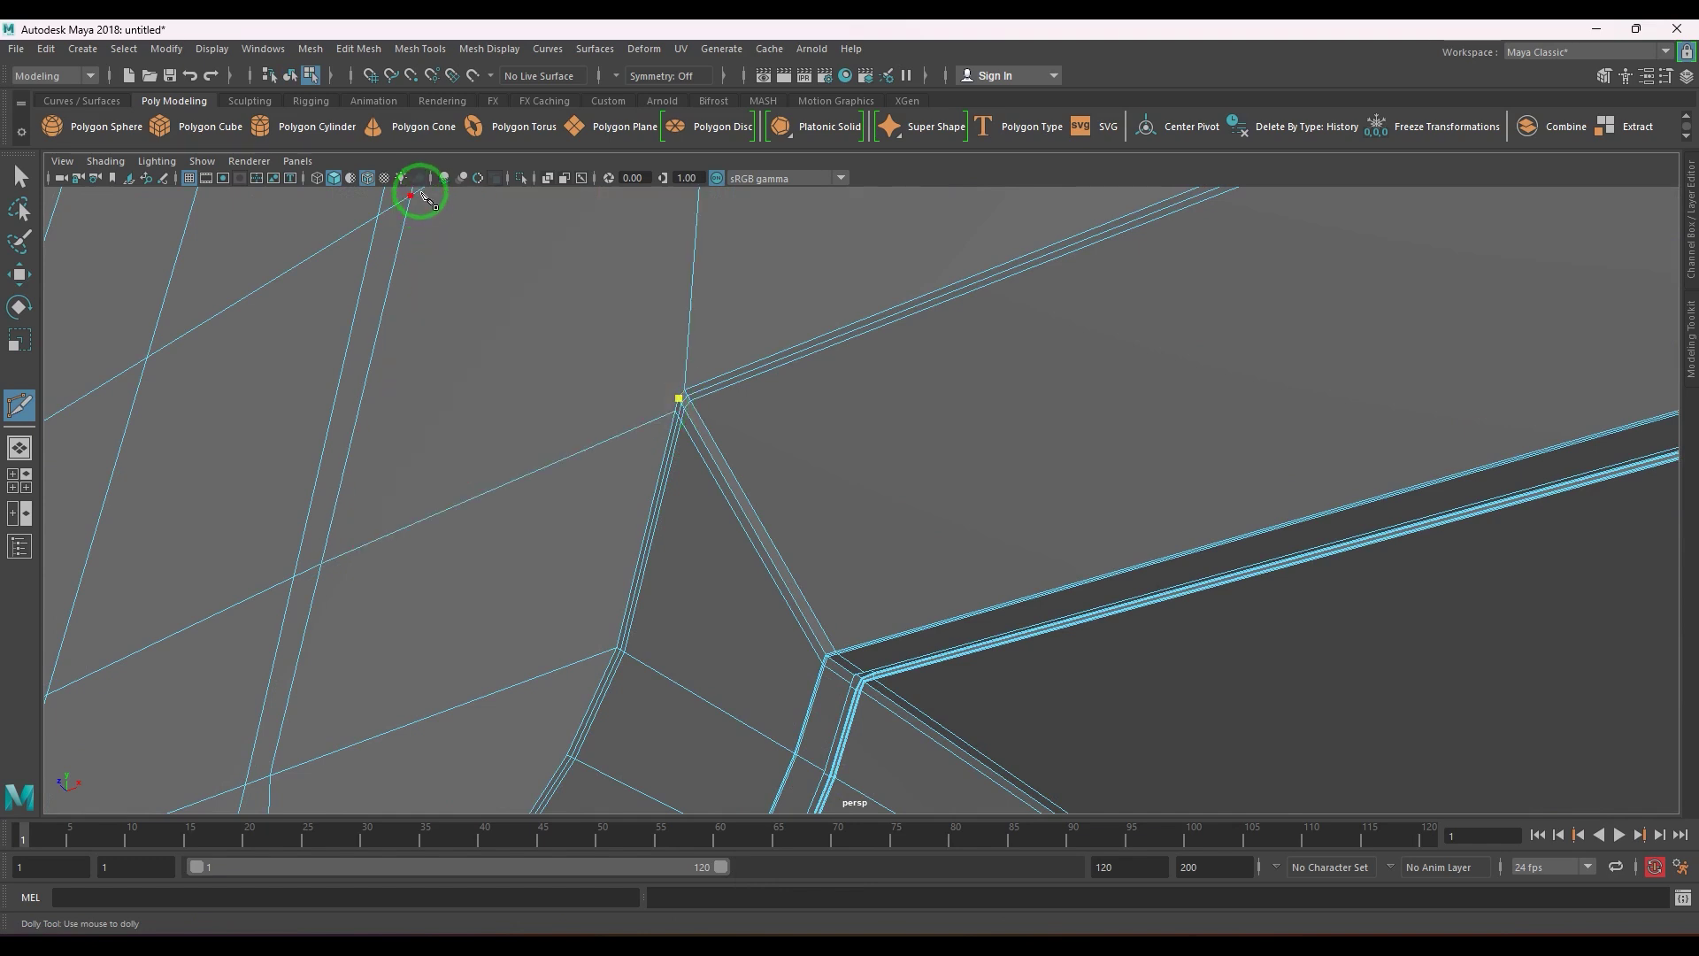
left_click_drag(420, 192, 400, 205)
middle_click_drag(469, 299, 471, 366, "alt")
key("ctrl+z")
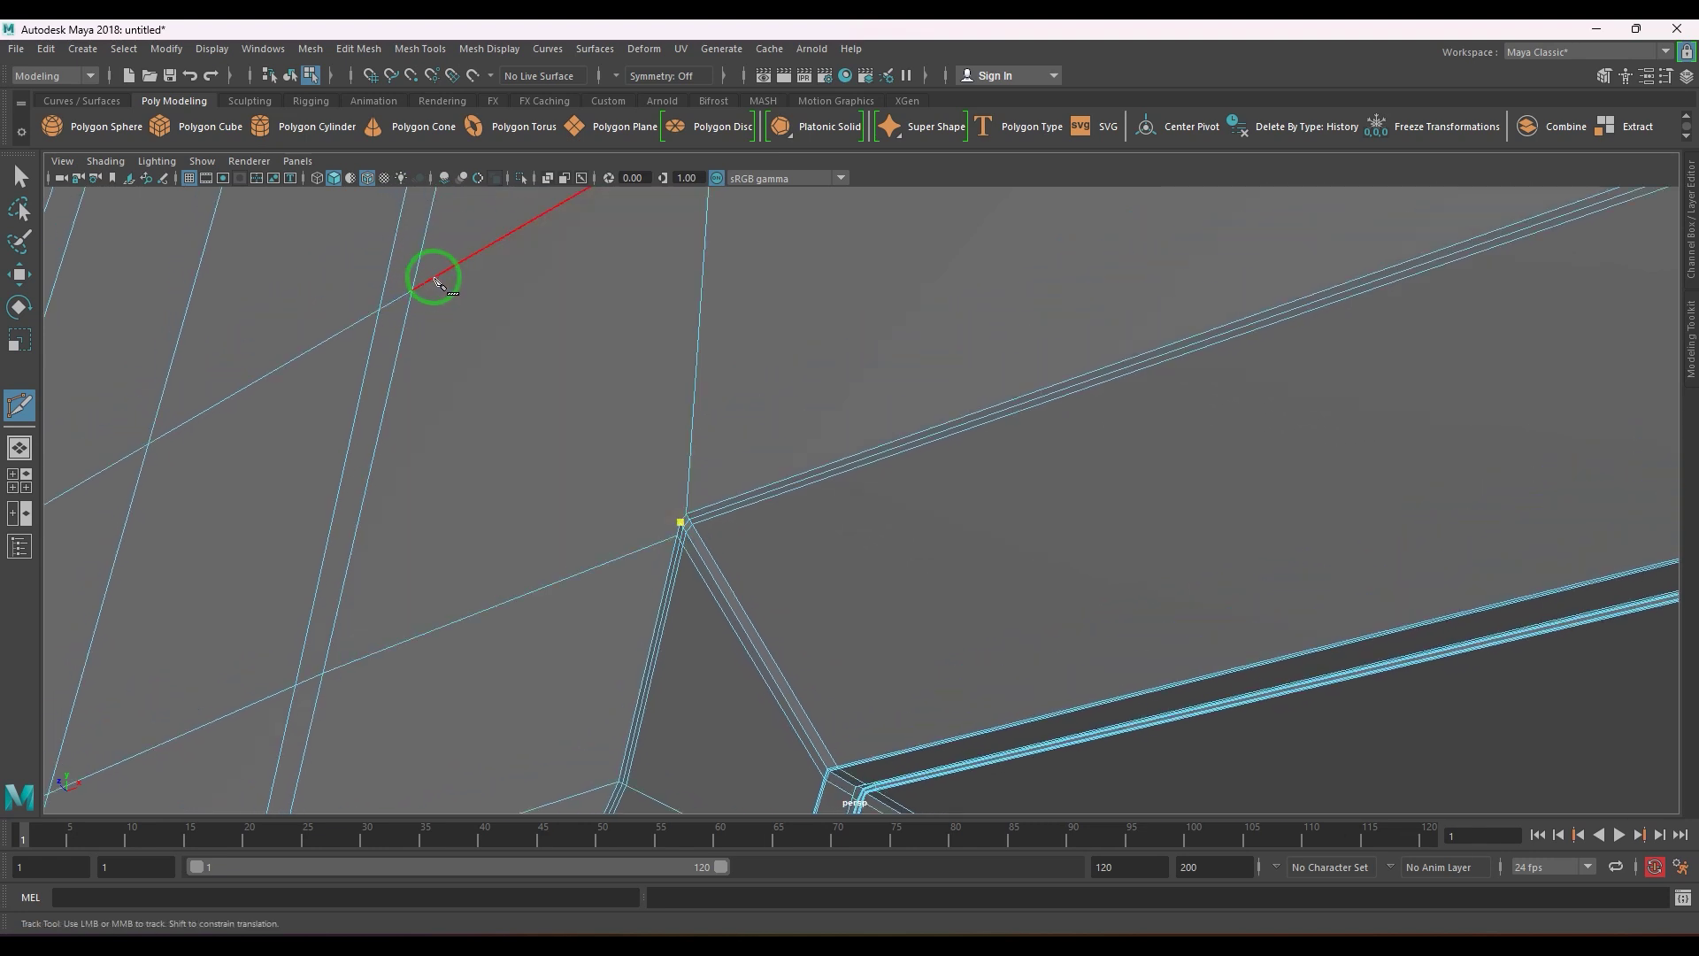
left_click_drag(436, 277, 387, 322)
right_click(387, 322)
left_click(686, 514)
scroll(653, 409, "down", 6)
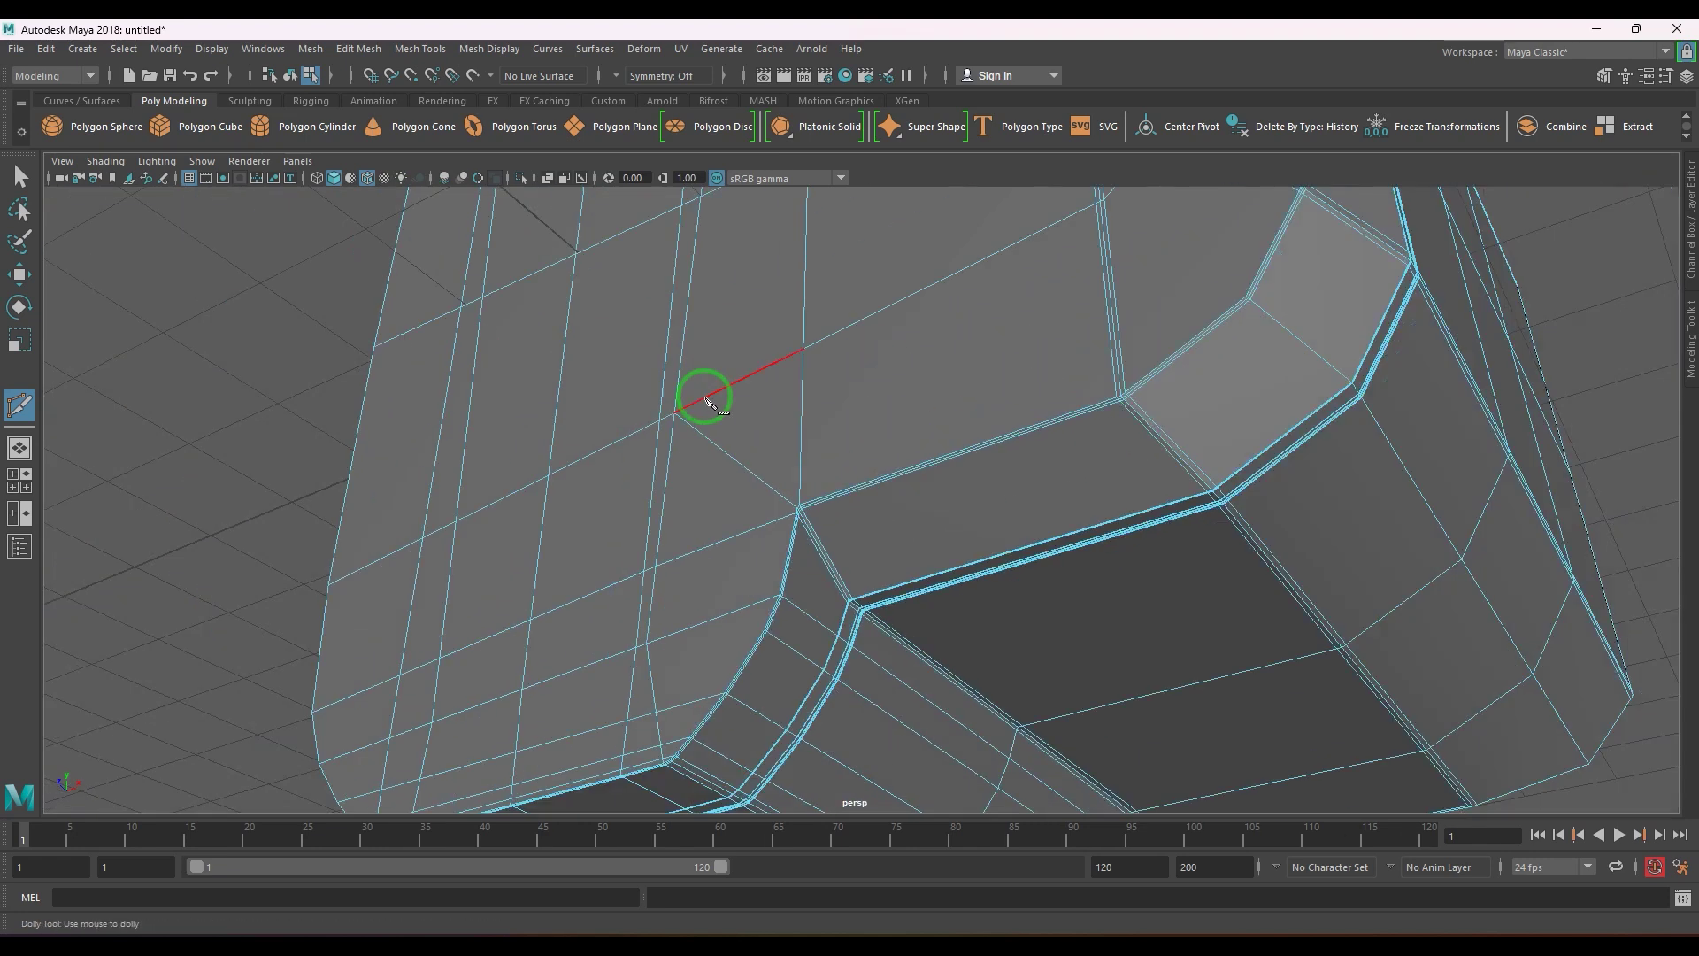
- At the opposite corner, cut the diagonal from the cap grid vertex to the middle corner vertex and delete the old diagonal edge
left_click_drag(706, 395, 967, 398, "alt")
middle_click_drag(968, 398, 915, 645, "alt")
right_click_drag(808, 515, 1071, 629, "alt")
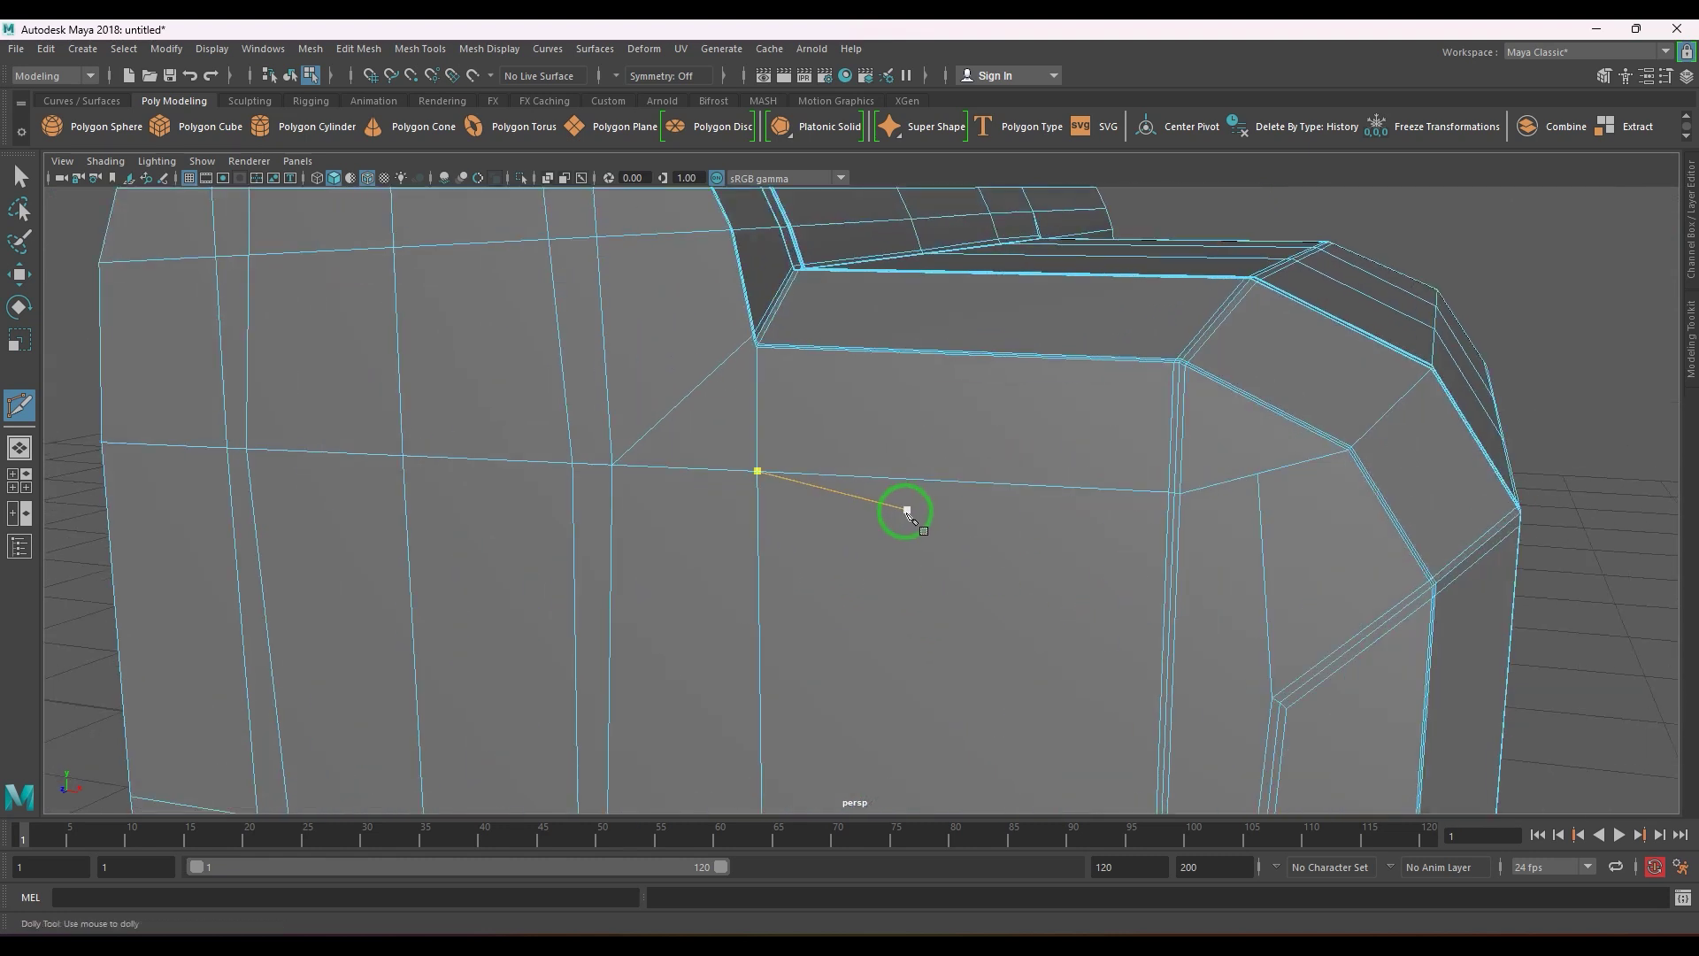
middle_click_drag(906, 508, 907, 515, "alt")
right_click_drag(800, 481, 906, 561, "alt")
middle_click_drag(906, 561, 936, 617, "alt")
scroll(797, 543, "up", 2)
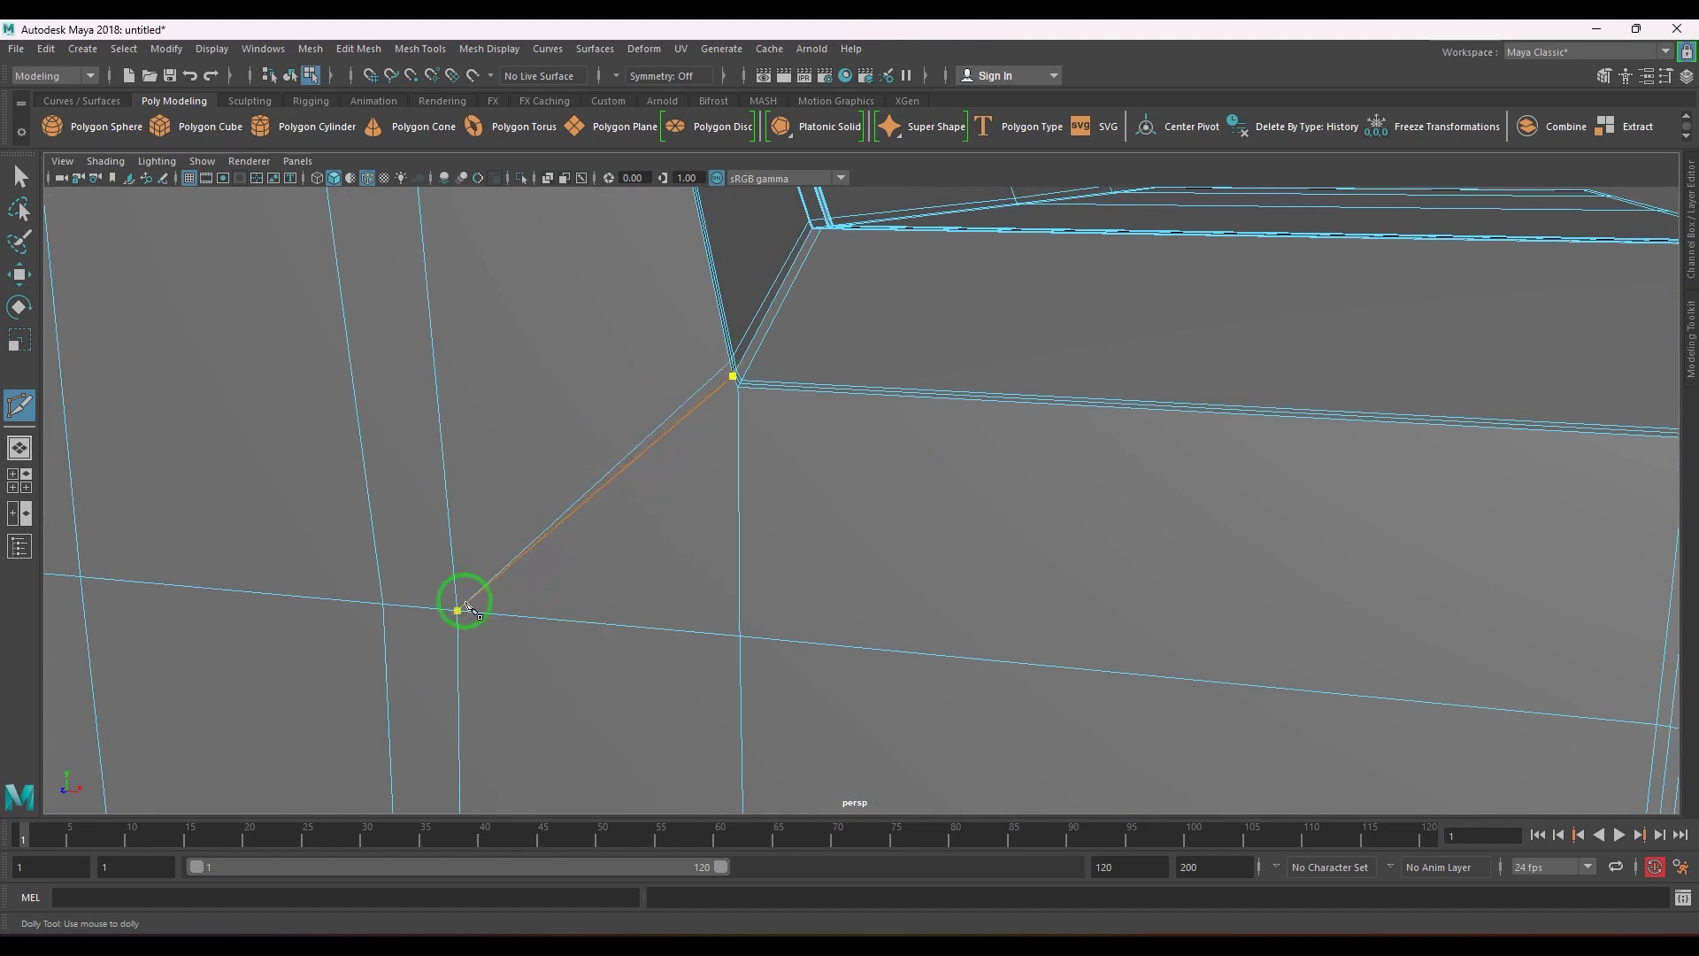
key("w")
left_click(675, 417)
key("Delete")
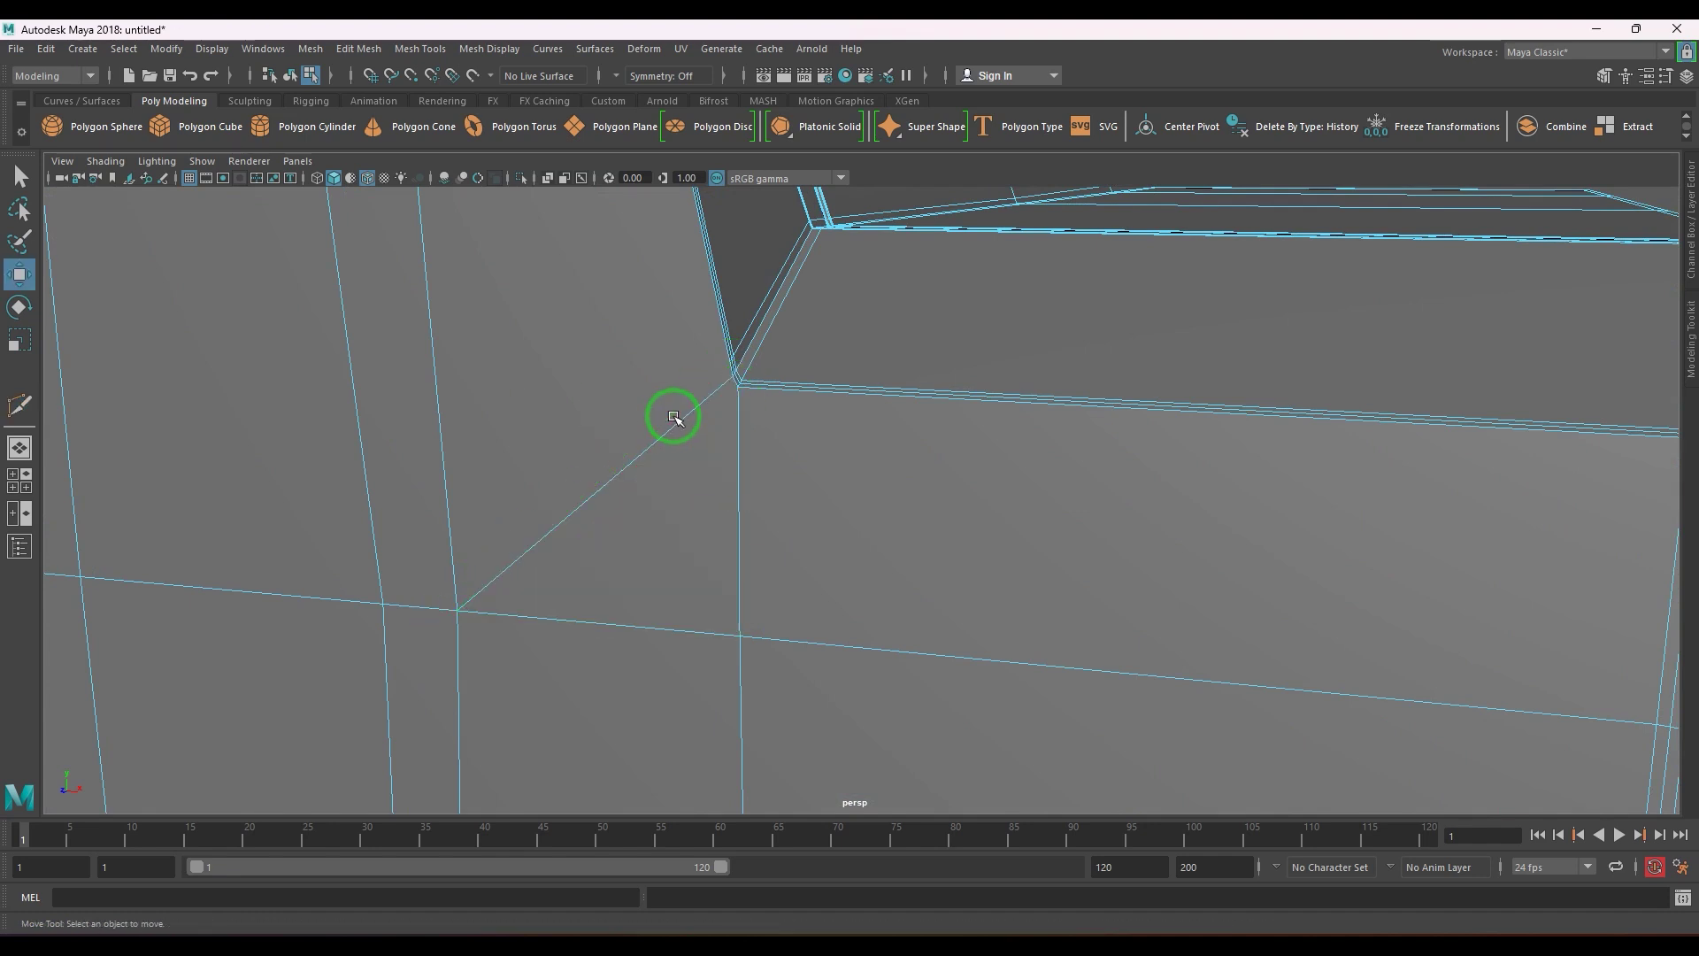
- Cut from the tube's support vertex at this corner across two lengthwise cap edges to the vertex on the adjoining cap row
scroll(677, 418, "down", 6)
mouse_move(646, 450)
left_mouse_down("alt")
mouse_move(758, 454)
mouse_move(625, 447)
left_mouse_up("alt")
middle_click_drag(628, 445, 756, 513, "alt")
scroll(757, 509, "up", 6)
right_click_drag(611, 447, 613, 345)
scroll(778, 467, "up", 5)
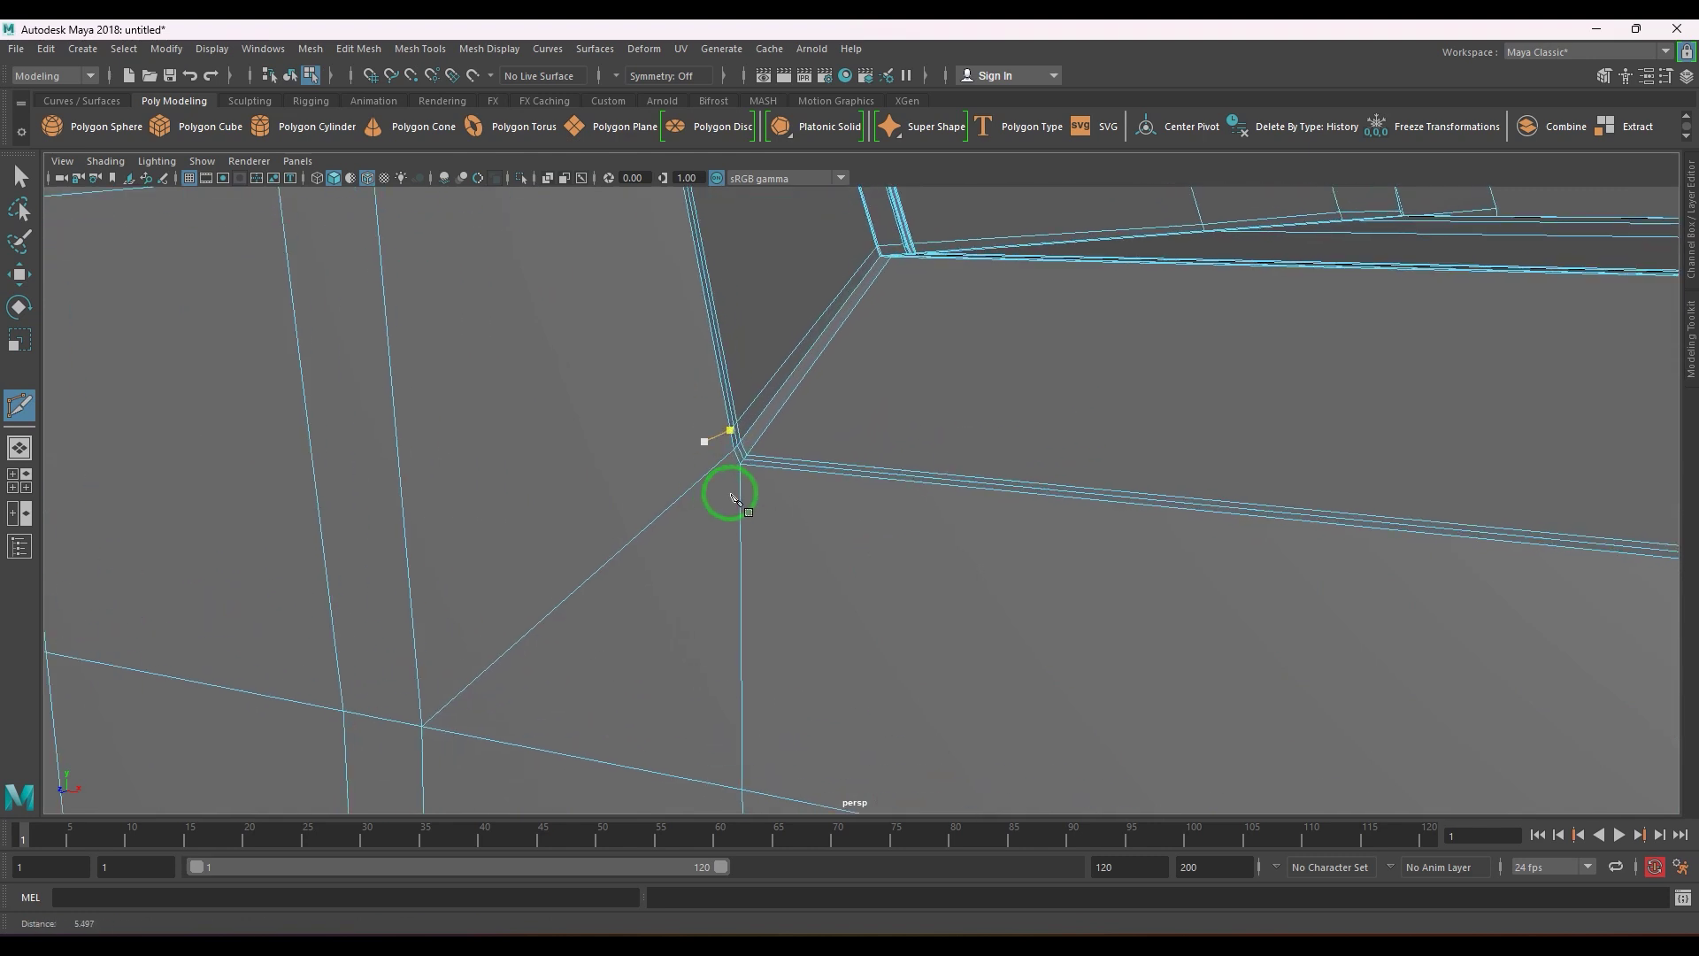
left_click(731, 430)
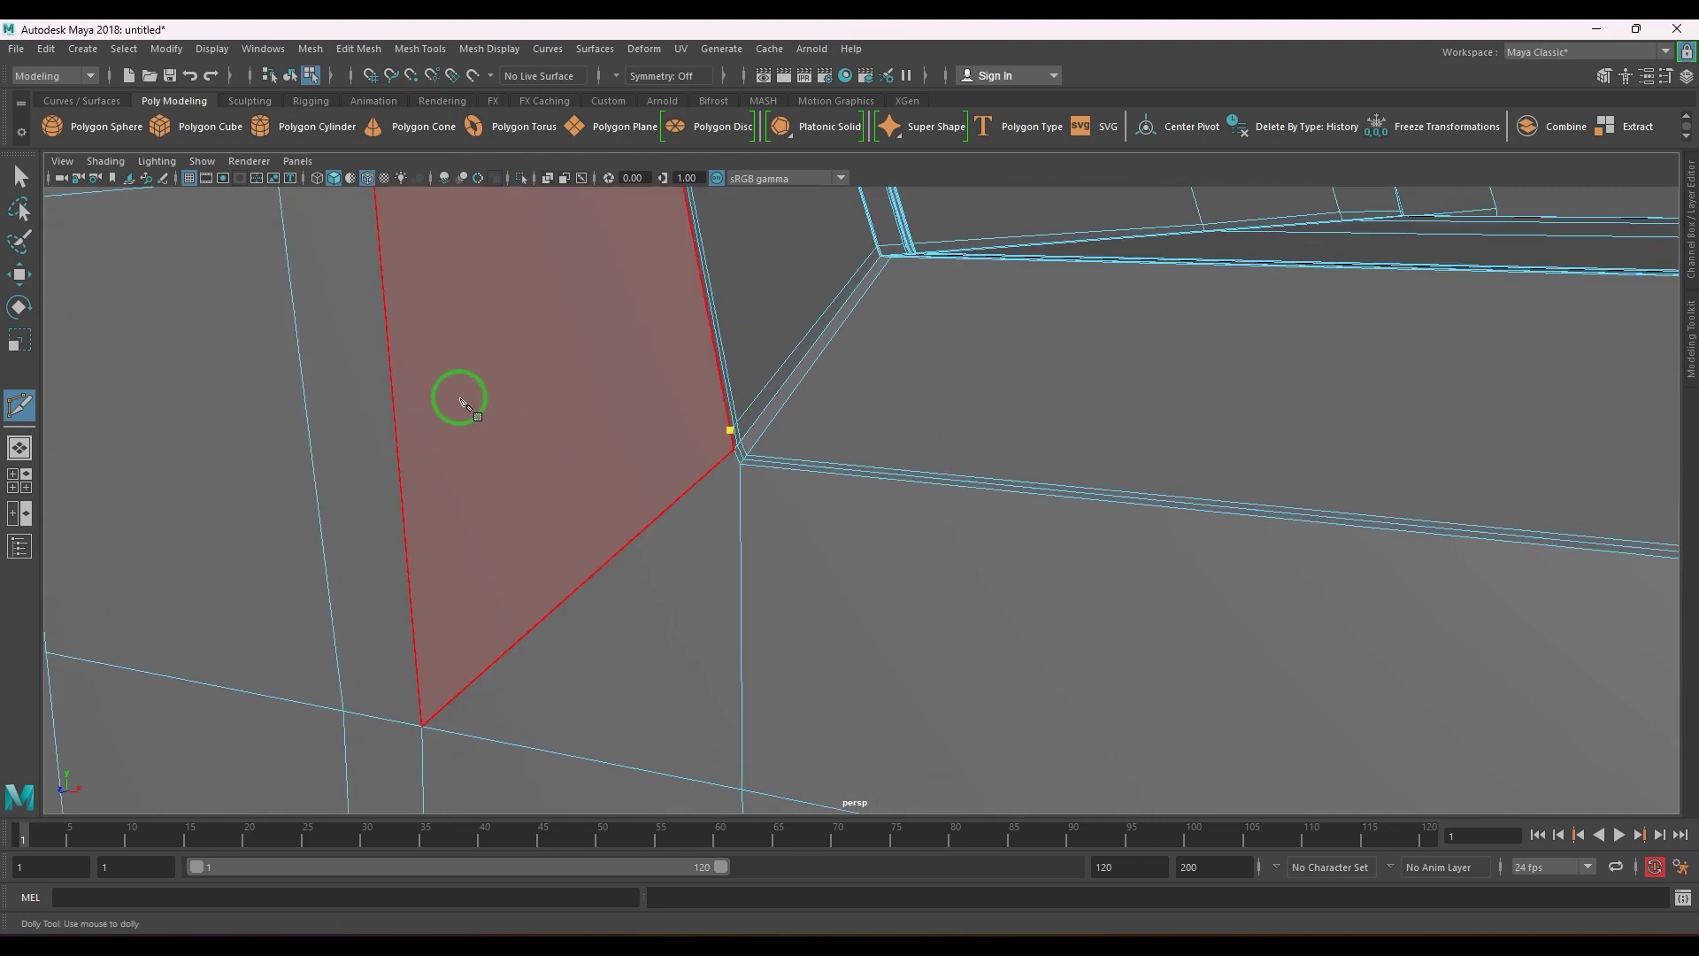
left_click(302, 376)
scroll(212, 401, "down", 4)
left_click_drag(321, 290, 171, 303)
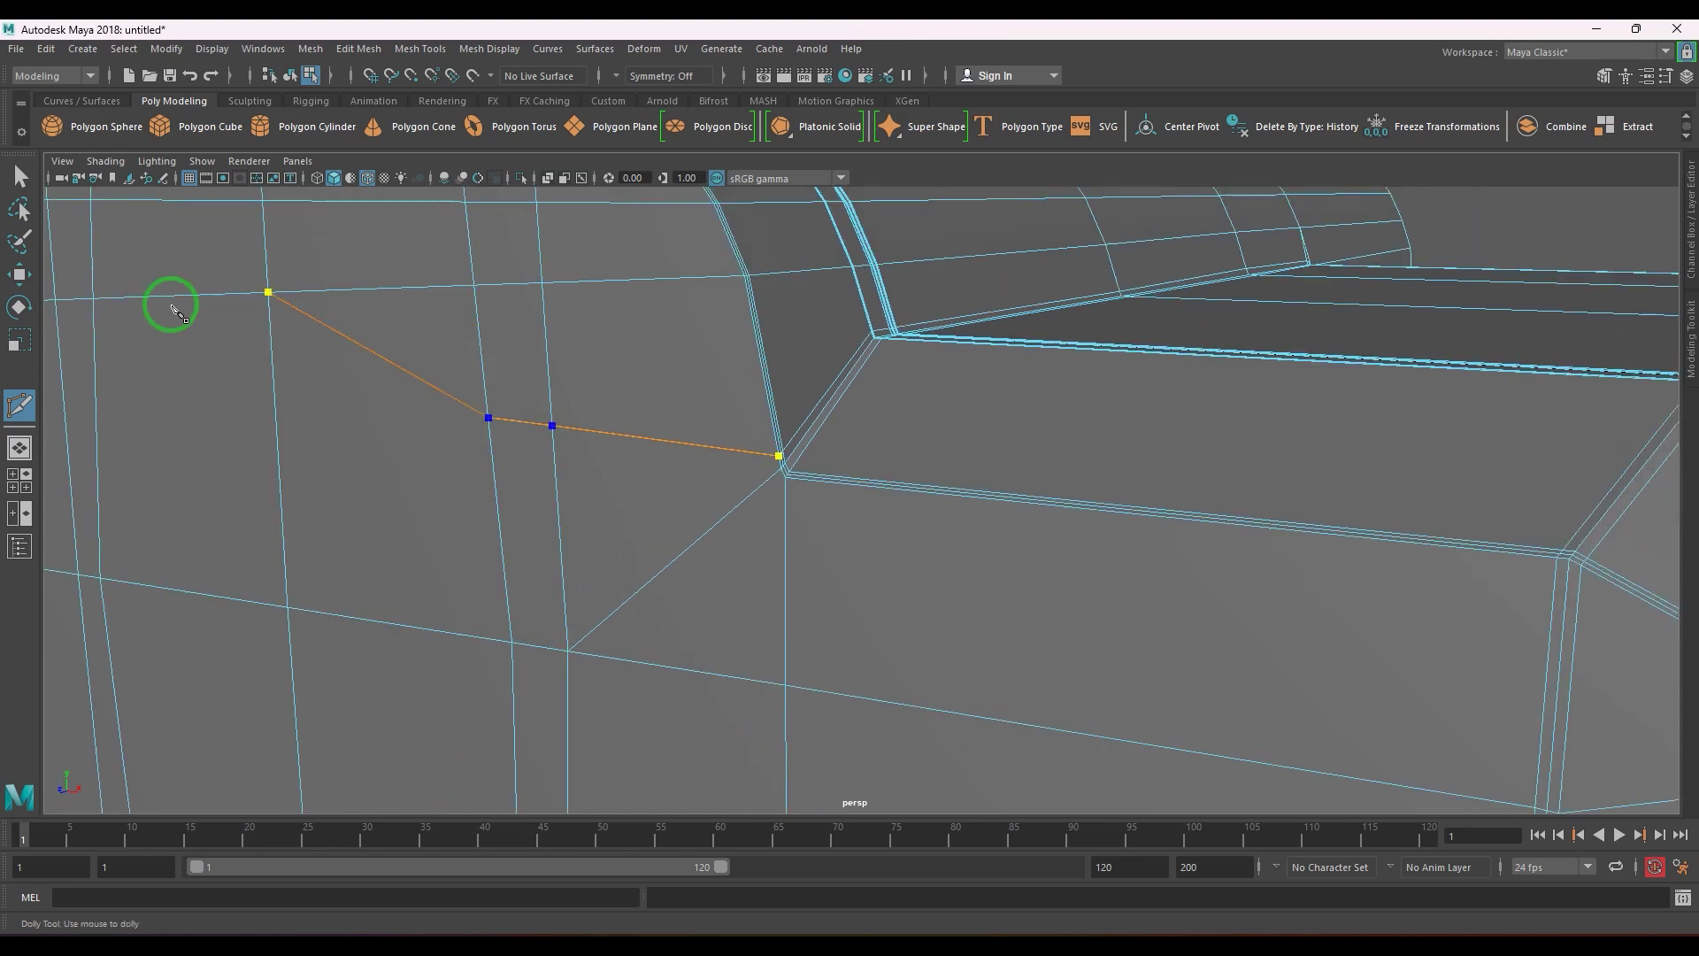
key("w")
key("w")
- Examine the smoothed body around both junction corners and show the vertices on its end cap
key("3")
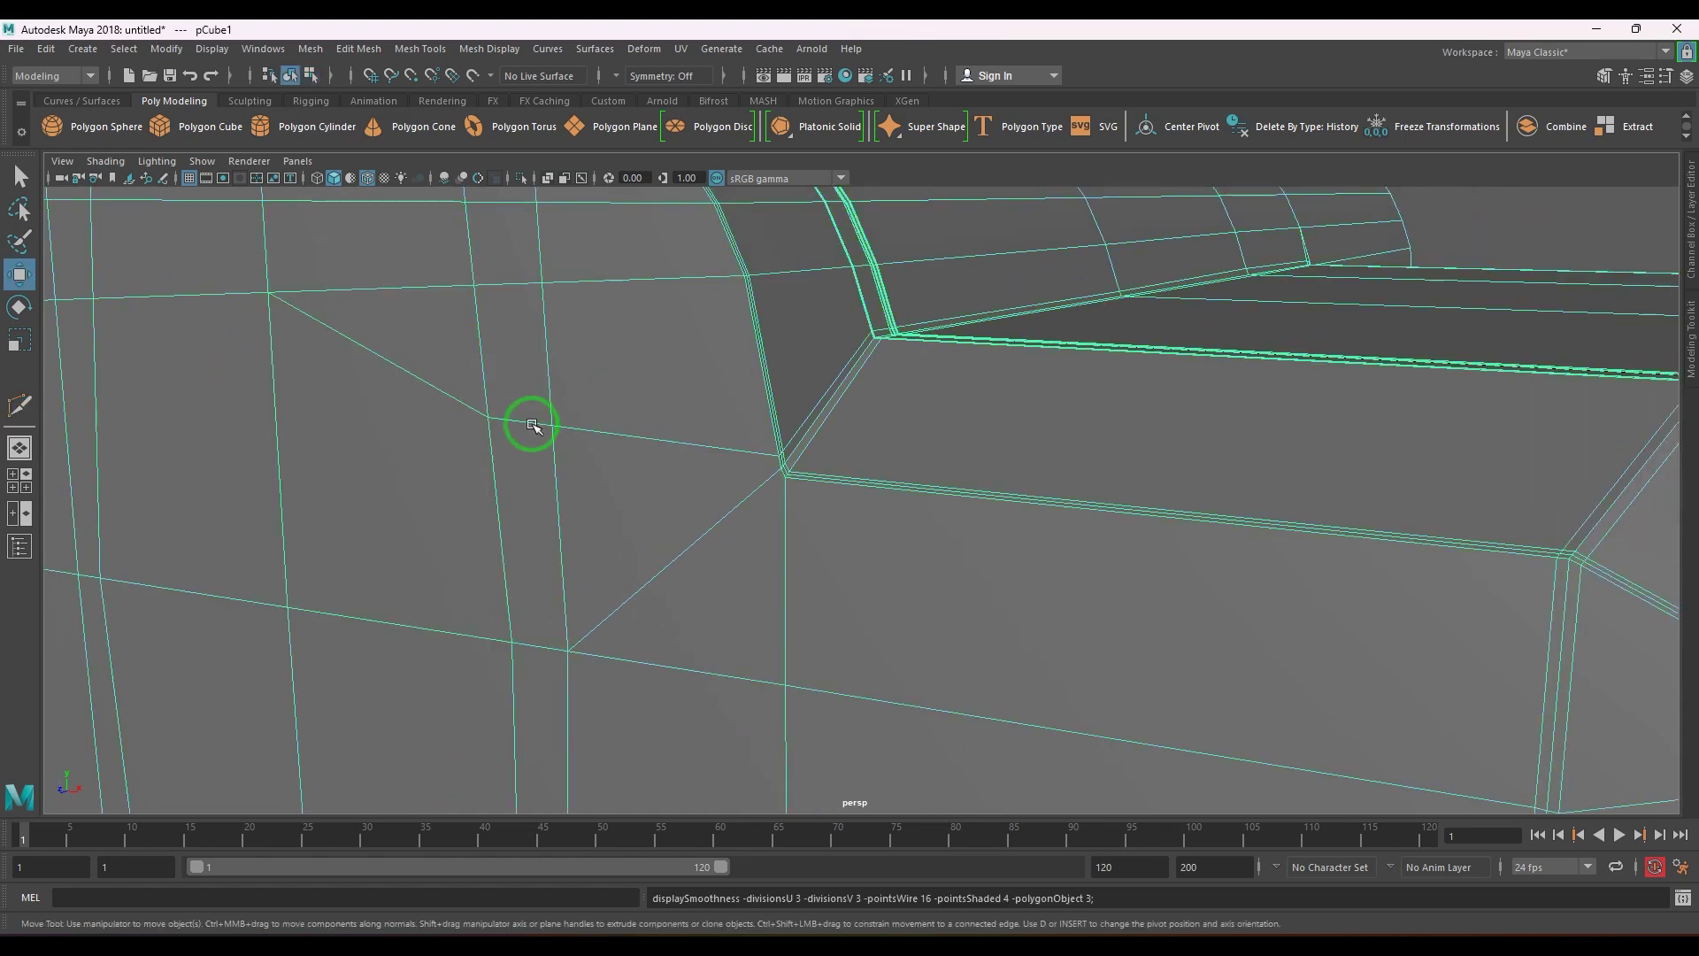
scroll(549, 427, "down", 7)
left_click(1314, 305)
middle_click_drag(1040, 522, 1022, 357, "alt")
scroll(1022, 356, "down", 2)
scroll(1022, 357, "down", 3)
left_click_drag(1023, 357, 843, 289, "alt")
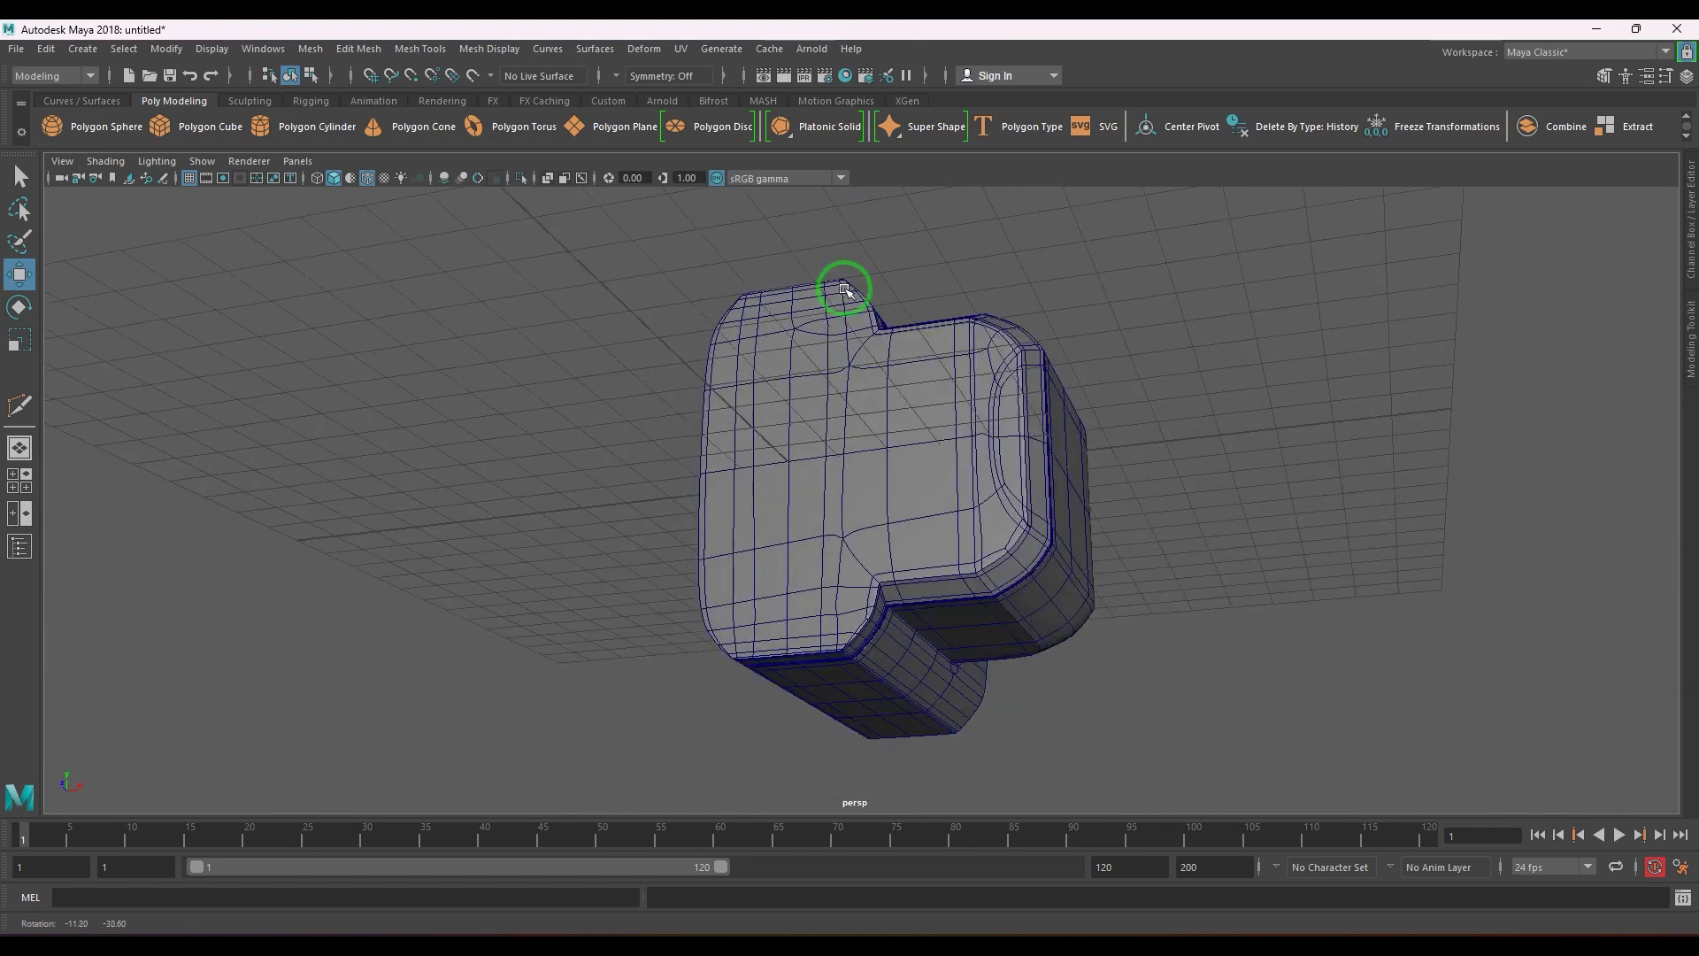
scroll(843, 289, "up", 5)
middle_click_drag(1120, 508, 1151, 318, "alt")
scroll(847, 610, "up", 5)
right_click_drag(847, 610, 777, 624)
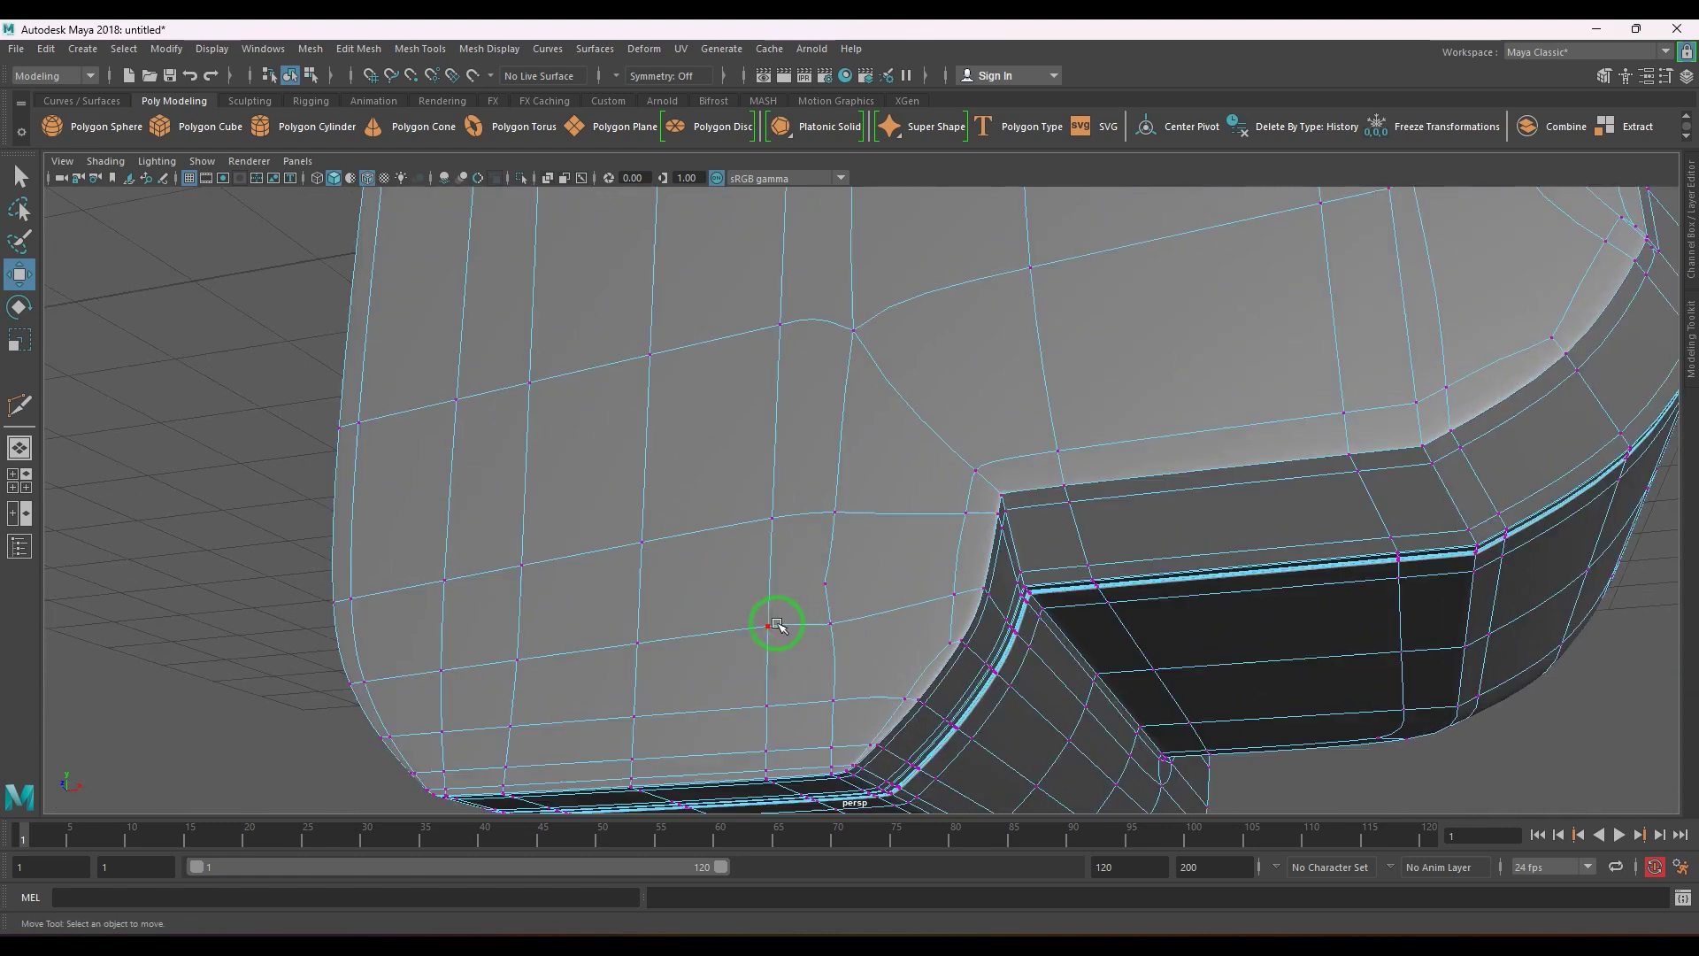
- Delete the stray vertex on the lengthwise cap edge near the lower junction corner and return the body to unsmoothed object display
left_click(829, 581)
key("Delete")
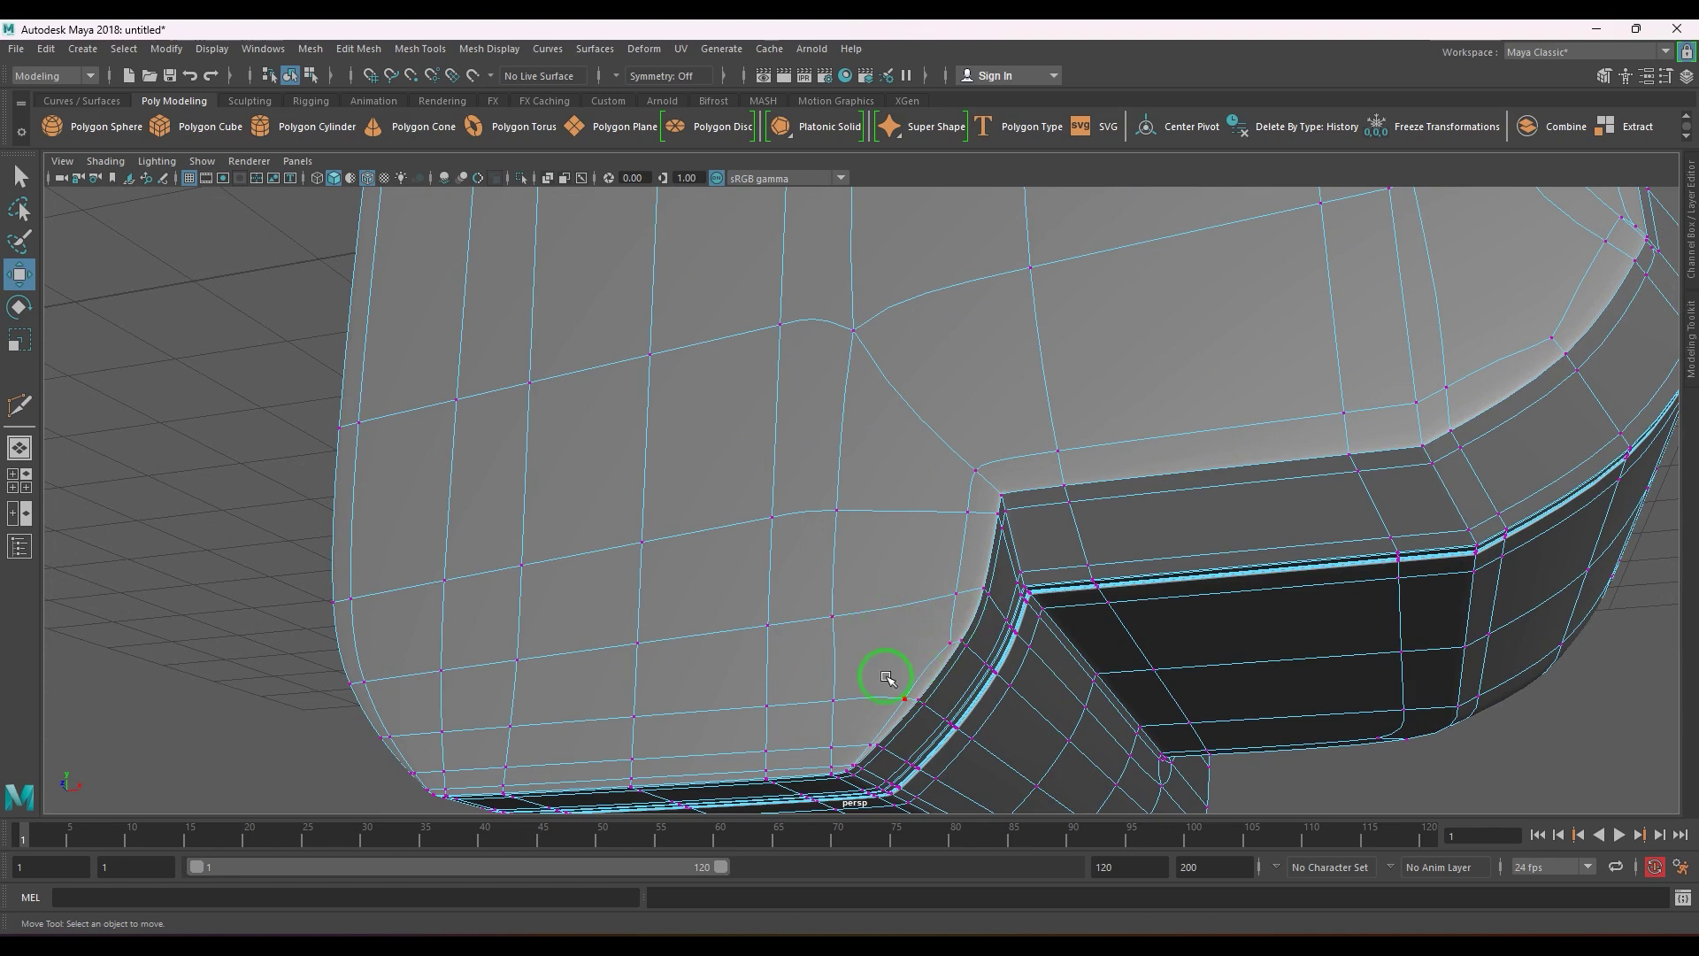
key("F8")
key("1")
- Cut an edge from the second vertex down the curved cap border below the junction corner to the bent vertex on the cap grid
left_click_drag(936, 631, 861, 542, "alt")
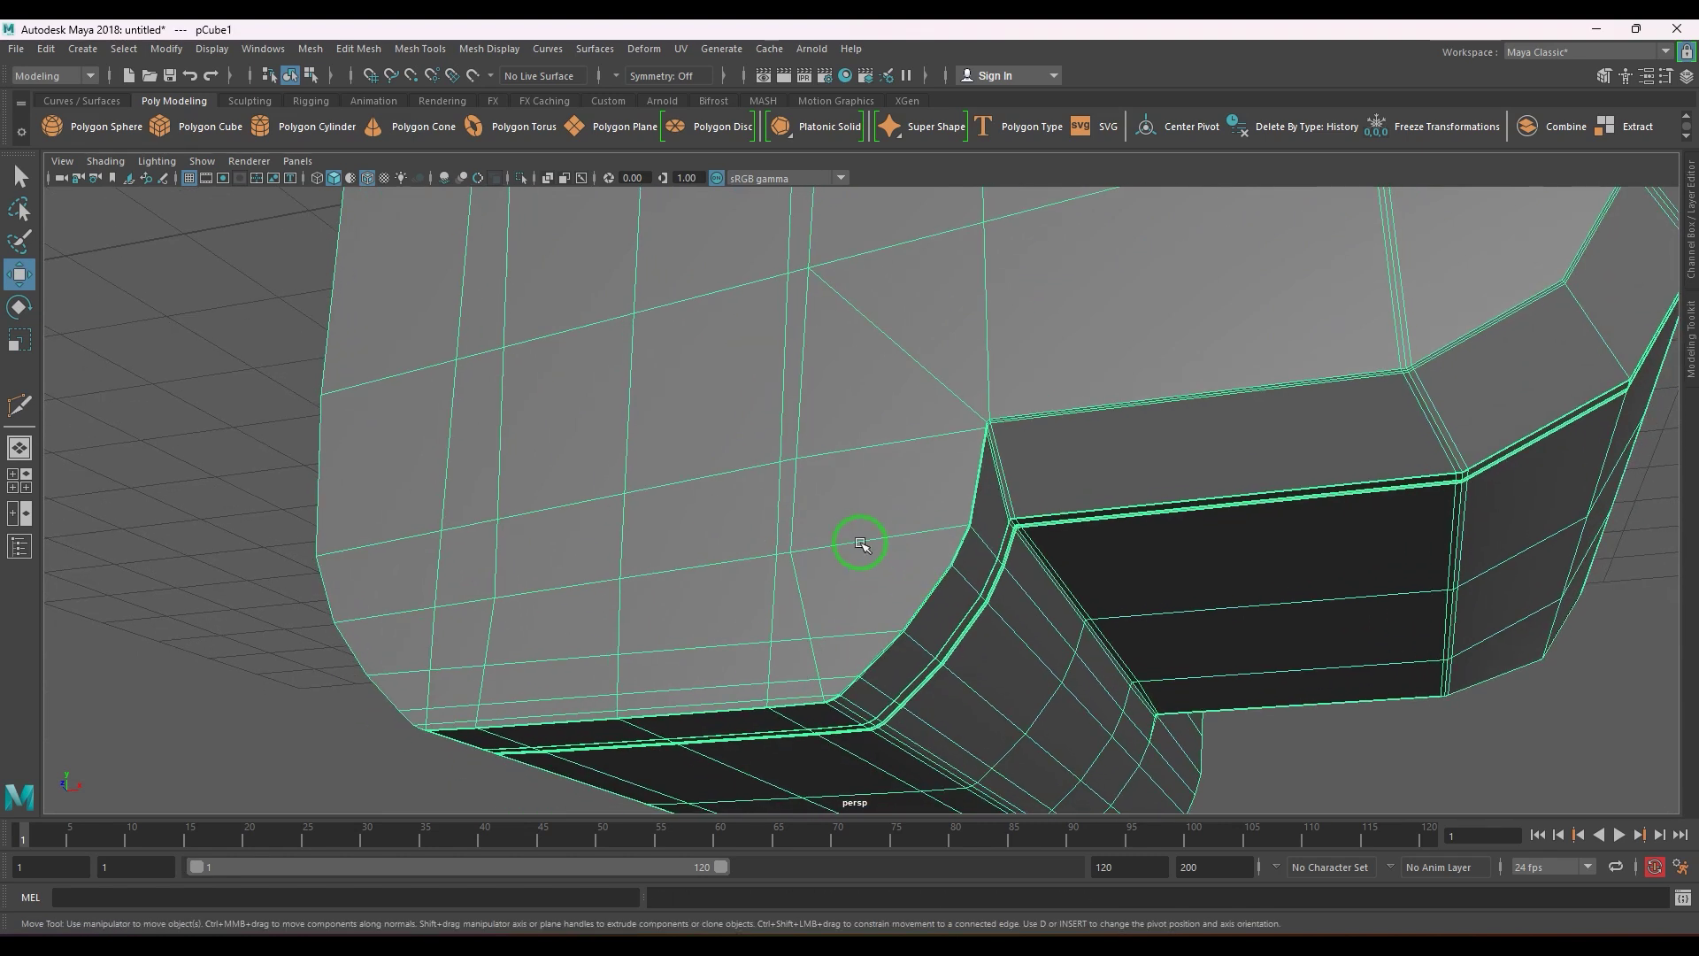
scroll(885, 571, "up", 4)
right_click_drag(1001, 519, 894, 517, "shift")
left_click_drag(900, 558, 800, 565, "alt")
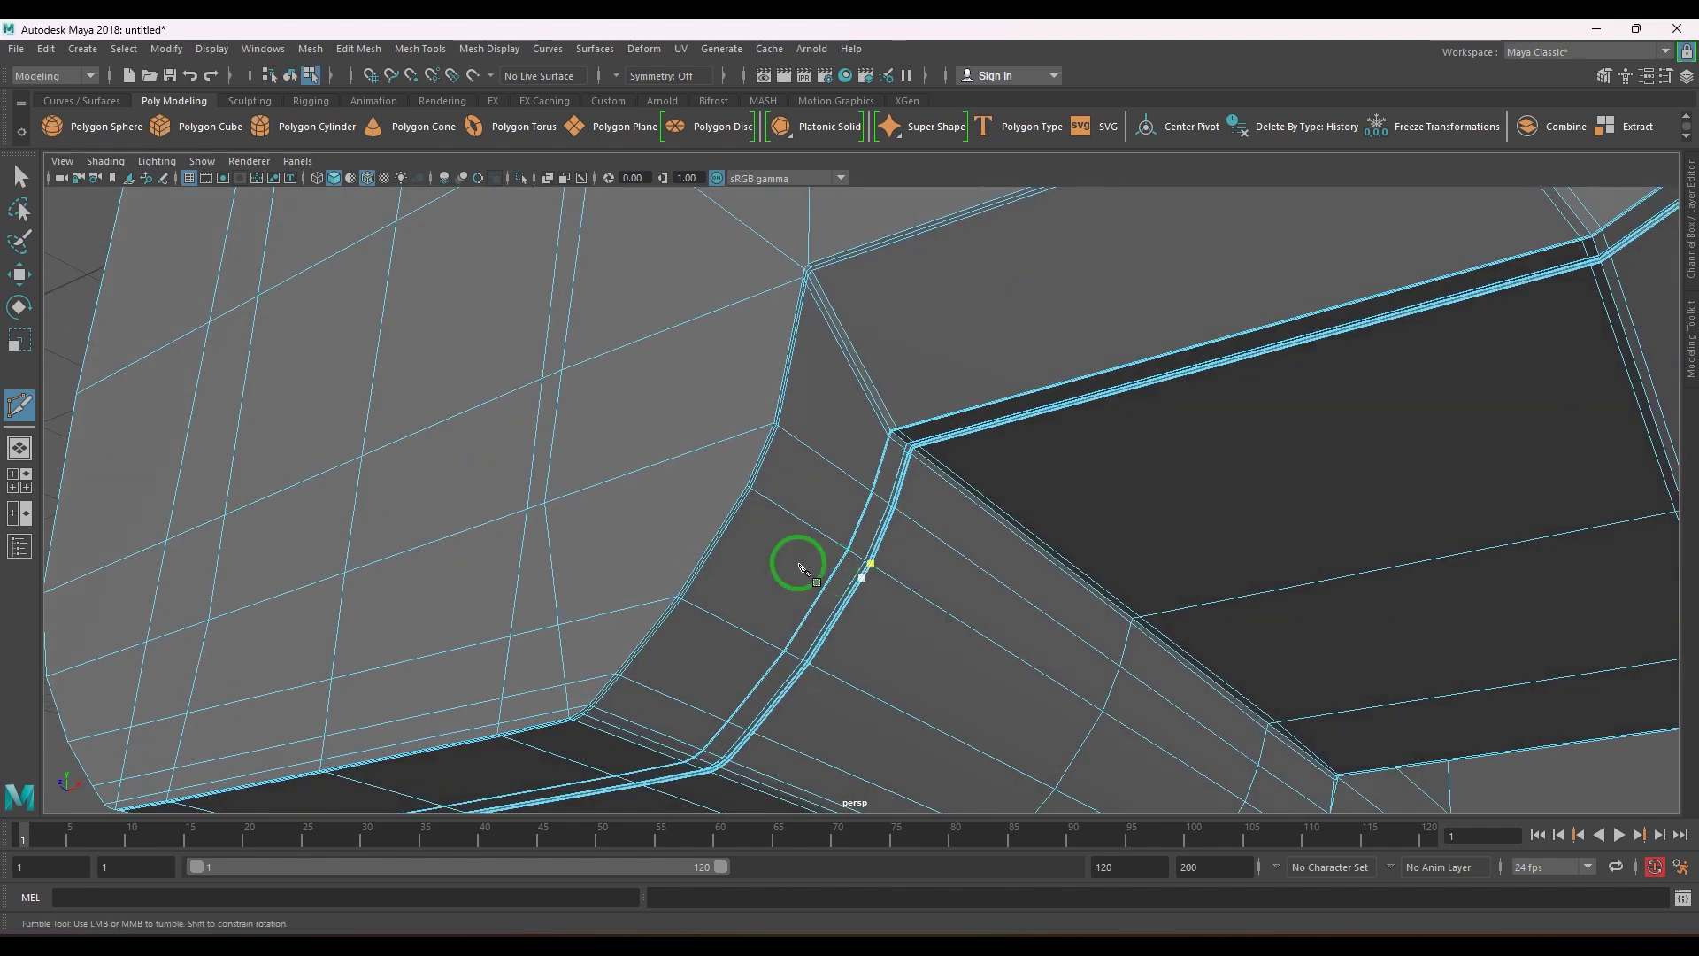
scroll(802, 567, "up", 3)
middle_click_drag(832, 582, 899, 599, "alt")
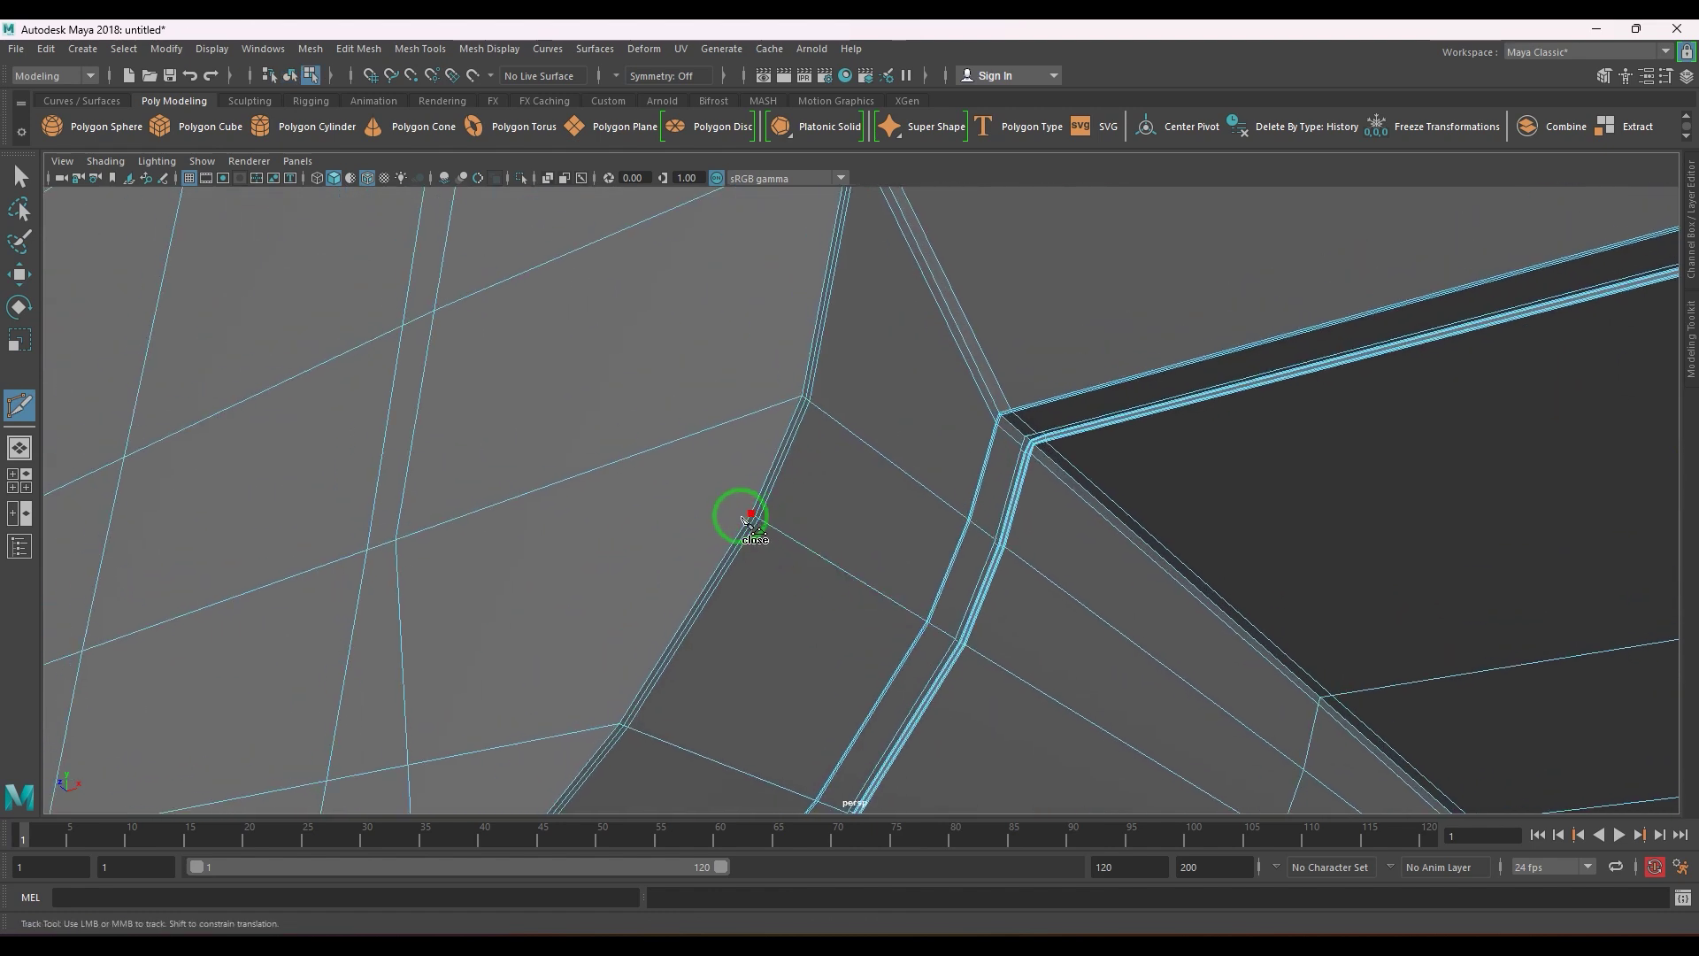
left_click(751, 514)
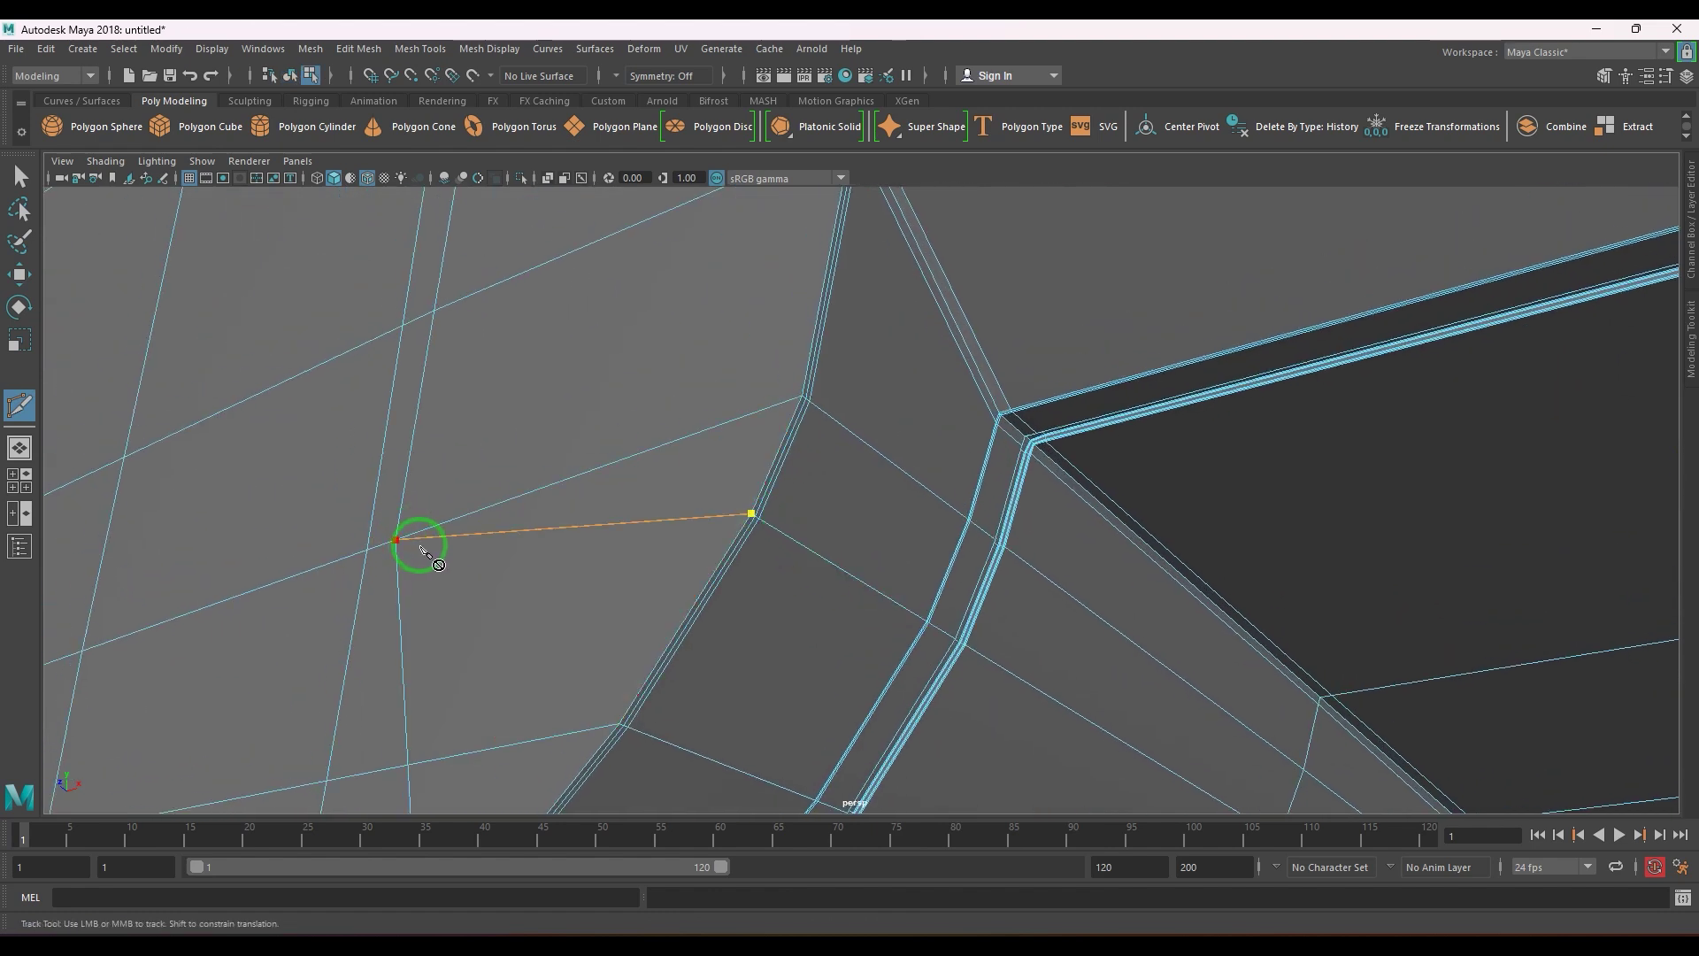
key("w")
right_click_drag(485, 523, 504, 489)
scroll(685, 519, "down", 3)
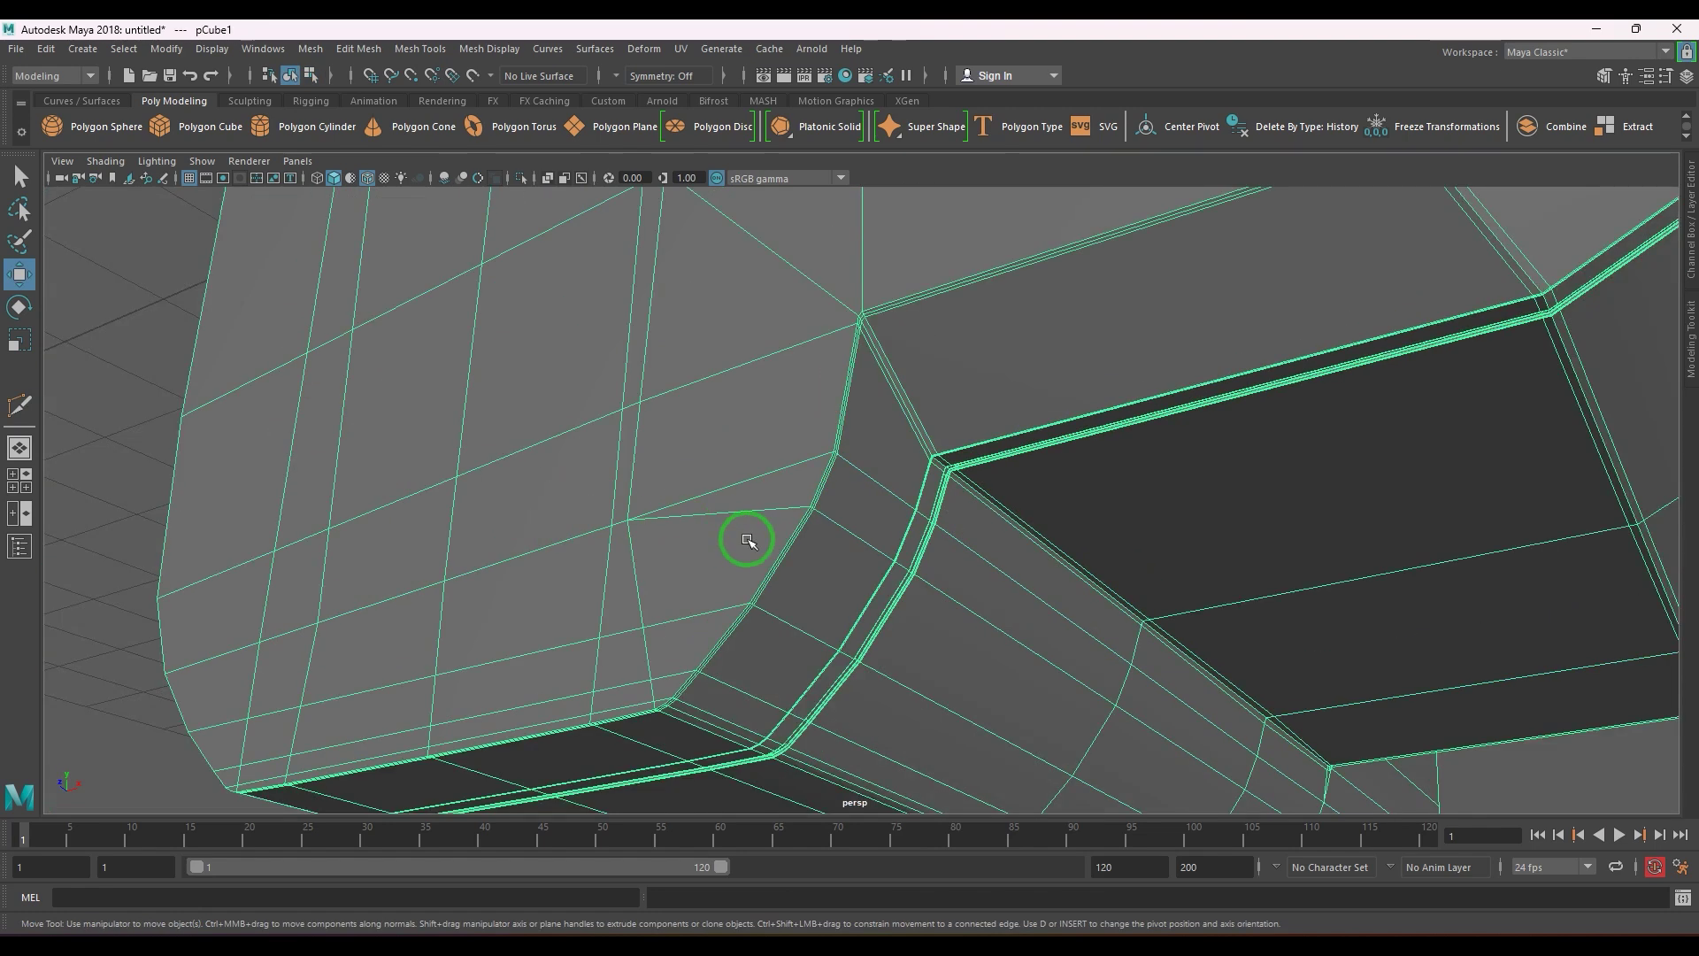
- Preview the body smoothed and deselected, with the wireframe overlay hidden, and examine the shading around the end cap and junction corners
scroll(750, 539, "down", 5)
left_click_drag(751, 539, 758, 565, "alt")
scroll(756, 565, "down", 3)
left_click(622, 550)
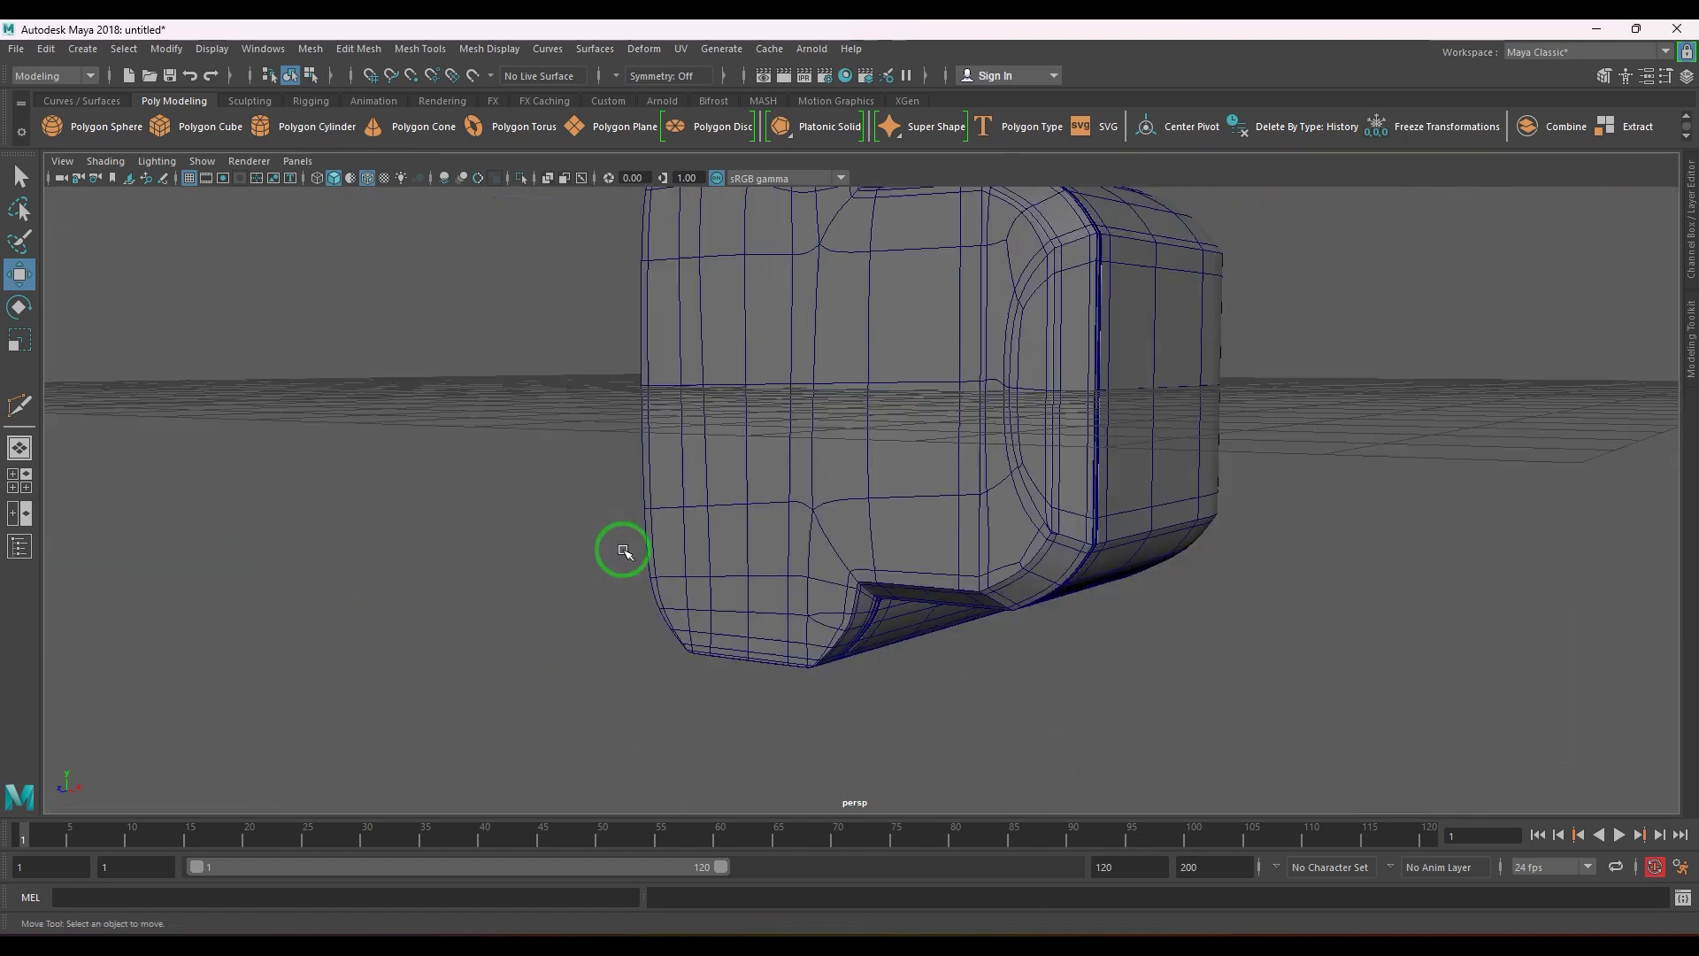
mouse_move(622, 550)
left_mouse_down("alt")
mouse_move(1049, 586)
mouse_move(937, 531)
mouse_move(953, 521)
left_mouse_up("alt")
left_click(368, 178)
mouse_move(750, 415)
left_mouse_down("alt")
mouse_move(625, 414)
mouse_move(835, 409)
mouse_move(810, 420)
left_mouse_up("alt")
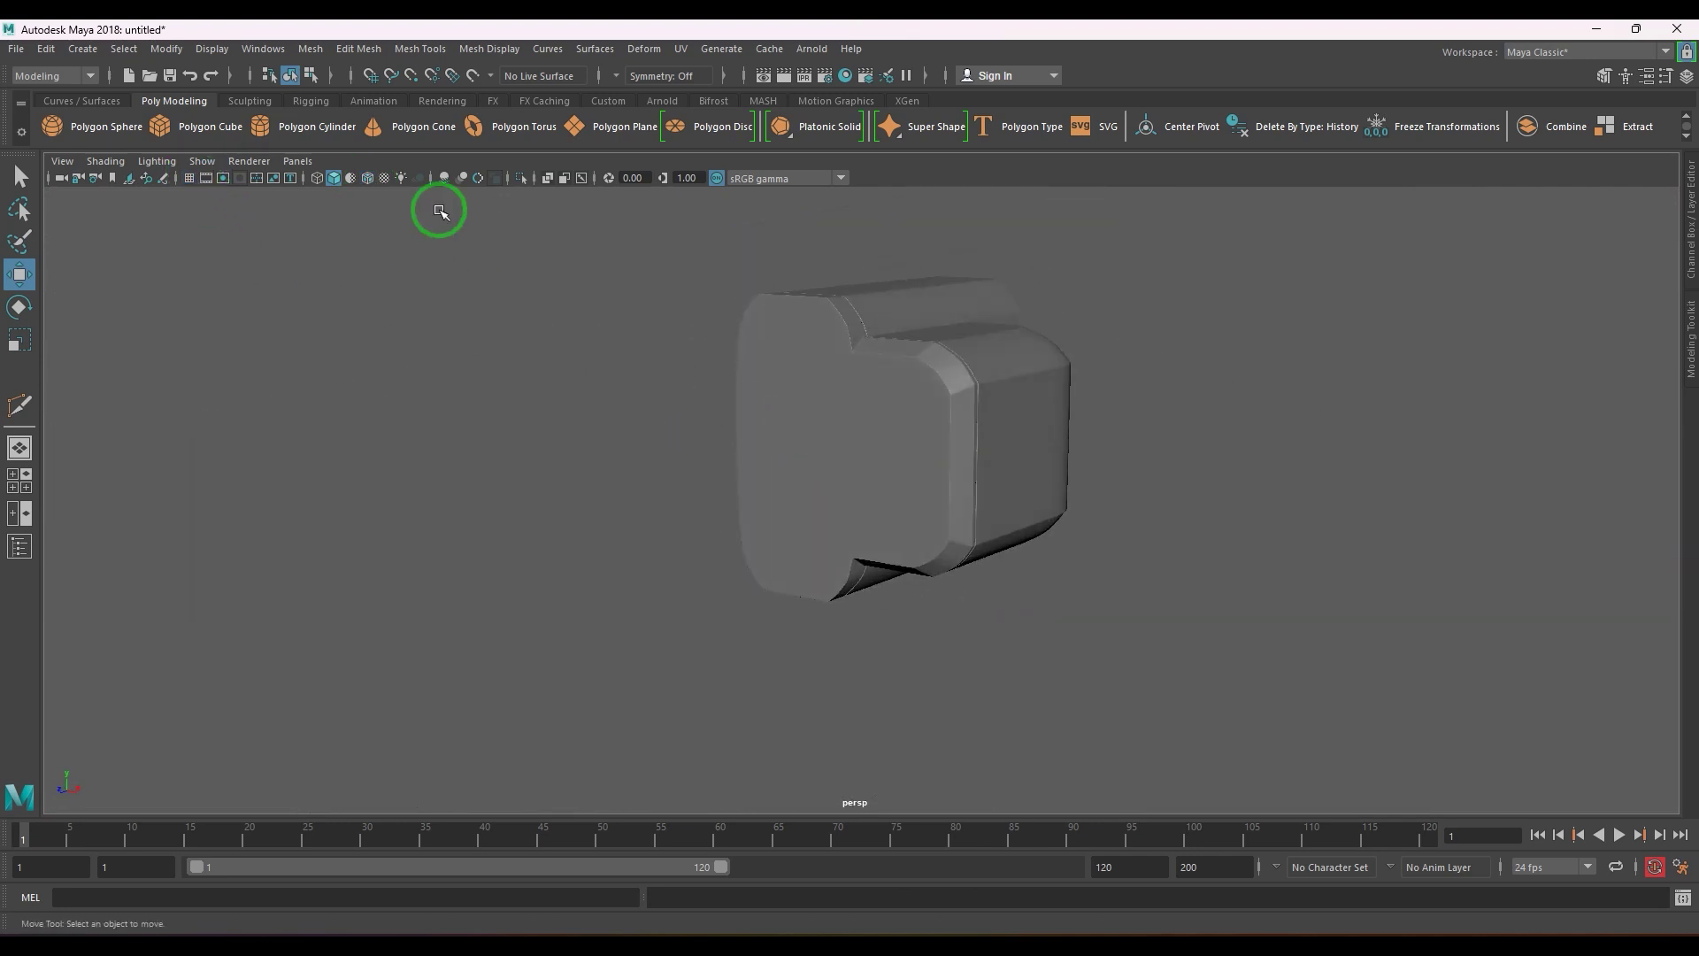
- Display wireframe over the shaded body and view it from its front, side and rear
left_click(368, 178)
mouse_move(1048, 490)
left_mouse_down("alt")
mouse_move(1172, 486)
mouse_move(1070, 491)
left_mouse_up("alt")
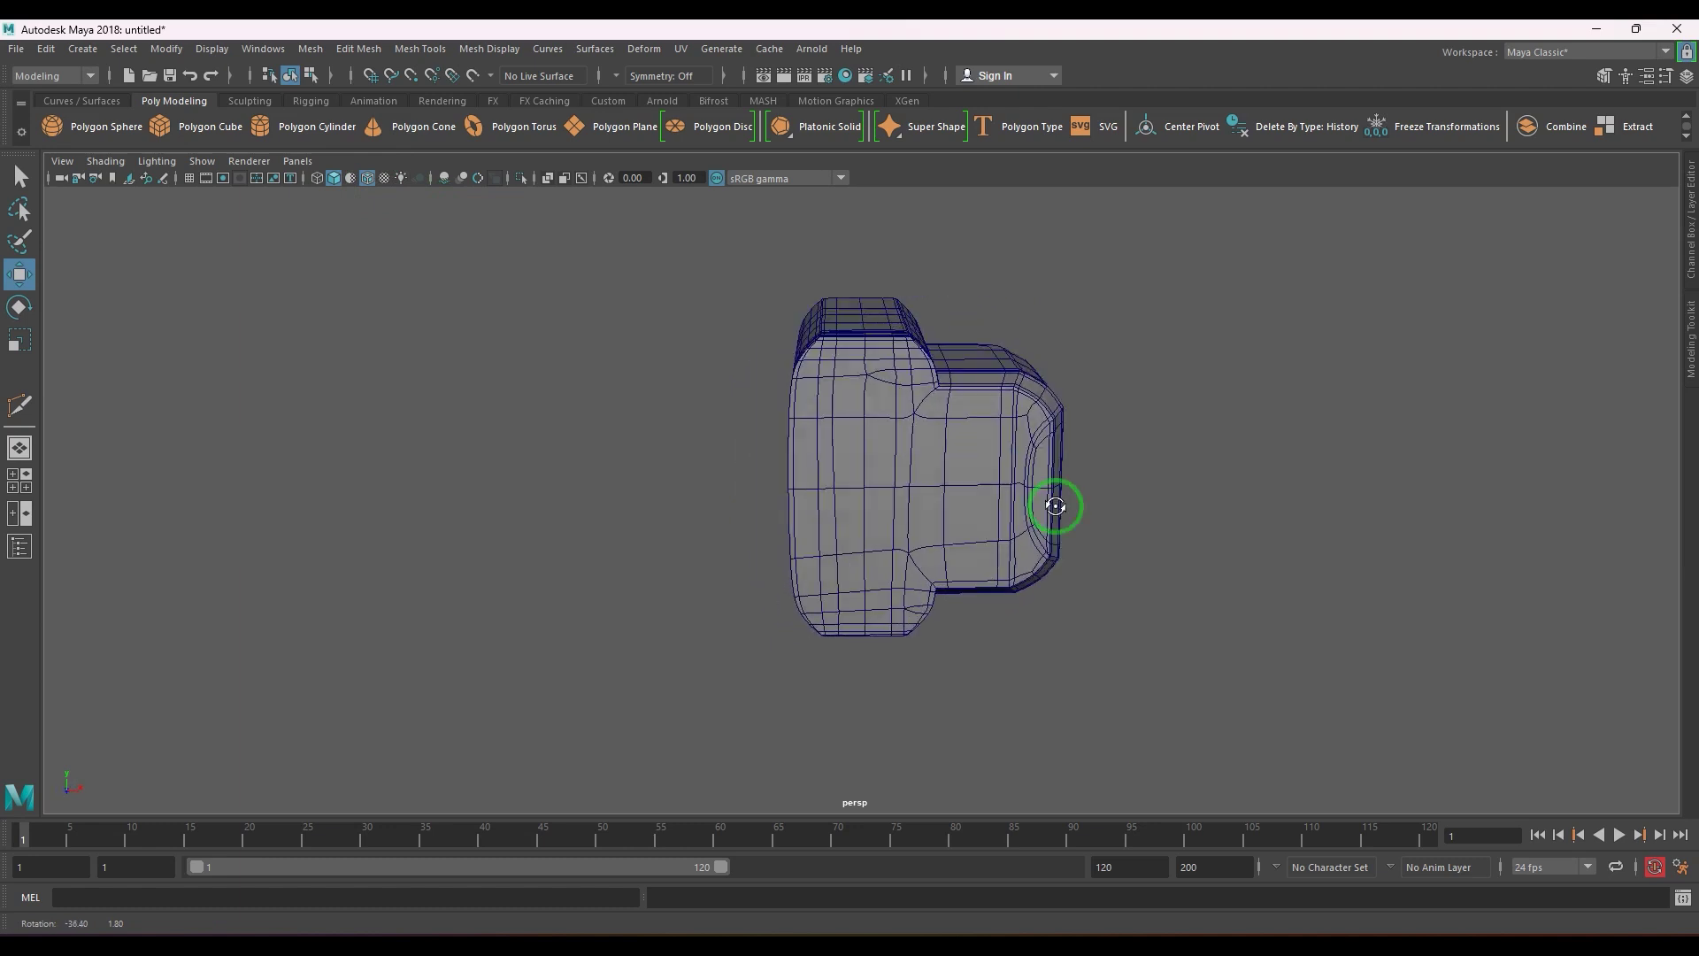
mouse_move(1055, 505)
left_mouse_down("alt")
mouse_move(1149, 501)
mouse_move(1052, 503)
left_mouse_up("alt")
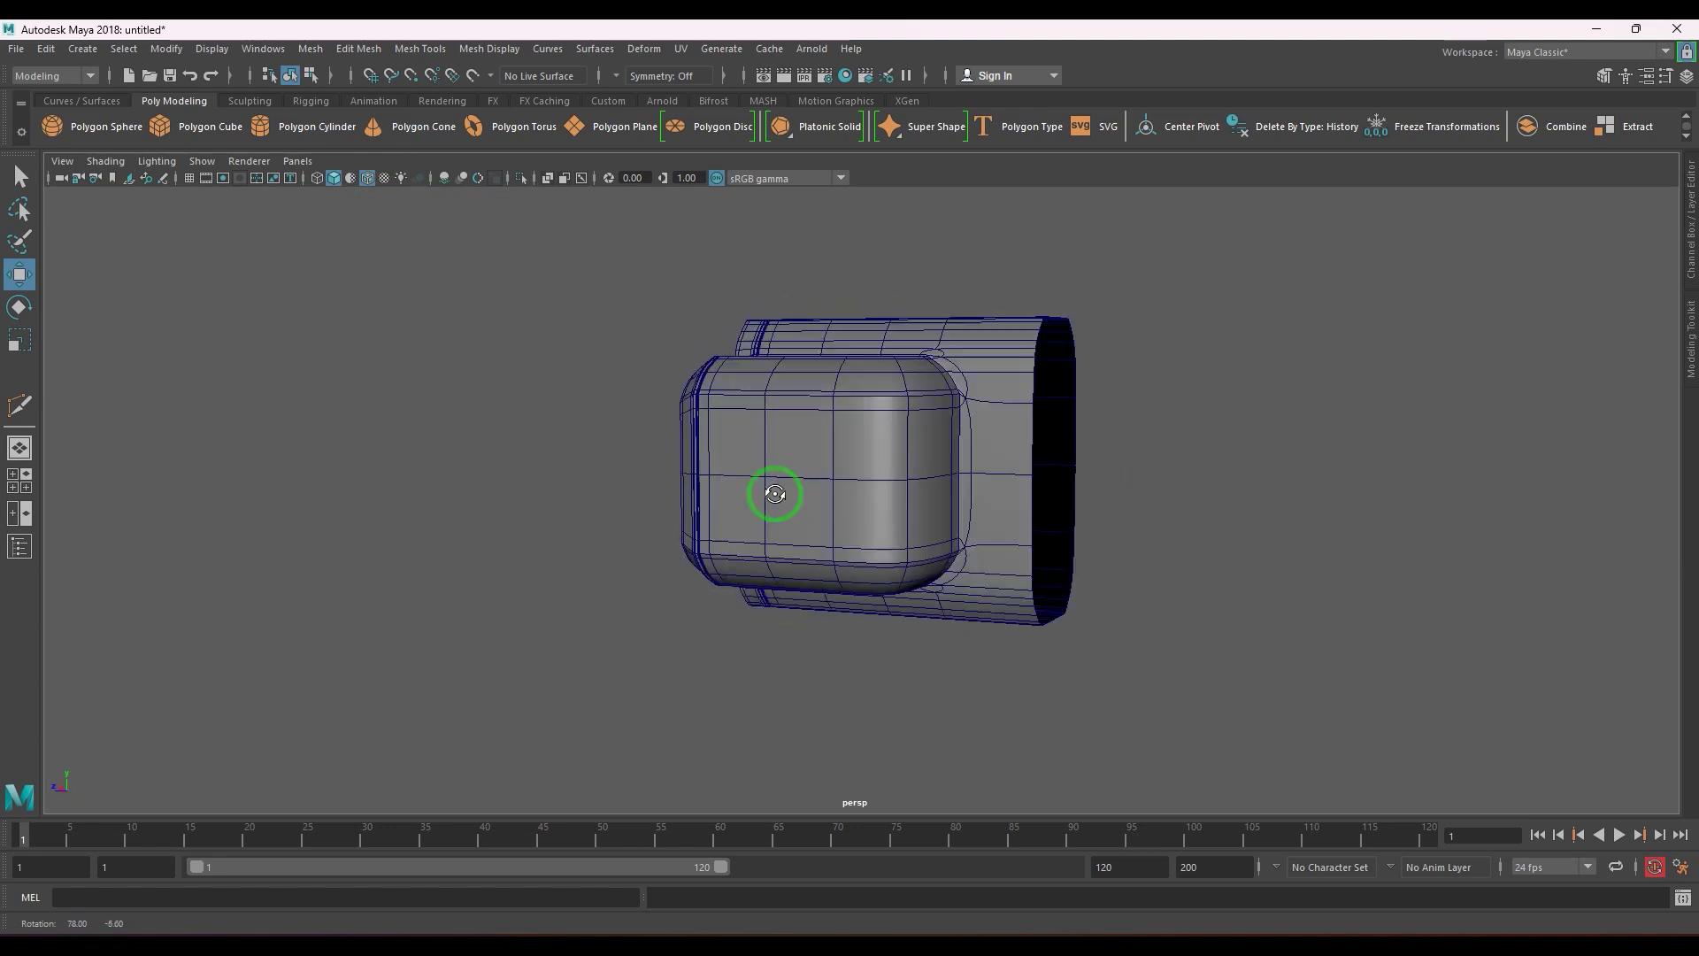
left_click_drag(775, 494, 977, 511, "alt")
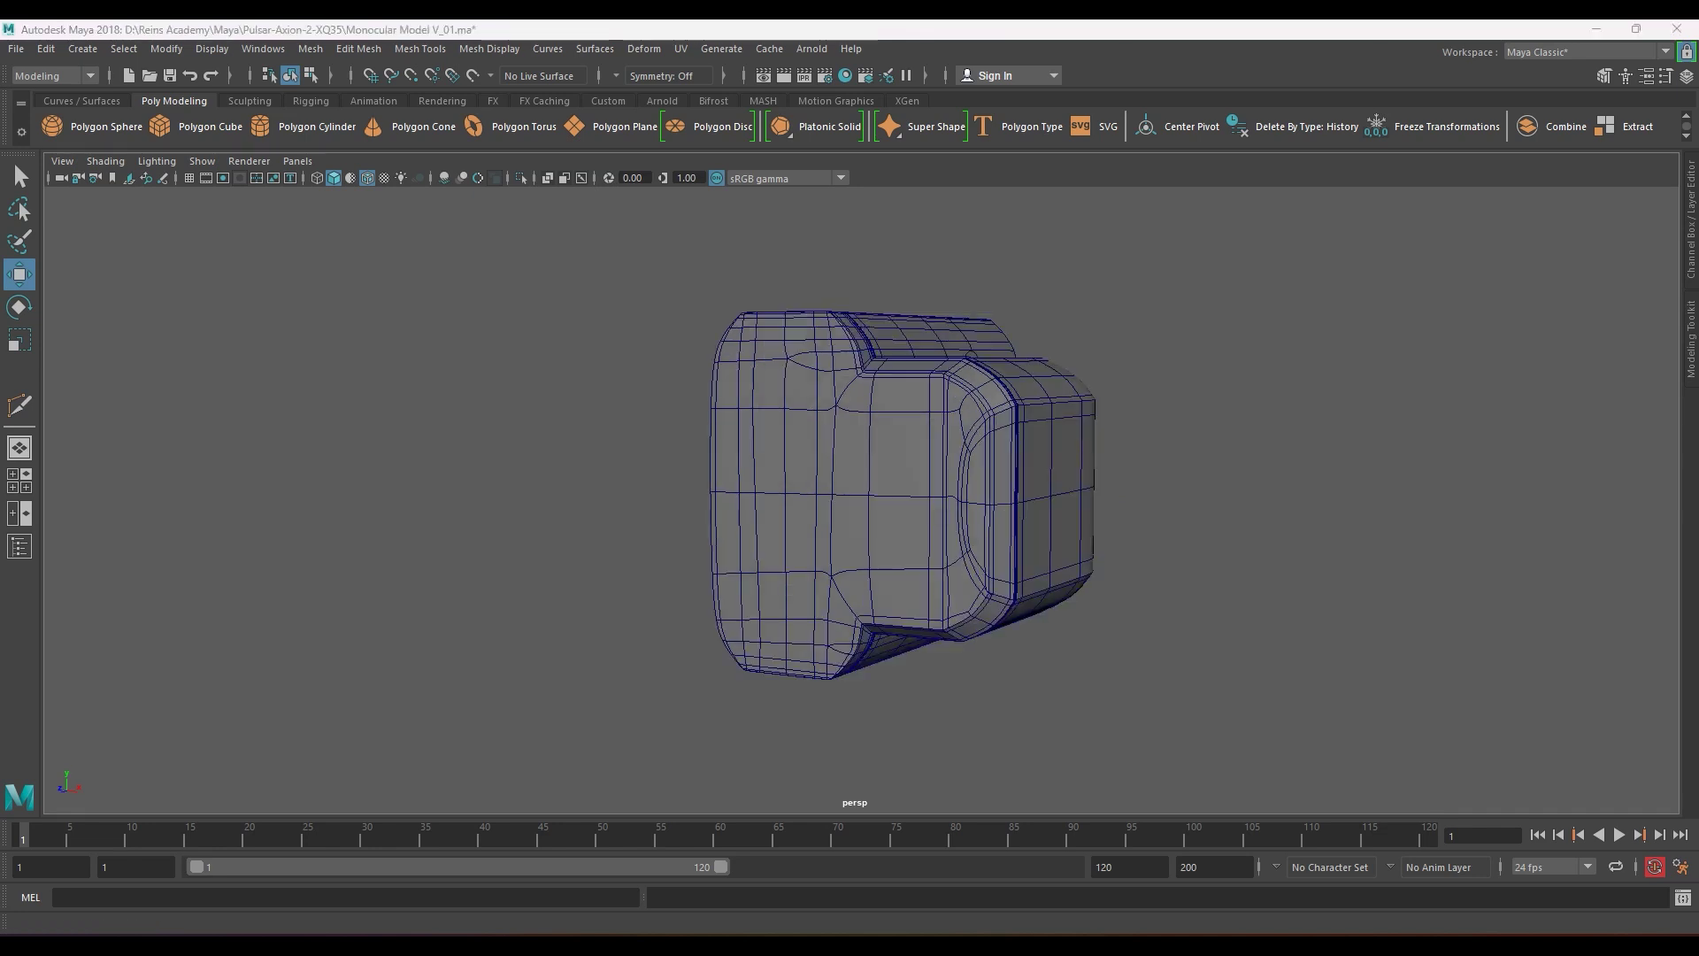
left_click(1356, 649)
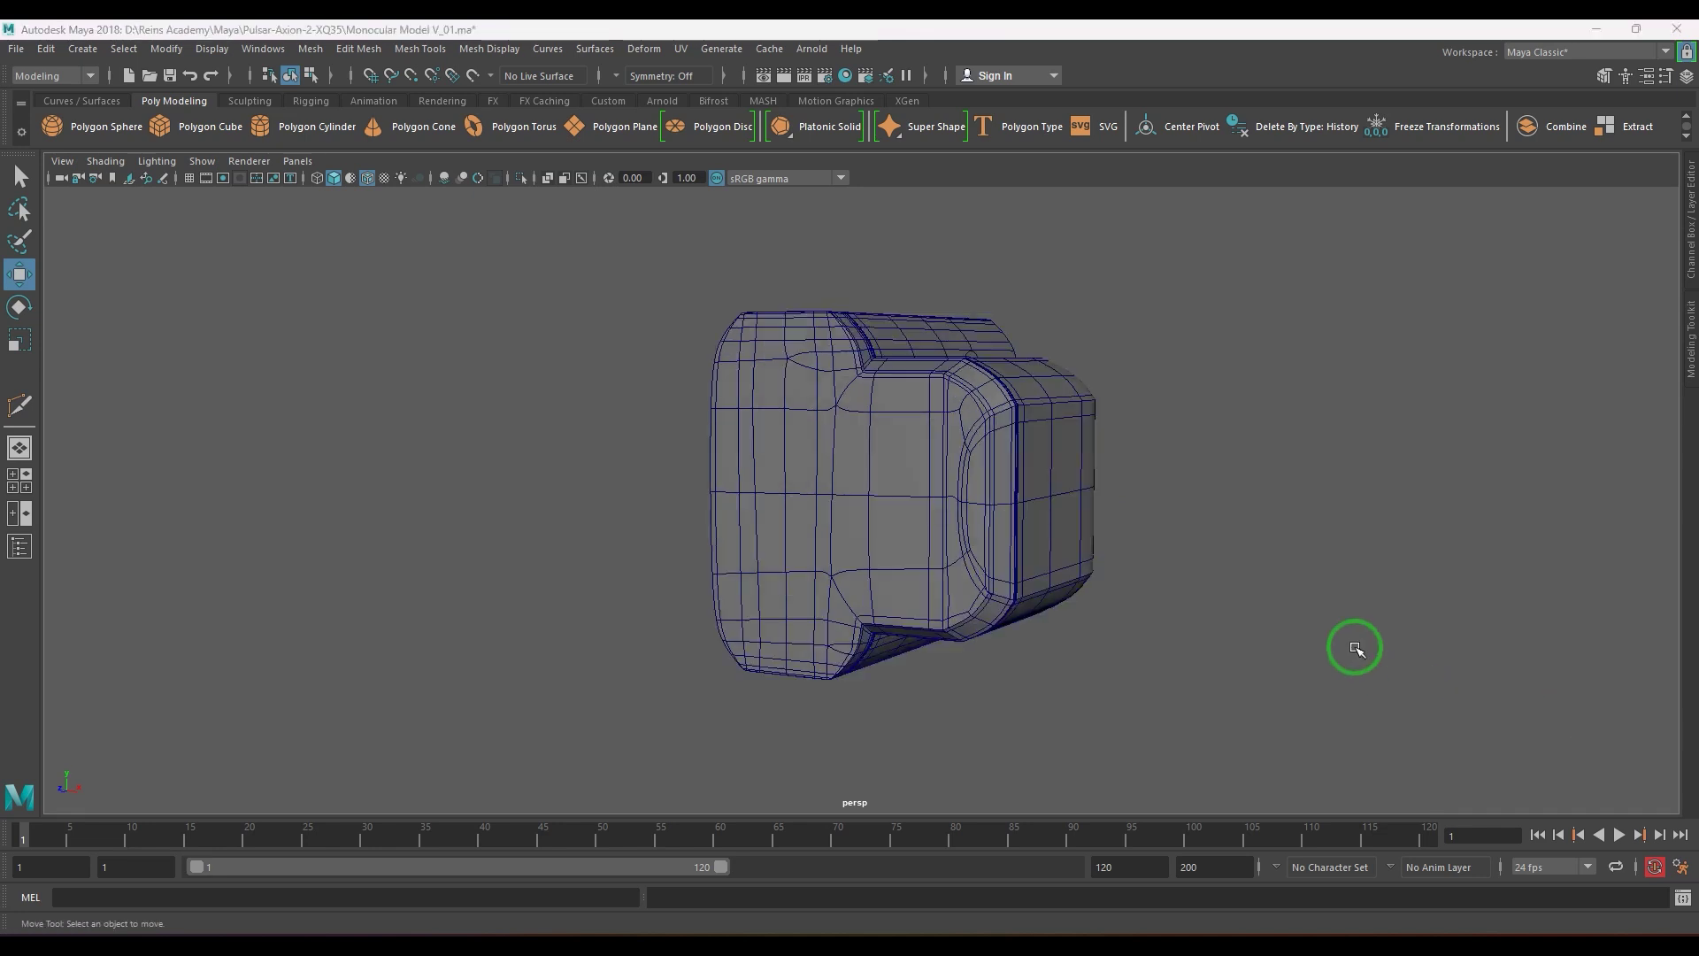
left_click_drag(1355, 649, 1057, 612, "alt")
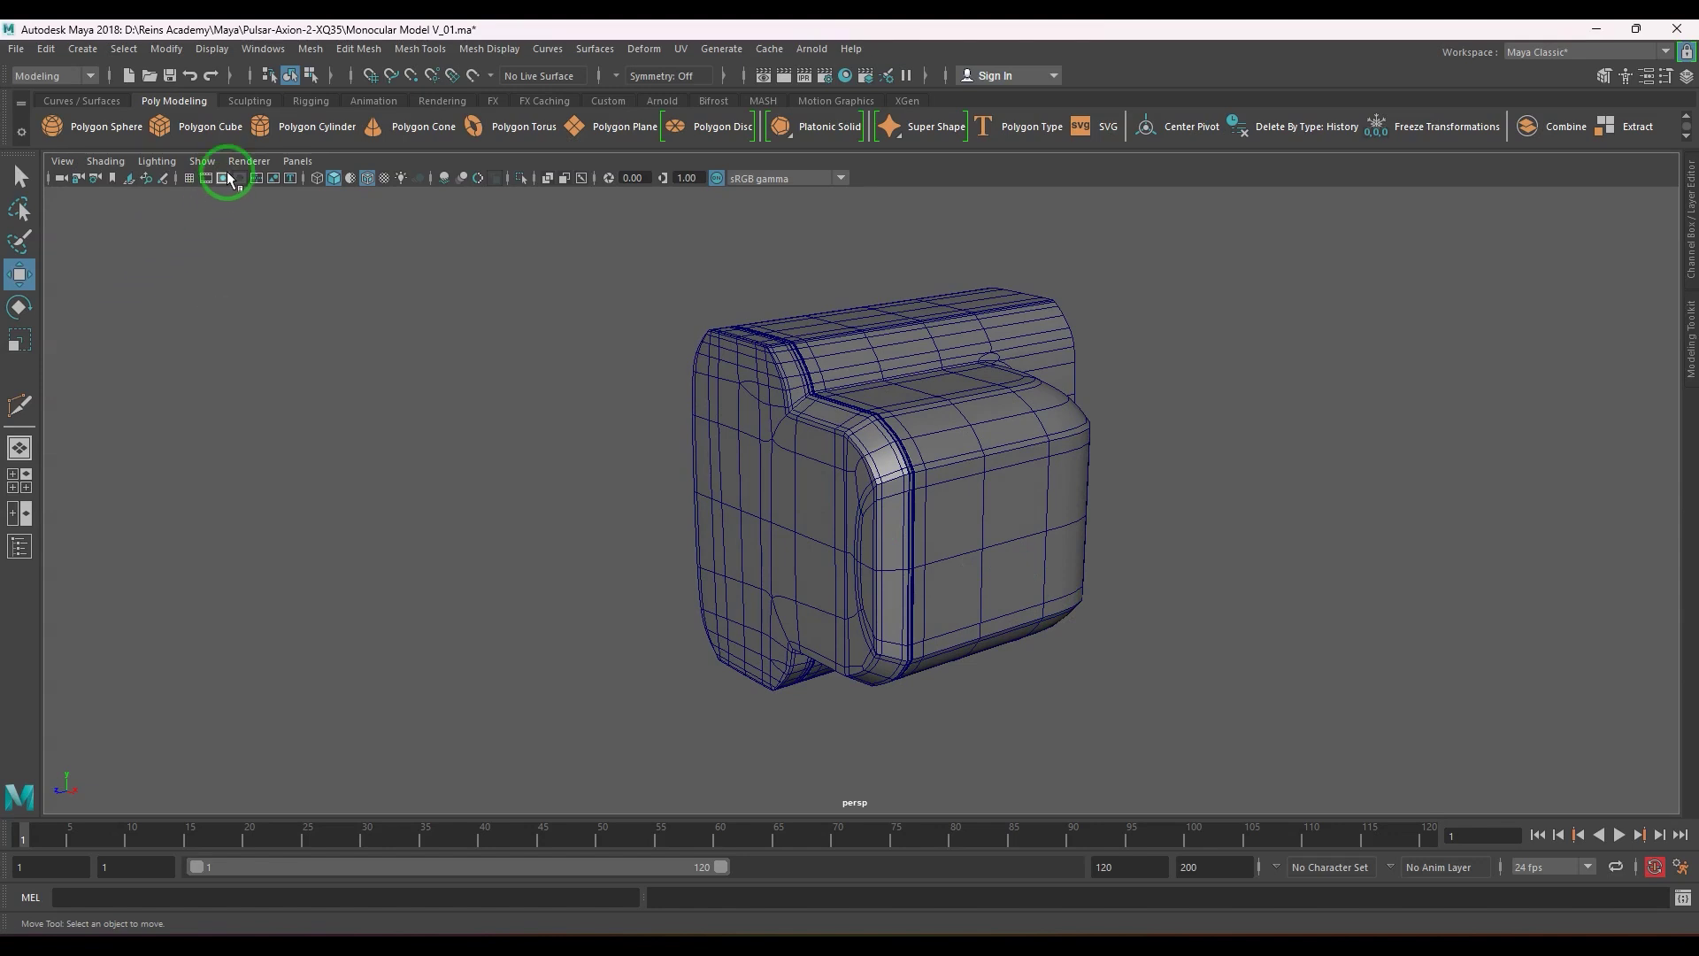
- Create a polygon cylinder in front of the body and rotate it 90° so its flat end faces forward
left_click(268, 126)
left_click_drag(849, 482, 505, 520)
key("e")
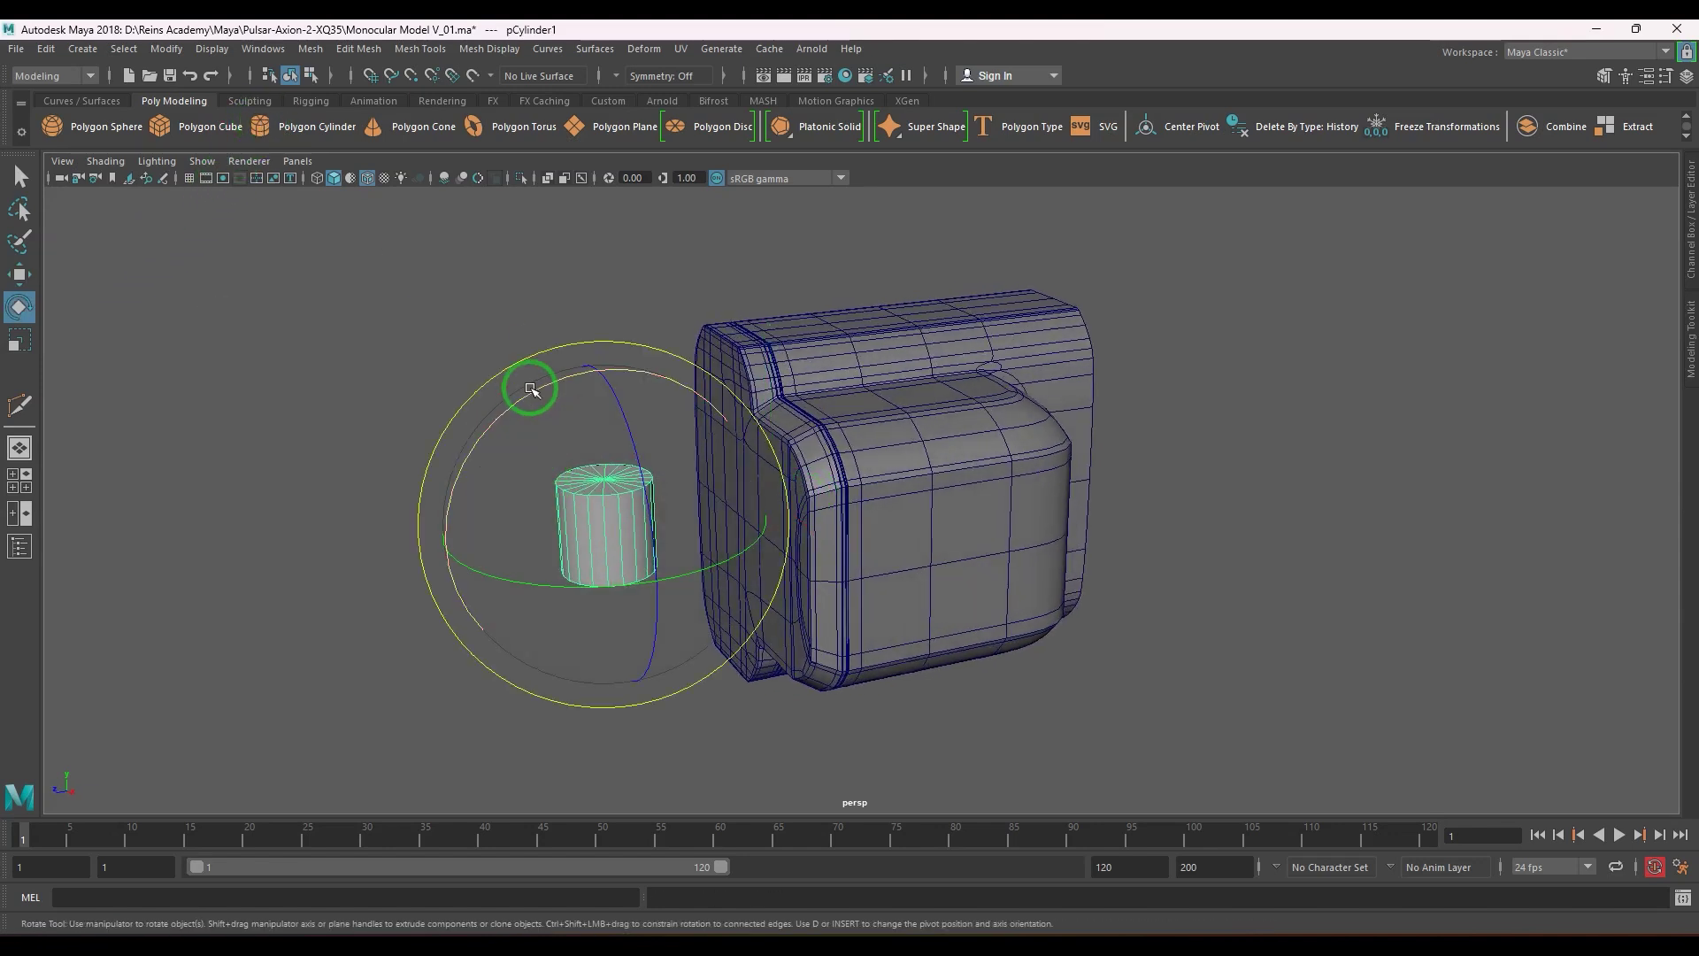
left_click_drag(530, 387, 444, 470)
- Flatten the cylinder along its length to about 0.43 scale and place it against the body's front end
key("space")
left_click_drag(504, 533, 649, 534)
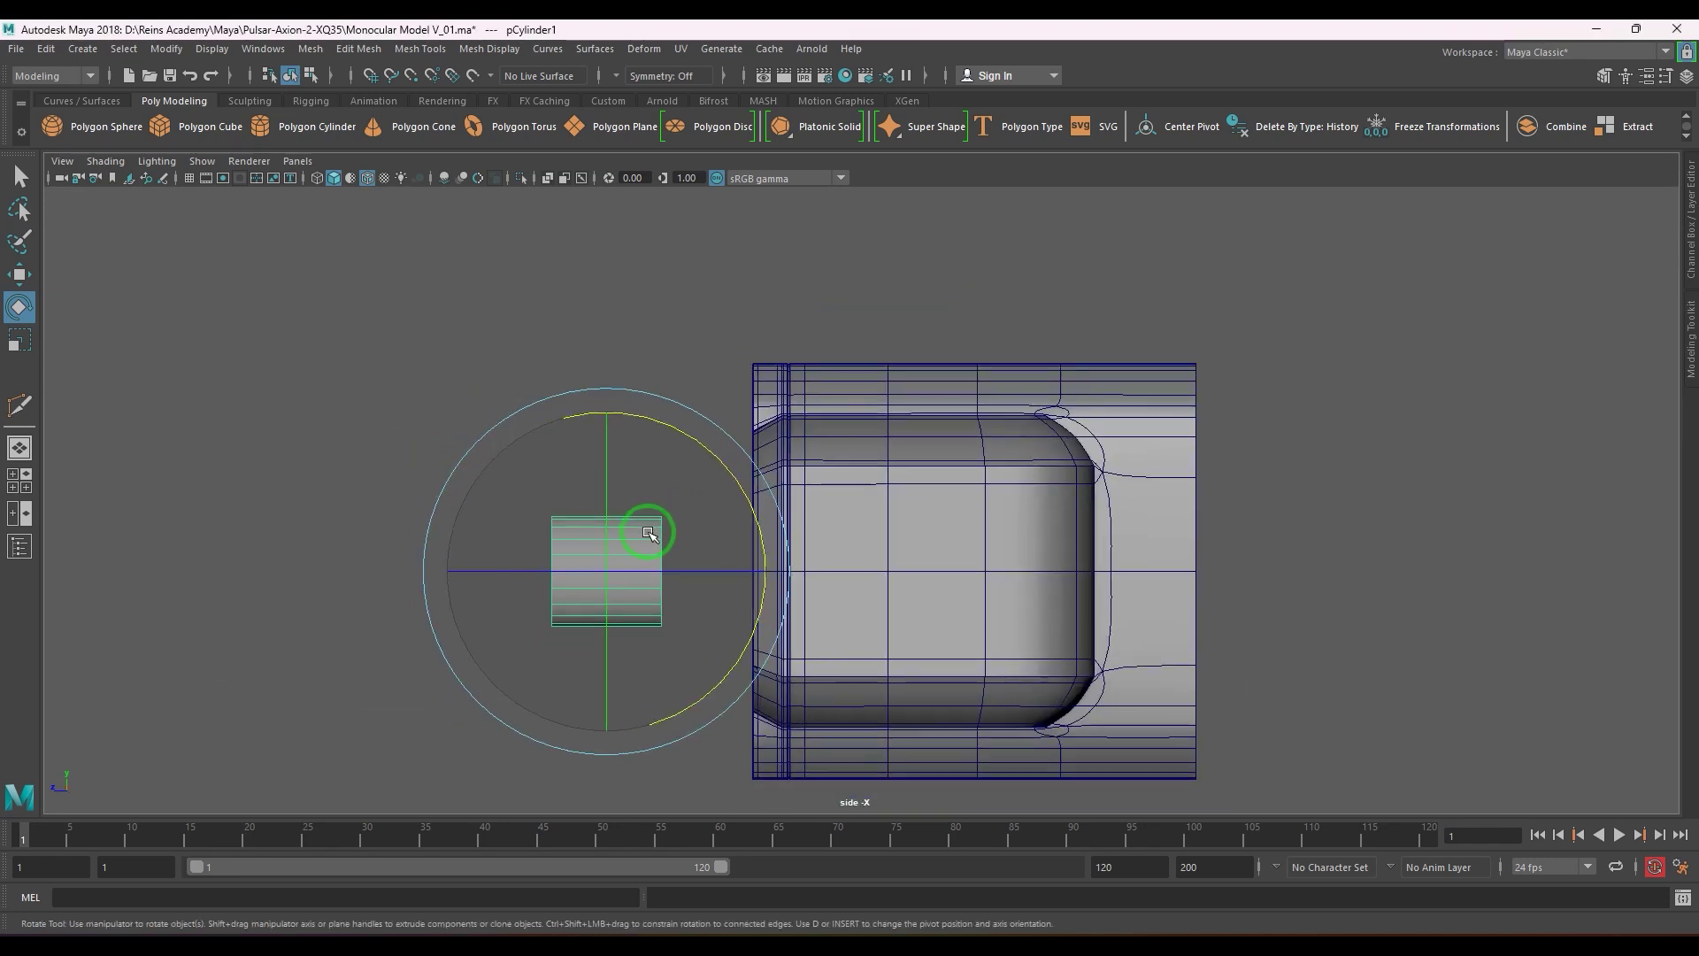
key("w")
key("r")
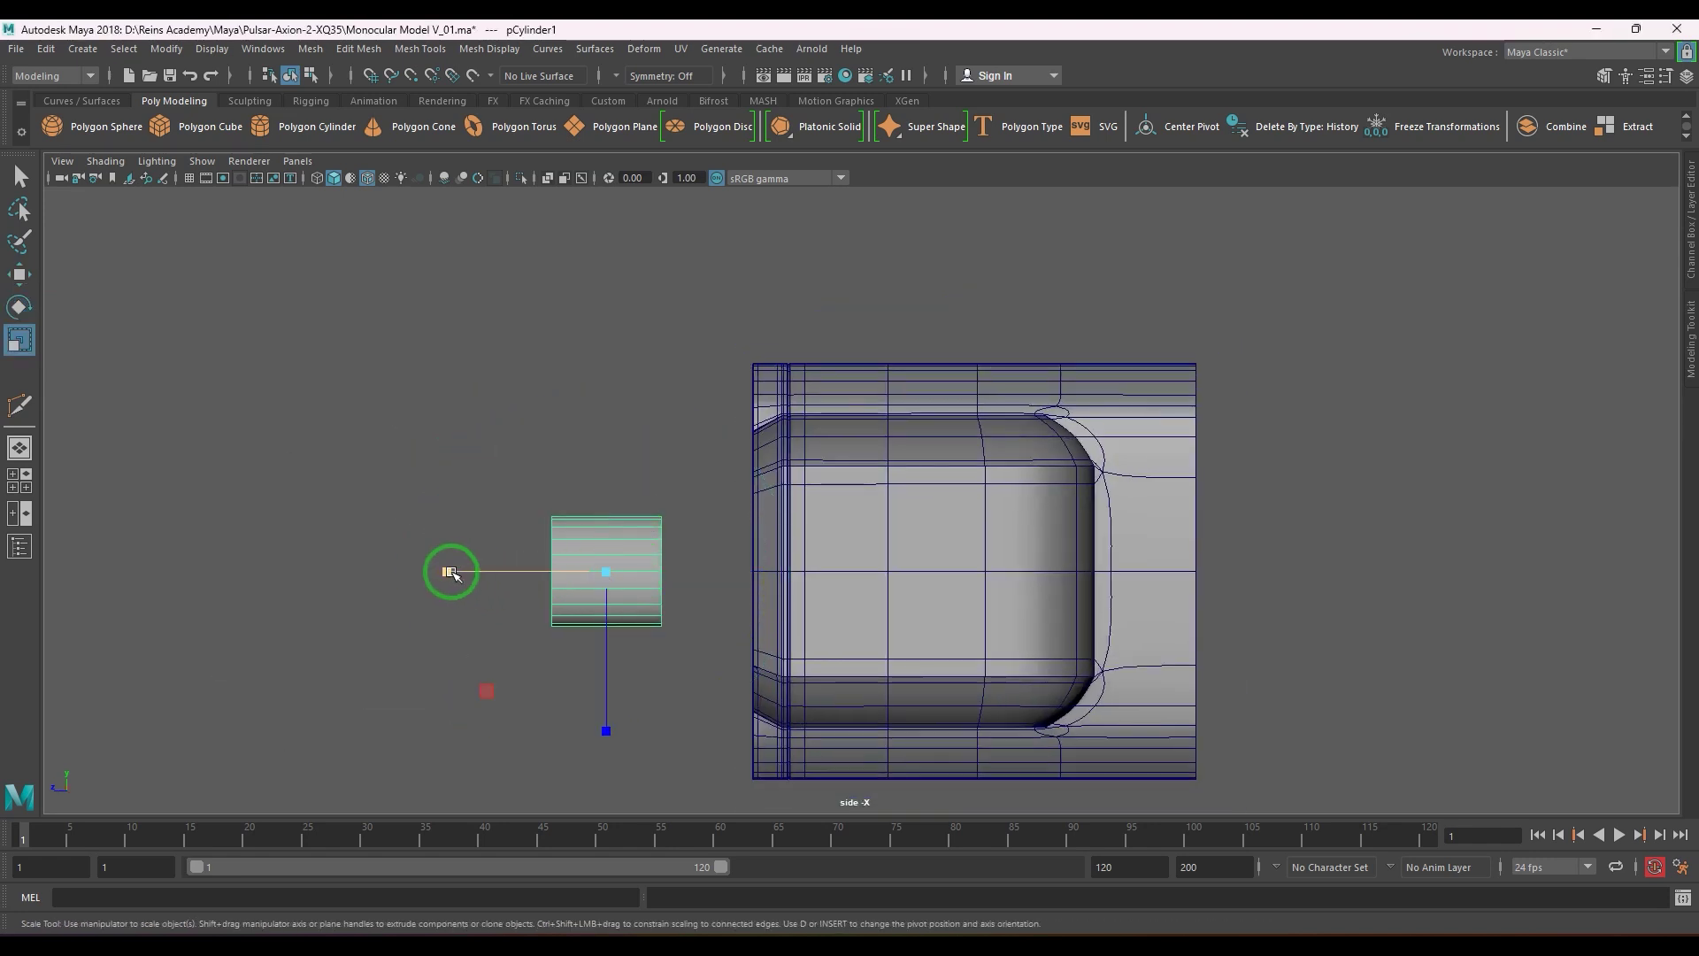
left_click_drag(447, 574, 823, 567)
key("w")
key("space")
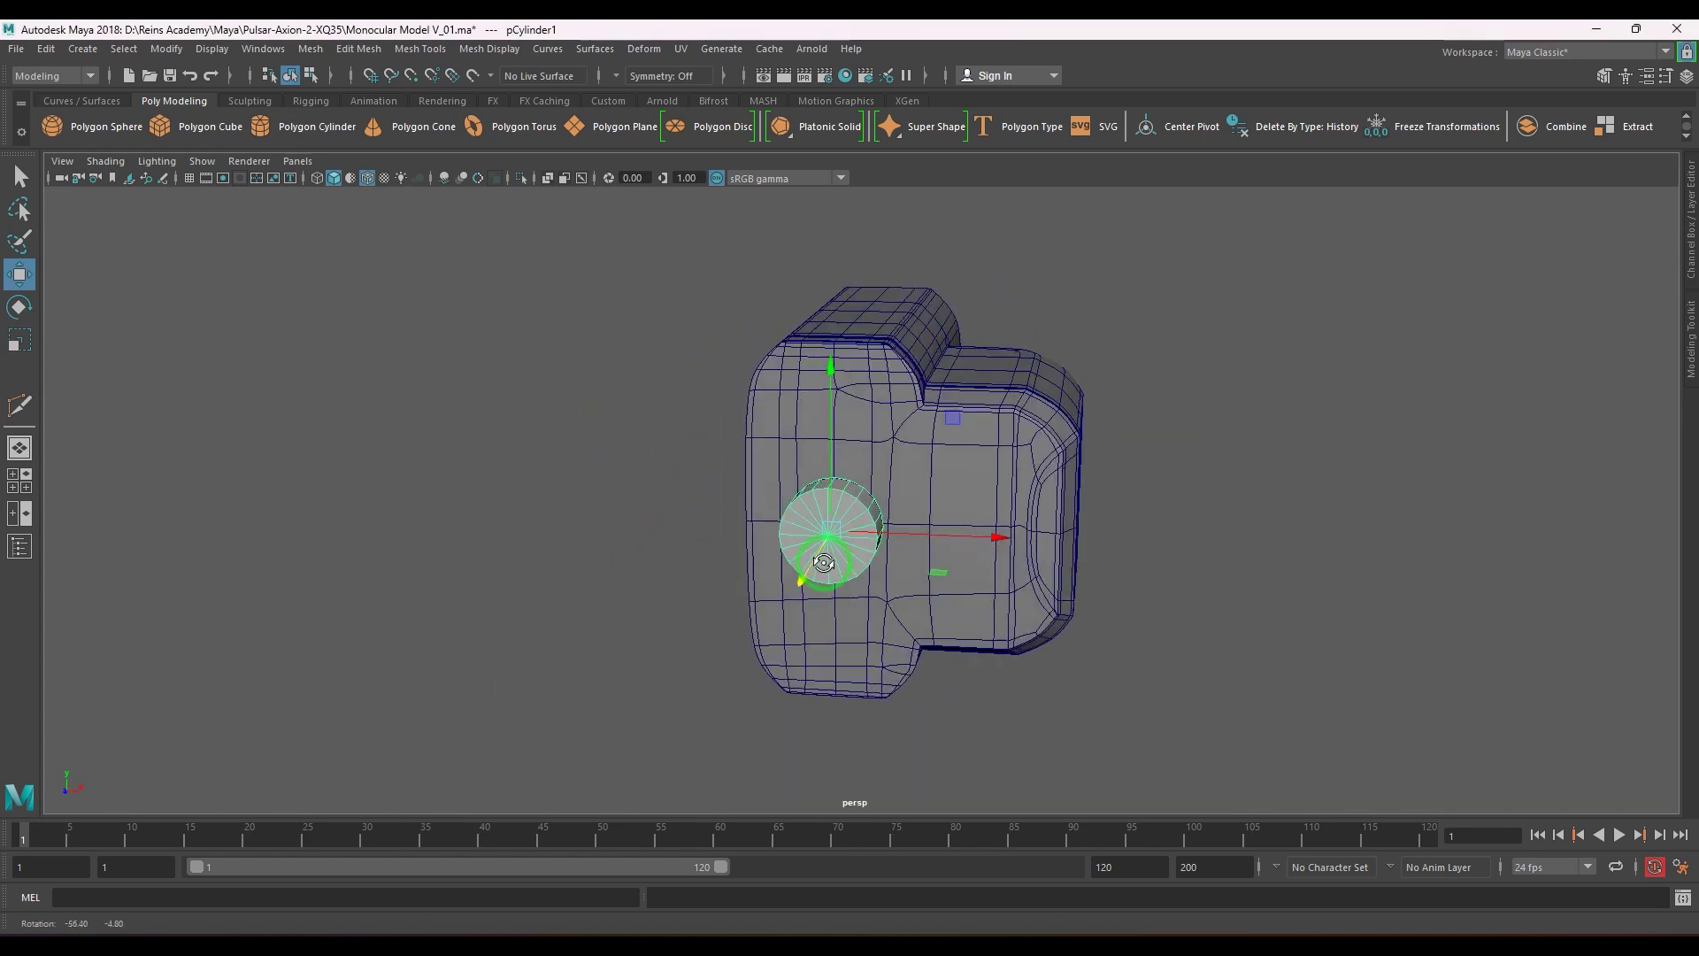
- Enlarge the disc's radius and move it onto the upper part of the body's front face
left_click_drag(953, 424, 955, 336)
key("r")
left_click_drag(971, 589, 1007, 629)
key("w")
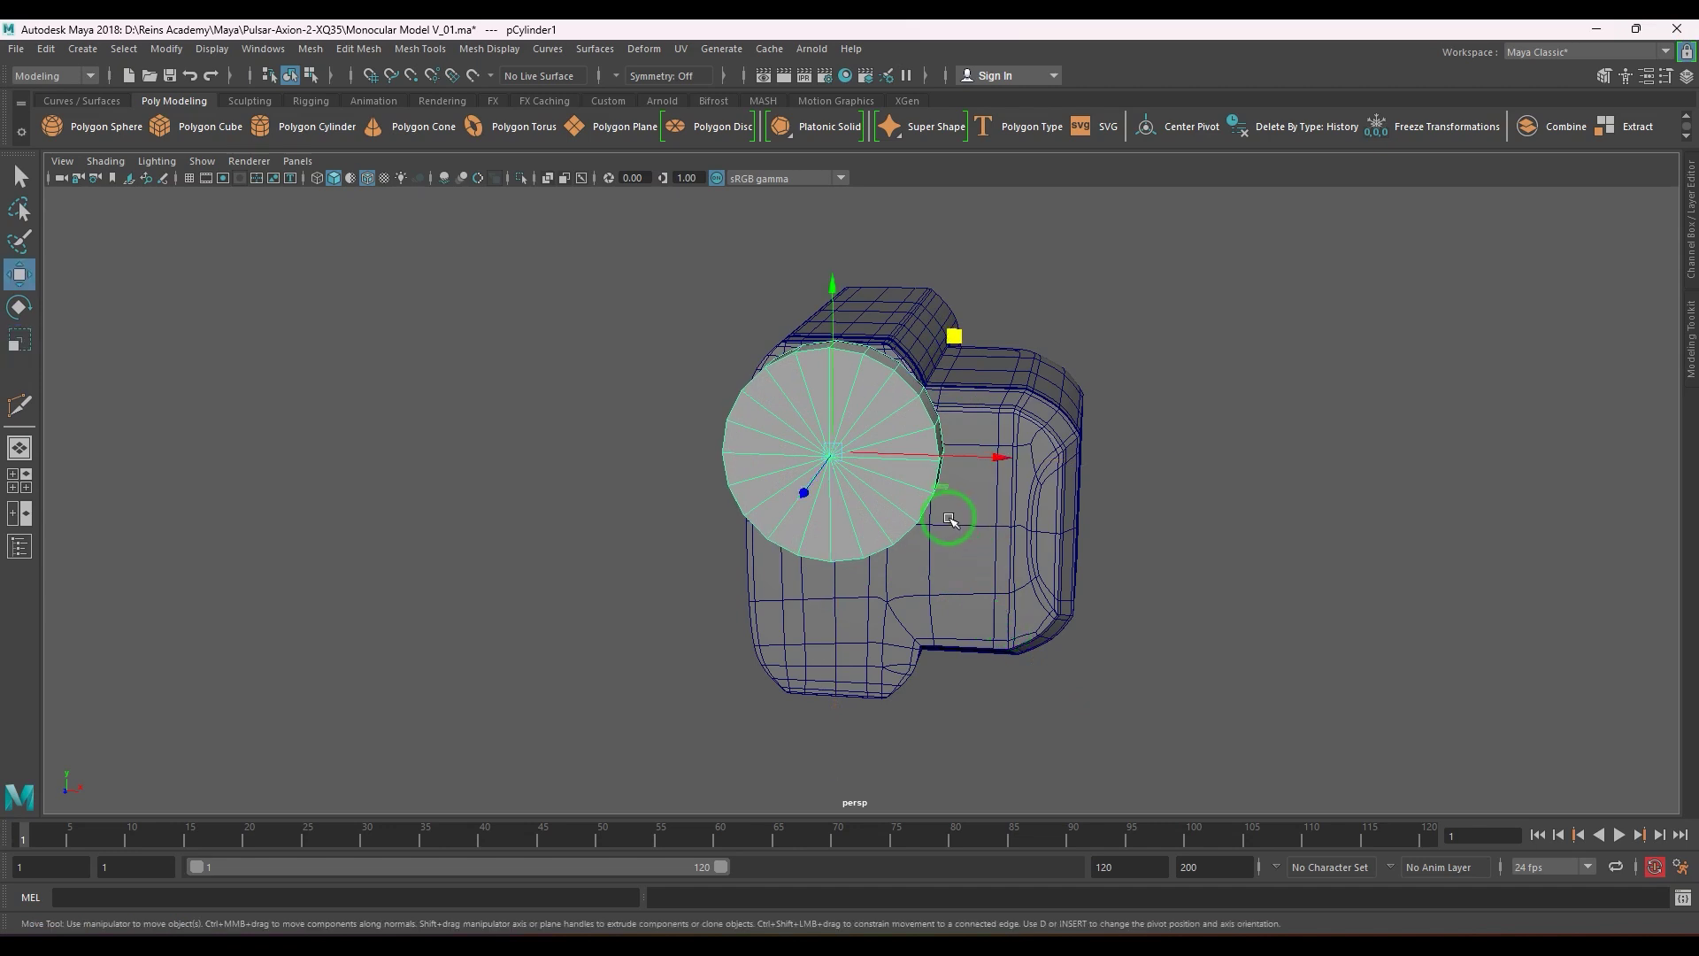
left_click_drag(959, 330, 959, 347)
key("space")
left_click_drag(953, 410, 910, 415)
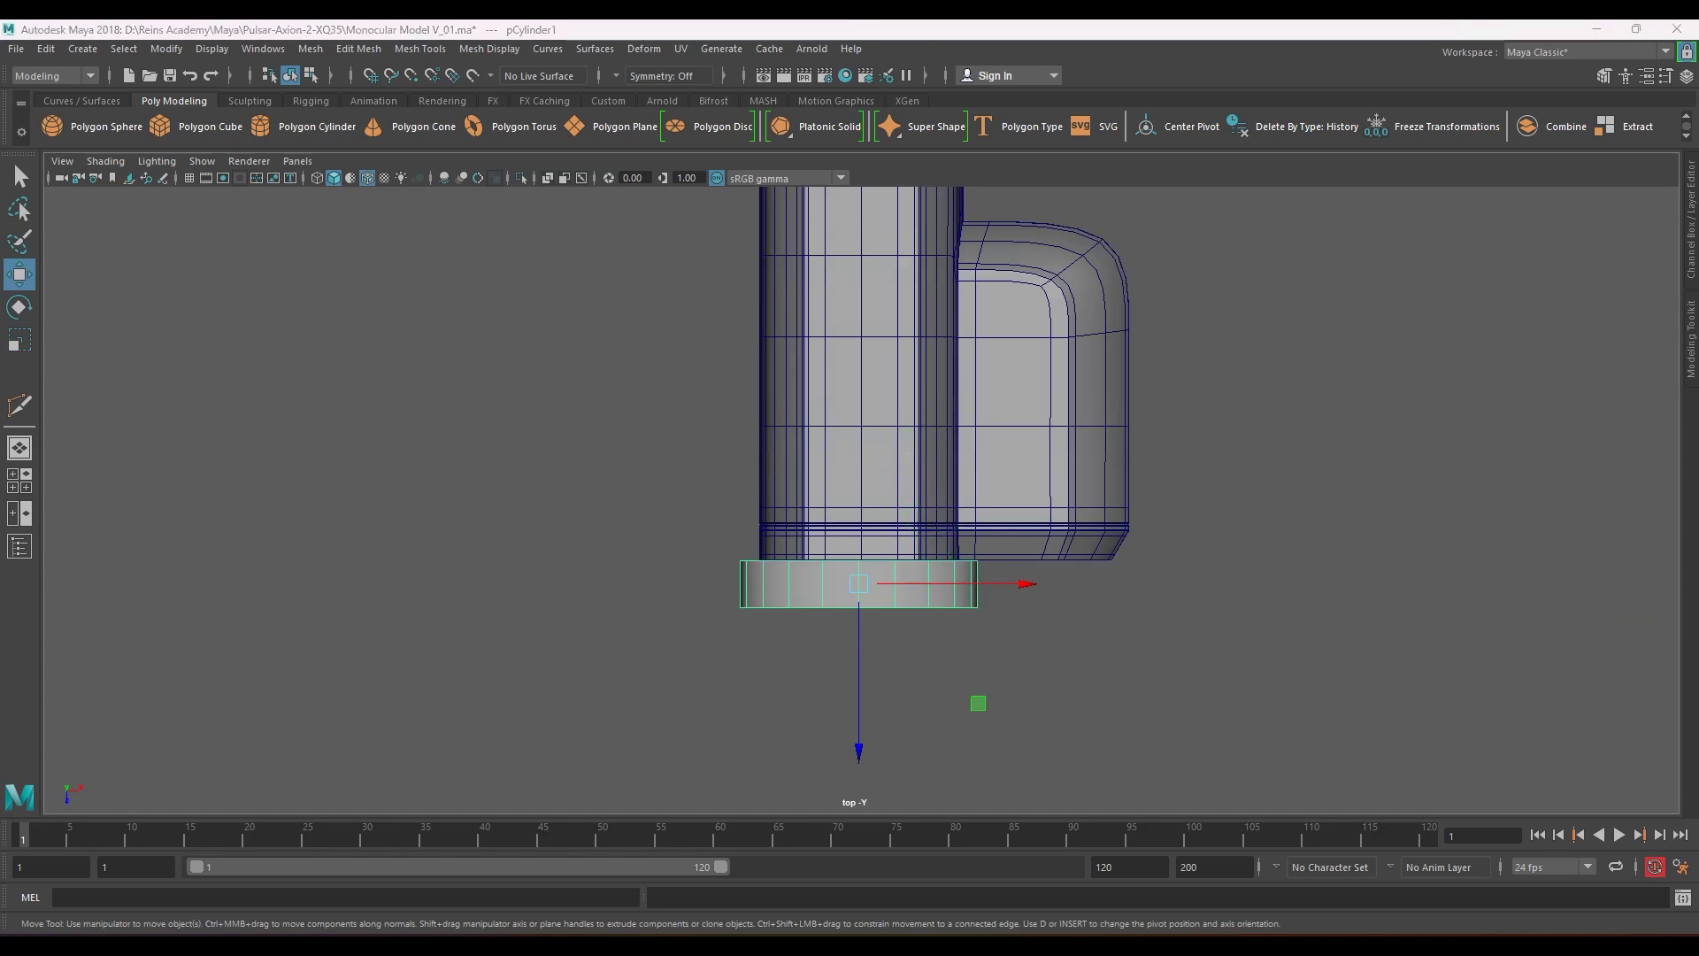
right_click_drag(920, 527, 932, 556, "alt")
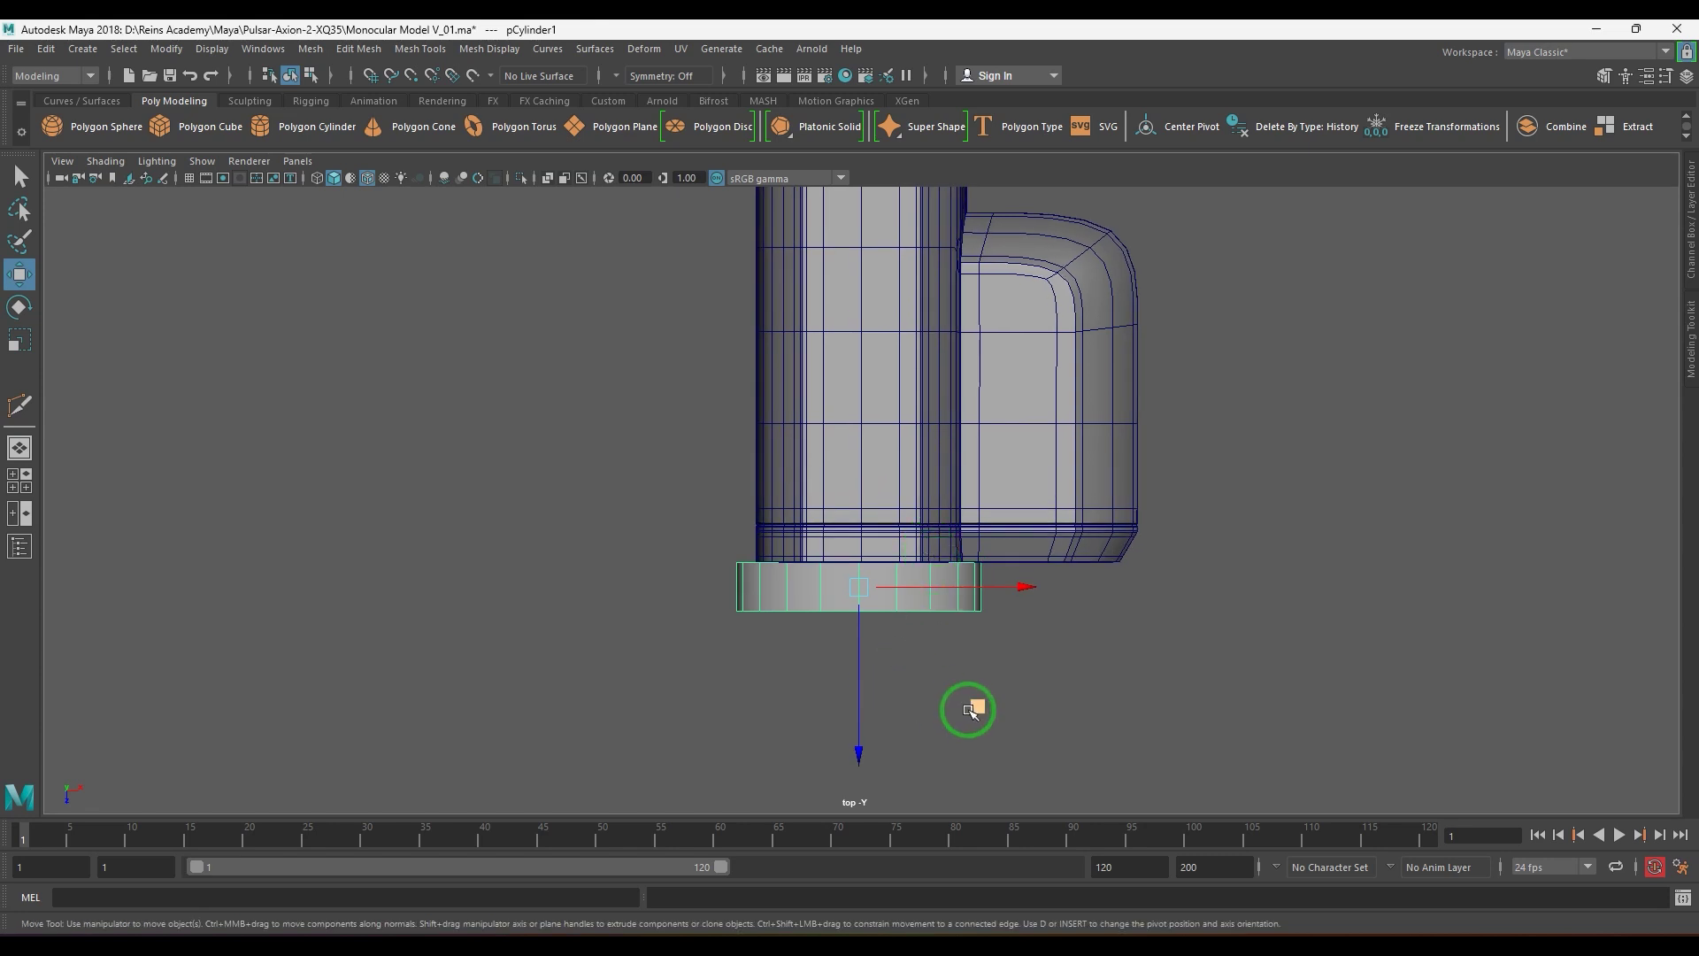
- Scale the disc's radius to about 2.38 and position it just in front of the body's front face
key("space")
left_click_drag(969, 709, 974, 576)
left_click_drag(955, 337, 964, 333)
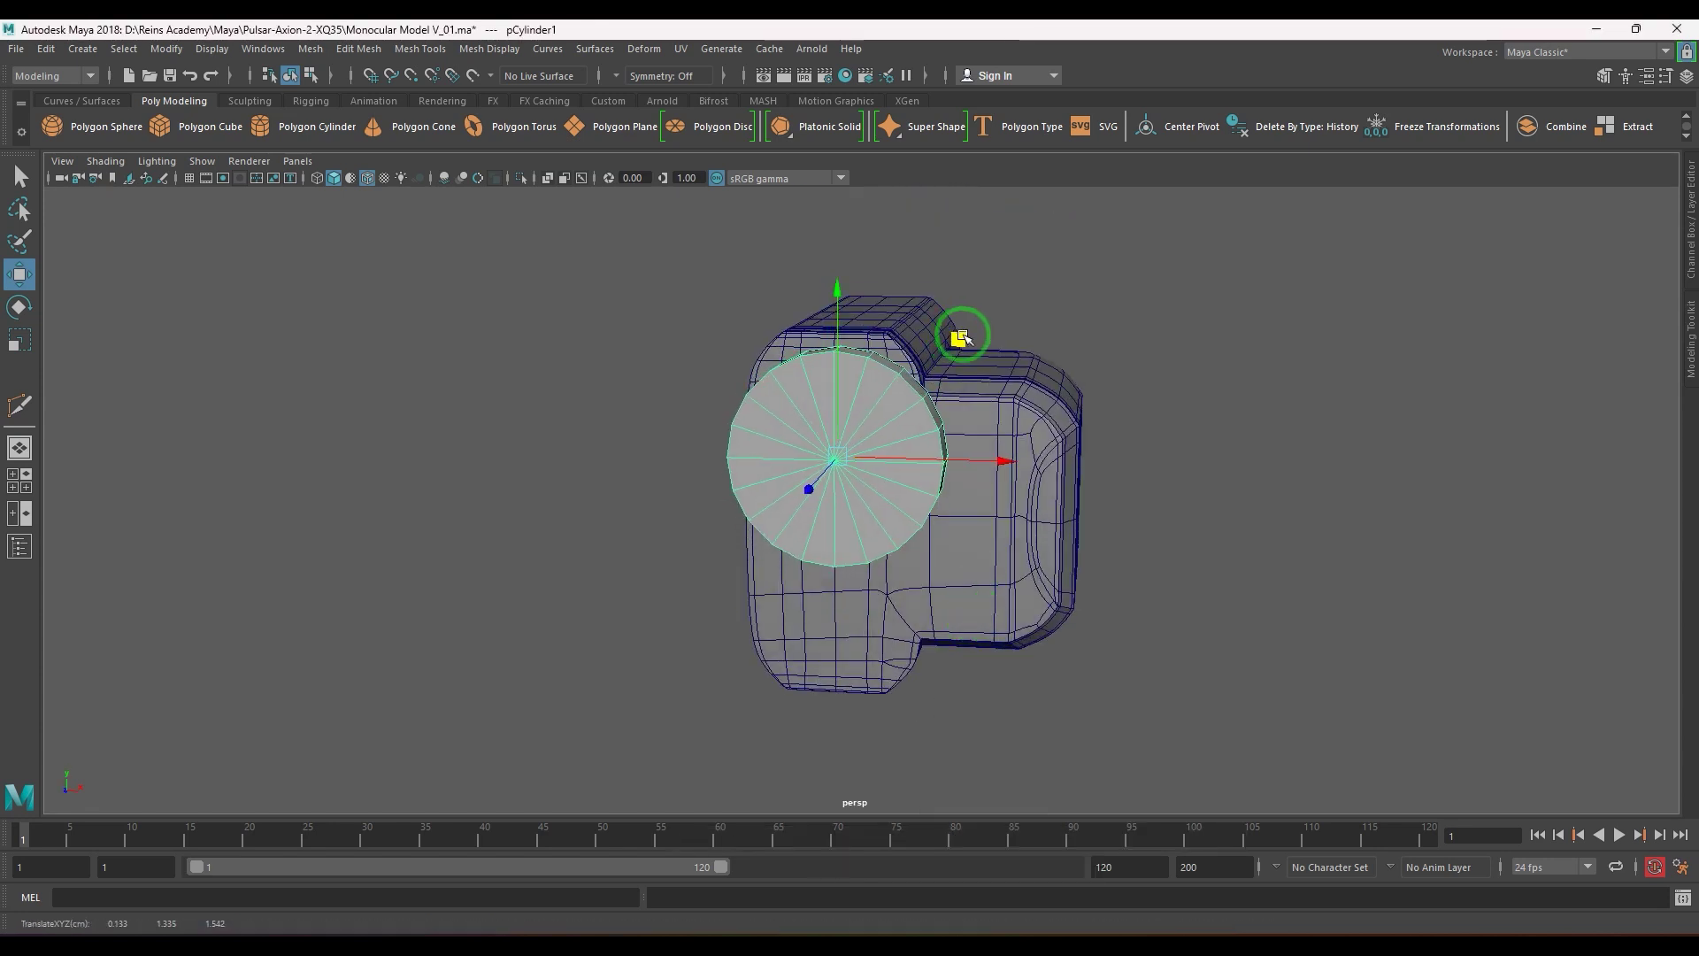
key("ctrl+z")
key("r")
left_click_drag(953, 608, 959, 586)
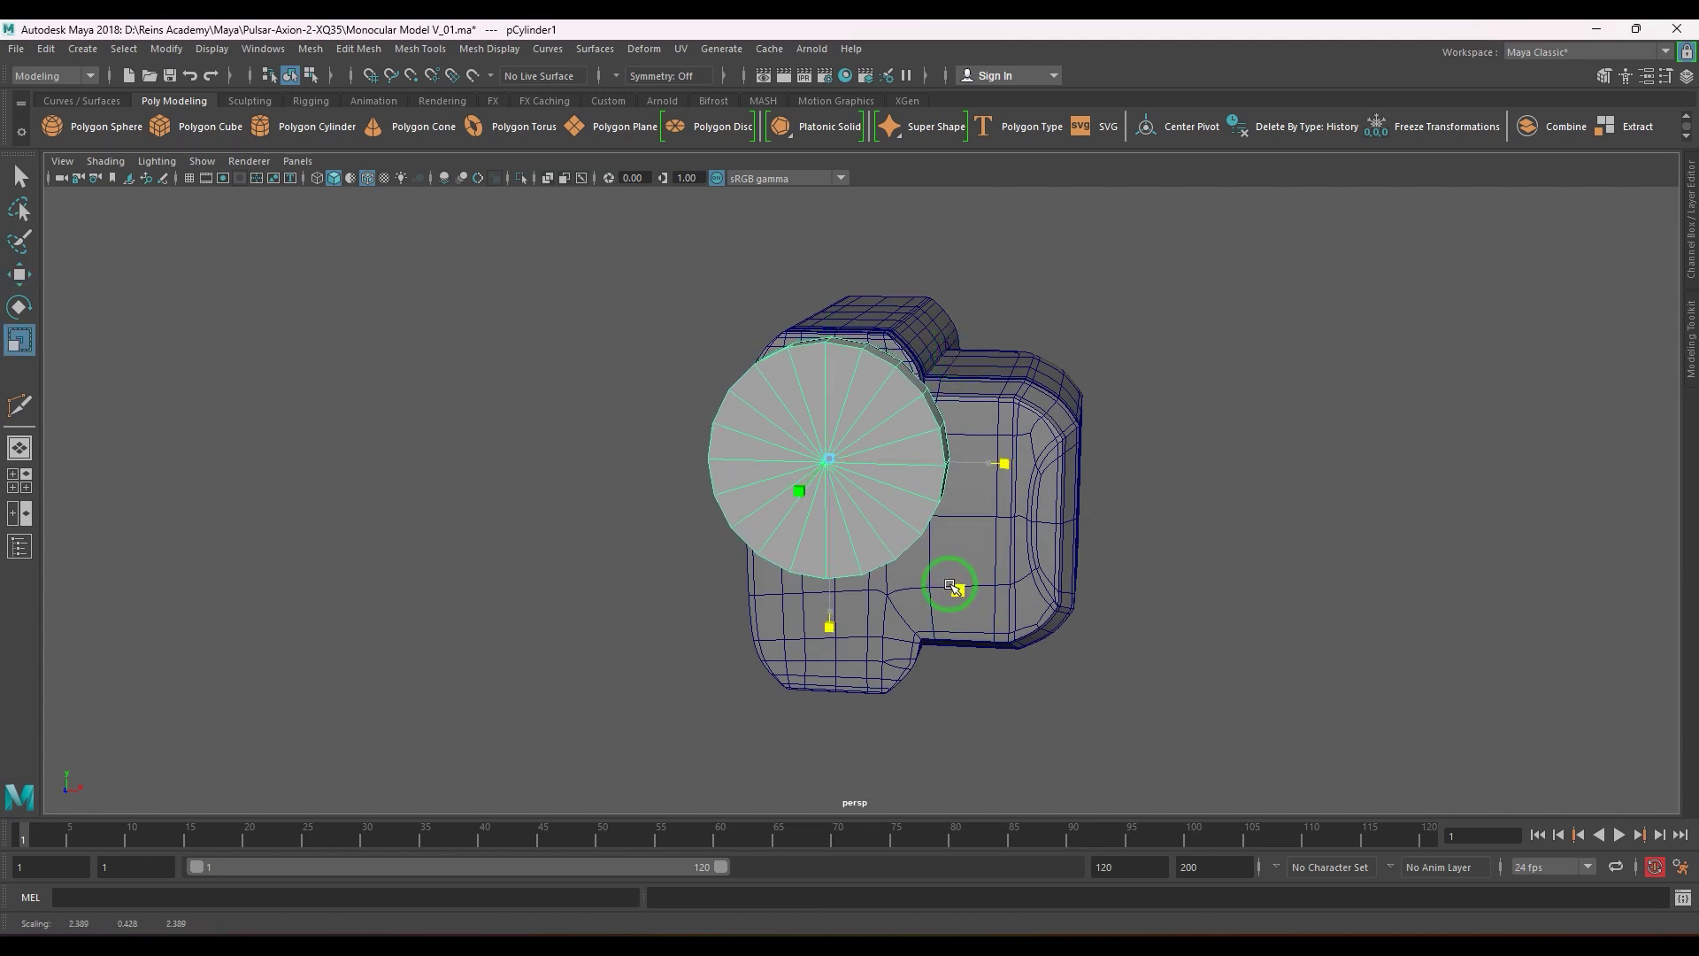
key("w")
left_click_drag(950, 344, 910, 414)
key("space")
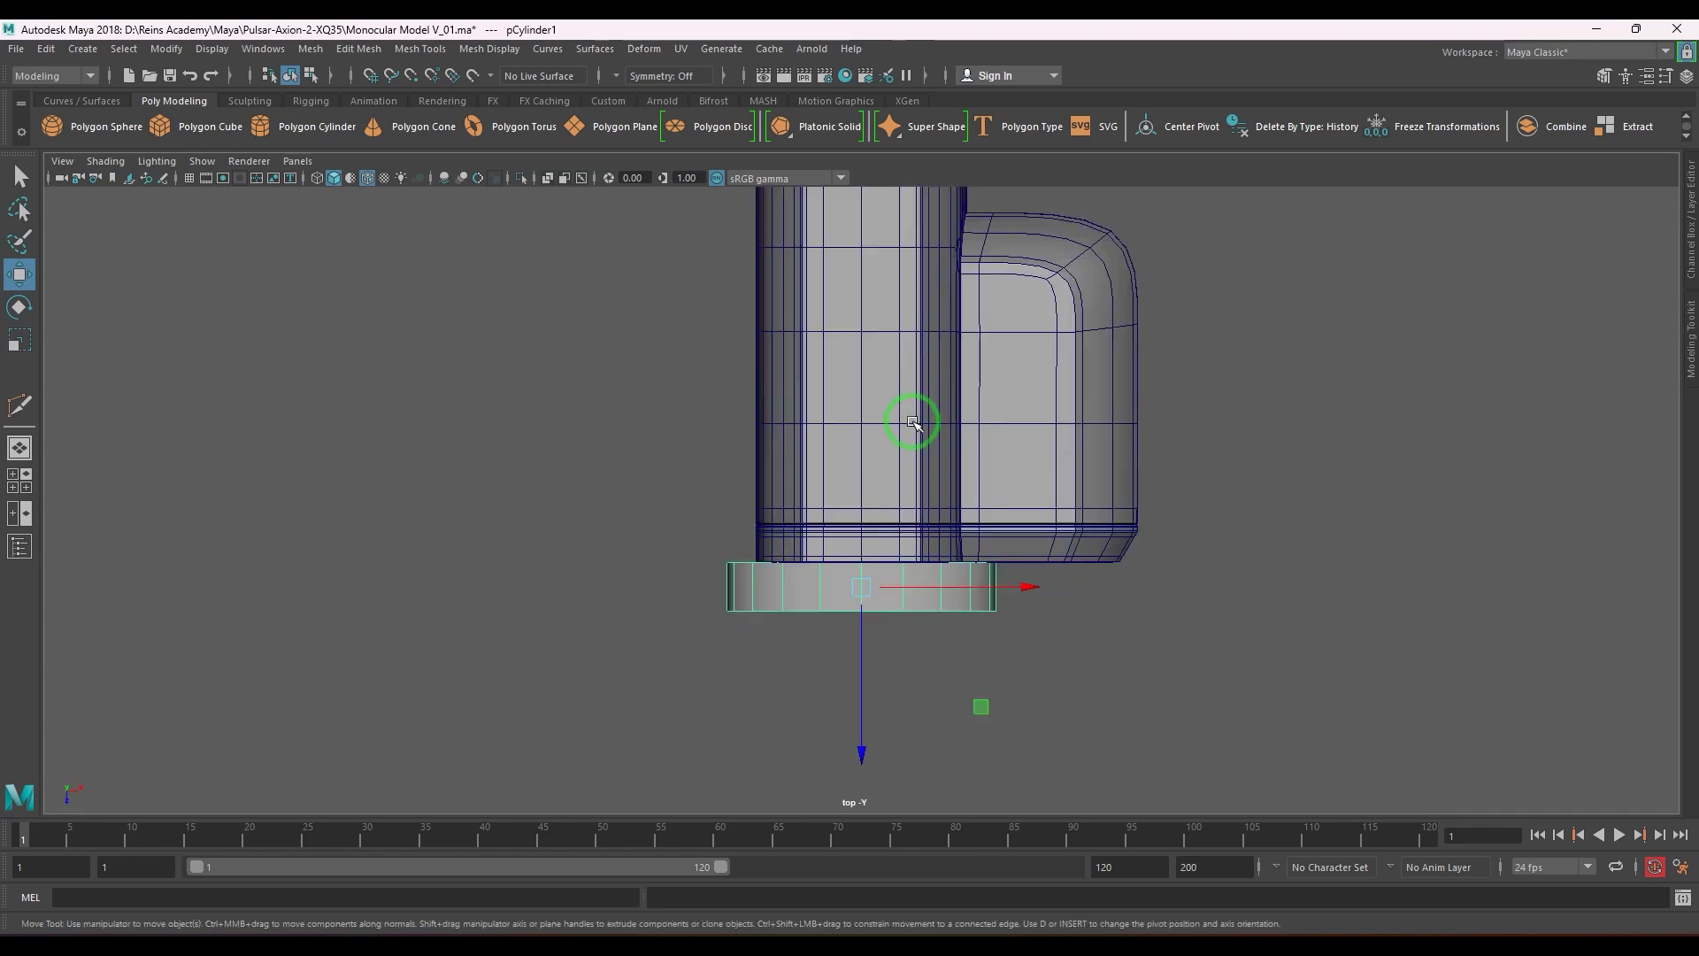
left_click_drag(864, 664, 865, 669)
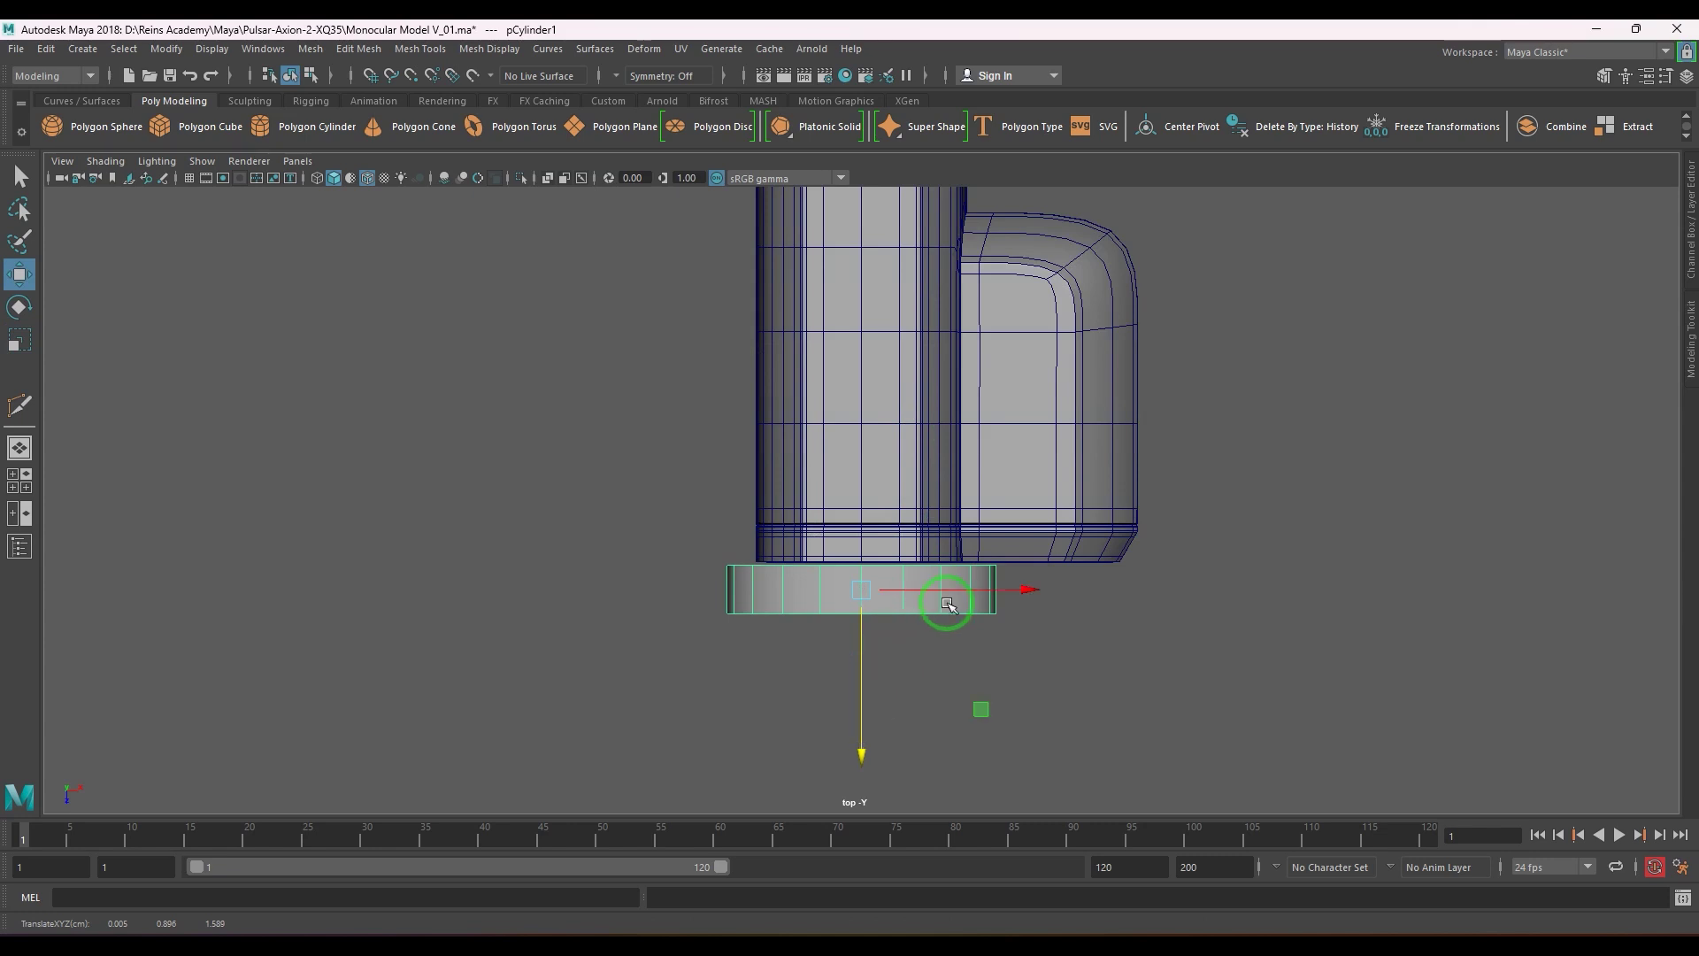
- Lengthen the disc into a lens barrel by moving its front-end vertices away from the body
middle_click_drag(910, 599, 910, 463, "alt")
right_click_drag(910, 463, 687, 469)
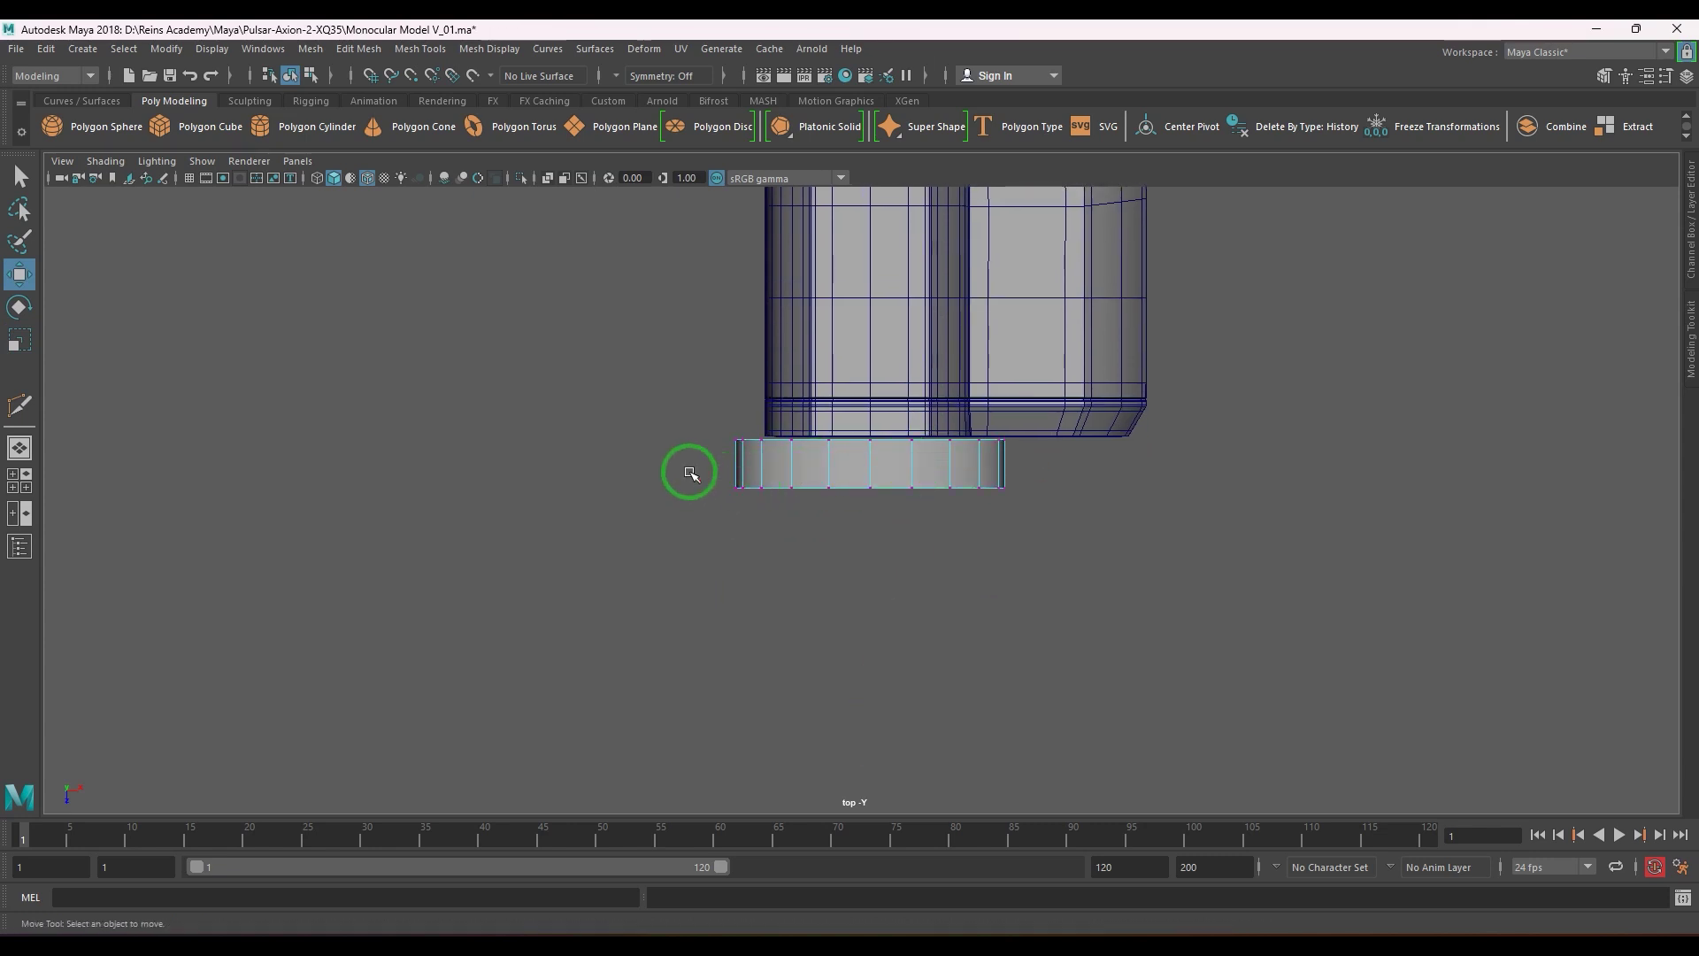
left_click_drag(687, 470, 1144, 563)
left_click_drag(869, 617, 873, 661)
key("space")
left_click_drag(872, 661, 892, 557)
- Scale the barrel's front-end vertices down slightly for a gentle taper, and return to object selection
left_click_drag(892, 546, 896, 571, "alt")
key("r")
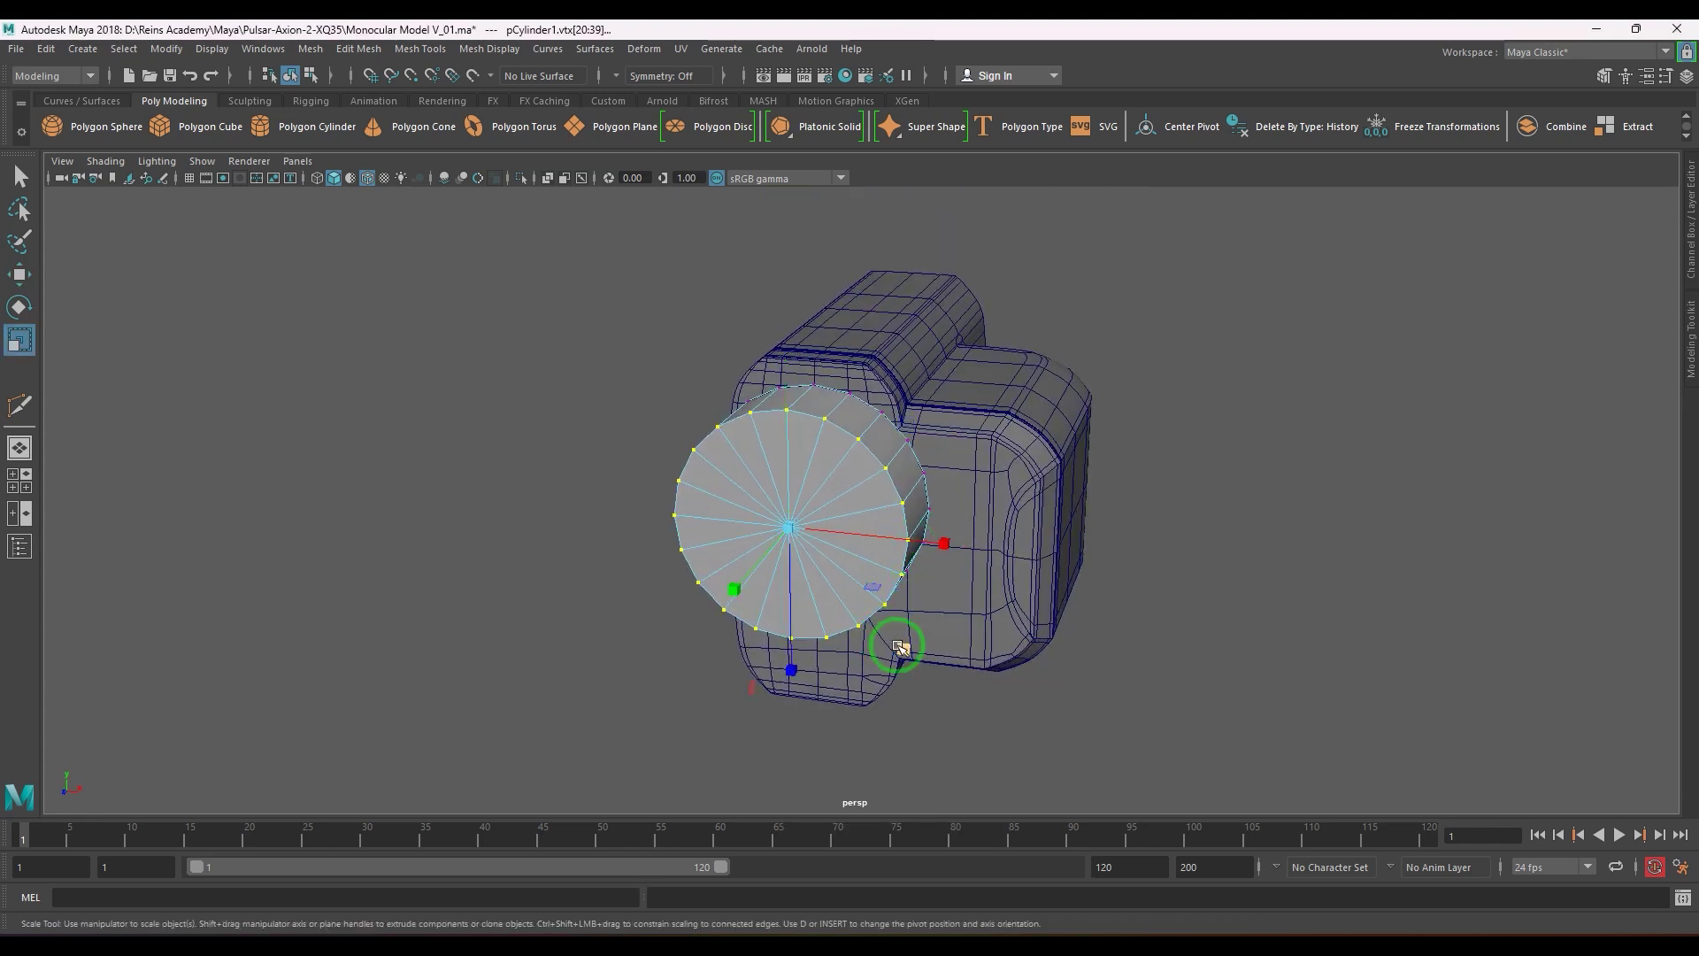
left_click_drag(900, 649, 896, 637)
left_click_drag(981, 535, 821, 630, "alt")
key("ctrl+z")
left_click_drag(877, 549, 860, 553, "alt")
key("alt+Tab")
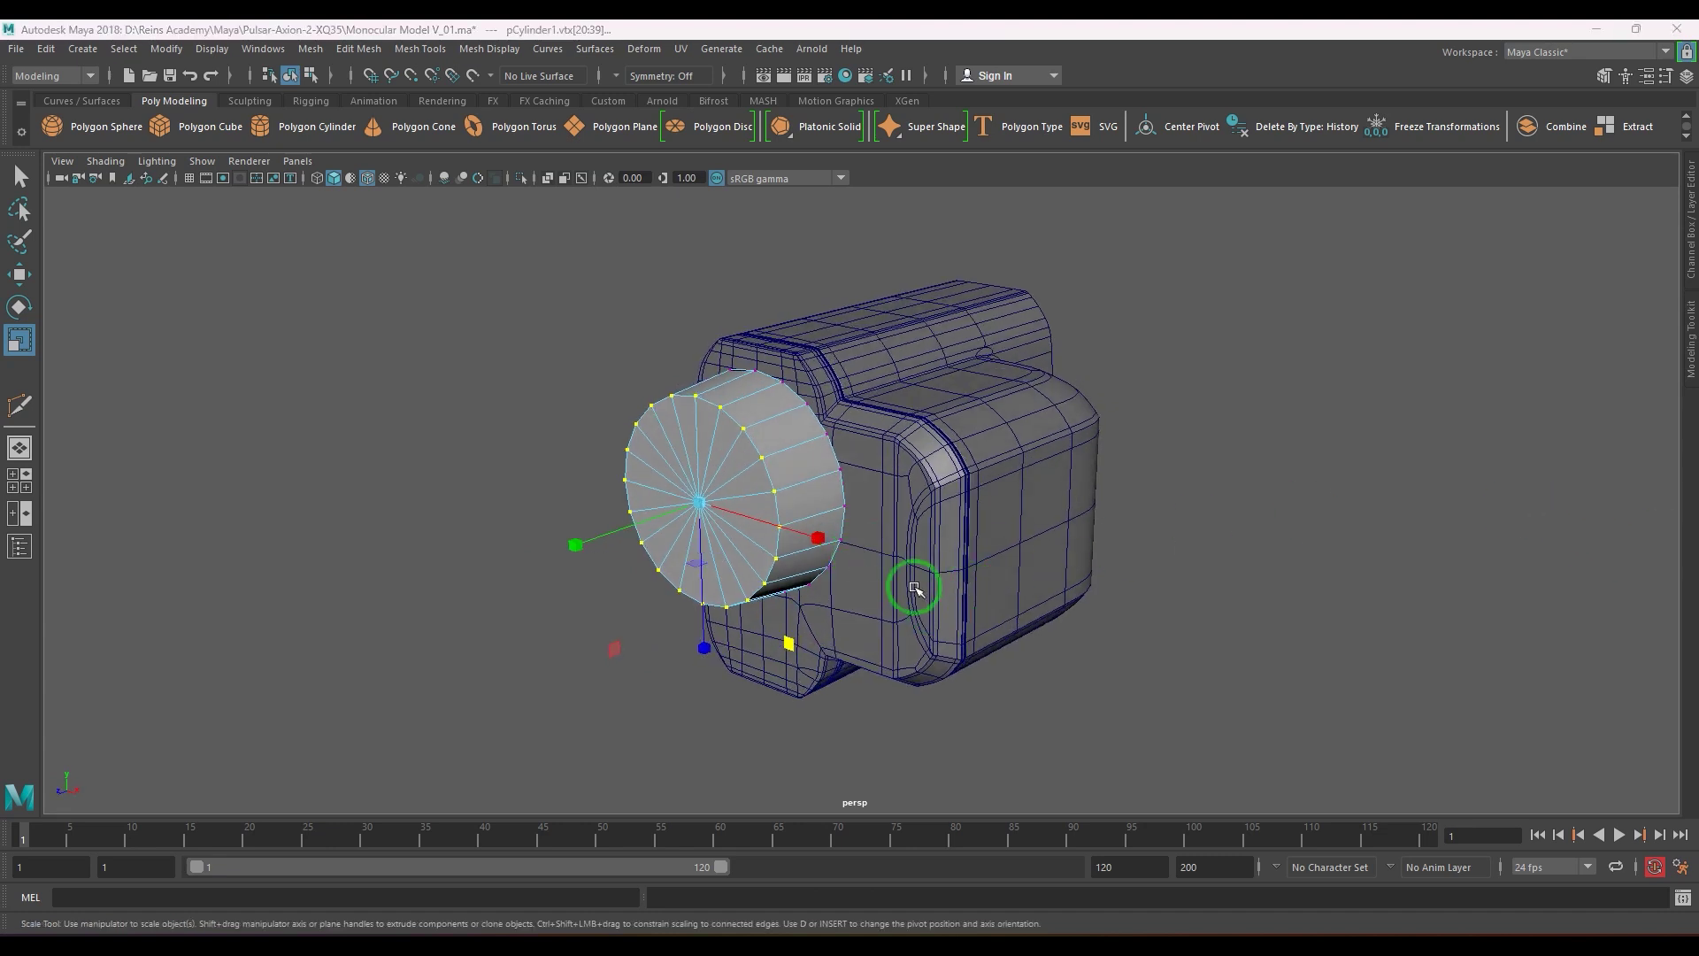
left_click_drag(847, 579, 819, 511, "alt")
key("F8")
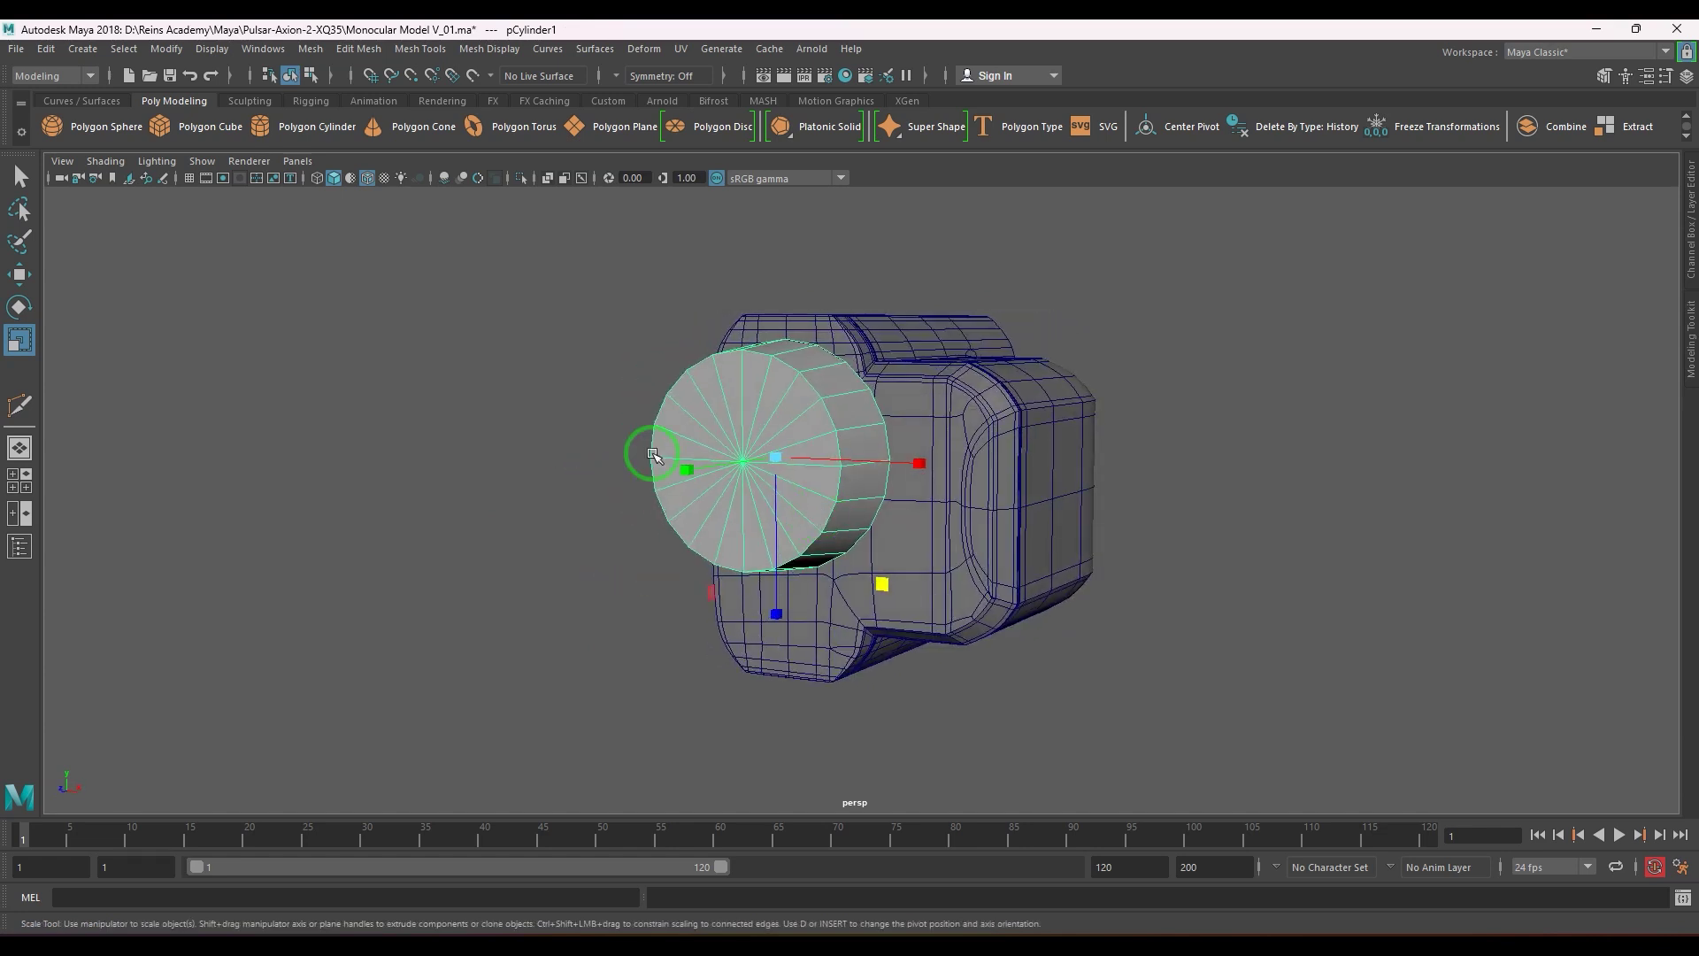
- Create a second polygon cylinder and move it about 4.57 cm along Z, in front of the lens barrel
left_click(263, 136)
scroll(719, 618, "down", 5)
key("space")
left_click_drag(725, 610, 781, 612)
scroll(744, 629, "down", 6)
key("space")
middle_click_drag(781, 626, 567, 516, "alt")
scroll(861, 570, "down", 2)
key("w")
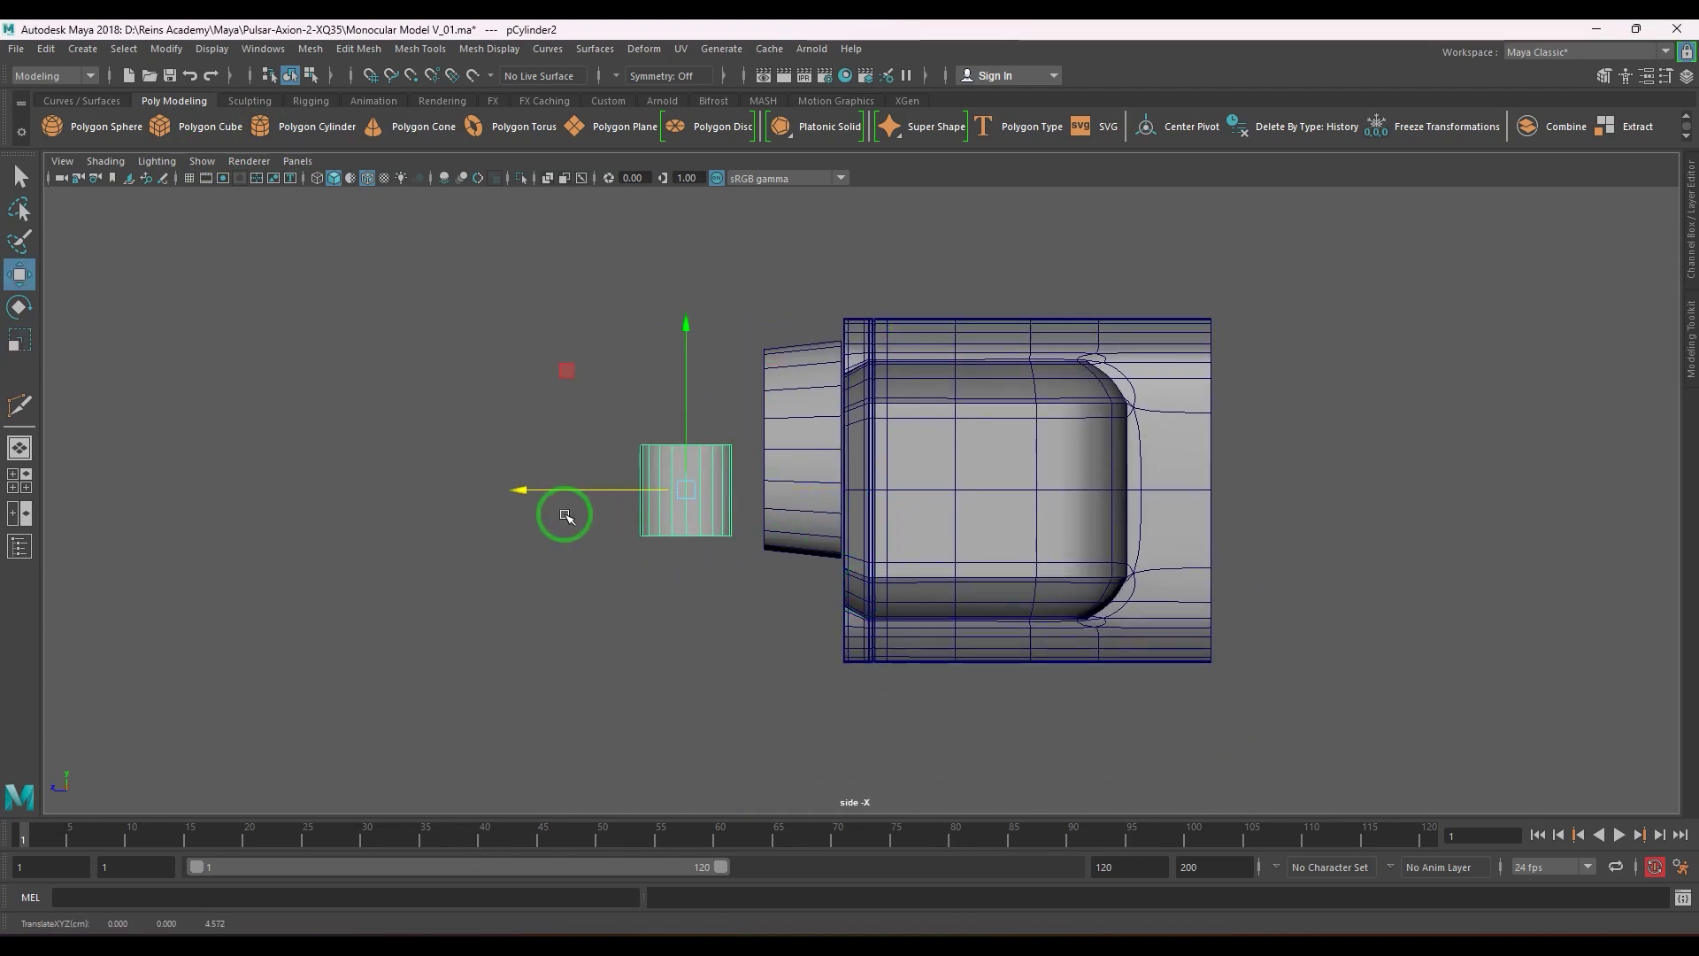
- Rotate the second cylinder 90° about X and move it below the lens barrel at Translate Y -2.626, Z 2.685
key("e")
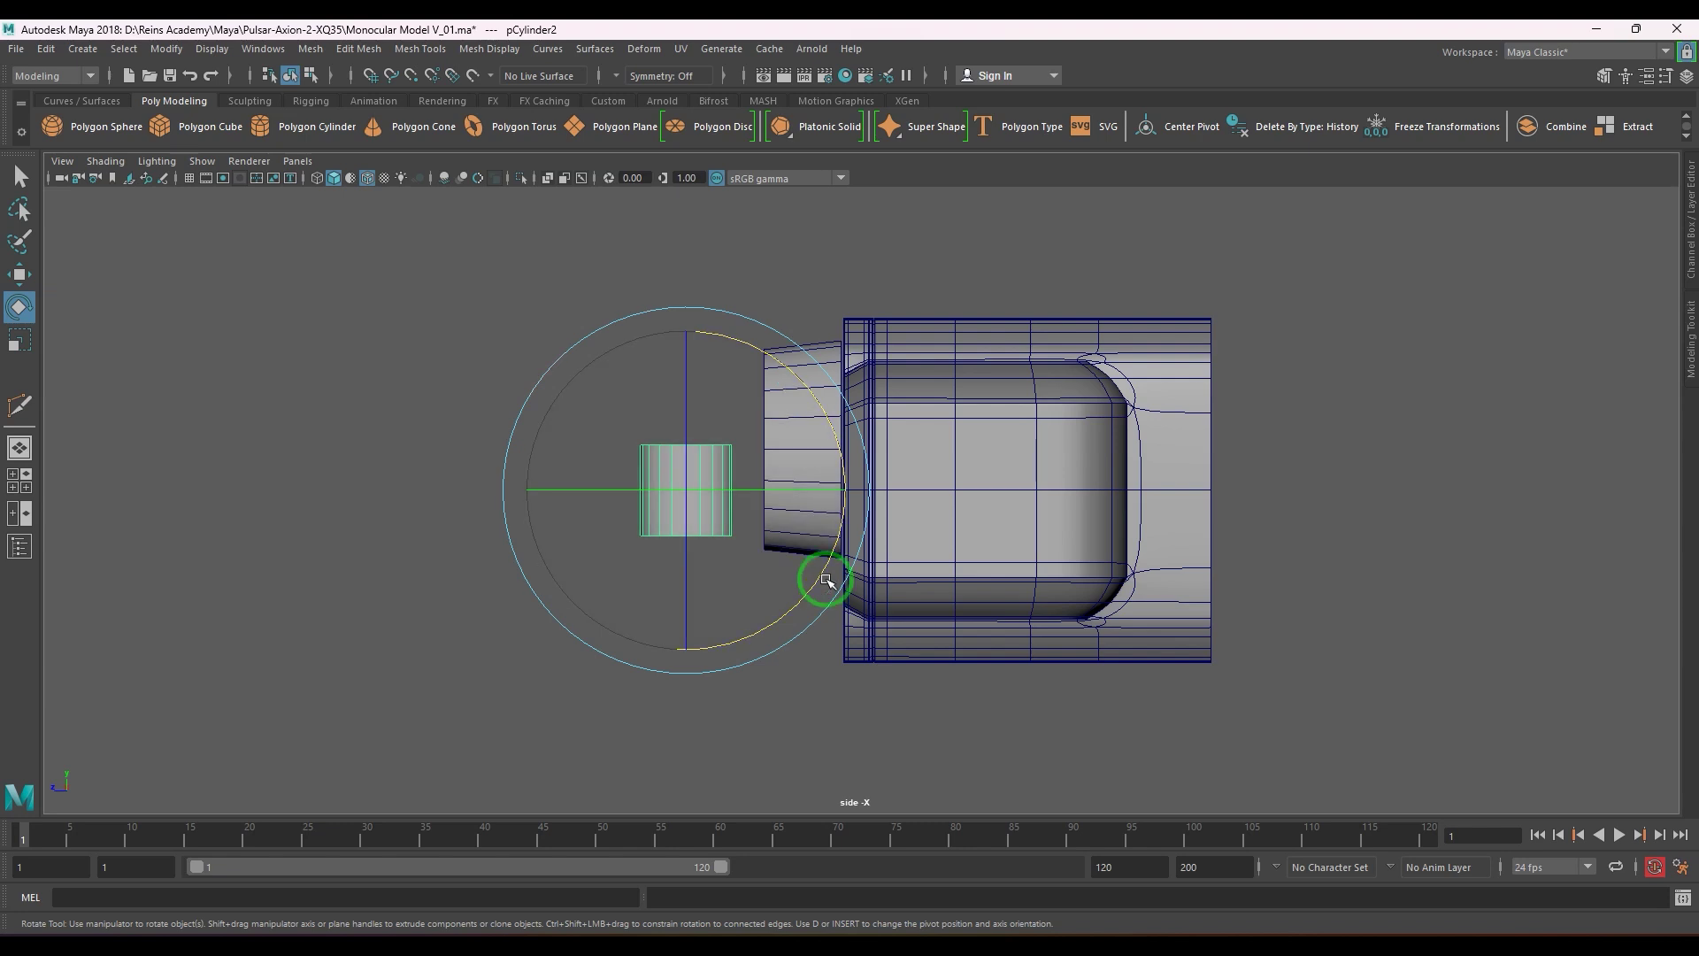
left_click_drag(826, 579, 815, 485)
key("w")
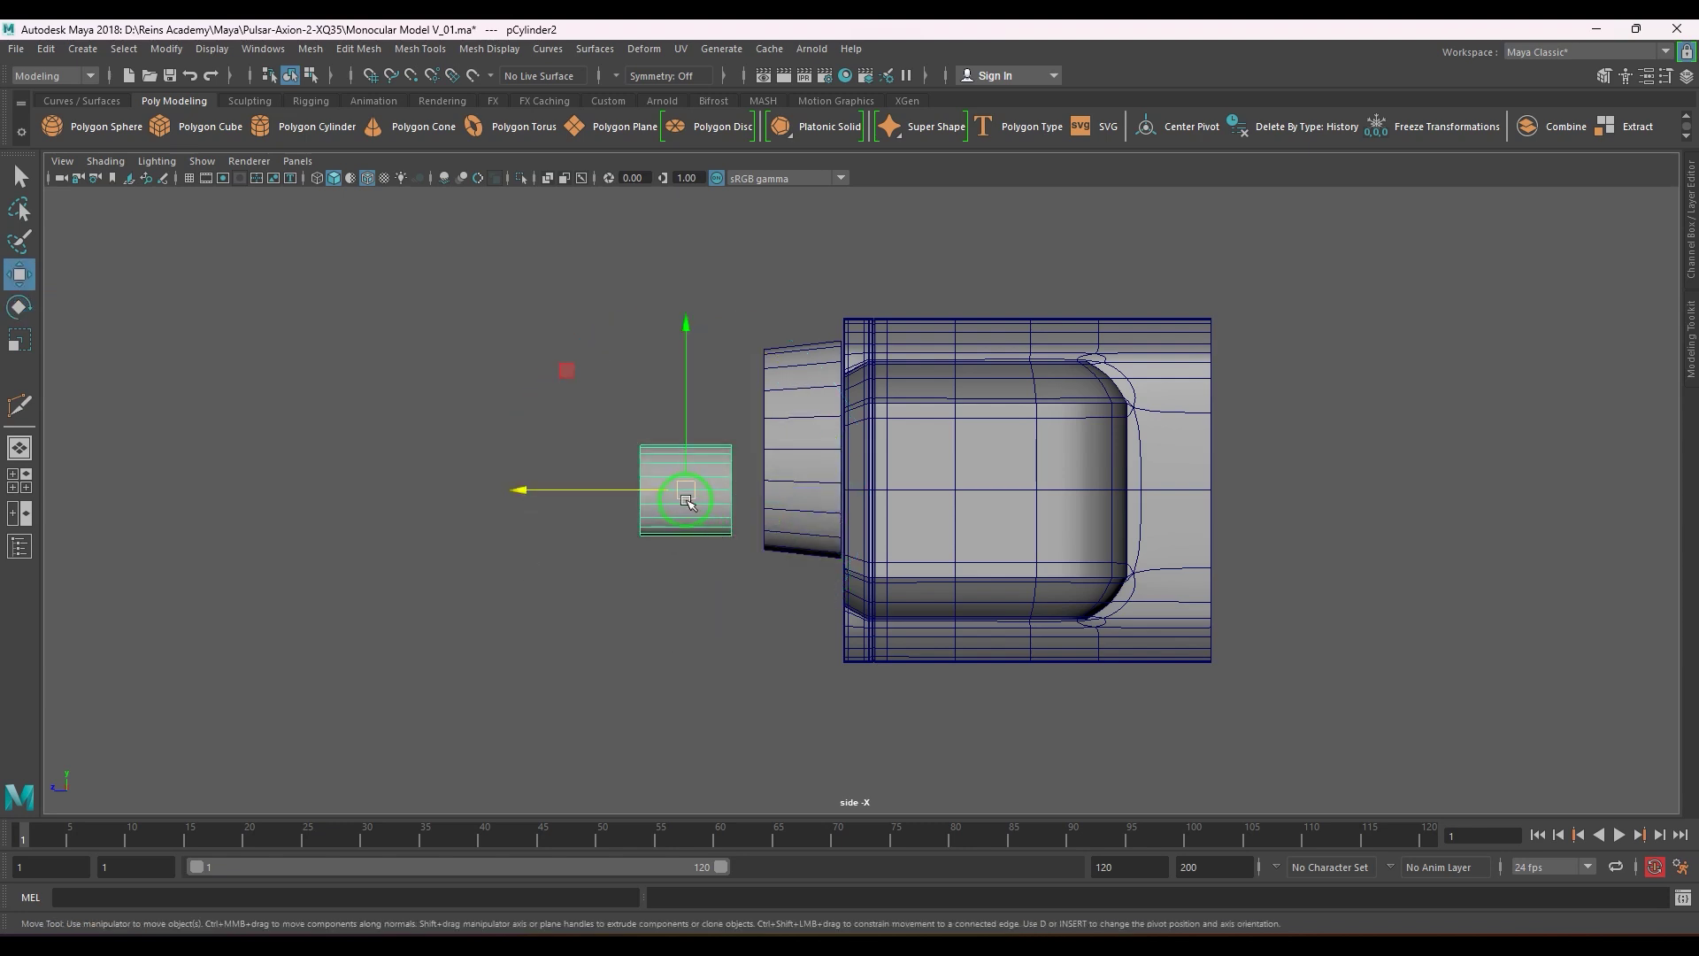
left_click_drag(685, 492, 779, 659)
key("space")
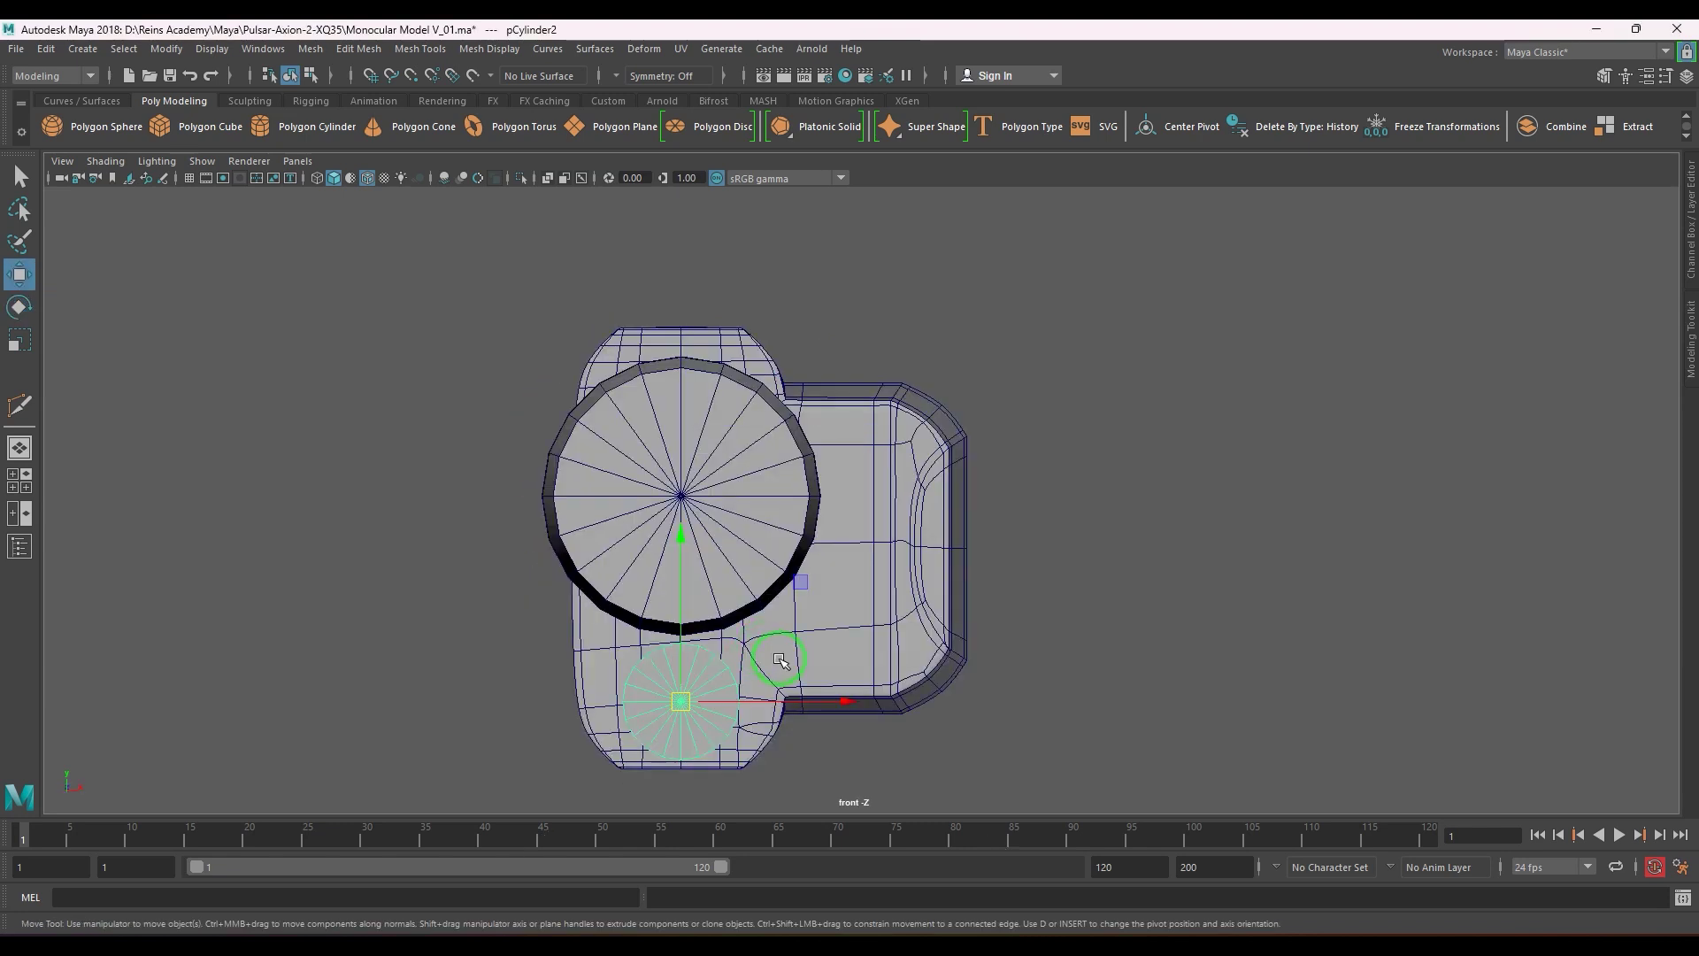
- Set the second cylinder's Subdivisions Axis to make it eight-sided
middle_click_drag(697, 739, 721, 596, "alt")
scroll(721, 595, "up", 2)
key("r")
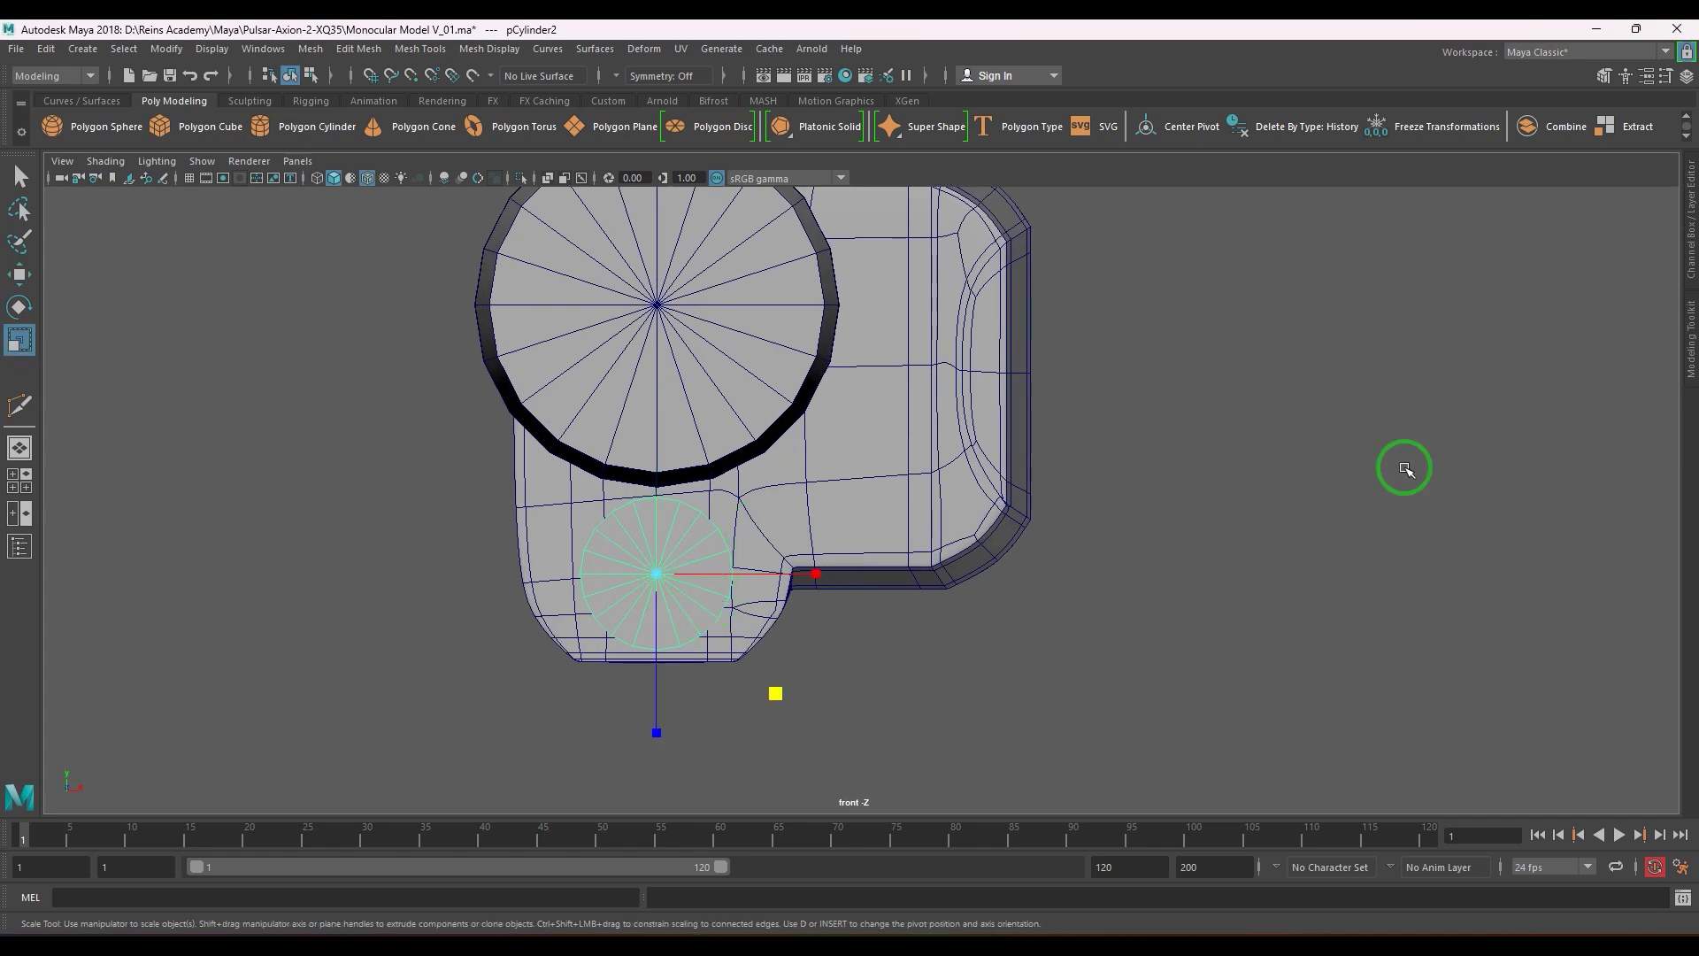
left_click(1691, 213)
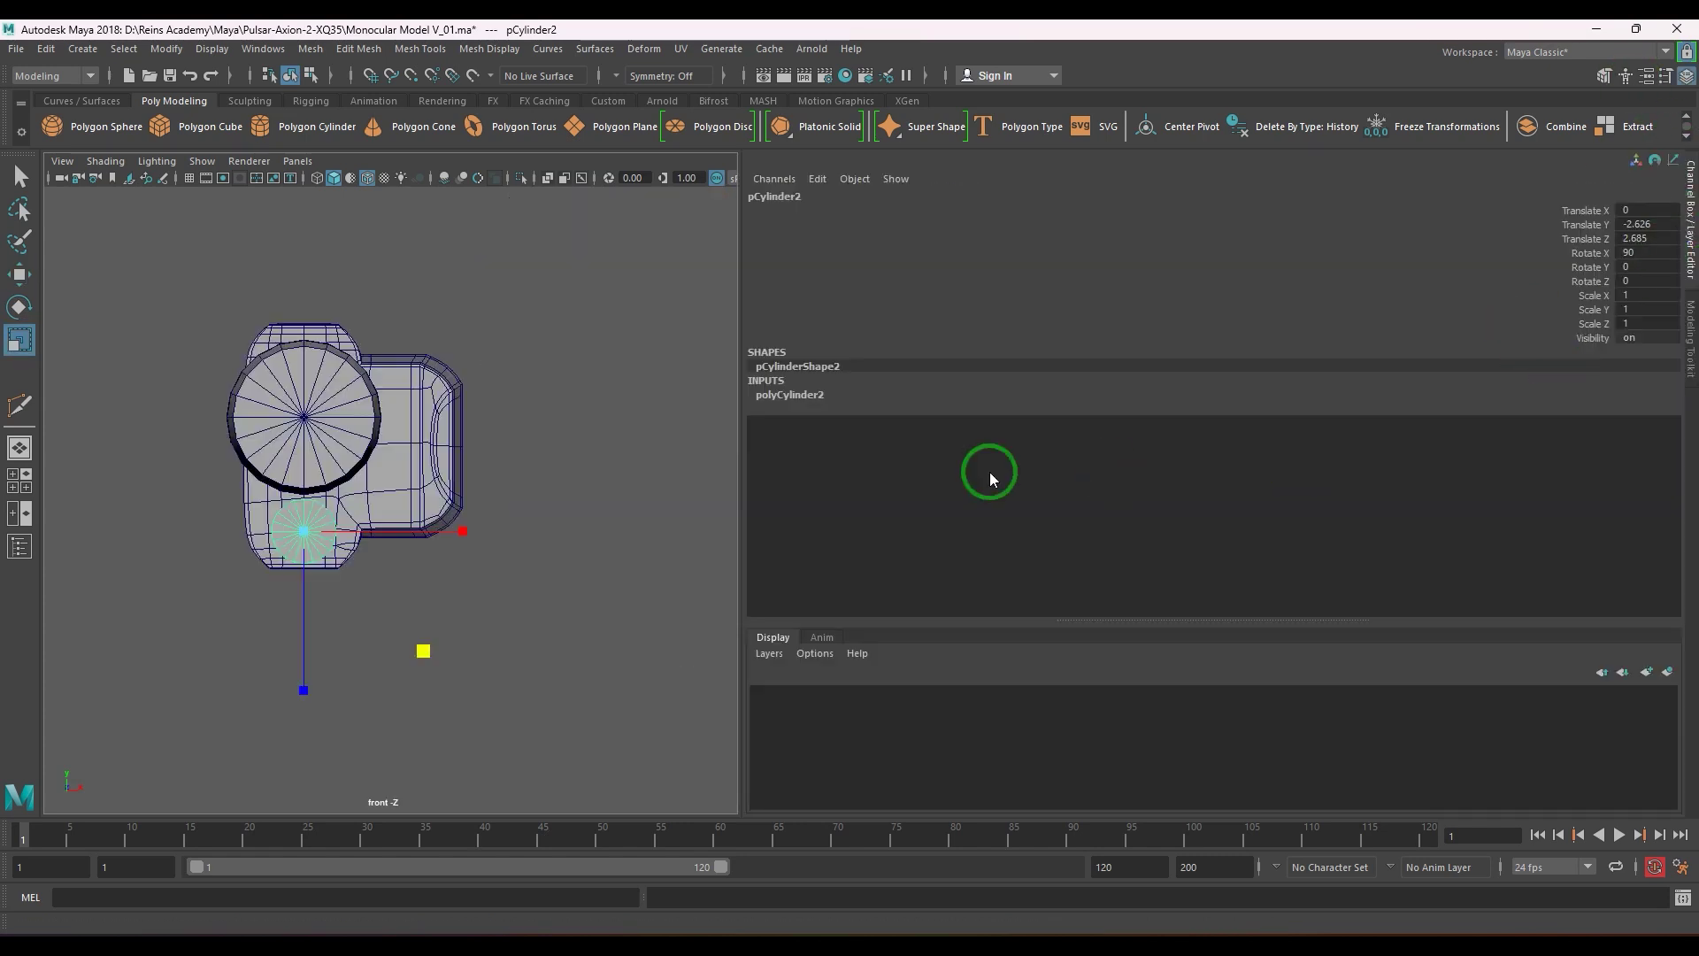
left_click(858, 391)
left_click(1642, 436)
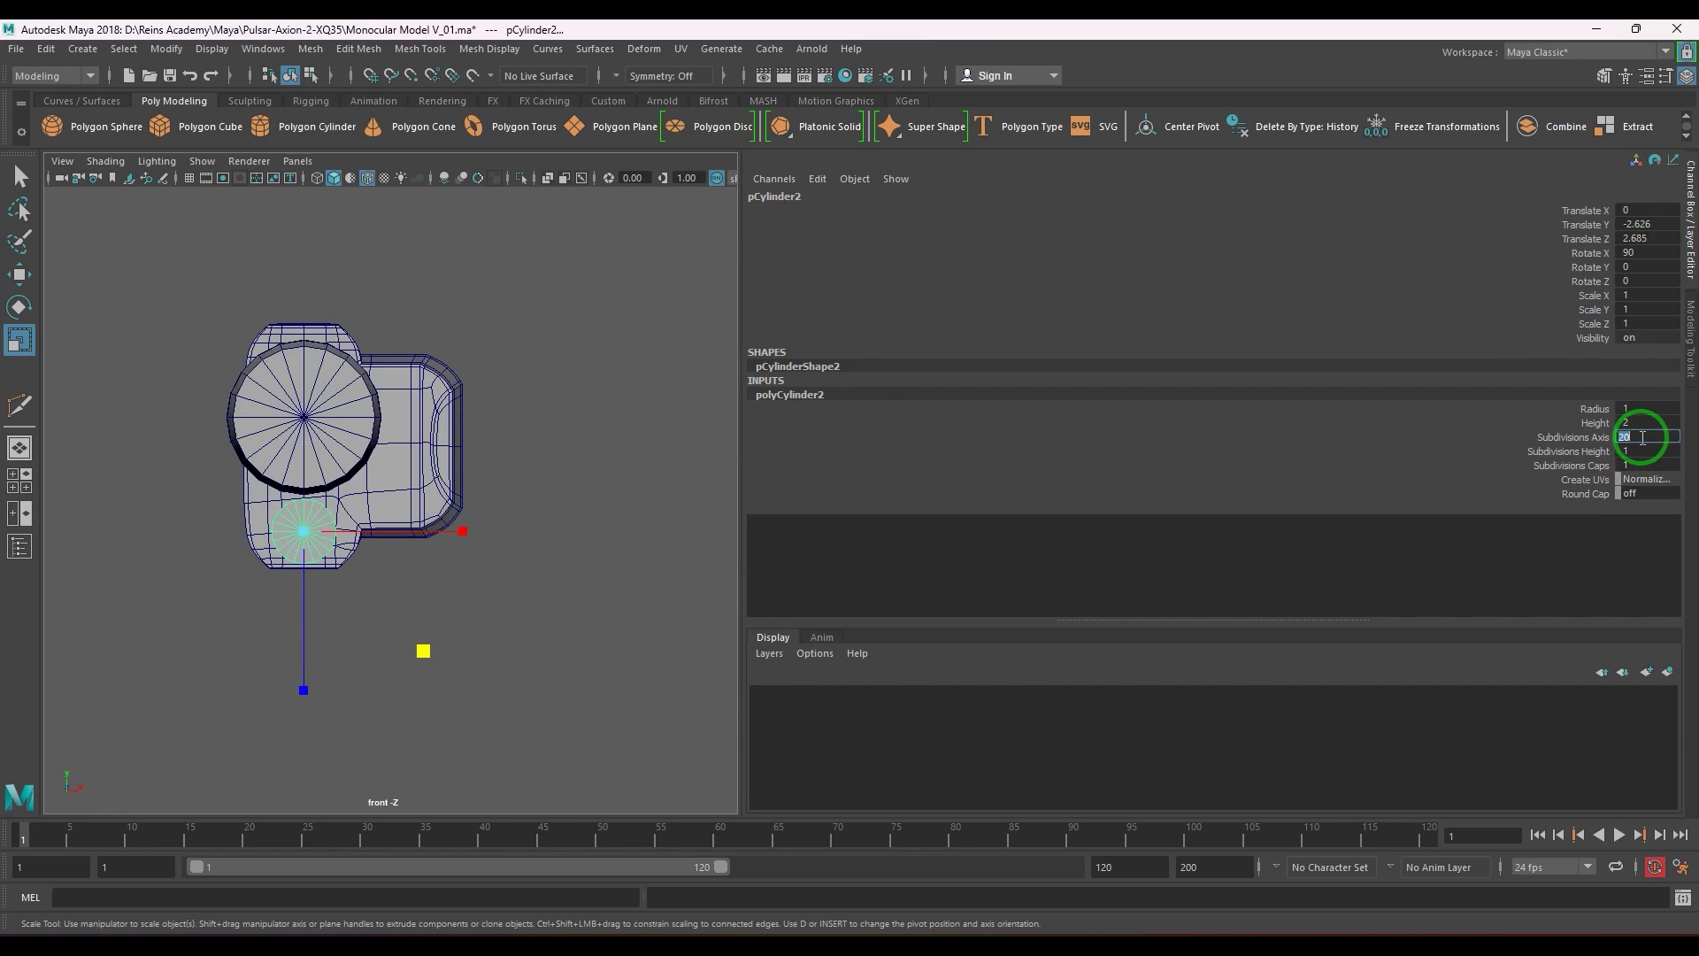
- Delete the faces of the second cylinder's lower half and return to object selection
middle_click_drag(371, 595, 423, 511, "alt")
scroll(541, 568, "up", 5)
scroll(425, 511, "up", 2)
right_click_drag(429, 510, 409, 564)
left_click_drag(323, 497, 678, 666)
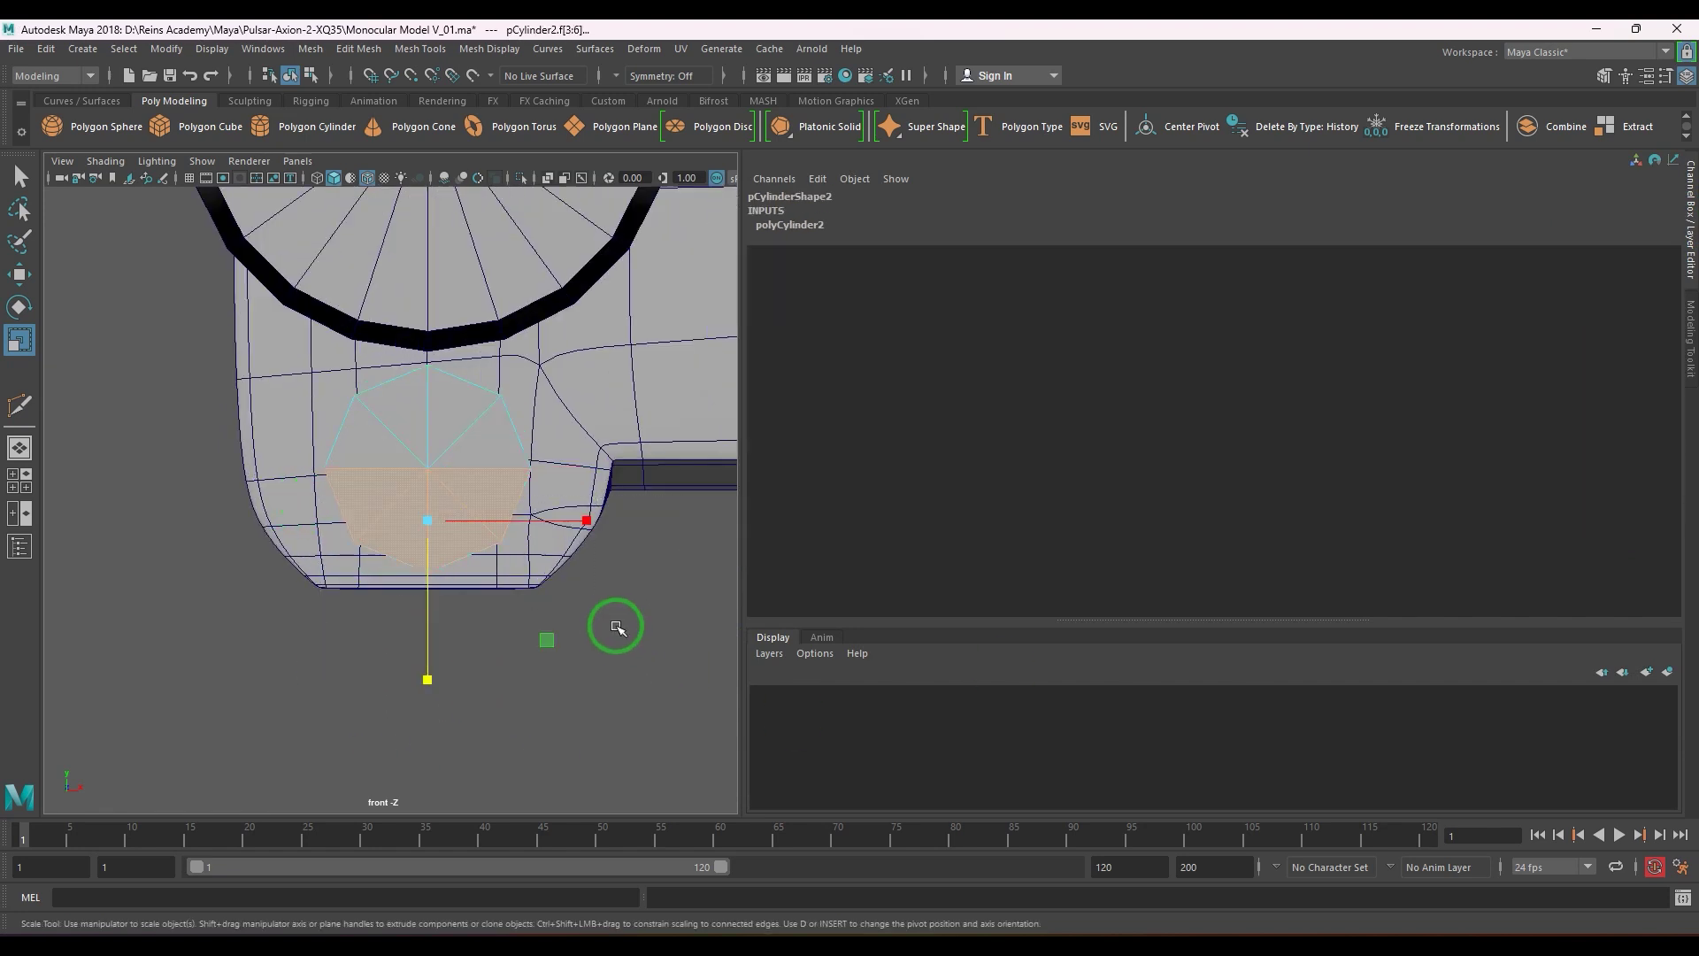
key("Delete")
key("F8")
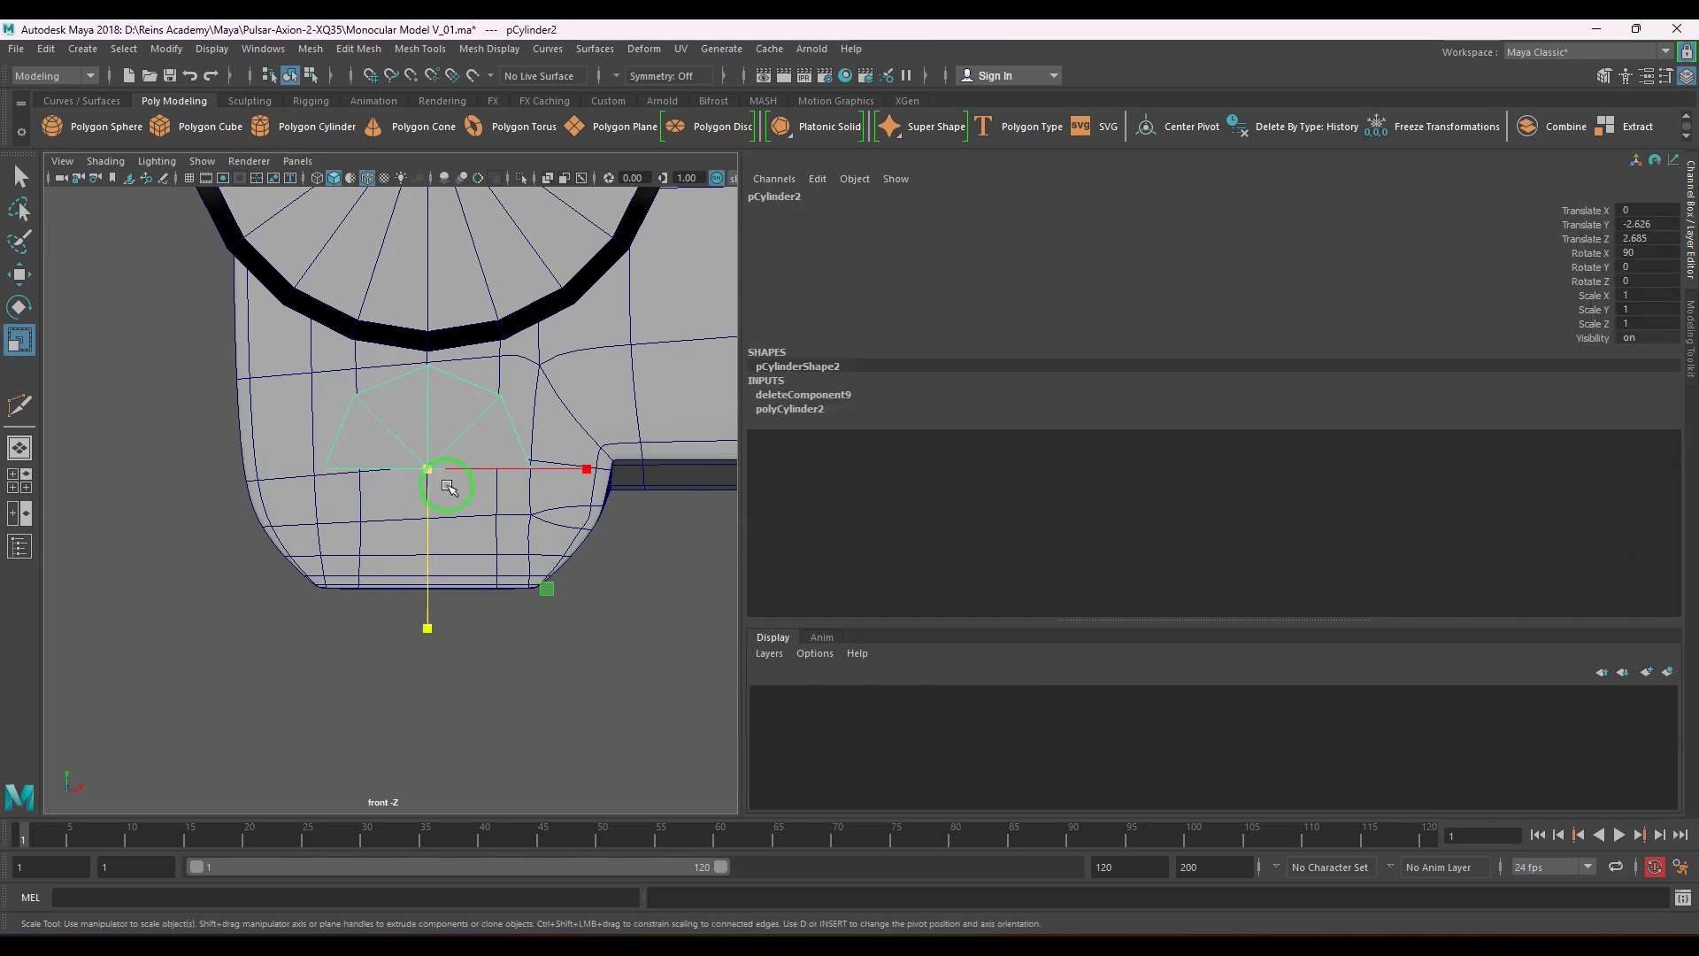
- Scale the half cylinder to 0.92 in X and Z and lower it to Translate Y -2.677
middle_click_drag(447, 485, 456, 514, "alt")
left_click_drag(554, 619, 546, 614)
key("w")
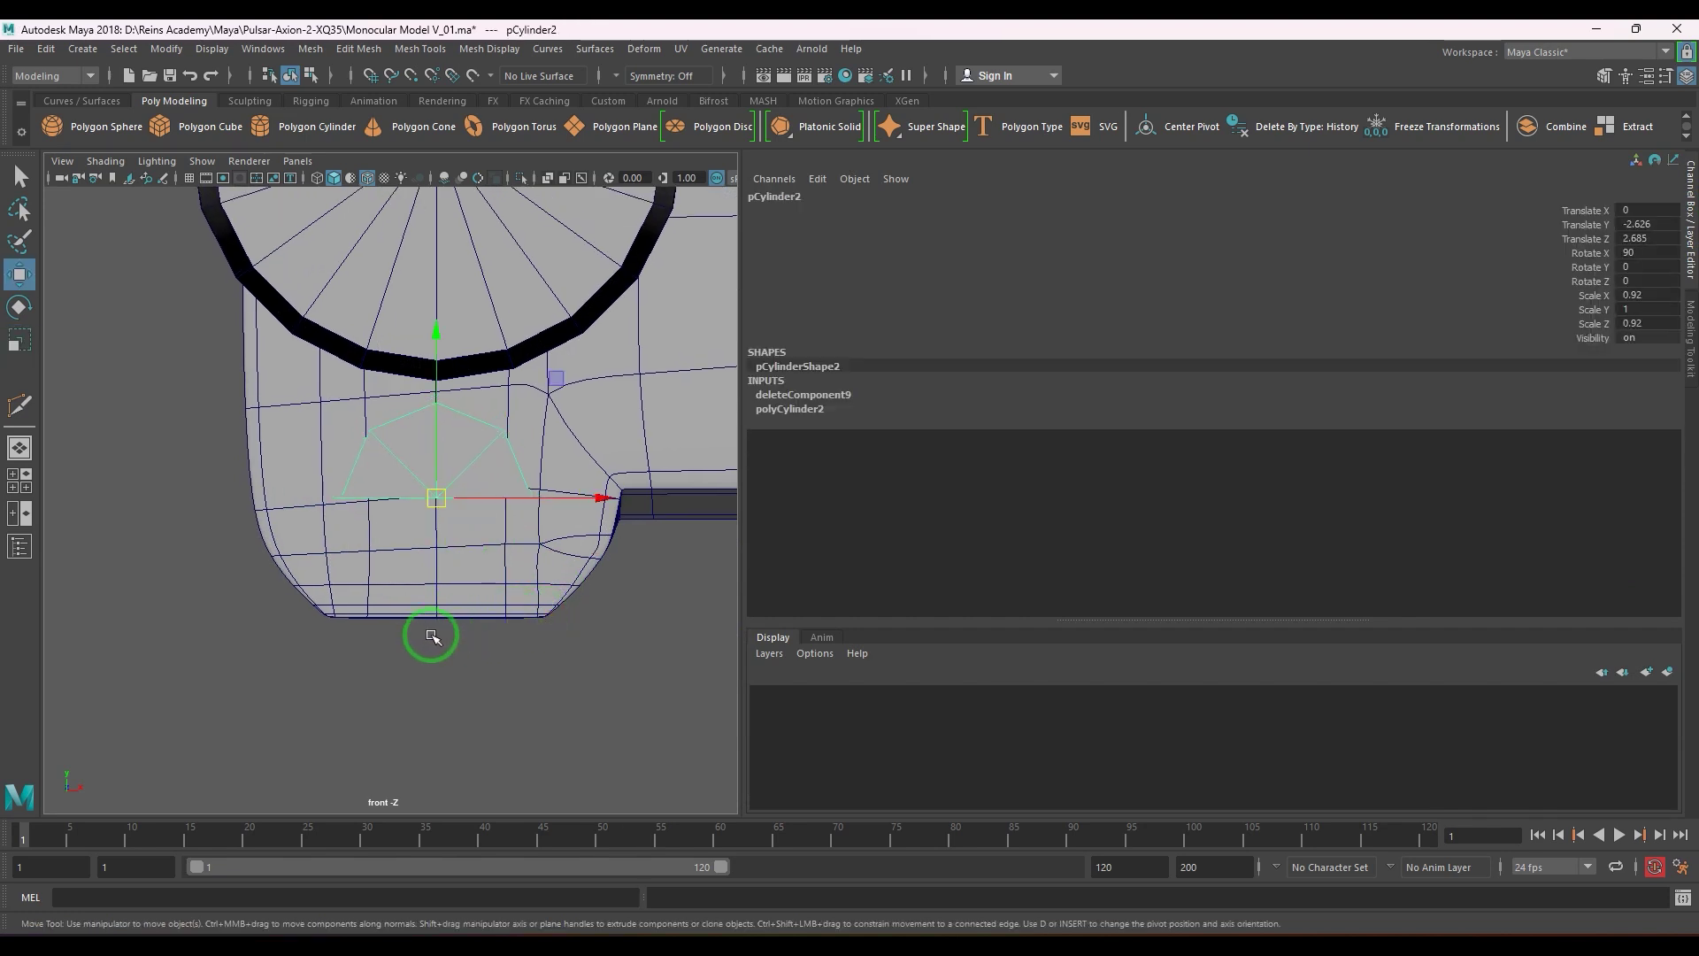
left_click_drag(435, 407, 435, 412)
- Shorten the half cylinder along its length to Scale Y 0.261
key("space")
left_click_drag(407, 519, 481, 535)
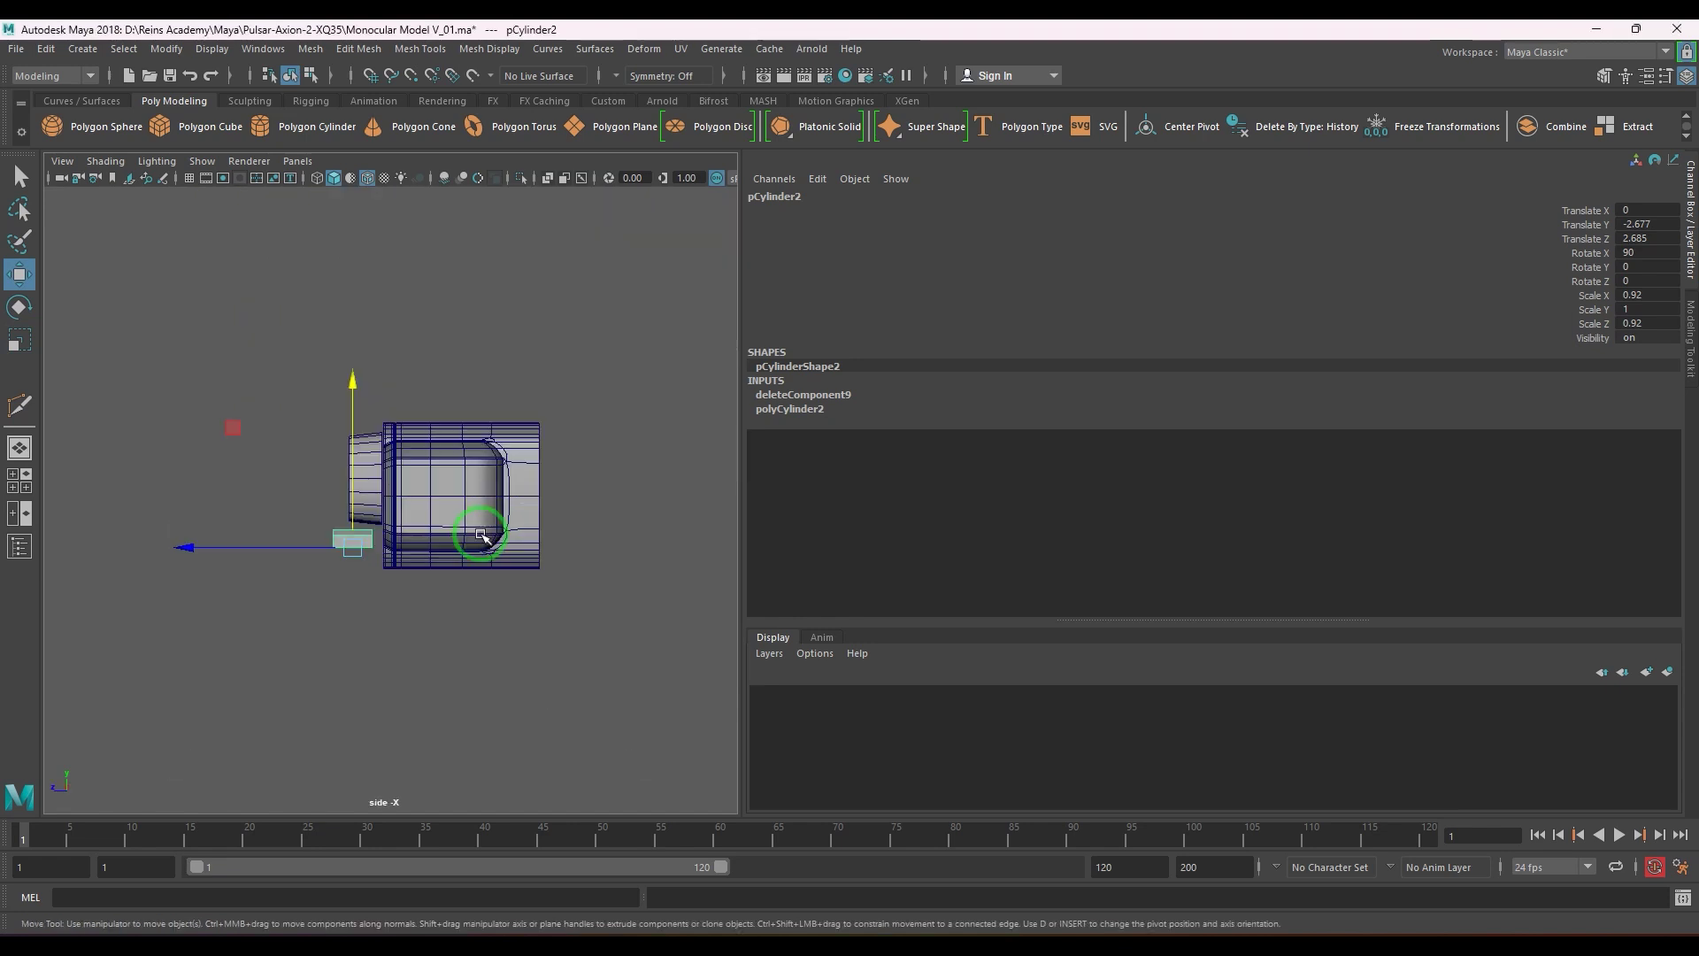
middle_click_drag(485, 535, 648, 512, "alt")
scroll(649, 513, "up", 5)
middle_click_drag(562, 554, 450, 567, "alt")
scroll(451, 571, "up", 5)
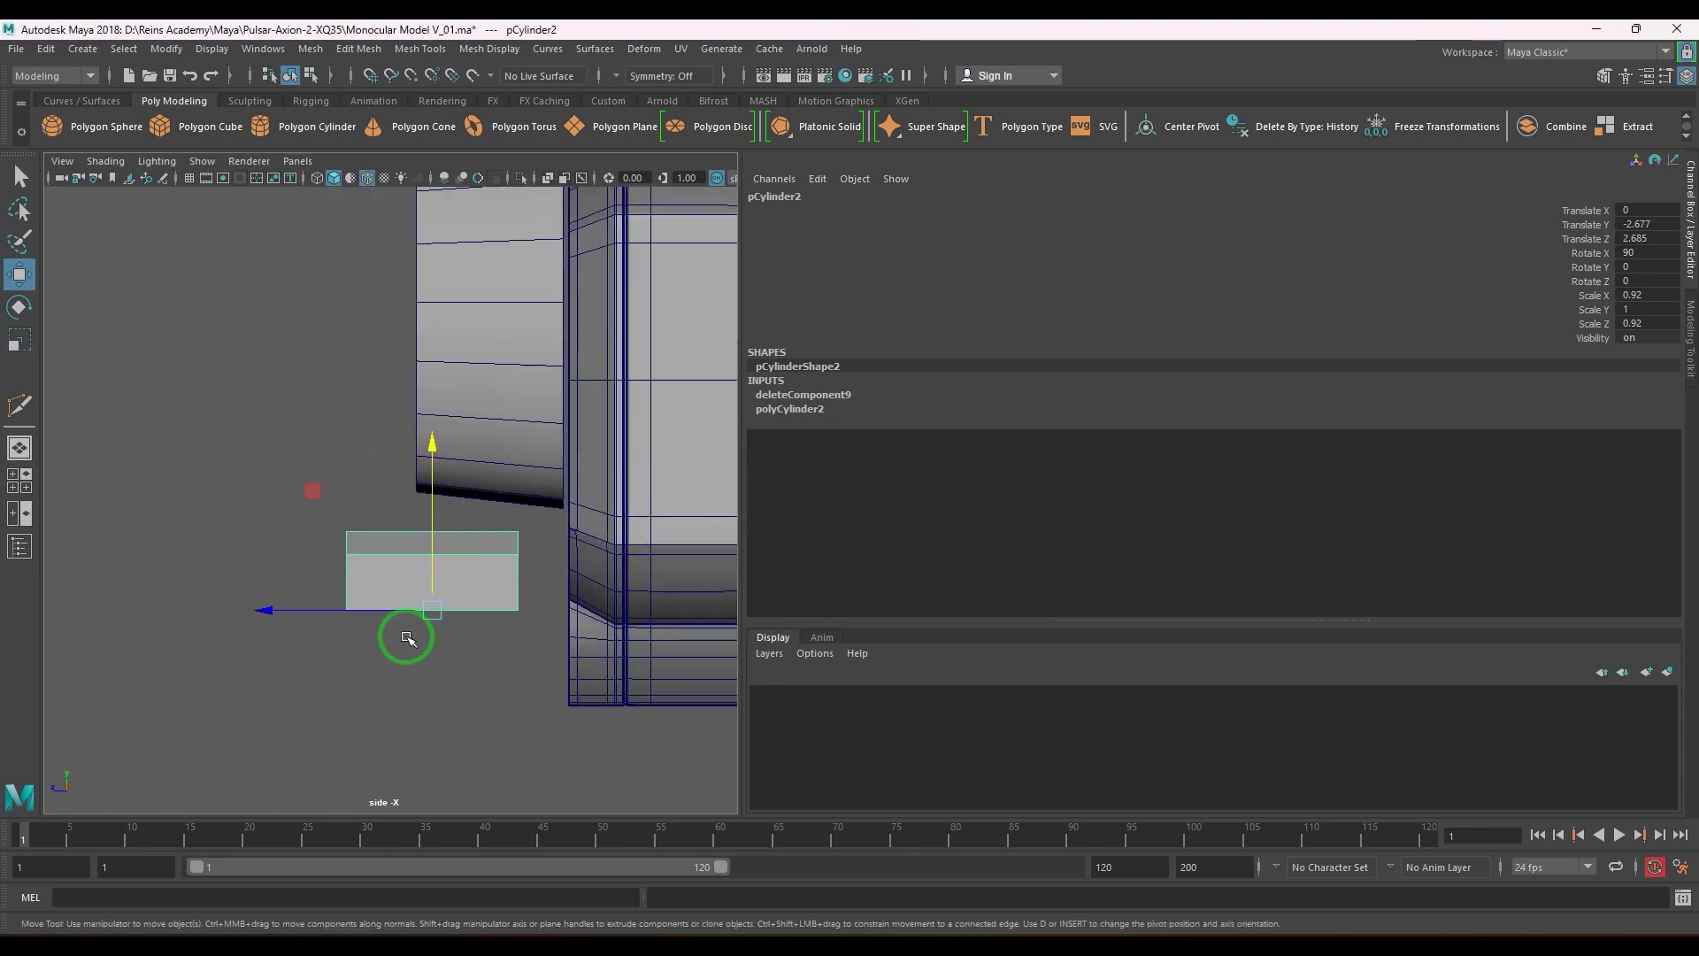
key("r")
left_click_drag(275, 610, 386, 613)
key("w")
- Delete the half cylinder's front and side faces, keep only the cap nearest the body, and select that object
right_click_drag(444, 602, 443, 632)
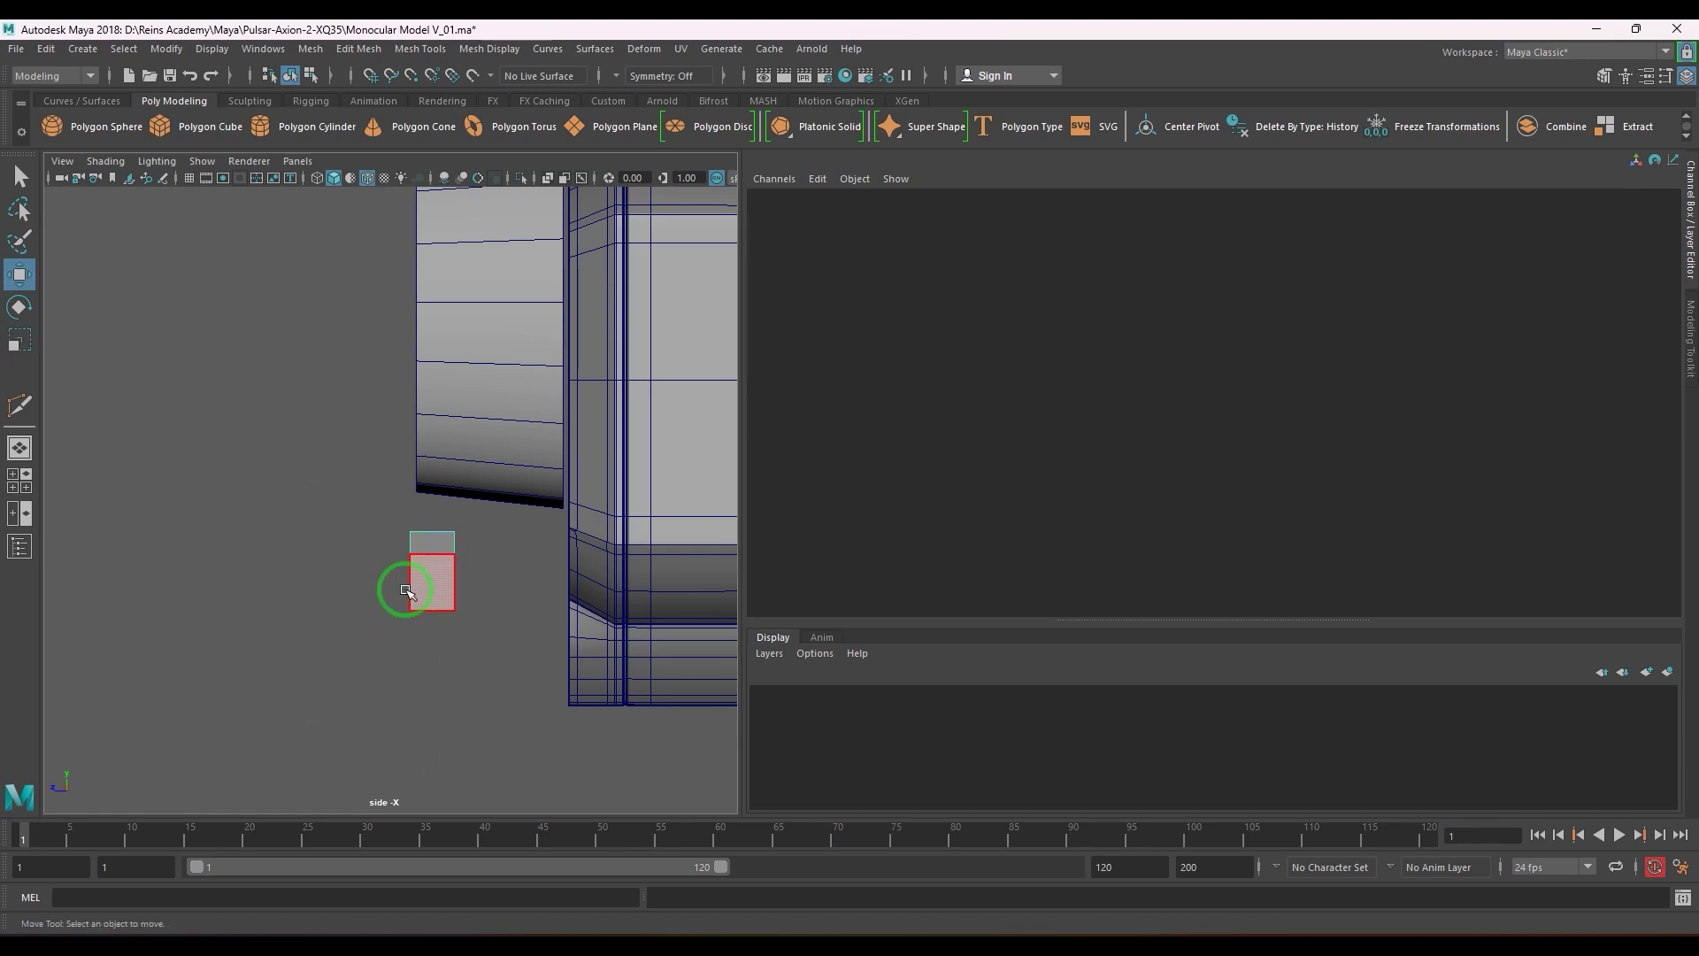
left_click_drag(367, 522, 432, 661)
key("Delete")
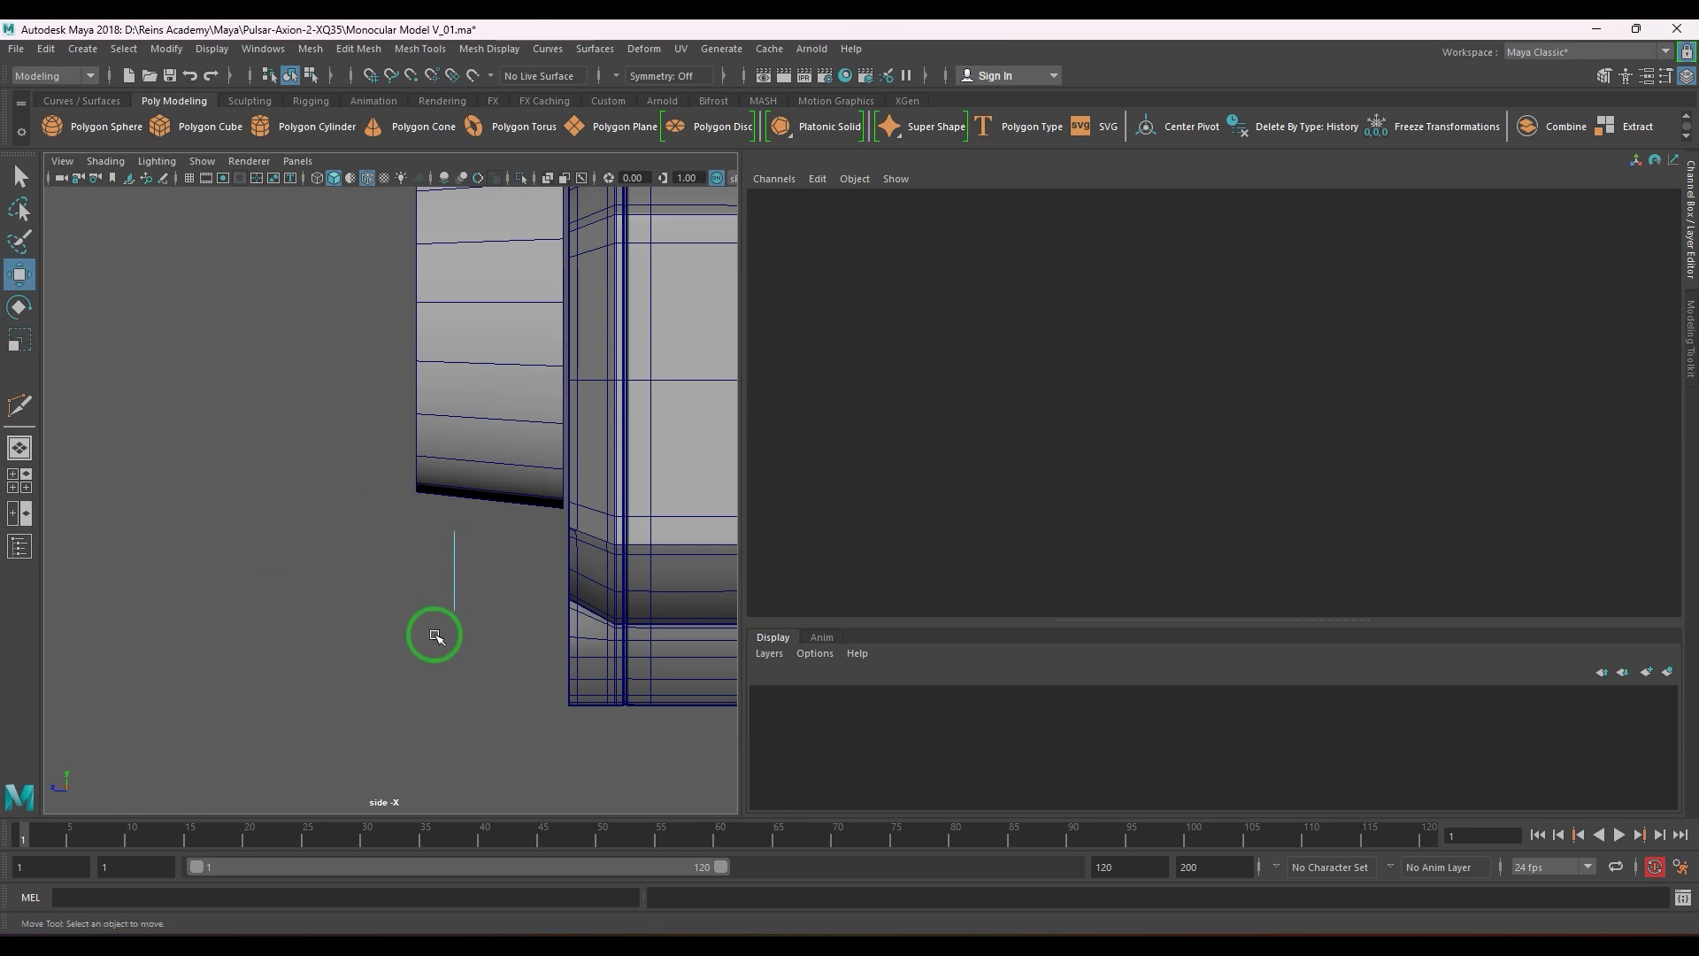
left_click_drag(460, 584, 509, 511)
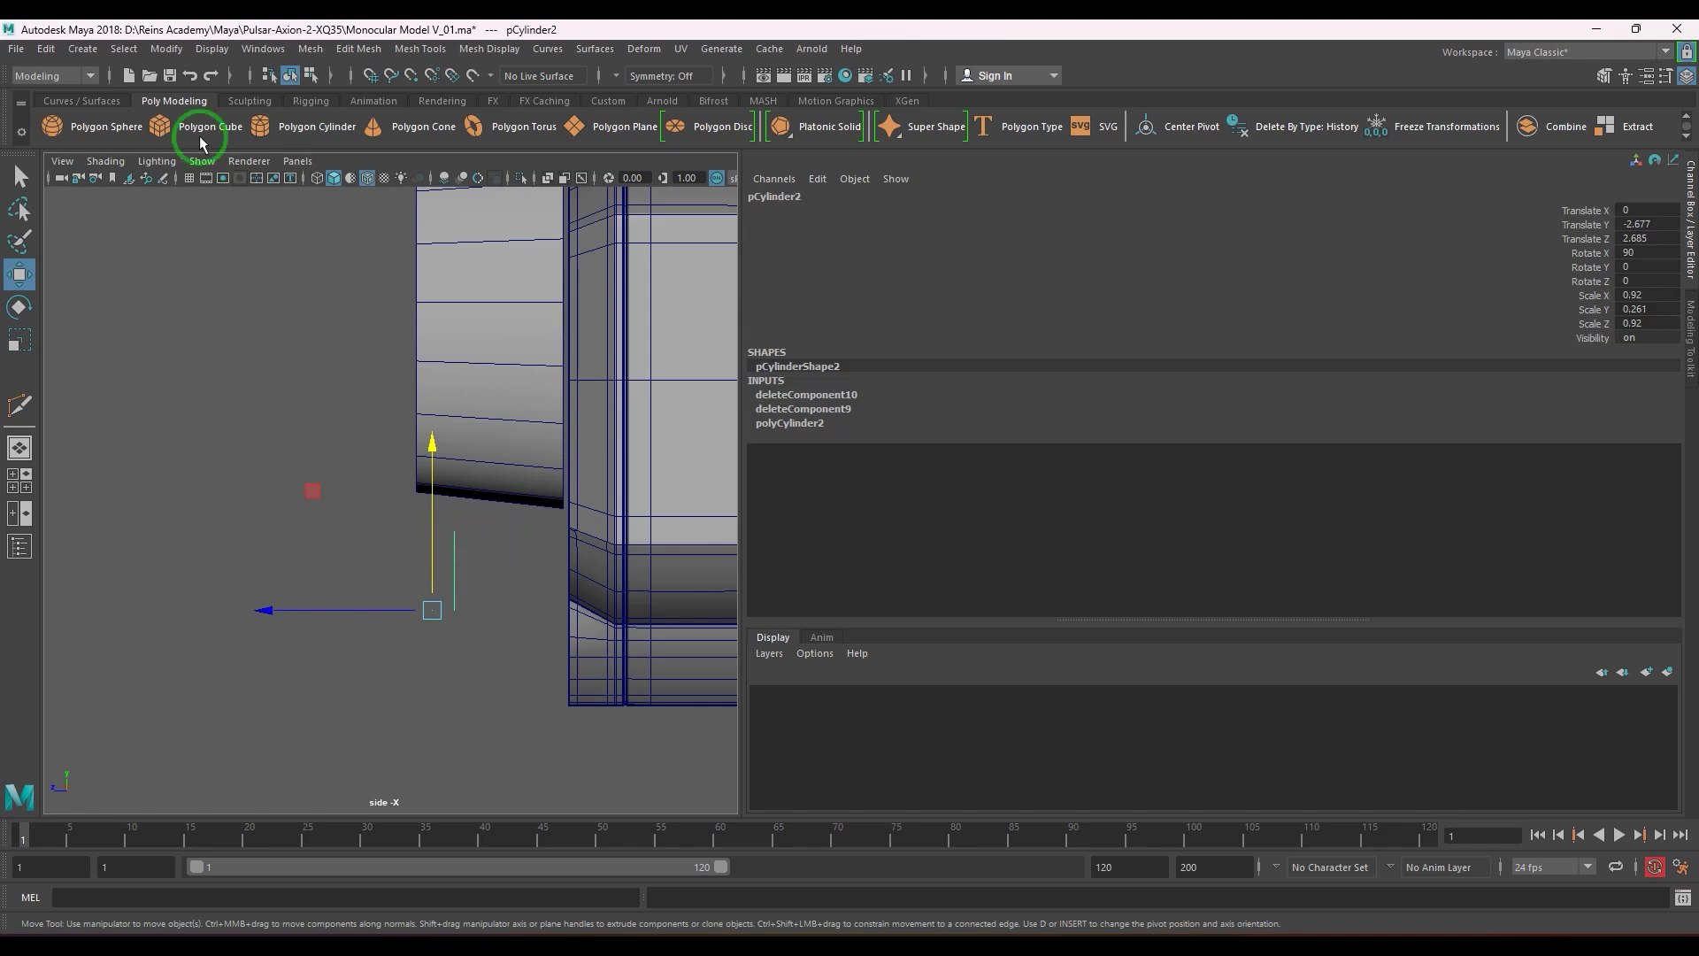
- Center the half disc's pivot and move it back toward the body's front face to Translate Z 1.364
left_click(172, 53)
left_click(303, 315)
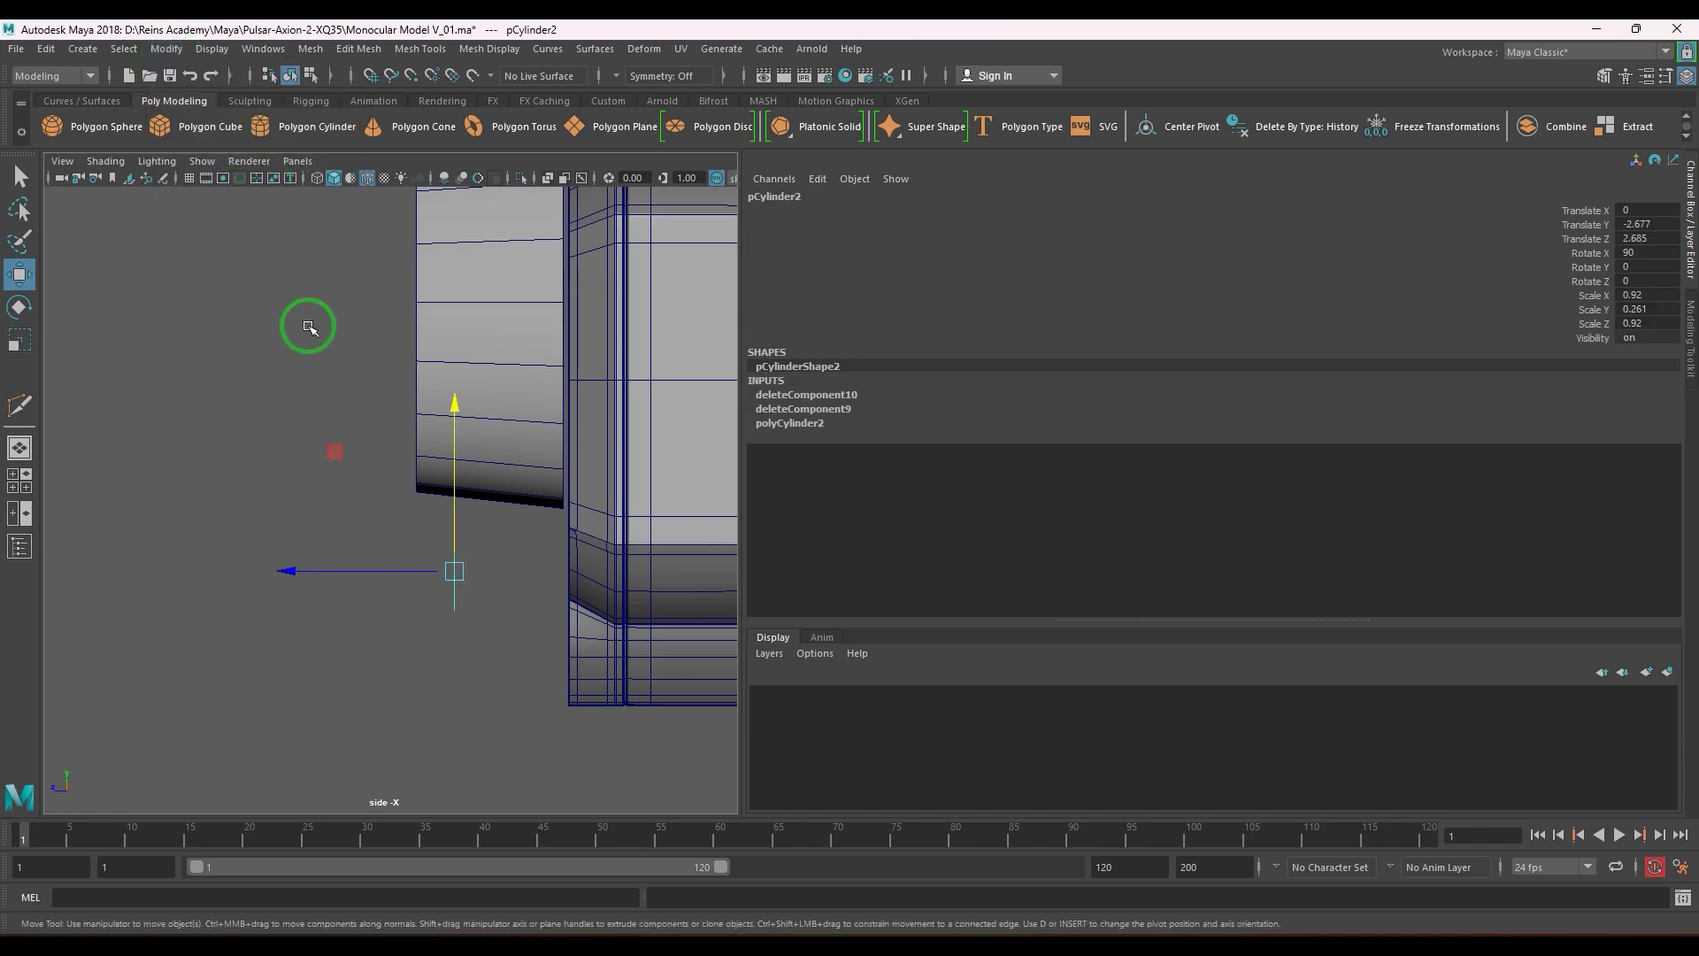
left_click(334, 579)
key("space")
left_click_drag(332, 580, 335, 522)
left_click_drag(428, 572, 398, 592, "alt")
right_click_drag(398, 592, 481, 586, "alt")
middle_click_drag(481, 586, 474, 523, "alt")
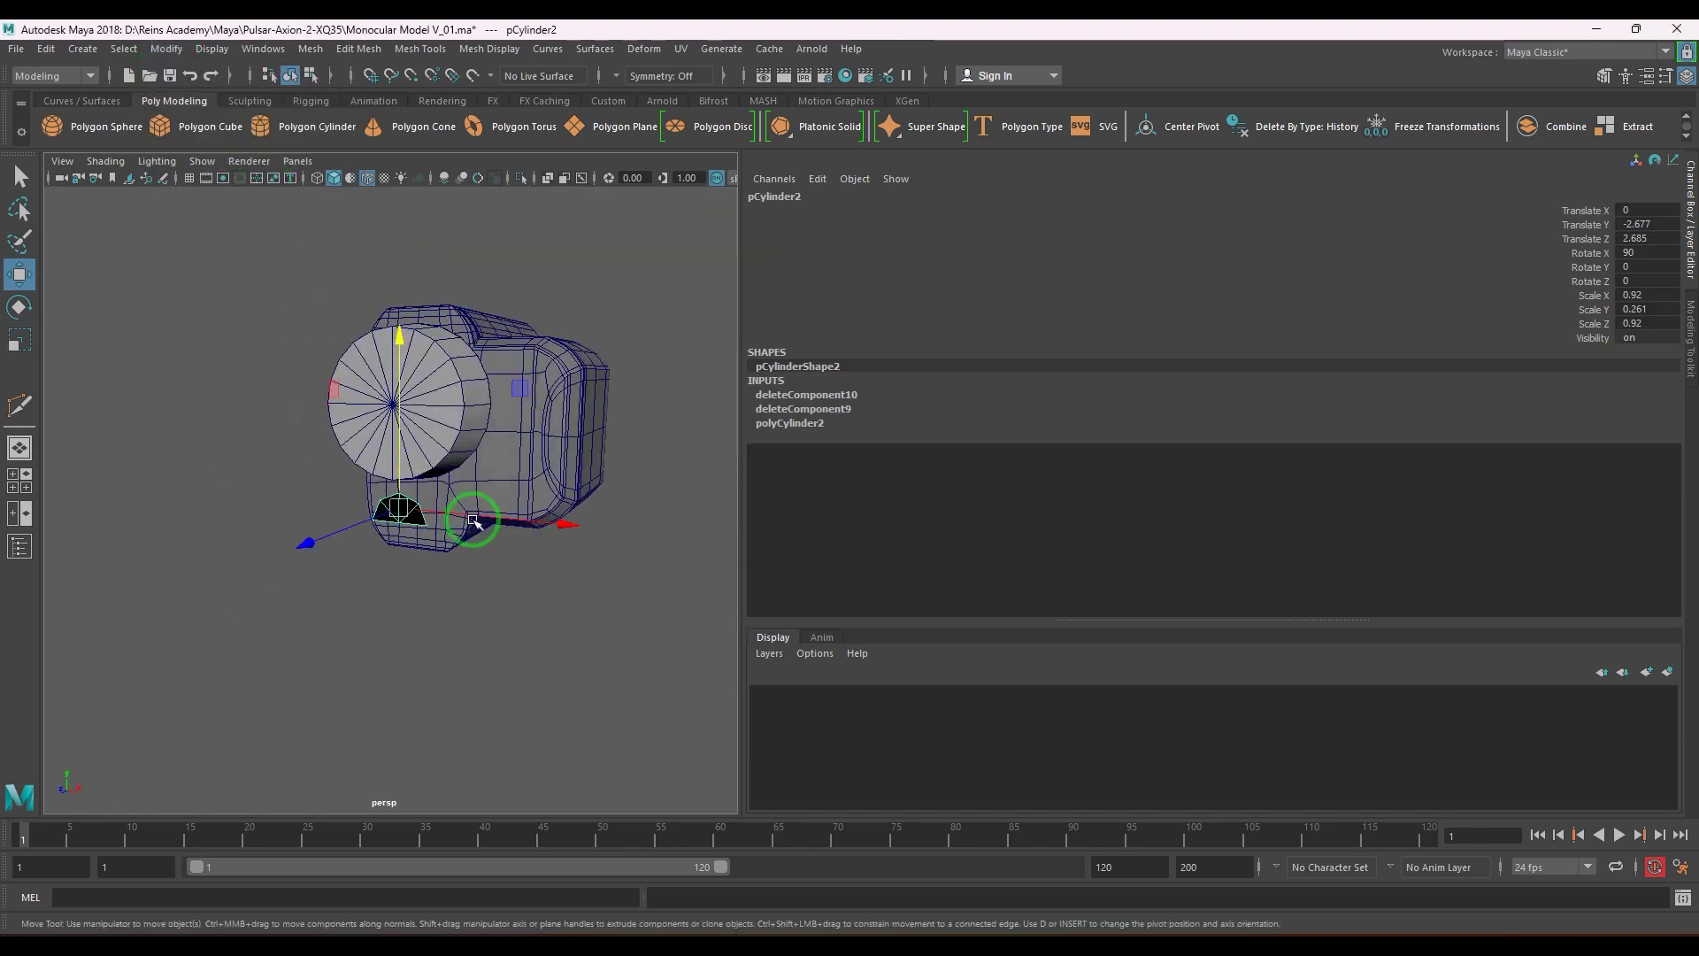
right_click_drag(474, 523, 540, 530, "alt")
left_click_drag(434, 538, 239, 512, "alt")
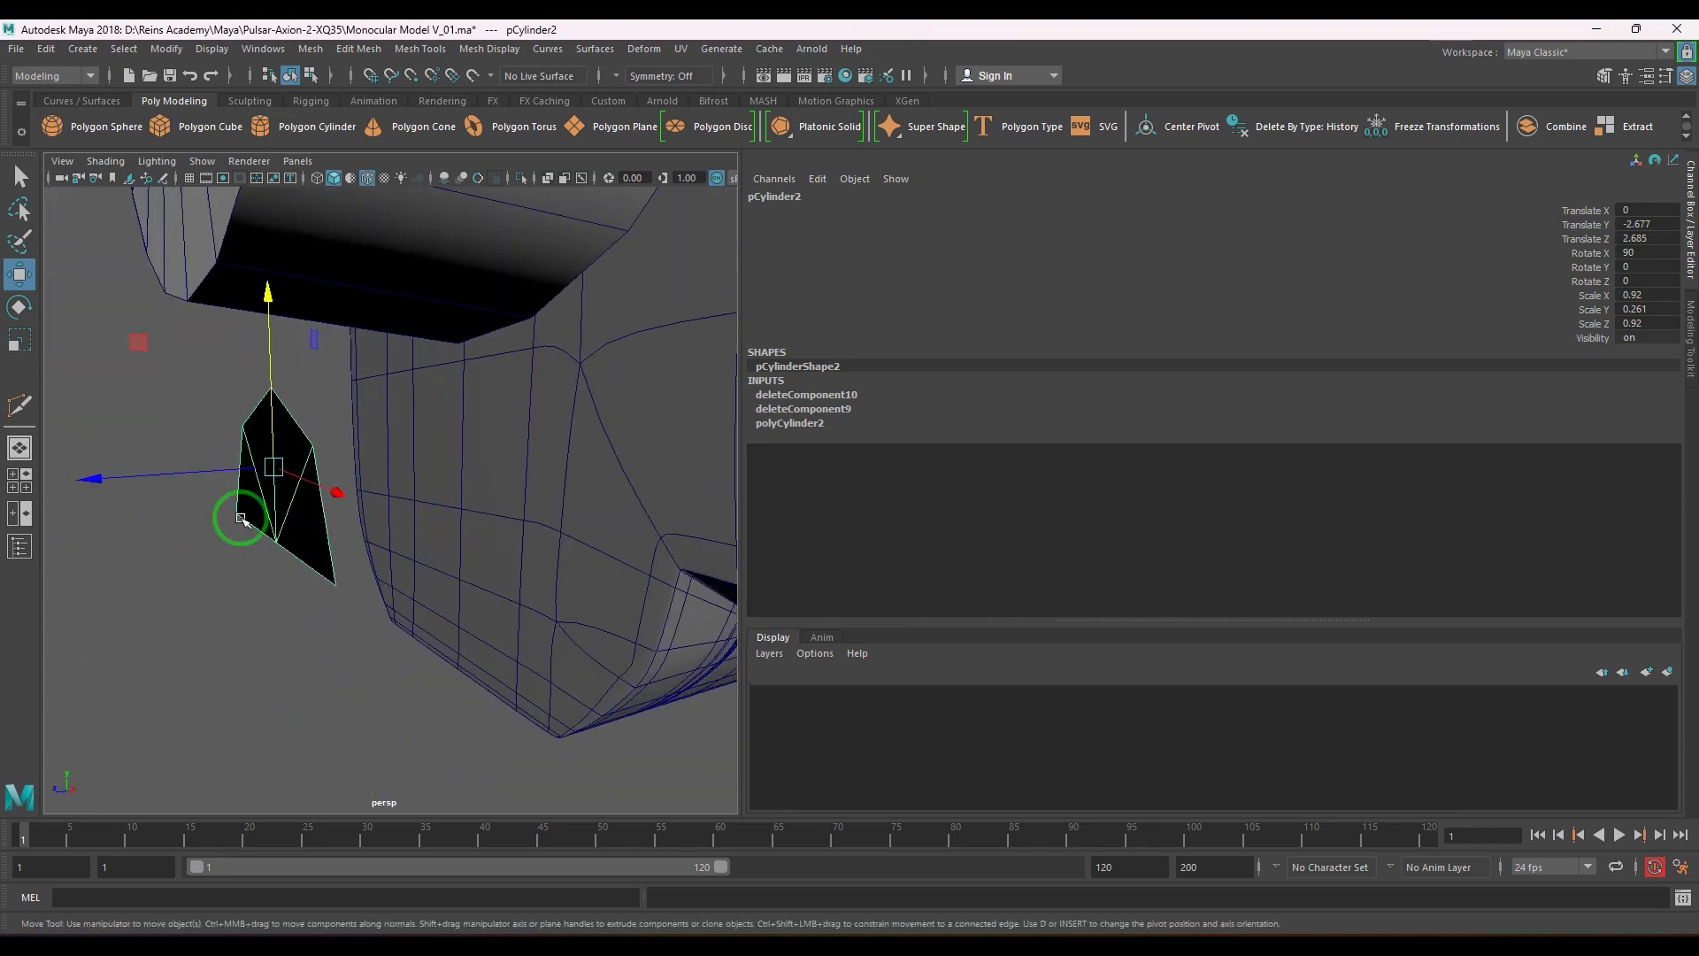
left_click_drag(144, 467, 106, 477)
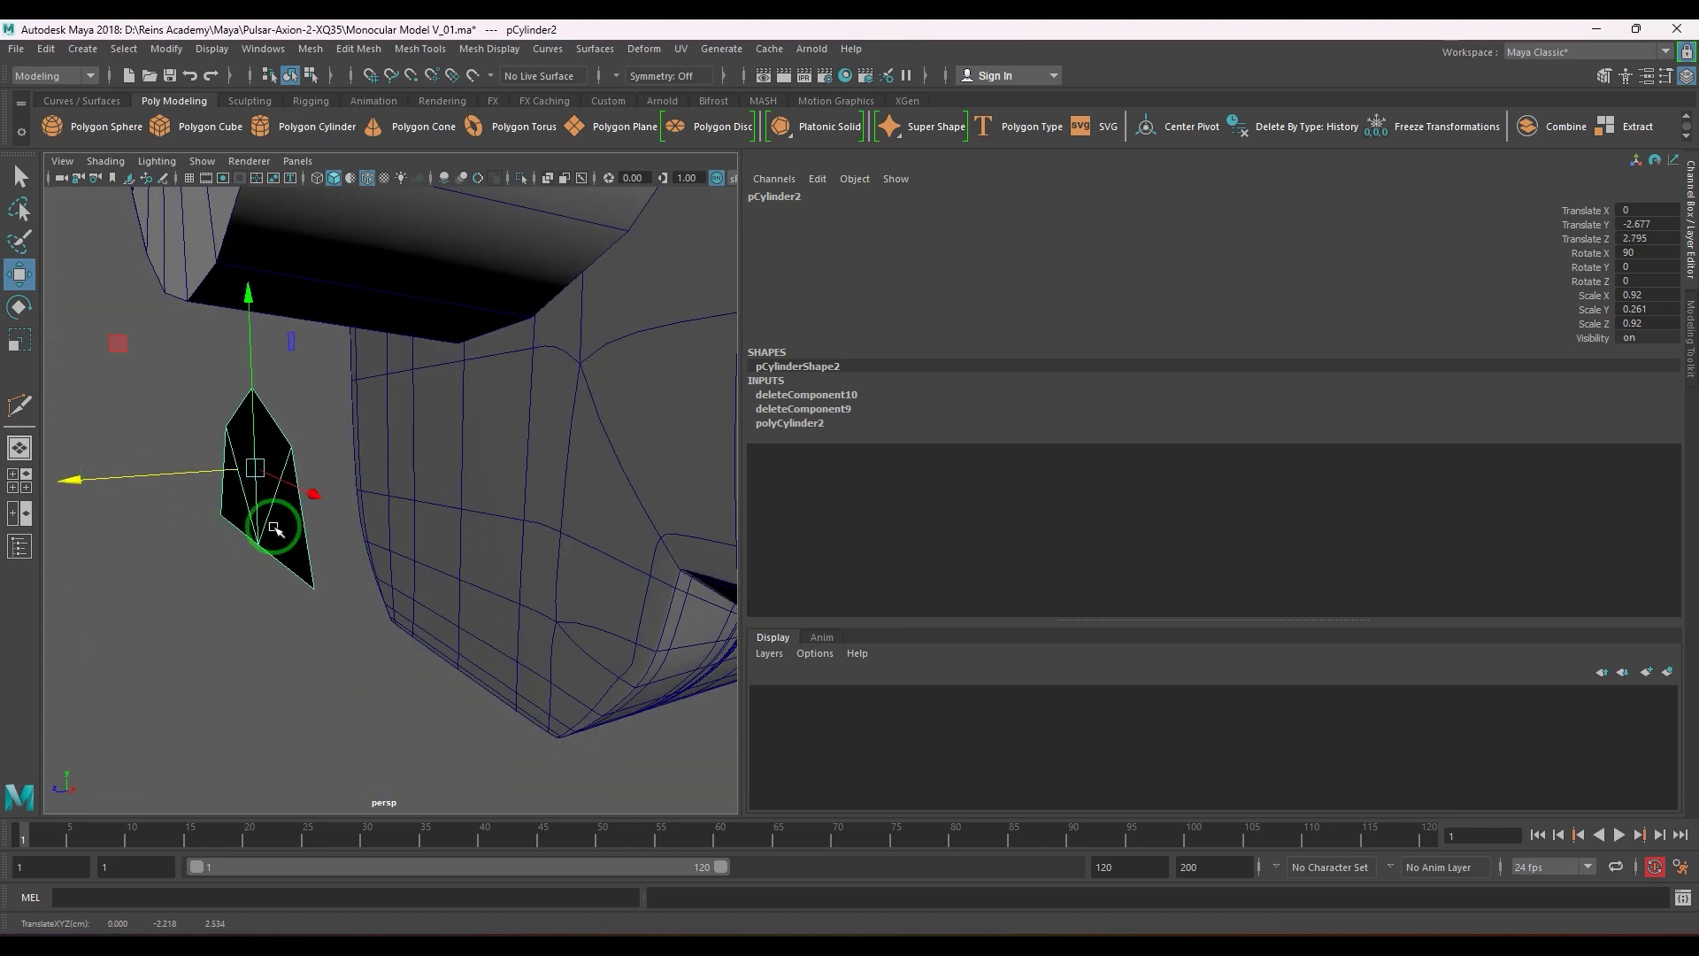
middle_click_drag(455, 508, 461, 507)
- Switch the body to vertex editing and try shifting the vertex near the half disc's left base corner along X
key("space")
left_click_drag(461, 507, 487, 585, "alt")
scroll(488, 585, "up", 5)
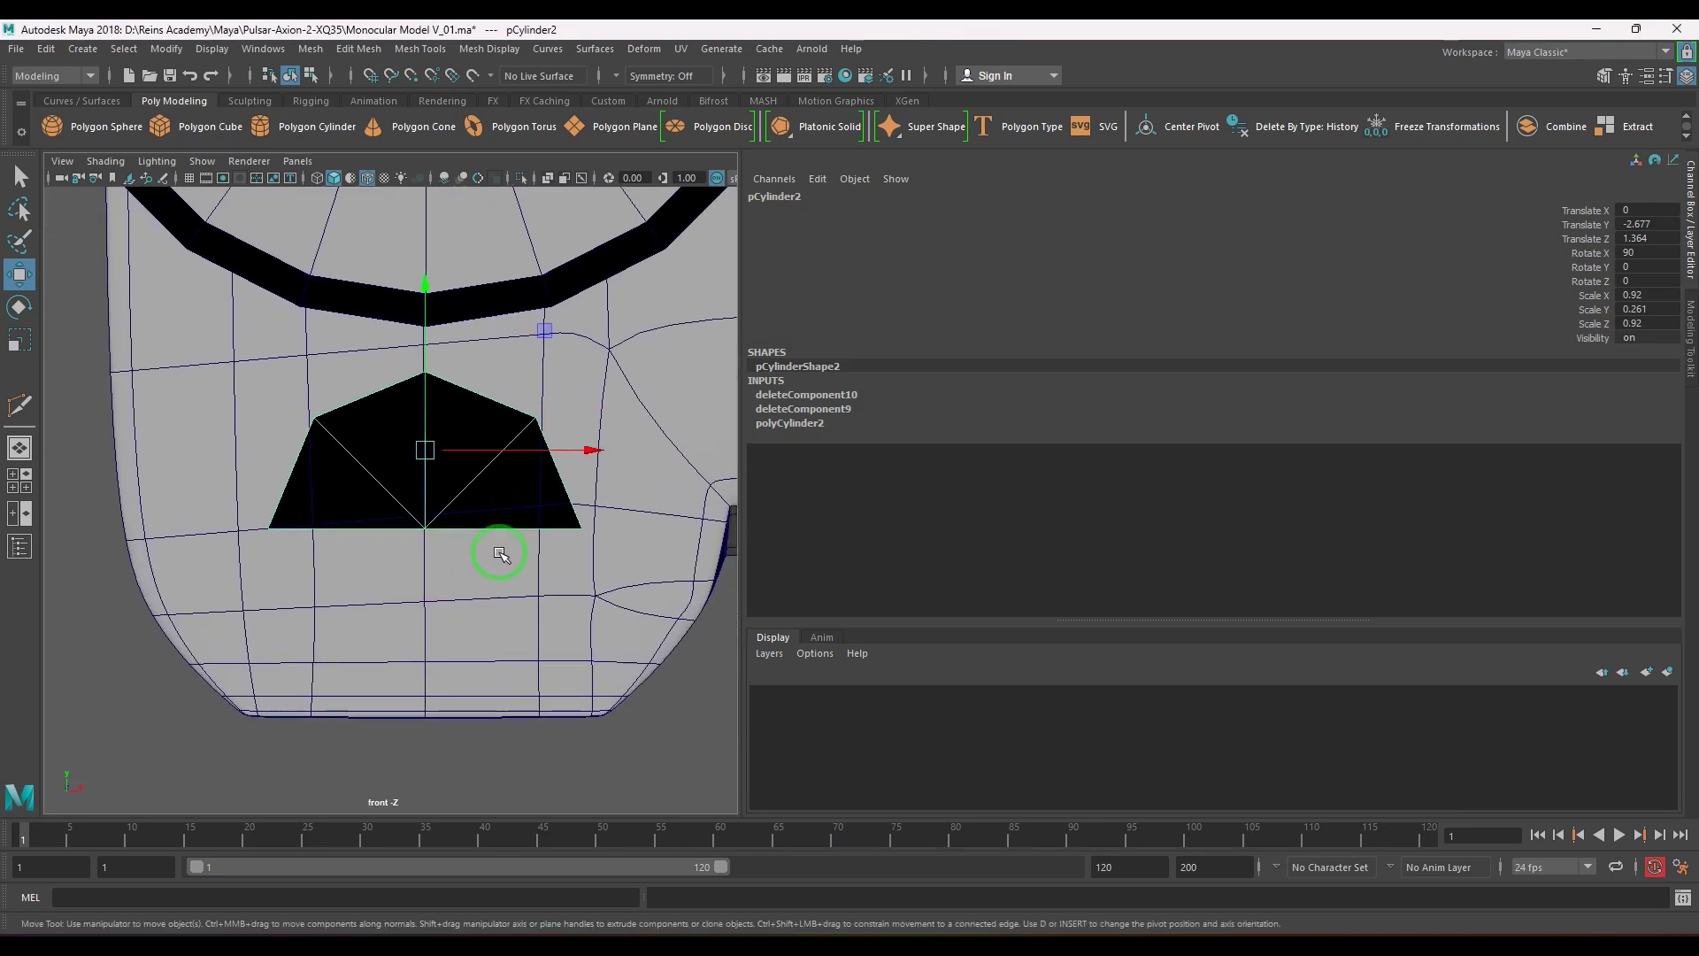
left_click(497, 567)
key("1")
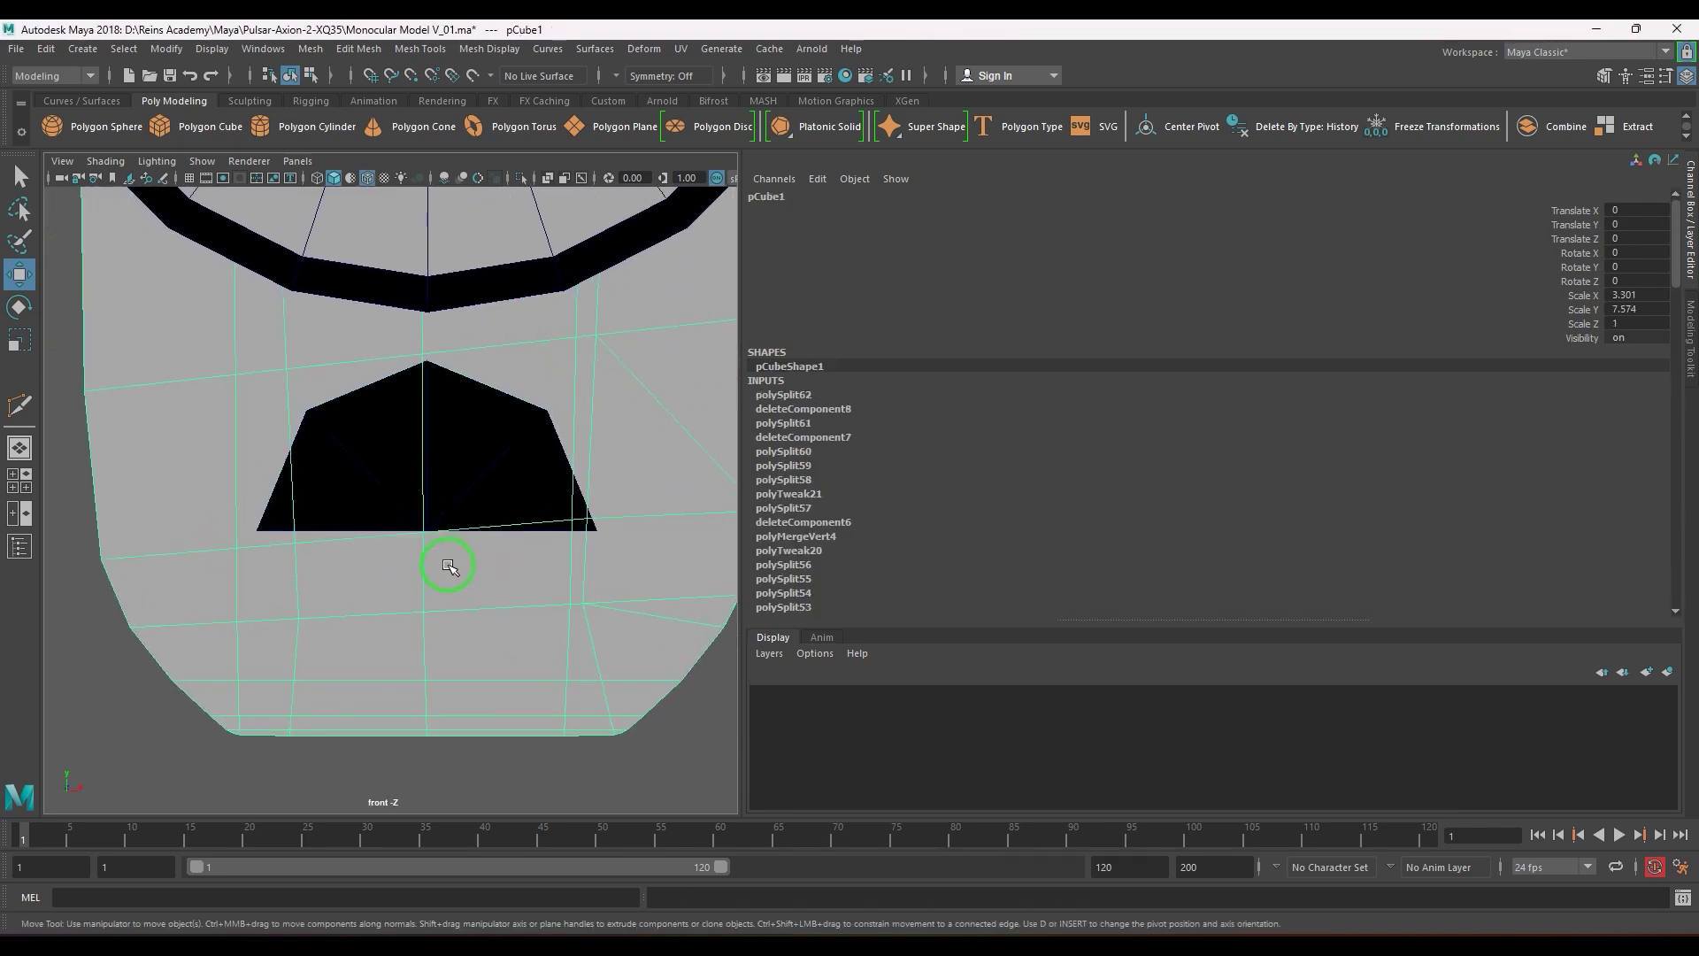
right_click_drag(433, 540, 298, 547)
left_click(293, 542)
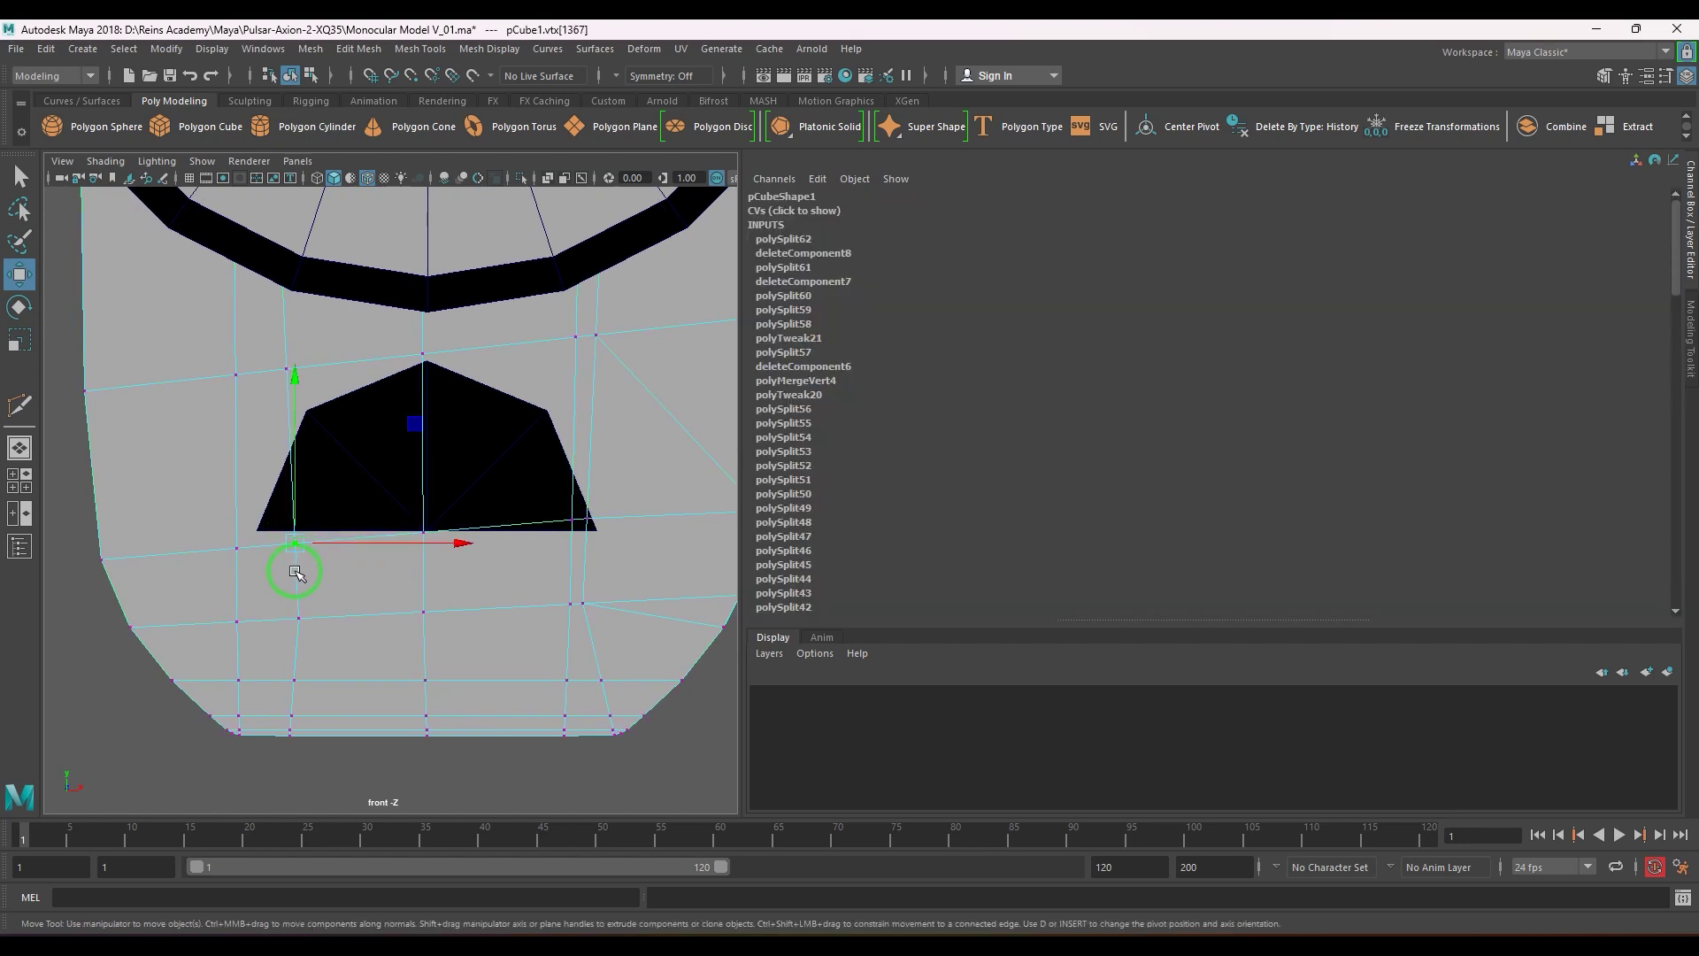
left_click_drag(352, 548, 358, 541)
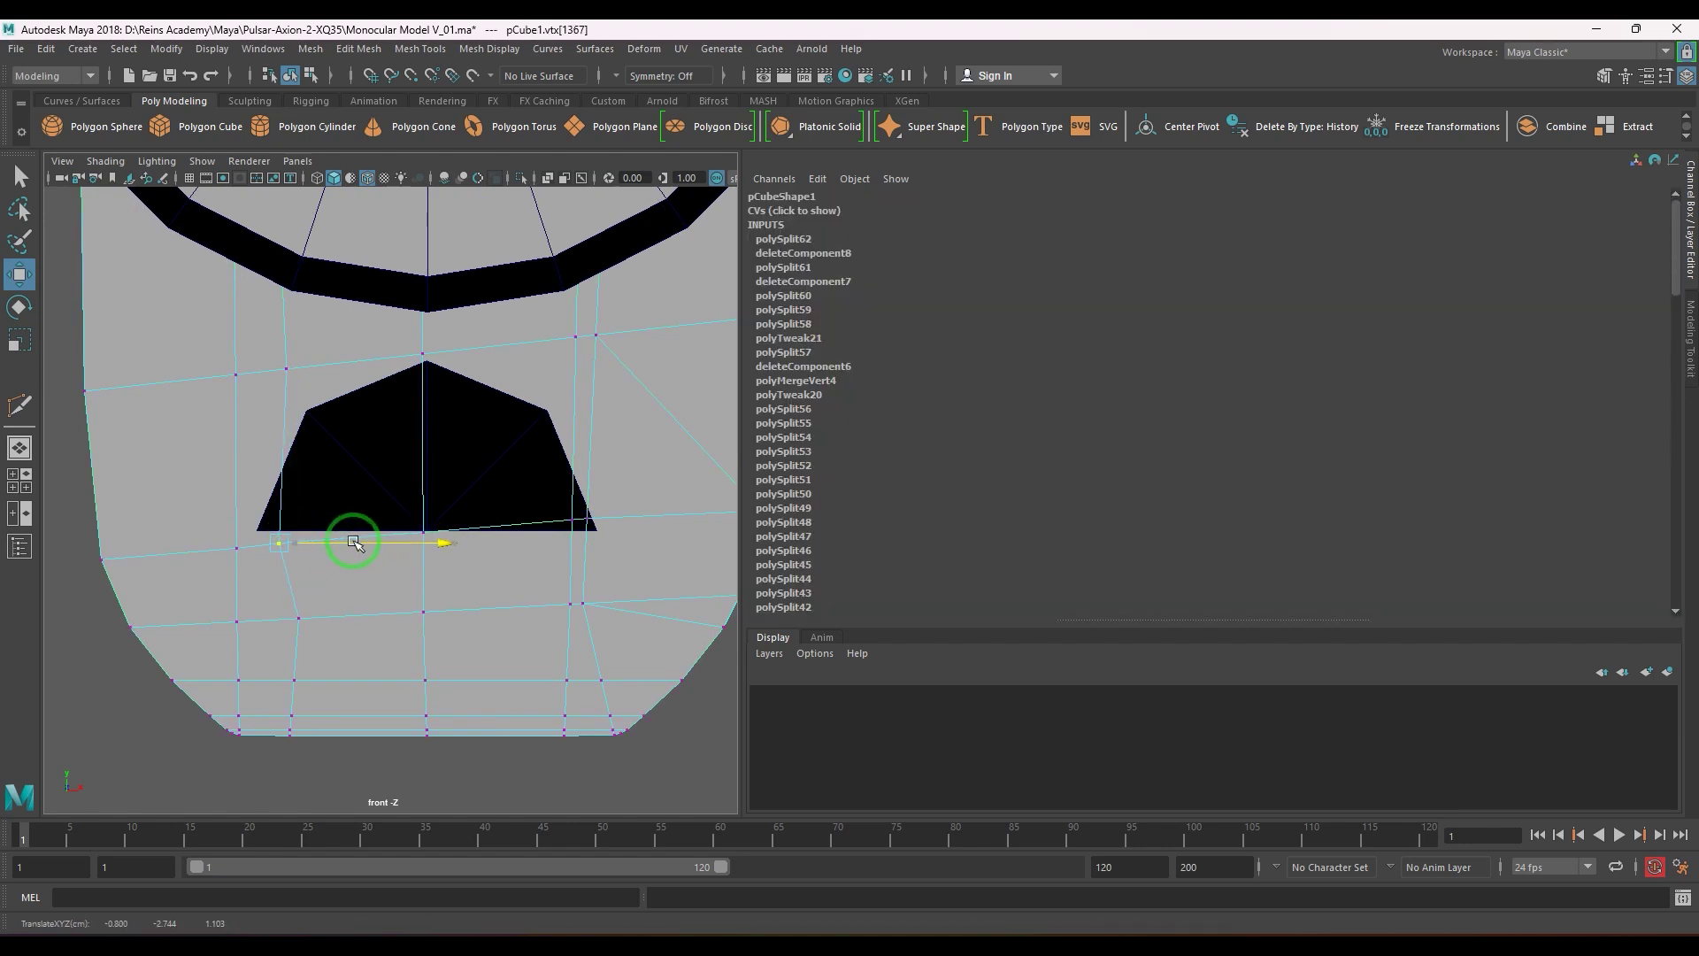
key("ctrl+z")
- Flatten the body's five front vertices along the half disc's base in Y and spread them to about 1.38 in X
left_click(233, 549, "shift")
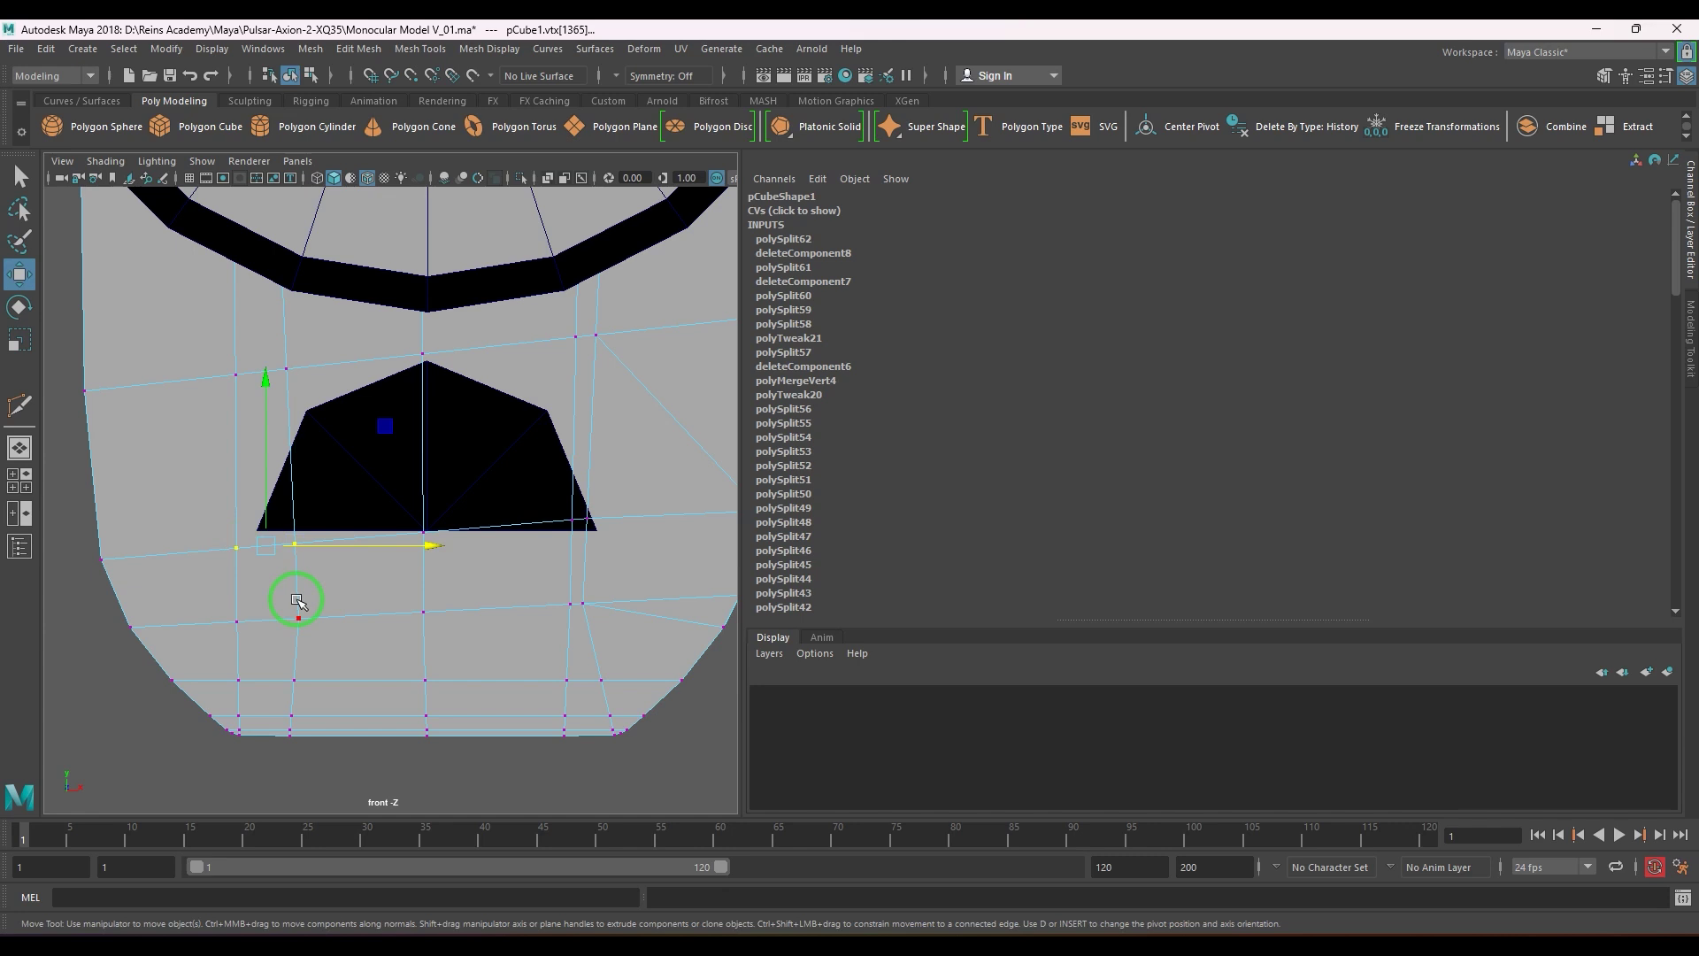
key("q")
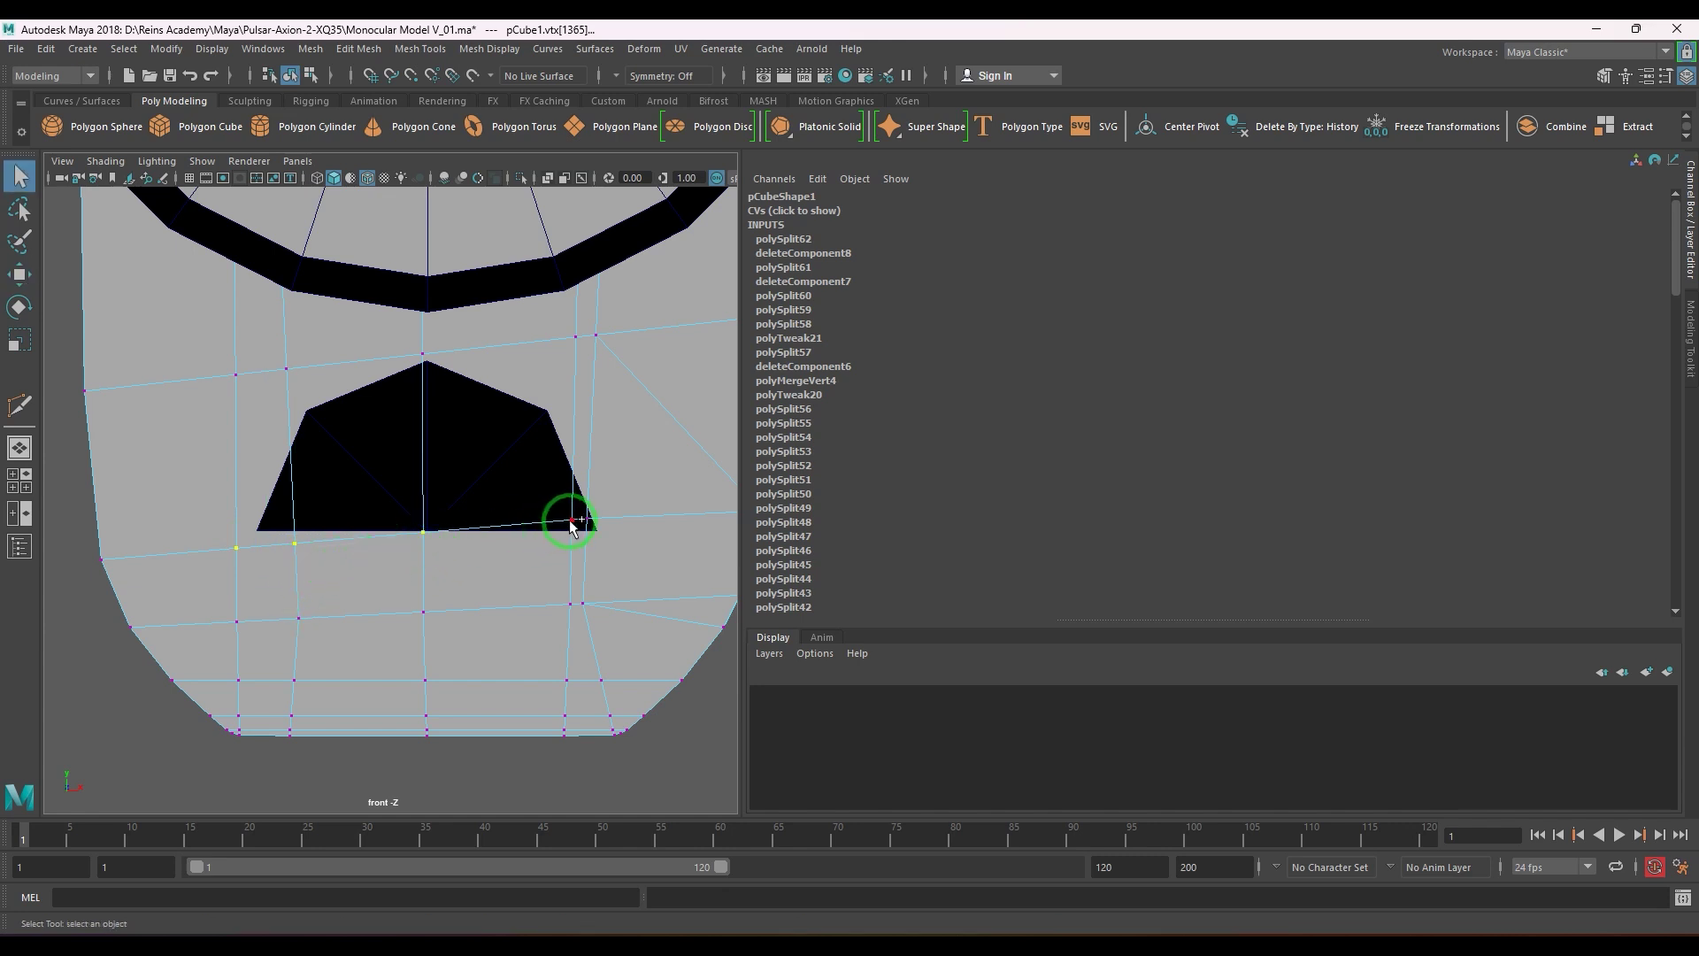
key("r")
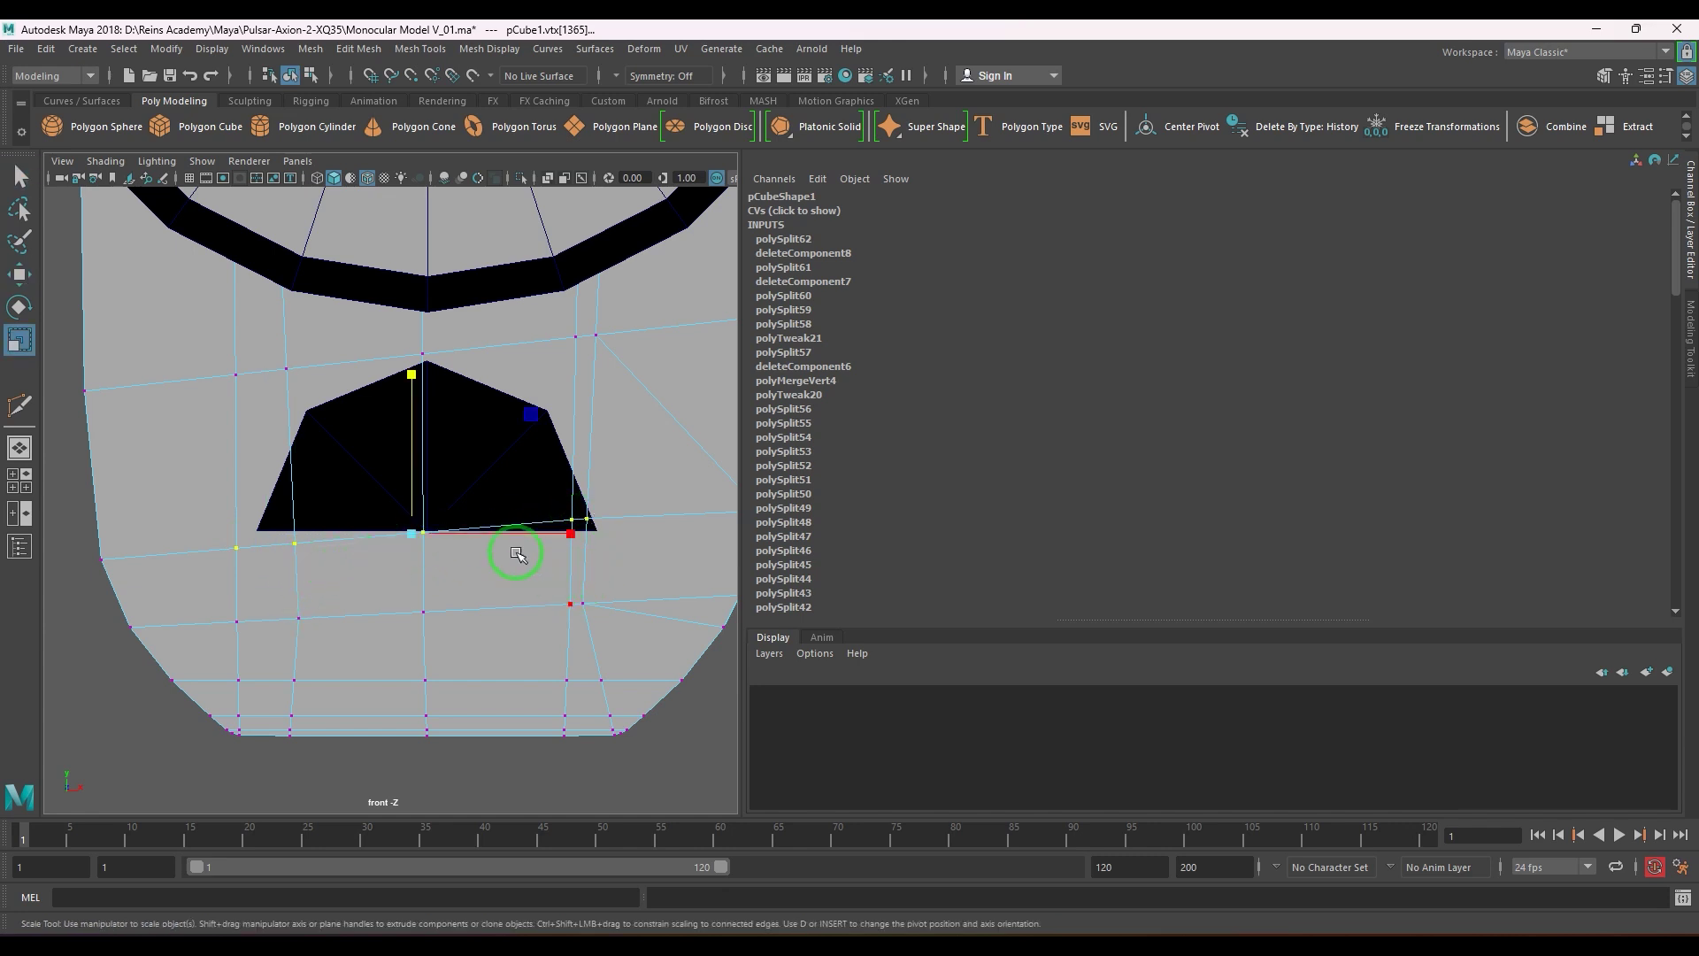
left_click_drag(412, 375, 393, 542)
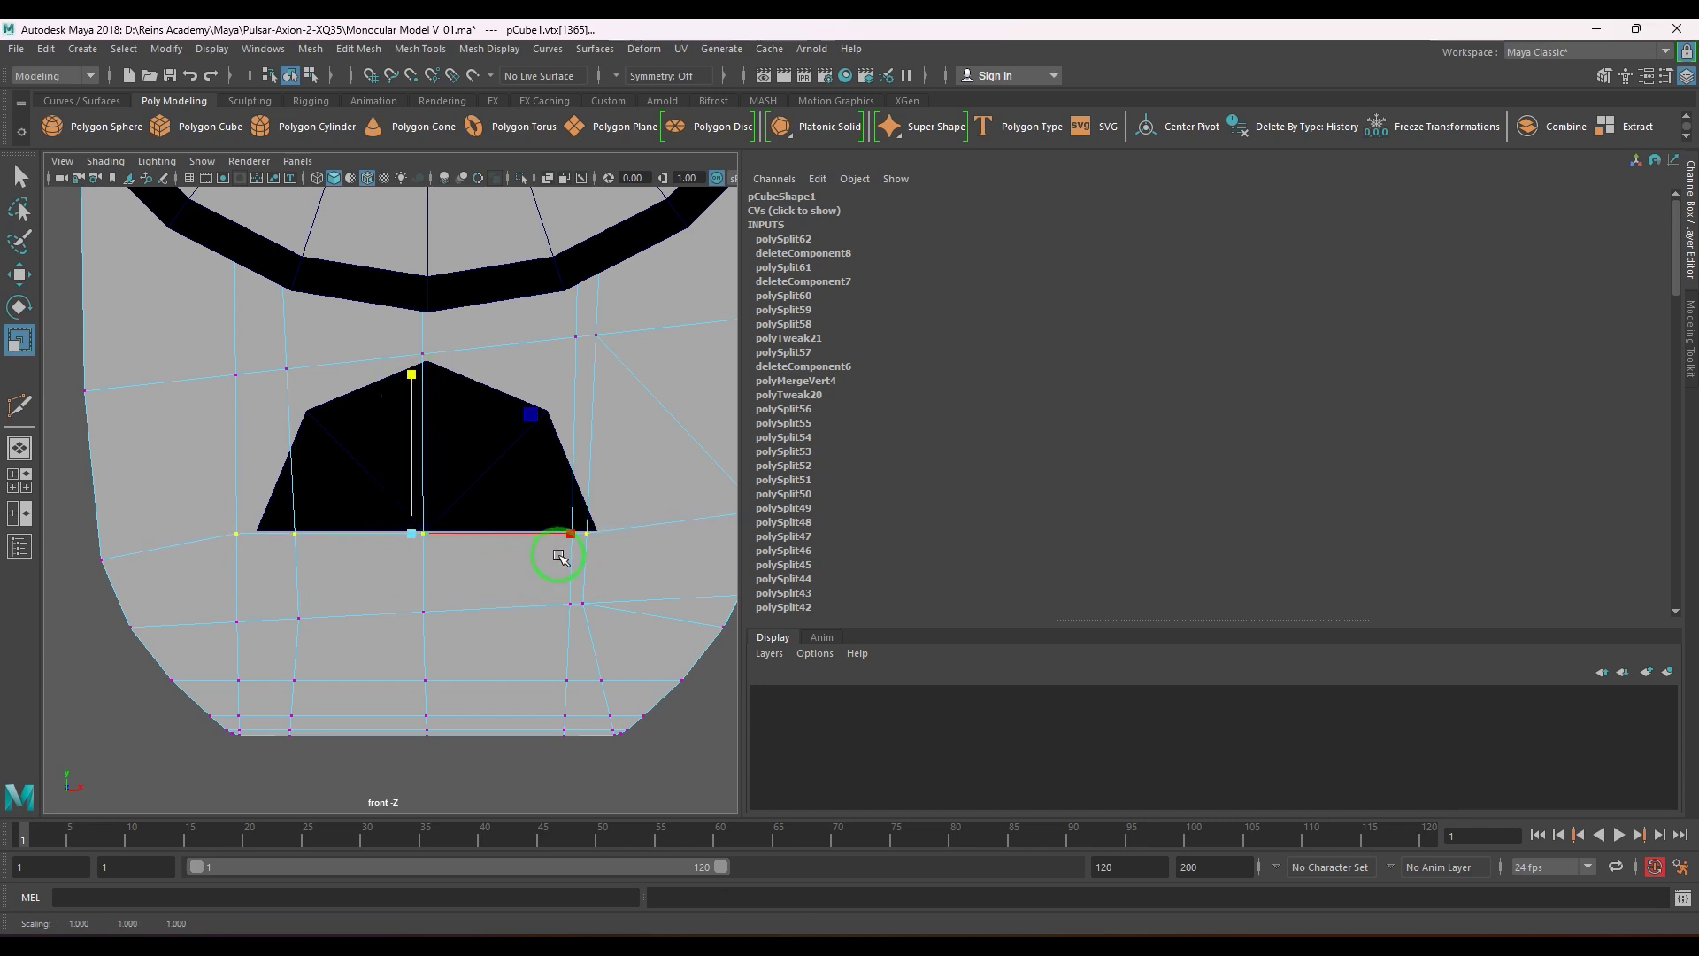
left_click_drag(571, 533, 581, 536)
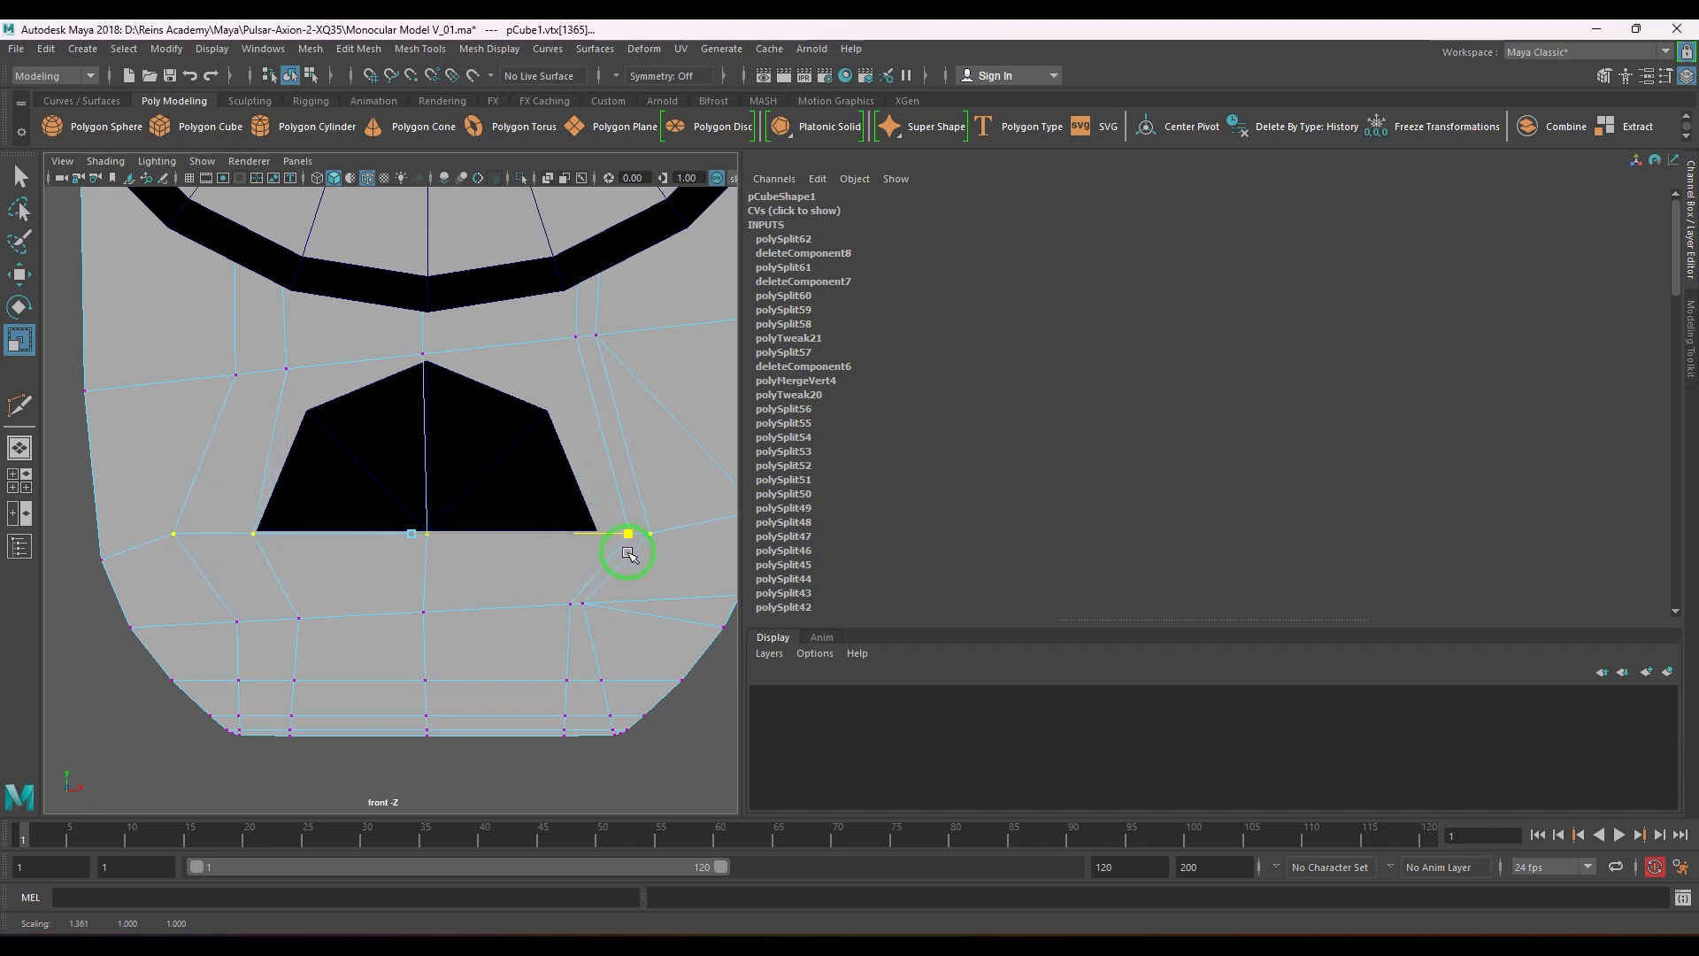
- Snap the half disc's base center to the body's middle front vertex, at Translate X 0.001 and Y -2.69
key("w")
scroll(493, 588, "up", 3)
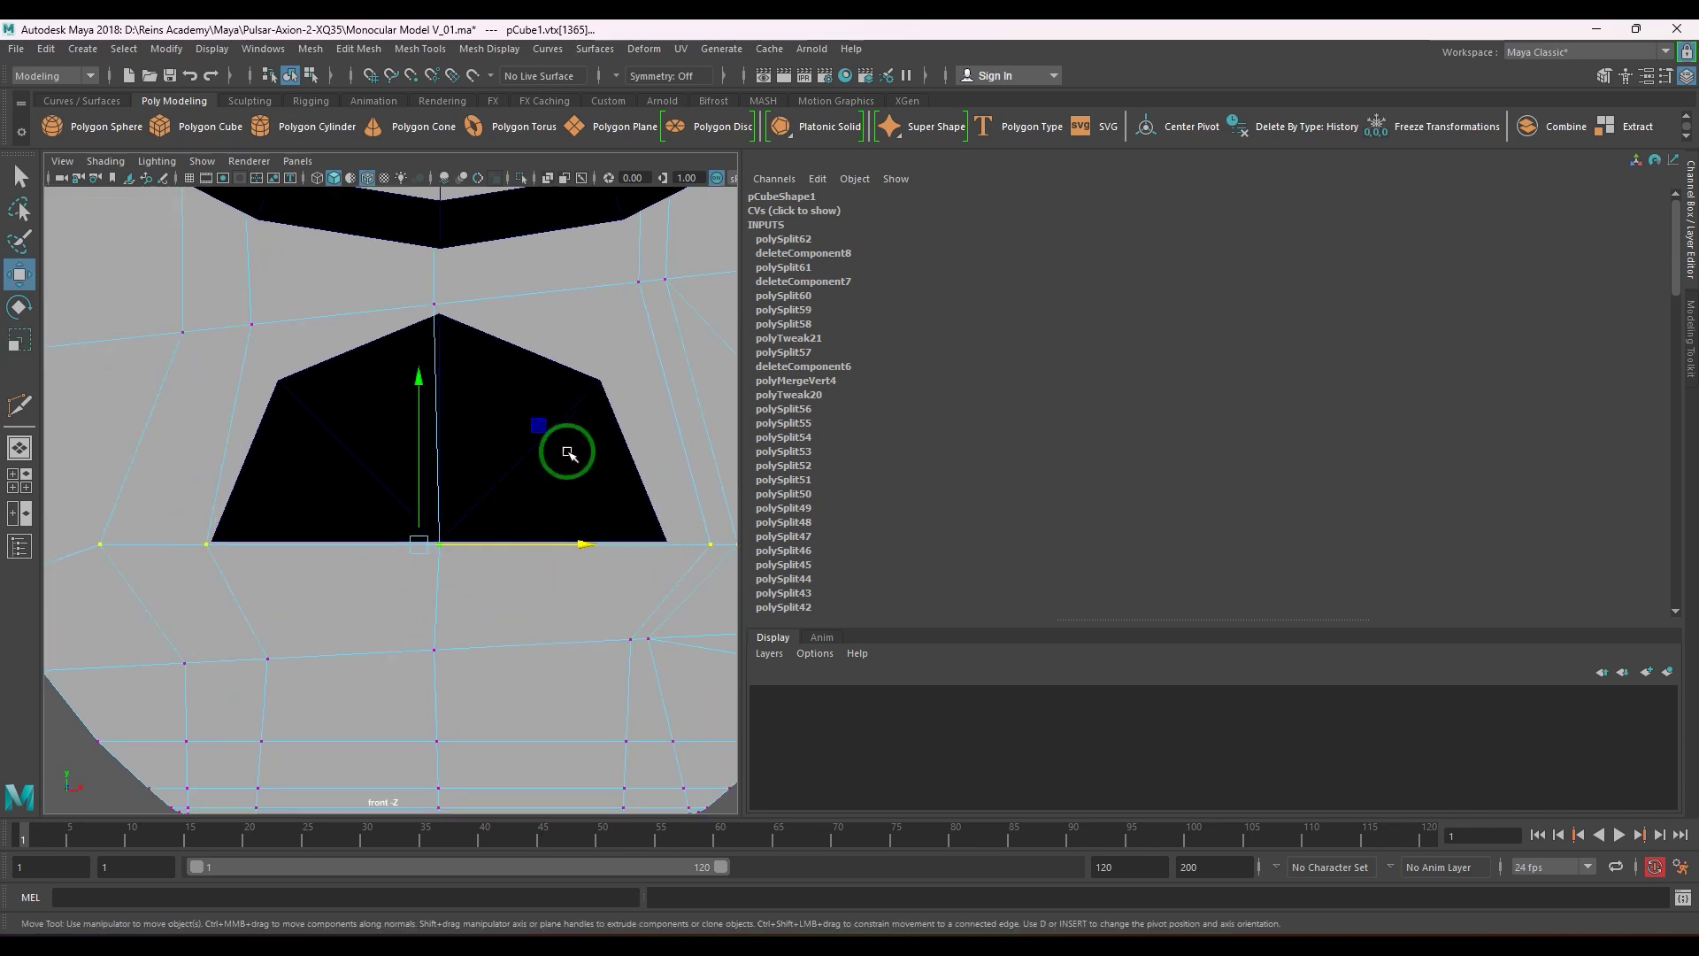
left_click(539, 473)
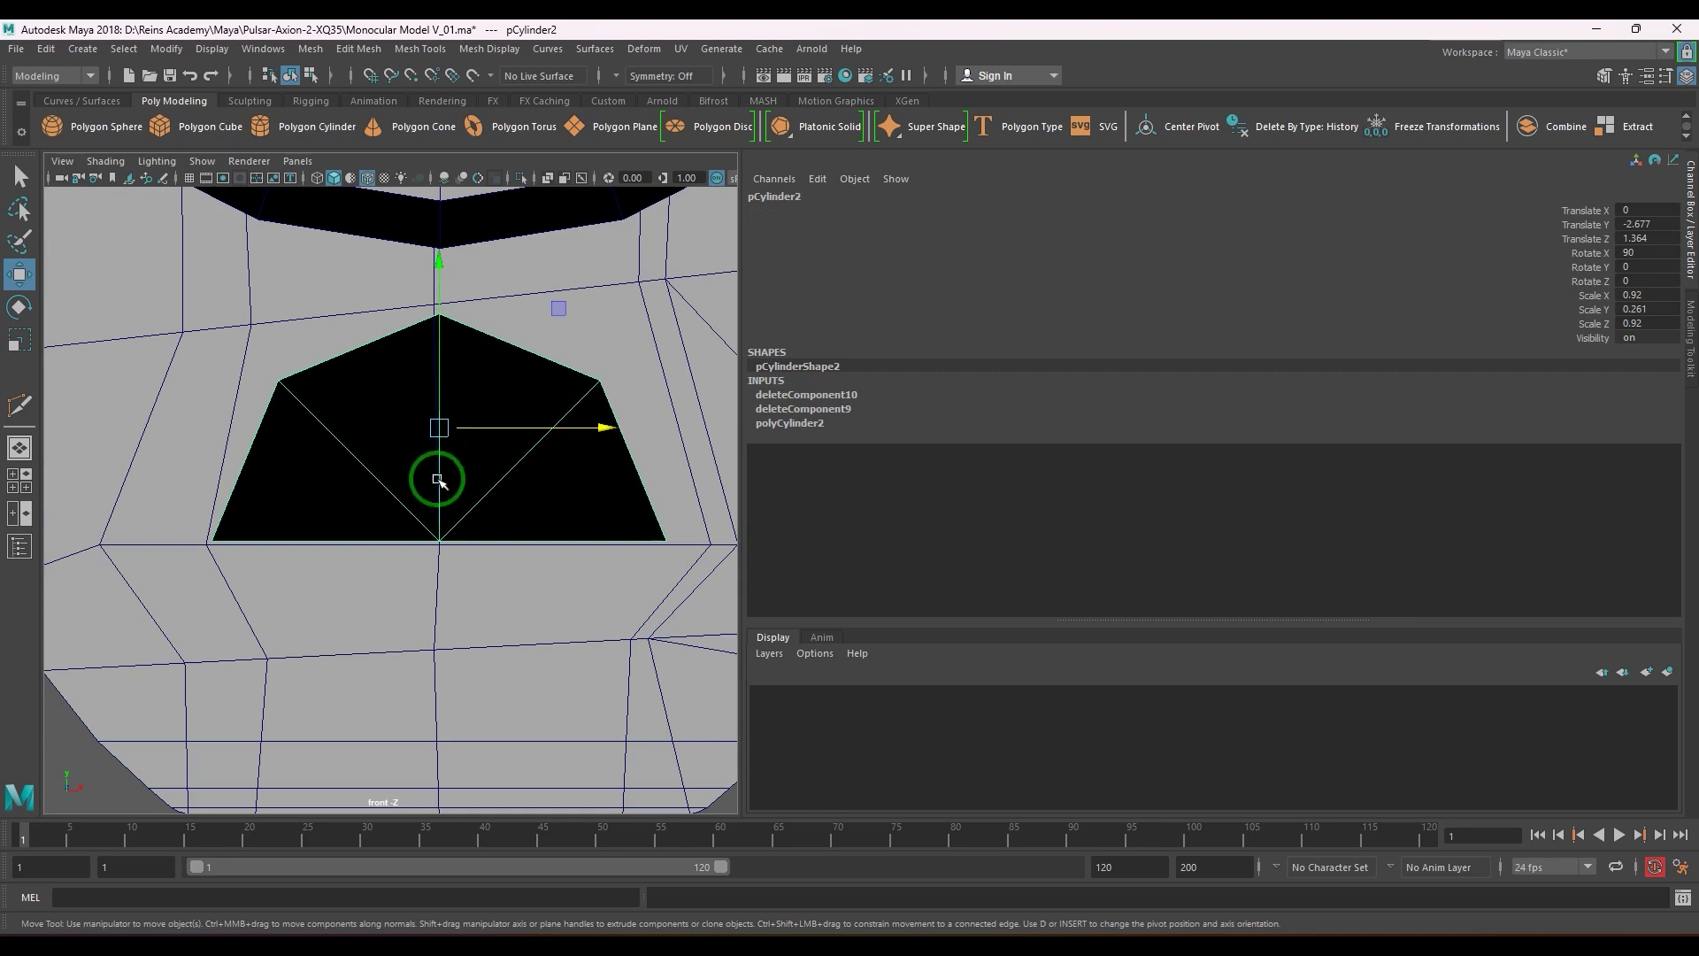
middle_click_drag(438, 483, 441, 546)
- Snap five of the body's front vertices onto the half disc's two base corners, two upper corners and top point
right_click_drag(212, 599, 213, 599)
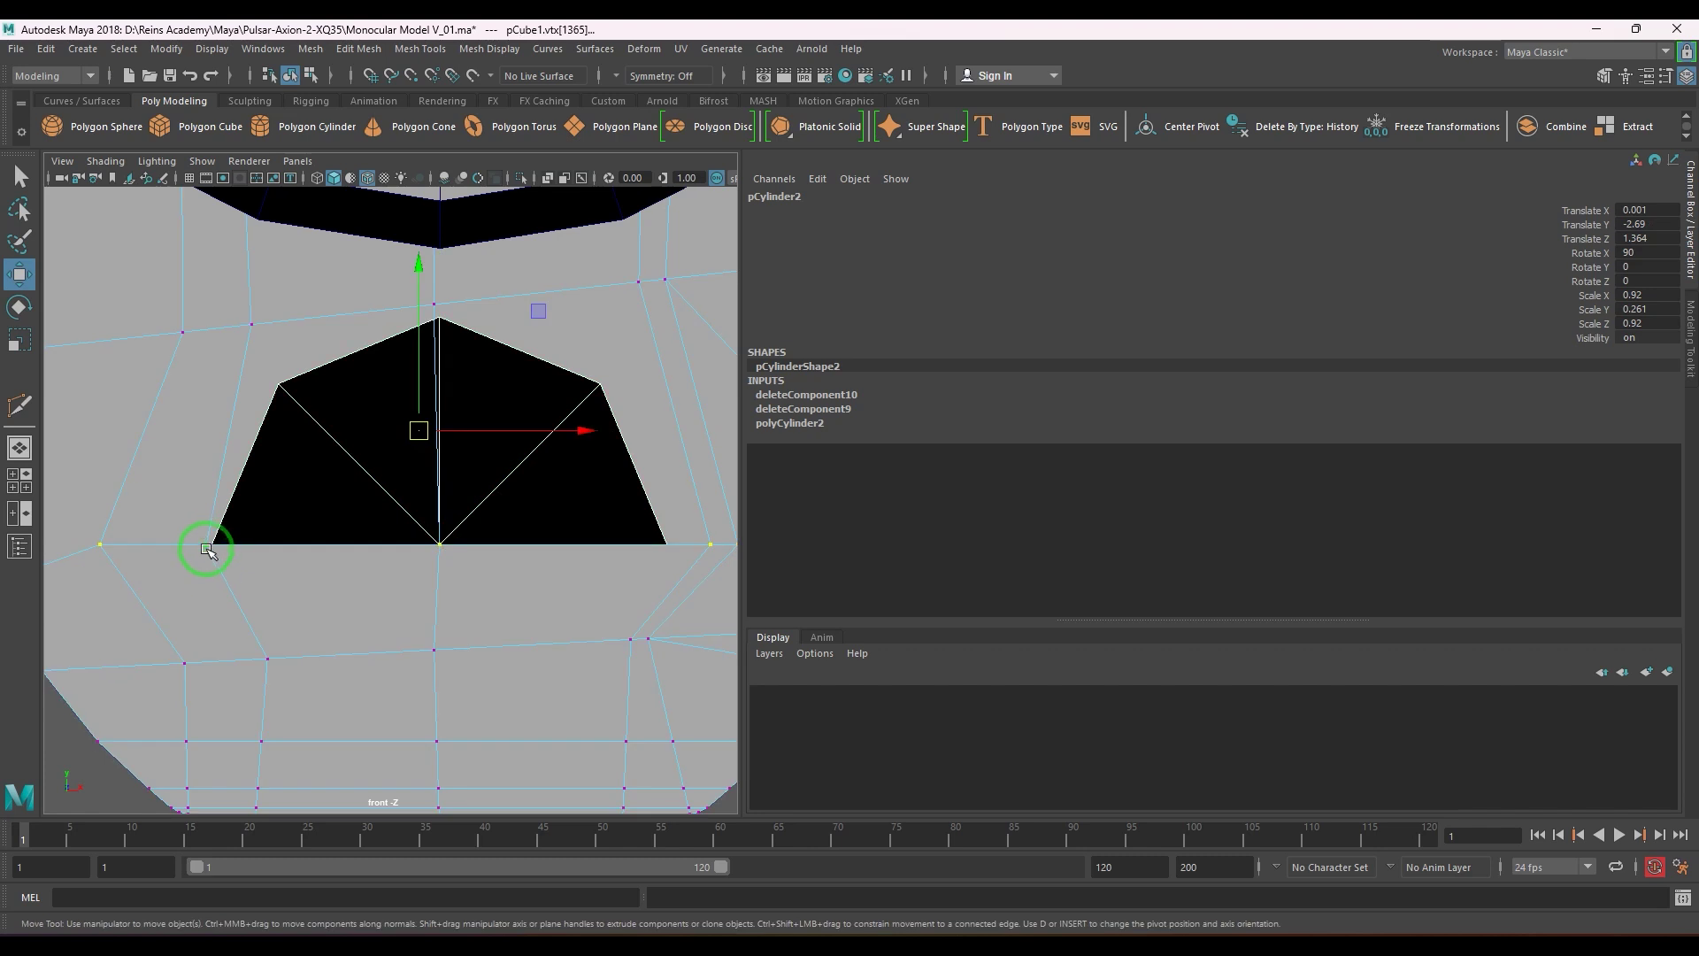
left_click(212, 569)
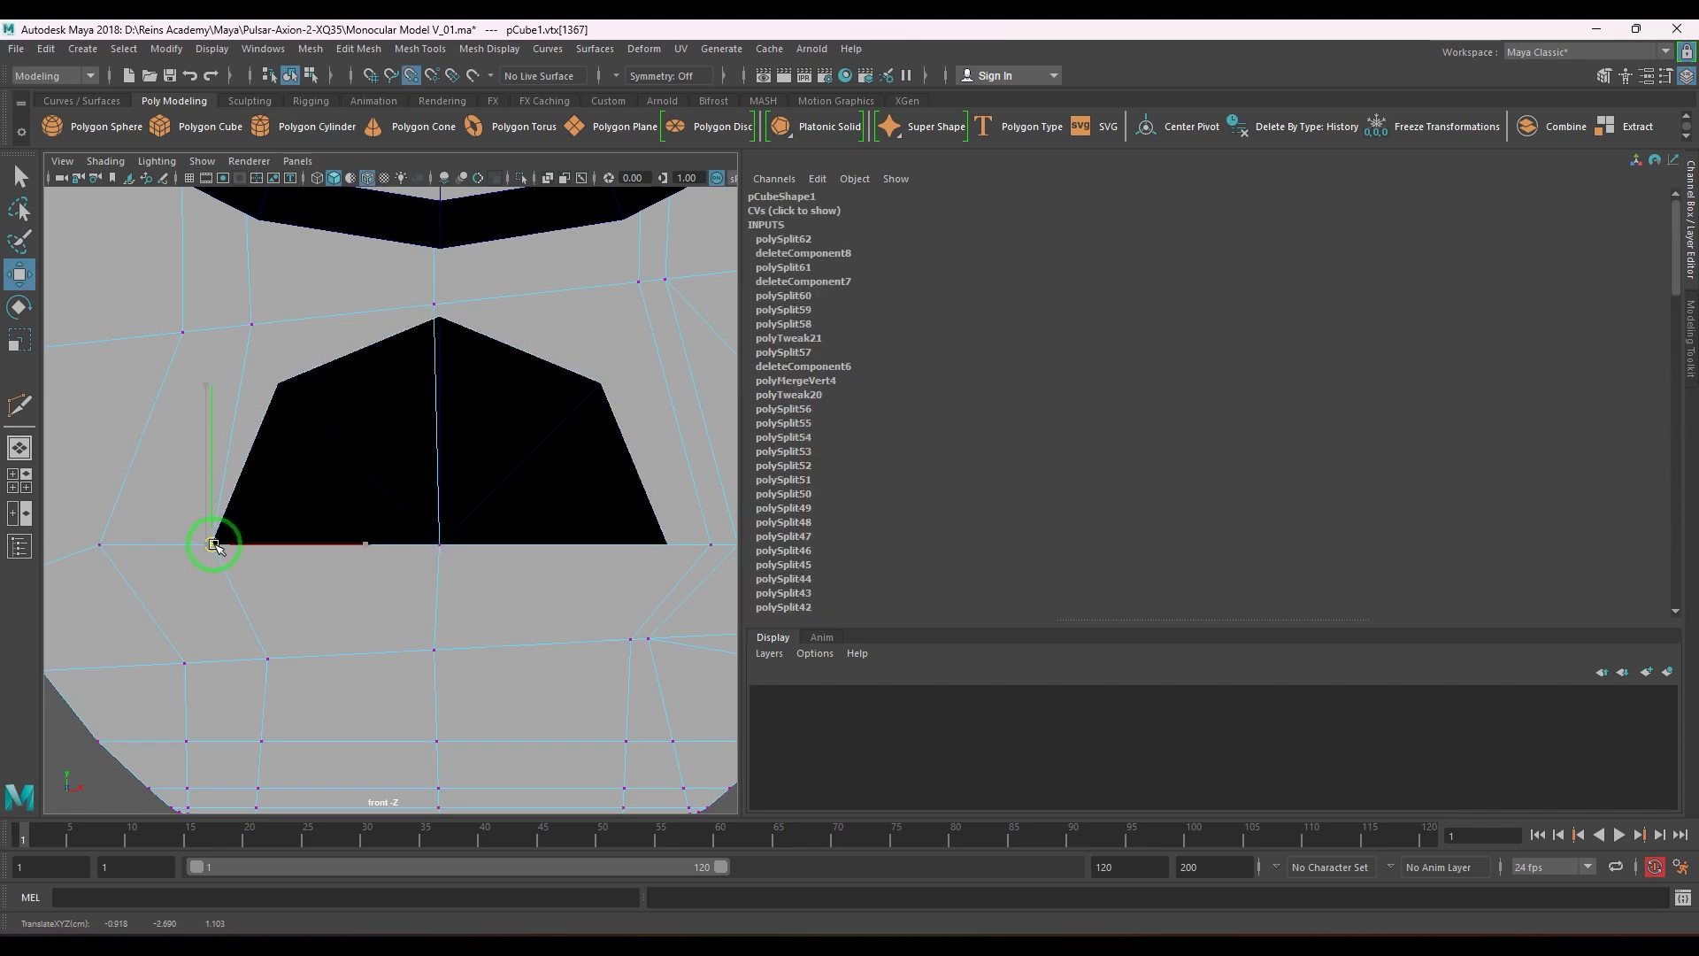
left_click(434, 303)
middle_click_drag(433, 304, 439, 310)
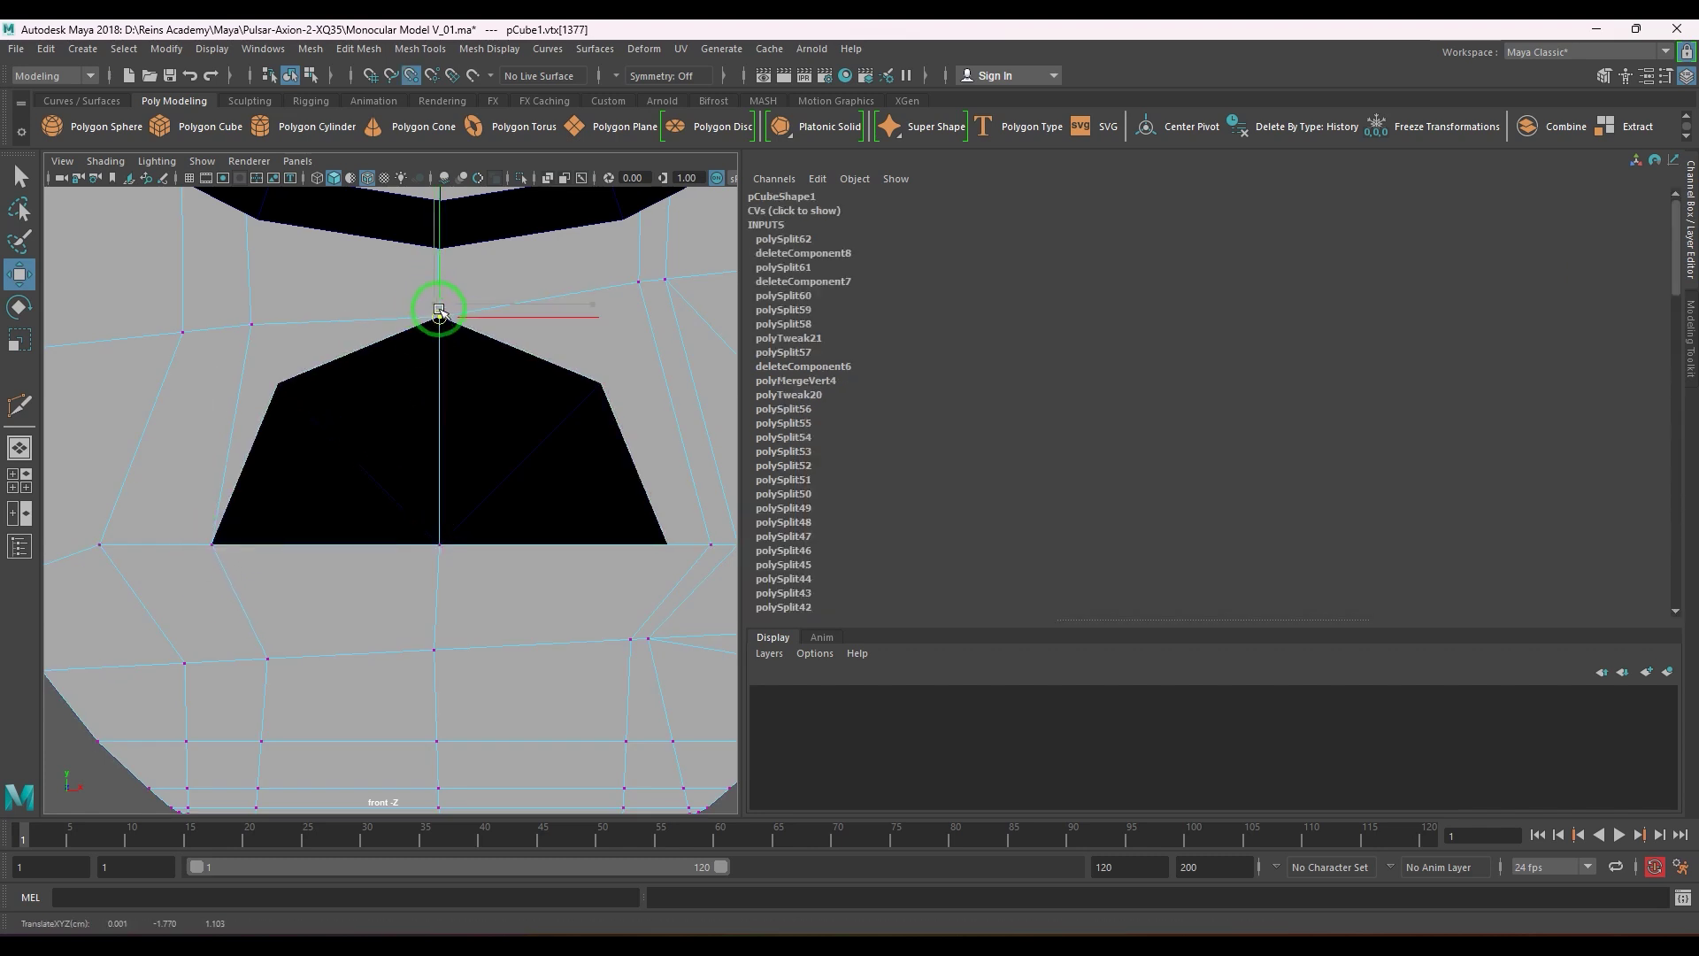
left_click(680, 543)
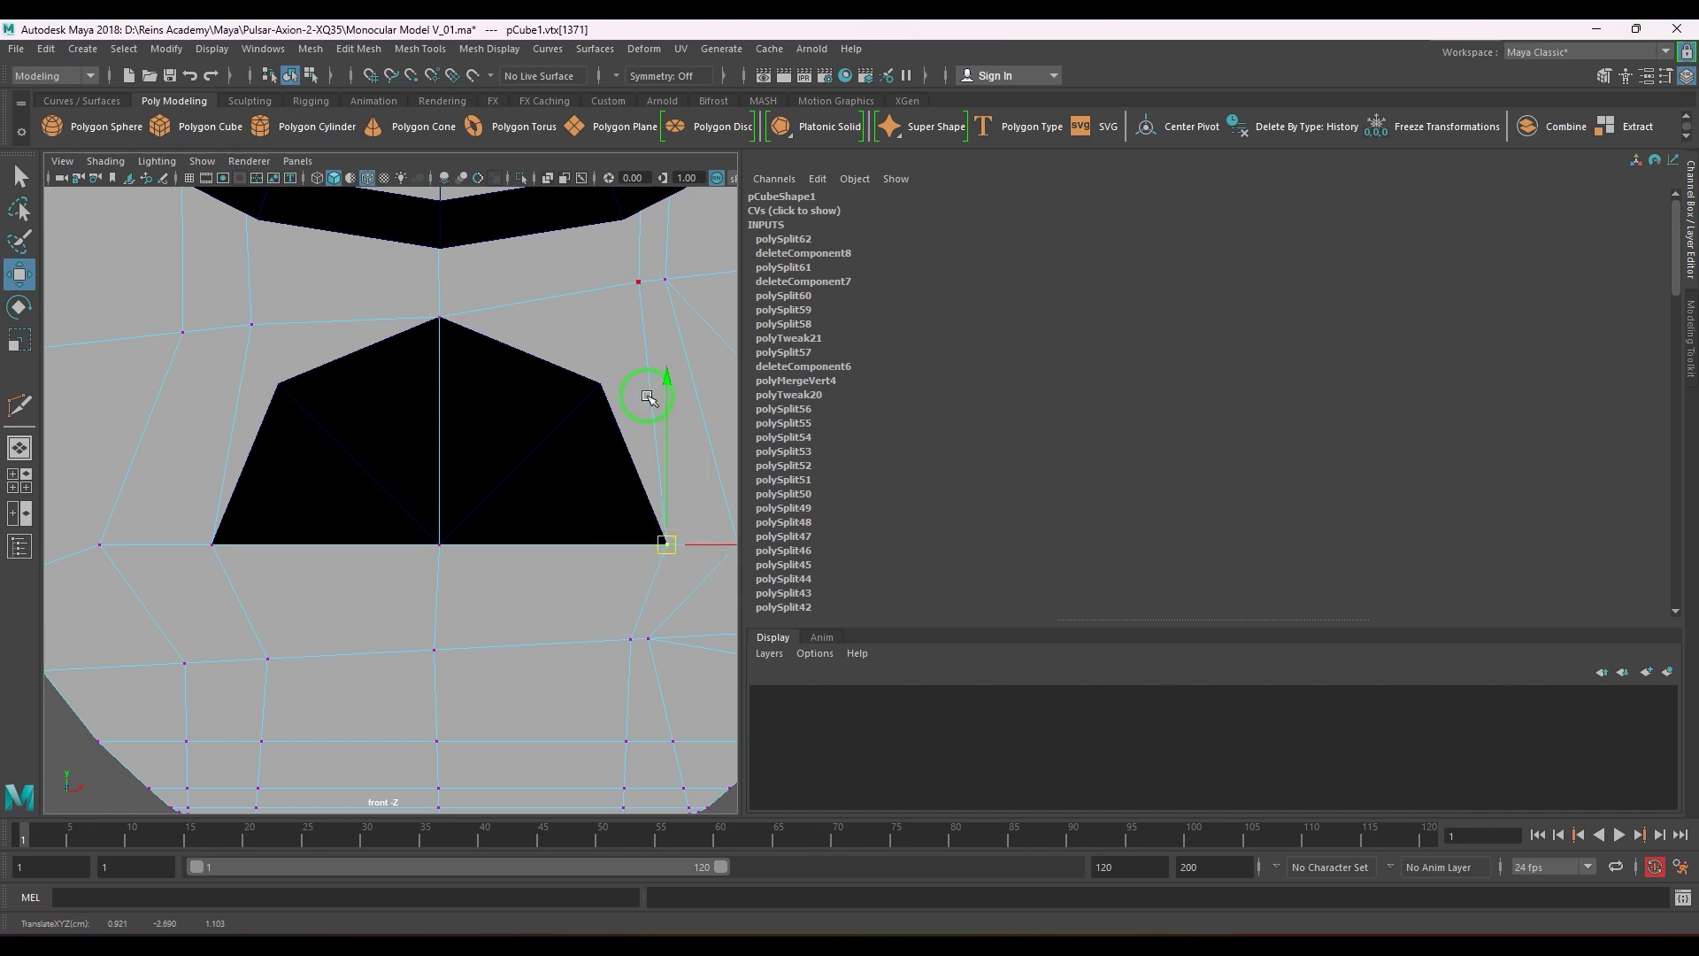
left_click(635, 282)
middle_click_drag(635, 281, 599, 373)
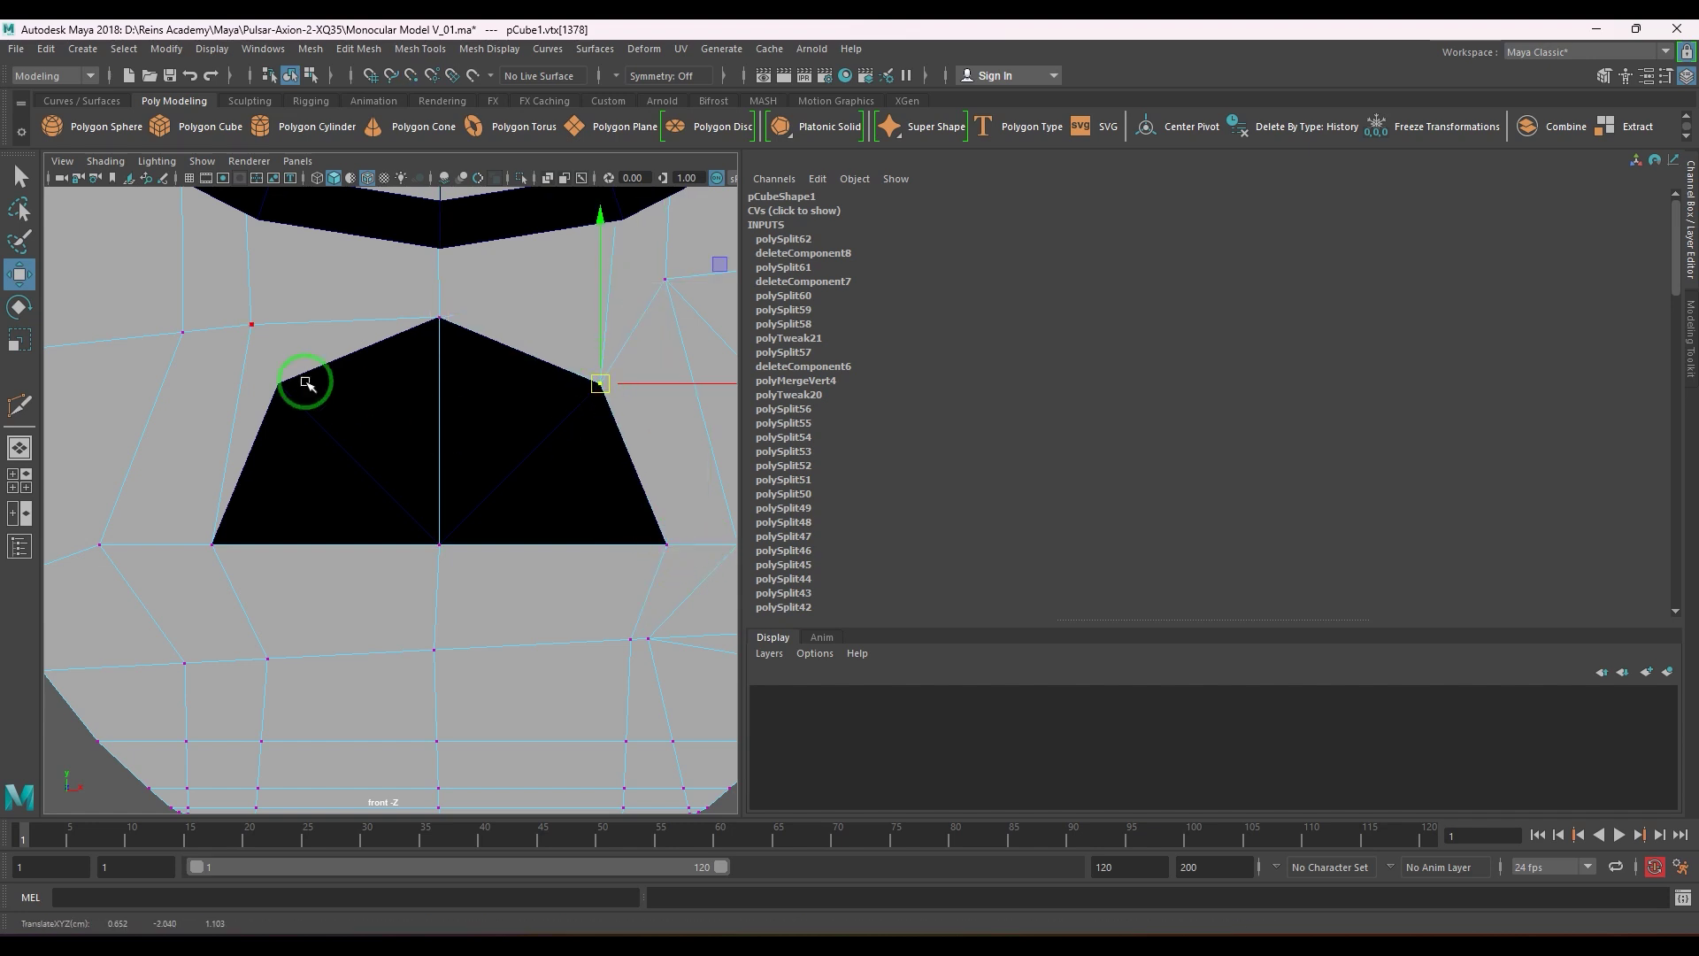
left_click(248, 327)
key("v")
middle_click_drag(248, 327, 259, 352)
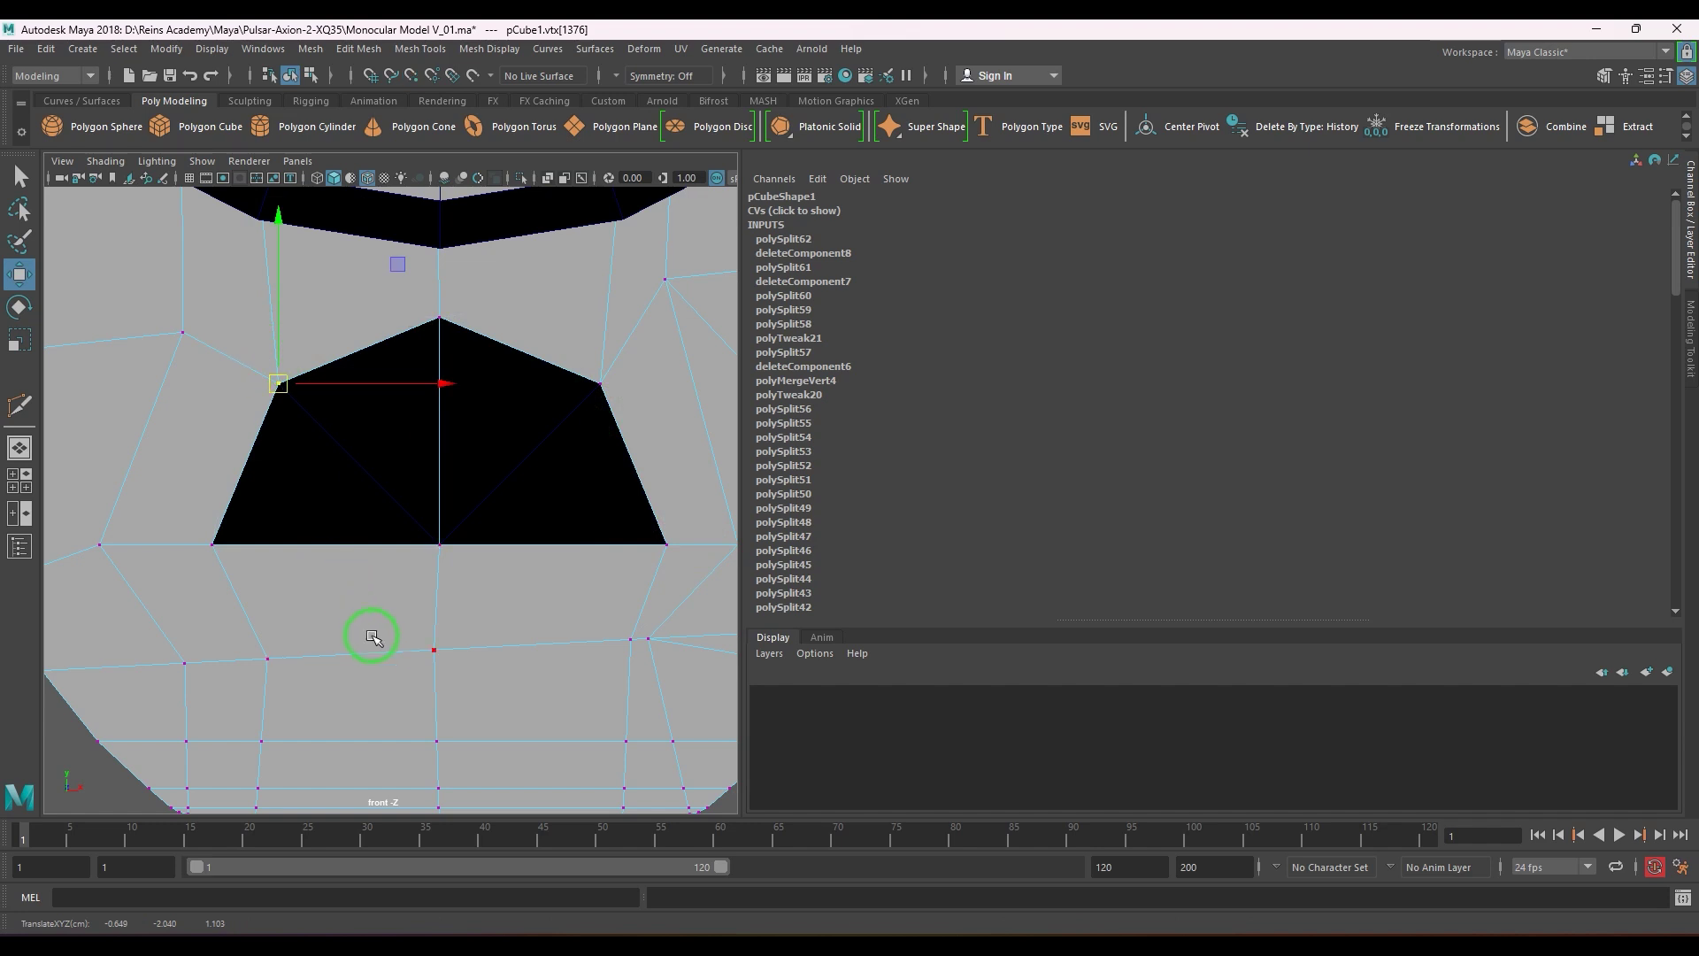
middle_click_drag(371, 637, 390, 493, "alt")
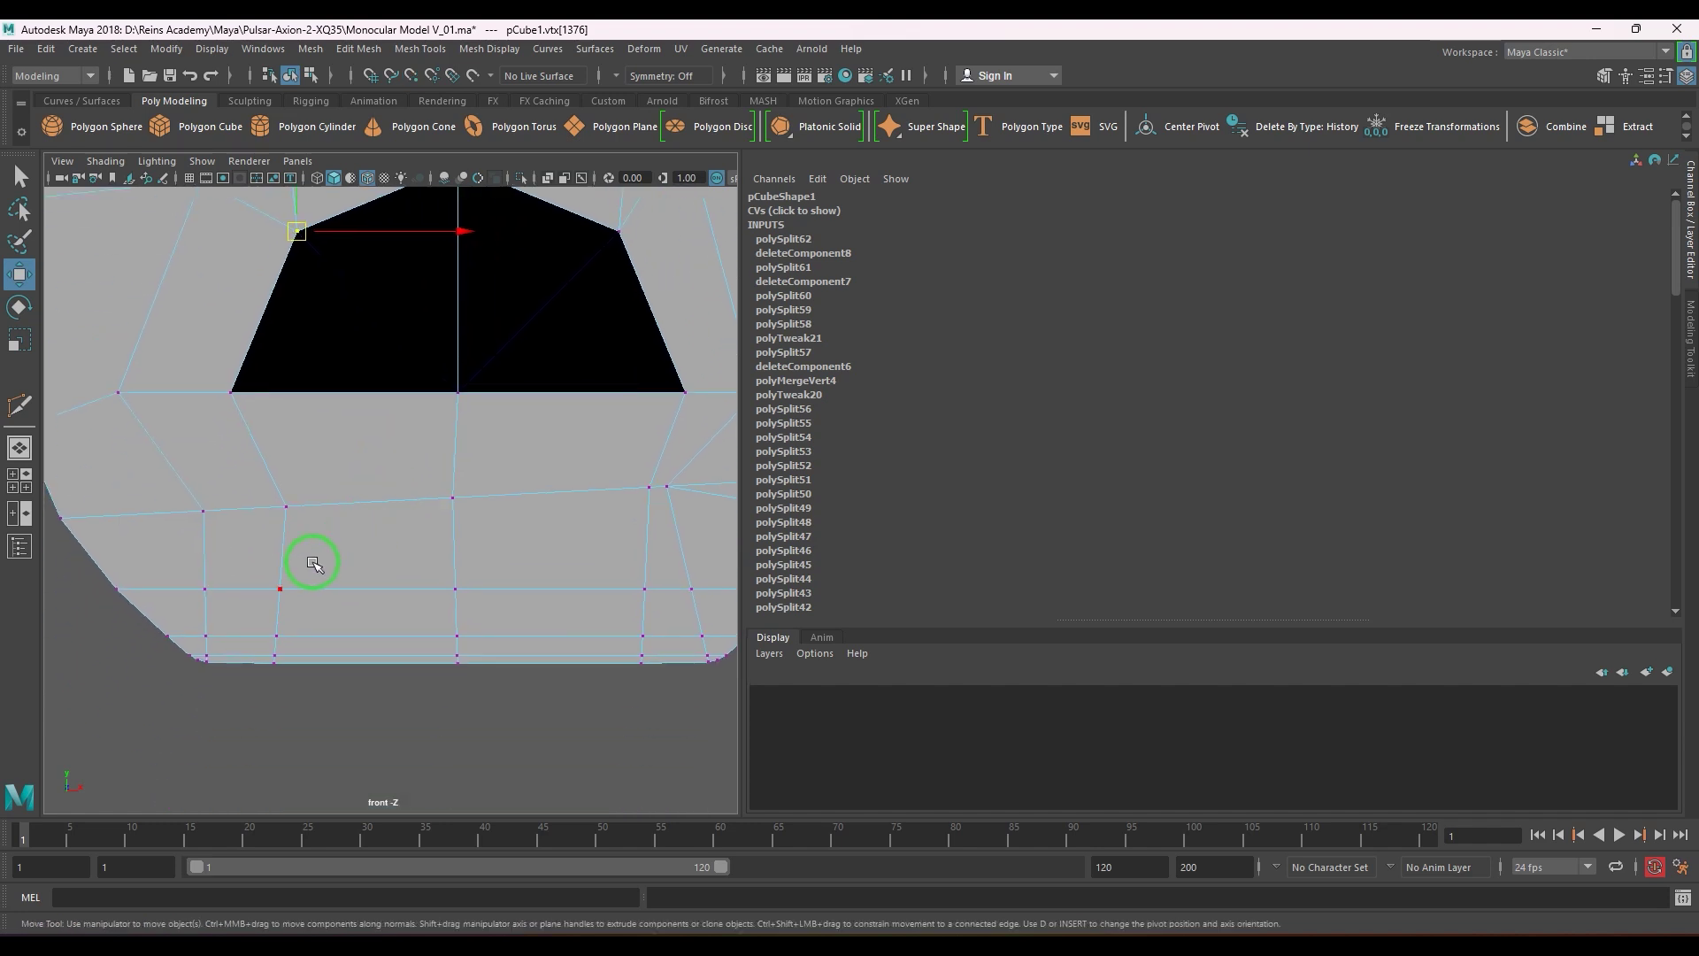
key("space")
left_click_drag(294, 571, 426, 532)
key("space")
middle_click_drag(463, 541, 442, 551, "alt")
right_click_drag(441, 551, 443, 552, "alt")
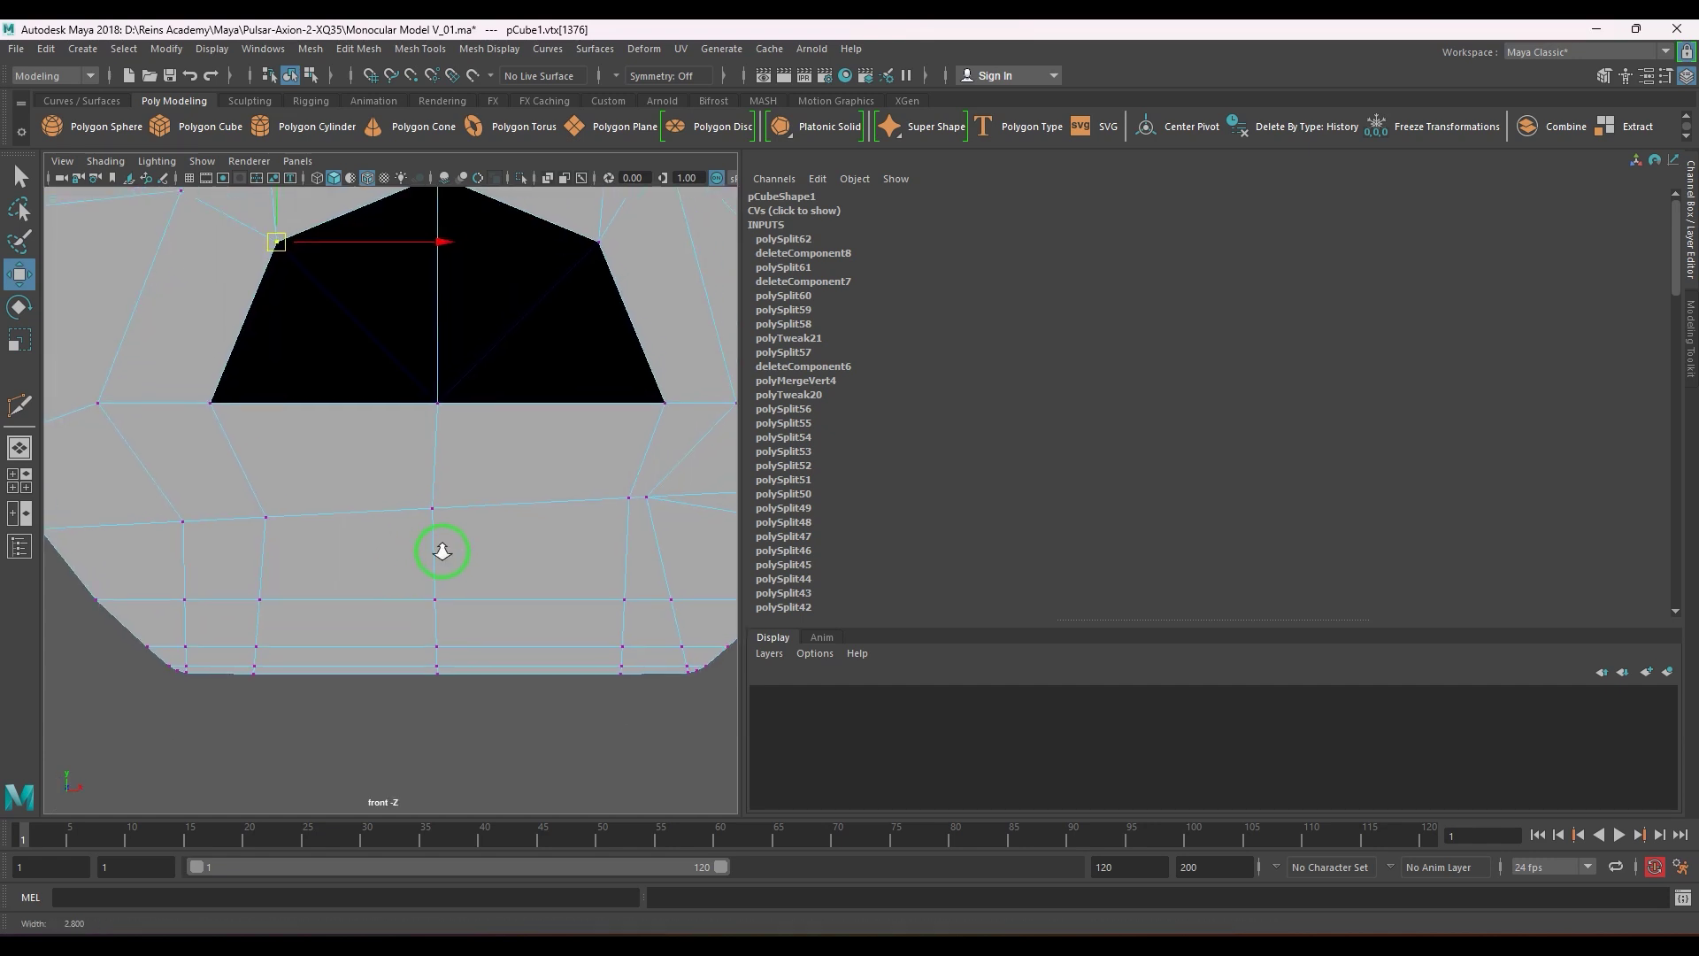
scroll(443, 552, "down", 3)
scroll(412, 558, "up", 3)
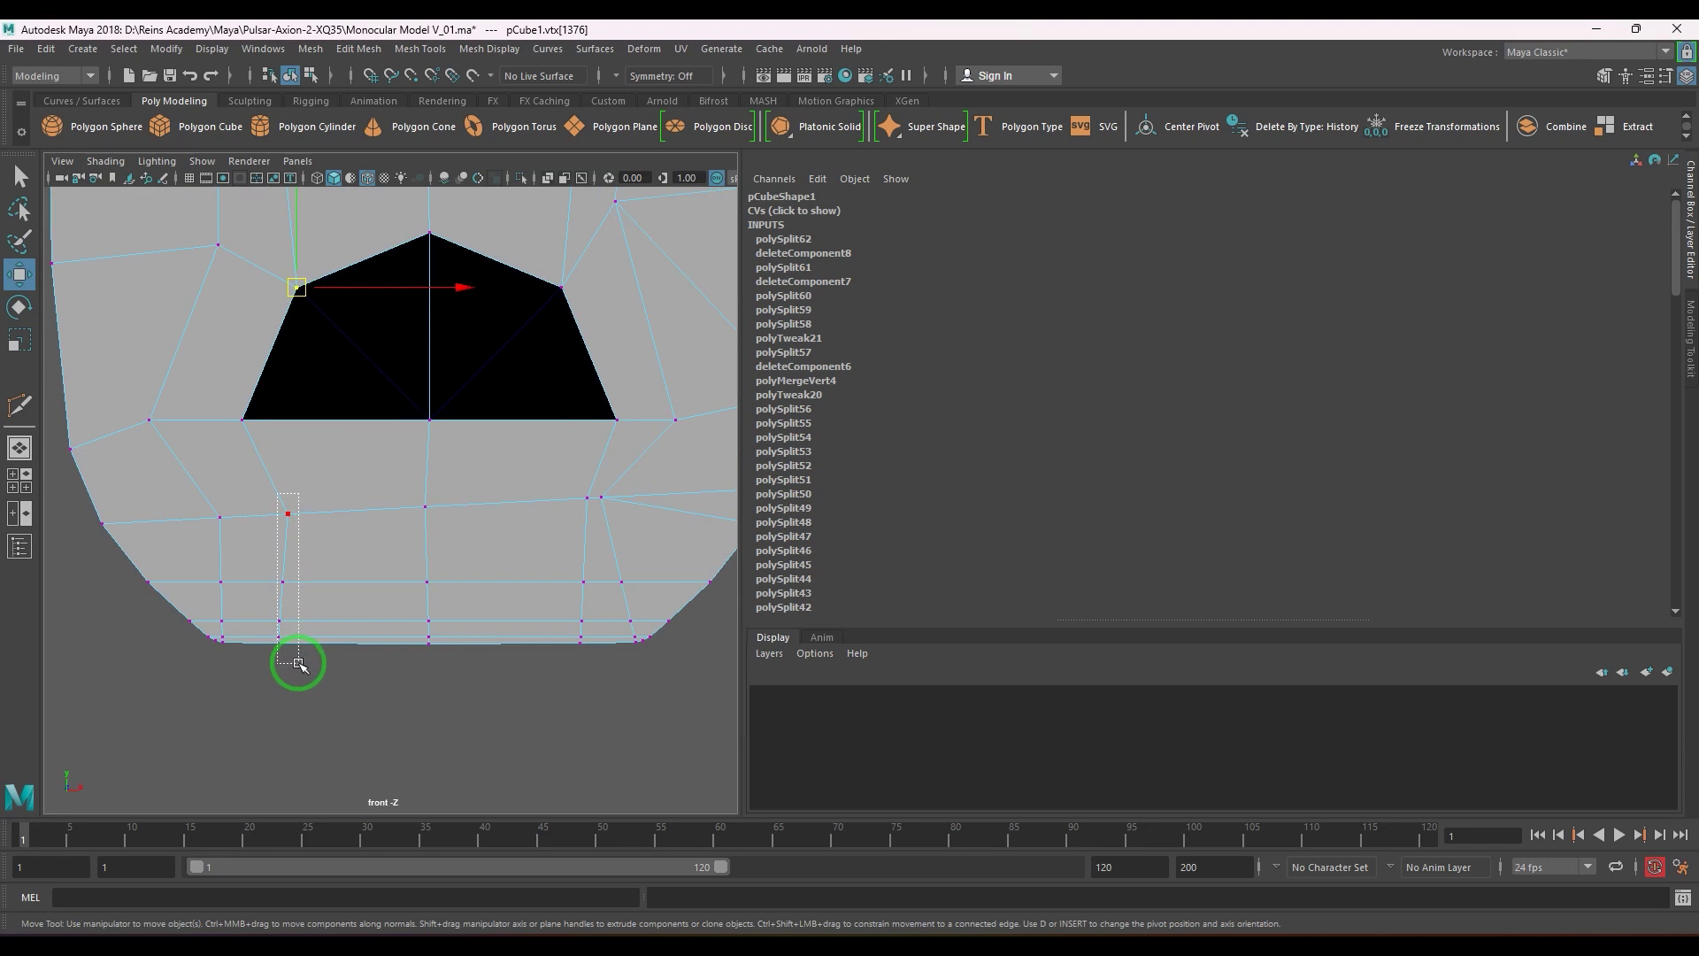
left_click_drag(299, 664, 299, 664)
left_click_drag(585, 650, 563, 618, "shift")
key("space")
scroll(549, 588, "down", 2)
scroll(592, 610, "up", 4)
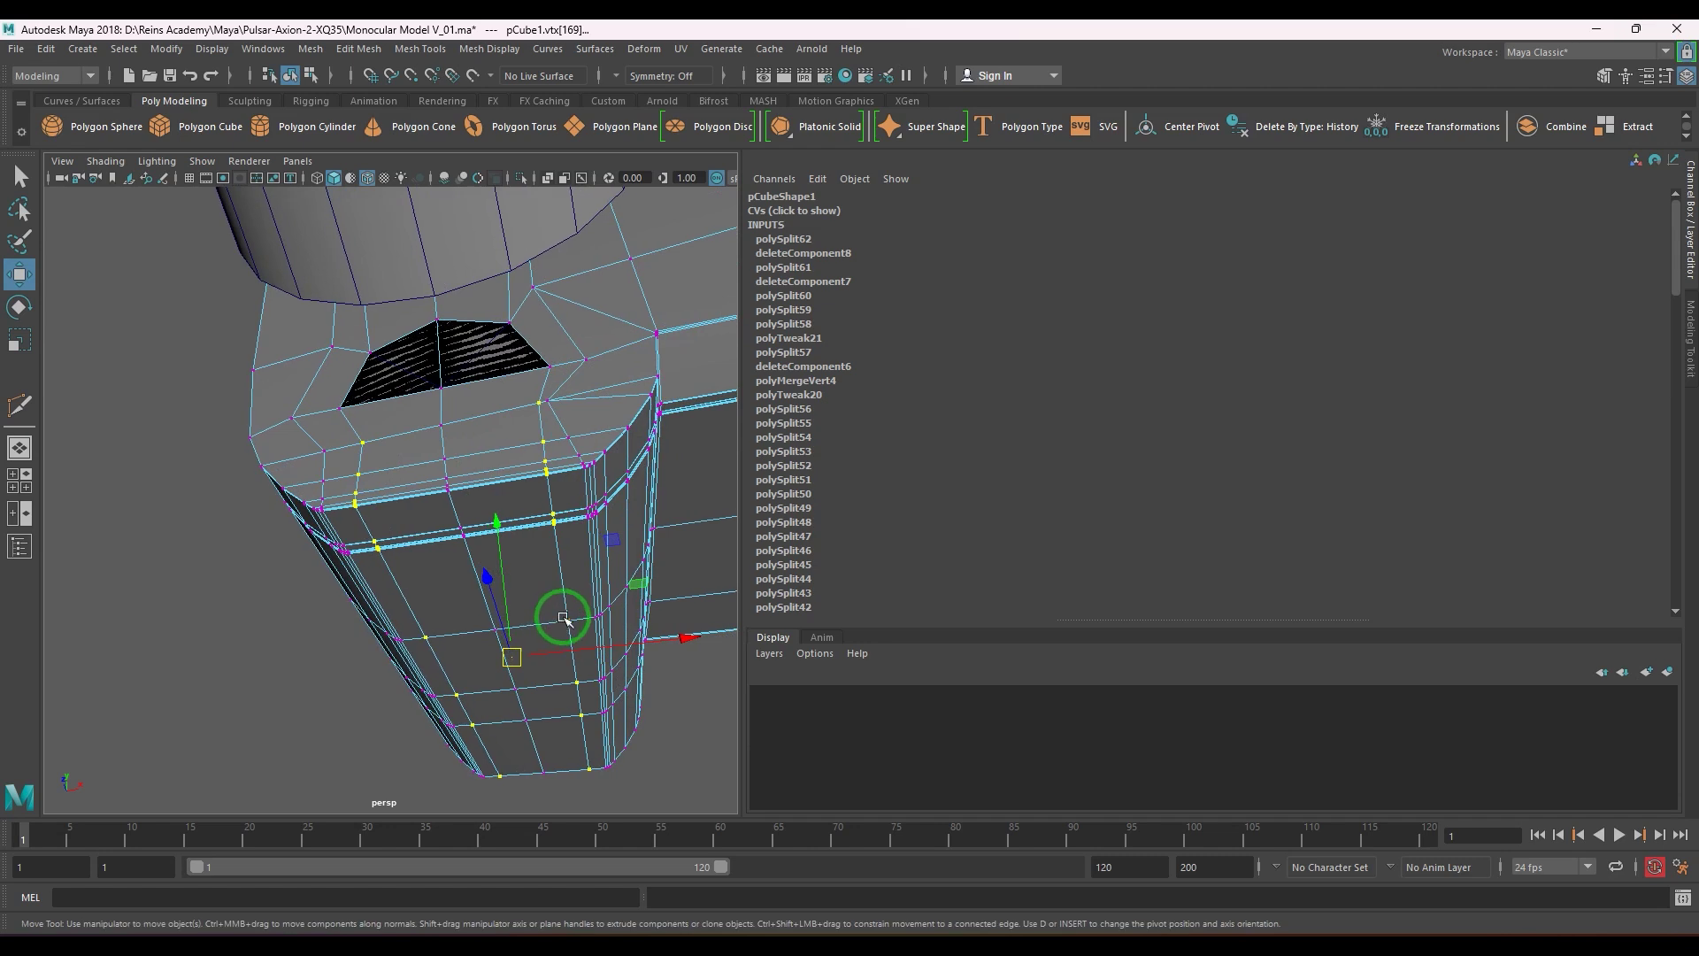
key("r")
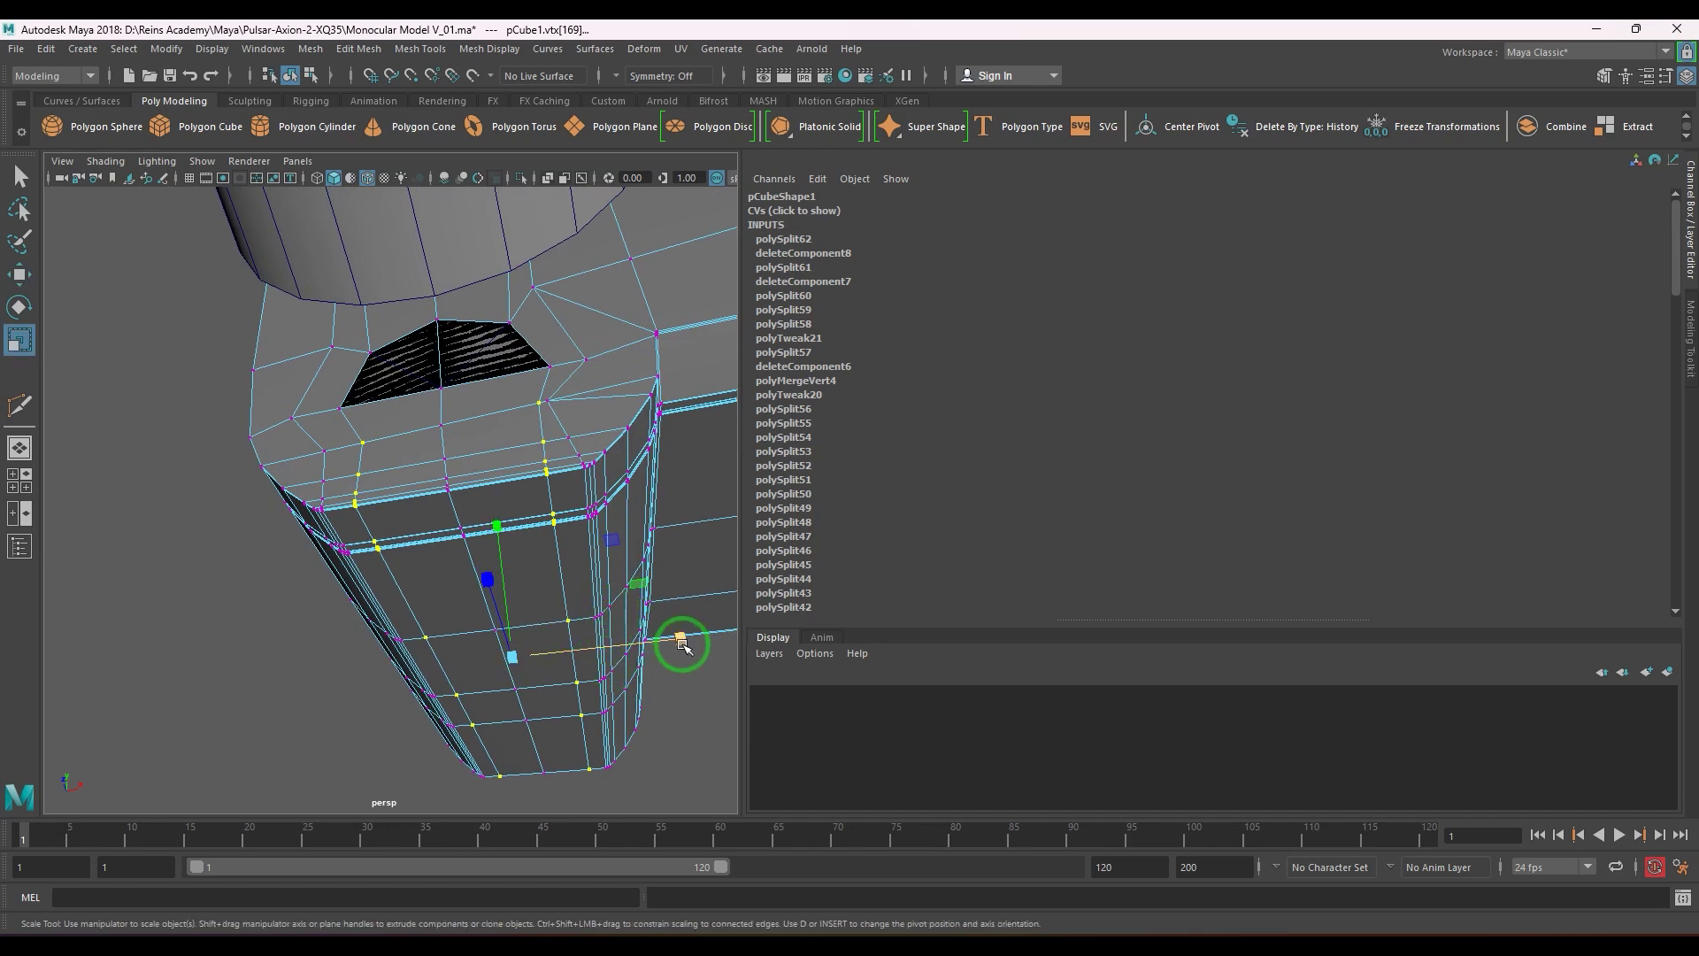
mouse_move(683, 644)
left_mouse_down()
mouse_move(698, 639)
mouse_move(681, 639)
left_mouse_up()
- Slide the two outer body vertices below the half disc's right base corner outward along X
key("w")
left_click_drag(551, 400, 659, 382)
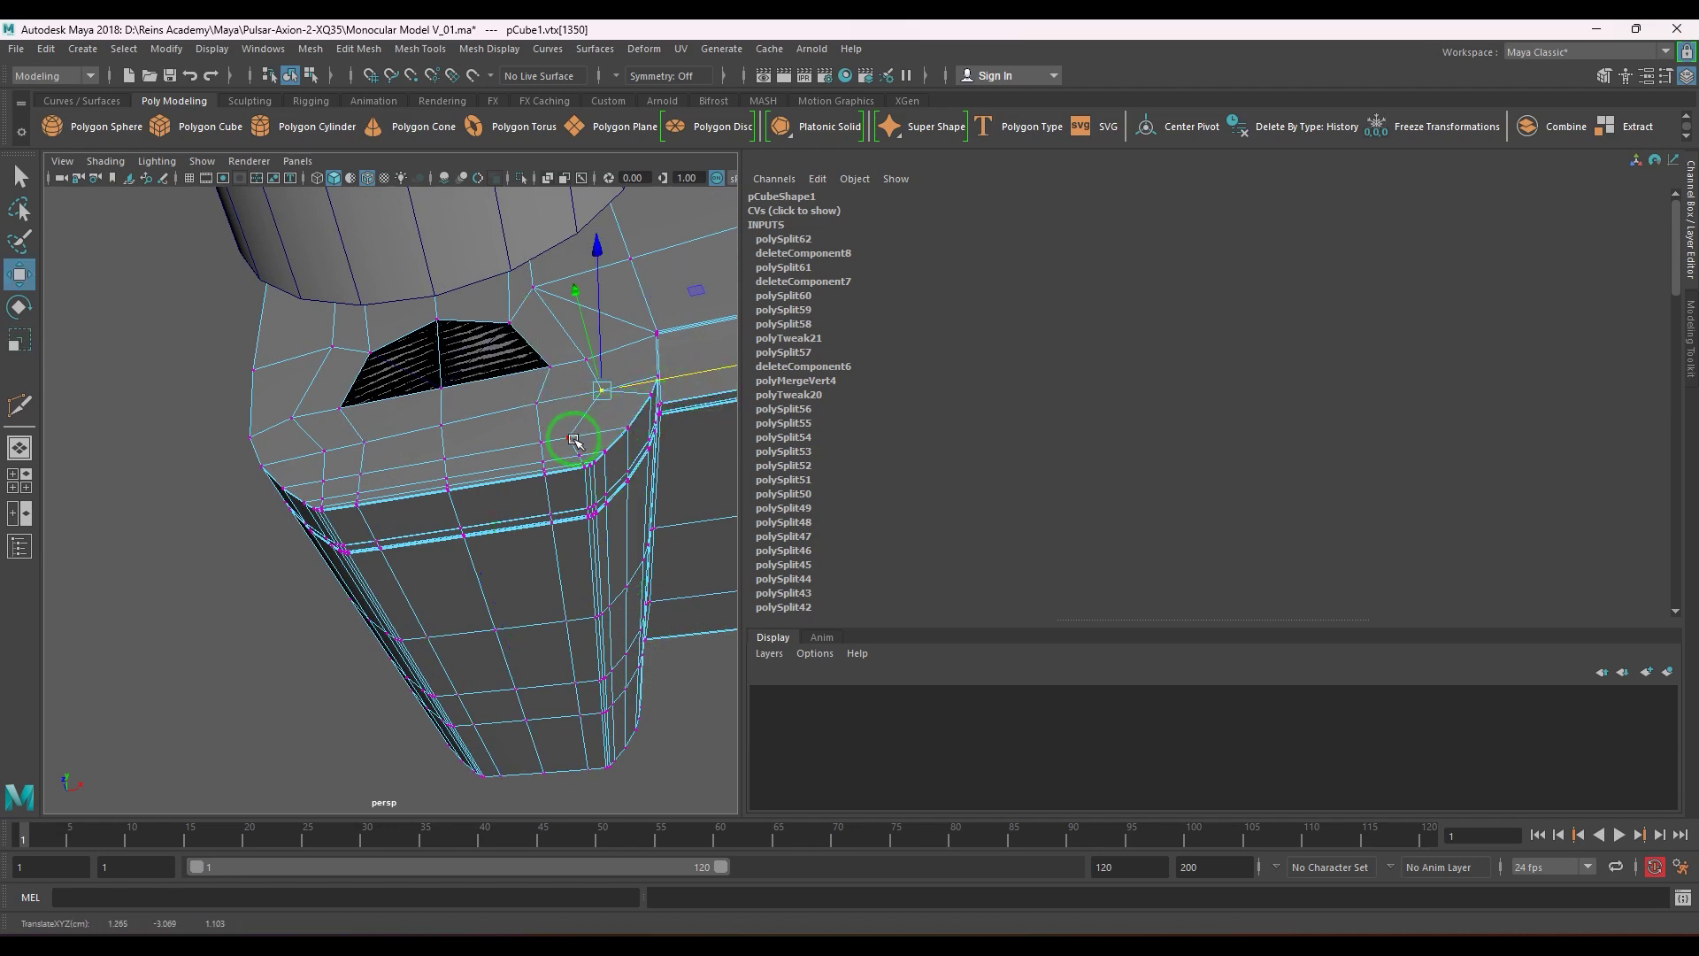
left_click_drag(574, 440, 643, 450)
- Select the right vertex column below the half disc, including the underside, and snap it in X to the right base corner
left_click_drag(525, 390, 549, 445)
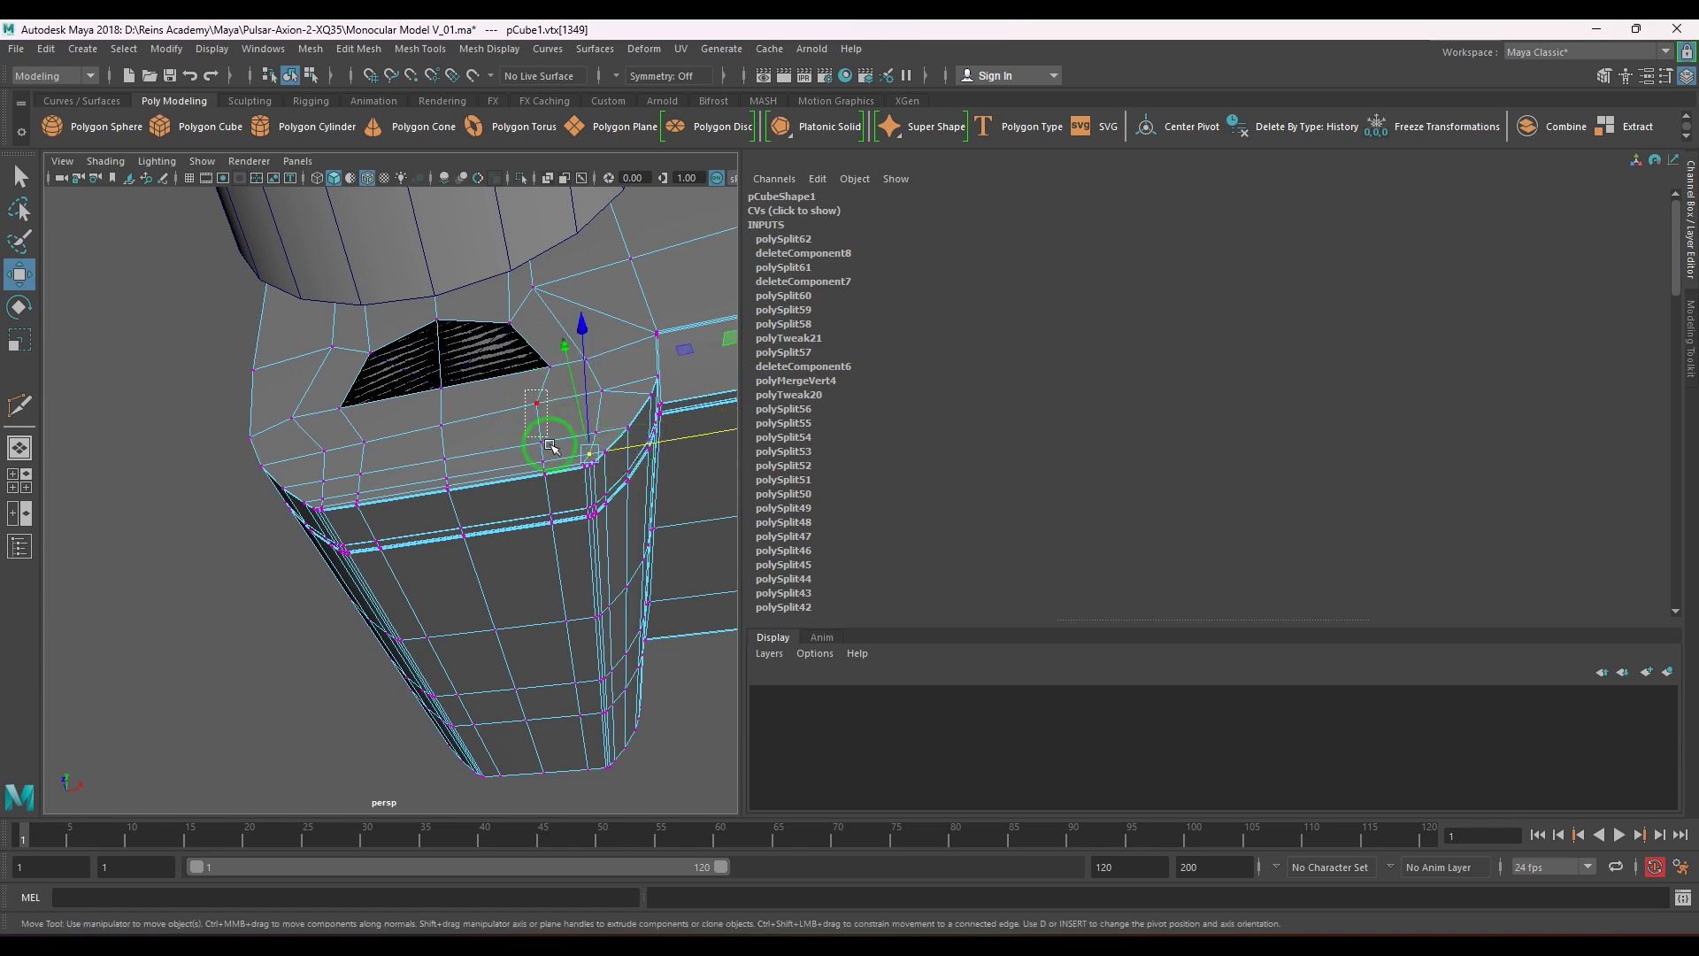
left_click_drag(560, 548, 557, 551)
left_click_drag(557, 550, 483, 605, "alt")
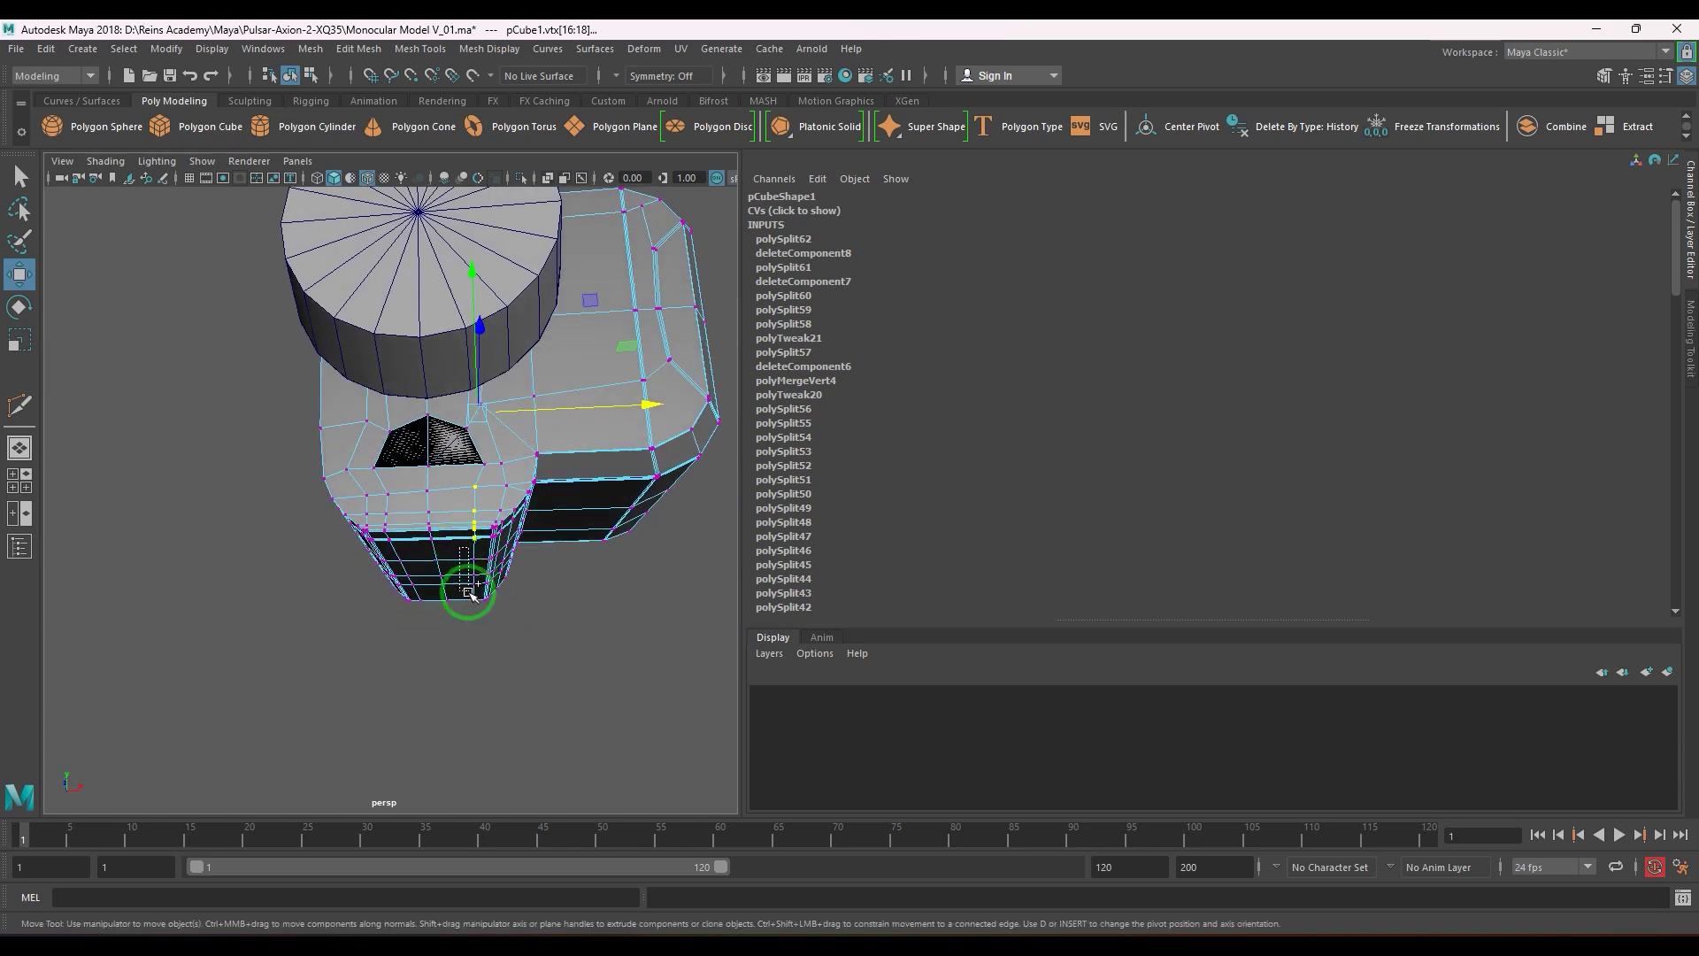
left_click_drag(580, 561, 493, 207, "alt")
mouse_move(529, 503)
left_mouse_down("alt")
mouse_move(576, 459)
mouse_move(554, 515)
left_mouse_up("alt")
right_click_drag(541, 515, 599, 520, "alt")
left_click_drag(599, 519, 590, 567, "alt")
middle_click_drag(591, 569, 626, 594)
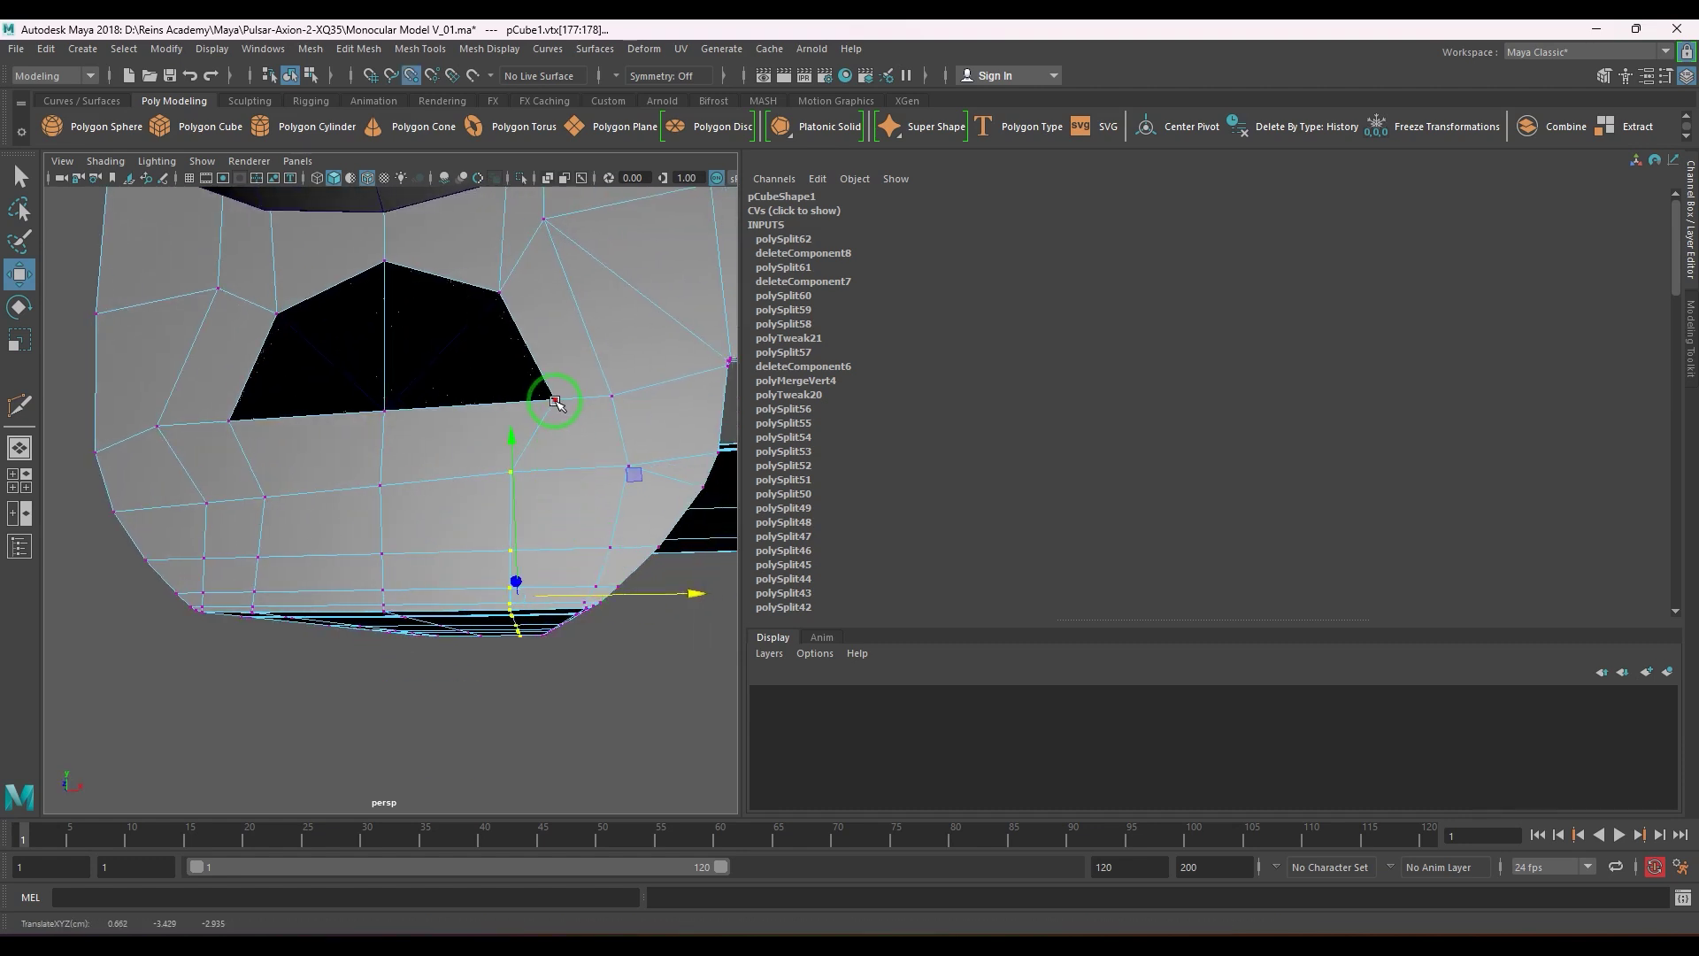
left_click_drag(558, 404, 570, 553, "alt")
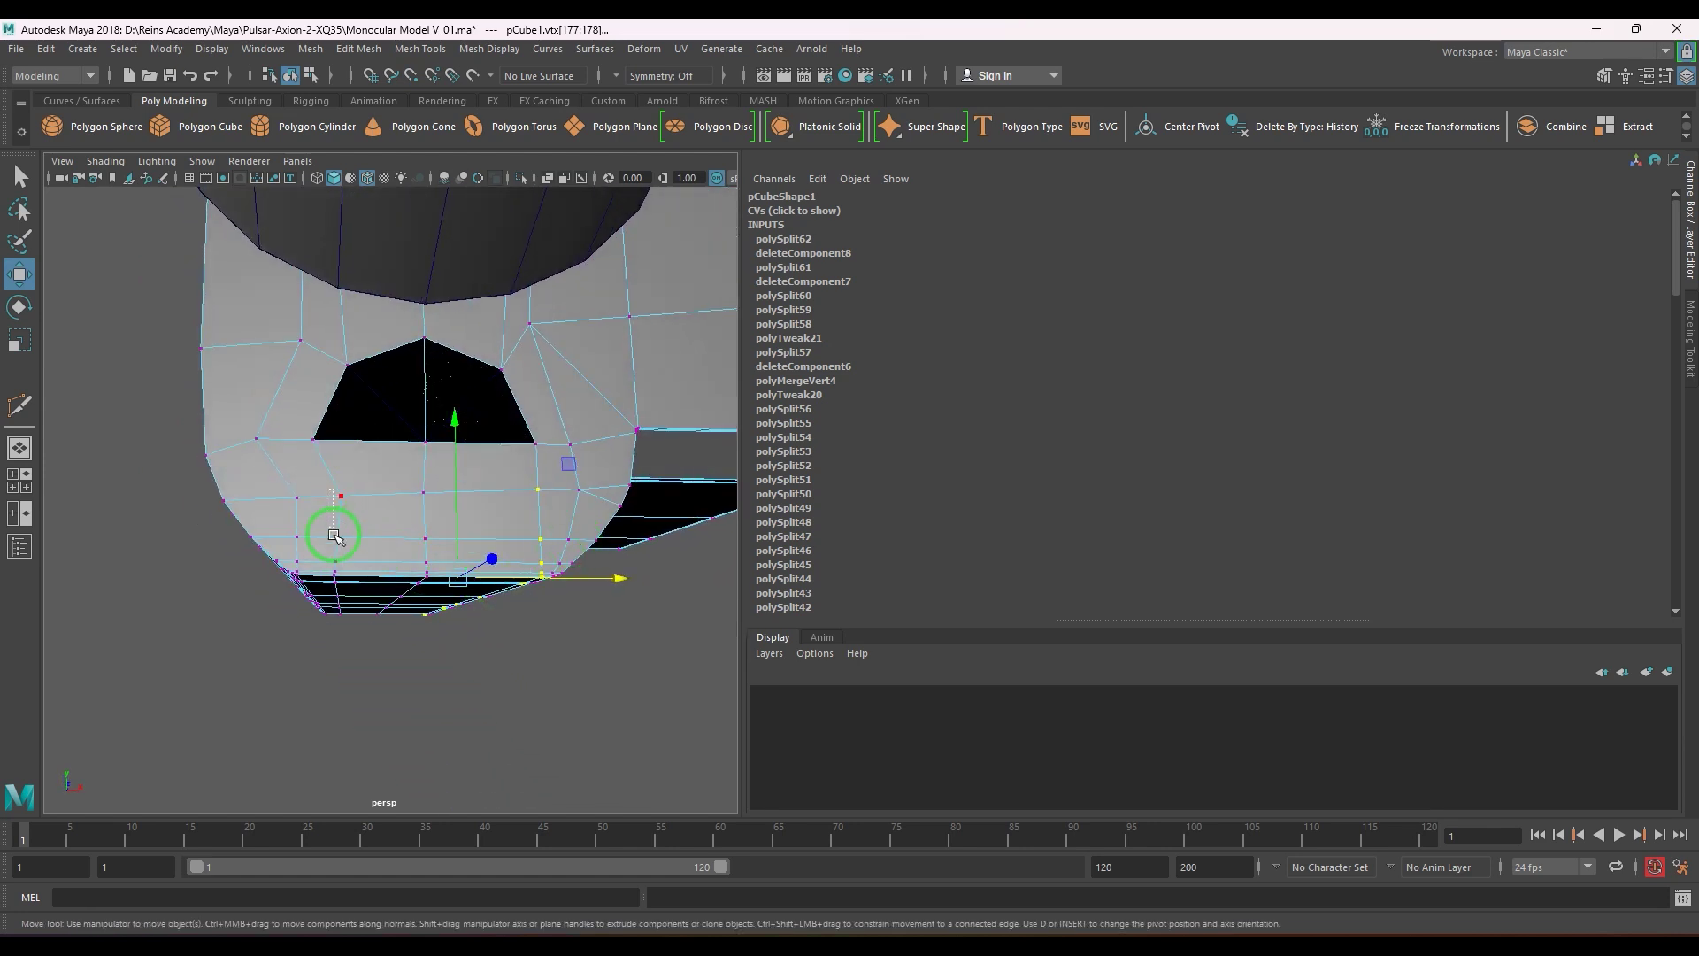
- Select the left vertex column below the half disc, including the underside, and align it in X with the left base corner
left_click_drag(357, 639, 358, 641)
left_click_drag(358, 641, 463, 591, "alt")
key("4")
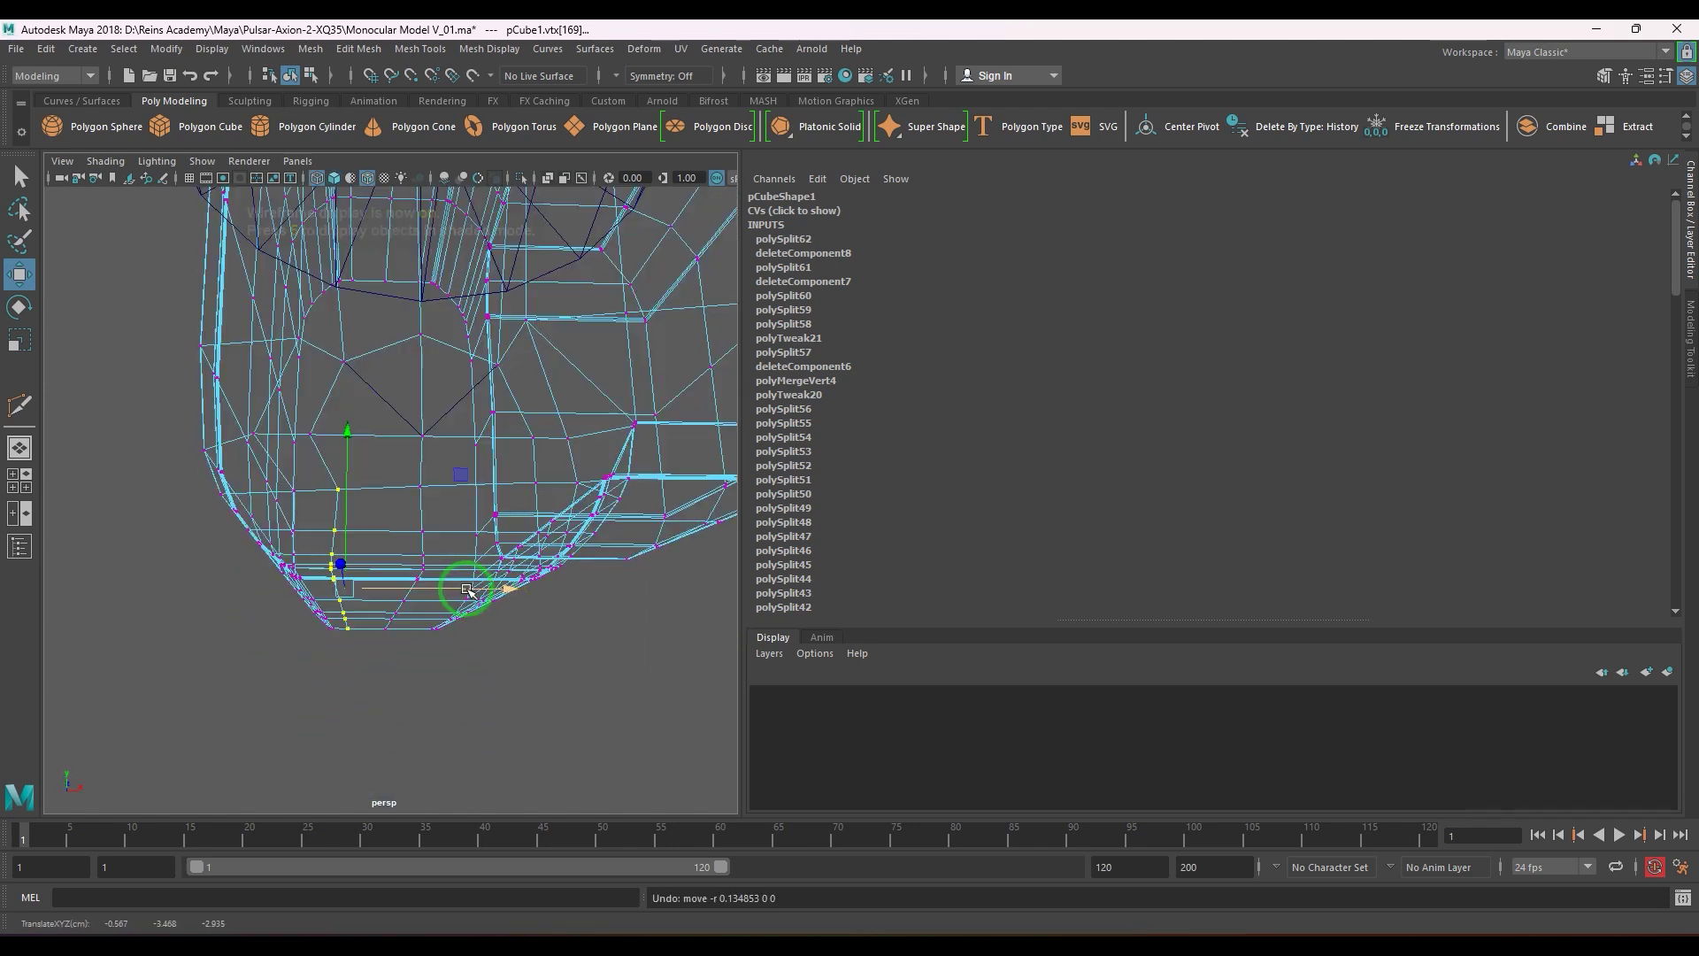
key("5")
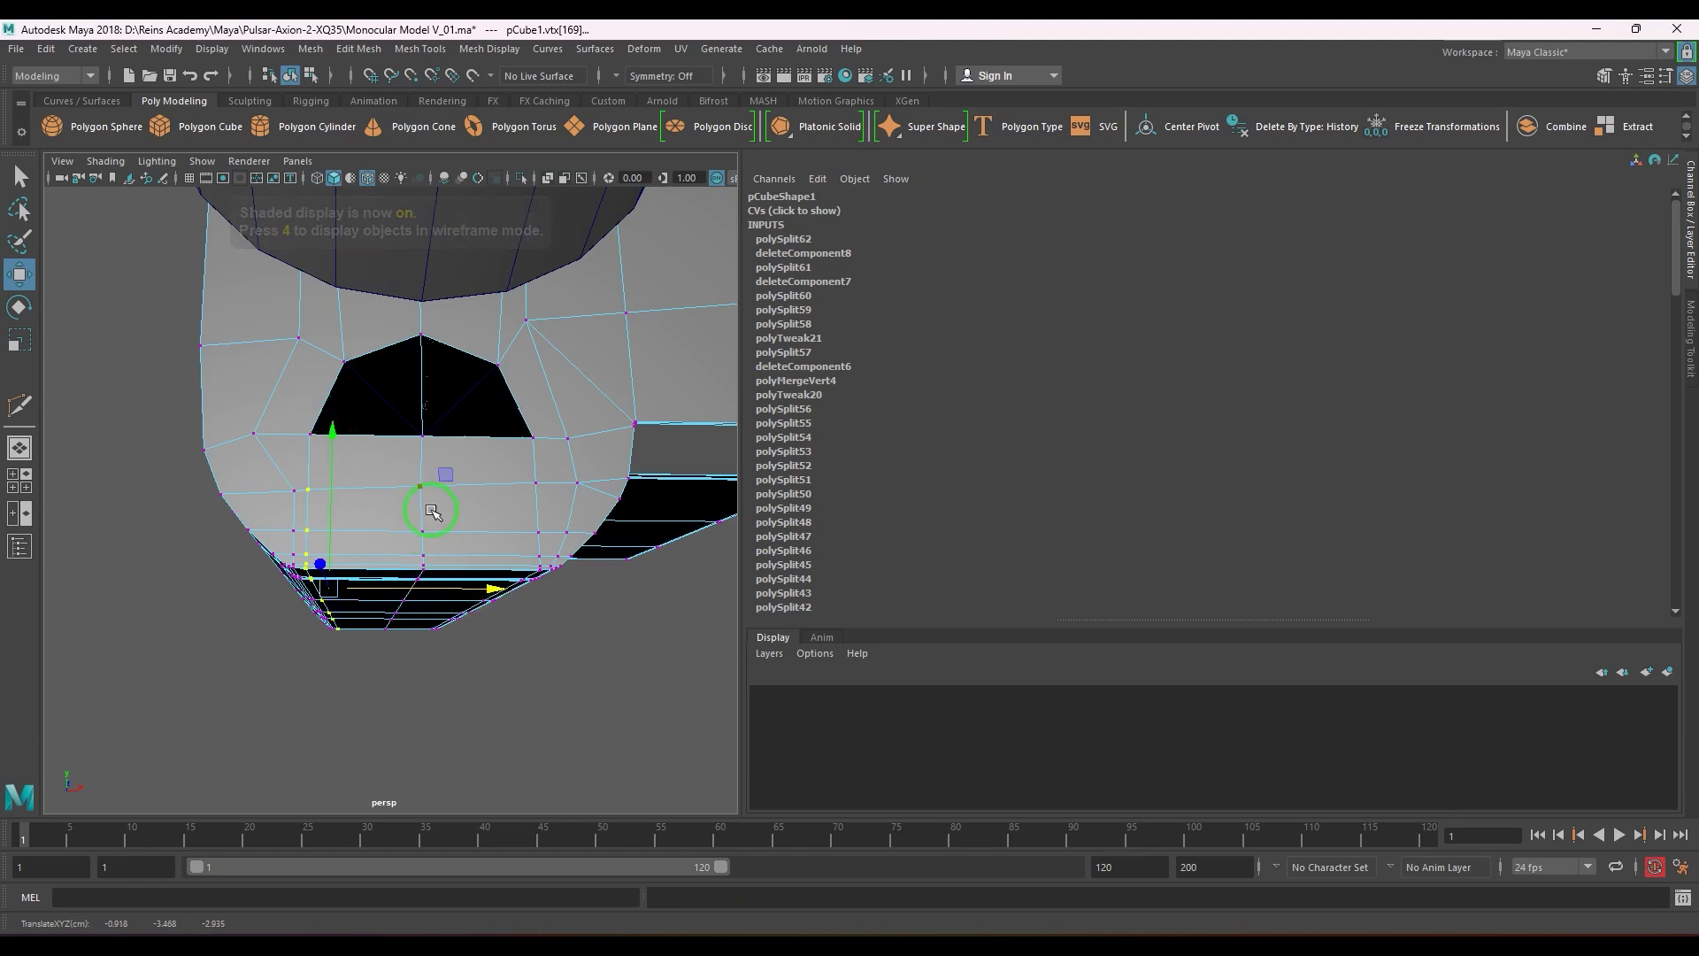
- Return to object selection and delete the half disc guide object from the front of the body
mouse_move(429, 504)
left_mouse_down("alt")
mouse_move(443, 523)
mouse_move(407, 552)
mouse_move(335, 531)
left_mouse_up("alt")
key("F8")
left_click(382, 412)
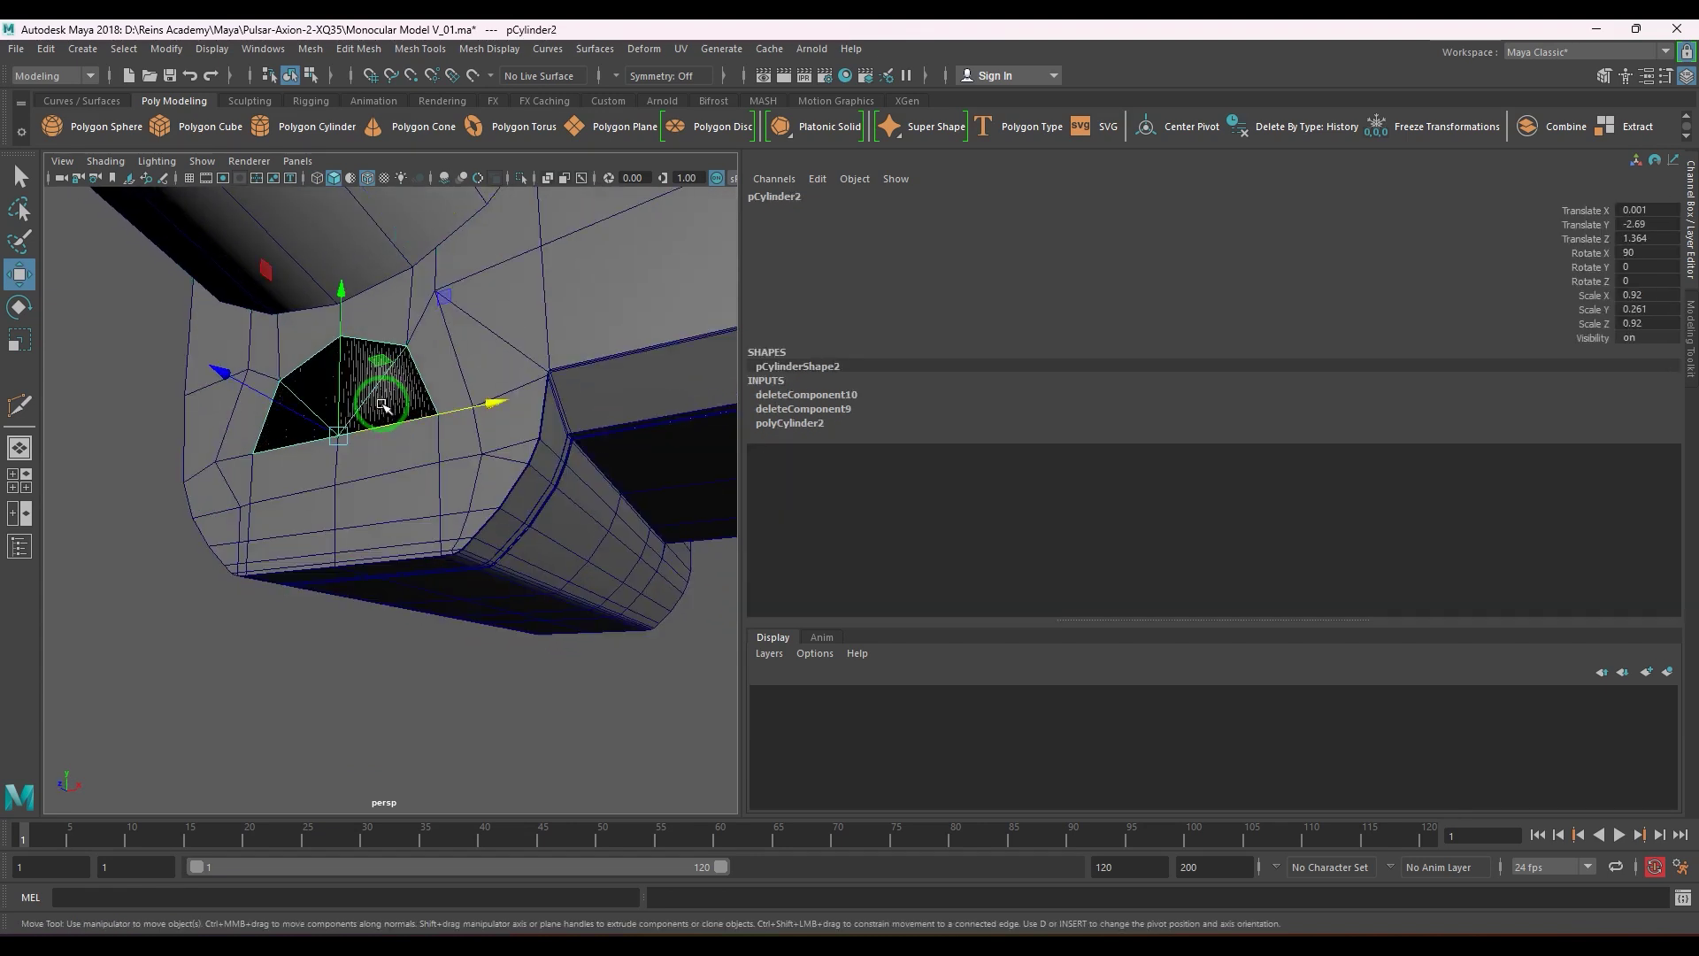
key("Delete")
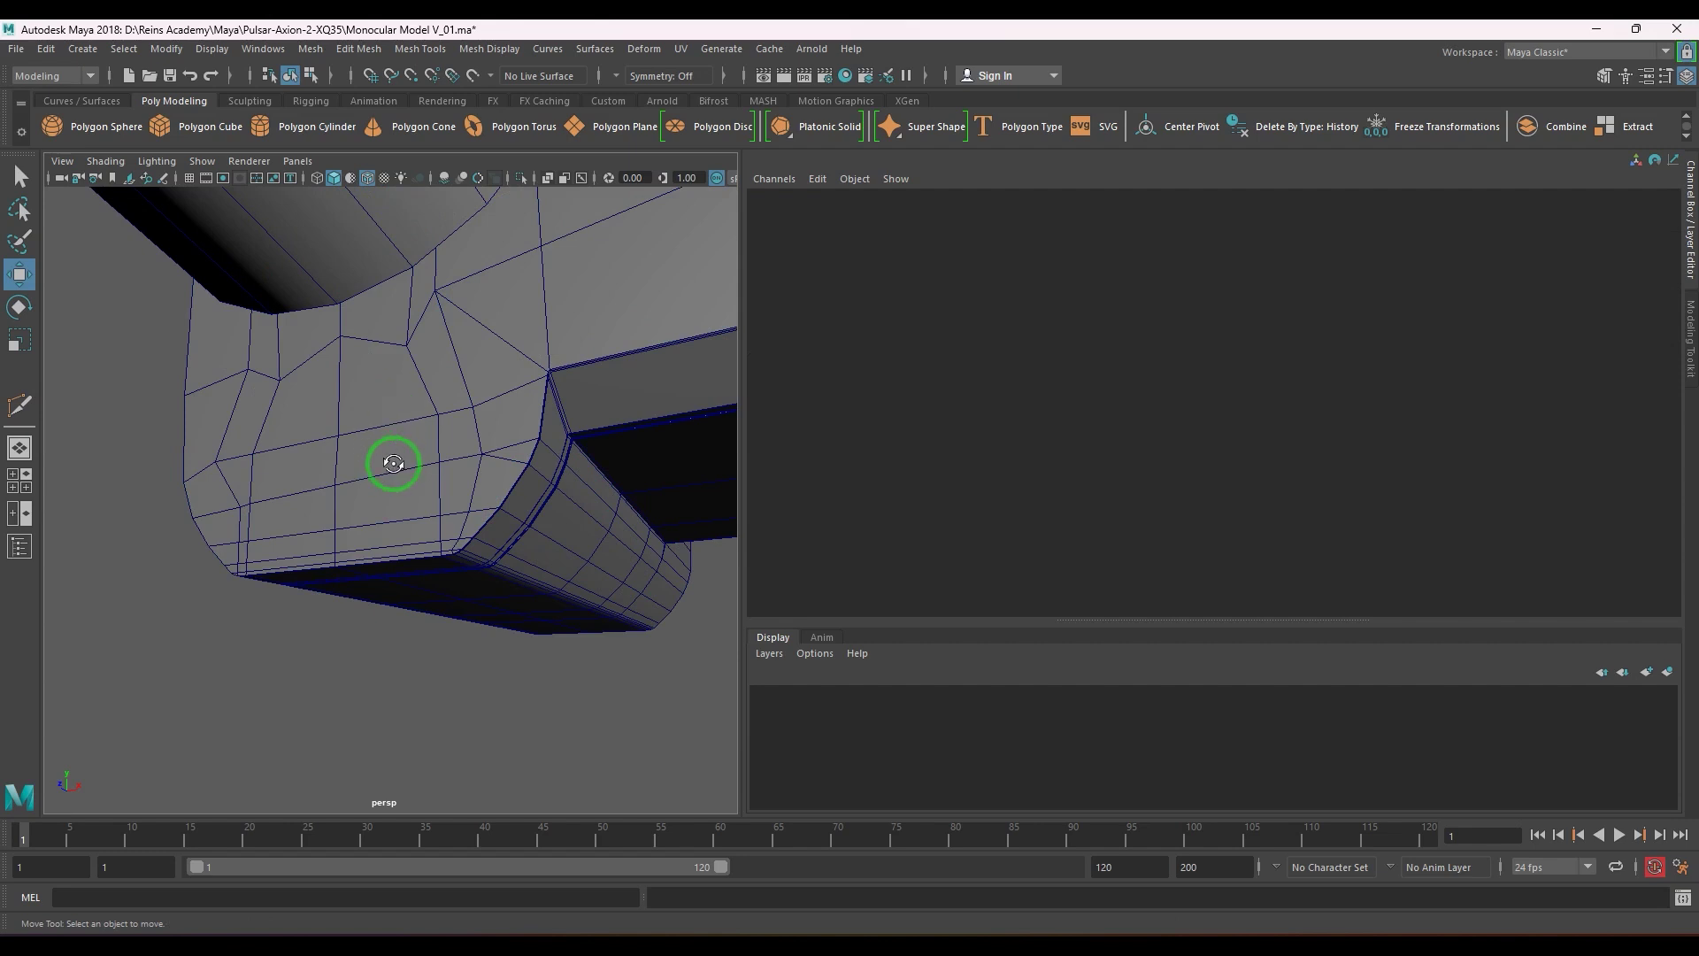
- Select the faces inside the half-round outline on the front of the body, down to the thin strips above its lower edge
left_click_drag(393, 463, 487, 439, "alt")
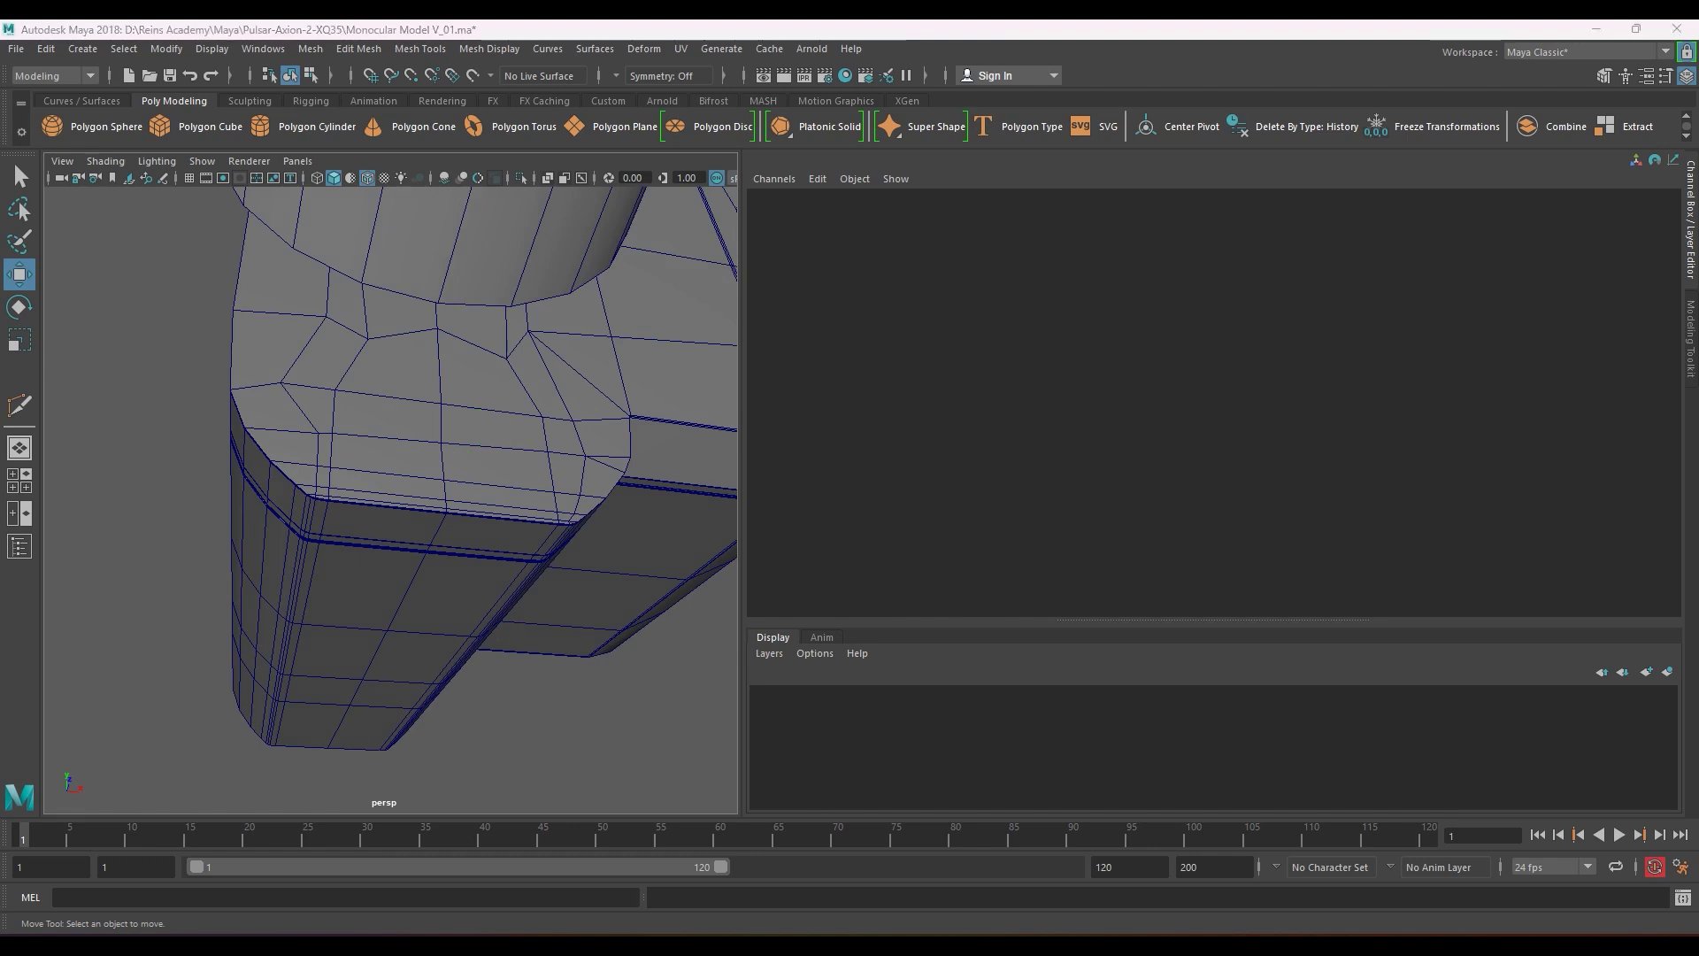
mouse_move(444, 531)
left_mouse_down("alt")
mouse_move(444, 557)
mouse_move(432, 535)
left_mouse_up("alt")
scroll(430, 534, "up", 1)
right_click_drag(420, 371, 421, 414)
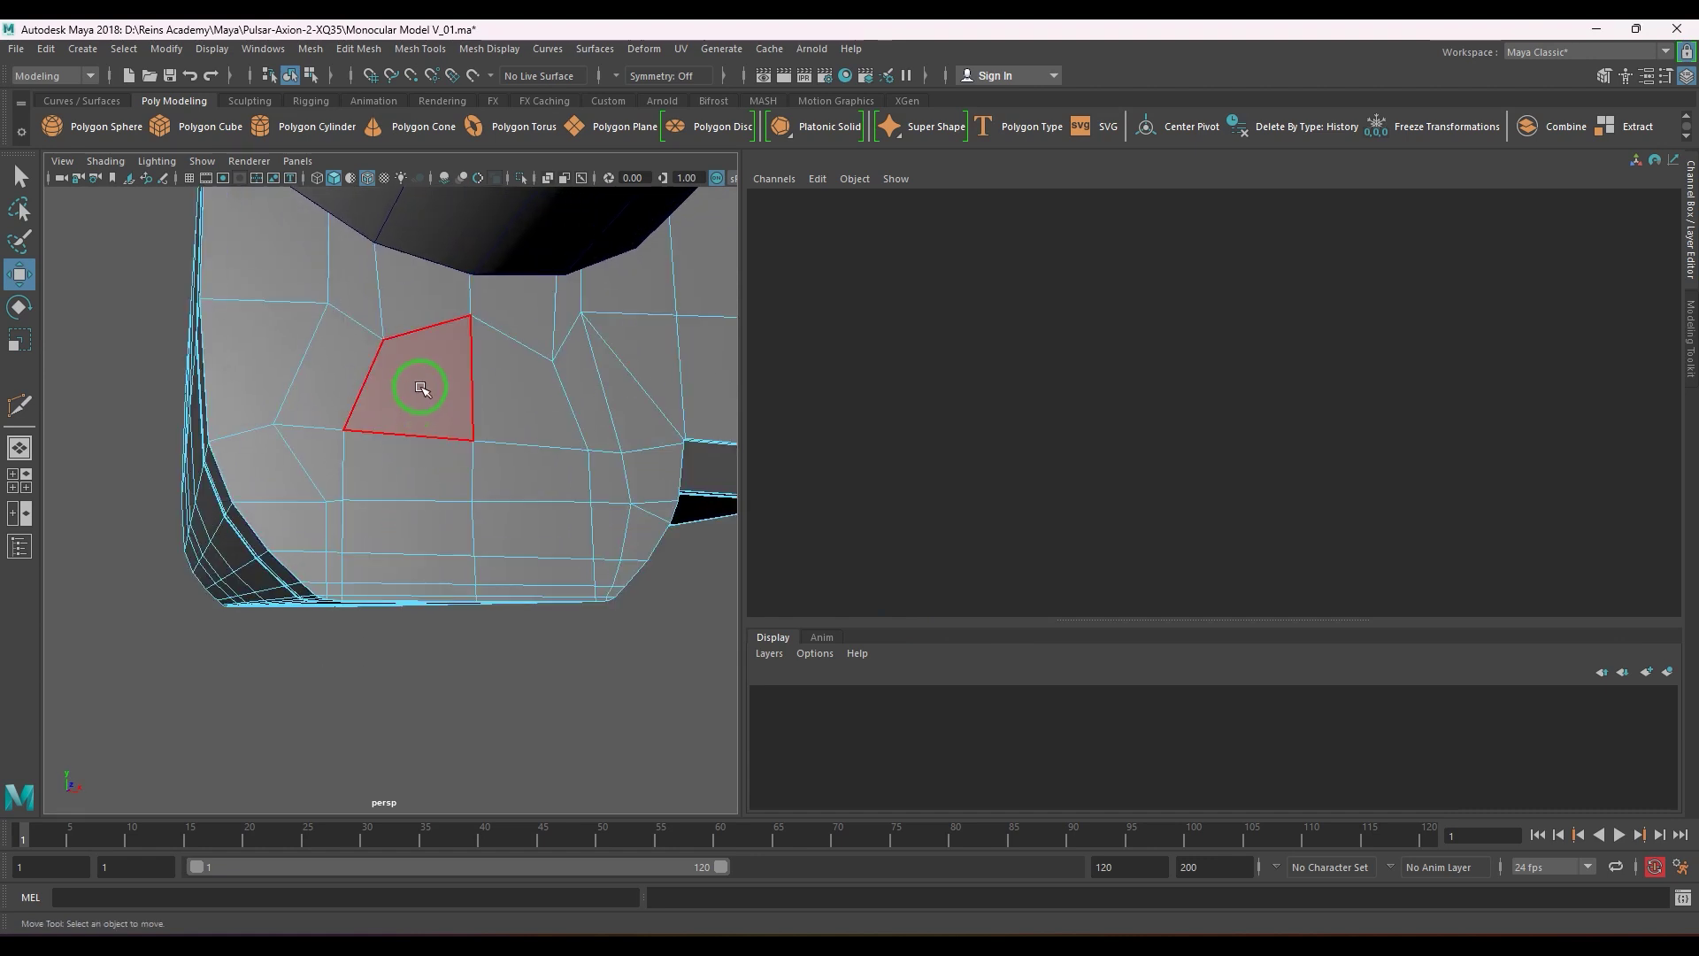
left_click(425, 388)
left_click(543, 397, "shift")
mouse_move(540, 461)
left_mouse_down("shift")
mouse_move(437, 481)
mouse_move(520, 528)
mouse_move(487, 602)
mouse_move(451, 550)
left_mouse_up("shift")
scroll(451, 549, "up", 5)
middle_click_drag(452, 550, 485, 618, "alt")
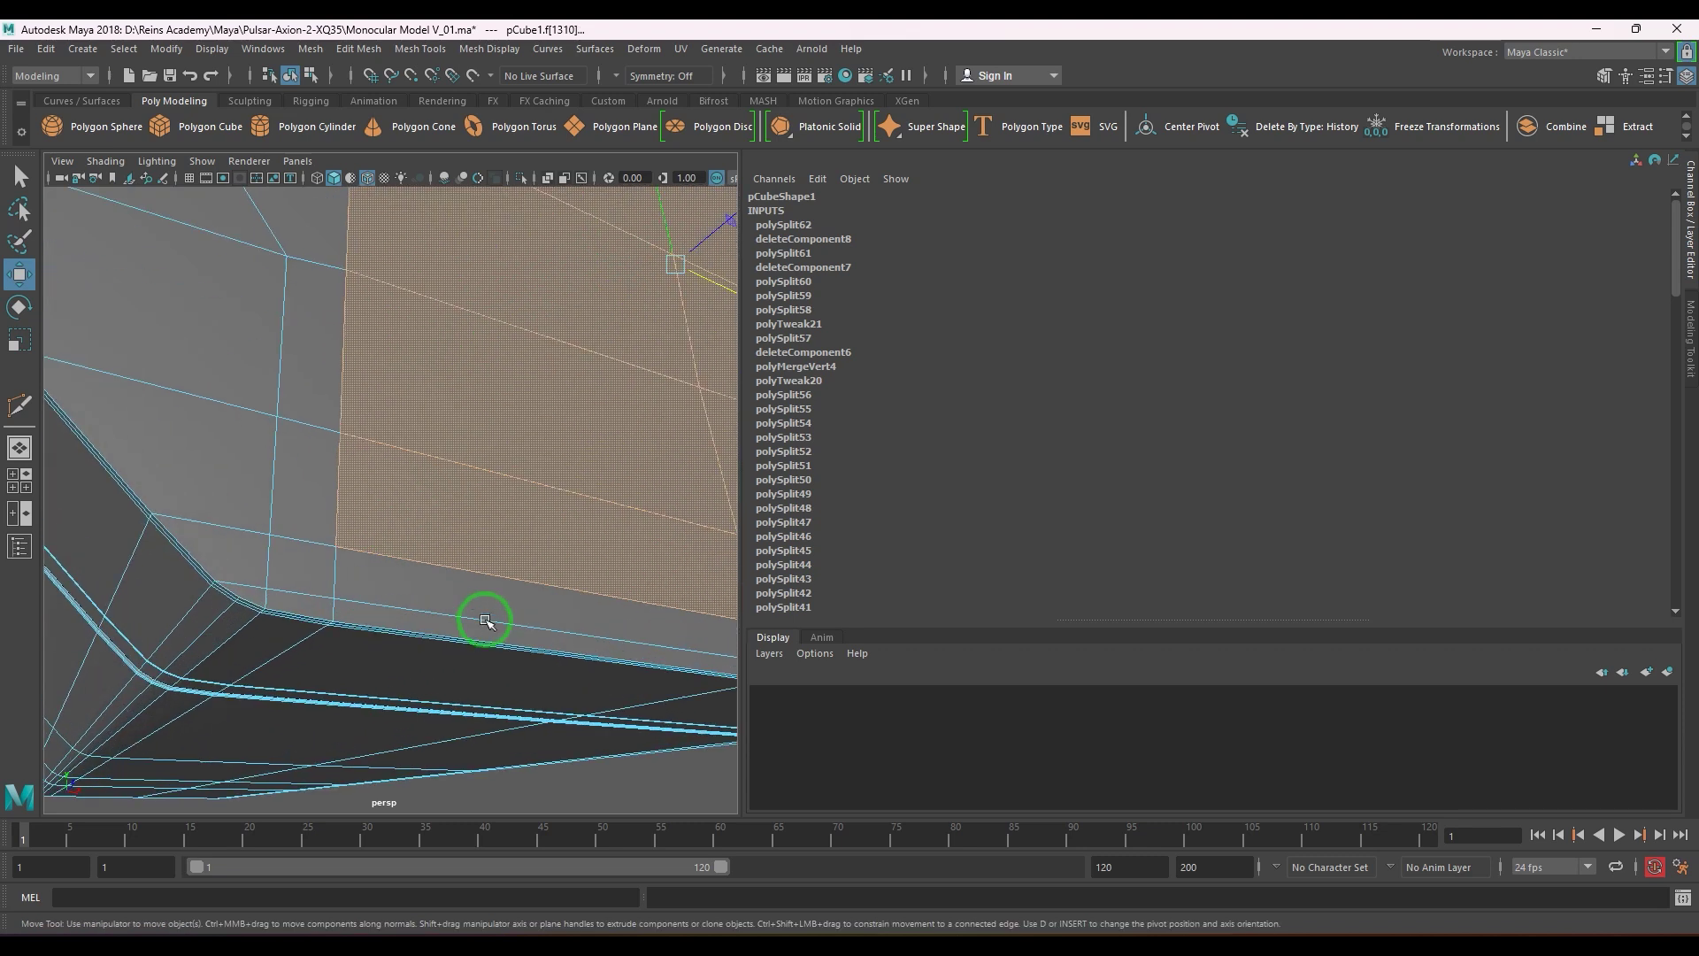
- Add the thin strip faces along the body's lower front edge to the selection and extrude all of it forward
left_click(432, 623, "shift")
scroll(440, 611, "down", 5)
left_click_drag(440, 611, 475, 652, "alt")
scroll(474, 652, "up", 5)
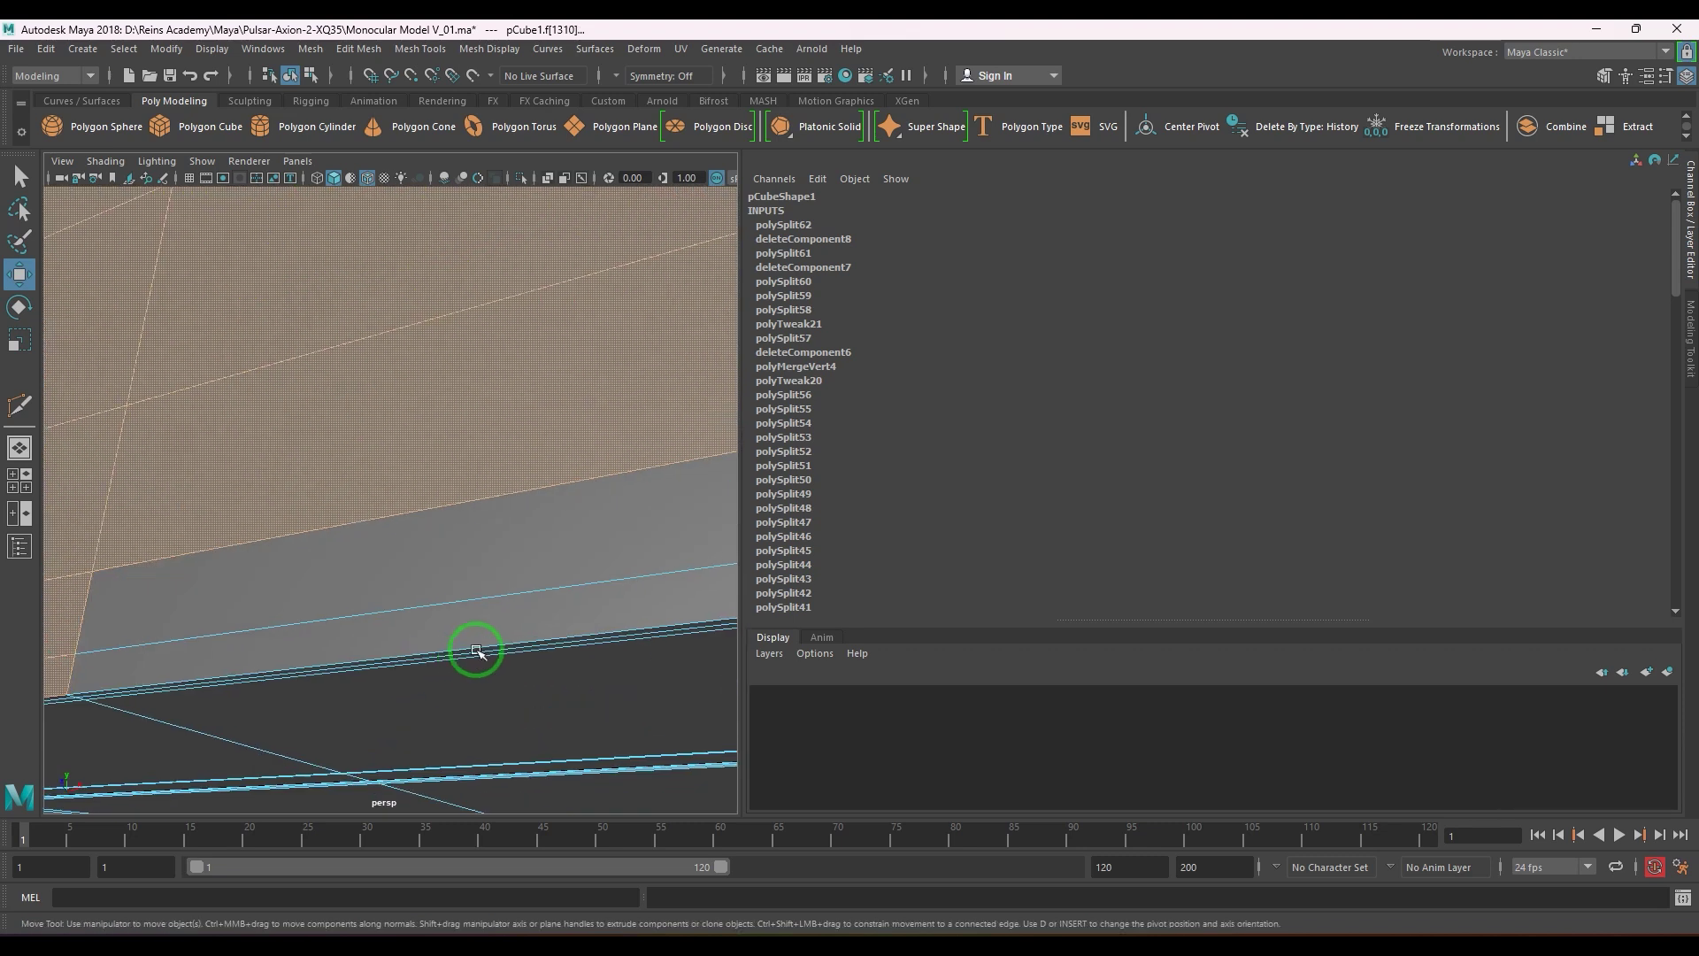
left_click(383, 572, "shift")
left_click(383, 630, "shift")
key("f")
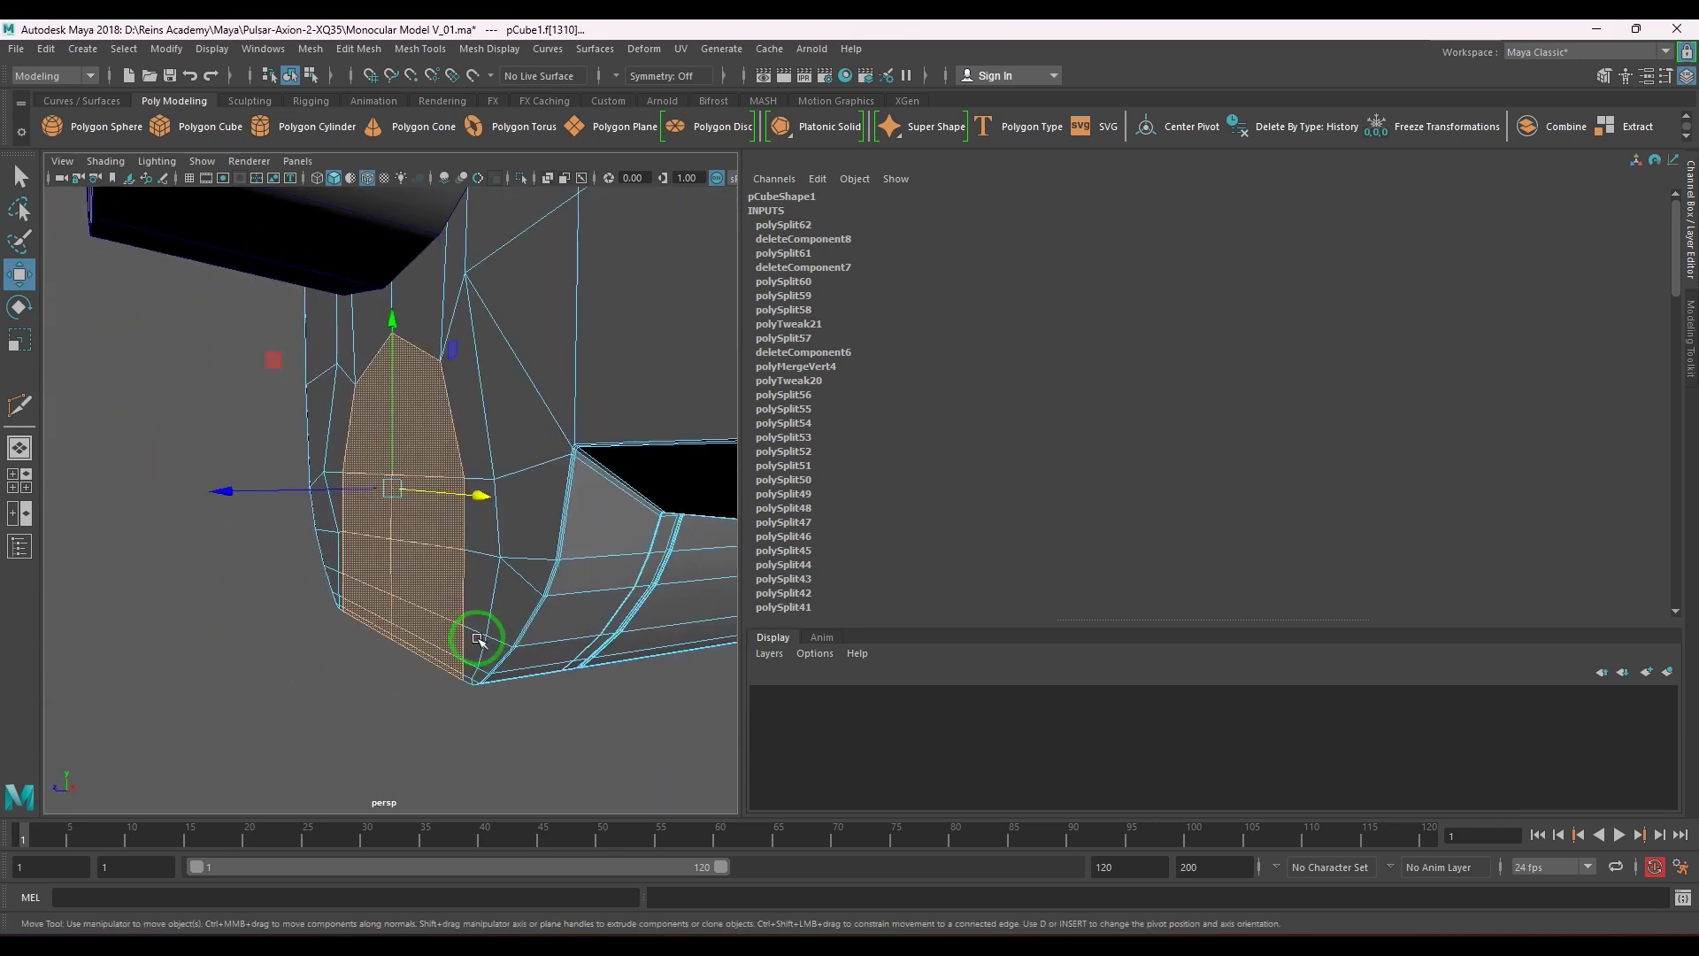
left_click_drag(275, 507, 211, 508, "shift")
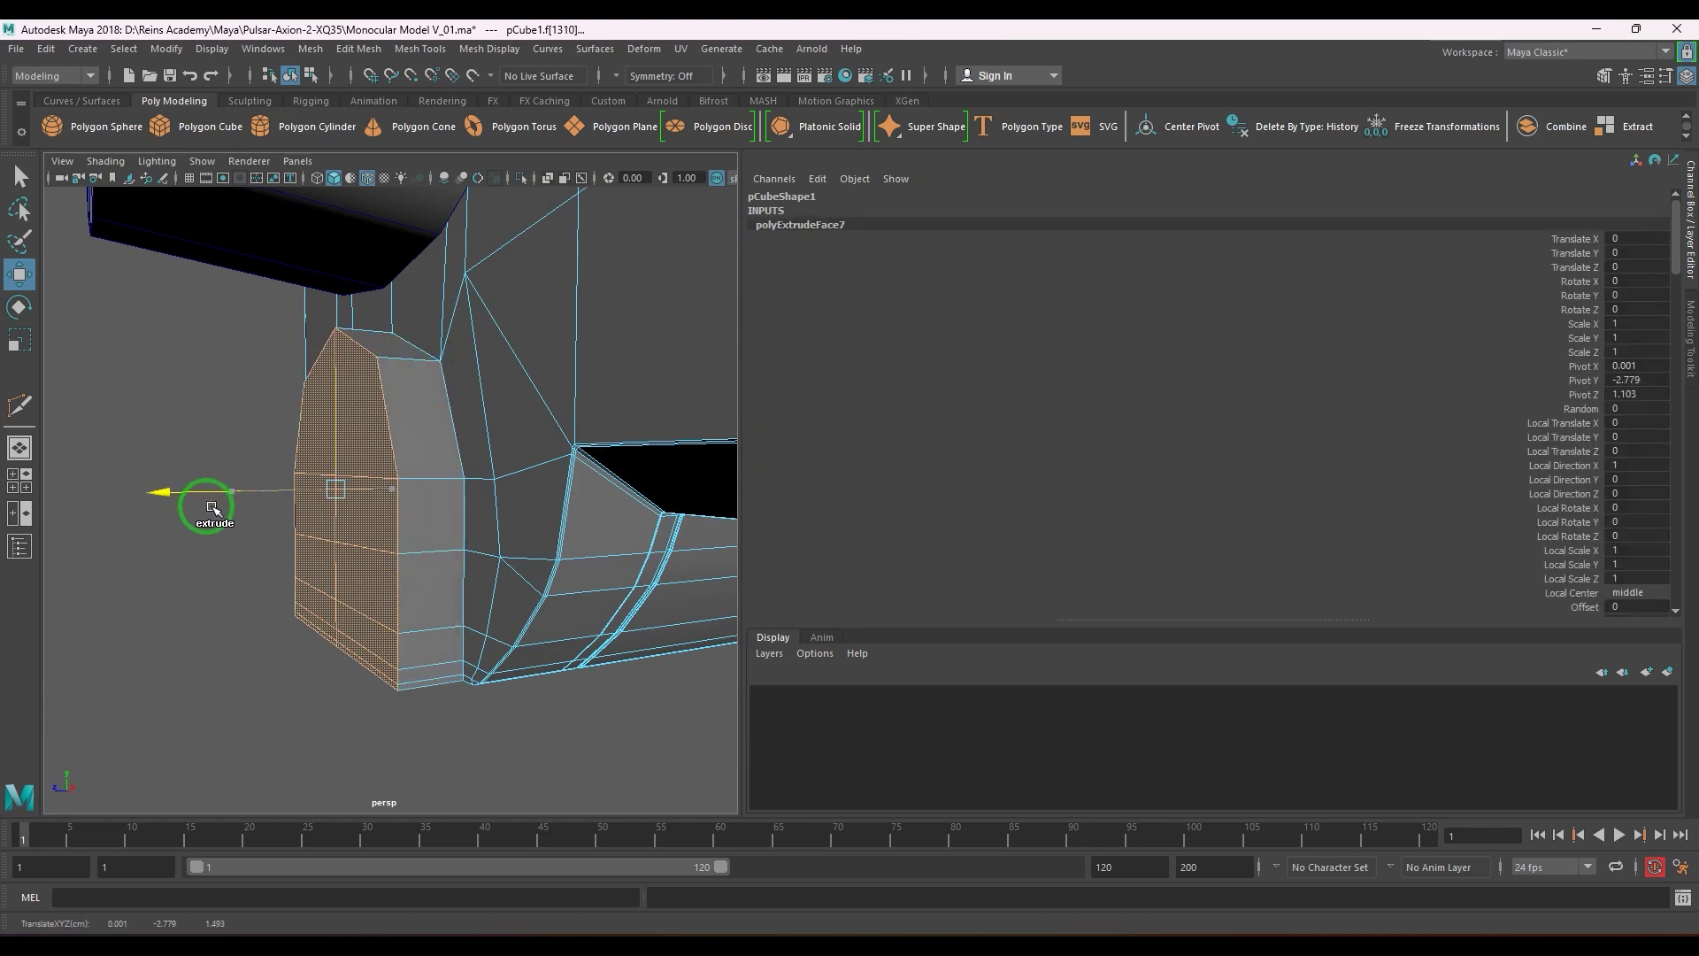
left_click_drag(212, 508, 353, 519, "shift")
key("r")
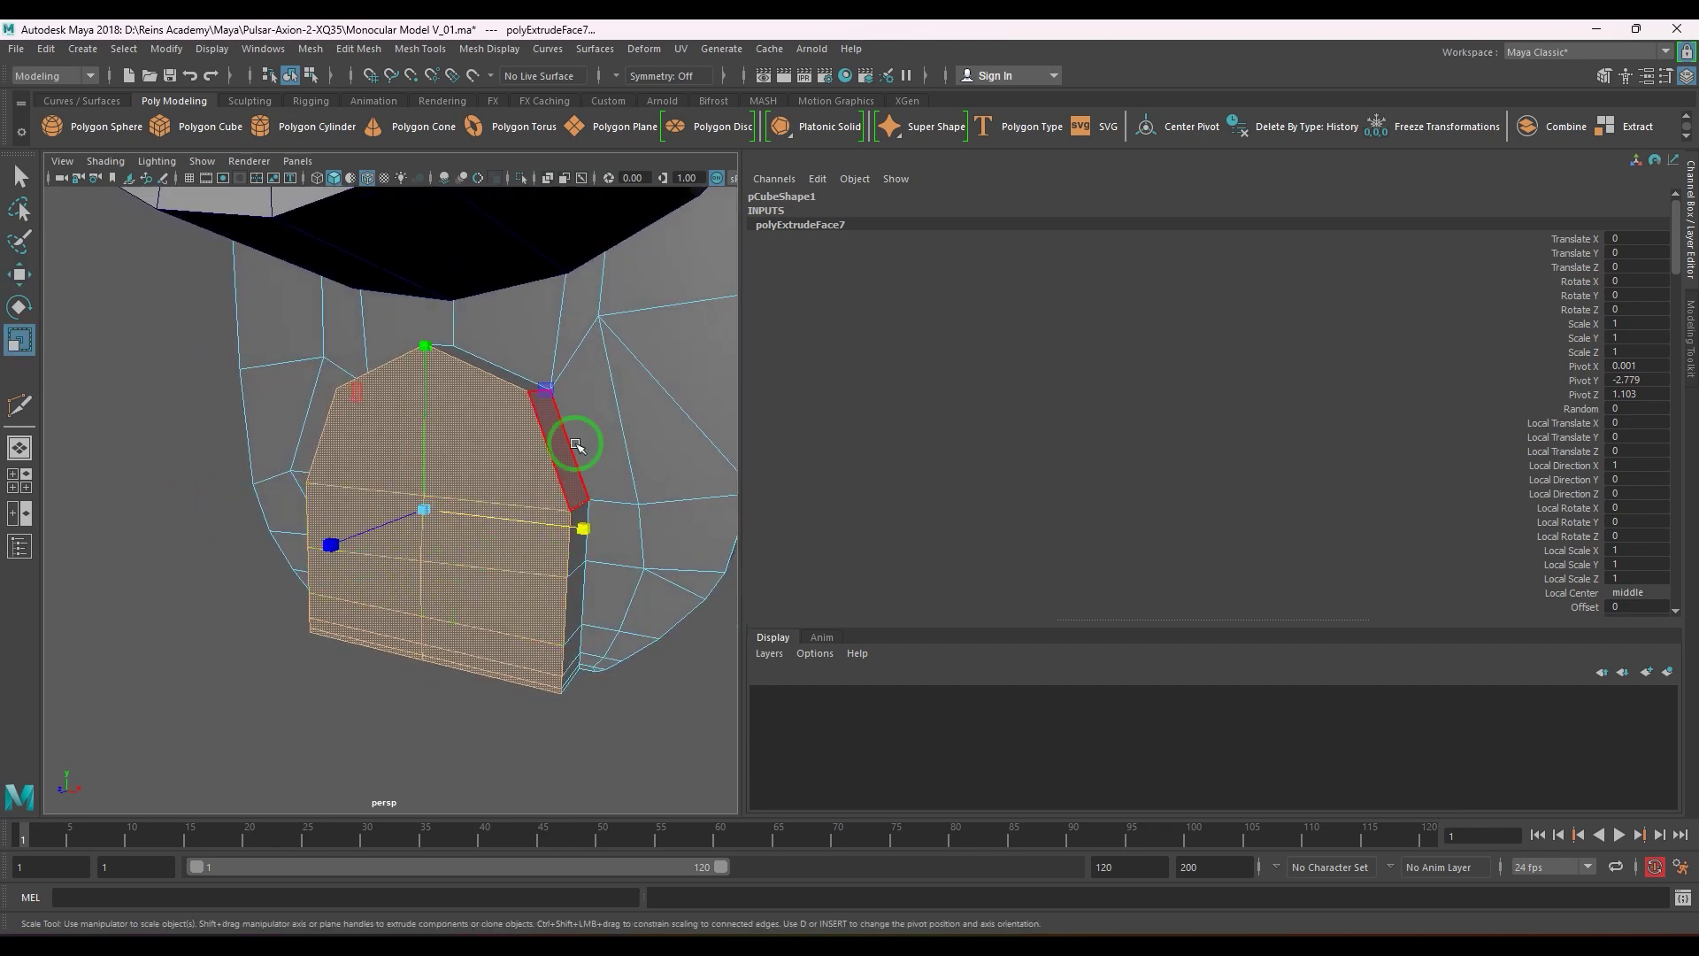
mouse_move(547, 389)
left_mouse_down()
mouse_move(529, 378)
mouse_move(534, 407)
left_mouse_up()
key("ctrl+z")
- In the side view, move the extrusion's two lowest front vertex rows back to soften the lower corner, and return to object selection
key("space")
key("space")
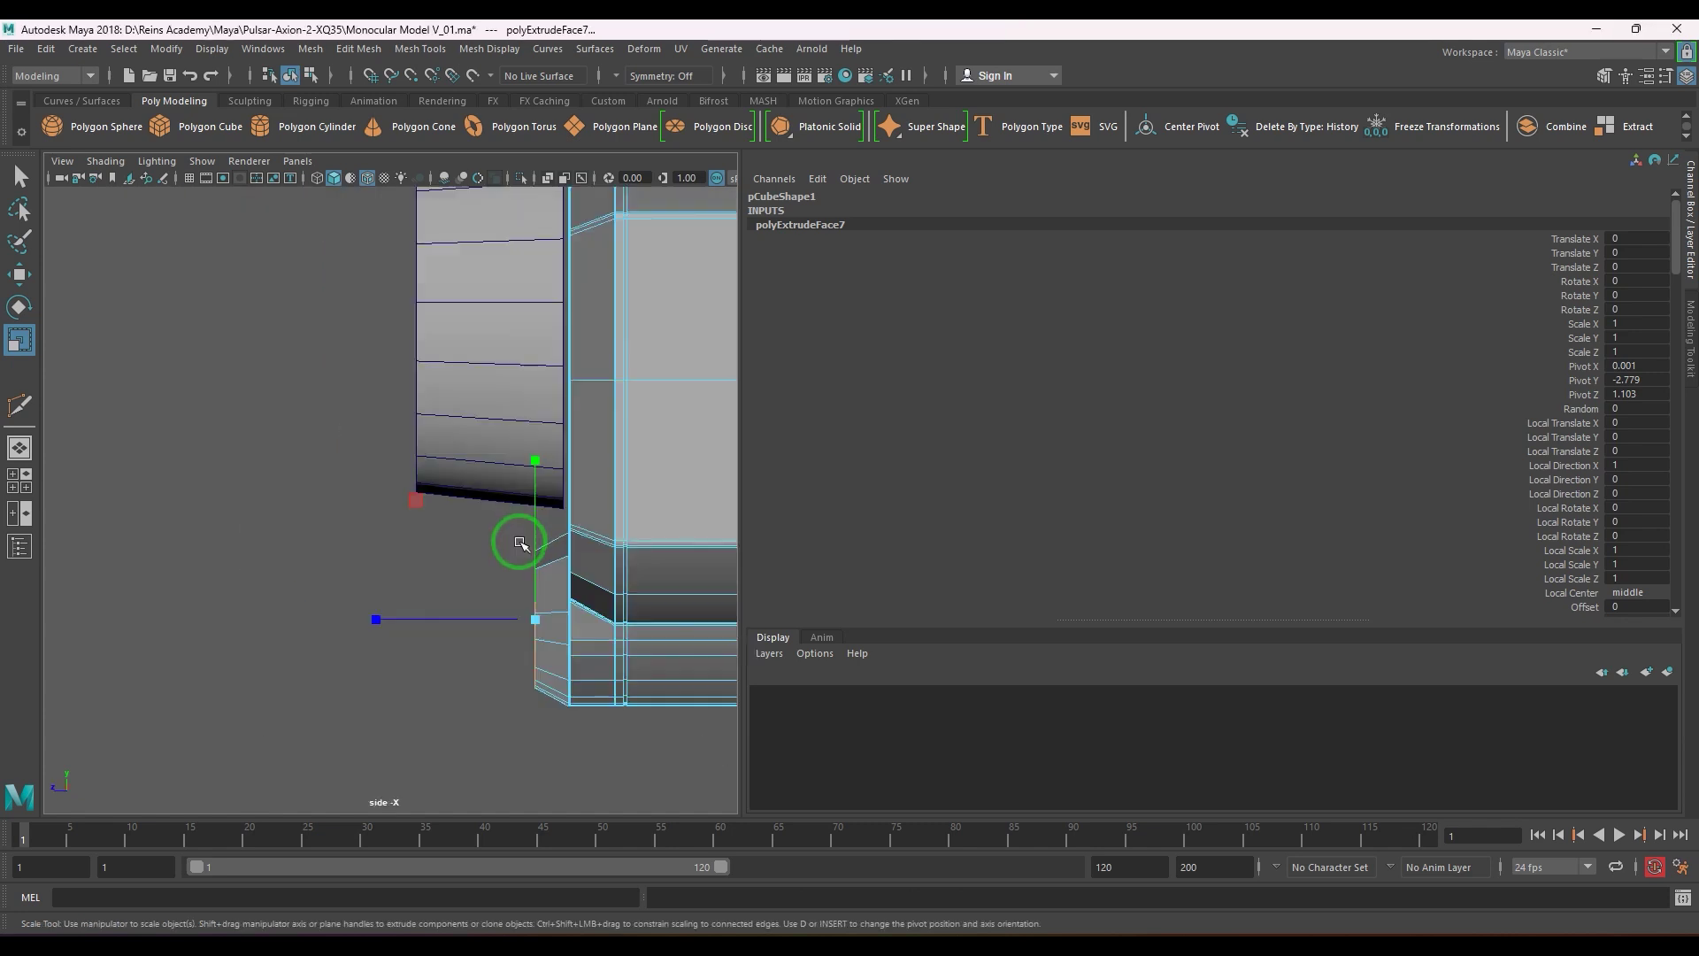
middle_click_drag(520, 542, 480, 383, "alt")
scroll(531, 512, "up", 4)
middle_click_drag(618, 539, 500, 565, "alt")
key("space")
scroll(537, 553, "up", 4)
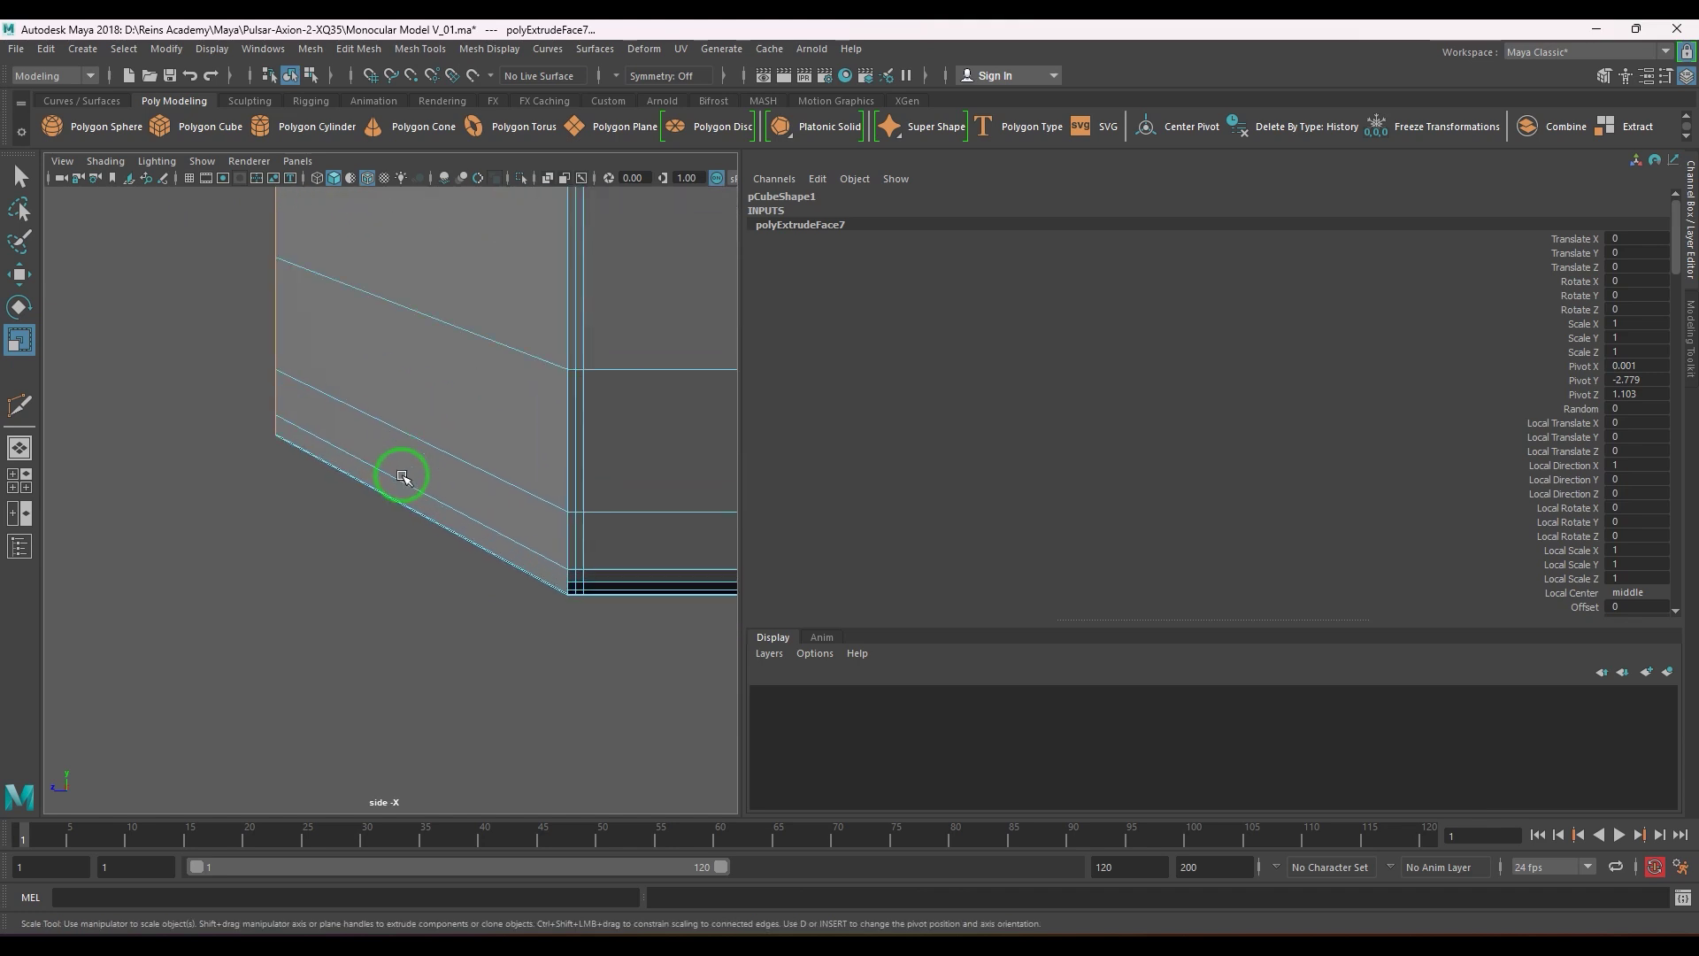
right_click_drag(359, 460, 297, 449)
left_click_drag(256, 427, 296, 457)
key("w")
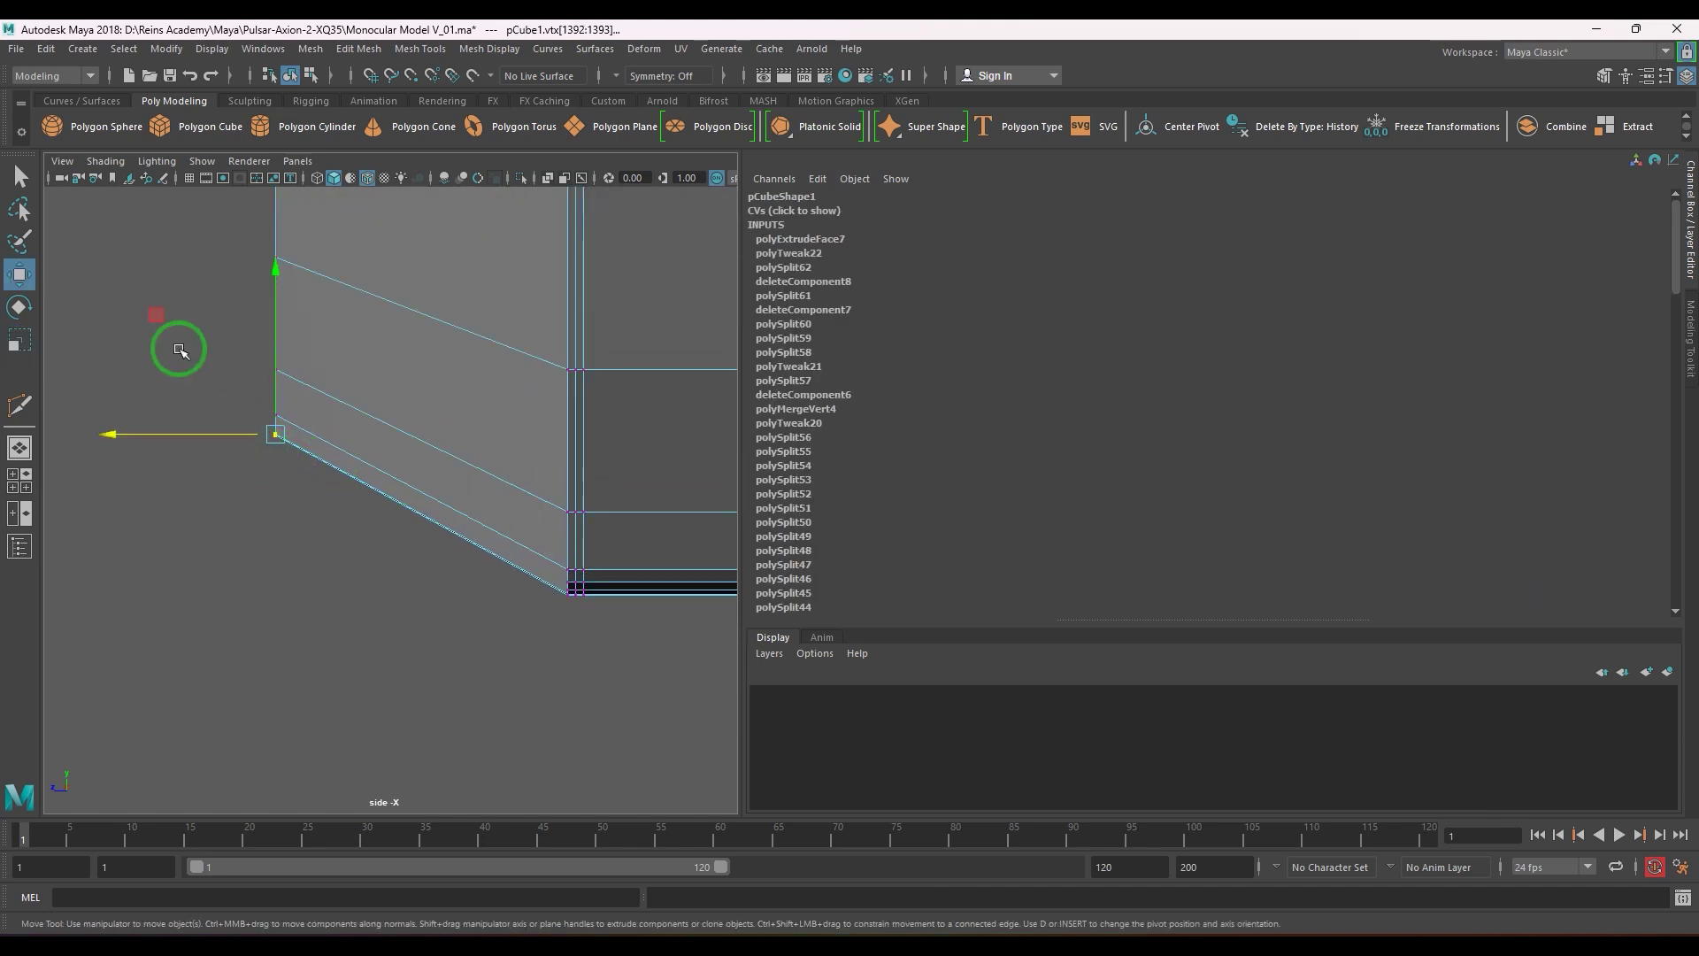
left_click_drag(156, 317, 285, 427)
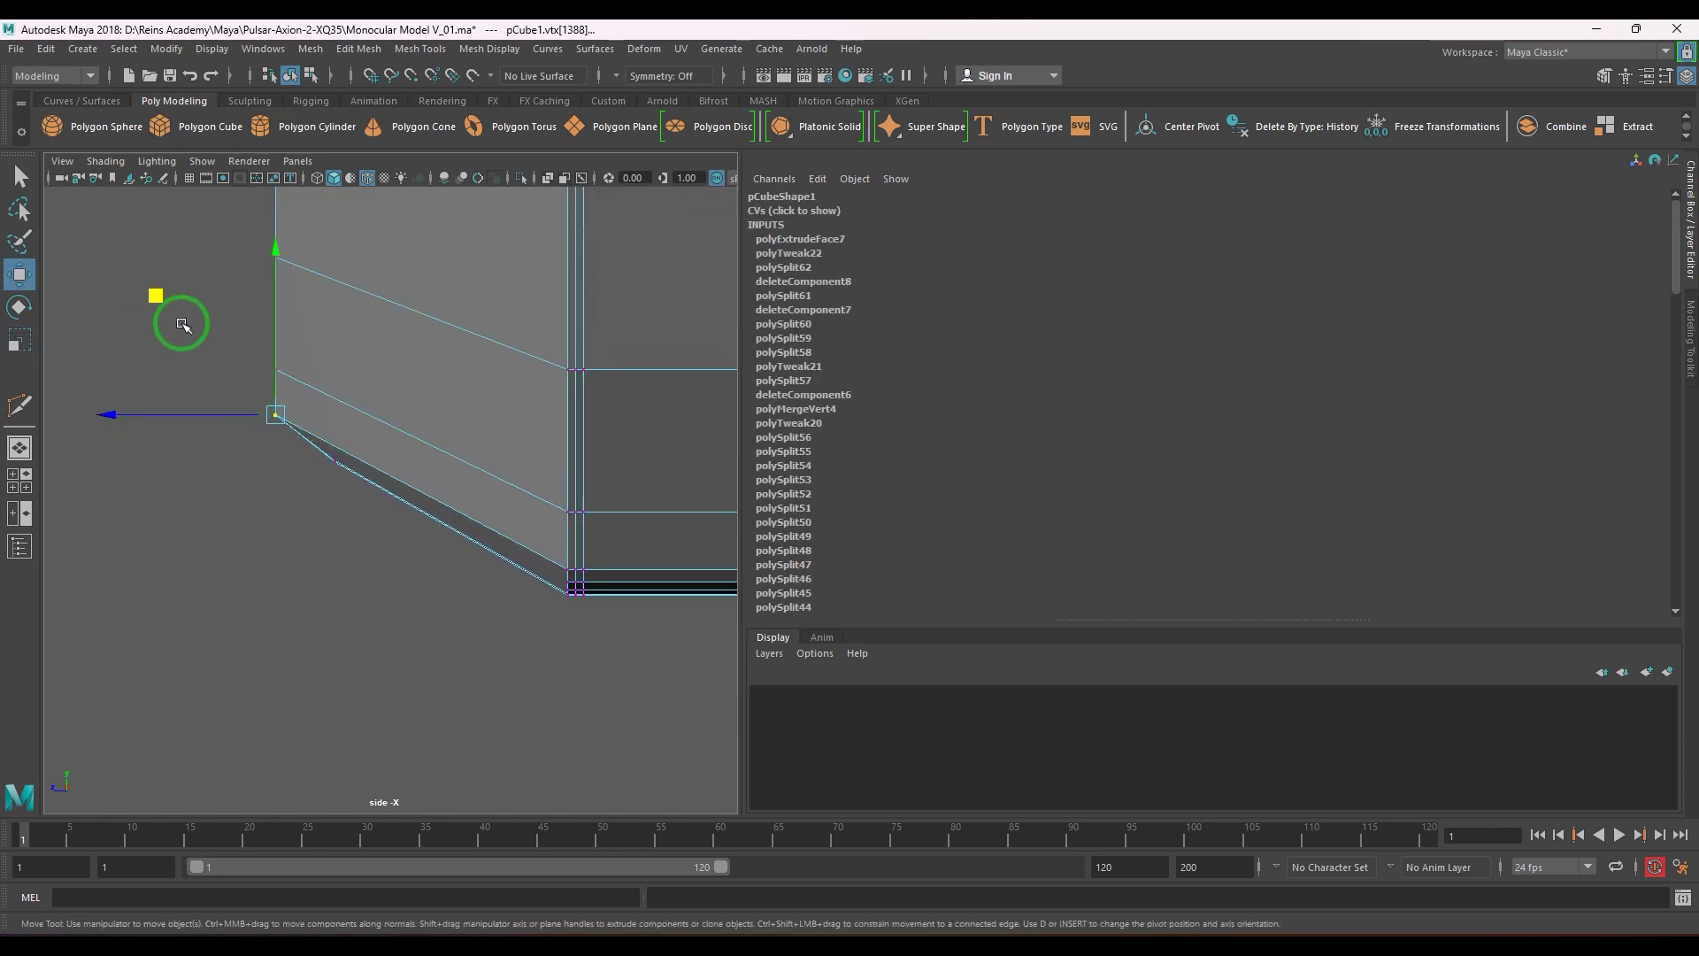
middle_click_drag(182, 324, 174, 255)
left_click_drag(214, 348, 463, 557, "alt")
key("F8")
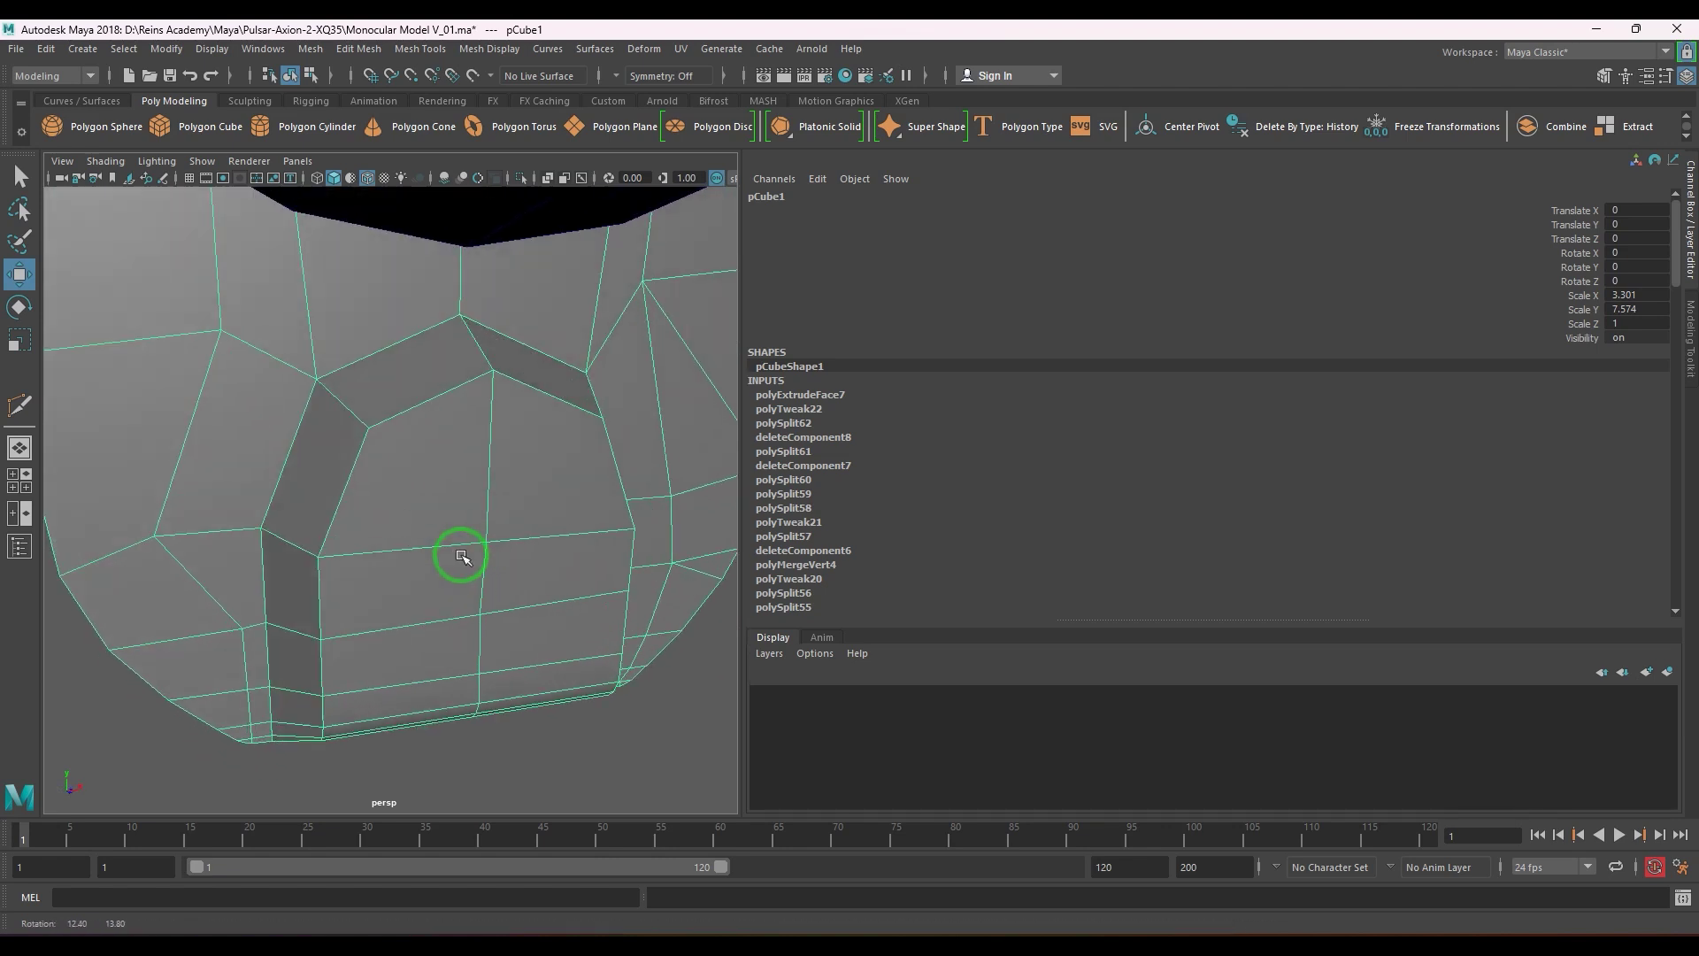
- Multi-Cut the extrusion's front from its top centre vertex diagonally to the left side, just inside the edge, and down one row
right_click(526, 433, "shift")
left_click(416, 432)
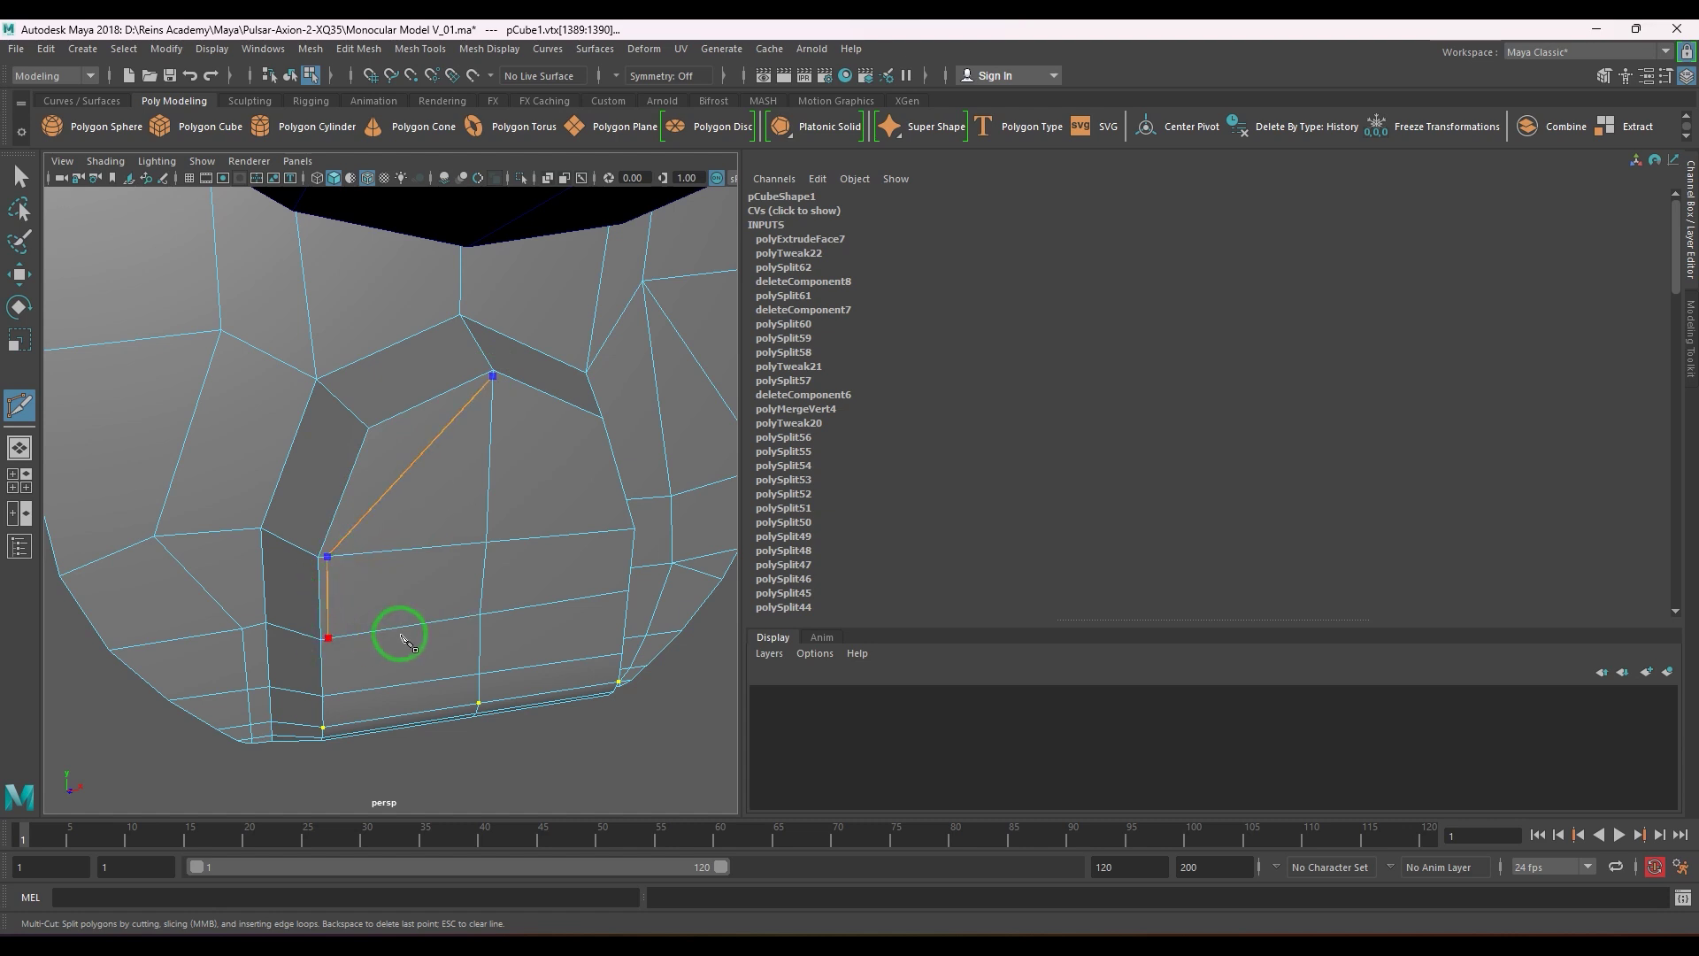
key("Return")
- Multi-Cut the front from the top centre vertex diagonally to the right side and down just inside the right edge to the underside
left_click_drag(402, 639, 407, 454, "alt")
left_click(411, 405)
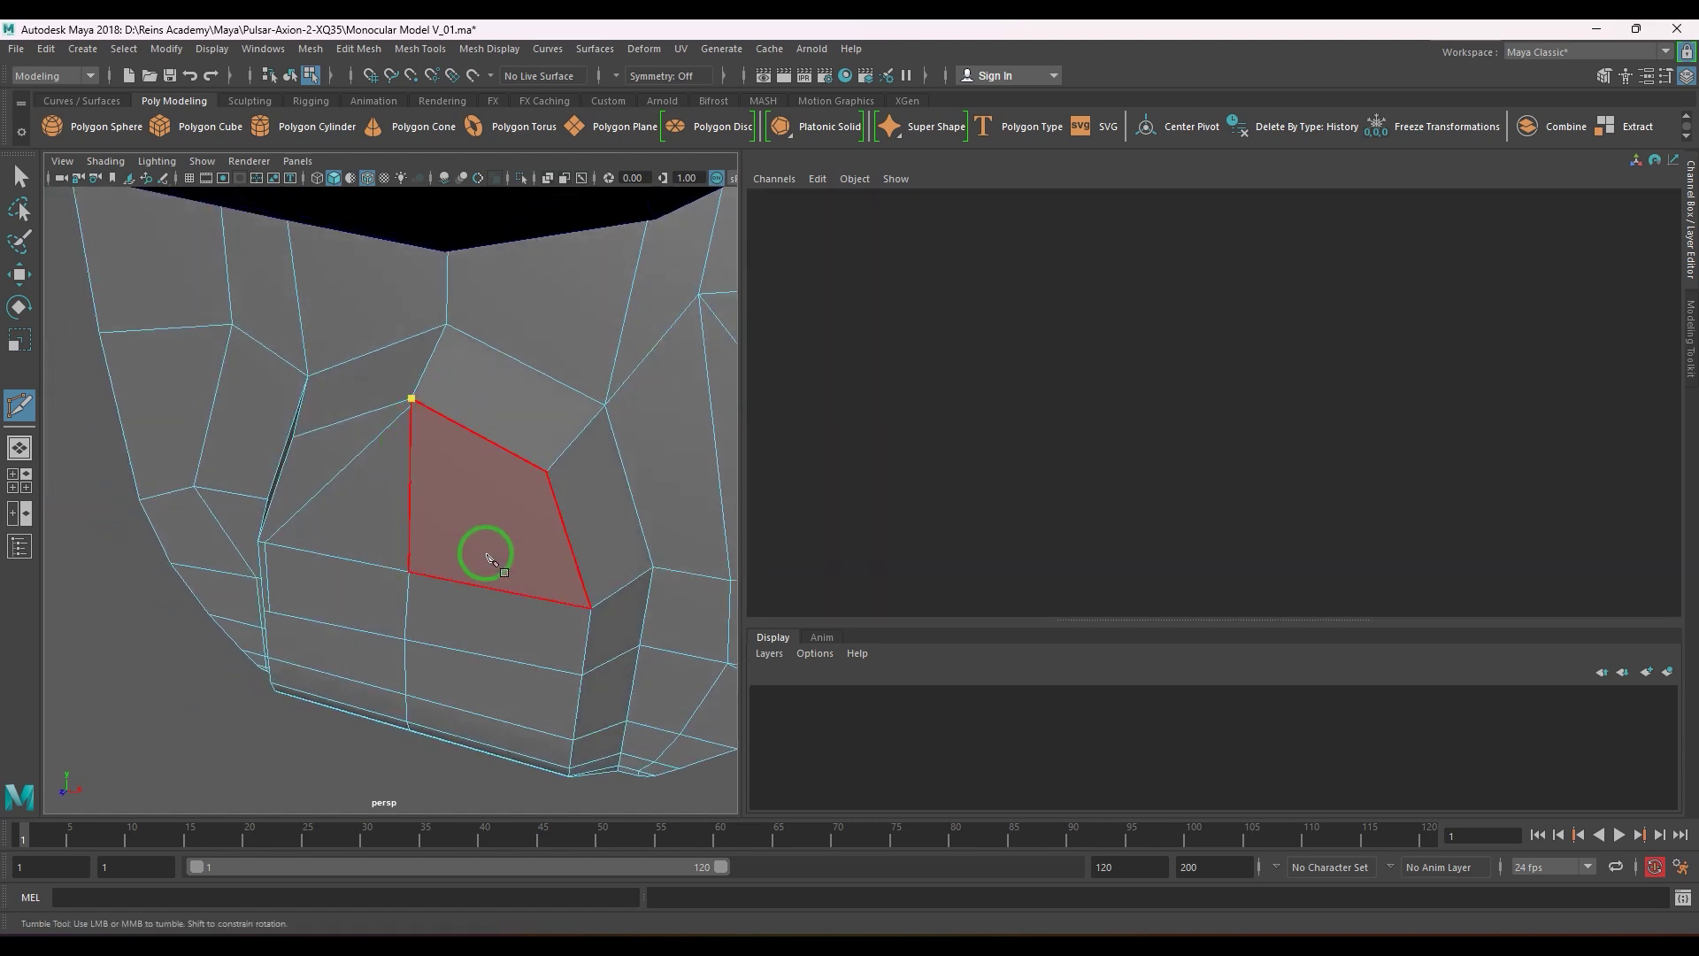
right_click_drag(482, 554, 406, 542, "alt")
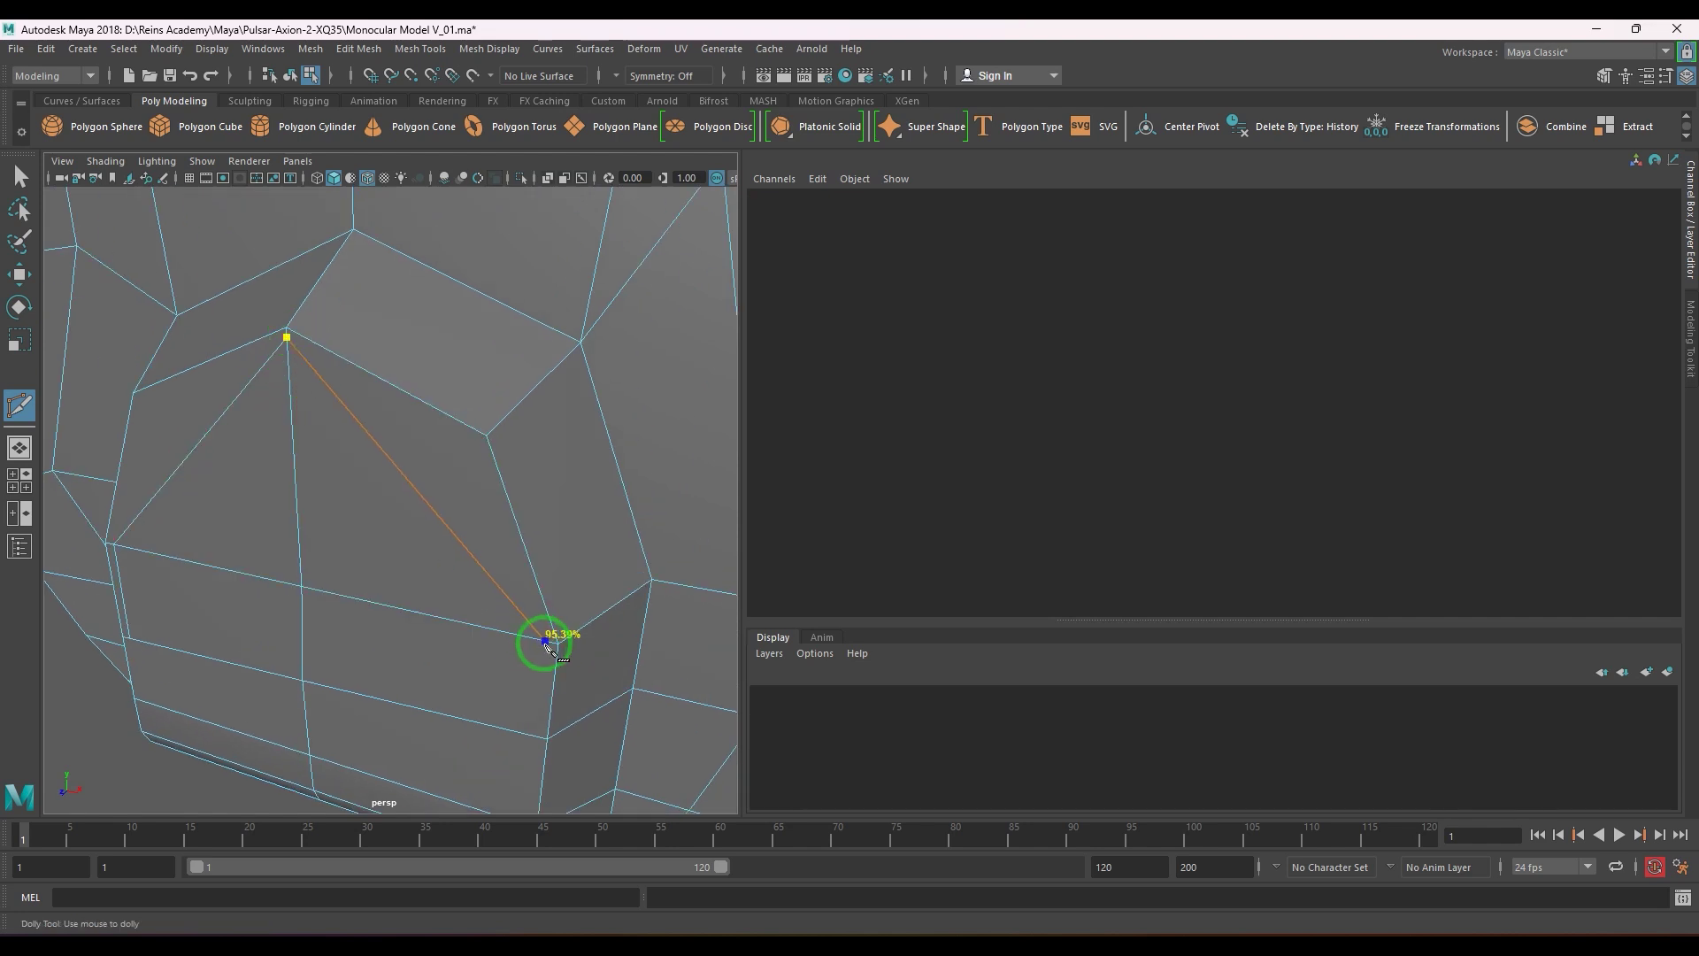
left_click(549, 678)
left_click_drag(548, 677, 522, 425, "alt")
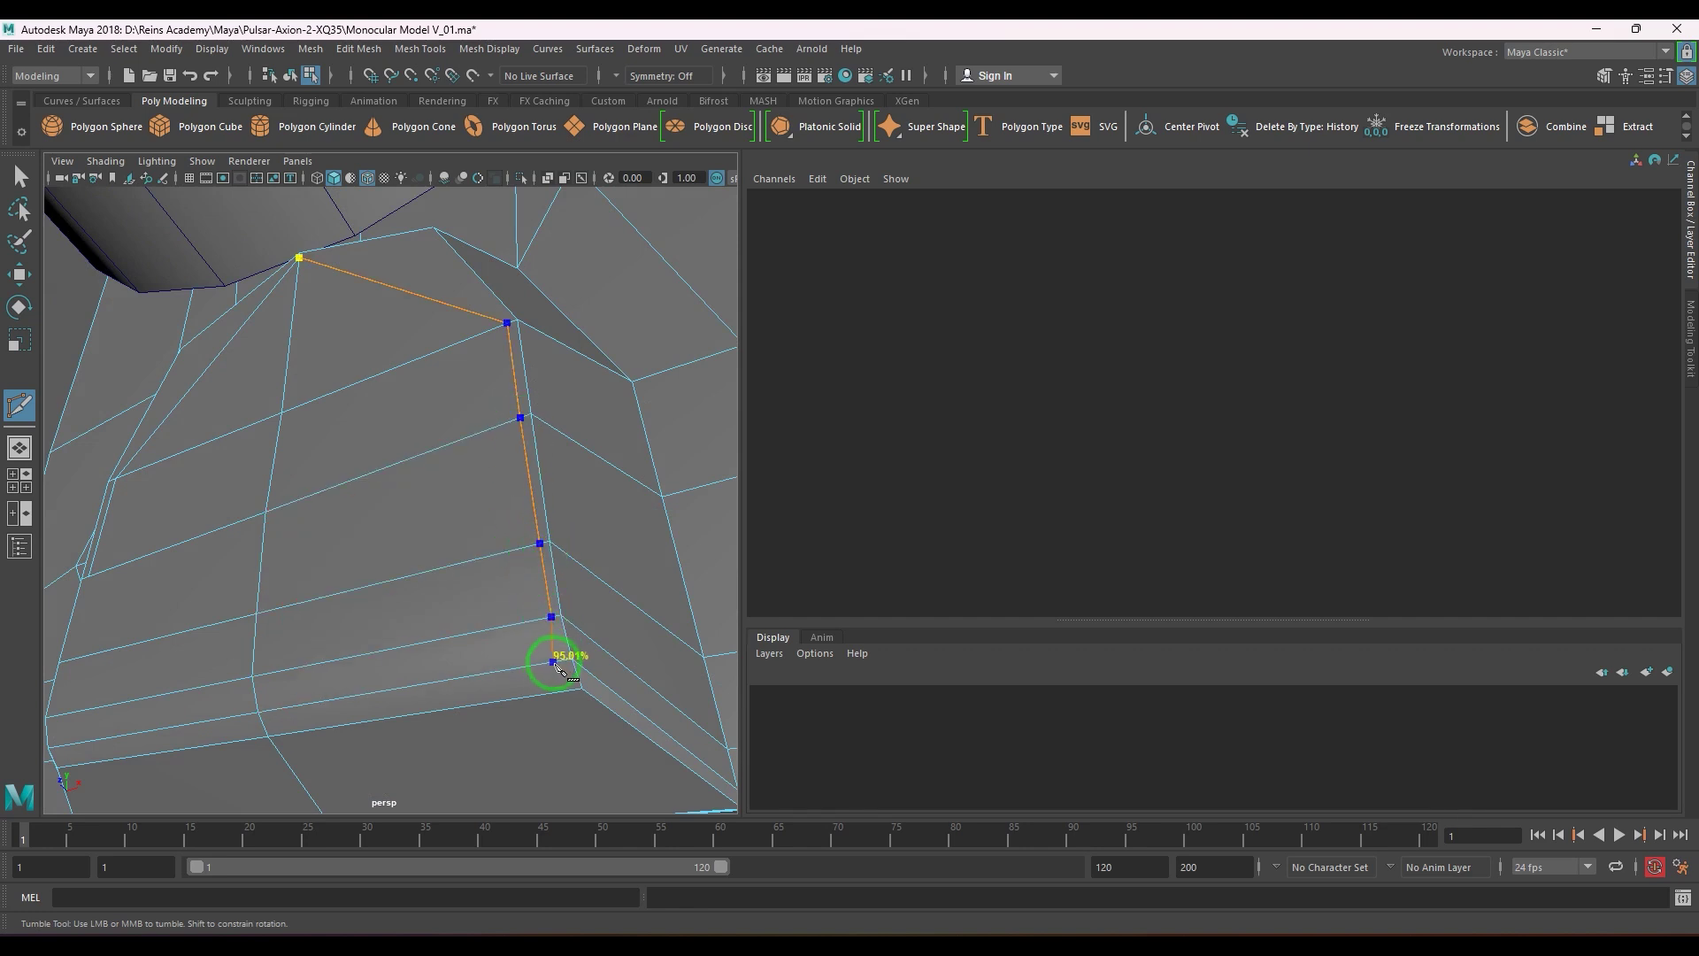
key("Return")
- Continue the left support cut just inside the extrusion's left edge down through the remaining rows to the underside
scroll(569, 723, "down", 5)
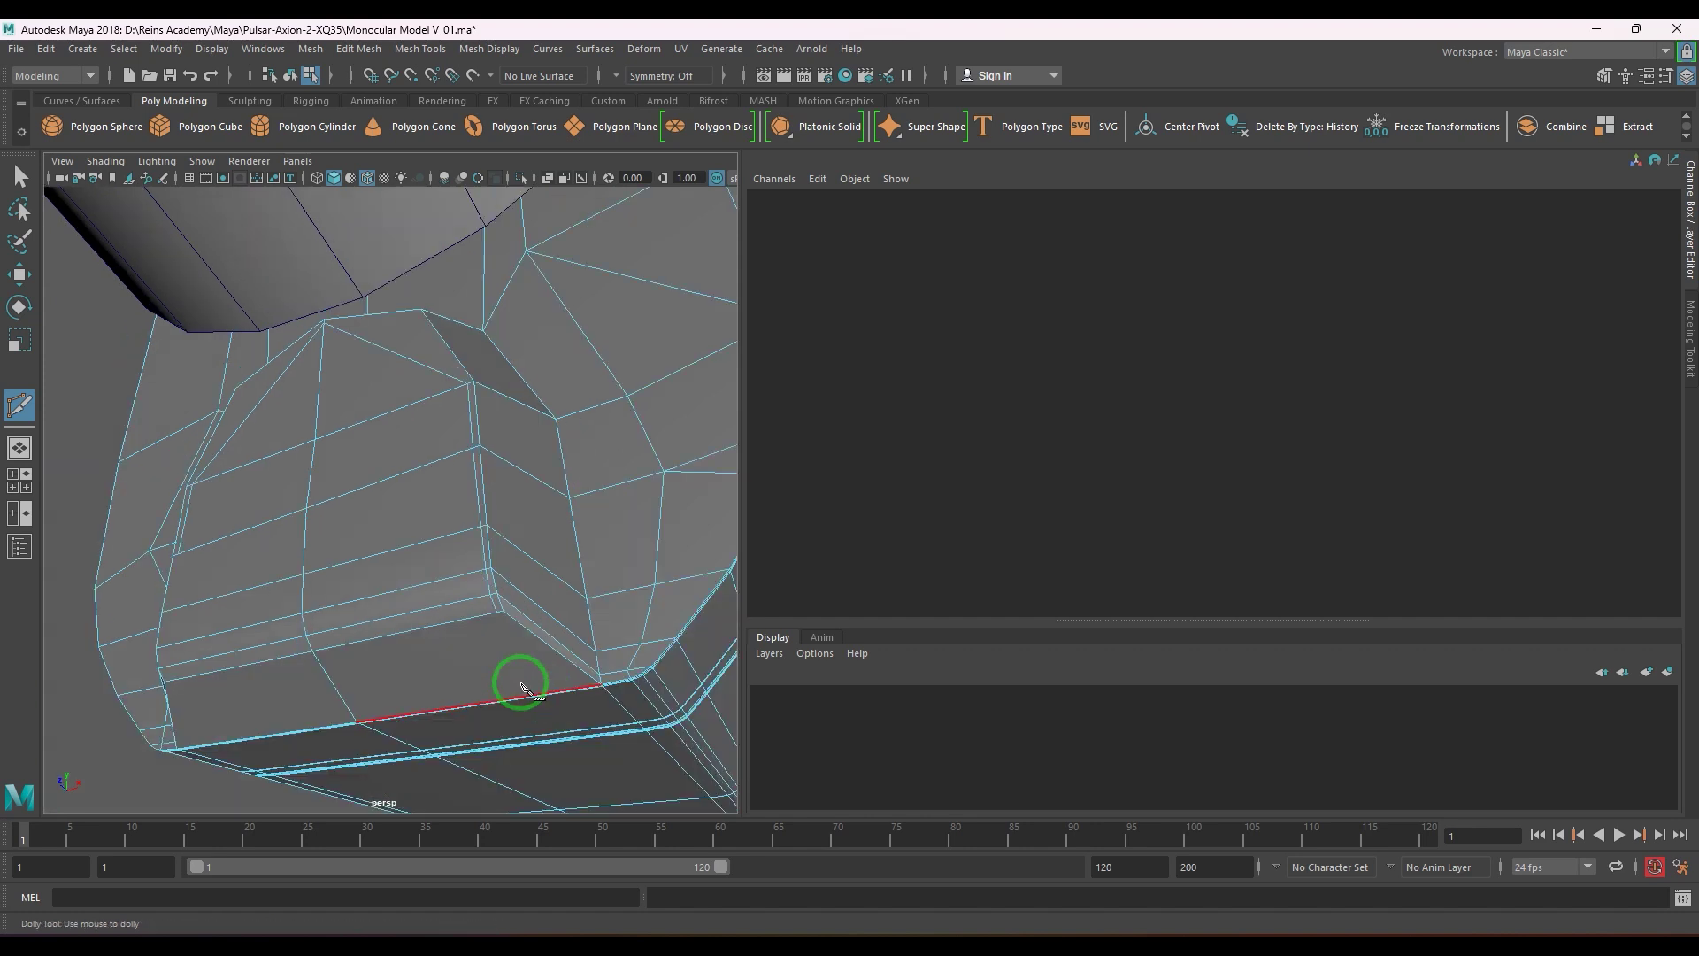
left_click_drag(520, 687, 607, 663, "alt")
left_click(561, 682)
left_click_drag(478, 683, 372, 593, "alt")
left_click(326, 433)
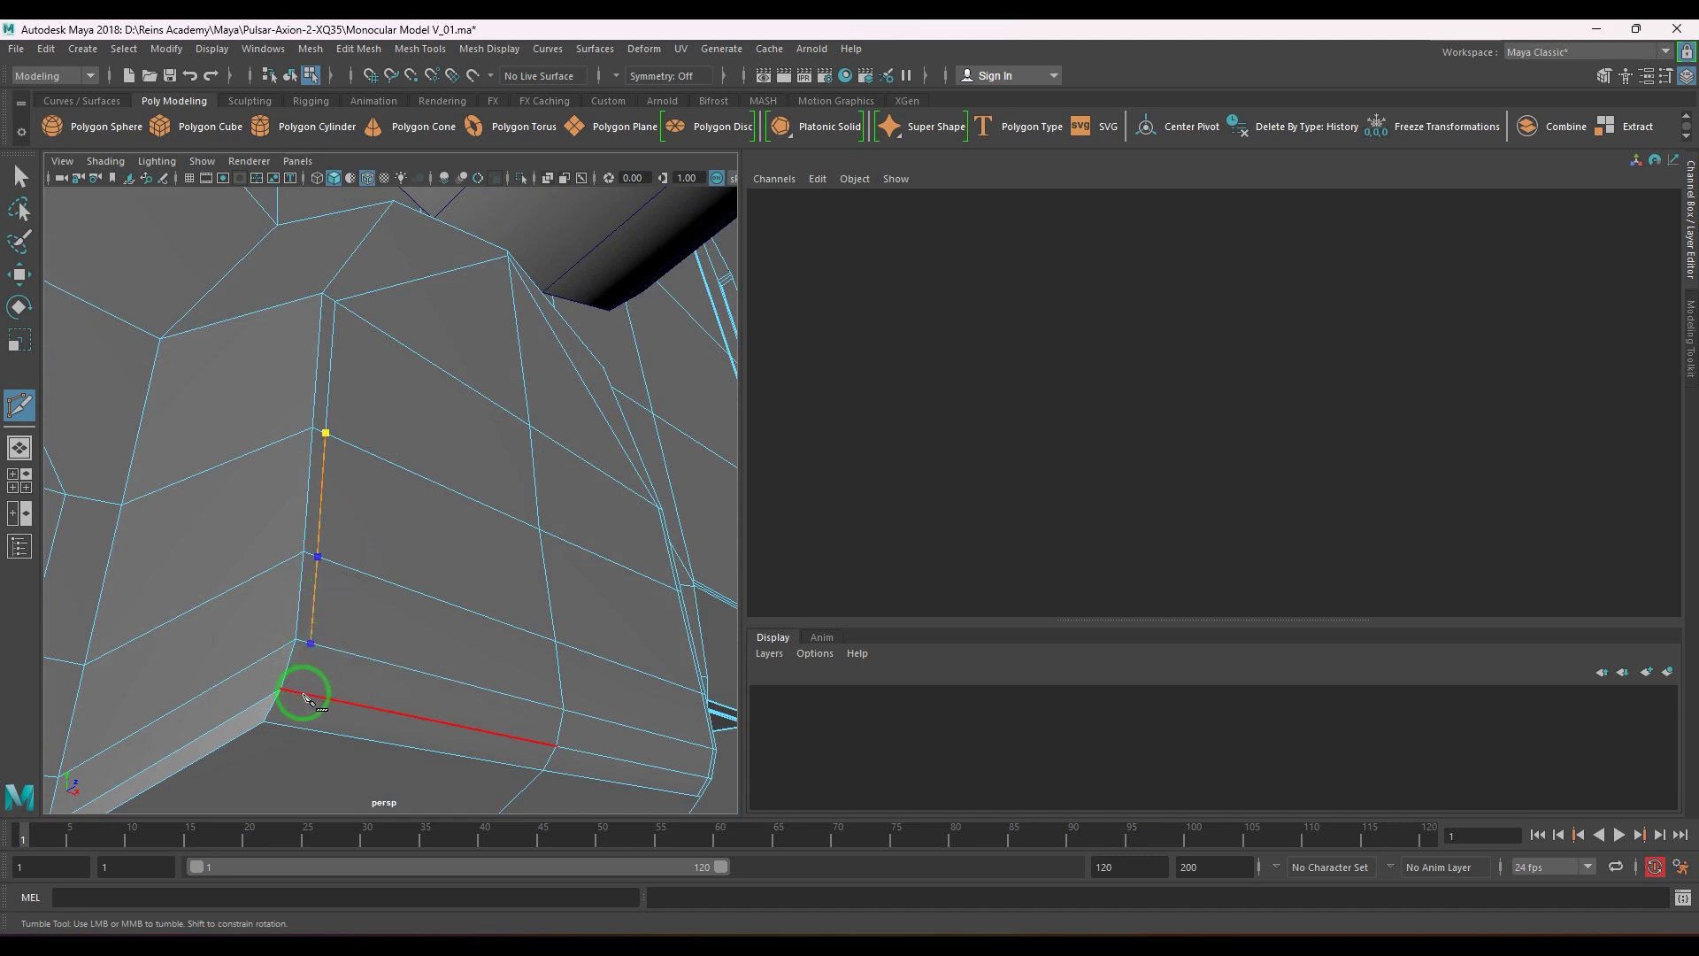
key("Return")
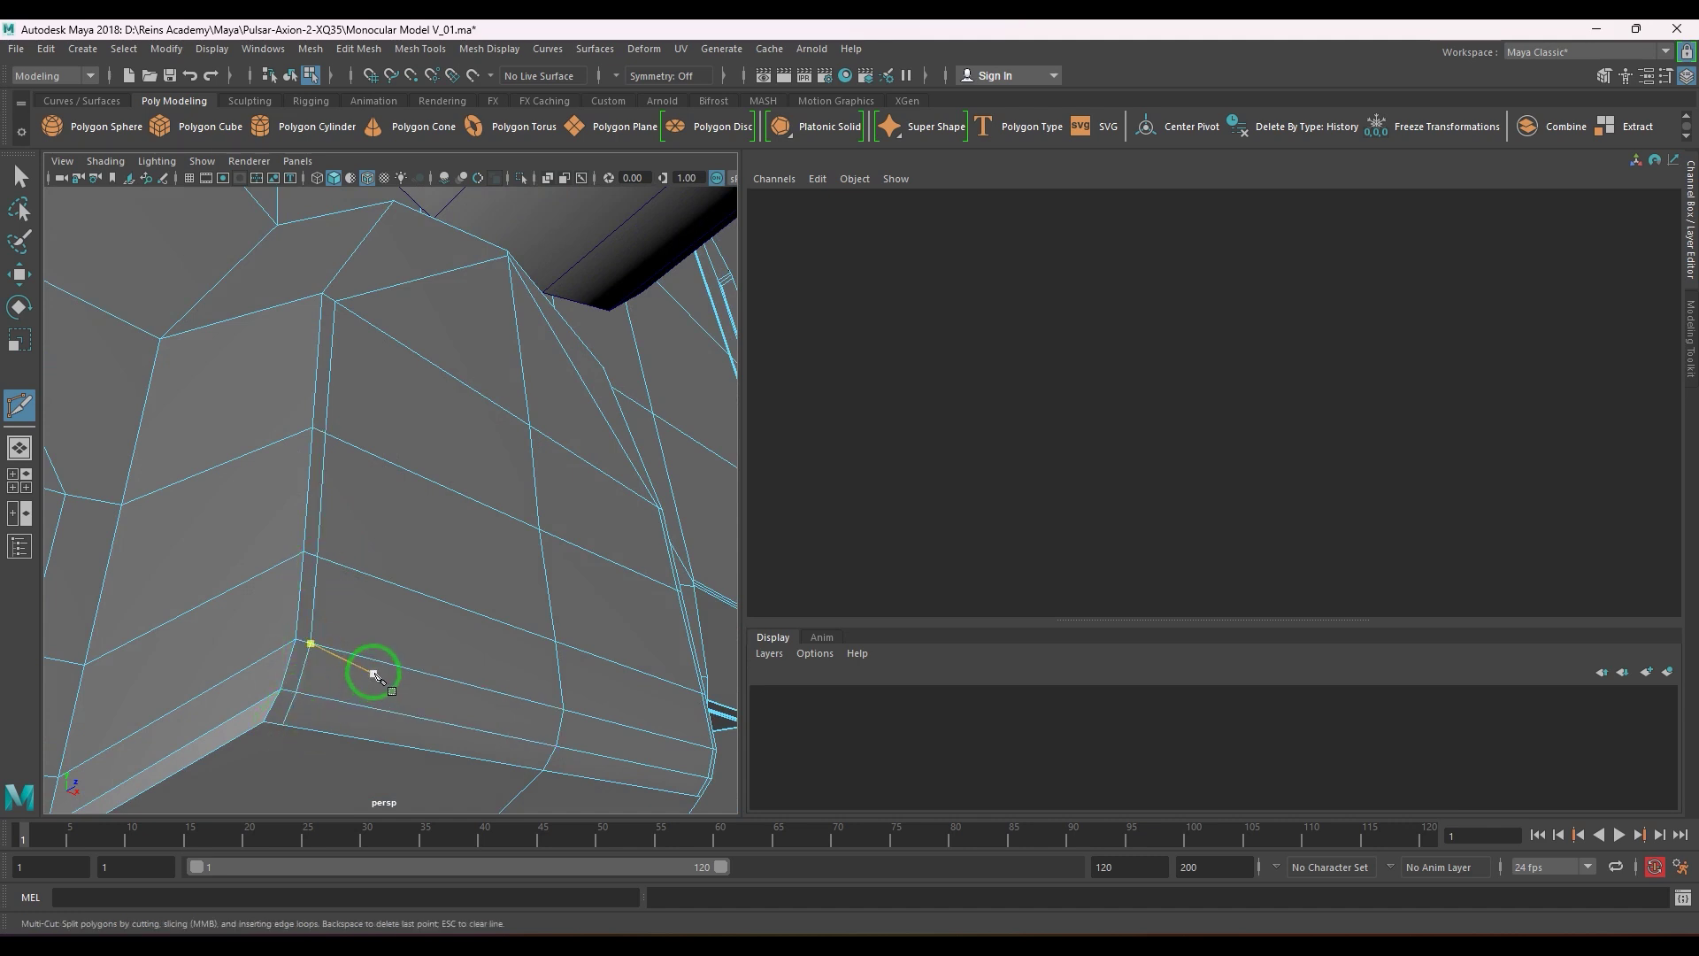
- Cut short edges connecting the middle of each diagonal to the upper right and upper left corner vertices of the extrusion's front
scroll(371, 672, "down", 5)
left_click_drag(371, 672, 301, 656, "alt")
scroll(454, 425, "up", 3)
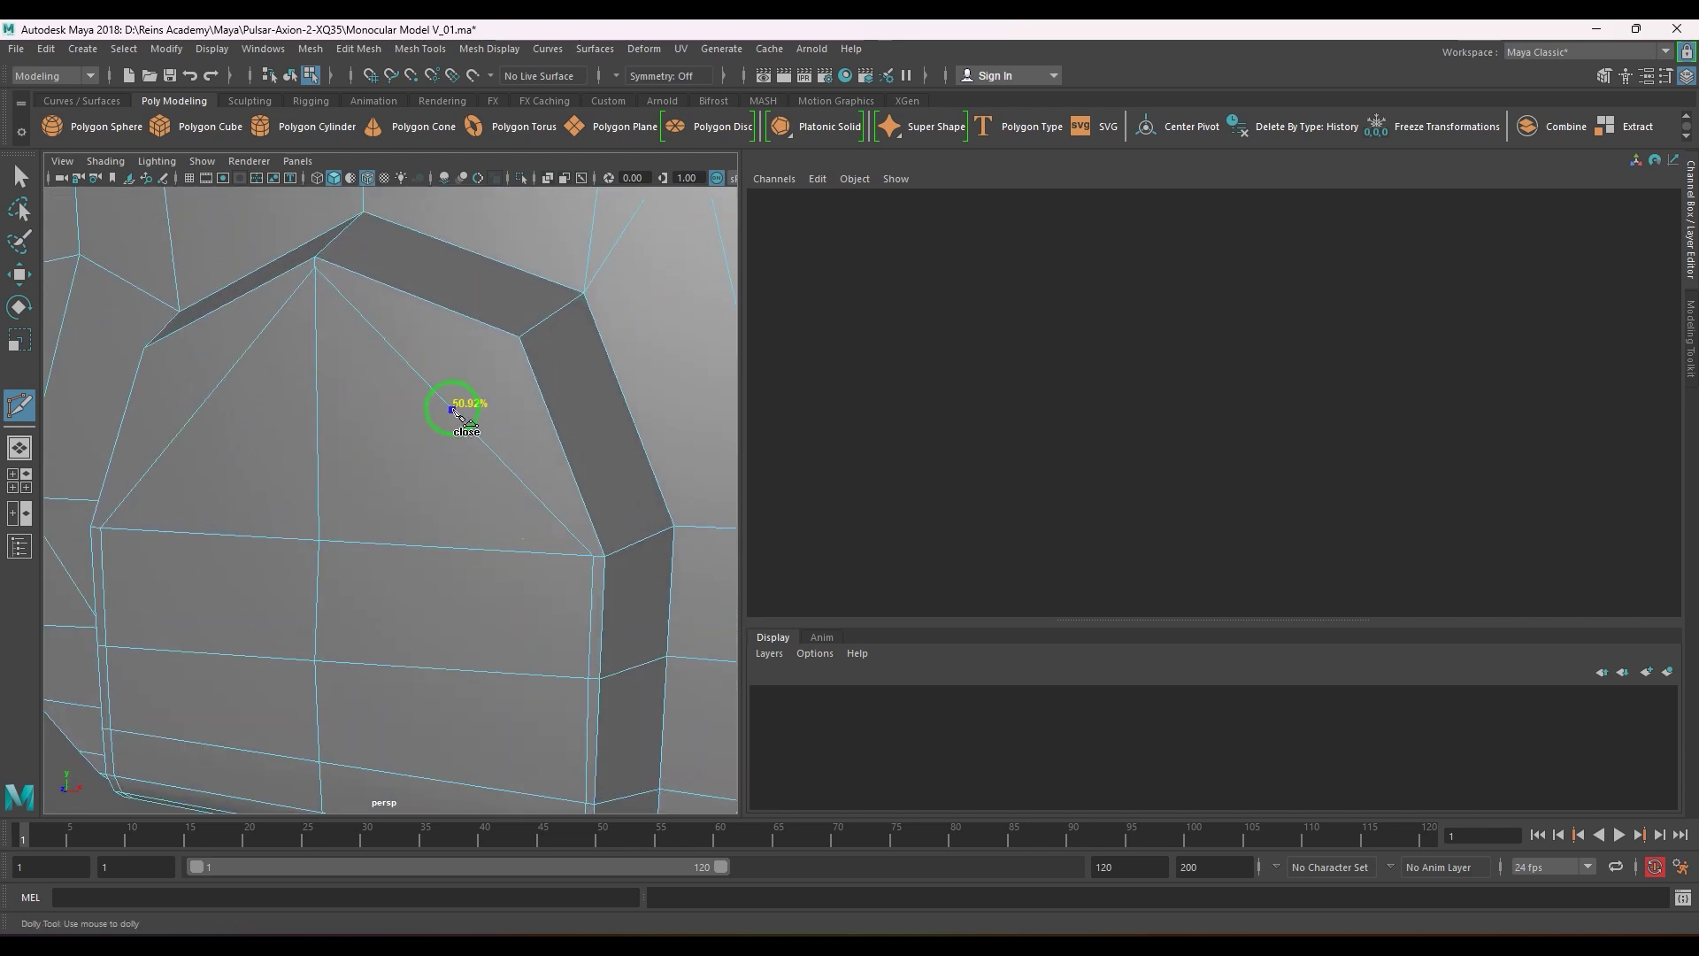
left_click(452, 409)
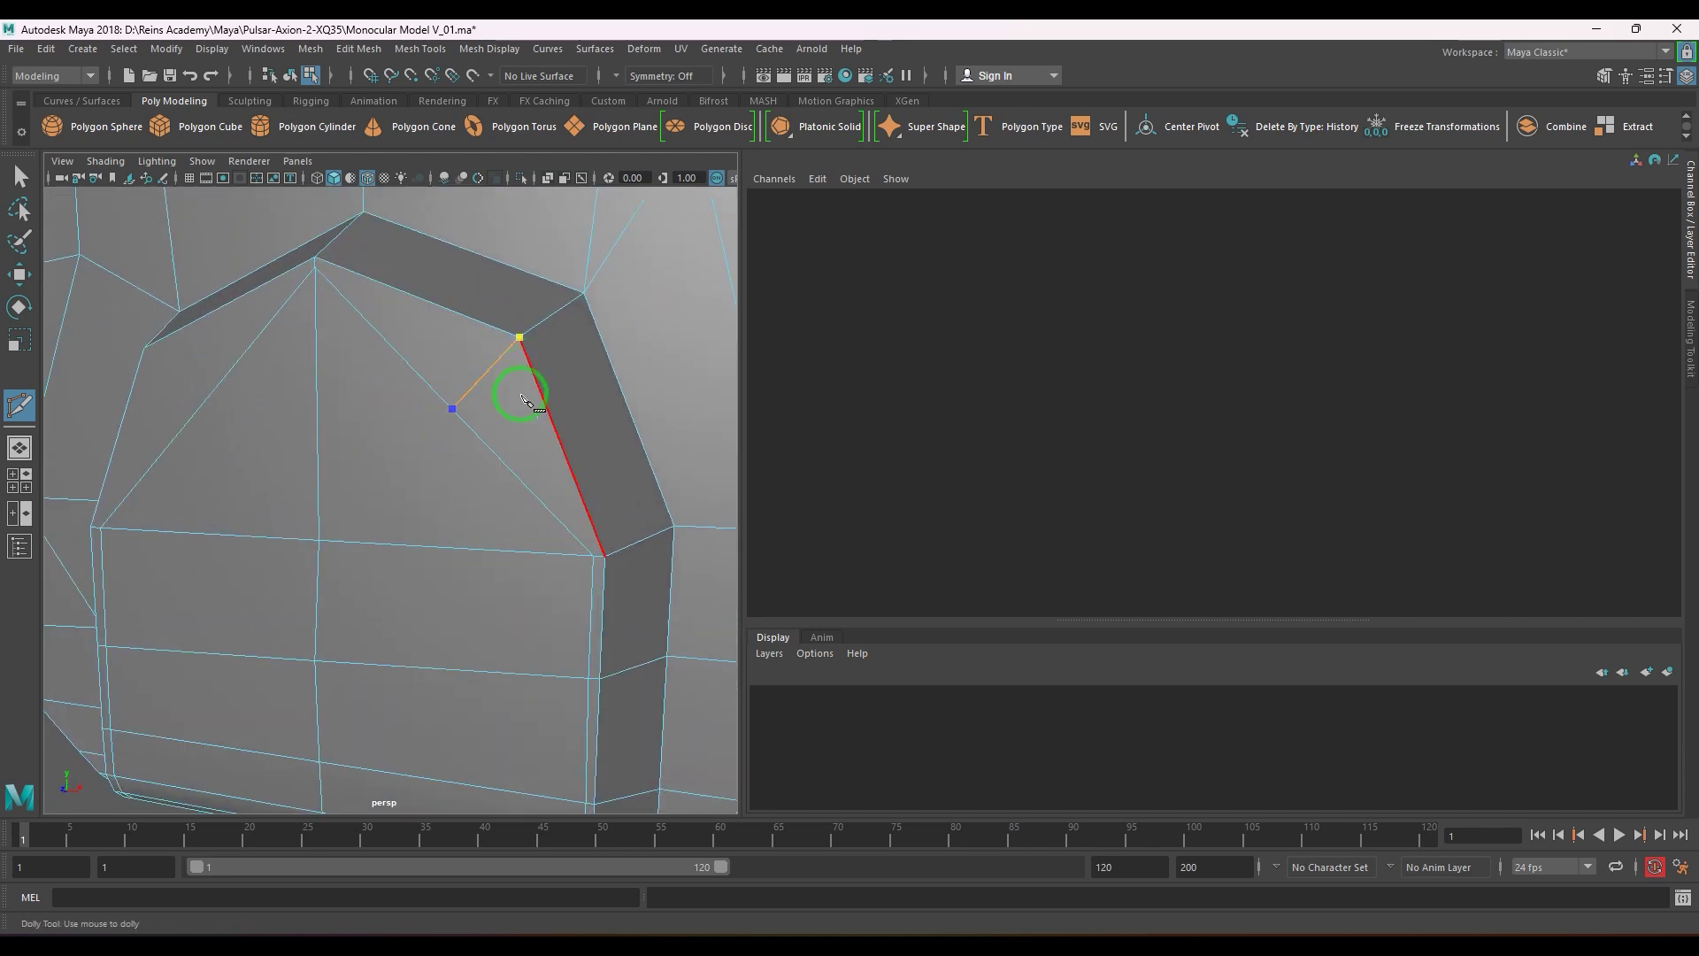
left_click_drag(522, 396, 320, 434, "alt")
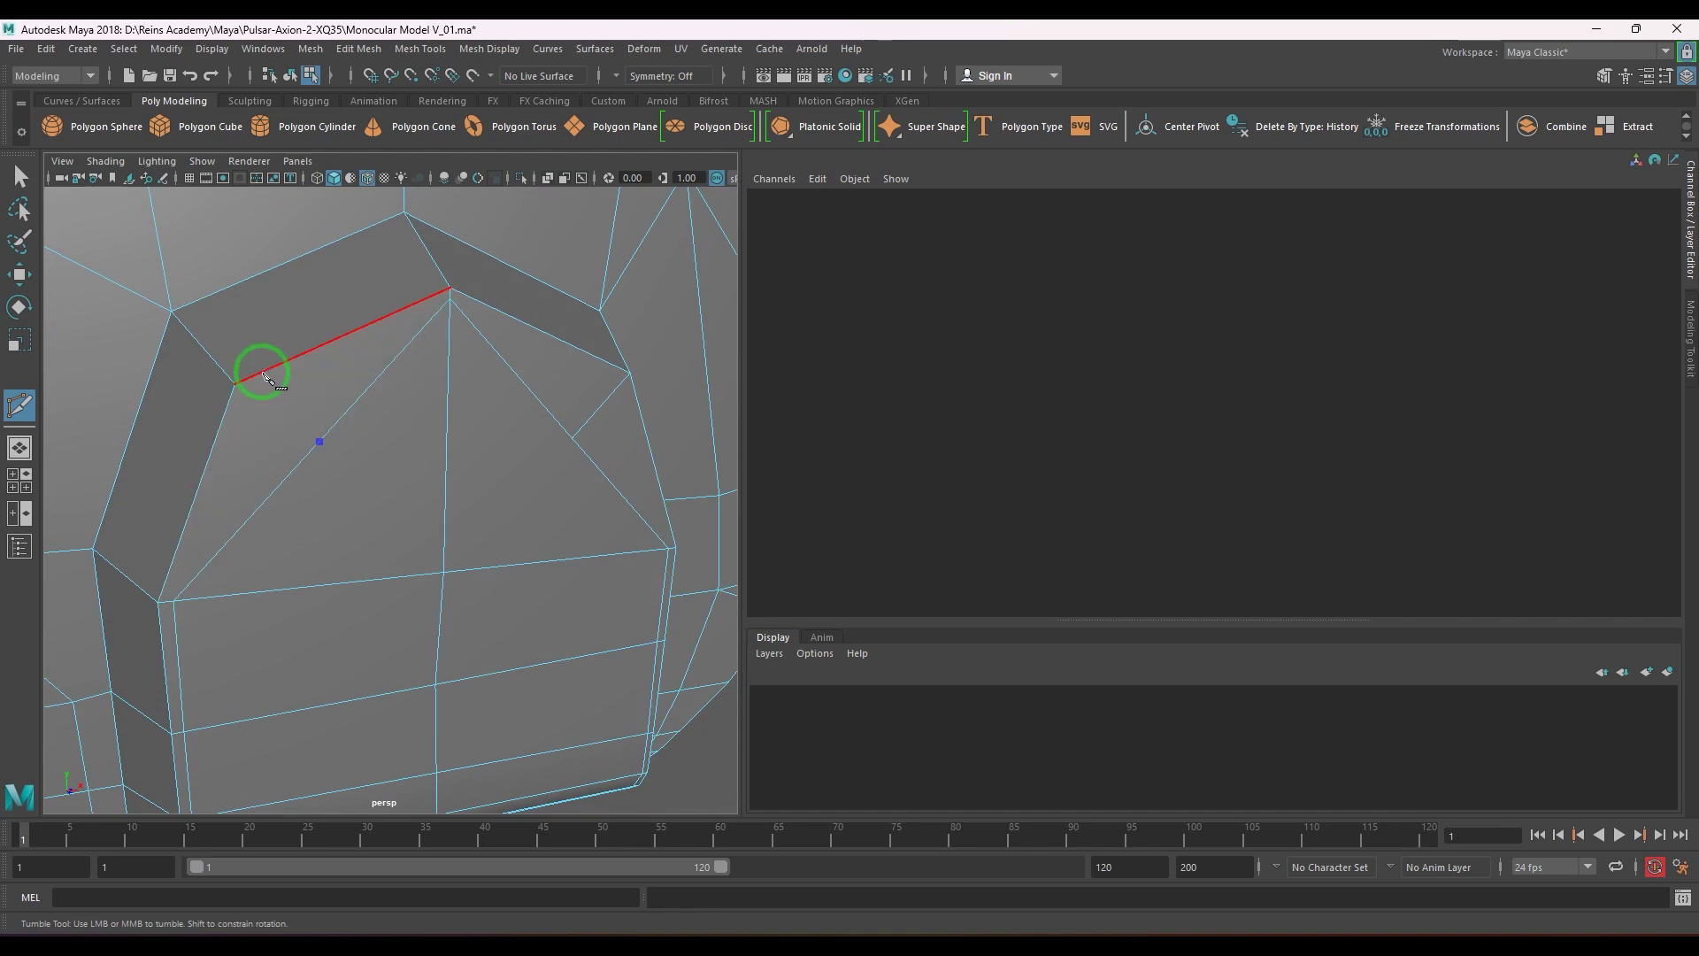
left_click(236, 383)
- Move the two new diagonal vertices outward close to the upper corners to form a narrow border, and return to object selection
key("w")
left_click(321, 441)
left_click_drag(320, 447, 292, 484, "alt")
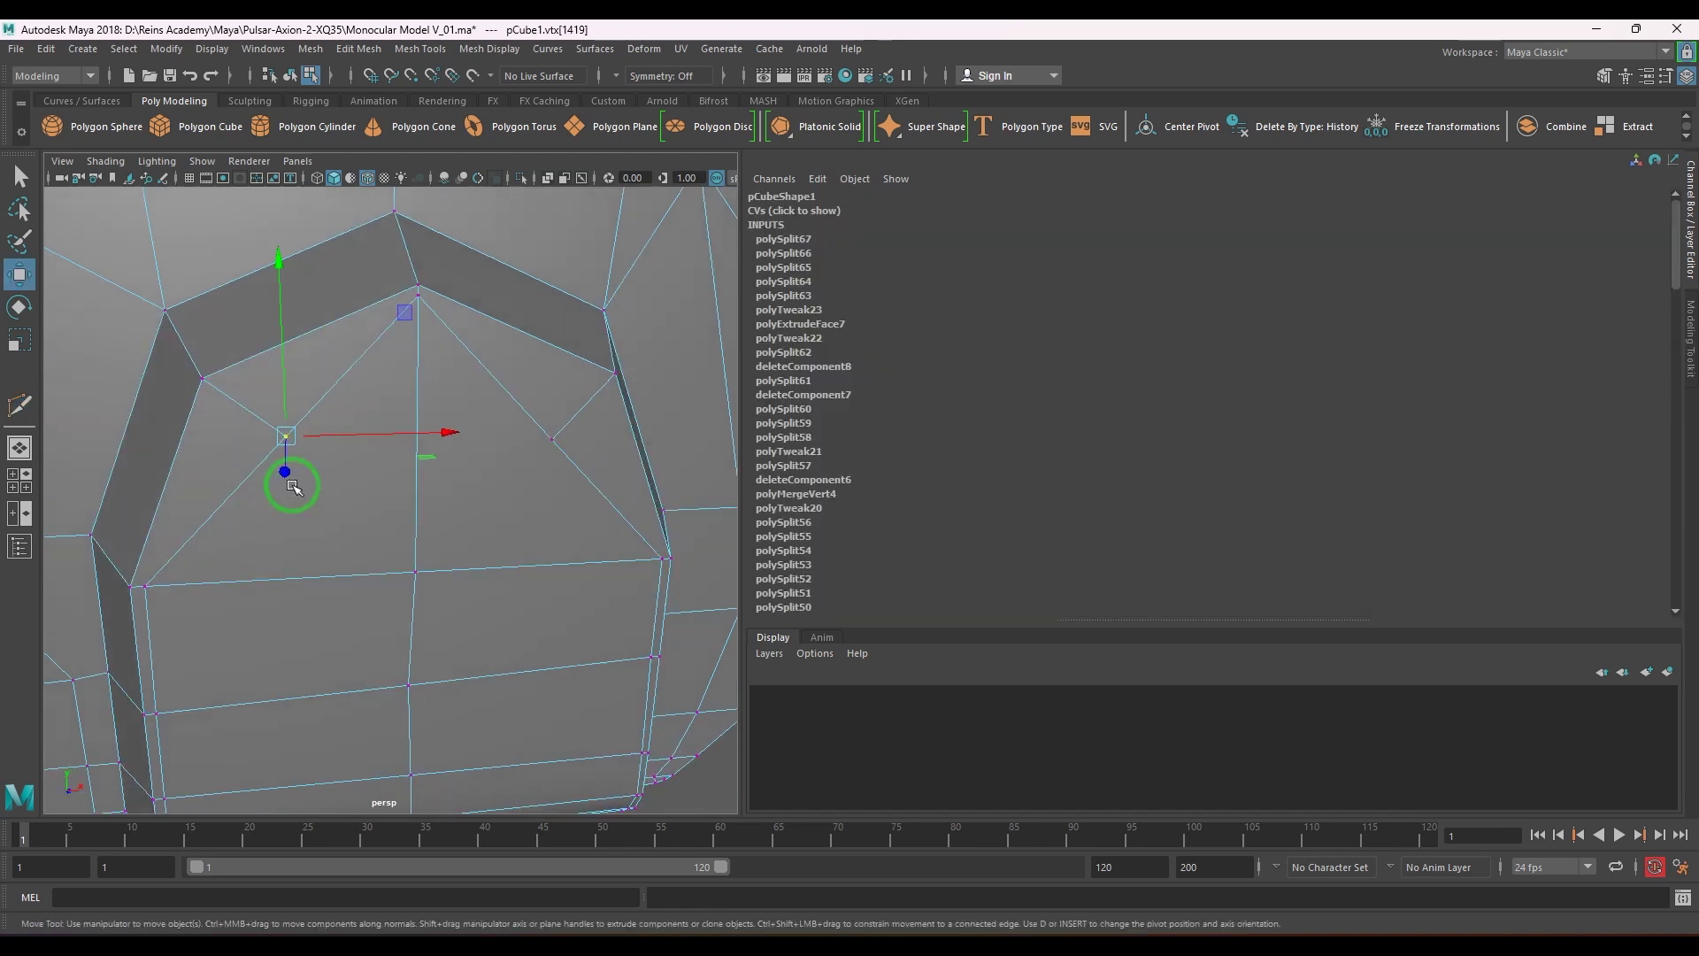
left_click_drag(404, 316, 331, 270)
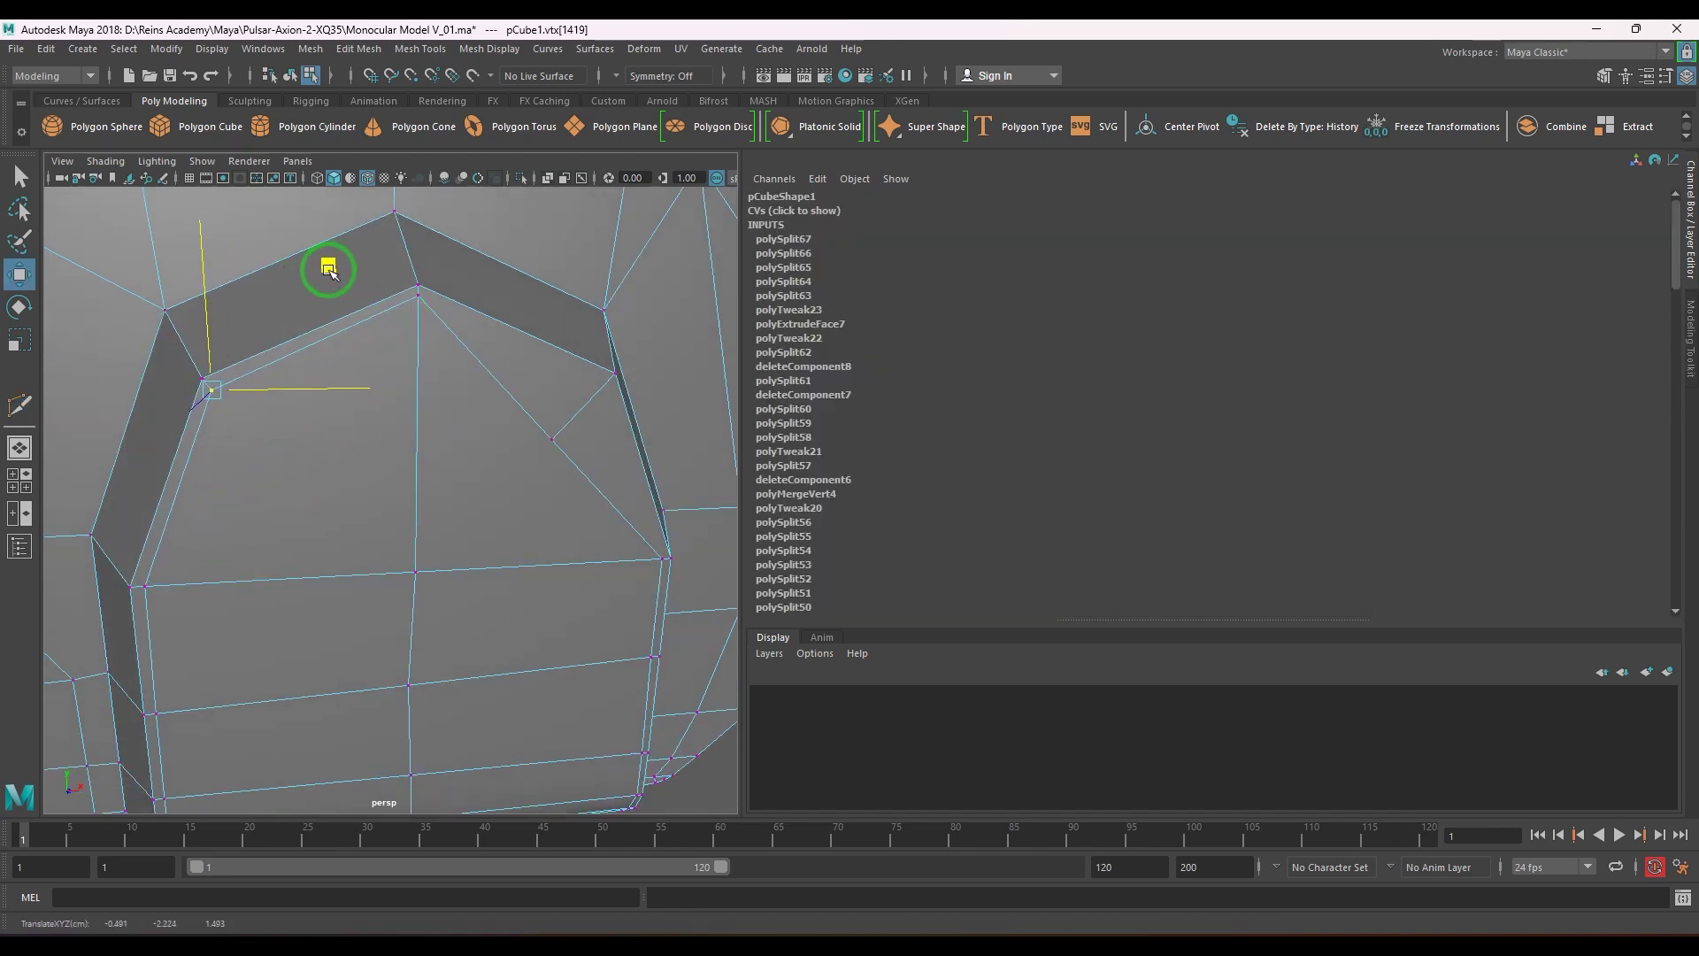
left_click_drag(370, 339, 527, 482, "alt")
left_click(531, 465)
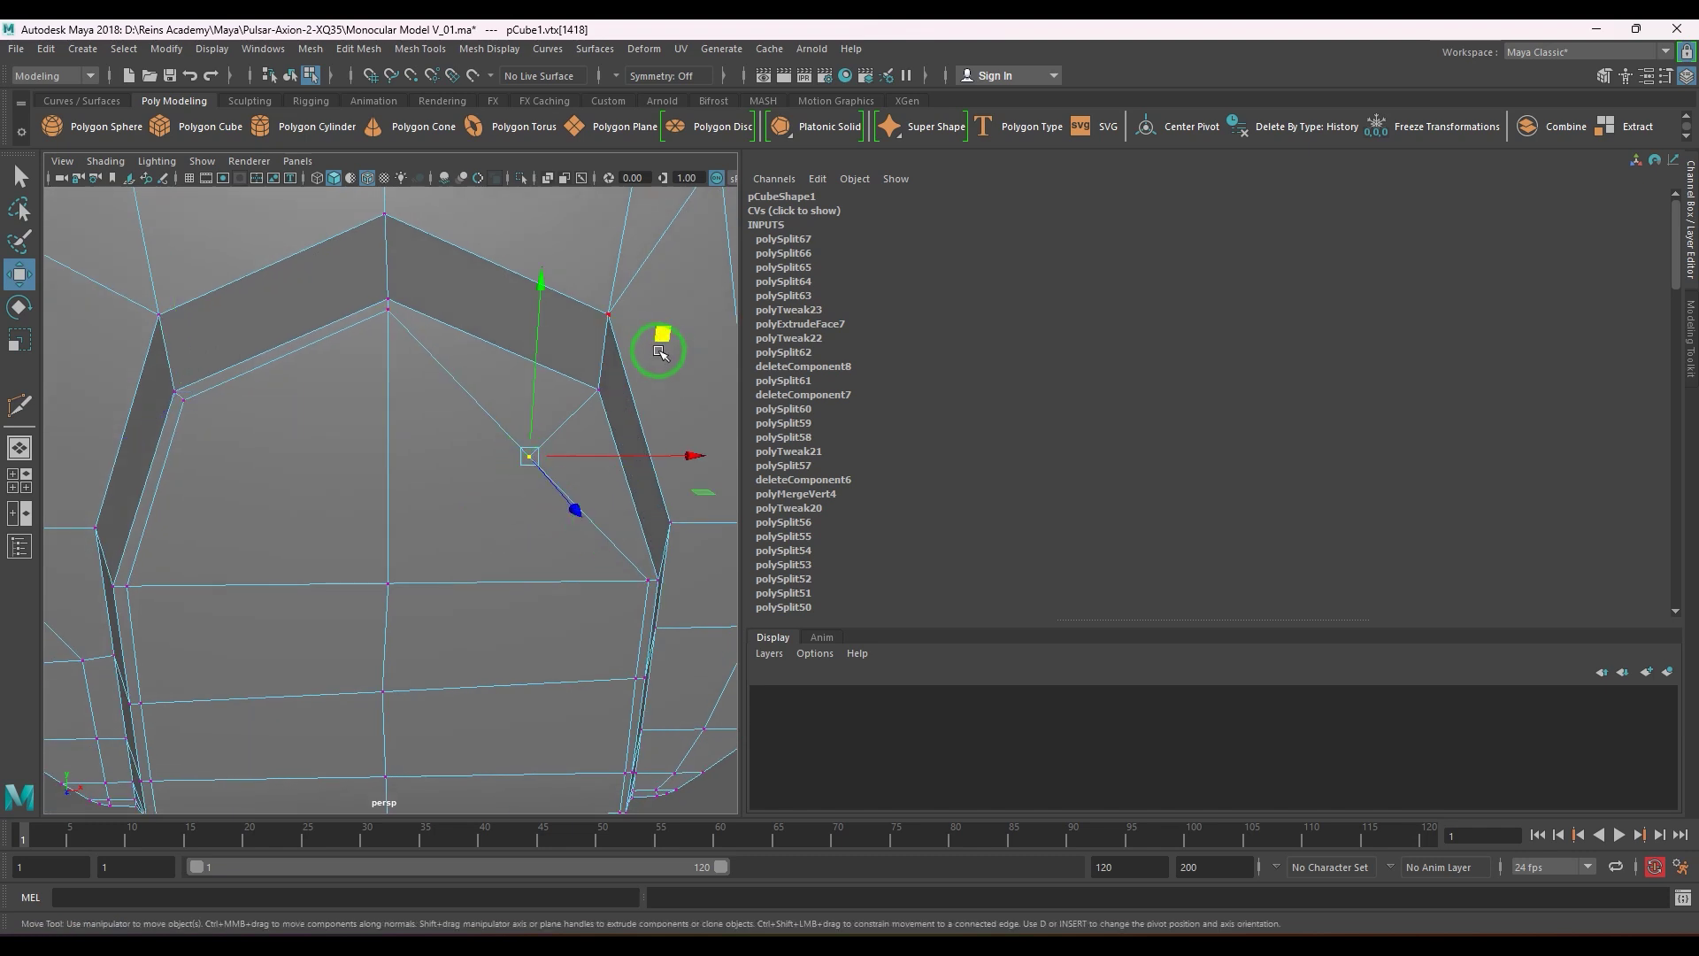
left_click_drag(659, 352, 728, 280)
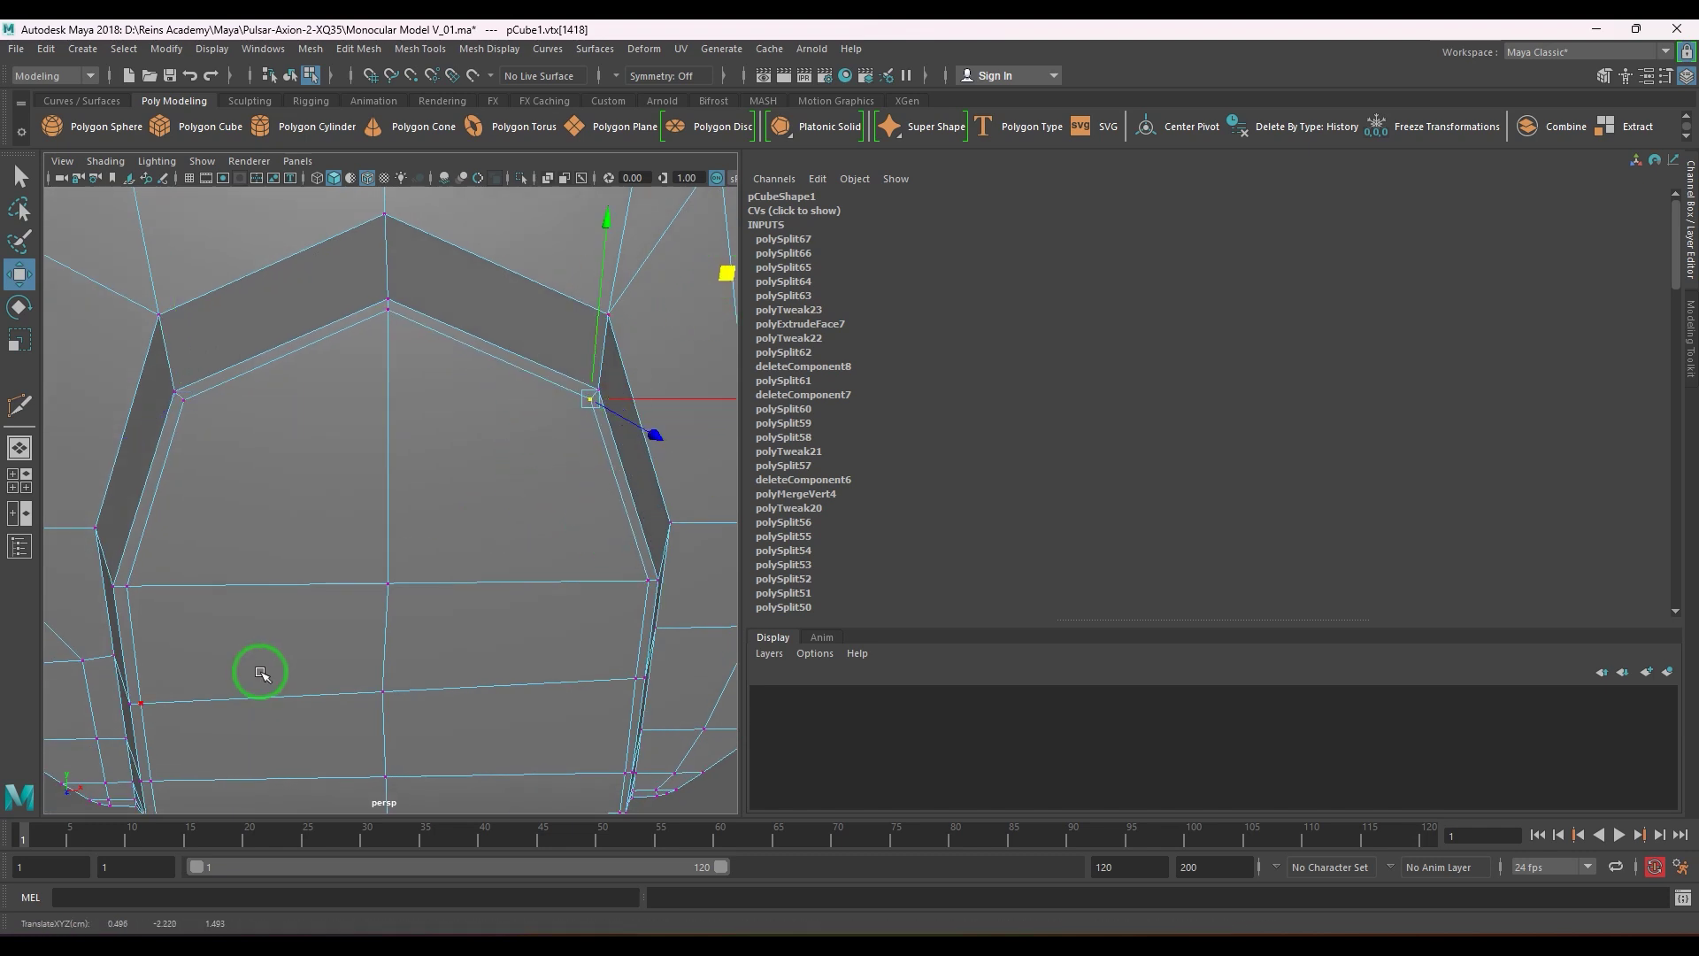
right_click_drag(261, 675, 438, 546)
scroll(420, 568, "down", 3)
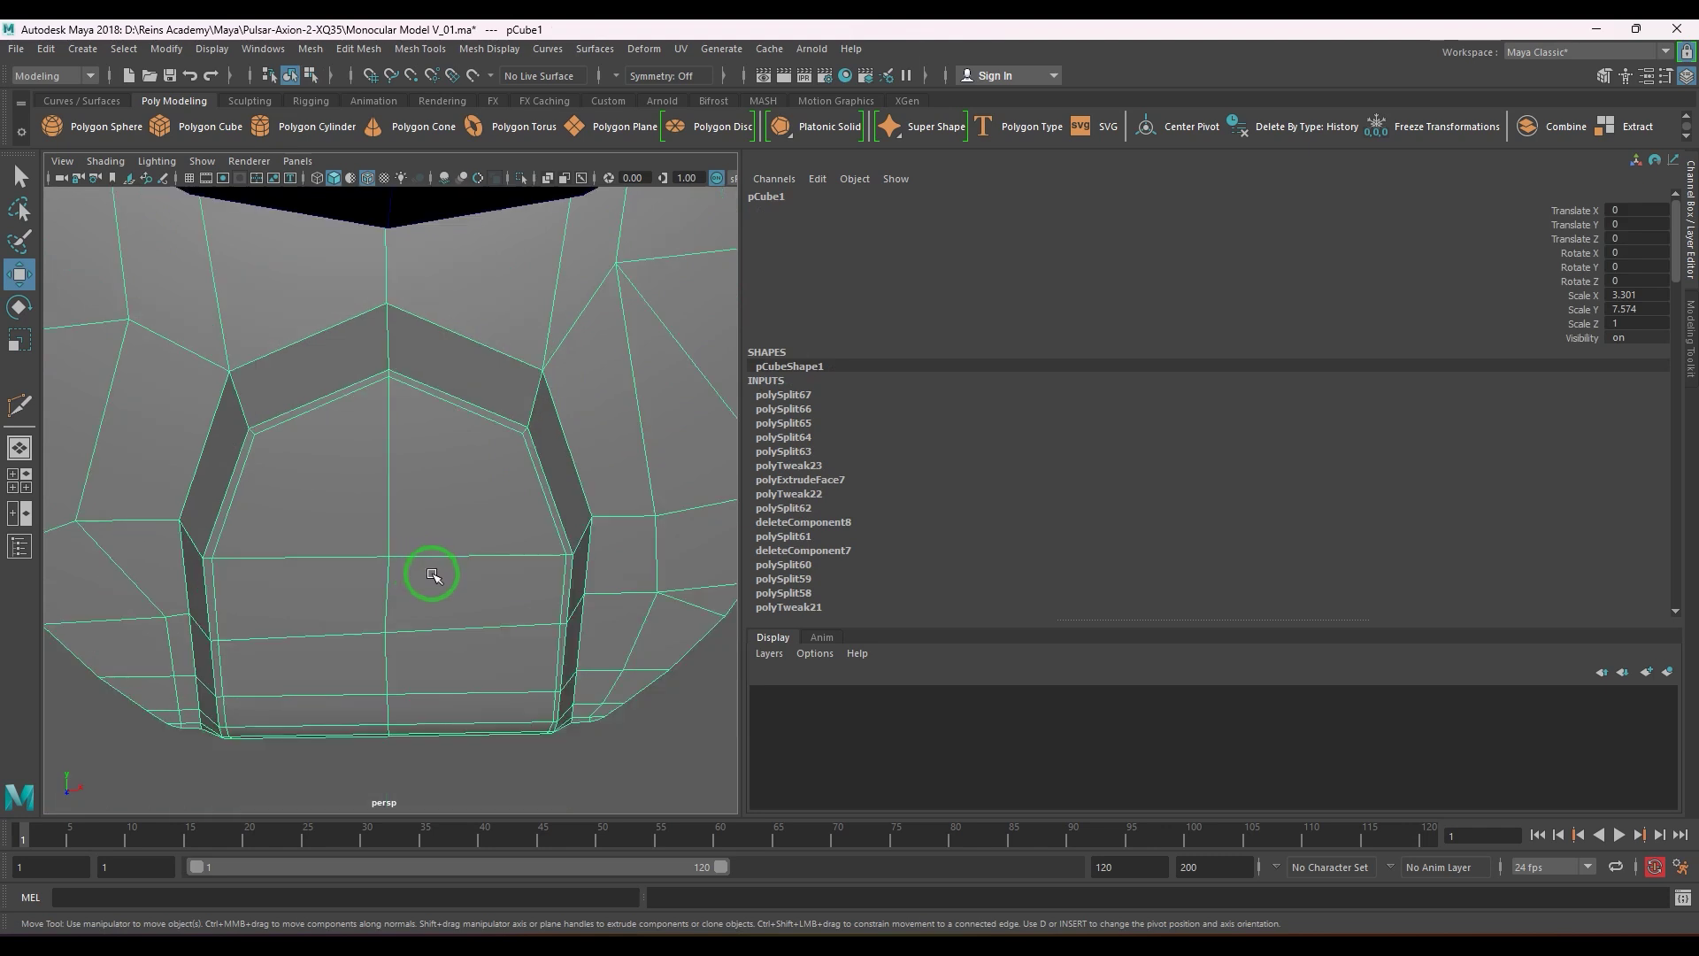
- Multi-Cut the extrusion's underside from the end of the right support cut back across the body's narrow lower edge strips
left_click_drag(429, 577, 356, 495, "alt")
right_click_drag(356, 496, 368, 584, "alt")
middle_click_drag(368, 584, 393, 525, "alt")
right_click_drag(393, 526, 414, 554, "alt")
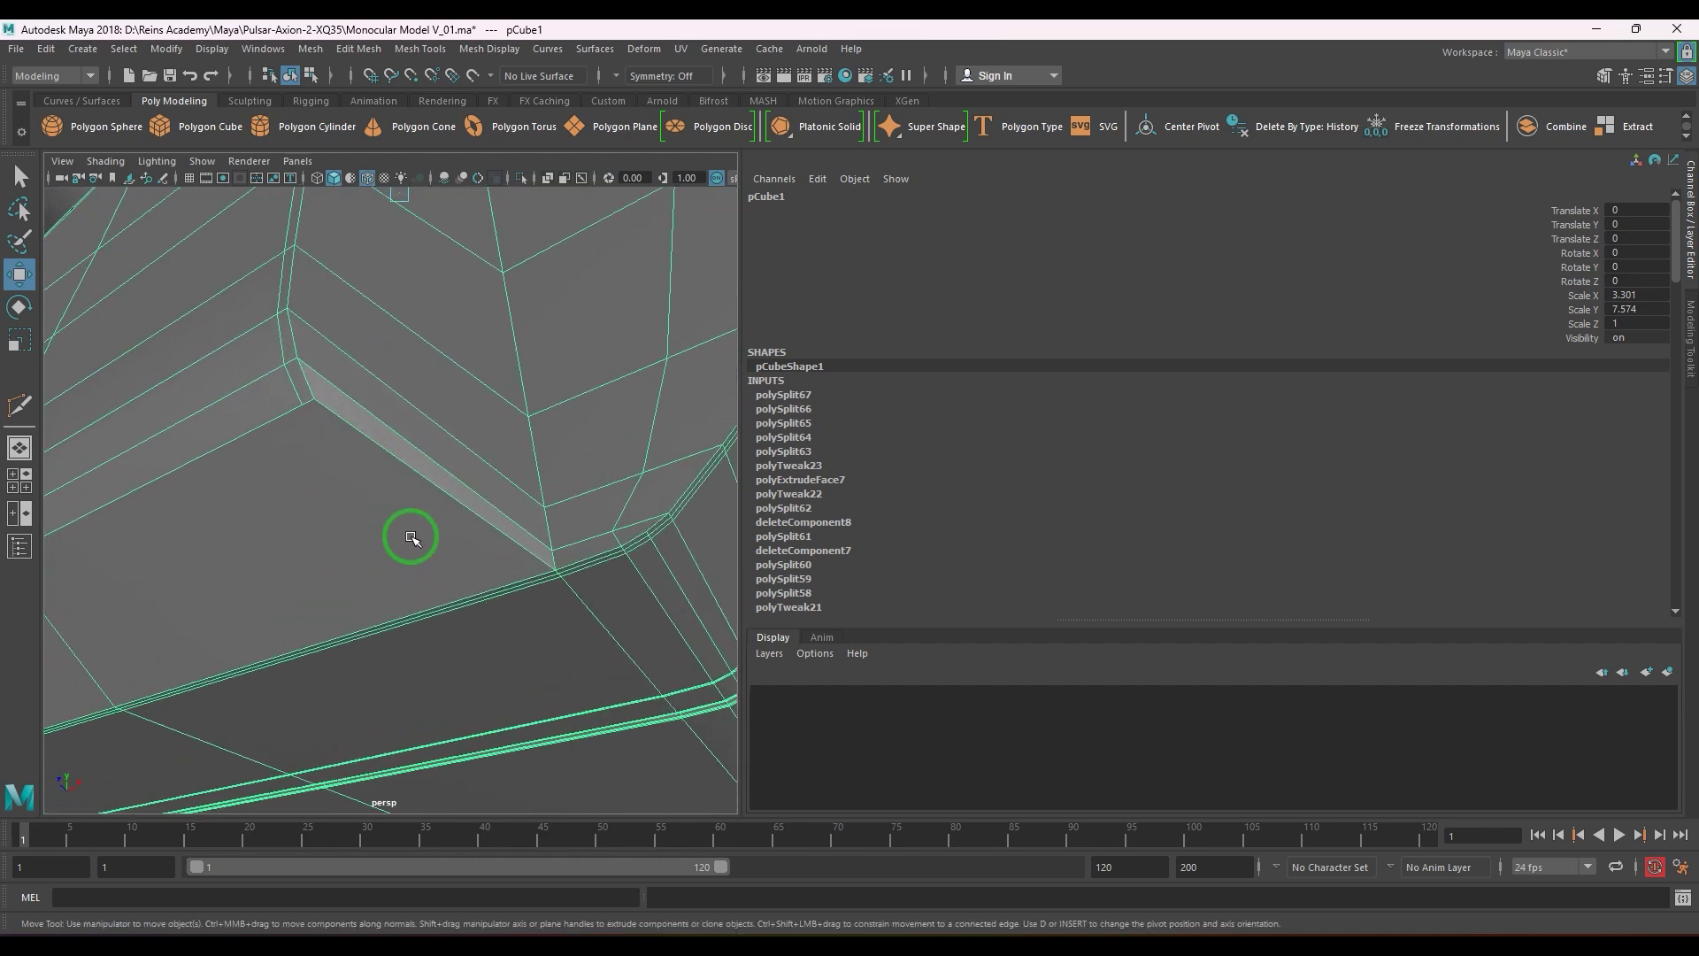
right_click_drag(303, 380, 306, 407, "shift")
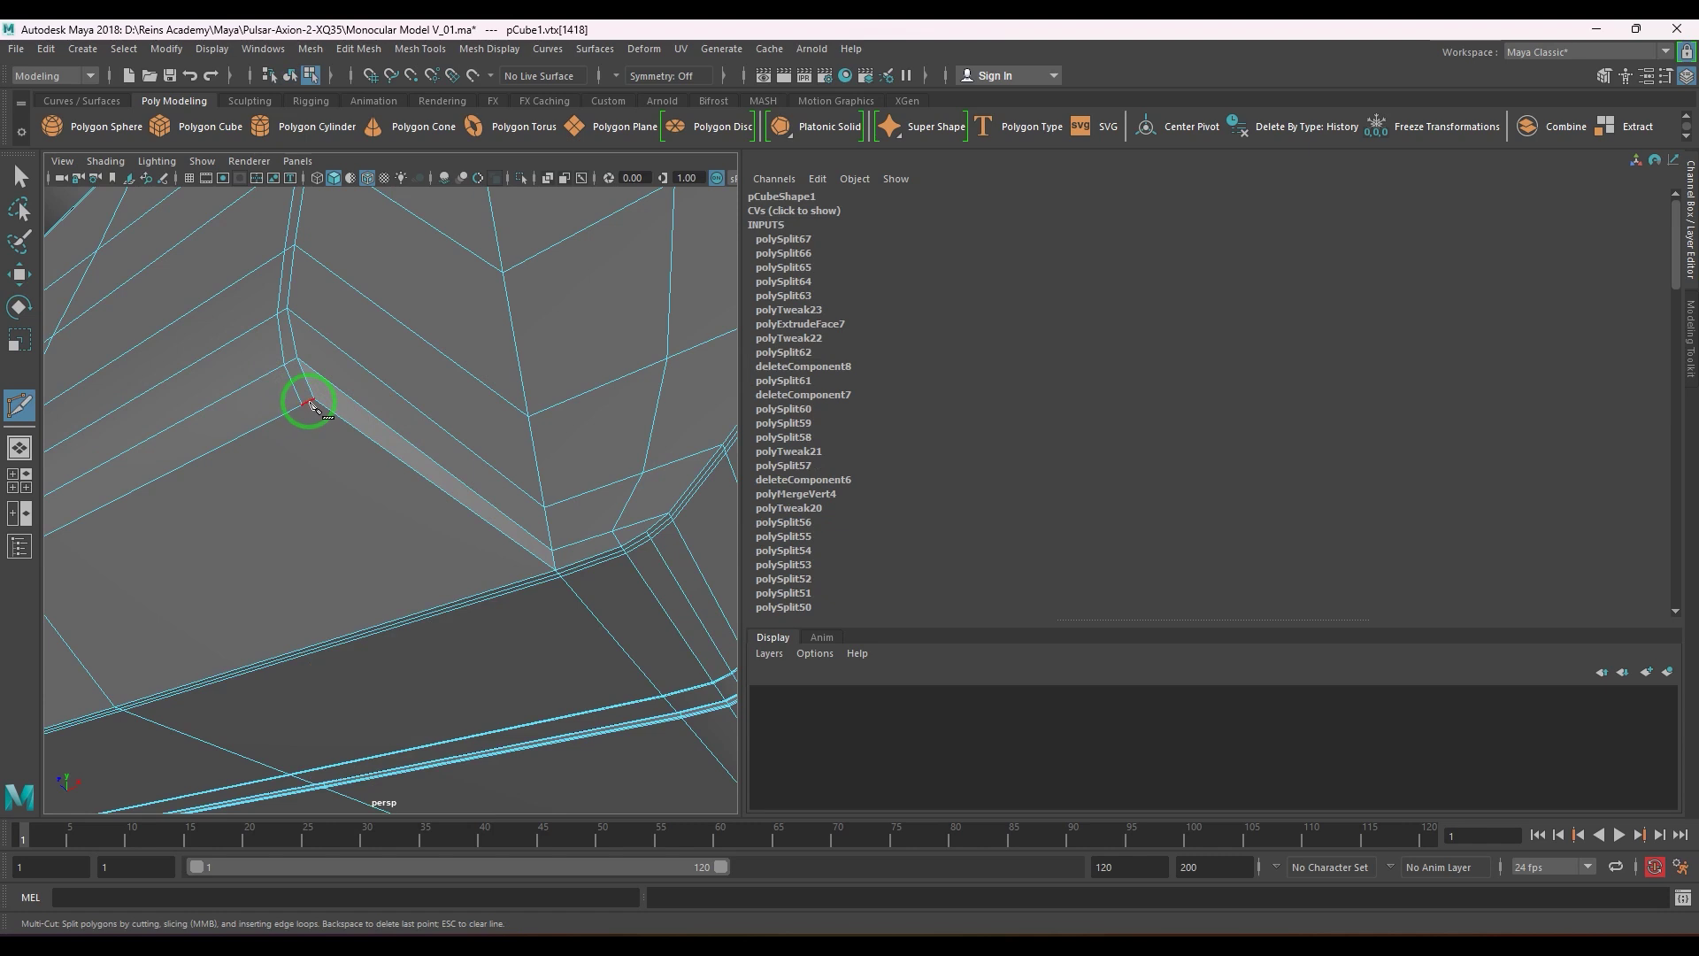
left_click(308, 403)
left_click_drag(313, 486, 425, 538, "alt")
middle_click_drag(424, 538, 411, 575, "alt")
right_click_drag(412, 575, 383, 492, "alt")
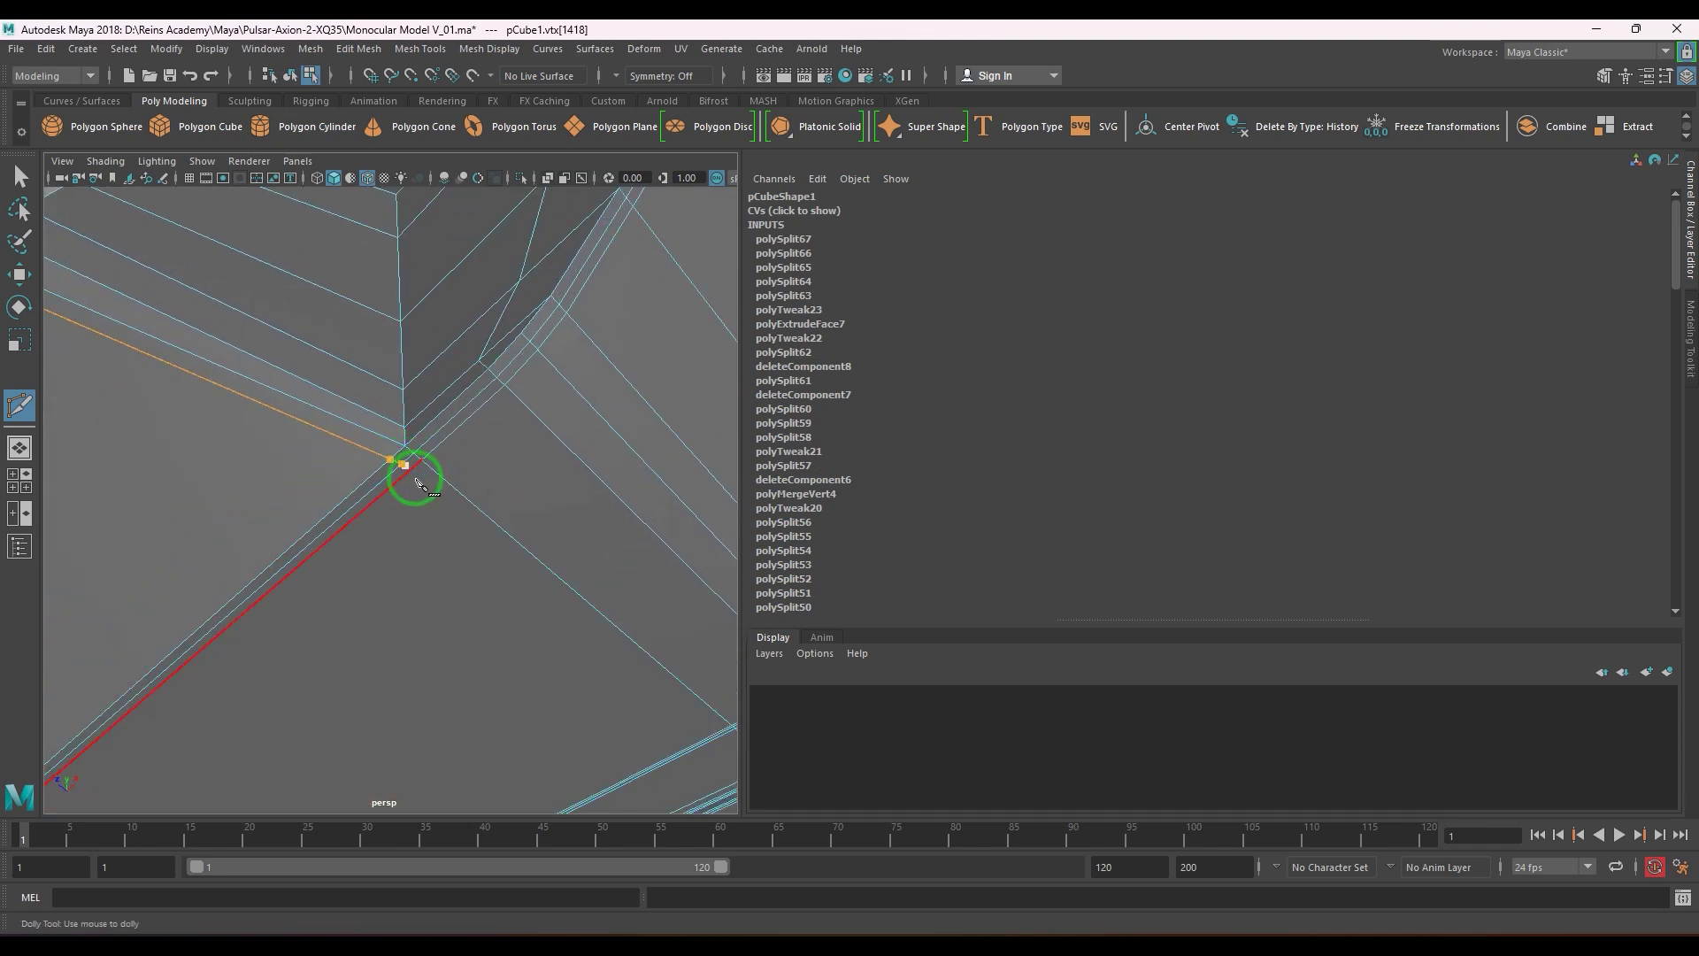
key("Escape")
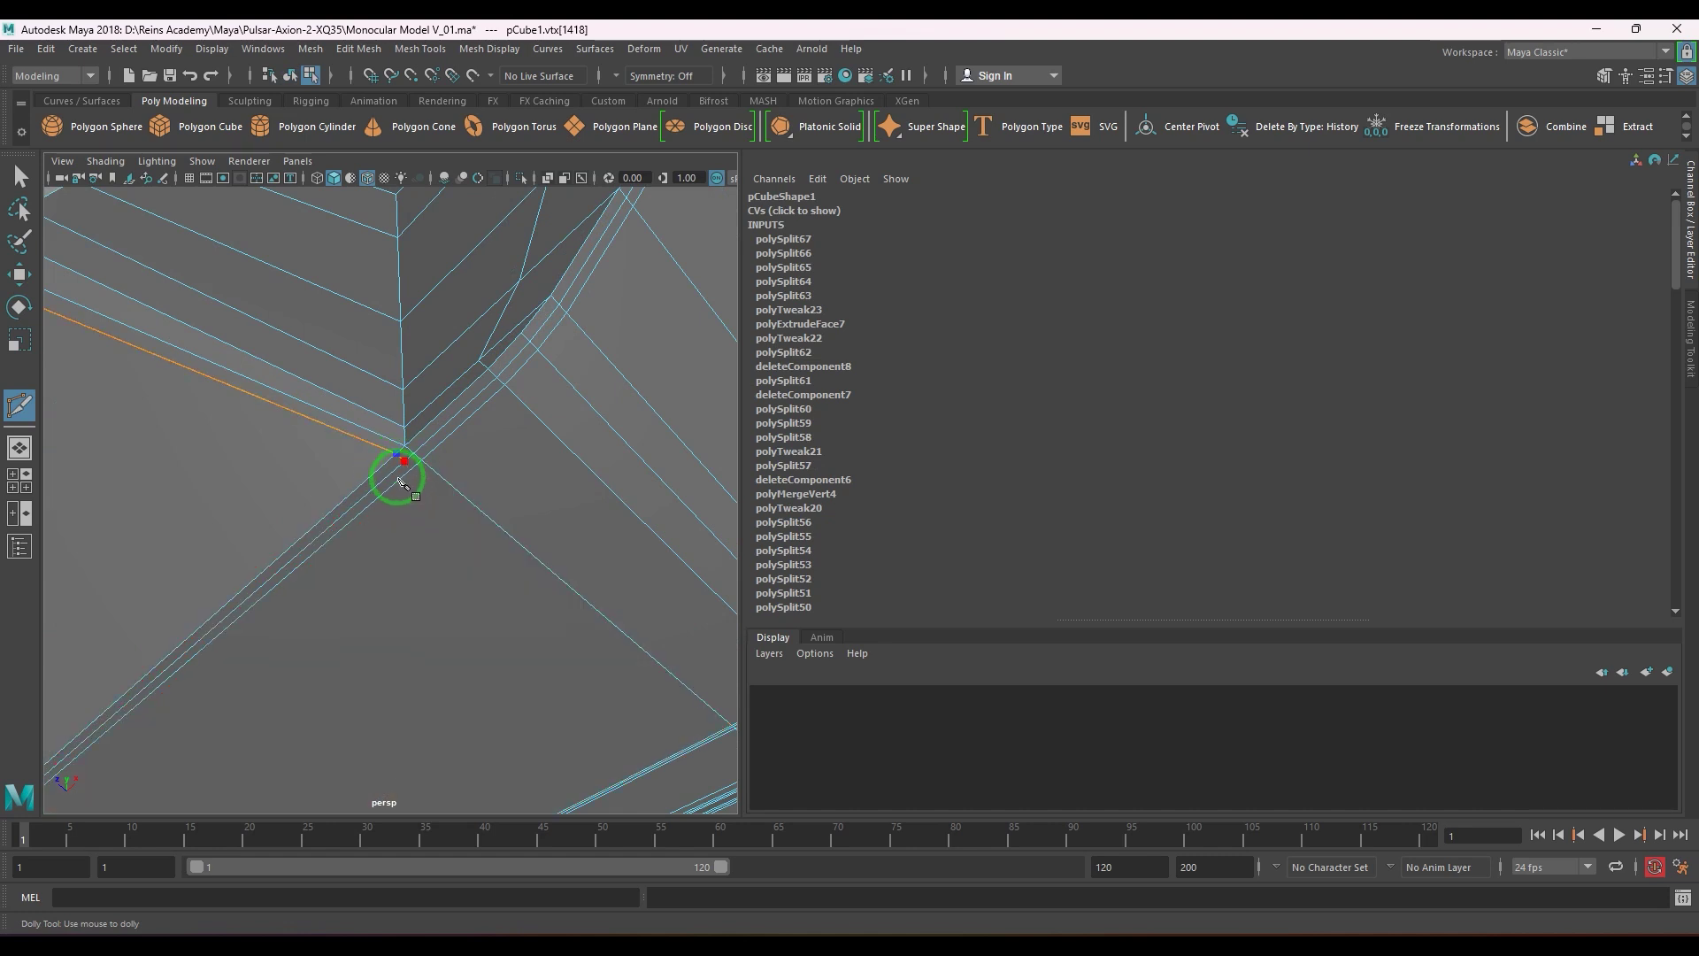
right_click(426, 503)
- Make the matching underside cut from the left support cut back across the narrow edge strips, and switch to the Move tool
right_click_drag(452, 523, 356, 542, "alt")
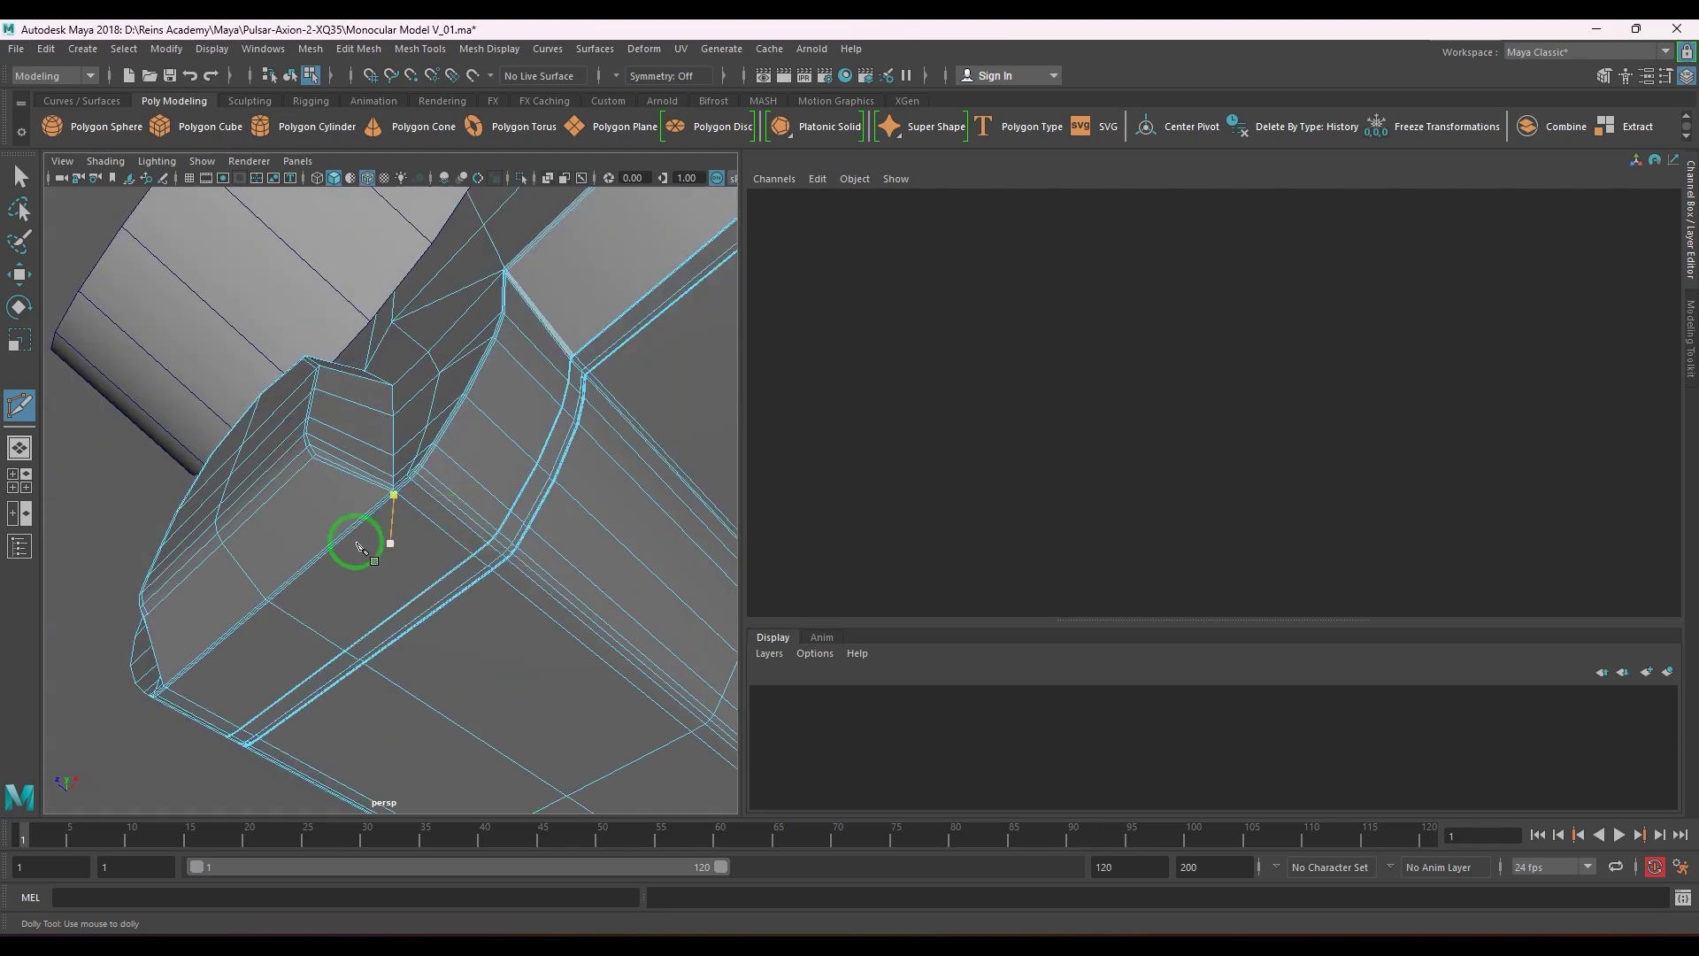
left_click_drag(356, 542, 539, 562, "alt")
middle_click_drag(539, 561, 370, 542, "alt")
right_click_drag(370, 542, 446, 317, "alt")
key("Escape")
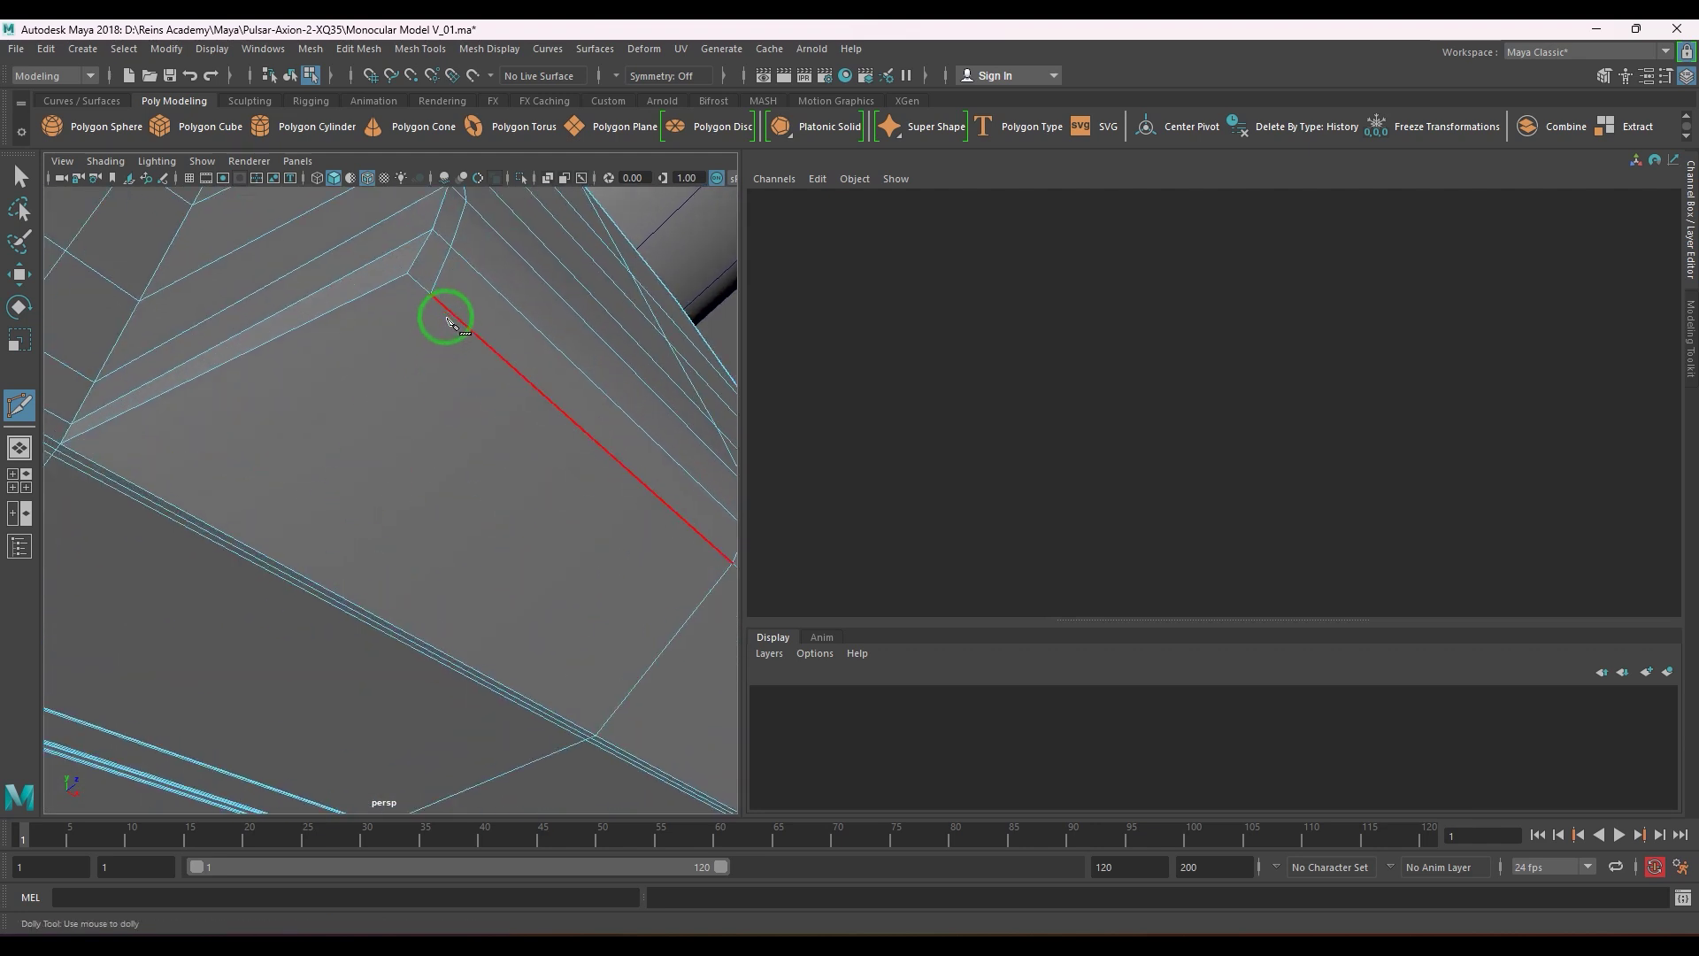
scroll(330, 285, "up", 3)
scroll(277, 484, "up", 2)
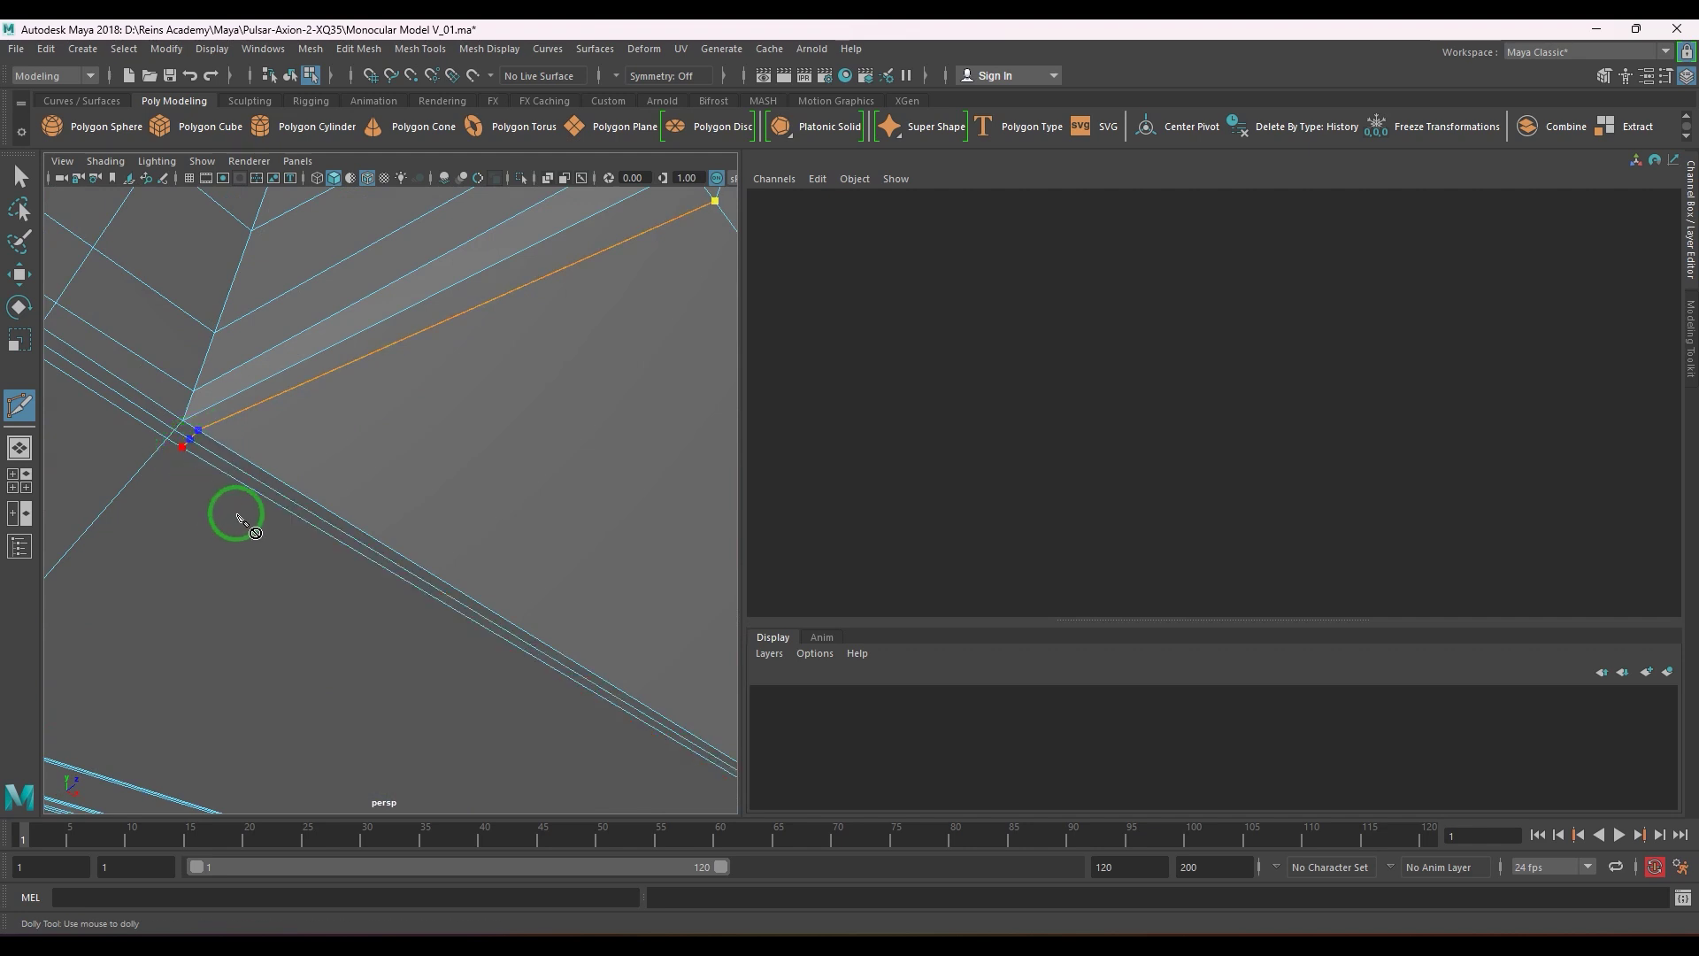
key("Return")
scroll(236, 513, "down", 6)
left_click_drag(486, 512, 334, 599, "alt")
scroll(334, 550, "up", 6)
key("w")
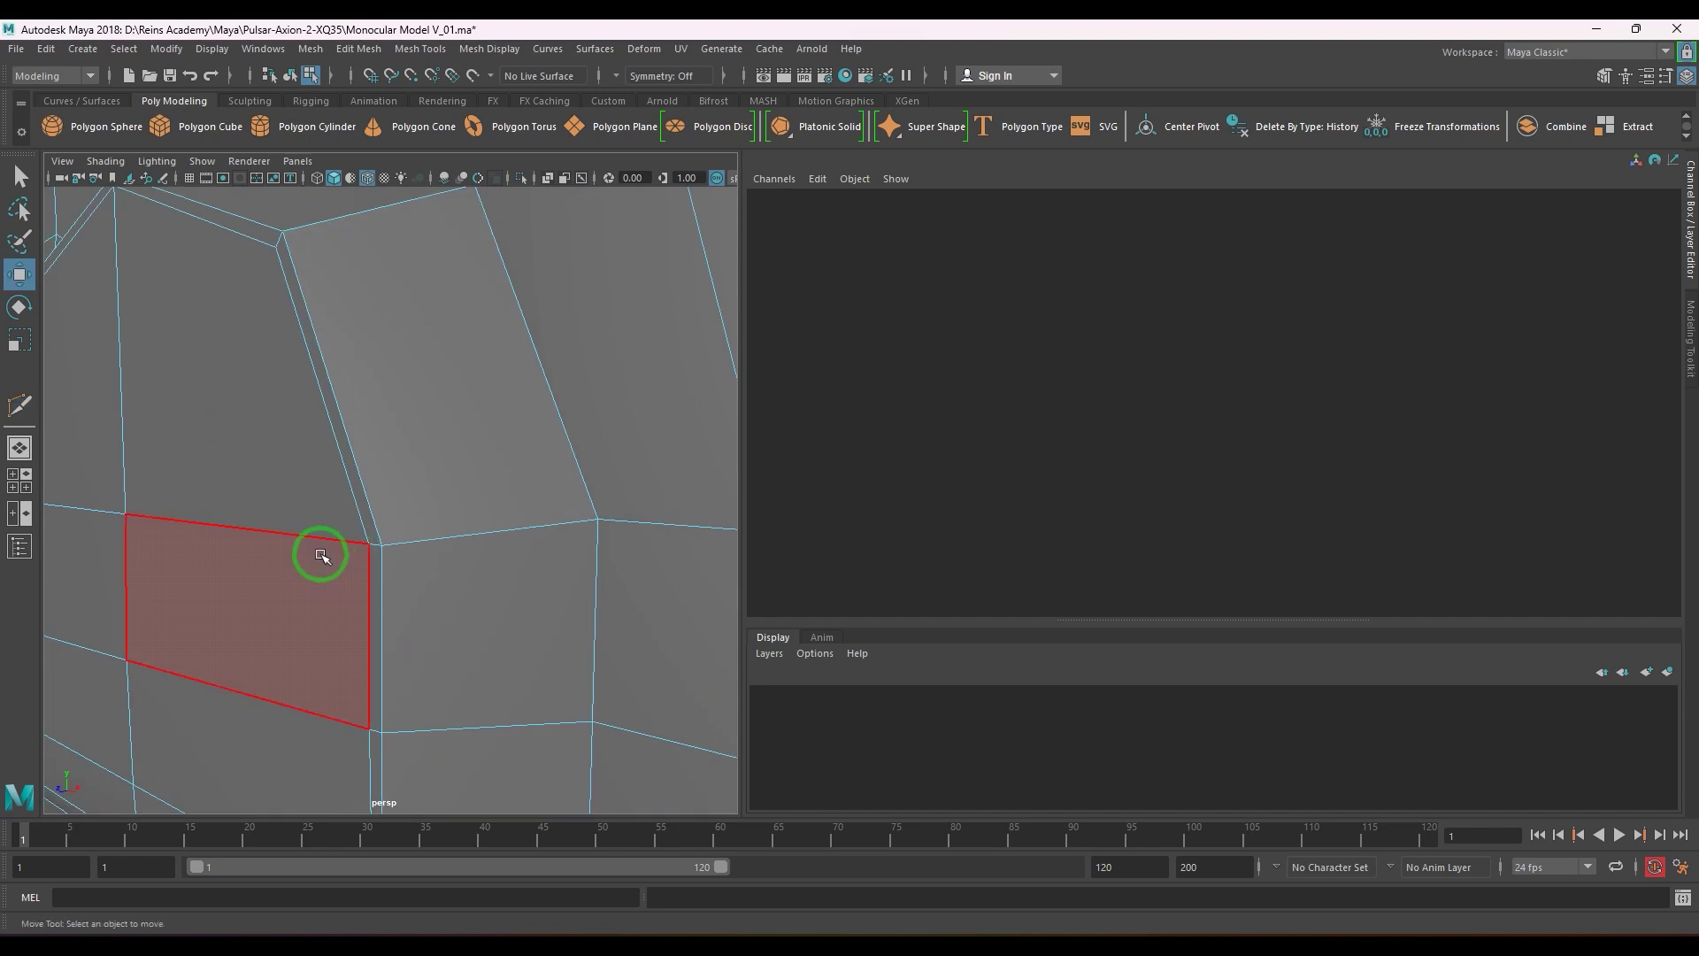
- Move the body vertex beside the extrusion's upper right corner slightly outward and down
key("F8")
scroll(370, 434, "down", 5)
left_click(379, 588)
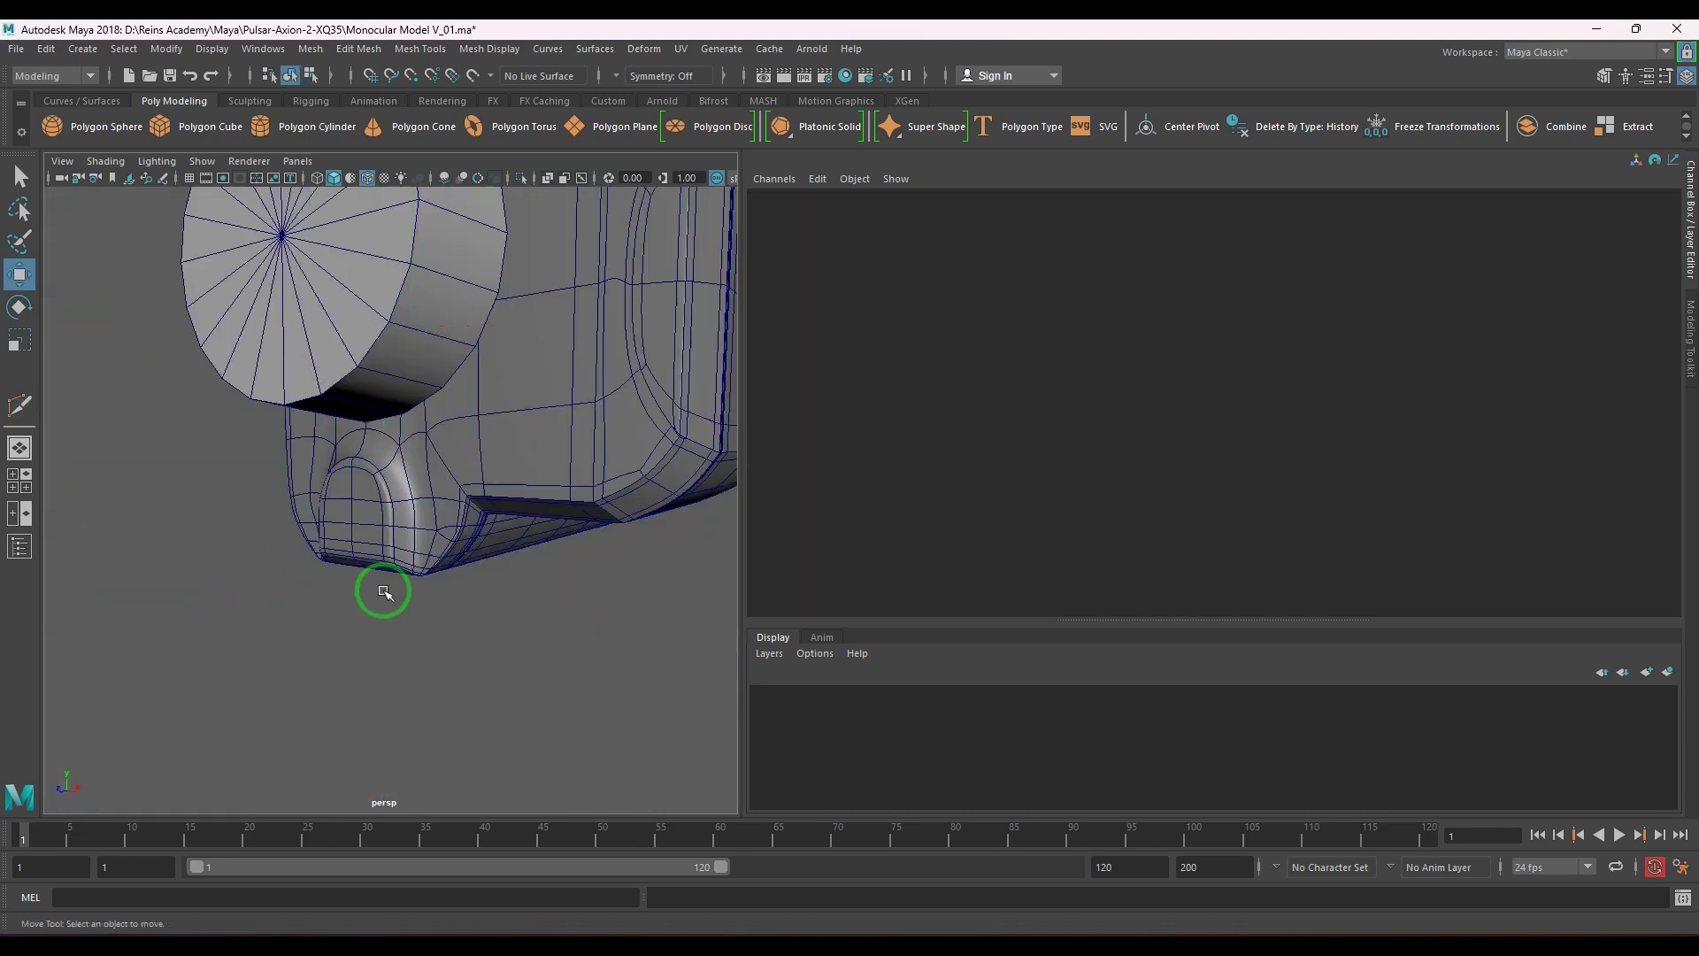
left_click_drag(378, 588, 453, 546, "alt")
scroll(429, 561, "up", 4)
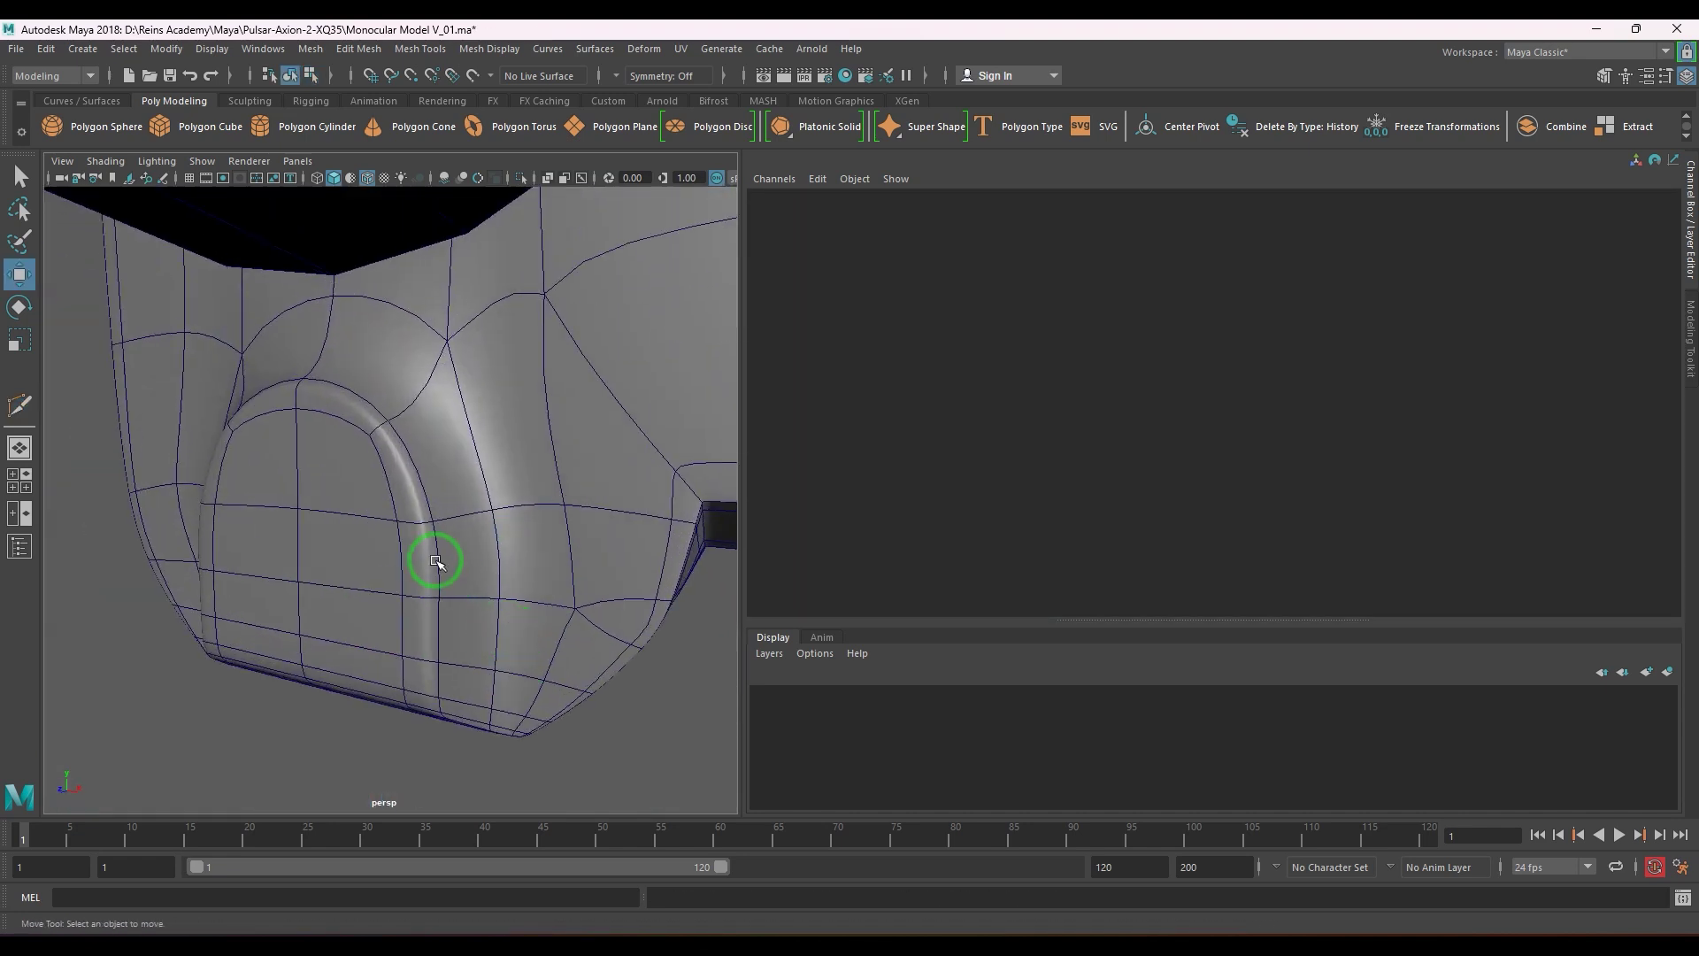
left_click(470, 486)
scroll(470, 449, "up", 2)
left_click_drag(470, 449, 535, 438, "alt")
middle_click_drag(607, 433, 426, 482, "alt")
right_click_drag(442, 468, 362, 467)
left_click(384, 344)
left_click_drag(383, 417, 412, 434, "alt")
left_click_drag(488, 223, 528, 268)
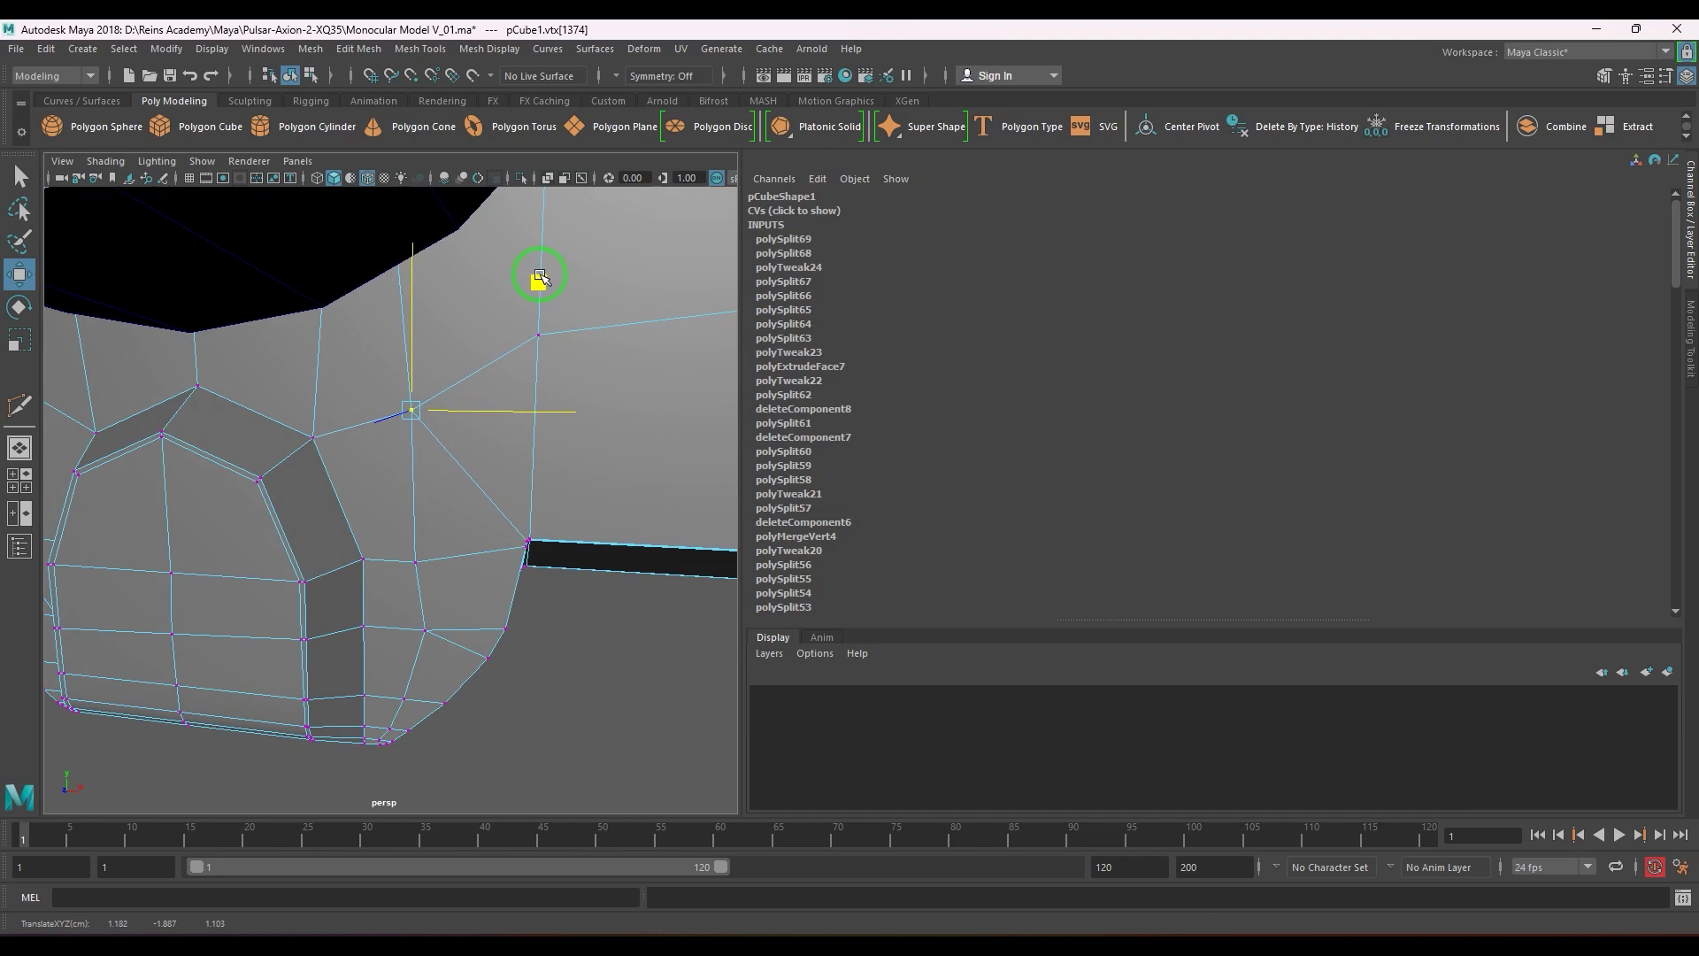
- Move the next body vertex outward along the same edge row slightly down, and return to object selection
key("Down")
left_click(576, 340)
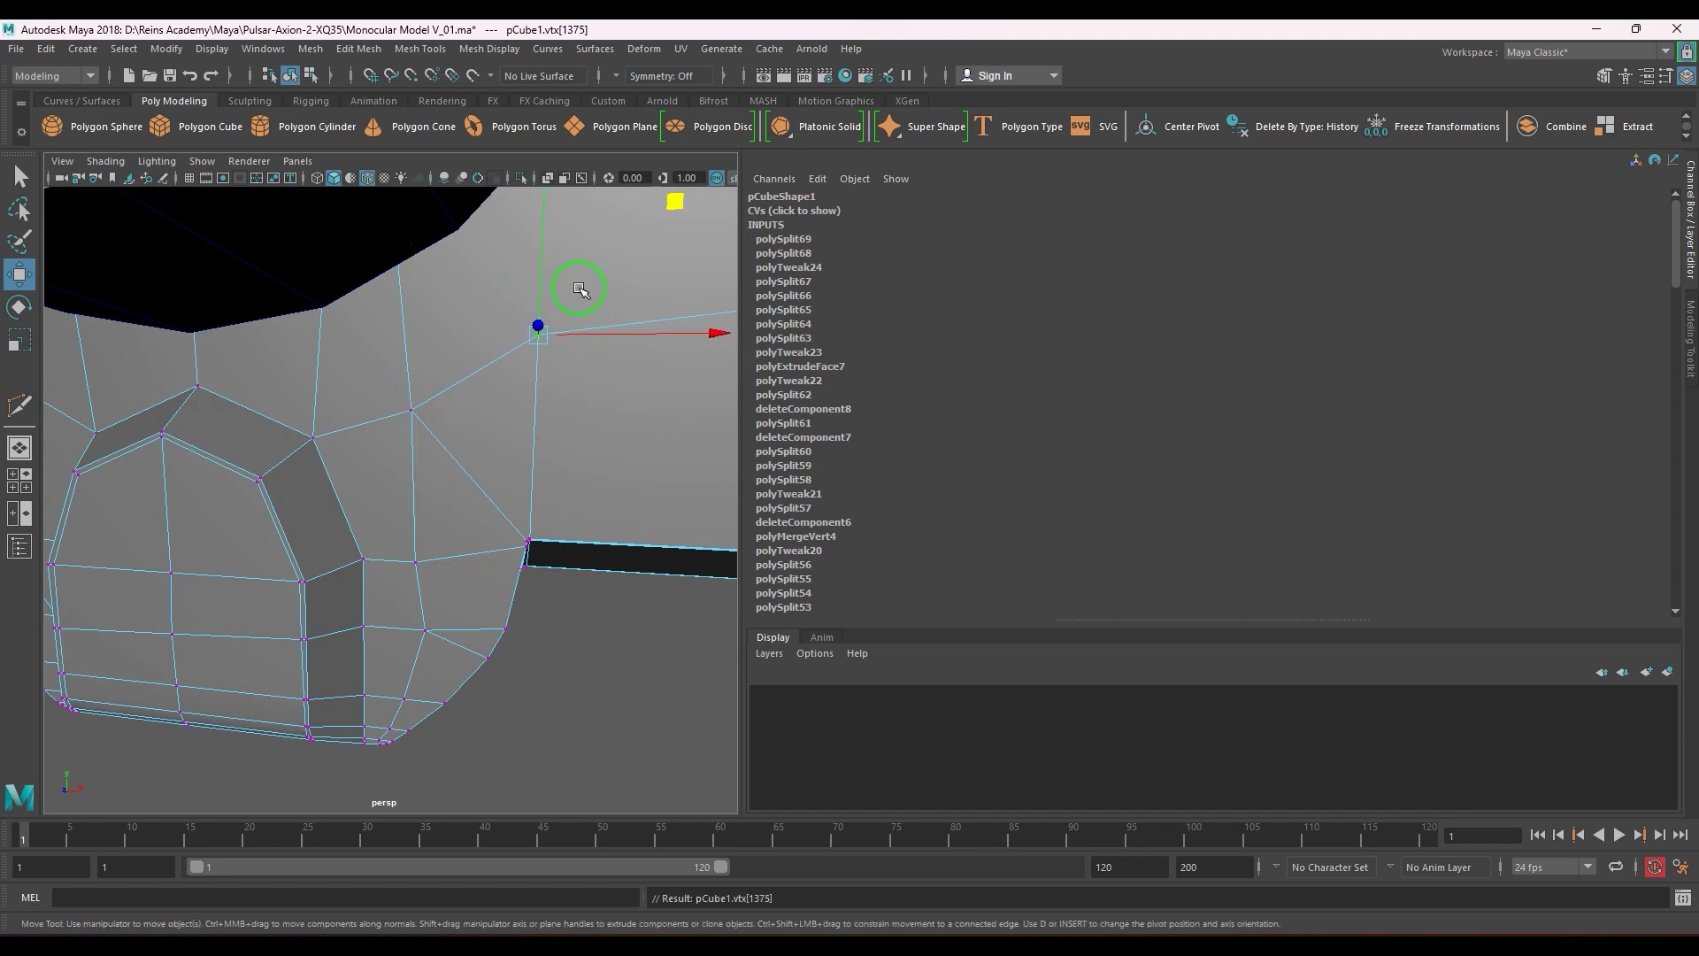
middle_click_drag(681, 205, 689, 235)
key("F8")
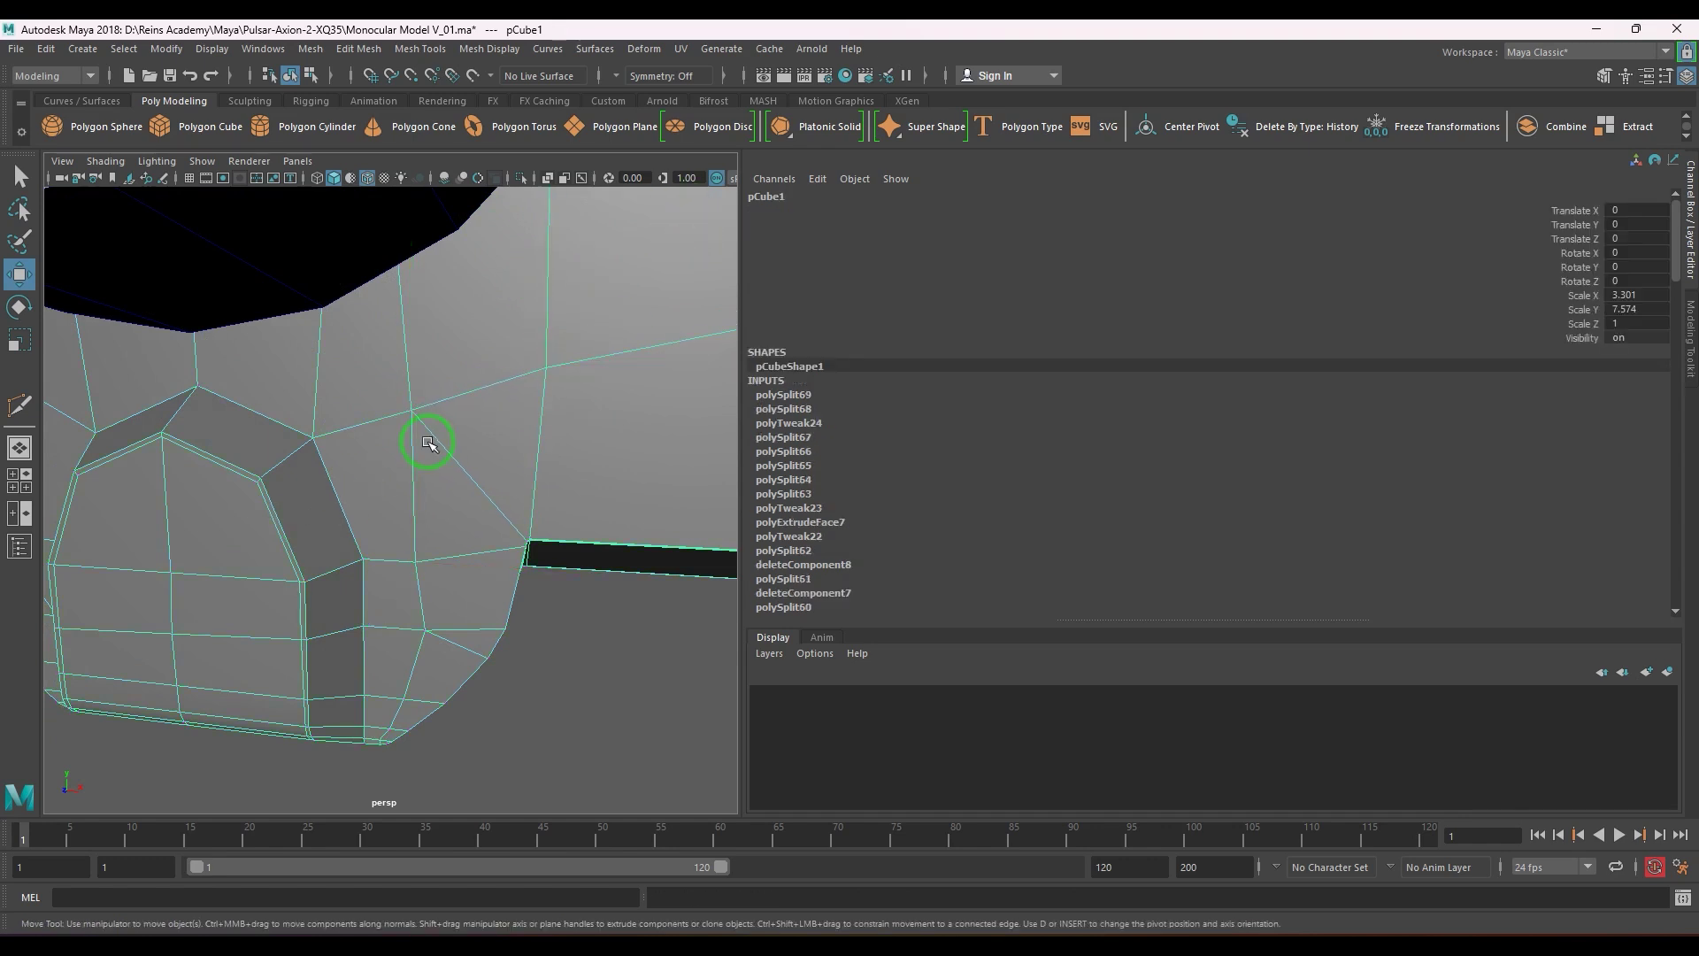
- Insert two support edge loops around the extrusion's side wall close to its base edge, and return to object selection
left_click_drag(425, 440, 455, 550, "alt")
scroll(470, 542, "up", 4)
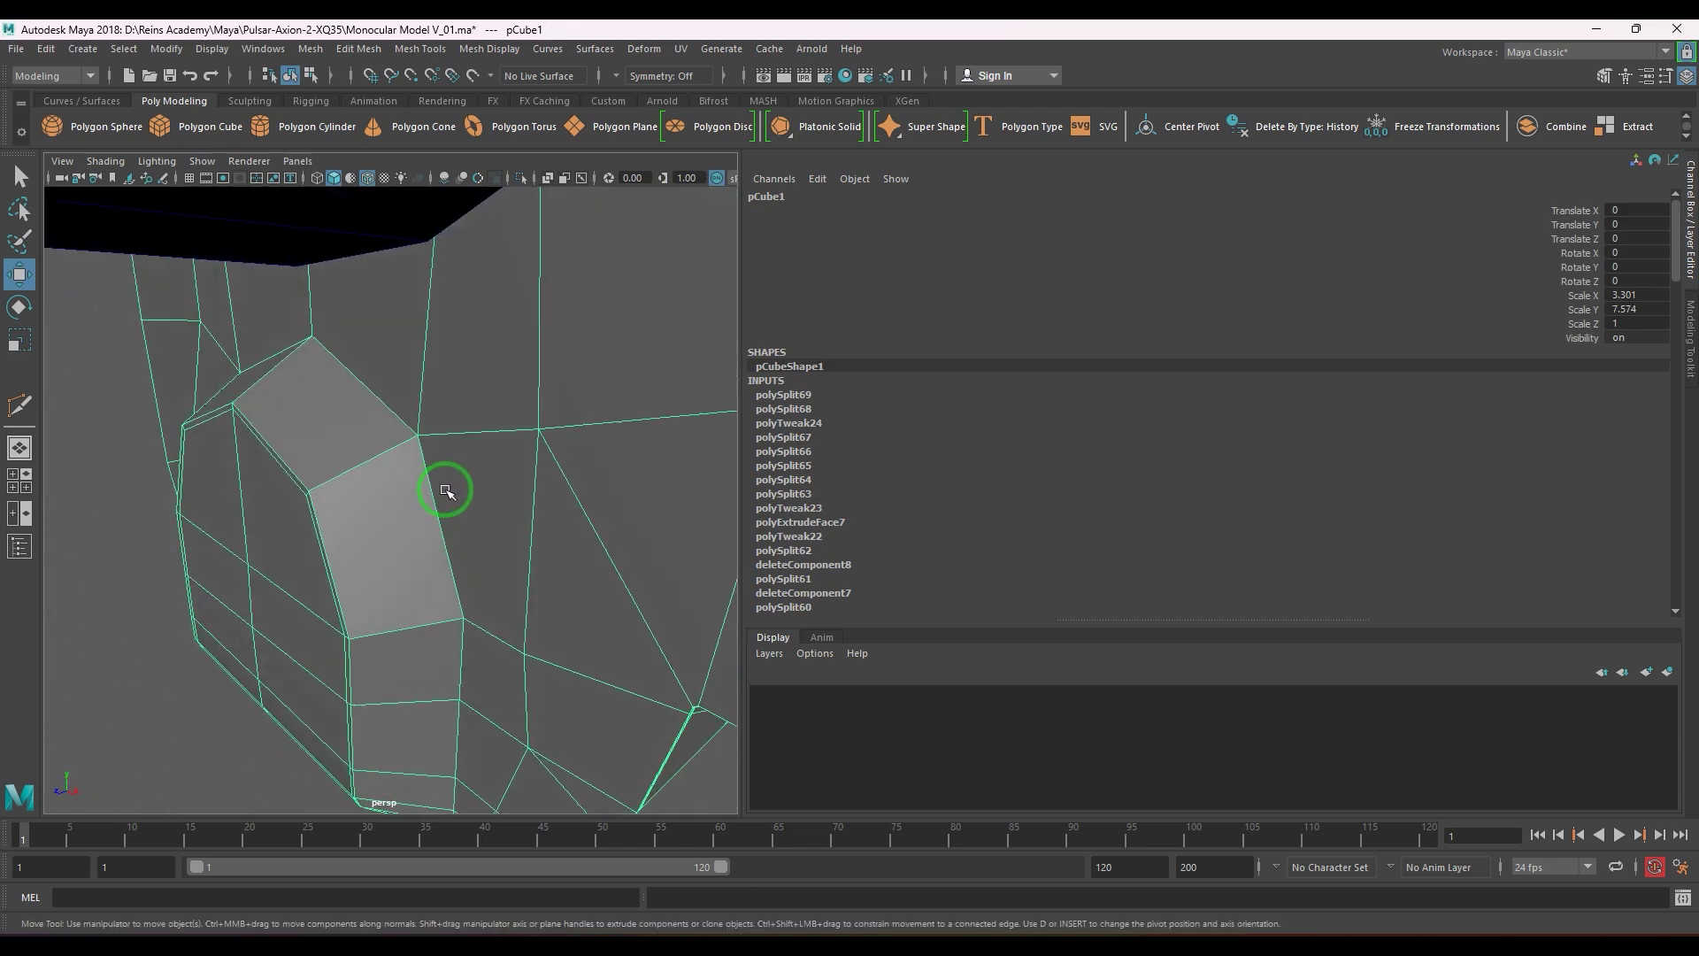
left_click_drag(446, 491, 371, 428, "alt")
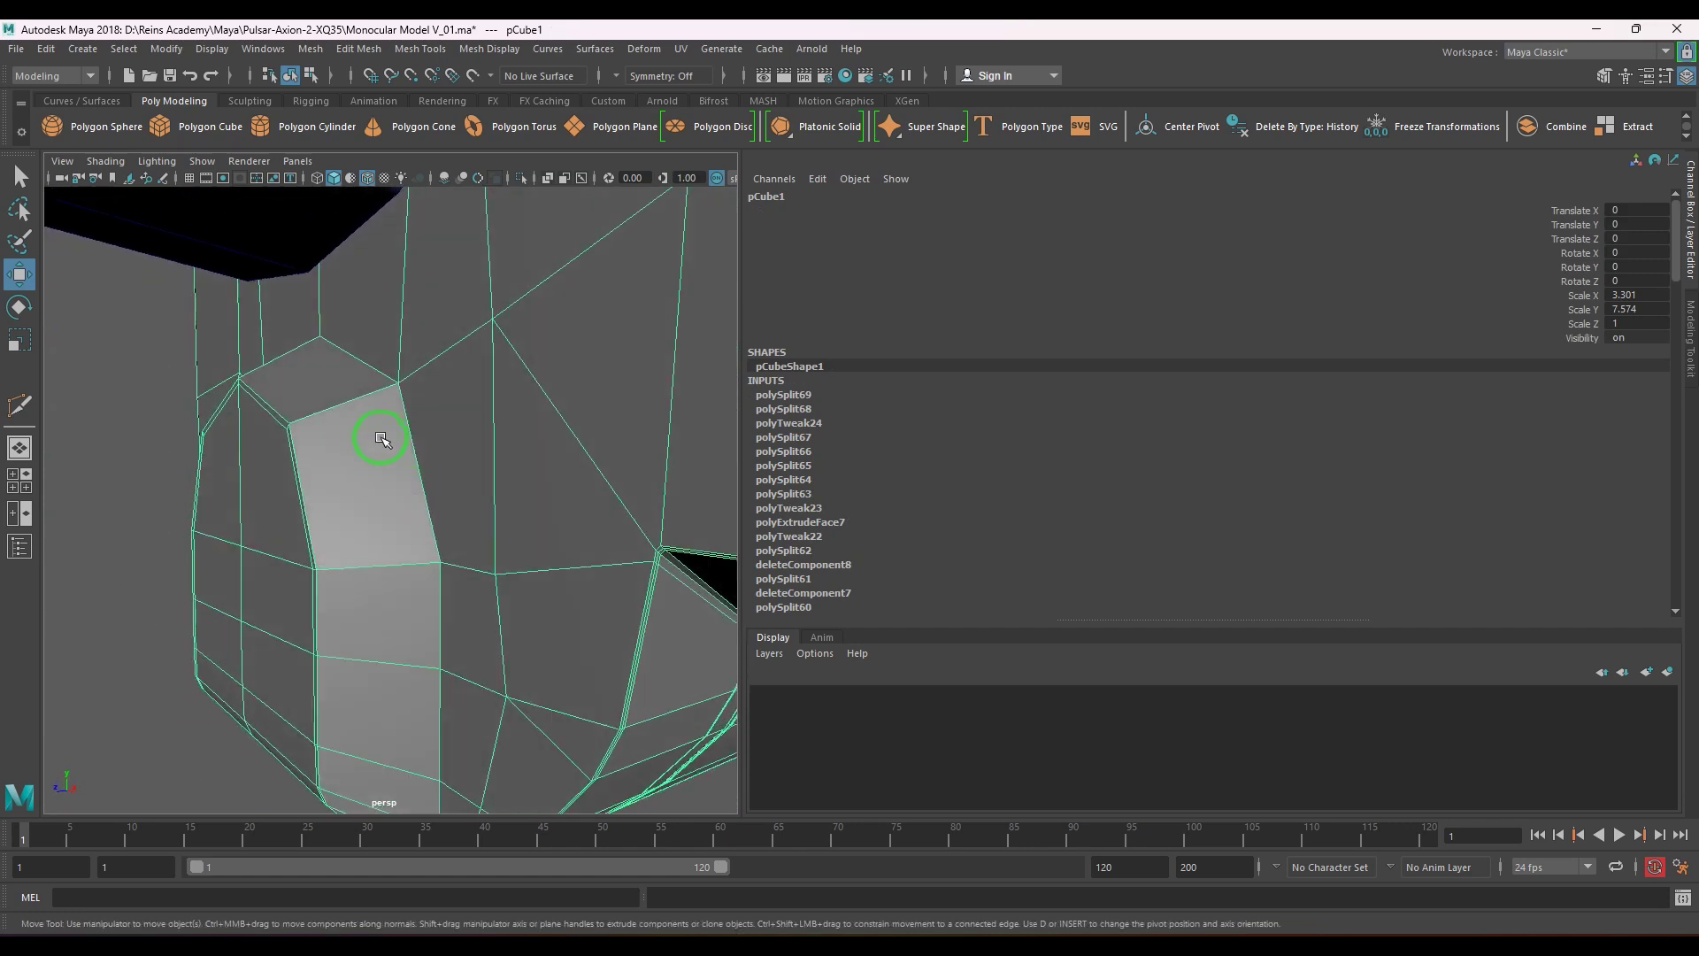
right_click_drag(381, 416, 384, 405, "shift")
left_click_drag(385, 404, 386, 394)
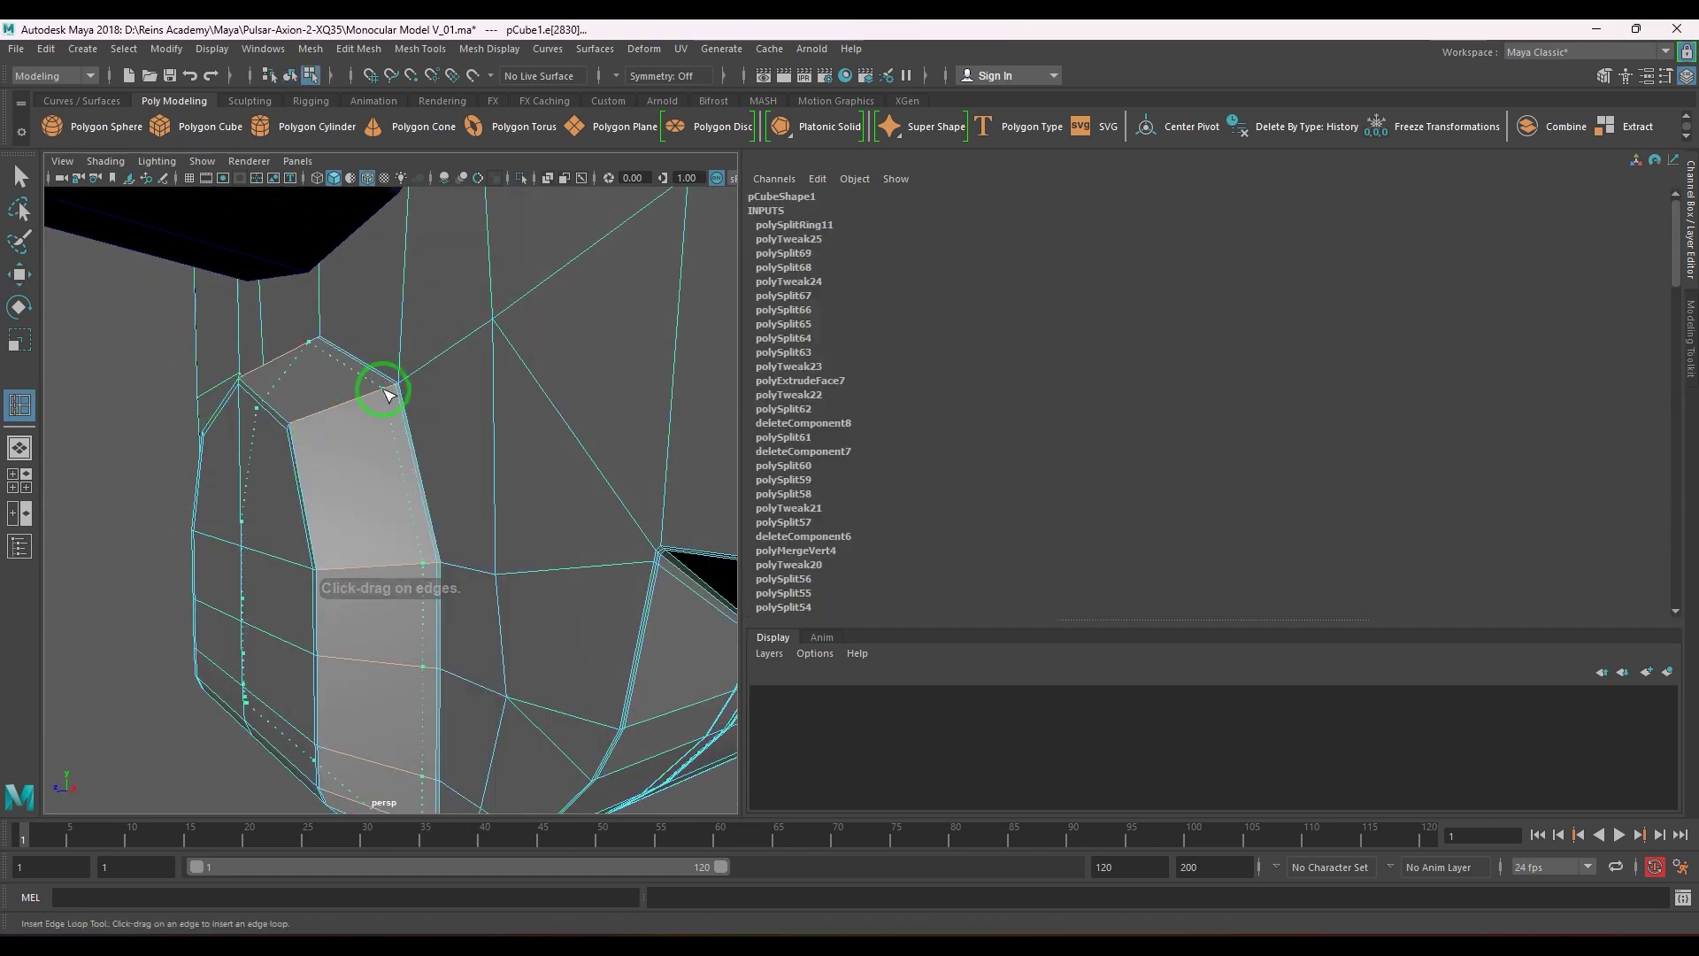
left_click(395, 391)
left_click_drag(295, 470, 342, 482, "alt")
key("w")
key("F8")
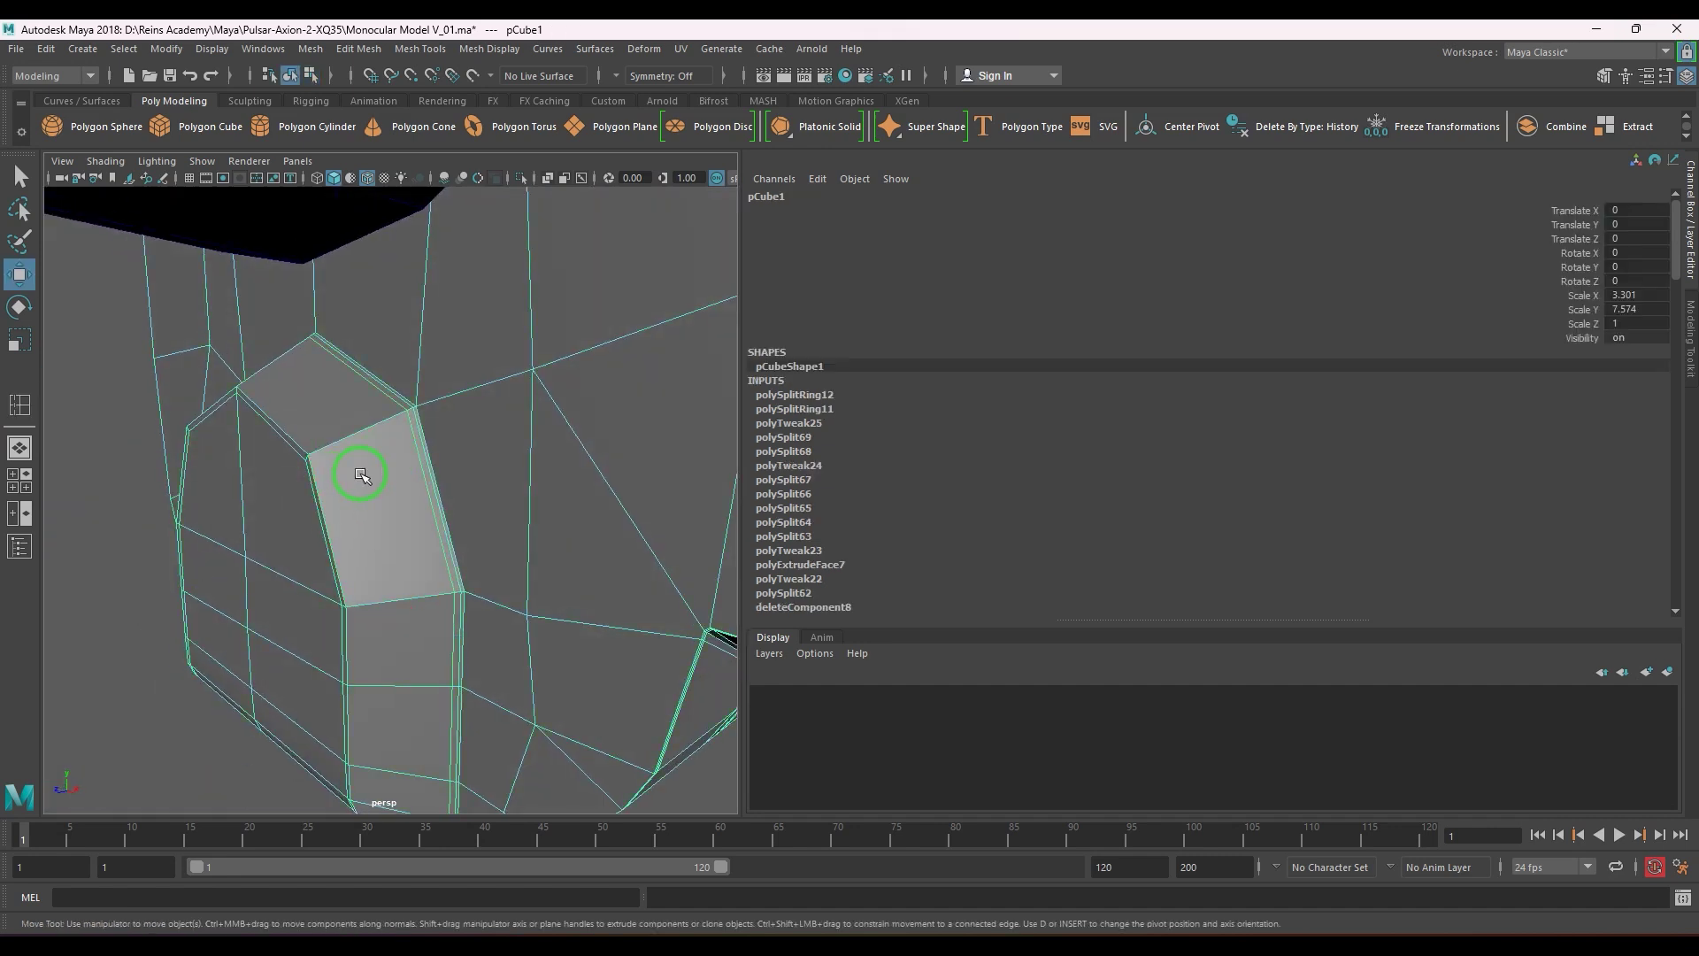
- Examine the extrusion's lower profile in the side view, smoothed and with smooth preview turned off
scroll(345, 492, "down", 6)
left_click(184, 666)
left_click_drag(271, 648, 319, 599, "alt")
key("space")
key("space")
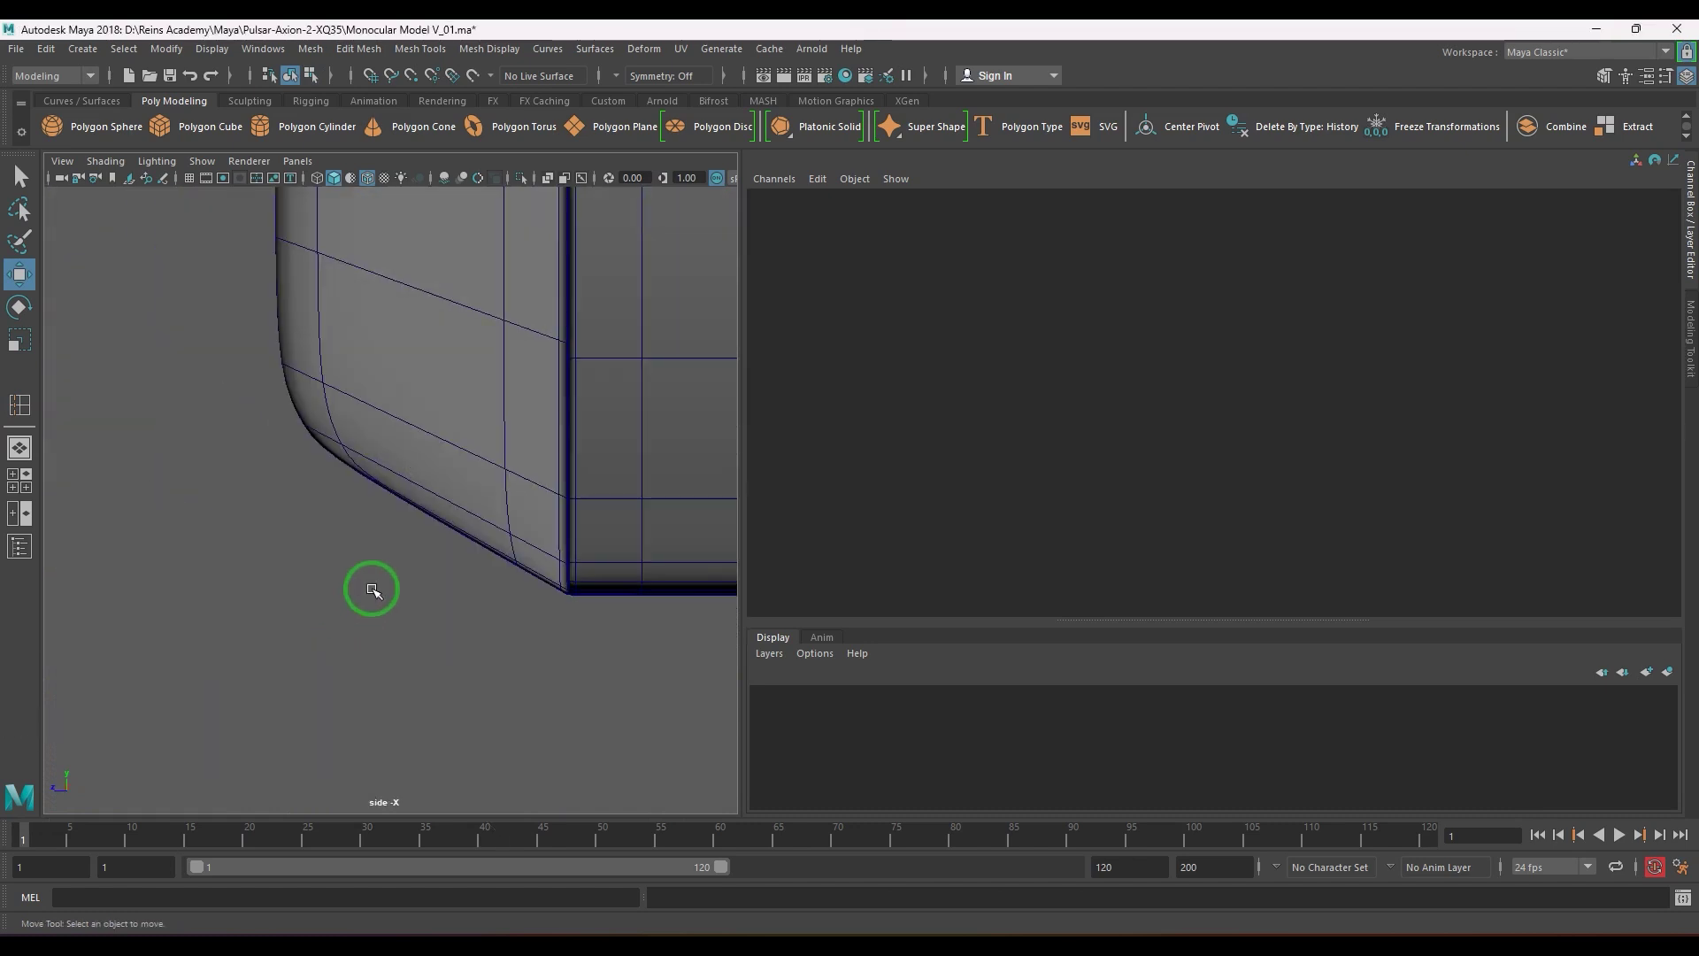
left_click(396, 485)
key("1")
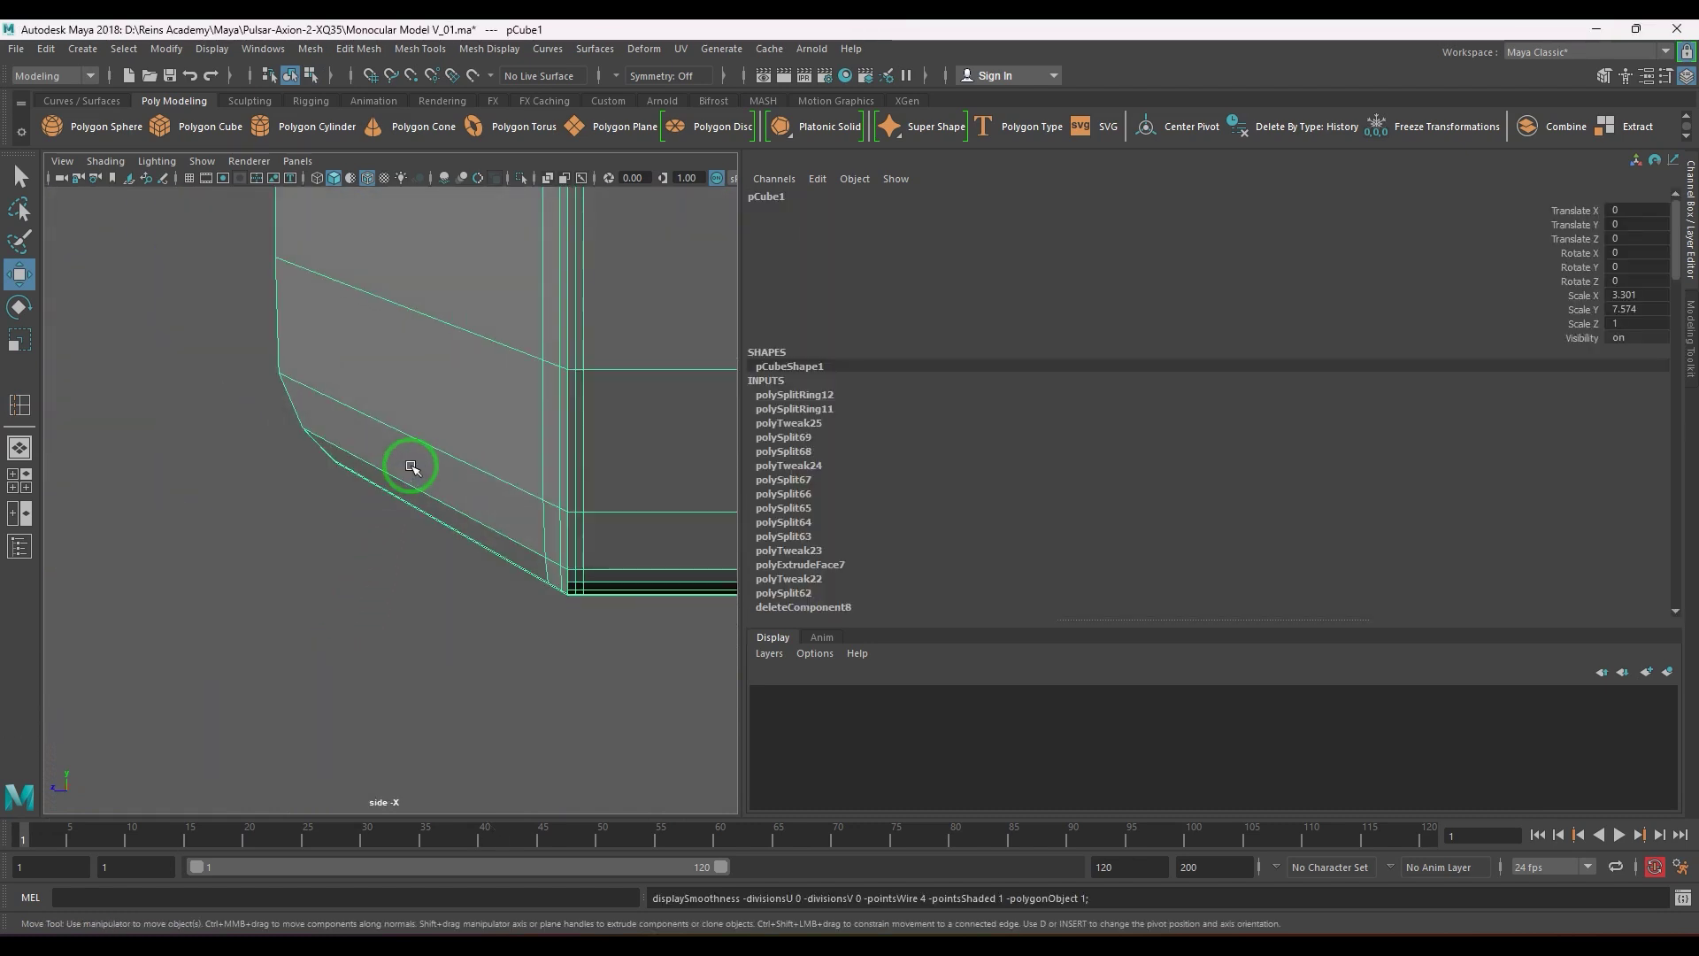
mouse_move(422, 479)
left_mouse_down("alt")
mouse_move(421, 508)
mouse_move(372, 496)
mouse_move(402, 587)
mouse_move(408, 499)
left_mouse_up("alt")
scroll(408, 499, "up", 3)
middle_click_drag(404, 483, 392, 580, "alt")
key("space")
- Insert a support edge loop within the narrow border strip along the extrusion's front rim
left_click_drag(401, 579, 403, 527)
left_click_drag(389, 506, 313, 457, "alt")
scroll(469, 555, "up", 5)
scroll(312, 458, "up", 3)
middle_click_drag(313, 458, 342, 512, "alt")
left_click_drag(342, 513, 334, 470, "alt")
right_click_drag(307, 416, 241, 445, "shift")
left_click_drag(263, 457, 269, 450)
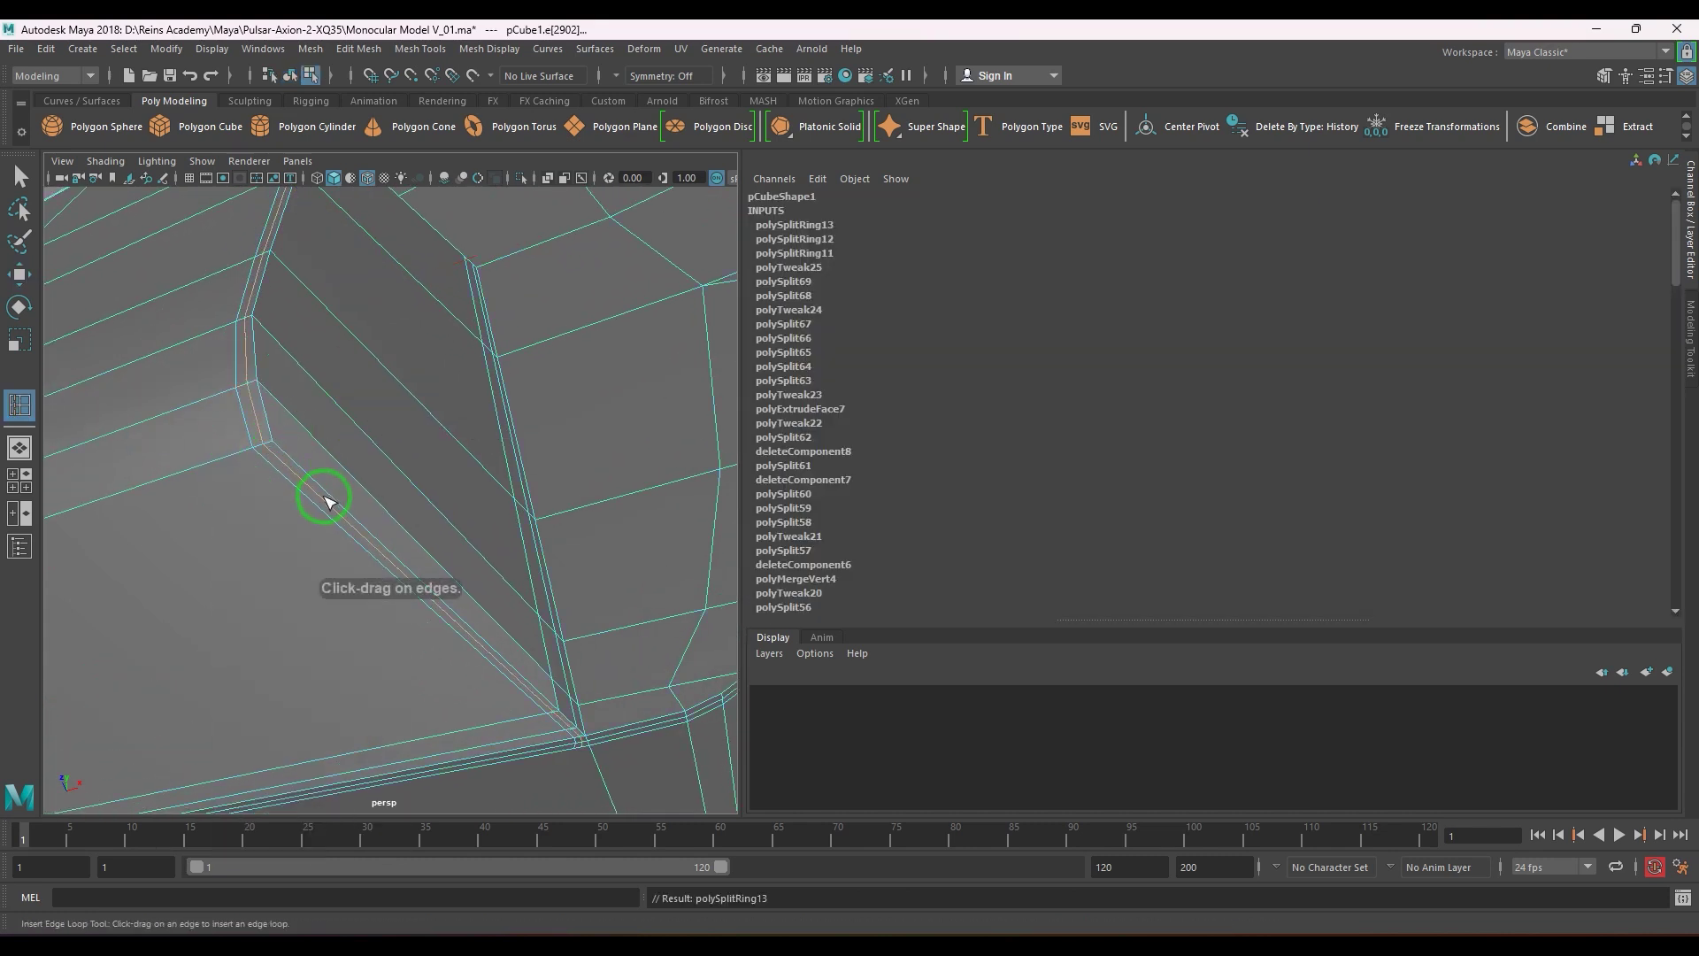
key("w")
right_click_drag(265, 469, 288, 444)
- Hide the wireframe overlay on the shaded model and examine the smoothed extrusion's rim and lower corner
scroll(288, 444, "down", 6)
left_click_drag(288, 444, 341, 535, "alt")
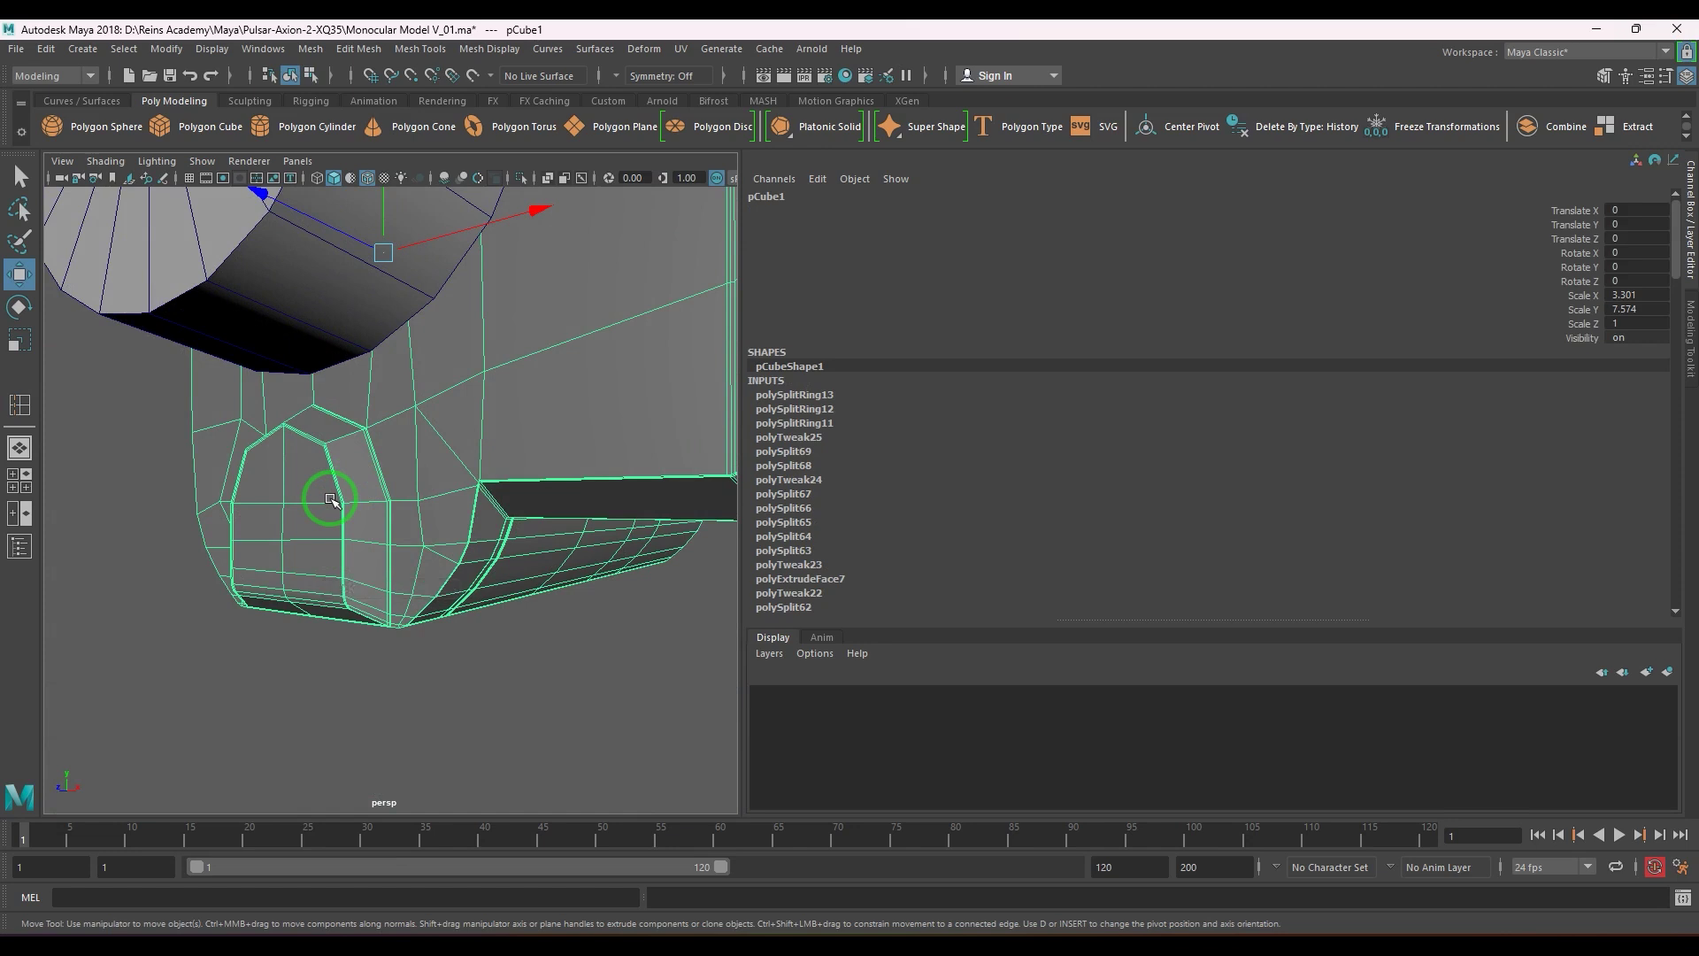
left_click(296, 621)
left_click_drag(296, 621, 443, 593, "alt")
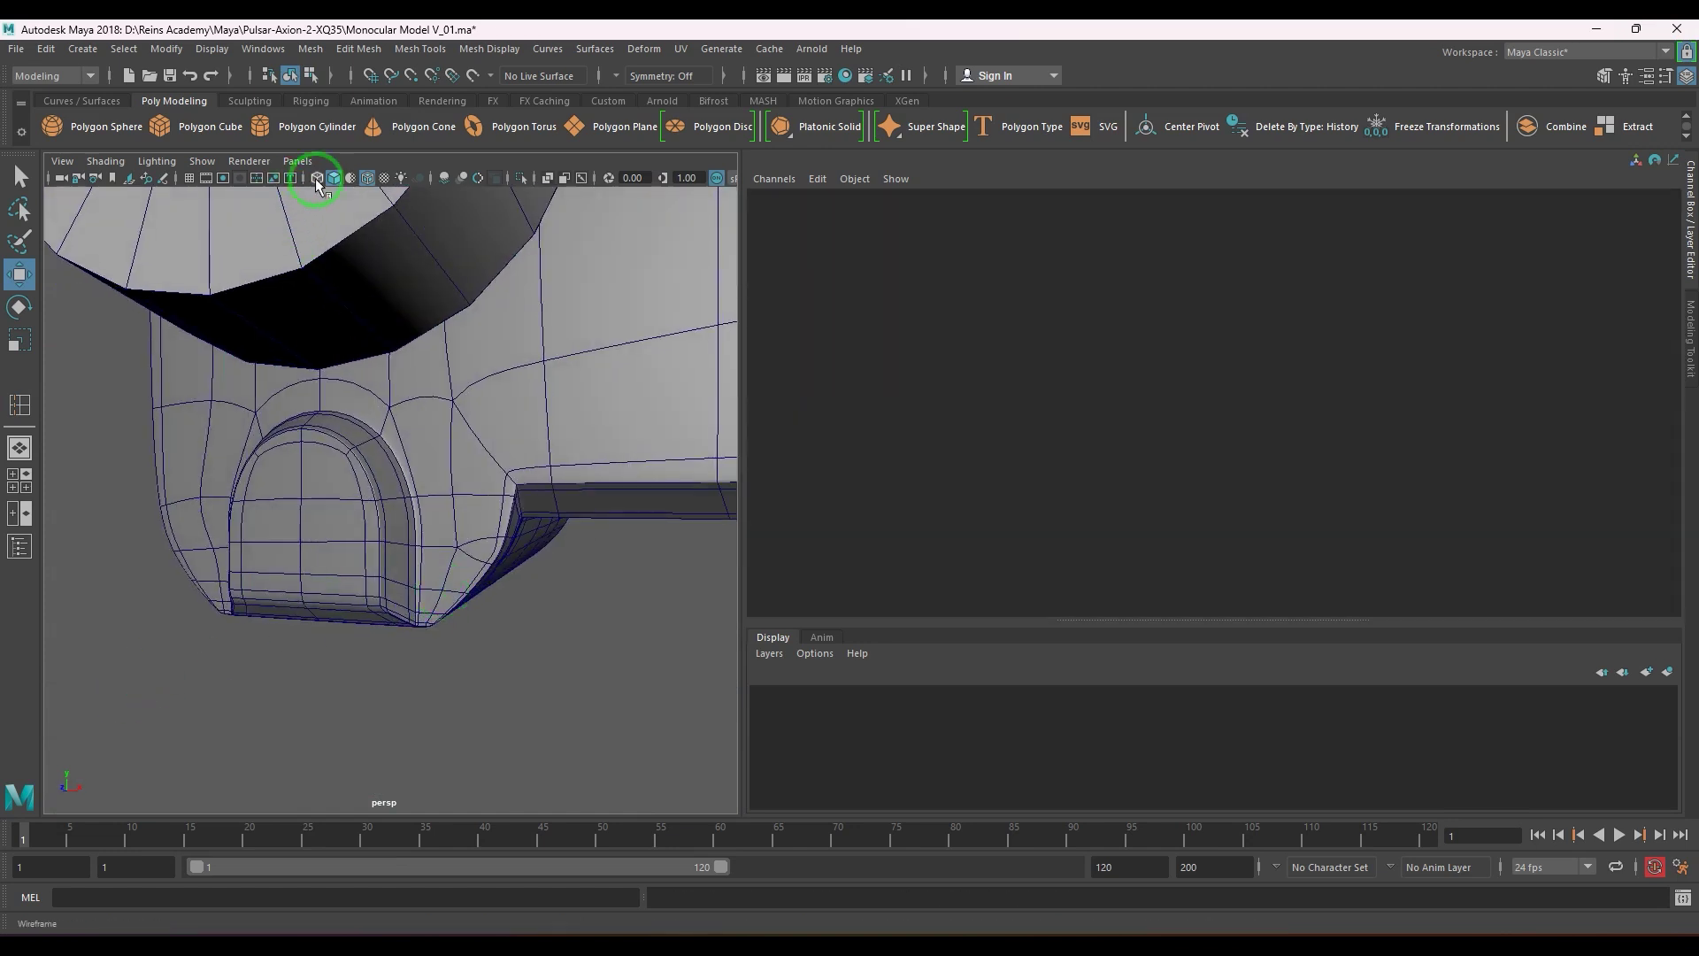
left_click(368, 180)
mouse_move(402, 530)
left_mouse_down("alt")
mouse_move(565, 516)
mouse_move(395, 523)
mouse_move(466, 523)
mouse_move(443, 543)
mouse_move(506, 485)
left_mouse_up("alt")
scroll(395, 523, "down", 7)
scroll(444, 543, "up", 7)
scroll(482, 531, "up", 10)
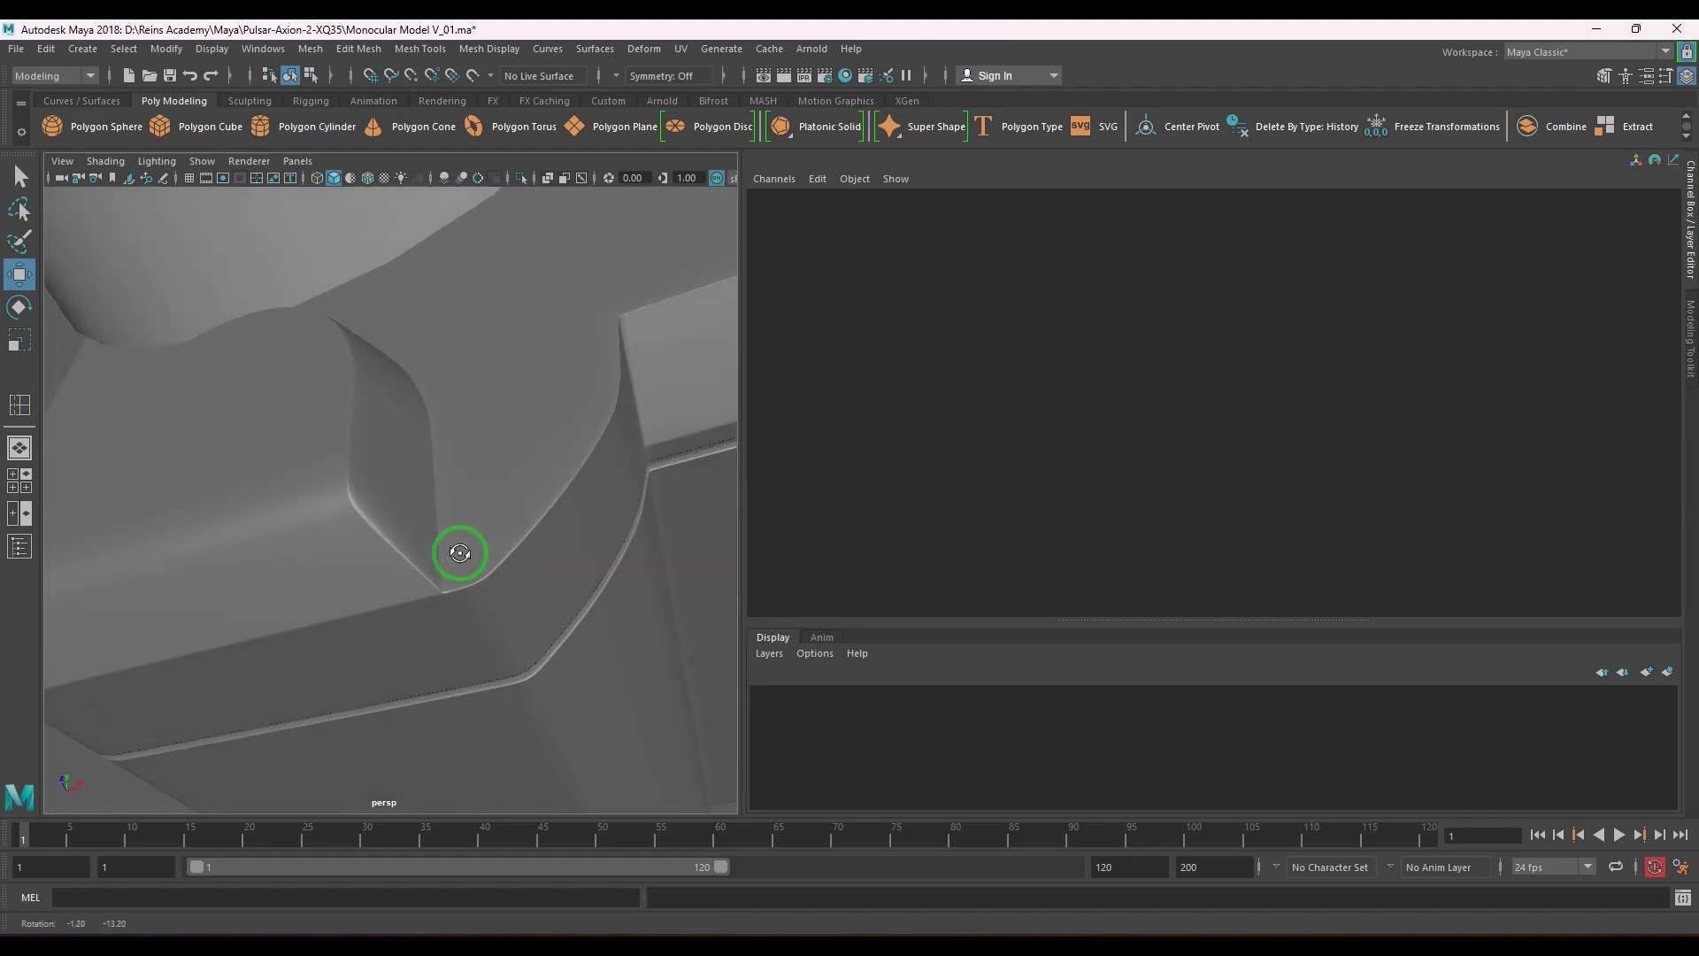
scroll(411, 591, "up", 4)
left_click_drag(410, 591, 504, 595, "alt")
- Select the right vertical edges of the extrusion's front rim in the front view and straighten them by scaling along X
left_click(557, 523)
scroll(523, 520, "down", 4)
key("space")
scroll(469, 531, "up", 3)
middle_click_drag(504, 595, 343, 520, "alt")
right_click_drag(343, 520, 651, 653, "alt")
middle_click_drag(592, 644, 520, 541, "alt")
right_click_drag(659, 571, 435, 367, "alt")
double_click(410, 299)
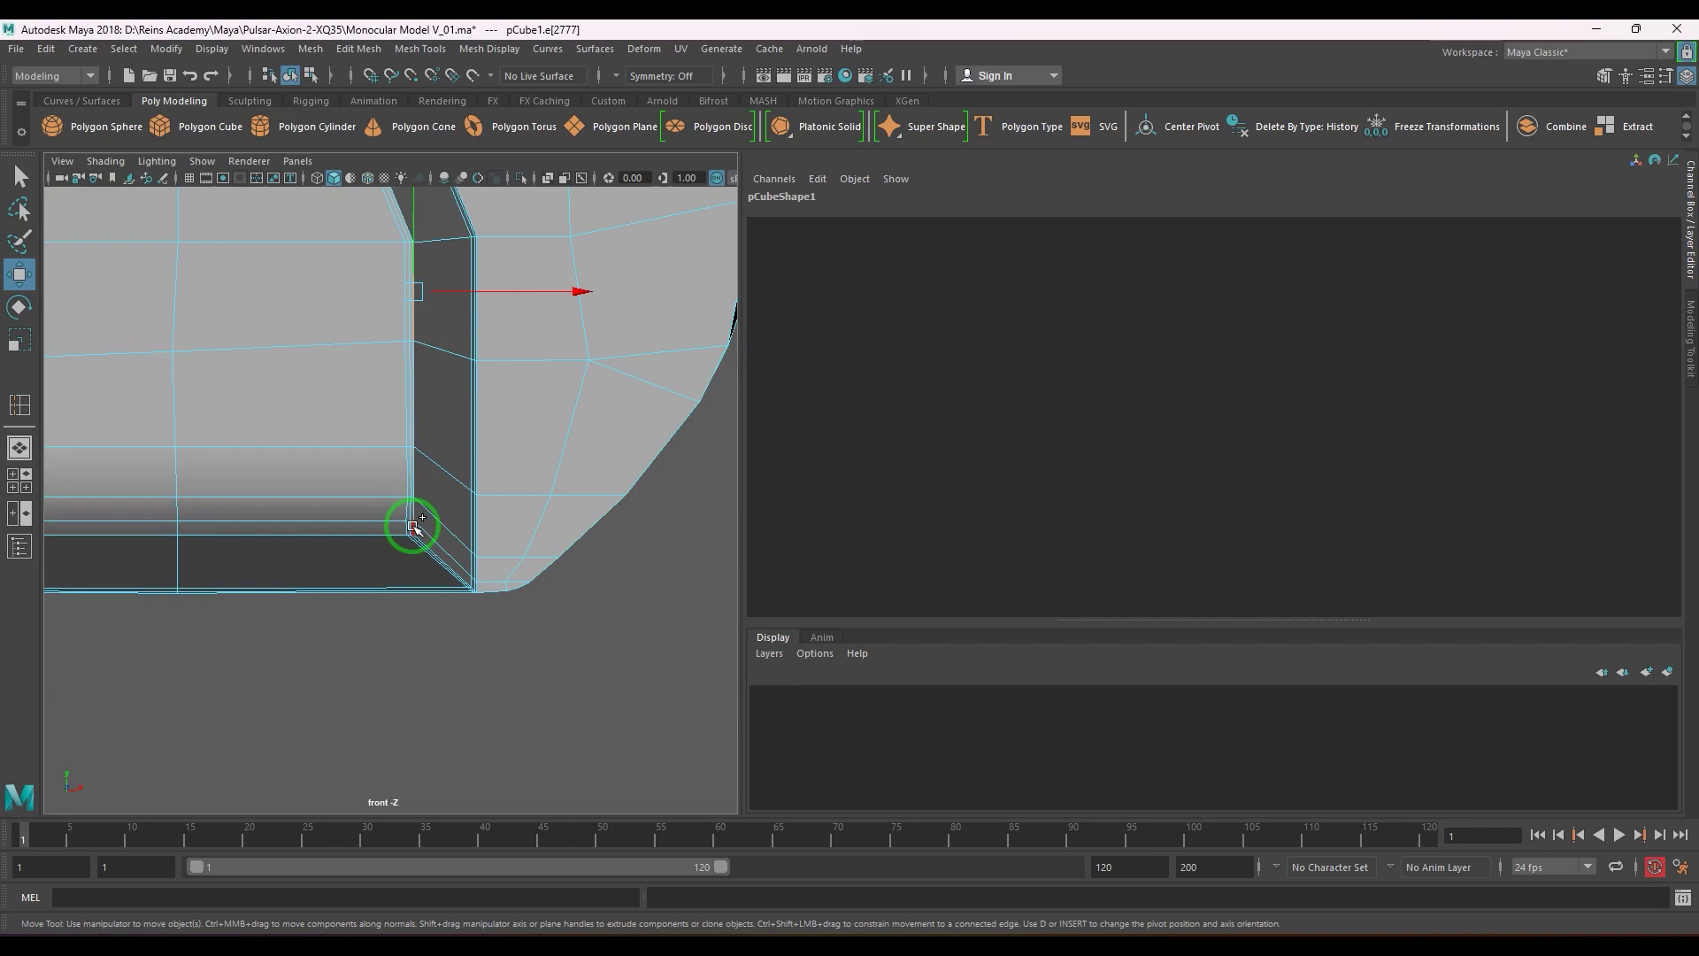
key("r")
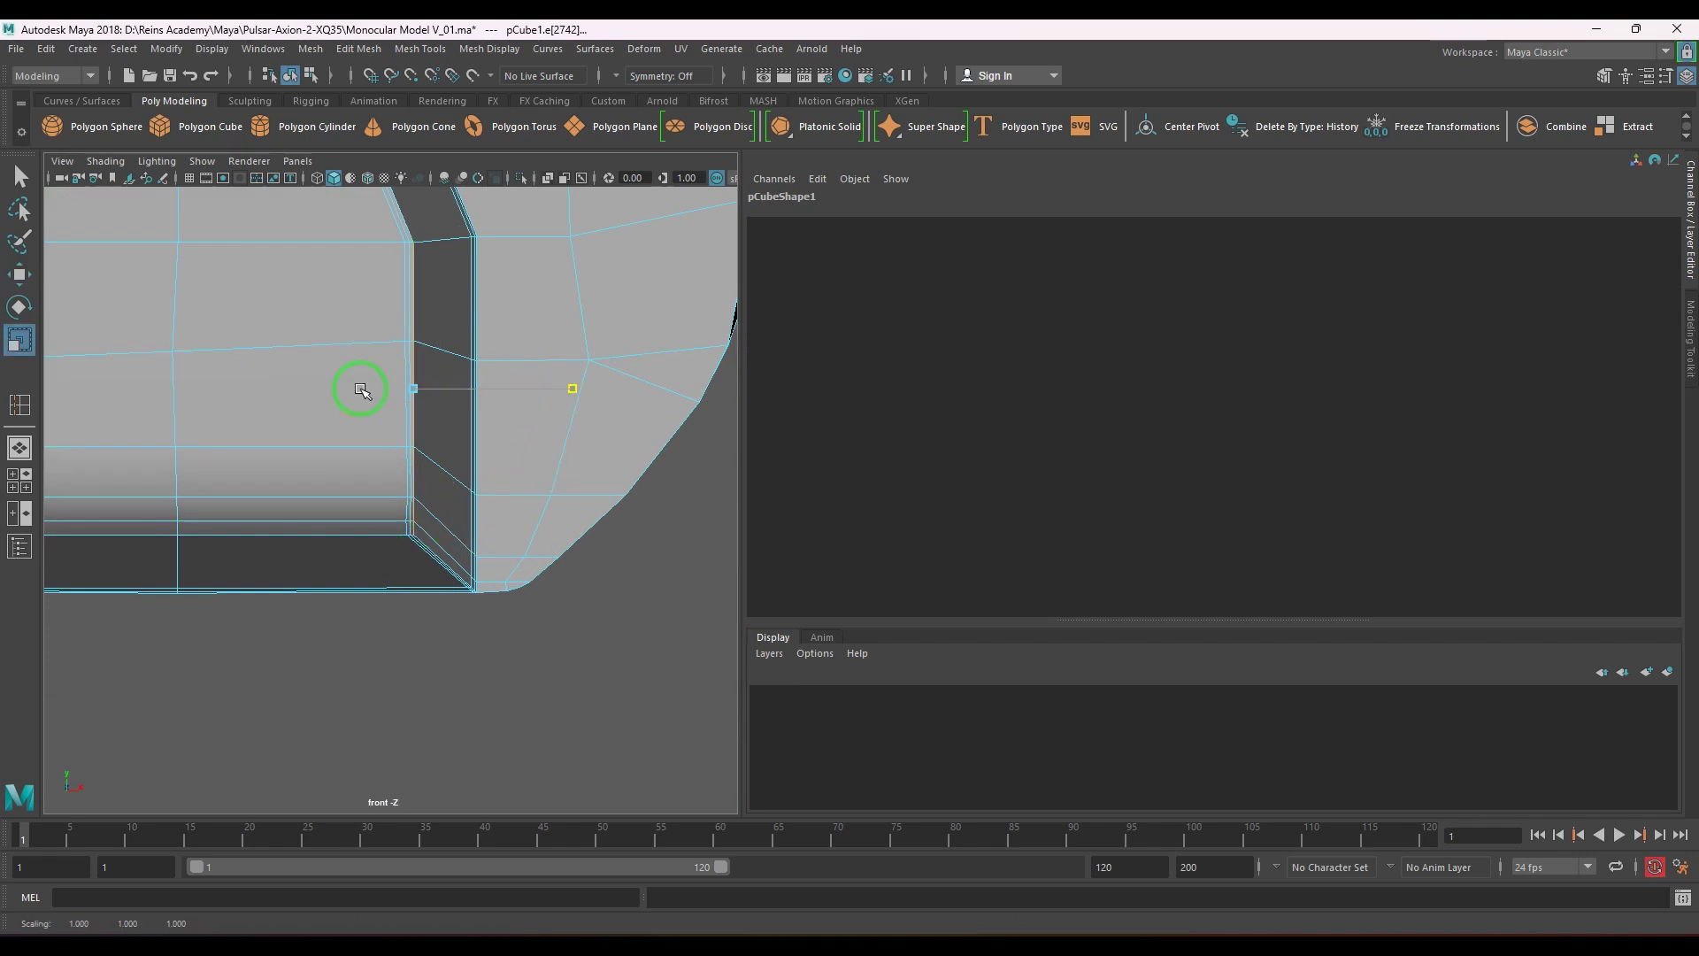
key("space")
- Adjust the vertices along the extrusion's lower front bevel in the side view, and turn on smooth preview
left_click_drag(403, 487, 453, 492)
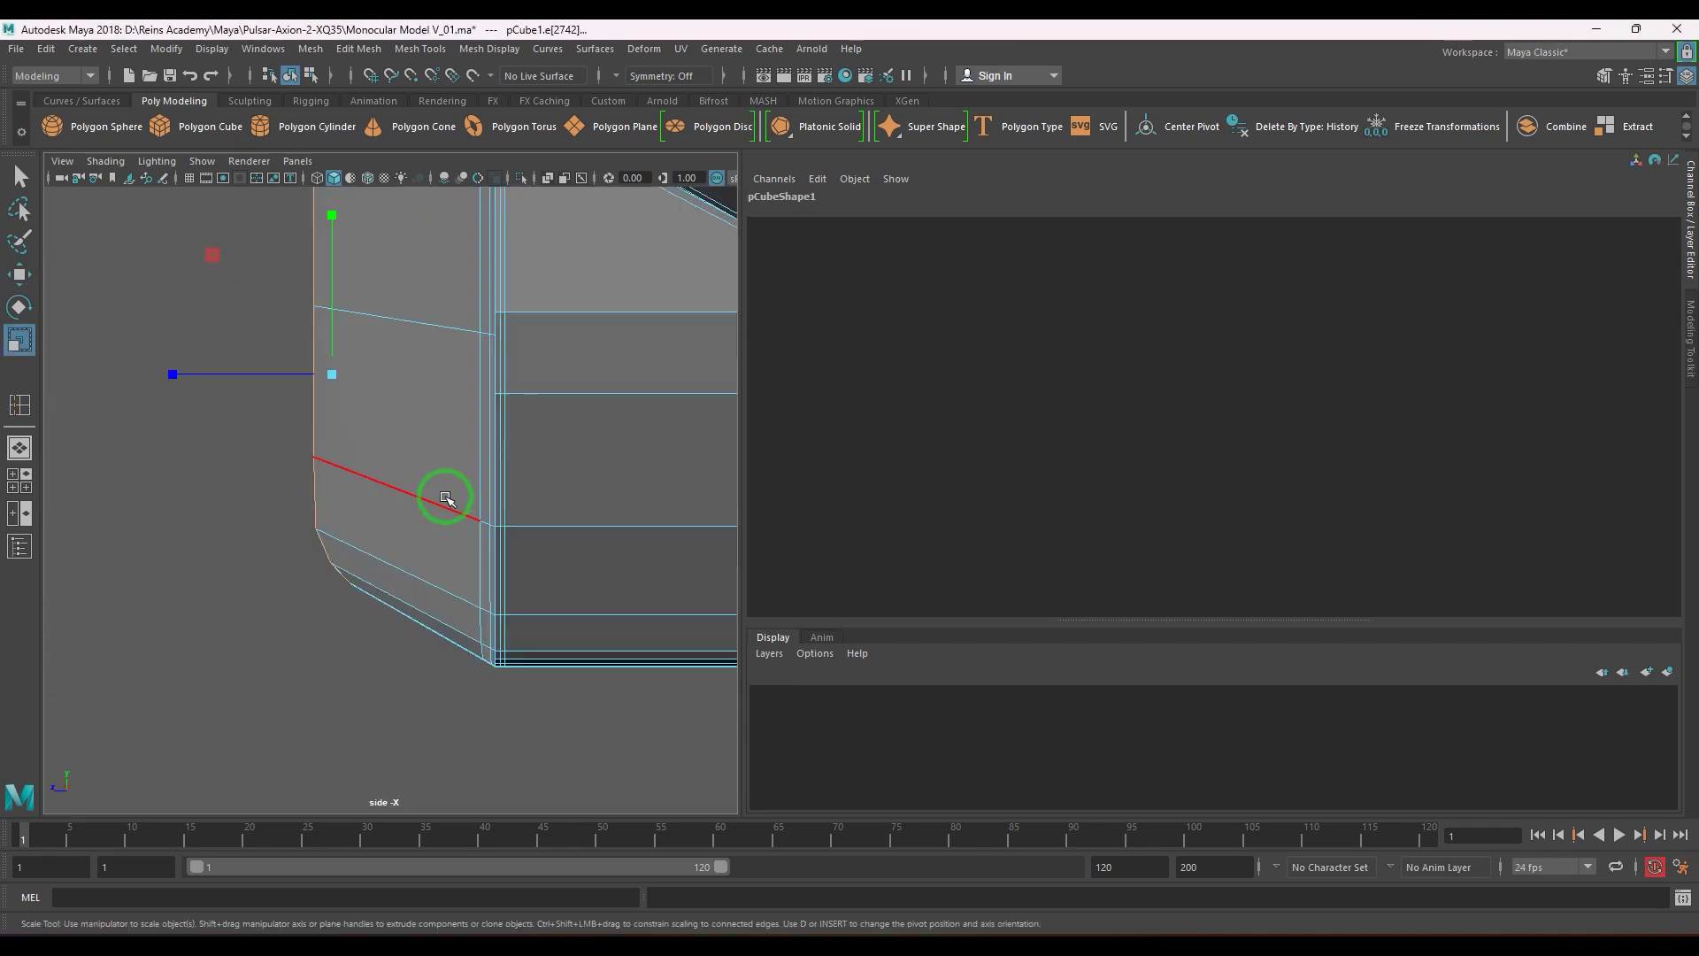
scroll(445, 498, "up", 4)
middle_click_drag(417, 495, 437, 383, "alt")
scroll(436, 383, "up", 3)
right_click_drag(407, 531, 317, 559)
left_click_drag(300, 498, 348, 564)
key("w")
left_click(282, 486)
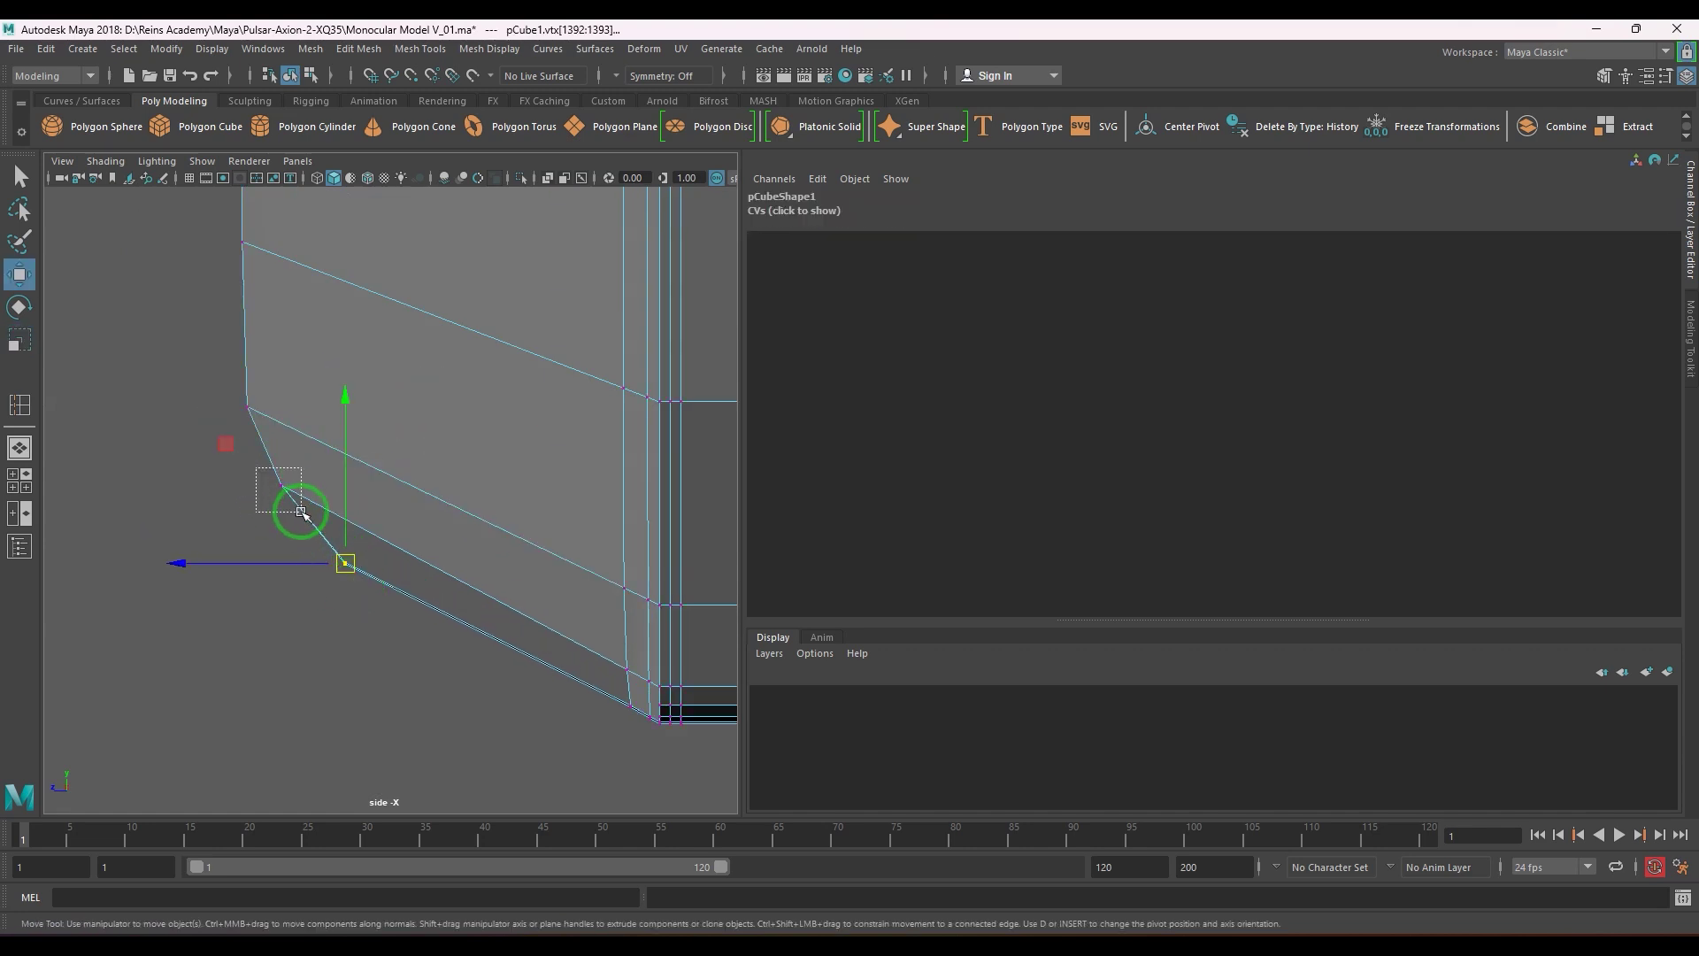
left_click_drag(283, 492, 354, 561)
key("space")
right_click_drag(354, 561, 380, 532)
key("3")
scroll(379, 532, "down", 6)
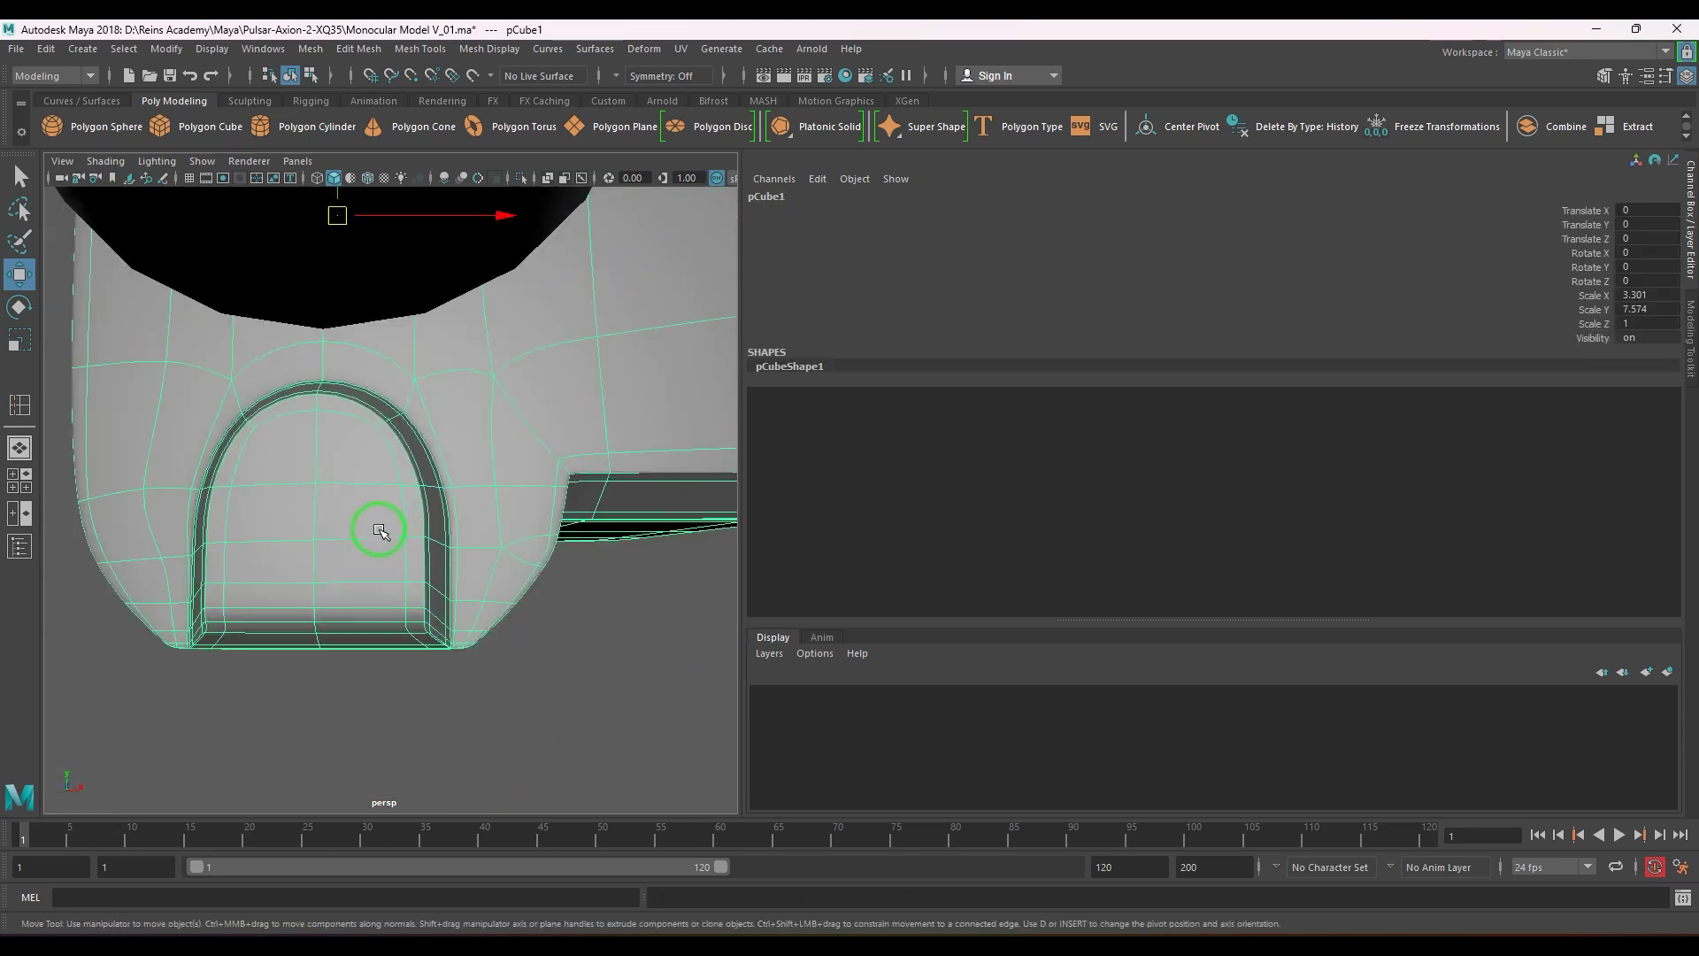
- Examine the smoothed side wall of the extrusion and its right rim edges in the front view
left_click(594, 675)
left_click_drag(594, 675, 474, 667, "alt")
scroll(473, 666, "up", 5)
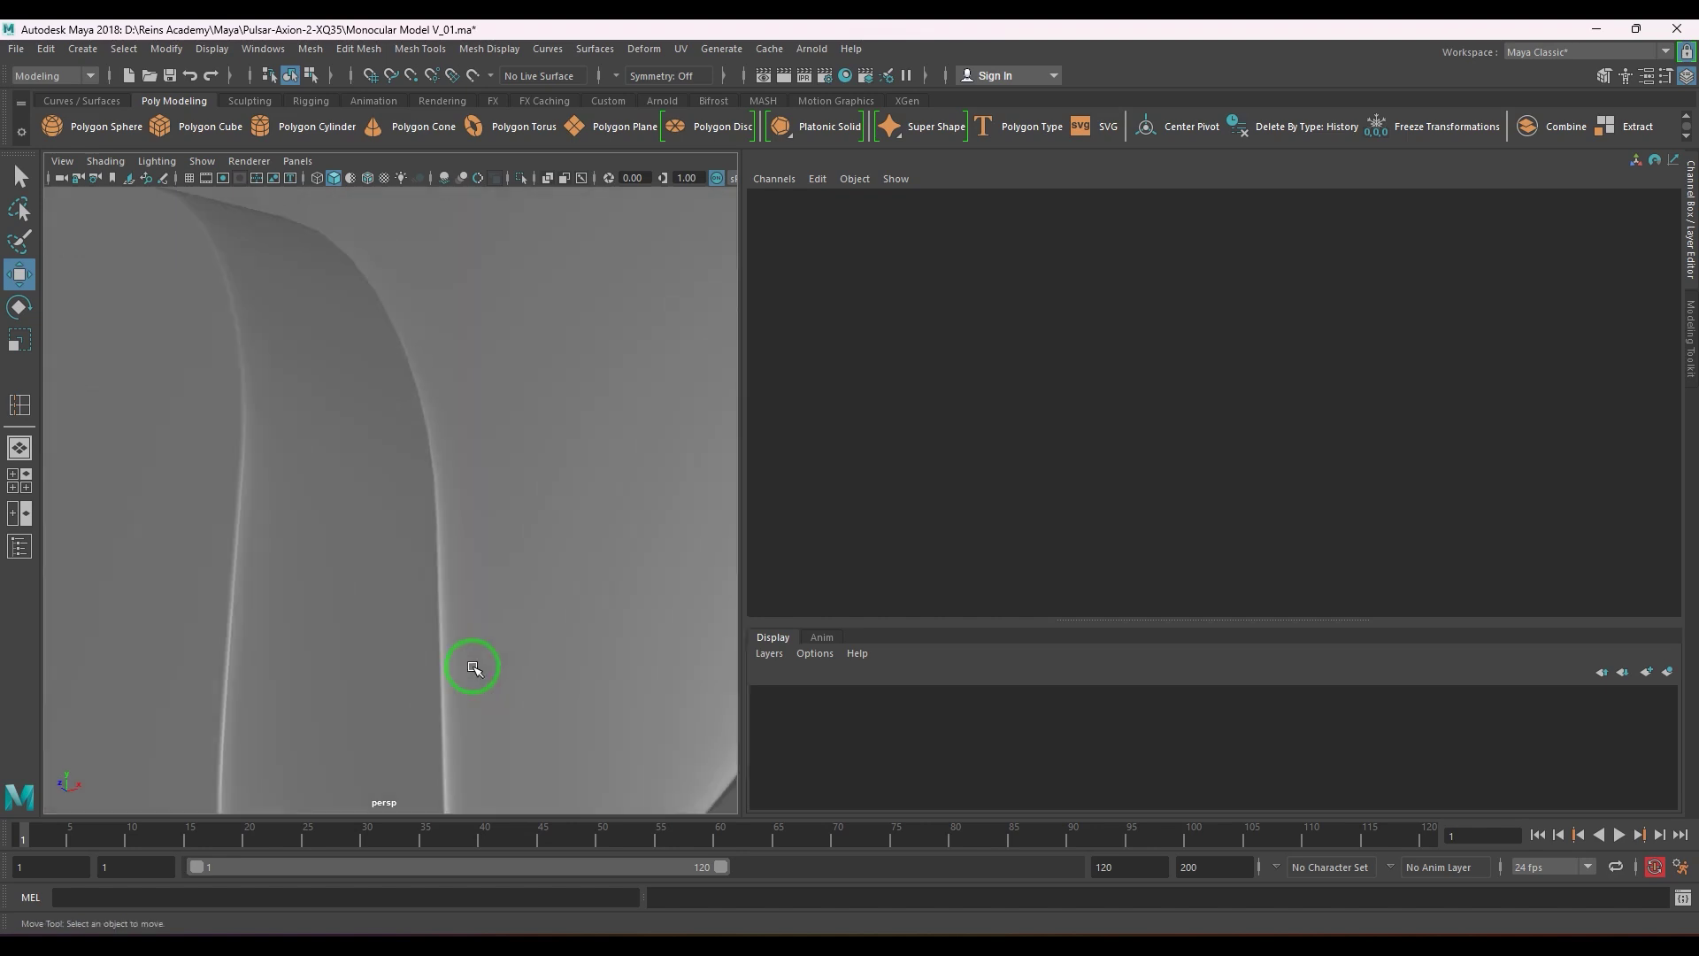
right_click_drag(382, 678, 370, 604, "alt")
left_click(391, 598)
left_click_drag(370, 669, 536, 684, "alt+shift")
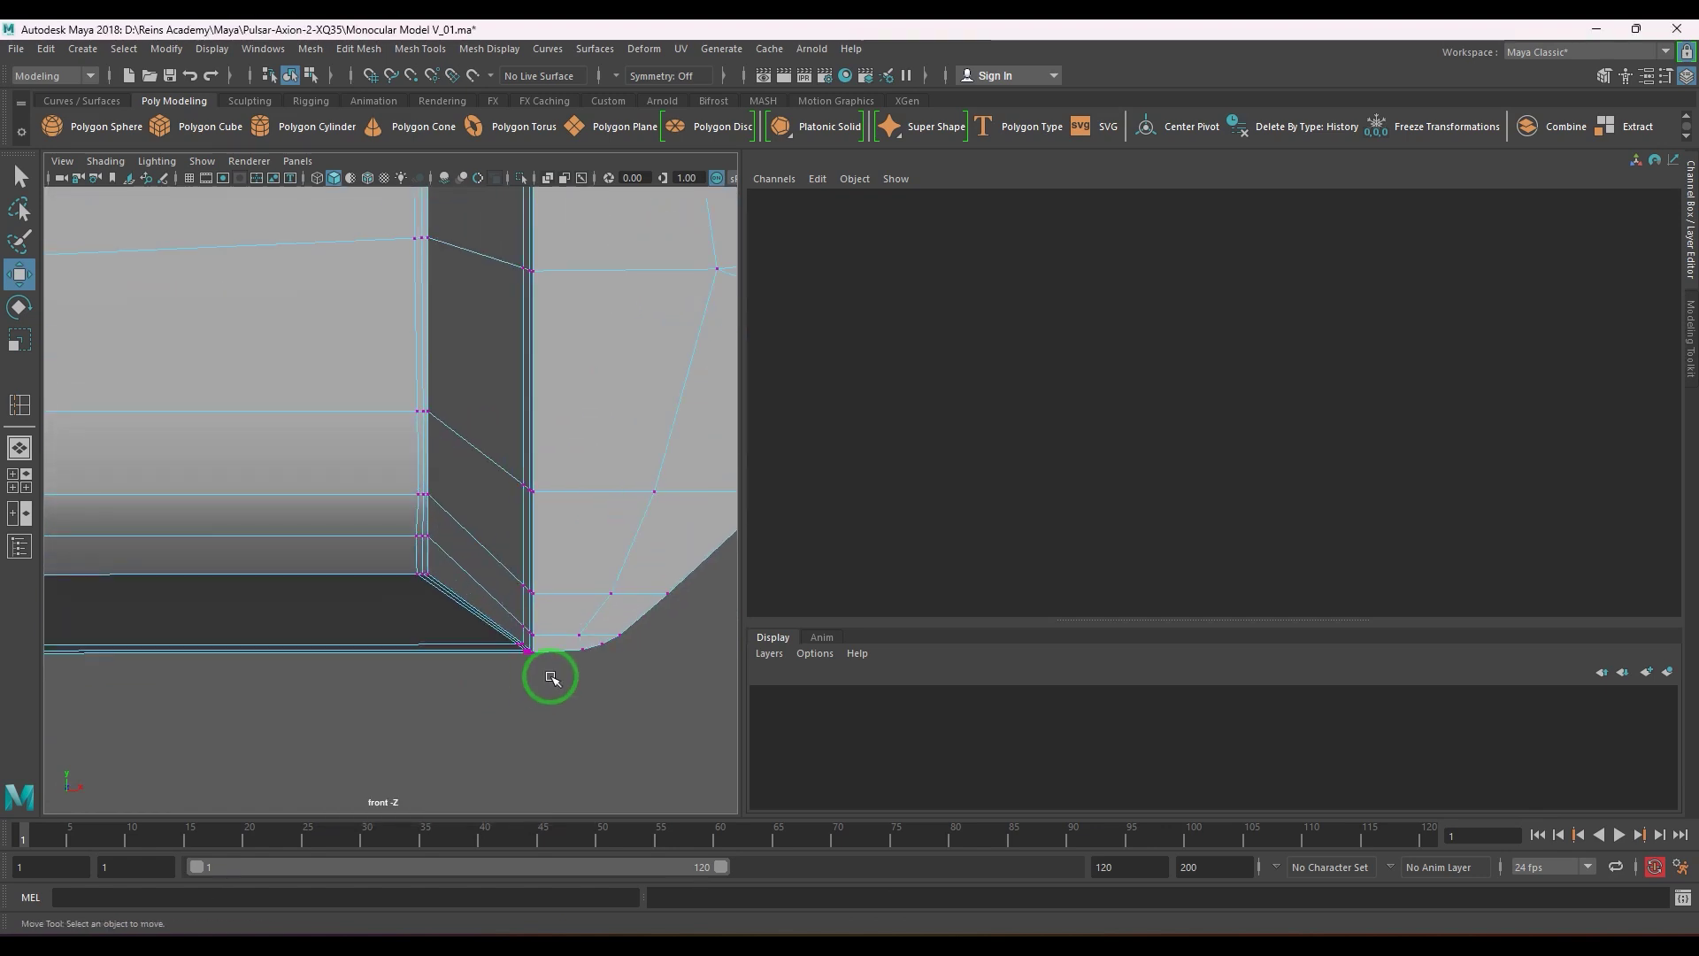
middle_click_drag(506, 569, 466, 804, "alt")
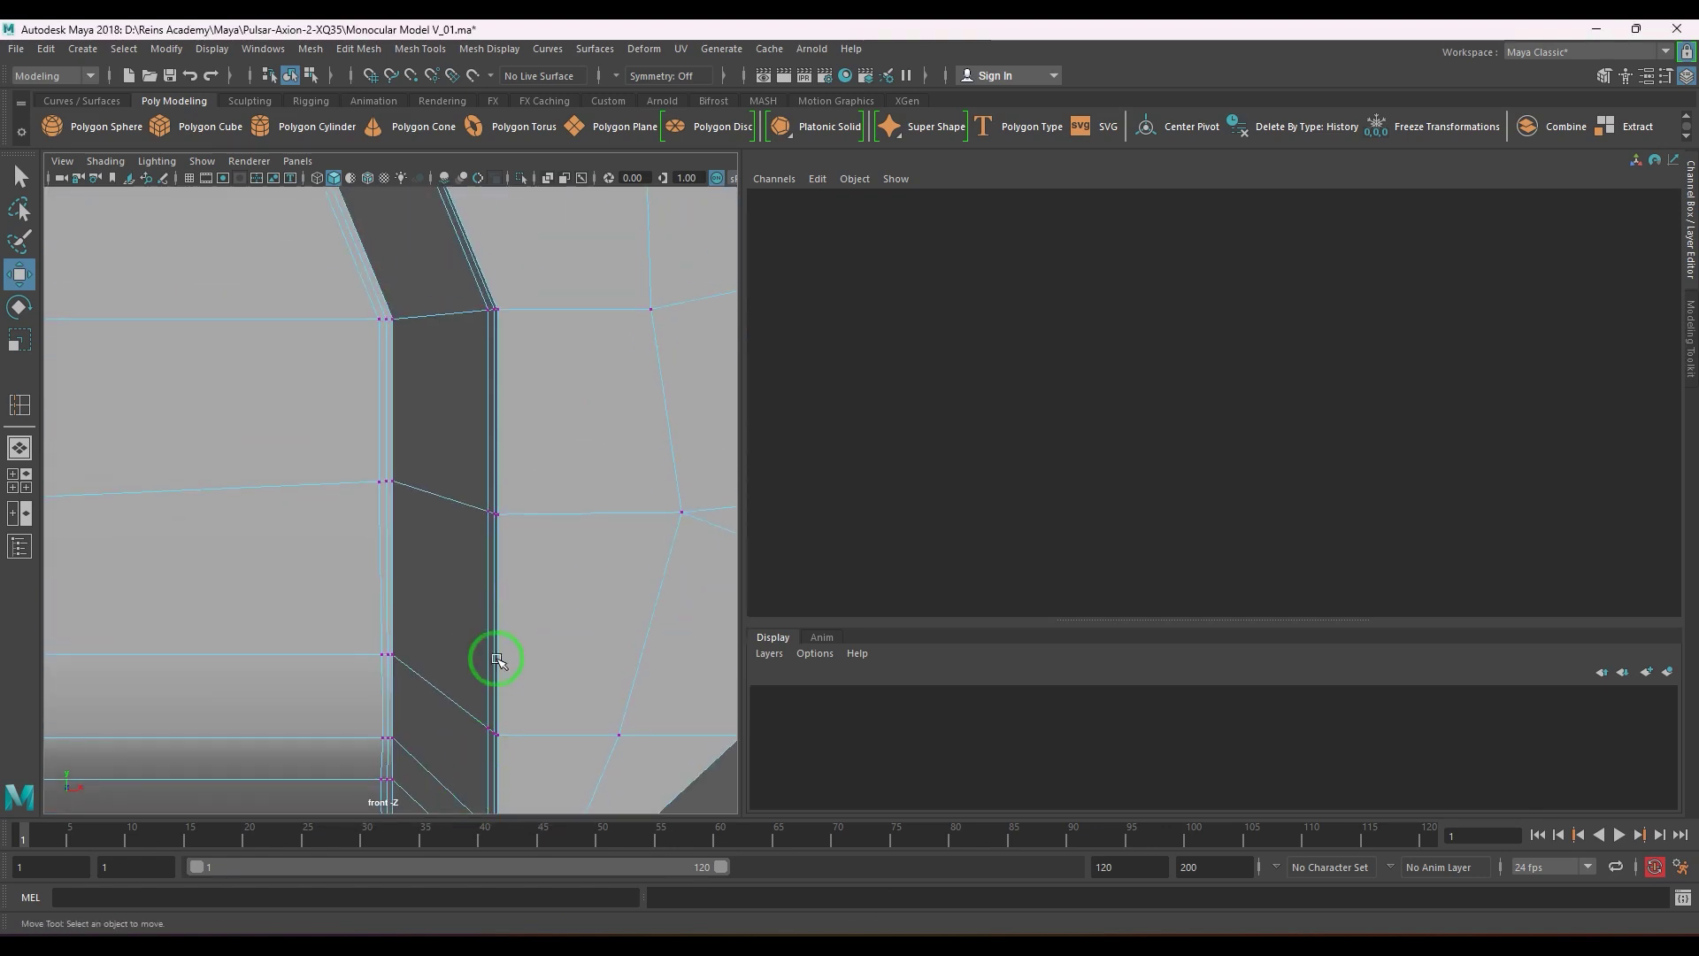
right_click_drag(493, 660, 387, 648, "alt")
- Insert an edge loop along the middle of the extrusion's side wall
key("space")
left_click_drag(386, 646, 387, 611)
left_click_drag(387, 611, 359, 643, "alt")
right_click_drag(168, 591, 226, 439)
left_click_drag(253, 461, 333, 569)
- Try to scale the new middle edge loop of the side wall
left_click(258, 469)
key("r")
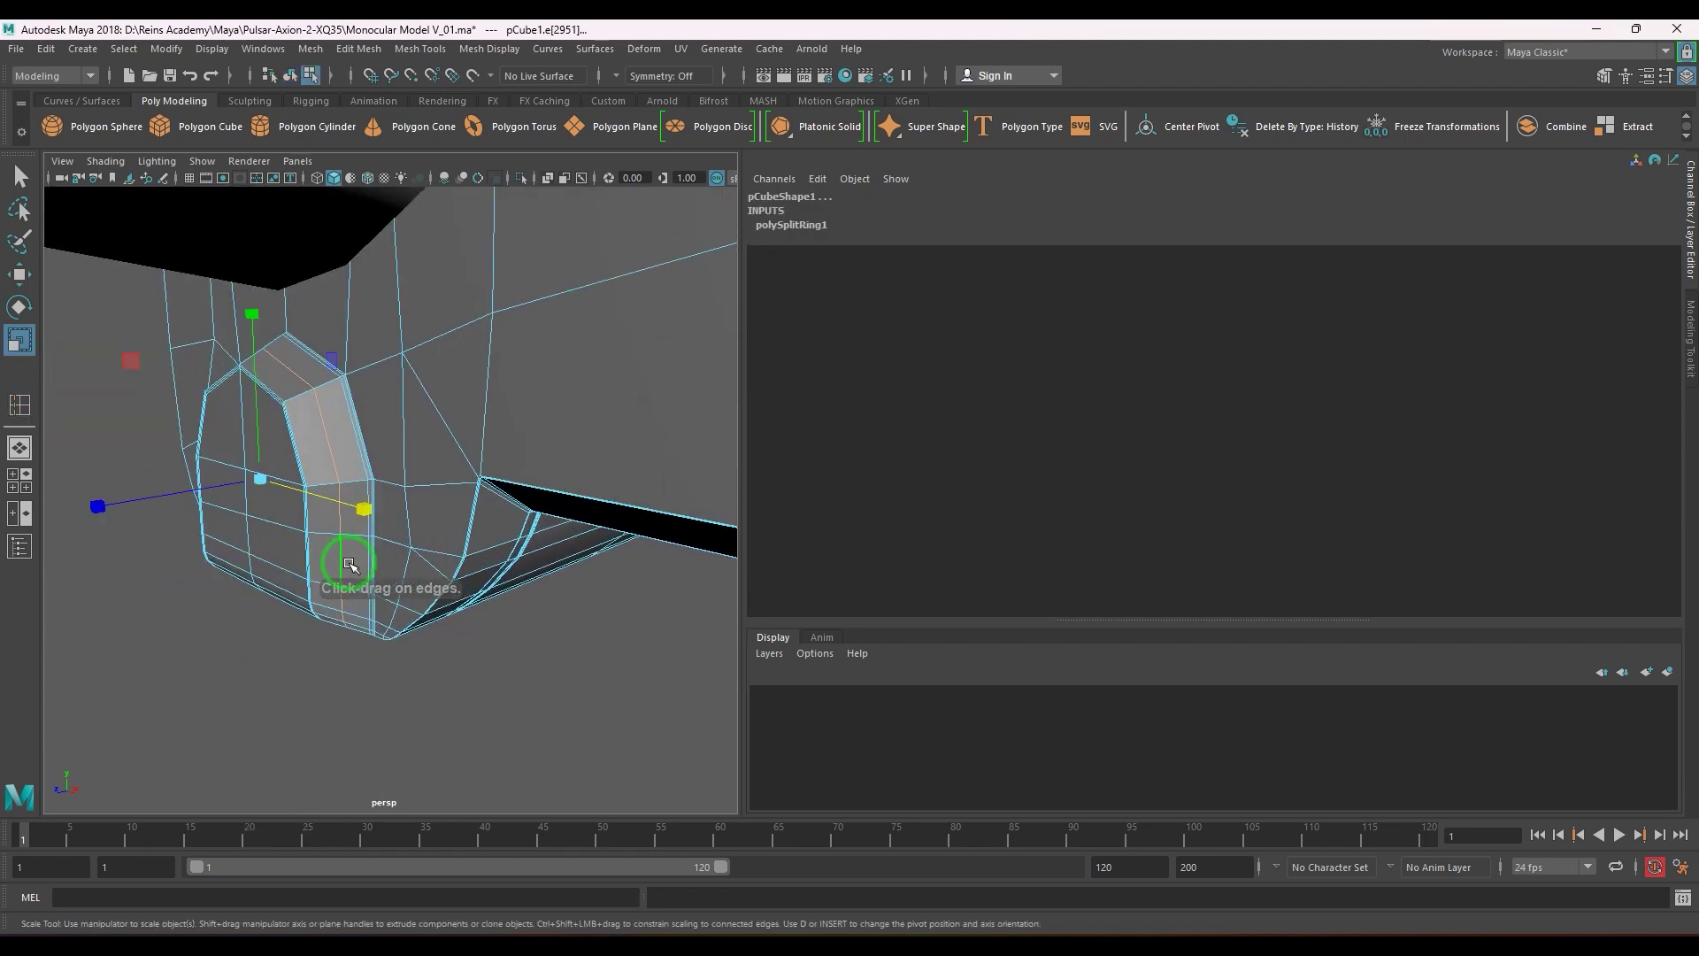
left_click_drag(331, 360, 341, 363)
key("ctrl+z")
key("ctrl+z")
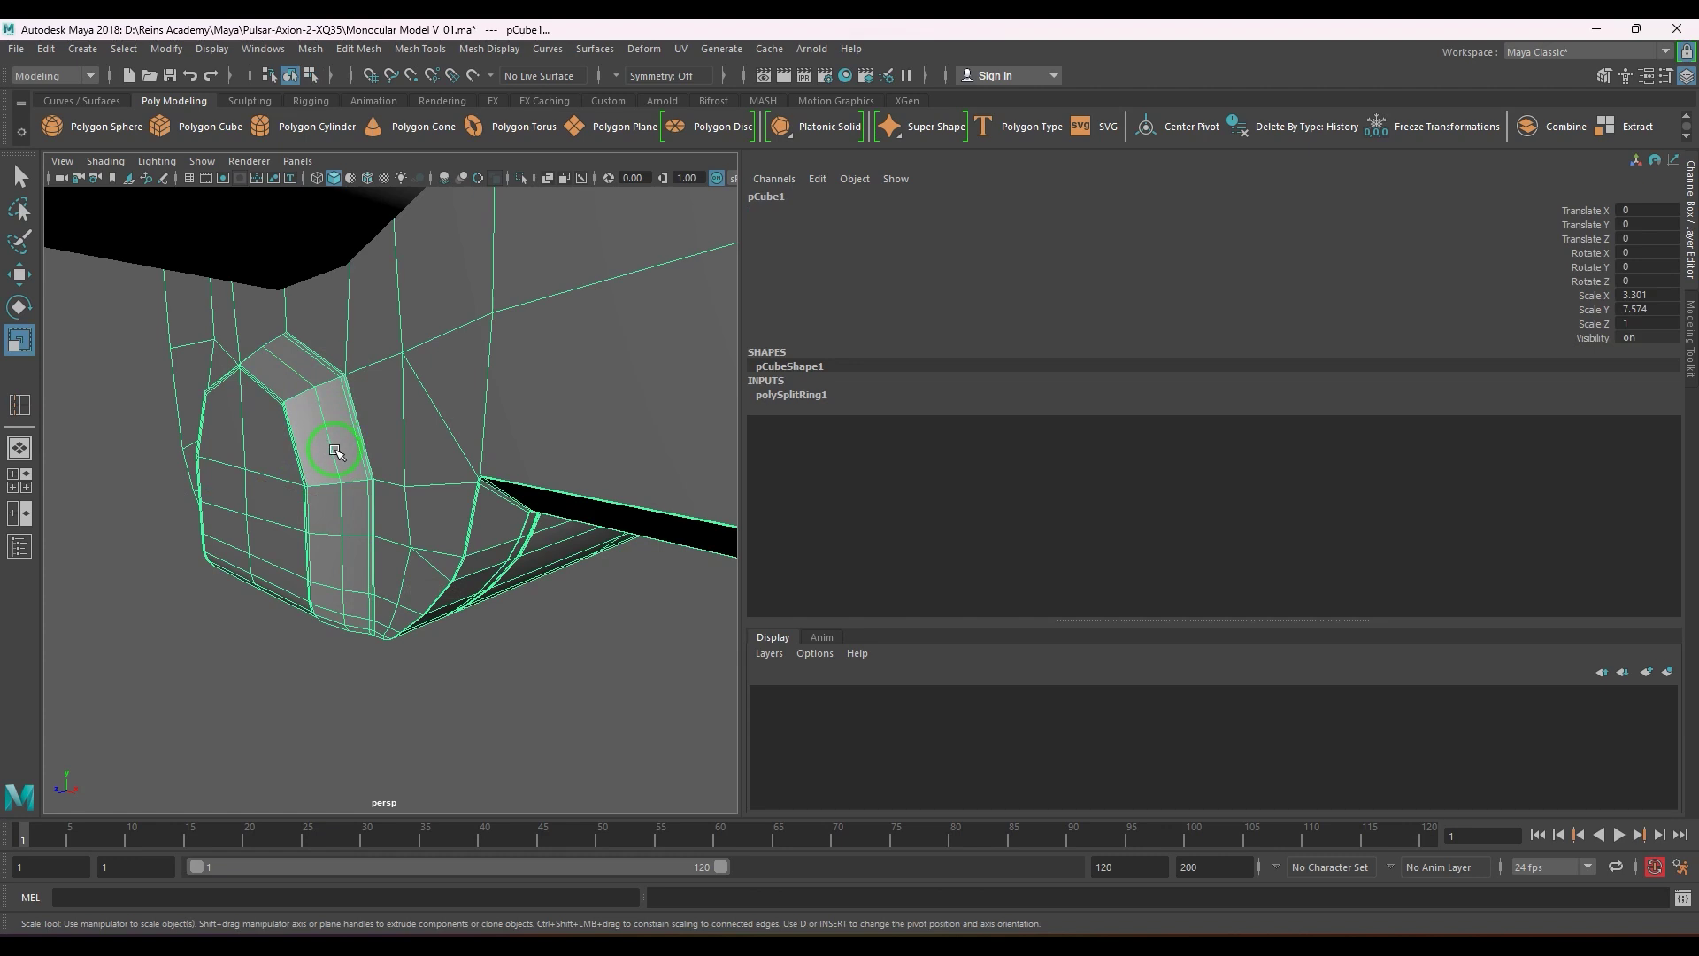
- Turn off smooth preview on the body and bring up the extrusion's lower right corner in the front view
left_click(249, 653)
left_click_drag(249, 654, 559, 701, "alt")
left_click(625, 569)
key("1")
key("space")
scroll(561, 657, "up", 6)
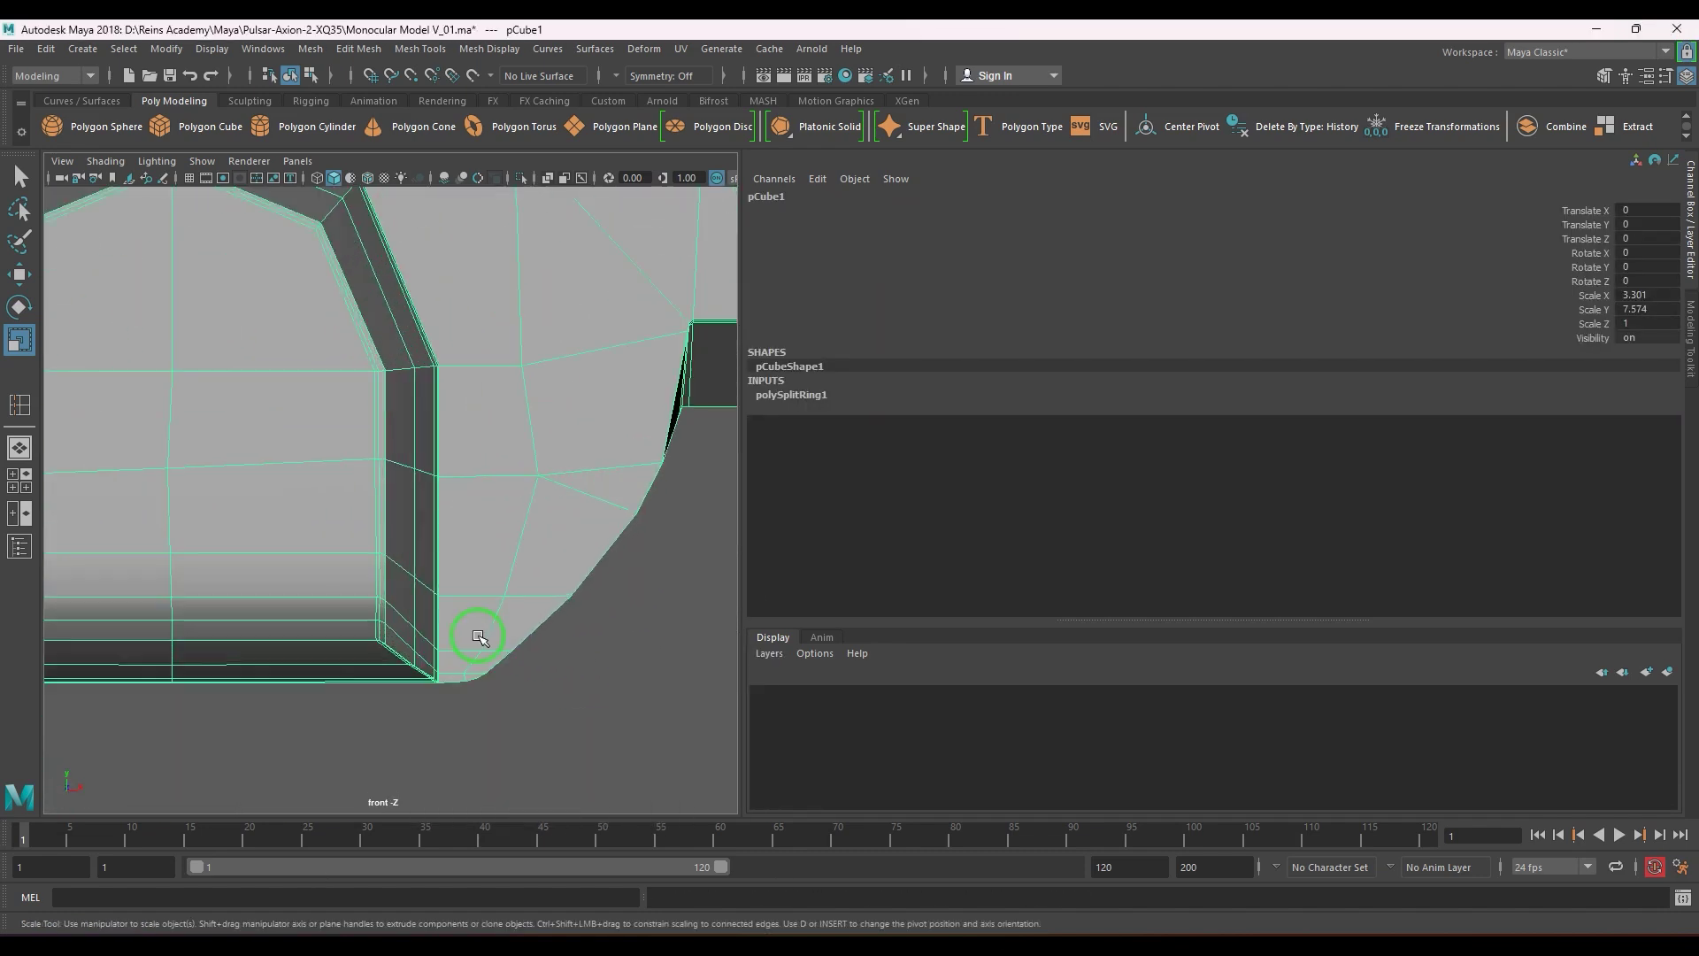
scroll(544, 552, "up", 2)
middle_click_drag(478, 637, 487, 495, "alt")
scroll(544, 552, "up", 3)
scroll(490, 508, "up", 3)
middle_click_drag(556, 541, 451, 496, "alt")
left_click_drag(452, 496, 543, 561, "alt")
left_click(559, 602)
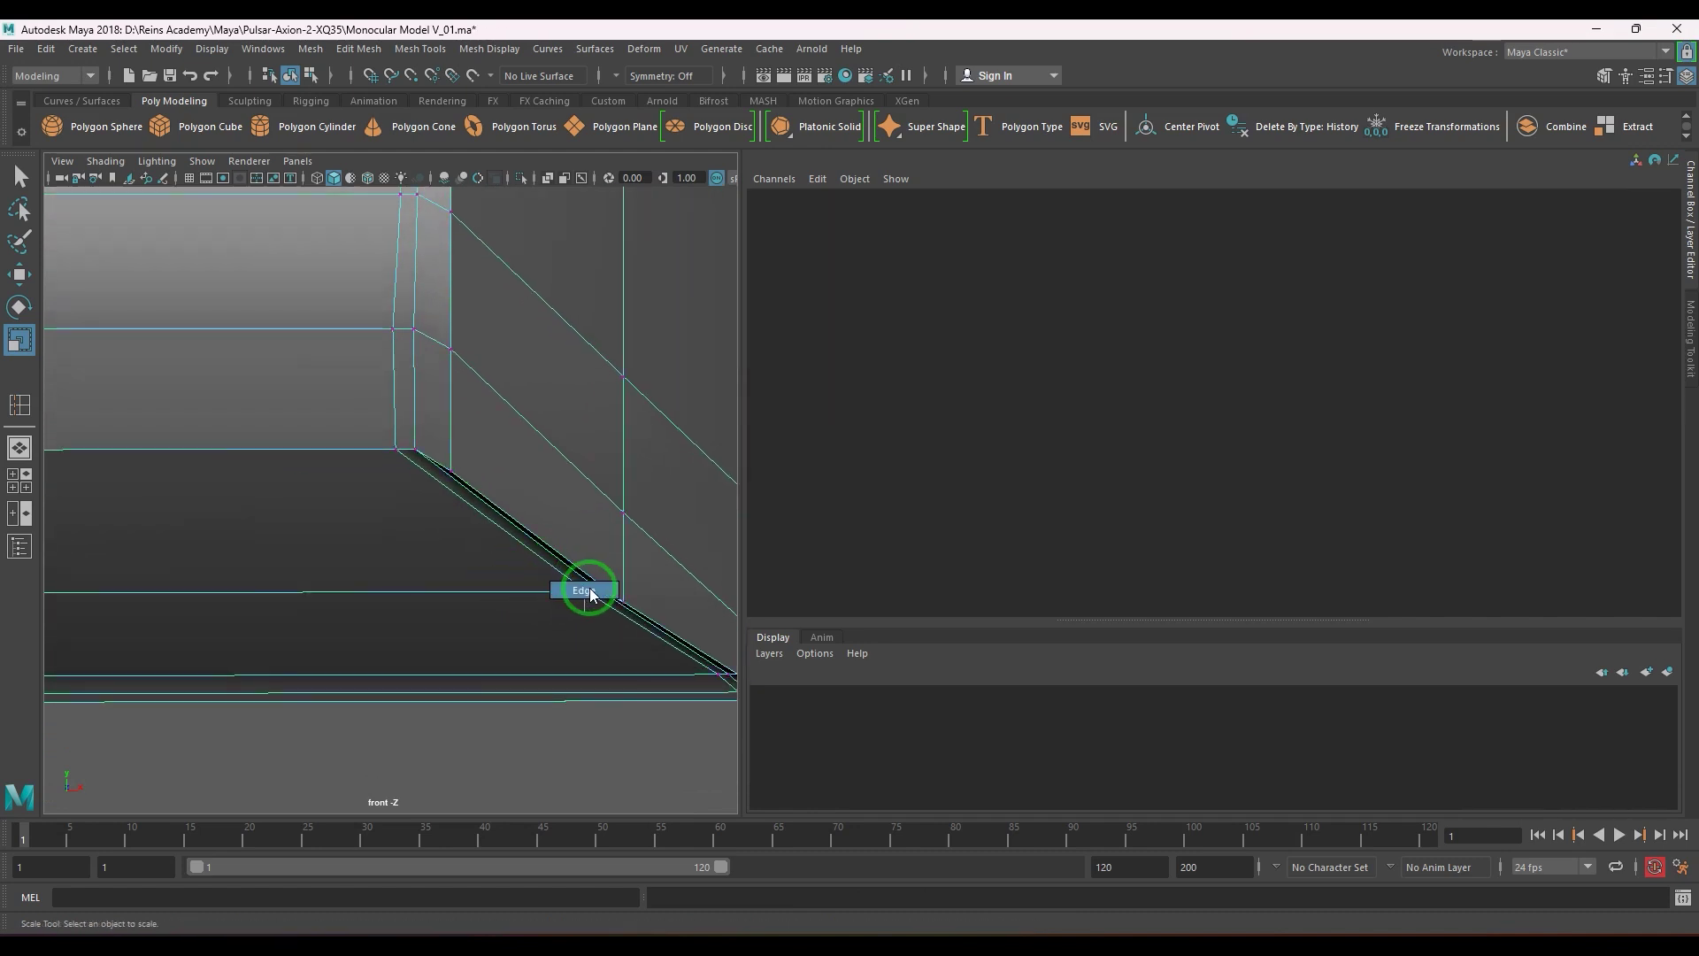
- Select the bottom edge at the side wall's middle loop and move it slightly down and outward in the front view
left_click(592, 595)
left_click(607, 605, "shift")
scroll(536, 626, "down", 6)
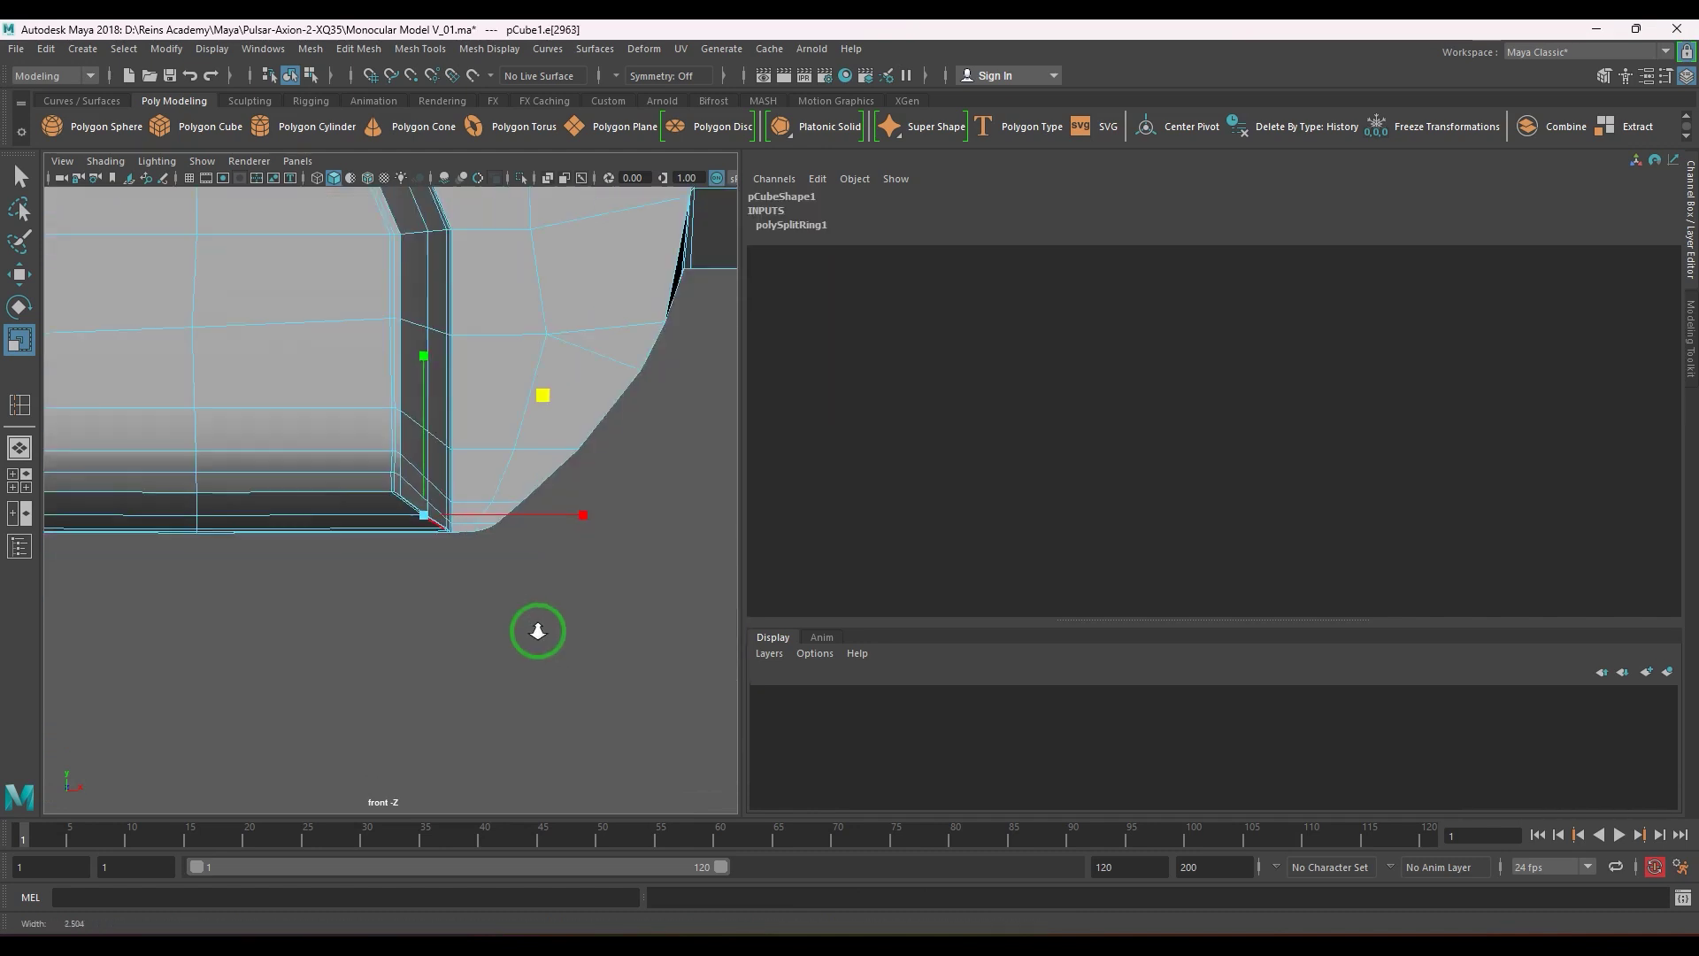
middle_click_drag(531, 626, 699, 610, "alt")
scroll(481, 561, "up", 4)
scroll(386, 544, "up", 2)
middle_click_drag(342, 534, 42, 529, "alt")
middle_click_drag(655, 535, 89, 543, "alt")
scroll(548, 568, "up", 5)
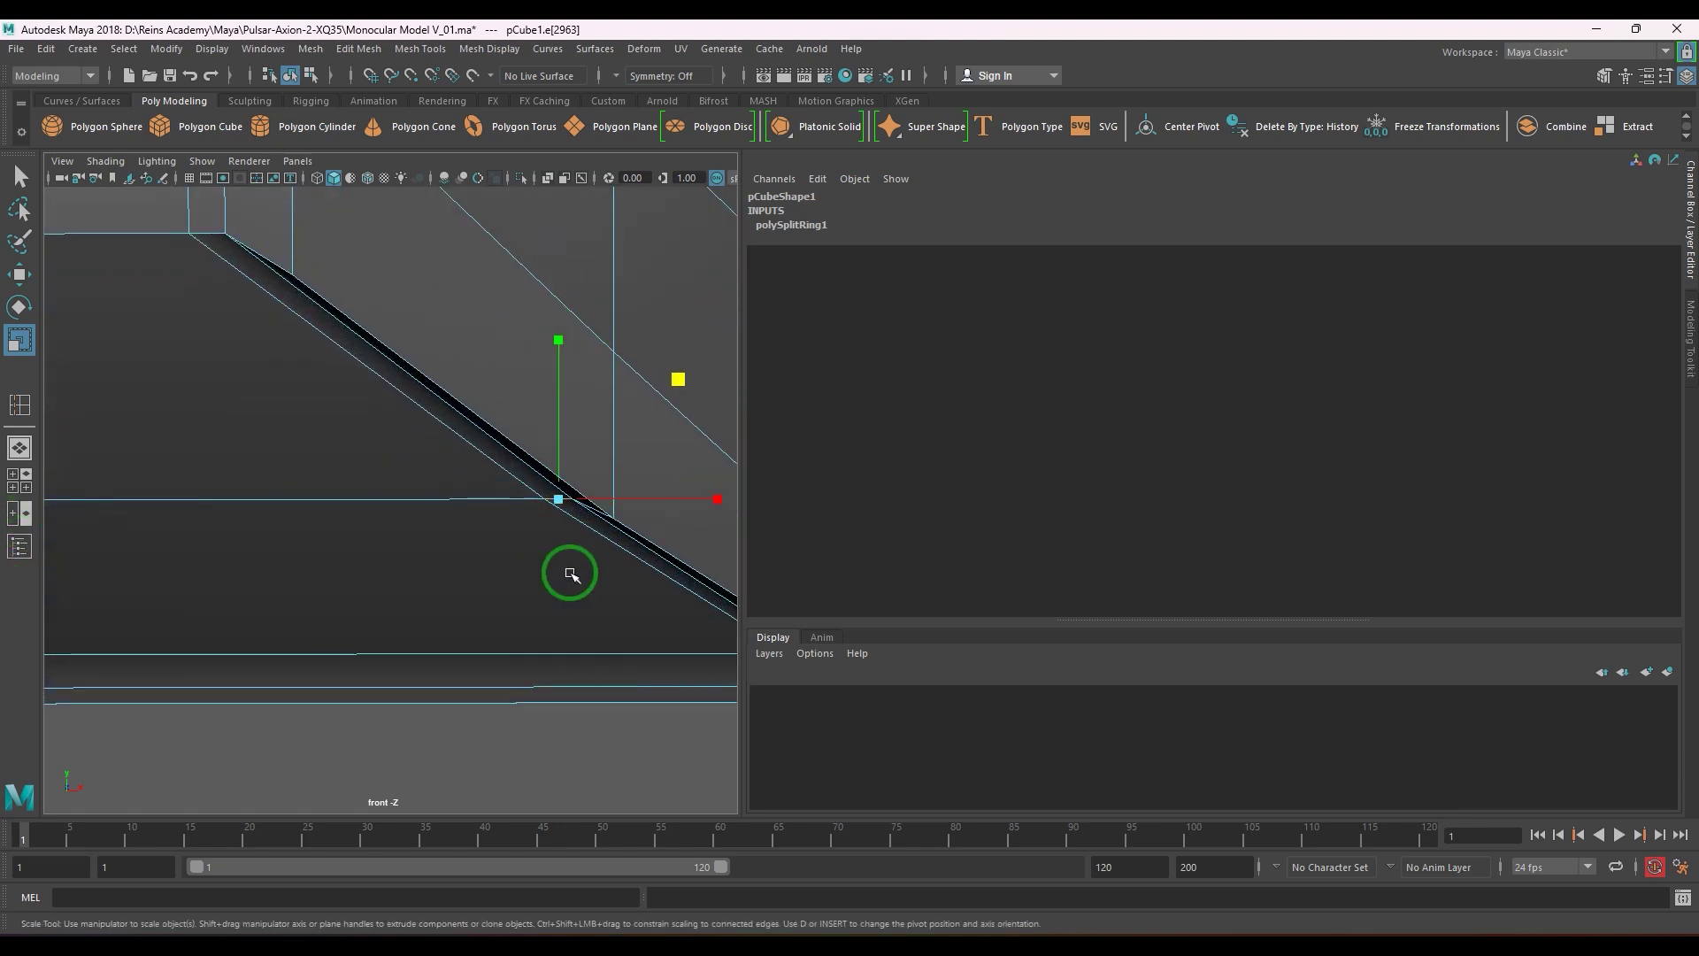
key("w")
left_click_drag(562, 387, 561, 403)
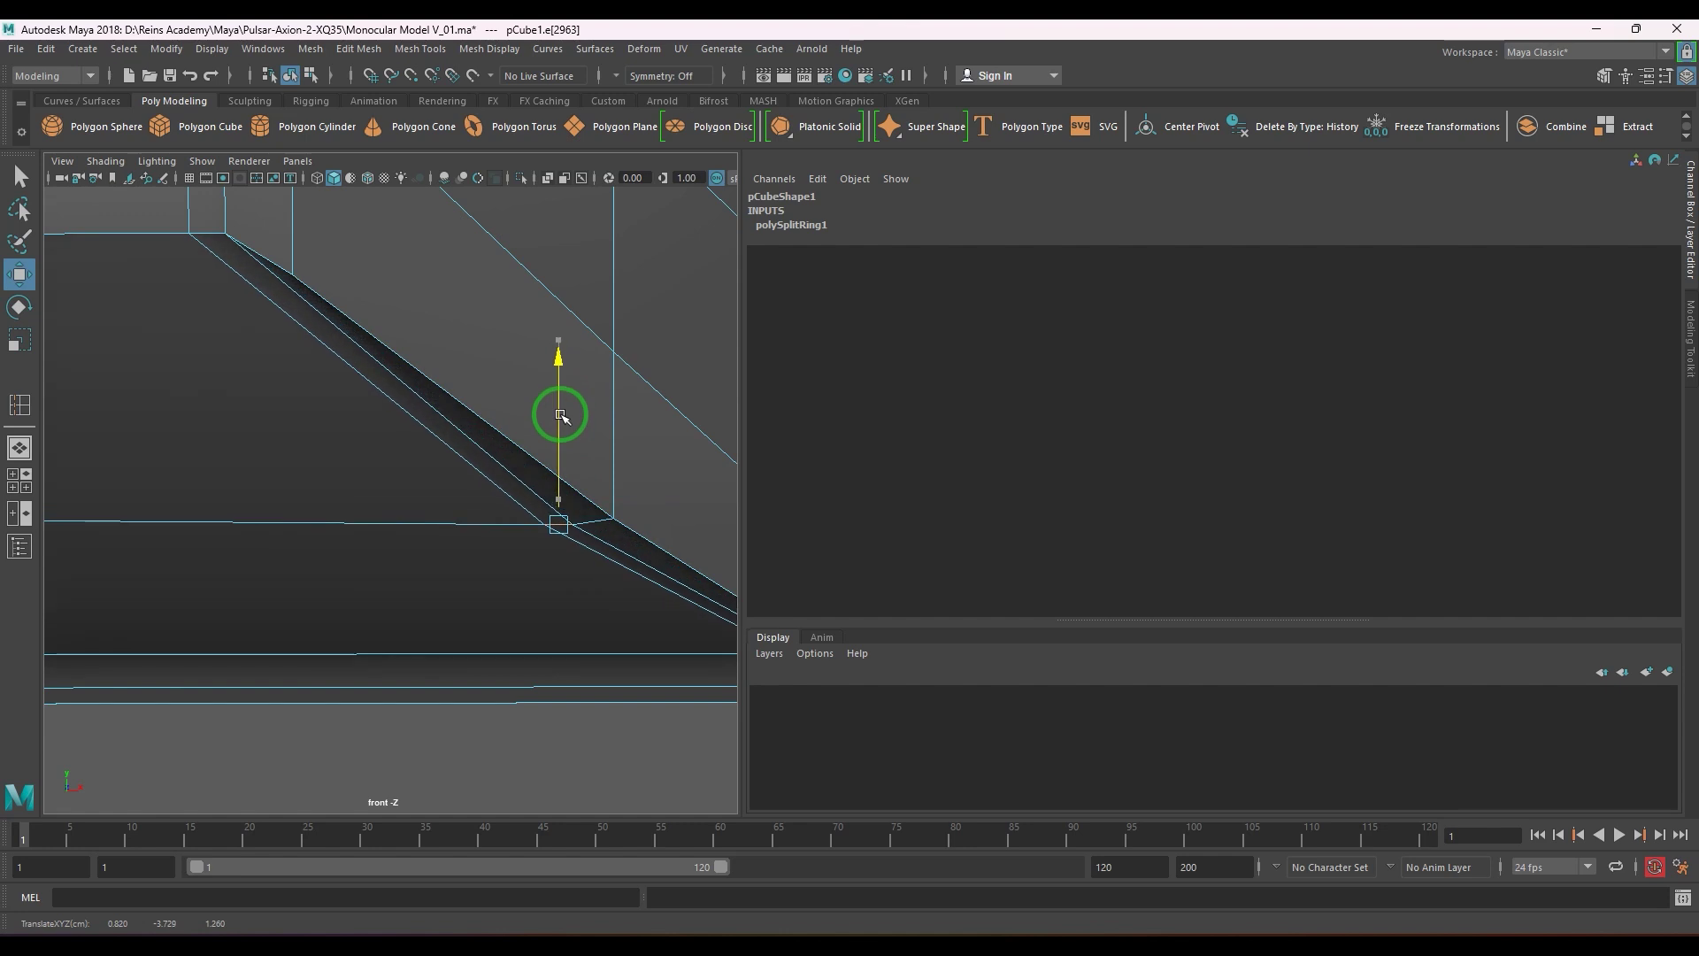
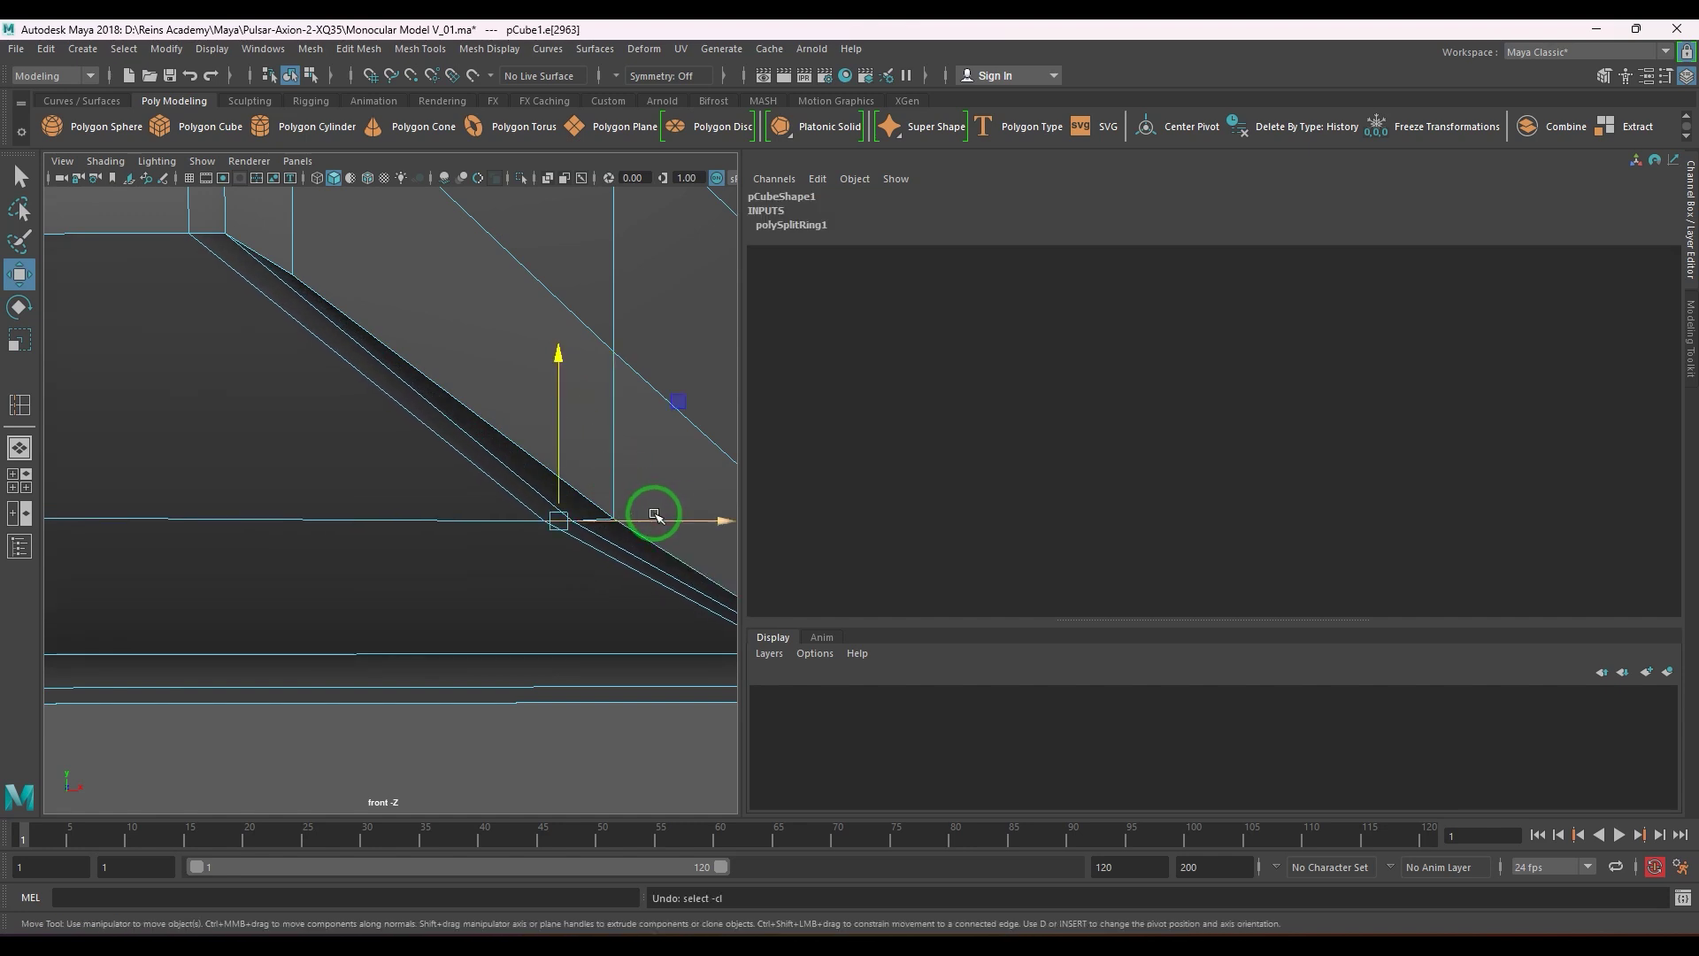
left_click_drag(654, 515, 677, 515)
left_click_drag(581, 439, 580, 443)
- Examine the extrusion's lower right corner from the front and from underneath in the perspective view
key("space")
key("space")
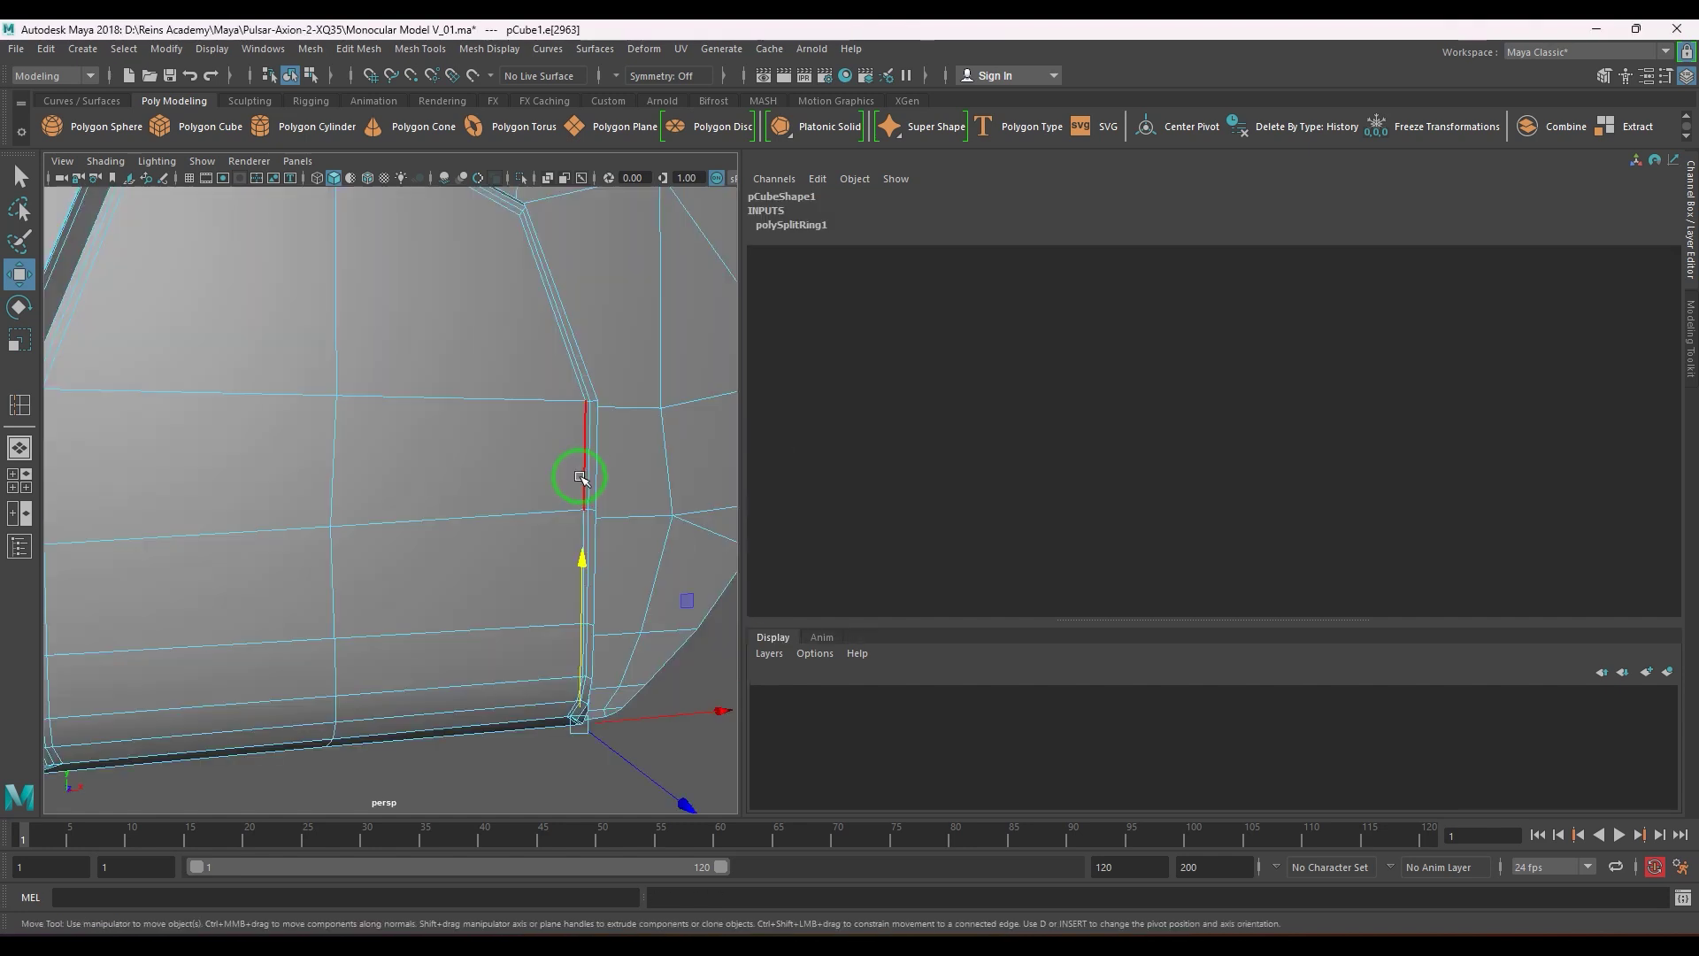
scroll(584, 495, "up", 4)
left_click_drag(471, 516, 413, 553, "alt")
scroll(454, 459, "down", 6)
scroll(413, 554, "up", 5)
left_click_drag(628, 622, 543, 566, "alt")
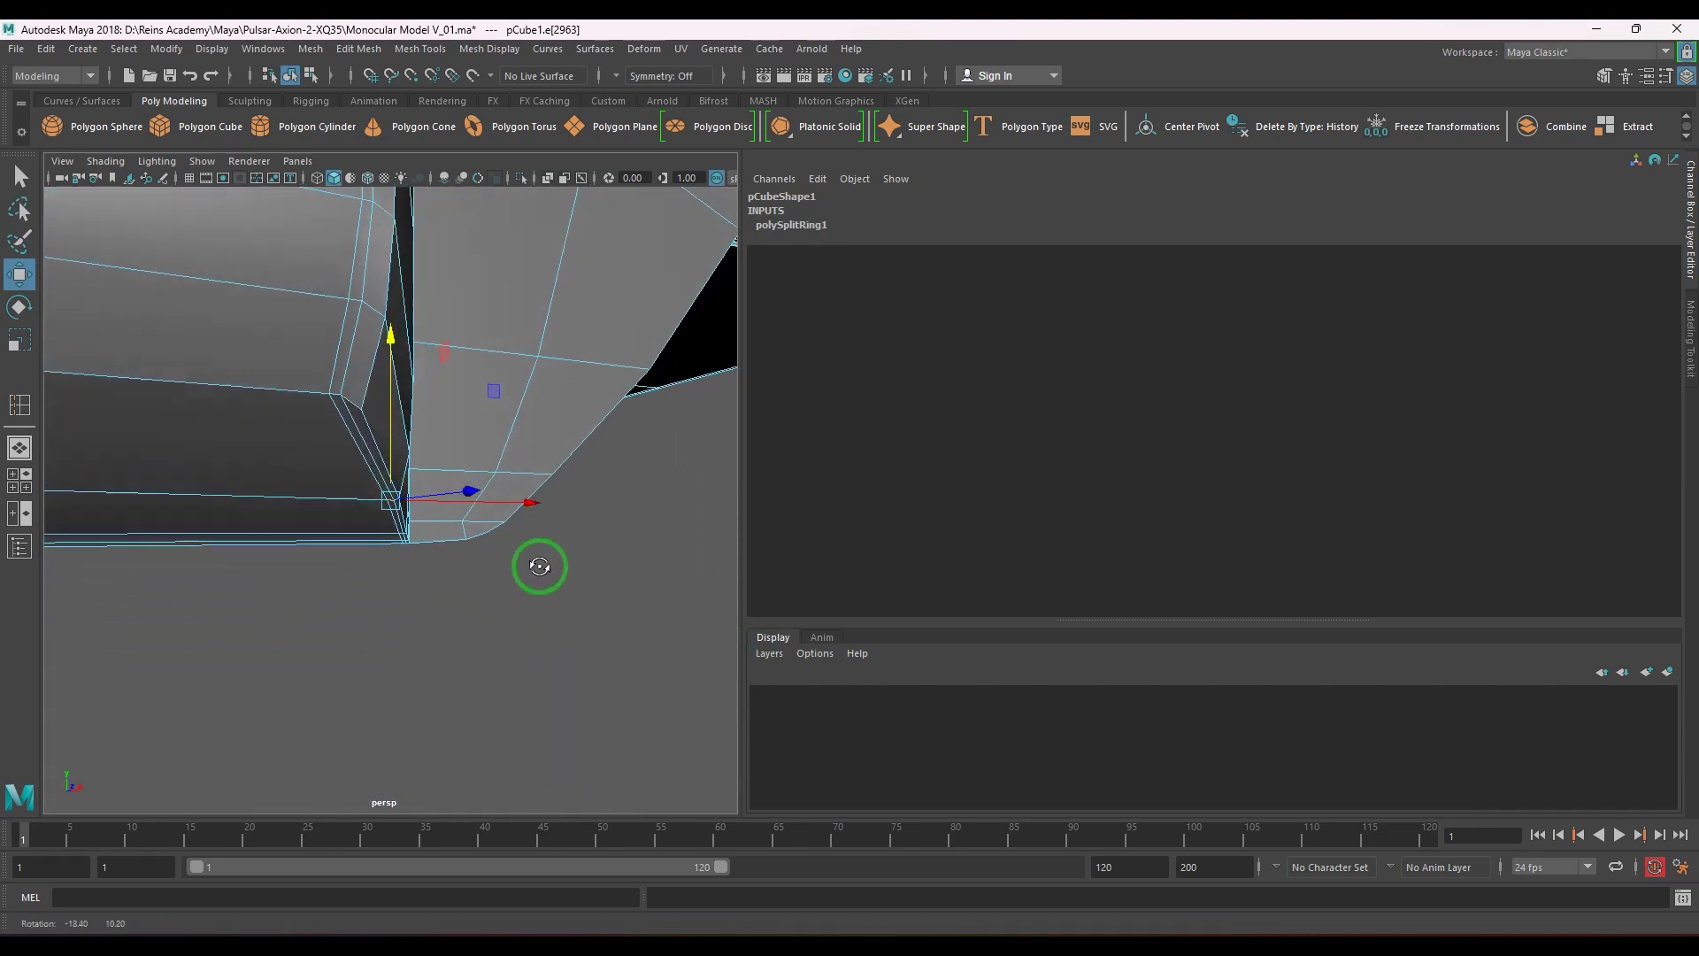
right_click_drag(542, 566, 315, 508, "alt")
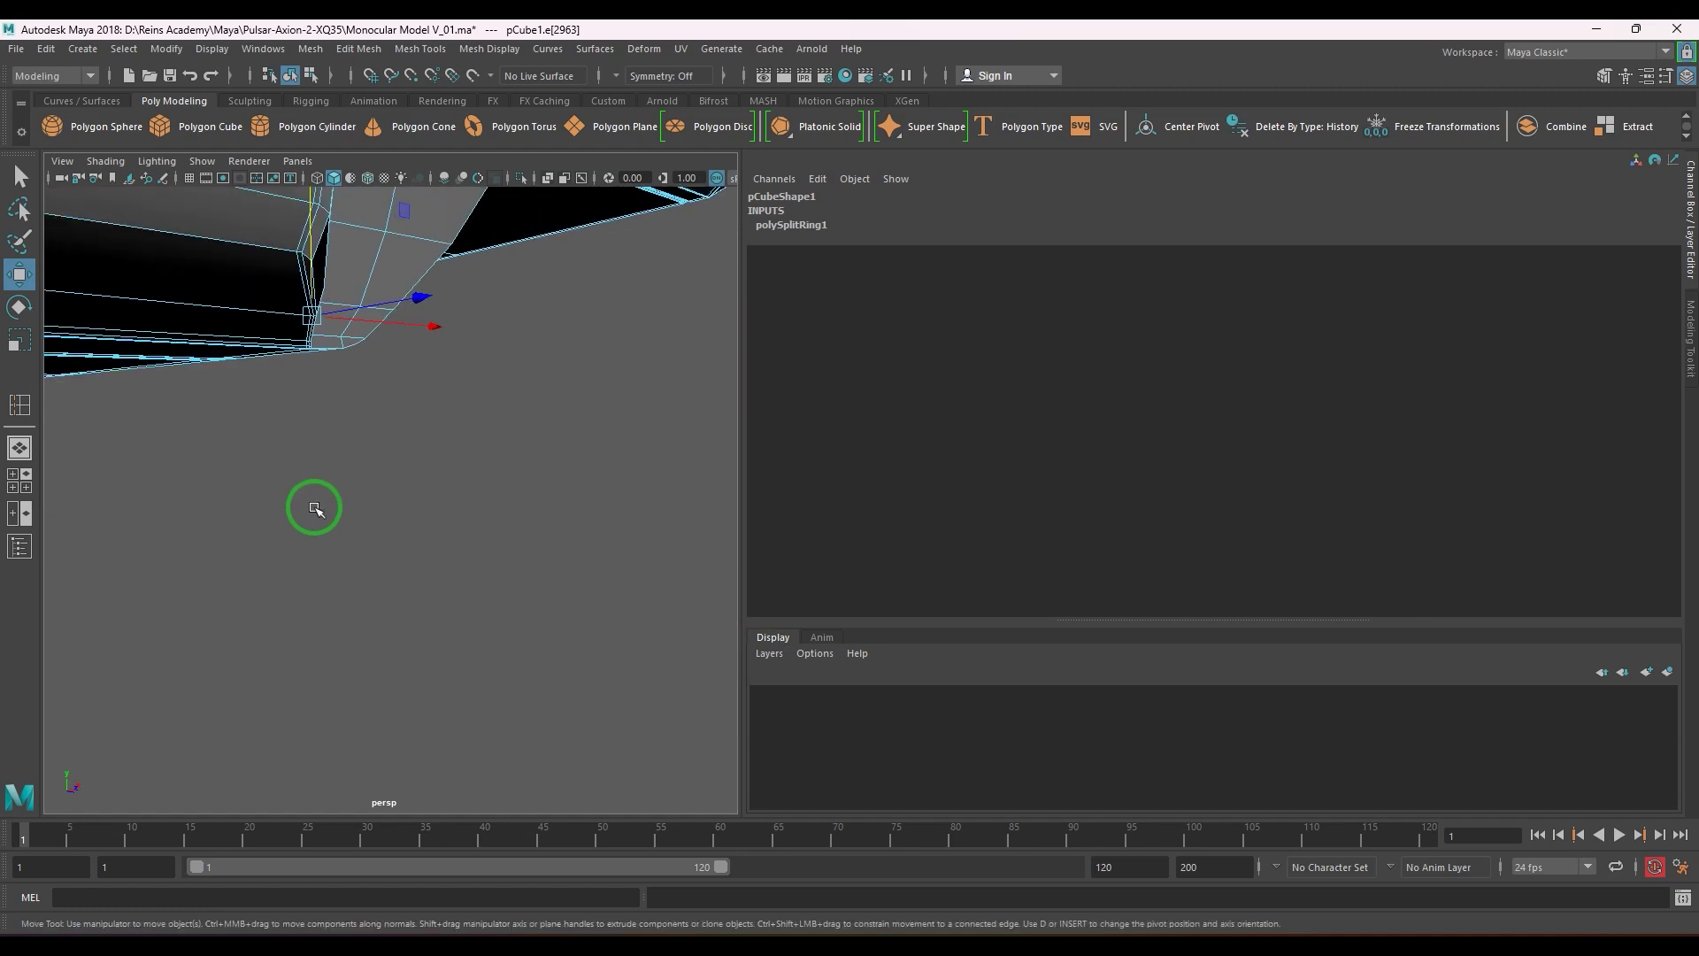
left_click_drag(338, 461, 342, 531, "alt")
right_click_drag(341, 531, 364, 569, "alt")
mouse_move(363, 569)
left_mouse_down("alt")
mouse_move(390, 542)
mouse_move(373, 564)
left_mouse_up("alt")
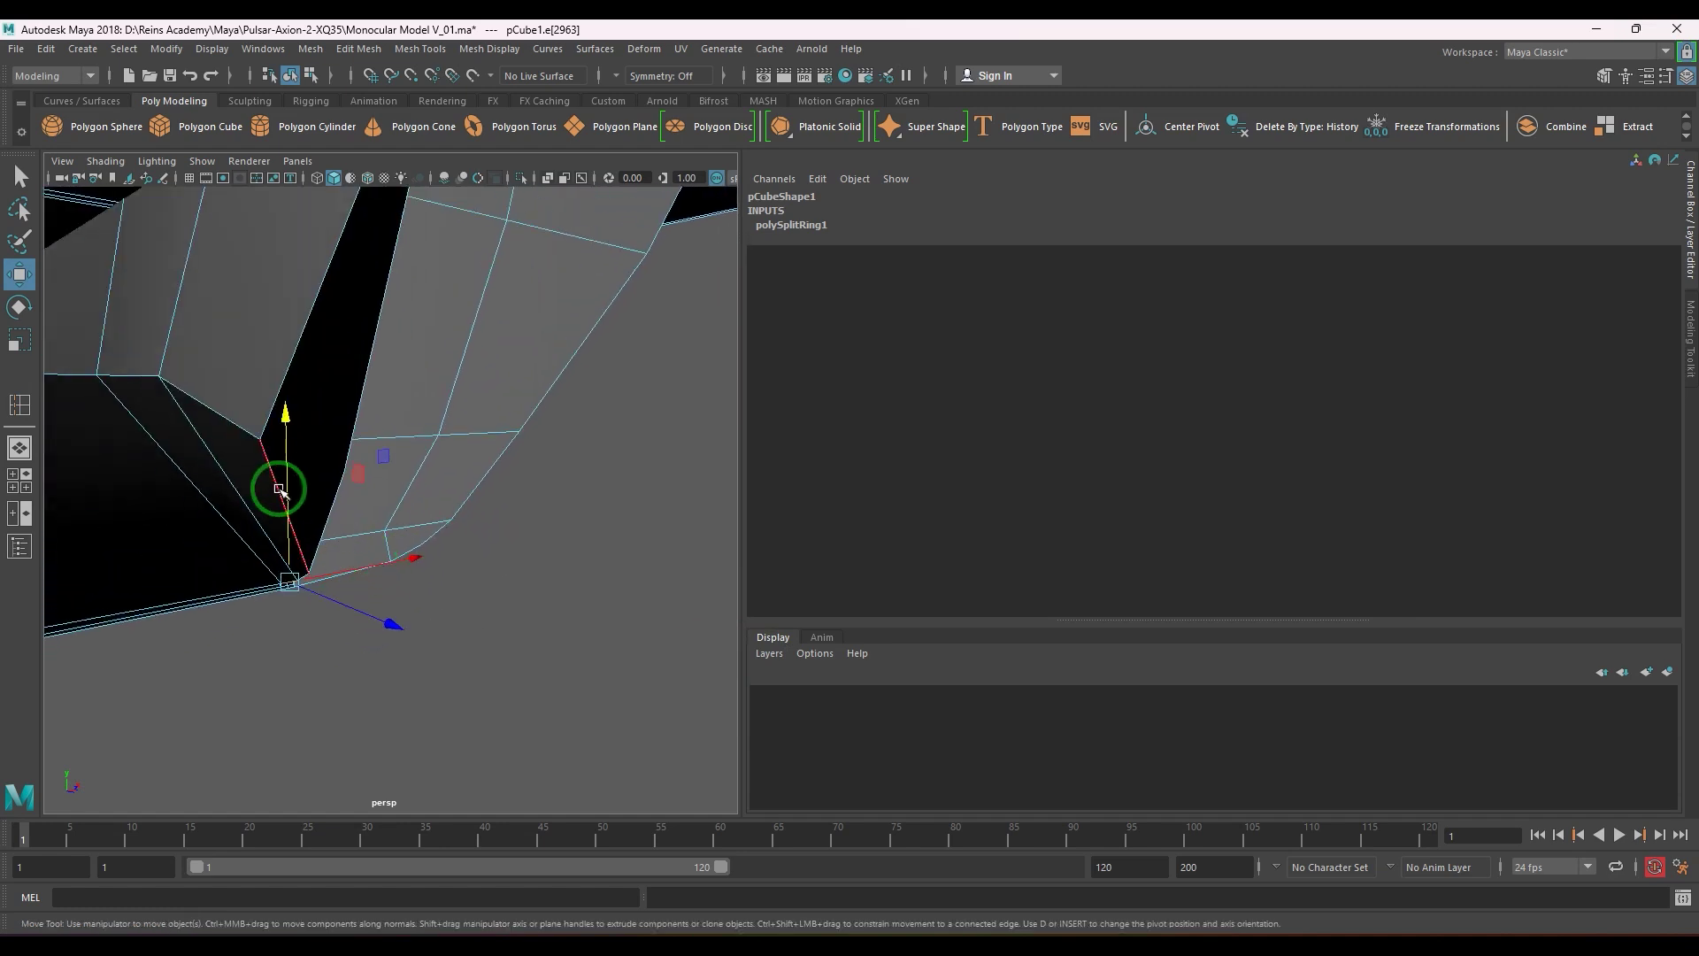
- Switch the body to vertex editing and lower the inner corner vertex where the half-round extrusion's floor meets its side wall
left_click_drag(285, 485, 286, 485)
right_click_drag(239, 487, 214, 474)
left_click(258, 438)
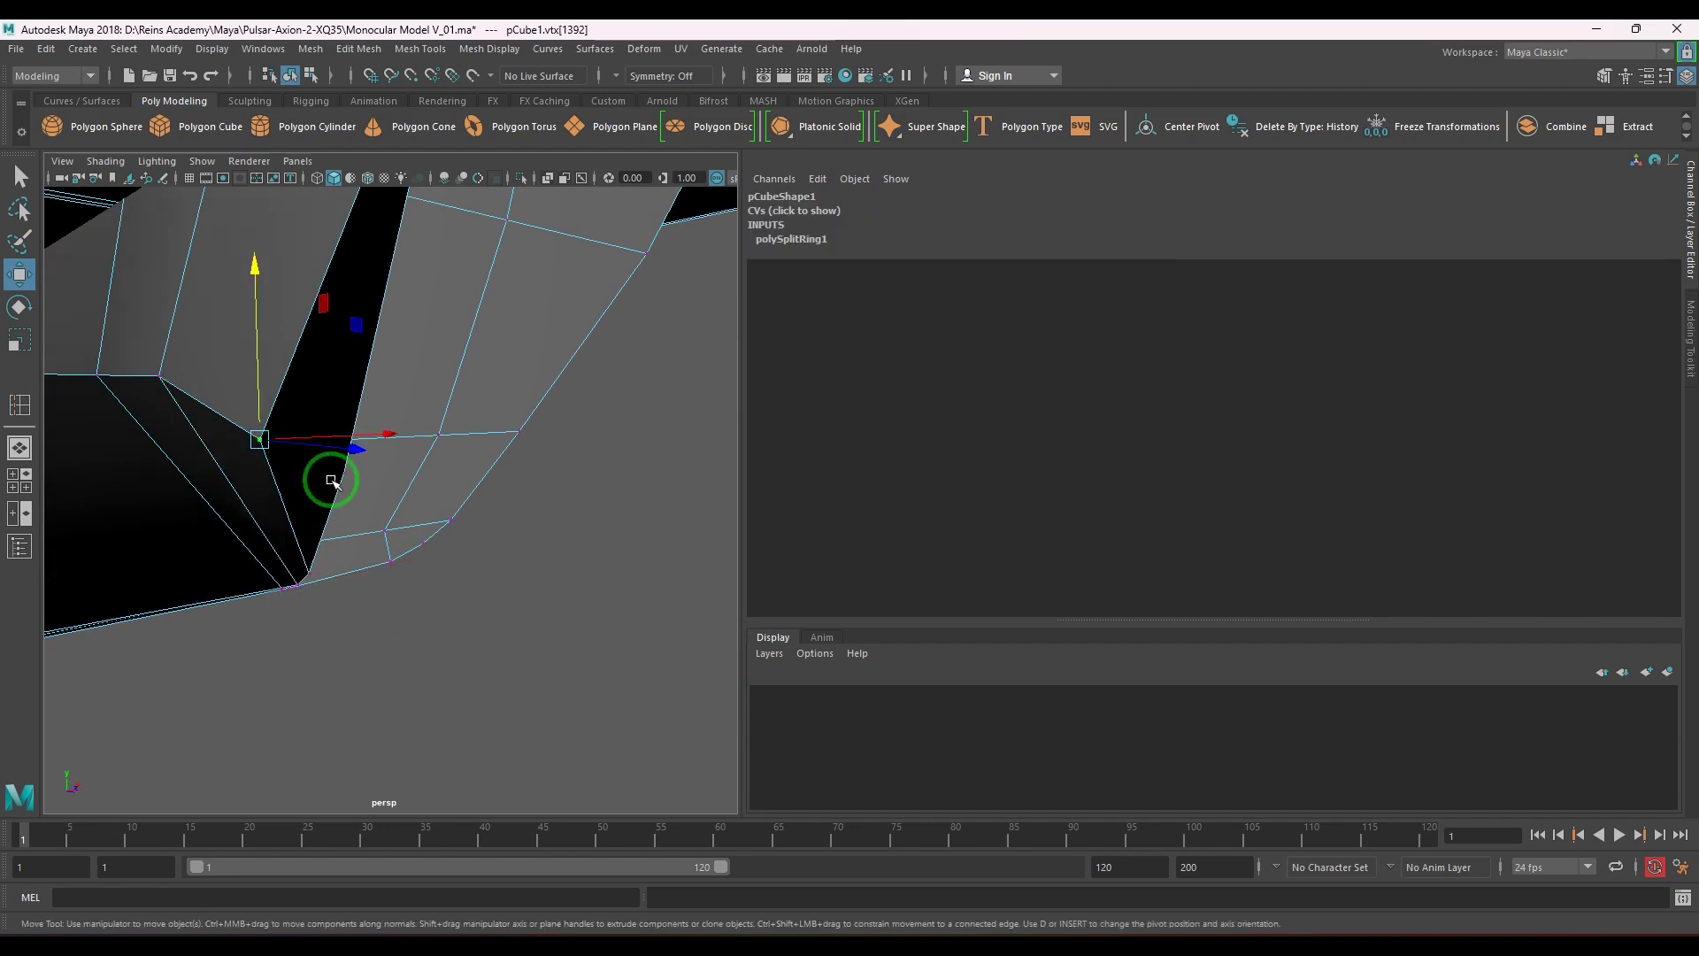
left_click_drag(333, 481, 288, 486, "alt")
right_click_drag(288, 486, 303, 486, "alt")
left_click_drag(303, 486, 268, 445, "alt")
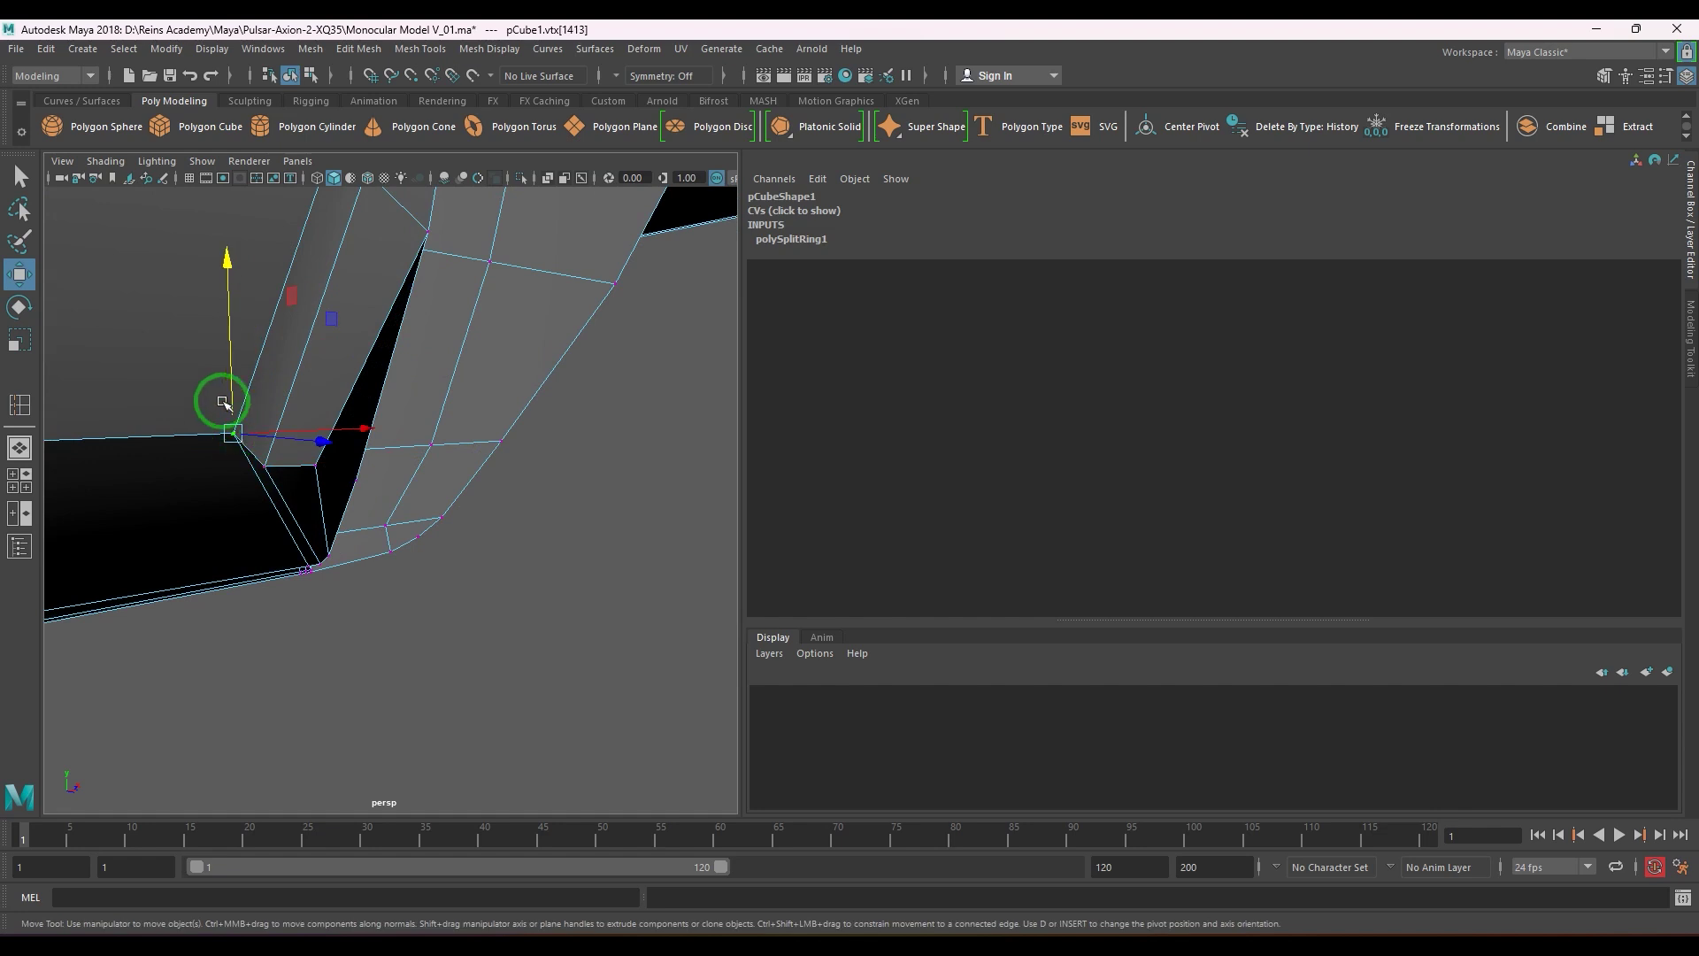
left_click_drag(224, 402, 230, 416)
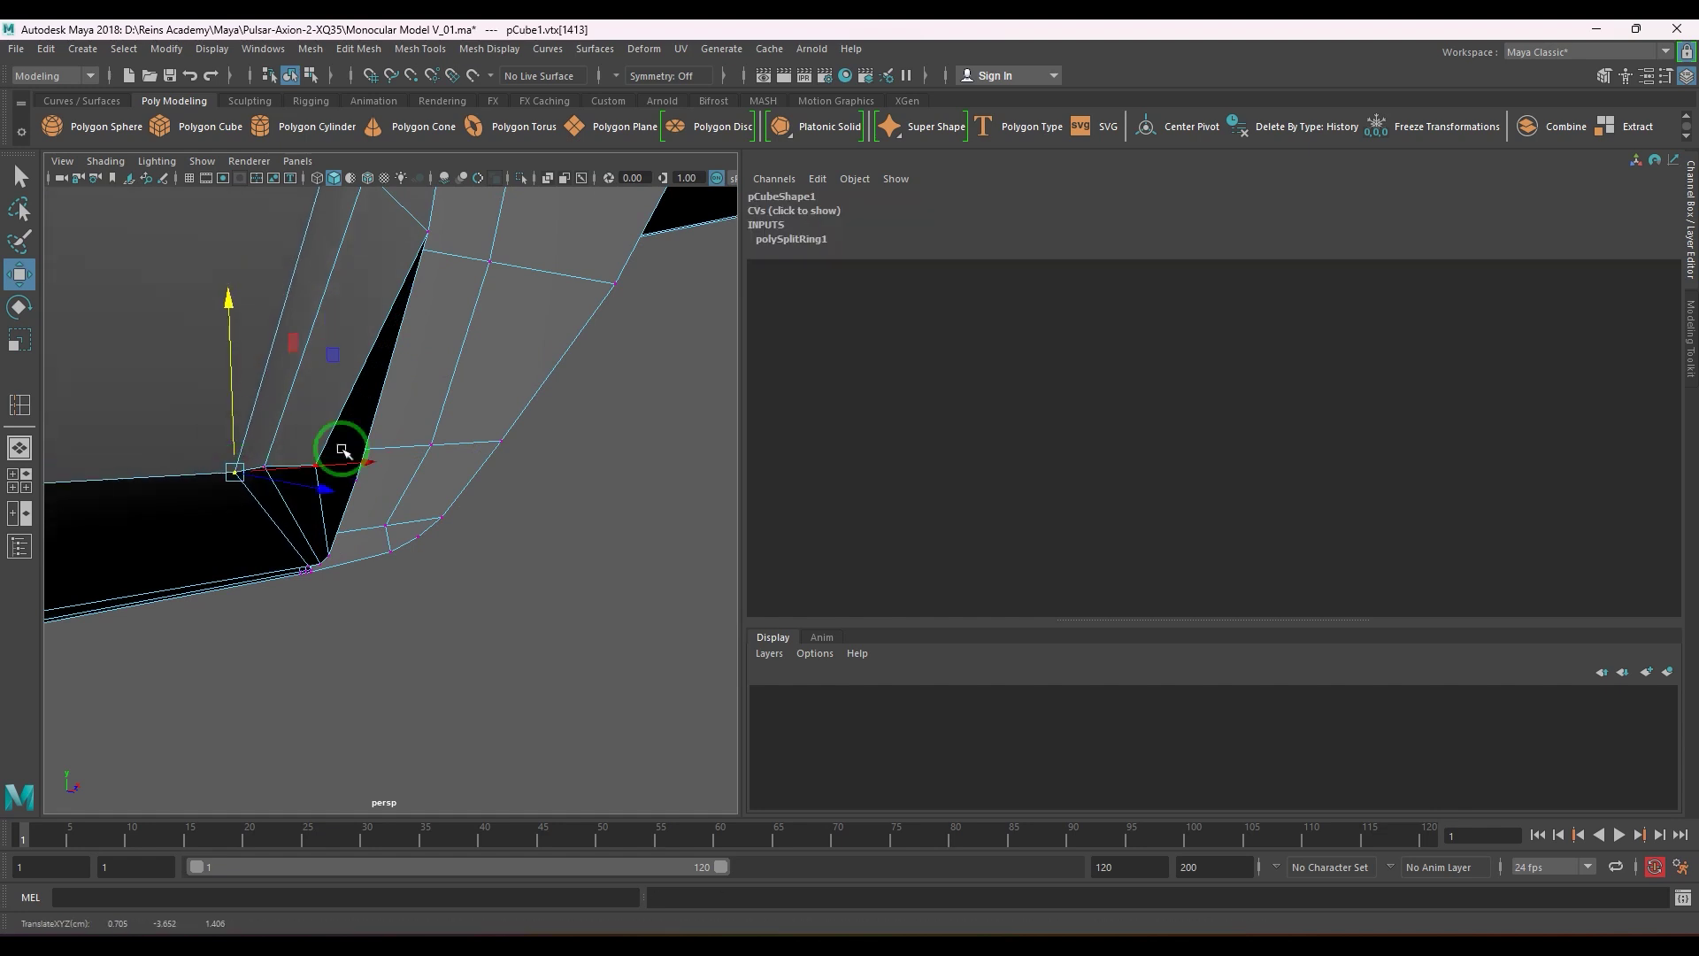
- Reposition the neighbouring vertices at the extrusion's lower corner along the depth axis, working from underneath
right_click_drag(491, 491, 330, 436, "alt")
left_click_drag(330, 437, 464, 382, "alt")
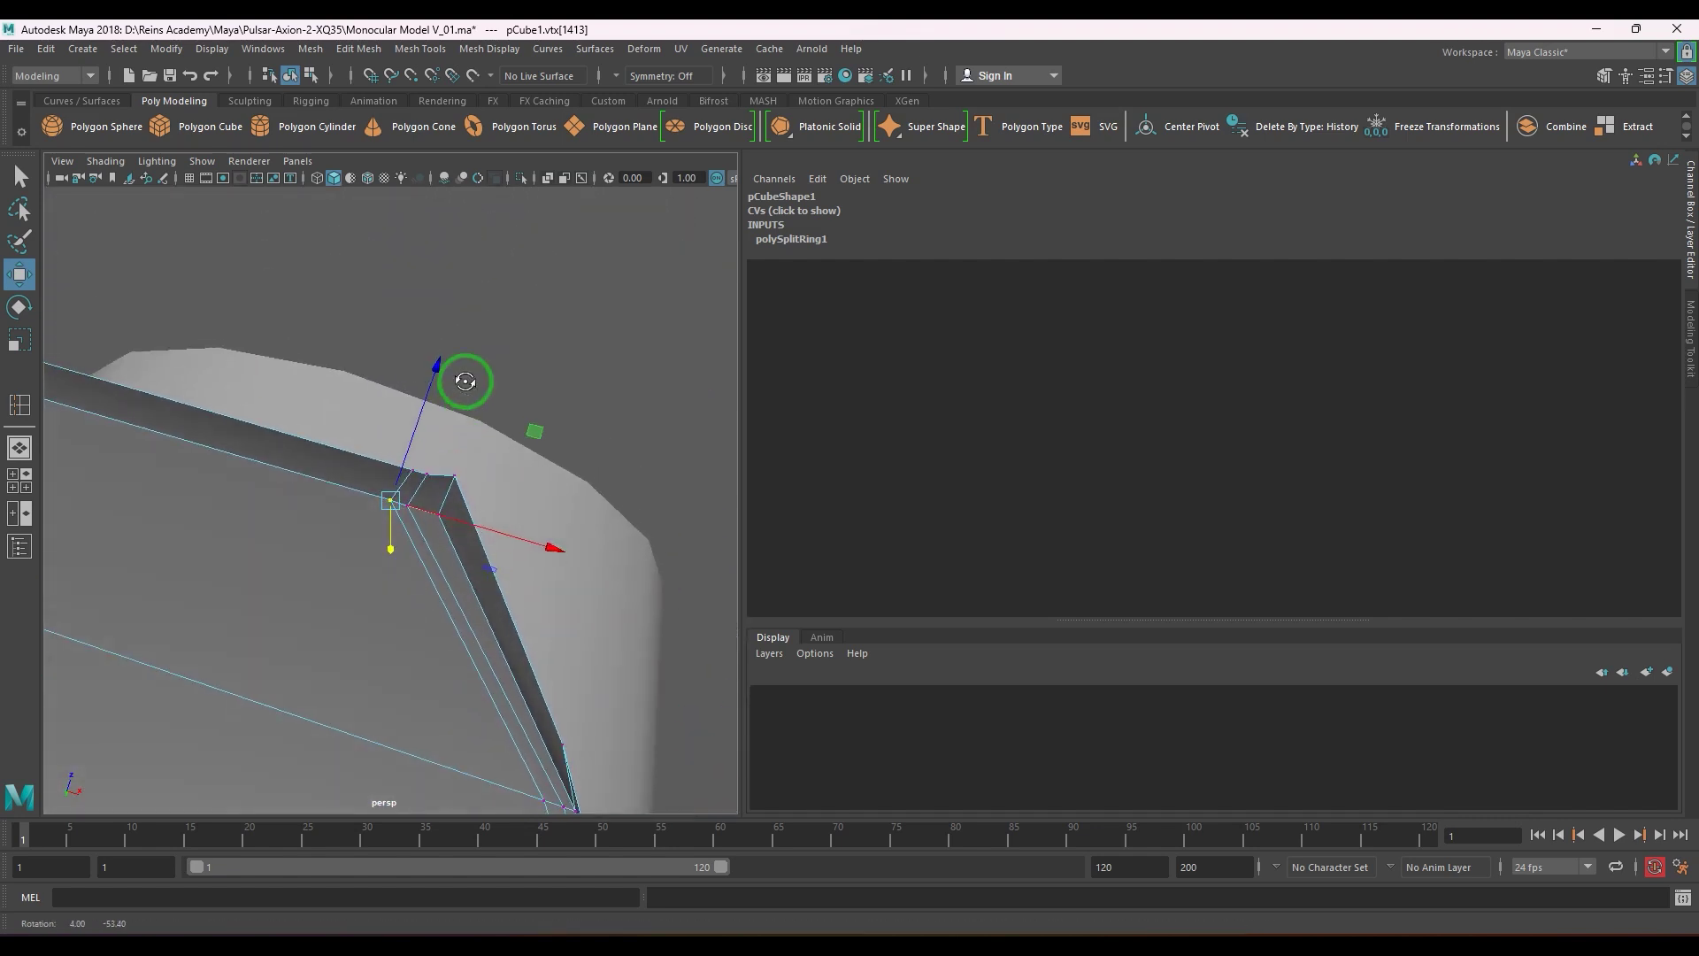
left_click_drag(454, 473, 380, 630)
right_click_drag(380, 629, 395, 577, "alt")
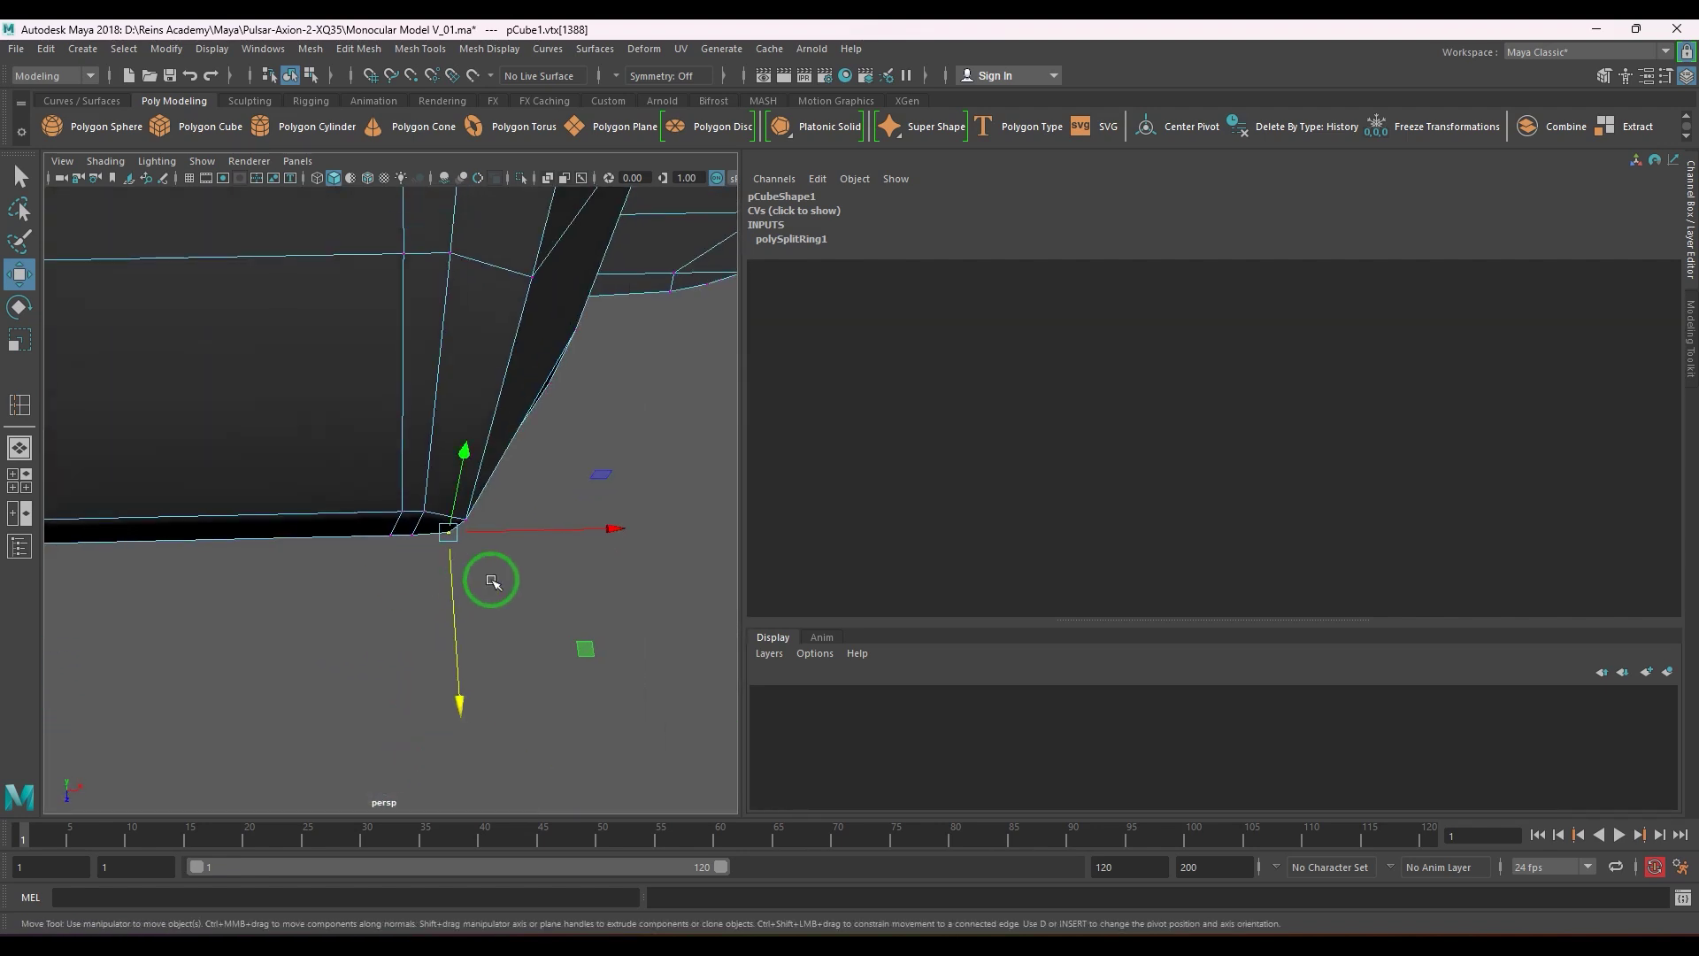
left_click(467, 512)
left_click_drag(474, 588, 470, 570)
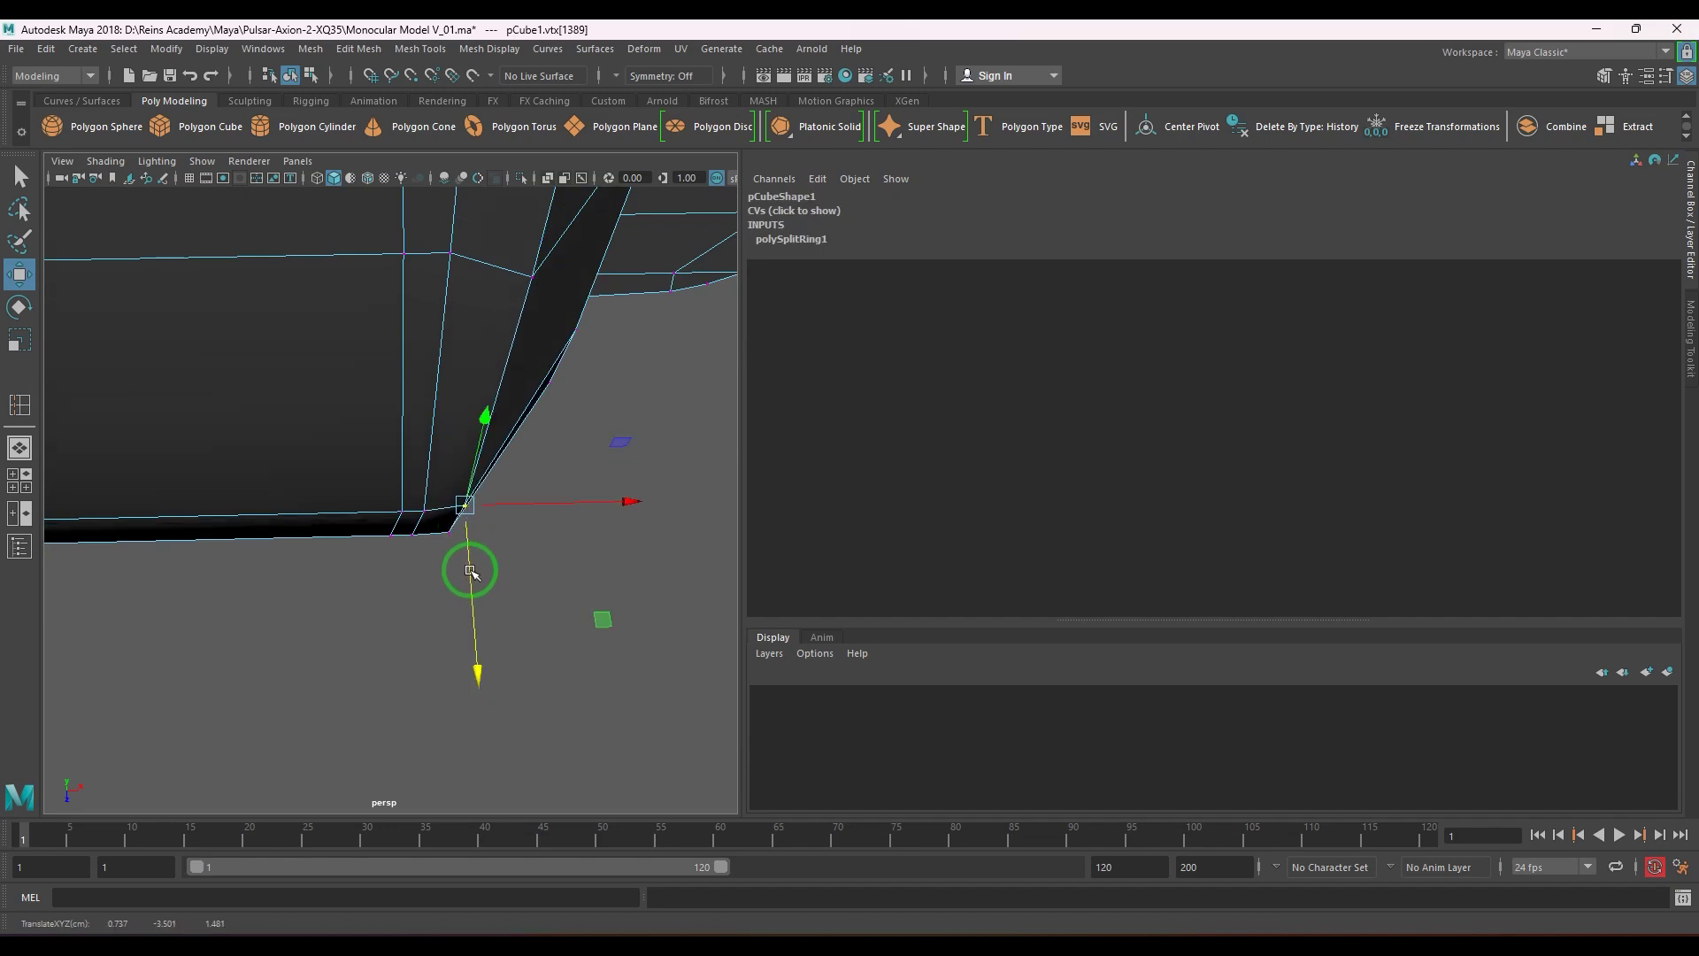
- Move the outermost corner vertex forward along the depth axis to even out the bottom corner, and return to object selection
scroll(463, 531, "down", 5)
left_click_drag(460, 504, 474, 516, "alt")
right_click_drag(475, 516, 692, 664, "alt")
left_click(527, 574)
left_click(465, 521)
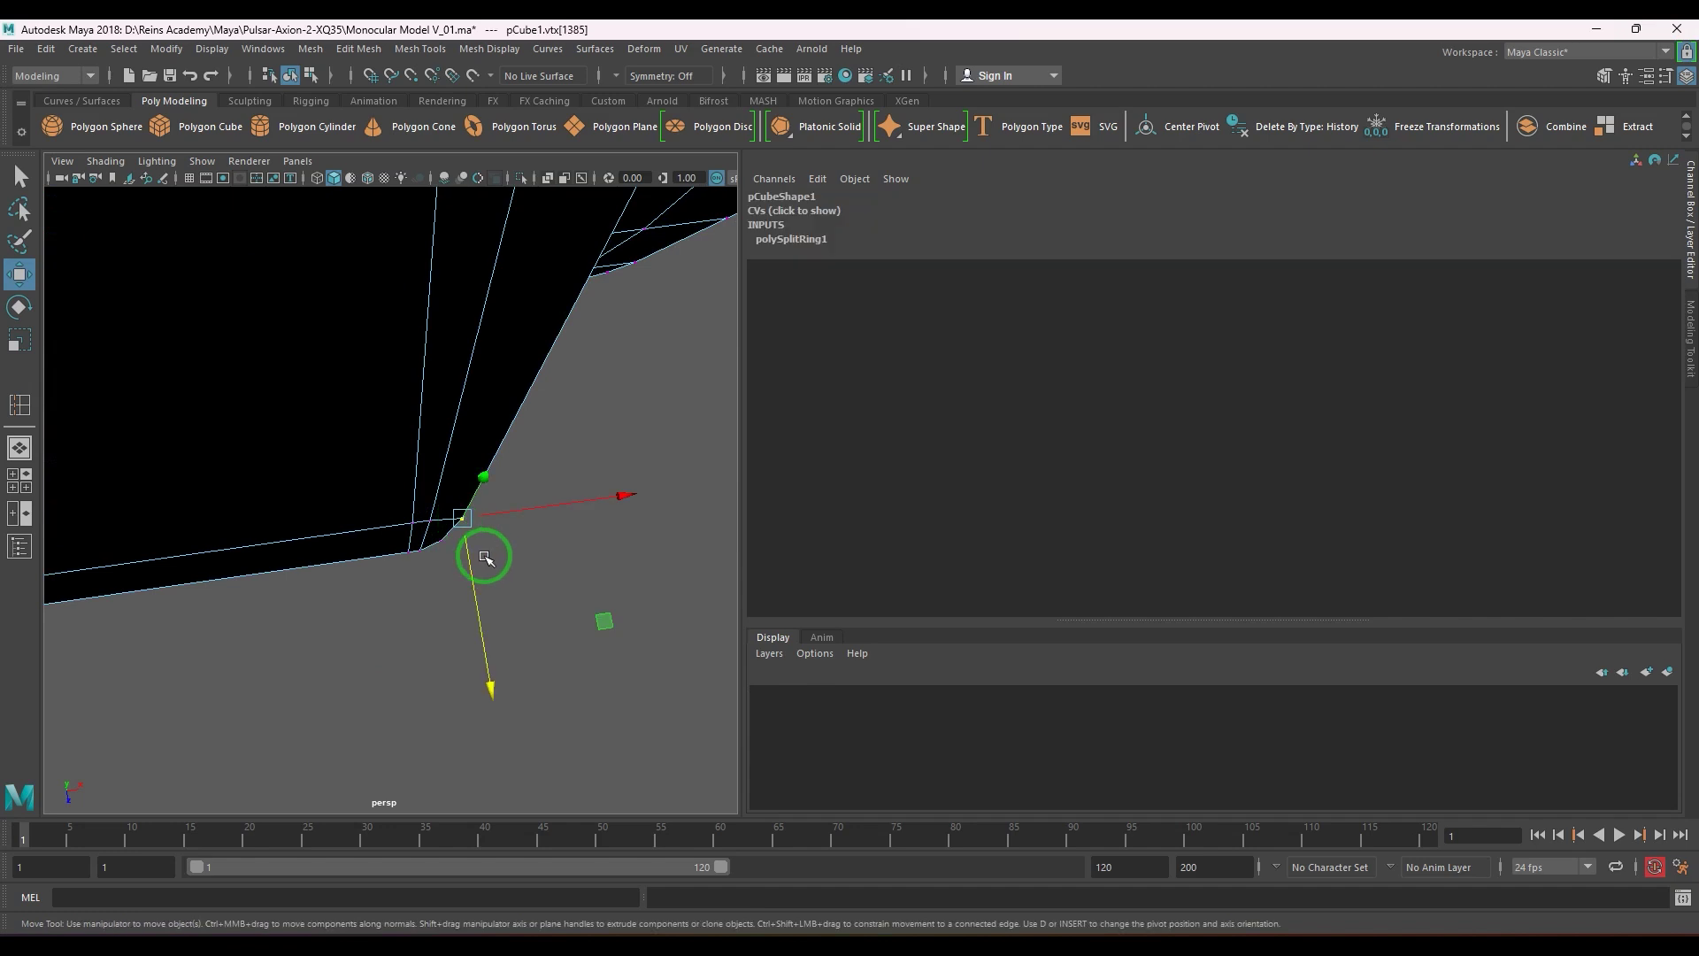
left_click_drag(477, 588, 485, 620)
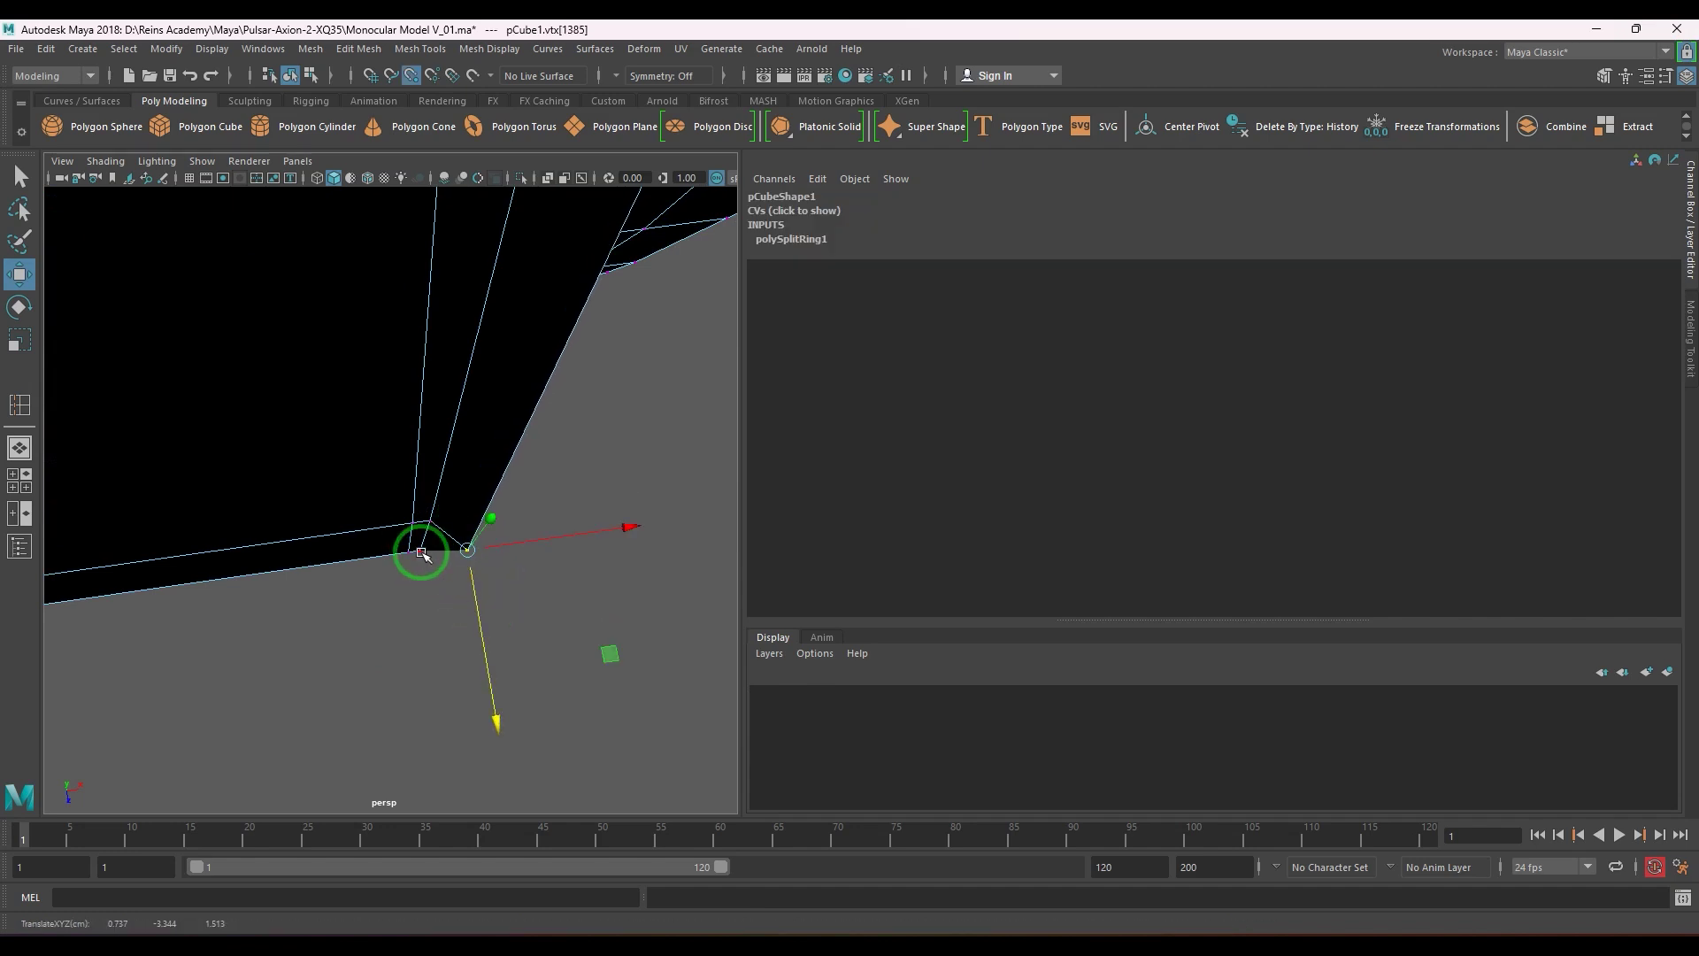
left_click_drag(440, 524, 493, 482, "alt")
key("F8")
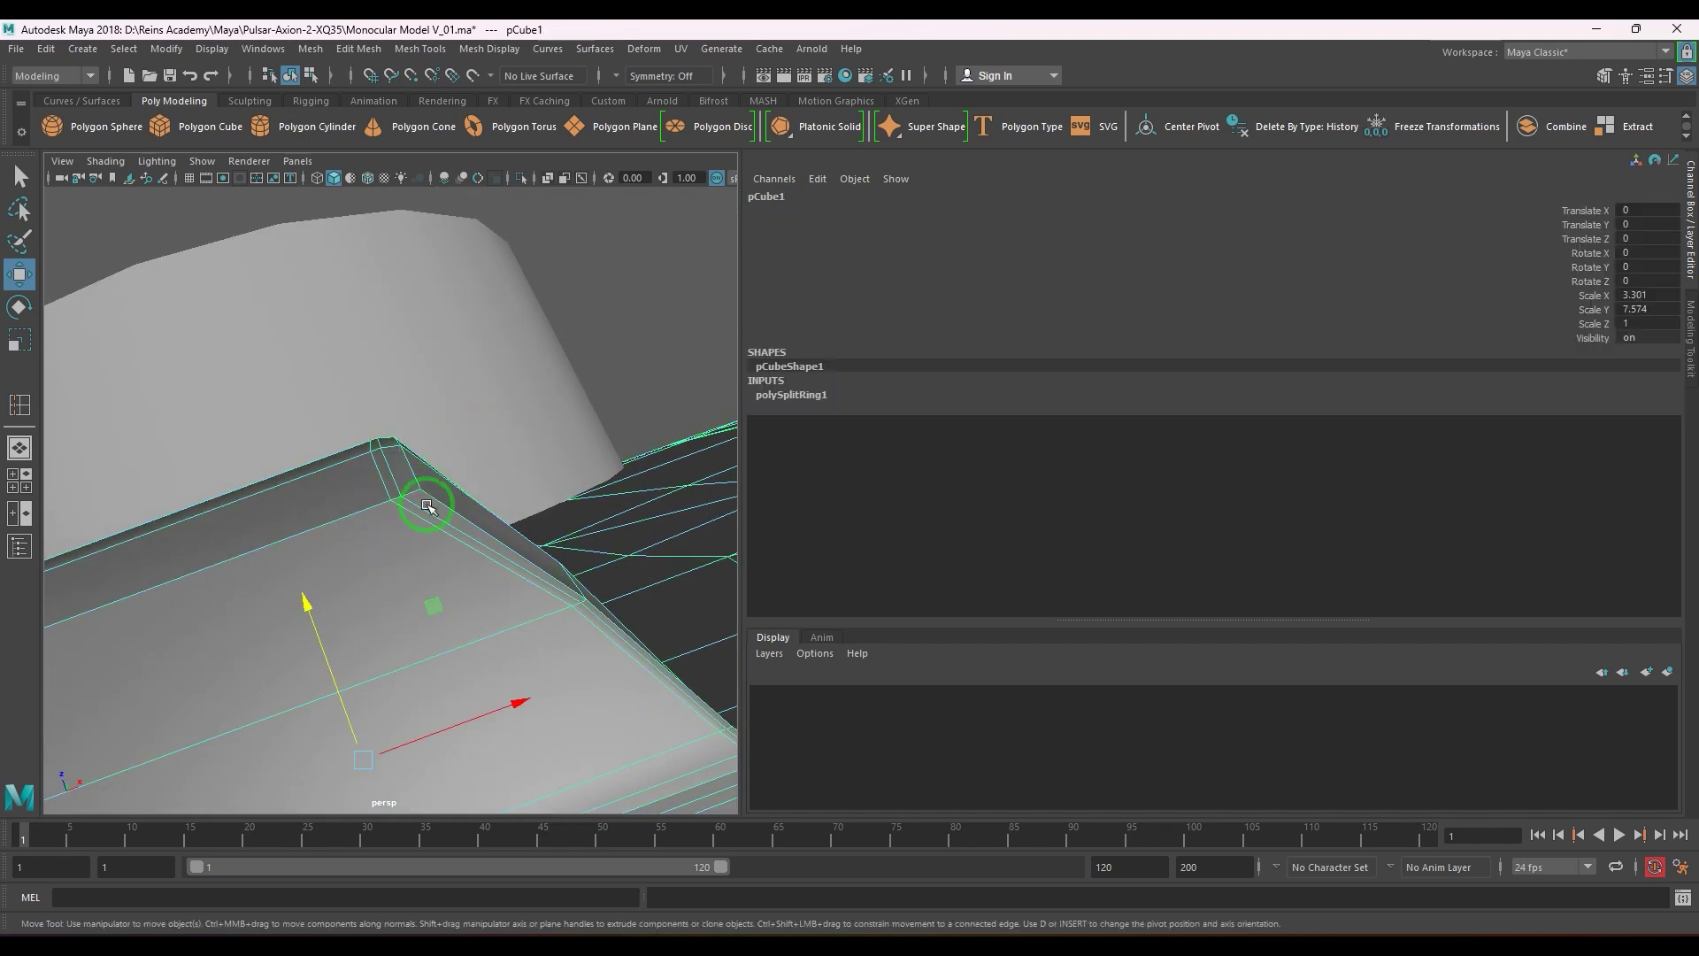
- Inspect the half-round extrusion's smoothed lower right corner from the front, the side and underneath
scroll(412, 552, "down", 10)
left_click(546, 334)
left_click_drag(529, 425, 489, 580, "alt")
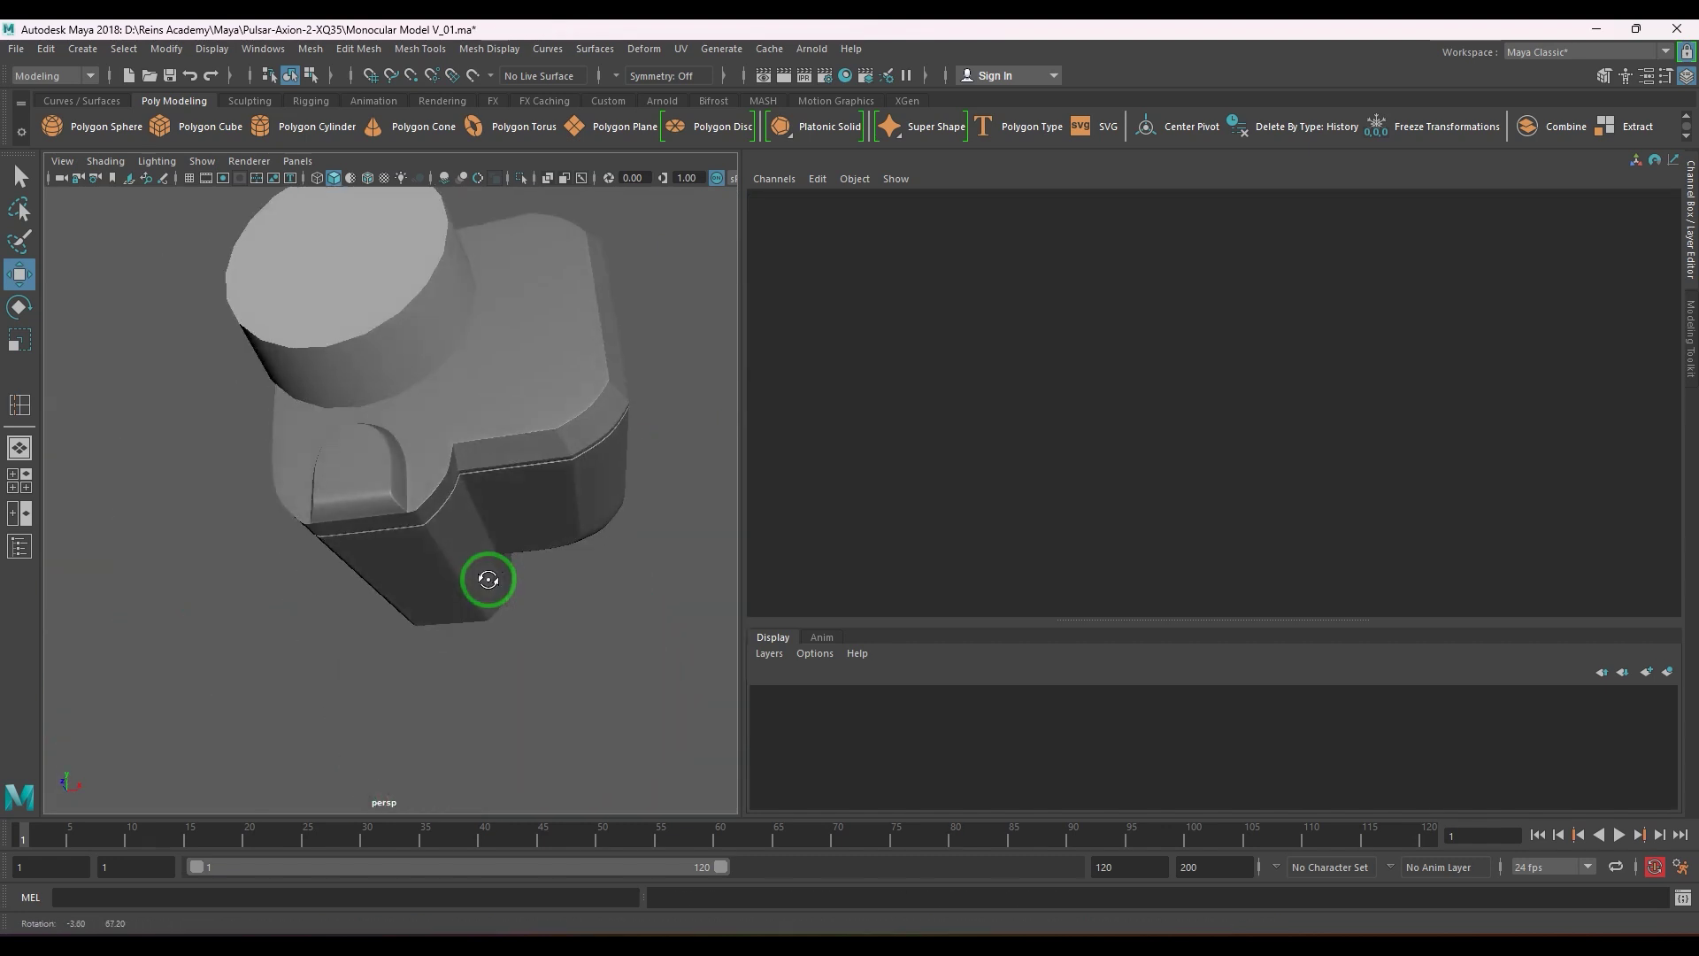
scroll(385, 523, "up", 8)
left_click_drag(388, 525, 443, 537, "alt")
scroll(404, 524, "down", 5)
scroll(458, 565, "up", 4)
middle_click_drag(442, 537, 498, 555, "alt")
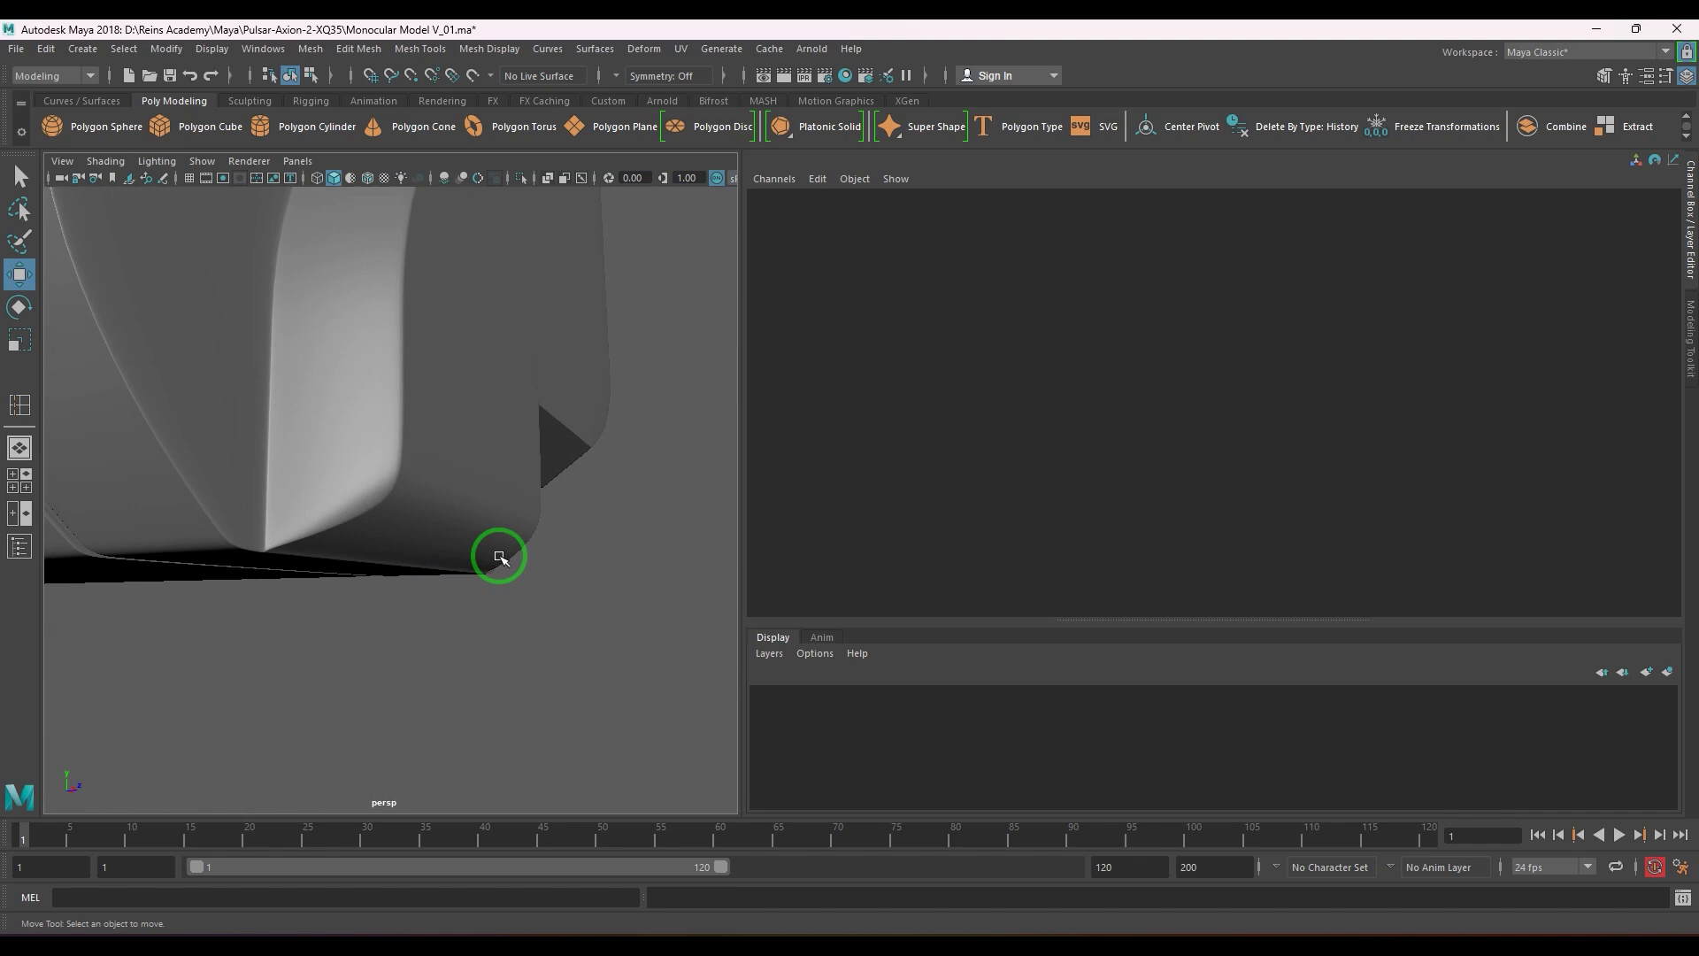
left_click_drag(500, 556, 531, 638, "alt")
- Turn off smooth preview and shift the vertex rows at the extrusion's lower right corner sideways to straighten the side wall loops
left_click(605, 598)
key("1")
scroll(588, 596, "down", 7)
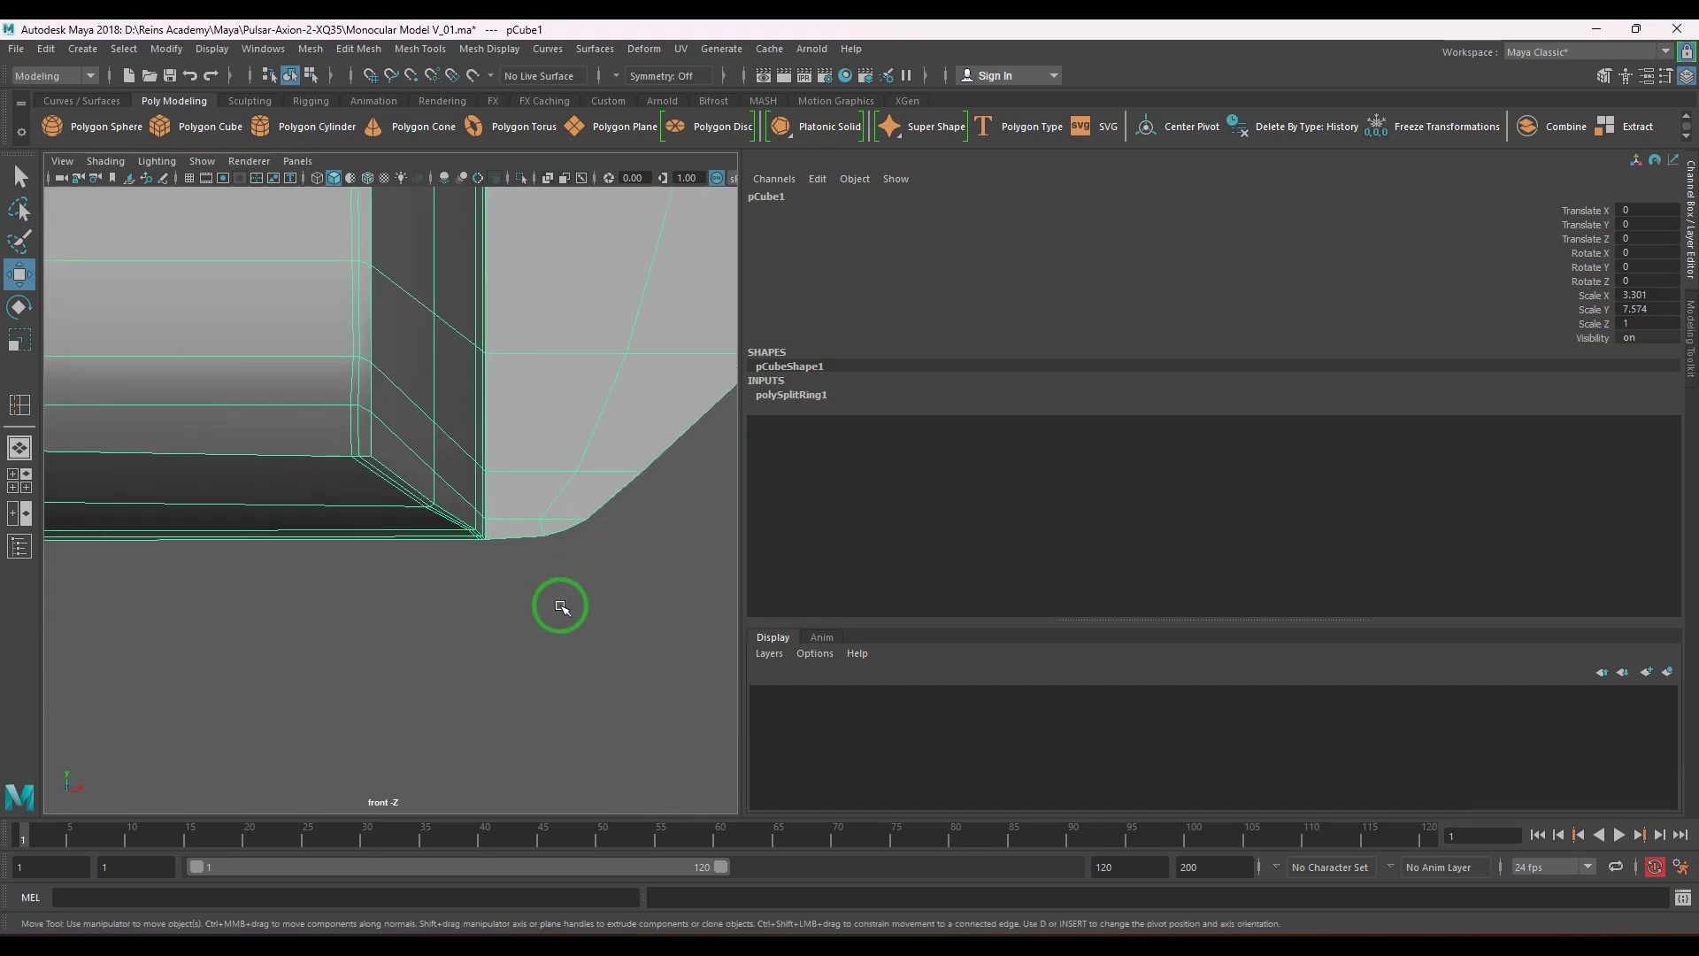
key("space")
left_click_drag(557, 575, 581, 623, "alt")
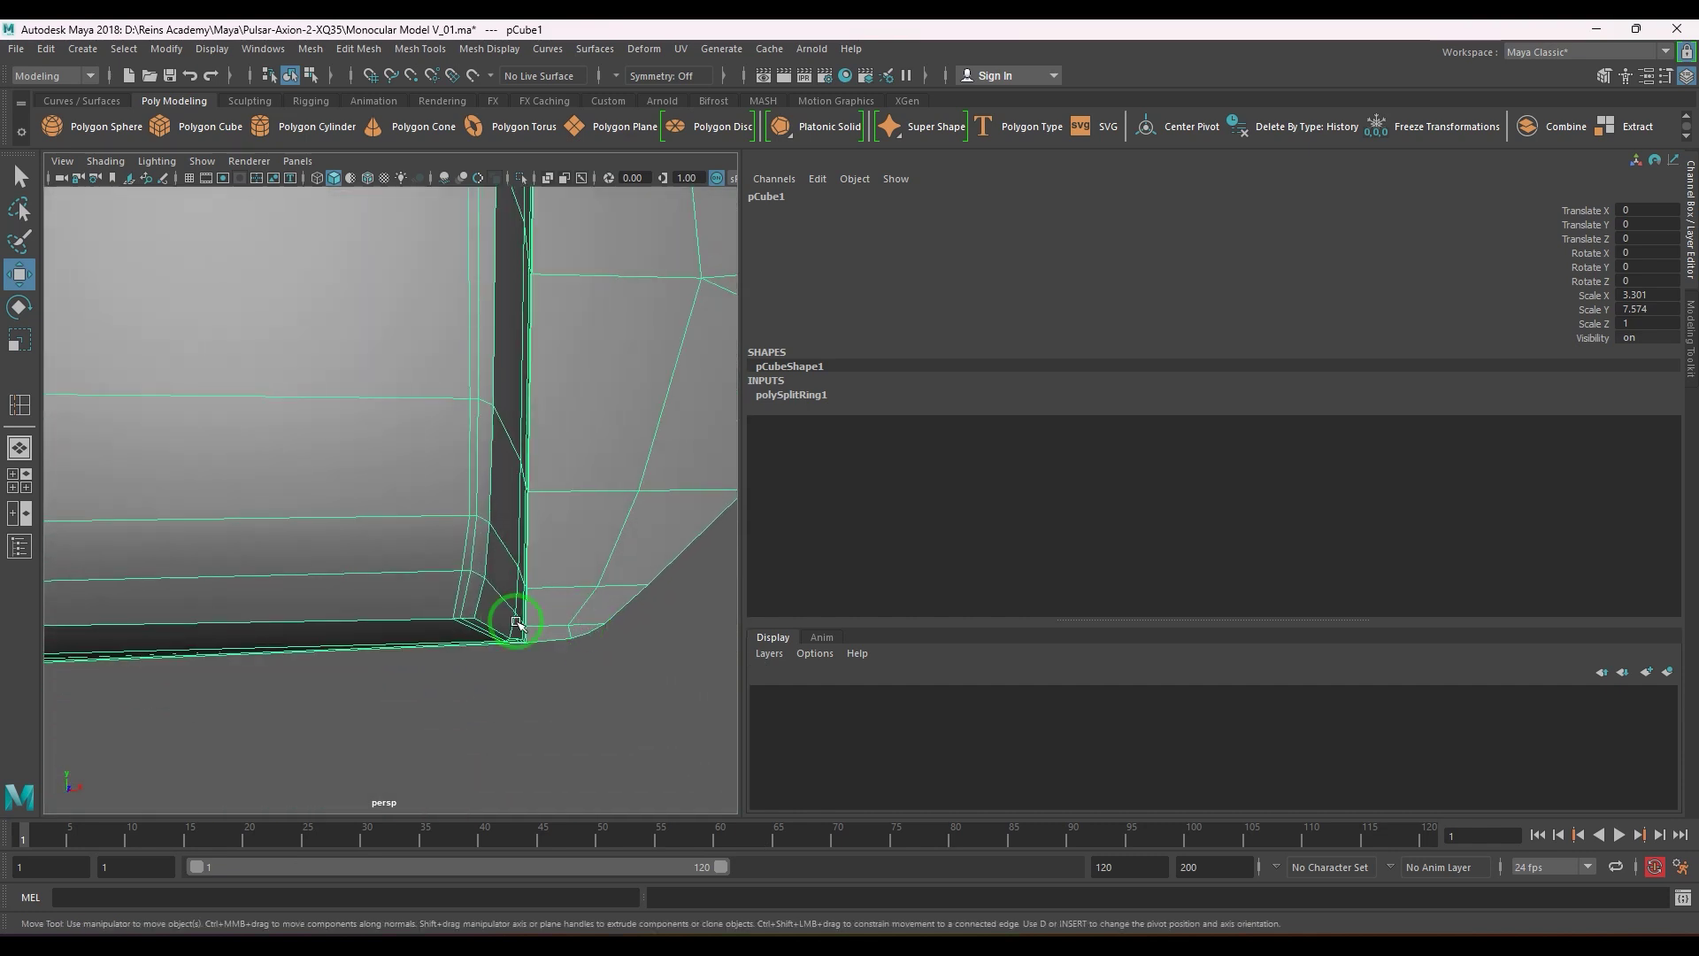
right_click_drag(516, 622, 478, 628)
left_click_drag(510, 641, 596, 635)
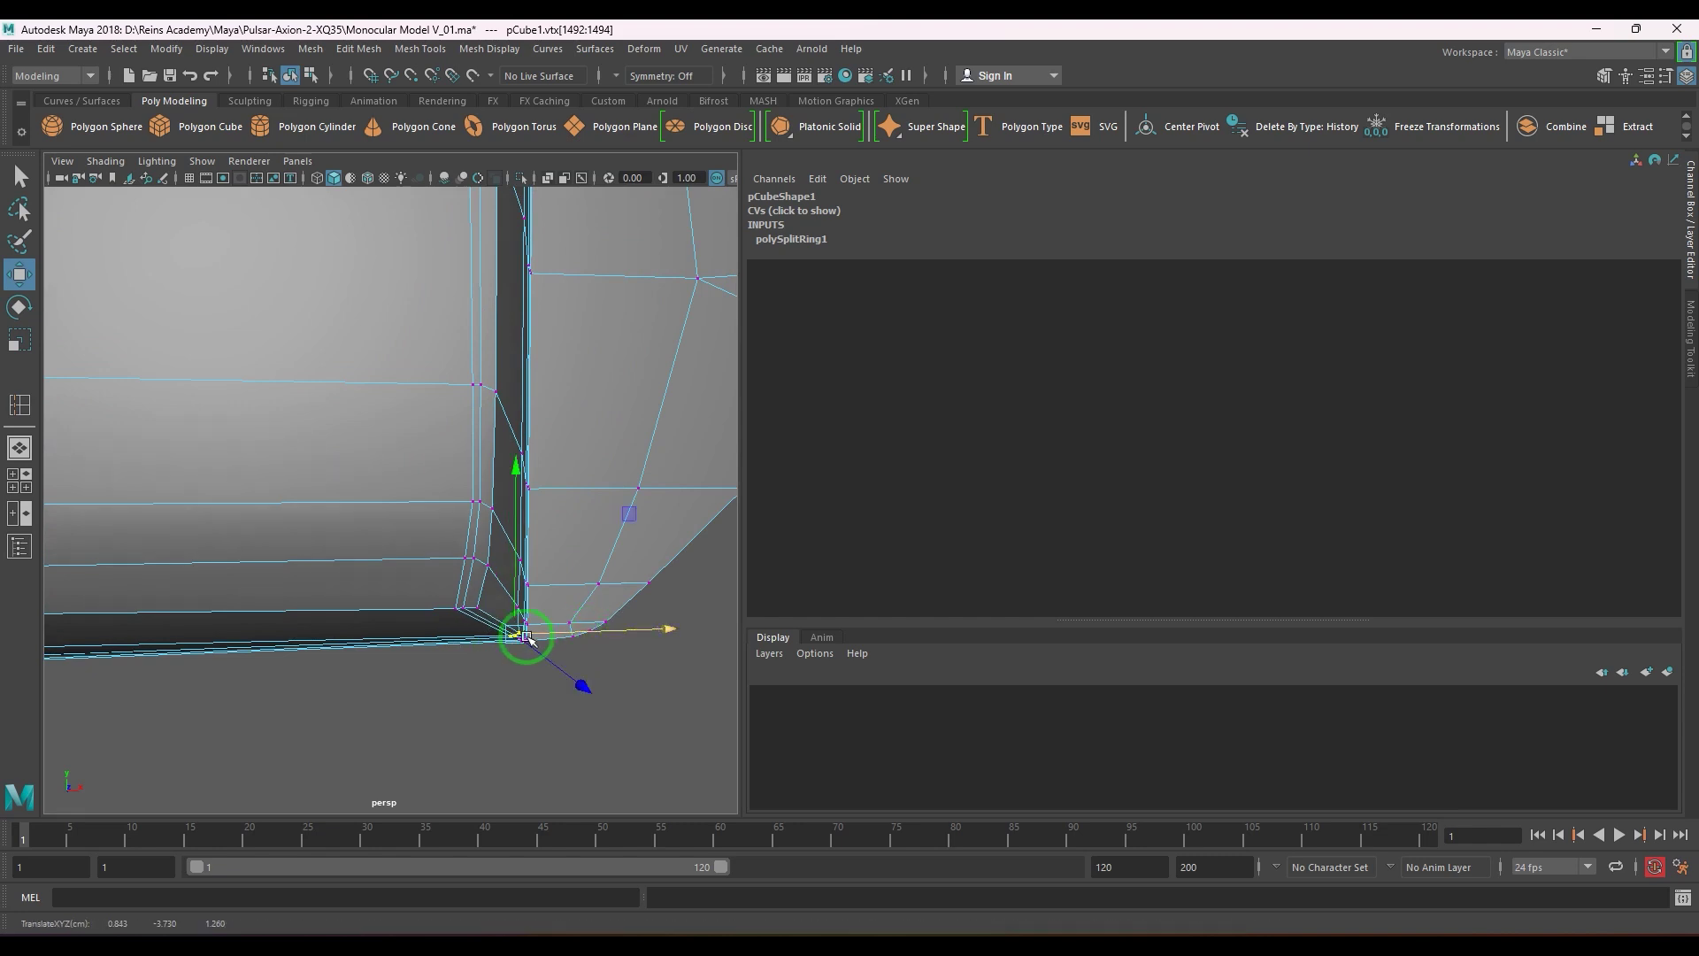
left_click_drag(485, 619, 472, 628, "alt")
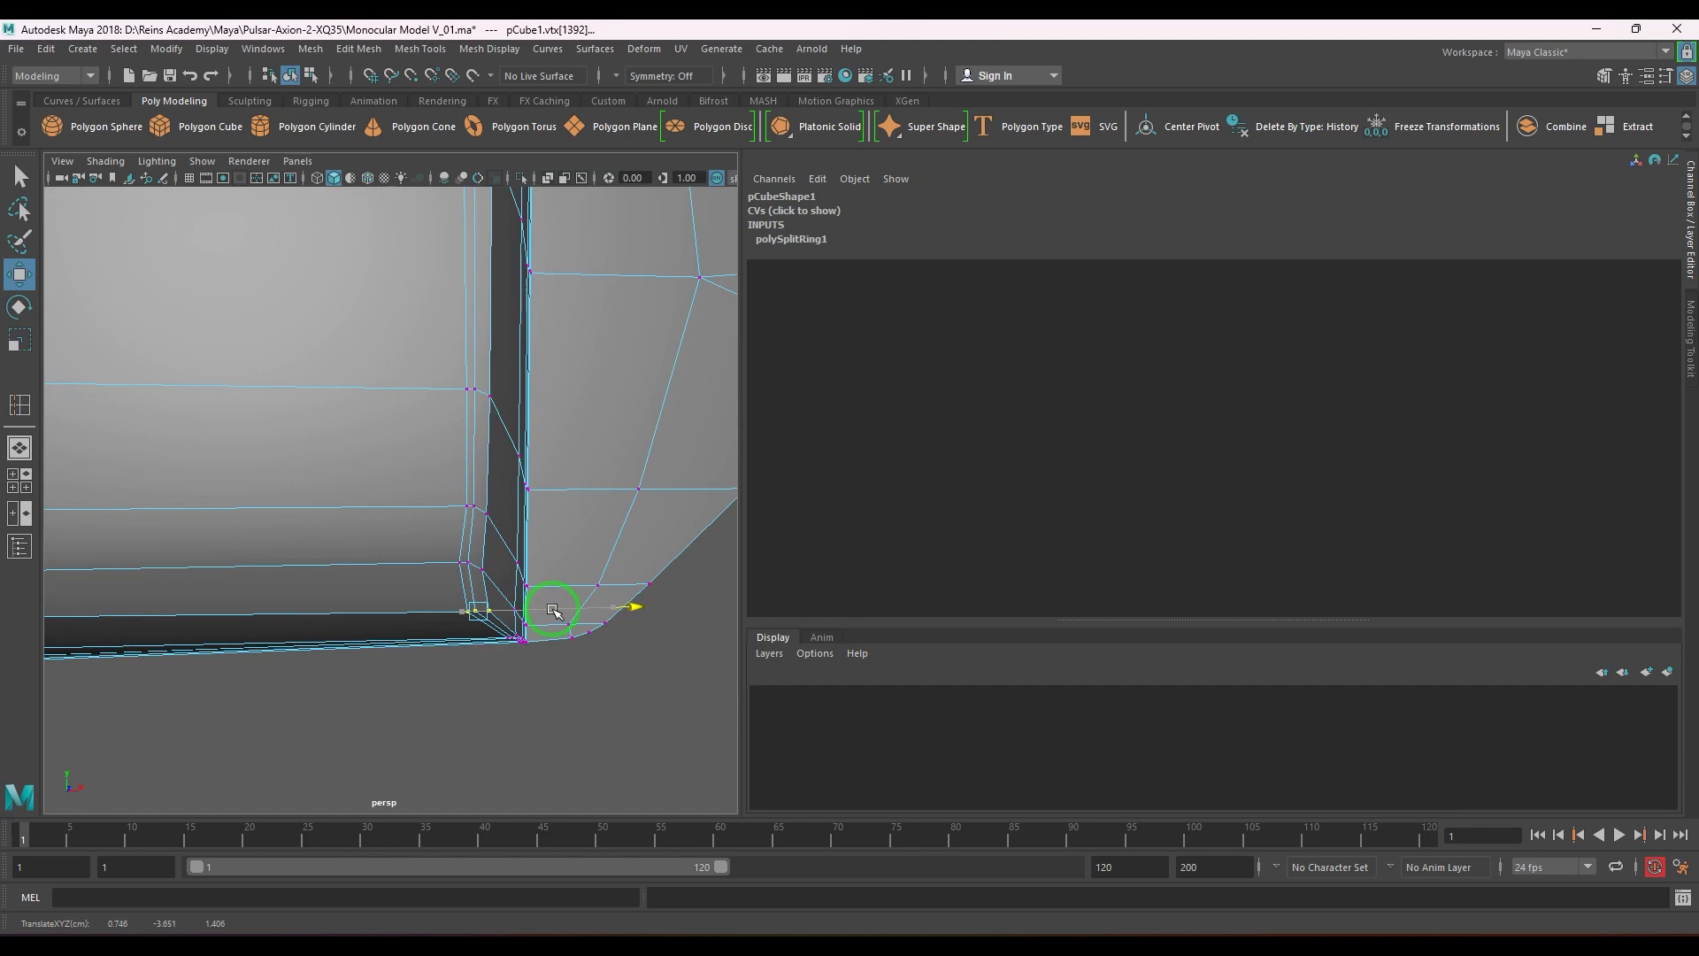
key("Up")
left_click_drag(552, 608, 563, 565)
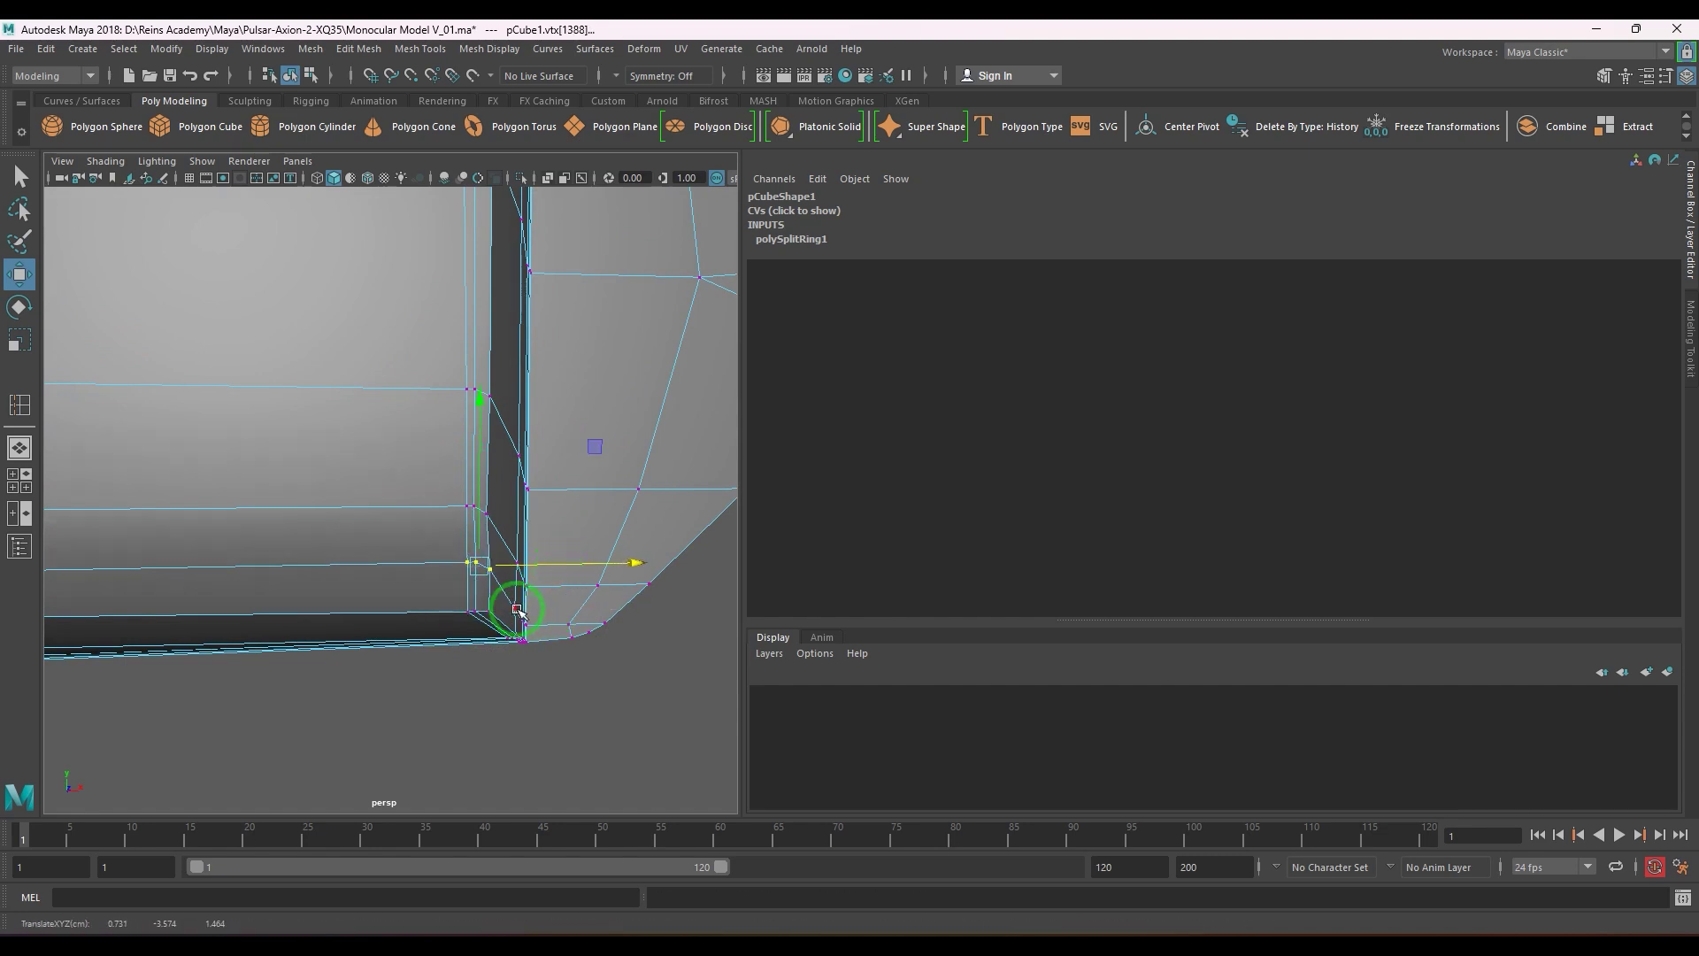
right_click_drag(567, 602, 492, 531)
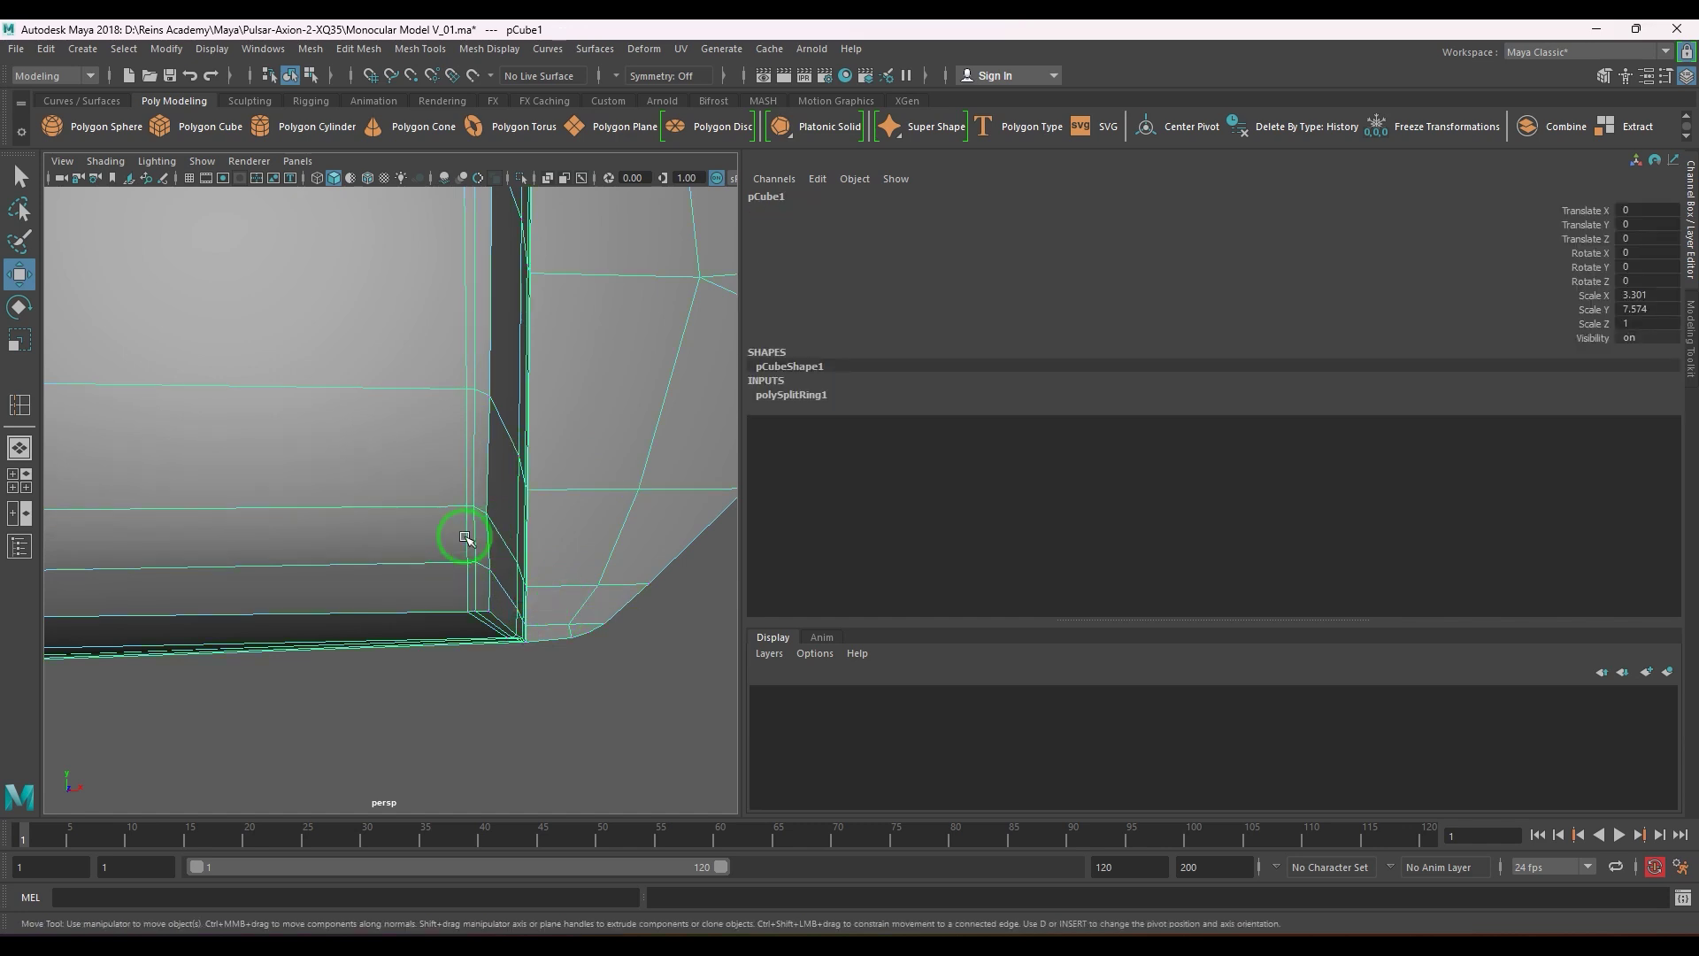
- Select the inner vertices of the extrusion's lower right corner and nudge them slightly outward along the X axis
left_click_drag(504, 588, 448, 561, "alt")
scroll(451, 553, "up", 4)
left_click(463, 492)
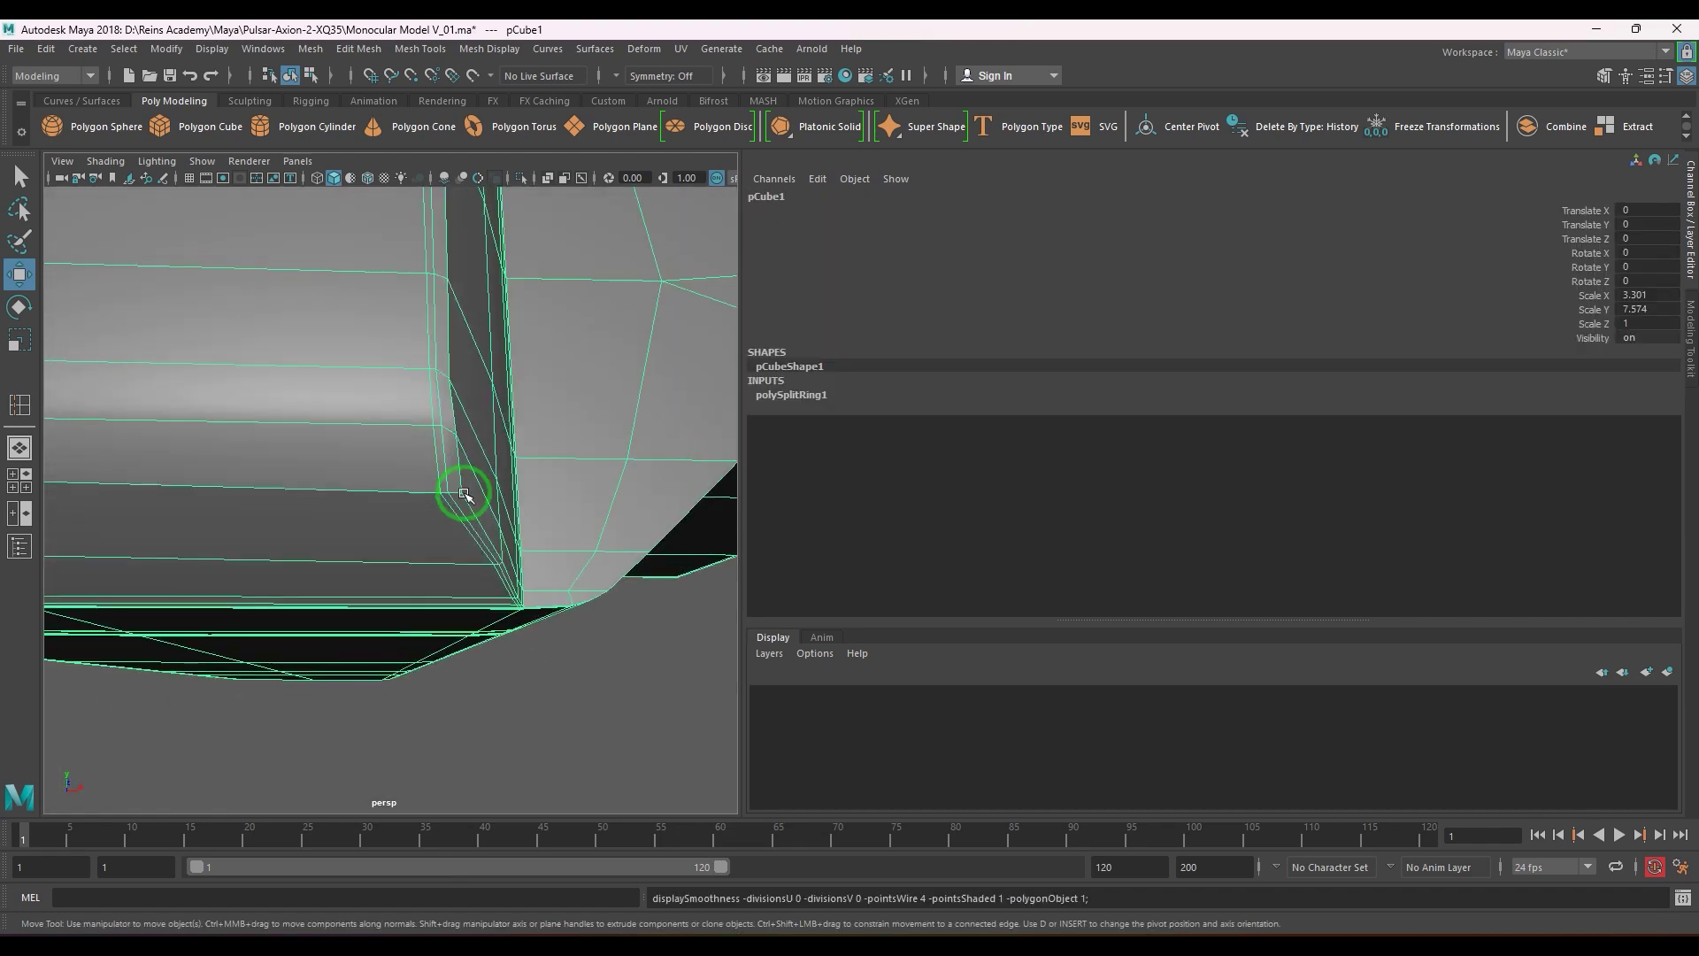
left_click_drag(463, 493, 508, 607, "alt")
scroll(508, 607, "up", 1)
right_click_drag(514, 511, 470, 501)
left_click_drag(469, 466, 523, 618)
left_click_drag(523, 618, 614, 597, "alt")
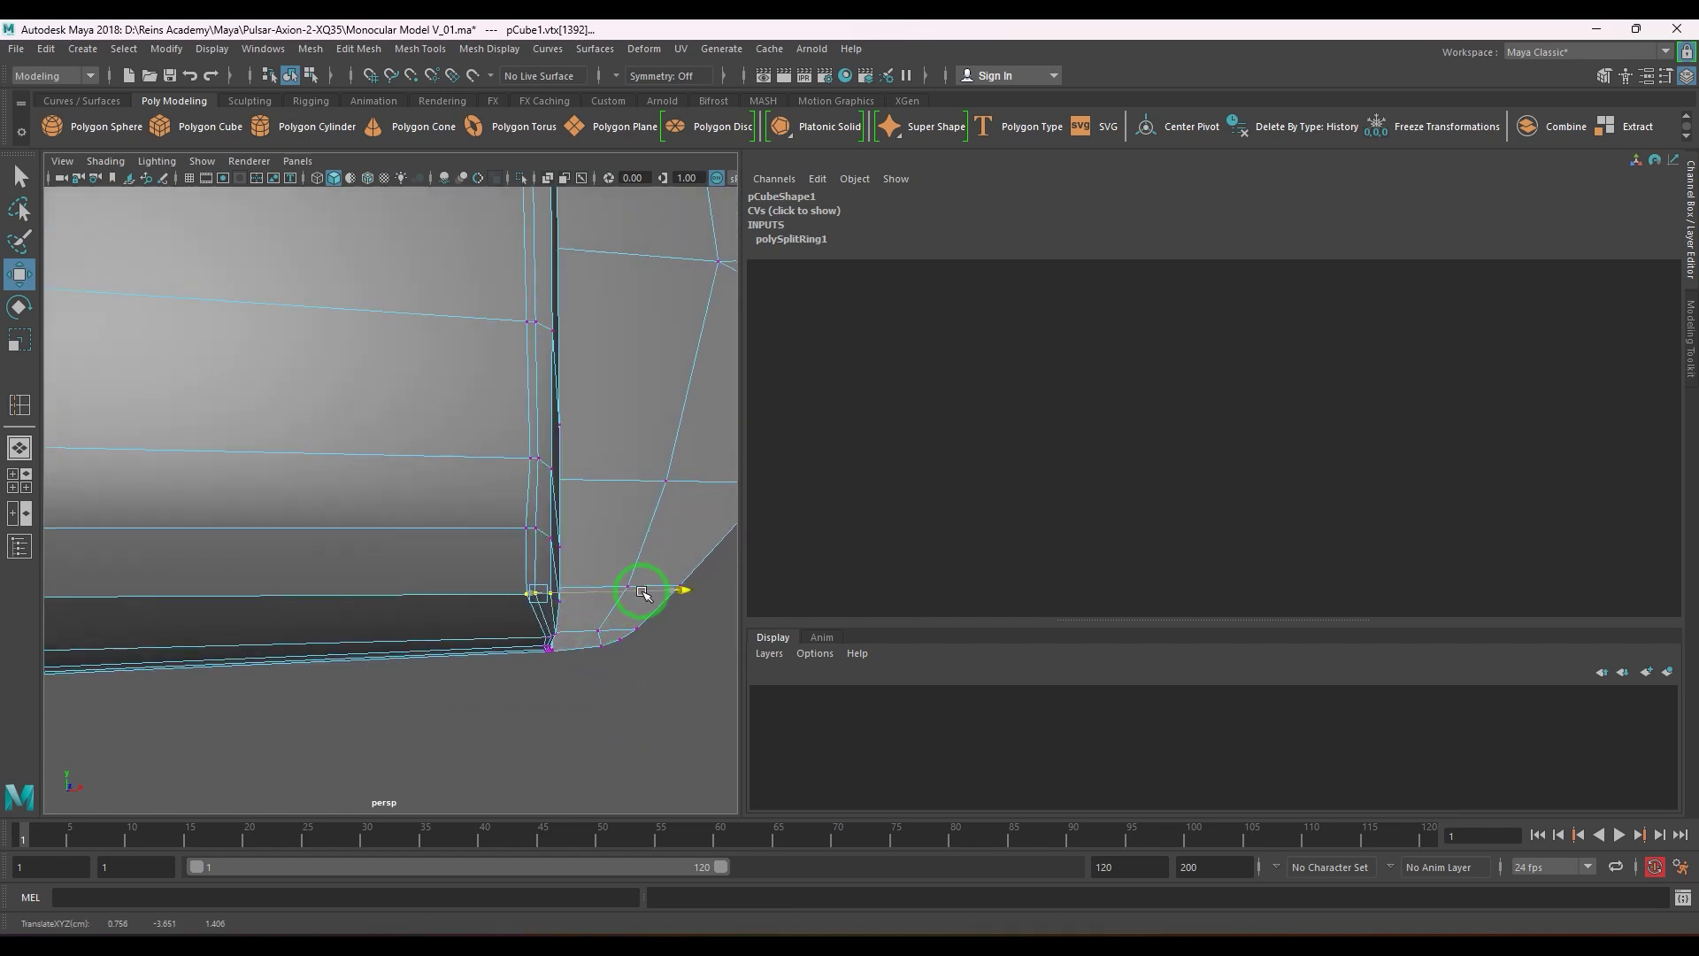
right_click_drag(372, 559, 438, 518)
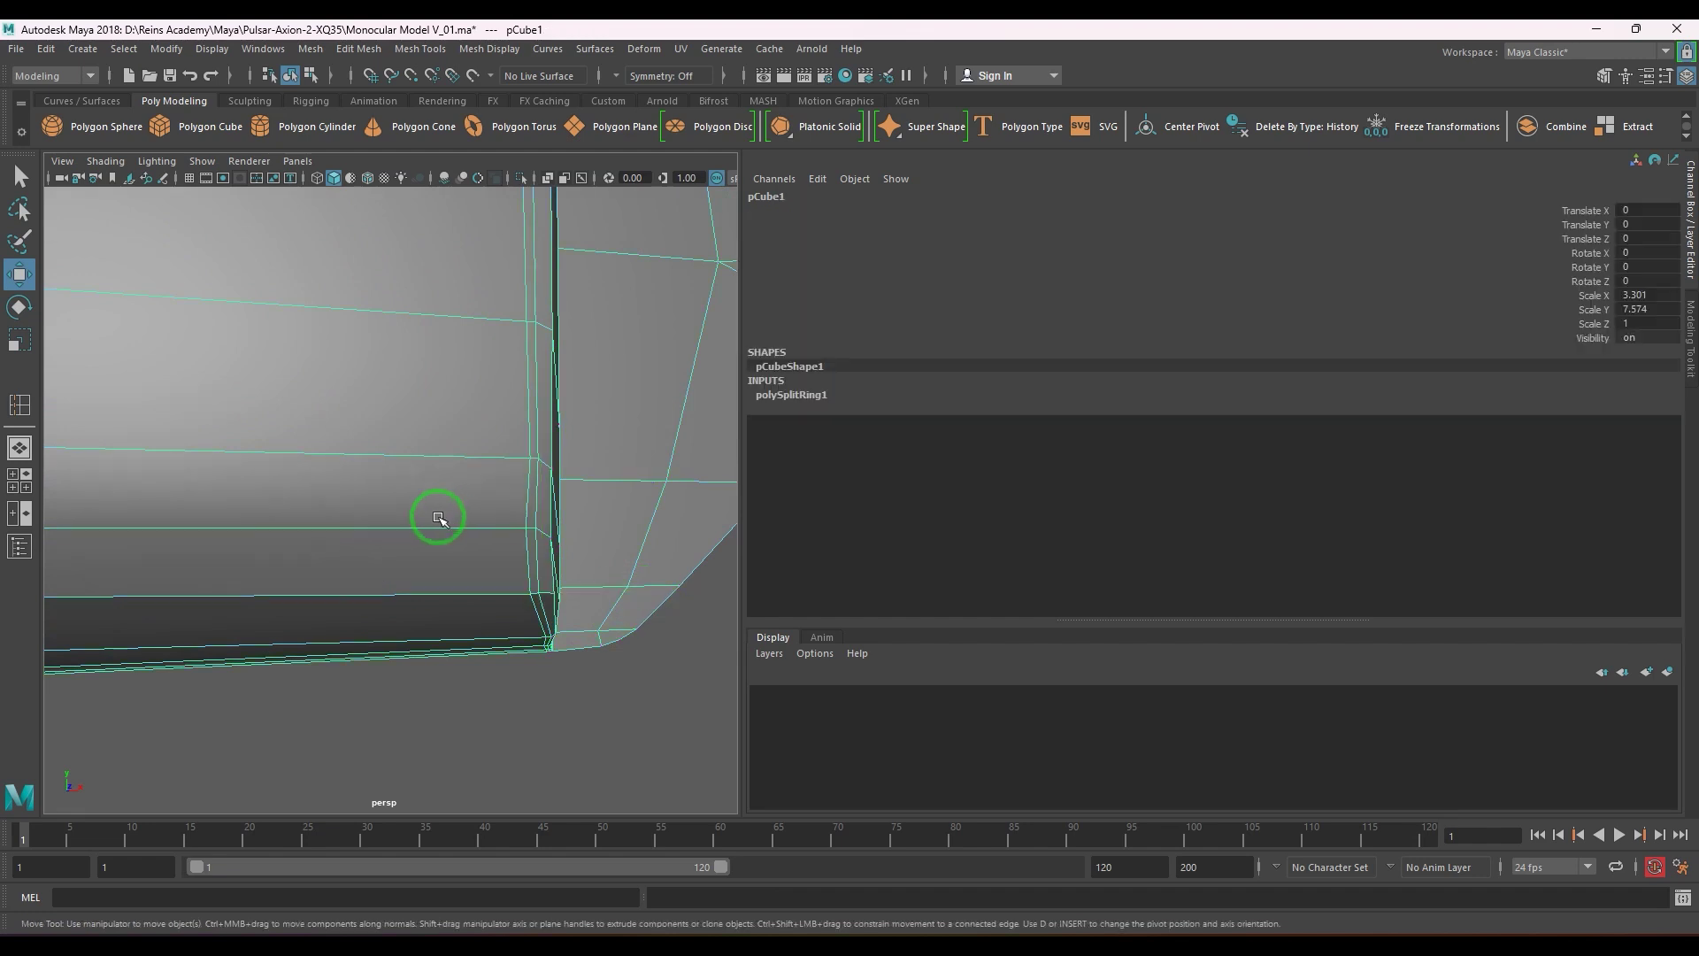
- Turn on smooth preview and check the half-round detail below the lens barrel
key("3")
left_click(584, 751)
left_click_drag(531, 709, 422, 626, "alt")
middle_click_drag(422, 625, 453, 722, "alt")
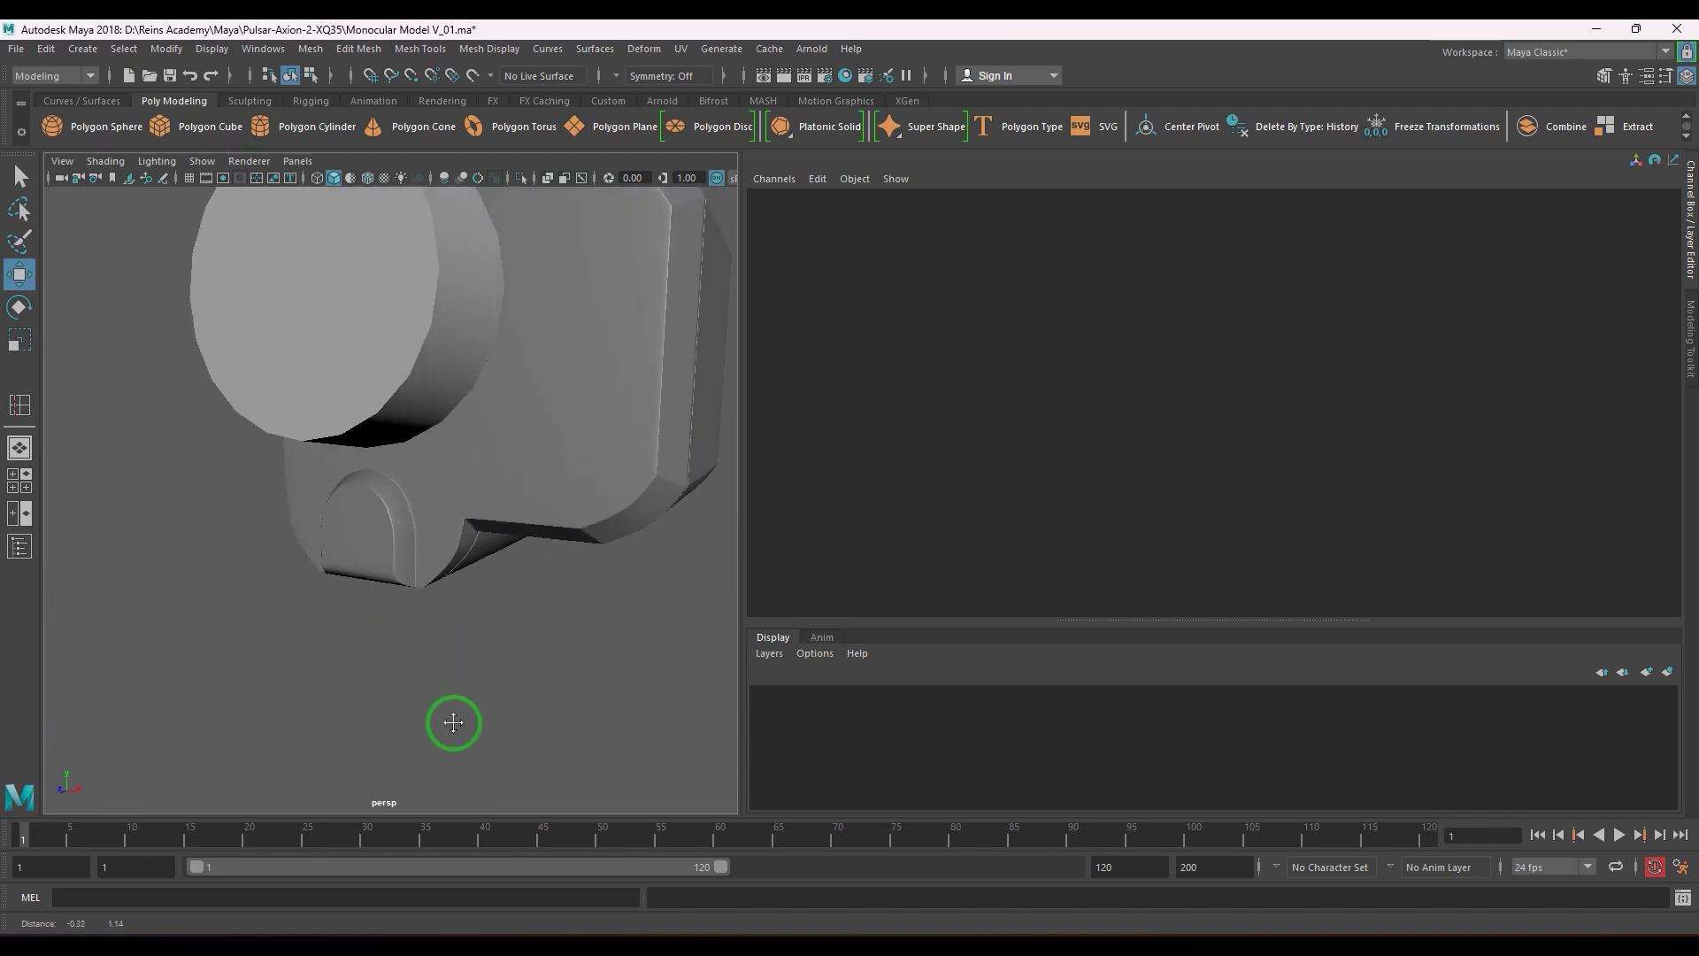
scroll(372, 649, "up", 5)
- Turn off smooth preview, select the front faces of the half-round detail and duplicate them as a separate panel
left_click(326, 554)
key("1")
left_click_drag(357, 576, 303, 519, "alt")
key("F11")
left_click(292, 531)
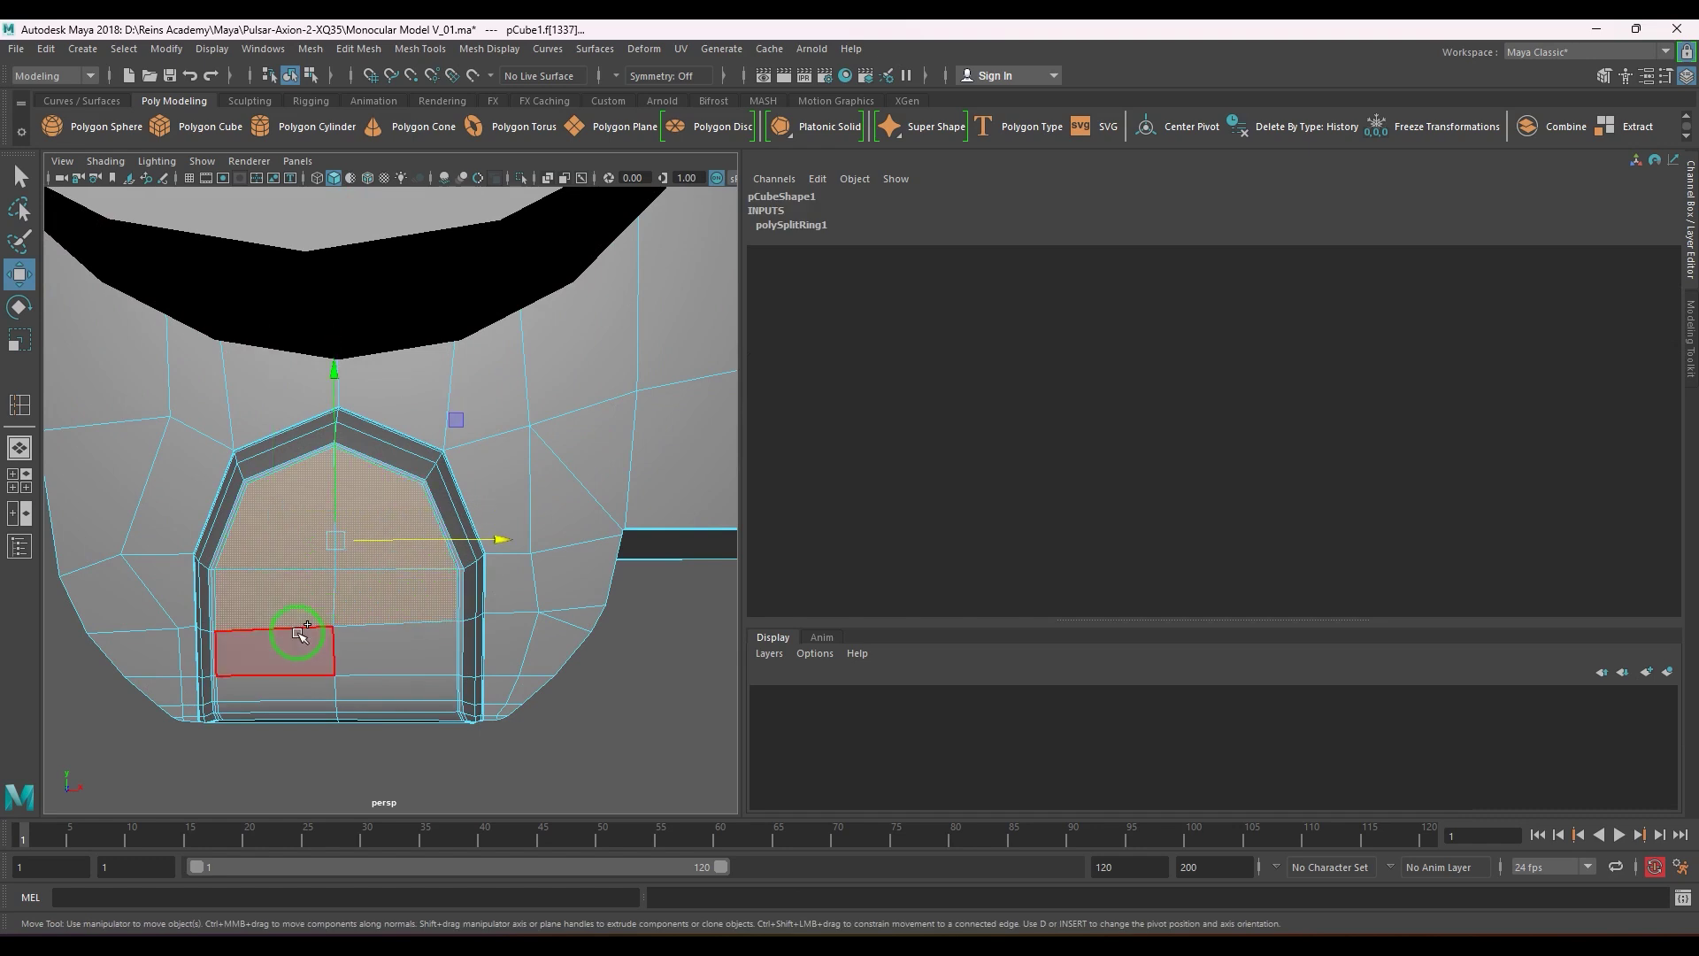
left_click_drag(400, 628, 277, 625, "alt")
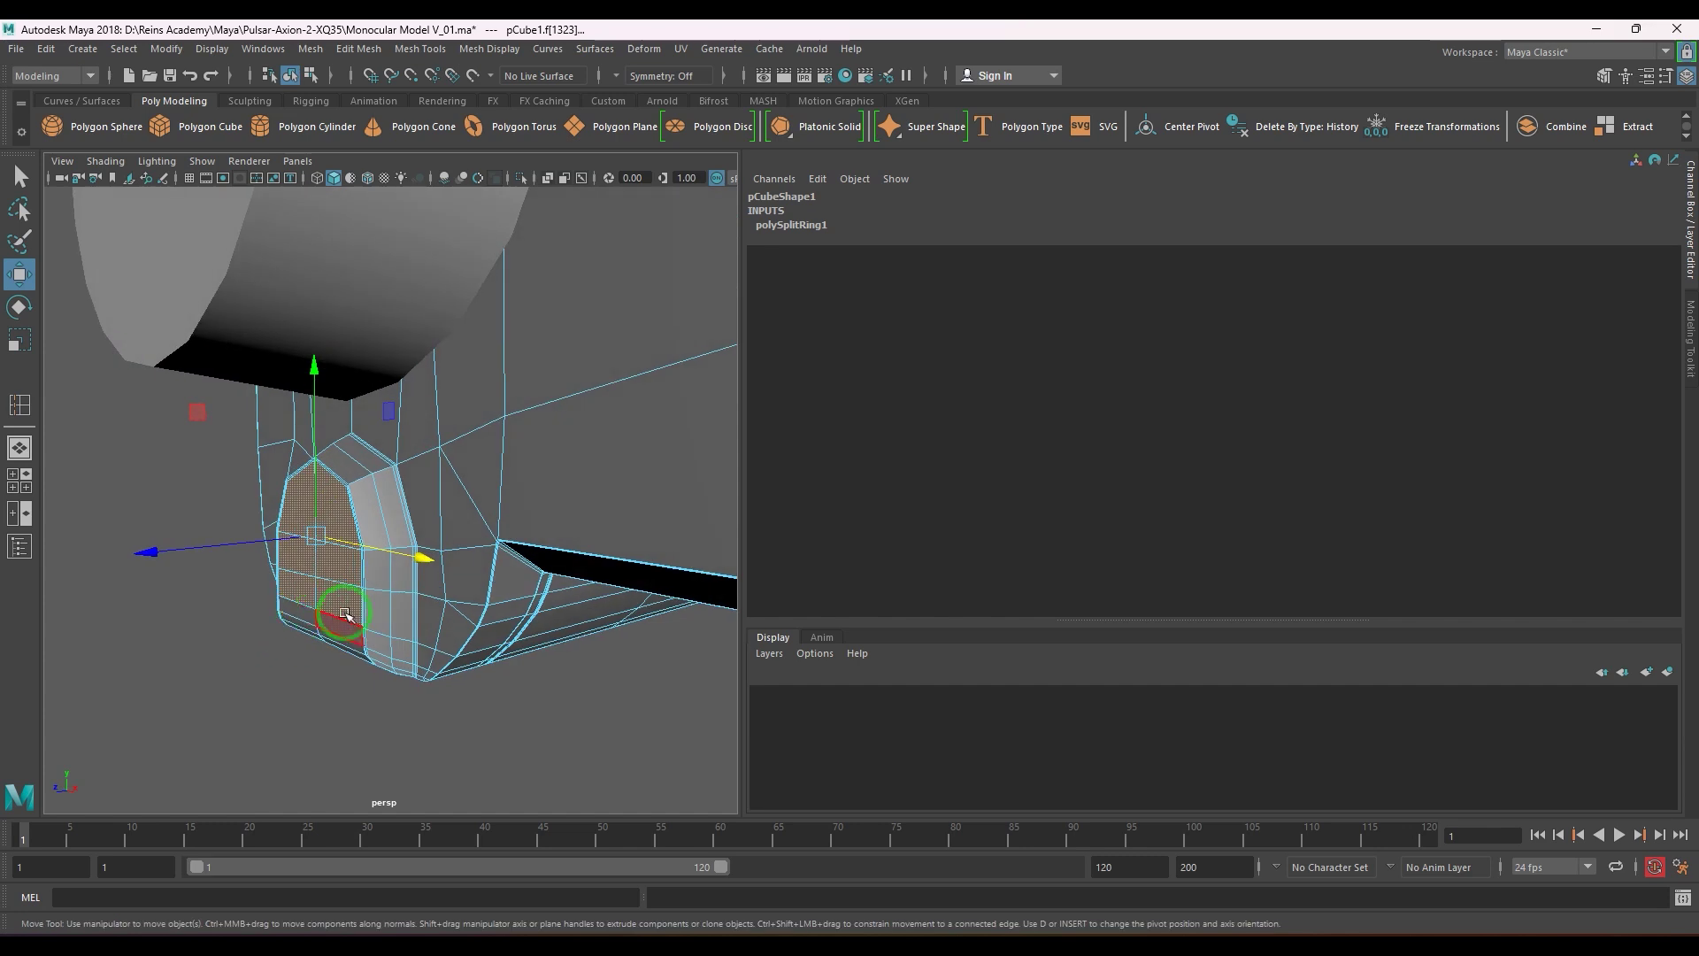
left_click(358, 49)
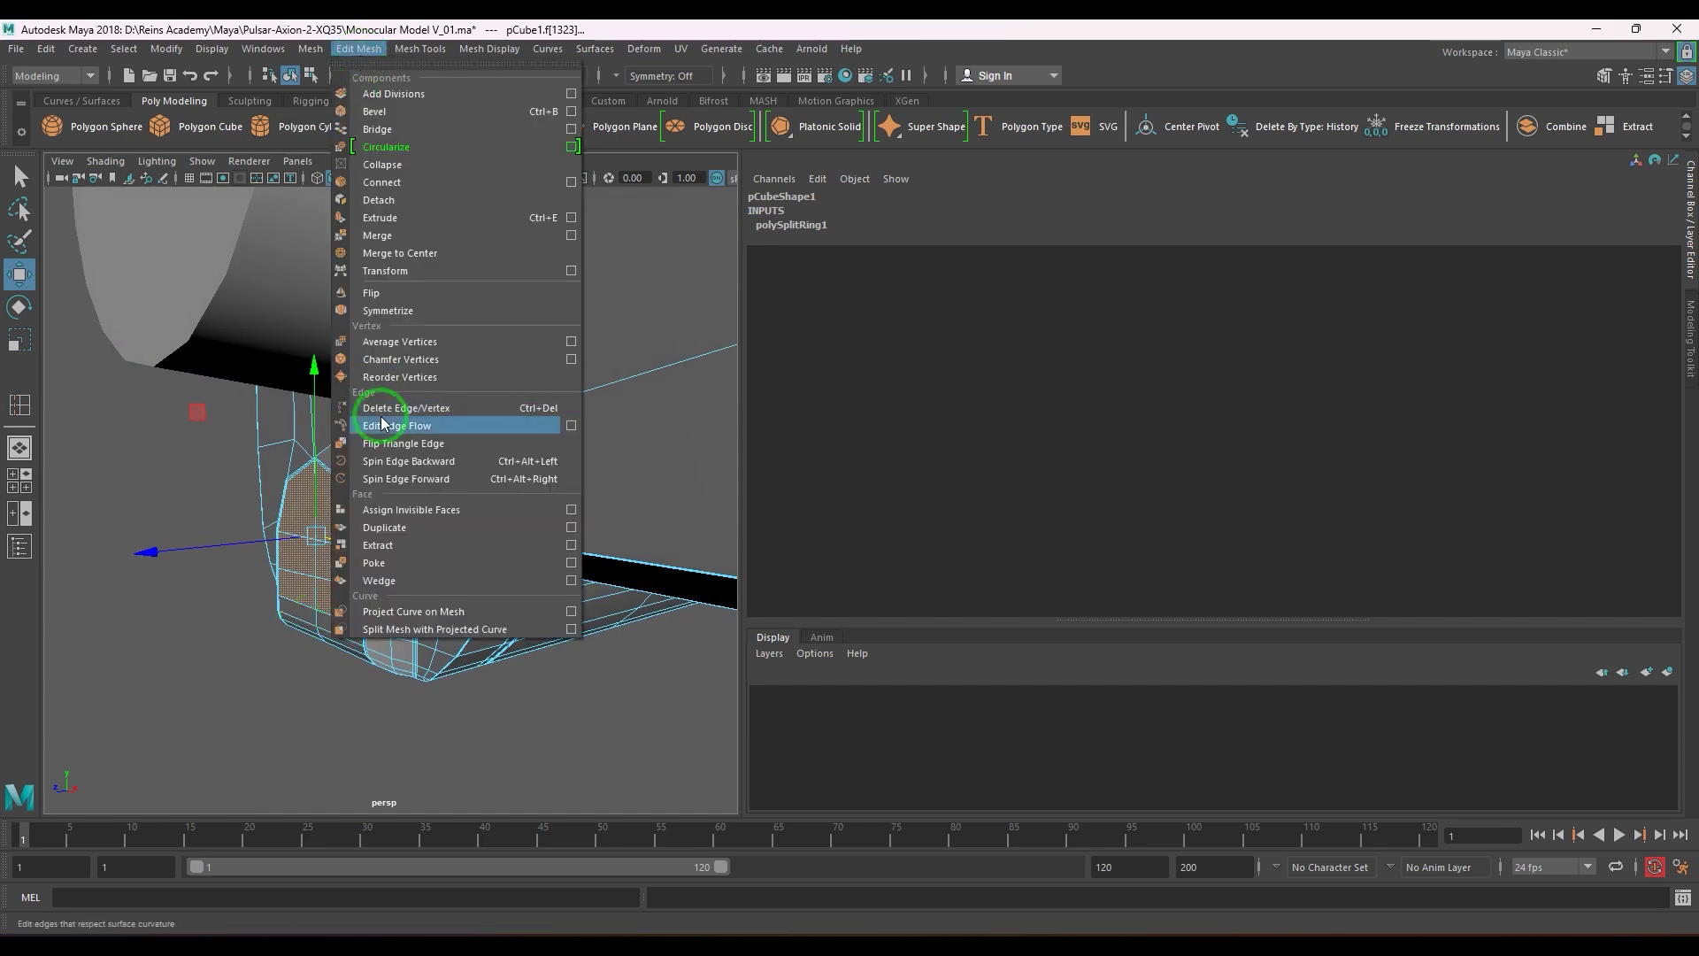
left_click(424, 527)
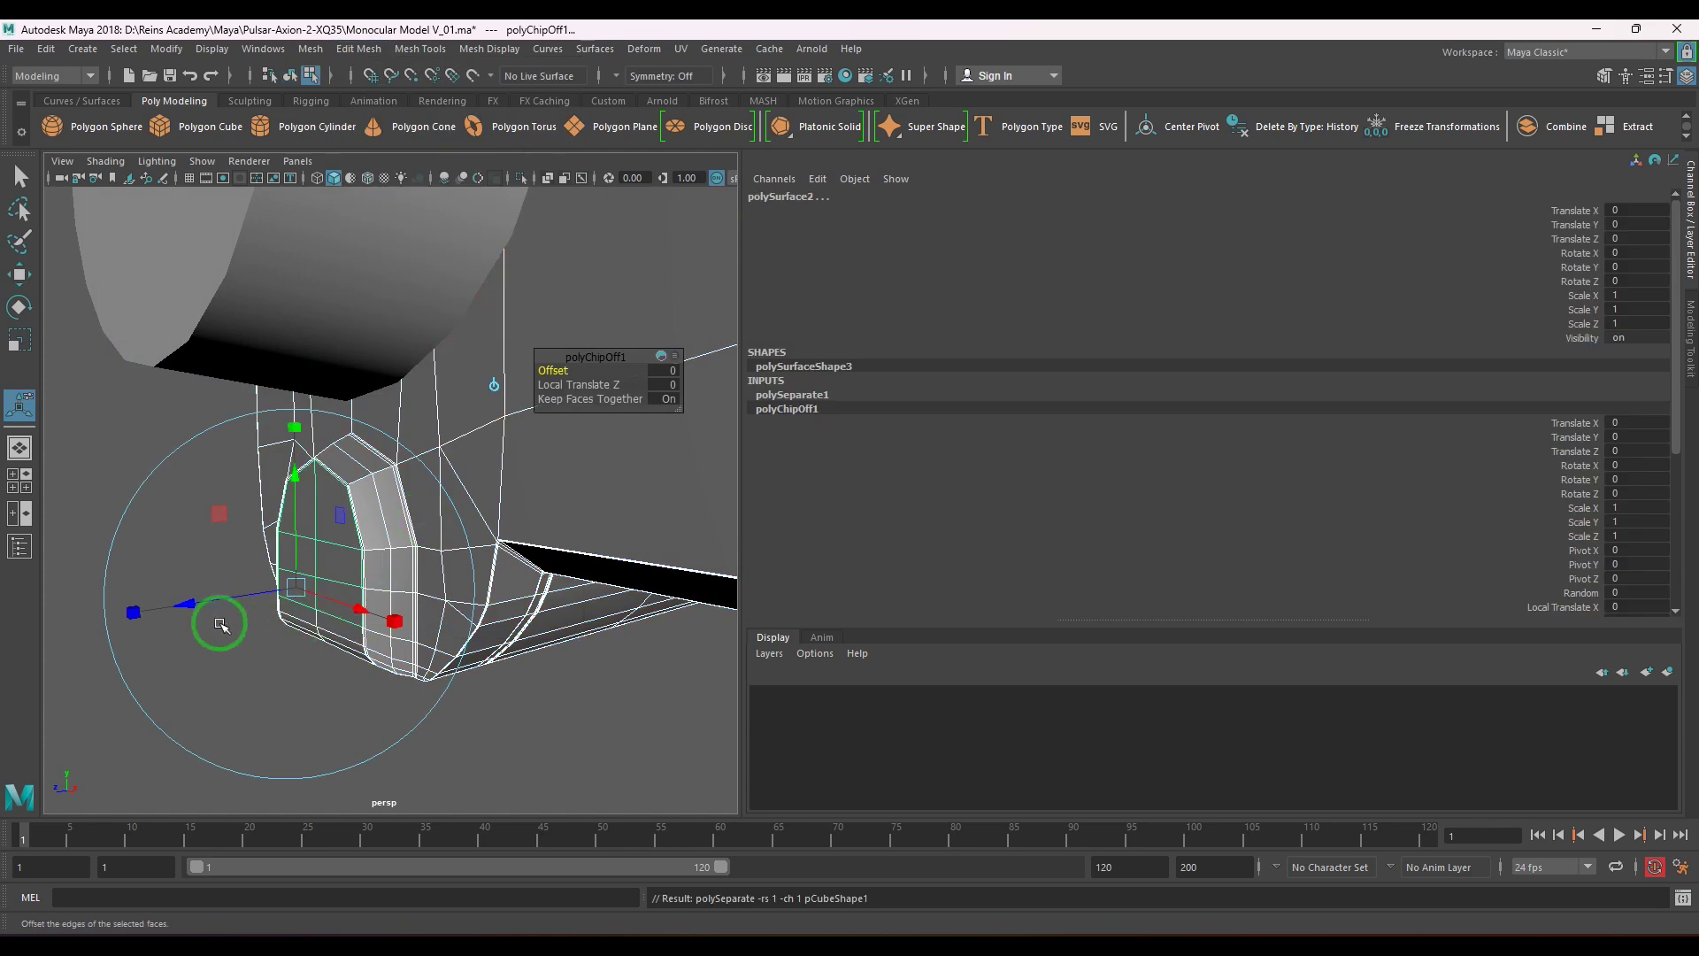
- Scale the duplicated faces down uniformly to about 0.717 inside the half-round outline
left_click_drag(211, 603, 432, 556)
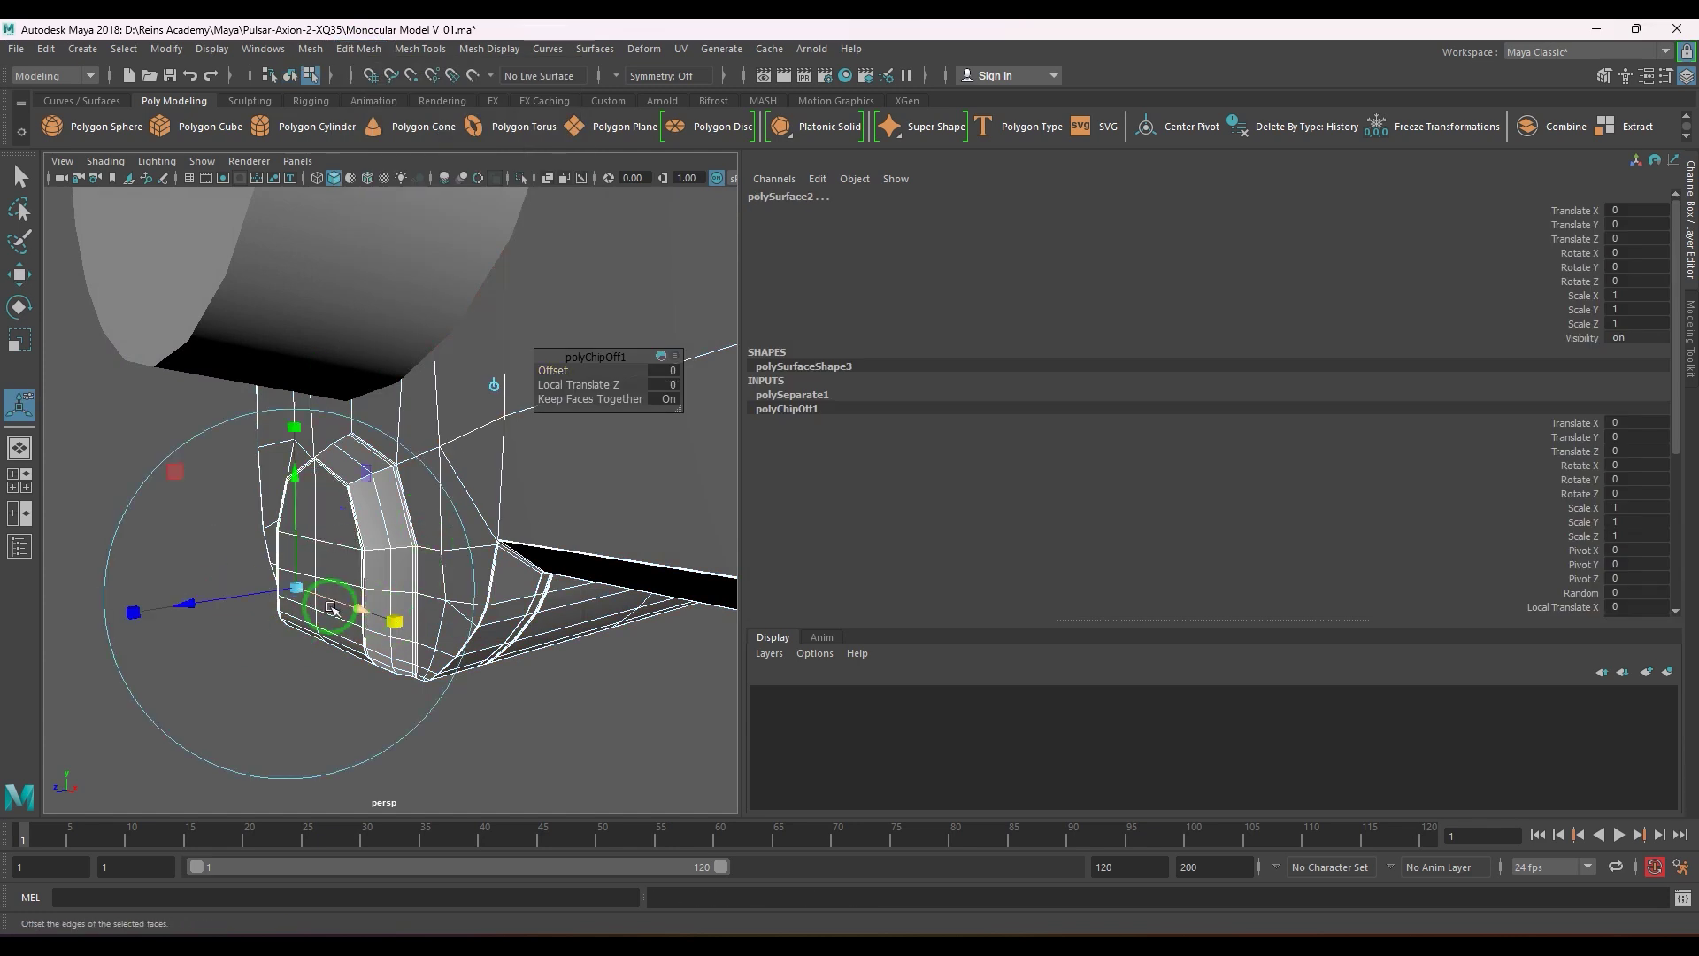
left_click_drag(332, 608, 296, 593)
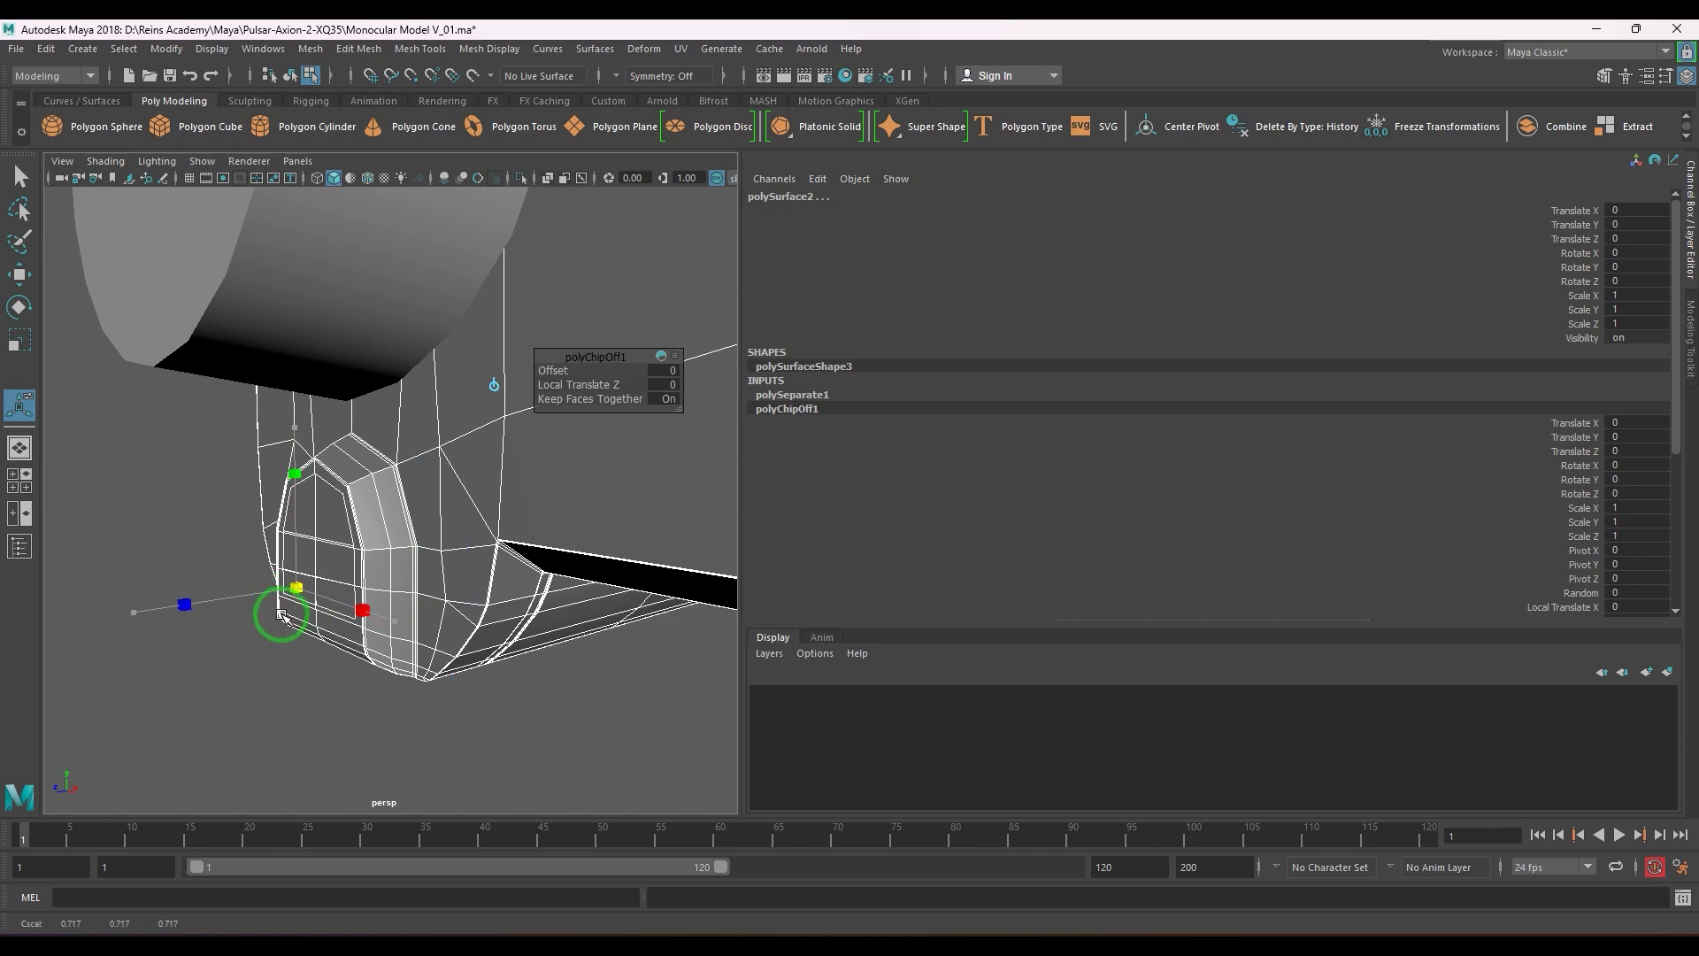
key("q")
left_click(284, 709)
- Select the duplicated half-round panel and center its pivot
left_click(324, 549)
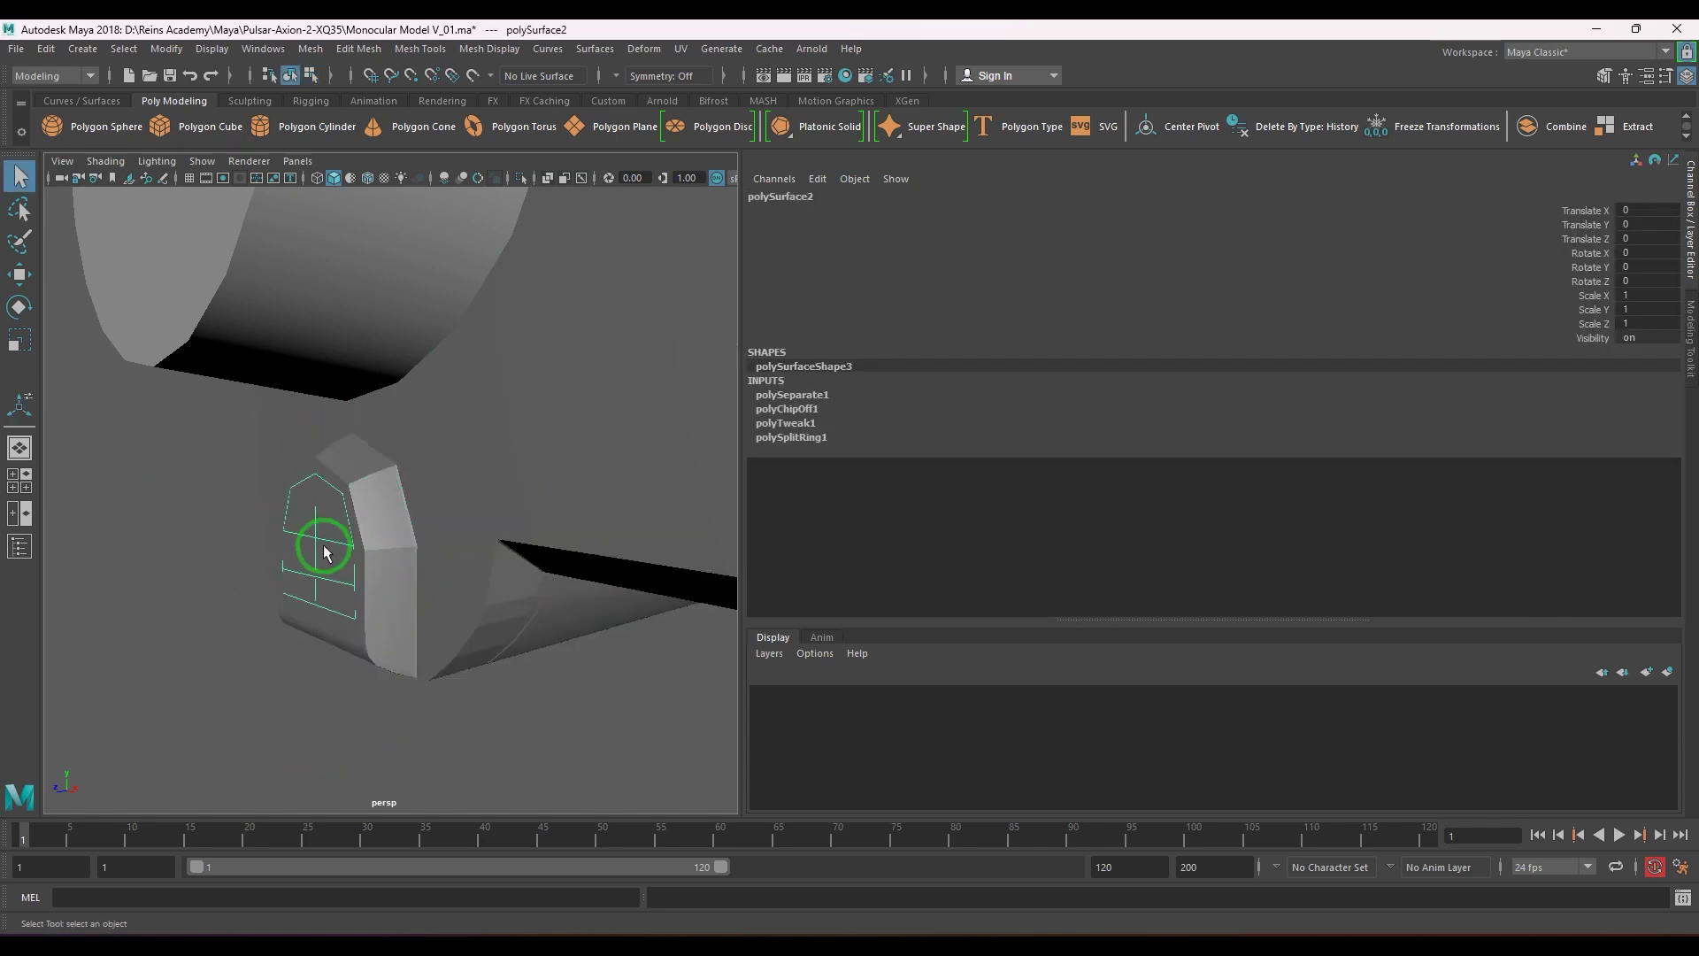
left_click_drag(343, 564, 342, 576, "alt")
key("w")
left_click(124, 50)
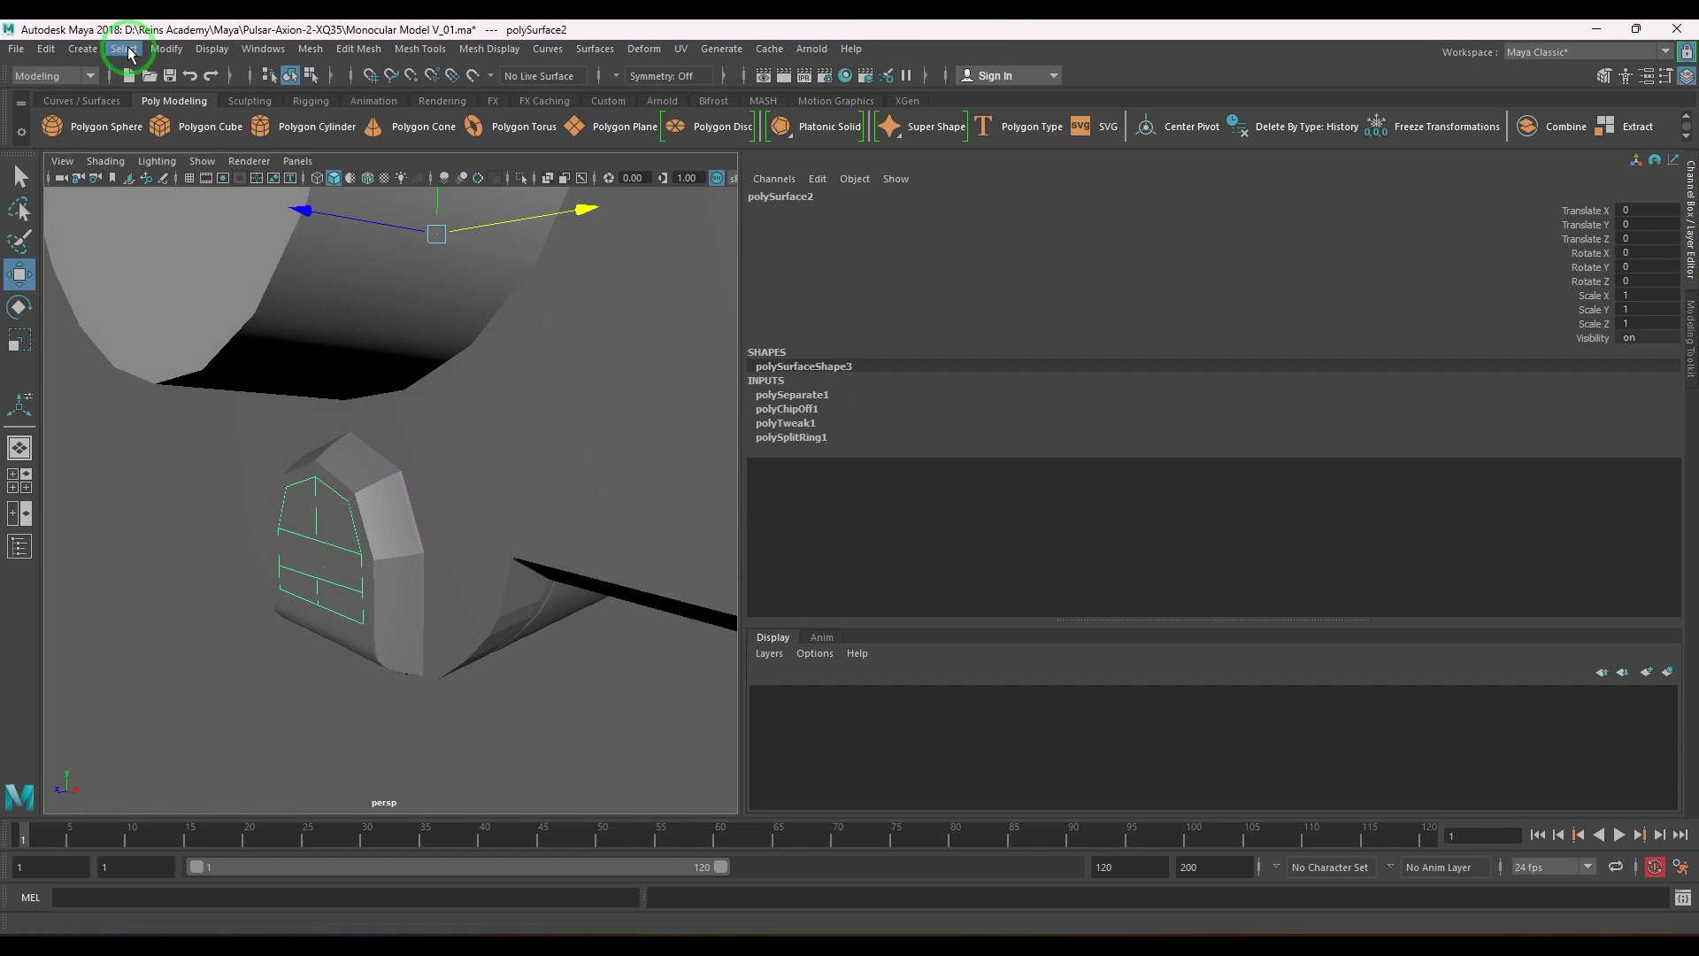
left_click(165, 49)
left_click(228, 180)
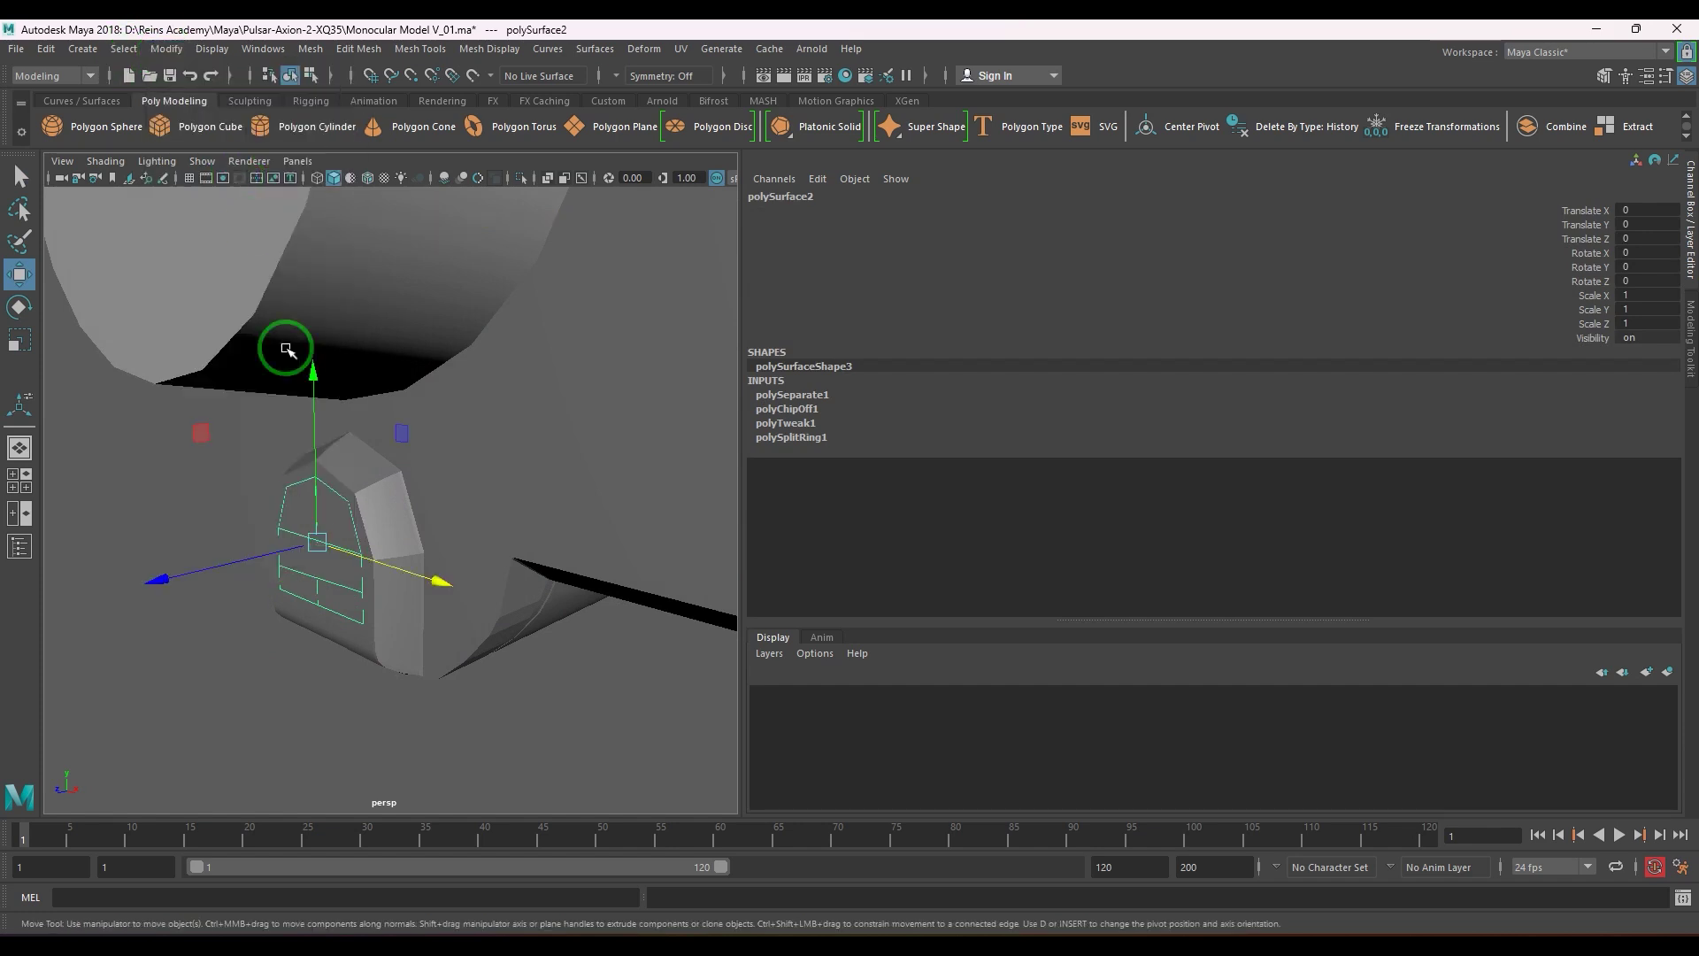
- Select all faces of the duplicated panel and extrude them forward by about 0.107
right_click_drag(305, 501, 398, 566, "alt")
middle_click_drag(399, 567, 466, 599, "alt")
right_click_drag(459, 573, 461, 625)
left_click_drag(279, 397, 643, 717)
left_click_drag(575, 706, 504, 695, "alt")
key("ctrl+e")
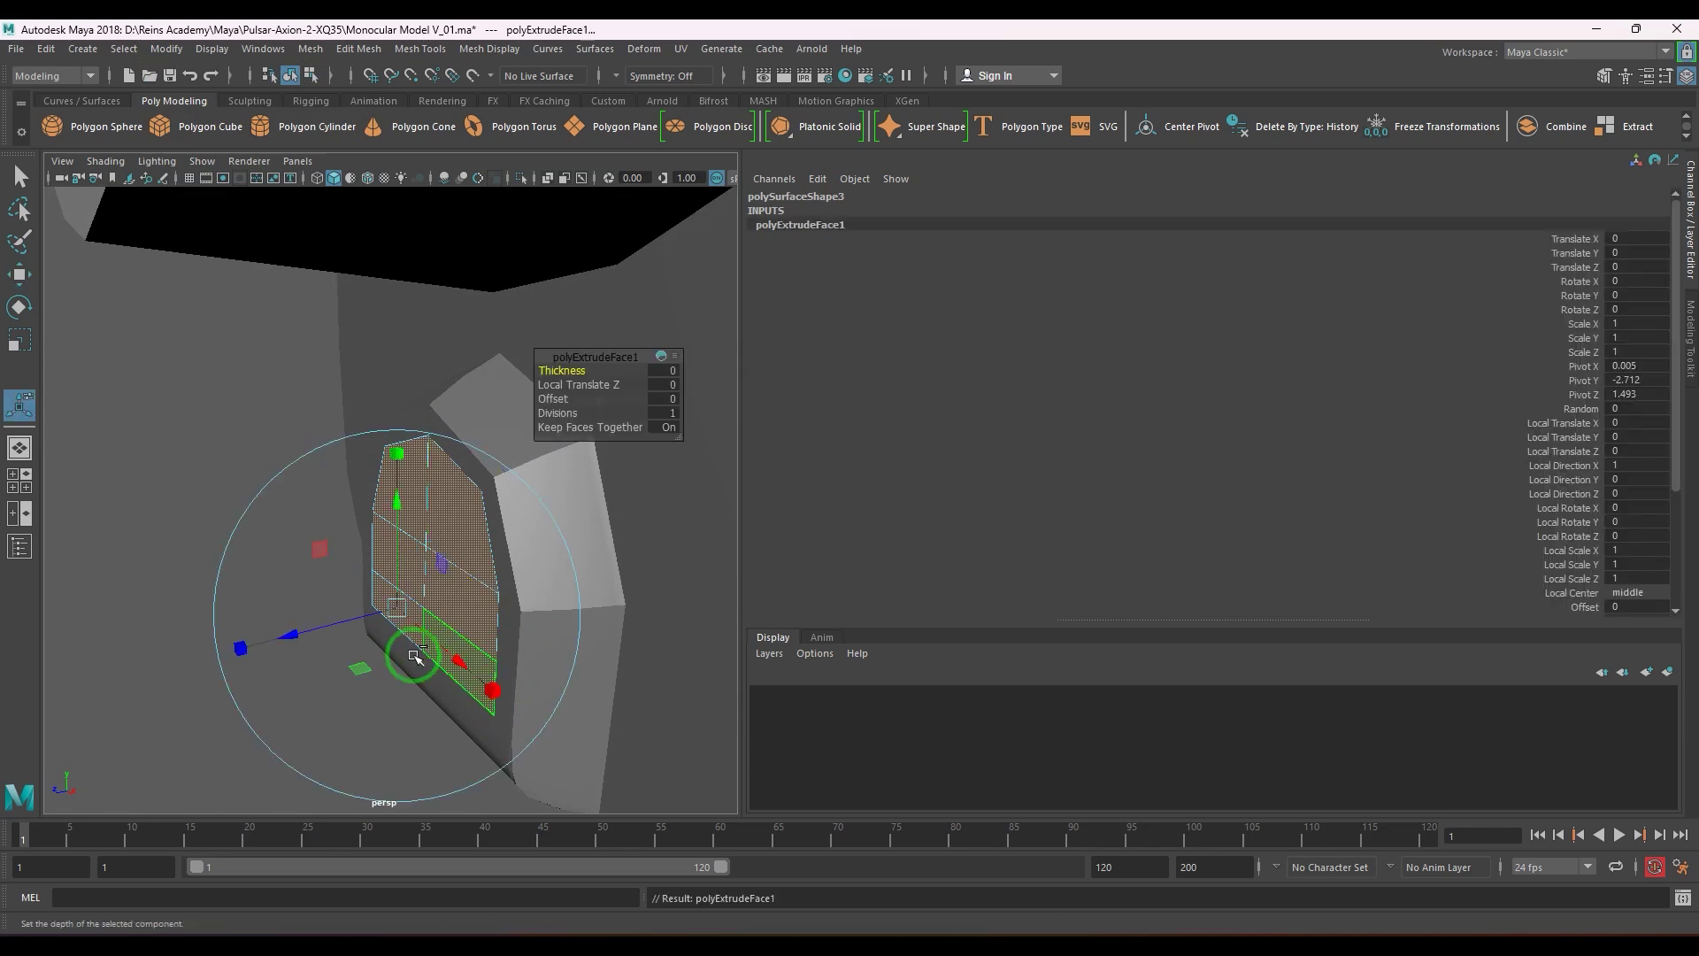
left_click_drag(310, 633, 306, 640)
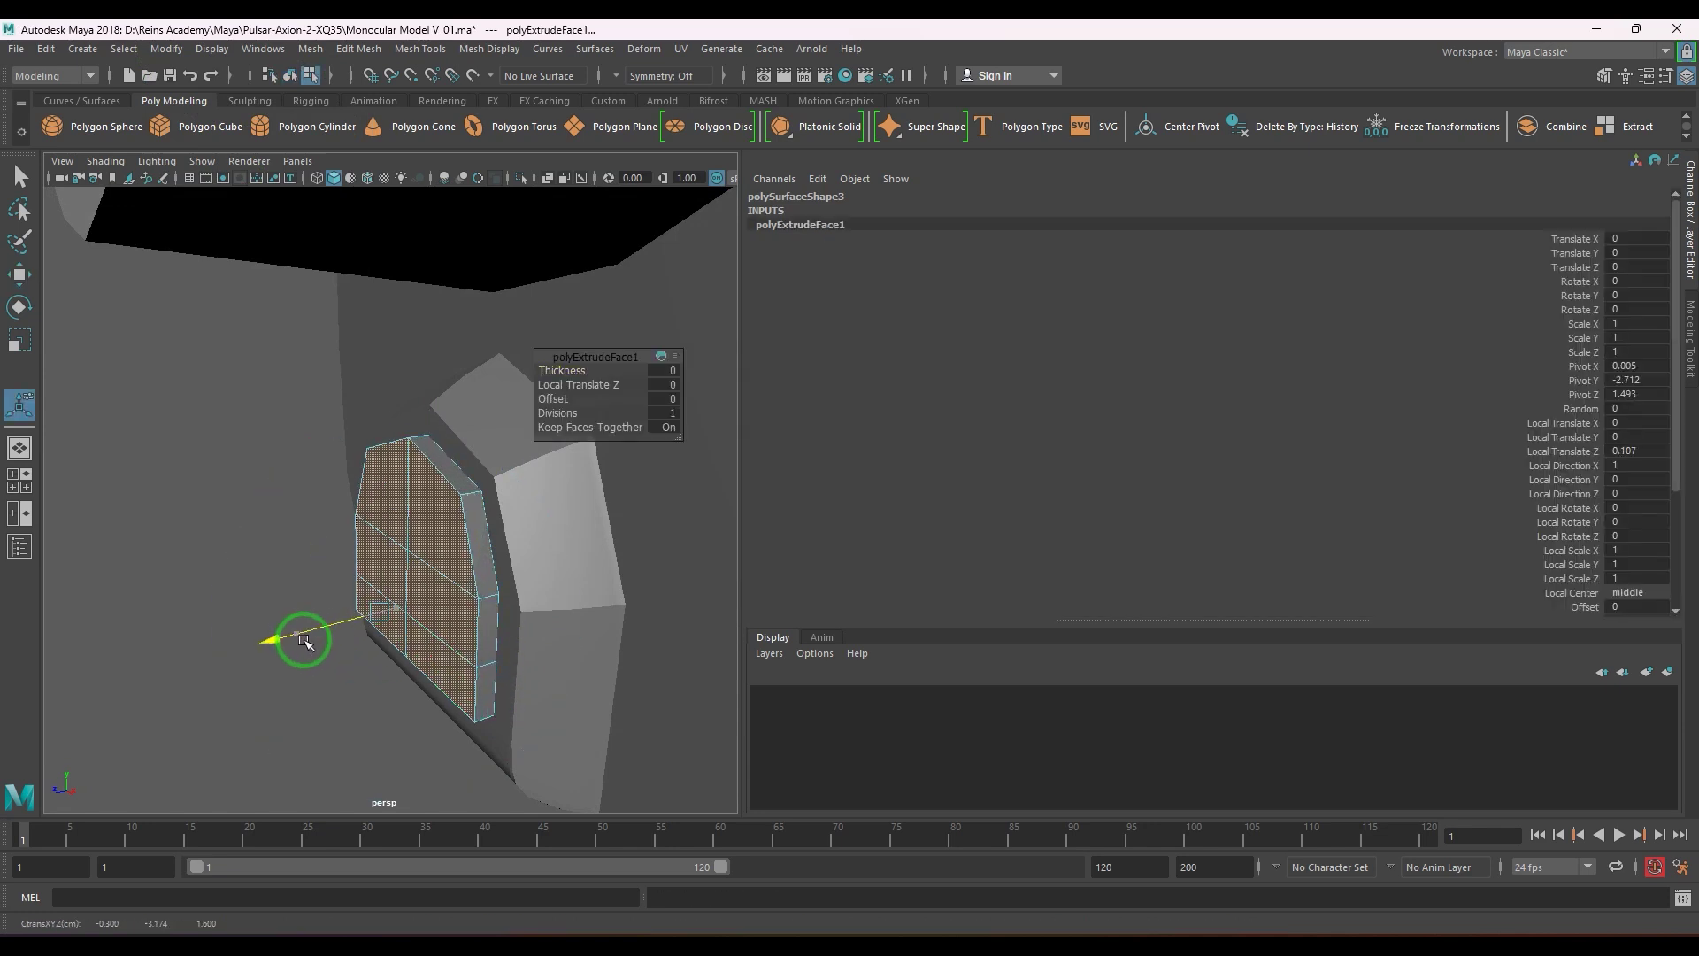
- Extrude the panel's front faces forward again by about 0.027 and scale them in slightly to form a bevelled rim
right_click_drag(303, 640, 360, 670, "alt")
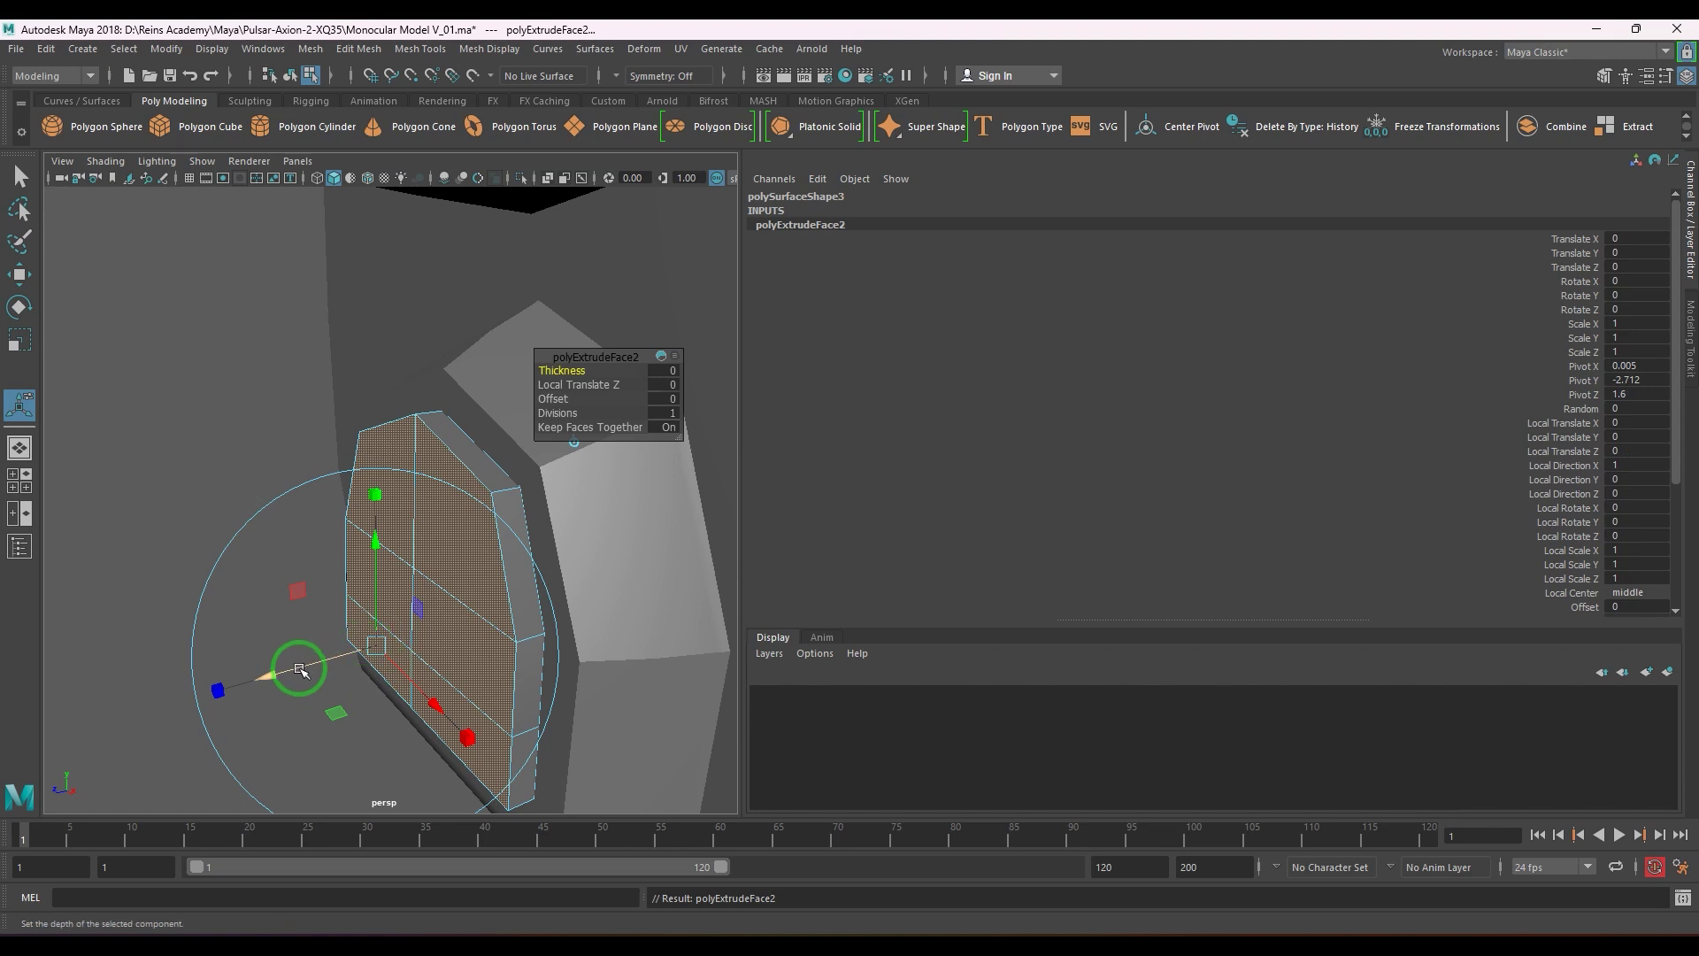
left_click_drag(300, 671, 294, 672)
key("r")
left_click_drag(409, 577, 407, 584)
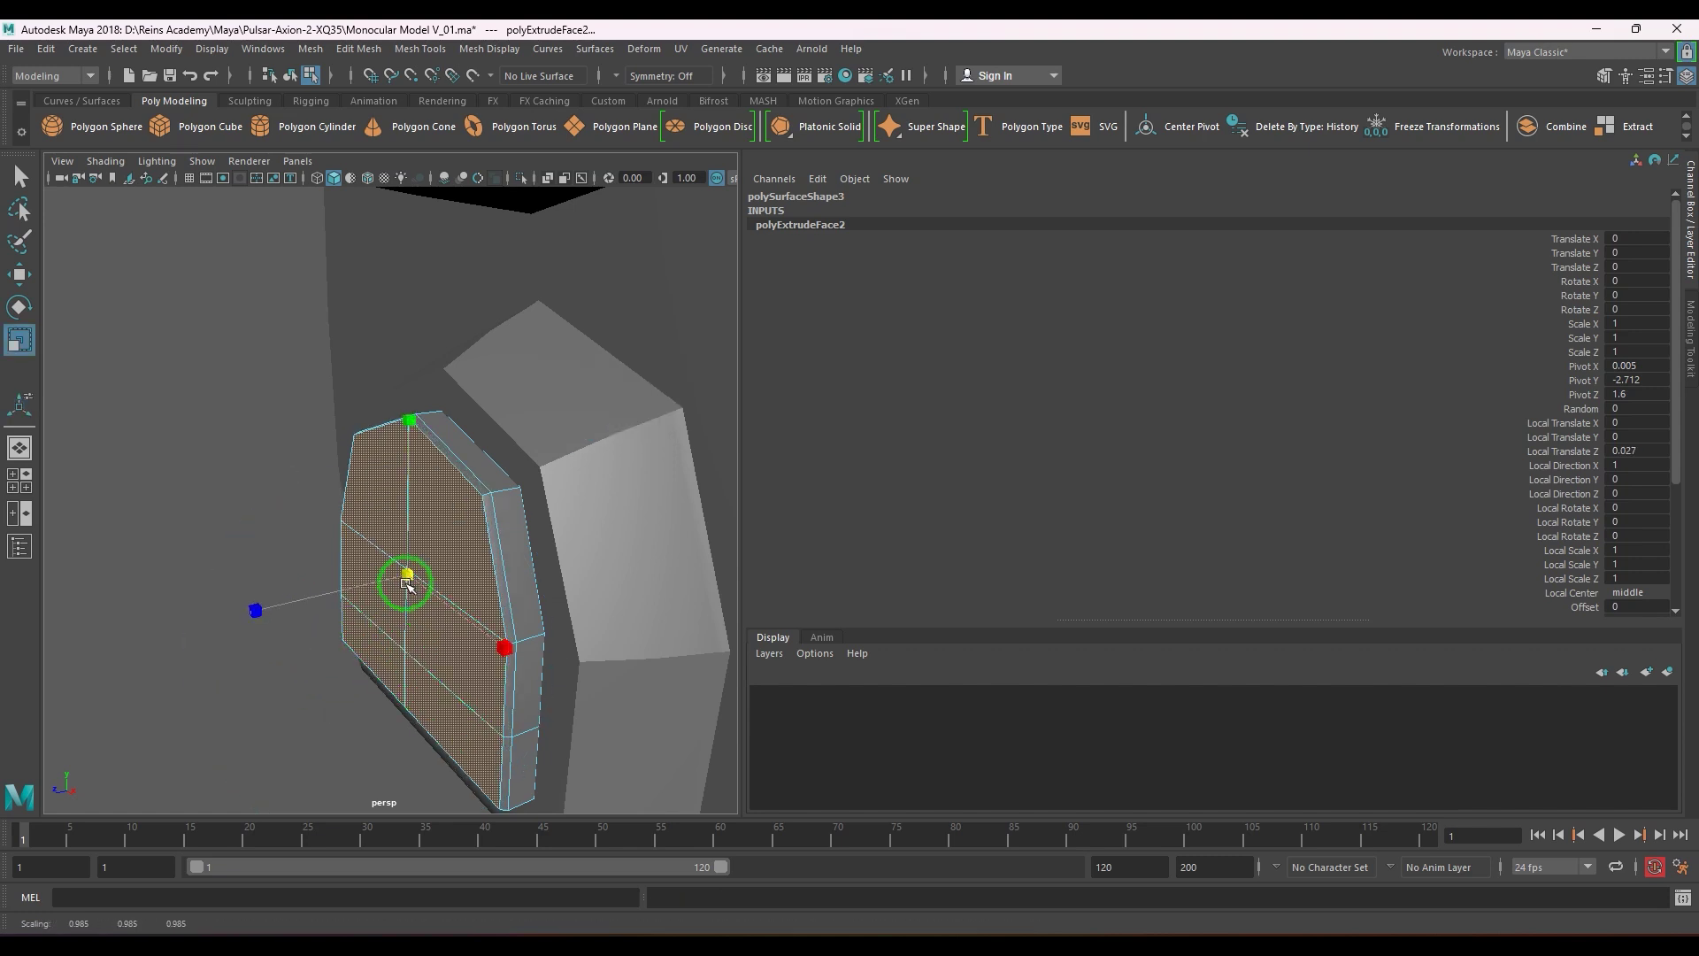
key("w")
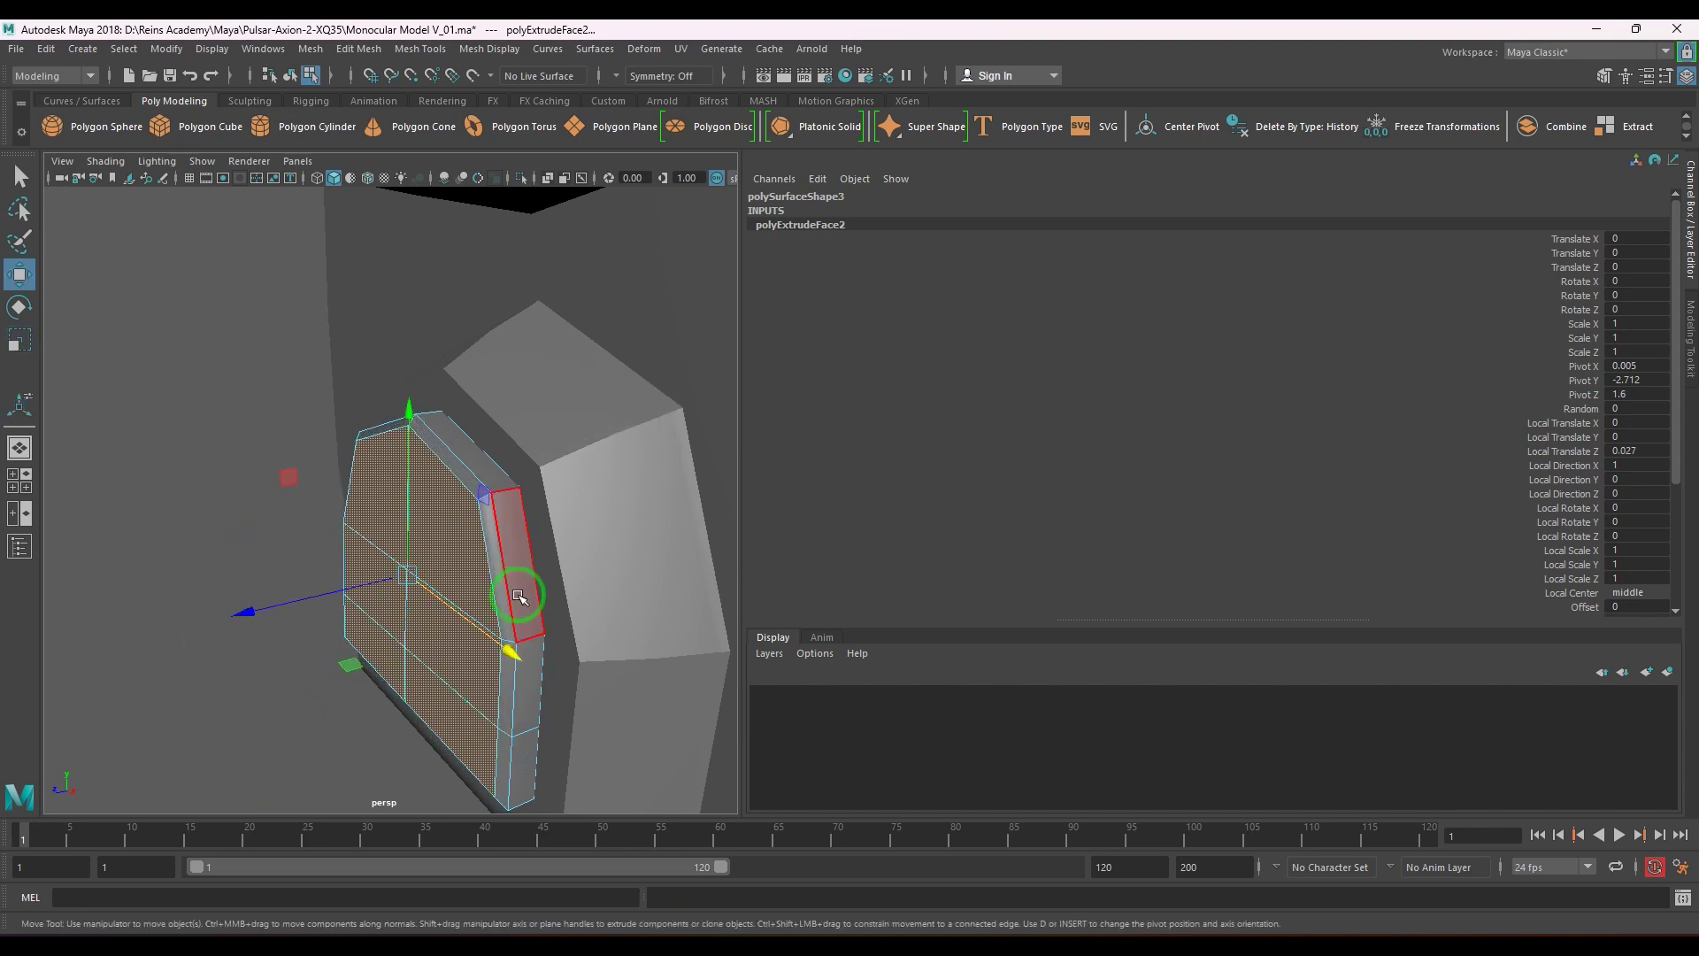
- Insert supporting edge loops along the raised panel's bevelled rim and outer edges, and preview the panel smoothed
left_click_drag(524, 596, 589, 653, "alt")
key("F8")
mouse_move(531, 557)
left_mouse_down("alt")
mouse_move(470, 580)
mouse_move(519, 557)
left_mouse_up("alt")
right_click_drag(520, 558, 549, 504, "shift")
left_click_drag(546, 498, 494, 510)
left_click(497, 513)
key("w")
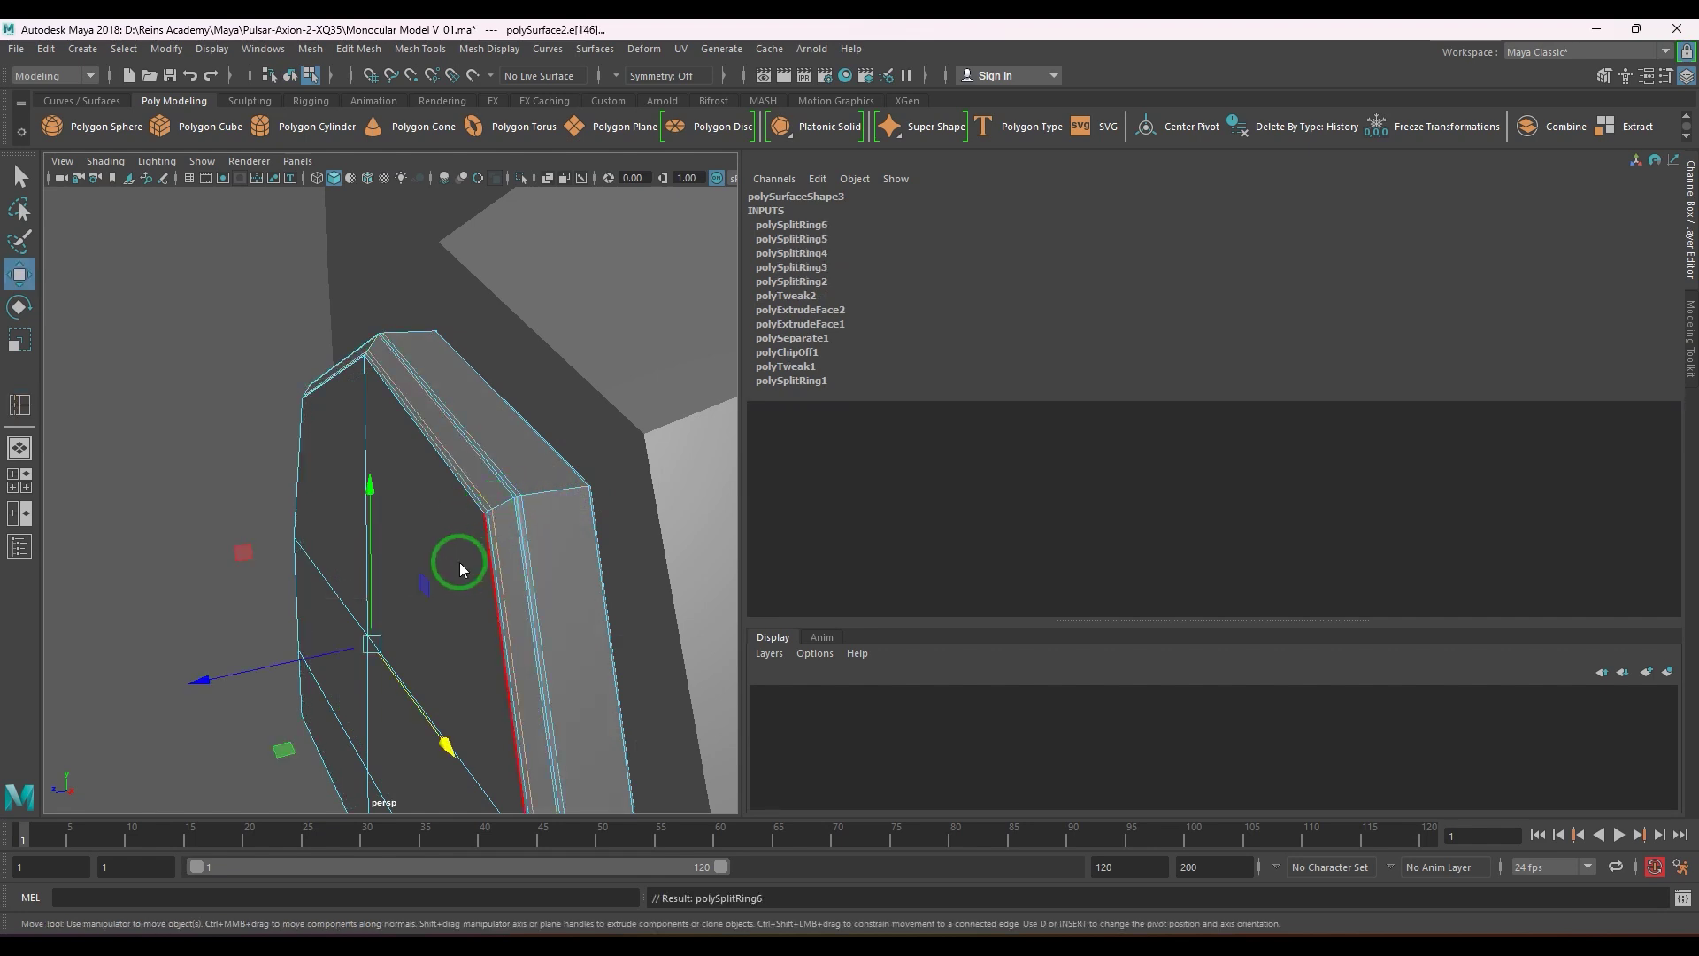
key("F8")
key("3")
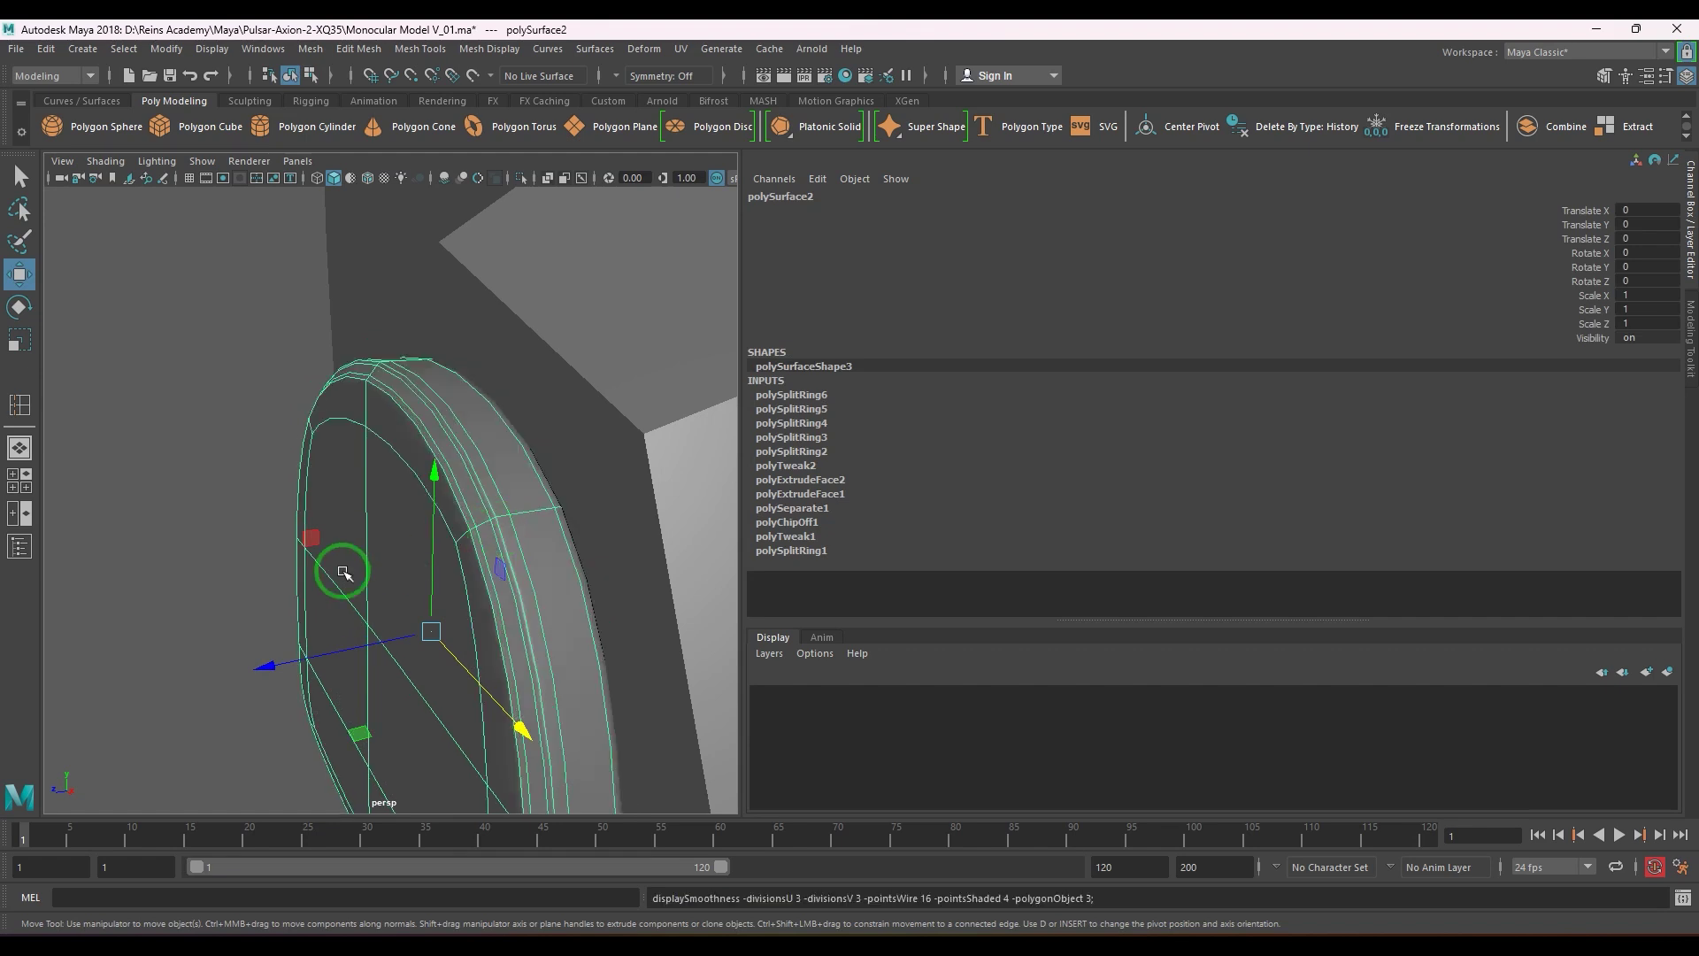
left_click(227, 562)
scroll(410, 545, "down", 5)
left_click_drag(410, 546, 586, 518, "alt")
- Insert two supporting edge loops close to the lower edge of the unsmoothed raised panel and preview it smoothed again
left_click(587, 519)
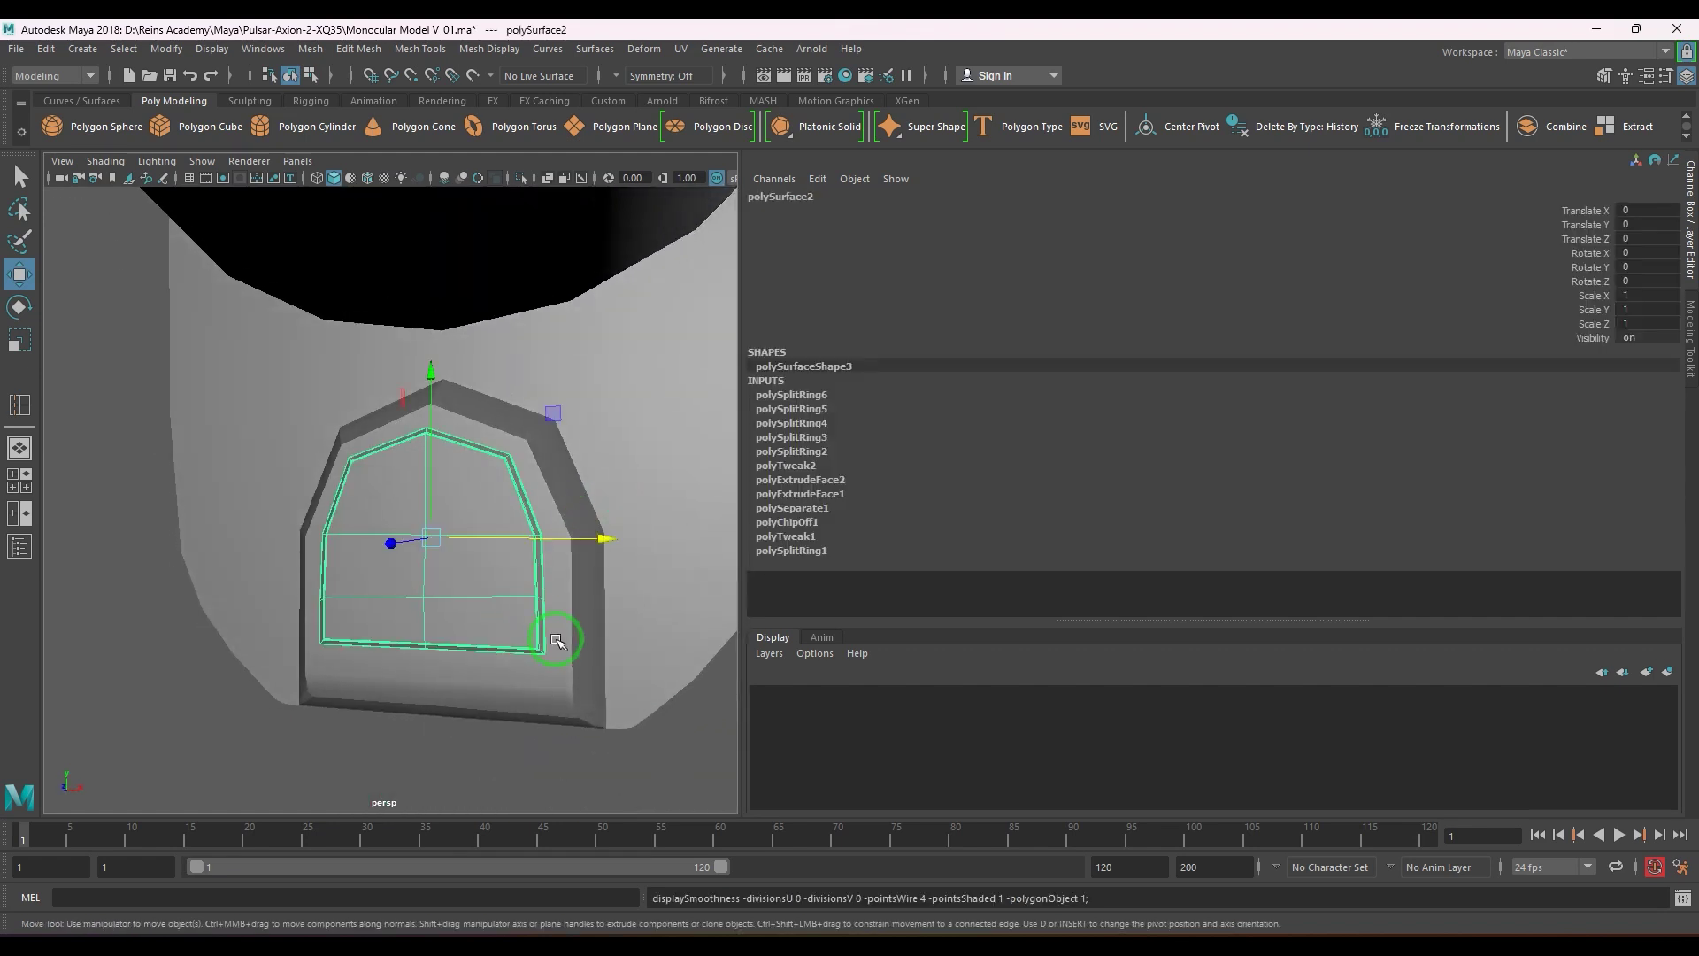
left_click_drag(561, 635, 417, 644, "alt")
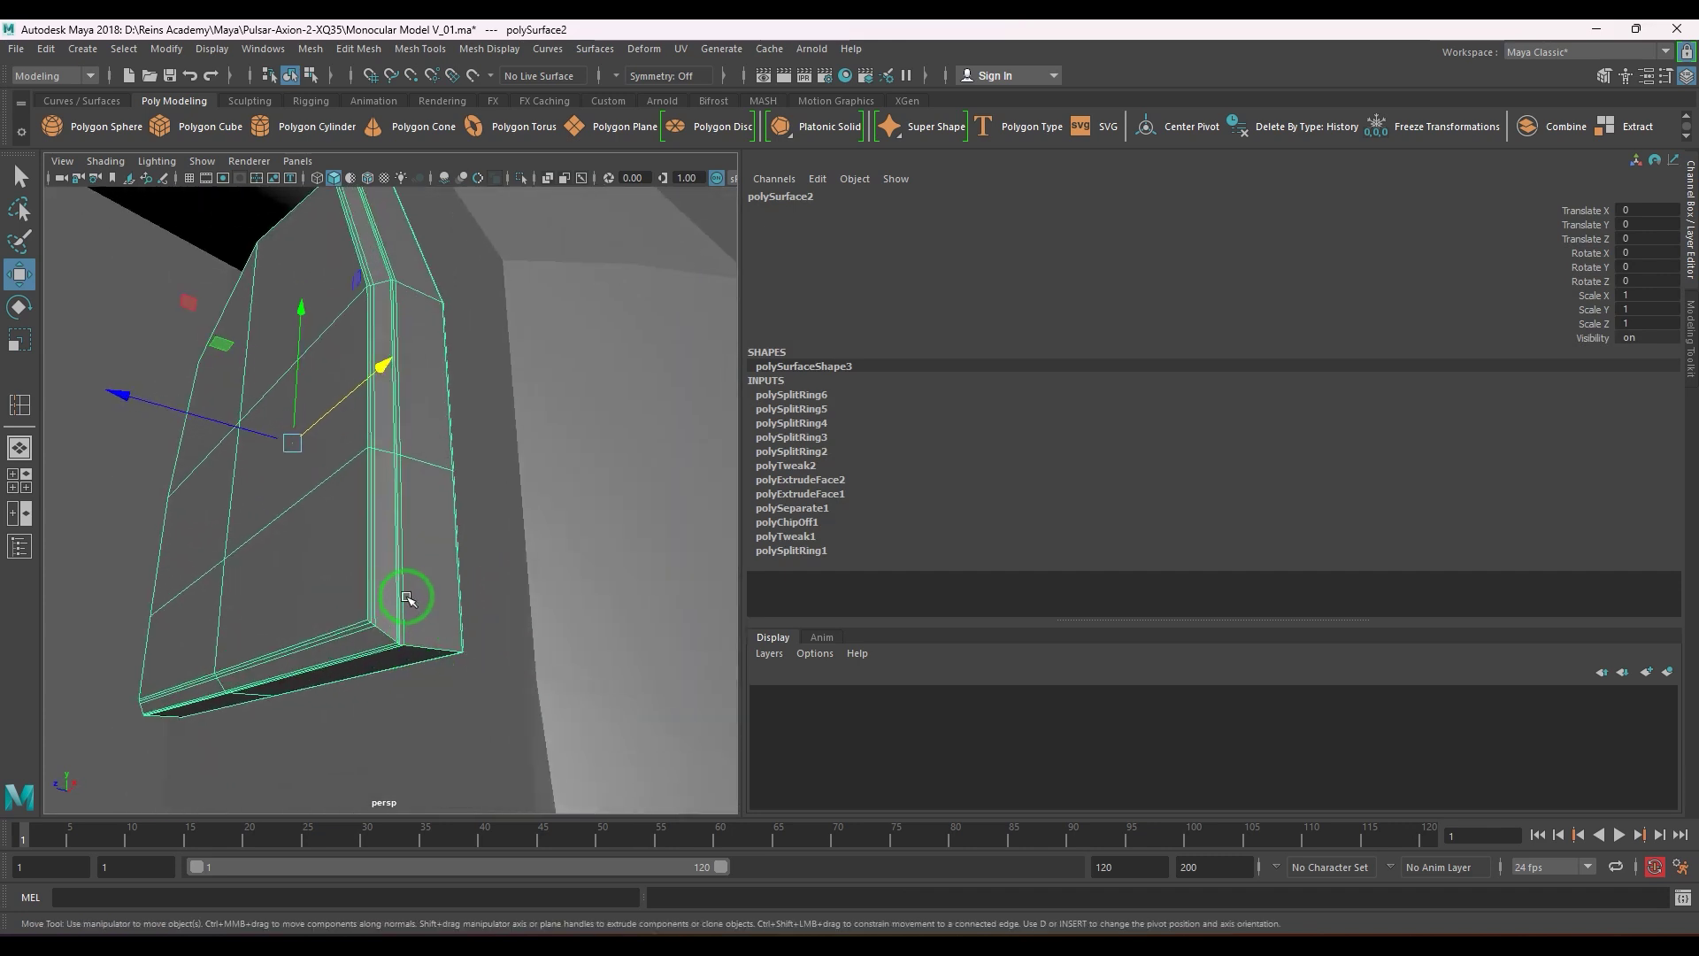
right_click_drag(396, 523, 301, 569, "shift")
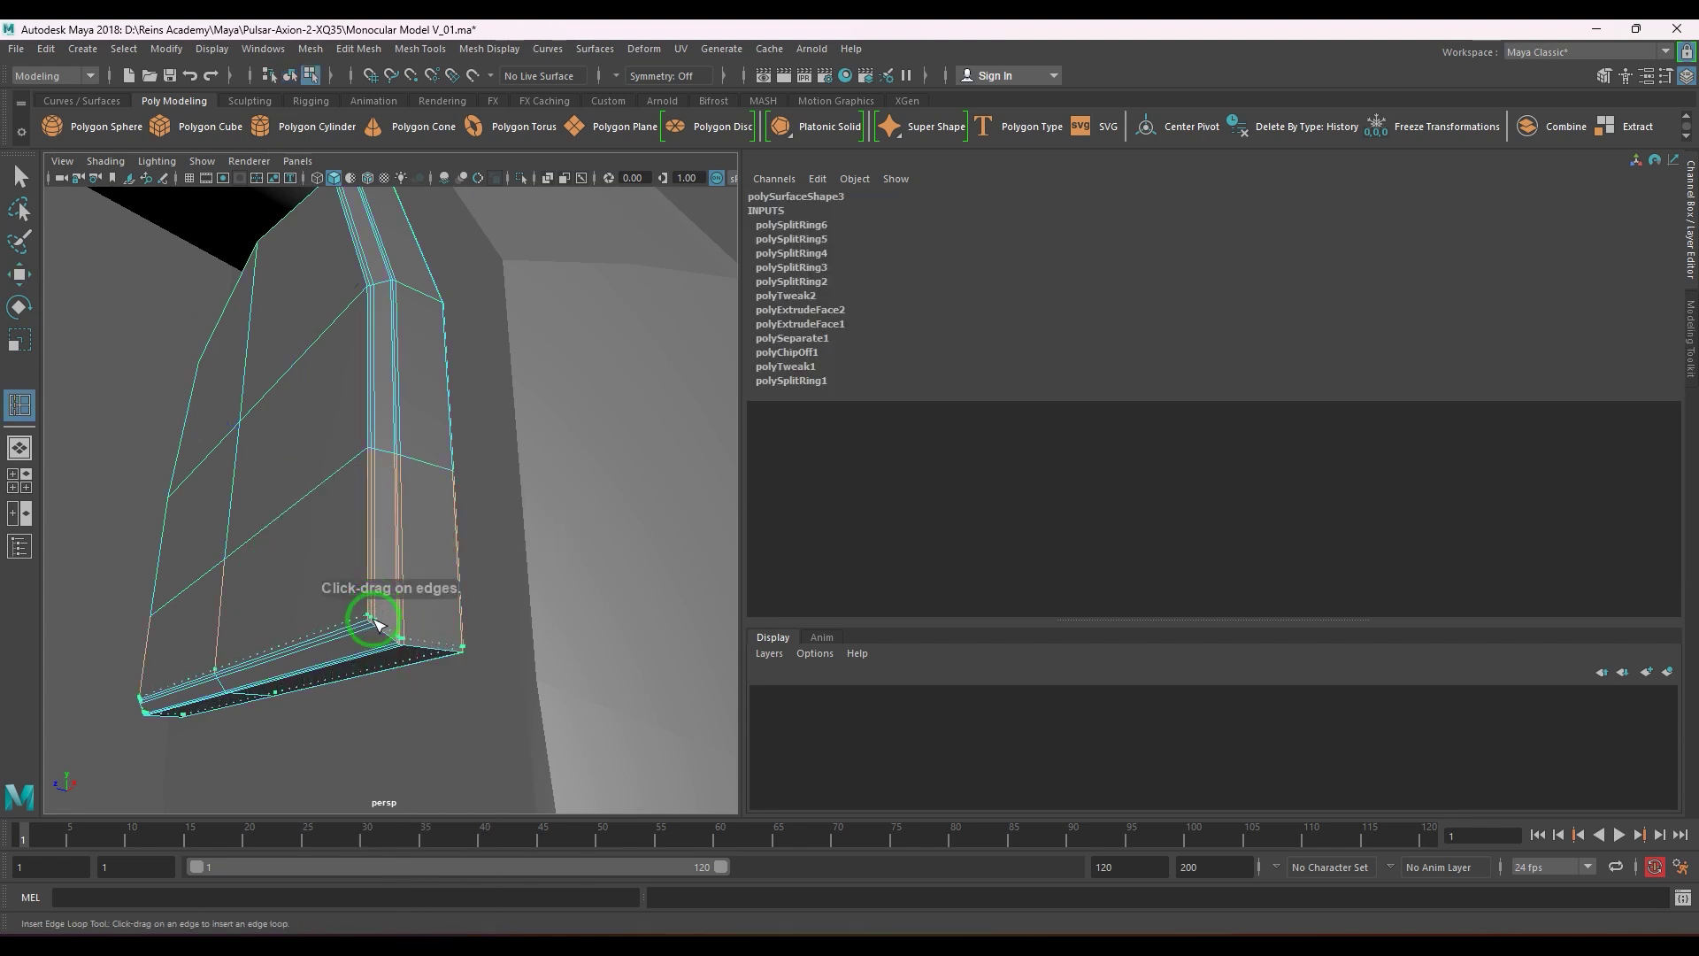
left_click(375, 622)
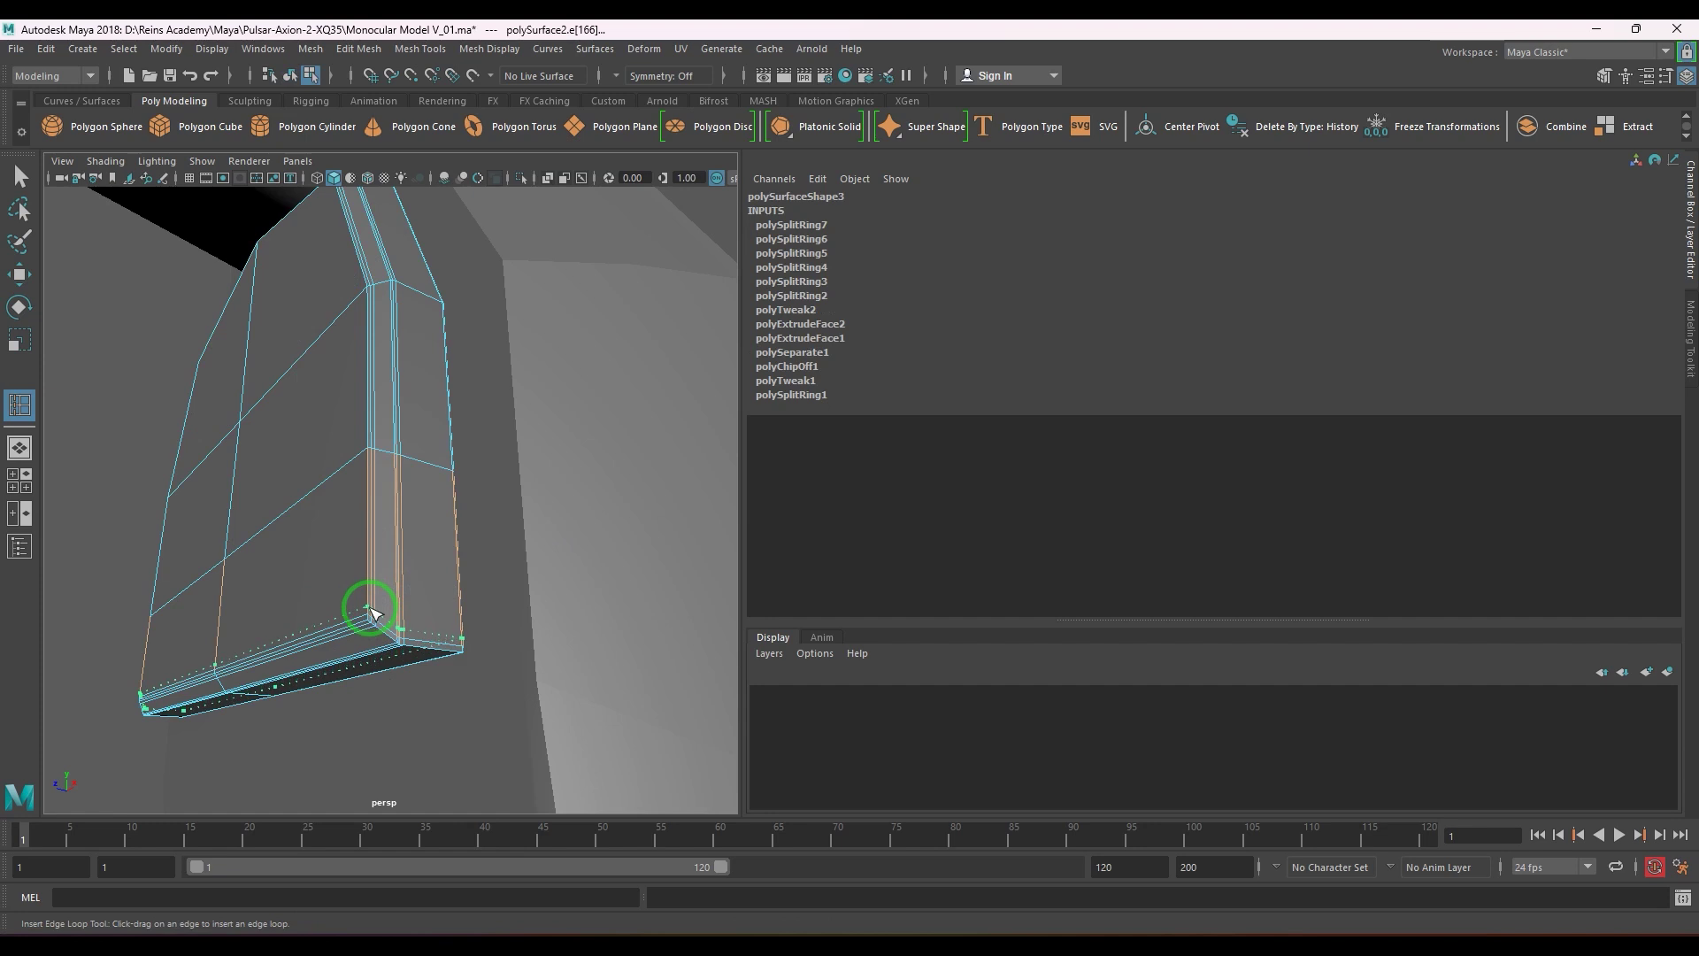
left_click(370, 611)
key("w")
key("F8")
key("3")
scroll(357, 584, "down", 5)
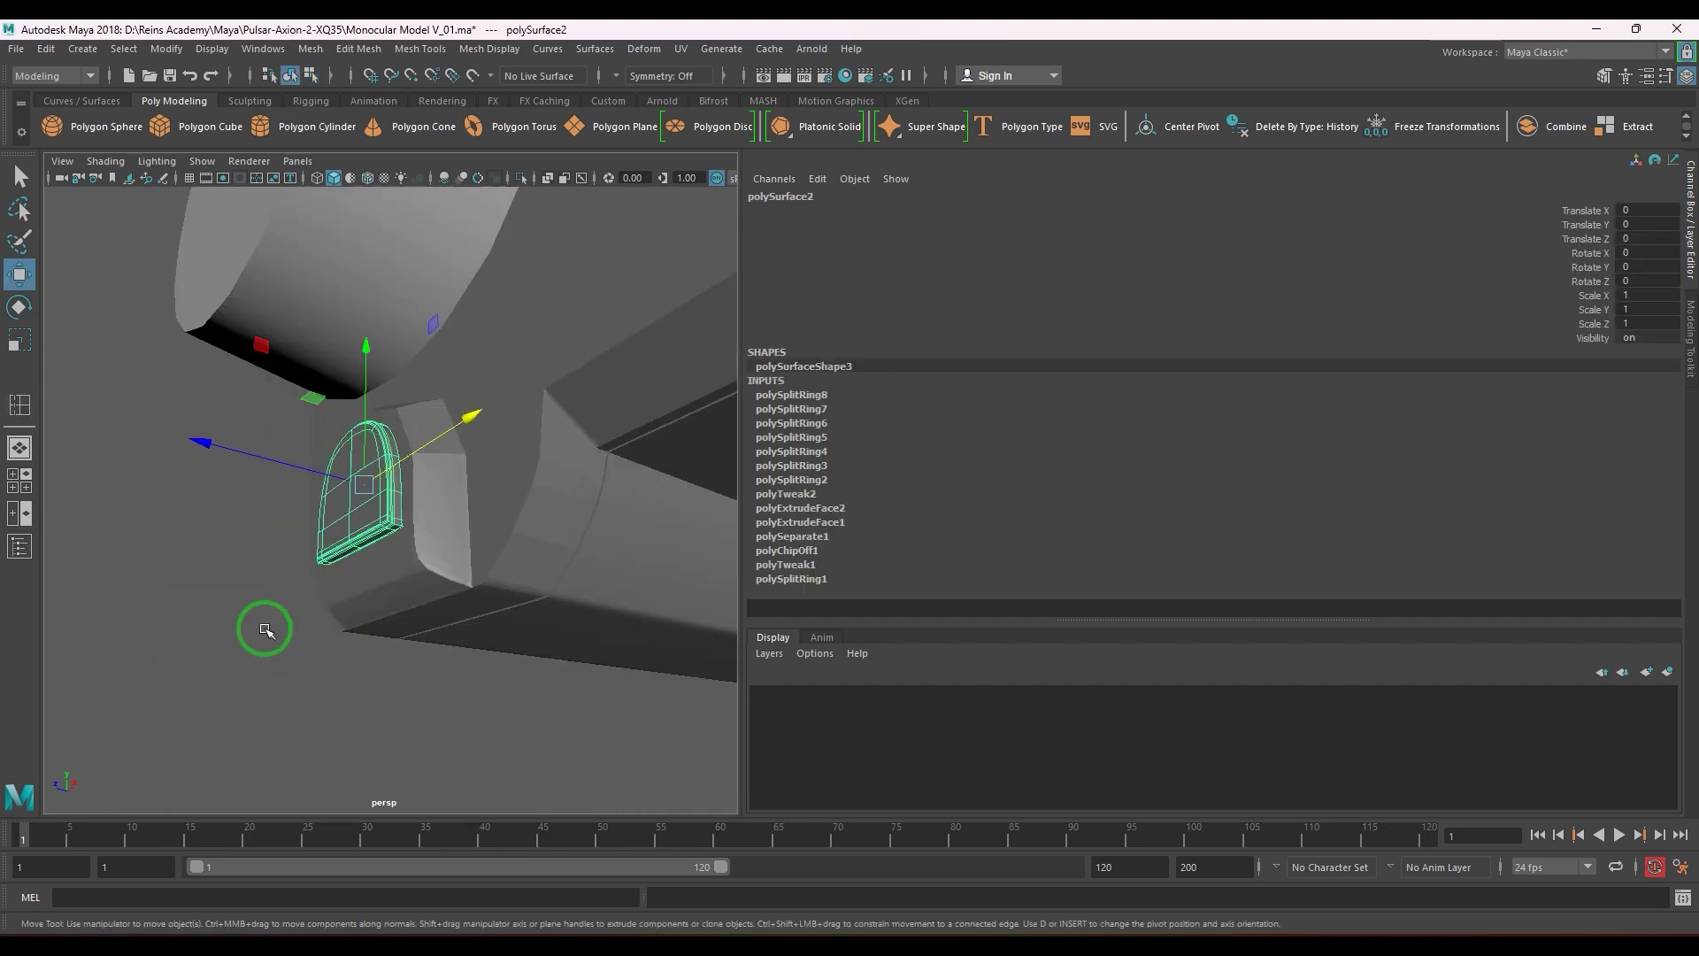
left_click(188, 634)
- Show both the raised panel and the monocular body in smooth preview and check the whole model
left_click_drag(372, 620, 406, 554, "alt")
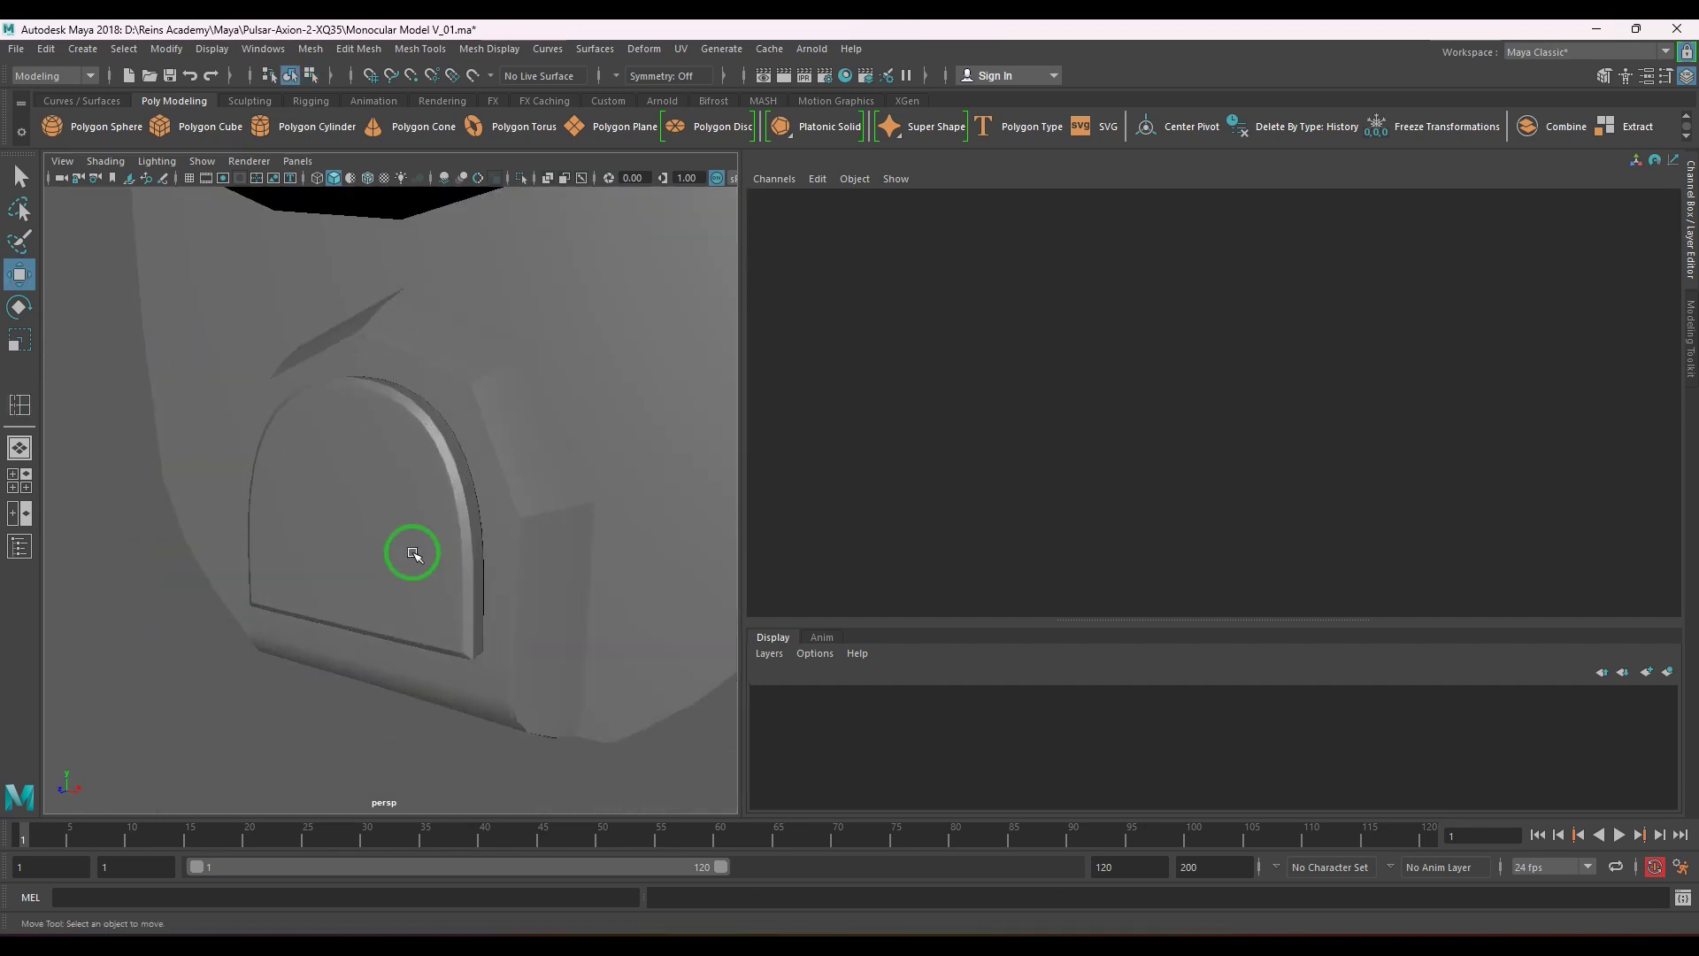
left_click(412, 552)
key("3")
left_click(578, 617)
key("3")
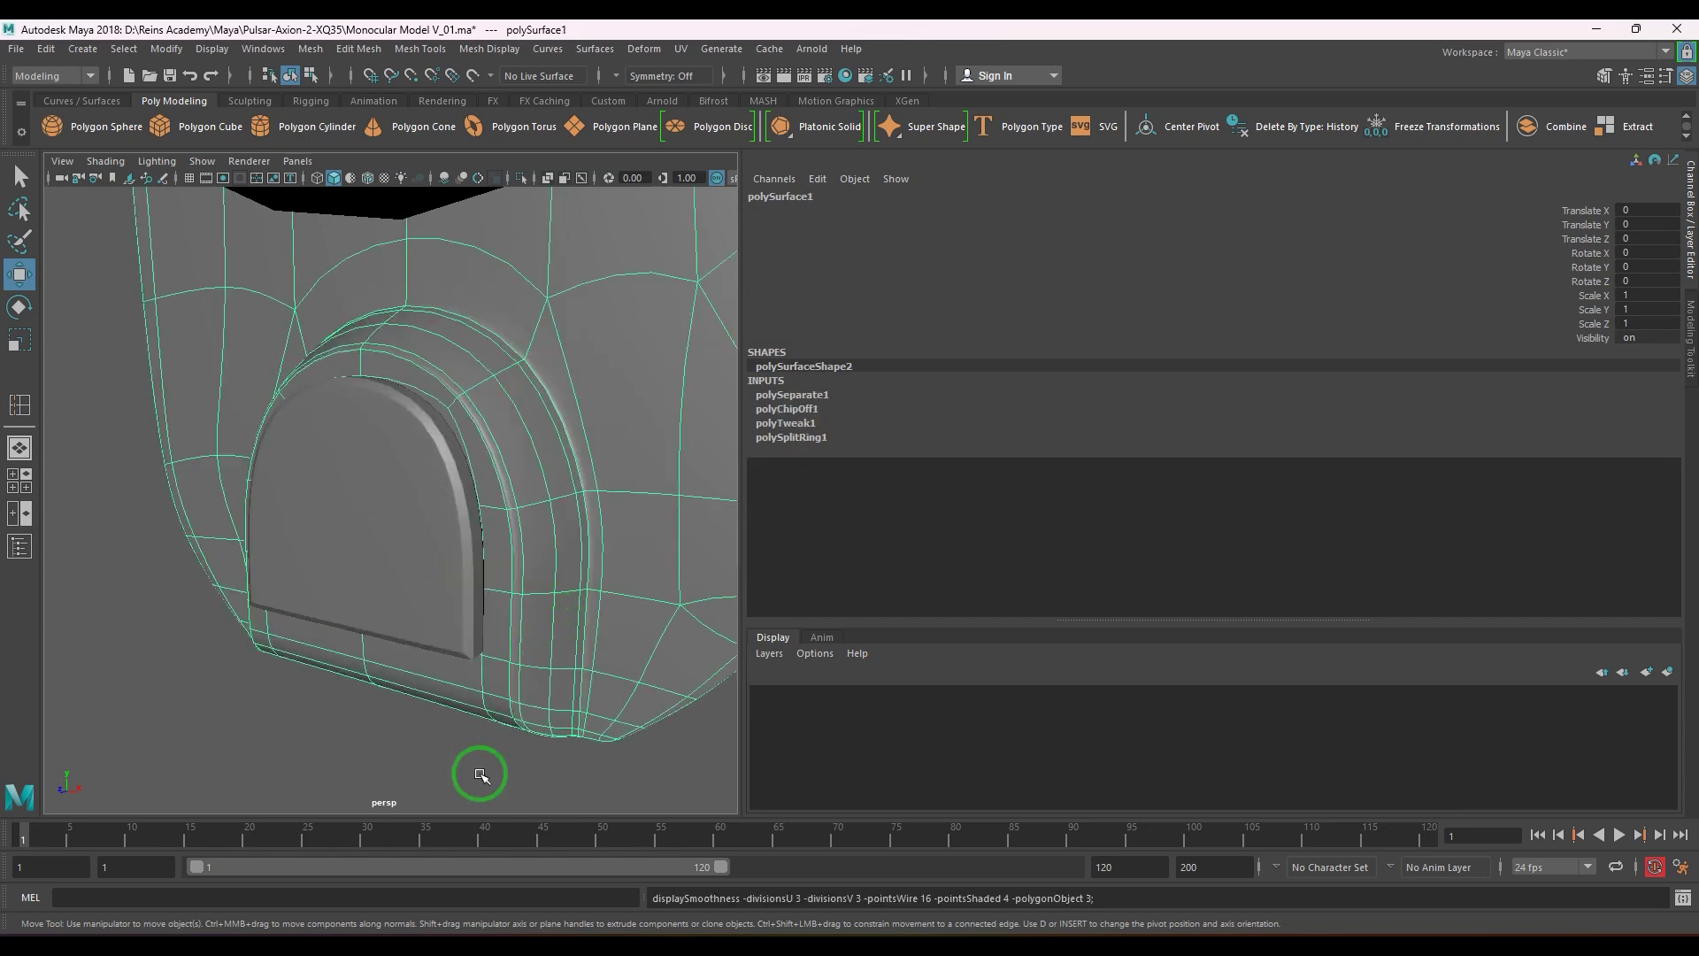
left_click(479, 773)
scroll(496, 744, "down", 8)
left_click_drag(535, 660, 436, 614, "alt")
scroll(643, 608, "down", 5)
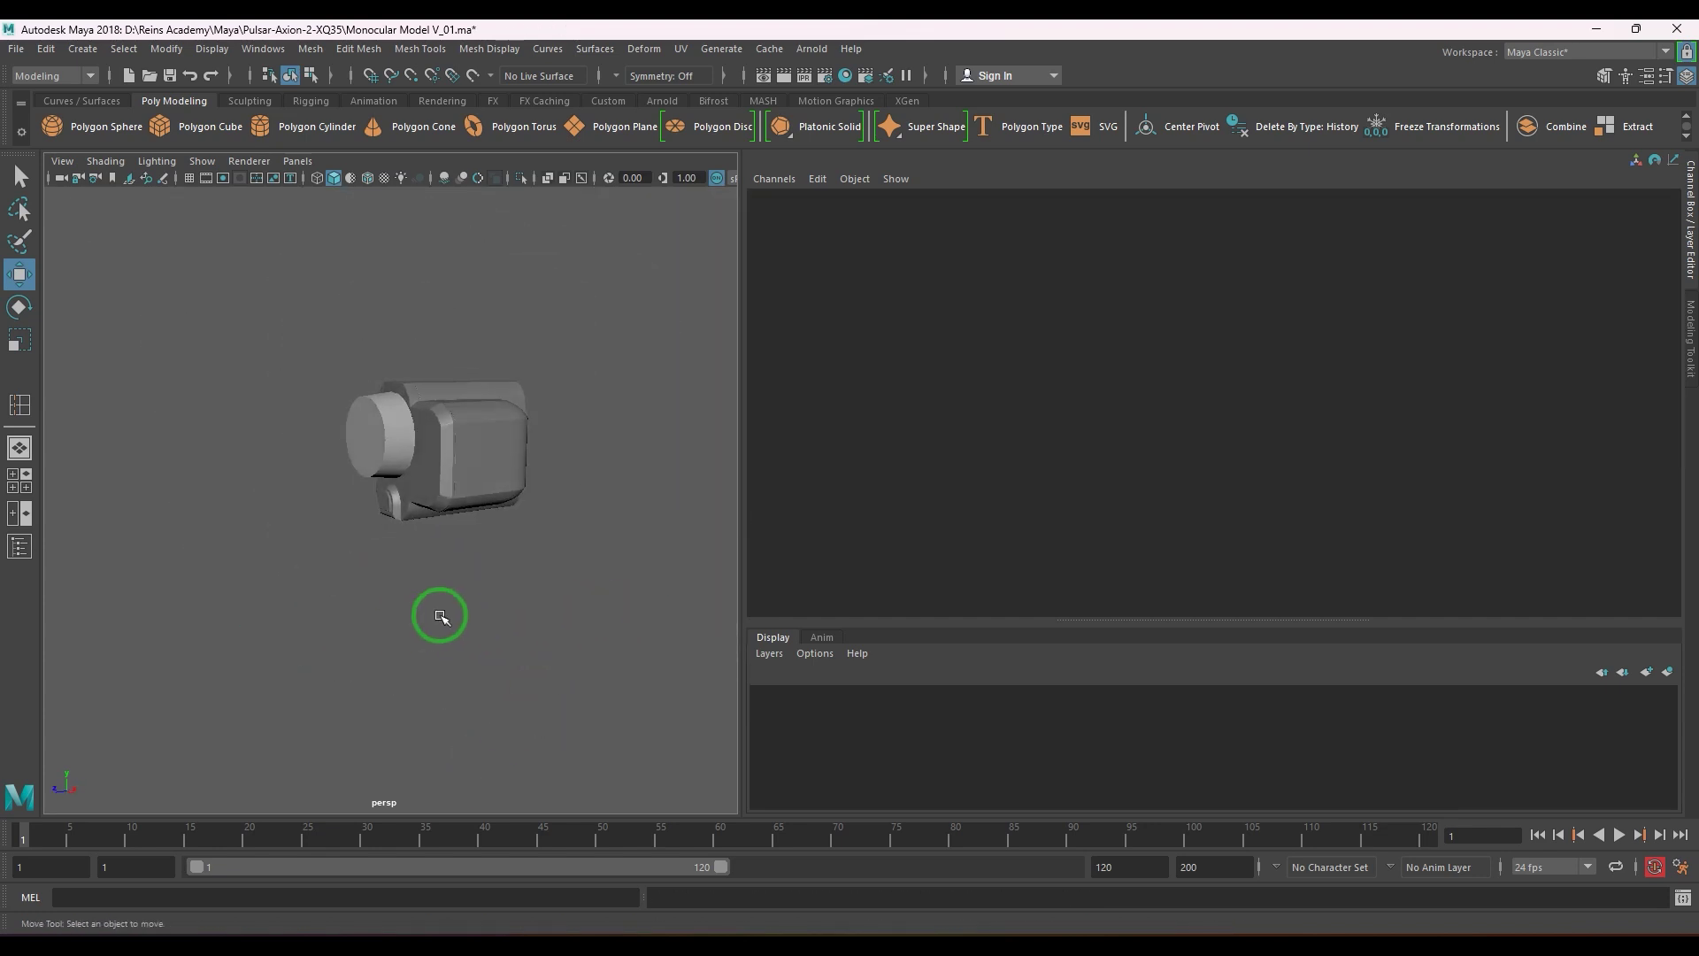
scroll(478, 607, "up", 10)
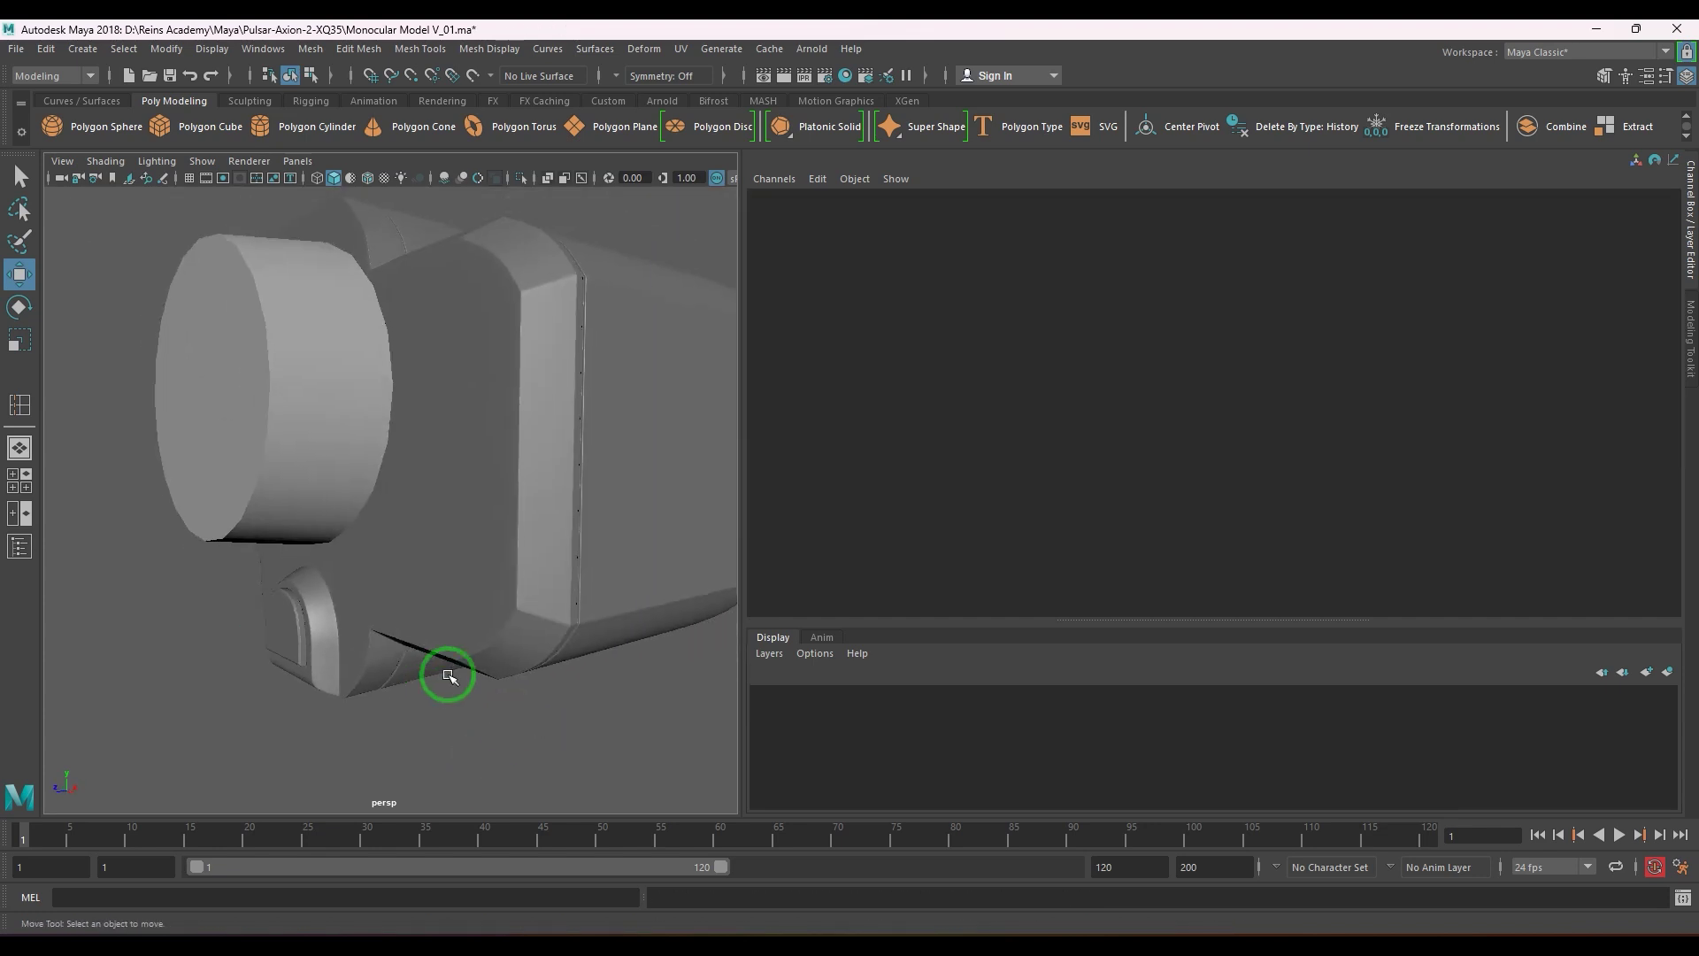
scroll(449, 676, "down", 3)
- Ungroup the pCube1 group so the body and the raised panel become separate top-level objects
left_click(528, 545)
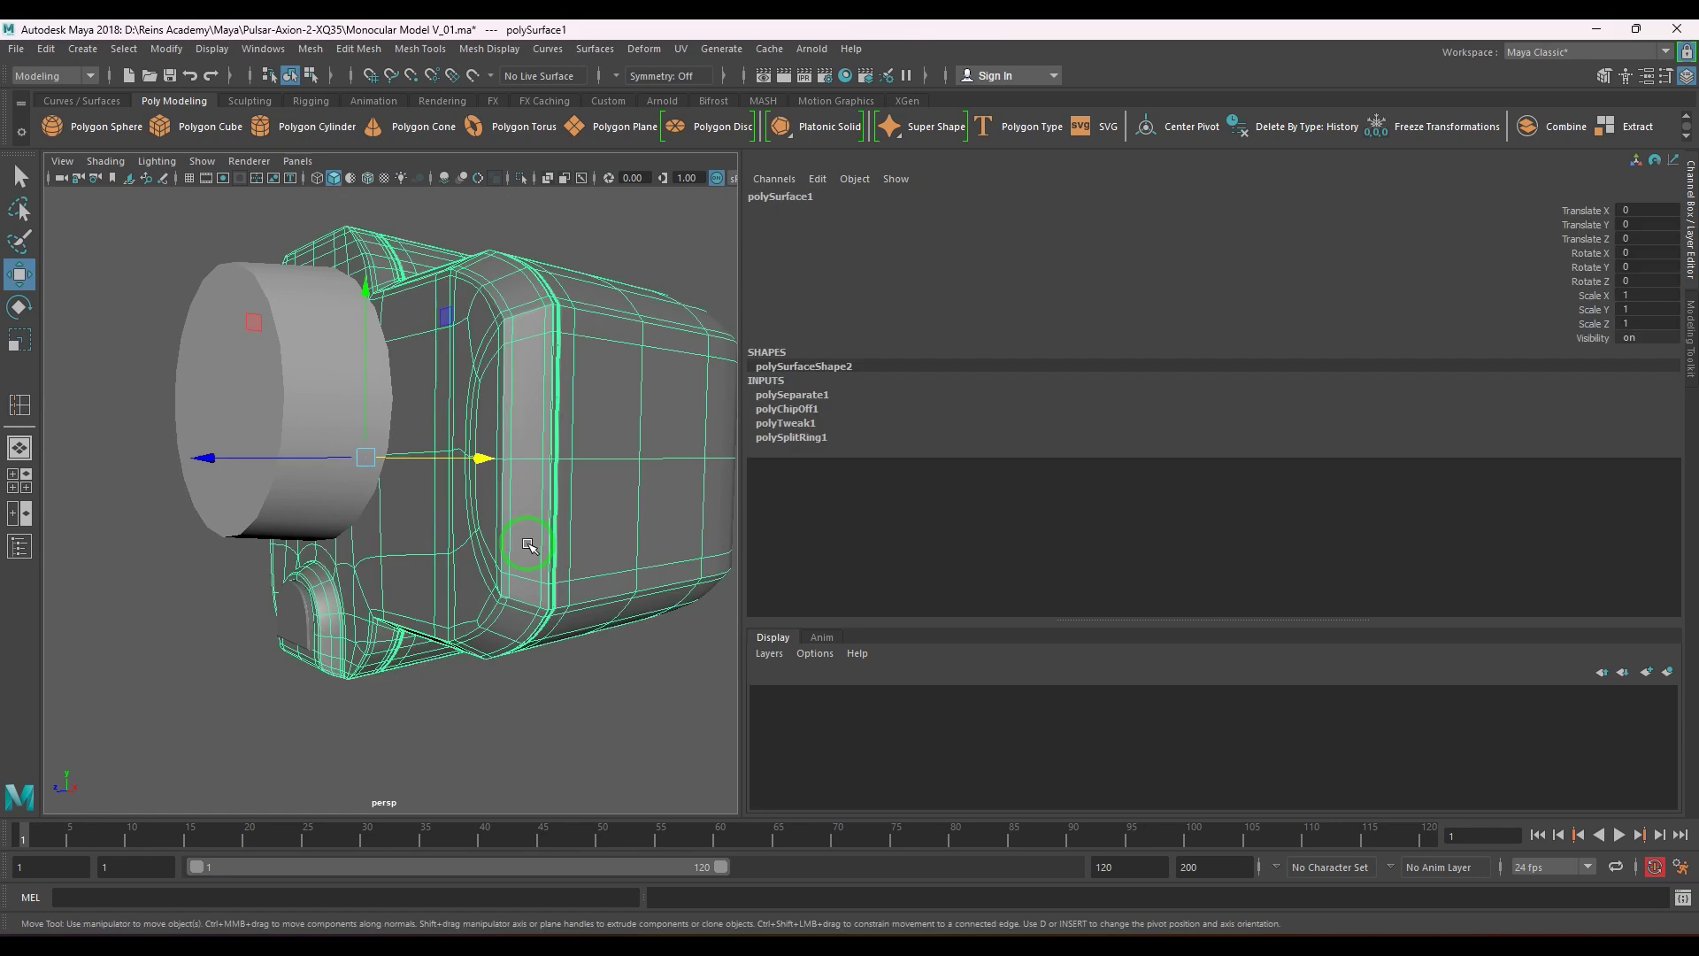
left_click(301, 619)
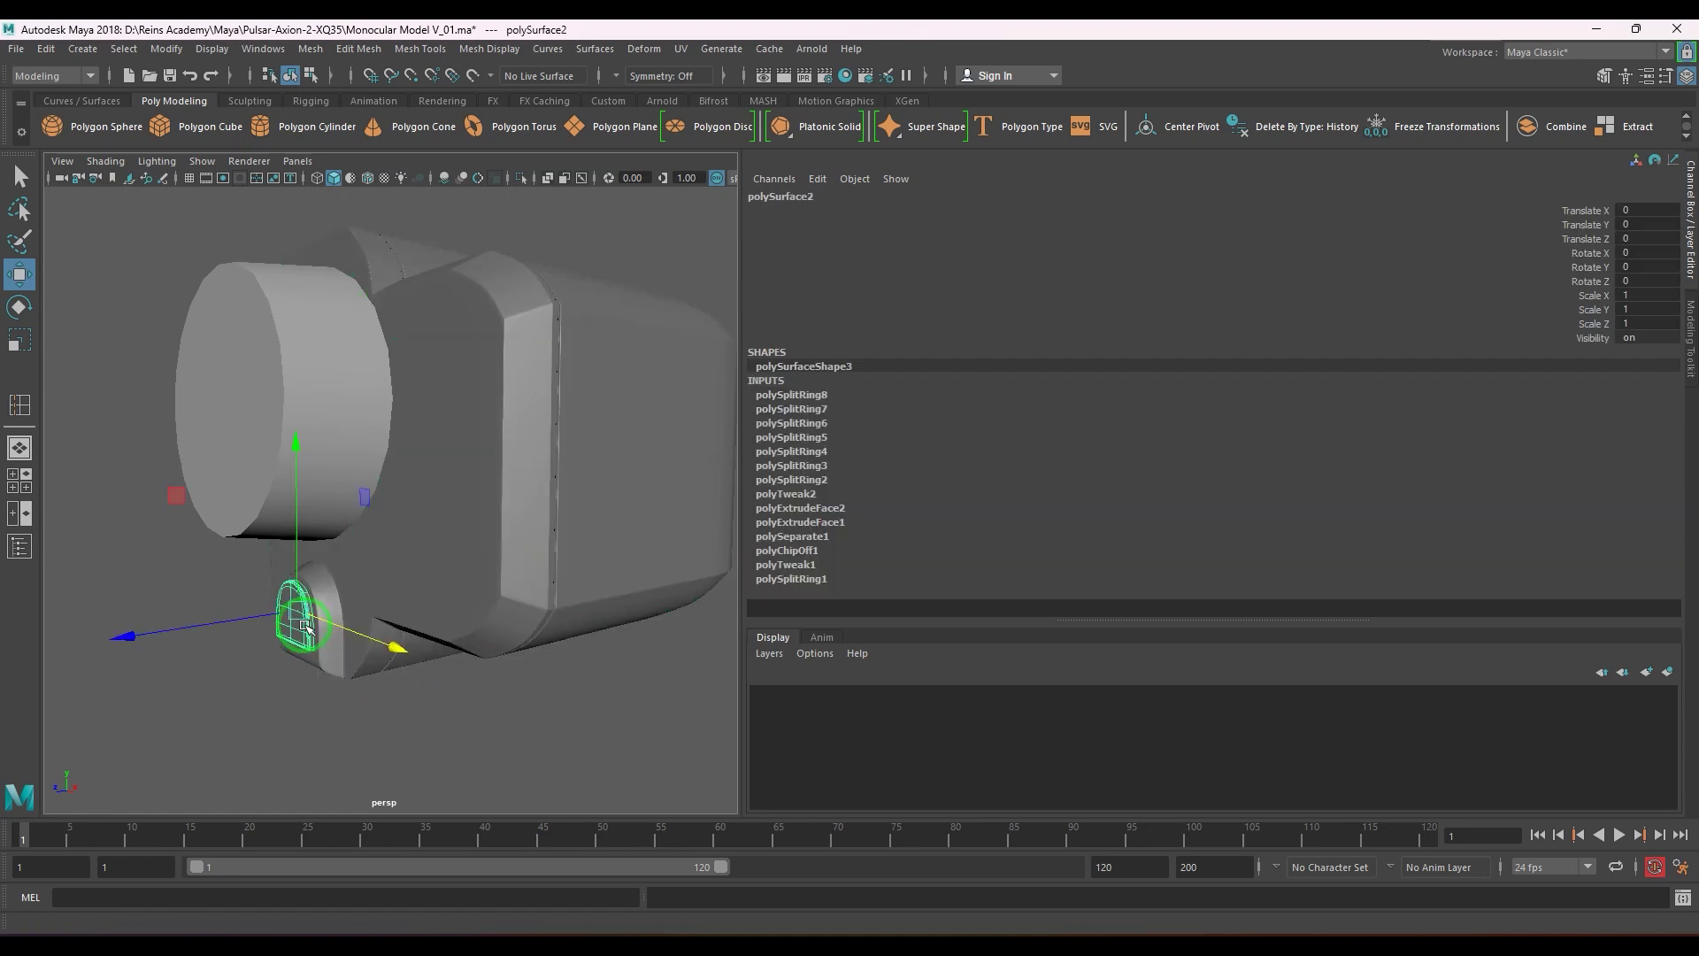
left_click(452, 587, "shift")
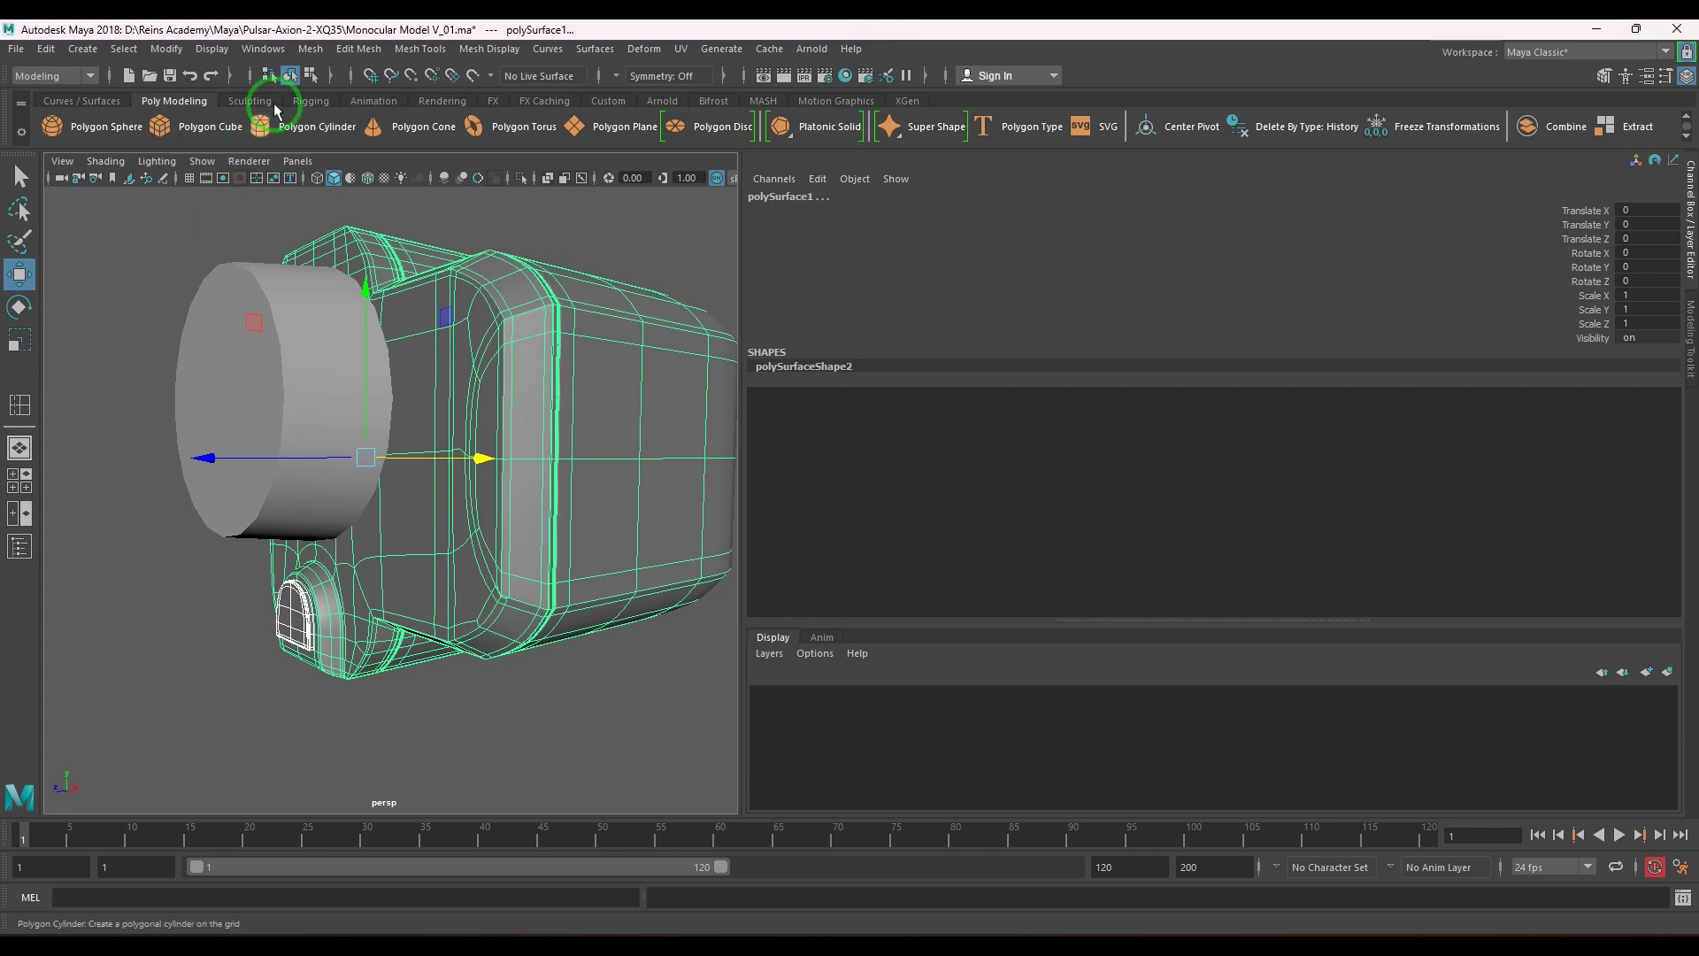
left_click(263, 48)
left_click(322, 241)
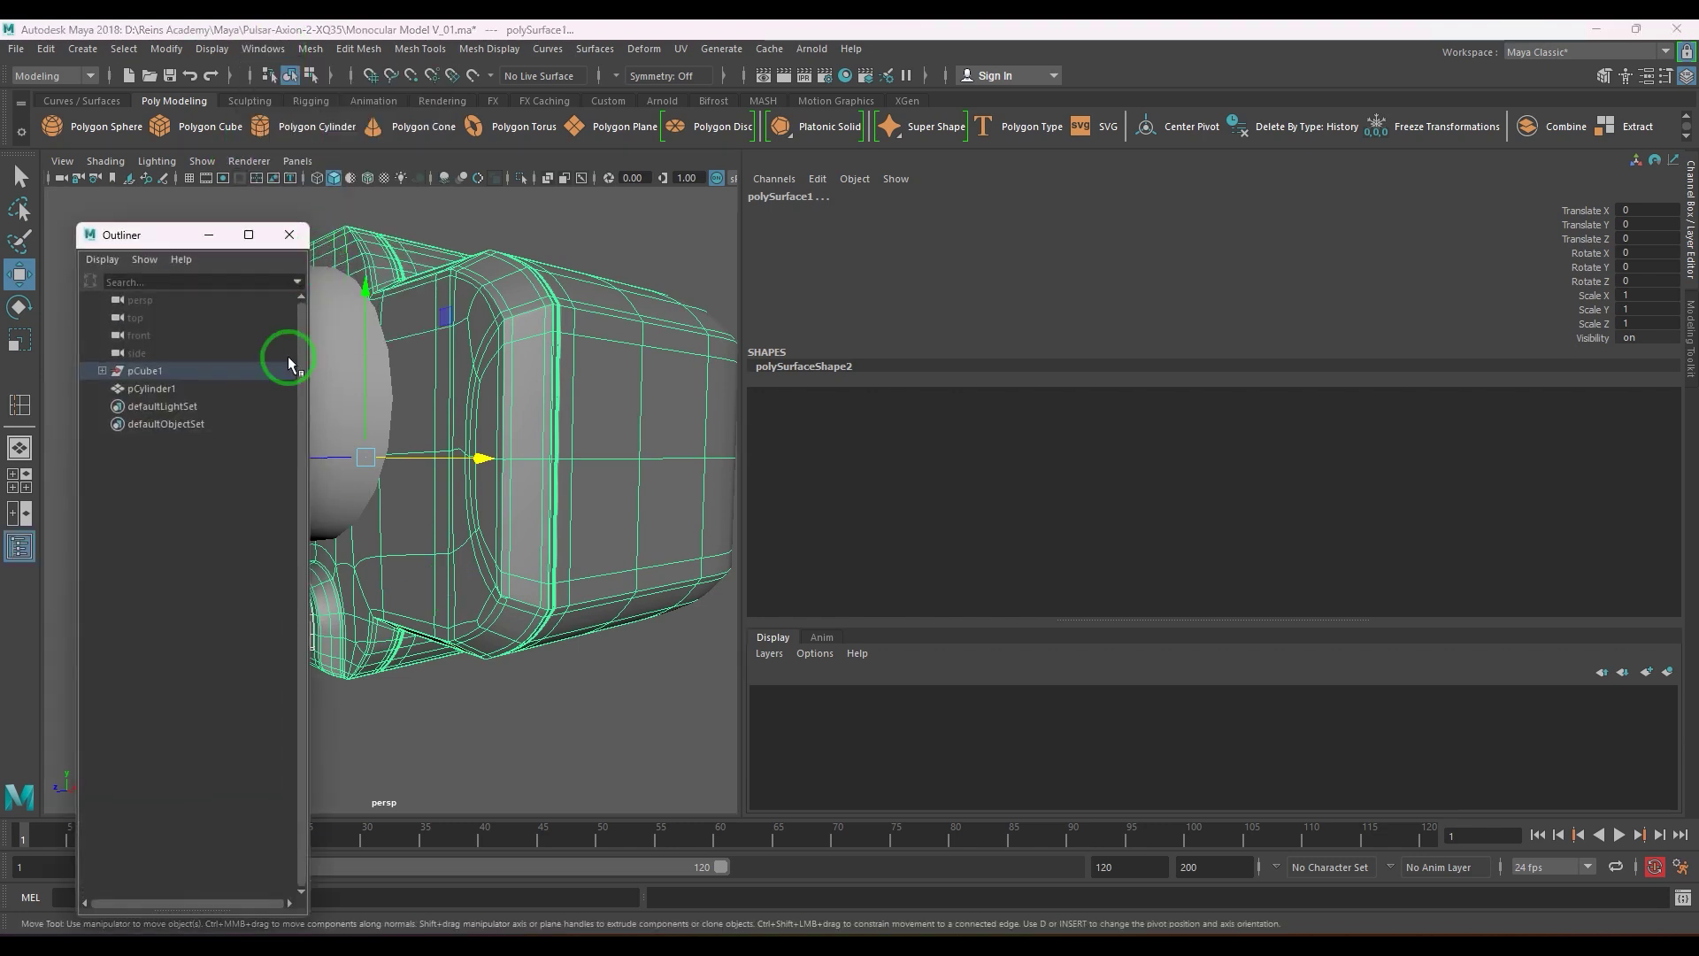
left_click(171, 370)
left_click(46, 50)
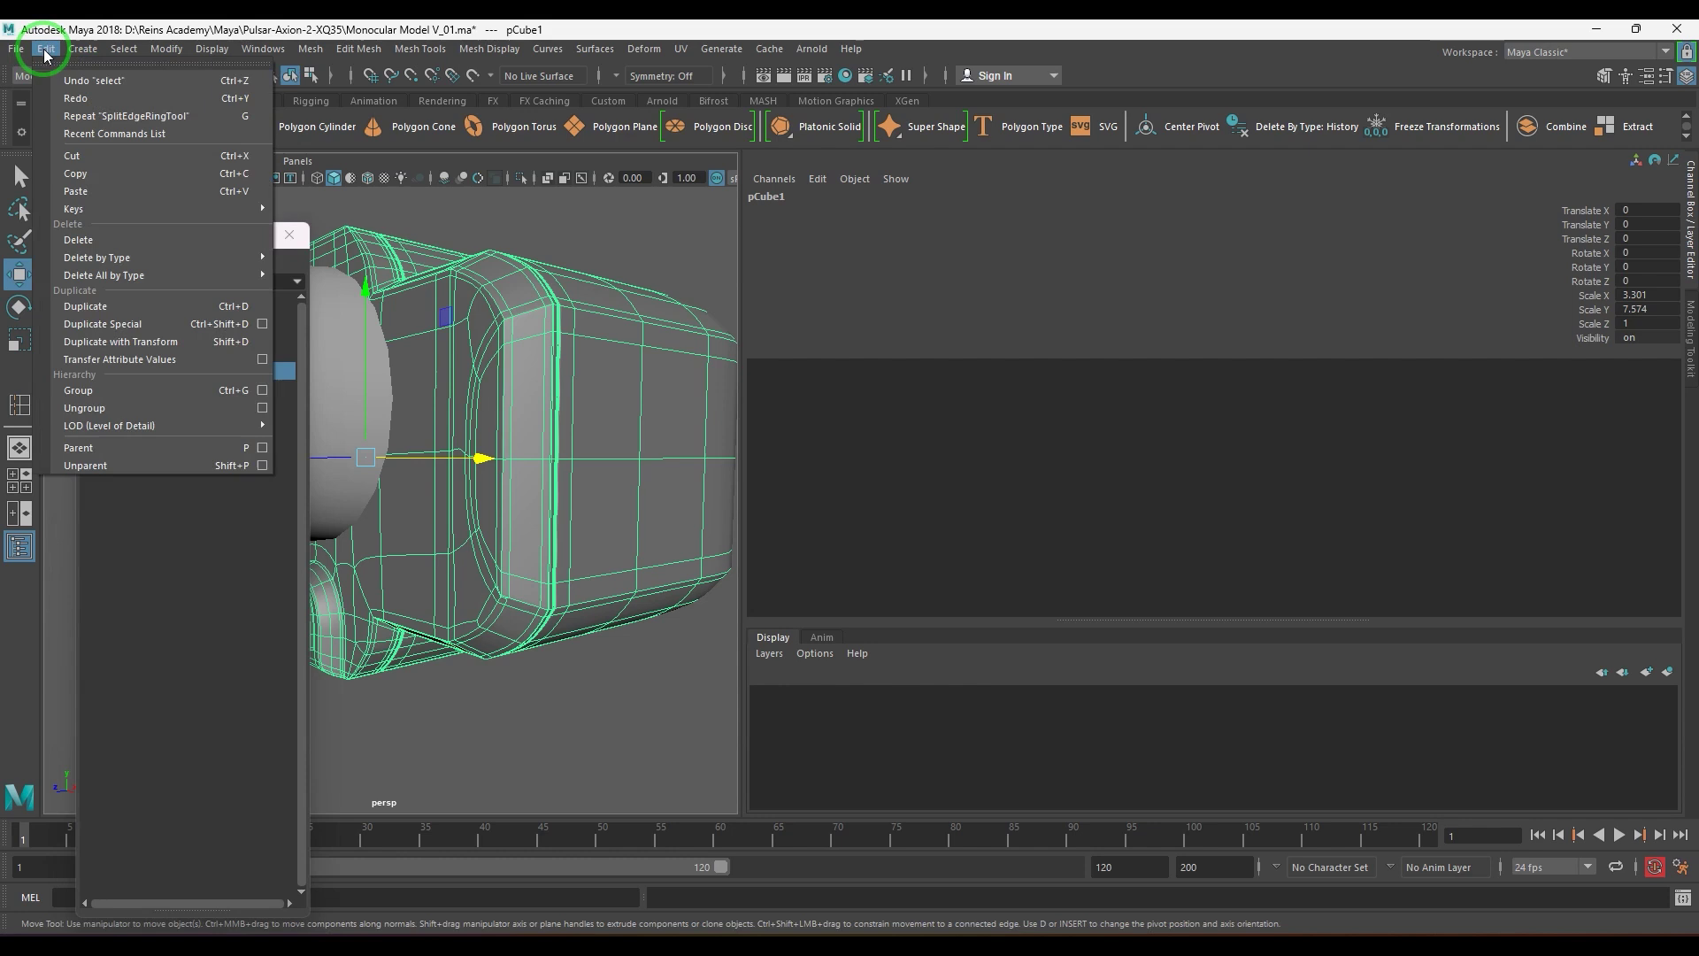
left_click(114, 408)
left_click(291, 236)
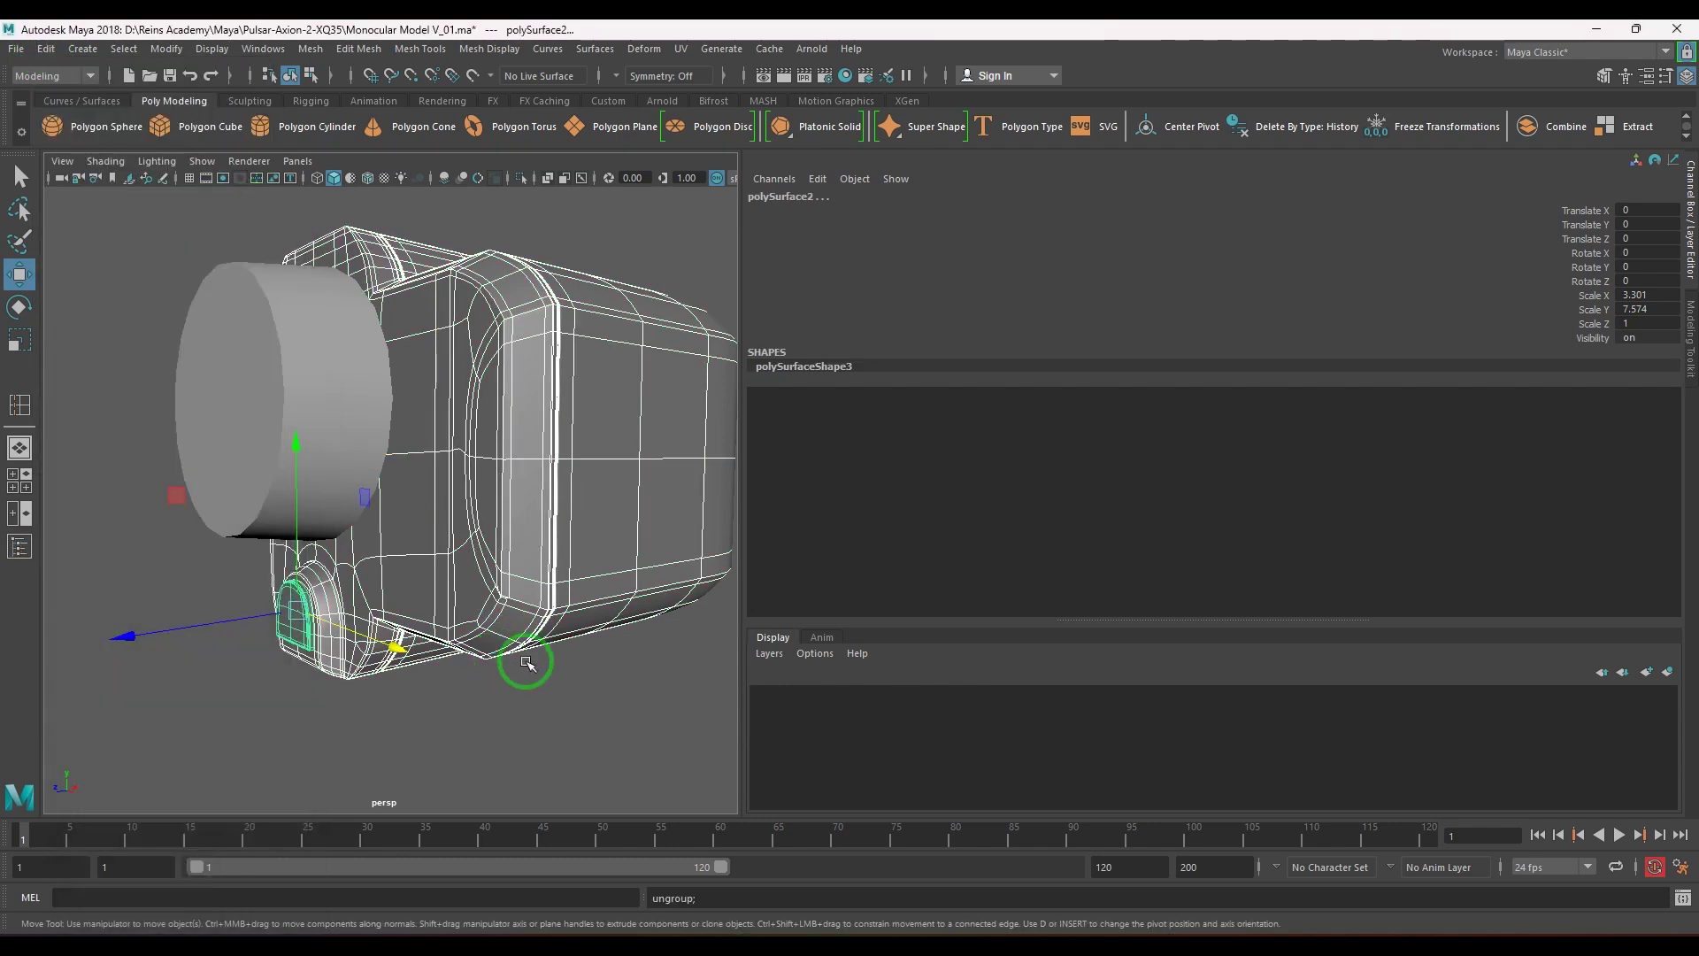
- Darken the colour of the body's blinn1 material to a dark grey
left_click(531, 656)
left_click_drag(531, 645, 511, 614, "alt")
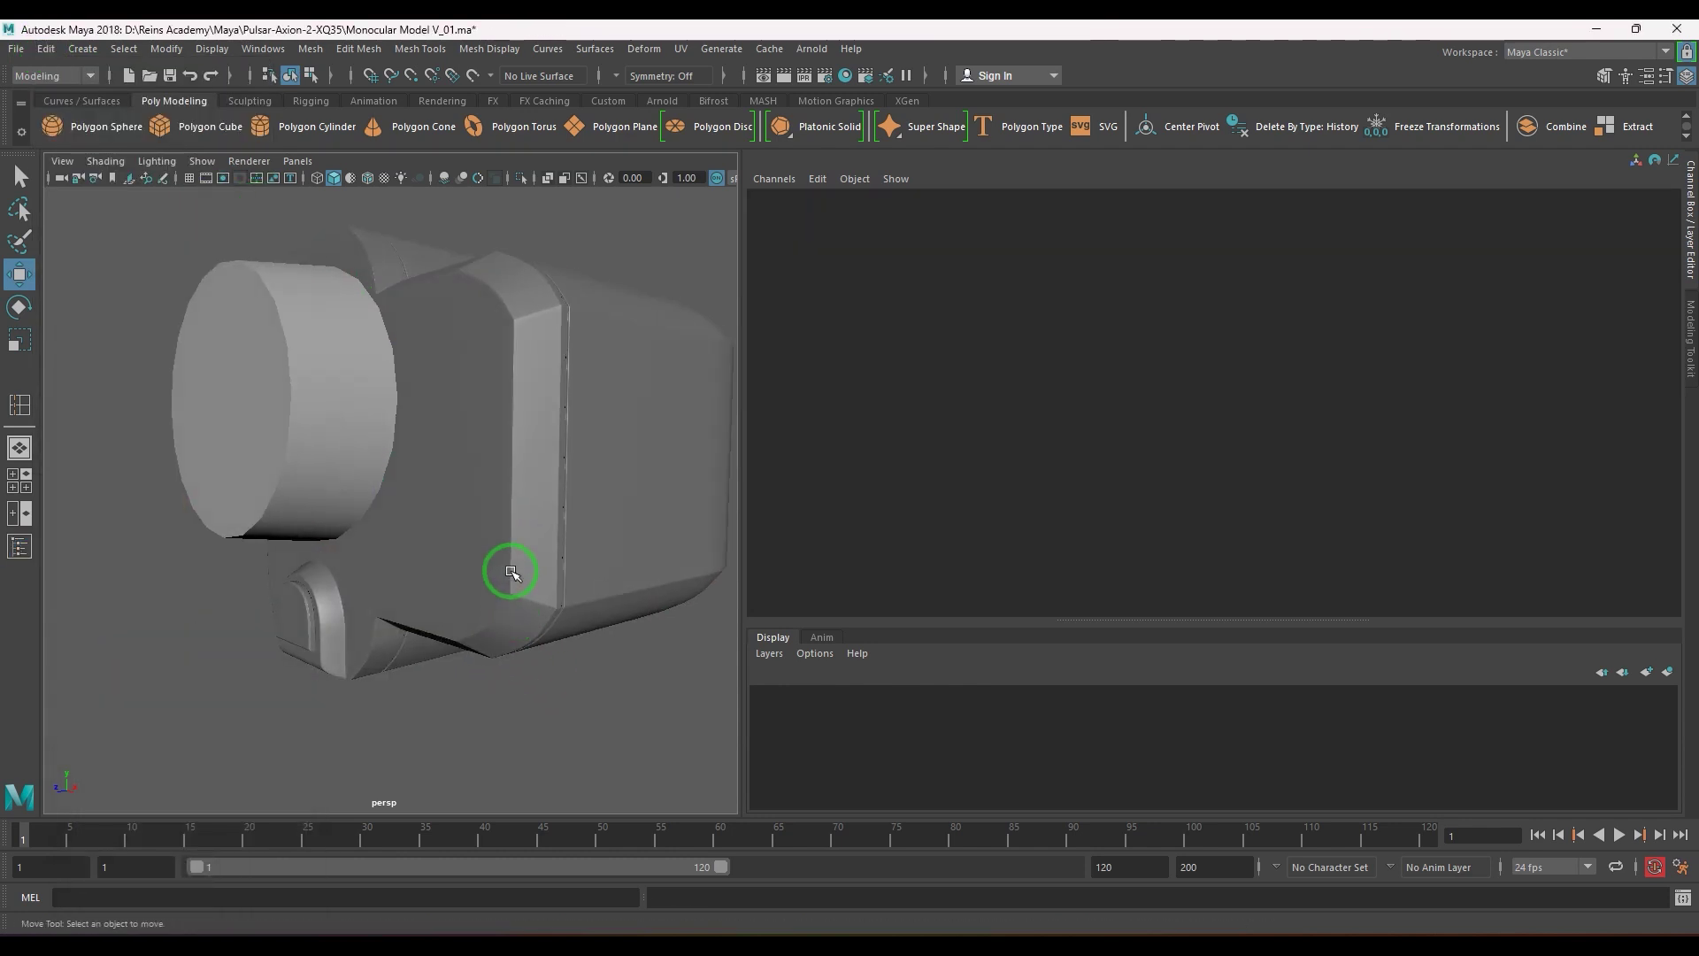
left_click(486, 470)
left_click_drag(486, 470, 466, 565, "alt")
left_click(463, 719)
scroll(492, 606, "down", 5)
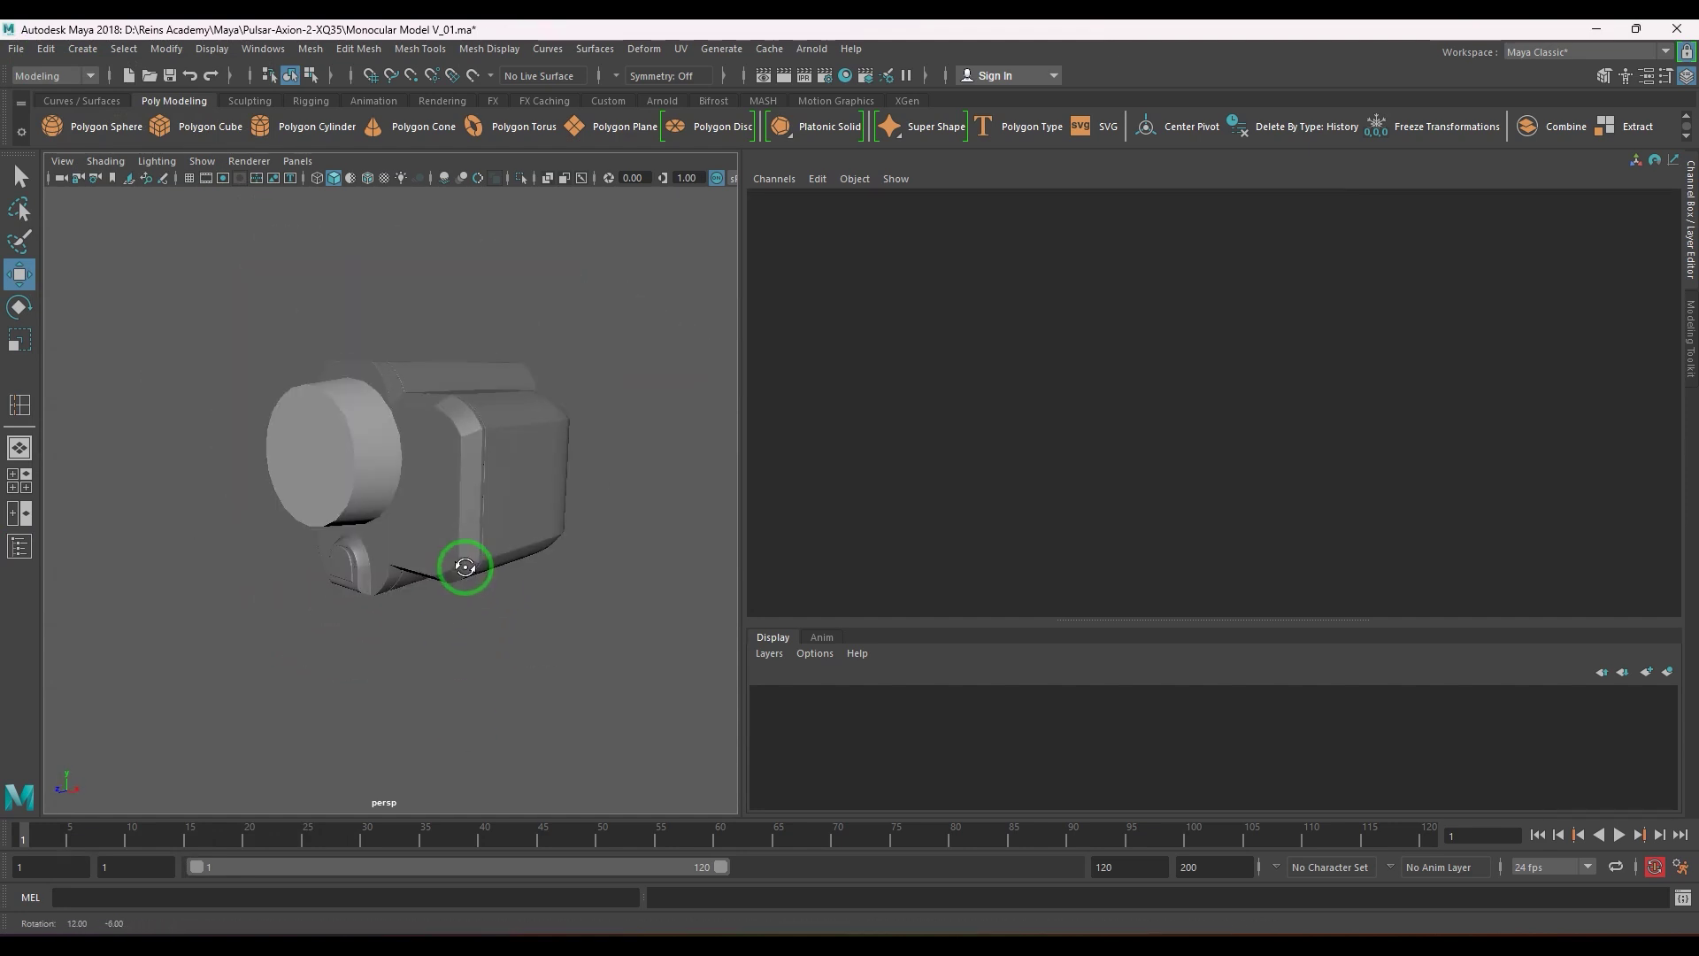
left_click(496, 508)
key("ctrl+a")
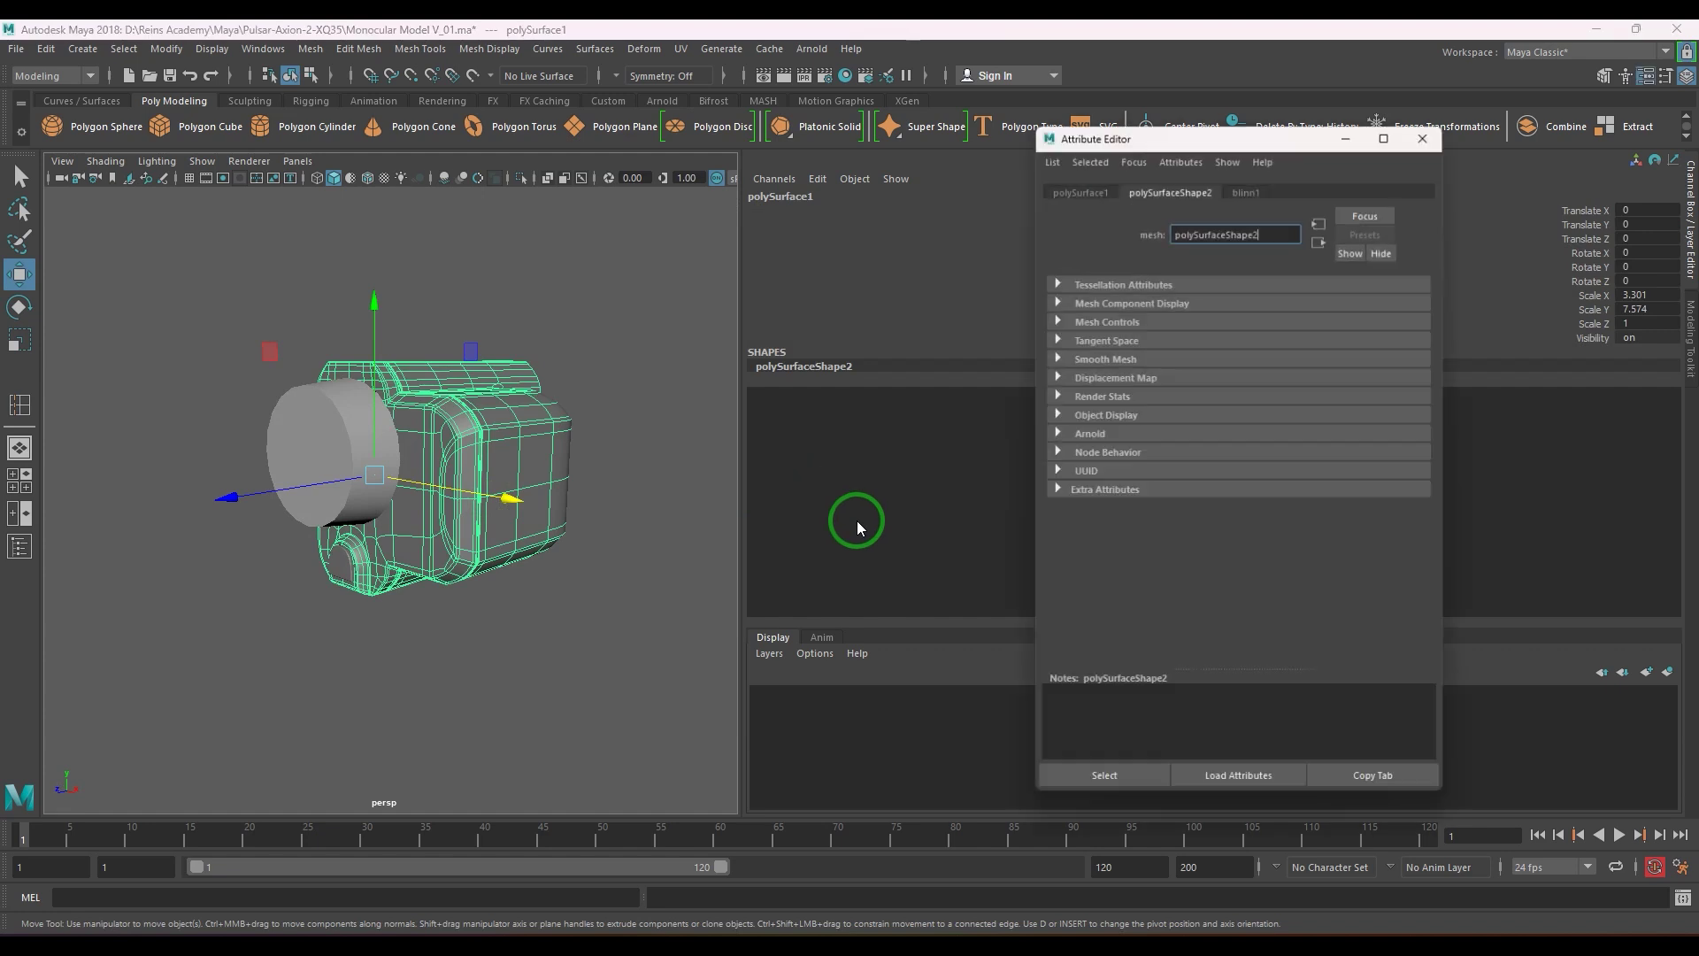
left_click(1249, 181)
left_click_drag(1276, 386, 1239, 387)
left_click(599, 675)
left_click_drag(599, 675, 637, 607, "alt")
left_click(1433, 125)
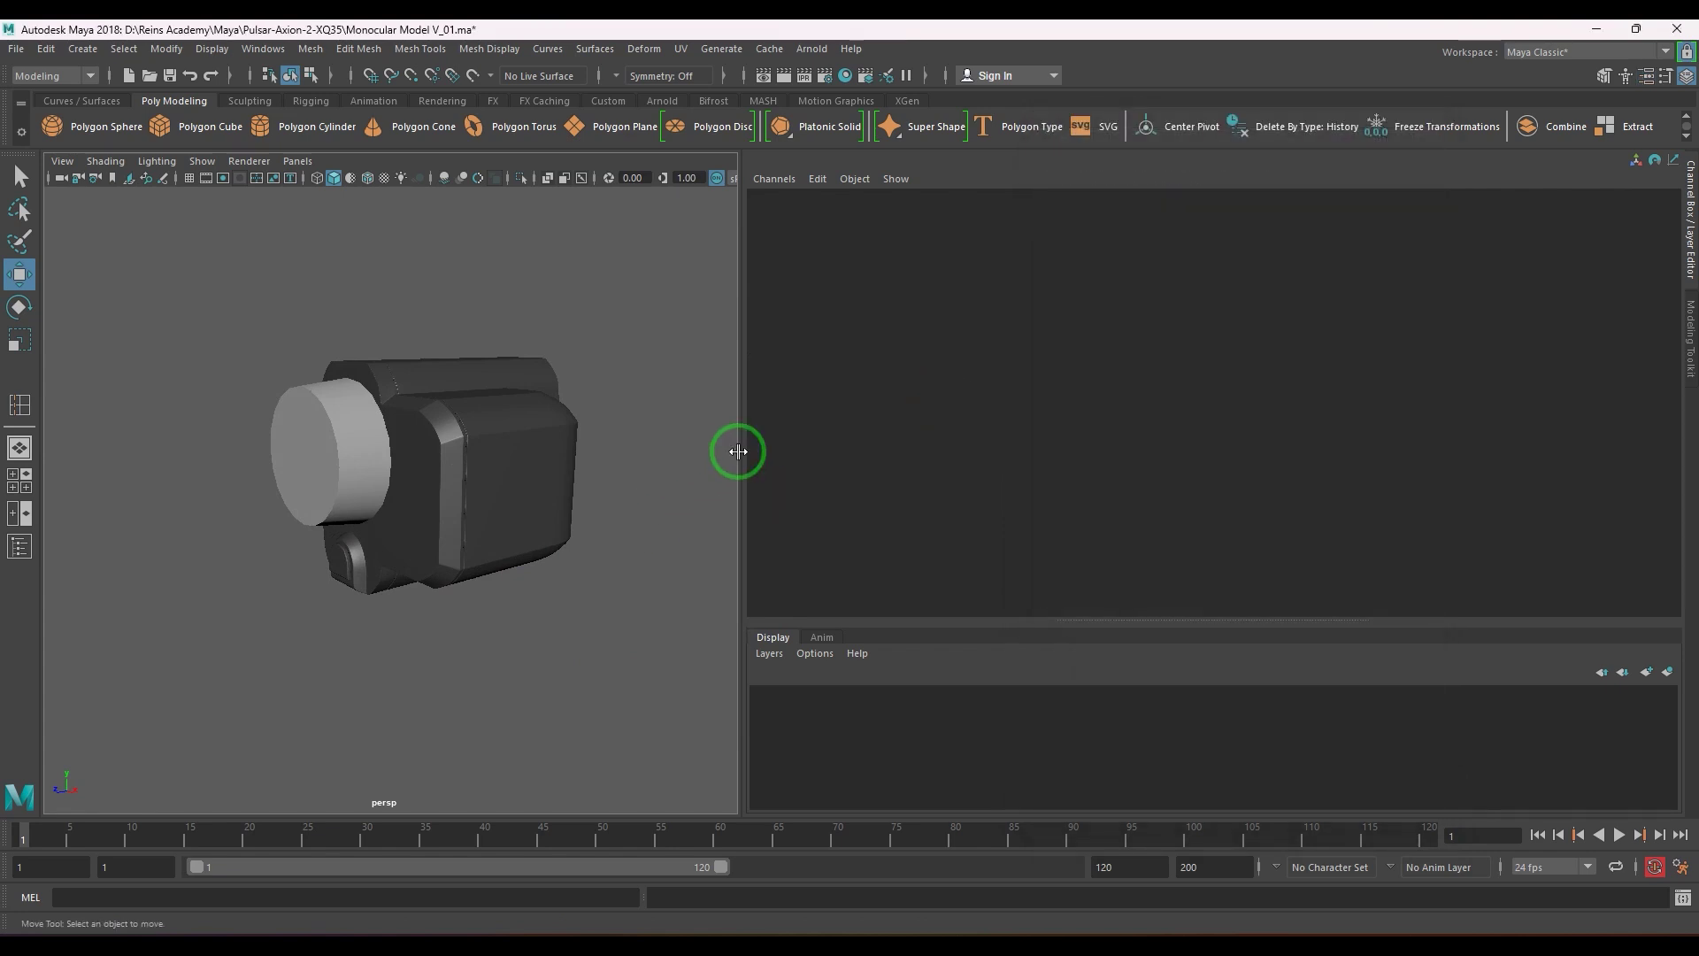
- Widen the perspective viewport and select the front lens cylinder for close-up editing
left_click_drag(738, 452, 1278, 456)
left_click_drag(804, 505, 784, 559, "alt")
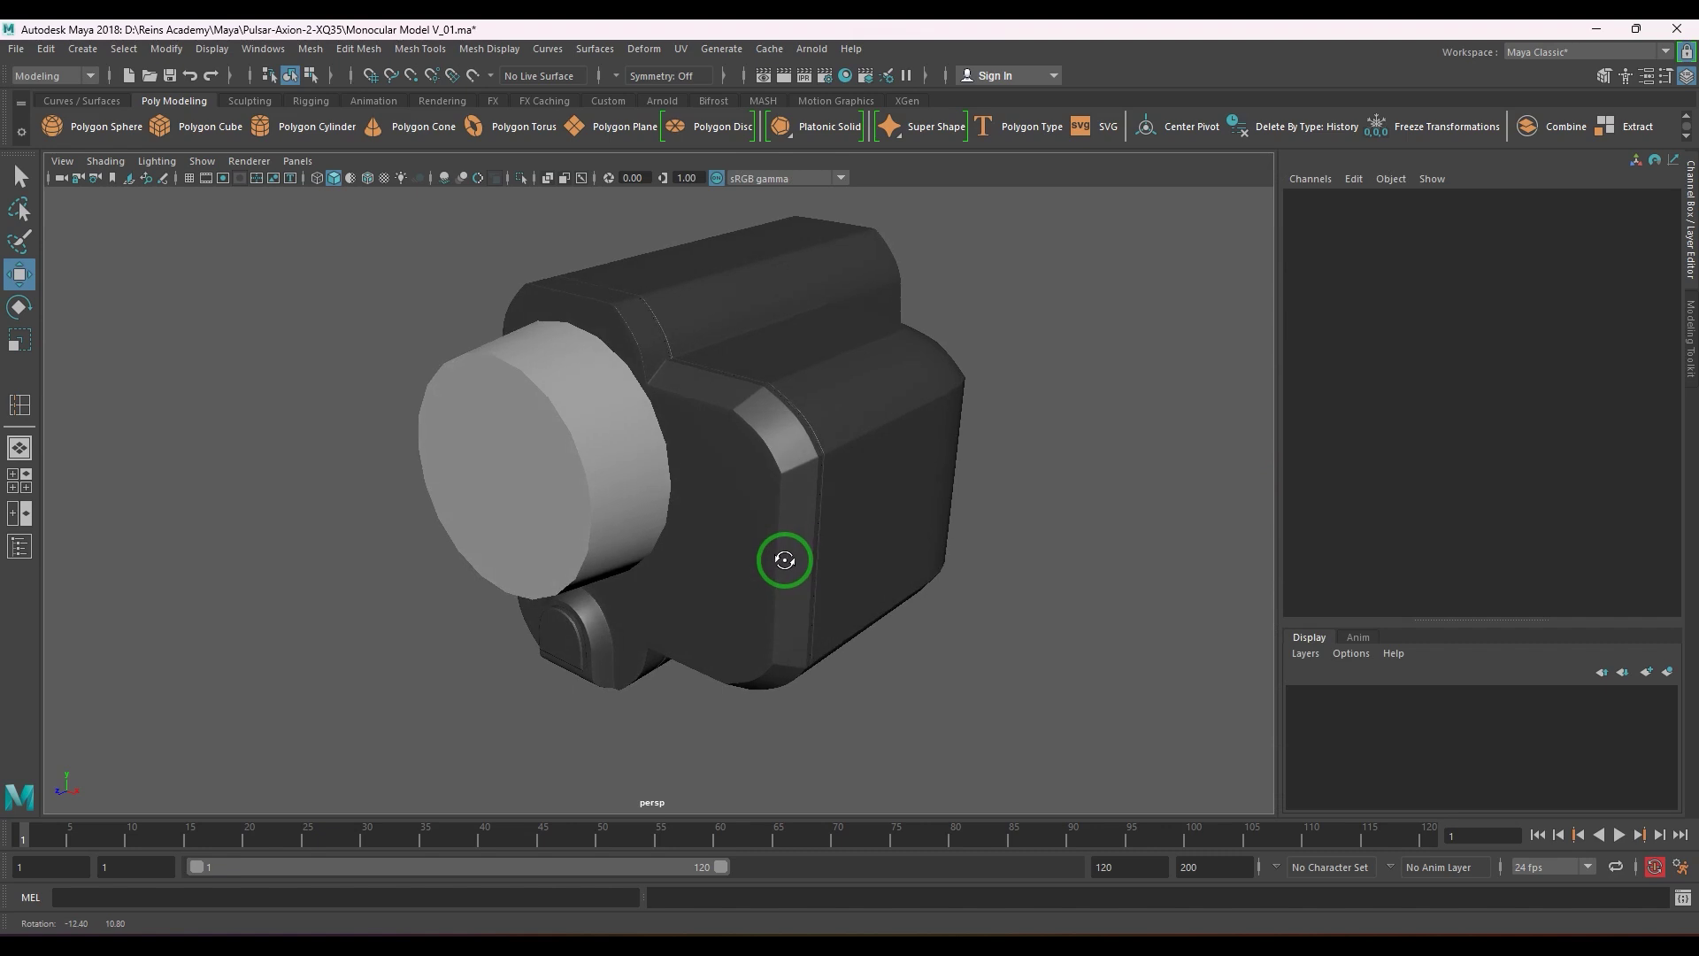
left_click(602, 467)
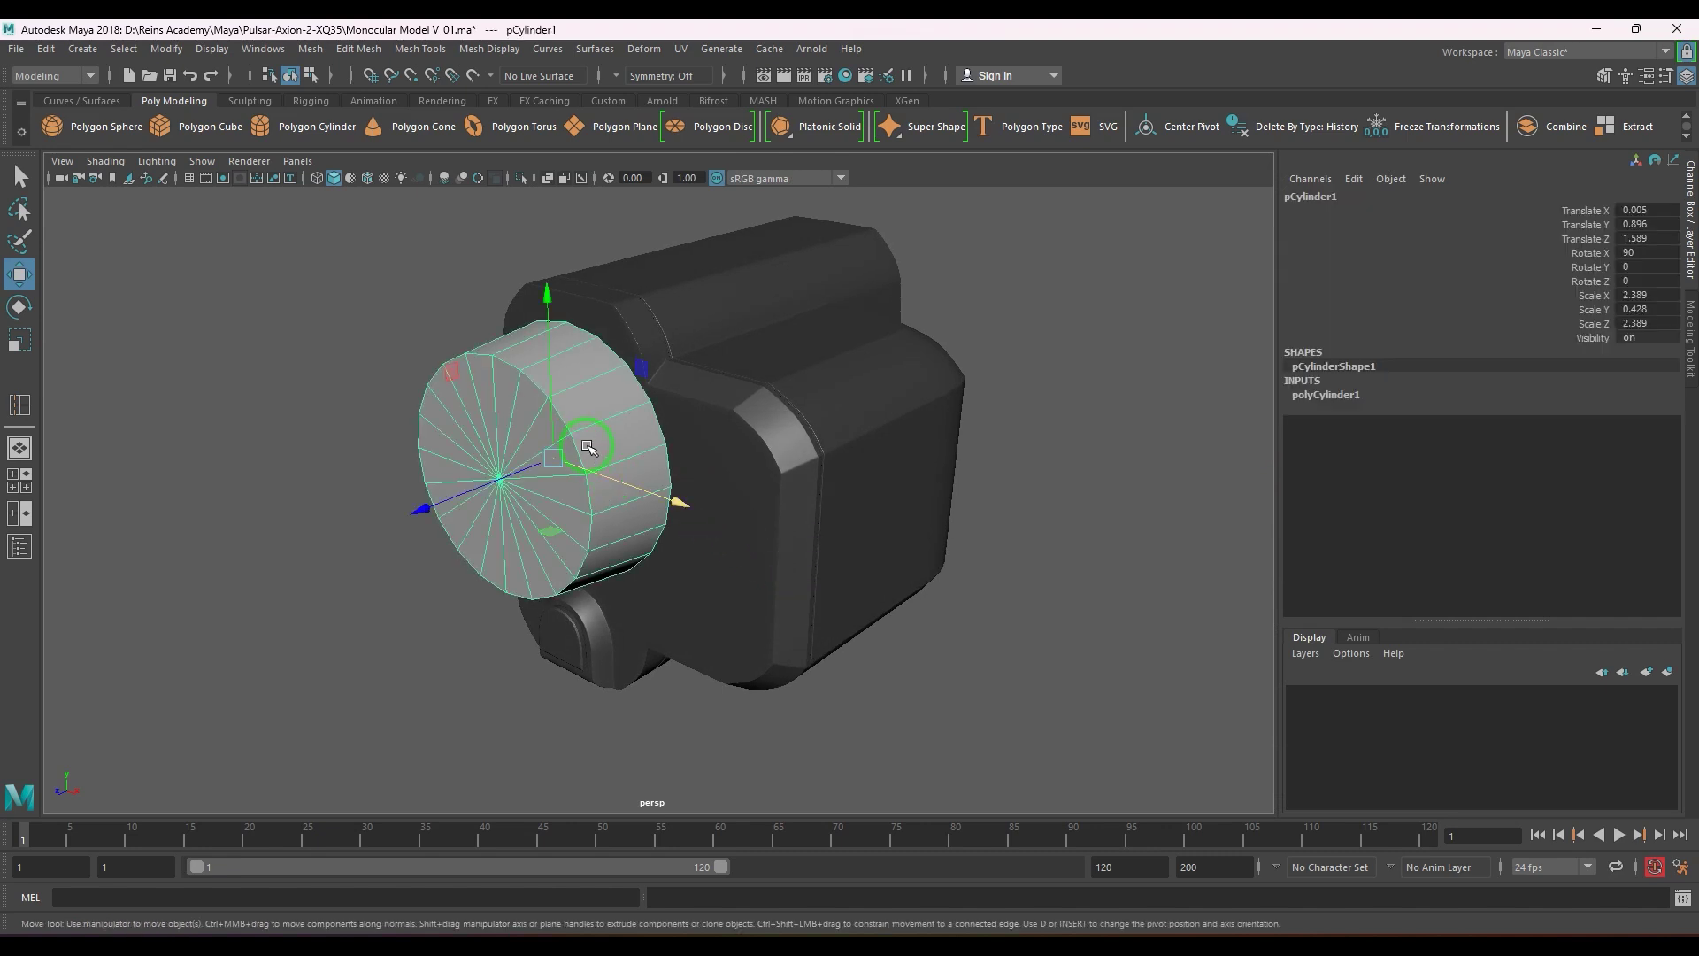
right_click_drag(586, 444, 603, 458, "alt")
middle_click_drag(604, 458, 604, 494, "alt")
right_click_drag(603, 494, 626, 497, "alt")
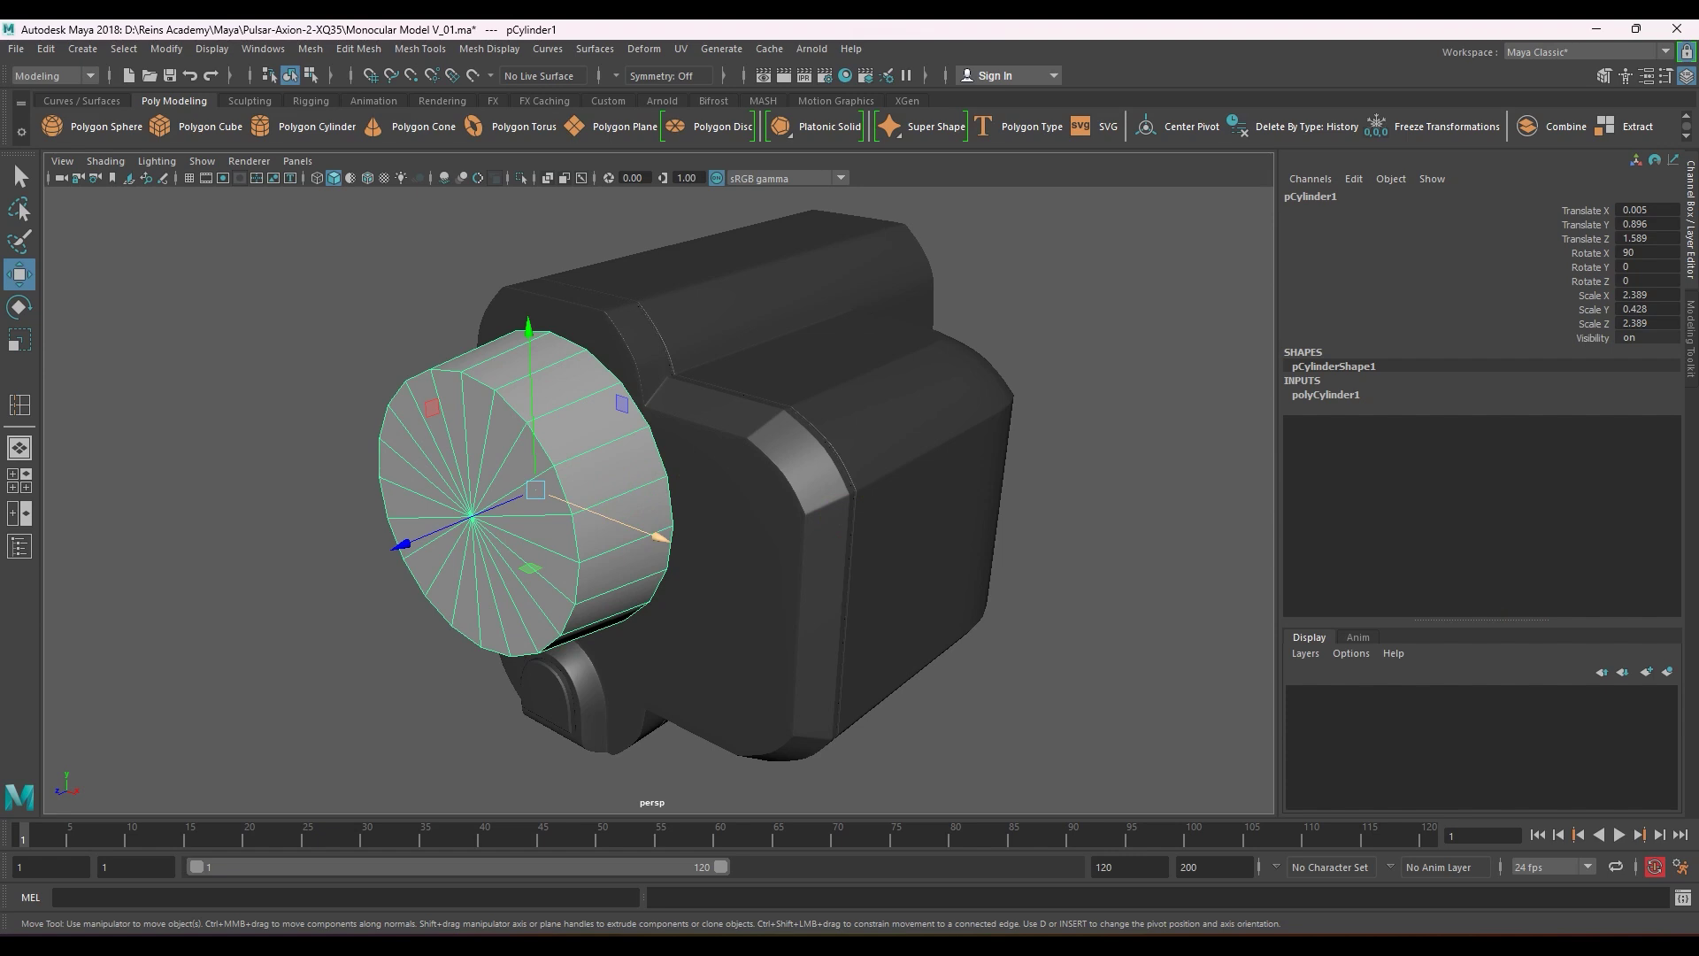
left_click_drag(602, 493, 604, 490, "alt")
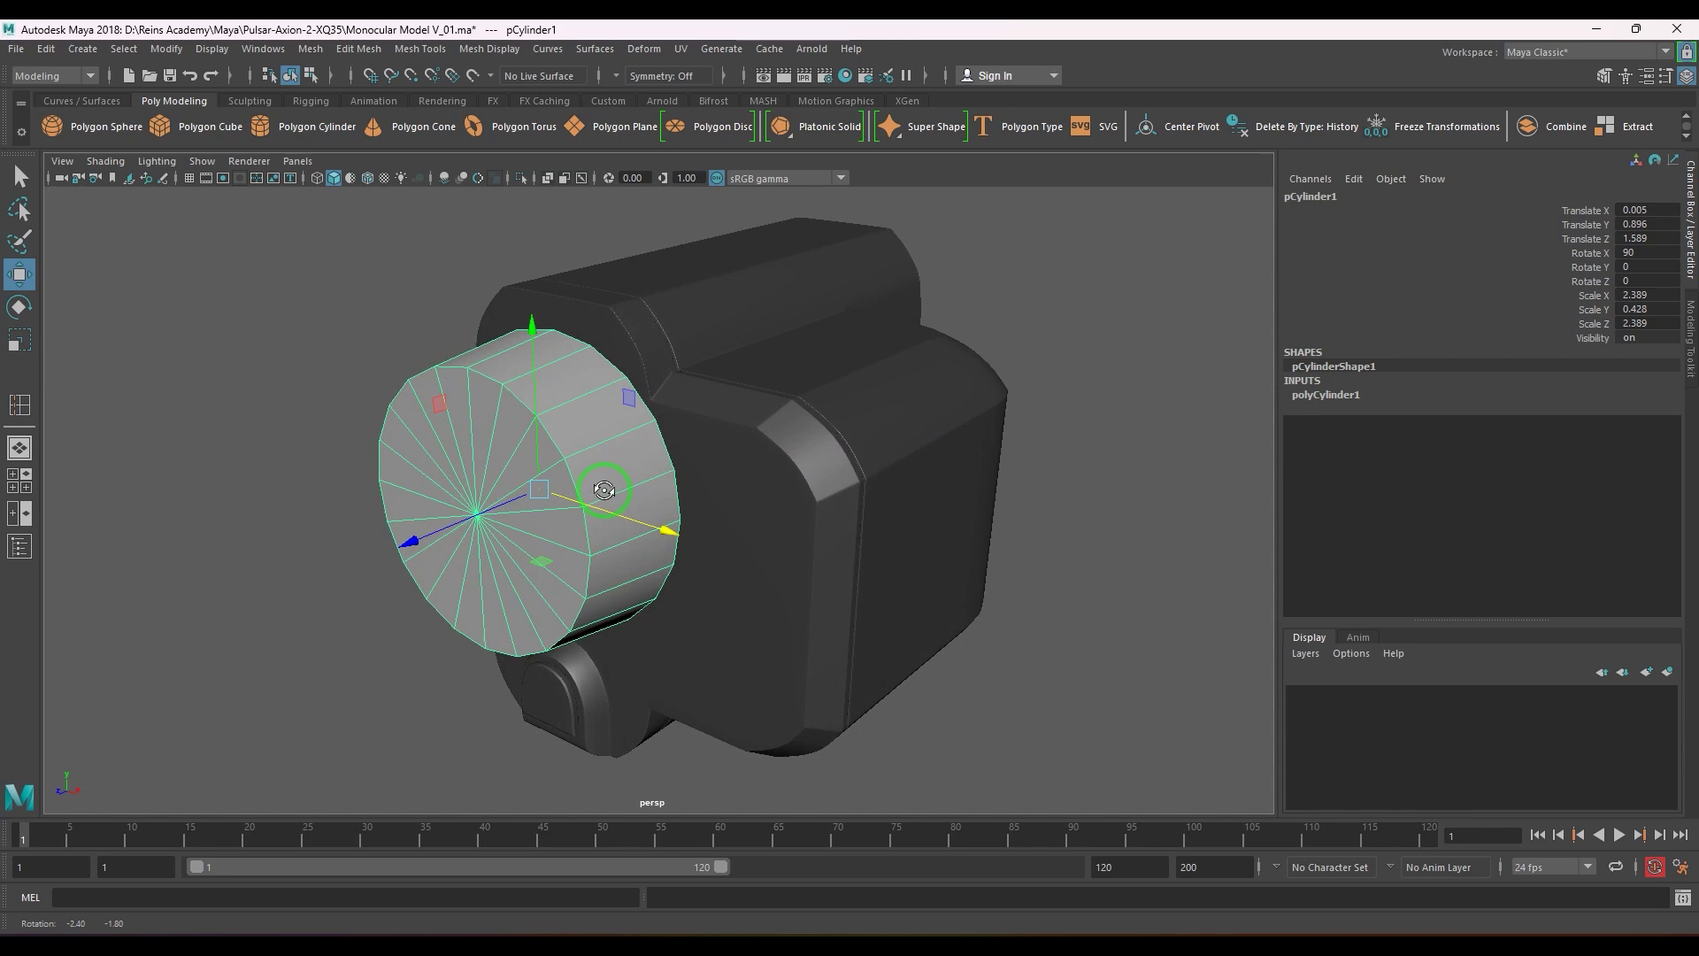
left_click_drag(605, 489, 583, 498, "alt")
scroll(599, 527, "up", 5)
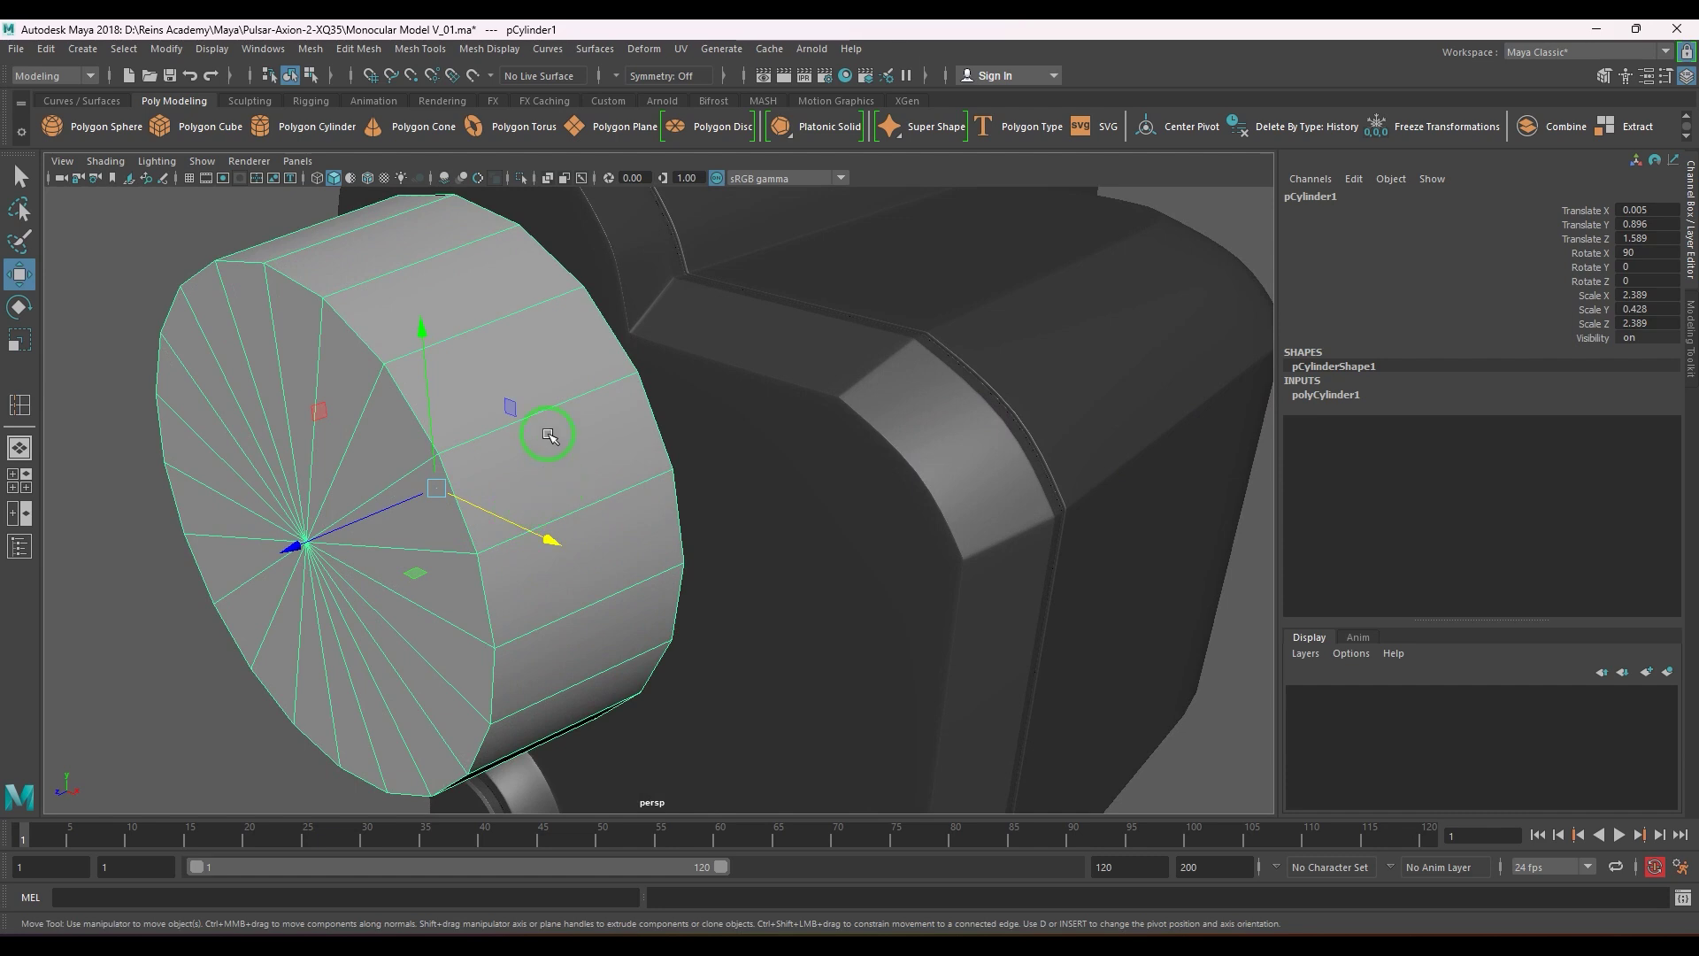
right_click_drag(541, 395, 438, 416, "shift")
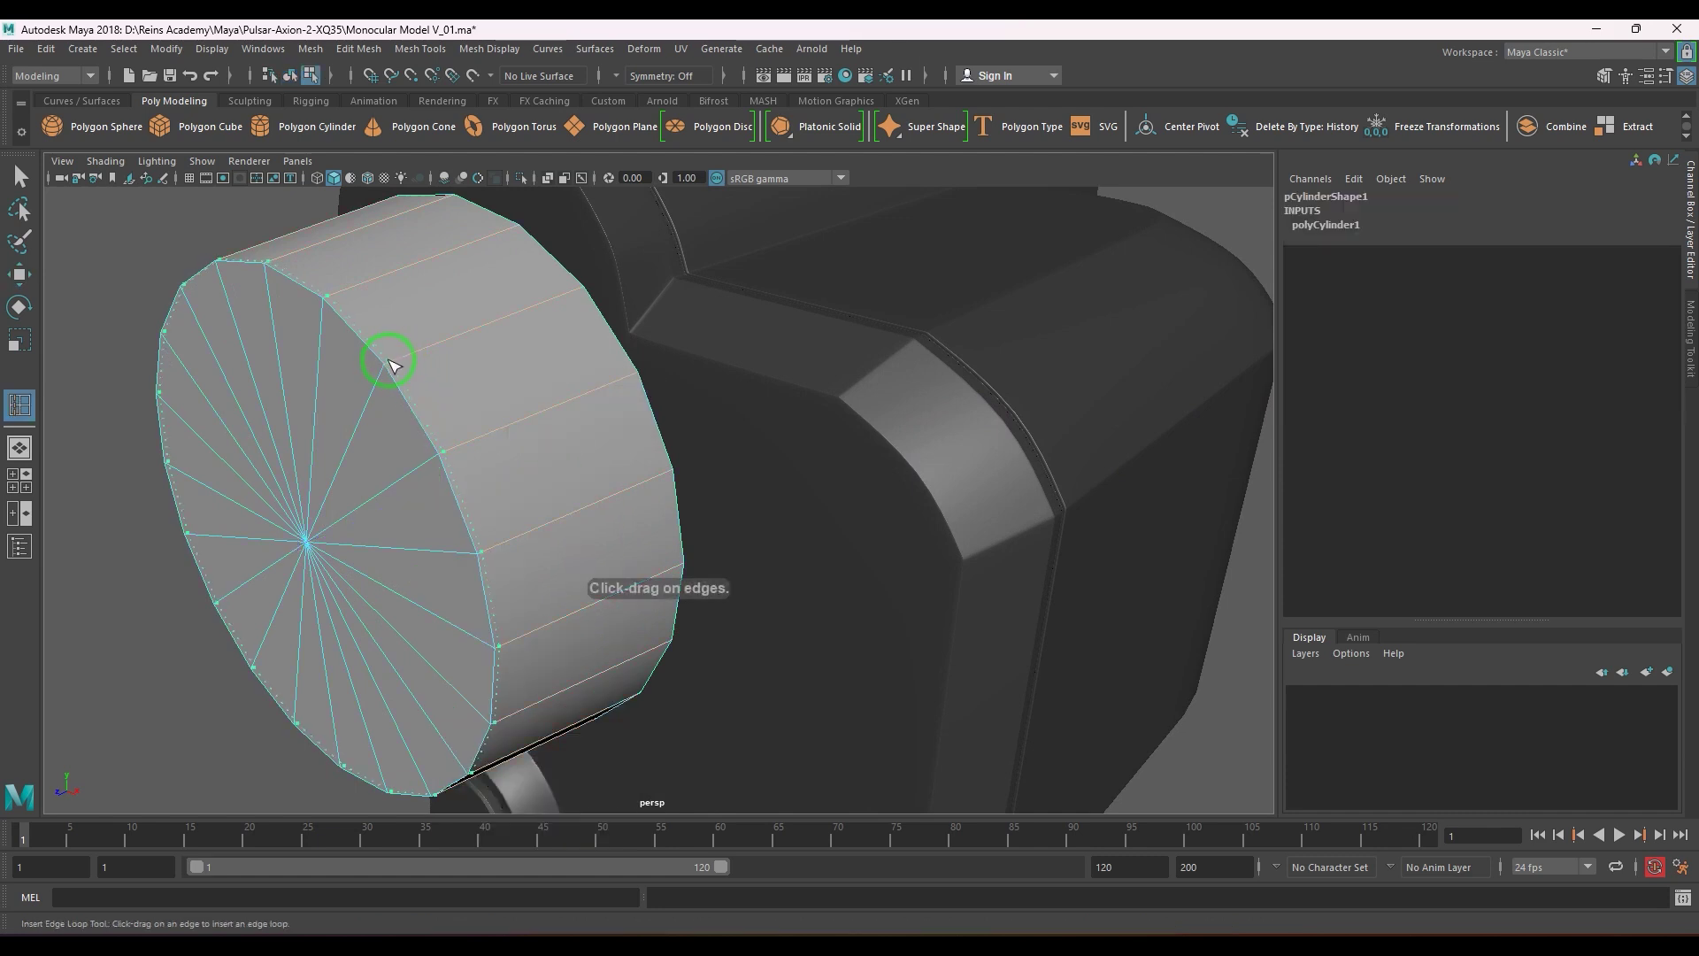
left_click_drag(387, 362, 389, 364)
key("ctrl+z")
key("w")
- Select the lens cylinder's front cap faces, extrude them and scale the extrusion uniformly inward to form a narrow border
right_click_drag(379, 433, 282, 496)
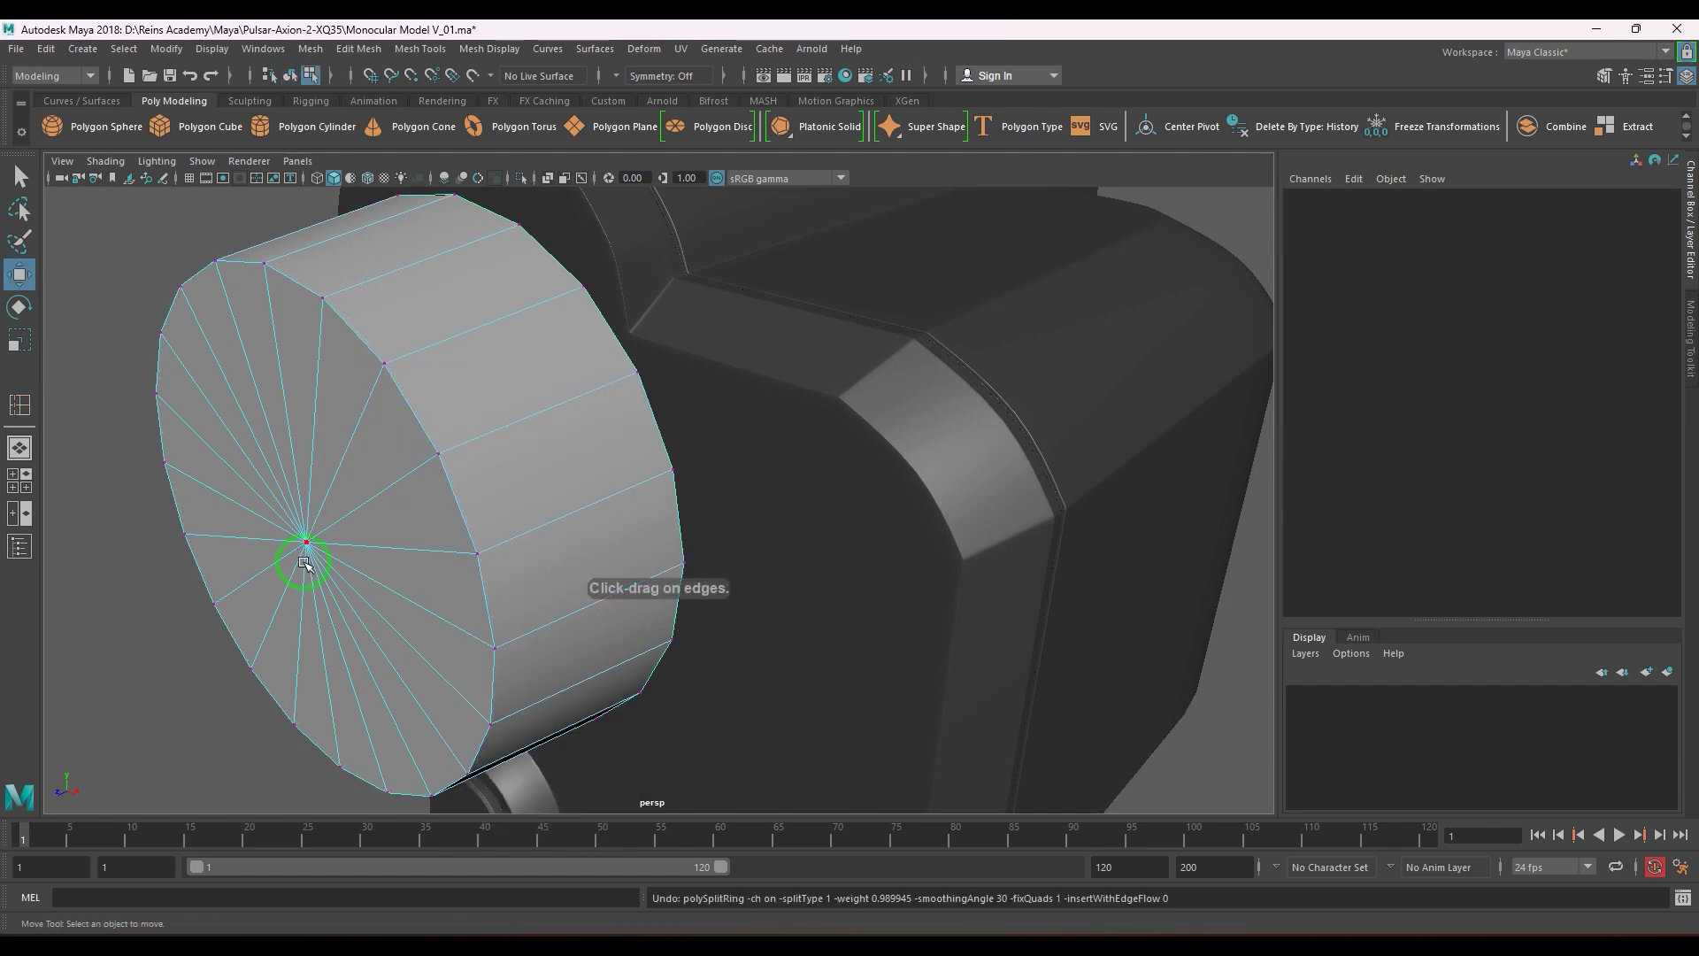
left_click(306, 549)
right_click_drag(462, 380, 476, 430, "ctrl")
key("ctrl+e")
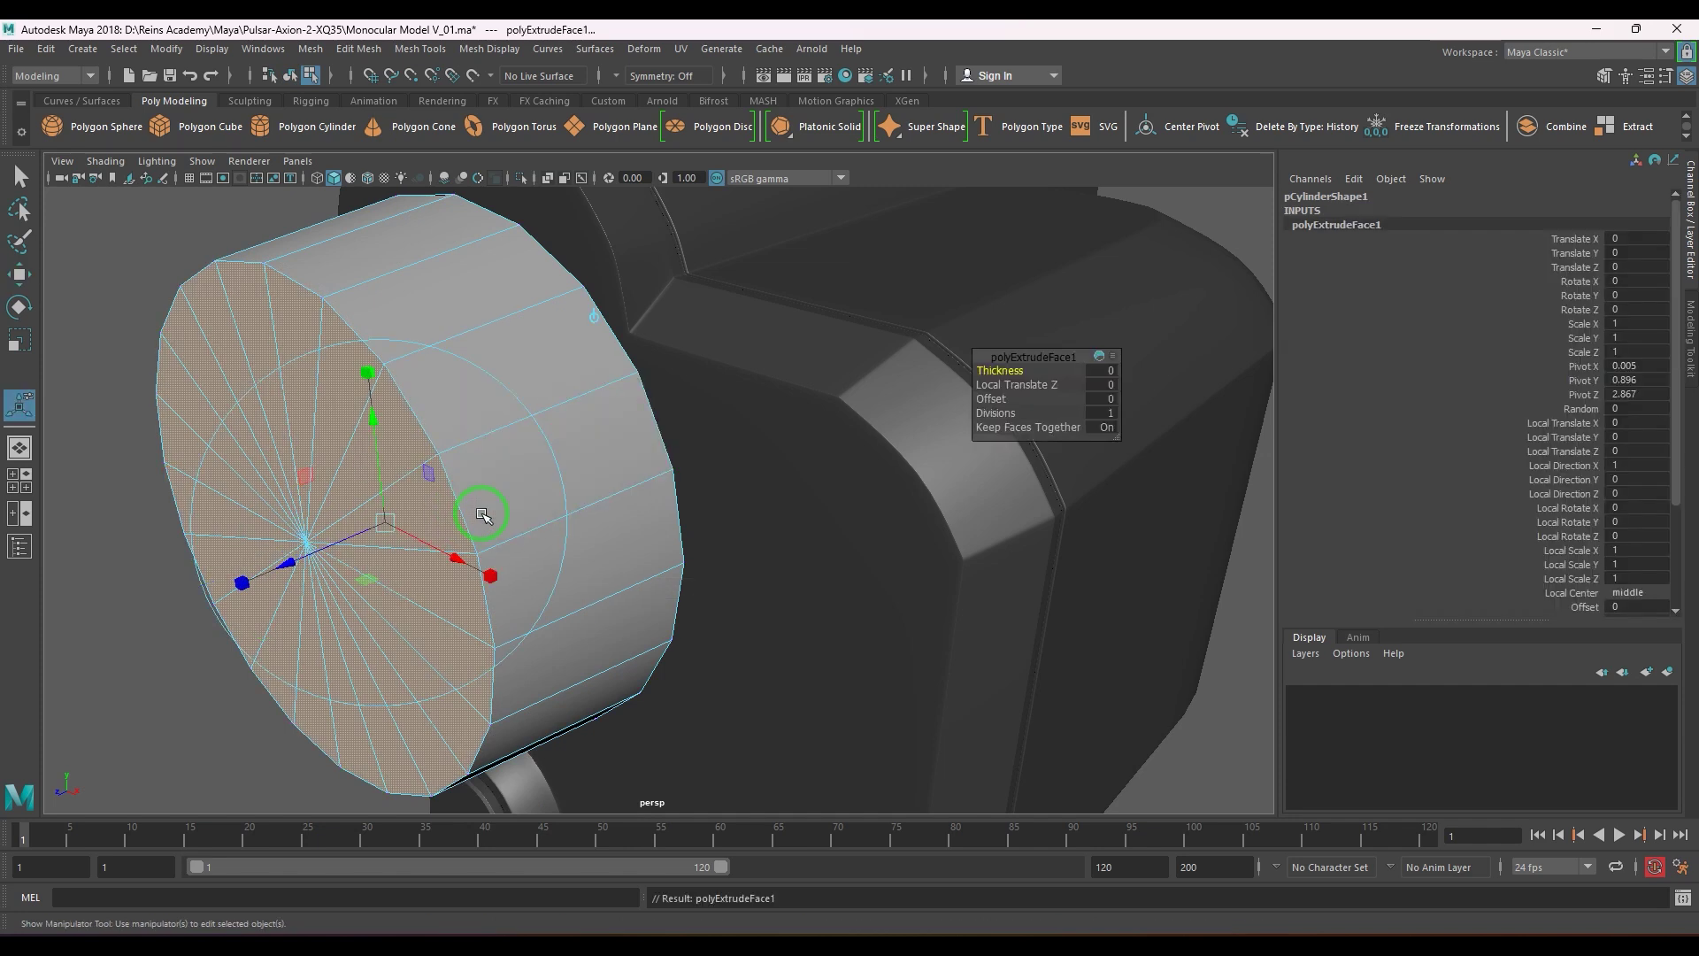
left_click(249, 581)
left_click_drag(380, 523, 372, 535)
key("ctrl+e")
left_click_drag(232, 576, 276, 578)
key("ctrl+z")
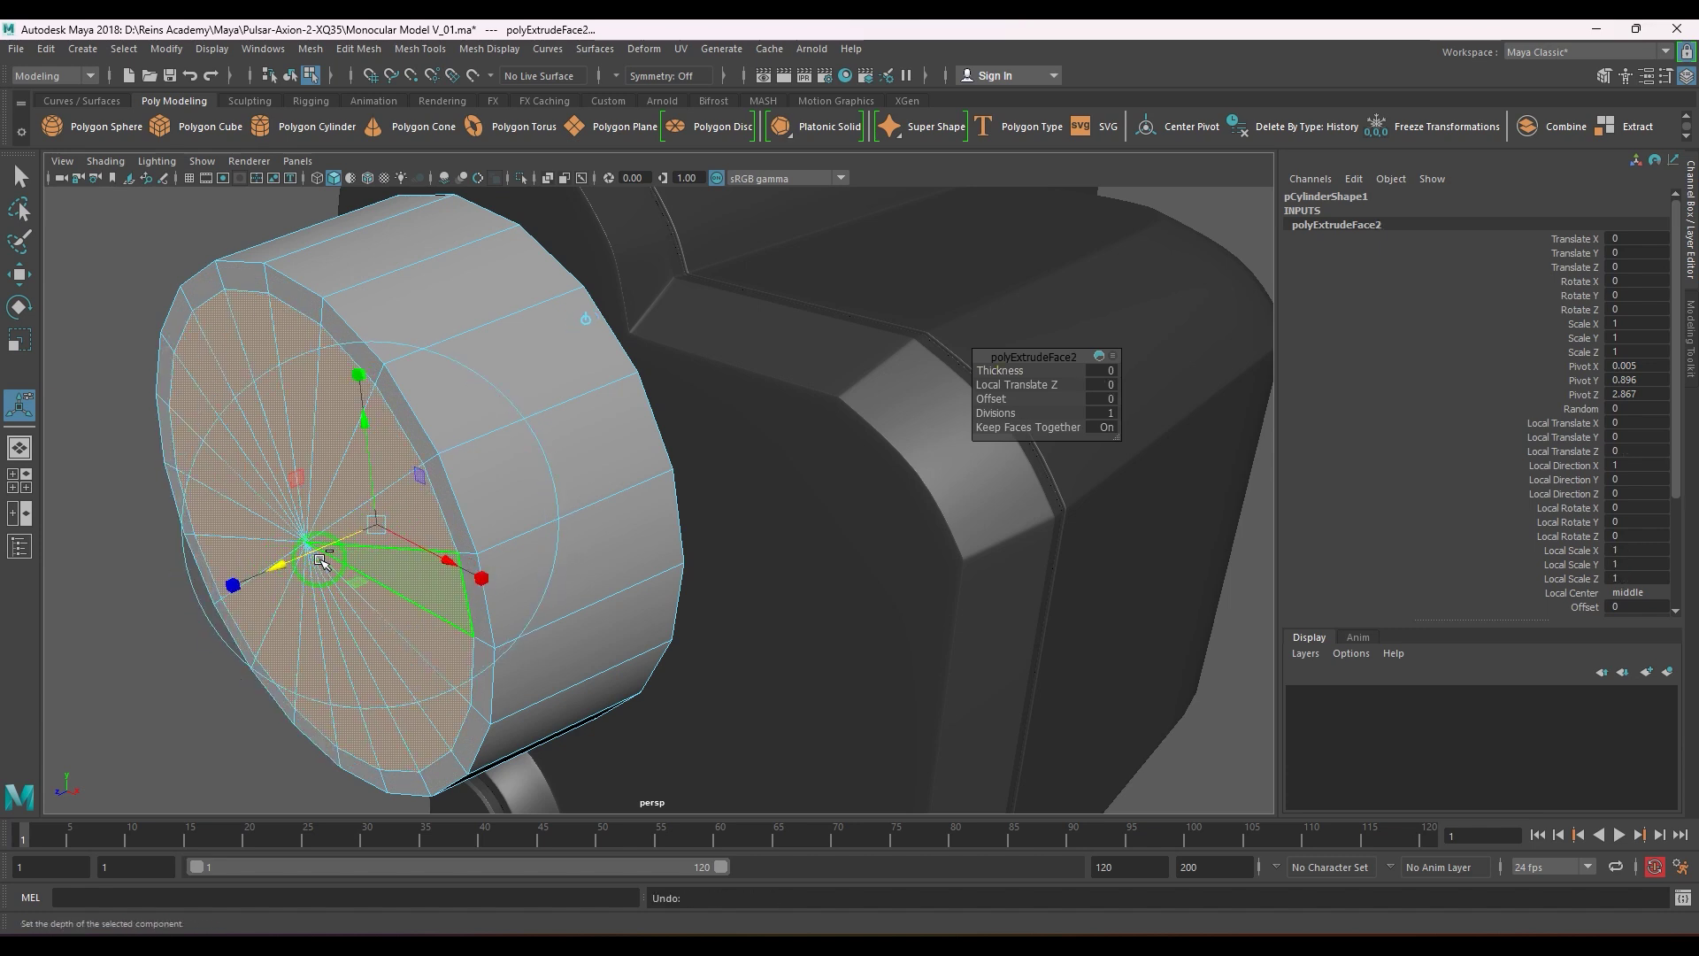
- Build a stepped front rim by extruding the slightly rescaled cap faces forward, then extruding again and scaling inward
key("r")
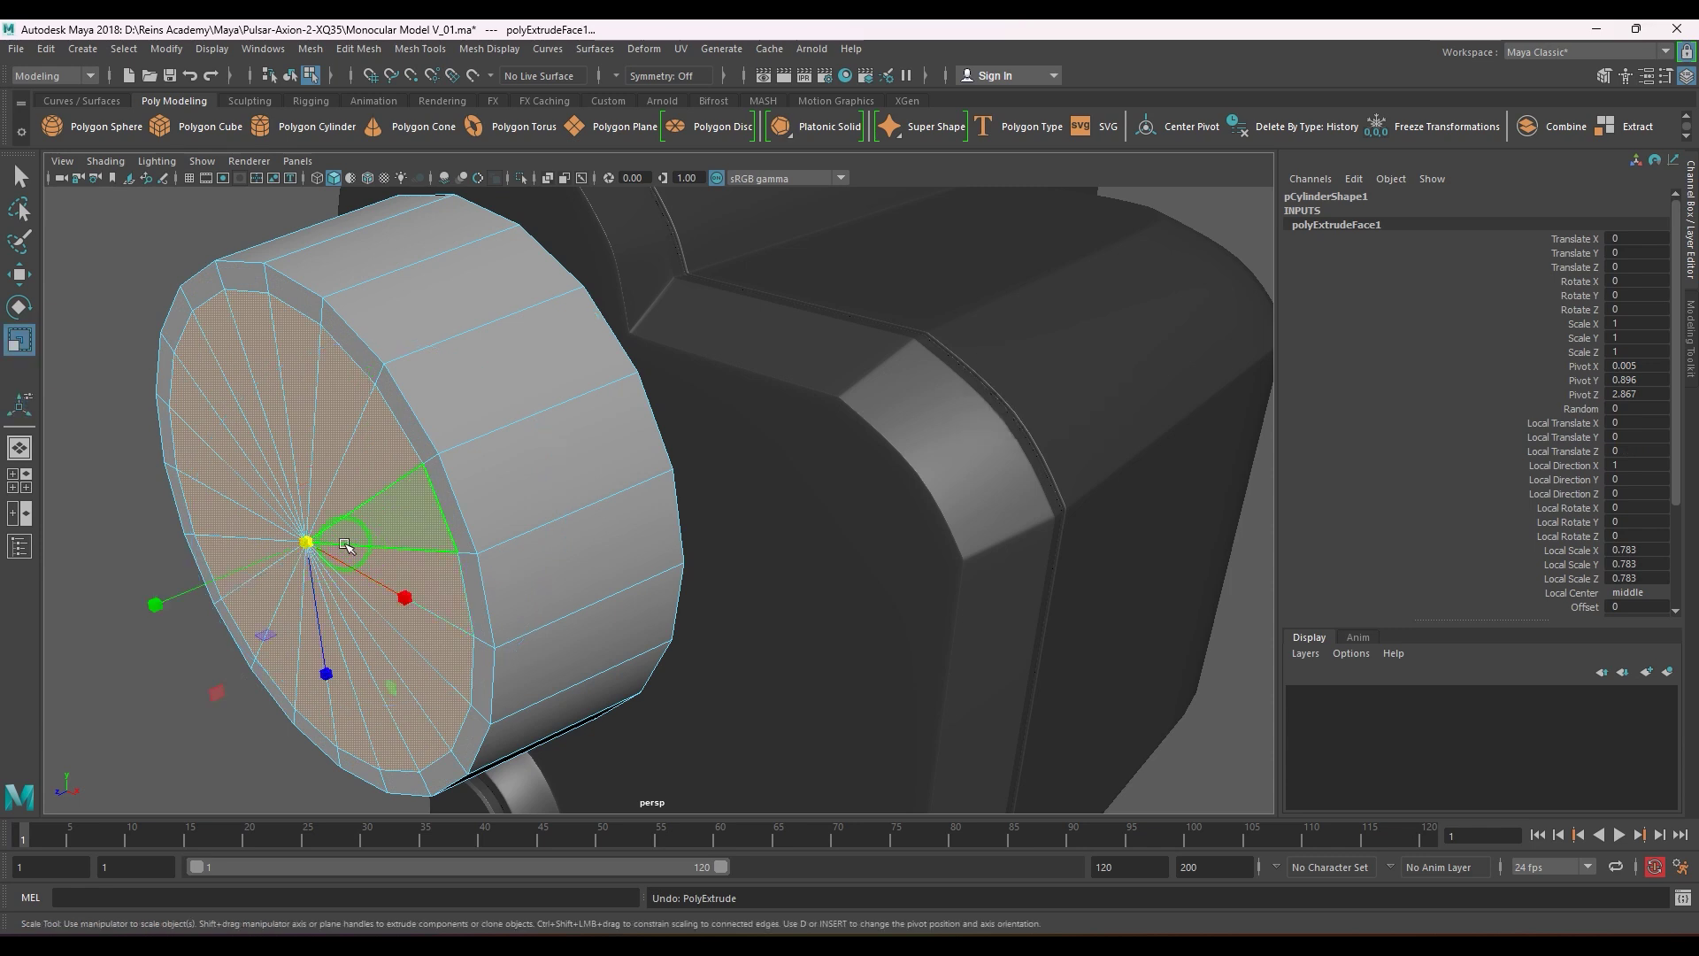
left_click_drag(306, 542, 316, 555)
key("ctrl+e")
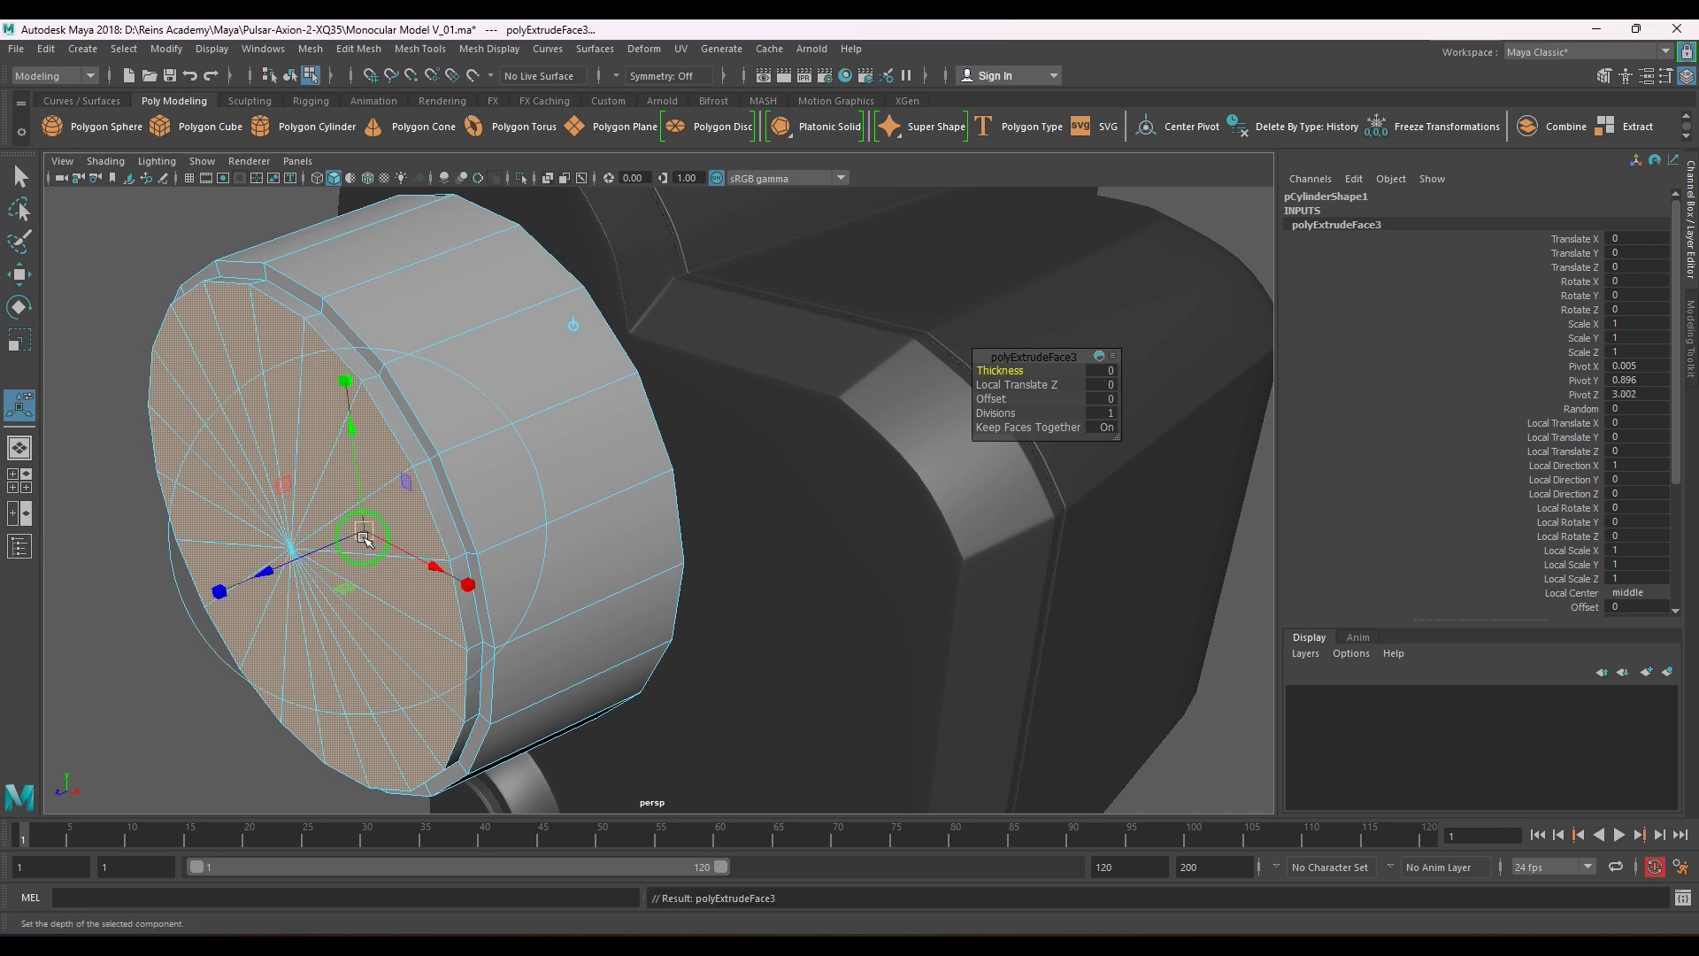
key("r")
left_click_drag(301, 553, 257, 608)
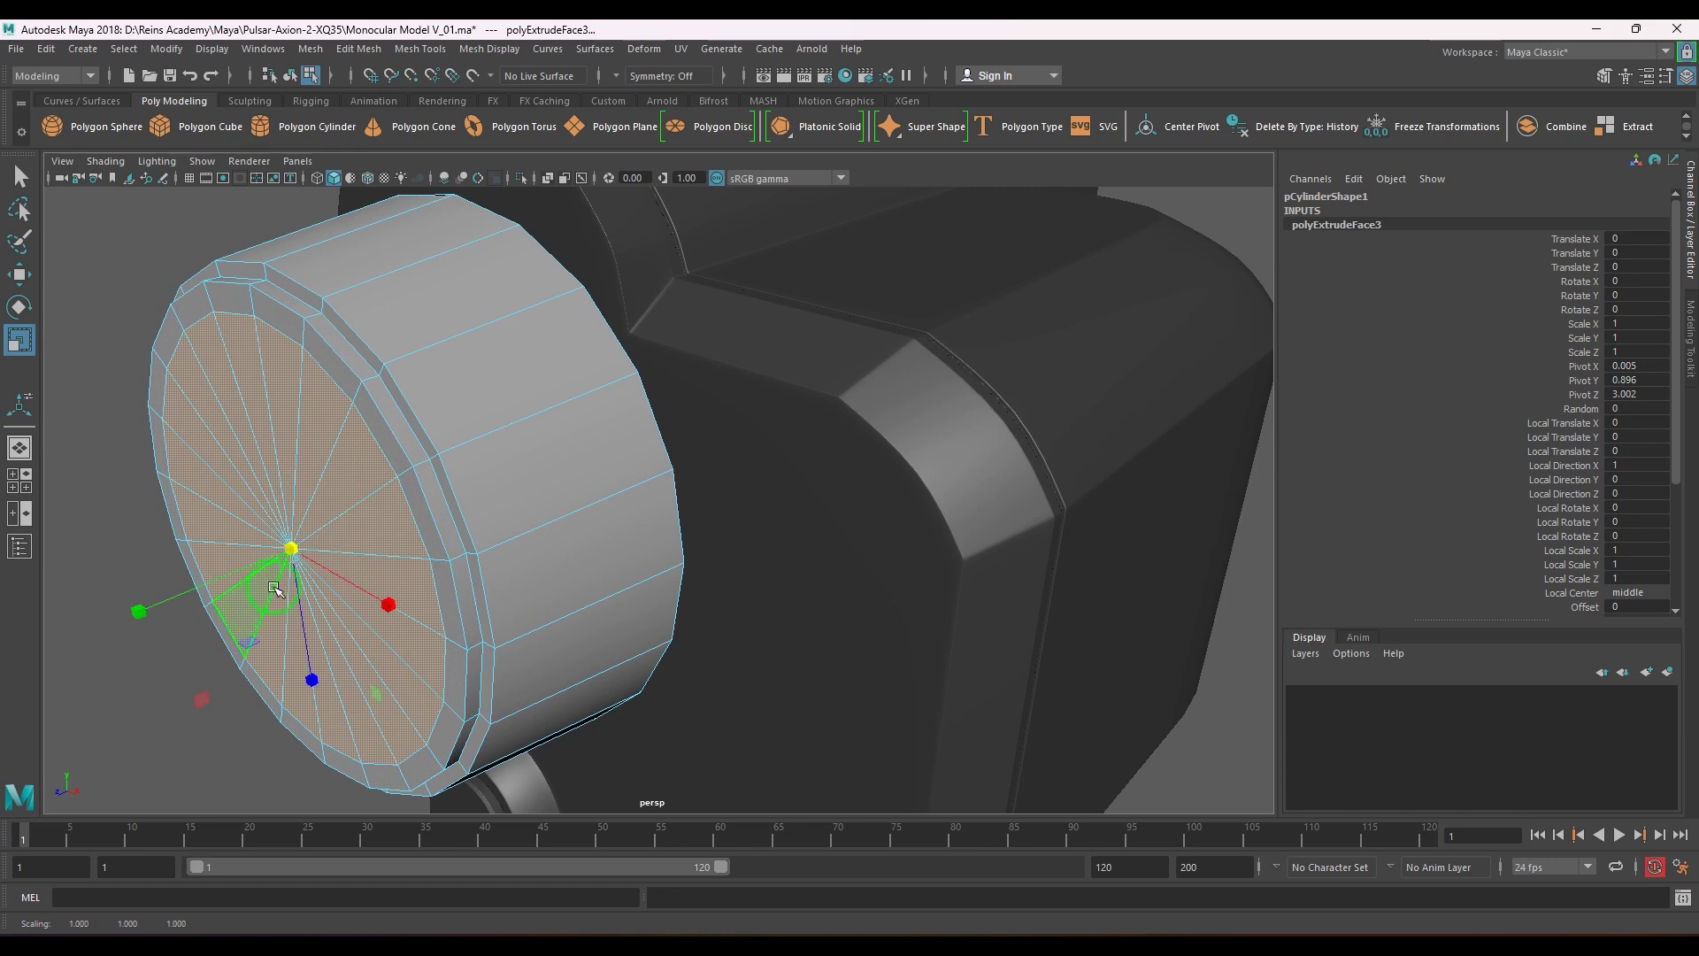
- Extrude the inner front faces and push them back into the cylinder to hollow out the lens housing
key("w")
key("ctrl+e")
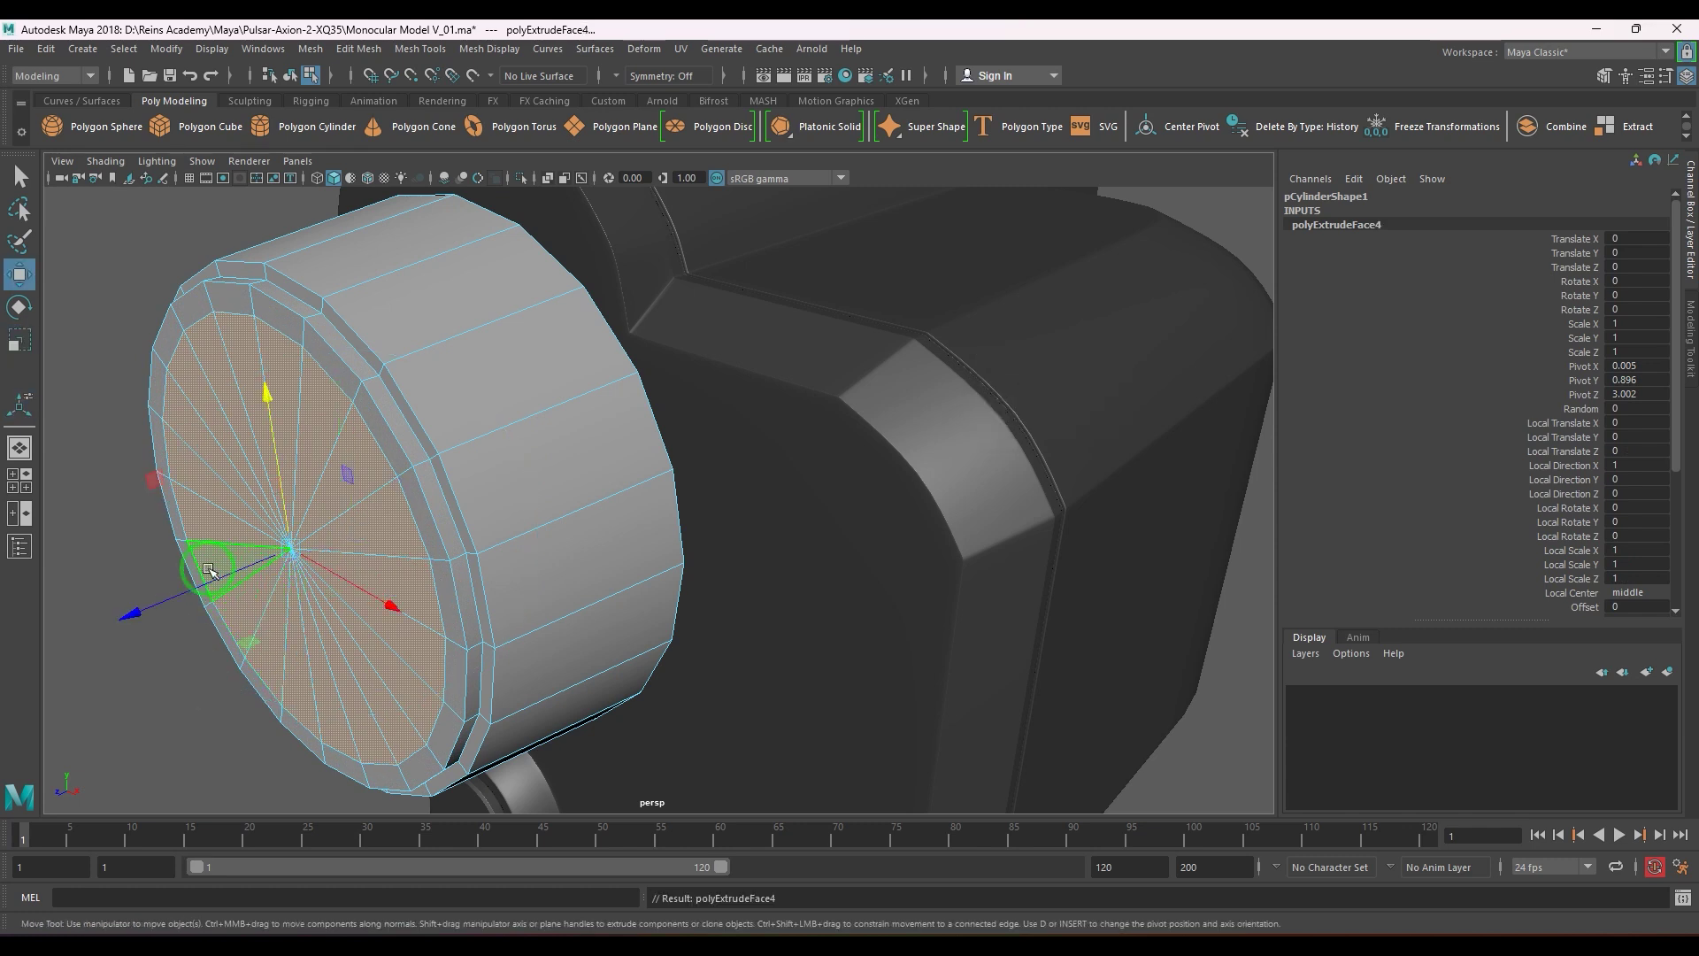
left_click_drag(237, 582, 287, 573)
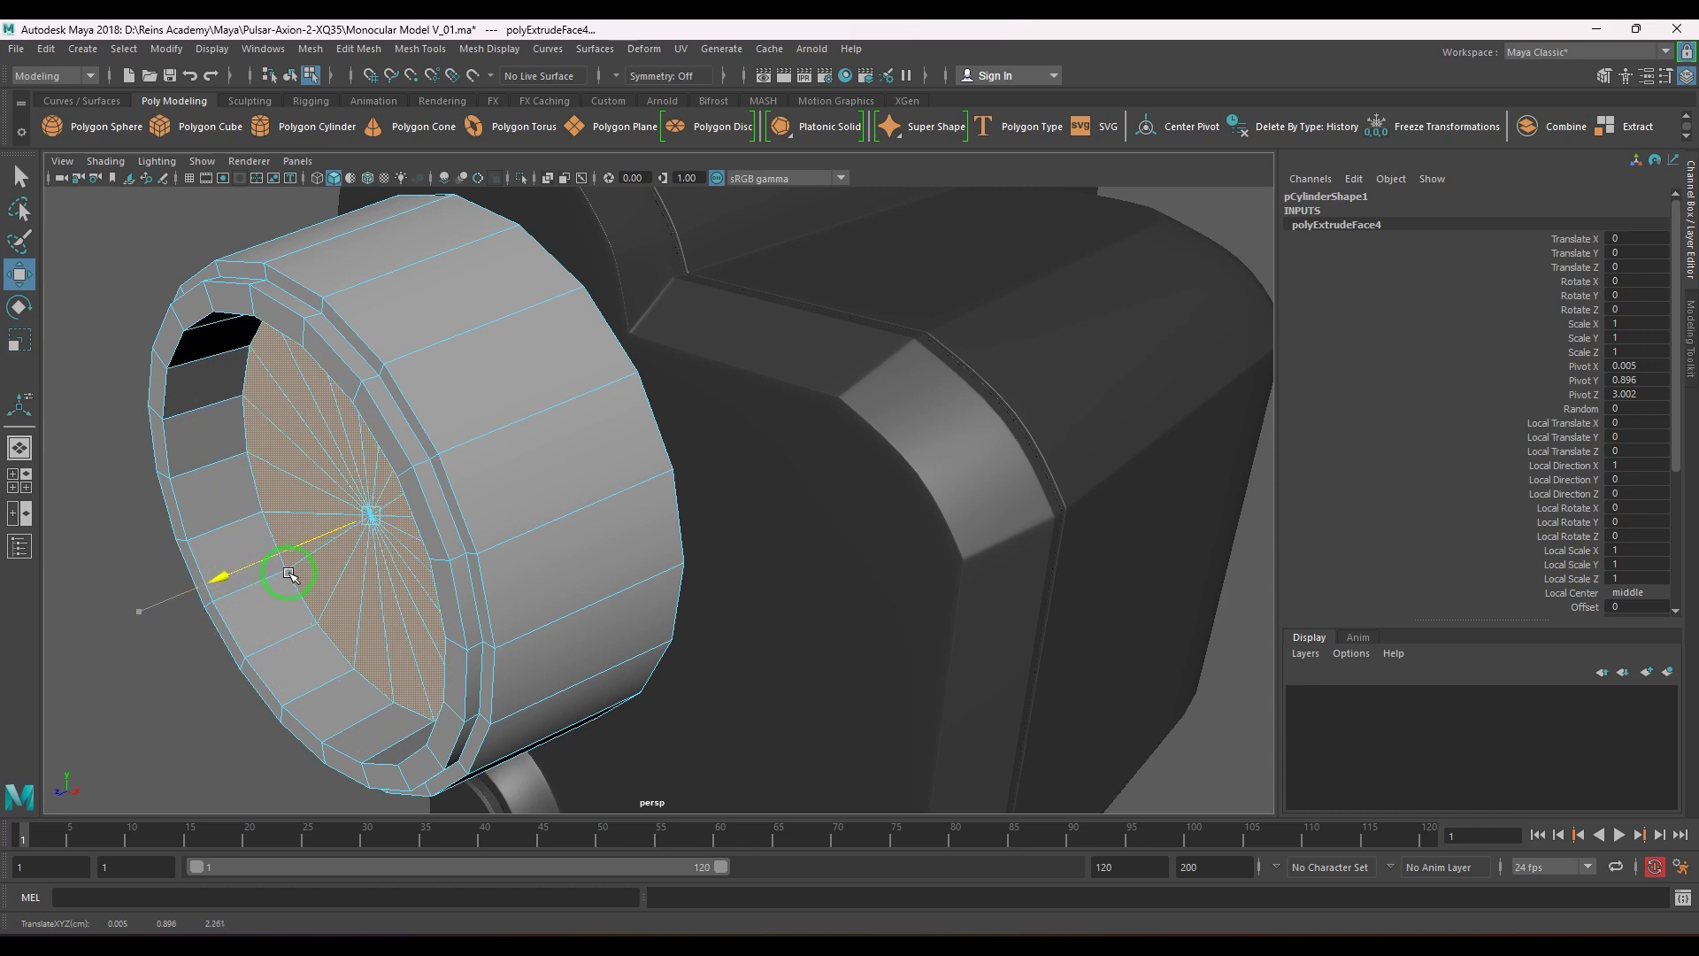
- Isolate the front lens cylinder and delete all its rear cap faces, converting the selection from the cap's centre vertex
key("F8")
left_click_drag(574, 503, 544, 495, "alt")
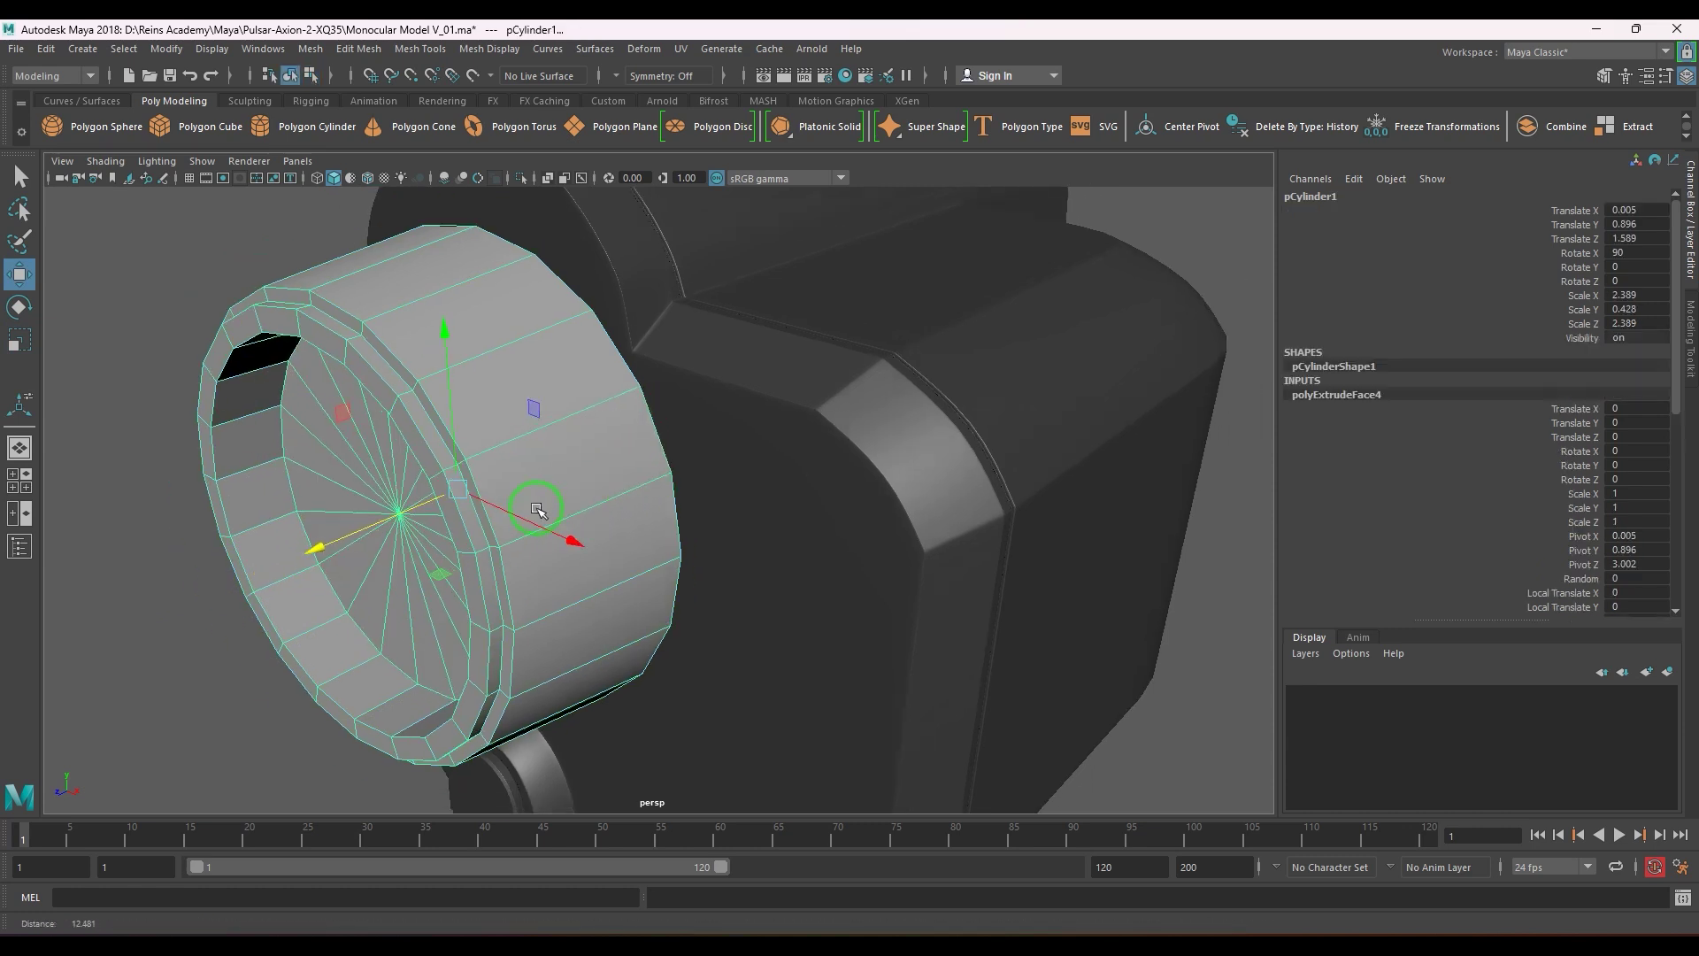
key("ctrl+1")
left_click_drag(619, 447, 546, 453, "alt")
left_click(558, 429)
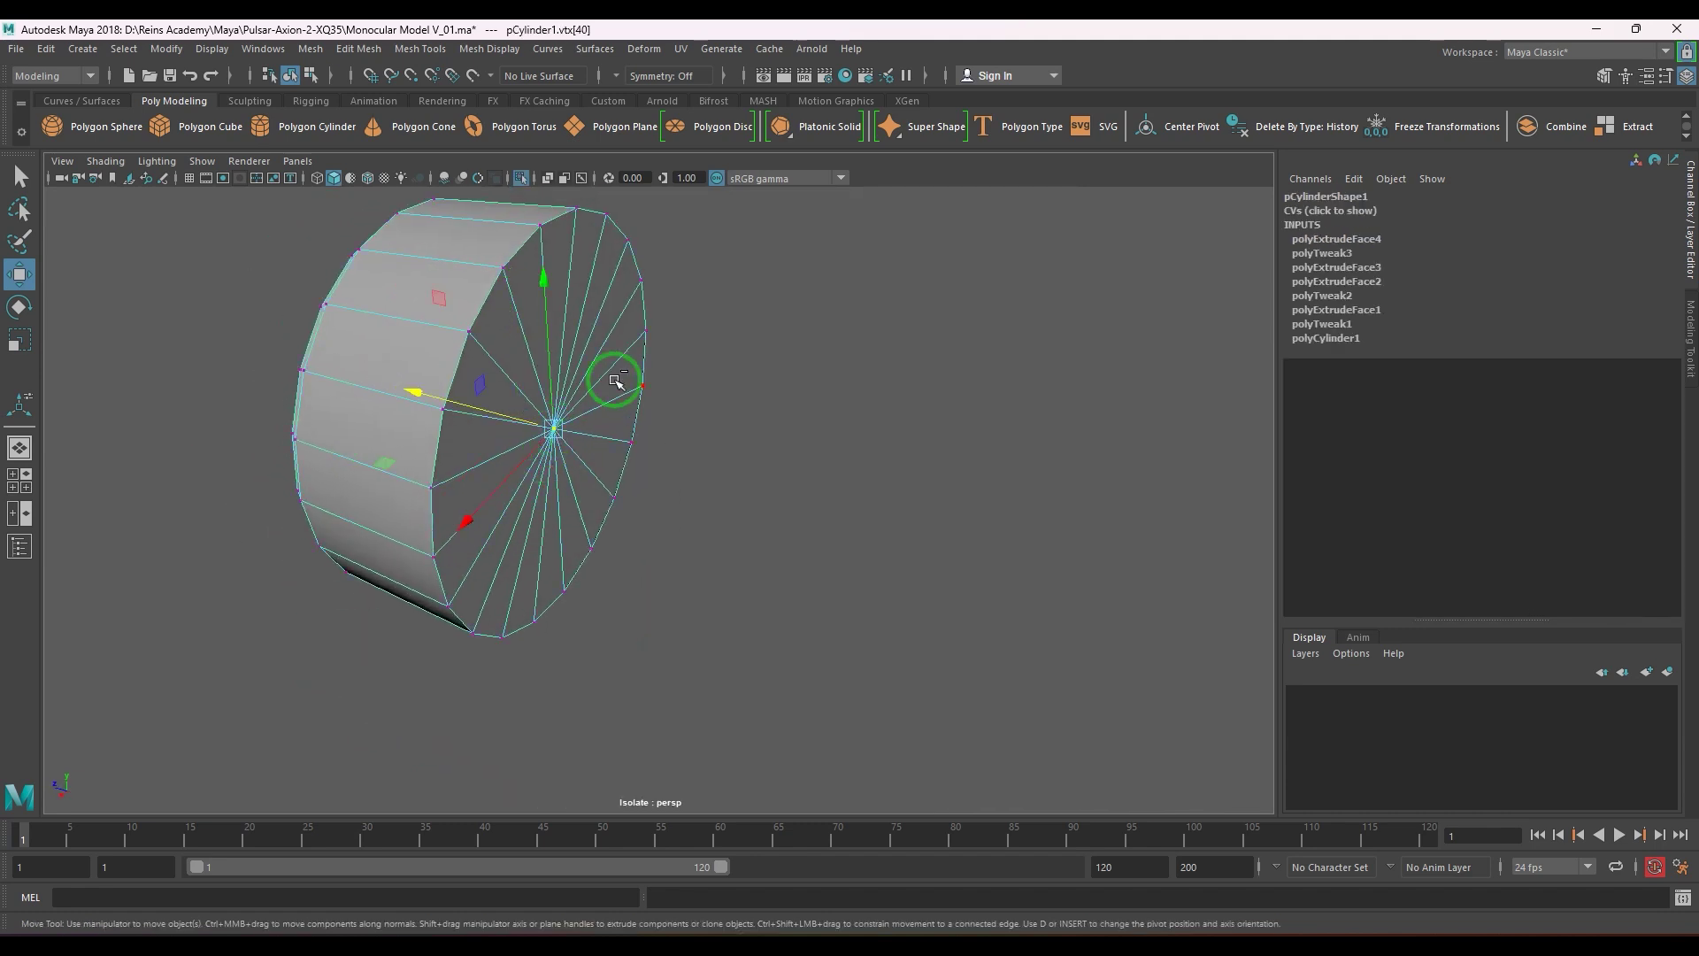
right_click_drag(616, 380, 624, 509, "ctrl")
key("Delete")
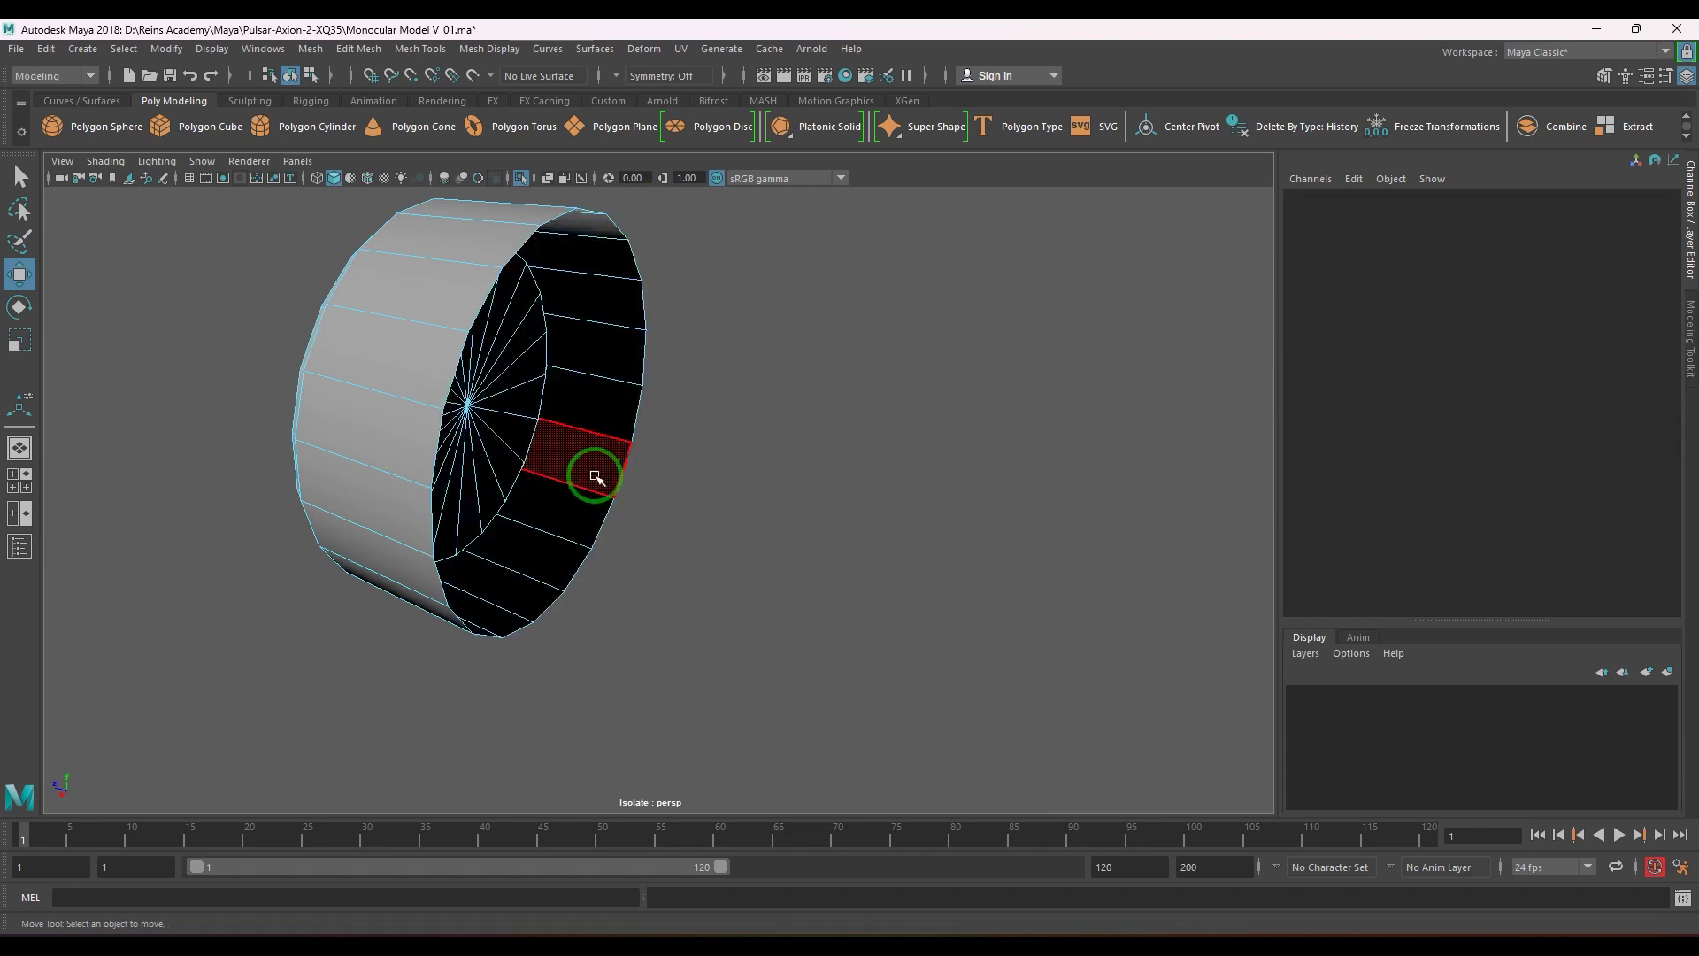
- Insert a support edge loop close to the cylinder's open rear edge and delete the object's construction history
left_click_drag(588, 474, 504, 398, "alt")
right_click_drag(504, 398, 416, 390, "shift")
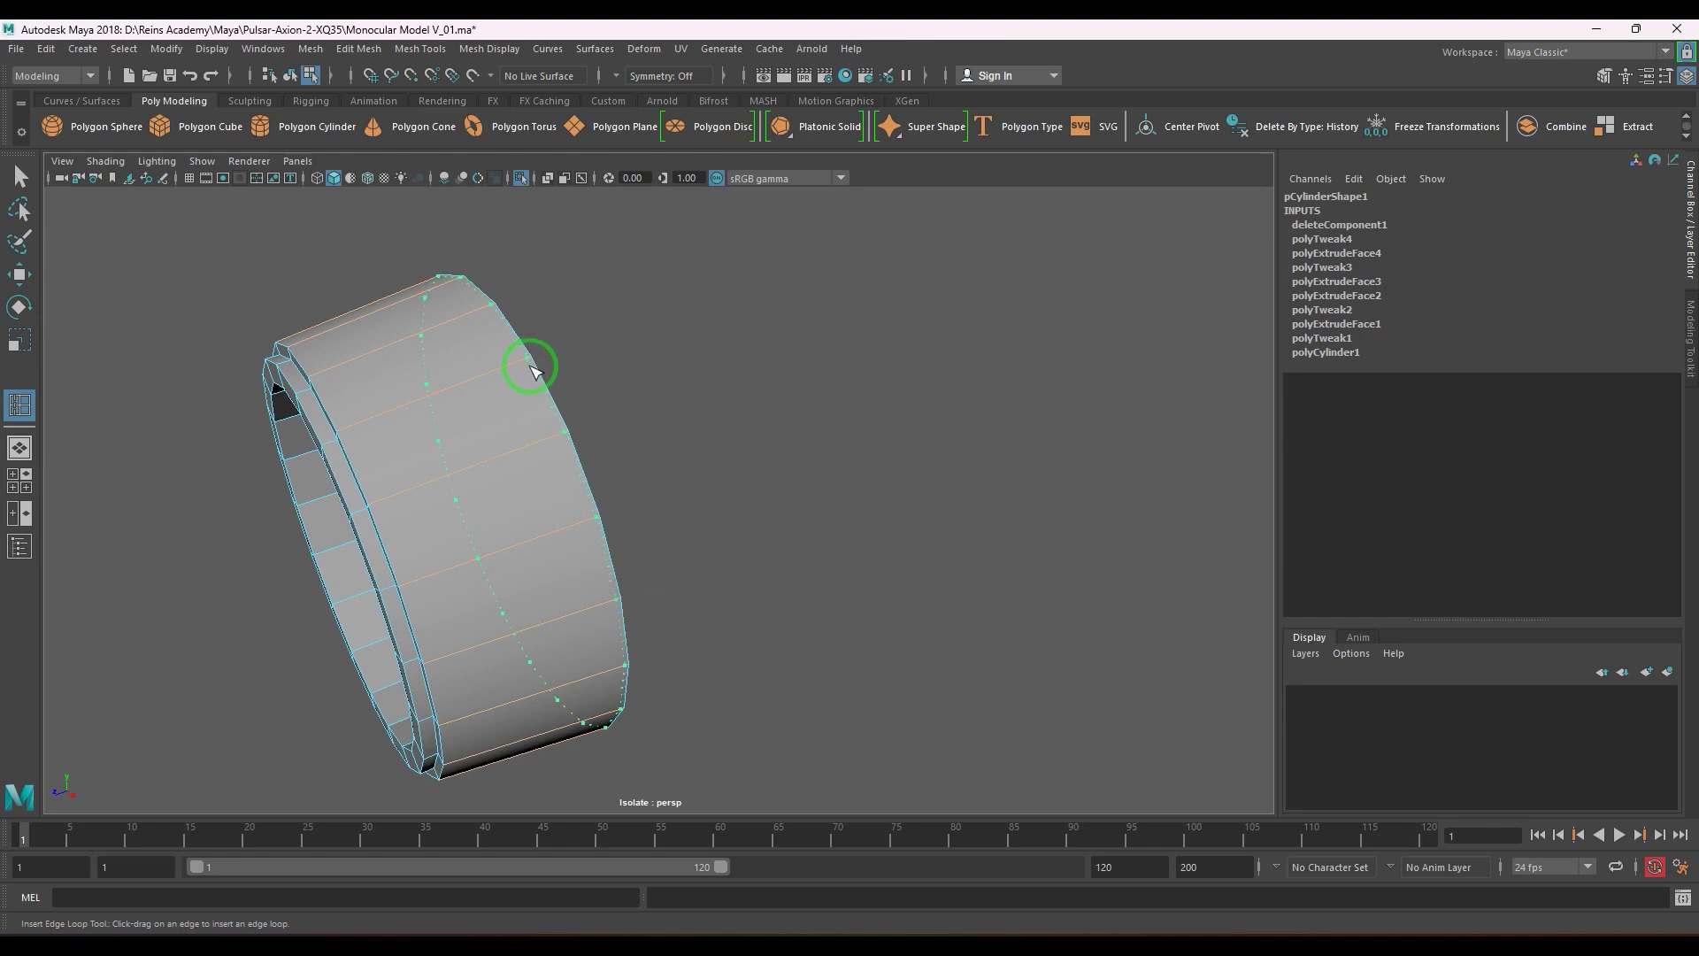
left_click(532, 370)
key("w")
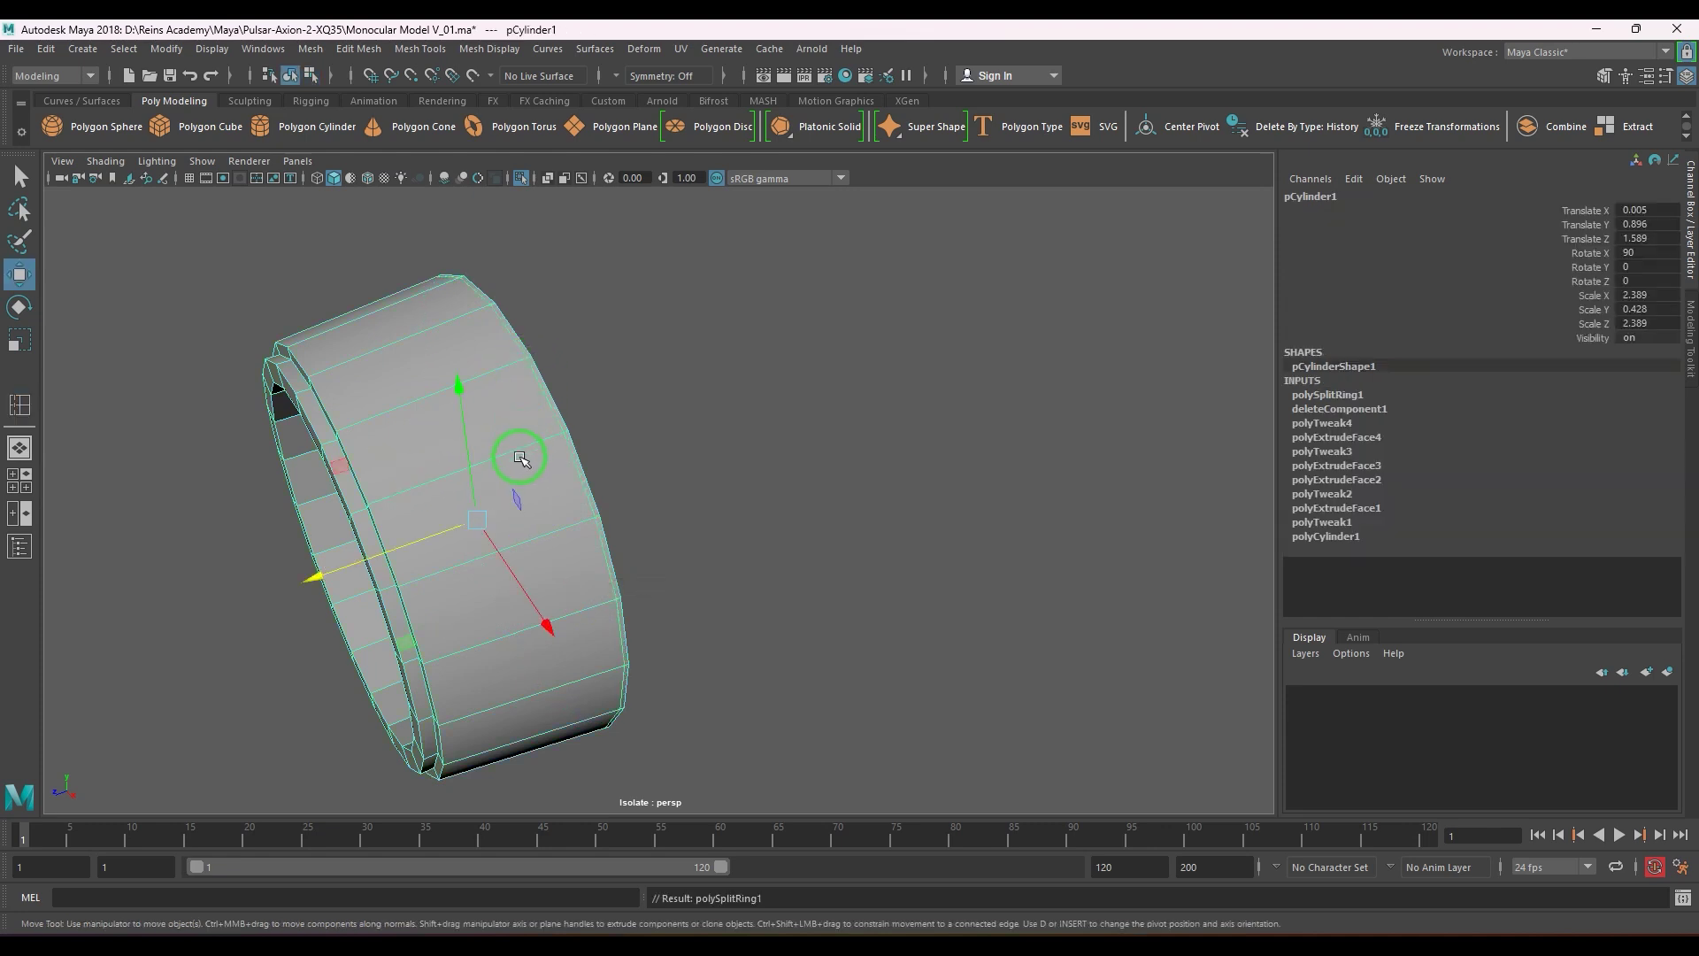
key("alt+shift+d")
- Insert supporting edge loops tight against each corner of the cylinder's stepped front rim
left_click_drag(519, 456, 591, 476, "alt")
right_click_drag(592, 476, 662, 515, "alt")
middle_click_drag(573, 446, 575, 484, "alt")
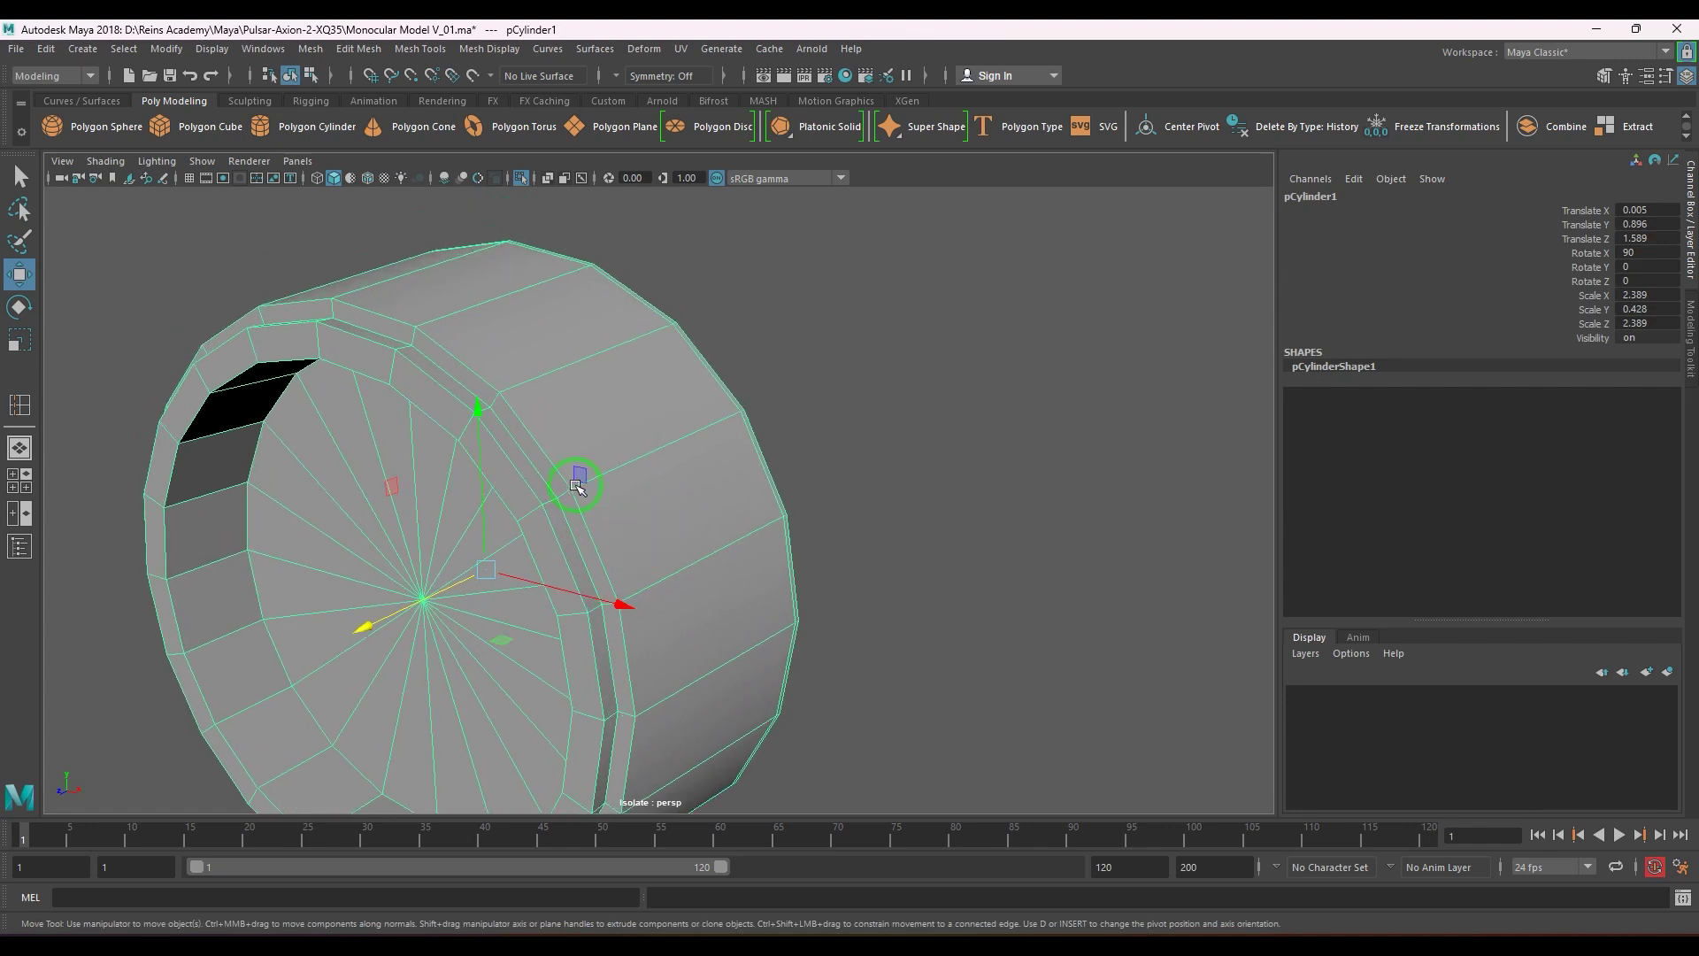
scroll(577, 485, "up", 3)
right_click_drag(571, 491, 481, 470, "shift")
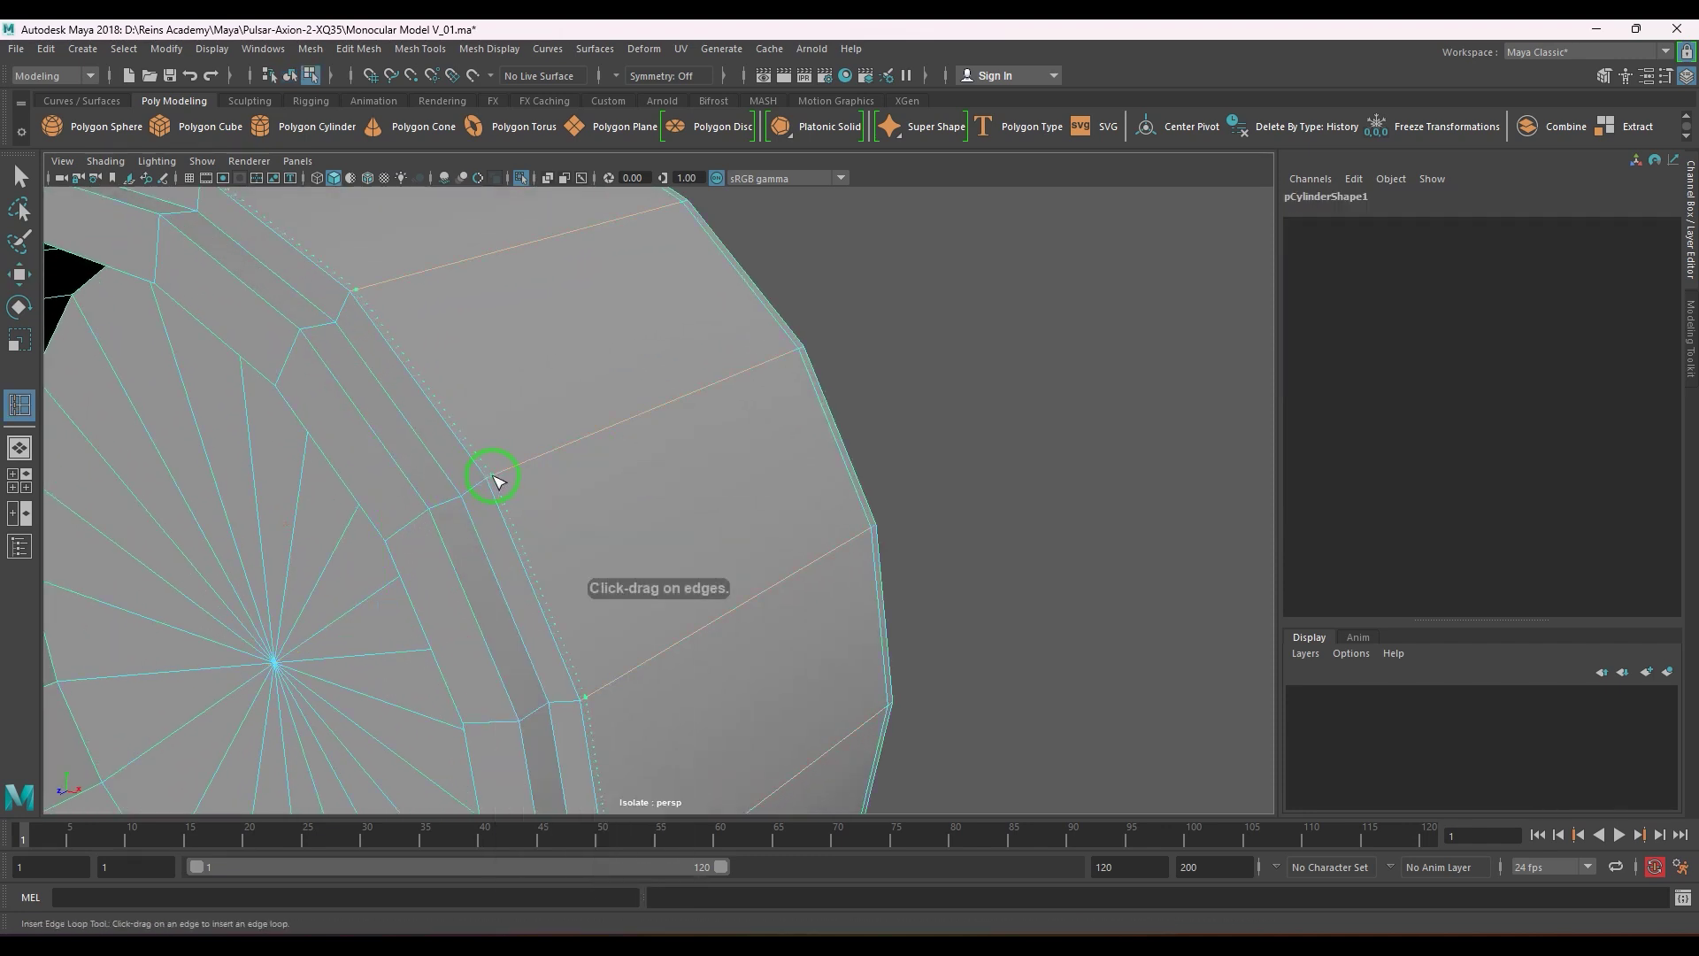
left_click(493, 482)
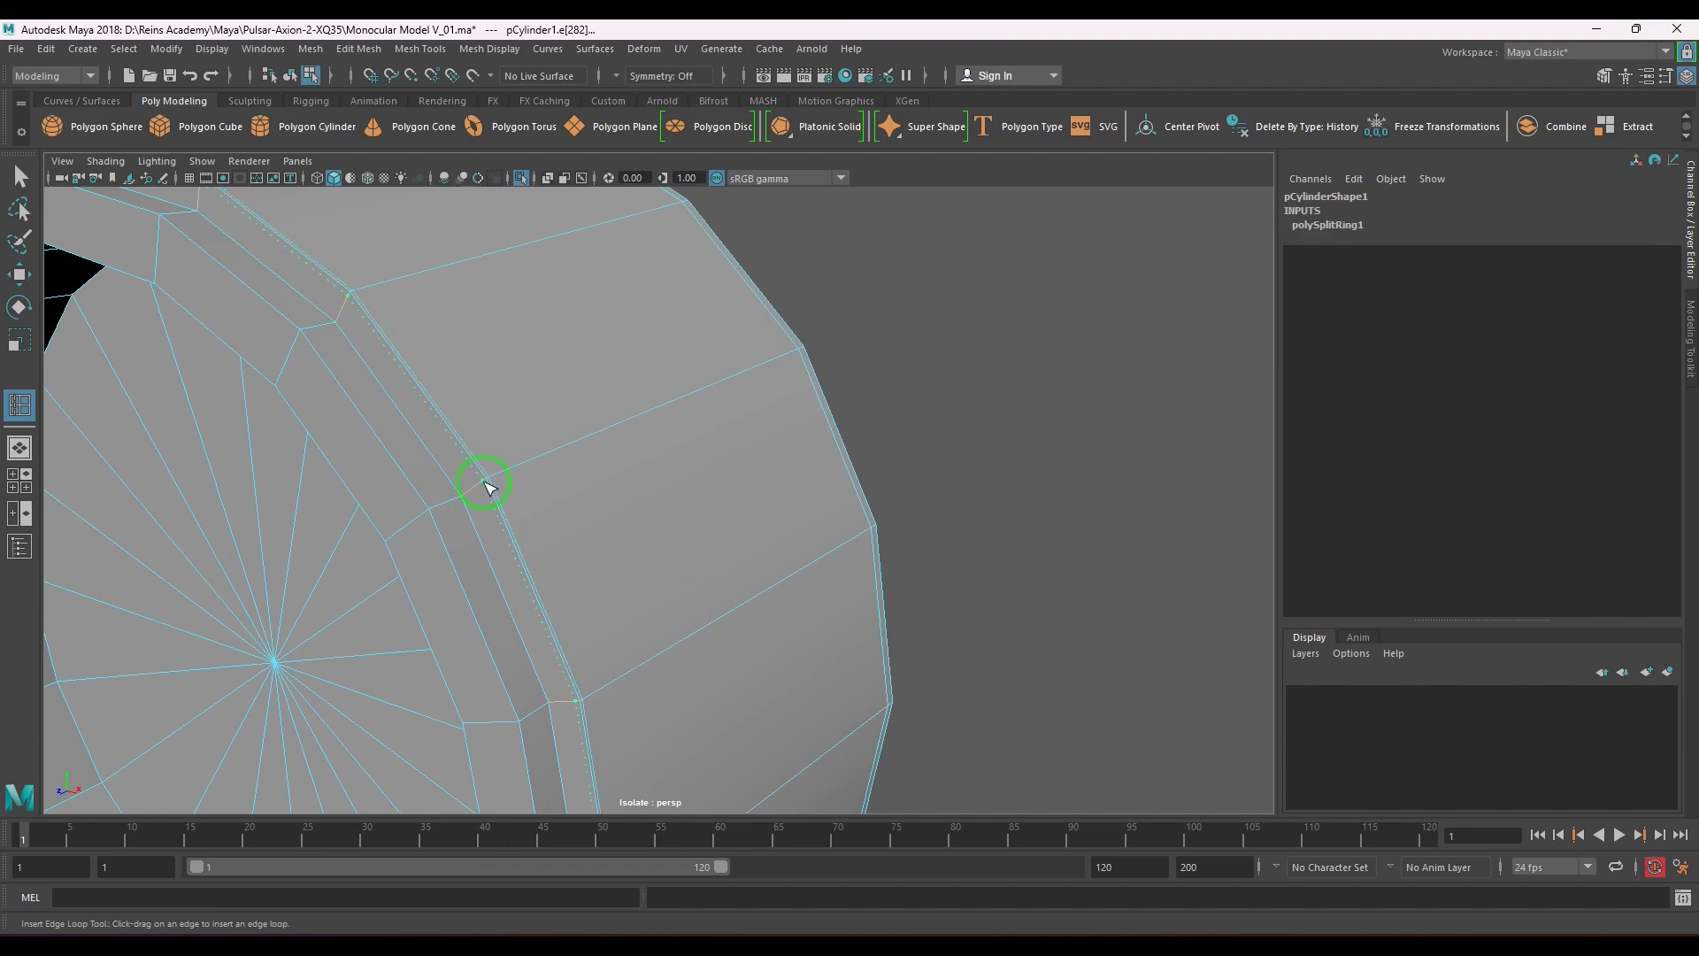
left_click(485, 489)
left_click(467, 503)
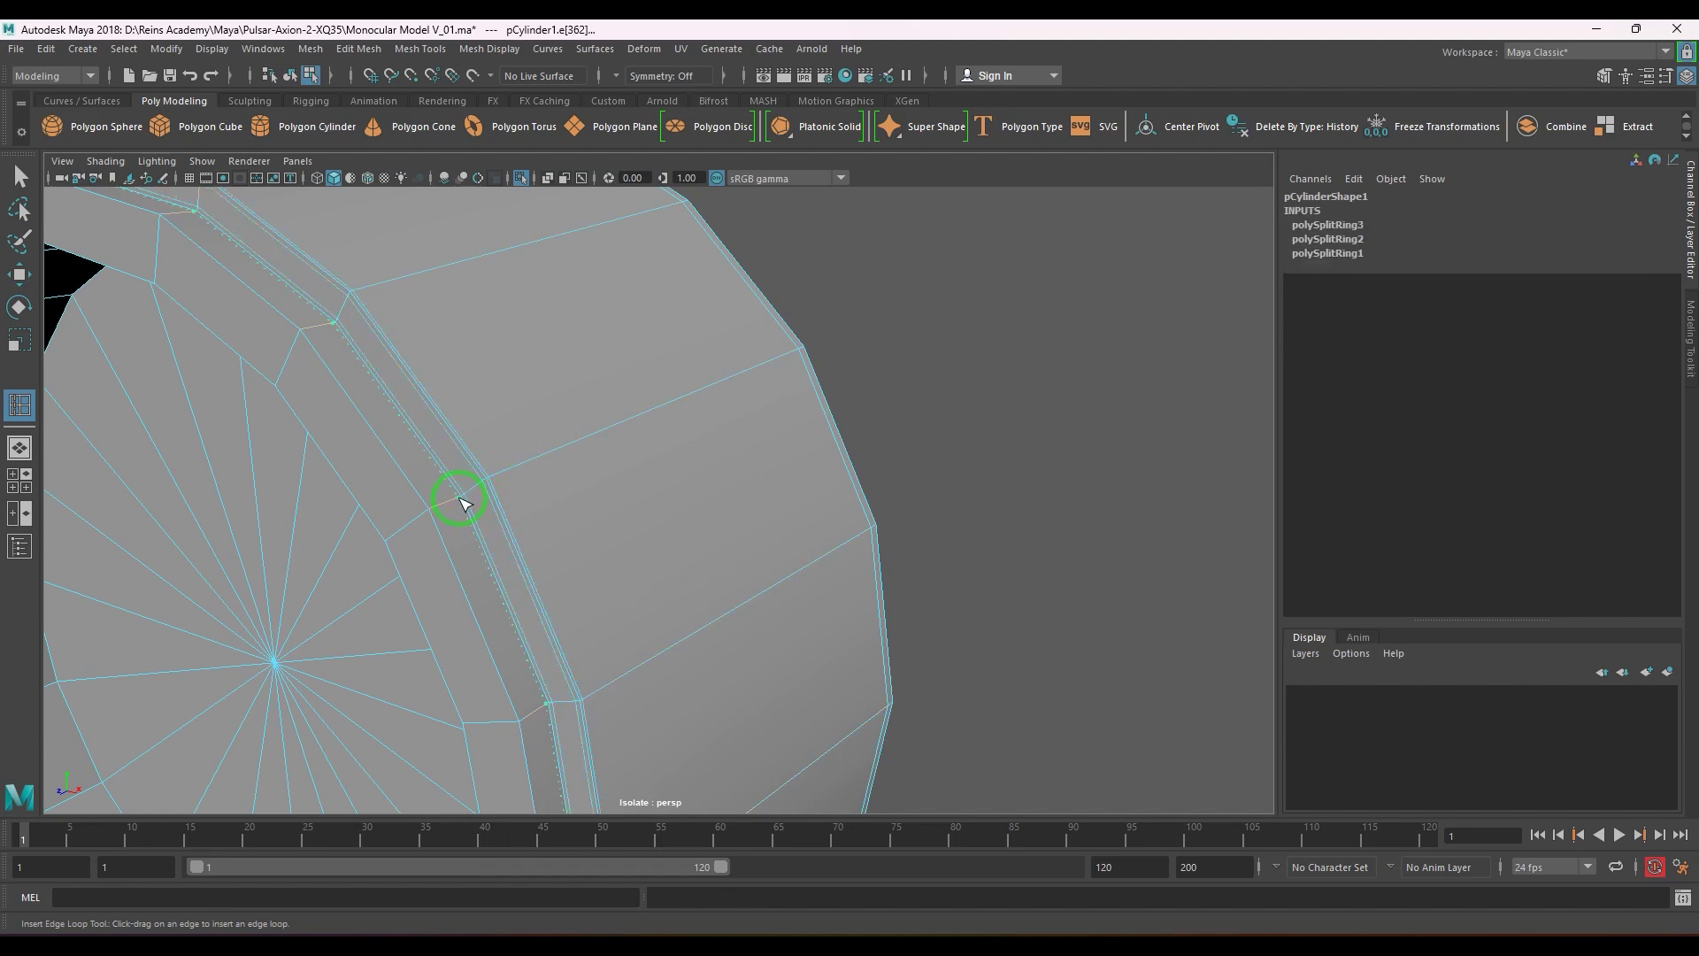
left_click(459, 502)
left_click(436, 513)
left_click(430, 517)
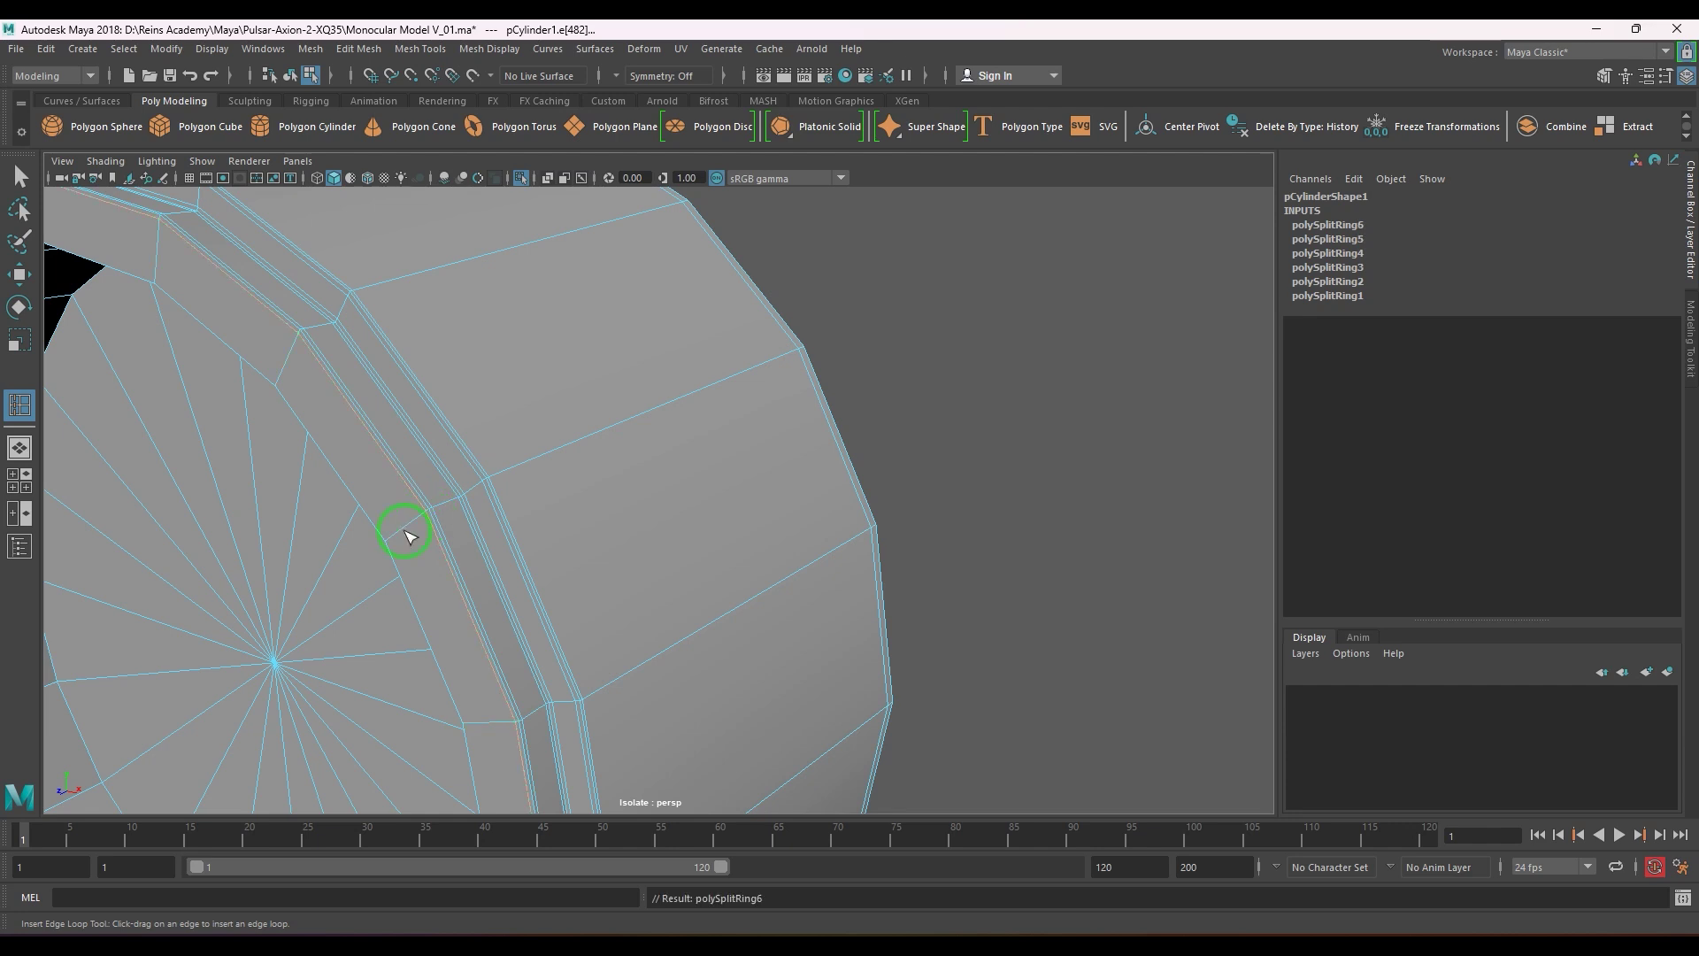
- Insert supporting edge loops inside the recess, along its front lip and around the recessed face's border
scroll(398, 552, "down", 3)
left_click_drag(486, 552, 691, 649, "alt")
scroll(690, 649, "up", 5)
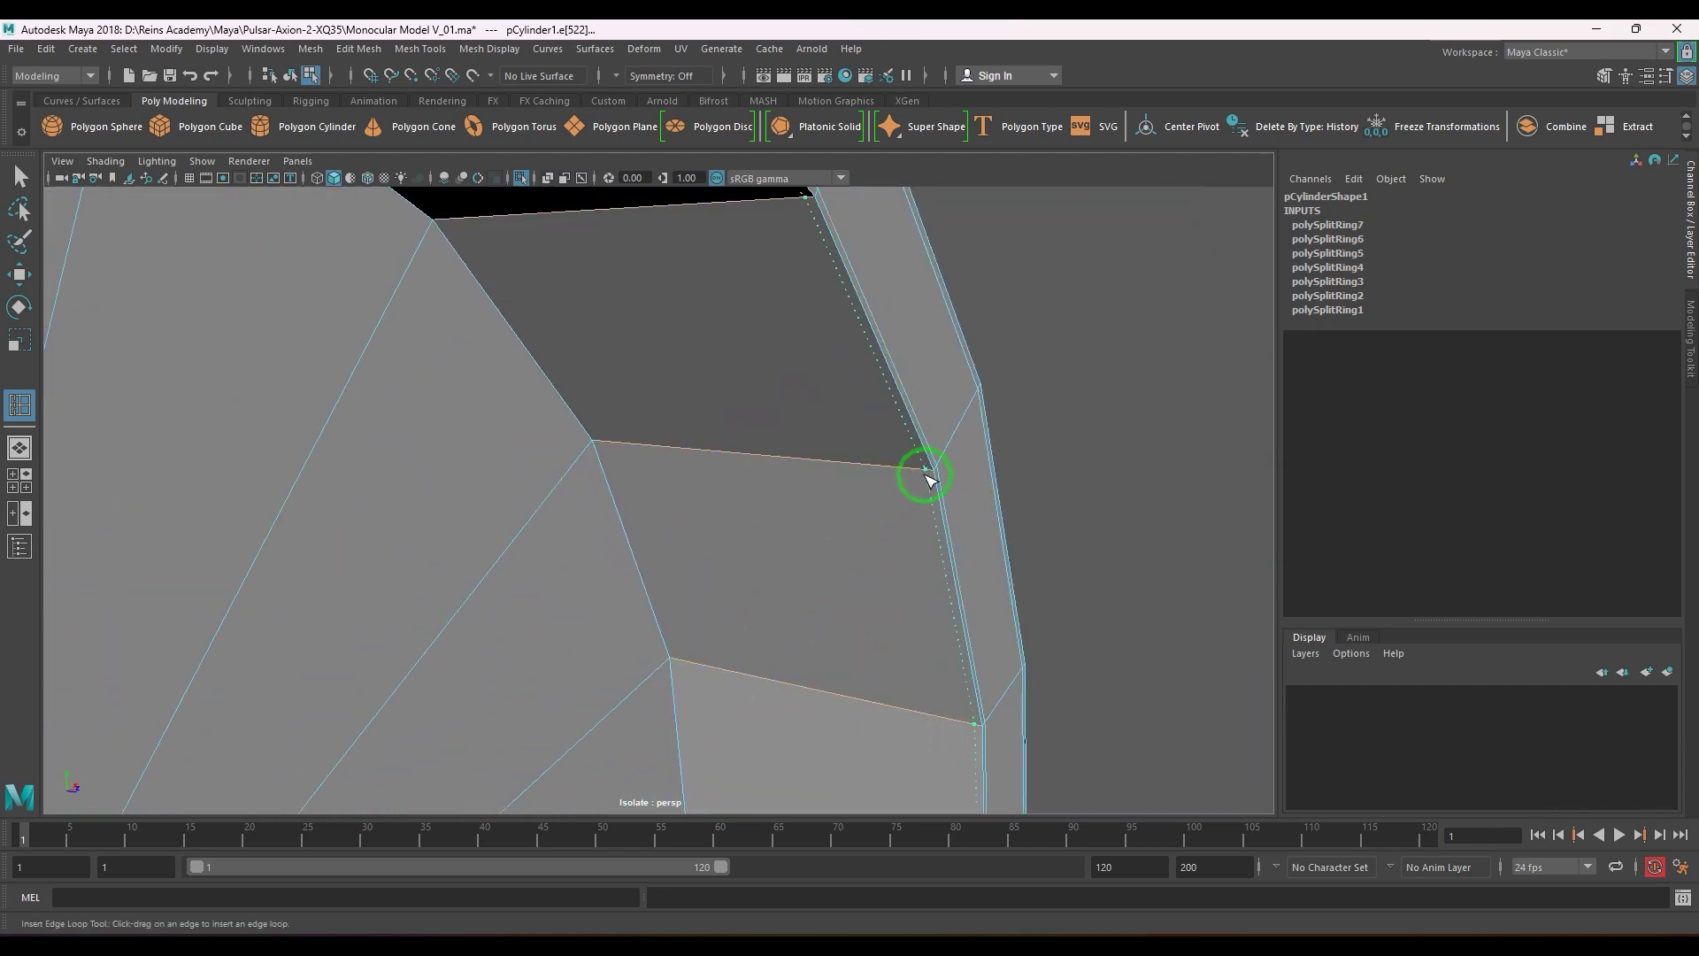
left_click(928, 480)
left_click(598, 446)
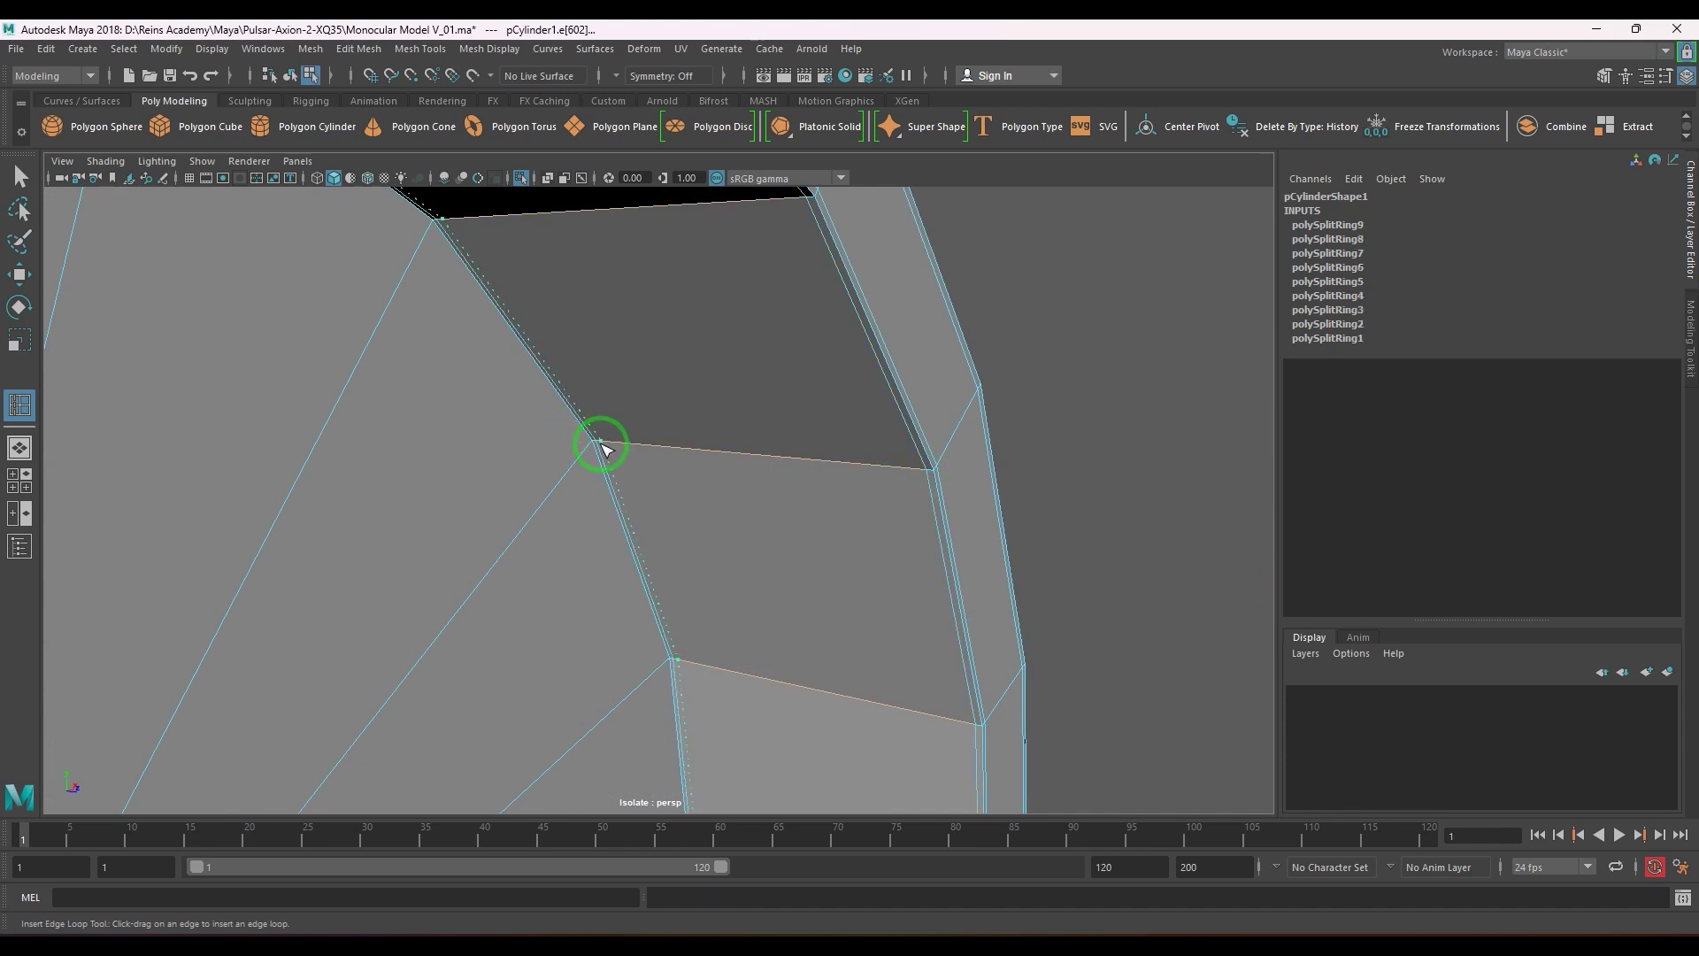
left_click(632, 482)
key("w")
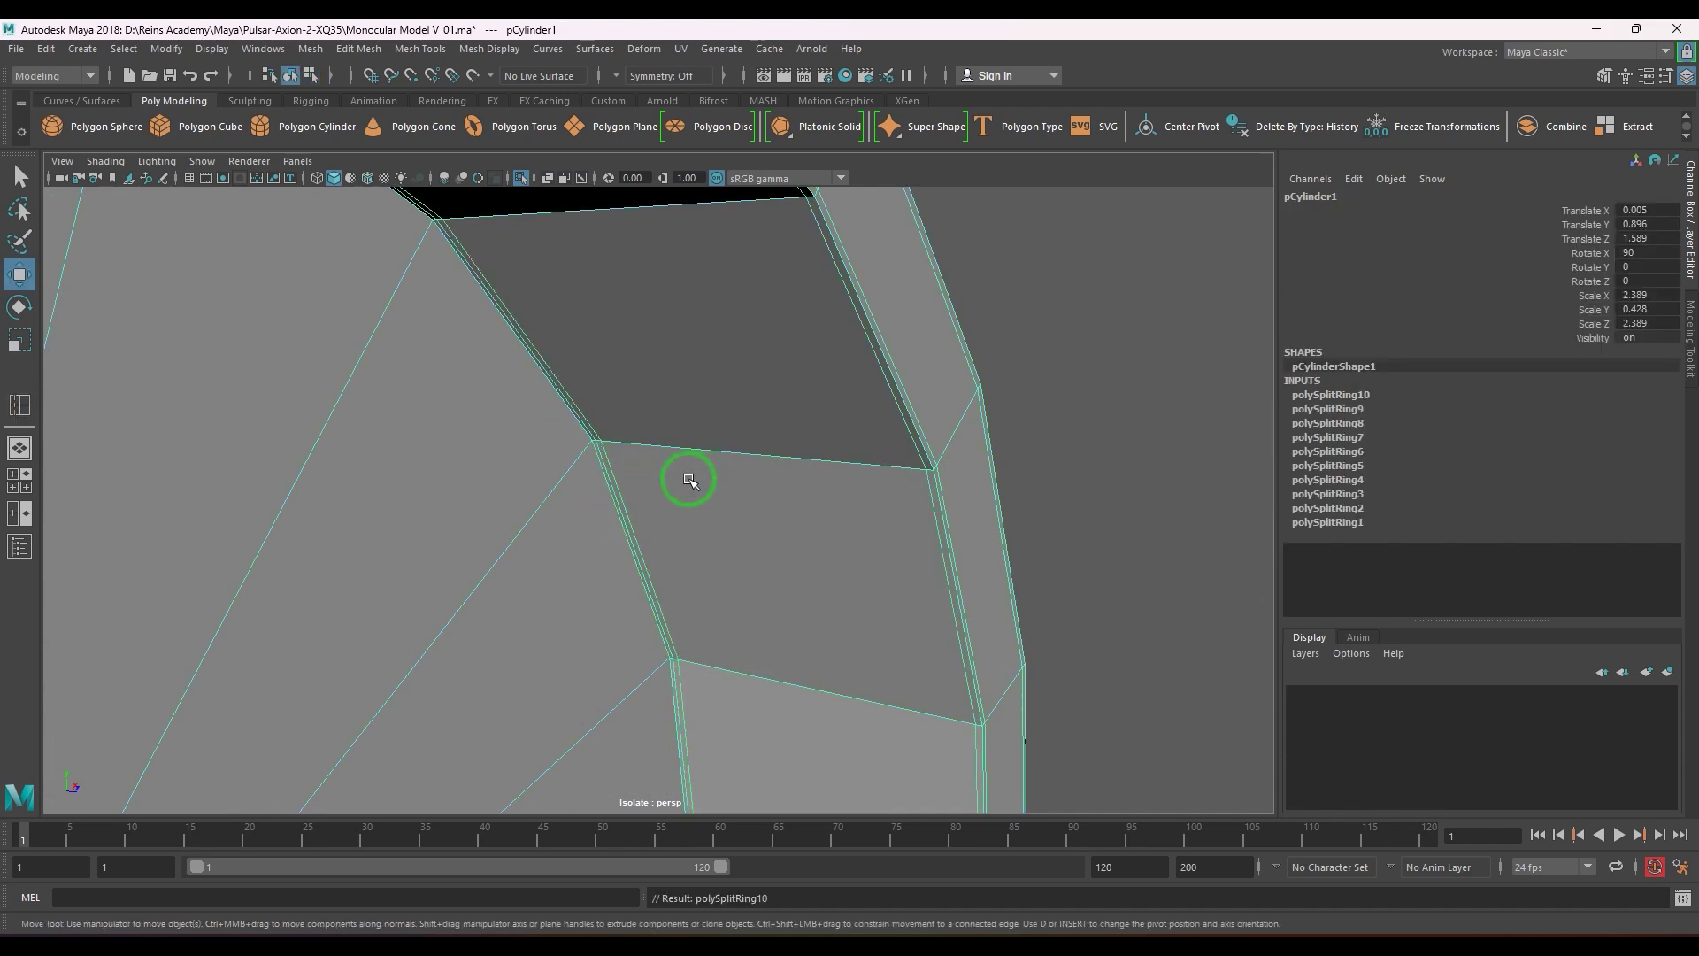
- Inspect the smoothed preview of the lens housing, restore its unsmoothed display and bring back the whole monocular
scroll(682, 486, "down", 6)
left_click(853, 550)
left_click_drag(853, 550, 521, 611, "alt")
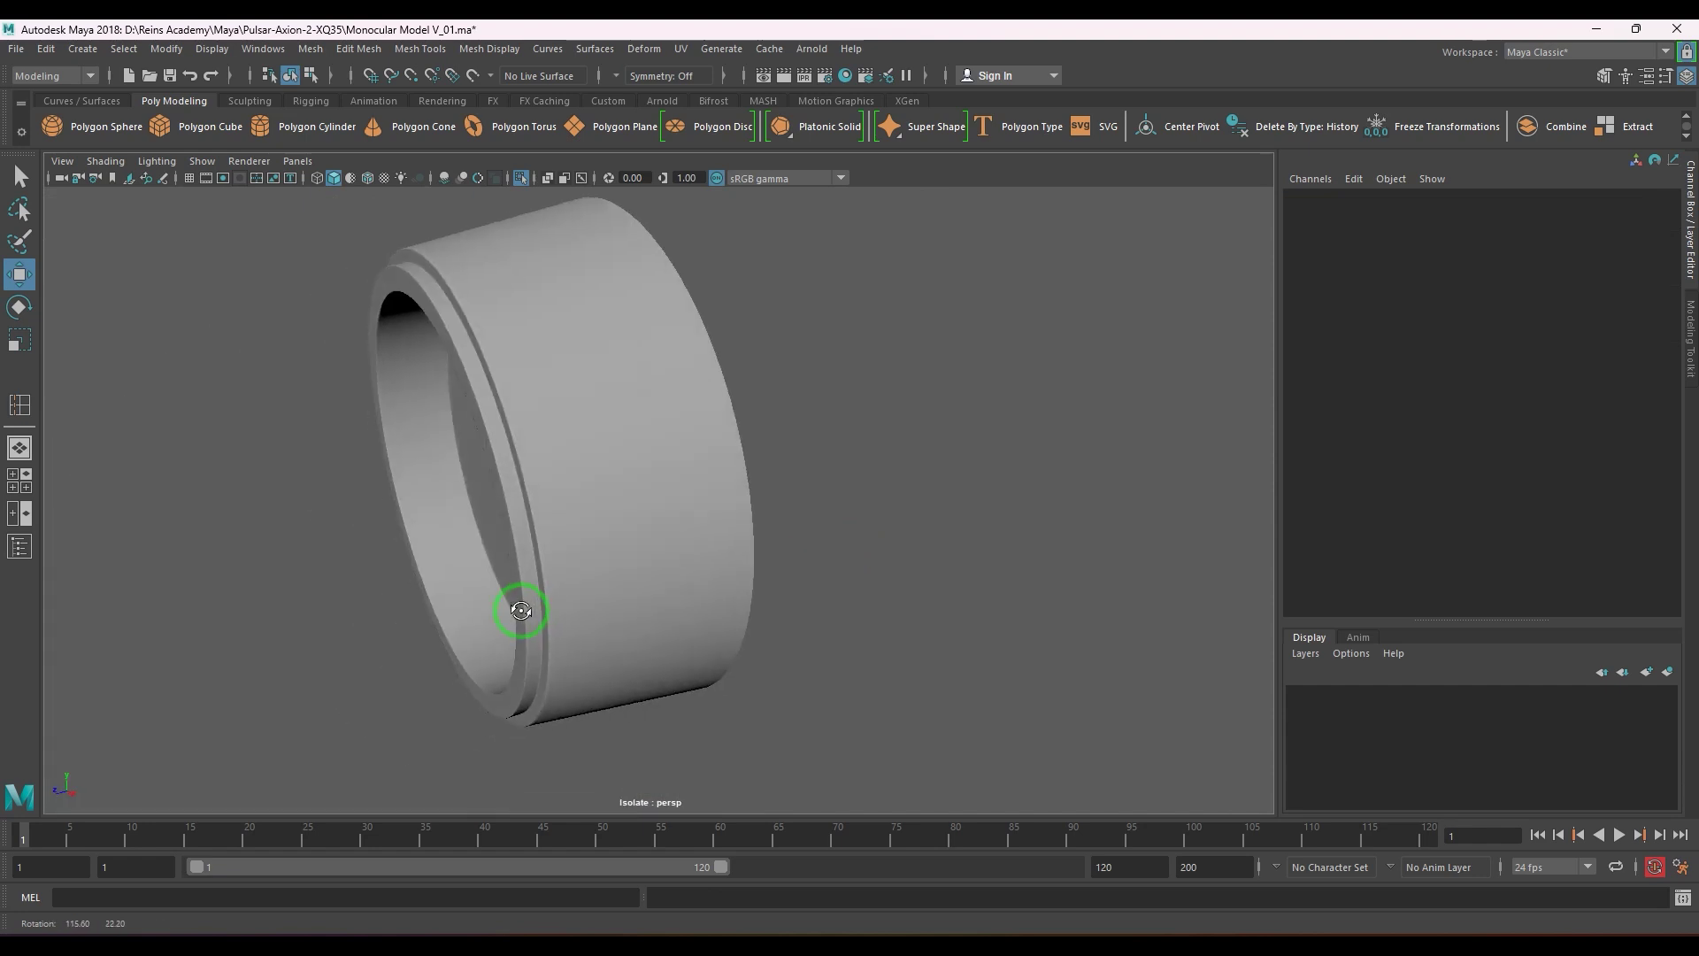
left_click(644, 553)
key("1")
key("ctrl+1")
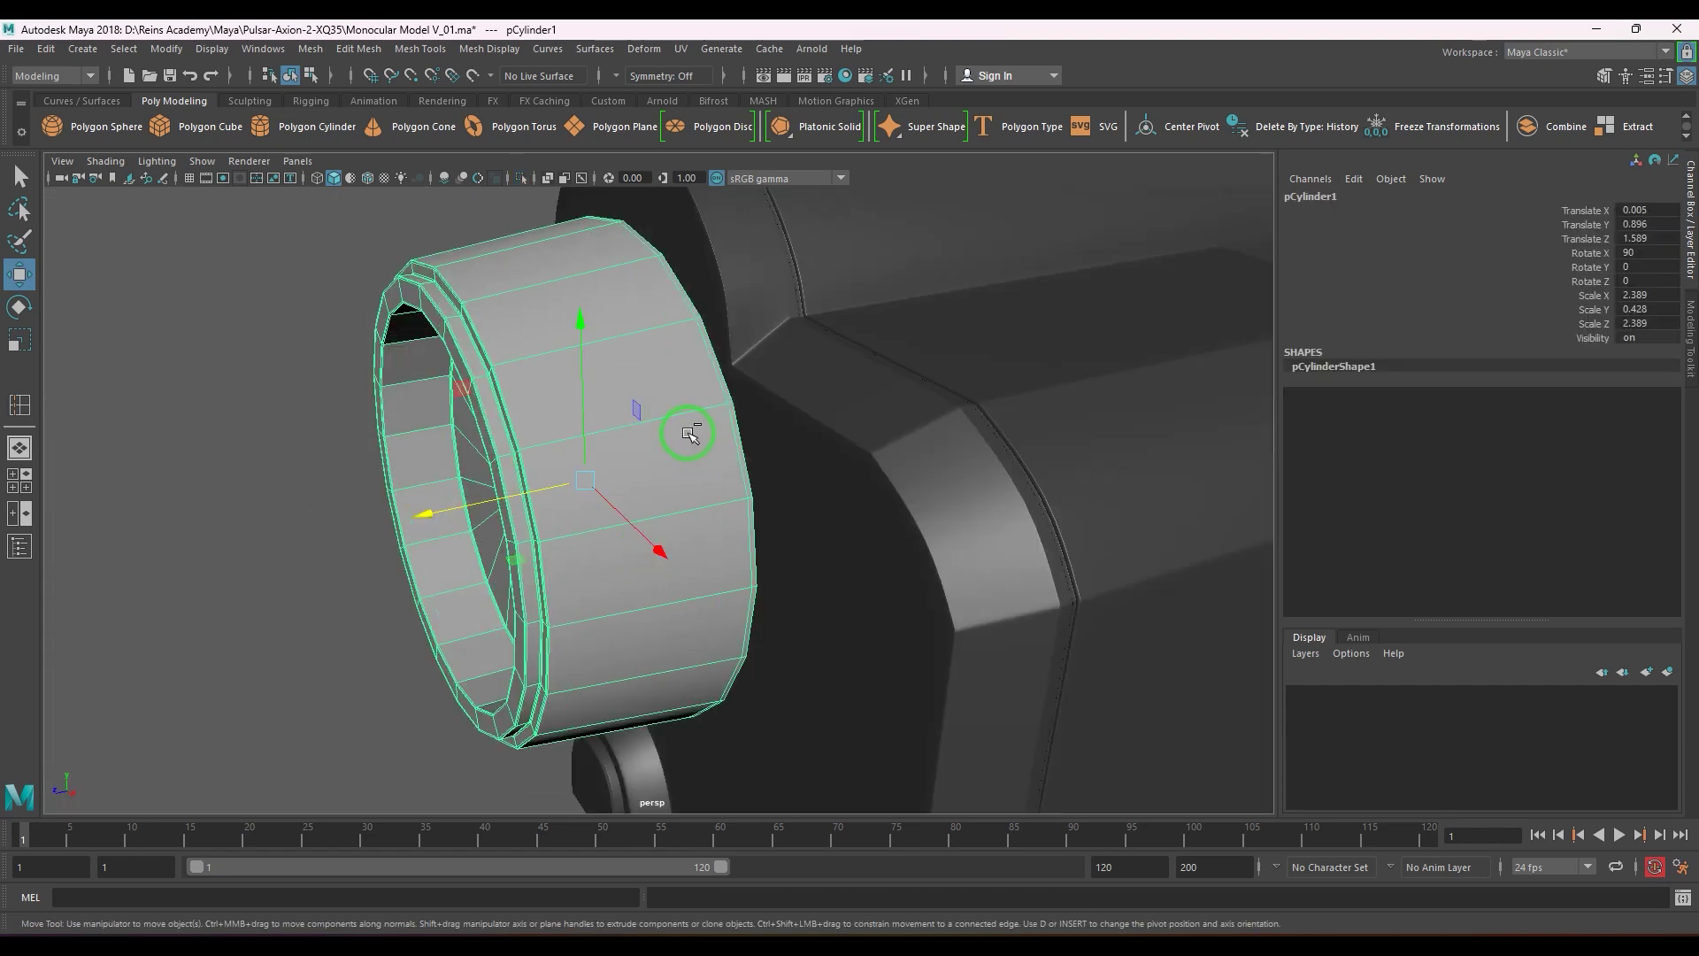
scroll(686, 460, "down", 3)
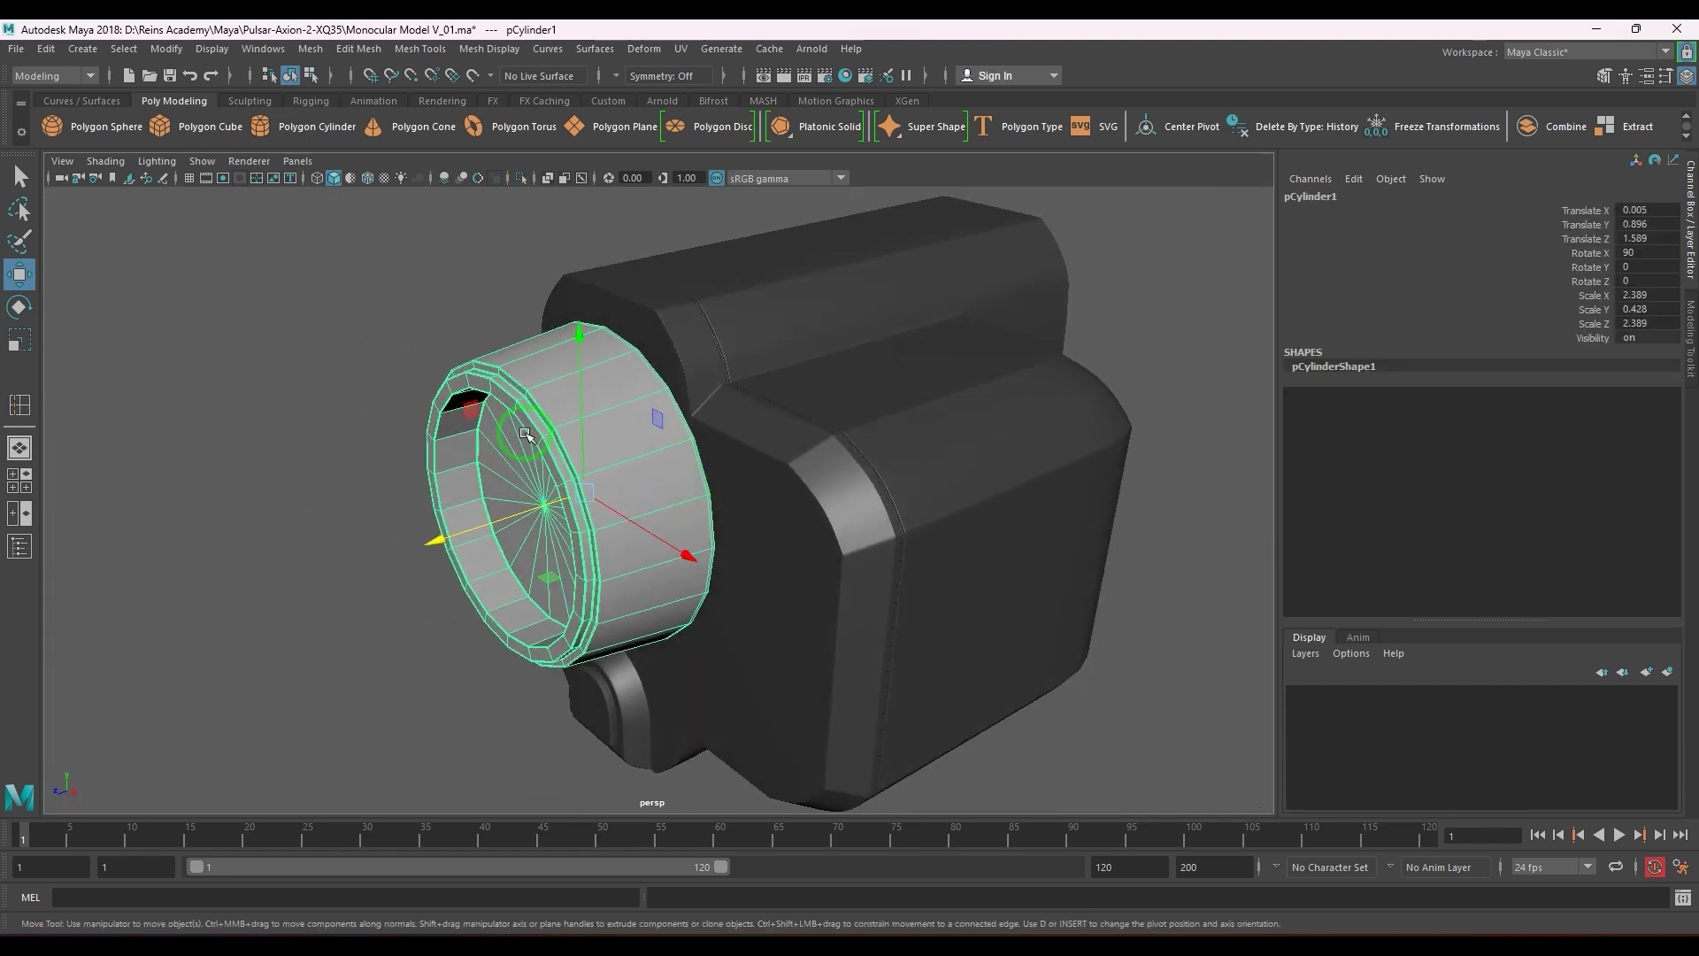
- Assign the body's existing dark Blinn material to the lens housing and preview it smoothed
right_click_drag(525, 433, 708, 880)
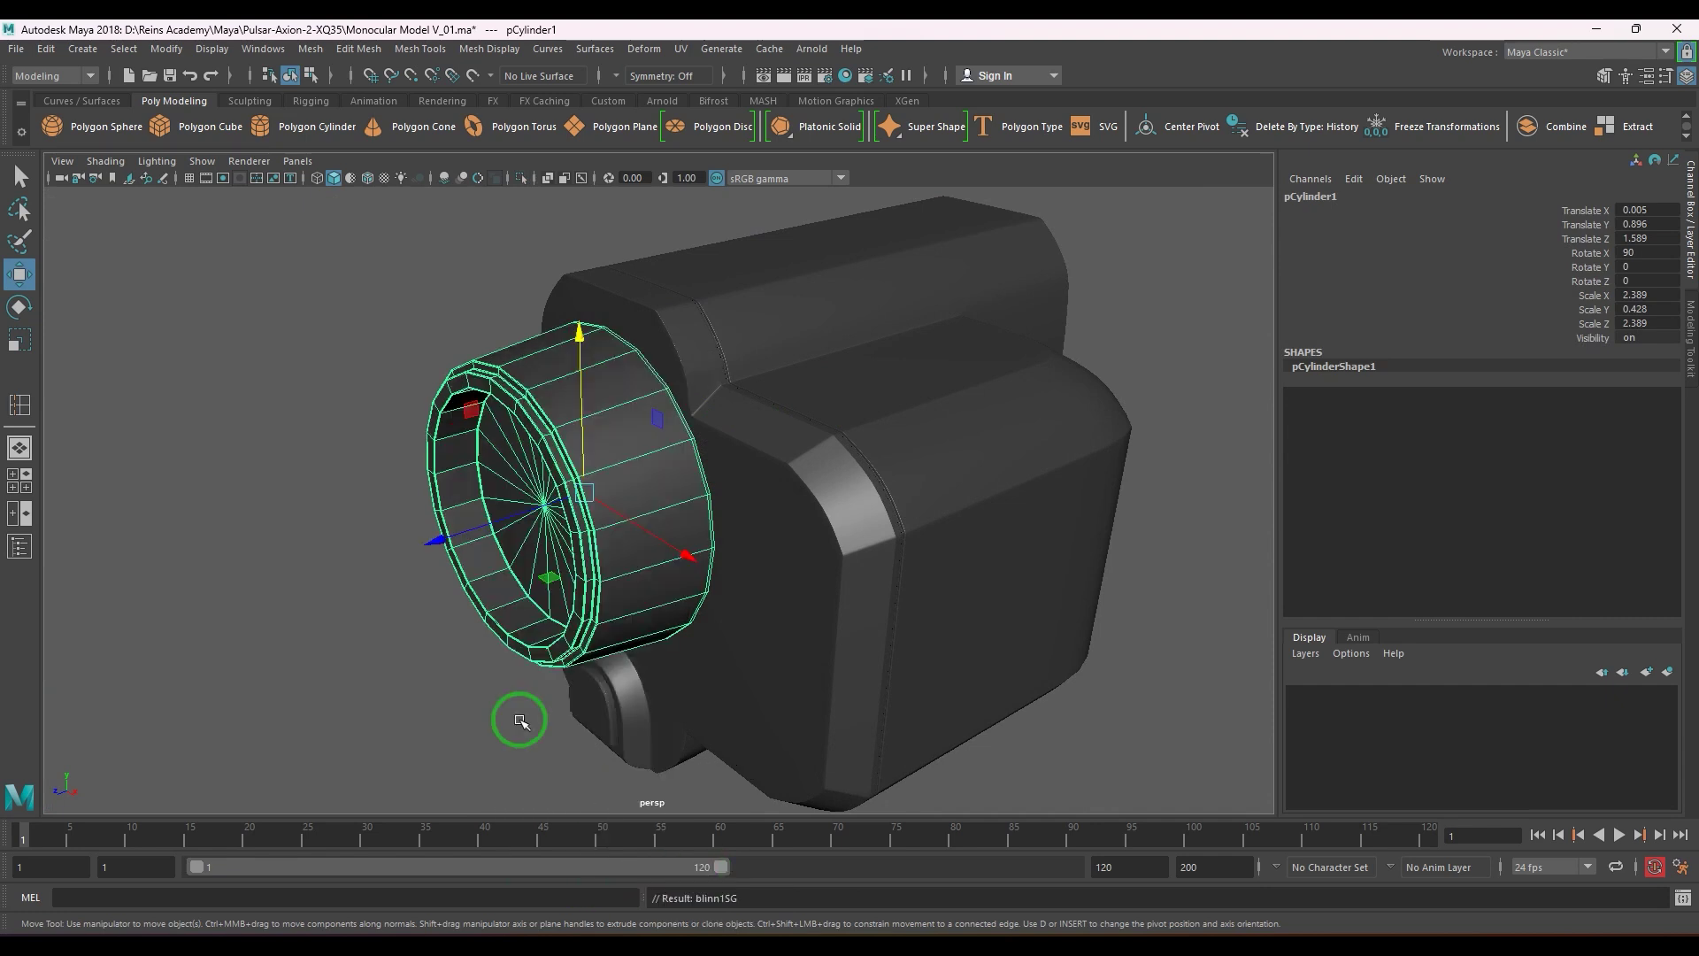
left_click(520, 721)
left_click(618, 502)
key("3")
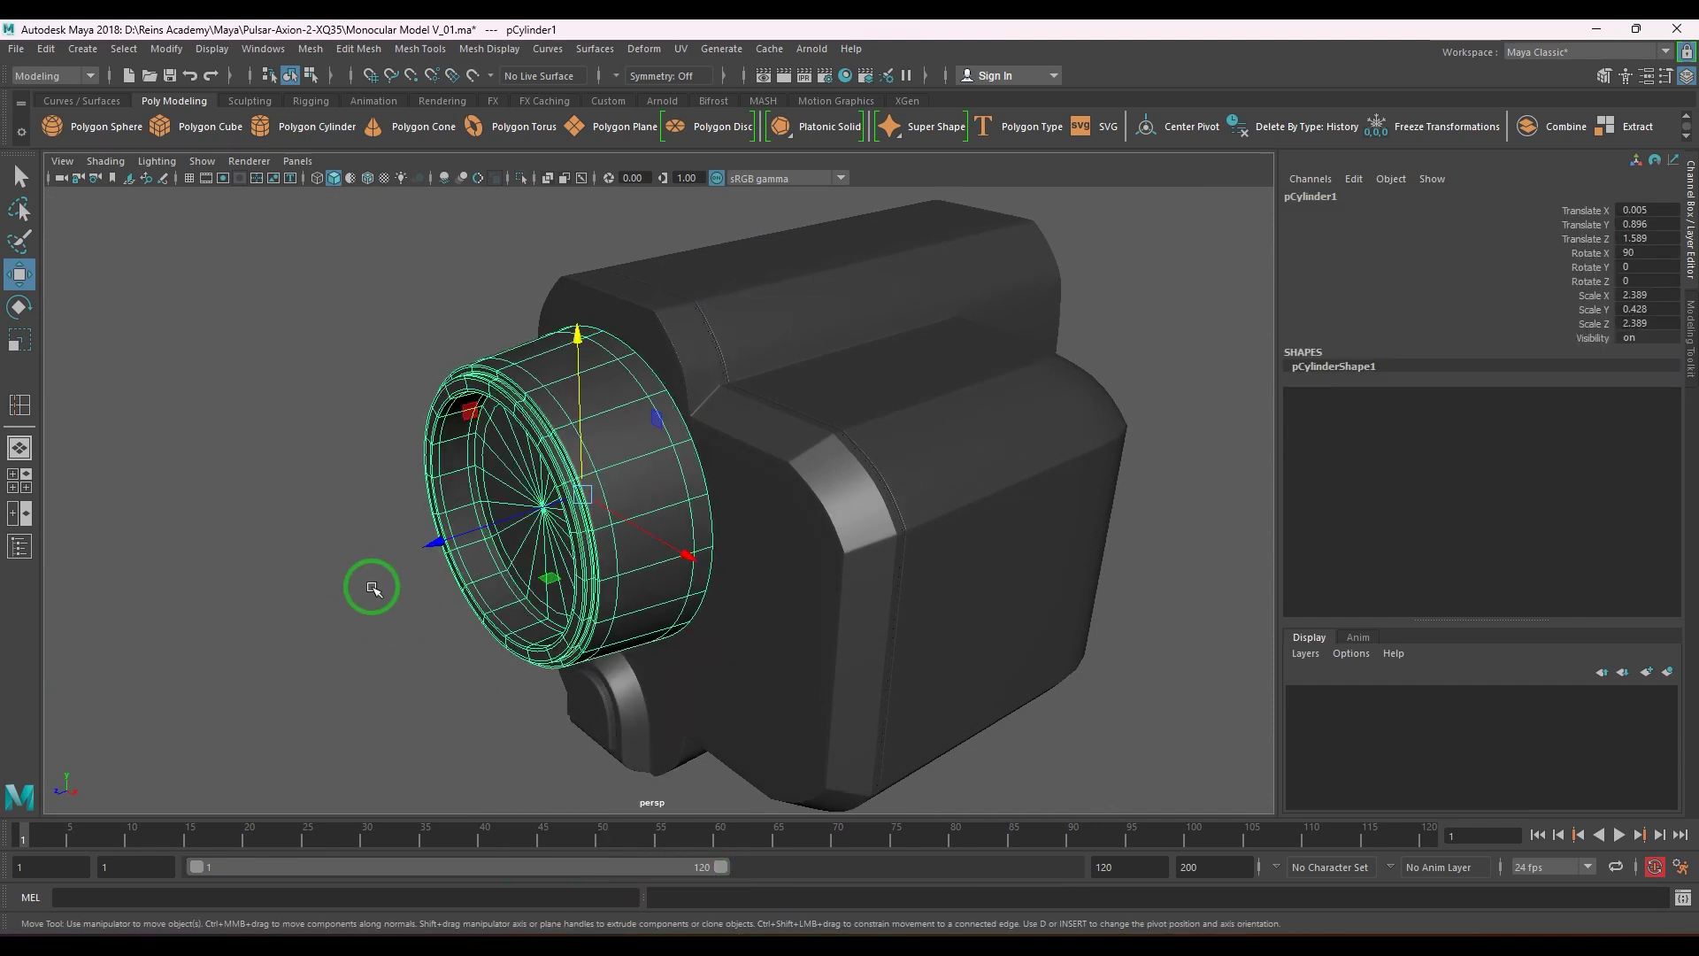
left_click(372, 587)
- Turn off the lens housing's smooth preview and apply a Smooth operation to it with 2 division levels
scroll(571, 575, "down", 3)
left_click_drag(575, 575, 675, 561, "alt")
scroll(675, 561, "up", 3)
left_click(645, 505)
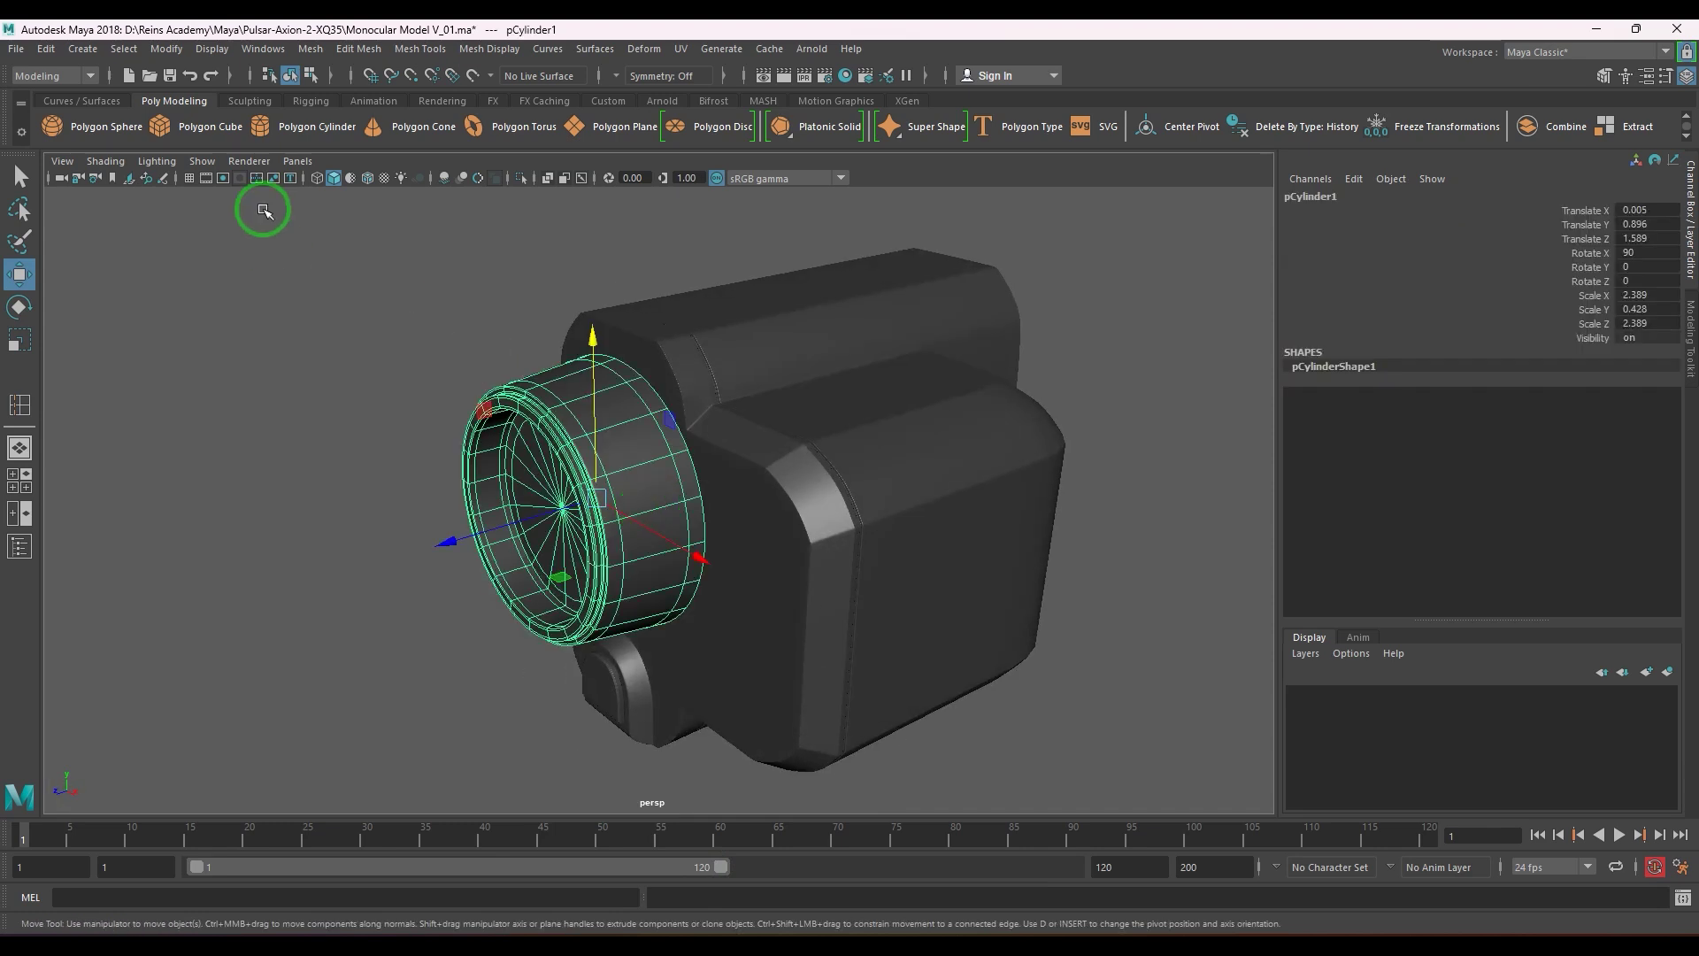
key("1")
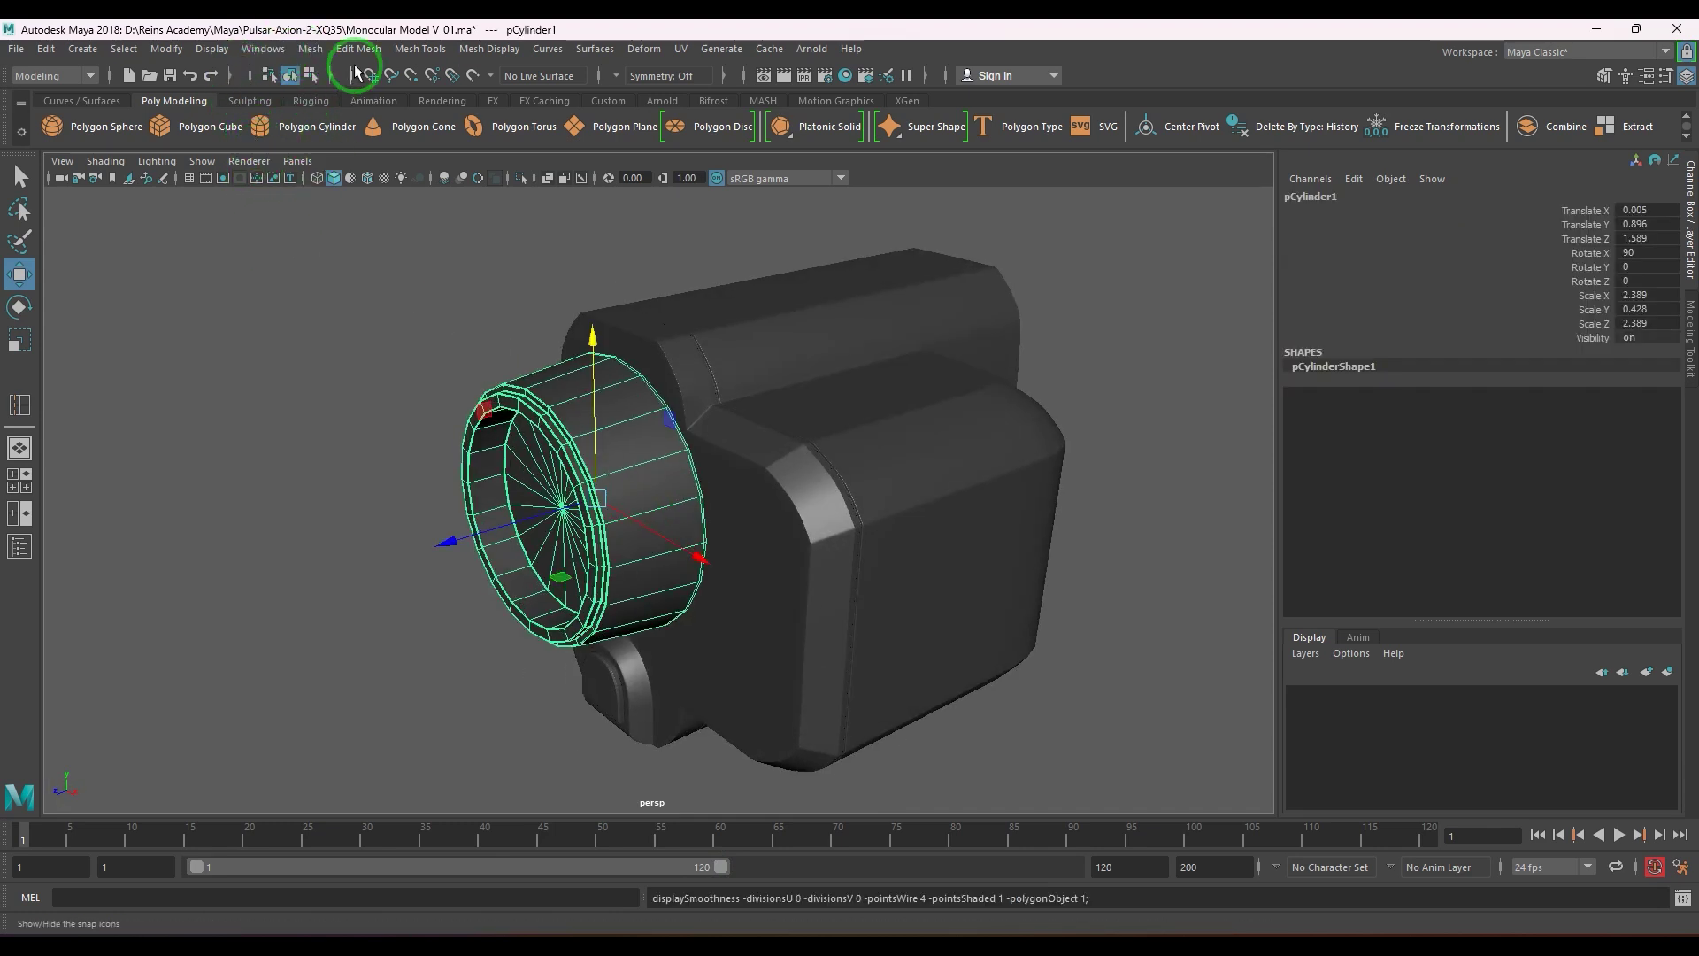
left_click(310, 48)
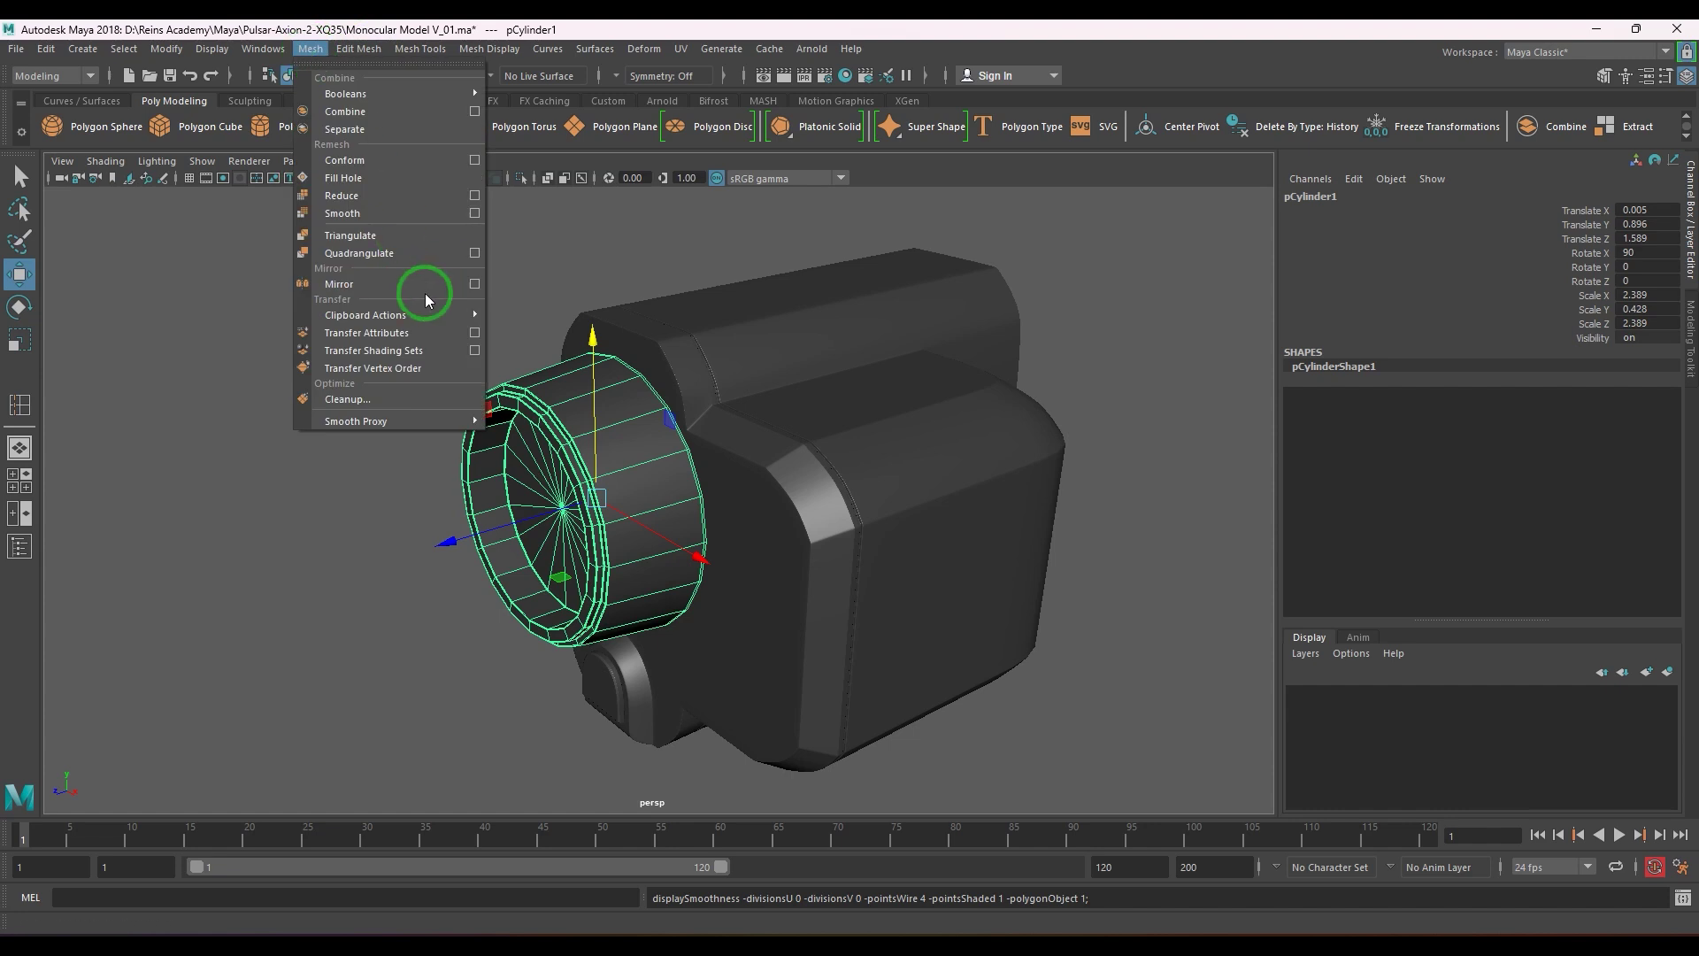
left_click(475, 213)
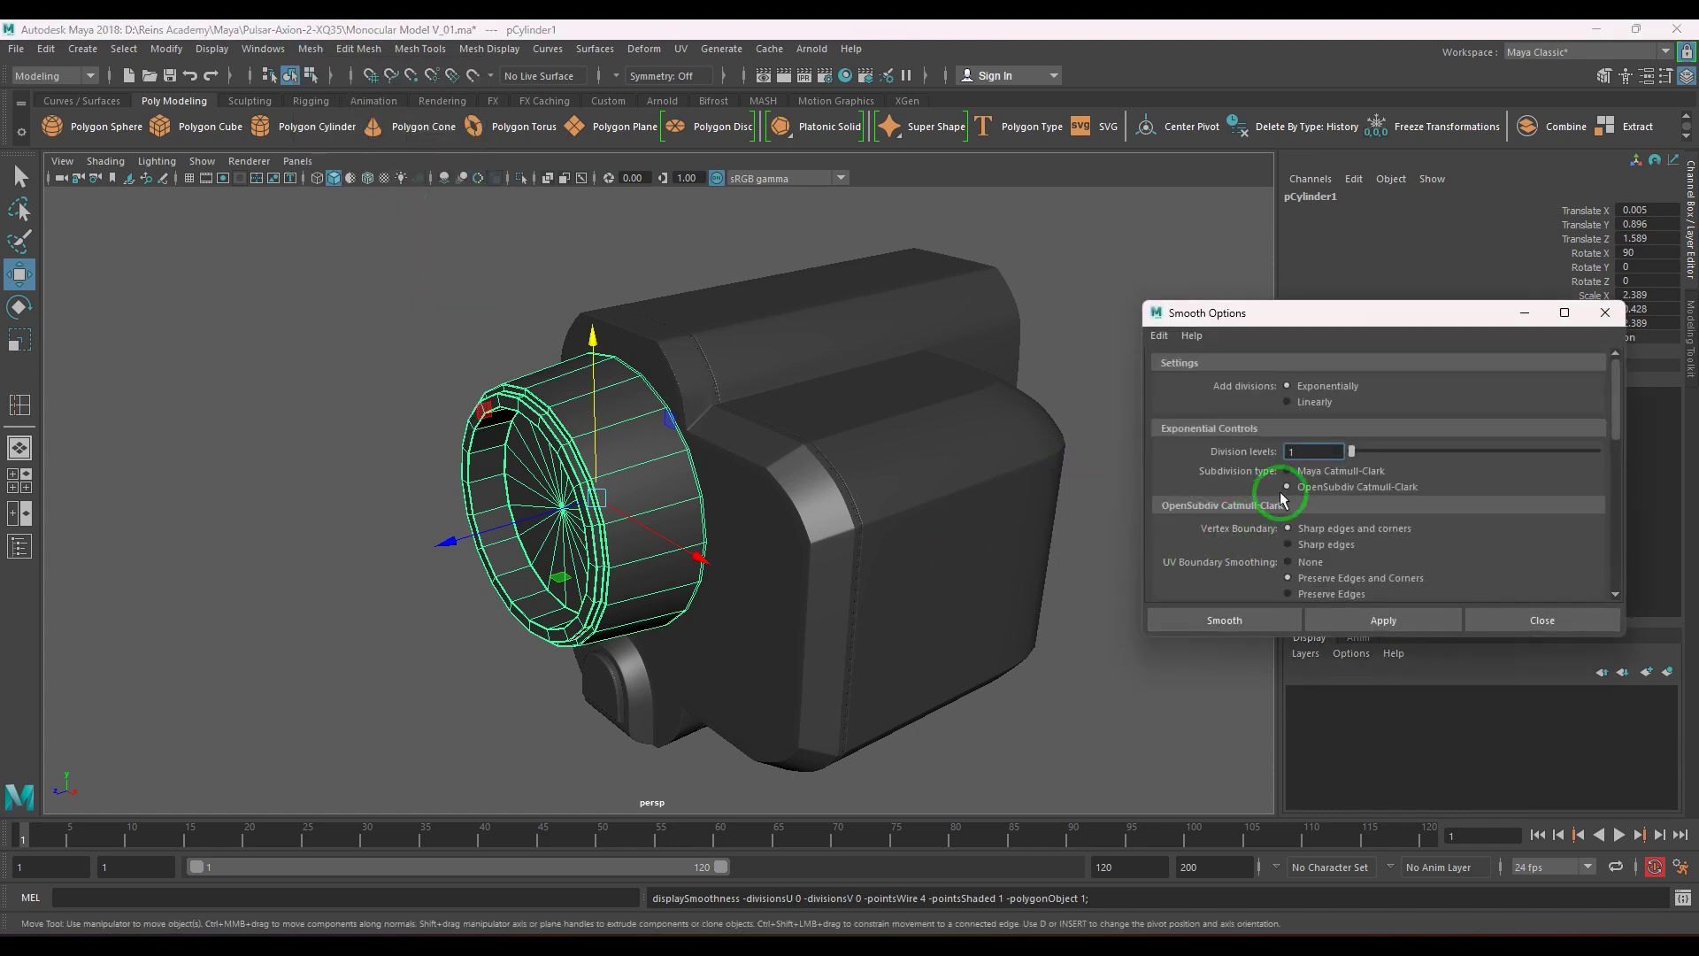
type("2")
left_click(1221, 617)
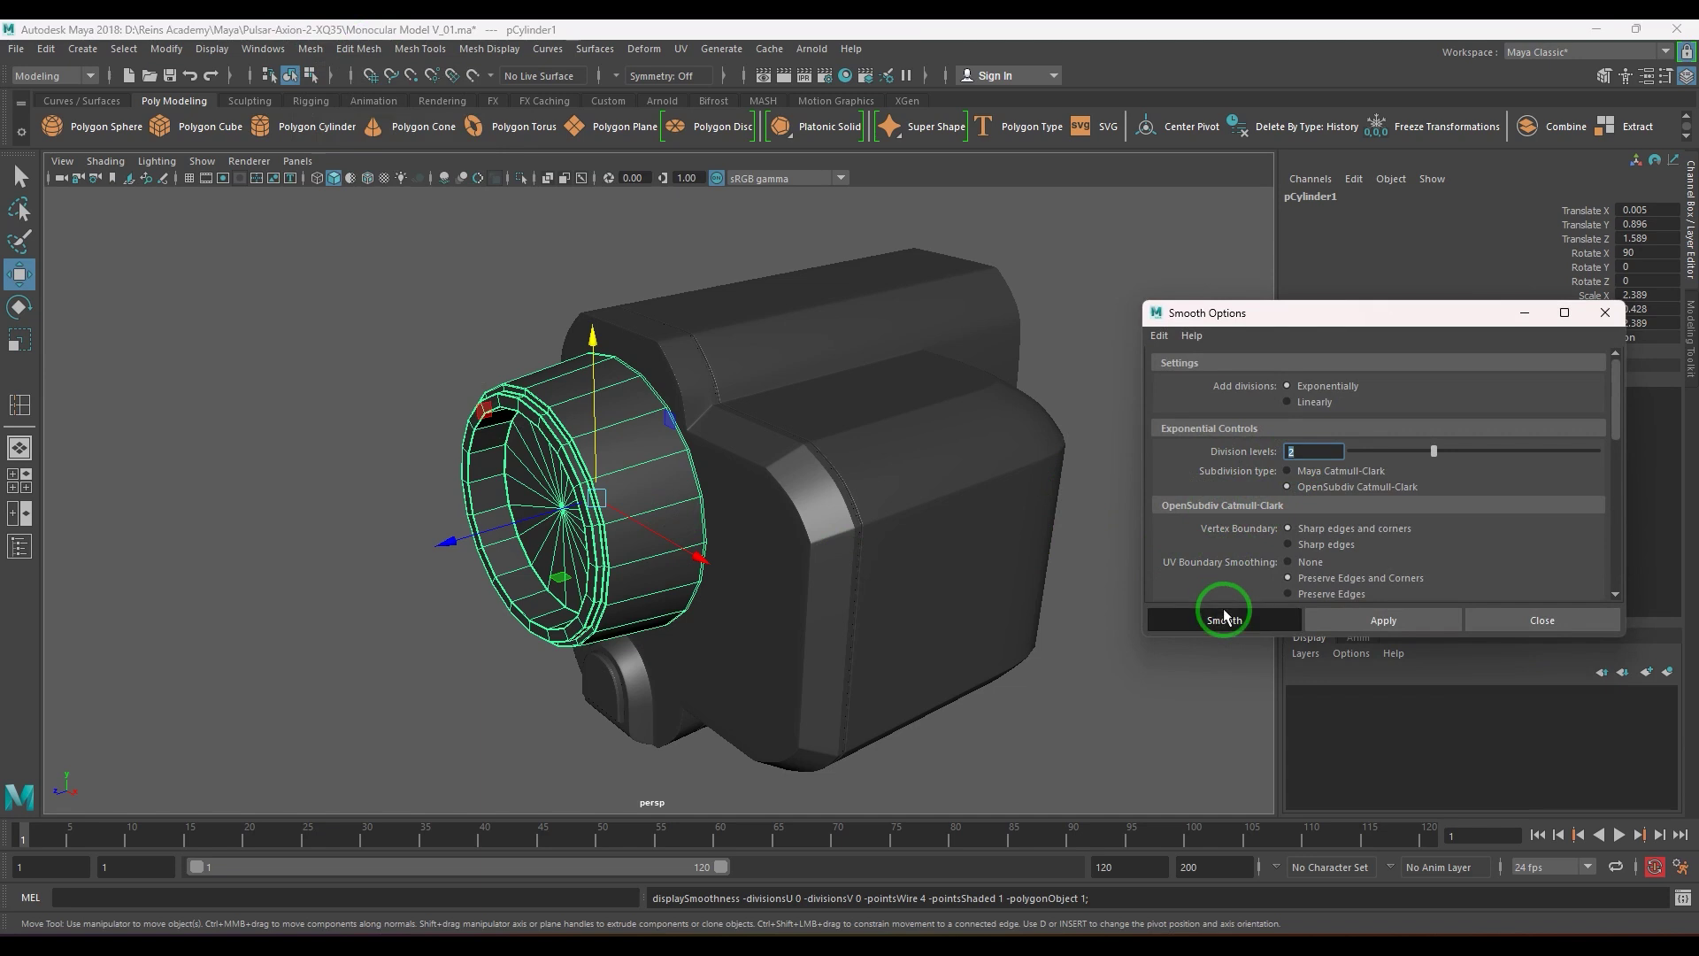
left_click(395, 561)
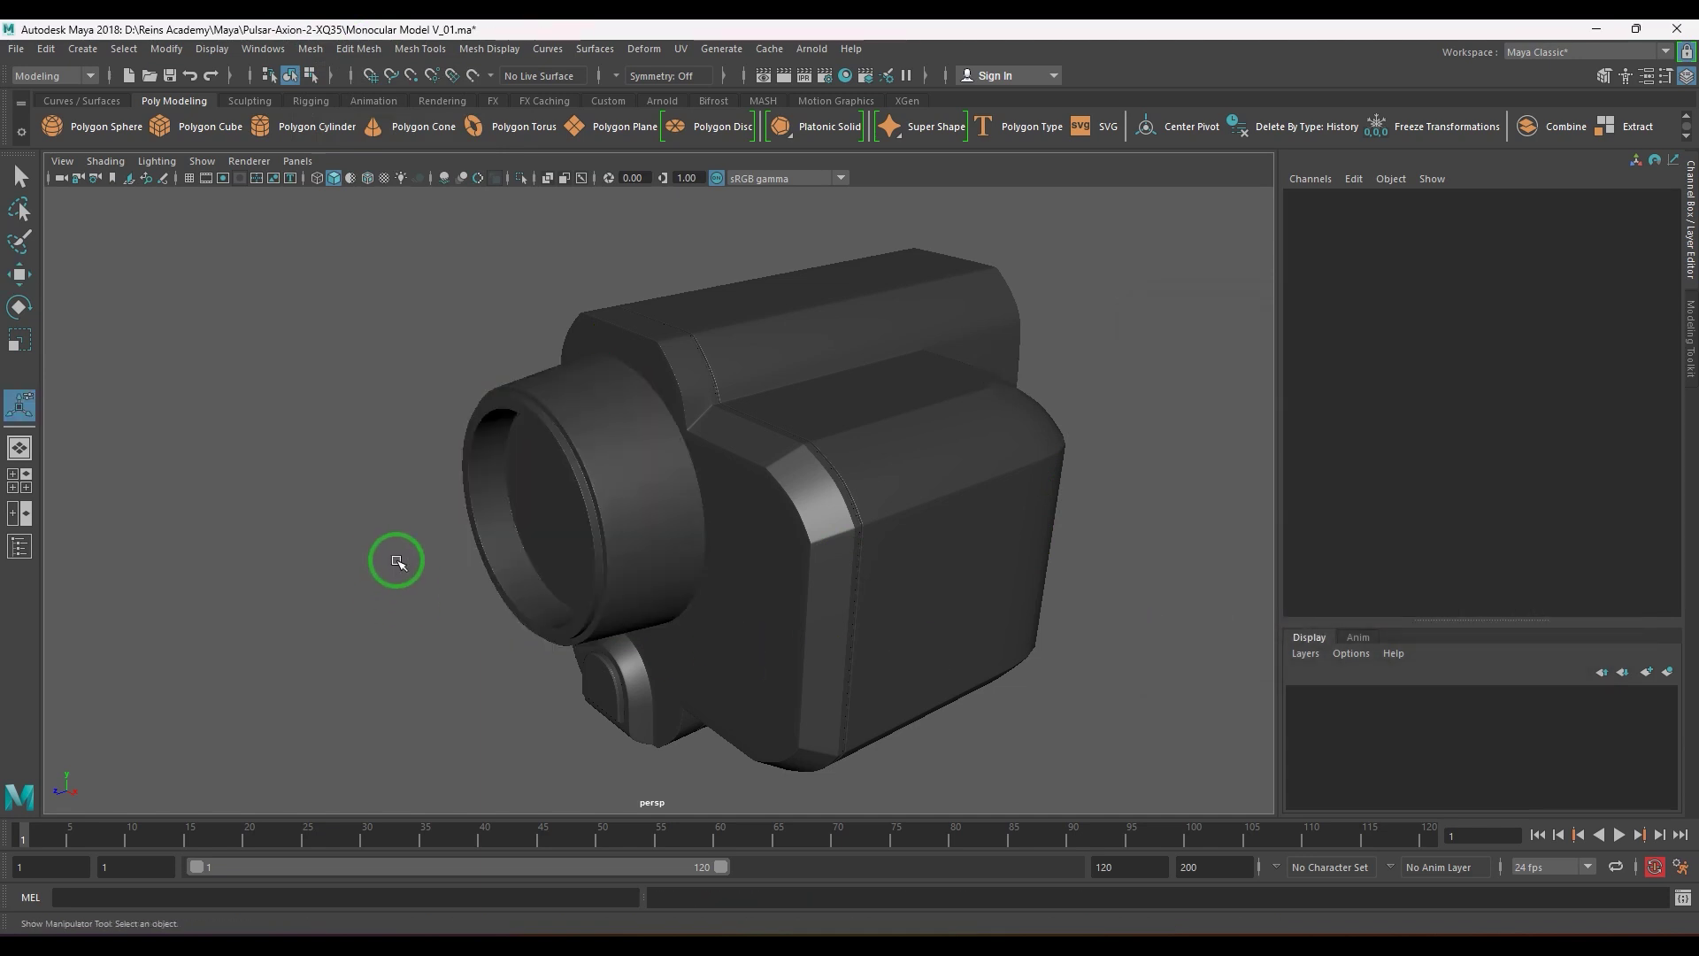
- Delete the left and lower halves of the lens housing's faces in the front view, keeping only the upper-right quarter
left_click_drag(395, 561, 614, 508, "alt")
left_click(607, 512)
key("space")
scroll(632, 501, "down", 10)
middle_click_drag(685, 521, 693, 677, "alt")
middle_click_drag(697, 514, 703, 648, "alt")
scroll(663, 500, "up", 2)
right_click_drag(613, 493, 576, 421)
left_click_drag(450, 223, 526, 633)
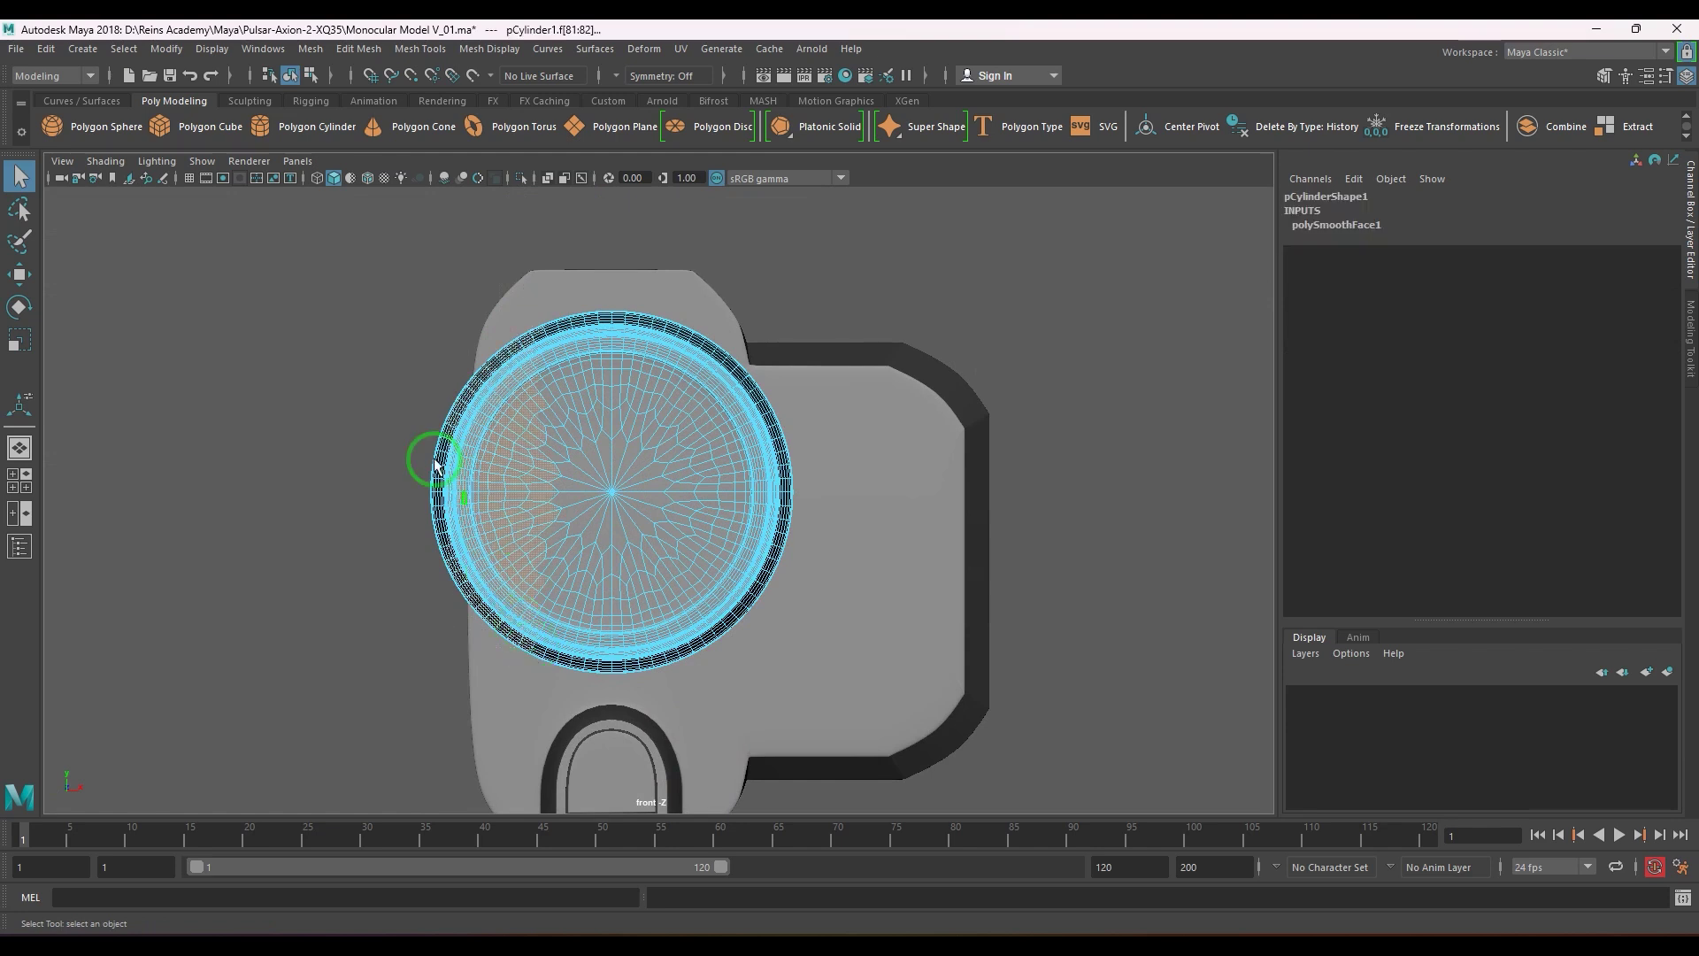
left_click_drag(345, 223, 609, 708)
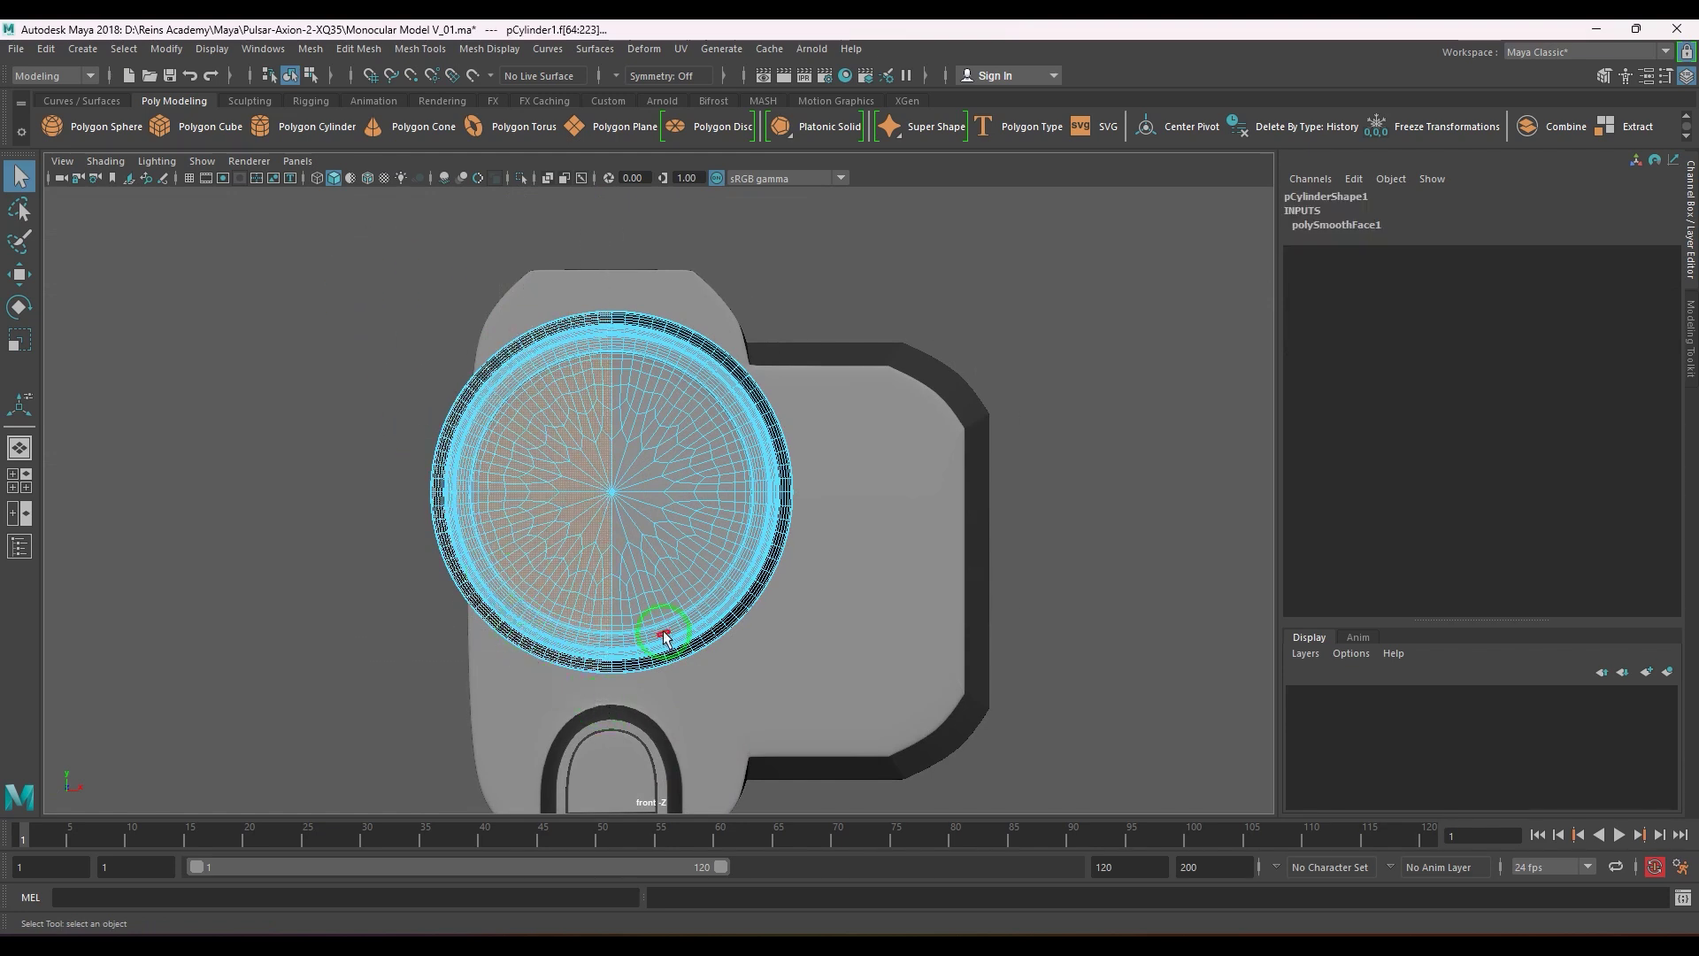
key("Delete")
left_click_drag(912, 699, 571, 512)
key("Delete")
- Return to the perspective view, delete the quarter lens housing's construction history and isolate it
key("space")
middle_click_drag(570, 512, 579, 604, "alt")
right_click_drag(580, 603, 608, 608, "alt")
middle_click_drag(608, 608, 598, 493, "alt")
right_click_drag(598, 492, 861, 596, "alt")
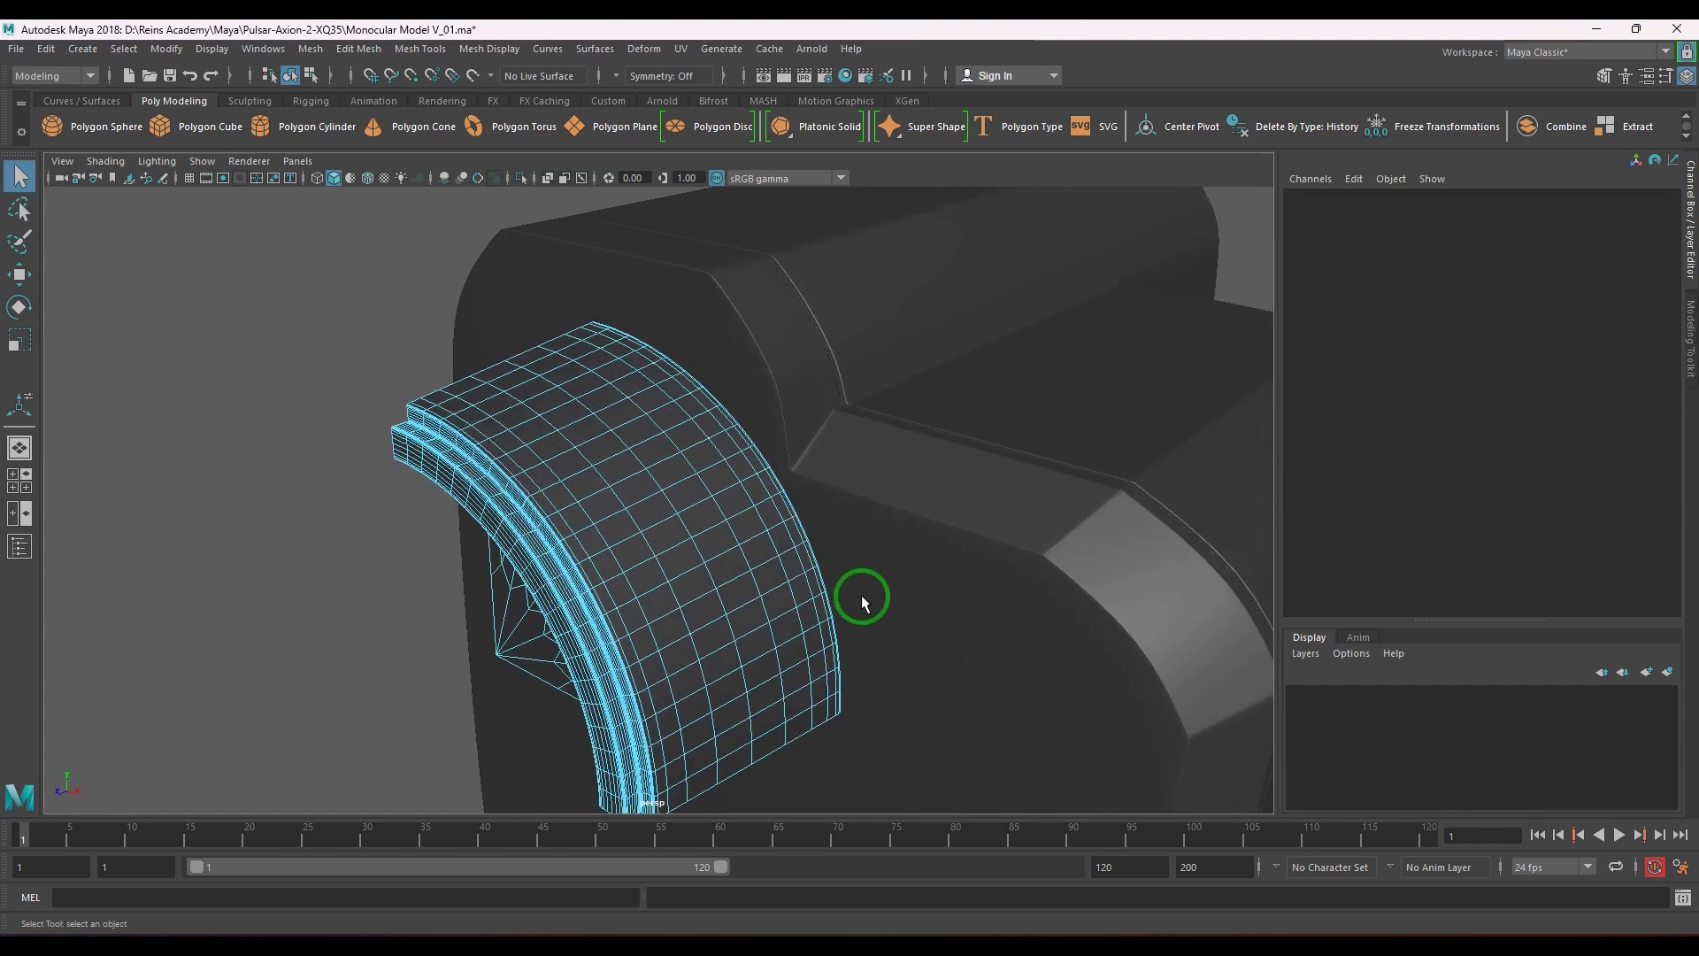
left_click(664, 474)
left_click_drag(664, 474, 554, 475, "alt")
right_click_drag(554, 474, 638, 511, "alt")
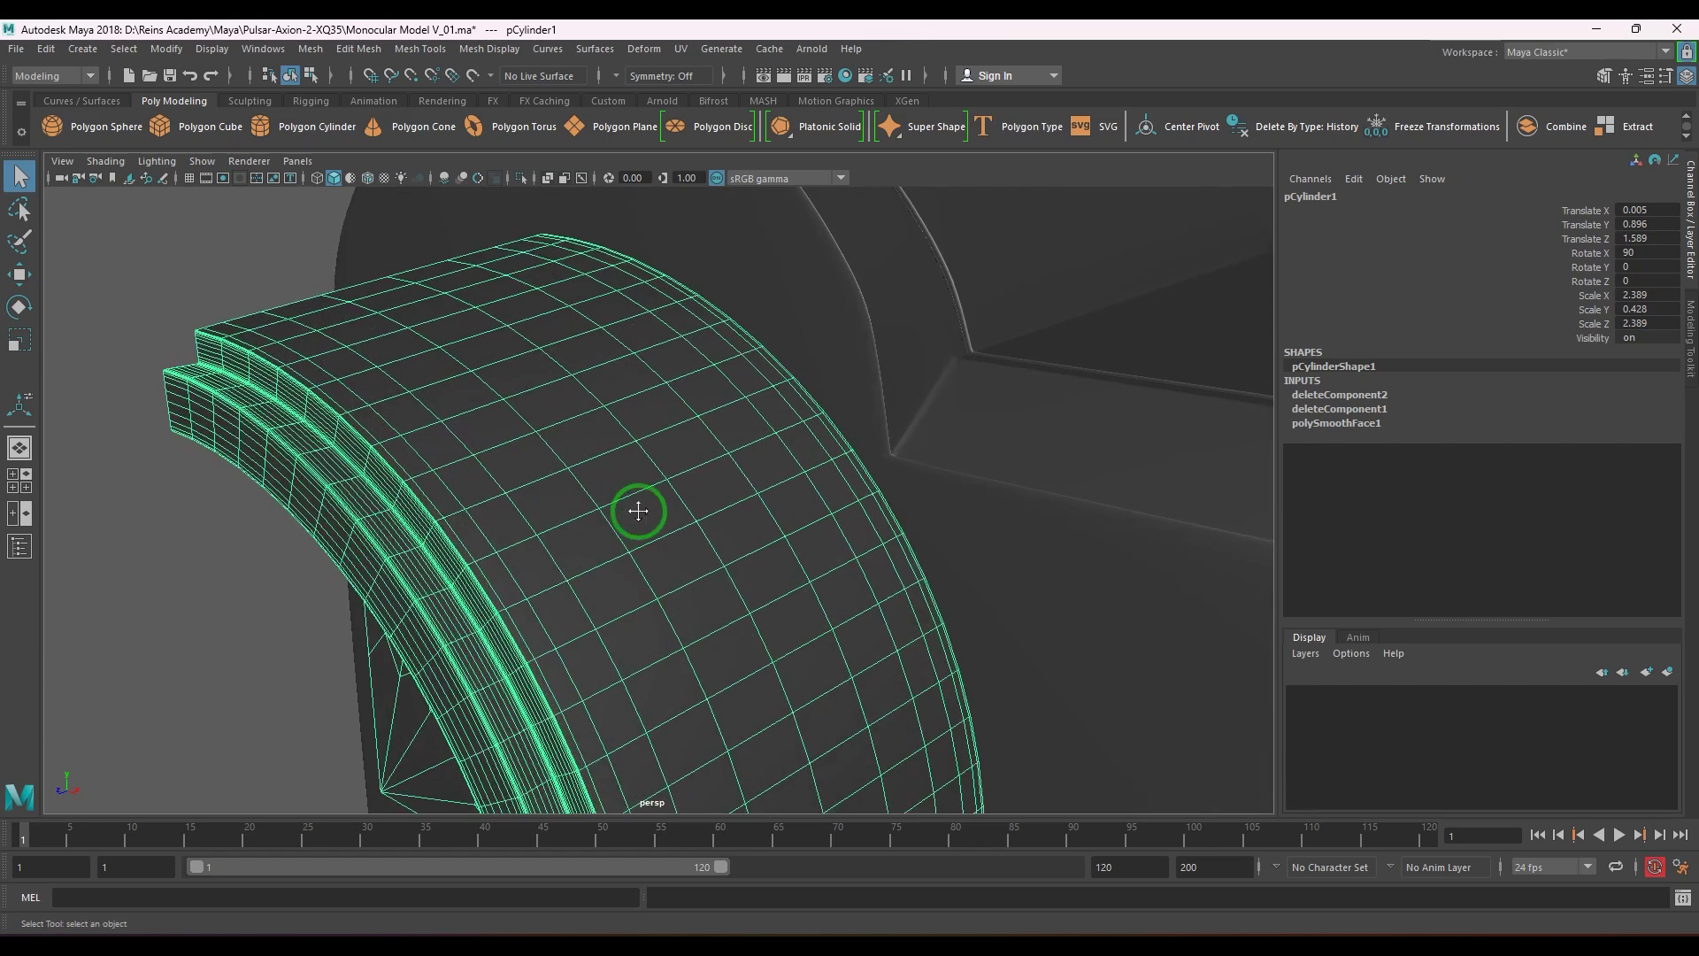
middle_click_drag(638, 510, 787, 506, "alt")
left_click_drag(787, 506, 785, 504, "alt")
right_click_drag(785, 504, 711, 509, "alt")
left_click_drag(711, 509, 573, 447, "alt")
key("alt+shift+d")
key("ctrl+1")
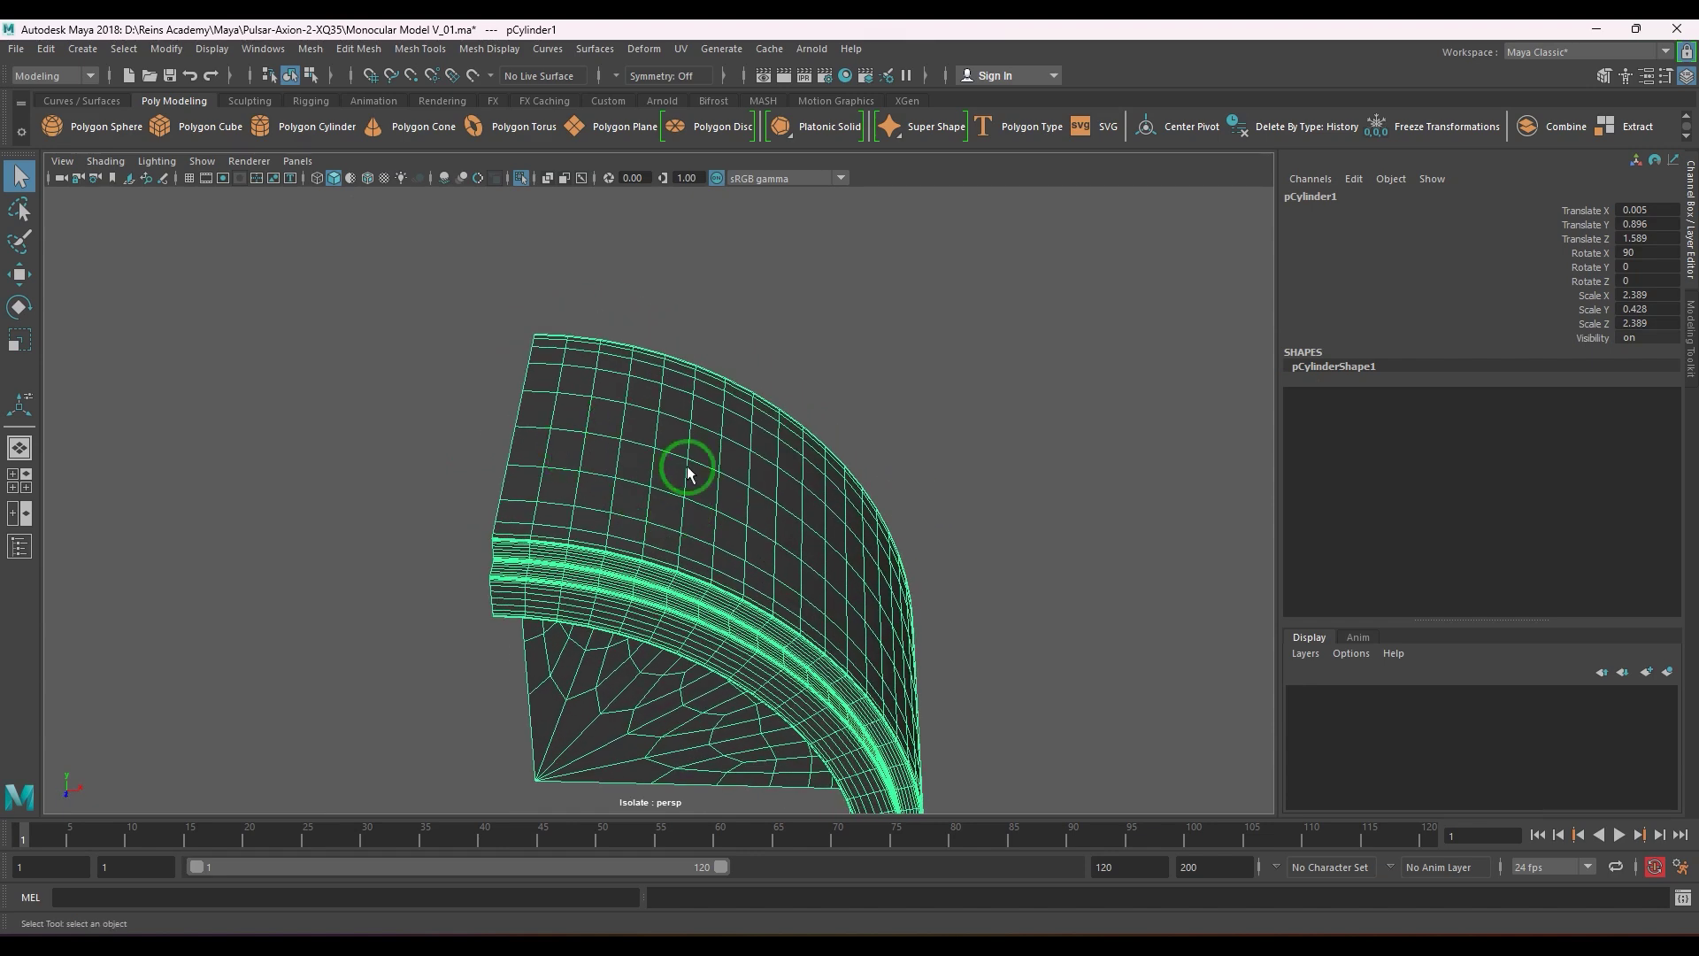
left_click_drag(689, 475, 655, 481, "alt")
- Select a lengthwise strip of faces on the outer wall, one column in from the upper cut edge, extending it rearward
right_click(550, 501)
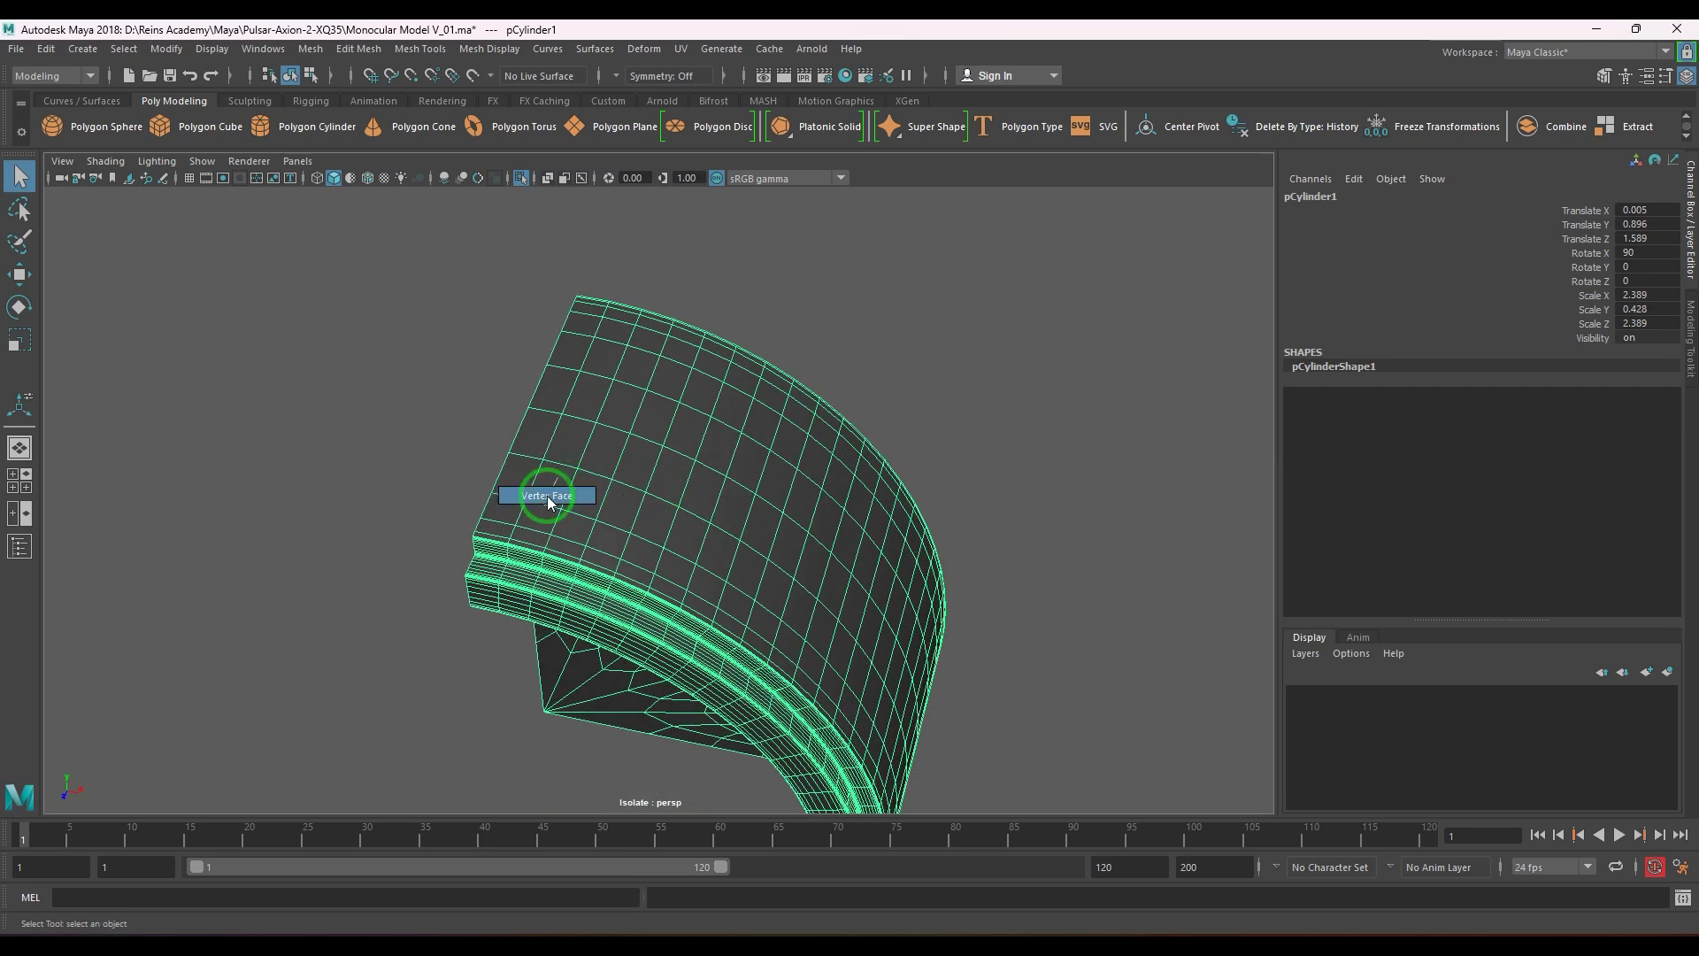
left_click(549, 498)
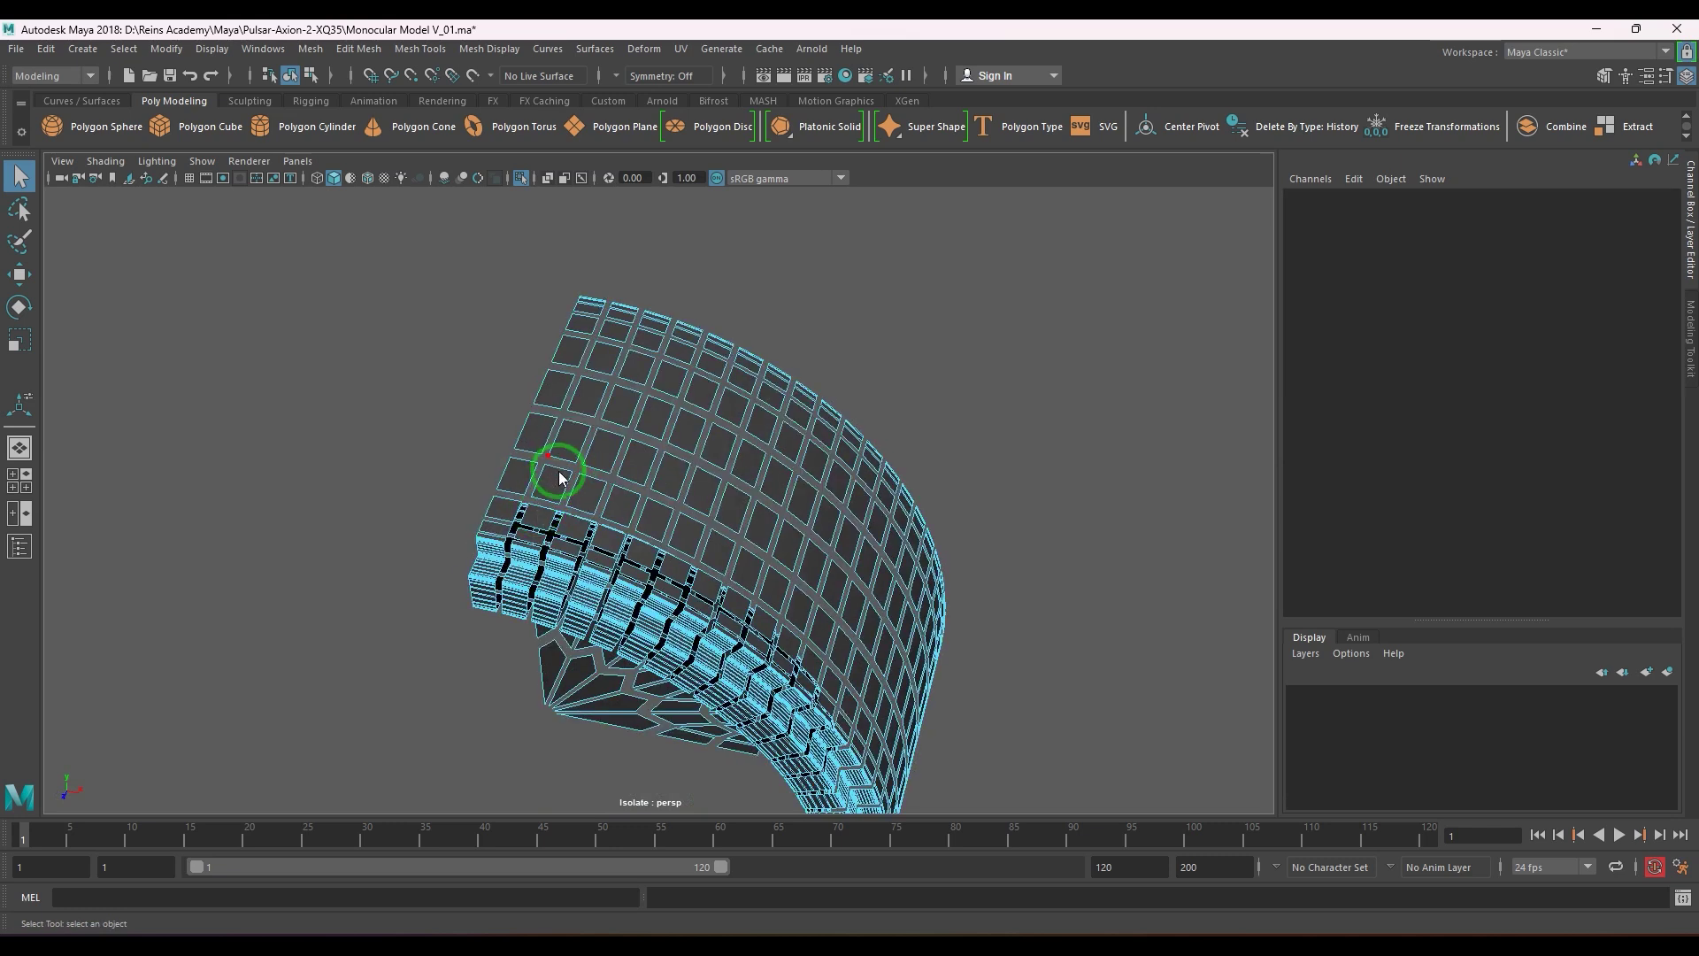
key("F11")
left_click(561, 479)
double_click(620, 332, "shift")
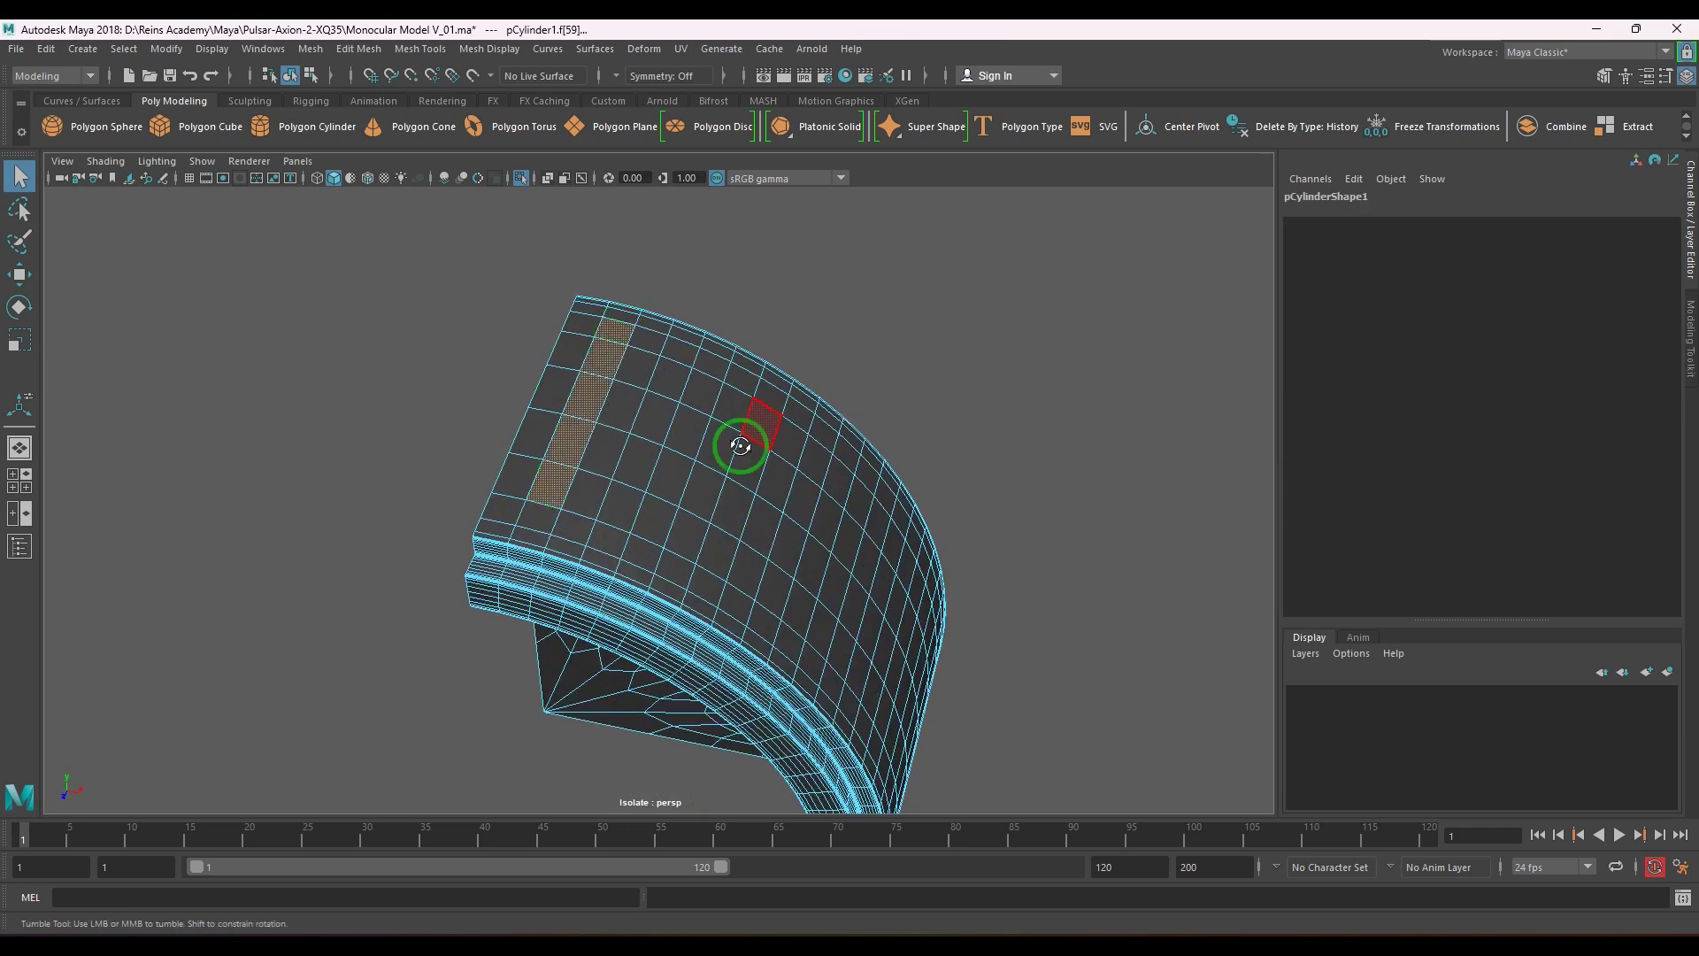
left_click_drag(741, 446, 504, 441, "alt")
middle_click_drag(758, 523, 603, 493, "alt")
scroll(602, 493, "up", 2)
scroll(709, 508, "up", 5)
left_click(964, 444, "shift")
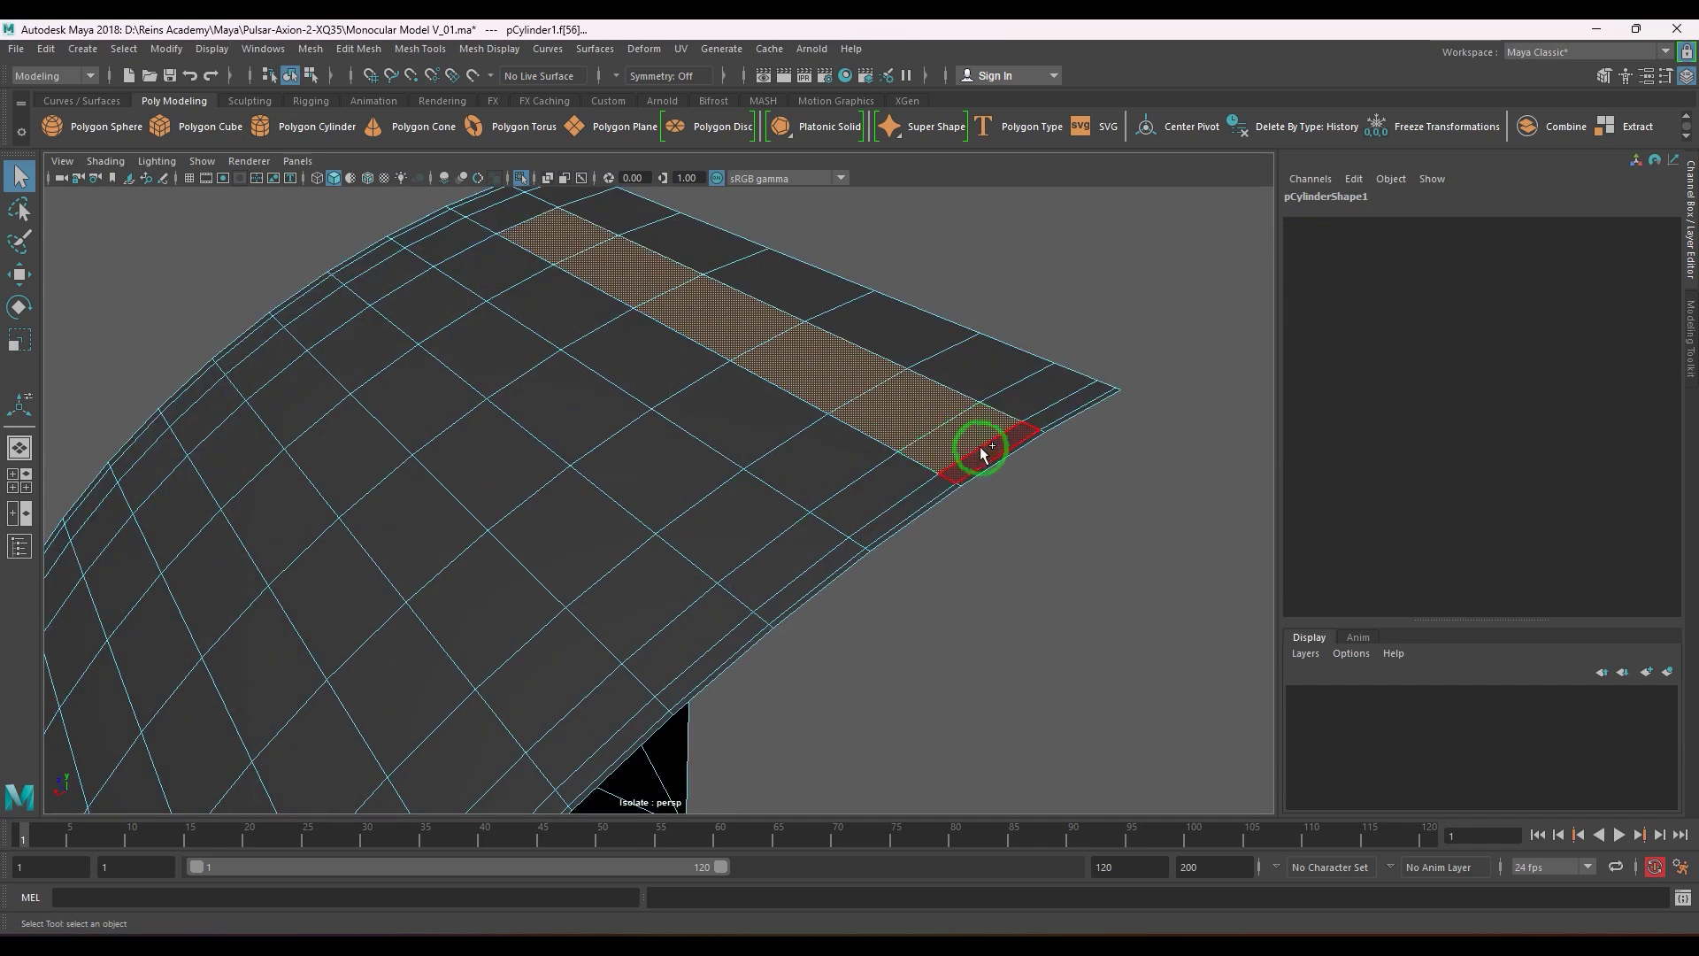
left_click(988, 458, "shift")
- Add two more lengthwise face strips to the outer-wall selection, each separated from the previous one by one unselected column
left_click_drag(941, 485, 1050, 496, "alt")
left_click(626, 534, "shift")
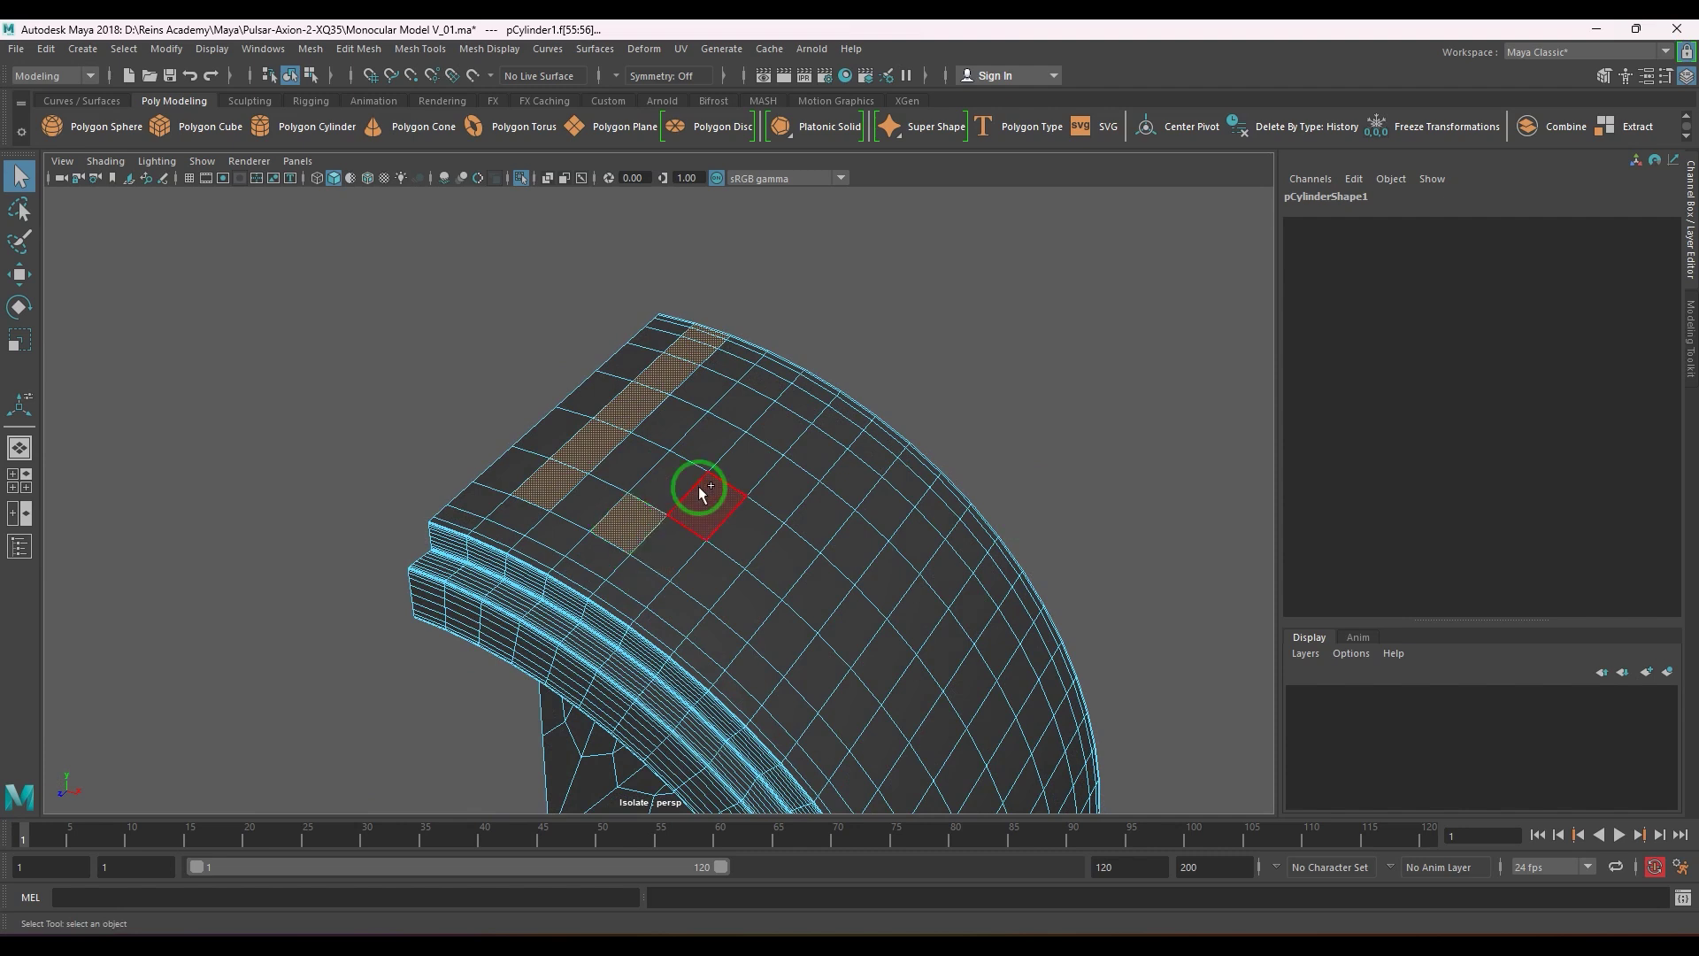
double_click(786, 378, "shift")
left_click_drag(869, 454, 702, 473, "alt")
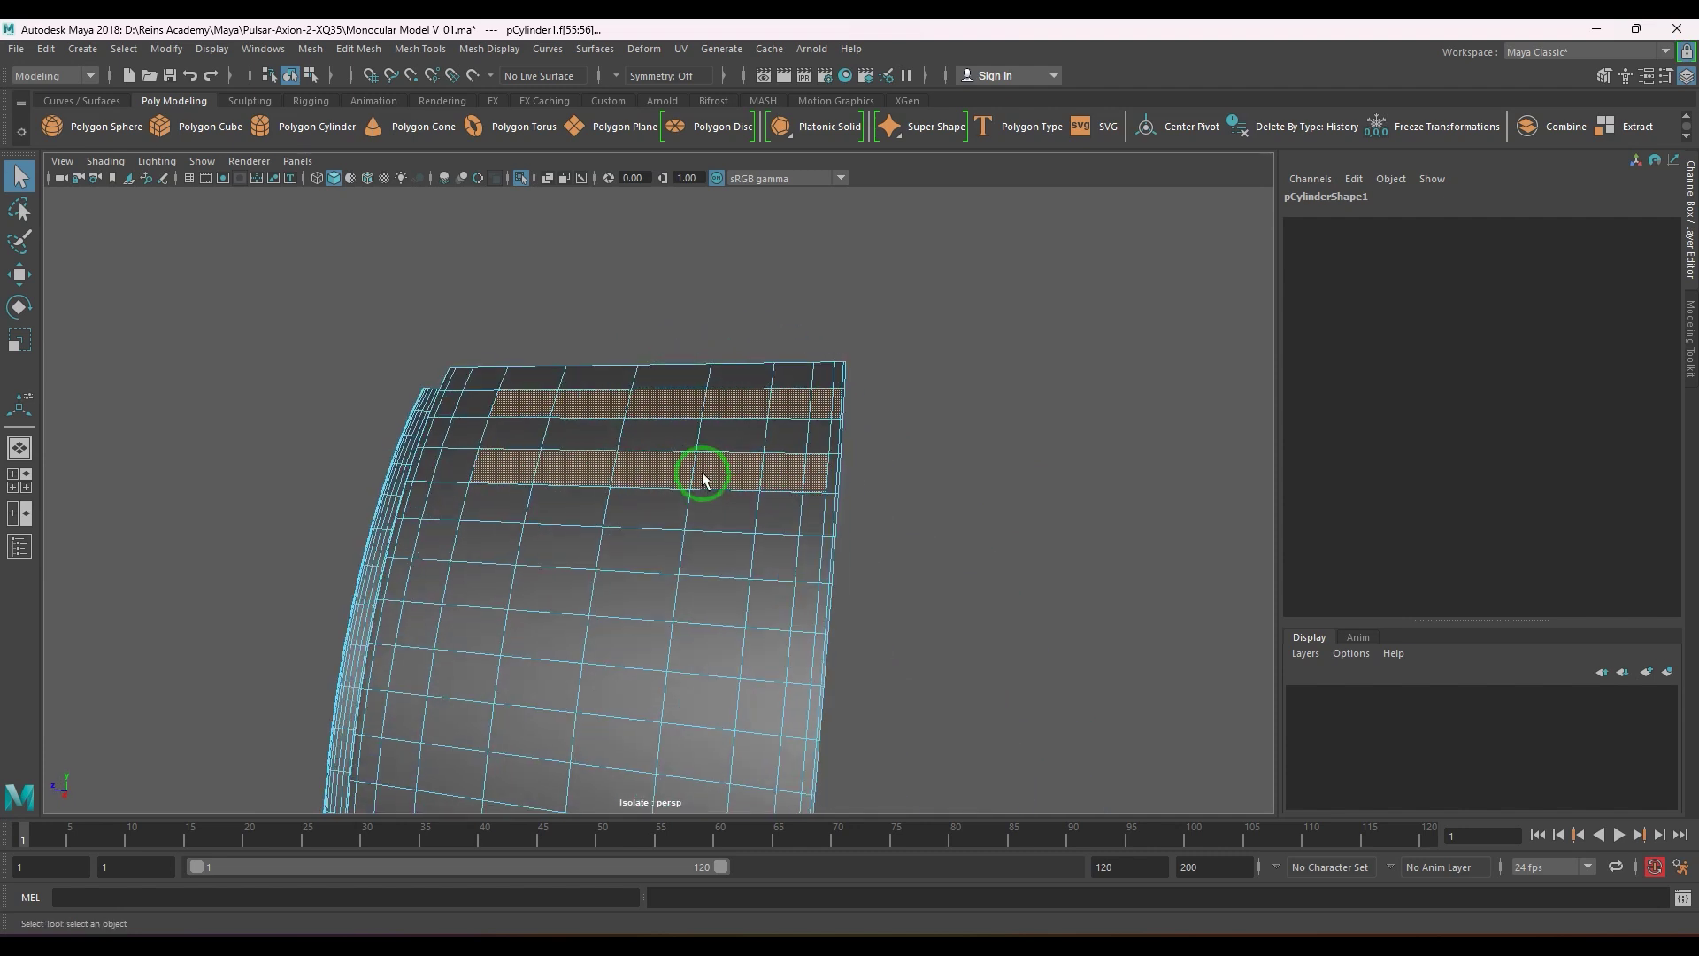
right_click_drag(720, 479, 967, 614, "alt")
left_click_drag(1016, 442, 1060, 461, "shift")
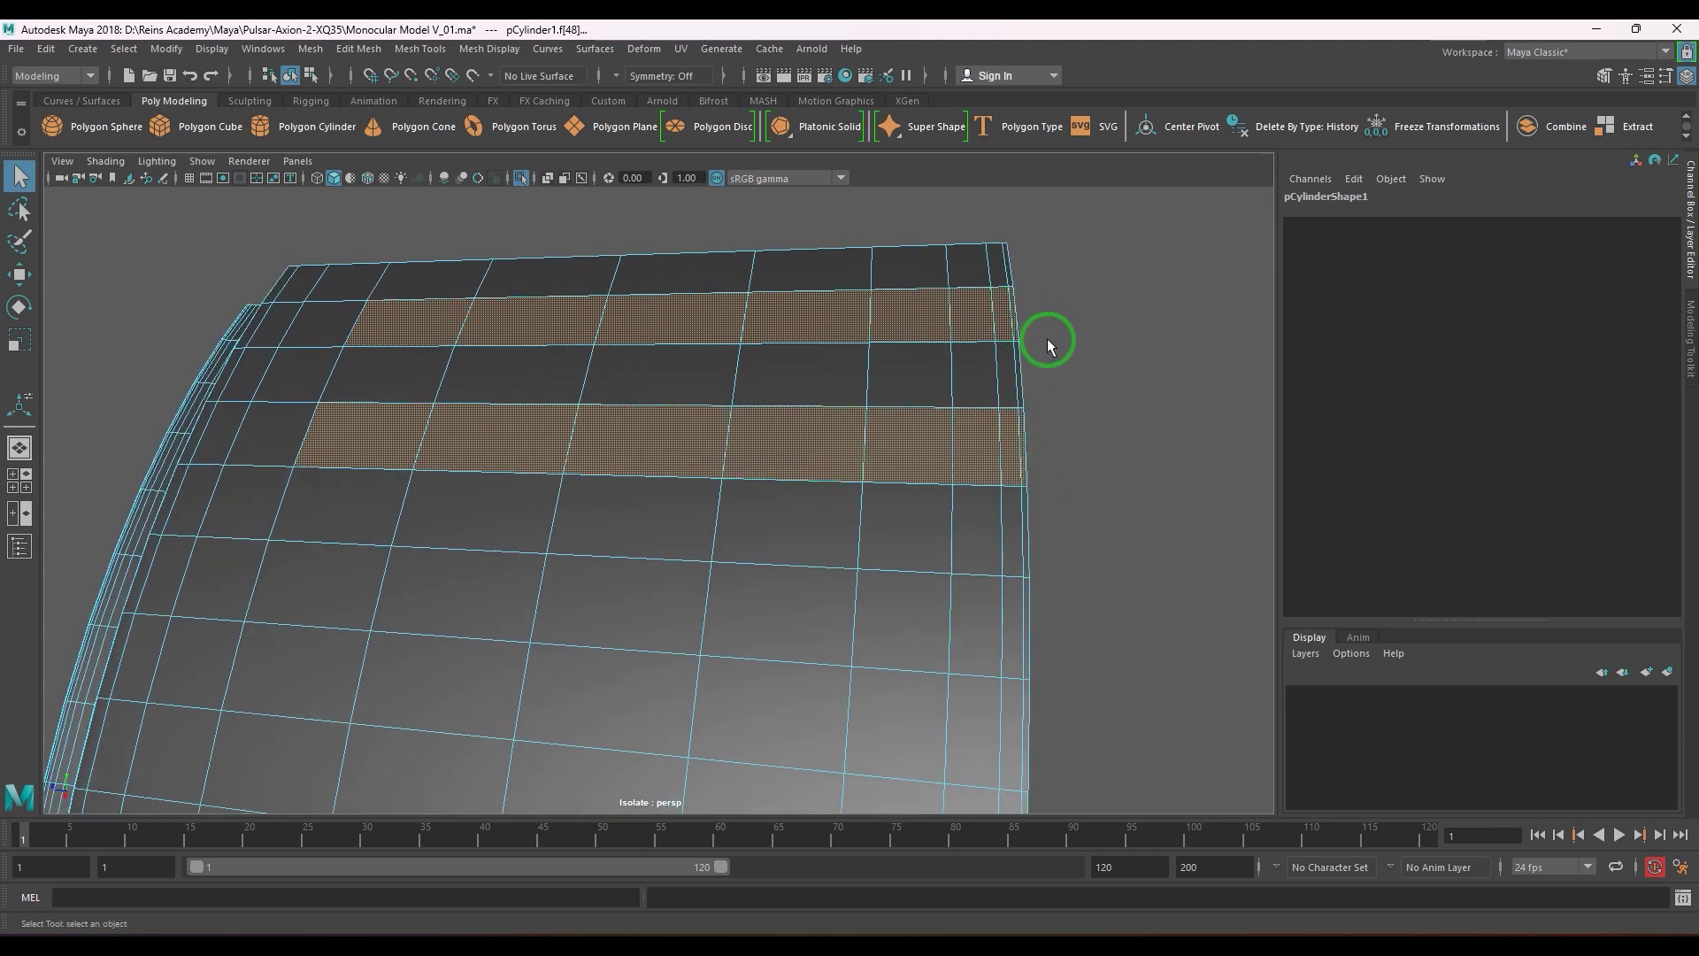
right_click_drag(1047, 338, 751, 543, "alt")
left_click_drag(998, 599, 999, 600, "shift")
scroll(891, 602, "down", 4)
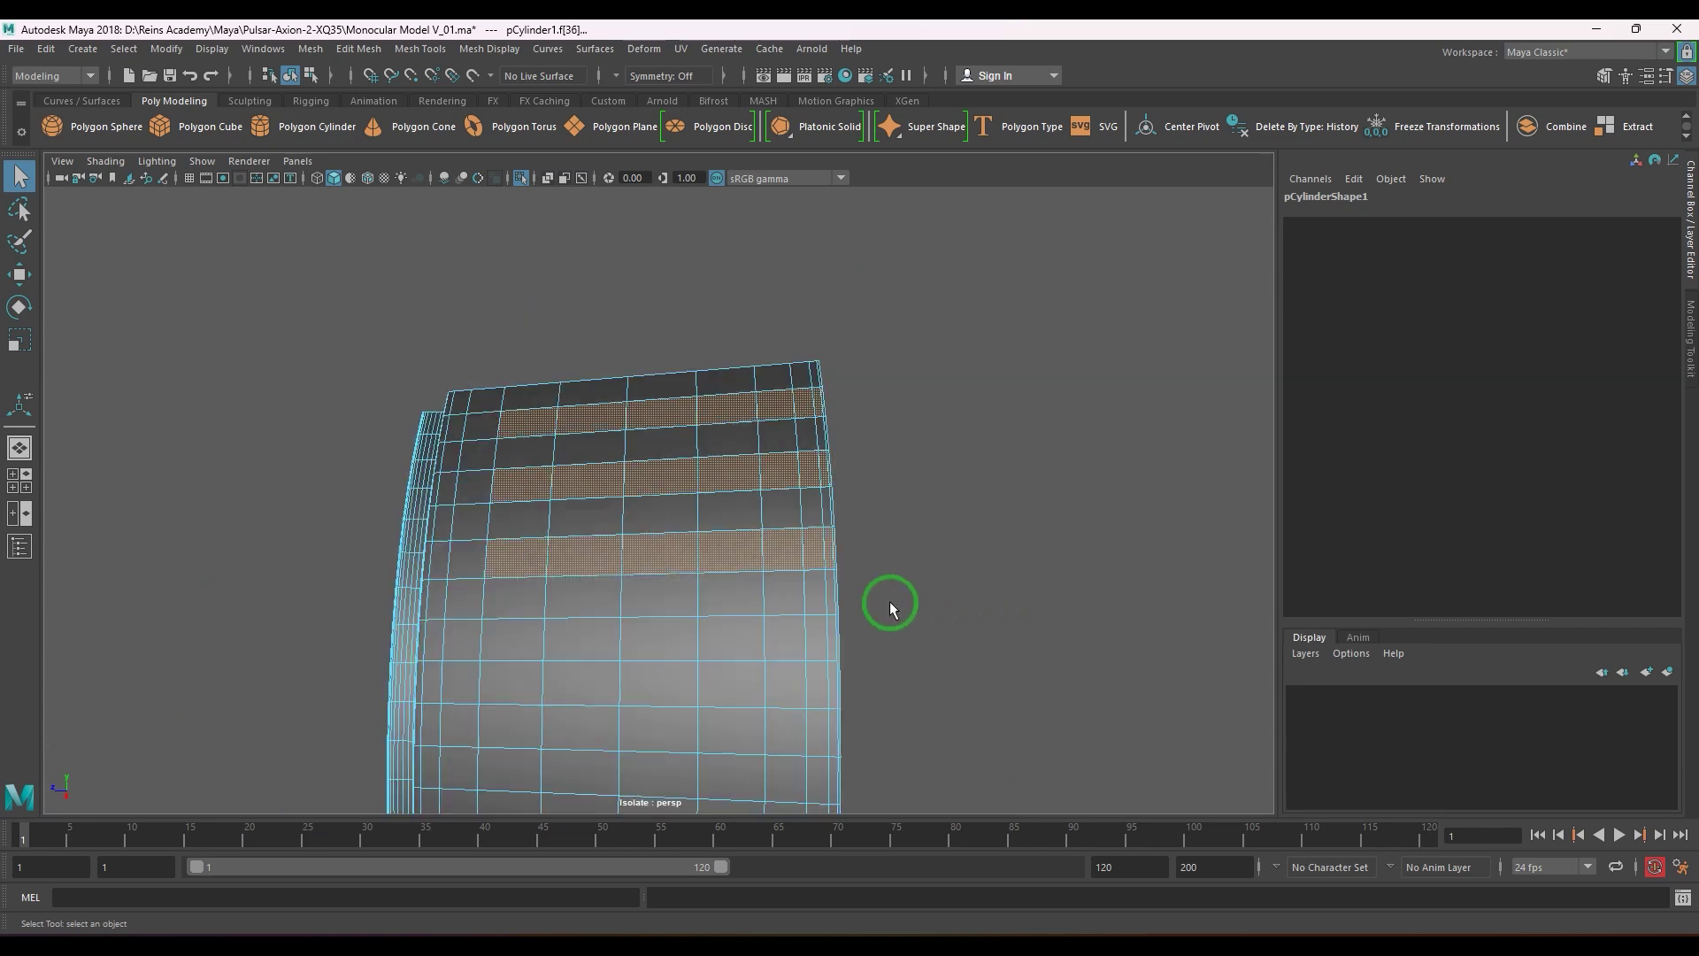
left_click_drag(815, 606, 734, 599, "alt")
- Add three further alternating lengthwise face strips on the outer wall's lower part, leaving a wider gap after the upper three
left_click_drag(478, 555, 773, 525)
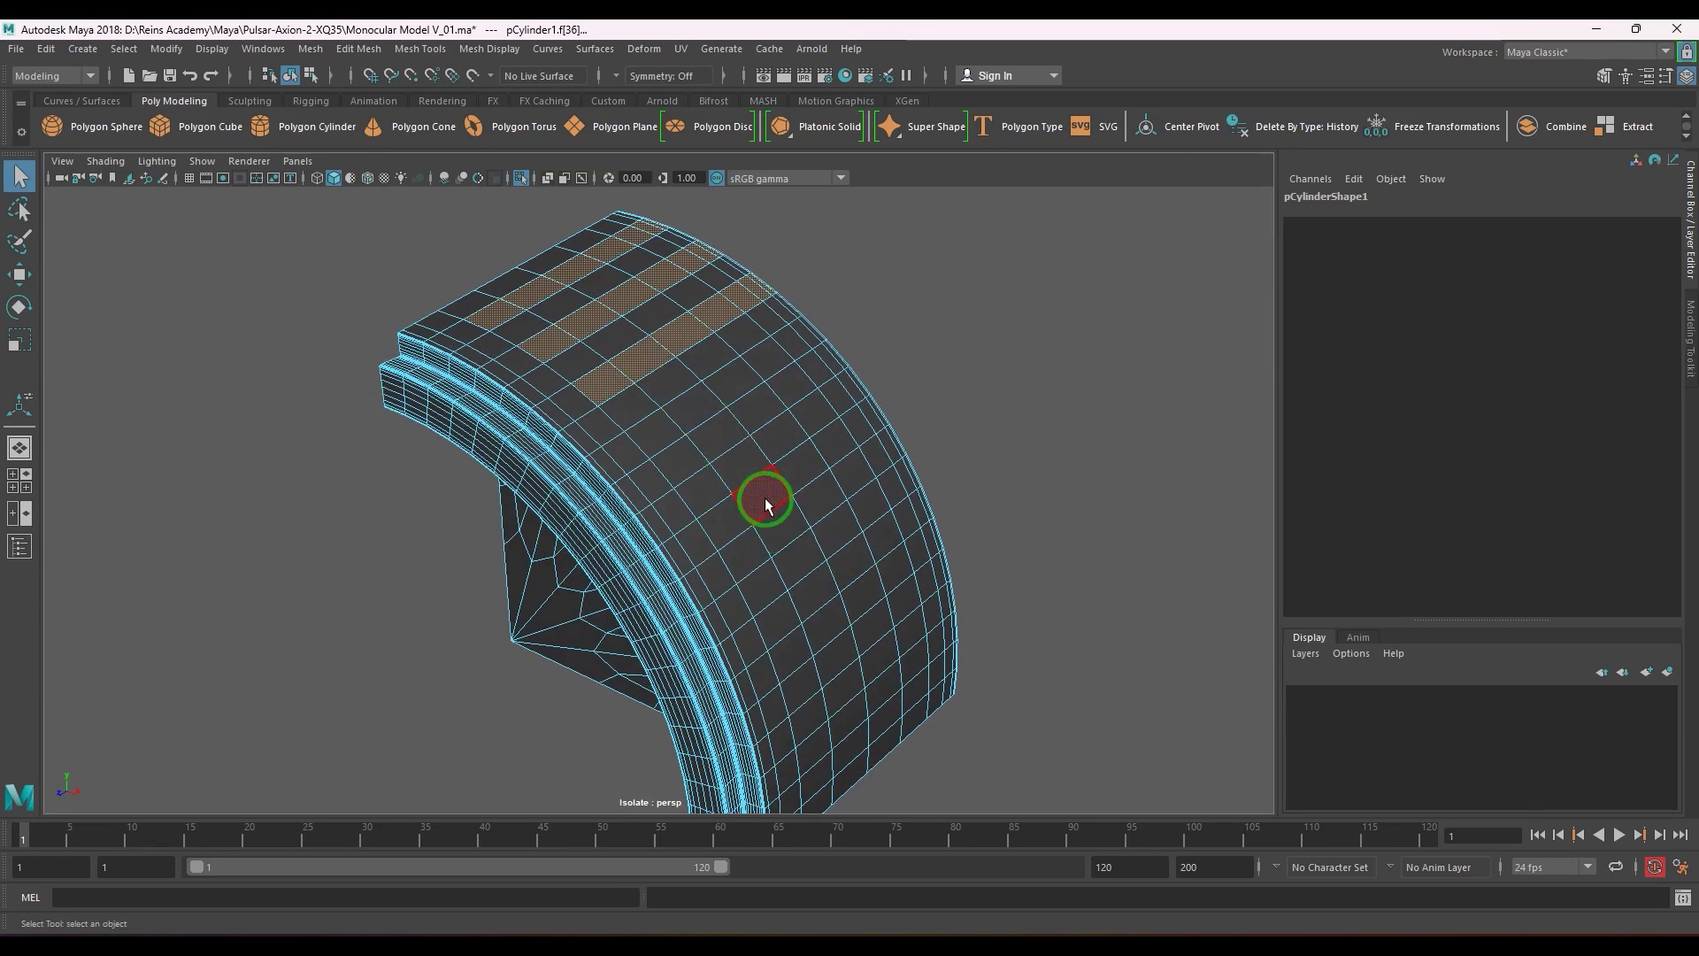
scroll(750, 544, "down", 5)
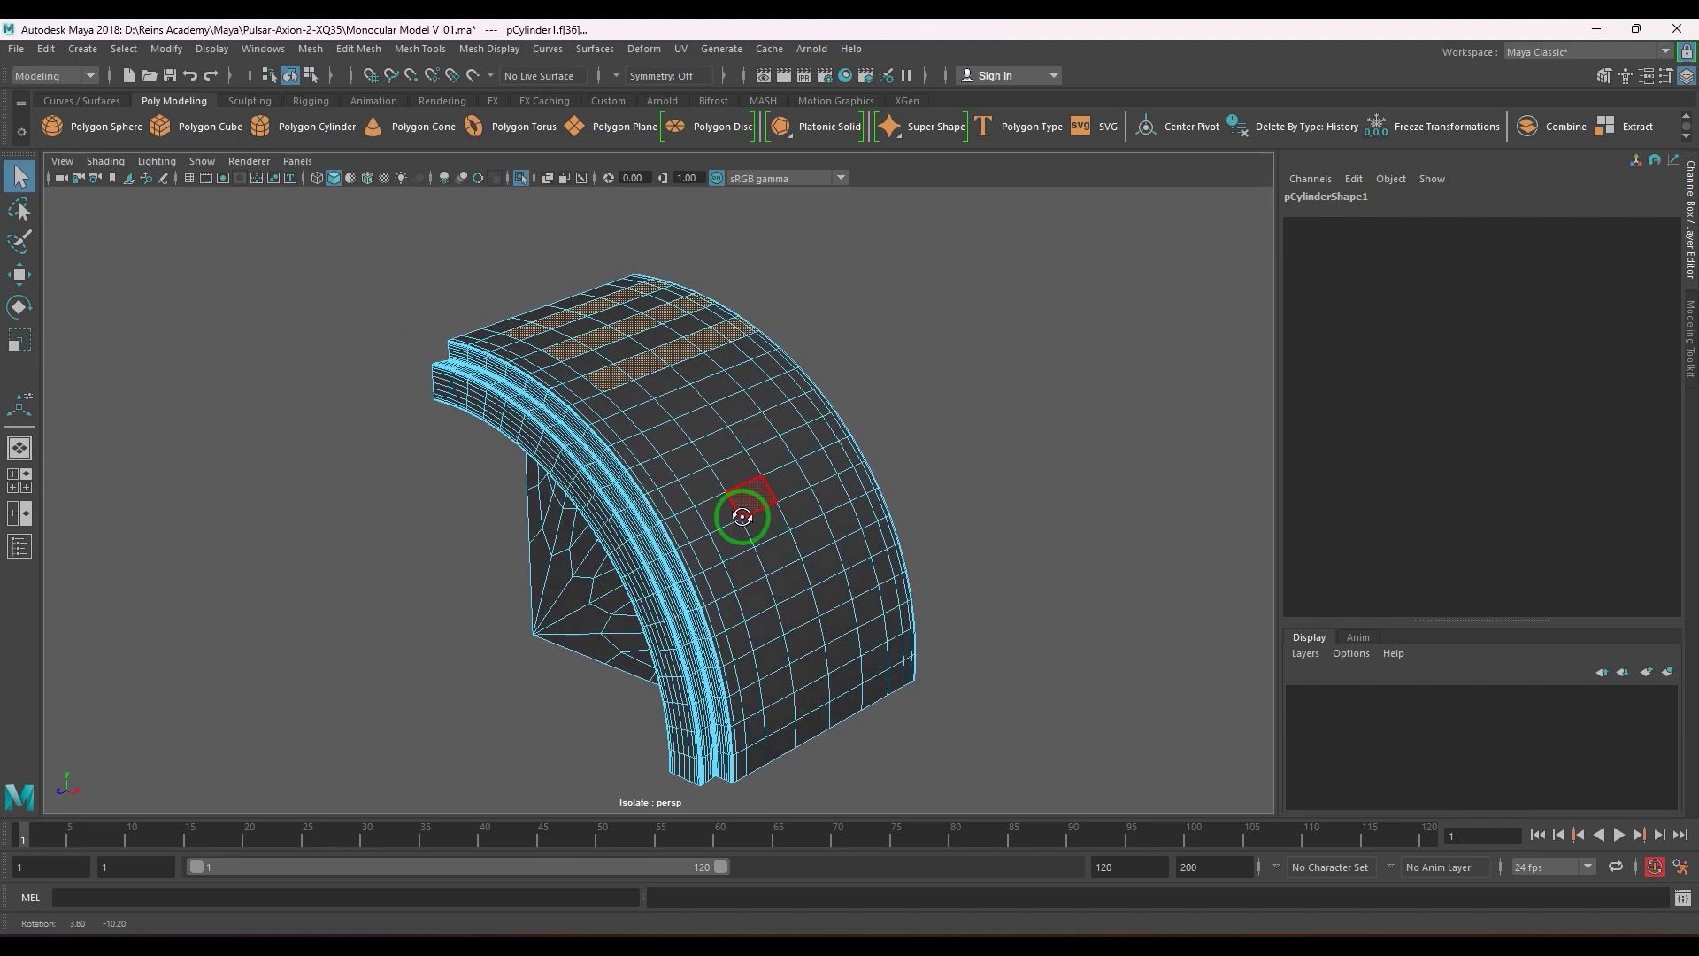
scroll(746, 546, "up", 1)
left_click(720, 518, "shift")
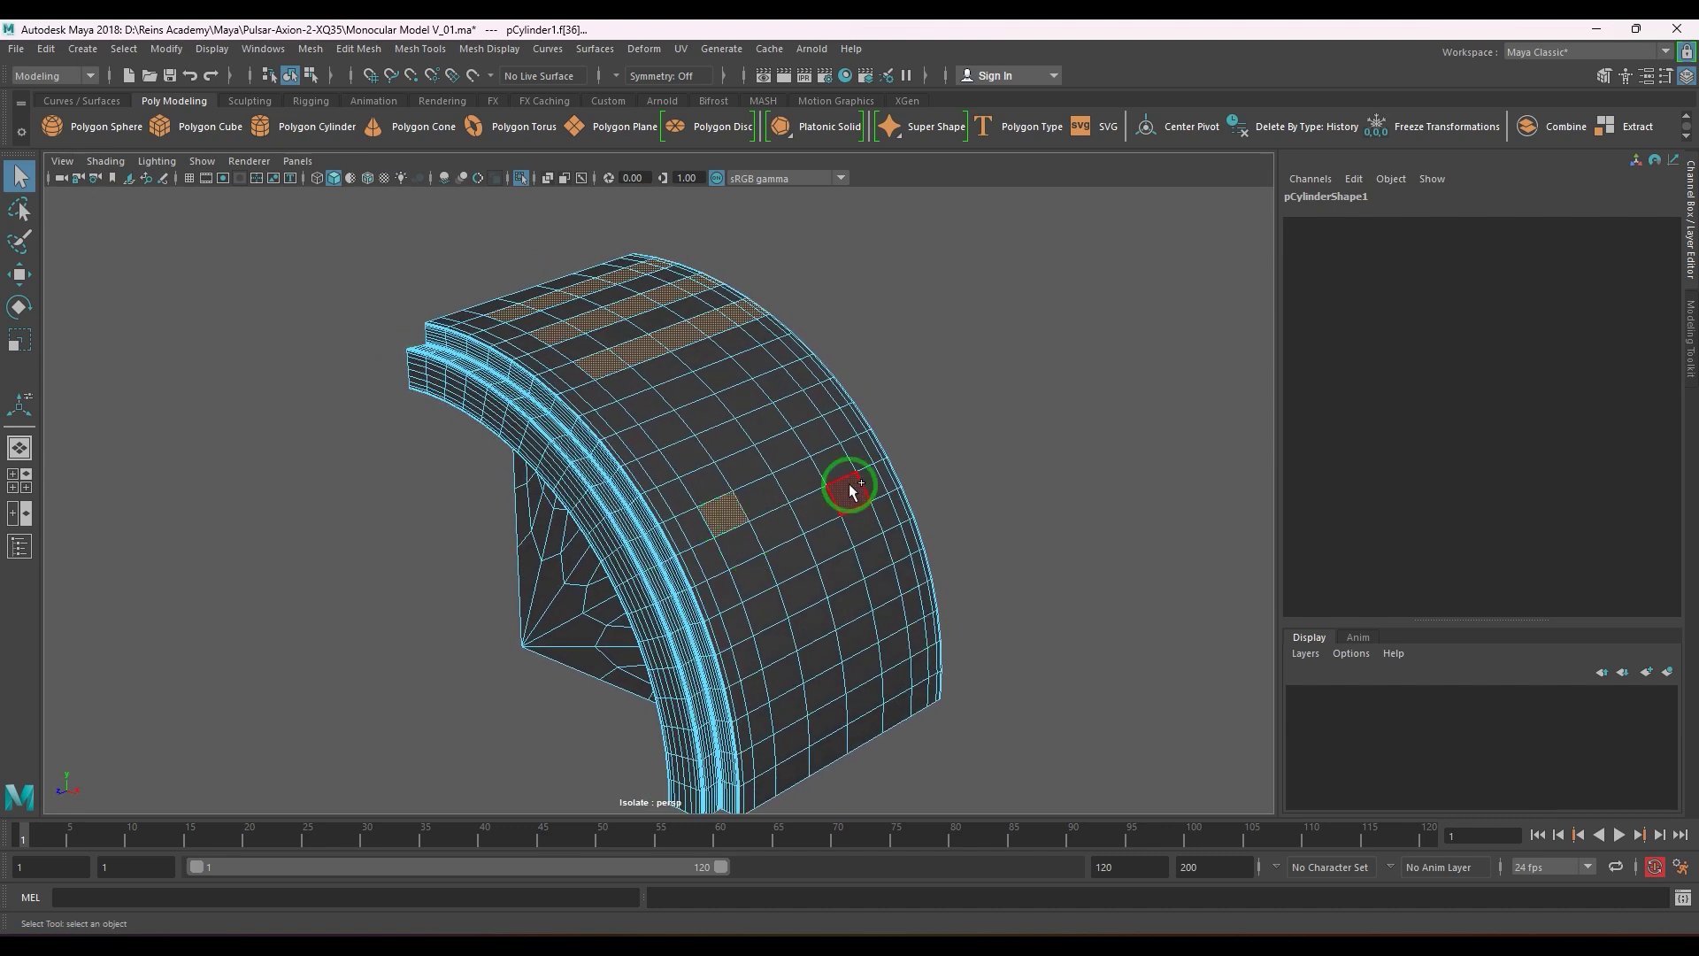
double_click(881, 448, "shift")
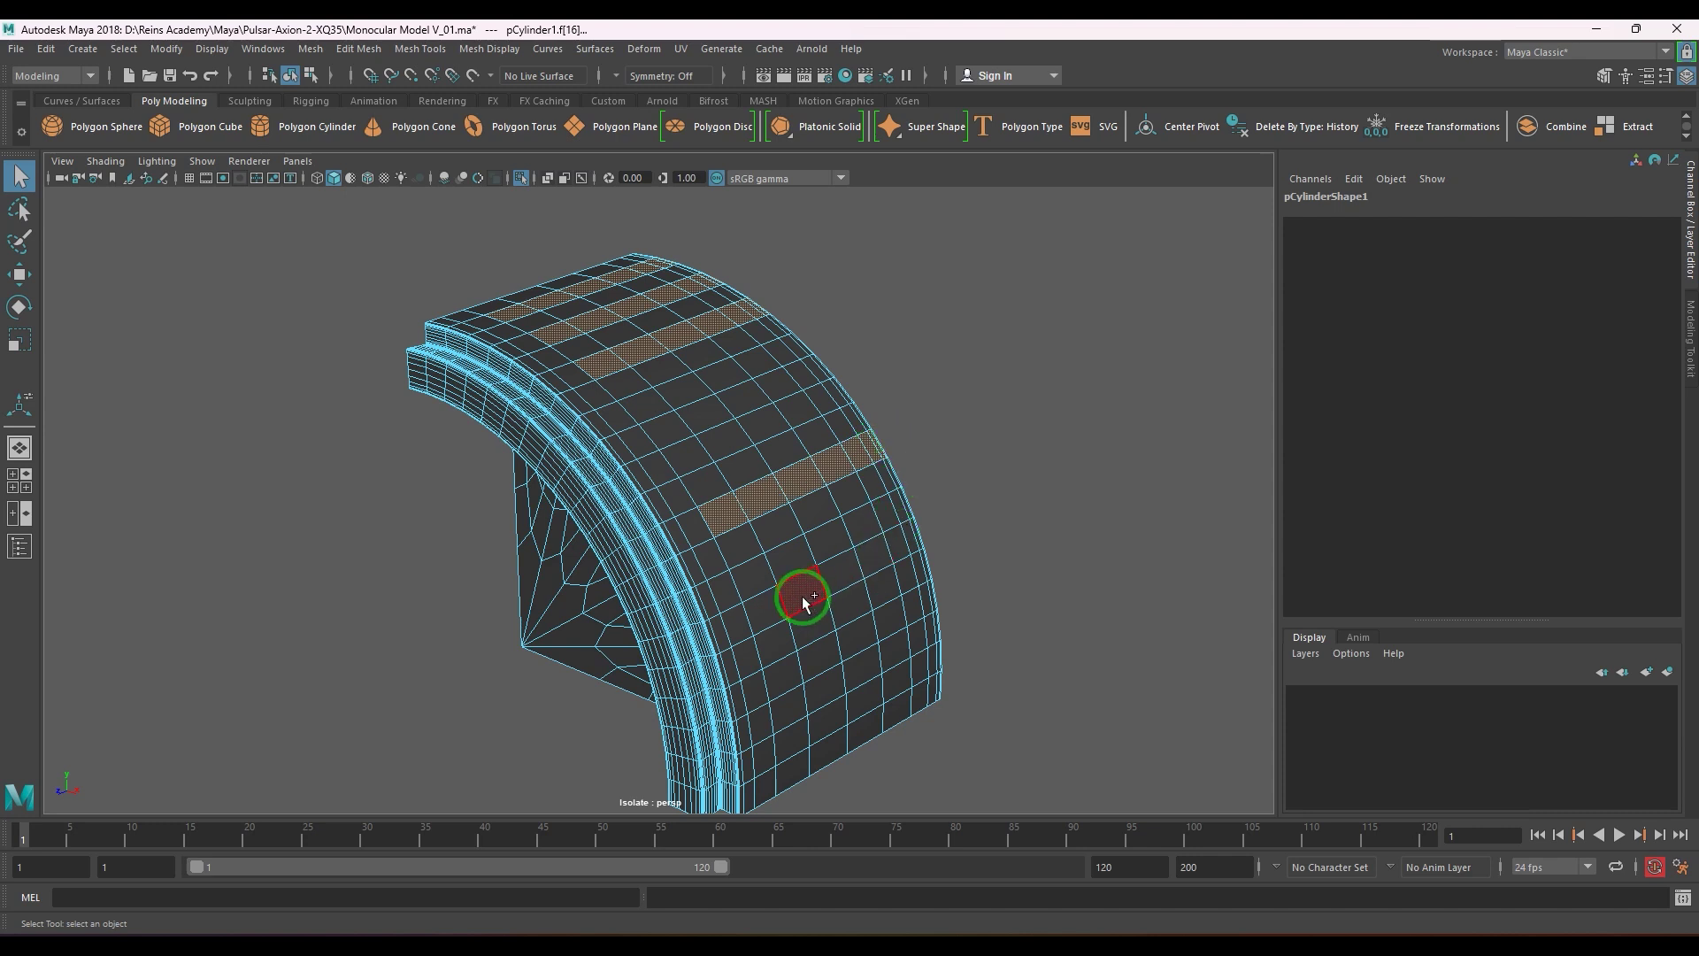
double_click(911, 508, "shift")
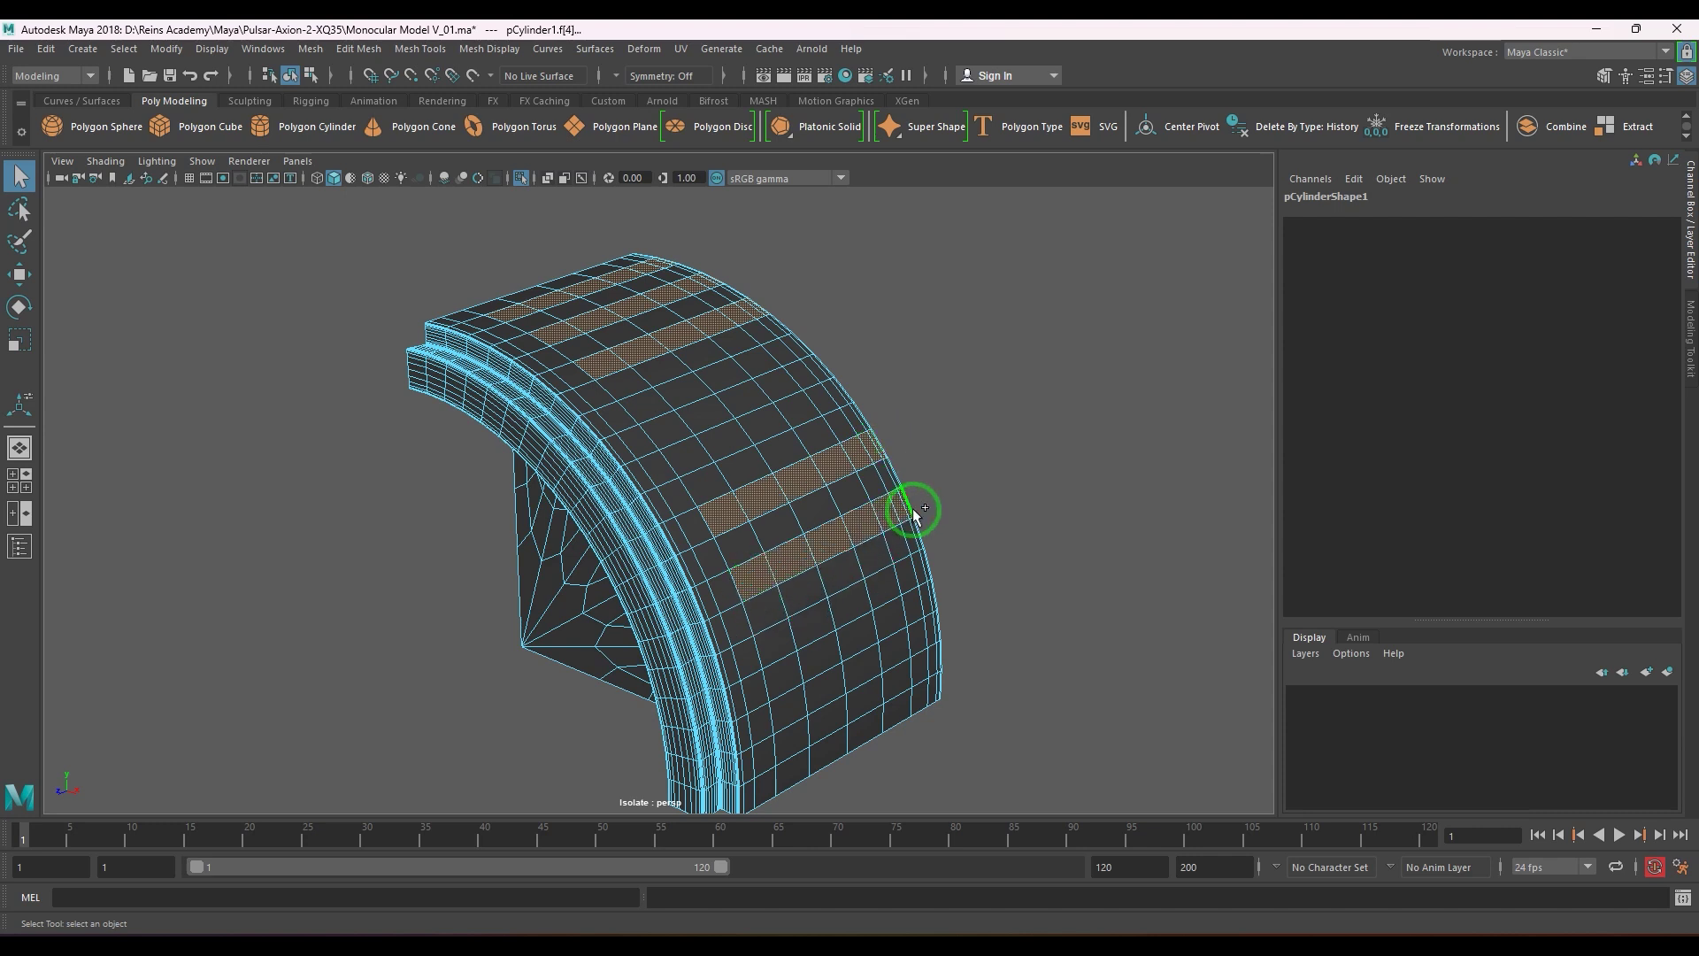
double_click(933, 564, "shift")
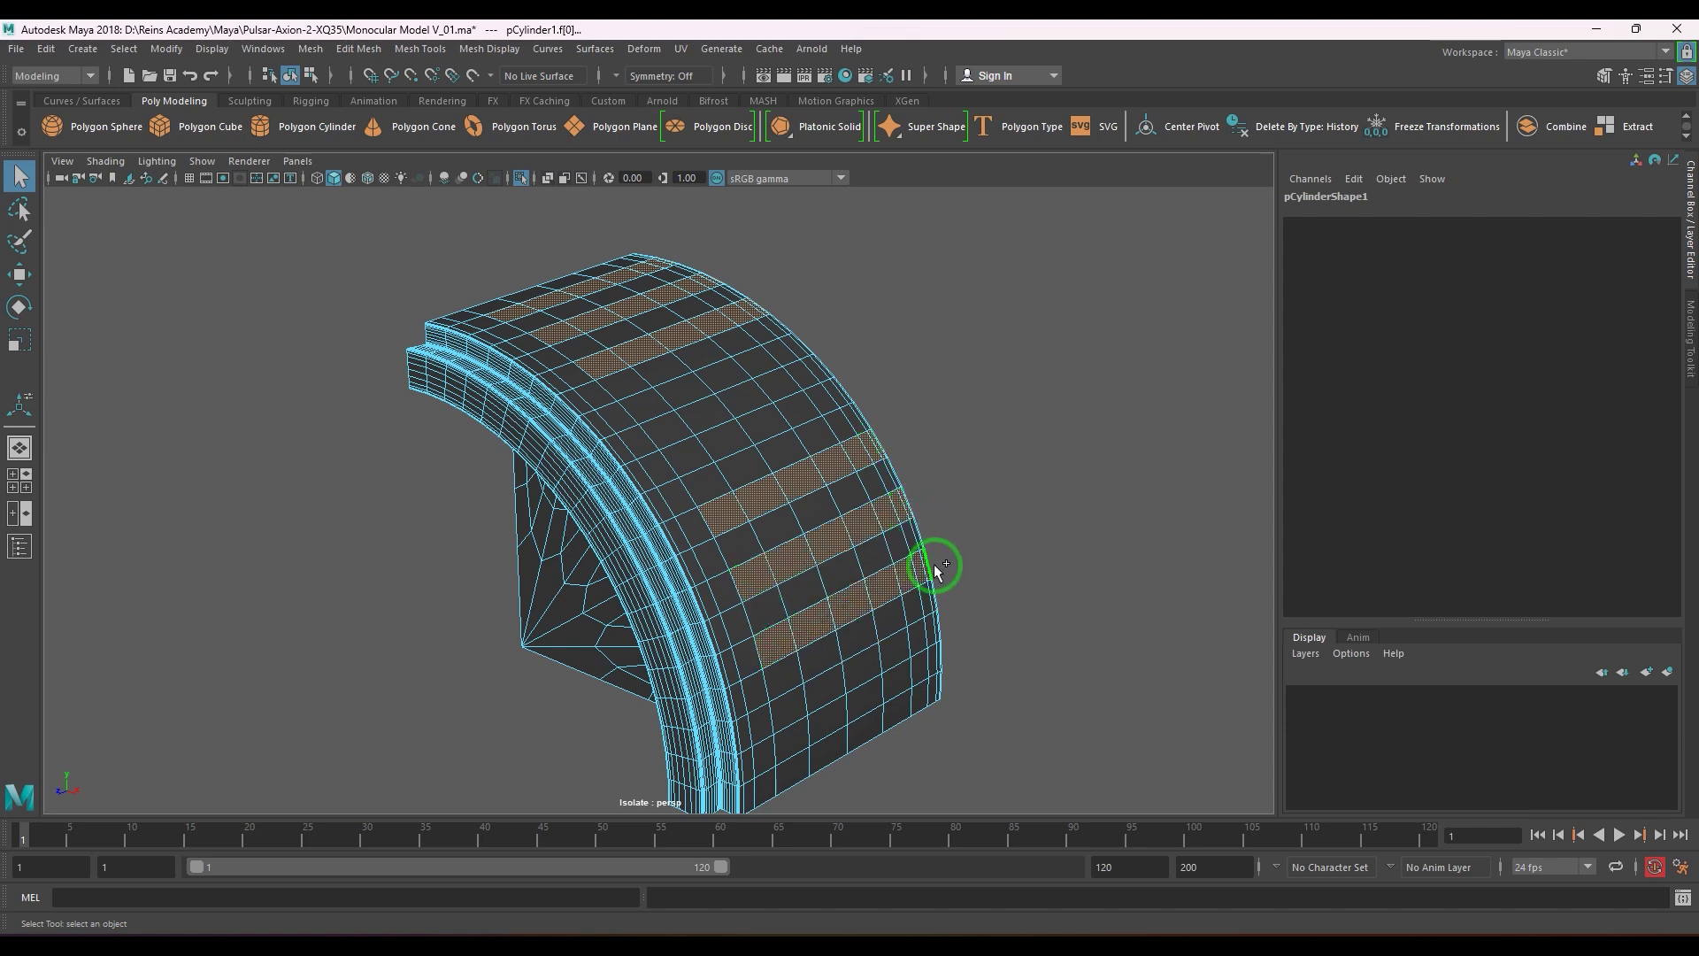
- Extrude the six selected face strips slightly outward as raised grip ribs, repeating the extrusion to build up their edges
left_click_drag(974, 629, 986, 643, "alt")
key("ctrl+e")
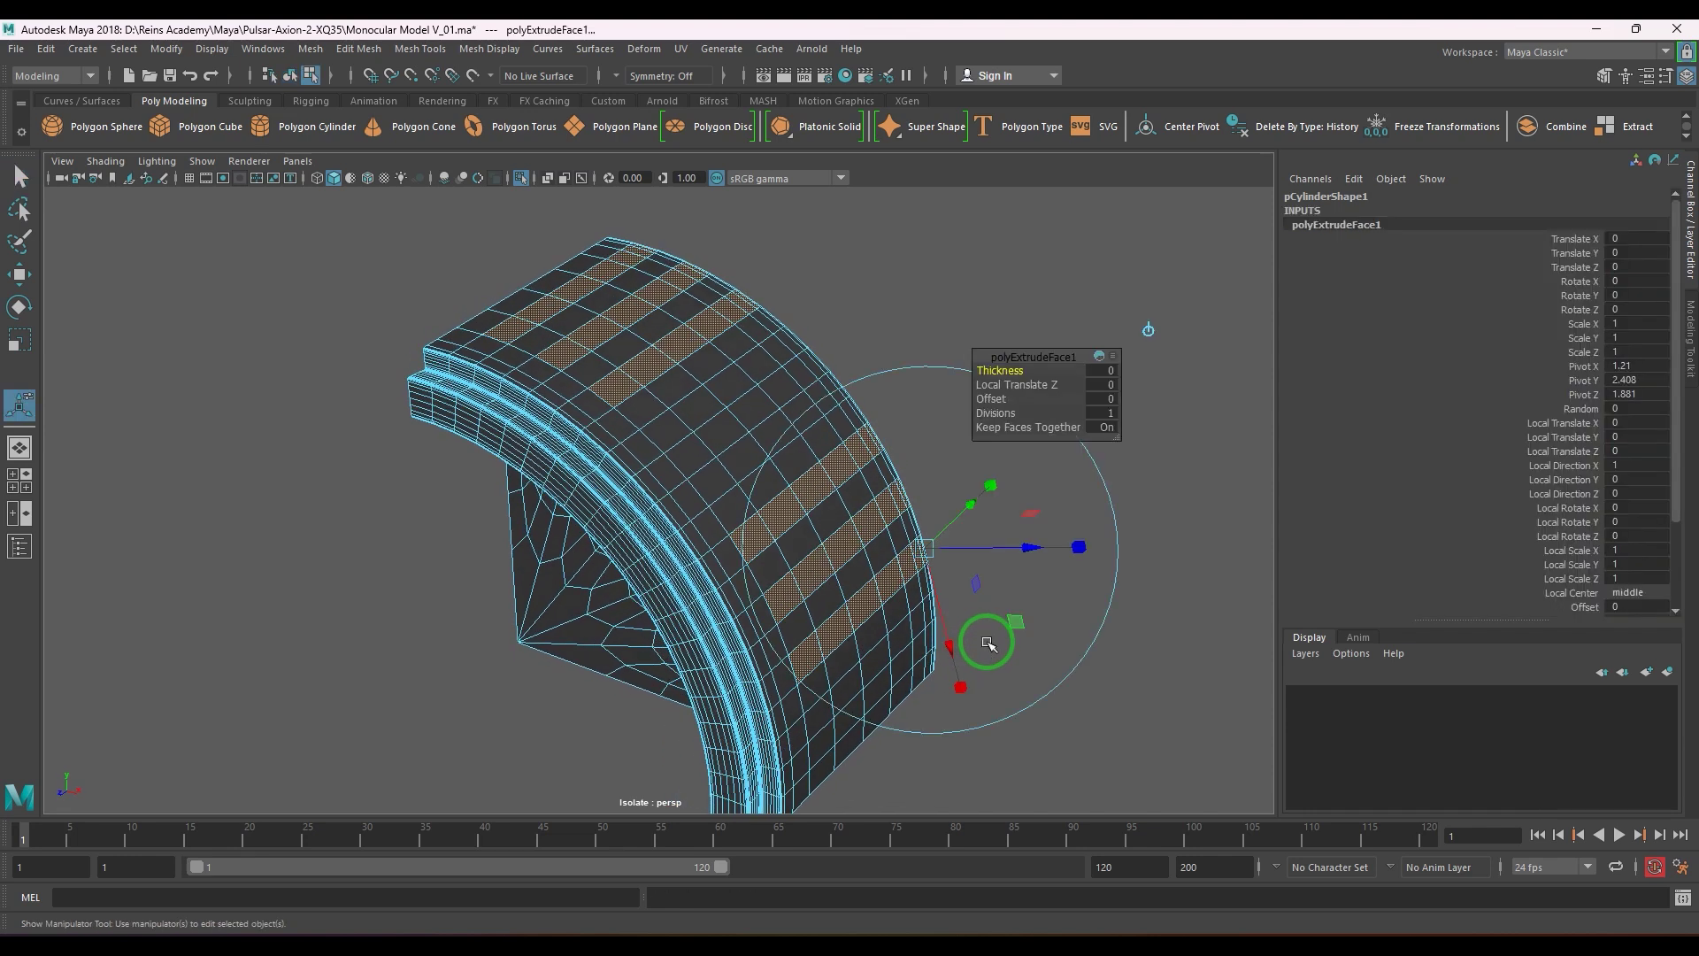
left_click_drag(1024, 550, 1018, 546)
left_click_drag(891, 587, 967, 592, "alt")
middle_click_drag(968, 592, 874, 616, "alt")
right_click_drag(874, 616, 990, 687, "alt")
key("ctrl+z")
mouse_move(1047, 511)
left_mouse_down()
mouse_move(1087, 507)
mouse_move(1073, 515)
left_mouse_up()
key("ctrl+e")
key("ctrl+e")
left_click_drag(781, 601, 715, 584, "alt")
- Slide the edge loop in front of the ribs closer to their front ends with the Slide Edge tool
key("w")
right_click_drag(616, 586, 627, 564)
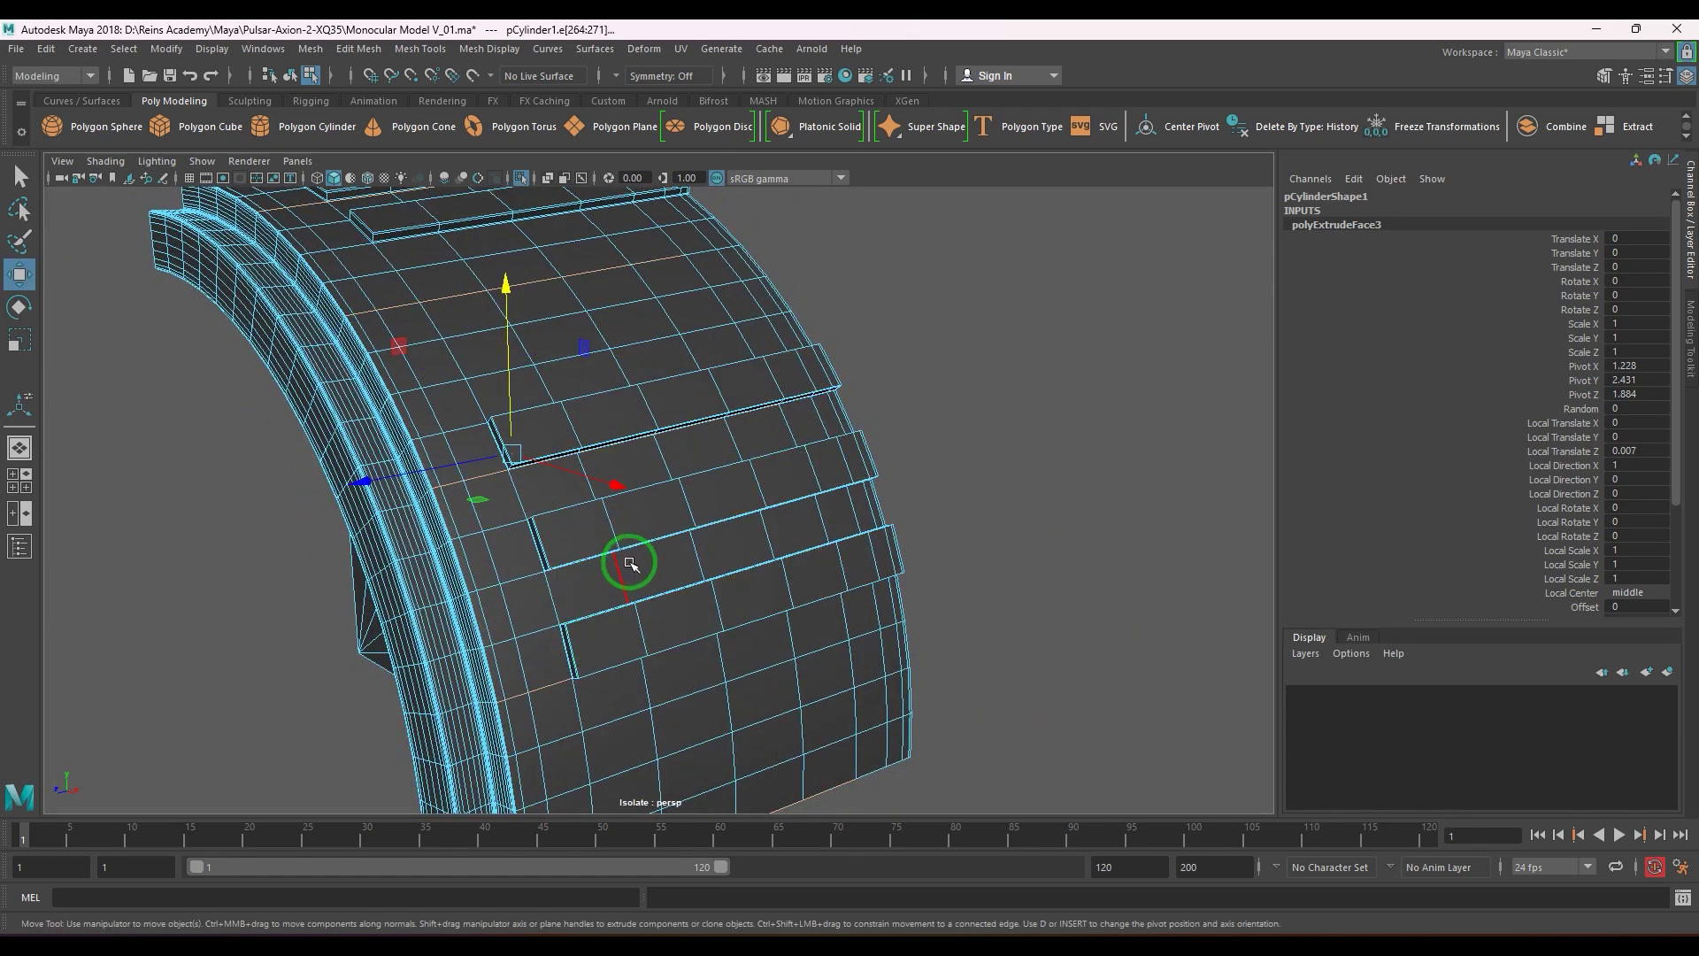
double_click(624, 569)
right_click_drag(733, 495, 699, 630, "shift")
middle_click_drag(649, 566, 565, 592)
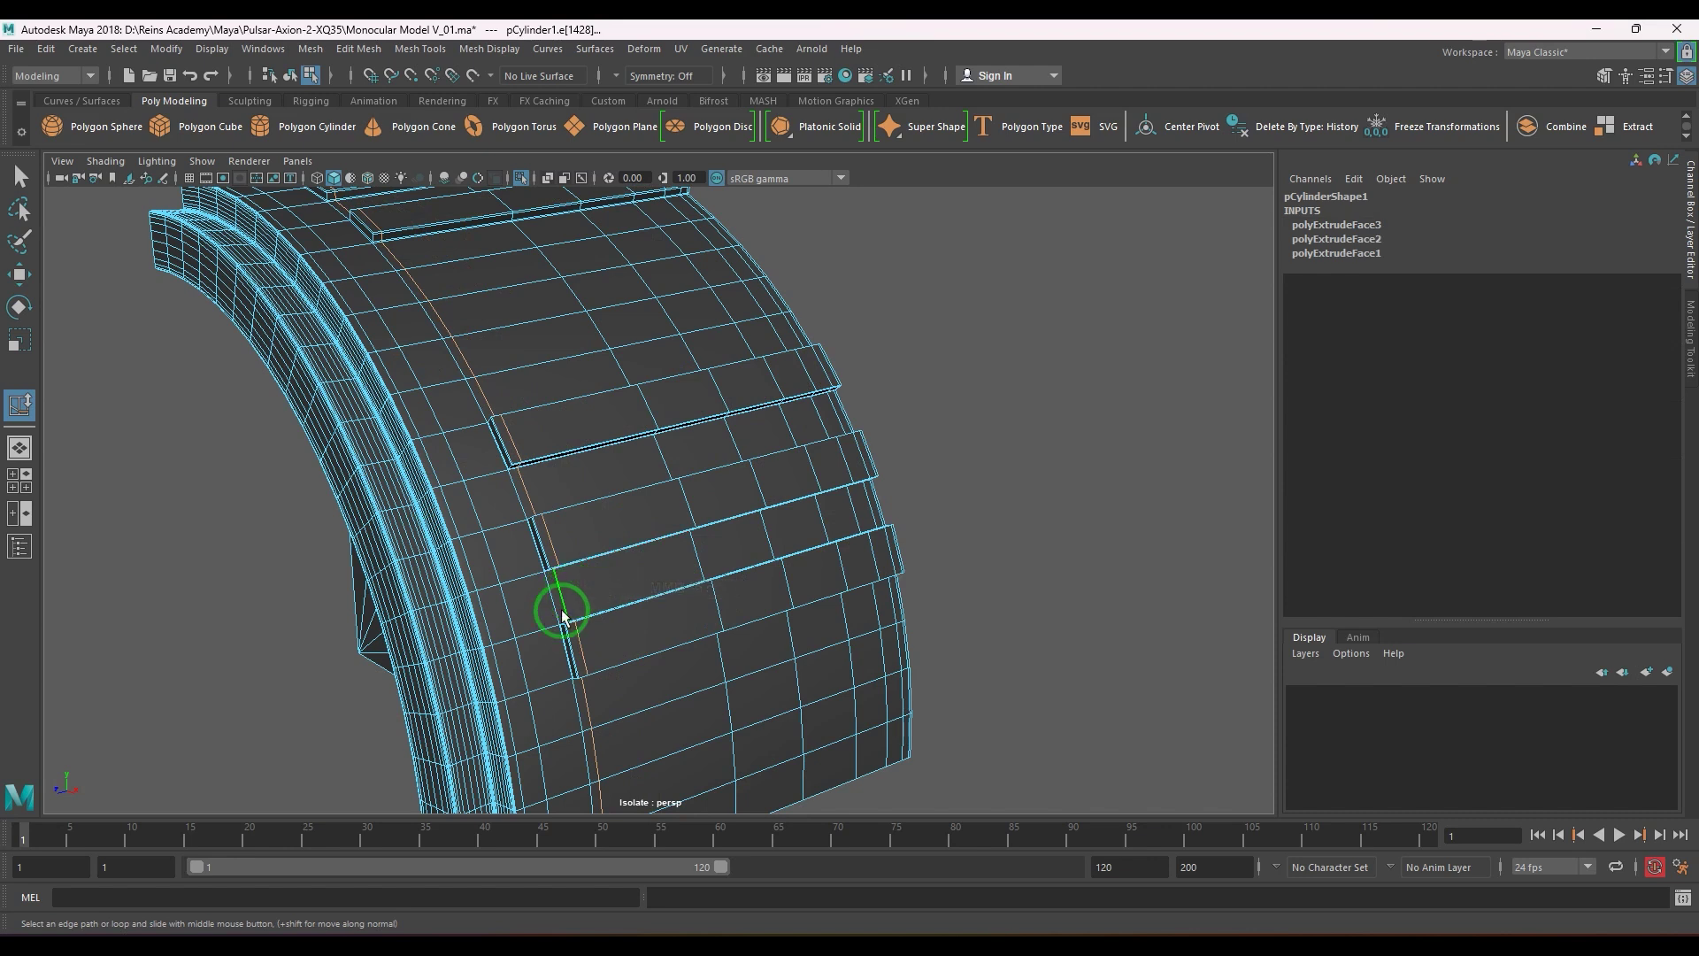
- Return to object mode, inspect the ribs on the housing in smooth preview, and switch the preview off
key("w")
key("F8")
key("3")
left_click(1050, 534)
right_click_drag(1050, 533, 903, 641, "alt")
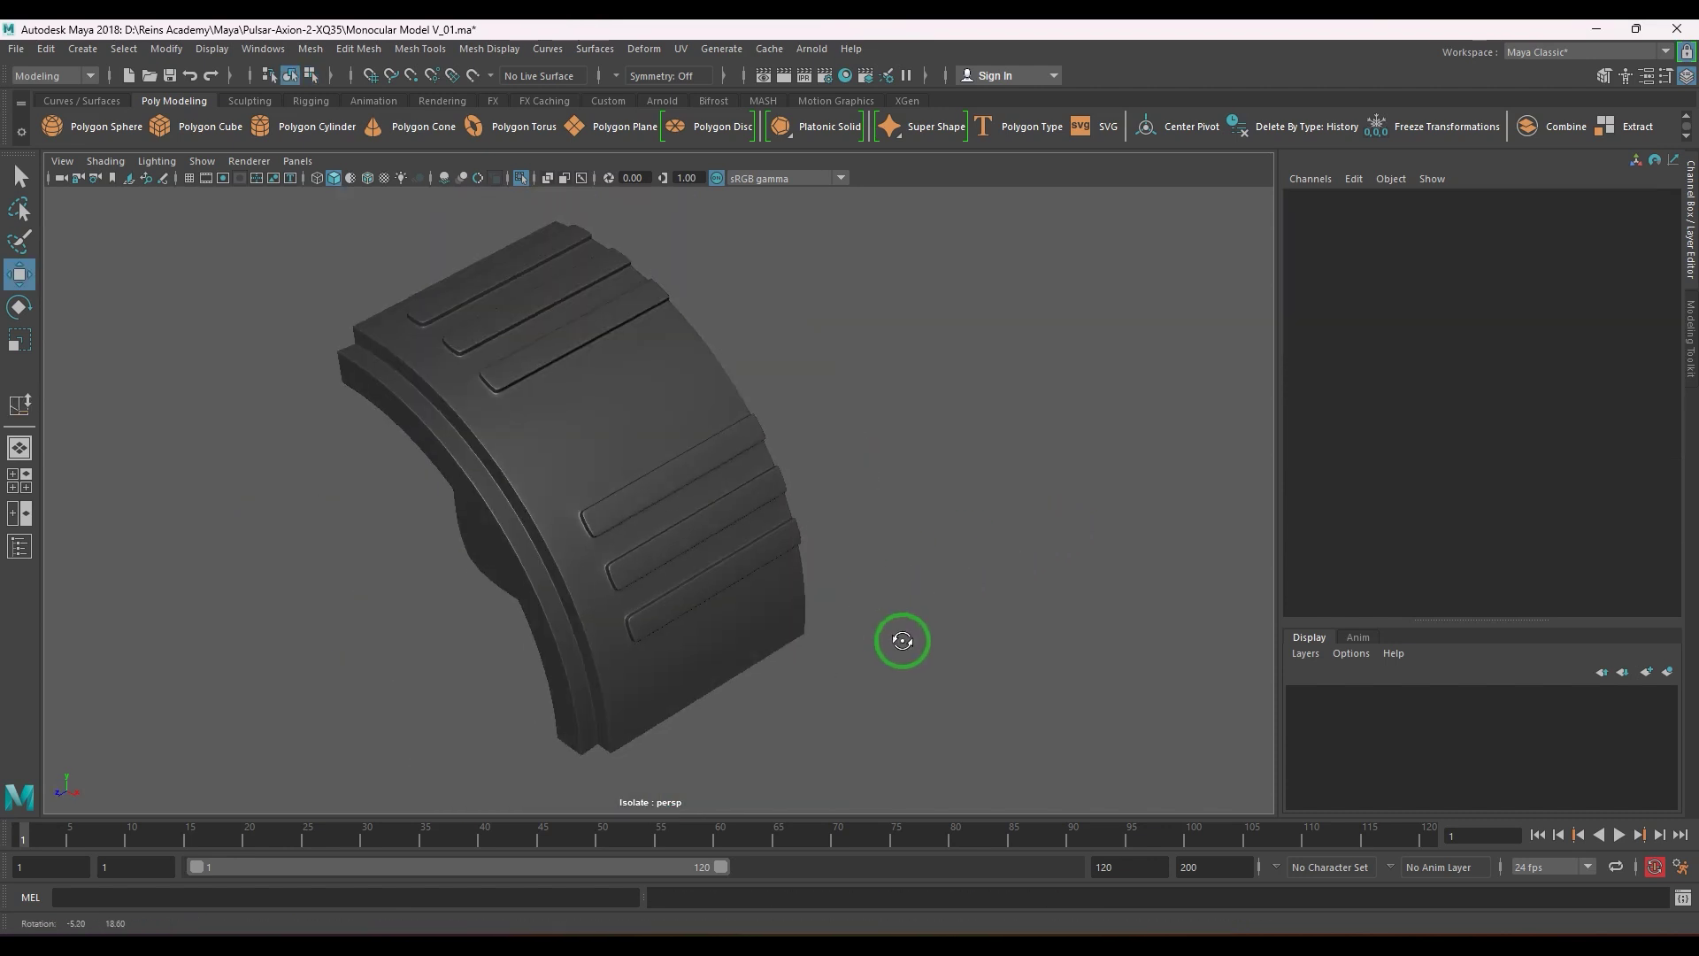
left_click_drag(903, 640, 790, 590, "alt")
left_click(685, 566)
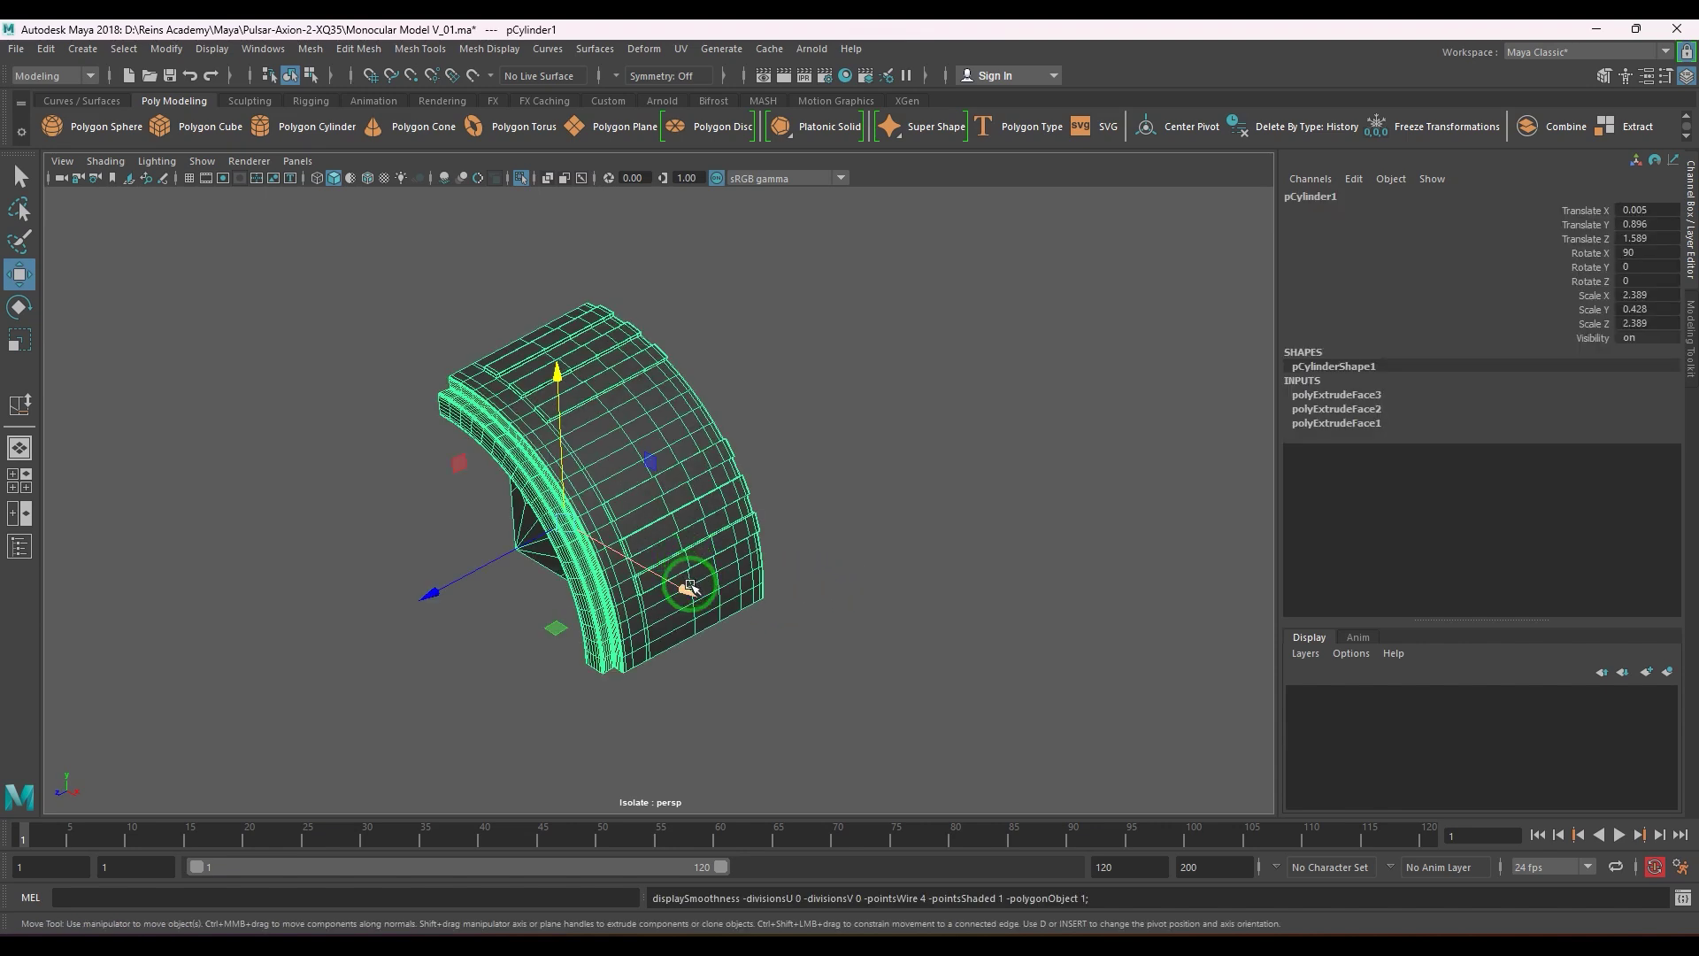
scroll(743, 569, "up", 4)
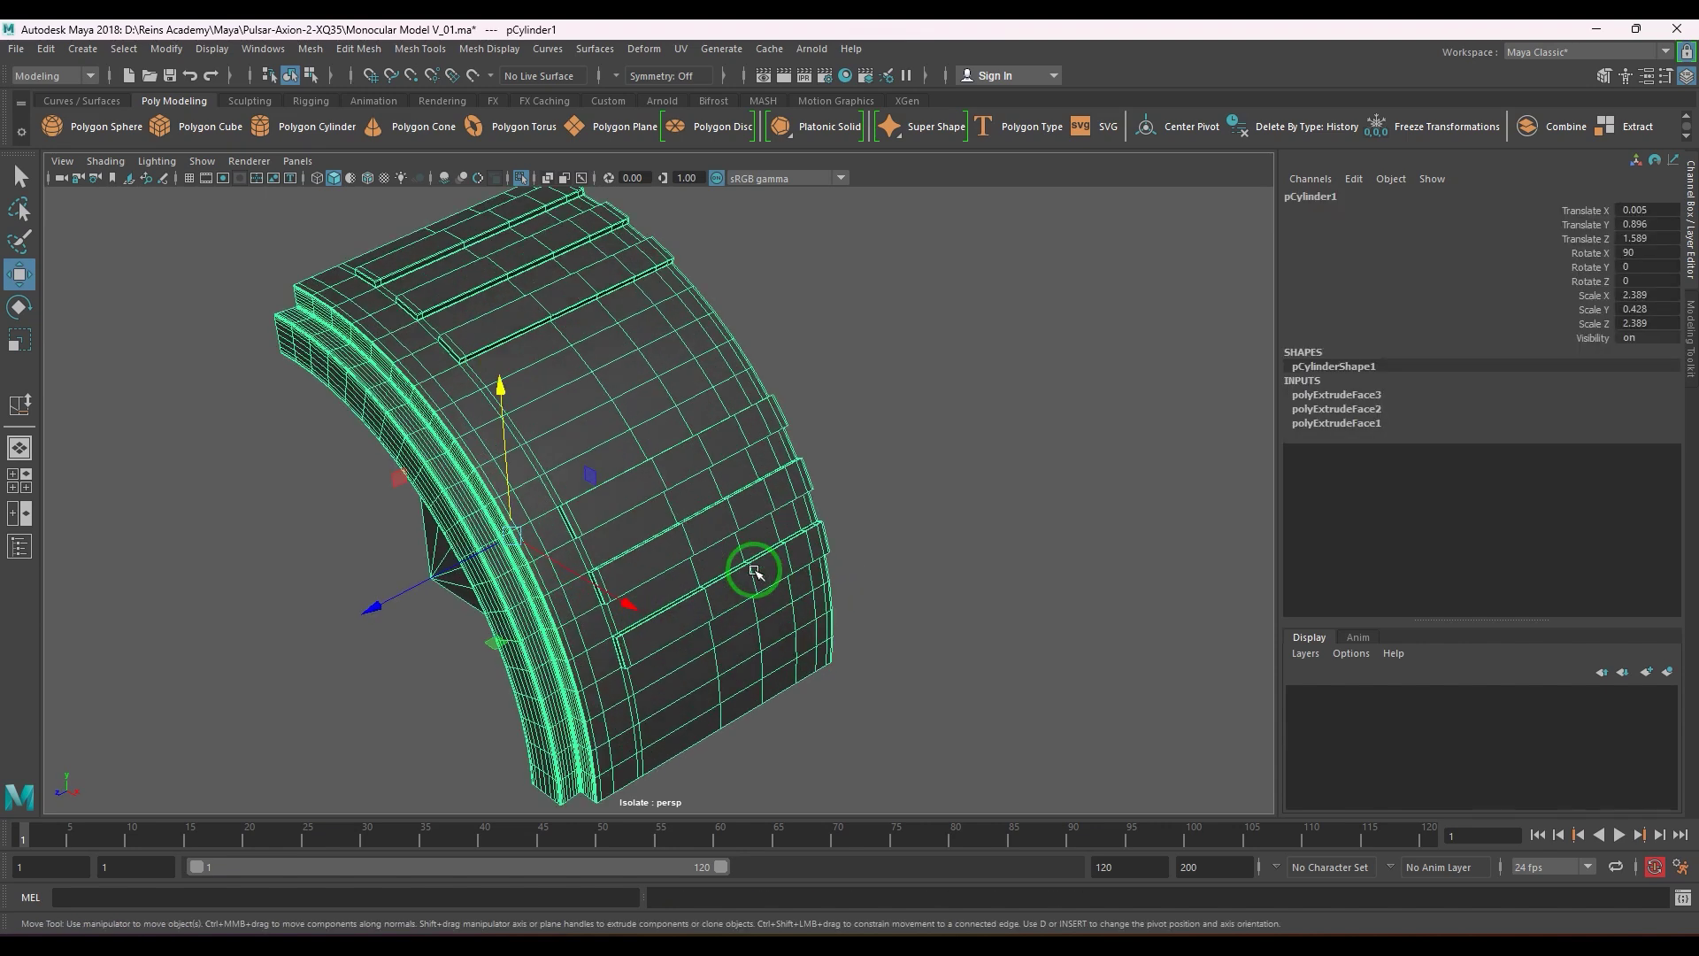
- Delete the construction history of the ribbed quarter housing
left_click(952, 573)
left_click_drag(953, 573, 797, 550, "alt")
left_click(640, 542)
scroll(669, 539, "down", 3)
key("alt+shift+d")
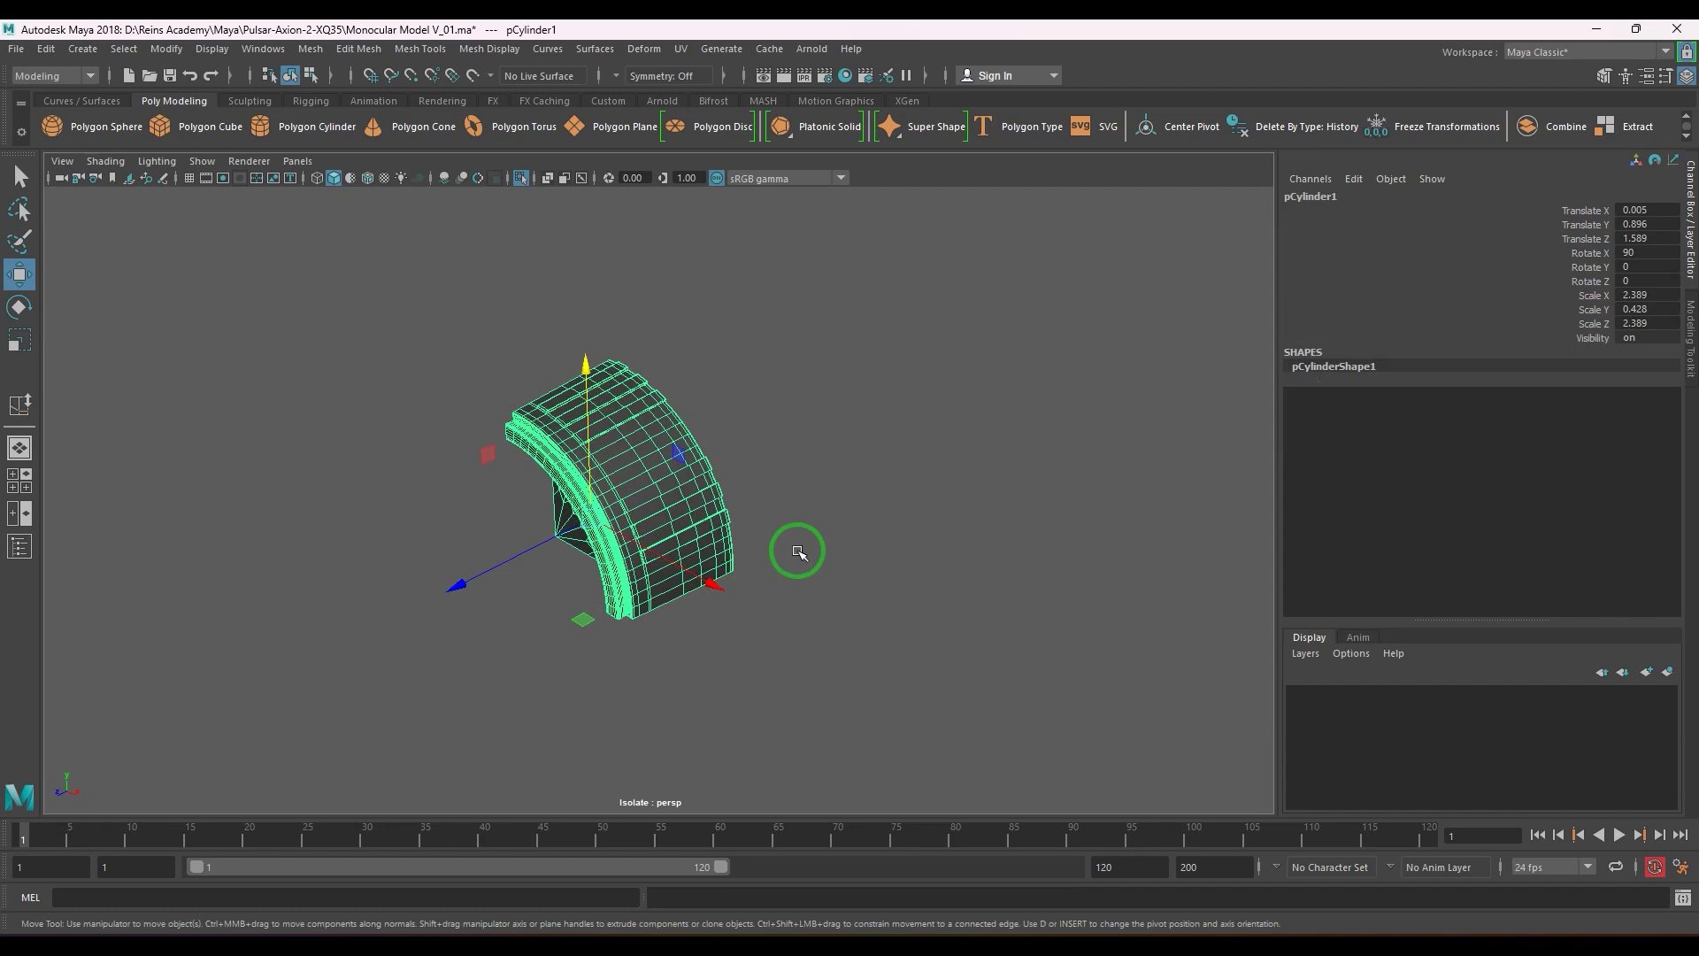
left_click(312, 50)
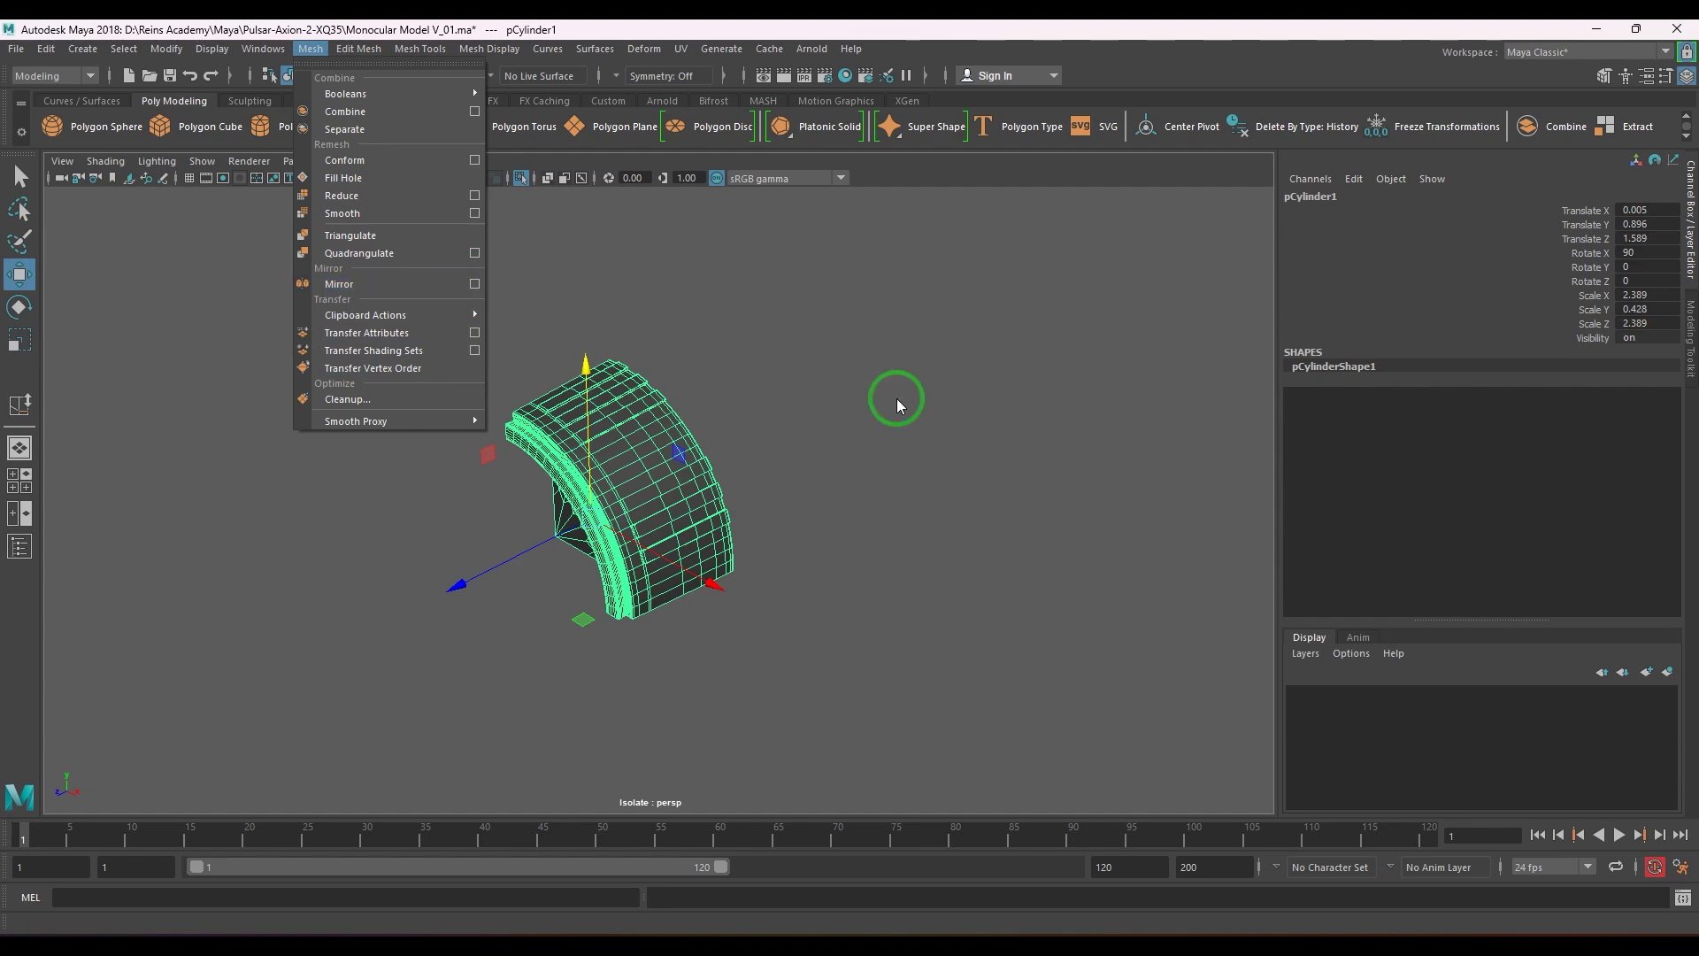
left_click(895, 399)
- Delete the surplus edge loops from the outer wall's front corner across the step face down to the step's base
scroll(787, 483, "up", 5)
middle_click_drag(659, 504, 758, 470, "alt")
scroll(758, 470, "up", 3)
left_click(661, 426)
key("1")
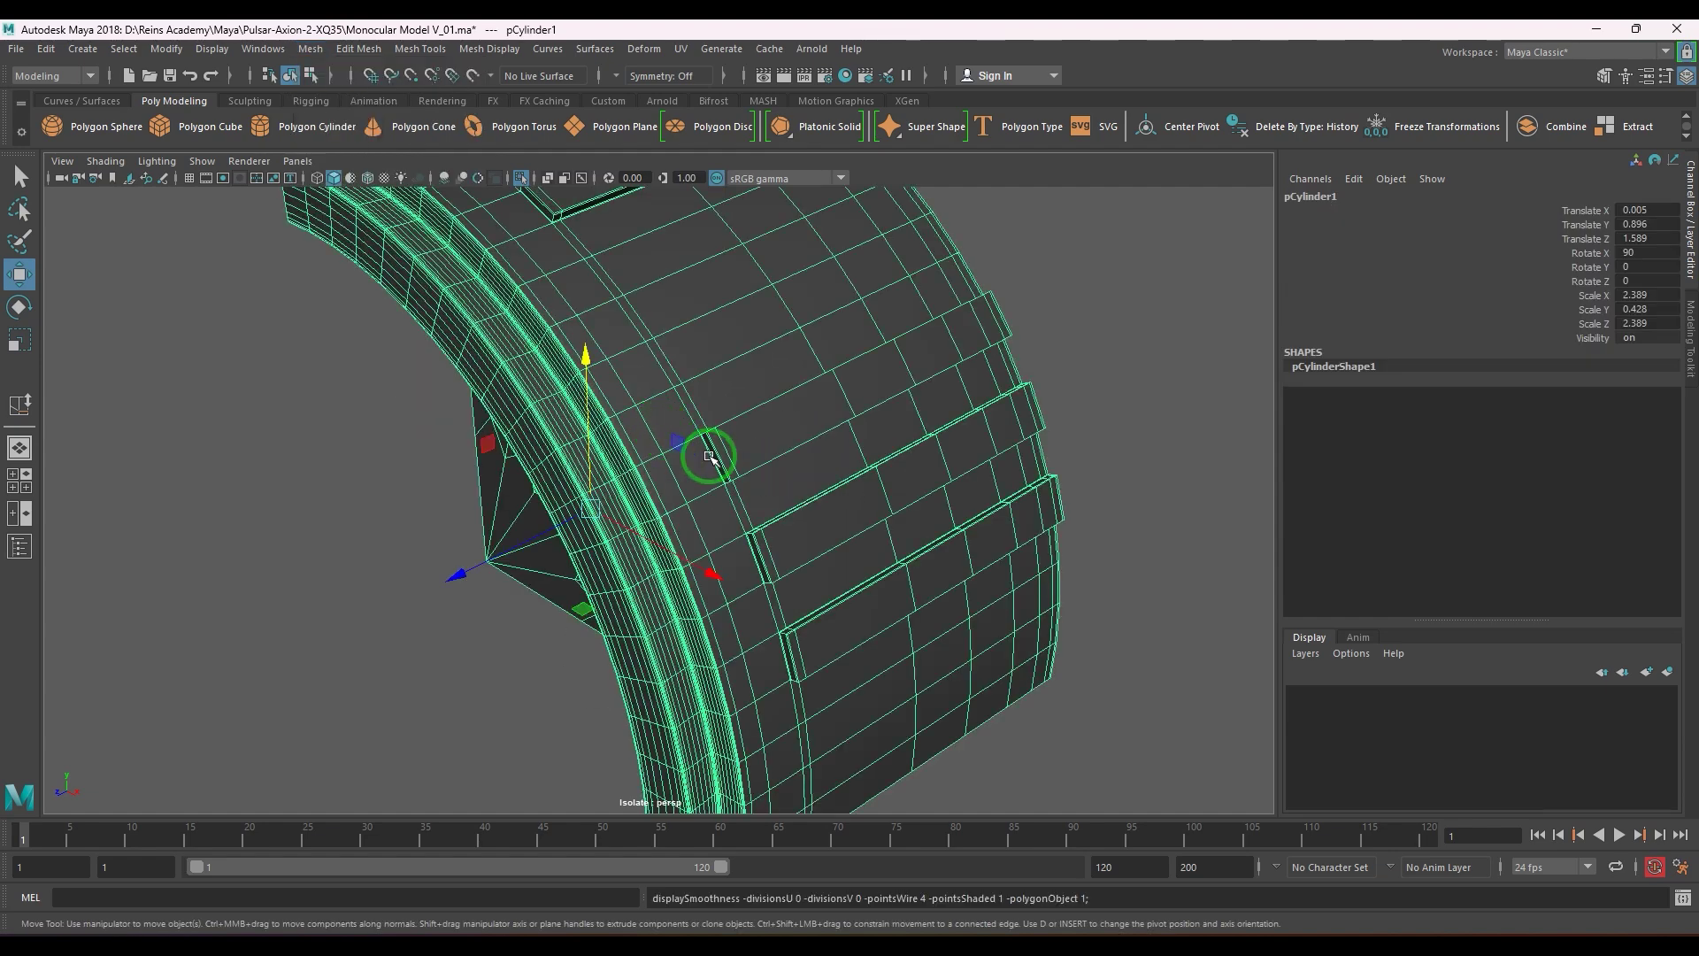
left_click_drag(709, 457, 607, 470, "alt")
scroll(823, 528, "up", 4)
left_click_drag(823, 527, 660, 491, "alt")
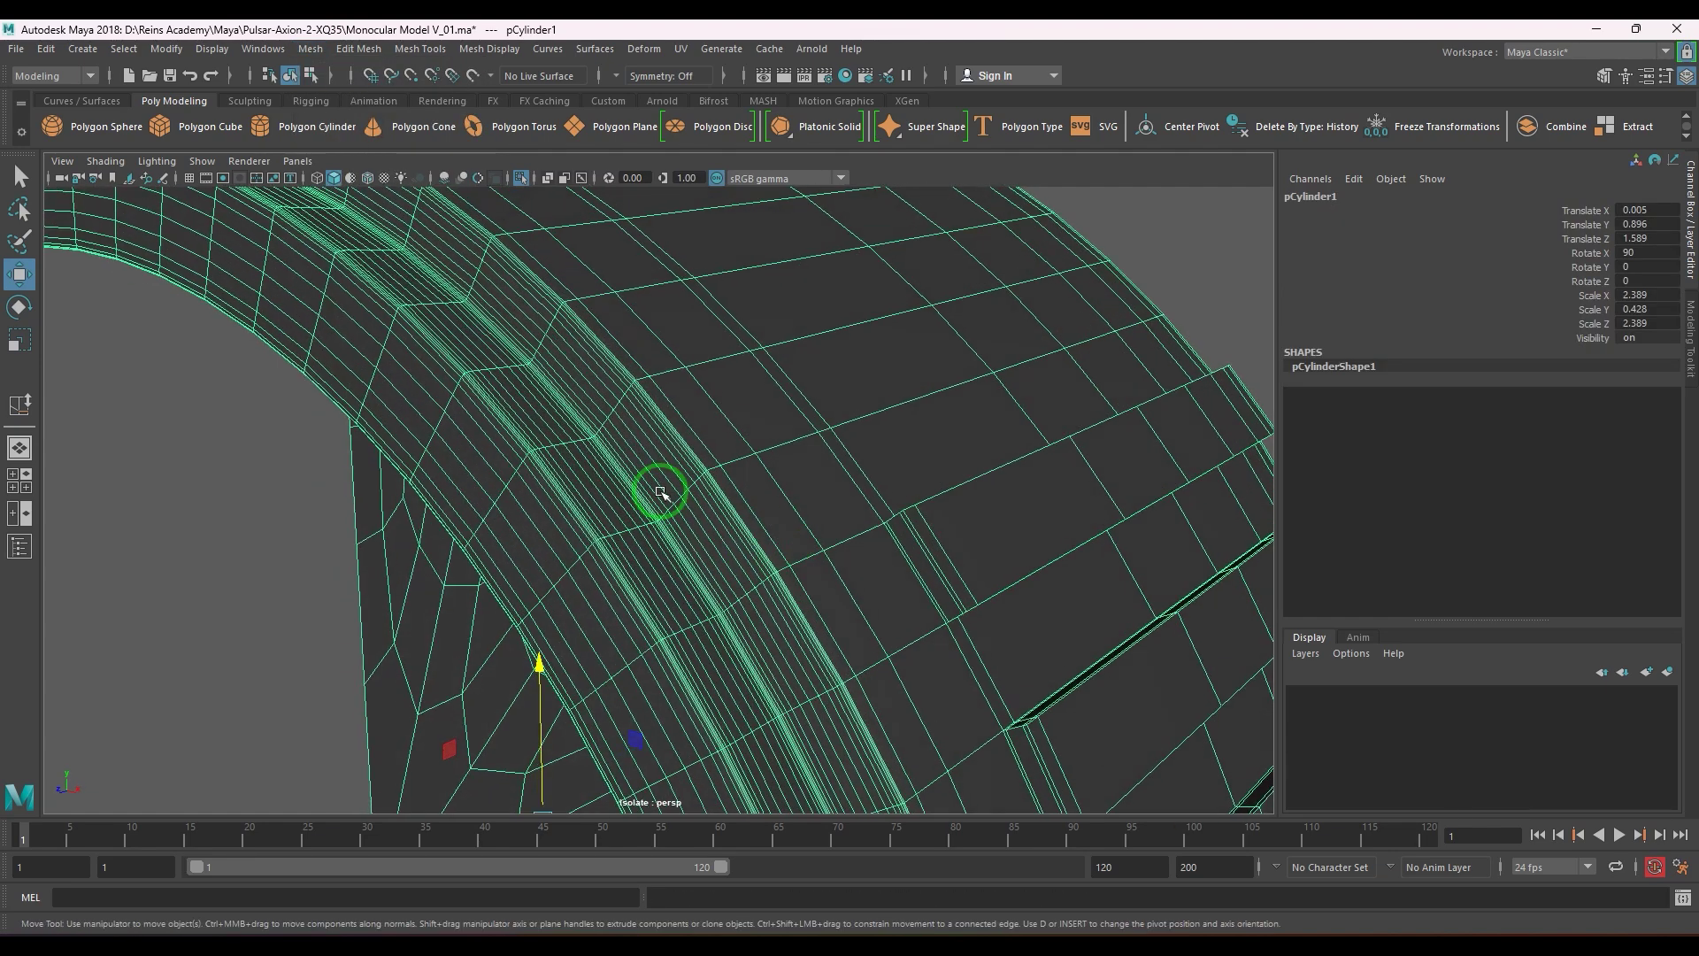
scroll(660, 492, "up", 4)
right_click_drag(785, 587, 751, 474)
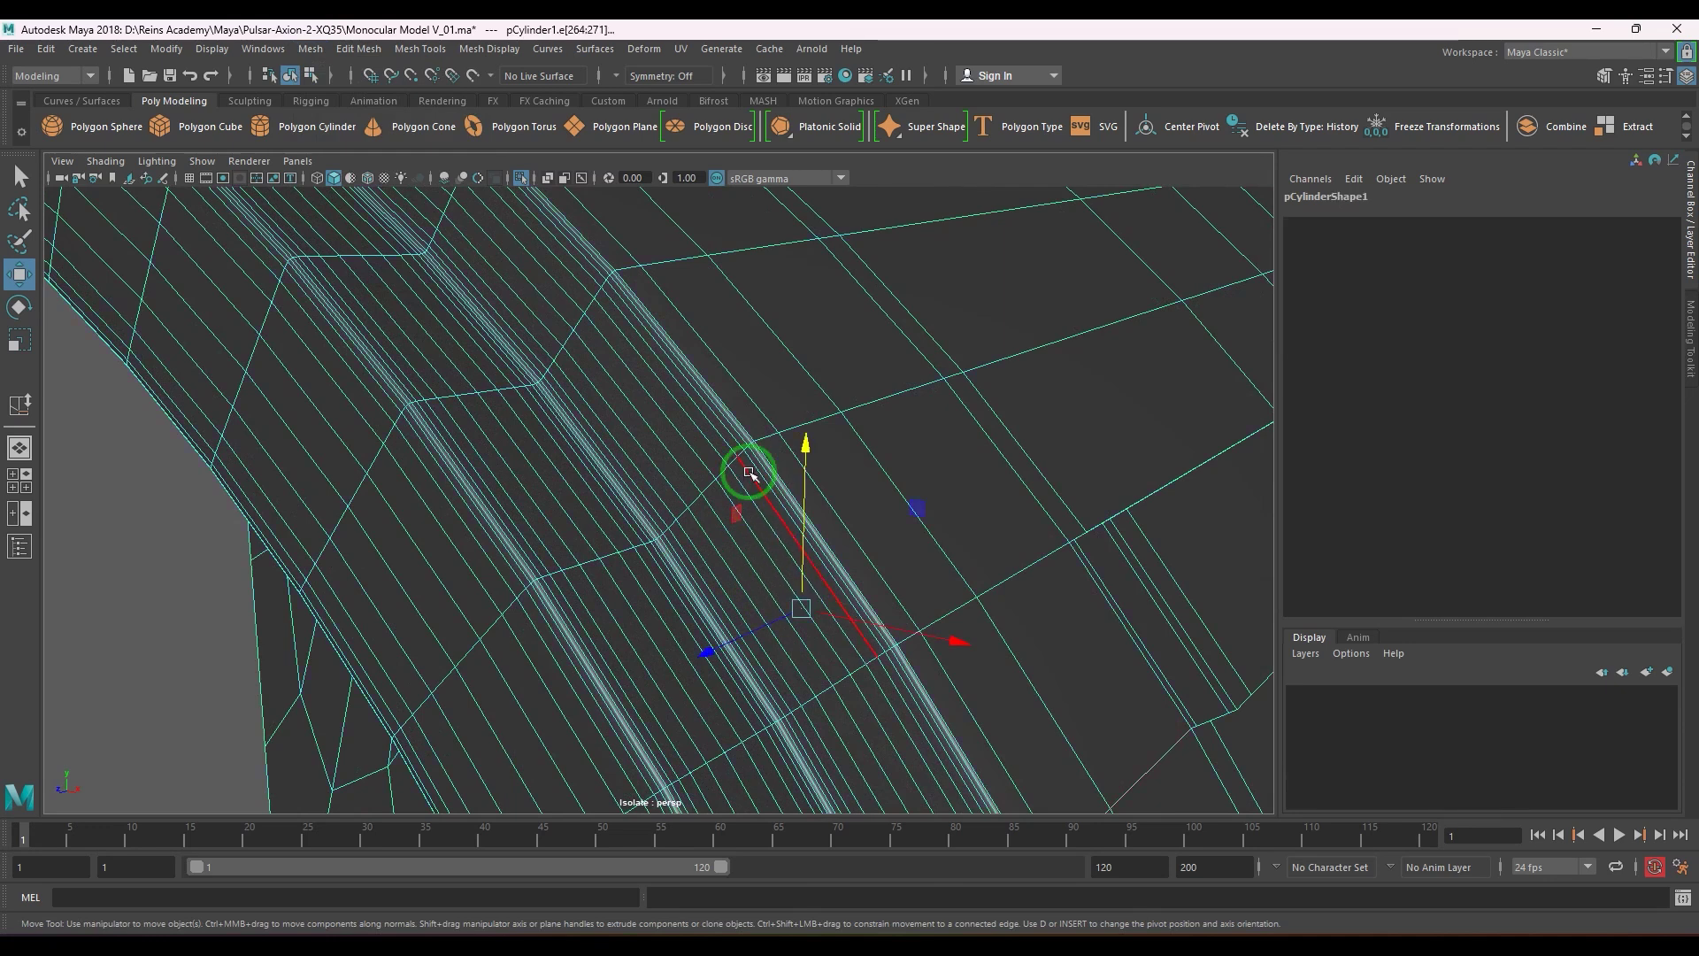
left_click(742, 424)
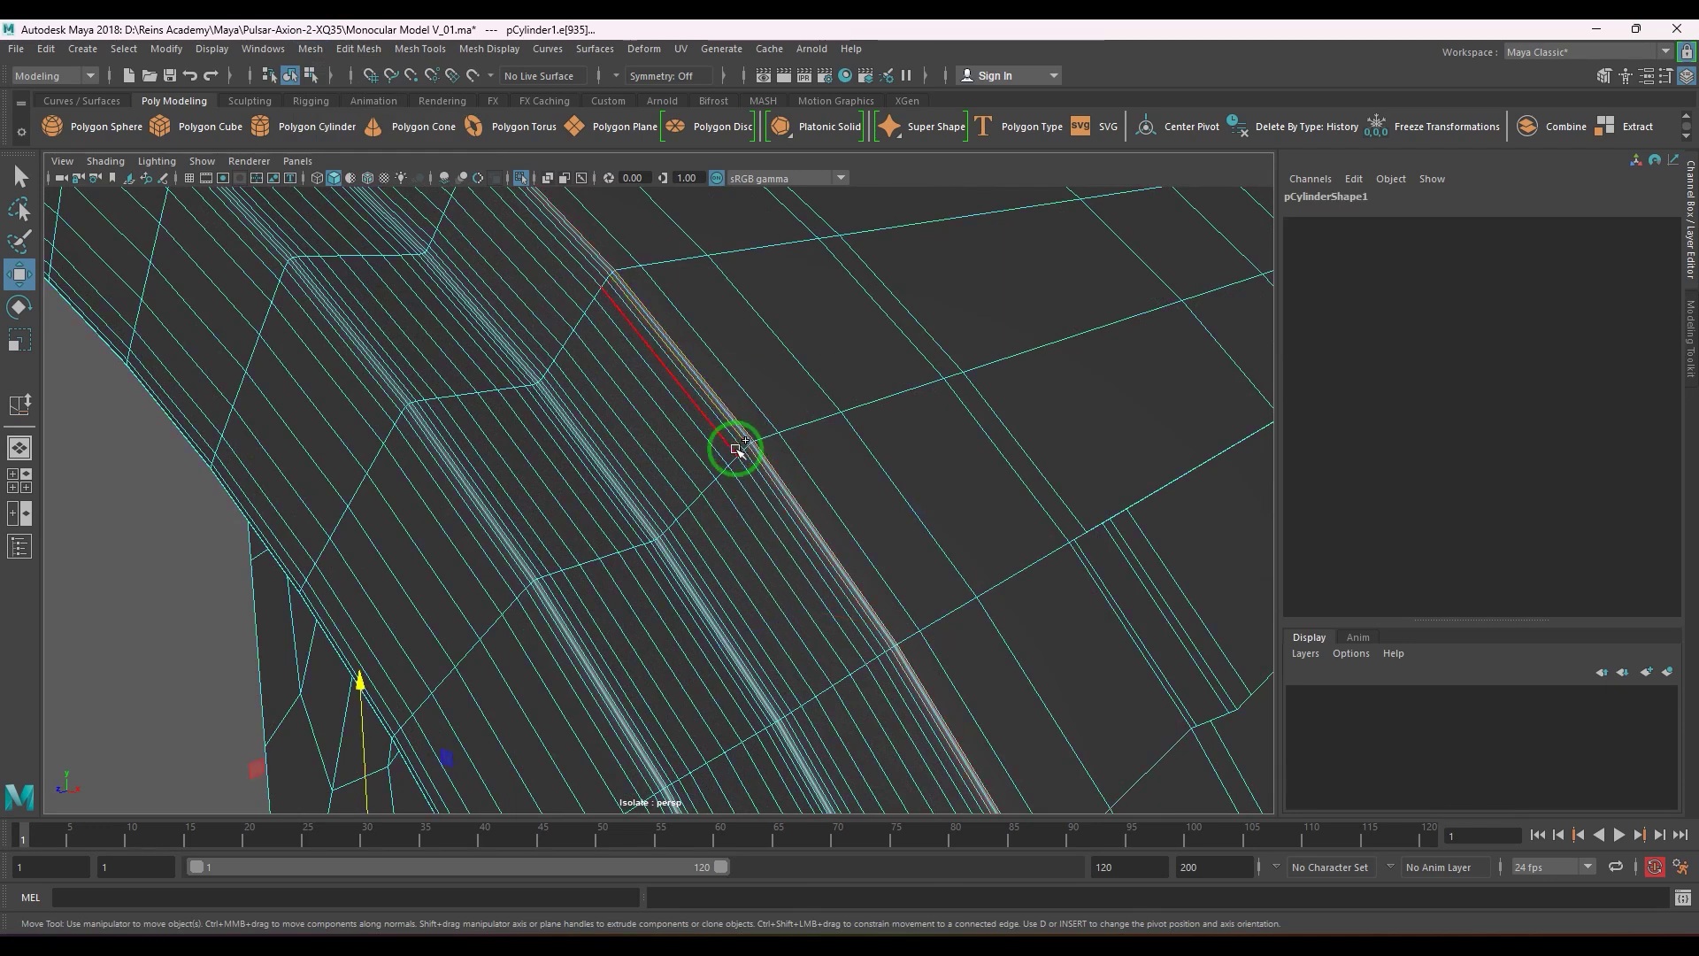
double_click(702, 459, "shift")
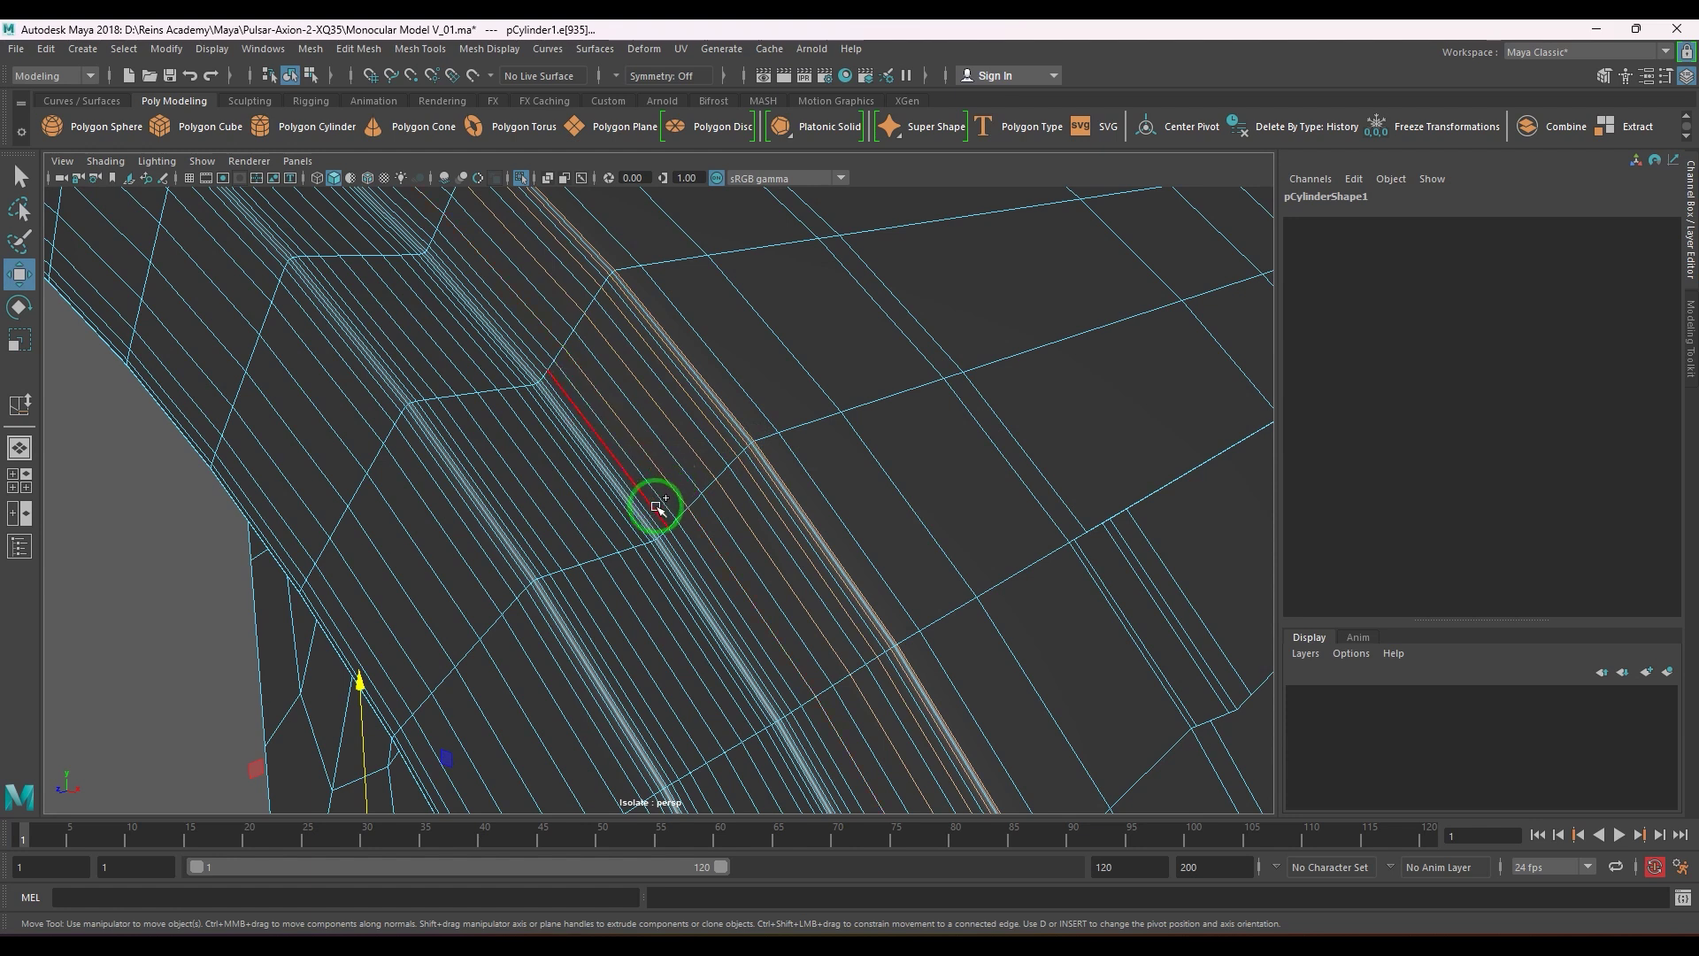
right_click_drag(685, 449, 616, 543, "shift")
- Adjust the support edge loop just behind the outer wall's front corner with the Slide Edge tool
left_click(868, 518)
right_click_drag(892, 433, 889, 577, "shift")
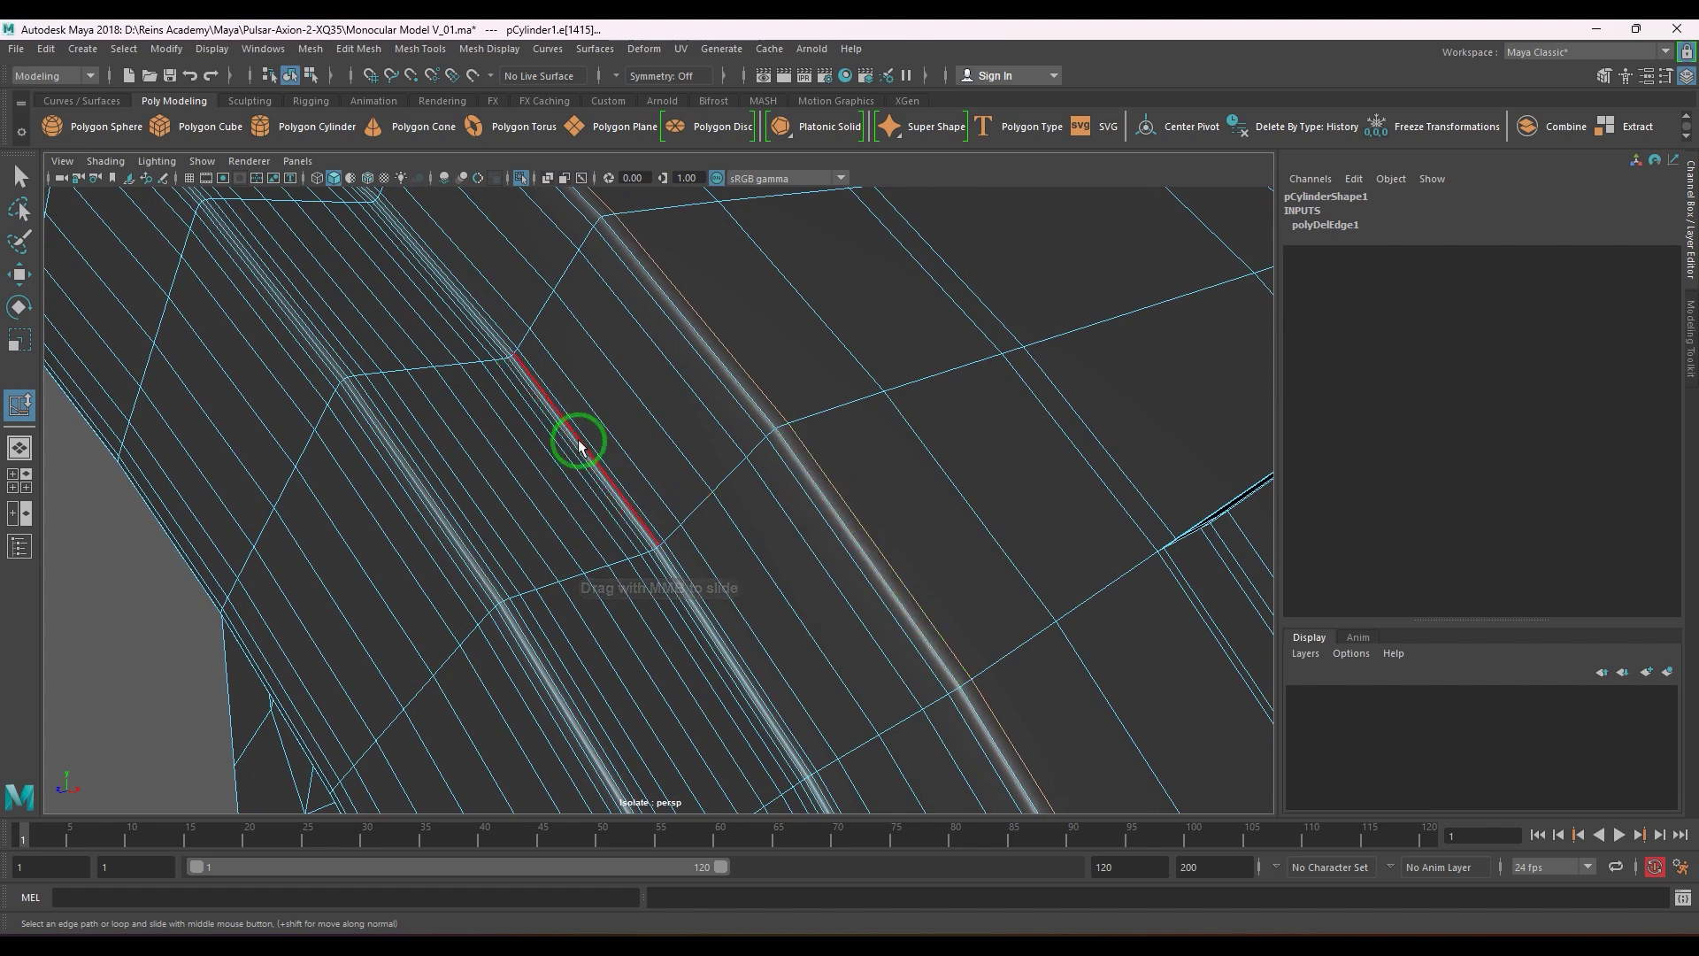
middle_click_drag(579, 447, 571, 452)
- Delete the surplus edge loops at the step's base and across the front ring's outer wall
scroll(611, 531, "up", 3)
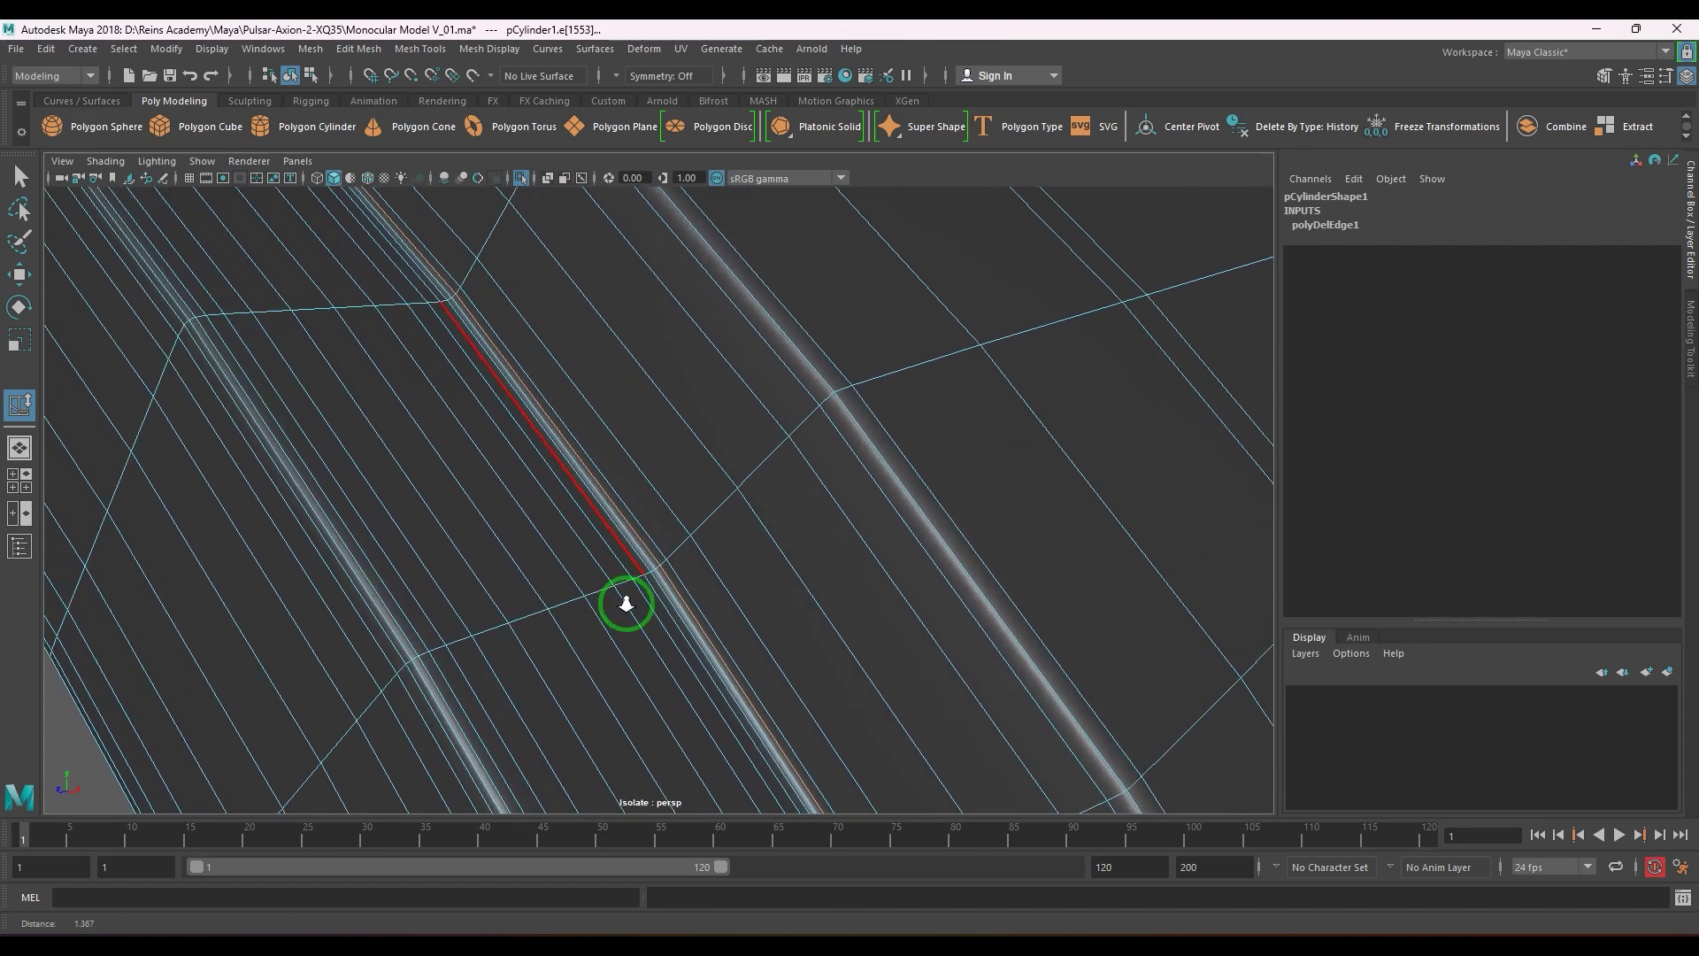
middle_click_drag(614, 552, 321, 682)
double_click(321, 680, "shift")
right_click_drag(379, 580, 323, 618, "shift")
- Delete alternating edge loops from the front ring's outer corner across its front face to the inner edge
scroll(630, 584, "down", 3)
scroll(633, 585, "down", 3)
middle_click_drag(637, 569, 704, 533, "alt")
scroll(599, 607, "up", 8)
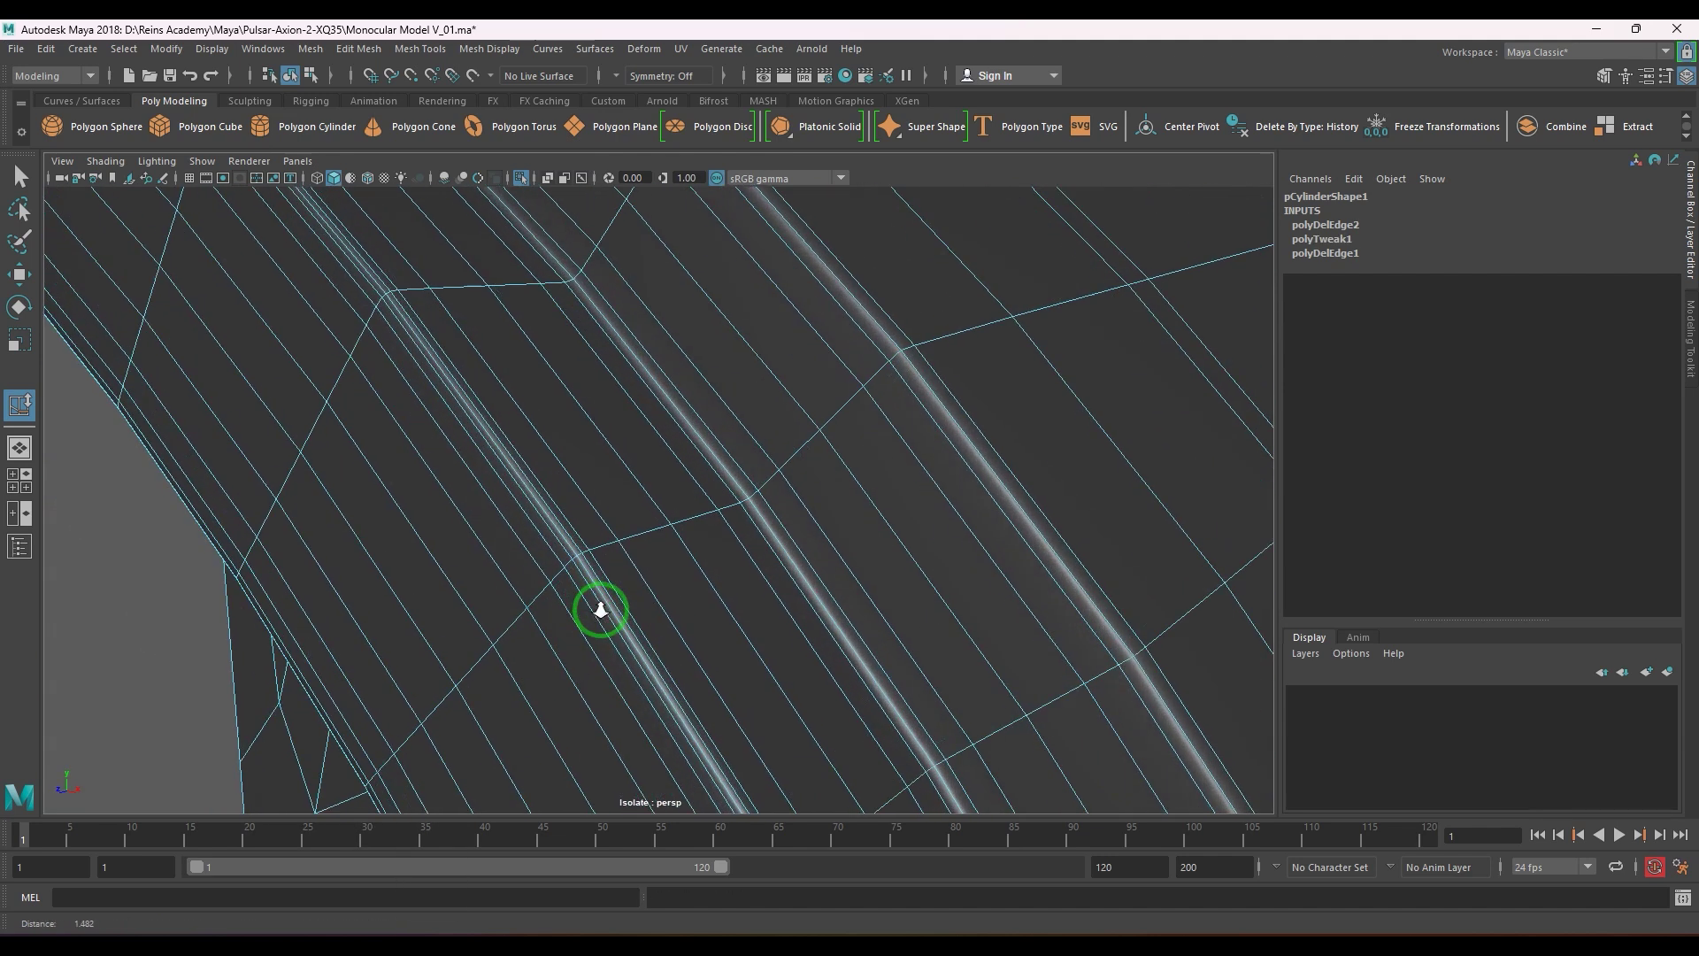
middle_click_drag(484, 567, 460, 617)
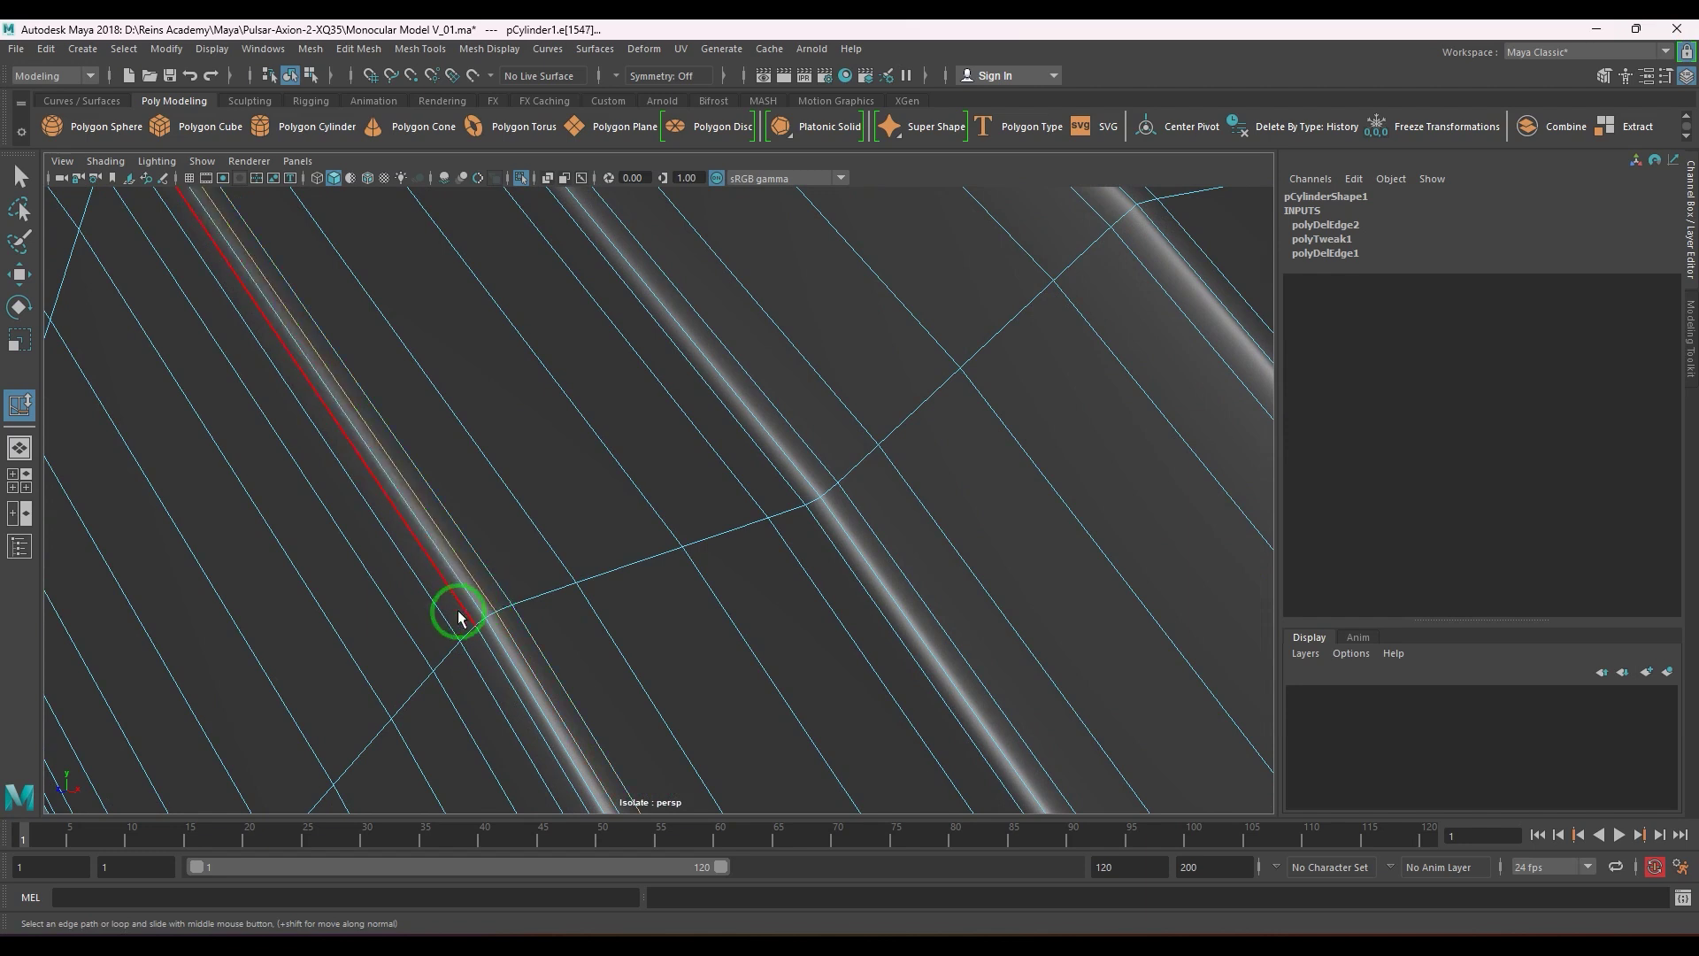
double_click(410, 650, "shift")
right_click_drag(699, 644, 492, 594, "alt")
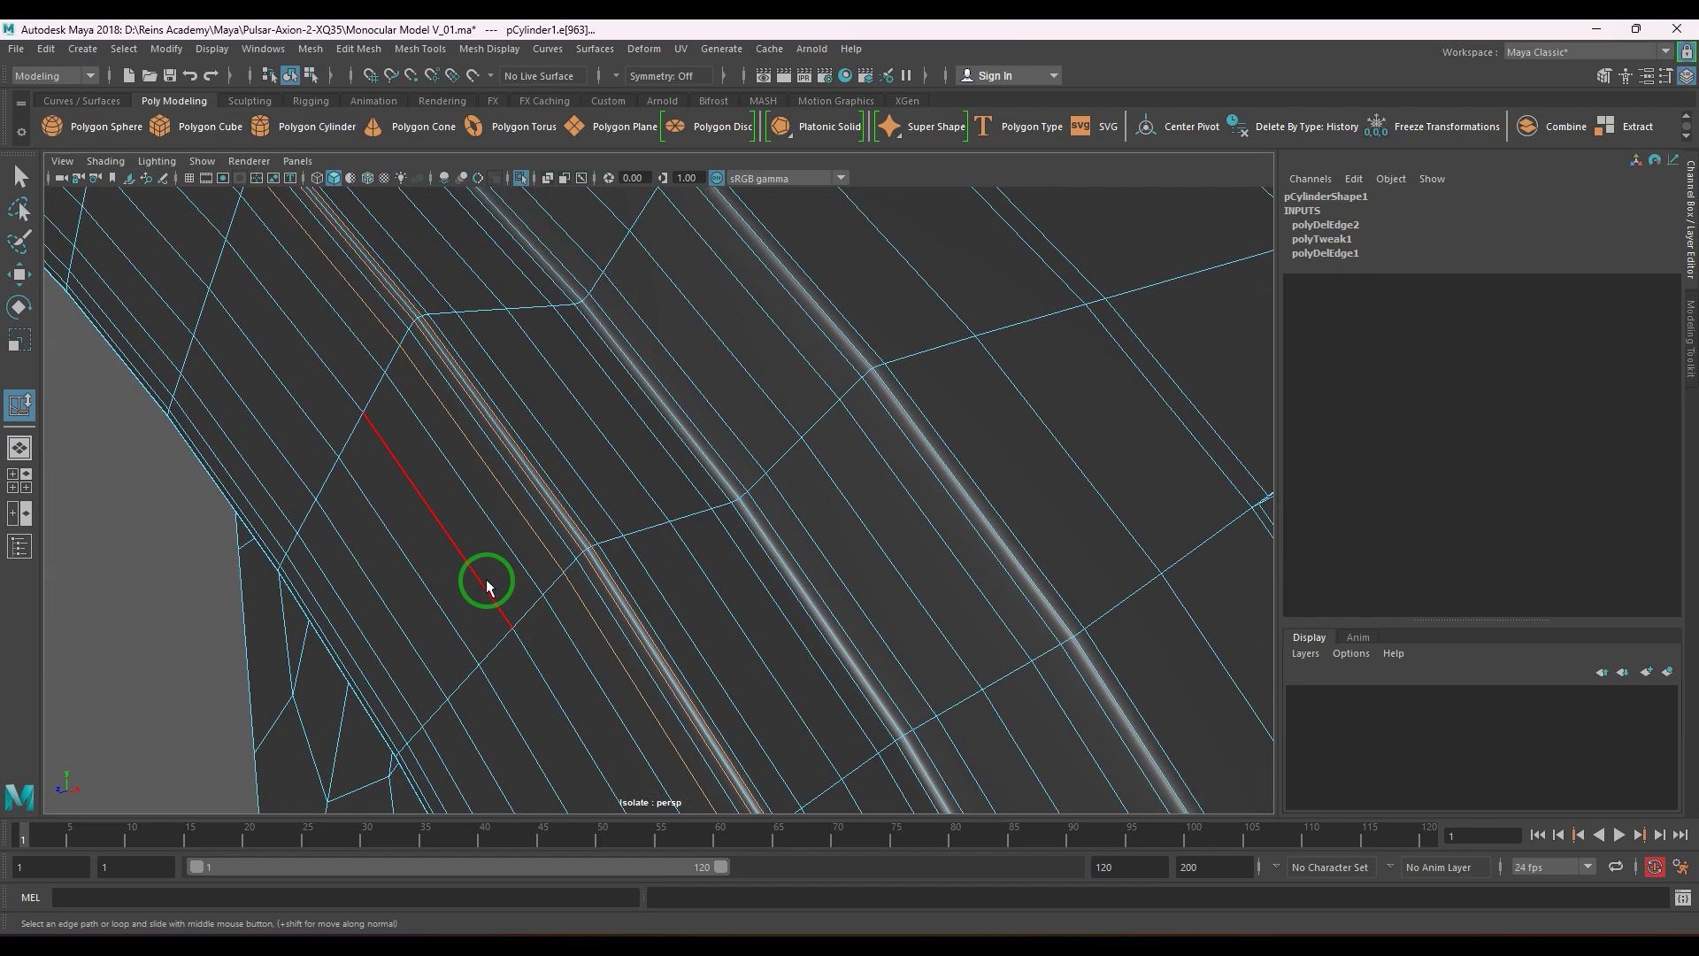
double_click(486, 582, "shift")
double_click(416, 651, "shift")
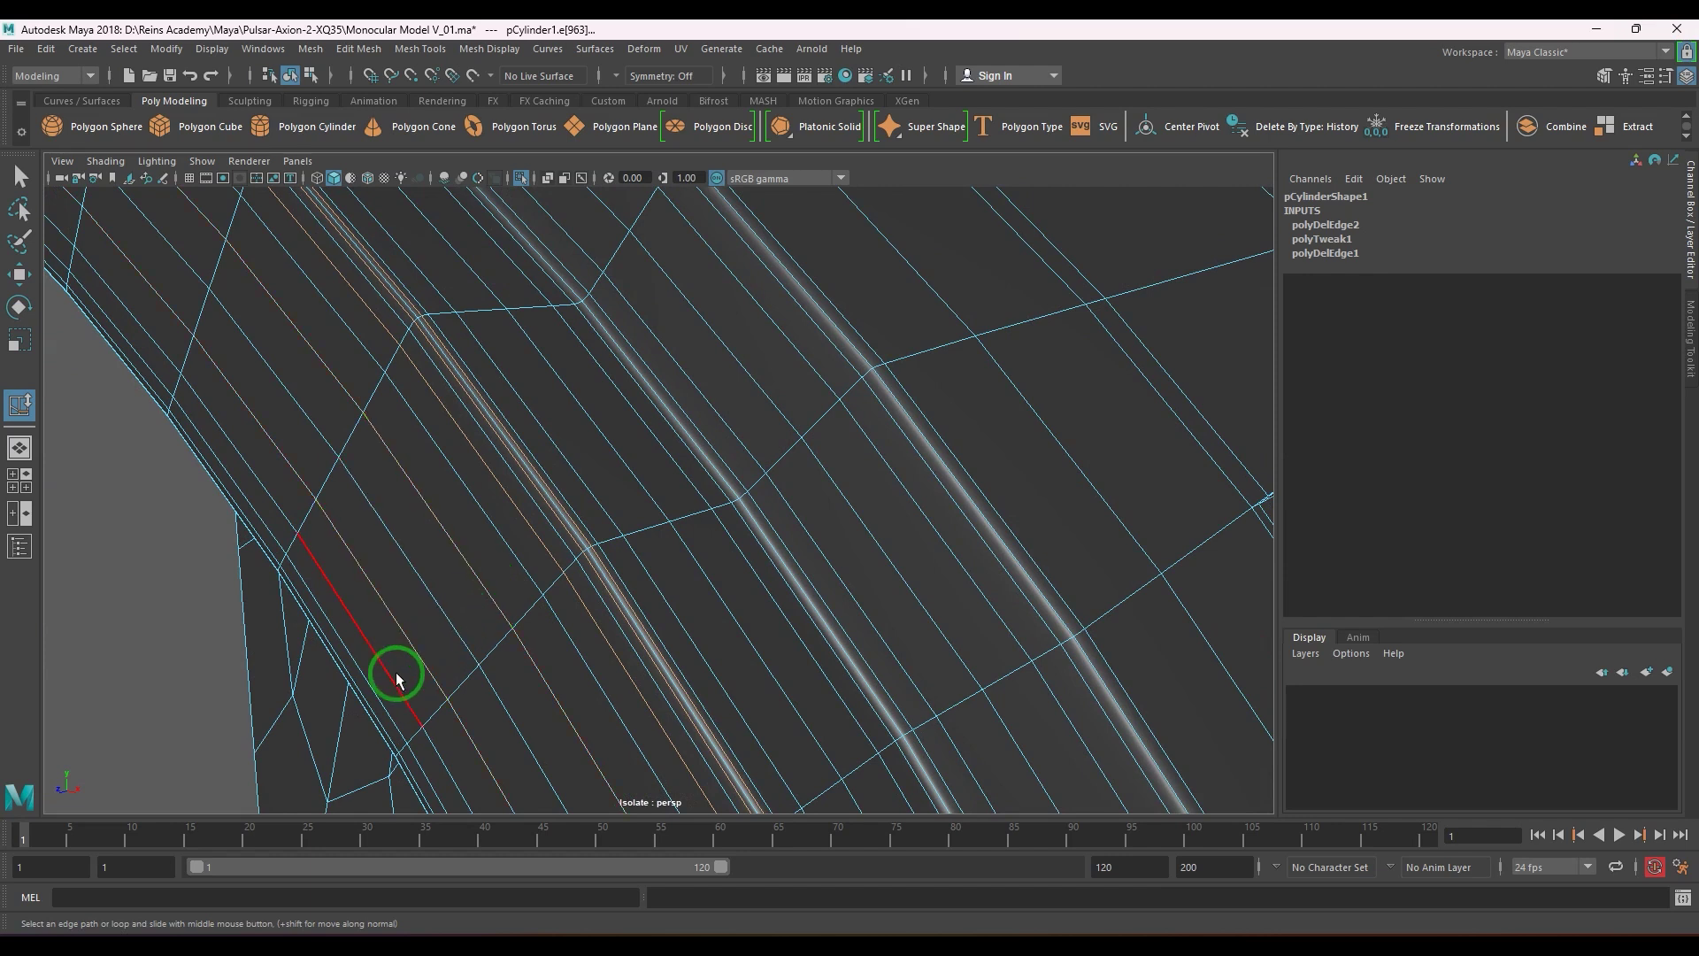
left_click_drag(509, 631, 539, 624, "alt")
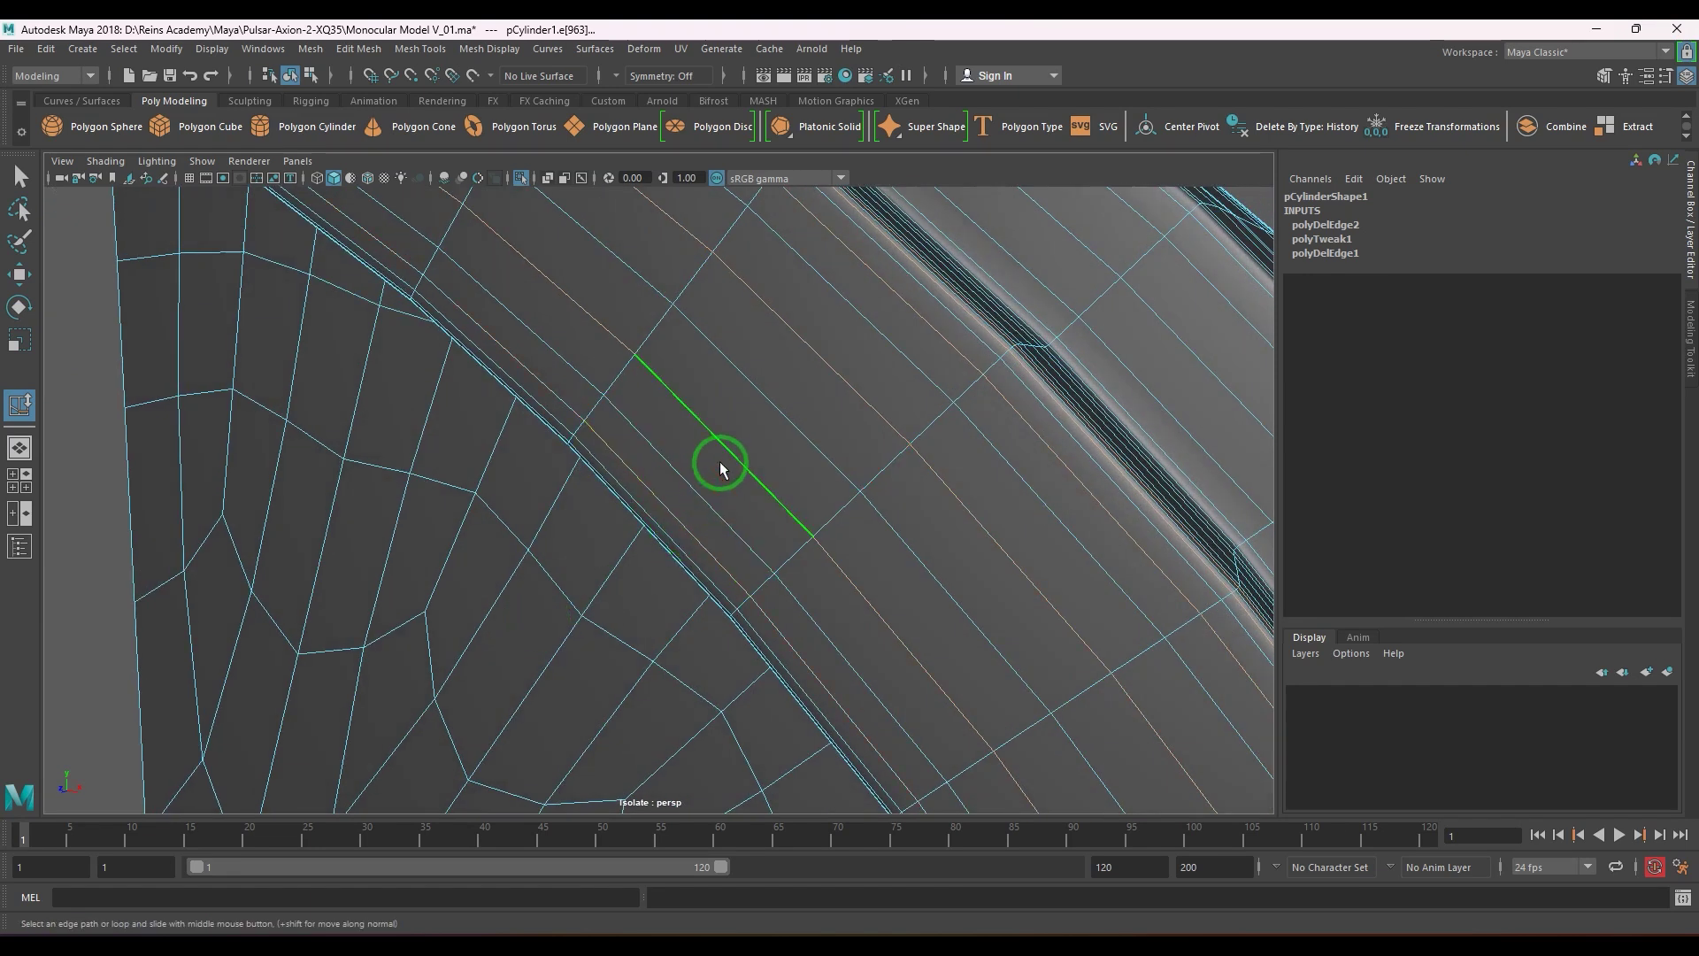
right_click_drag(721, 458, 635, 515, "shift")
- Delete alternating edge loops around the ring's inner corner and across the recess wall leading to the lens
right_click_drag(818, 503, 725, 513, "alt")
left_click_drag(724, 512, 884, 512, "alt")
middle_click_drag(884, 512, 648, 607, "alt")
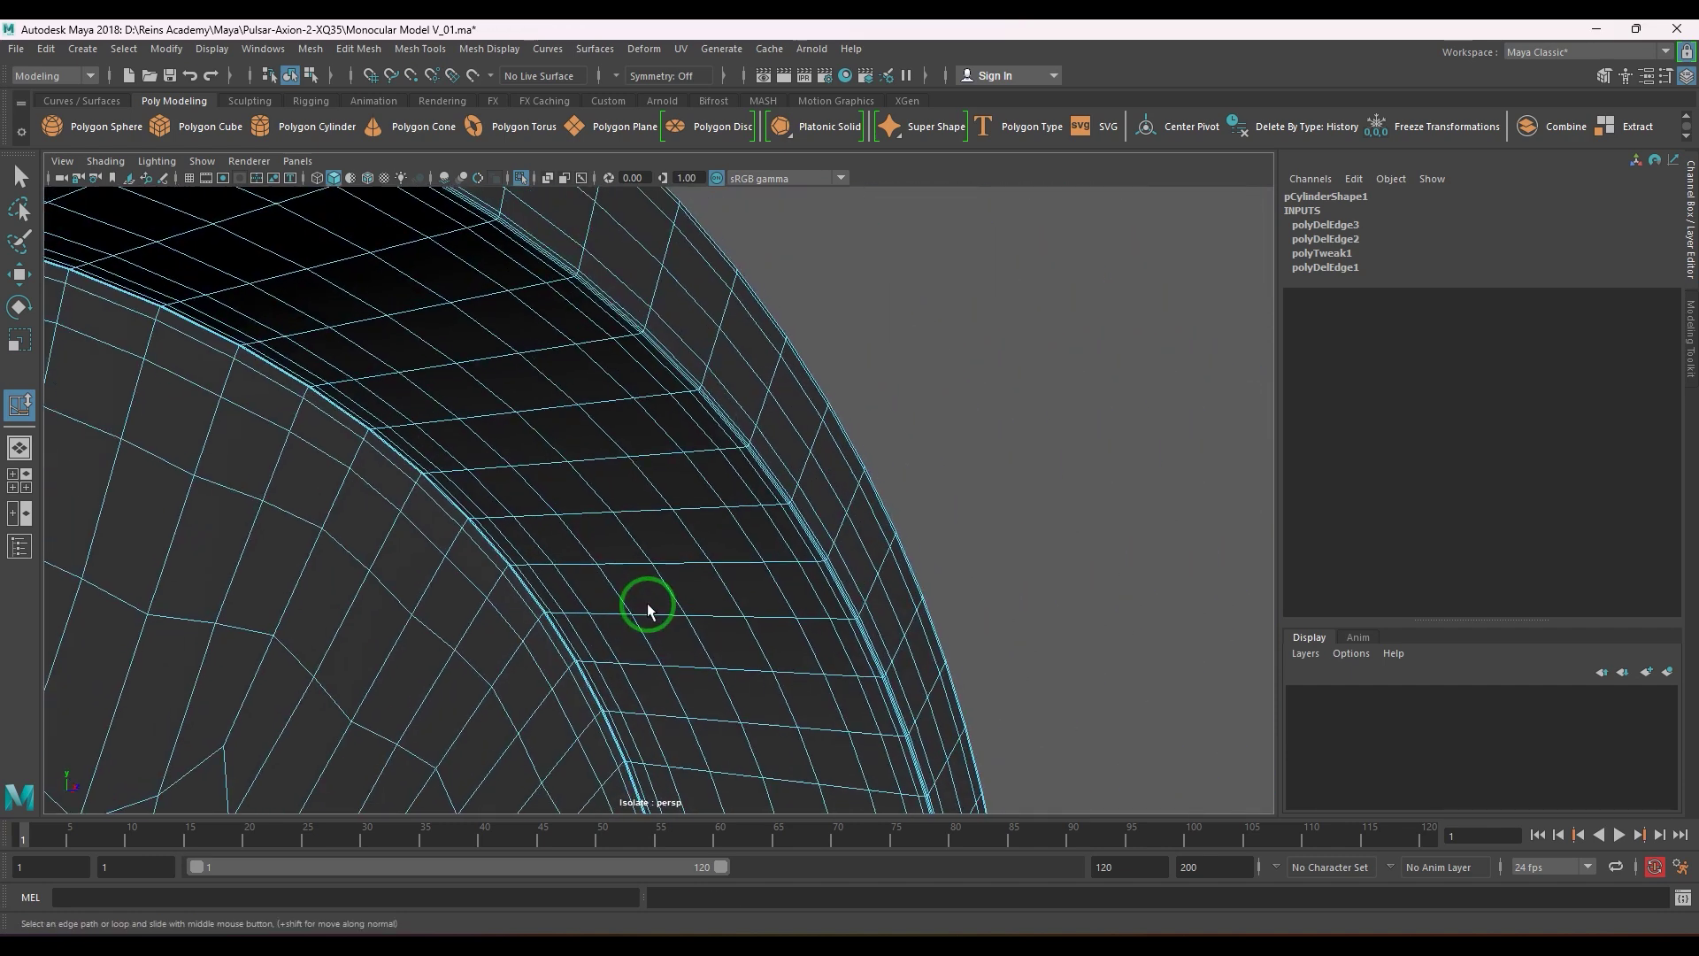
right_click_drag(649, 607, 921, 575, "alt")
left_click_drag(921, 580, 823, 531, "alt")
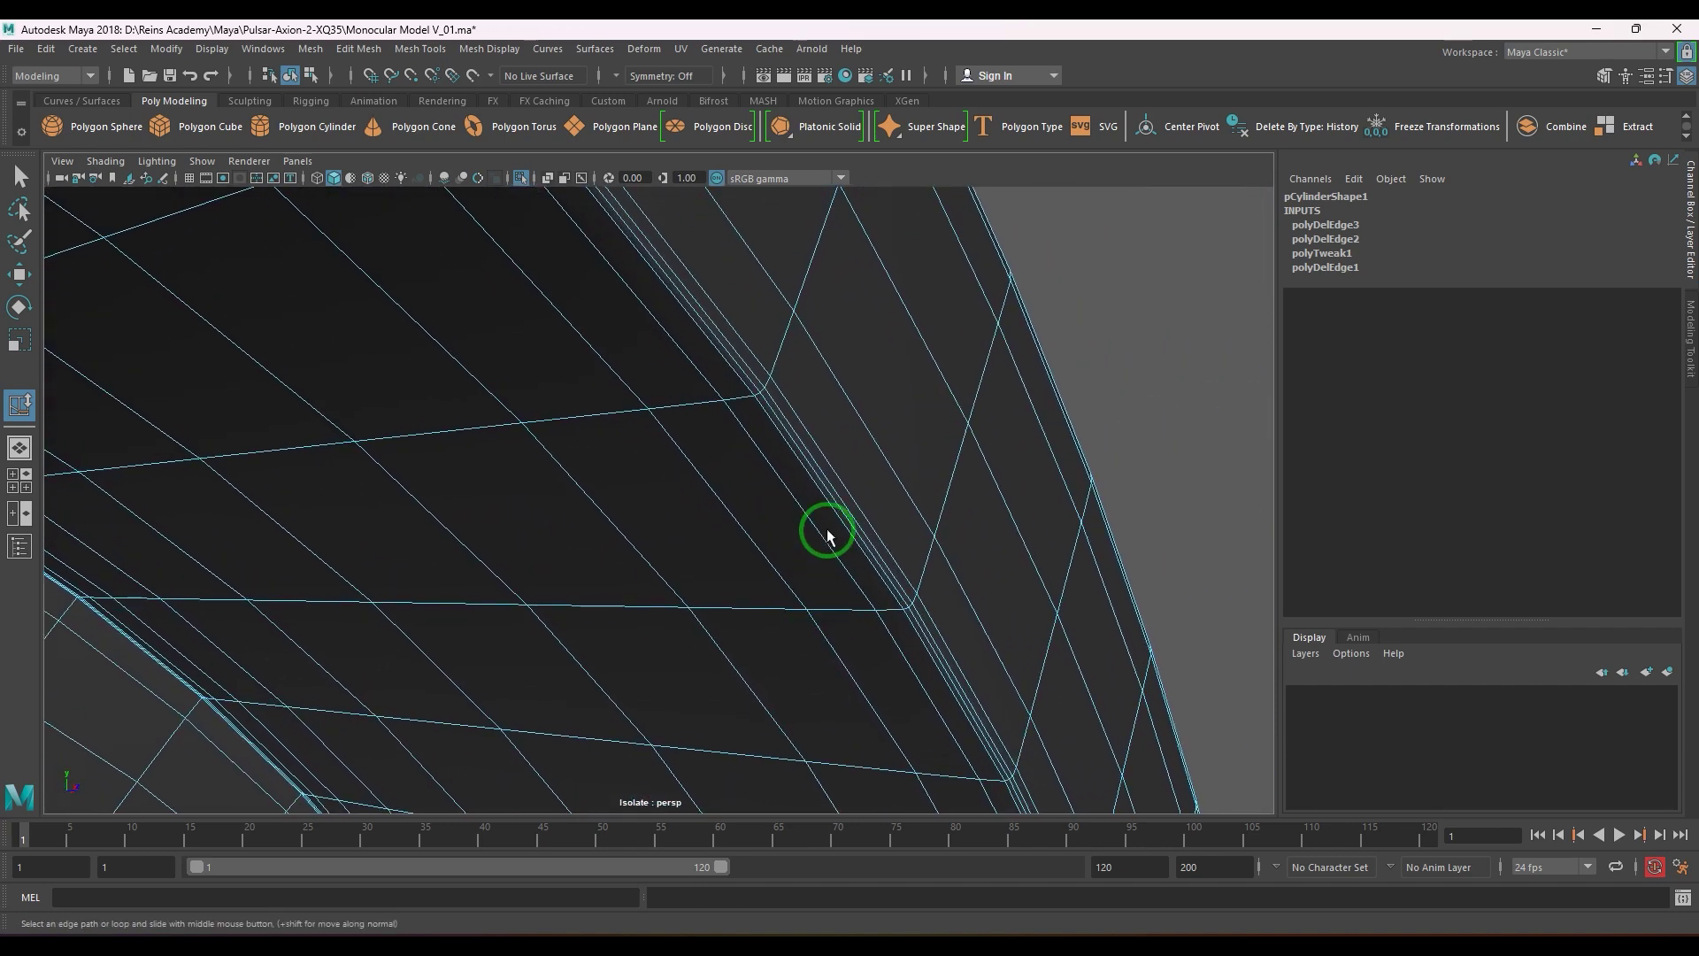
left_click(812, 462)
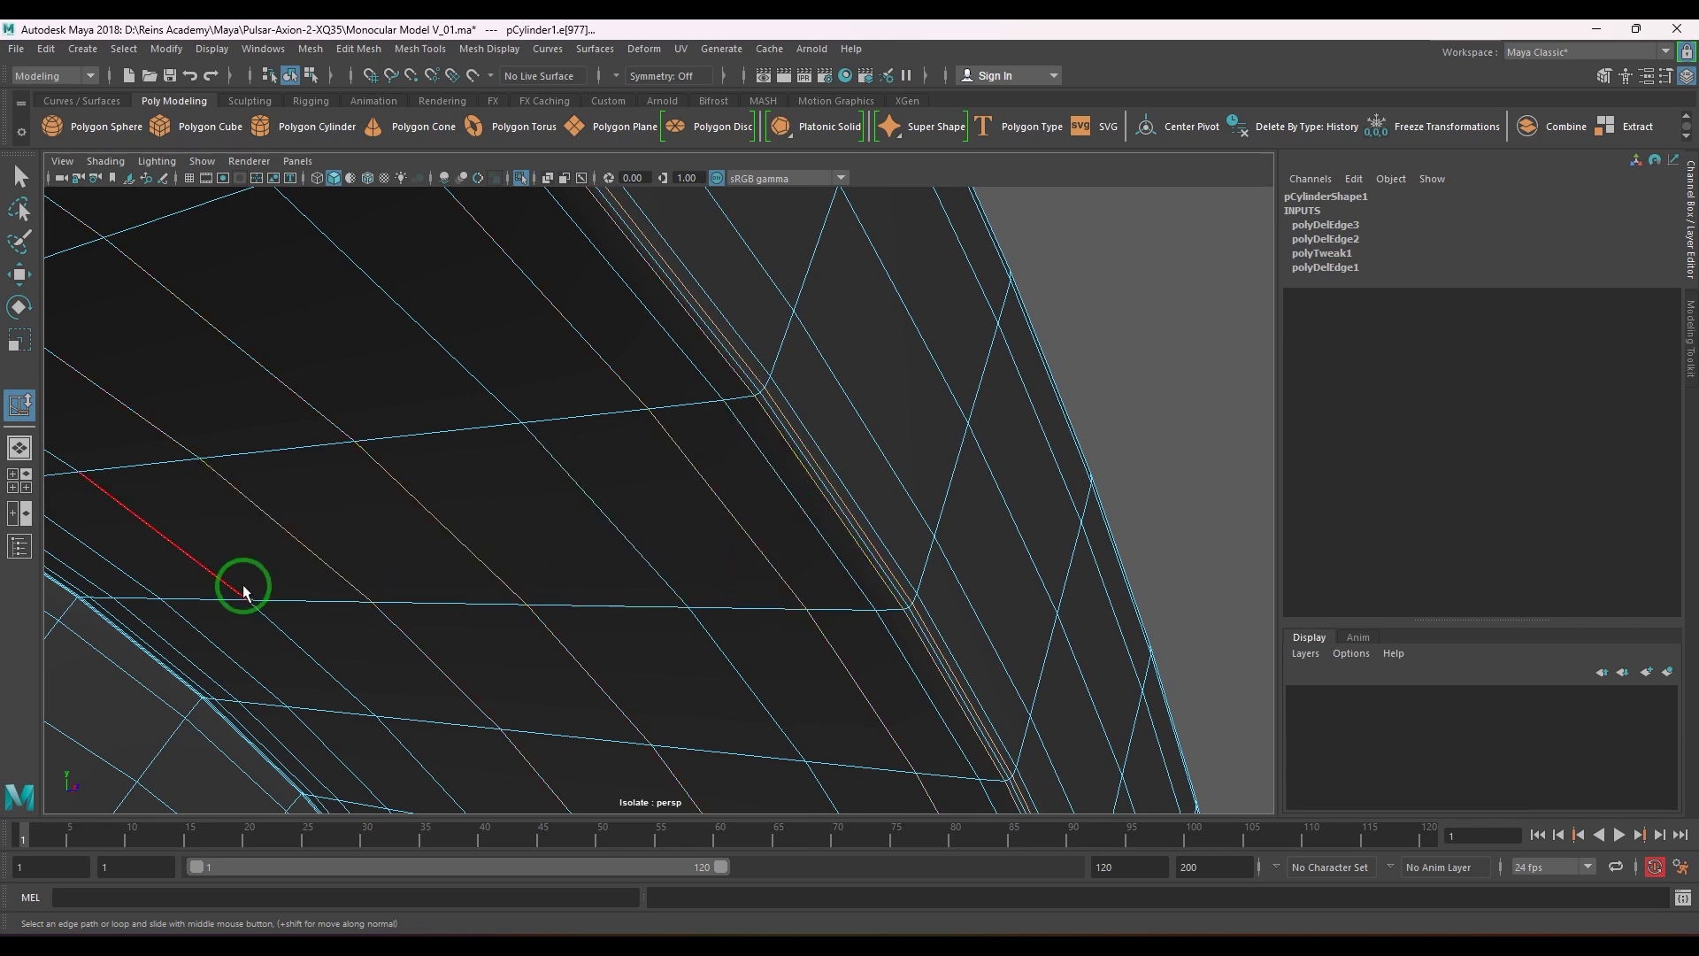
left_click_drag(293, 587, 505, 497, "alt")
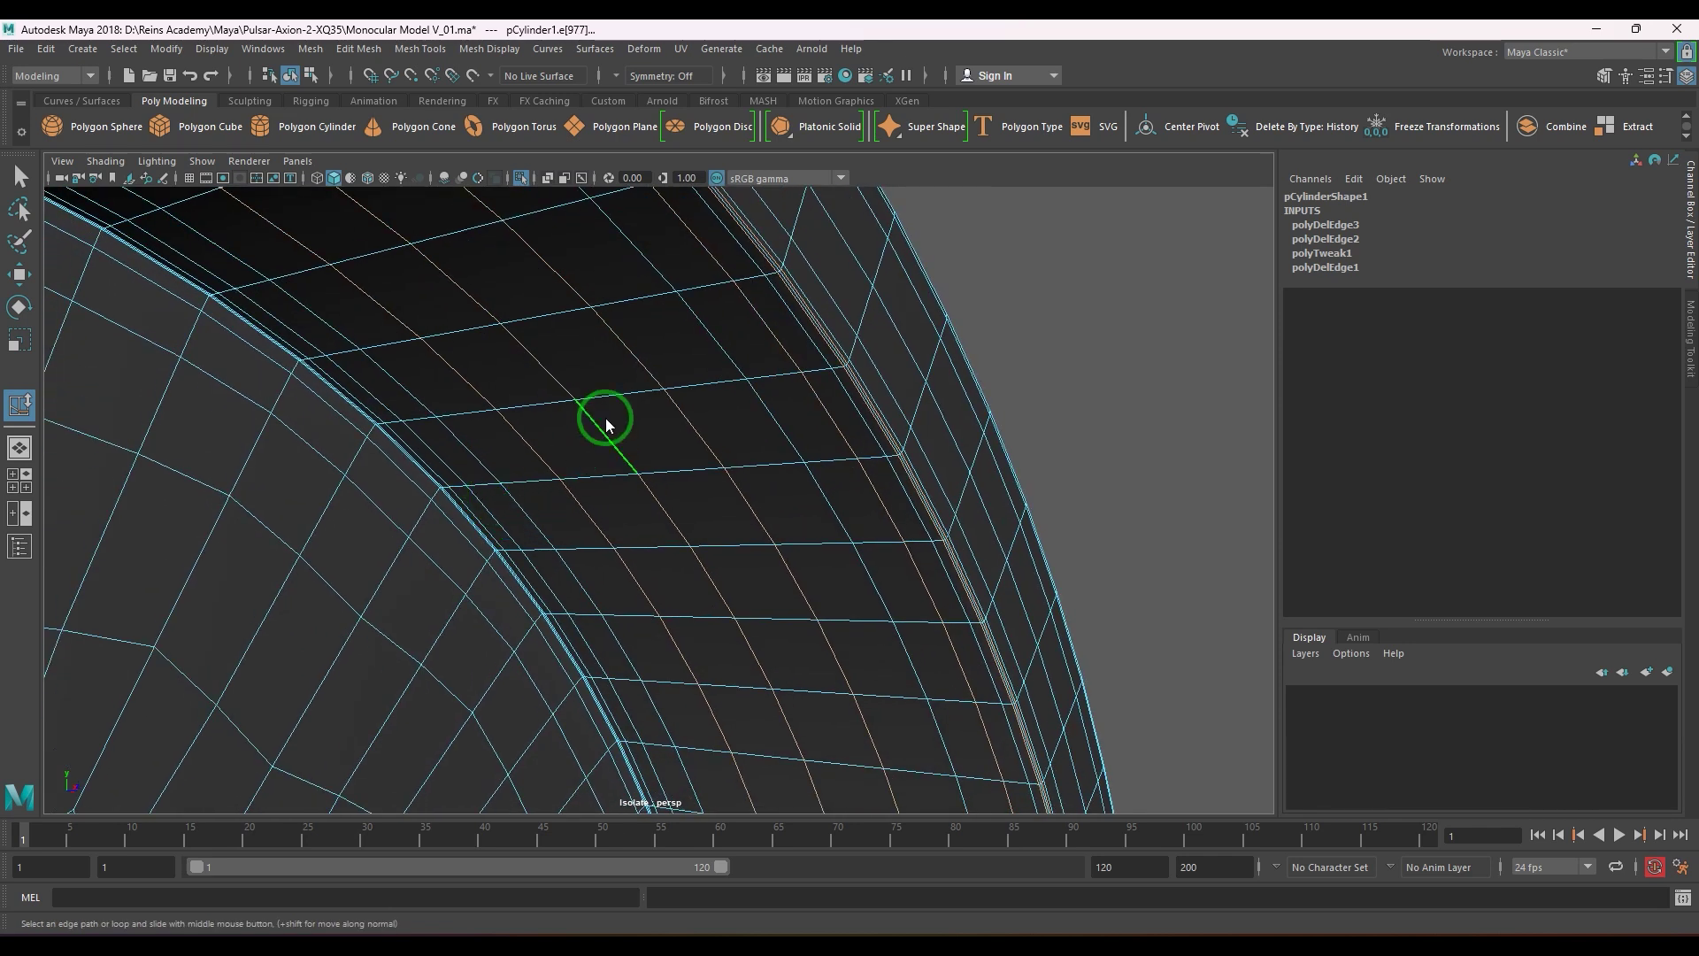
key("ctrl+Delete")
scroll(611, 478, "down", 3)
left_click_drag(610, 478, 624, 454, "alt")
scroll(501, 520, "up", 6)
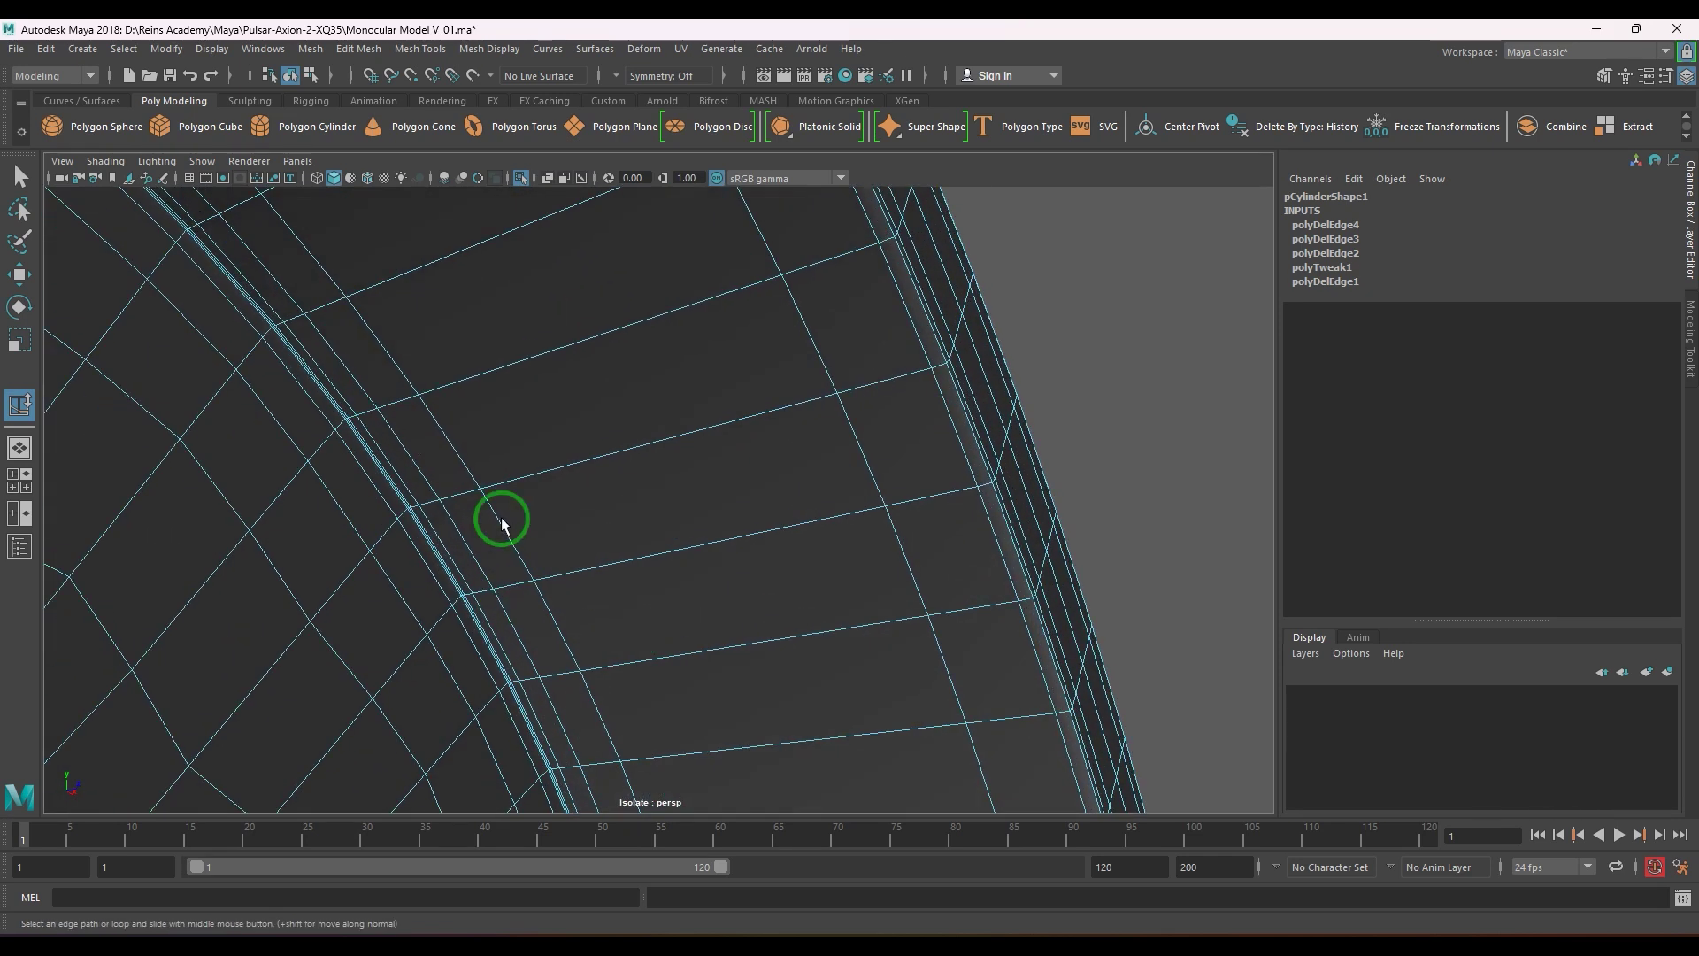
- Delete the surplus edge loops around the lens border, on both the recess wall and the lens face
scroll(607, 497, "up", 6)
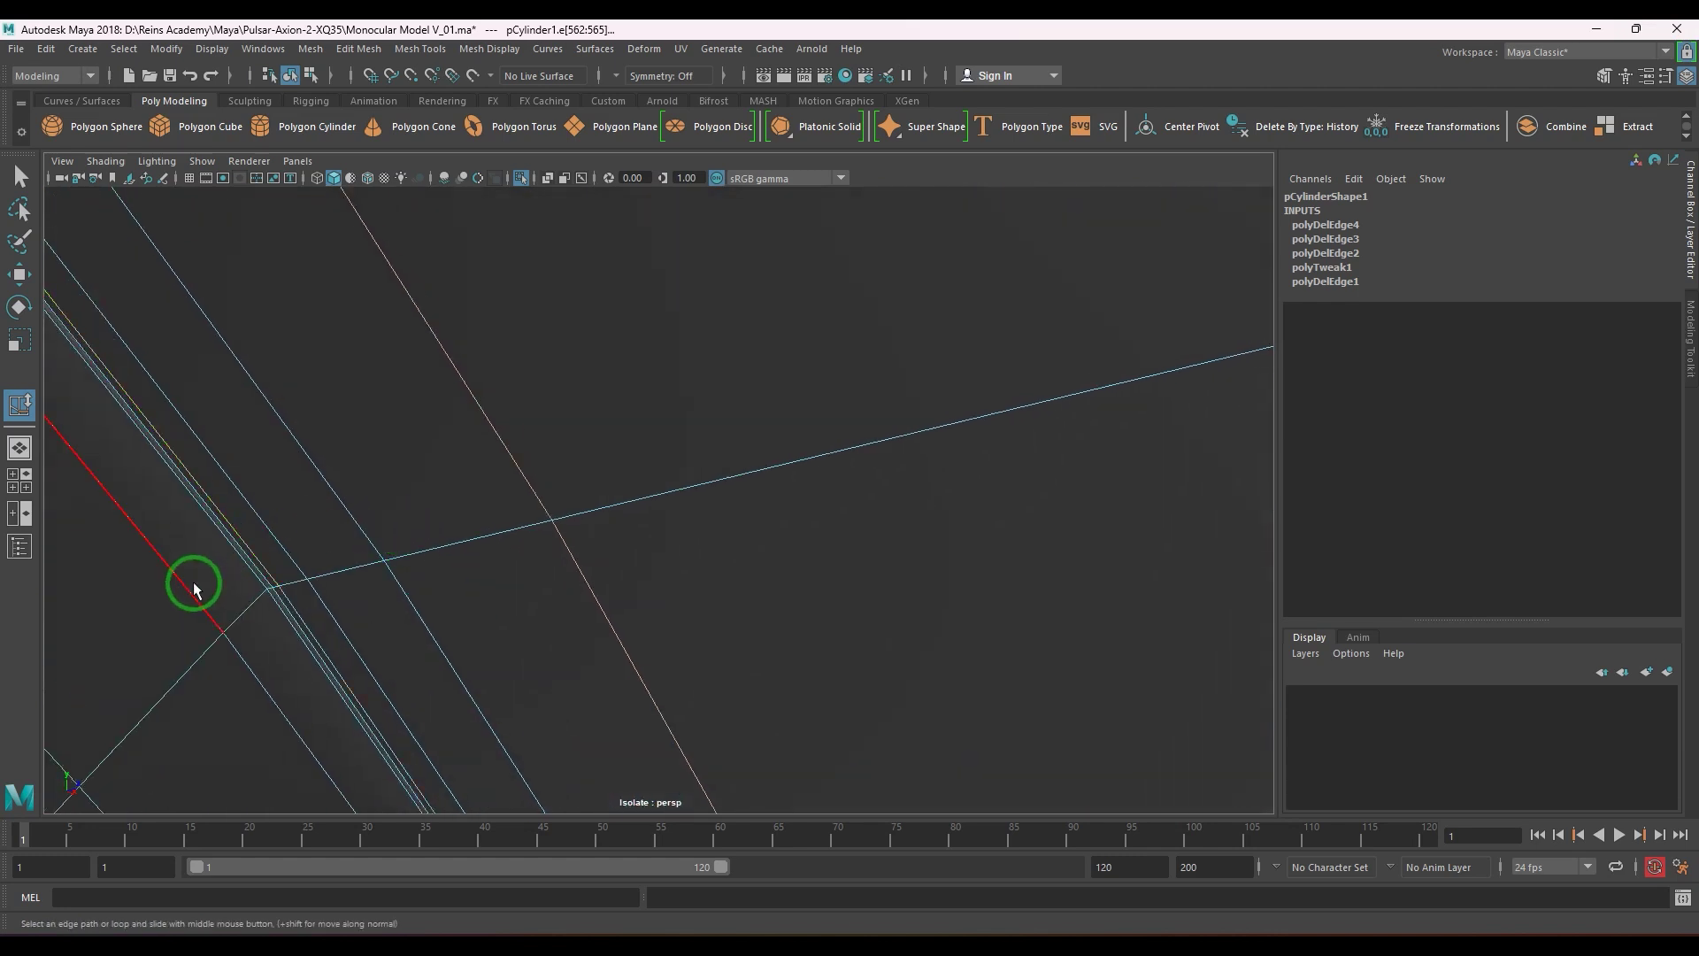
right_click_drag(638, 670, 466, 622, "alt")
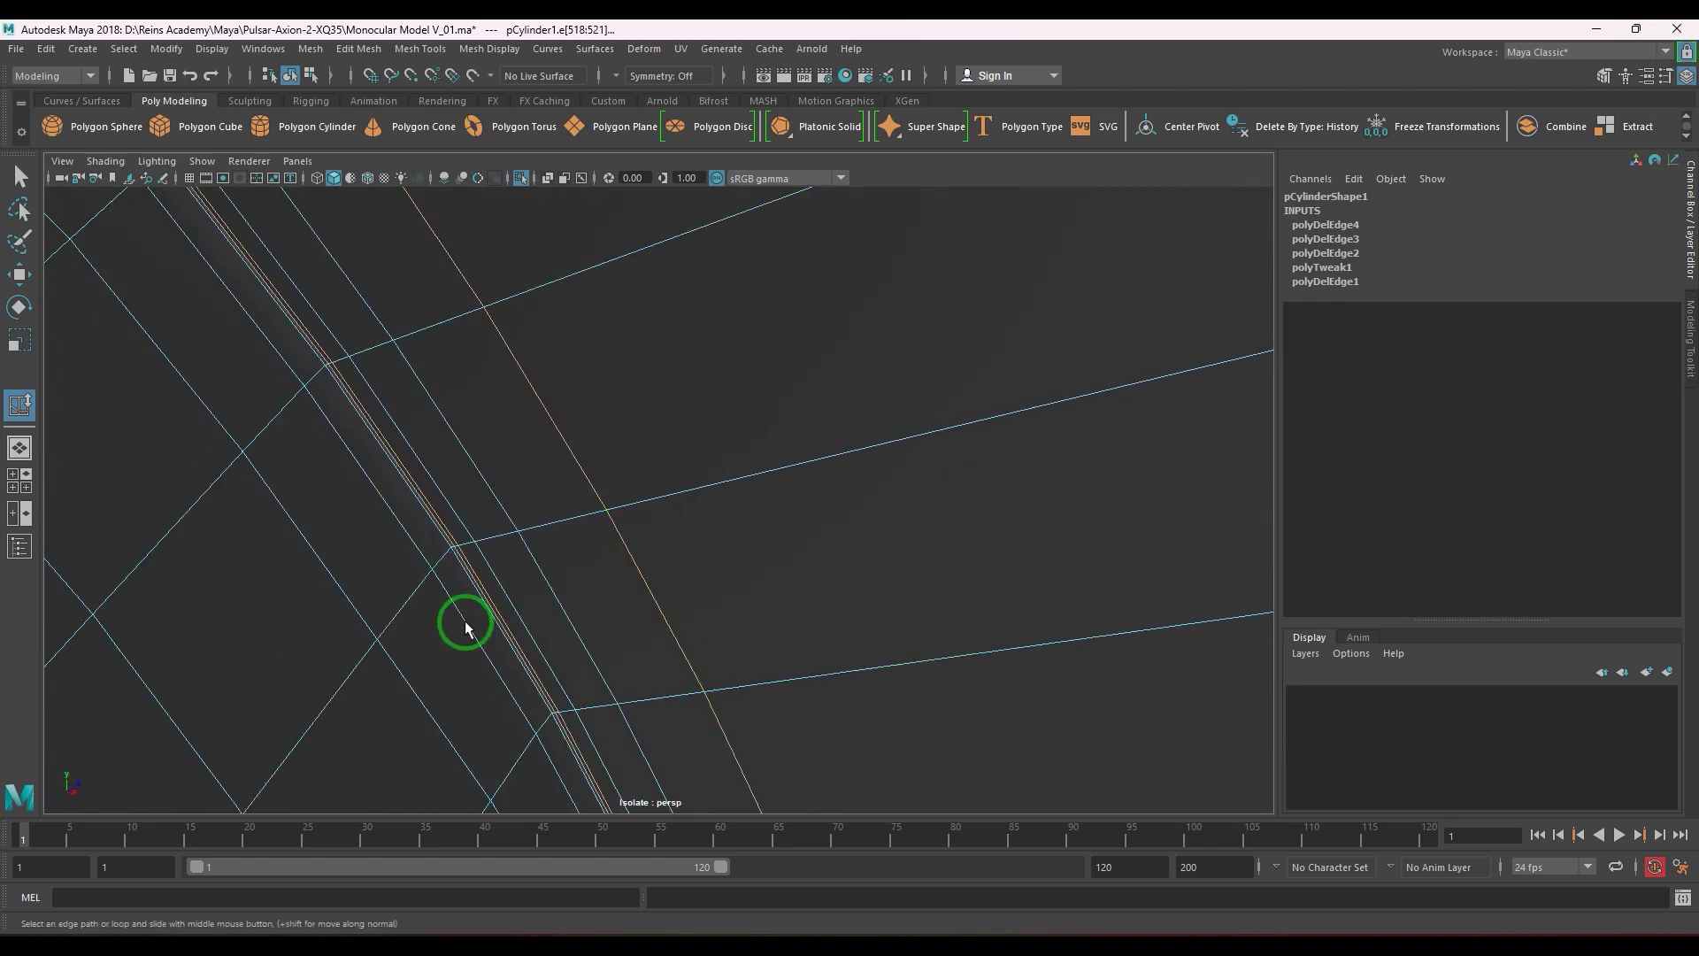
key("ctrl+z")
key("ctrl+z")
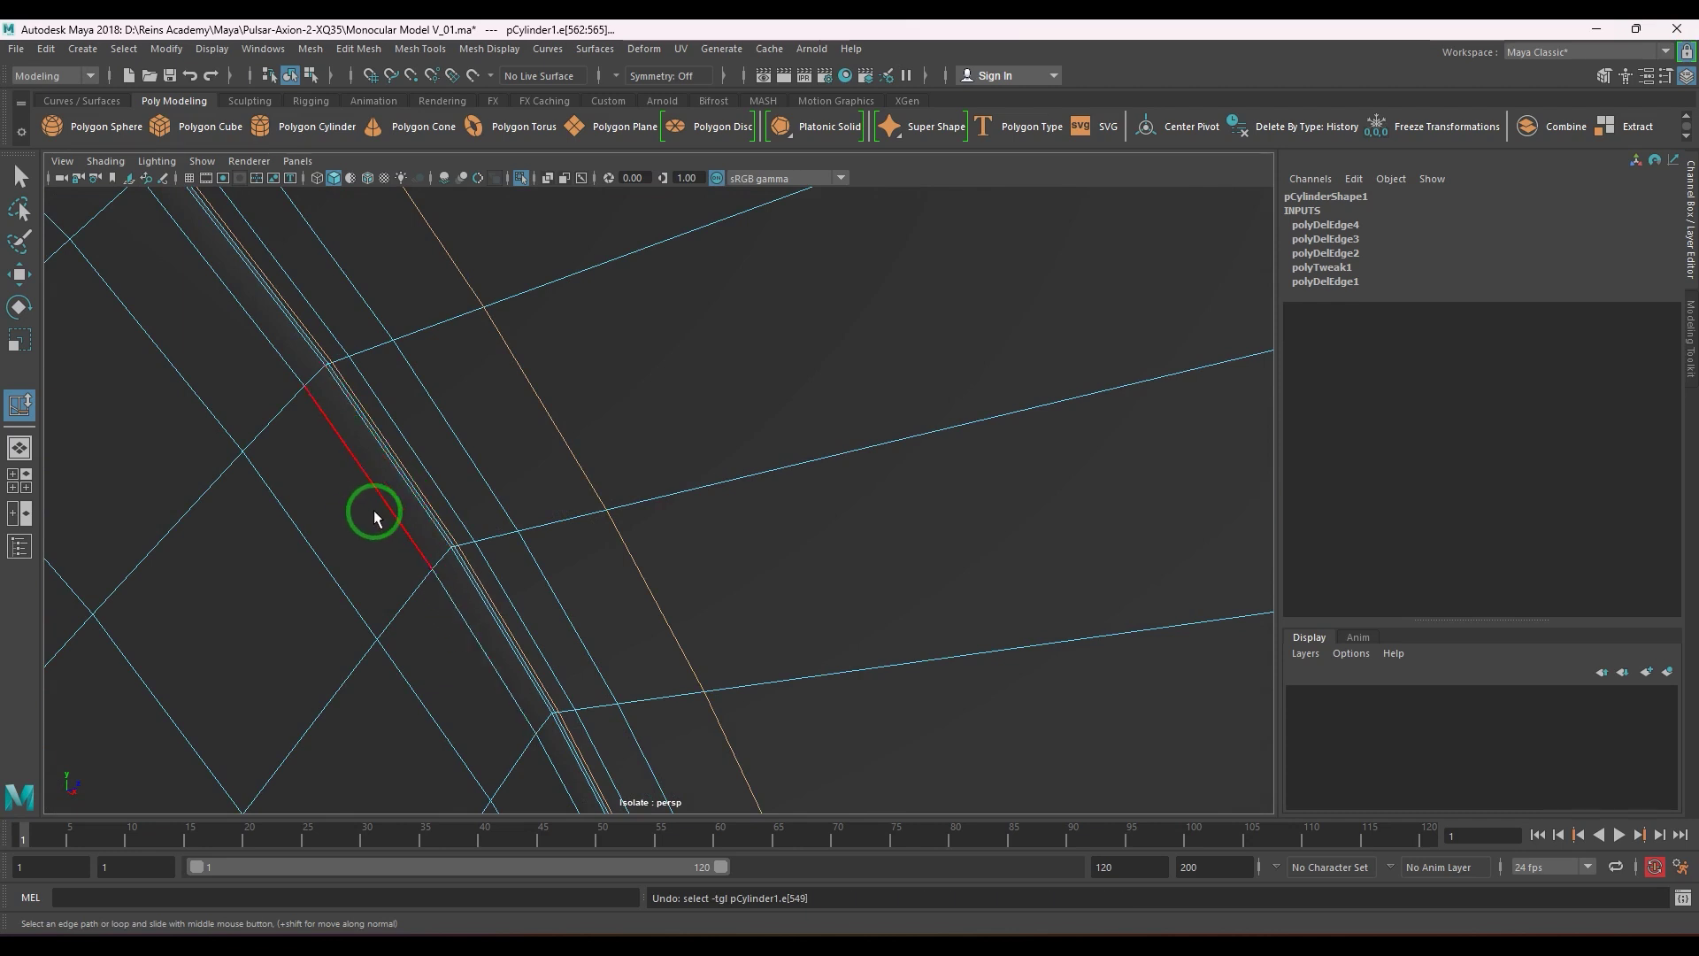
right_click_drag(436, 569, 305, 609, "shift")
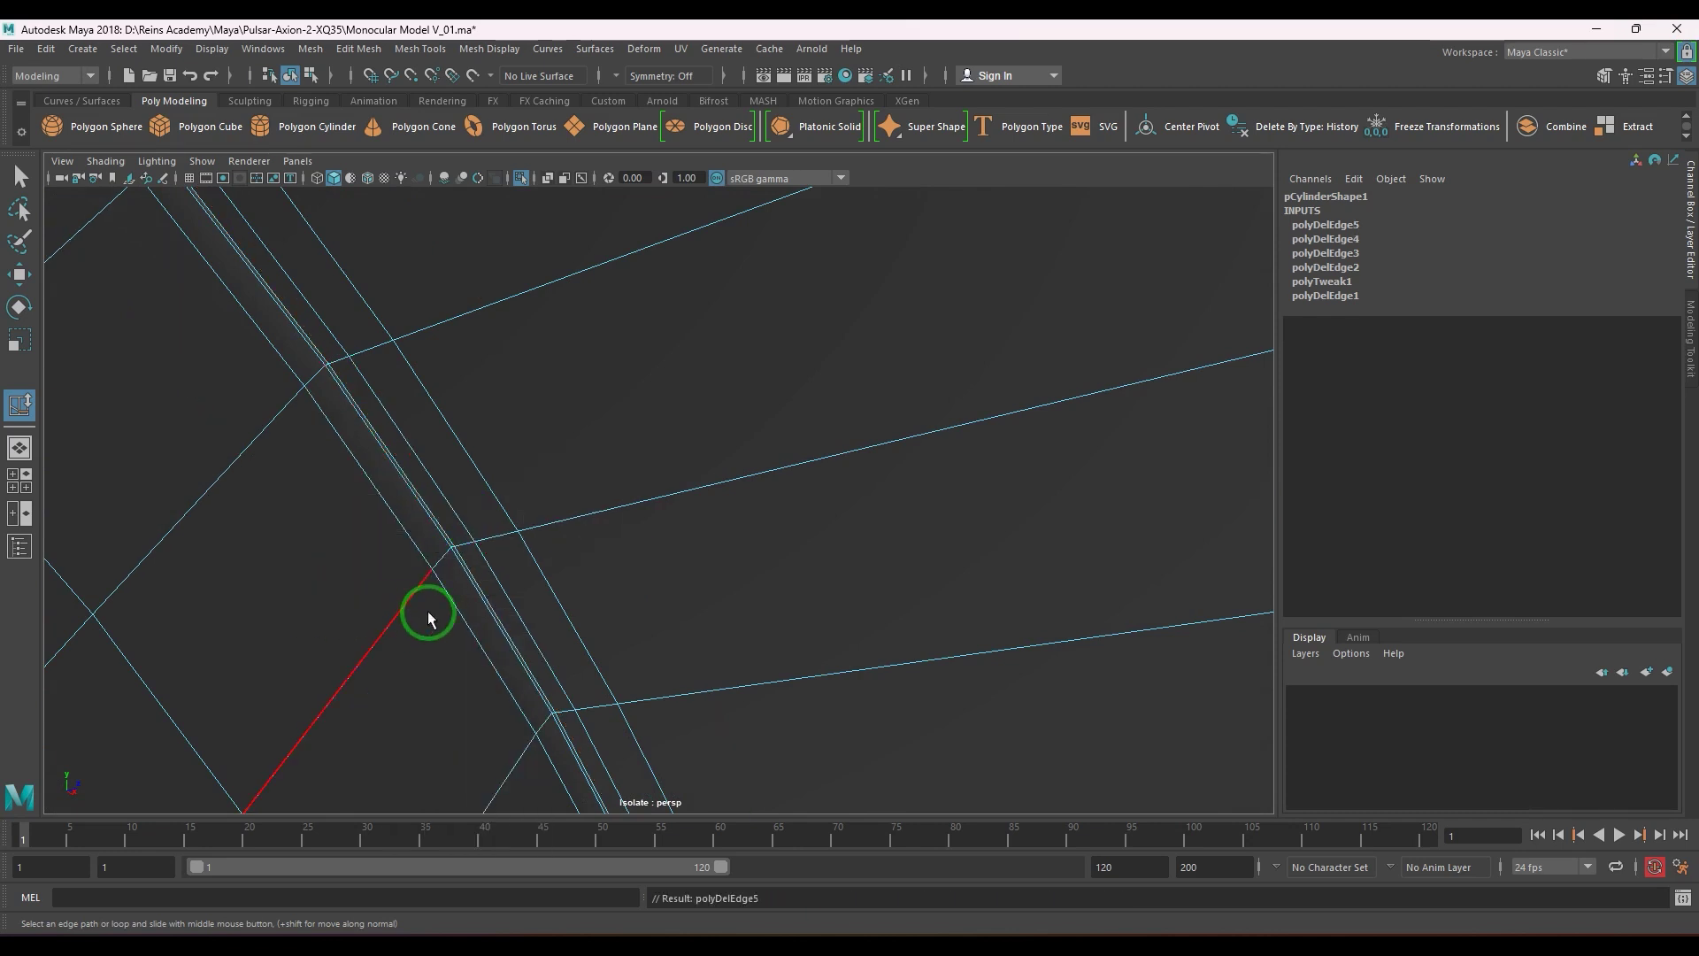
double_click(439, 528)
right_click_drag(467, 461, 349, 521, "shift")
right_click_drag(522, 619, 333, 566, "alt")
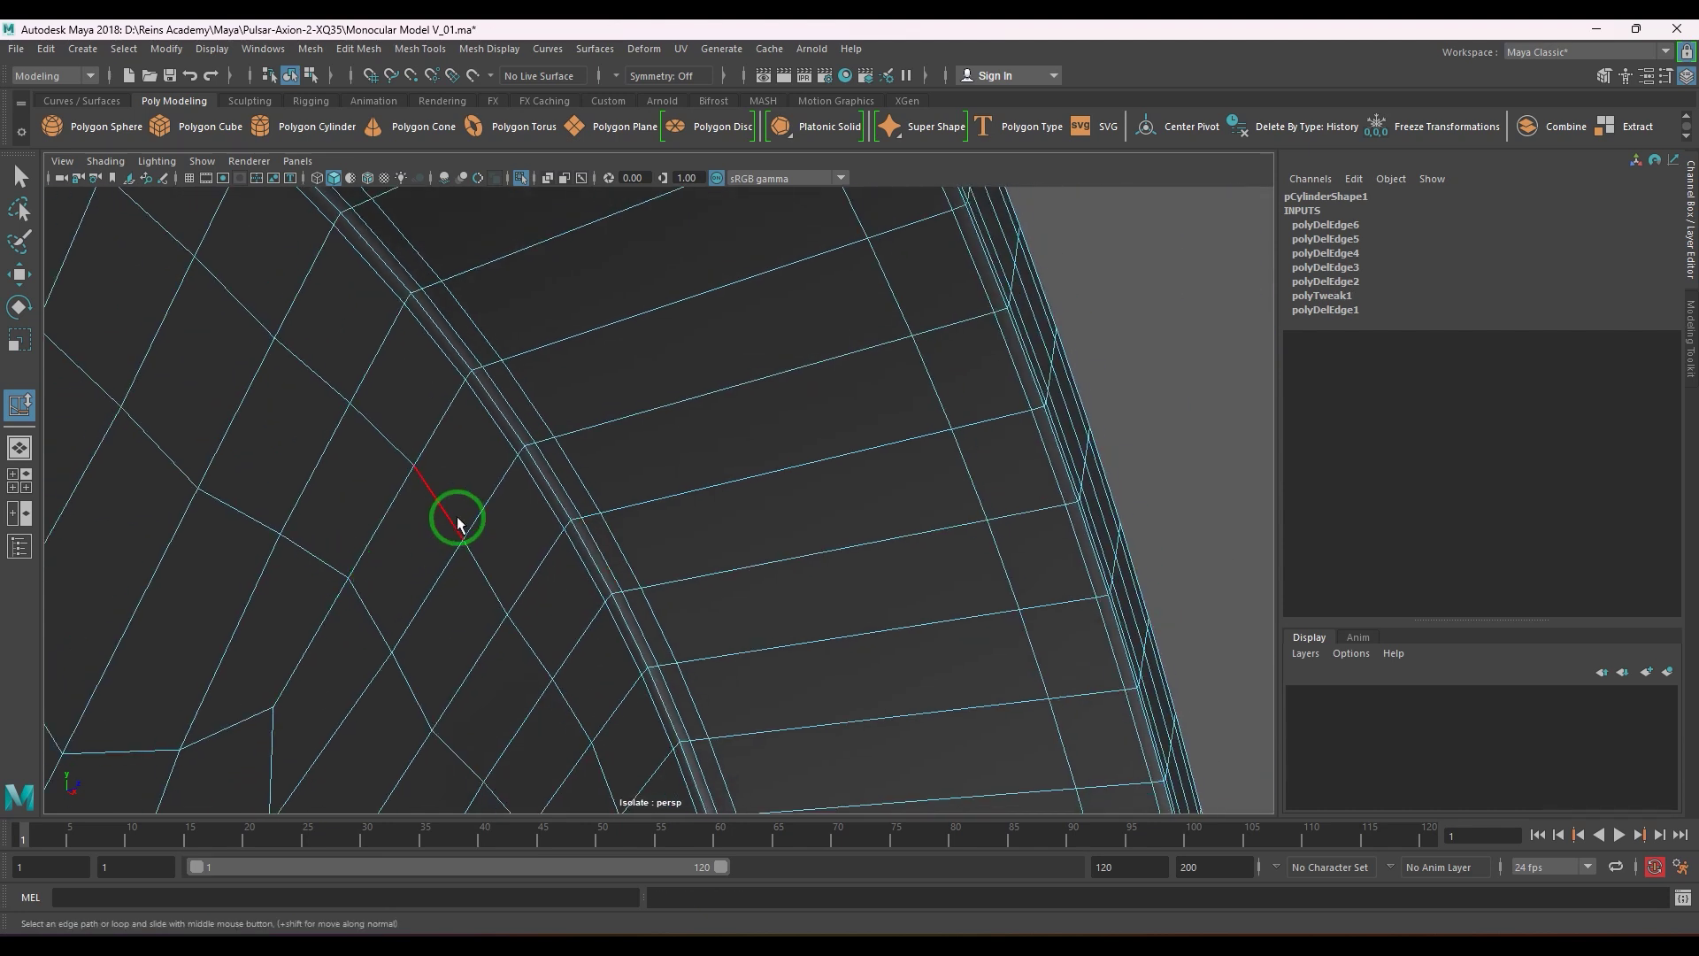
- Delete the surplus concentric edge loop on the lens face next to the recess wall
scroll(458, 524, "down", 4)
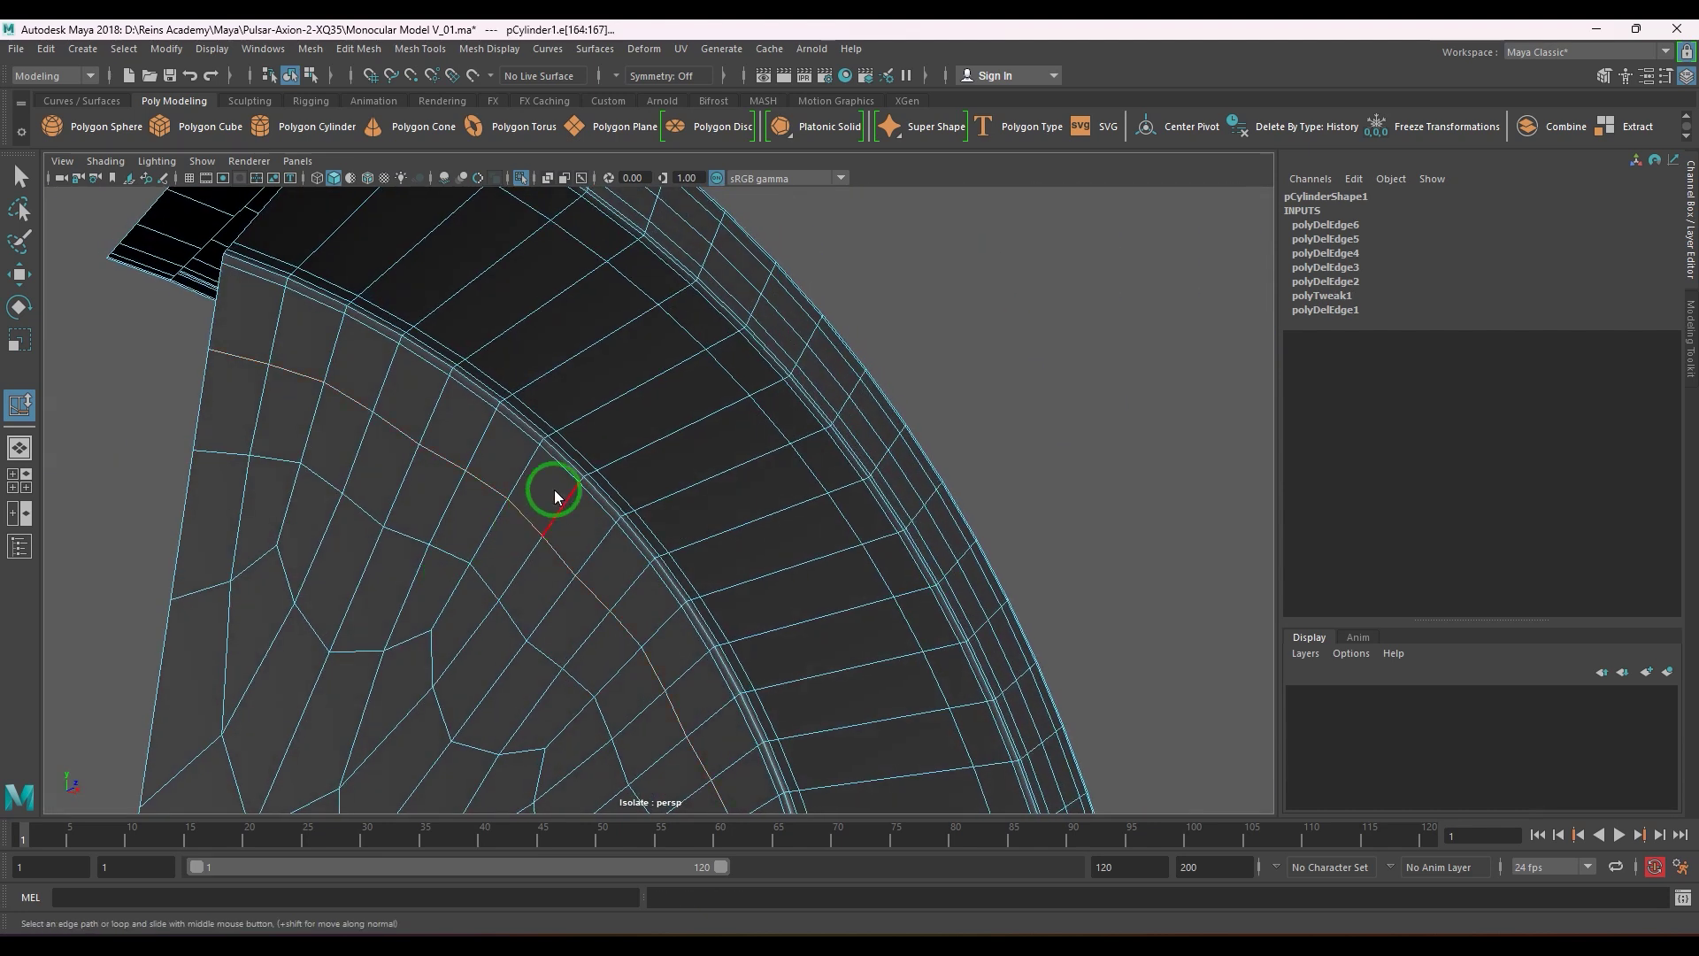
right_click_drag(550, 492, 497, 554, "shift")
scroll(575, 592, "down", 5)
left_click_drag(618, 609, 670, 639, "alt")
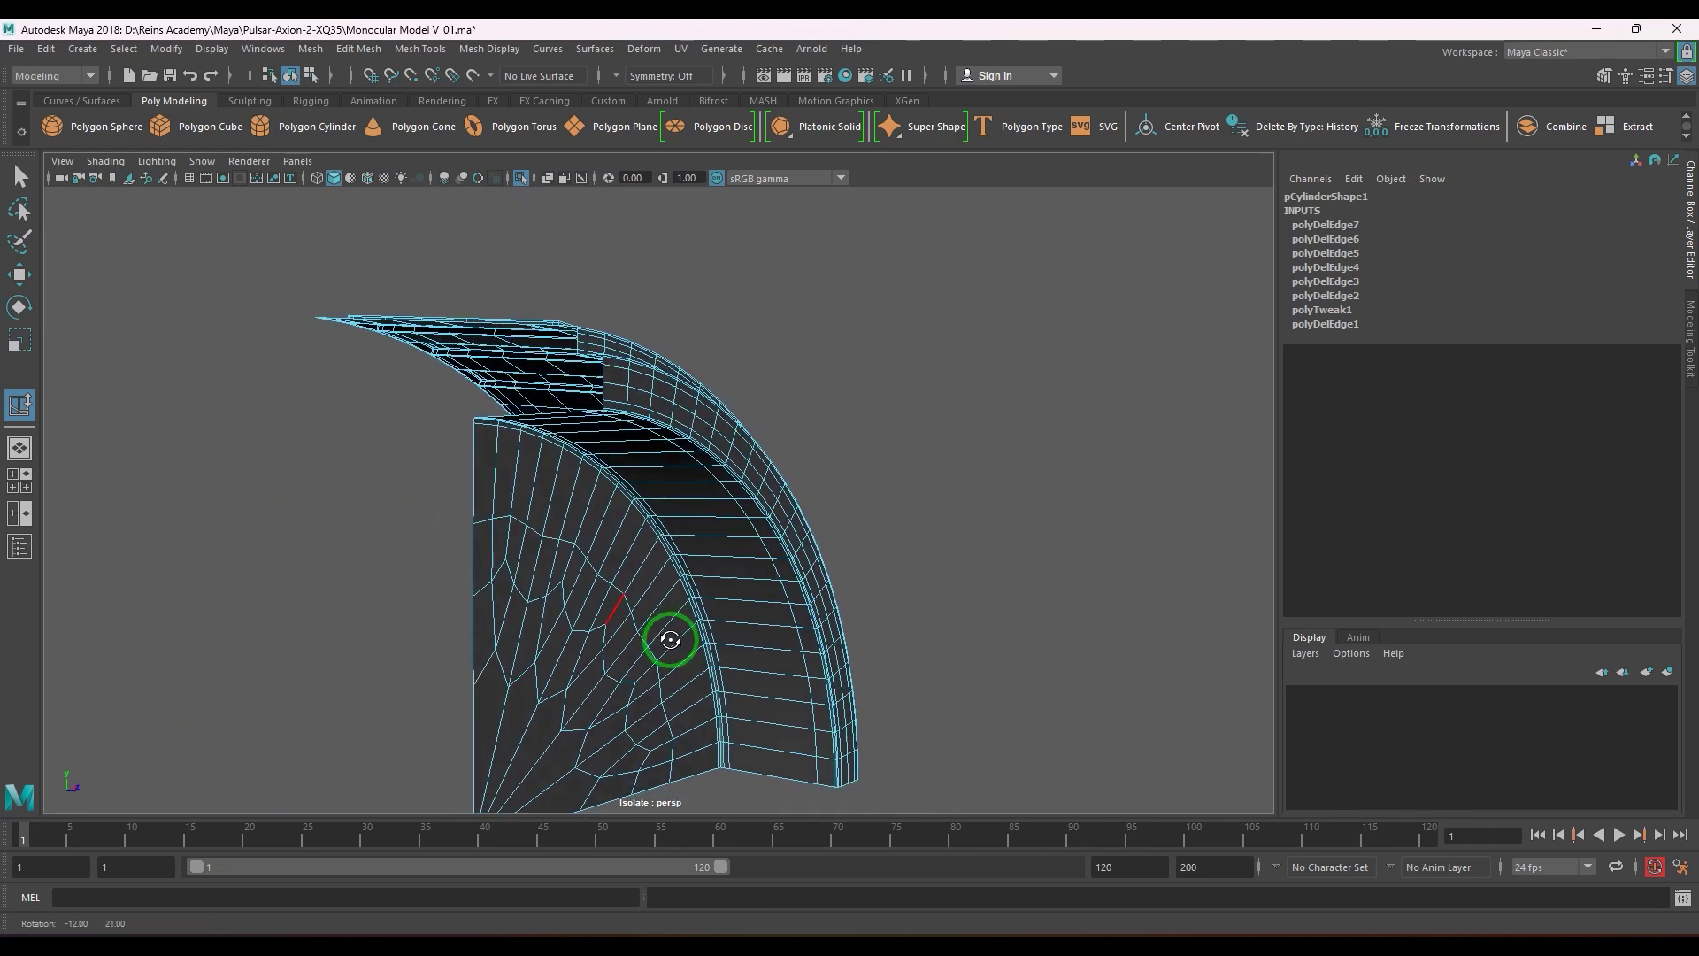
- Delete the surplus edge loops on the front ring's outer wall and on the step rising to the housing body
scroll(788, 489, "up", 8)
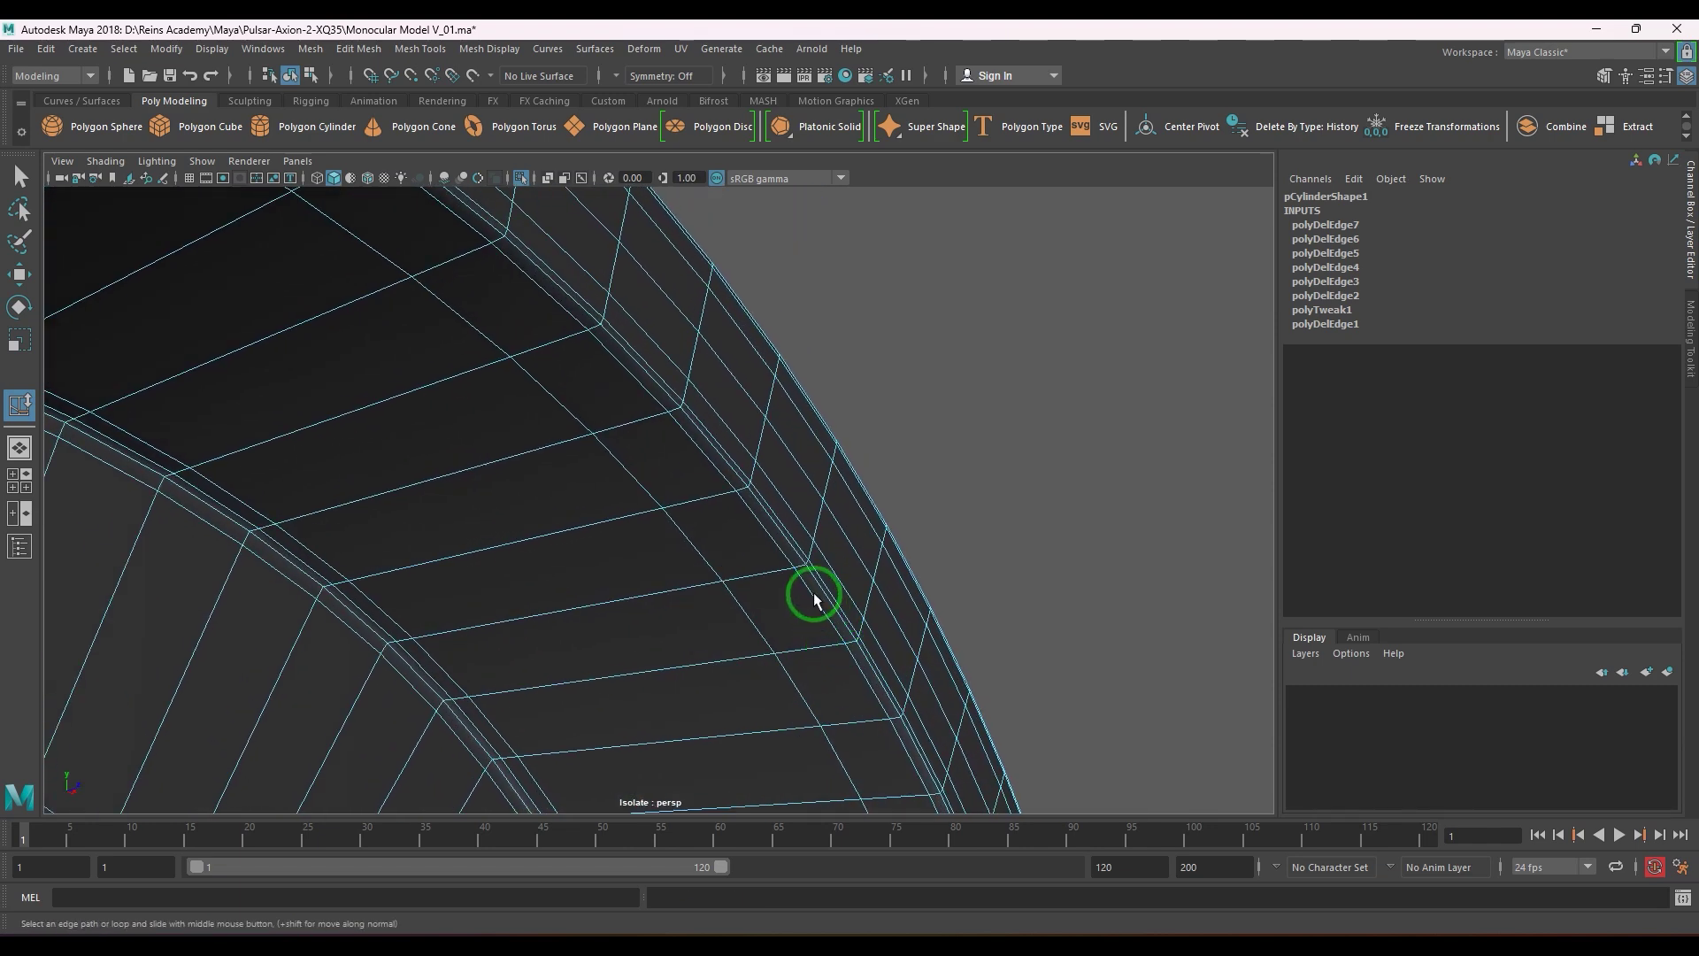
left_click_drag(814, 602, 496, 621, "alt")
right_click_drag(496, 621, 463, 587, "alt")
scroll(460, 613, "up", 1)
right_click_drag(502, 528, 391, 592, "shift")
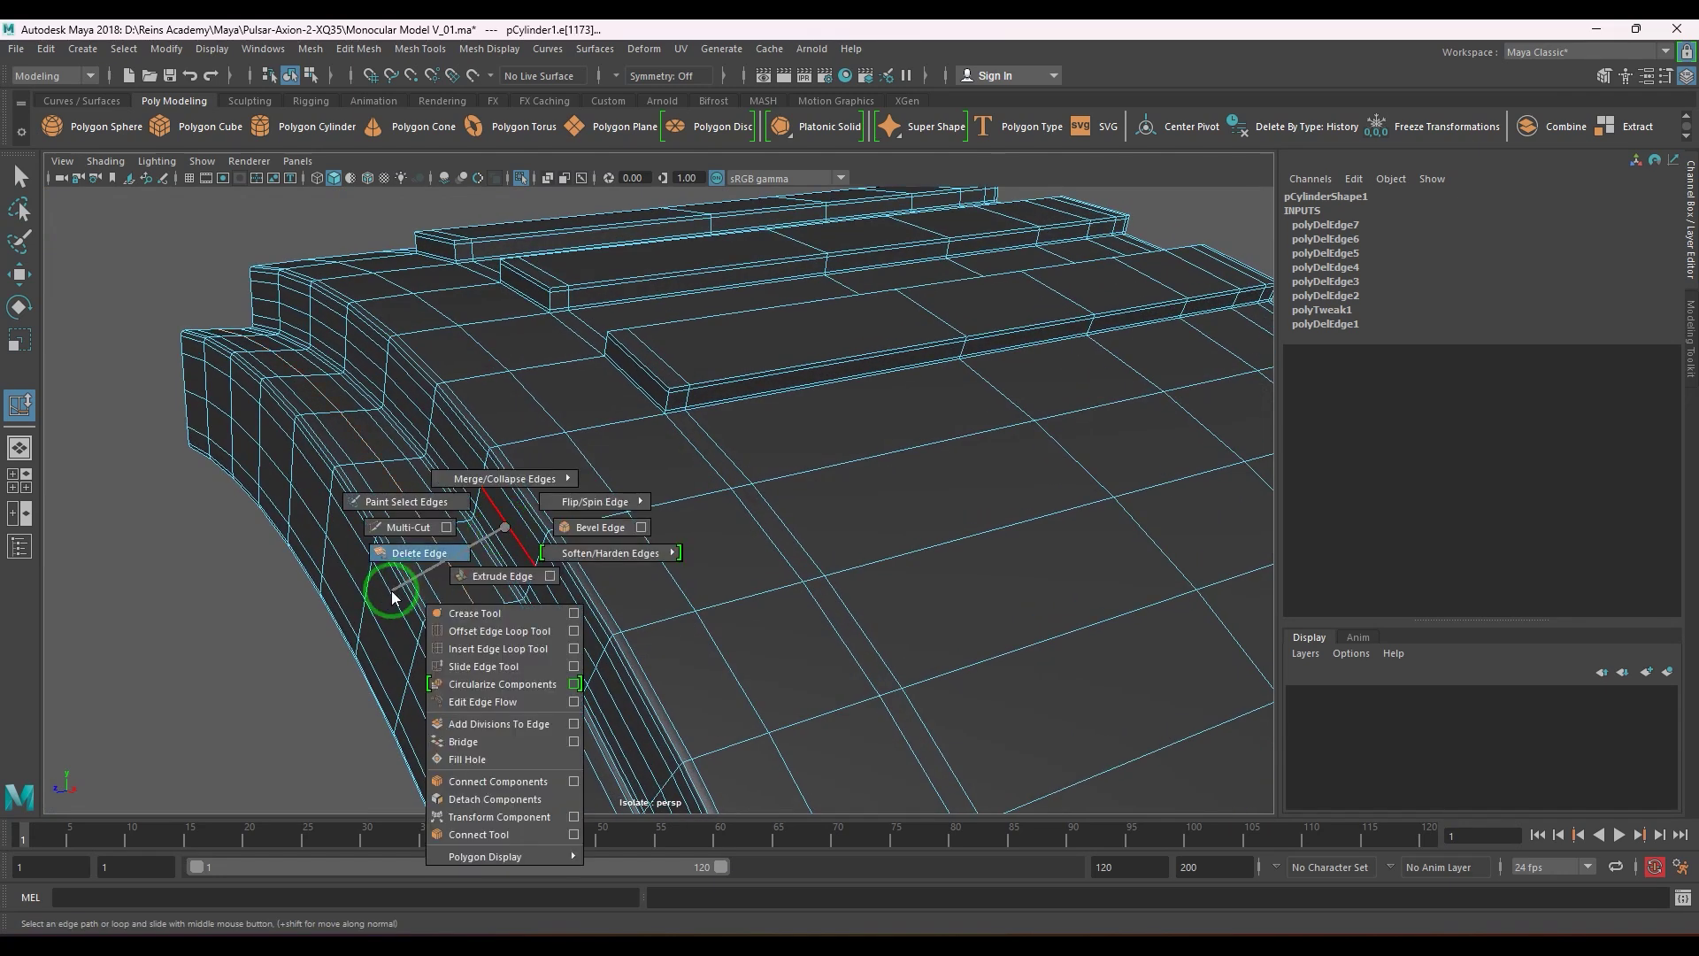
left_click_drag(506, 554, 549, 521, "alt")
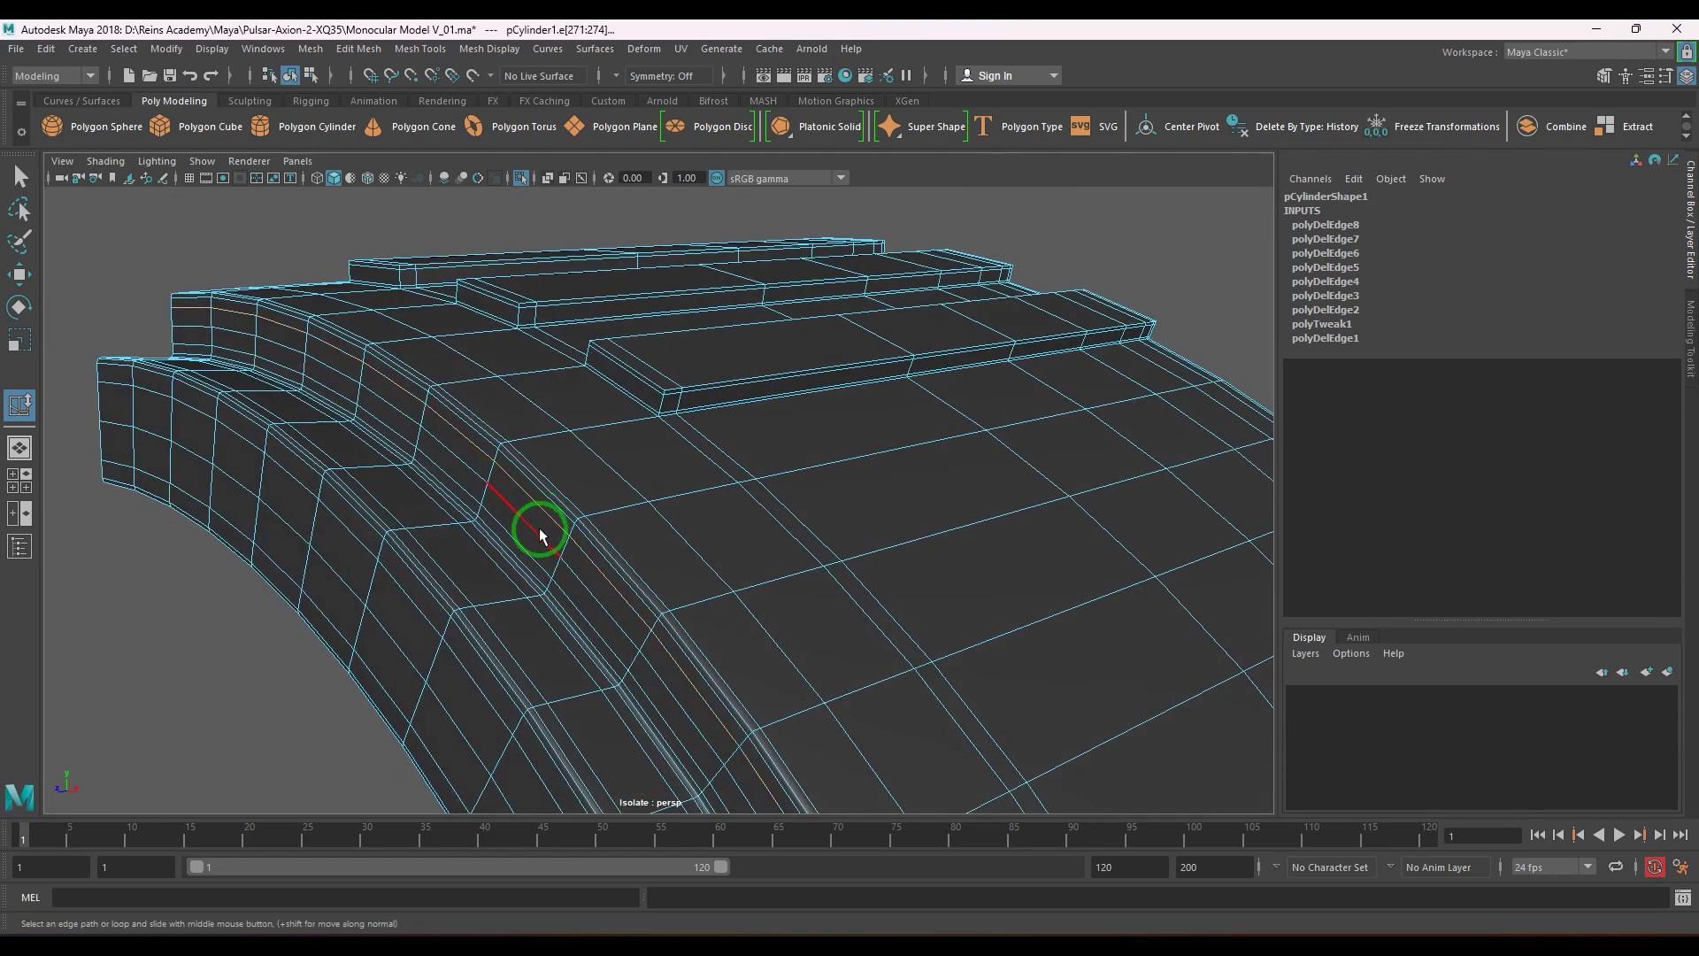
right_click_drag(529, 565, 372, 587, "shift")
- Return the quarter housing to object mode, delete its construction history and open the Mirror options
left_click_drag(371, 587, 728, 486, "alt")
key("F8")
key("alt+shift+d")
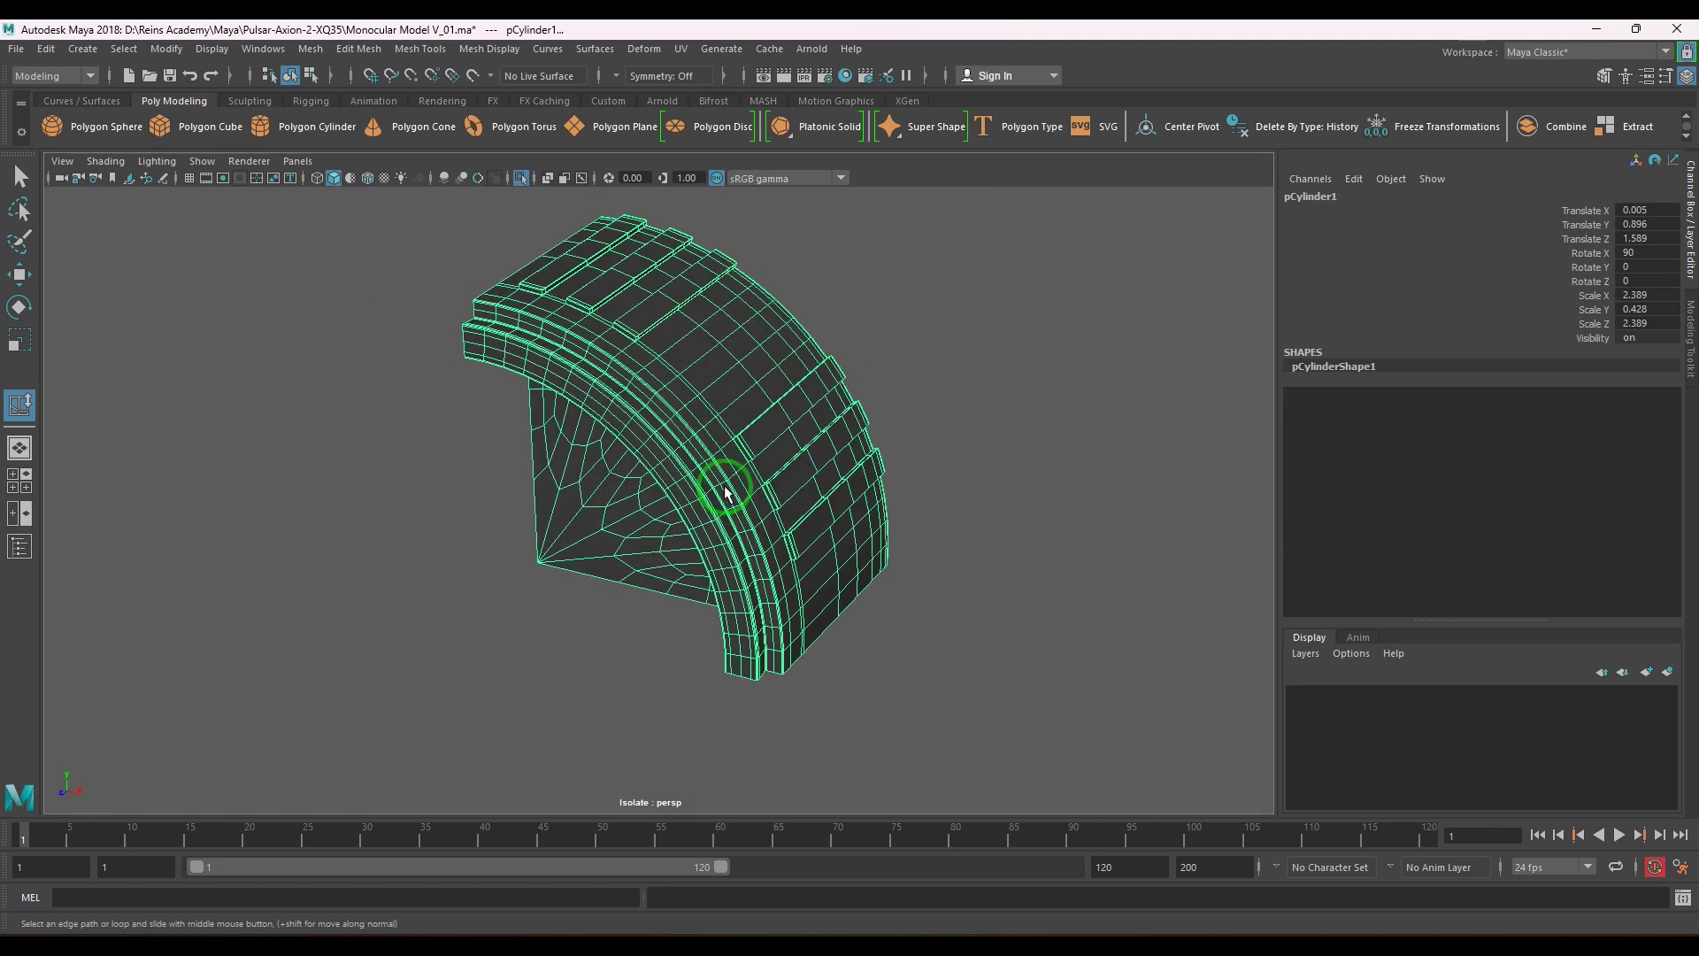
left_click(312, 48)
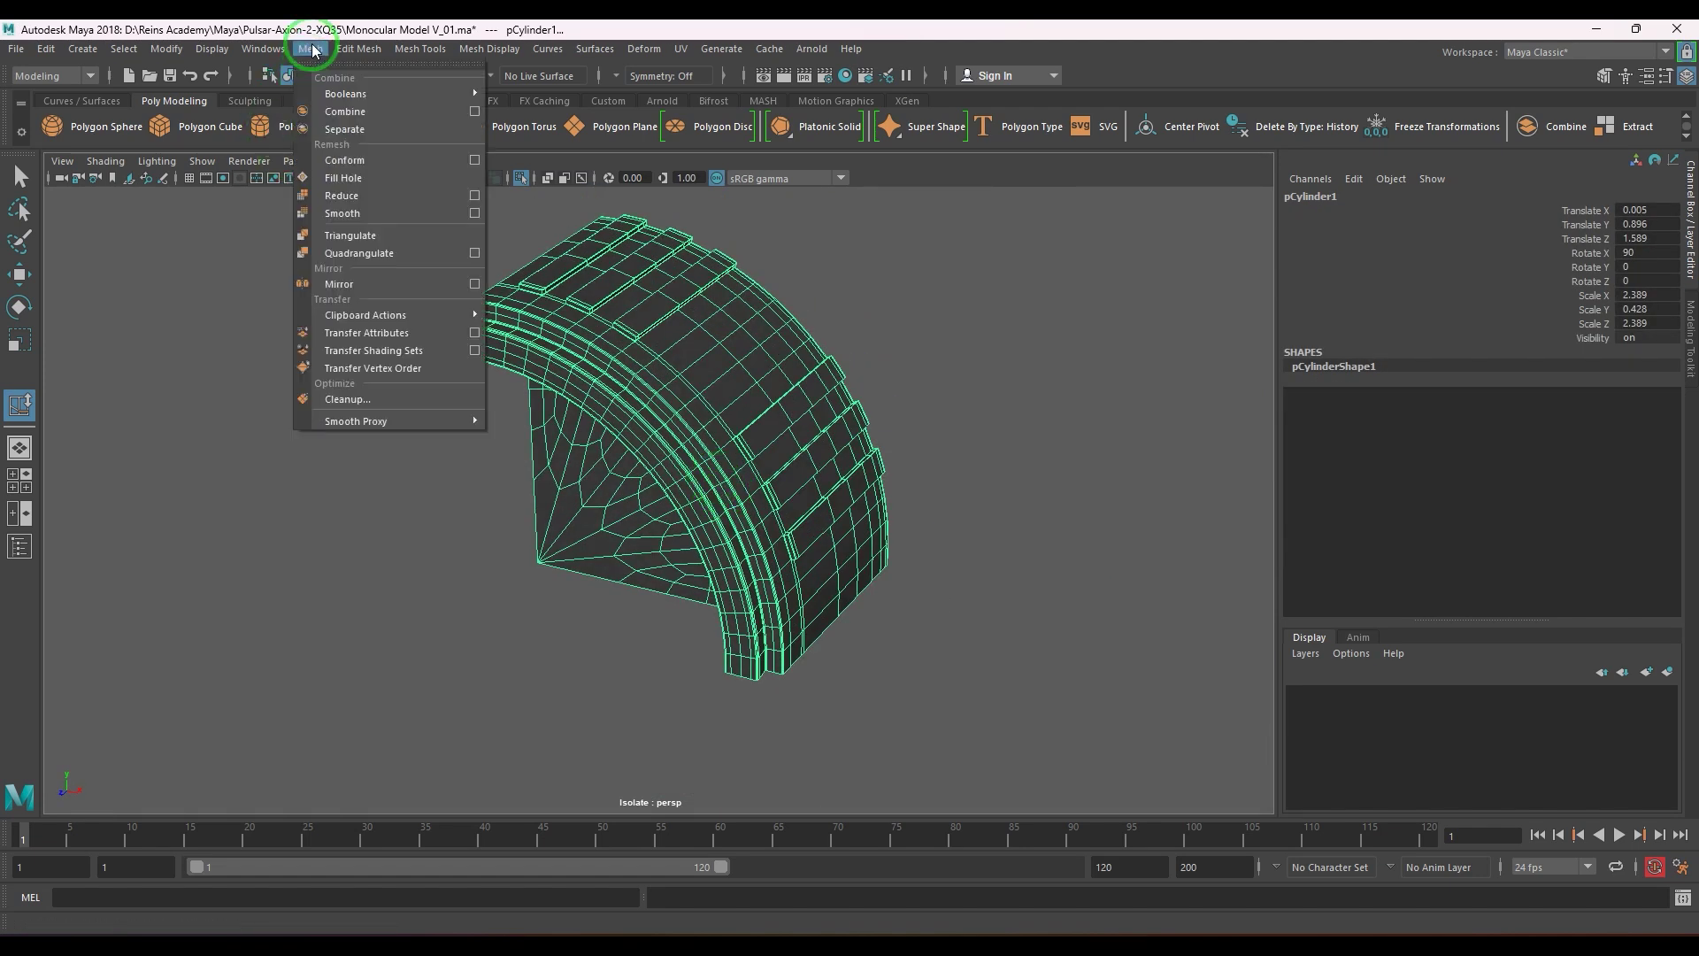
left_click(476, 284)
left_click_drag(511, 412, 564, 535, "alt")
key("w")
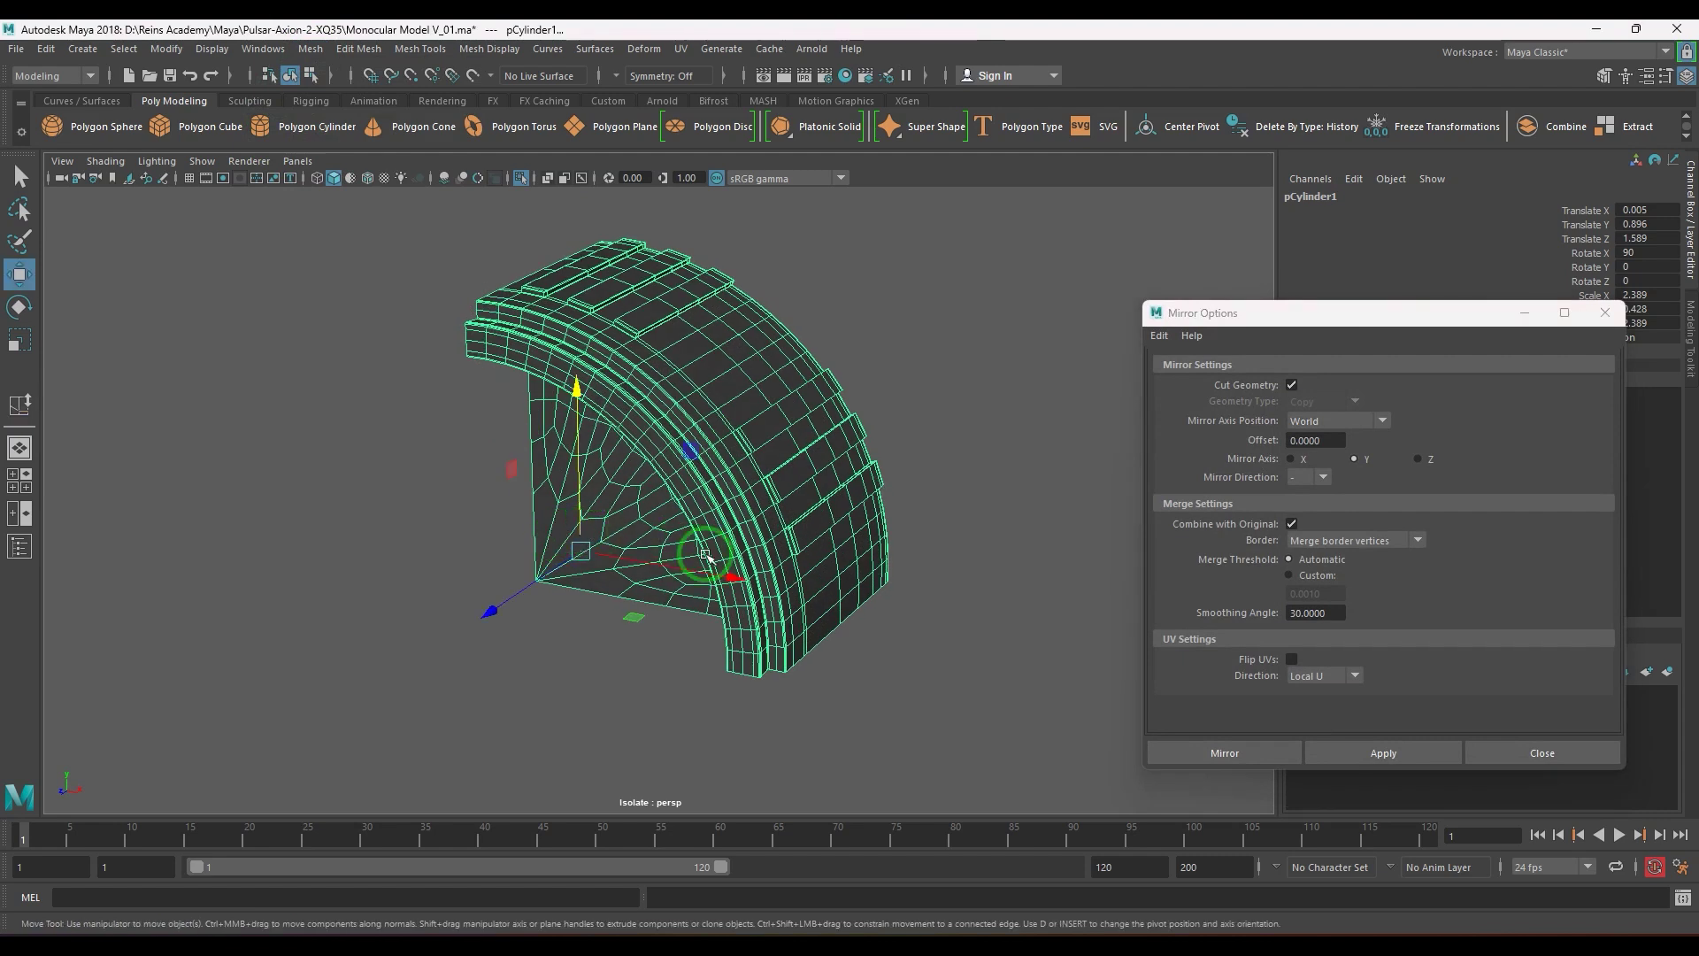
- Mirror the quarter housing across the world X axis with a merge threshold of 0.1
left_click(1304, 462)
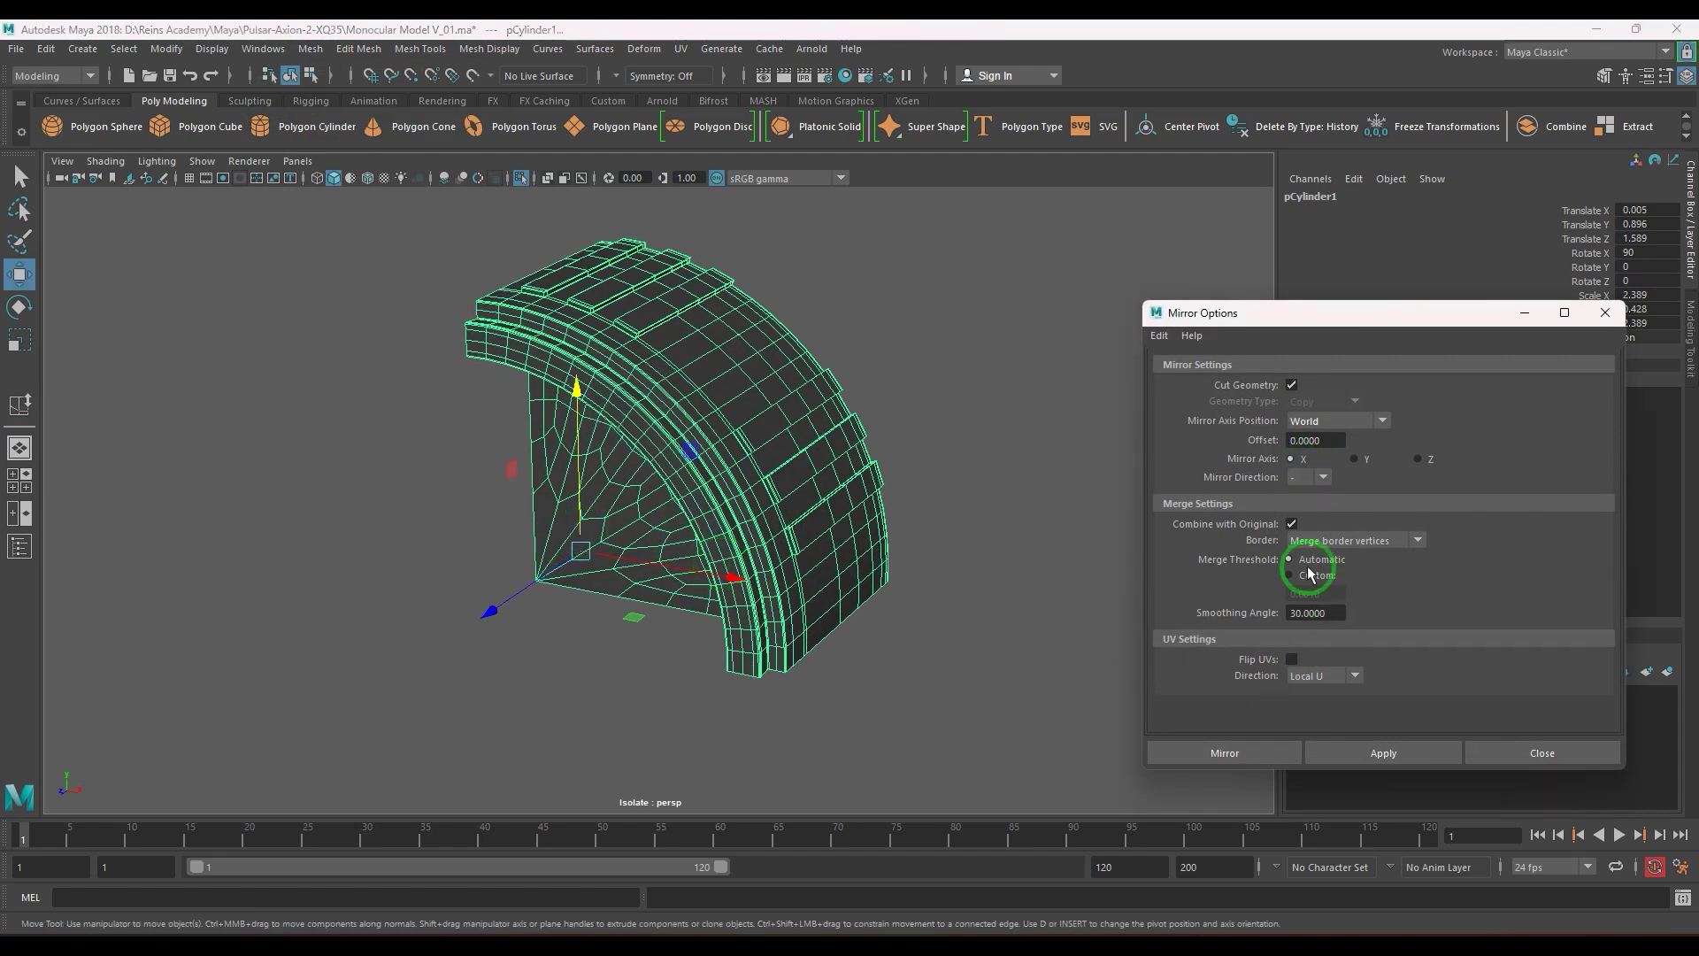
left_click(1384, 752)
left_click(1104, 455)
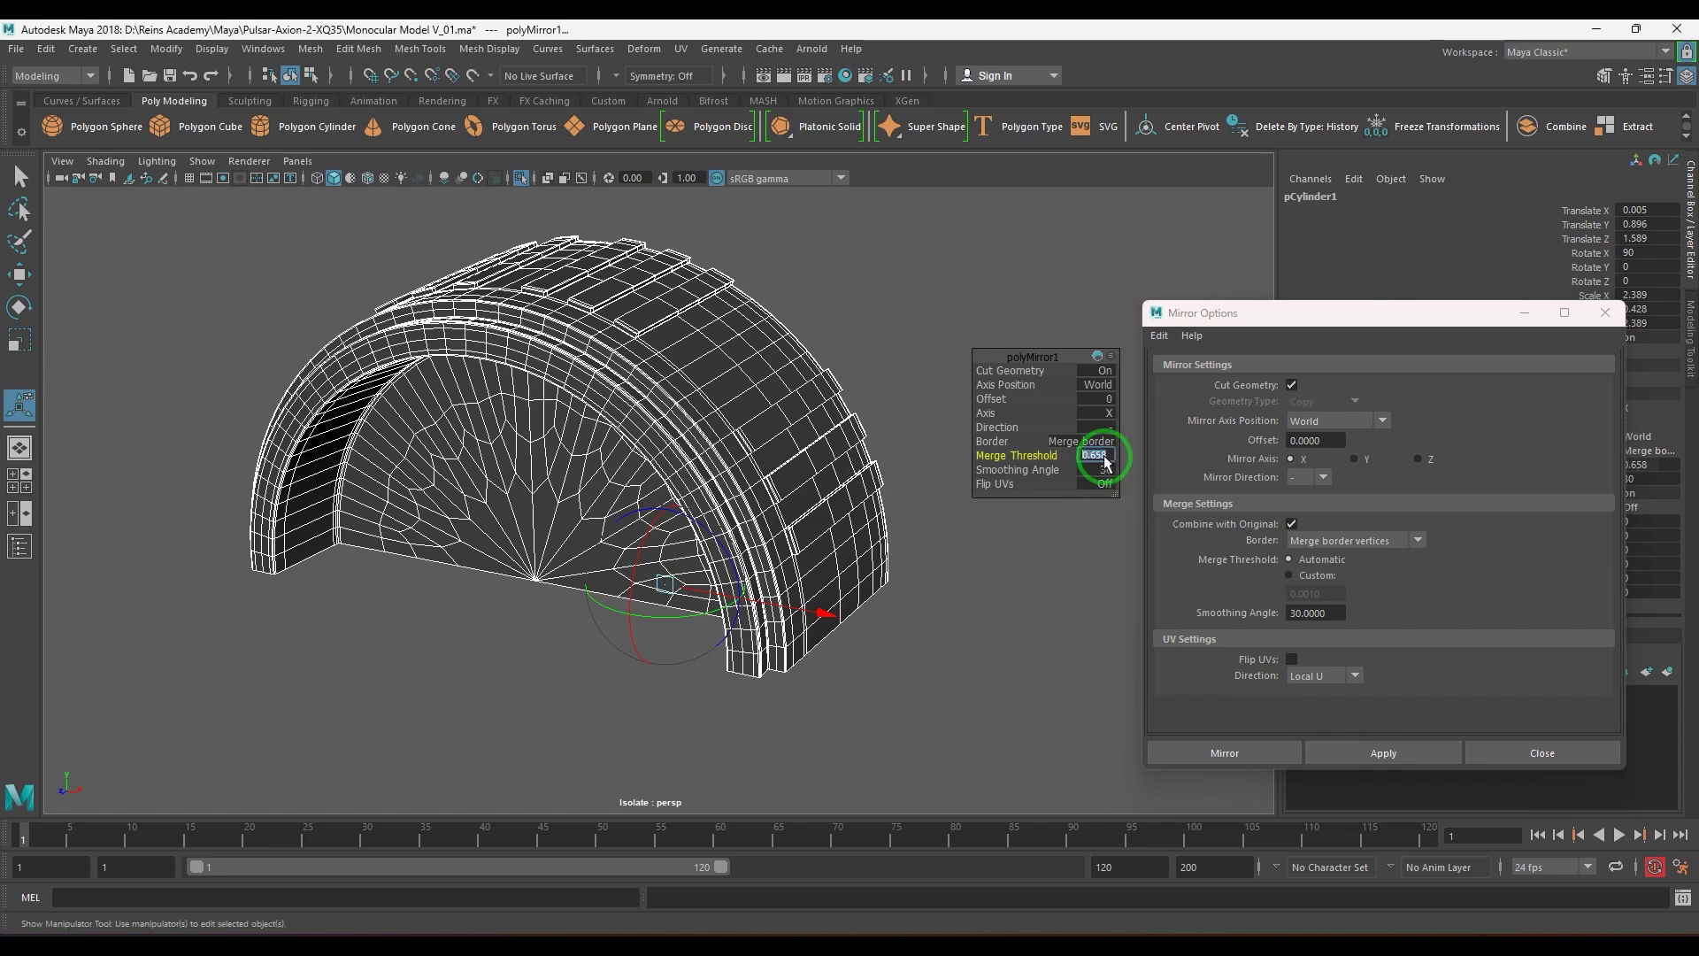
type("0.01")
key("Return")
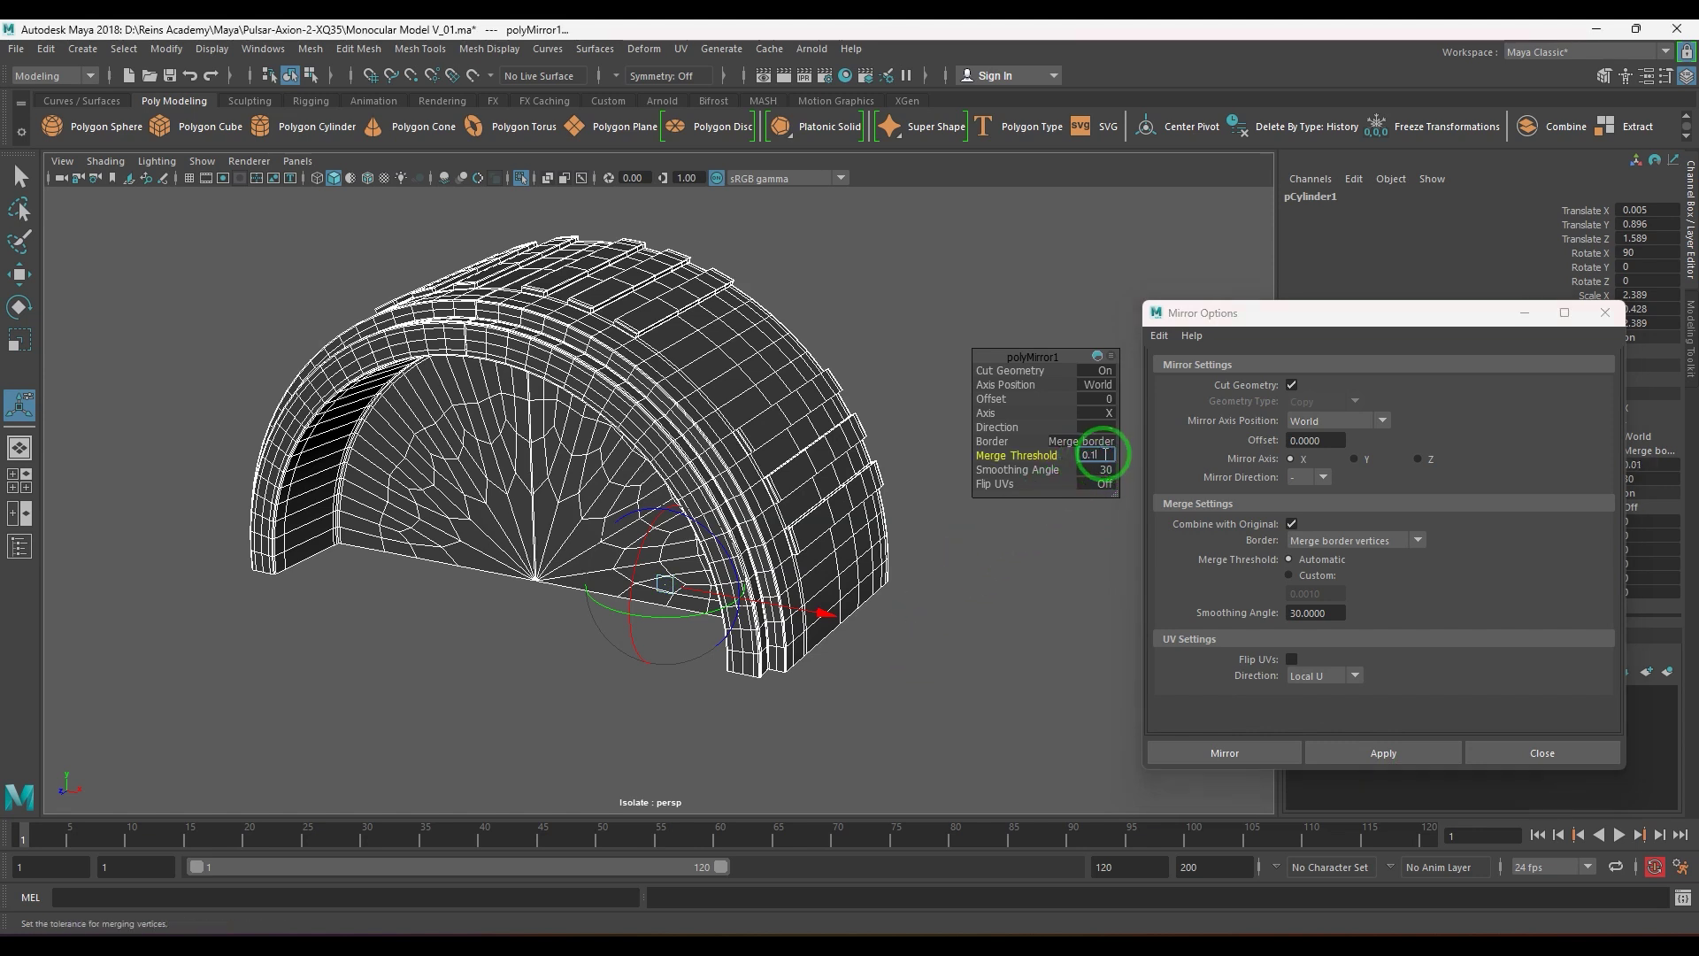
key("Return")
left_click(931, 696)
left_click_drag(929, 695, 755, 637, "alt")
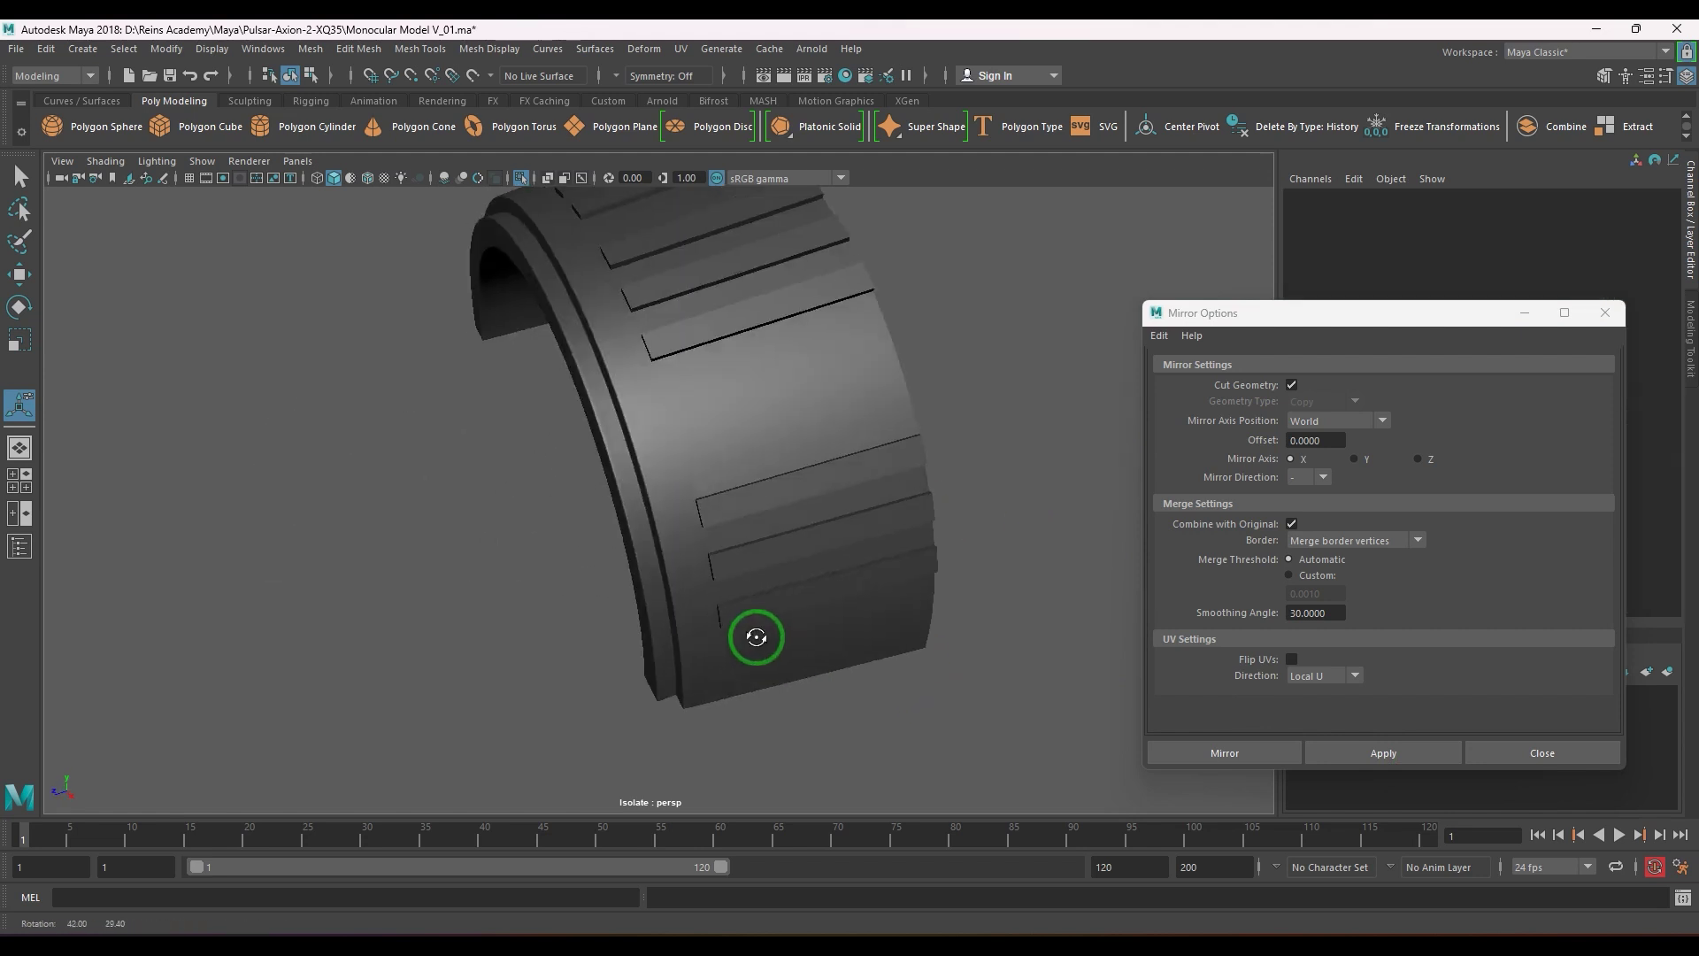
- Select the mirrored half housing and delete its construction history
left_click(739, 578)
left_click_drag(717, 581, 800, 536, "alt")
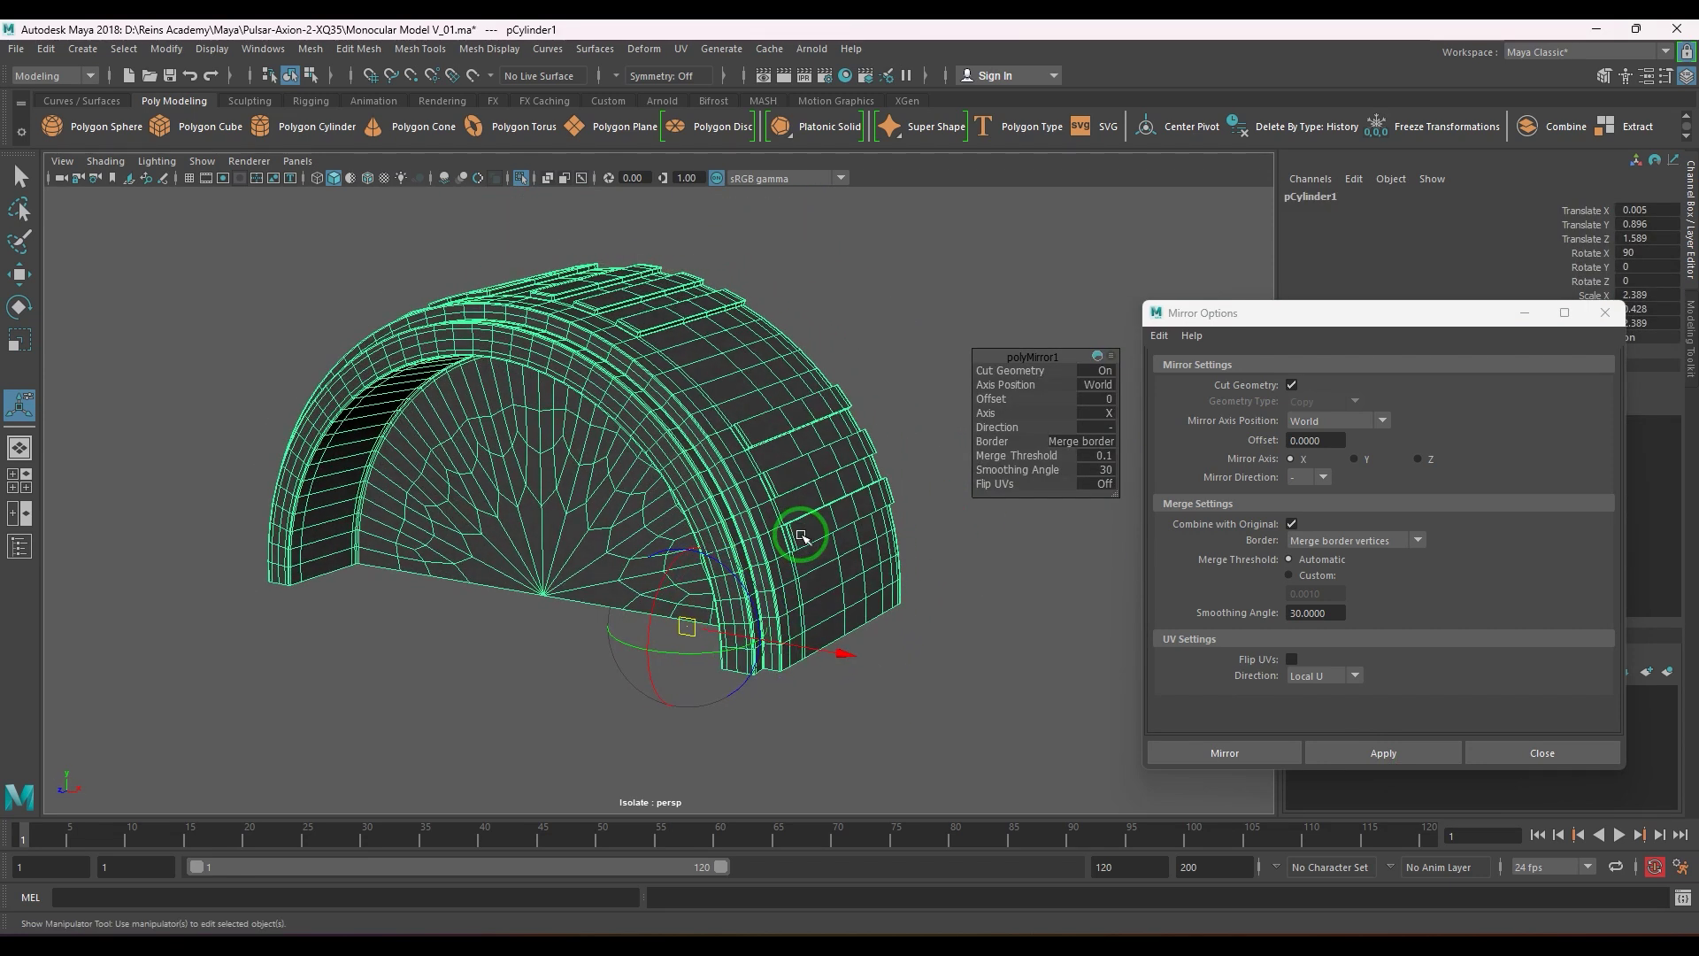
key("alt+shift+d")
key("w")
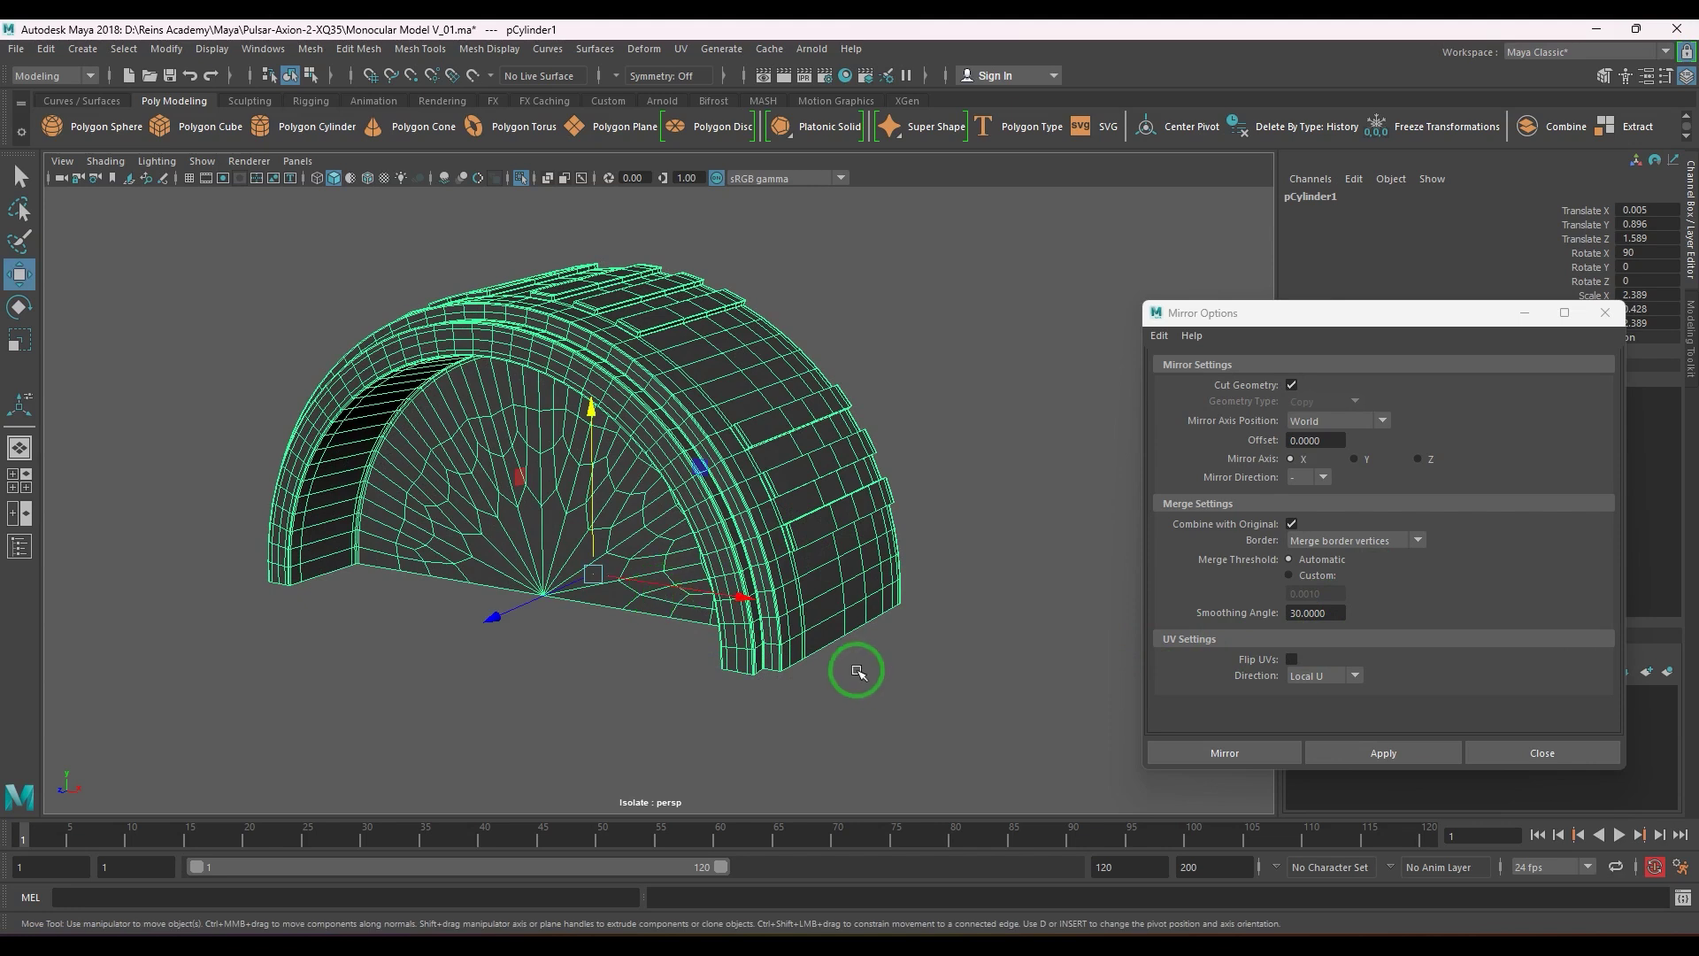
- Try to mirror the half housing across the world Y axis with a 0.01 merge threshold, testing different offsets, and undo it
left_click(1354, 754)
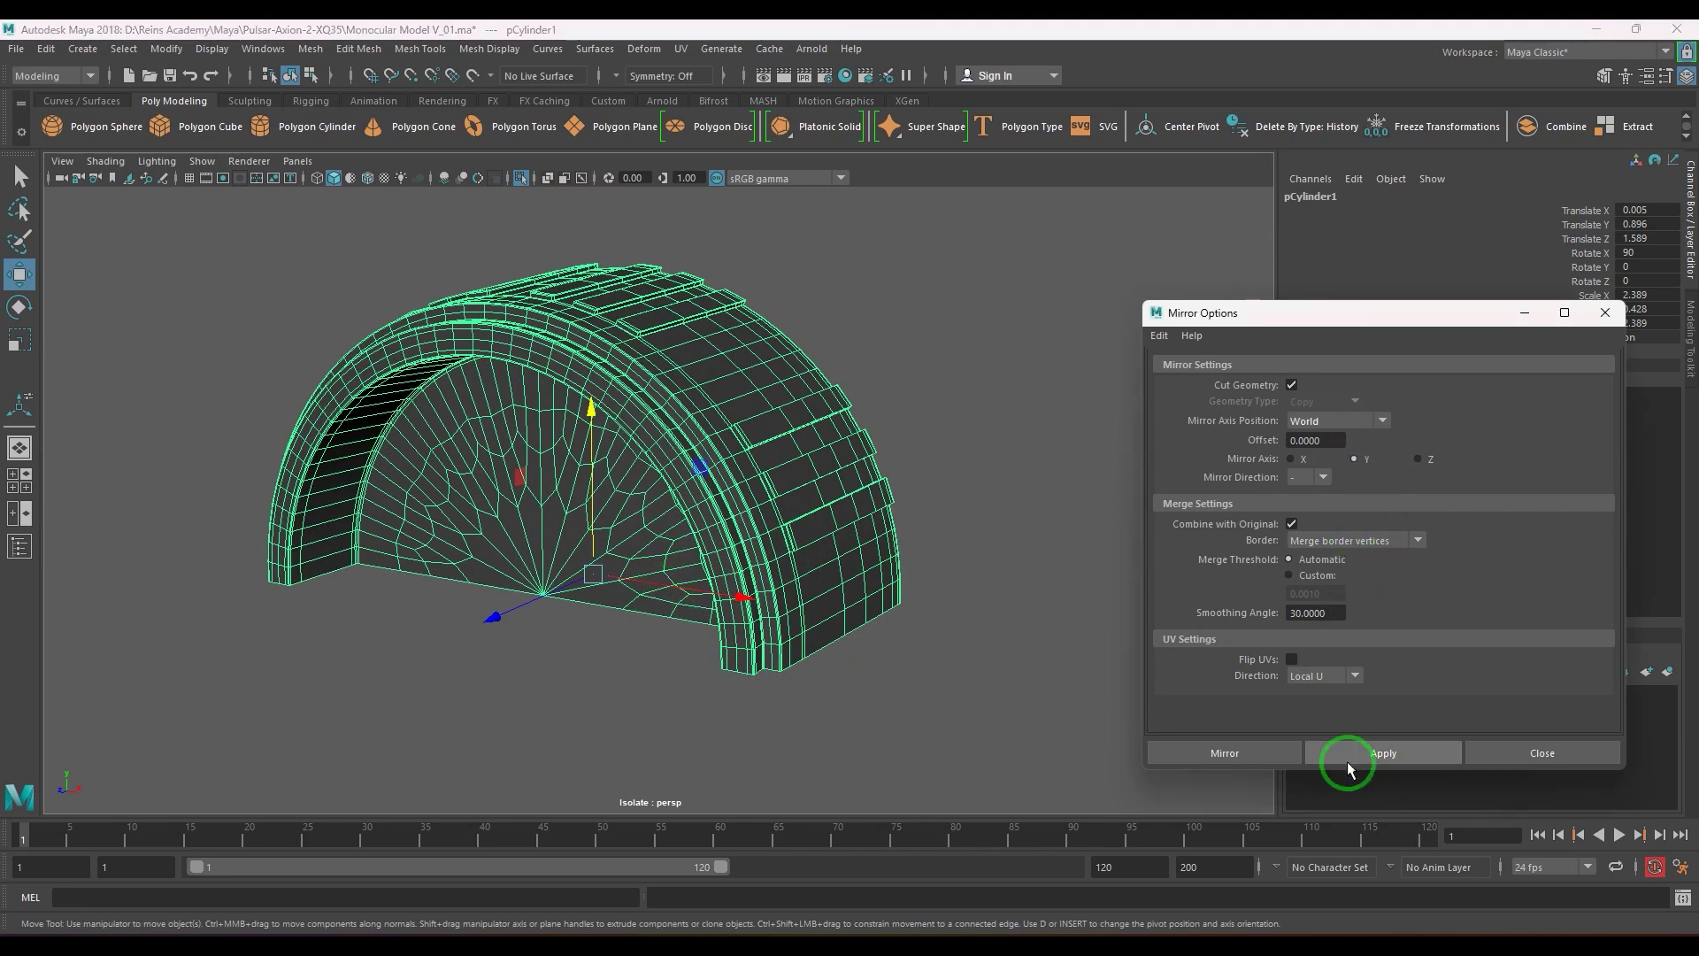
left_click(1094, 455)
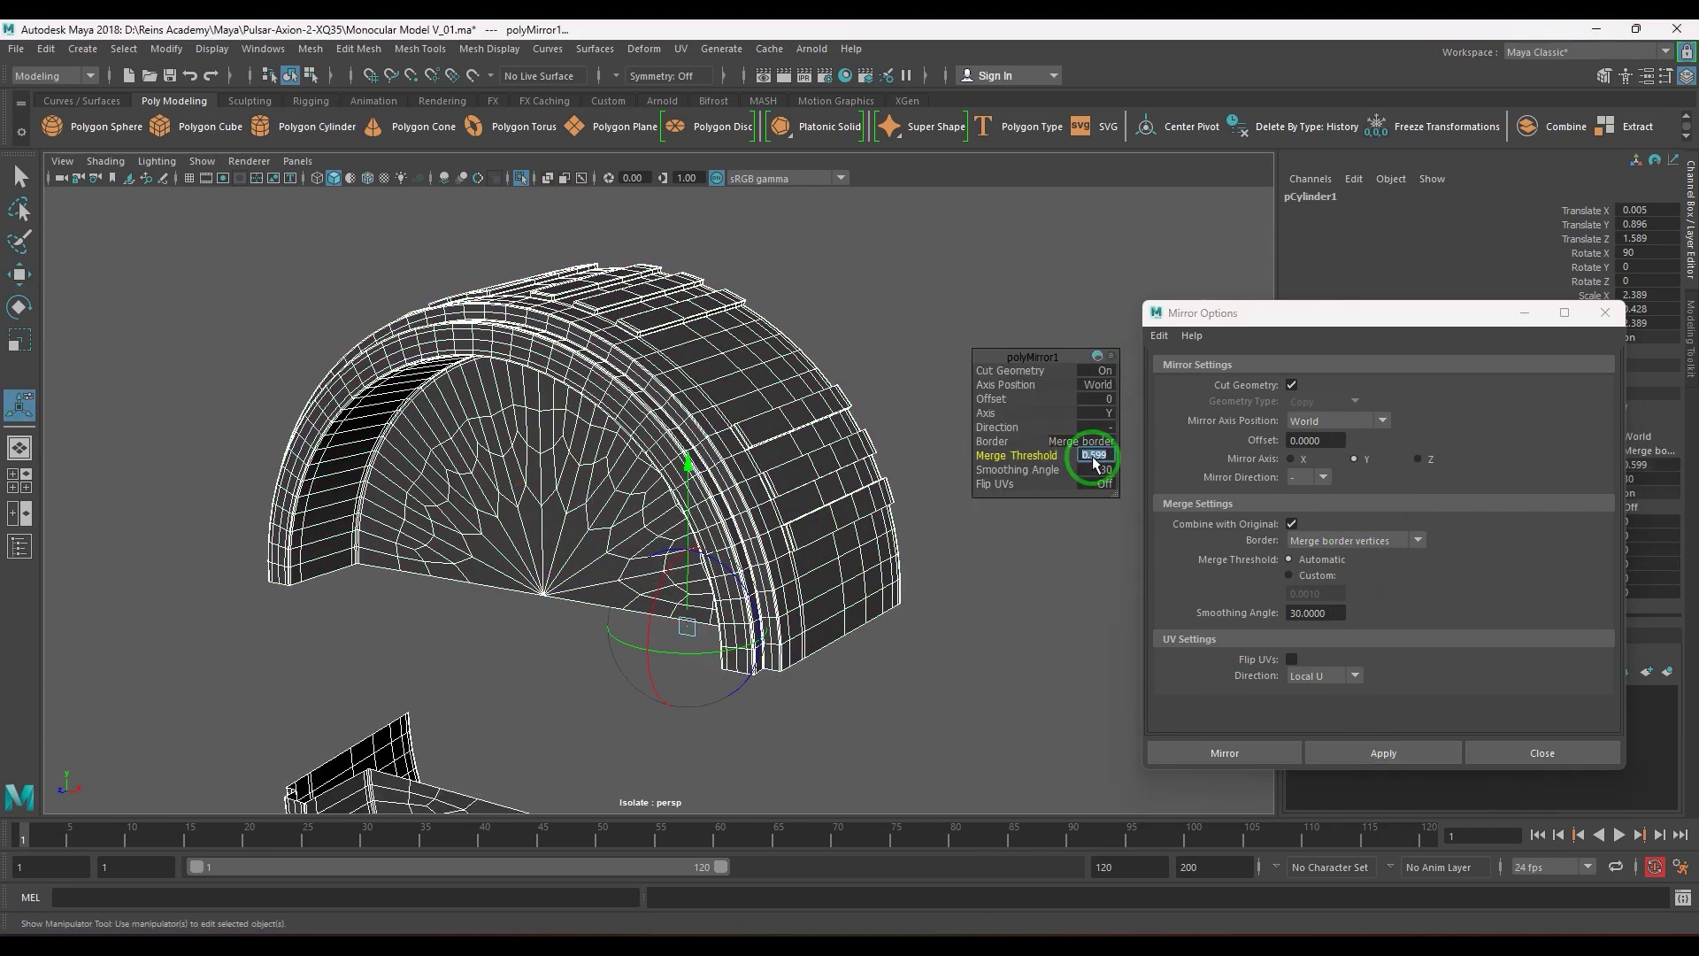
type("0.01")
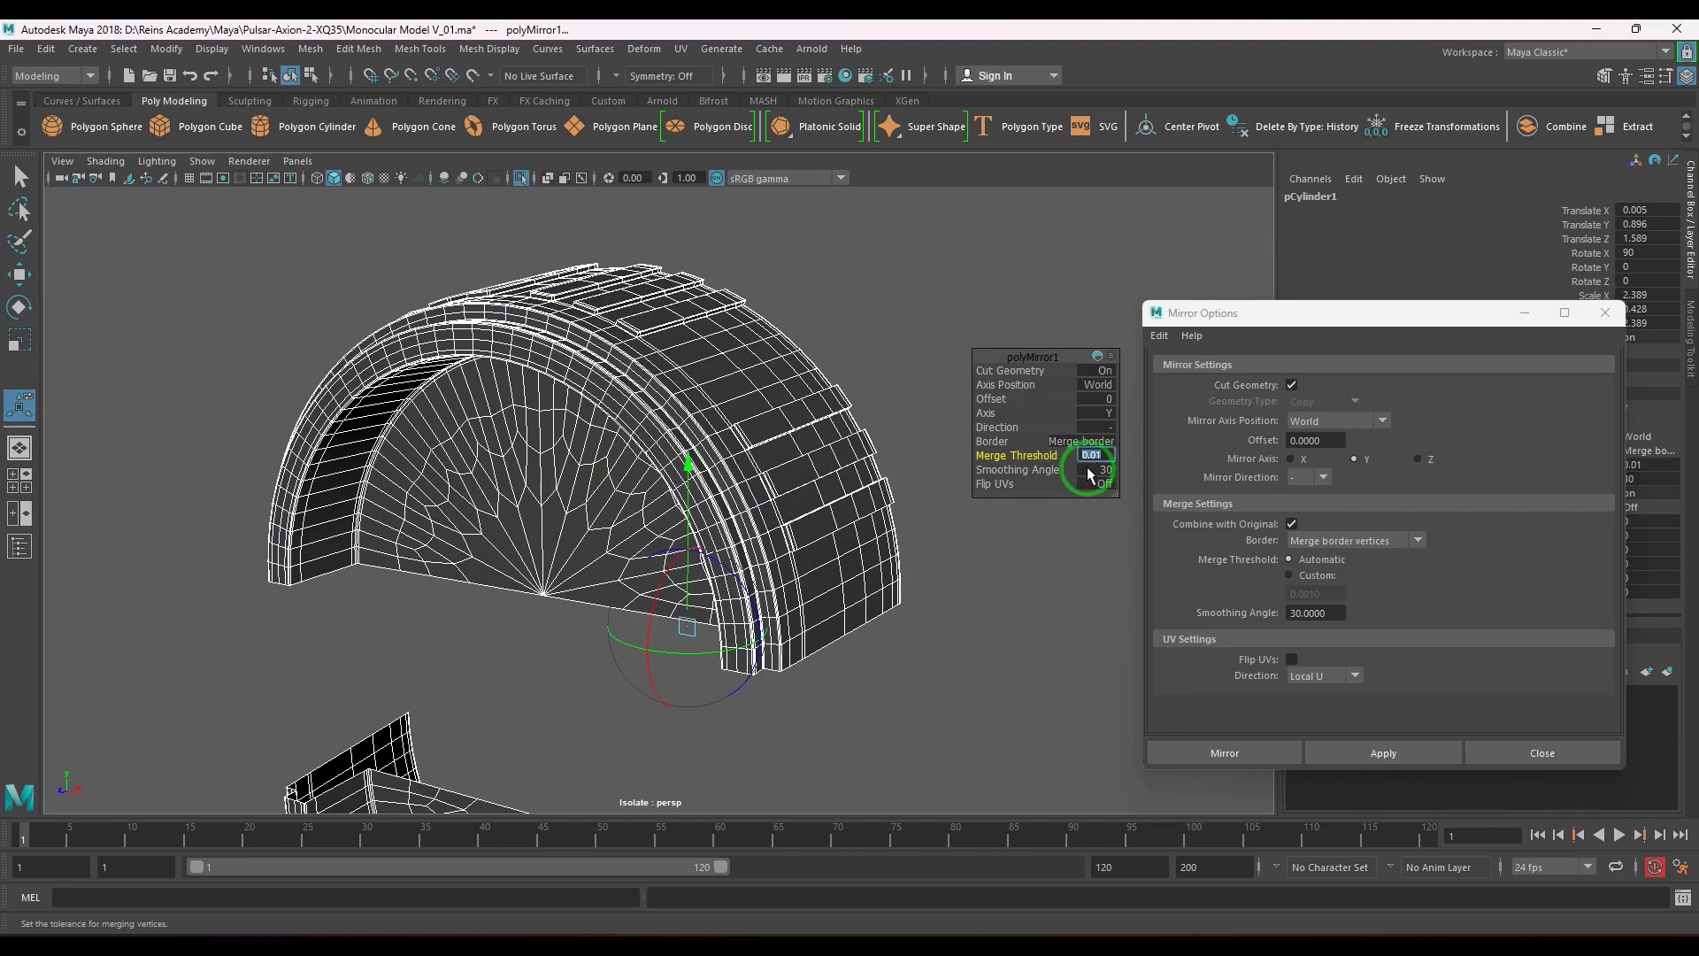
key("Return")
left_click_drag(701, 378, 706, 388)
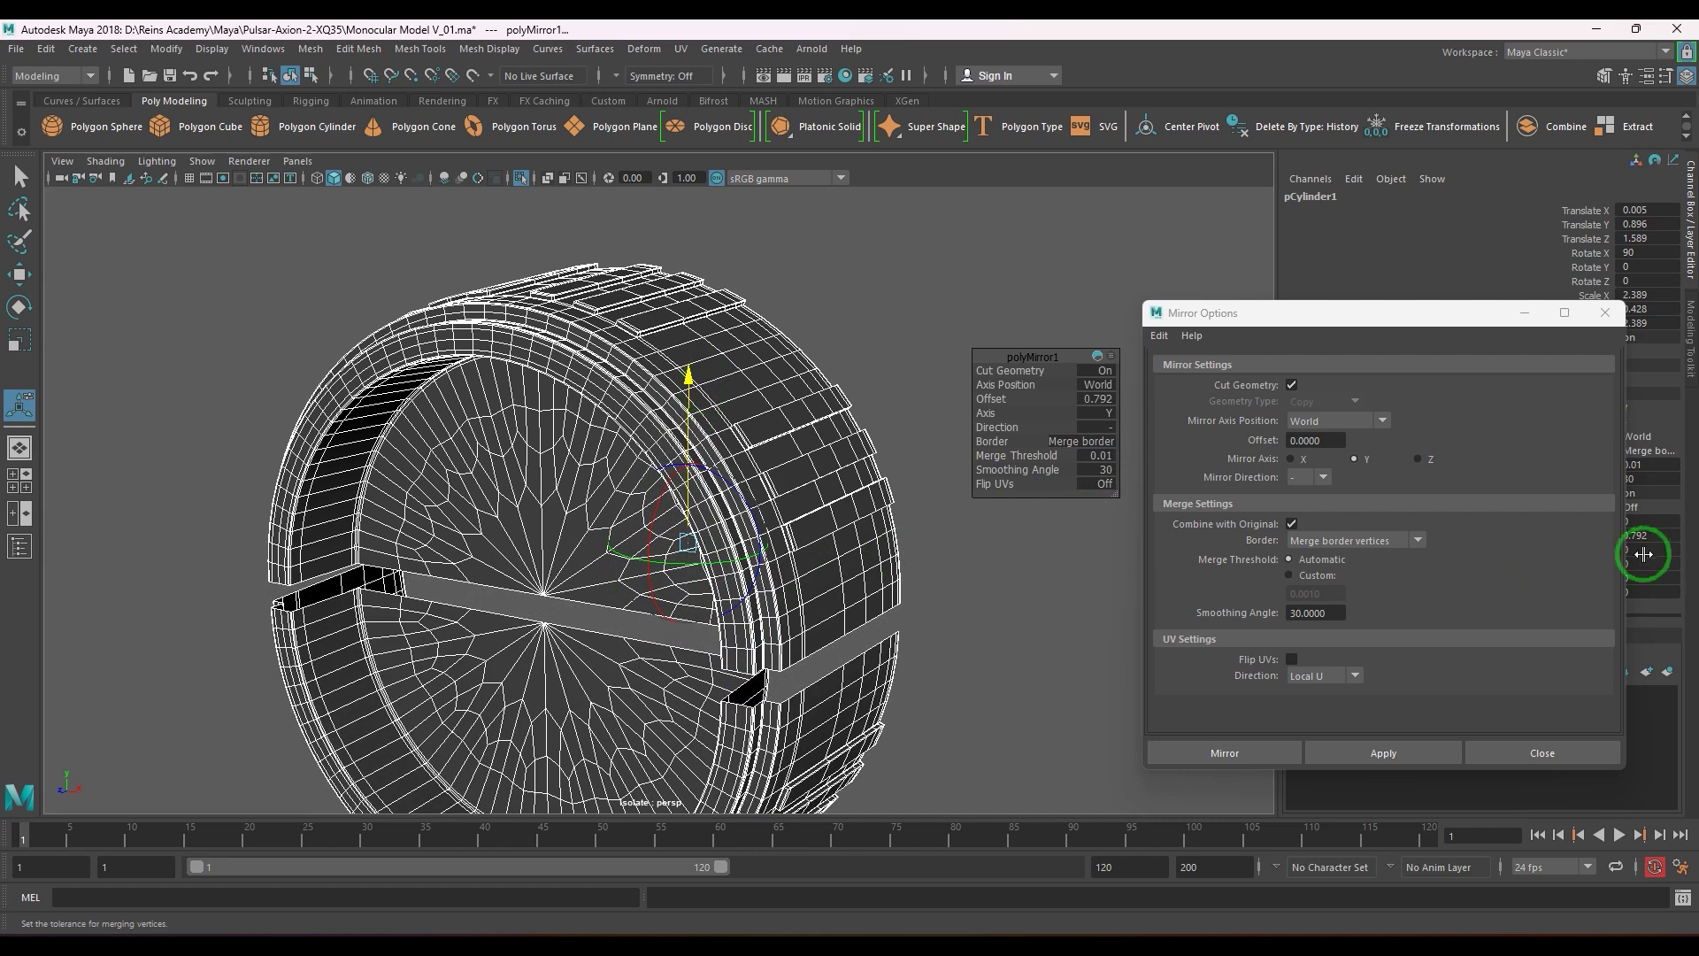
type("0")
key("Return")
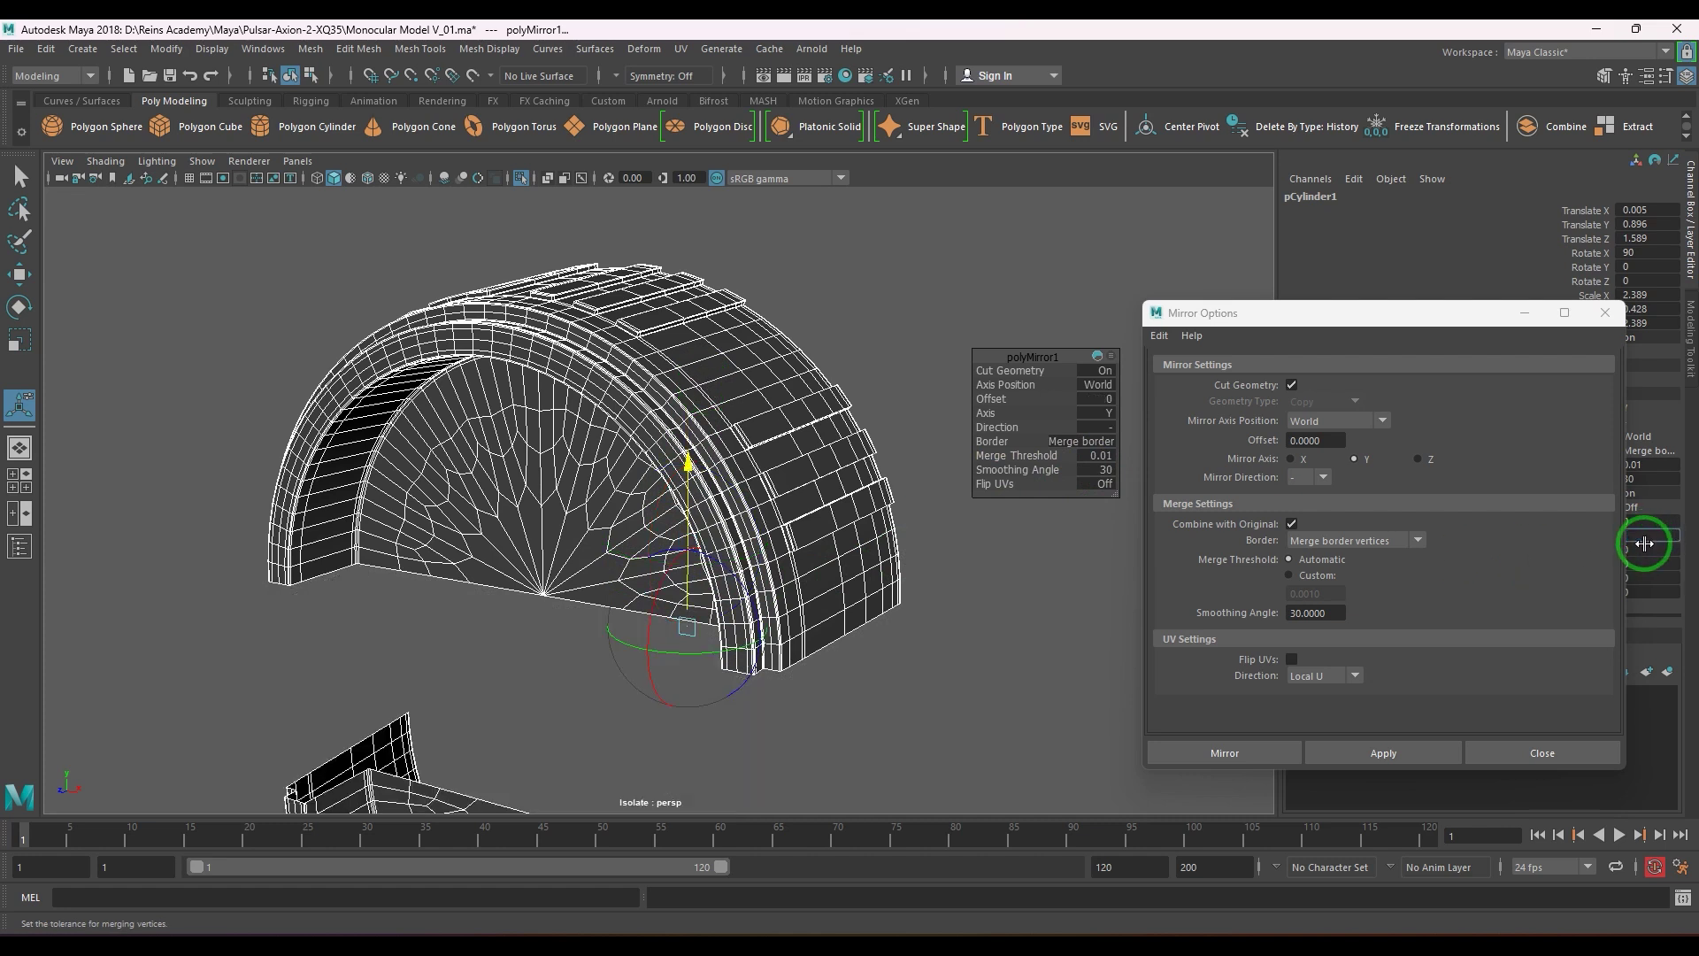
left_click_drag(1434, 325, 1435, 851)
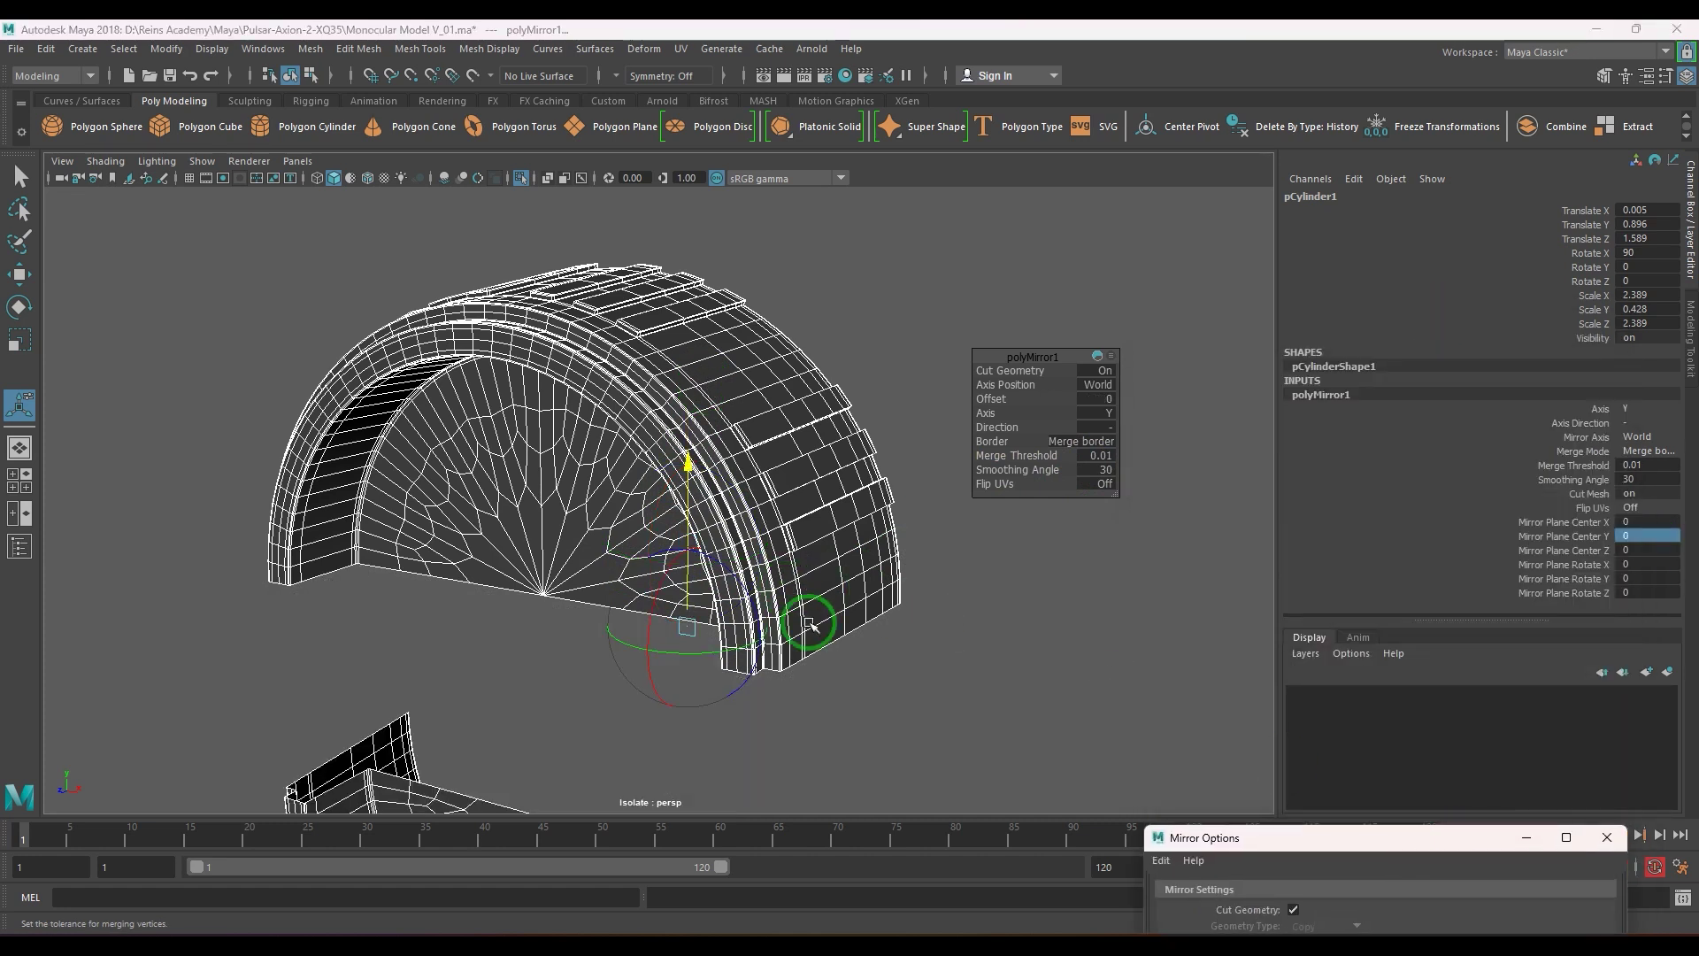
left_click_drag(808, 619, 837, 532, "alt")
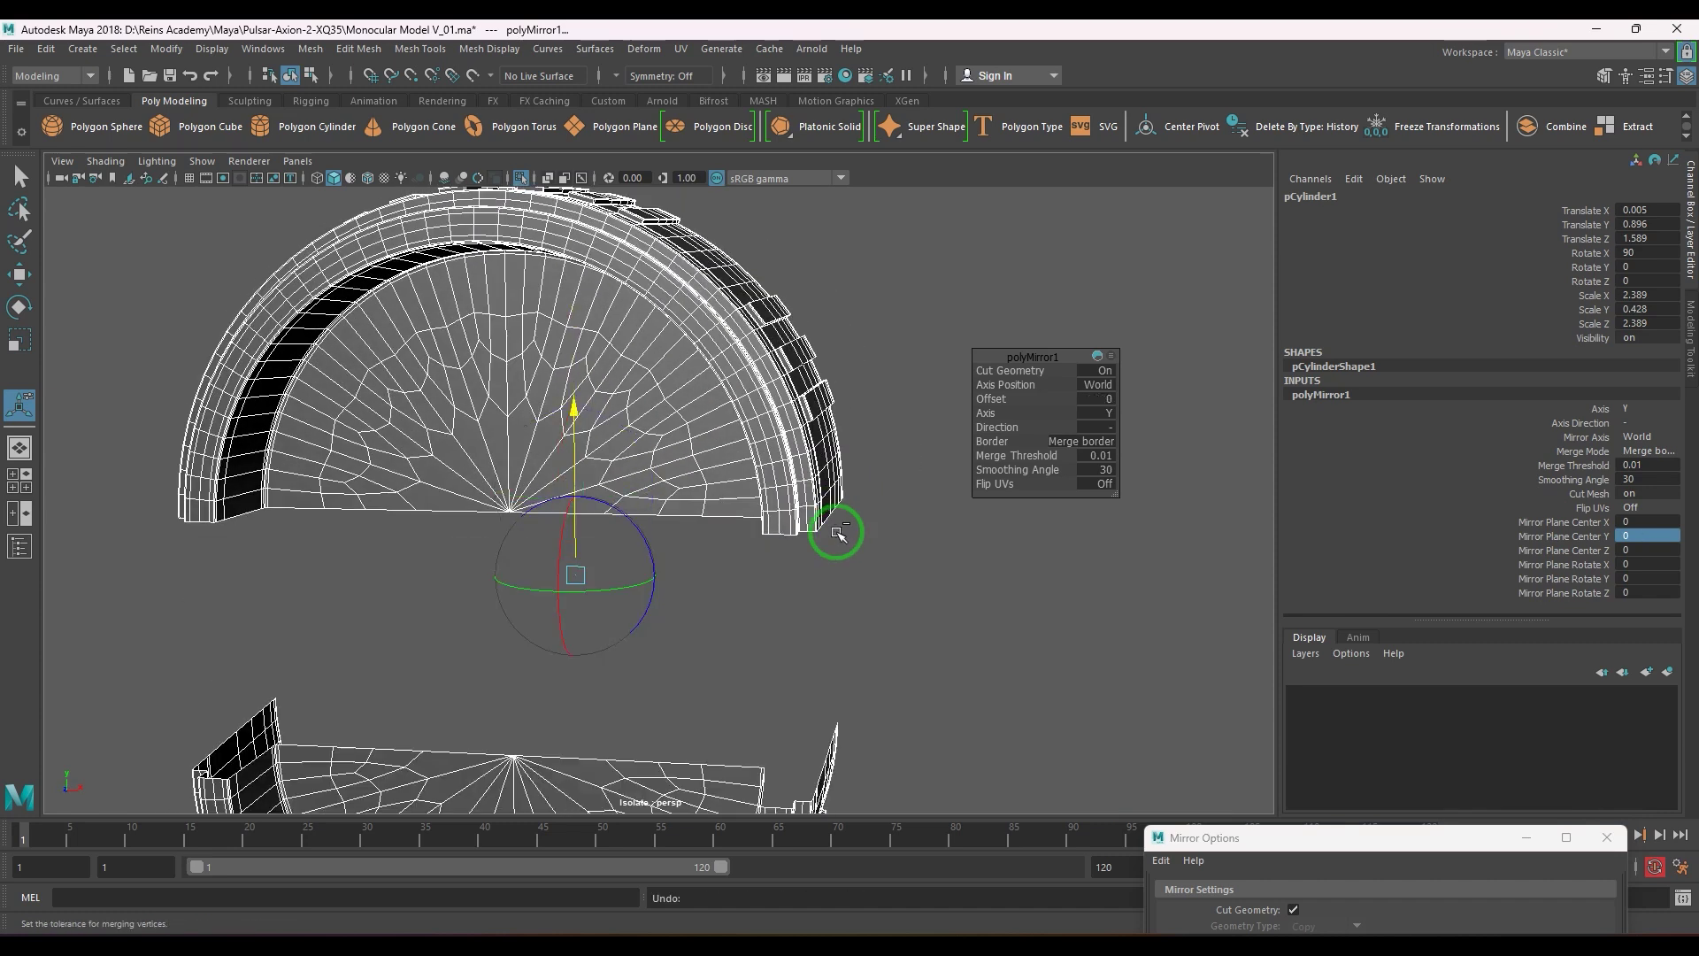
key("ctrl+z")
- Snap the half housing's pivot to the lens centre vertex on the flat cut edge and freeze its transformations
key("w")
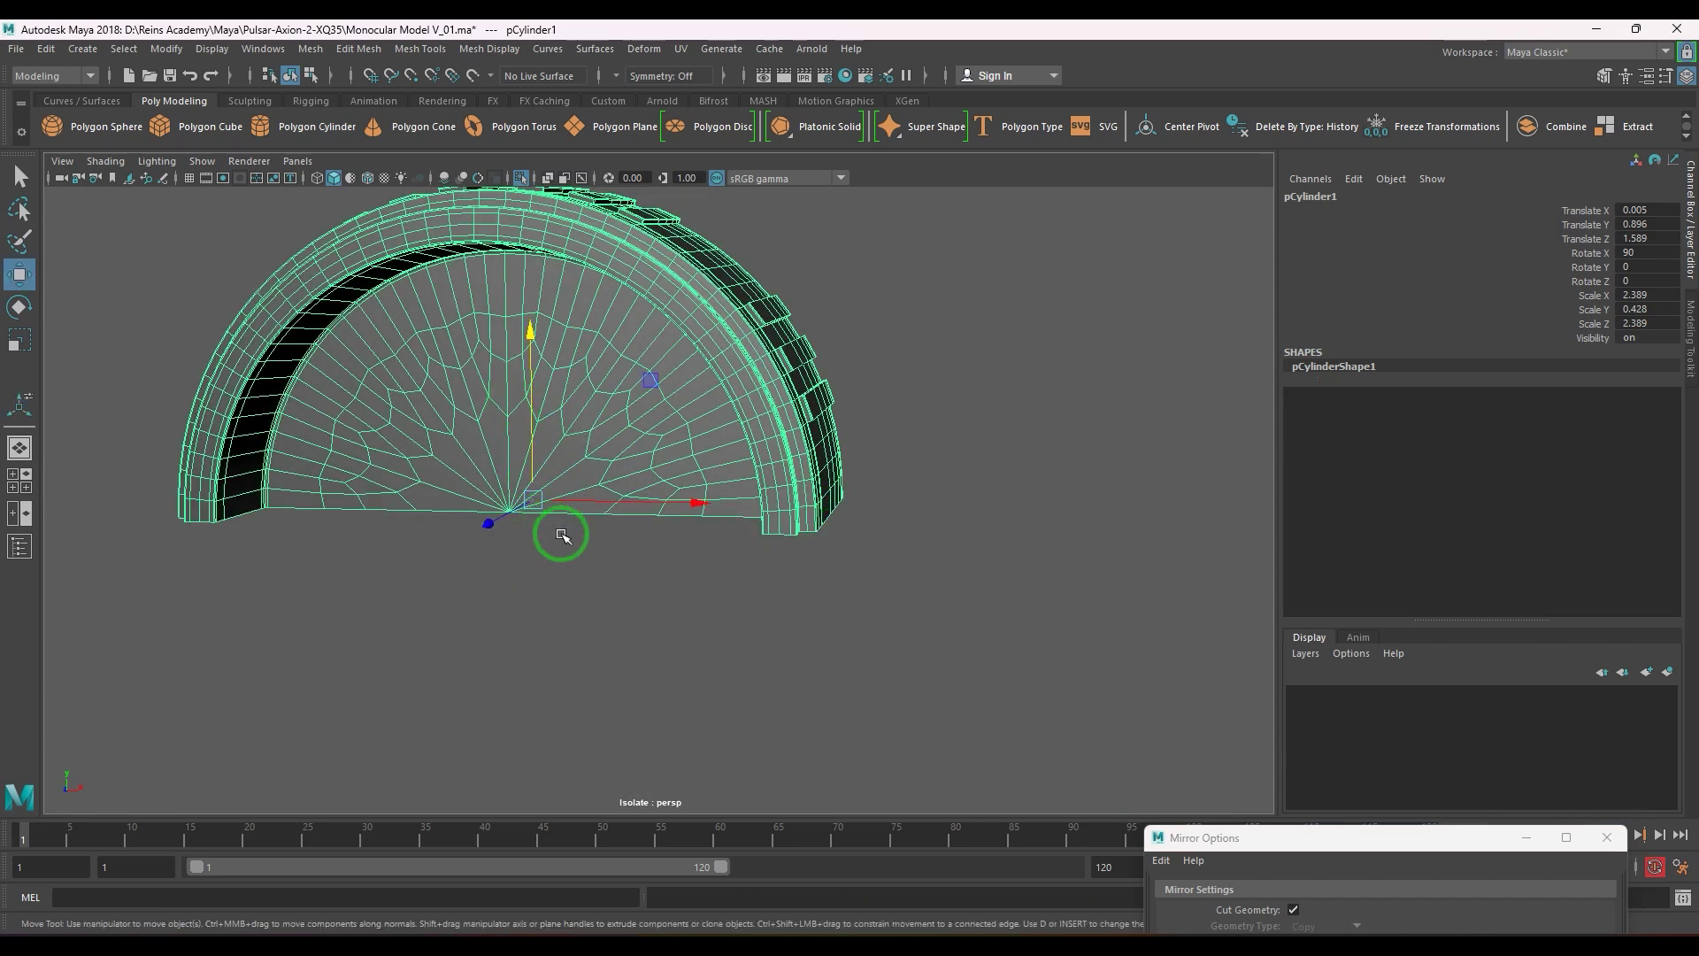
left_click_drag(561, 531, 689, 462, "alt")
scroll(465, 555, "up", 4)
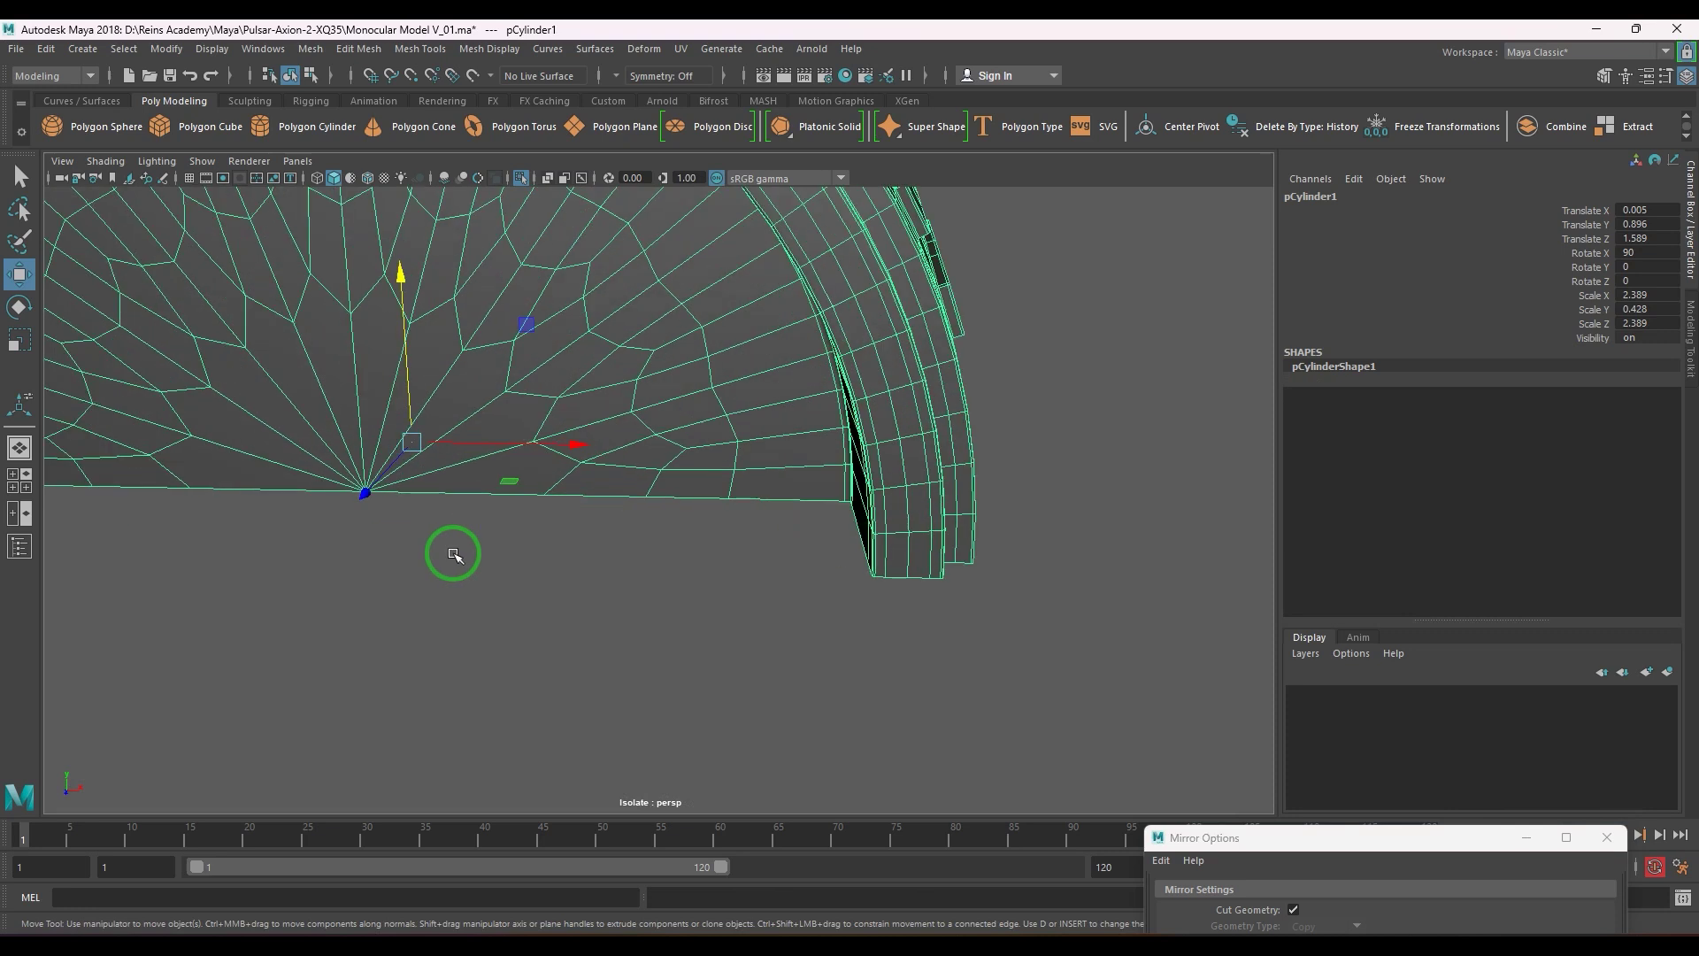
key("d")
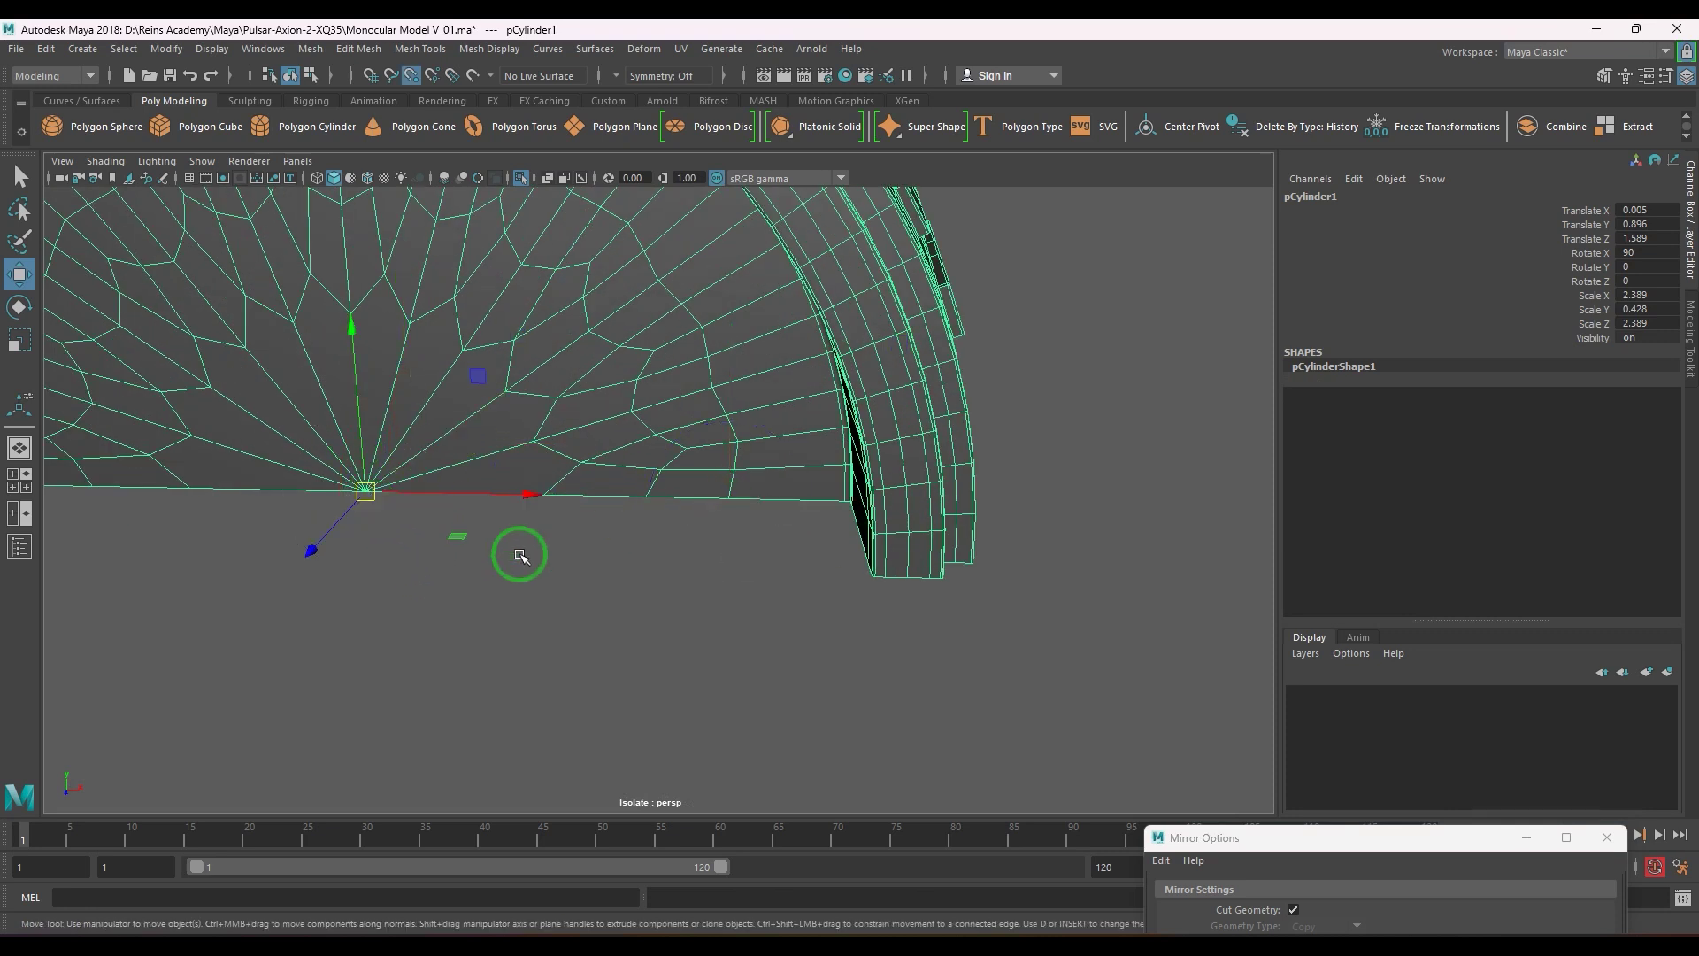
key("f")
left_click_drag(641, 554, 647, 585, "alt")
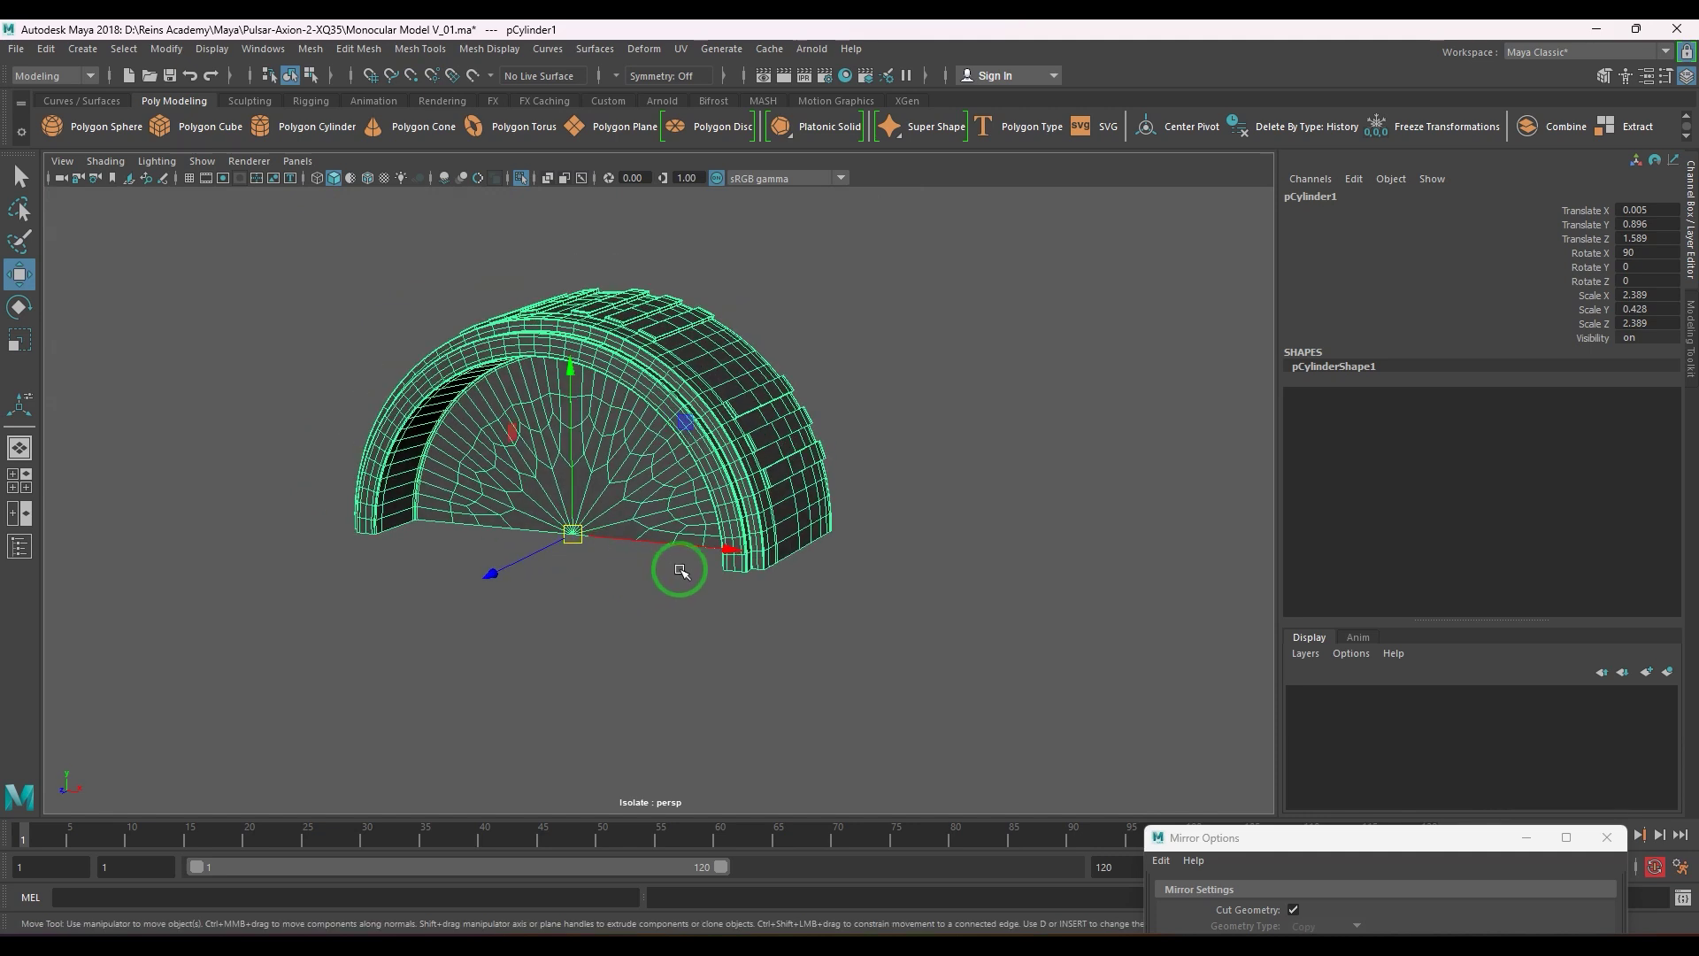
left_click(153, 49)
left_click(203, 125)
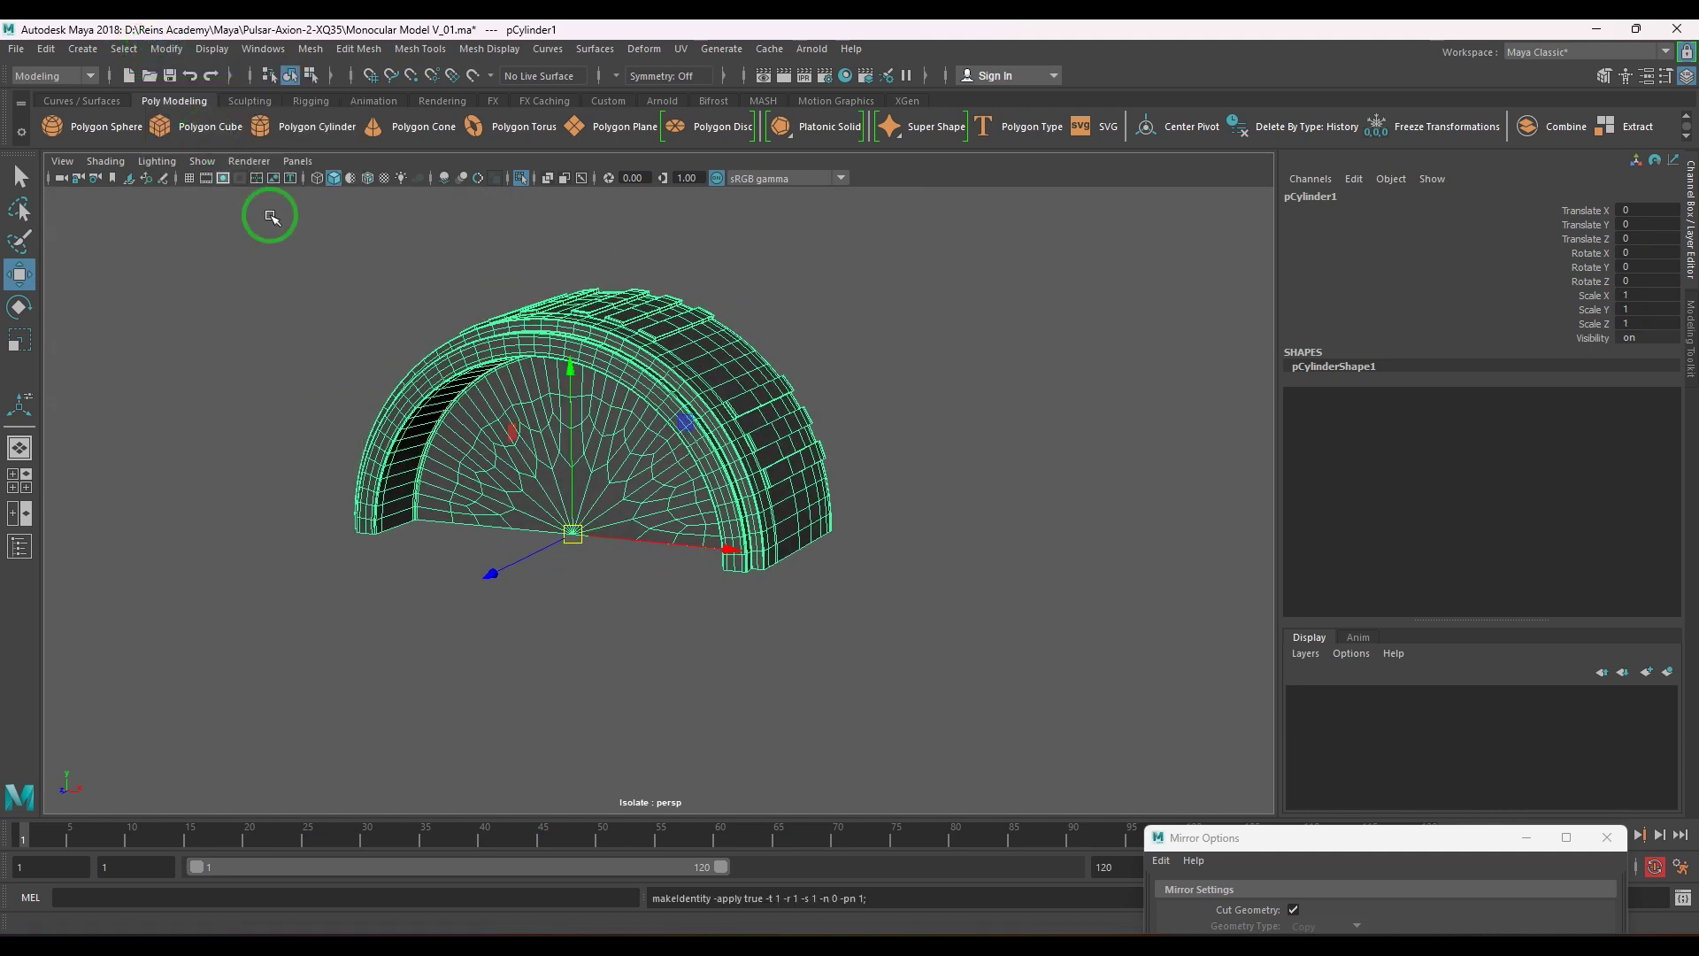
- Mirror the half housing across the world Y axis in the negative direction, combining it with the original and merging border vertices
left_click(301, 51)
left_click(478, 277)
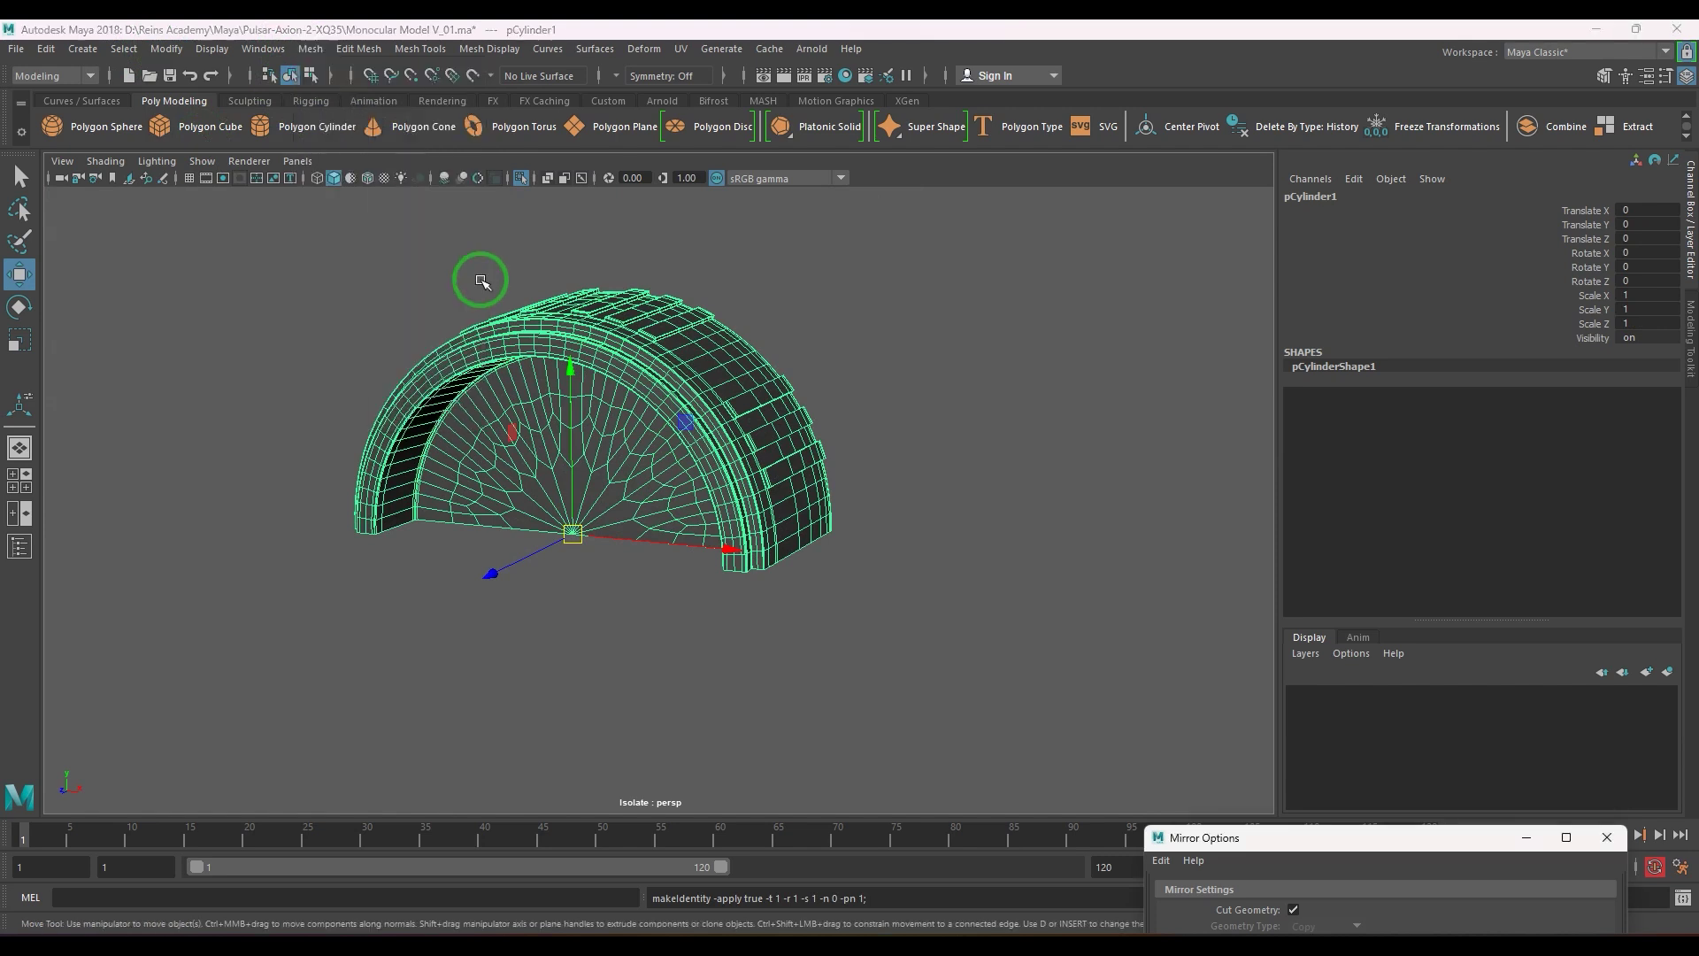
left_click_drag(1284, 847, 1068, 191)
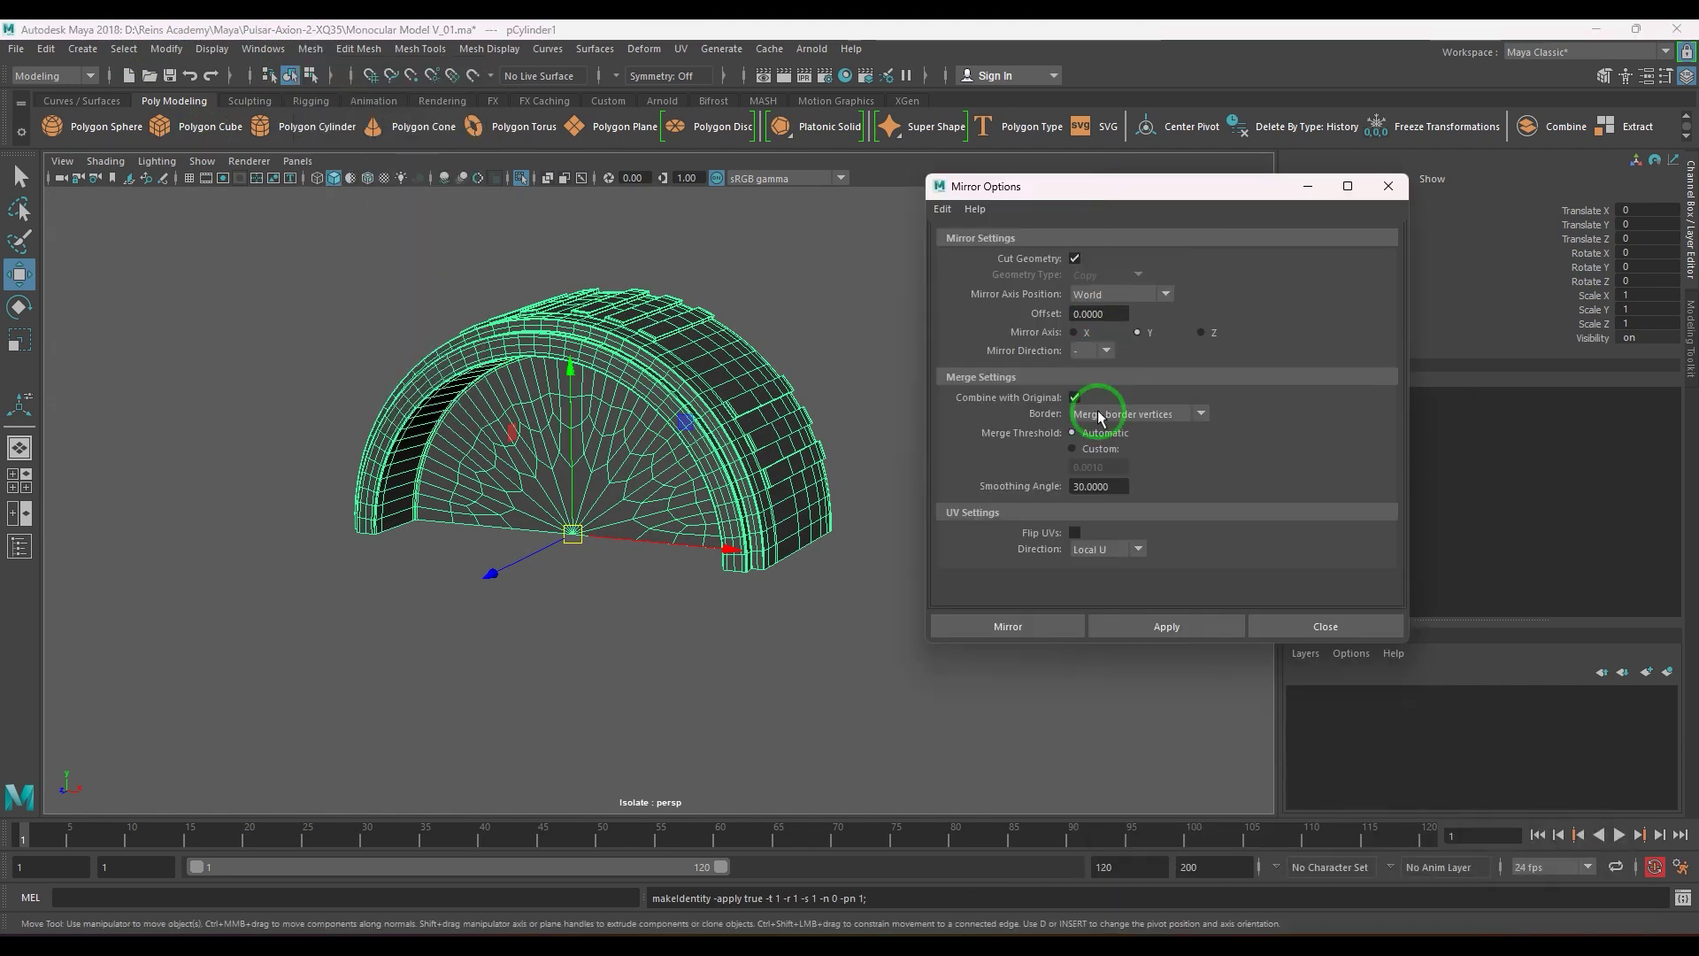
left_click(1029, 618)
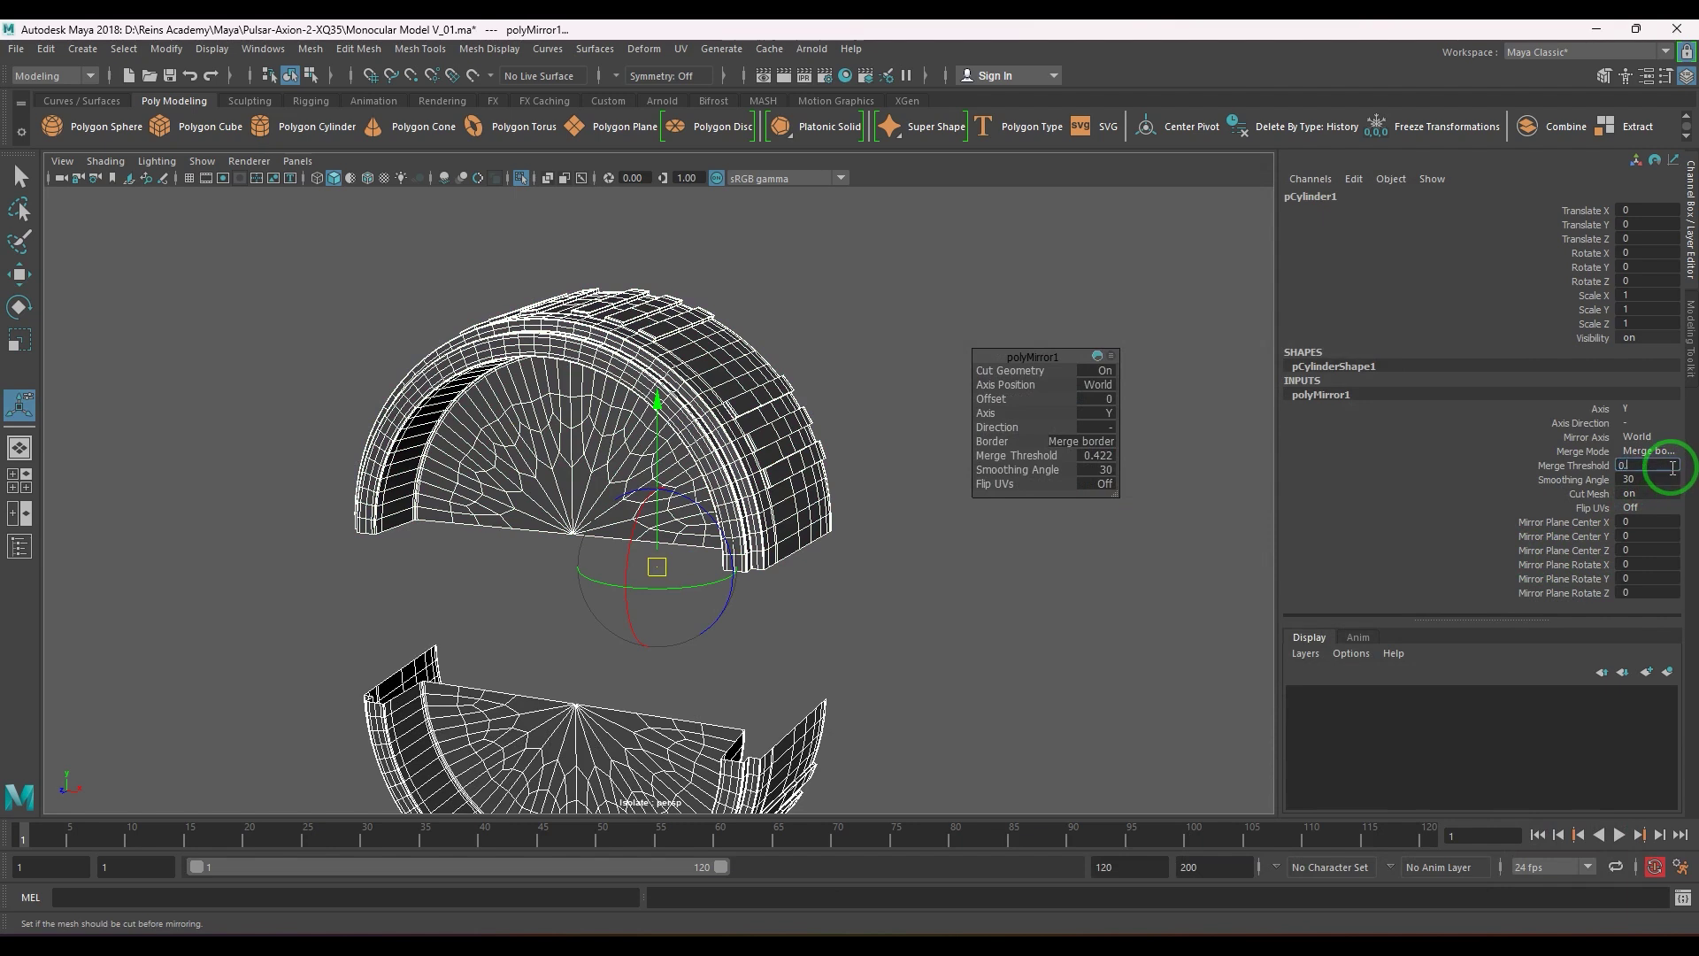
- Set the mirror's merge threshold to 0.1 and shift its offset to about 0.852 to close the round housing
left_click_drag(658, 424, 652, 341)
left_click_drag(642, 463, 701, 552, "alt")
key("space")
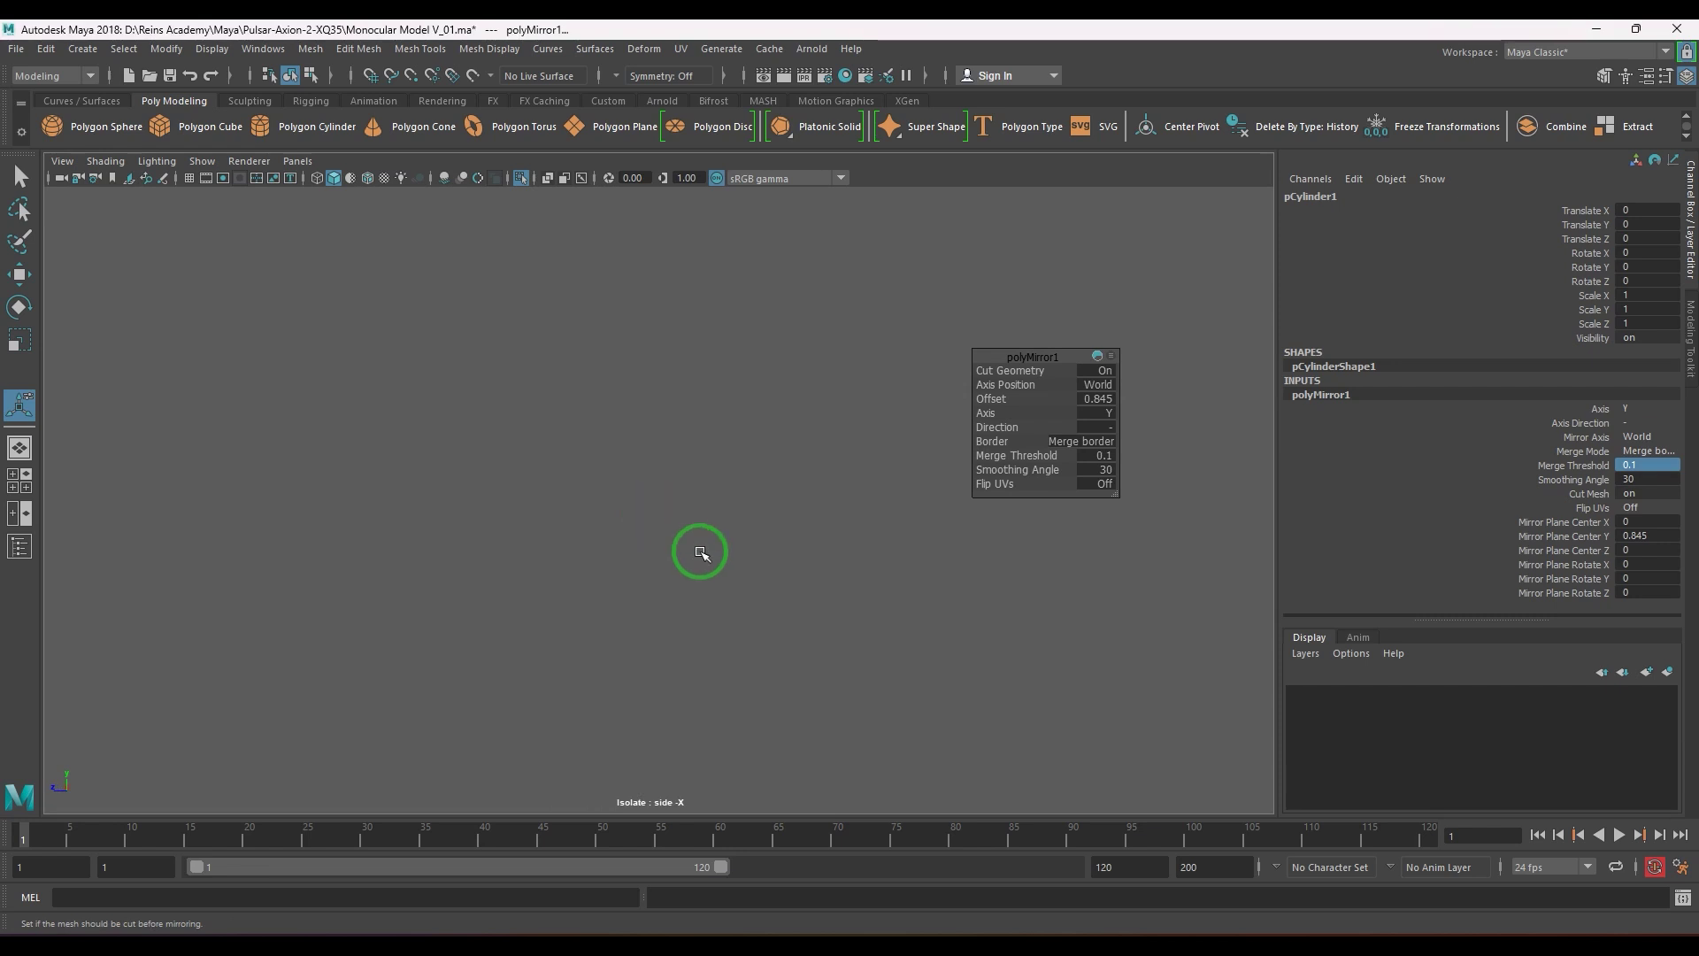
left_click_drag(1155, 361, 1156, 341)
left_click_drag(968, 501, 839, 492, "alt")
left_click(899, 607)
scroll(863, 563, "down", 1)
left_click(781, 576)
left_click_drag(781, 580, 785, 645, "alt")
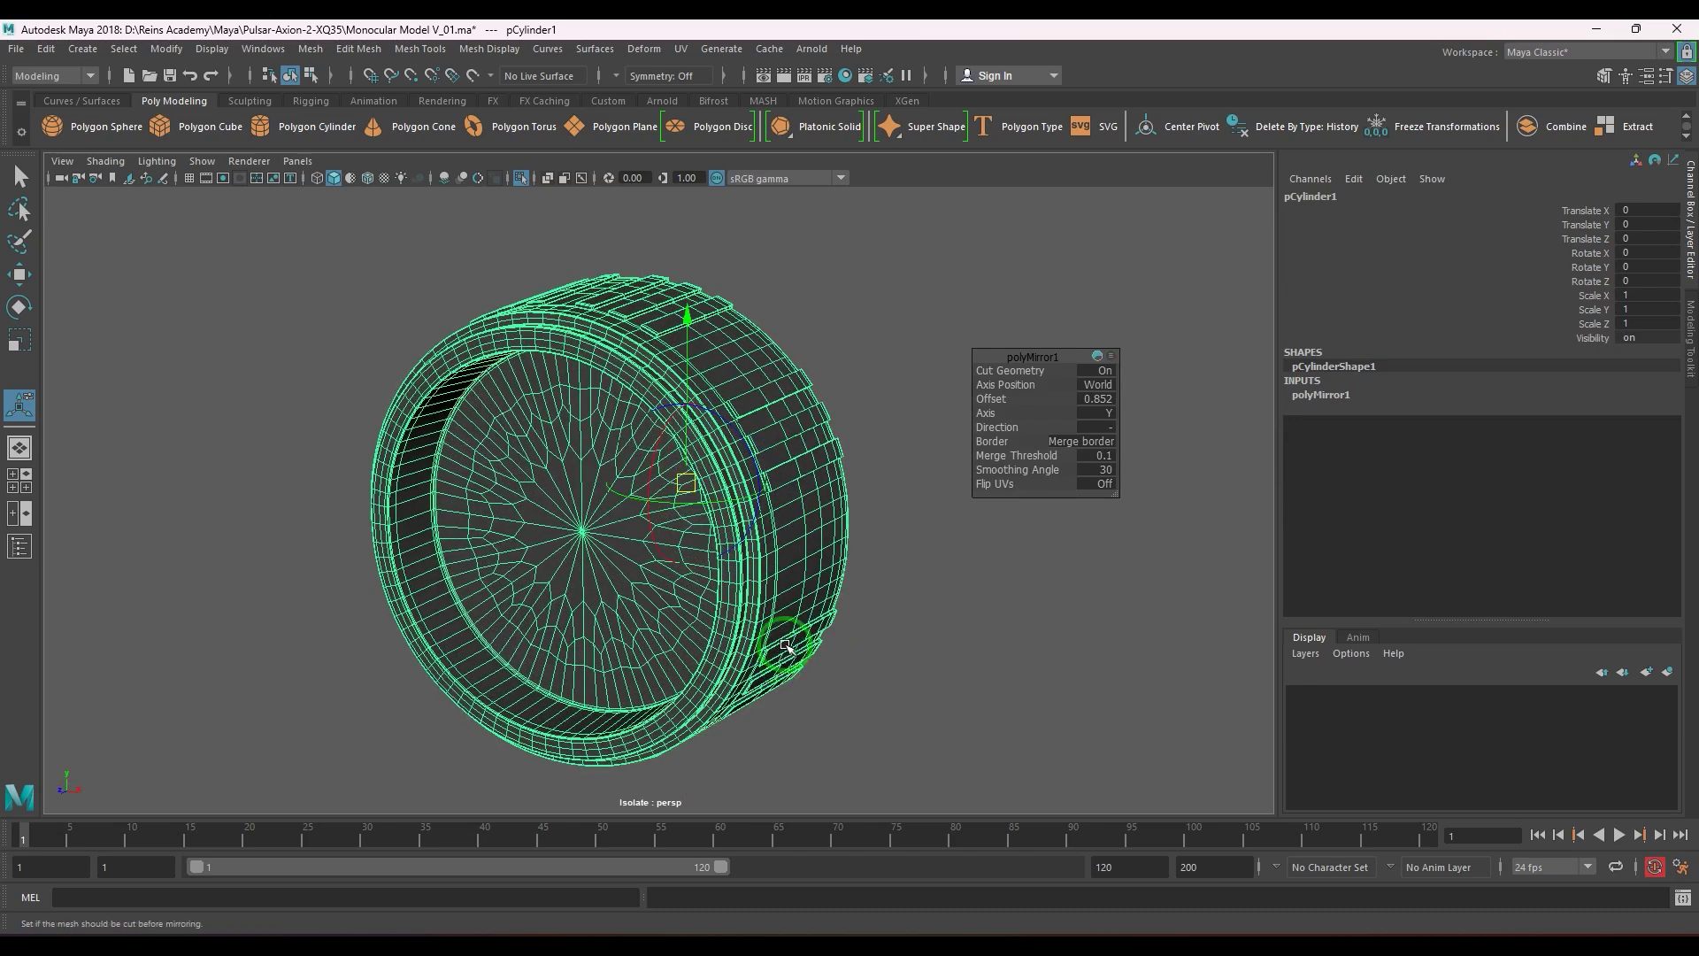
- Delete the round housing's construction history and bring the rest of the monocular back into view
key("alt+shift+d")
key("ctrl+1")
left_click(247, 518)
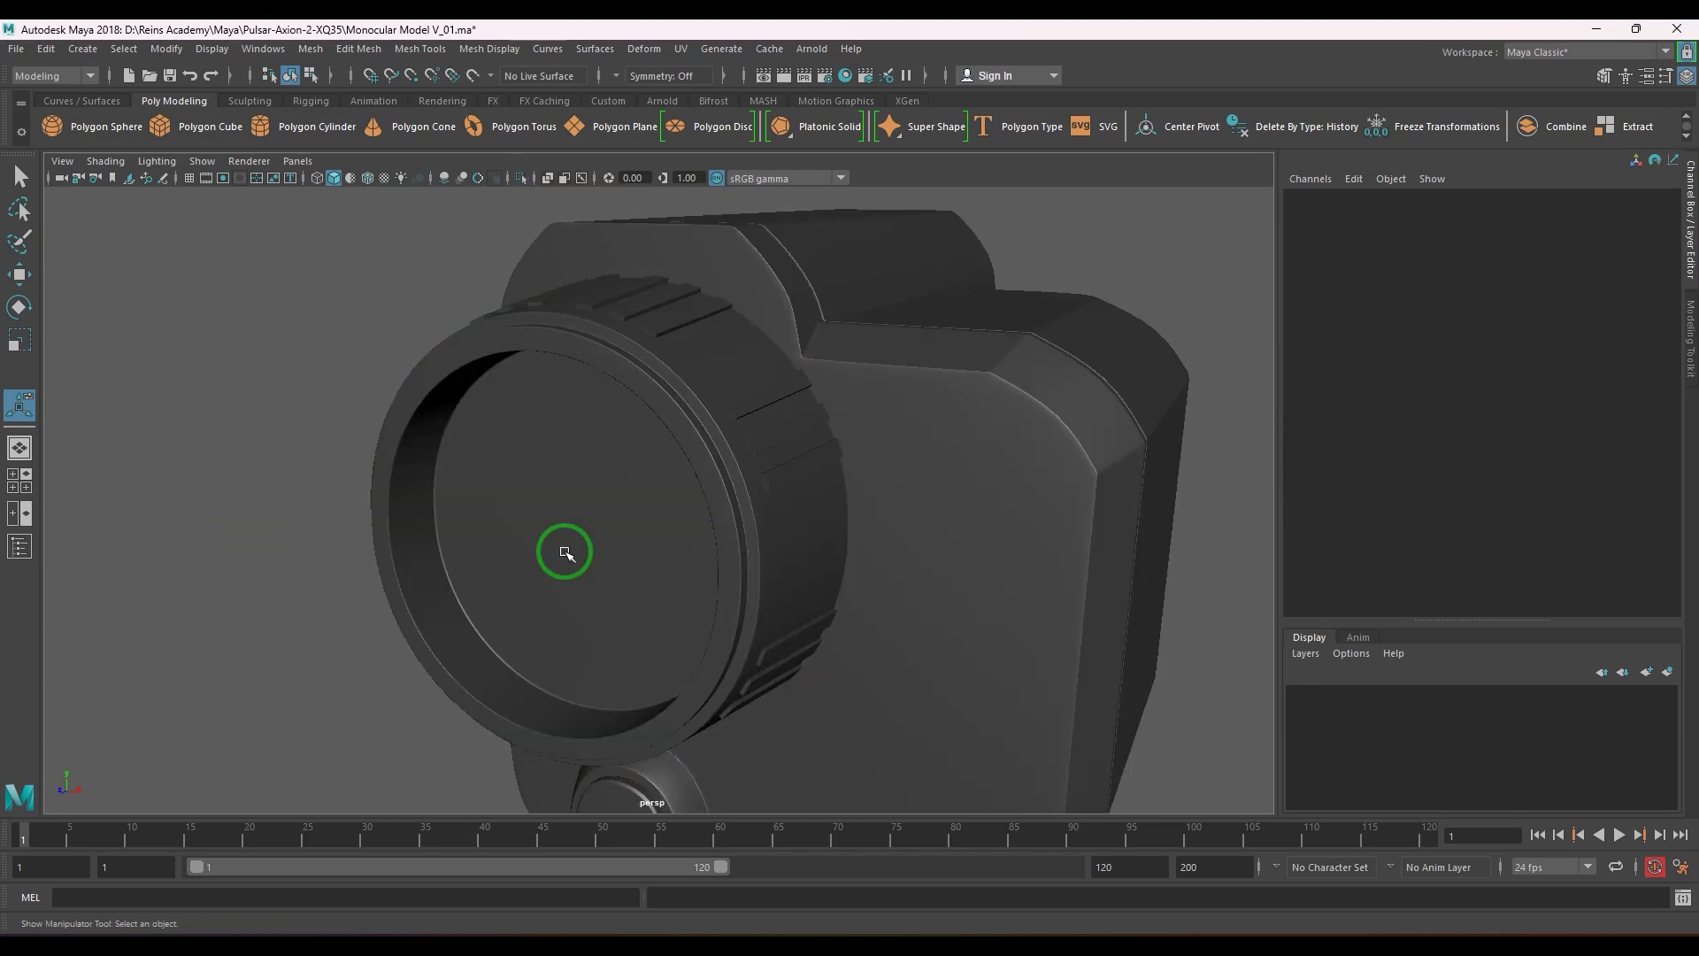
scroll(566, 551, "down", 4)
left_click_drag(571, 552, 710, 580, "alt")
scroll(734, 584, "up", 2)
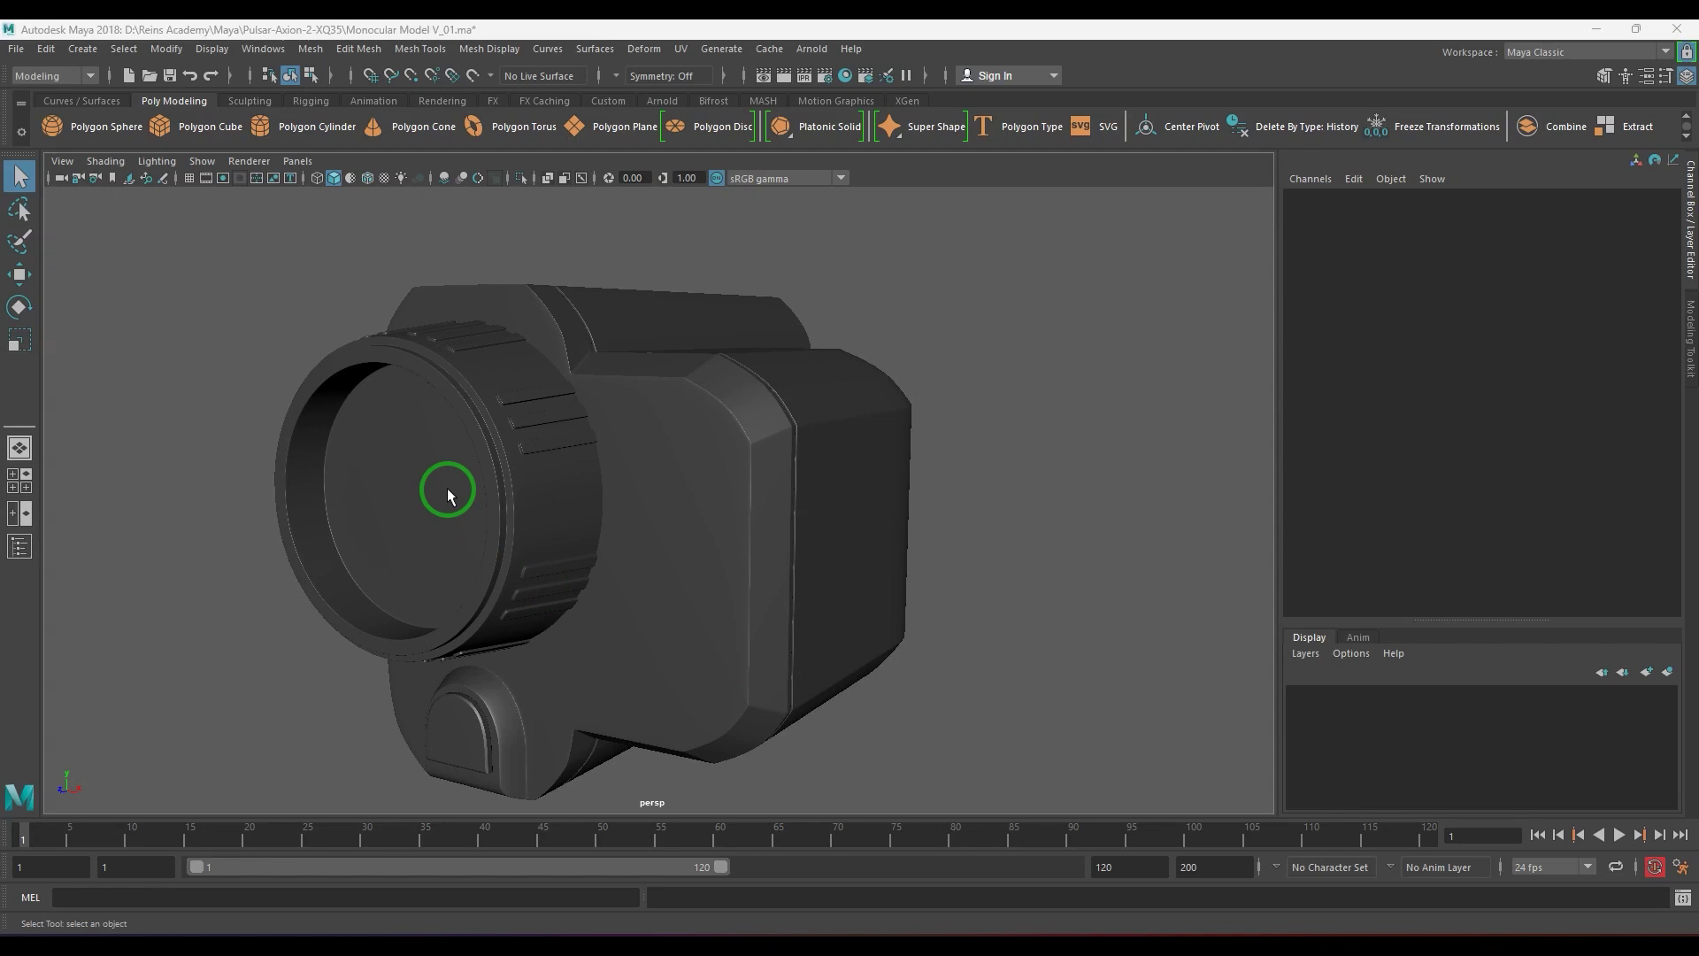
- Isolate the monocular's main body and turn off its smooth preview
left_click(447, 487)
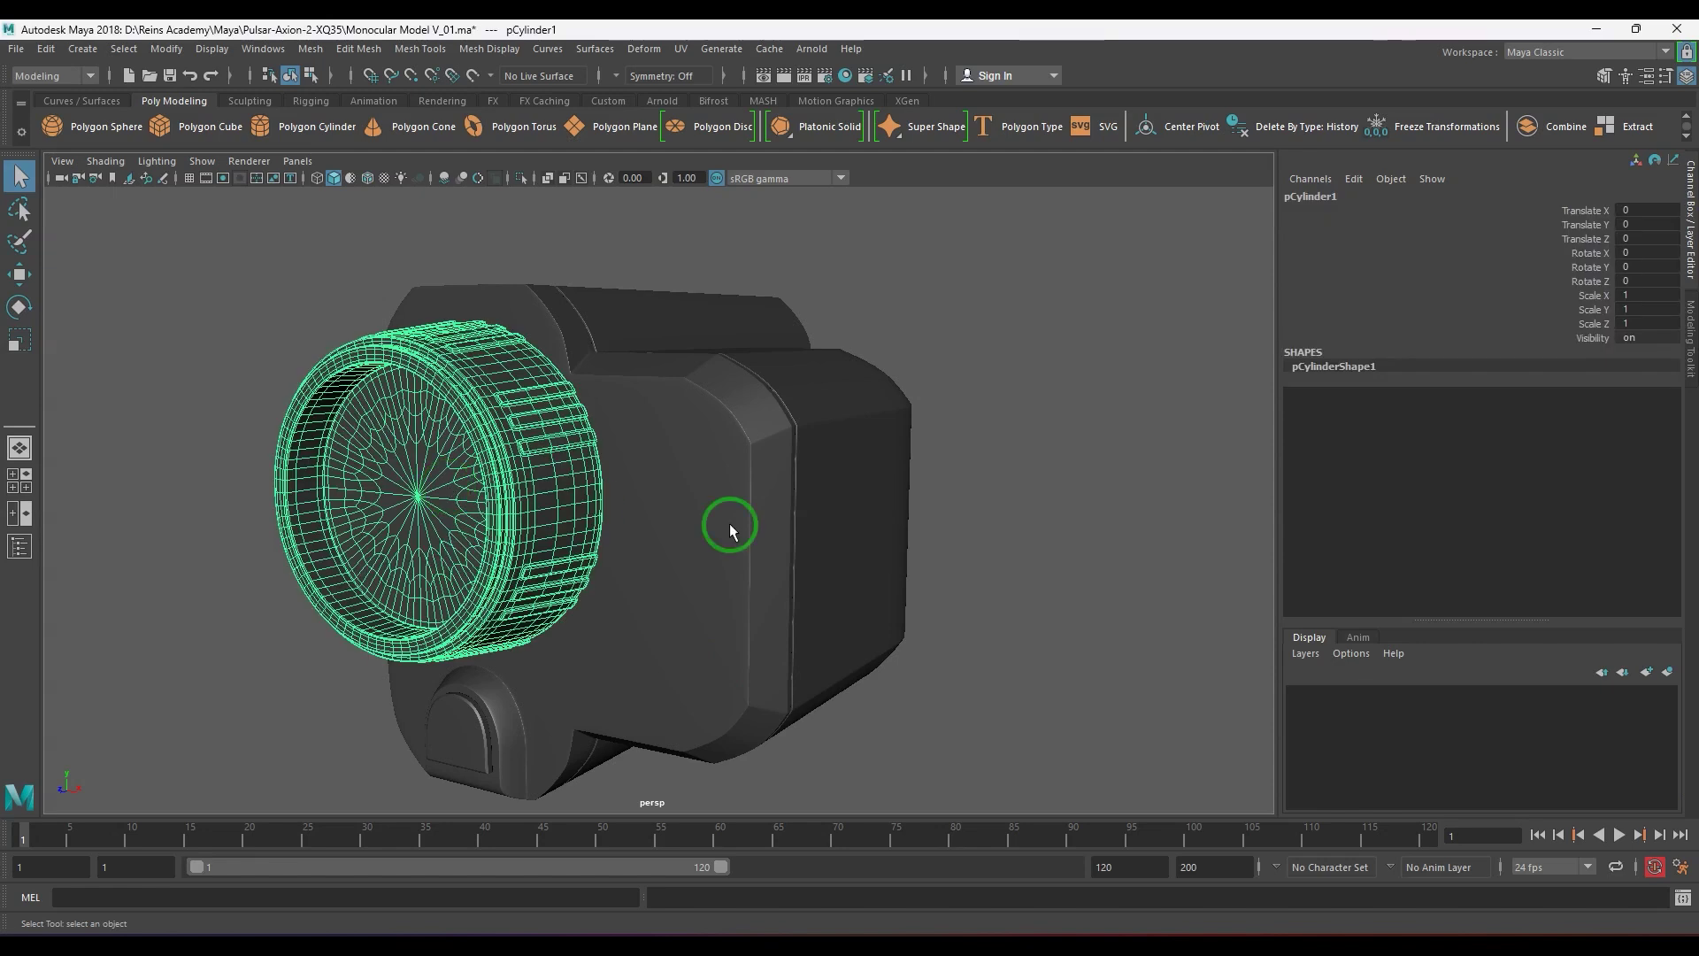
left_click(901, 524)
left_click(894, 531)
left_click_drag(1121, 558, 933, 619, "alt")
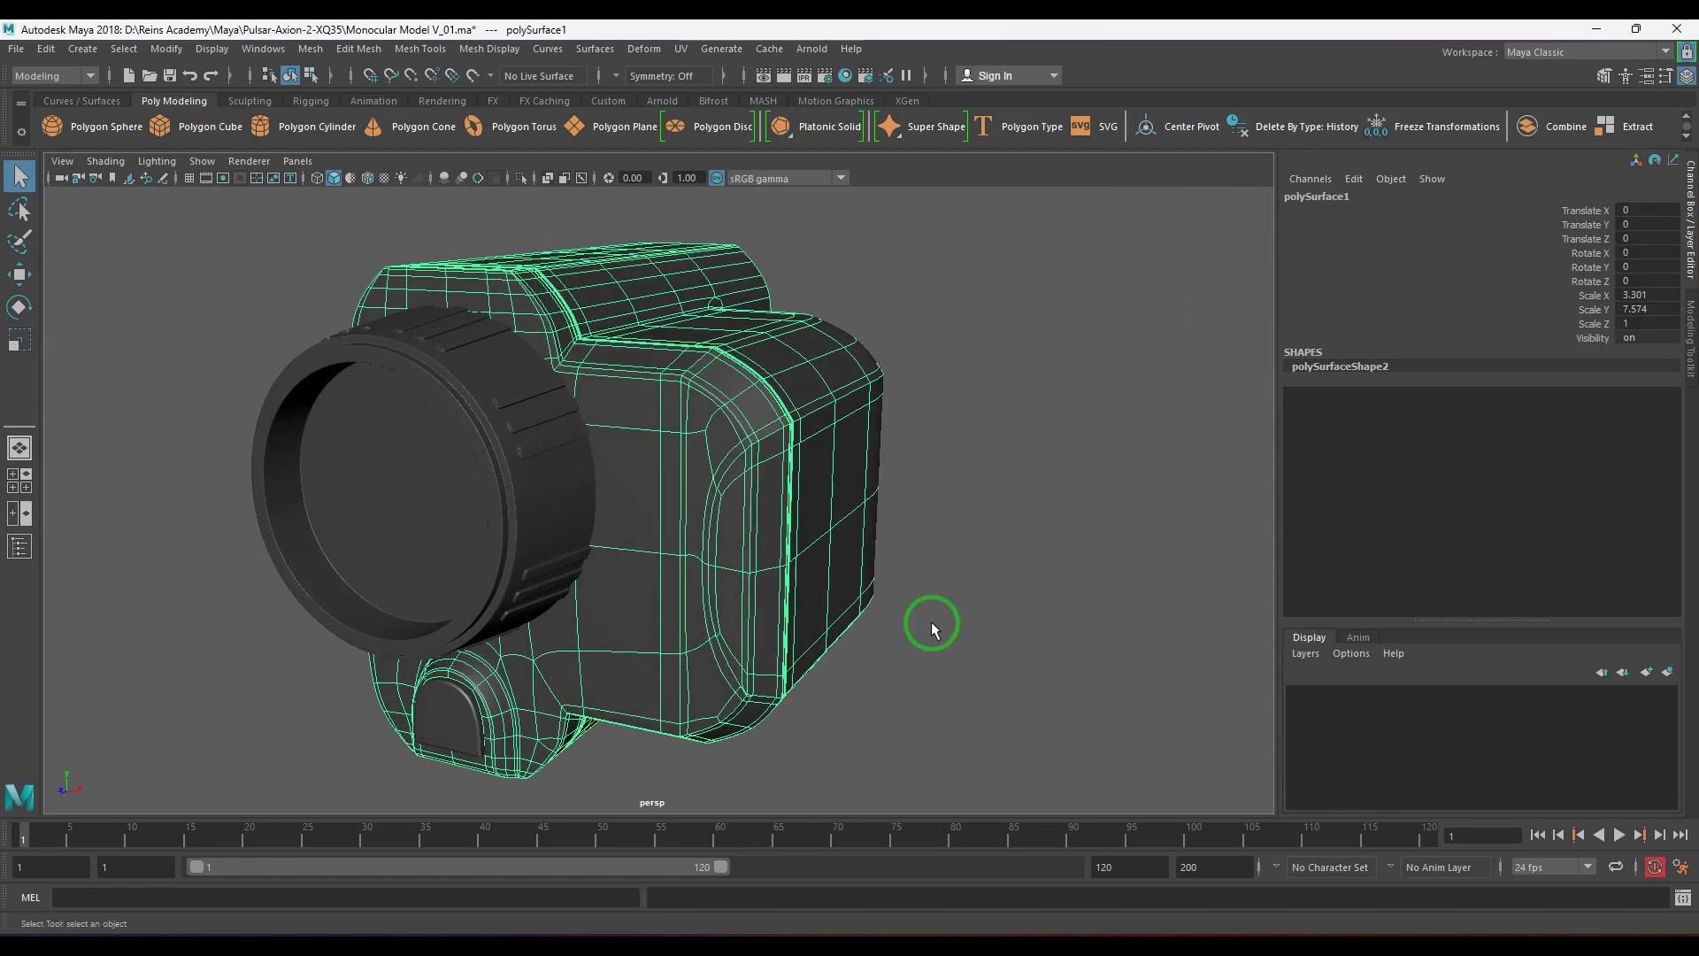
left_click(746, 553)
key("ctrl+1")
left_click(1091, 584)
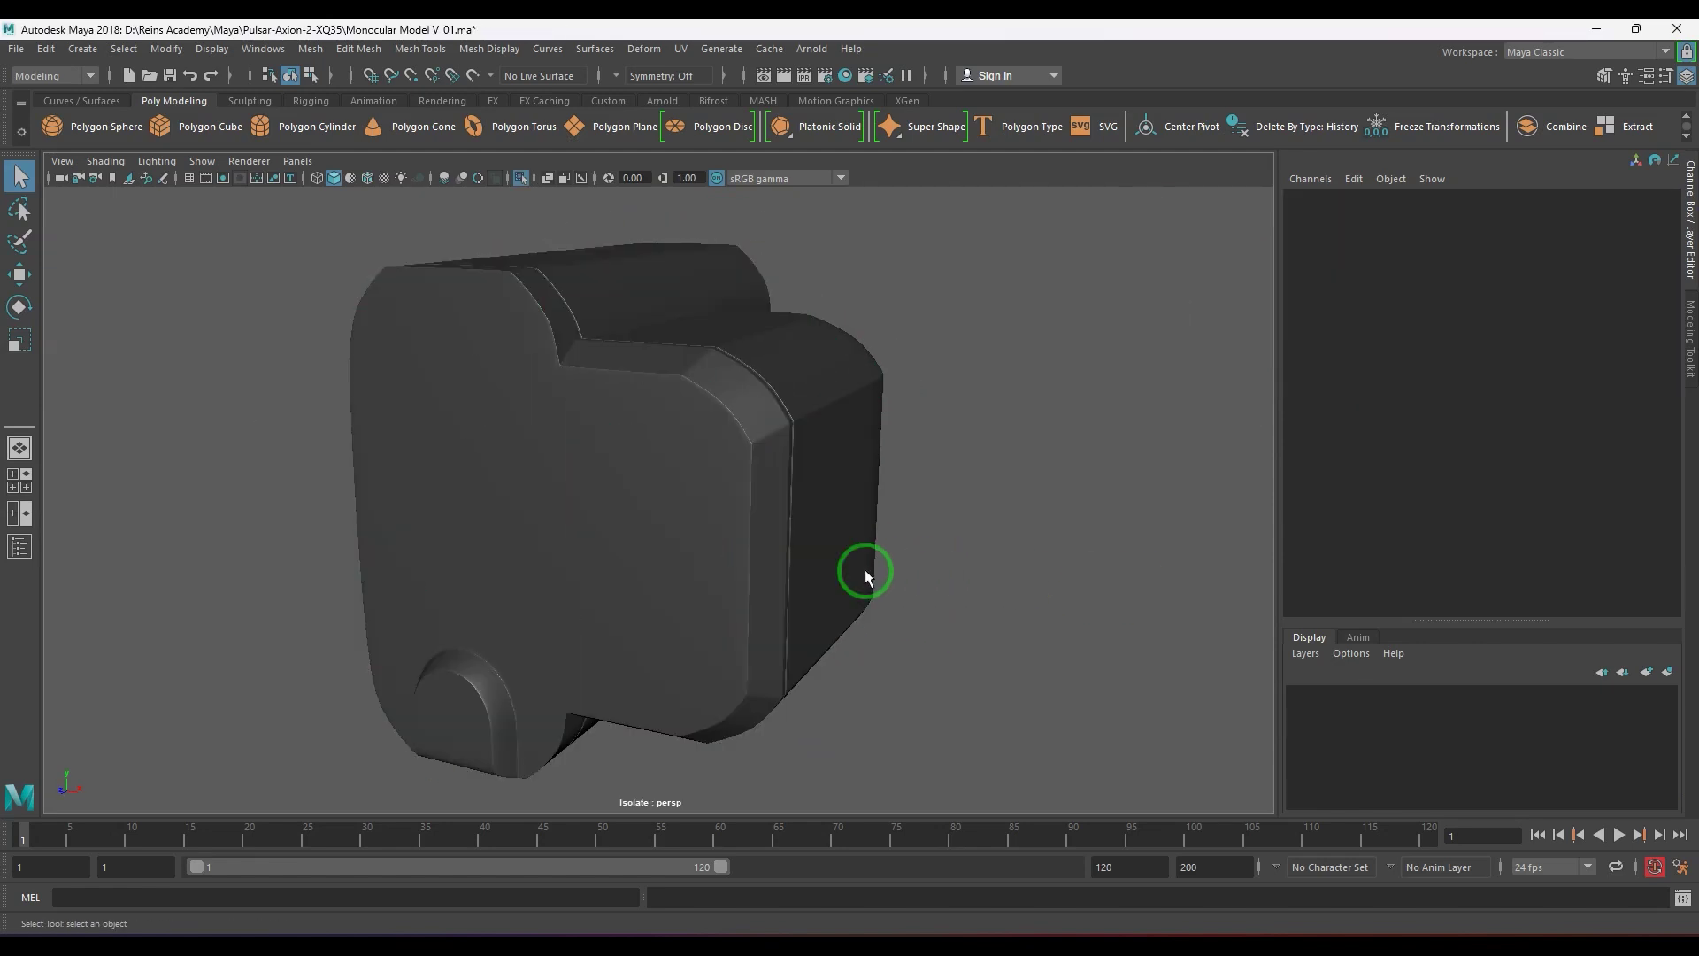
left_click(756, 546)
key("1")
- Raise the horizontal edge segments below the front face's upper border so they run close beneath it
scroll(756, 544, "up", 3)
left_click_drag(682, 523, 501, 469, "alt")
scroll(501, 469, "up", 2)
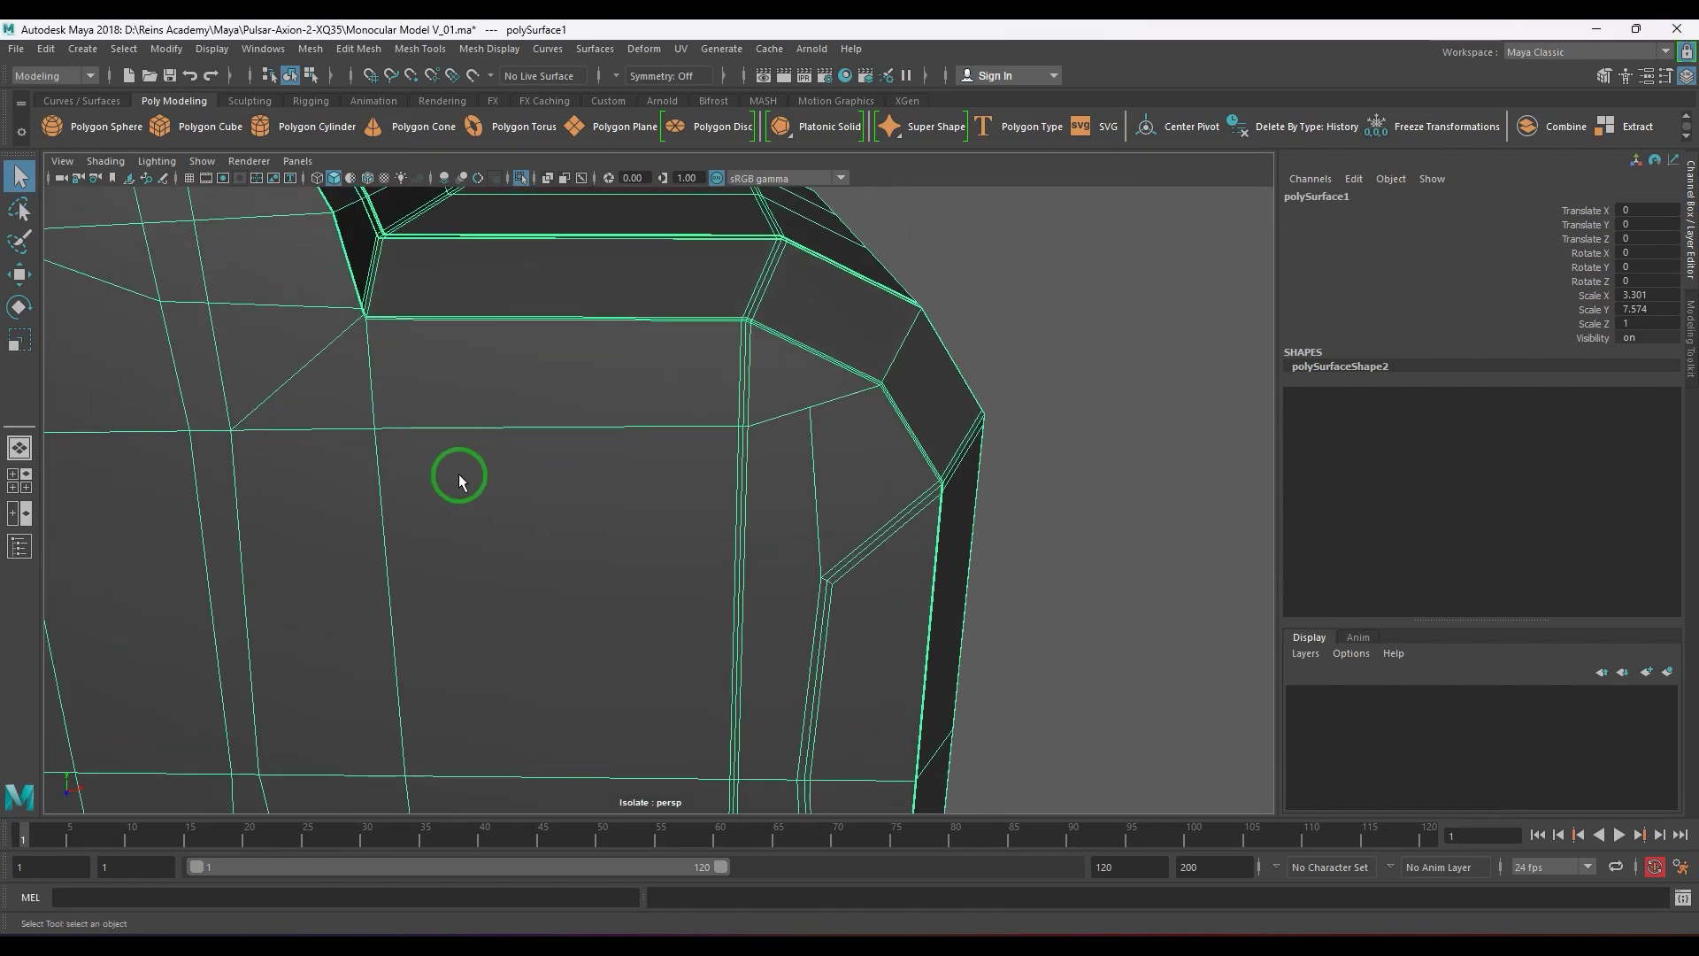
right_click_drag(454, 471, 269, 443)
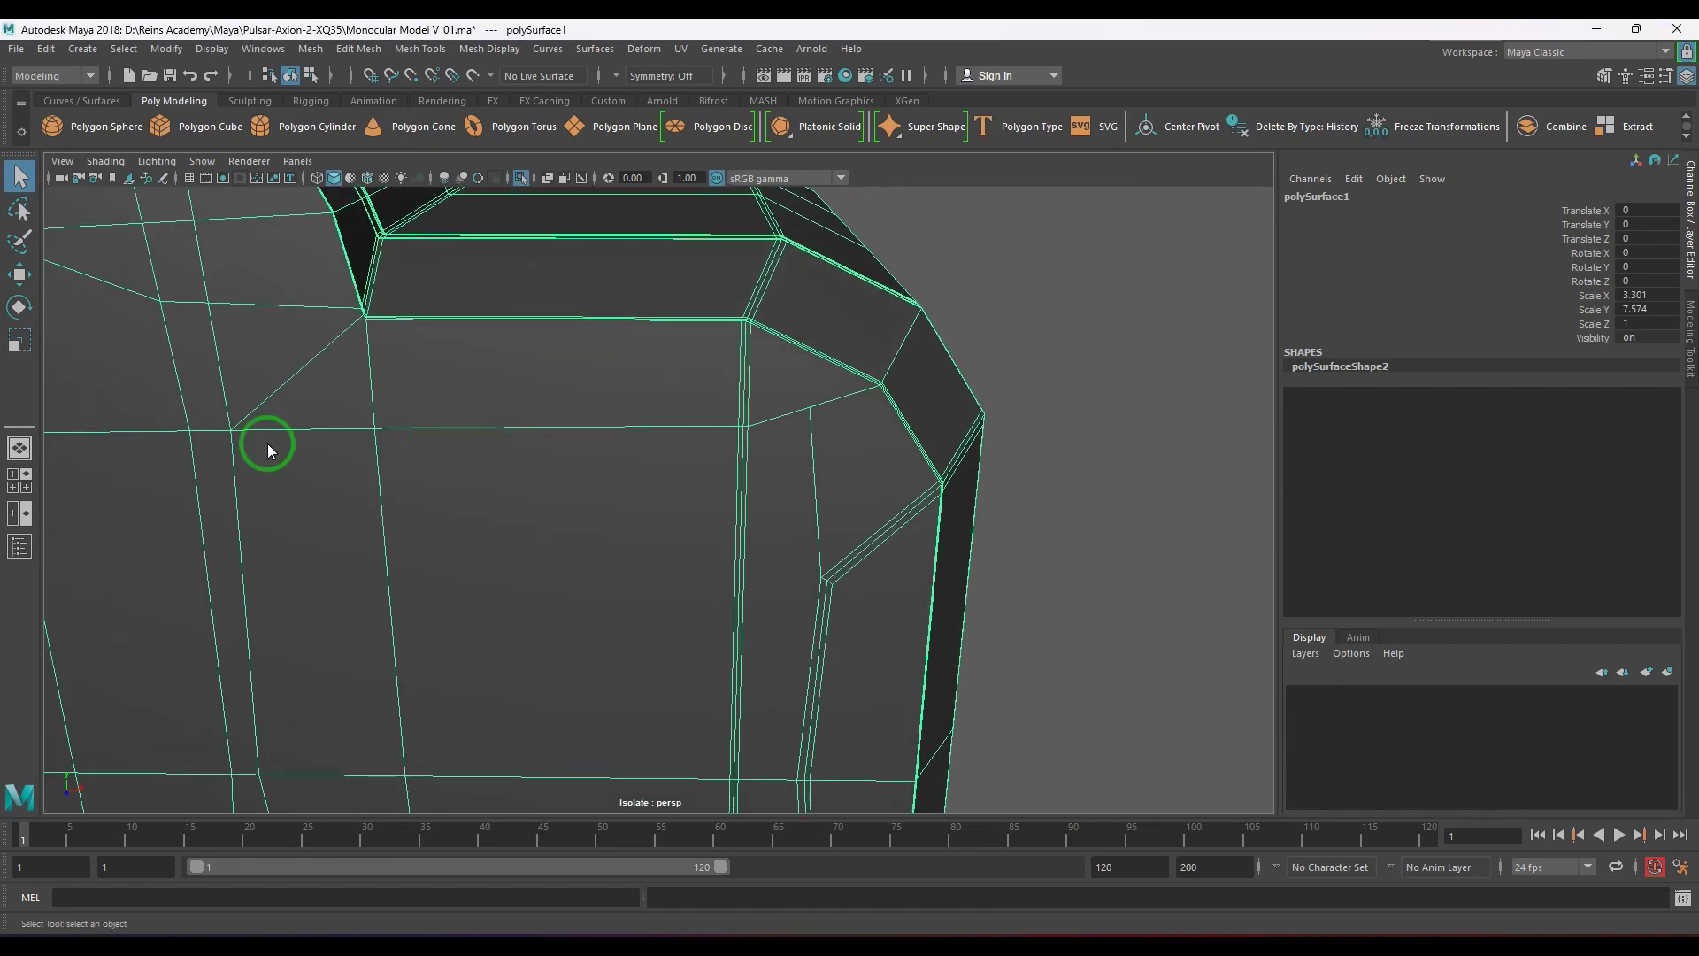
key("F10")
left_click(460, 420)
scroll(888, 448, "up", 3)
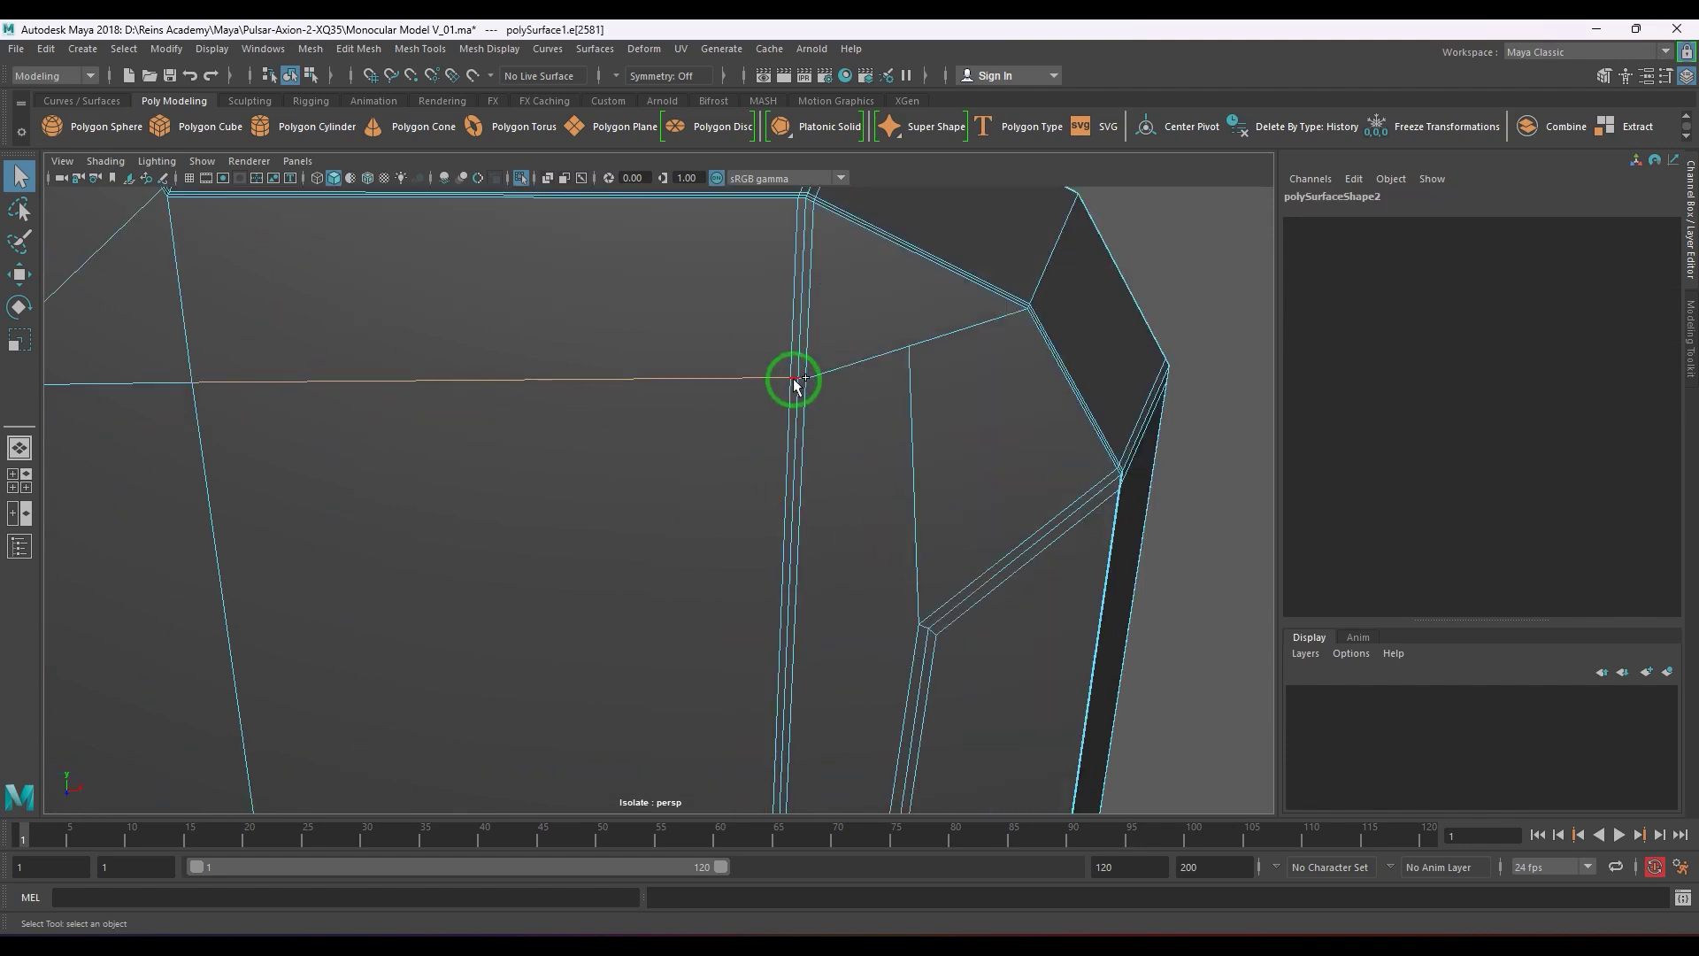
left_click(794, 378, "shift")
left_click(799, 383, "shift")
scroll(823, 491, "down", 3)
left_click_drag(752, 495, 706, 502, "alt")
key("r")
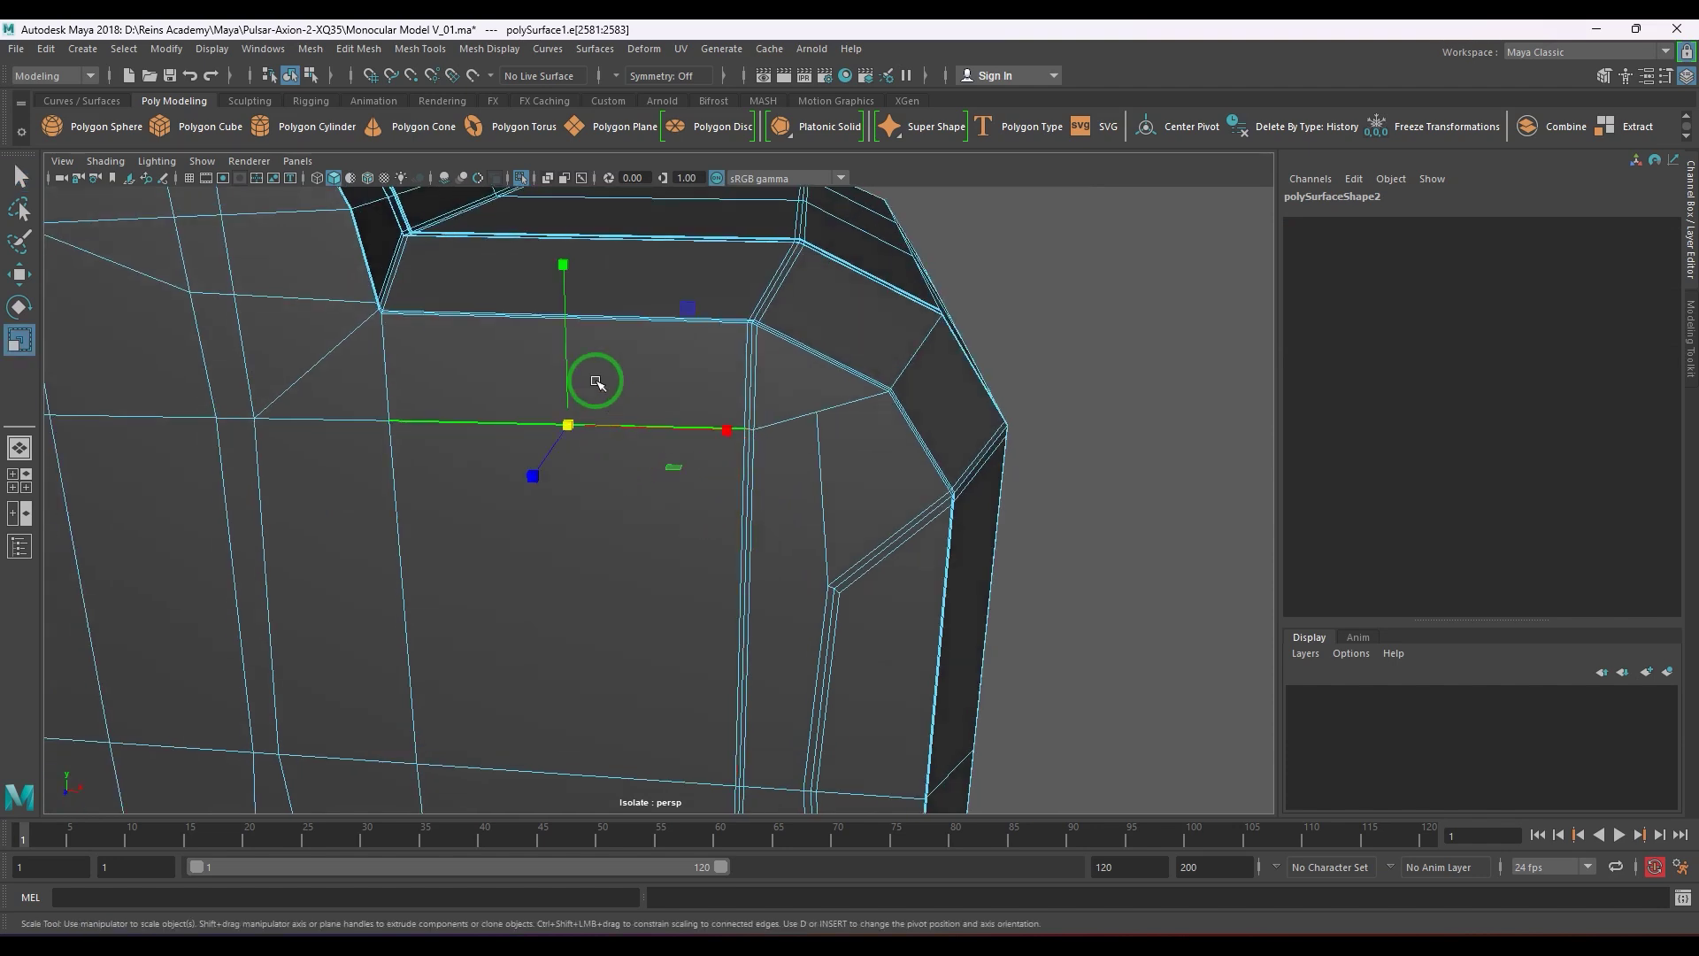
key("w")
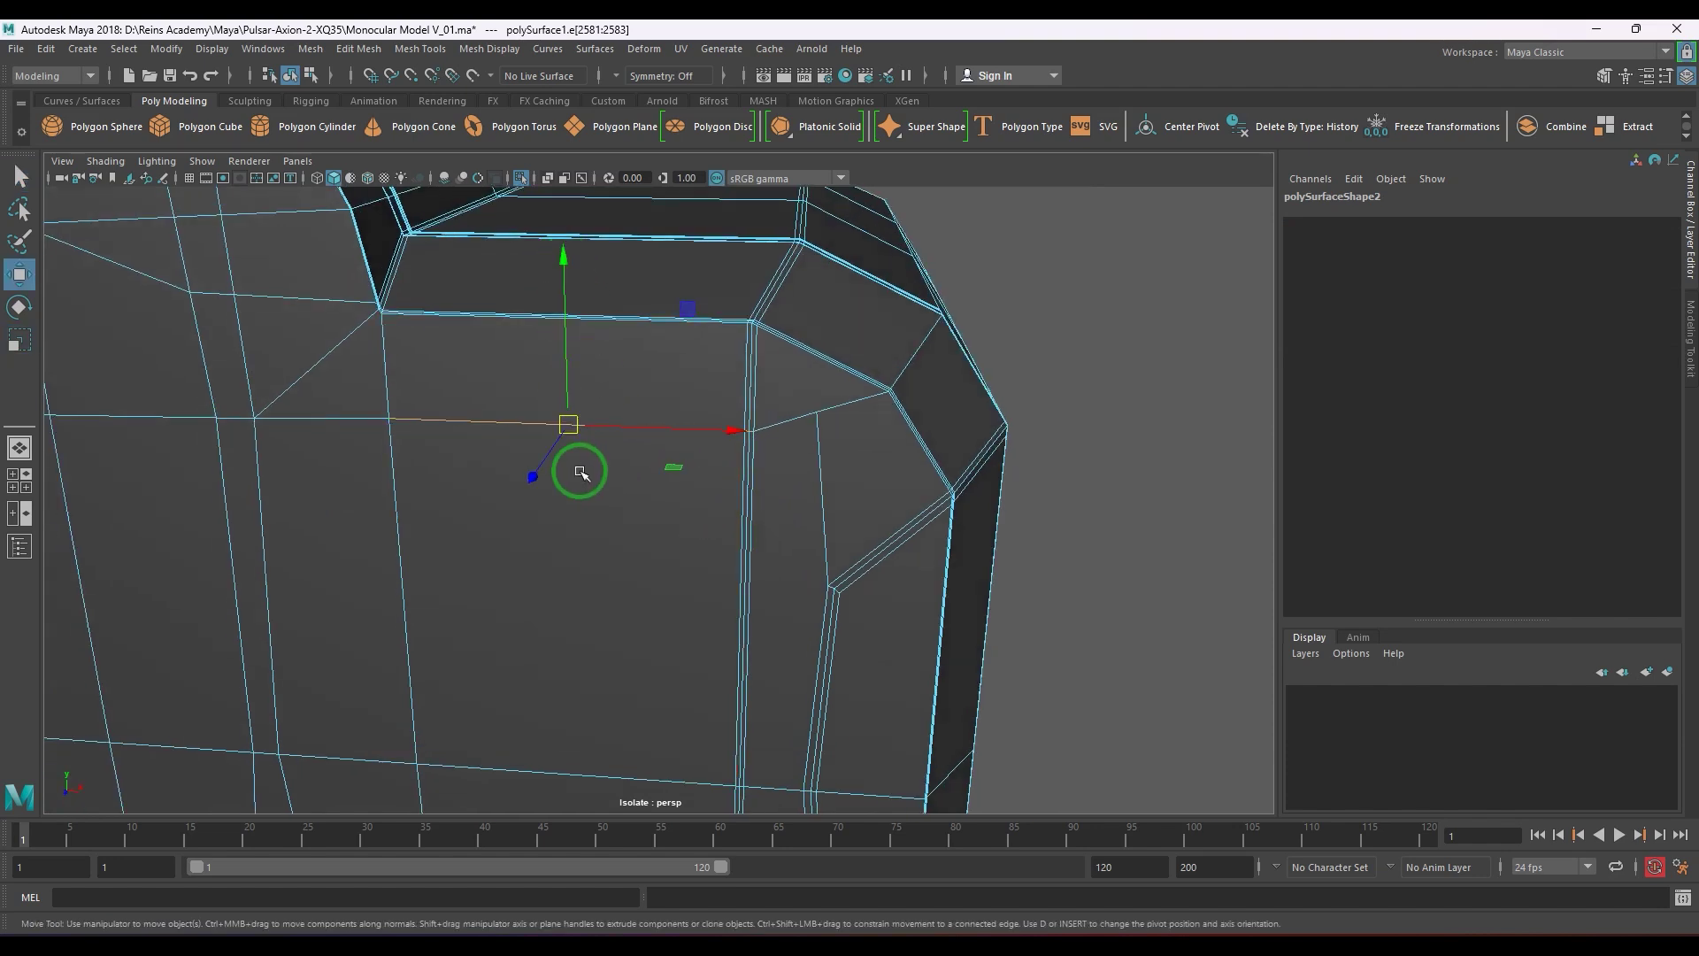
left_click_drag(566, 307, 568, 260)
middle_click_drag(960, 531, 895, 576, "alt")
right_click_drag(897, 581, 951, 577, "alt")
left_click_drag(507, 274, 508, 240)
- Move the vertex inside the front face's upper outer corner closer to the chamfered corner
middle_click_drag(898, 515, 772, 478, "alt")
right_click_drag(739, 459, 658, 452)
left_click(679, 417)
left_click_drag(797, 283, 697, 500)
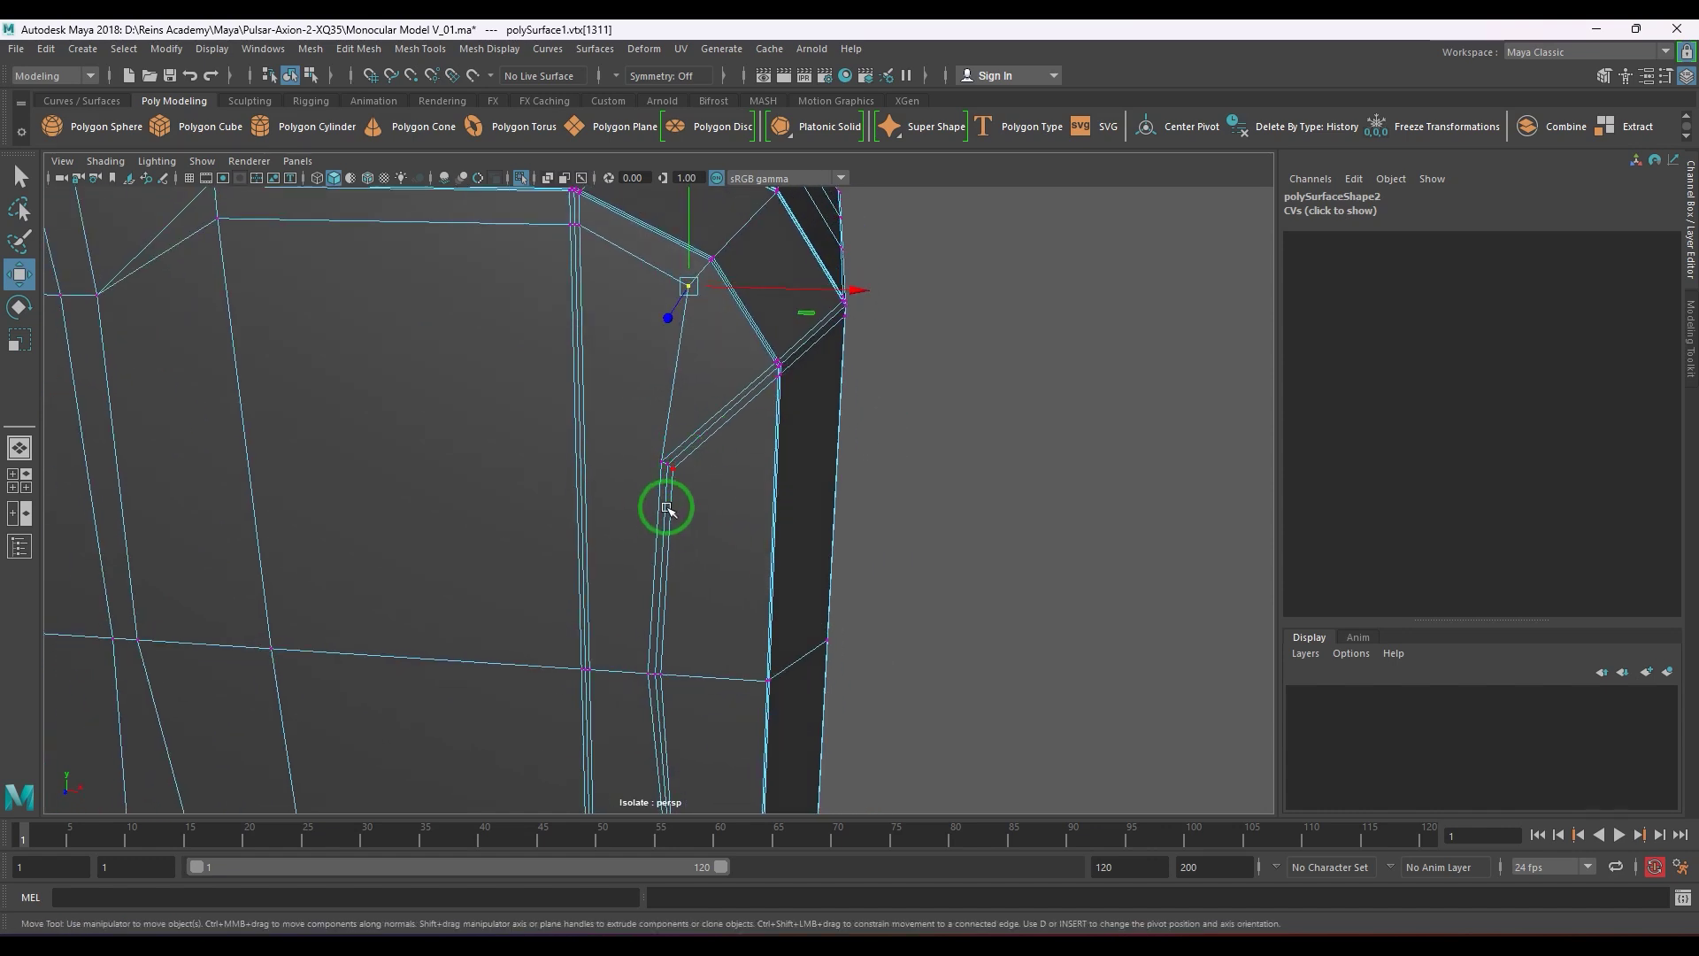
- Delete the diagonal edges and the vertical edges continuing them in the upper outer part of the front face
right_click_drag(670, 498, 691, 374)
scroll(714, 440, "up", 2)
left_click(735, 376)
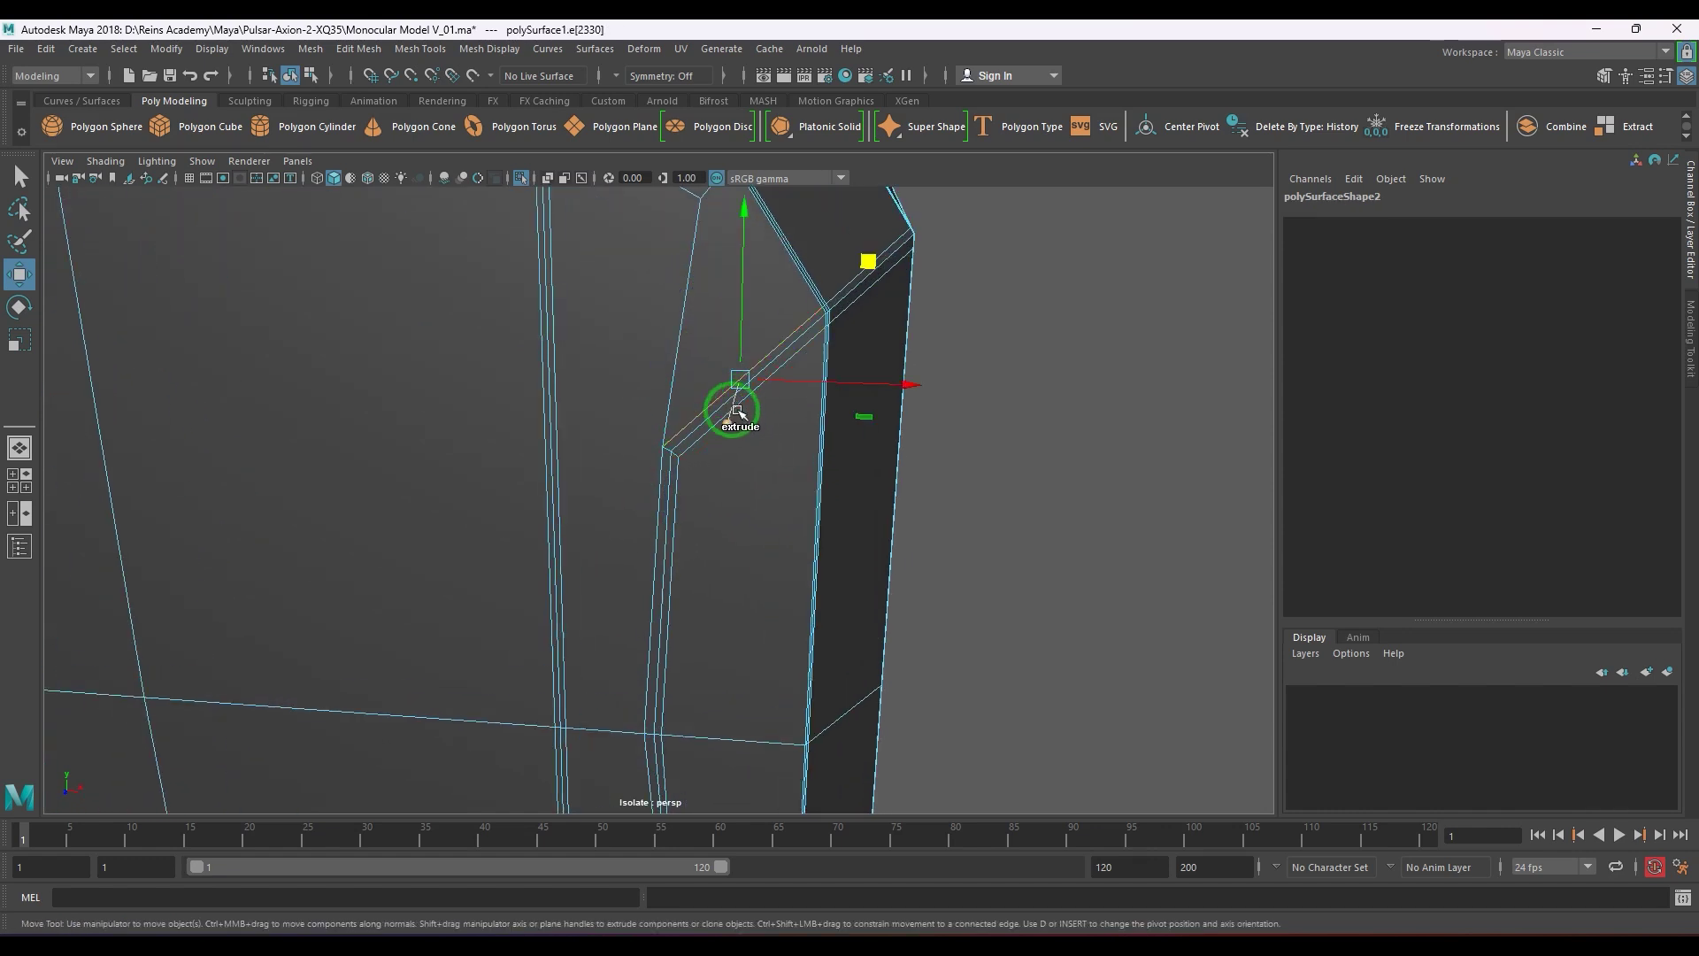
key("q")
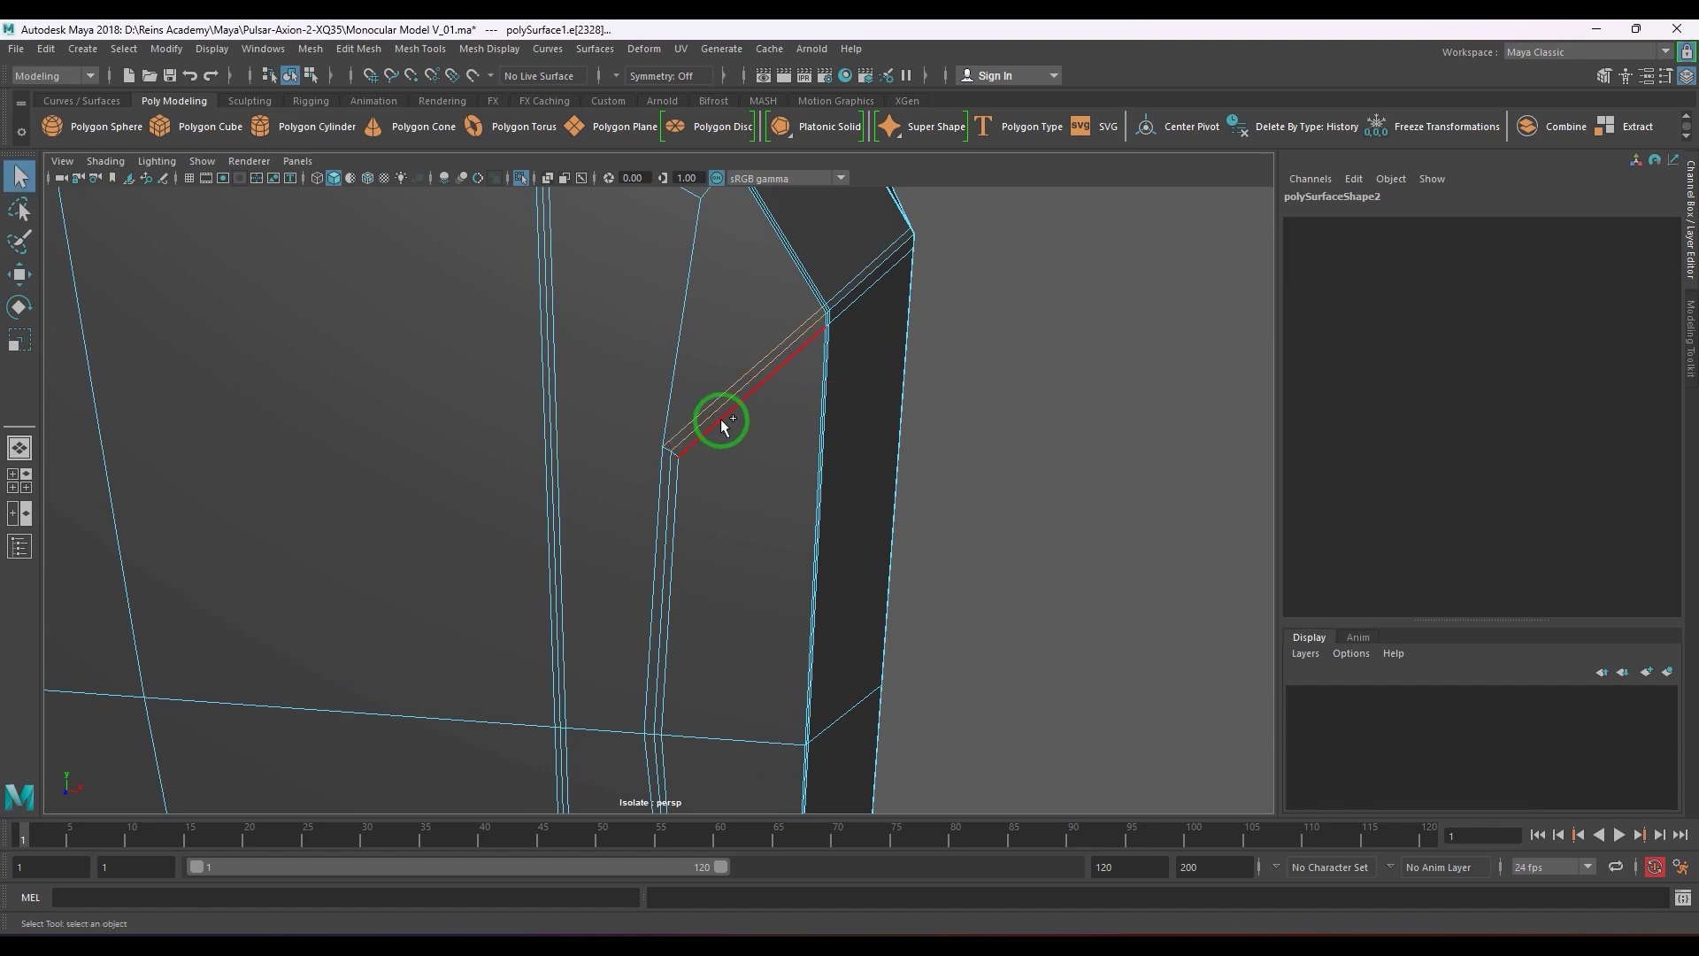
left_click(720, 418, "shift")
left_click(669, 496, "shift")
right_click_drag(712, 338, 627, 391, "shift")
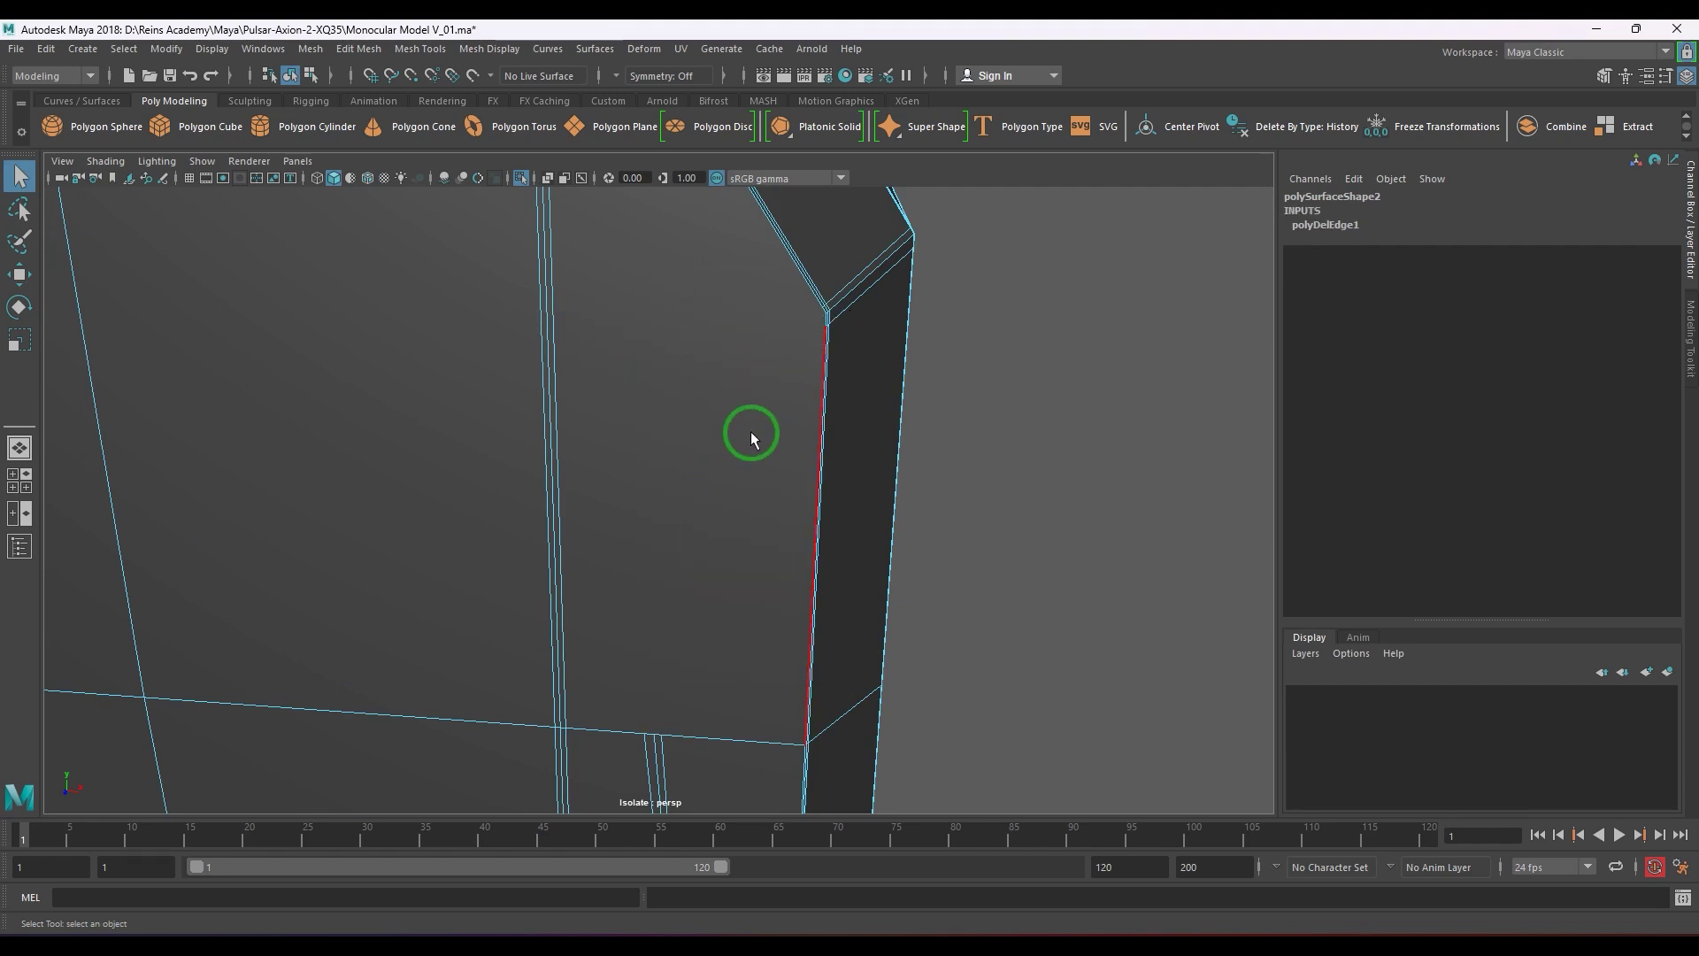
left_click_drag(746, 429, 691, 460, "alt")
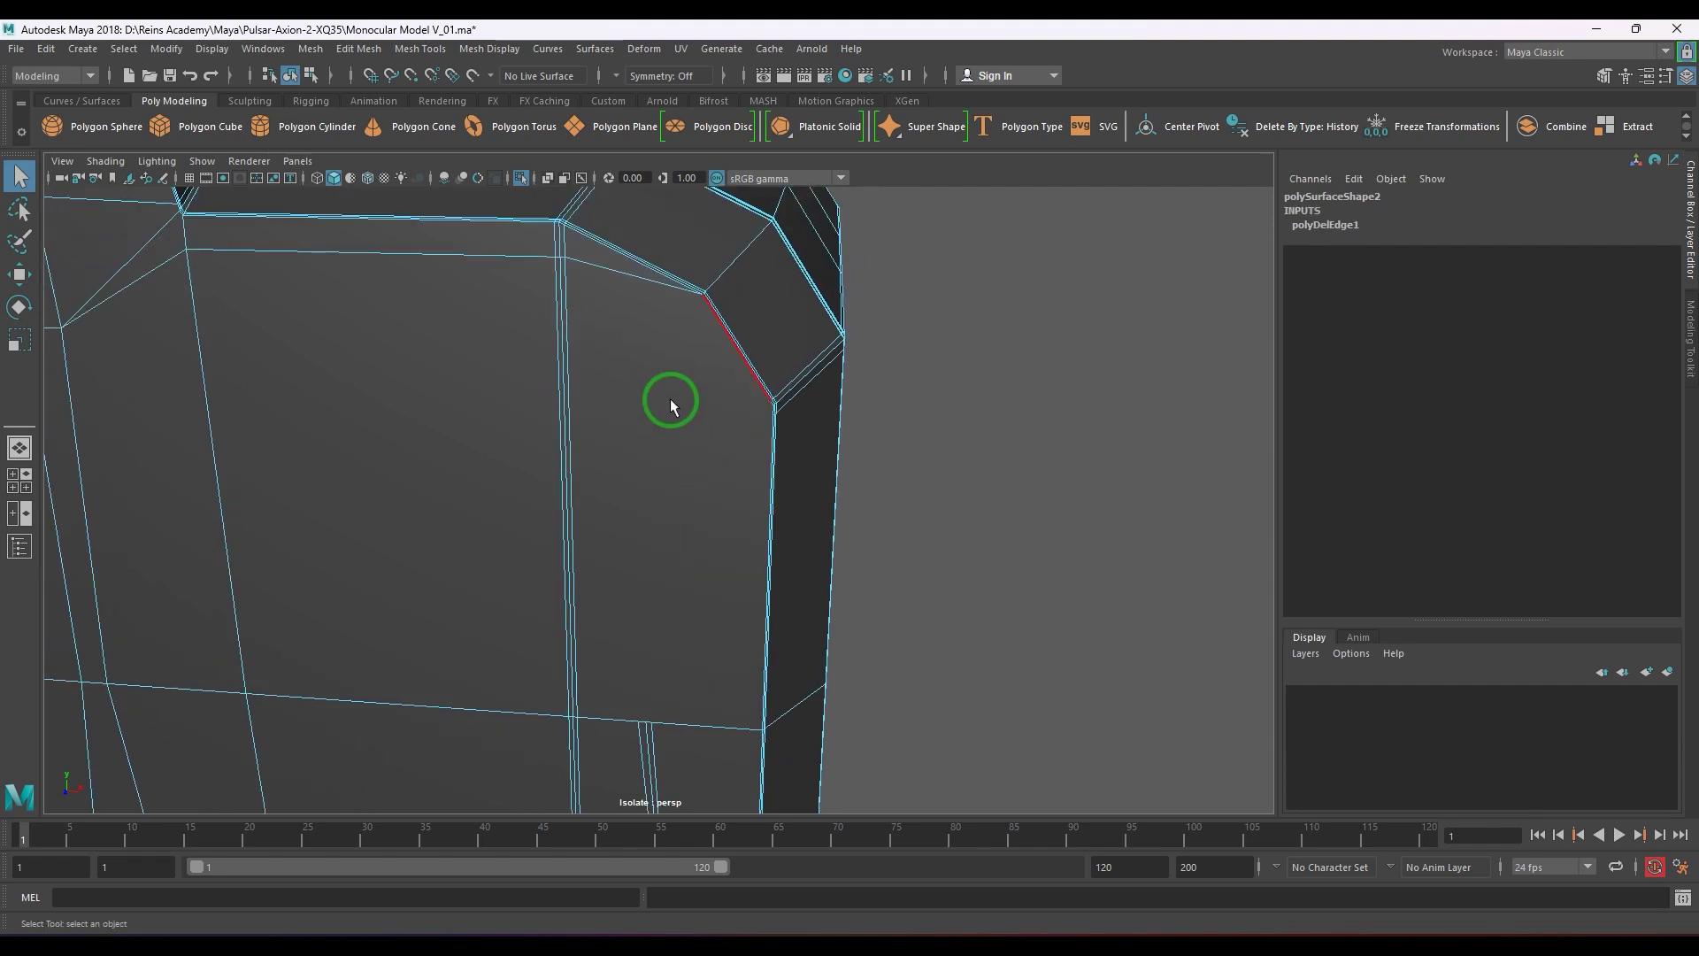
- Cut a new edge from the sloping upper edge down to the front face's middle horizontal edge with Multi-Cut
right_click_drag(668, 394, 604, 329)
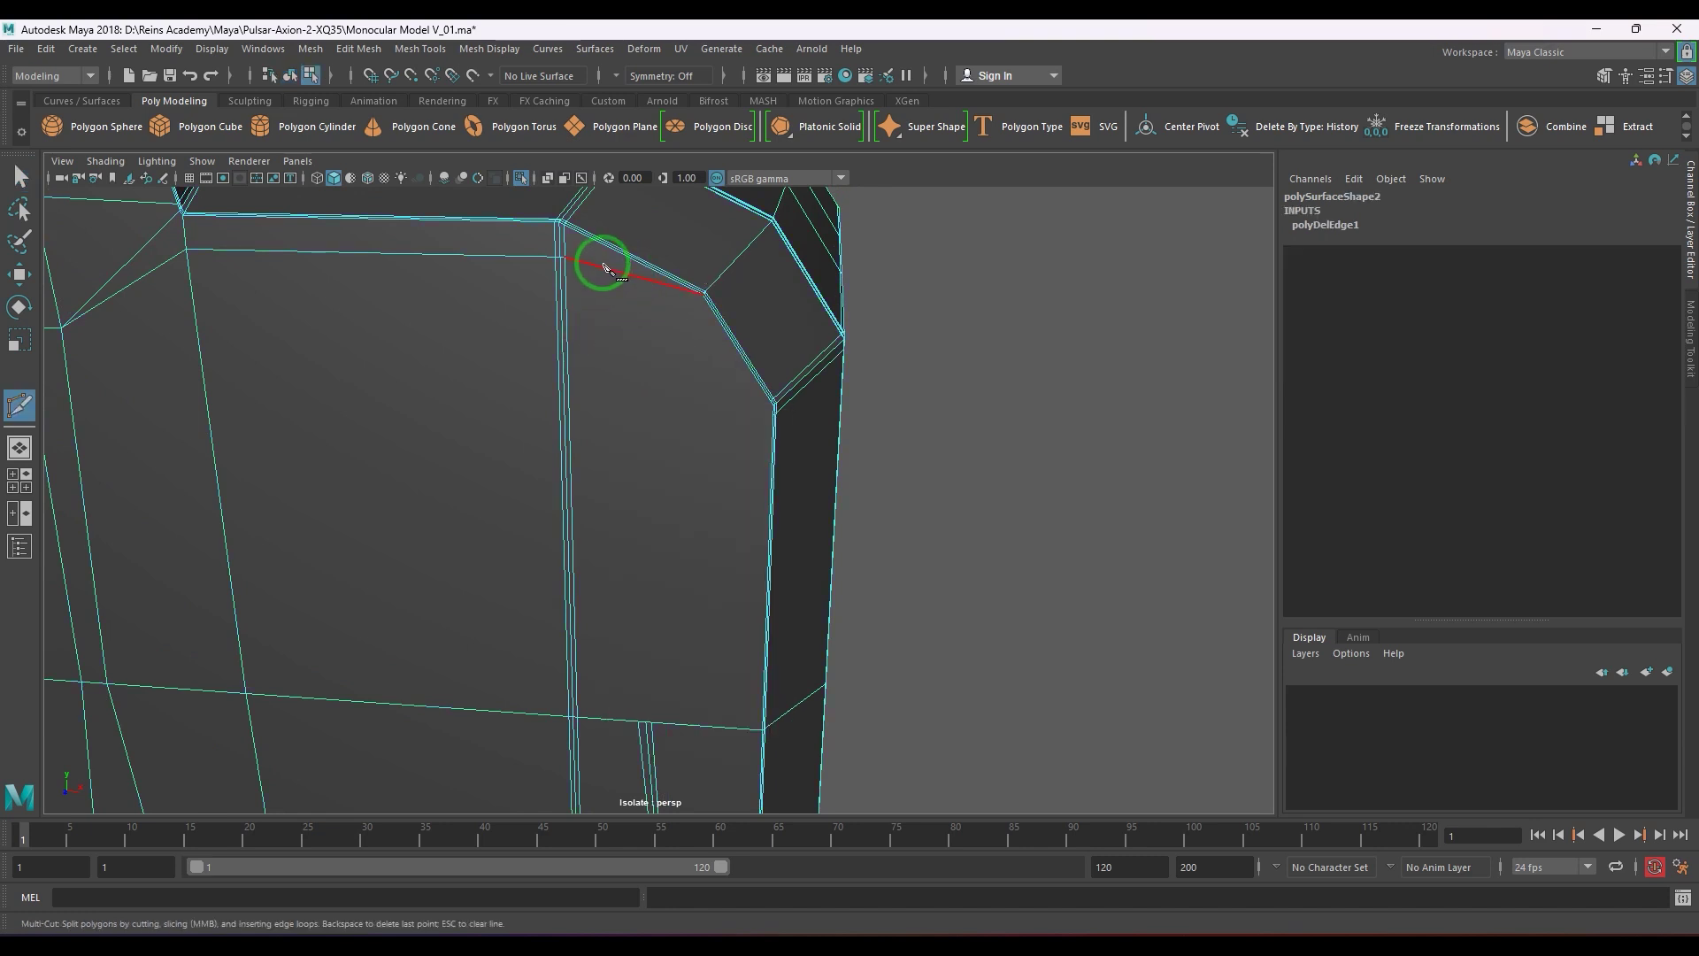
left_click(659, 296)
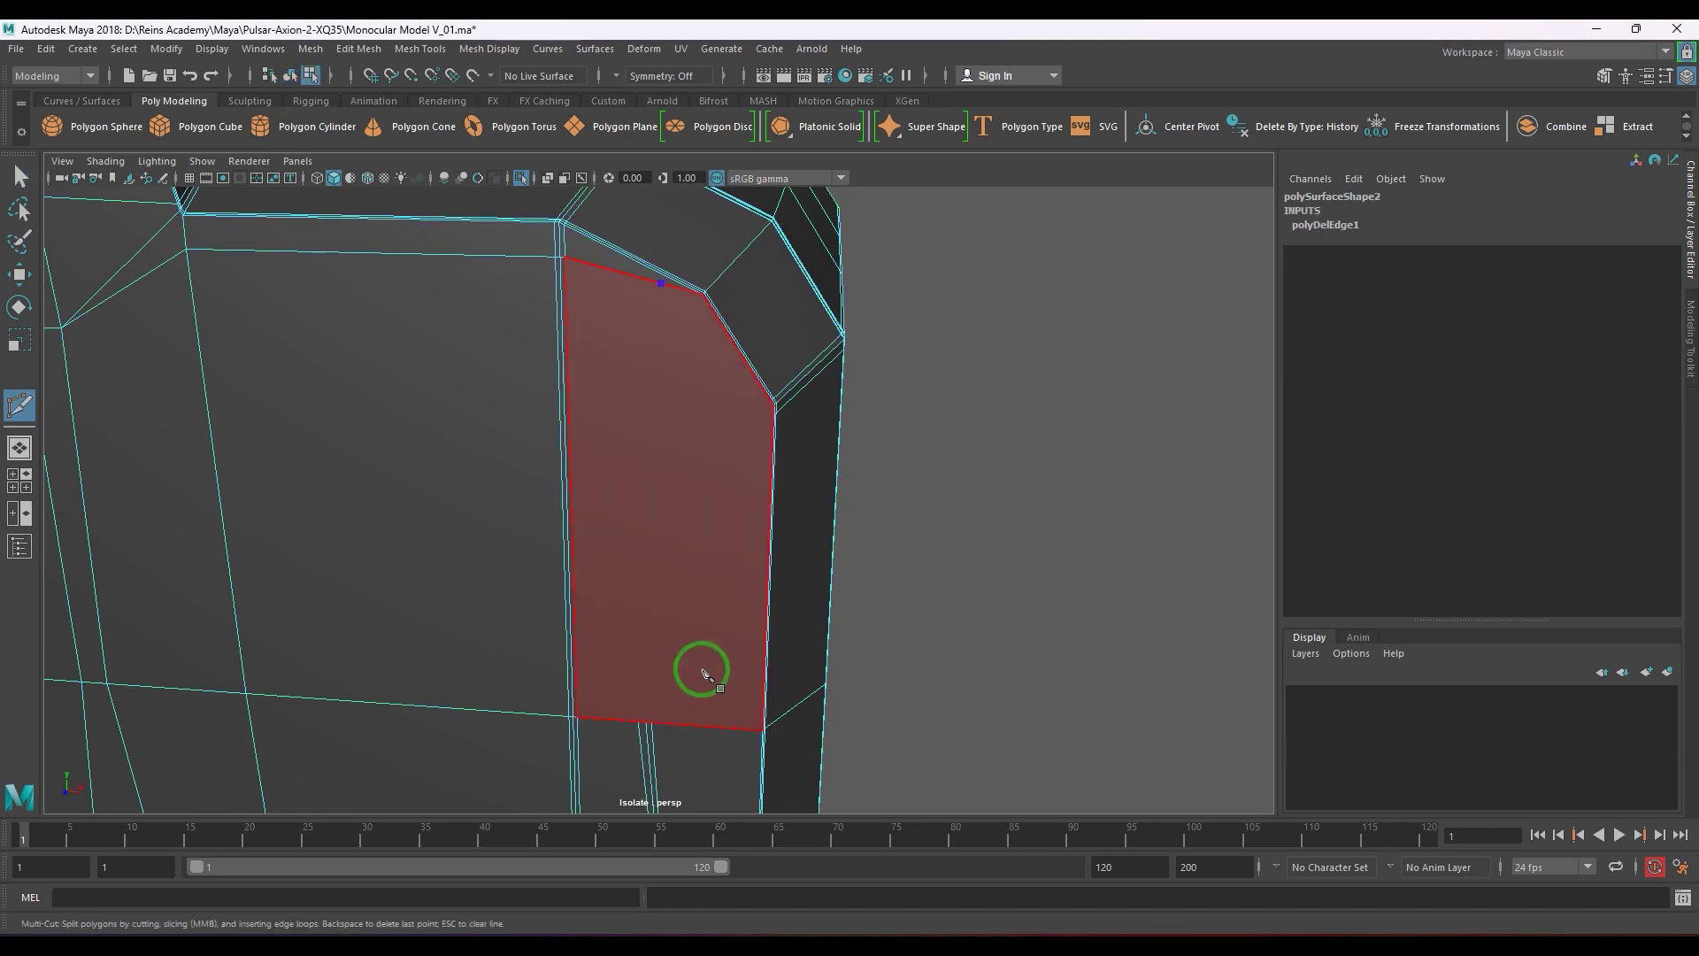
left_click(738, 725)
right_click(698, 509)
key("w")
- Move the new cut's top vertex to just inside the upper chamfer corner of the front face
right_click_drag(709, 389, 659, 372)
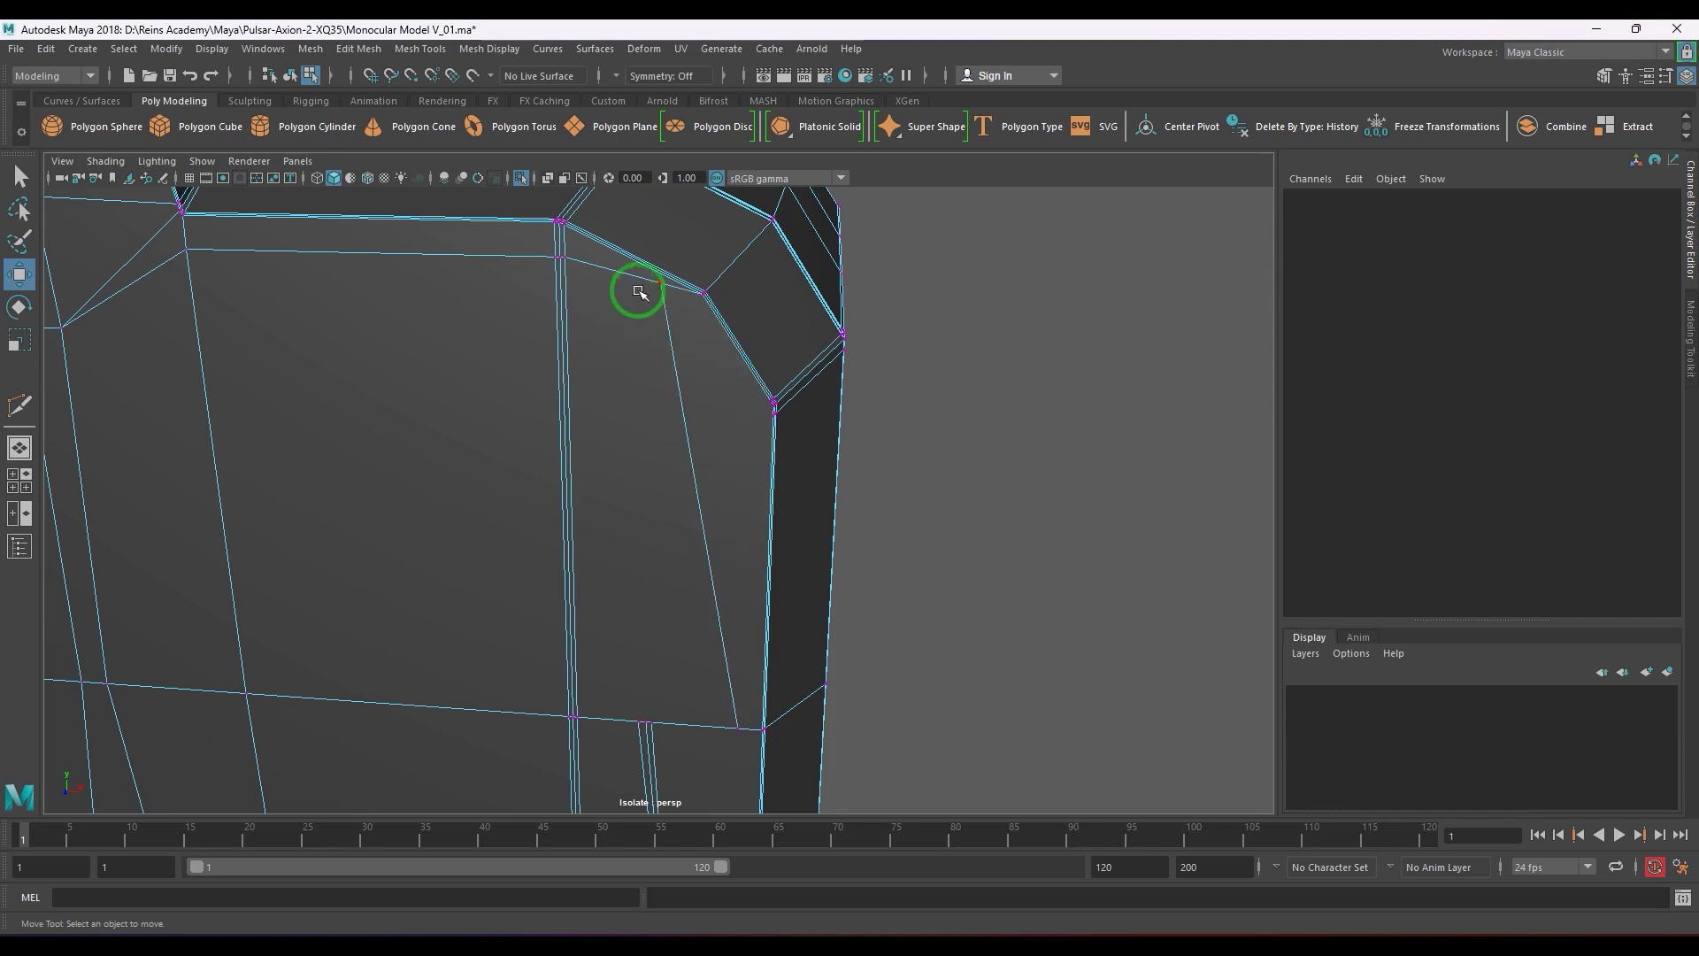
left_click(659, 285)
right_click_drag(891, 438, 580, 520, "alt")
left_click_drag(580, 519, 602, 486, "alt")
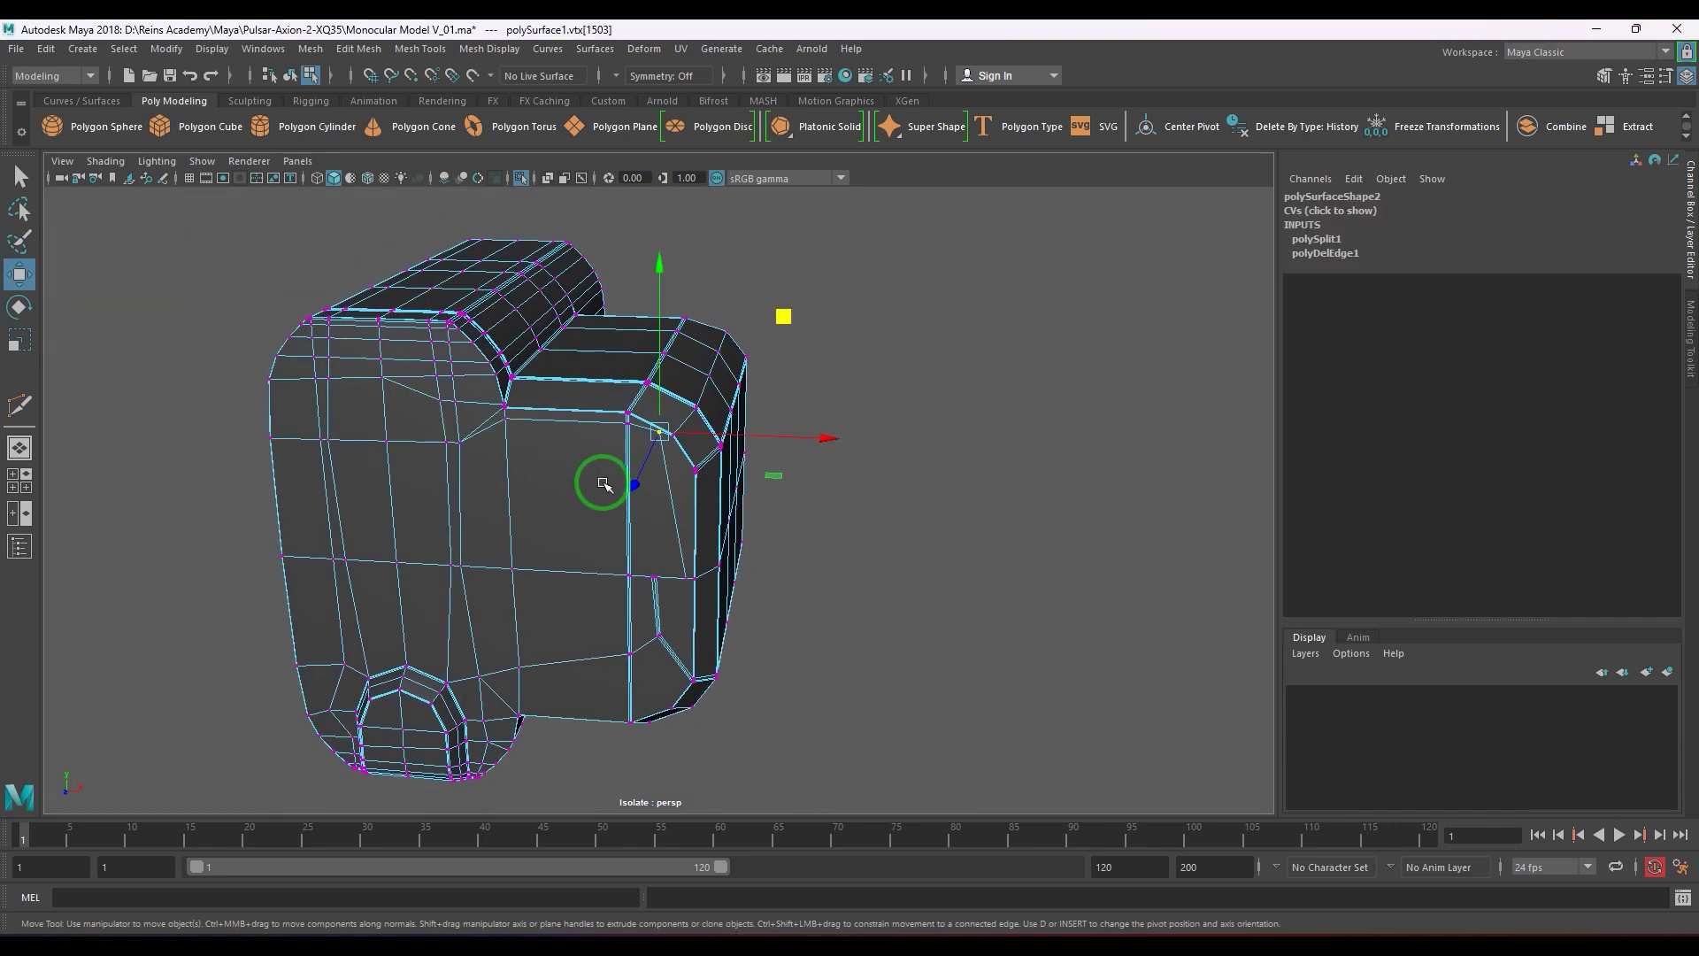
right_click_drag(603, 486, 728, 455, "alt")
middle_click_drag(728, 455, 704, 496, "alt")
right_click_drag(704, 496, 756, 460, "alt")
left_click_drag(759, 235, 780, 256)
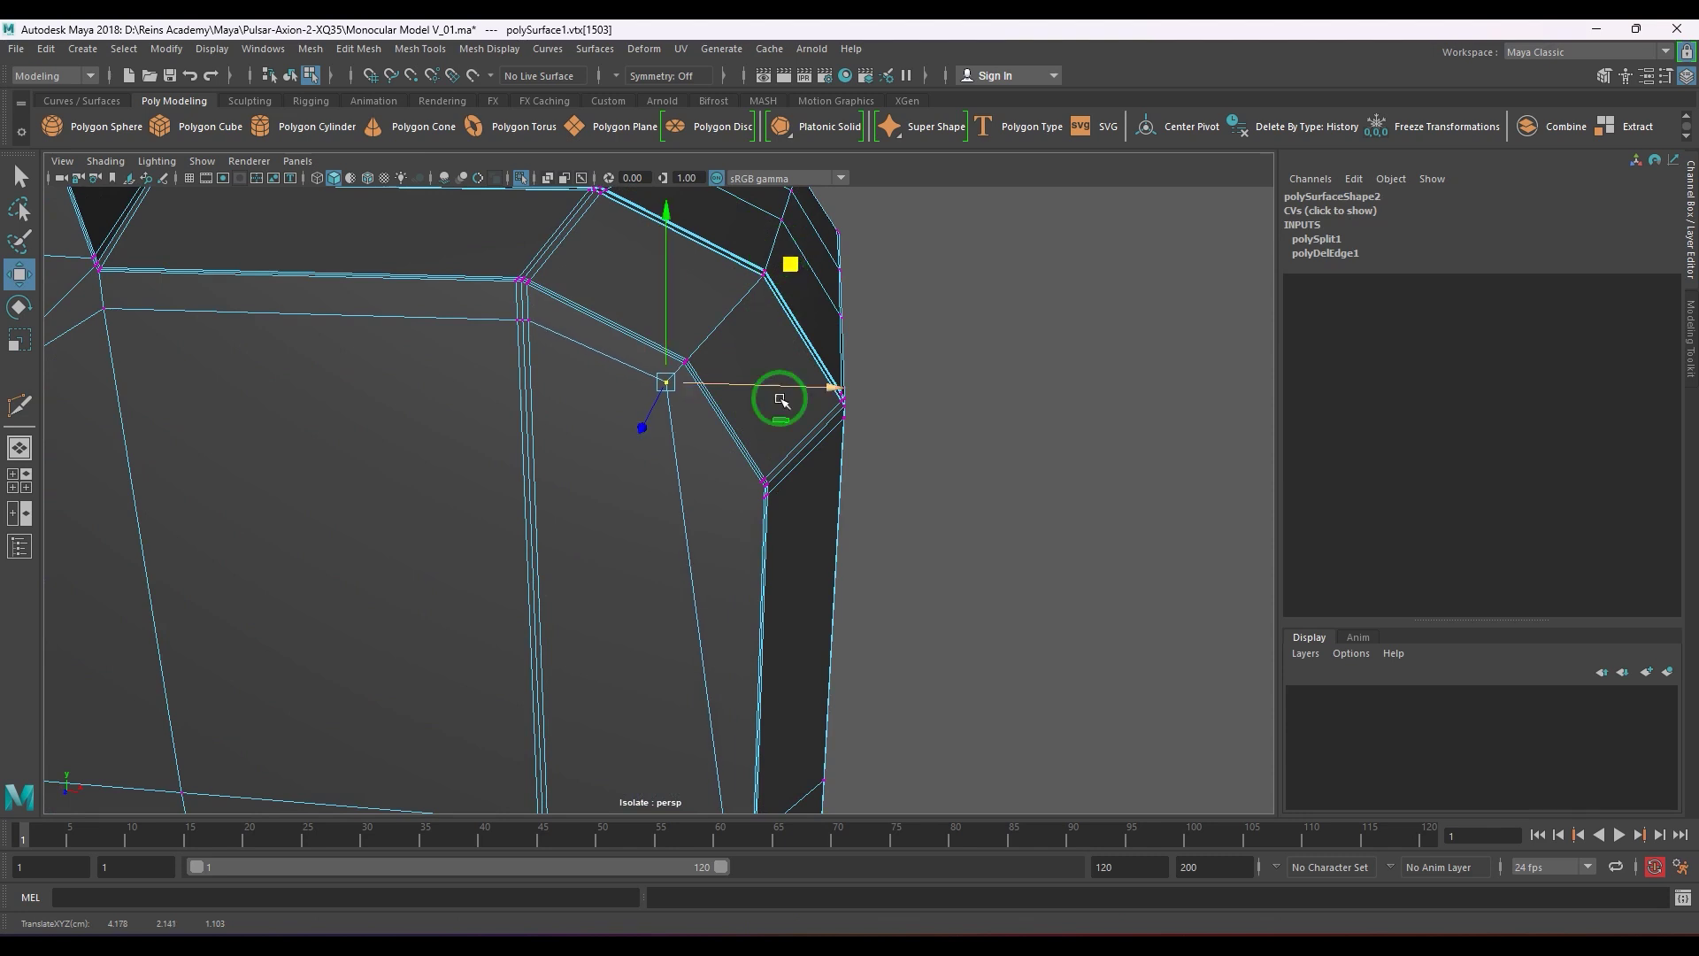
- Cut a connecting edge from the new vertical edge to the lower vertex of the chamfered corner
middle_click_drag(700, 526, 687, 459, "alt")
right_click_drag(660, 423, 697, 364, "alt")
left_click(671, 381)
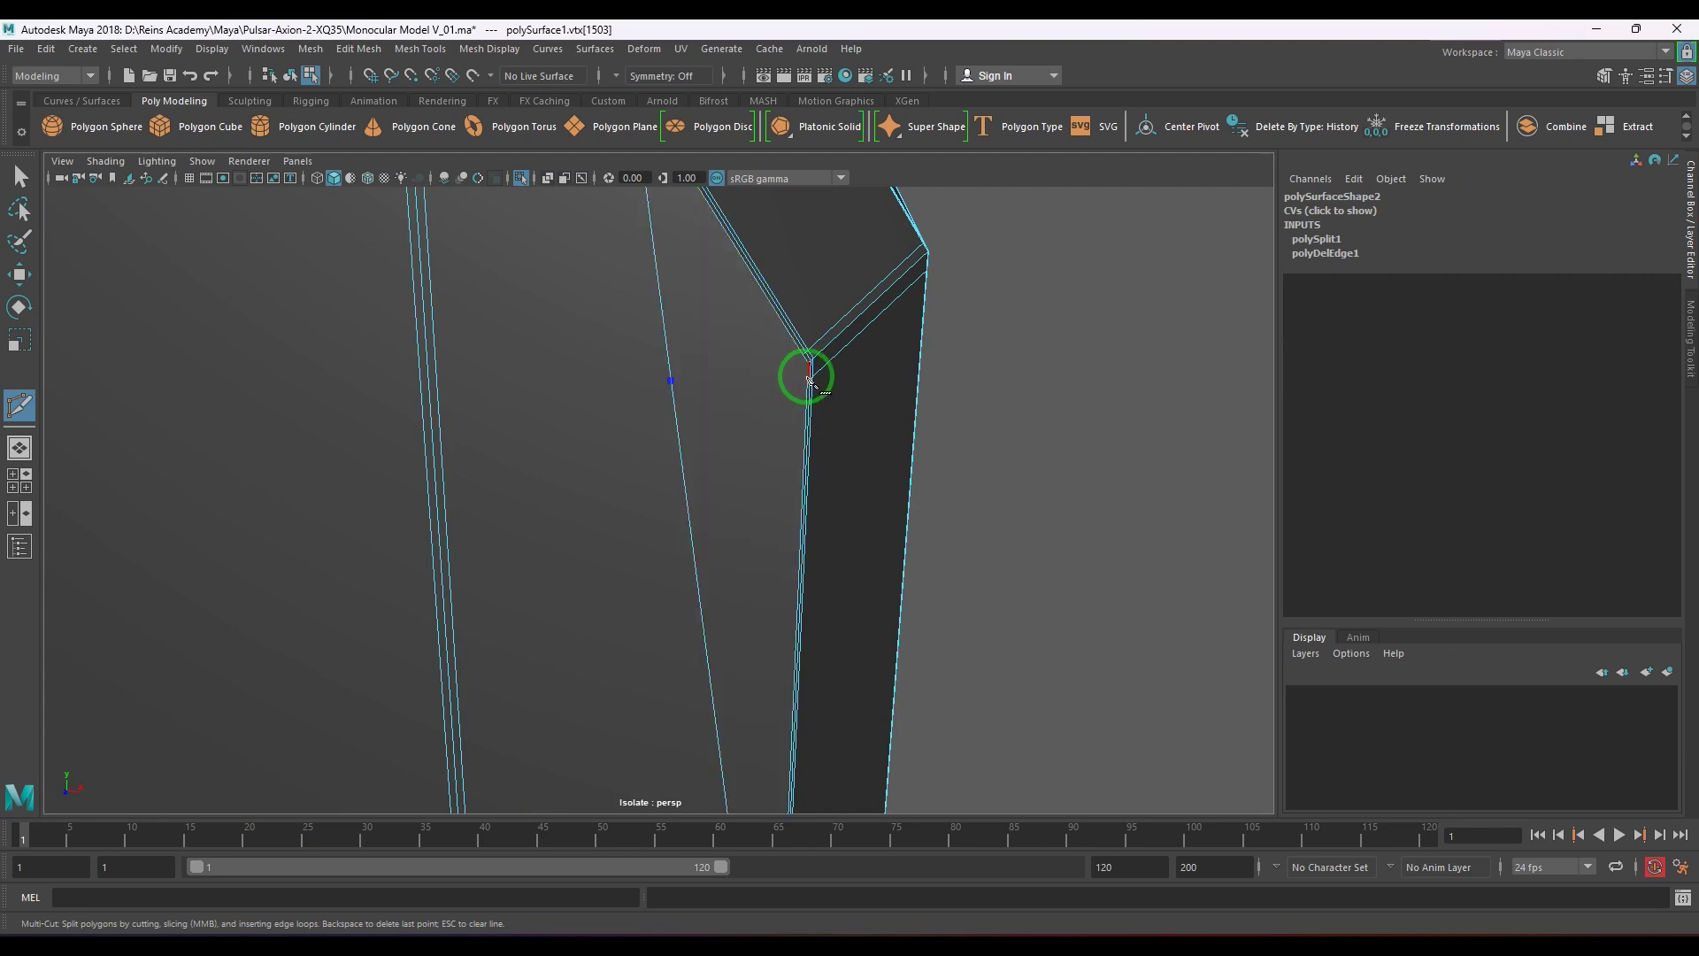
right_click(767, 423)
key("w")
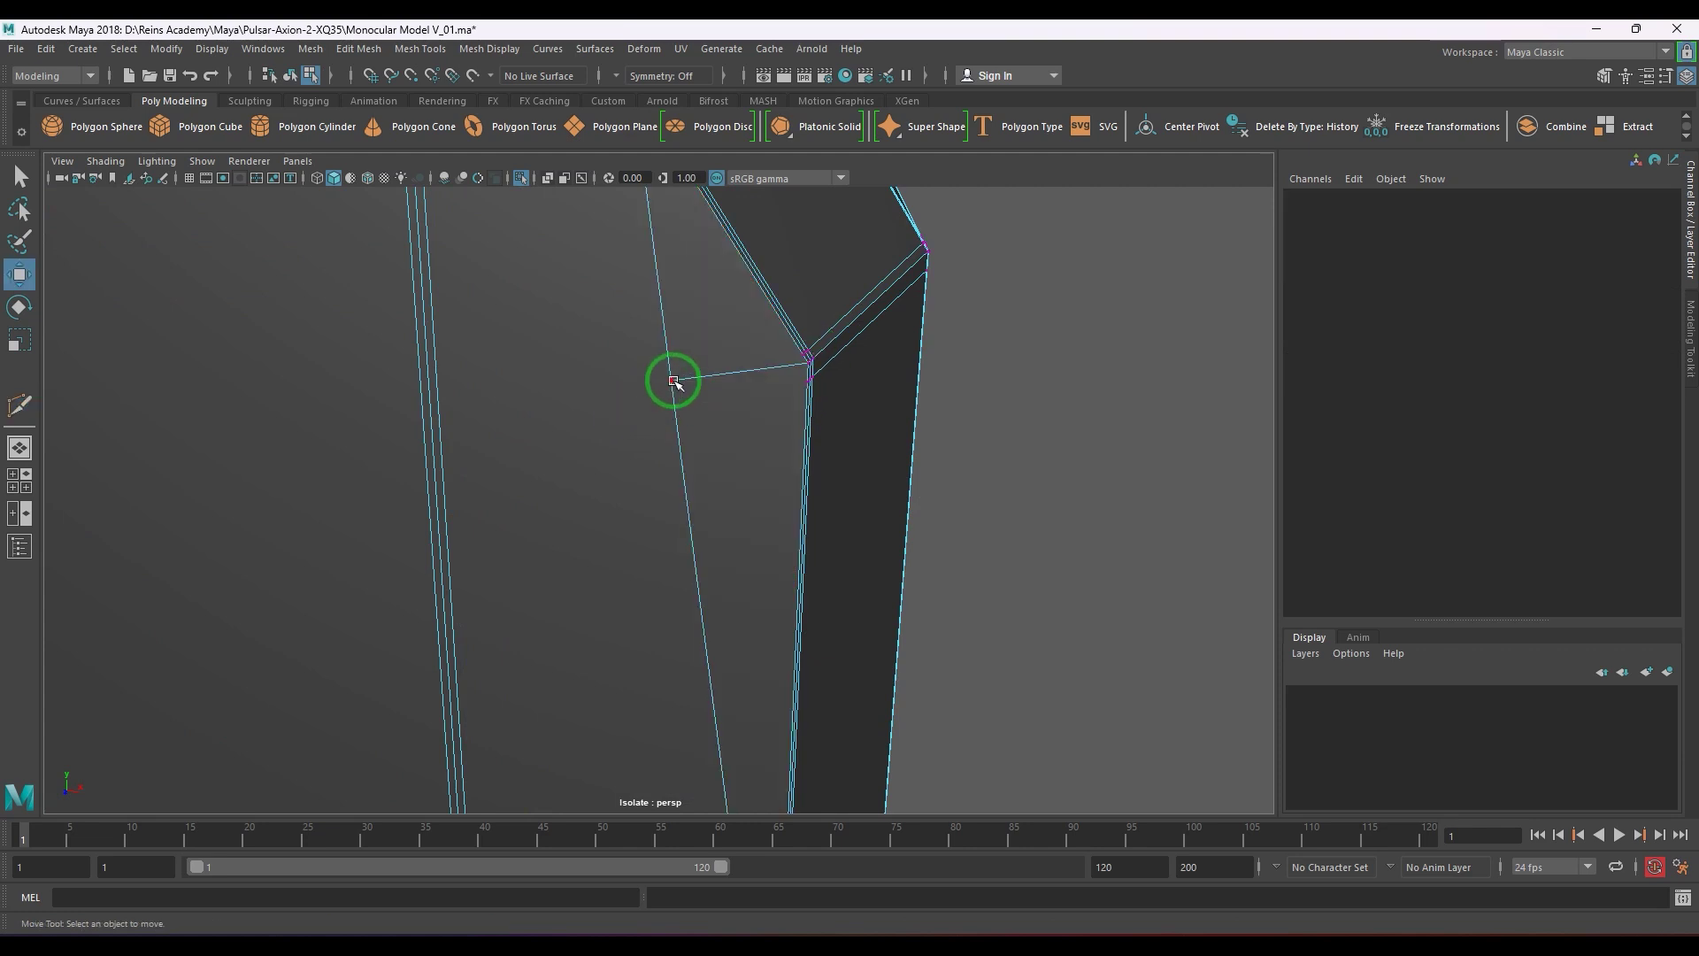
- Move the new vertex out beside the lower chamfer vertex and nudge the upper corner vertex to follow the border
left_click(672, 380)
left_click_drag(799, 268, 851, 271)
middle_click_drag(852, 271, 908, 263)
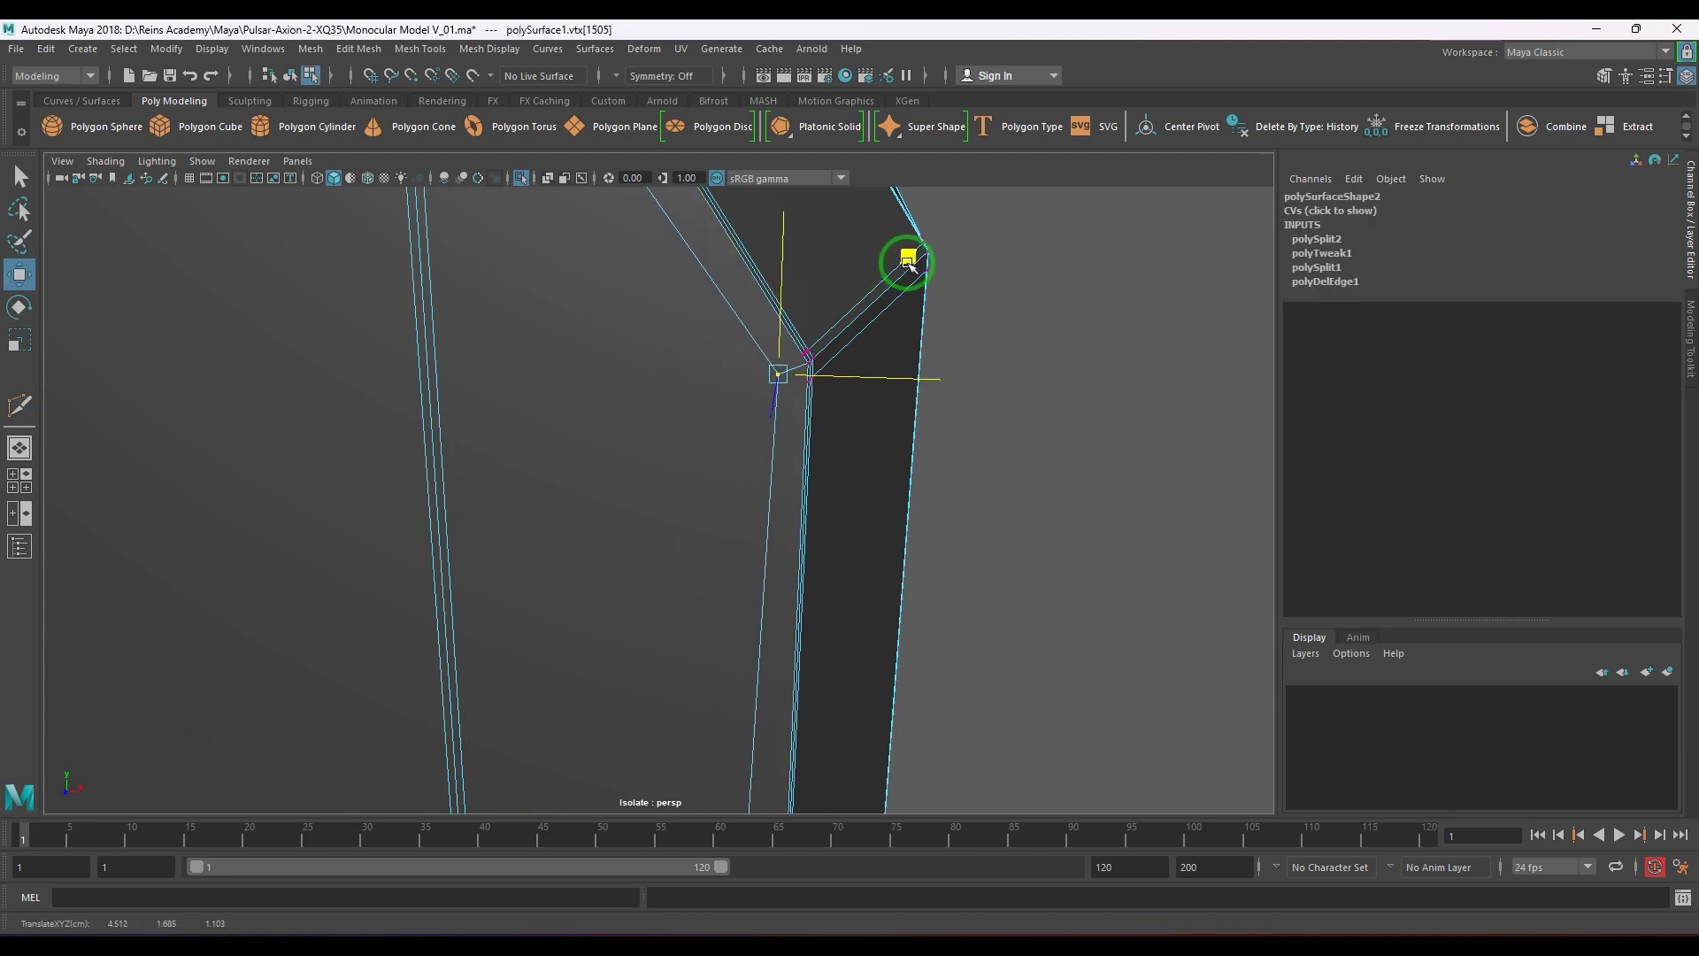
left_click_drag(880, 277, 694, 383, "alt")
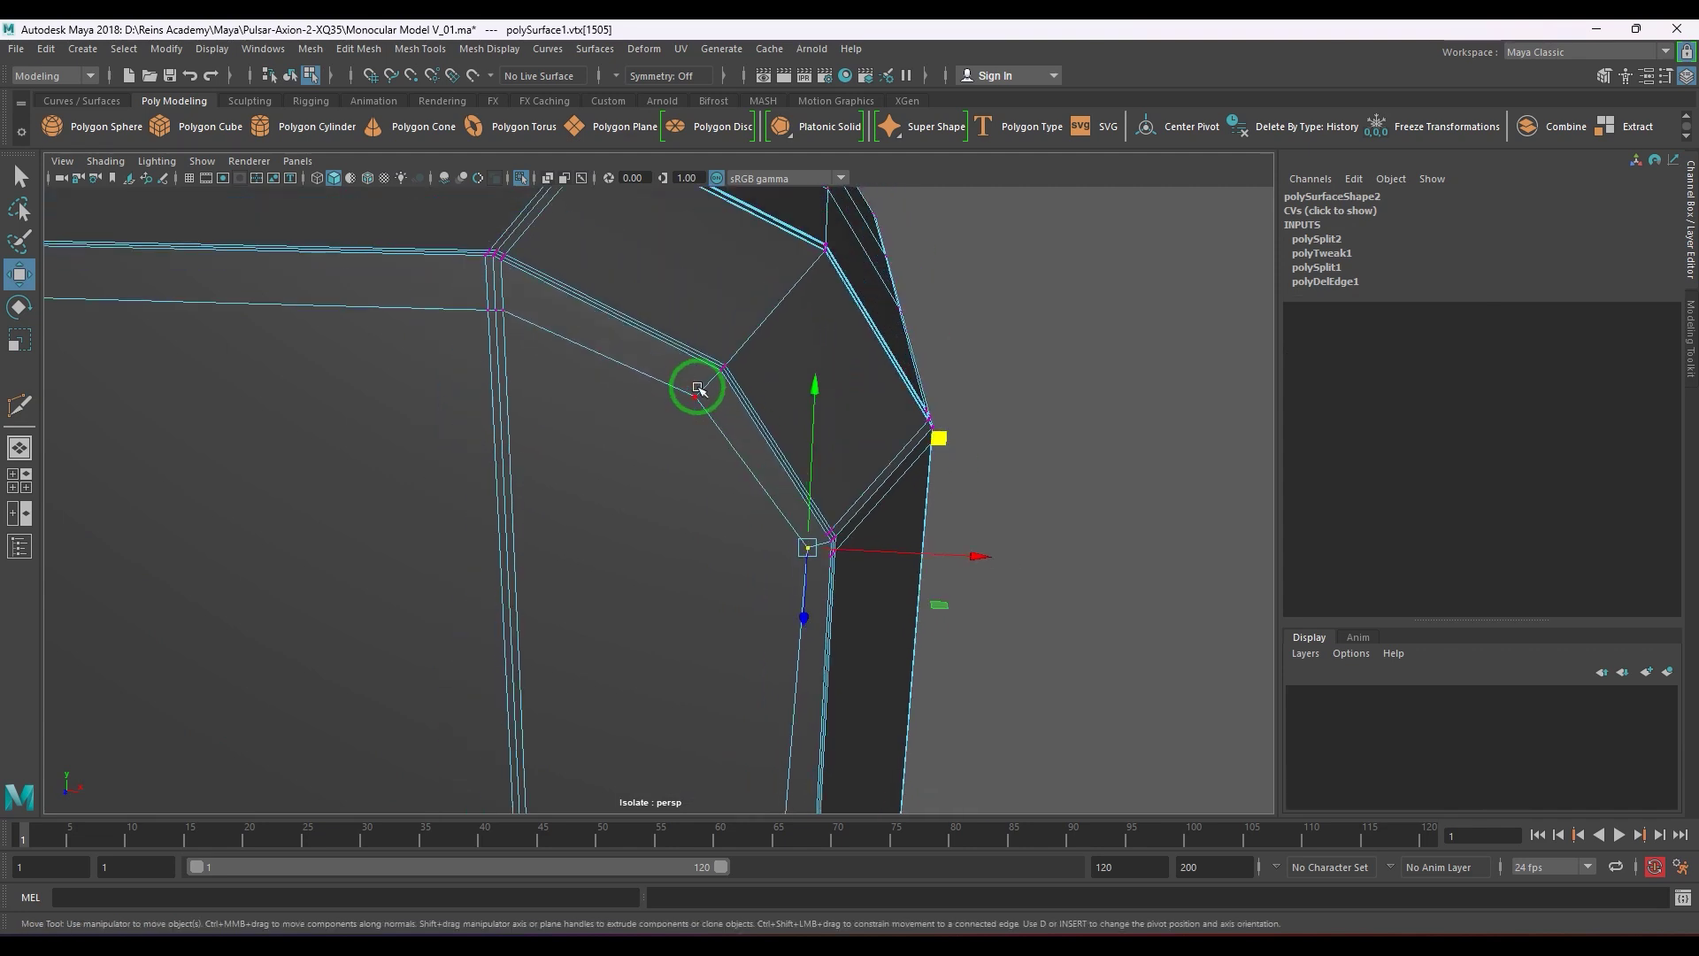
left_click(693, 398)
scroll(693, 400, "up", 1)
middle_click_drag(827, 267, 839, 255)
- Raise the three support-loop vertices and the vertex at the edge's inner end to sit close beneath the upper border
middle_click_drag(563, 333, 635, 422, "alt")
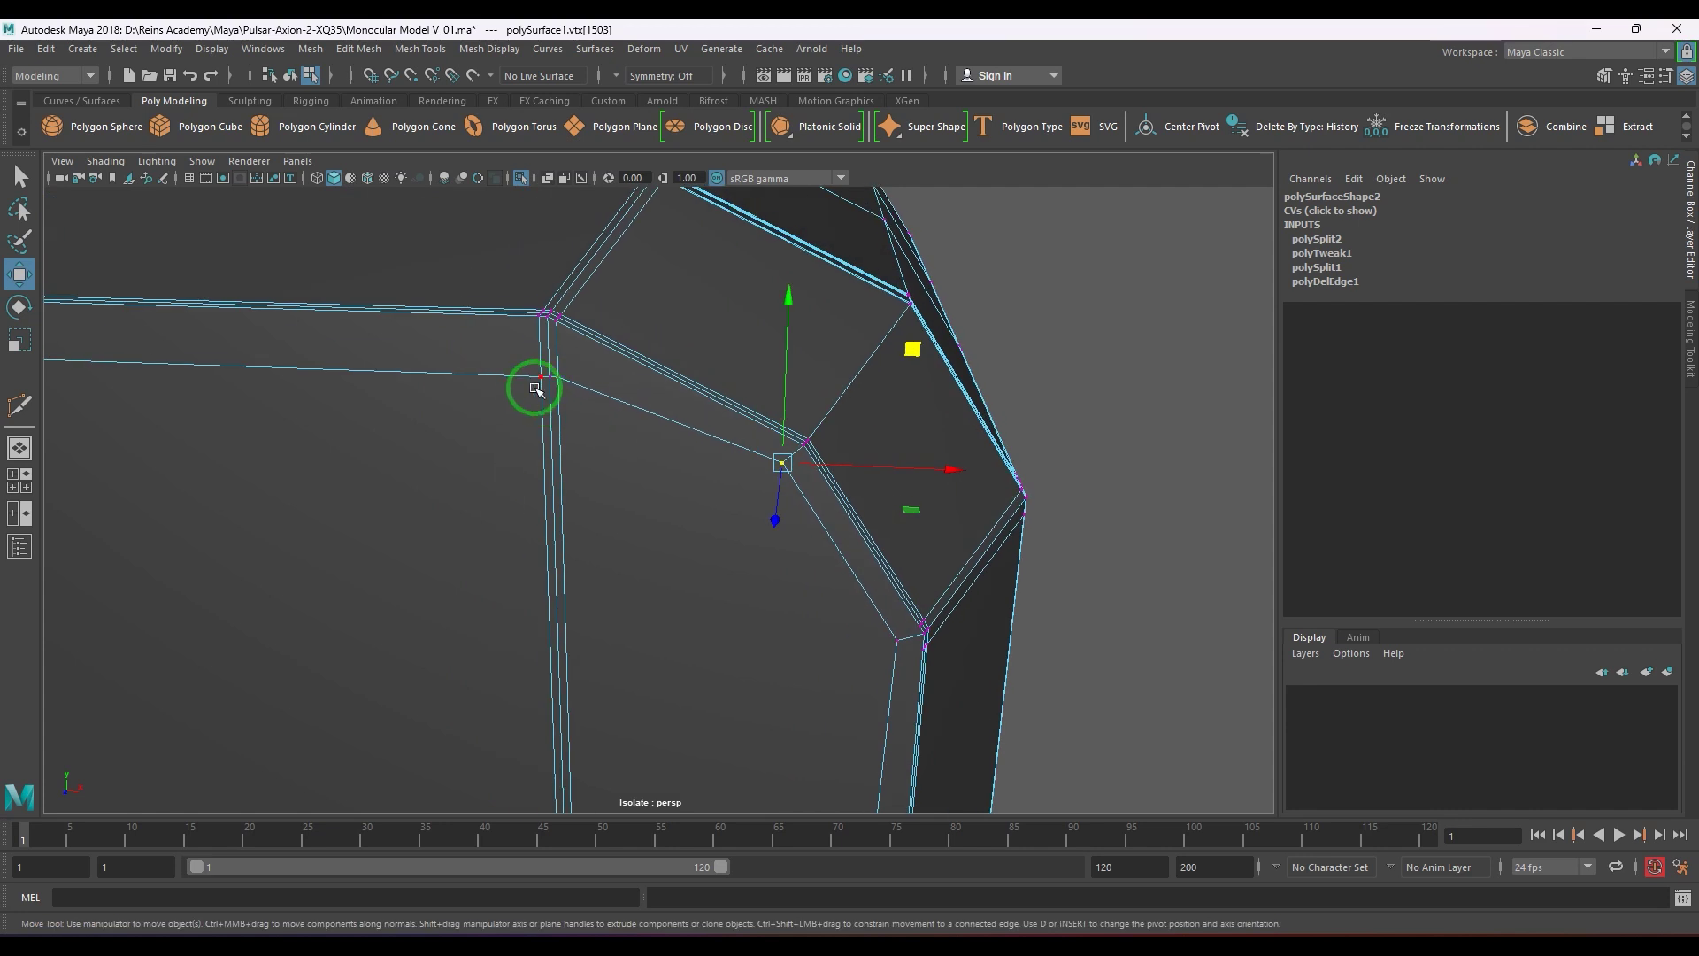
left_click_drag(531, 363, 569, 405)
middle_click_drag(570, 406, 569, 254)
left_click_drag(543, 284, 881, 454, "alt")
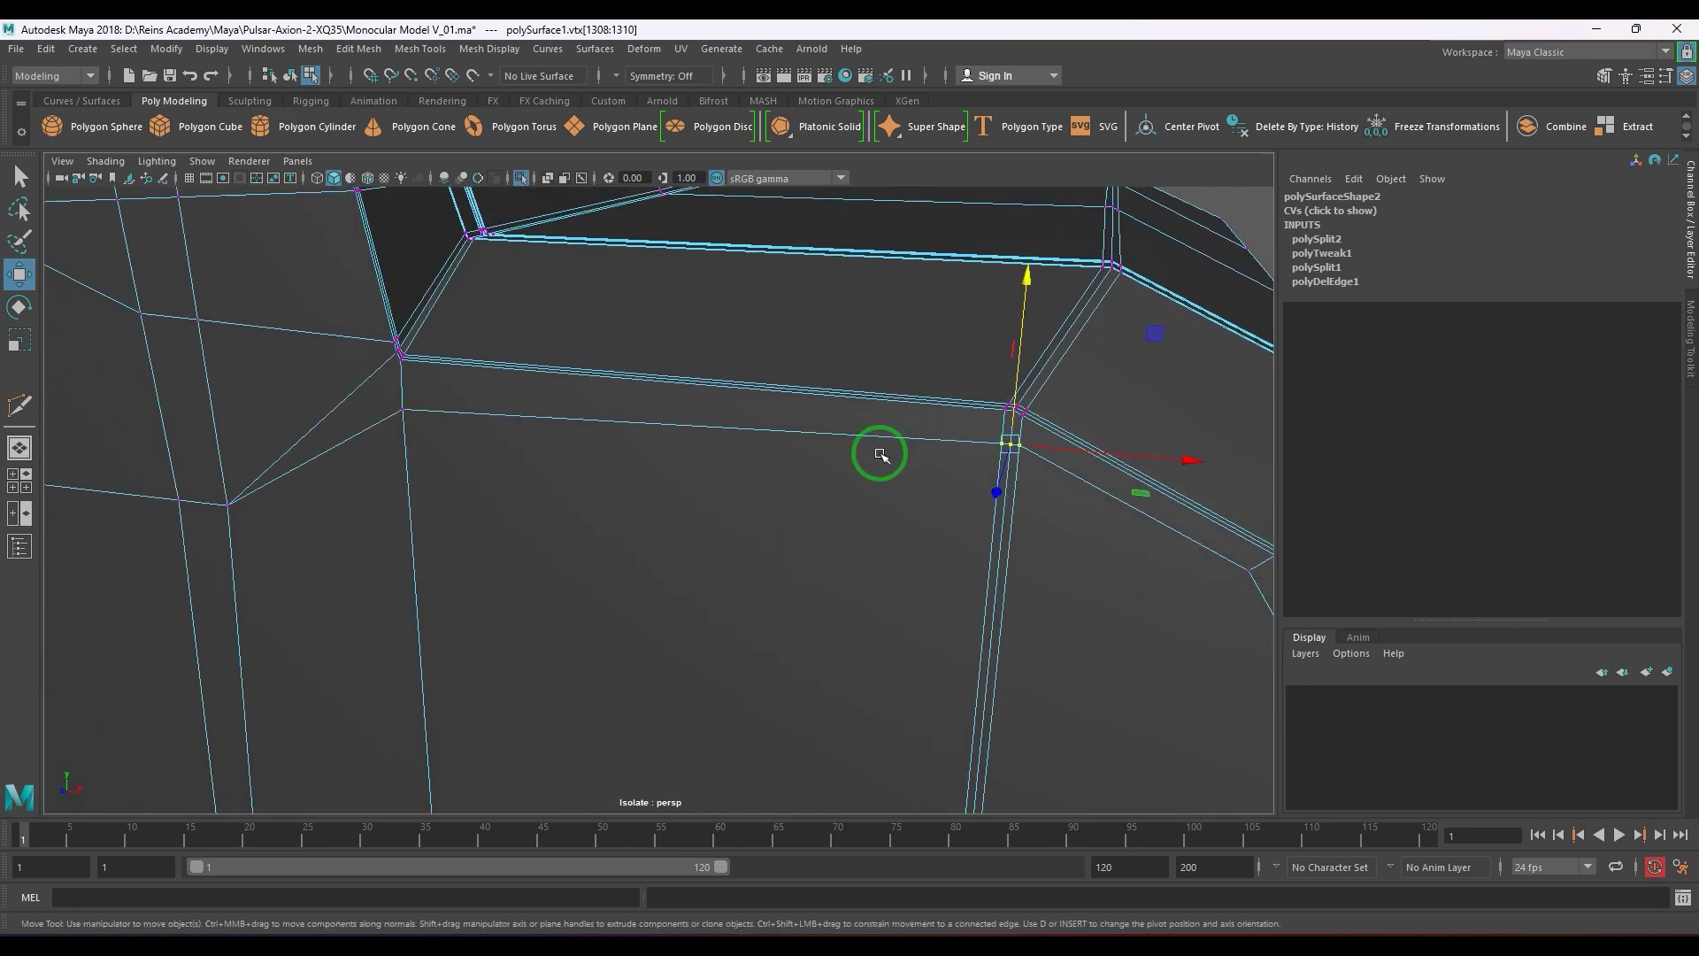
left_click(394, 414)
middle_click_drag(403, 390, 406, 316)
left_click_drag(405, 316, 842, 555, "alt")
- Move the lower end vertex of the new vertical edge outward, closer to the front face's side border
left_click(823, 517)
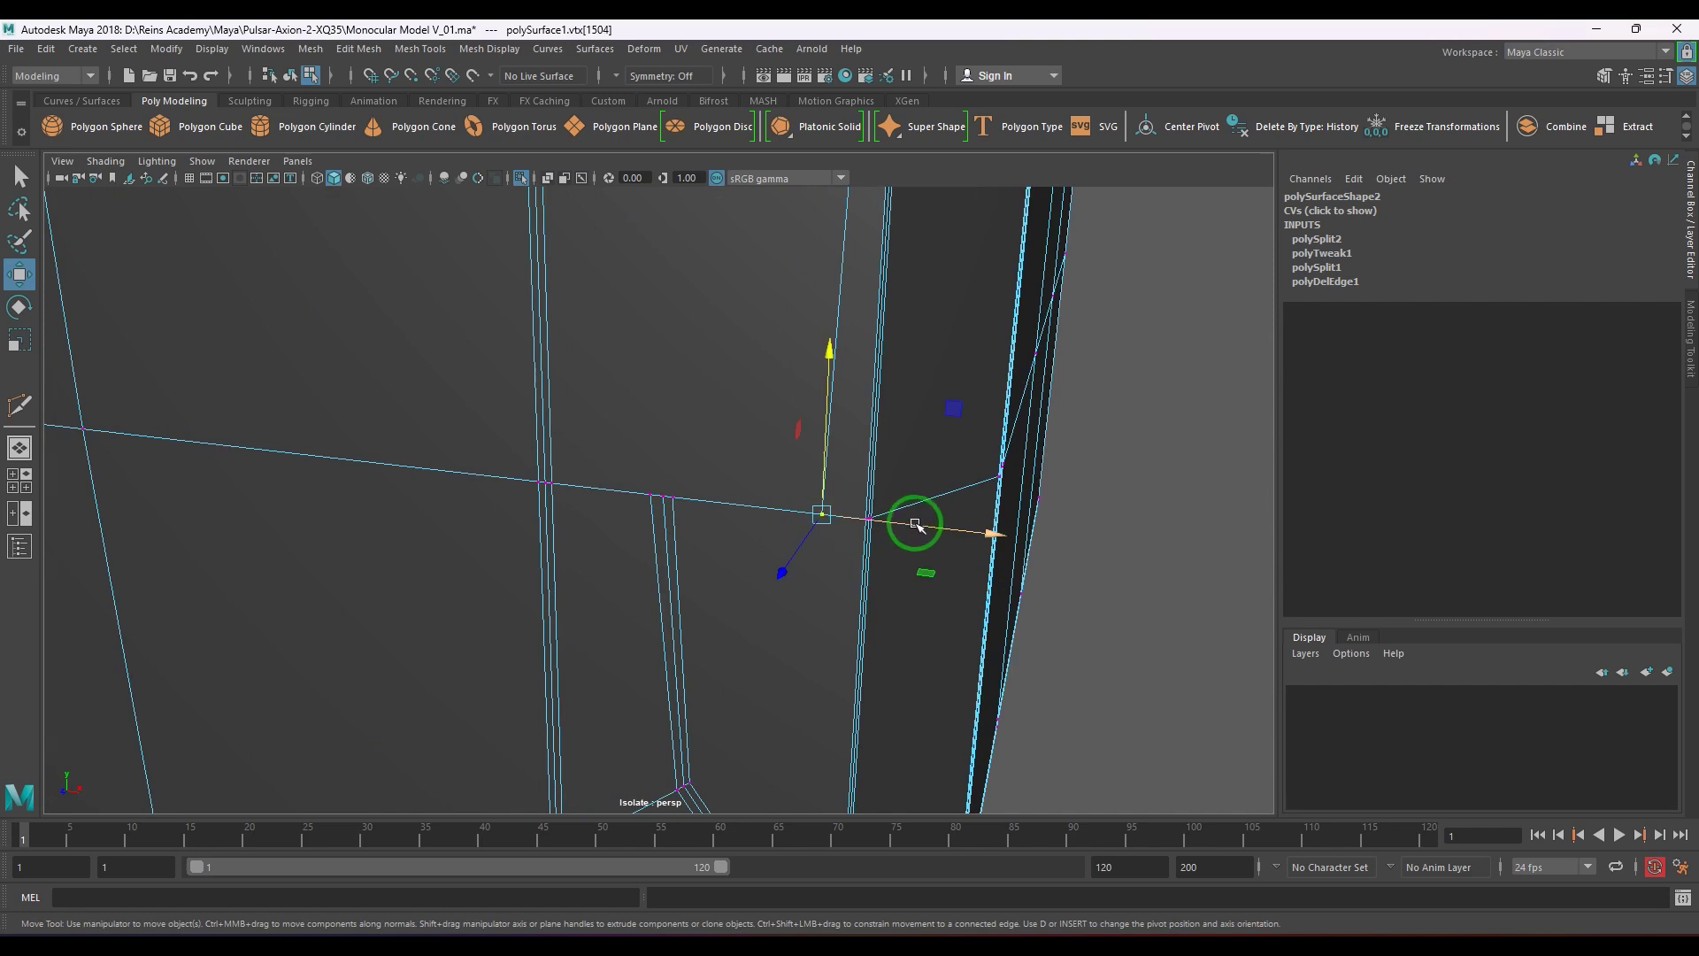
middle_click_drag(918, 523, 931, 530)
left_click_drag(932, 531, 785, 428, "alt")
right_click_drag(785, 428, 666, 457, "alt")
middle_click_drag(666, 457, 682, 448, "alt")
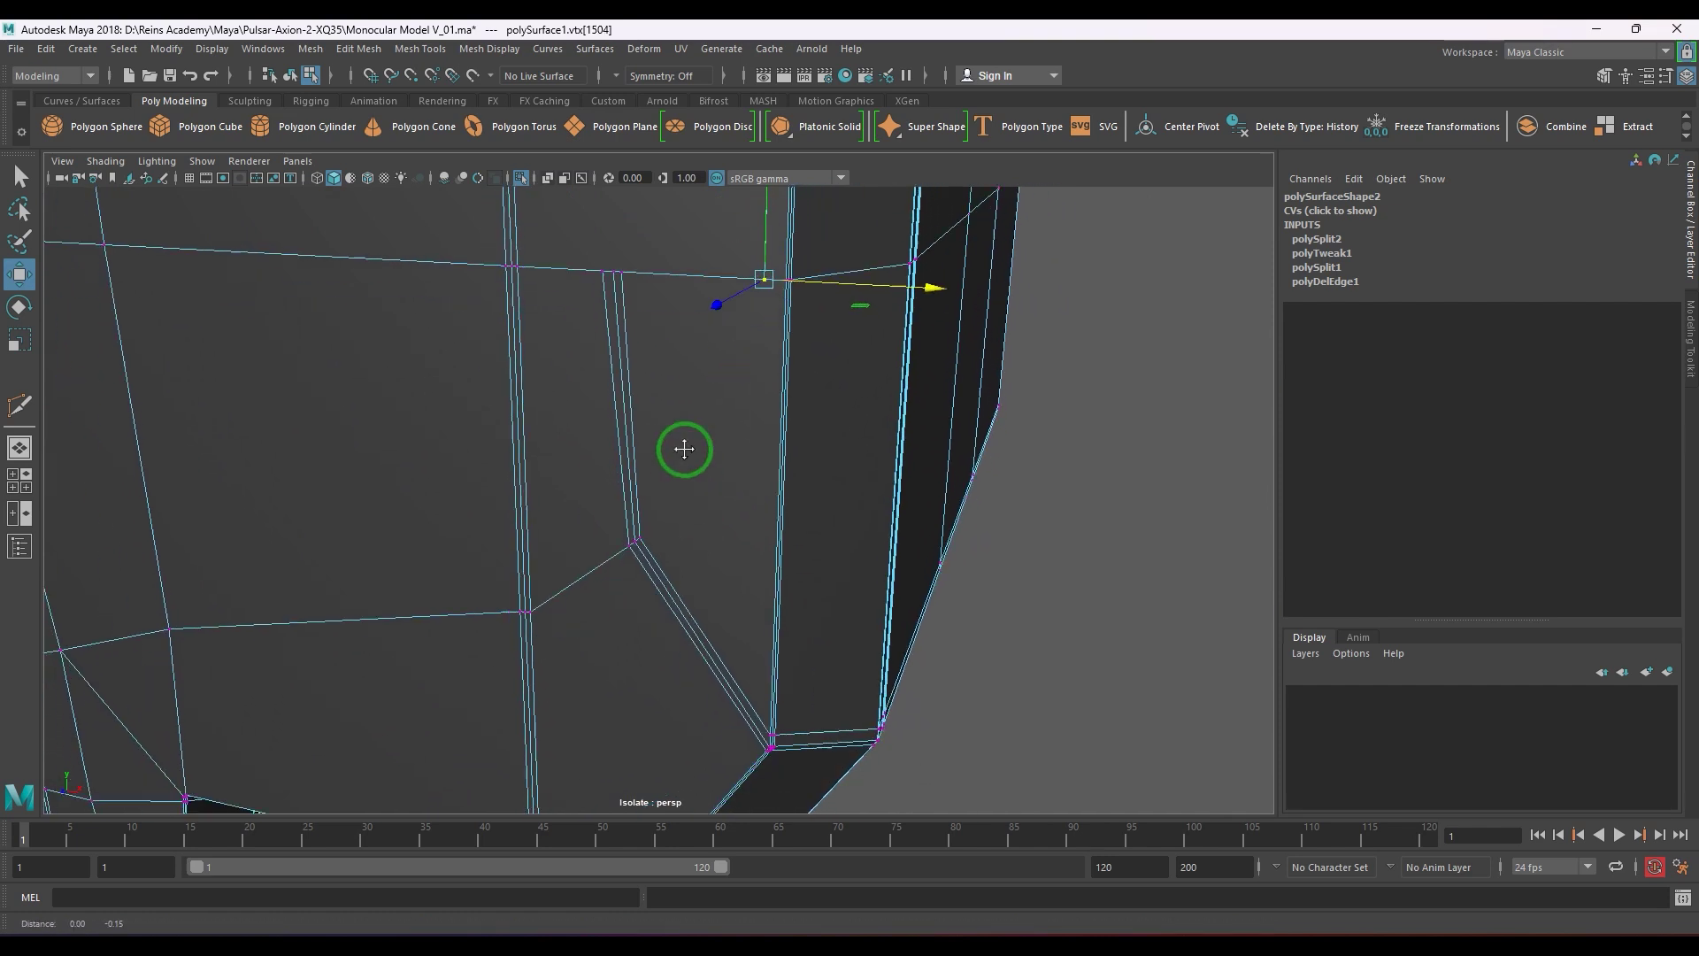
- Delete the vertical and diagonal support edges crossing the front face beside the chamfered corner, along with their short connecting edge
left_click_drag(682, 447, 650, 433, "alt")
right_click_drag(650, 434, 639, 367)
left_click(631, 362)
key("q")
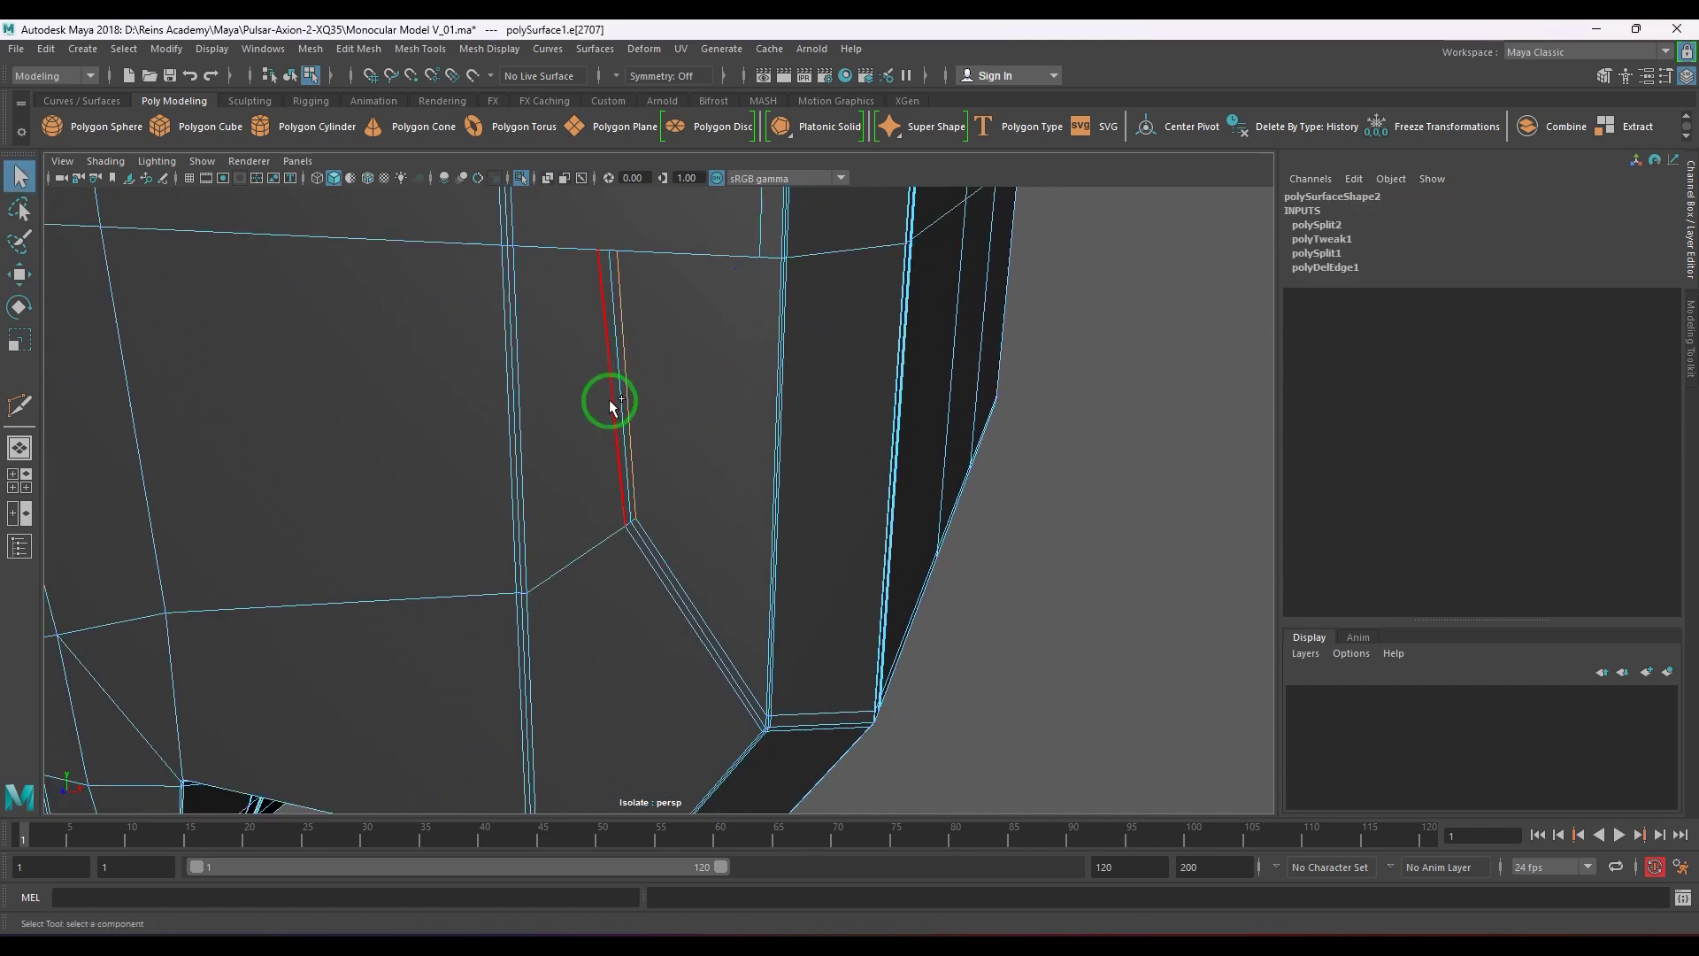
left_click(607, 544, "shift")
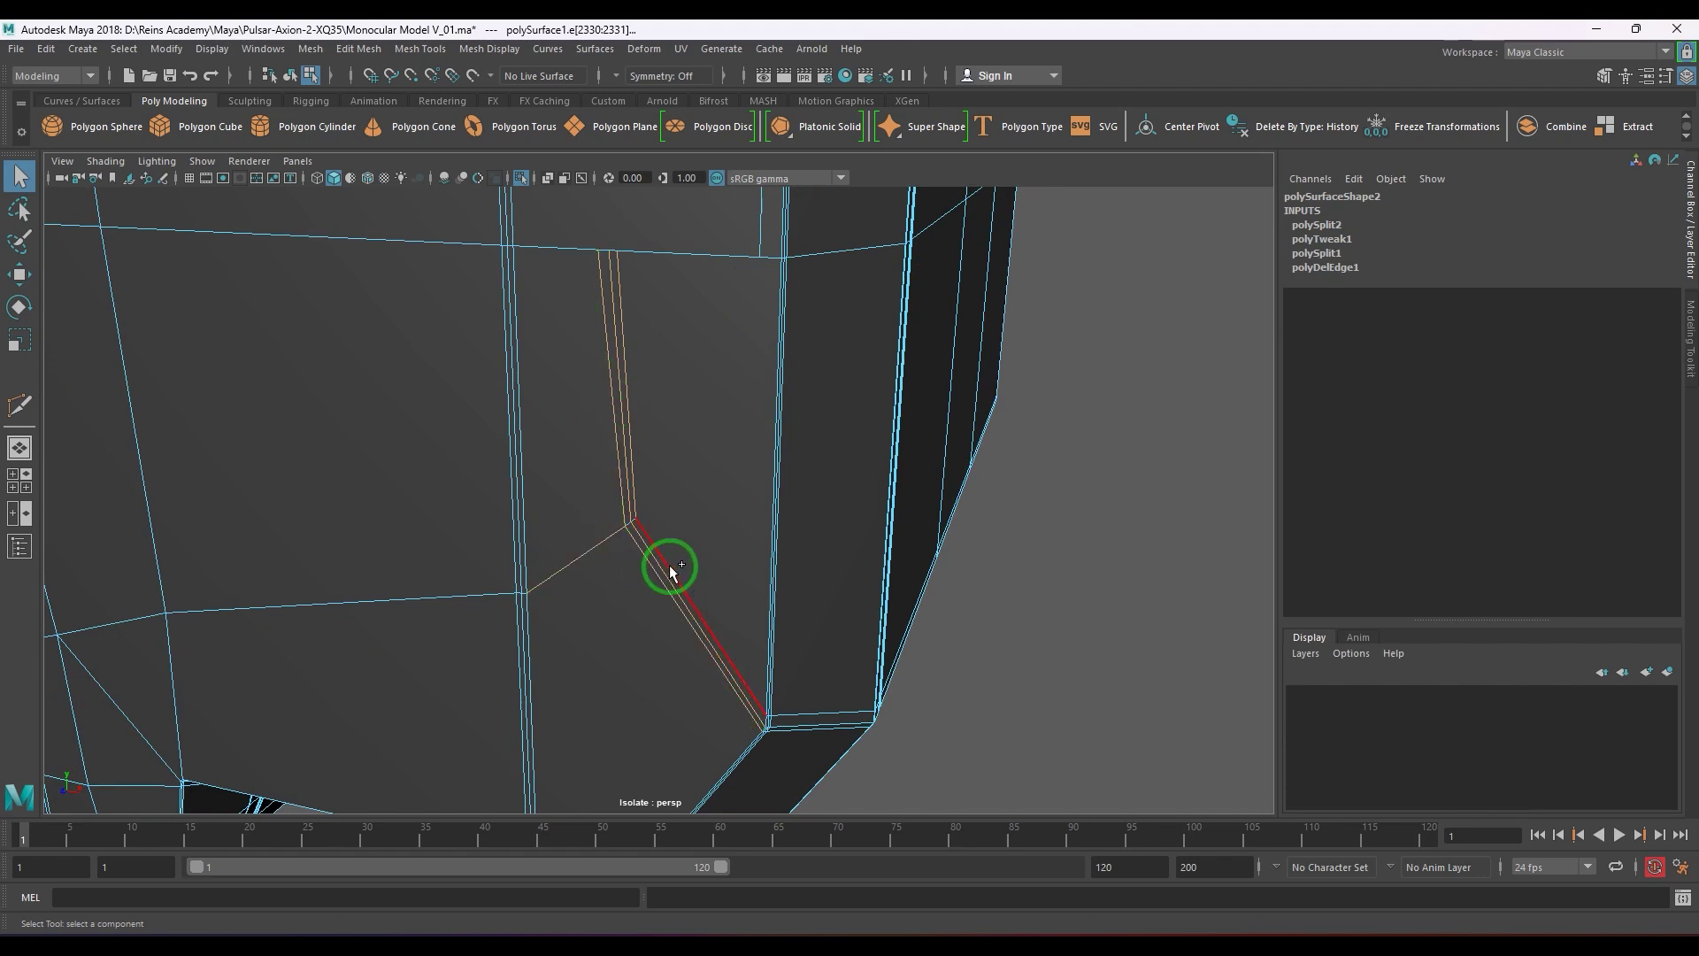
scroll(655, 555, "up", 3)
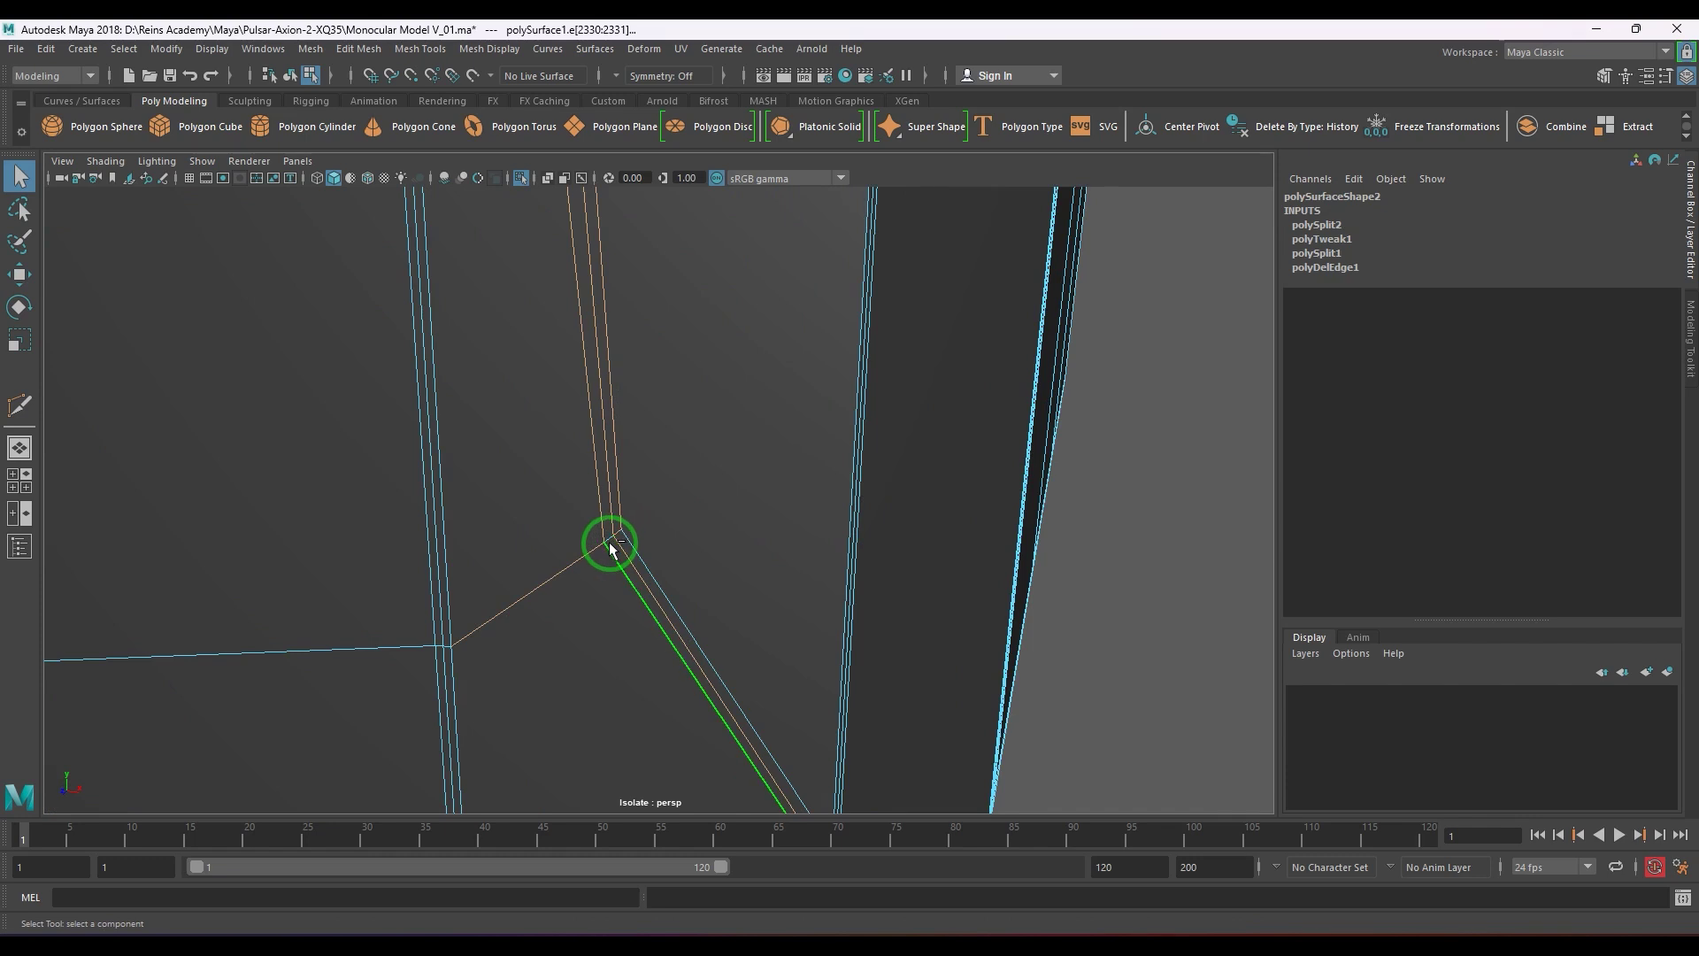
left_click(650, 555, "shift")
right_click_drag(684, 453, 671, 485, "shift")
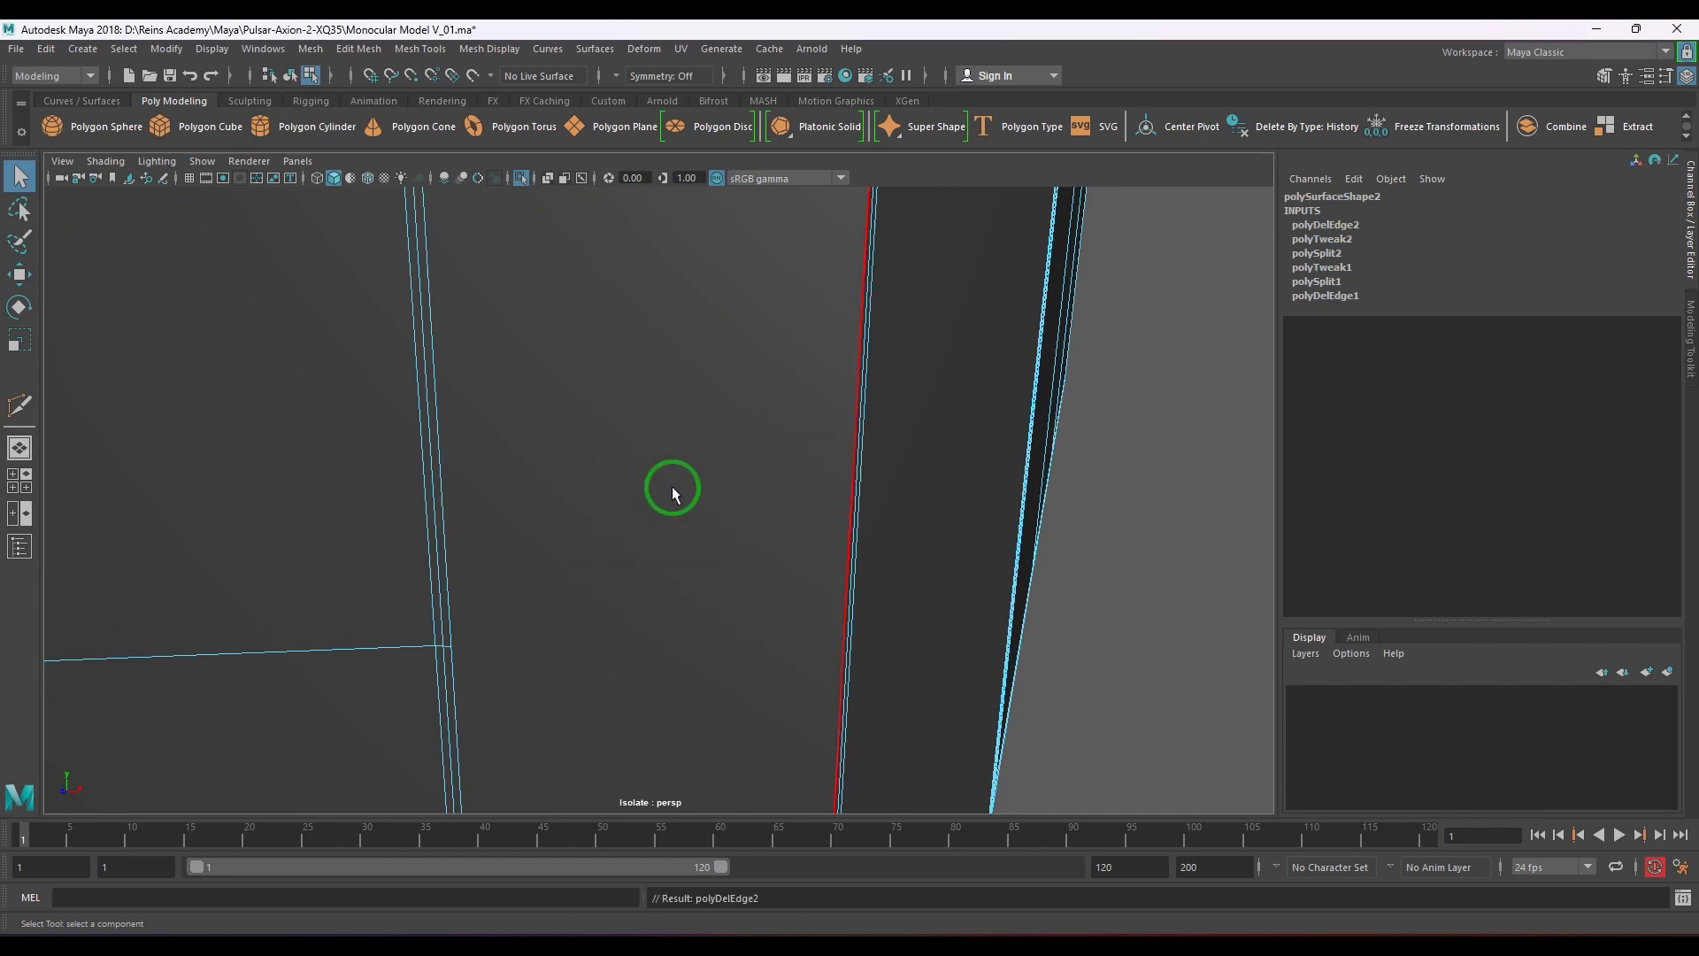
- Cut a new edge from the lower end of the upper vertical edge down to the bottom of the inner support loop
scroll(653, 473, "down", 3)
key("F8")
scroll(747, 378, "up", 5)
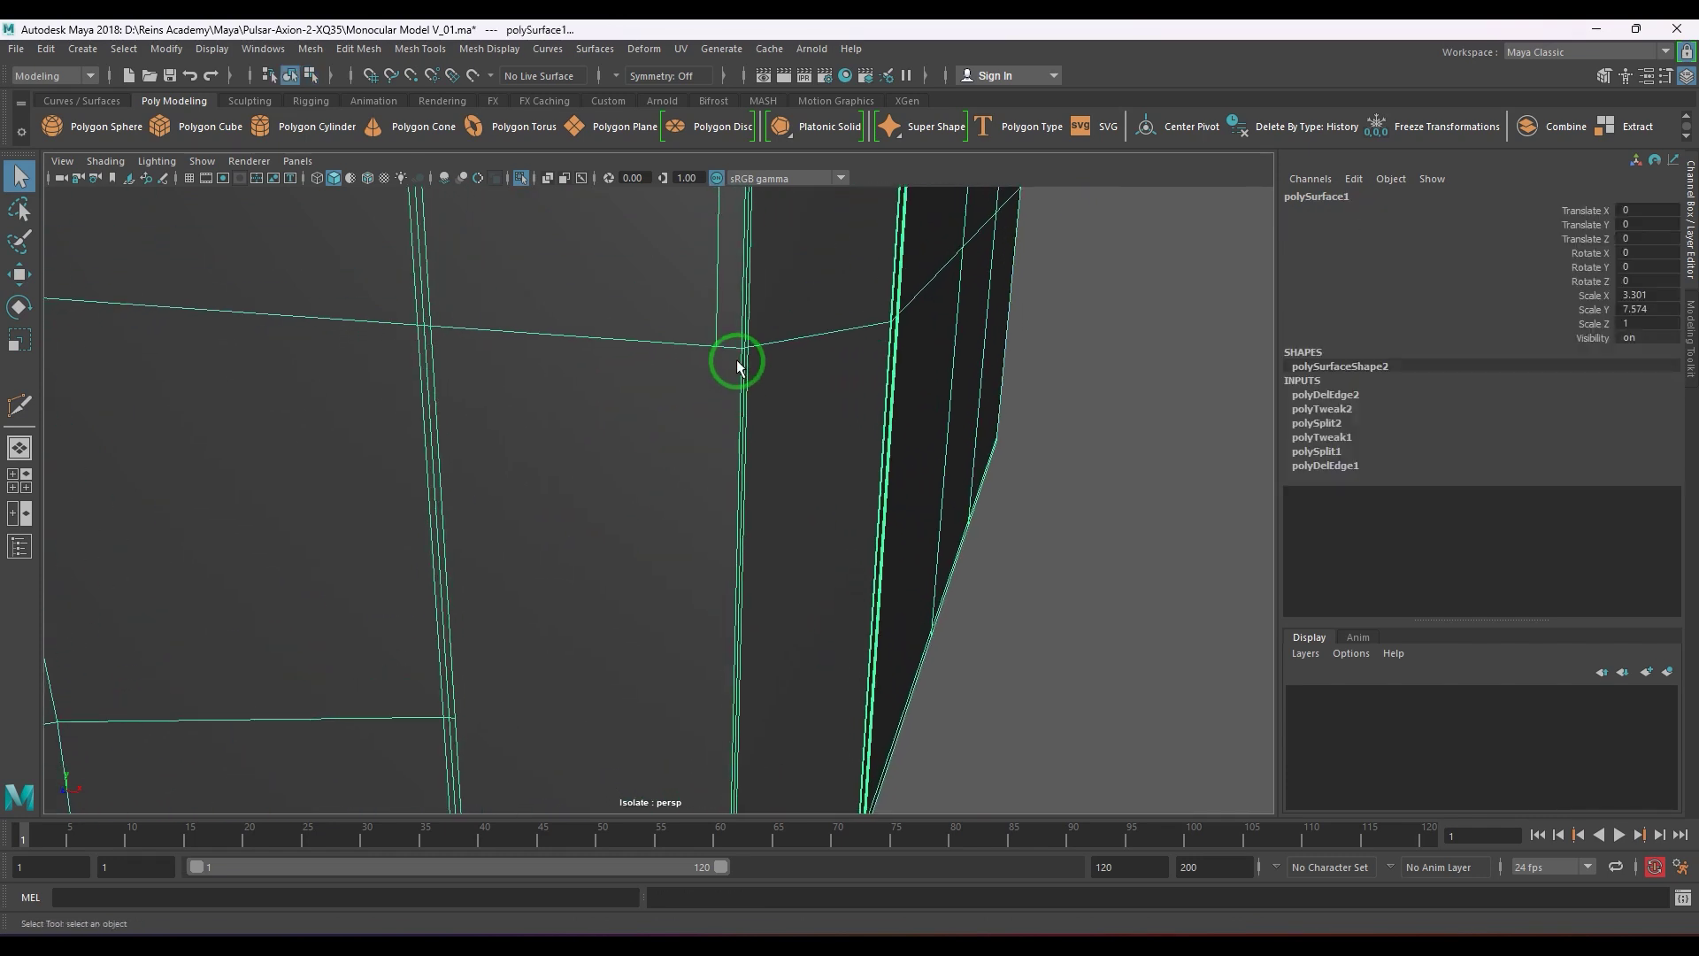
right_click_drag(736, 360, 589, 366, "shift")
left_click(717, 347)
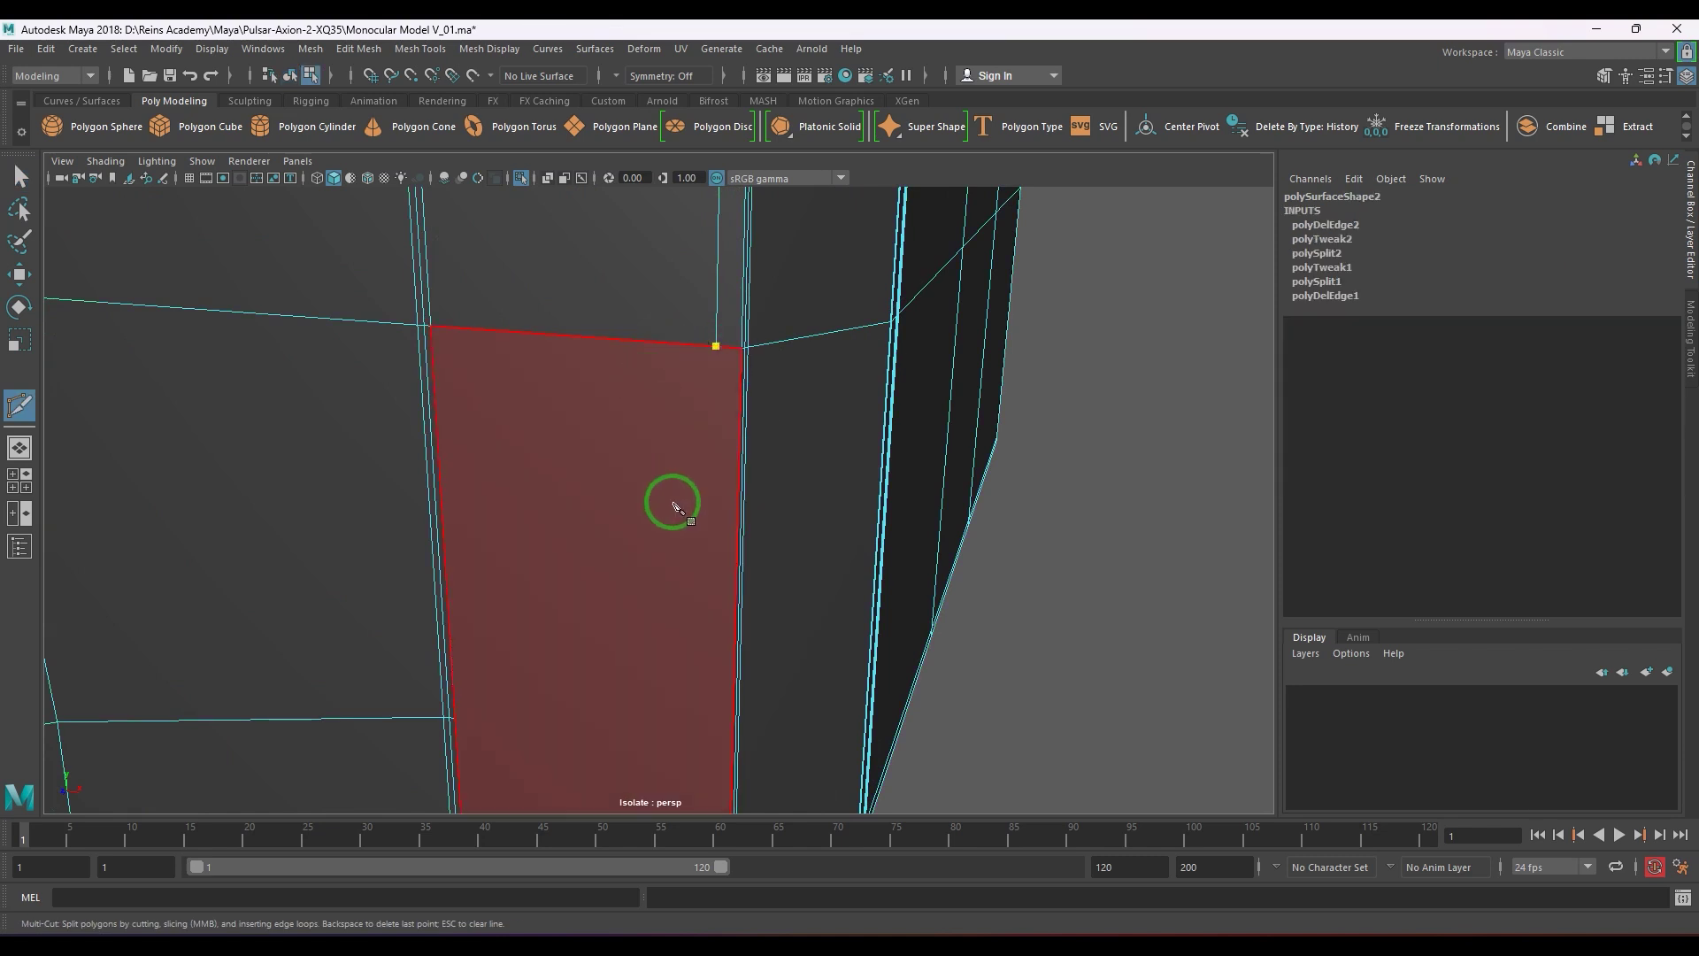
left_click_drag(674, 501, 718, 285, "alt")
scroll(729, 485, "up", 1)
middle_click_drag(729, 486, 762, 430, "alt")
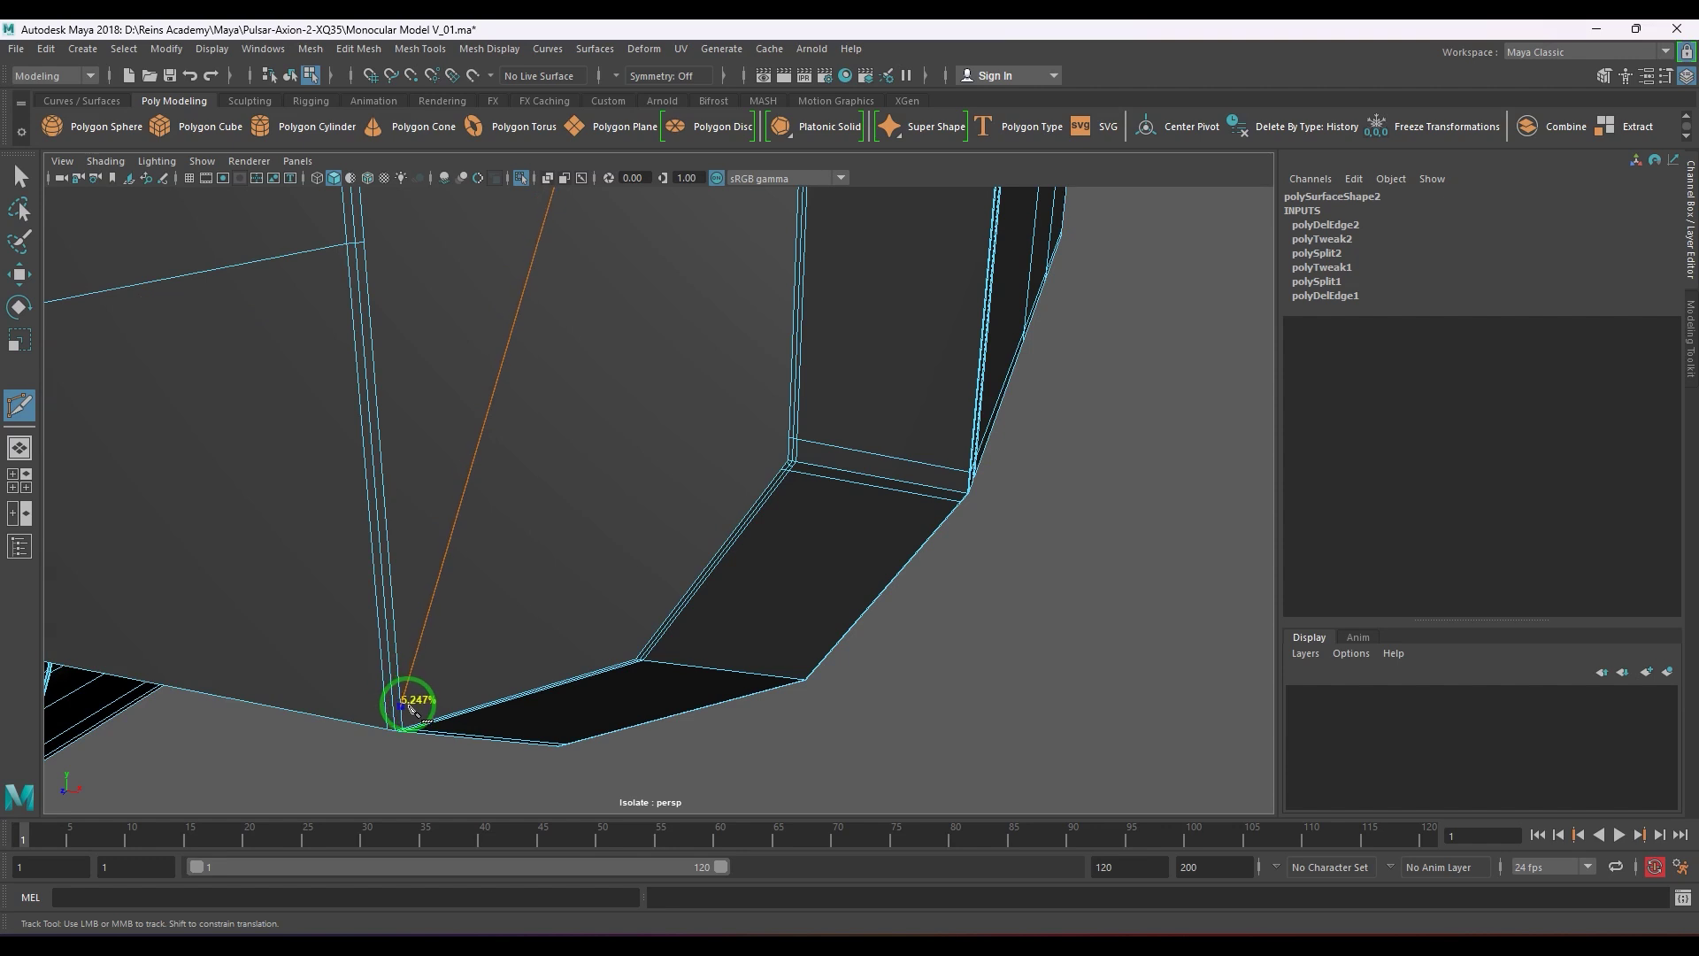
left_click(403, 724)
key("Return")
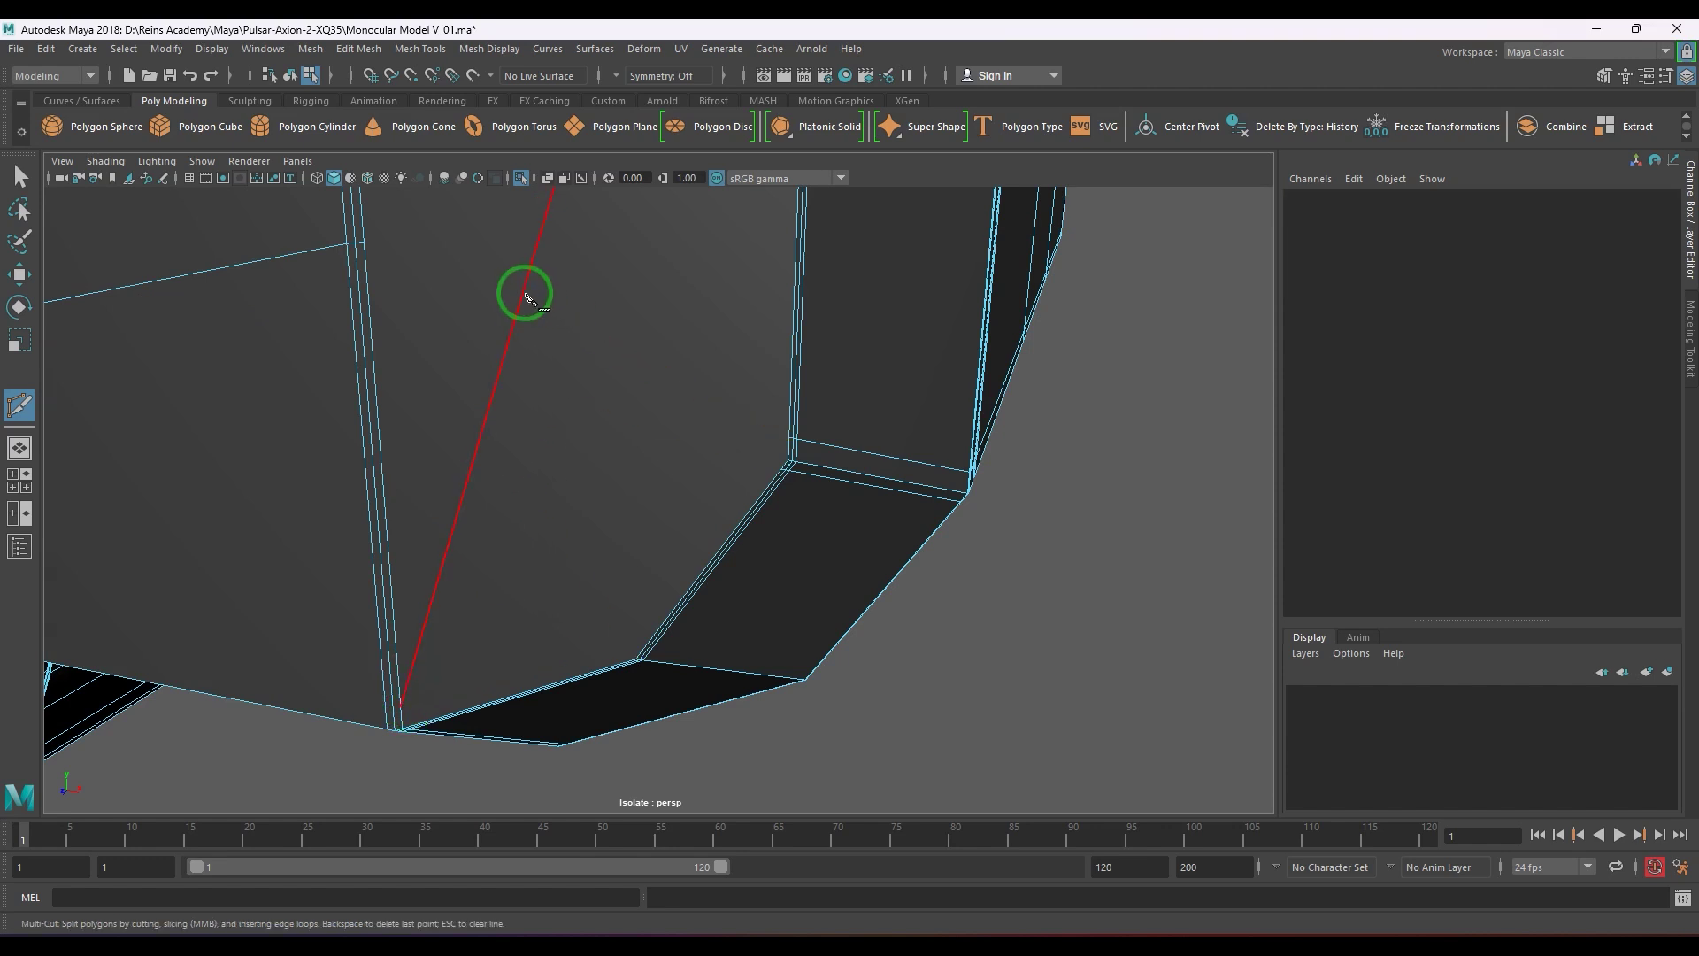
- Cut an edge from the new long edge to the chamfer's corner vertex and move their shared vertex close to that corner
left_click(518, 309)
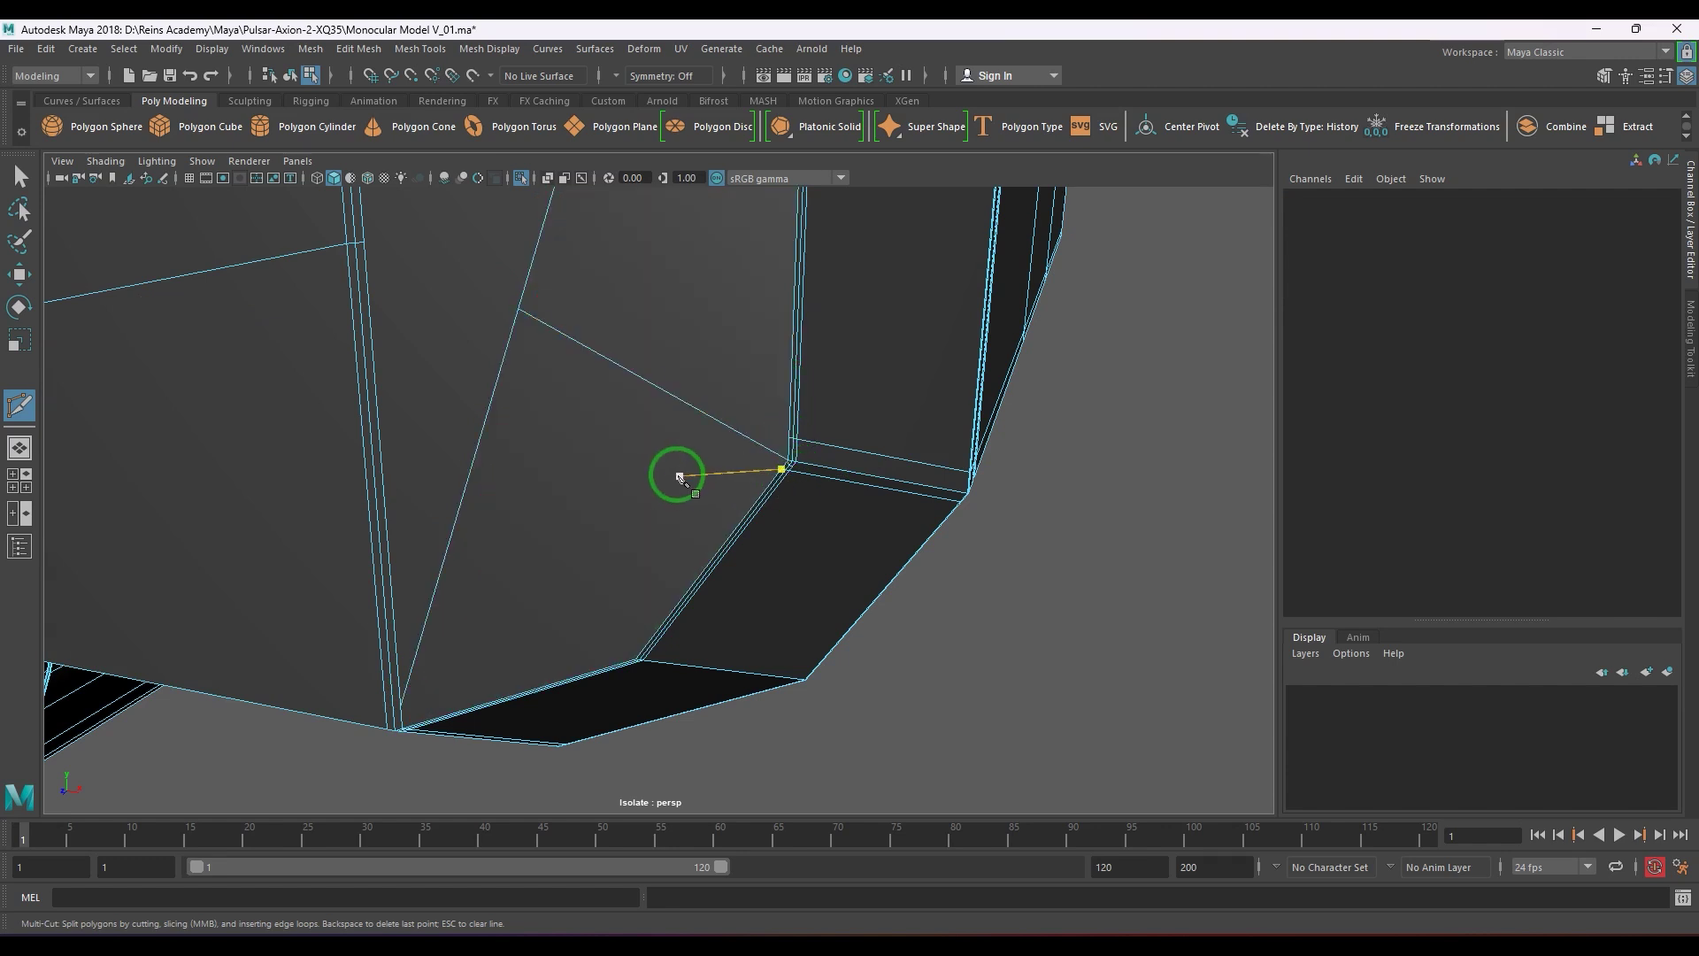
key("w")
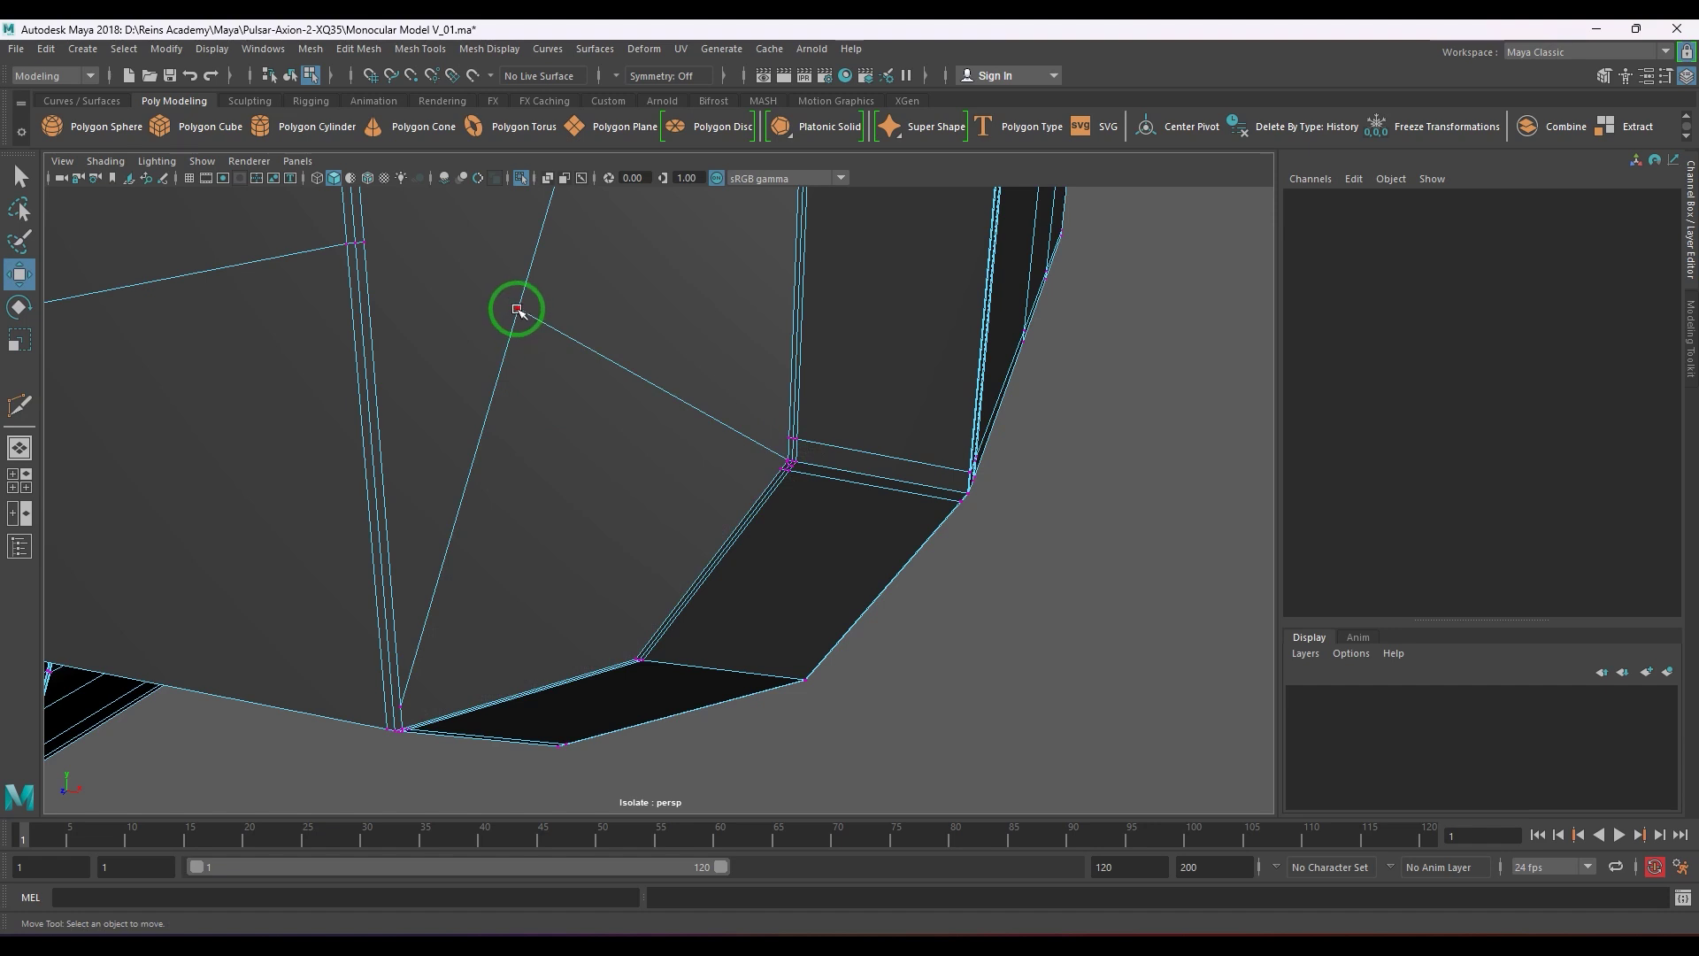
left_click(517, 309)
left_click_drag(518, 354, 604, 389, "alt")
left_click_drag(591, 221, 810, 341)
scroll(512, 396, "down", 3)
middle_click_drag(661, 467, 640, 649, "alt")
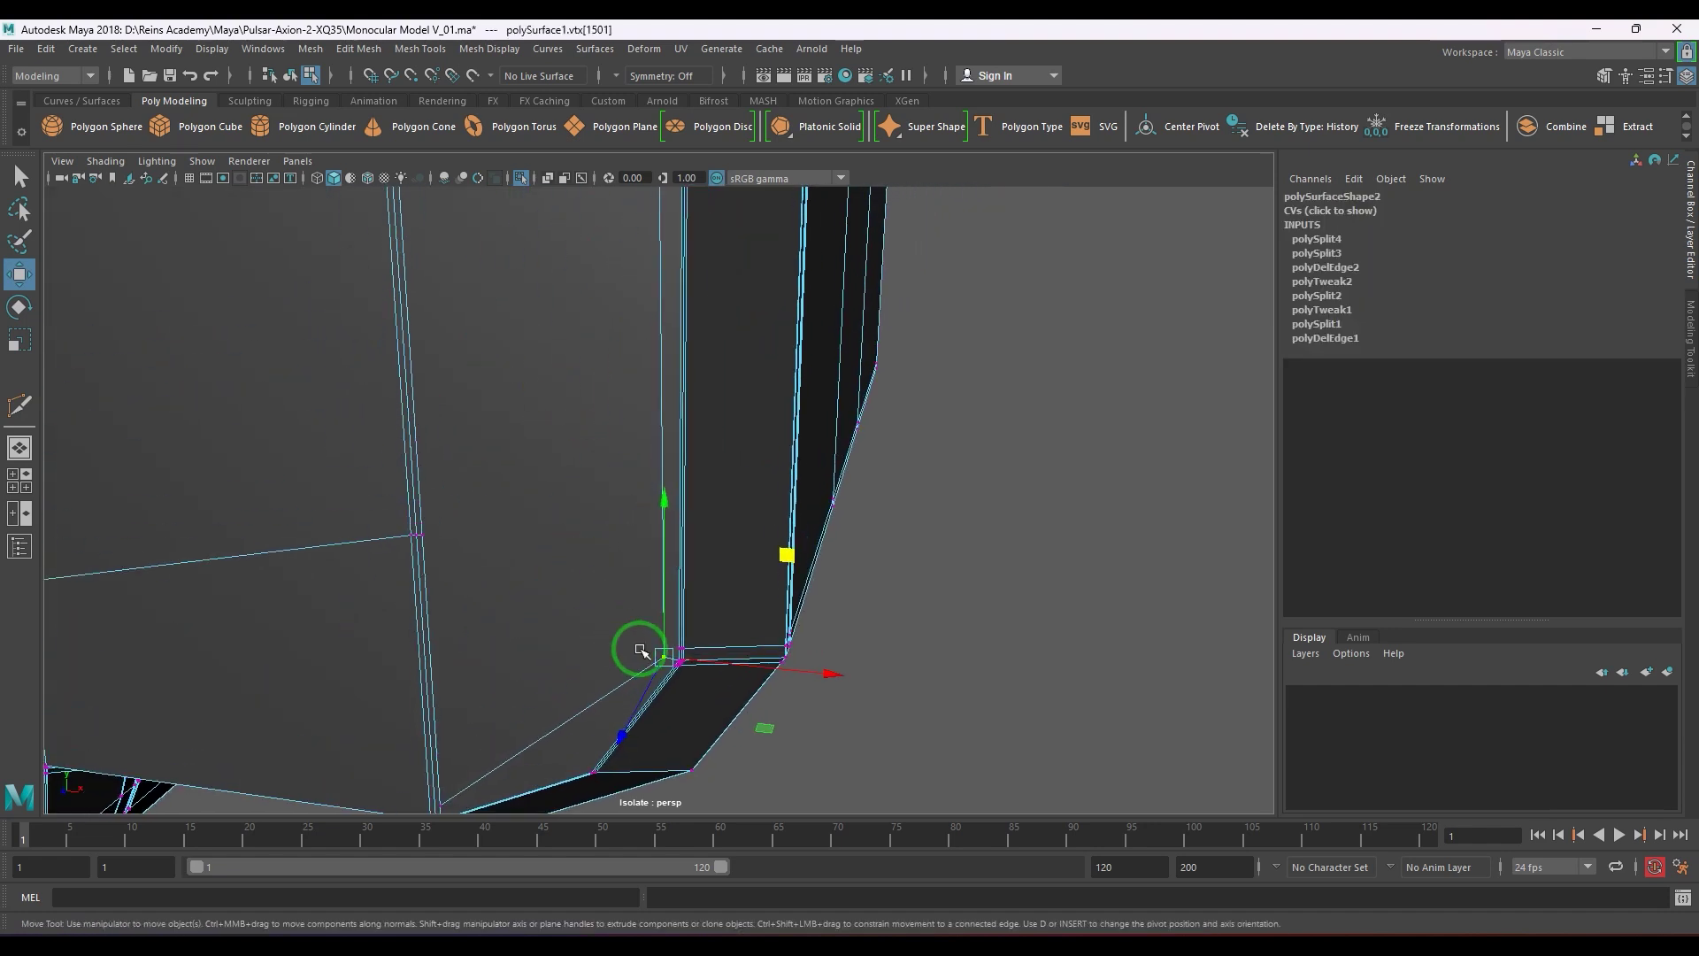
- Delete the tiny edge inside the support loops at the chamfer's corner
left_click_drag(641, 651, 652, 443, "alt")
left_click(652, 443)
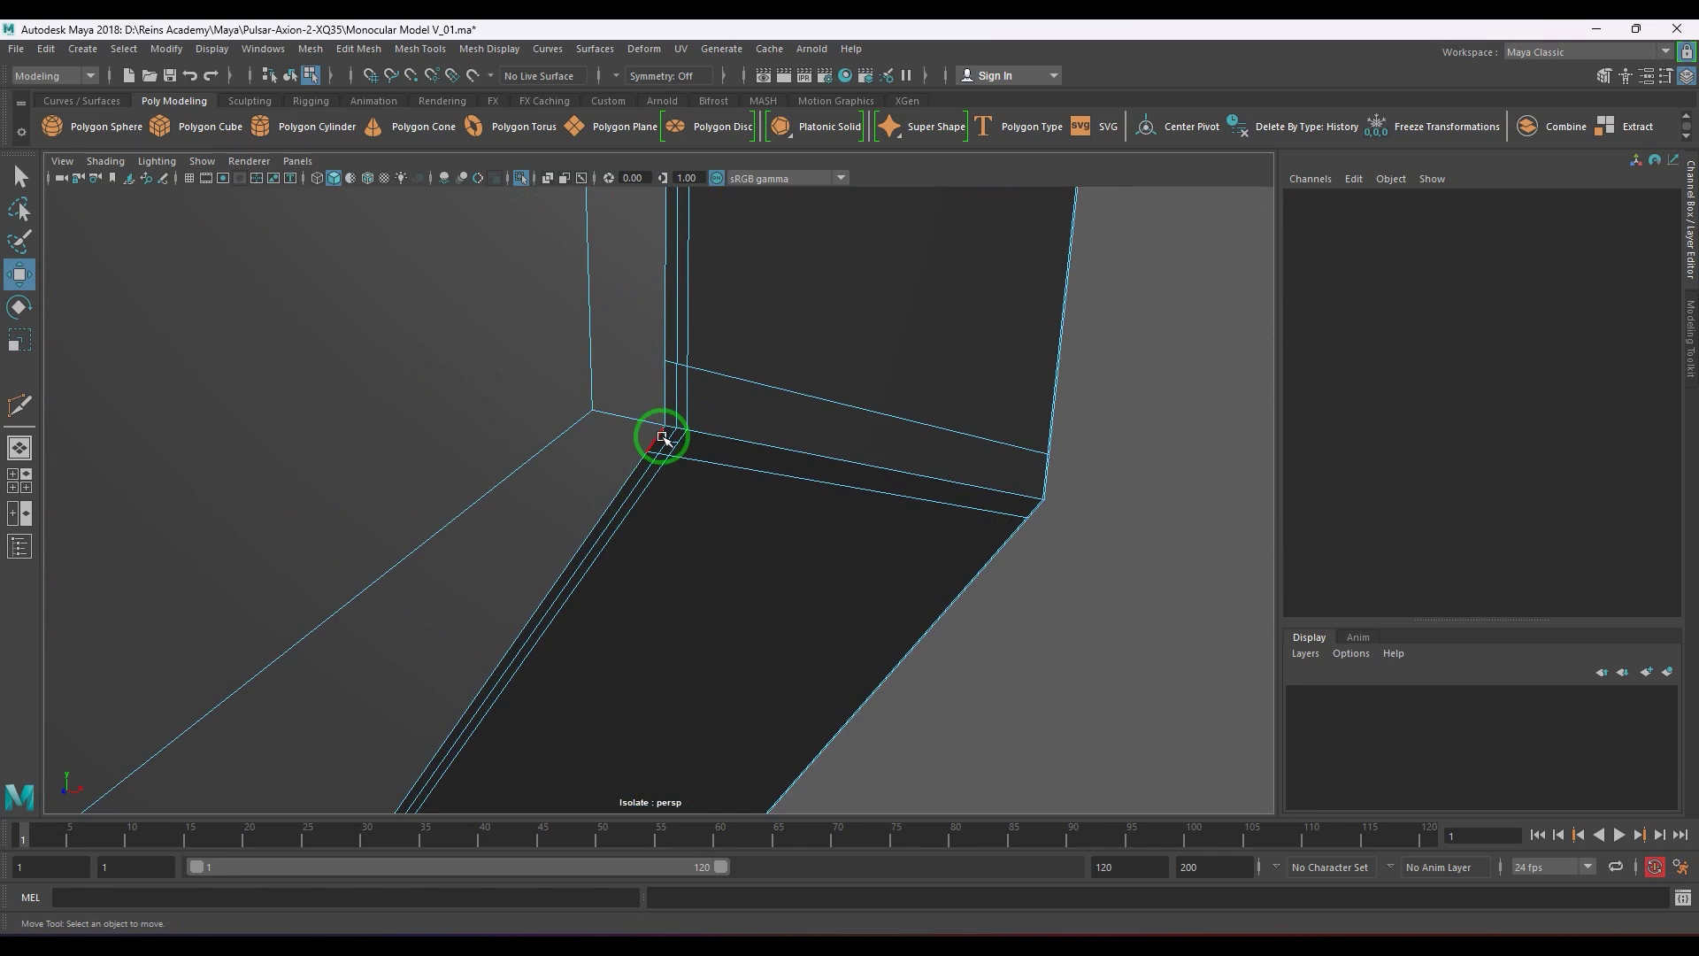
left_click(663, 437)
key("q")
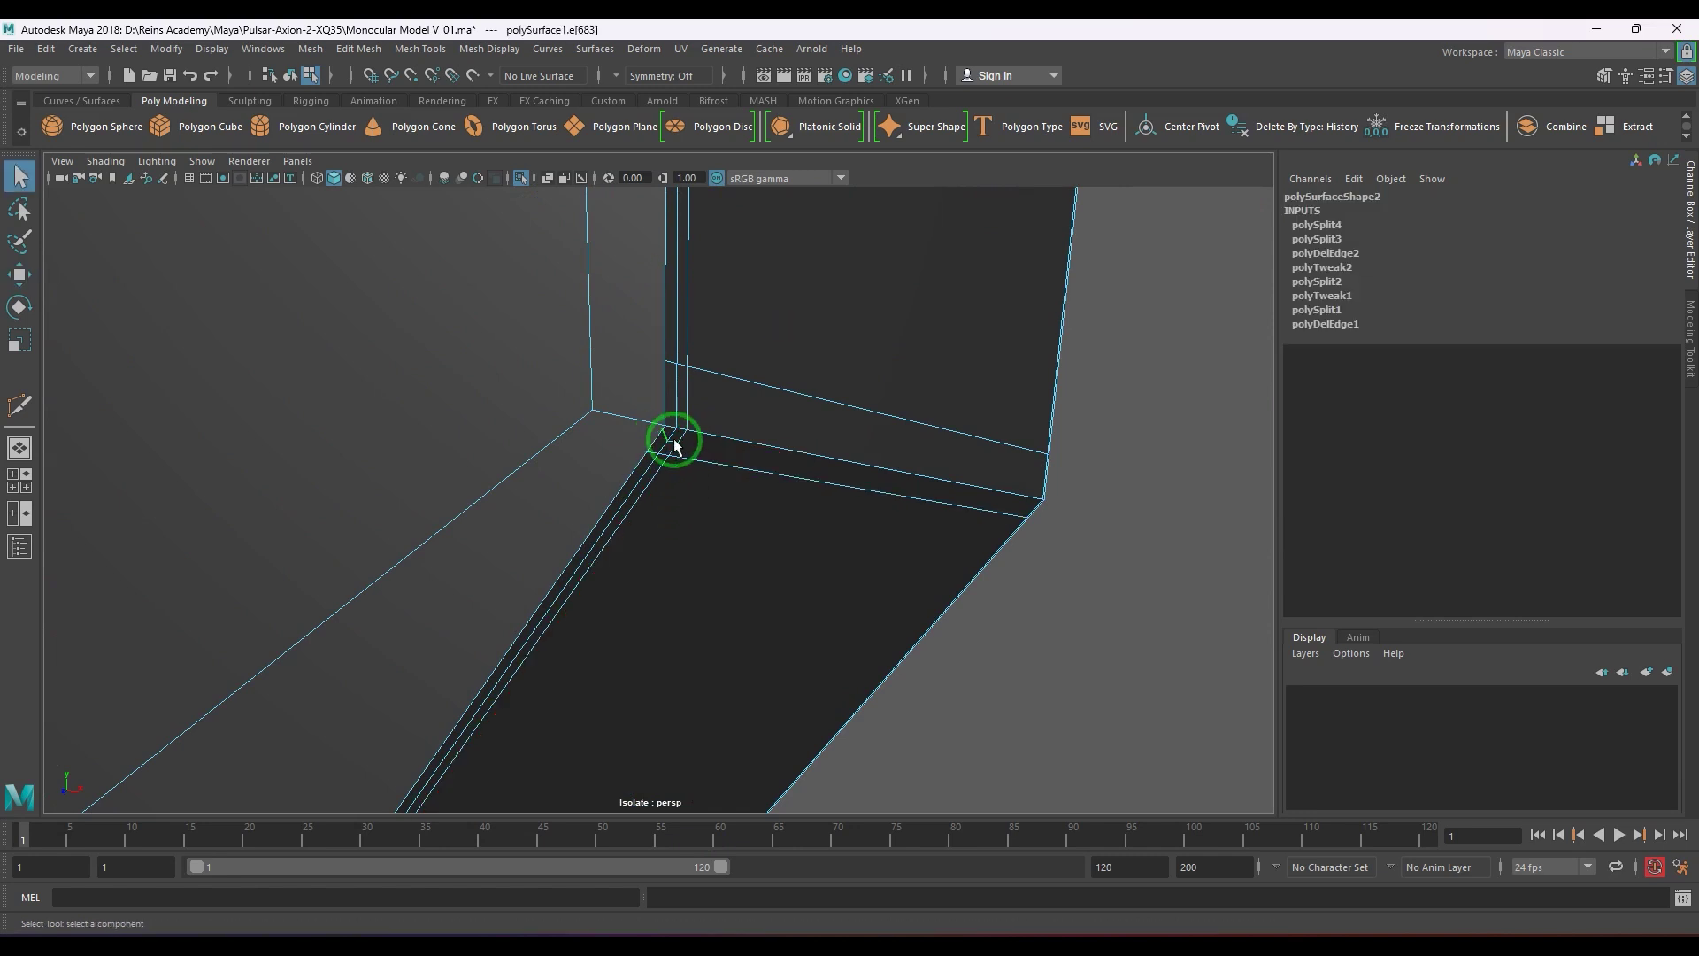
right_click_drag(692, 427, 535, 479, "shift")
- Cut a short edge from the new vertical edge to the end of the upper support edge above the chamfer corner
right_click_drag(577, 433, 585, 337)
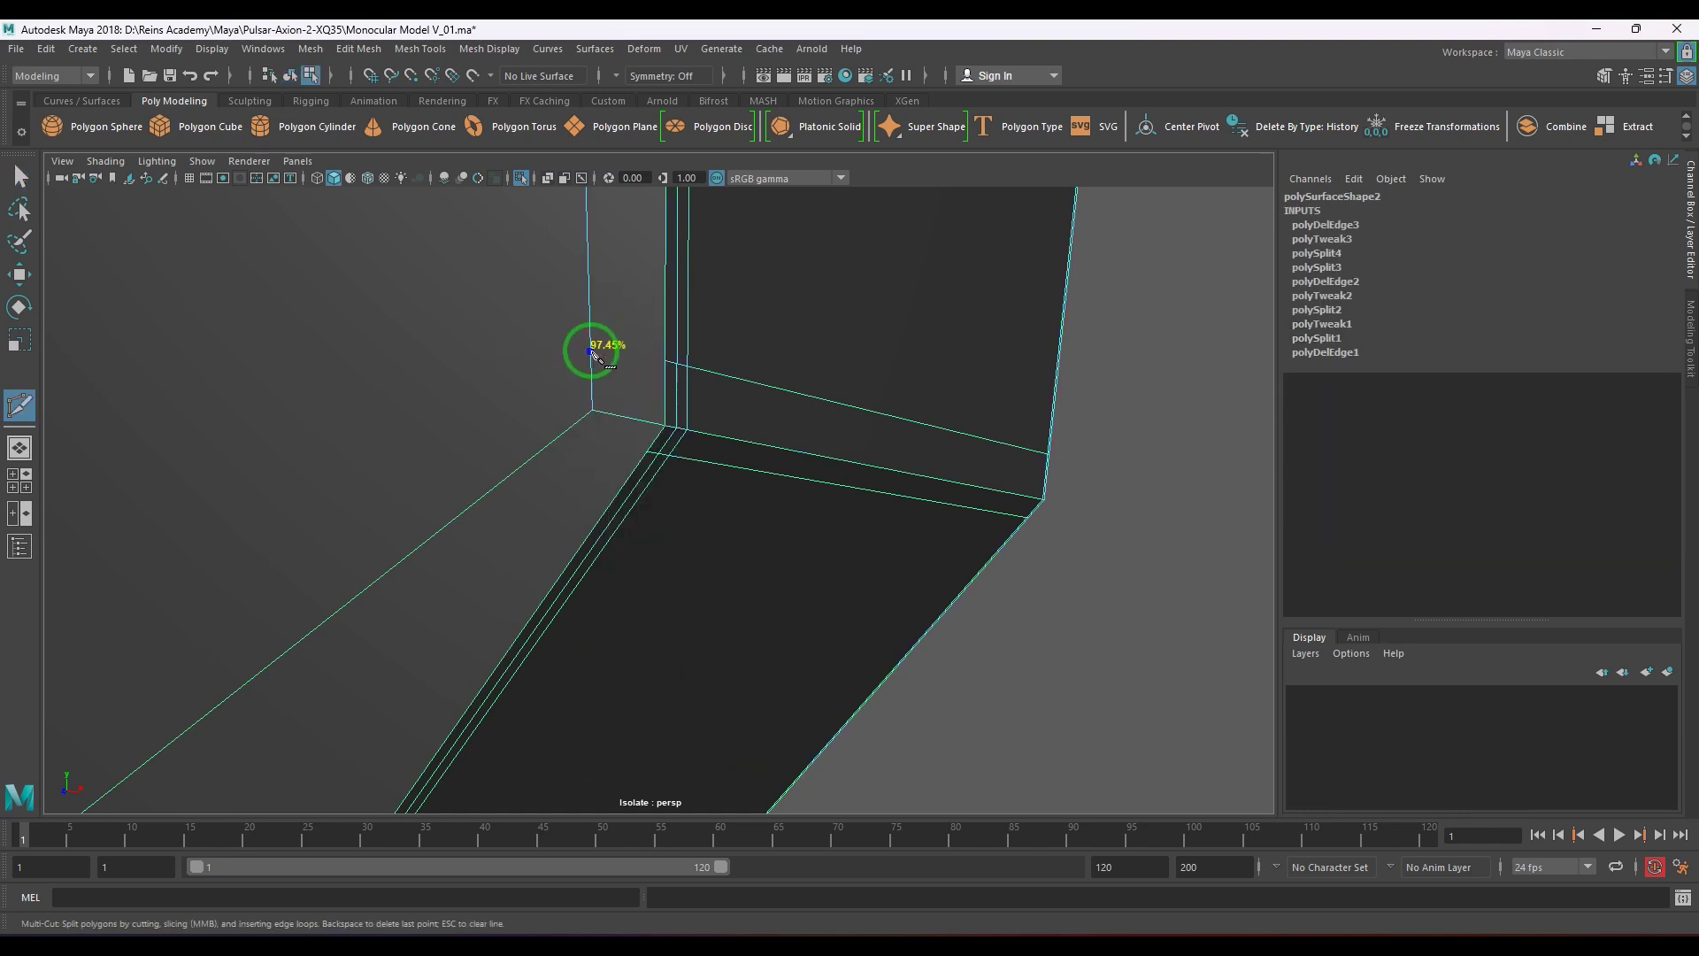
right_click(635, 415)
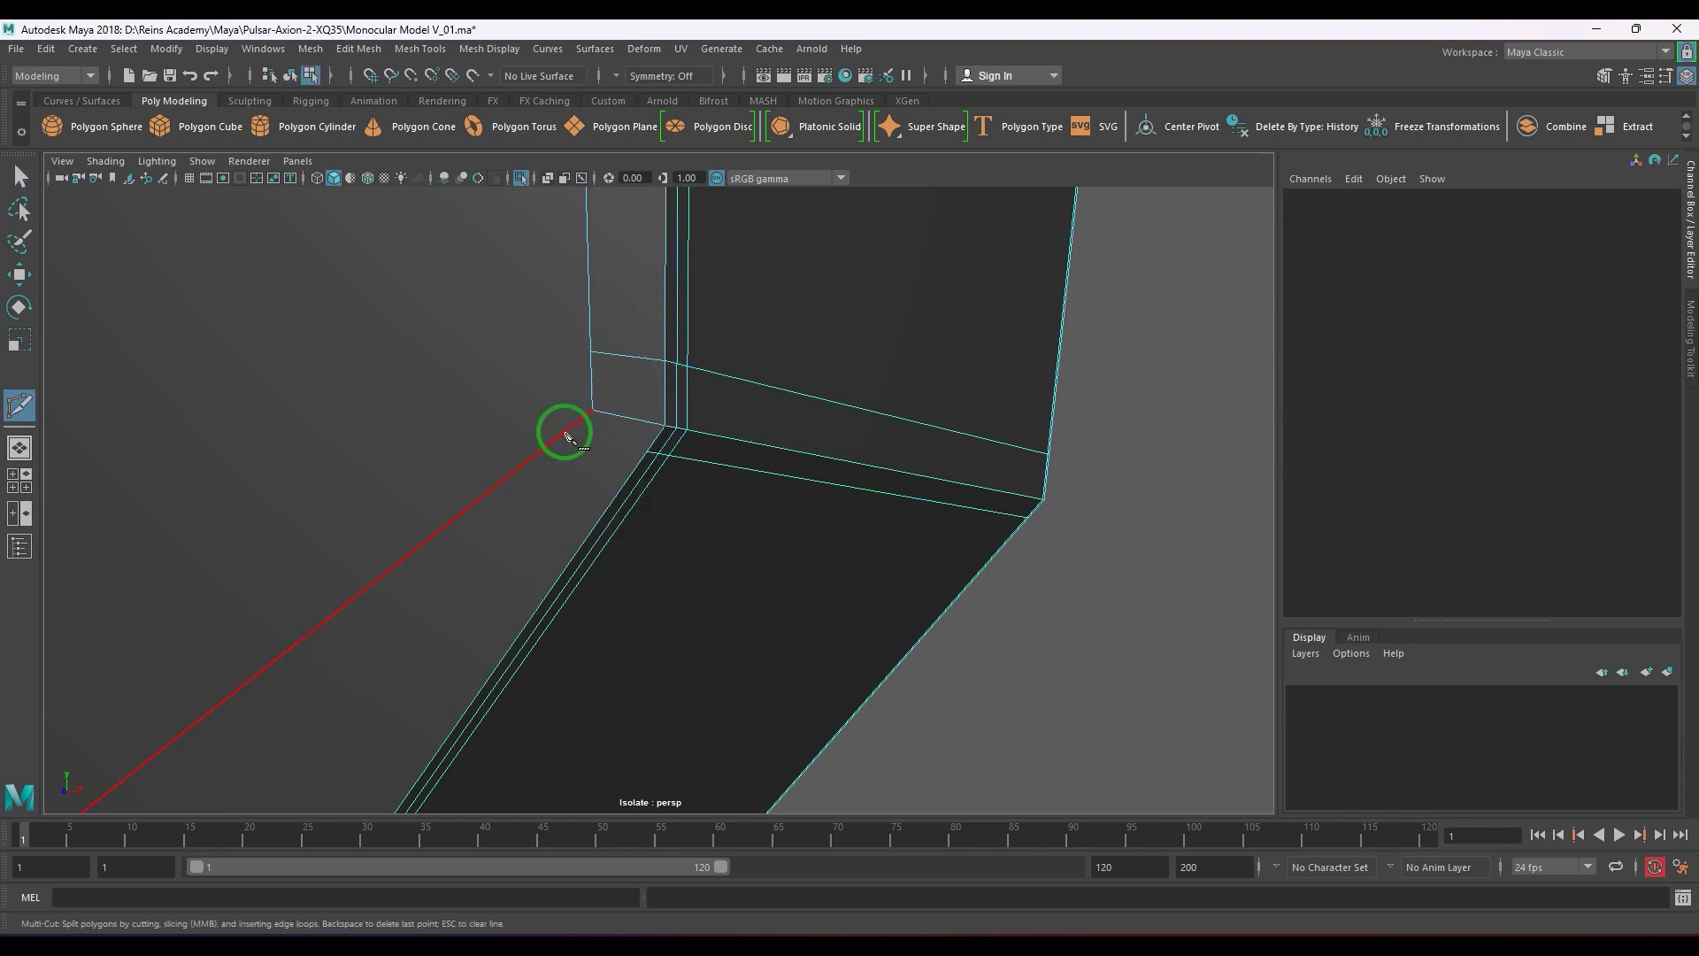
- Finish the Multi-Cut at the rim's bent corner and move the uppermost new vertex closer to the rim edge
right_click(610, 493)
key("w")
right_click_drag(630, 386, 576, 356)
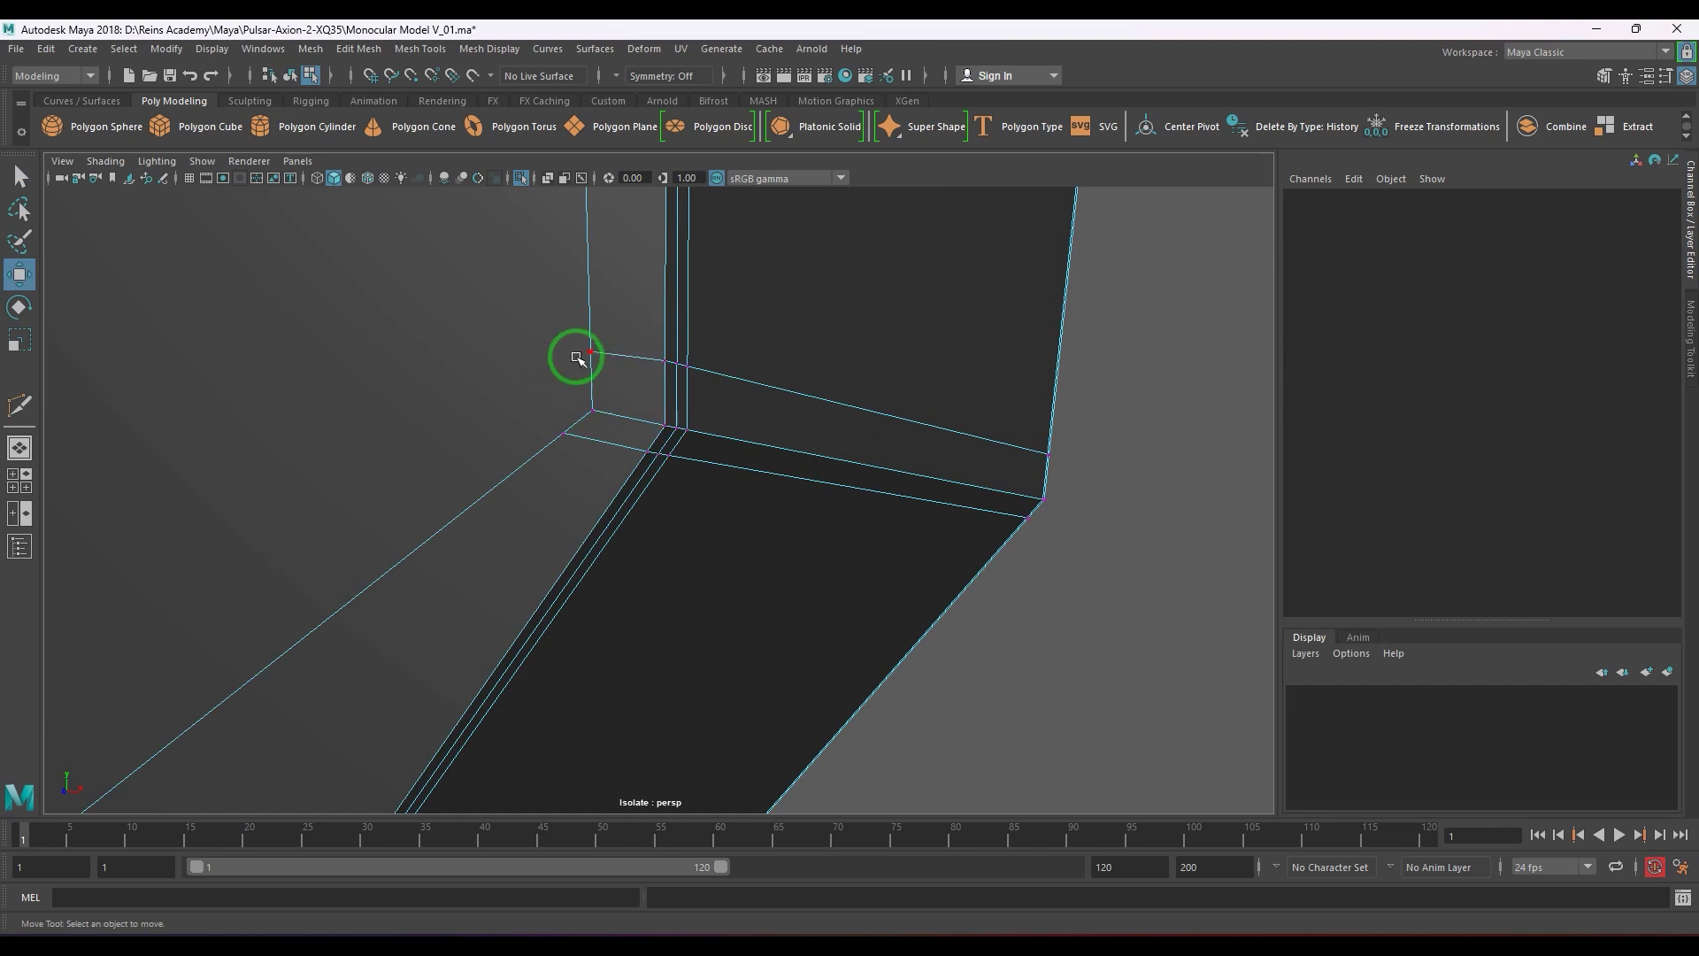
left_click(590, 354)
right_click_drag(777, 459, 630, 465, "alt")
left_click_drag(764, 350, 740, 555)
left_click_drag(726, 498, 733, 500)
- Move the other two inner corner vertices toward the rim so they line up around the bend
middle_click_drag(675, 593, 679, 497, "alt")
scroll(641, 636, "up", 1)
left_click(605, 558)
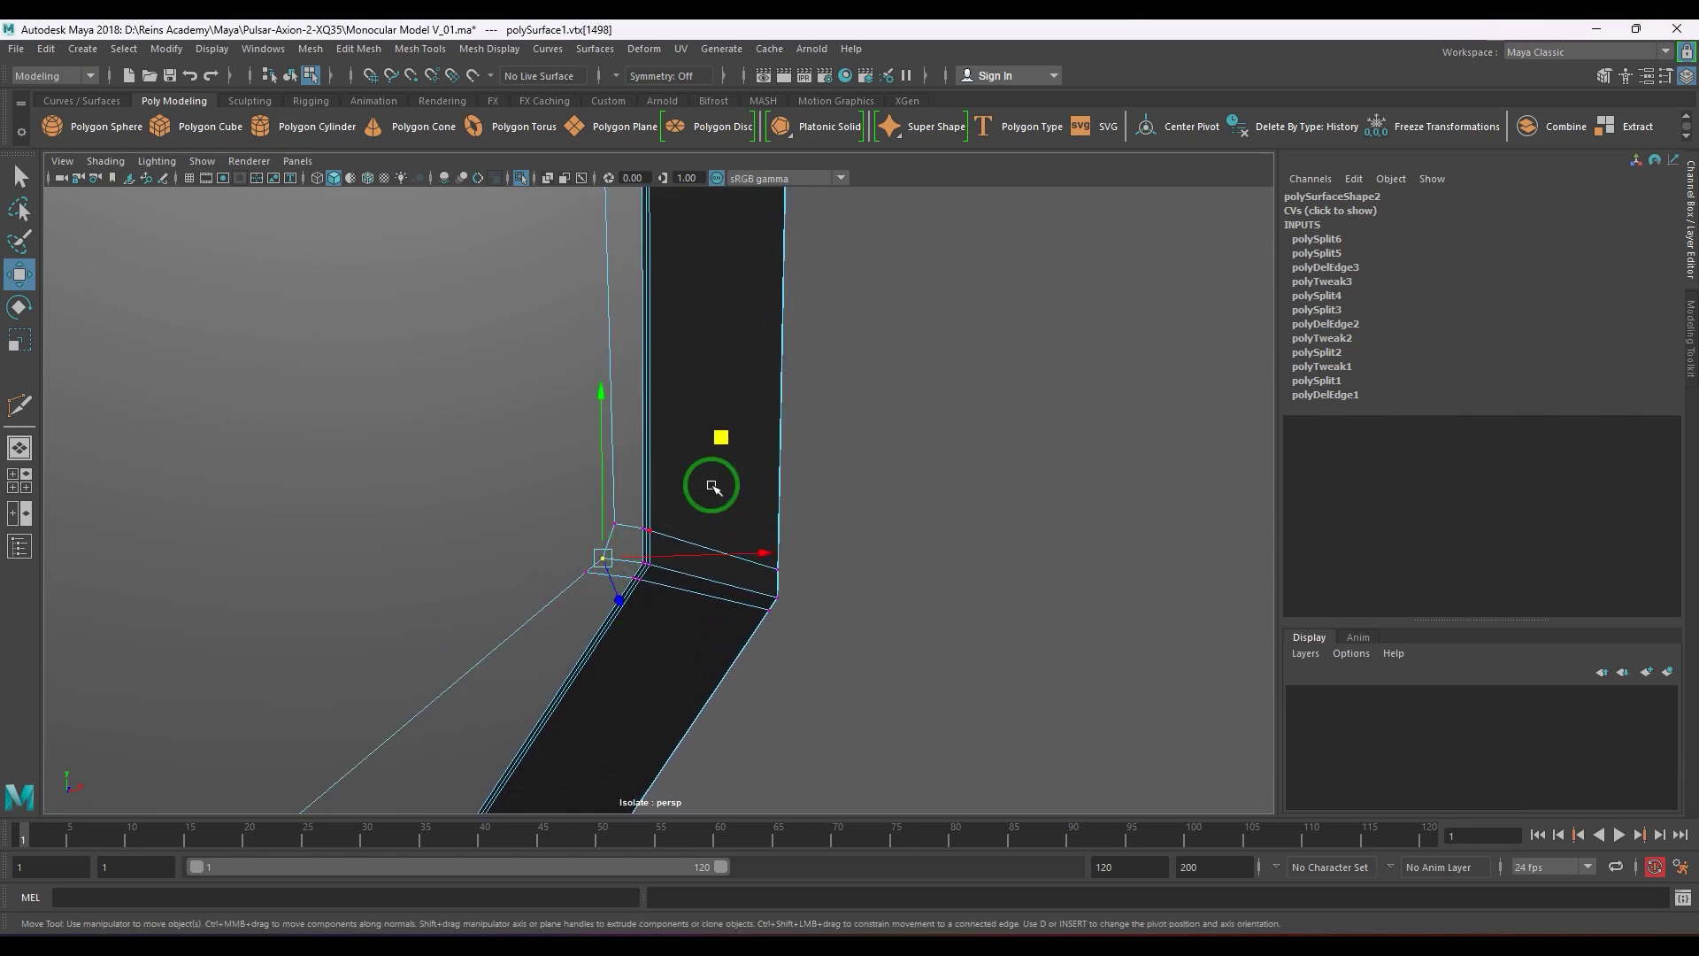
left_click_drag(730, 439, 743, 435)
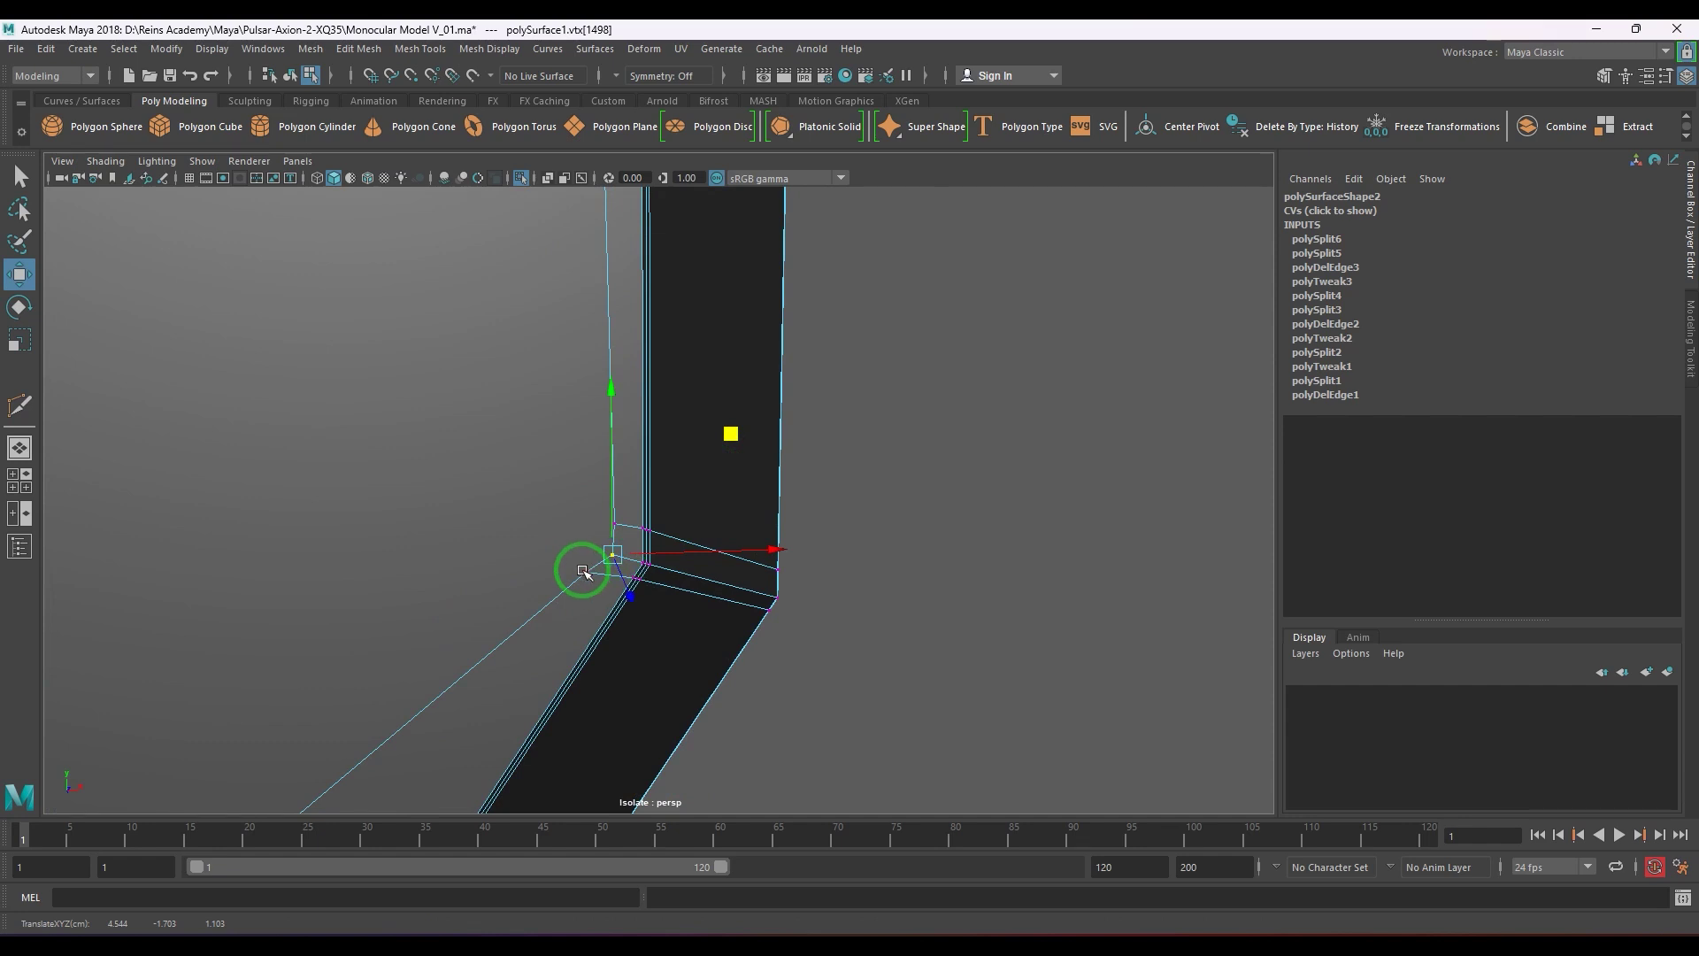
left_click(585, 569)
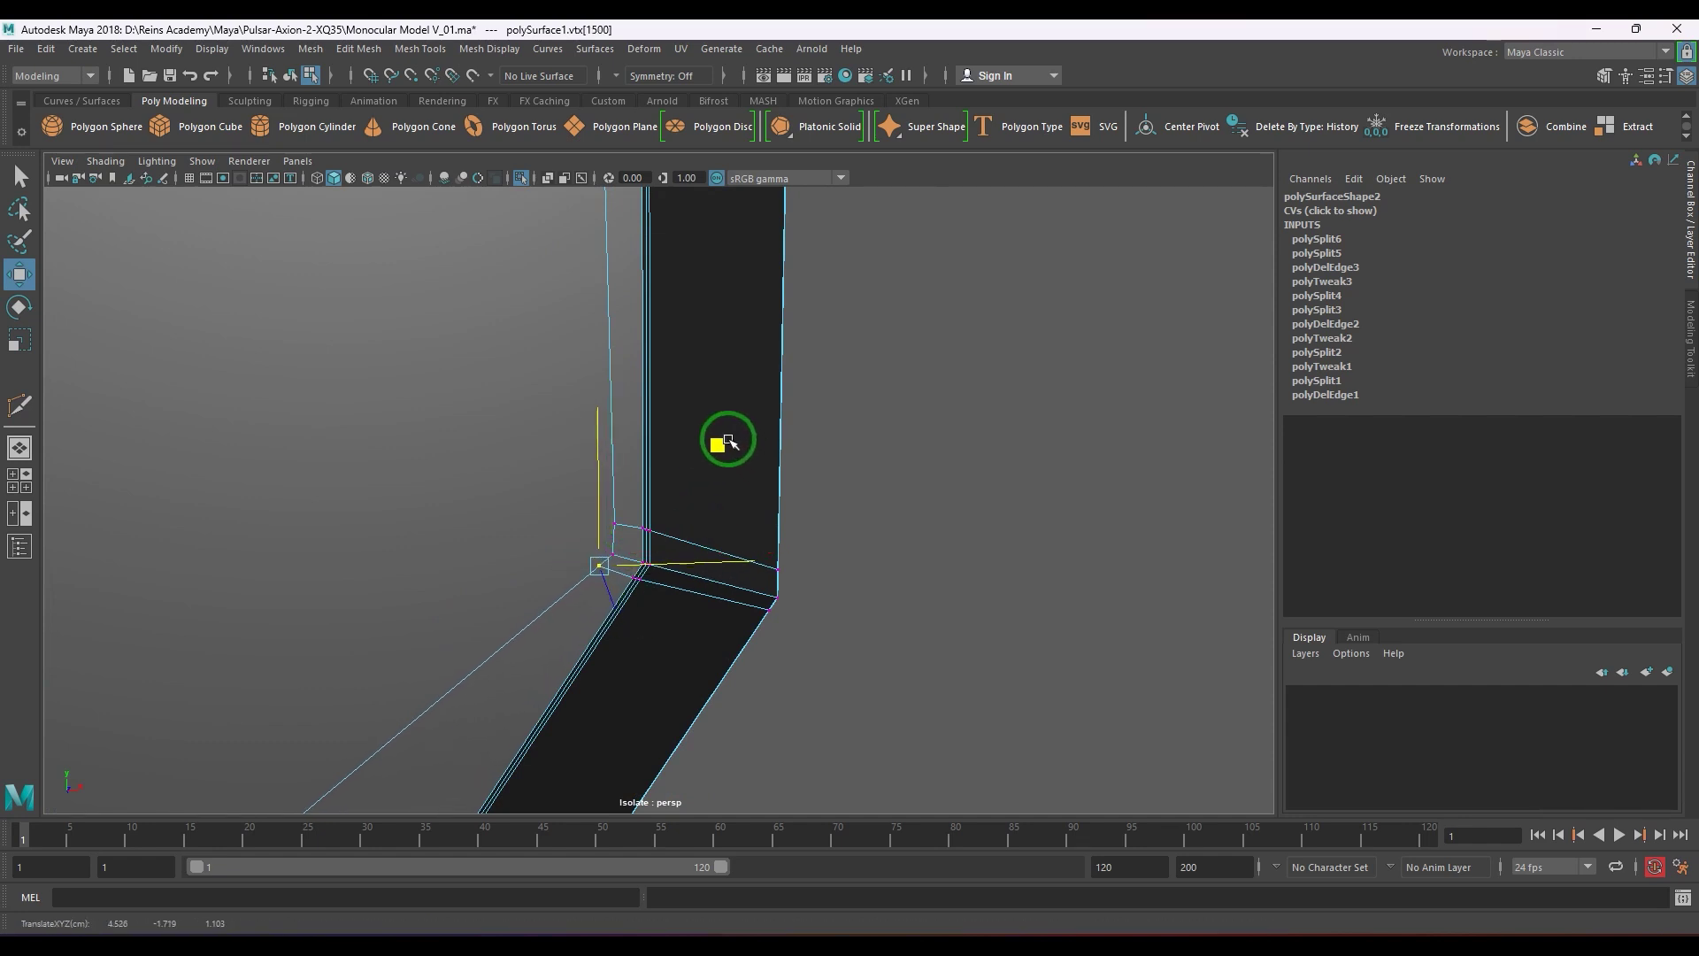
left_click_drag(728, 440, 727, 438)
- Multi-Cut an edge from the middle of the diagonal inner edge to the next bend in the rim
scroll(588, 576, "down", 4)
middle_click_drag(539, 611, 785, 380, "alt")
scroll(805, 478, "up", 3)
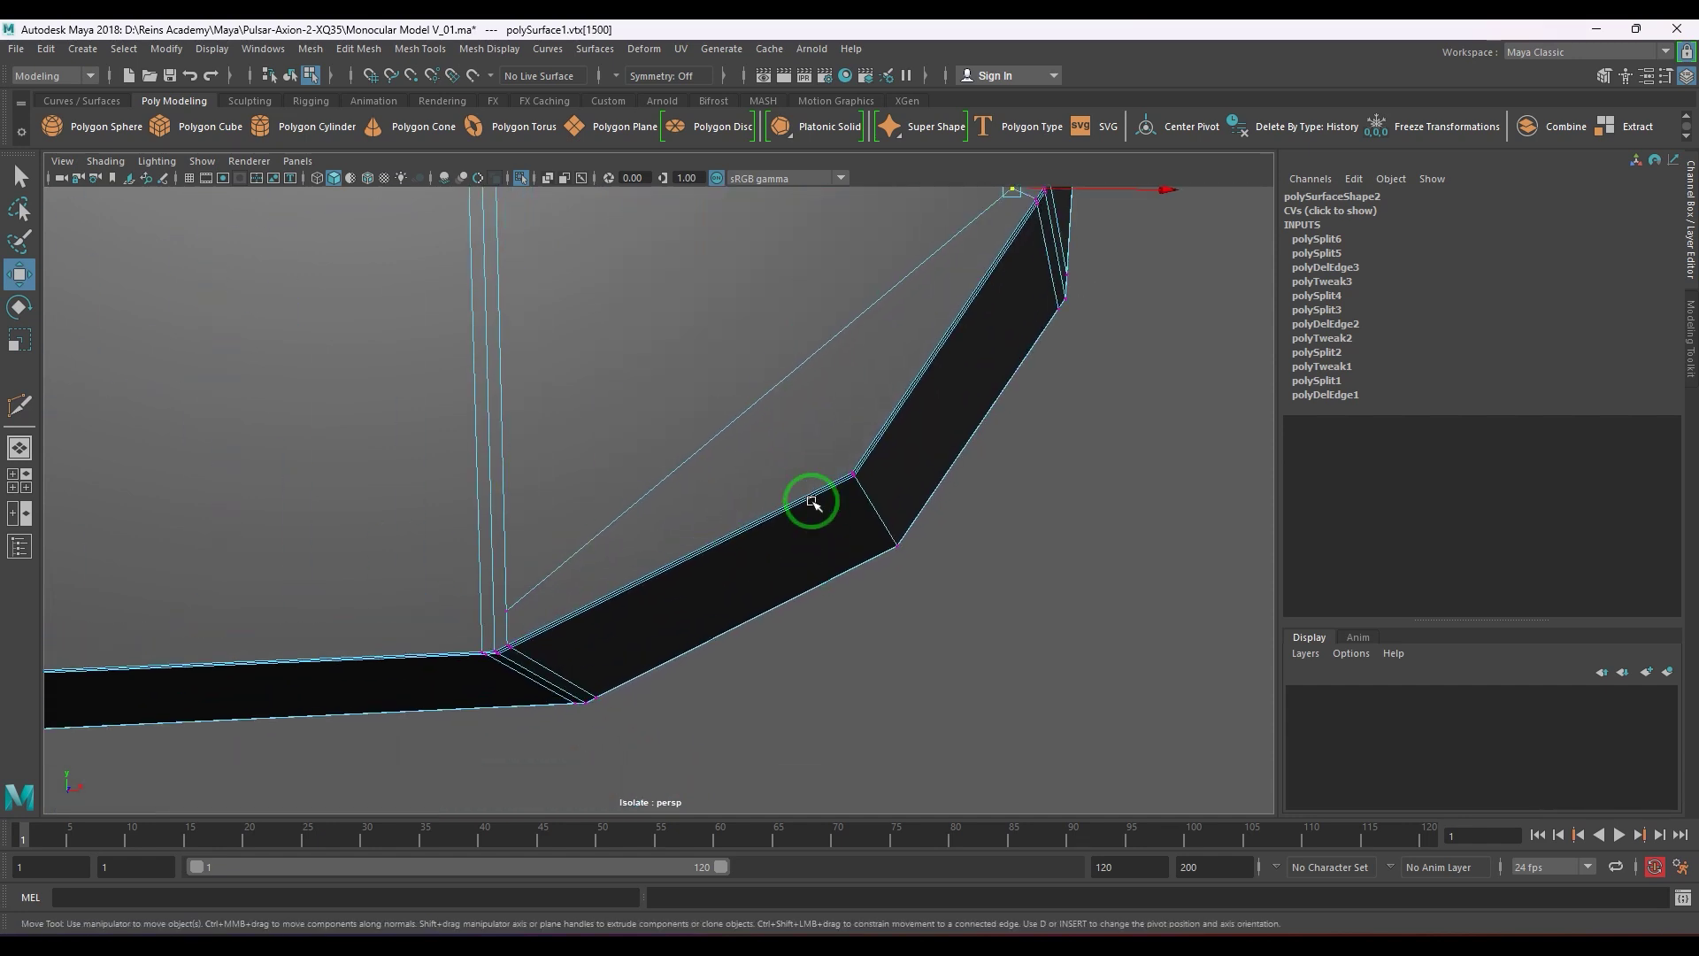
middle_click_drag(811, 501, 727, 567, "alt")
right_click_drag(651, 578, 721, 533)
left_click_drag(723, 531, 800, 518, "alt")
middle_click_drag(800, 518, 720, 566, "alt")
scroll(731, 569, "up", 2)
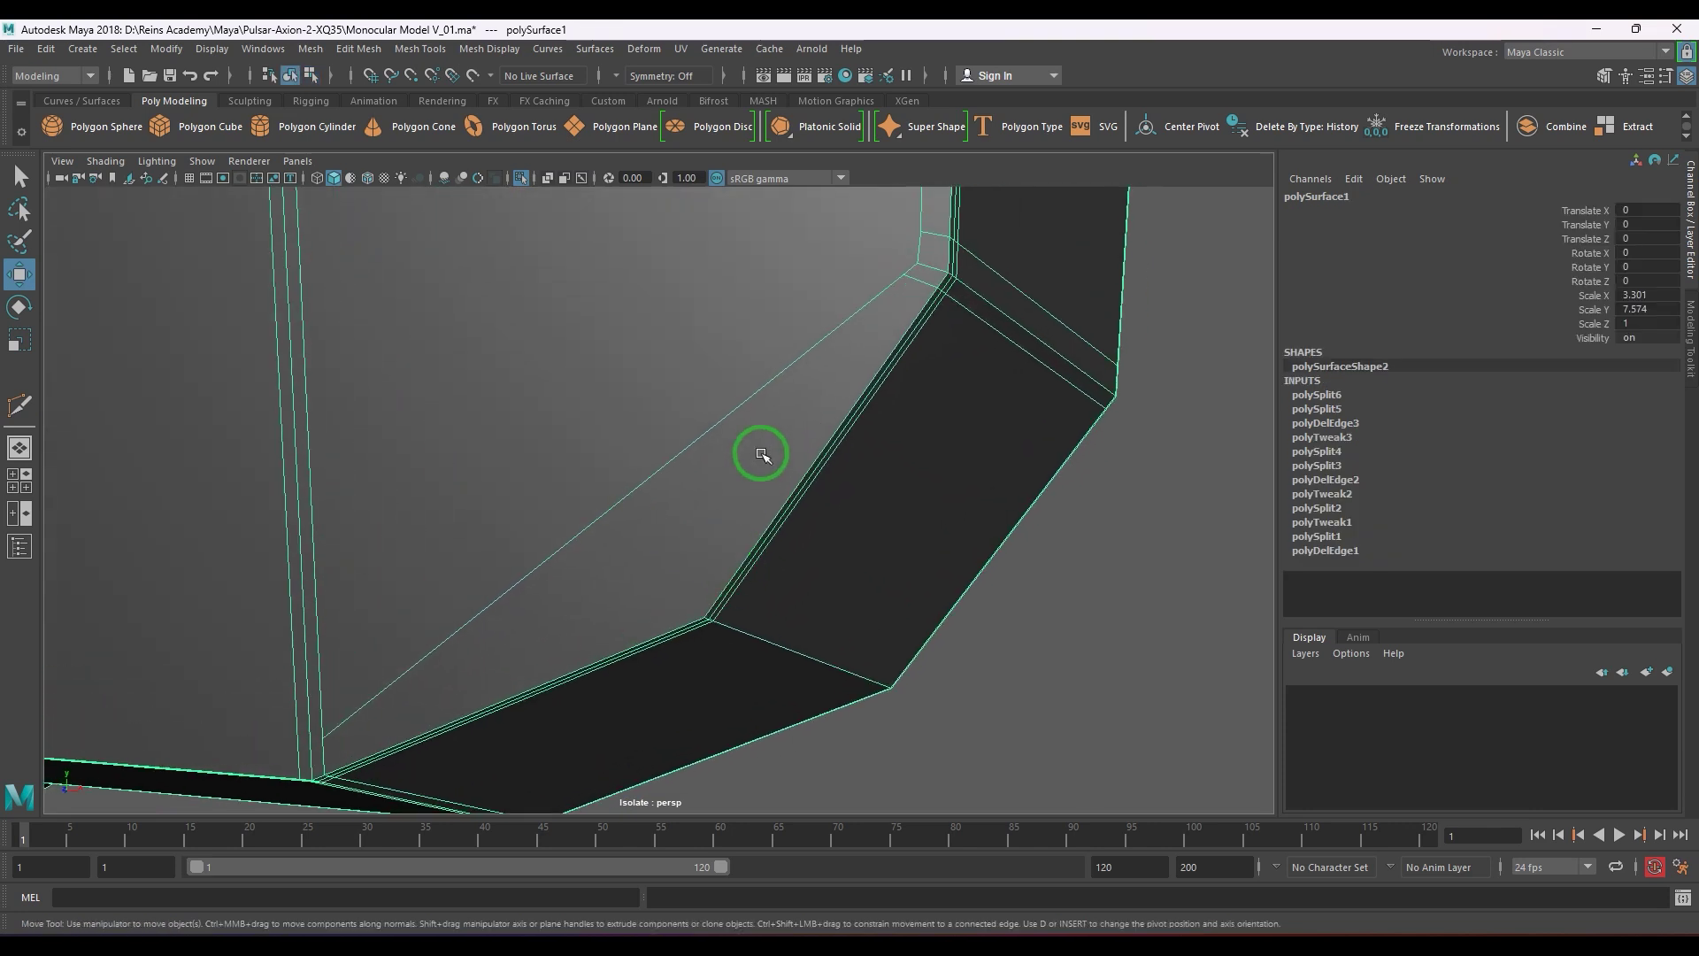
right_click_drag(761, 453, 625, 451, "shift")
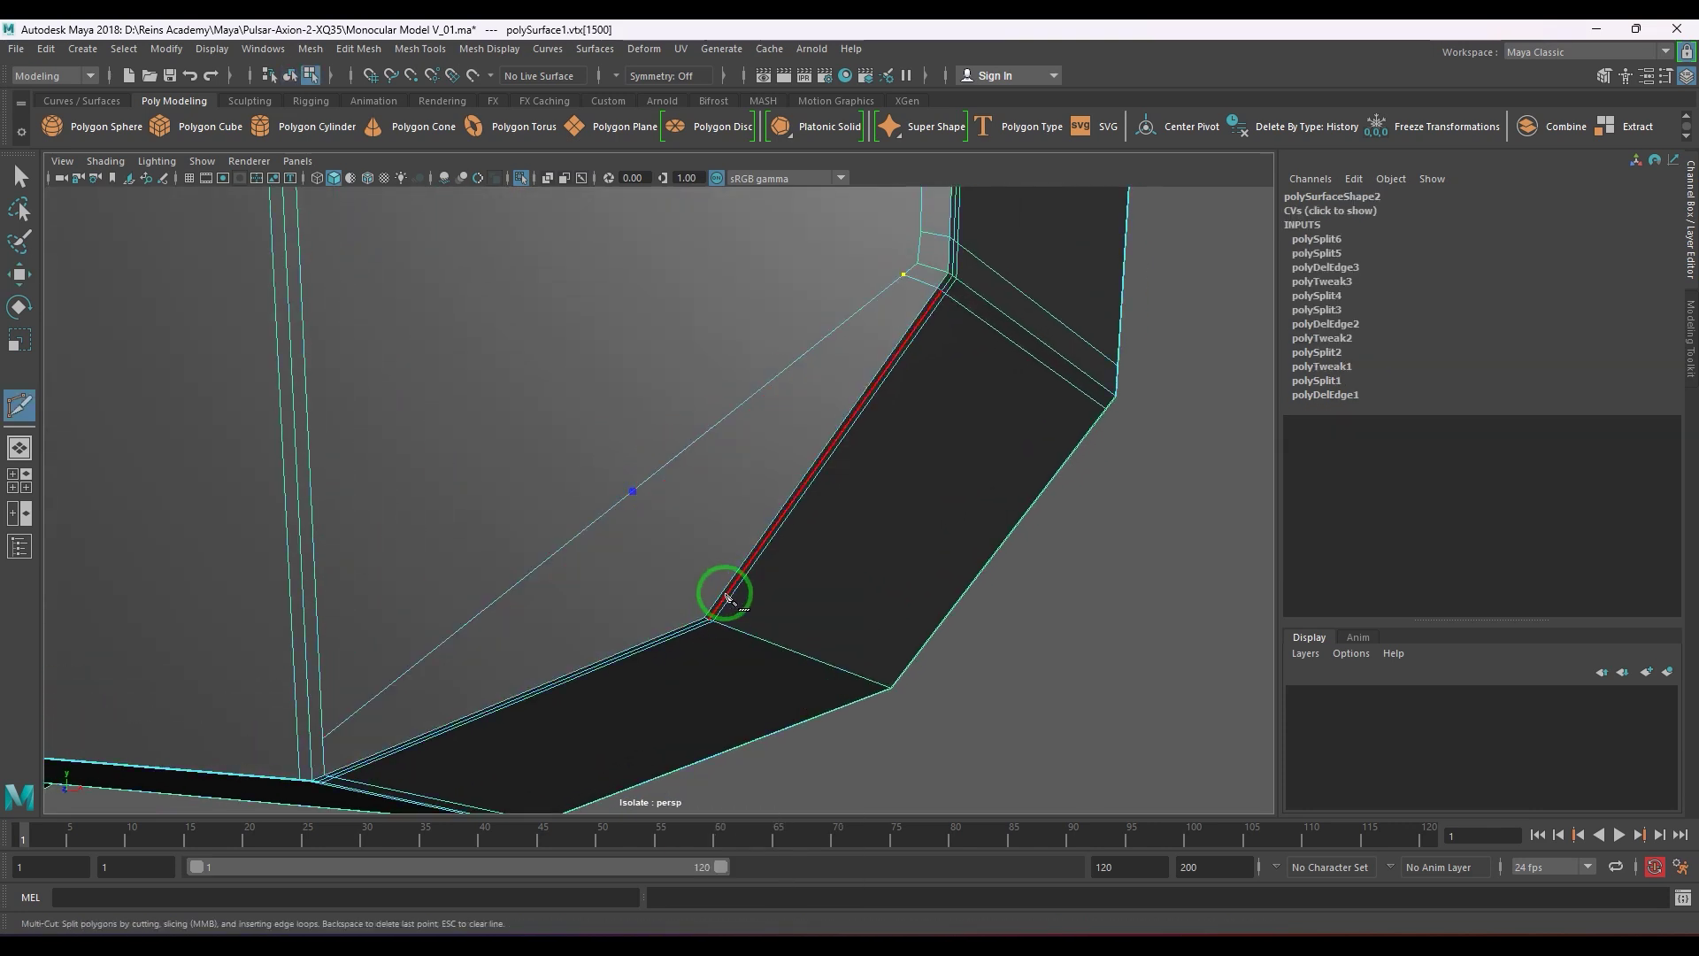
left_click(708, 617)
key("w")
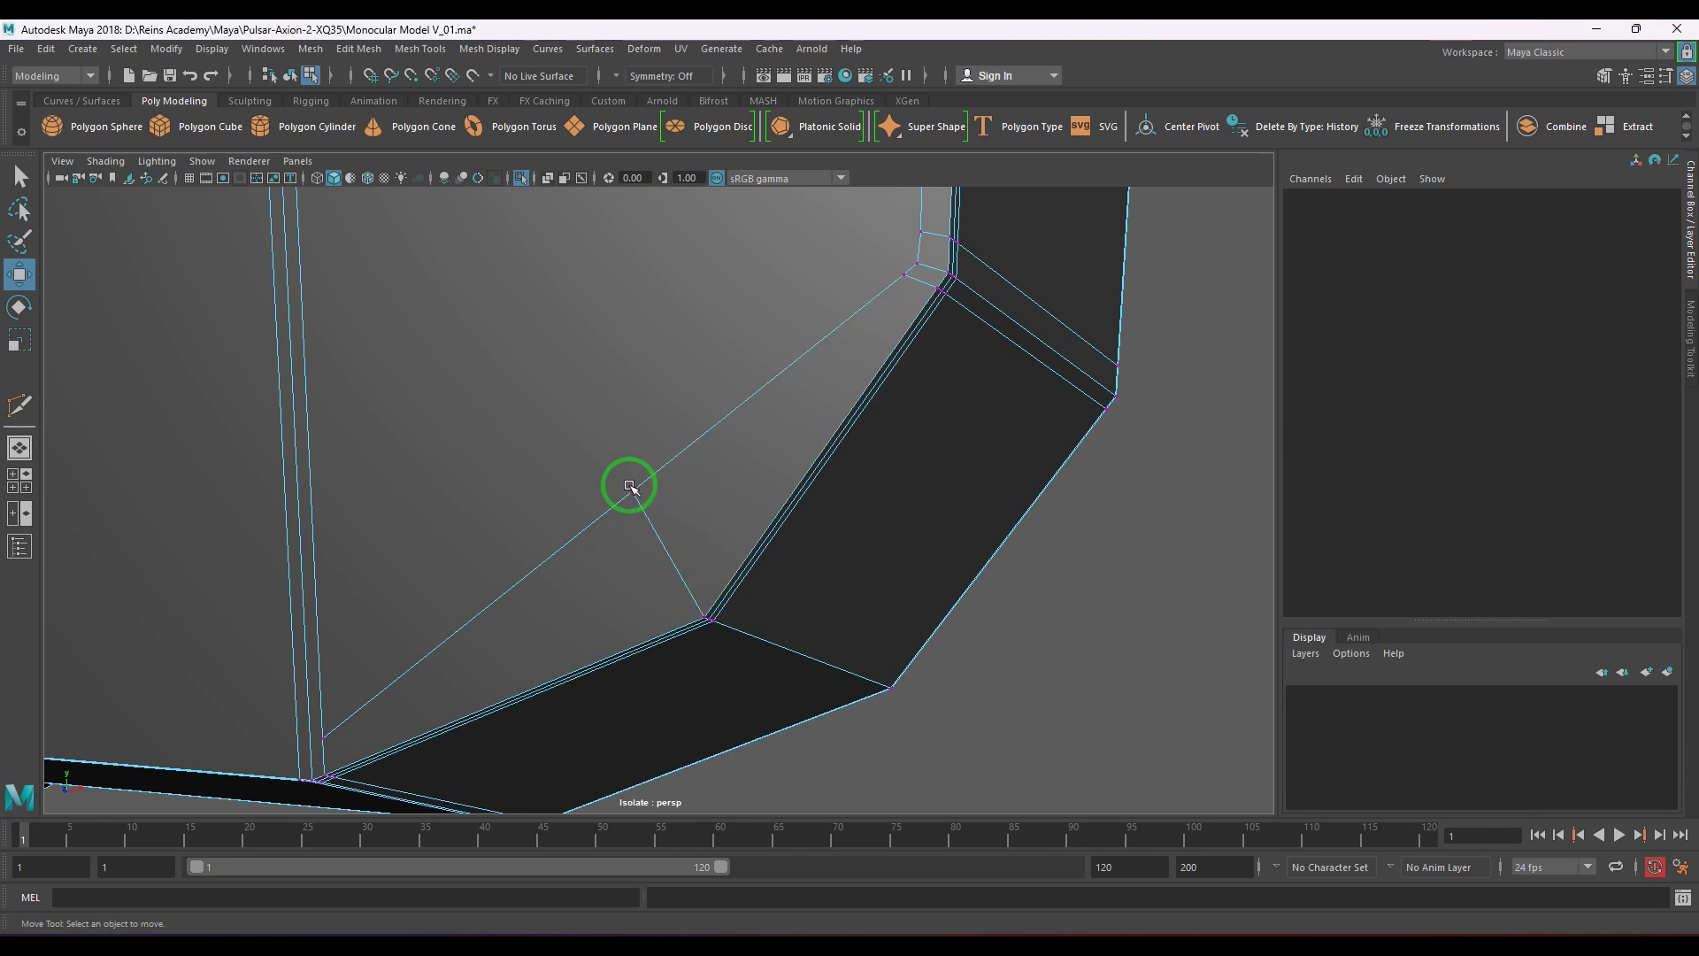
- Move the new vertex close to the rim's bend and nudge the upper corner vertex so the inner edges follow the rim
left_click(632, 491)
middle_click_drag(758, 386, 819, 472)
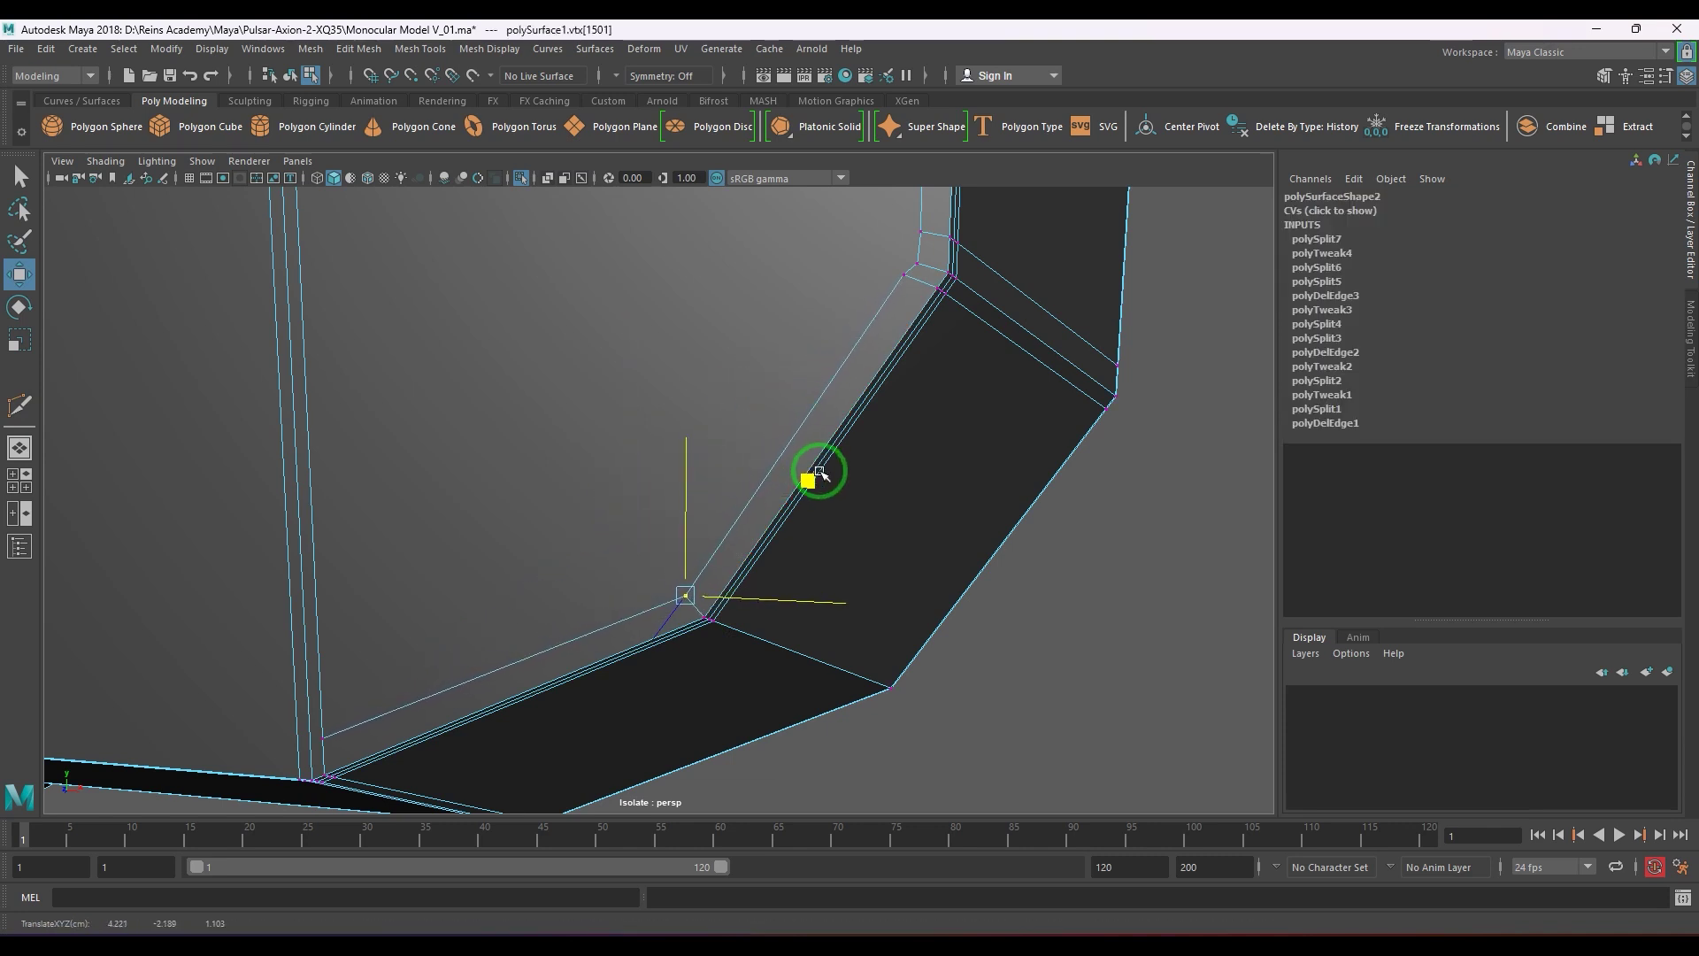
left_click(917, 274)
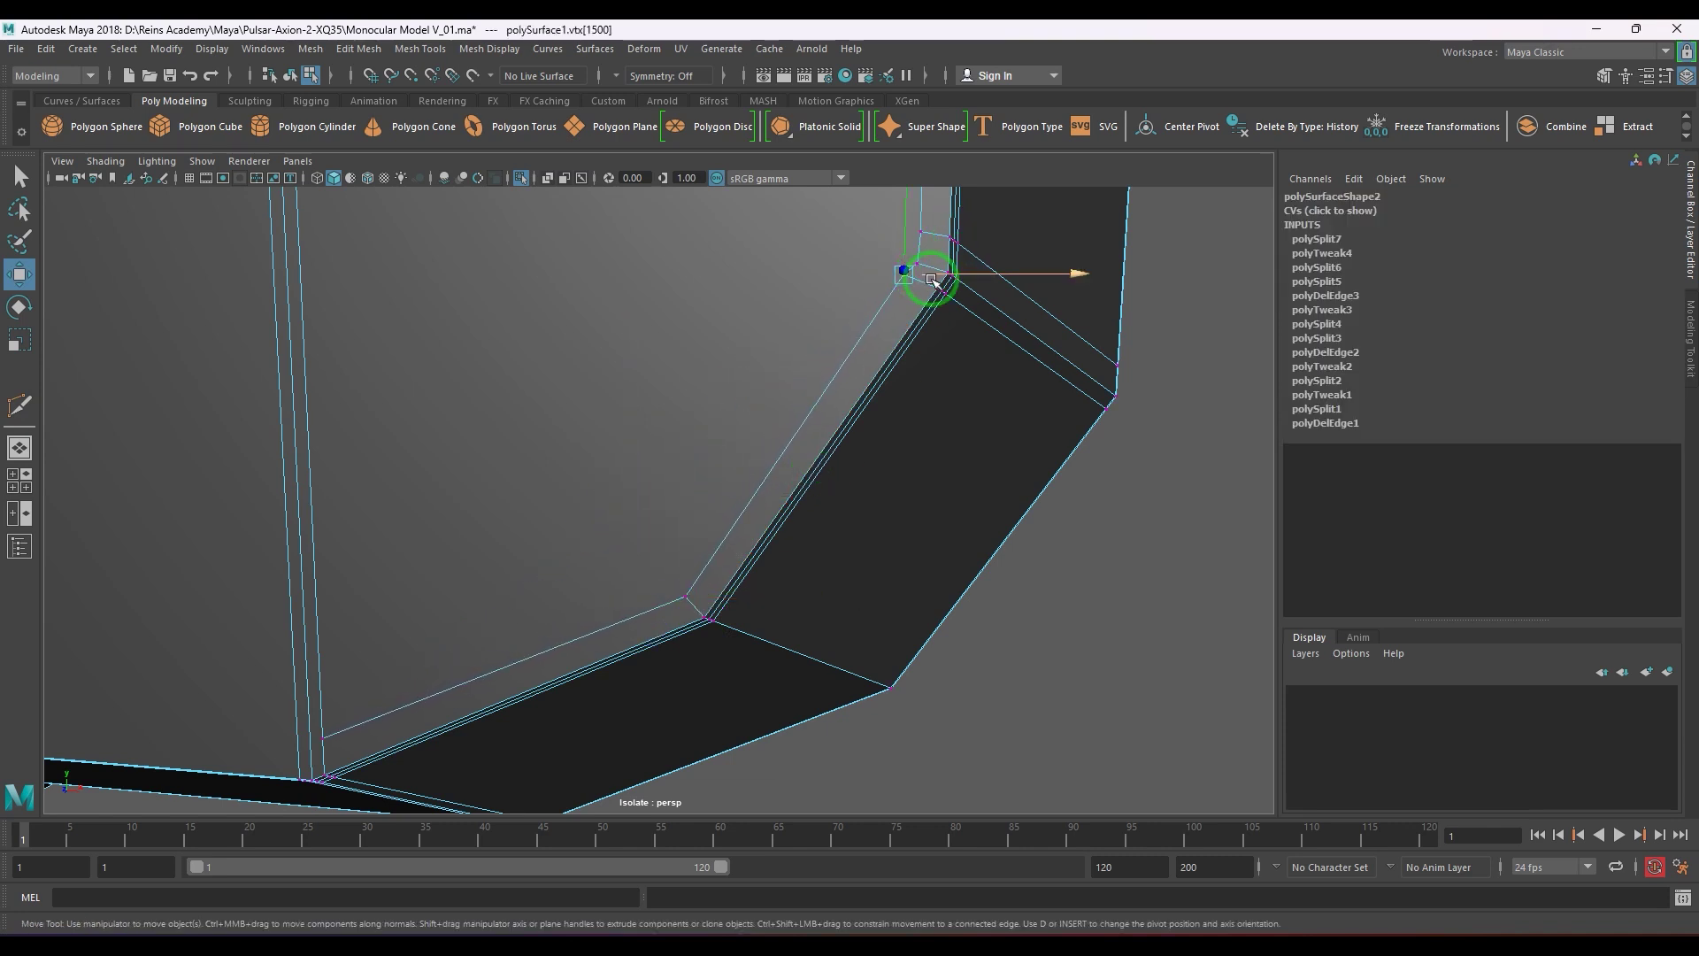
middle_click_drag(966, 288, 954, 353, "alt")
middle_click_drag(1008, 241, 1014, 250)
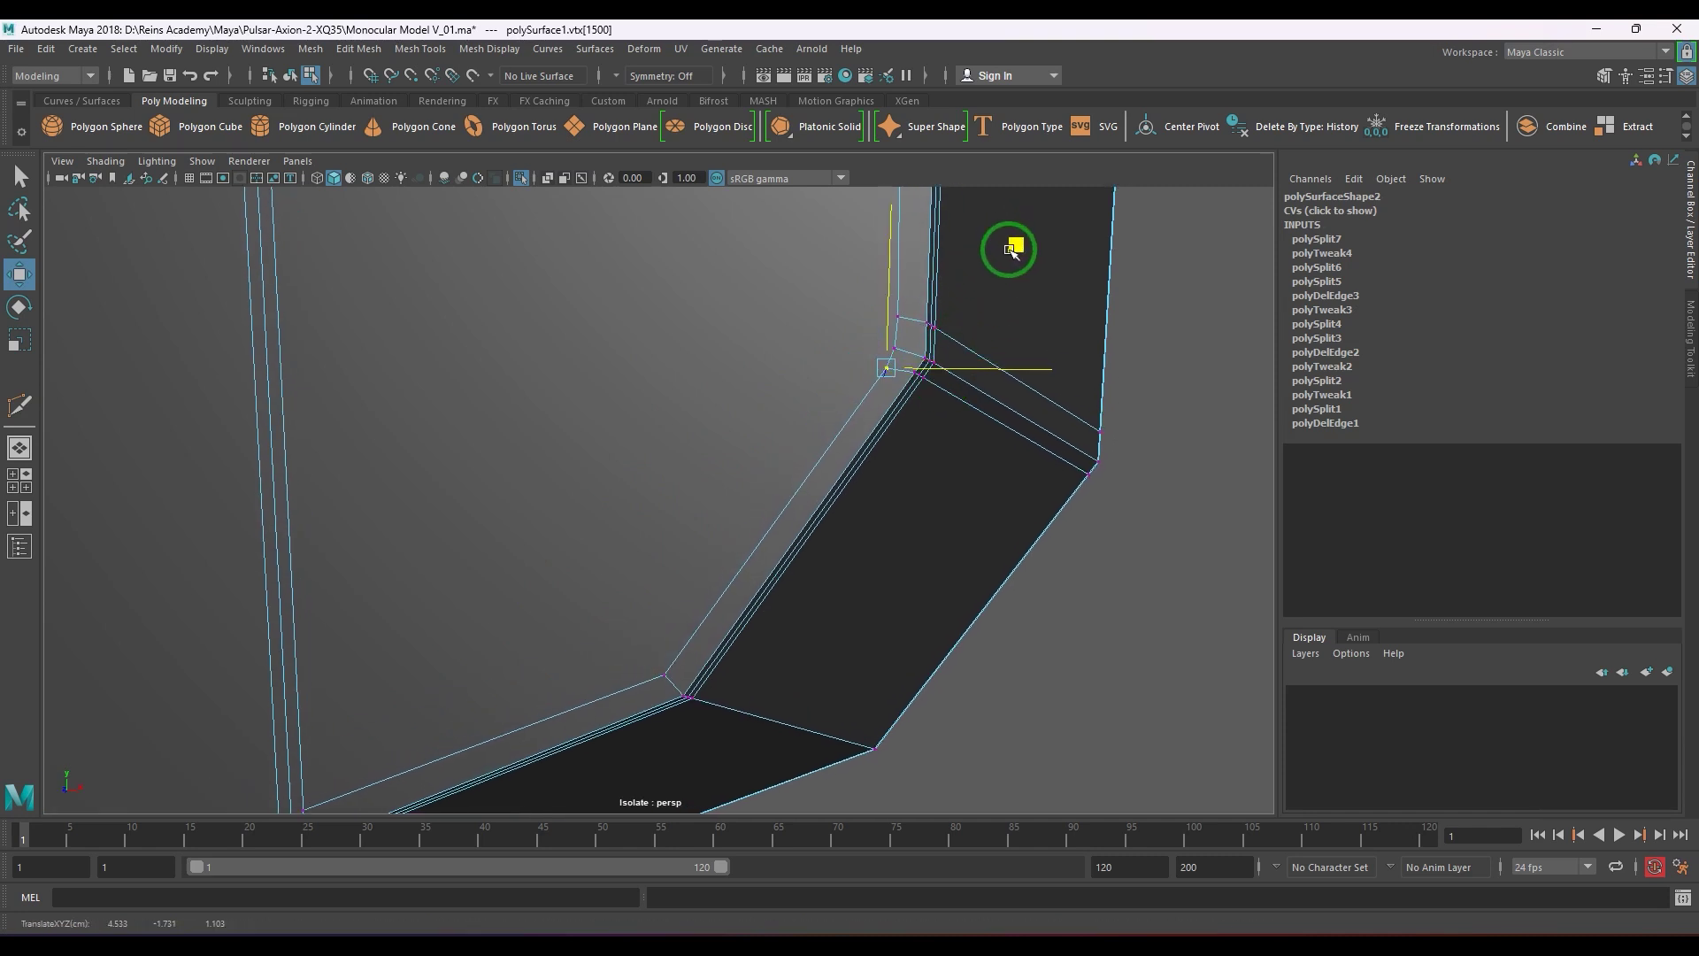
- Select the sloping edge segments across the side panel and scale them vertically until the edge is level
scroll(951, 466, "down", 4)
middle_click_drag(563, 566, 1017, 450, "alt")
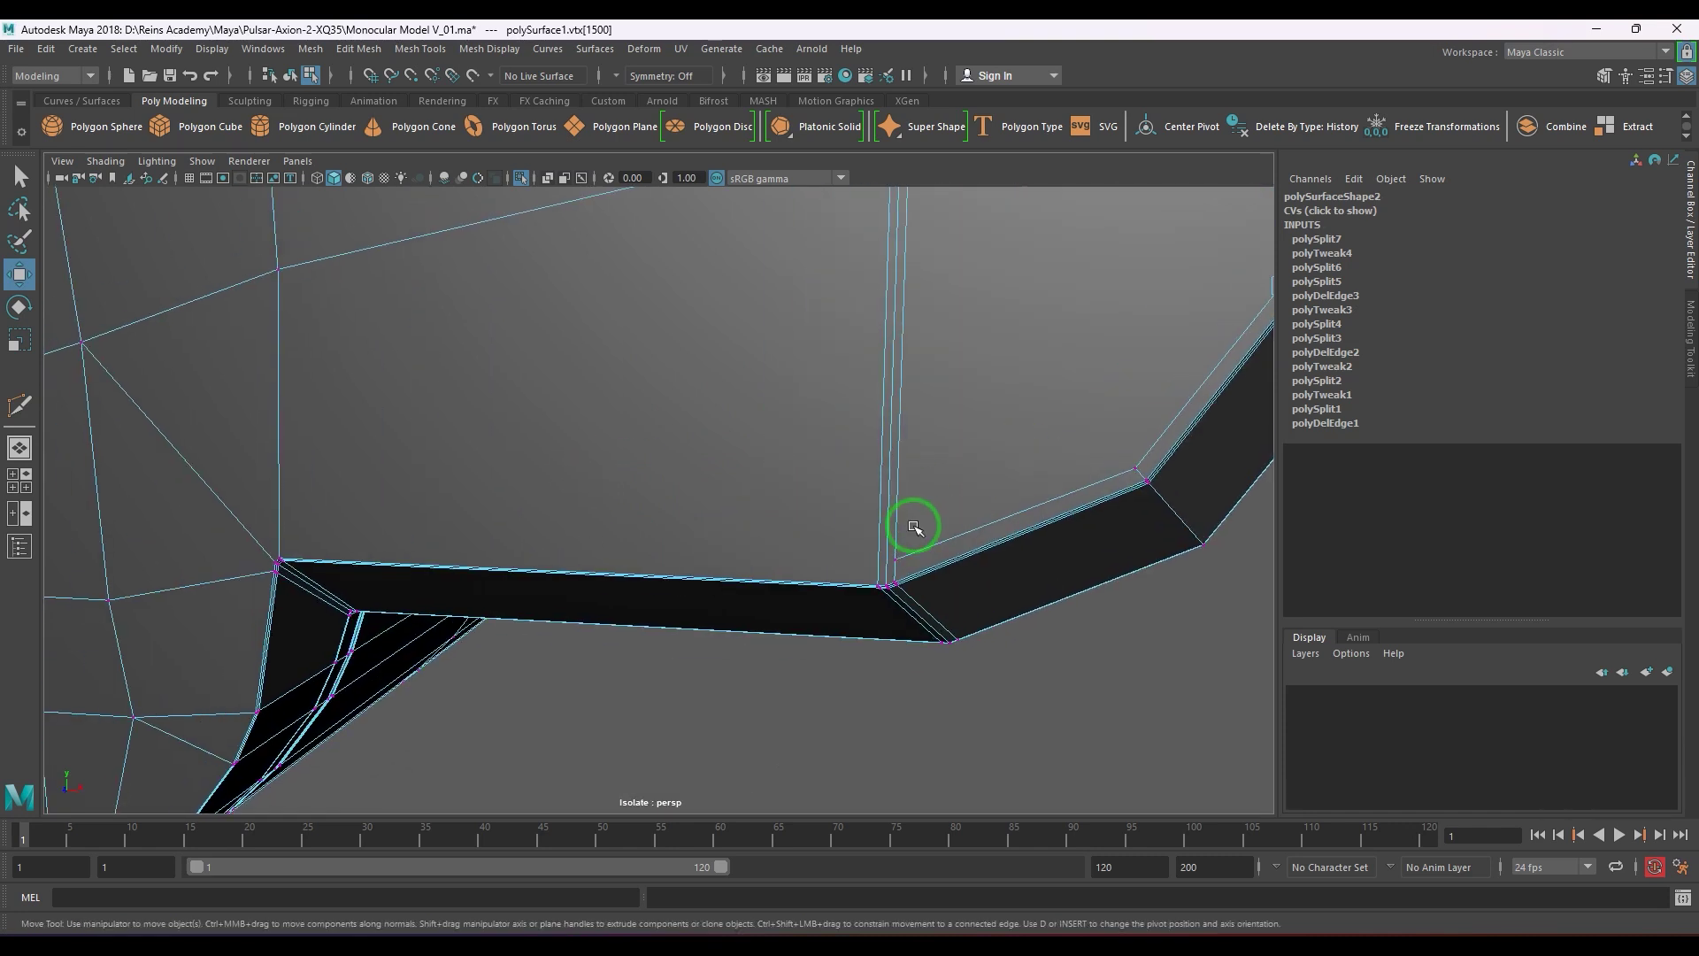
scroll(923, 558, "up", 1)
key("F8")
left_click_drag(617, 431, 643, 396, "alt")
key("F10")
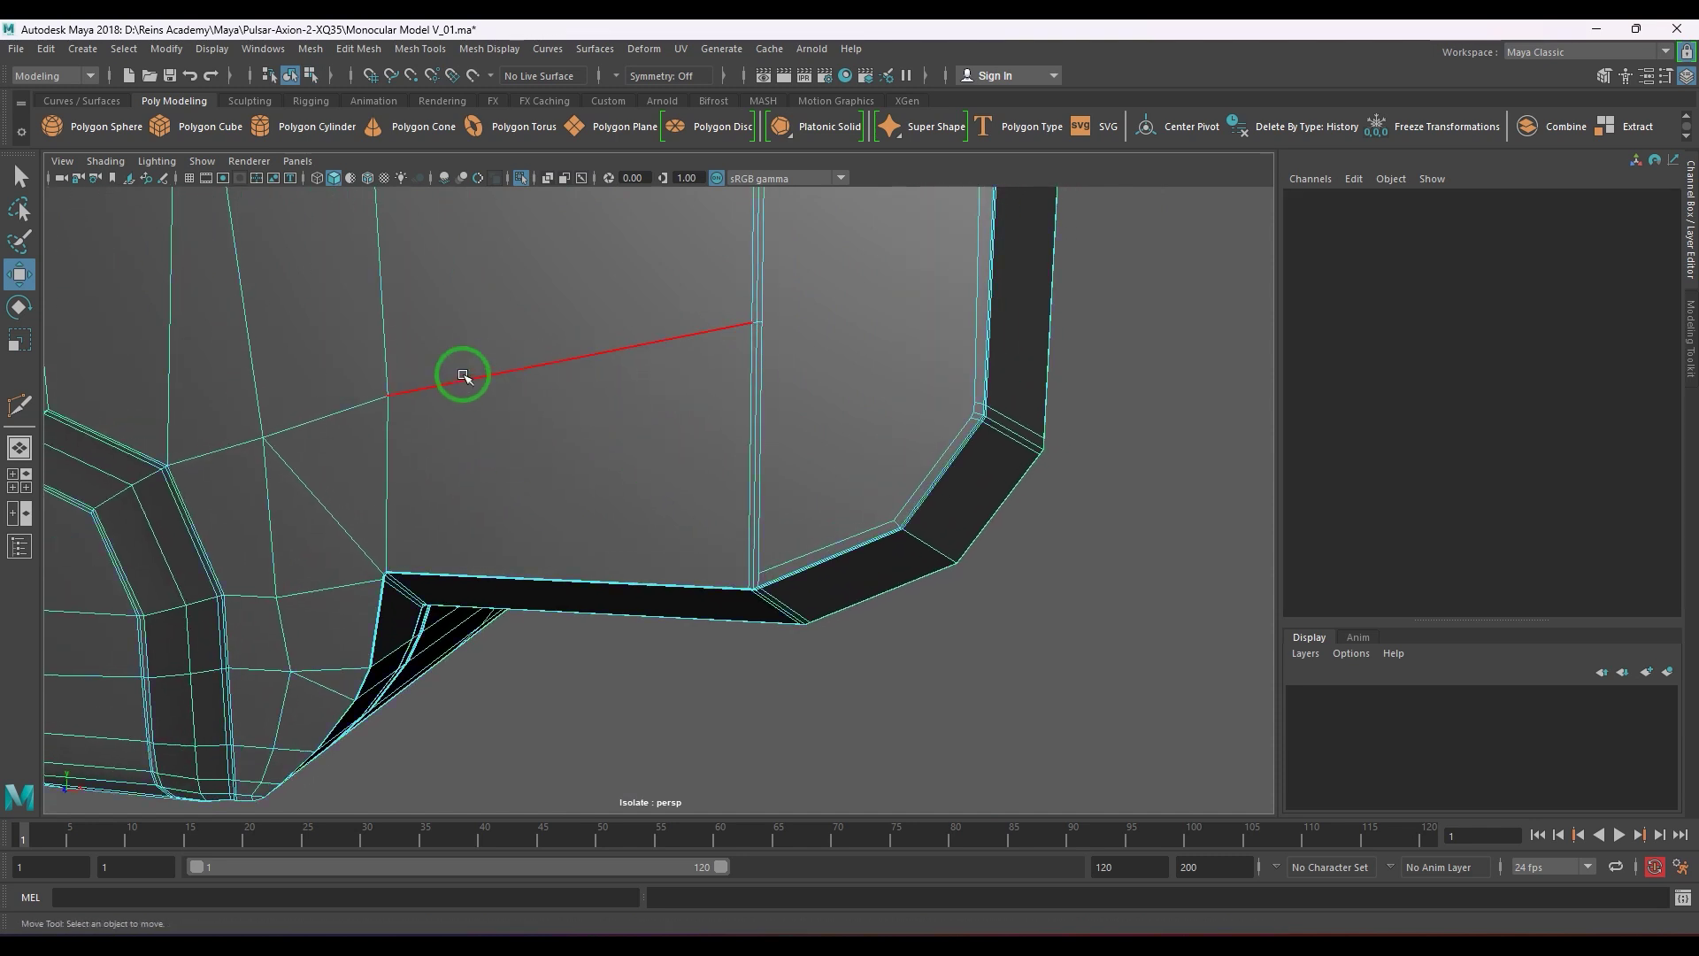
left_click(467, 377)
middle_click_drag(742, 384, 703, 448, "alt")
scroll(702, 448, "up", 1)
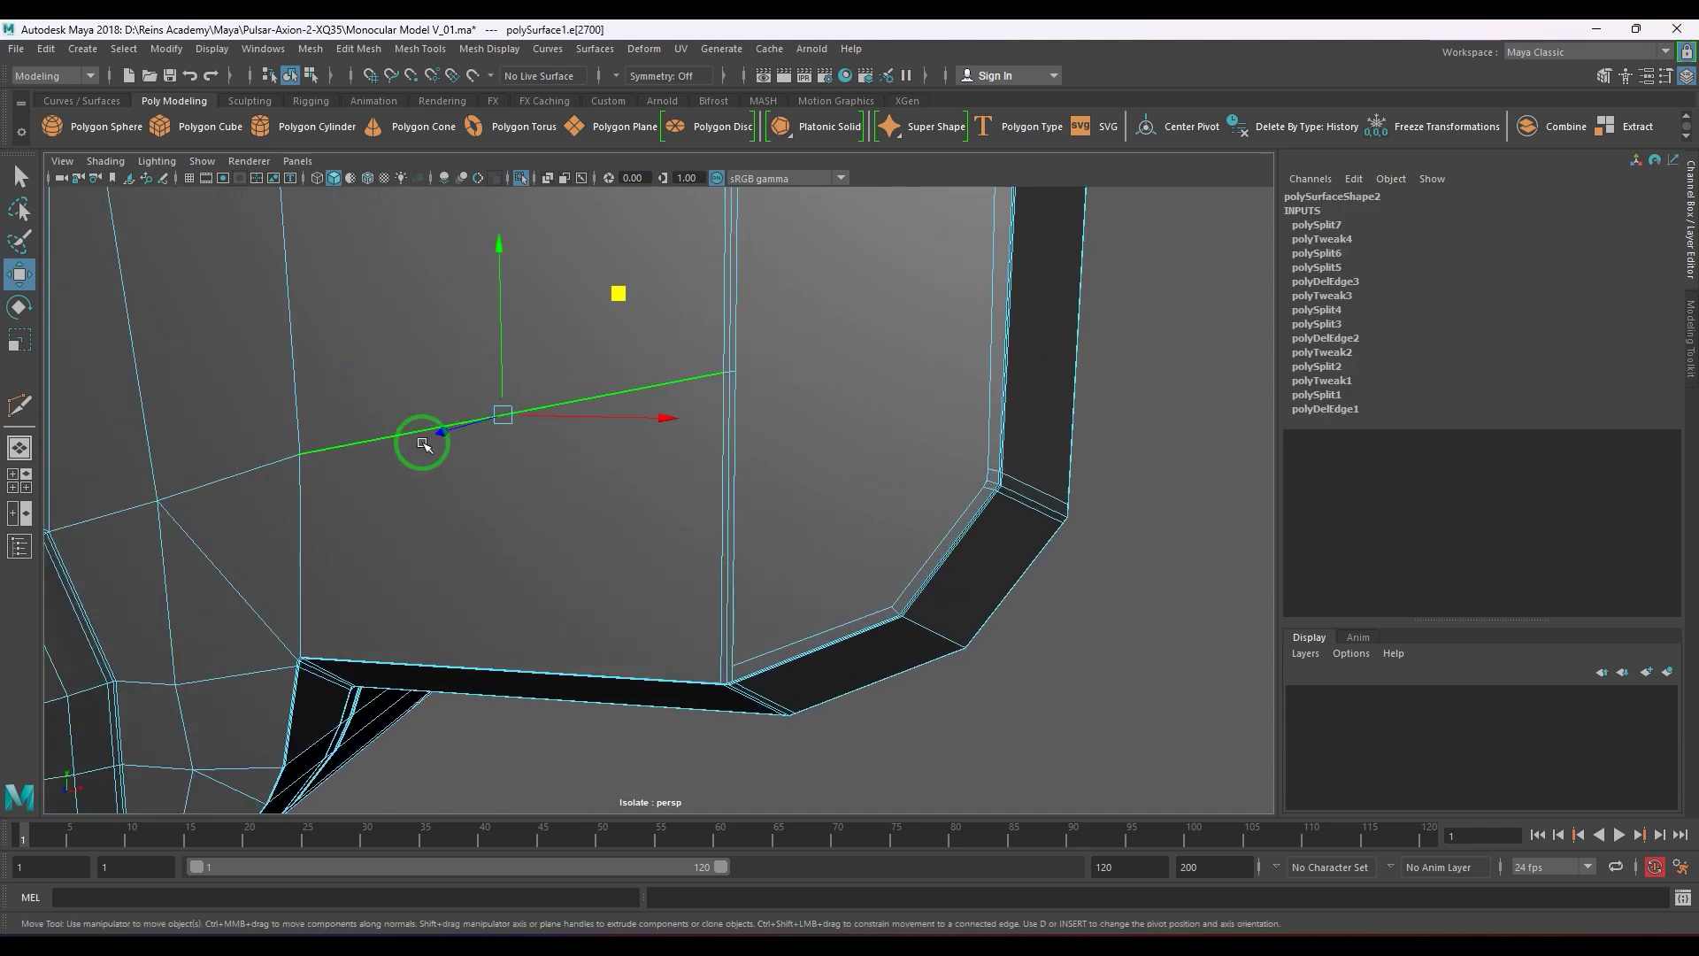
double_click(422, 429)
left_click_drag(48, 393, 192, 536, "ctrl")
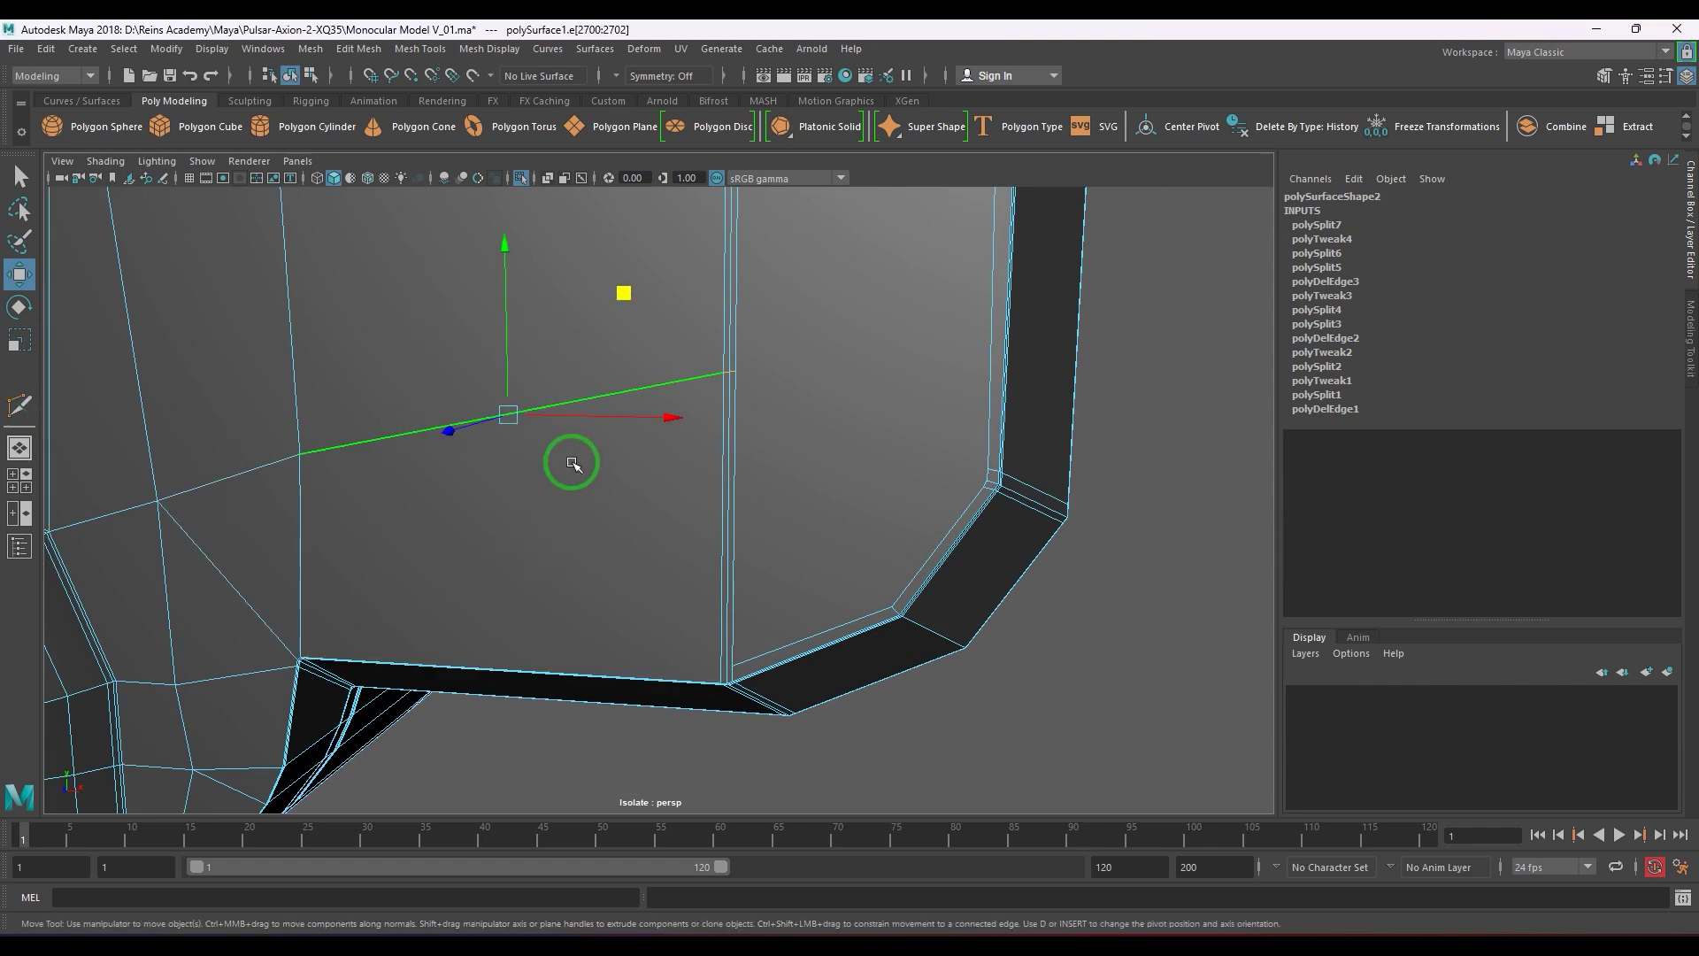
key("r")
left_click_drag(506, 253, 514, 464)
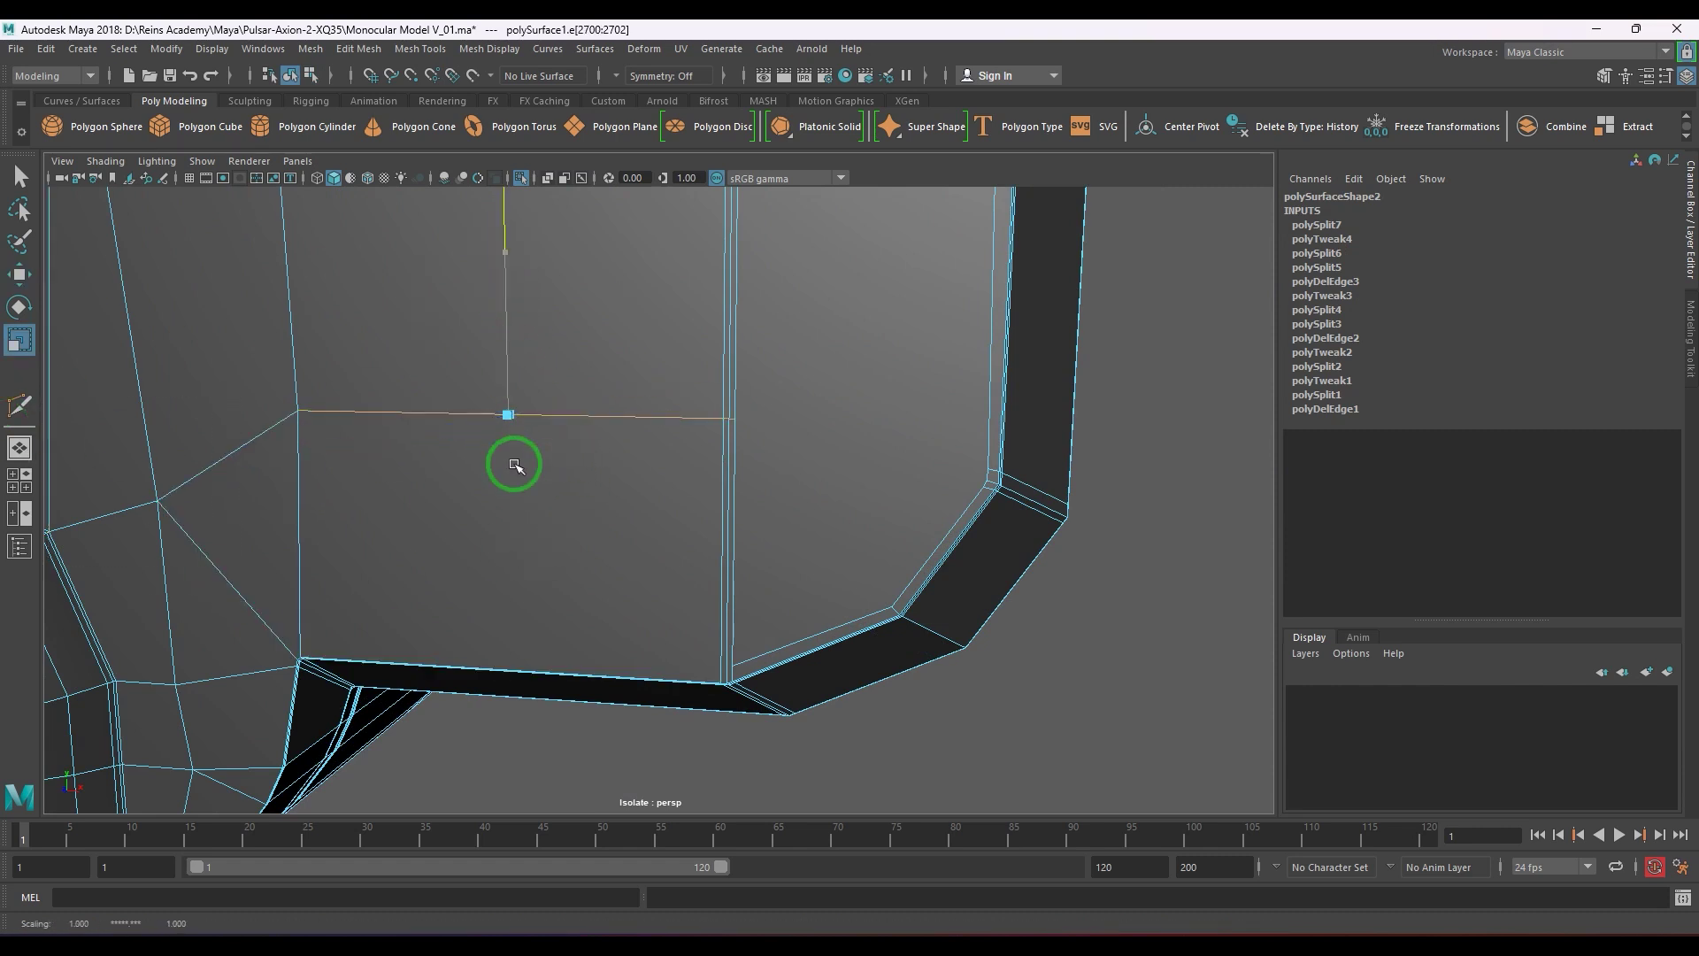
- Move the levelled edge segments down until they sit just above the panel's lower rim
key("w")
left_click_drag(504, 283, 505, 477)
middle_click_drag(625, 564, 610, 394, "alt")
right_click_drag(611, 395, 693, 526, "alt")
left_click_drag(461, 314, 470, 370)
right_click_drag(694, 474, 766, 508, "alt")
middle_click_drag(736, 520, 661, 568, "alt")
right_click_drag(661, 568, 752, 576, "alt")
- Move the end vertex of the inner border edge to the levelled edge's end and merge the overlapping vertices
key("F9")
left_click(734, 557)
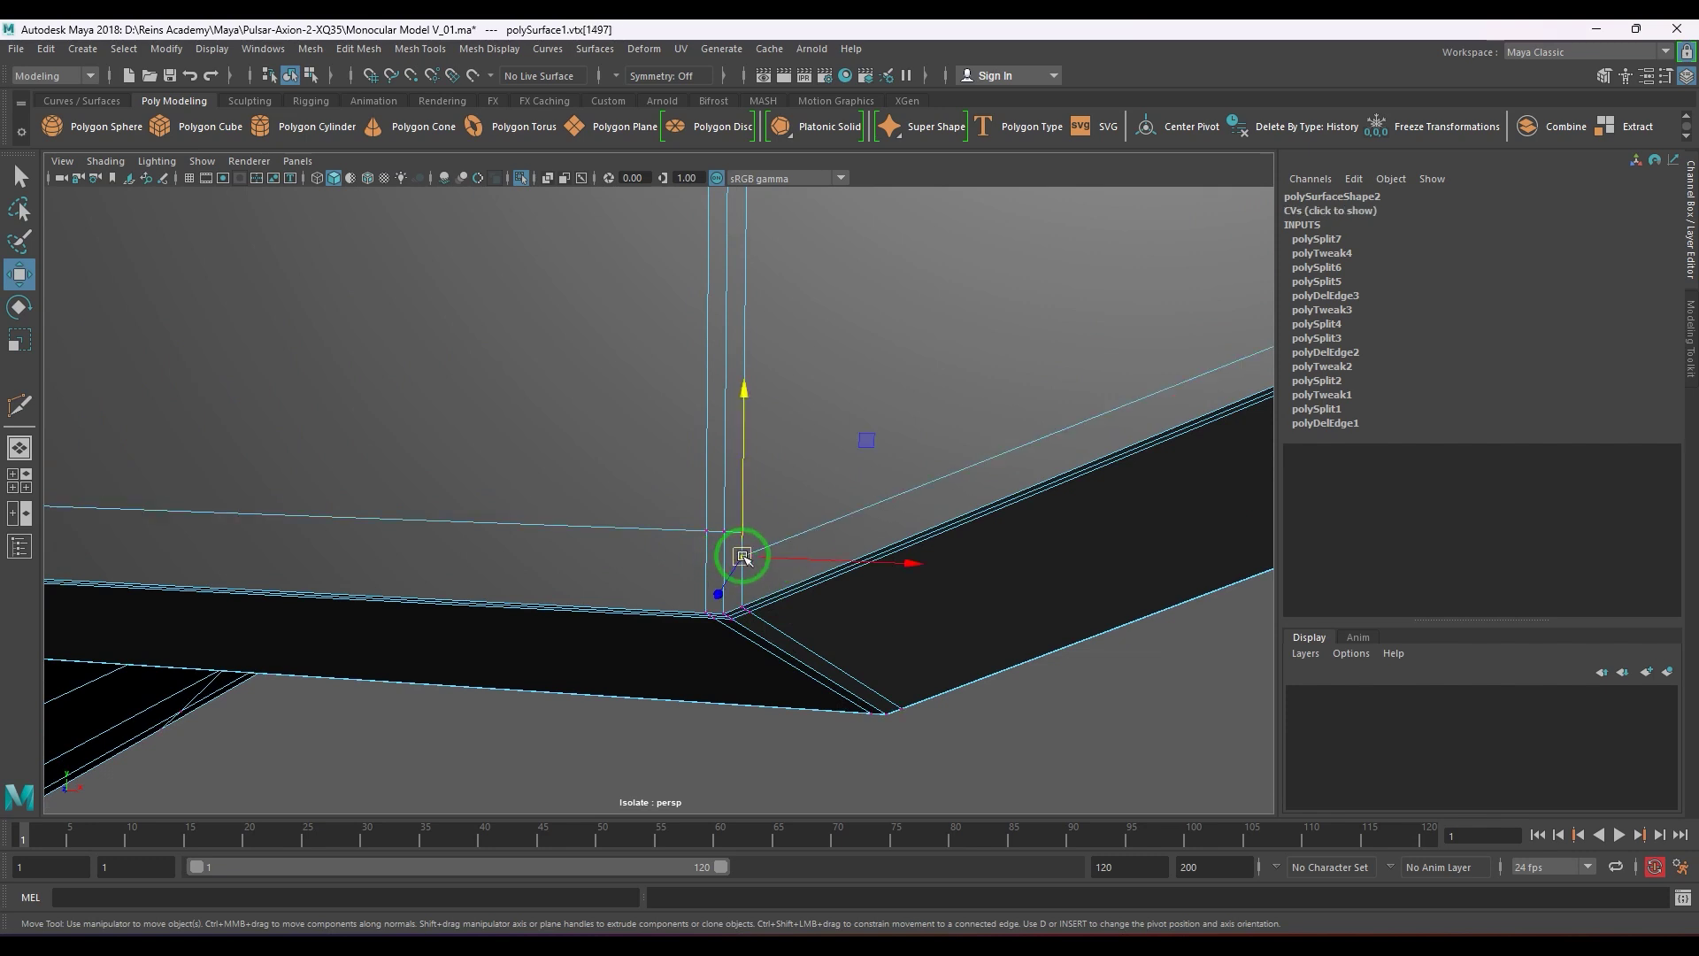
left_click_drag(748, 547, 743, 507)
left_click_drag(766, 564, 728, 503)
mouse_move(779, 570)
left_mouse_down("alt")
mouse_move(812, 584)
mouse_move(800, 592)
left_mouse_up("alt")
key("g")
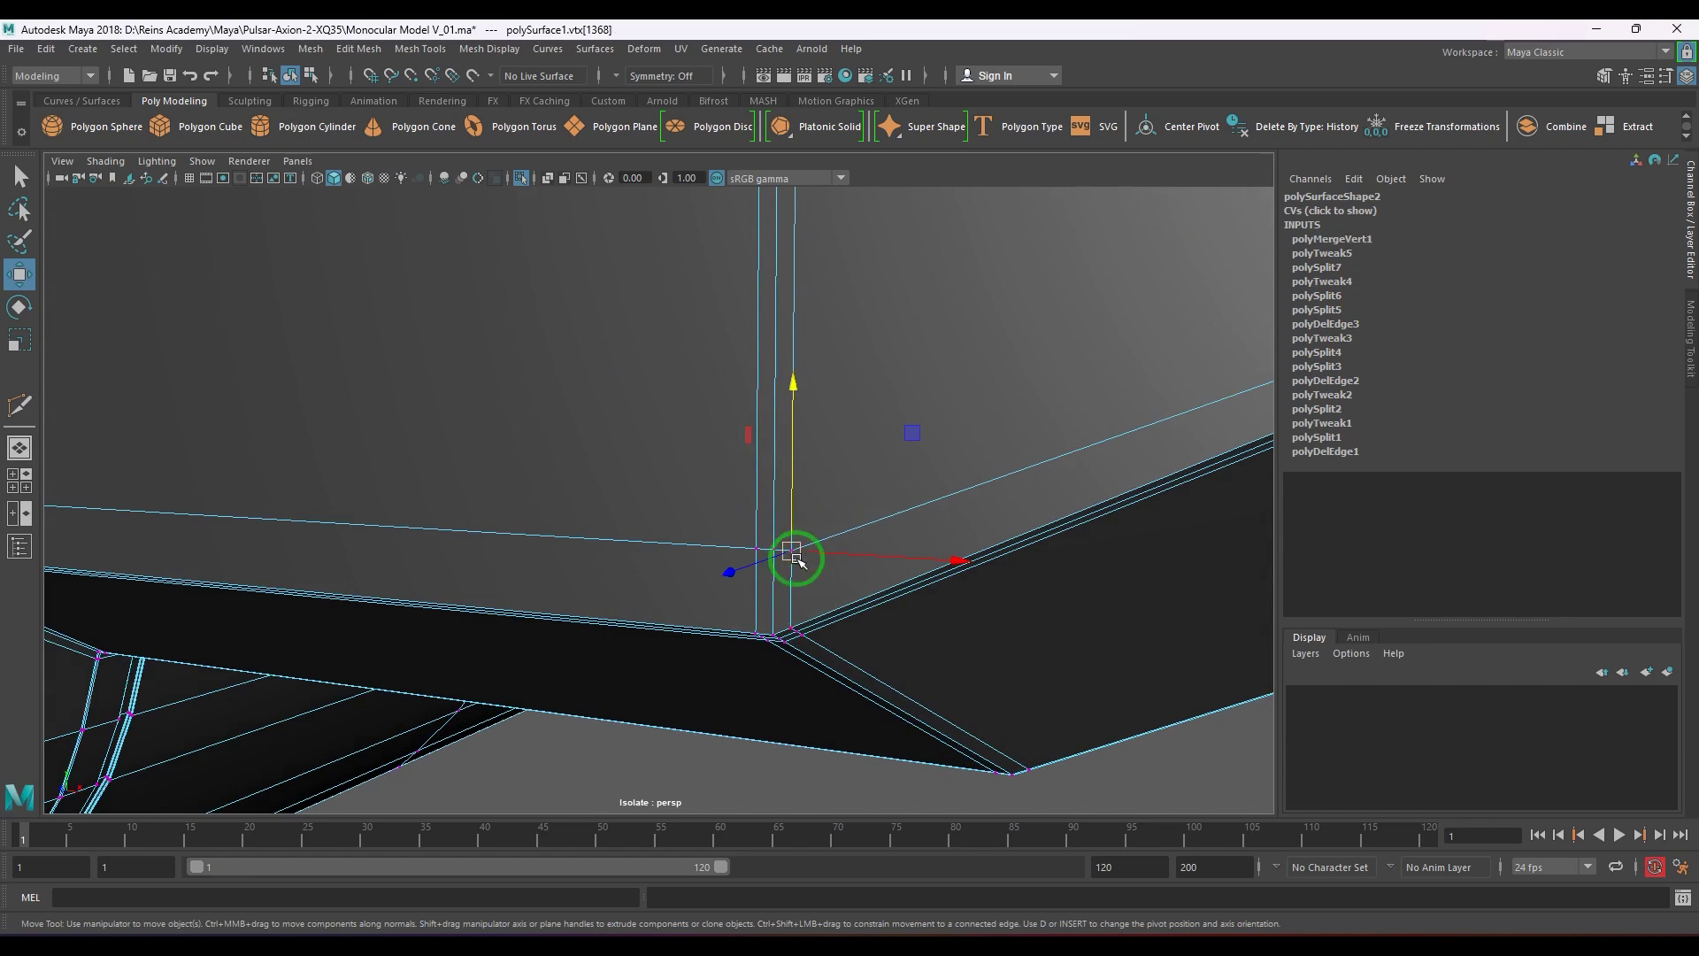
- Select the merged horizontal edge segments above the lower rim and lower them slightly toward it
right_click_drag(677, 544, 679, 541)
left_click(785, 551)
right_click_drag(770, 590, 231, 485, "alt")
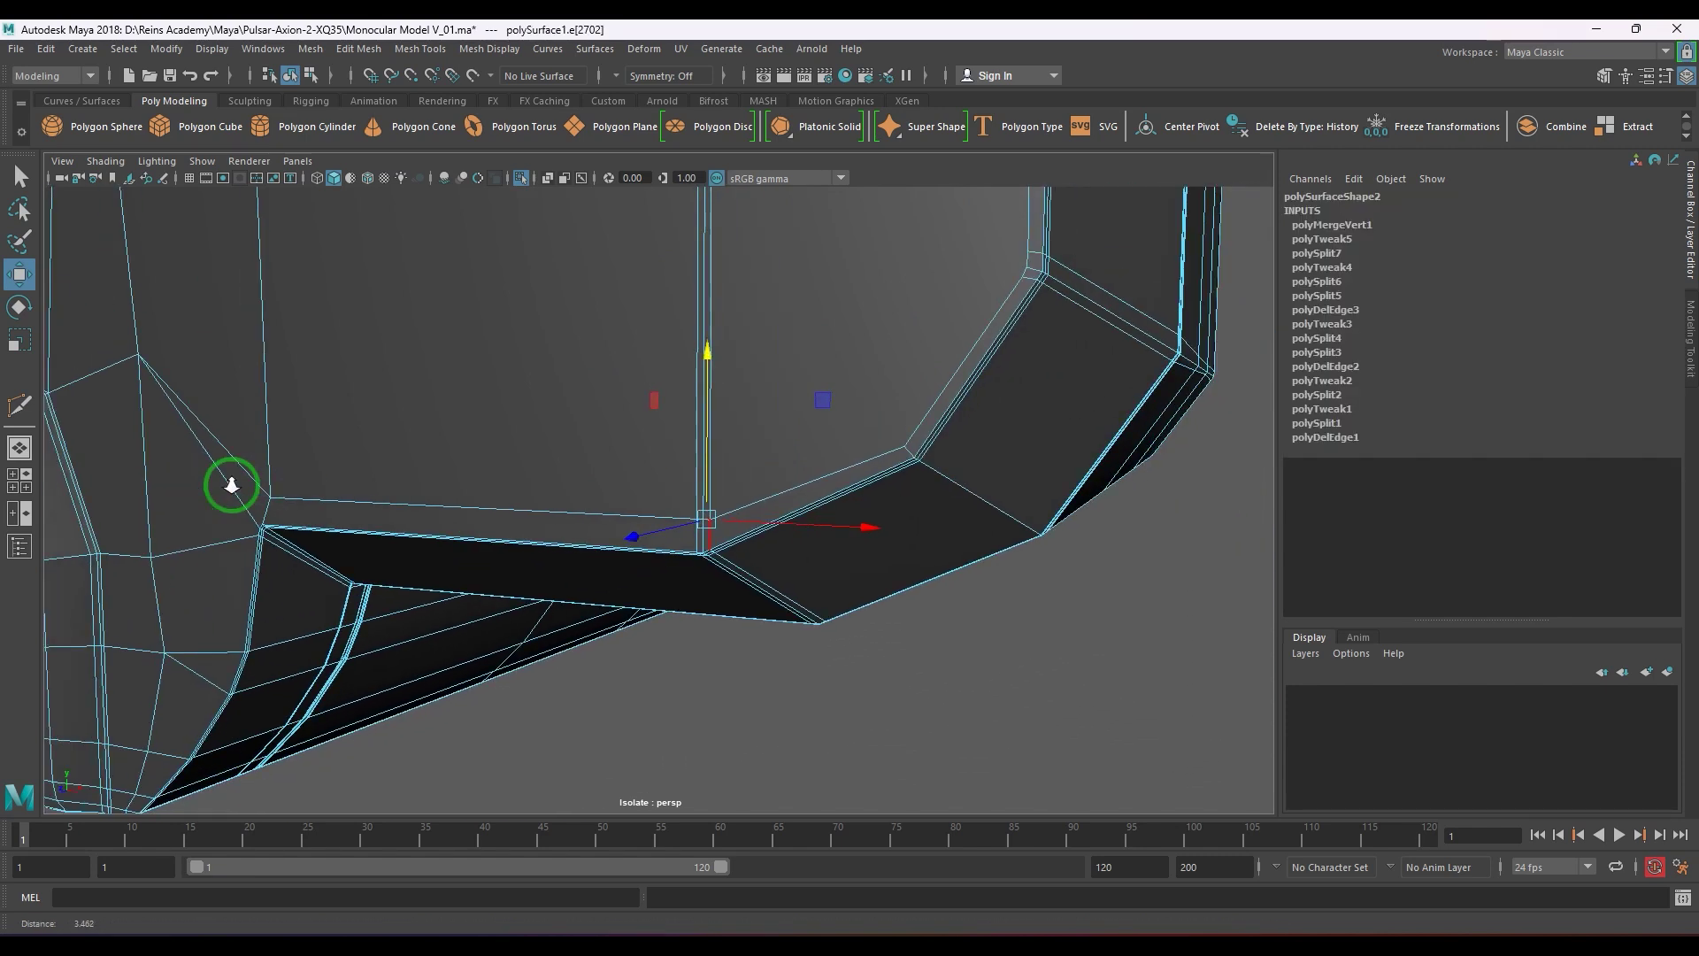
double_click(336, 501, "shift")
left_click_drag(467, 357, 470, 379)
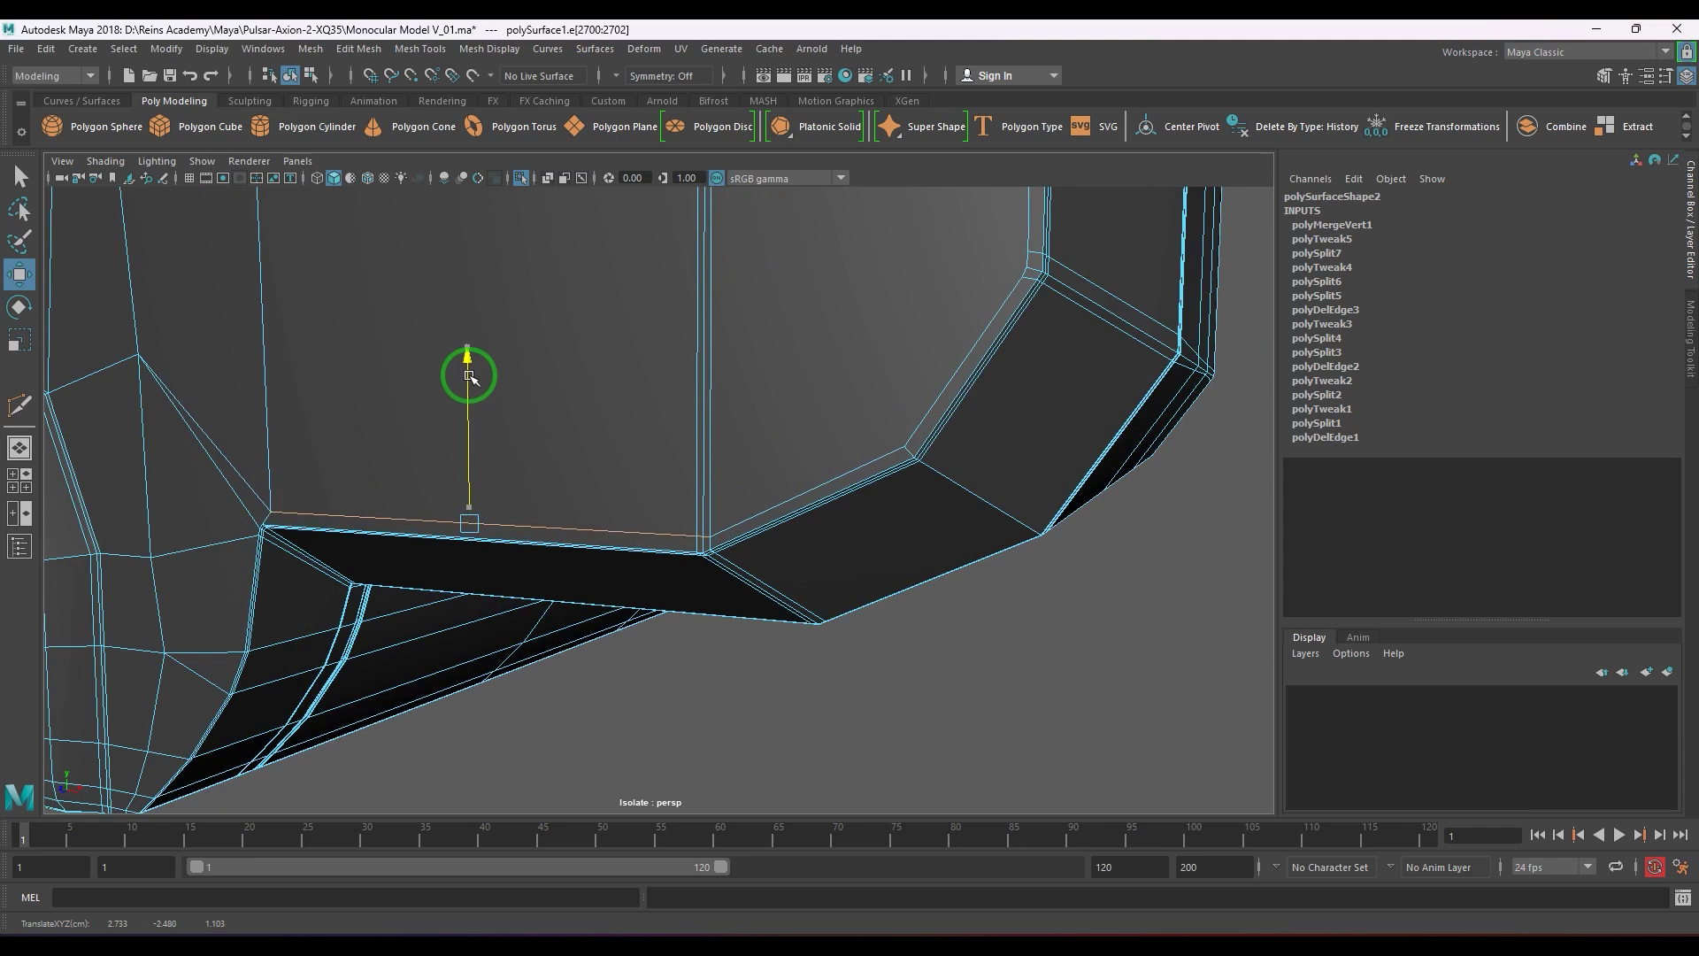
- Delete the diagonal edge beside the panel's lower corner and shift the inner corner vertex sideways into line with the rim corner
middle_click_drag(318, 406, 714, 474, "alt")
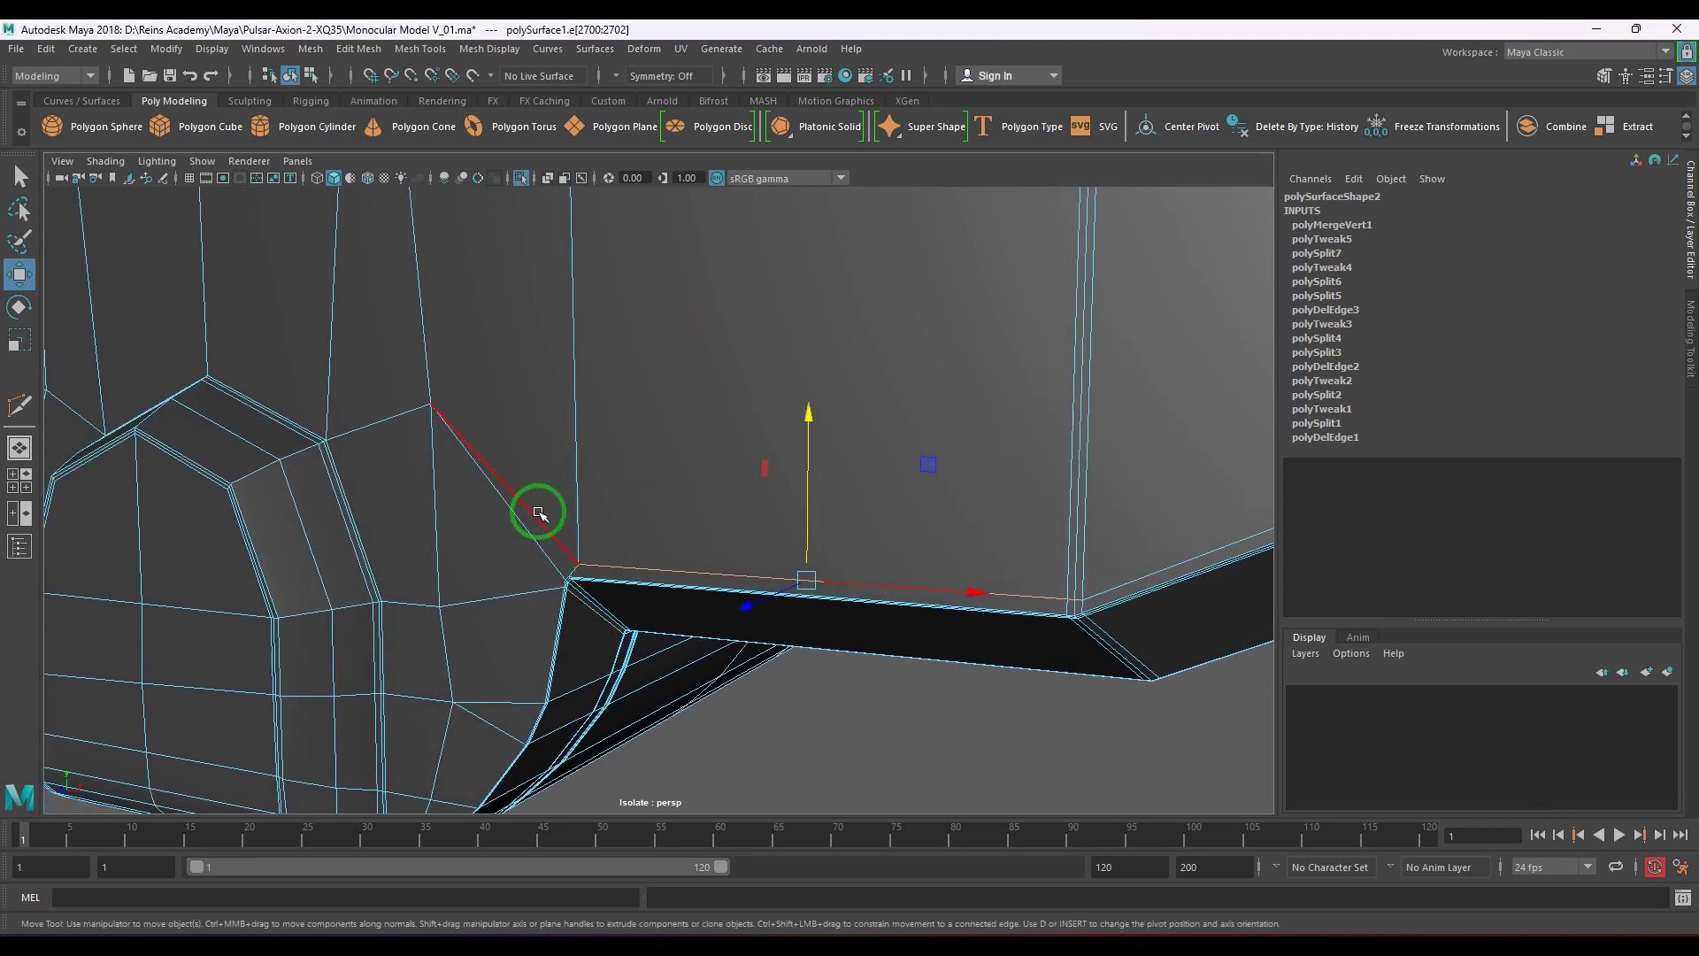
key("ctrl+Delete")
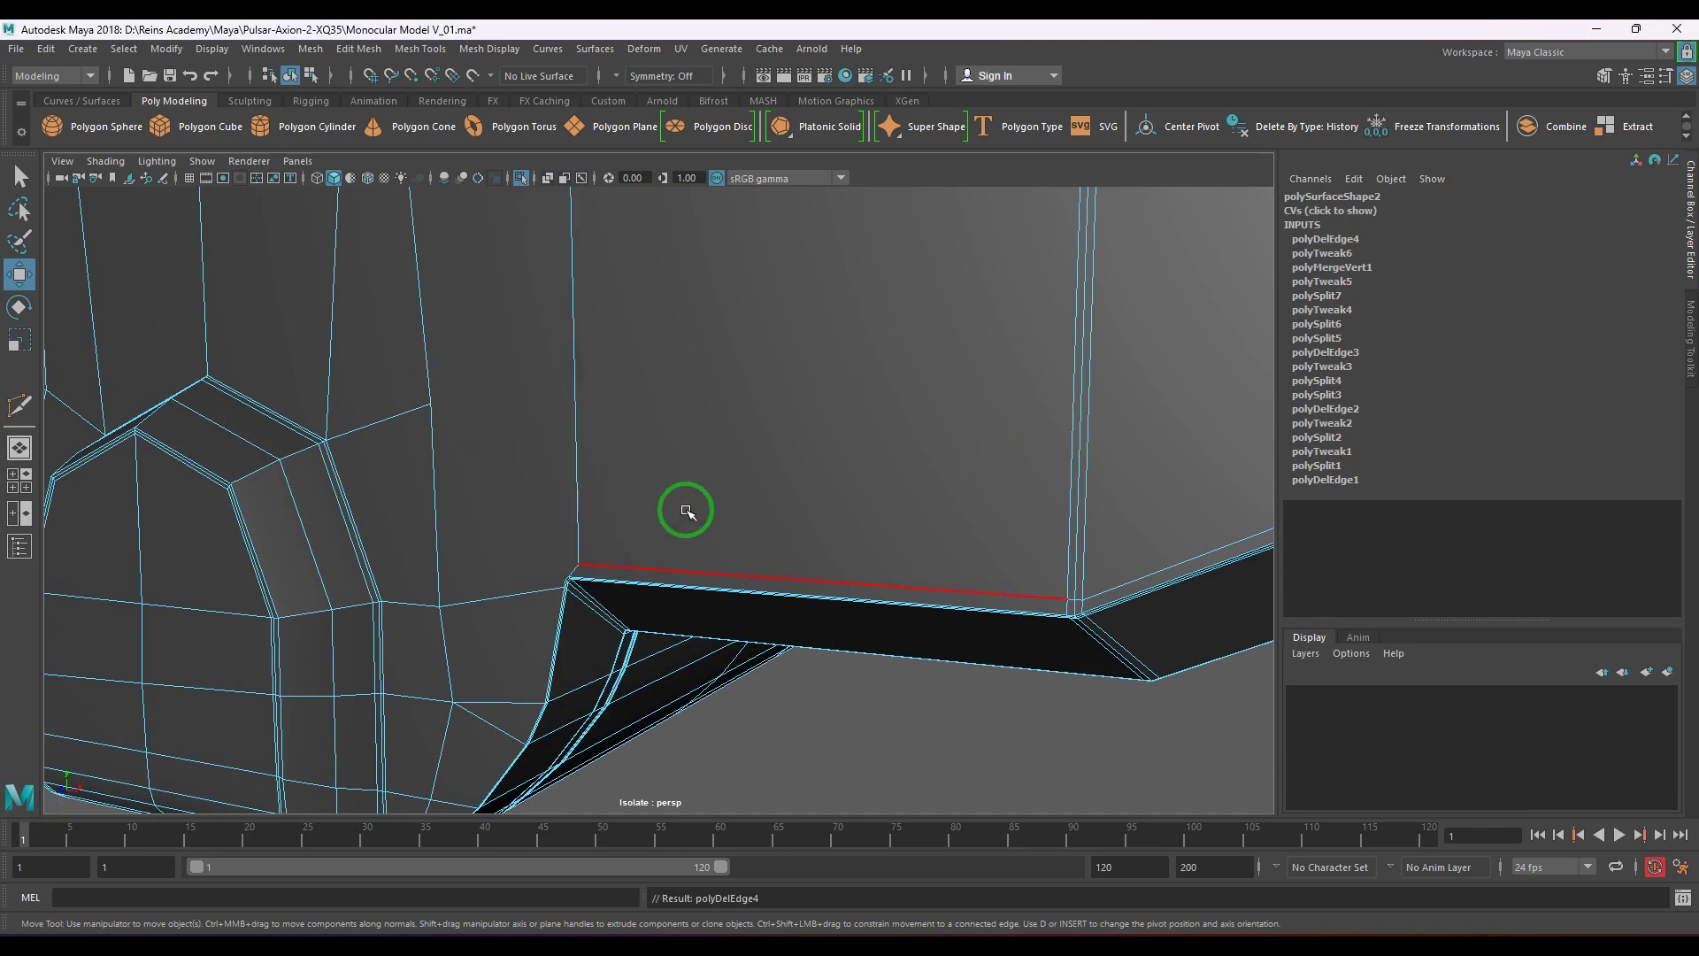
middle_click_drag(611, 551, 635, 482, "alt")
right_click_drag(636, 483, 849, 623, "alt")
right_click_drag(493, 496, 588, 511, "alt")
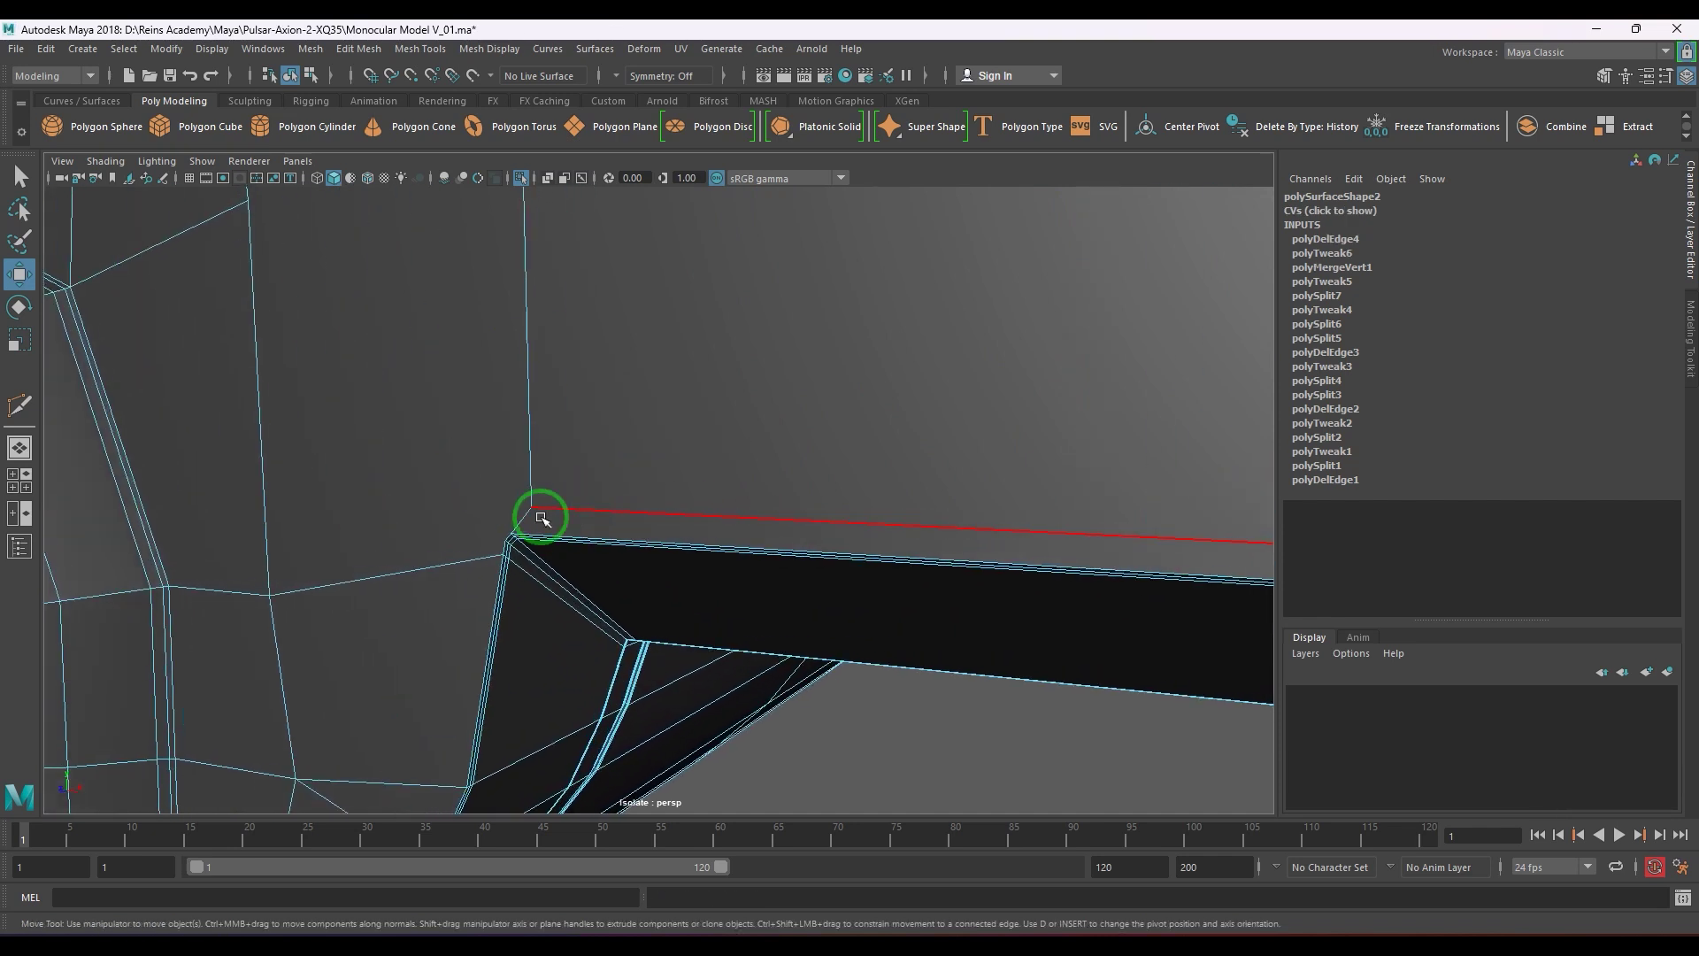
key("F9")
left_click(532, 510)
left_click_drag(666, 514, 637, 513)
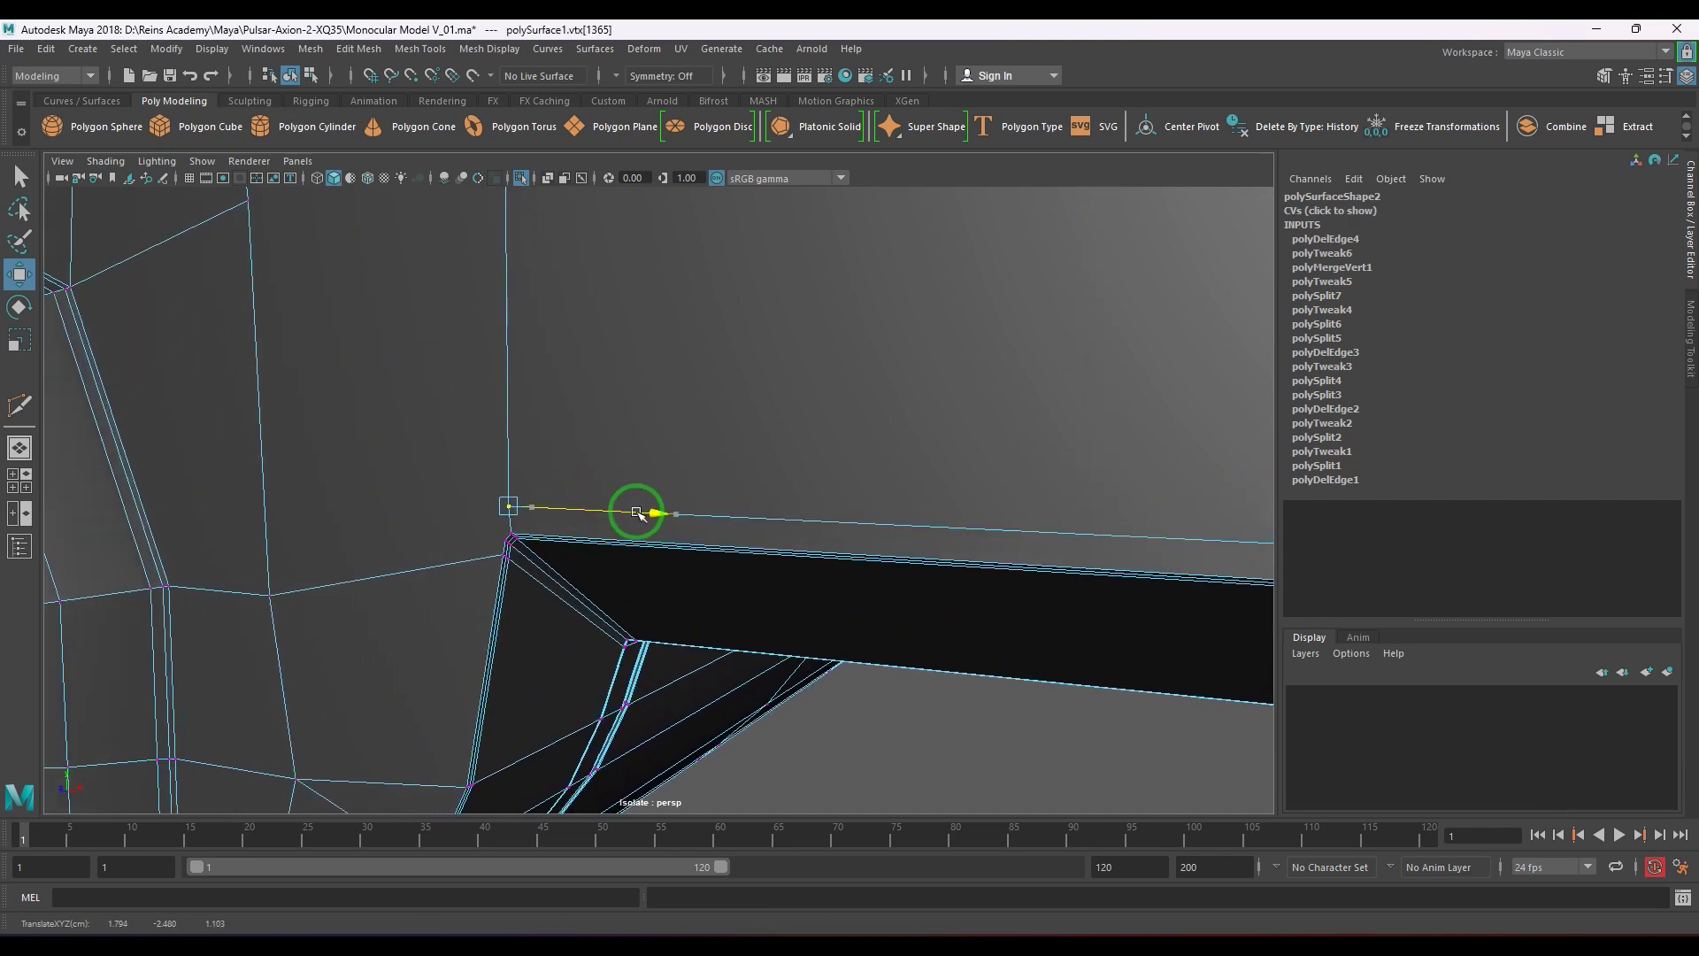
- Select the inner edges running along the lower rim and its angled section and raise them slightly
left_click_drag(526, 600, 481, 402, "alt")
right_click_drag(738, 486, 404, 526, "alt")
right_click_drag(495, 469, 650, 406)
right_click_drag(708, 390, 394, 409, "alt")
left_click_drag(394, 409, 834, 585, "alt")
middle_click_drag(785, 625, 828, 372, "alt")
right_click_drag(690, 360, 956, 566, "alt")
middle_click_drag(819, 525, 805, 595, "alt")
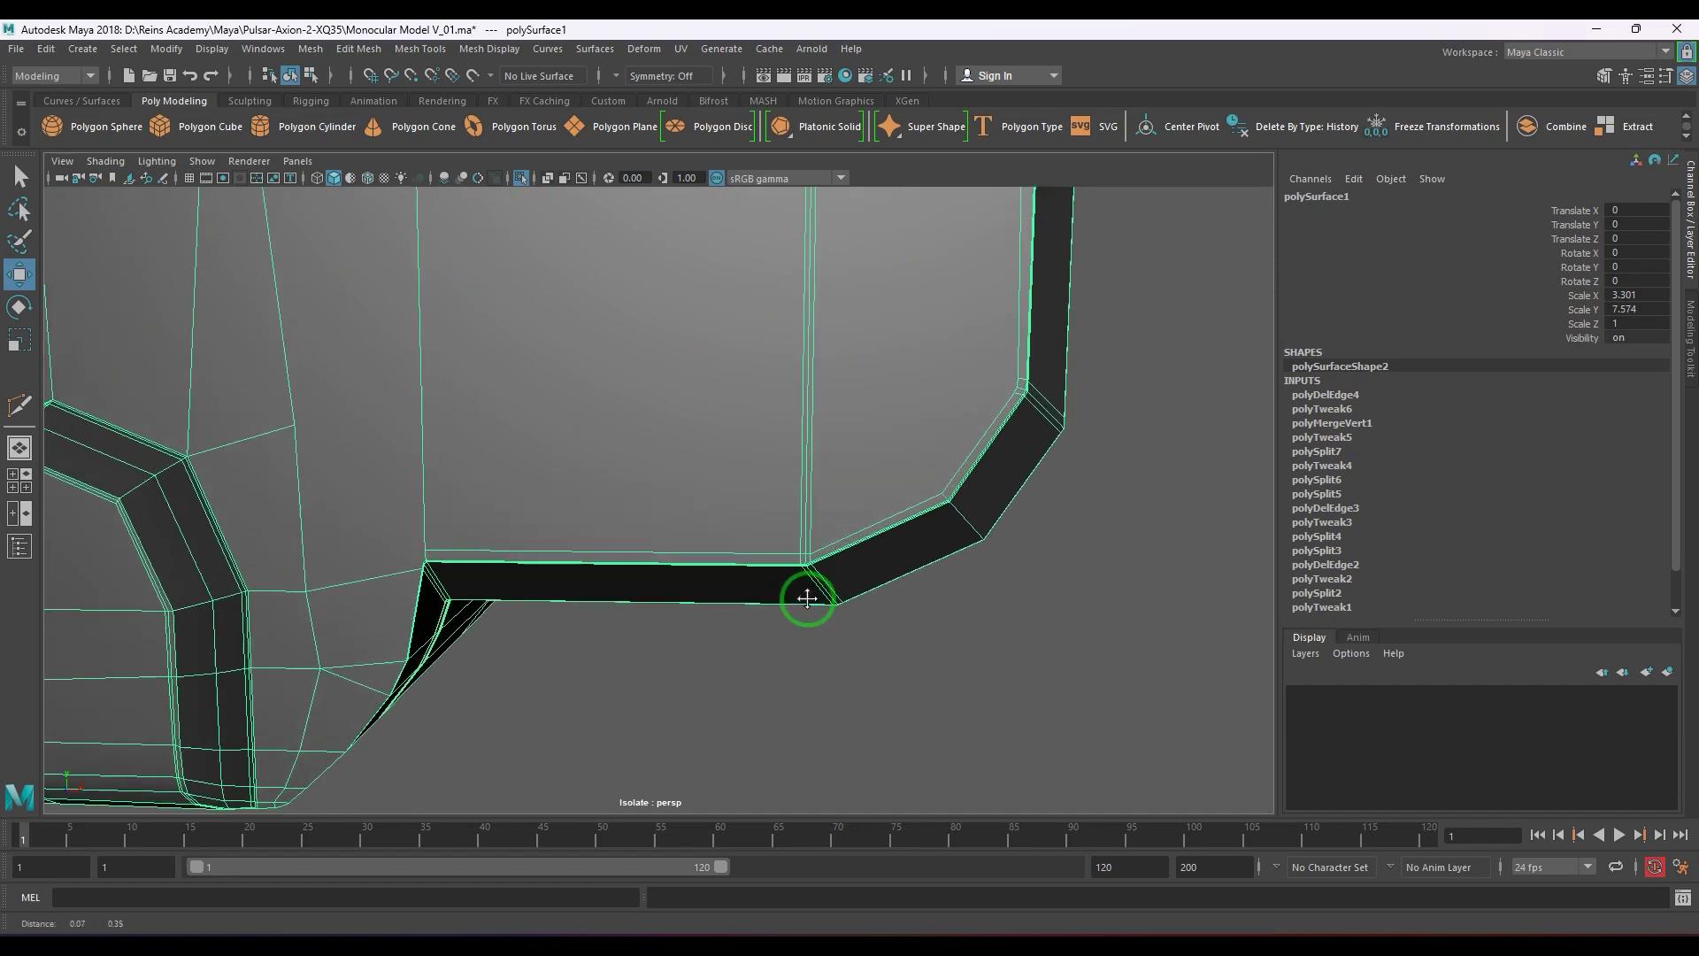
right_click_drag(602, 641, 766, 627, "alt")
right_click_drag(650, 699, 608, 594)
left_click(598, 613)
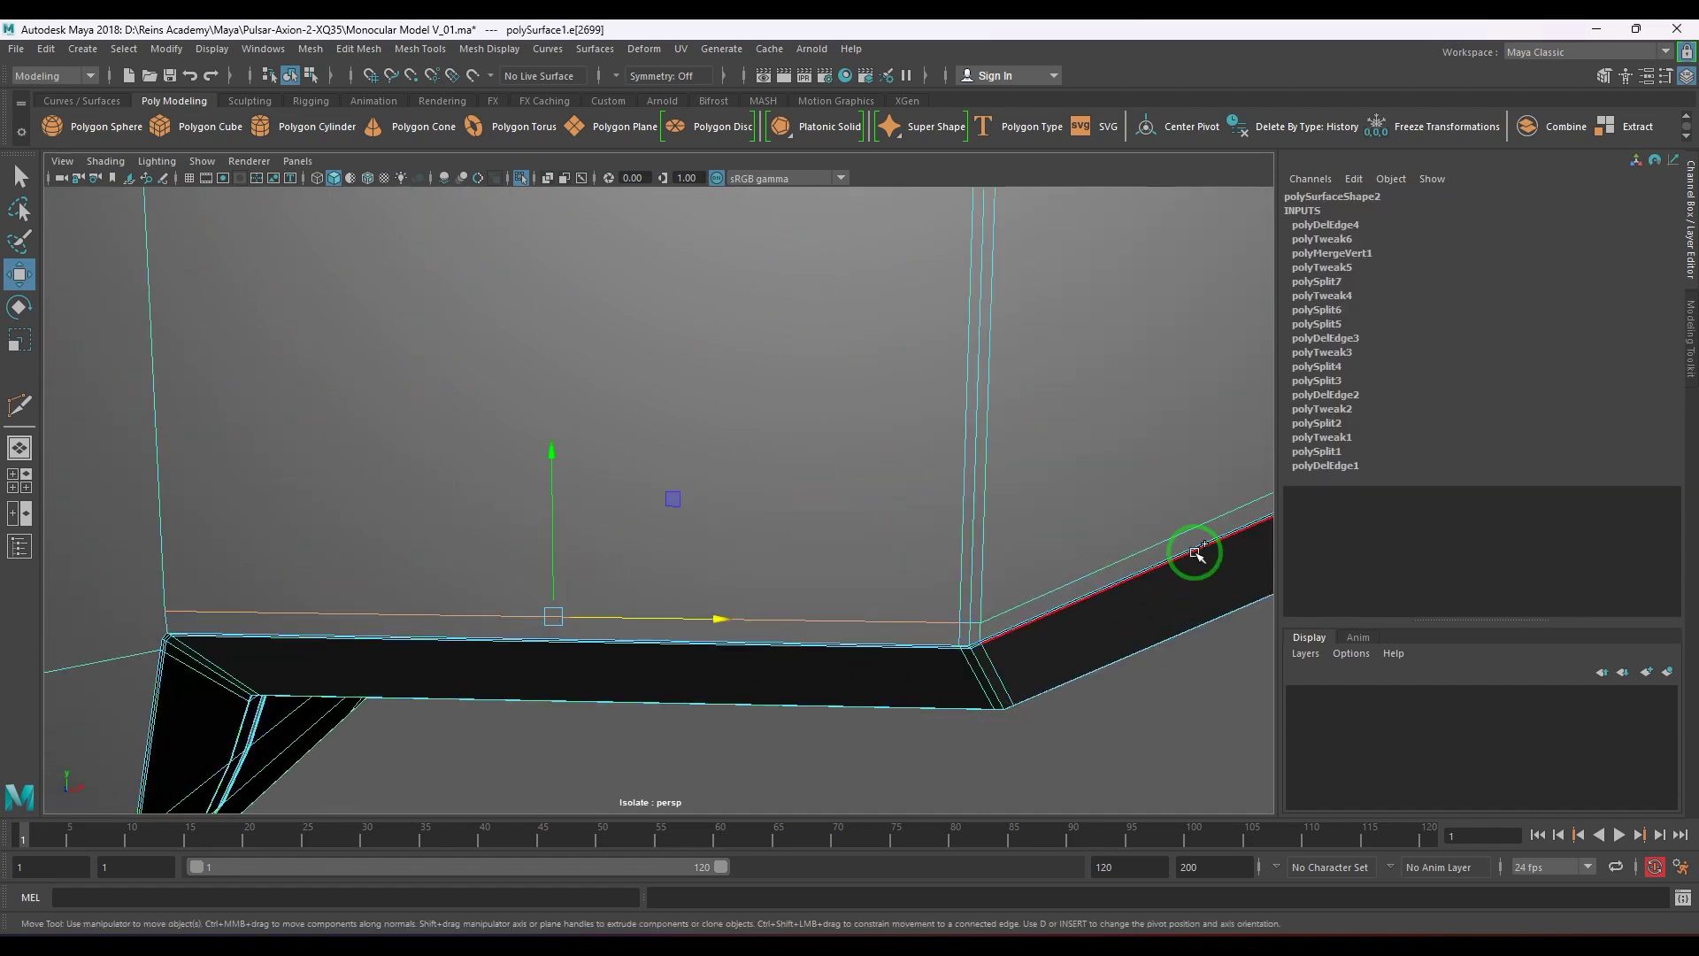
left_click(1175, 532, "shift")
left_click_drag(705, 402, 705, 393)
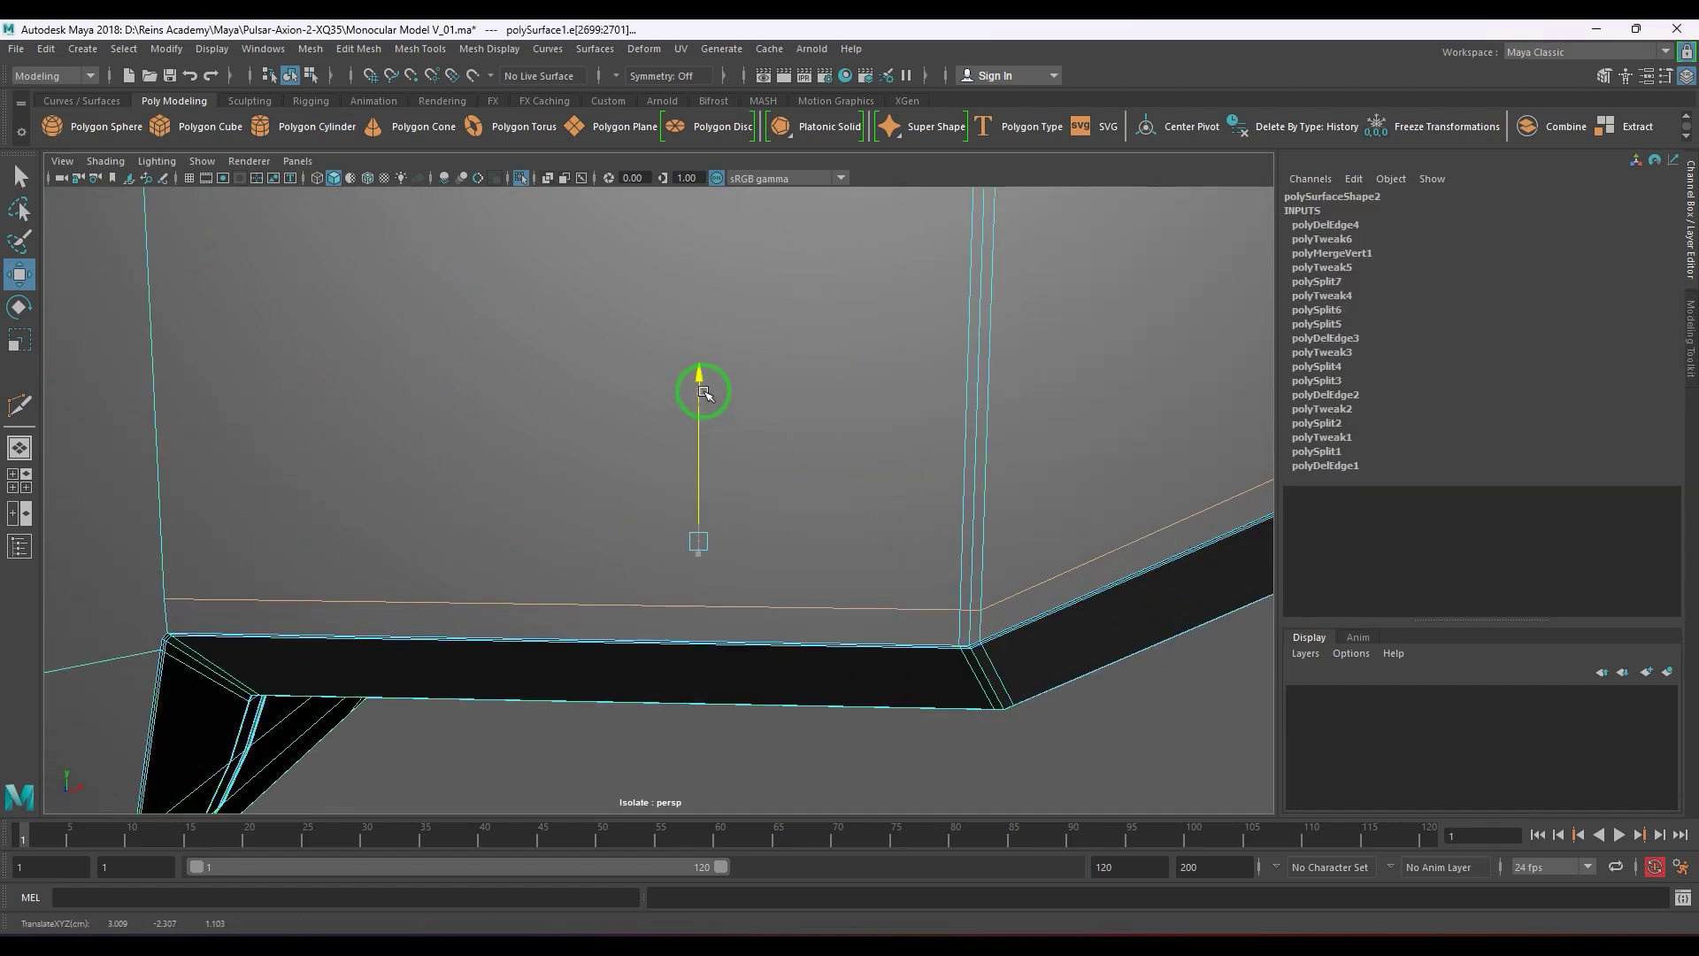
- Multi-Cut the support edges across the narrow inner strip on both sides of the panel's upper bend
left_click_drag(873, 531, 889, 651, "alt")
right_click_drag(889, 651, 559, 451, "alt")
middle_click_drag(559, 451, 597, 598, "alt")
right_click_drag(581, 570, 663, 490)
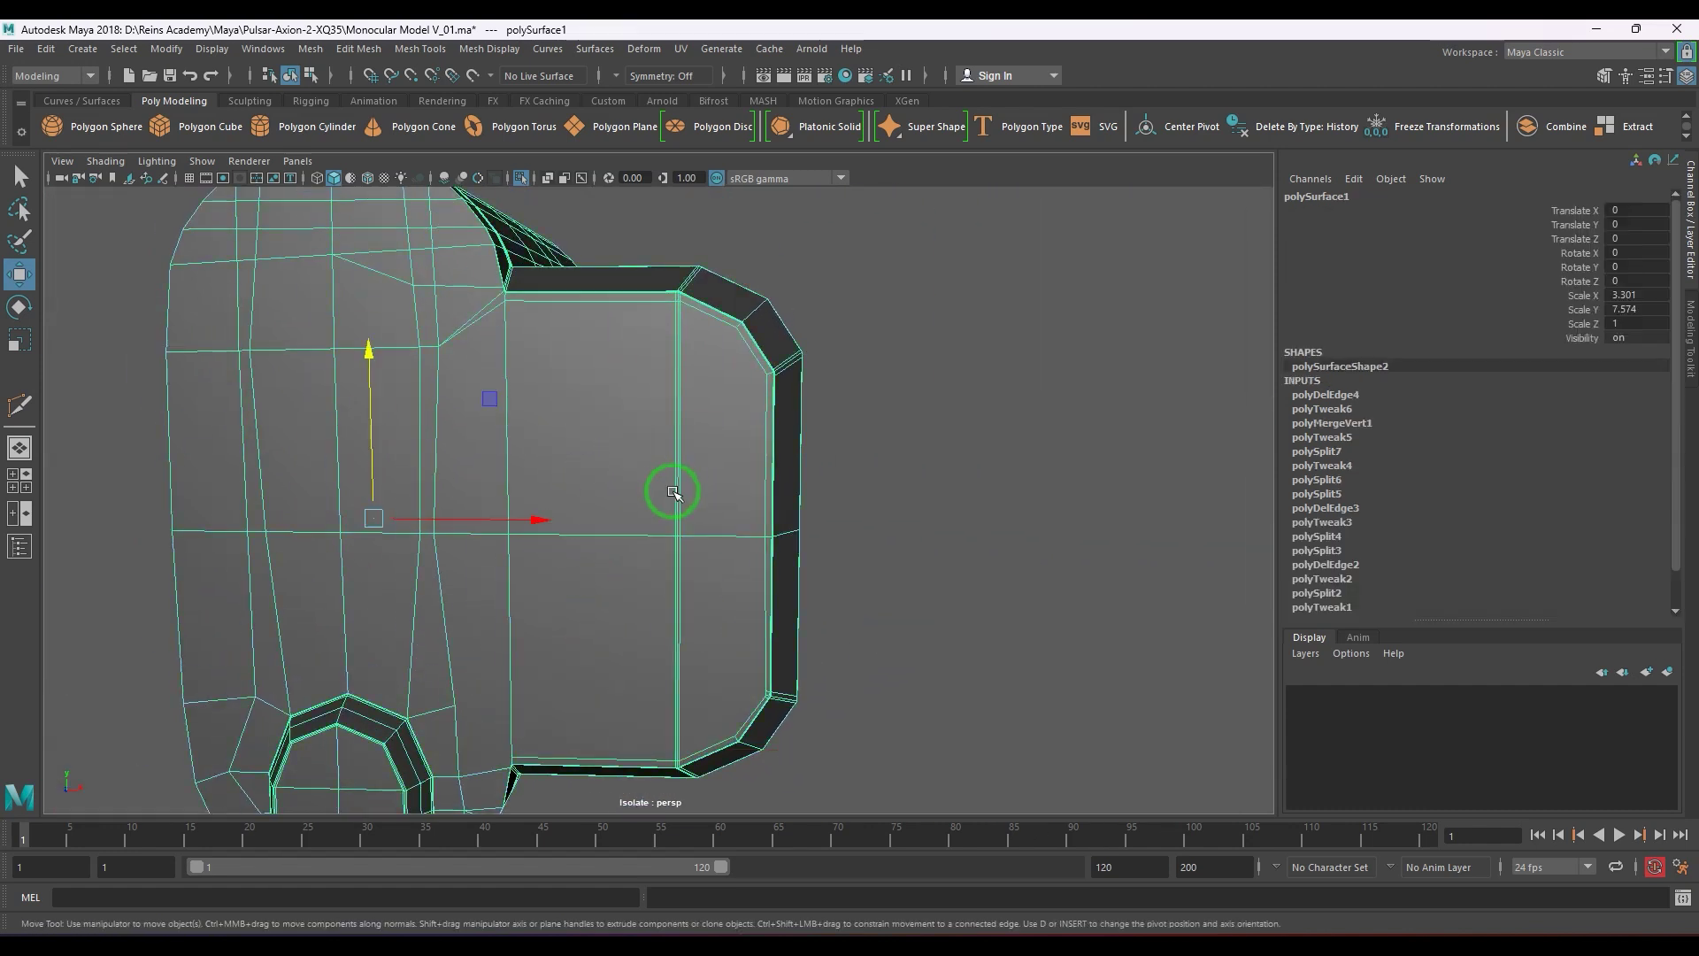
left_click_drag(859, 416, 767, 457, "alt")
right_click_drag(766, 457, 933, 701, "alt")
left_click_drag(933, 701, 629, 513, "alt")
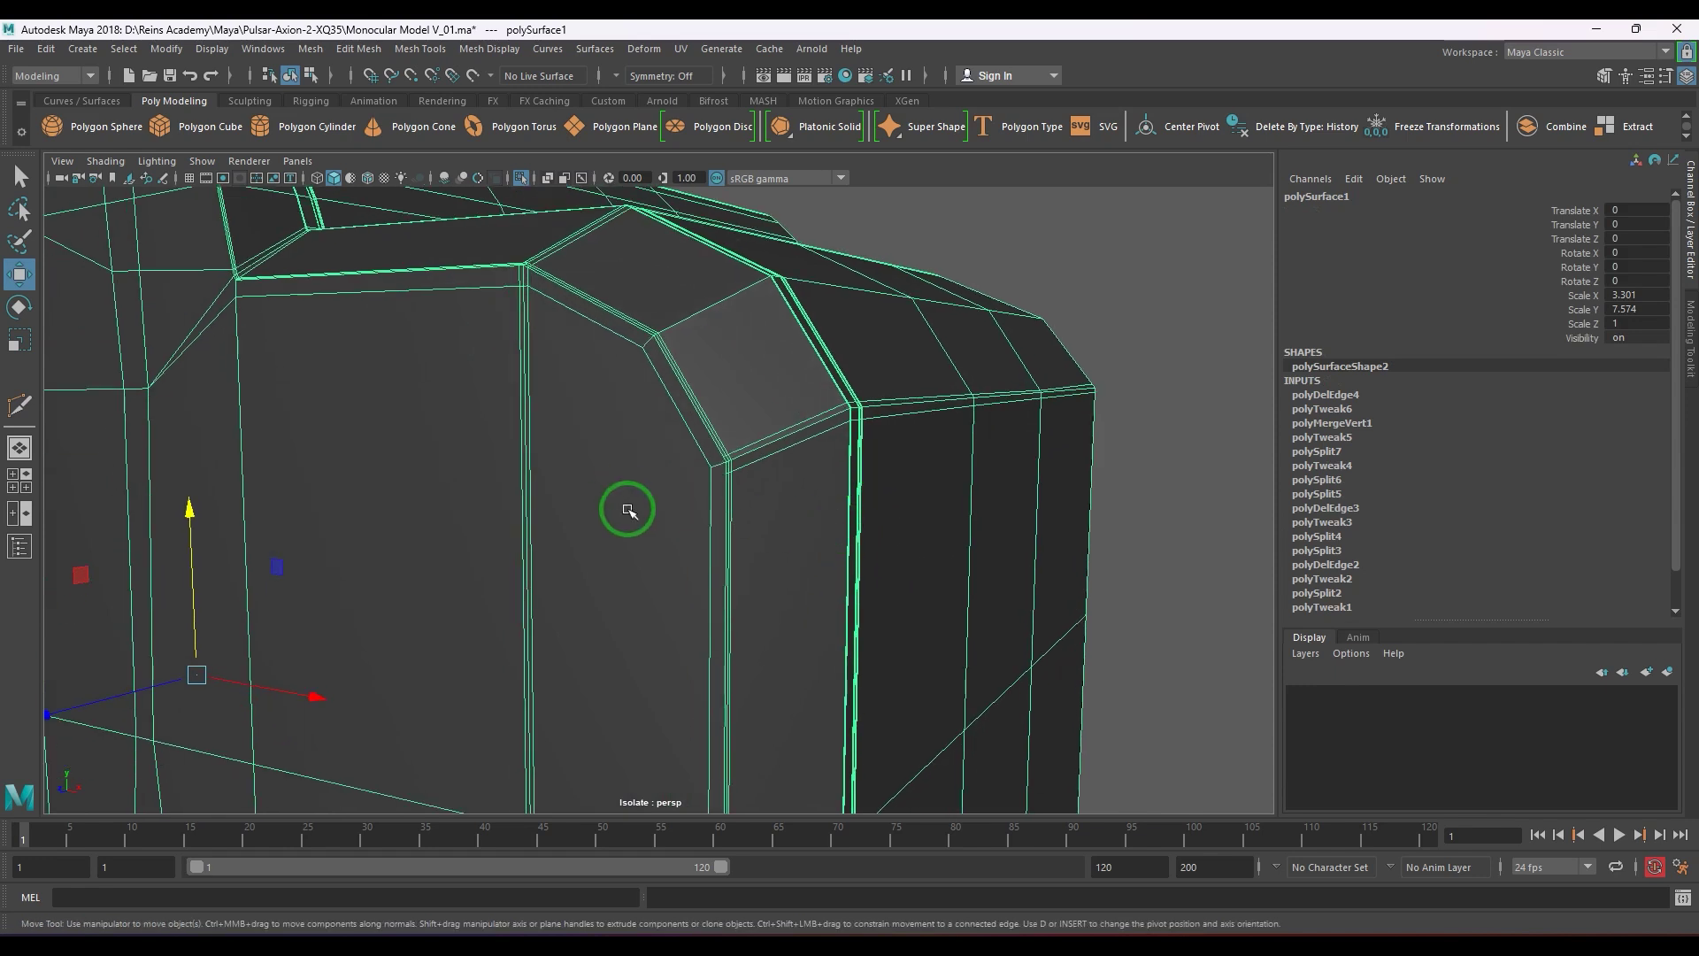
right_click_drag(629, 513, 934, 685, "alt")
left_click_drag(875, 558, 732, 448, "alt")
right_click_drag(732, 447, 842, 540, "alt")
right_click_drag(833, 406, 703, 411, "shift")
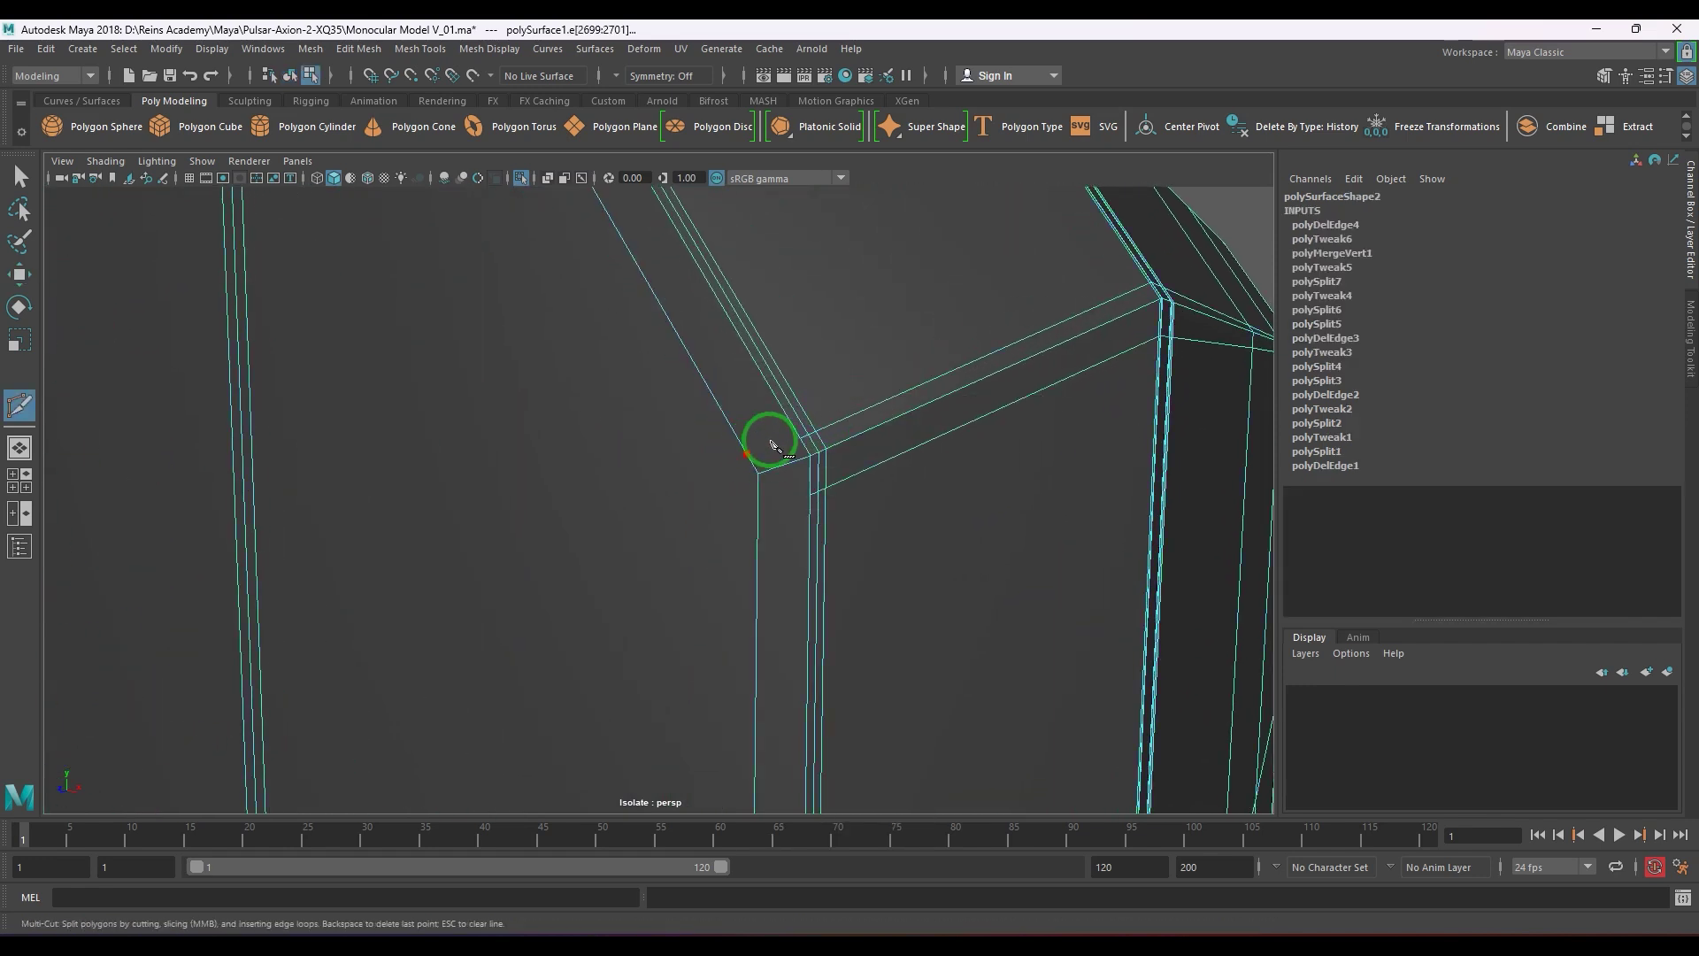
right_click(782, 533)
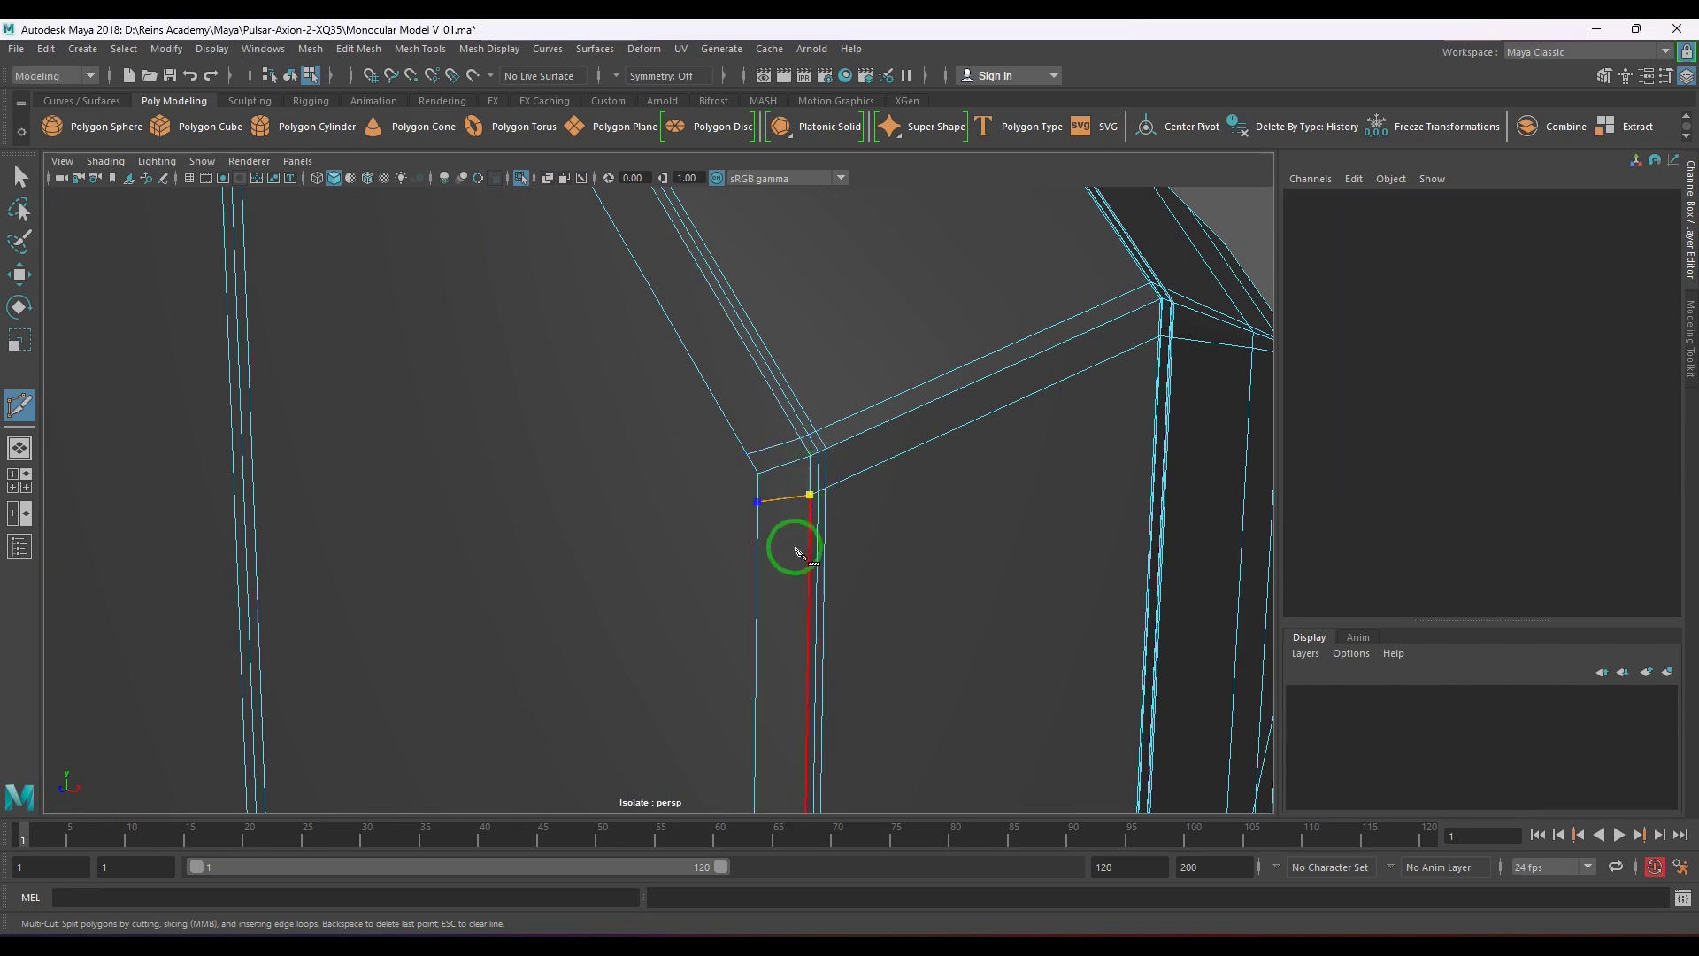
scroll(796, 550, "down", 10)
key("w")
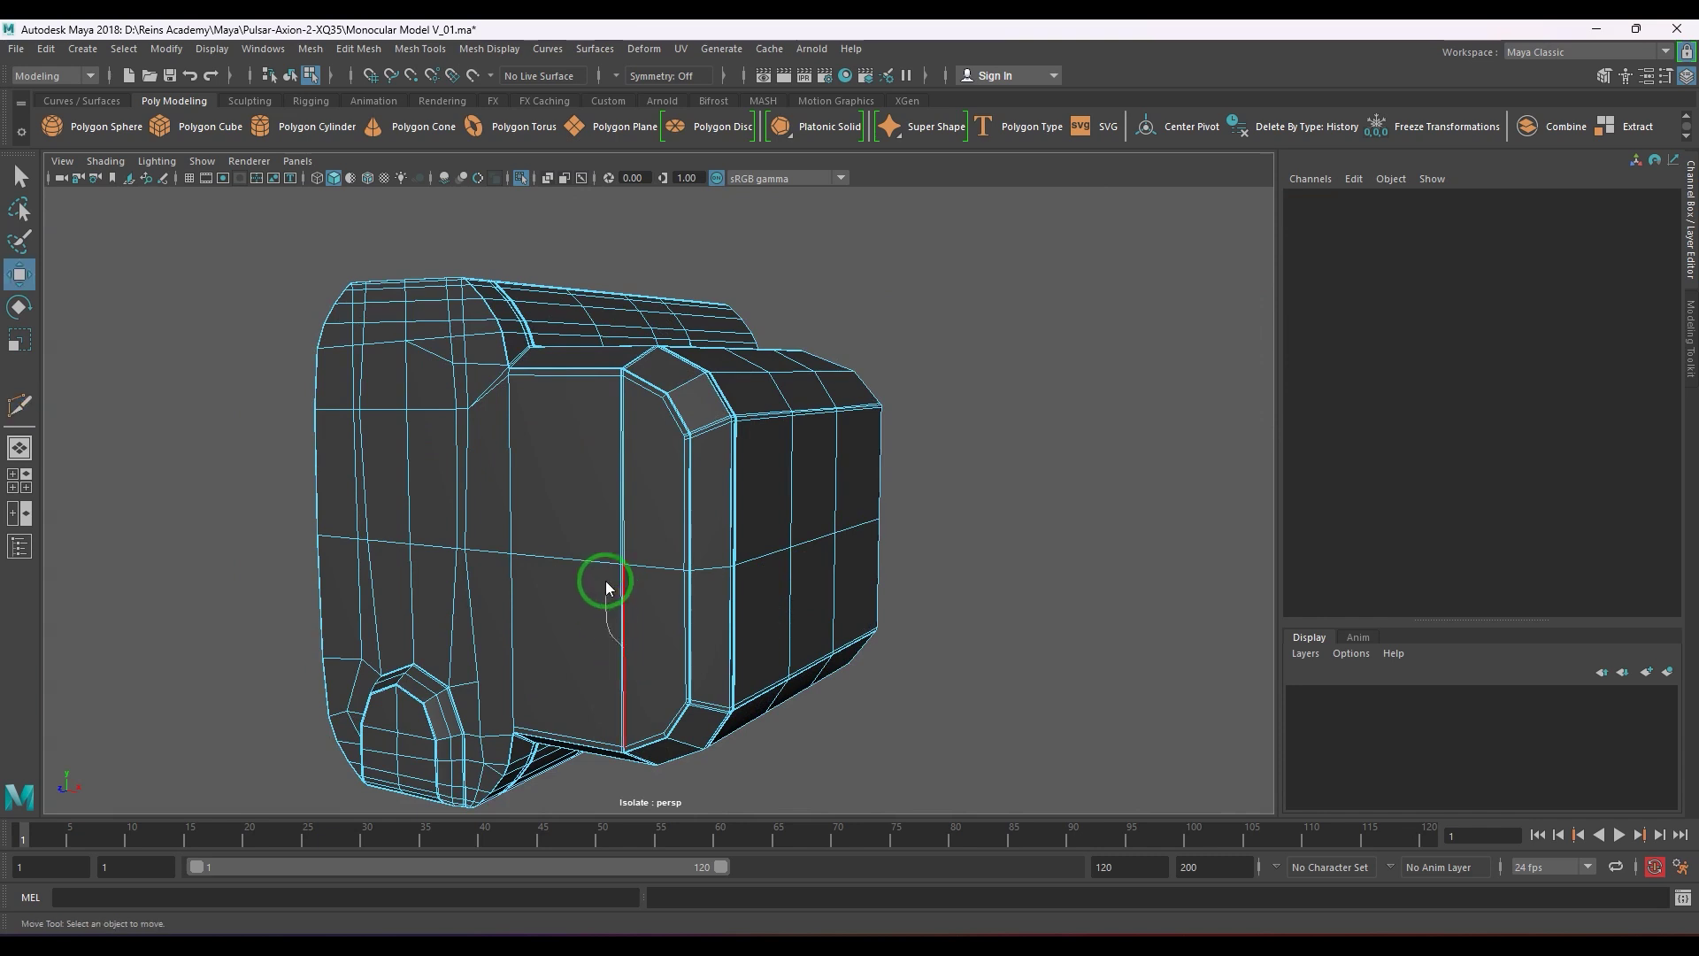
- Bevel the horizontal edge loop around the middle of the body with 2 segments and a fraction of 0.8
left_click(605, 580)
left_click_drag(588, 561, 891, 607, "alt")
scroll(752, 649, "up", 5)
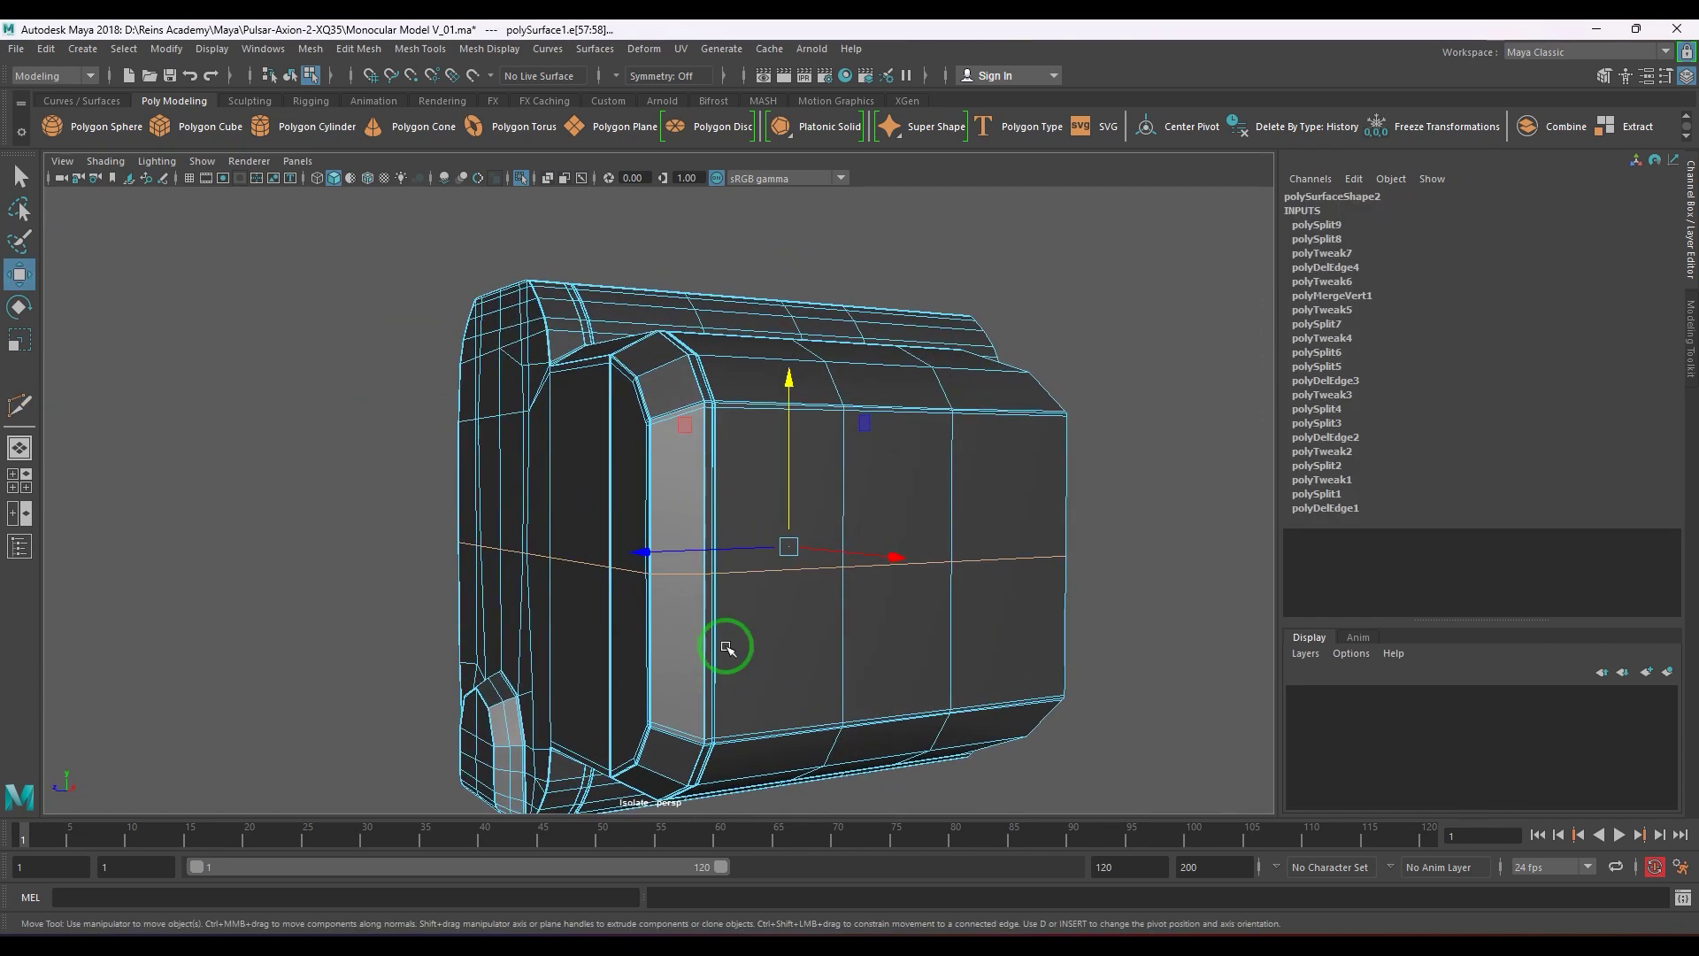
left_click_drag(727, 648, 599, 599, "alt")
key("ctrl+b")
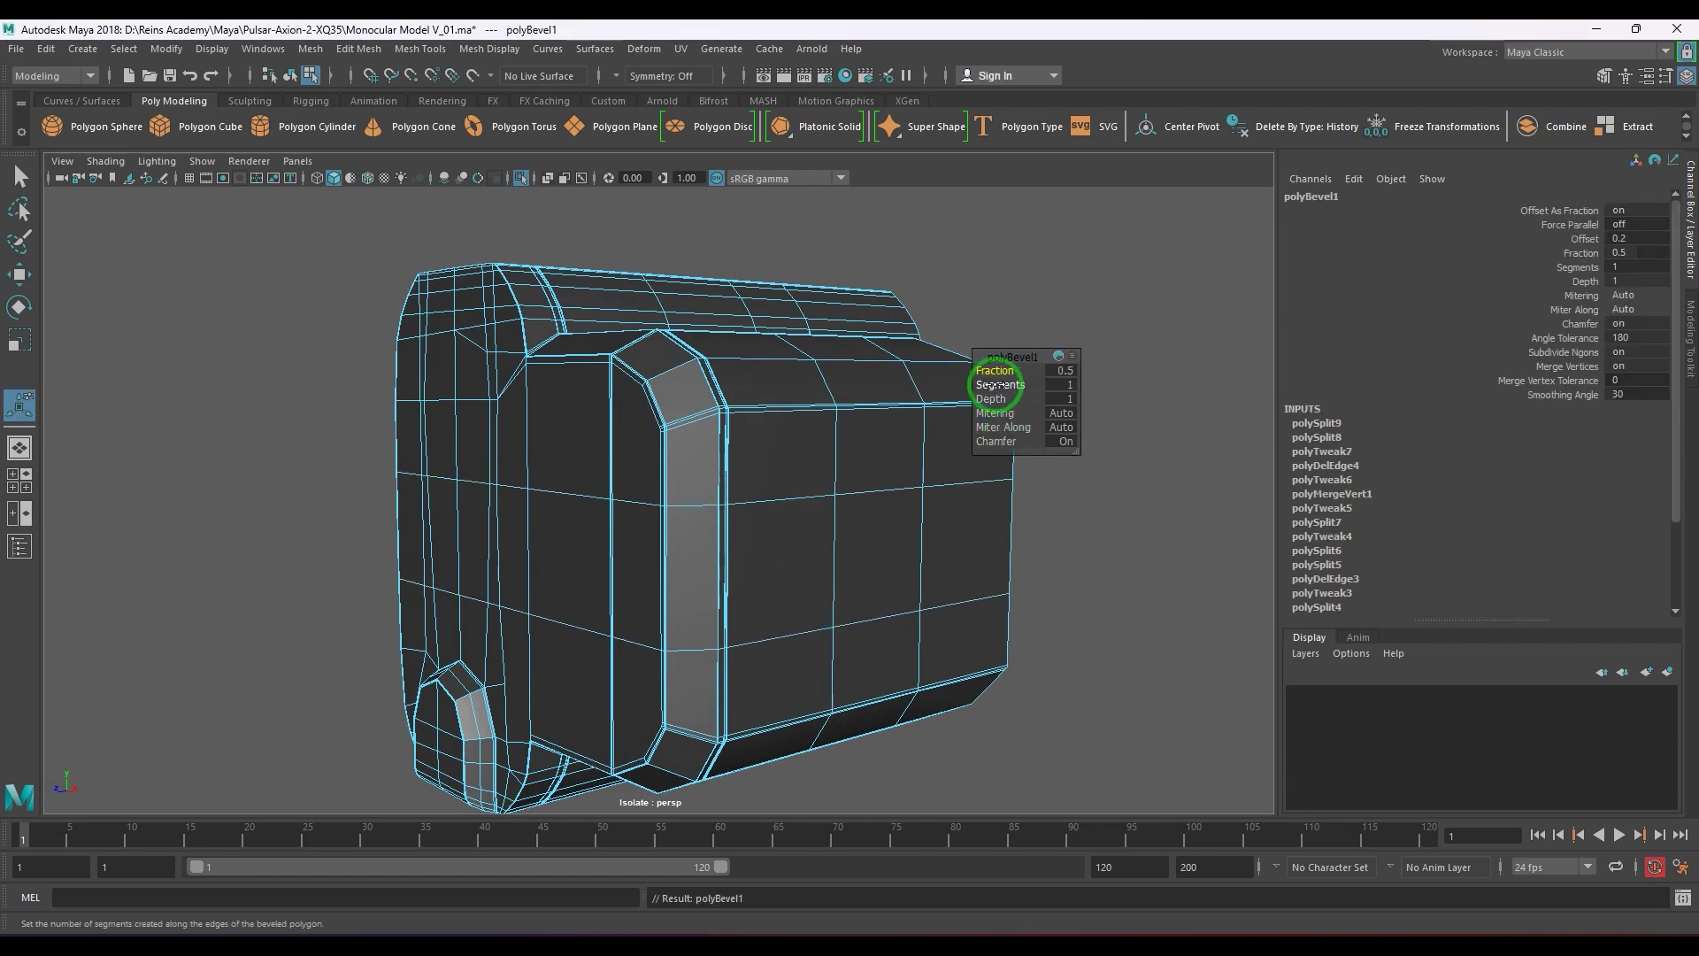
left_click_drag(996, 385, 1002, 381)
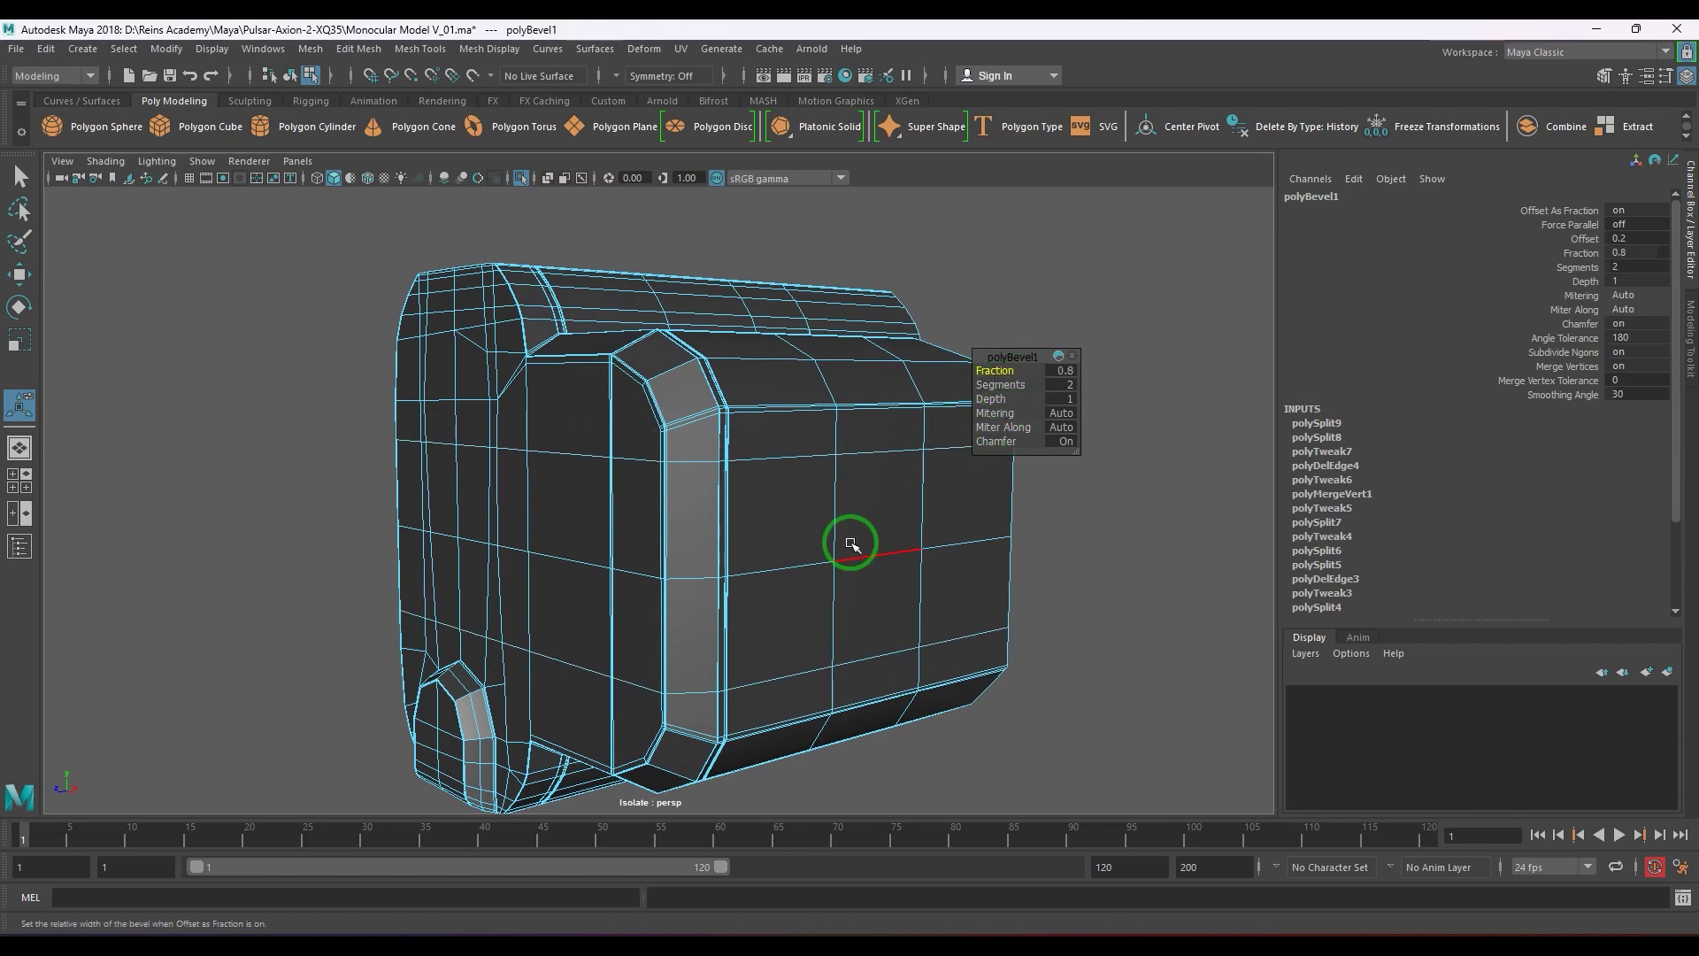
- Reduce the bevel around the middle edge loop to a fraction of 0.7
left_click_drag(808, 562, 925, 520, "alt")
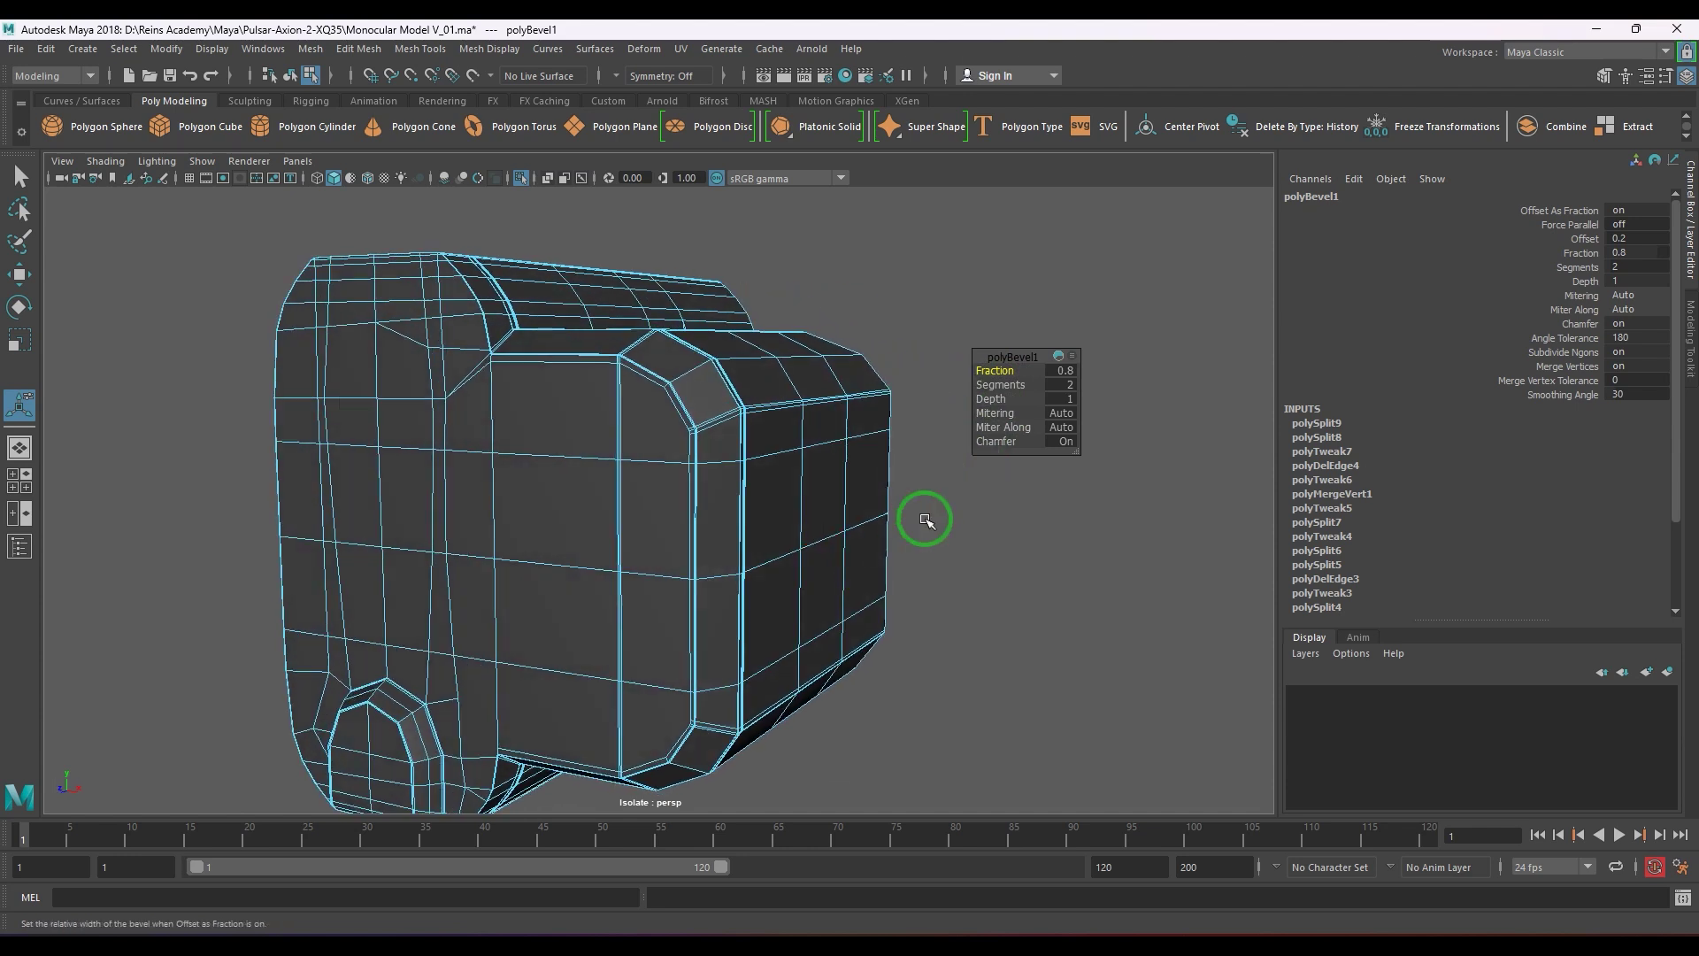
left_click(1072, 368)
type("0.")
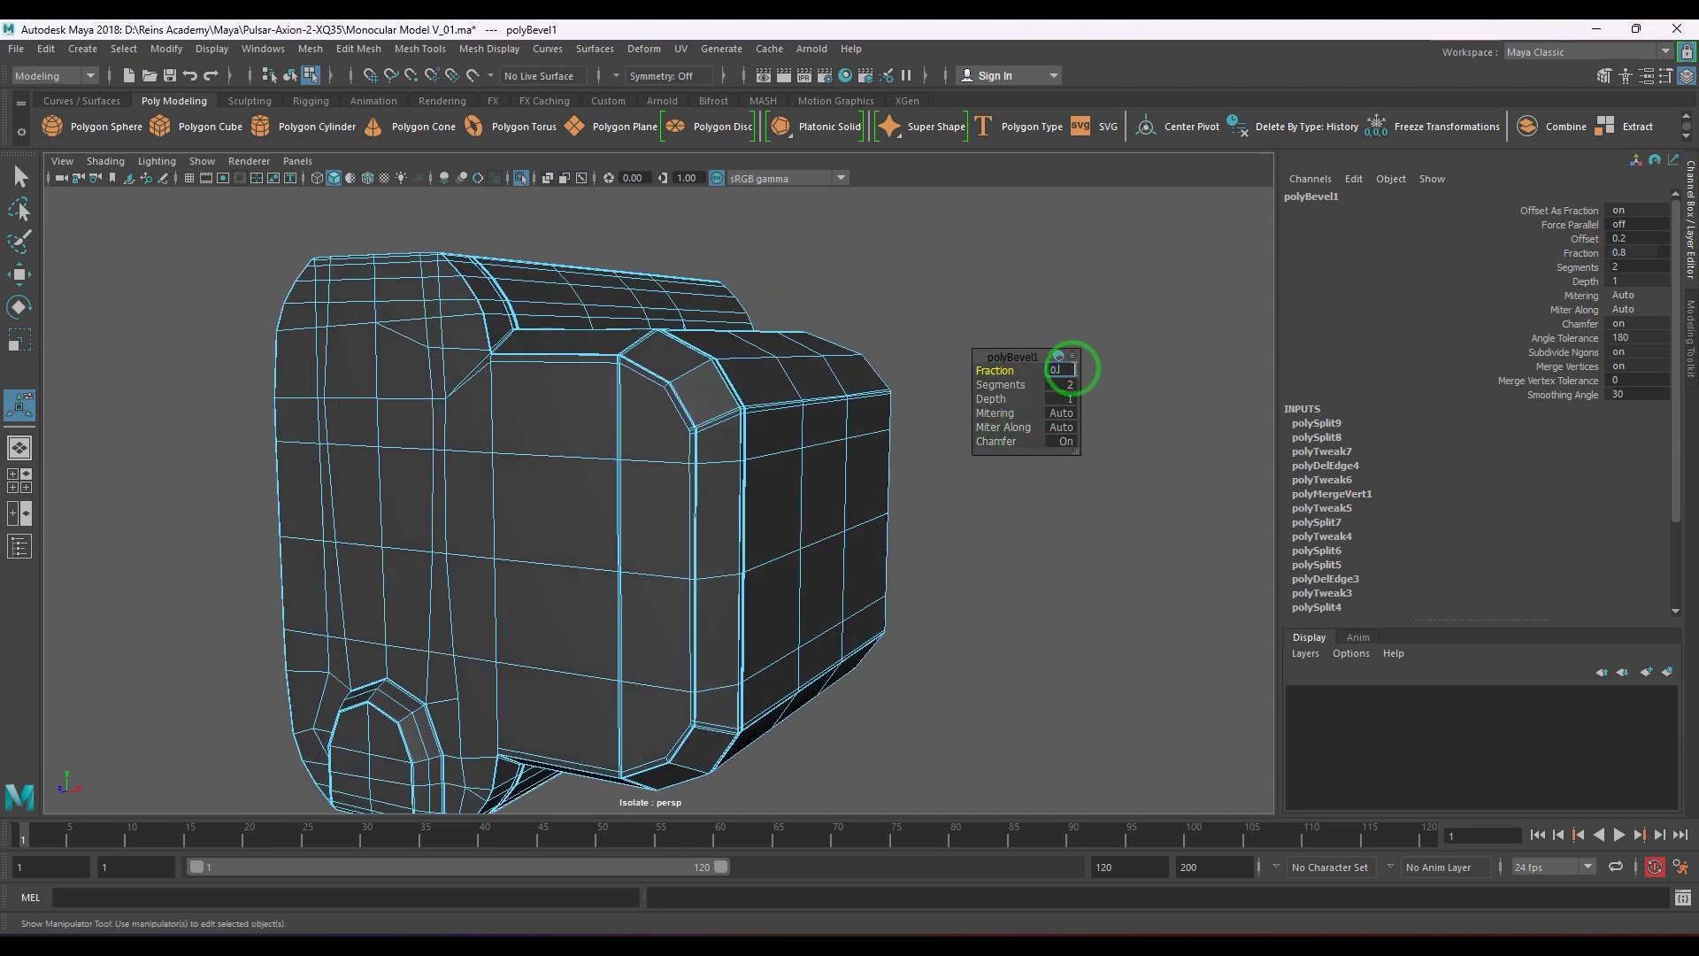
type("7")
key("Return")
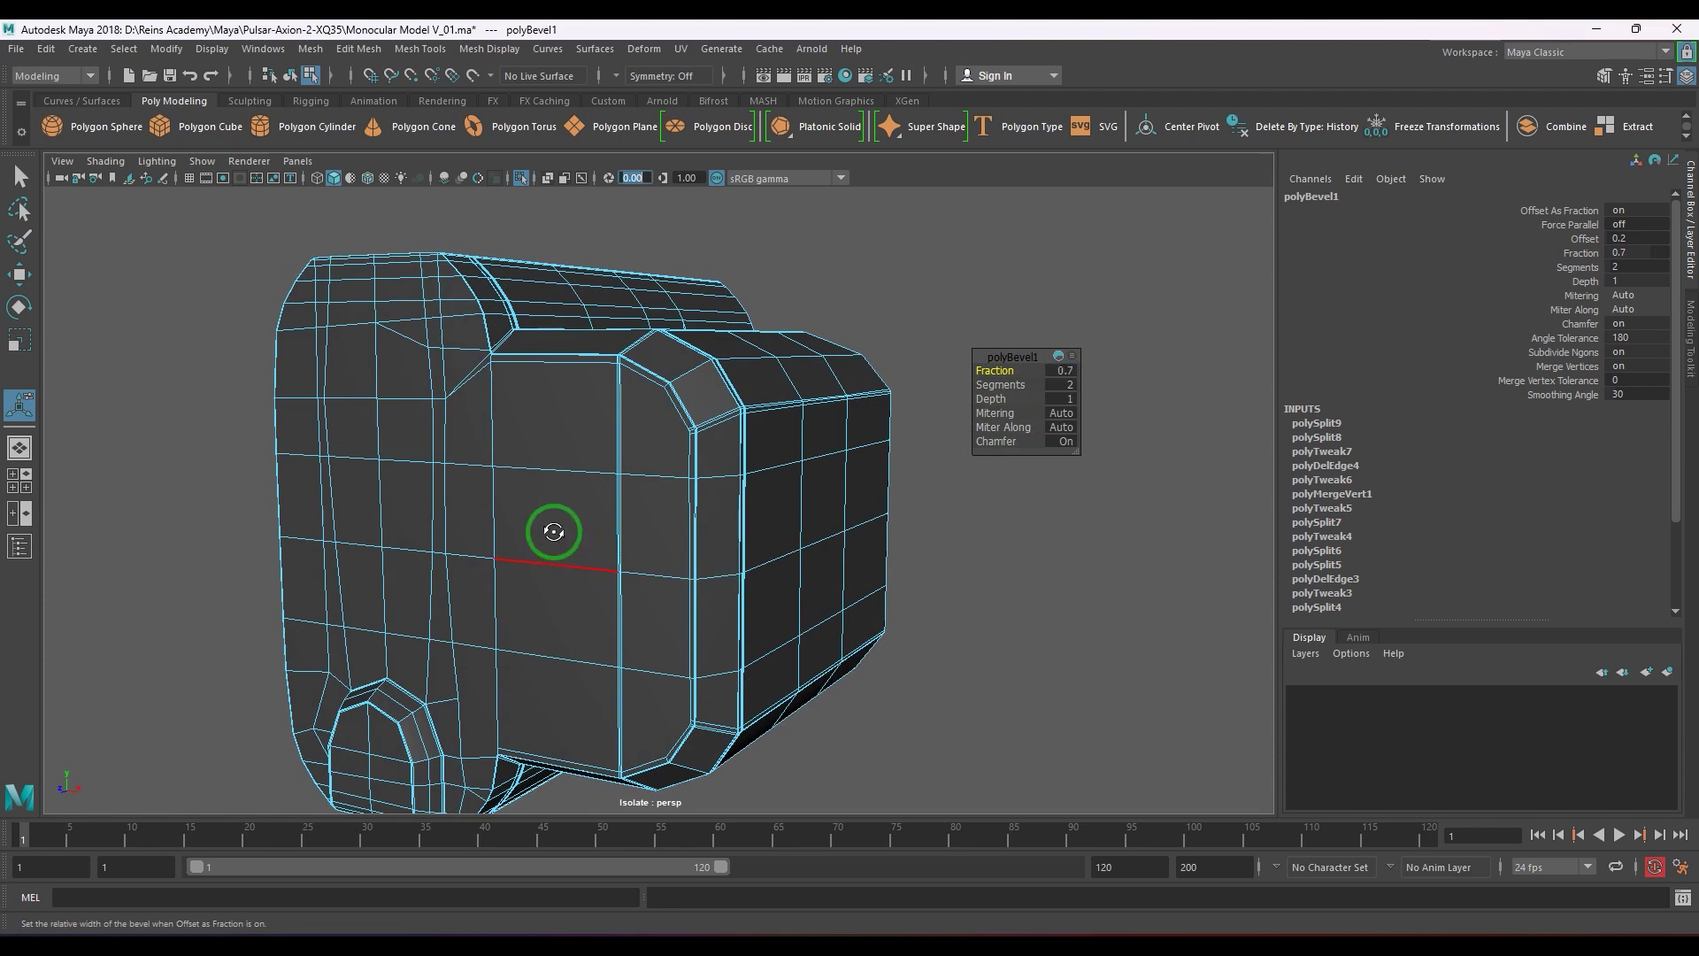
- Insert a vertical edge loop midway across the wide column of faces on the side panel
left_click_drag(549, 530, 520, 599, "alt")
key("q")
key("F10")
left_click(567, 471)
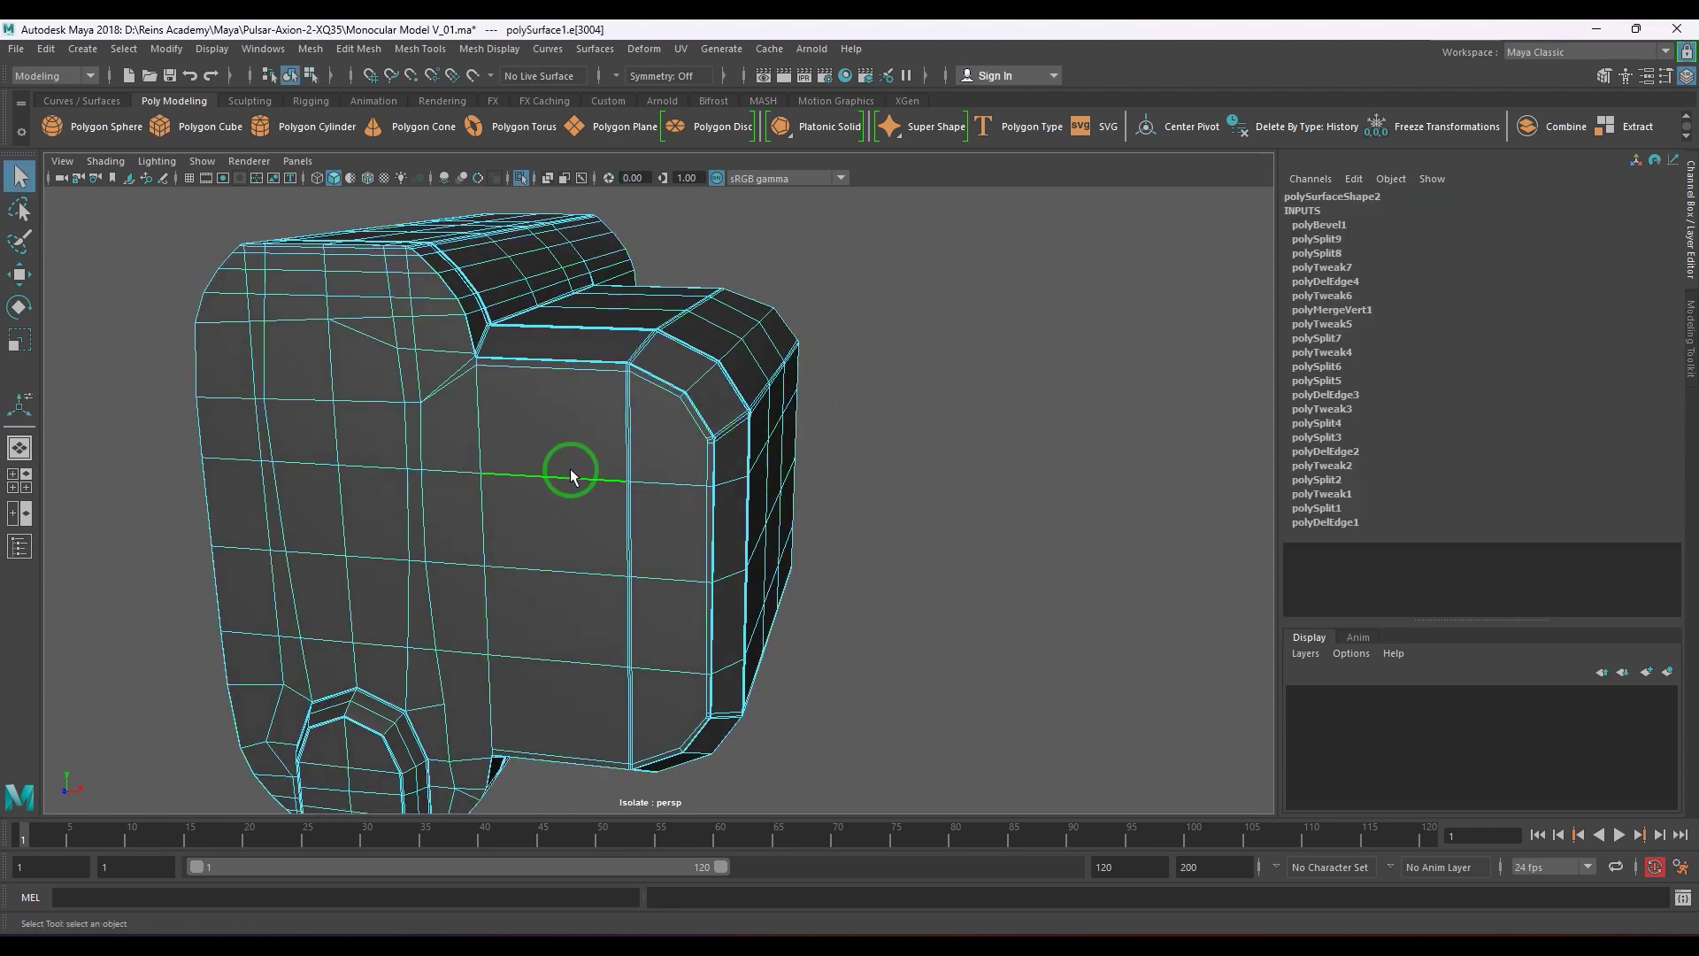
right_click_drag(500, 429, 815, 552, "shift")
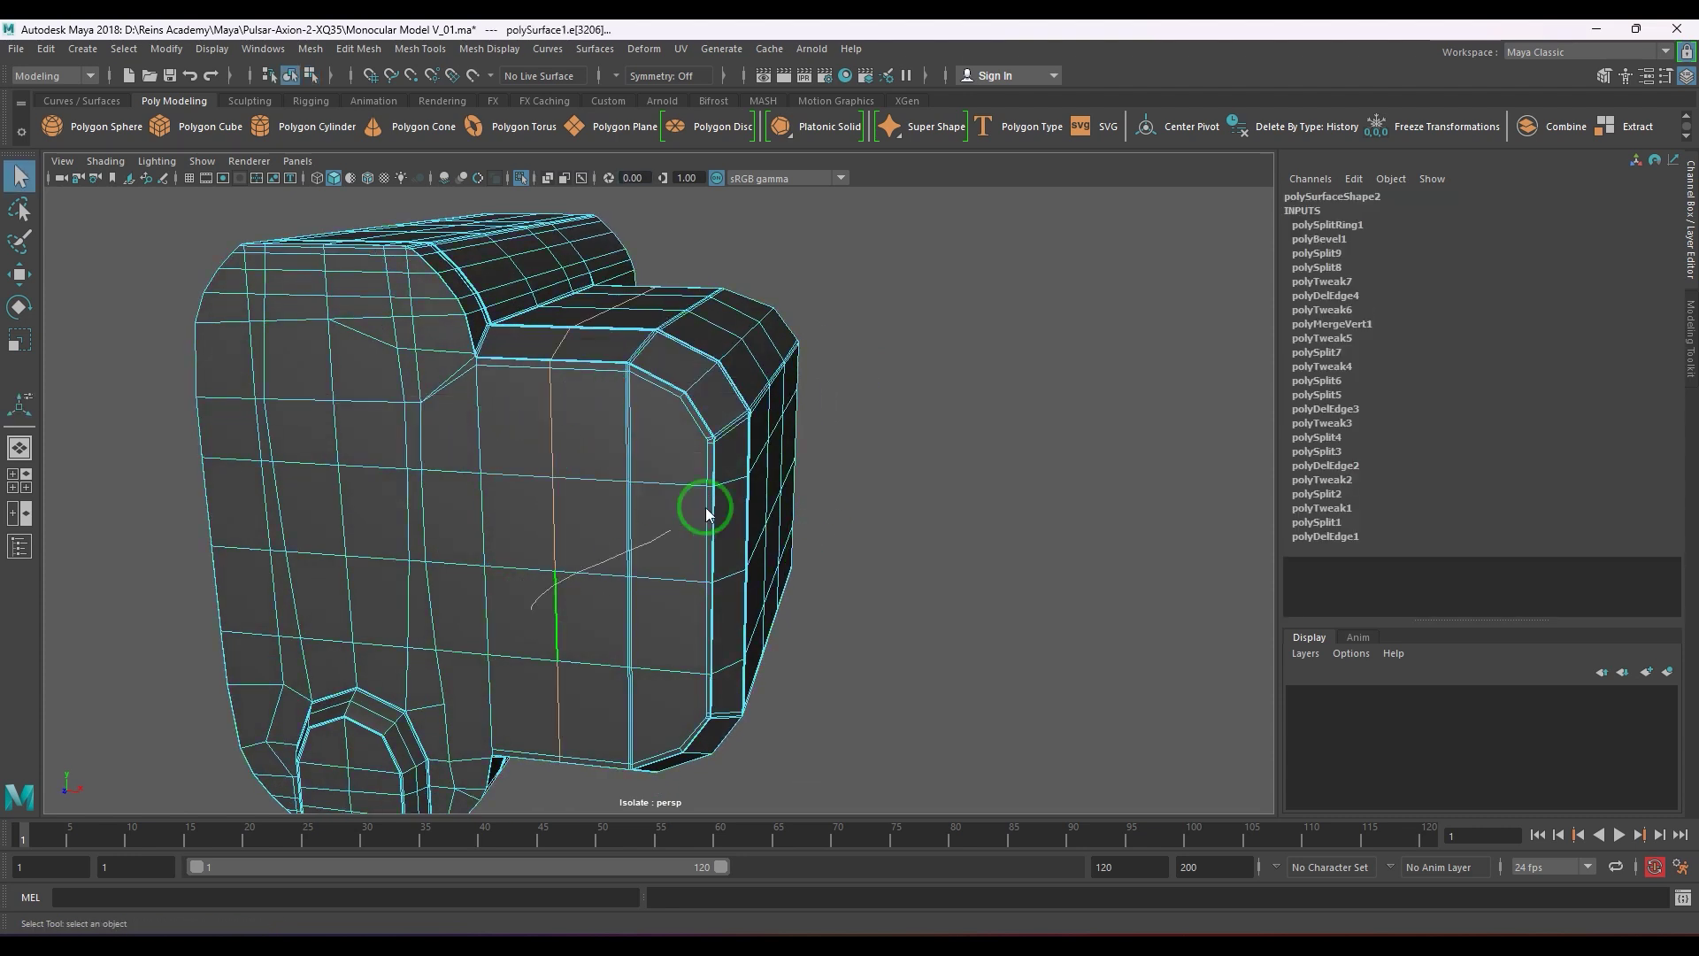
key("F8")
left_click(899, 528)
left_click(634, 500)
mouse_move(633, 500)
left_mouse_down("alt")
mouse_move(666, 485)
mouse_move(729, 501)
mouse_move(652, 474)
mouse_move(660, 454)
mouse_move(627, 423)
mouse_move(625, 531)
mouse_move(627, 484)
left_mouse_up("alt")
key("F8")
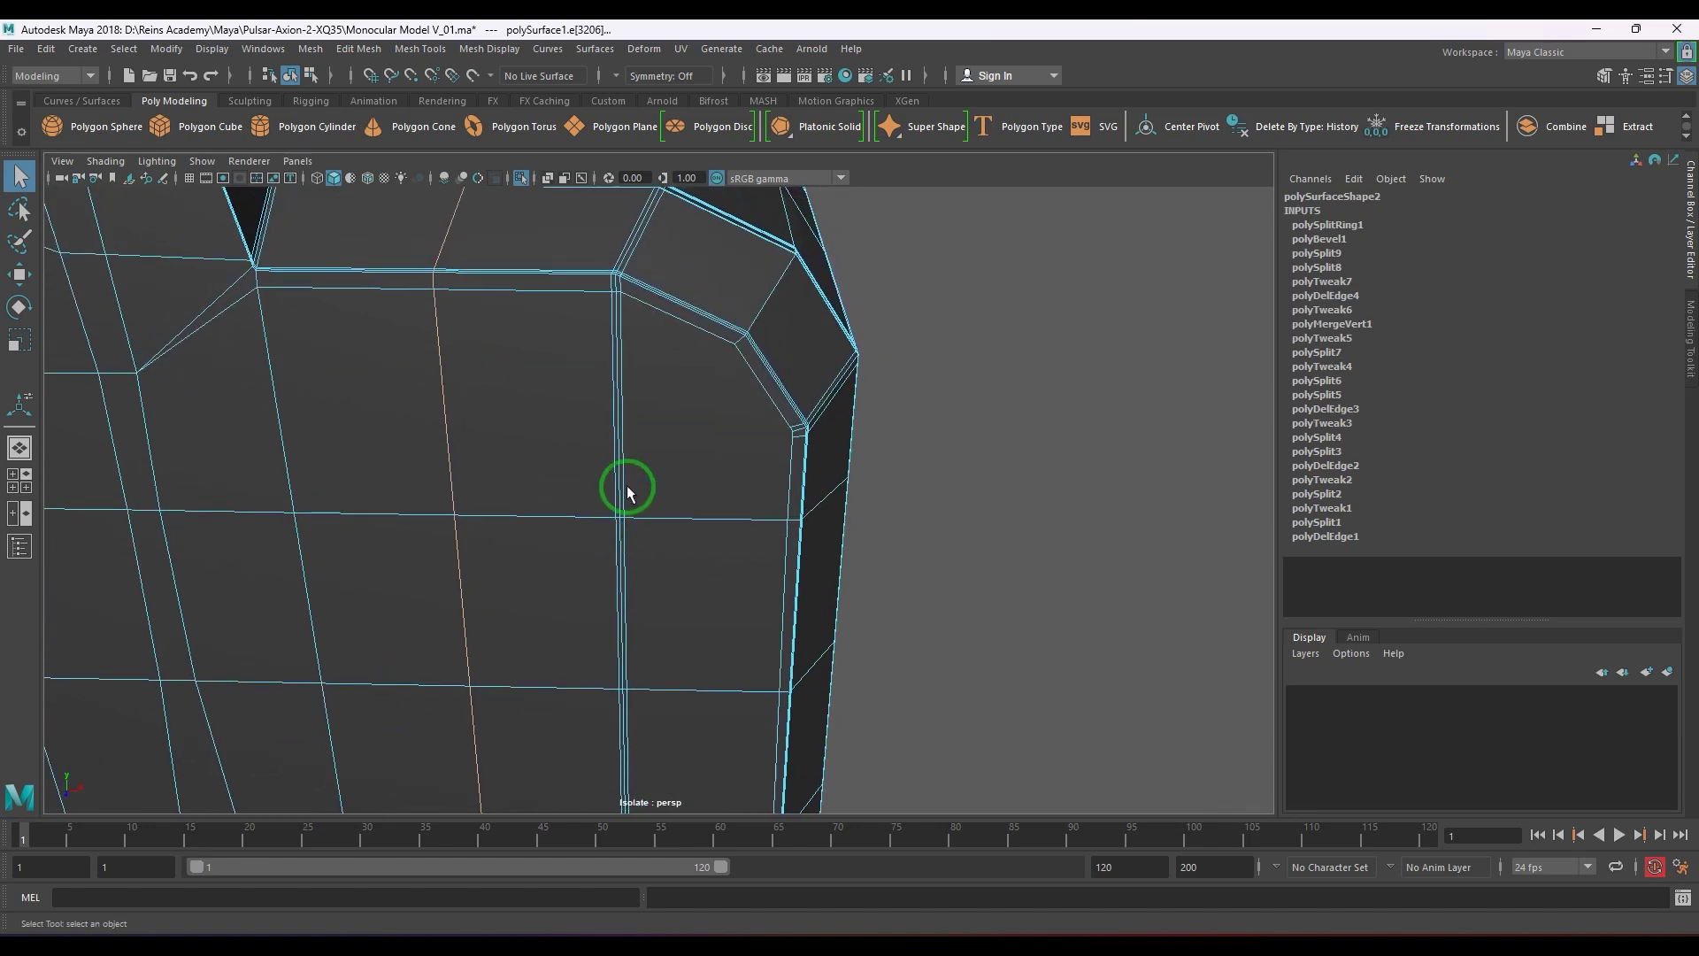
- Select the innermost of the tightly packed vertical edge lines on the side panel and shift it inward, away from its neighbours
left_click(612, 419)
middle_click_drag(630, 558, 637, 239, "alt")
scroll(654, 435, "up", 3)
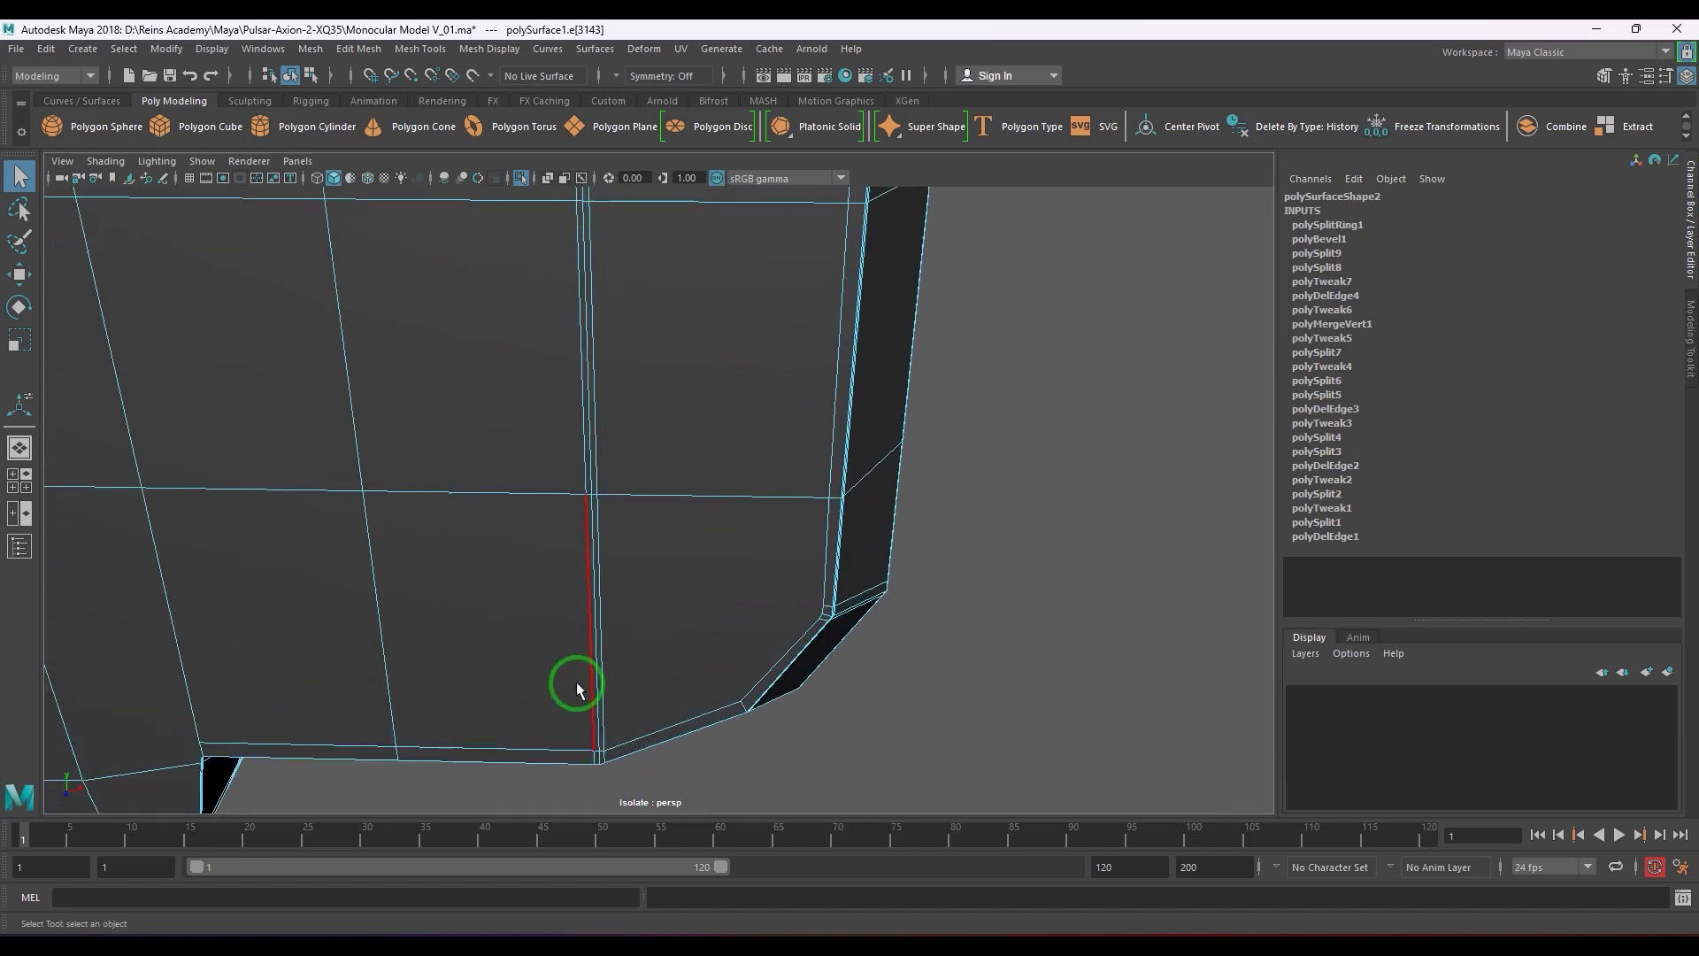
left_click(584, 685, "shift")
scroll(660, 482, "down", 5)
middle_click_drag(514, 438, 511, 572, "alt")
scroll(522, 570, "down", 1)
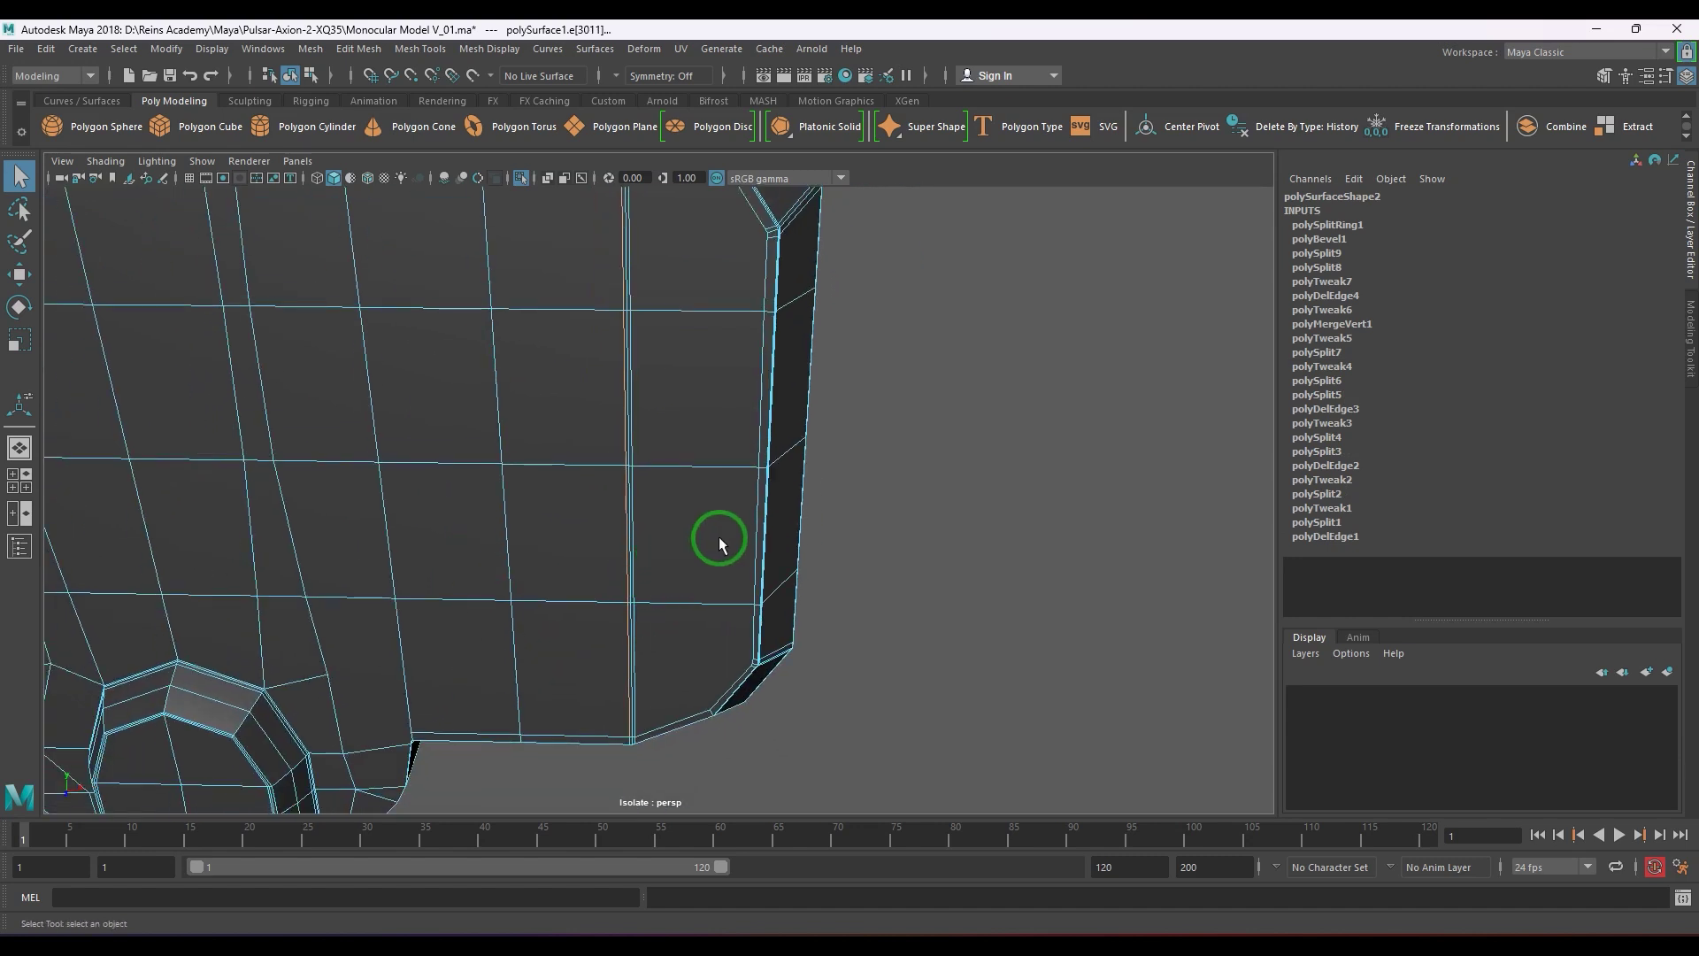
scroll(708, 531, "down", 5)
middle_click_drag(637, 477, 651, 508, "alt")
right_click_drag(651, 513, 778, 652, "alt")
key("w")
left_click_drag(778, 536, 756, 548)
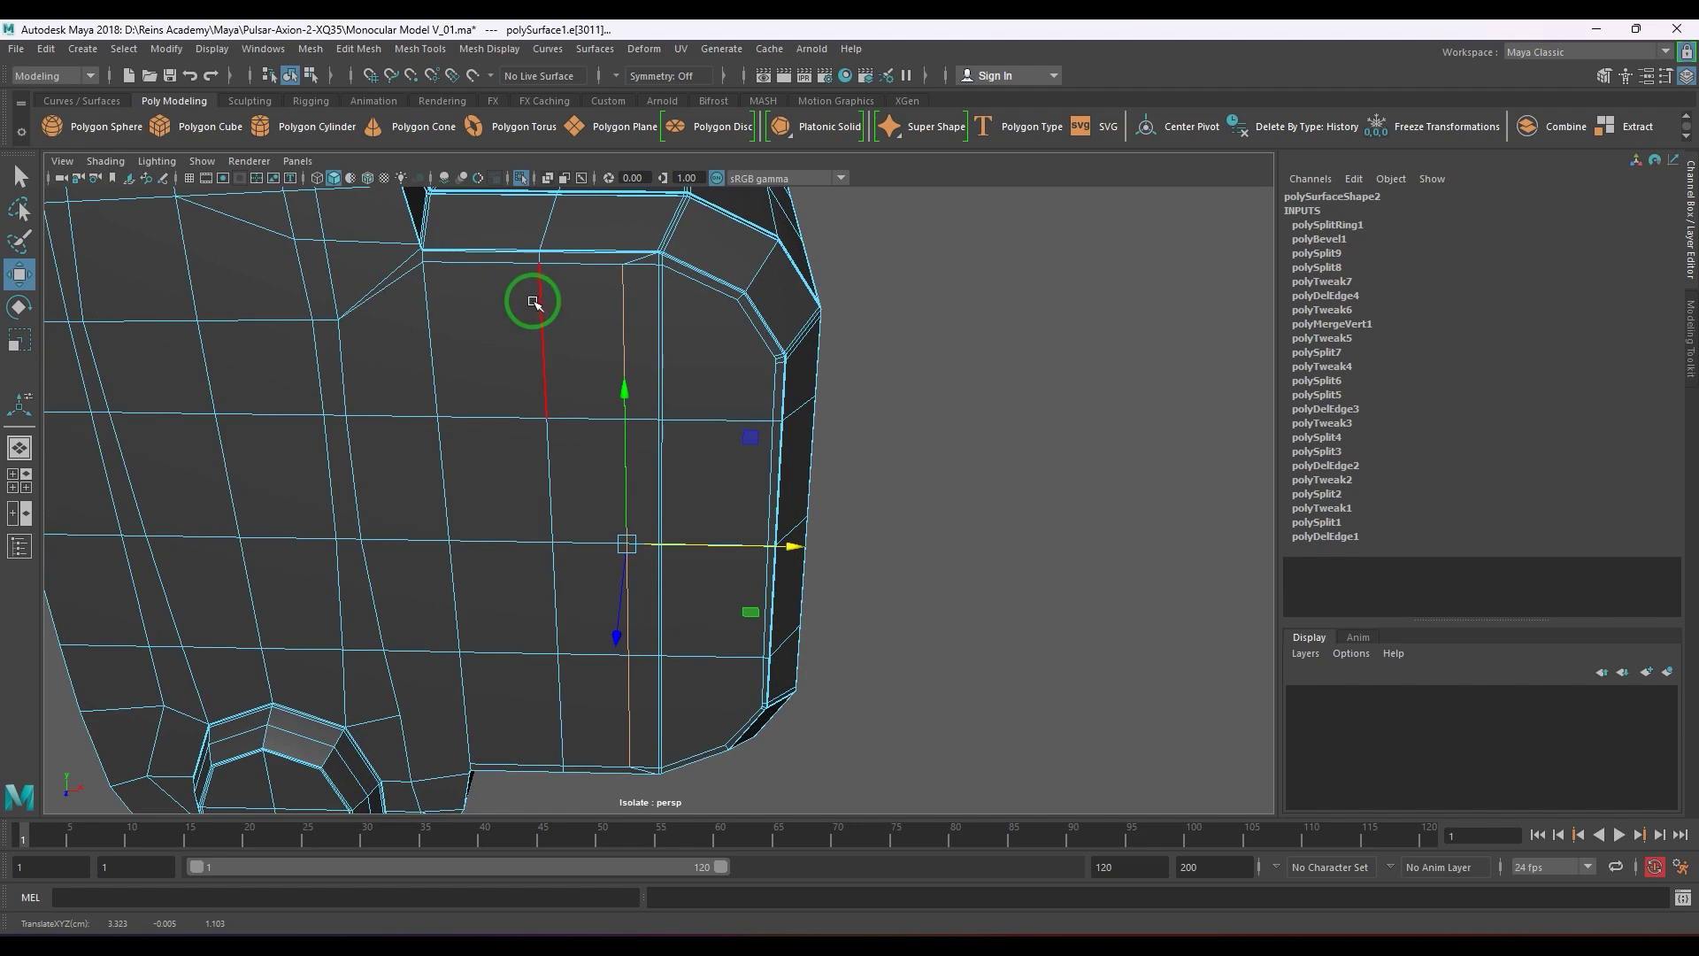
- Shift the new midway vertical edges inward and move the neighbouring vertical edge line further inward to even out the column spacing
left_click(542, 268)
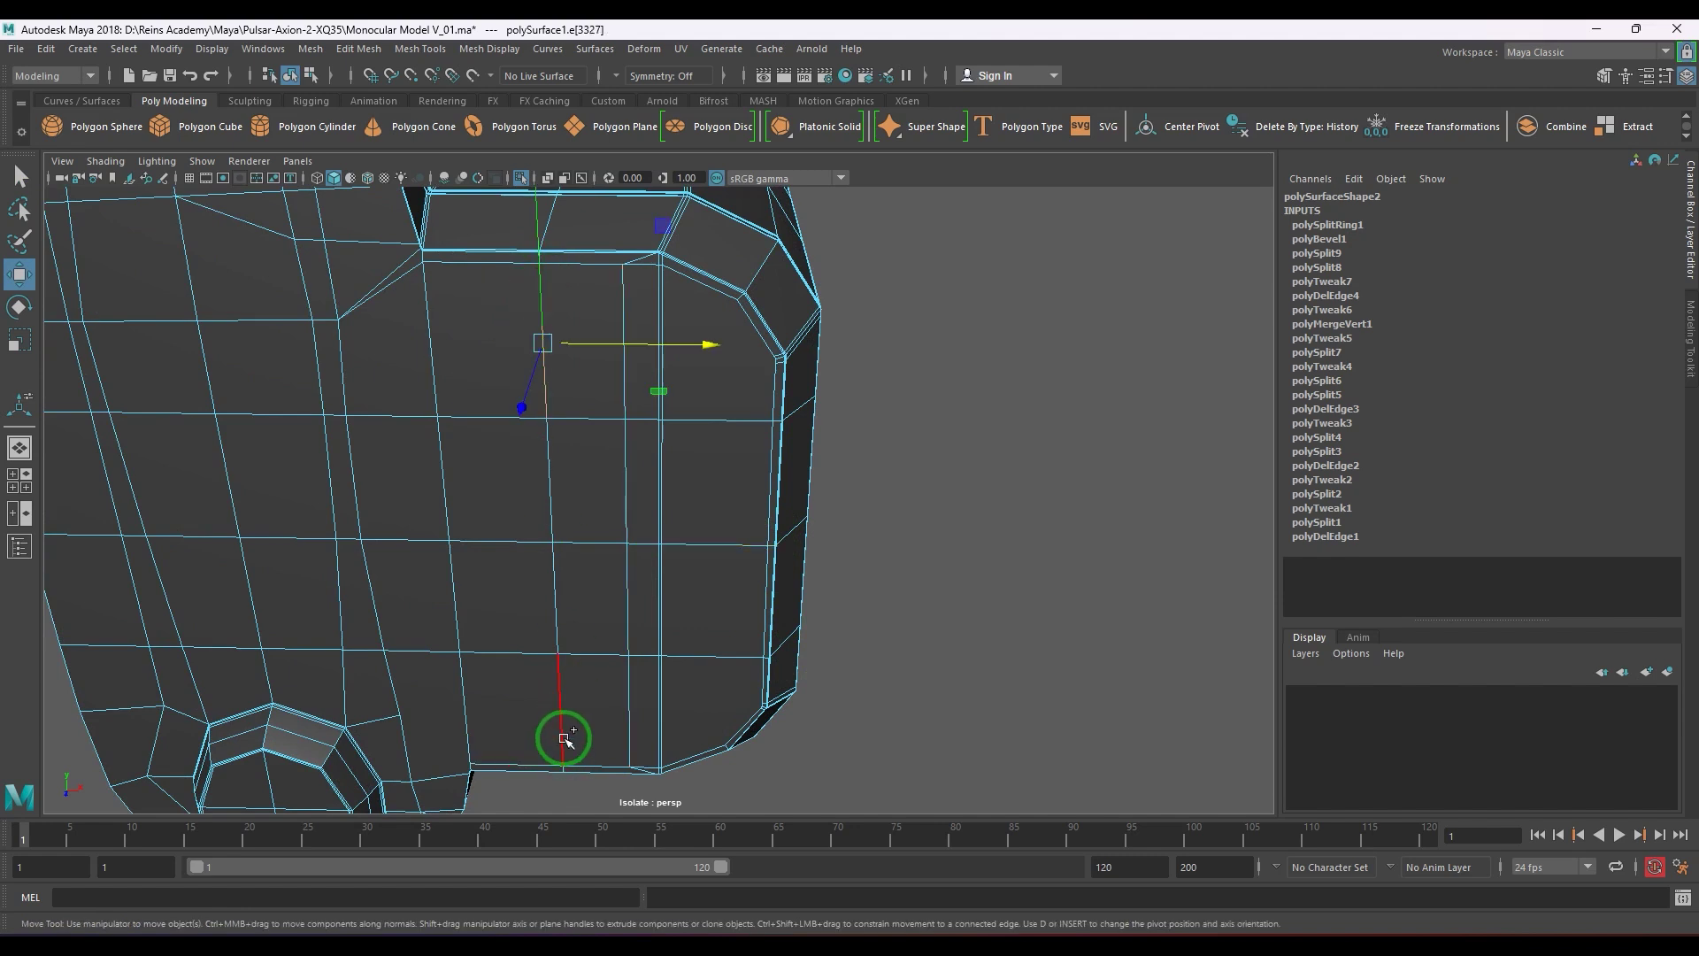
left_click_drag(679, 539, 656, 548)
left_click(630, 409)
left_click(641, 611)
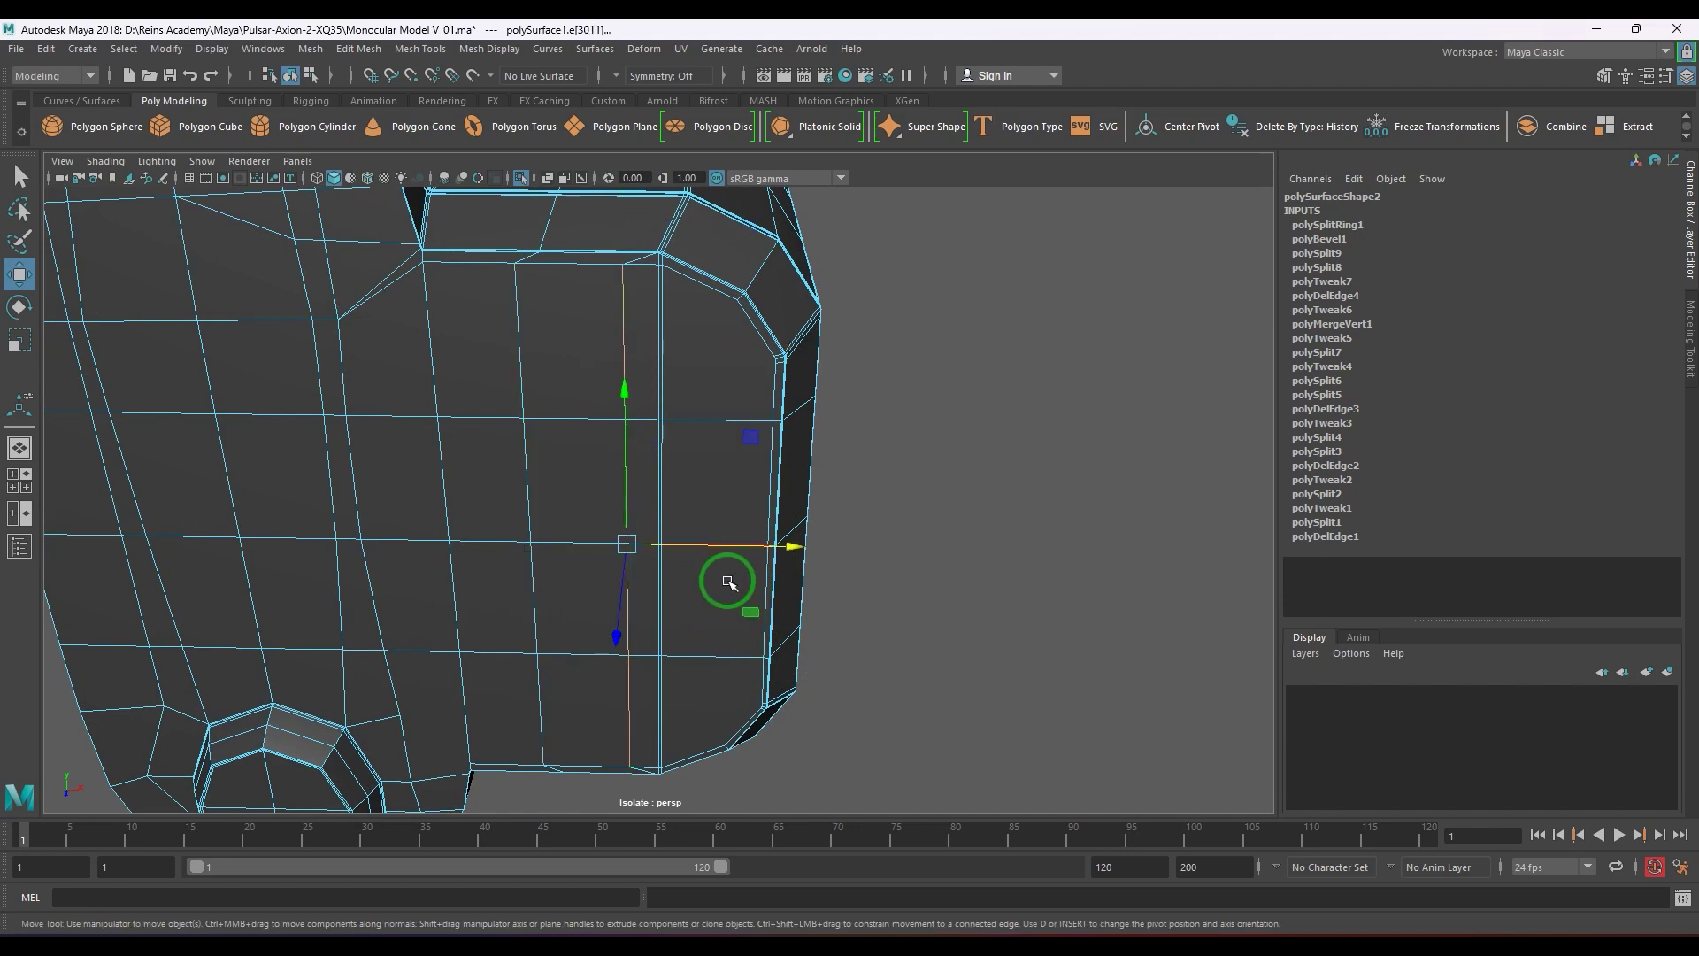
left_click_drag(811, 538, 772, 546)
- Try to shift the full-height outer vertical edge line of the close pair toward the panel's outer rim
left_click(665, 310)
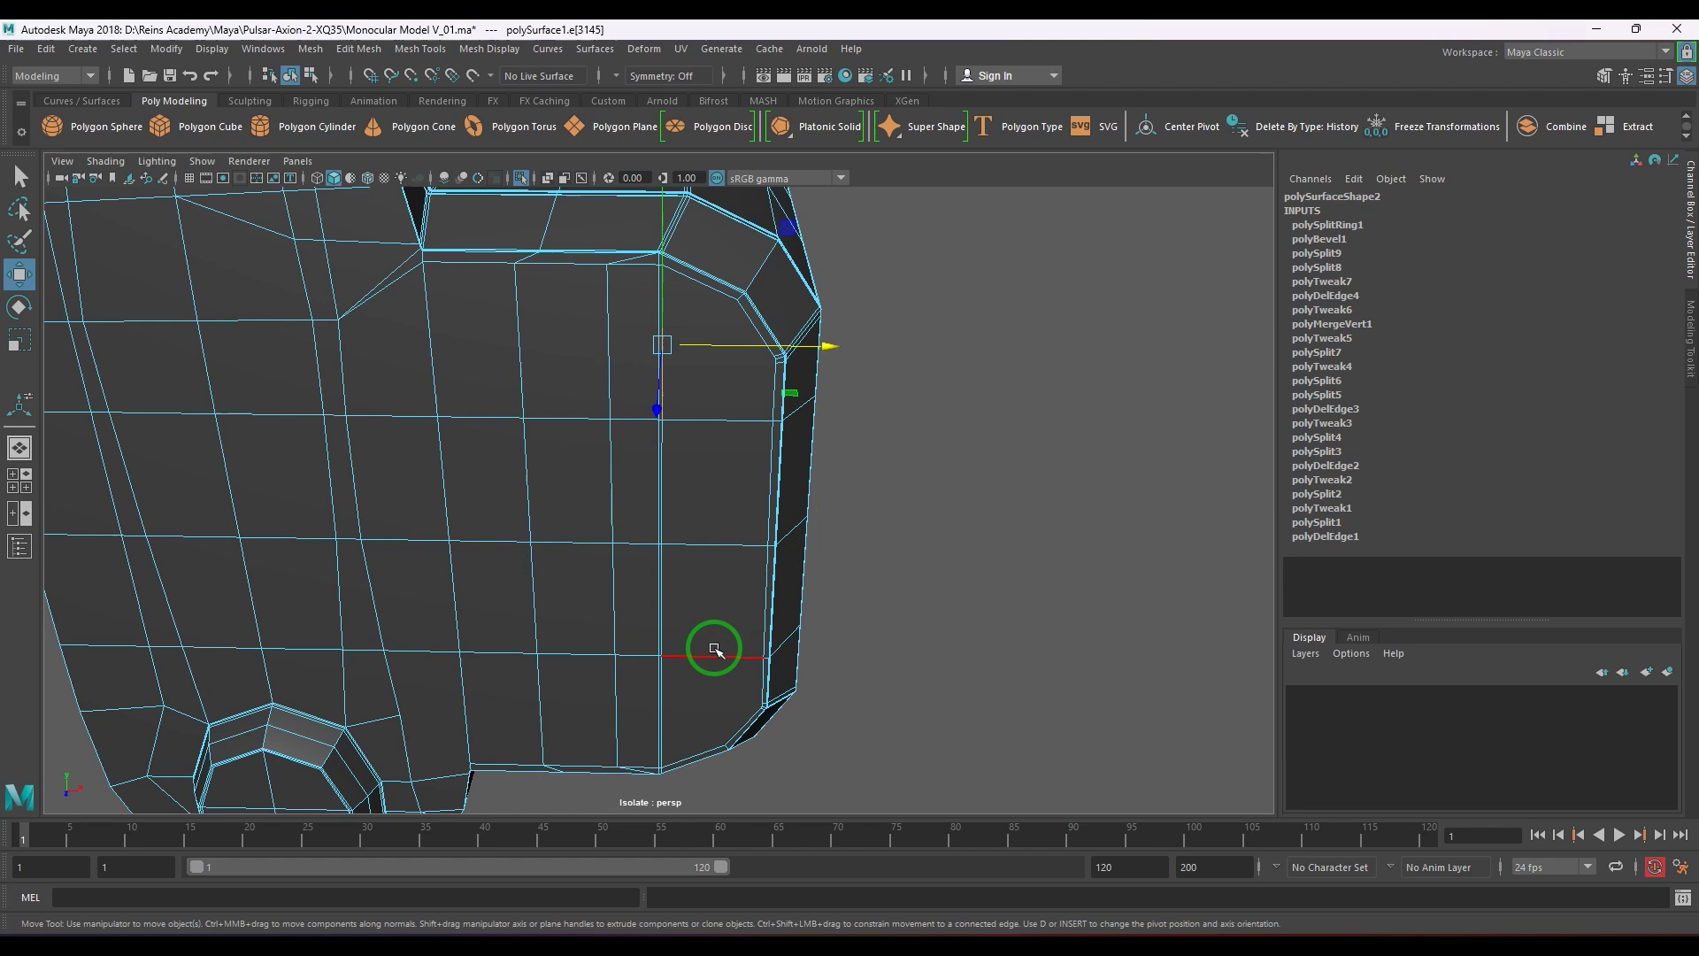
left_click(670, 718, "shift")
left_click_drag(822, 520, 841, 558)
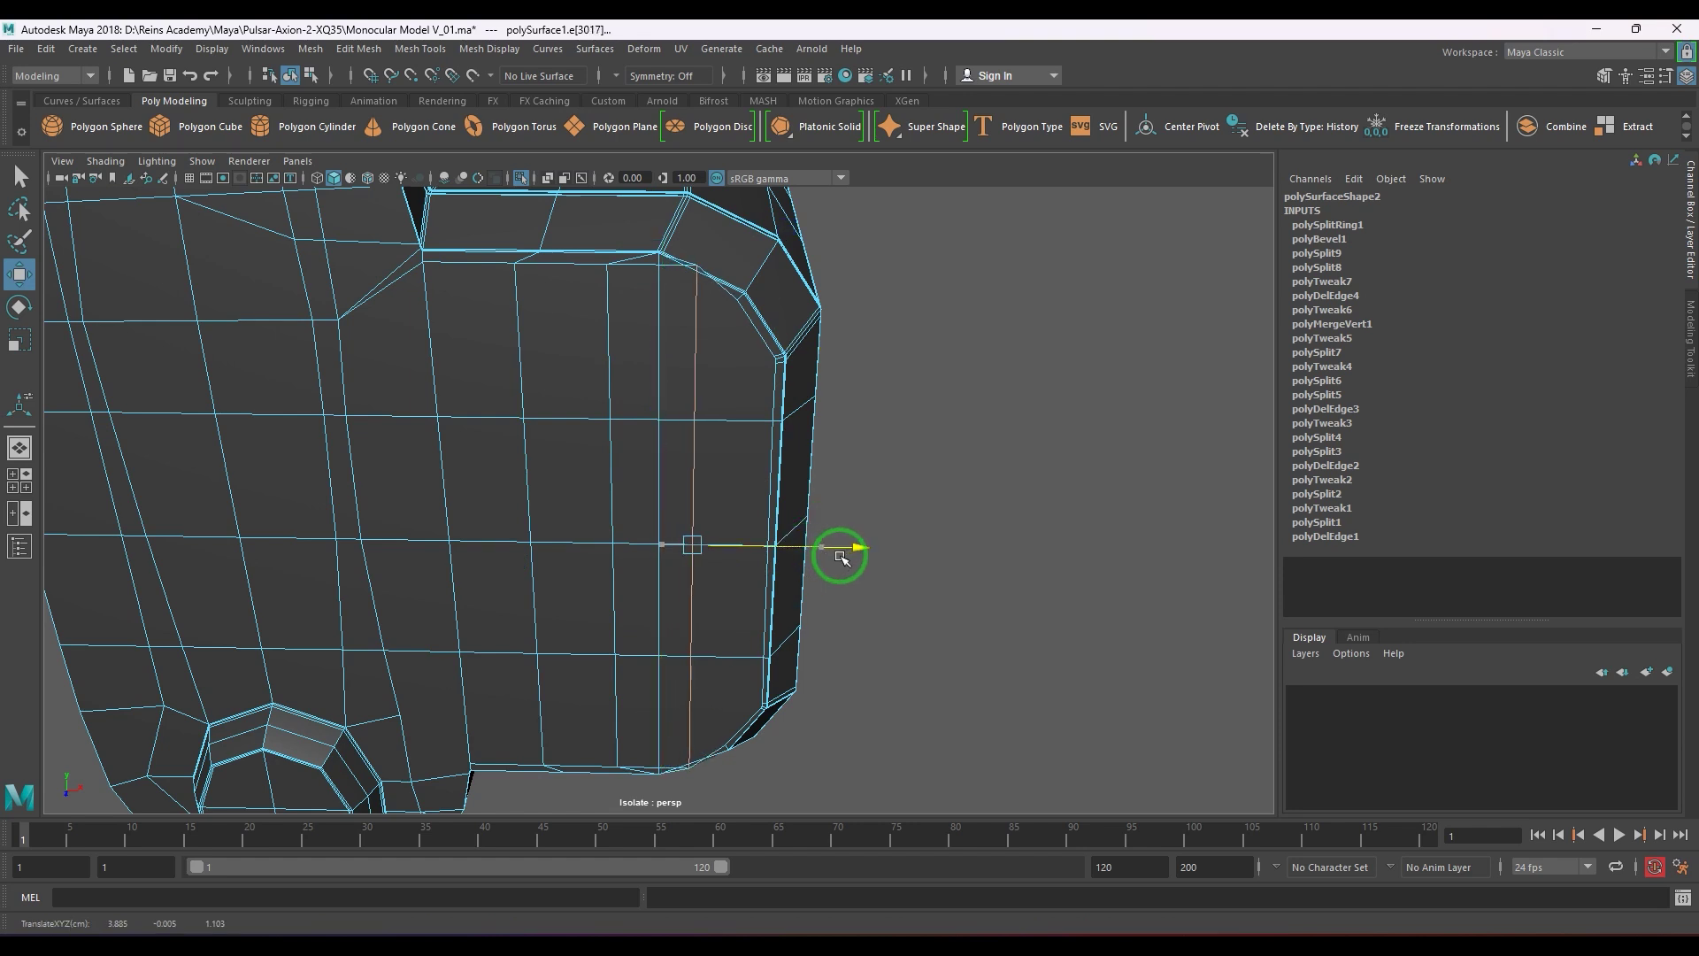
key("ctrl+z")
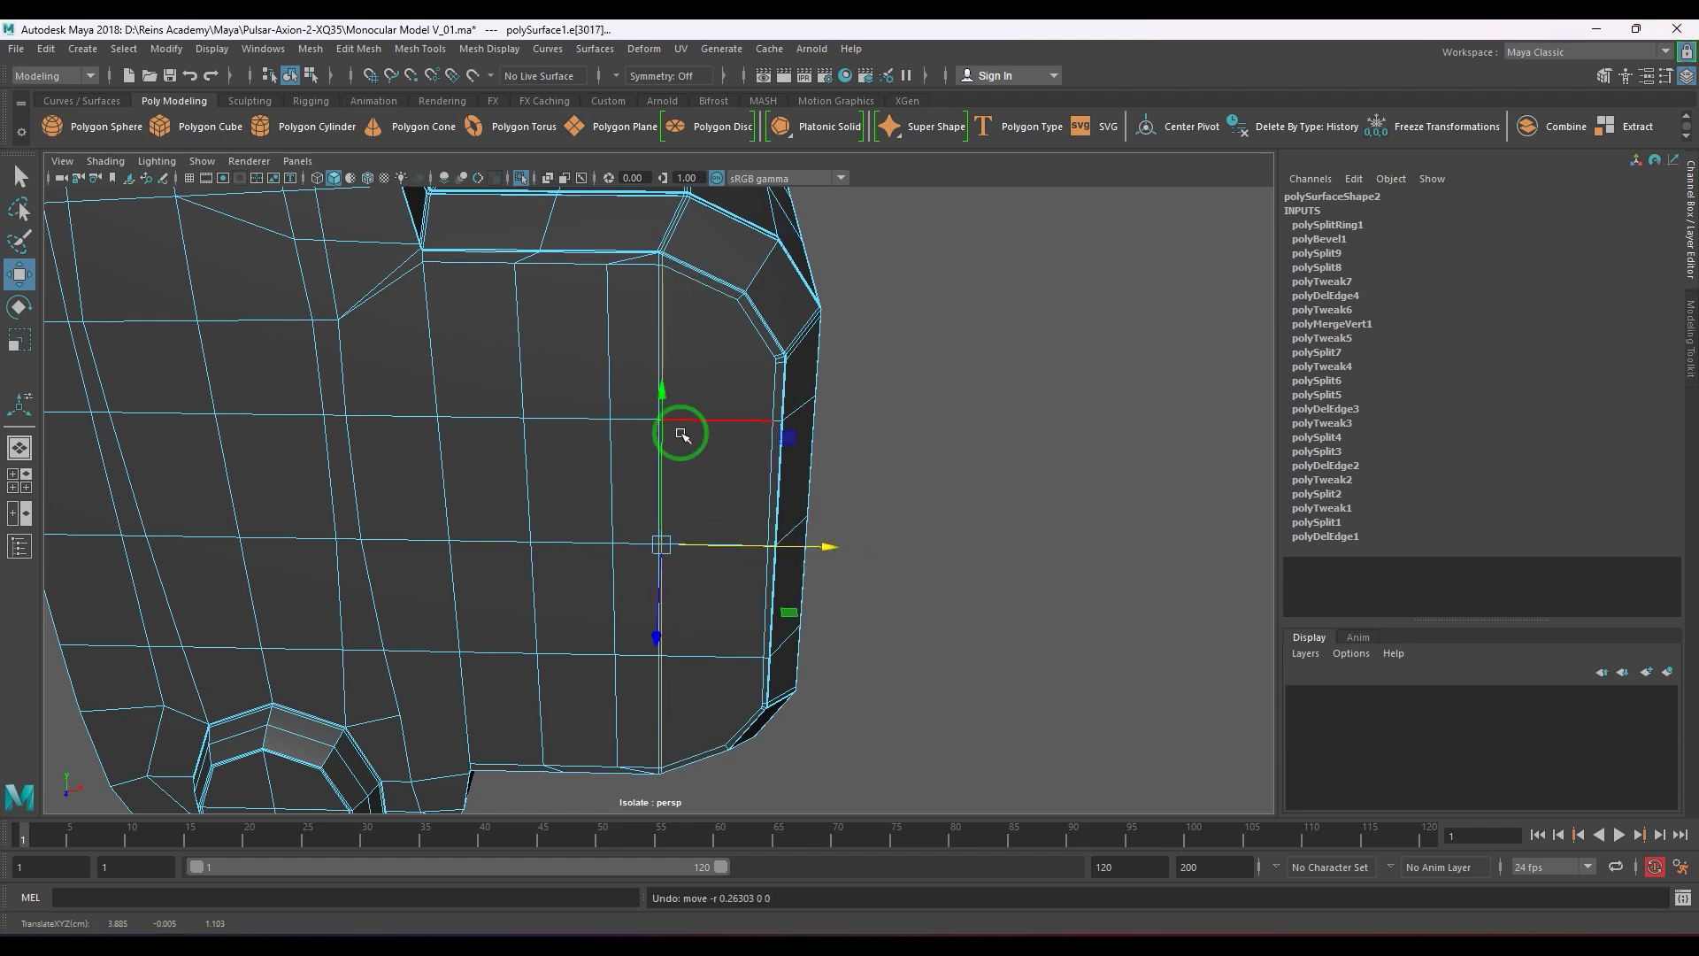
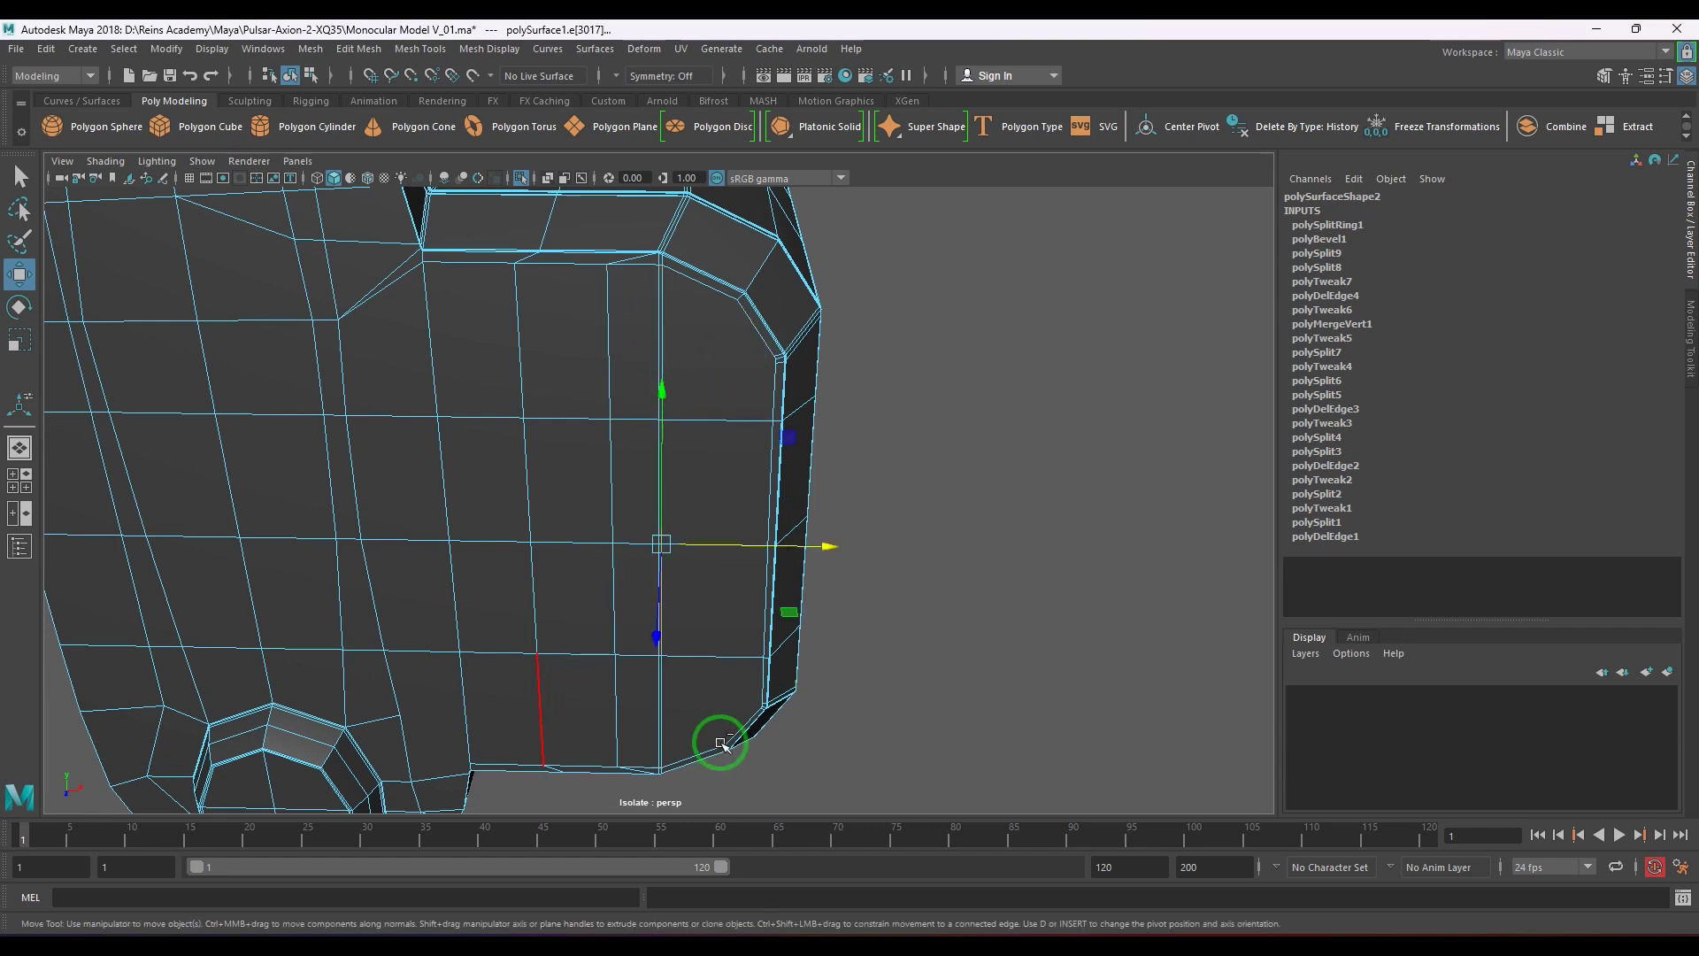
- Move the middle segments of the outer vertical edge line toward the rim, and shift the adjacent inner line and its upper vertex inward
left_click_drag(744, 538, 813, 560)
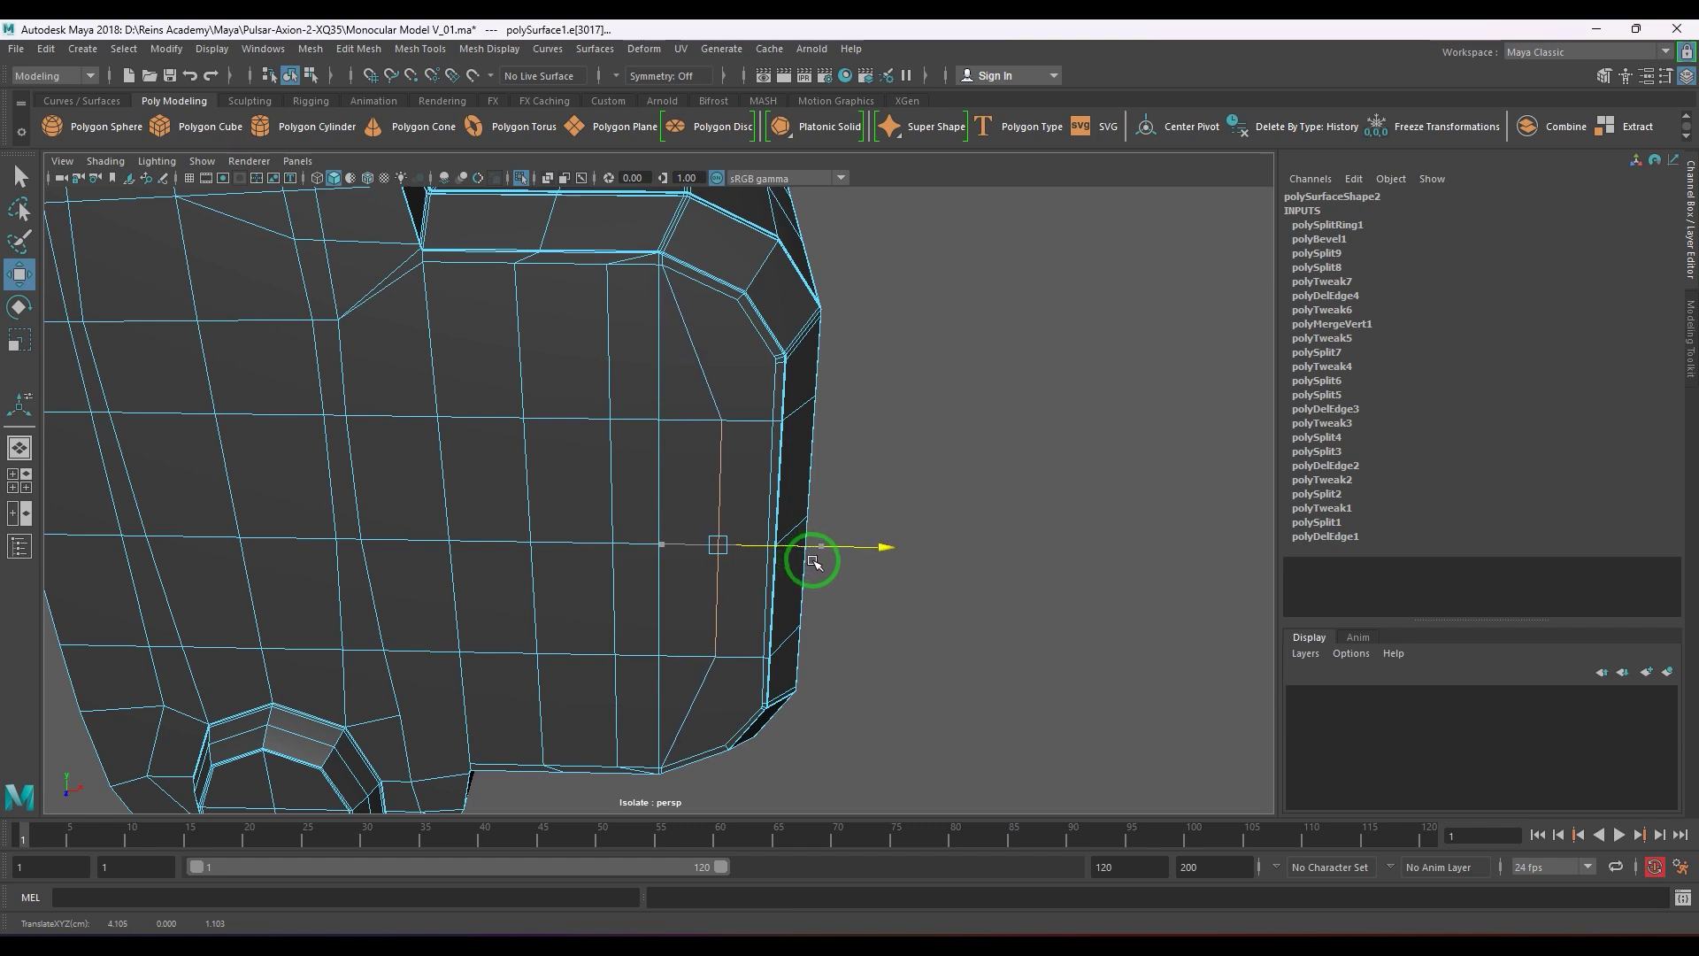
left_click(603, 557)
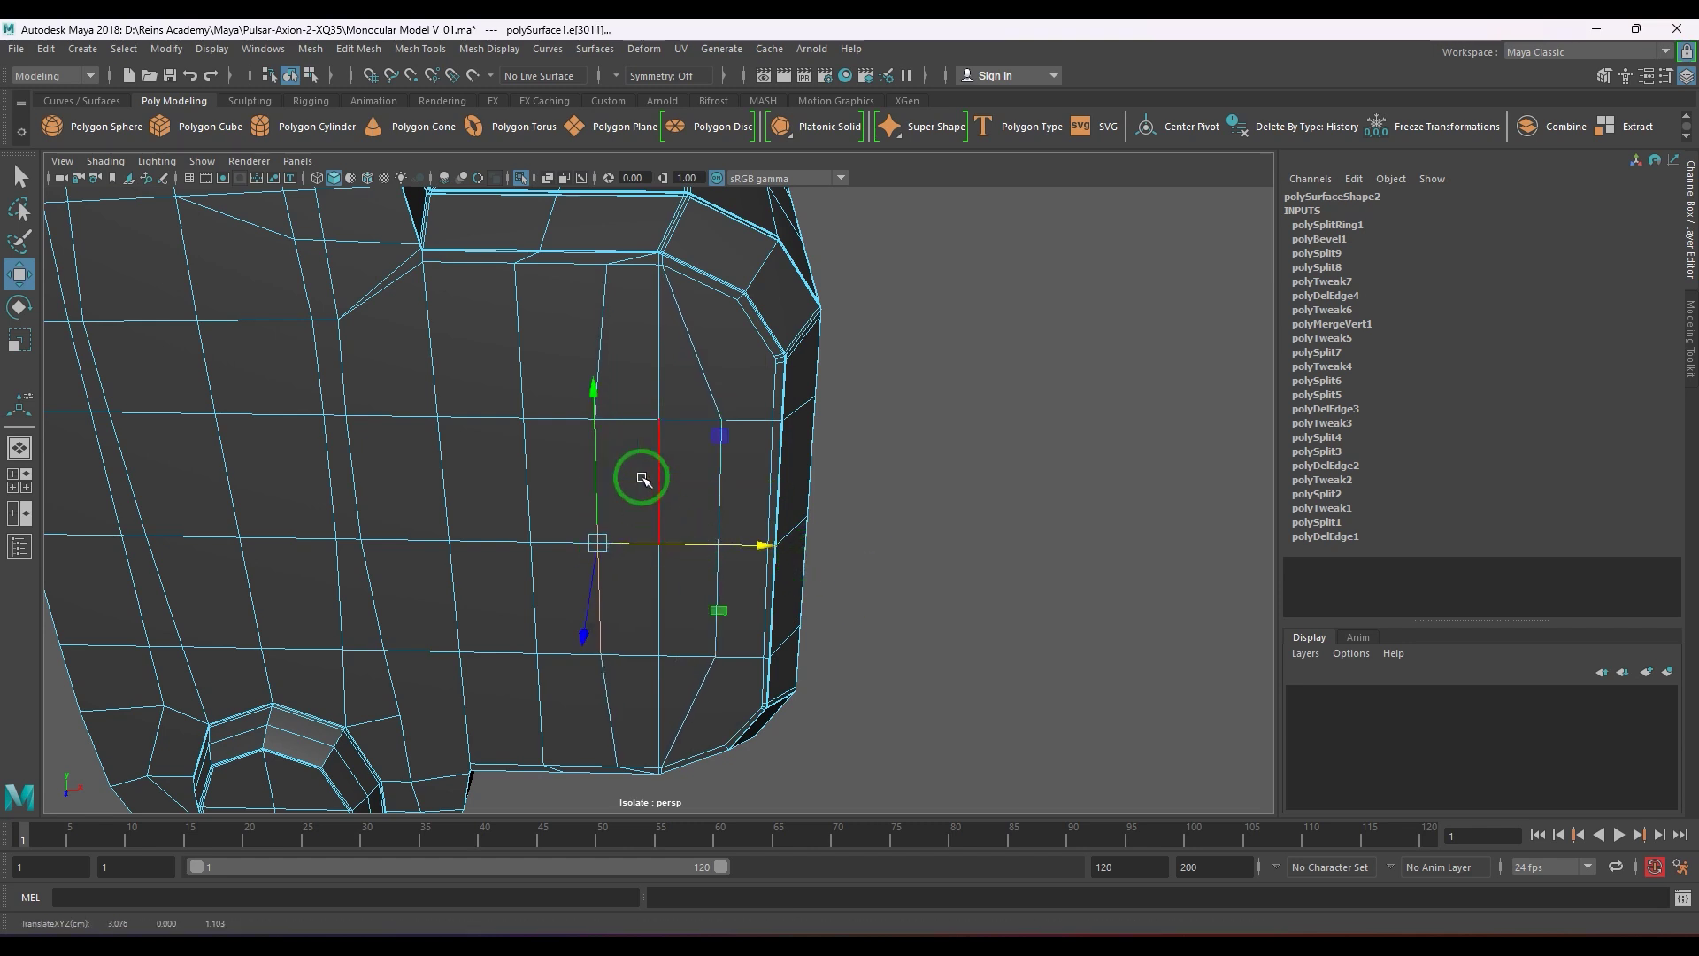
key("F9")
left_click(602, 270)
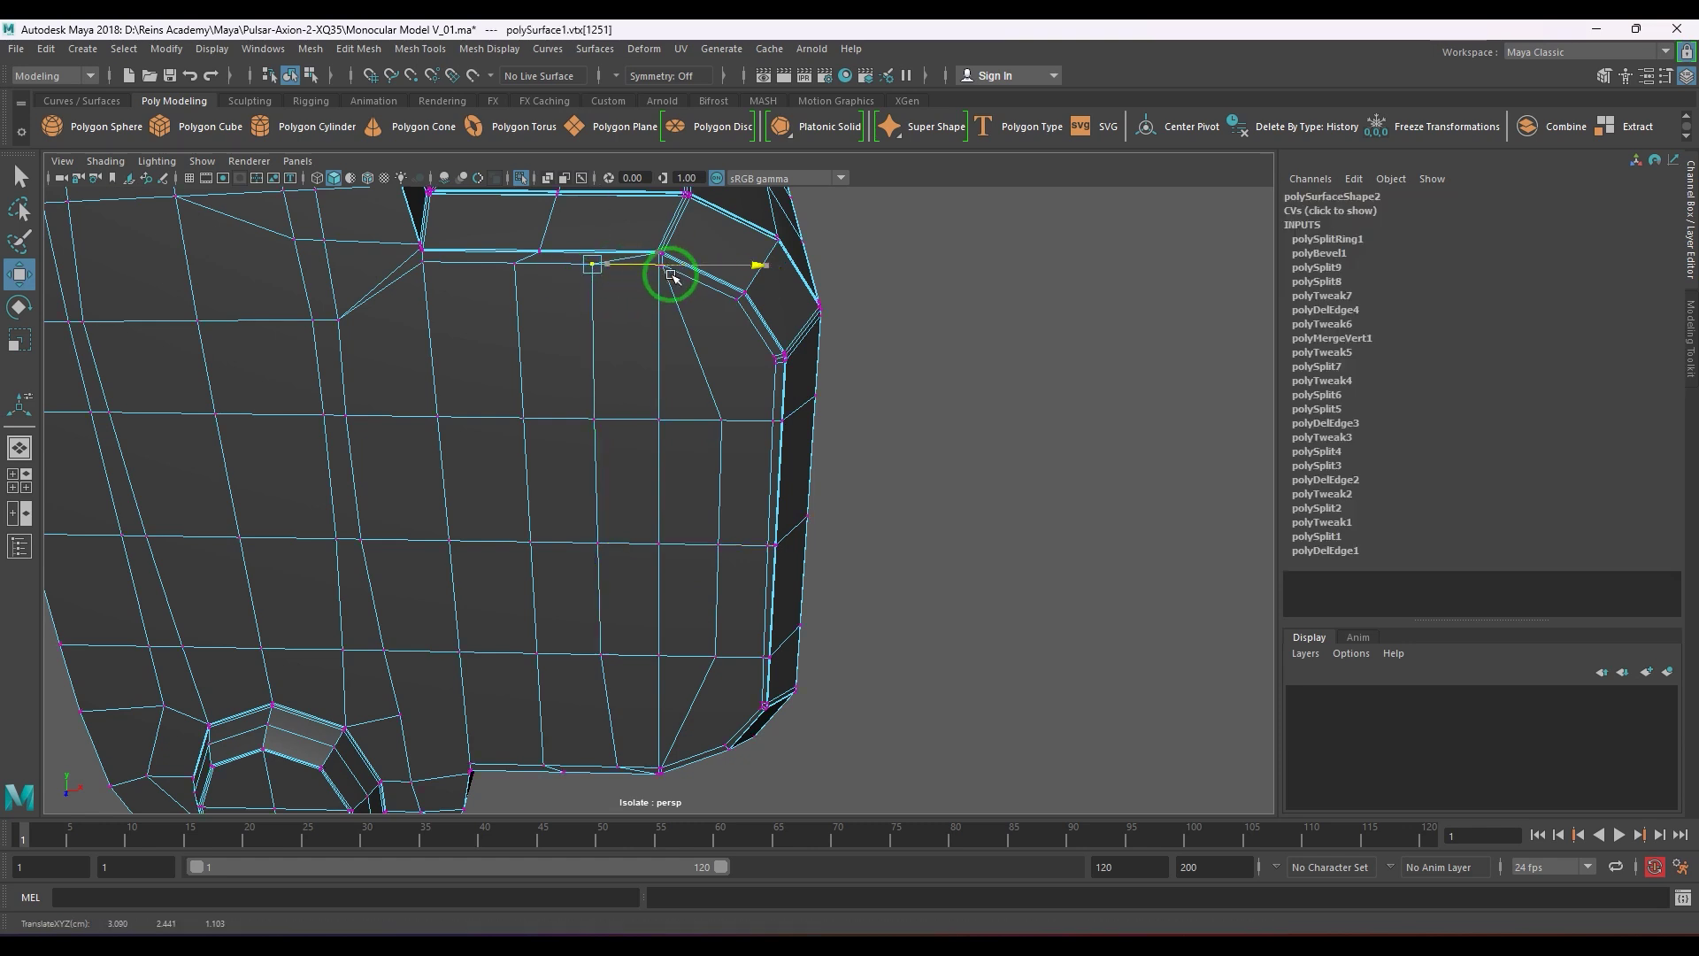
key("F8")
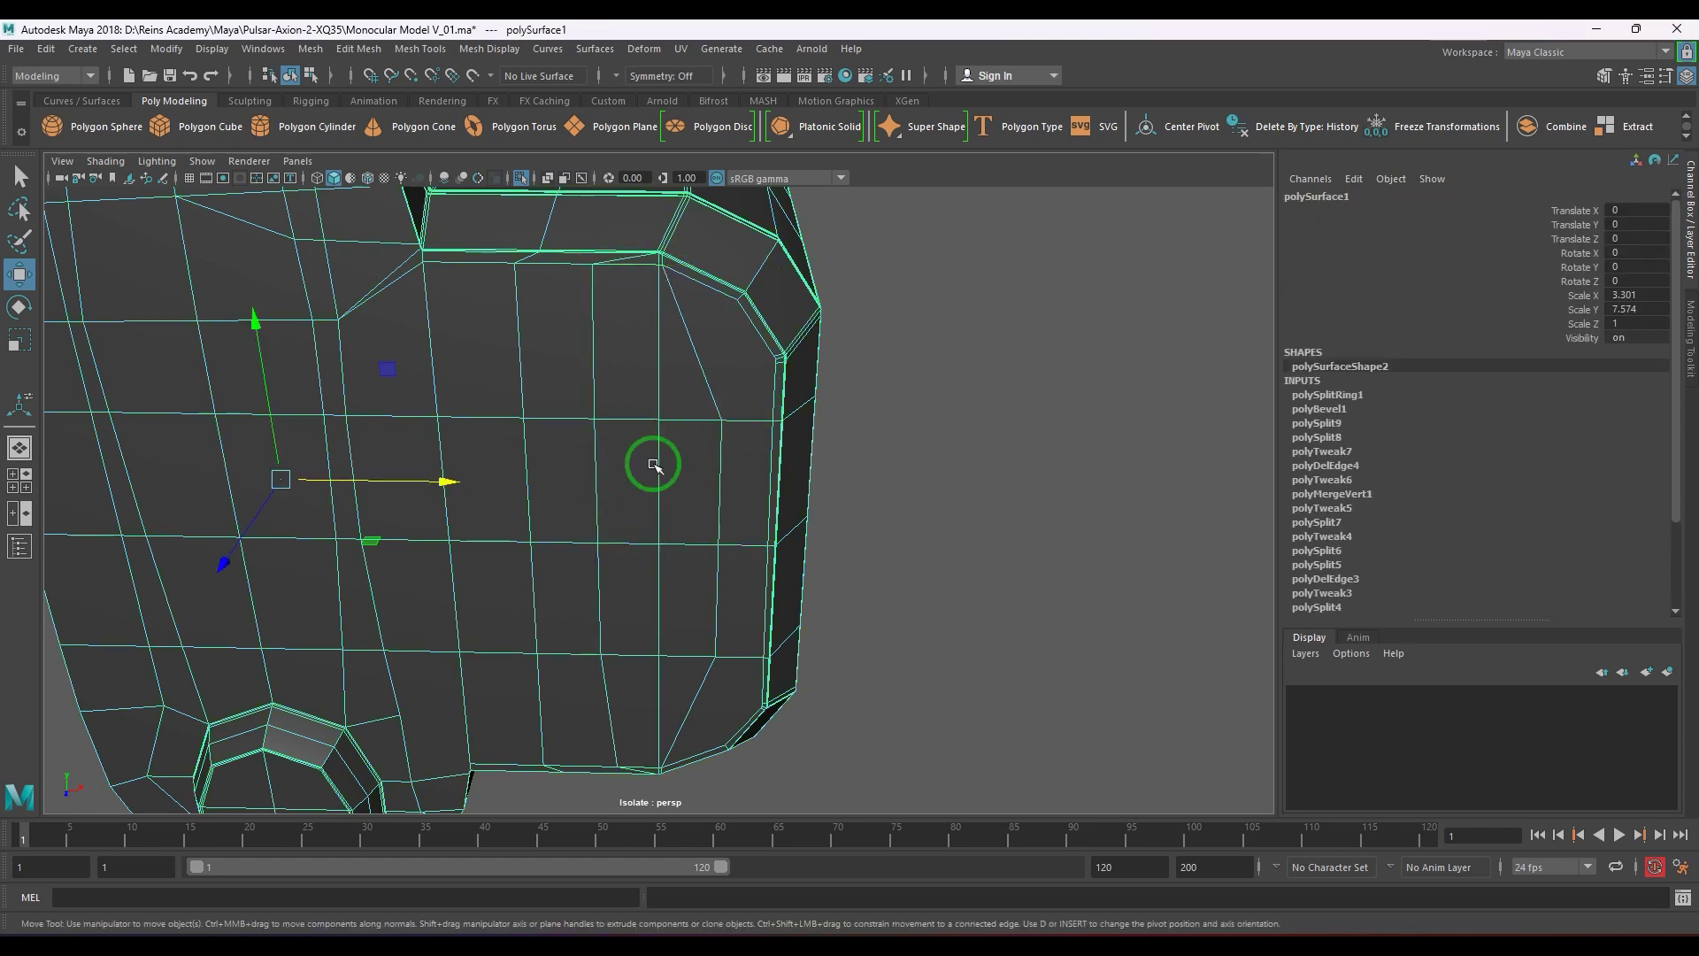
- Preview the body smoothed to examine the side panel's surface and rim, and return to the unsmoothed mesh
key("3")
left_click(941, 519)
scroll(929, 522, "down", 5)
left_click_drag(885, 540, 690, 541, "alt")
scroll(634, 481, "up", 5)
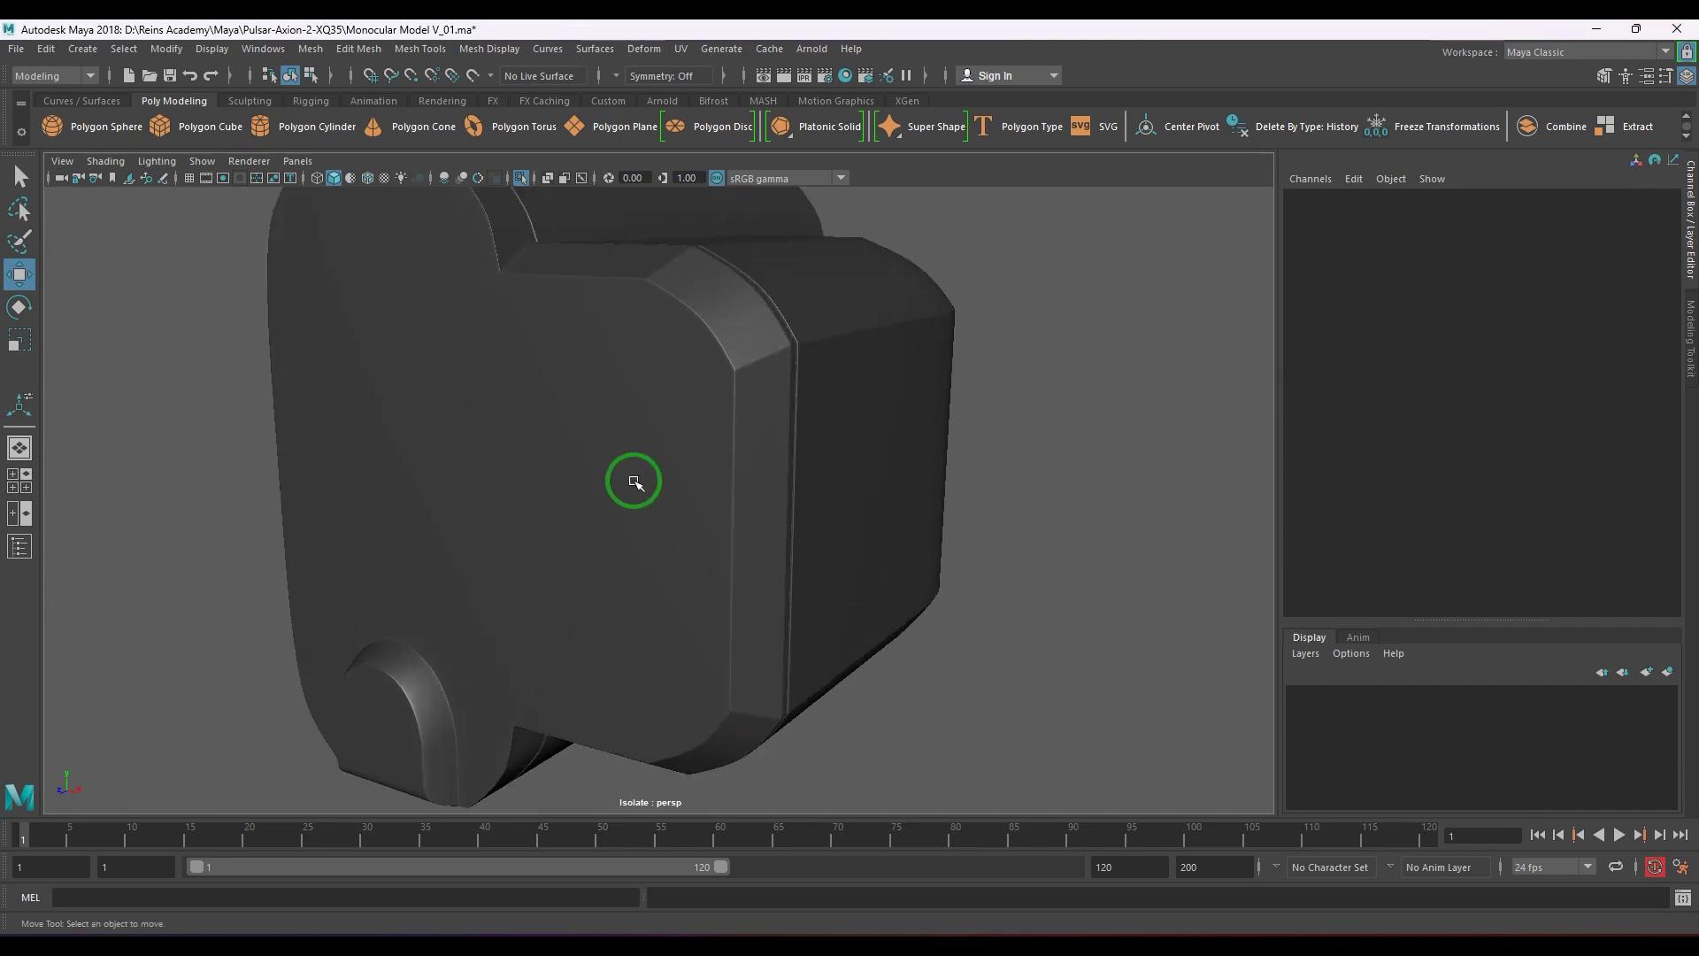
left_click(367, 180)
mouse_move(712, 620)
left_mouse_down("alt")
mouse_move(876, 652)
mouse_move(823, 650)
left_mouse_up("alt")
left_click(708, 593)
key("1")
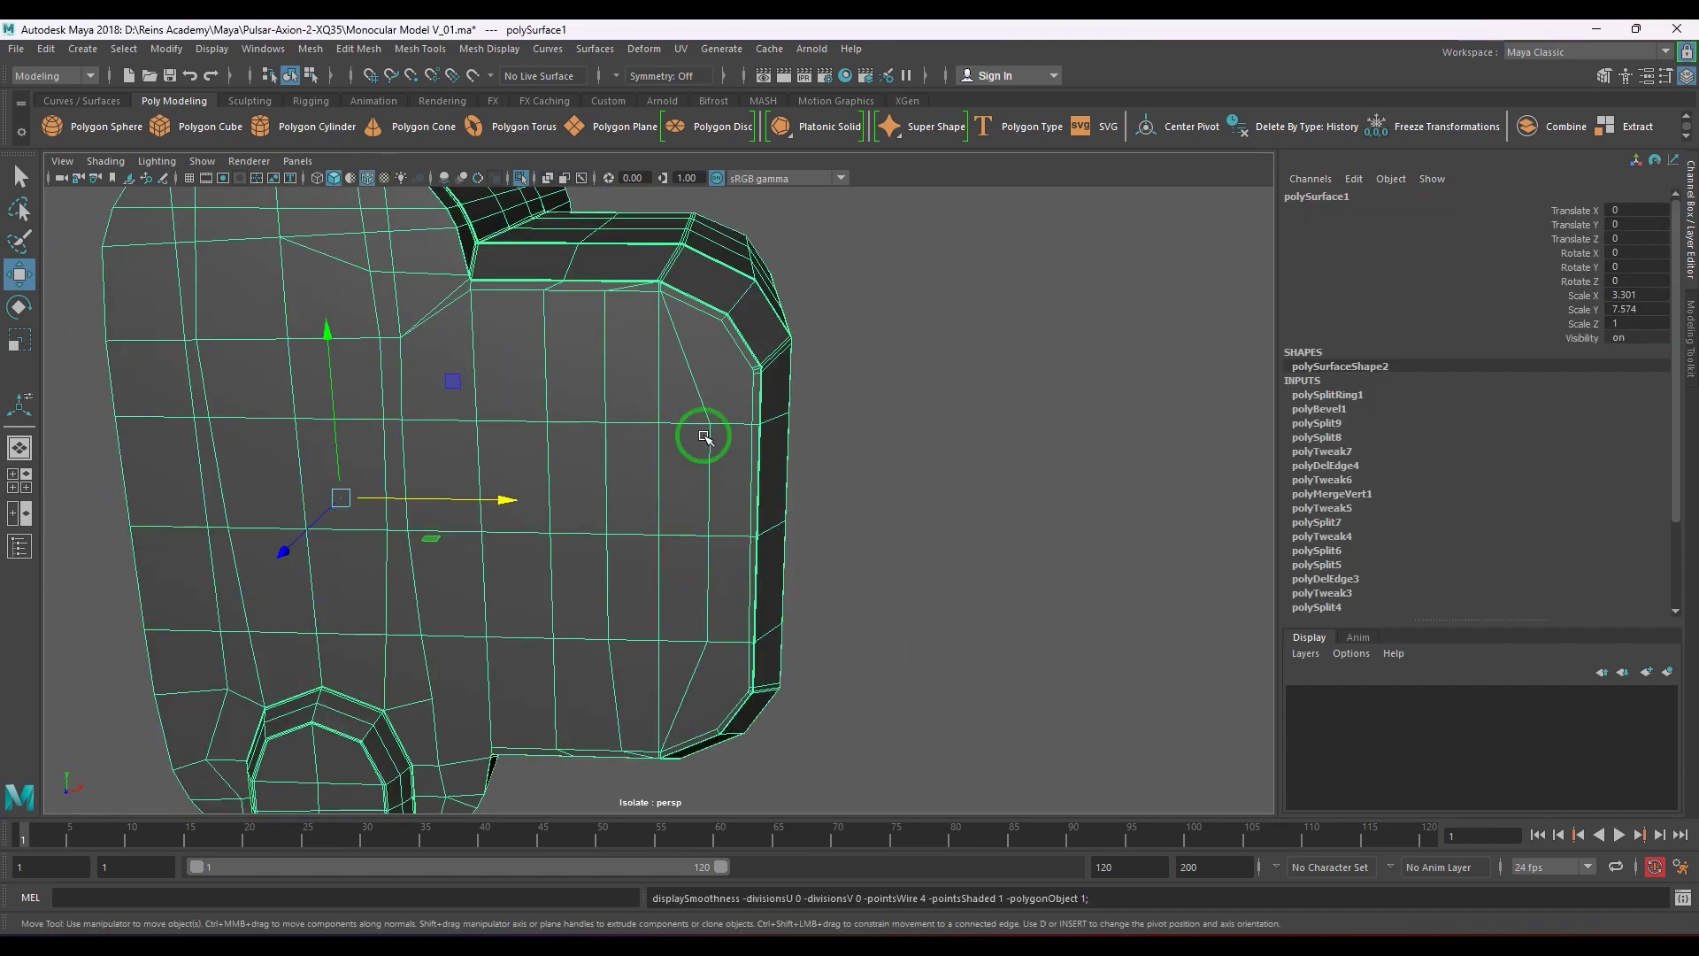
- Delete the two diagonal edges running from the panel's upper inner rim corner to the nearby grid vertex
left_click_drag(705, 437, 629, 534, "alt")
right_click_drag(629, 534, 804, 616, "alt")
left_click_drag(624, 575, 699, 469, "alt")
middle_click_drag(715, 469, 733, 556, "alt")
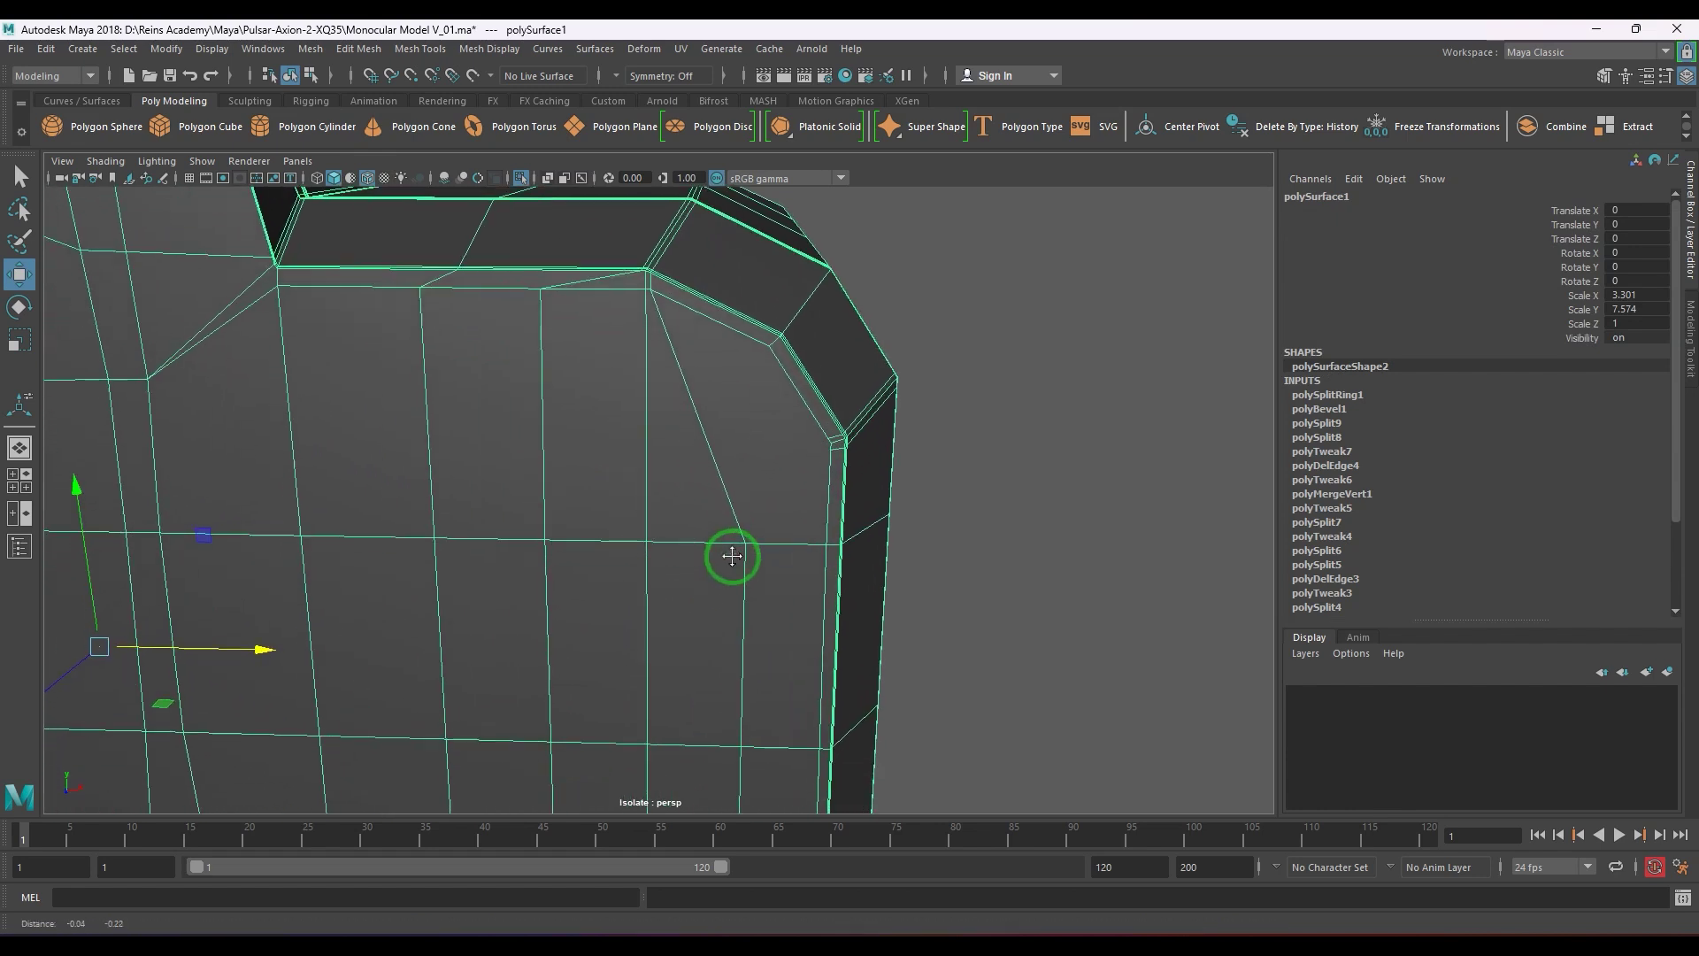
scroll(522, 541, "down", 3)
scroll(531, 540, "up", 3)
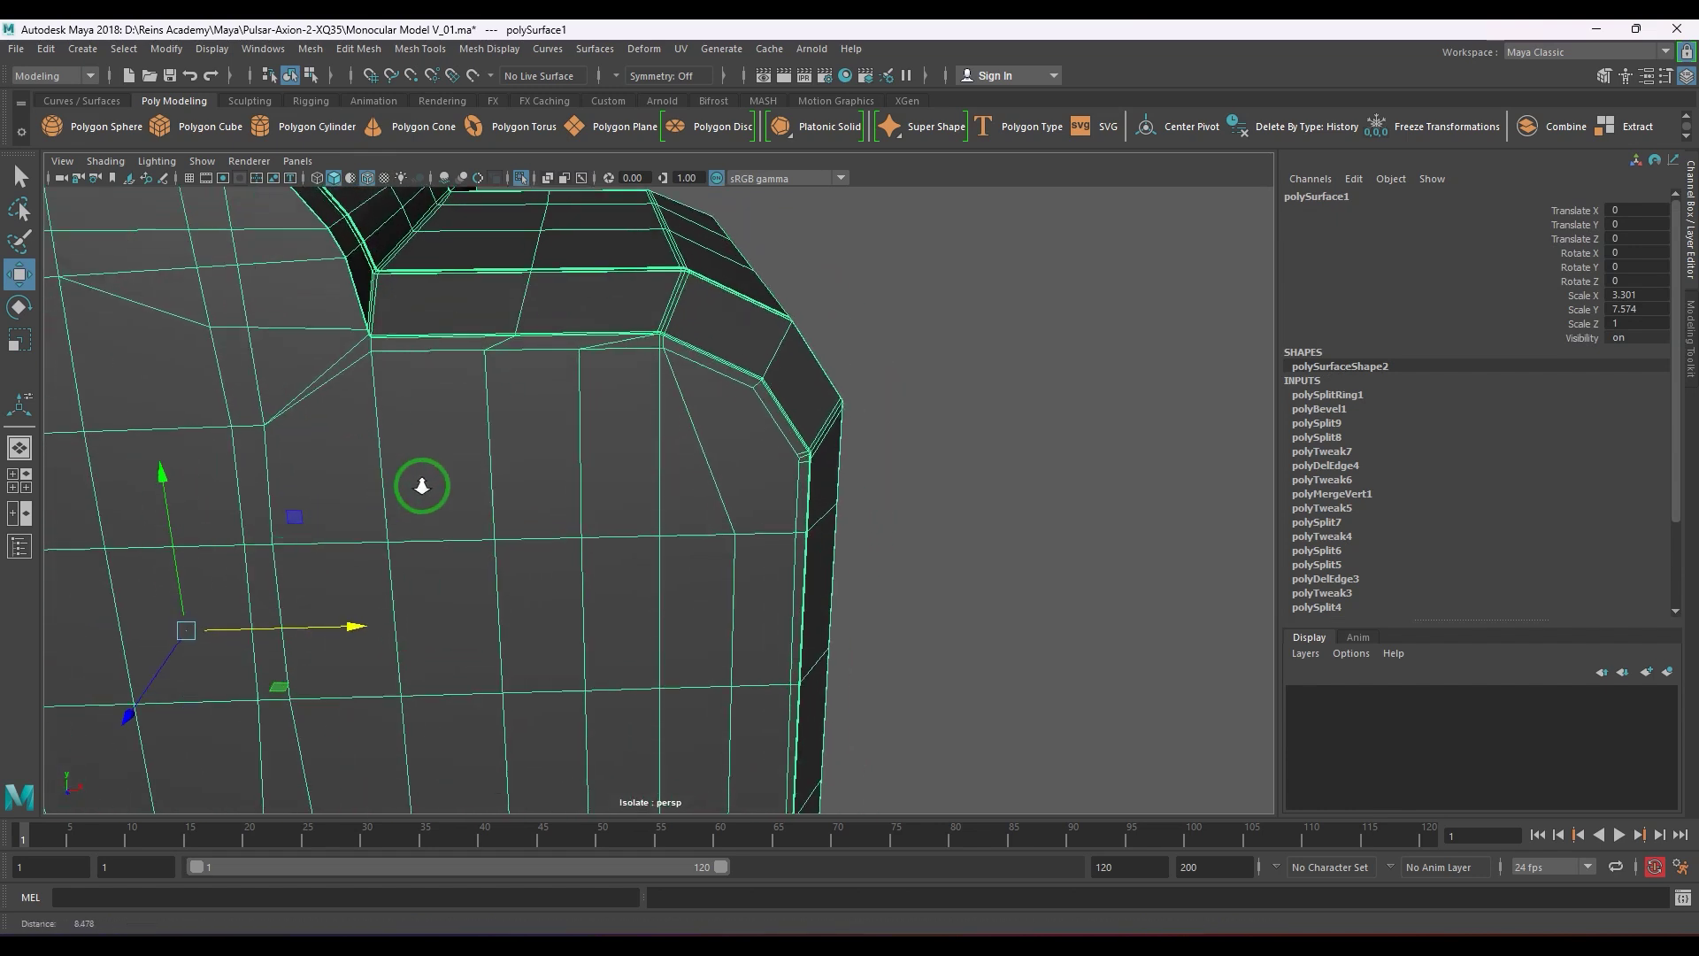
scroll(422, 485, "up", 1)
right_click_drag(363, 476, 345, 414)
left_click(316, 384)
key("Delete")
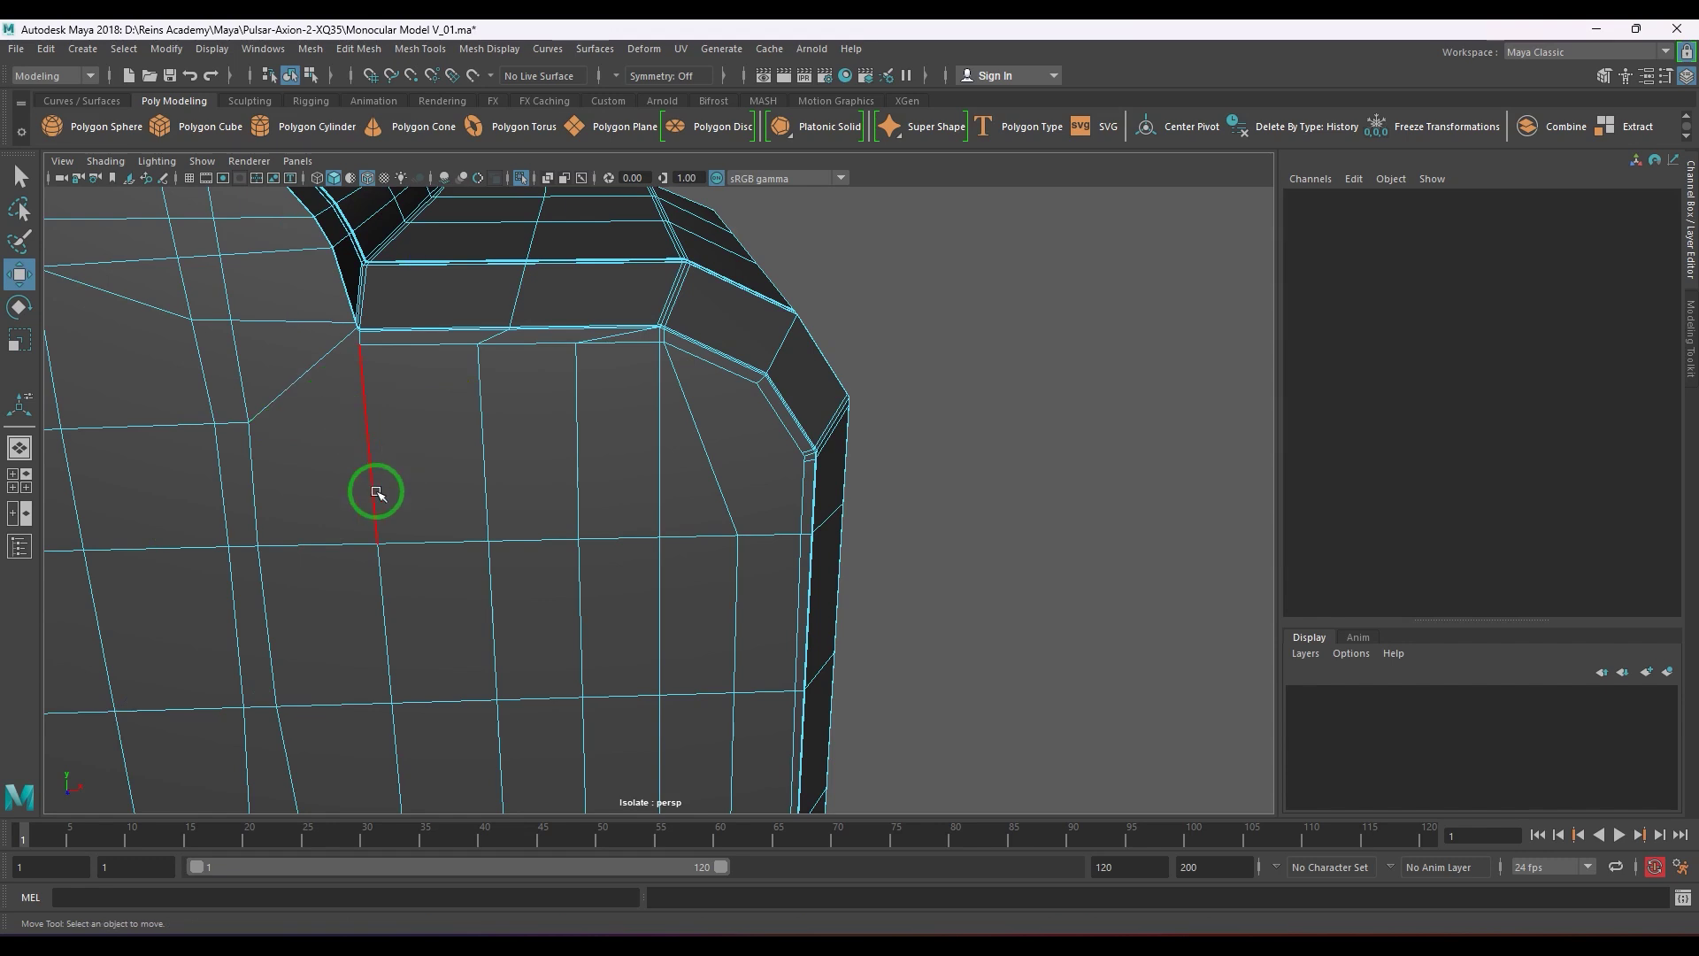
middle_click_drag(308, 425, 319, 430, "alt")
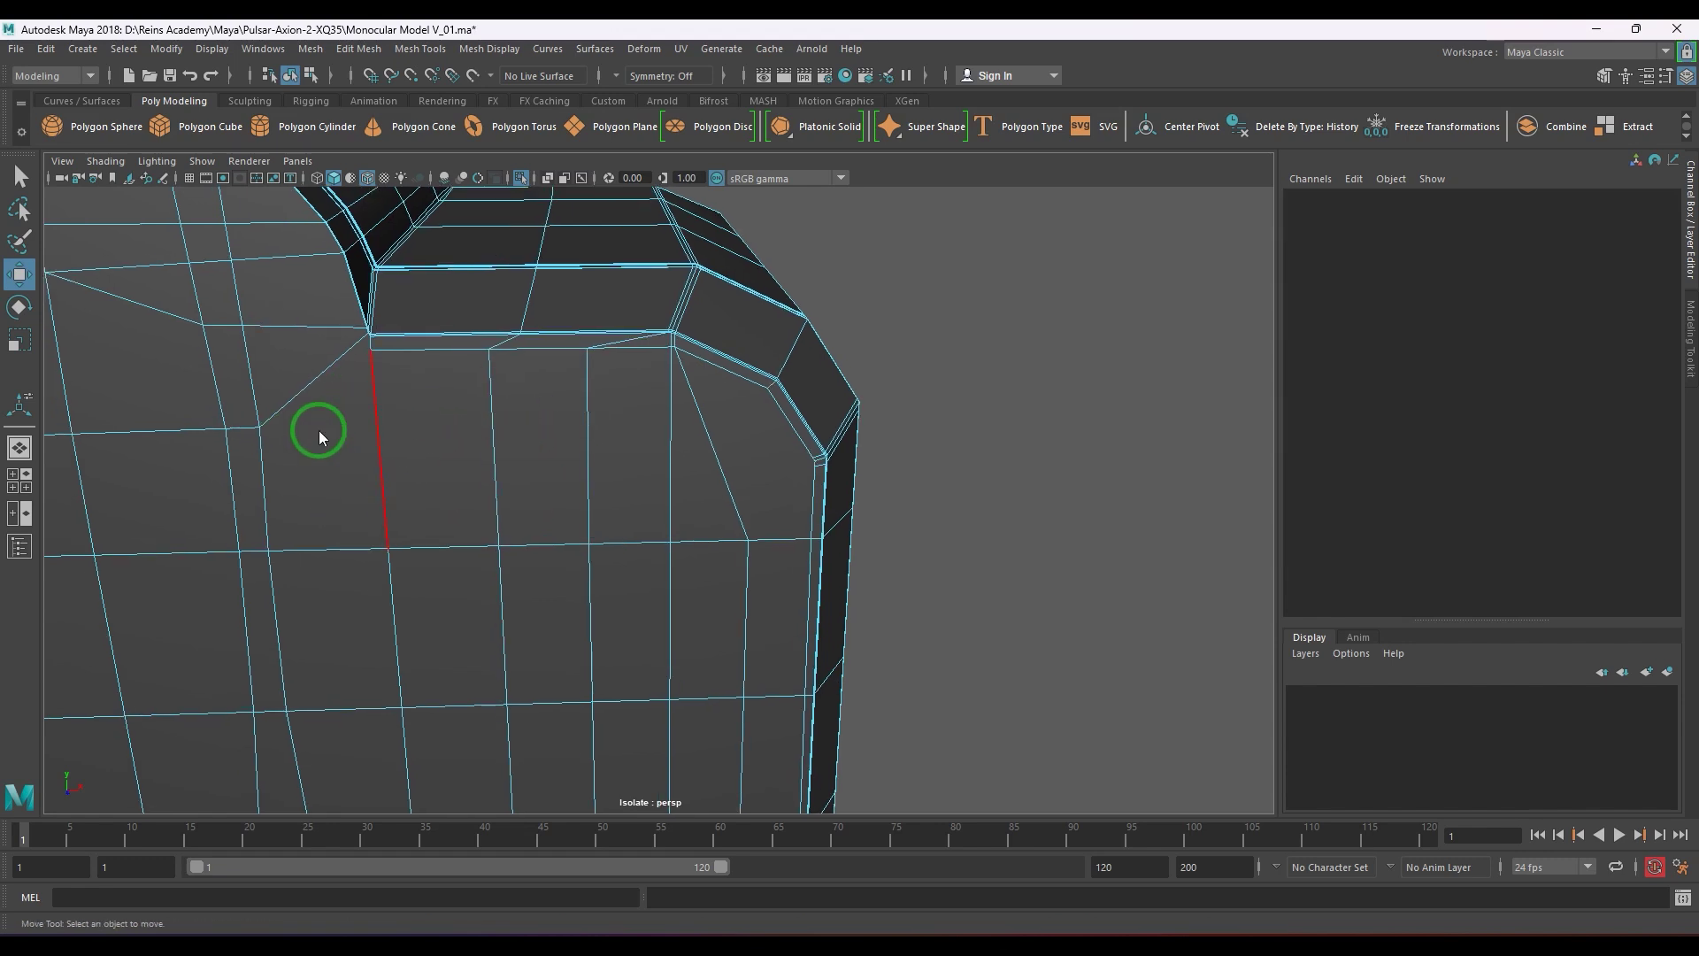
left_click(314, 379)
key("Delete")
right_click_drag(375, 422, 402, 380)
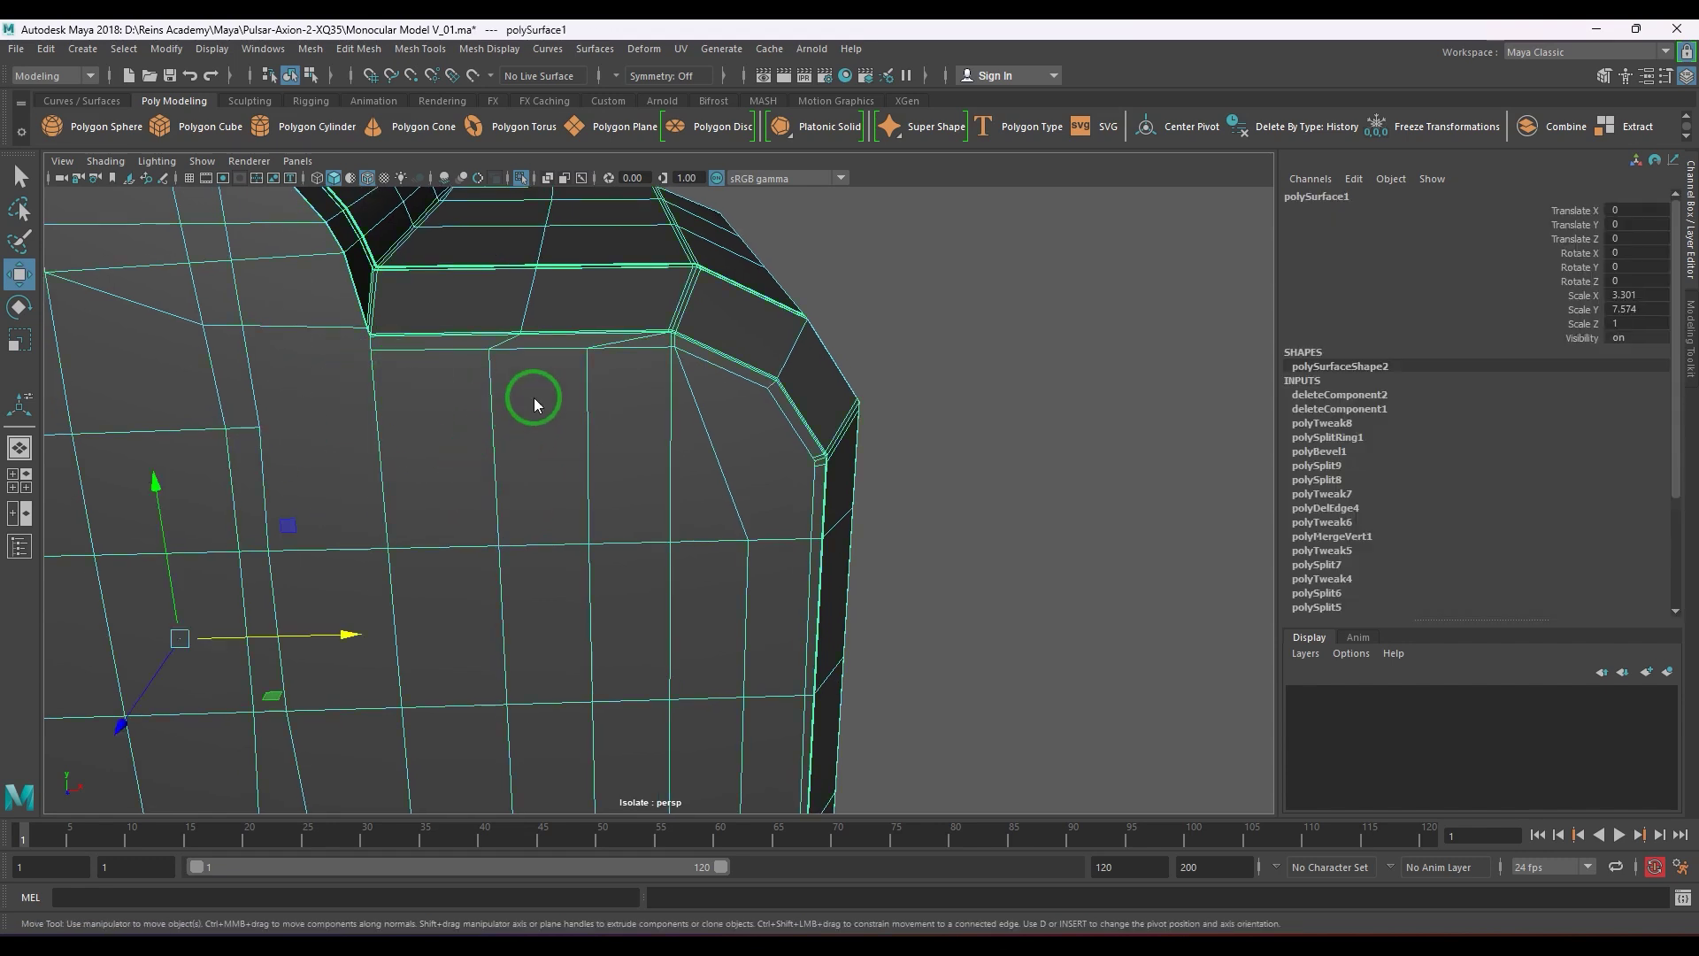
- Multi-Cut a horizontal edge from the open grid vertex across the upper panel to the diagonal edge and on to the rim's bend
right_click_drag(534, 398, 360, 410, "shift")
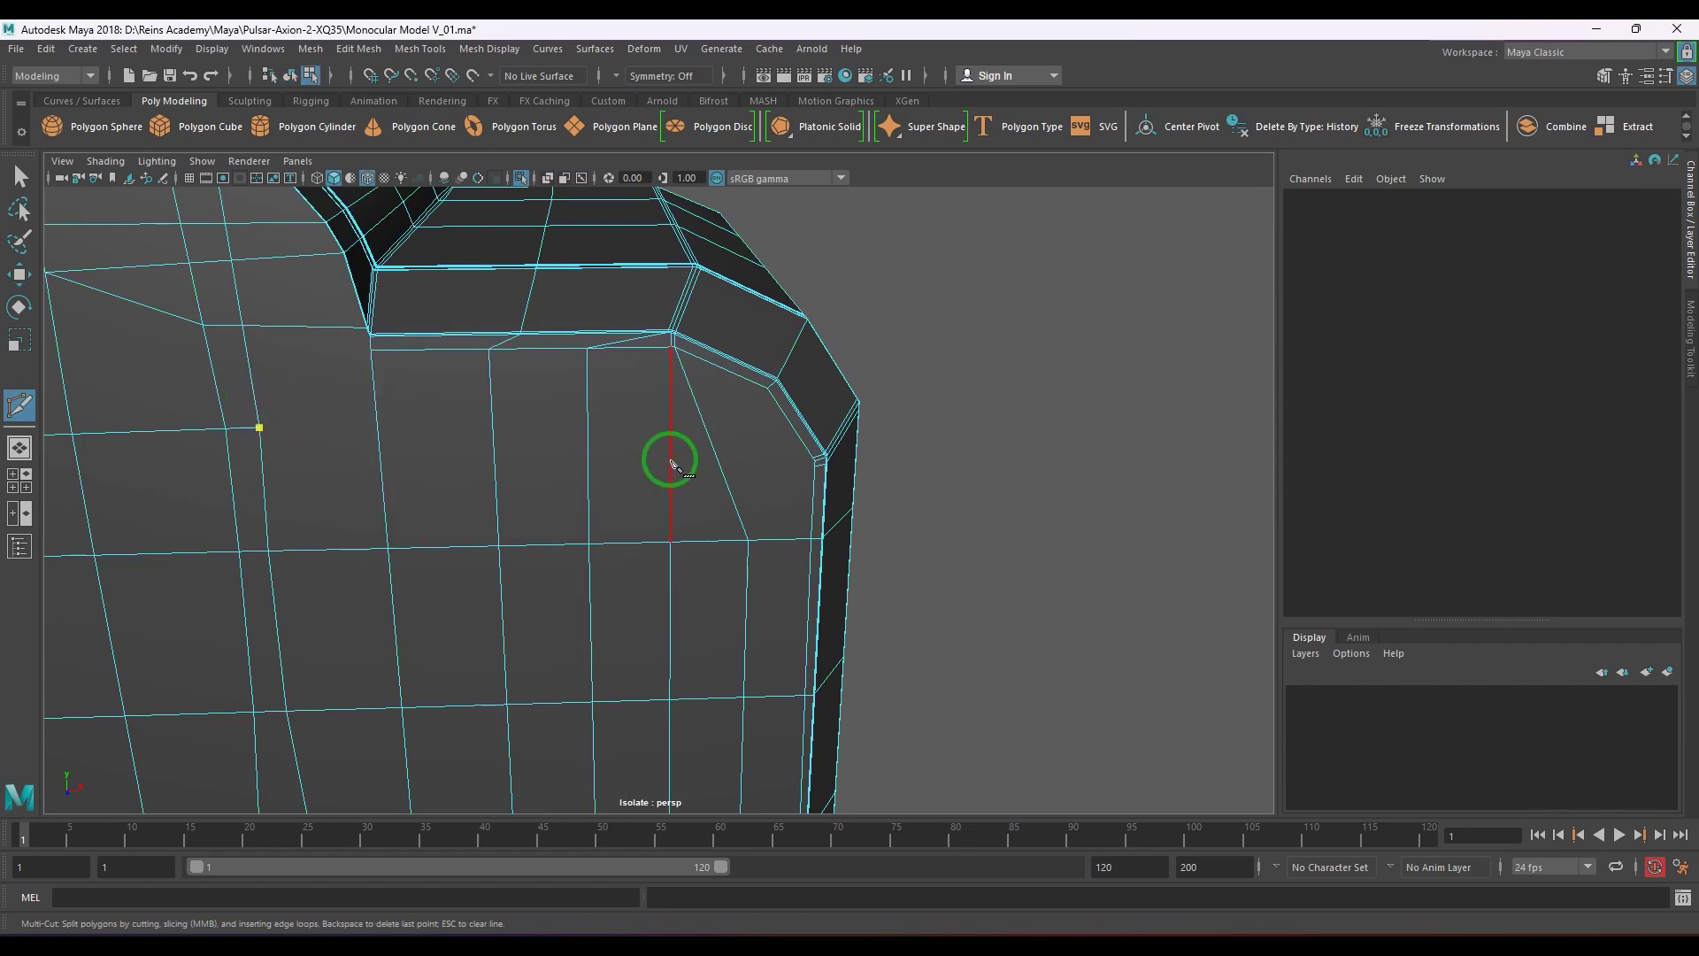
left_click(709, 434)
right_click(708, 429)
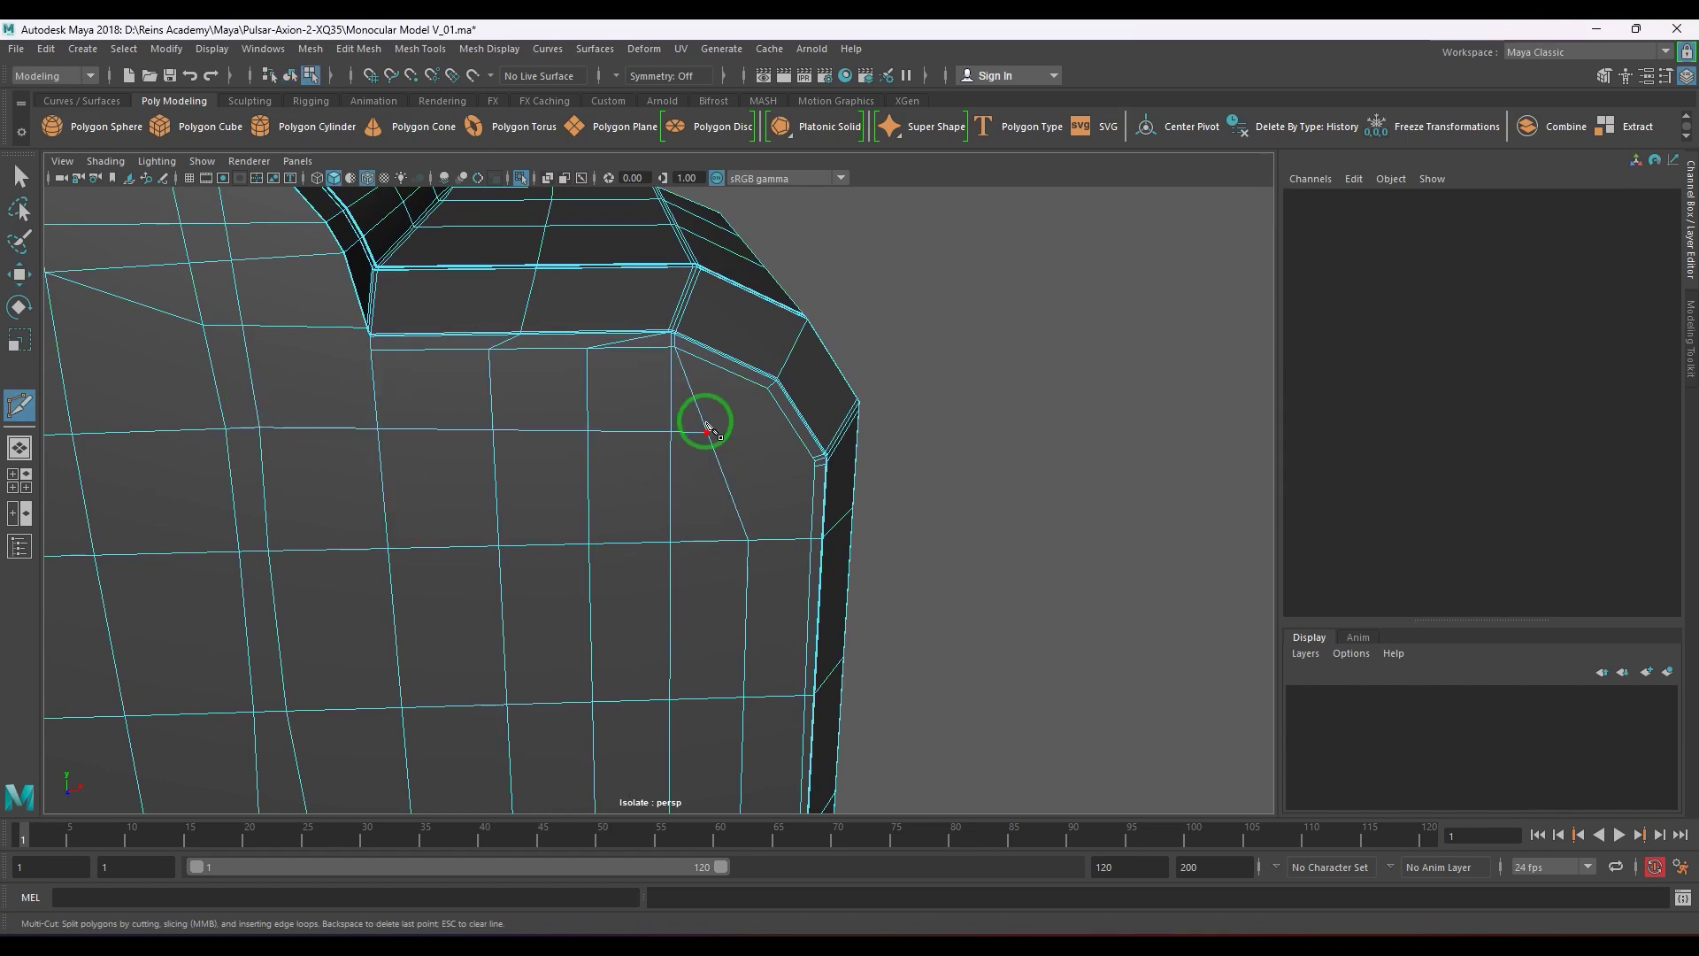
left_click(706, 430)
- Multi-Cut a matching horizontal edge across the lower panel from the open vertex to the diagonal edge and on to the lower rim bend
left_click_drag(761, 462, 695, 515, "alt")
right_click_drag(694, 515, 680, 464, "alt")
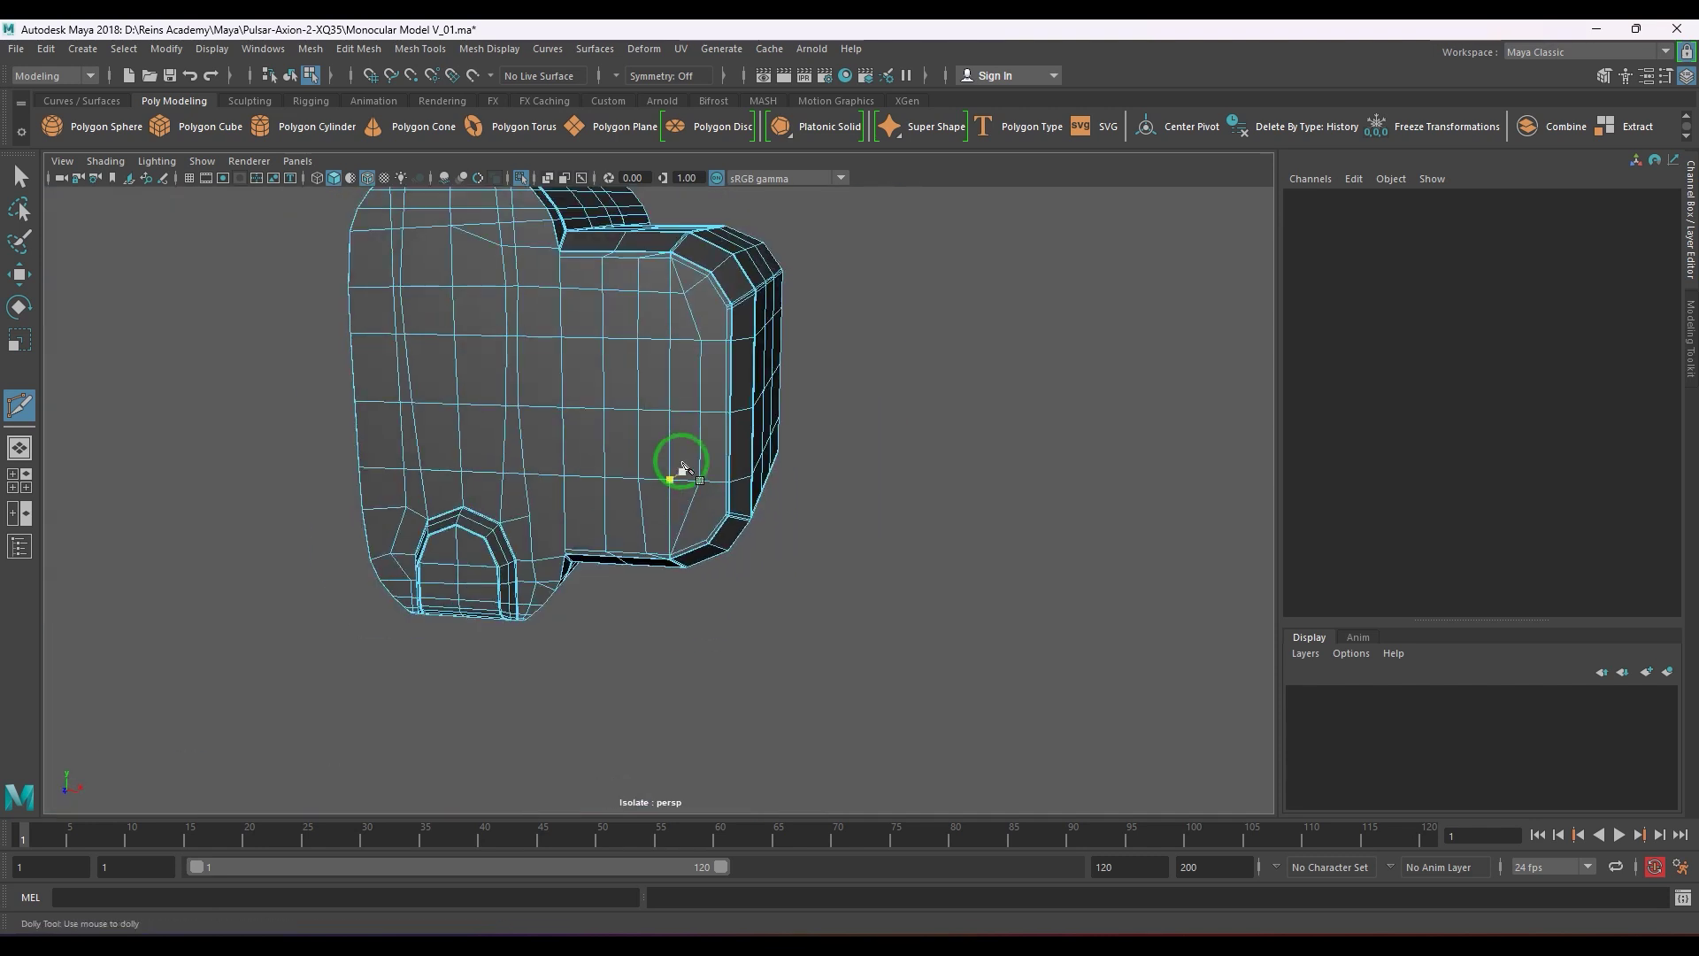
middle_click_drag(681, 465, 653, 510, "alt")
right_click_drag(655, 513, 617, 513, "alt")
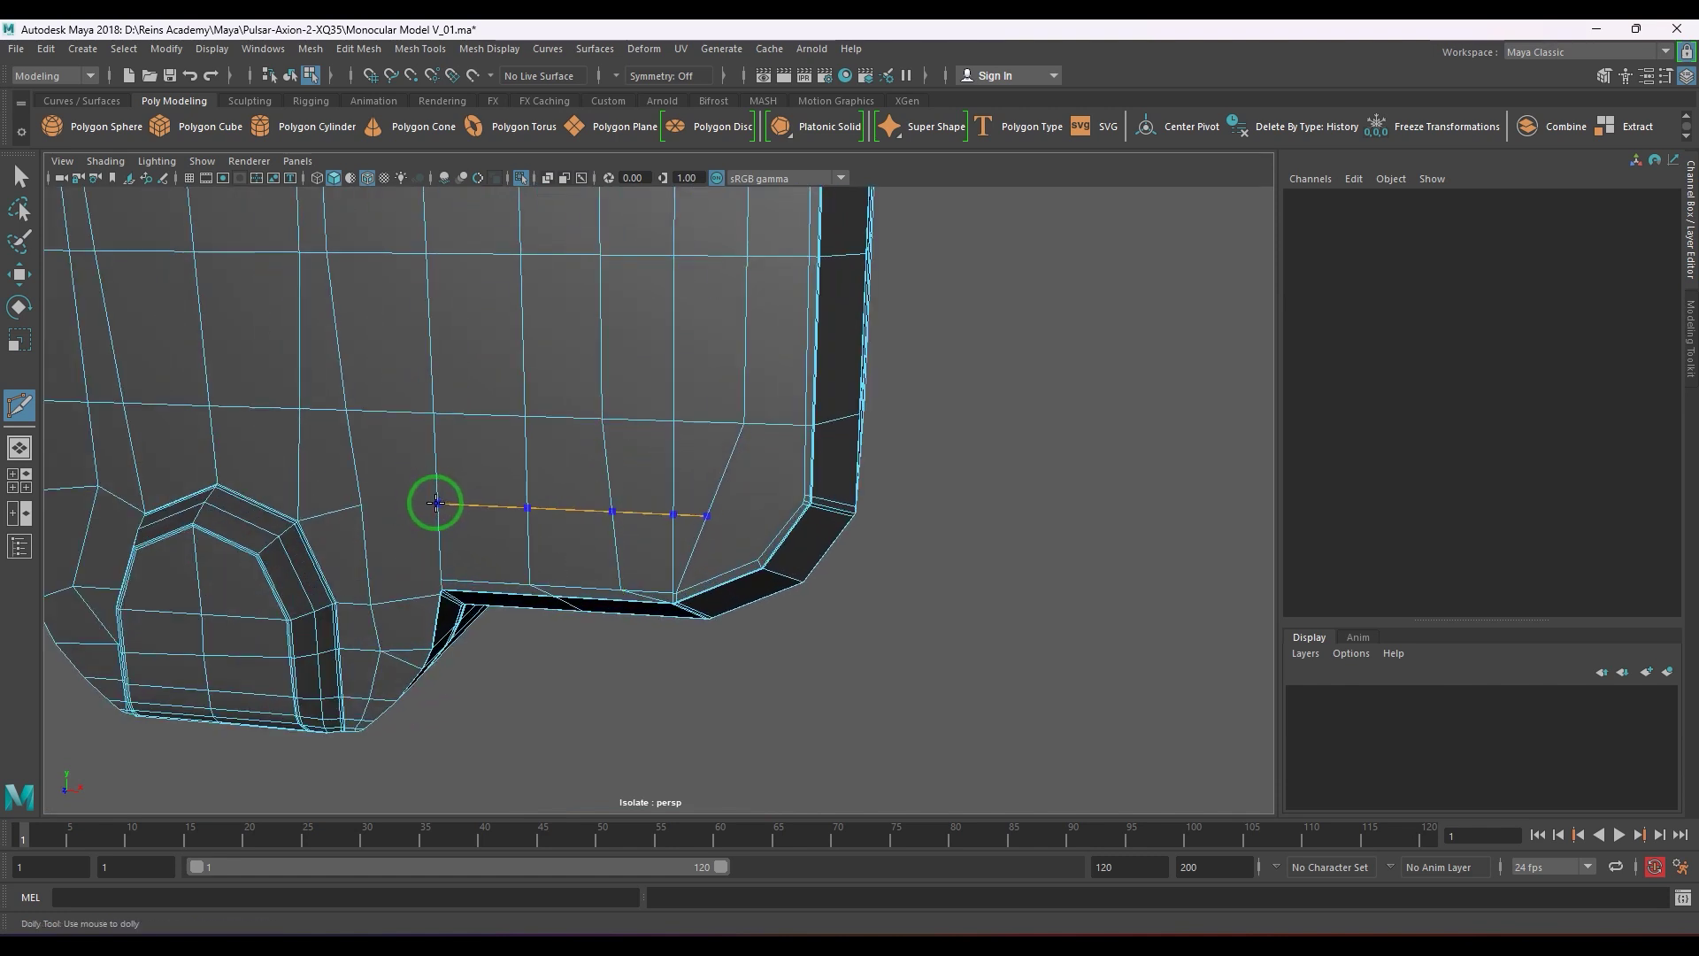
left_click(361, 502)
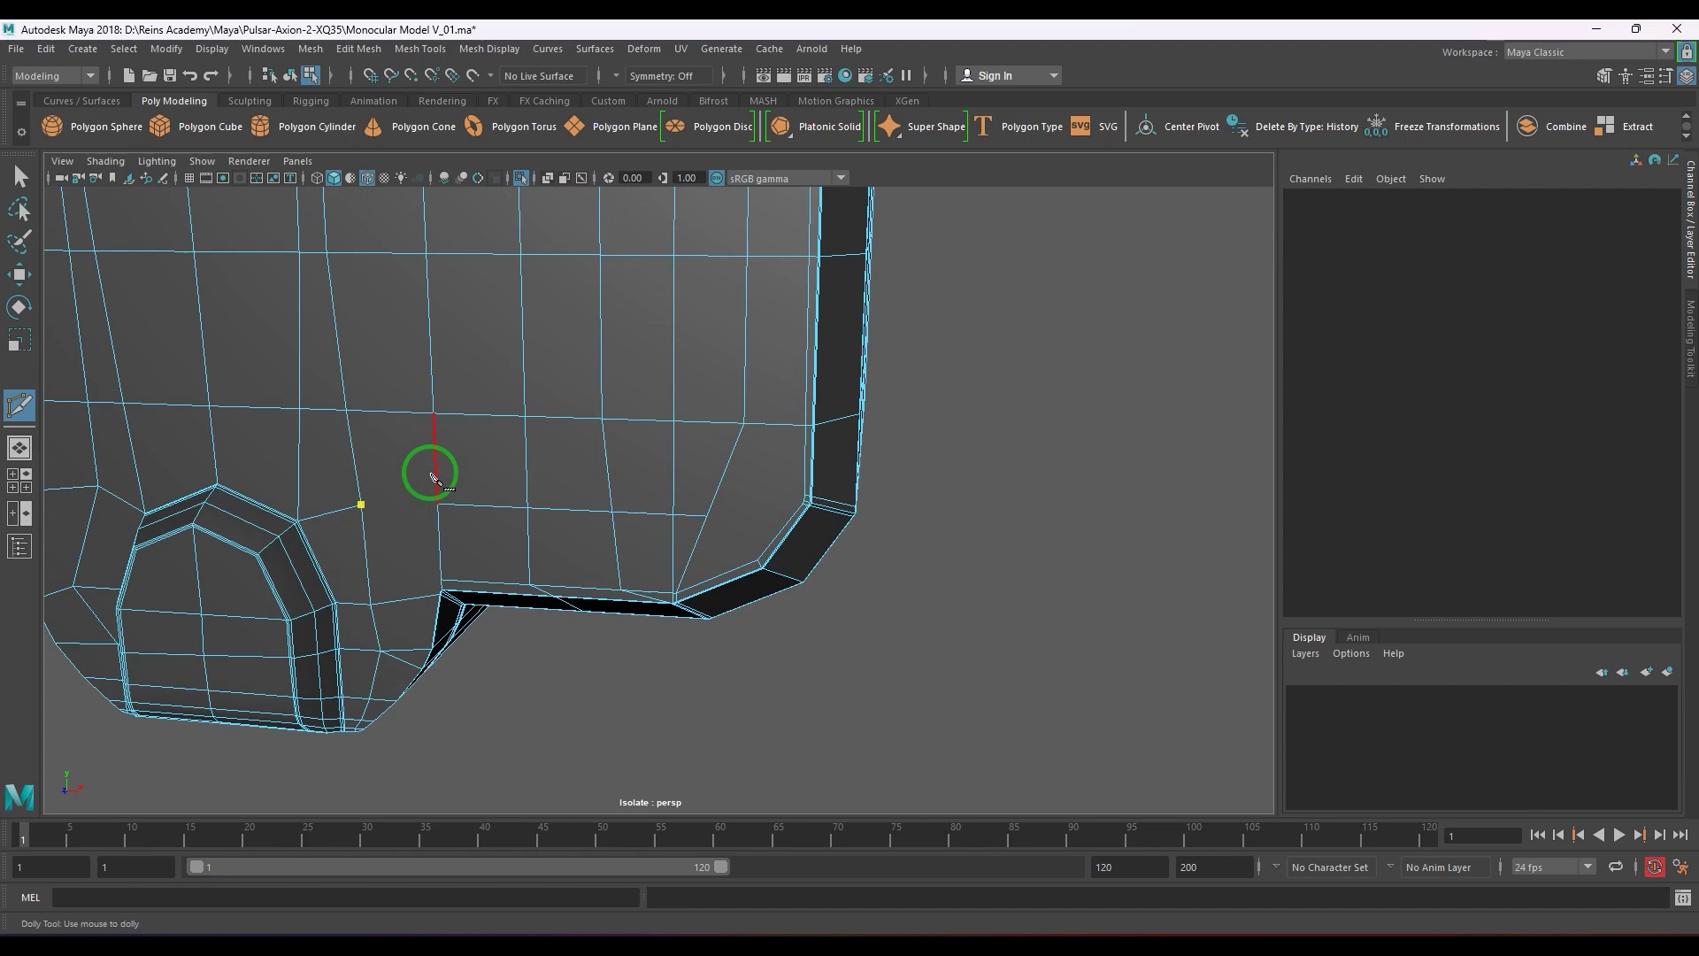
right_click(442, 540)
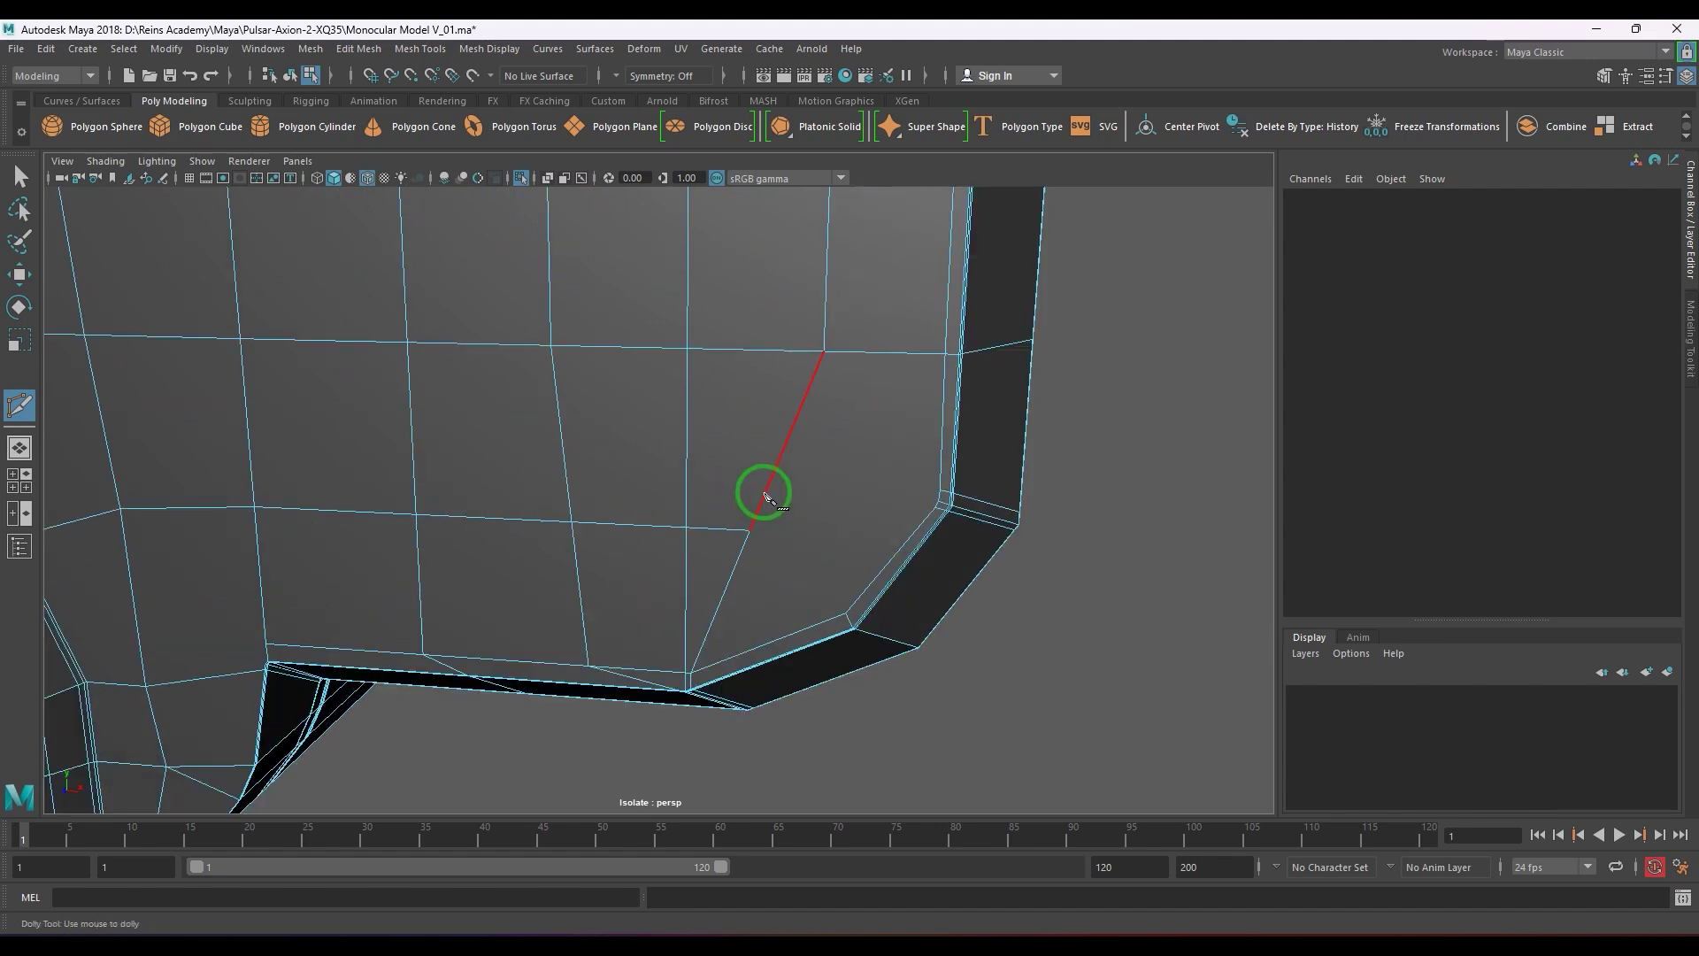
left_click(750, 529)
left_click(846, 610)
- Move the new vertex on the lower diagonal edge sideways toward the rim and return to object selection
key("w")
left_click(739, 532)
scroll(779, 531, "down", 5)
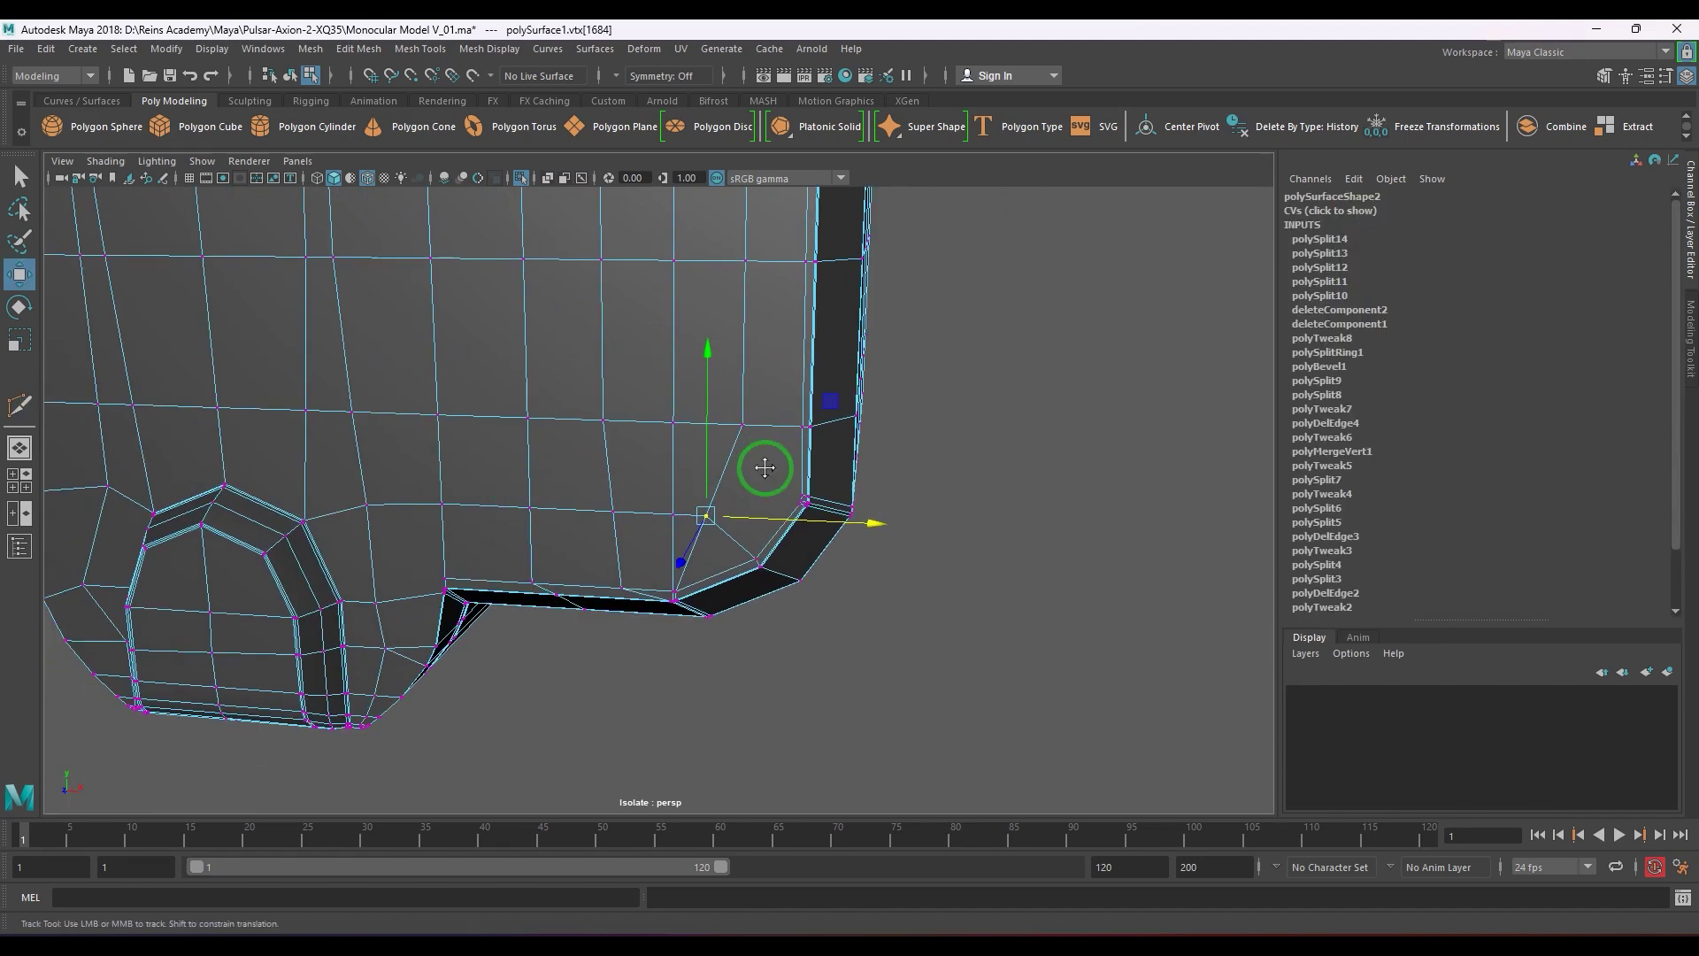
middle_click_drag(737, 585, 734, 595, "alt")
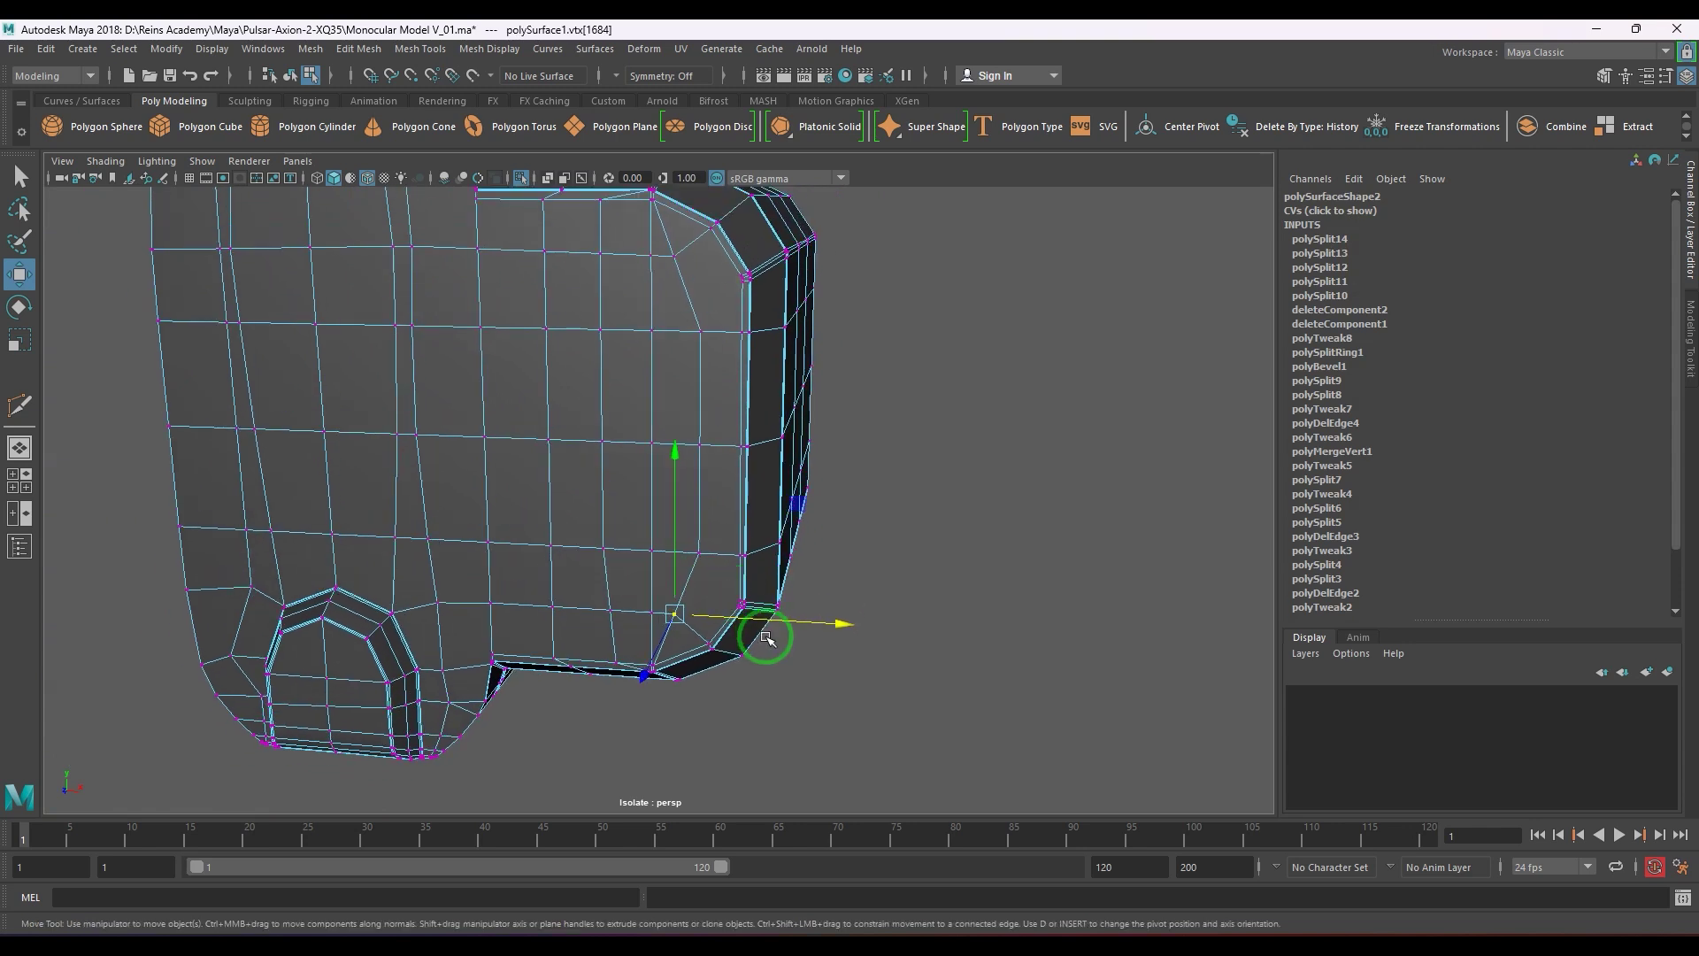
left_click_drag(782, 617, 798, 623)
key("F8")
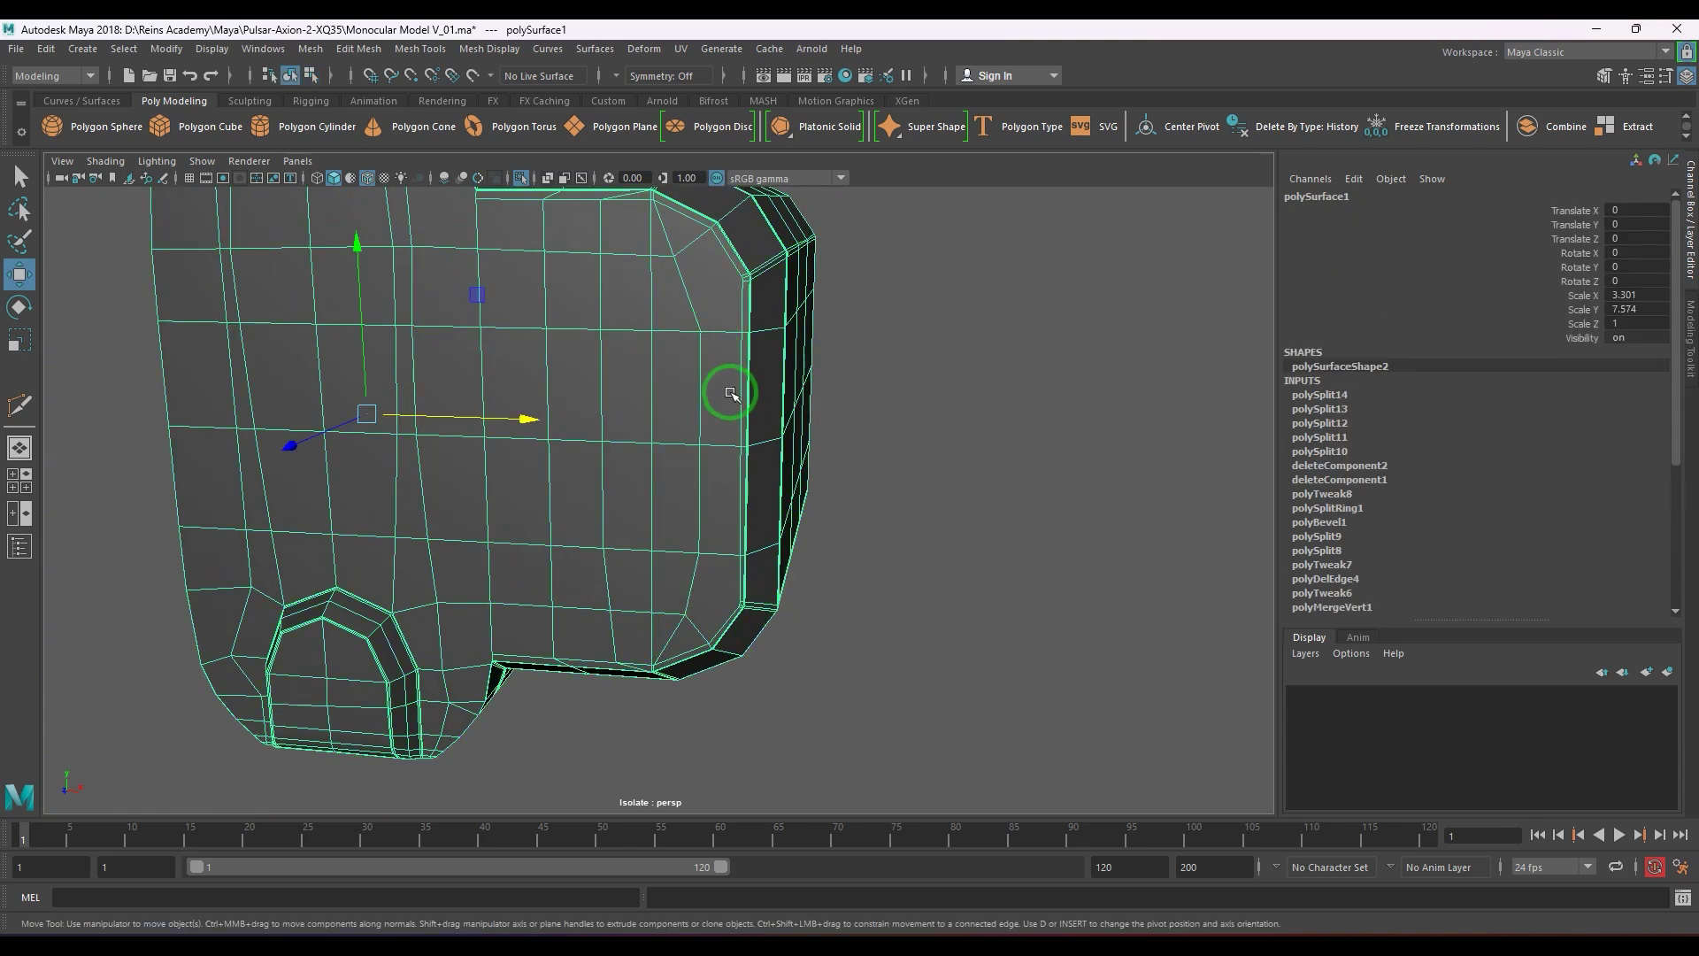
- Multi-Cut a vertical edge line beside the rim and continue both ends to the short edges at the upper and lower rim bends
right_click_drag(732, 395, 718, 329)
left_click(720, 331)
right_click_drag(676, 441, 631, 361)
left_click(721, 553)
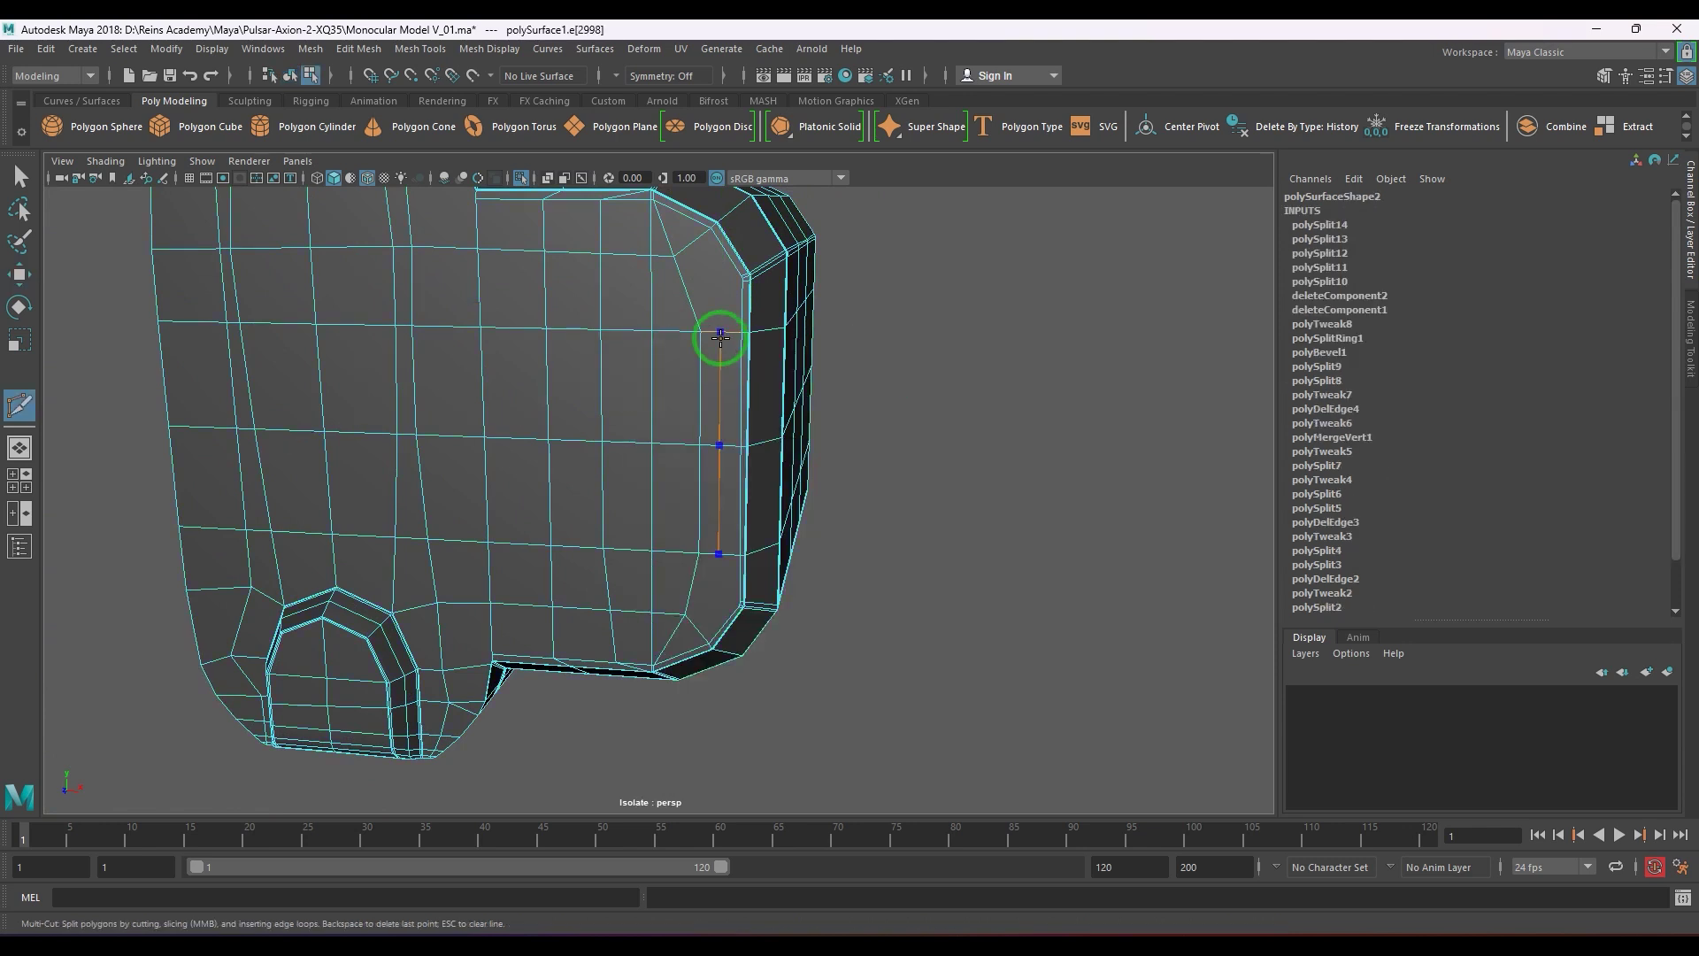
left_click(720, 333)
right_click(734, 338)
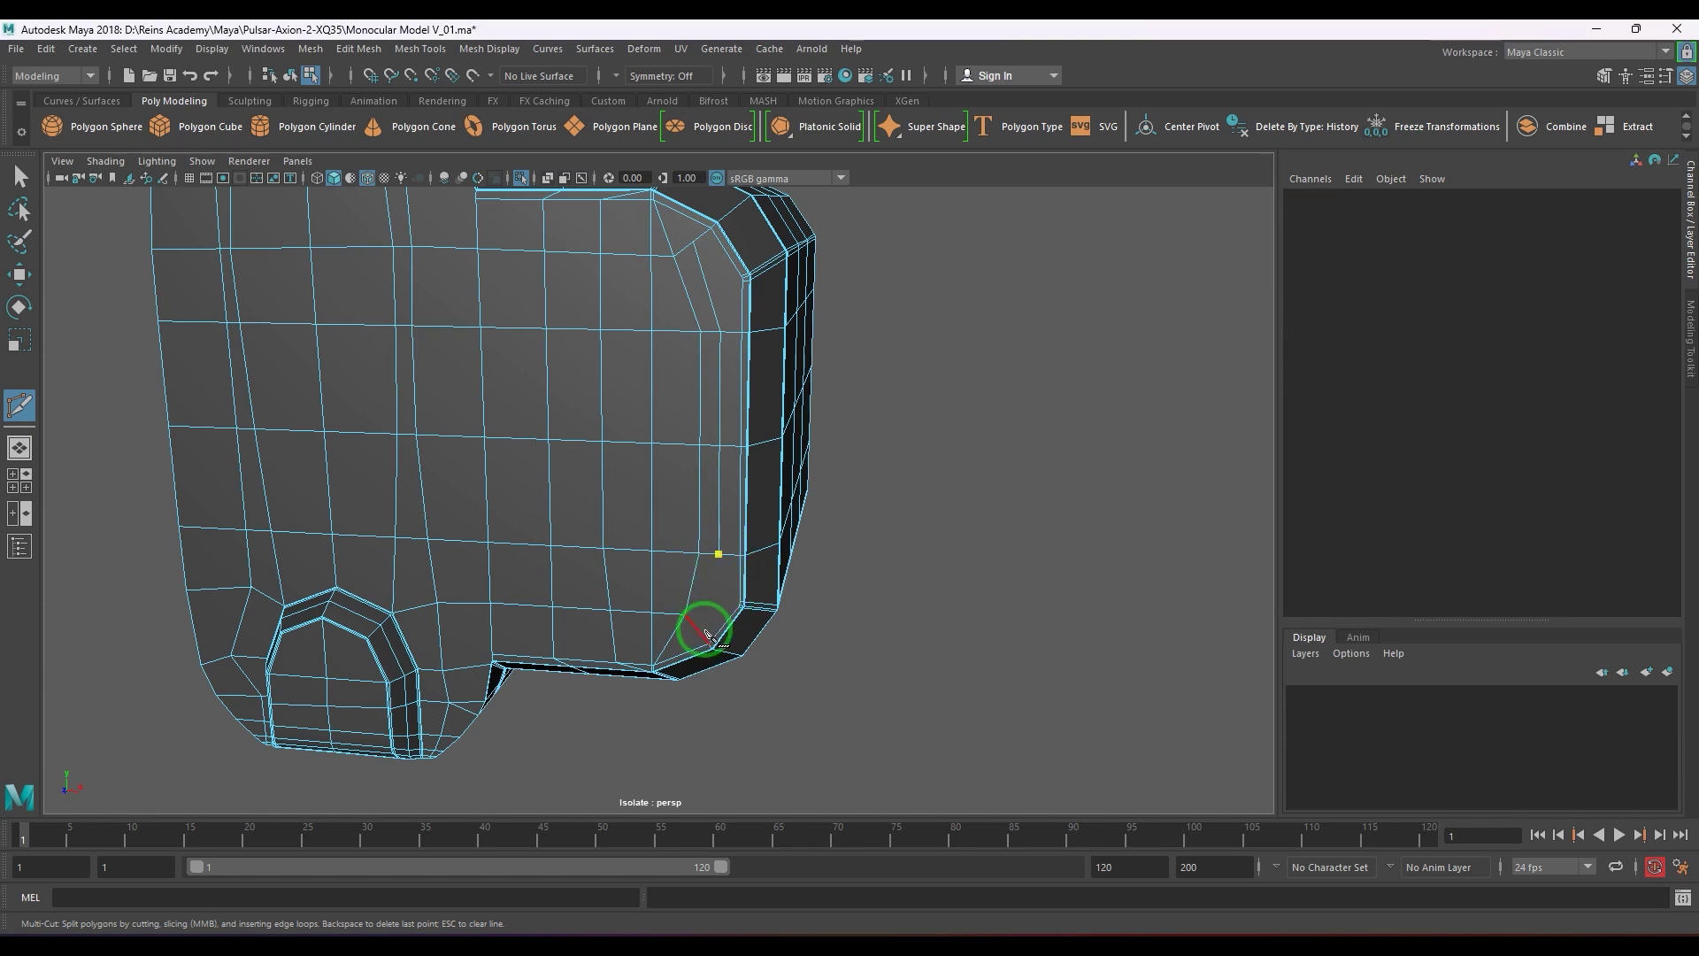
- Move the new vertices at the panel's upper and lower rim bends sideways toward the rim
key("w")
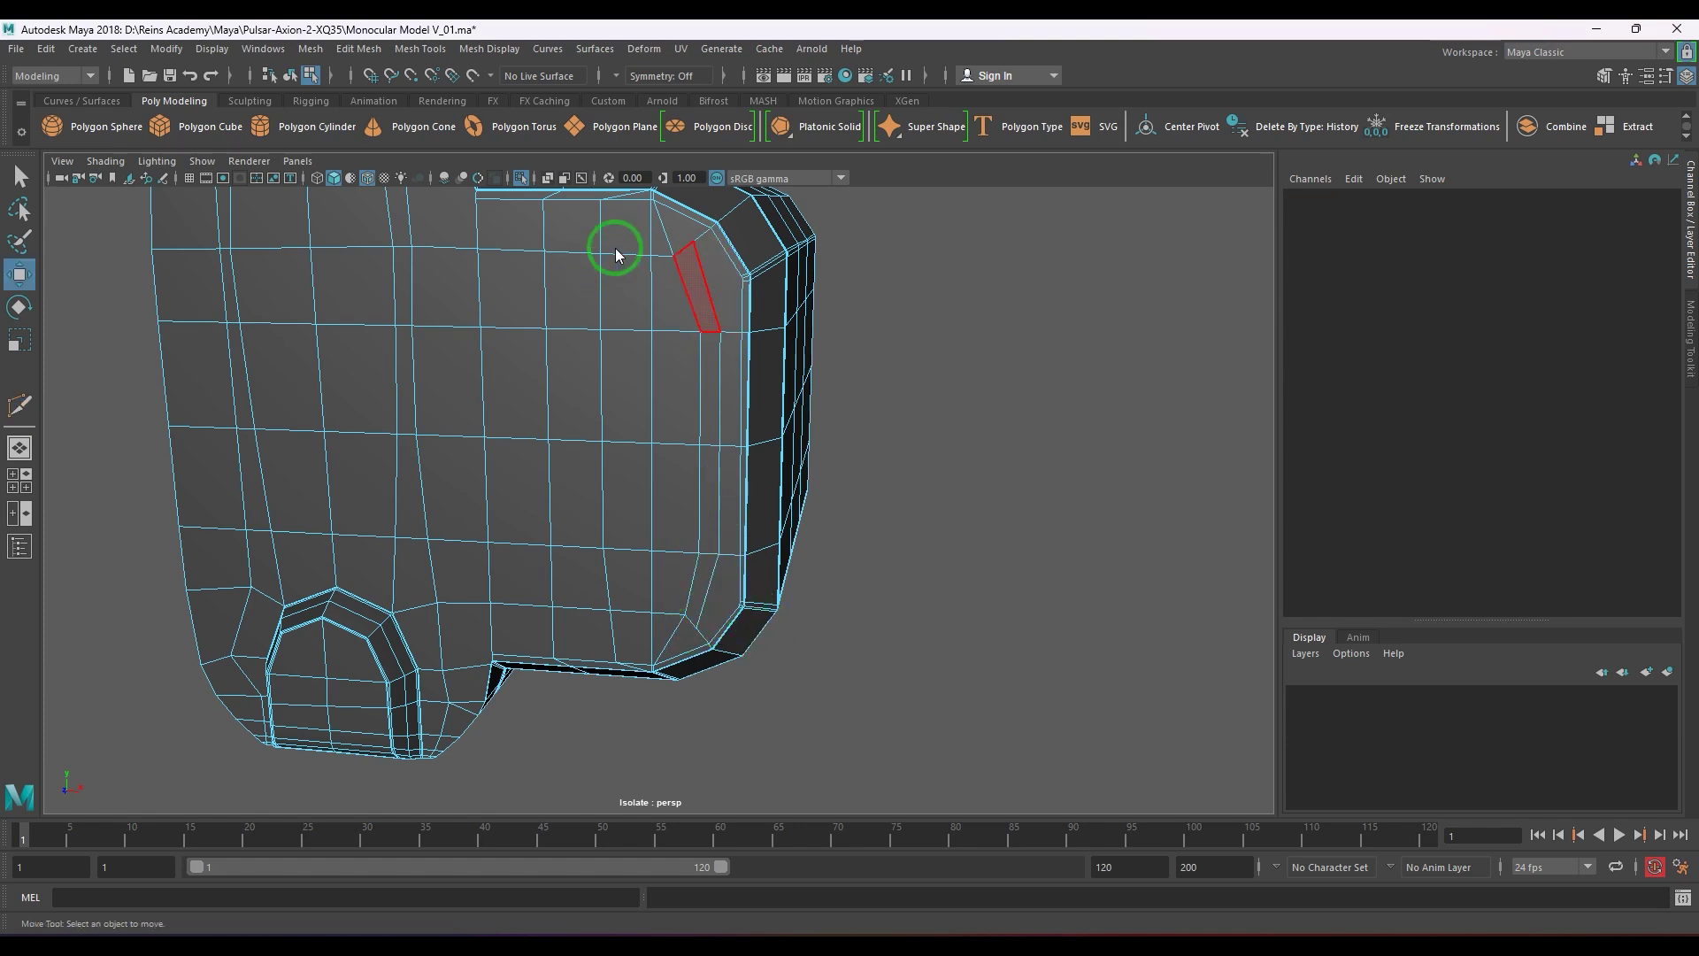
left_click(695, 243)
middle_click_drag(794, 306, 798, 422, "alt")
left_click_drag(821, 241, 831, 253)
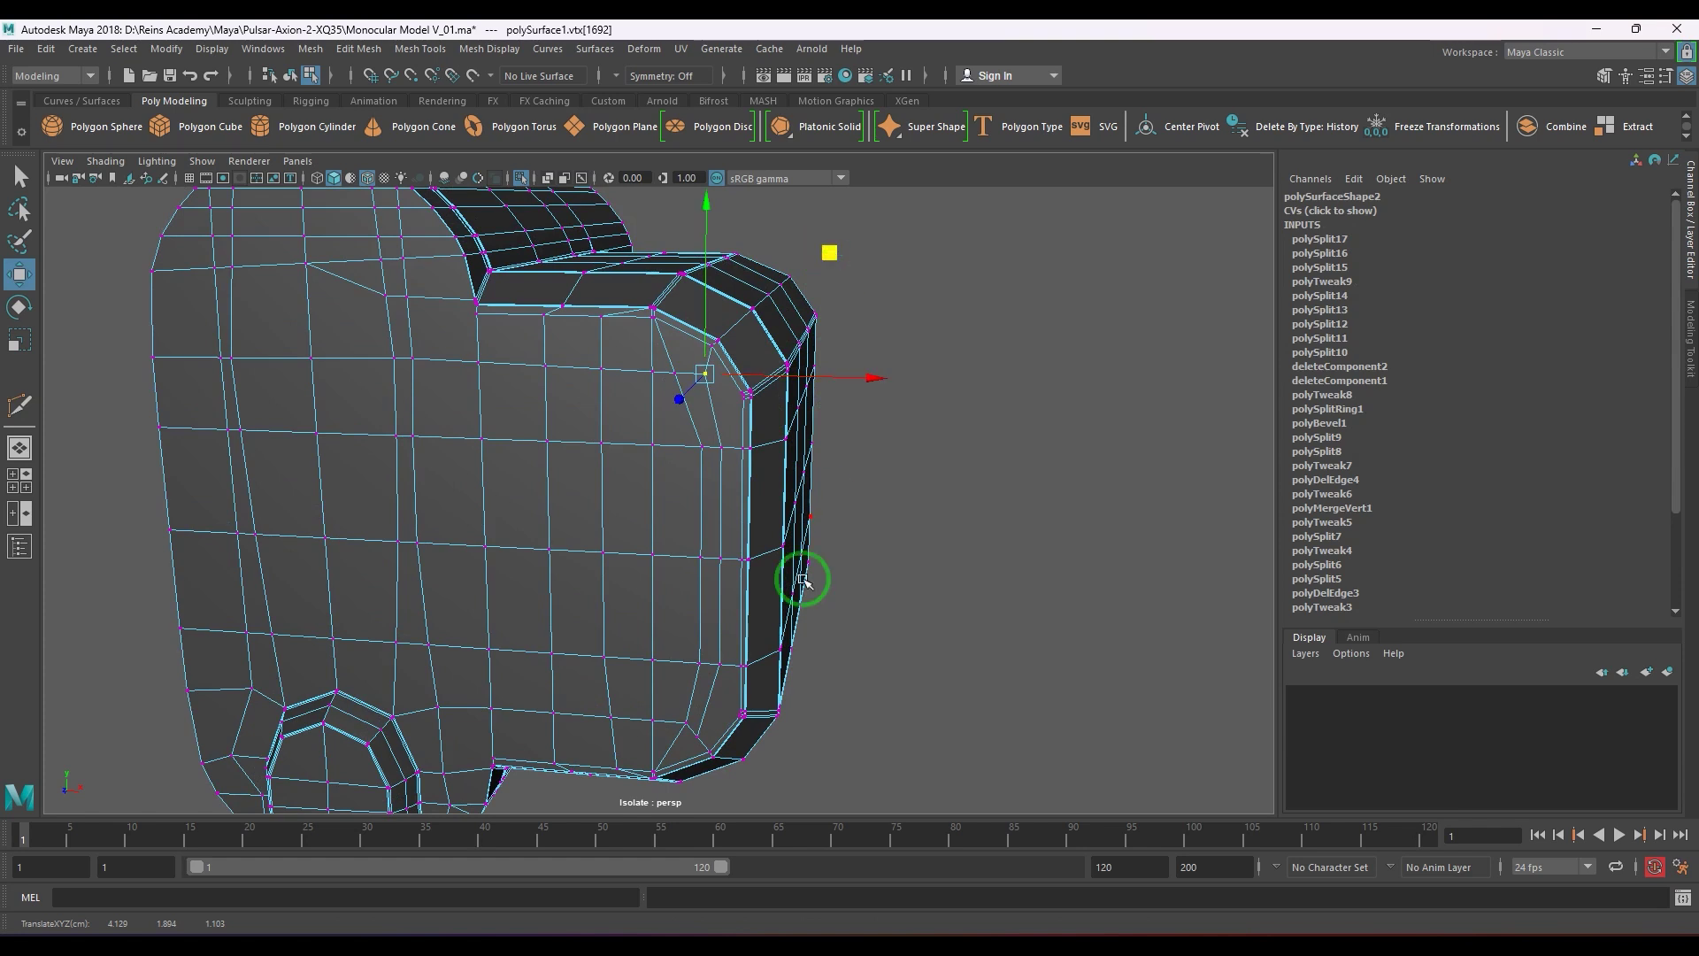
left_click_drag(803, 579, 689, 665, "alt")
left_click_drag(821, 522, 833, 502)
- Shift the vertical edges just inside the new cut away from the rim to even their spacing, and return to object selection
right_click_drag(656, 526, 655, 405)
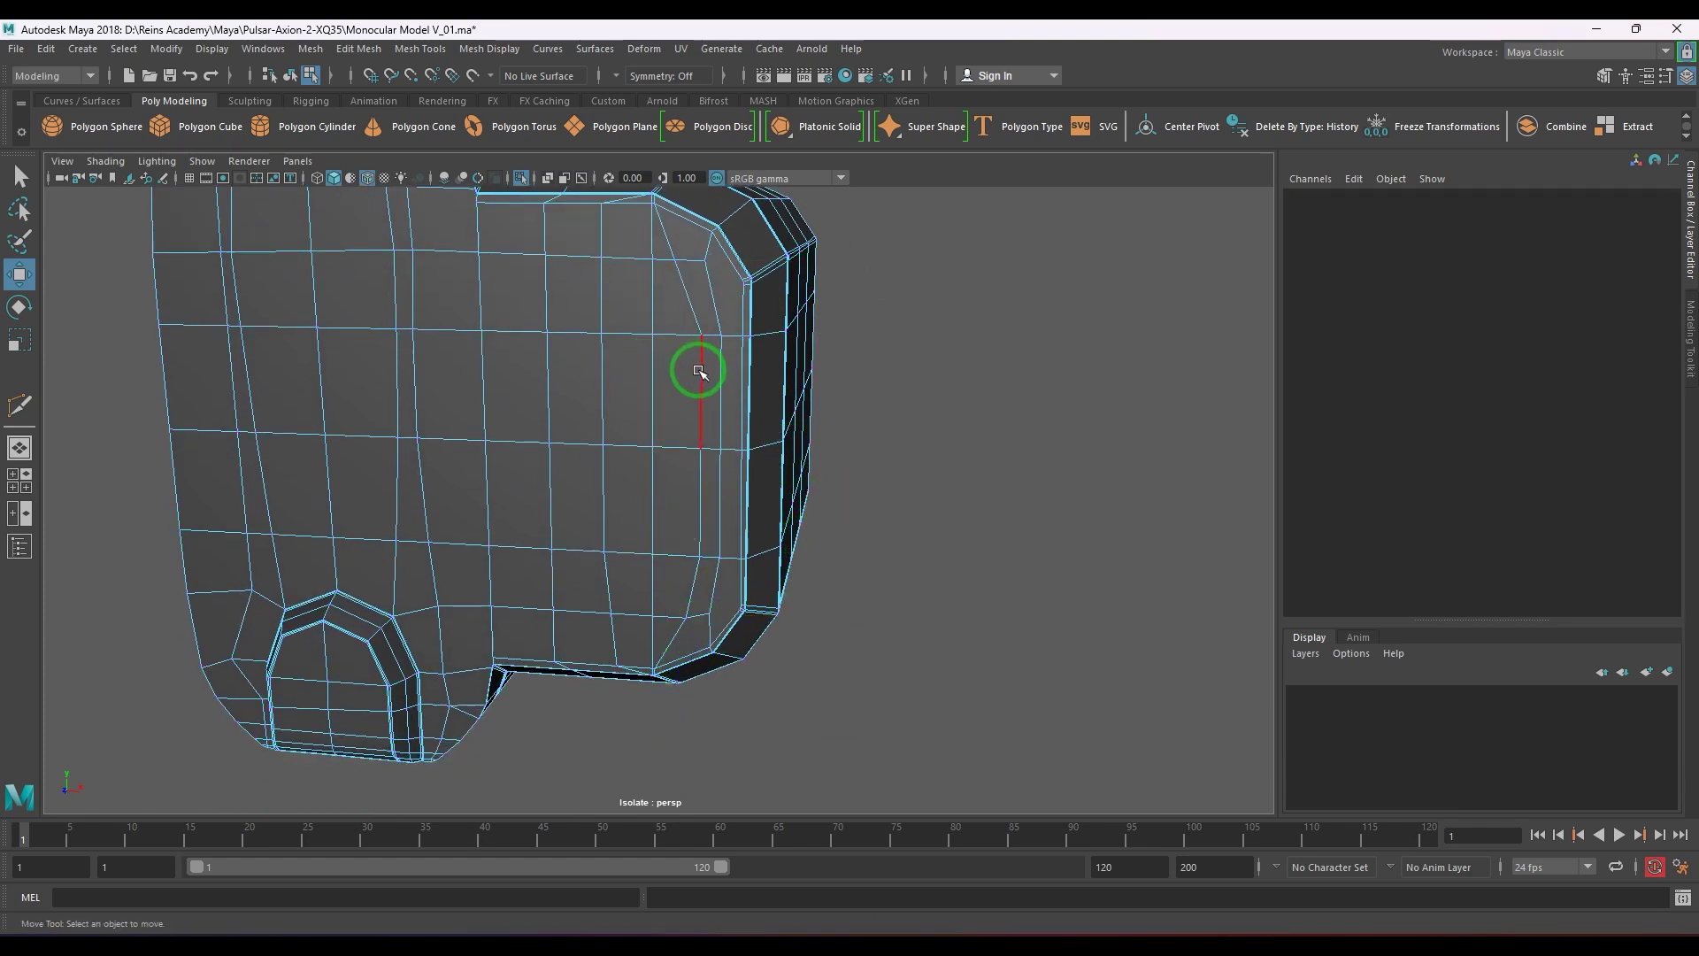
left_click(699, 372)
left_click_drag(835, 475, 839, 482)
key("F8")
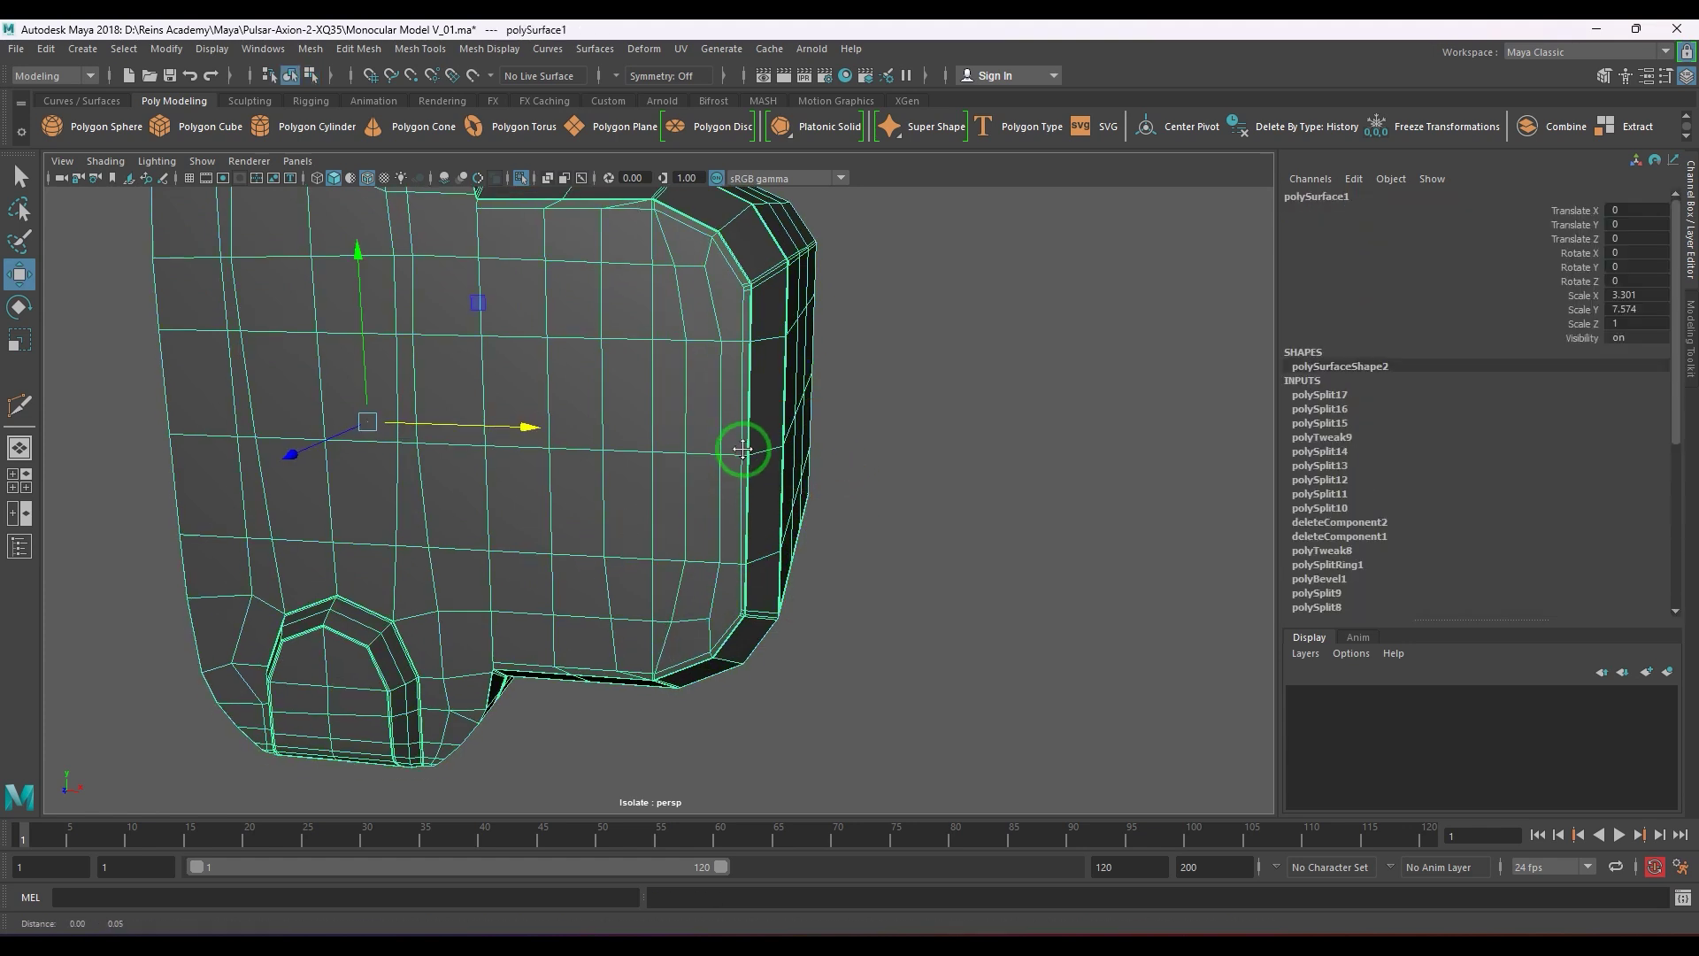
- Bevel the horizontal edge loop across the middle of the side panel with a fraction of 0.4
middle_click_drag(739, 444, 731, 493, "alt")
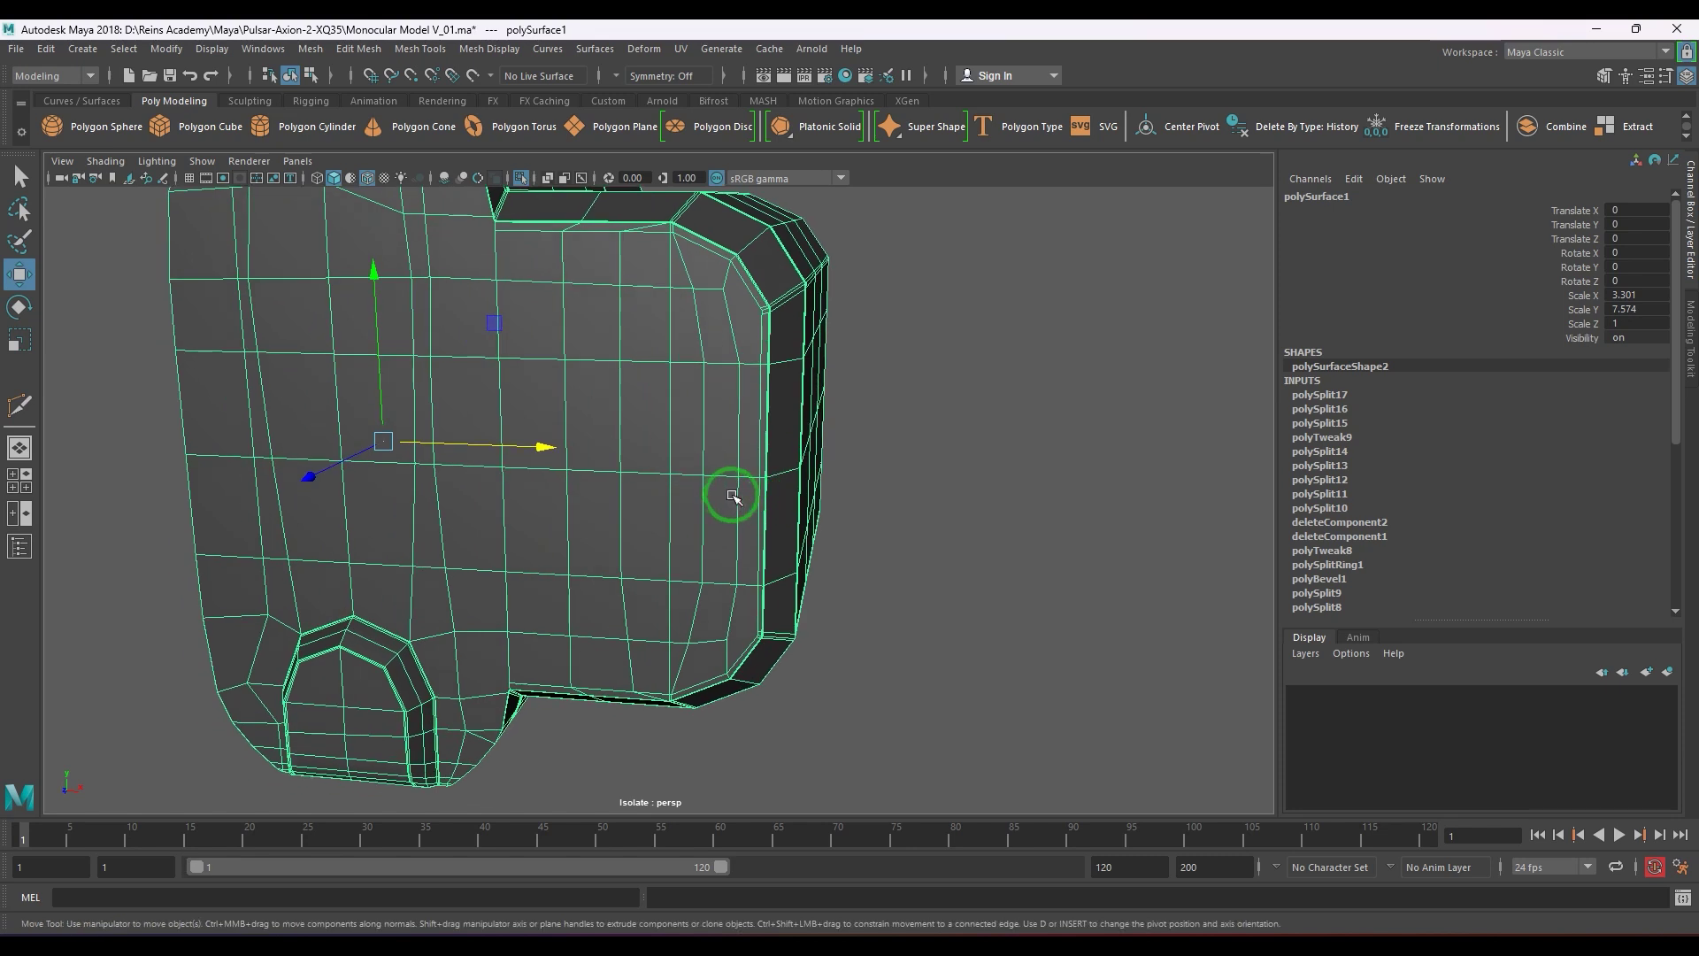
left_click_drag(732, 493, 640, 478, "alt")
scroll(740, 527, "up", 3)
scroll(705, 537, "down", 3)
scroll(687, 546, "up", 3)
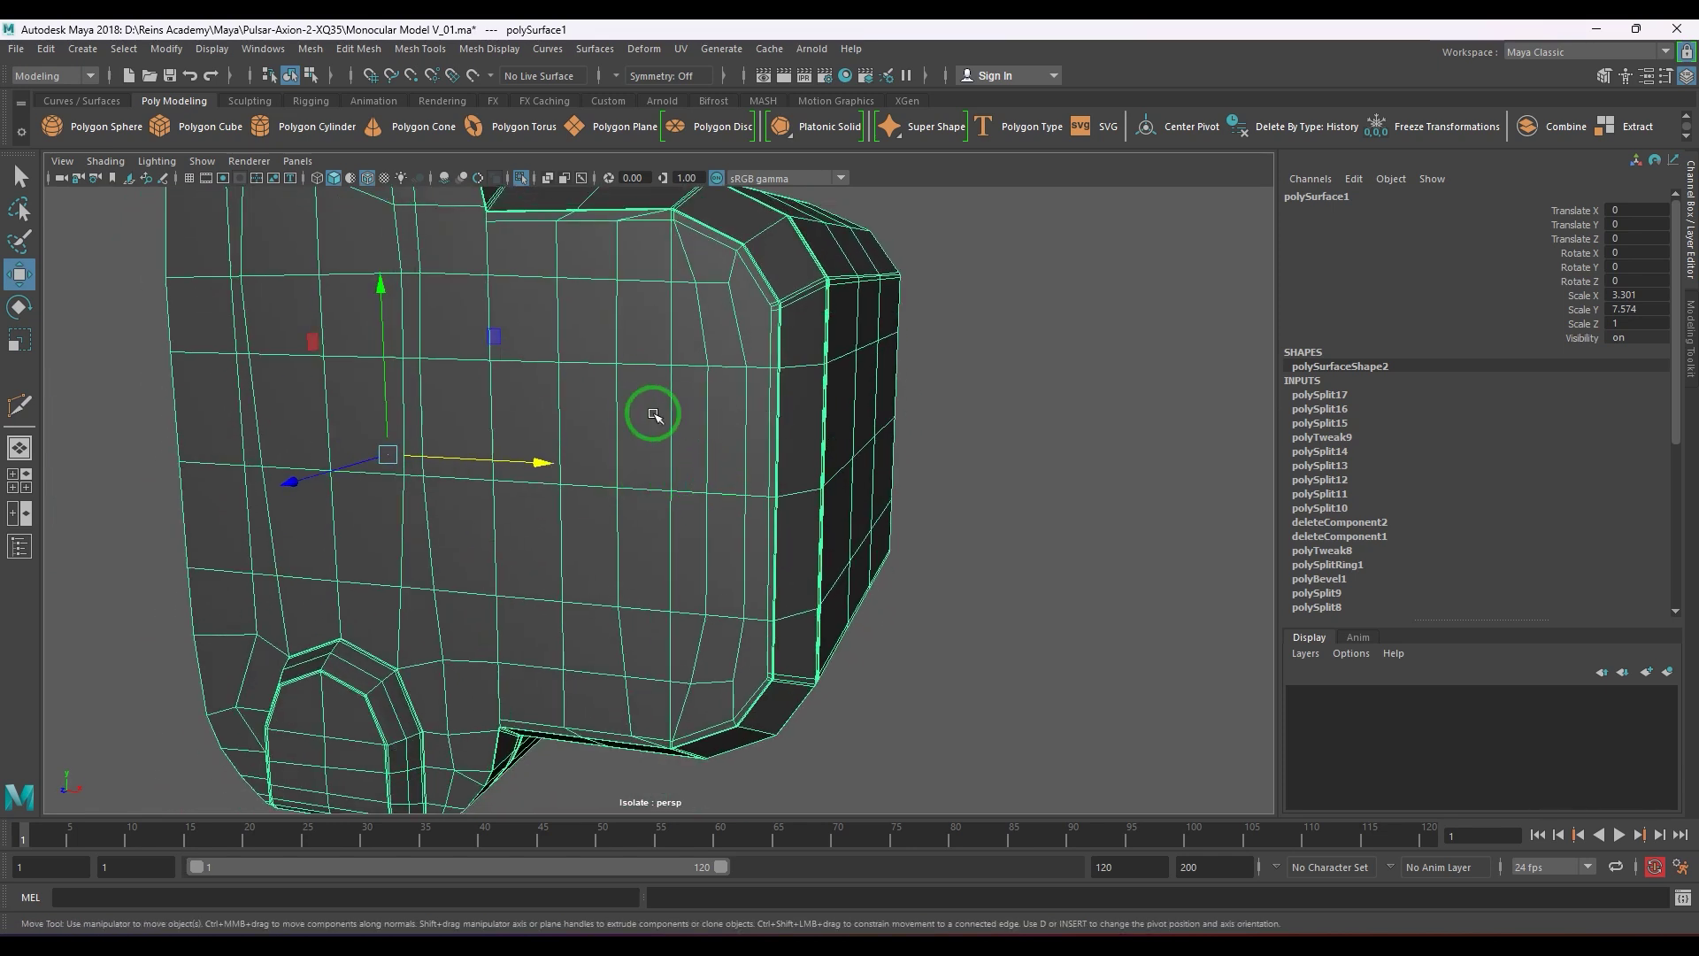
left_click_drag(653, 415, 649, 470, "alt")
right_click_drag(625, 476, 618, 508)
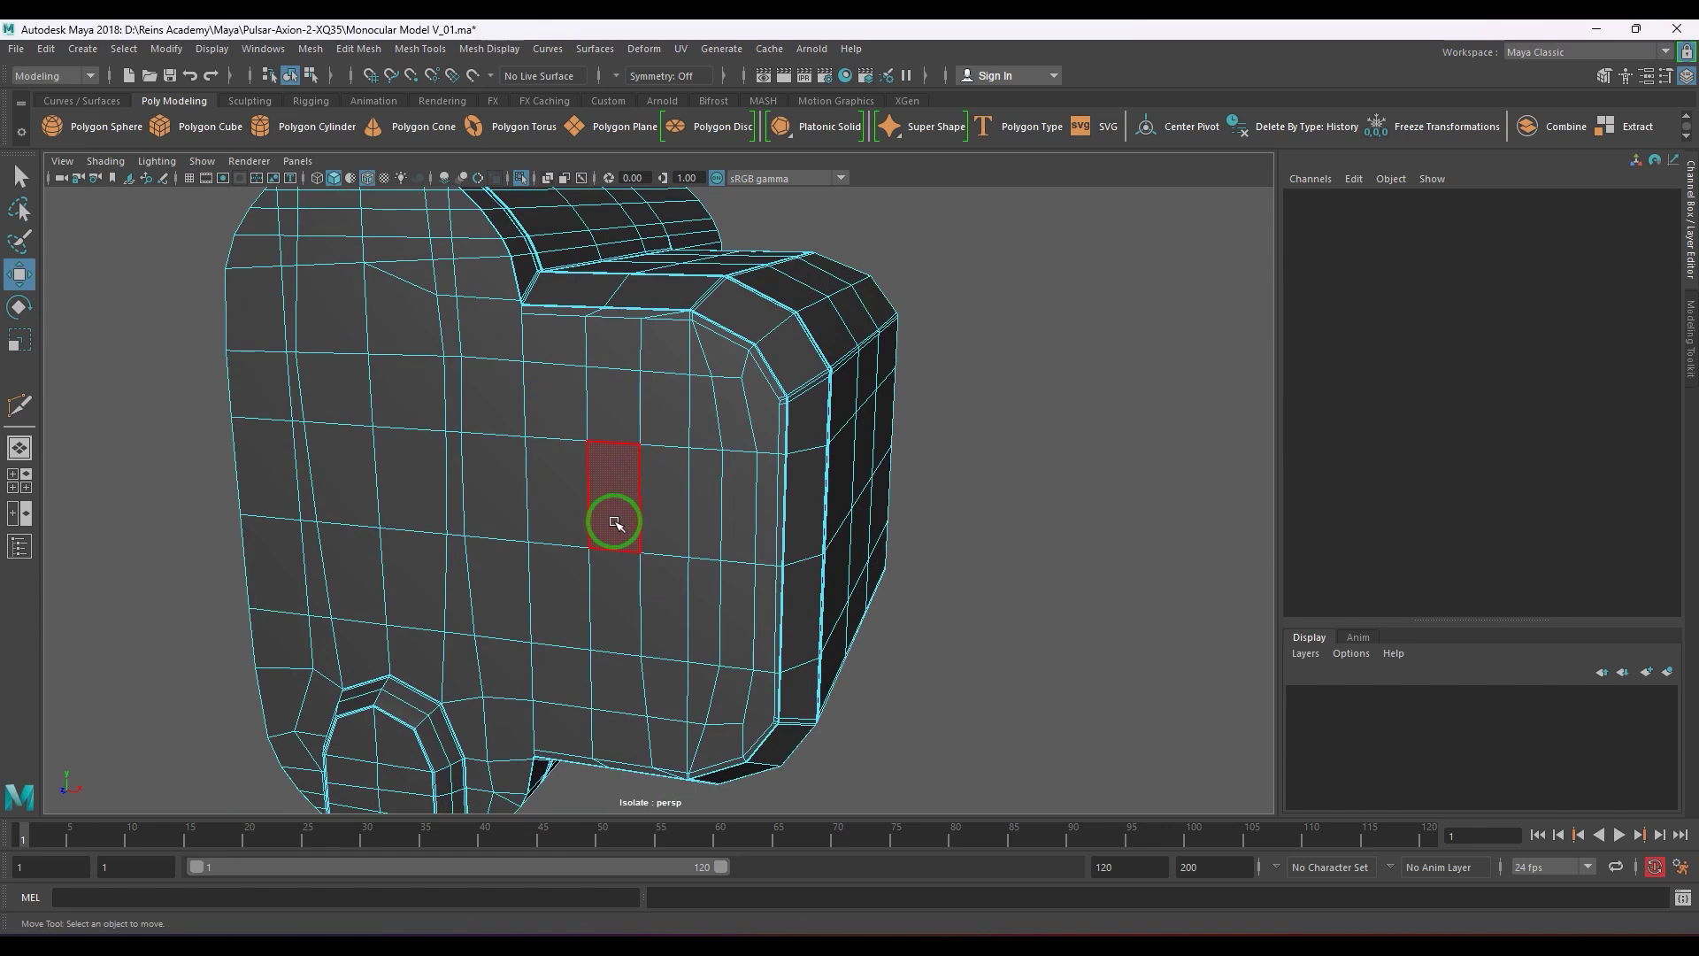
right_click_drag(660, 602, 641, 534)
double_click(655, 556)
key("ctrl+b")
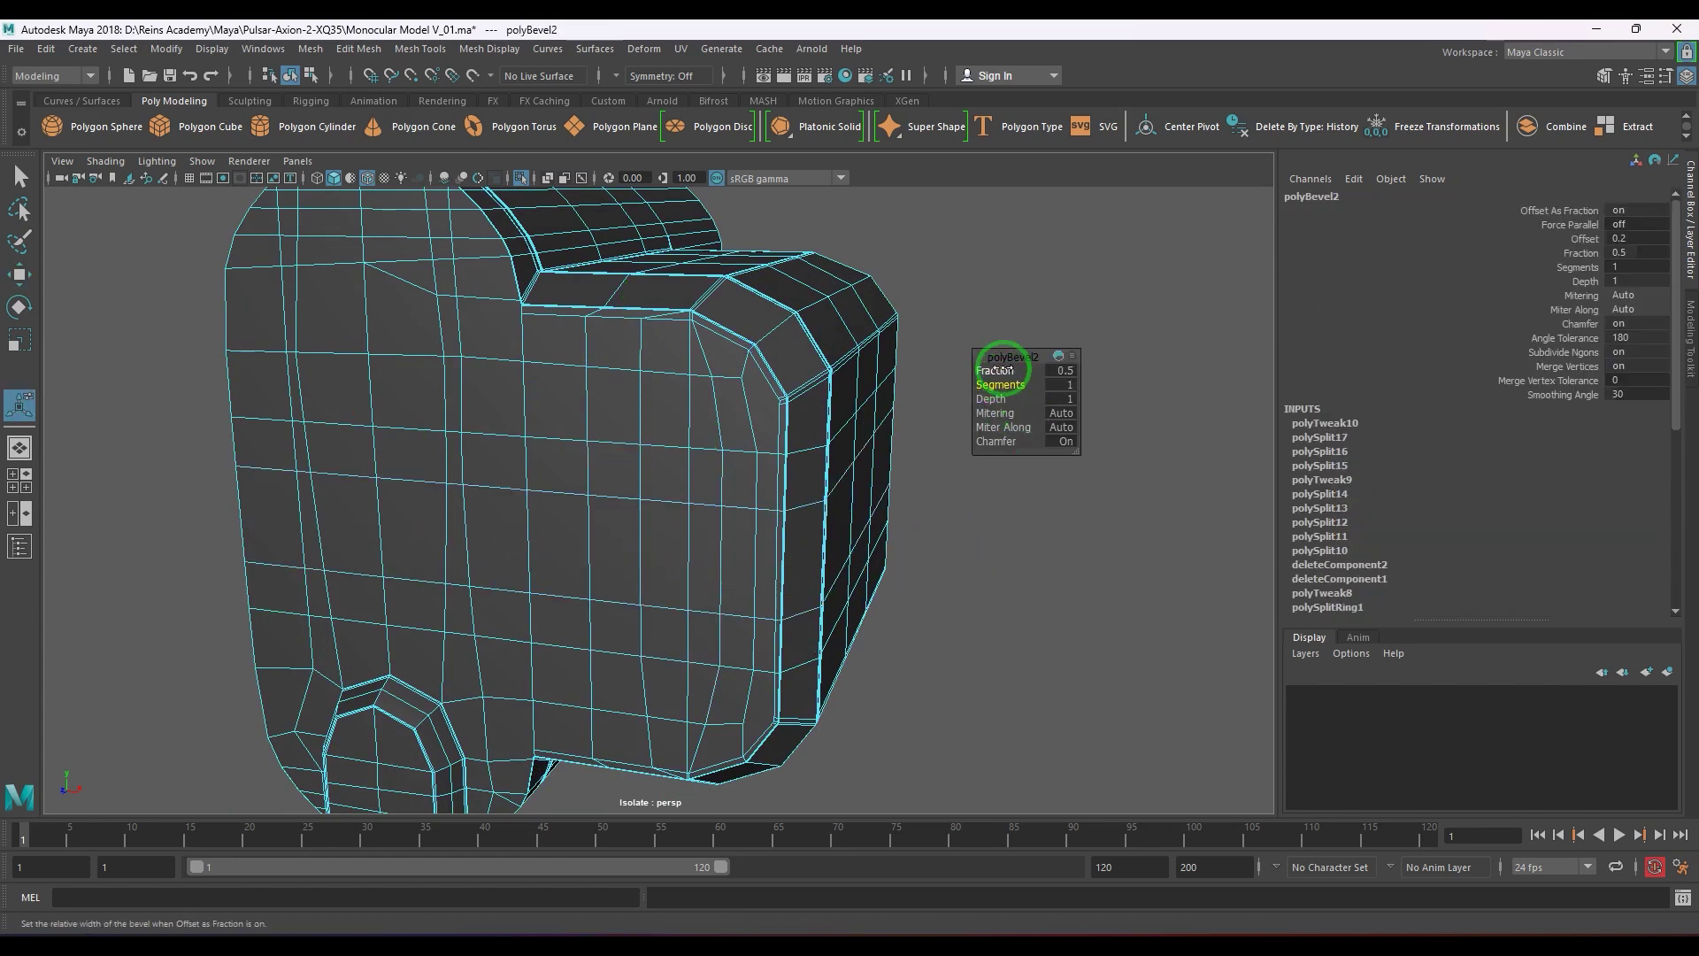
left_click_drag(1005, 371, 1003, 371)
scroll(614, 495, "up", 1)
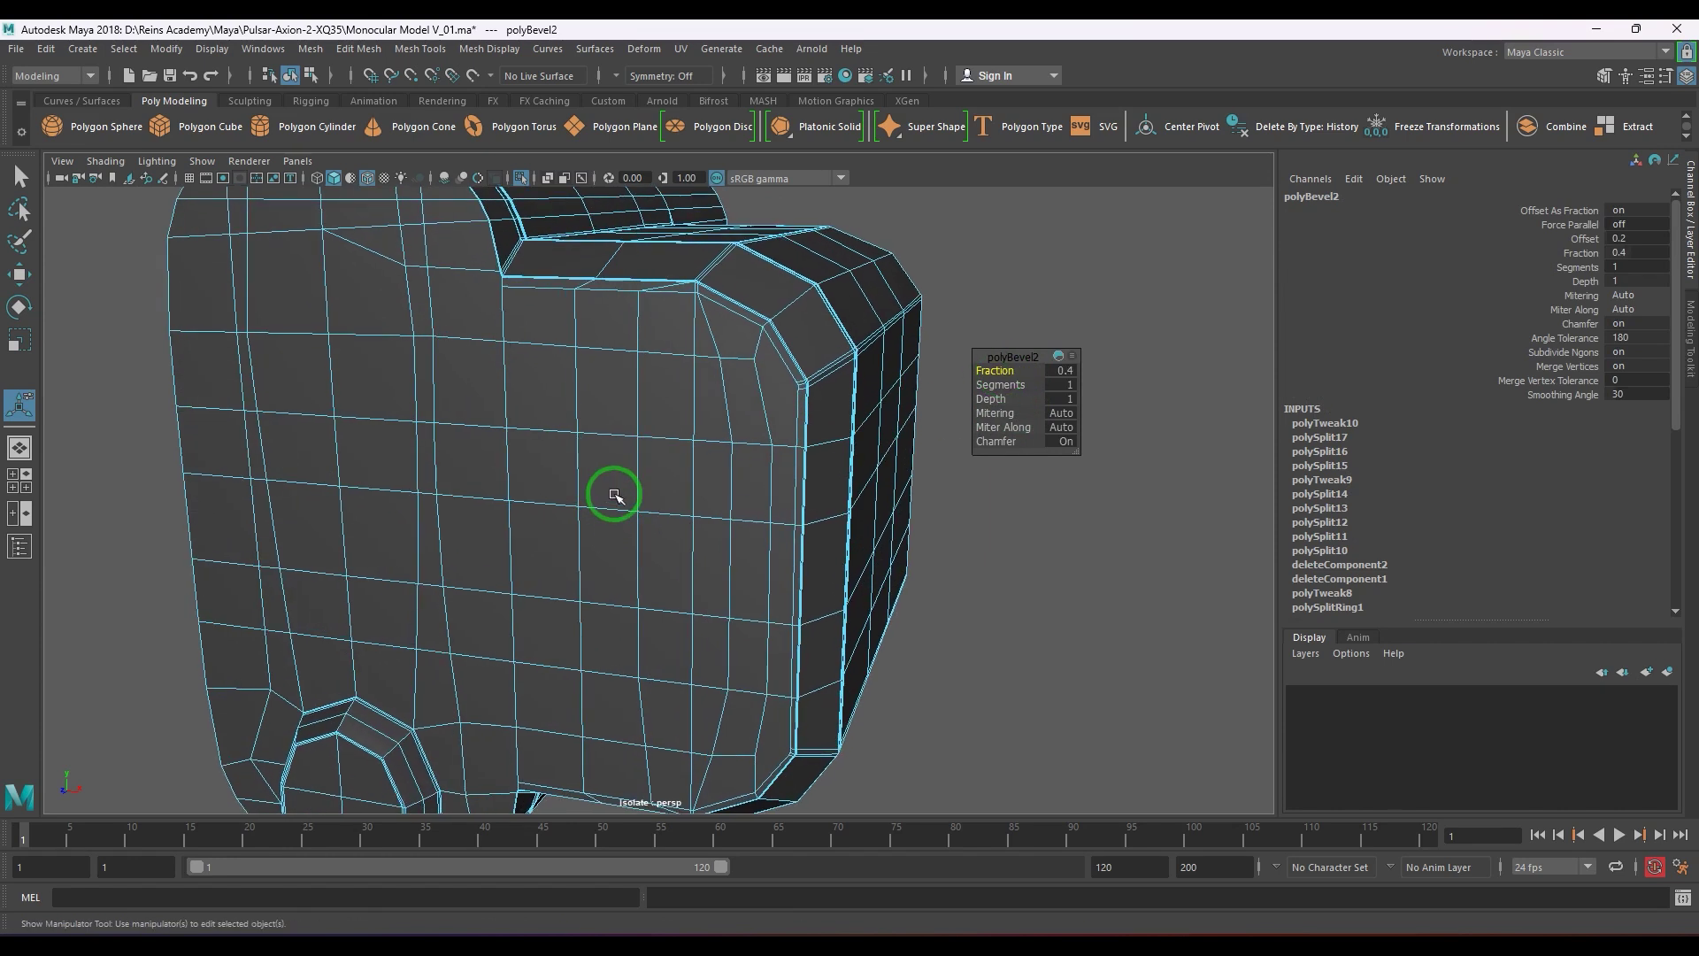
left_click_drag(588, 455, 614, 455, "alt")
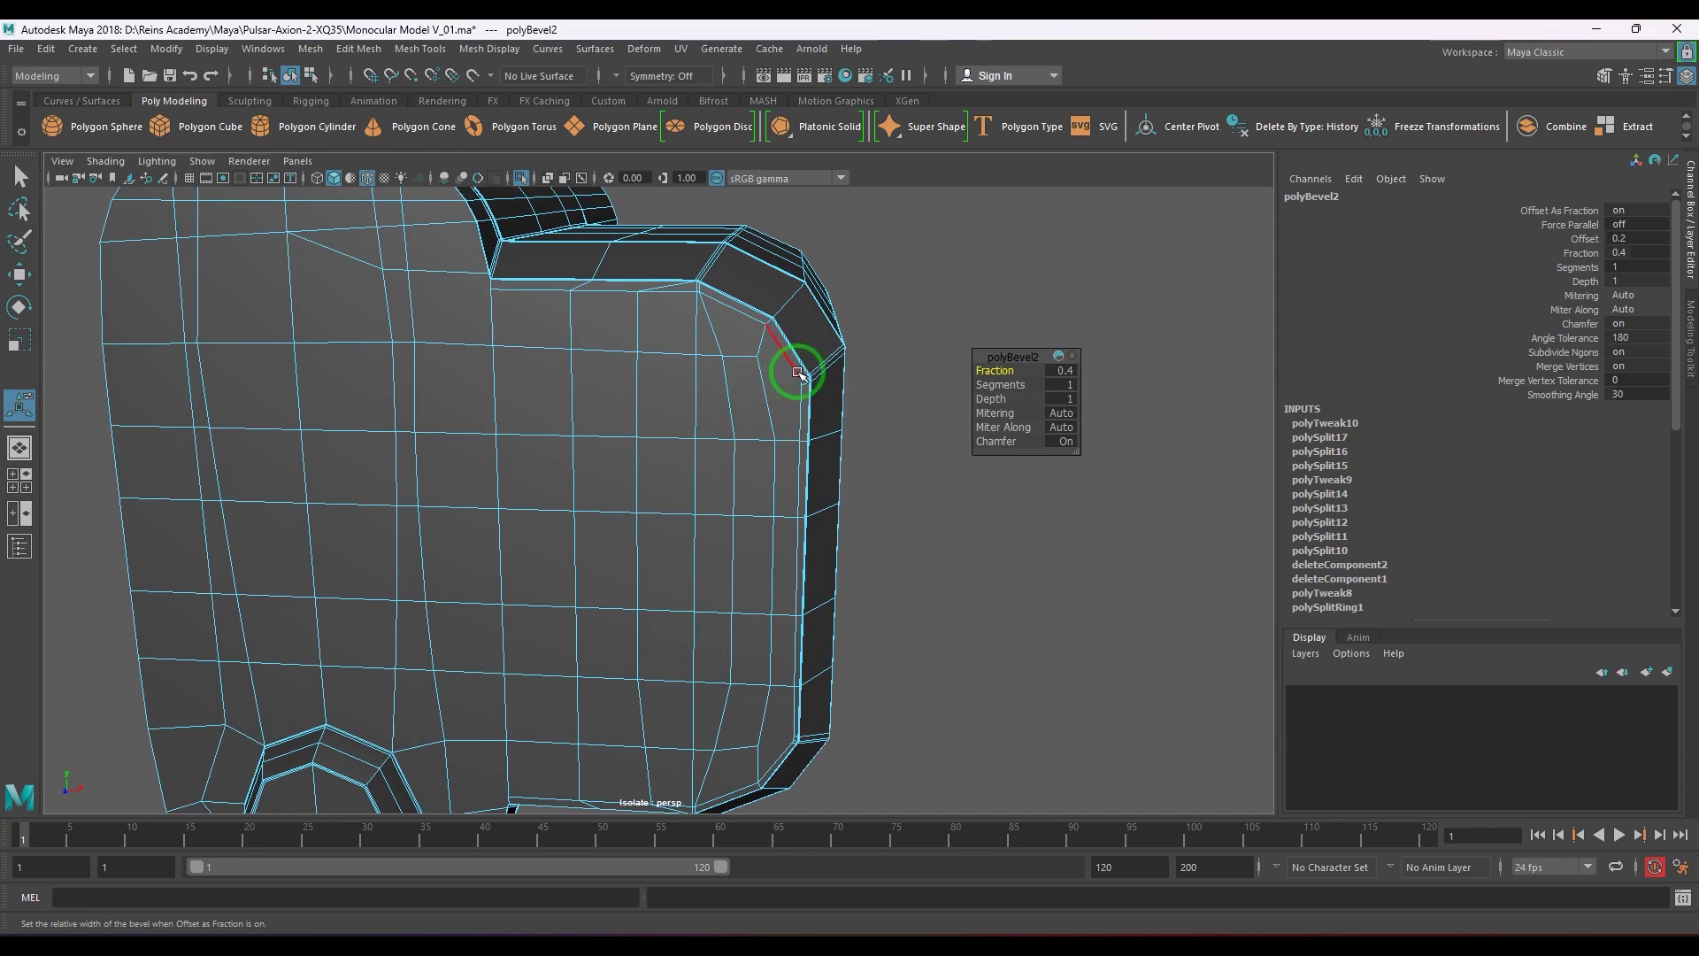
- Move the upper inner rim edges down away from the rim, and shift the upper corner edge inward
key("q")
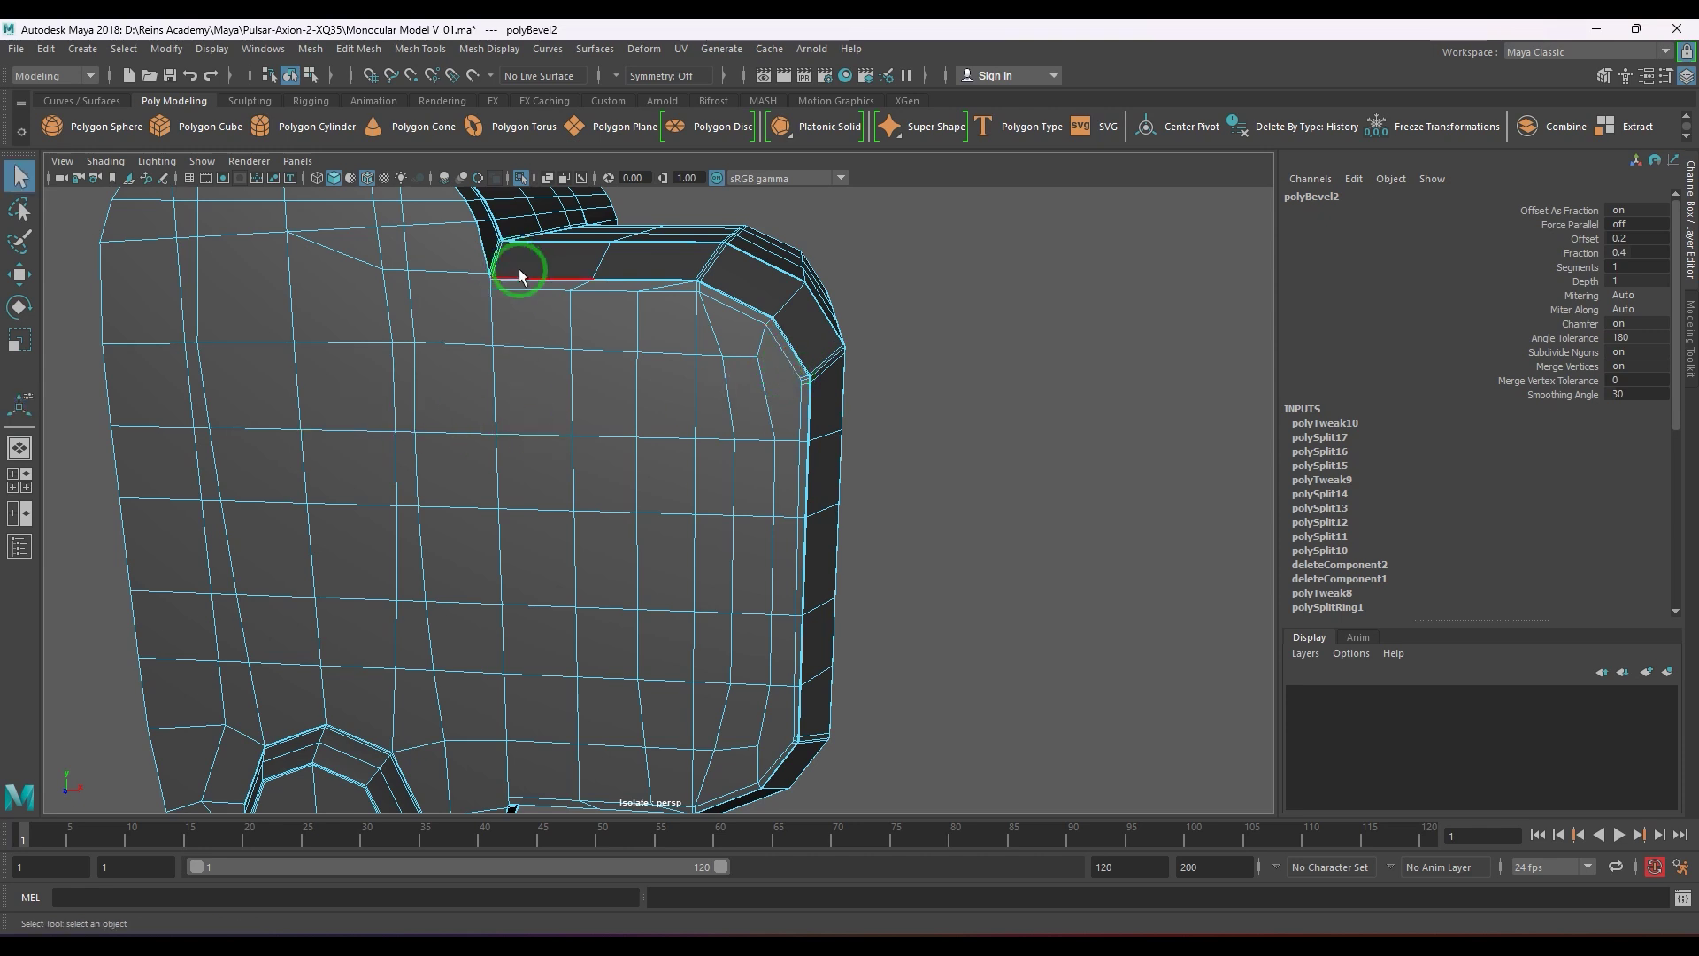
double_click(522, 295)
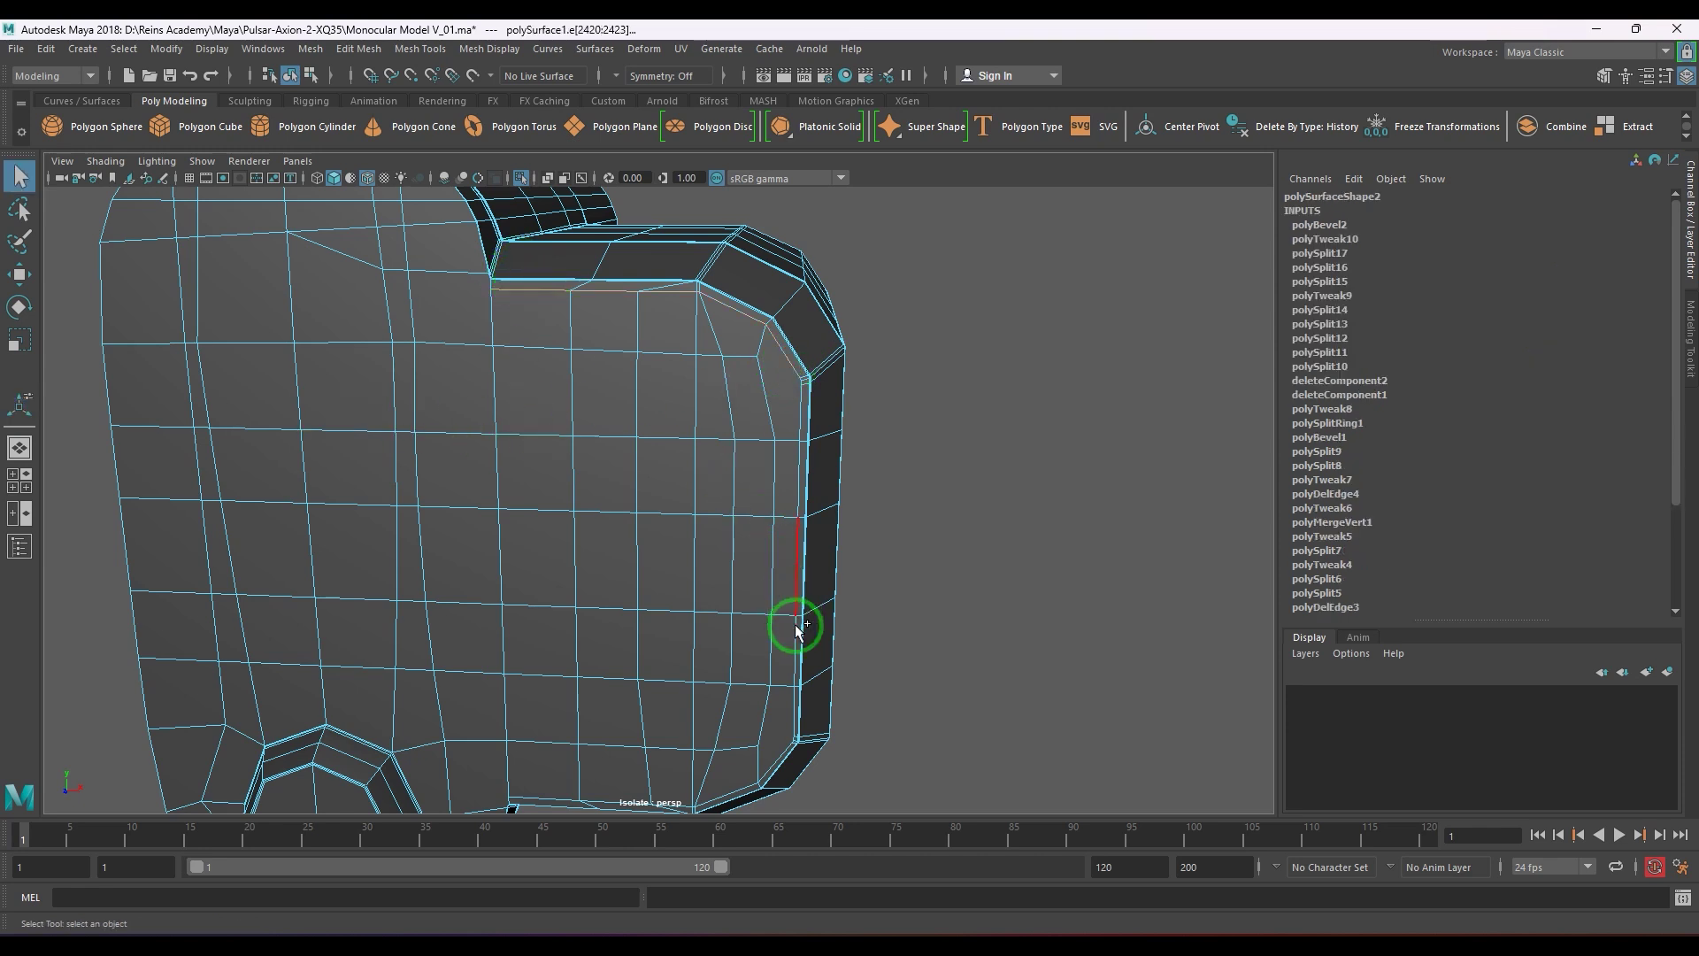
key("ctrl+z")
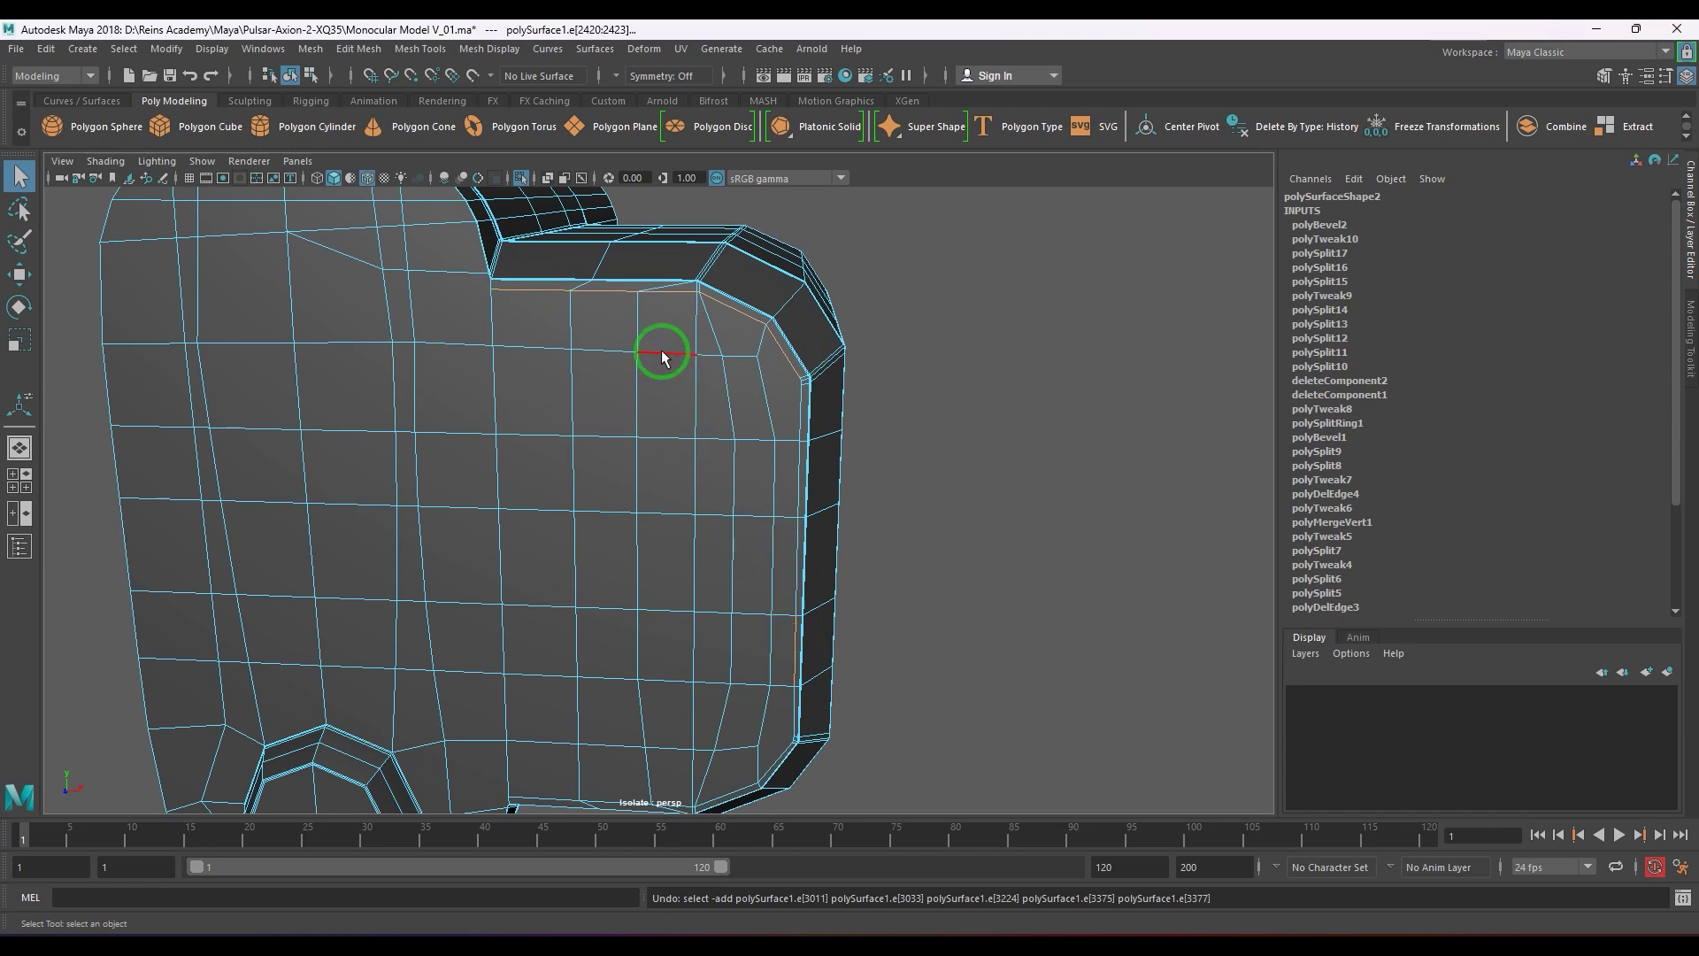
key("w")
left_click_drag(761, 457, 694, 618, "alt")
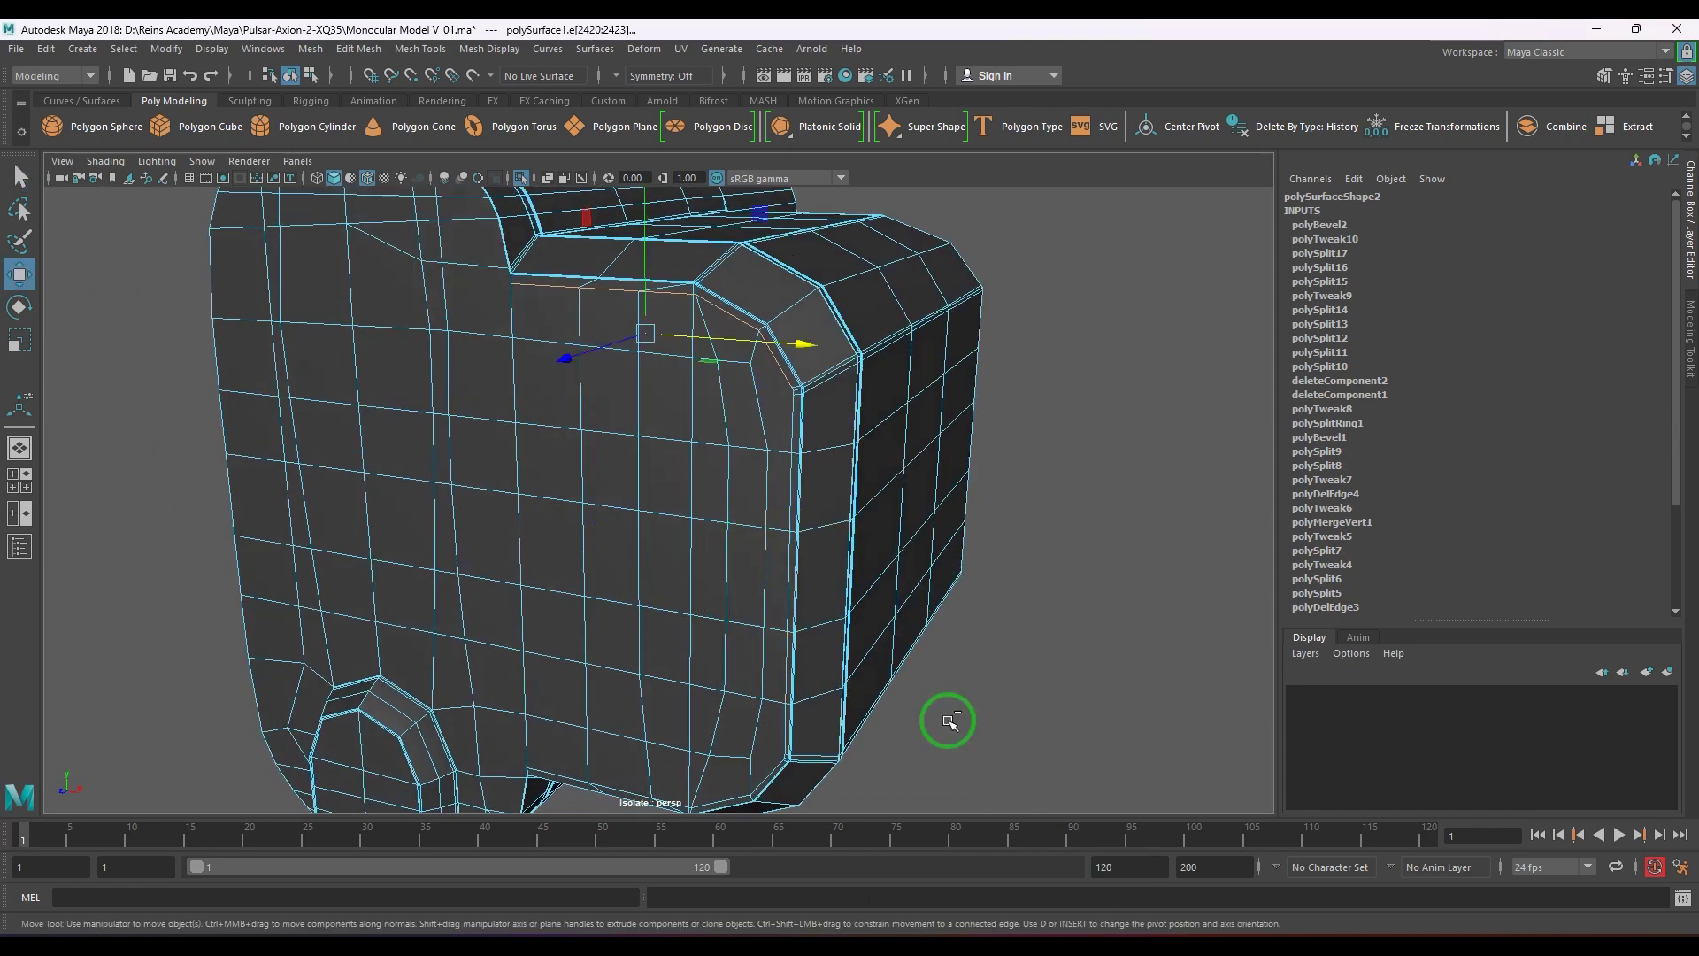
left_click_drag(639, 256, 642, 261)
left_click_drag(651, 353, 728, 383, "alt")
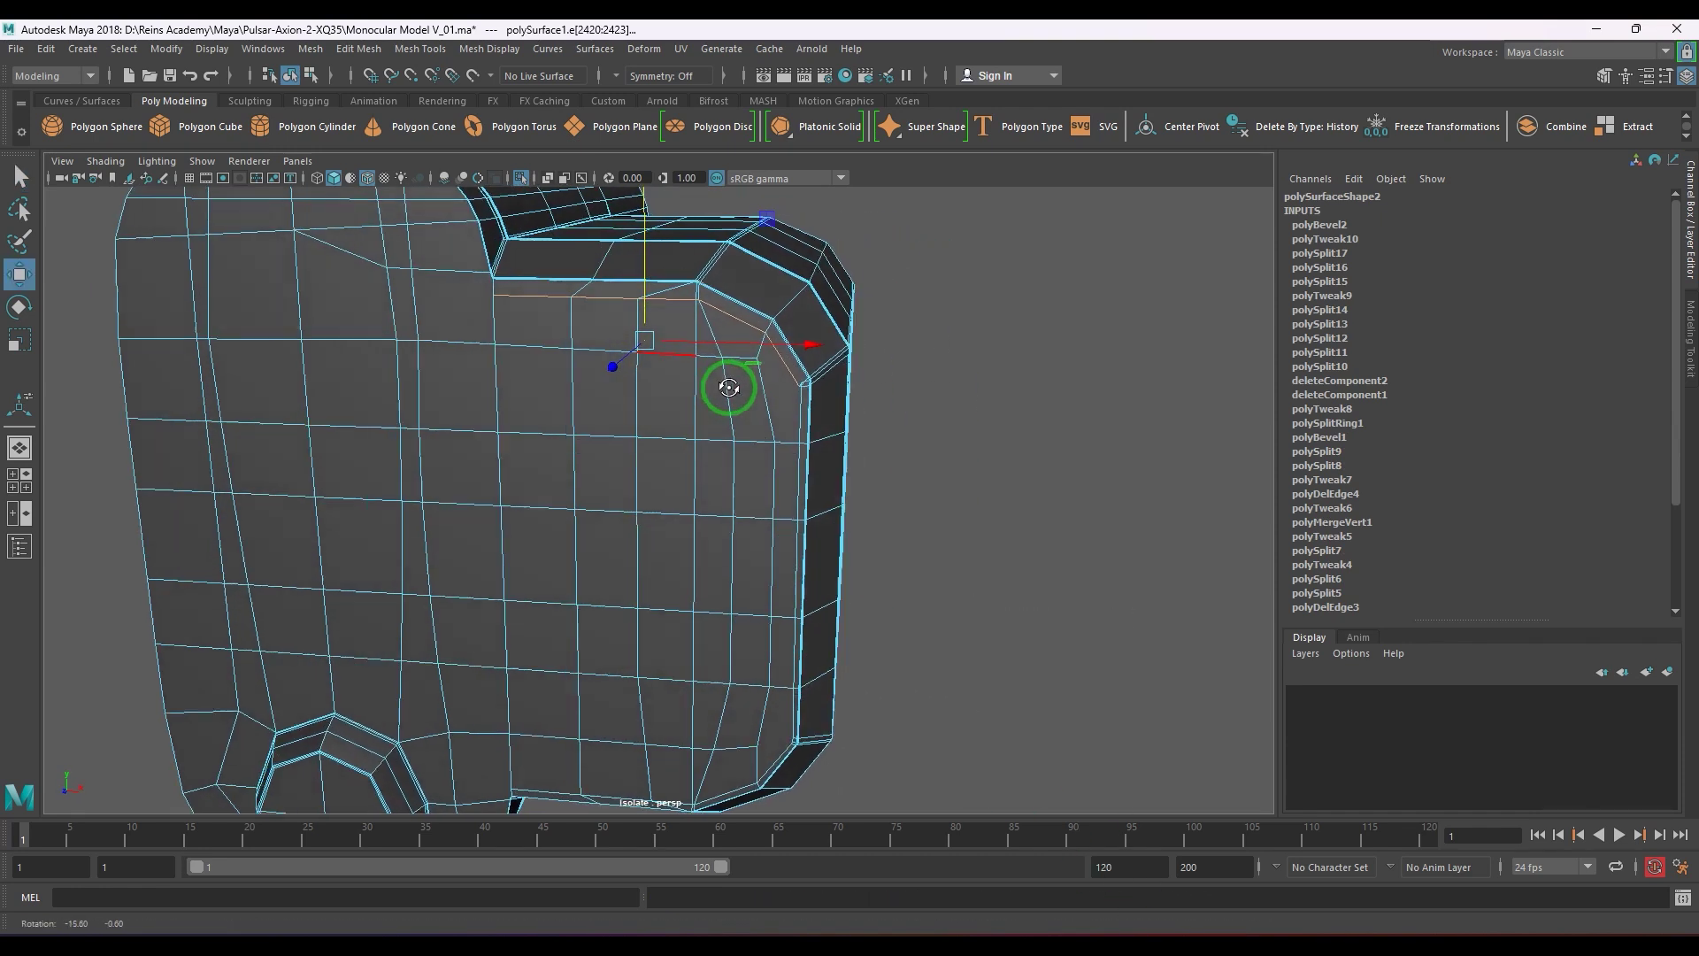
left_click_drag(438, 253, 720, 380, "ctrl")
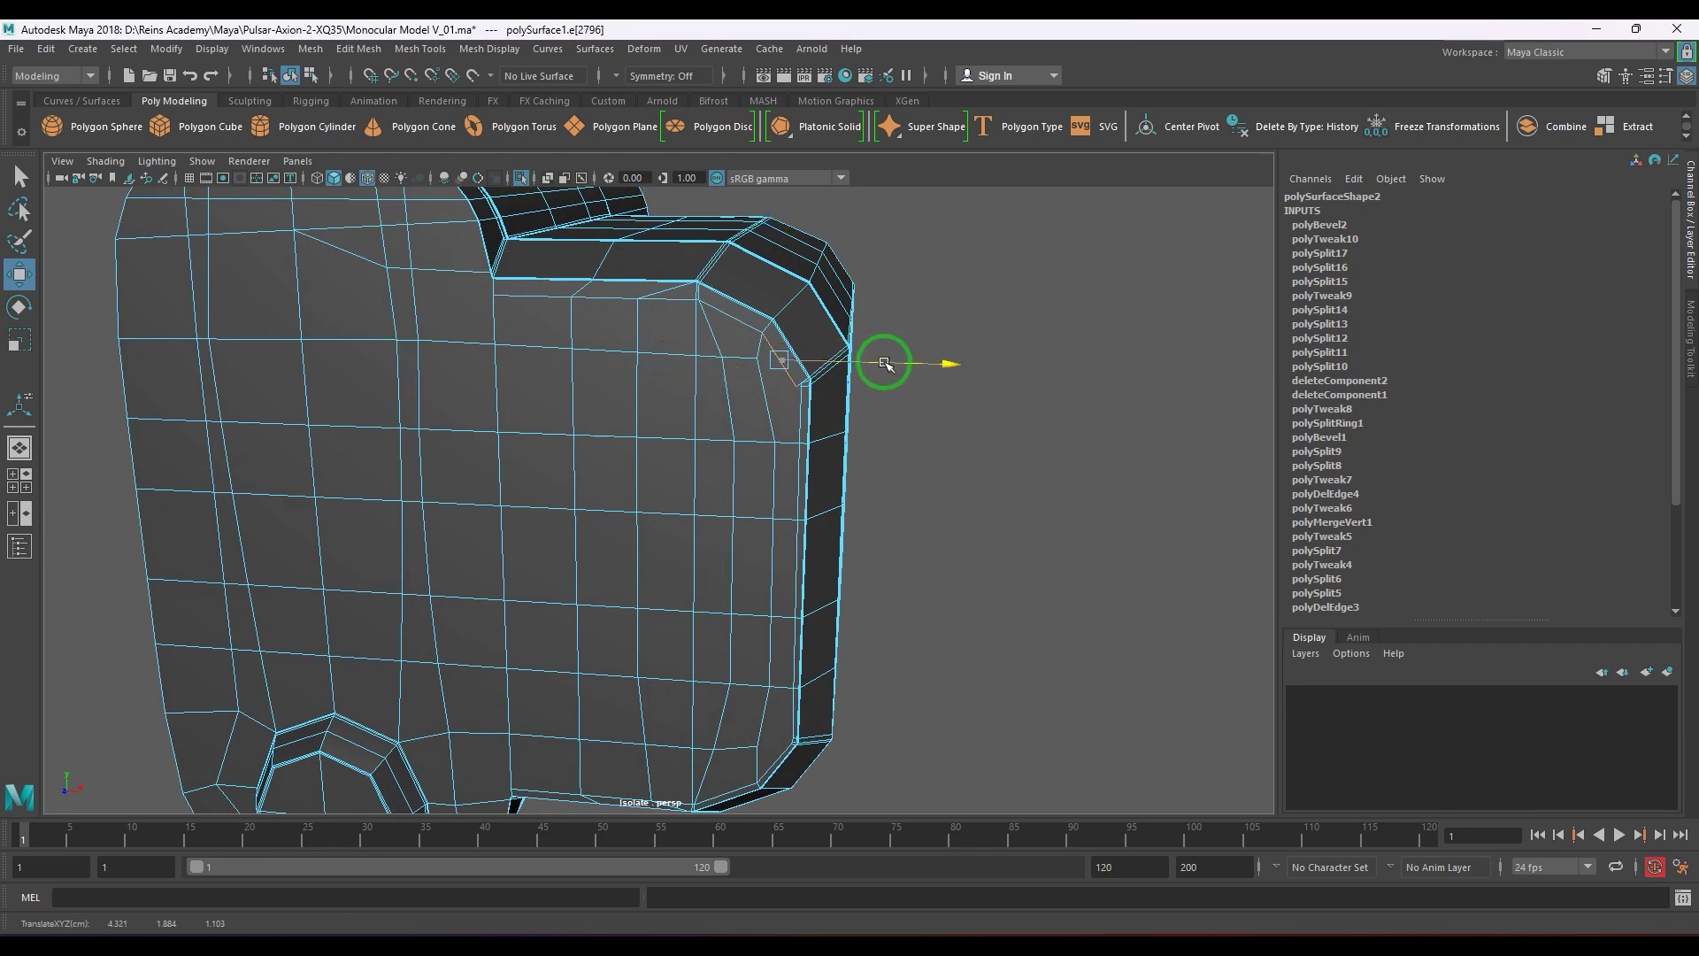
left_click_drag(865, 496, 770, 561, "alt")
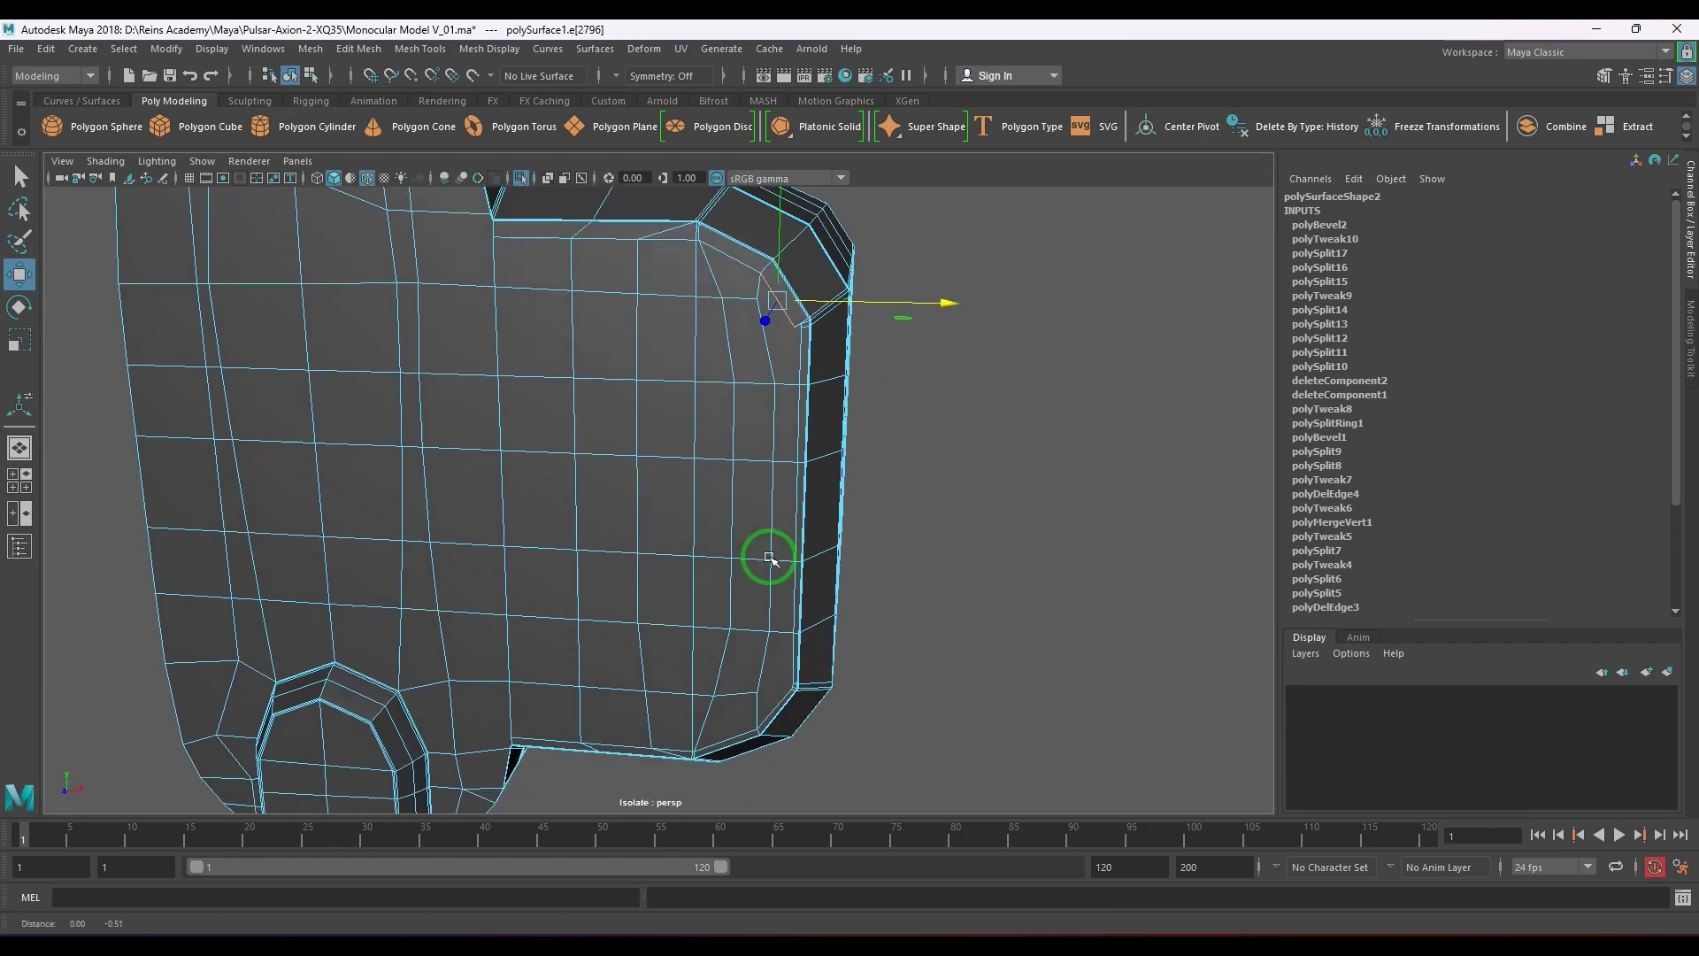
- Move the lower inner rim edges up away from the rim, and shift the lower corner edge inward
double_click(553, 743)
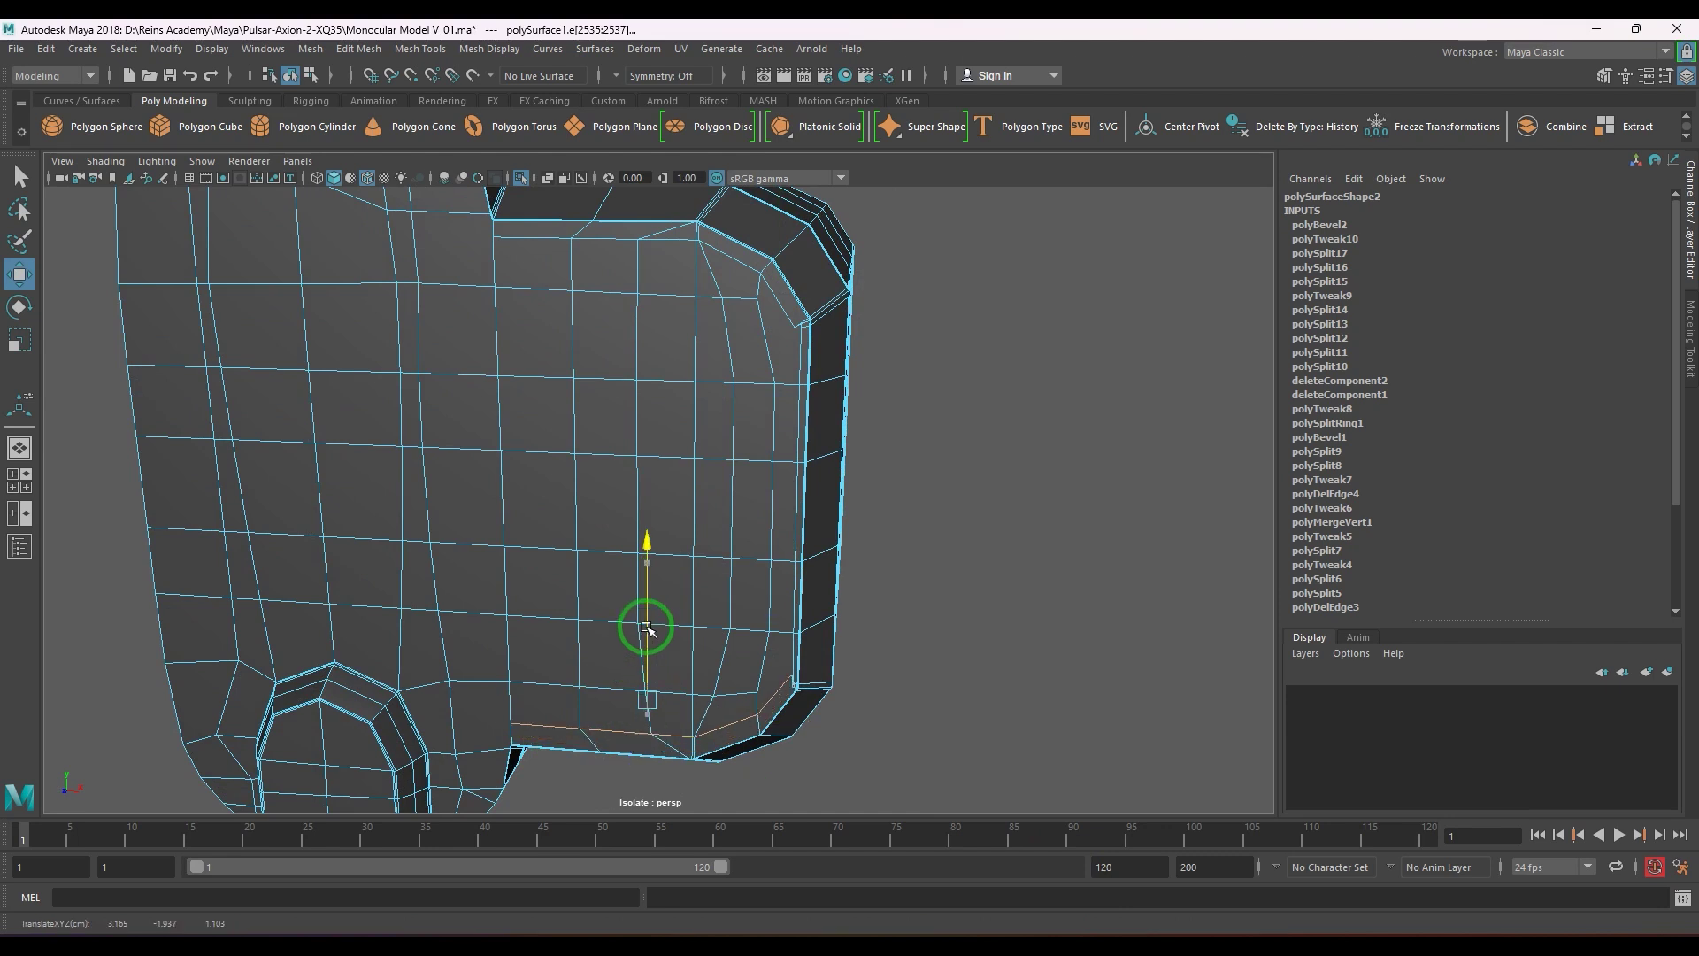
left_click_drag(502, 650, 693, 820)
left_click_drag(631, 678, 715, 779, "ctrl")
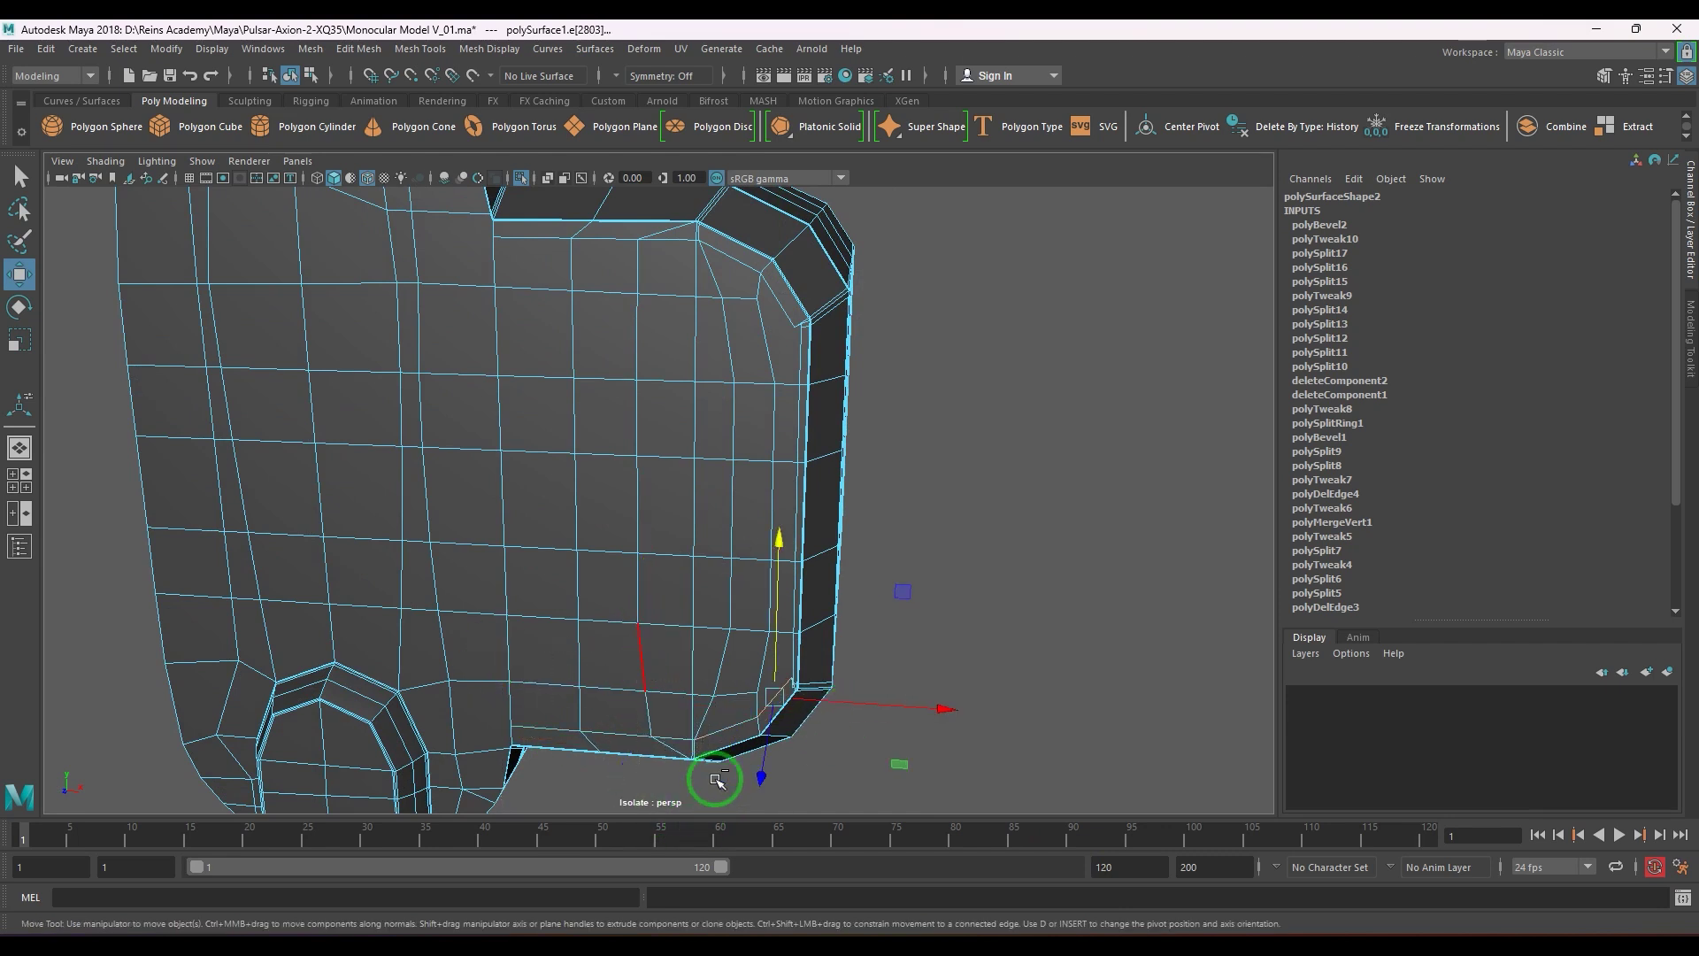
left_click_drag(894, 697, 895, 701)
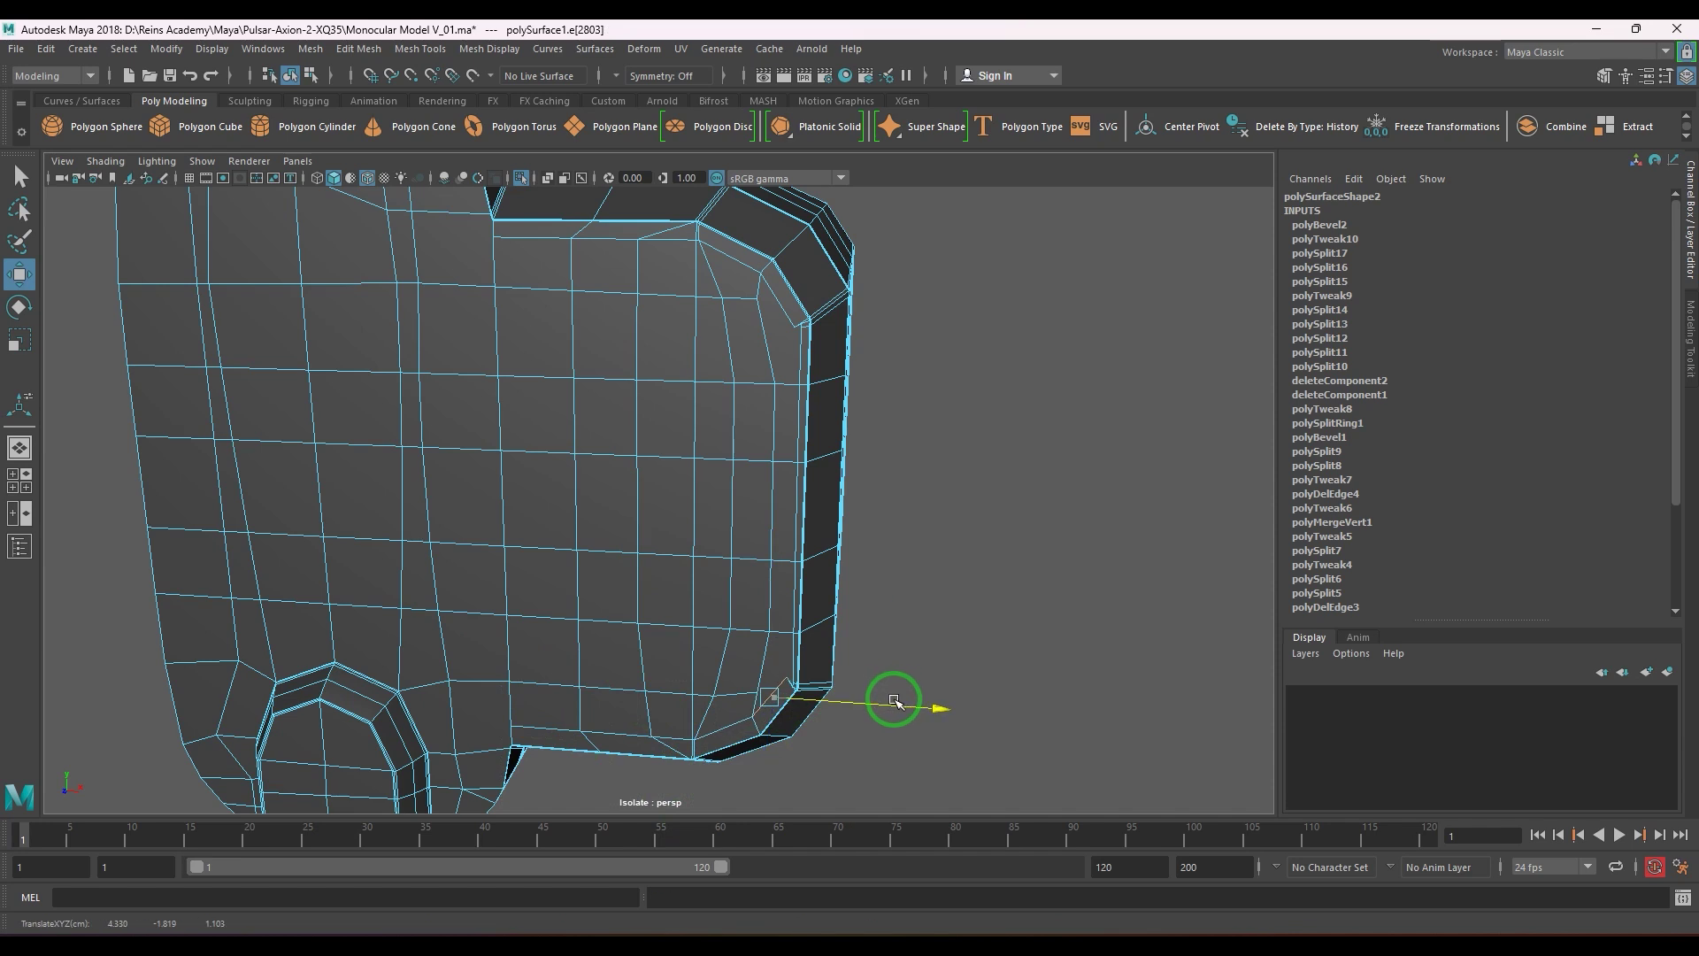
- Move the vertical inner rim edges inward from the side rim and briefly preview the body smoothed
left_click(798, 447)
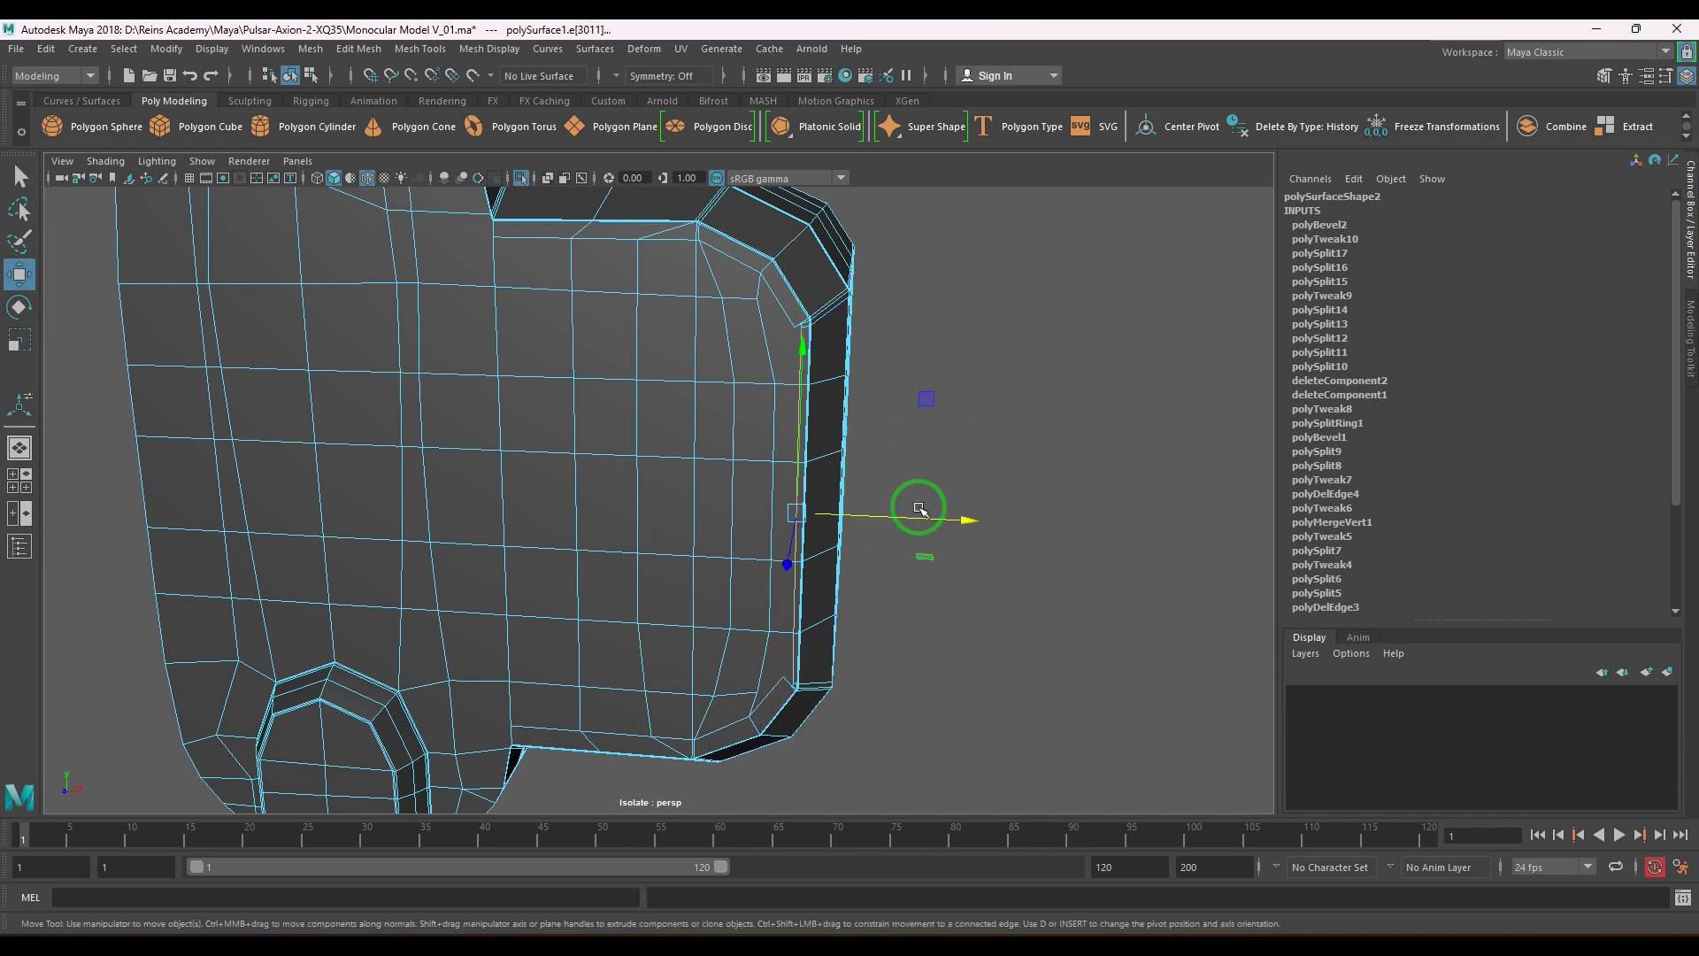
left_click_drag(920, 511, 911, 516)
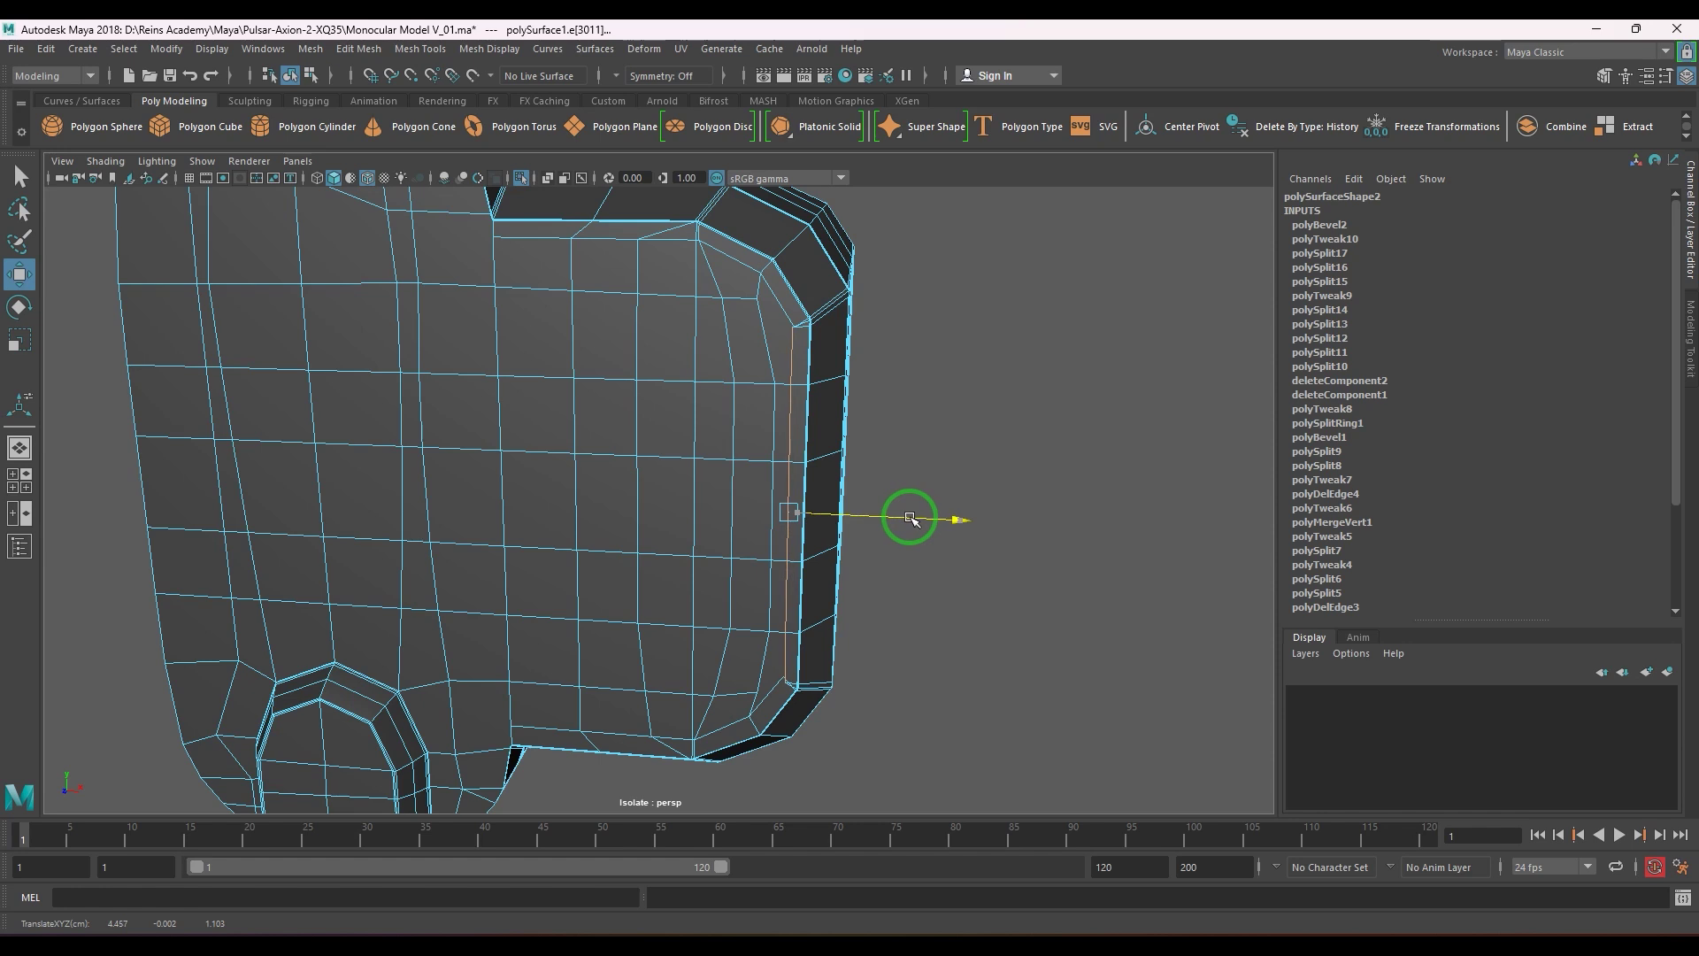
left_click_drag(778, 379, 748, 486, "alt")
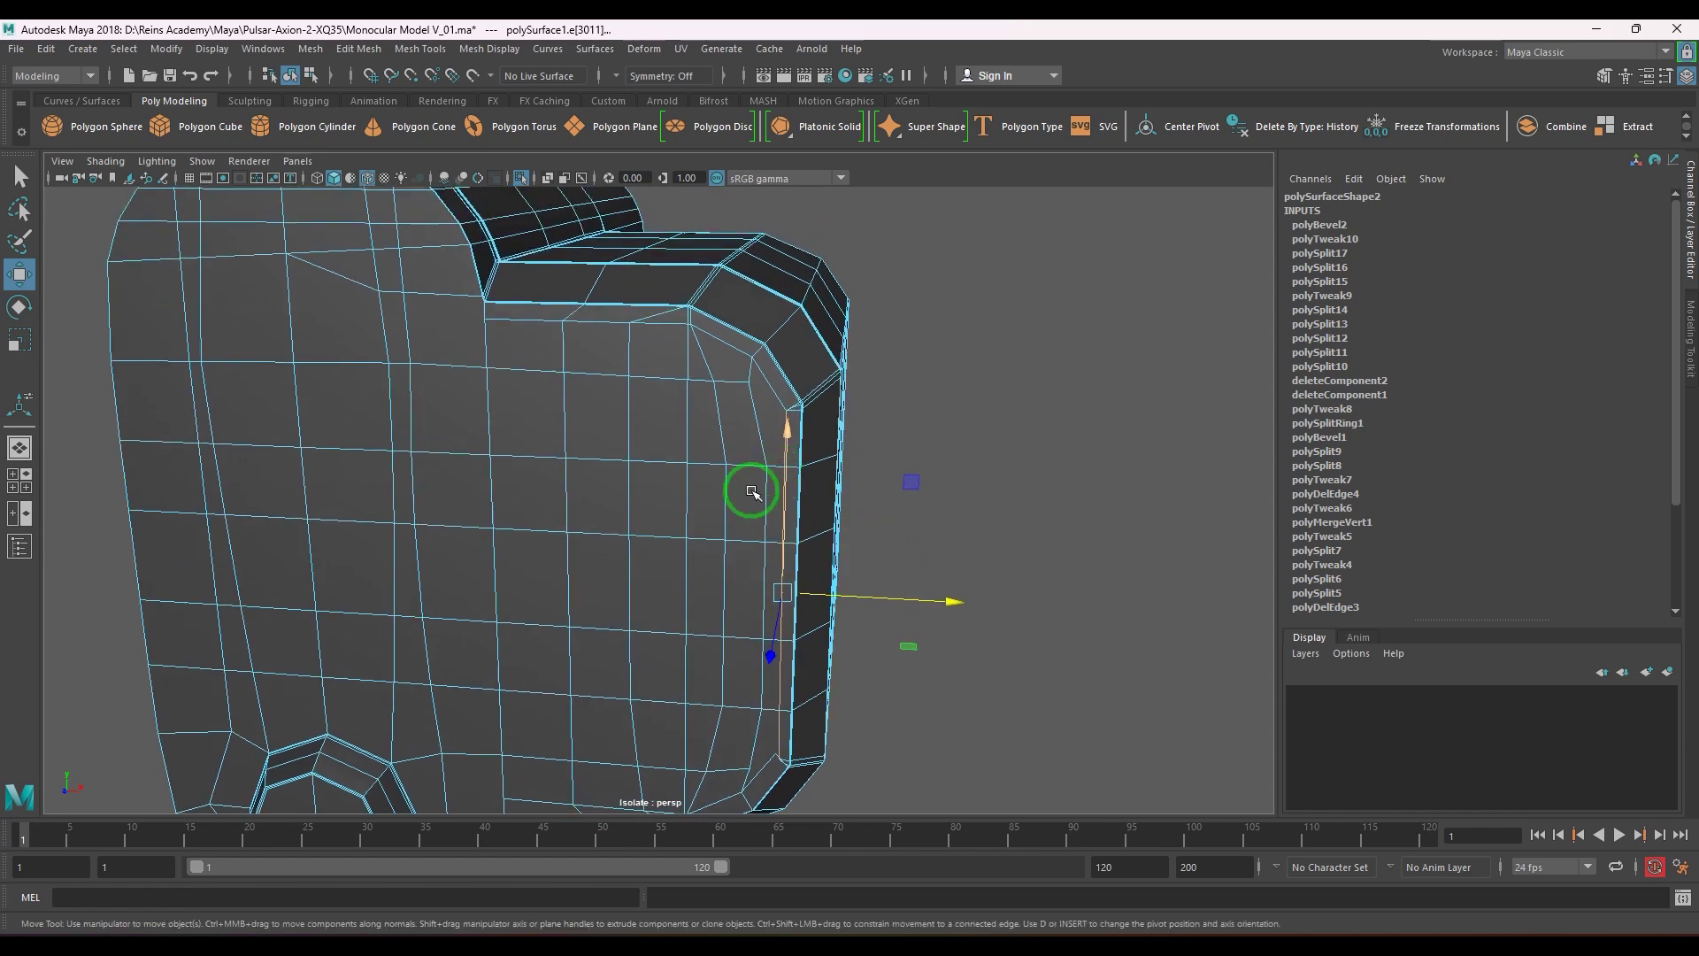
key("F8")
key("3")
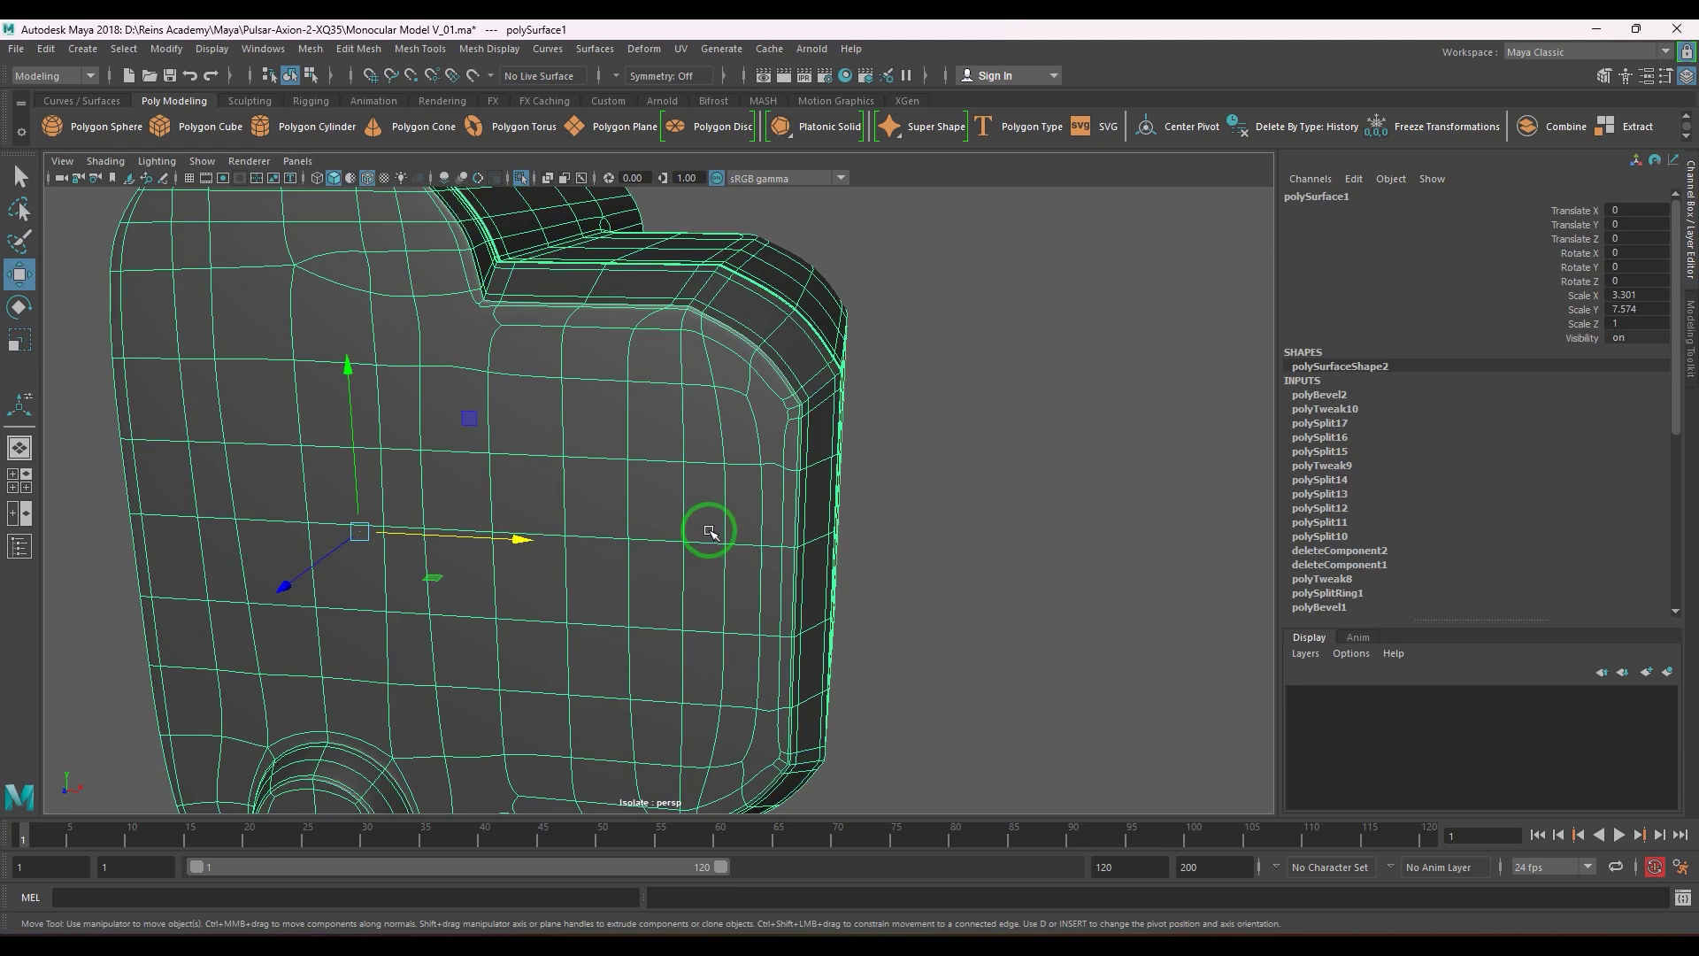
key("1")
- Reposition the inner vertices at the upper rim corner so its three short support edges run parallel and evenly spaced
right_click_drag(709, 531, 793, 448, "alt")
middle_click_drag(793, 448, 694, 528, "alt")
right_click_drag(694, 527, 938, 690, "alt")
right_click_drag(935, 606, 823, 582)
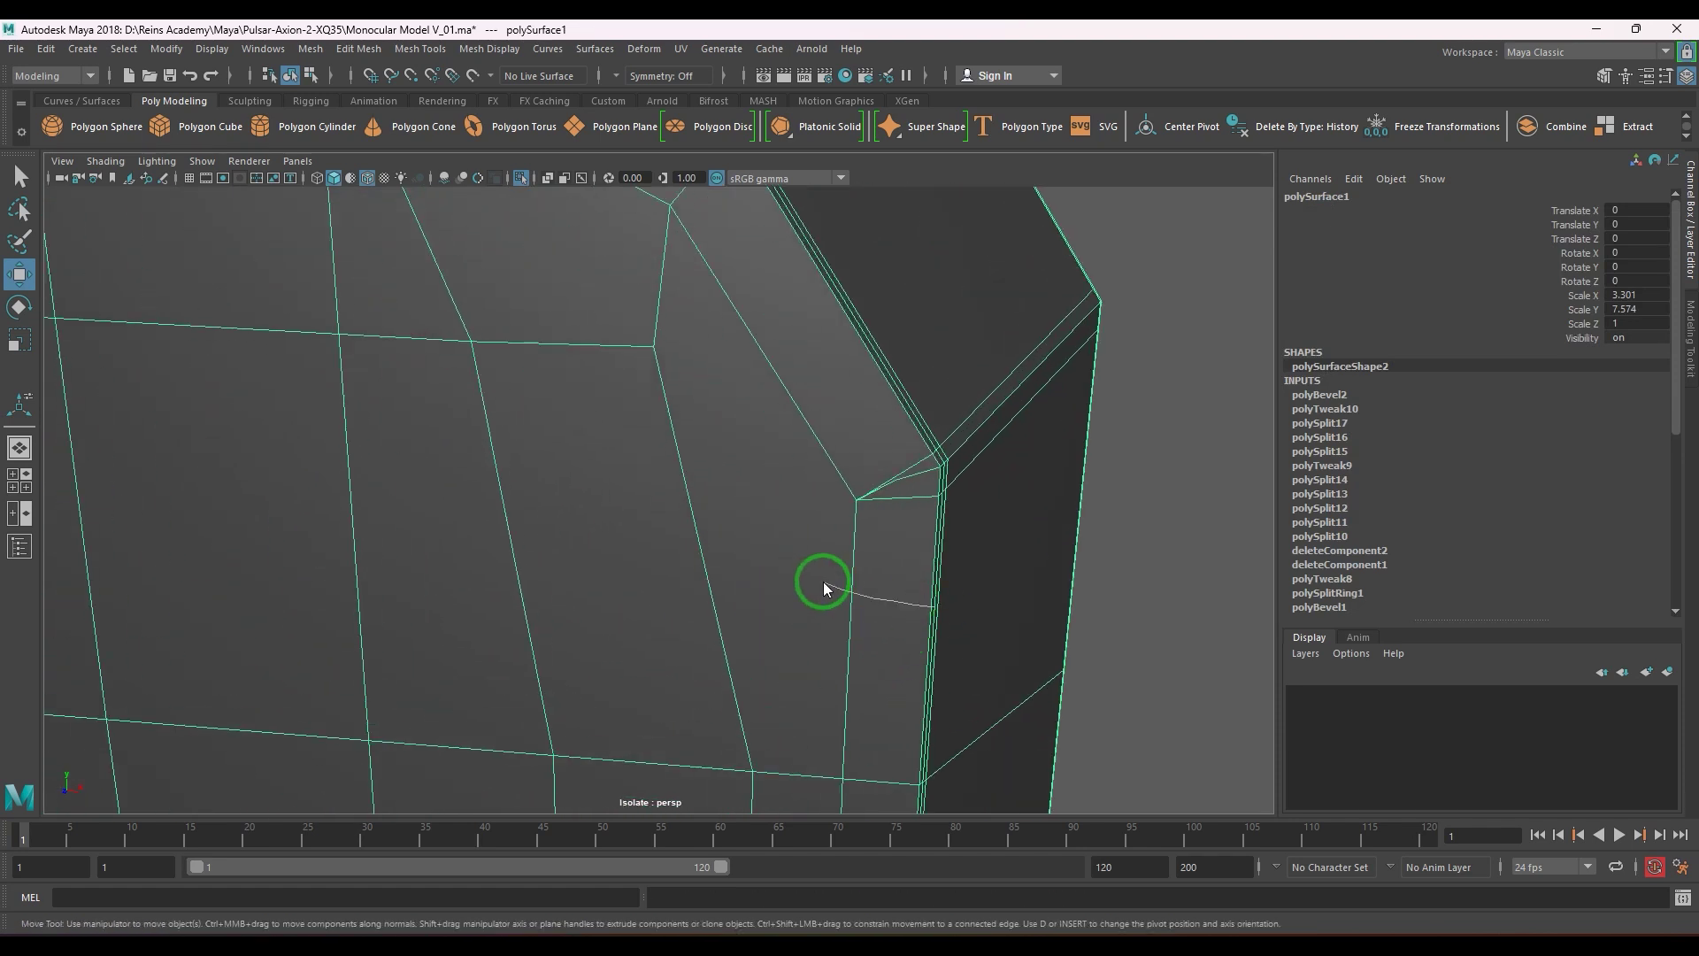
key("F9")
left_click(863, 493)
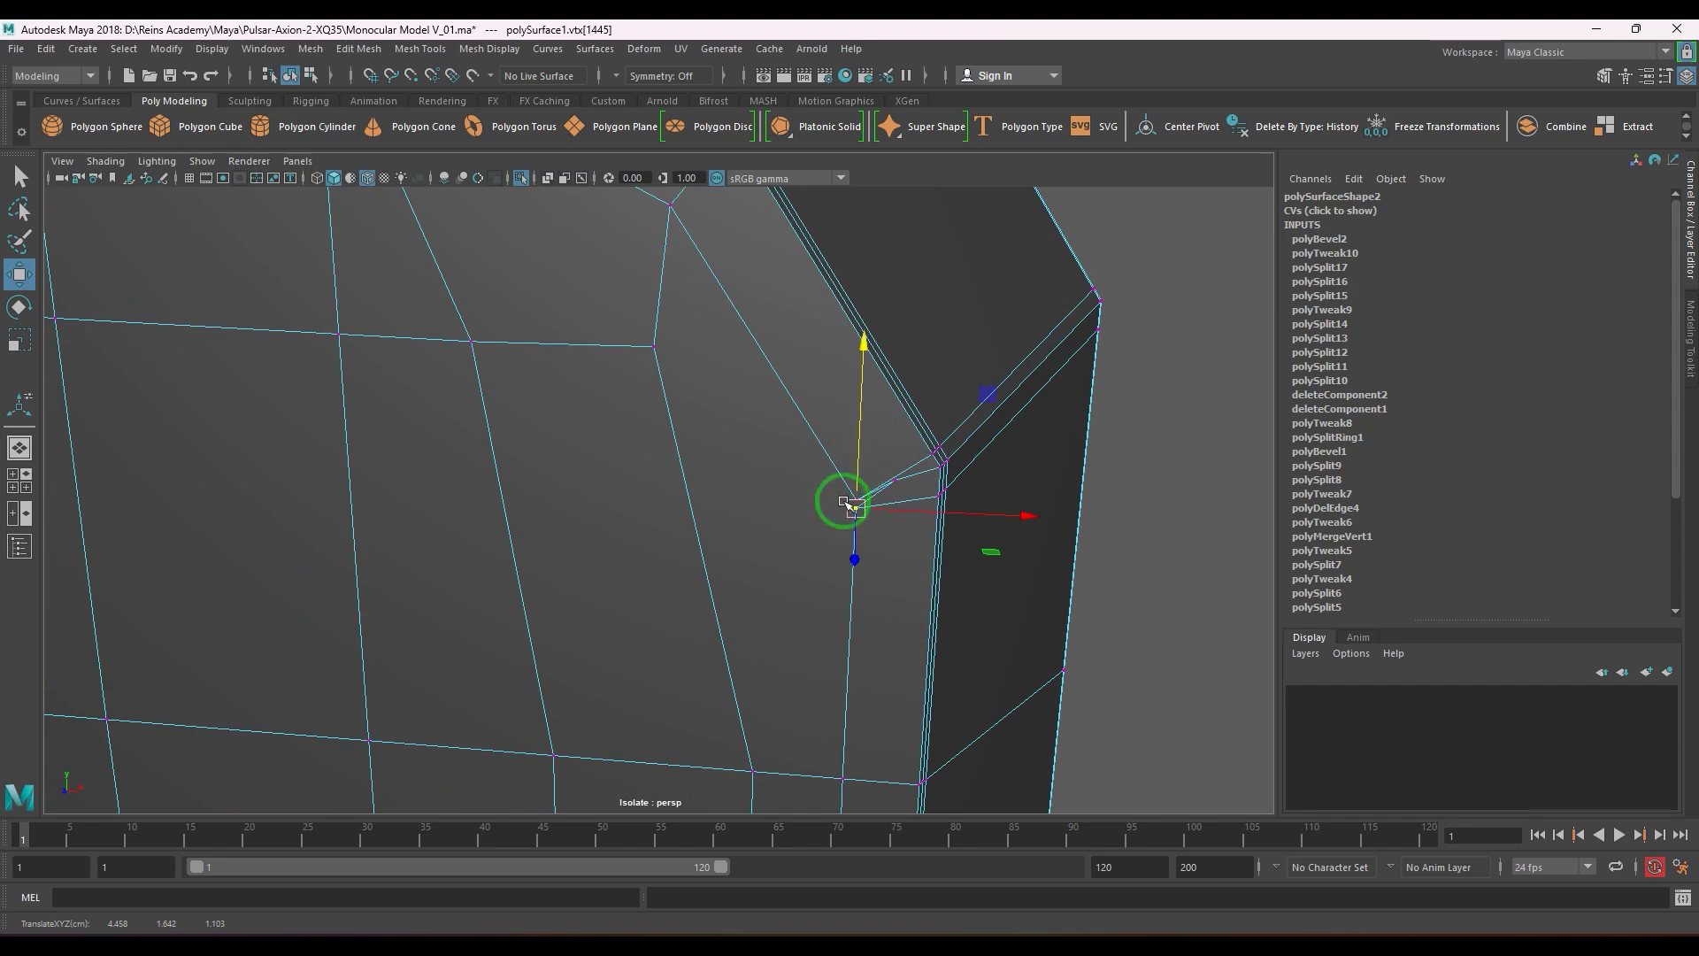
left_click(939, 498)
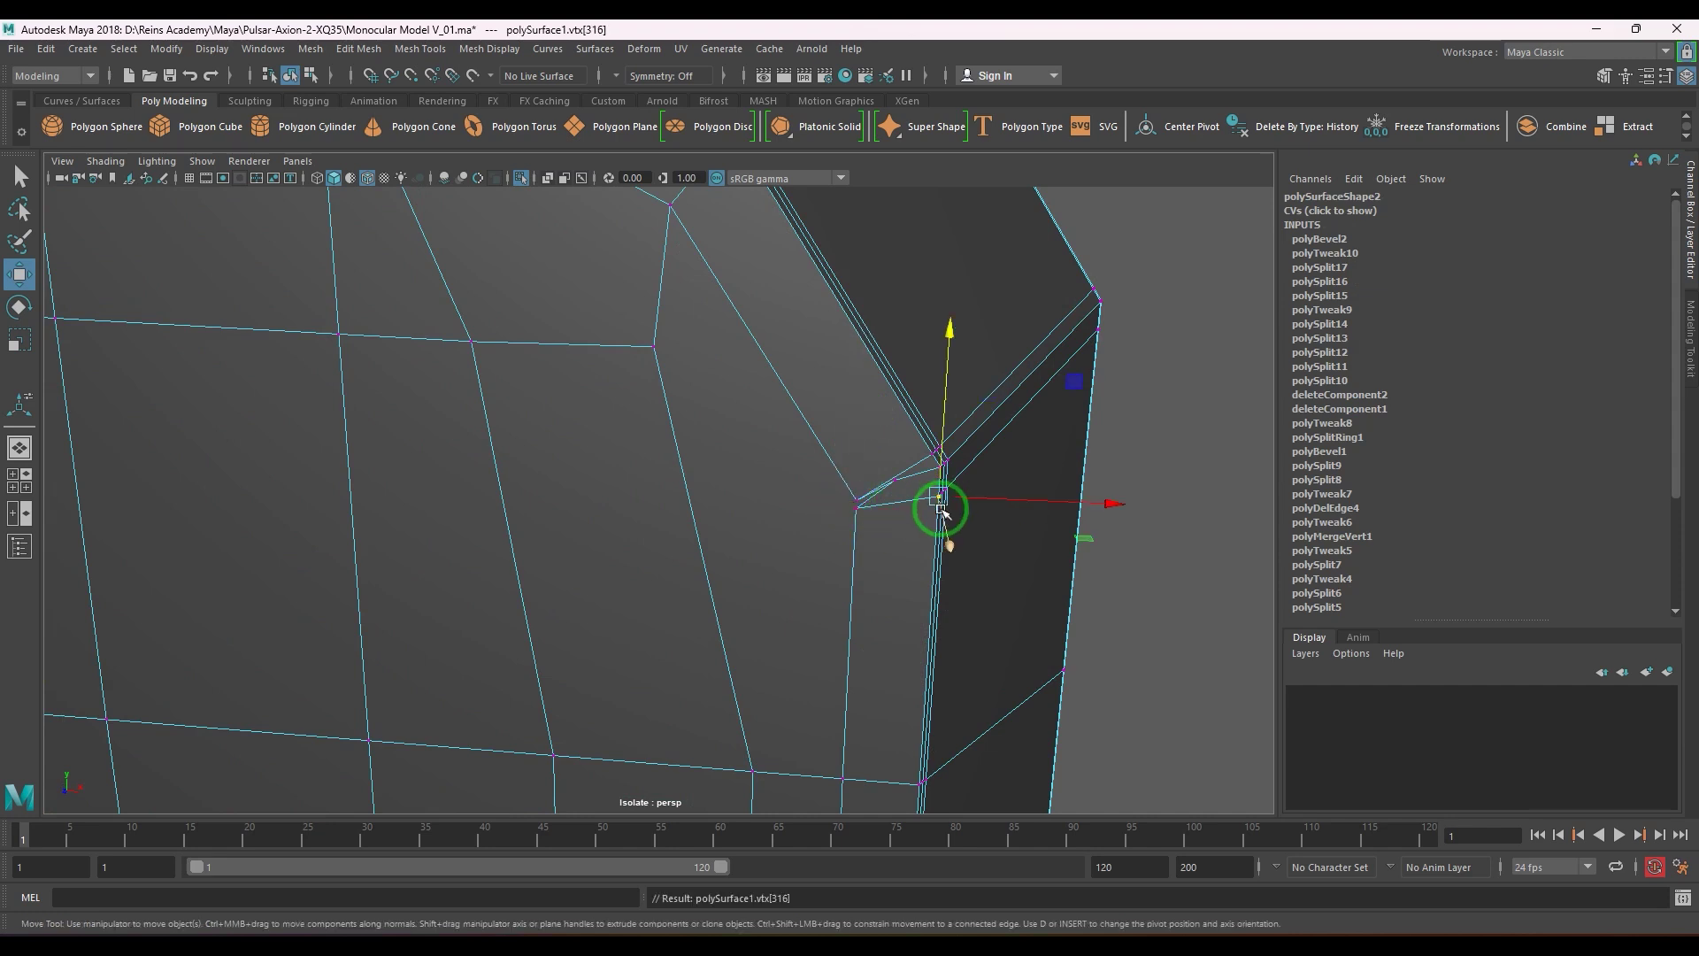
left_click(896, 483)
left_click(855, 500)
left_click_drag(985, 383, 969, 351)
left_click(935, 453)
left_click(896, 483)
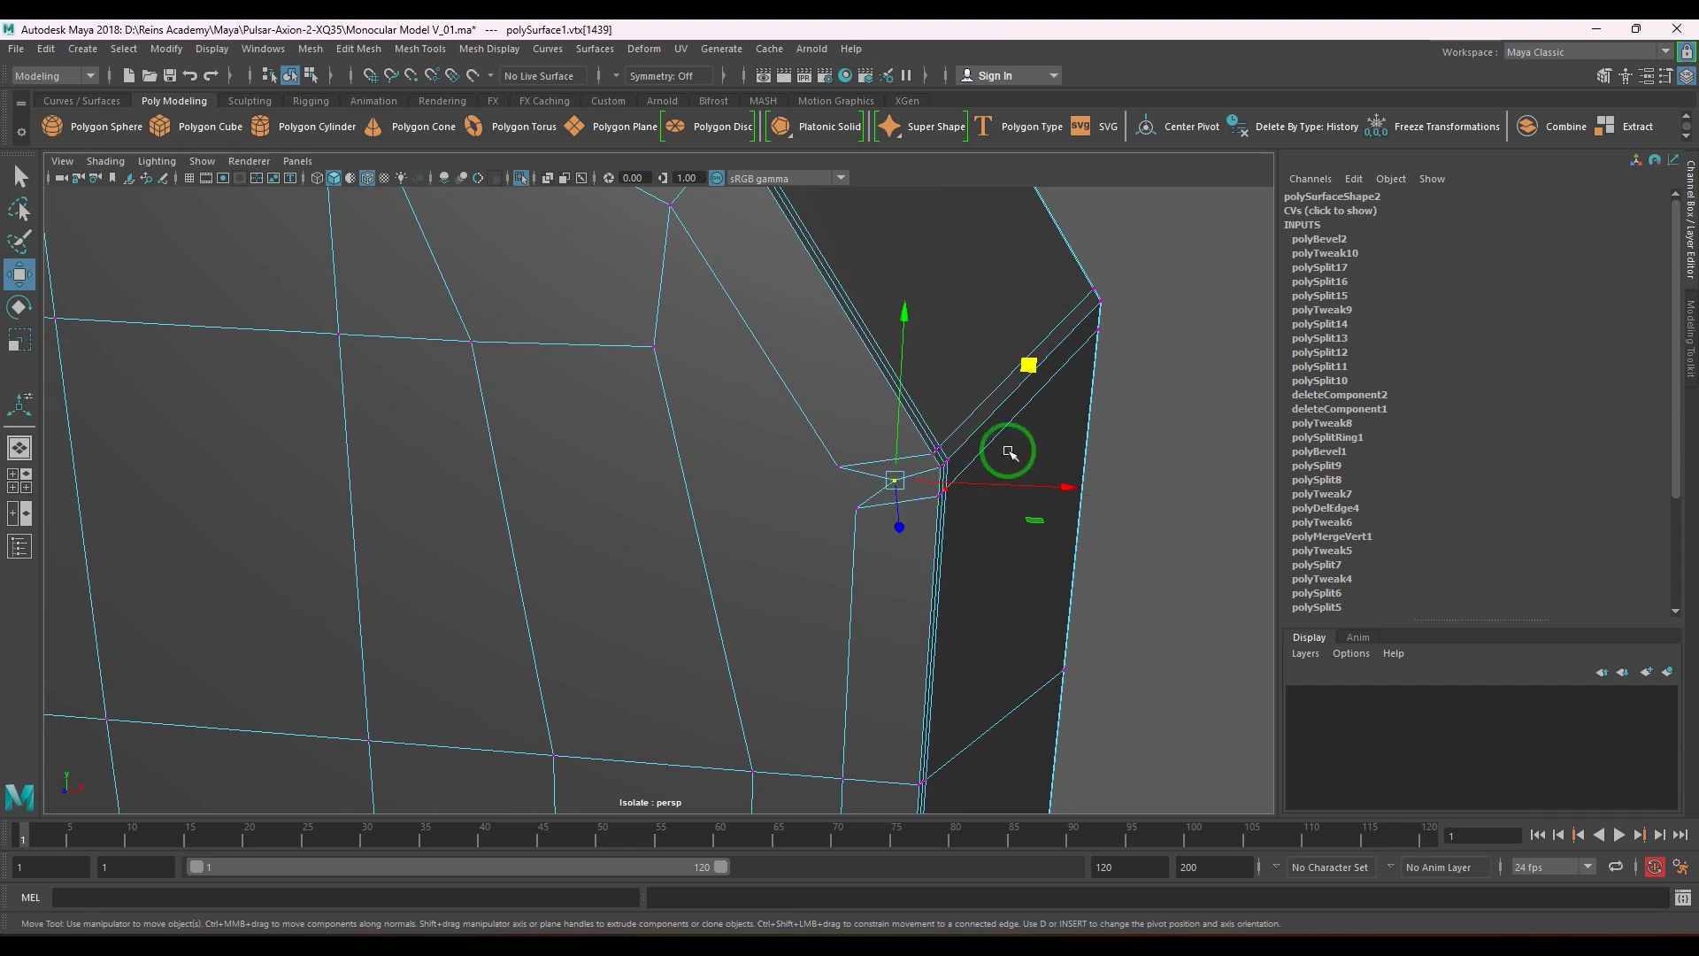
middle_click_drag(1017, 372, 982, 372)
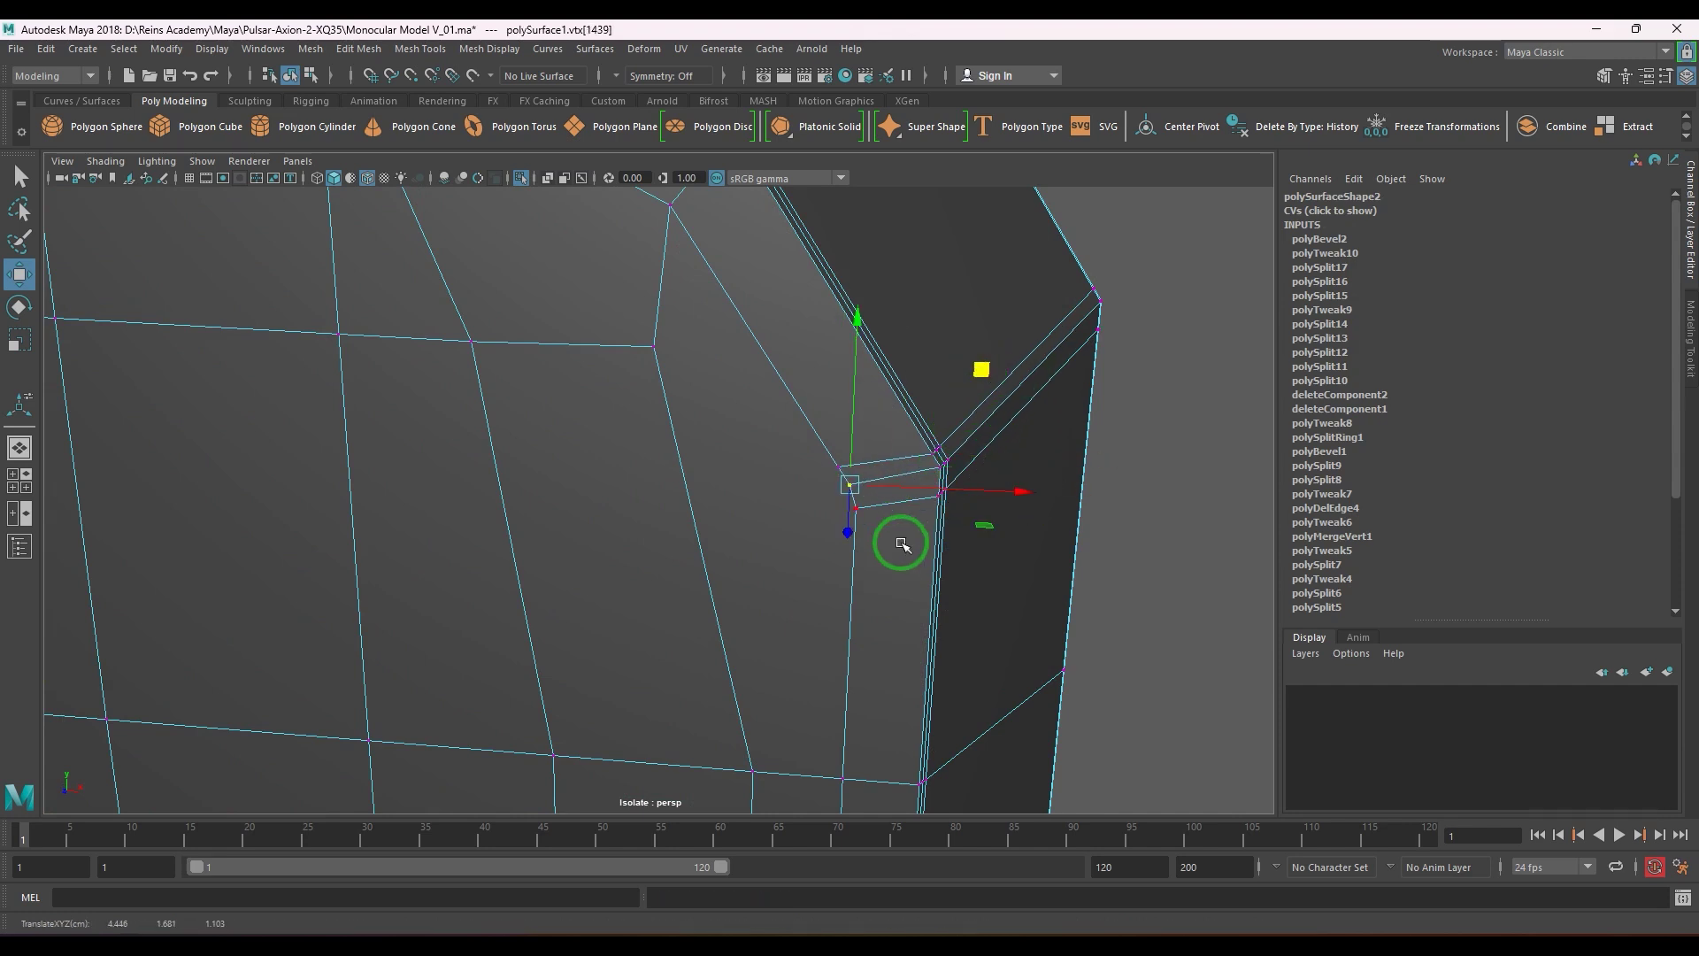
- Spread out the three inner vertices at the lower rim corner to match the upper one, and return to object selection
left_click_drag(899, 542, 796, 429, "alt")
left_click(782, 384)
left_click_drag(903, 271, 897, 305)
left_click(789, 410)
middle_click_drag(930, 303, 917, 268)
left_click(823, 432)
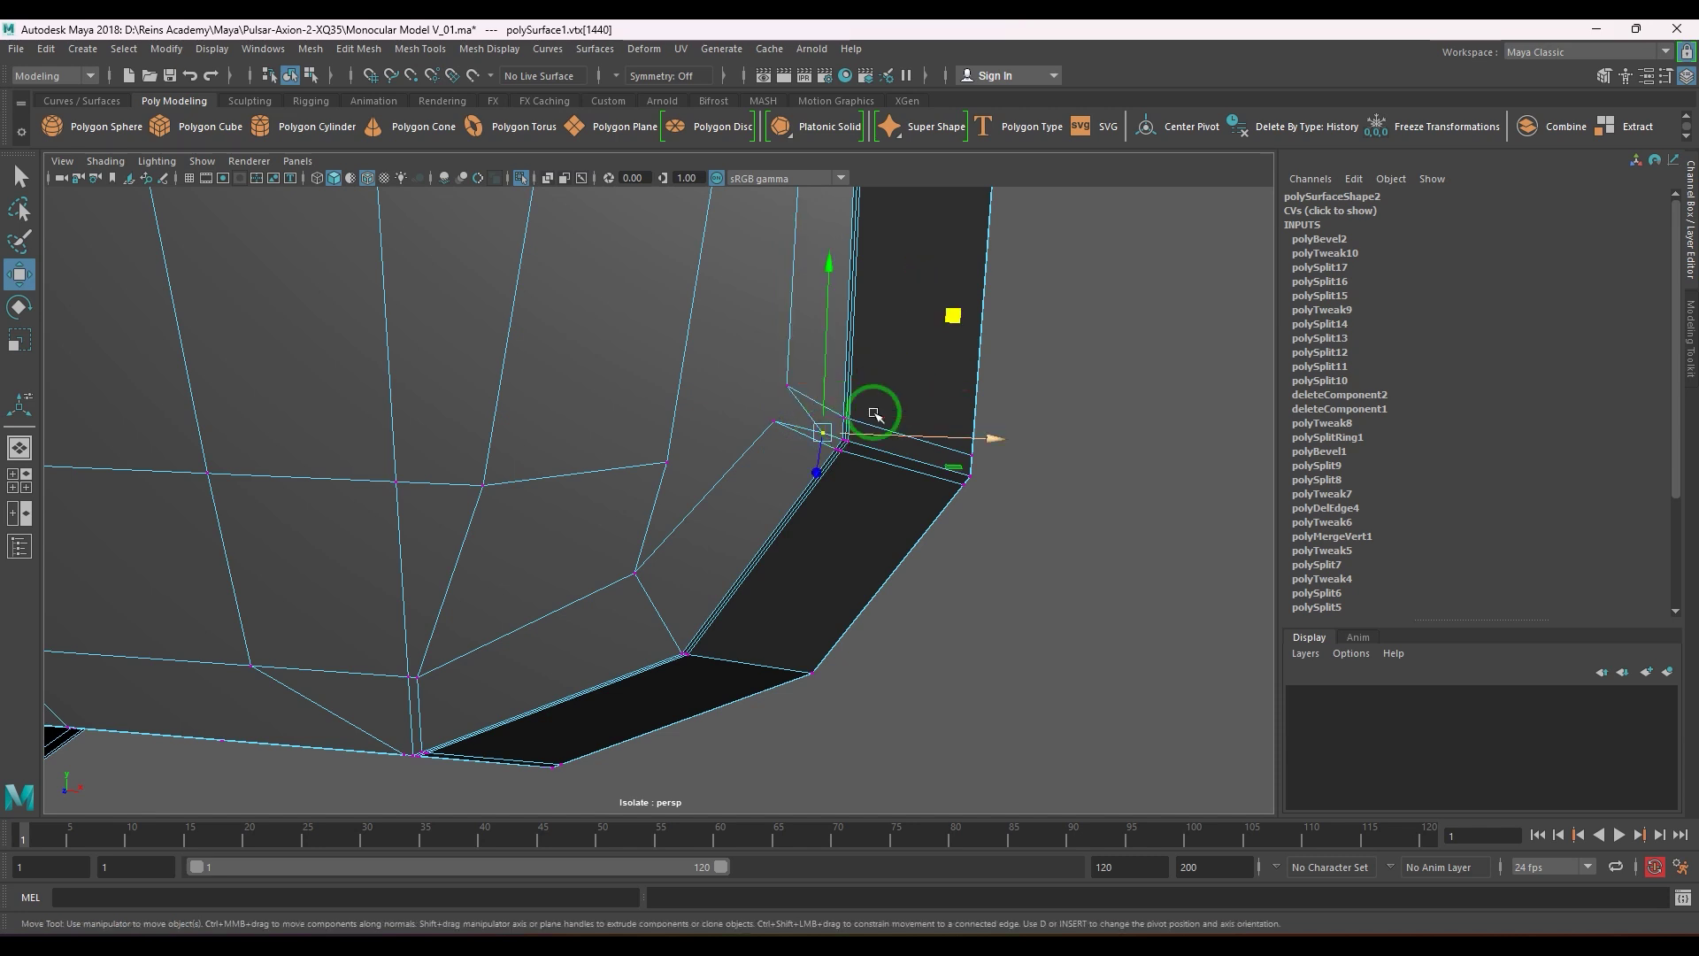
left_click_drag(952, 316, 917, 296)
middle_click_drag(916, 296, 911, 290)
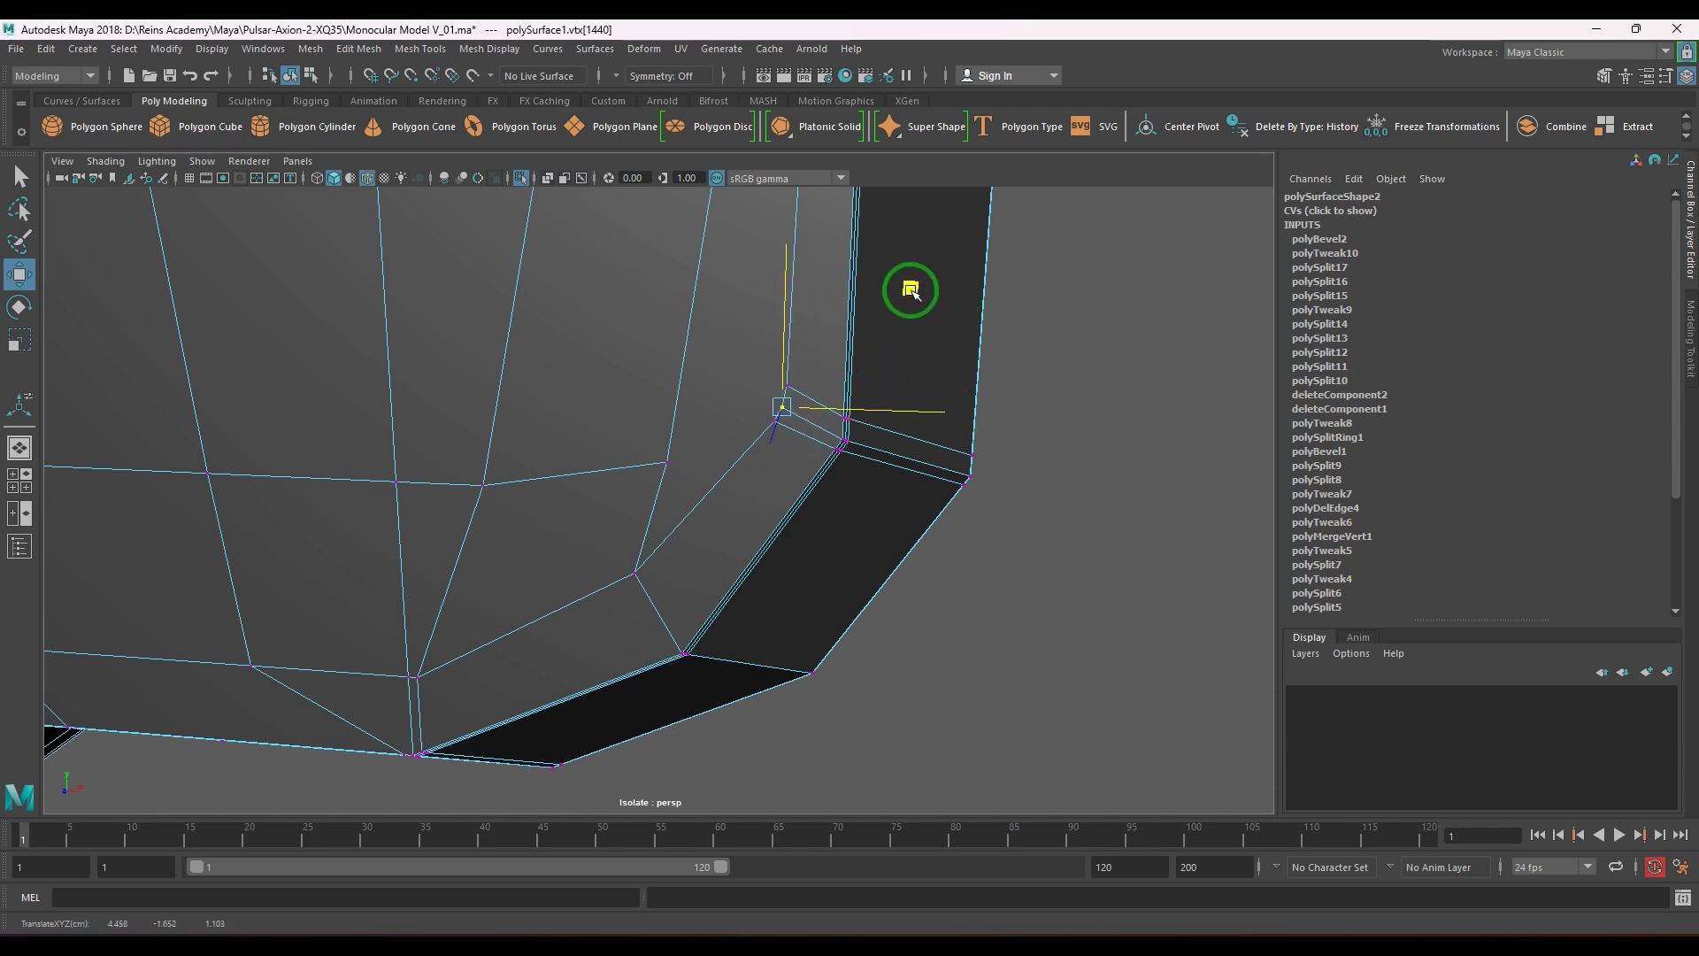
right_click_drag(714, 472, 850, 380)
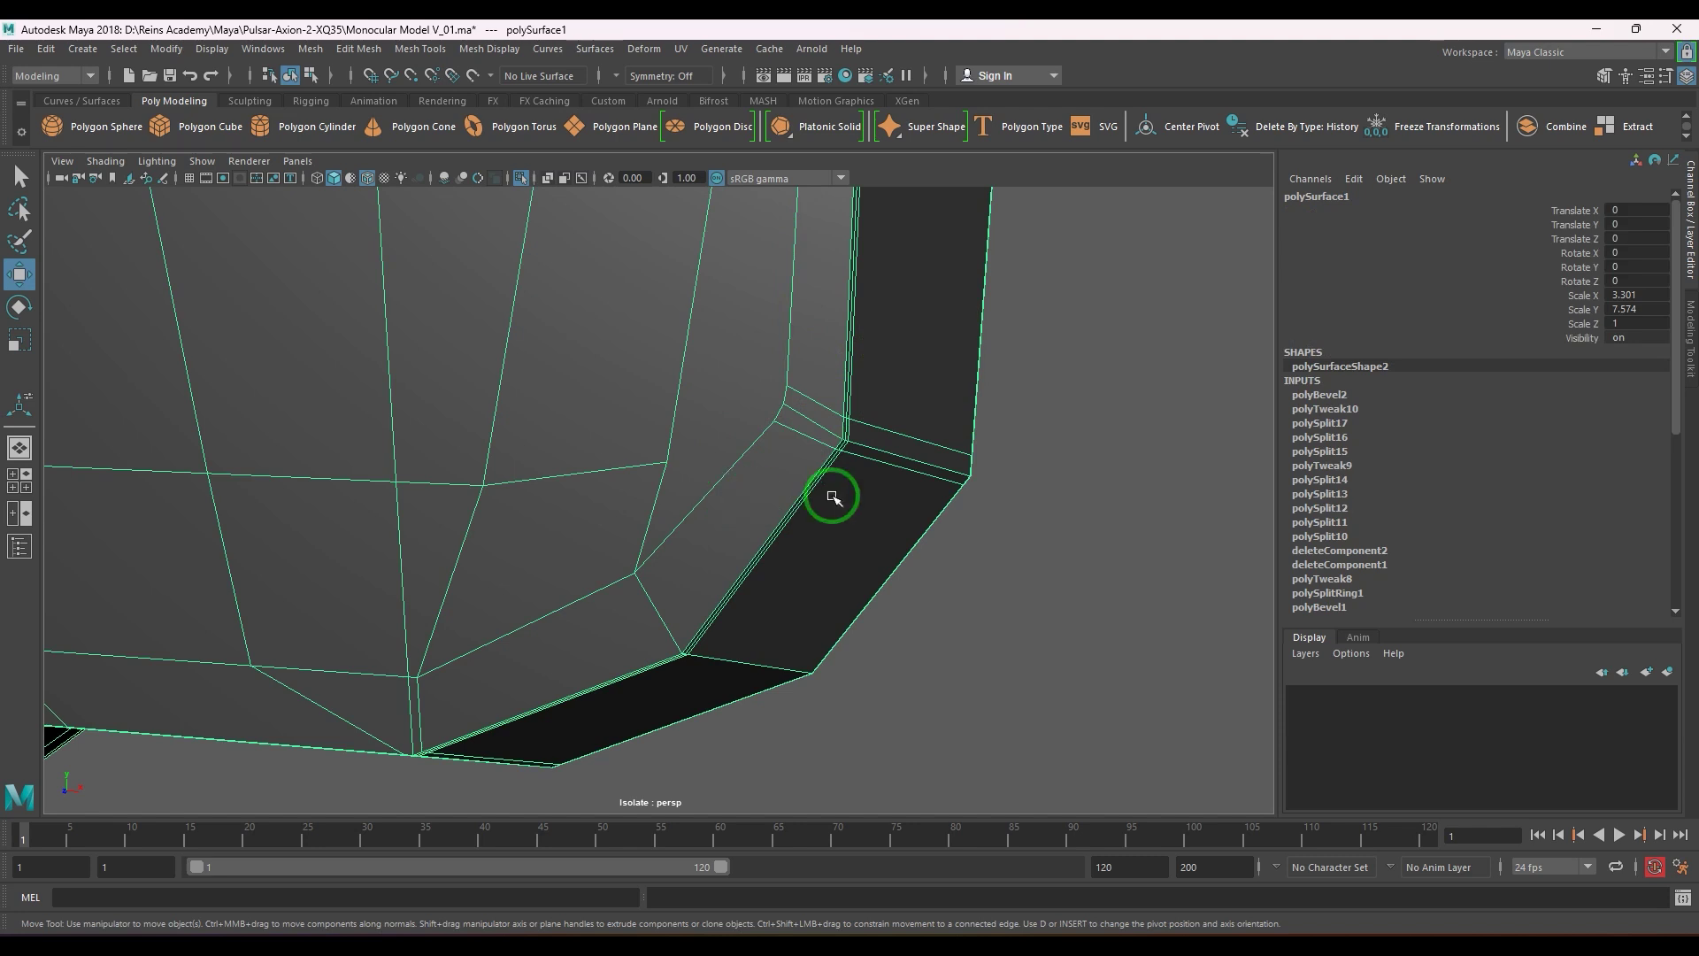
right_click_drag(832, 498, 538, 496, "alt")
left_click_drag(538, 497, 577, 519, "alt")
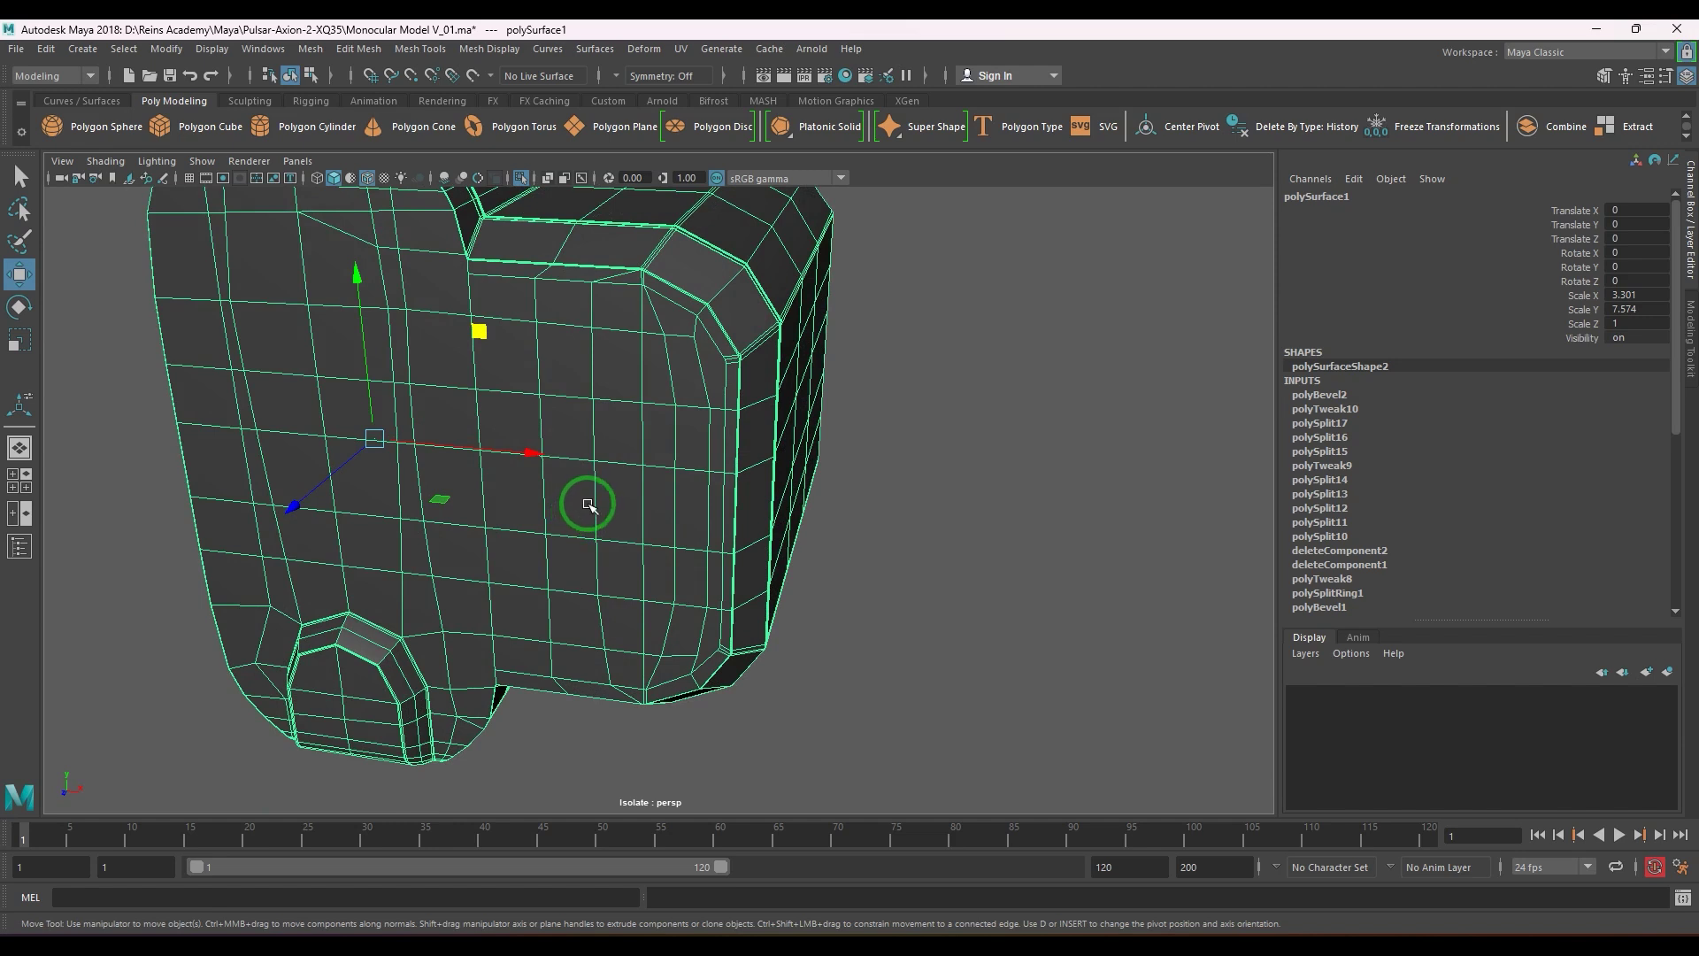
key("F11")
left_click(519, 303)
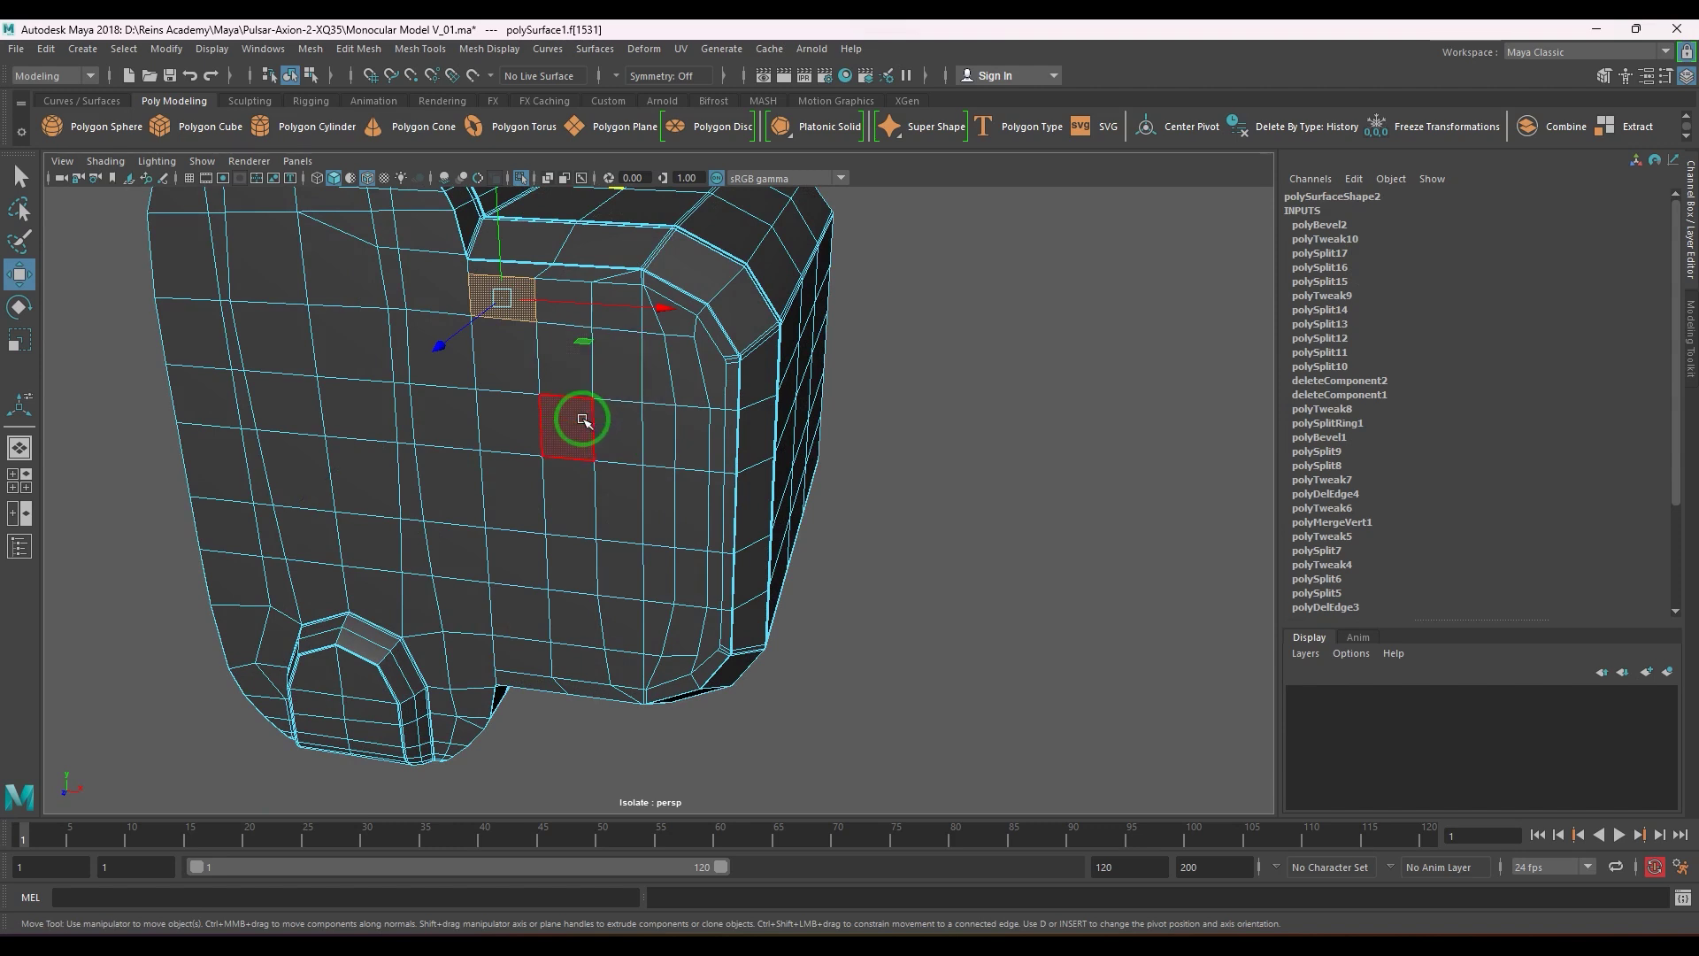
left_click_drag(581, 416, 634, 478, "alt")
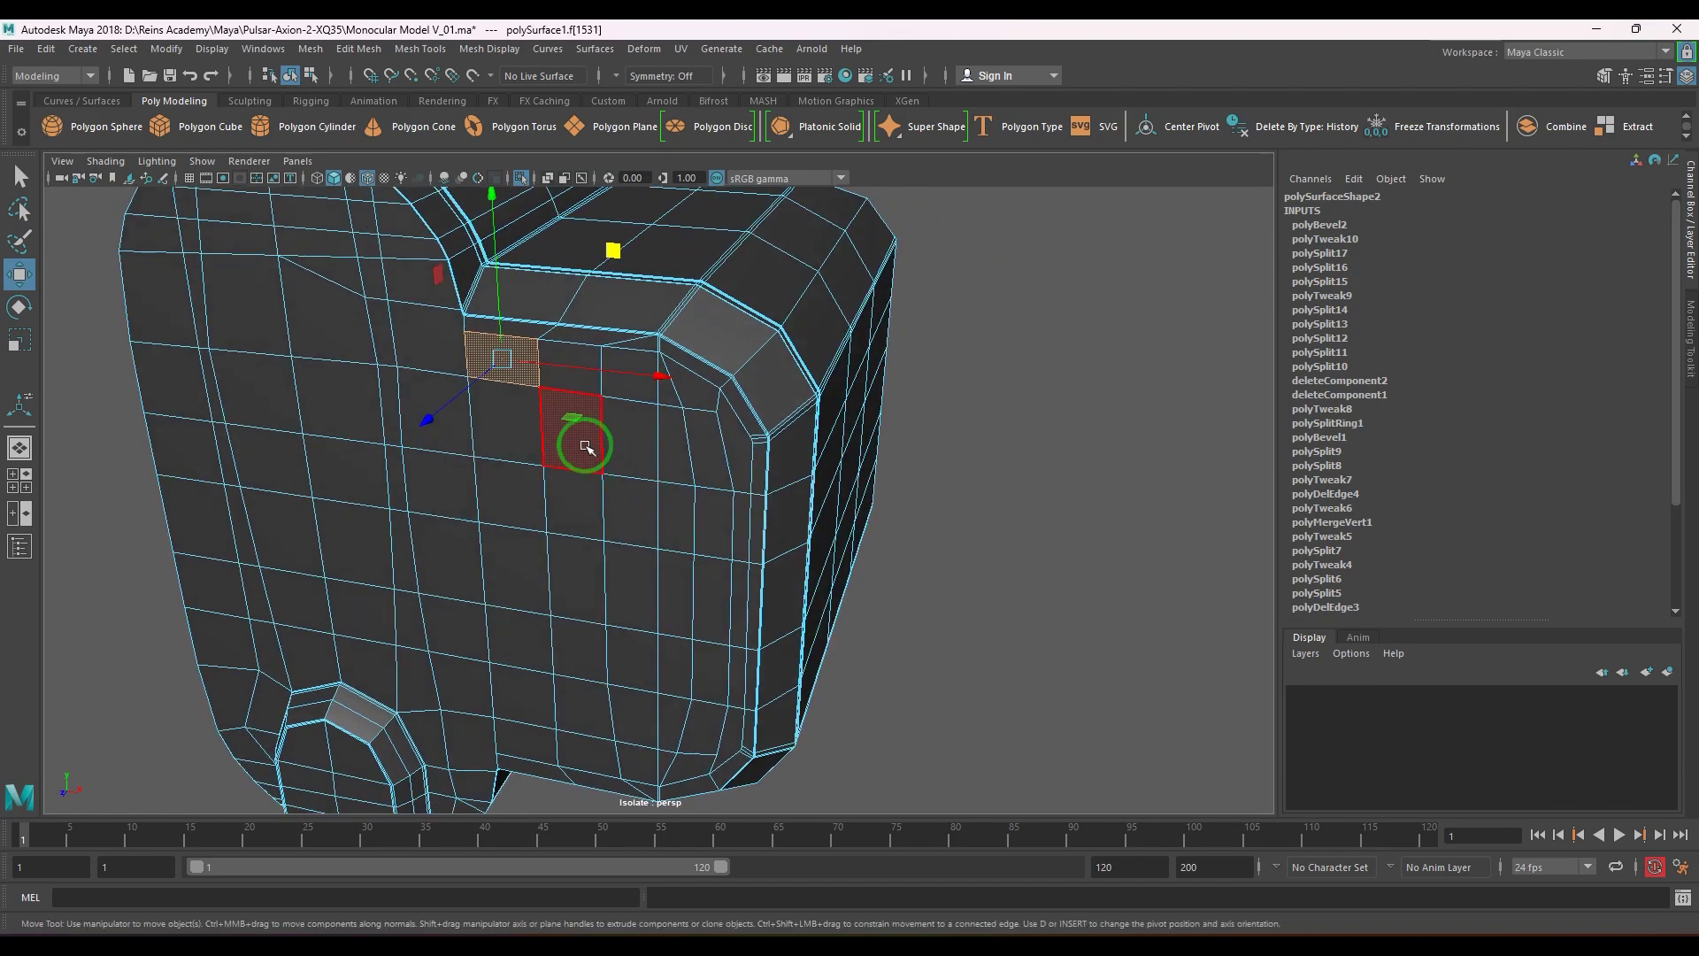
mouse_move(573, 383)
left_mouse_down("shift")
mouse_move(630, 380)
mouse_move(731, 429)
left_mouse_up("shift")
right_click_drag(550, 532, 498, 556)
left_click_drag(652, 486, 549, 490, "alt")
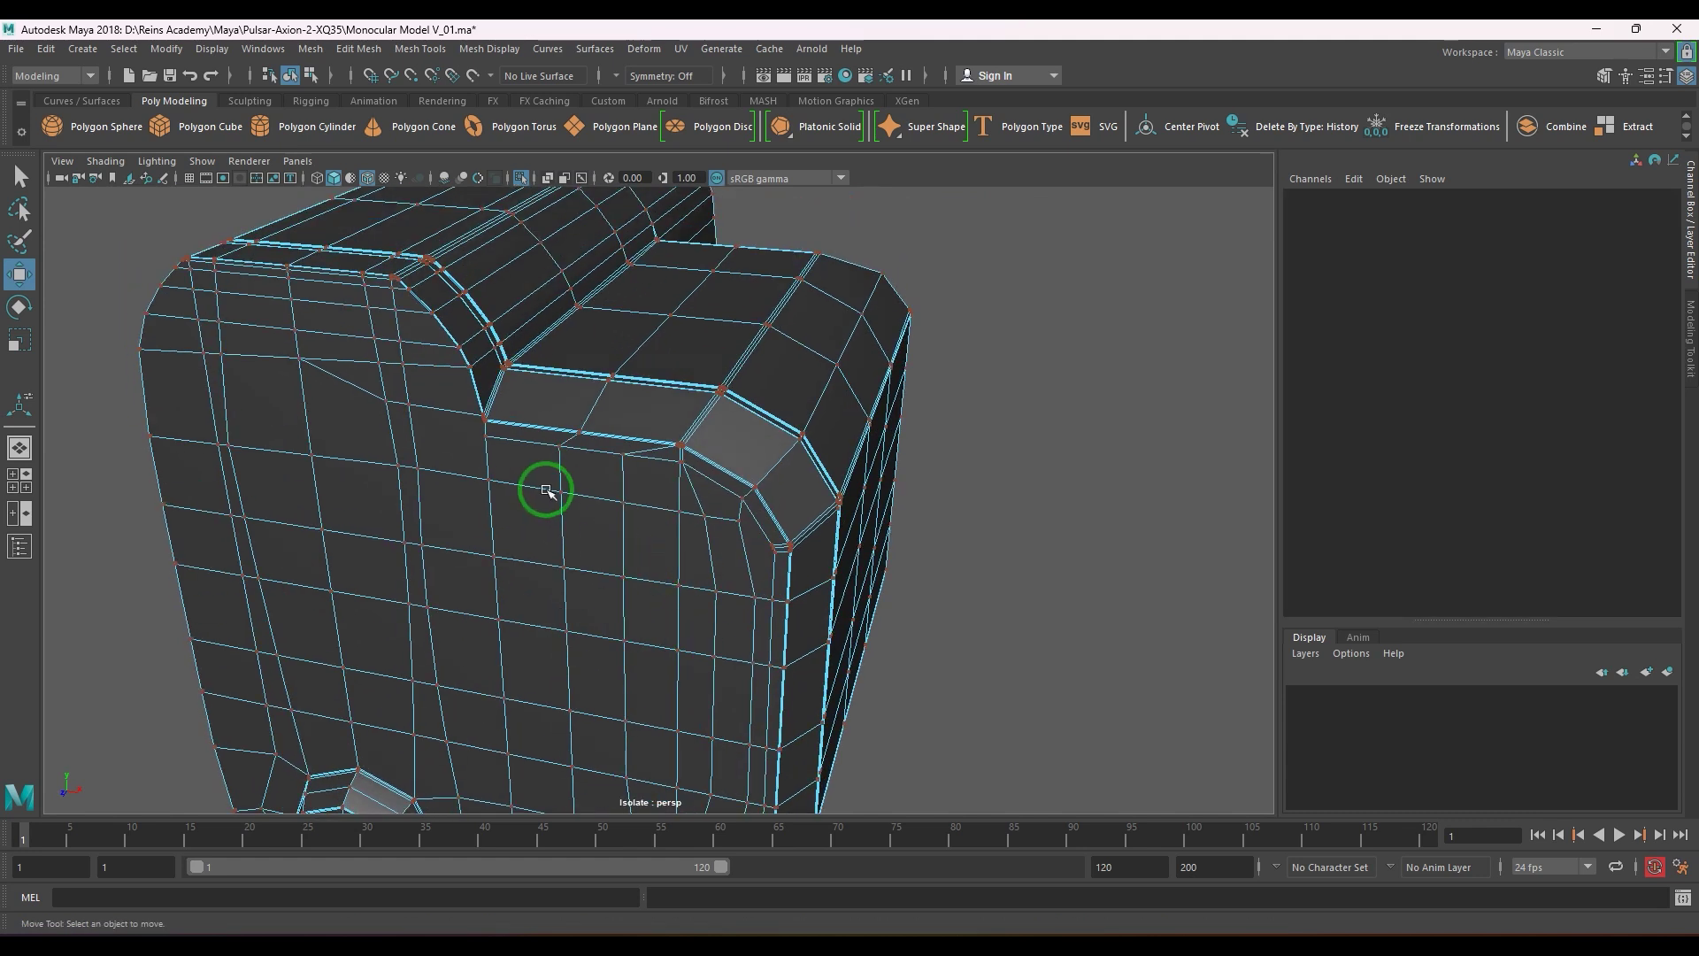
right_click_drag(549, 489, 662, 574, "alt")
right_click_drag(591, 531, 619, 504)
- Cut a support edge just below the side panel's upper inner rim edge with Multi-Cut, ending at the corner's vertical edge, and select it
middle_click_drag(440, 473, 451, 459, "alt")
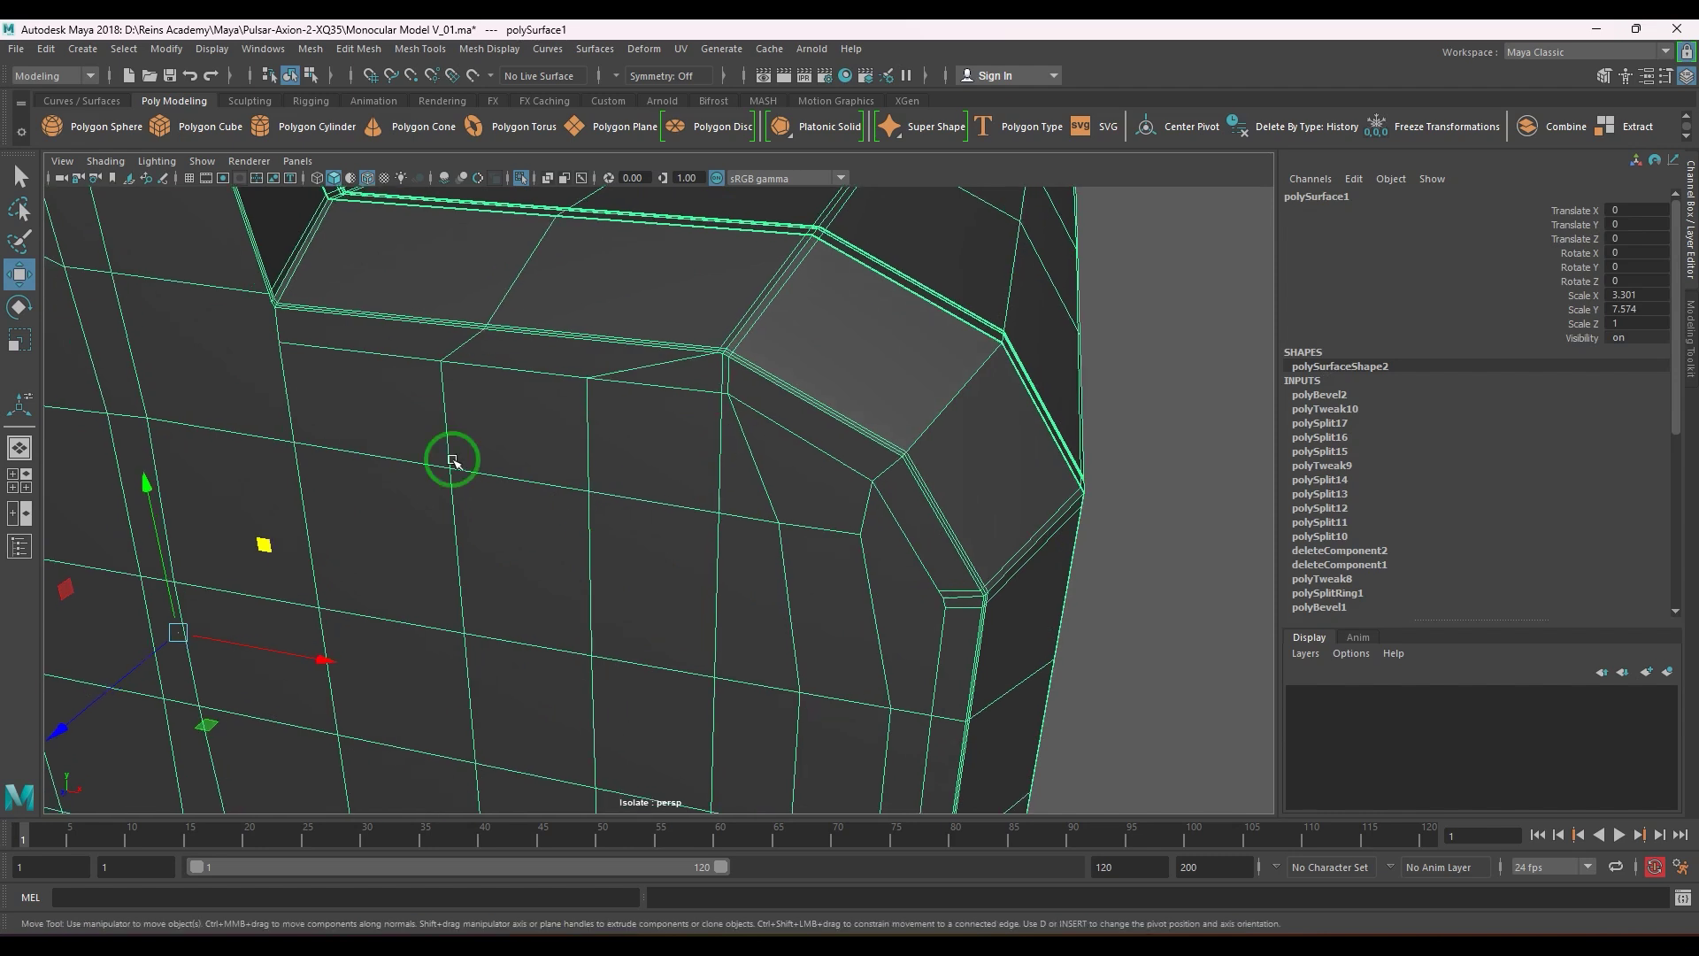
right_click_drag(451, 460, 480, 480, "alt")
right_click_drag(480, 373, 400, 376, "shift")
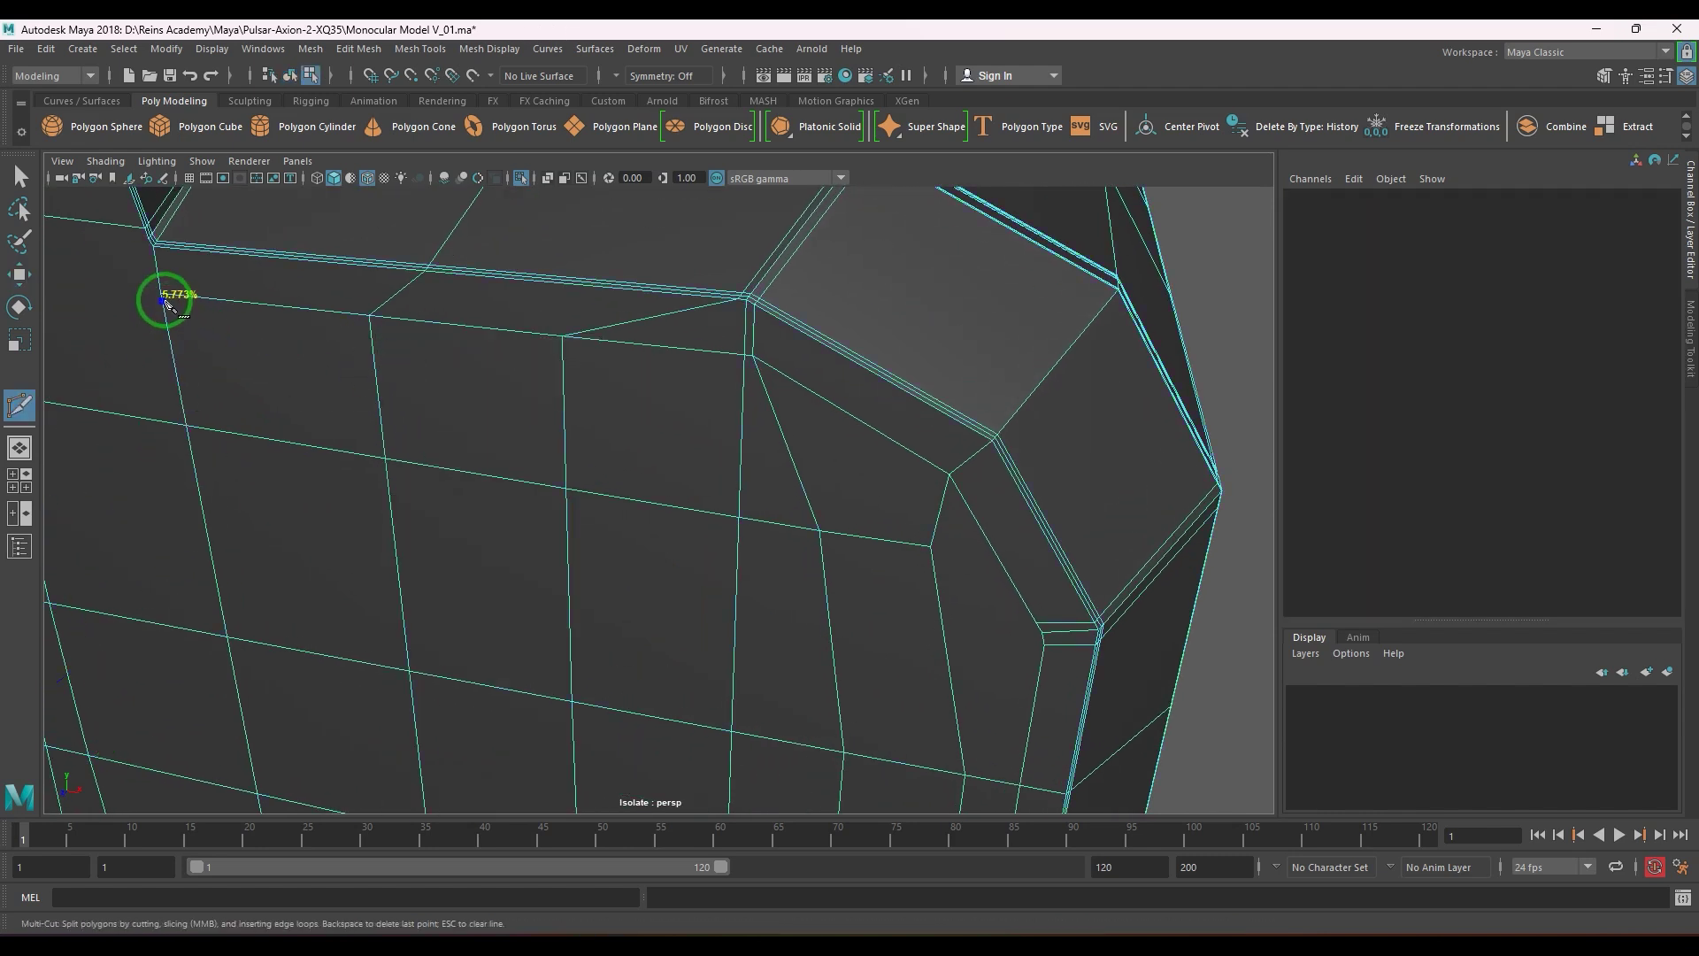
left_click(162, 302)
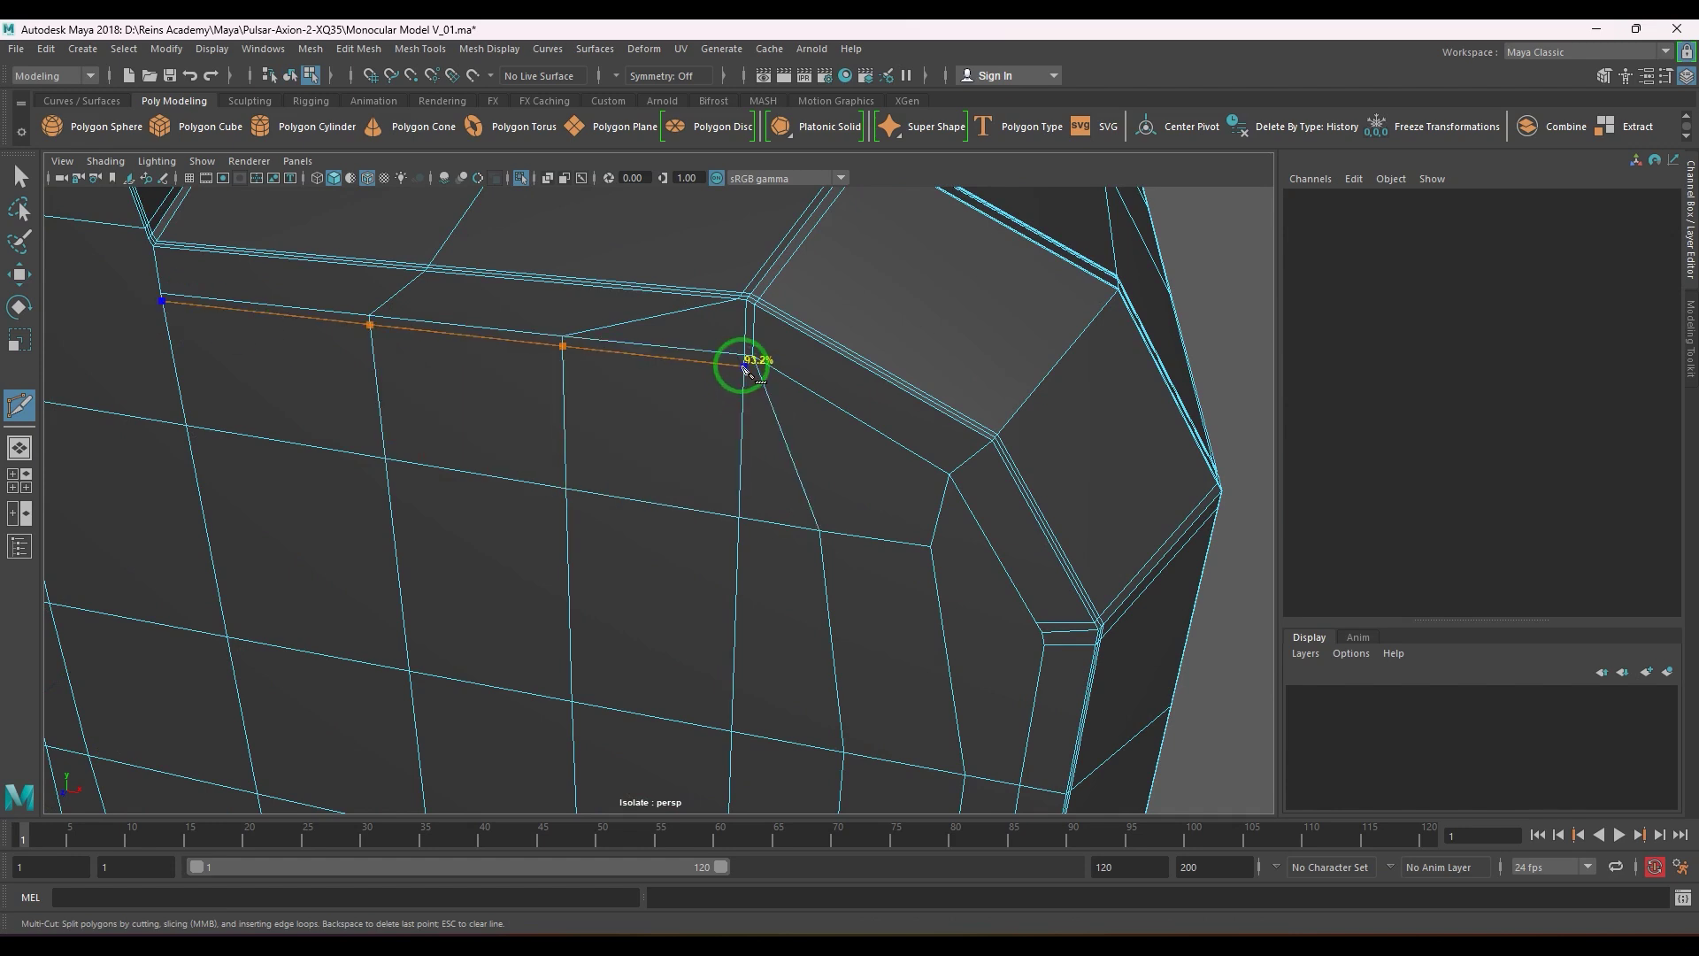
left_click(741, 363)
key("Return")
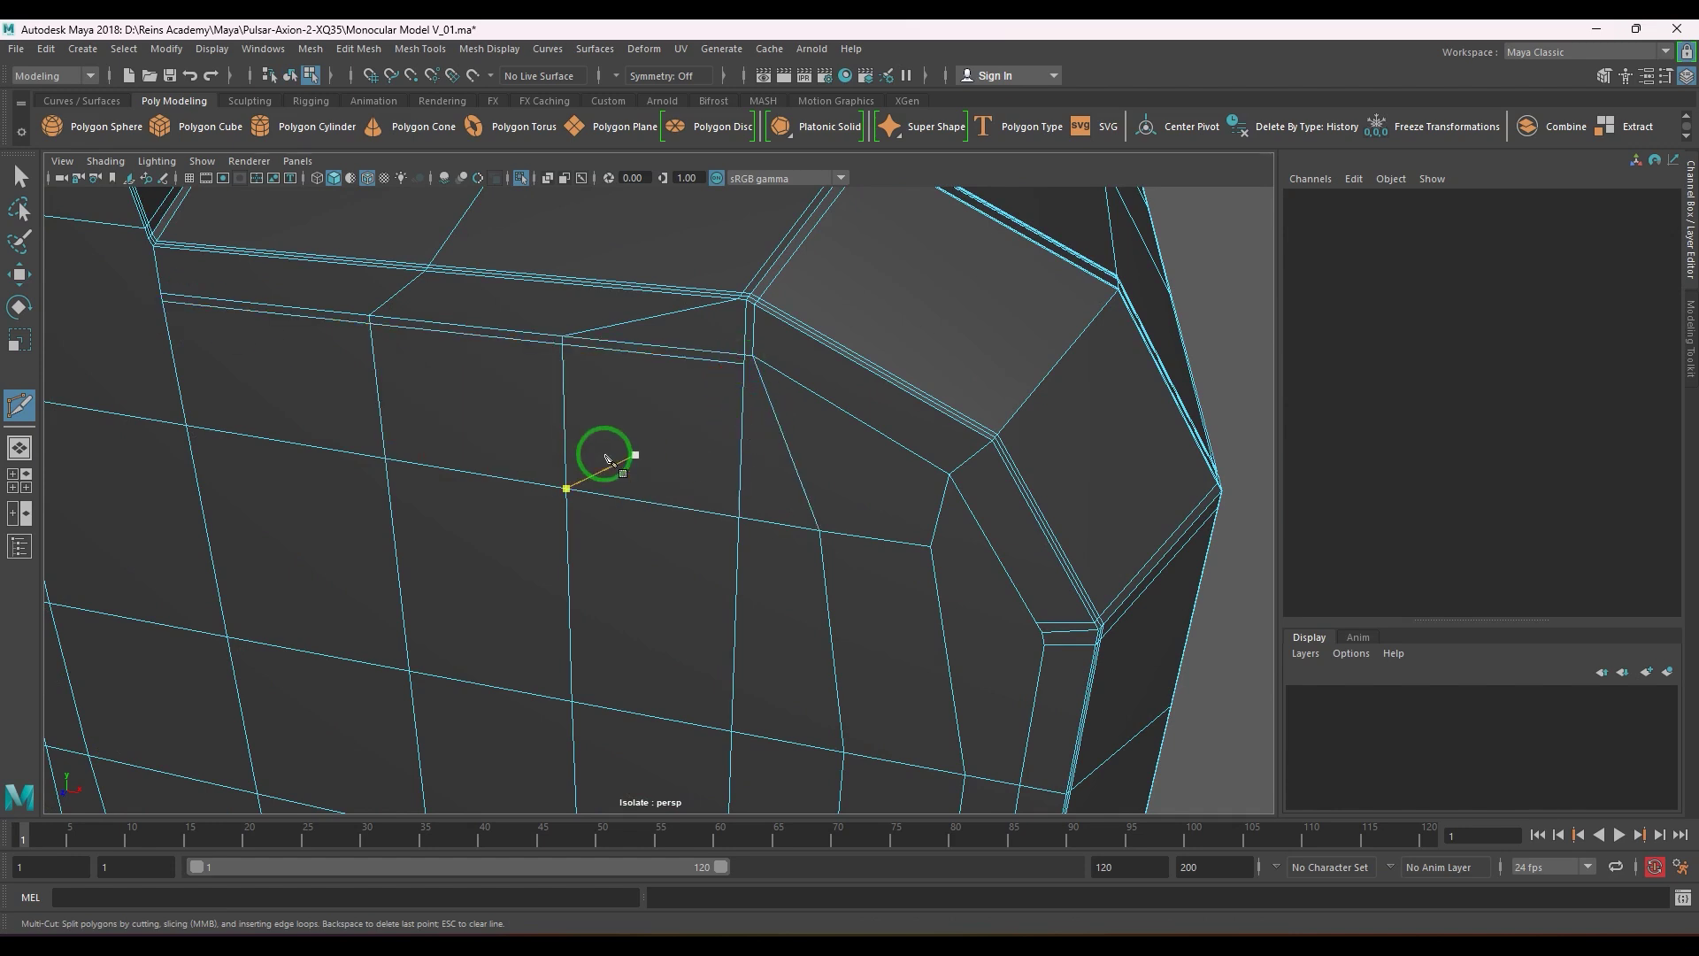
key("w")
left_click(329, 318)
double_click(330, 319)
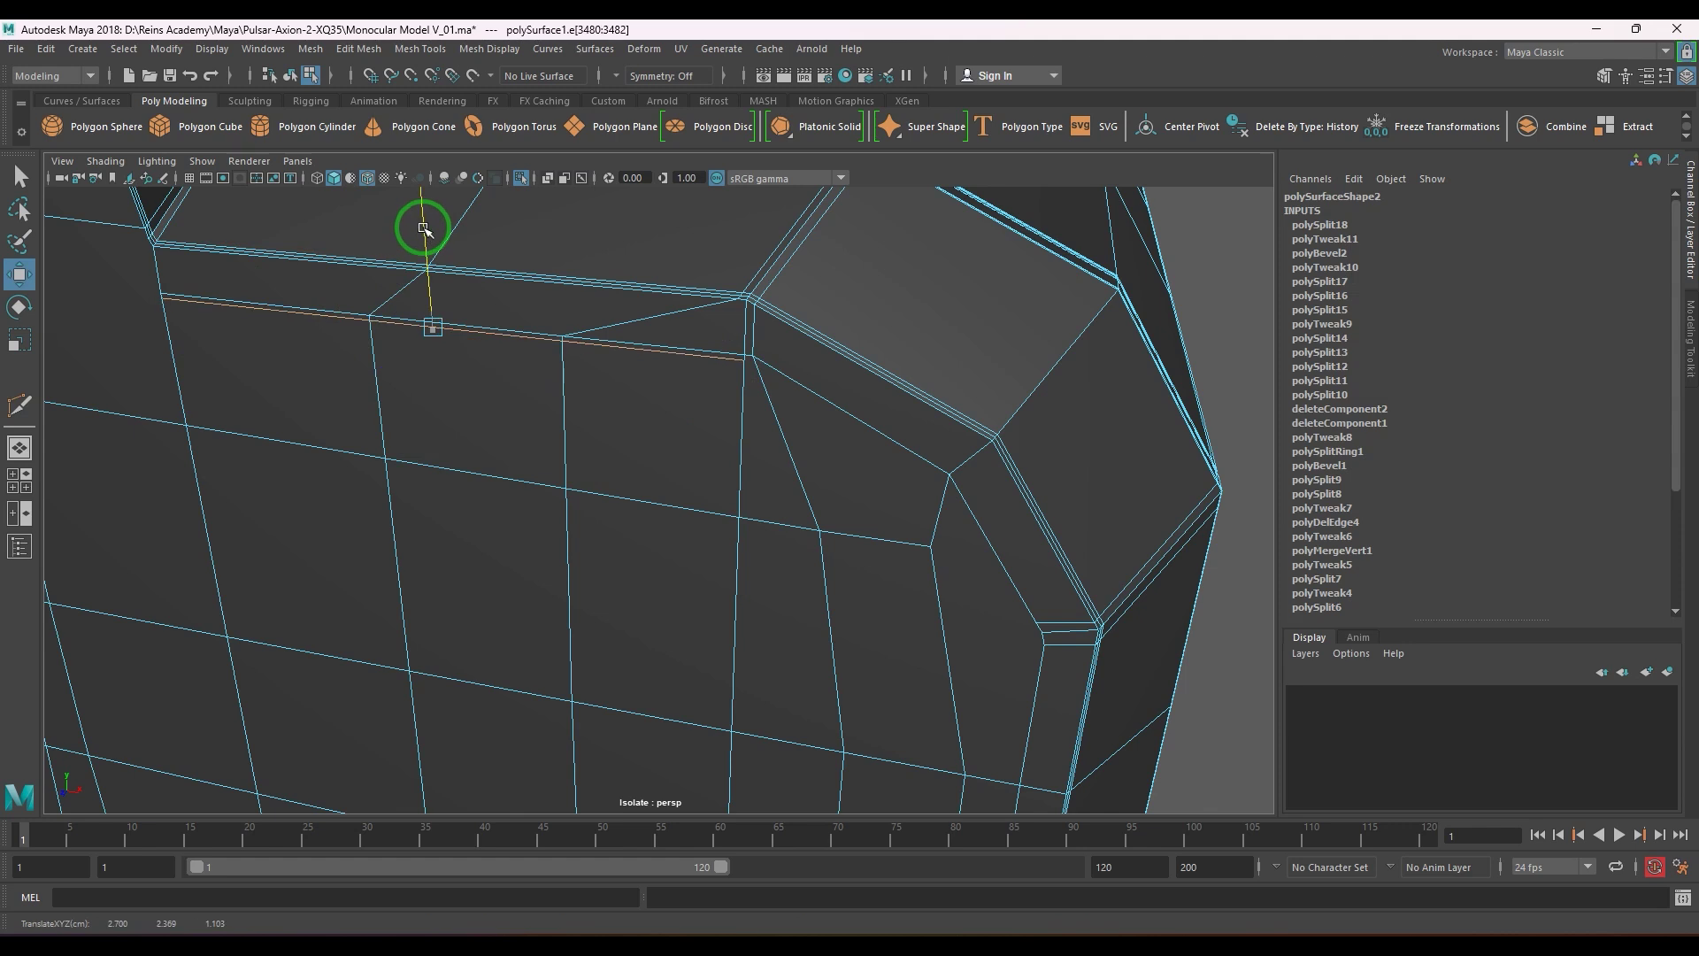
- Cut a matching support edge just above the side panel's lower inner rim edge, ending at the lower corner's vertical edge
right_click_drag(717, 549, 610, 522, "alt")
middle_click_drag(610, 522, 584, 220, "alt")
right_click_drag(690, 496, 803, 534, "alt")
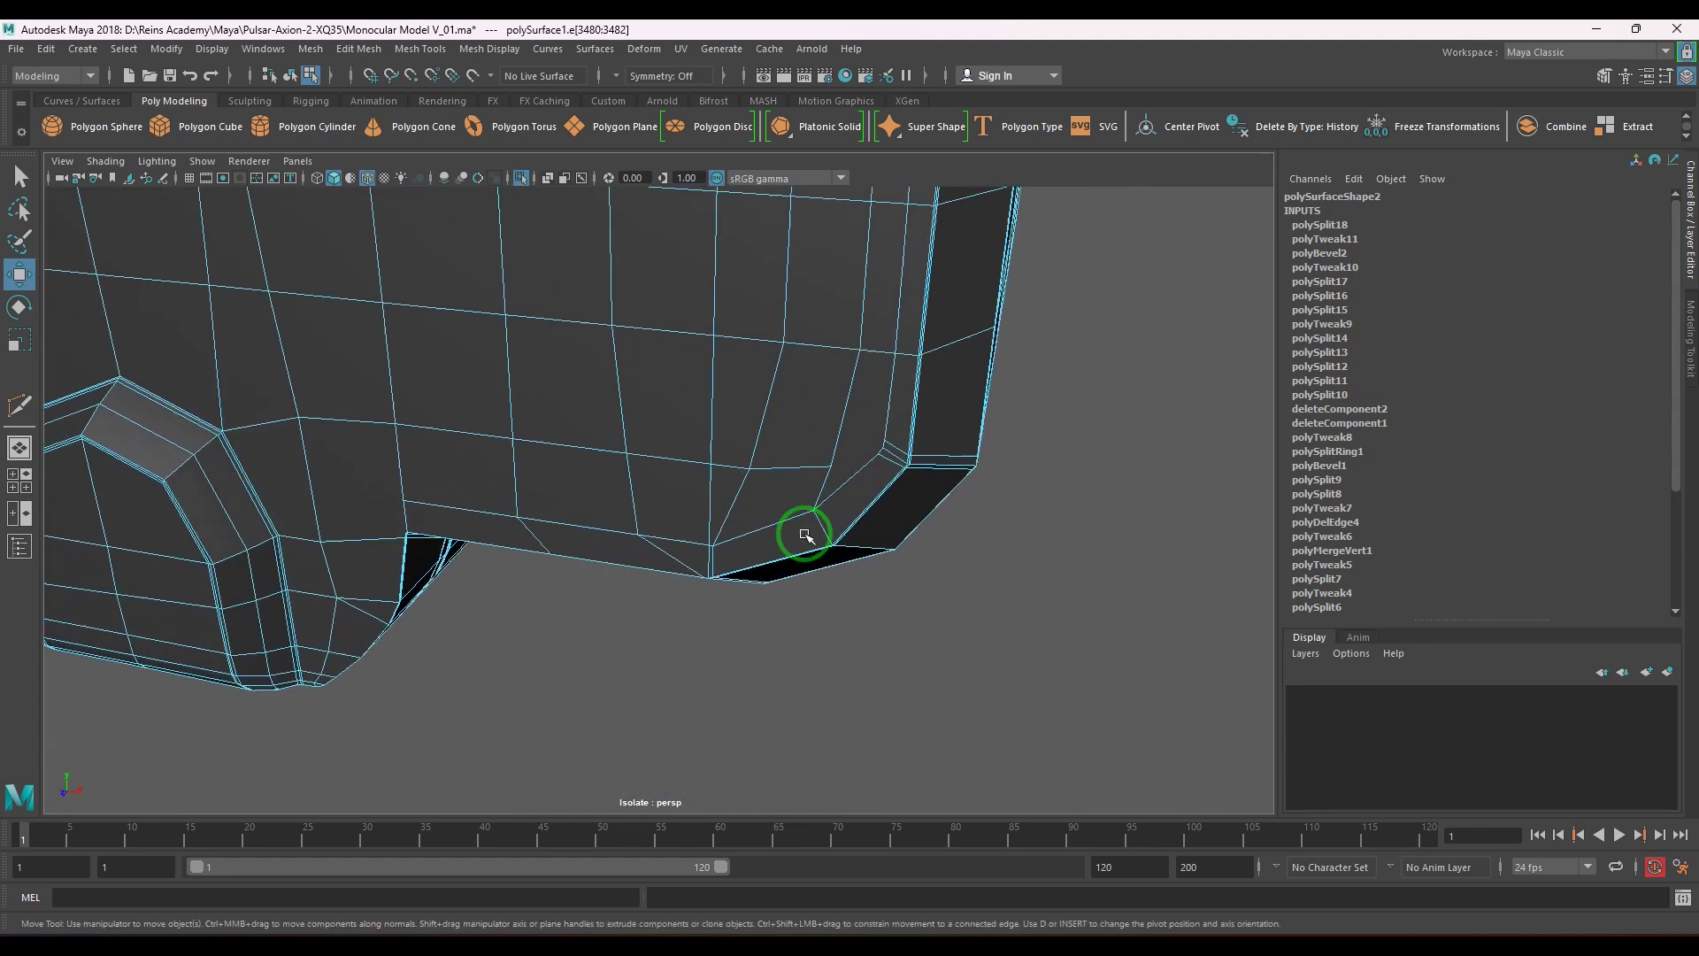
left_click_drag(620, 460, 585, 466, "alt")
right_click_drag(584, 466, 702, 563, "alt")
key("F8")
right_click_drag(747, 402, 567, 416, "shift")
left_click(203, 477)
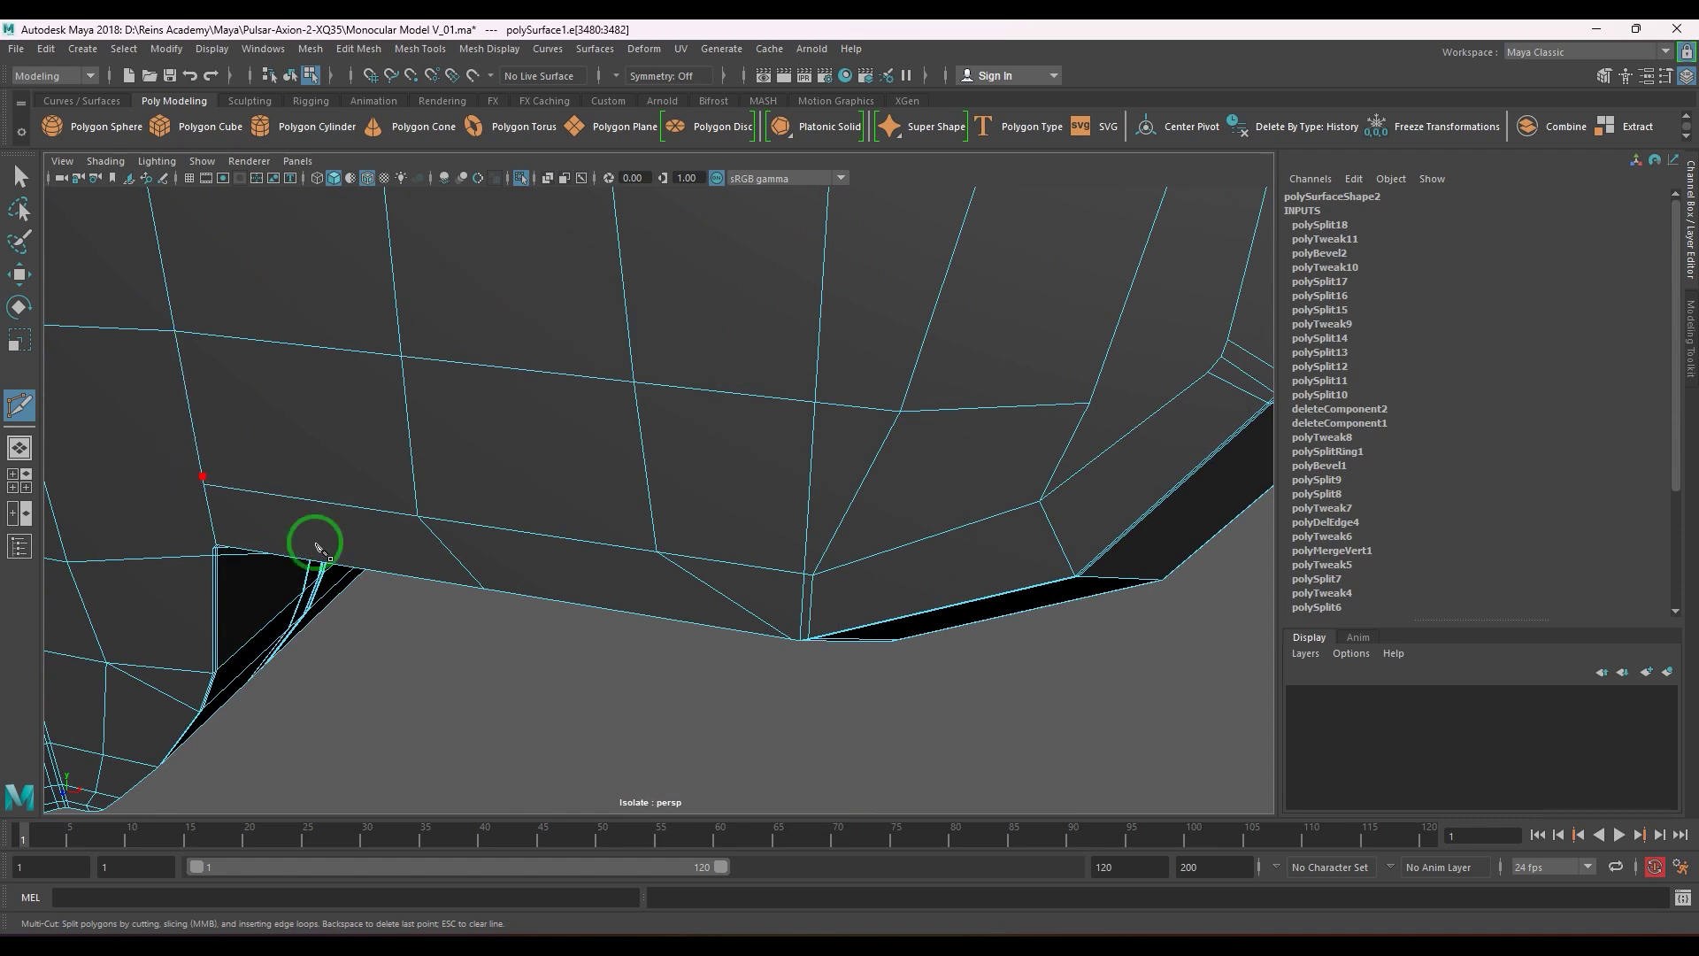
left_click(803, 567)
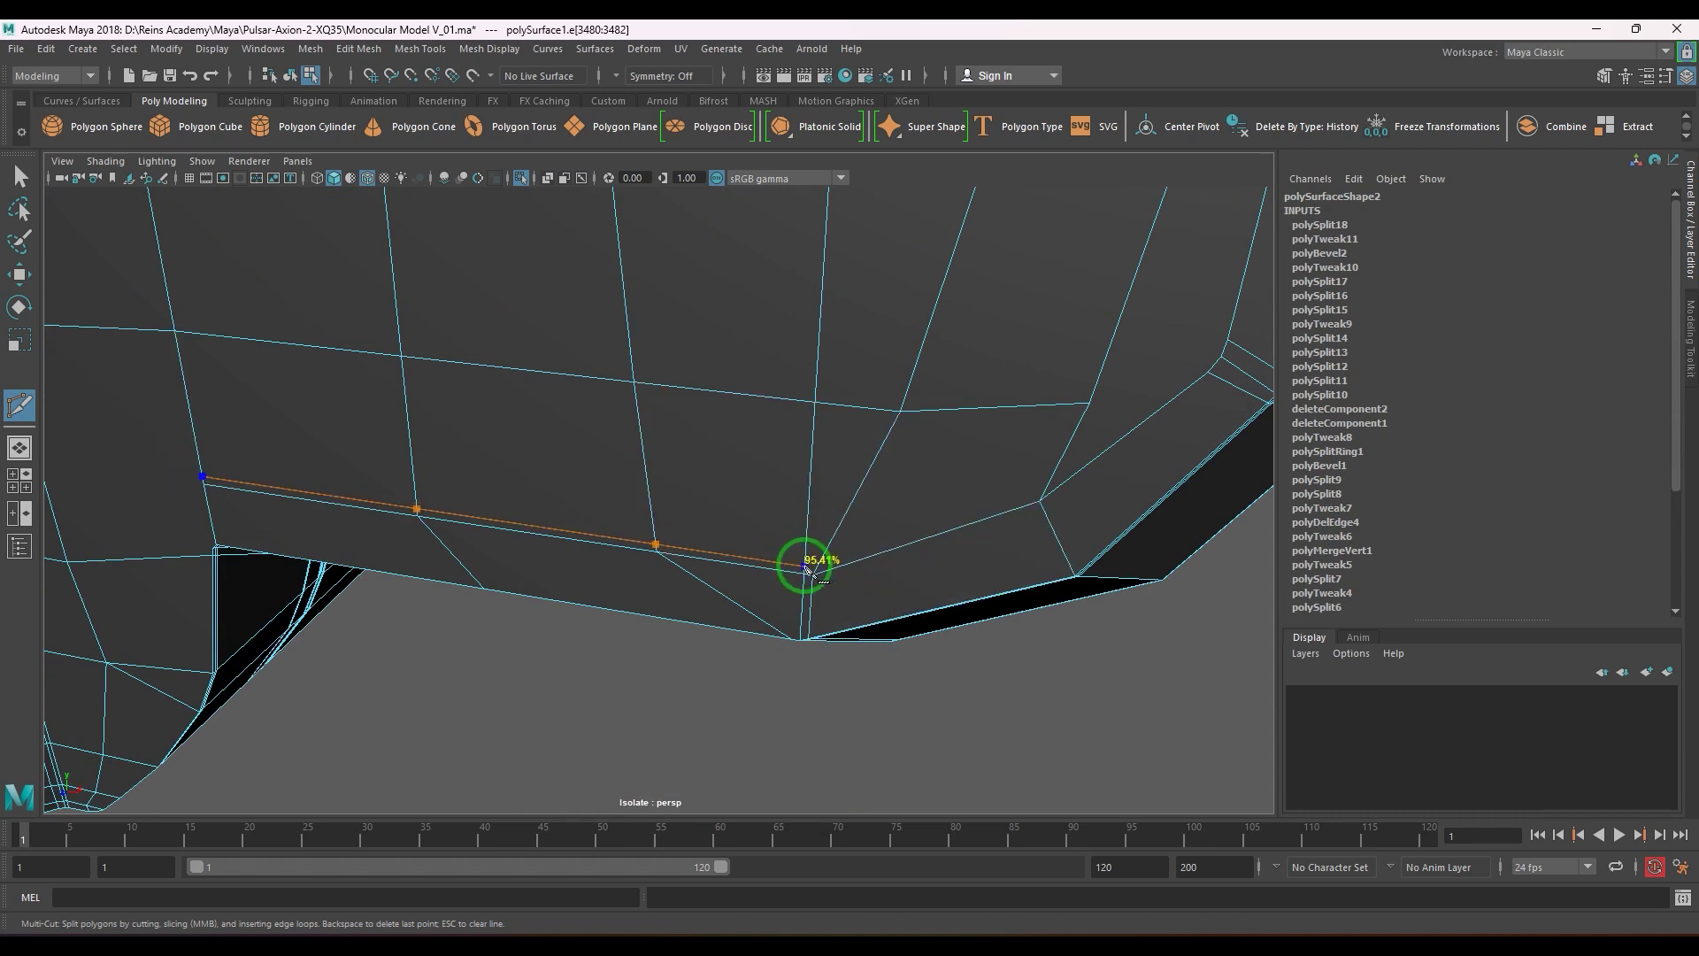
right_click(851, 620)
- Extend the upper support edge around the upper corner, cutting parallel to the sloped inner rim edge up to its next vertex
right_click_drag(931, 595, 876, 549, "alt")
middle_click_drag(876, 549, 853, 722, "alt")
left_click_drag(841, 734, 652, 761, "alt")
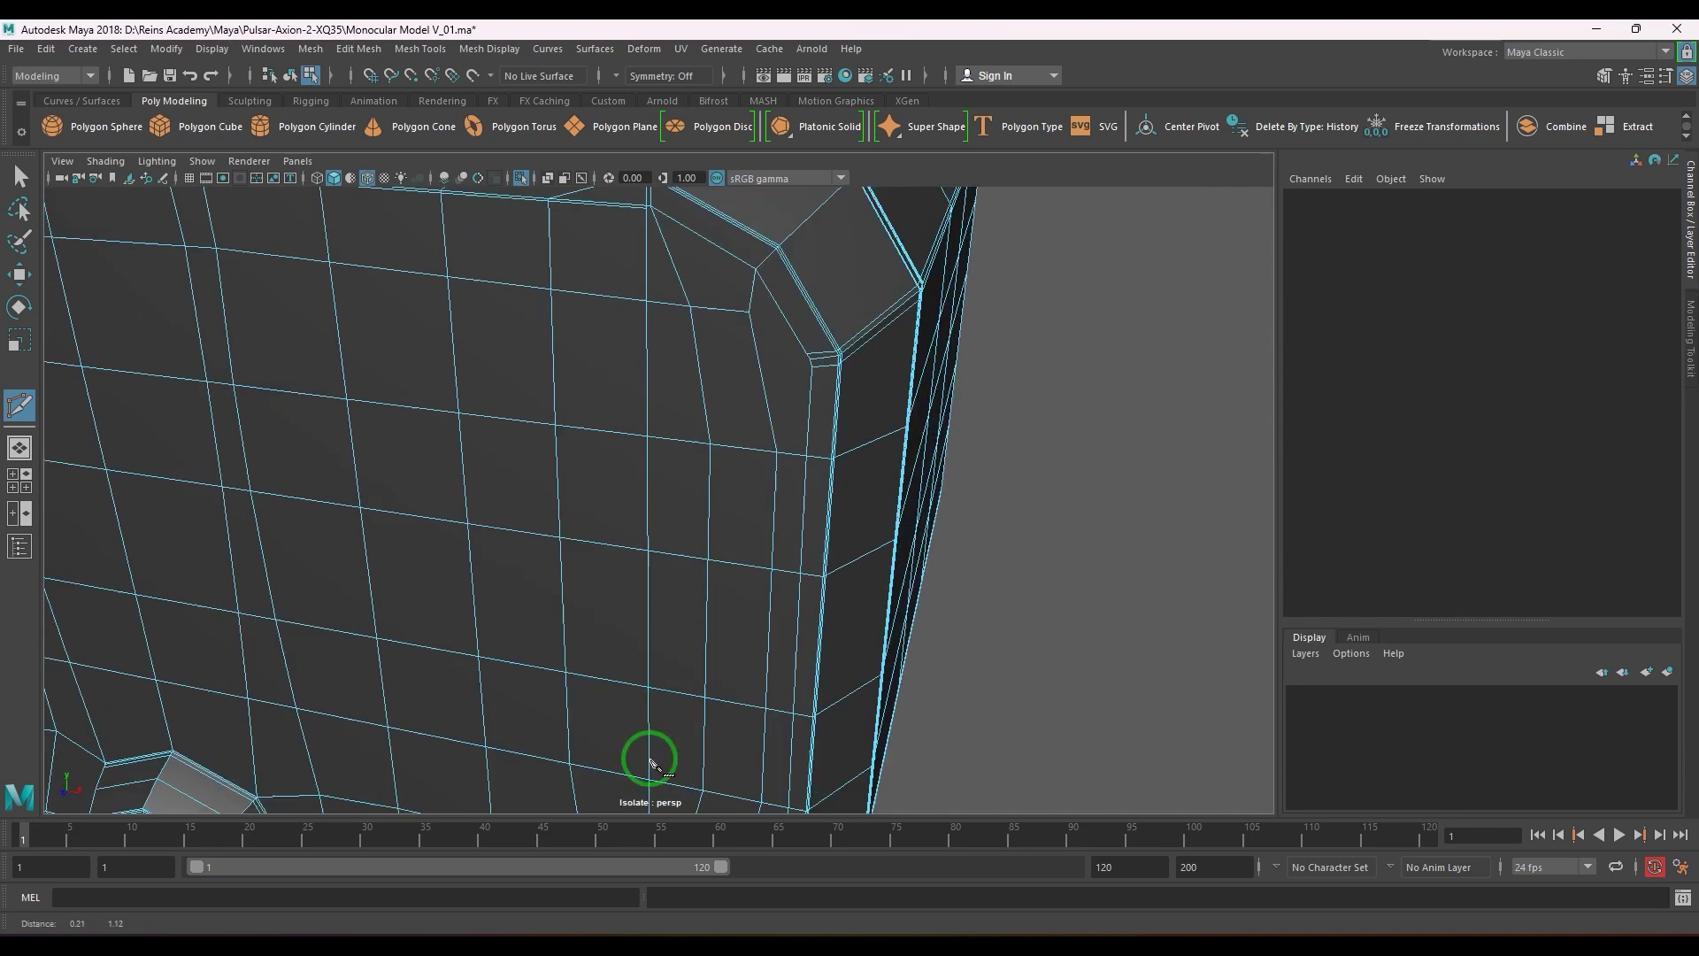
middle_click_drag(695, 540, 710, 667, "alt")
scroll(712, 668, "up", 5)
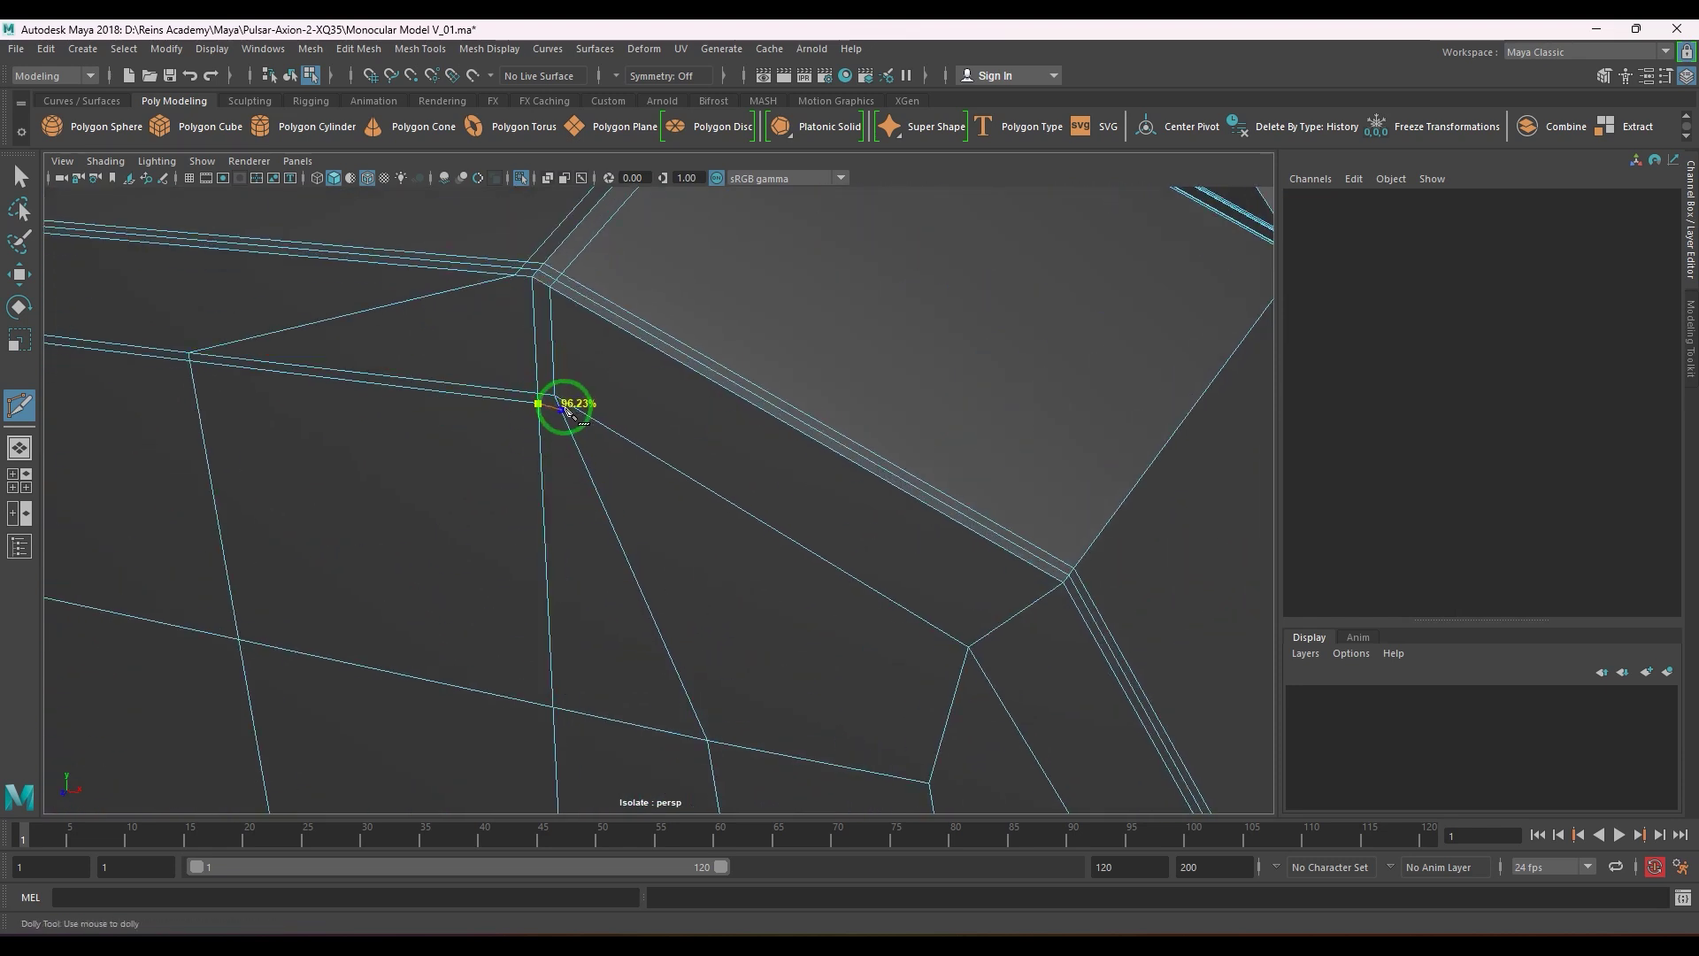
left_click(562, 407)
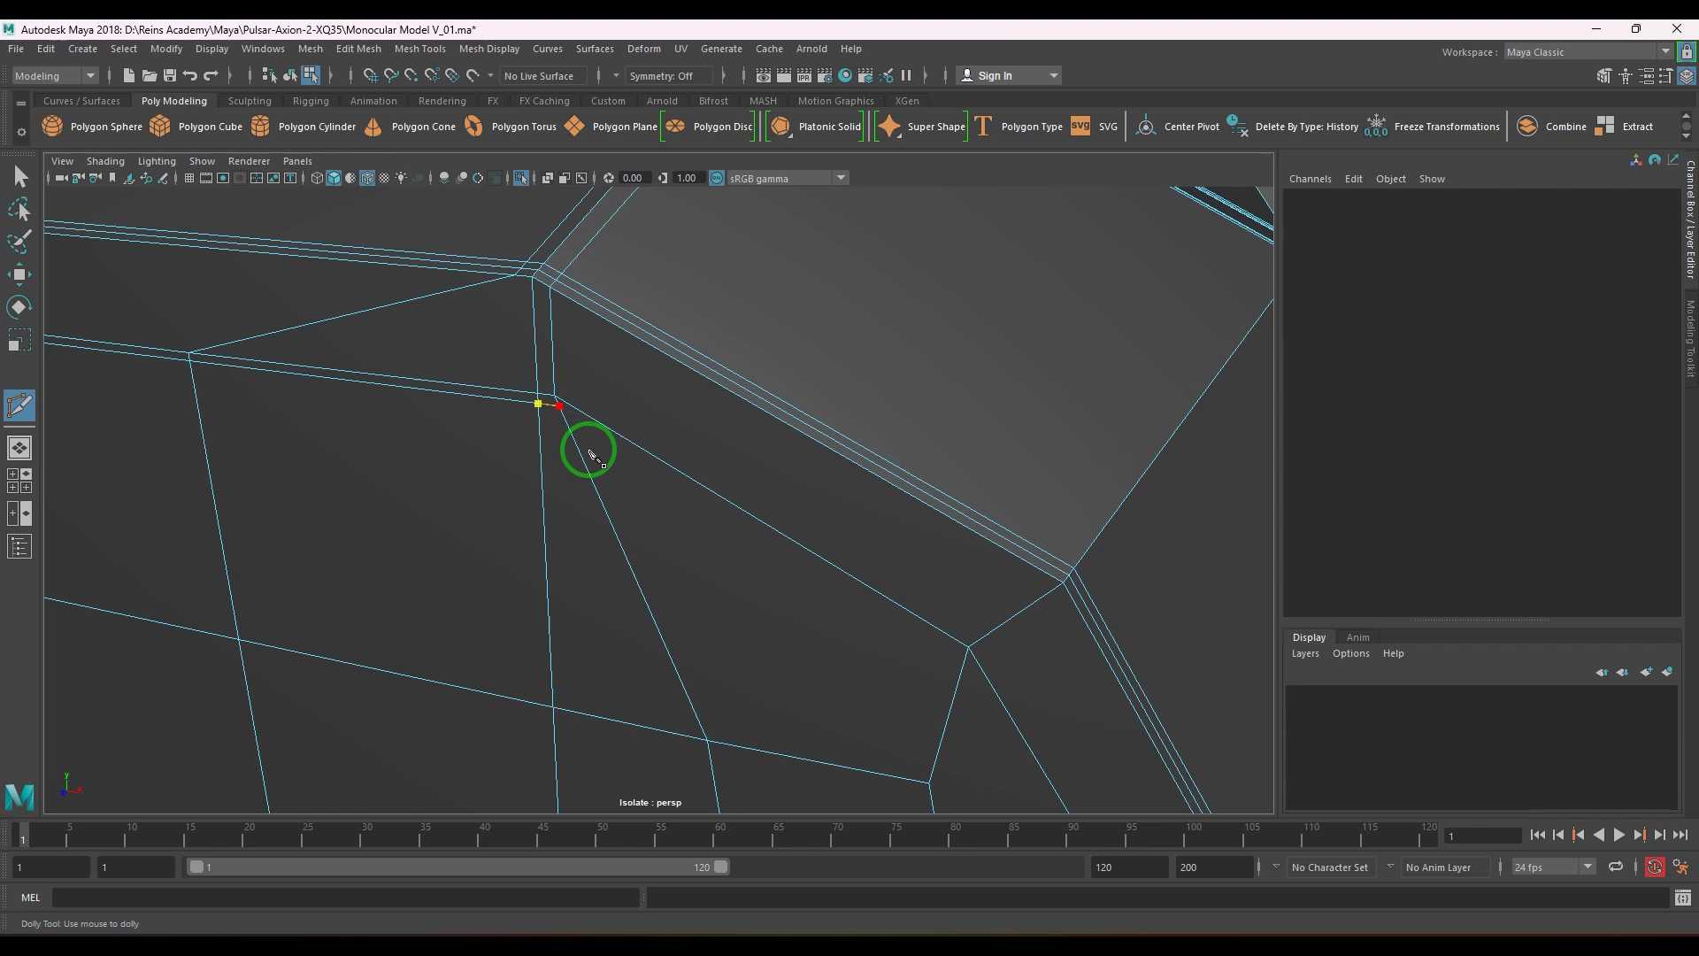
left_click(963, 658)
scroll(876, 698, "down", 2)
middle_click_drag(876, 698, 846, 466, "alt")
scroll(903, 526, "up", 1)
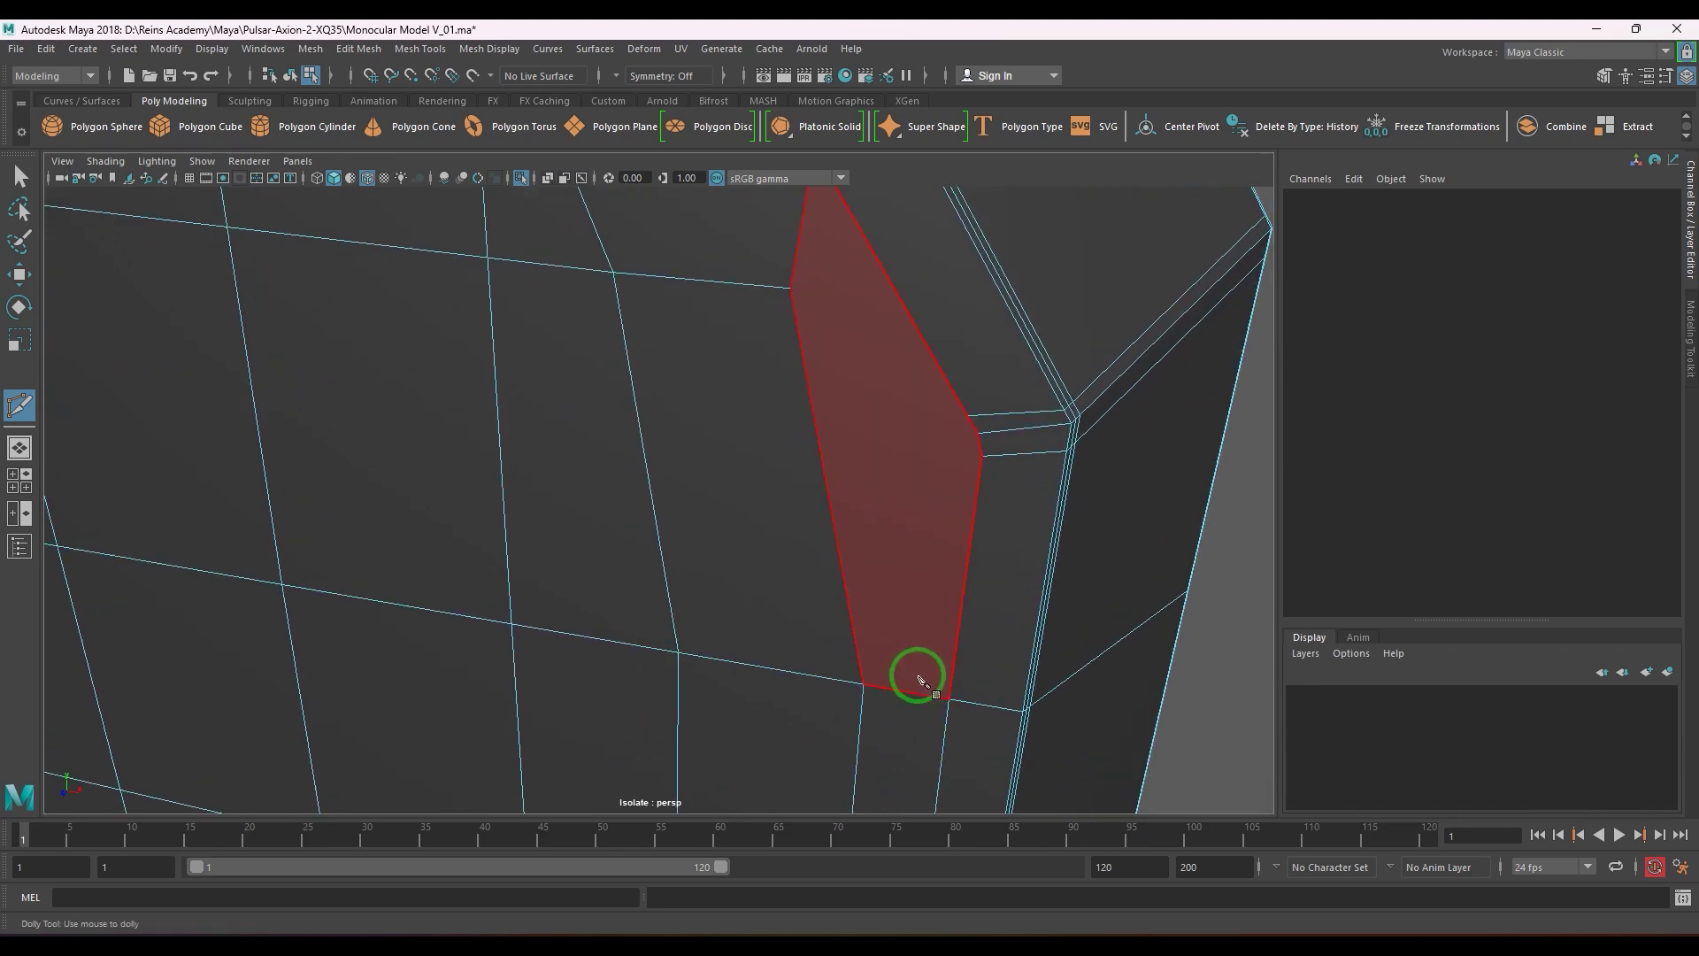
middle_click_drag(870, 533, 868, 580, "alt")
left_click(906, 452)
right_click(906, 454)
- Cut from the end of the sloped support edge down to the inner vertical support edge beside the side rim
scroll(837, 531, "down", 2)
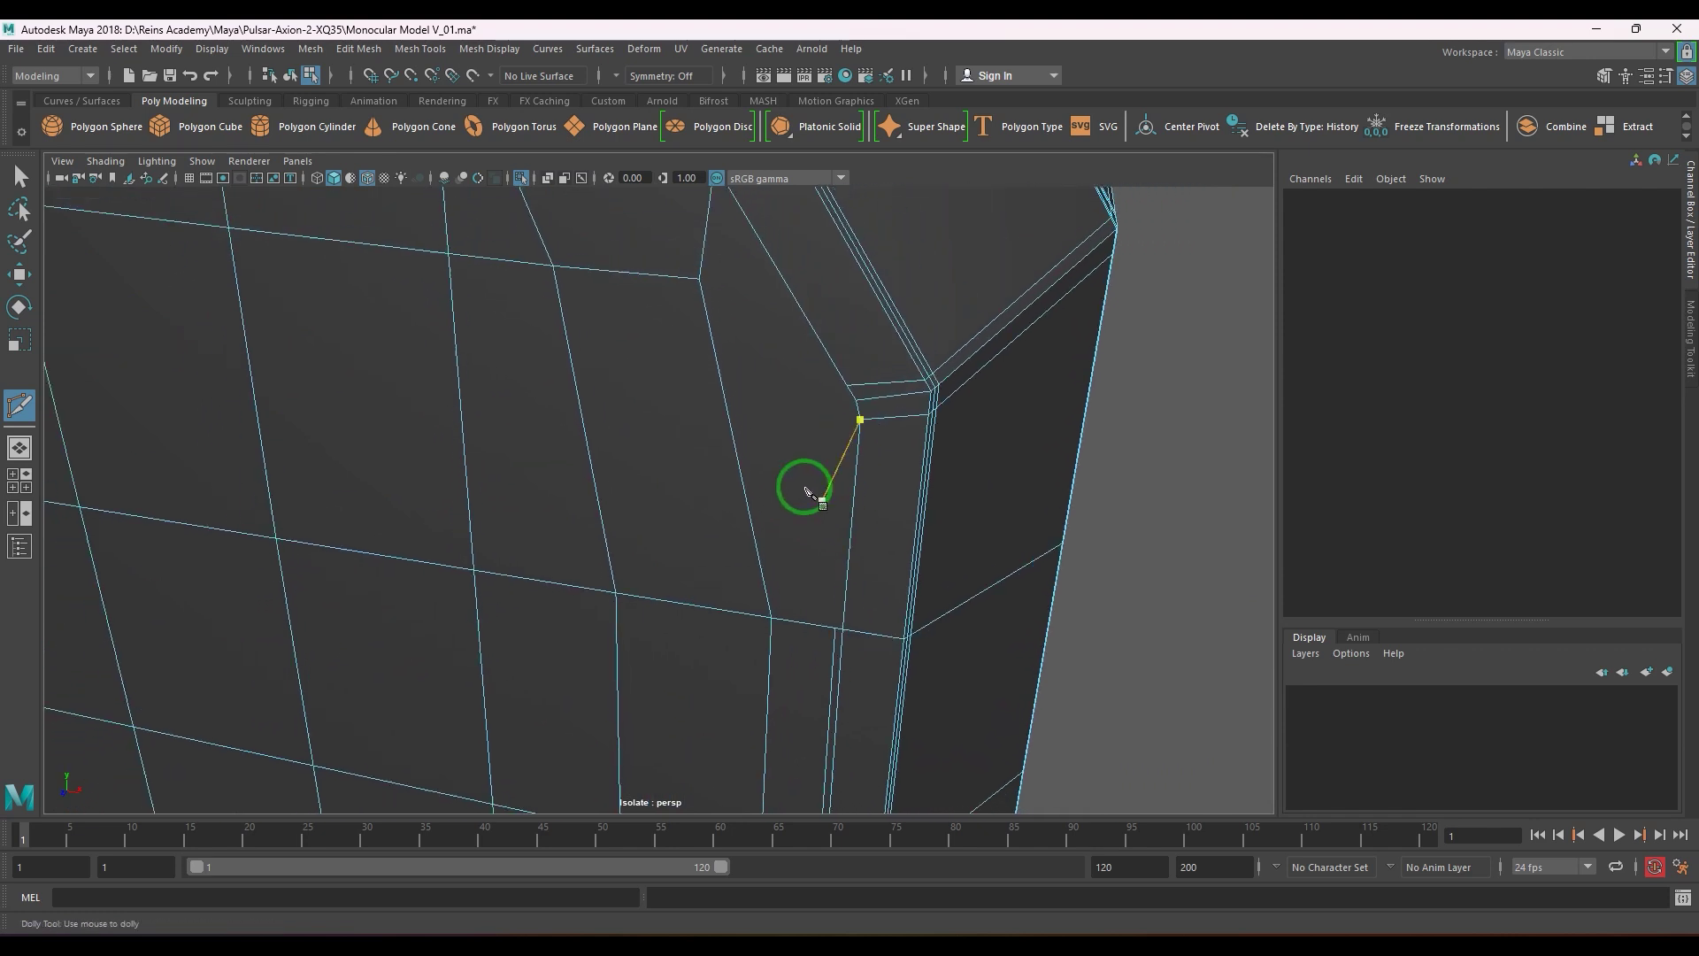
middle_click_drag(715, 252, 713, 367, "alt")
left_click(713, 298)
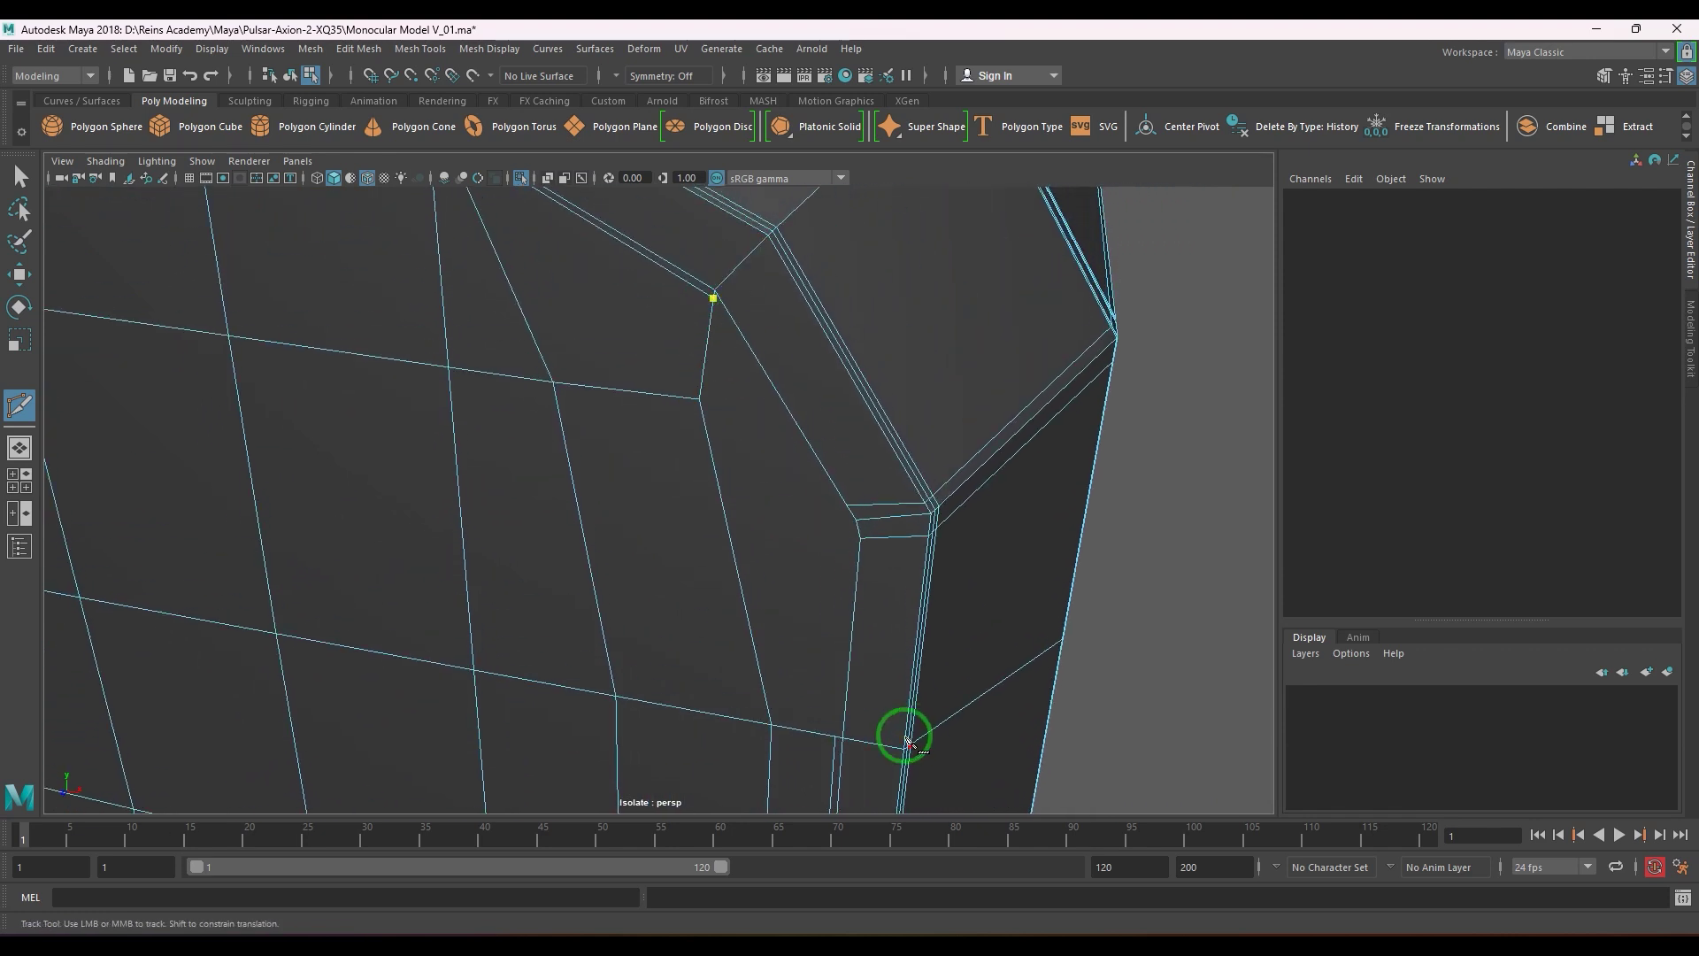
left_click(836, 734)
right_click(850, 733)
- Extend the upper corner's three short support edges across to the new diagonal cut
left_click(847, 506)
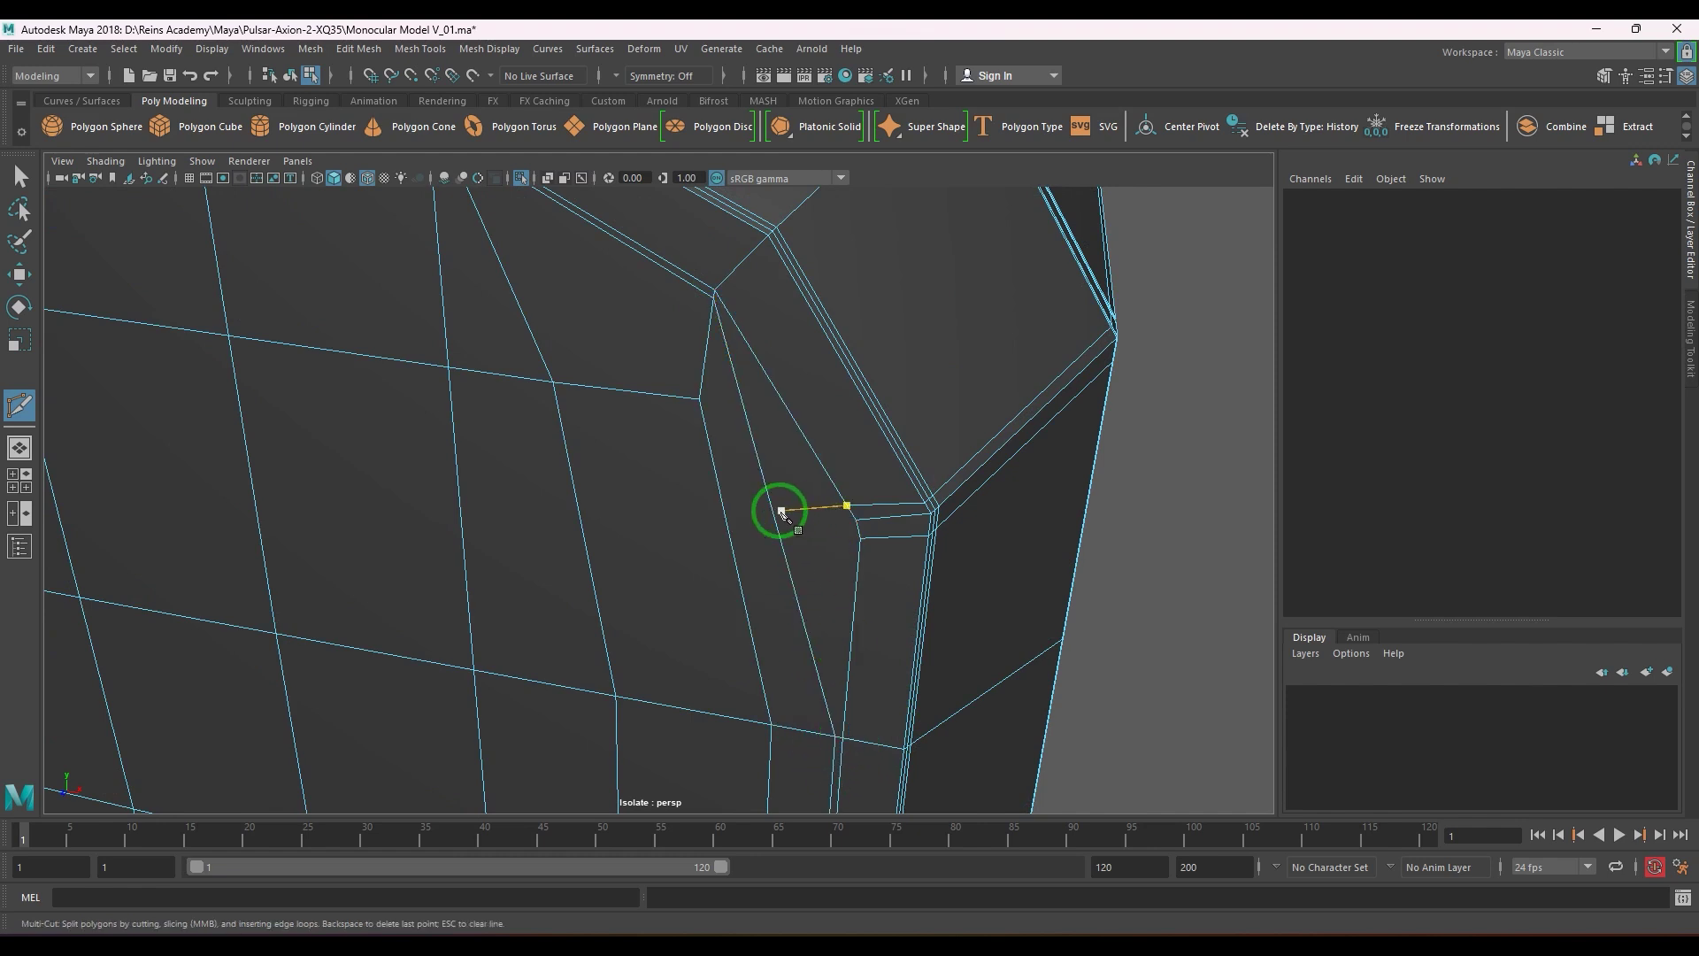
key("Escape")
right_click(841, 558)
left_click(847, 506)
right_click(812, 596)
left_click(860, 537)
right_click(860, 592)
- Move the three new vertices at the upper corner close to the inner rim edge so the support edge follows it in parallel
key("w")
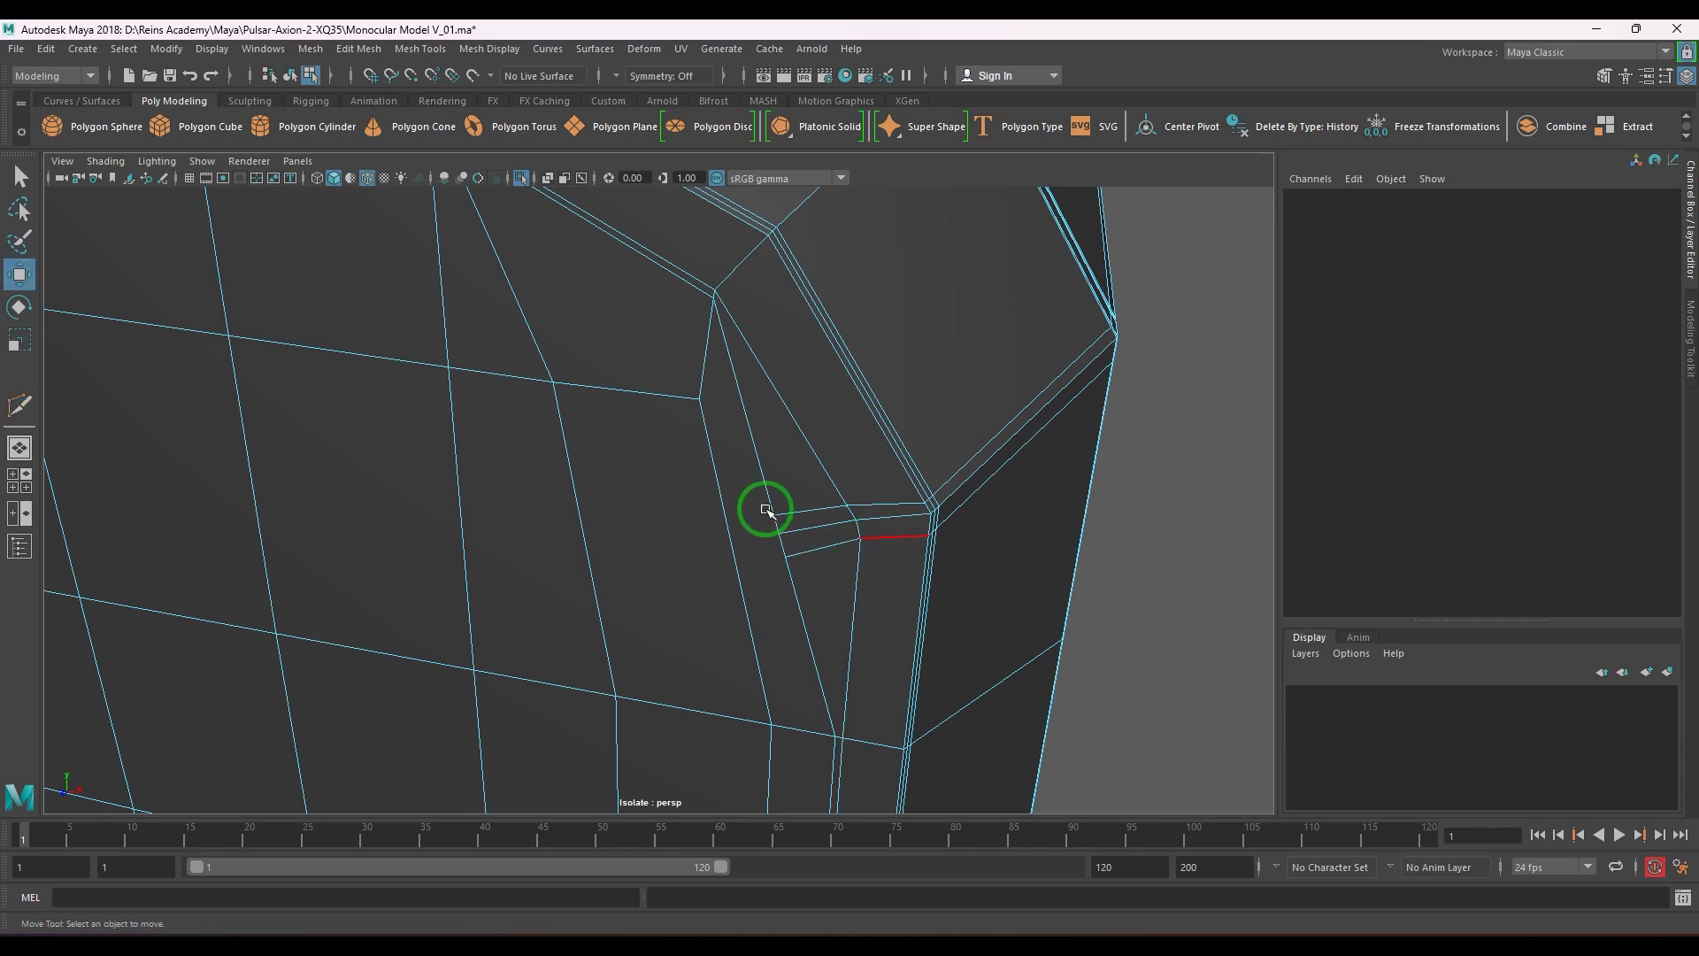
left_click(771, 513)
middle_click_drag(921, 428, 983, 423)
left_click(784, 534)
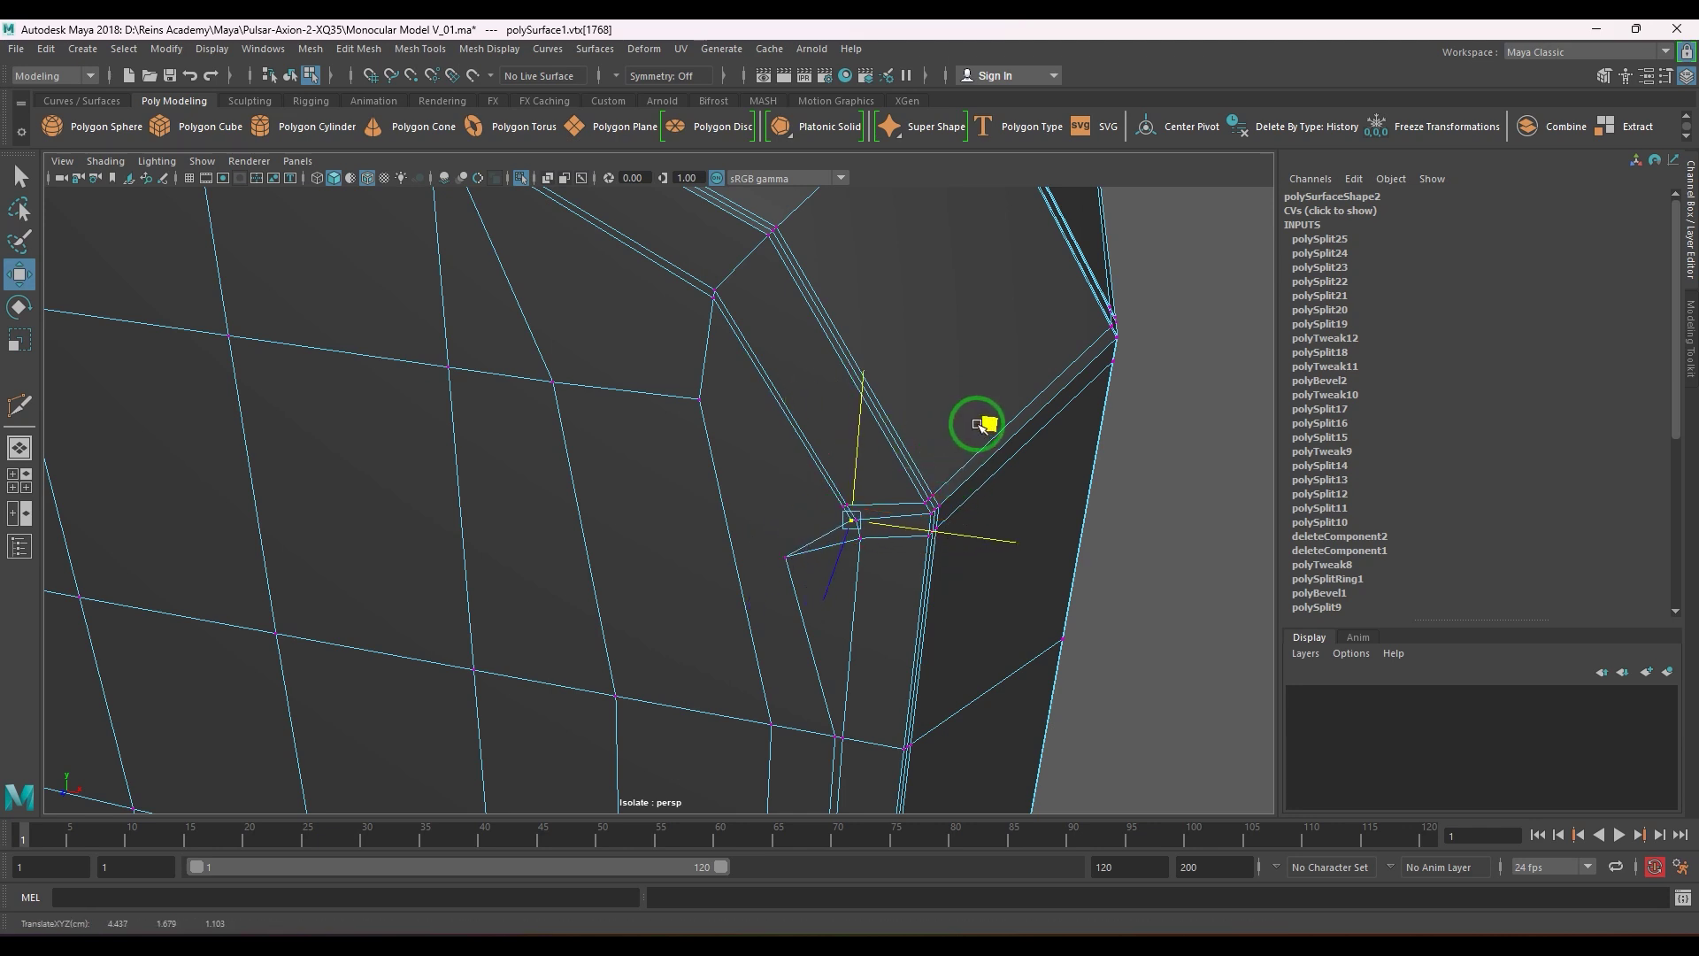
left_click(785, 558)
middle_click_drag(918, 475, 991, 439)
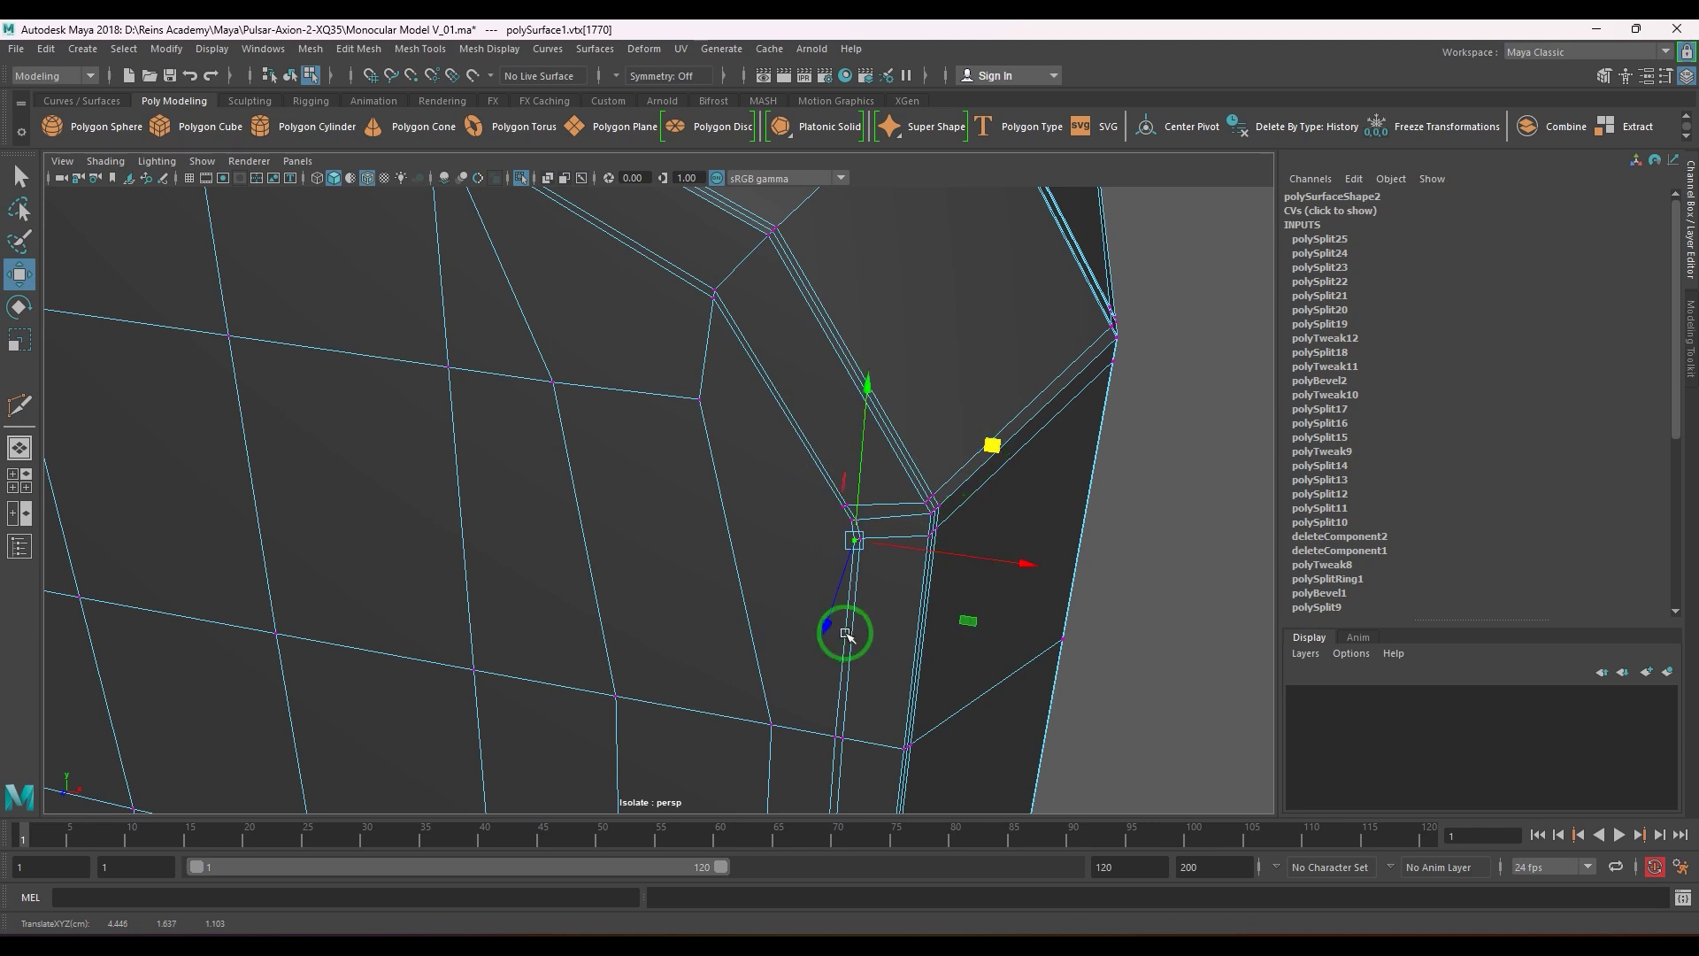
- Extend the lower support edge around the lower corner, cutting parallel to the first sloped inner rim edge
scroll(897, 665, "down", 5)
middle_click_drag(896, 668, 872, 381, "alt")
middle_click_drag(869, 531, 888, 400, "alt")
scroll(888, 400, "up", 2)
left_click_drag(889, 402, 778, 561, "alt")
key("F8")
right_click_drag(807, 400, 648, 402, "shift")
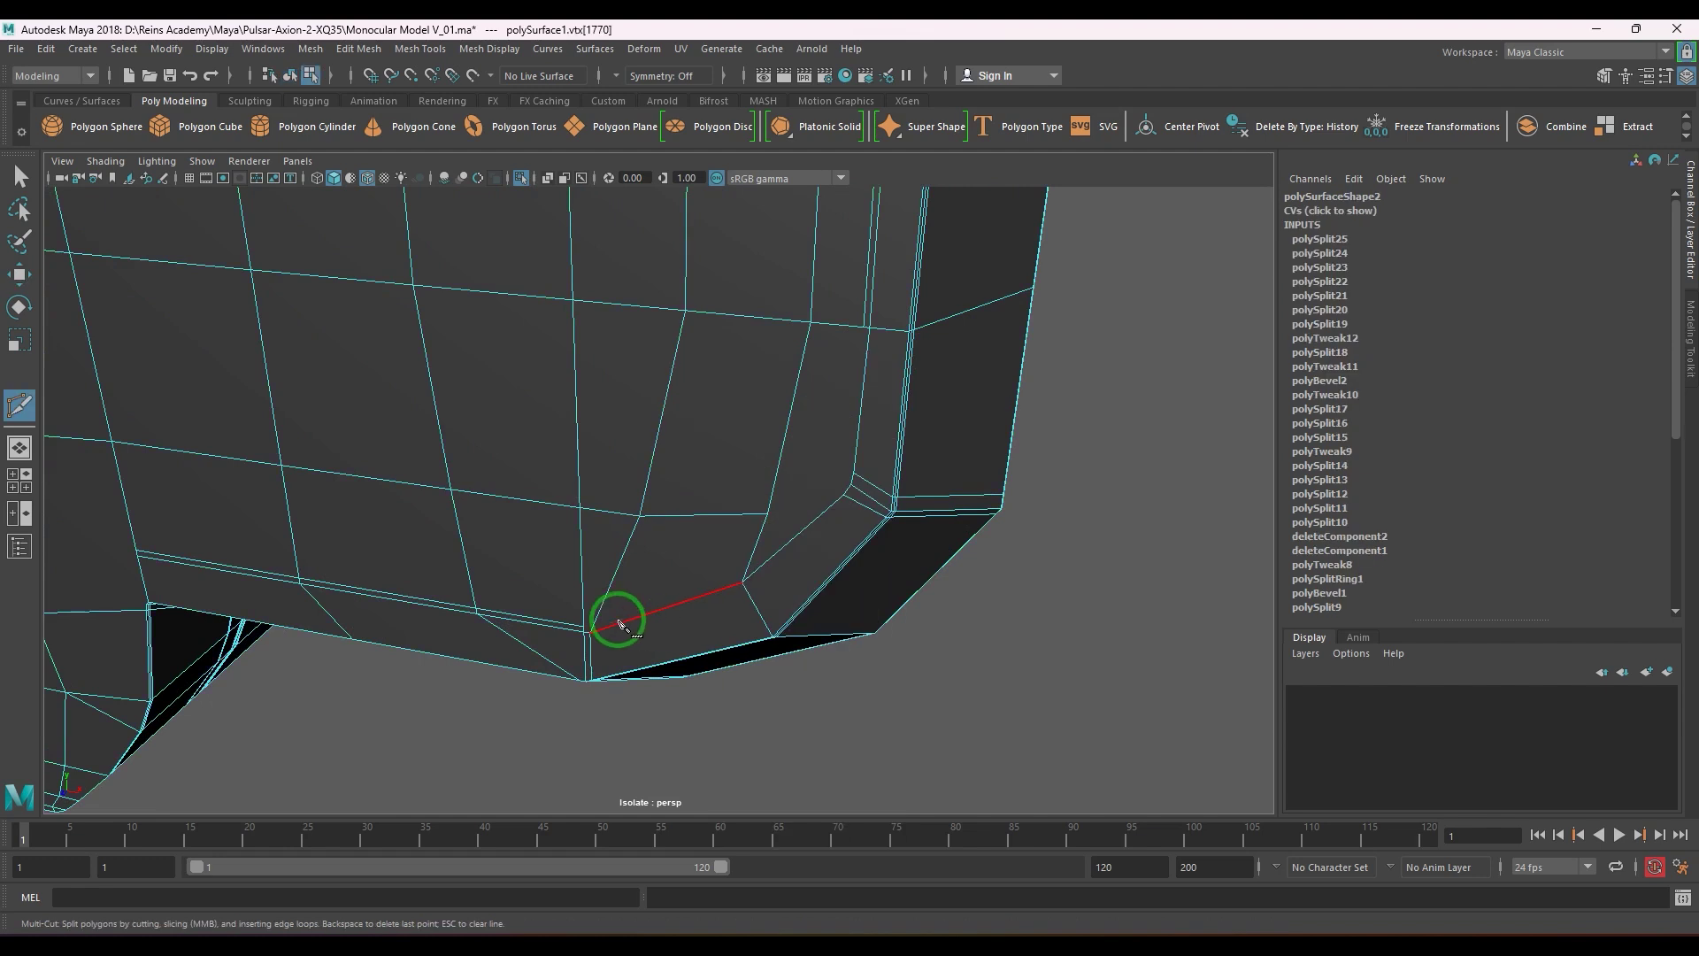
left_click(593, 635)
right_click(627, 643)
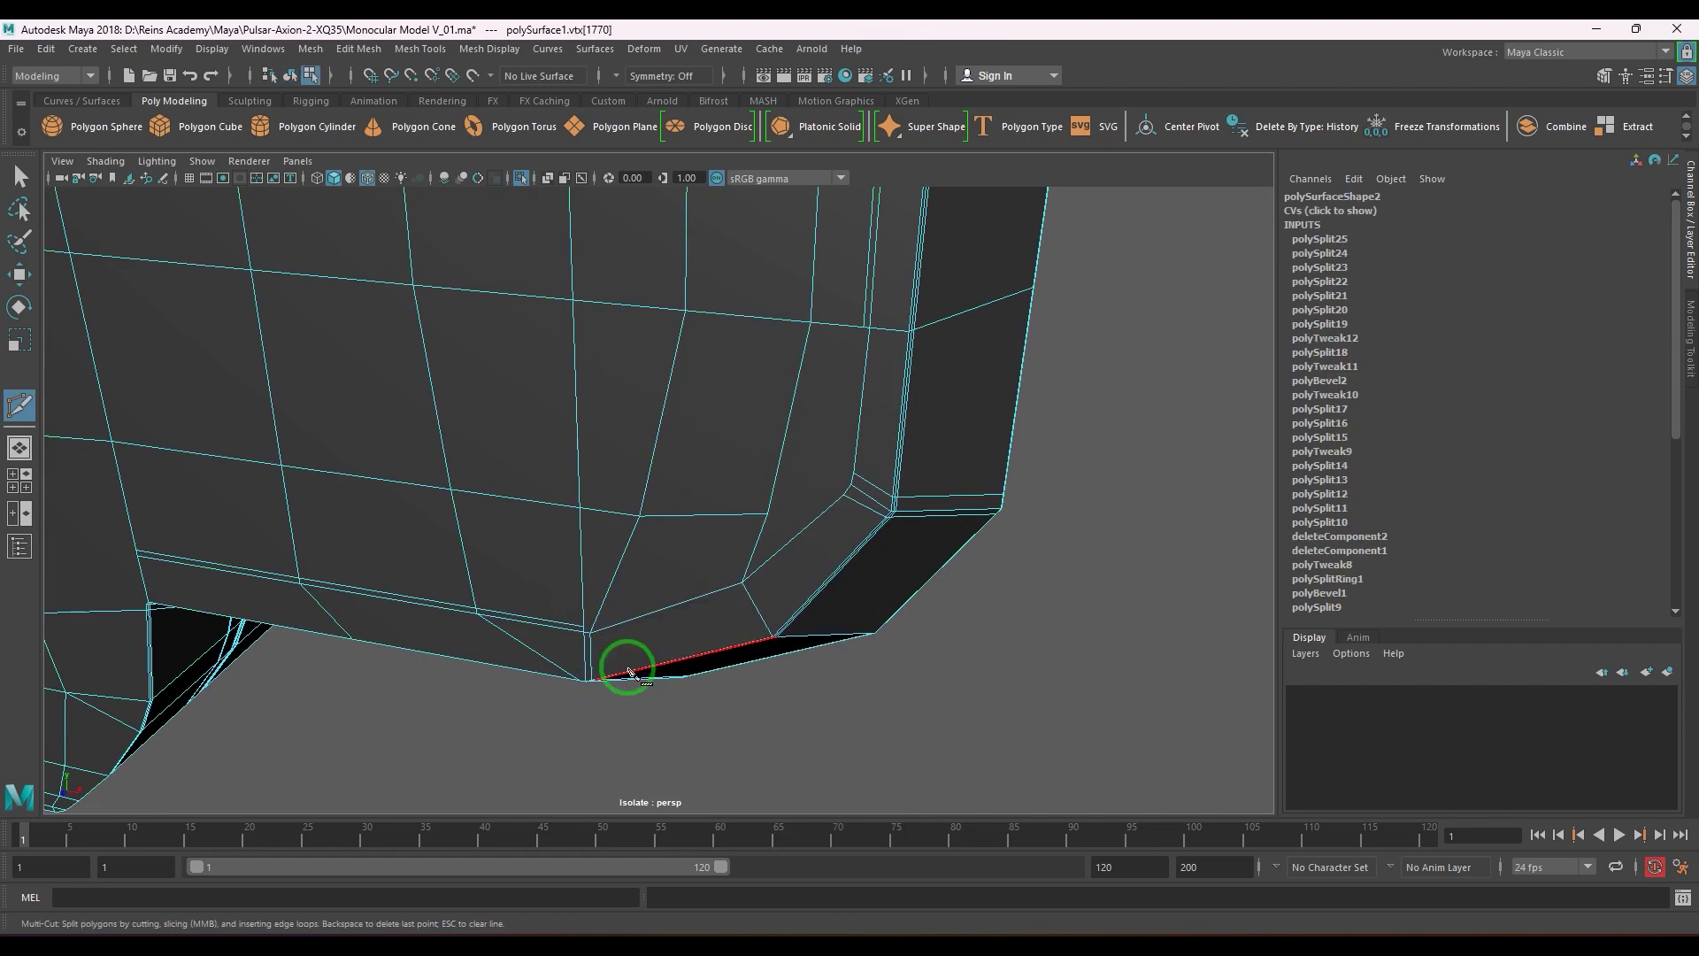
left_click(584, 627)
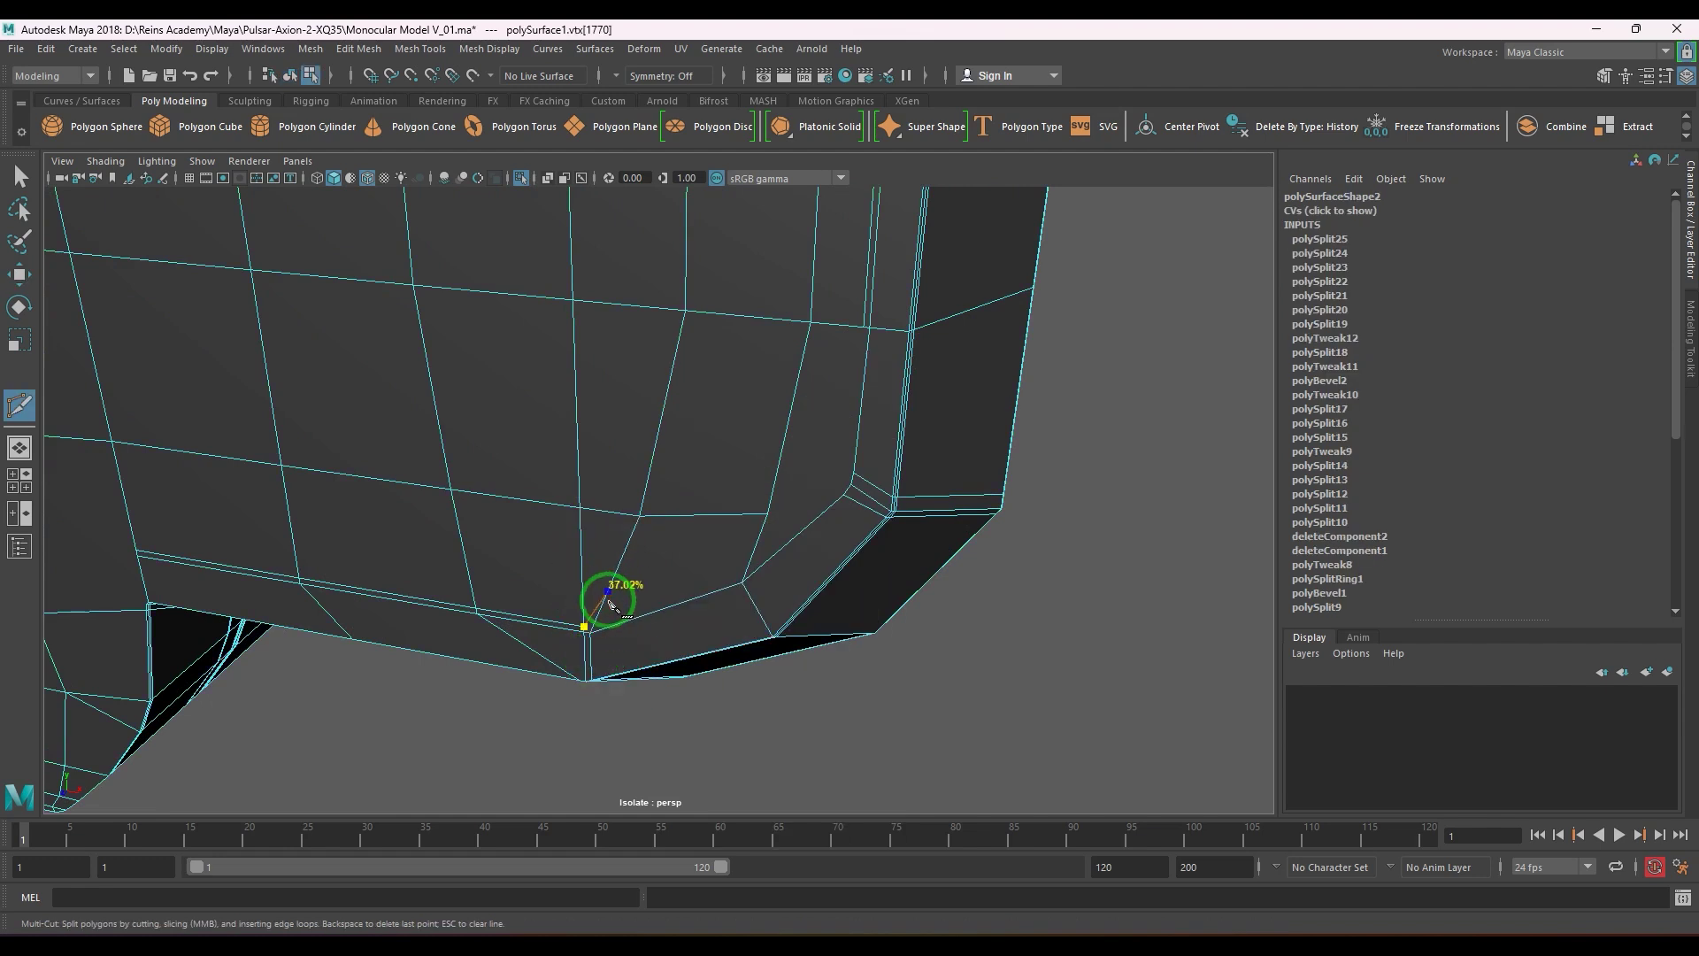
left_click(598, 618)
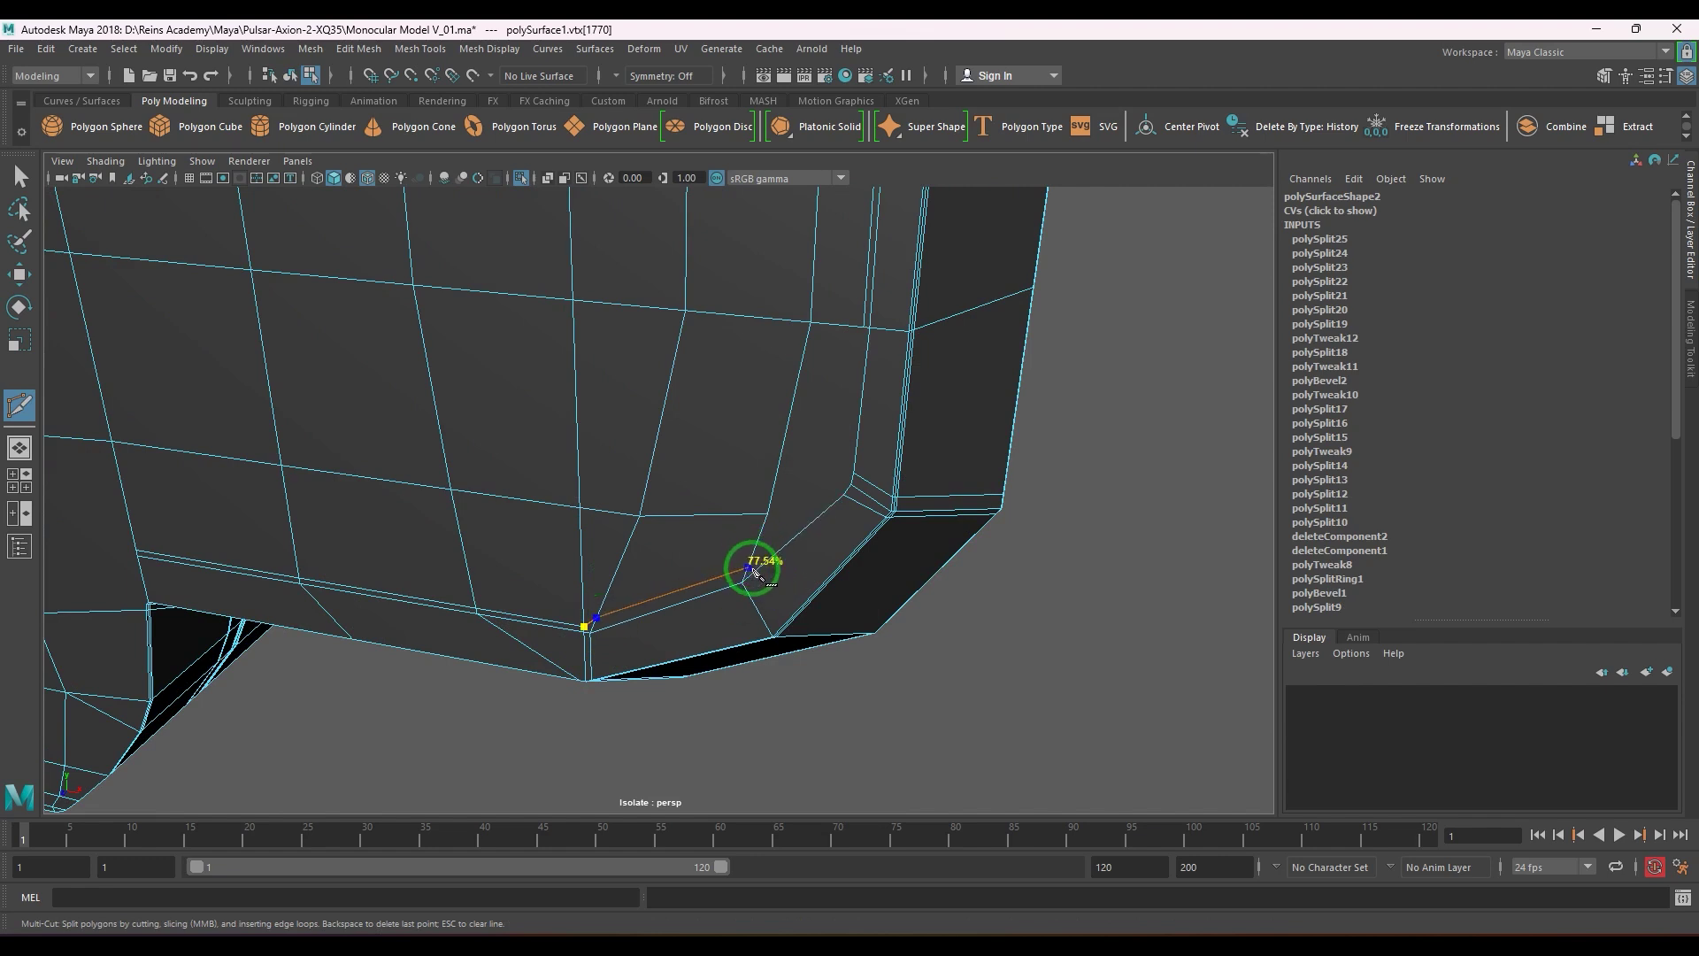
left_click(748, 572)
key("Return")
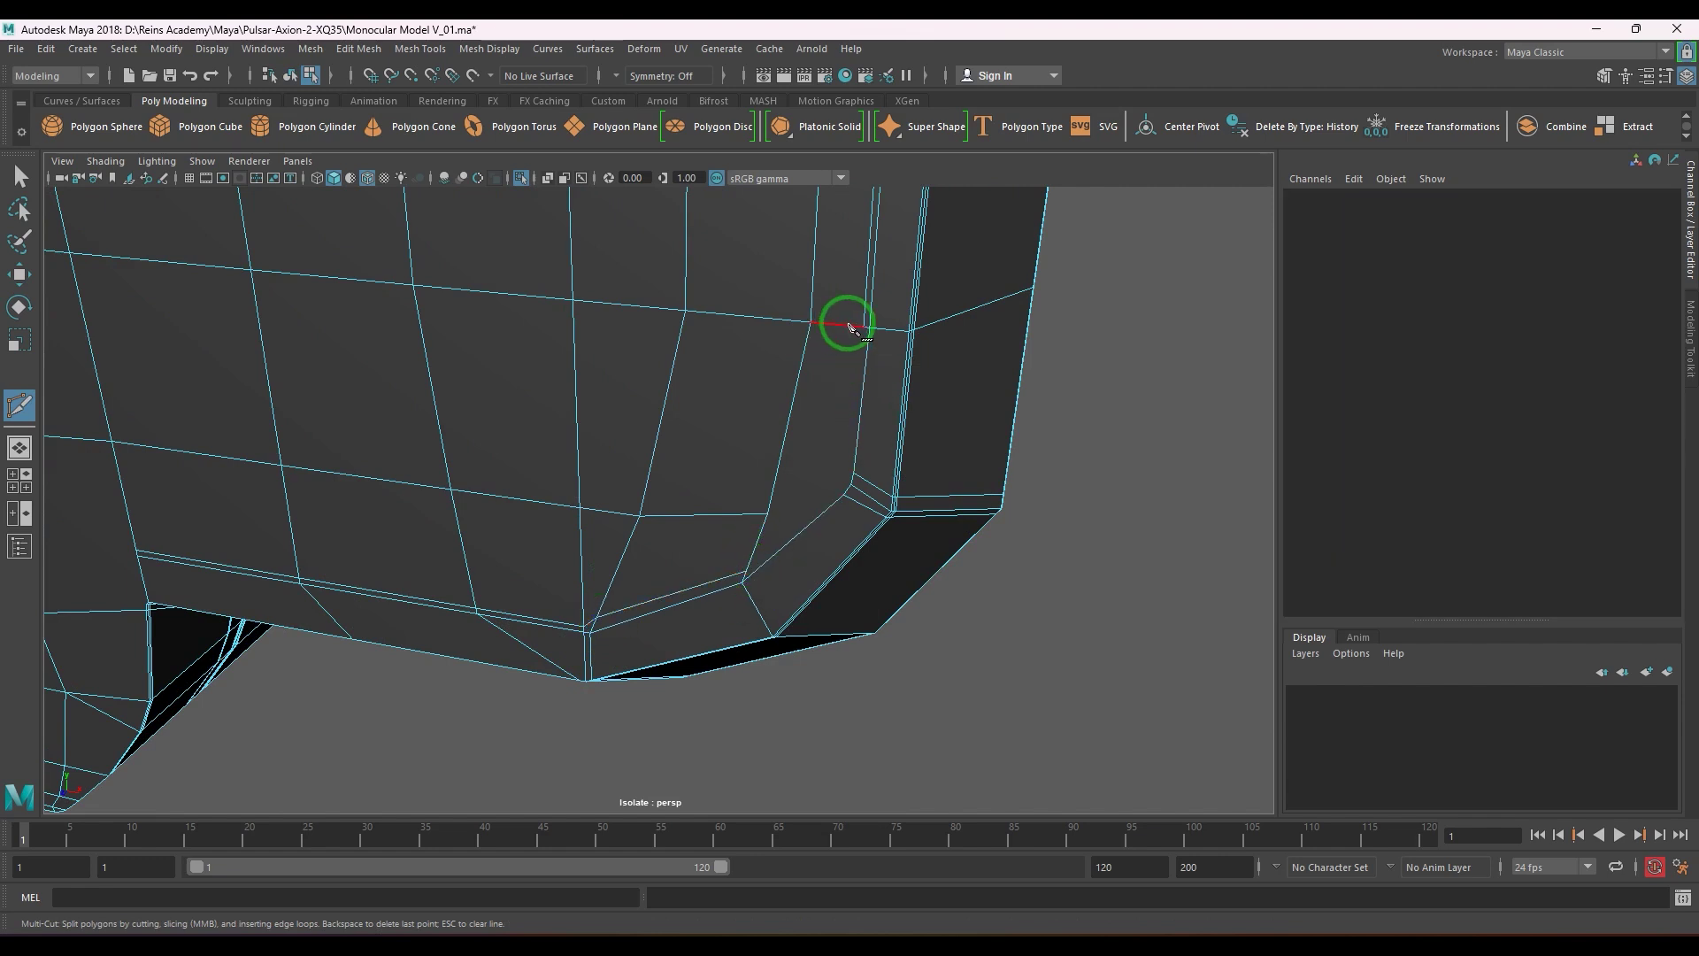
- Cut from the inner vertical support edge down to the end of the lower sloped support edge, and extend the corner's short edges to it
left_click(861, 328)
left_click(745, 575)
key("Return")
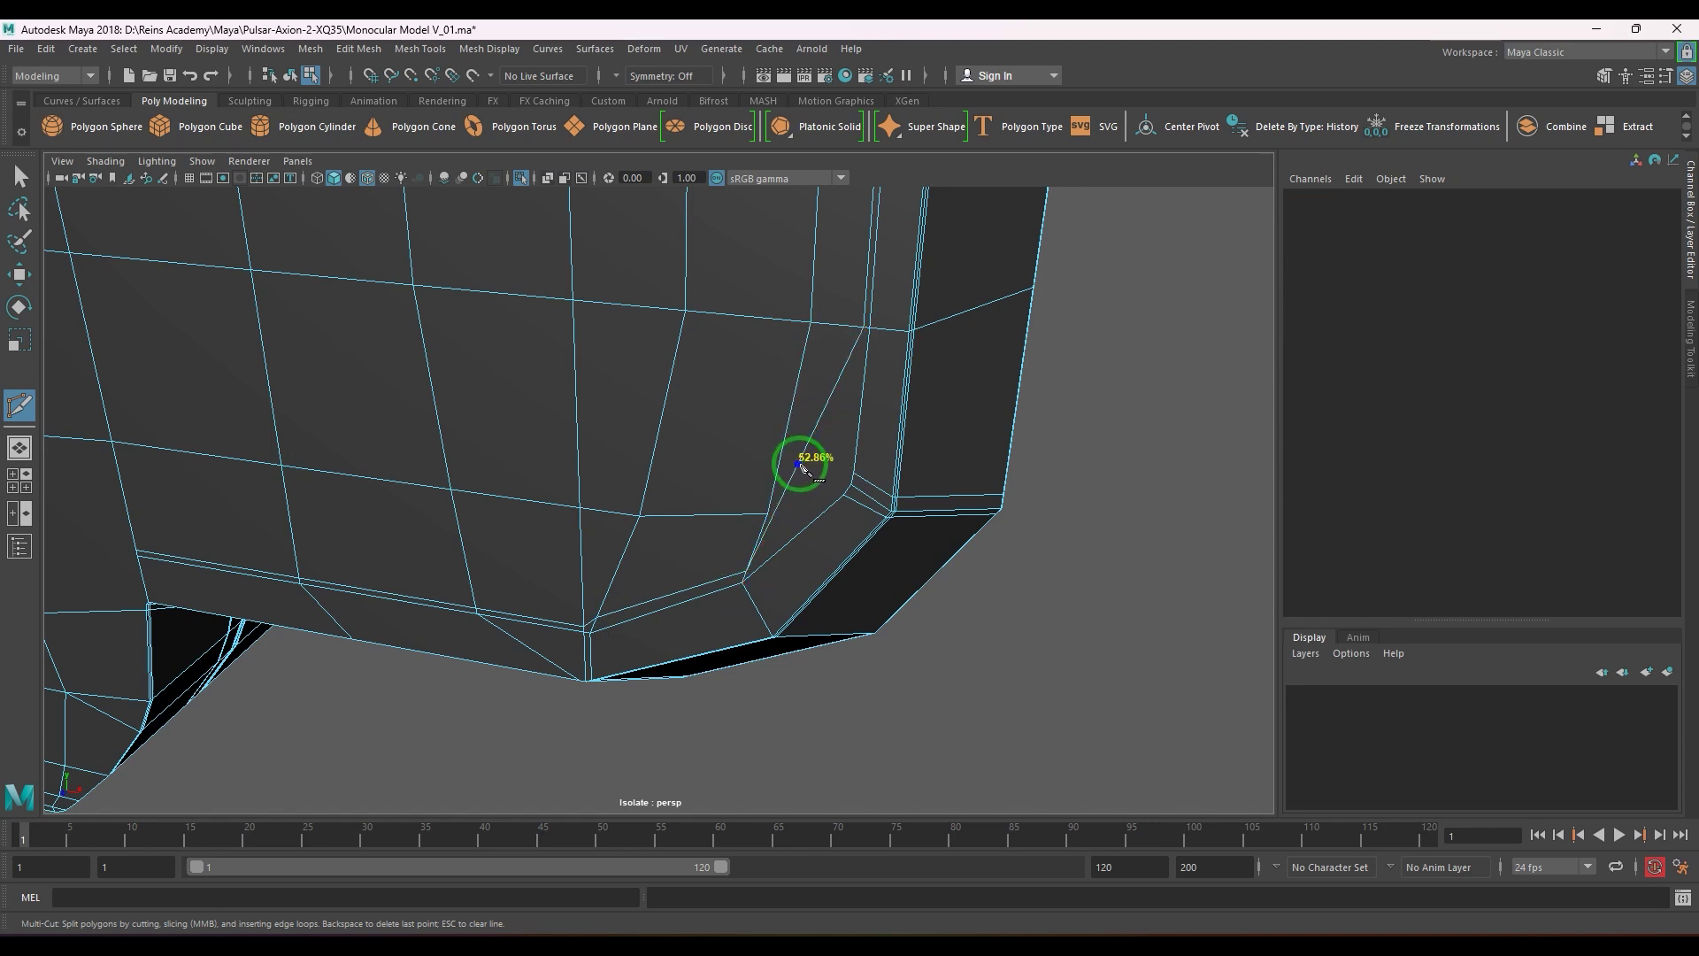
left_click(807, 452)
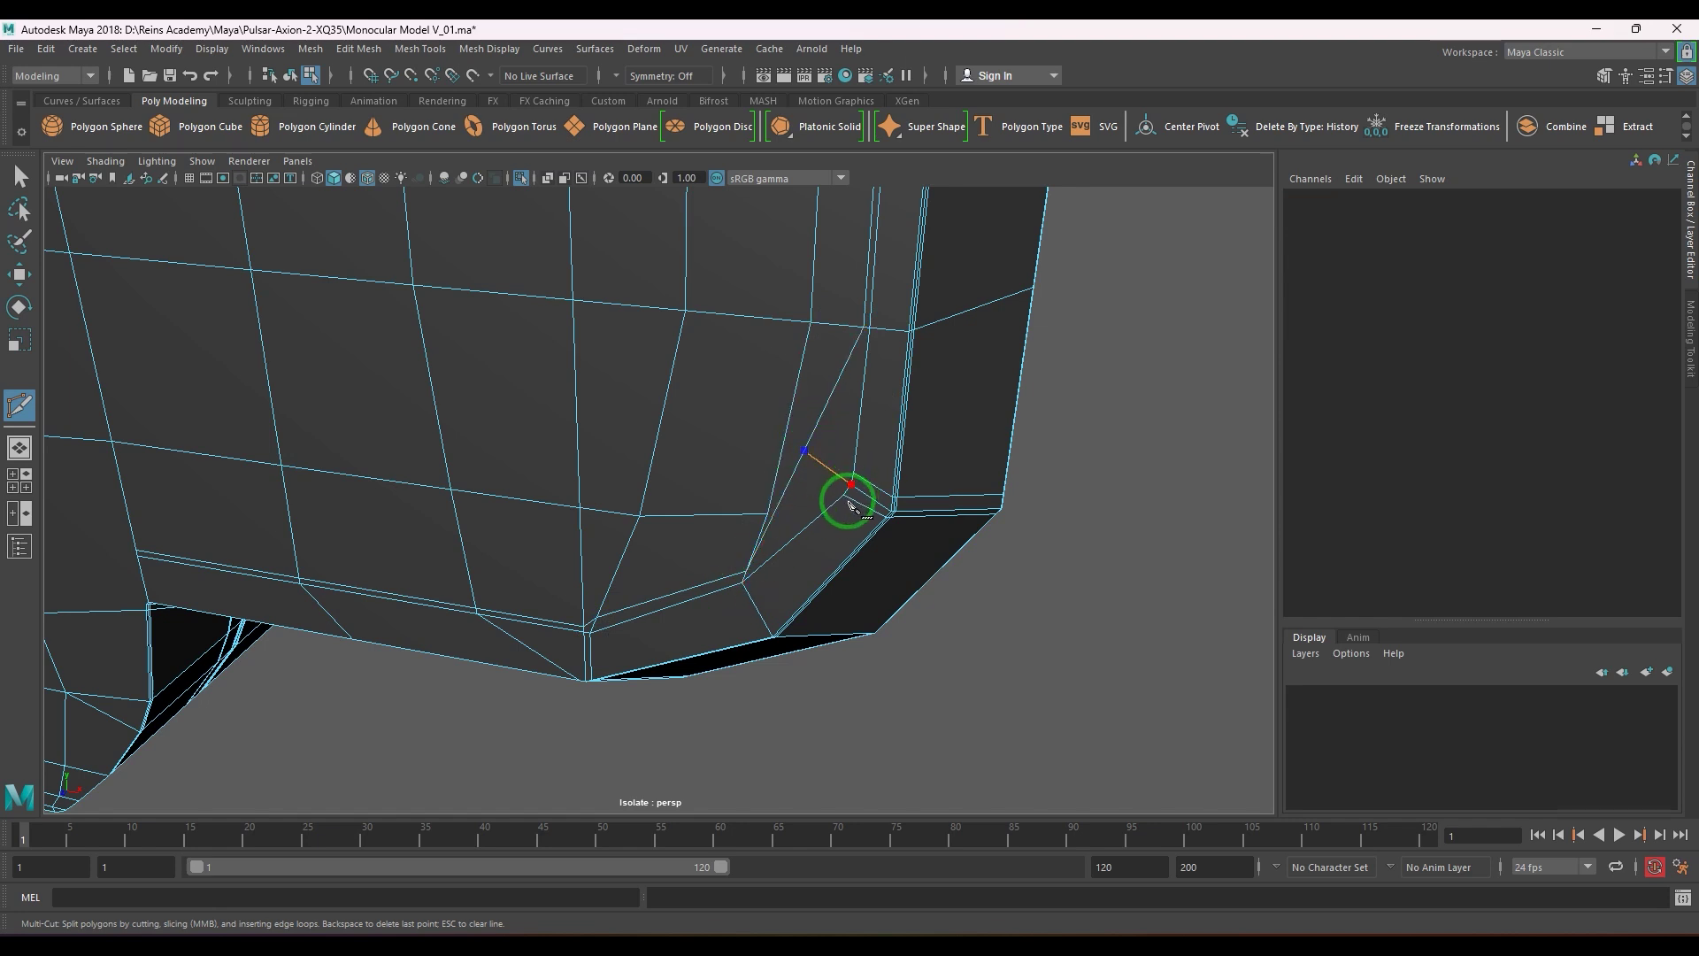
left_click(822, 449)
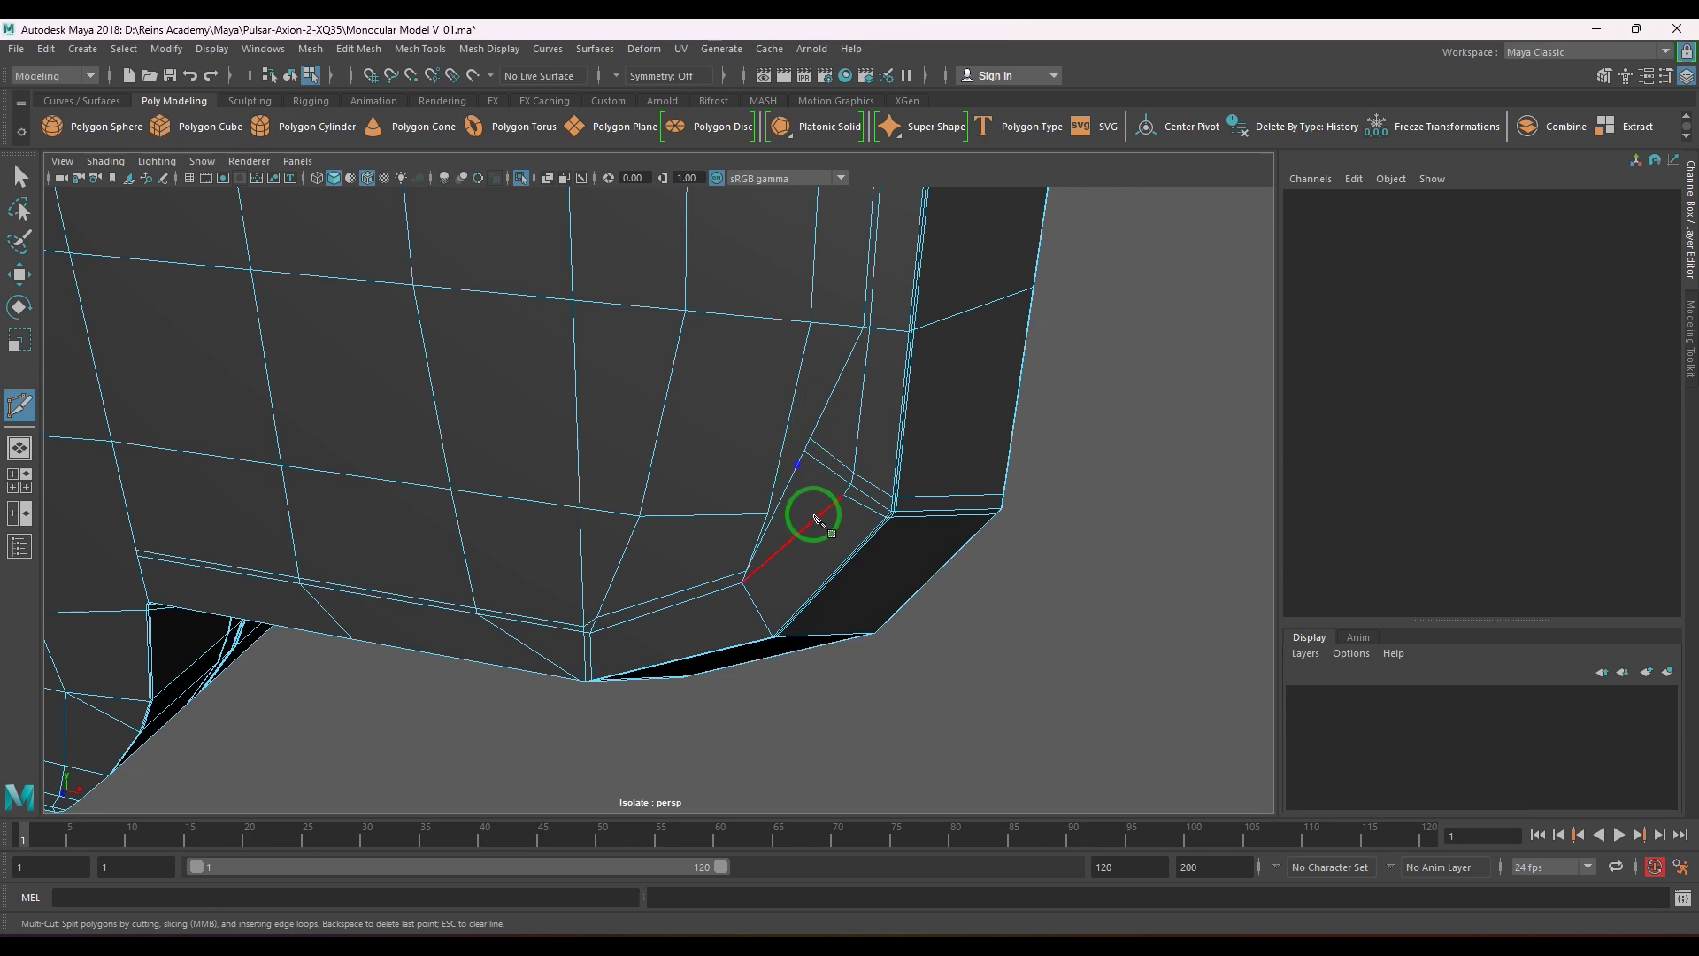
- Move the panel vertex beside the lower corner's diagonal cut inward, away from the rim
left_click_drag(790, 509, 823, 515, "alt")
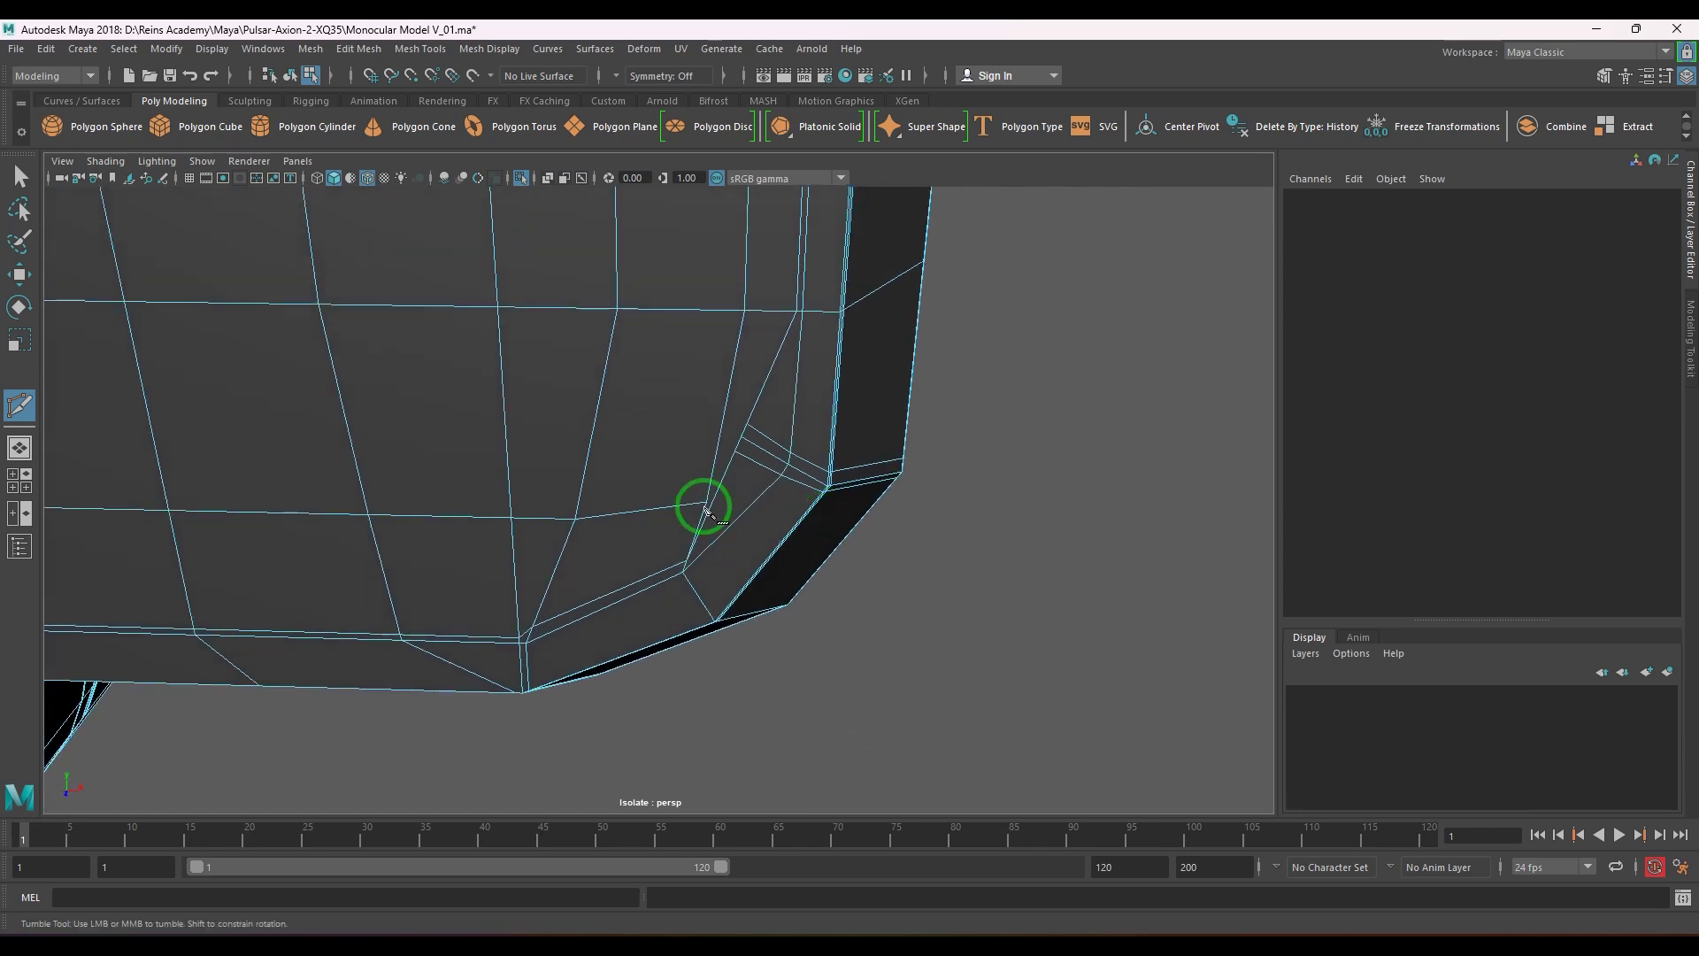
left_click_drag(705, 505, 748, 549, "alt")
key("w")
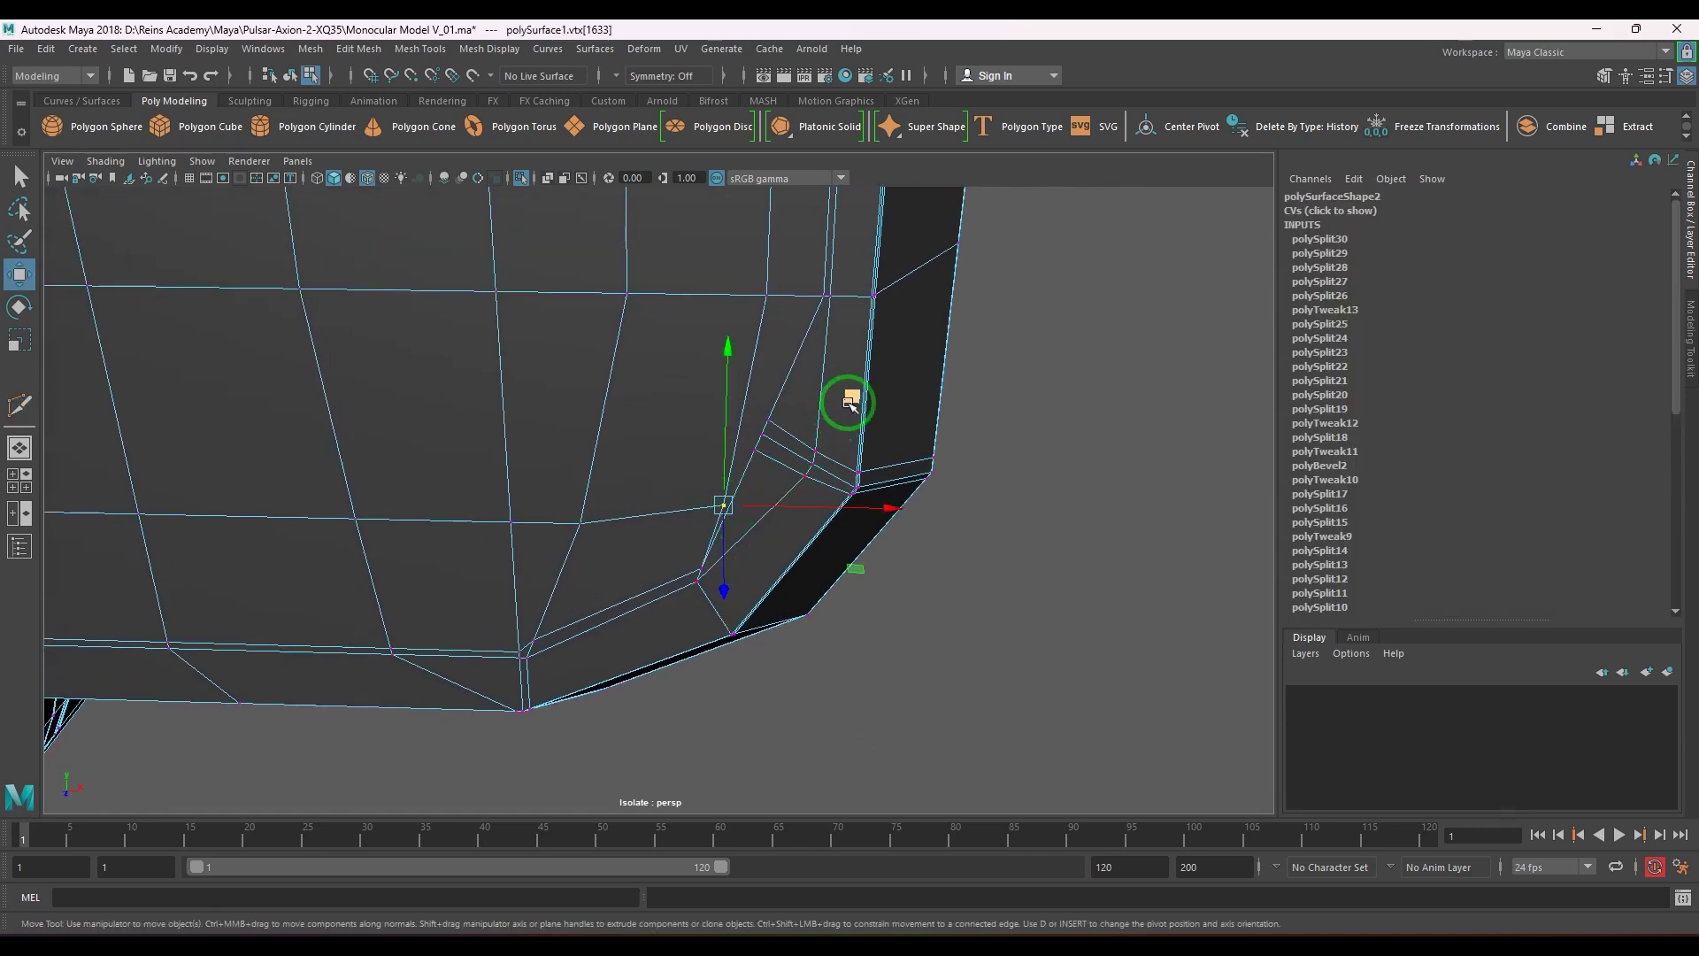
left_click_drag(849, 403, 791, 416)
key("Left")
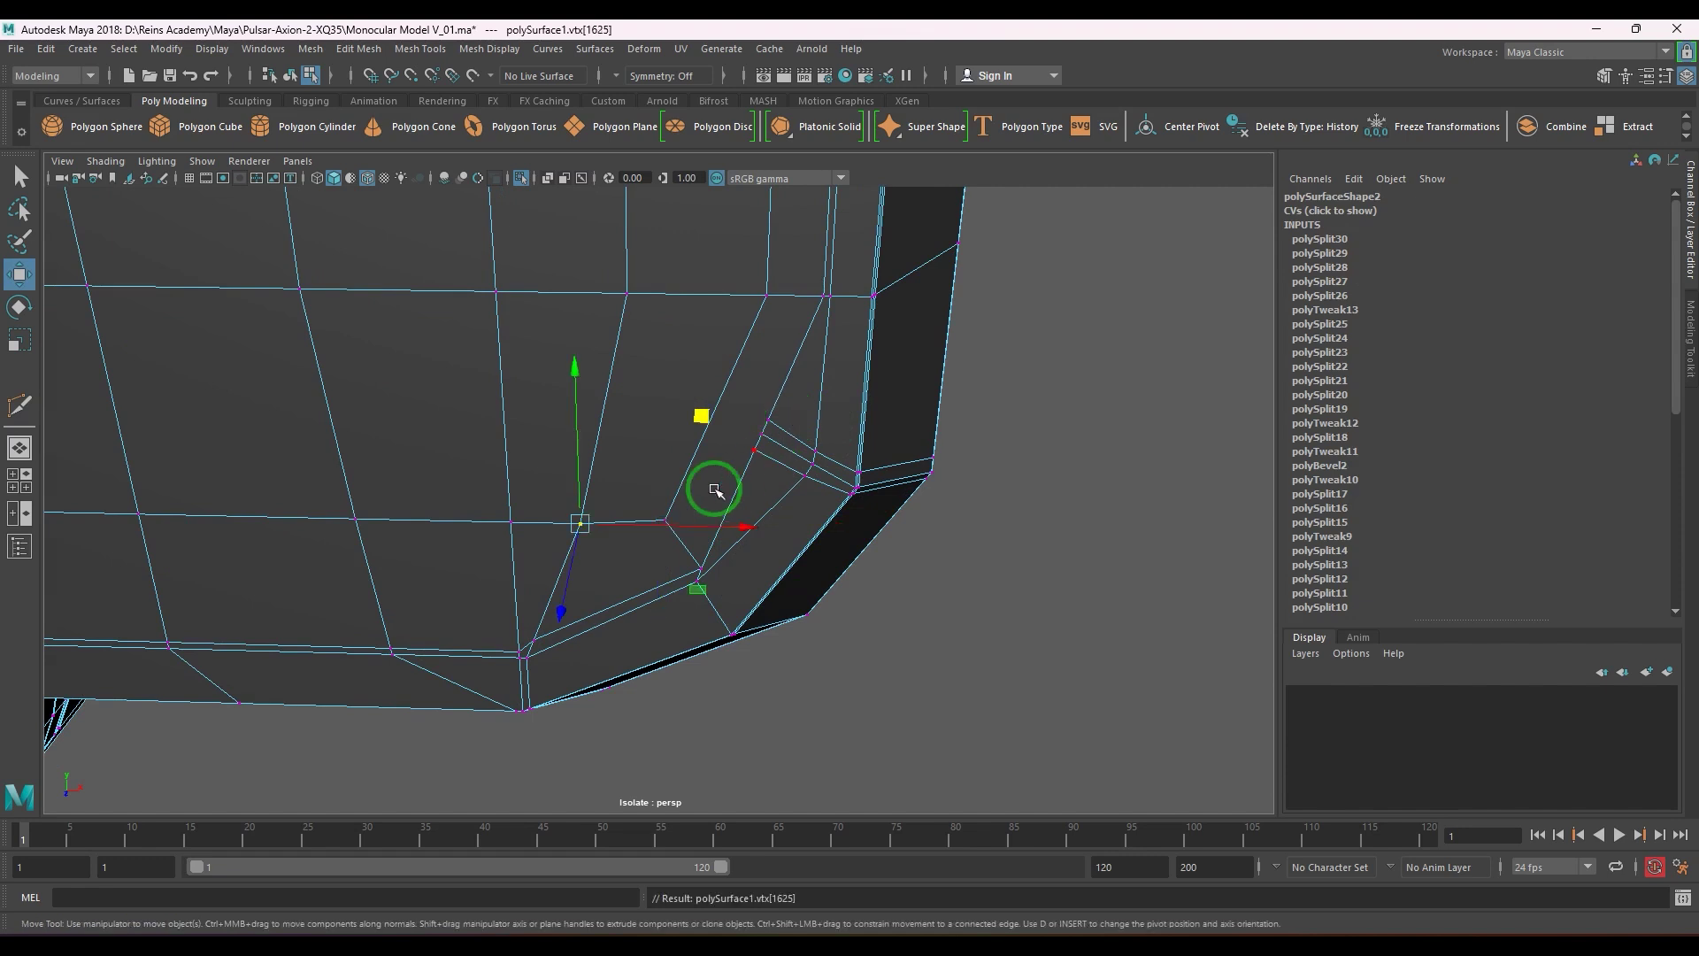
- Move the new vertices around the lower corner close to the inner rim edge so the support edge follows it in parallel
left_click(754, 451)
key("Up")
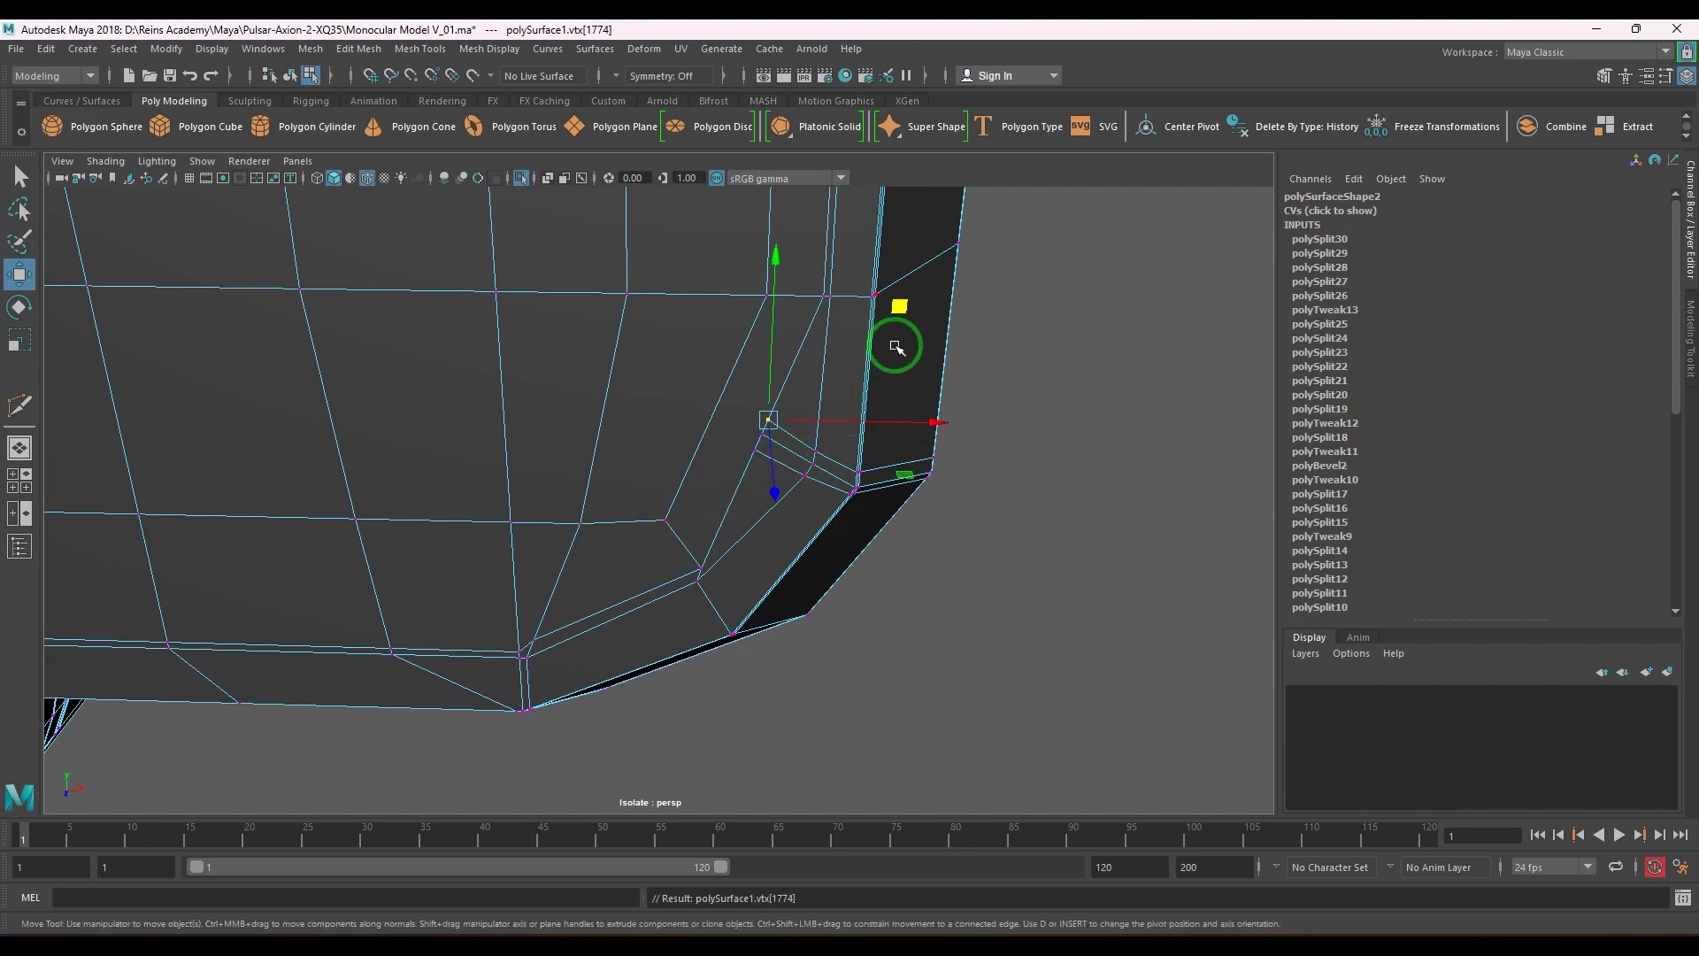
left_click_drag(900, 308, 932, 357)
key("Down")
key("Down")
left_click(701, 568)
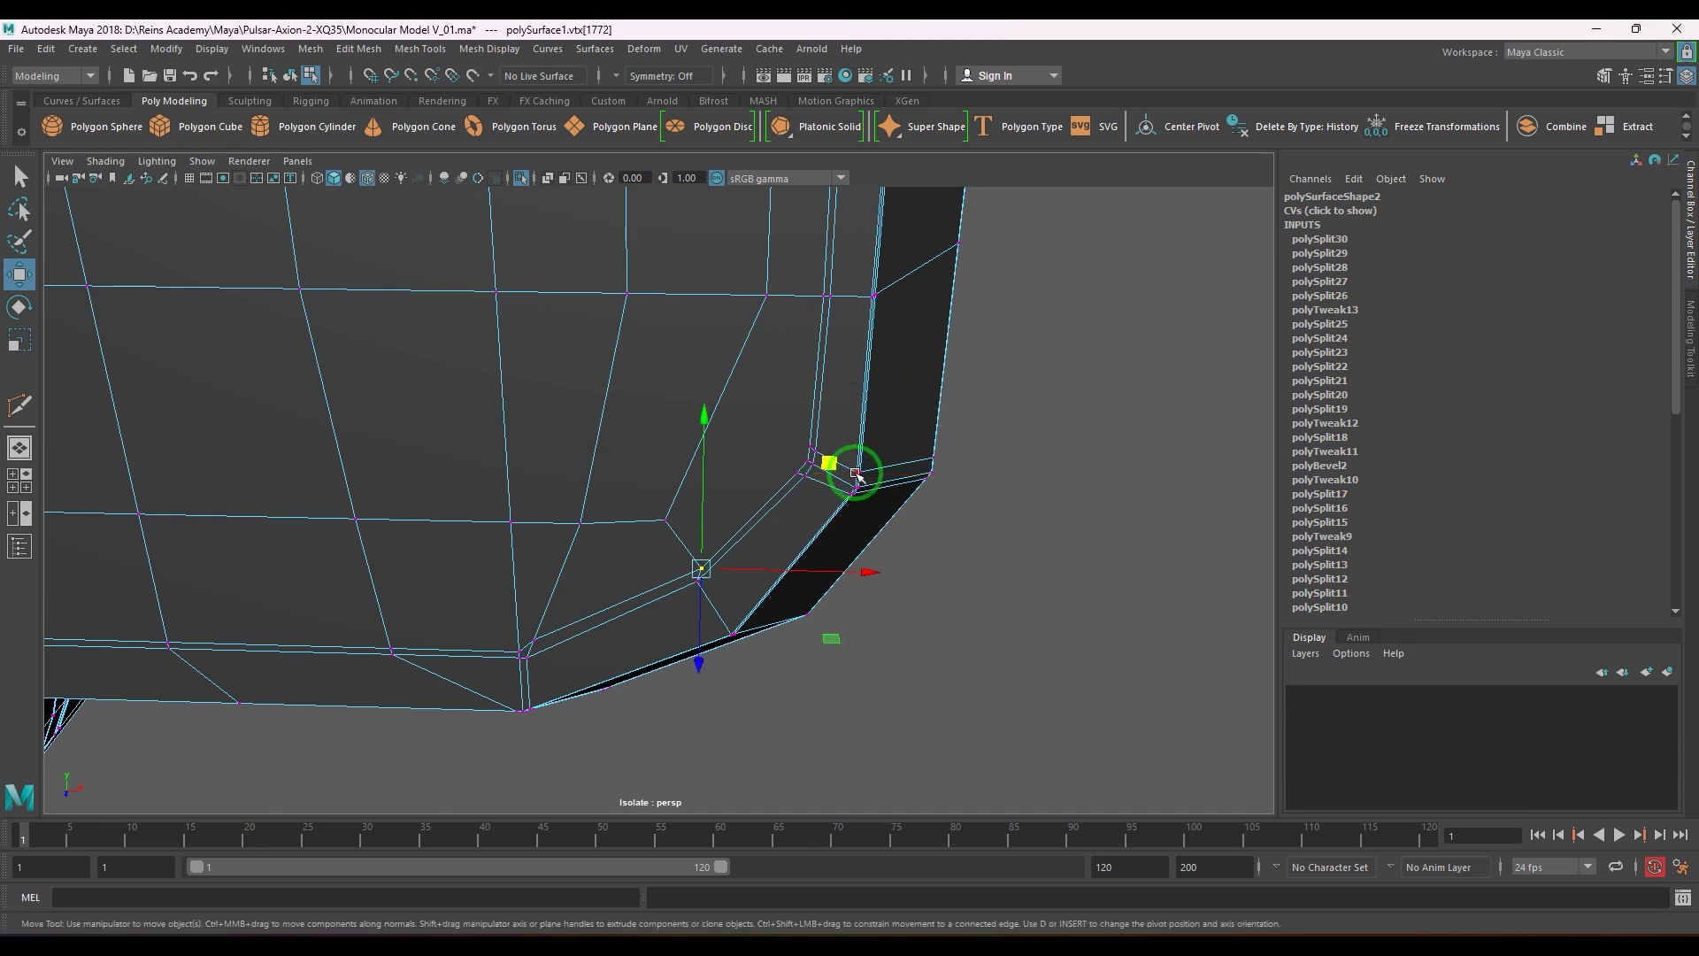
left_click_drag(829, 463, 821, 470)
key("Down")
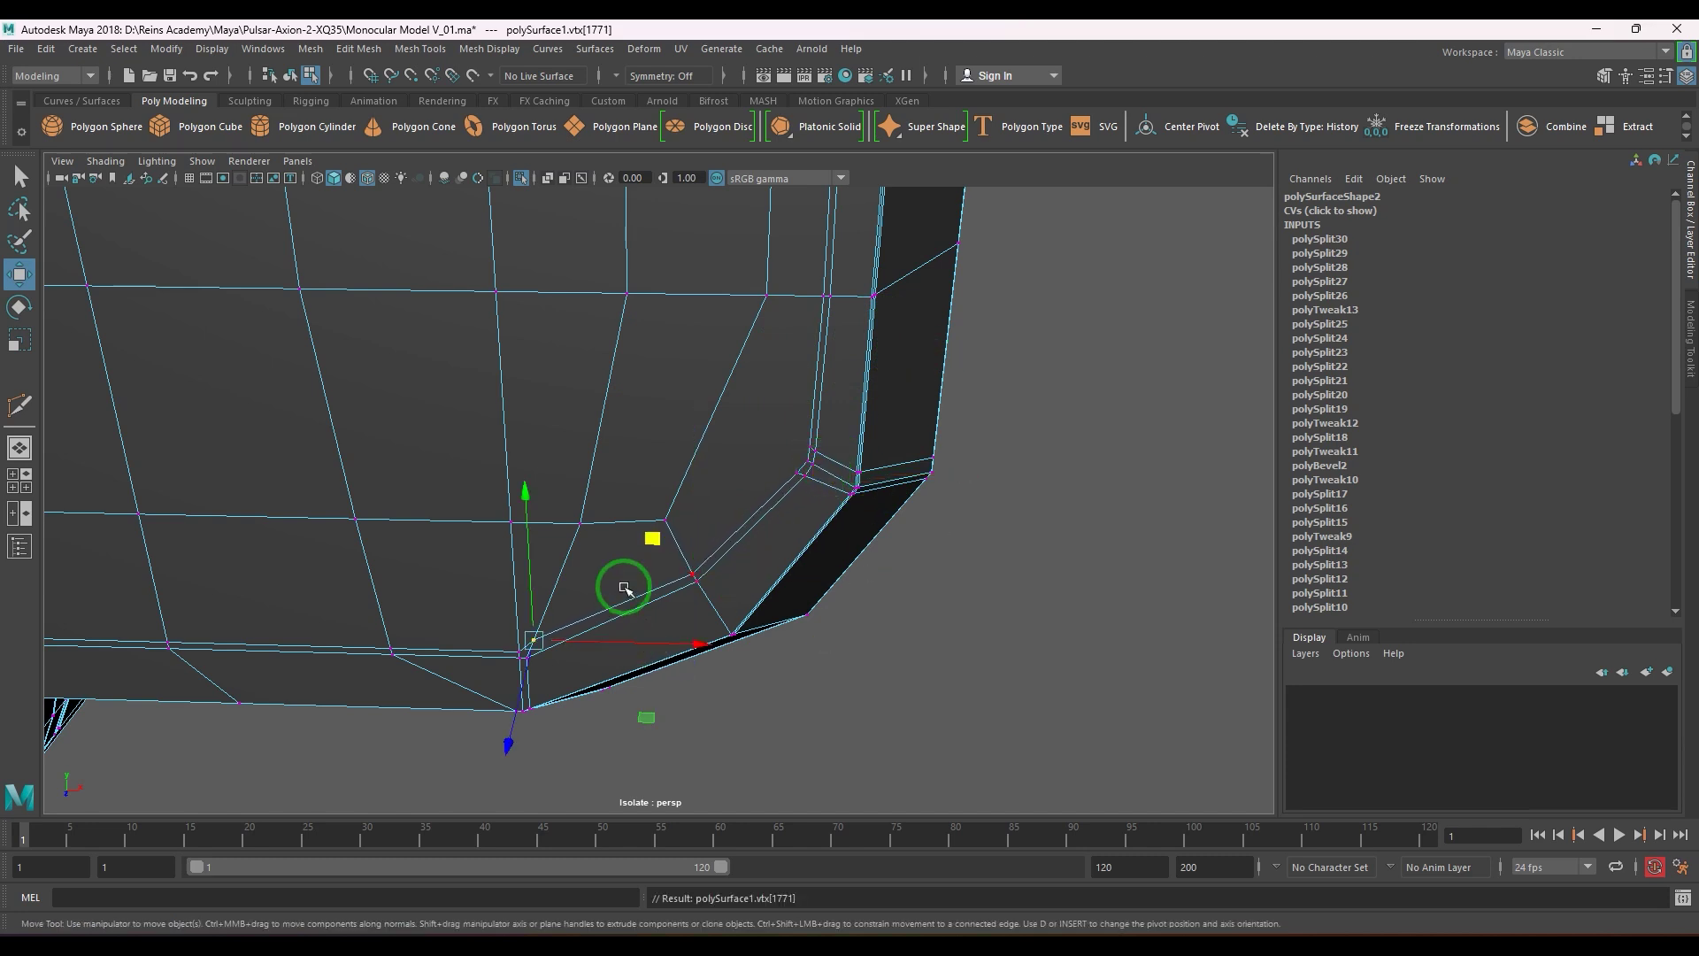
left_click_drag(654, 536, 651, 544)
scroll(809, 546, "down", 4)
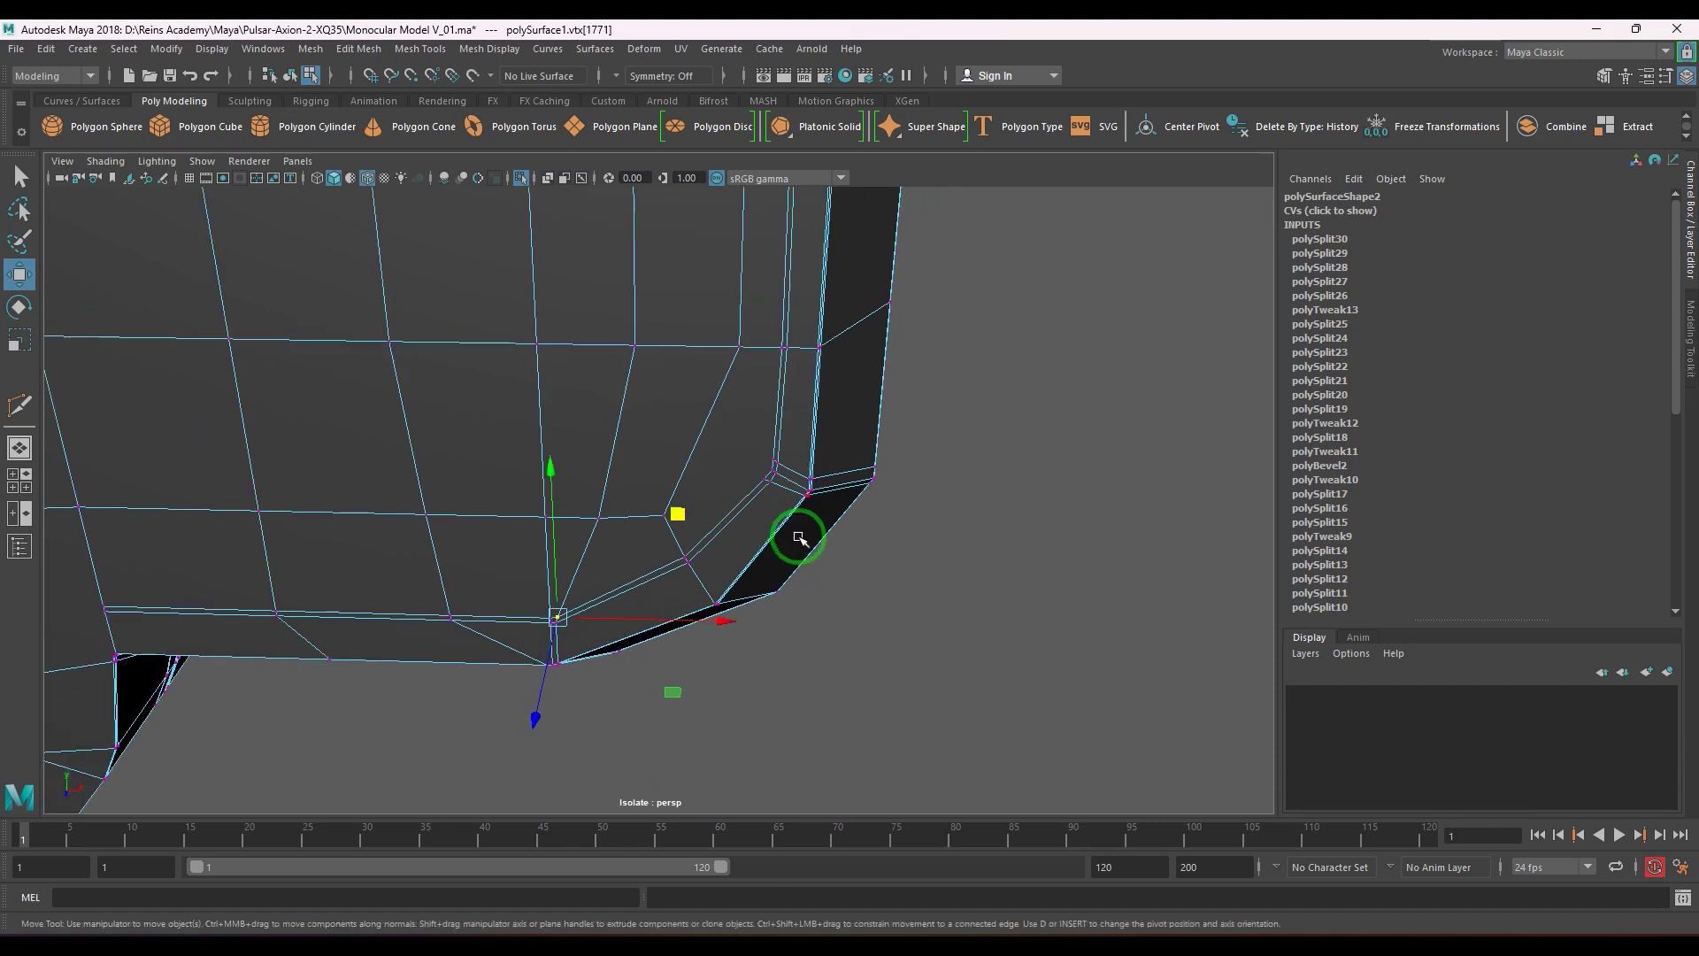
- Select four faces in the middle of the side panel and grow the face selection twice toward the rim
middle_click_drag(738, 393, 745, 711, "alt")
right_click_drag(745, 711, 646, 555, "alt")
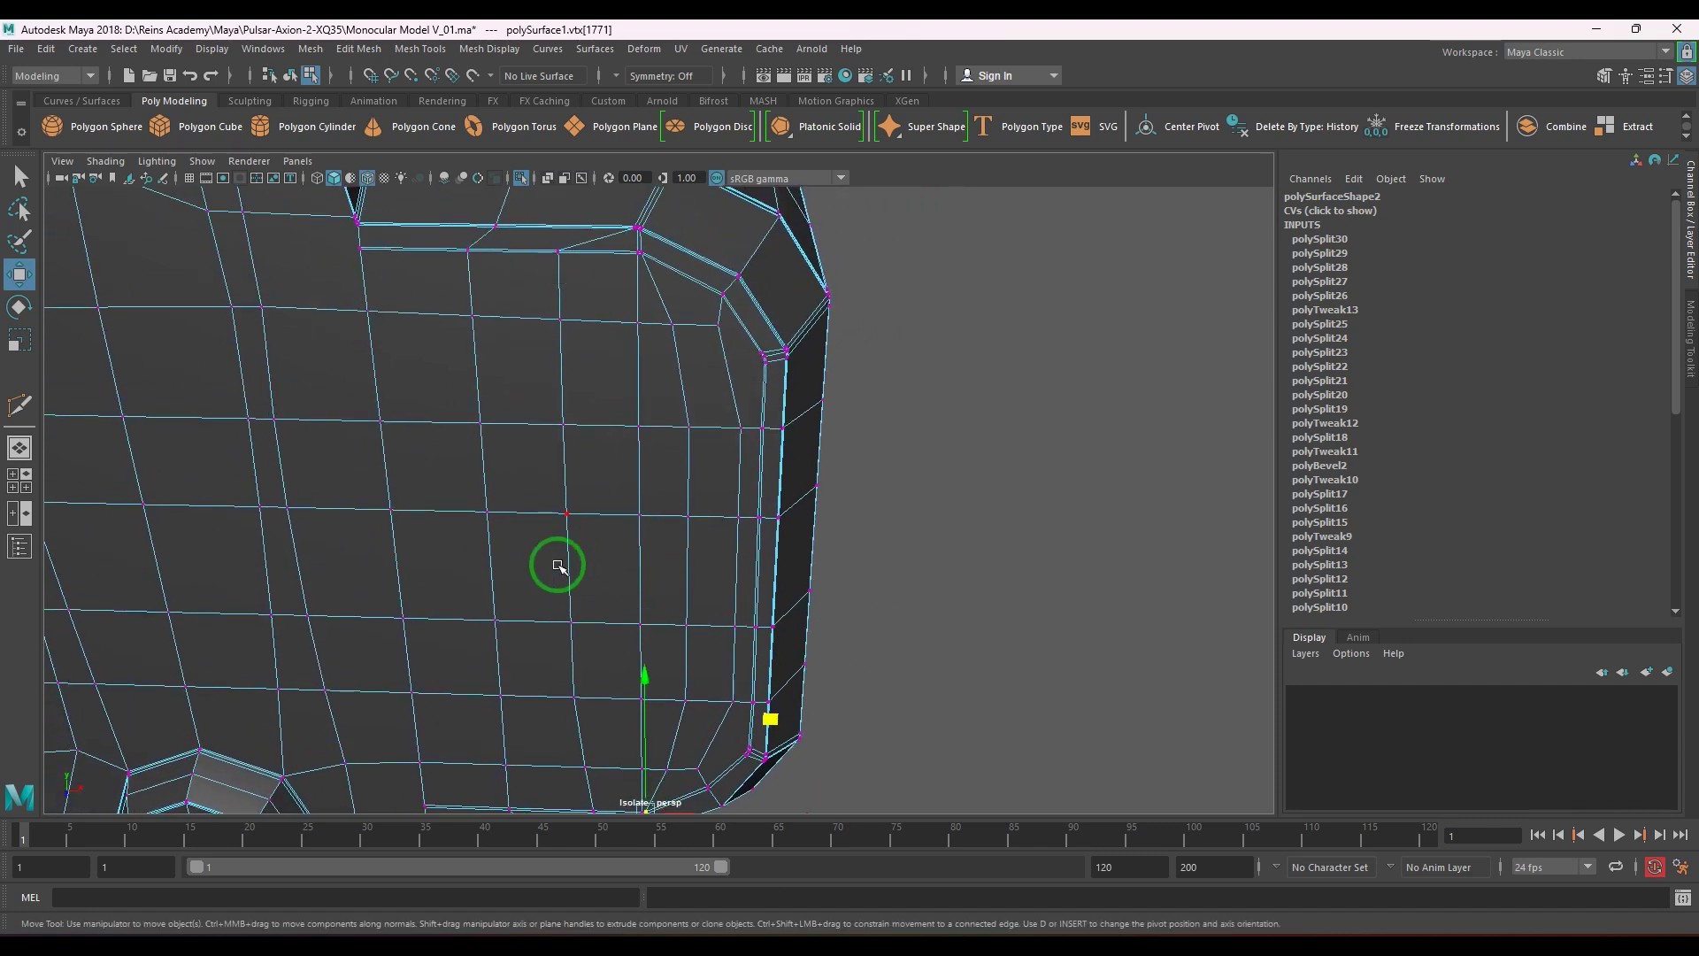
key("F11")
left_click(439, 297)
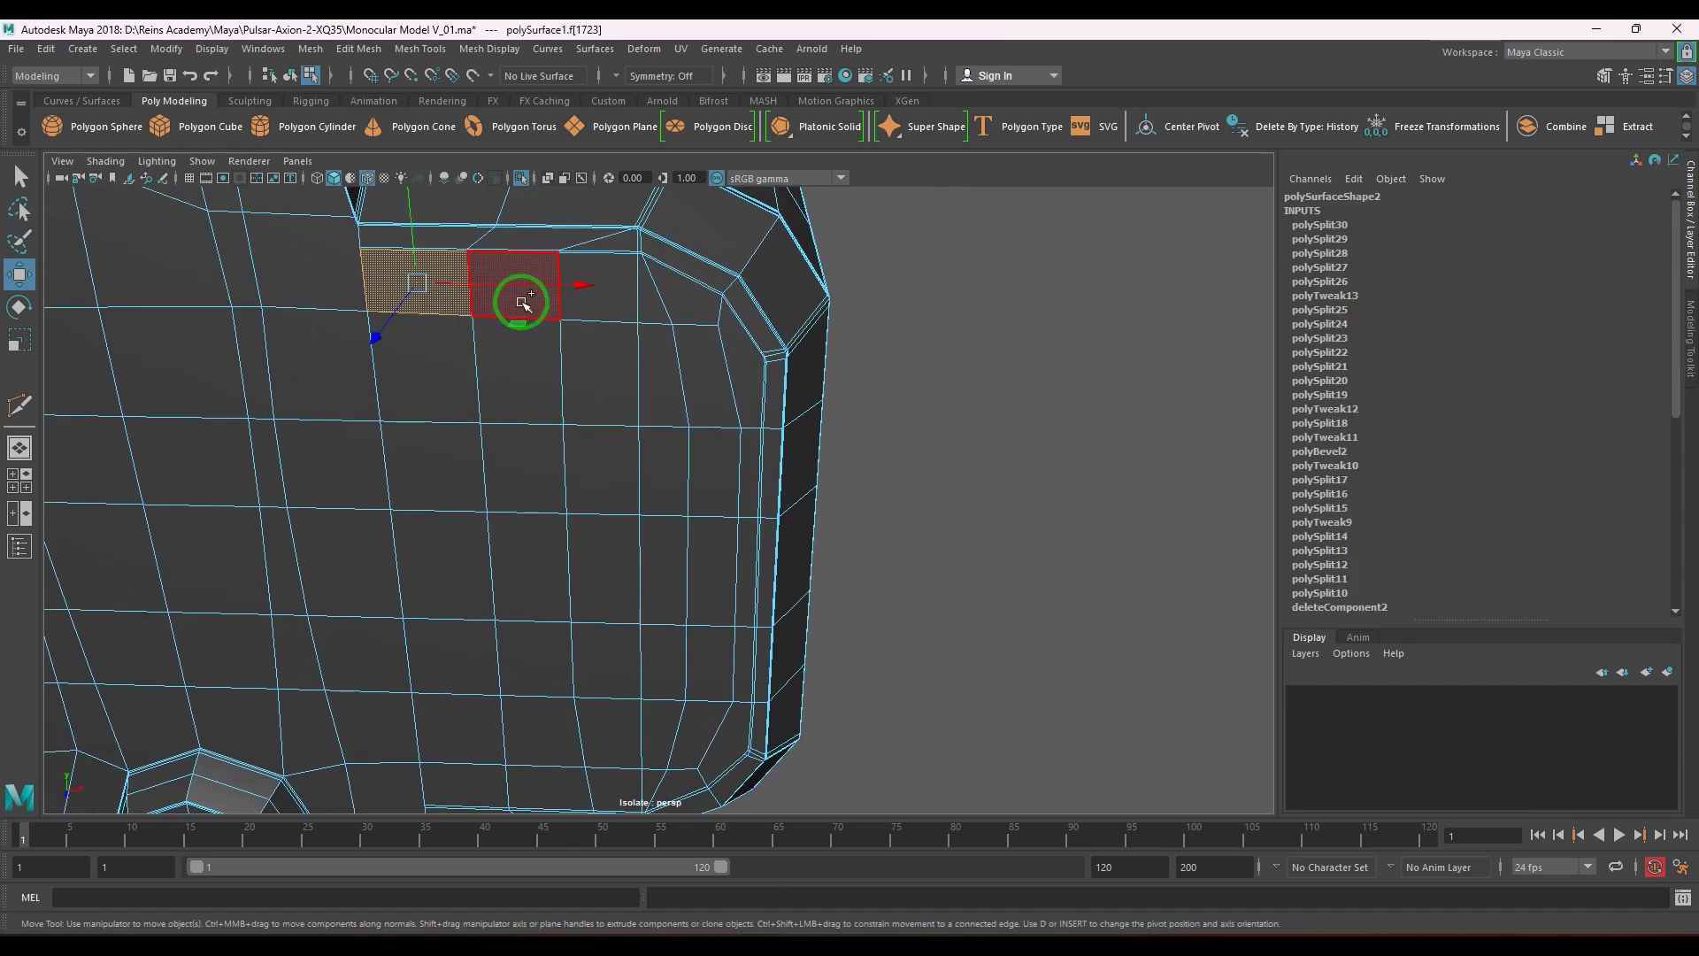
left_click(573, 482)
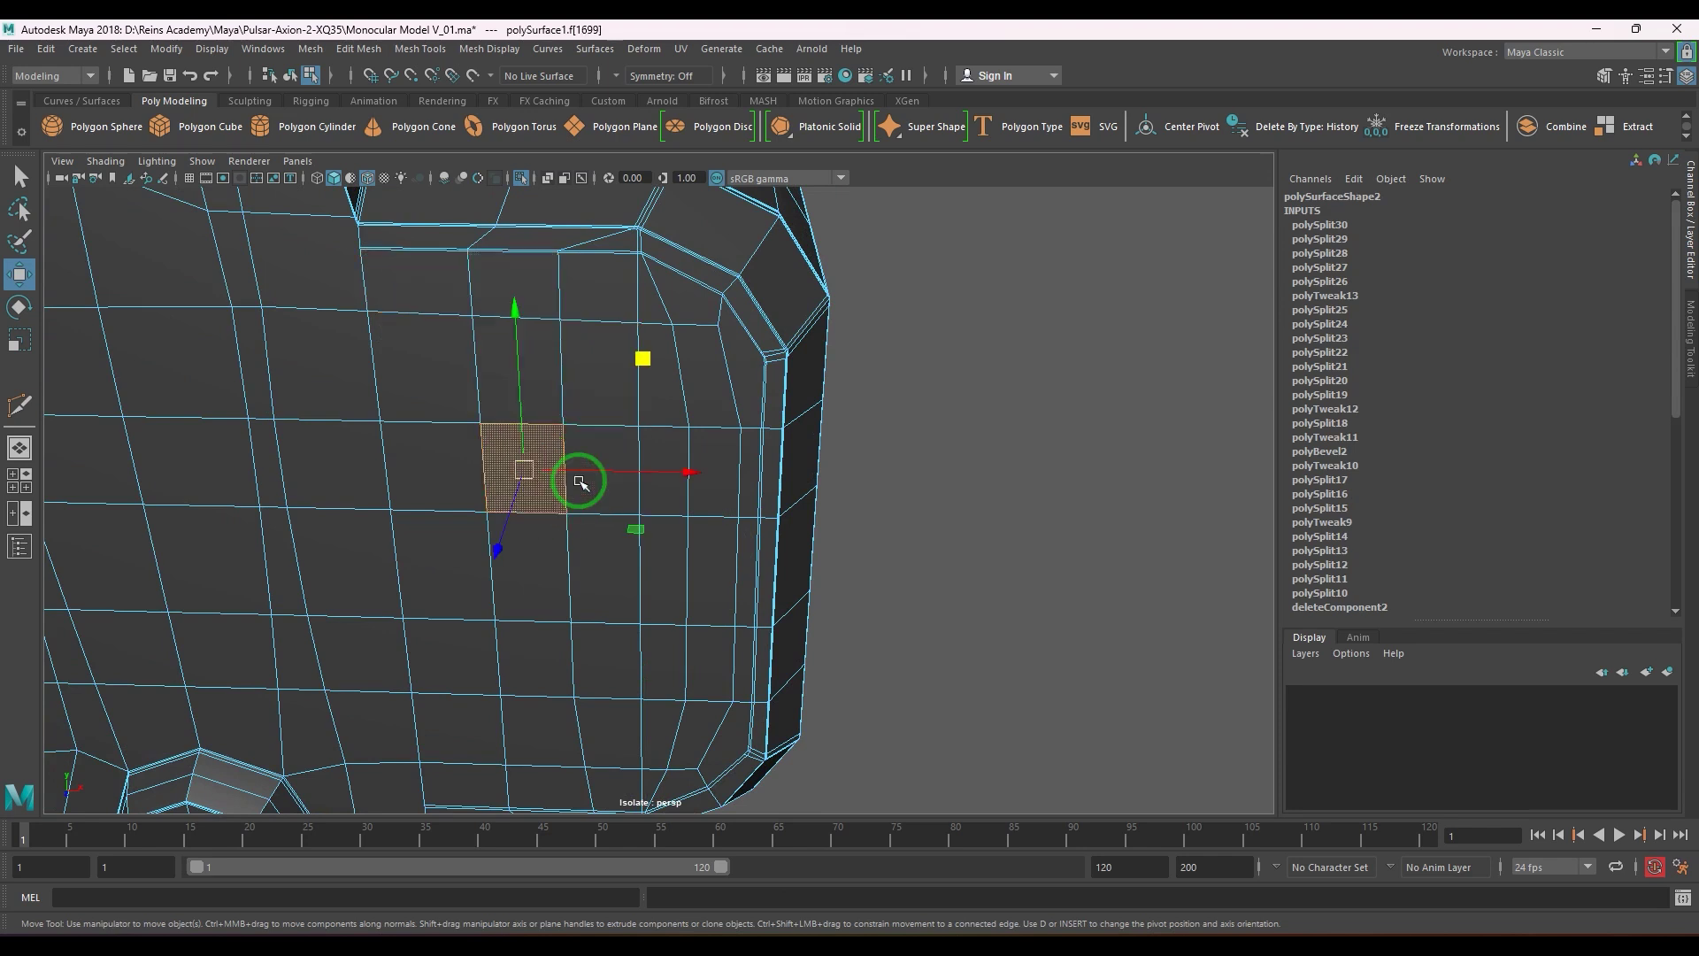
left_click(580, 483, "shift")
left_click(589, 545, "shift")
left_click(527, 571, "shift")
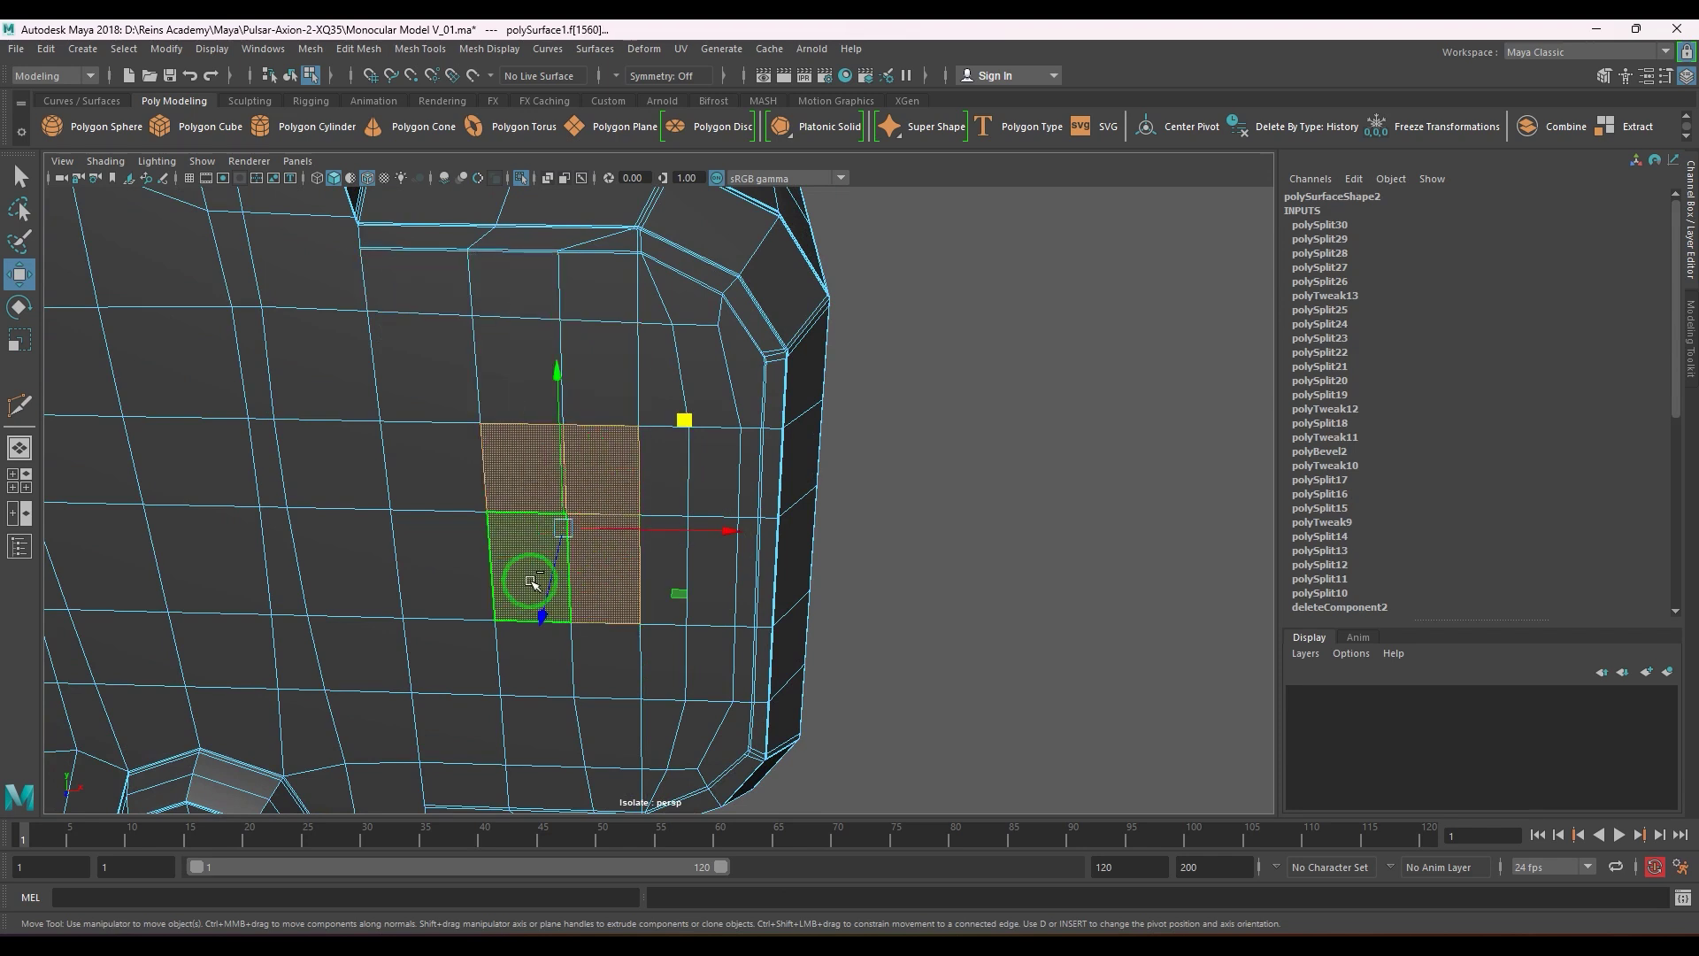
key("shift+period")
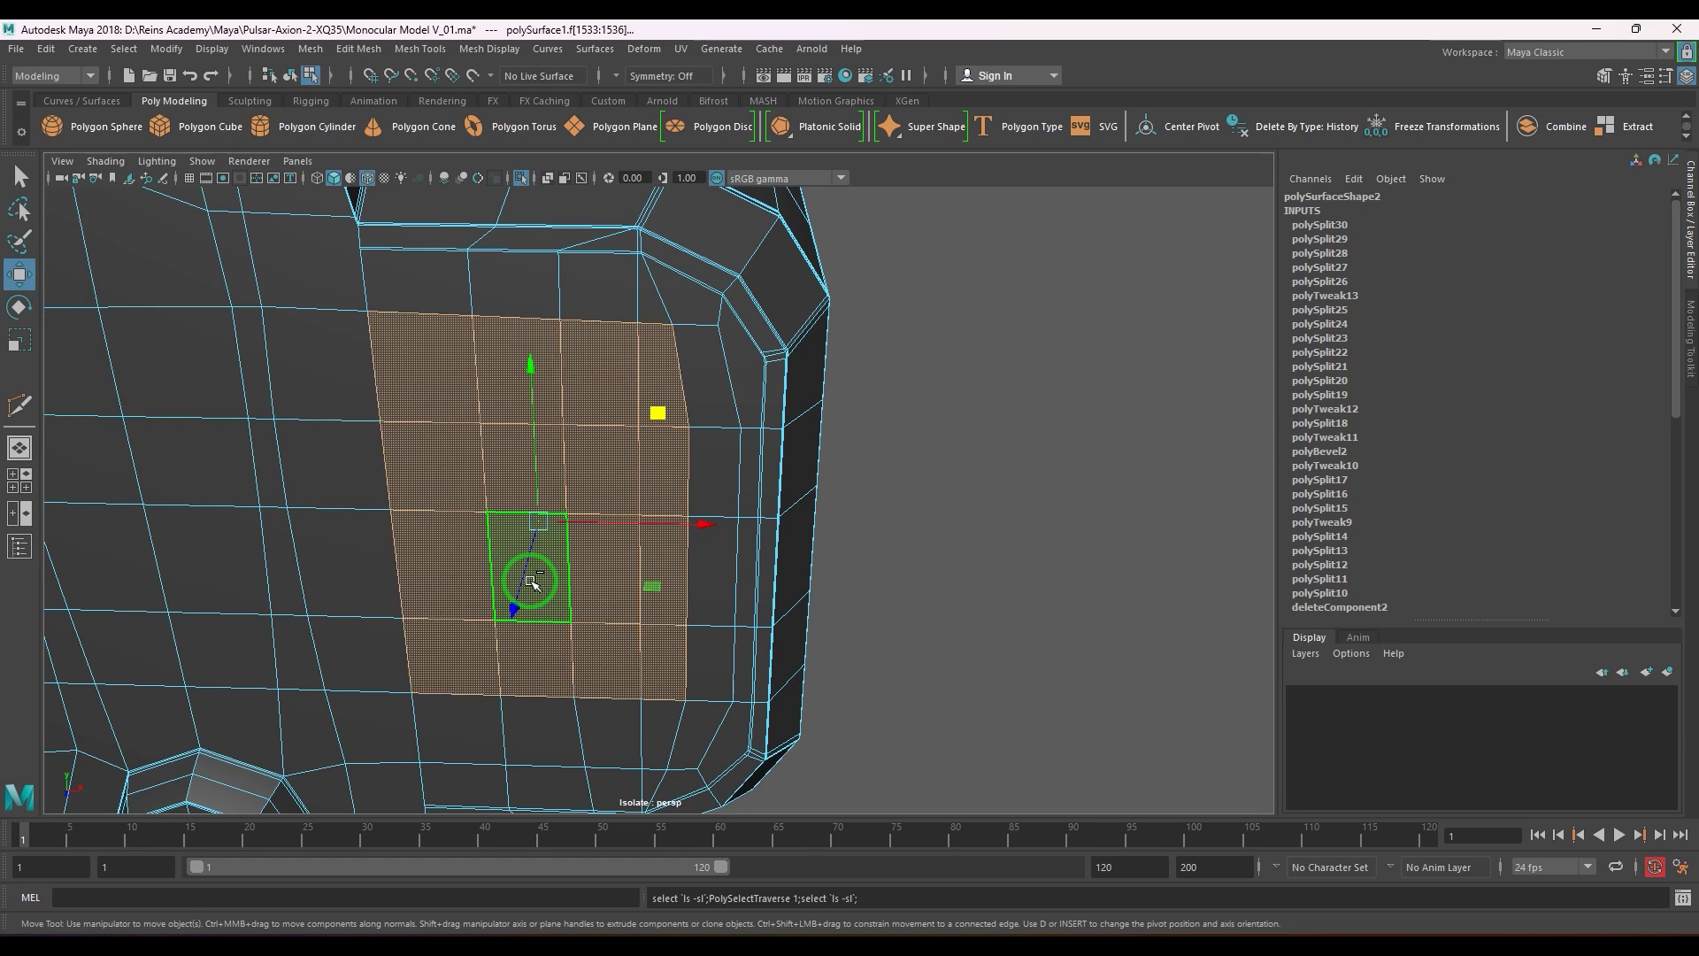
key("shift+period")
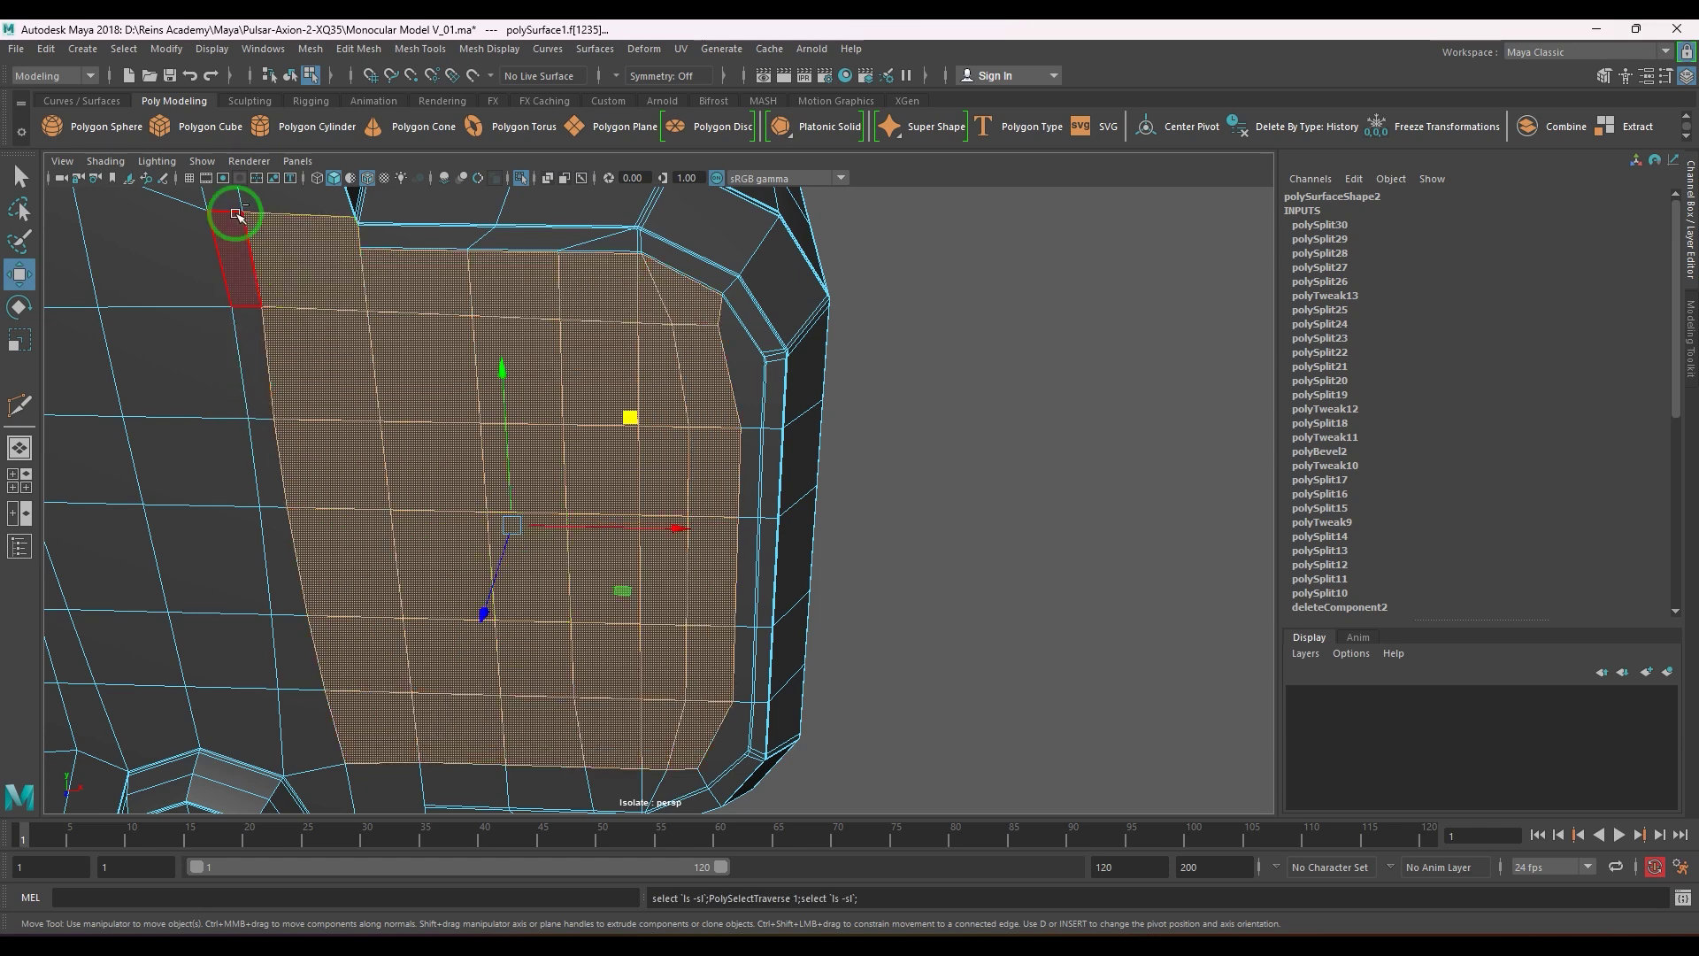
- Refine the selection to the panel faces inside the rim by removing the extra column and adding the missing upper and lower faces
mouse_move(236, 204)
left_mouse_down("ctrl")
mouse_move(349, 789)
mouse_move(372, 781)
left_mouse_up("ctrl")
middle_click_drag(531, 730, 519, 674, "alt")
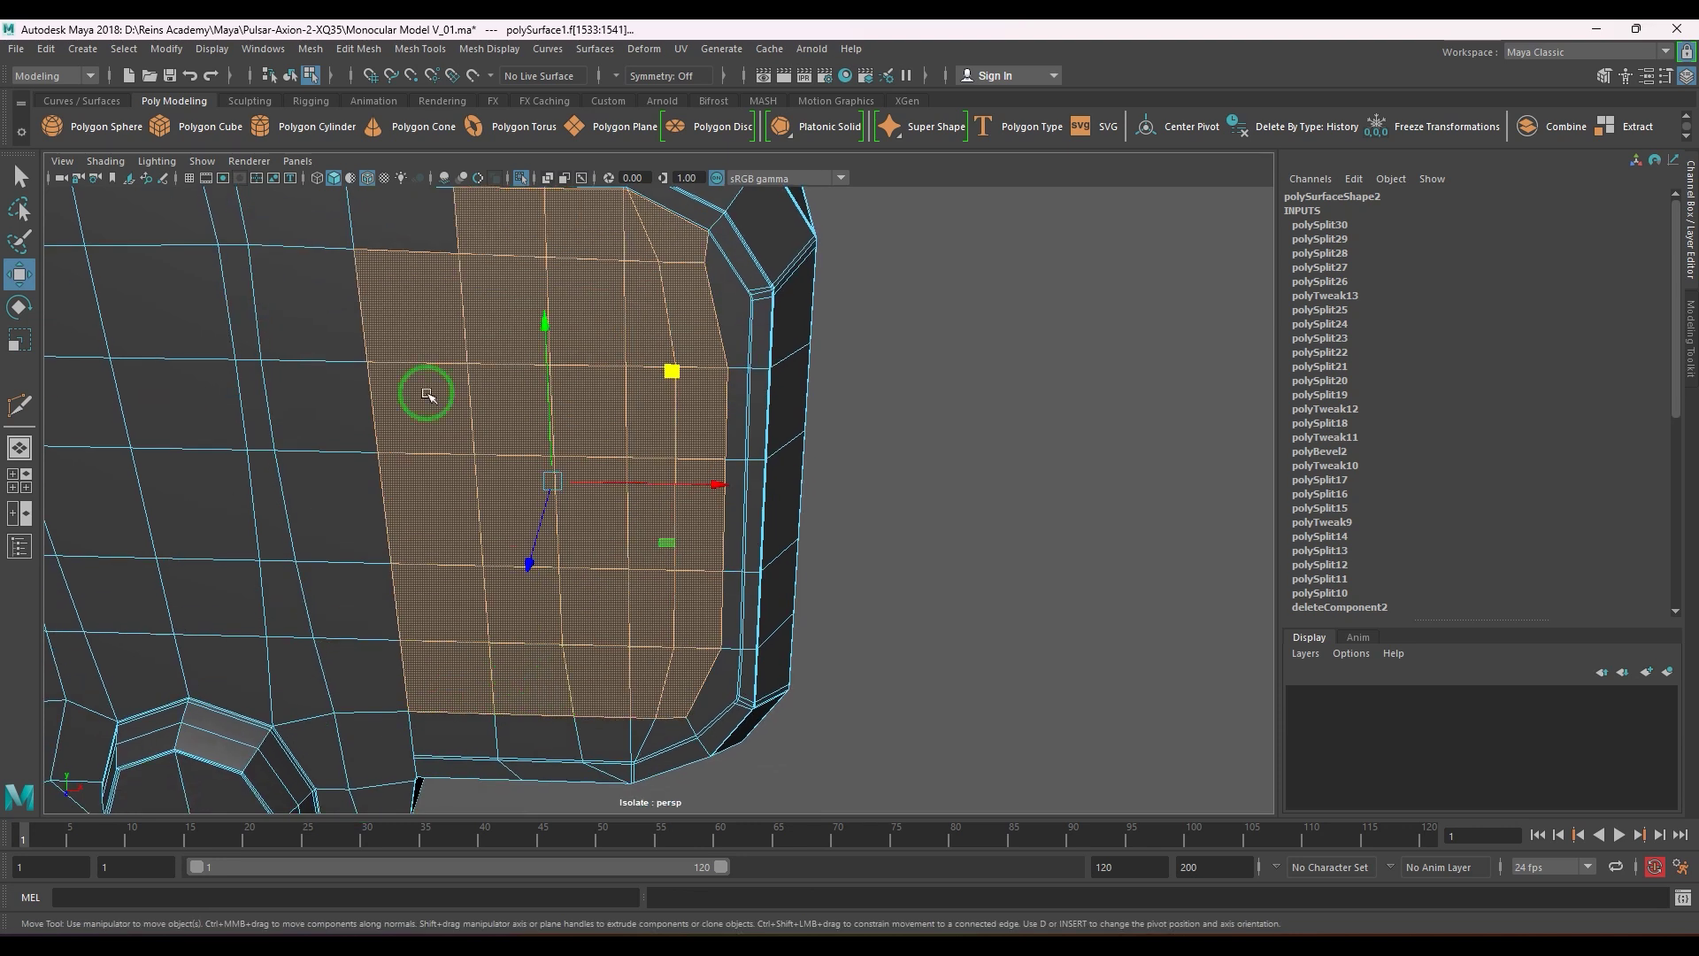
left_click(407, 221, "shift")
left_click(472, 737, "ctrl+shift")
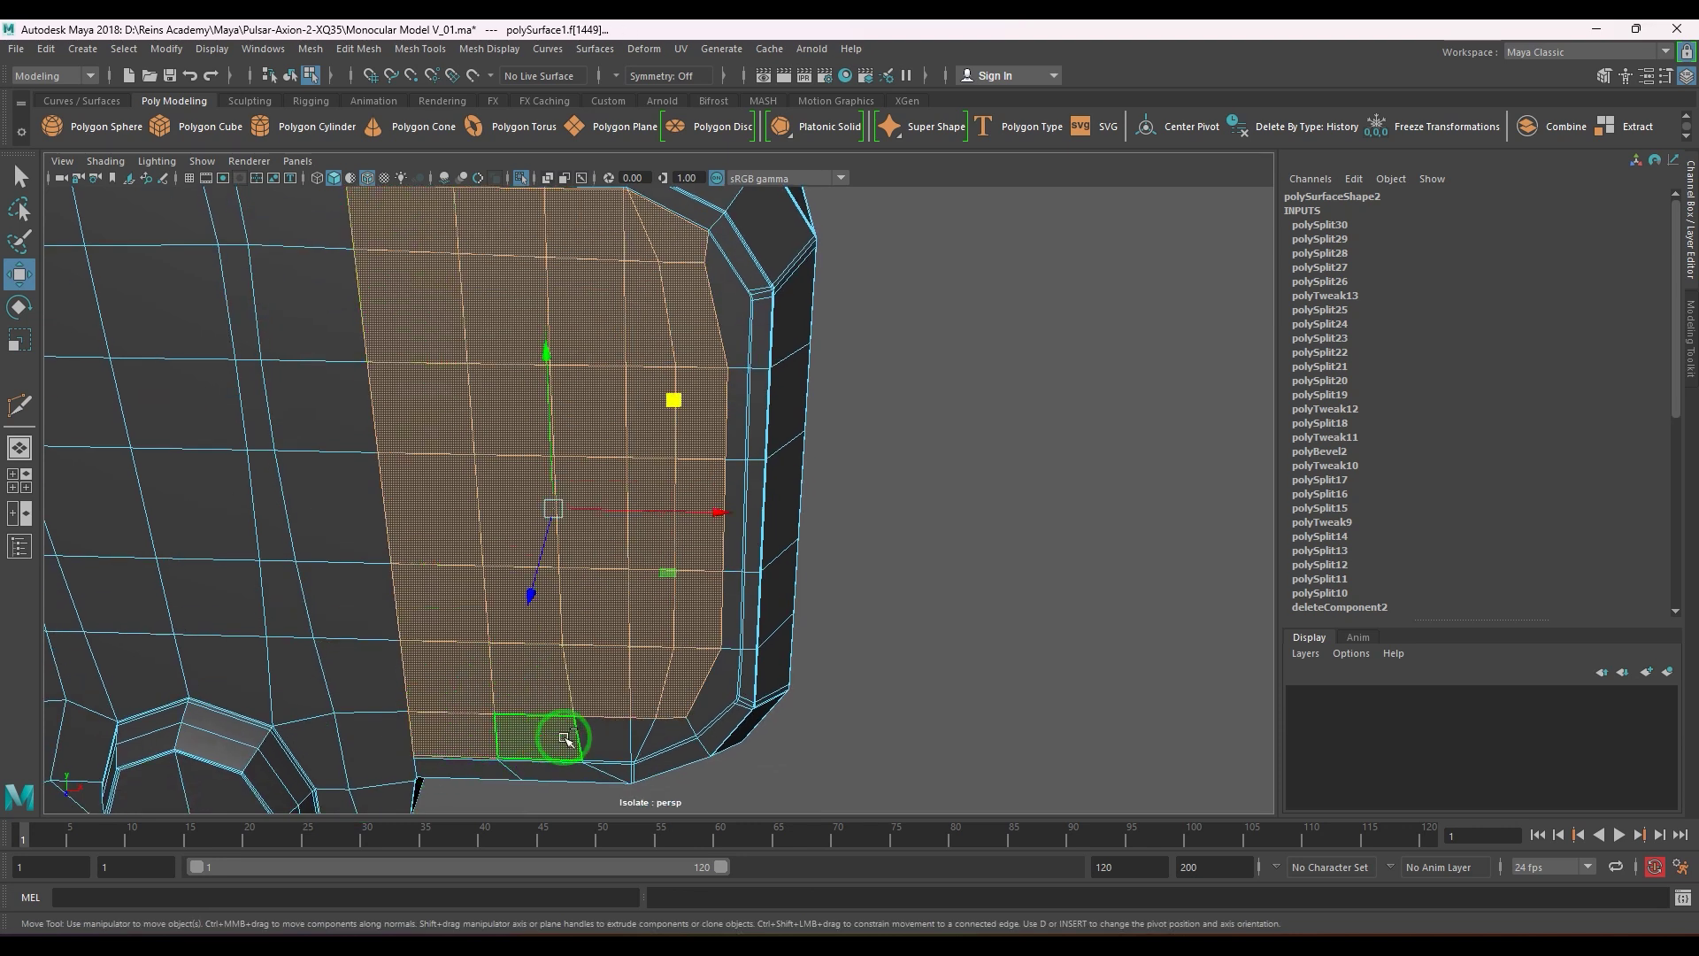
mouse_move(645, 736)
left_mouse_down("ctrl+shift")
mouse_move(714, 694)
mouse_move(744, 390)
mouse_move(652, 569)
mouse_move(600, 557)
mouse_move(566, 577)
left_mouse_up("ctrl+shift")
scroll(755, 581, "down", 5)
left_click_drag(1112, 738, 728, 234, "ctrl")
left_click_drag(695, 513, 848, 574, "alt")
scroll(770, 542, "up", 4)
scroll(853, 574, "up", 4)
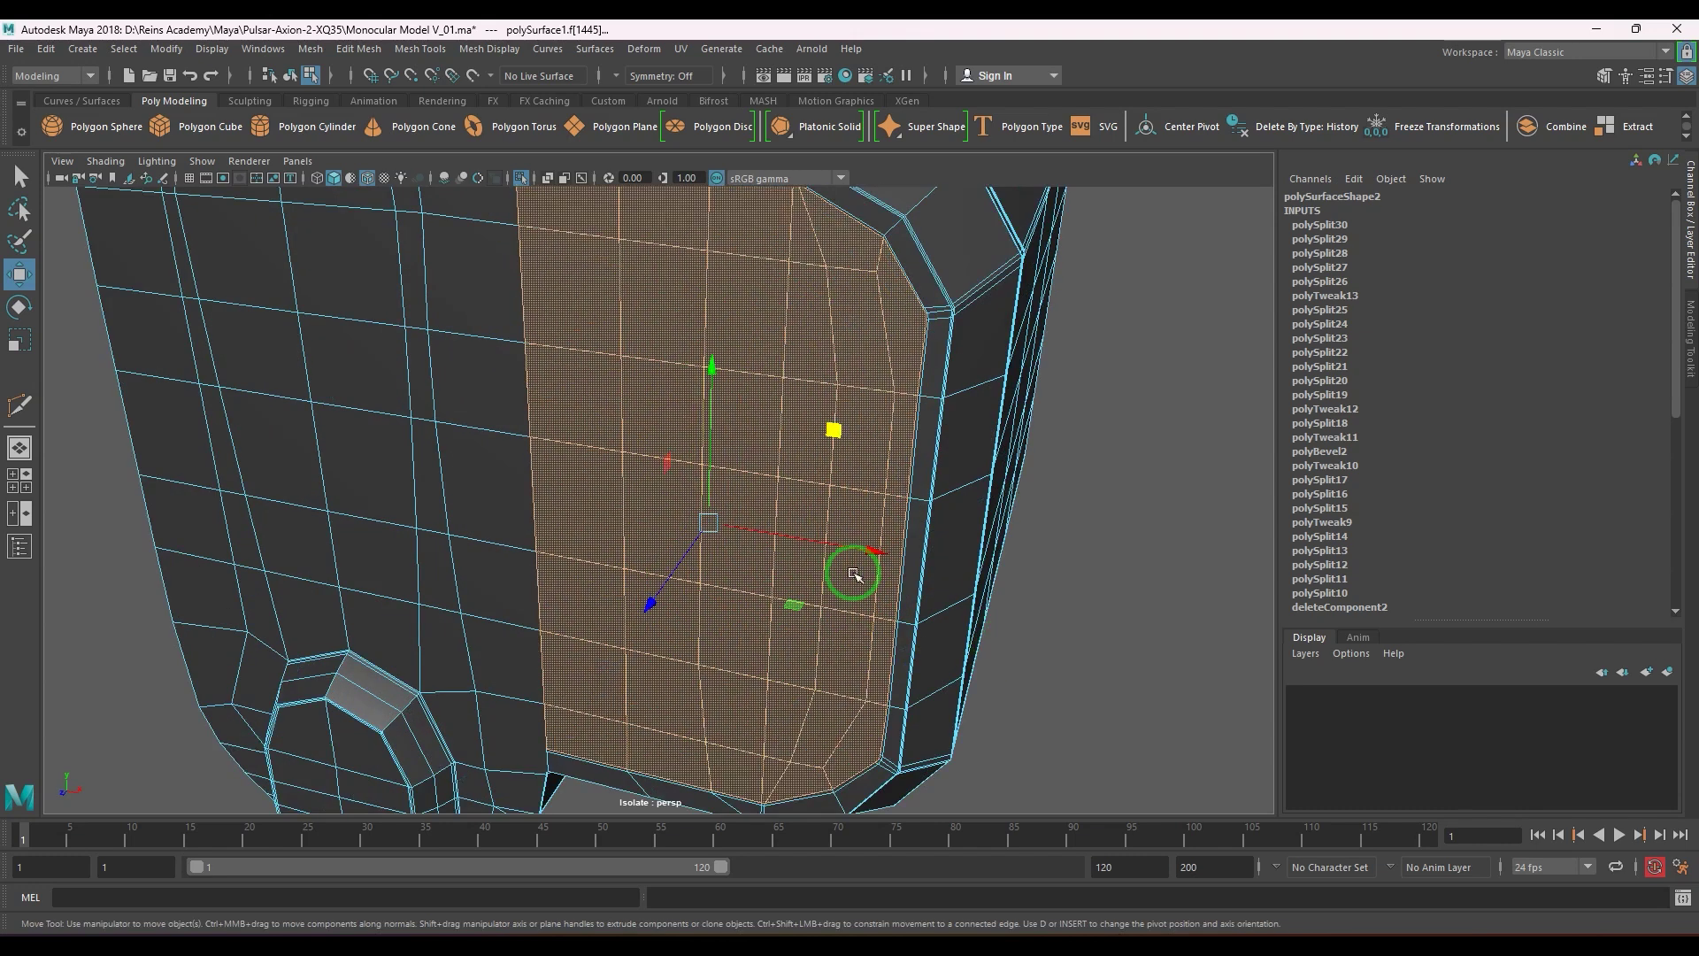
- Place the pivot on the selected panel's inner vertical edge and rotate the faces slightly inward about the vertical axis
key("d")
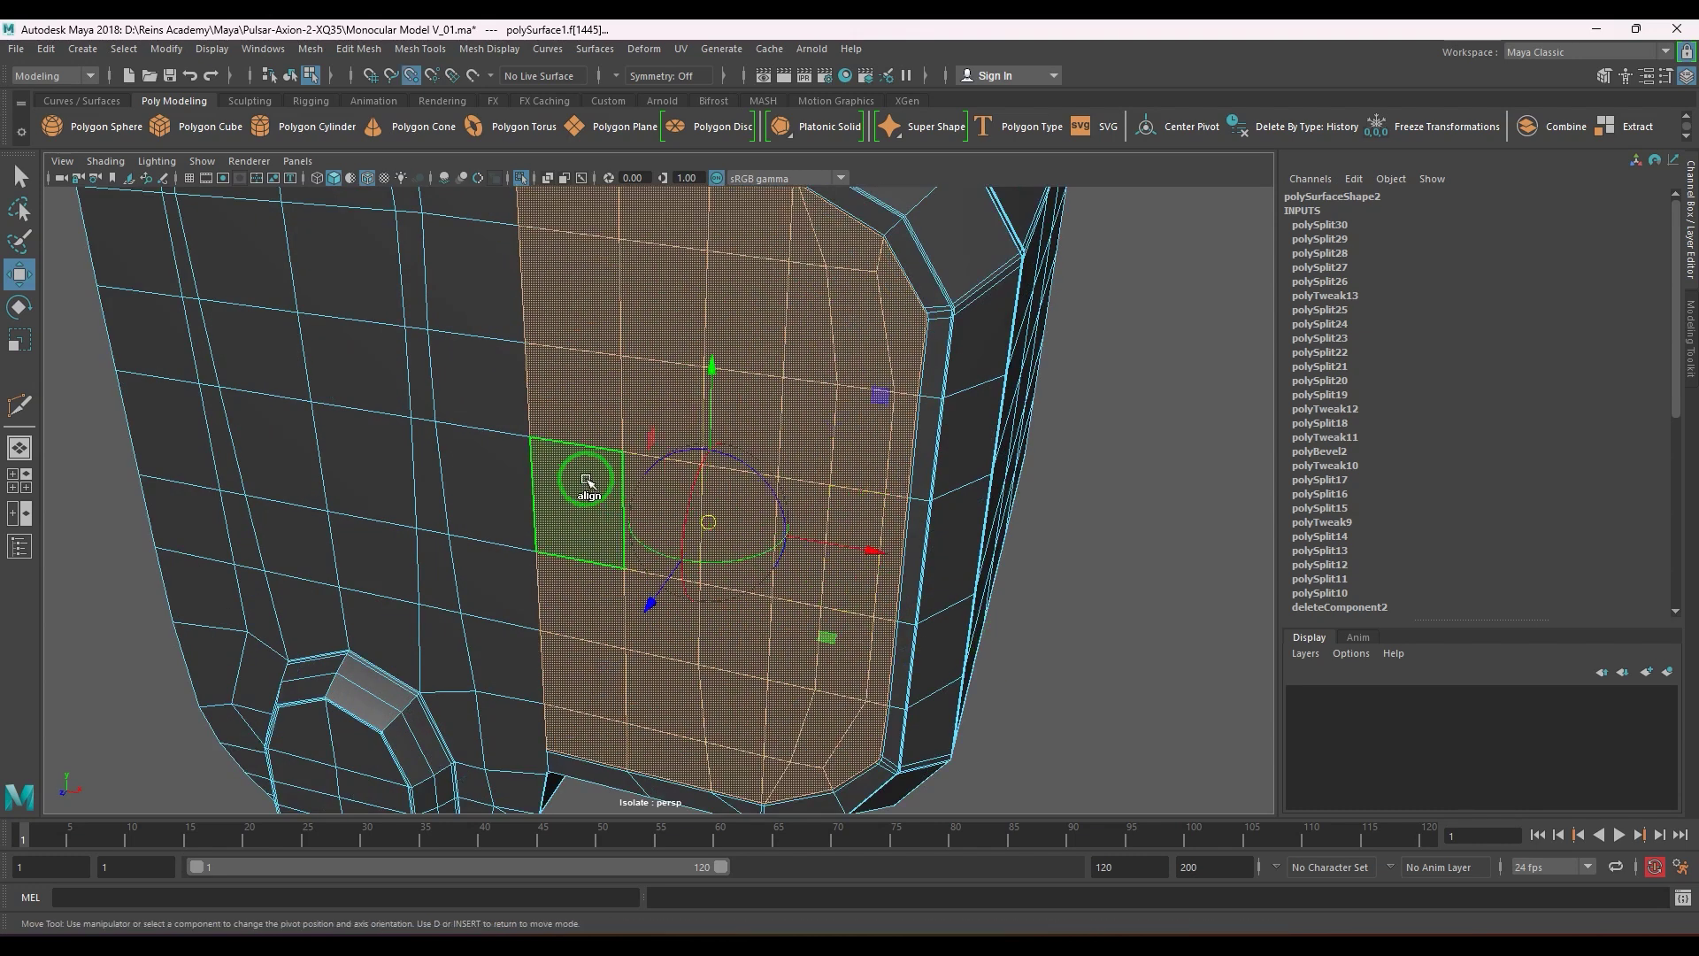
left_click(533, 434)
key("e")
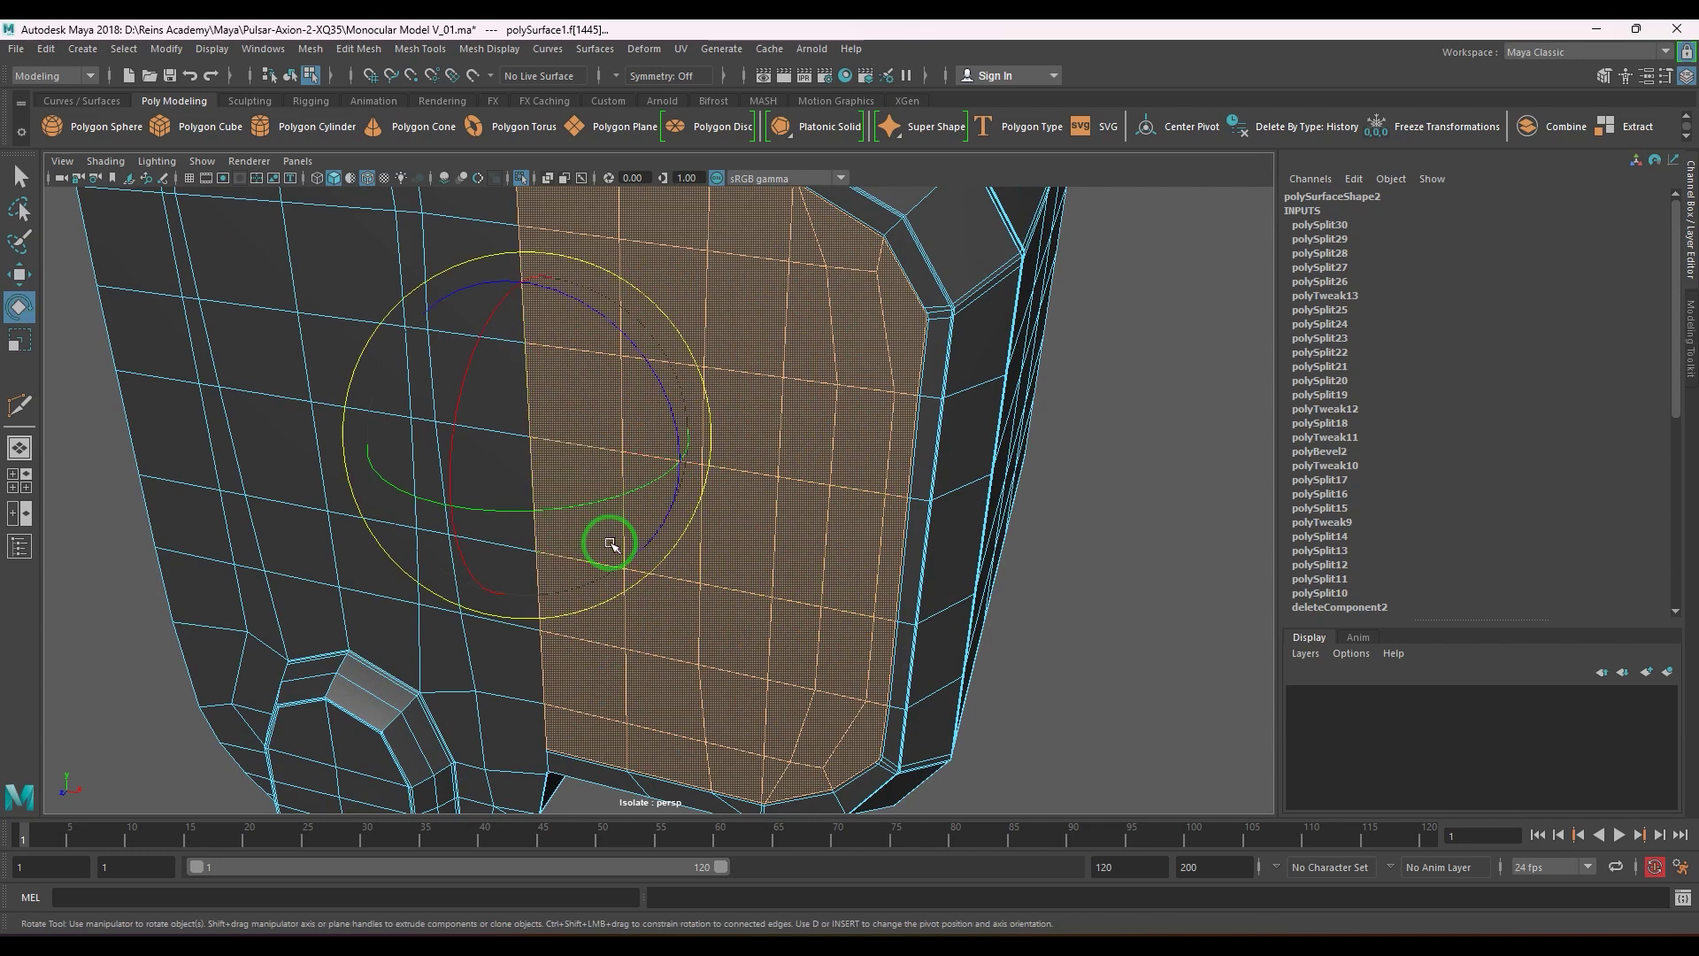
key("plus")
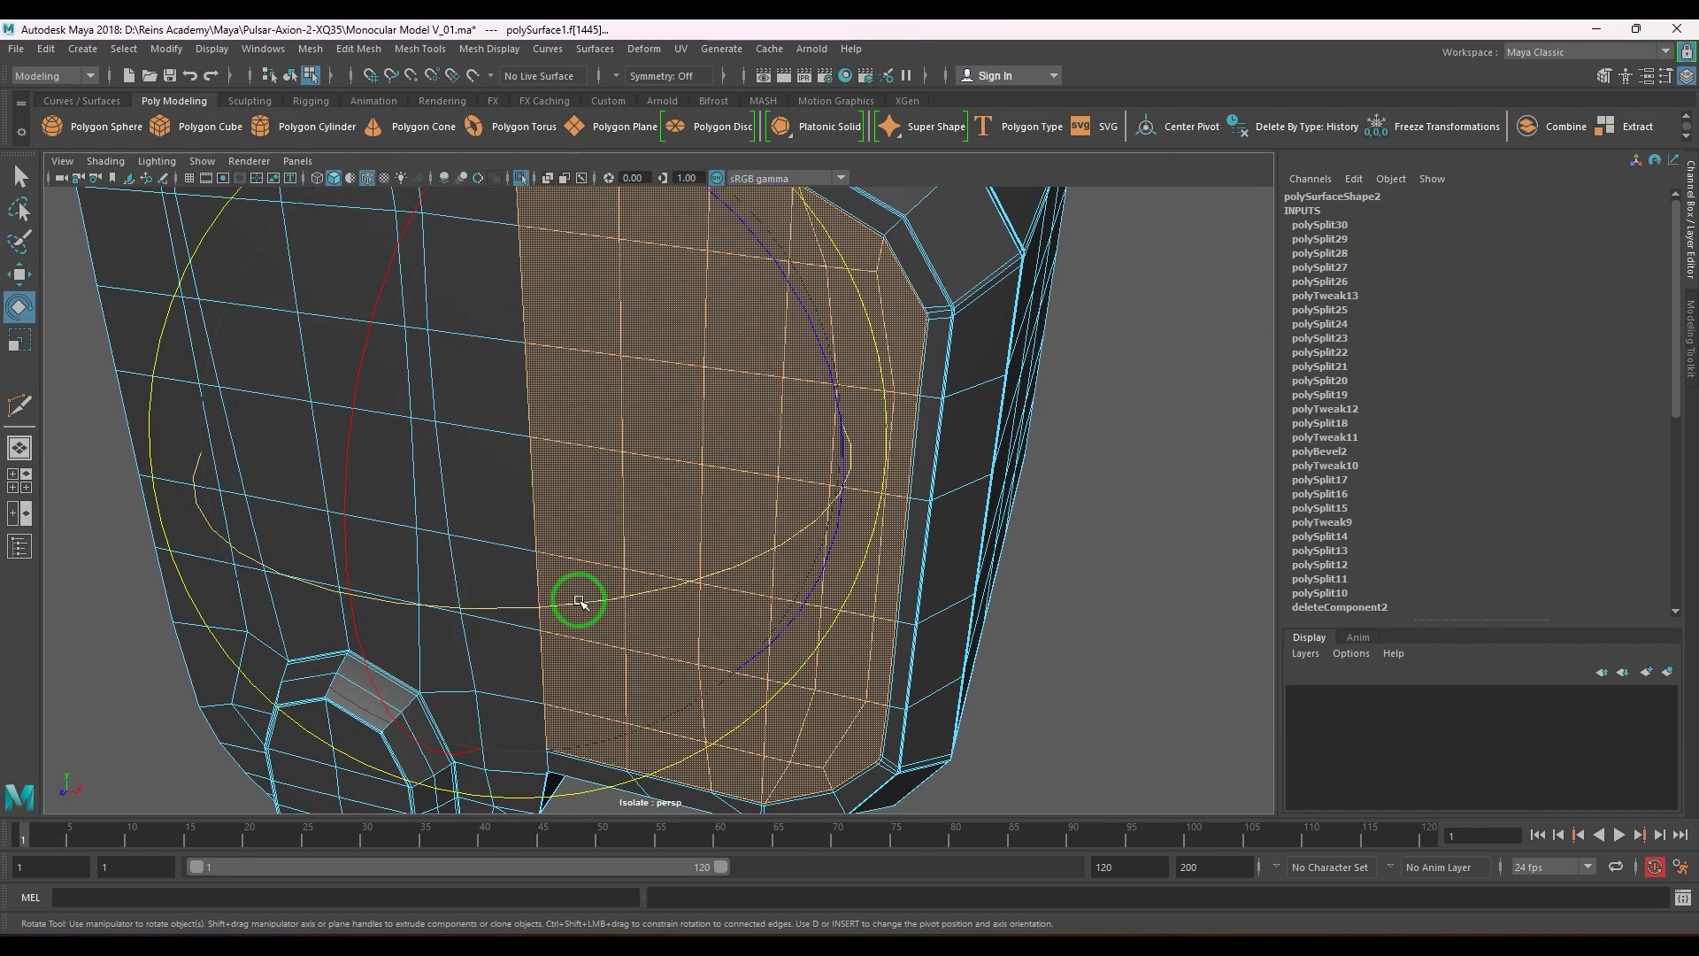
left_click_drag(587, 604, 611, 604)
key("ctrl+z")
- Preview the smoothed body without wireframe to check the recessed panel, and return it to the unsmoothed display
key("F8")
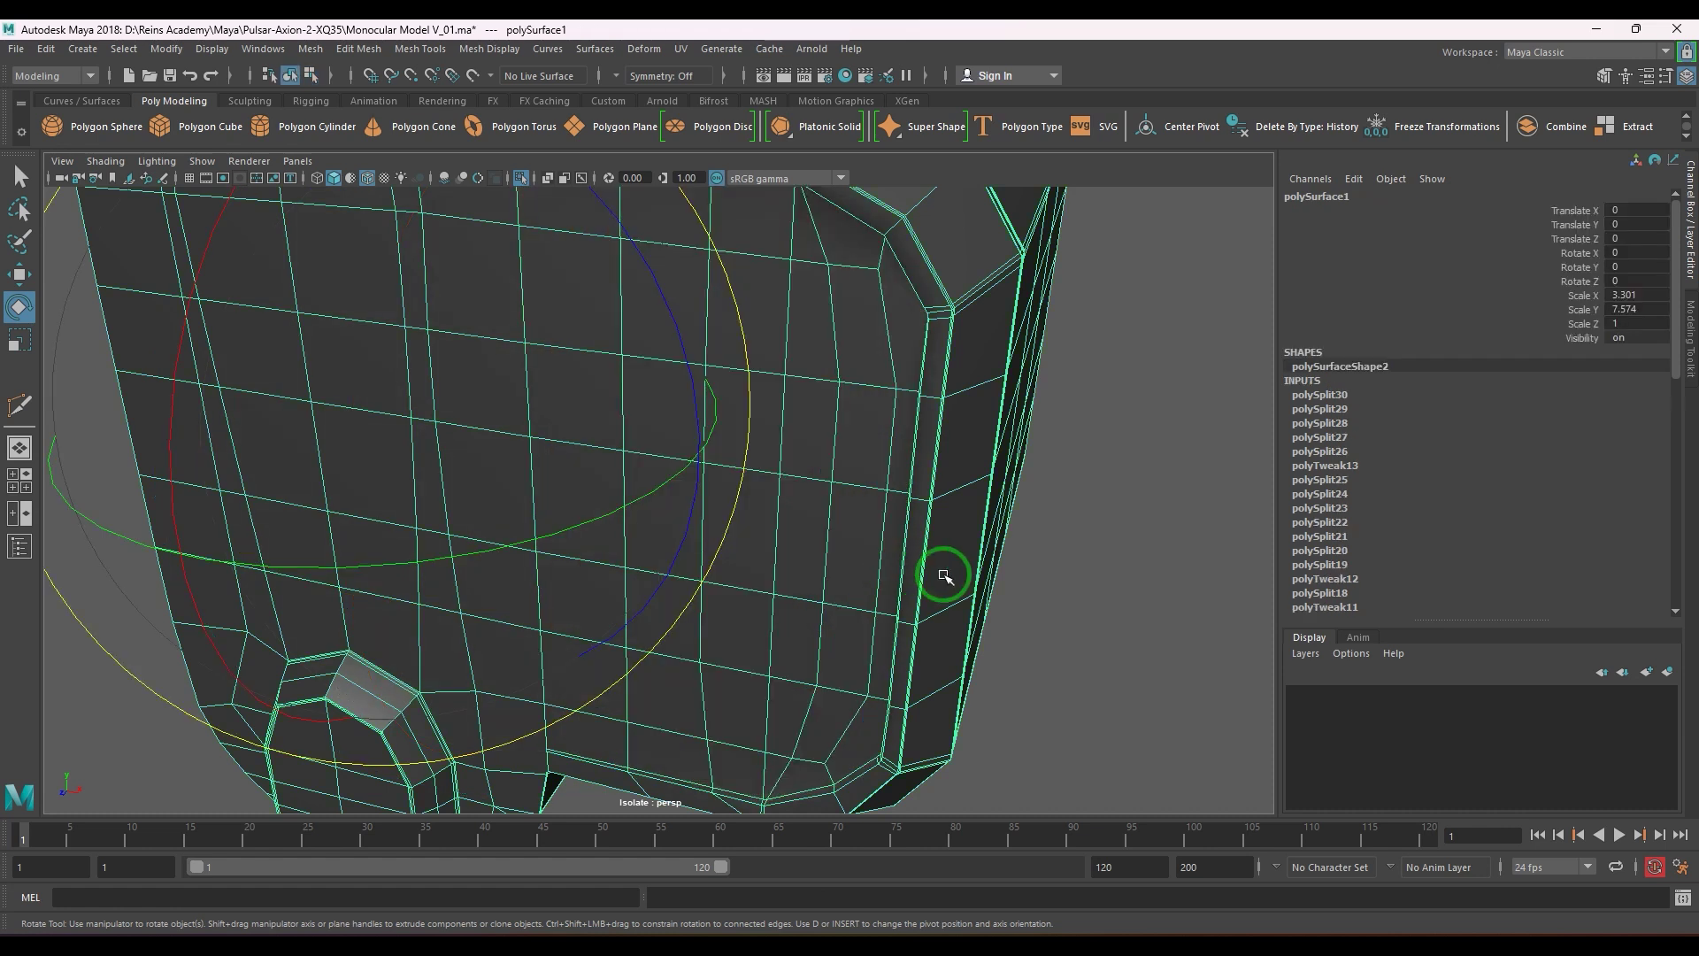
left_click(1022, 620)
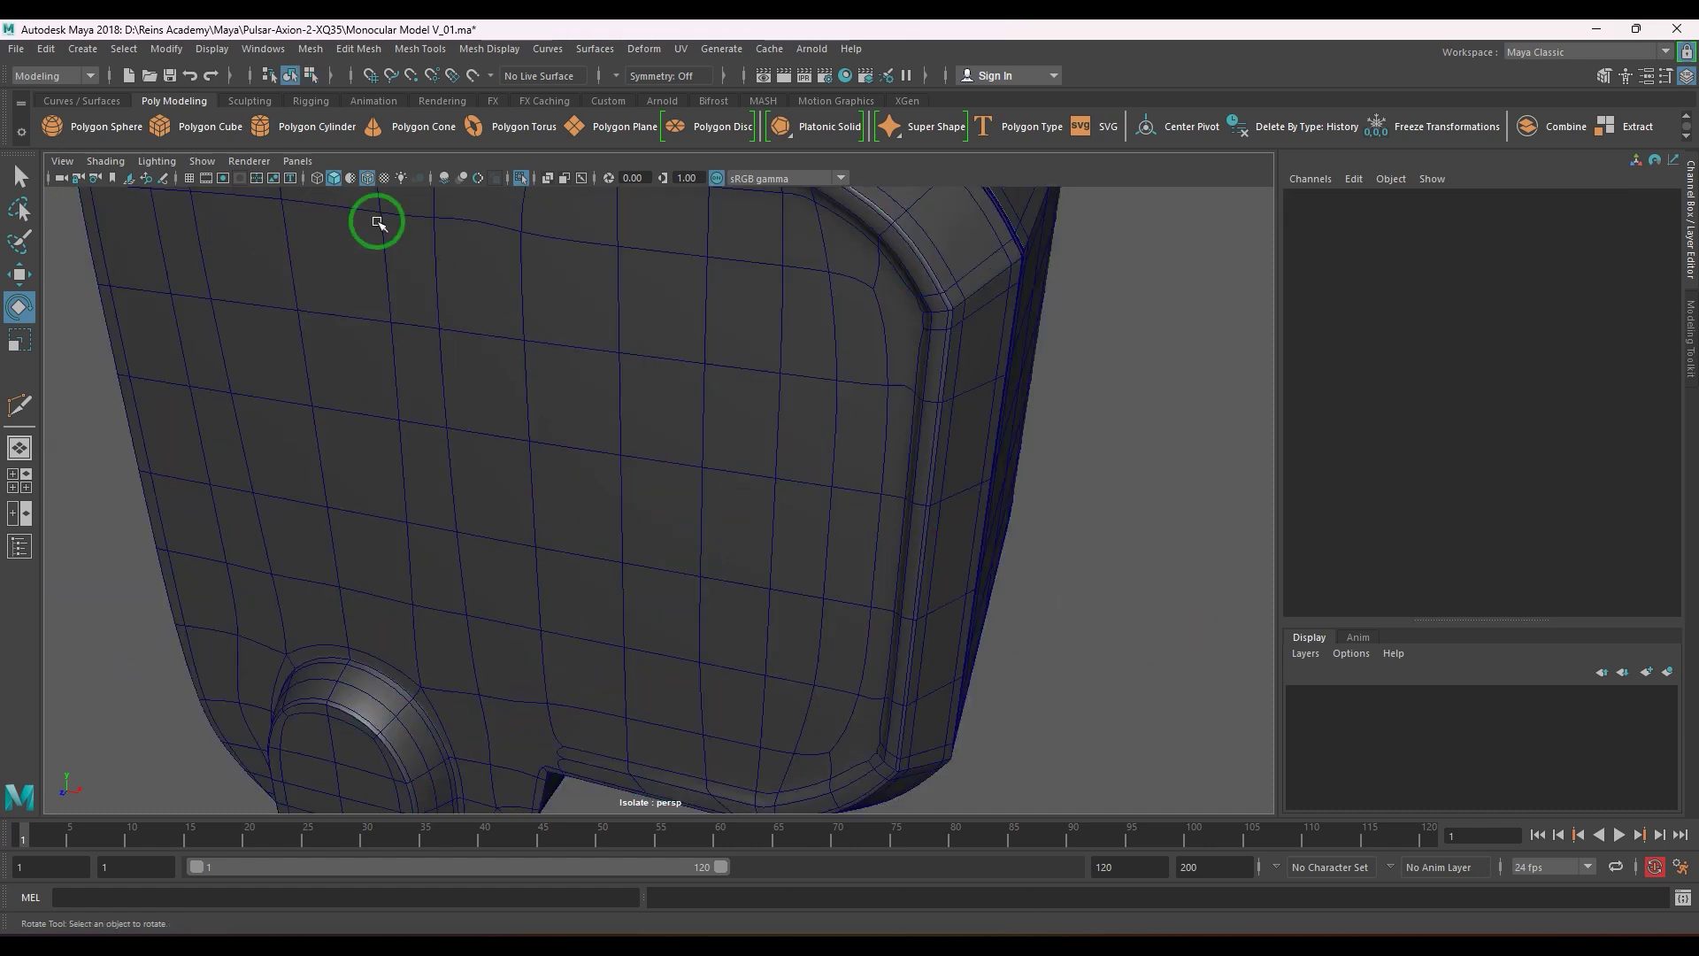
left_click(368, 178)
key("f")
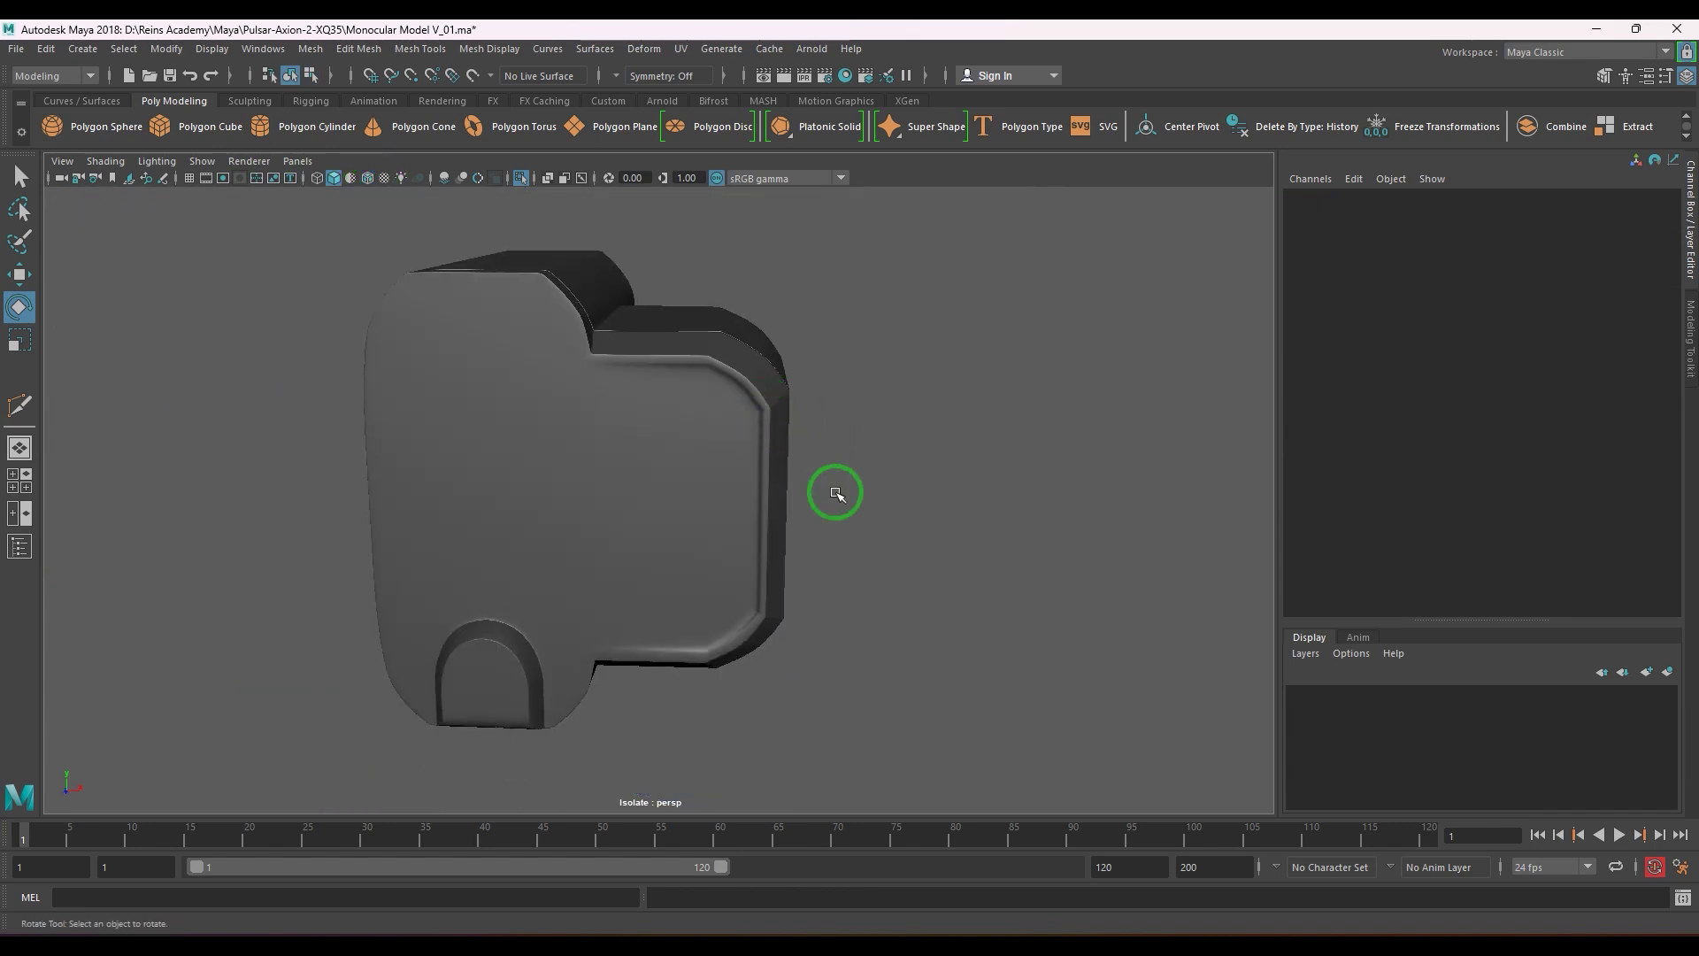
scroll(837, 493, "up", 4)
left_click(801, 451)
key("1")
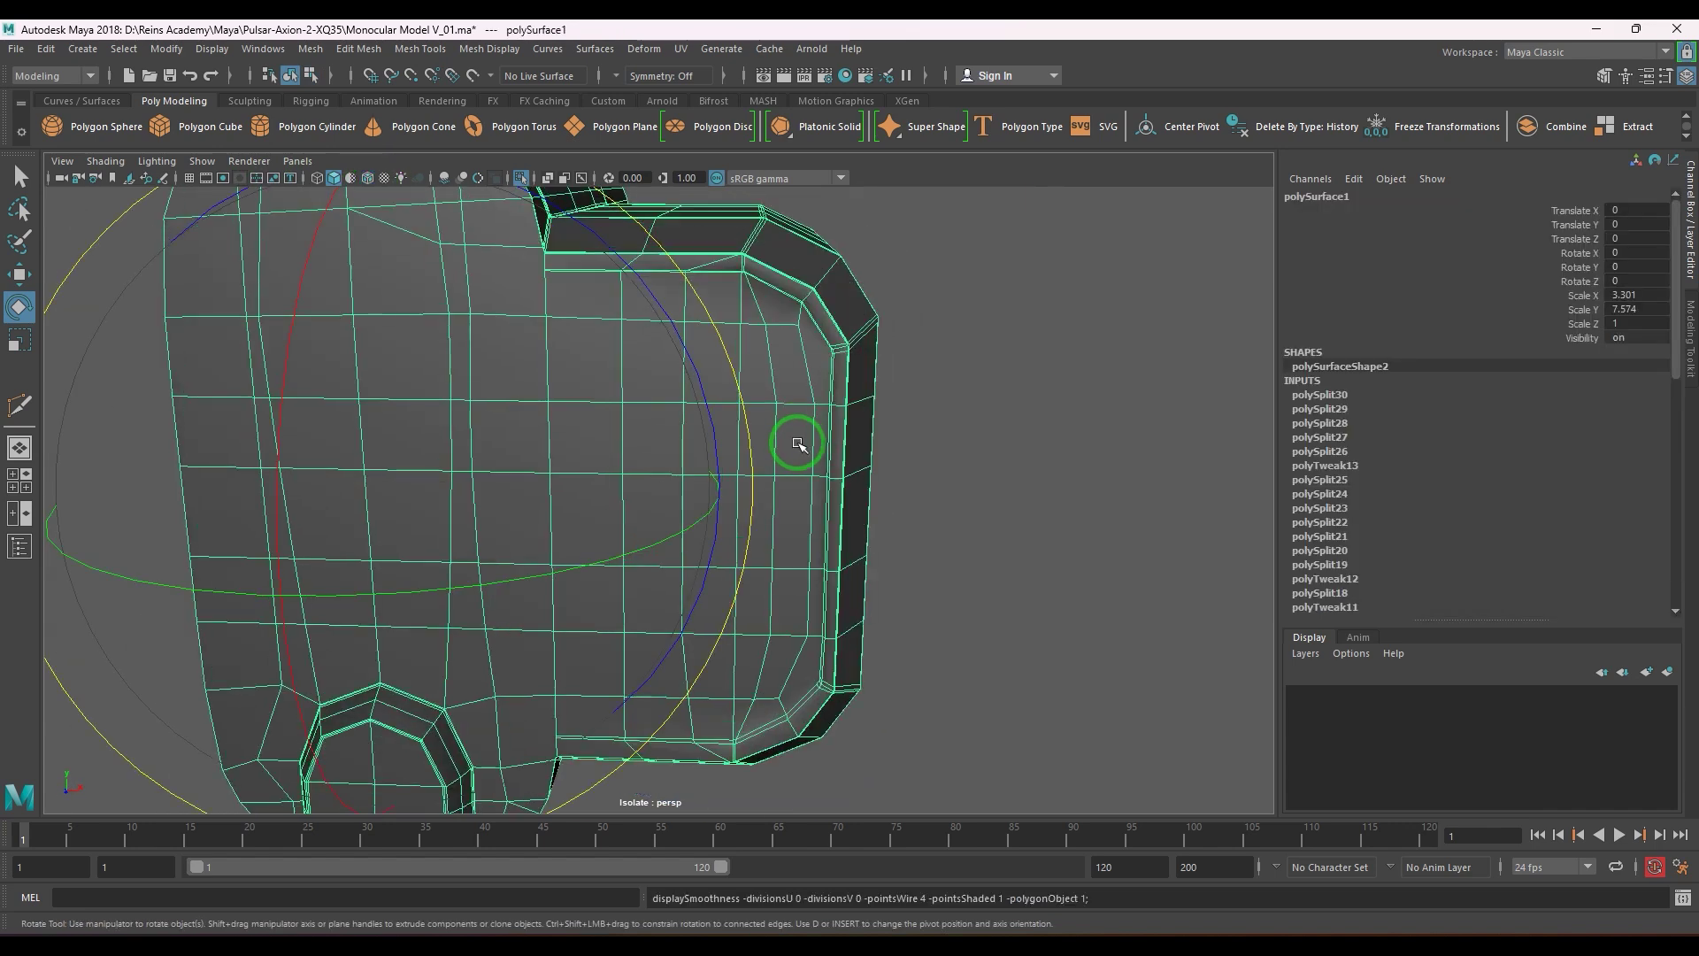
- Insert an edge loop on the rim face close to the step around the recessed panel
scroll(798, 444, "up", 3)
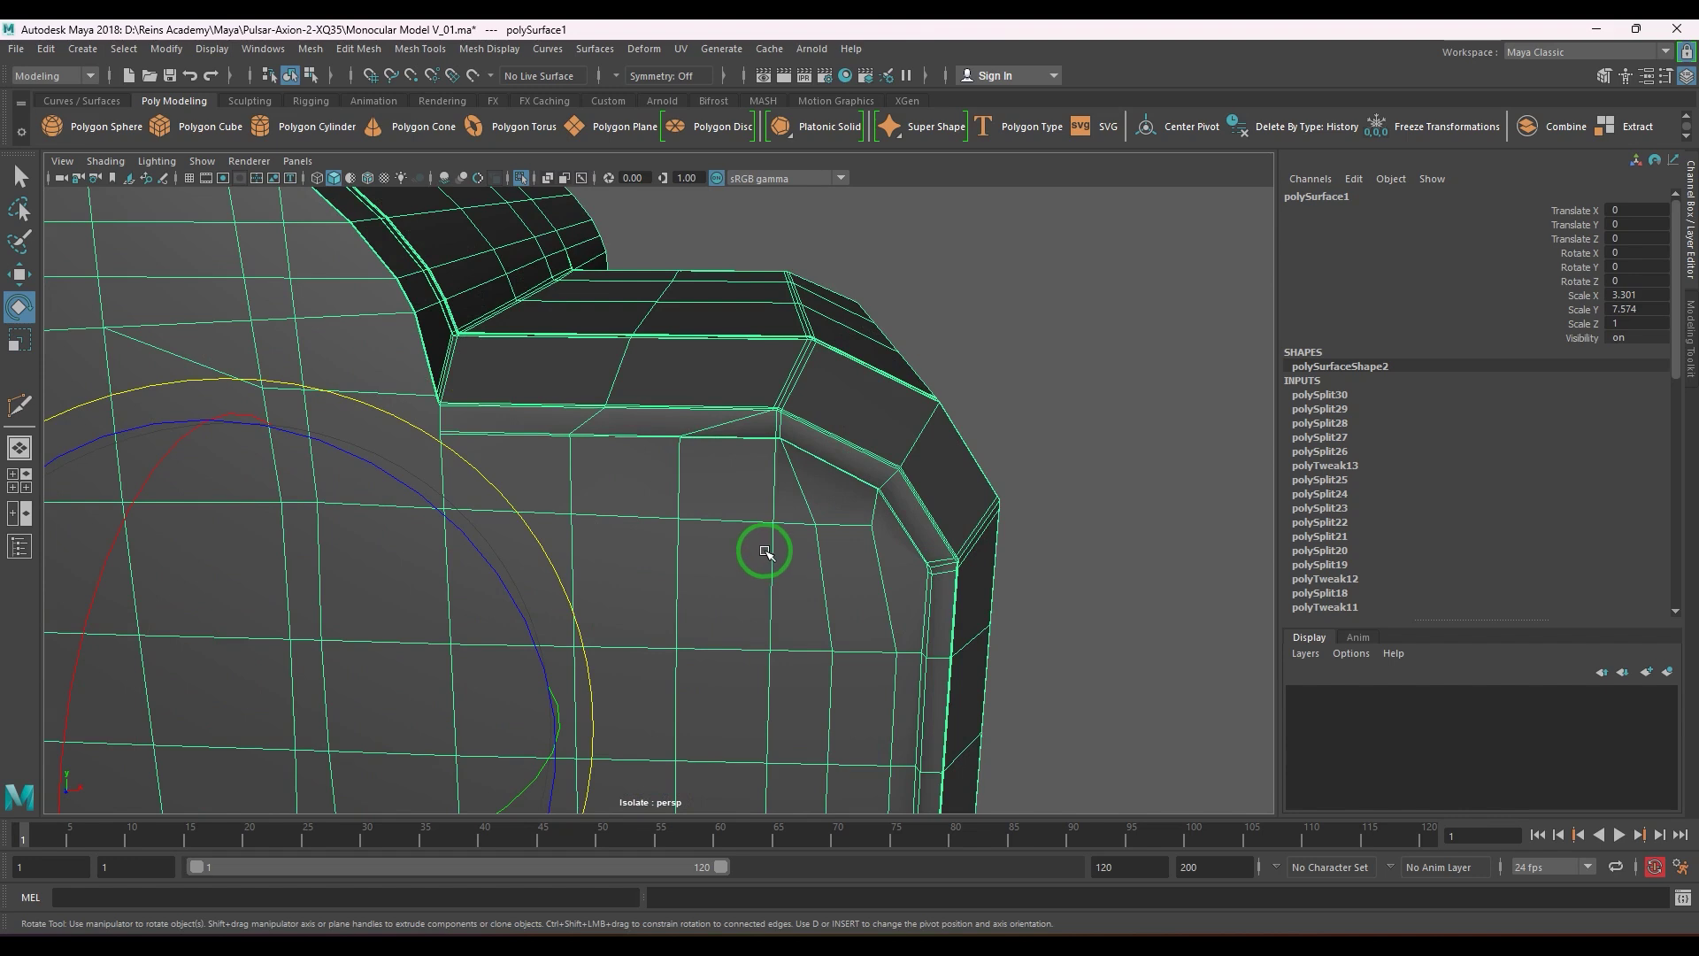
middle_click_drag(820, 582, 799, 494, "alt")
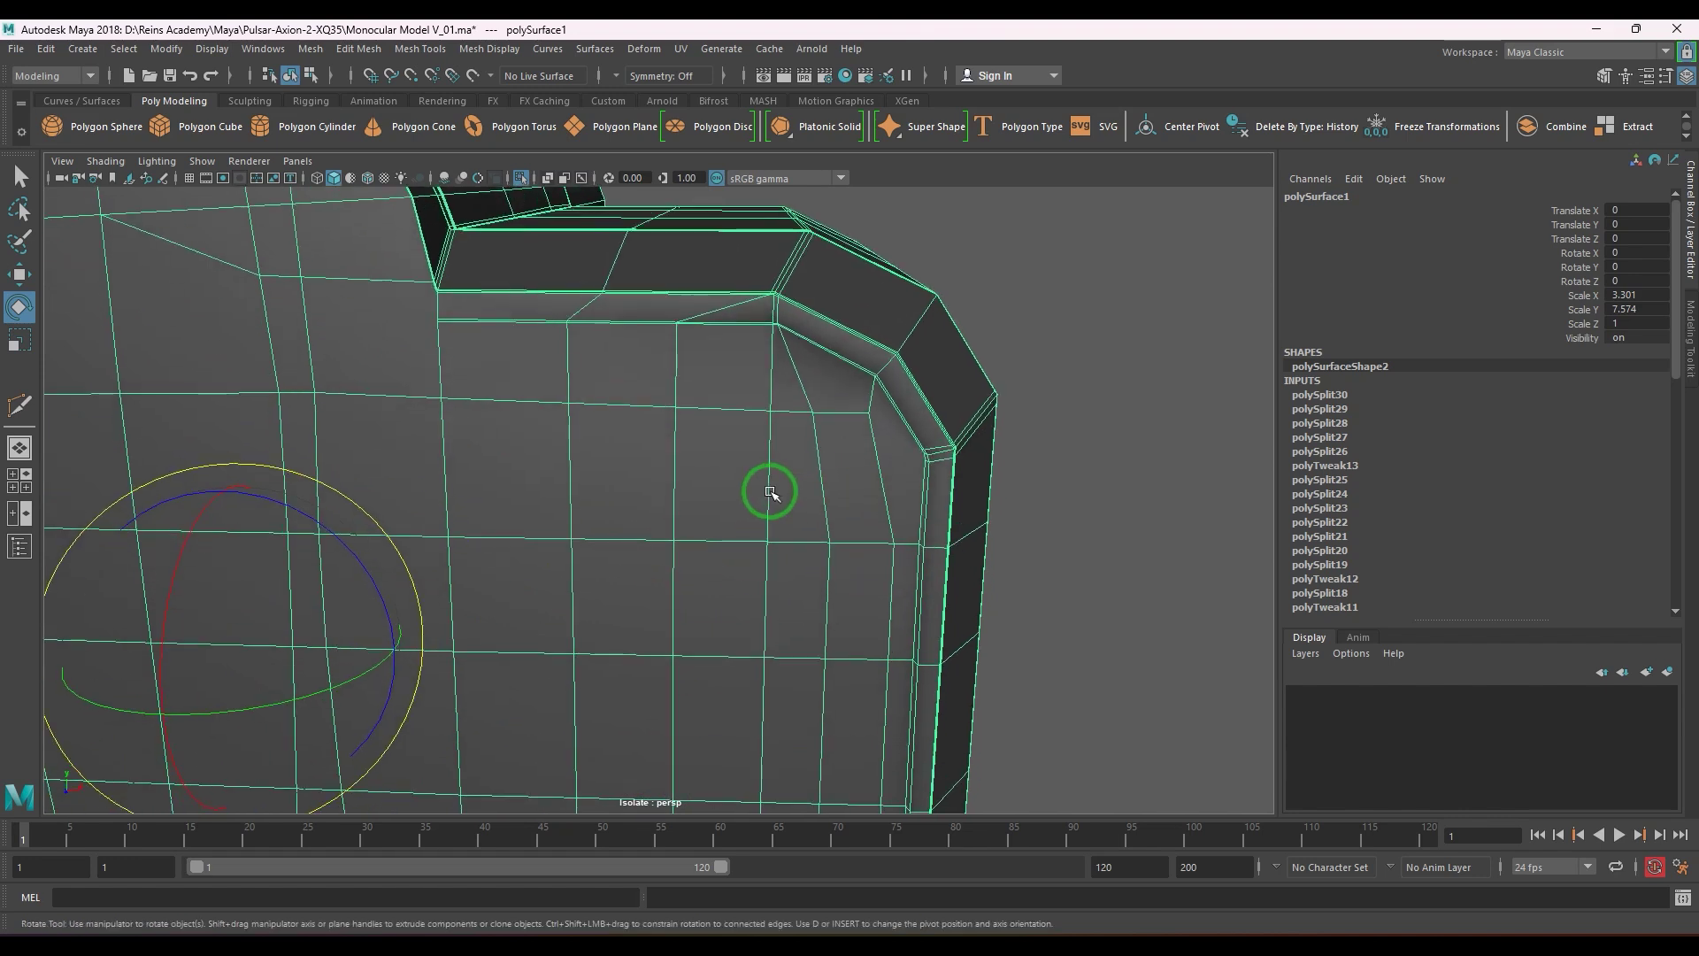
left_click_drag(658, 516, 768, 429, "alt")
middle_click_drag(768, 429, 768, 440, "alt")
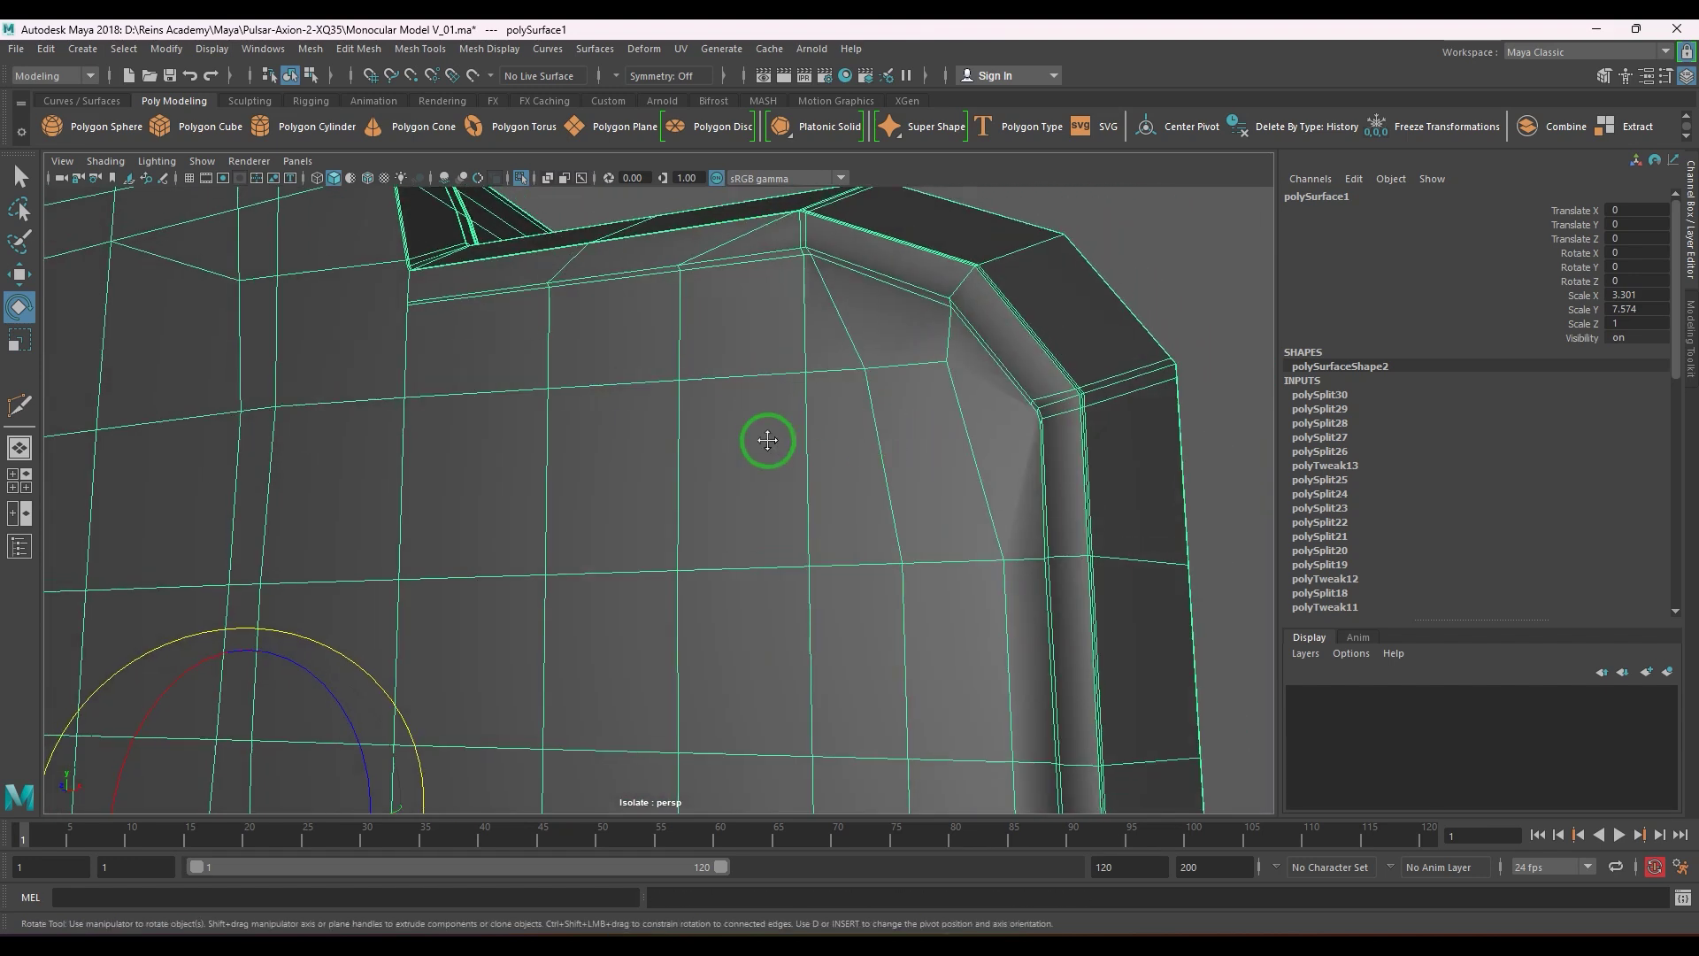
left_click_drag(767, 439, 766, 590, "alt")
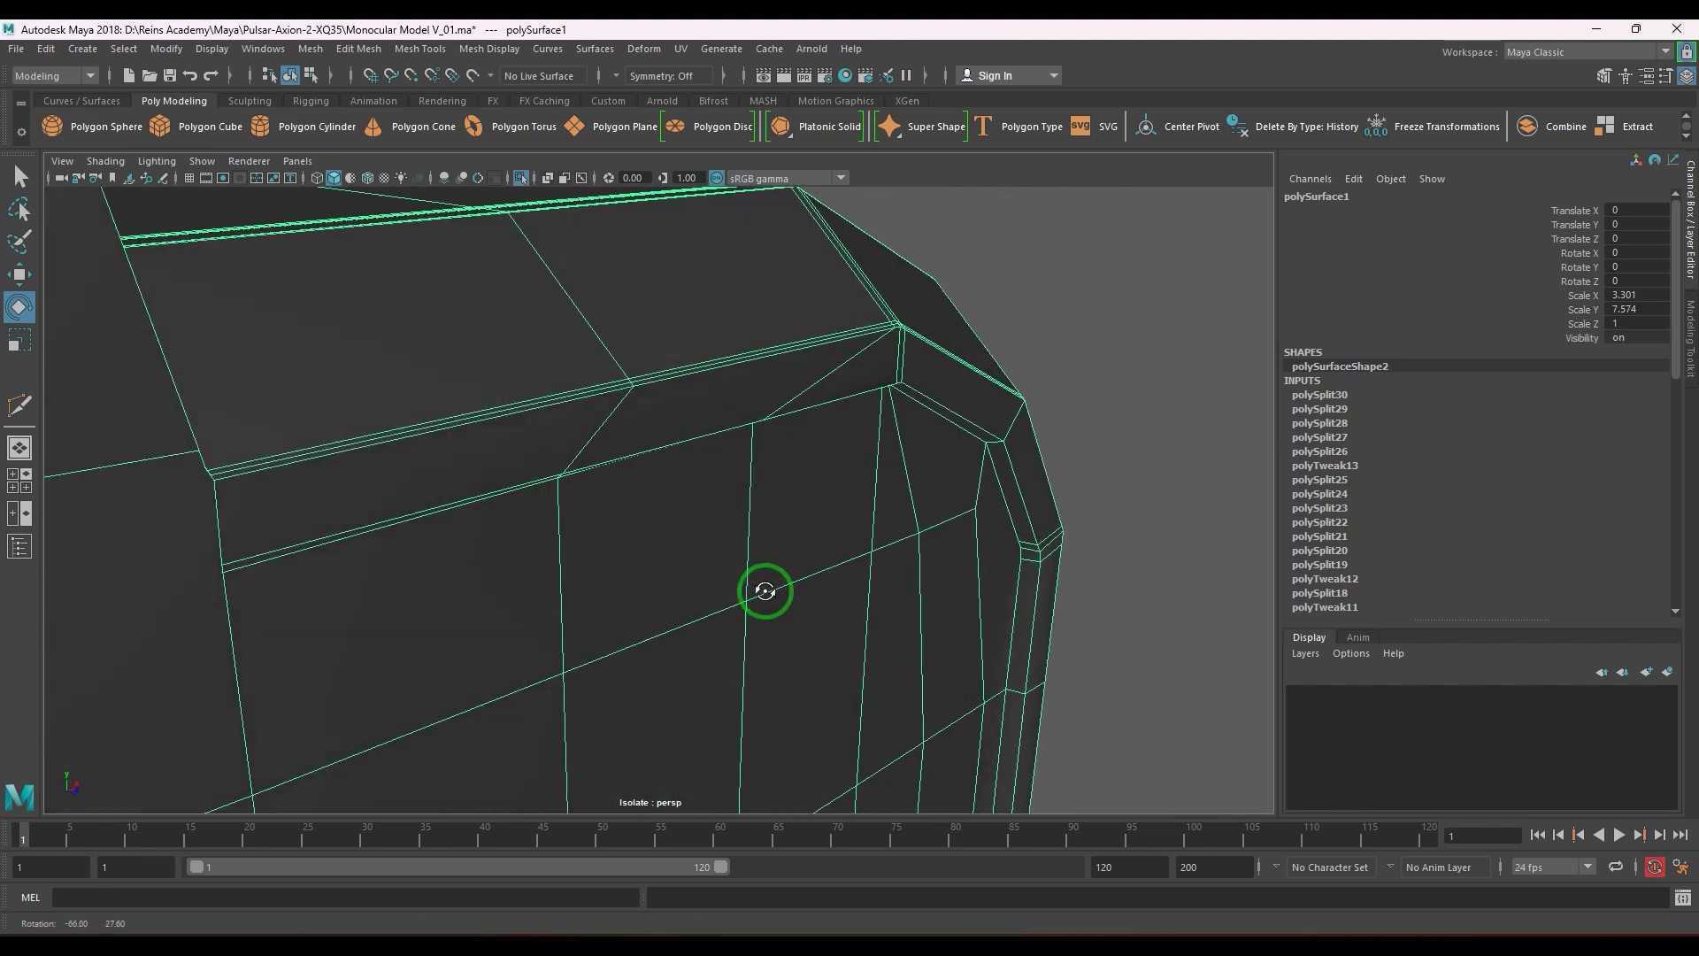
right_click_drag(517, 577, 629, 608, "alt")
left_click_drag(629, 608, 730, 560, "alt")
left_click_drag(419, 521, 679, 509, "alt")
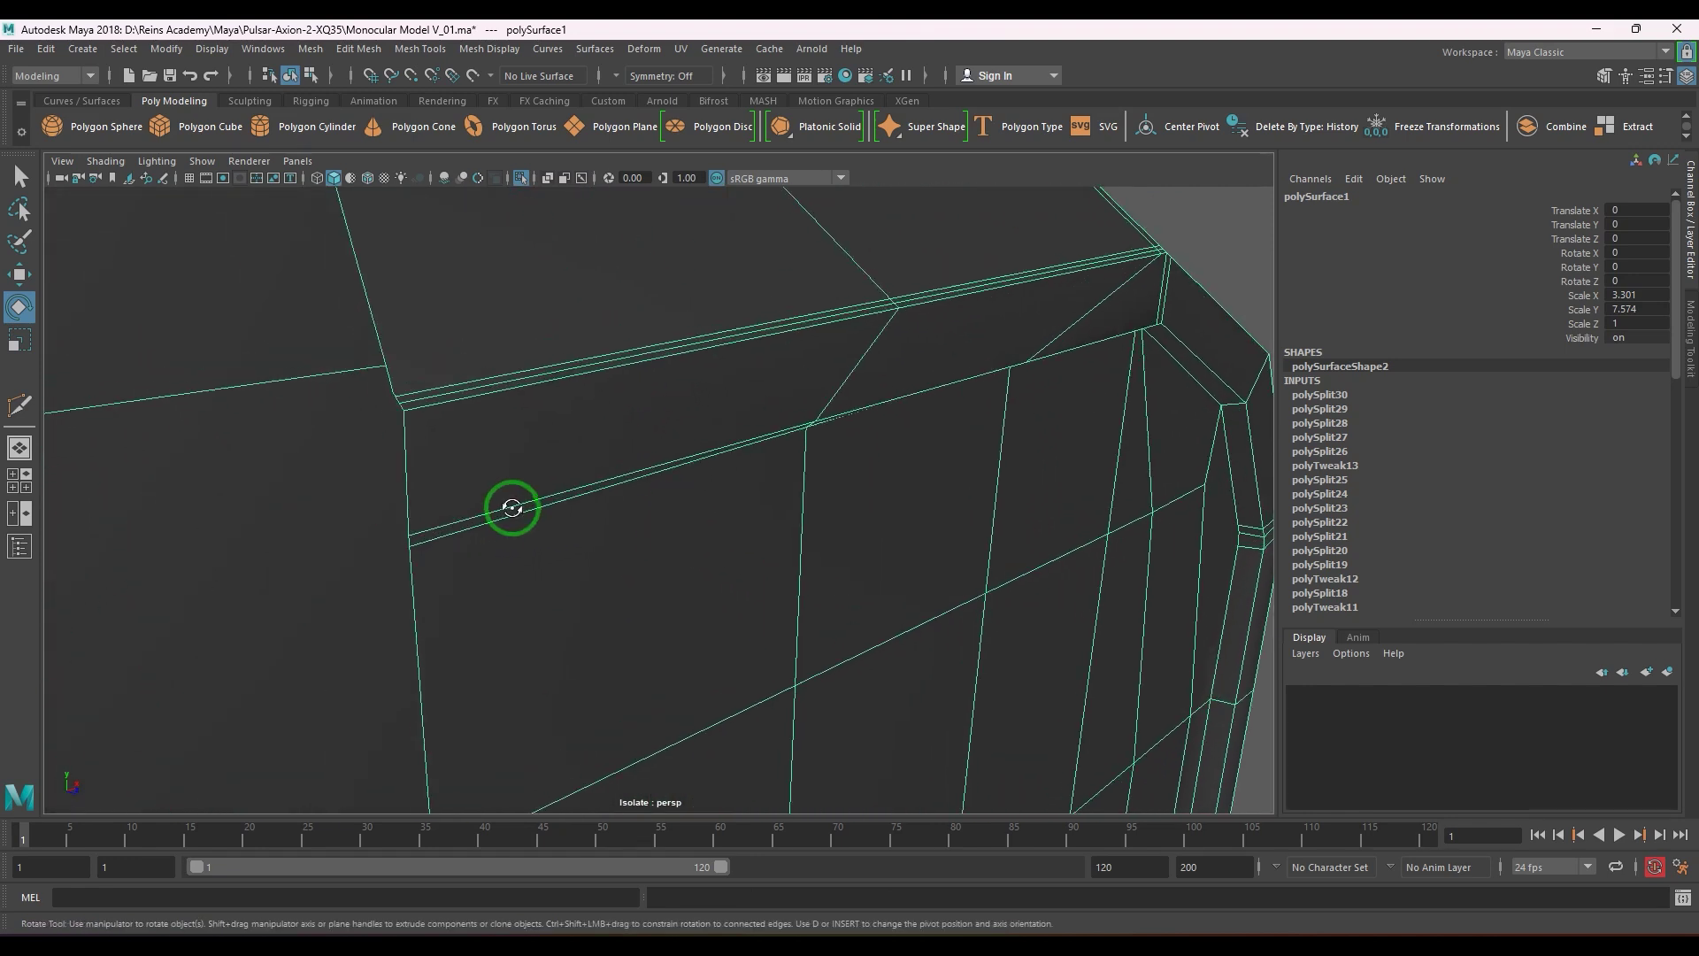
left_click_drag(513, 507, 539, 489, "alt")
right_click_drag(582, 412, 474, 442, "shift")
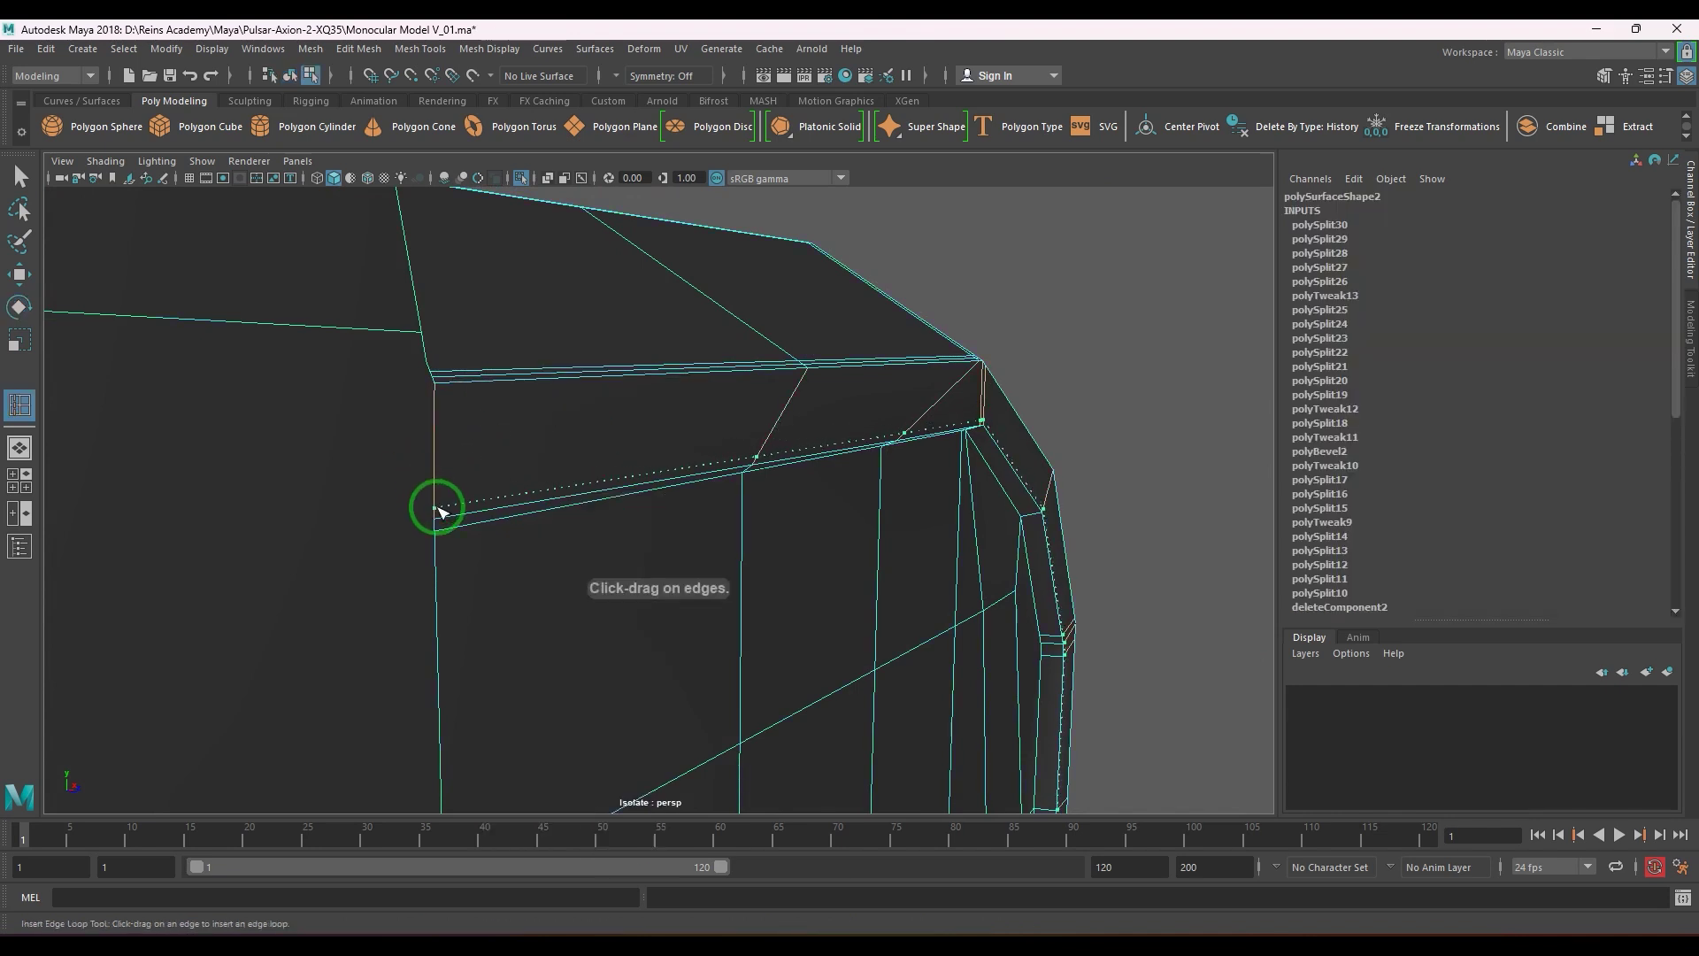
left_click_drag(438, 511, 438, 512)
- Insert a second edge loop along the narrow step, close to the recessed panel's edge, and return to object selection
left_click_drag(576, 531, 713, 504, "alt")
right_click_drag(713, 504, 780, 599, "alt")
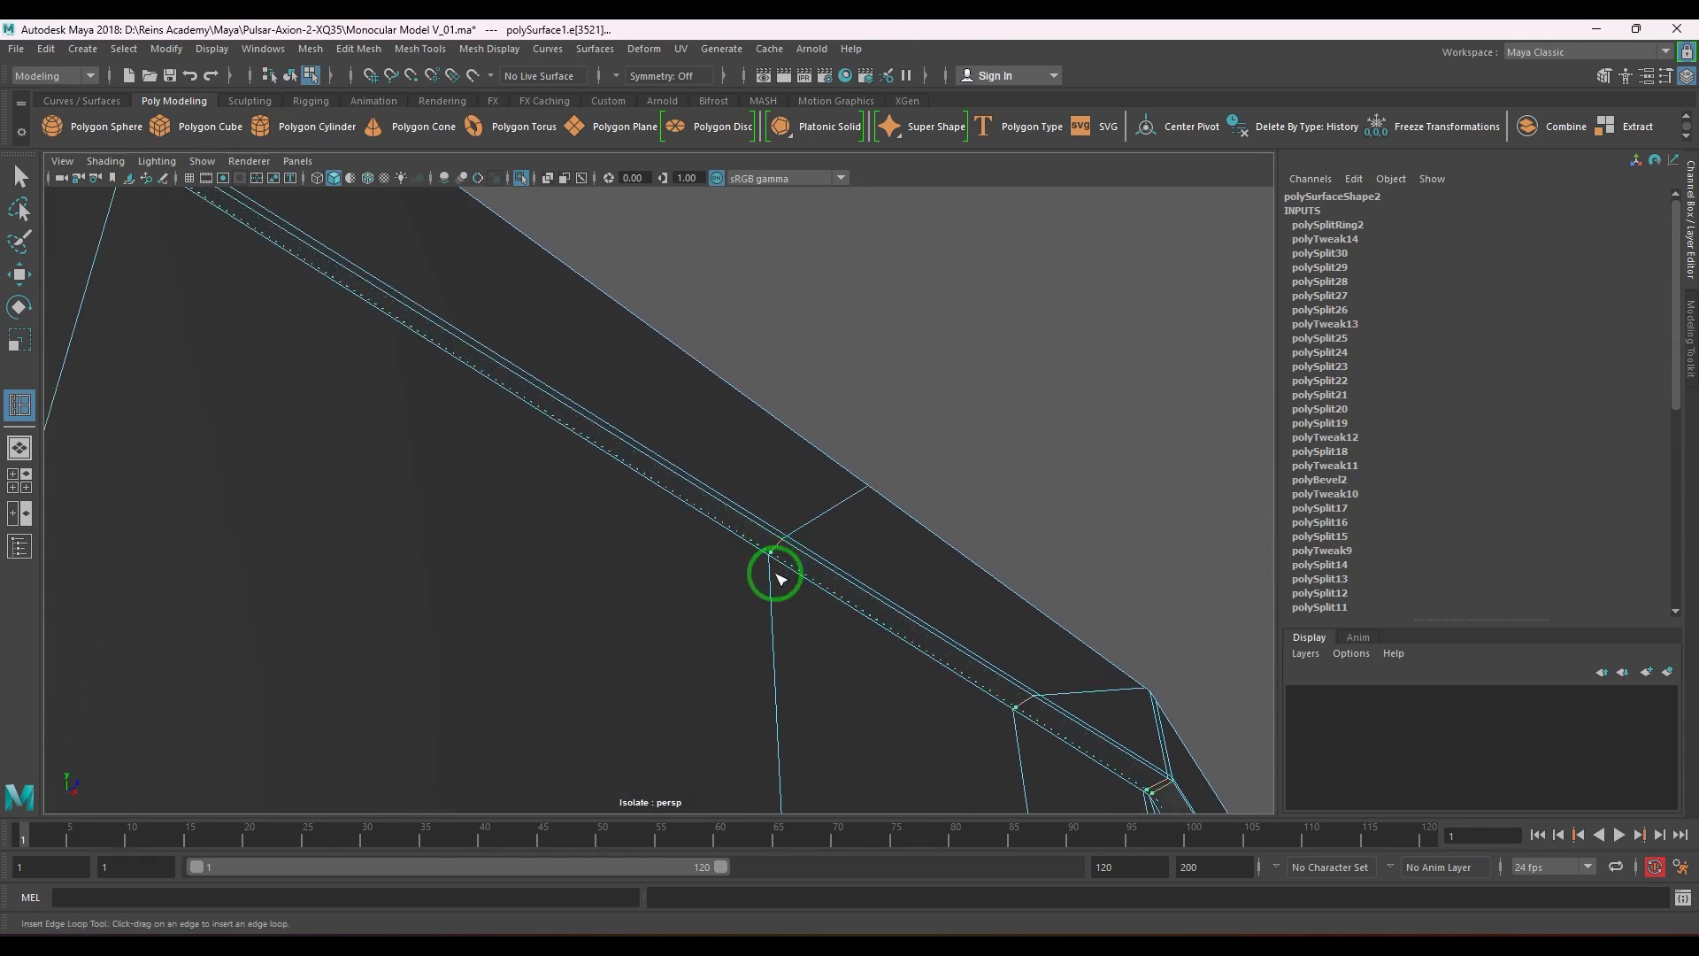
scroll(764, 592, "down", 5)
left_click_drag(776, 575, 790, 665)
key("w")
right_click_drag(821, 479, 910, 413)
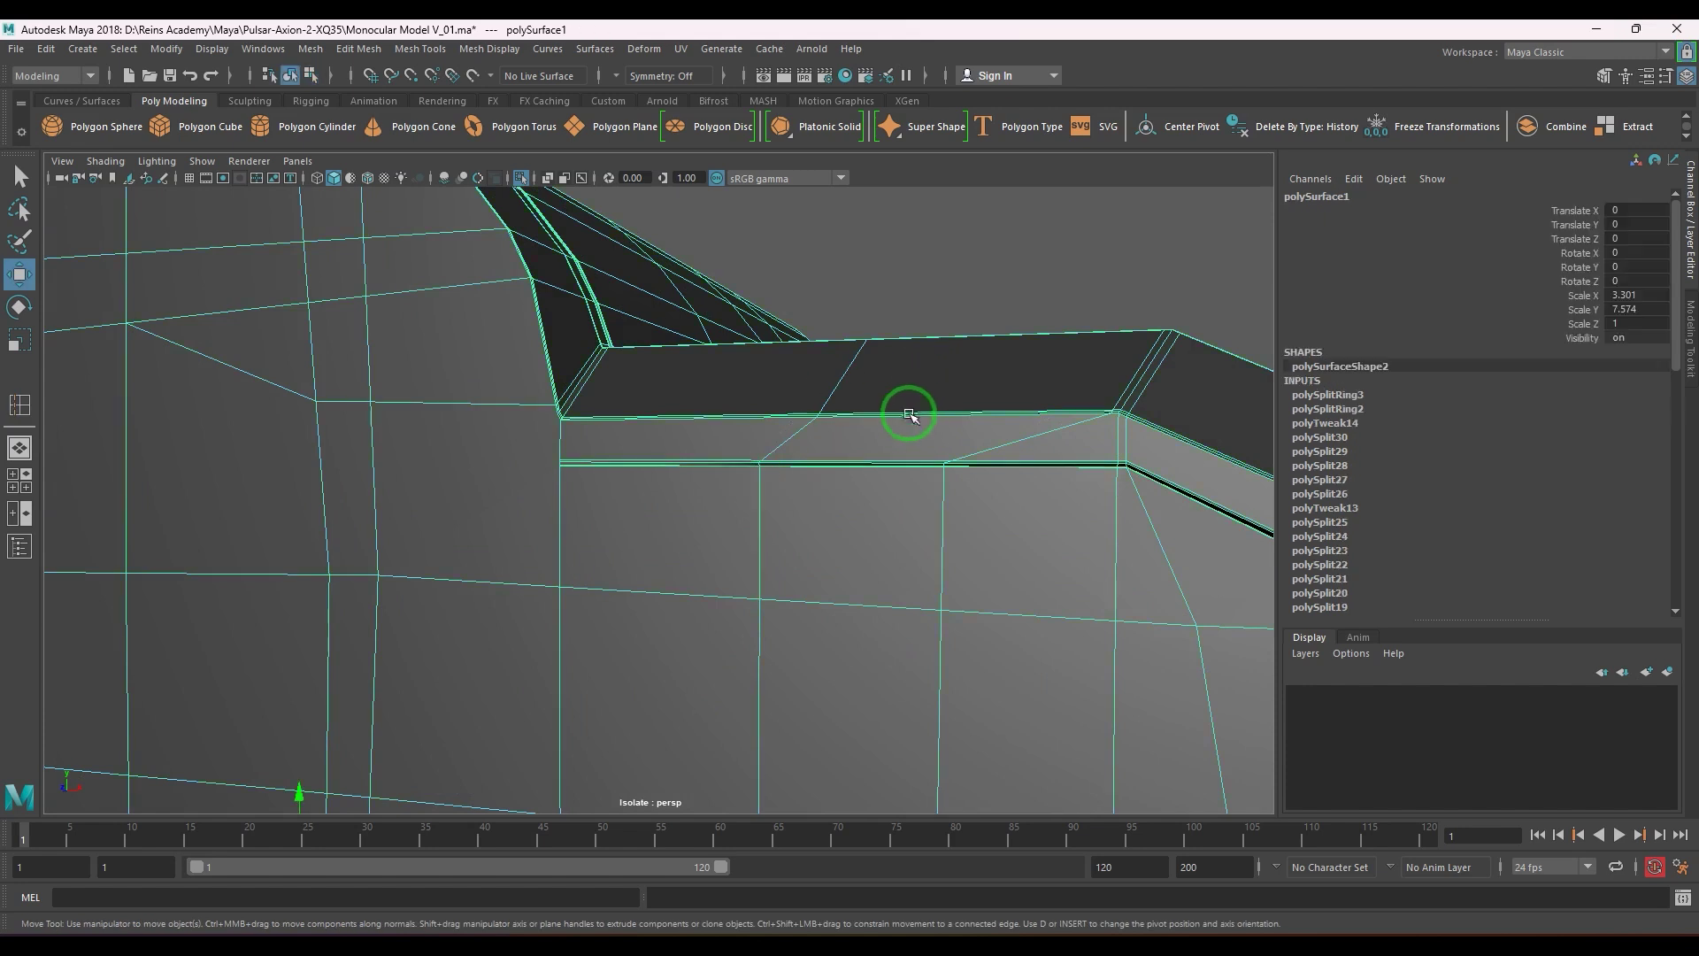
- Preview the smoothed body and examine how the new support loops hold the recessed panel's rim
key("3")
left_click(1077, 284)
scroll(903, 436, "down", 6)
left_click_drag(938, 566, 949, 619, "alt")
middle_click_drag(950, 619, 933, 431, "alt")
left_click_drag(933, 431, 911, 614, "alt")
left_click(820, 420)
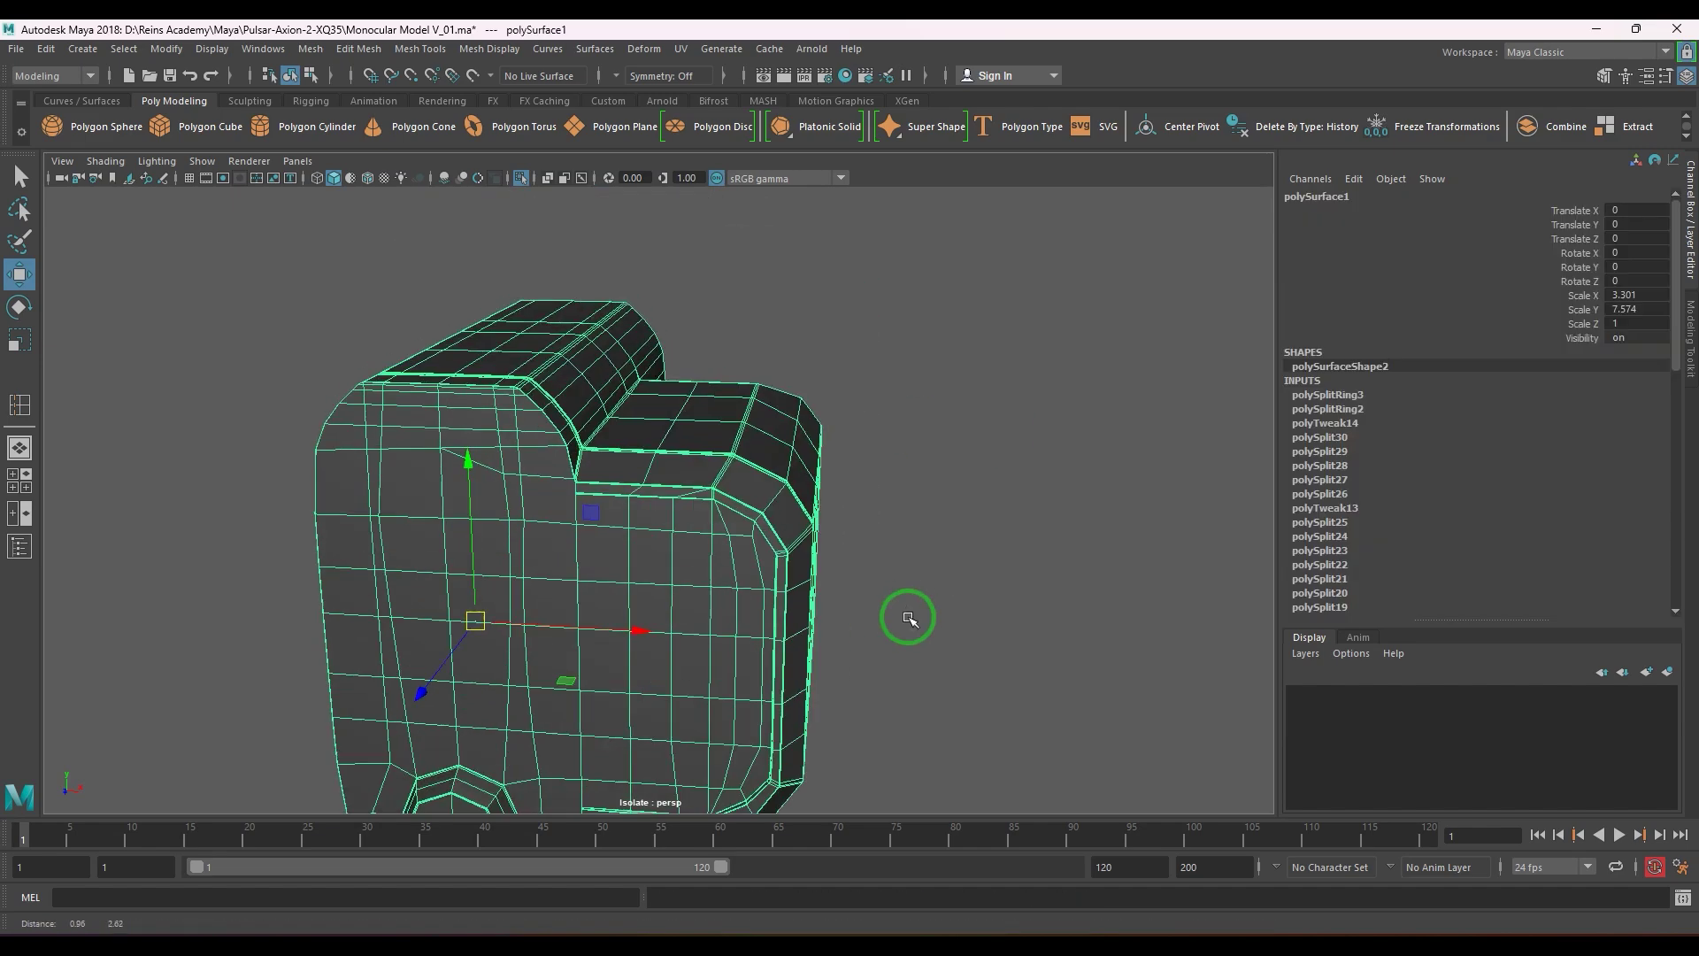
- Cut edges from the support-loop vertices at the recessed panel's upper outer corner to one shared point on the neighbouring panel edge
scroll(855, 545, "up", 5)
left_click_drag(855, 546, 701, 450, "alt")
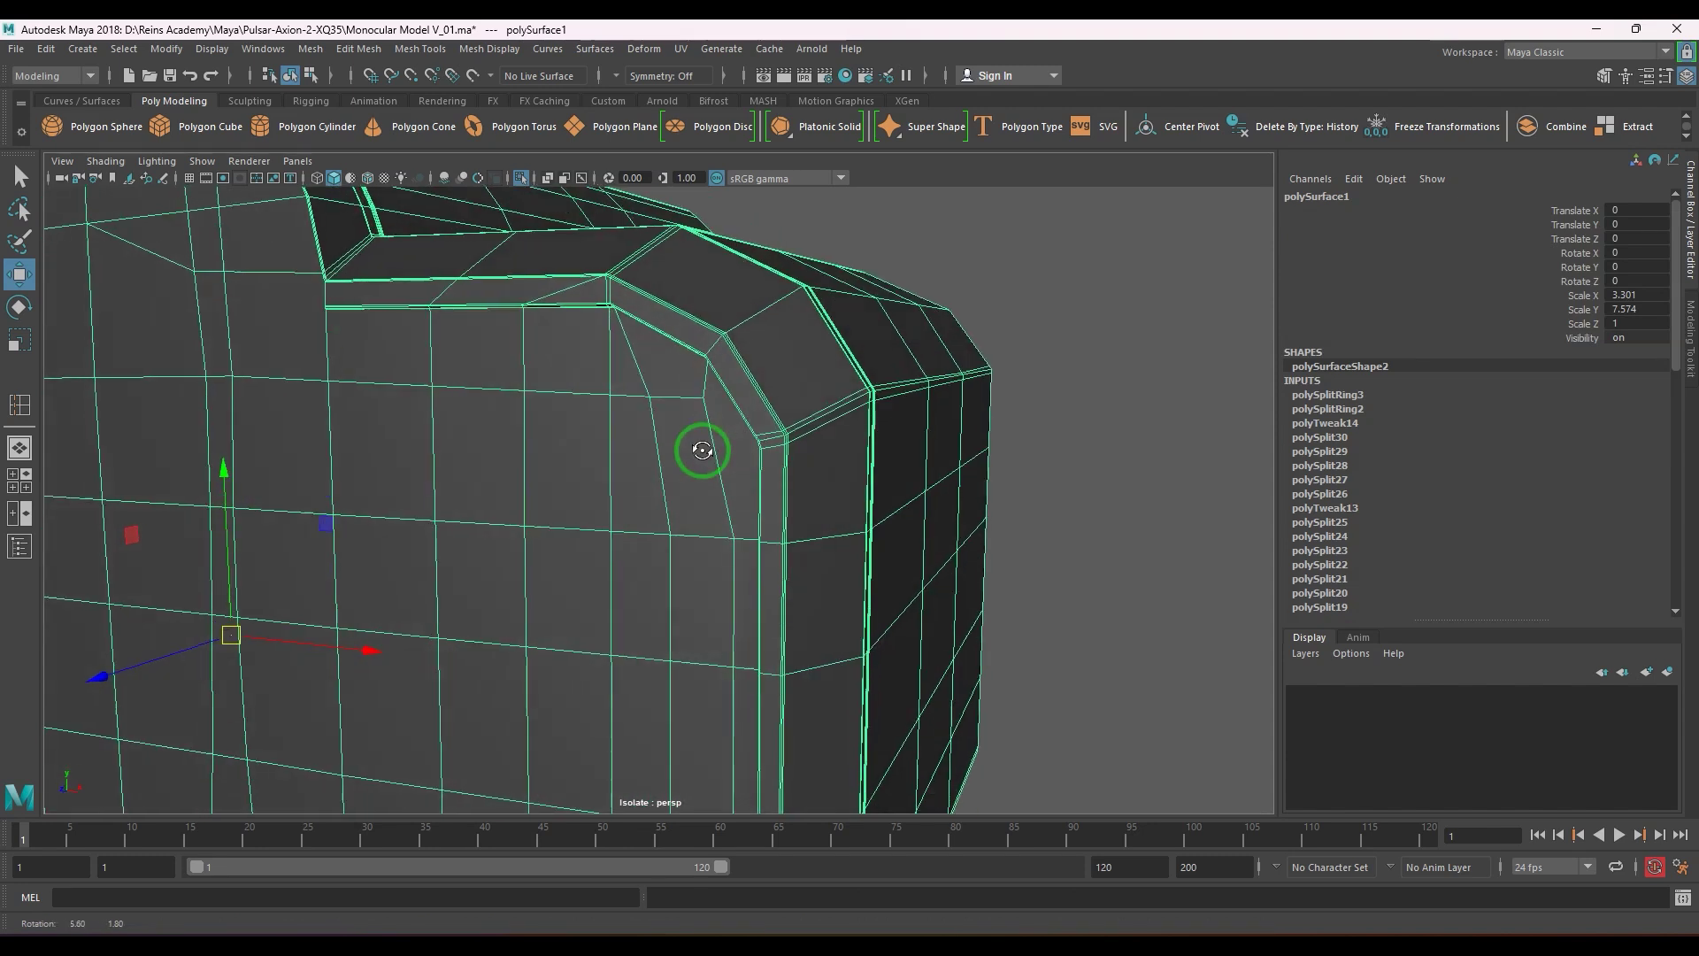
scroll(693, 452, "down", 4)
scroll(693, 452, "up", 10)
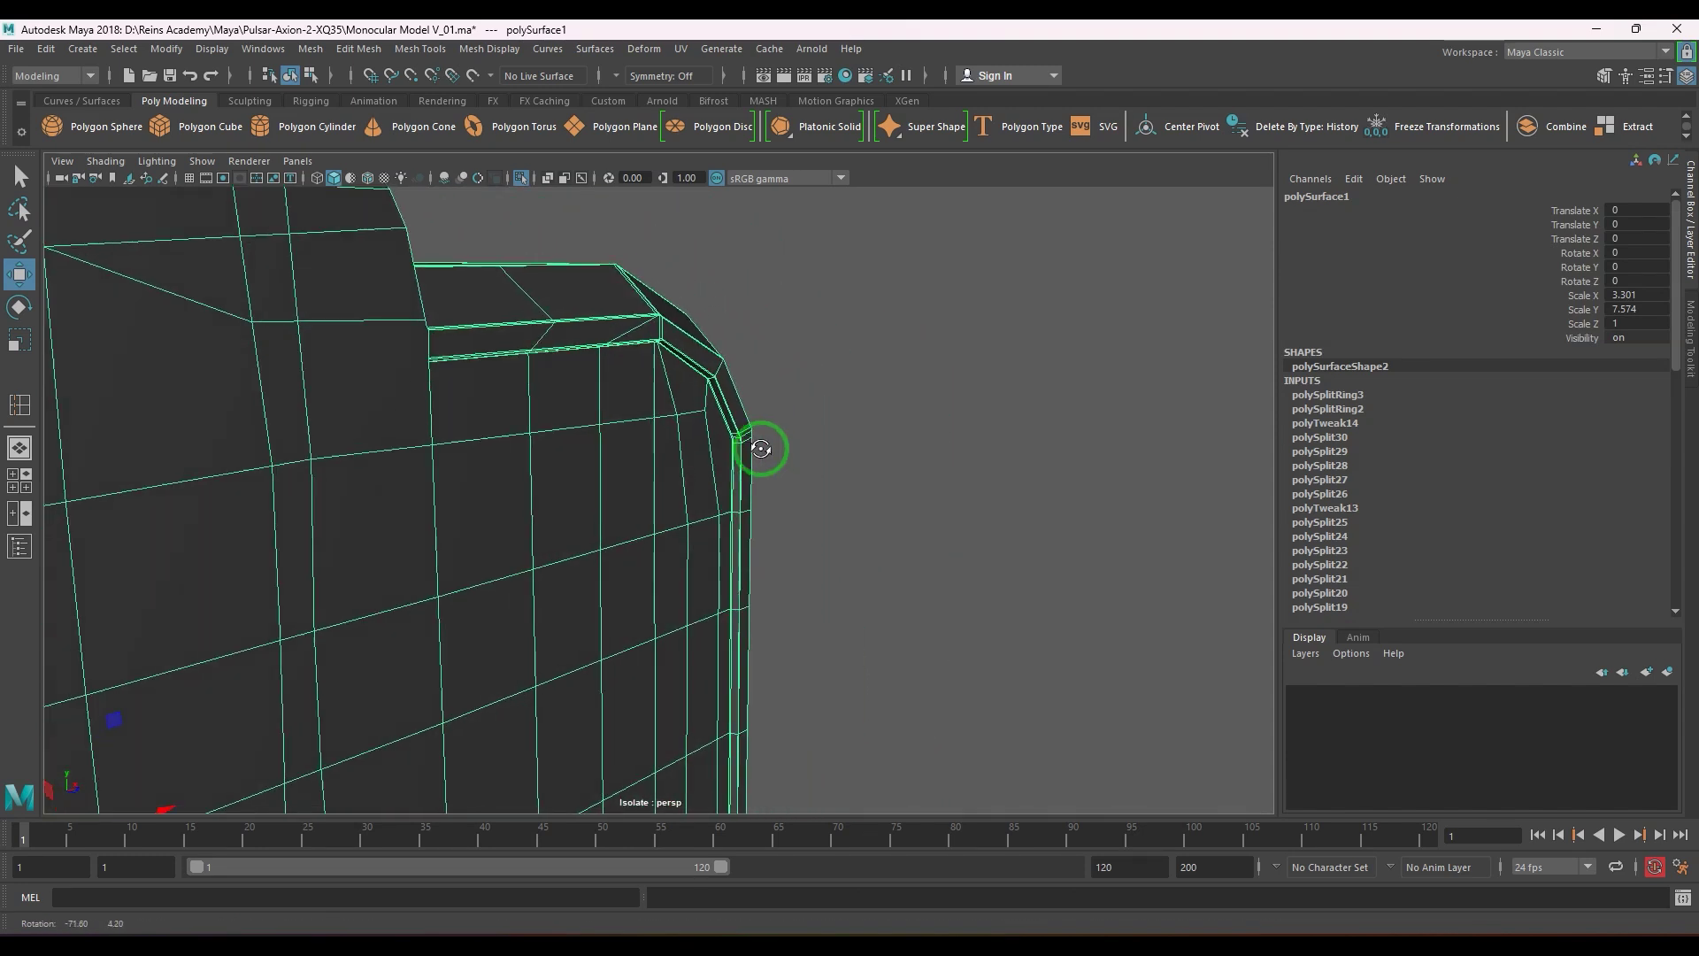
left_click_drag(739, 428, 820, 391, "alt")
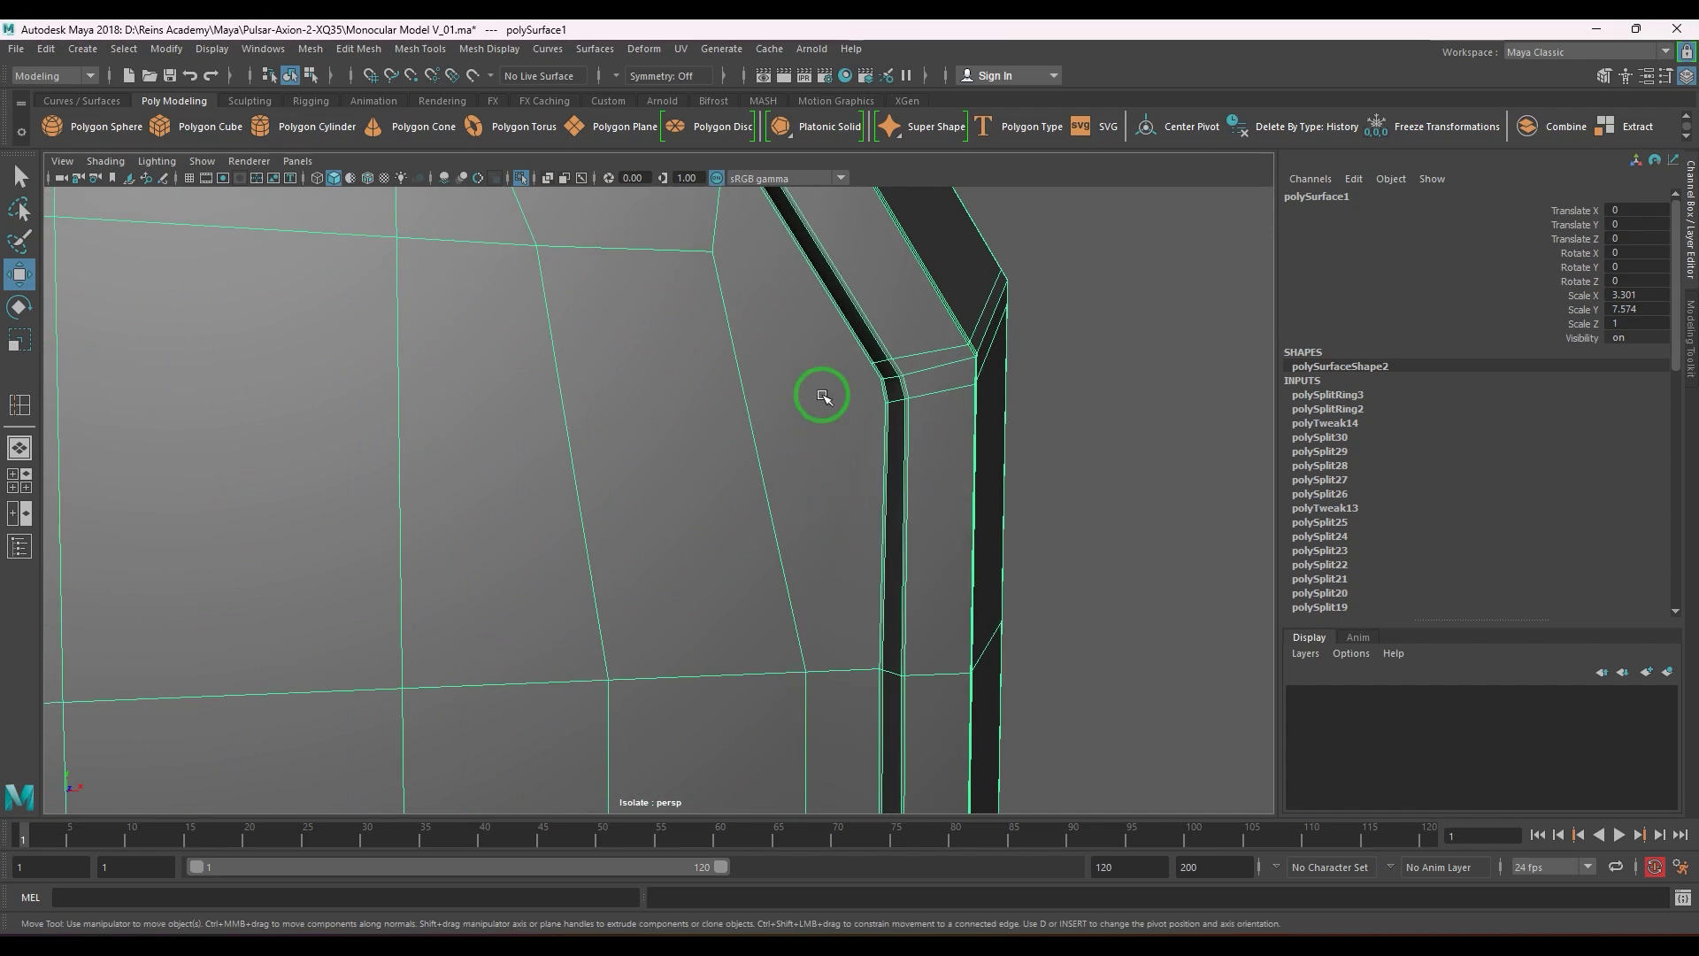
right_click_drag(822, 394, 945, 479, "shift")
left_click(751, 421)
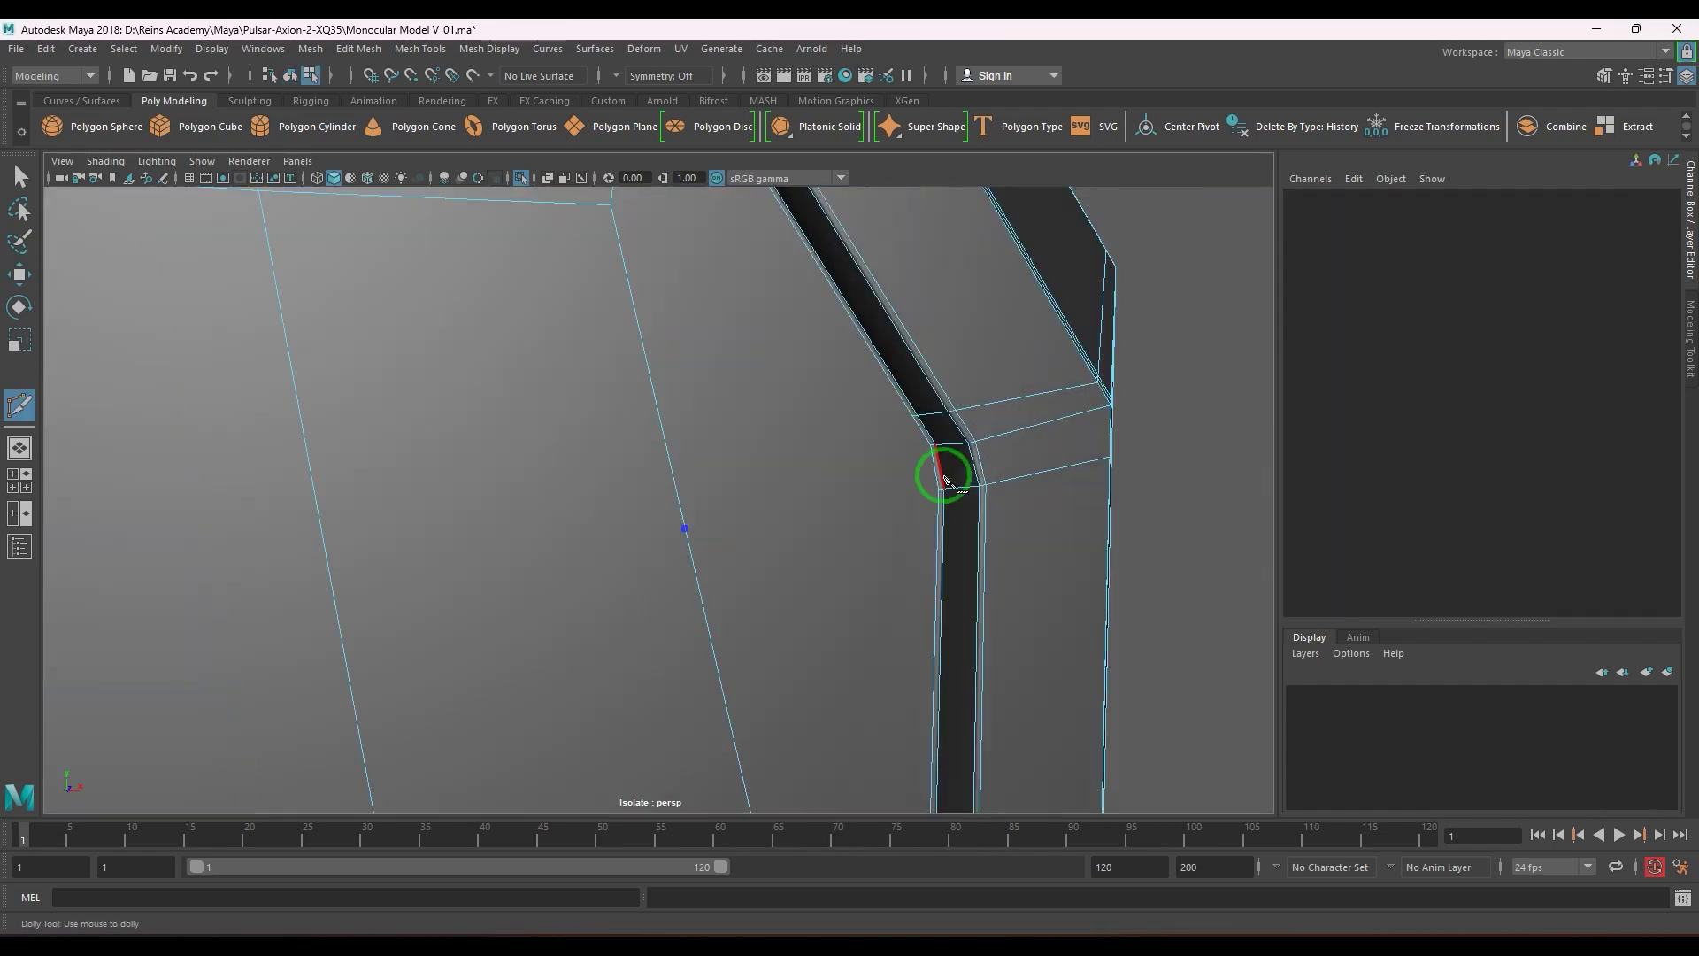
left_click(937, 447)
key("Return")
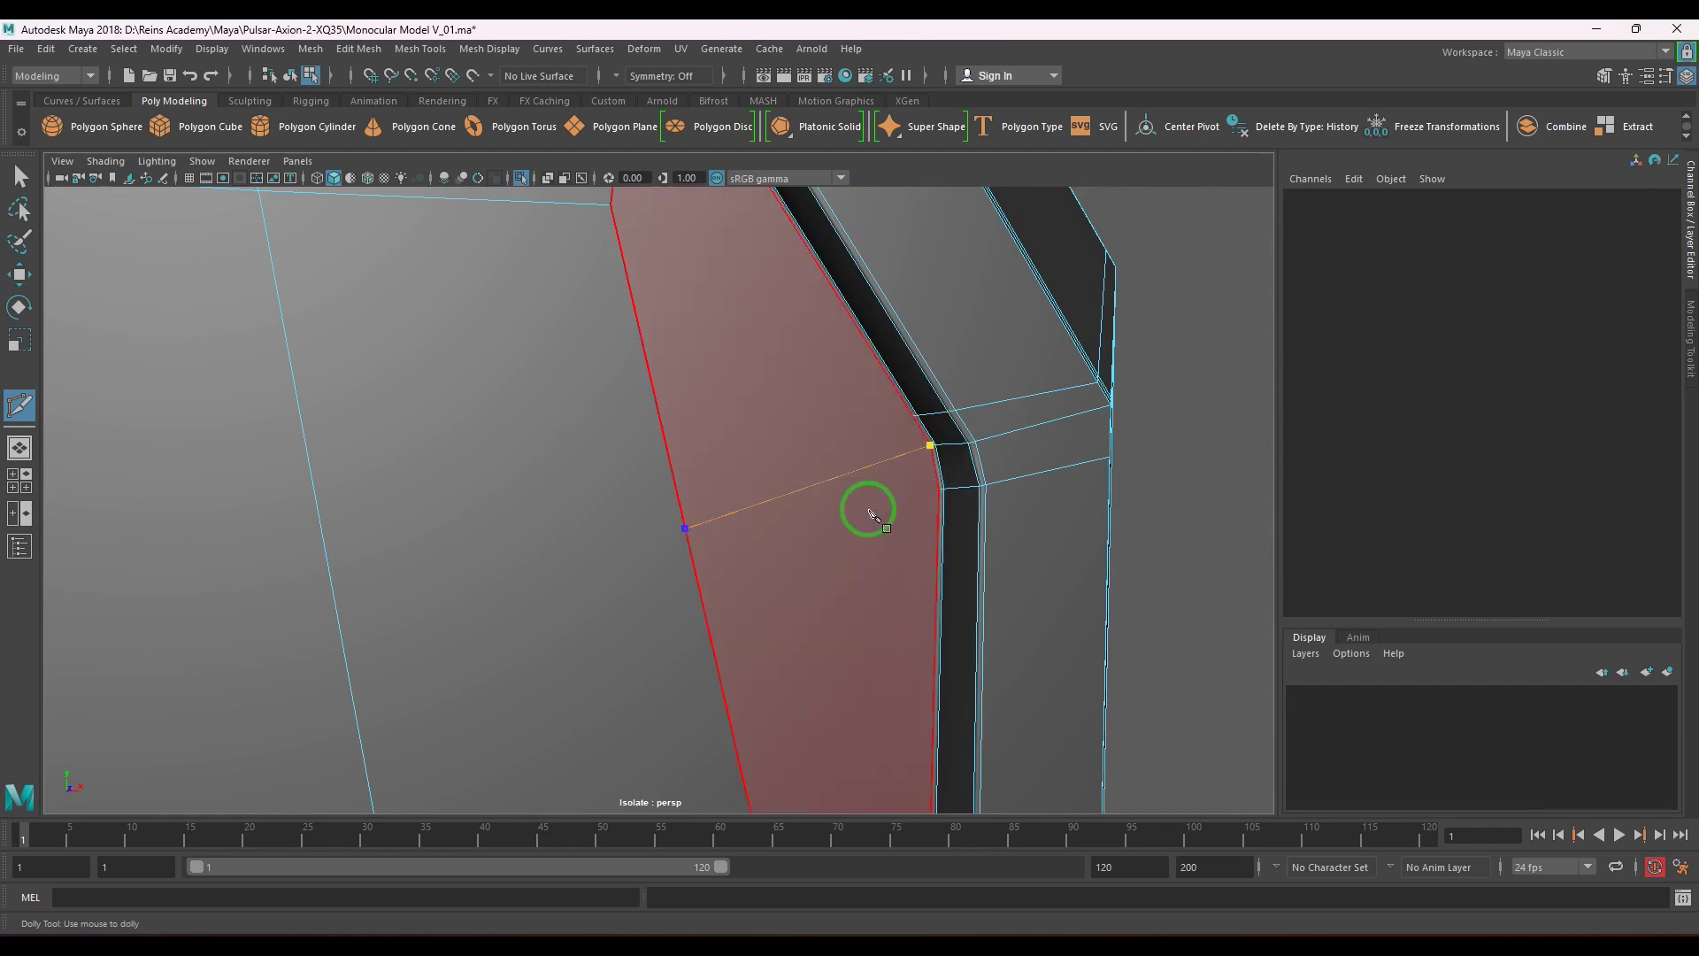
left_click(909, 409)
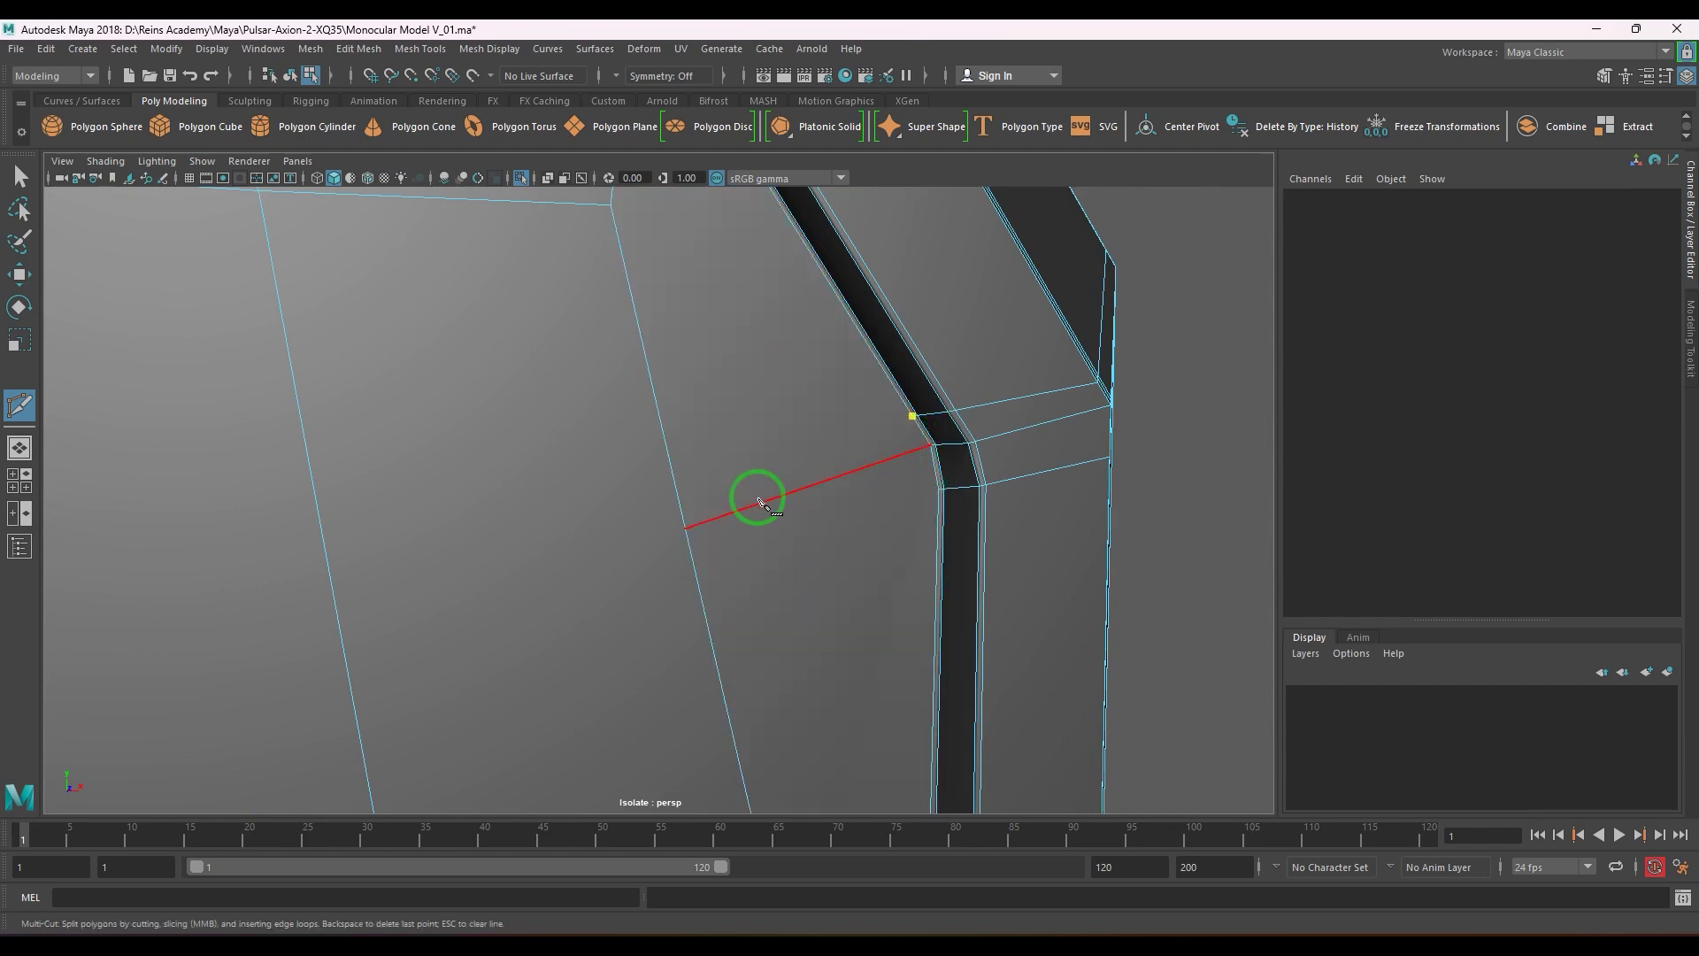
left_click(684, 529)
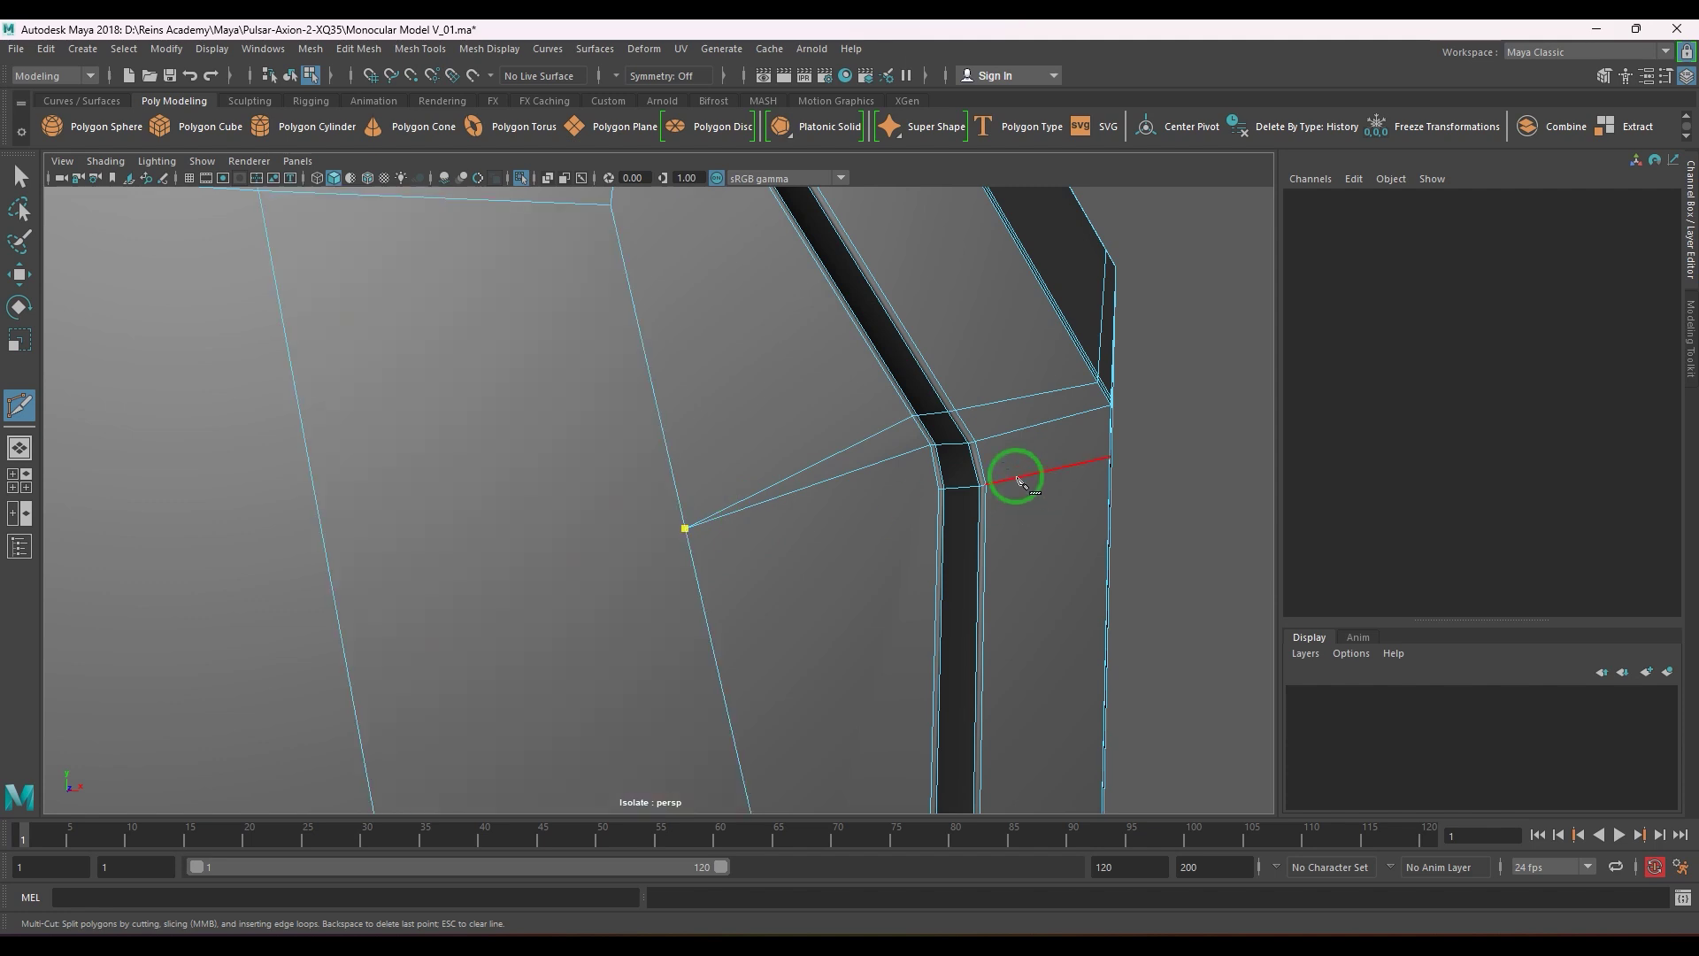
- Move the shared cut vertex closer to the panel's upper outer corner and delete one of the short edges meeting there
left_click_drag(721, 549, 617, 553, "alt")
key("w")
left_click(615, 507)
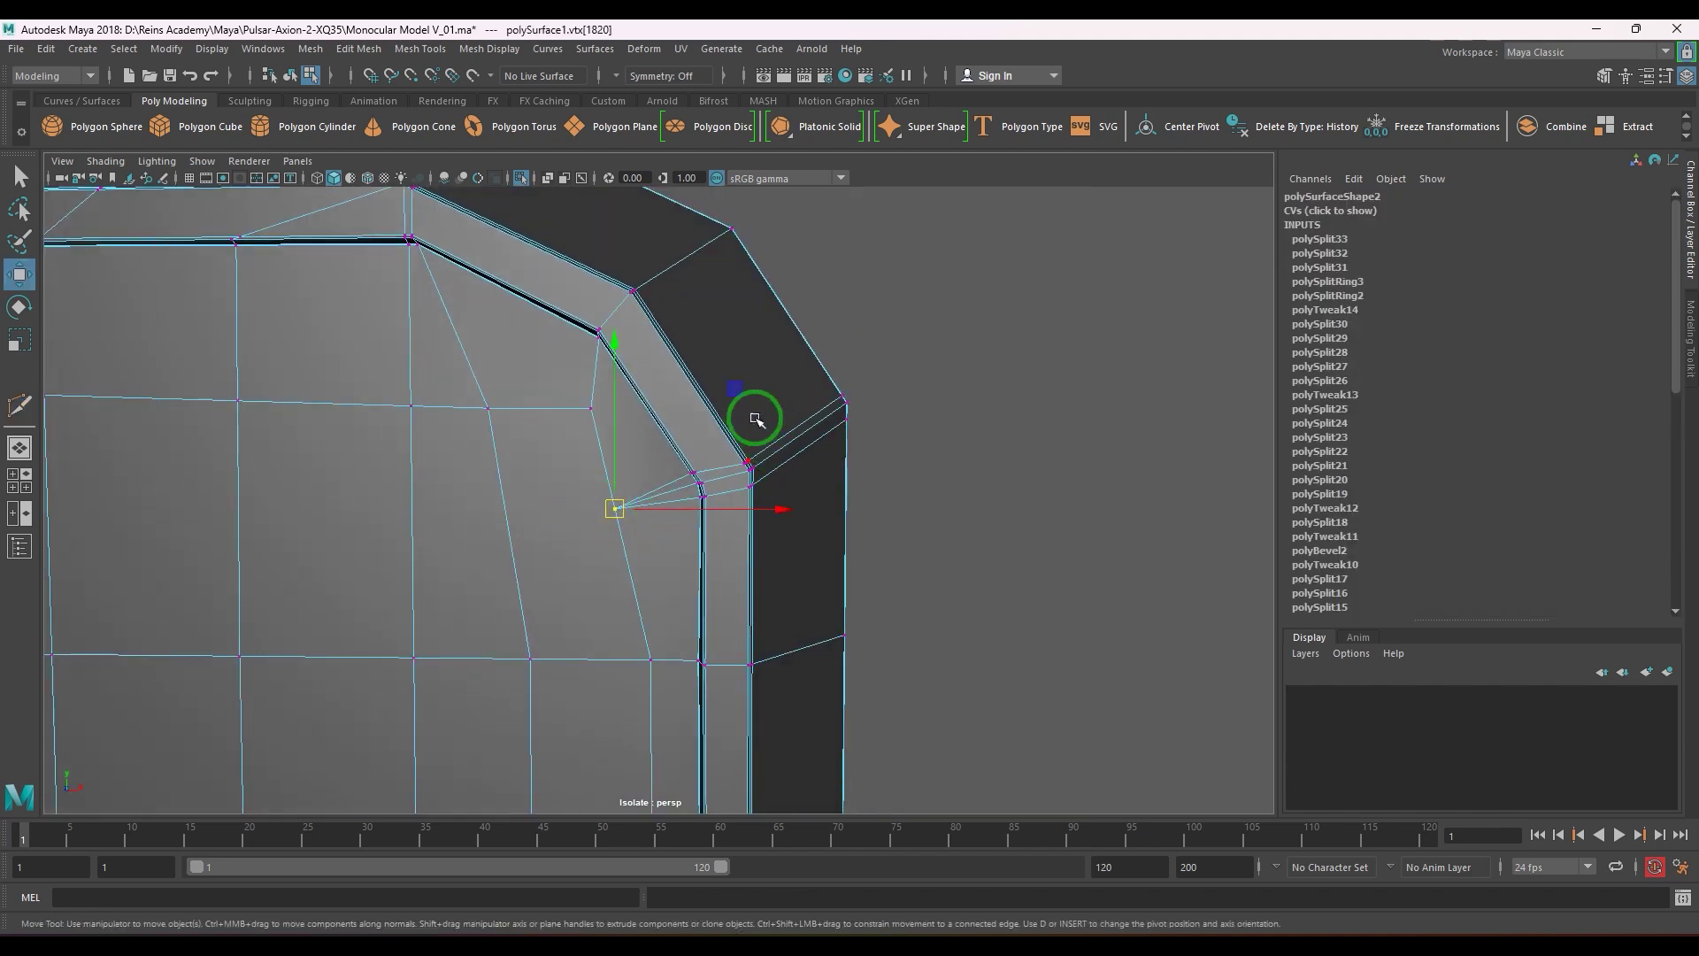
mouse_move(759, 417)
middle_mouse_down()
mouse_move(752, 390)
mouse_move(769, 386)
middle_mouse_up()
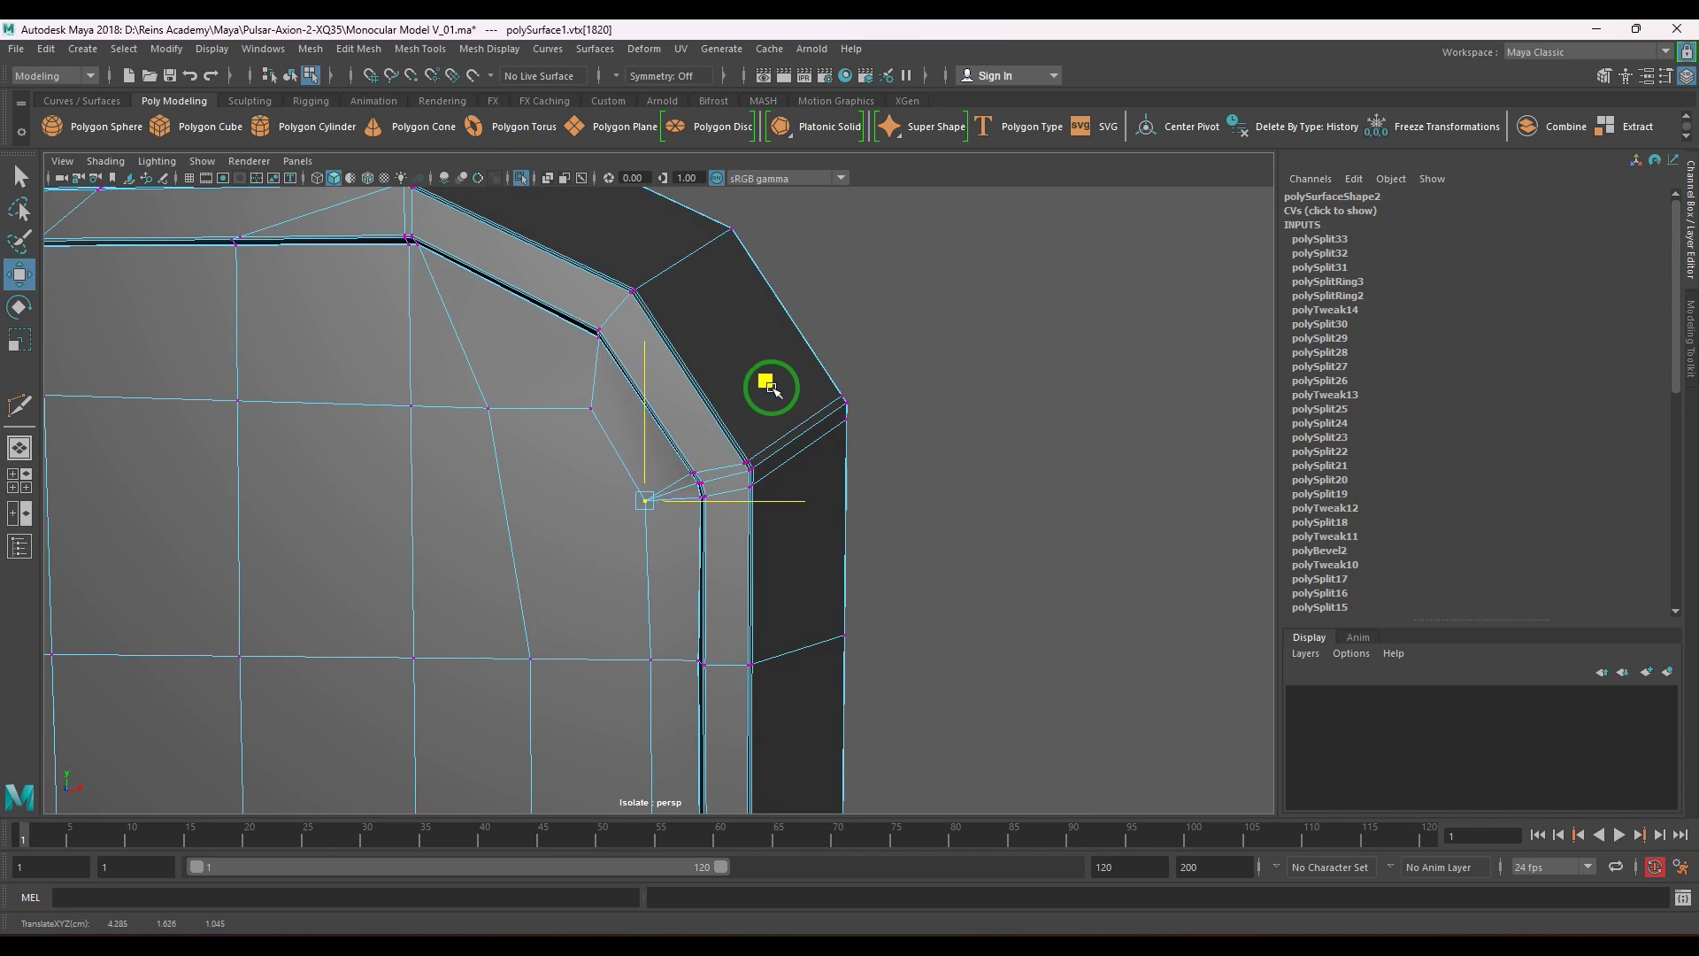
scroll(743, 478, "up", 3)
right_click_drag(699, 576, 703, 513)
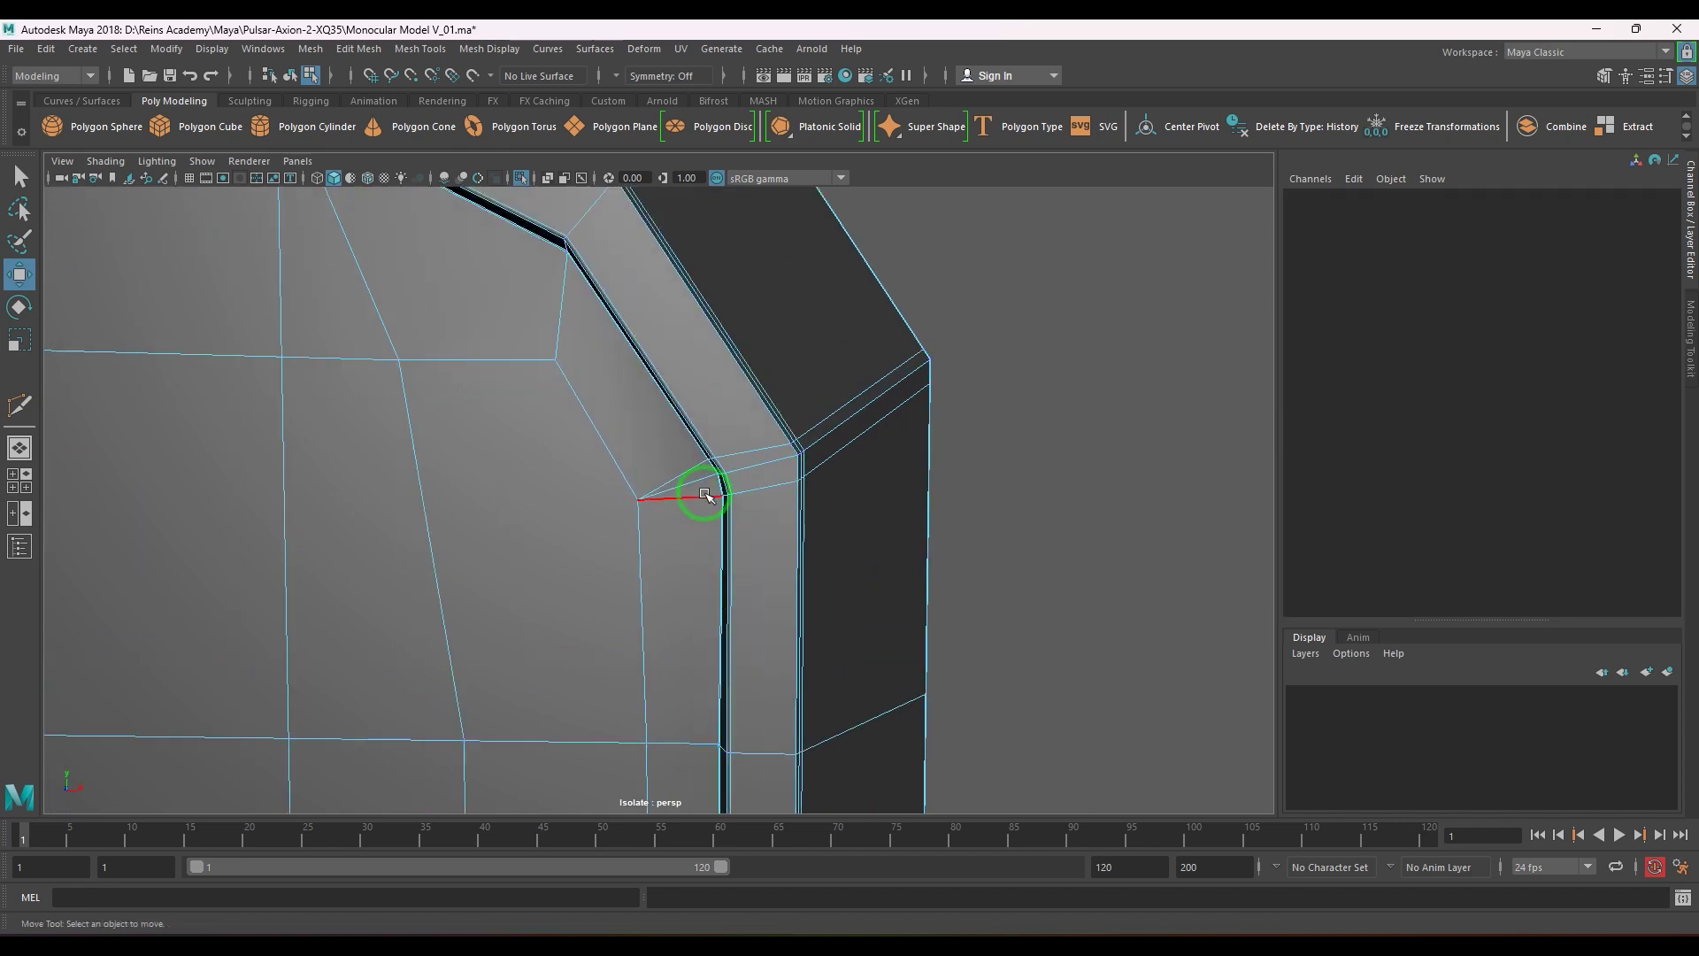
left_click(695, 484)
key("Delete")
- Preview the smoothed body to check the panel's upper outer corner, and return it to the unsmoothed display
right_click_drag(631, 573, 698, 539)
key("3")
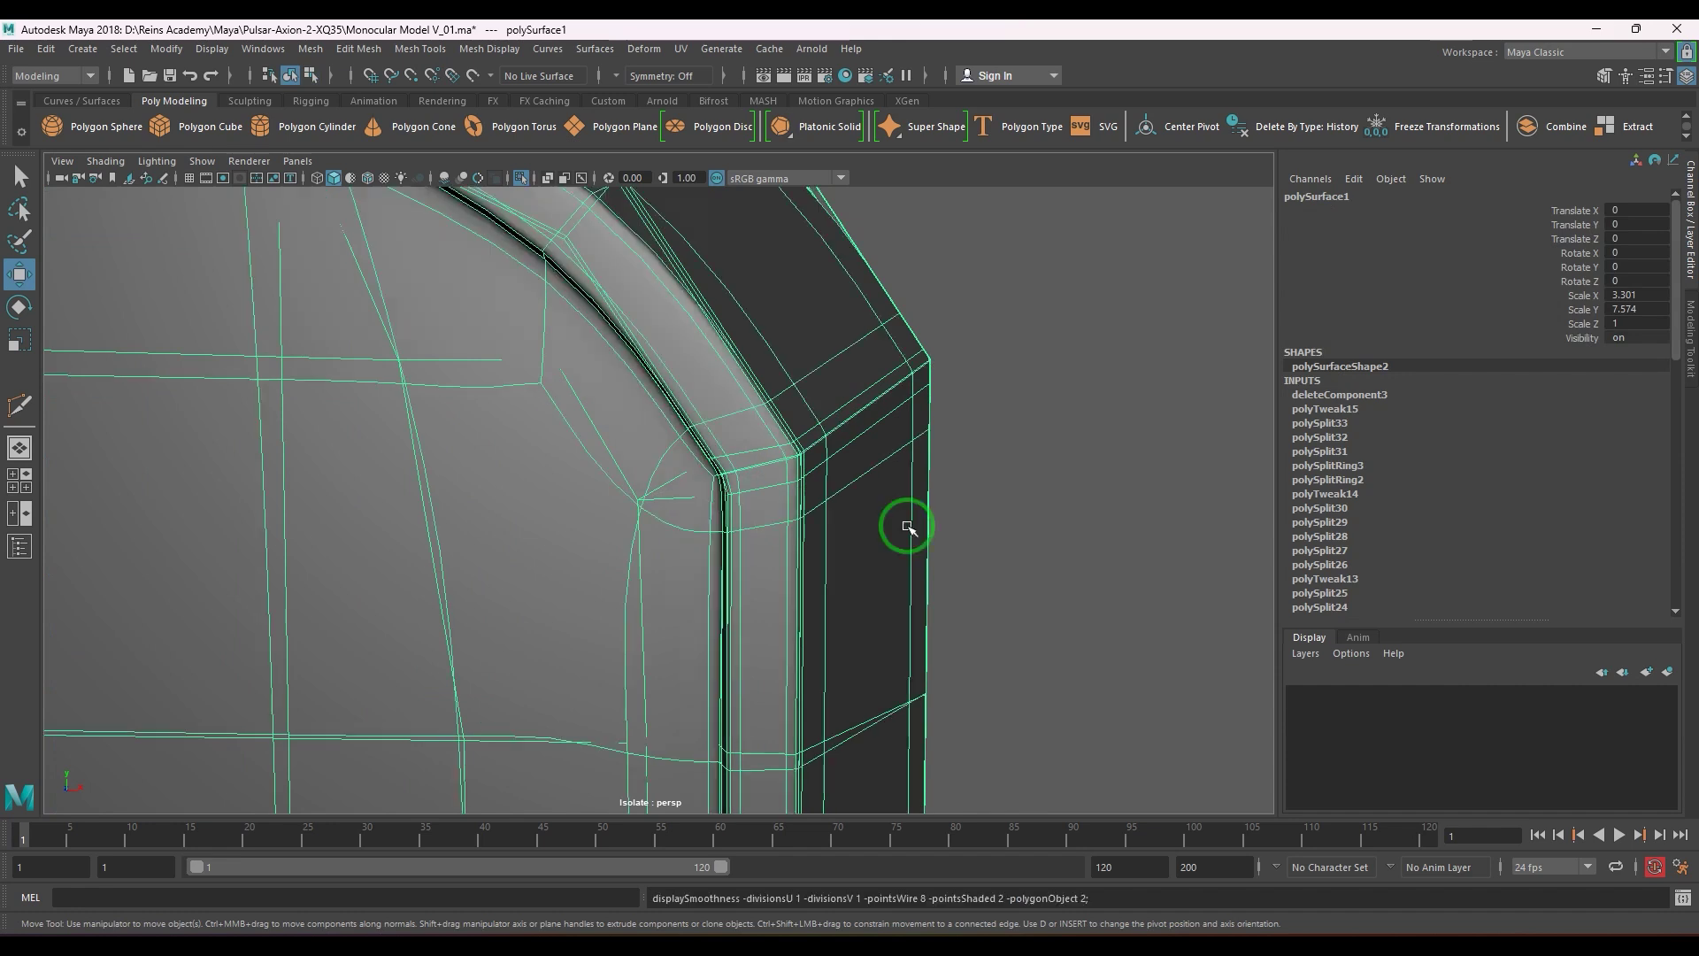
left_click(1026, 526)
scroll(1024, 525, "down", 5)
left_click(687, 542)
key("3")
left_click(1011, 517)
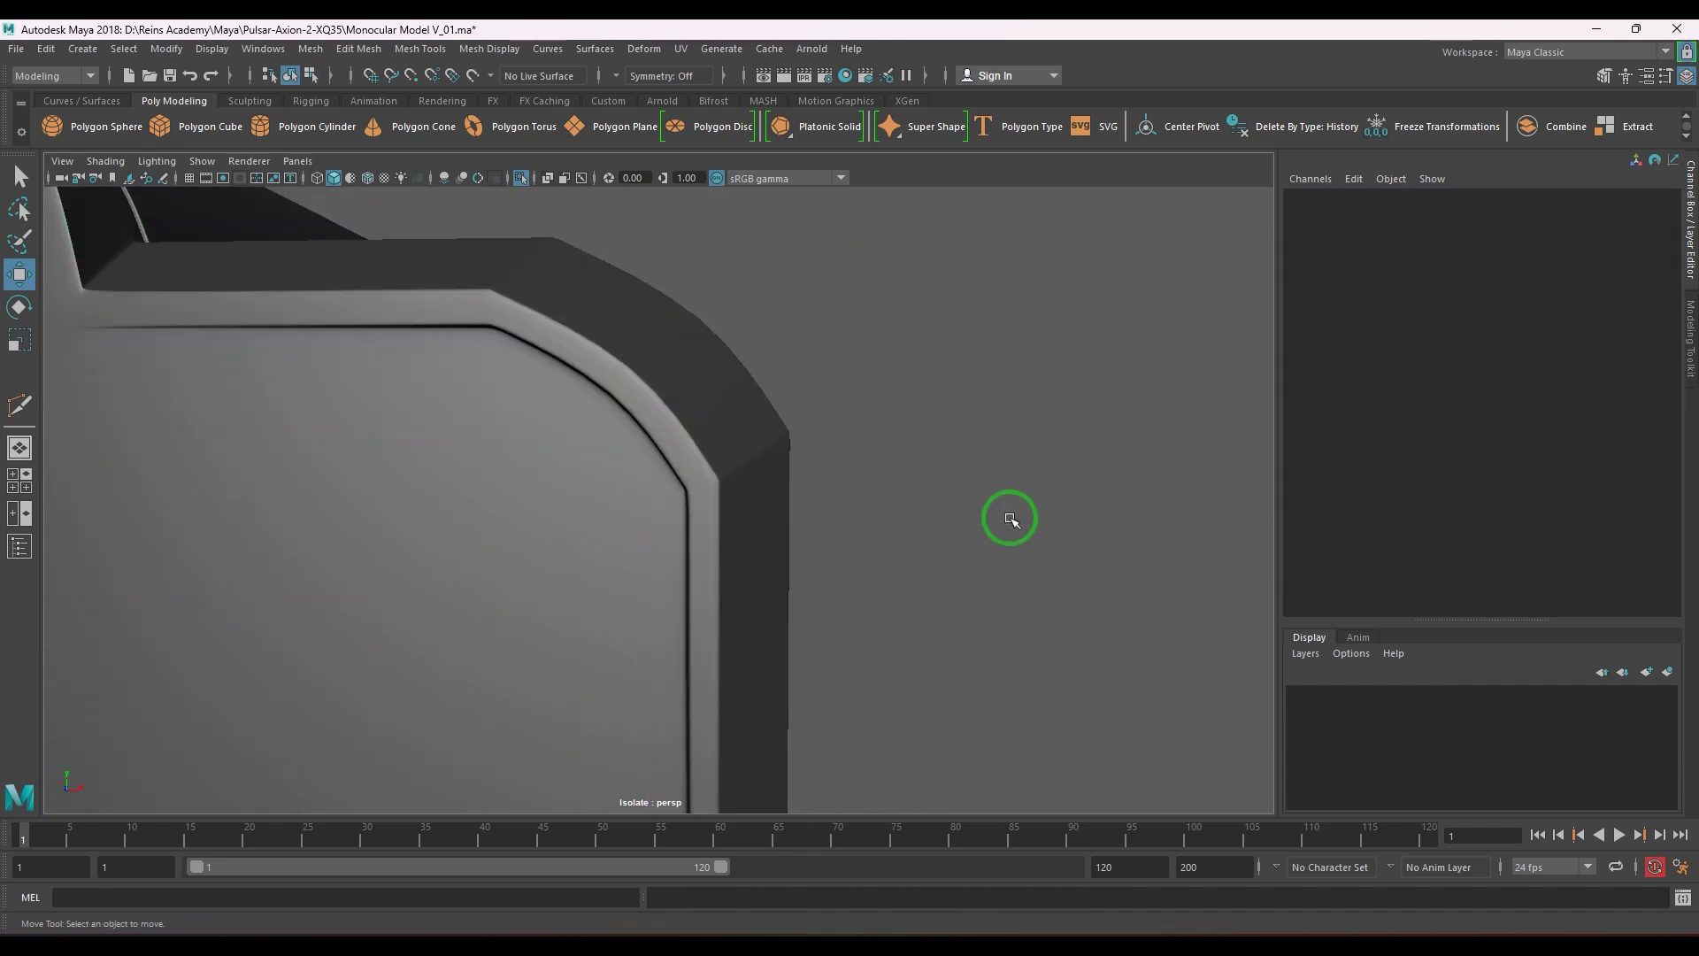
left_click_drag(1000, 515, 668, 599, "alt")
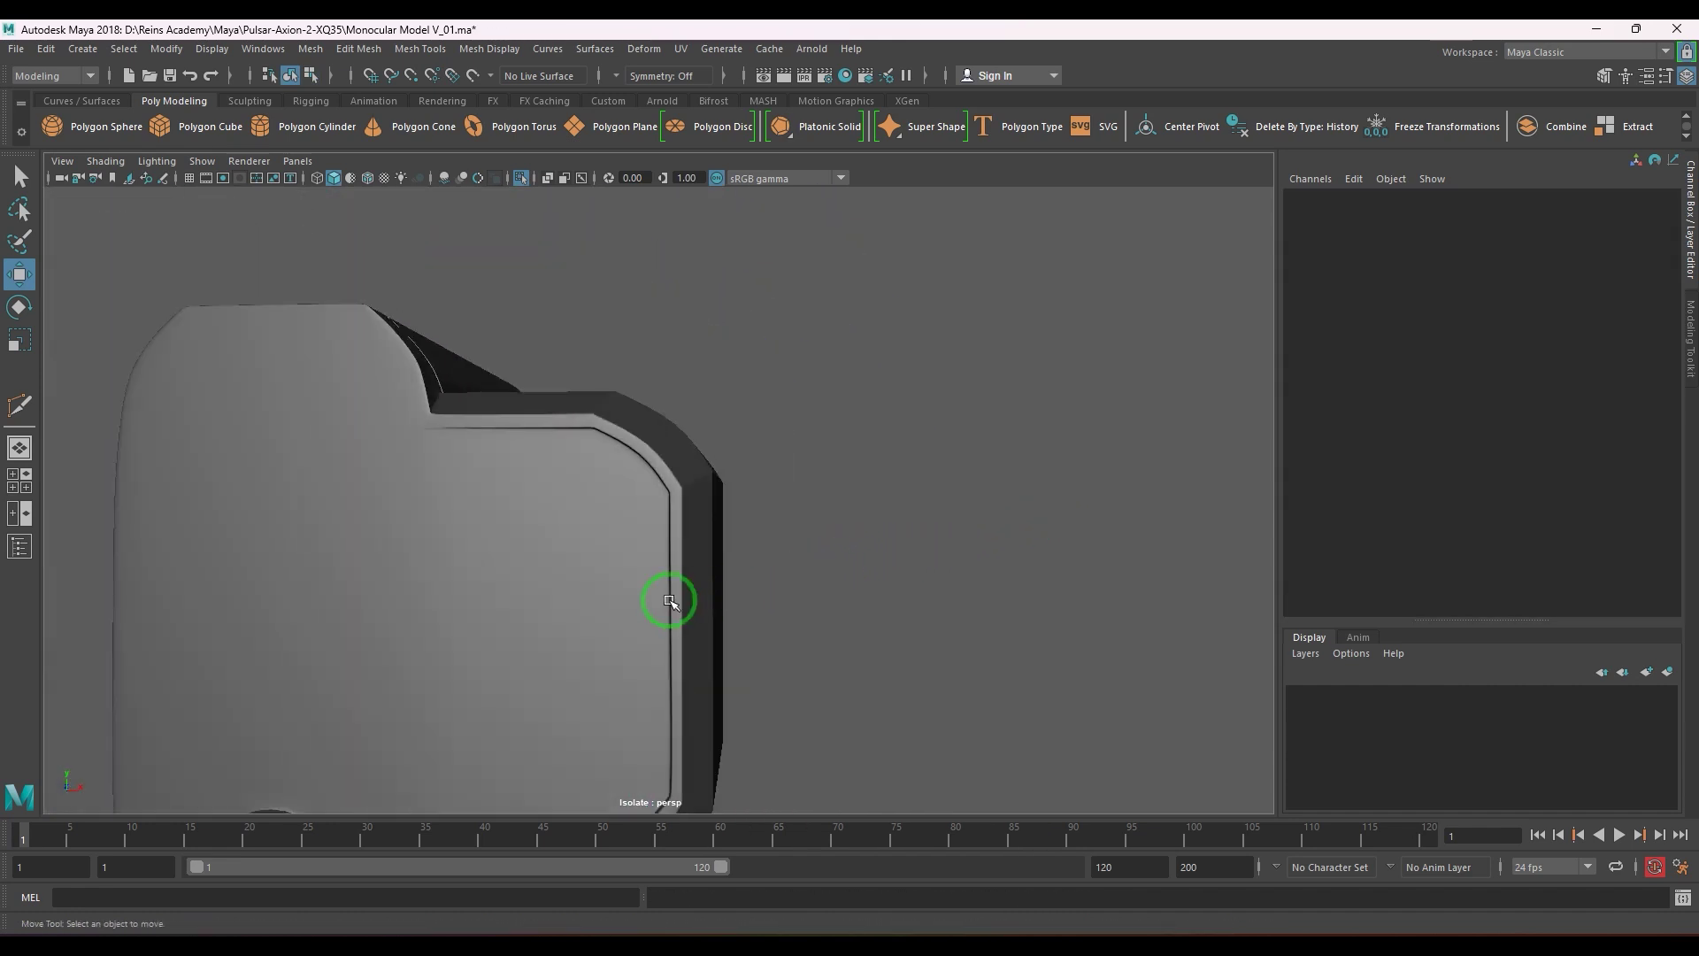
key("F8")
- Cut edges from the support-loop vertices at the panel's lower outer corner to one shared point on the neighbouring panel edge
middle_click_drag(784, 667, 802, 358, "alt")
scroll(791, 461, "up", 4)
left_click_drag(786, 508, 725, 496, "alt")
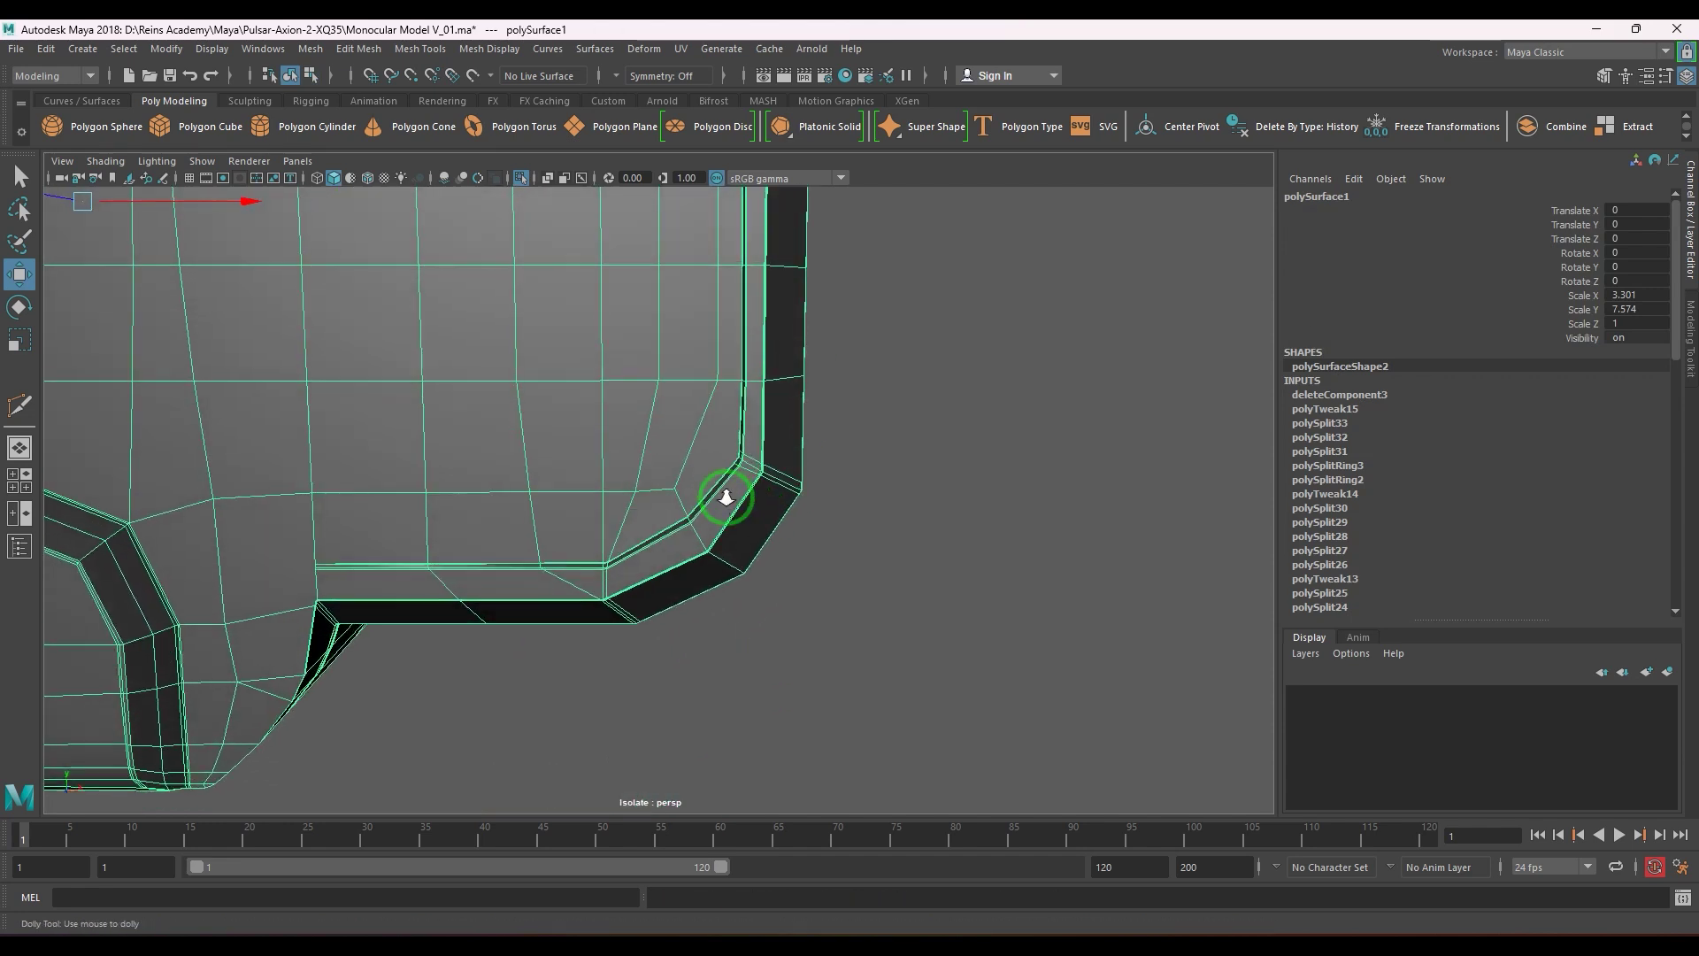
scroll(761, 509, "up", 3)
middle_click_drag(863, 536, 797, 603, "alt")
left_click_drag(796, 603, 761, 597, "alt")
scroll(811, 606, "up", 4)
scroll(812, 605, "up", 3)
right_click_drag(700, 422, 609, 421, "shift")
left_click(606, 436)
left_click(604, 435)
scroll(683, 504, "up", 3)
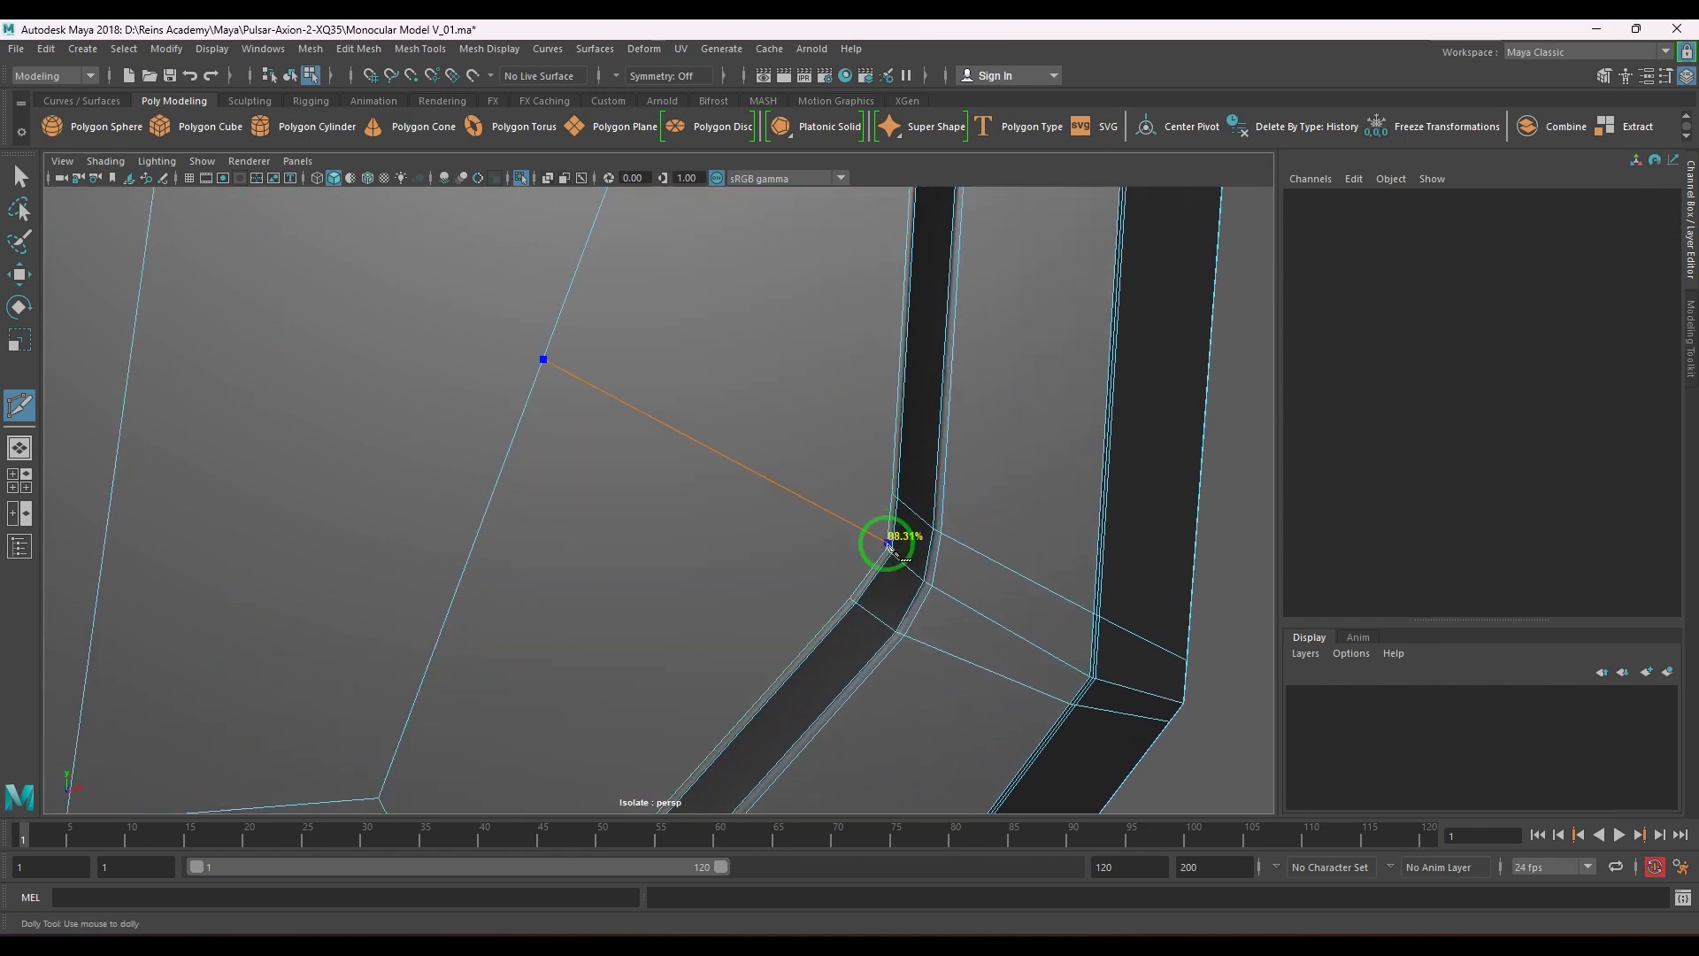
left_click(889, 548)
key("Return")
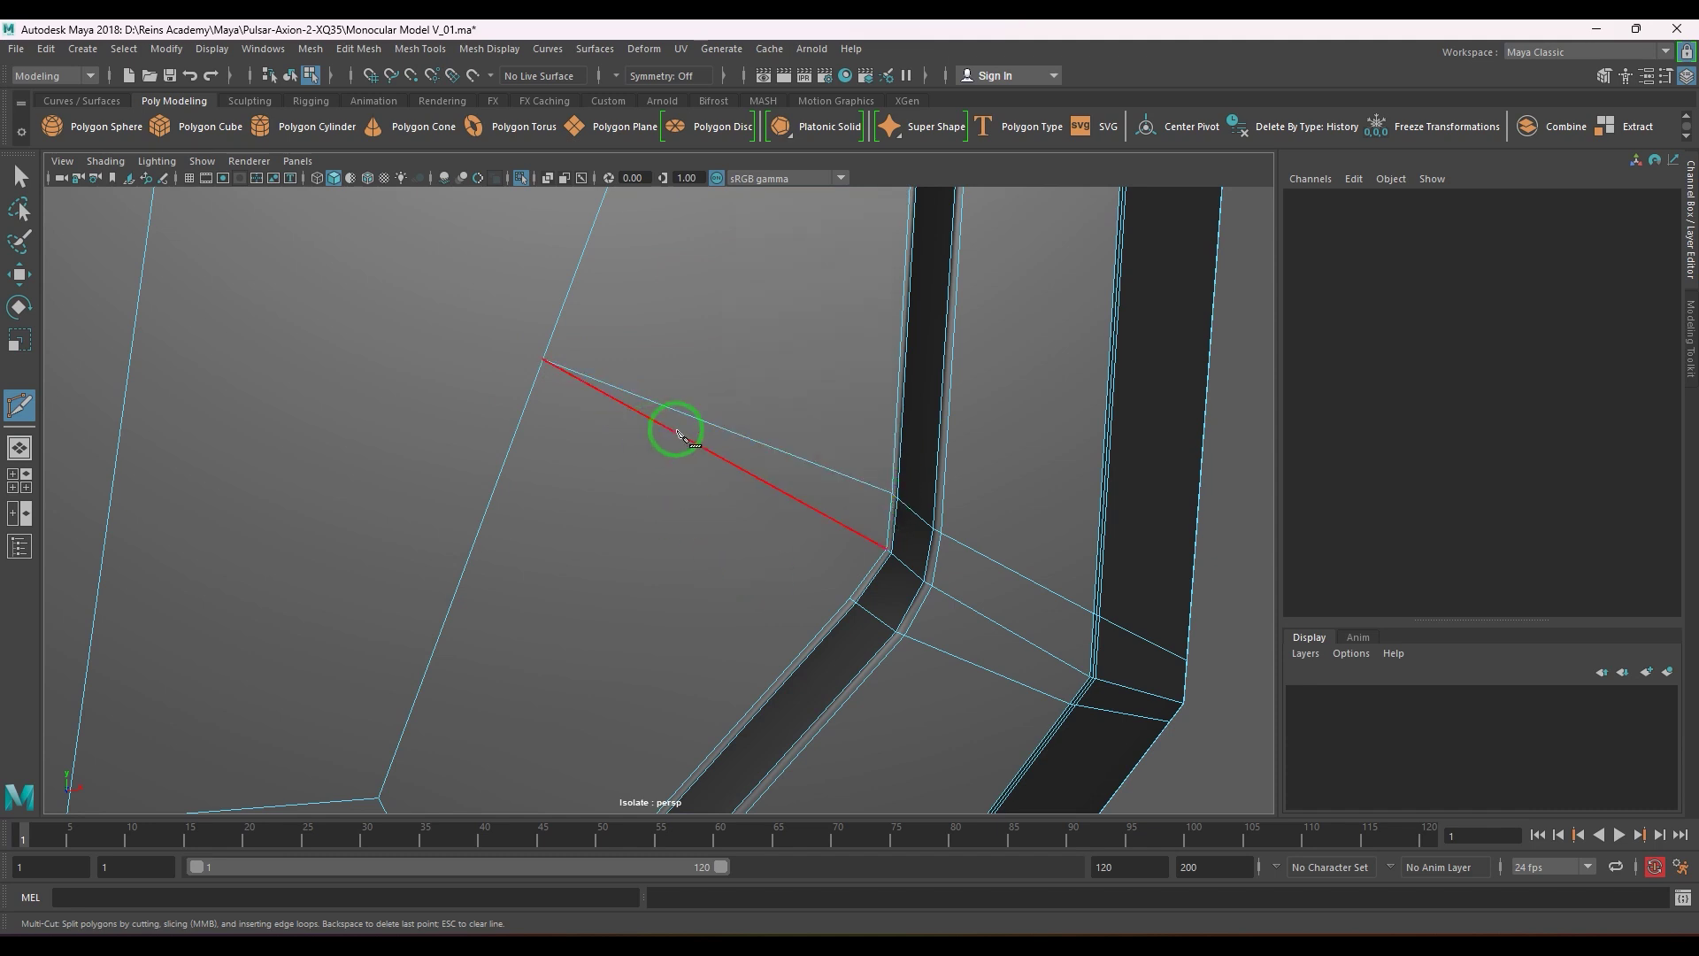
left_click(549, 372)
left_click(861, 584)
- Move the shared cut vertex at the lower end of the panel closer to the outer corner
key("w")
right_click(522, 347)
left_click(539, 355)
scroll(559, 458, "down", 7)
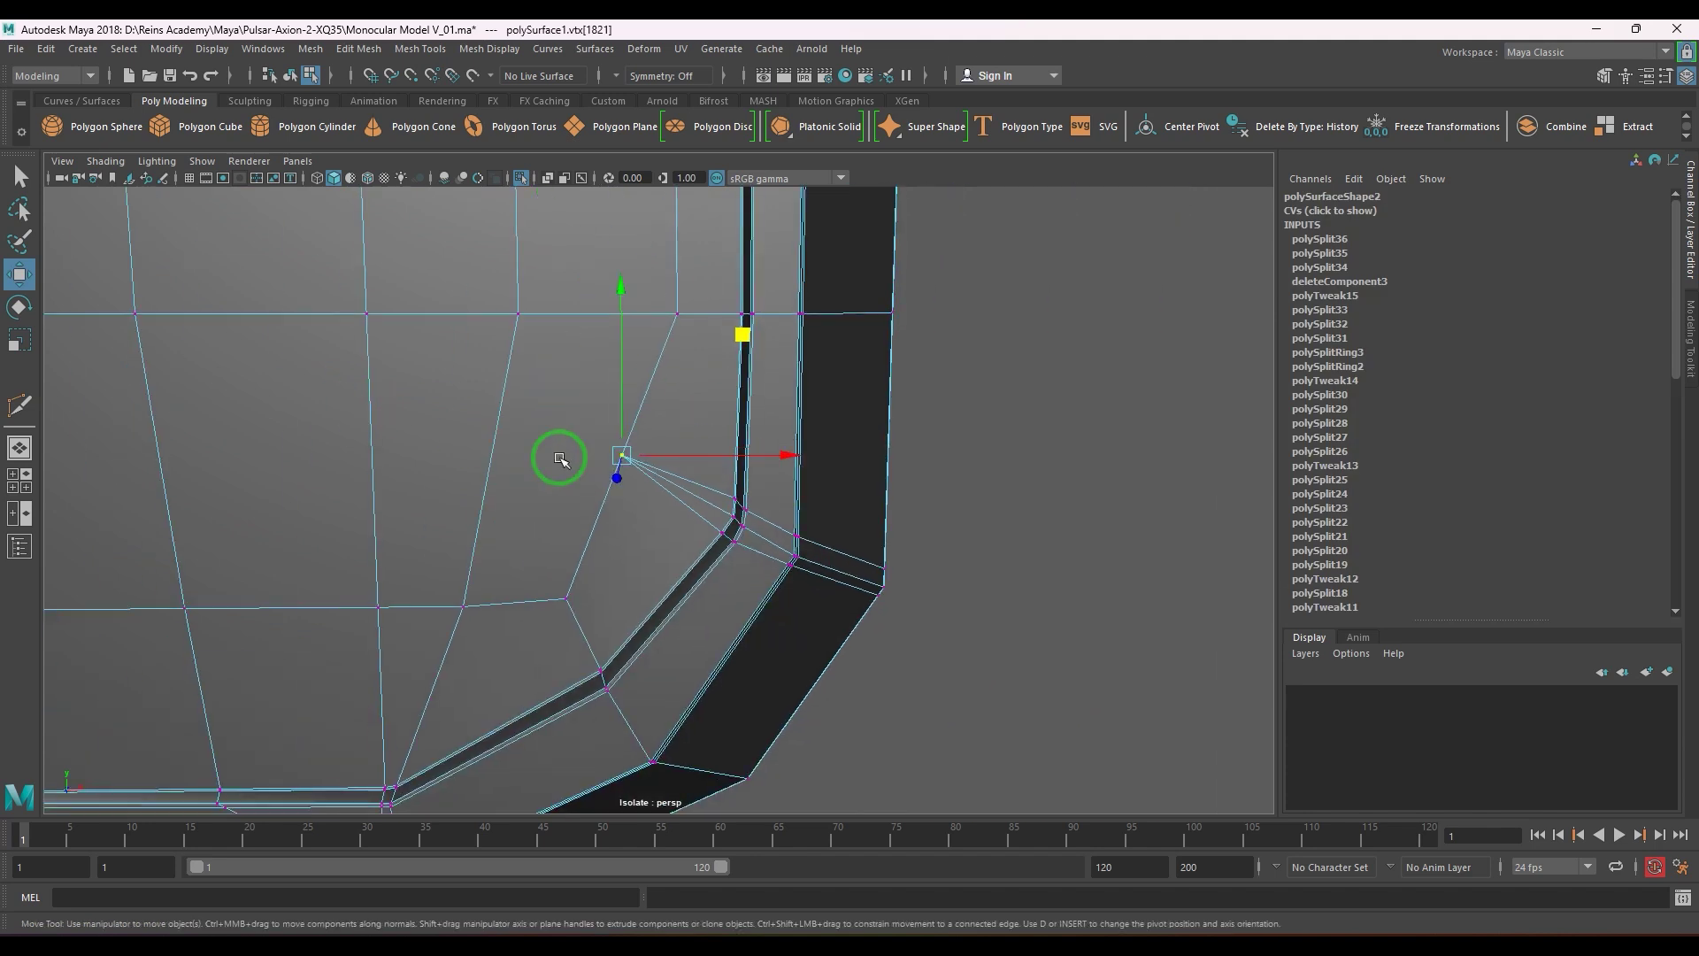
scroll(735, 423, "up", 1)
left_click_drag(730, 336, 774, 373)
middle_click_drag(775, 372, 794, 373)
- Cut a horizontal edge across the upper part of the panel, from its inner side to the shared vertex at the upper outer corner
right_click_drag(783, 531, 478, 522, "alt")
middle_click_drag(533, 515, 688, 559, "alt")
right_click_drag(682, 550, 508, 535, "alt")
right_click_drag(650, 460, 736, 410)
middle_click_drag(737, 410, 766, 520, "alt")
scroll(758, 466, "up", 5)
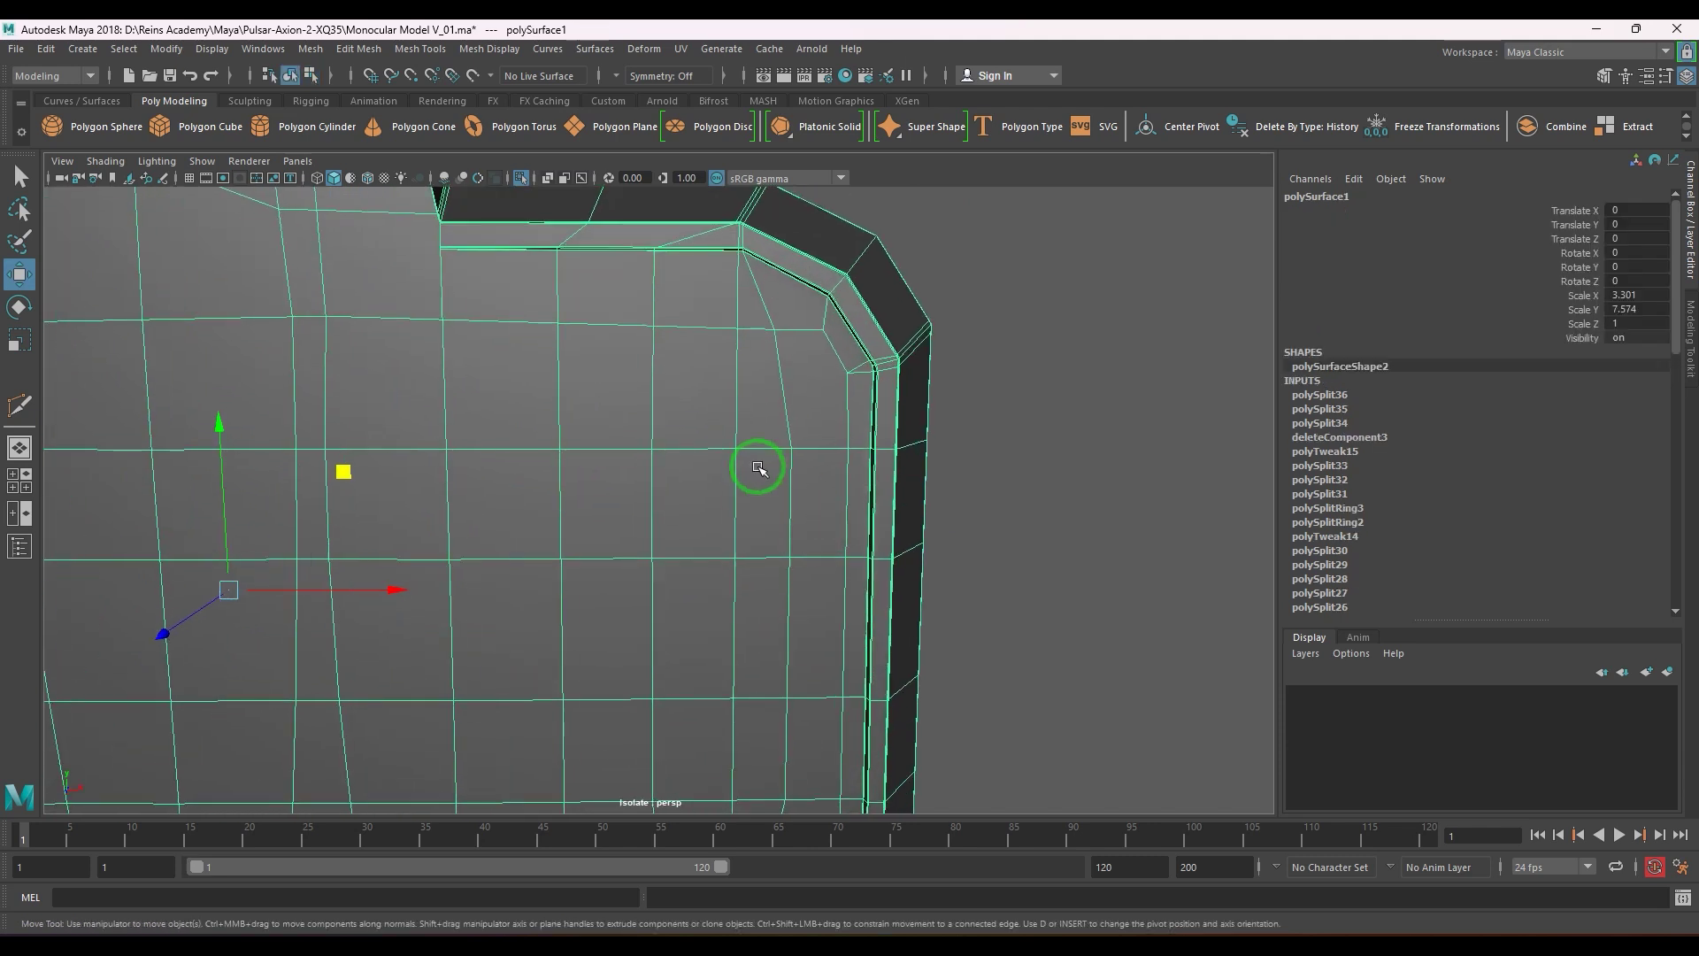
right_click_drag(702, 361, 590, 359, "shift")
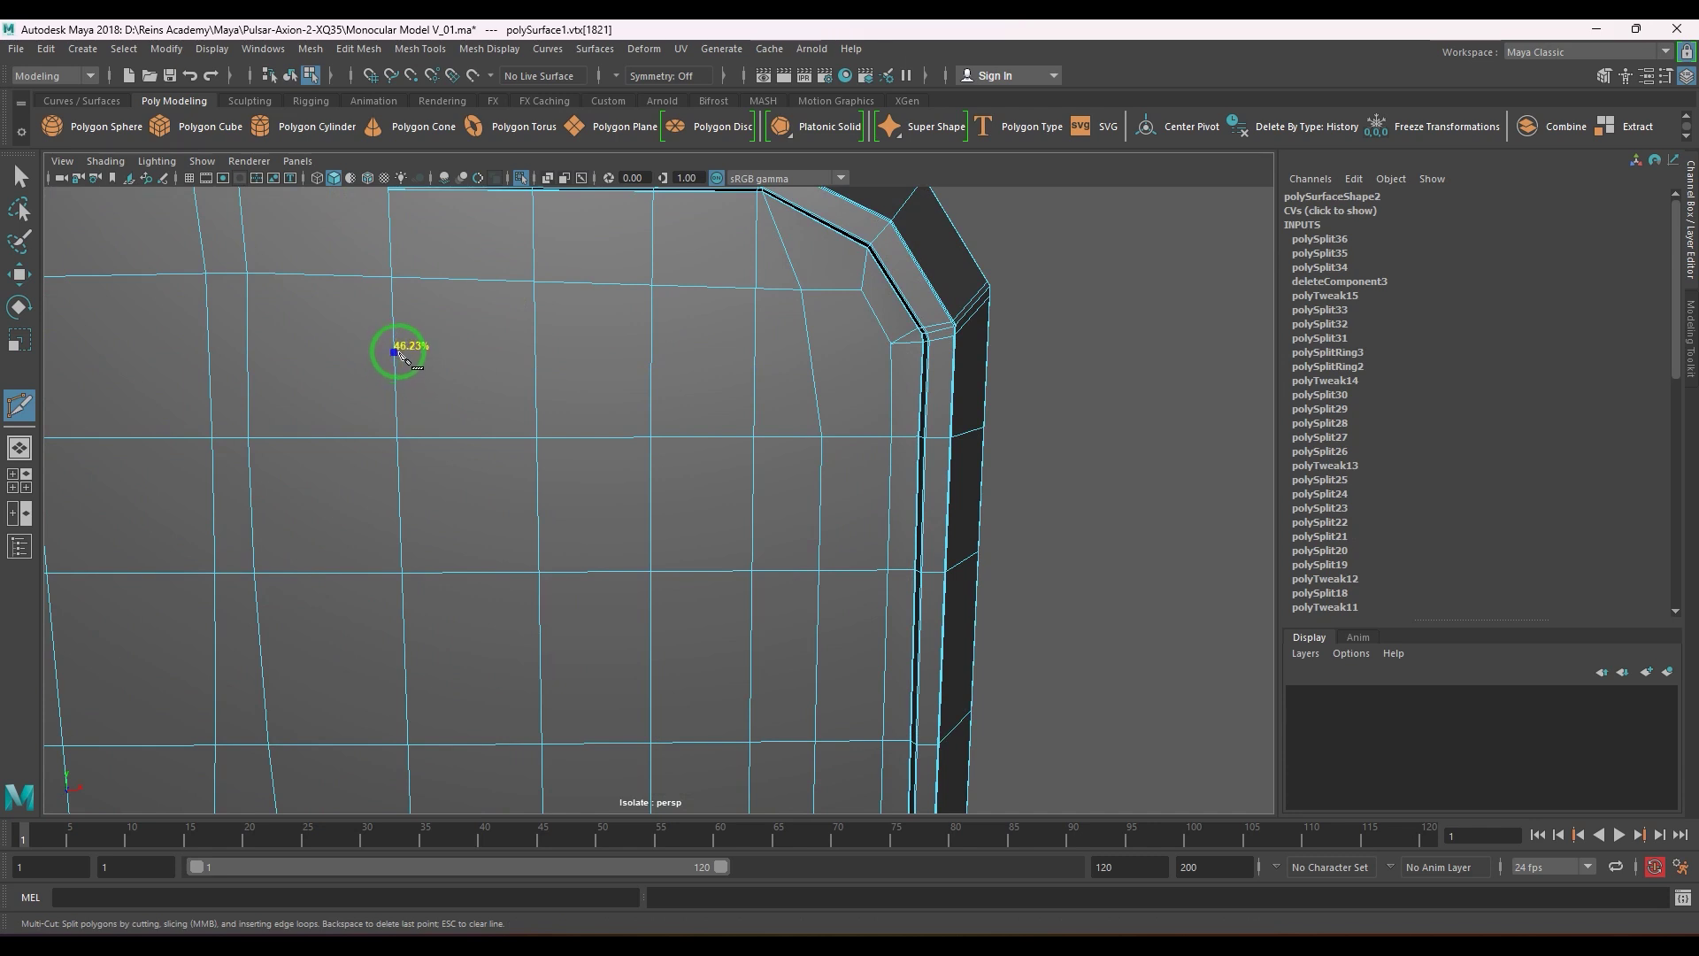
left_click(395, 359)
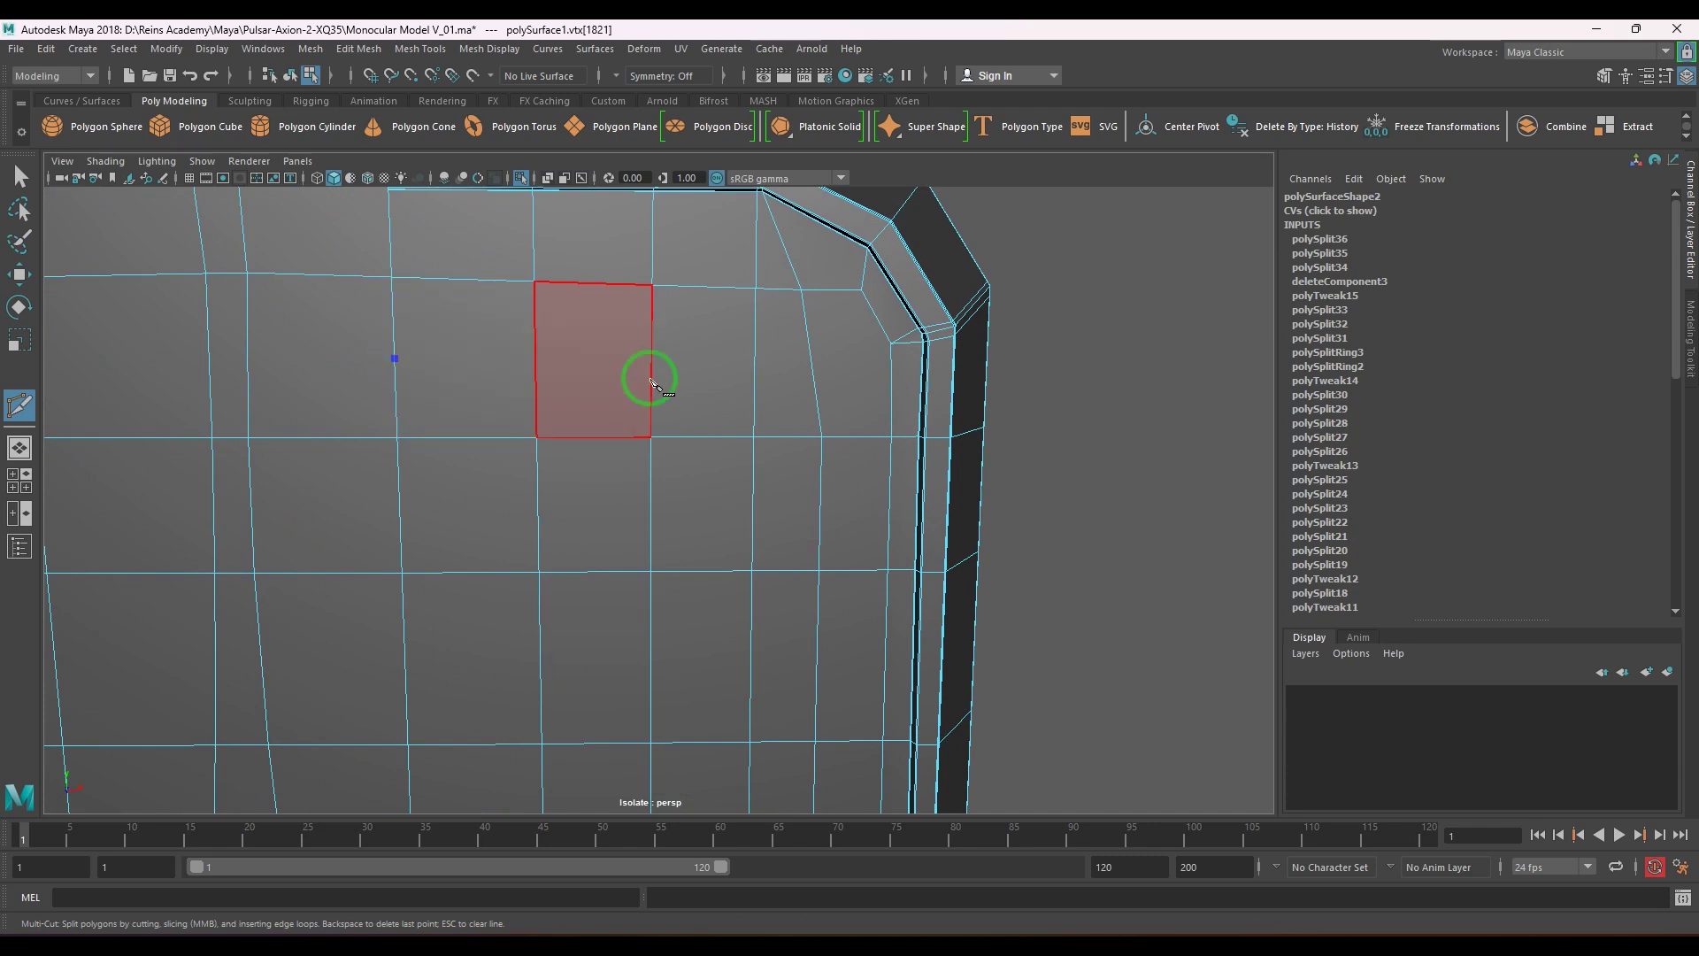
left_click(812, 363)
key("Return")
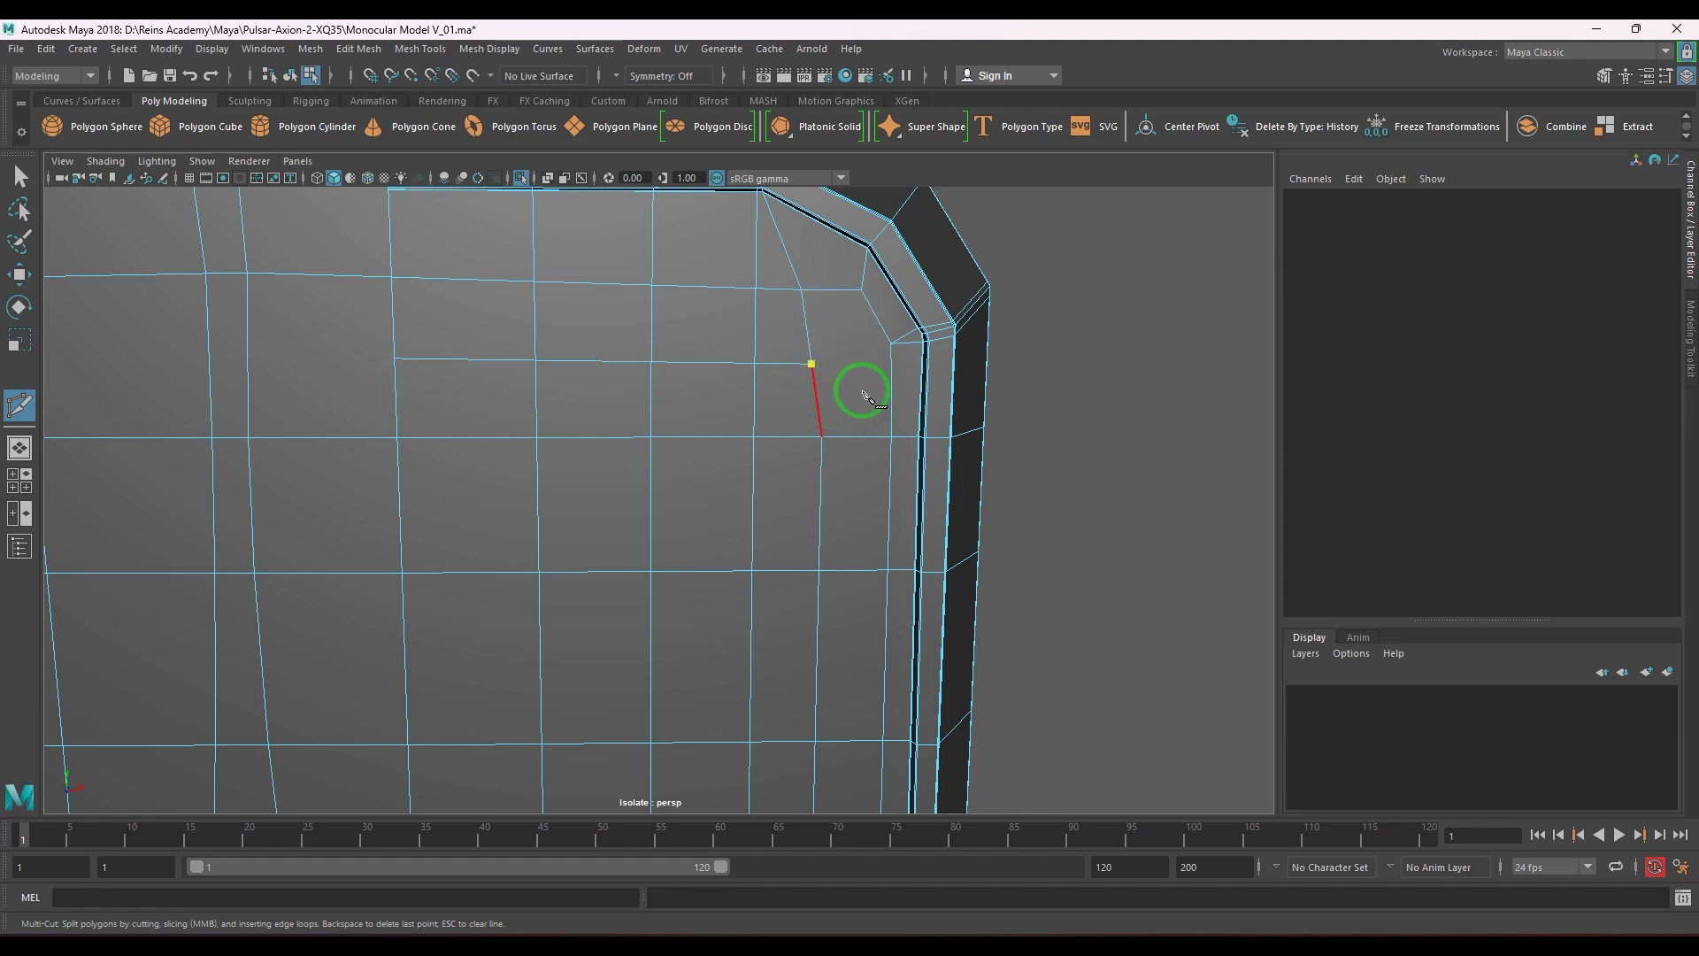
key("Return")
- Cut a matching horizontal edge across the lower part of the panel, ending at the shared vertex of the lower outer corner
right_click_drag(876, 423, 796, 496, "alt")
middle_click_drag(759, 642, 725, 349, "alt")
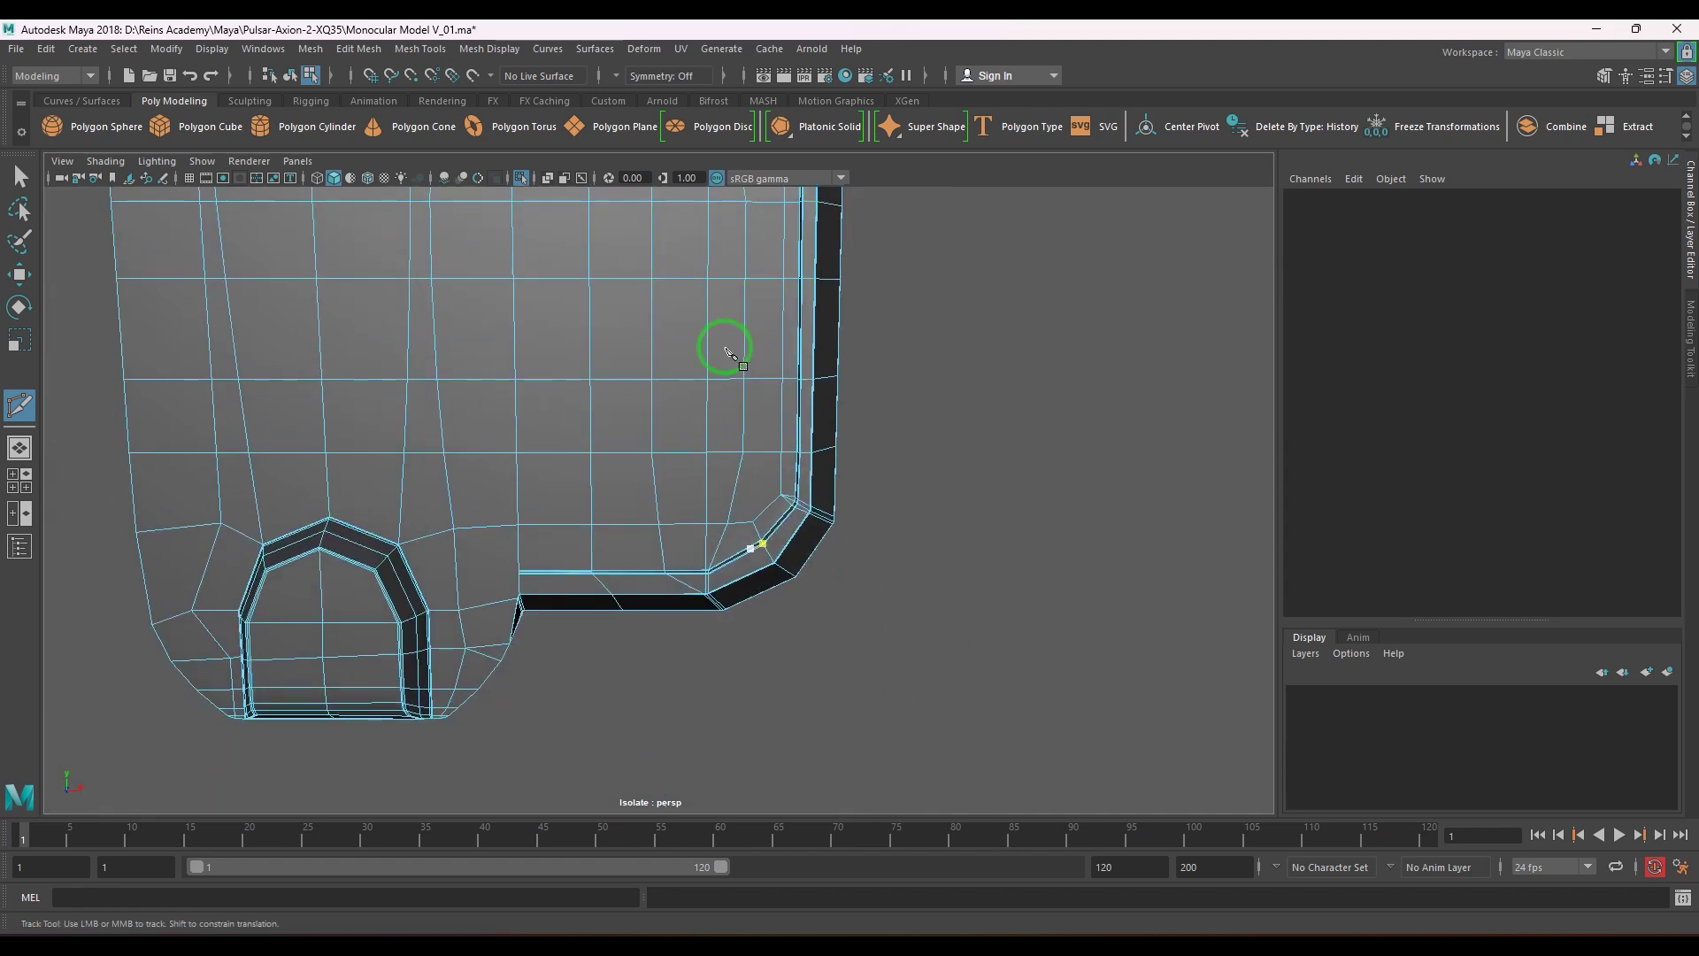
right_click_drag(683, 496, 824, 587, "alt")
key("ctrl+z")
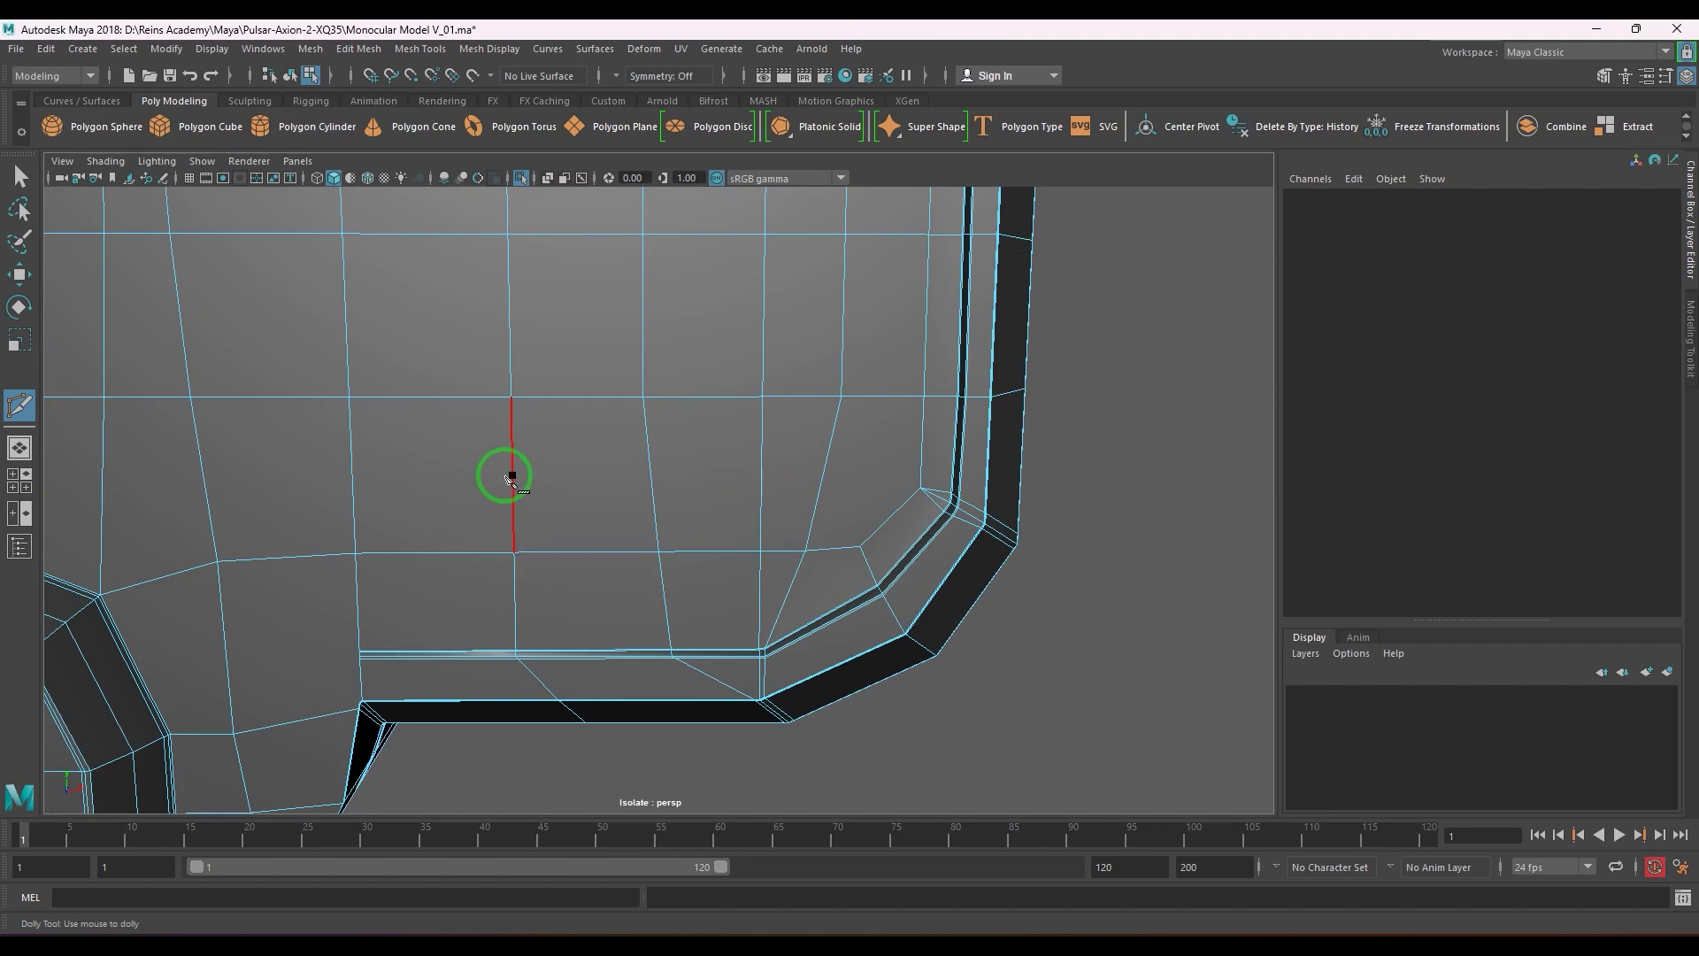
left_click(822, 476)
key("Return")
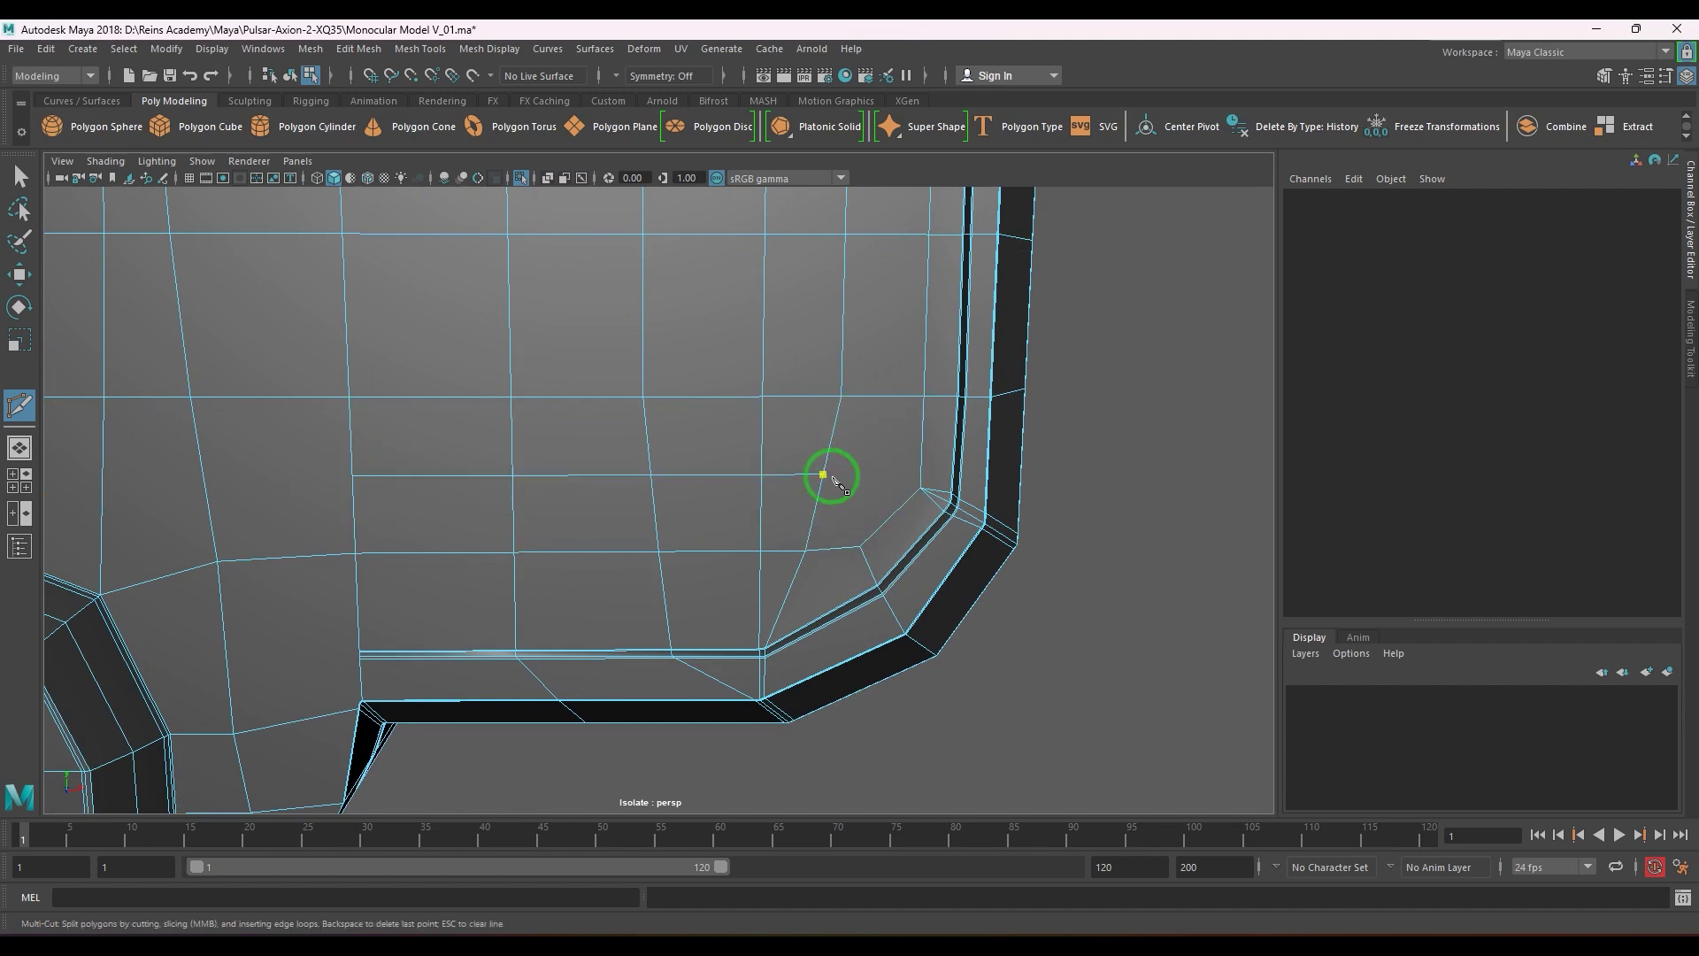
- Move the panel vertices around the lower outer corner outward to even out the spacing of the surrounding faces
key("w")
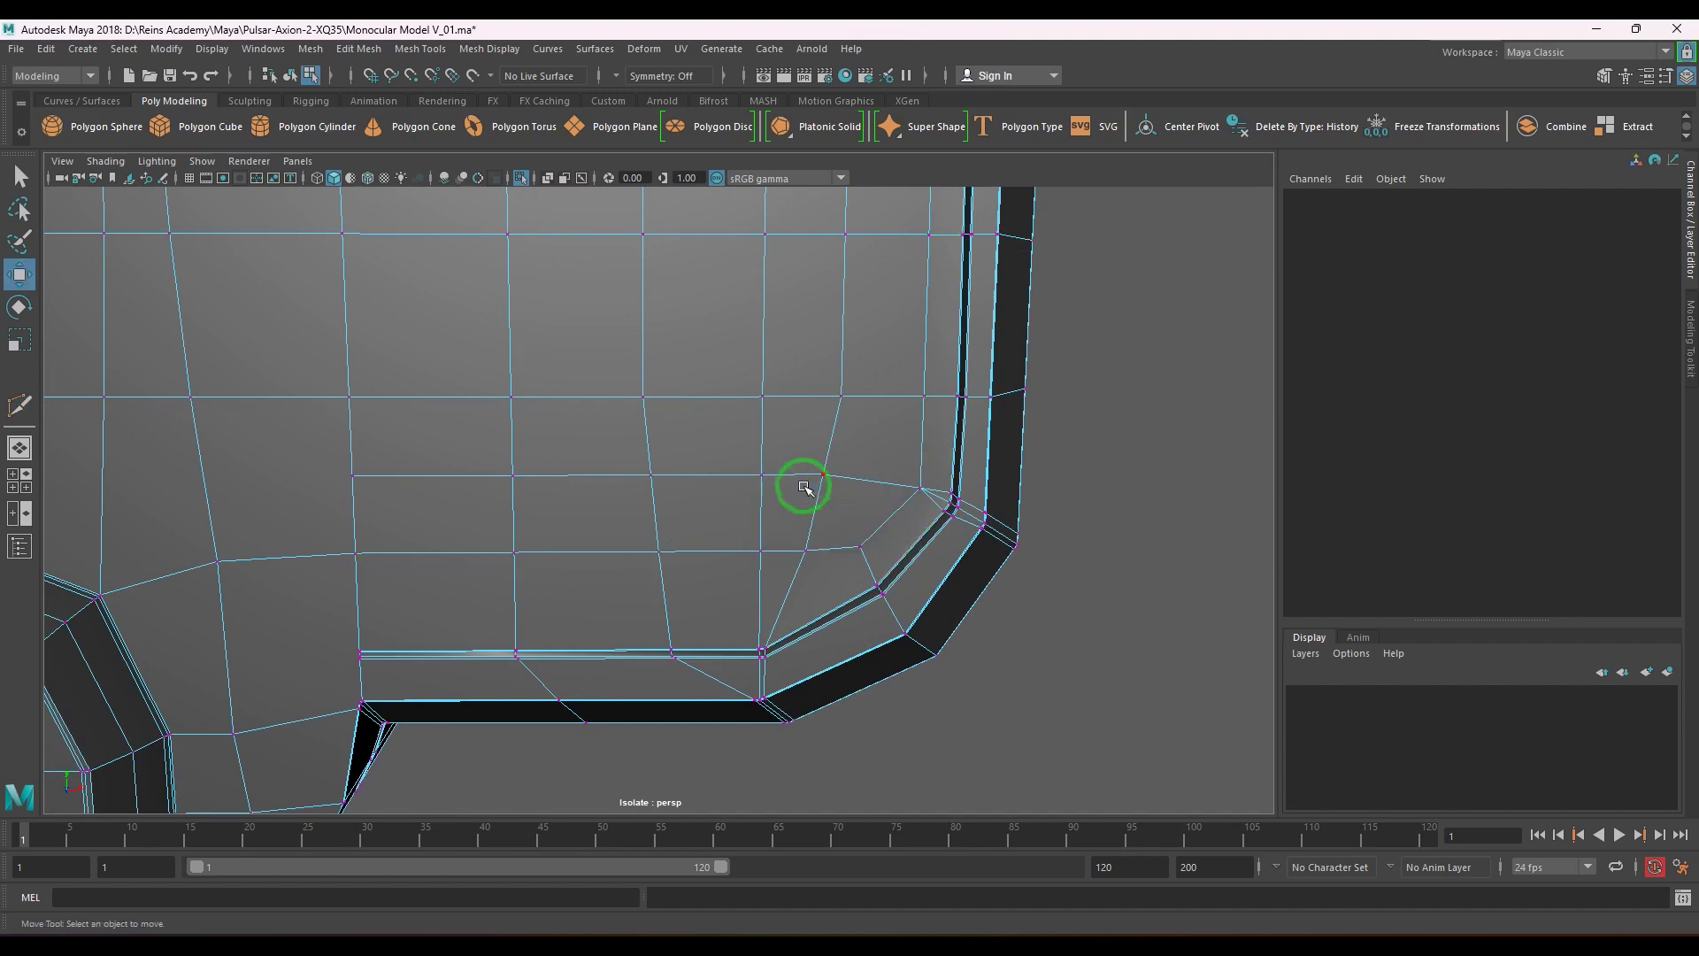
left_click(824, 474)
left_click_drag(956, 353, 974, 357)
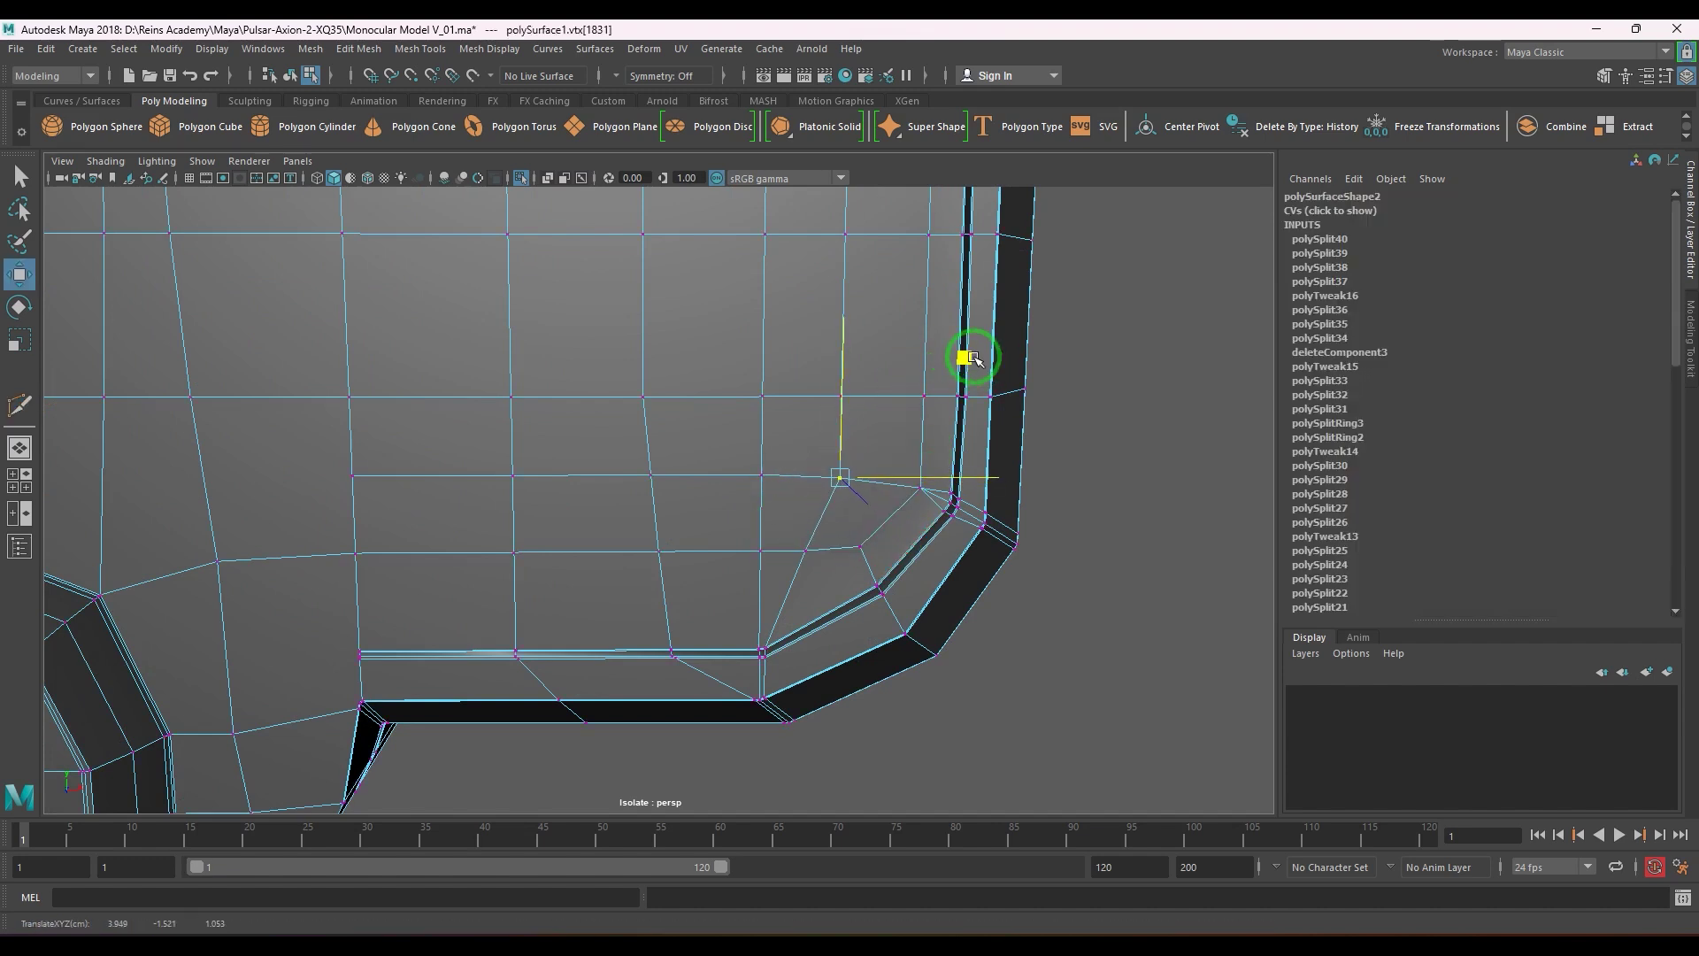
left_click(802, 550)
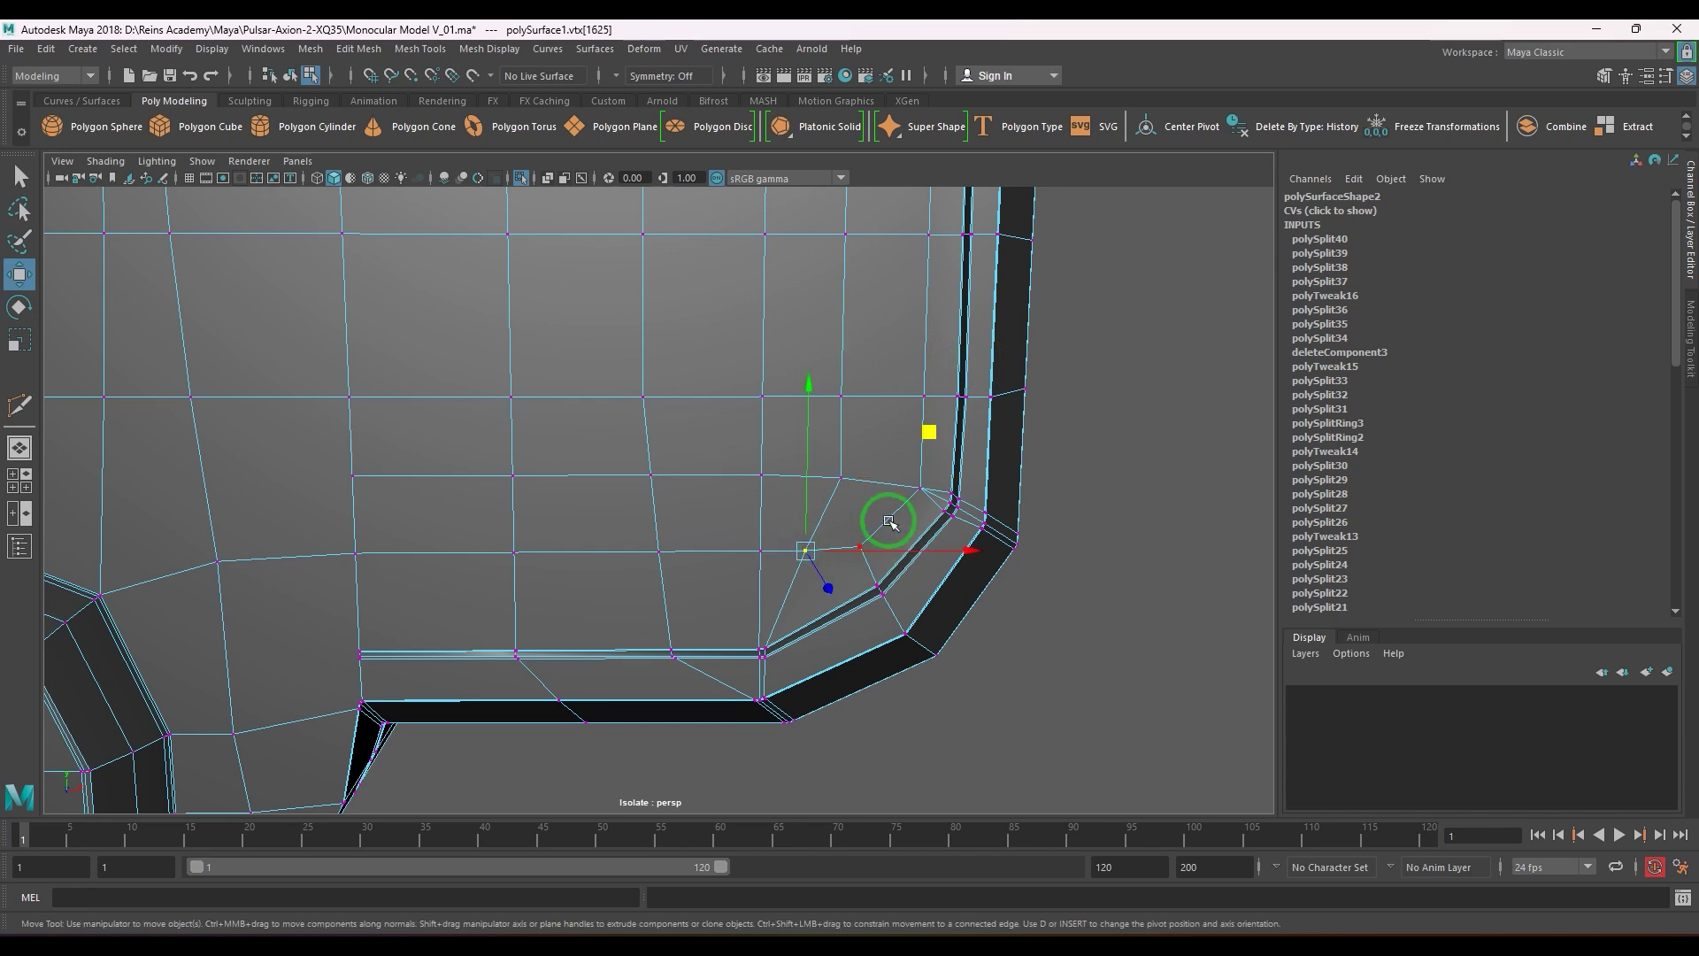
left_click_drag(936, 435, 956, 432)
left_click(859, 546)
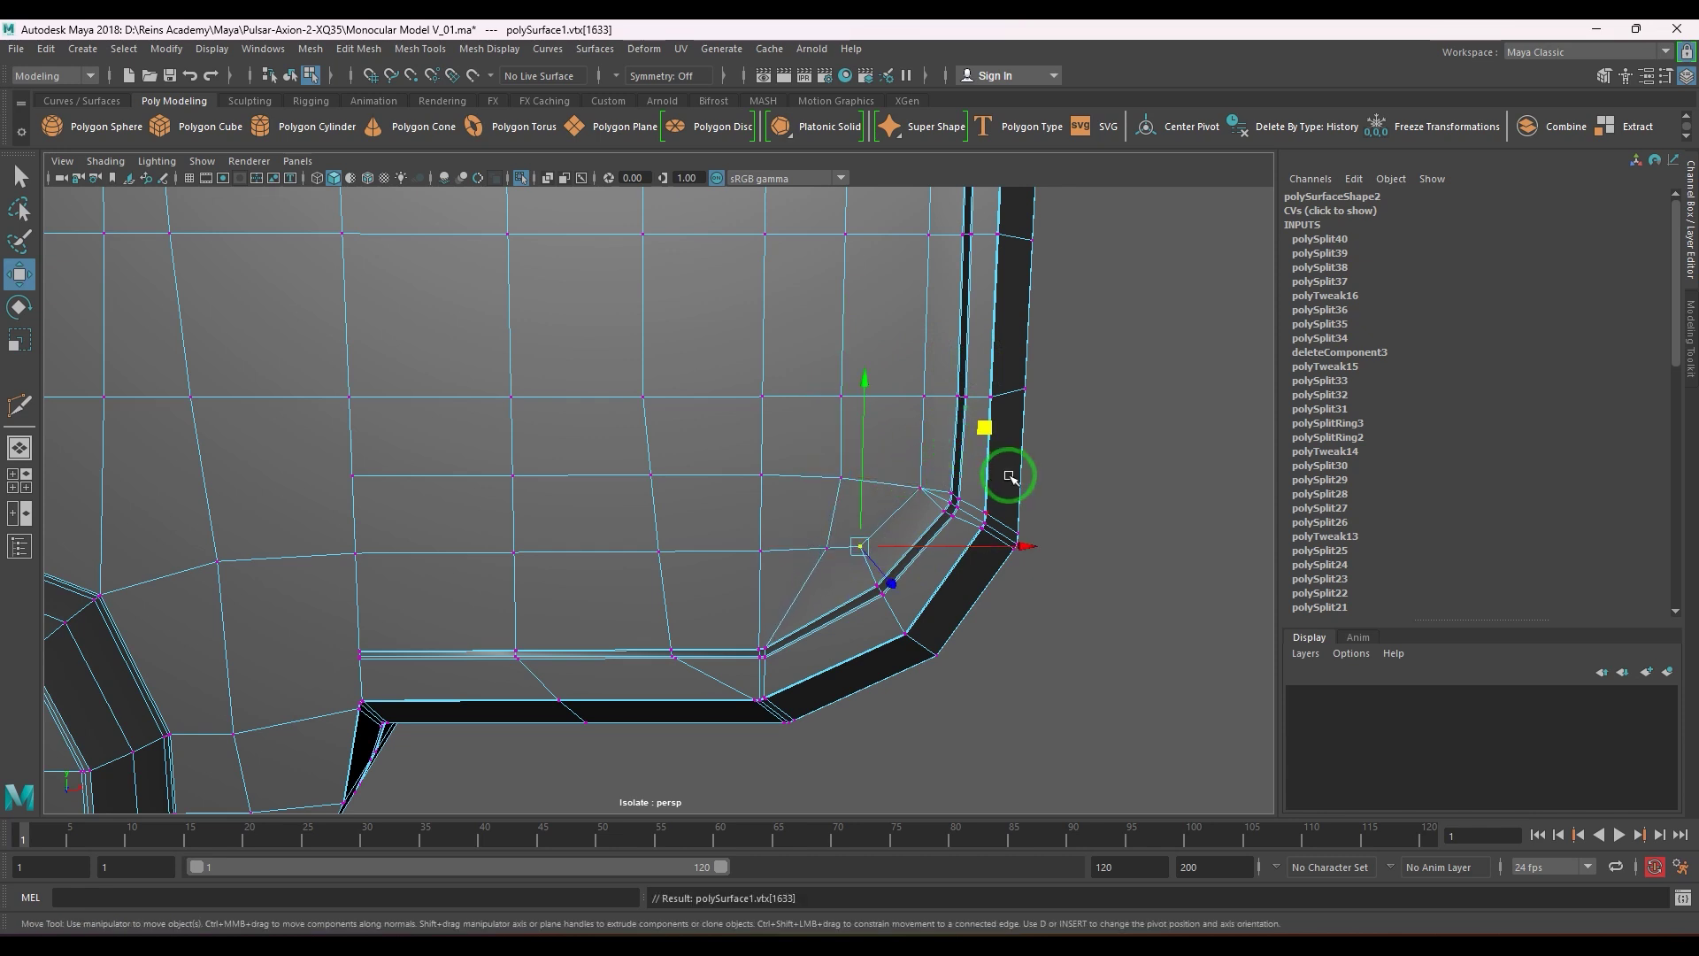
middle_click_drag(991, 433, 1017, 425)
left_click(927, 474)
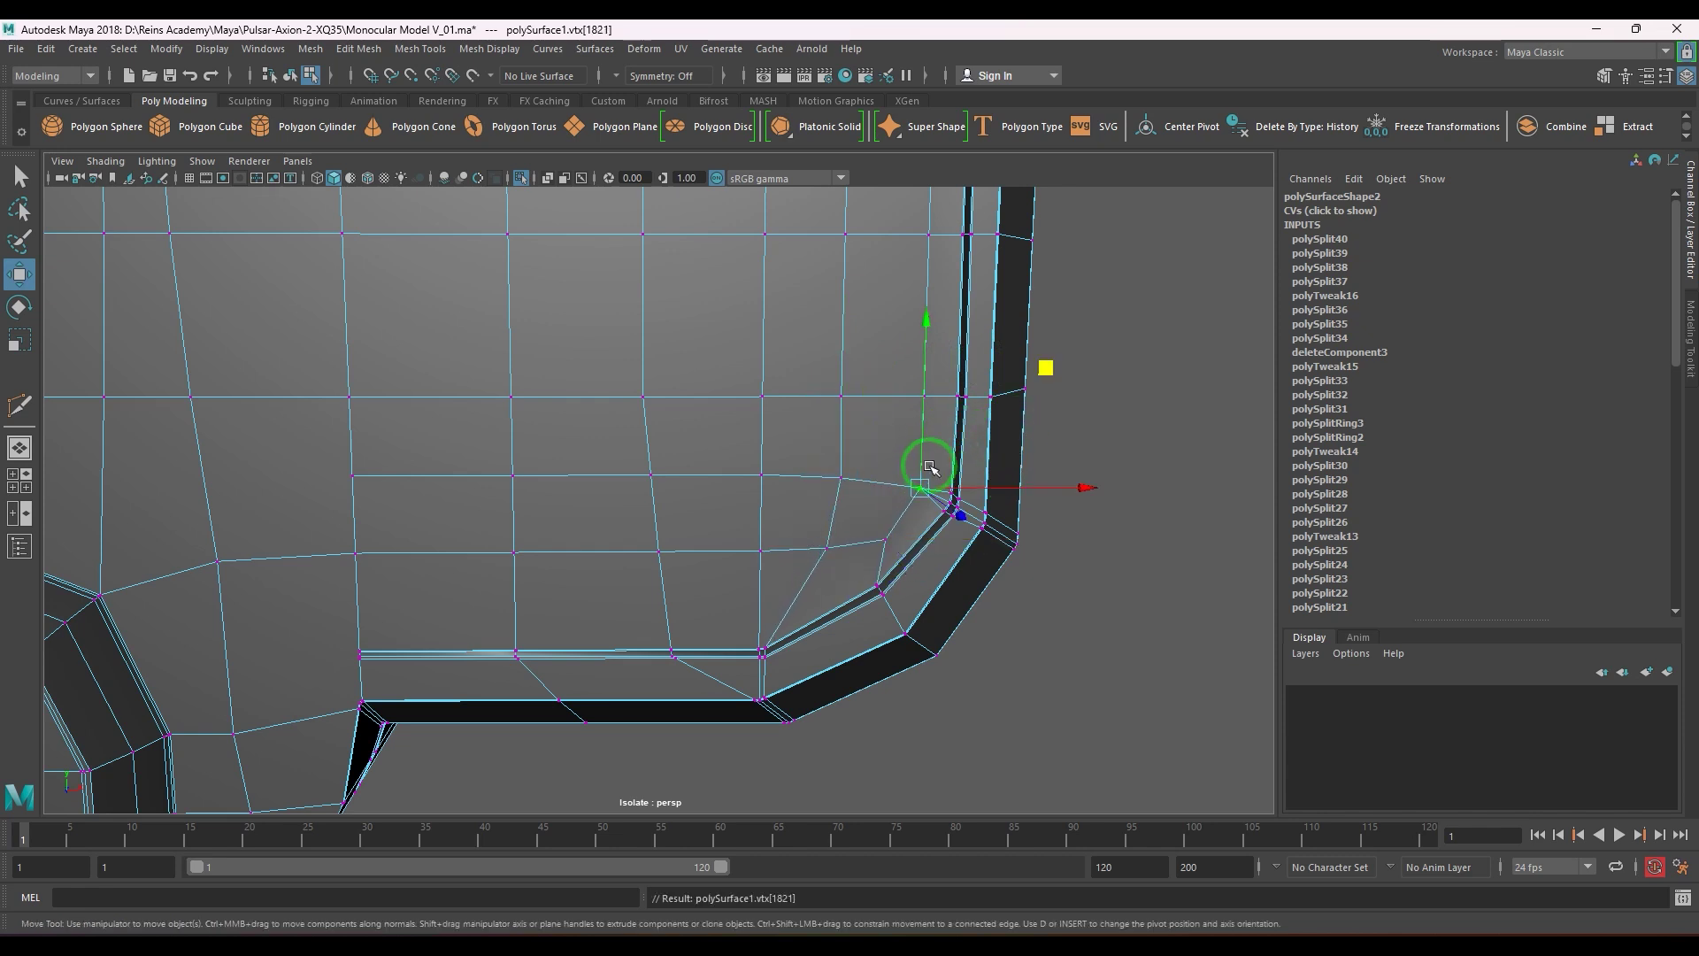
left_click(847, 402)
left_click_drag(997, 396, 1002, 396)
- Move the panel vertices beside the upper outer corner outward to even out the face spacing there
right_click_drag(962, 434, 762, 425, "alt")
middle_click_drag(761, 419, 761, 765, "alt")
scroll(758, 534, "up", 3)
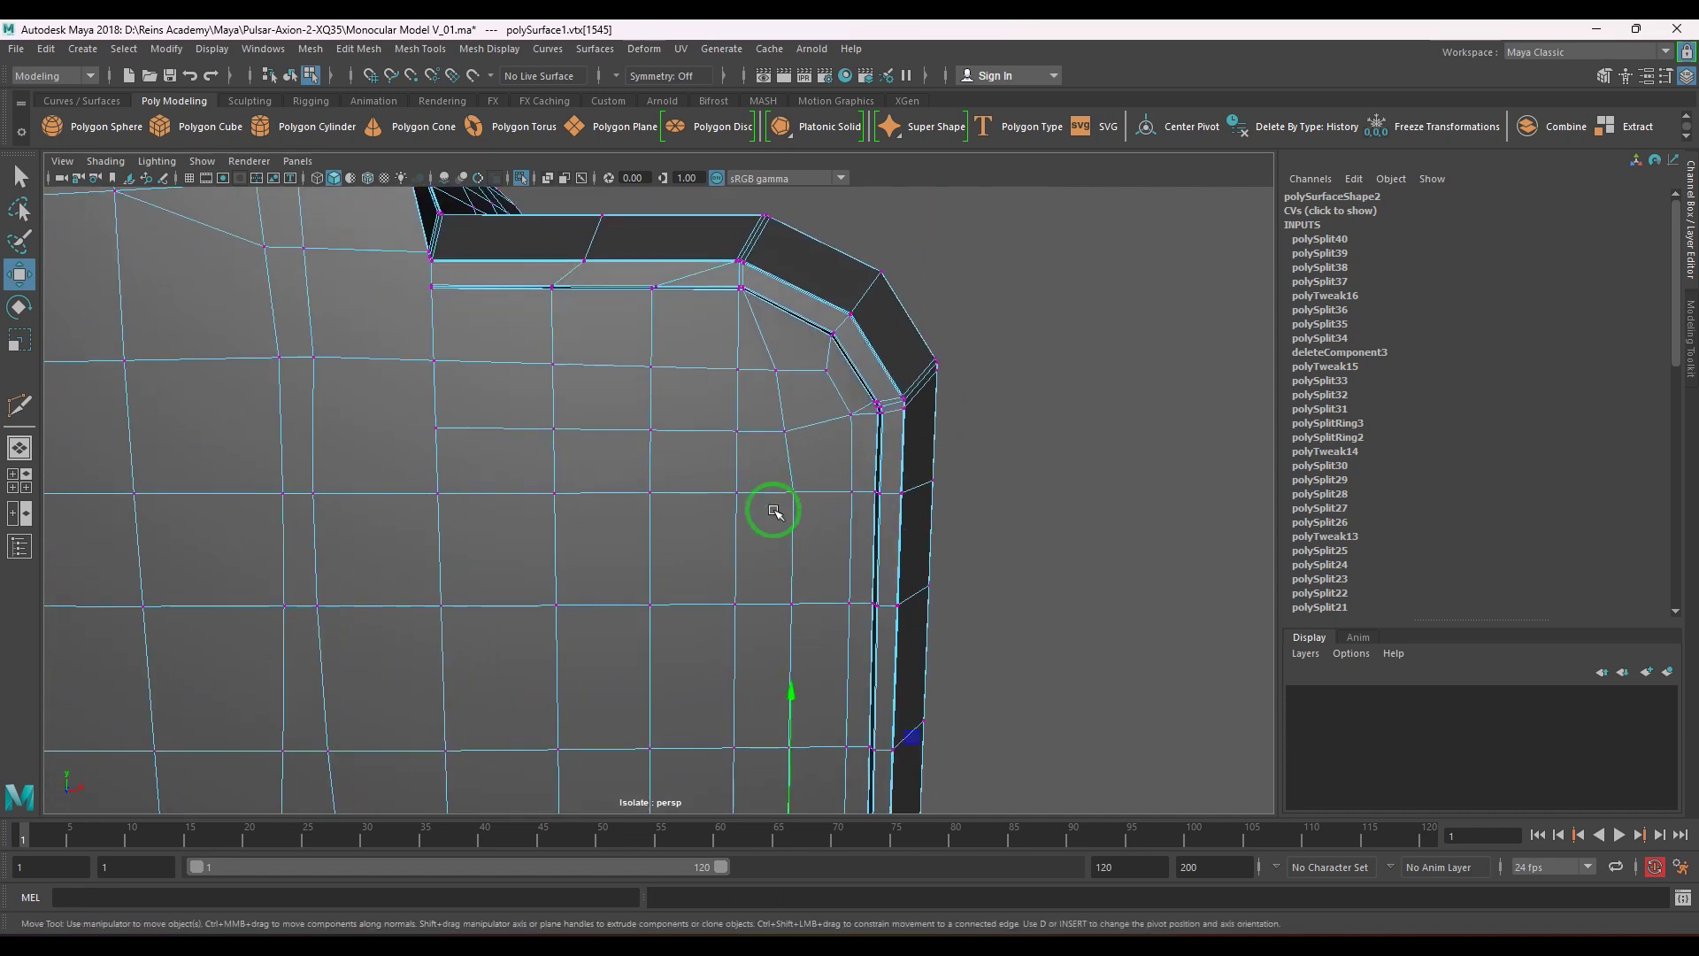
left_click_drag(917, 426, 932, 427)
left_click(795, 350)
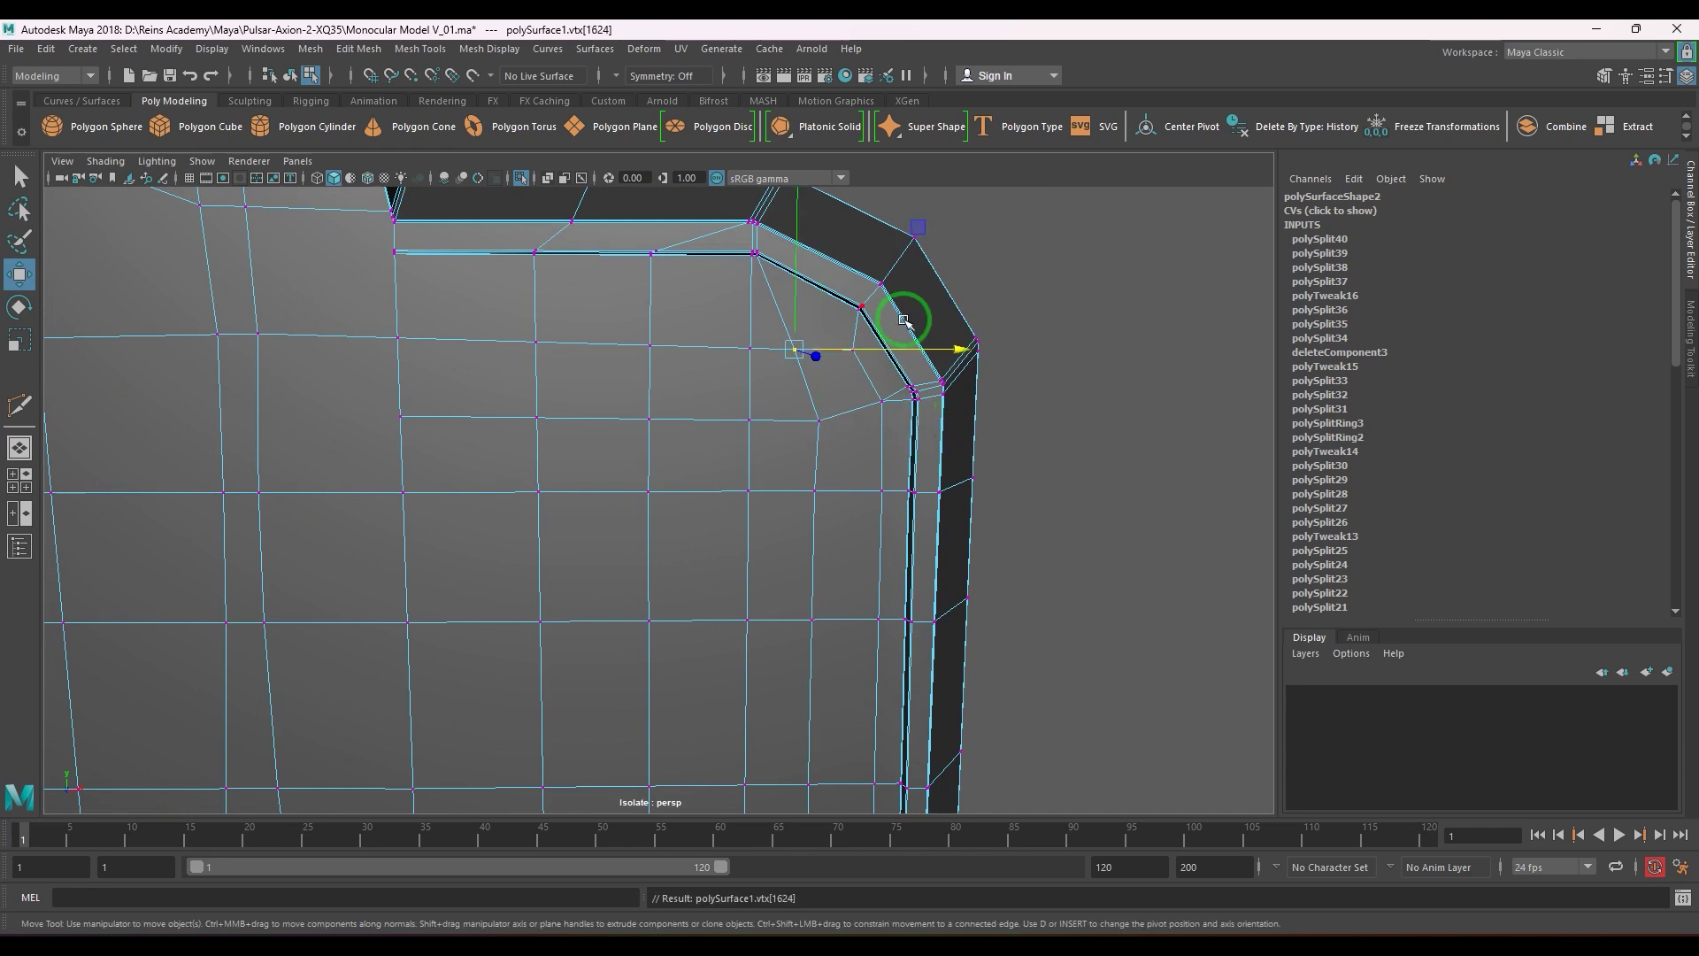
left_click_drag(924, 232, 947, 233)
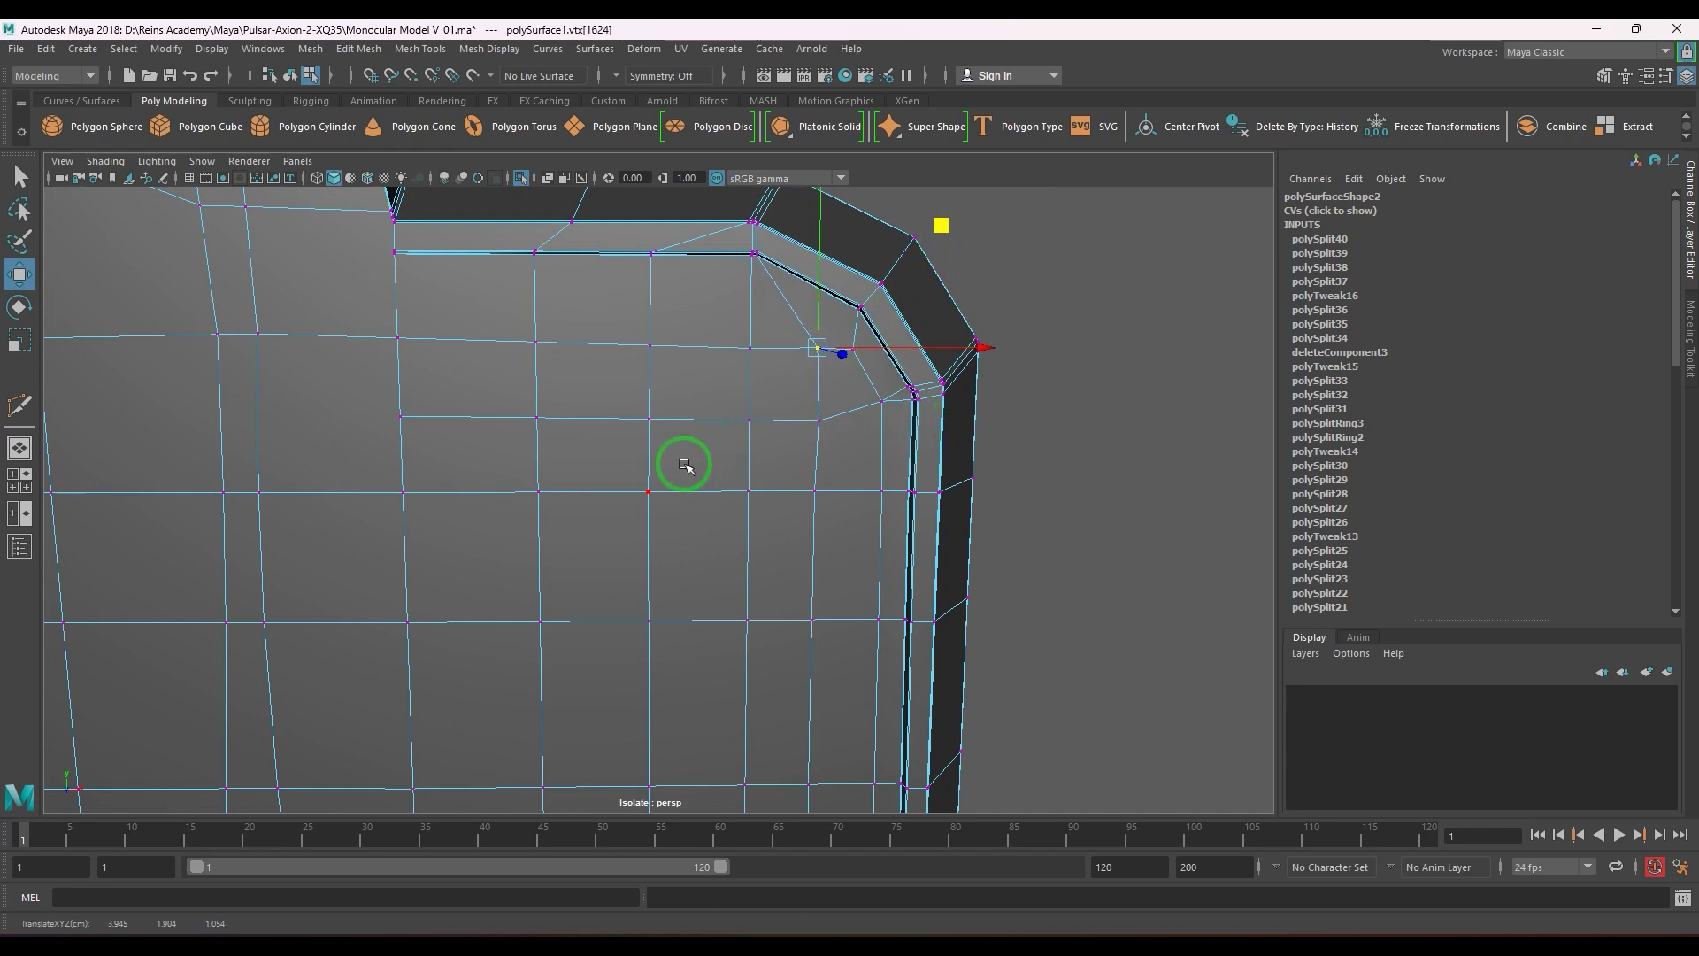
- Slide the horizontal edge loop just below the panel's upper outer corner to even out the row spacing
scroll(682, 466, "down", 4)
middle_click_drag(686, 580, 708, 493, "alt")
left_click_drag(719, 491, 671, 502, "alt")
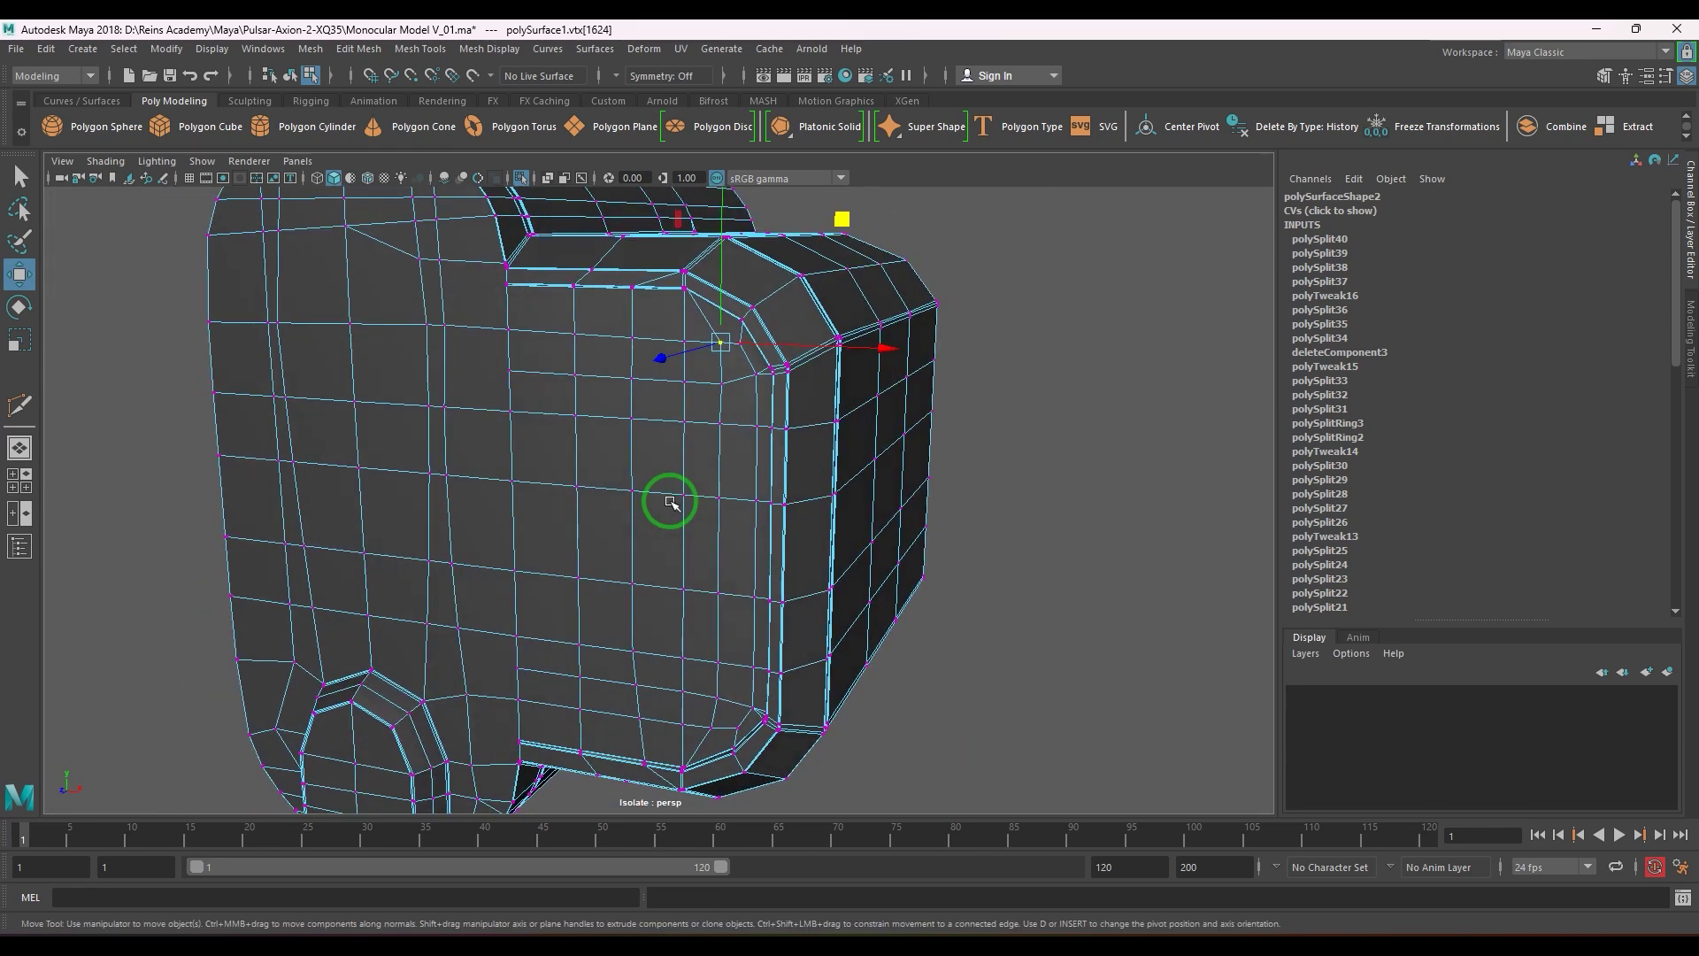
right_click_drag(629, 490, 627, 474)
double_click(601, 372)
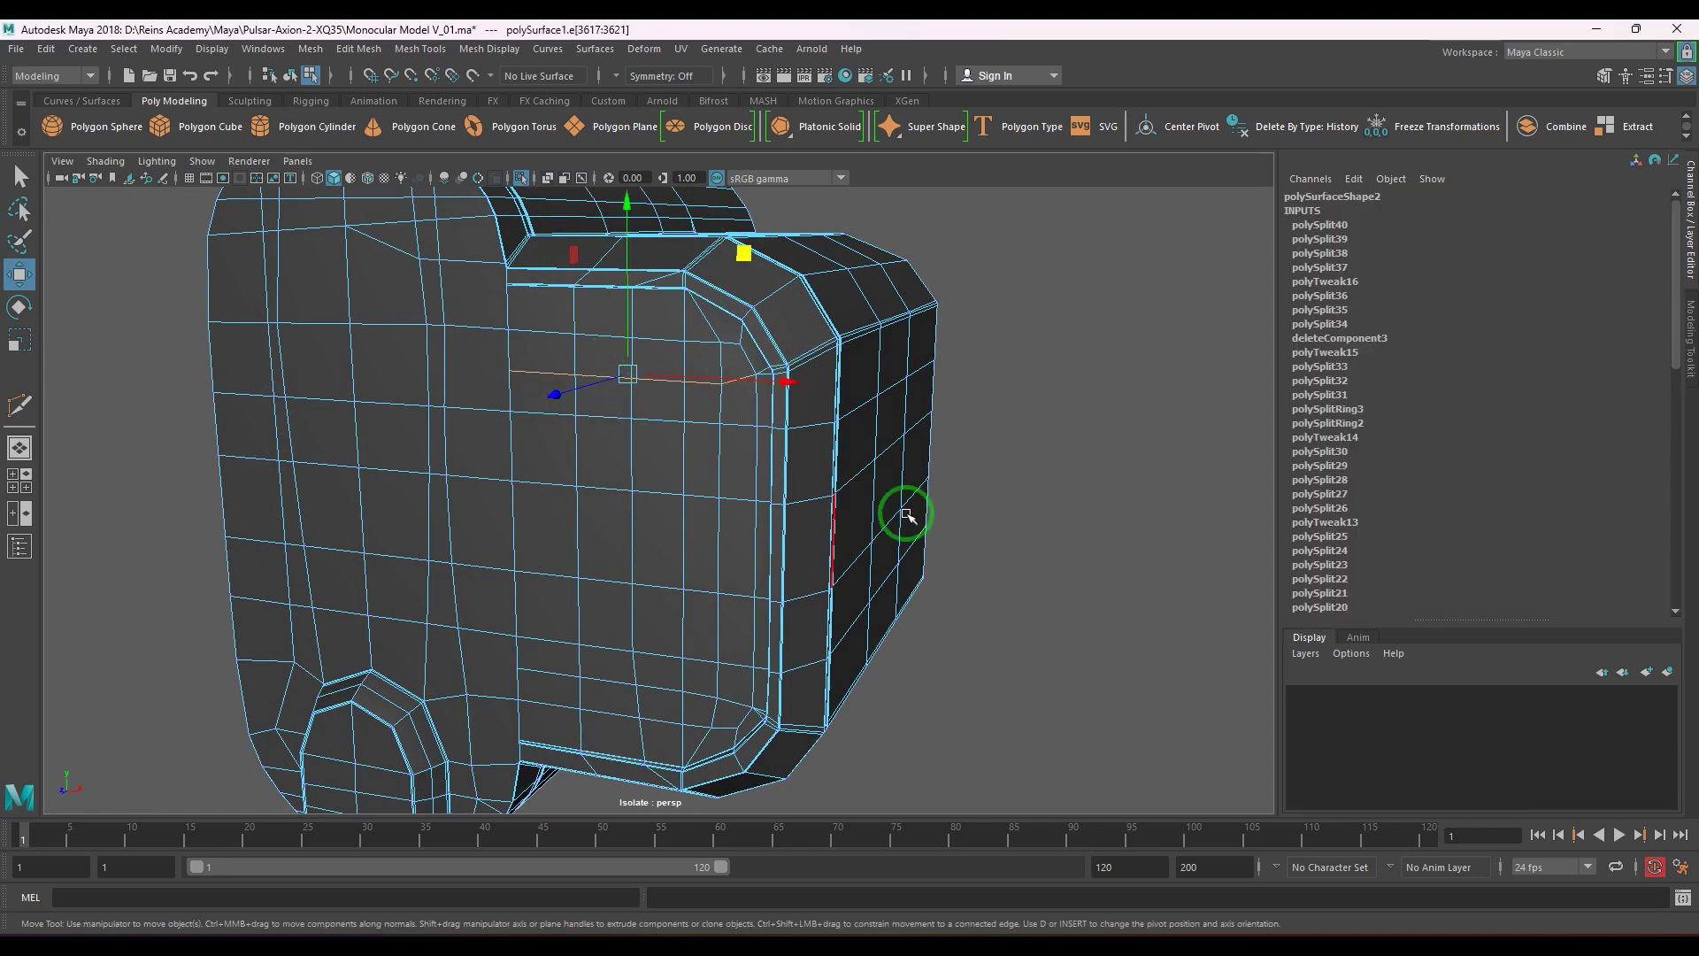
left_click_drag(887, 485, 744, 297)
double_click(656, 418, "shift")
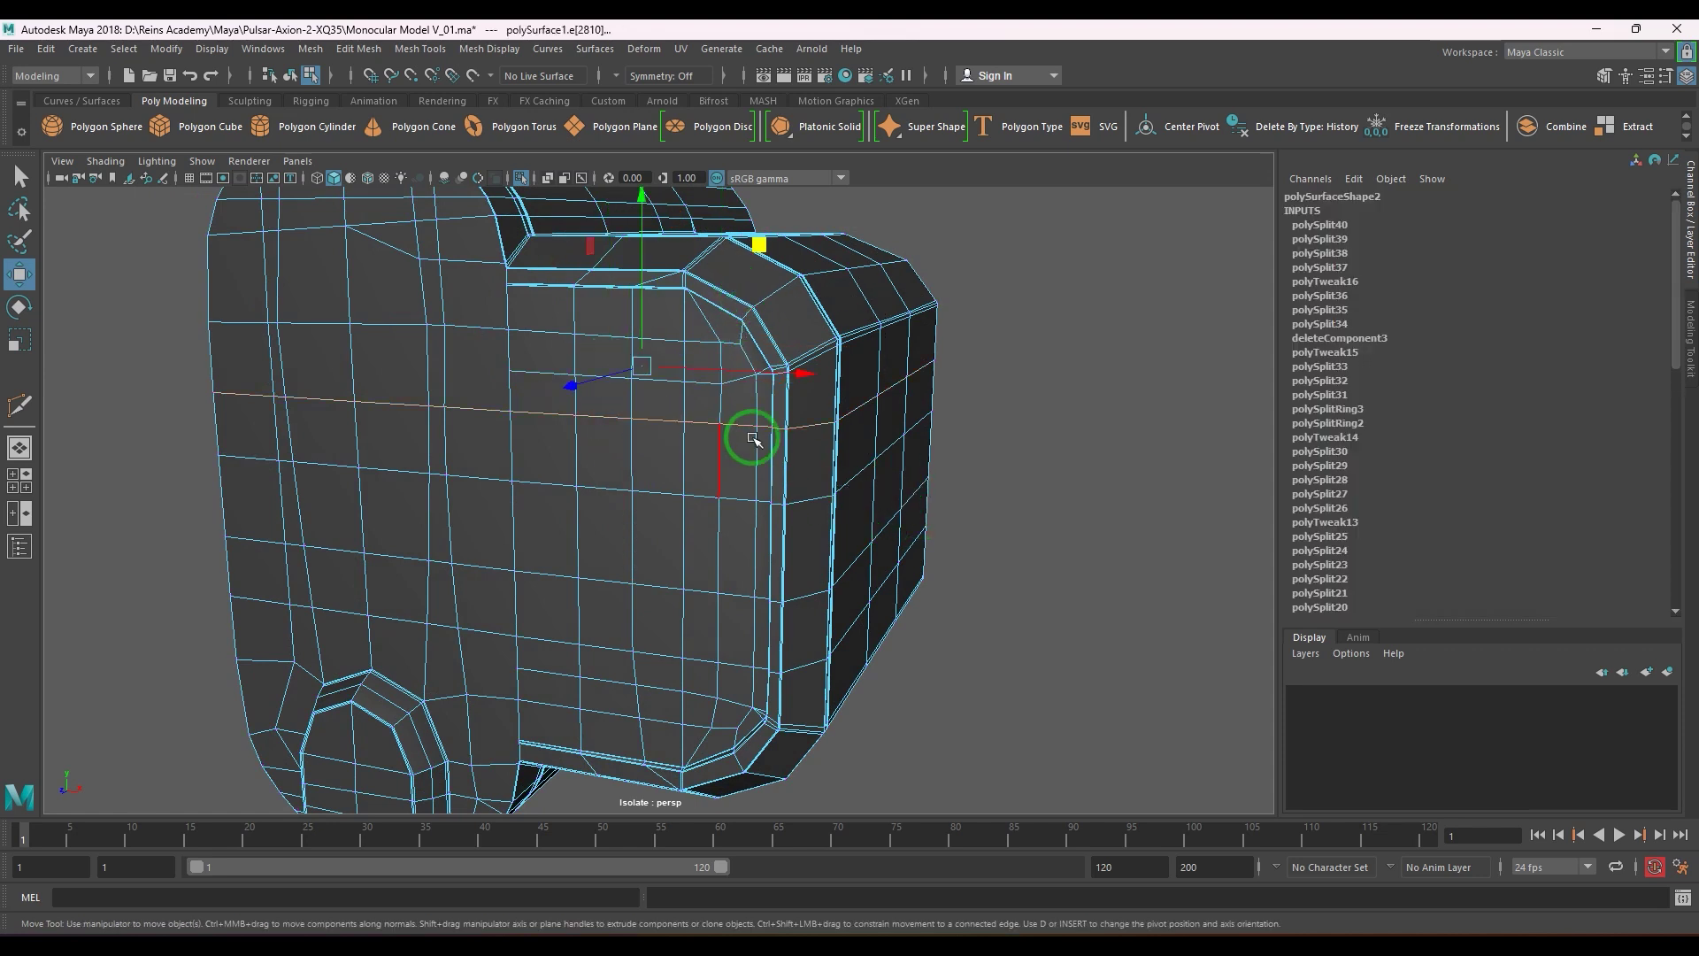
right_click_drag(817, 378, 812, 517, "shift")
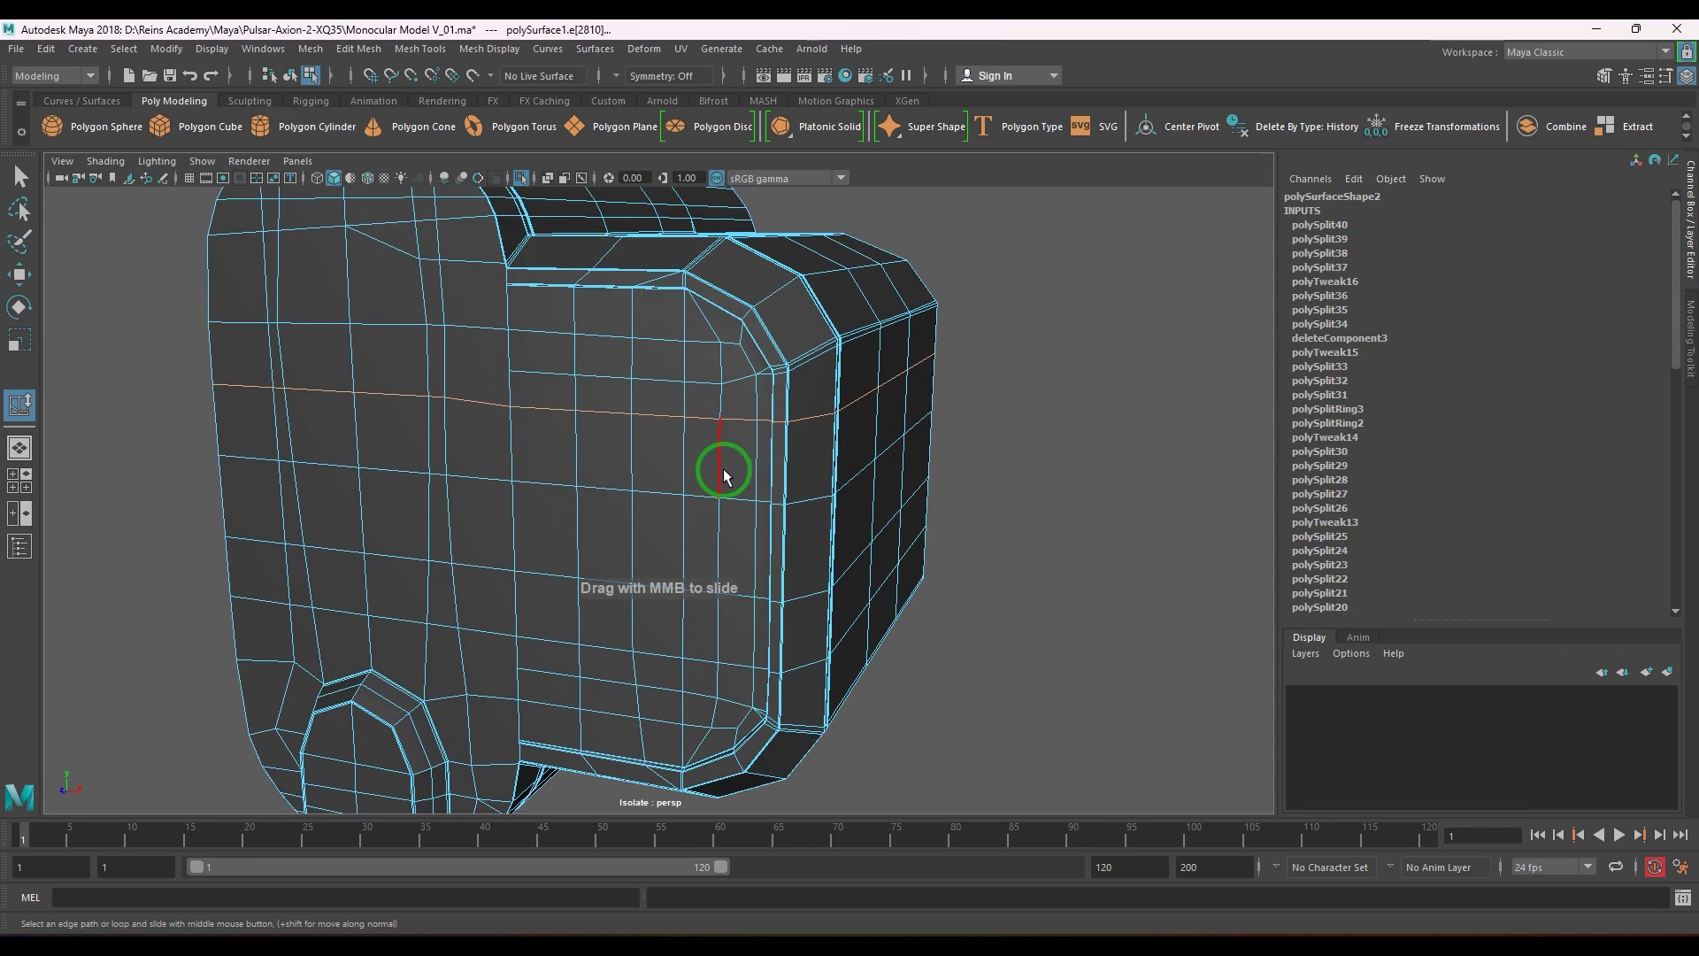
middle_click_drag(708, 481, 704, 483)
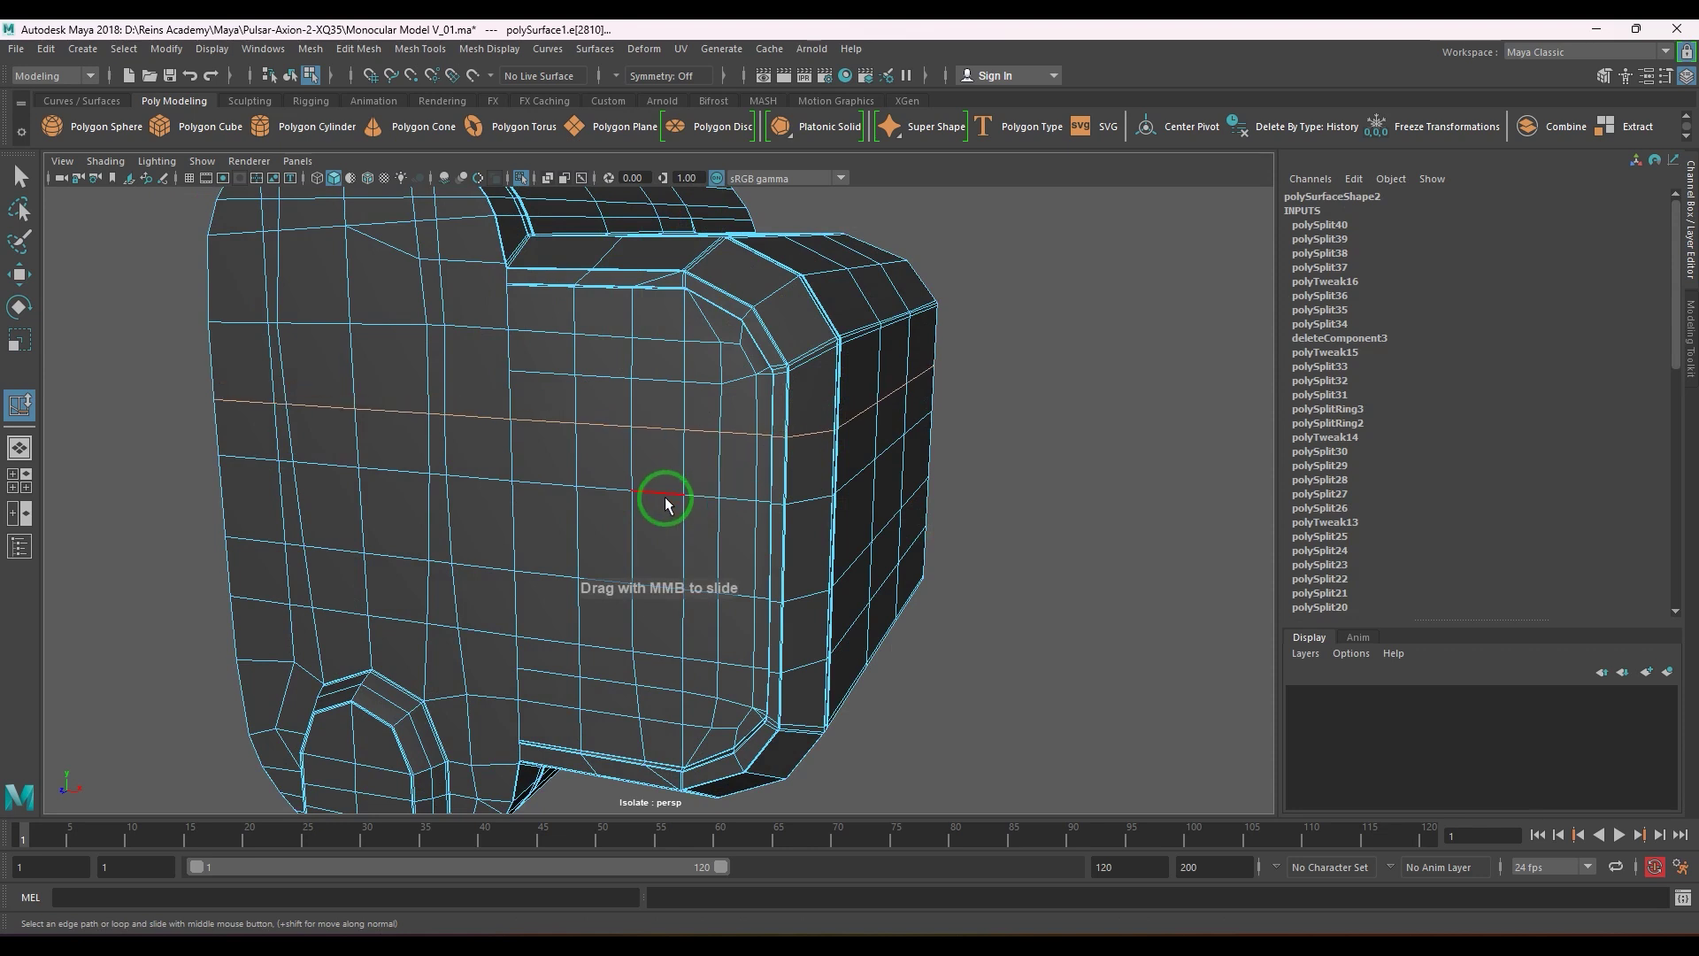
- Slide the horizontal edge loops across the lower half of the panel to balance their spacing
double_click(665, 497)
left_click_drag(759, 615, 708, 586, "alt")
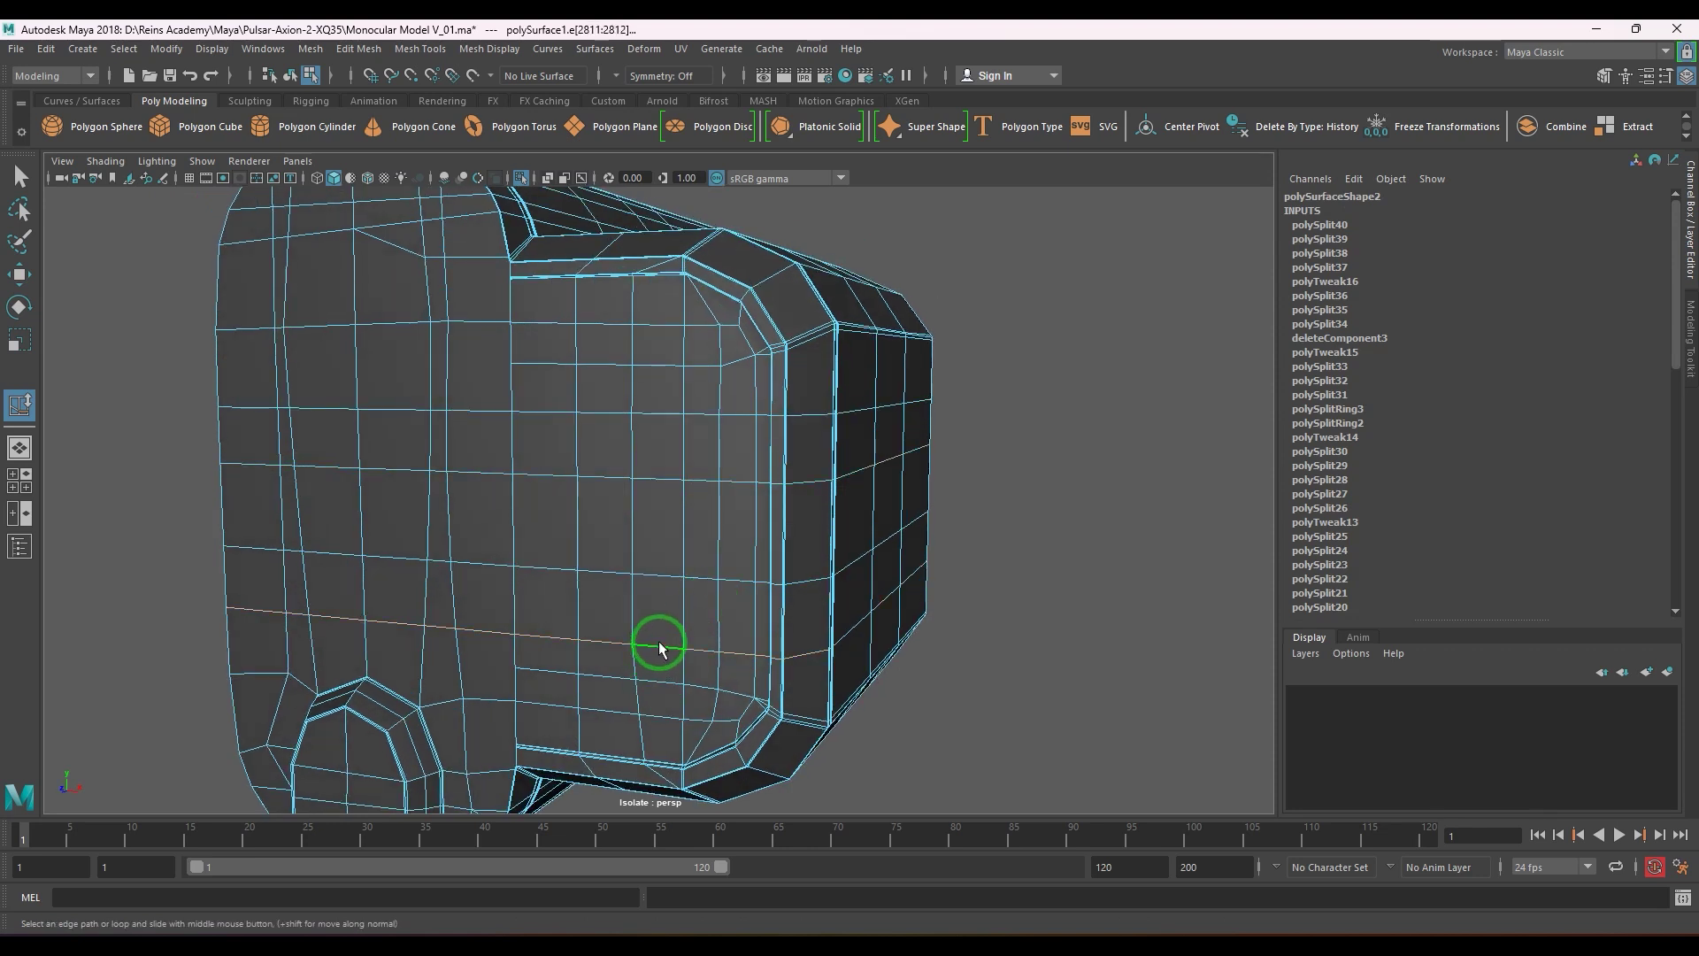
mouse_move(659, 647)
middle_mouse_down()
mouse_move(689, 630)
mouse_move(665, 653)
middle_mouse_up()
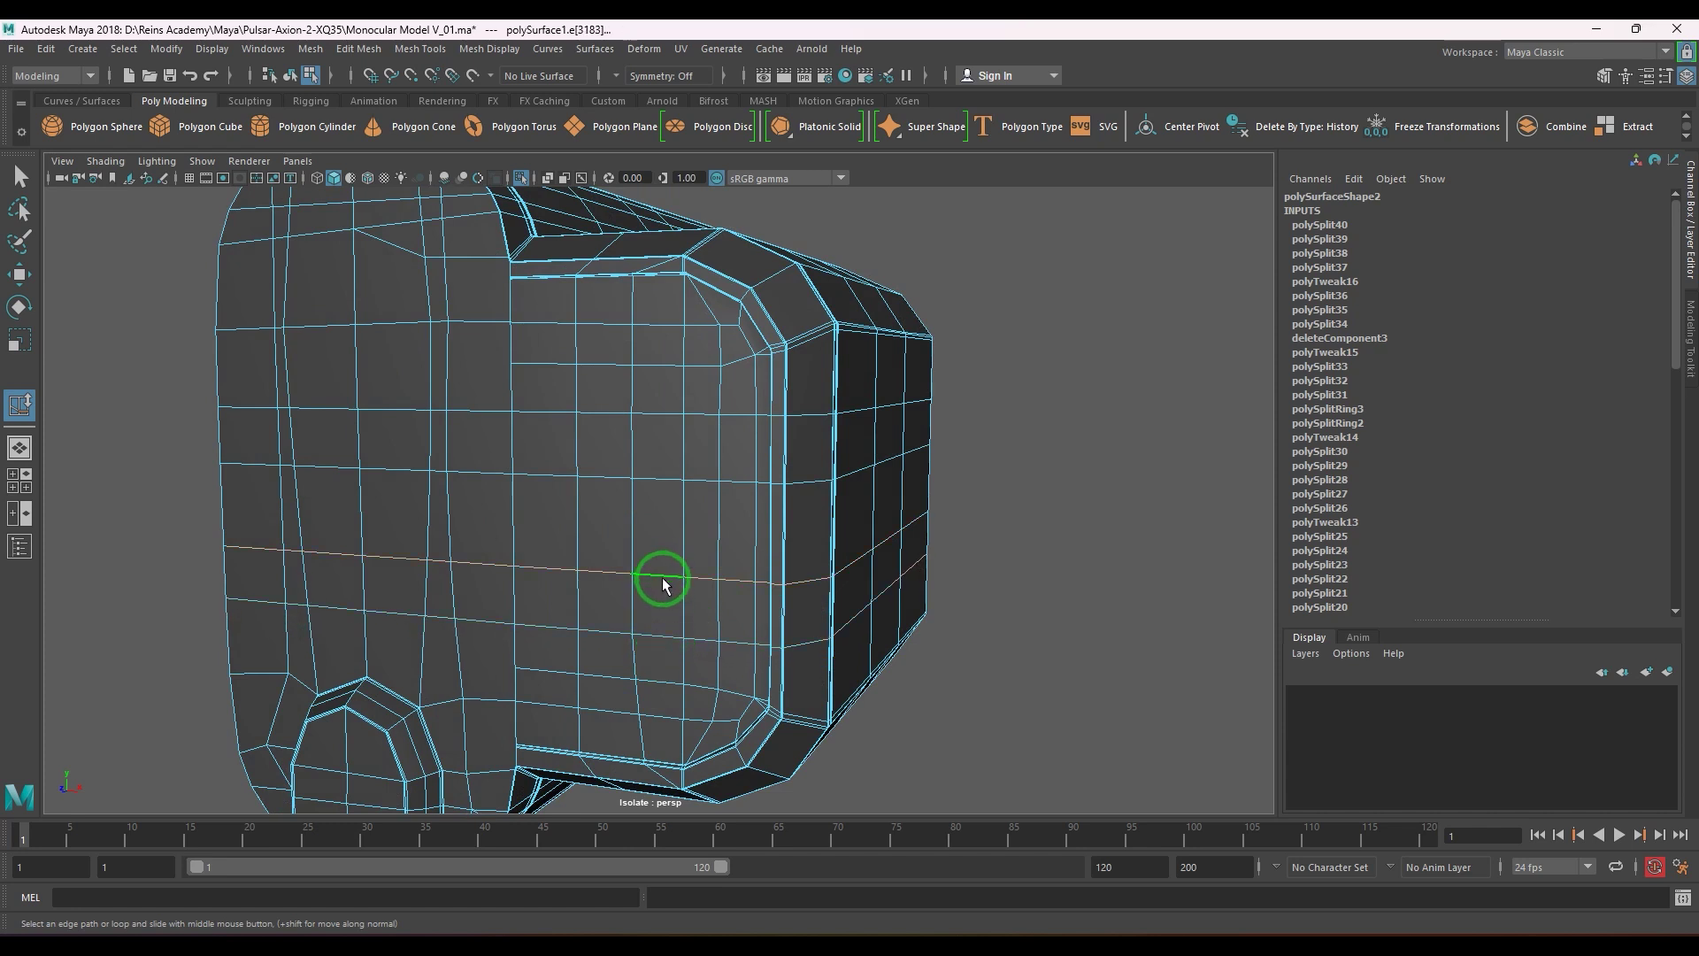
middle_click_drag(653, 622, 639, 626)
- Bevel the selected horizontal loop with a fraction of 0.5, and slide the neighbouring loops to even the rows
scroll(637, 624, "down", 1)
key("ctrl+b")
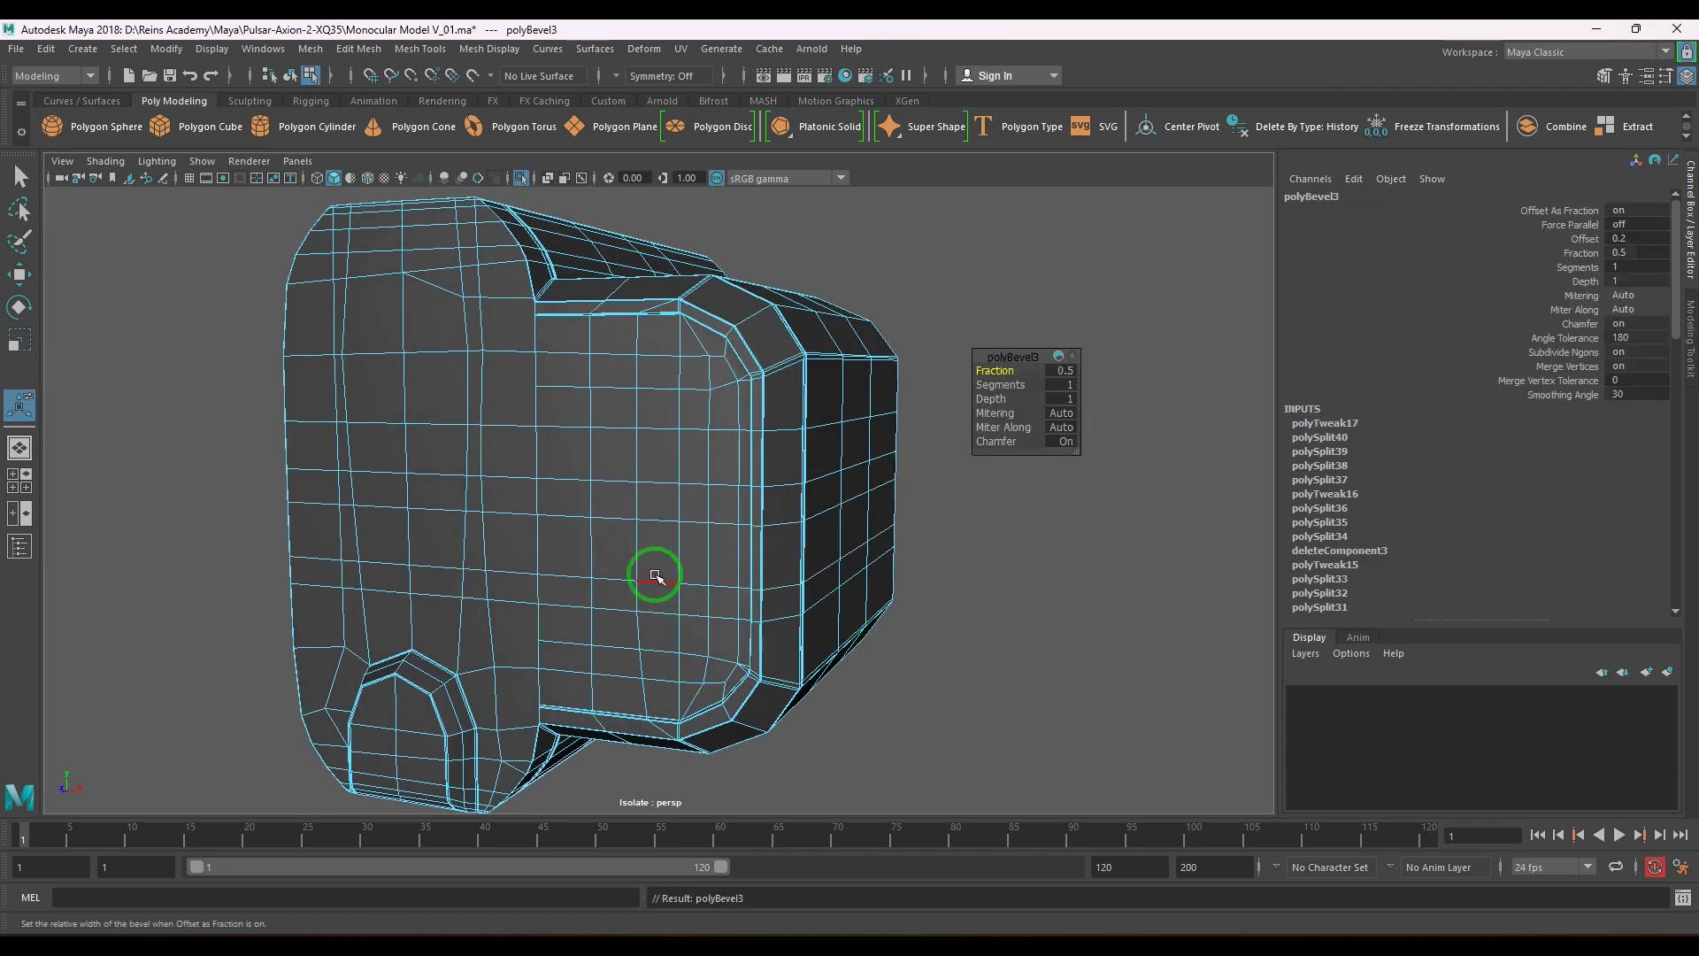
double_click(655, 521)
right_click_drag(809, 507, 801, 637, "shift")
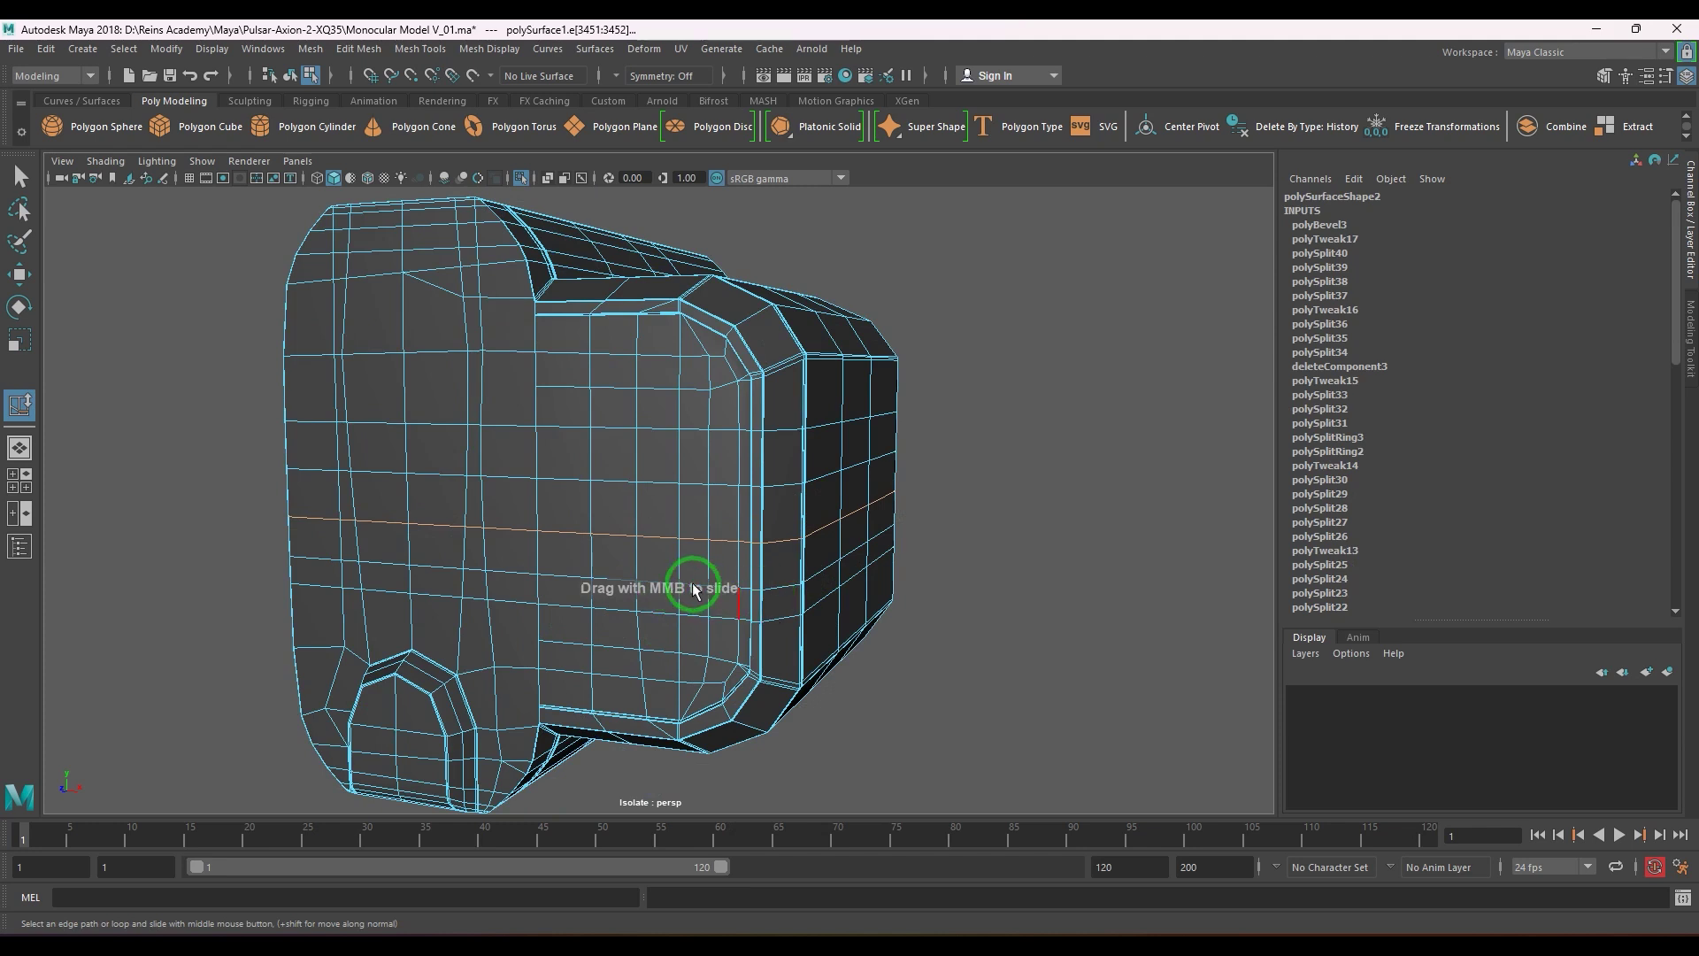
left_click(791, 602)
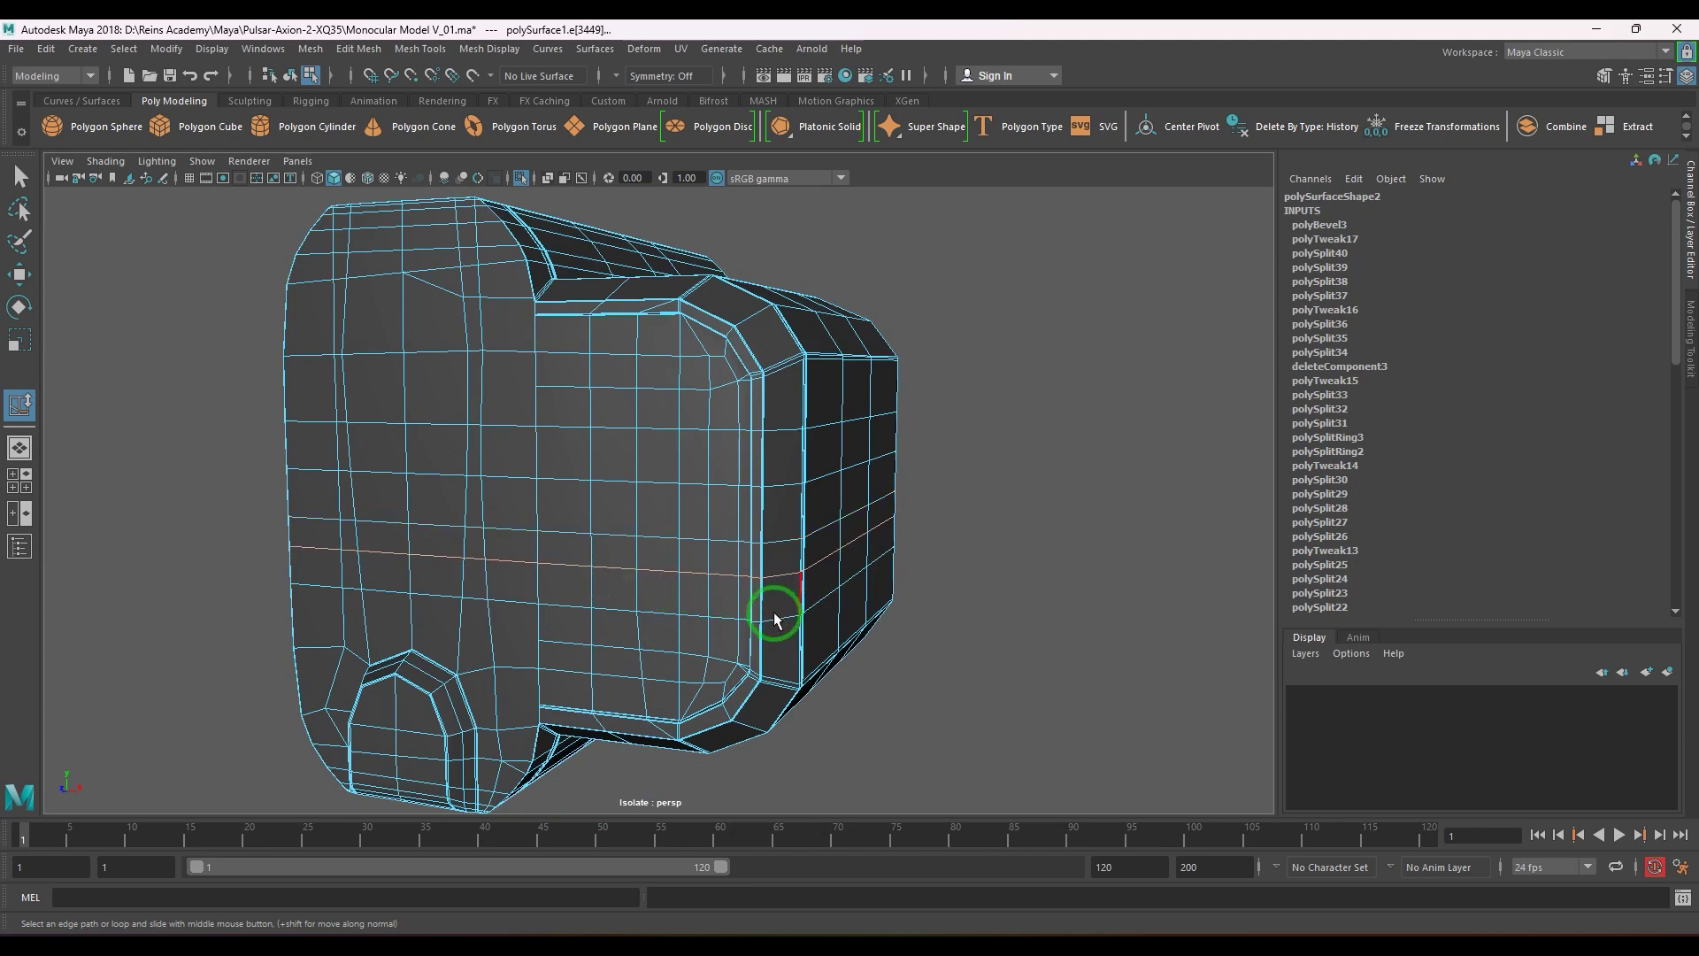
- Preview the body smoothed without a selection, inspect the side panel's shading, and return it to the unsmoothed mesh
key("F8")
key("w")
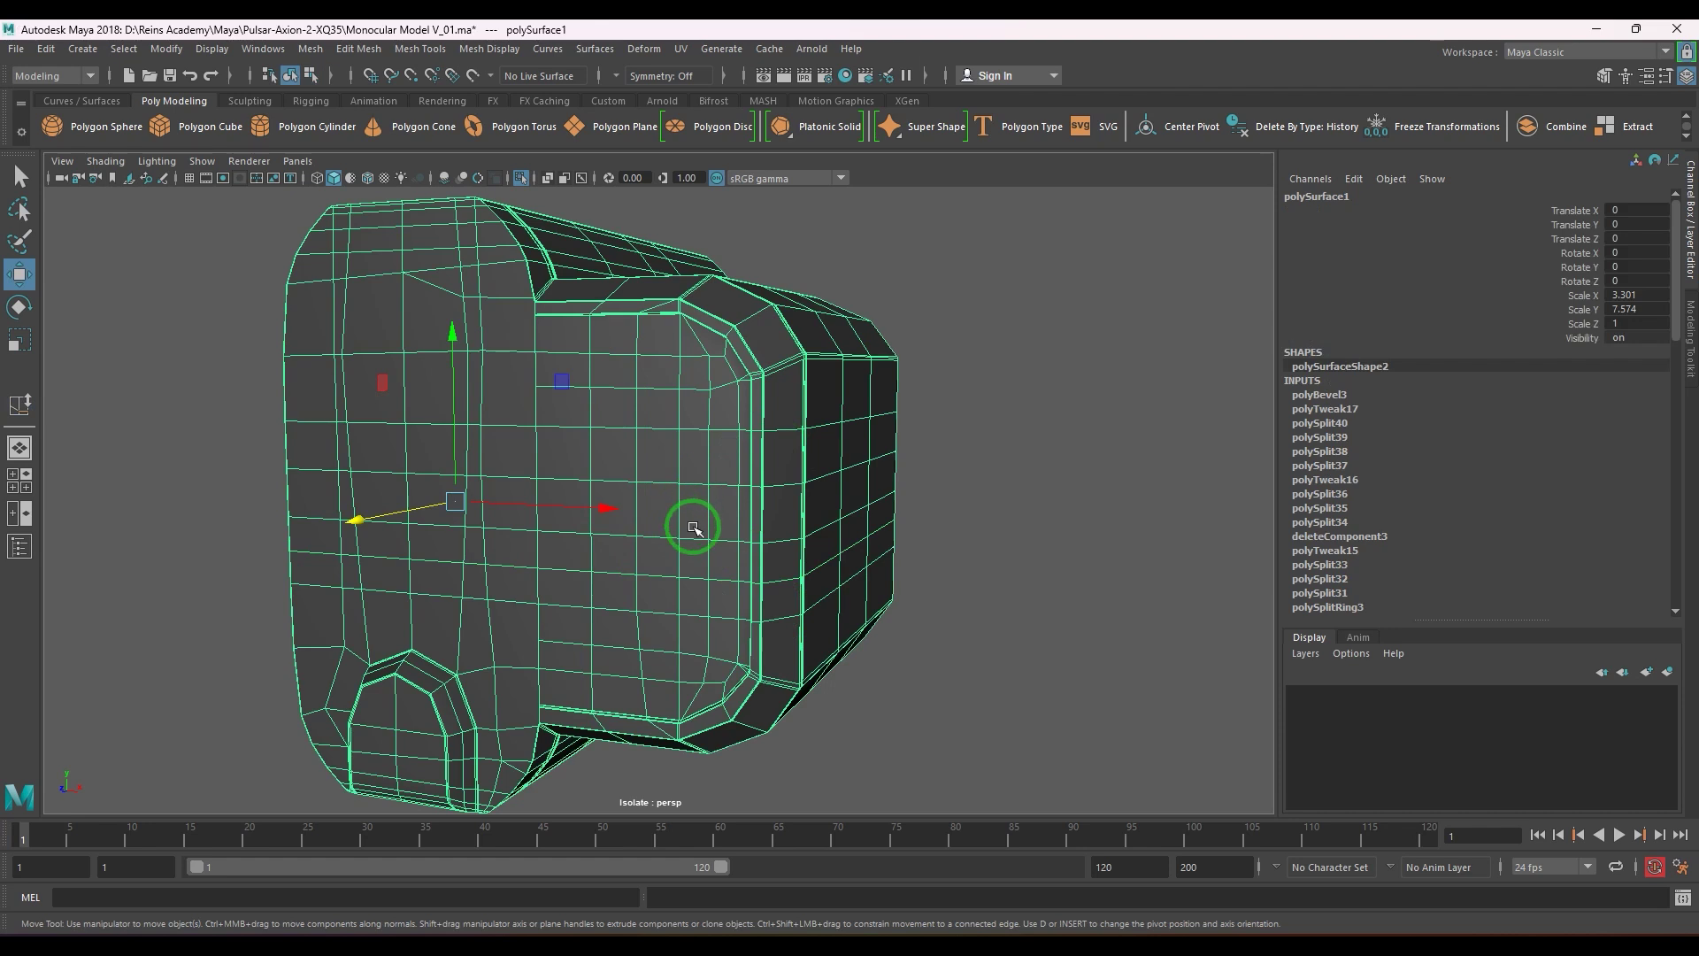
key("3")
left_click(971, 546)
scroll(971, 547, "down", 3)
left_click_drag(971, 547, 746, 493, "alt")
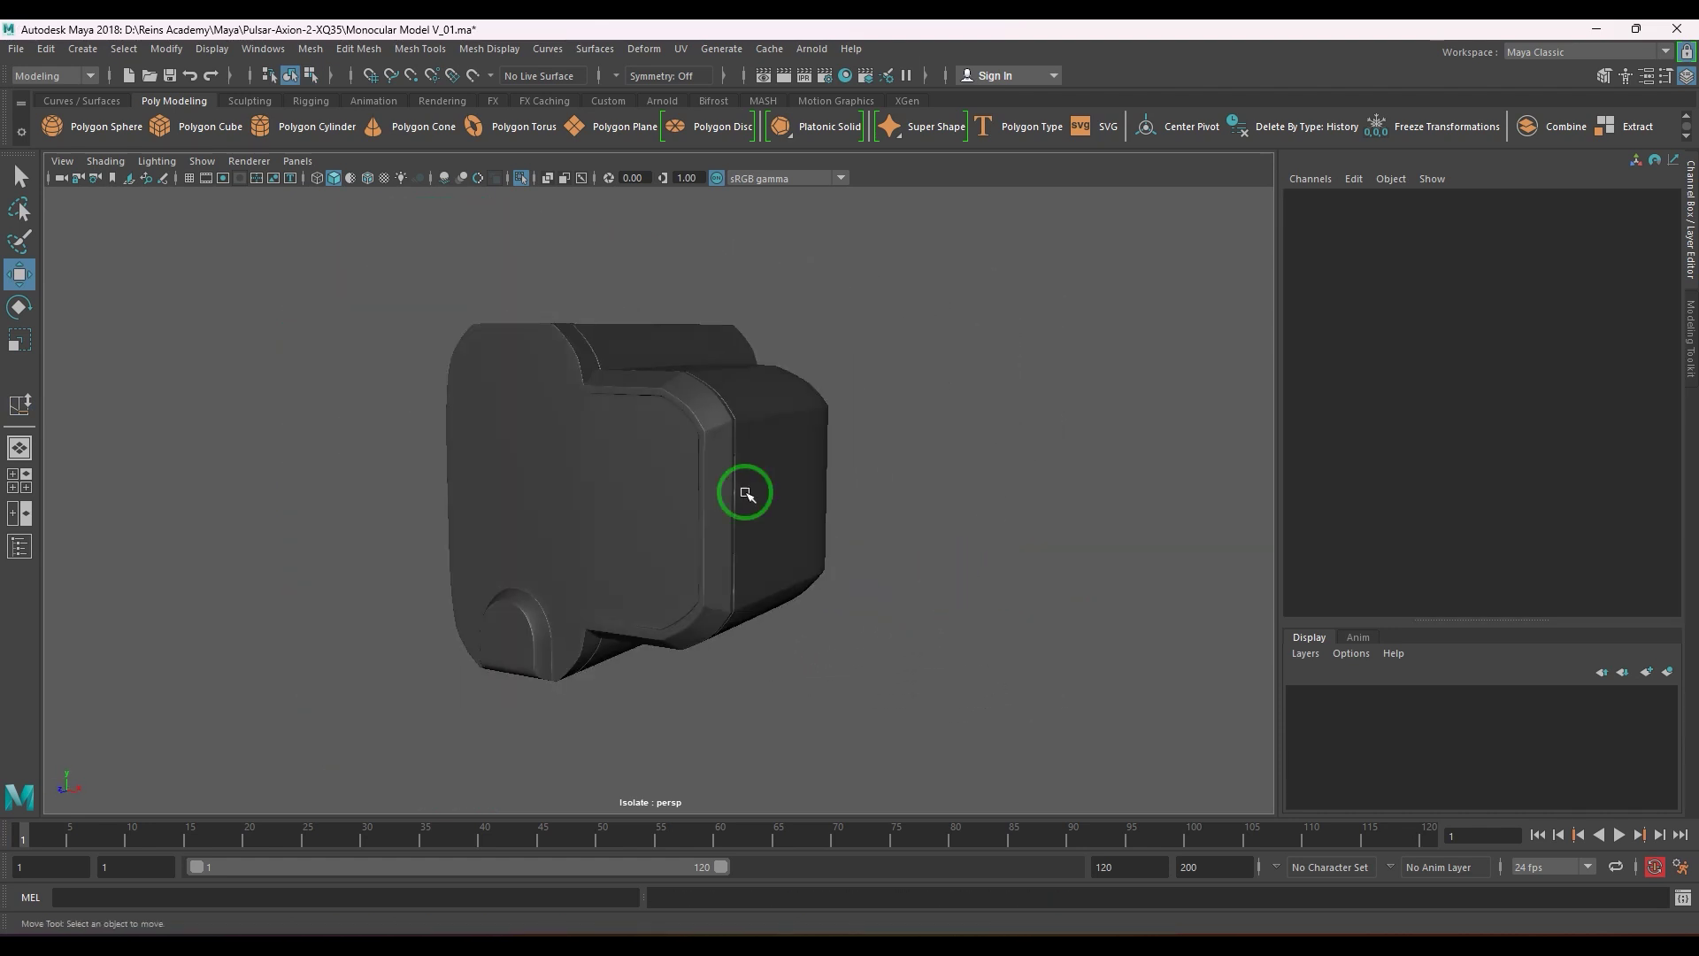
left_click(368, 176)
left_click(368, 176)
left_click(554, 512)
key("1")
scroll(695, 490, "up", 4)
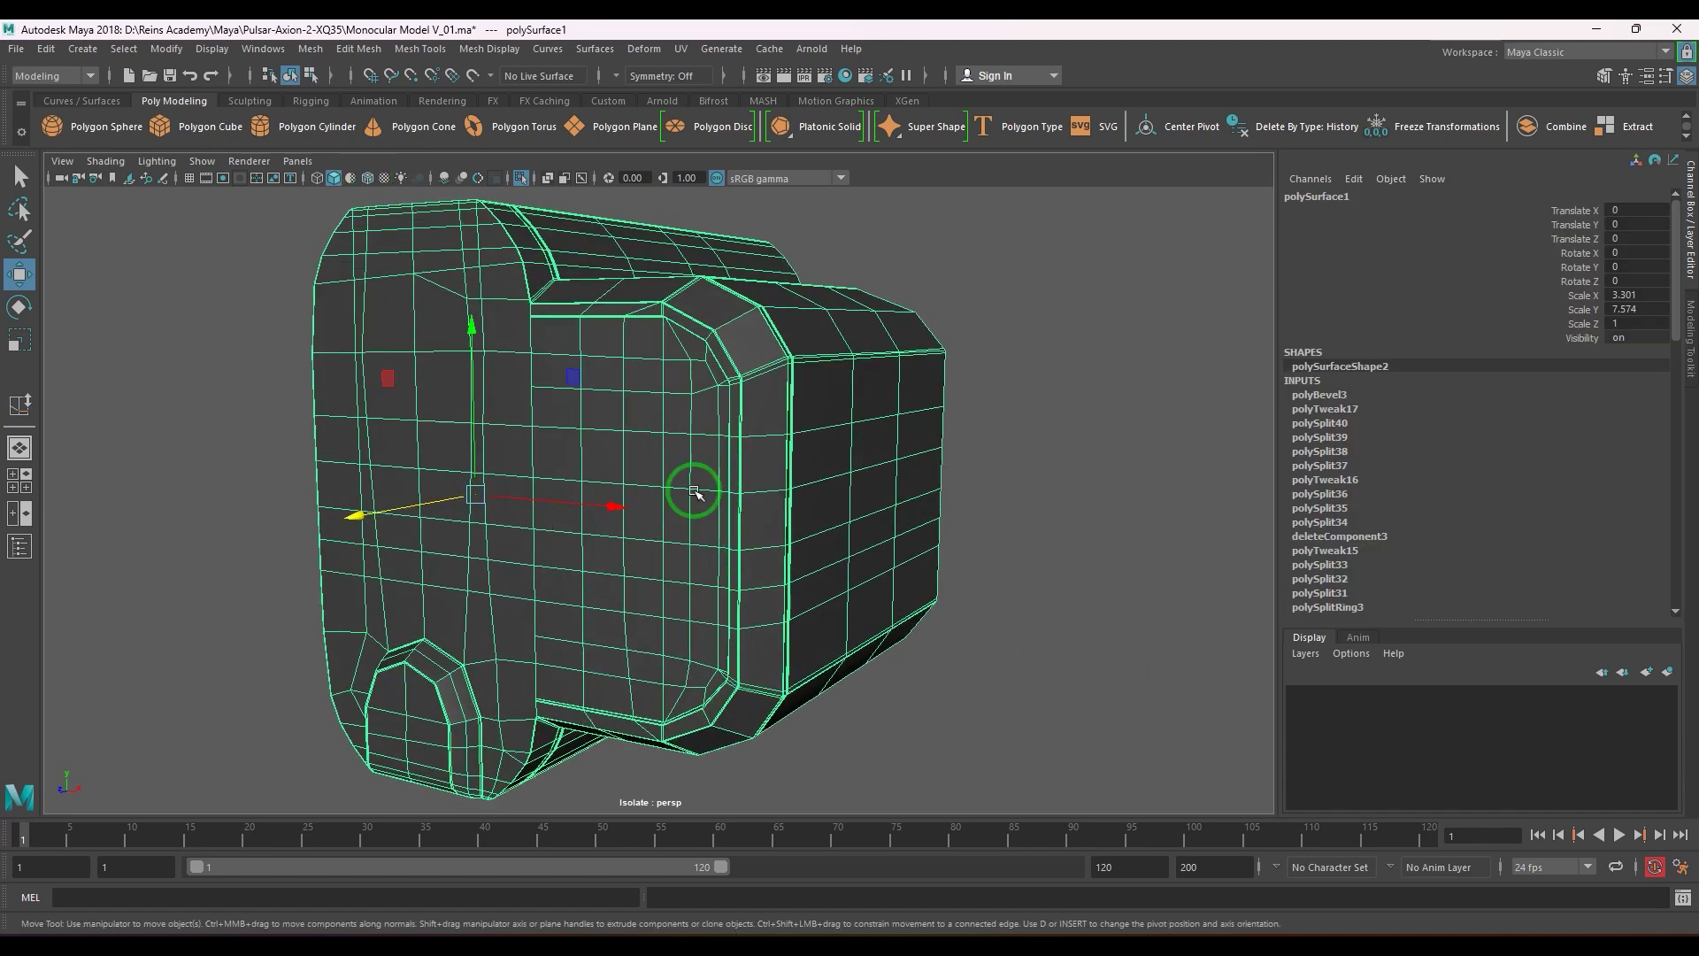
- Cut a diagonal edge with Multi-Cut from the panel's upper inner corner to the nearest grid vertex on the body side
left_click_drag(694, 490, 1020, 652, "alt")
scroll(766, 593, "up", 6)
left_click_drag(917, 582, 758, 619, "alt")
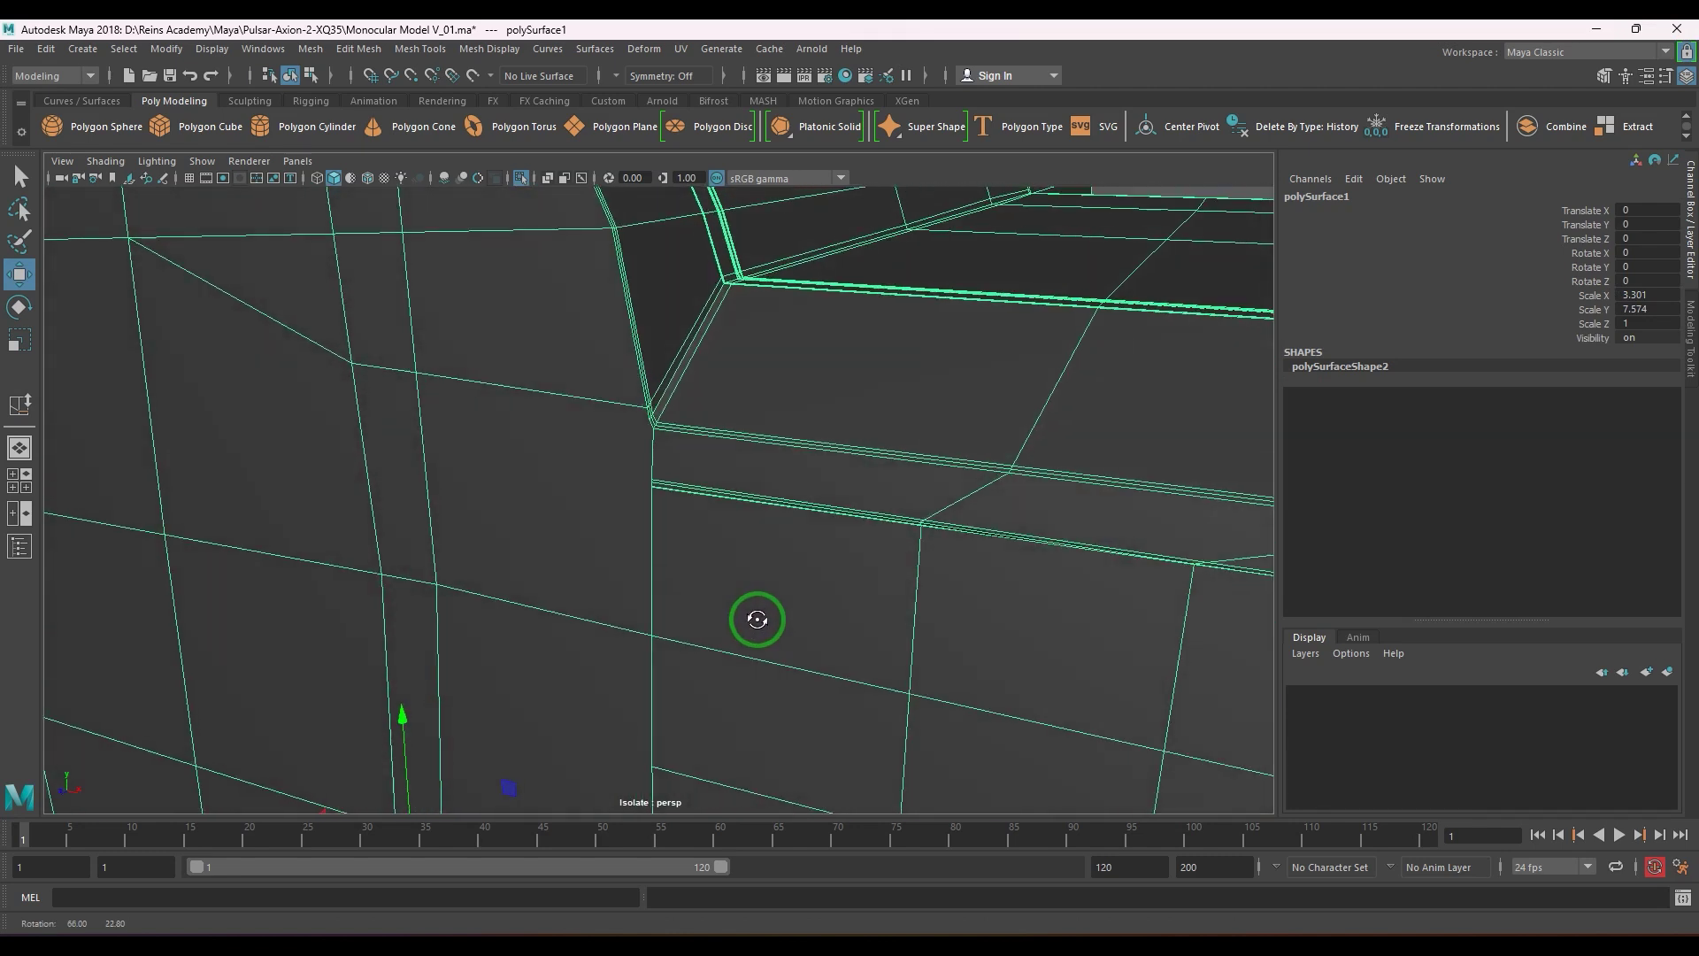
scroll(504, 489, "up", 3)
right_click_drag(610, 376, 649, 390, "shift")
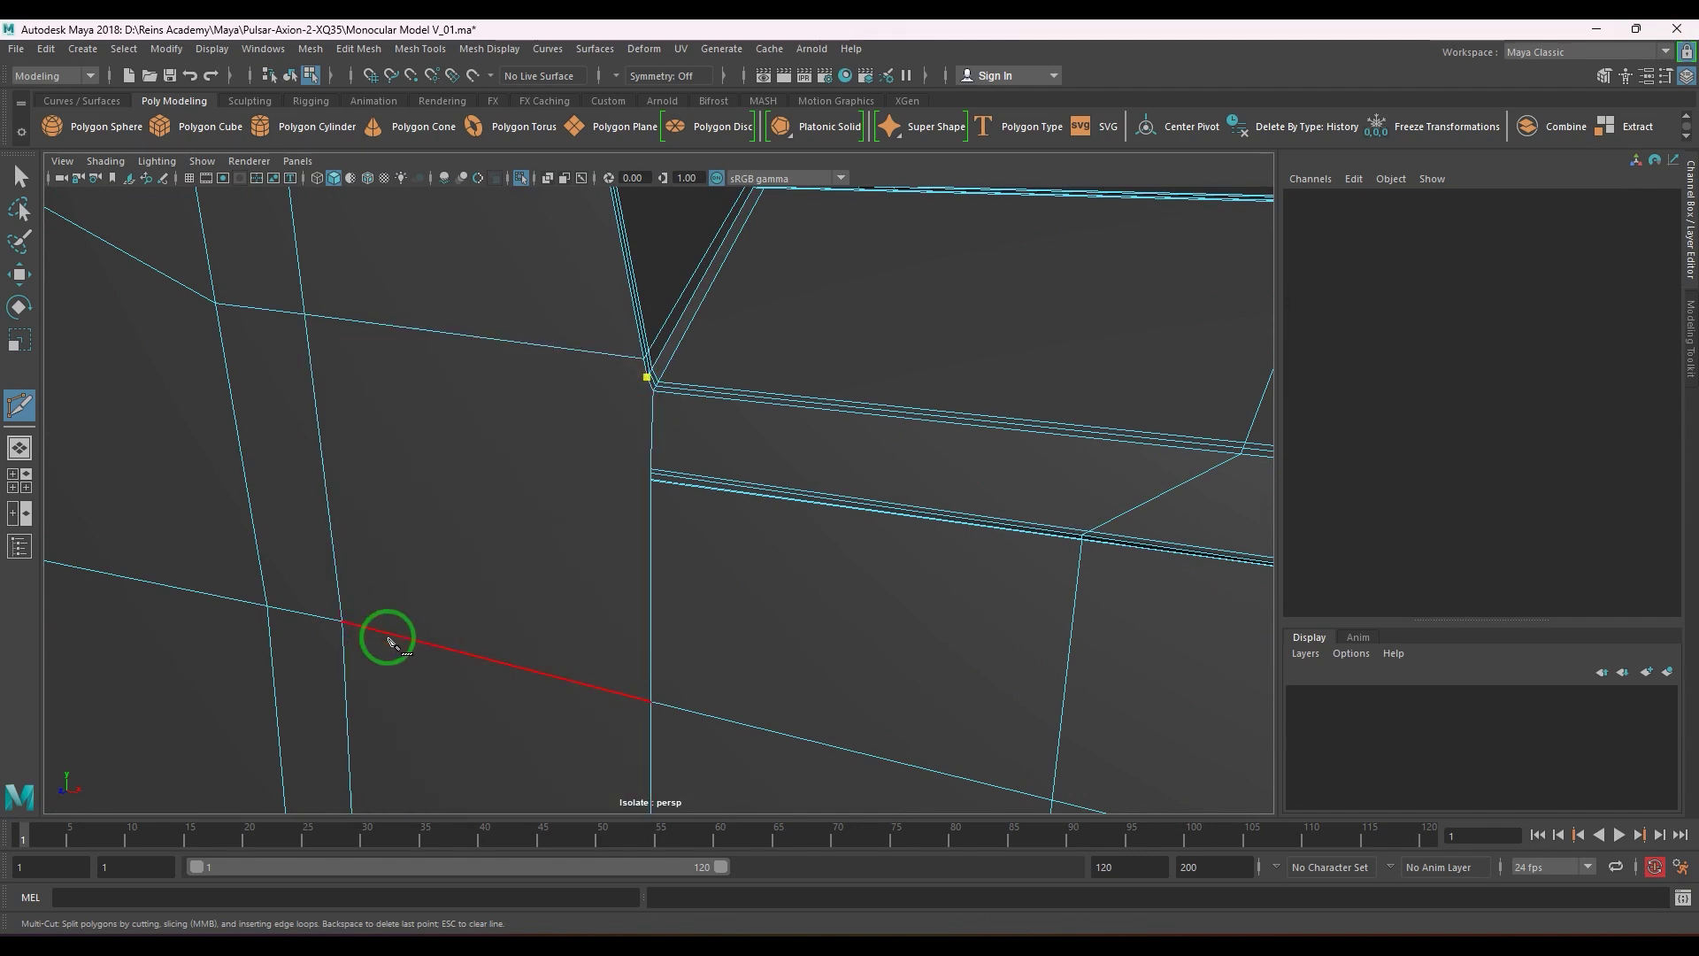
left_click(343, 622)
- Cut a matching diagonal edge from the panel's lower inner corner to the nearest grid vertex above the round boss
scroll(487, 609, "down", 4)
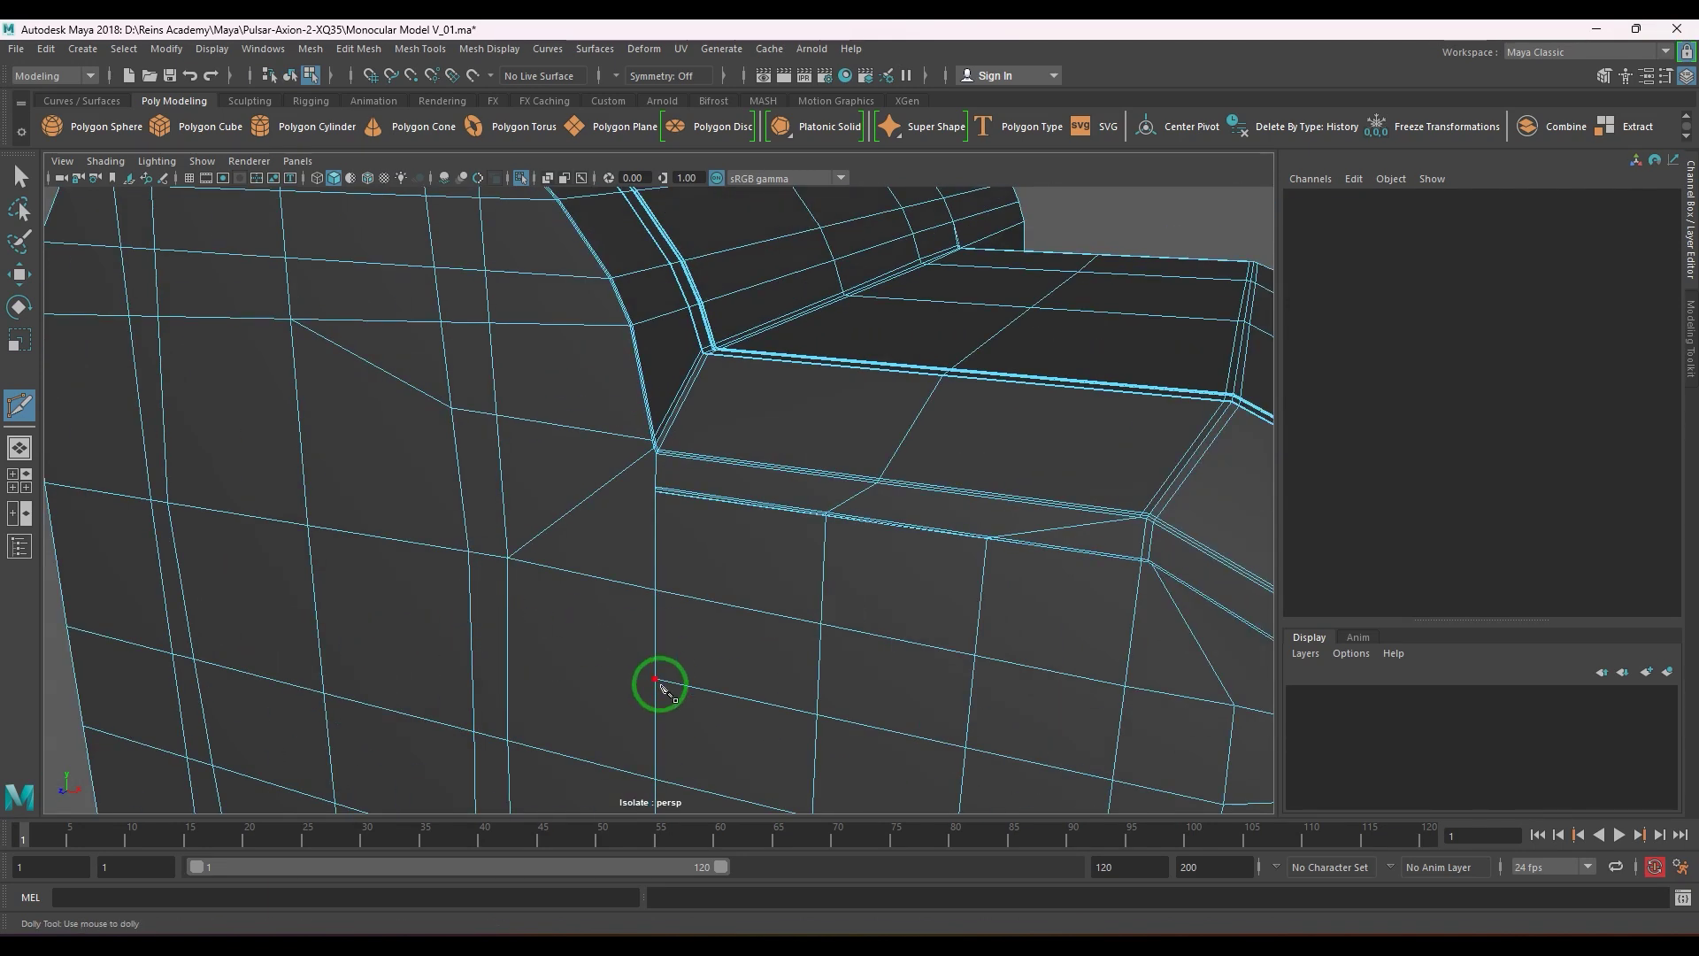
left_click_drag(660, 687, 650, 144, "alt")
left_click_drag(652, 482, 705, 242, "alt")
left_click_drag(669, 514, 656, 448, "alt")
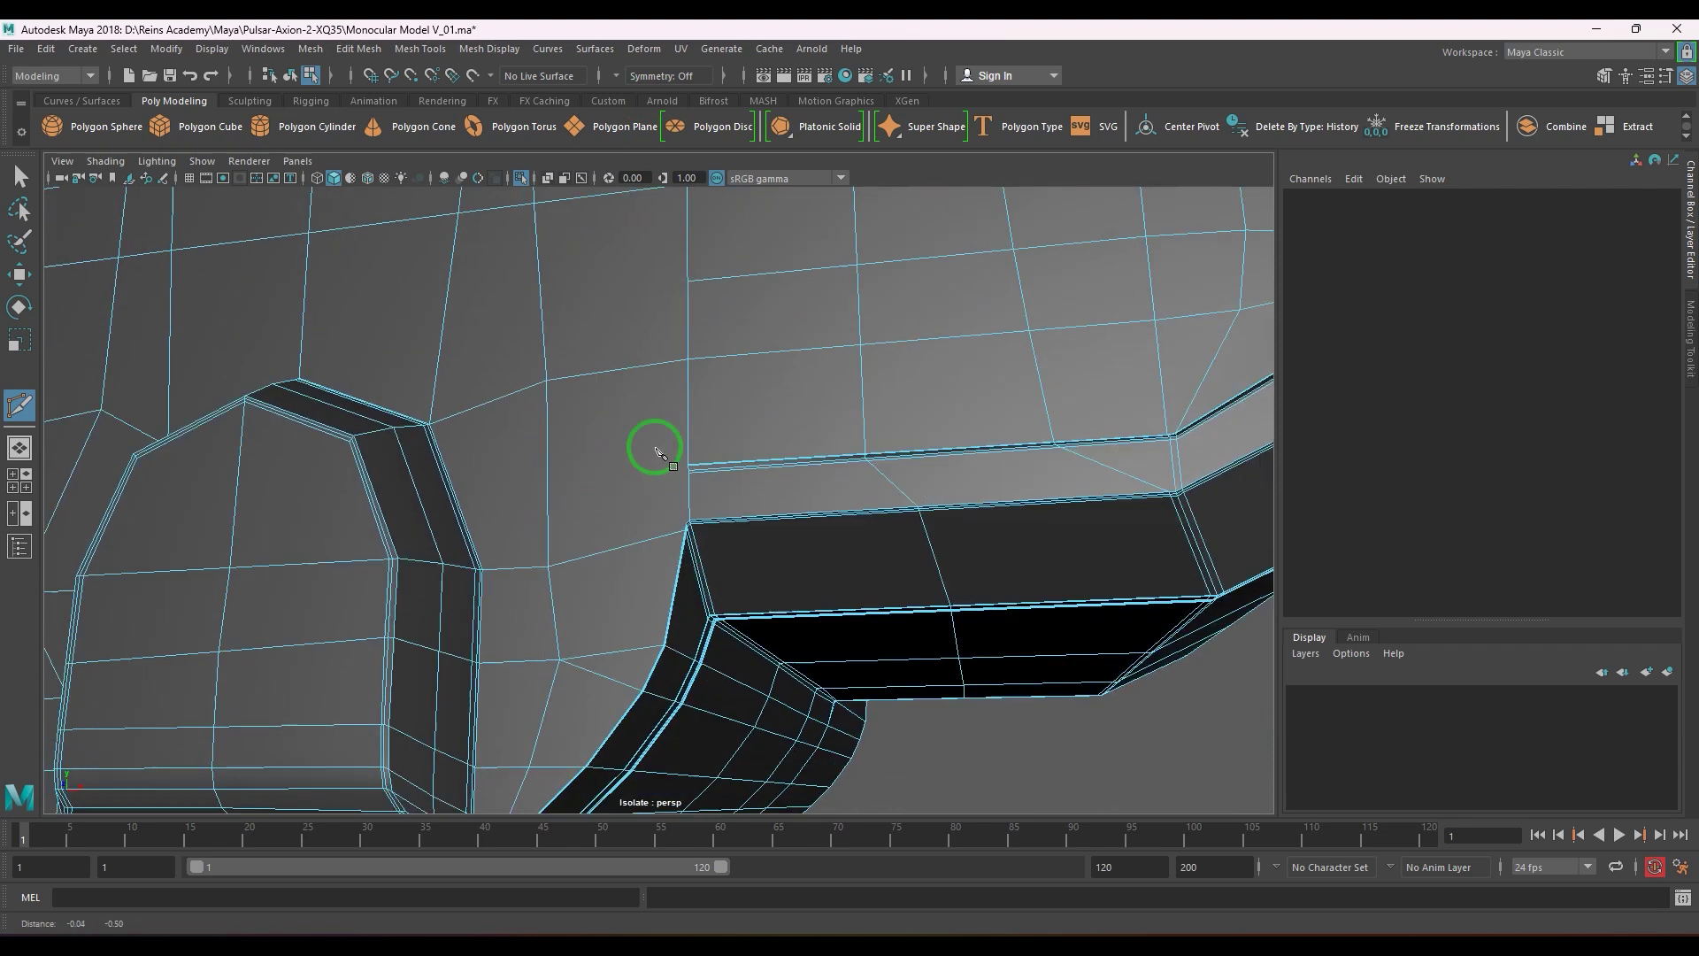
scroll(655, 448, "up", 5)
left_click(736, 531)
left_click_drag(796, 592, 599, 543, "alt")
scroll(612, 550, "up", 3)
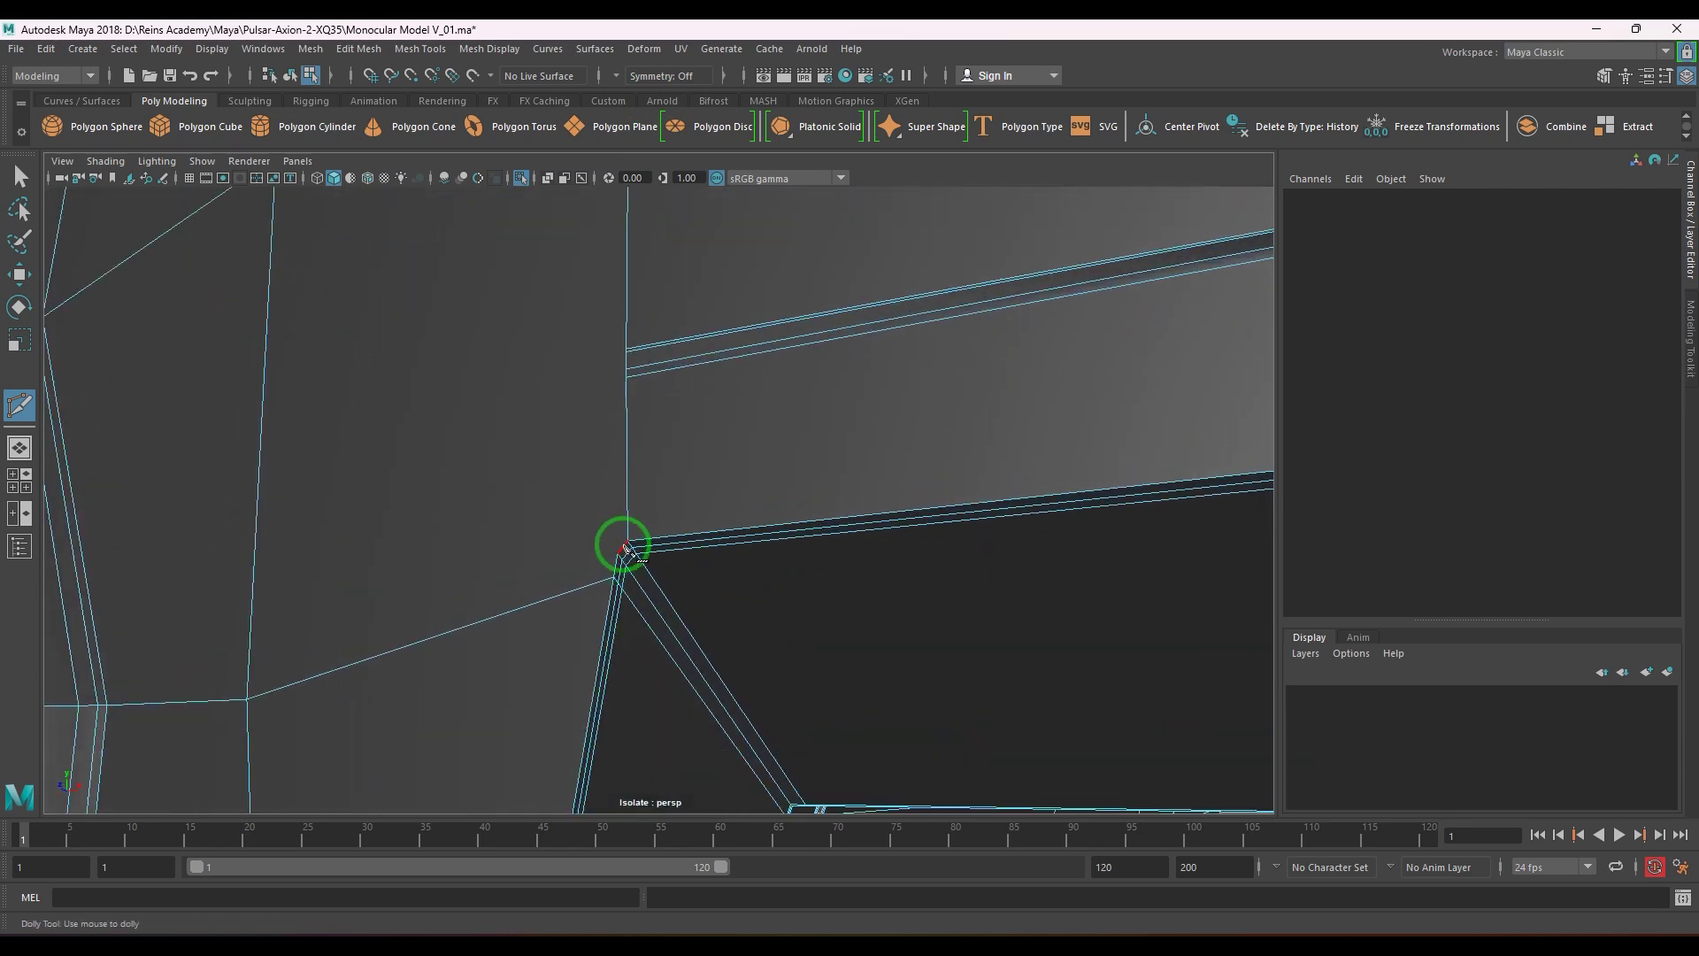
scroll(320, 267, "down", 4)
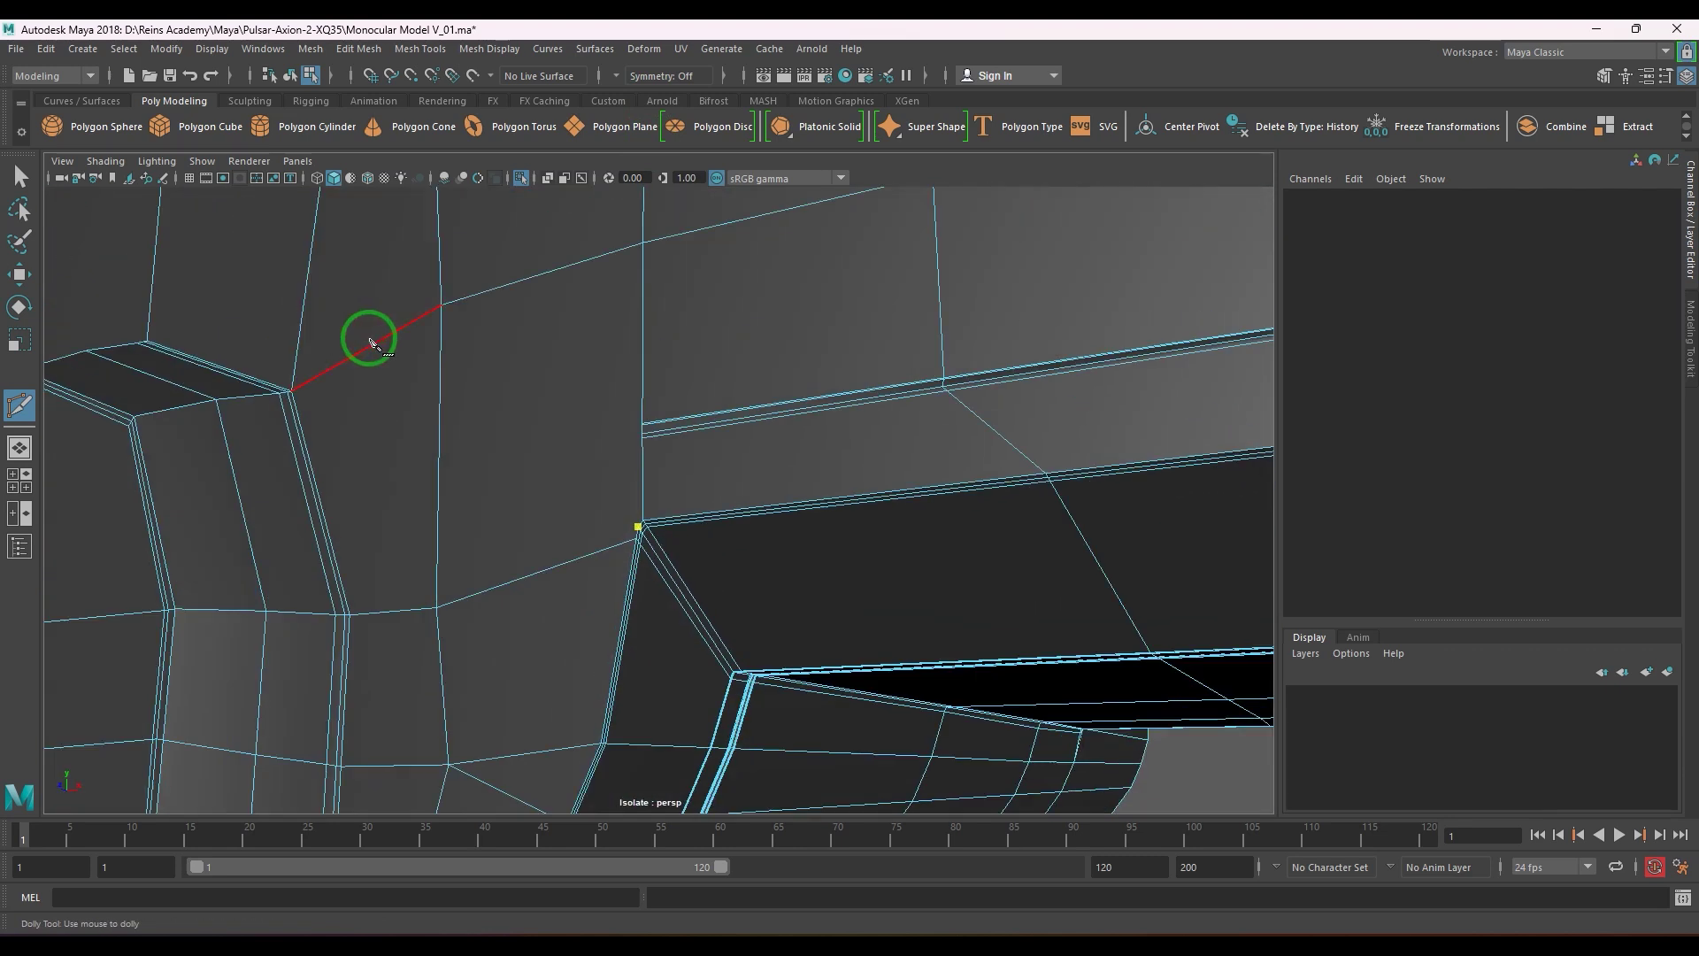
left_click_drag(439, 345, 450, 278)
right_click(449, 278)
- Cut an edge around the upper inner corner, from the panel groove's end across the diagonal to the grid vertex above
left_click(643, 423)
scroll(539, 389, "down", 5)
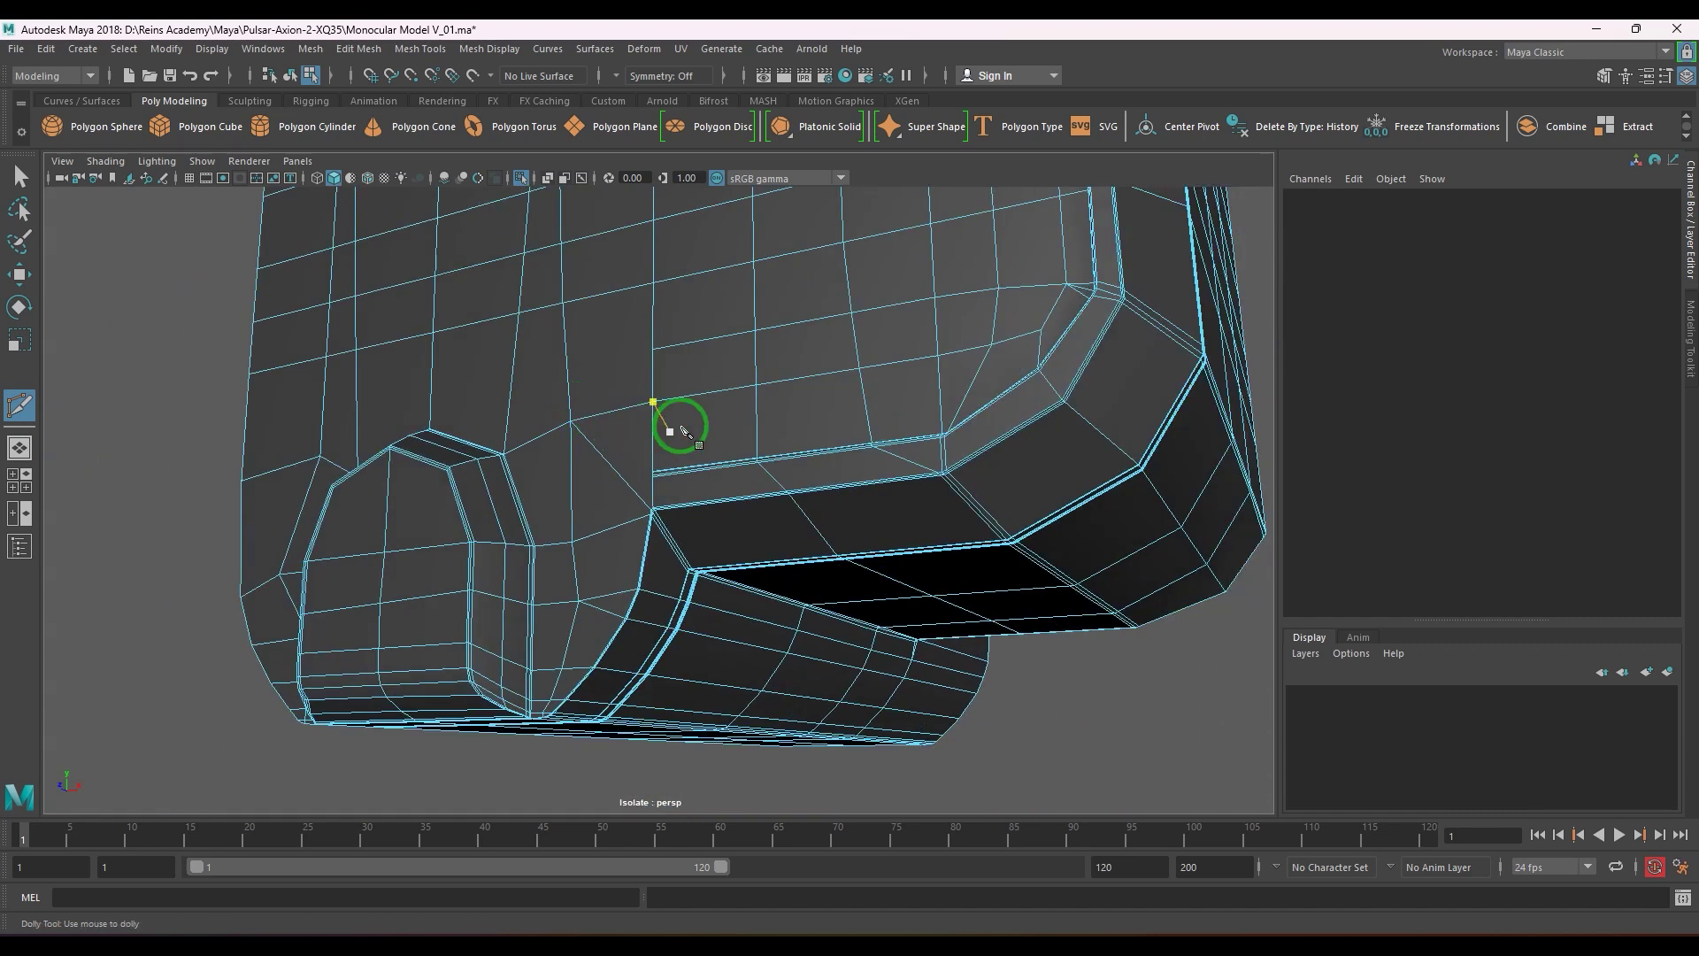
left_click_drag(675, 428, 717, 398, "alt")
middle_click_drag(717, 398, 666, 532, "alt")
scroll(666, 532, "up", 3)
left_click_drag(668, 536, 635, 567, "alt")
scroll(635, 567, "up", 5)
middle_click_drag(635, 566, 926, 740, "alt")
left_click_drag(925, 740, 799, 629, "alt")
middle_click_drag(801, 632, 771, 588, "alt")
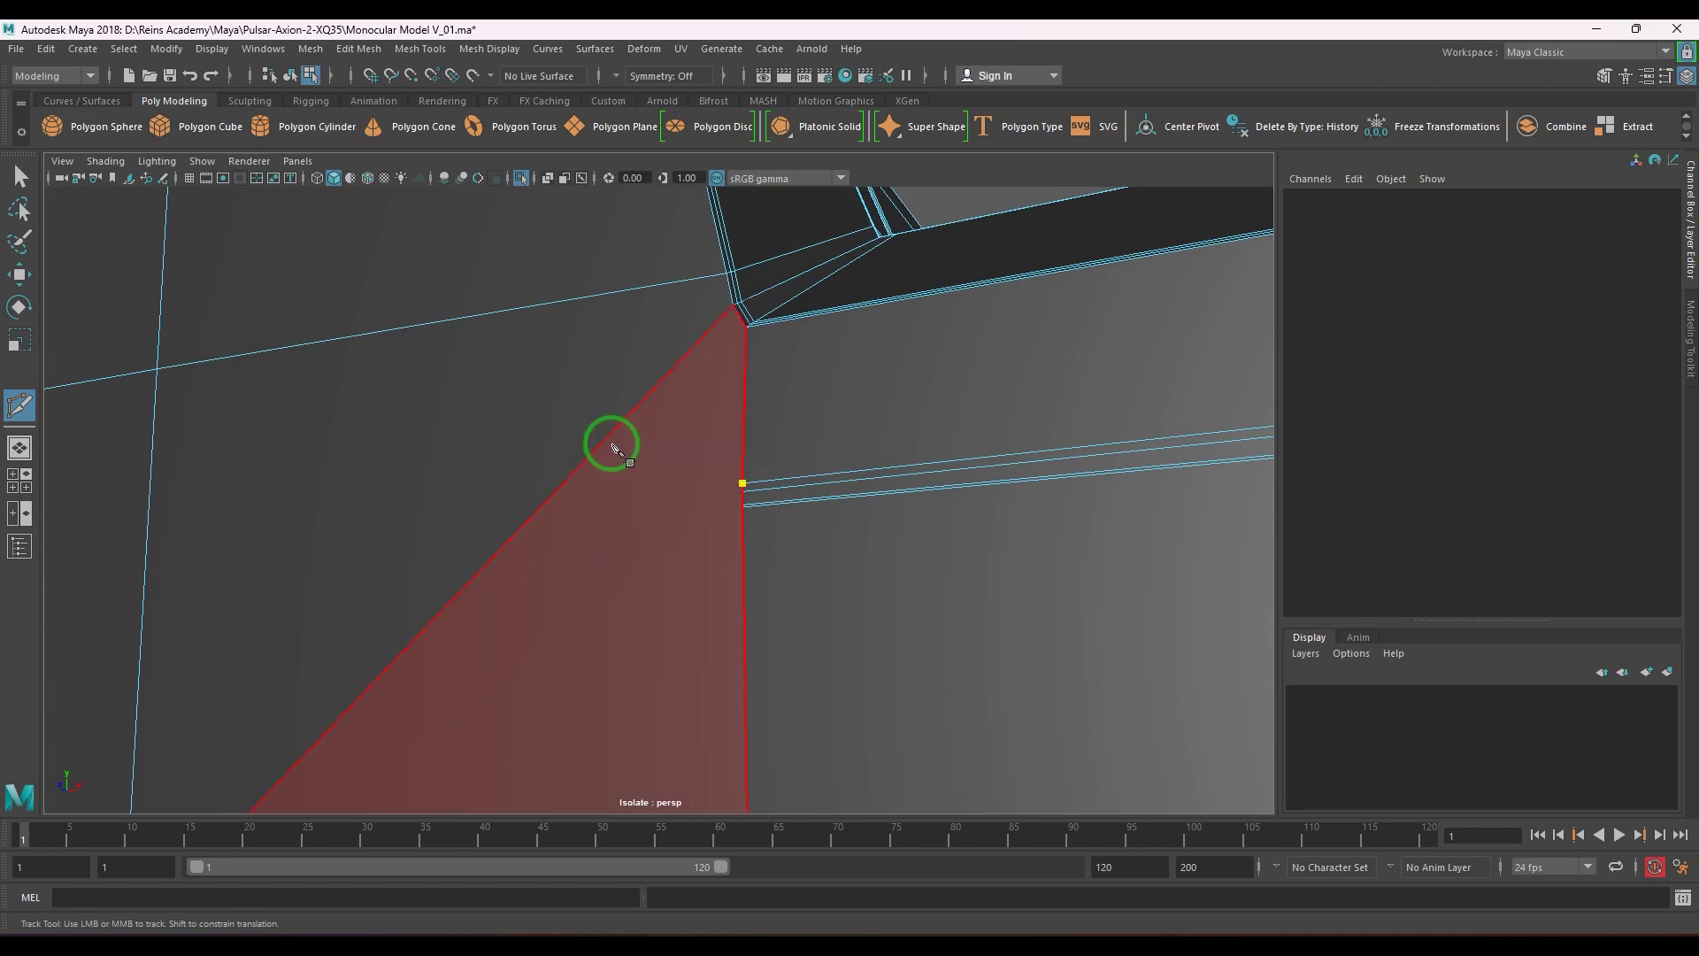
left_click_drag(595, 486, 584, 613, "alt")
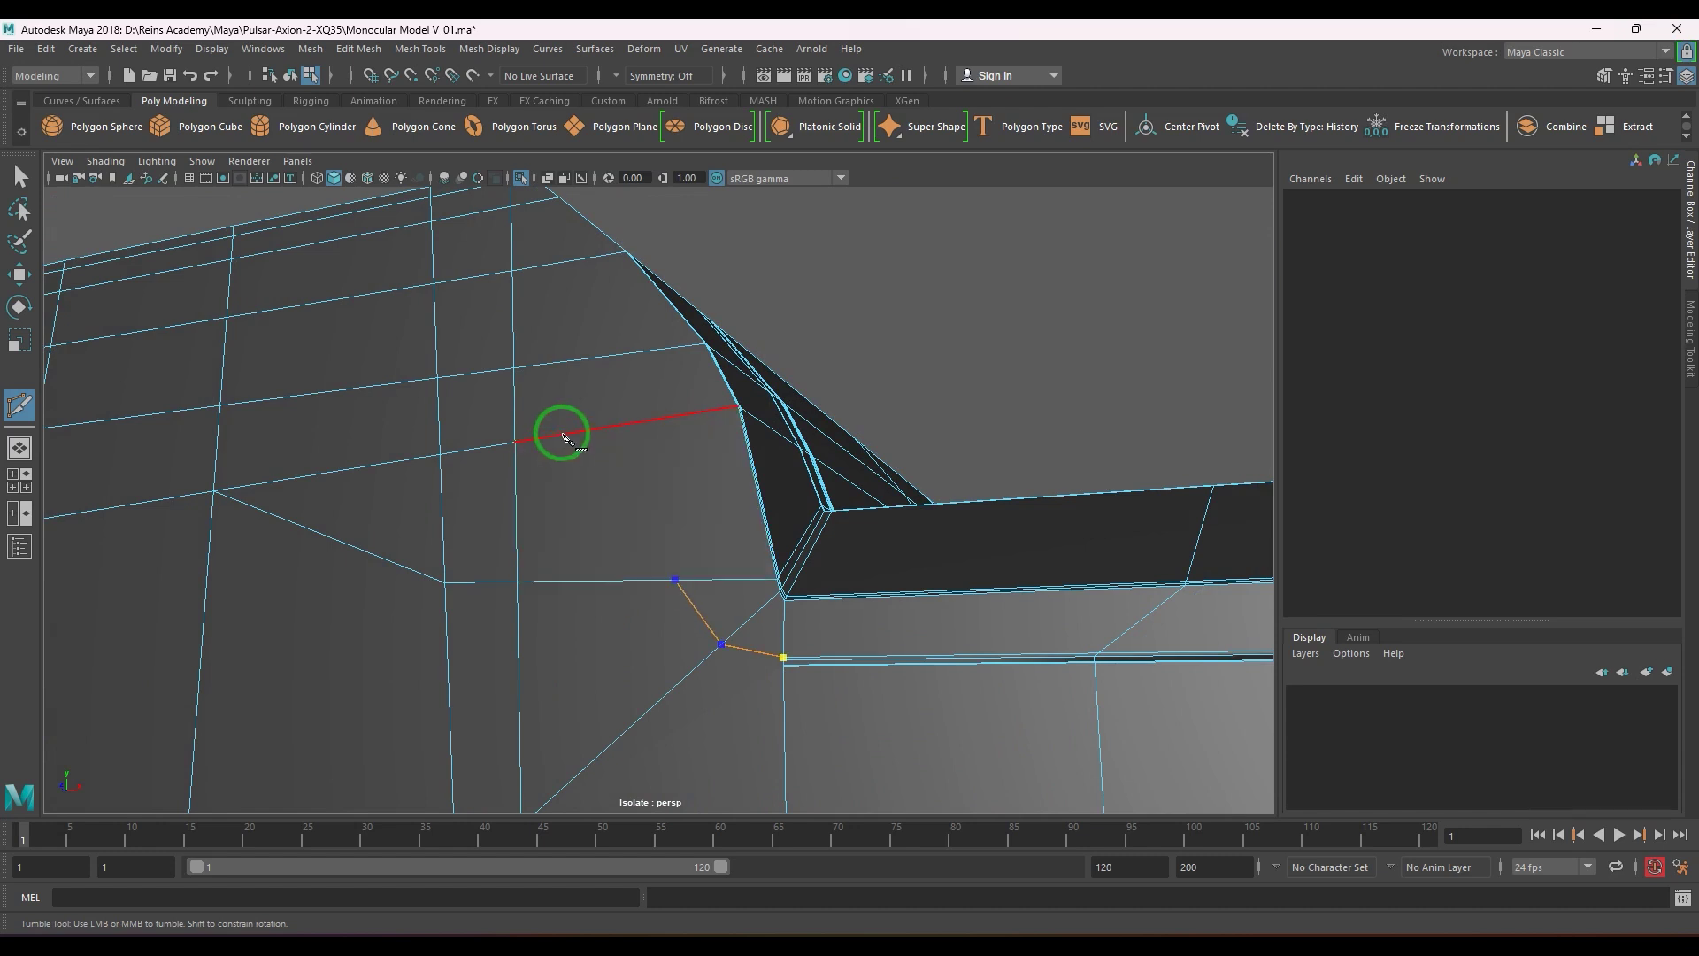
left_click(516, 442)
right_click(662, 605)
- Spin the short vertical edge beside the new corner cut forward three times, making it diagonal between adjacent grid columns
scroll(665, 610, "down", 2)
middle_click_drag(673, 660, 665, 617, "alt")
left_click_drag(666, 622, 788, 626, "alt")
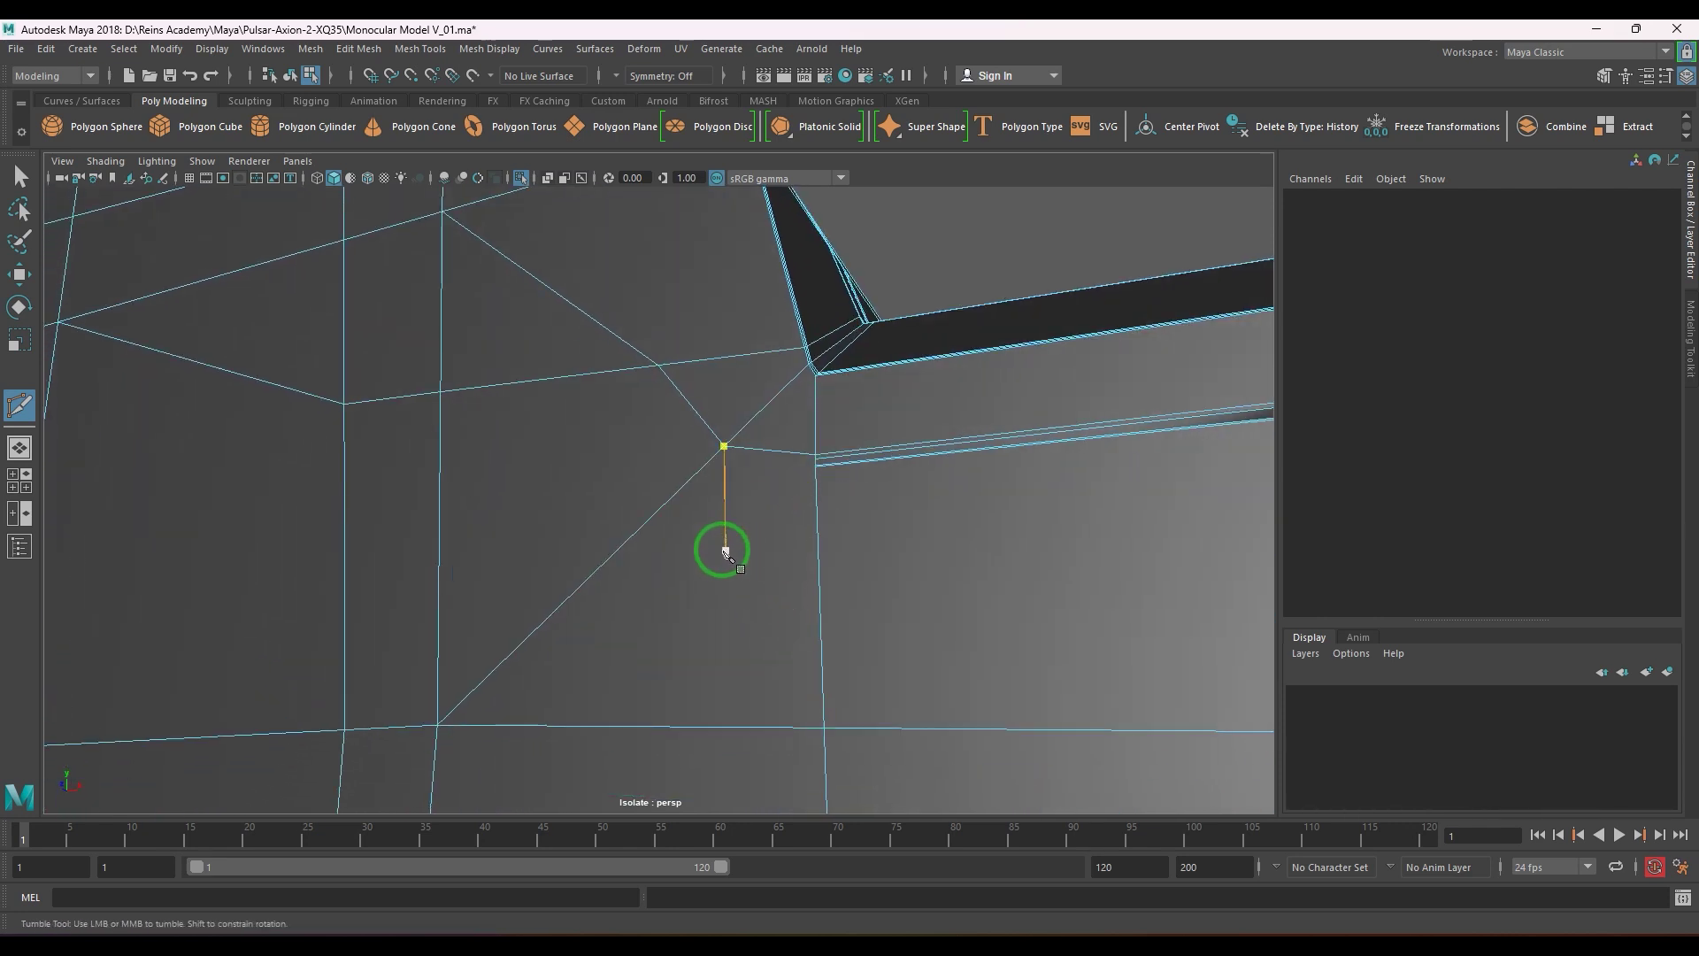
left_click_drag(725, 553, 667, 595, "alt")
key("w")
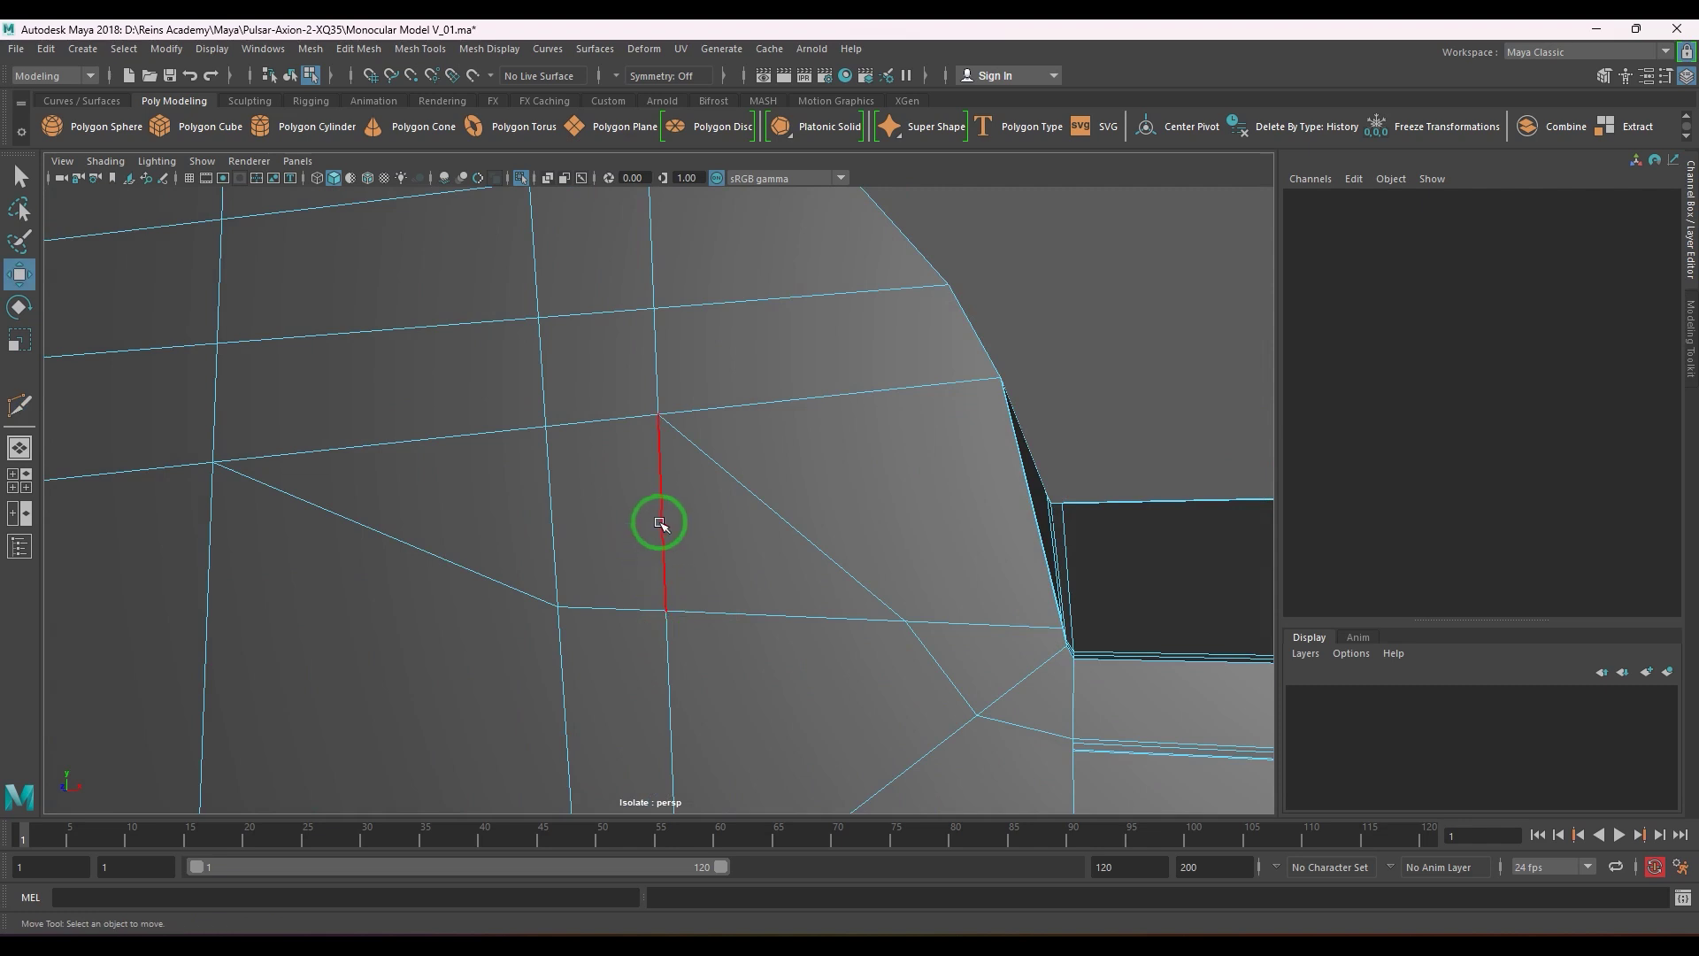
left_click(660, 523)
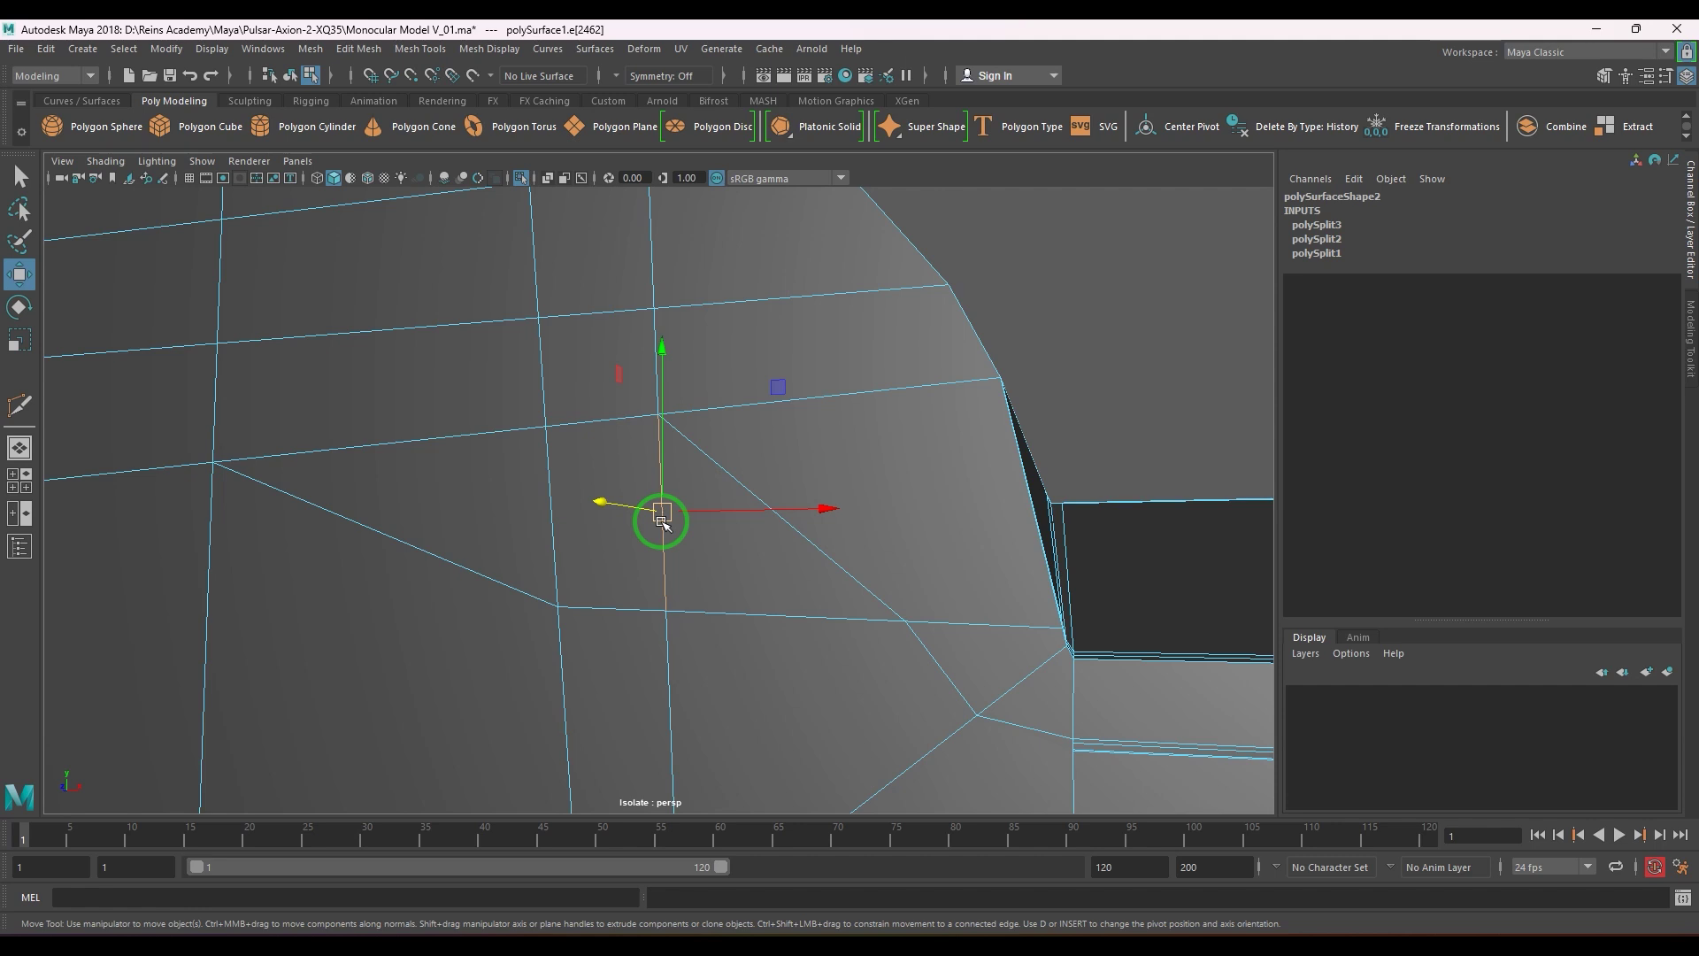
left_click(374, 53)
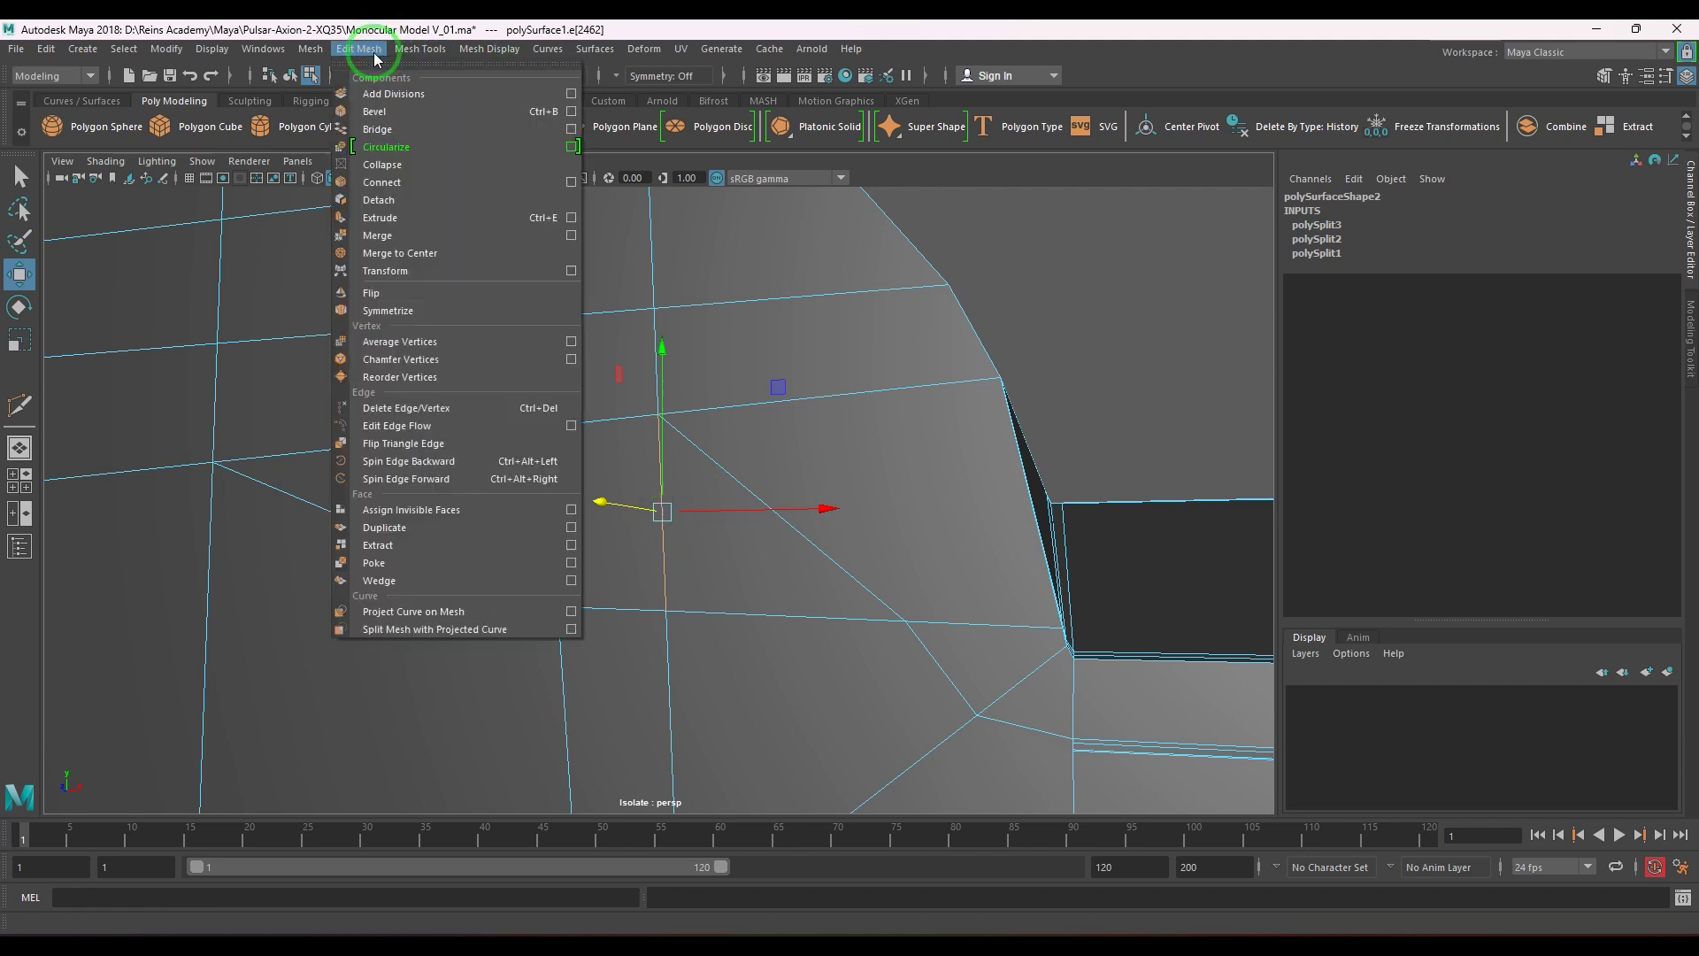
left_click(1097, 27)
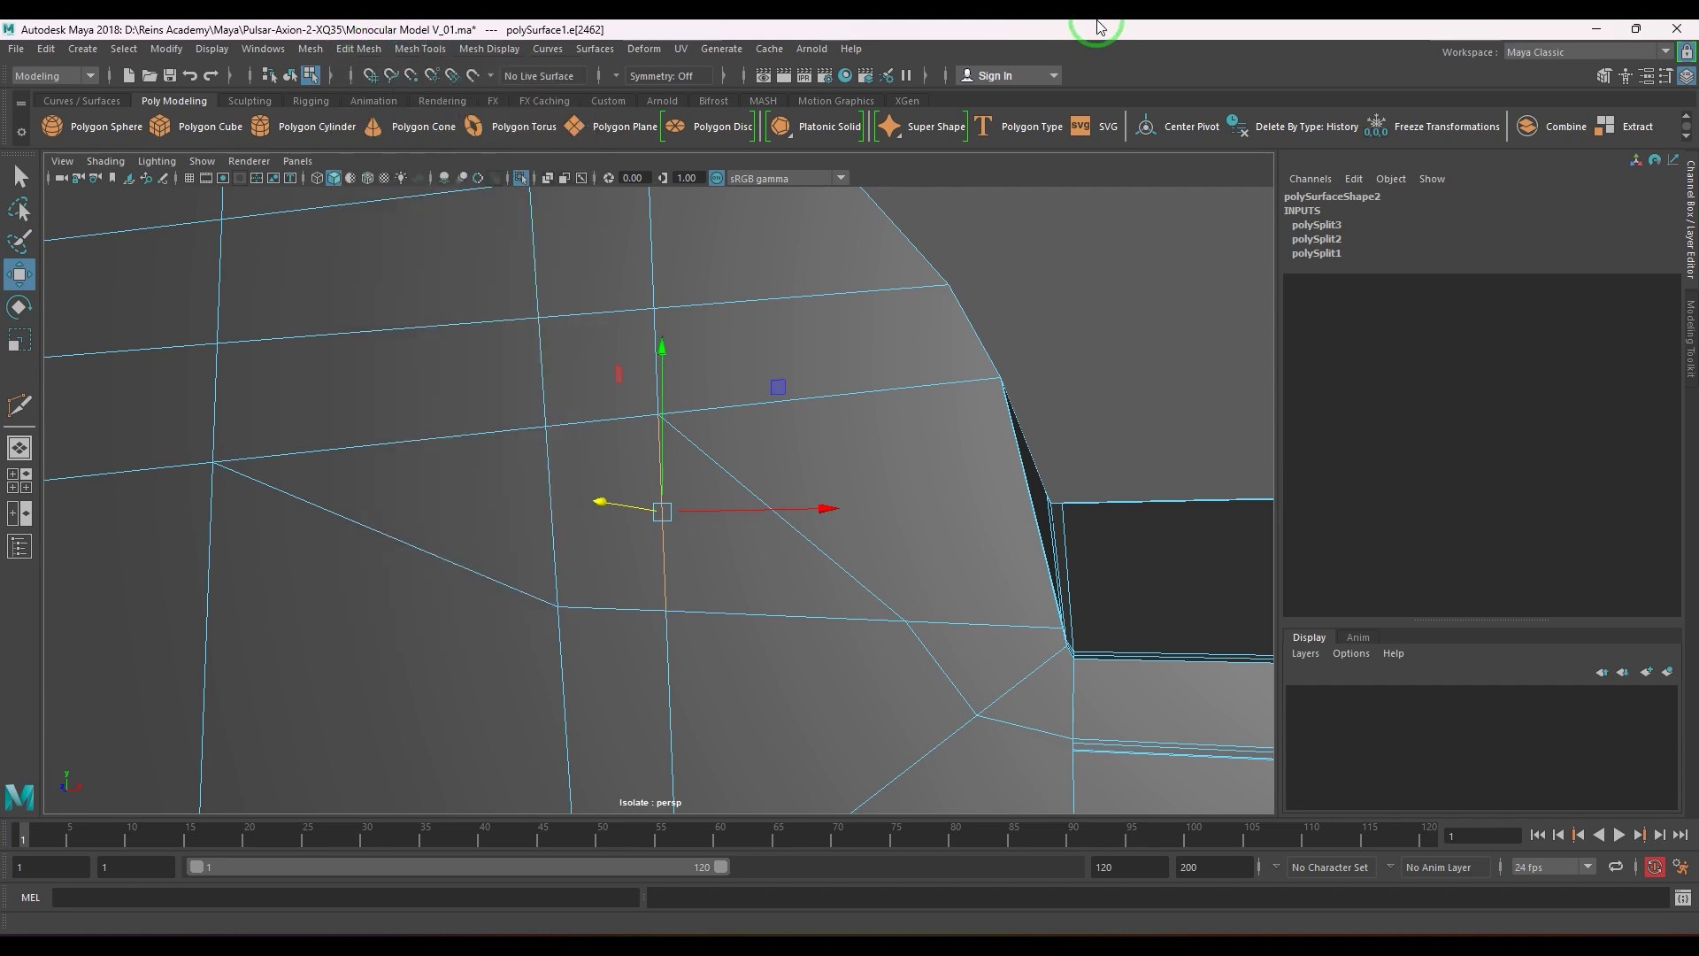
key("ctrl+alt+Right")
key("ctrl+alt+Right")
key("ctrl+alt+Right")
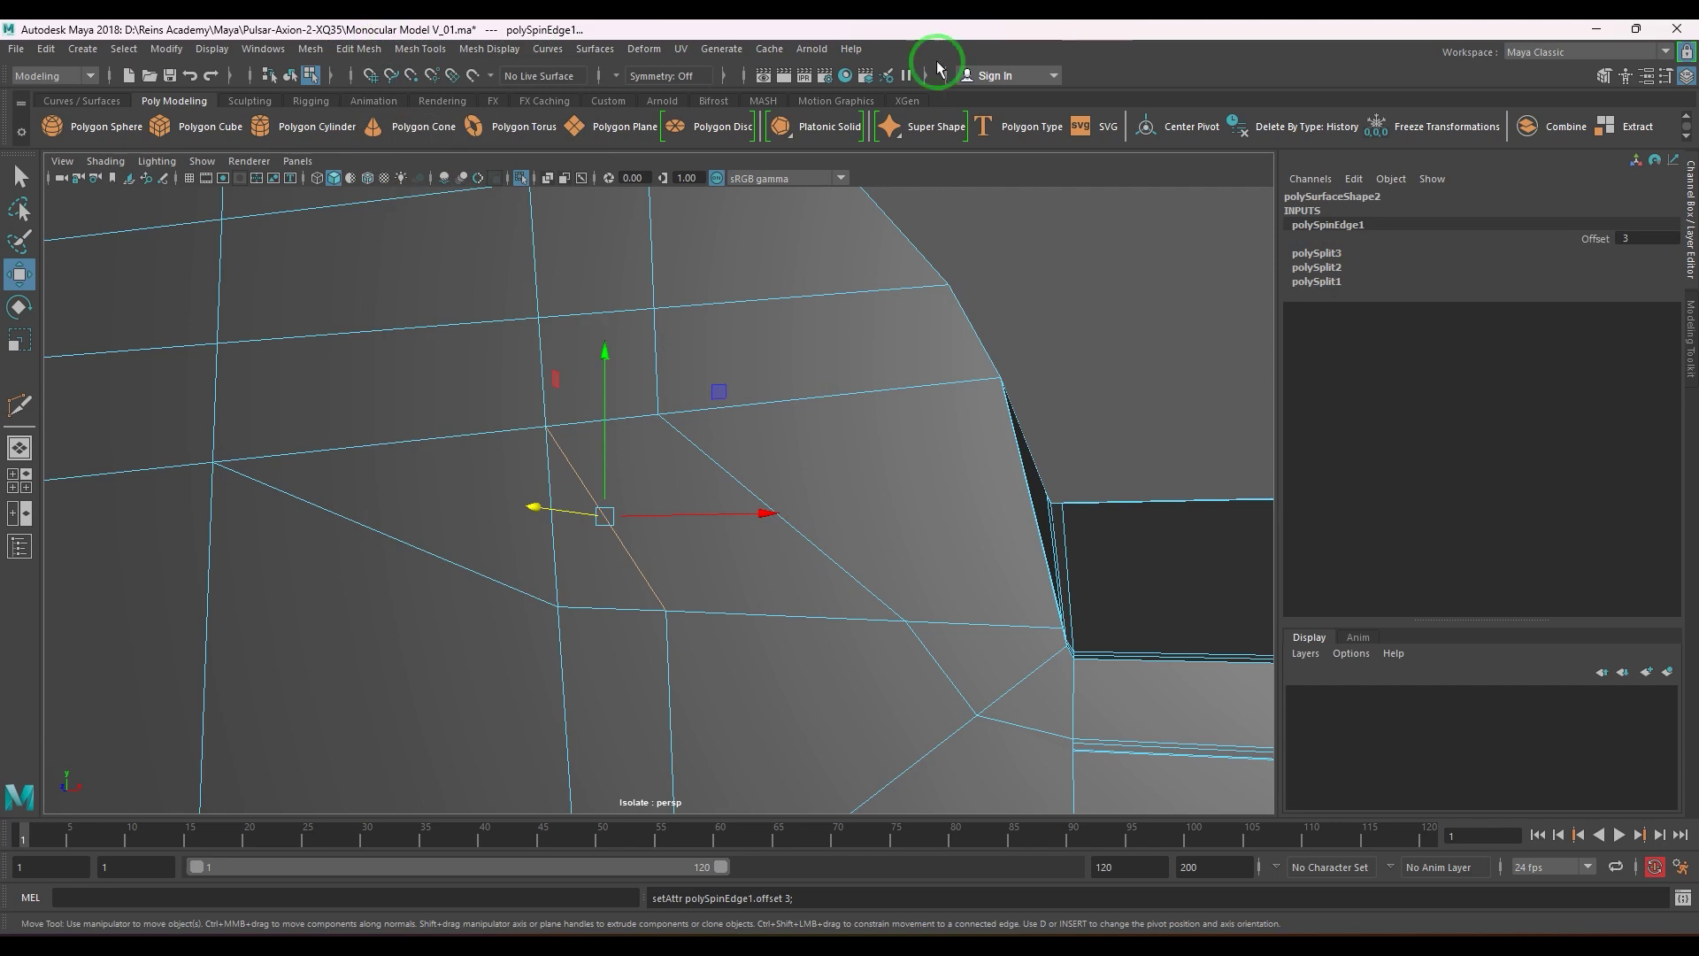
- Spin the neighbouring vertical edge forward three times, turning it into a long diagonal beside the existing slanted edge
left_click(641, 542)
key("ctrl+alt+Right")
key("ctrl+alt+Right")
key("ctrl+alt+Right")
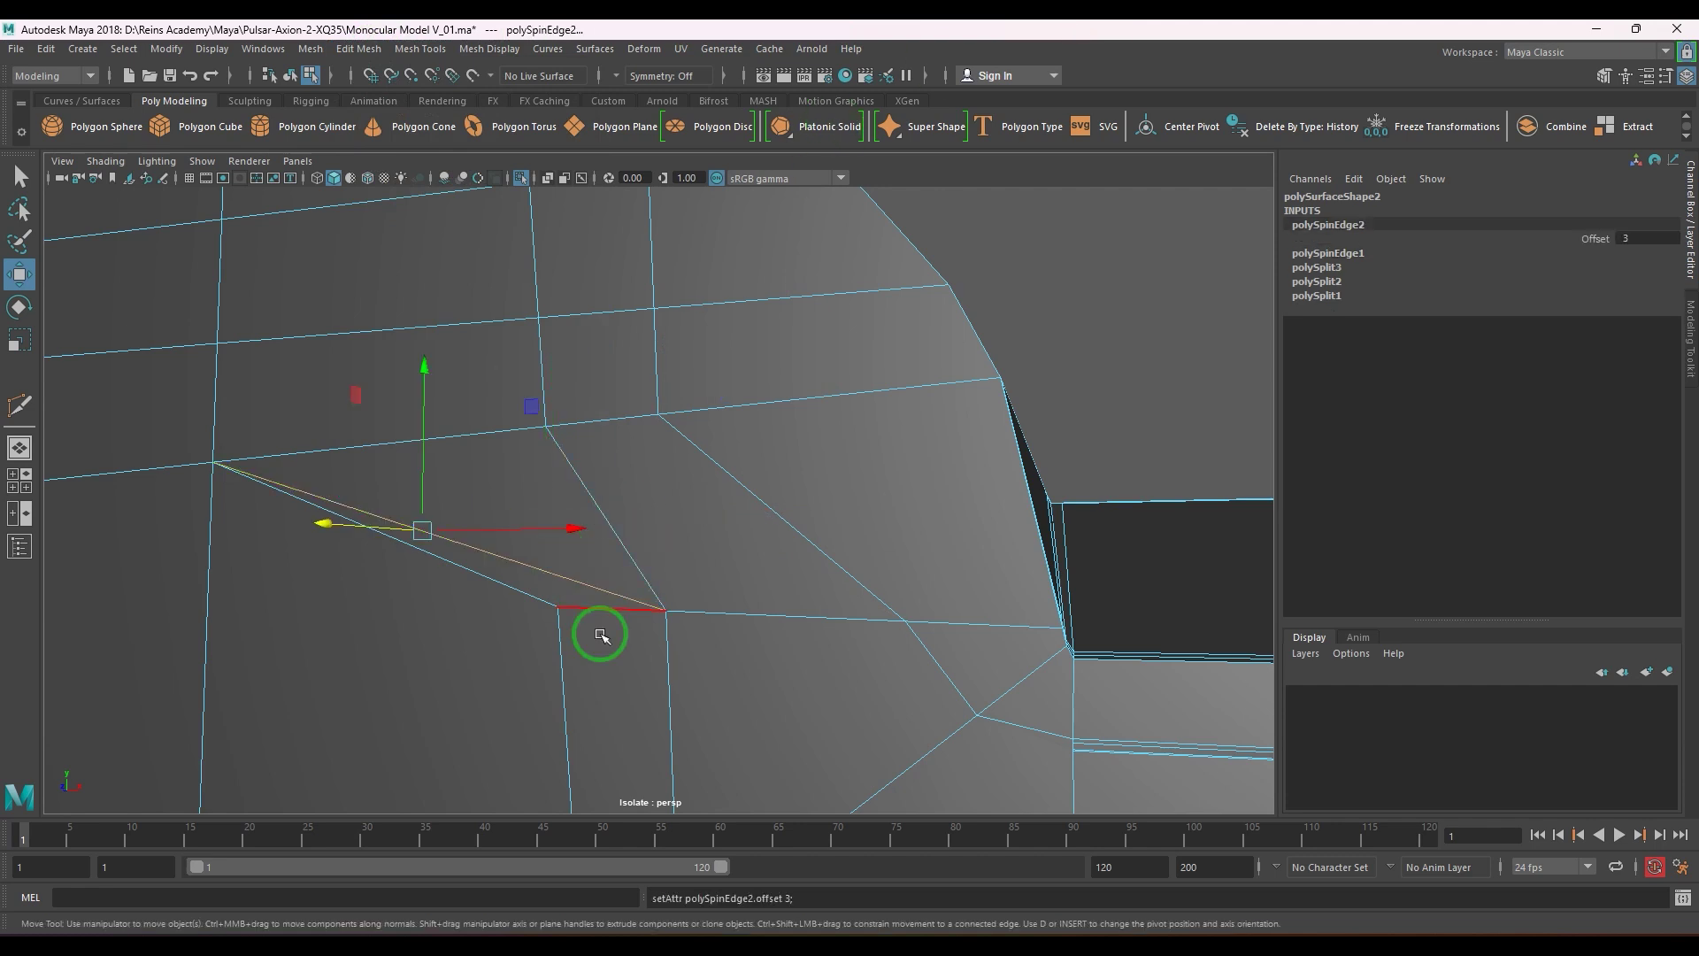
- Try deleting the original slanted edge below the newly spun diagonal
left_click(523, 592)
key("Delete")
scroll(591, 634, "down", 4)
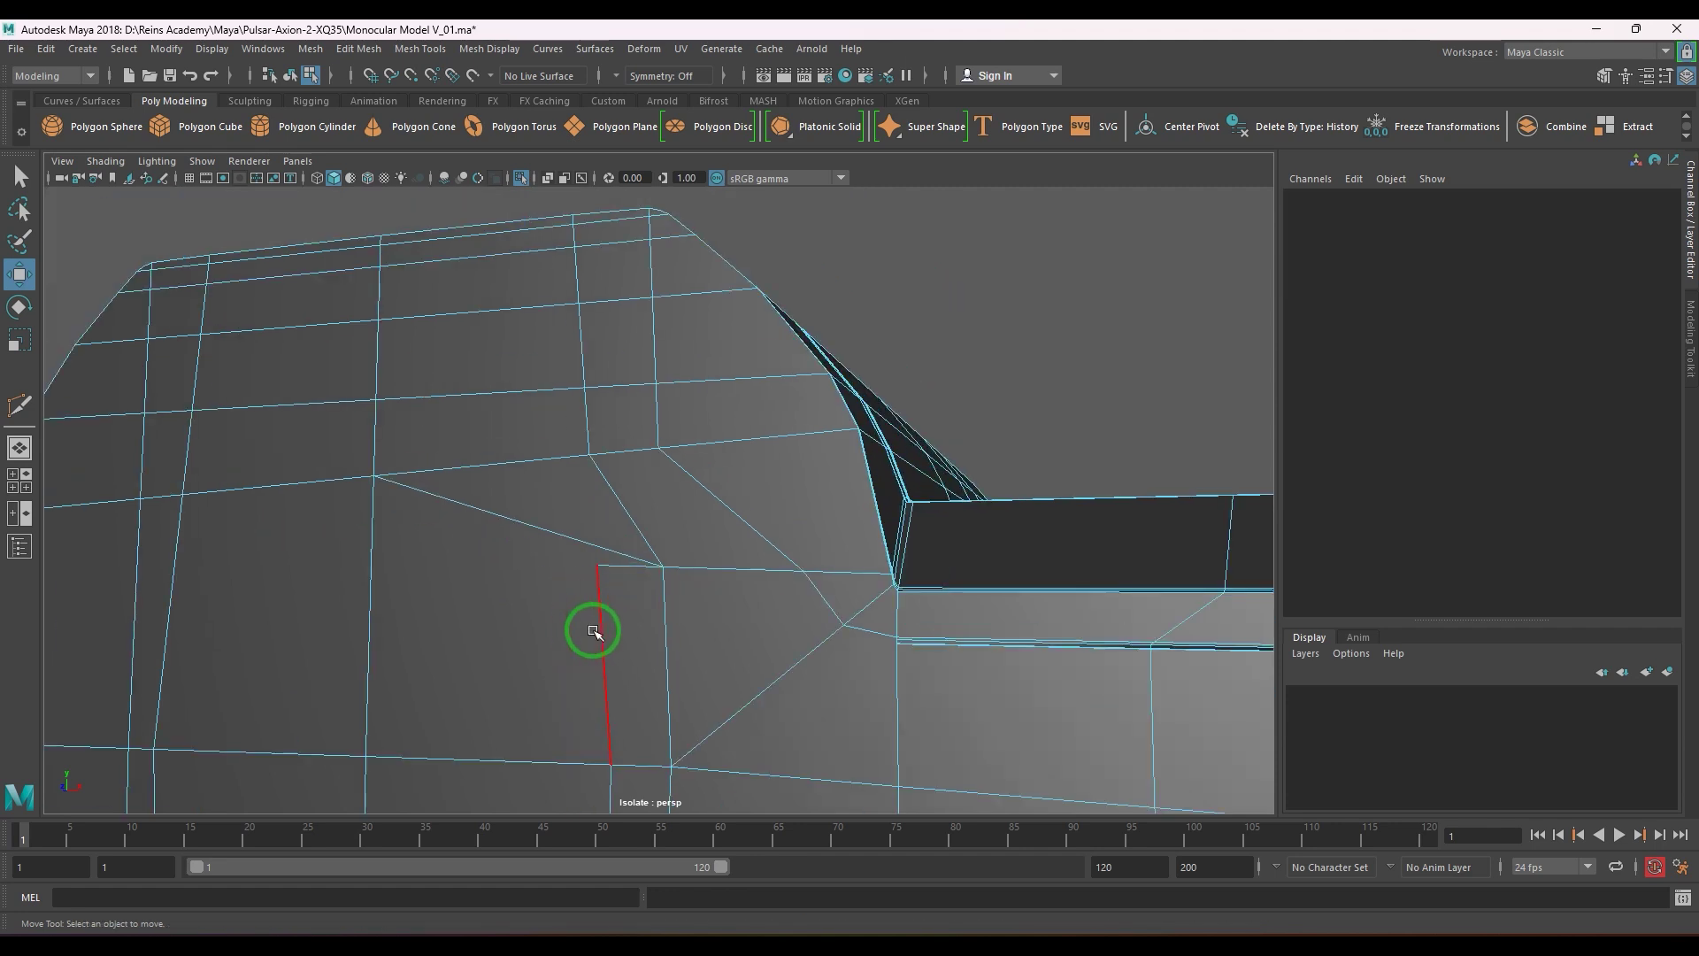
key("ctrl+z")
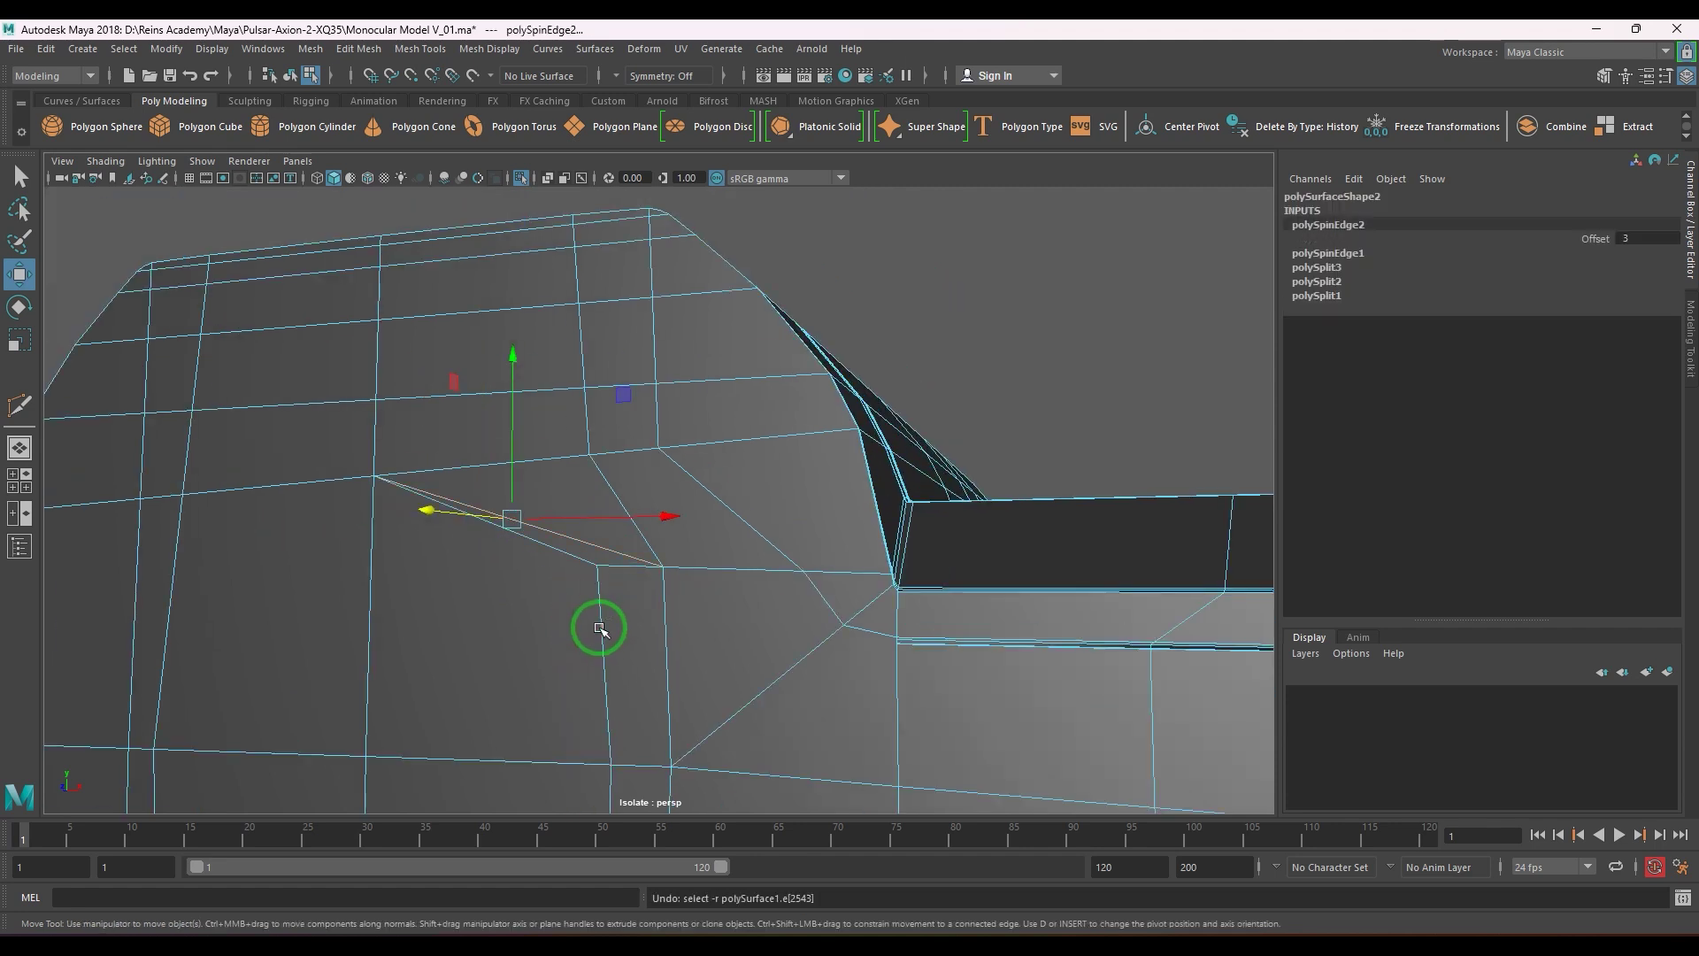
- Delete the long spun diagonal edge and keep the original slanted edge near the upper inner corner
left_click(599, 628)
left_click_drag(596, 624, 577, 527, "alt")
right_click_drag(577, 528, 660, 593, "alt")
left_click_drag(659, 594, 601, 574, "alt")
scroll(601, 574, "down", 5)
middle_click_drag(651, 586, 686, 447, "alt")
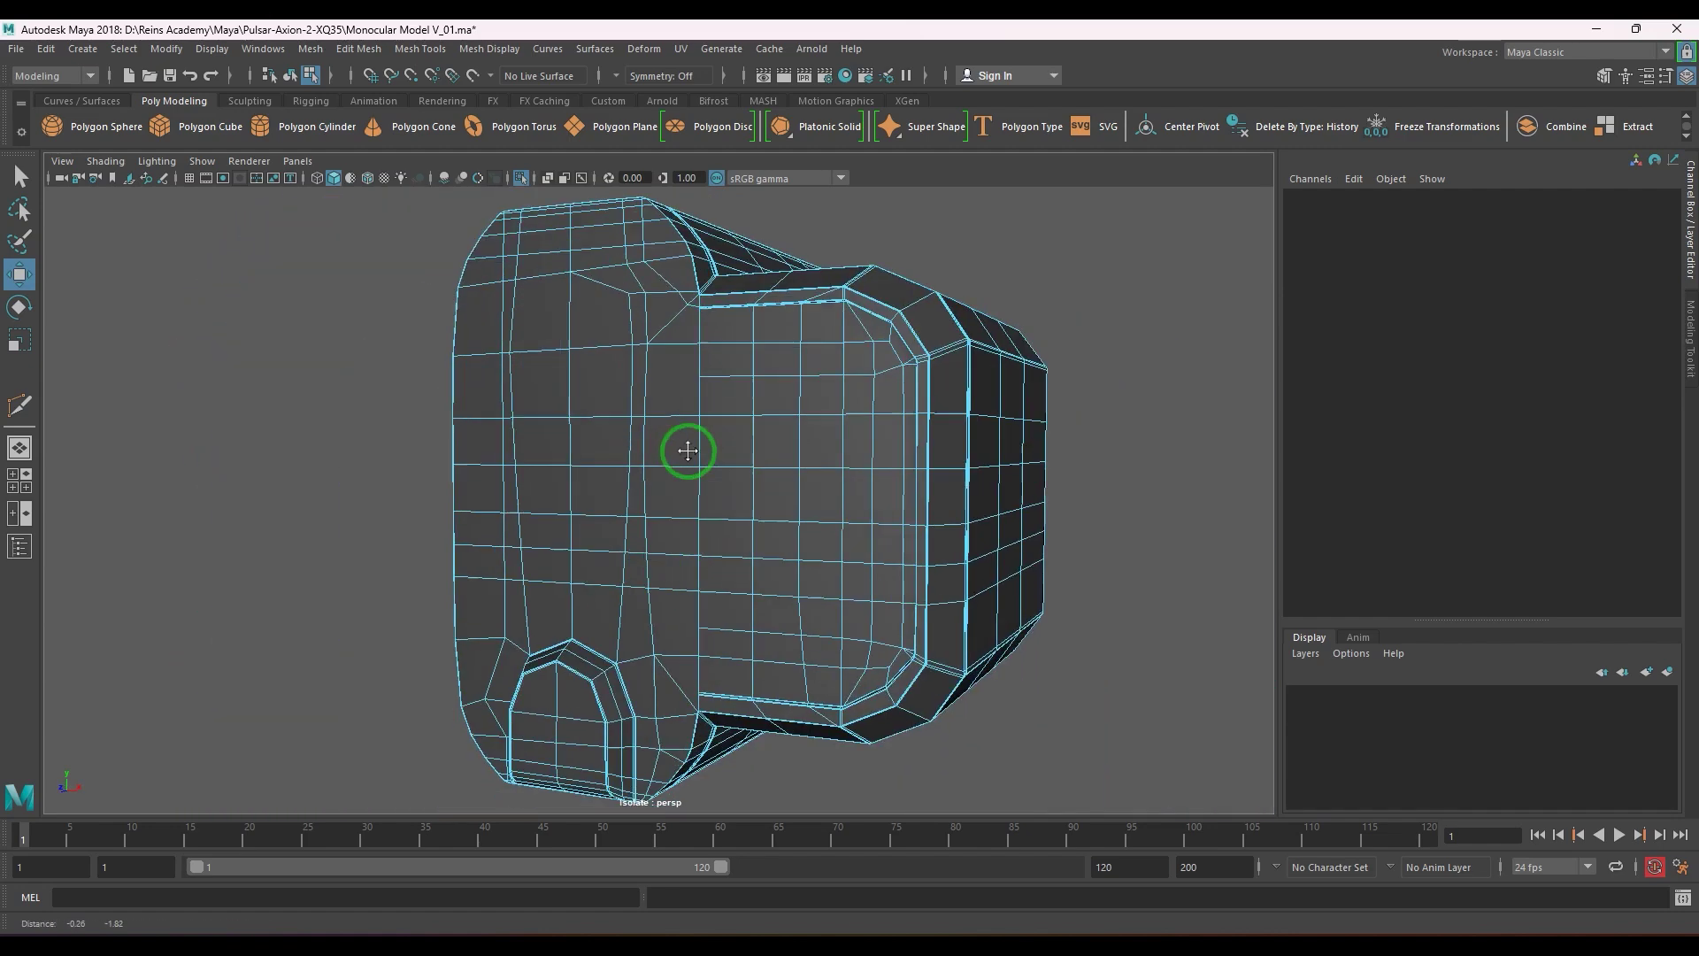
- Compare the edge flow around the panel's lower and upper inner corners
mouse_move(687, 447)
left_mouse_down("alt")
mouse_move(683, 496)
mouse_move(693, 450)
mouse_move(670, 430)
left_mouse_up("alt")
middle_click_drag(705, 595, 674, 471, "alt")
right_click_drag(677, 491, 867, 614, "alt")
right_click_drag(721, 542, 794, 585, "alt")
left_click_drag(795, 585, 781, 584, "alt")
right_click_drag(588, 609, 619, 668, "alt")
right_click_drag(639, 750, 618, 591, "alt")
left_click_drag(618, 591, 683, 702, "alt")
right_click_drag(682, 702, 747, 664, "alt")
left_click_drag(747, 664, 789, 619, "alt")
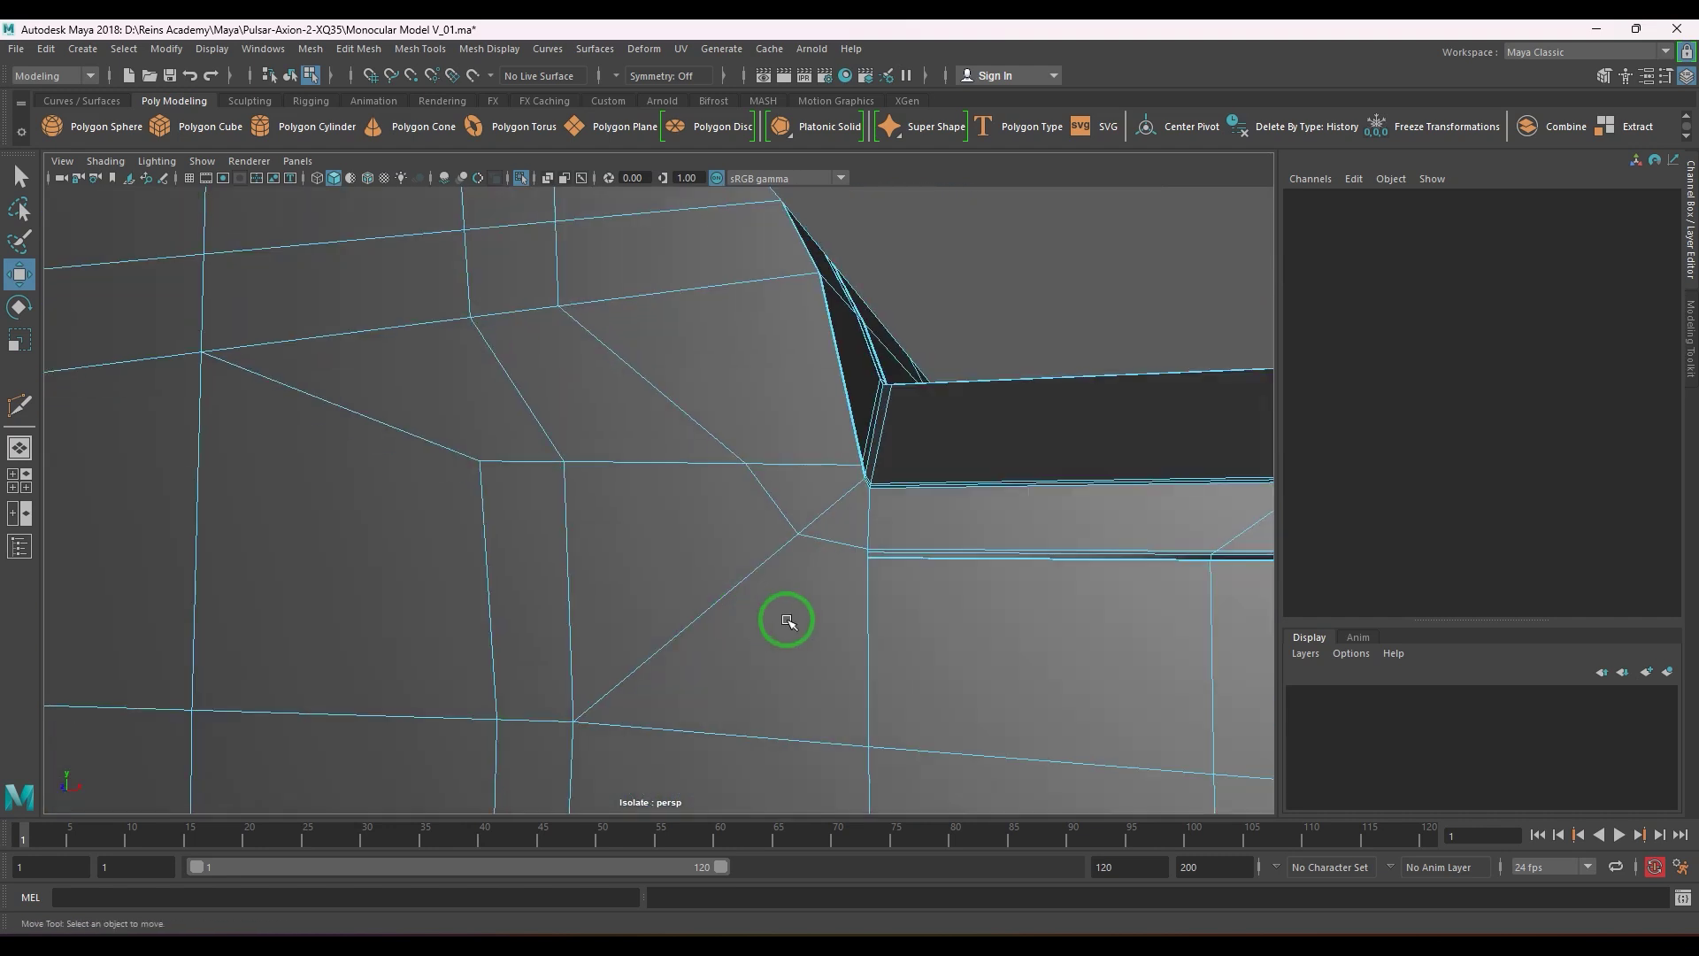
- Spin the short horizontal edge below the panel's lower inner corner forward with an offset of 2
right_click_drag(788, 618, 728, 714, "alt")
middle_click_drag(728, 713, 688, 584, "alt")
right_click_drag(687, 583, 746, 436, "alt")
left_click_drag(640, 688, 635, 660, "alt")
left_click(636, 468)
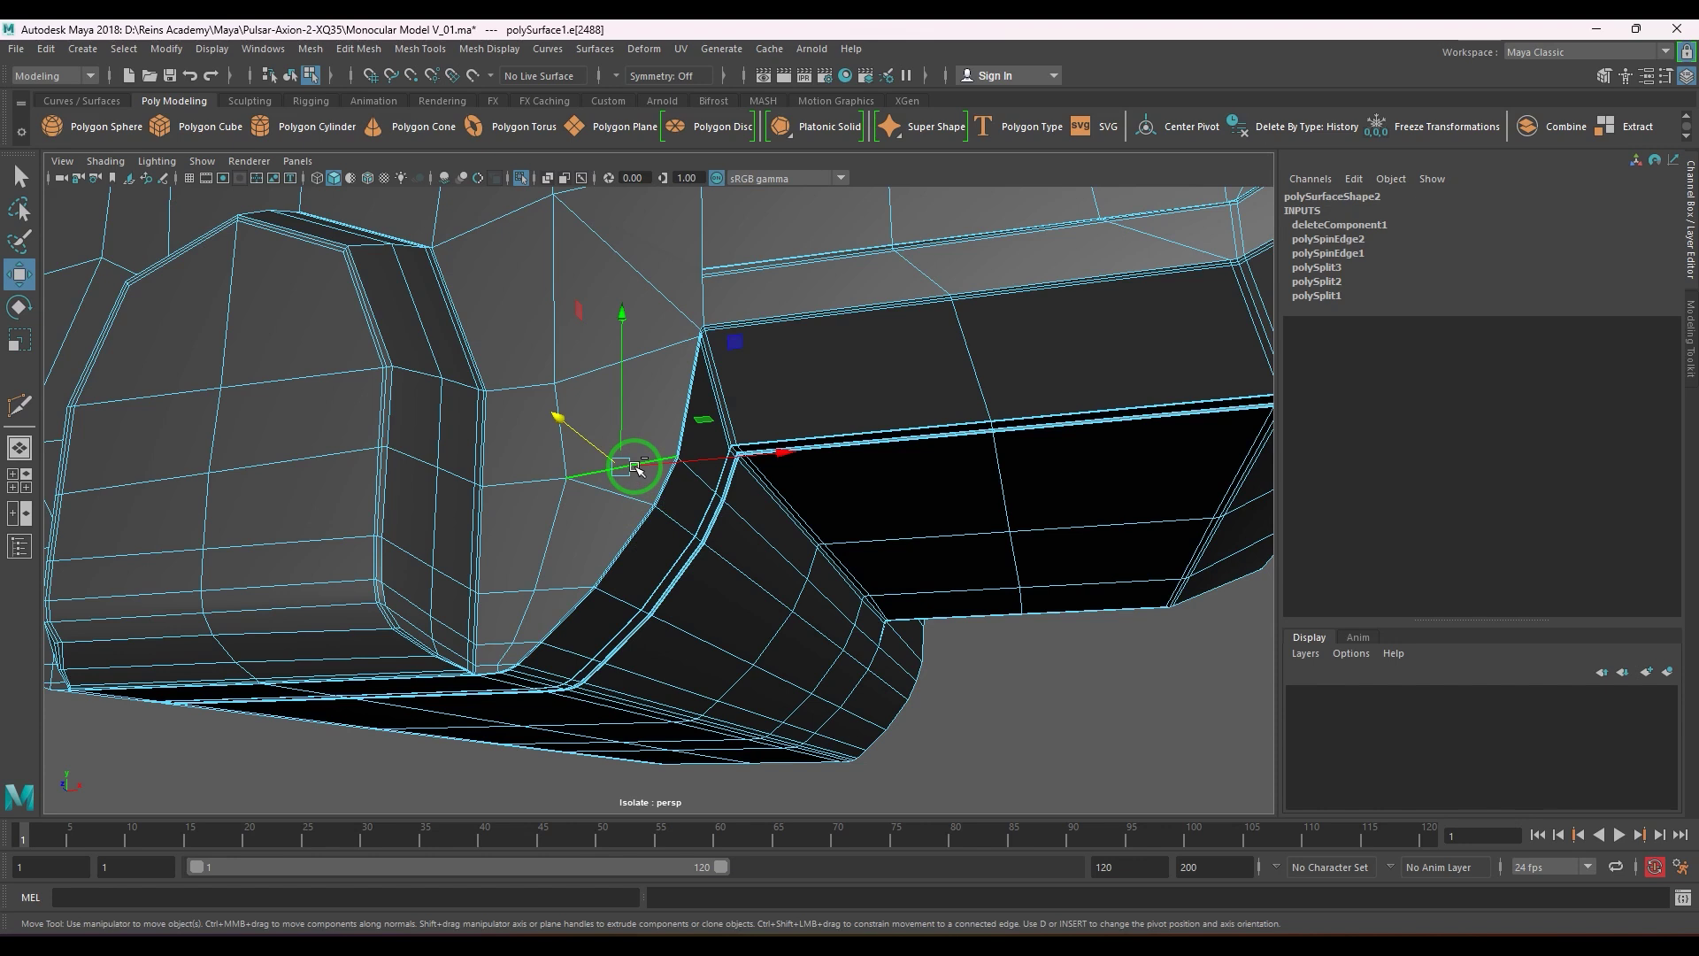
key("ctrl+alt+Right")
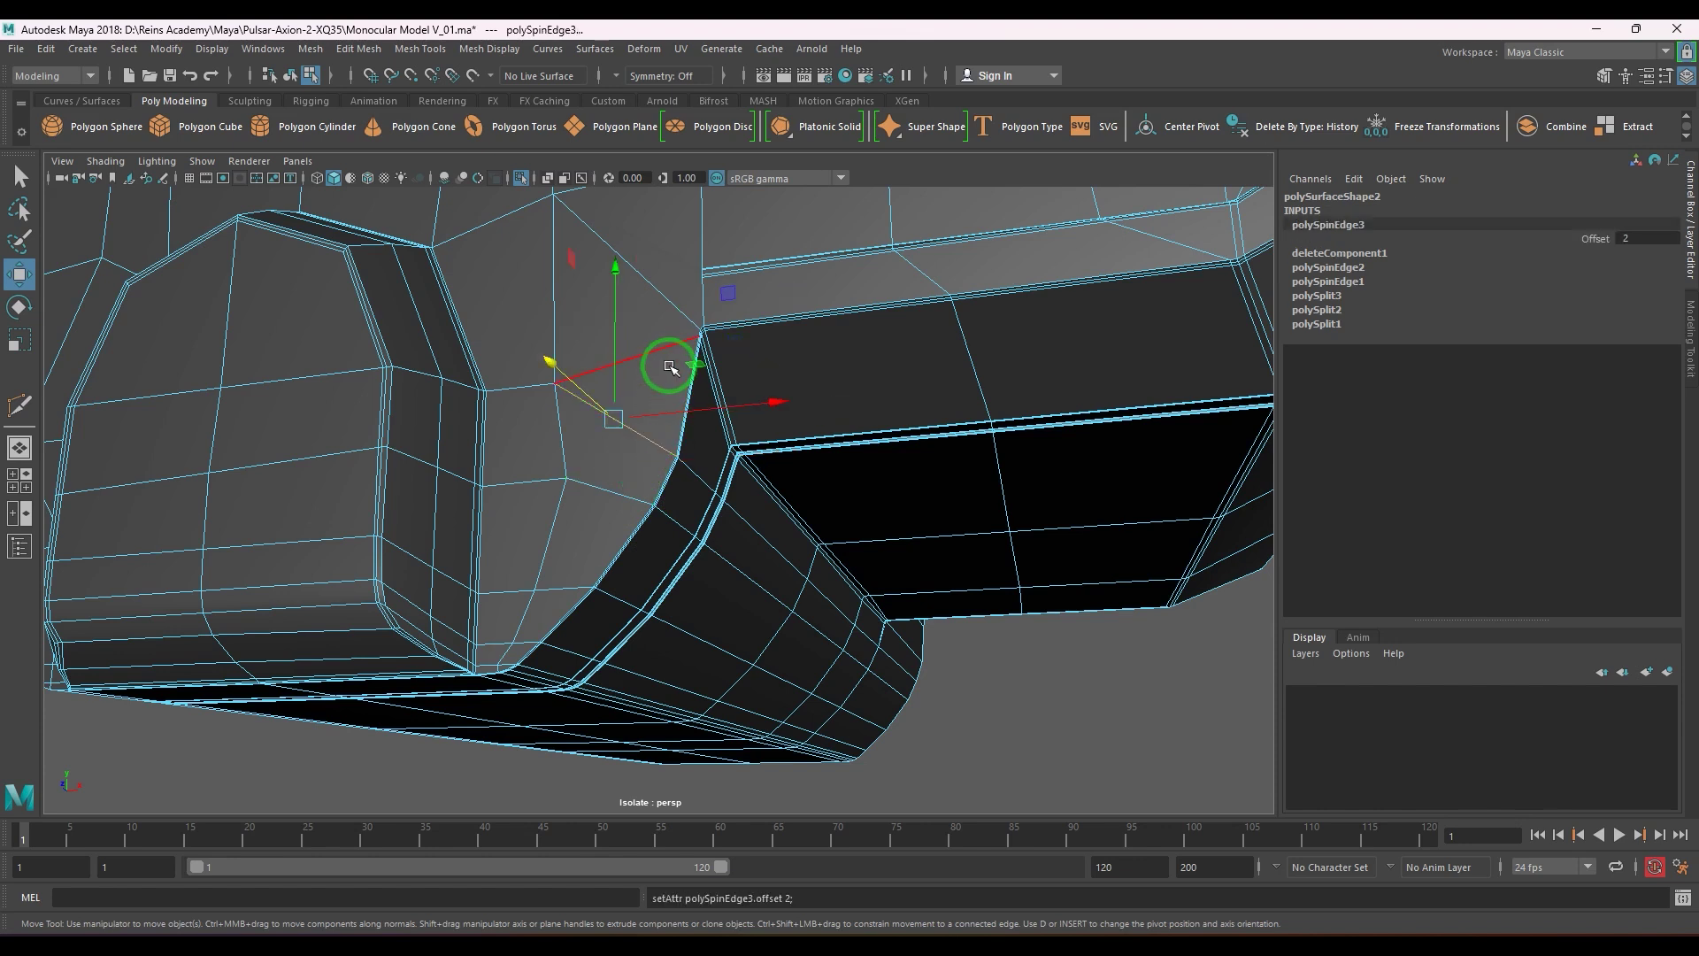
- Spin the slanted edge beside the panel's lower inner corner forward to an offset of 7
left_click(665, 345)
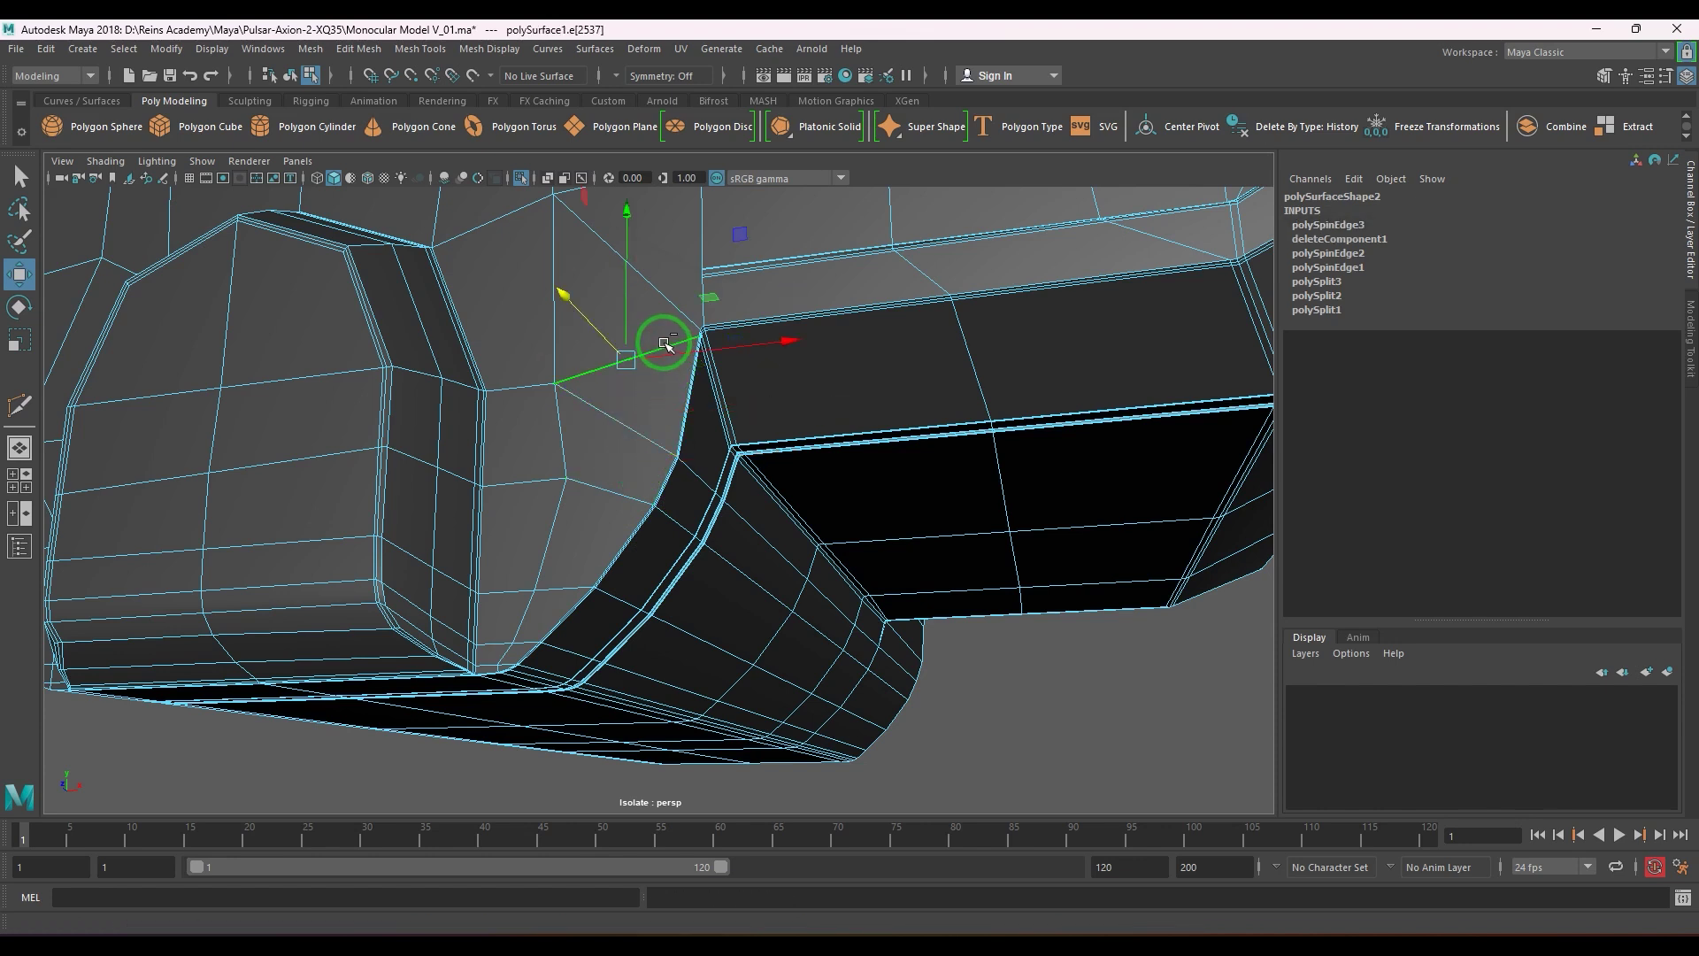
key("ctrl+alt+Right")
key("ctrl+alt+Right")
key("ctrl+alt+Right")
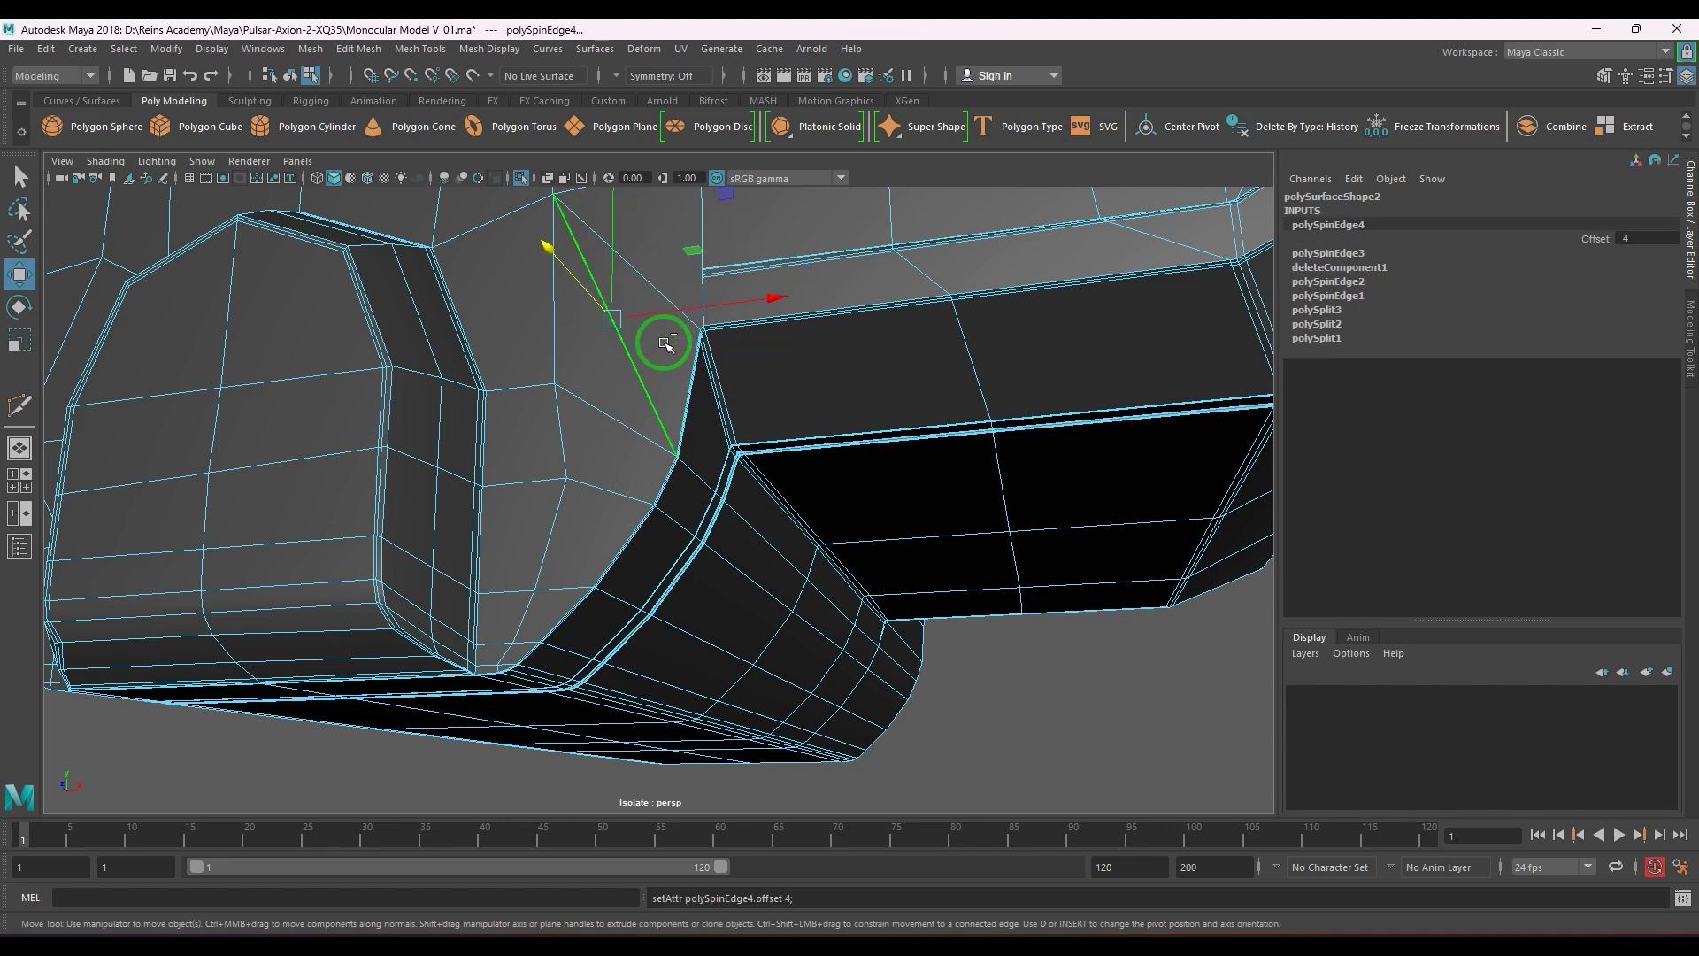
key("ctrl+alt+Right")
key("ctrl+alt+Right")
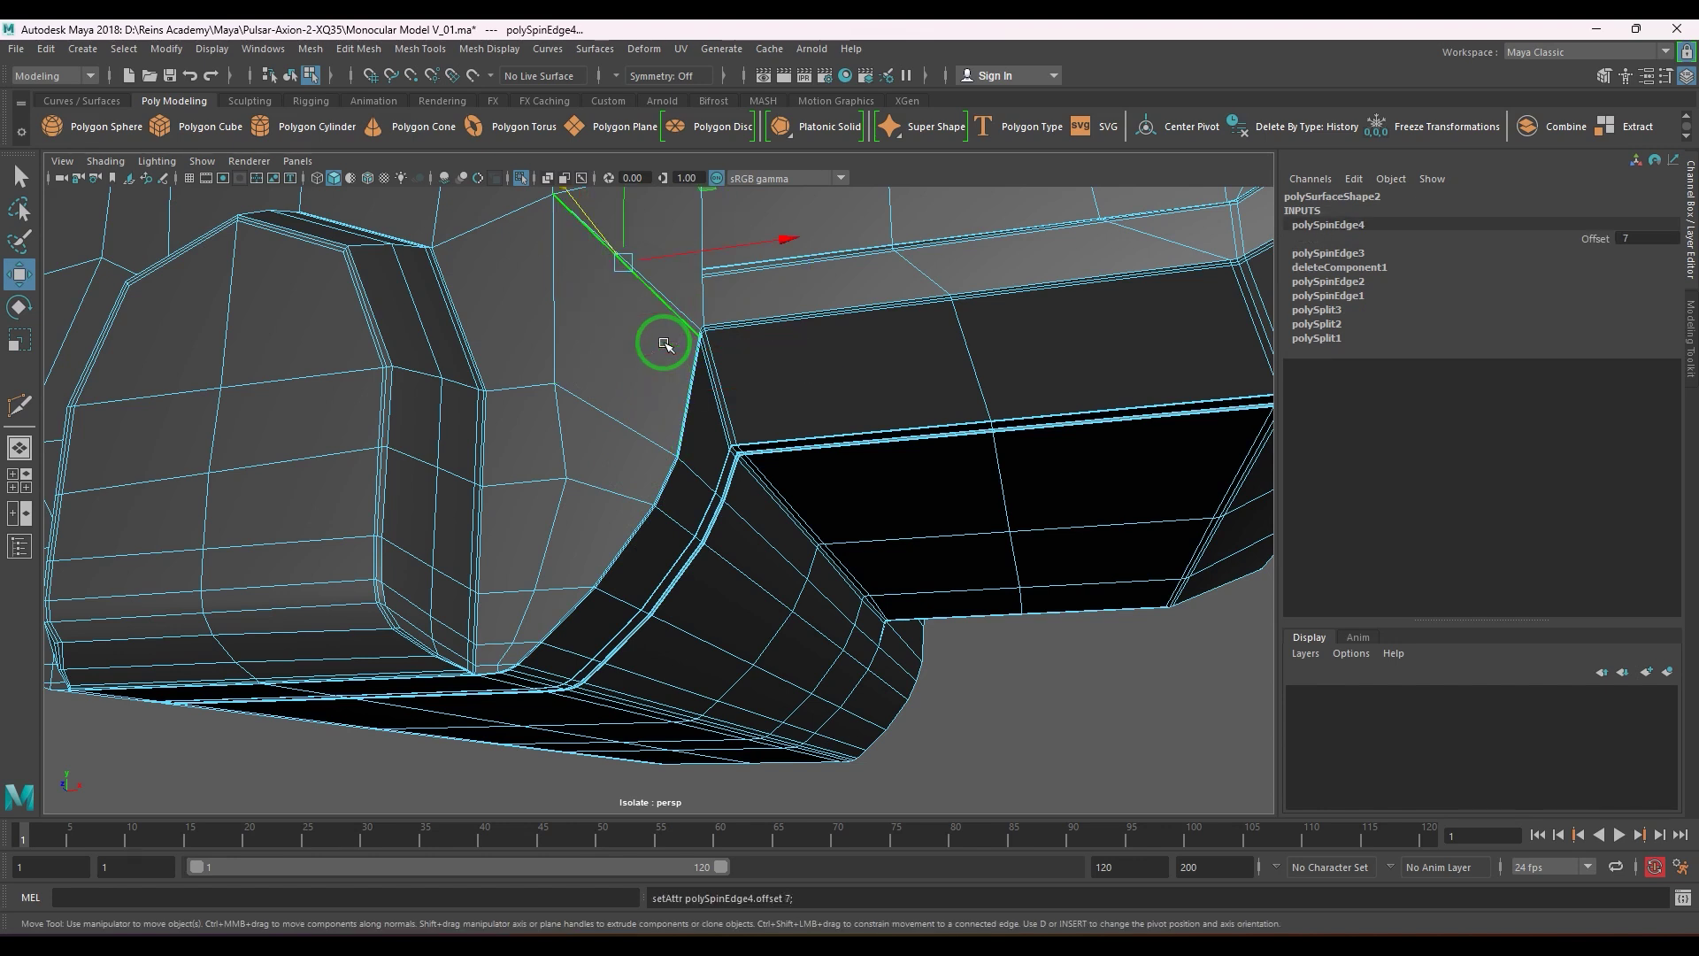
- Delete the redundant diagonal edge overlapping the one that runs into the panel's lower inner corner
left_click_drag(665, 344, 672, 442, "alt")
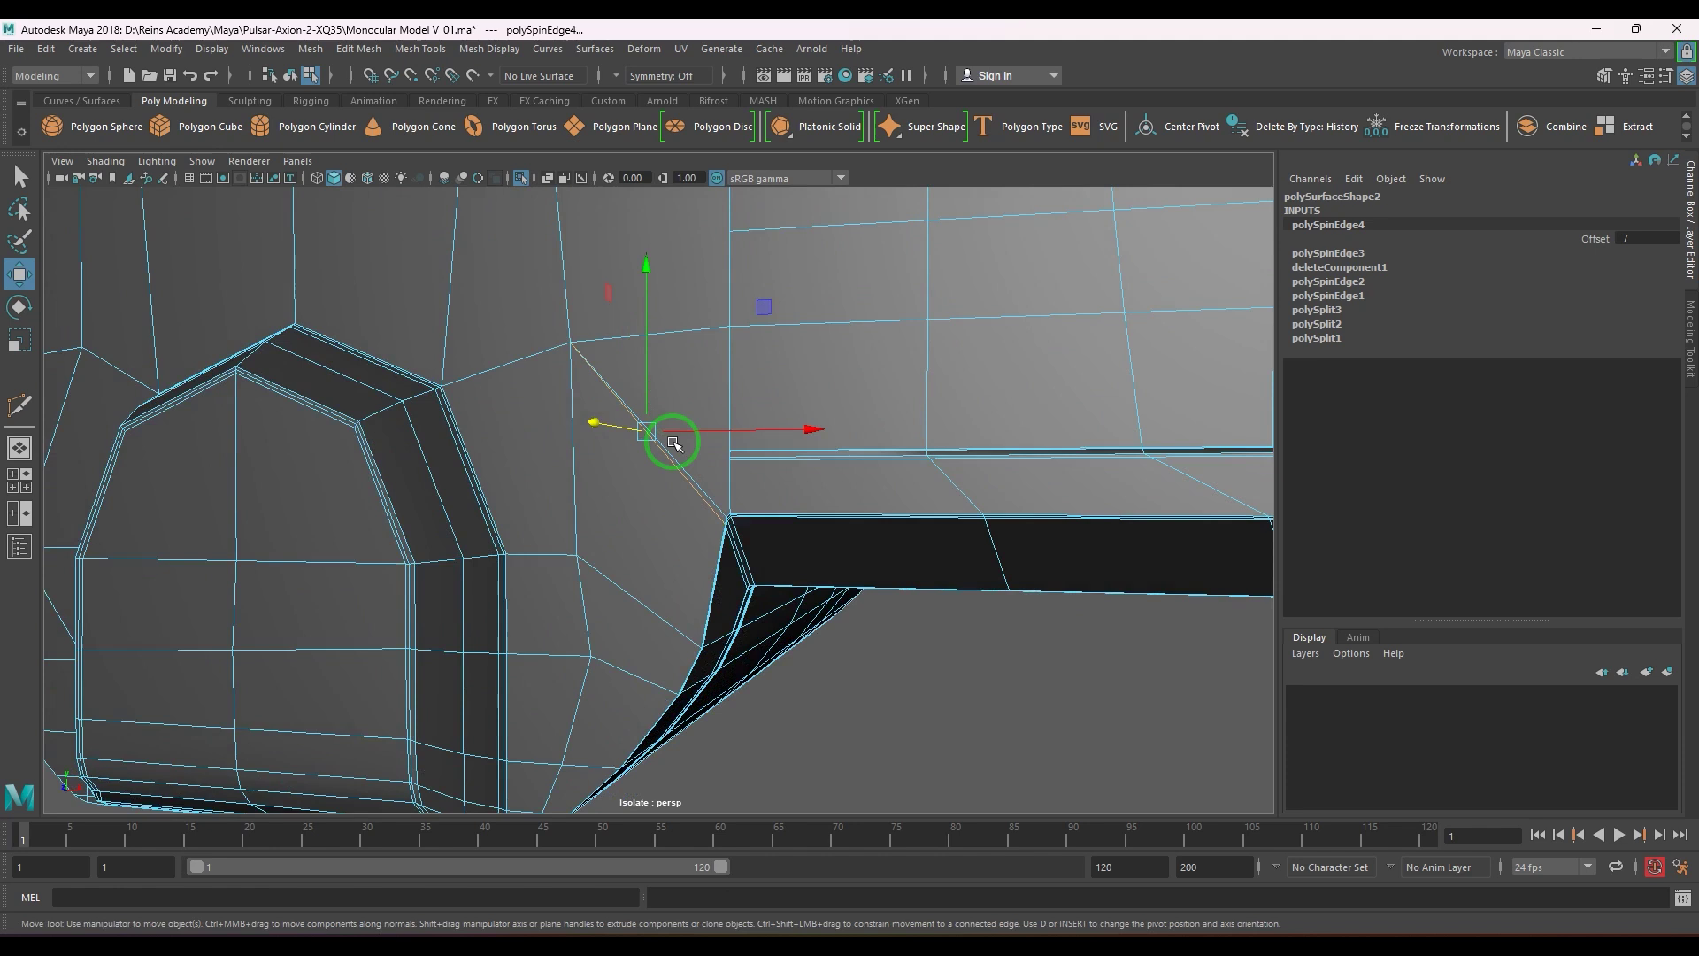
left_click(715, 502)
scroll(746, 602, "down", 5)
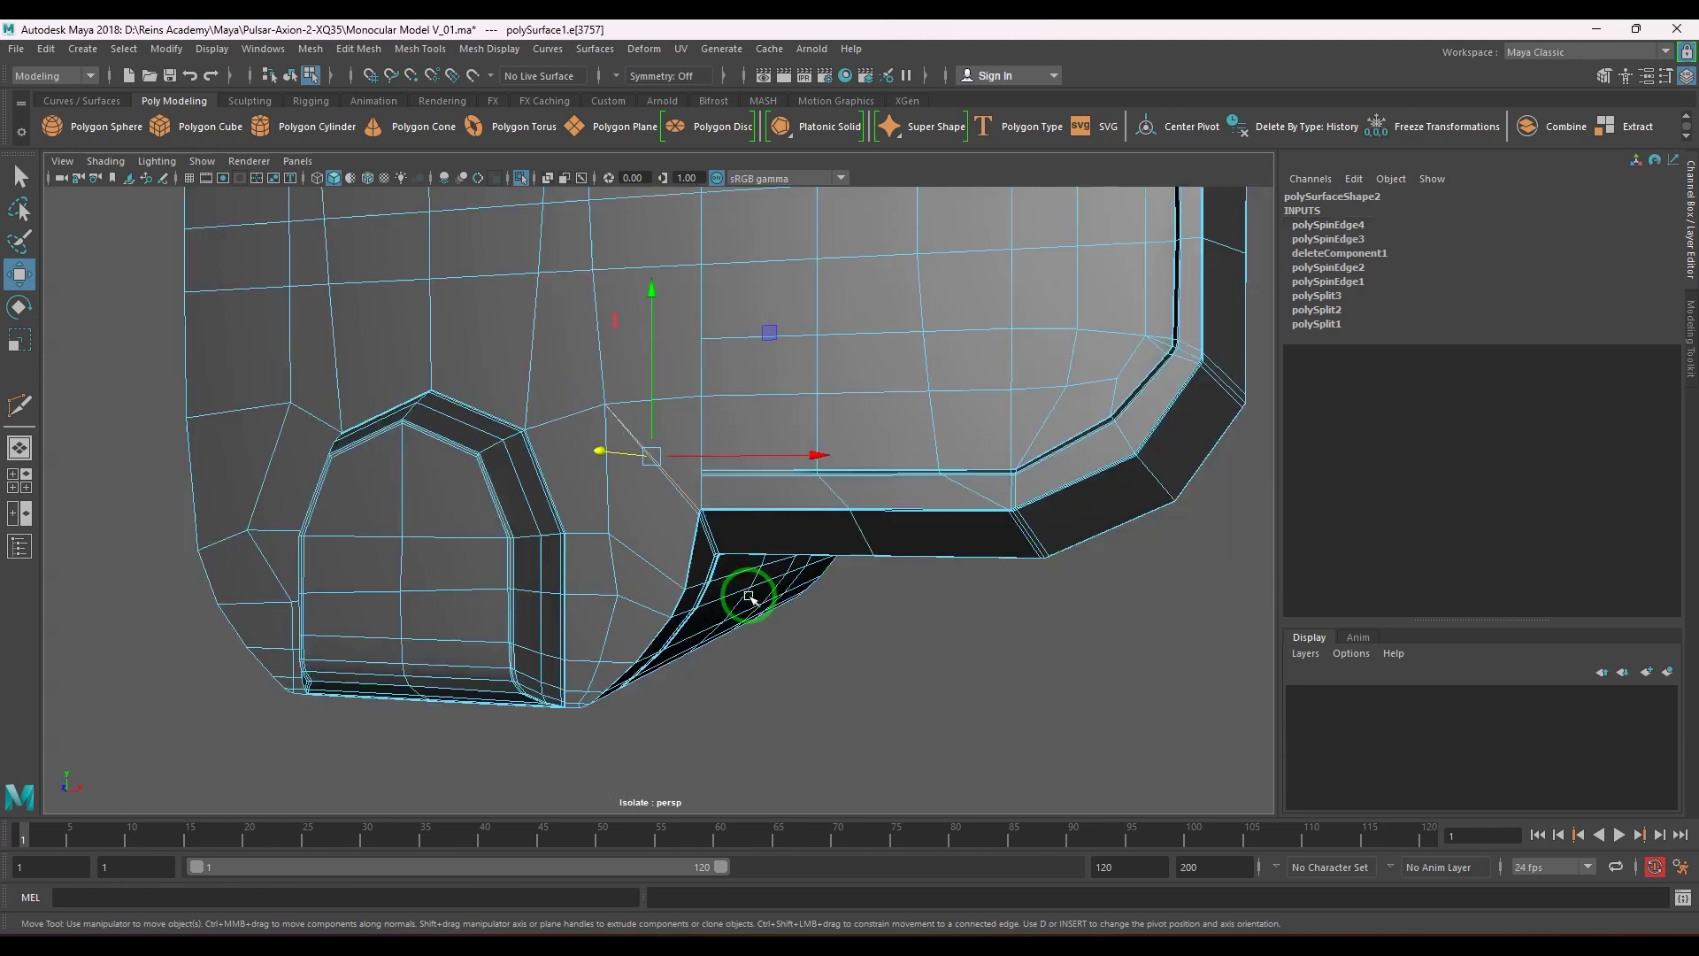
middle_click_drag(762, 442, 687, 550, "alt")
scroll(727, 512, "up", 2)
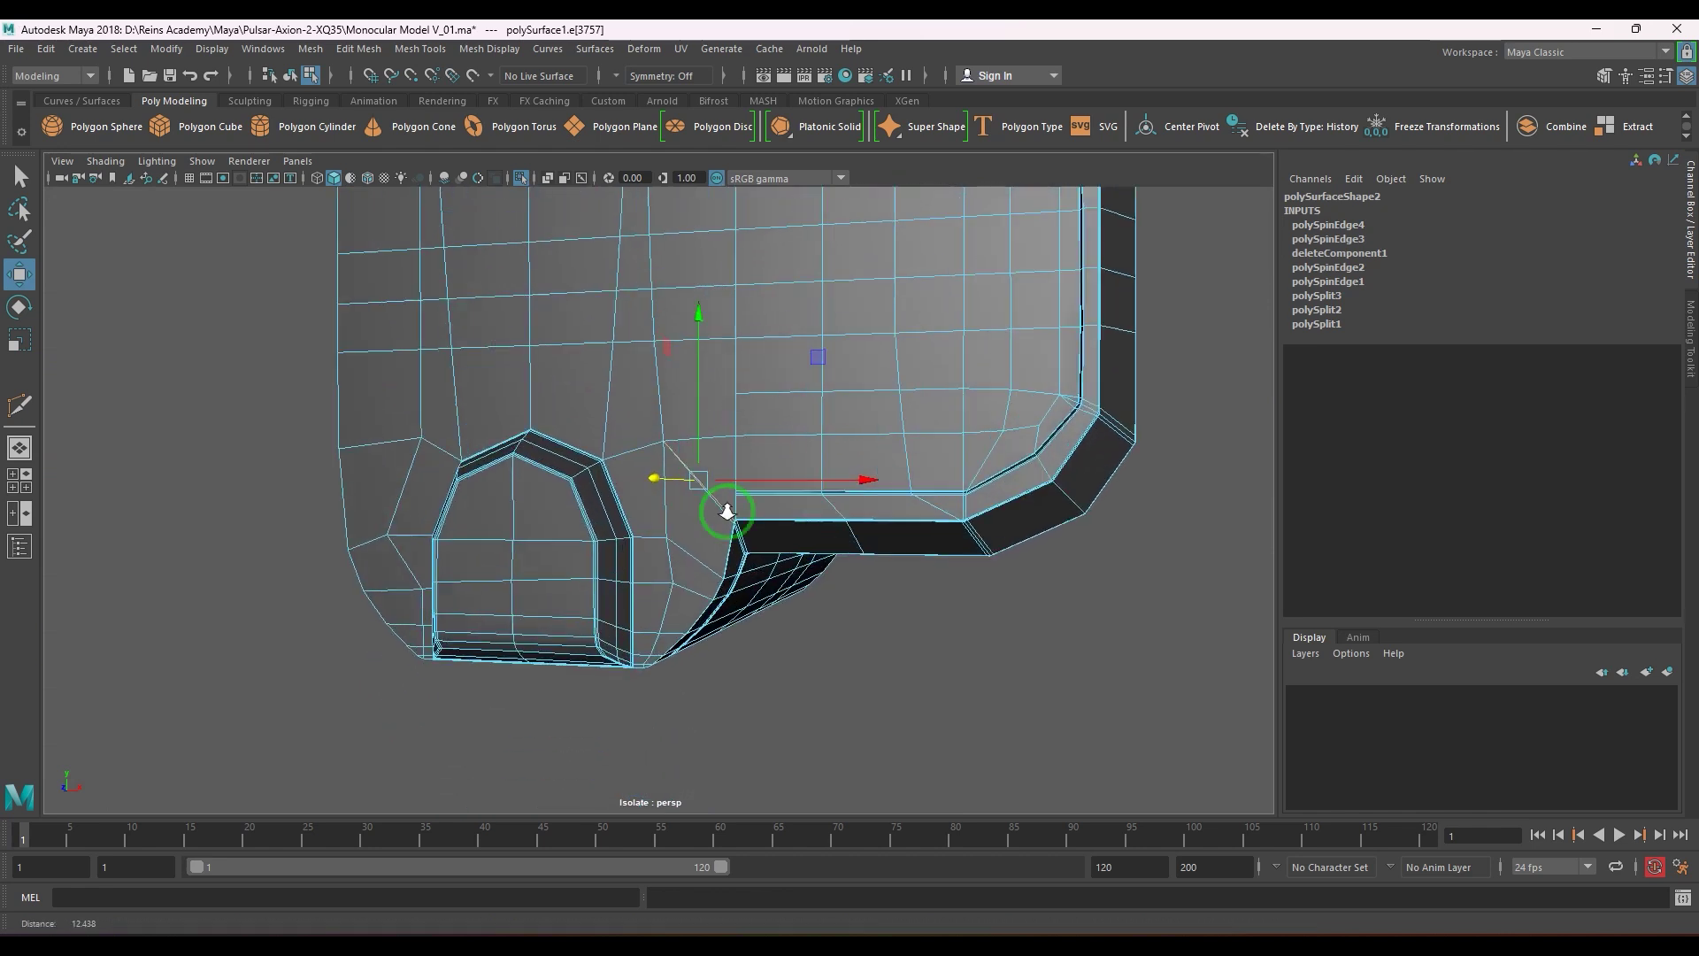
scroll(727, 511, "up", 5)
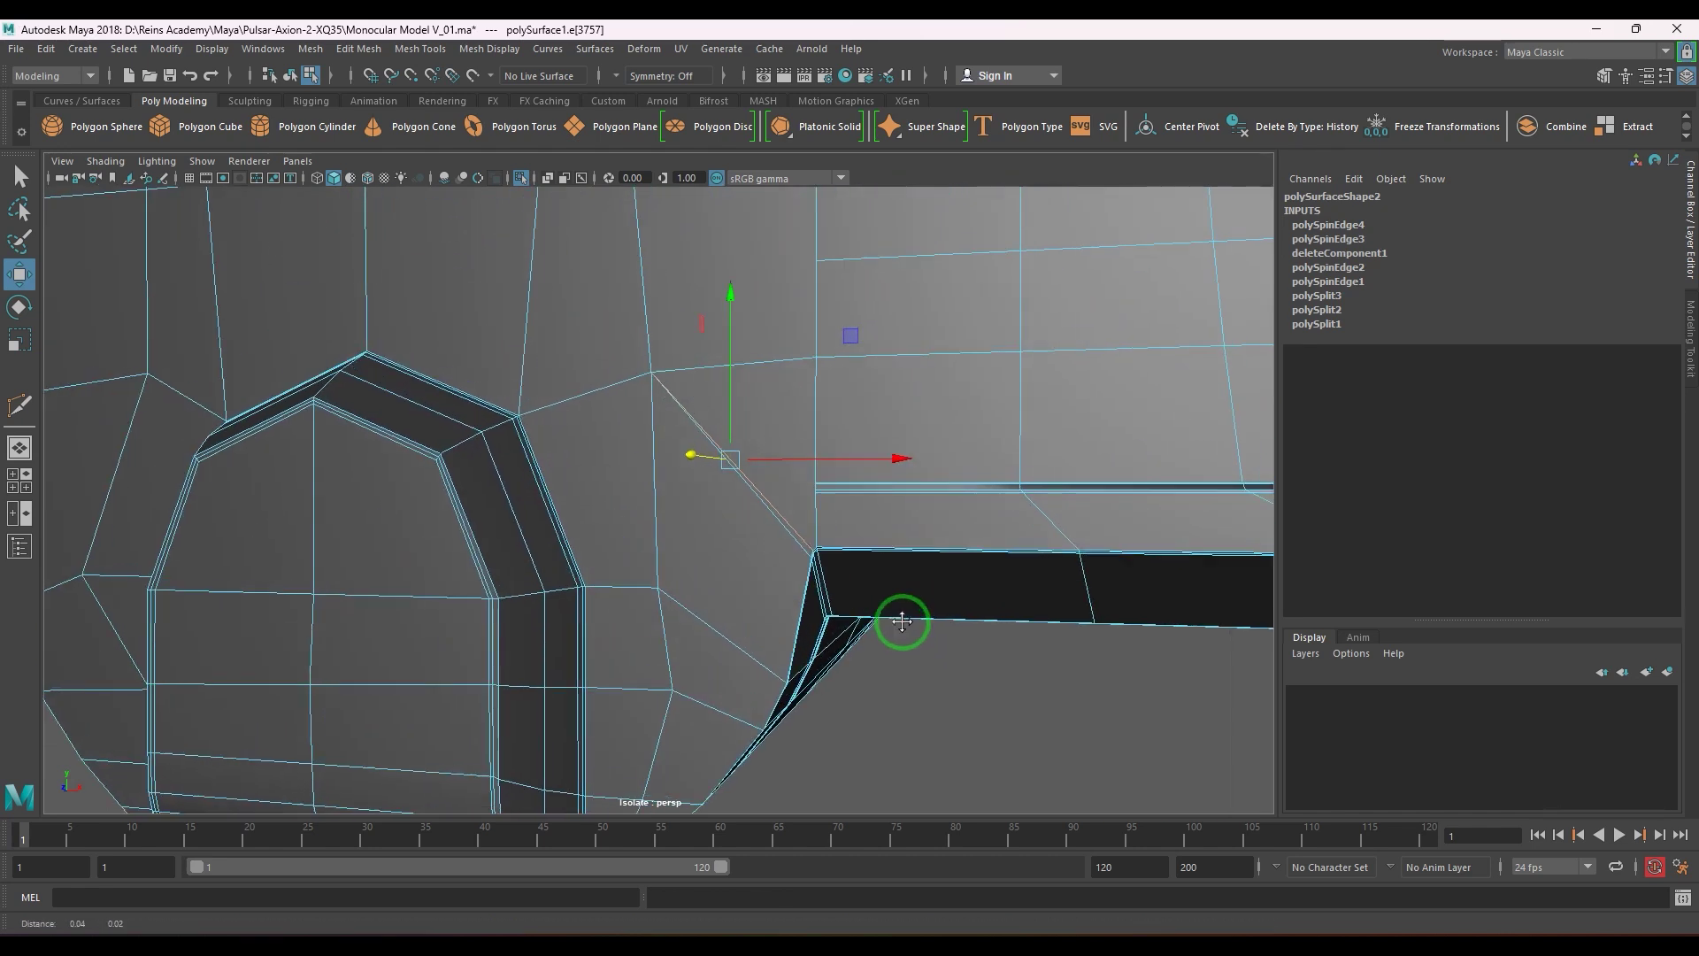
left_click(886, 552)
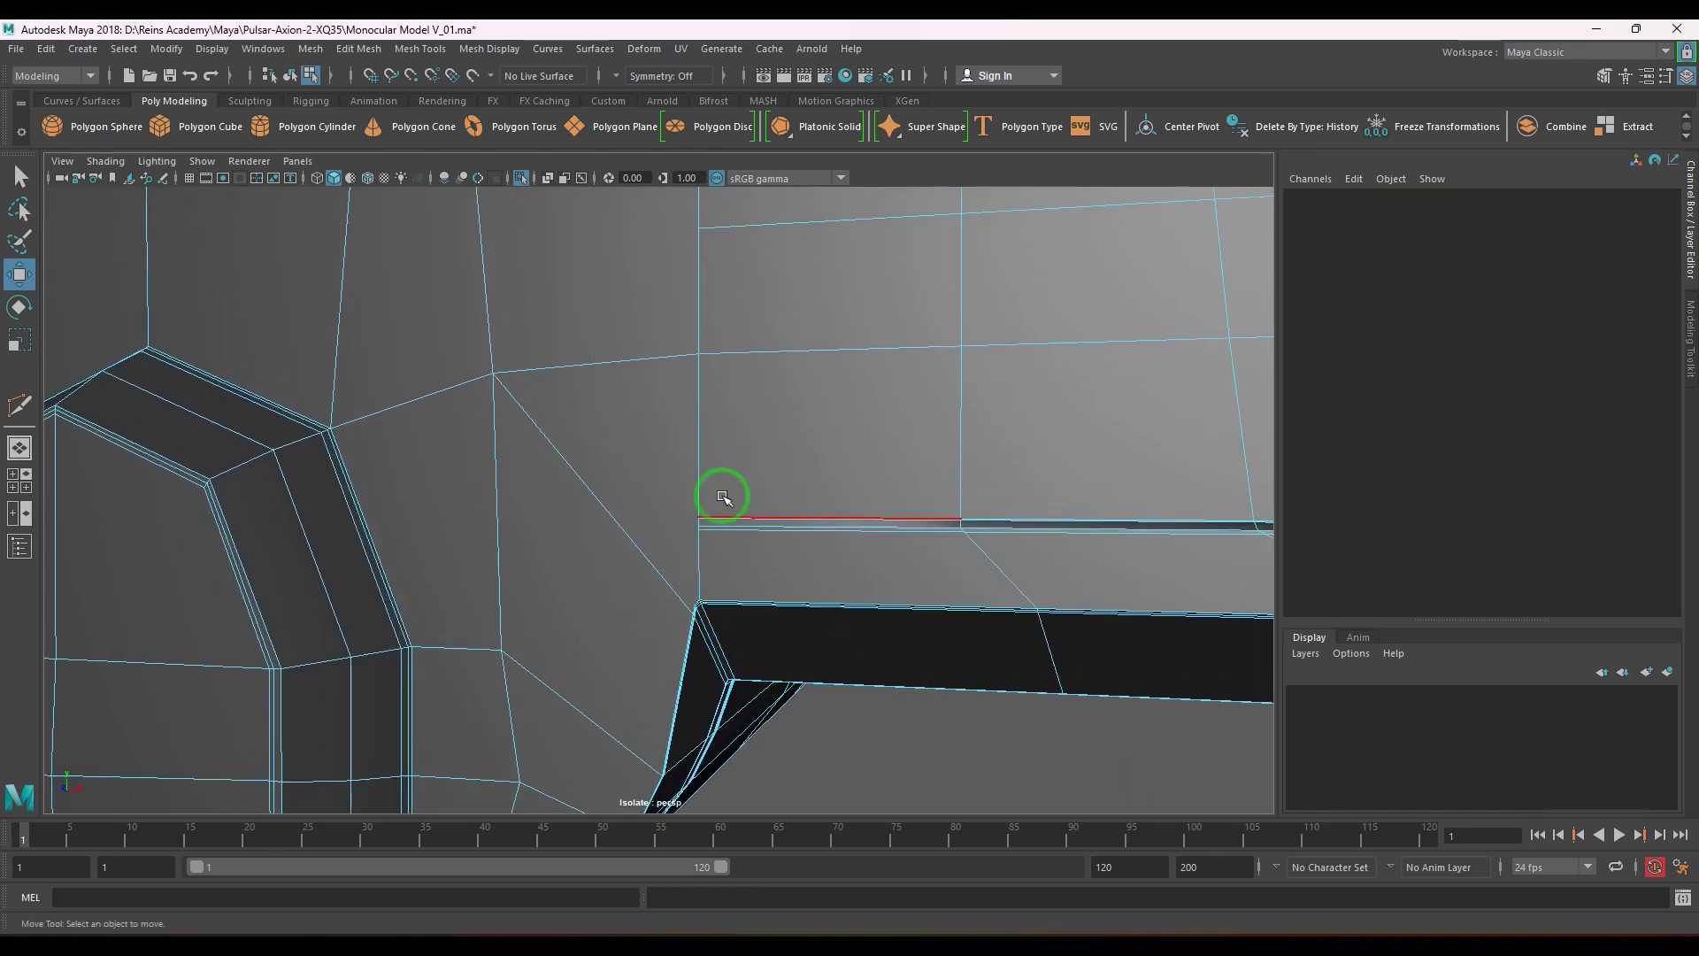
- Move the vertex beside the arched recess's upper outer corner downward and slightly outward, level with that corner
scroll(721, 489, "down", 5)
left_click_drag(440, 470, 566, 436, "alt")
left_click(617, 423)
left_click_drag(611, 369, 384, 406)
left_click(392, 404)
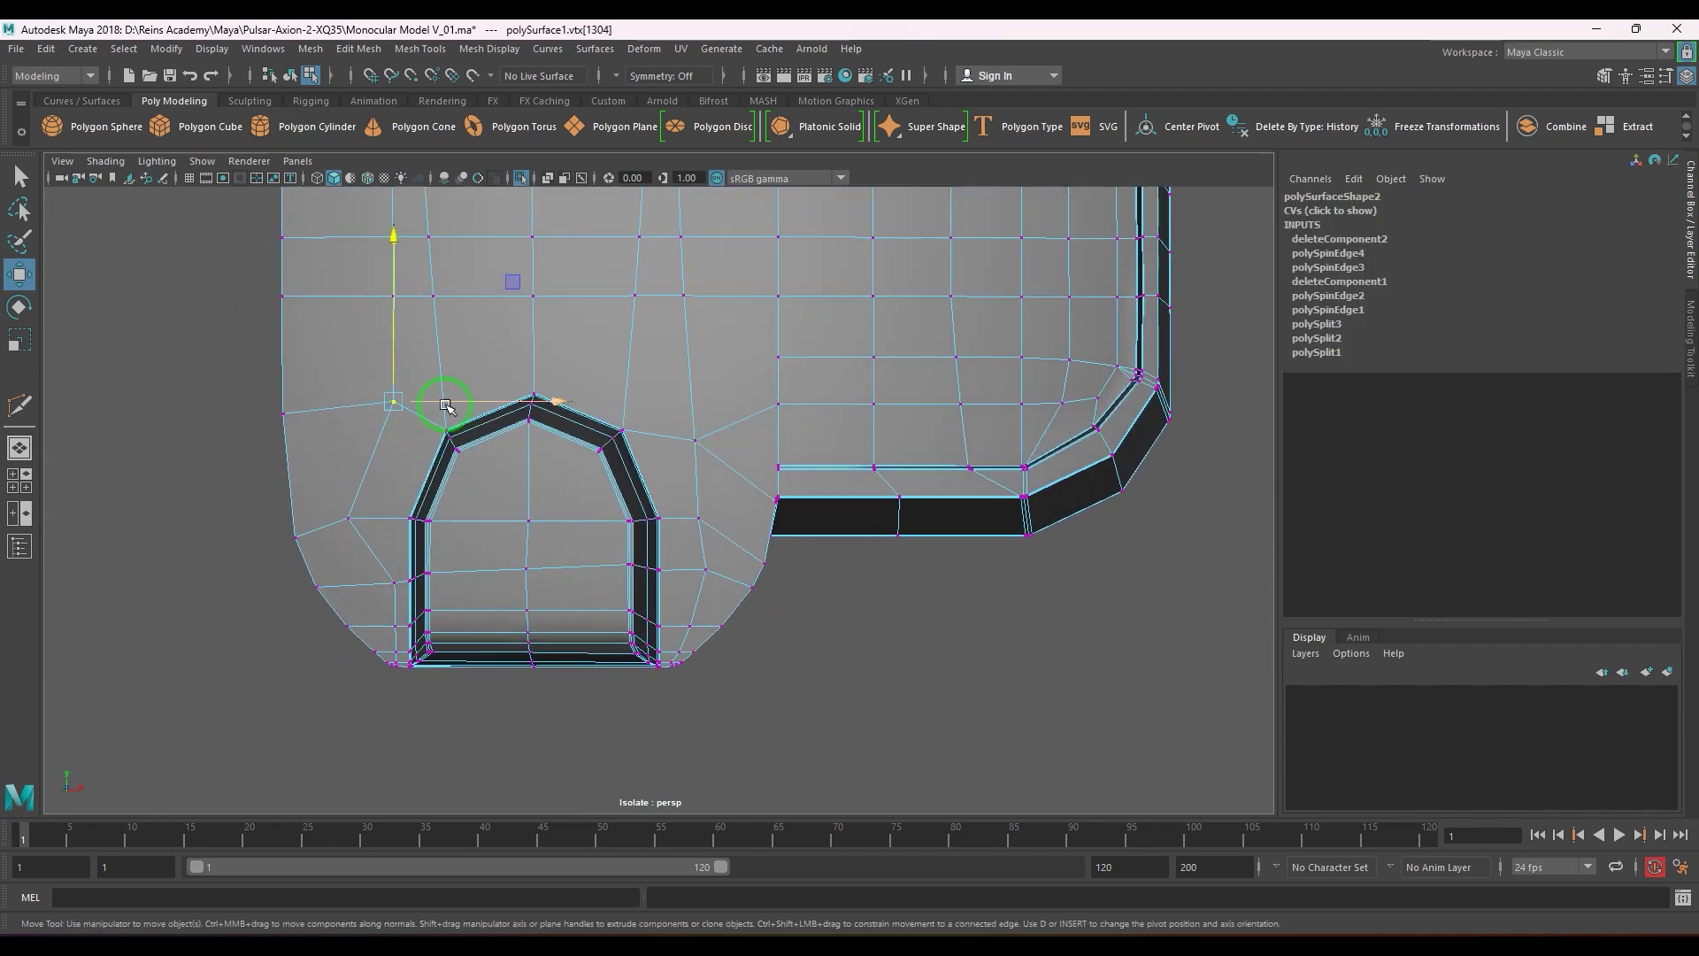
middle_click_drag(514, 279, 501, 306)
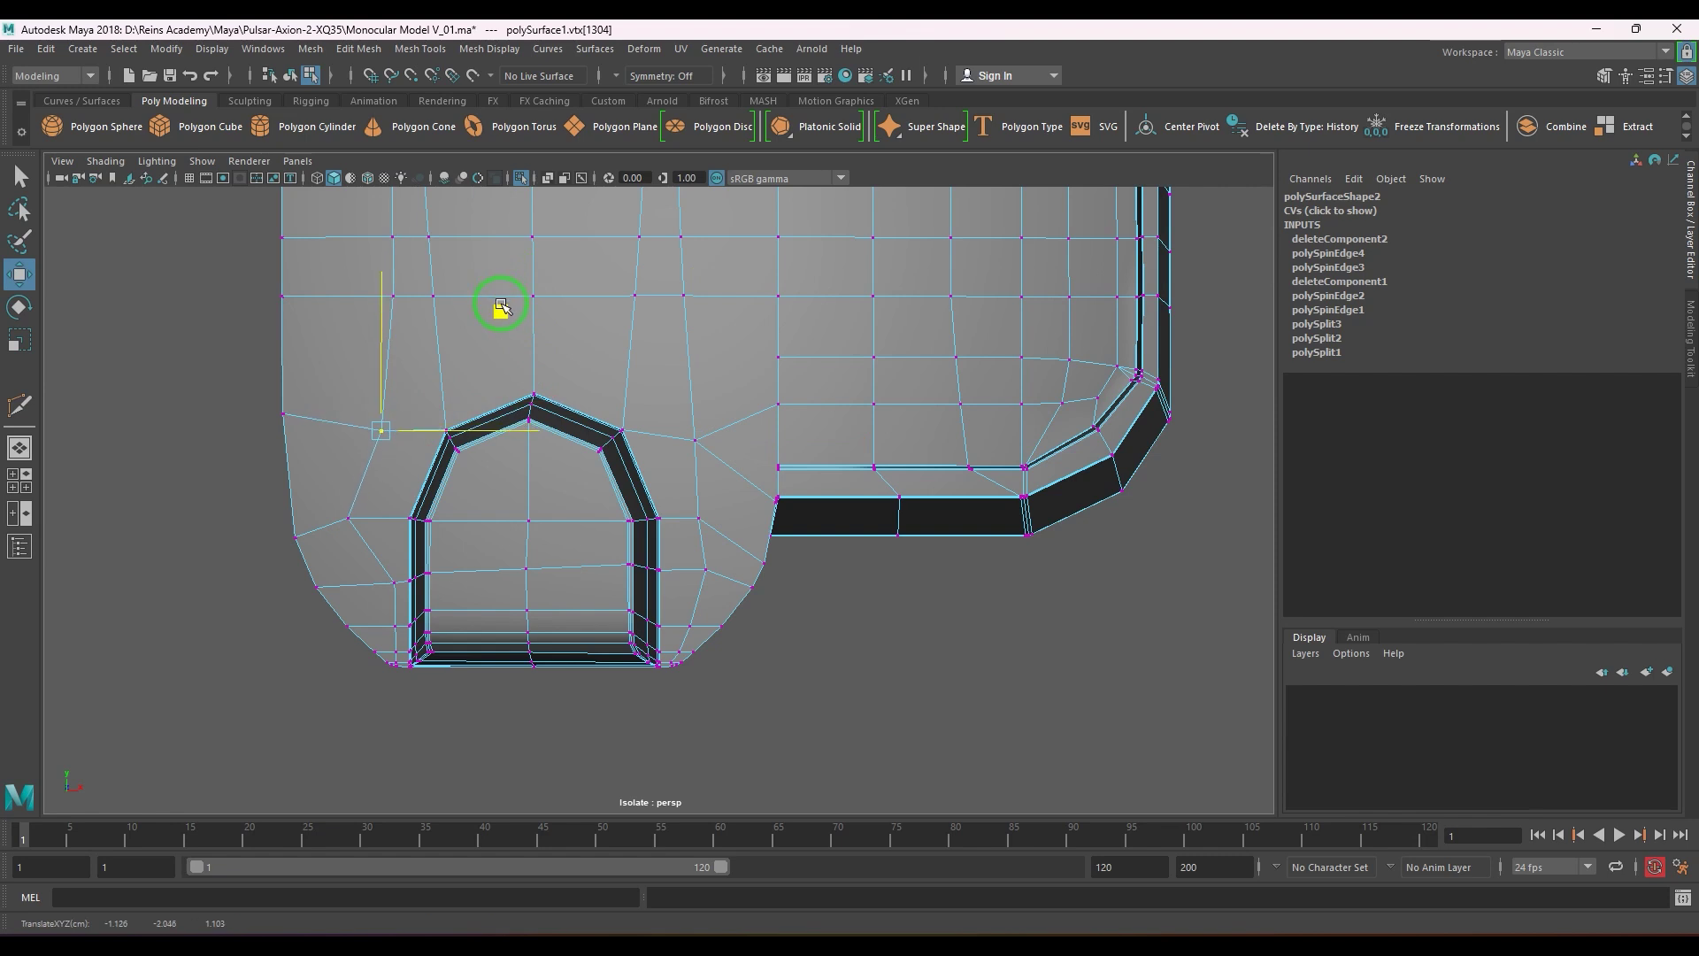
- Shift the vertices along the outer side of the arched recess sideways to line up under the moved vertex
left_click(350, 522)
left_click(393, 584)
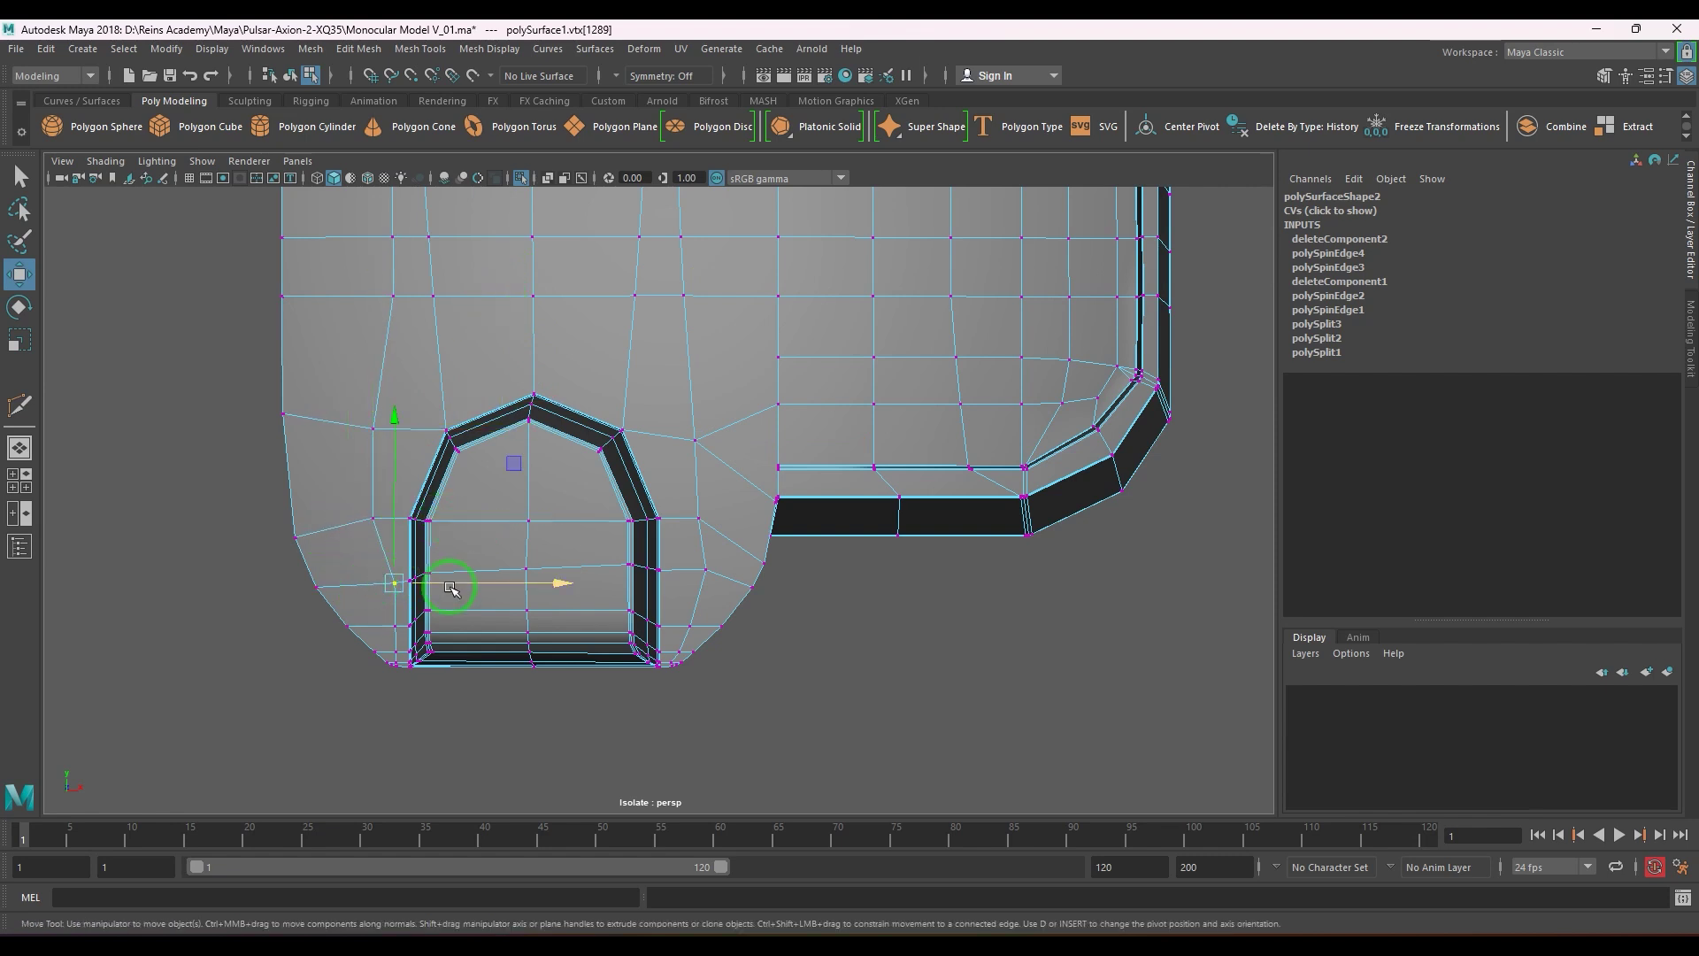
left_click_drag(511, 583, 479, 625)
key("Down")
key("Down")
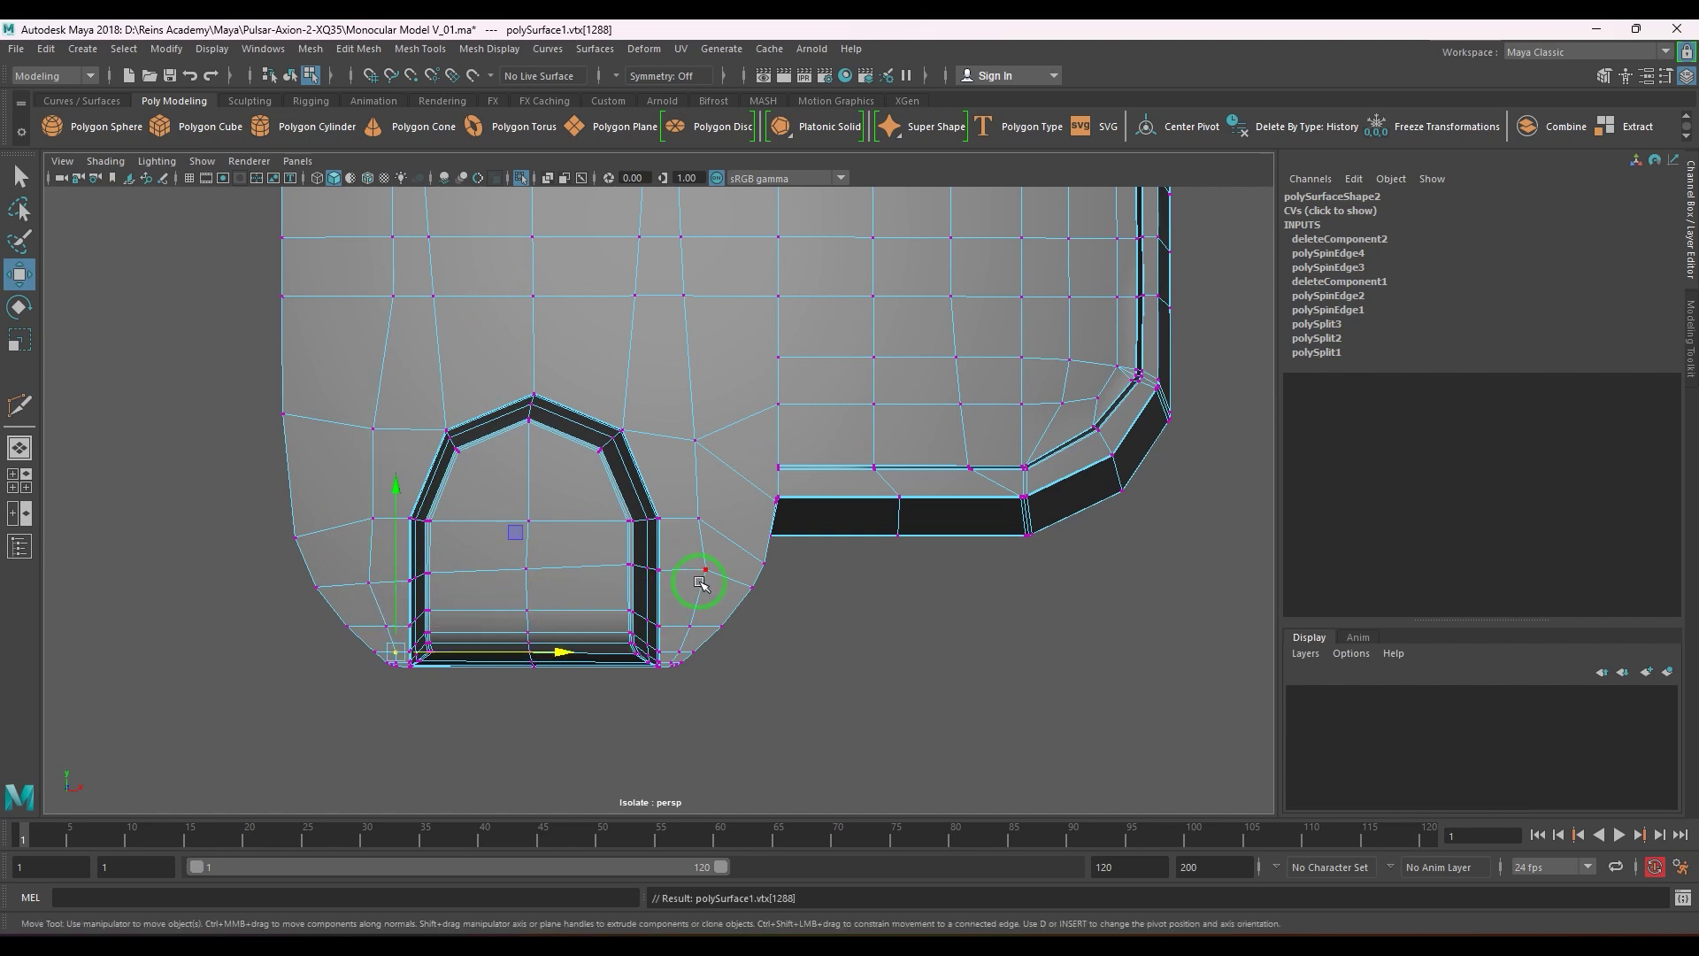
- Straighten the vertical edge chains on both sides of the arched recess by scaling them horizontally, and nudge the outer chain outward
right_click_drag(699, 583, 698, 497)
left_click(697, 503)
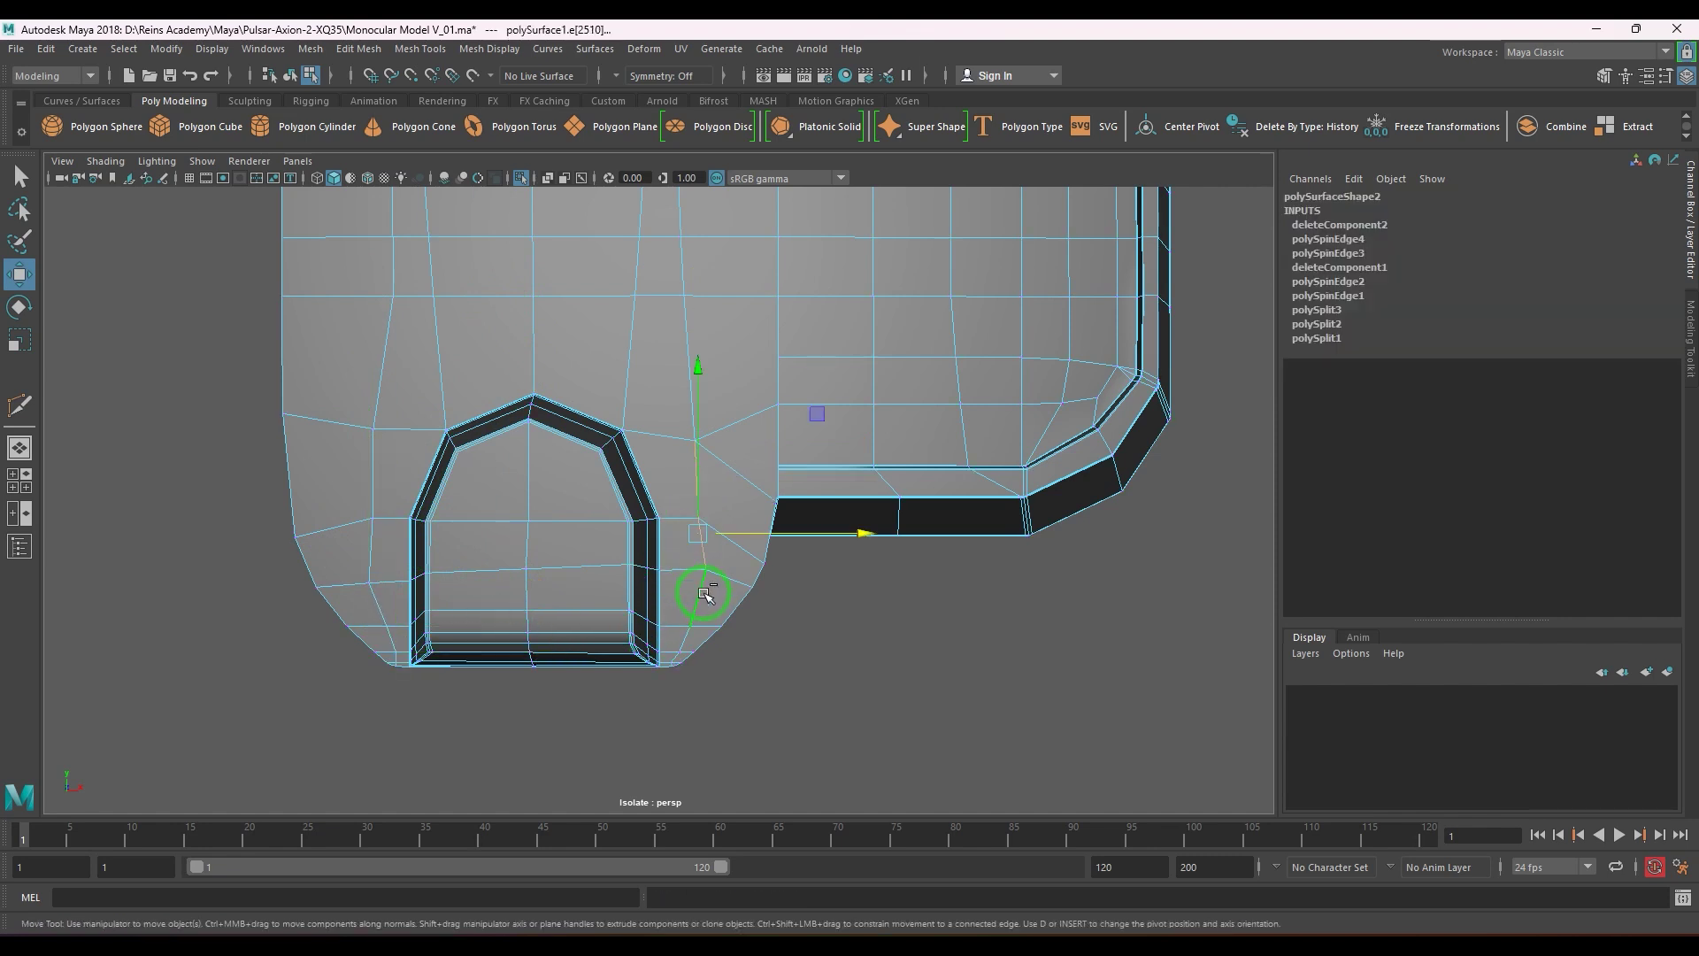
key("r")
left_click_drag(832, 535, 799, 542)
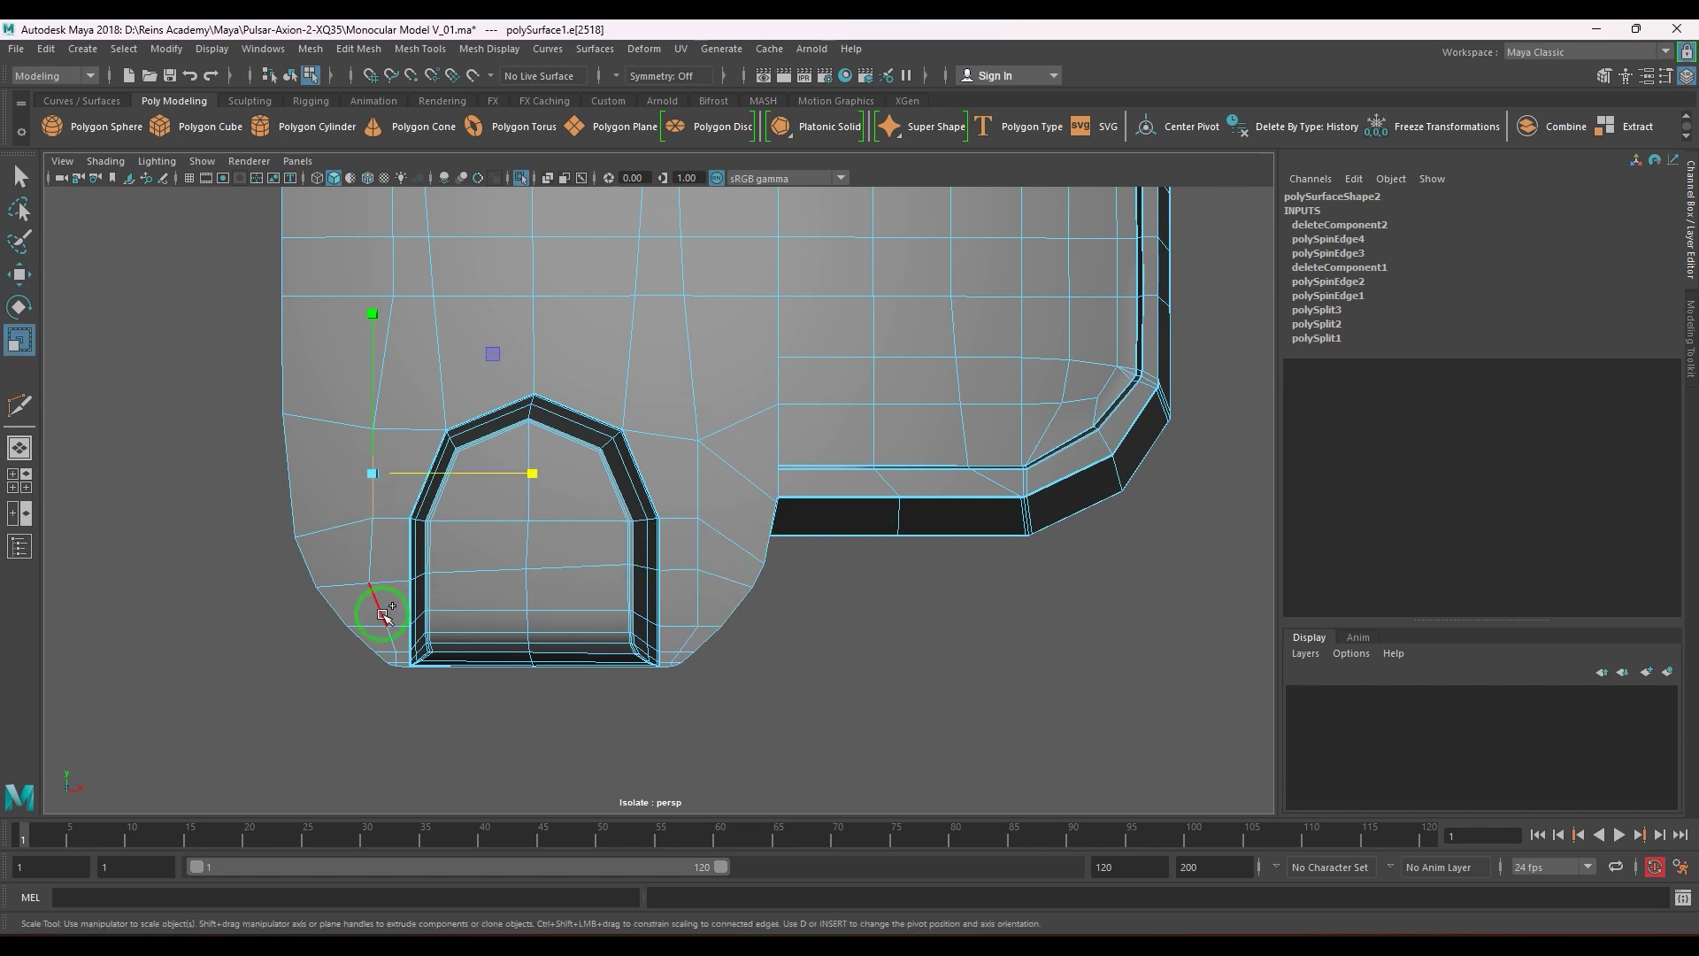
left_click_drag(525, 531, 343, 543)
key("w")
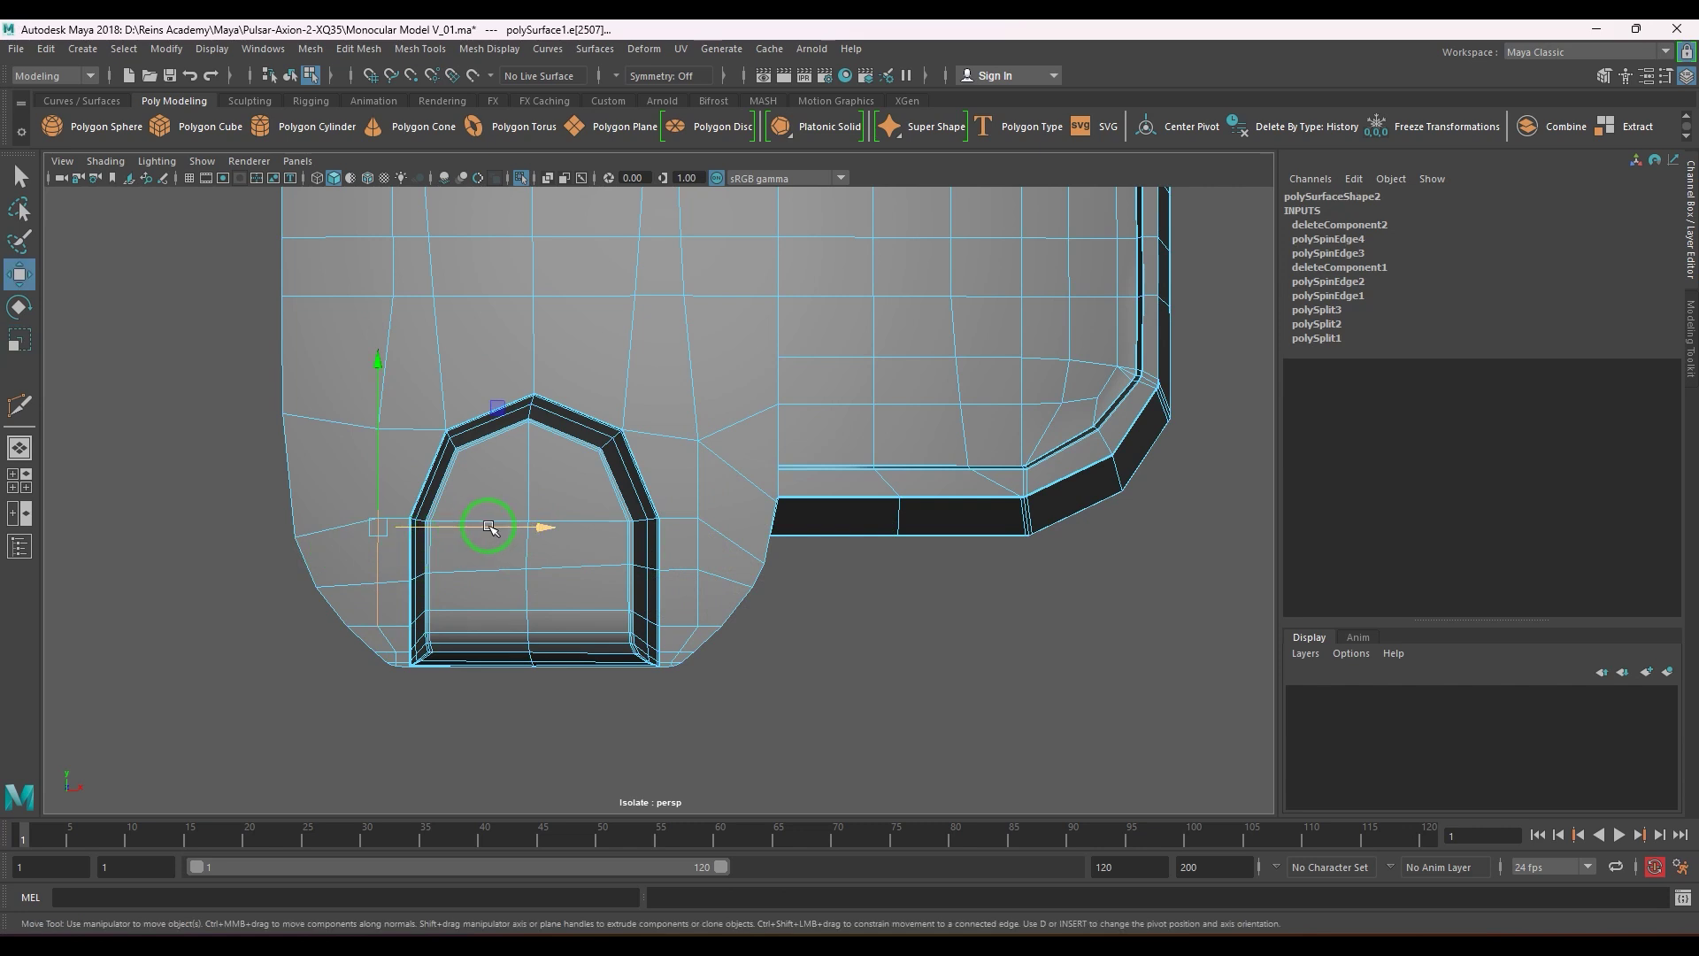
left_click_drag(486, 531, 477, 534)
- Delete the short slanted edge joining the panel seam to the vertex beside the arched recess
key("F8")
left_click_drag(663, 486, 615, 491, "alt")
middle_click_drag(616, 461, 615, 550, "alt")
right_click_drag(615, 550, 687, 584, "alt")
left_click_drag(686, 584, 564, 483, "alt")
key("F10")
left_click(553, 467)
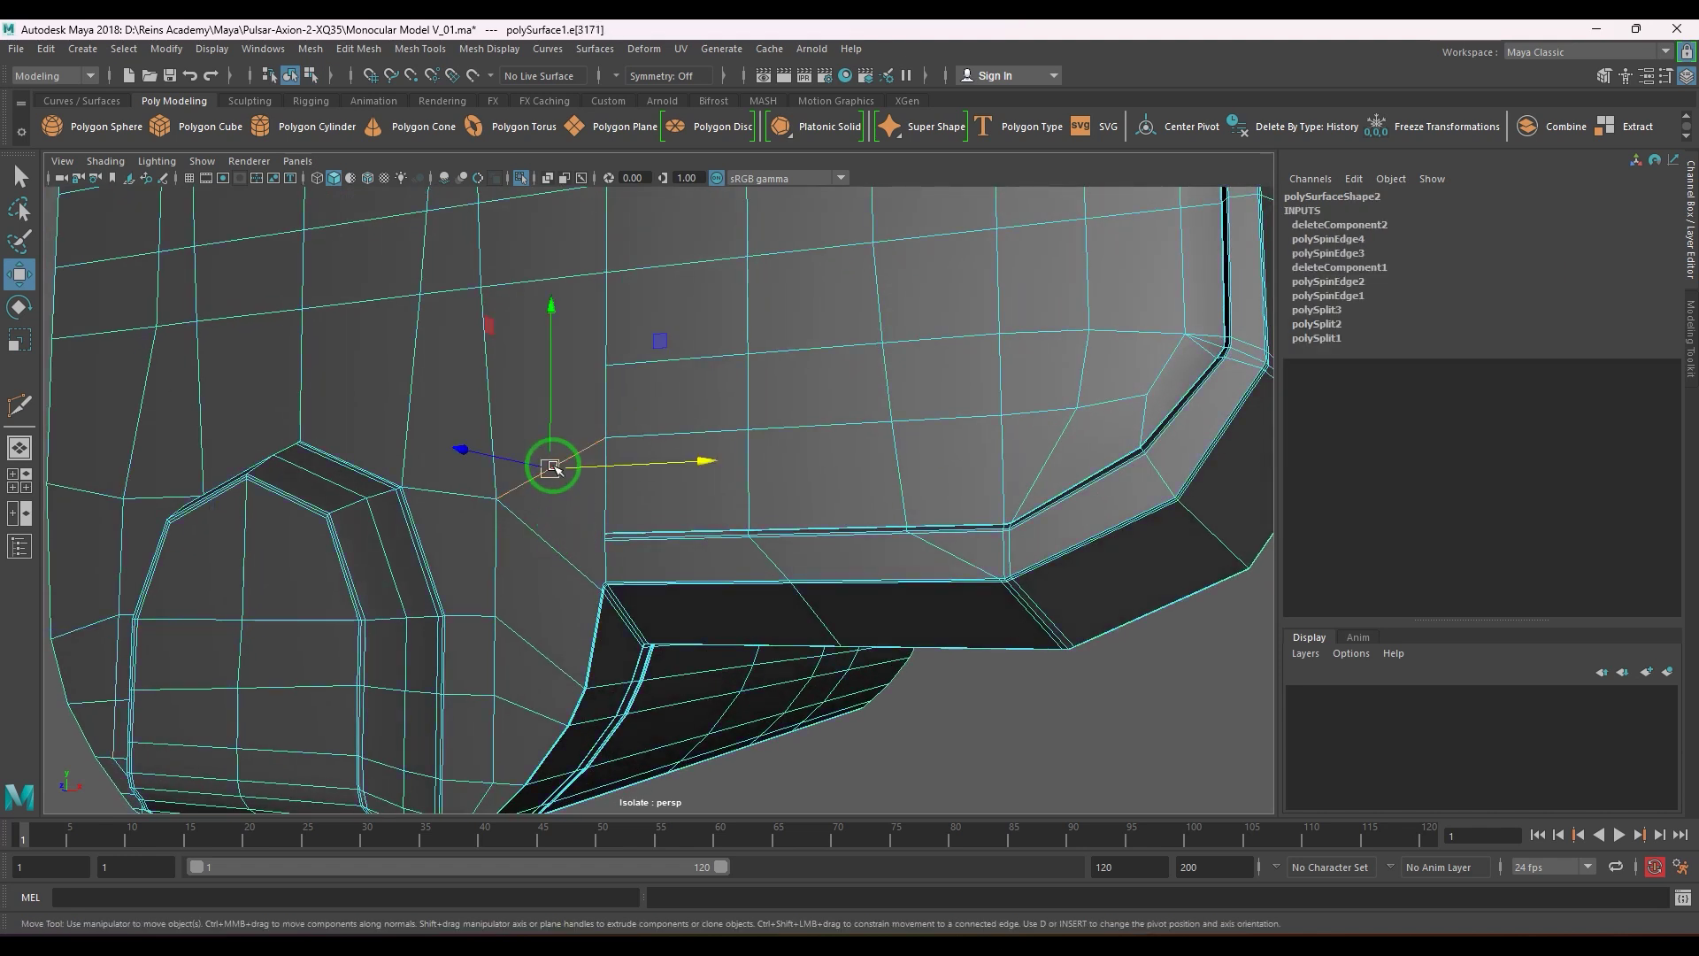
key("Delete")
- Multi-Cut an edge from the seam below the upper inner corner across the neighbouring strip, angling it into the next horizontal row
left_click_drag(675, 590, 629, 486, "alt")
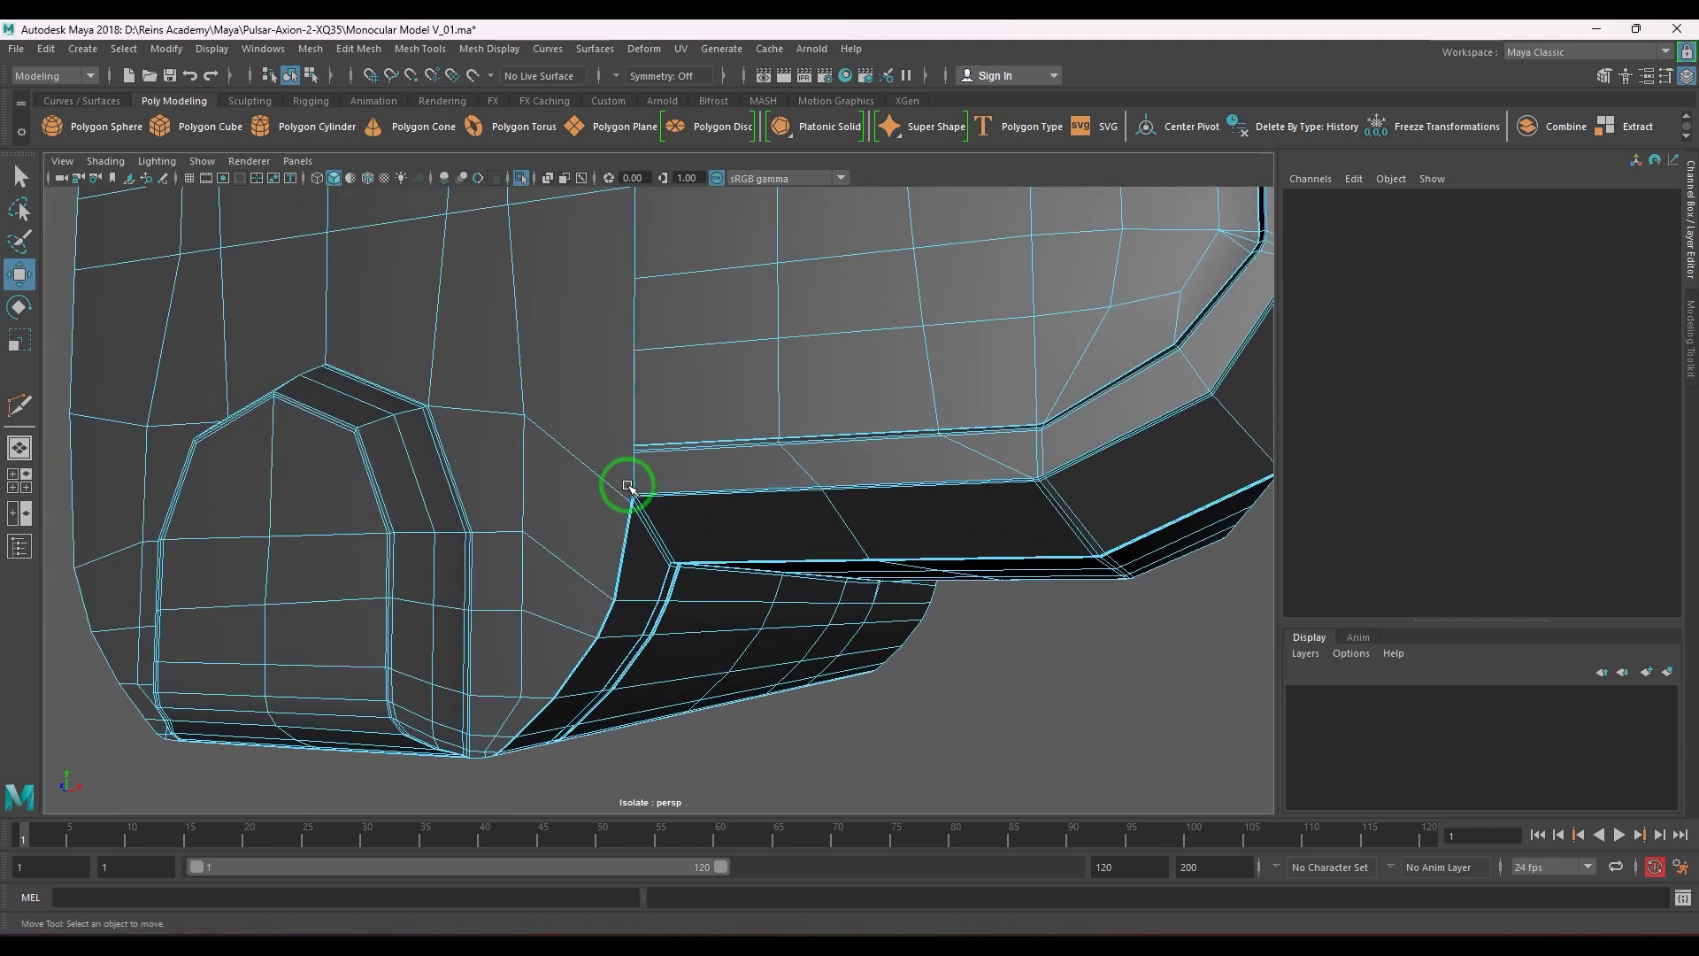
right_click_drag(629, 486, 713, 539, "alt")
left_click_drag(713, 539, 678, 527, "alt")
right_click_drag(557, 456, 479, 427)
mouse_move(604, 424)
left_mouse_down("alt")
mouse_move(573, 390)
mouse_move(594, 435)
left_mouse_up("alt")
middle_click_drag(594, 436, 633, 557, "alt")
right_click_drag(633, 557, 368, 425, "alt")
left_click_drag(368, 424, 528, 428, "alt")
right_click_drag(527, 428, 702, 451, "alt")
left_click_drag(702, 451, 672, 485, "alt")
scroll(743, 519, "up", 8)
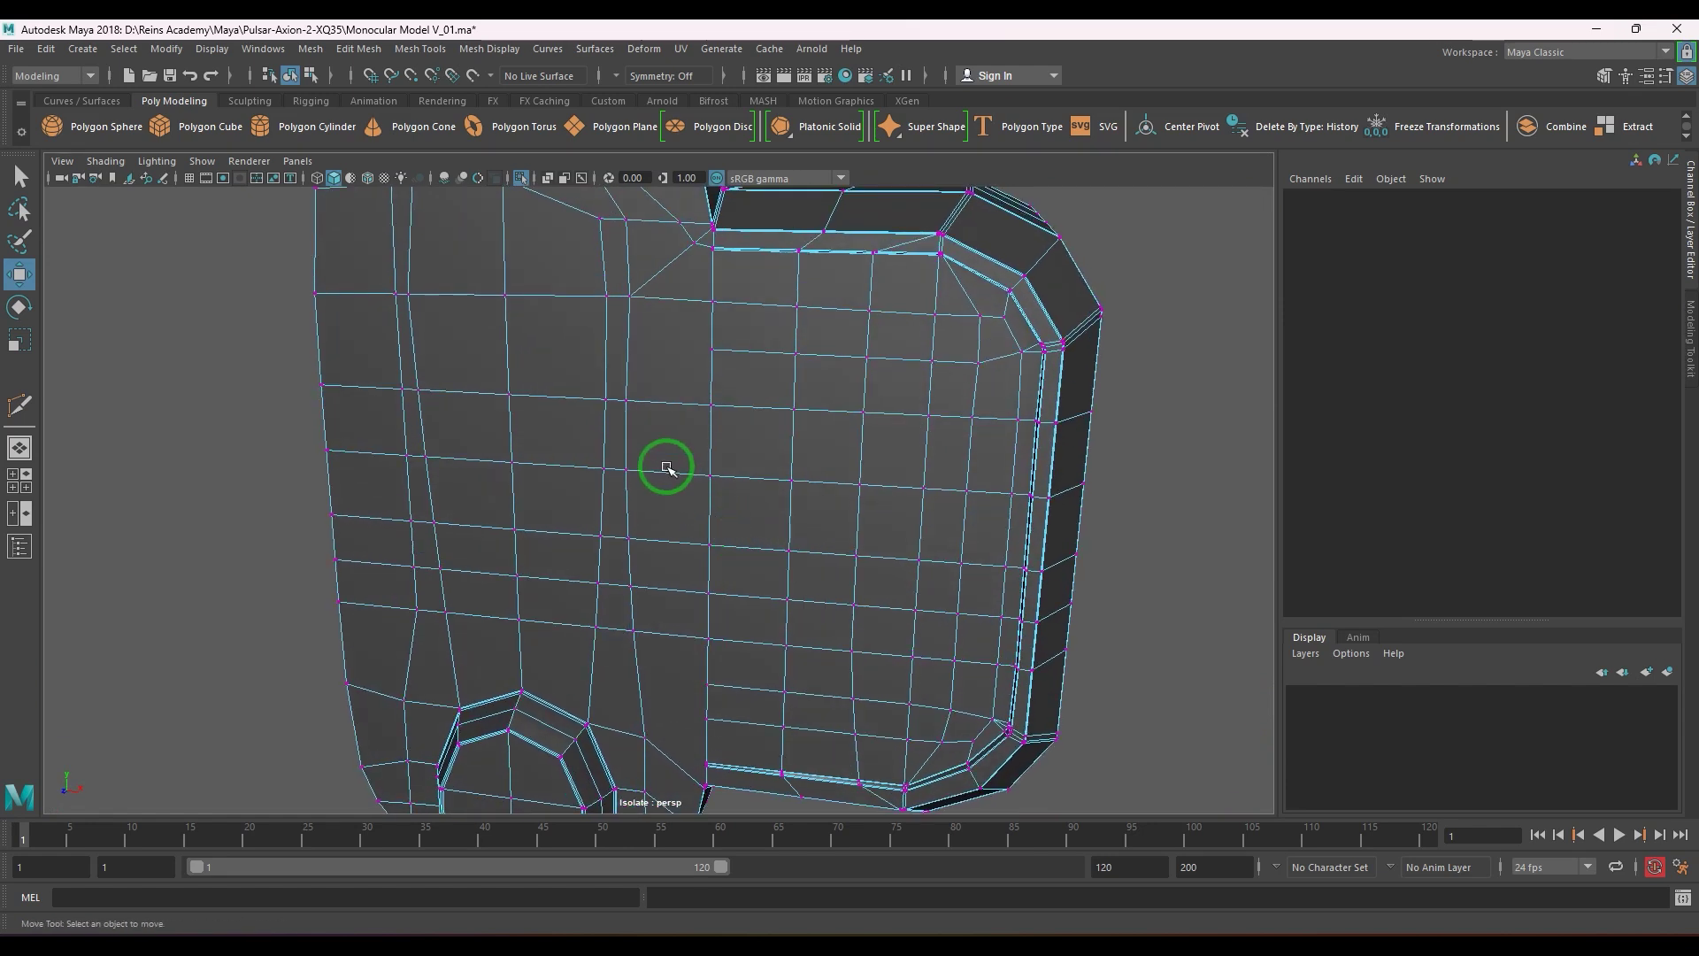
middle_click_drag(729, 491, 716, 502, "alt")
right_click_drag(665, 428, 713, 305)
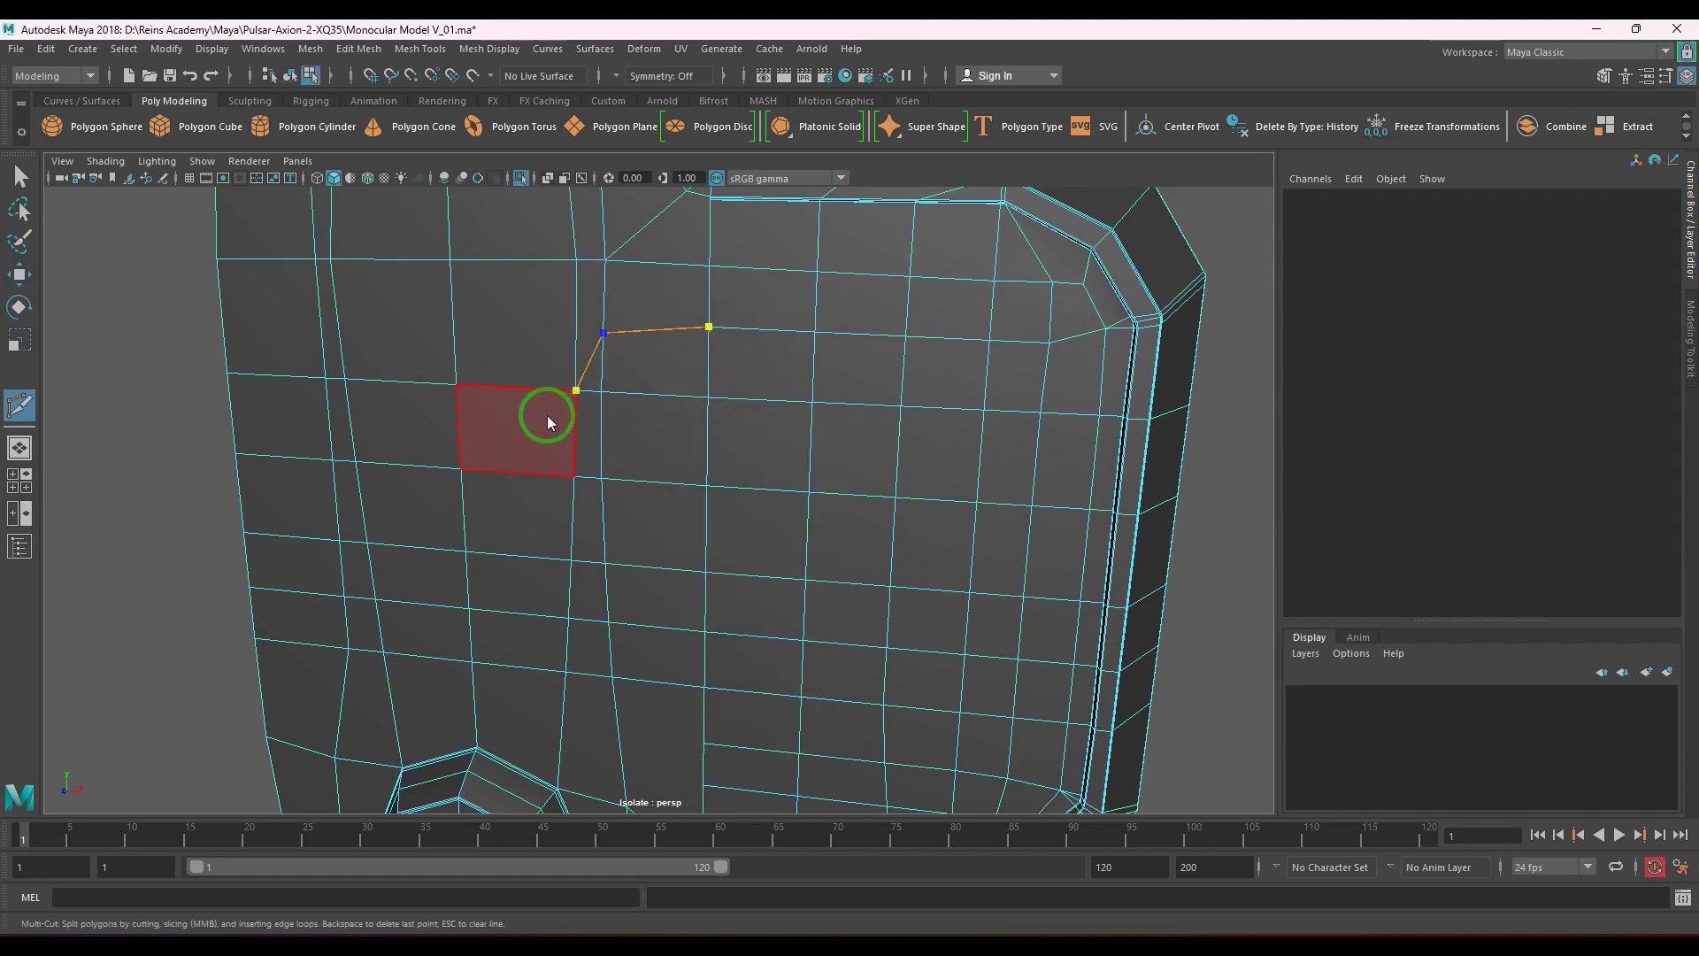
- Multi-Cut the two open horizontal rows from the seam above the lower inner corner, stepping them diagonally up toward the row above the arched recess
left_click_drag(662, 510, 644, 467, "alt")
middle_click_drag(650, 503, 653, 372, "alt")
left_click(673, 529)
right_click_drag(655, 462, 673, 444, "alt")
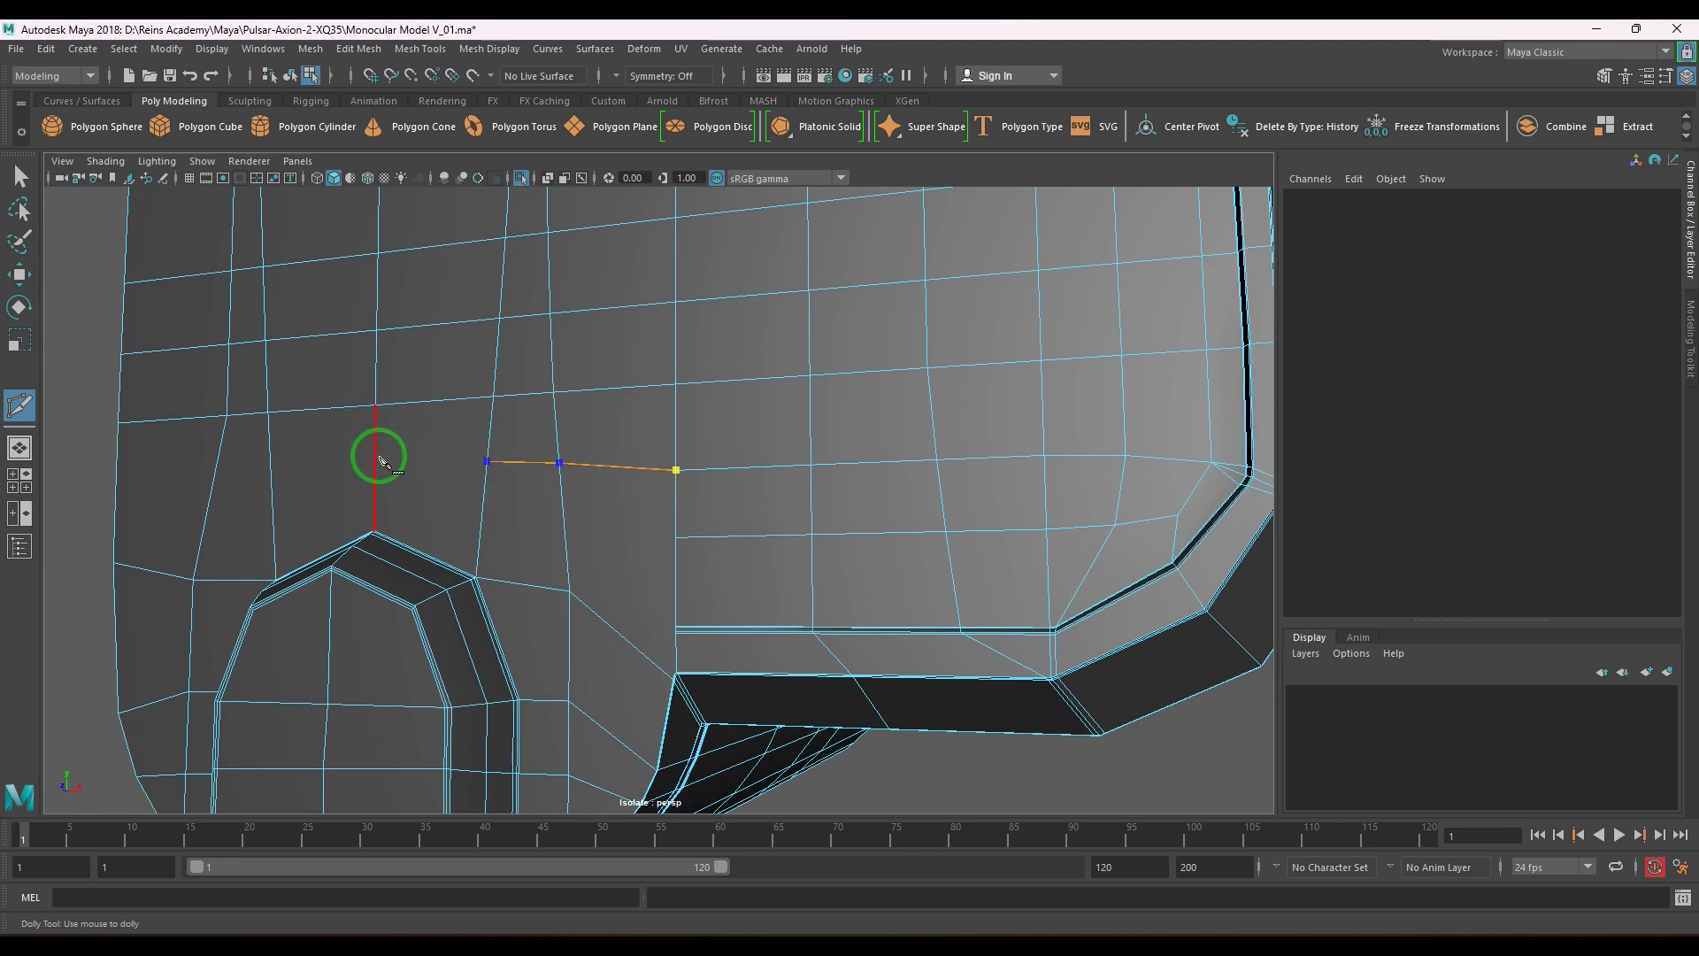
key("Return")
left_click(677, 535)
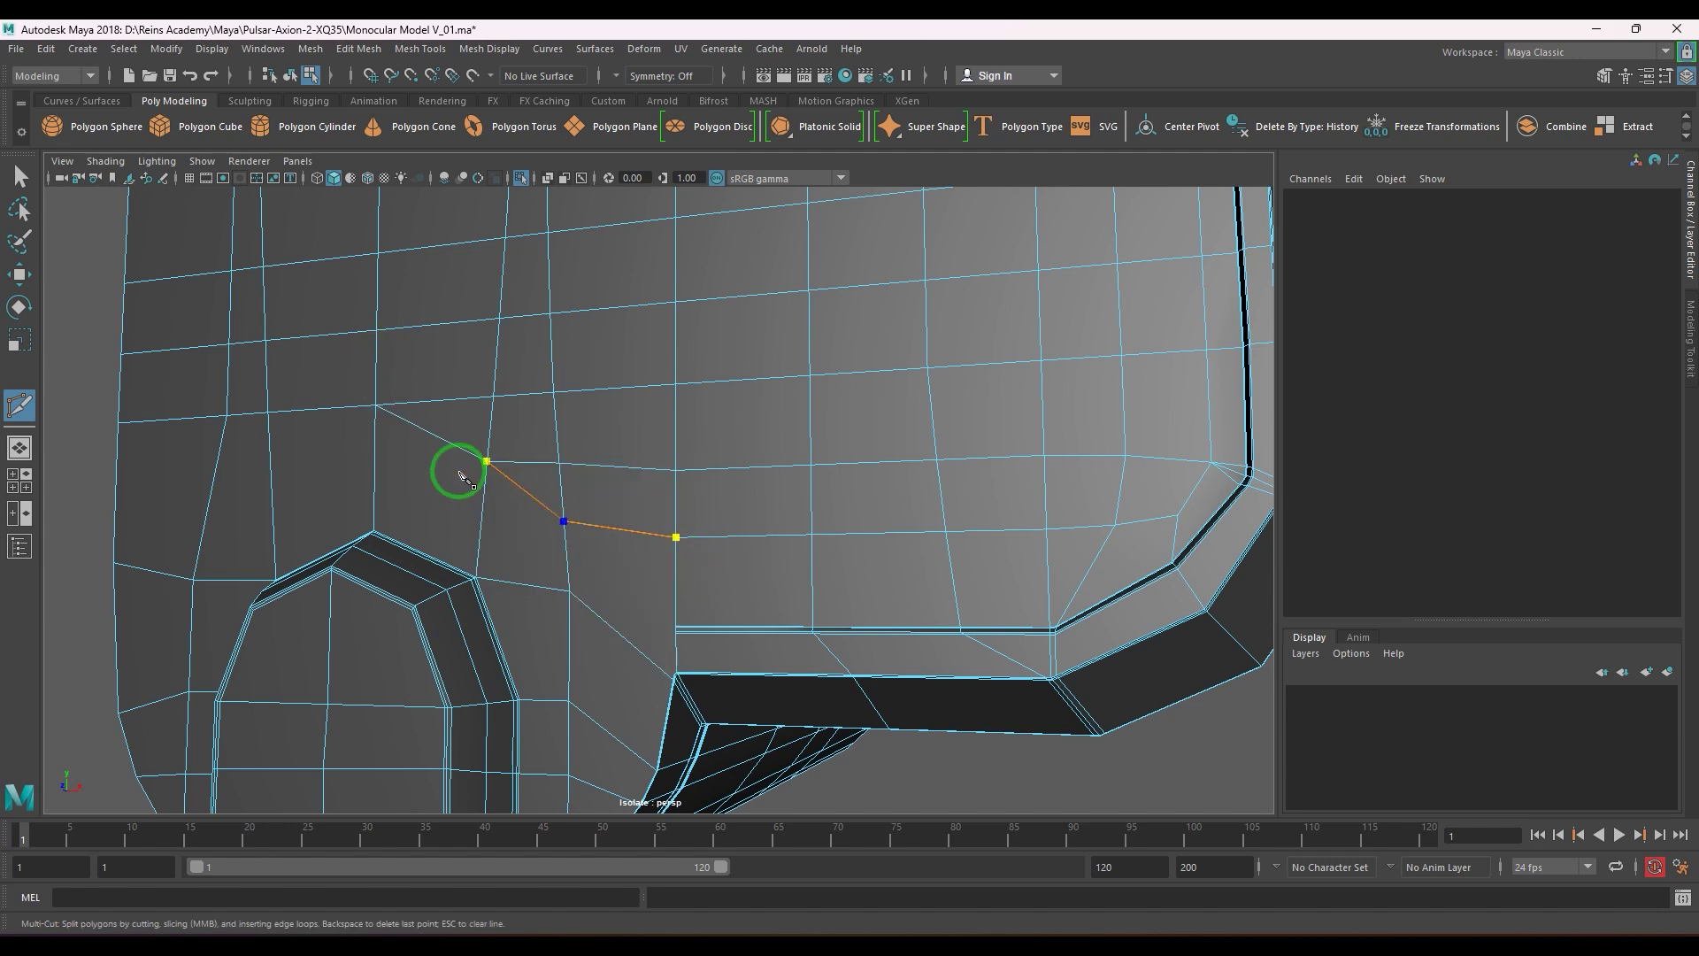
key("Return")
left_click(485, 462)
- Multi-Cut an edge from the vertex beside the arched recess to the end of the panel ledge's upper line on the seam
left_click_drag(734, 613, 632, 526, "alt")
scroll(725, 547, "up", 4)
scroll(632, 525, "up", 1)
scroll(631, 526, "up", 3)
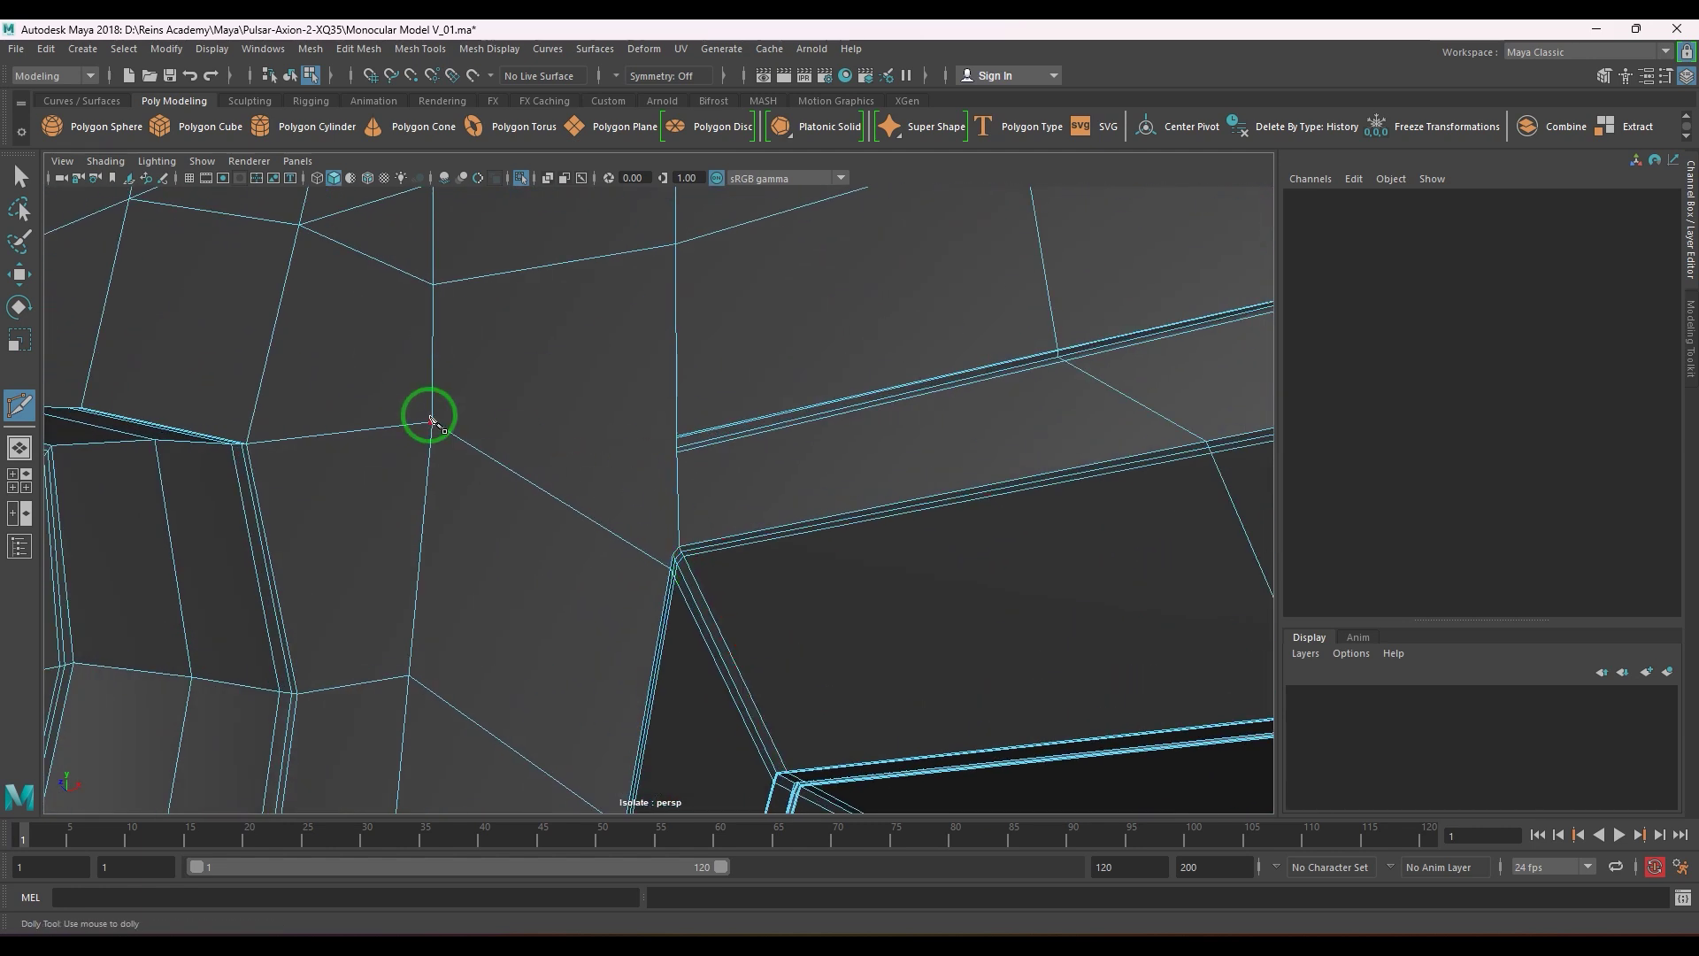
left_click(677, 436)
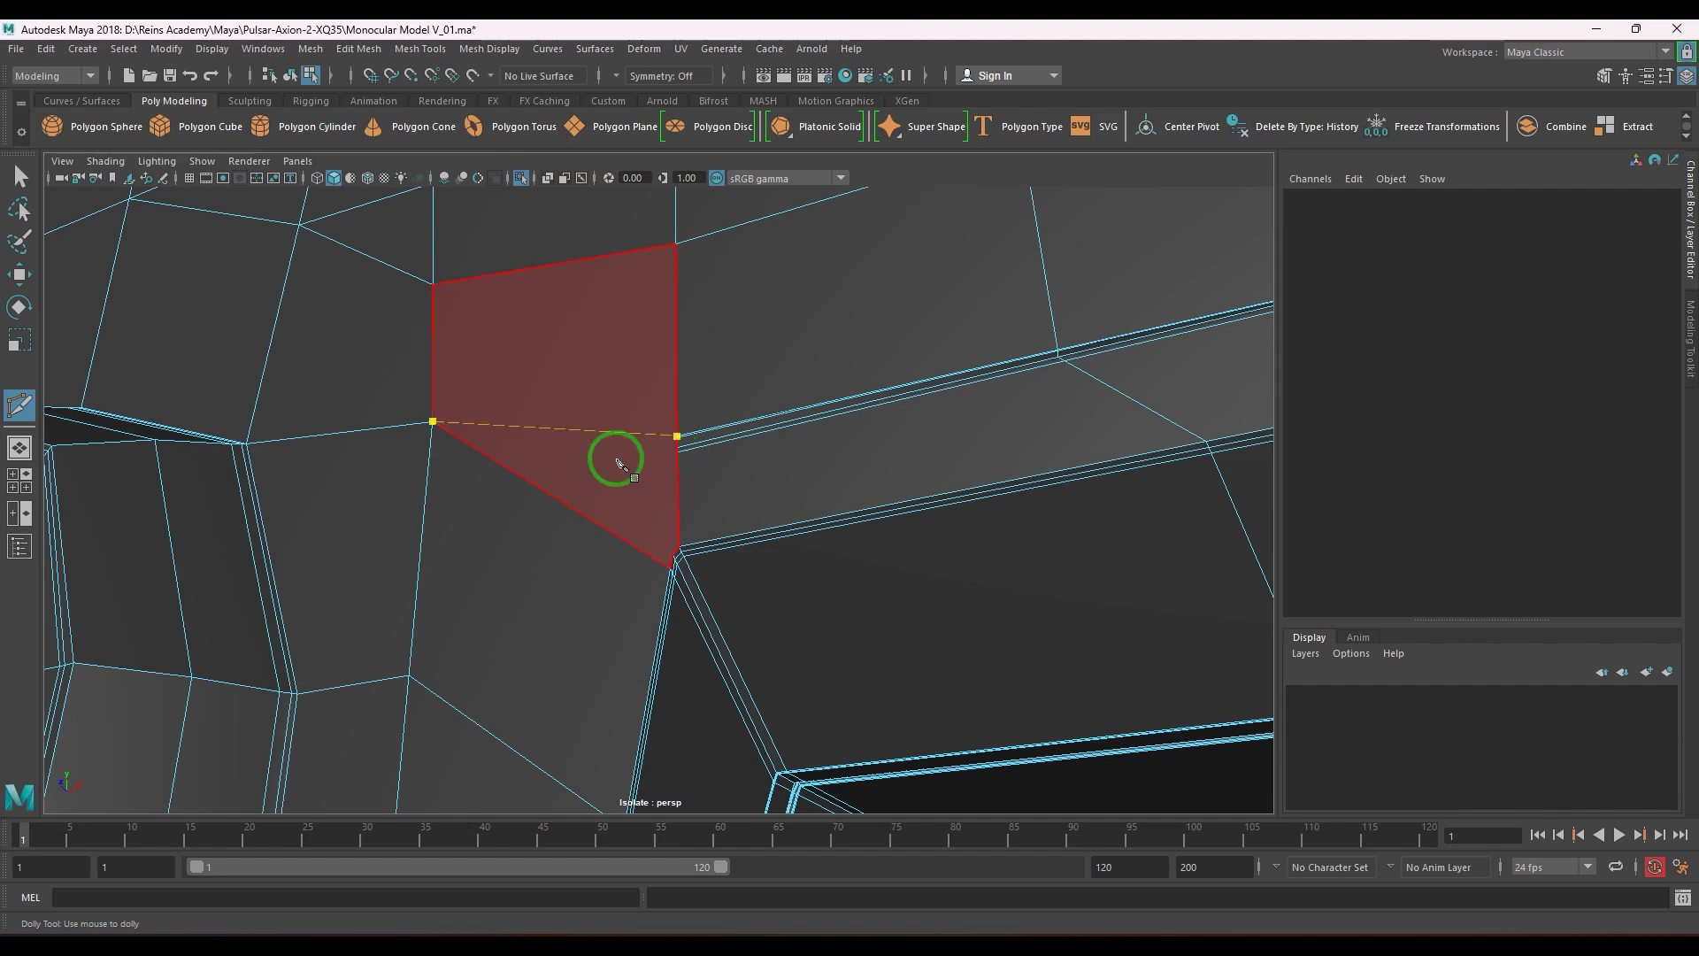
- Lower the vertex where the new cut meets the diagonal edge beside the arched recess to even out the faces
key("w")
left_click(423, 427)
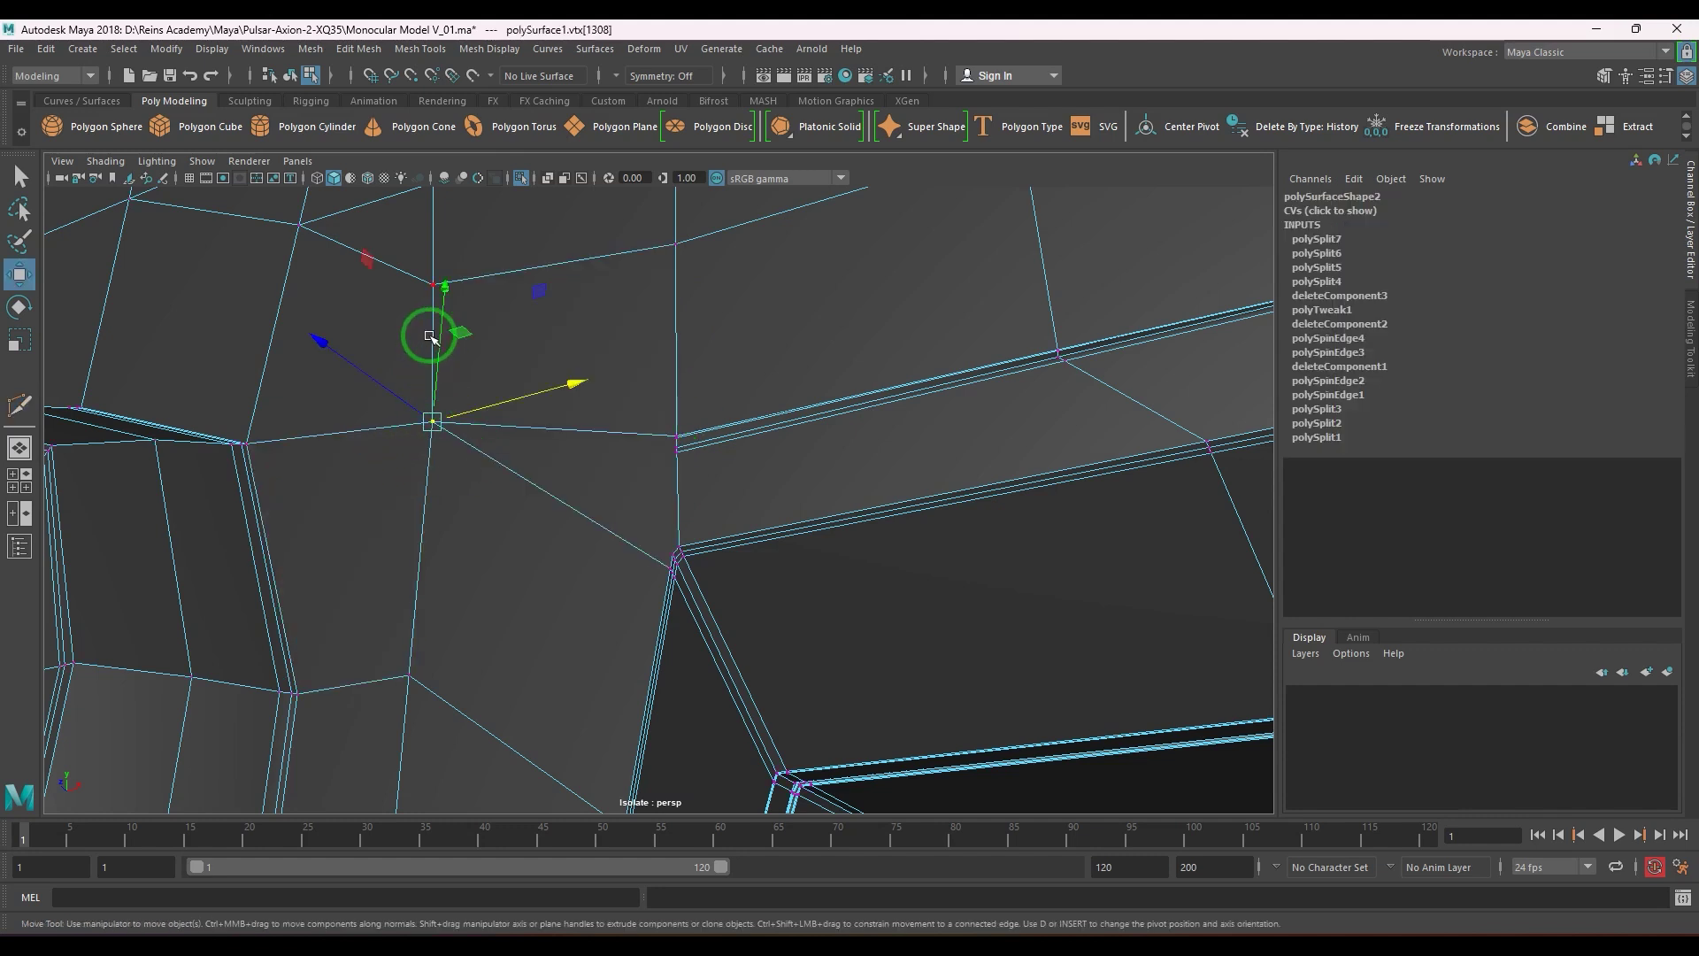
left_click_drag(430, 336, 441, 410)
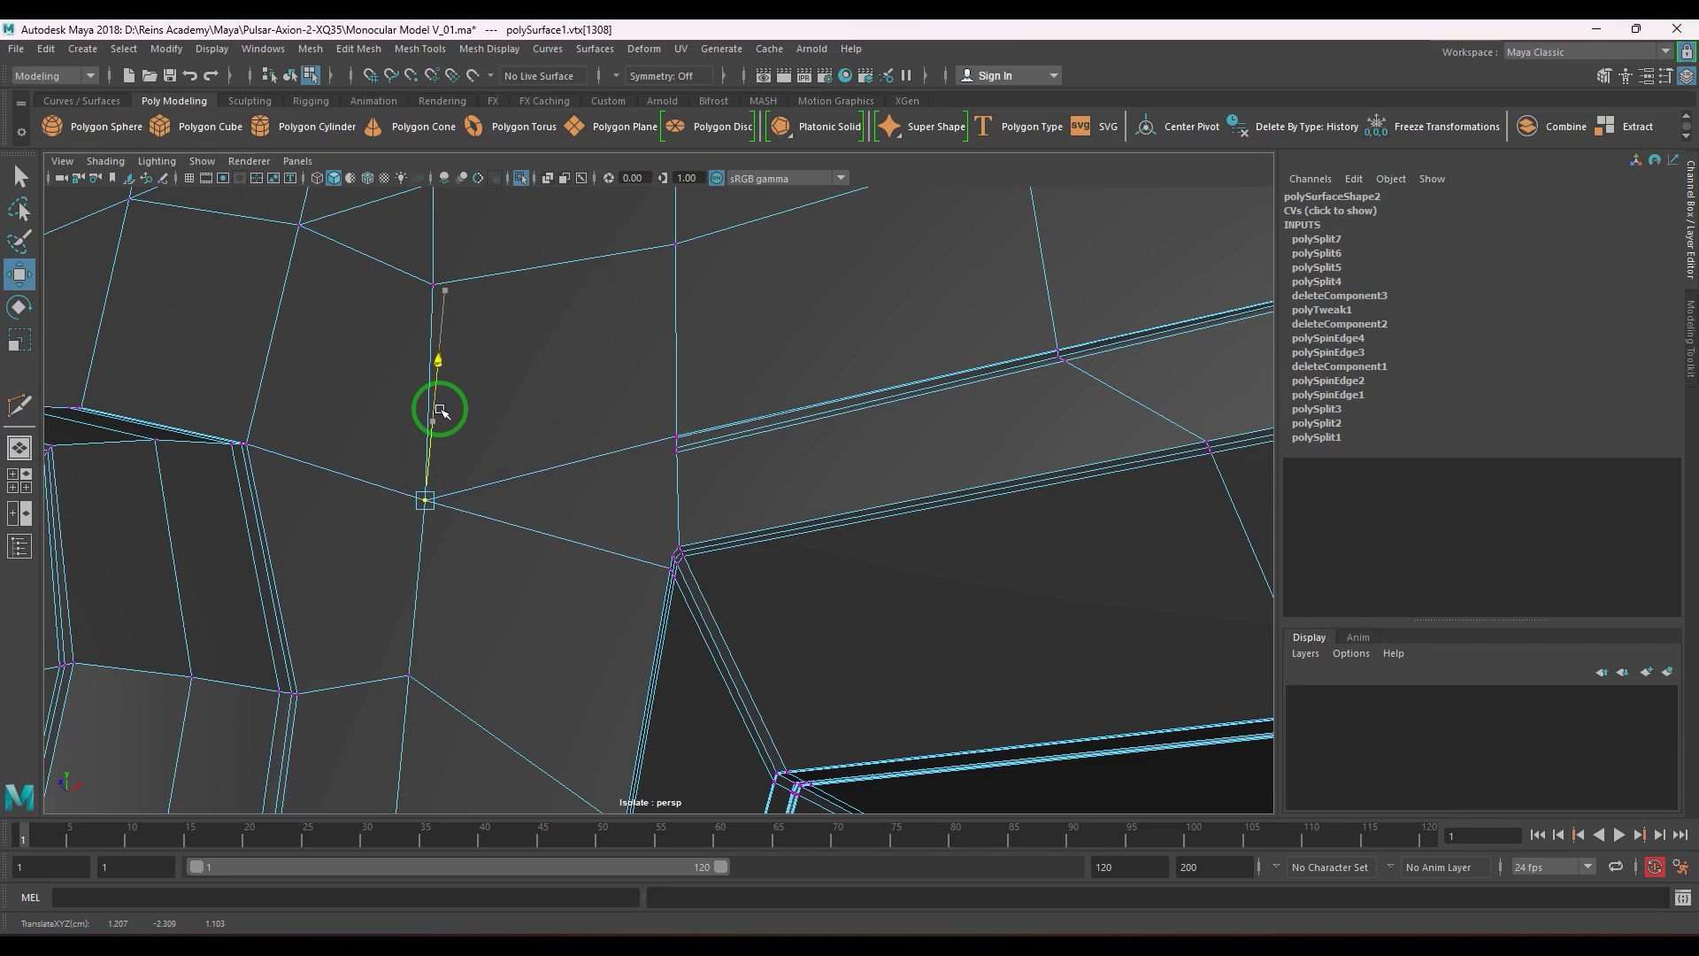
- Multi-Cut a new edge line from the panel's lower inner corner upward between the seam and the adjacent vertical edge
right_click_drag(476, 504, 458, 444, "alt")
left_click(693, 594)
middle_click_drag(458, 443, 534, 447, "alt")
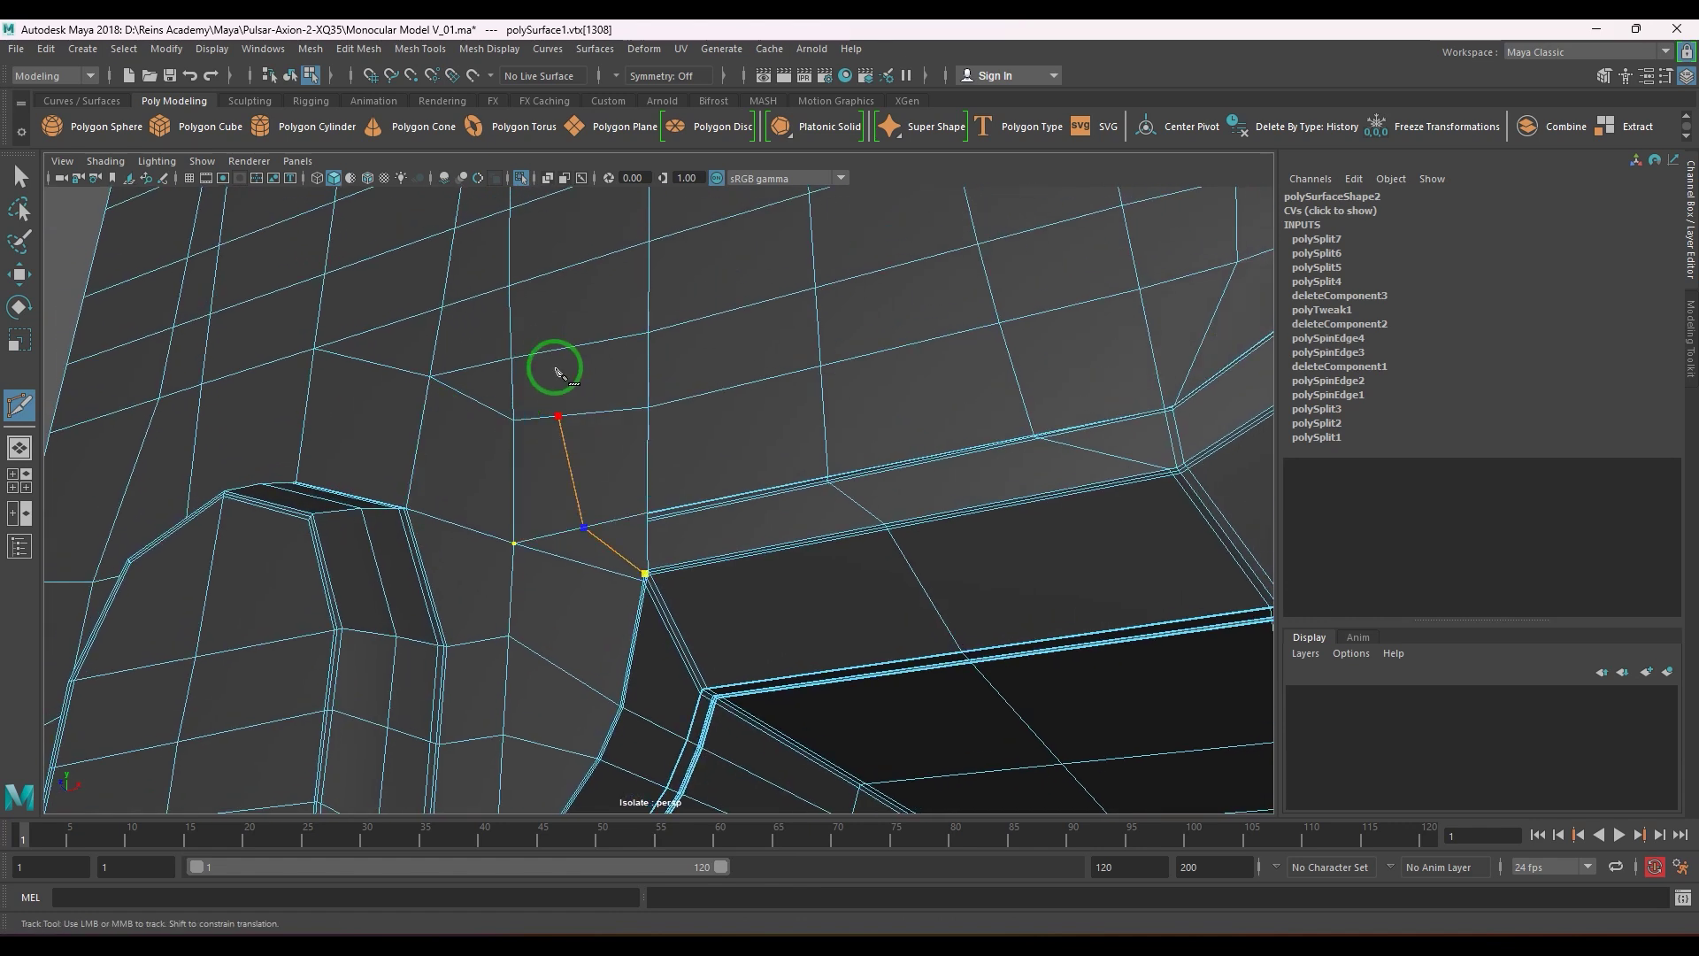
right_click_drag(646, 574, 865, 693, "alt")
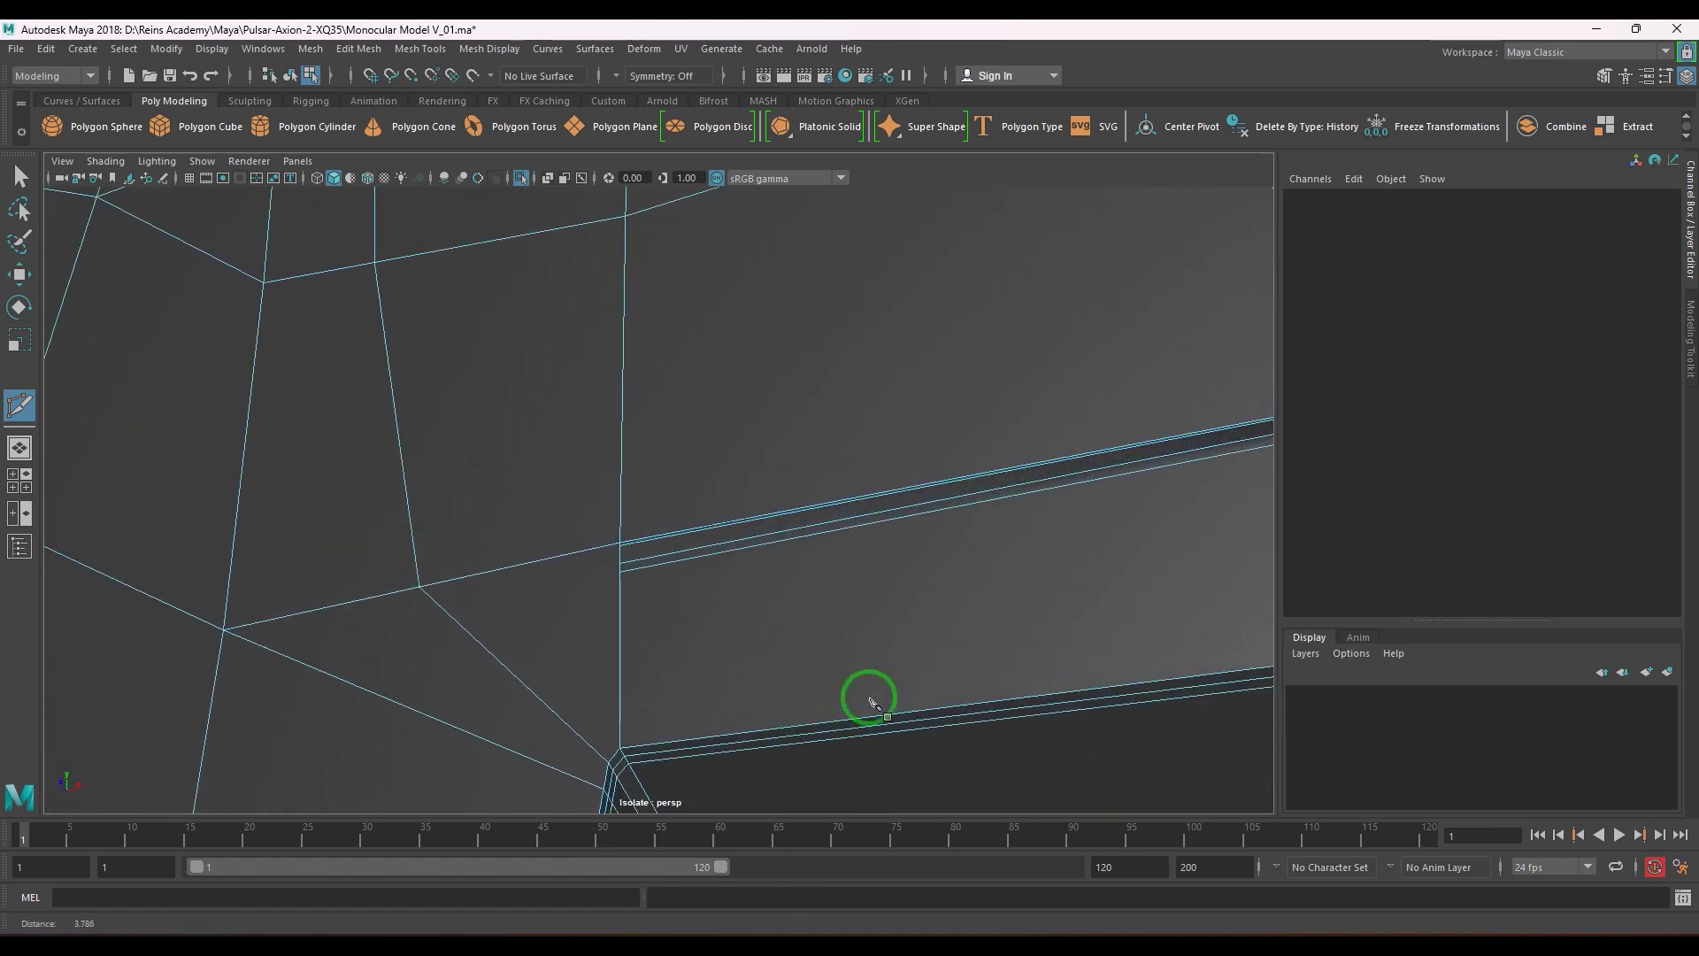
- Extend the panel ledge's upper support line from the seam to the top of the new diagonal edge with Multi-Cut
middle_click_drag(714, 631, 713, 607, "alt")
right_click_drag(567, 595, 648, 626, "alt")
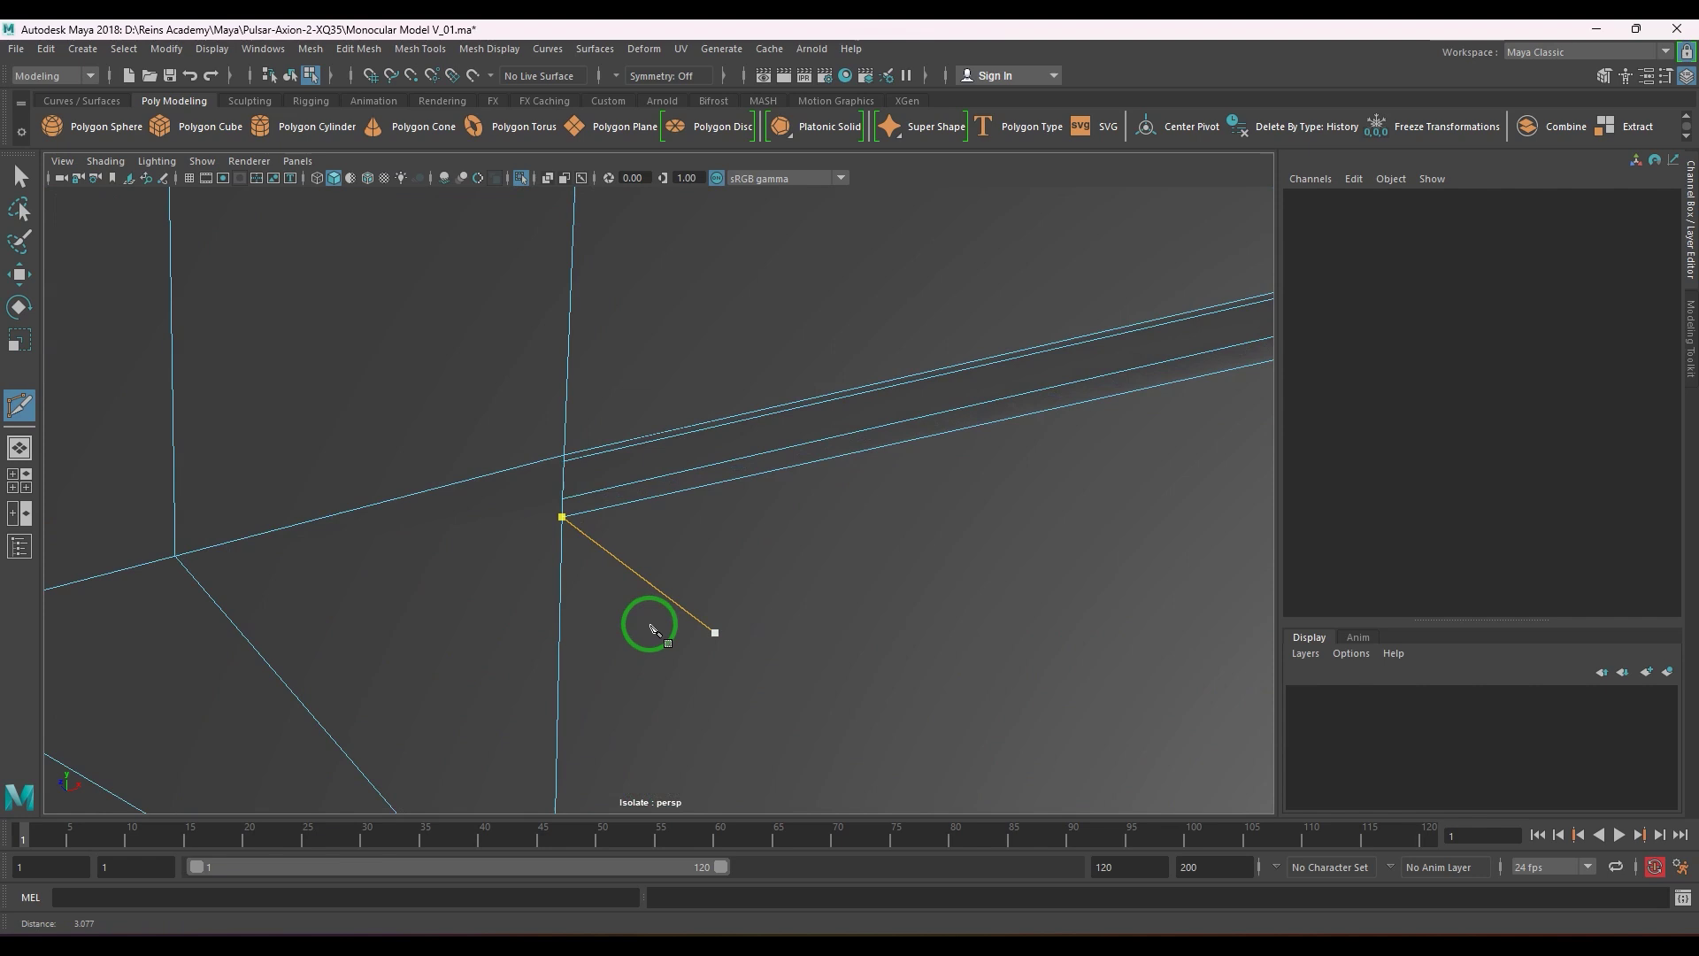
left_click(565, 460)
left_click(184, 566)
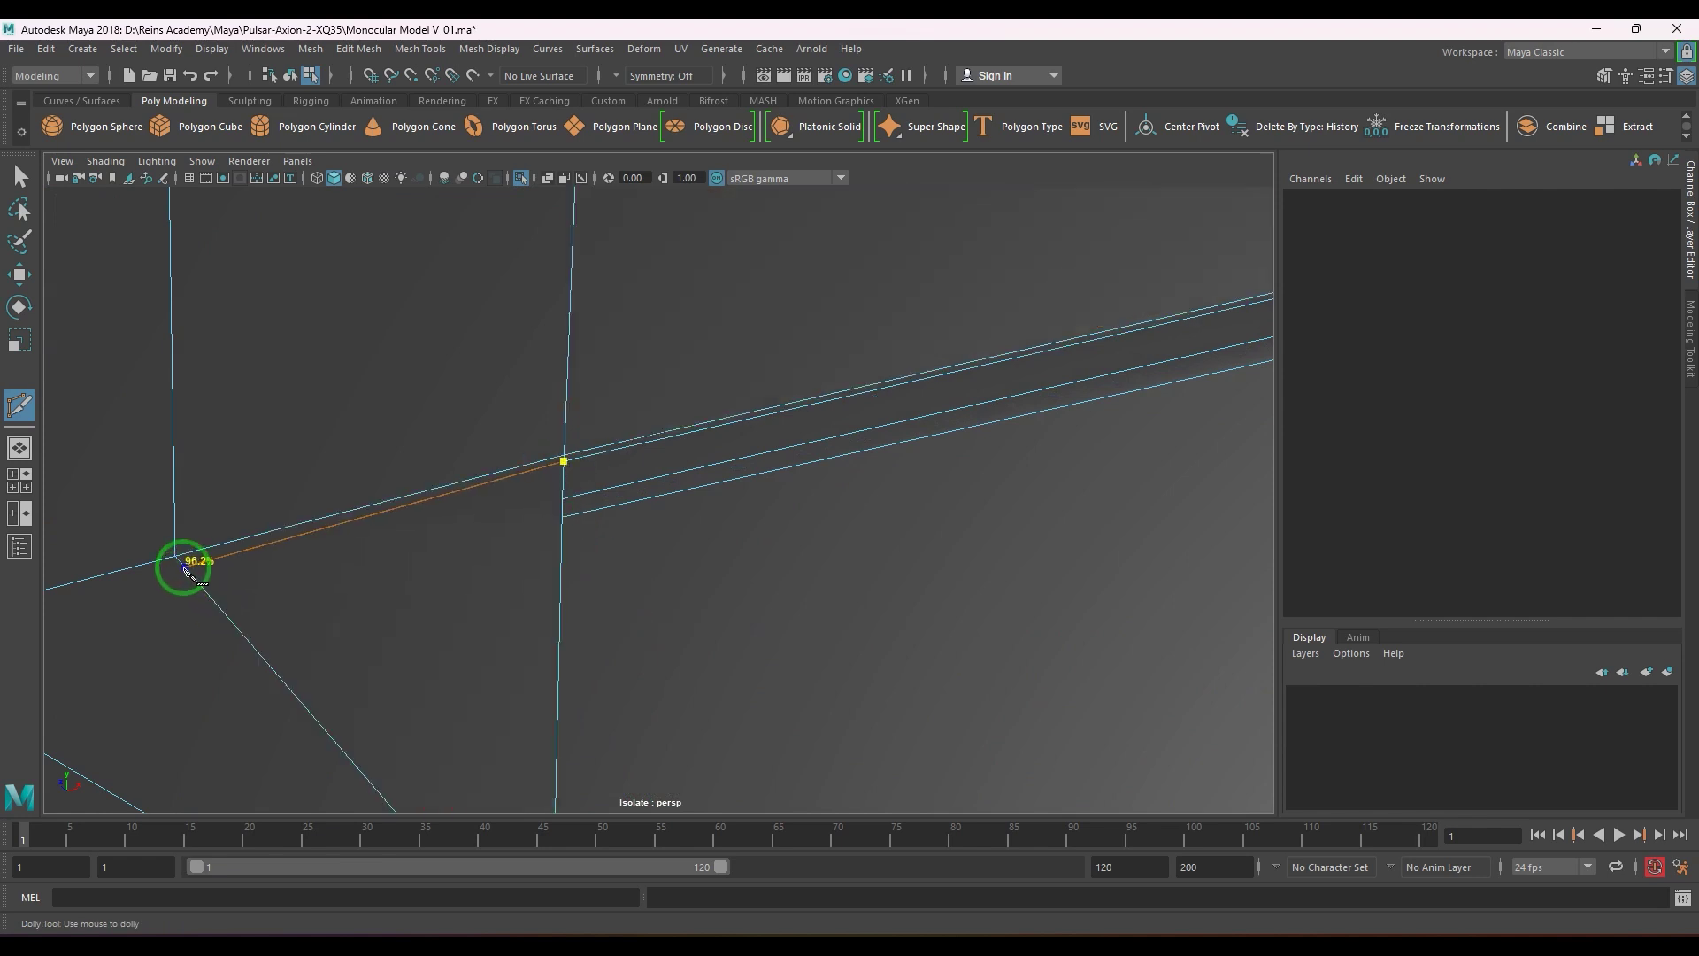
right_click(269, 587)
left_click(562, 518)
key("Escape")
- Extend the ledge's two lower support lines from the seam to the diagonal edge, spaced below the upper support cut
left_click(563, 498)
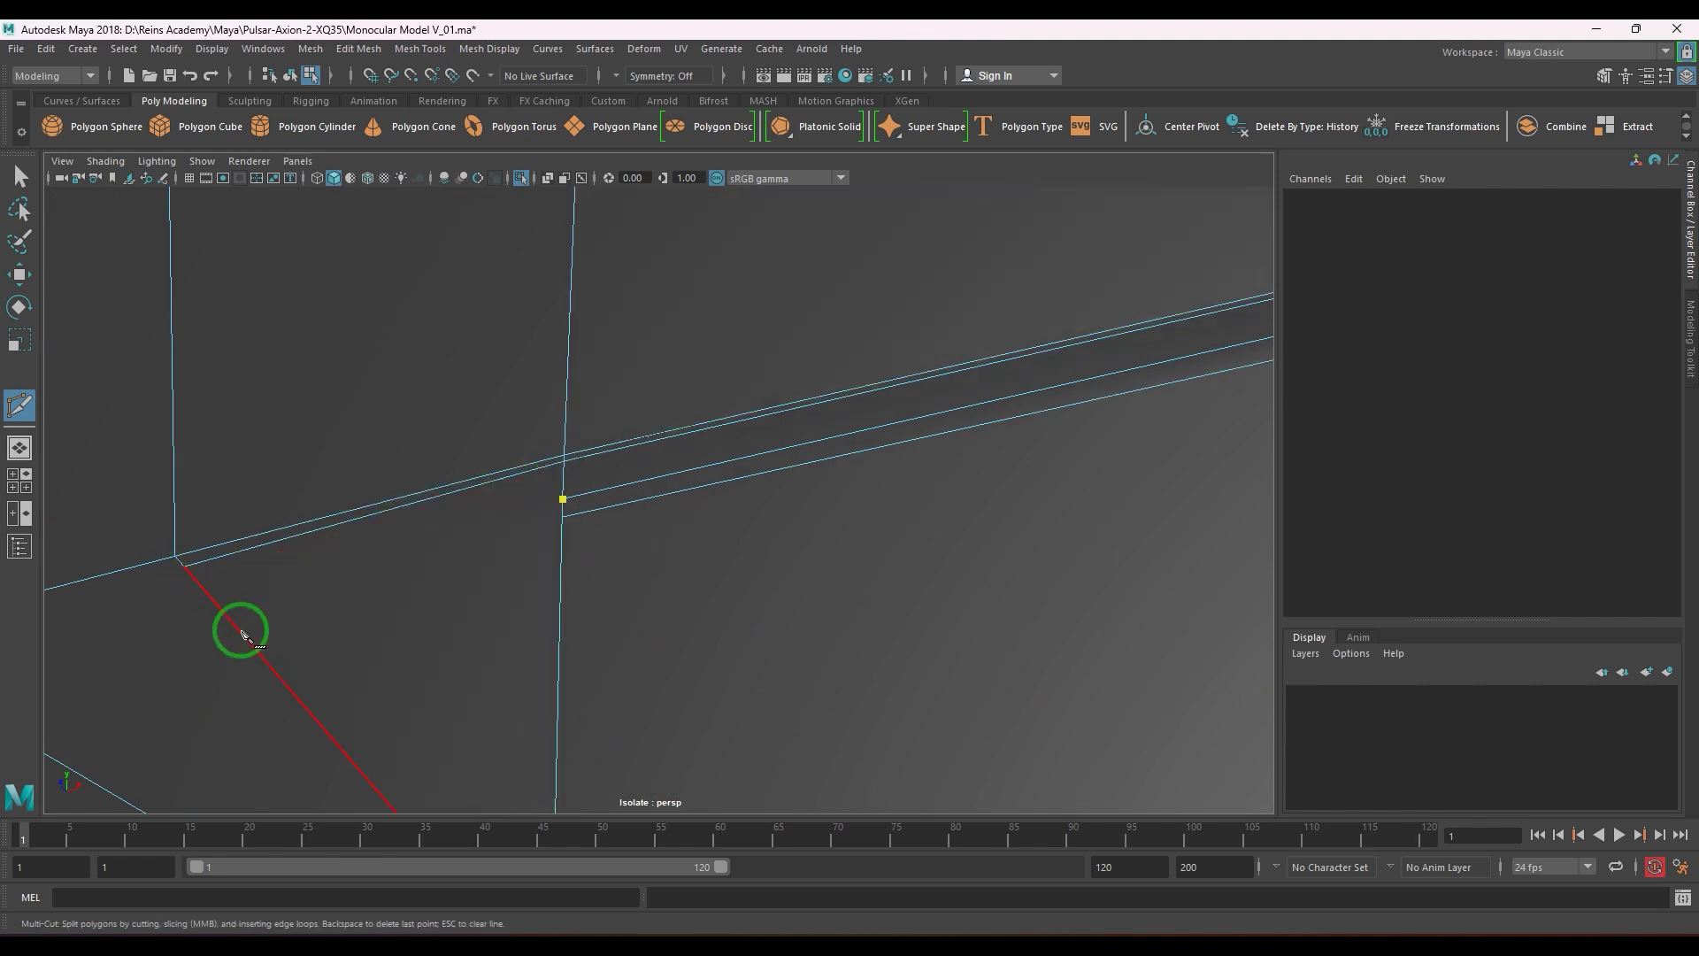
left_click_drag(243, 633, 215, 594)
left_click(213, 596)
right_click(268, 608)
left_click(563, 518)
key("Escape")
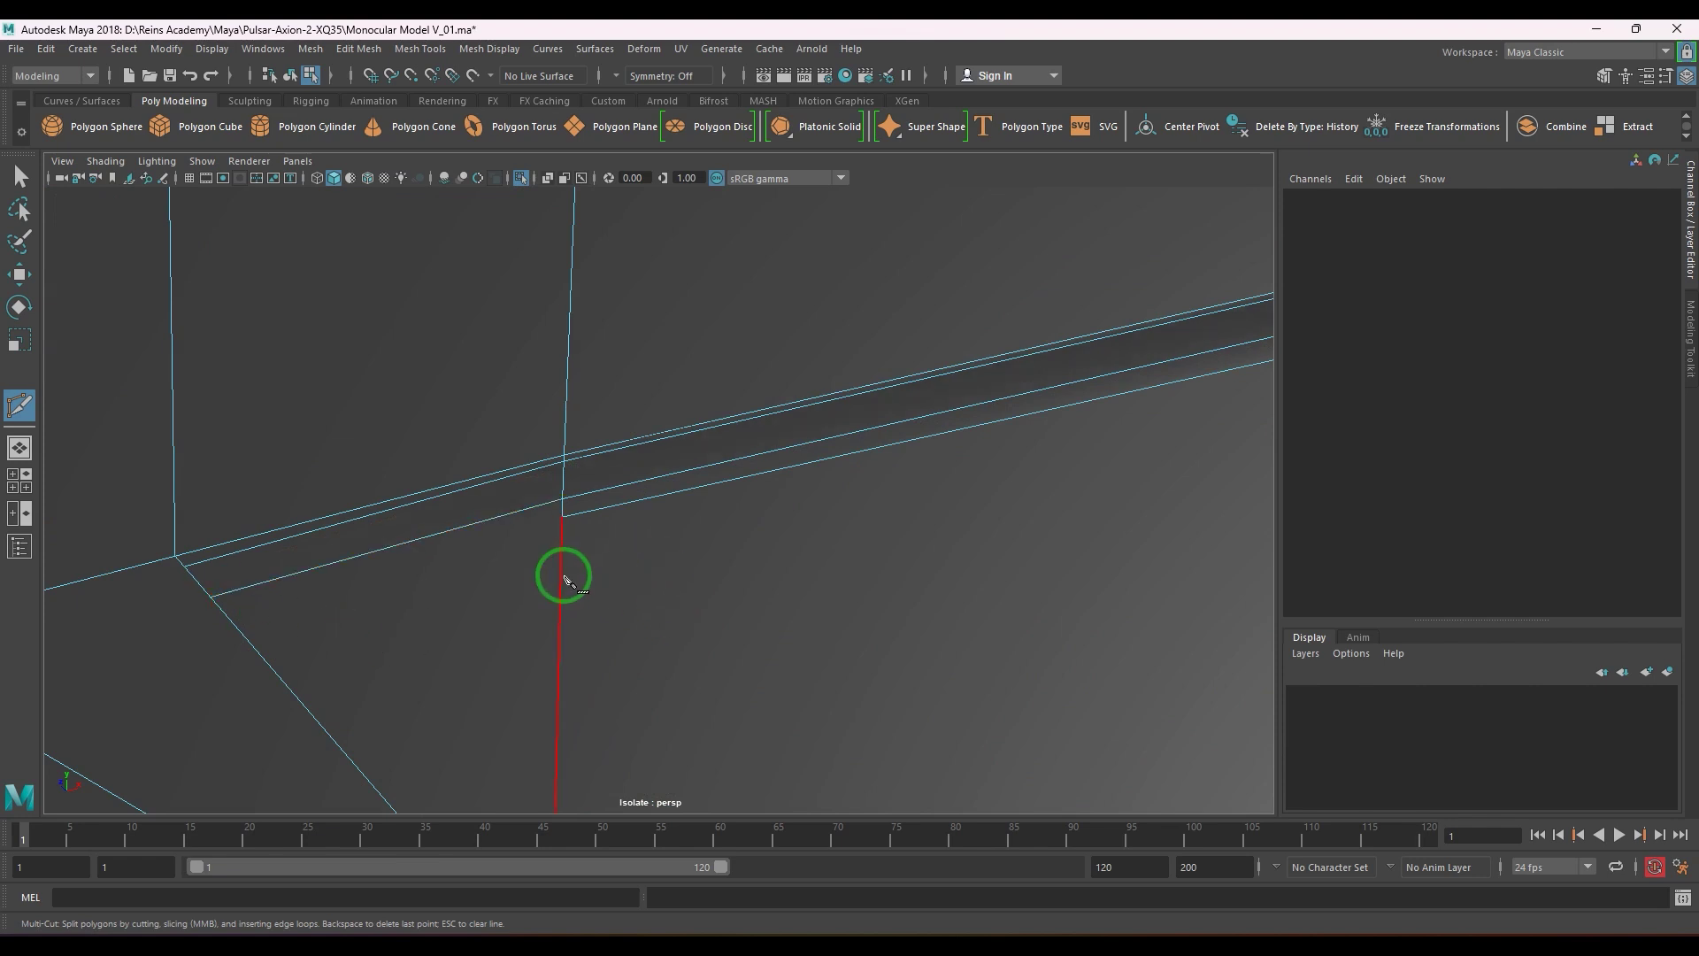
left_click(564, 517)
left_click(261, 654)
right_click_drag(436, 663, 243, 595, "alt")
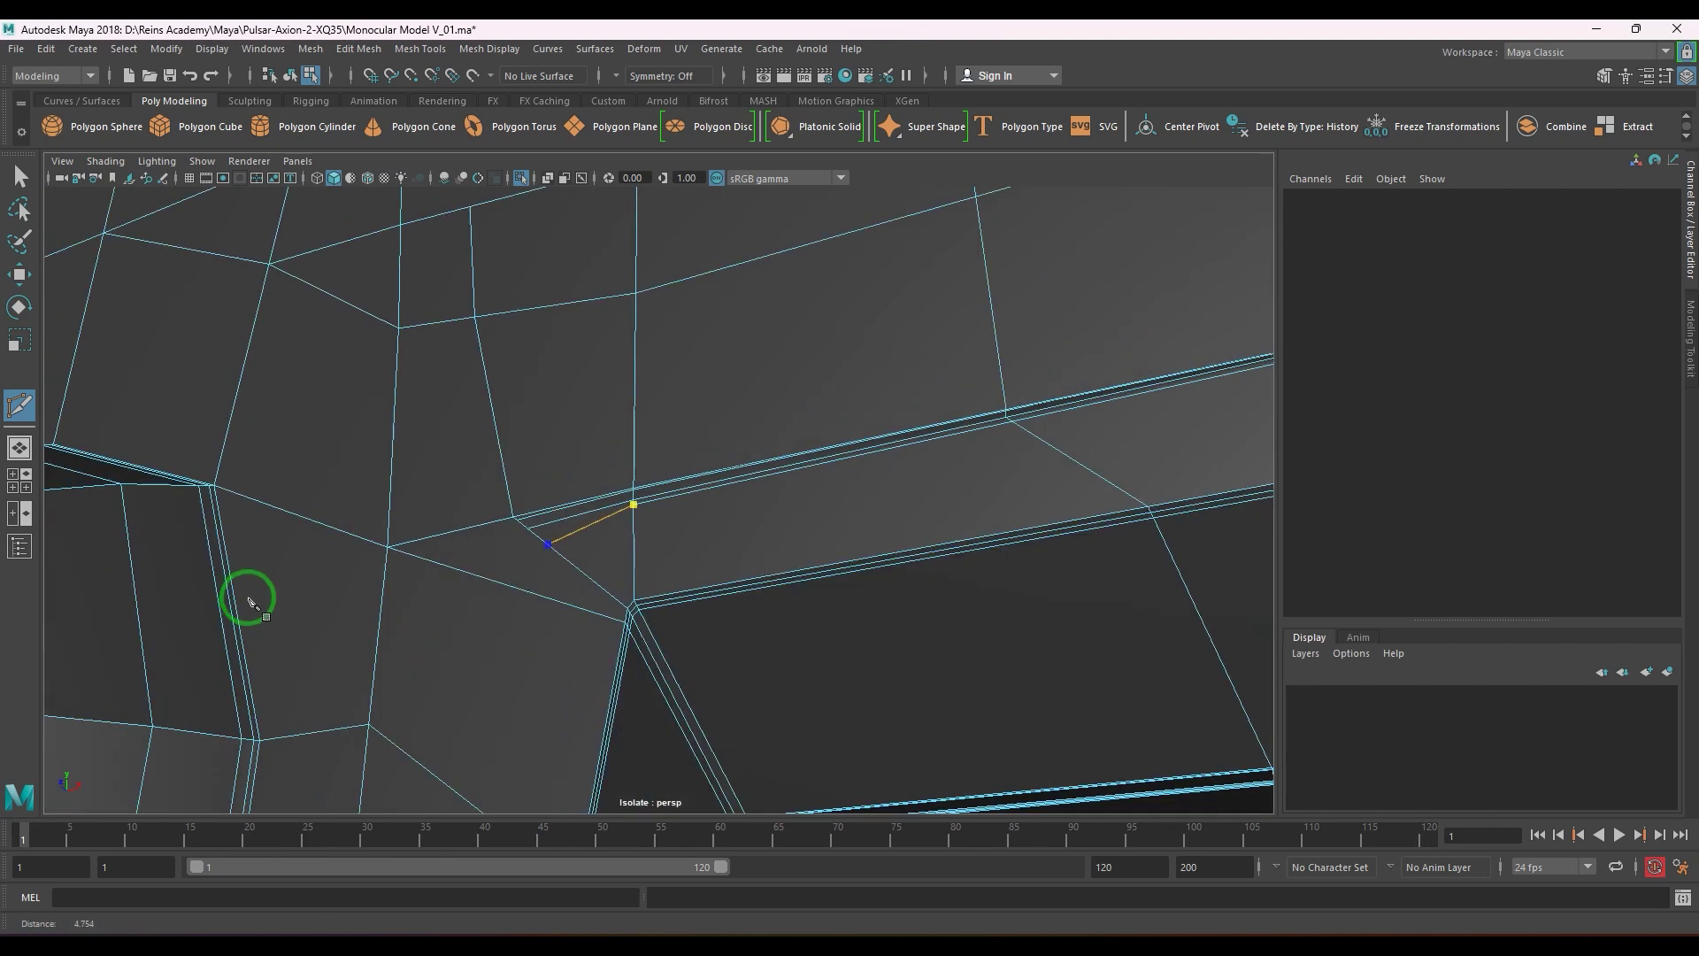
- Continue the ledge's upper support line with Multi-Cut past the diagonal edge, down to the vertex on the adjacent vertical edge
middle_click_drag(447, 601, 584, 559, "alt")
middle_click_drag(619, 558, 848, 478, "alt")
left_click(857, 440)
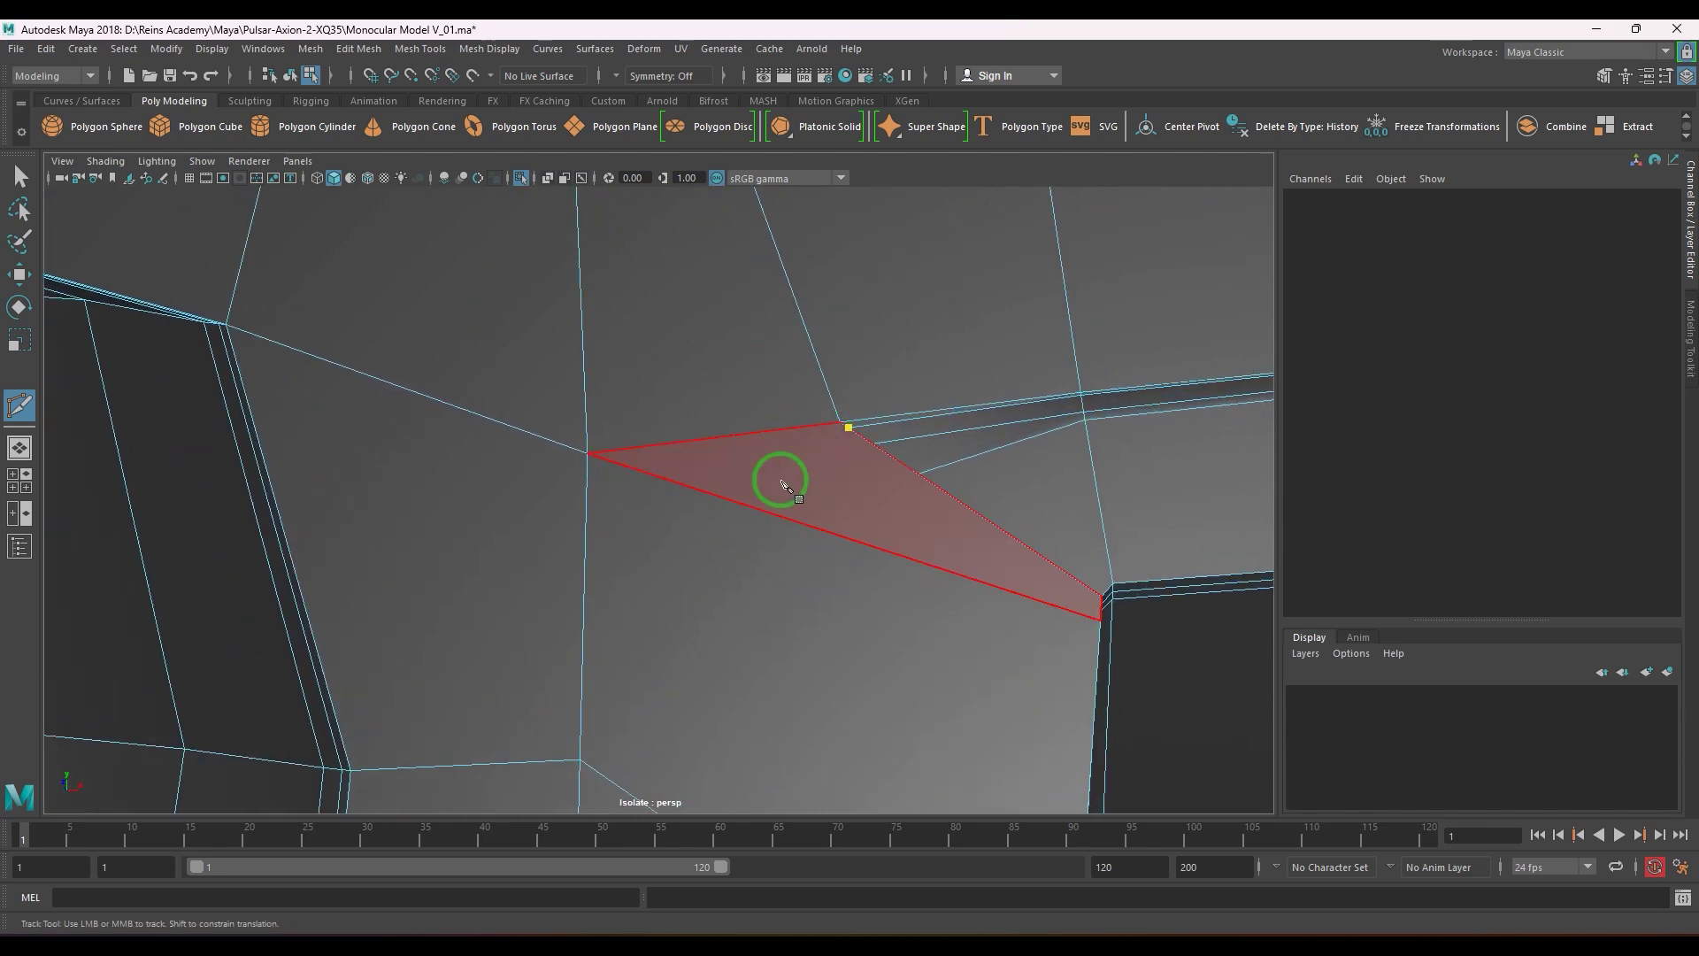
left_click(665, 478)
right_click_drag(774, 599, 652, 509, "alt")
middle_click_drag(653, 509, 676, 496, "alt")
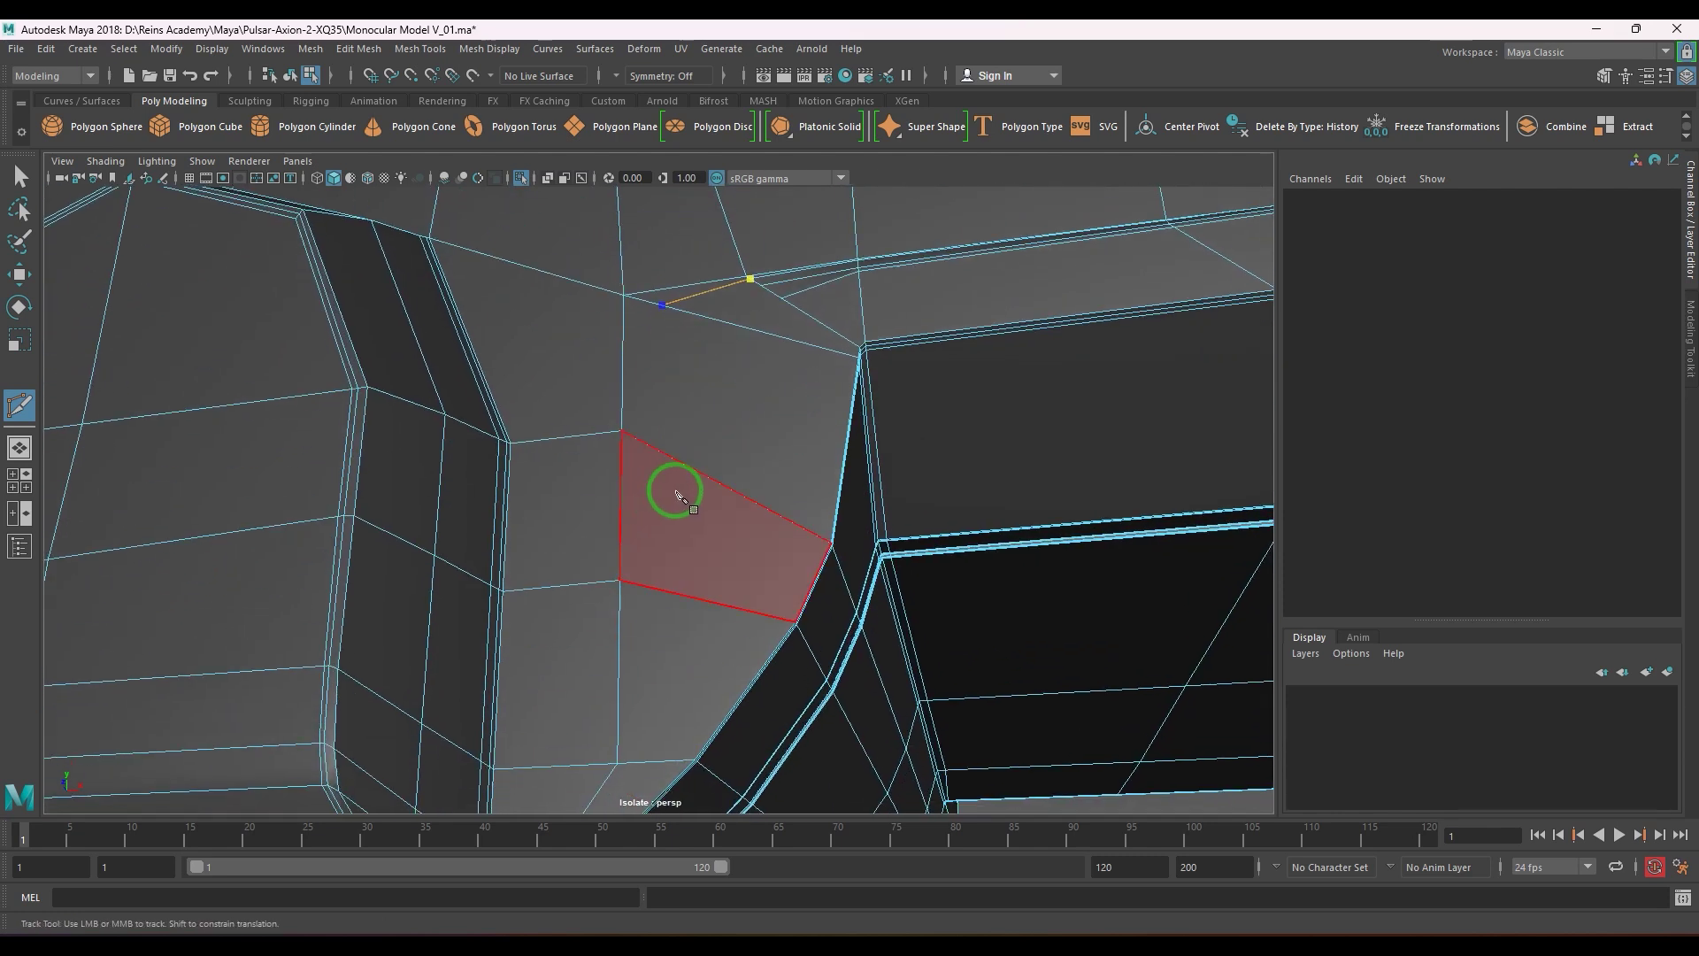
left_click(656, 458)
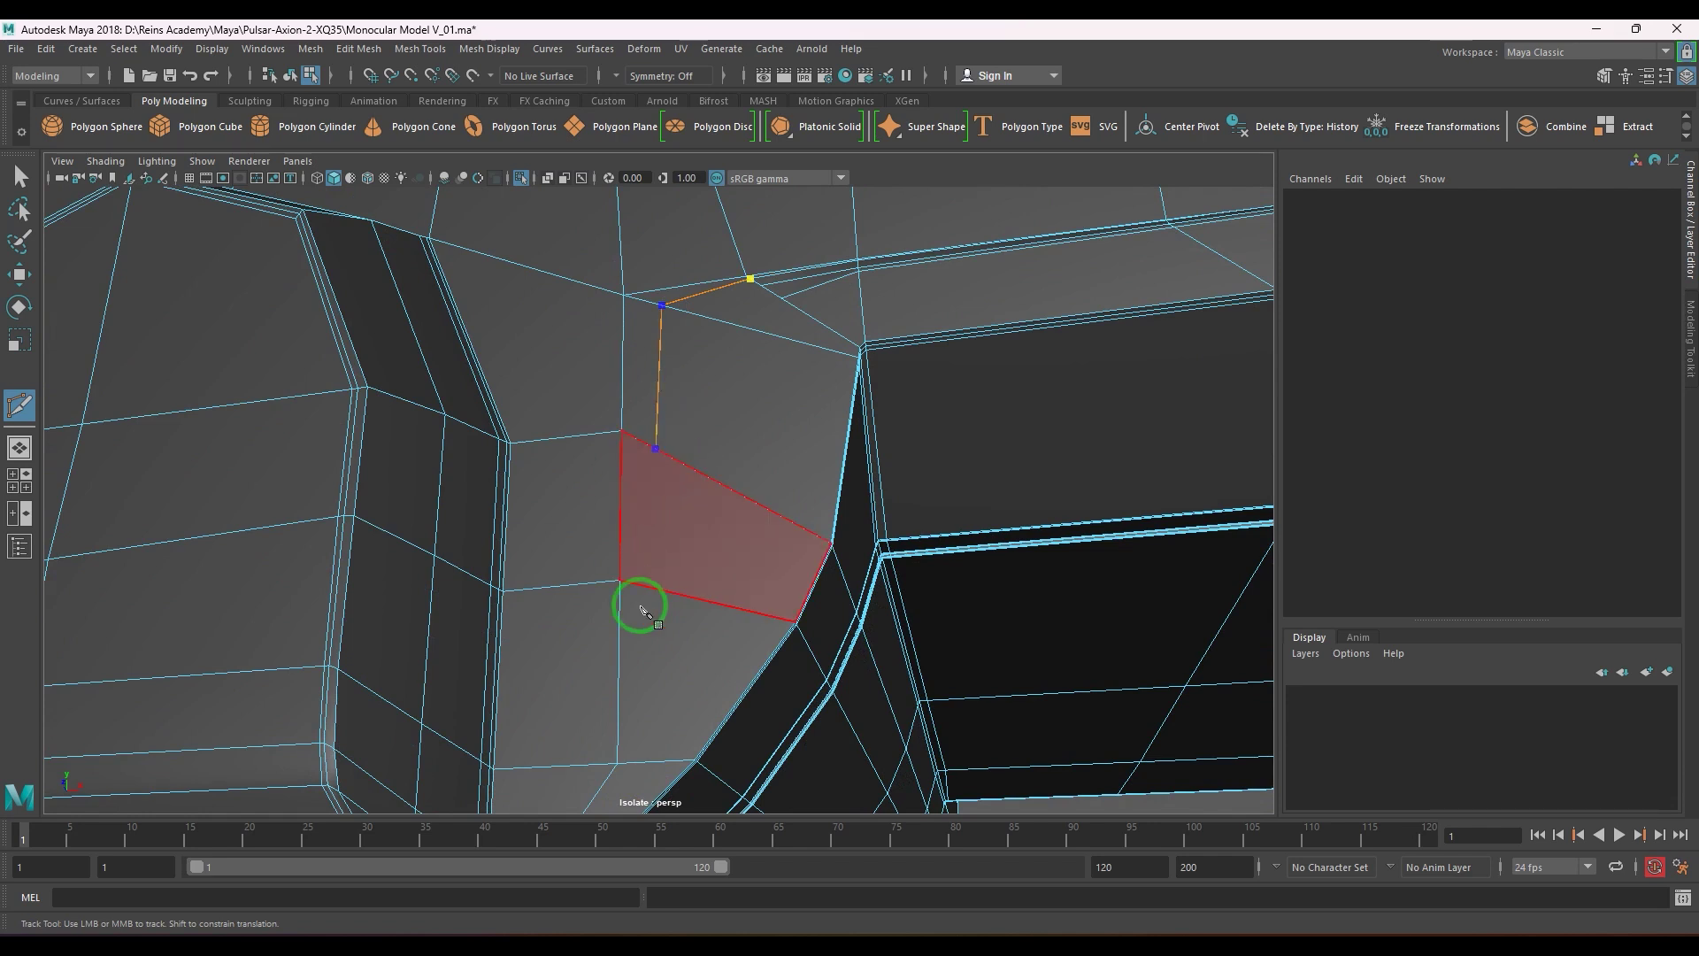
right_click(536, 559)
- Continue the ledge's two lower support lines from the diagonal edge down to the same vertex, spaced beside the first cut
left_click(656, 449)
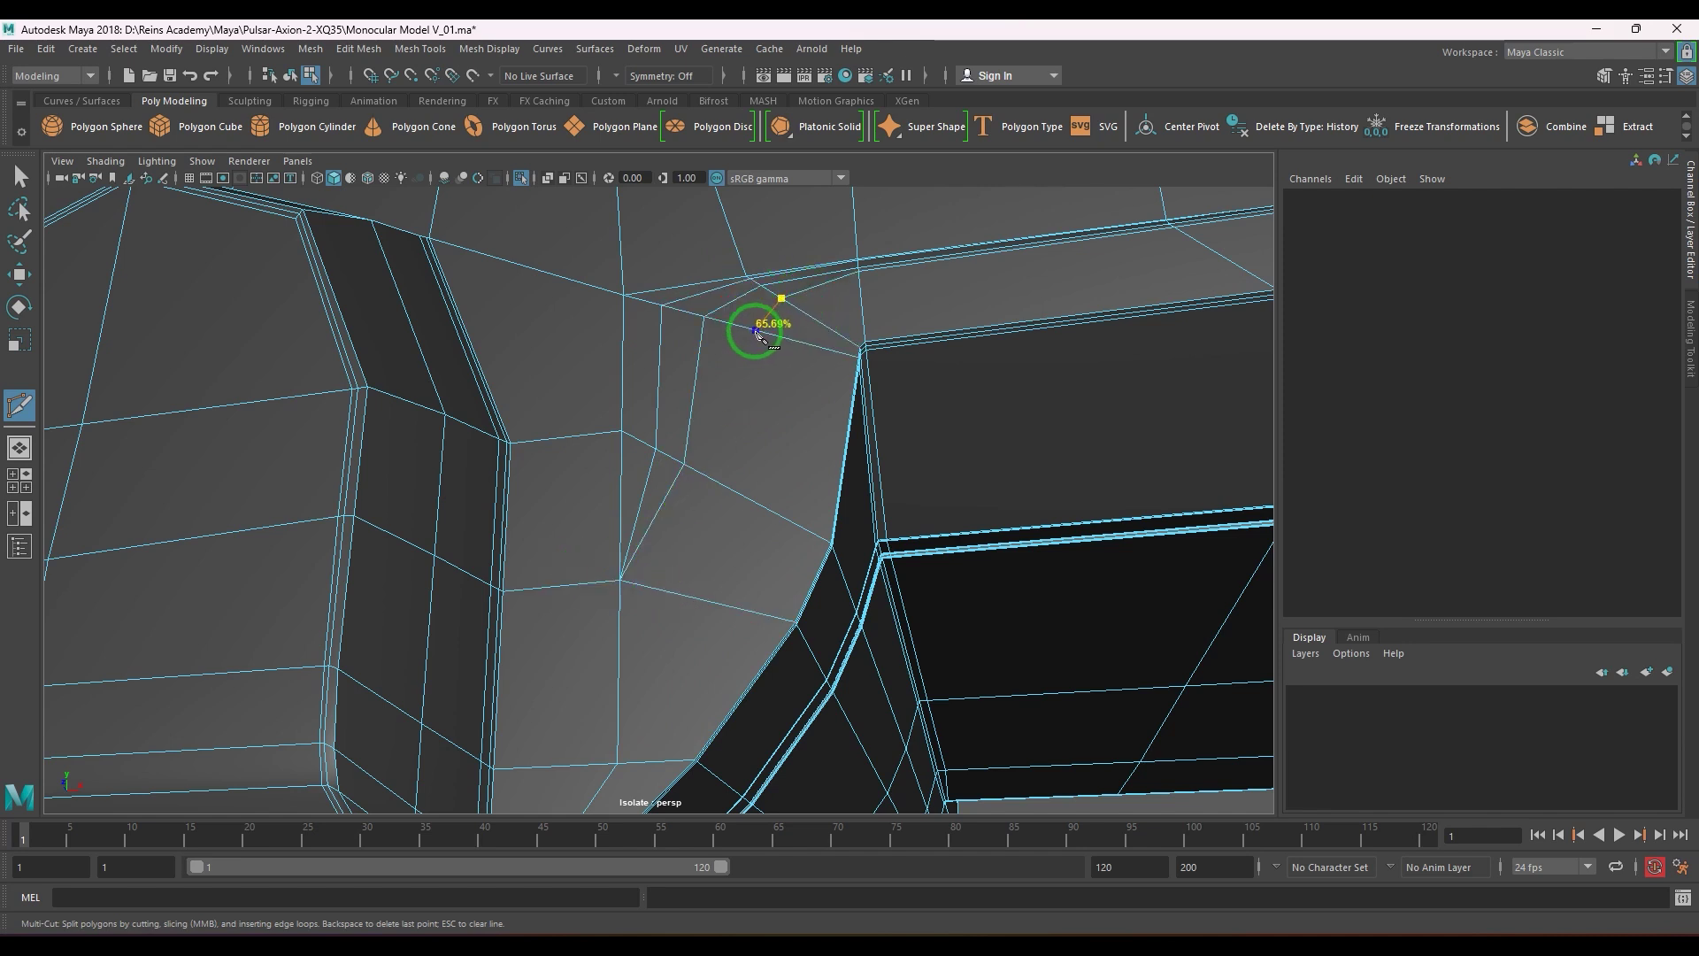
right_click(574, 576)
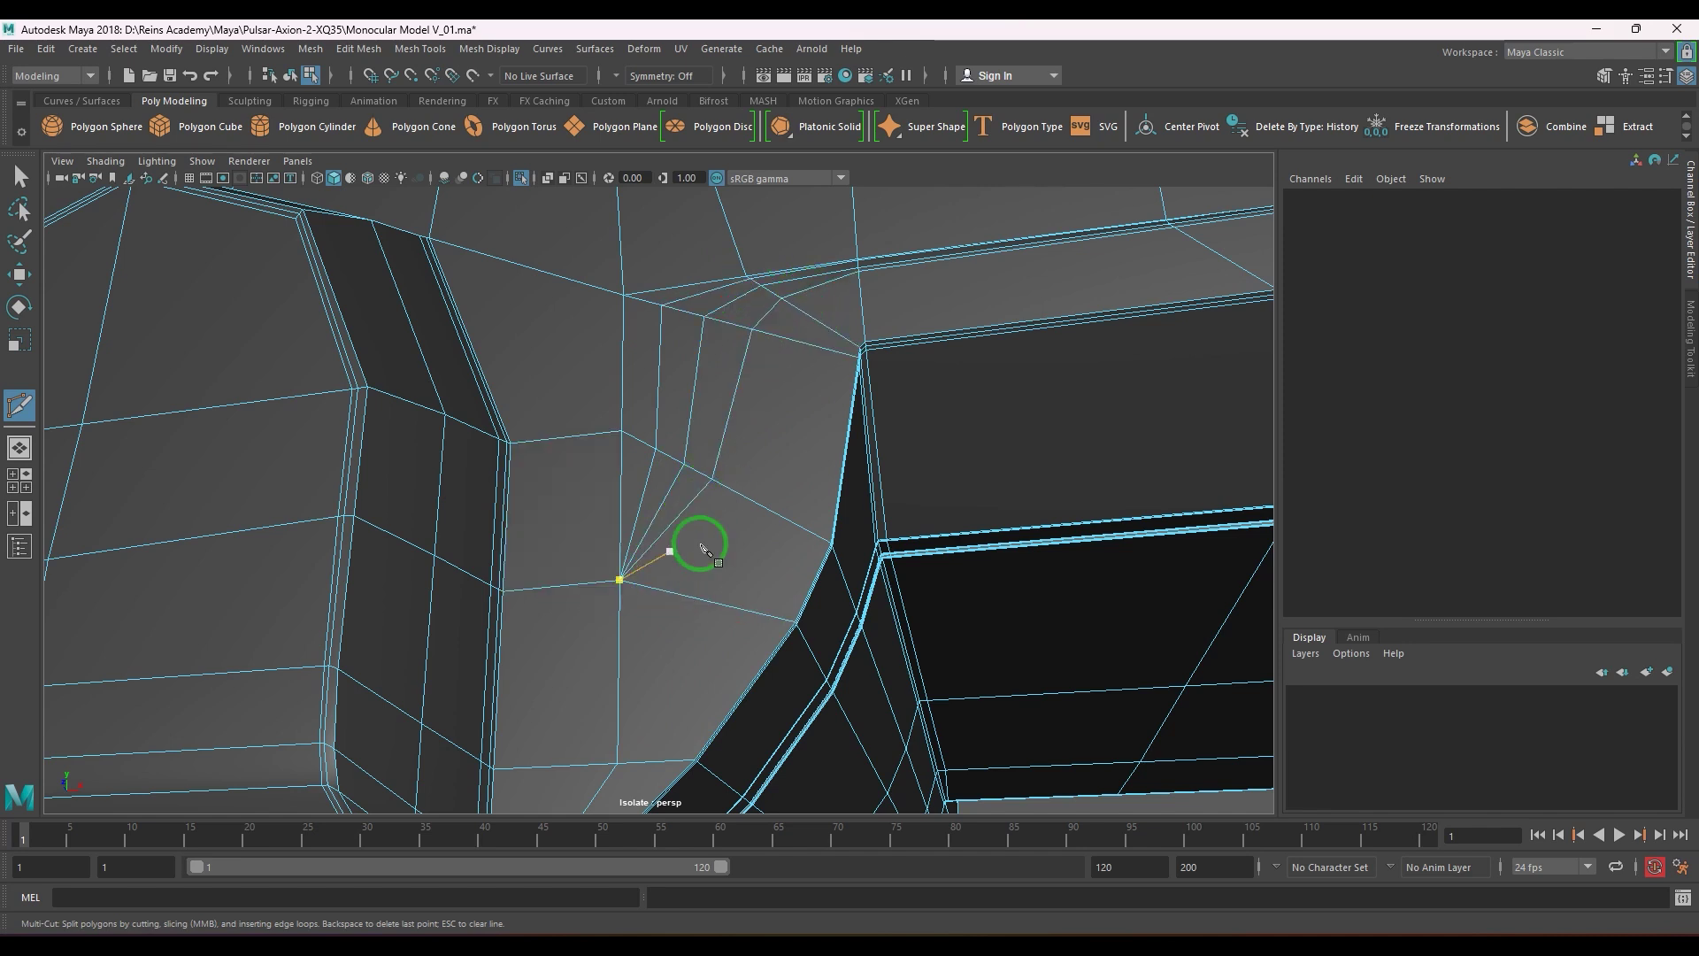
scroll(702, 546, "down", 5)
left_click_drag(702, 546, 748, 562, "alt")
key("w")
- Check the rerouted lower inner corner in smooth mesh preview, and return to the unsmoothed display
right_click_drag(612, 584, 644, 518)
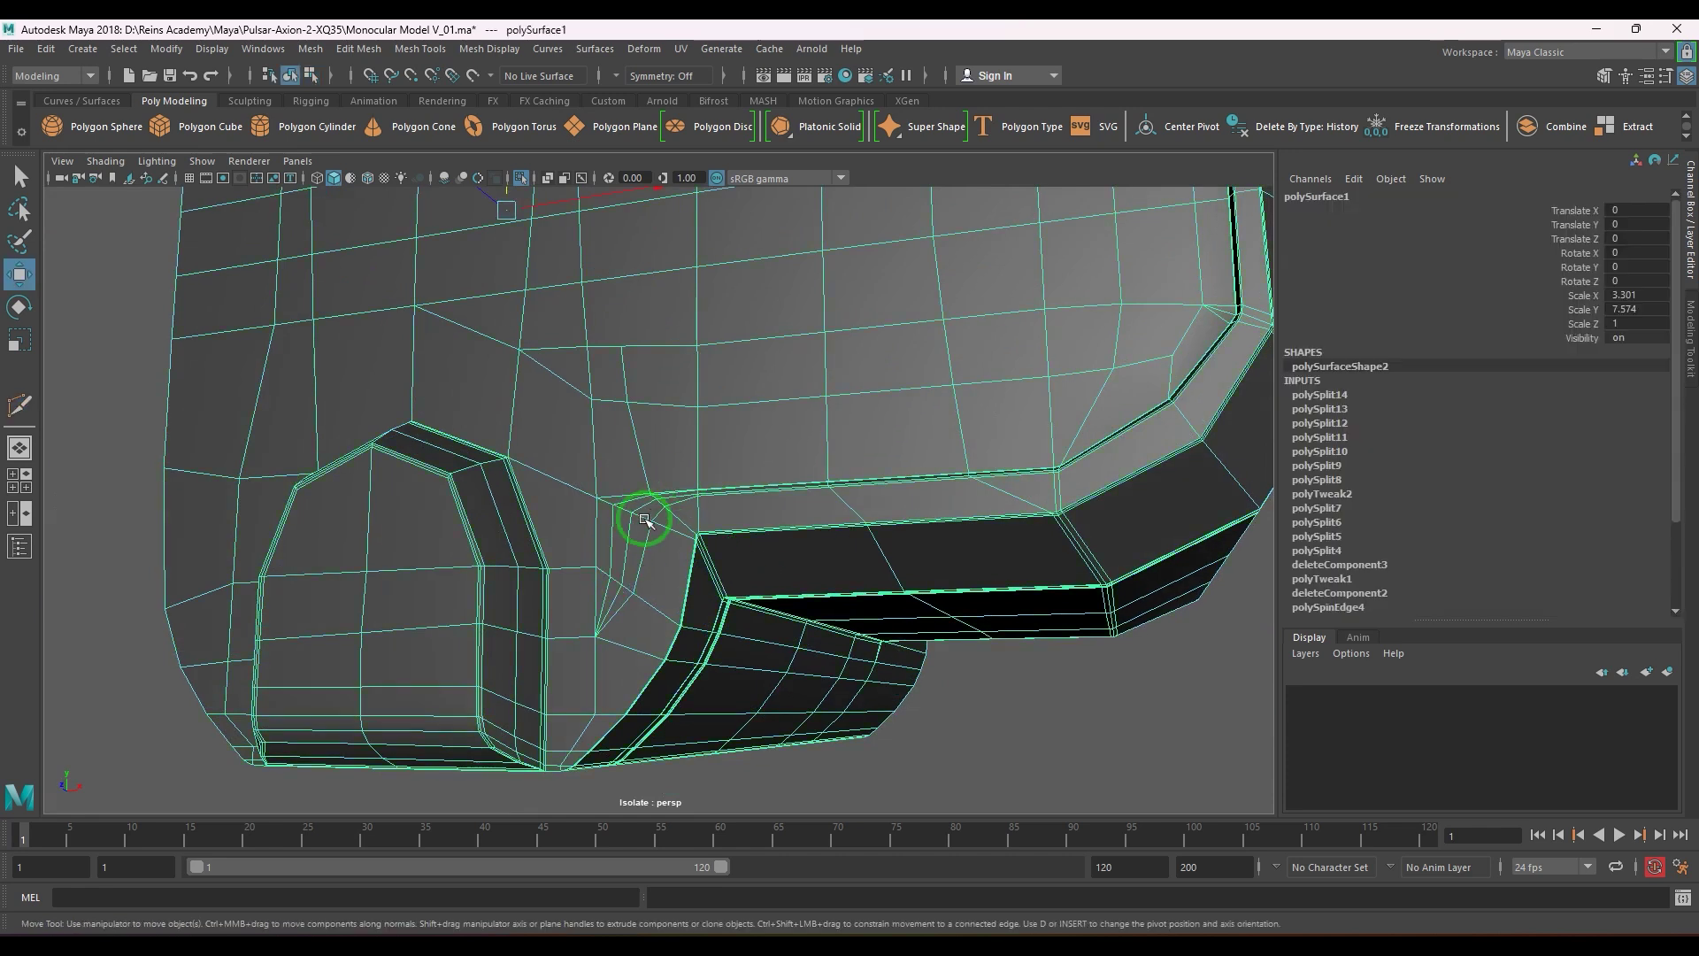
key("3")
left_click(1155, 792)
scroll(956, 690, "down", 3)
left_click_drag(889, 659, 832, 454, "alt")
middle_click_drag(832, 454, 804, 577, "alt")
scroll(800, 580, "up", 6)
left_click(808, 395)
key("1")
- Delete the long diagonal edge running down from the vertex beside the panel's upper inner corner
middle_click_drag(852, 367, 848, 385, "alt")
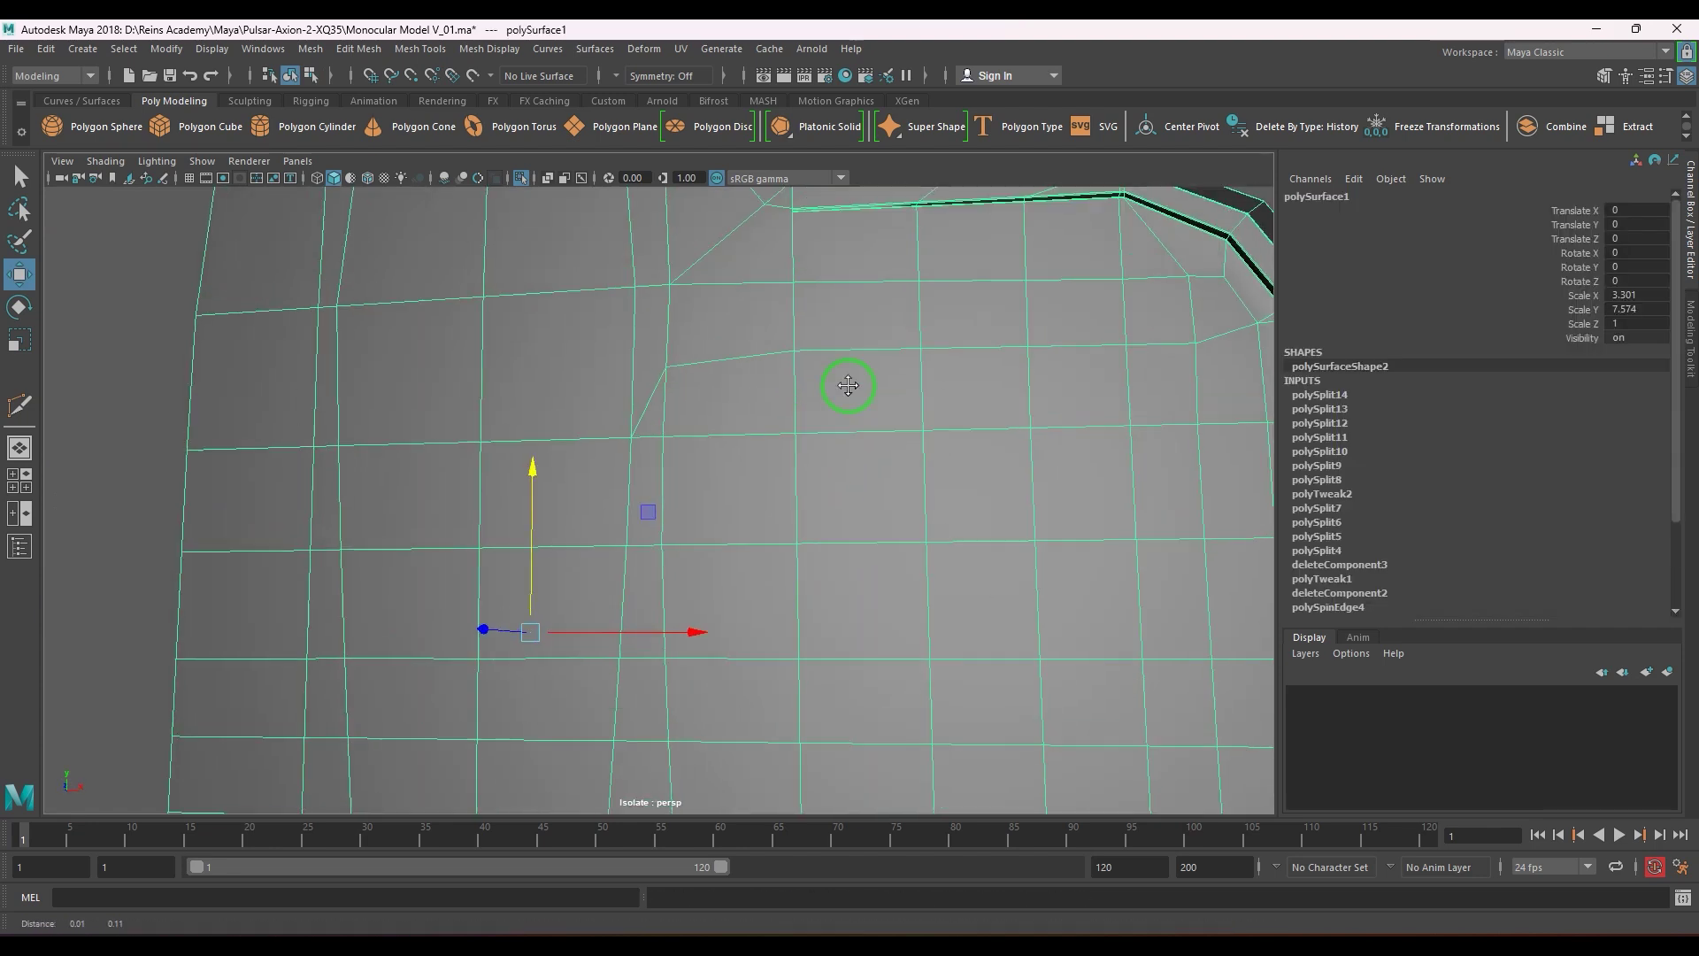
scroll(800, 645, "down", 5)
scroll(812, 592, "up", 6)
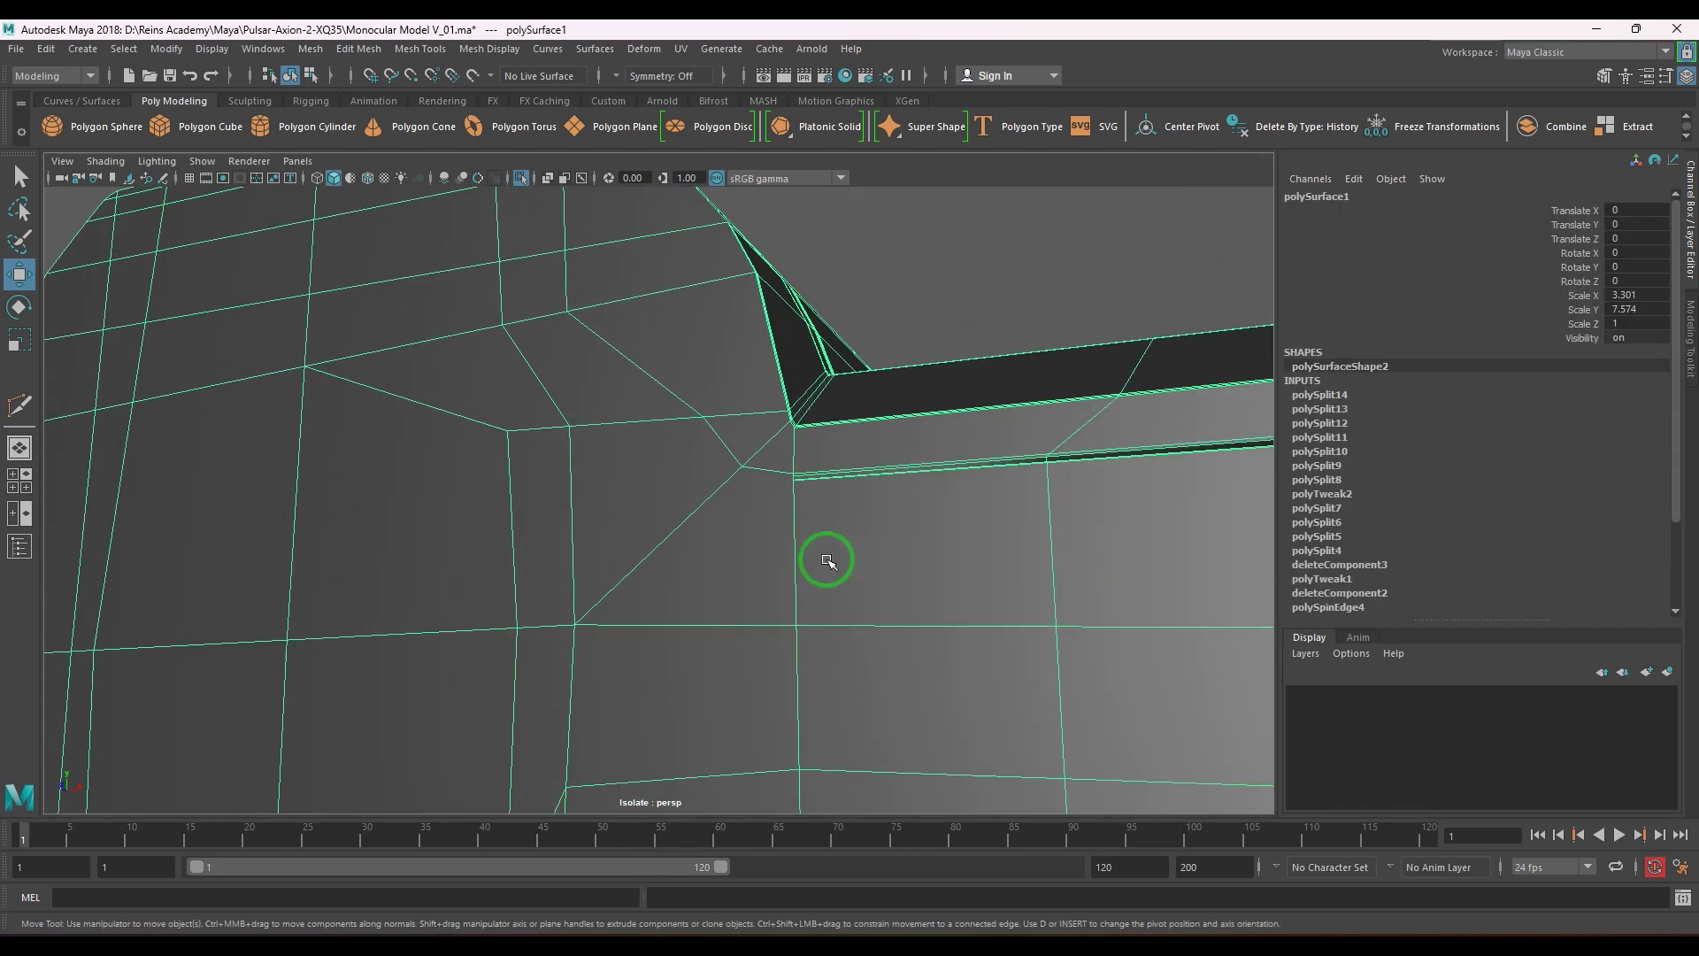
left_click_drag(827, 560, 725, 485, "alt")
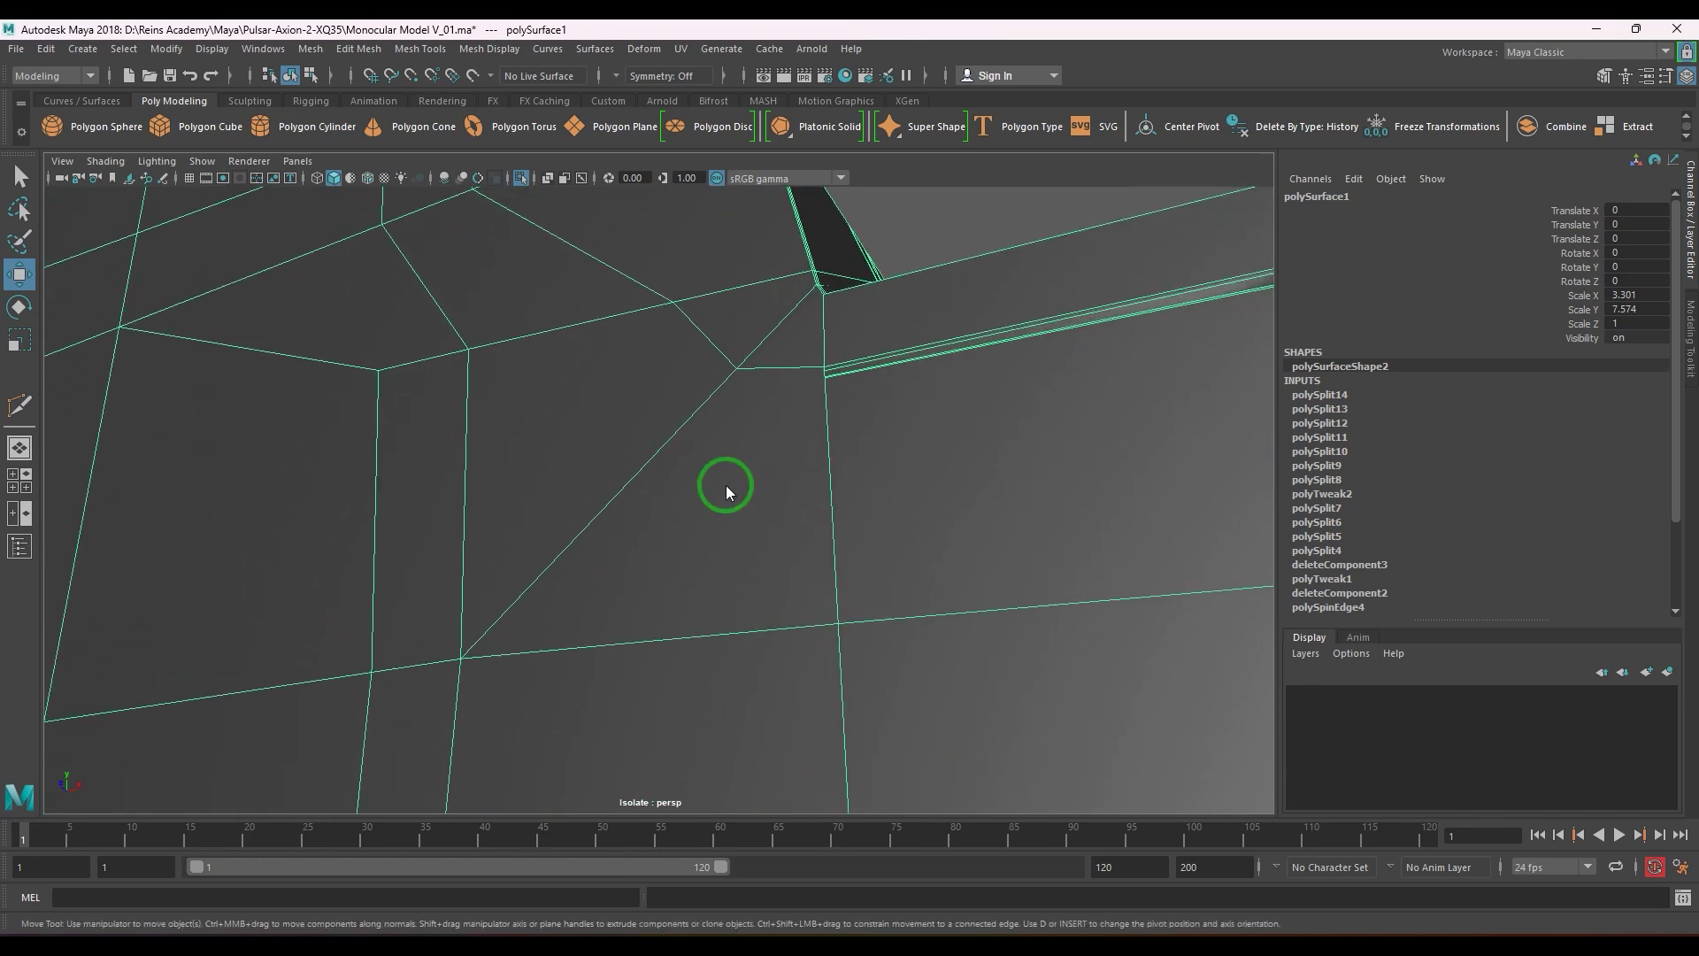
right_click_drag(726, 485, 693, 410)
left_click(693, 409)
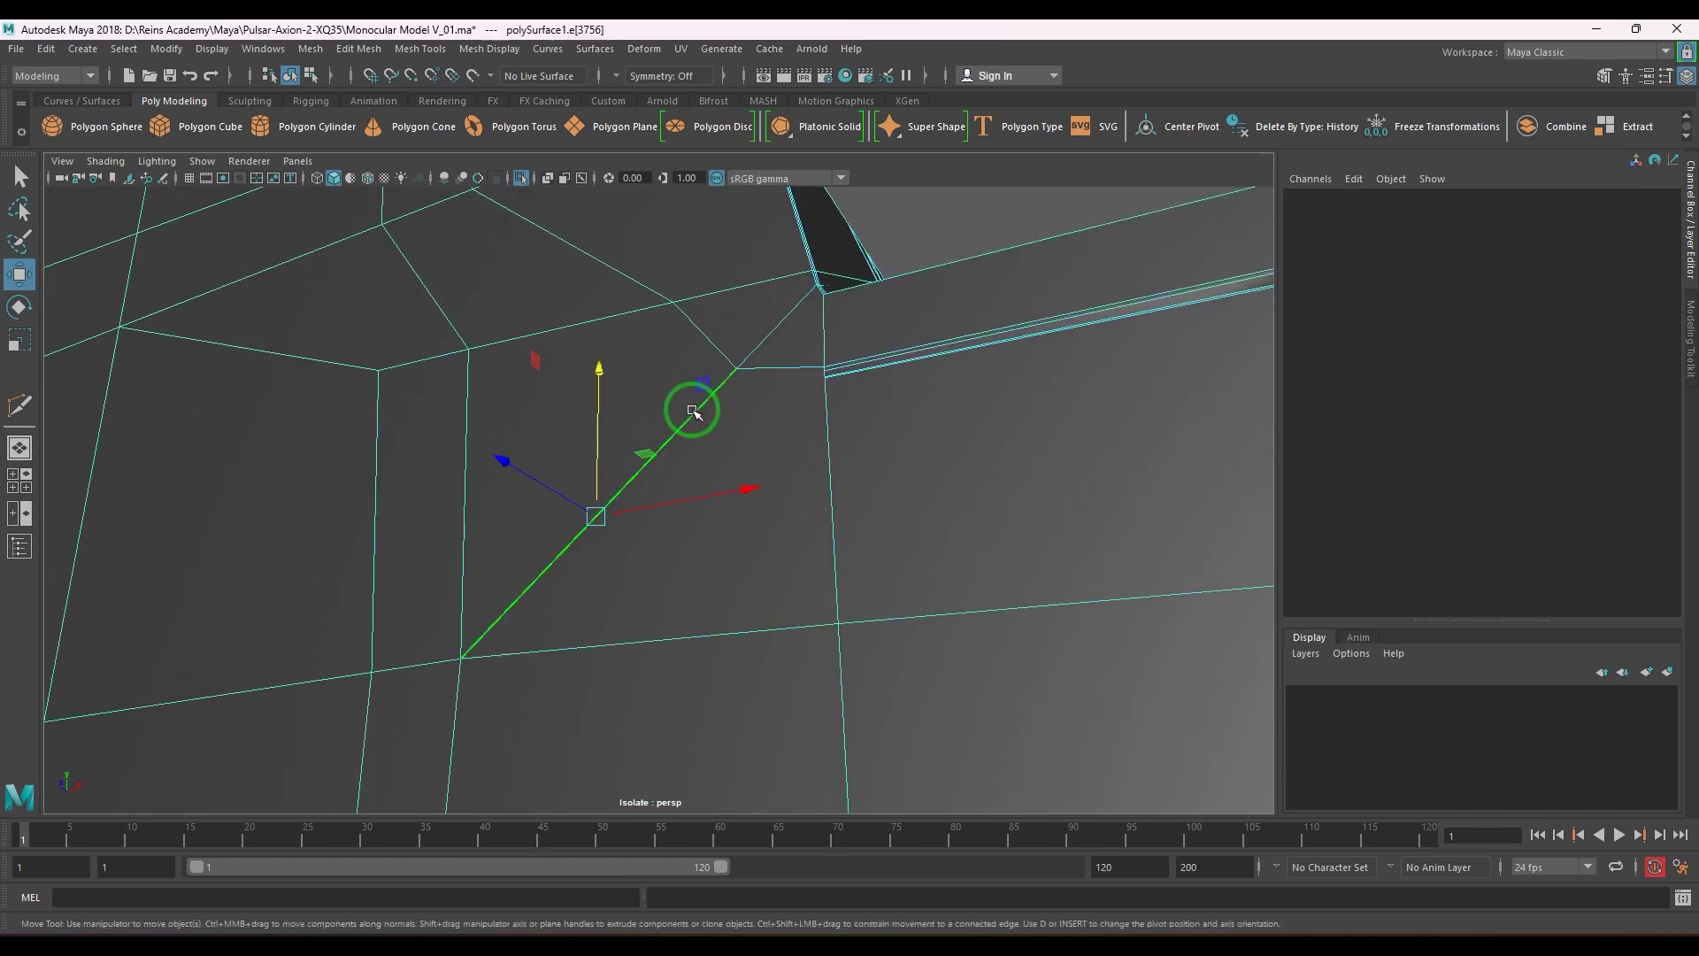
key("Delete")
- Multi-Cut a new edge from the vertex beside the upper inner corner down to the middle of the horizontal edge below
left_click_drag(885, 429, 926, 417, "alt")
right_click(932, 425, "shift")
right_click_drag(932, 425, 866, 432, "shift")
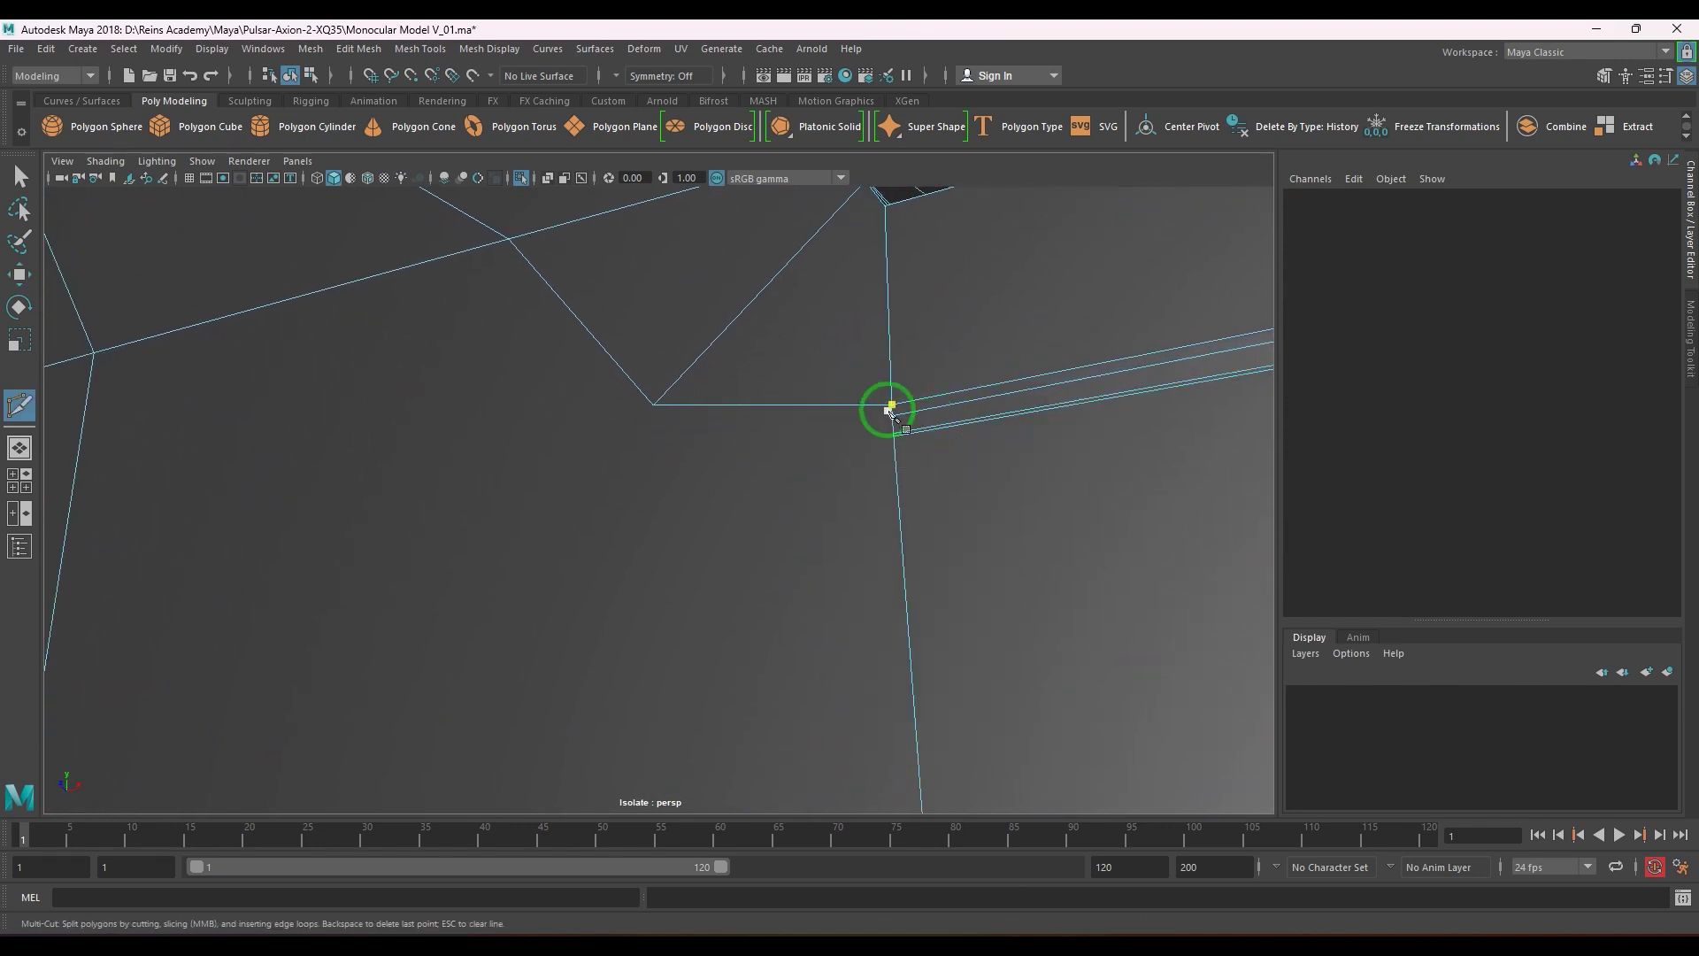
left_click(892, 412)
scroll(549, 540, "down", 5)
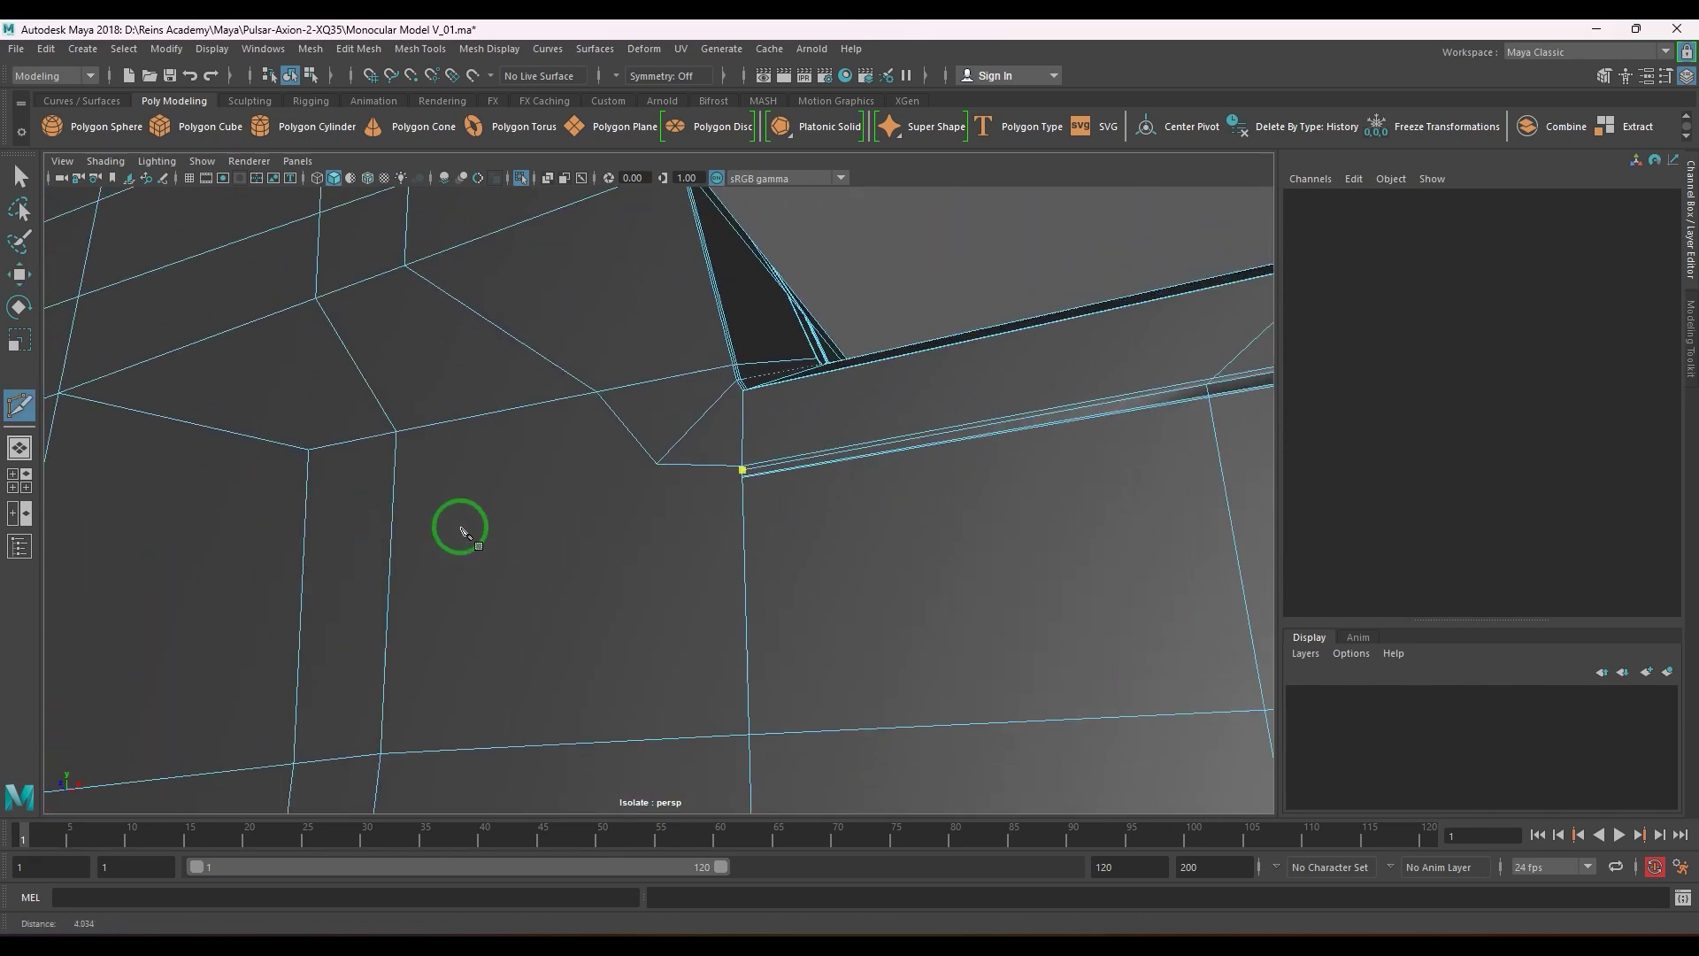
left_click(616, 423)
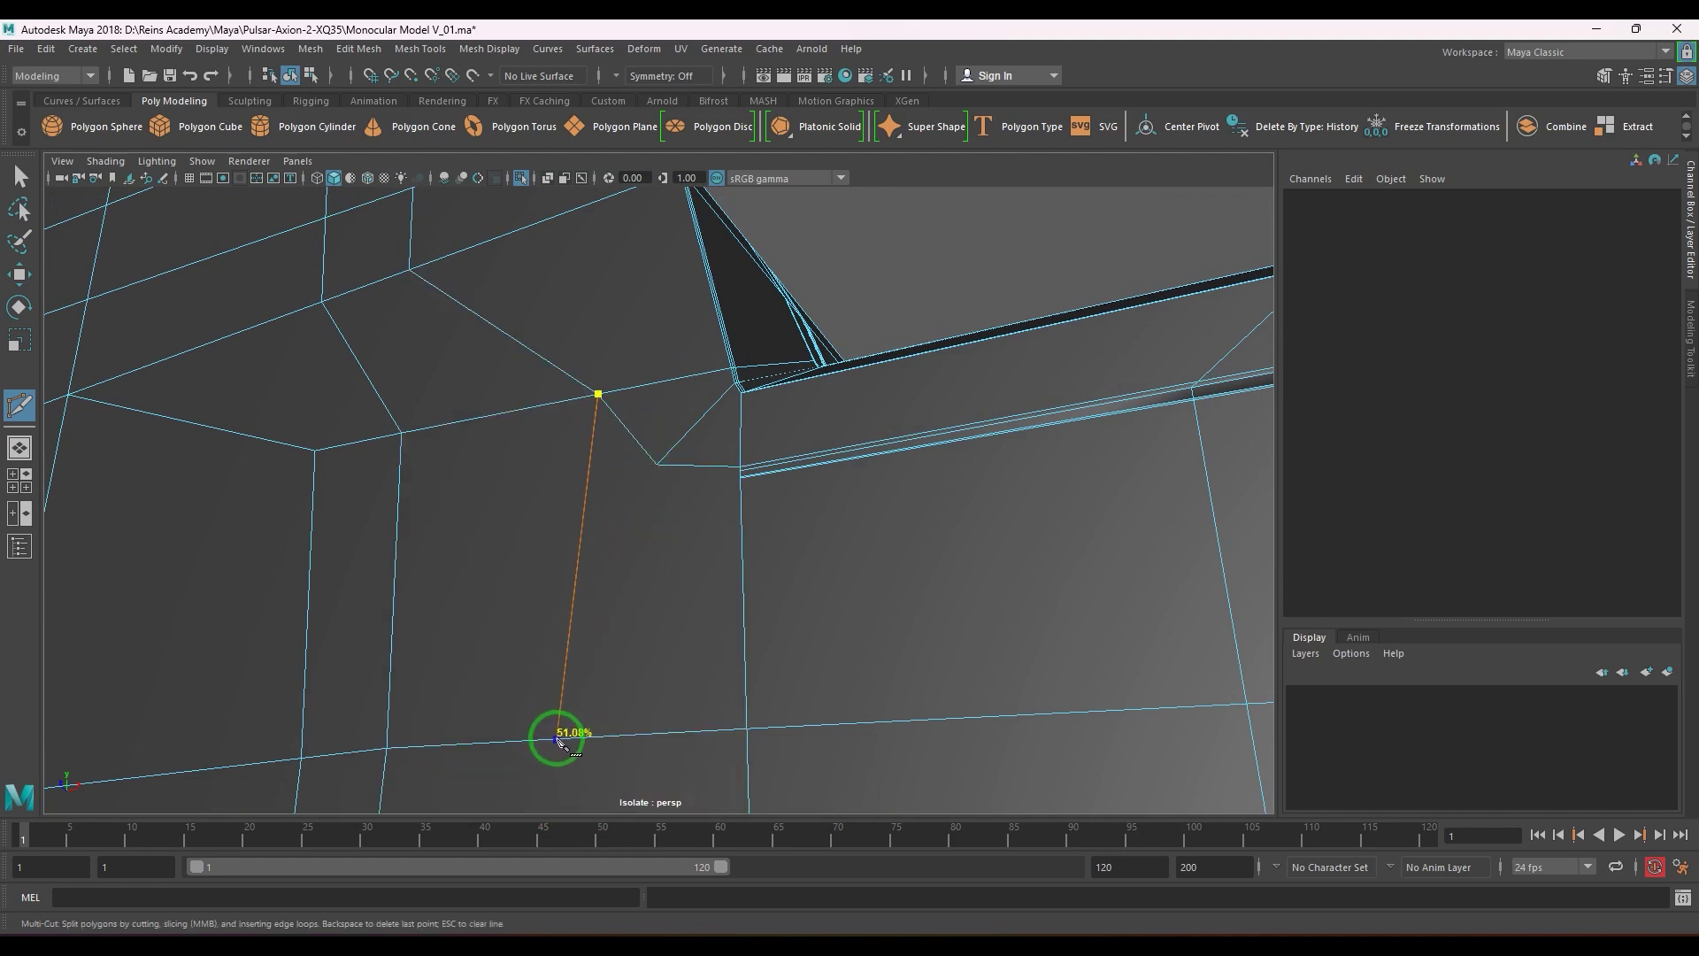
- Extend the upper ledge's three support lines from the seam to one shared point on the new vertical edge
scroll(740, 507, "up", 5)
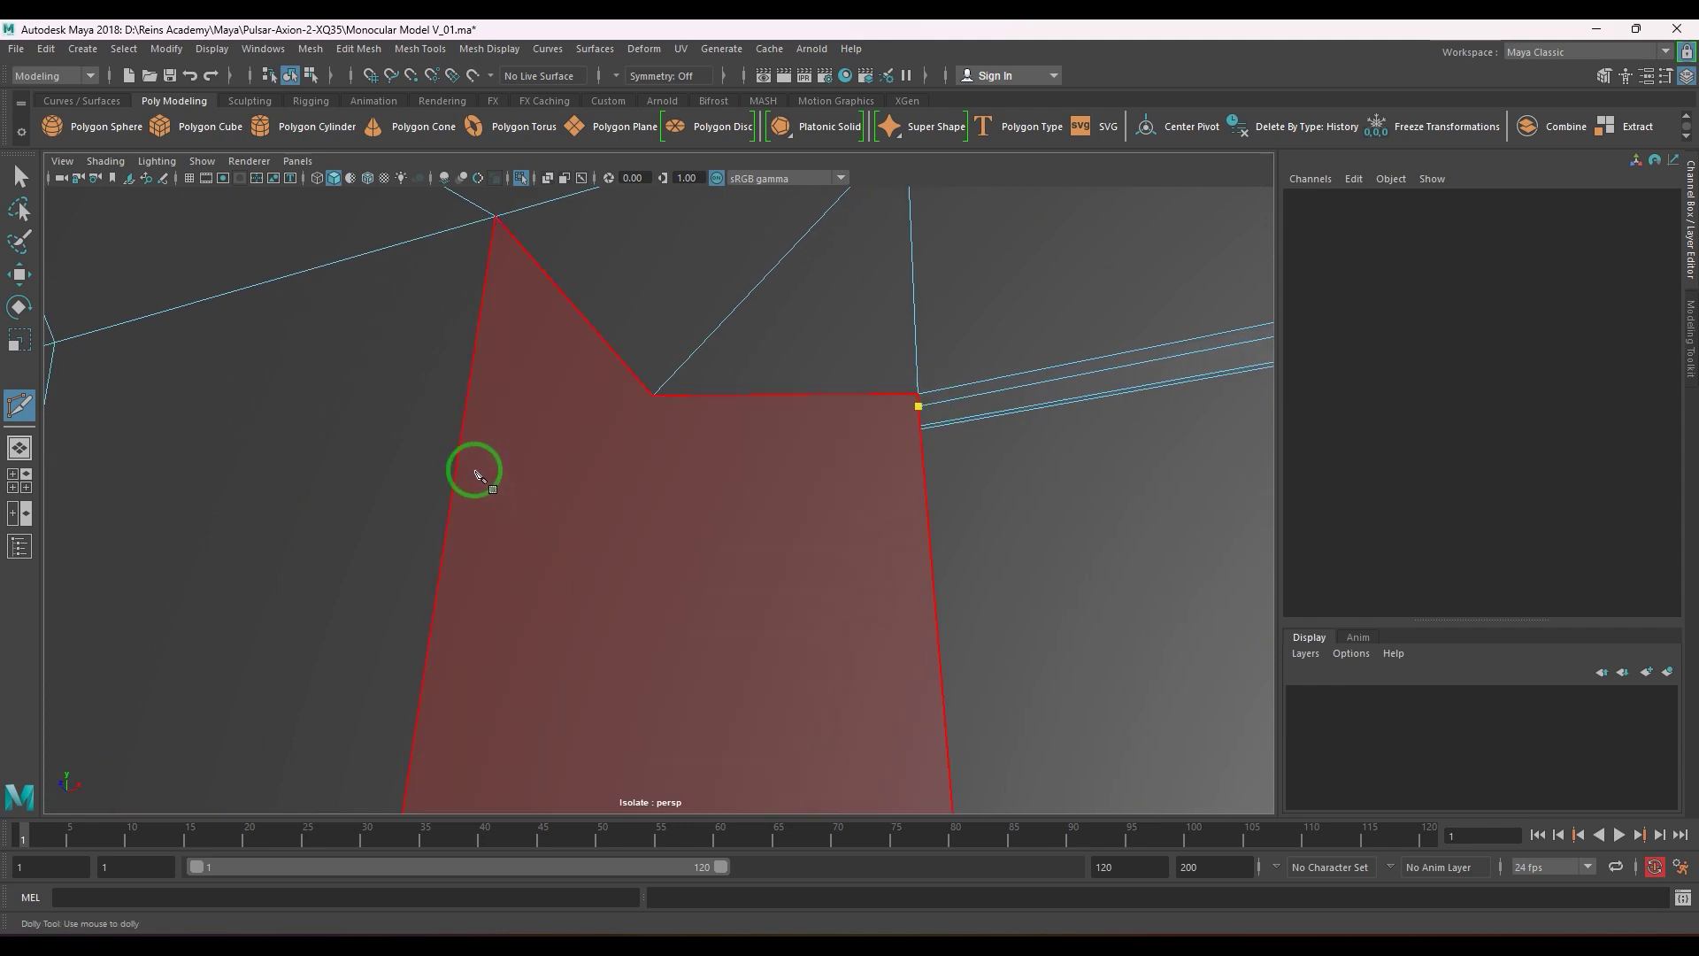
left_click(454, 487)
key("Return")
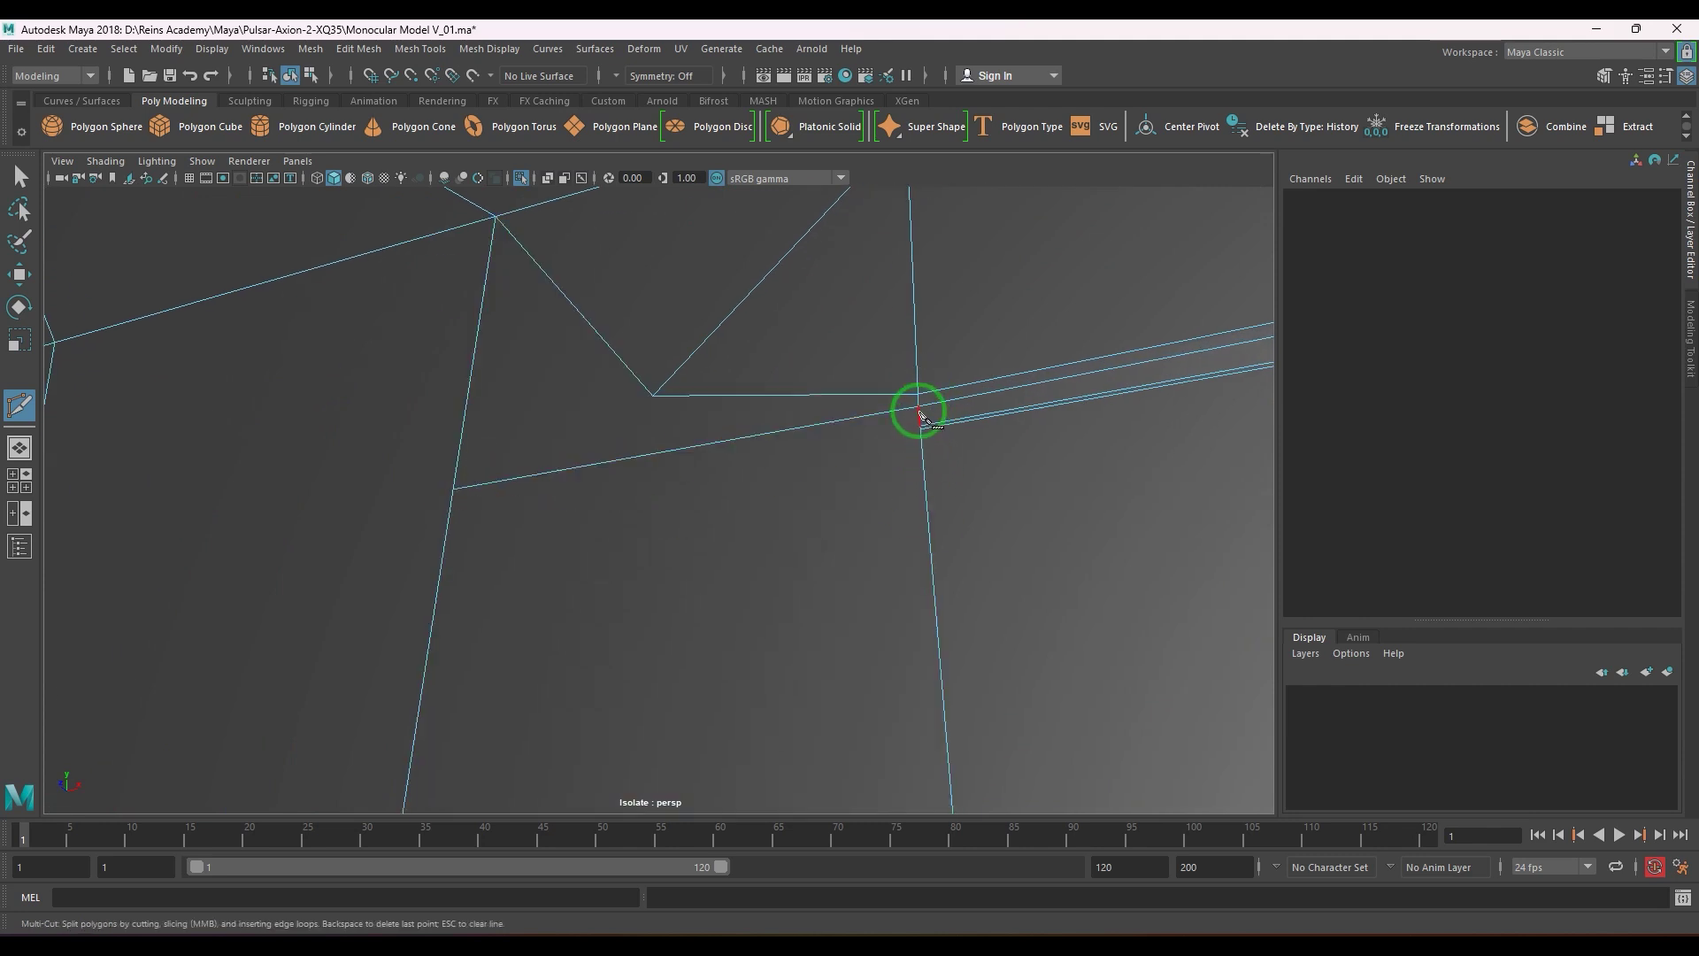
left_click(920, 424)
left_click(452, 486)
key("Return")
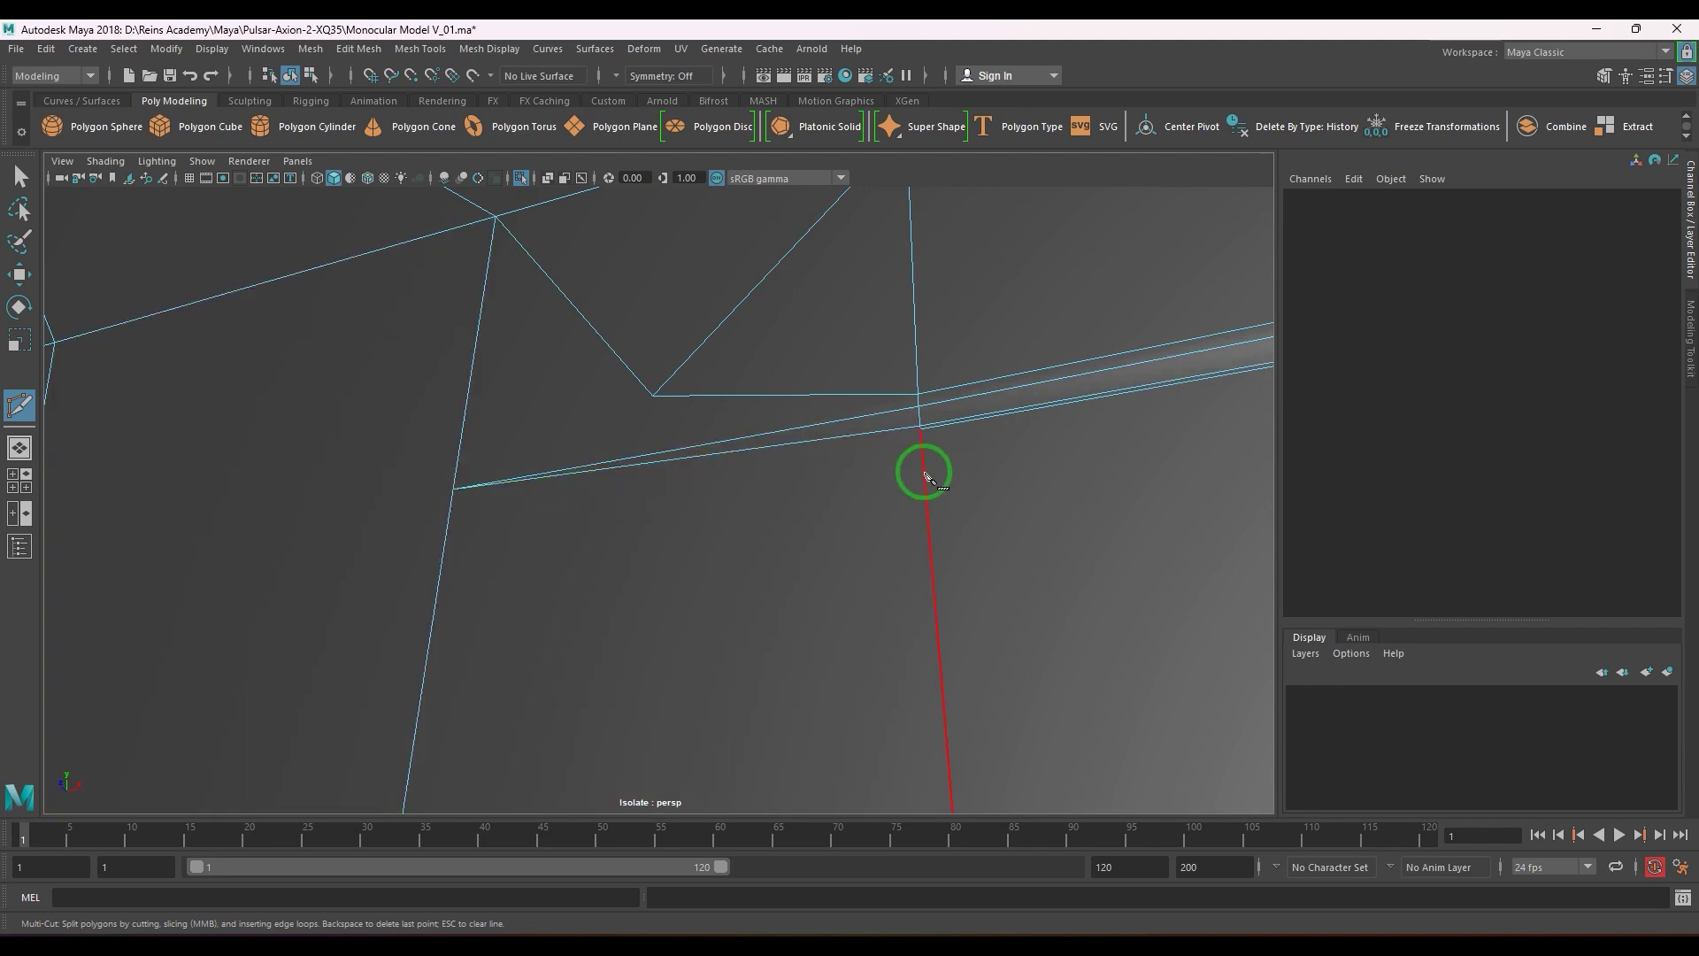
left_click(919, 427)
left_click(452, 487)
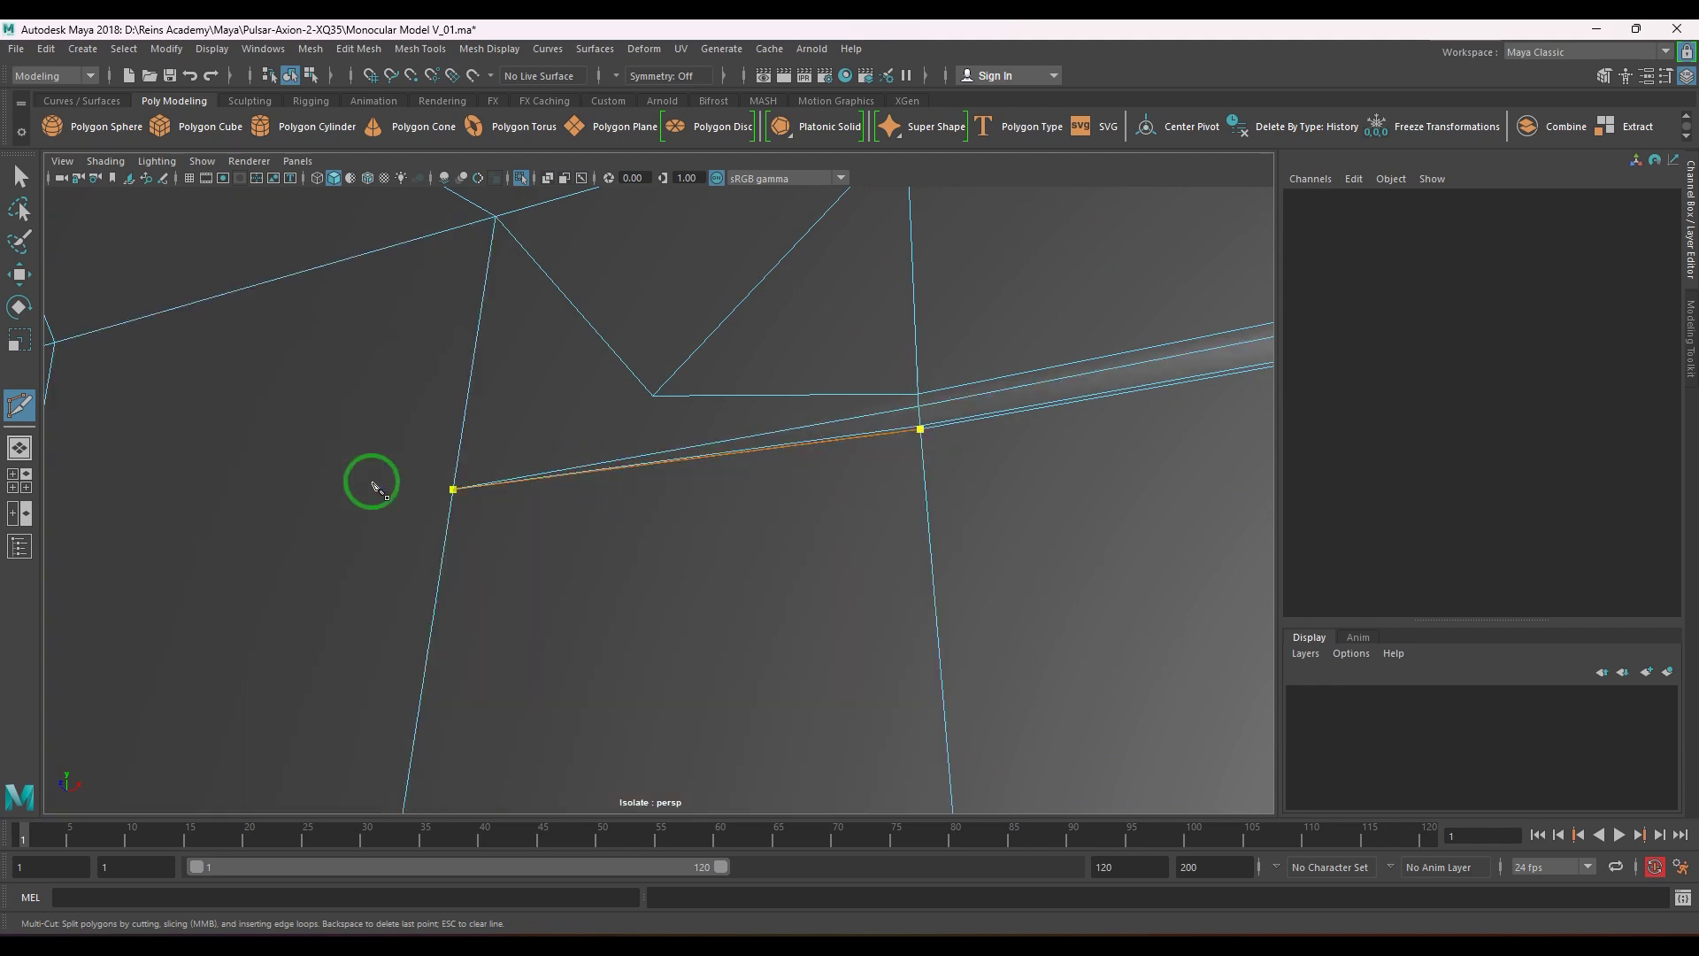
key("Return")
left_click(453, 488)
key("Return")
- Cut a short connecting edge from the vertex at the upper corner's diagonal down across the three converging support lines
right_click_drag(862, 564, 770, 561, "alt")
left_click(654, 426)
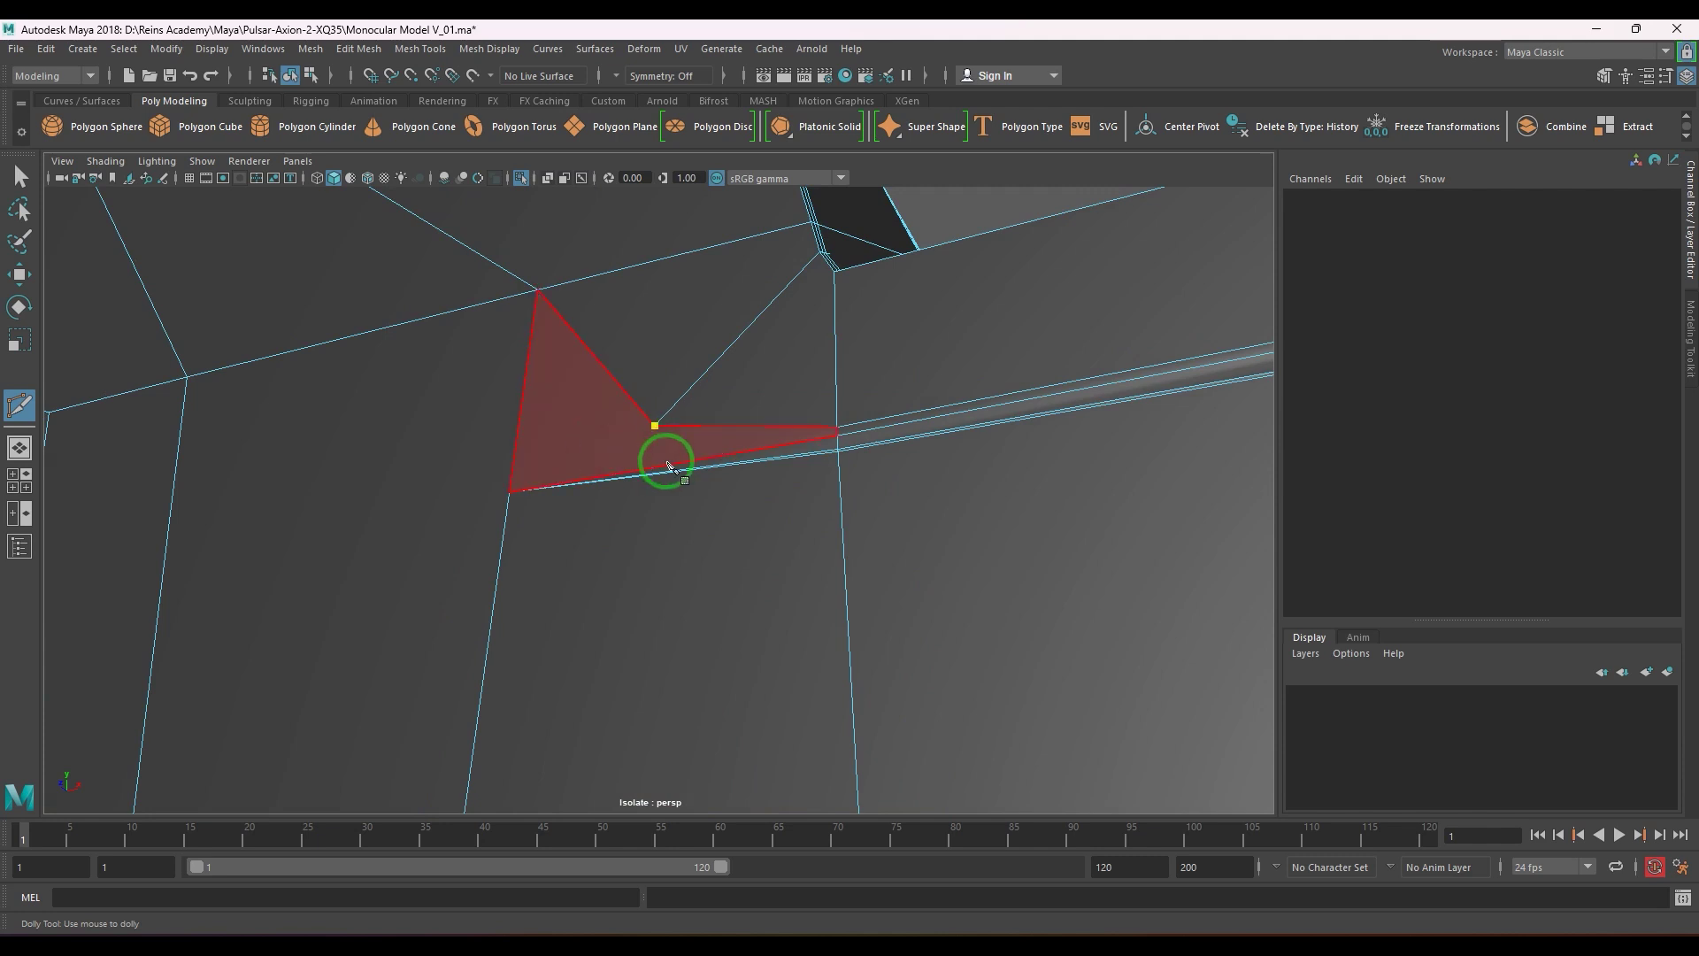
scroll(666, 500, "up", 5)
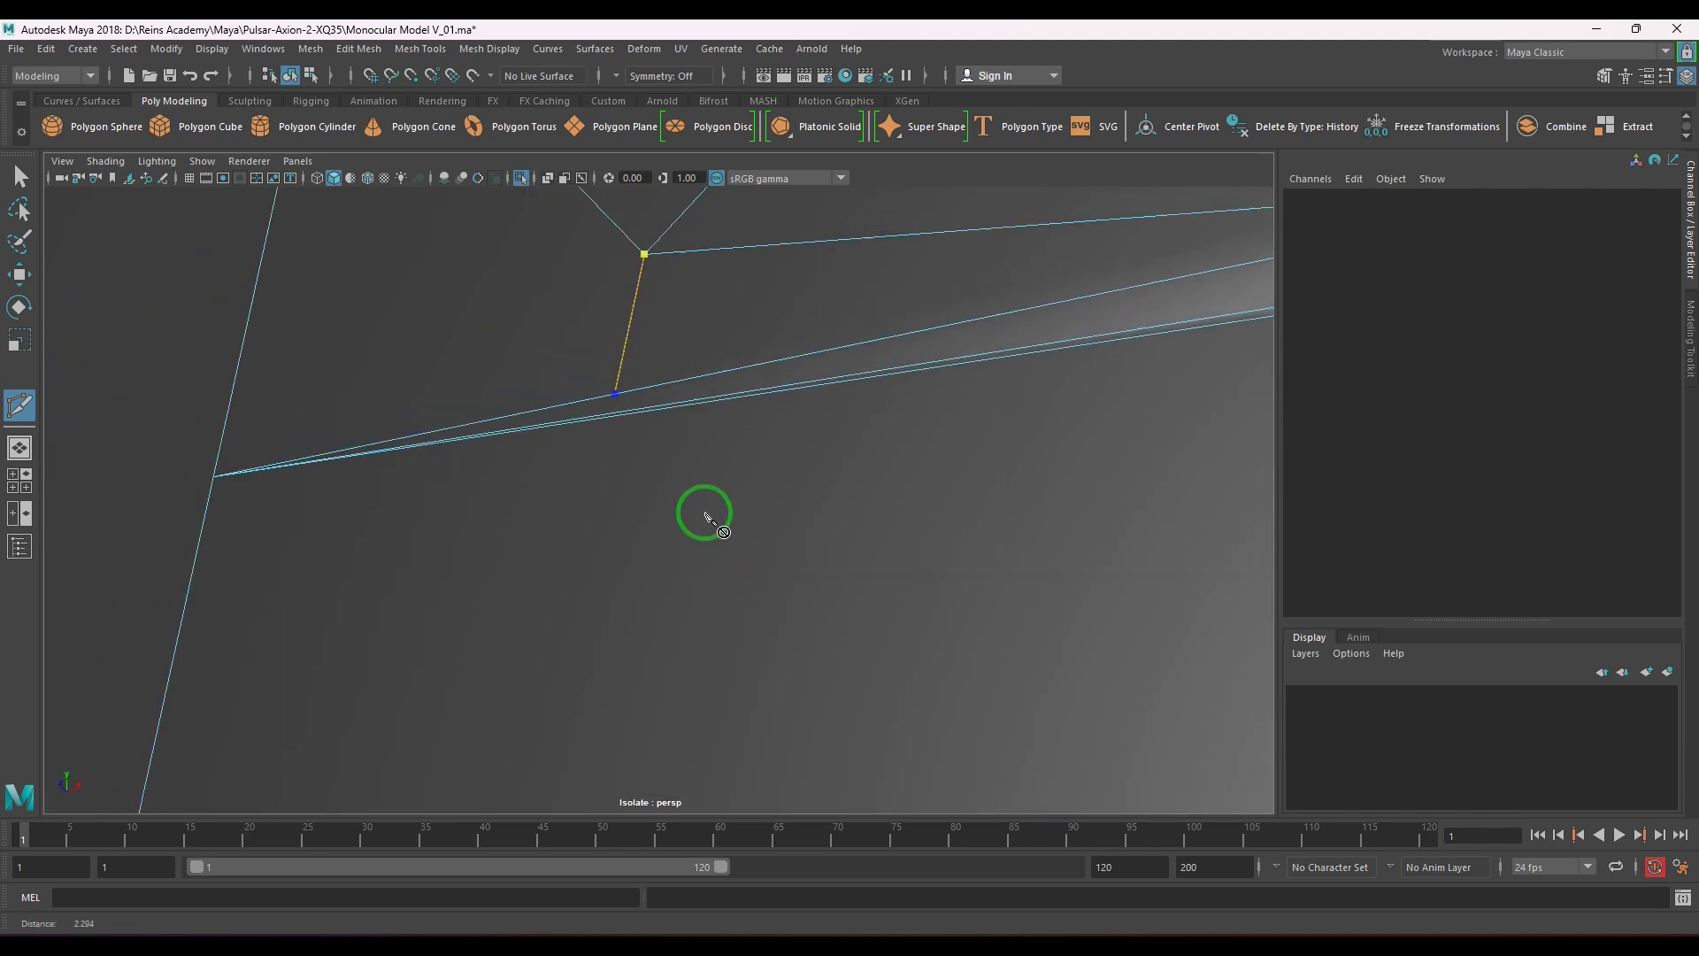
left_click(619, 413)
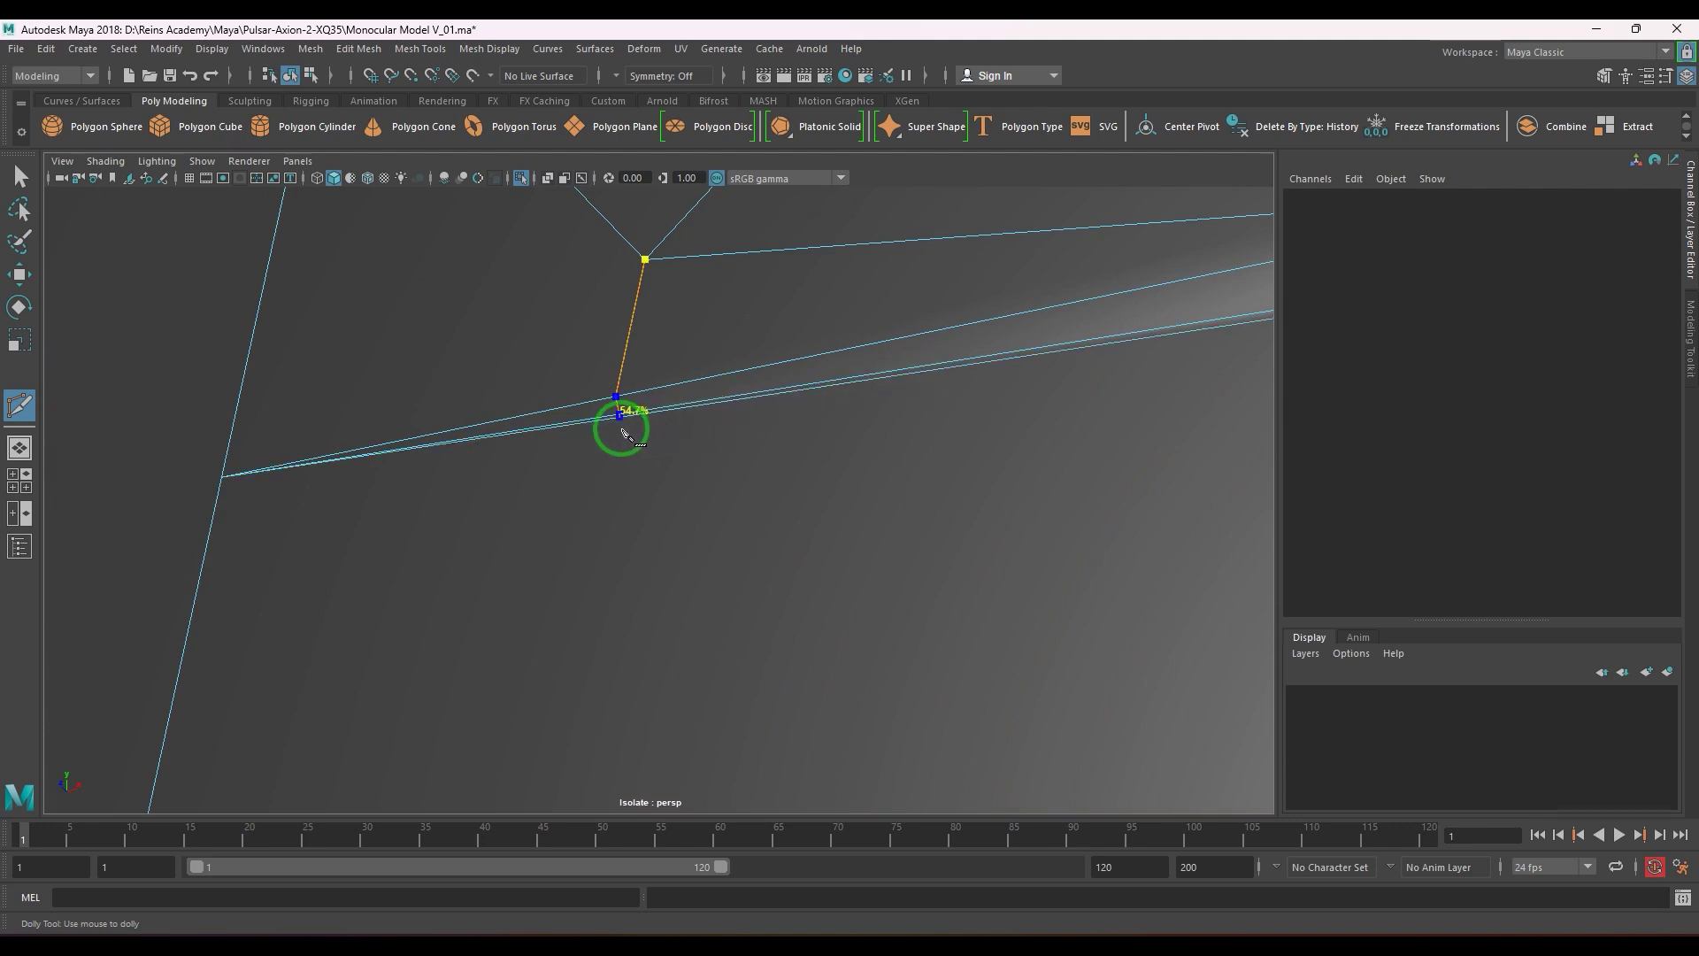
mouse_move(686, 478)
left_mouse_down("alt")
mouse_move(584, 536)
mouse_move(633, 456)
mouse_move(715, 486)
left_mouse_up("alt")
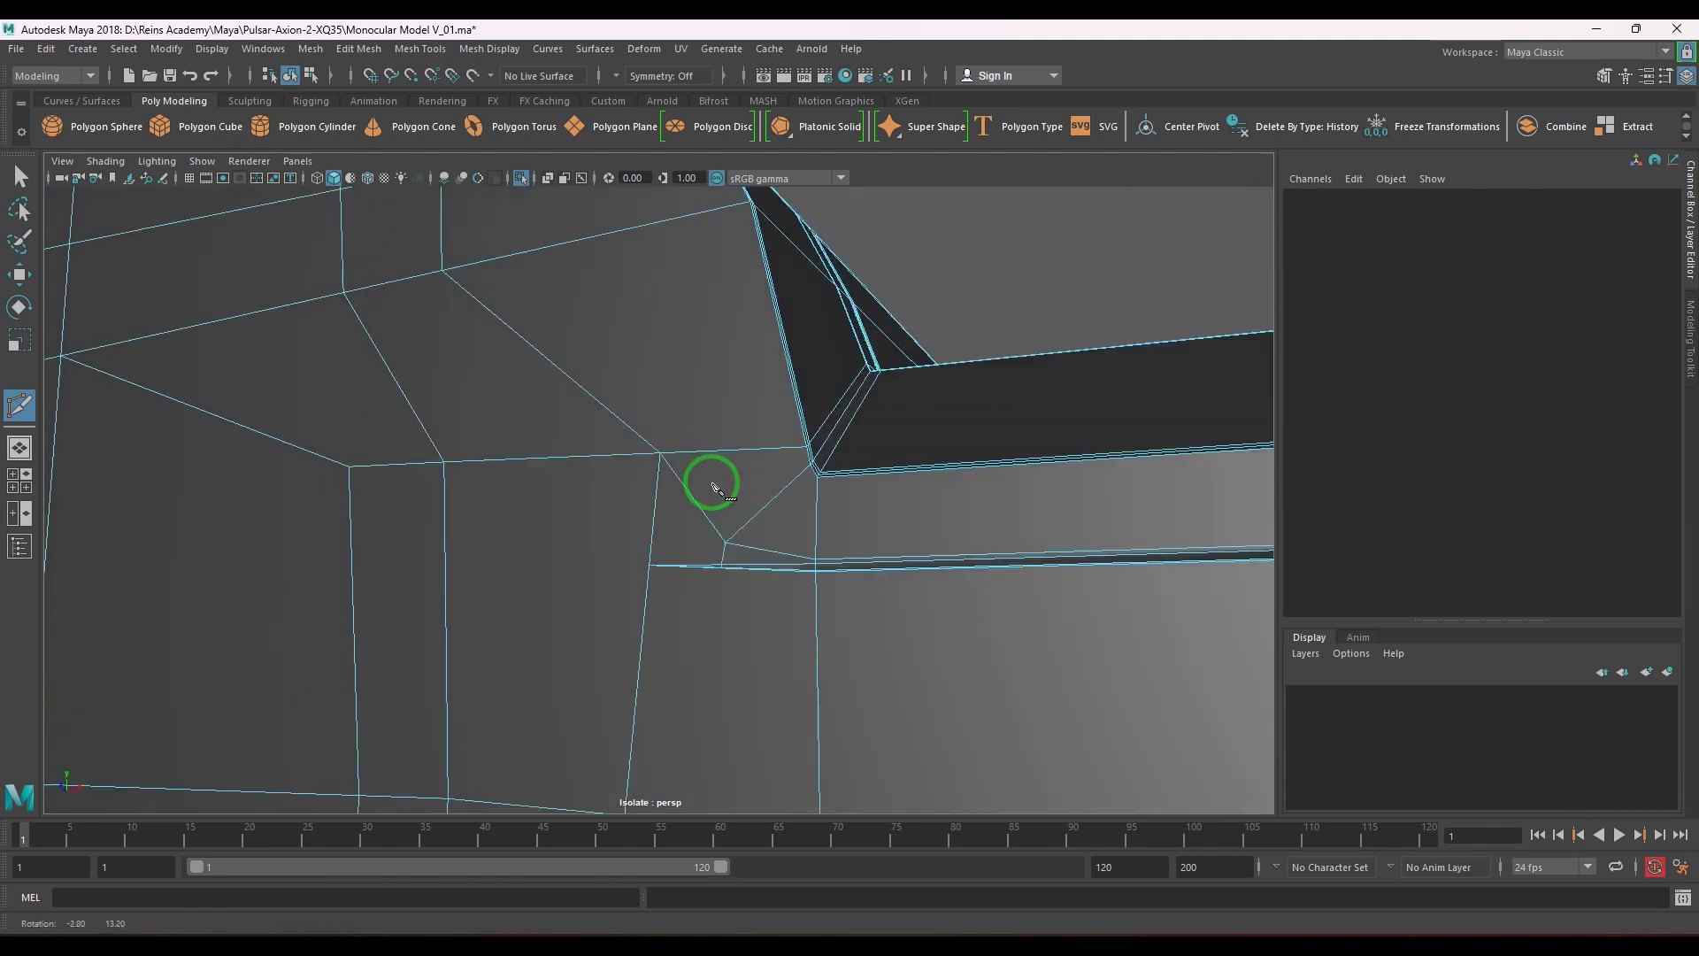
right_click_drag(715, 486, 815, 629, "alt")
middle_click_drag(767, 621, 703, 529, "alt")
left_click(785, 493)
key("w")
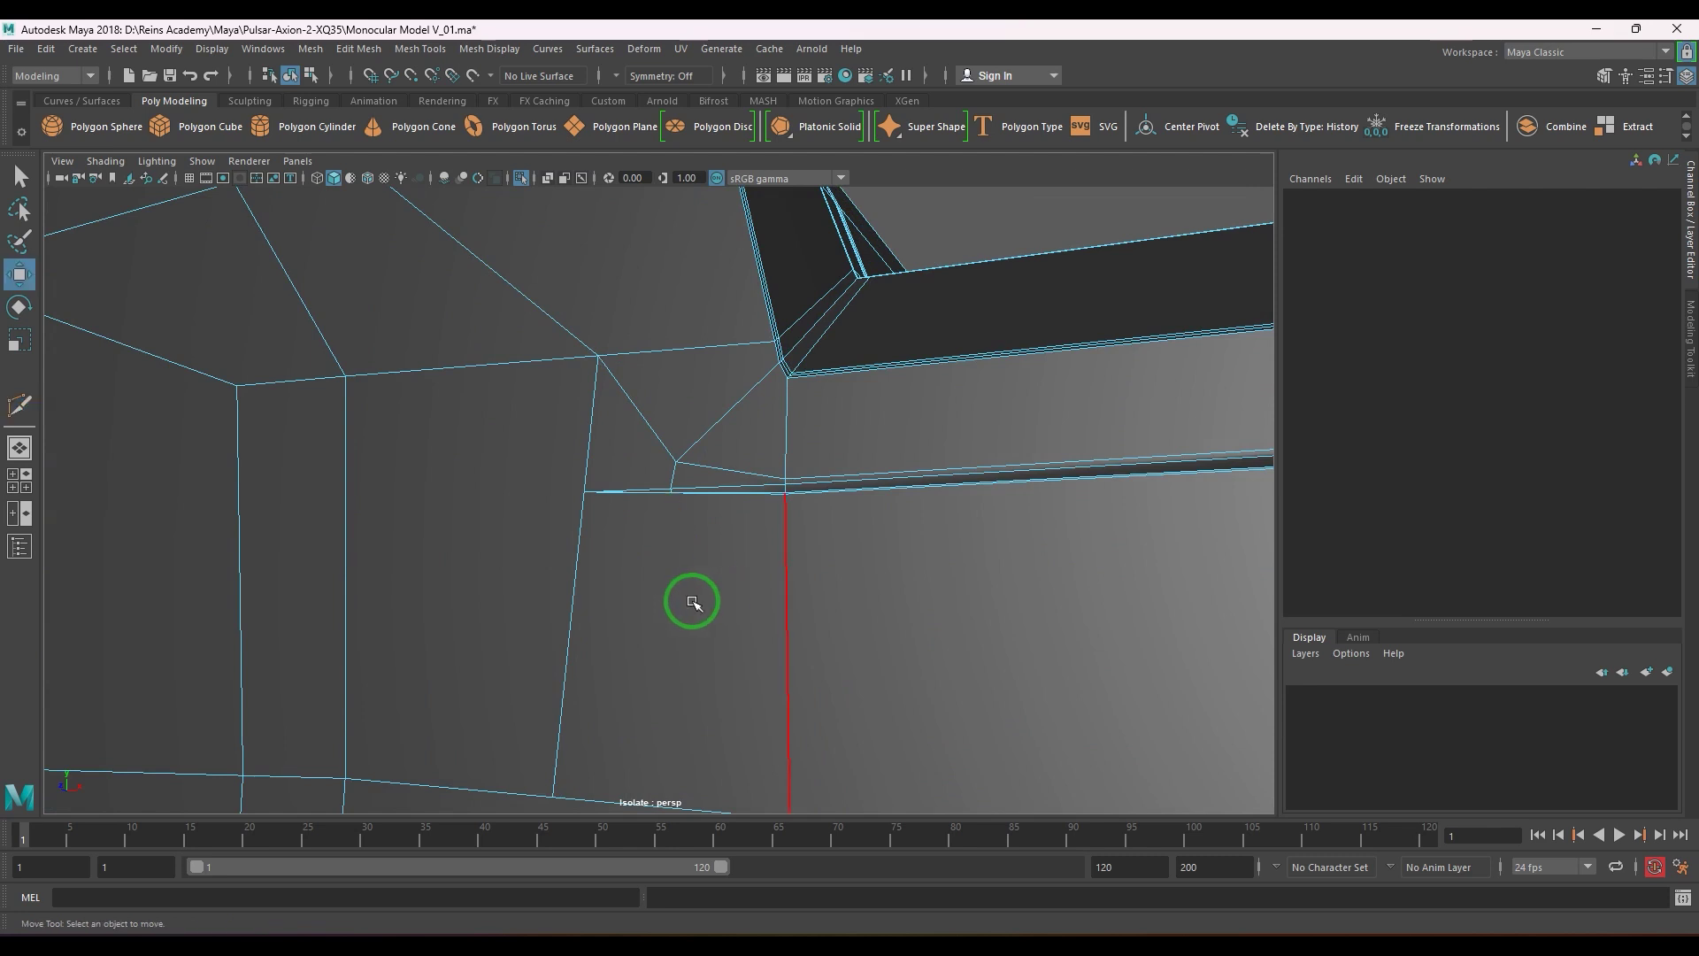
- Inspect the whole body in smooth mesh preview with the wireframe-on-shaded display toggled, and return to the unsmoothed mesh
right_click_drag(694, 603, 777, 522)
key("3")
scroll(773, 498, "down", 5)
left_click(873, 297)
scroll(828, 518, "down", 3)
left_click_drag(845, 566, 903, 614, "alt")
scroll(885, 621, "down", 6)
left_click_drag(812, 652, 571, 316, "alt")
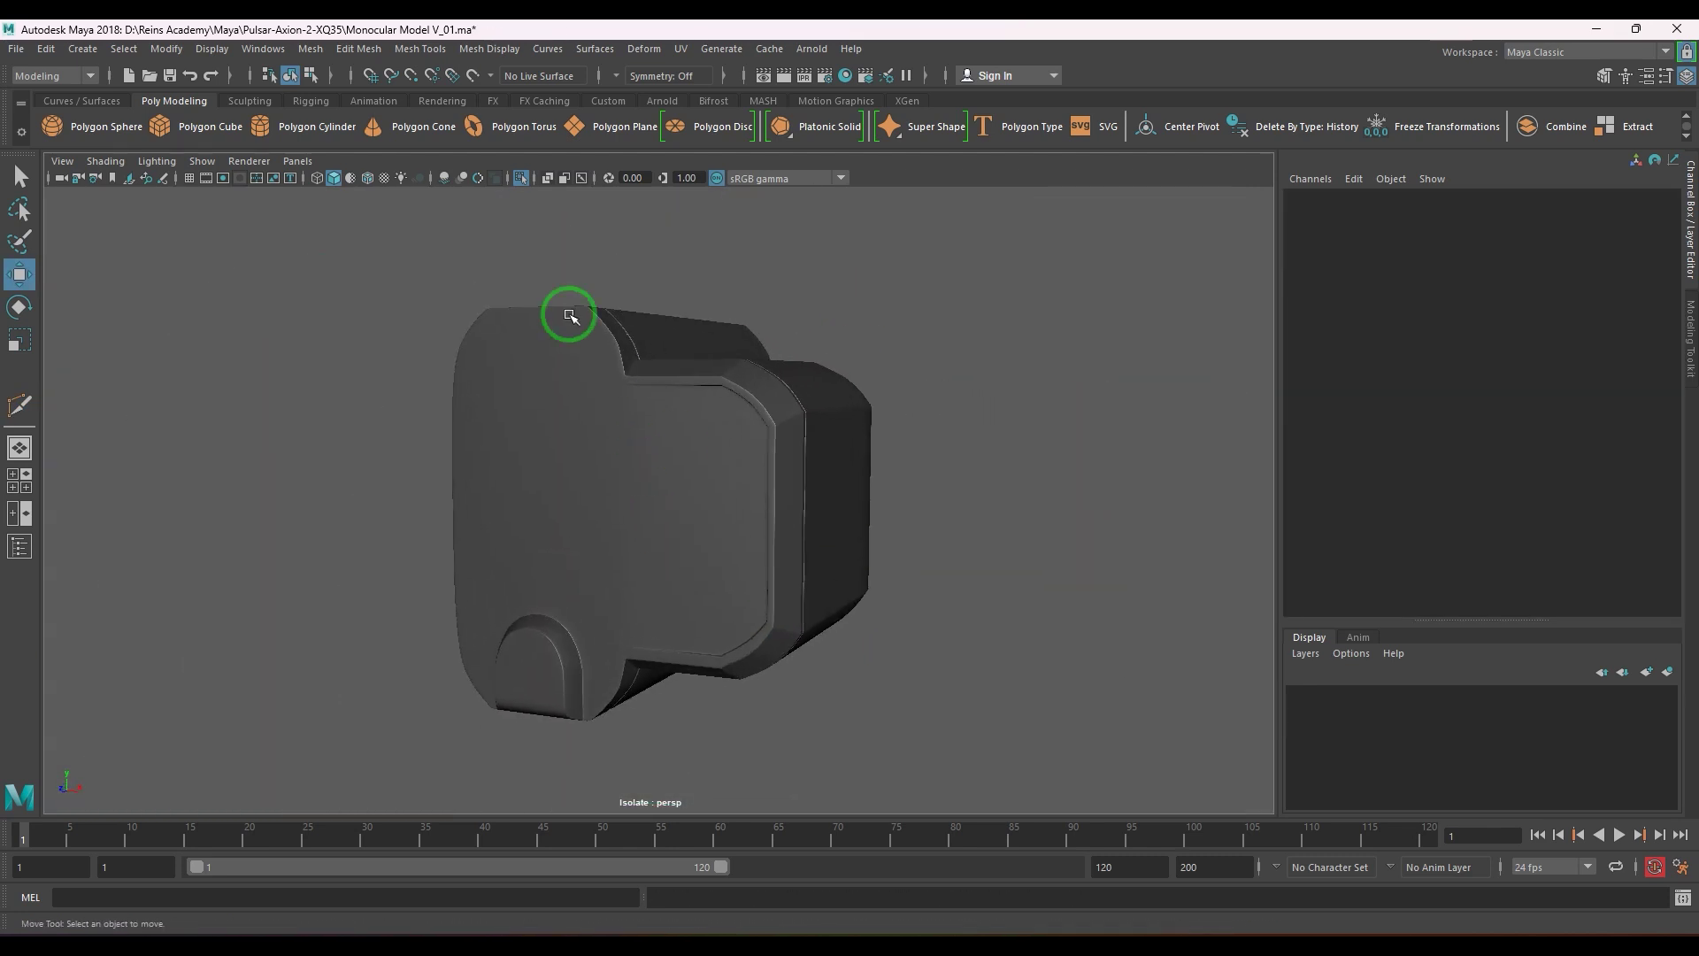
left_click(365, 183)
mouse_move(785, 463)
left_mouse_down("alt")
mouse_move(800, 440)
mouse_move(773, 439)
mouse_move(774, 478)
left_mouse_up("alt")
left_click(775, 481)
key("1")
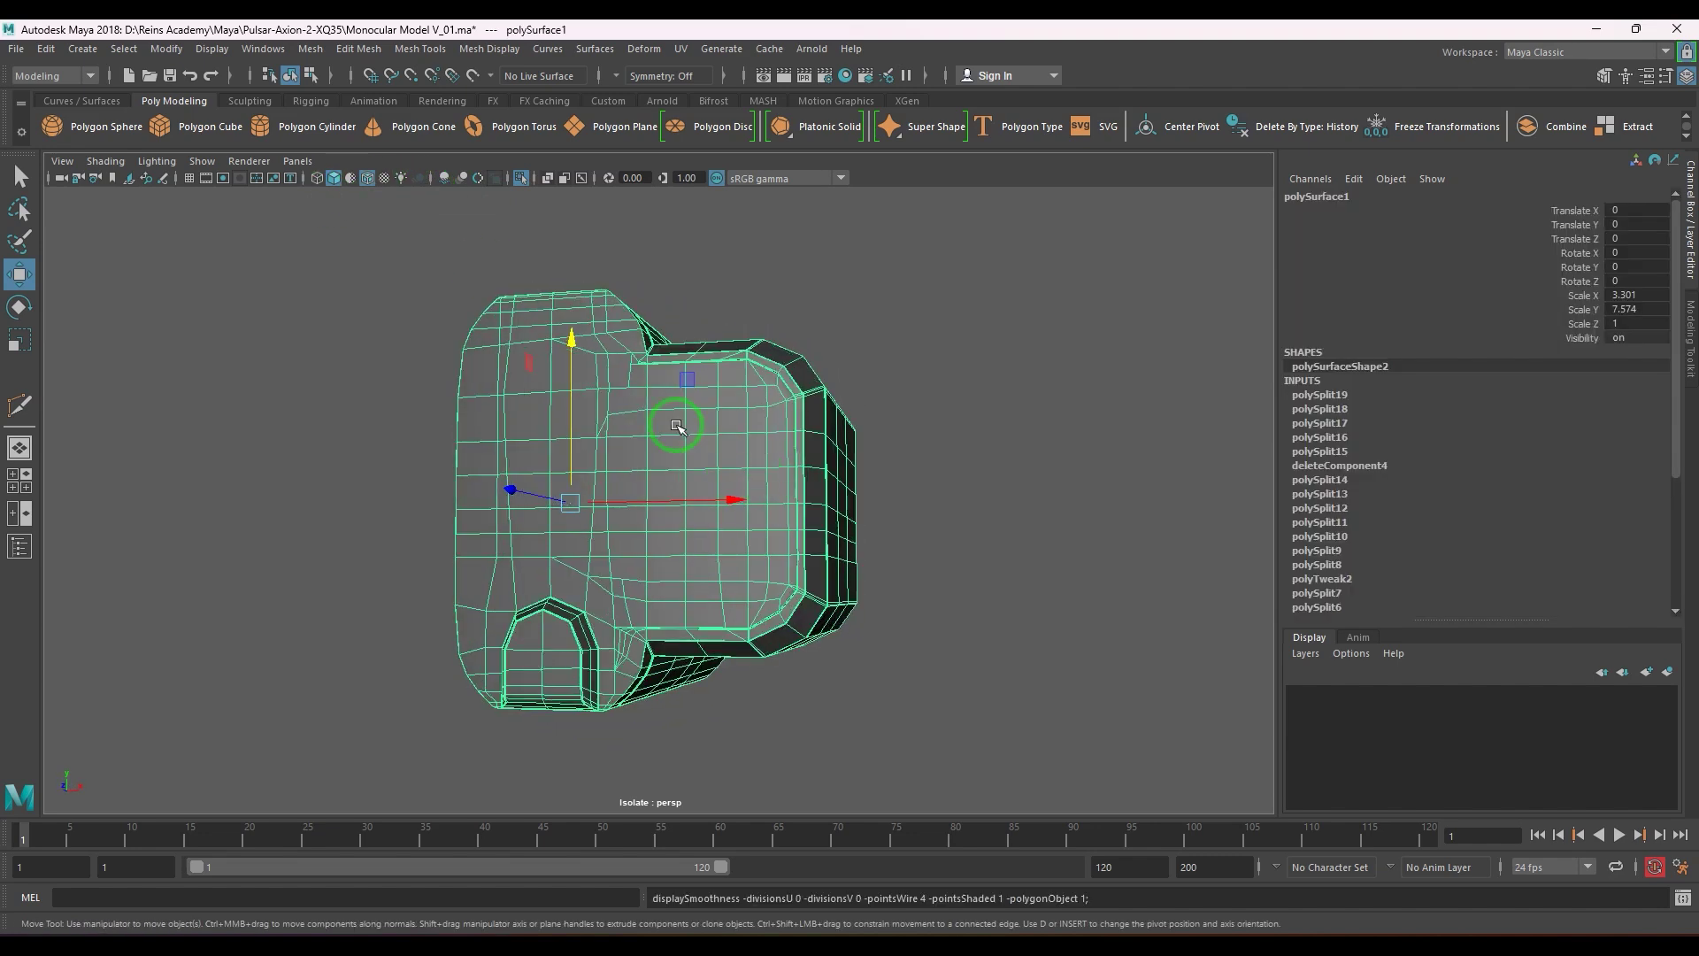
- Spread apart the vertices where the short connecting edge crosses the upper corner's support lines, lowering the bottom one
scroll(672, 424, "up", 2)
middle_click_drag(668, 423, 694, 501, "alt")
scroll(708, 508, "up", 4)
left_click_drag(863, 580, 894, 587, "alt")
scroll(800, 554, "up", 2)
left_click_drag(800, 554, 759, 497, "alt")
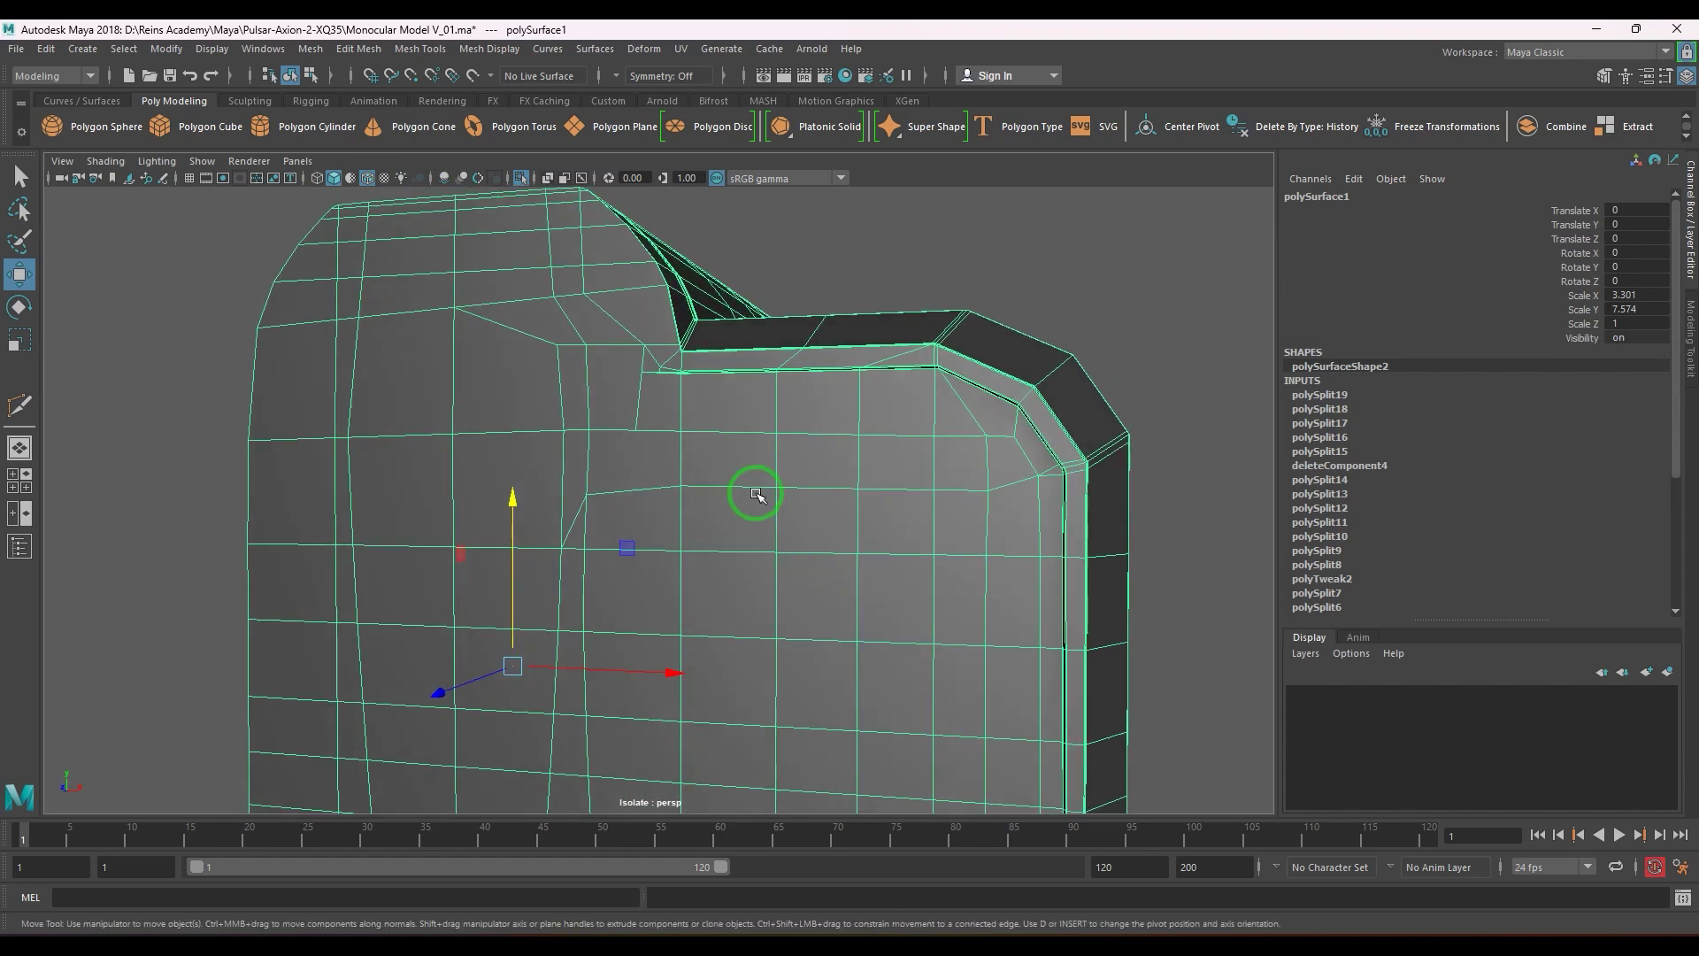
scroll(761, 497, "up", 4)
middle_click_drag(877, 498, 881, 691, "alt")
scroll(755, 517, "up", 1)
scroll(768, 528, "up", 7)
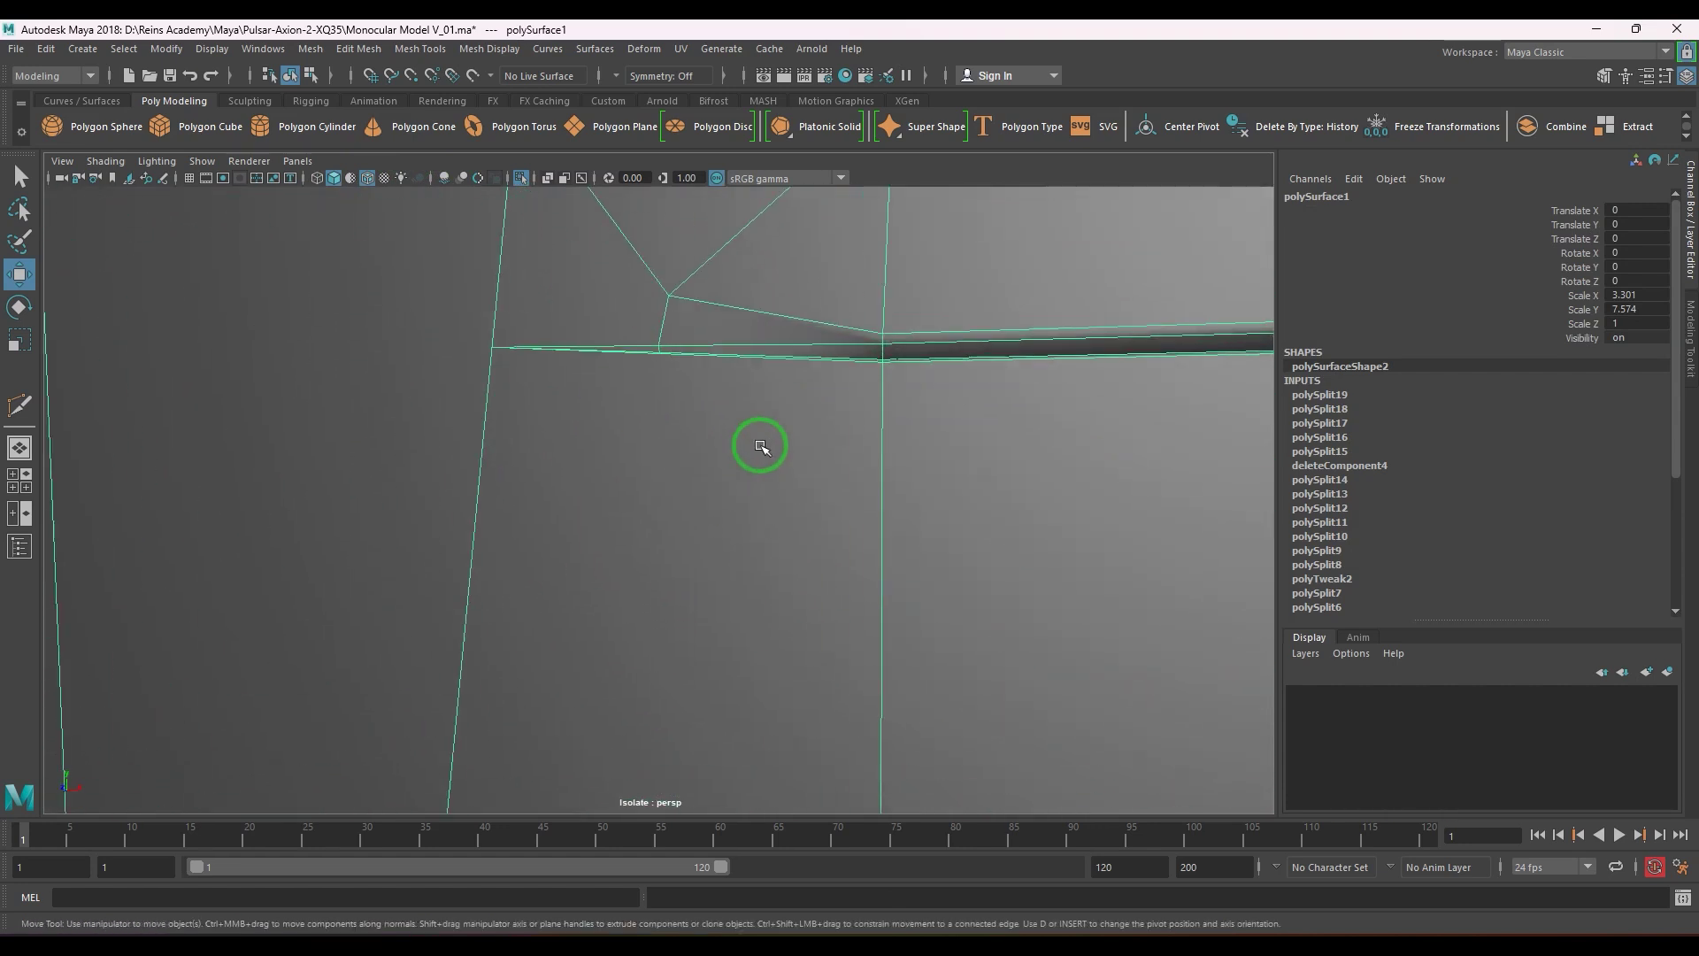
right_click_drag(791, 420, 607, 358)
left_click(658, 346)
left_click_drag(776, 217, 779, 264)
left_click(660, 354)
left_click(660, 354)
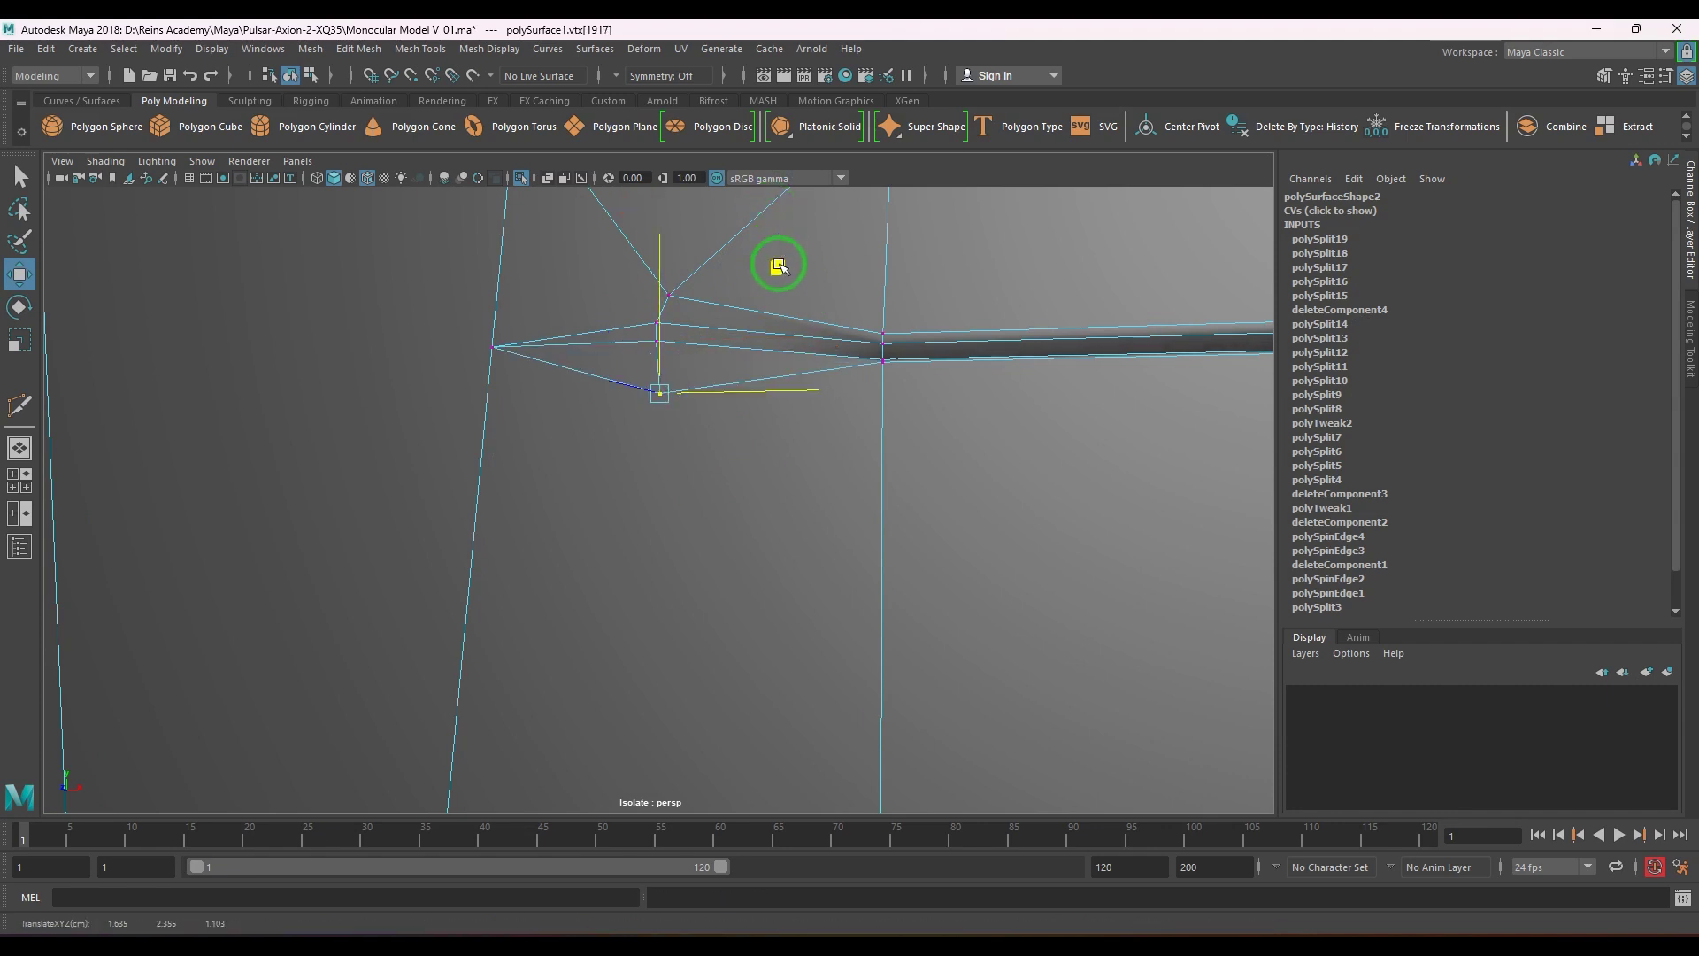
middle_click_drag(778, 265, 773, 247)
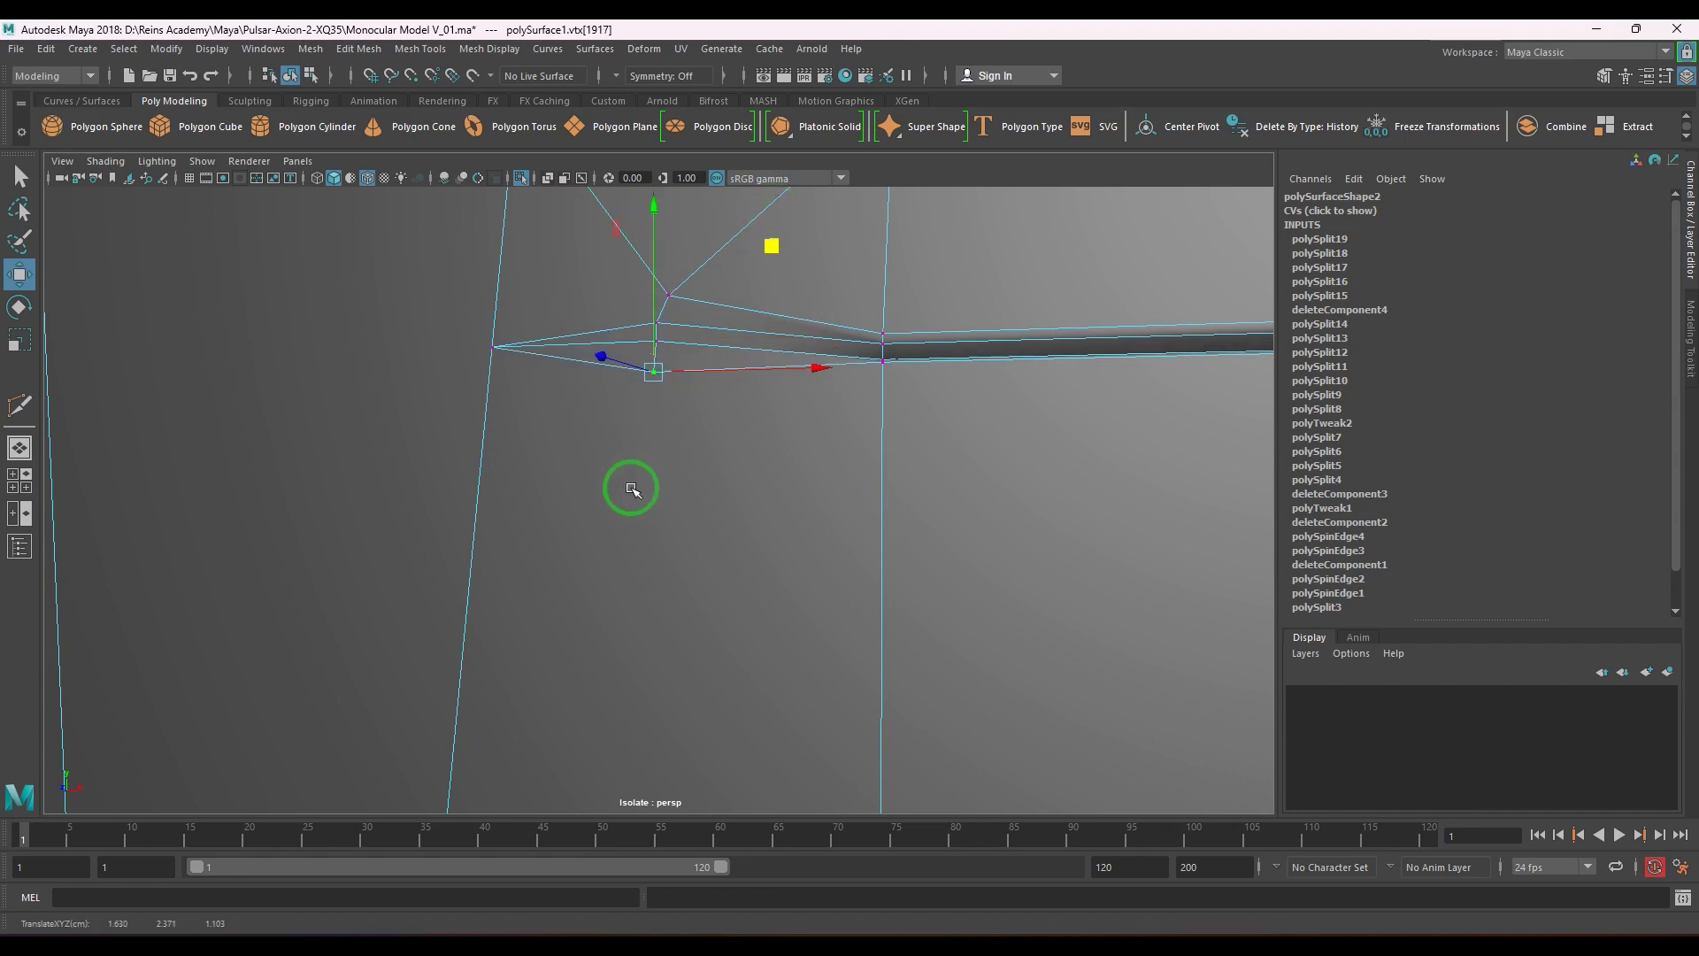
right_click_drag(632, 490, 684, 450)
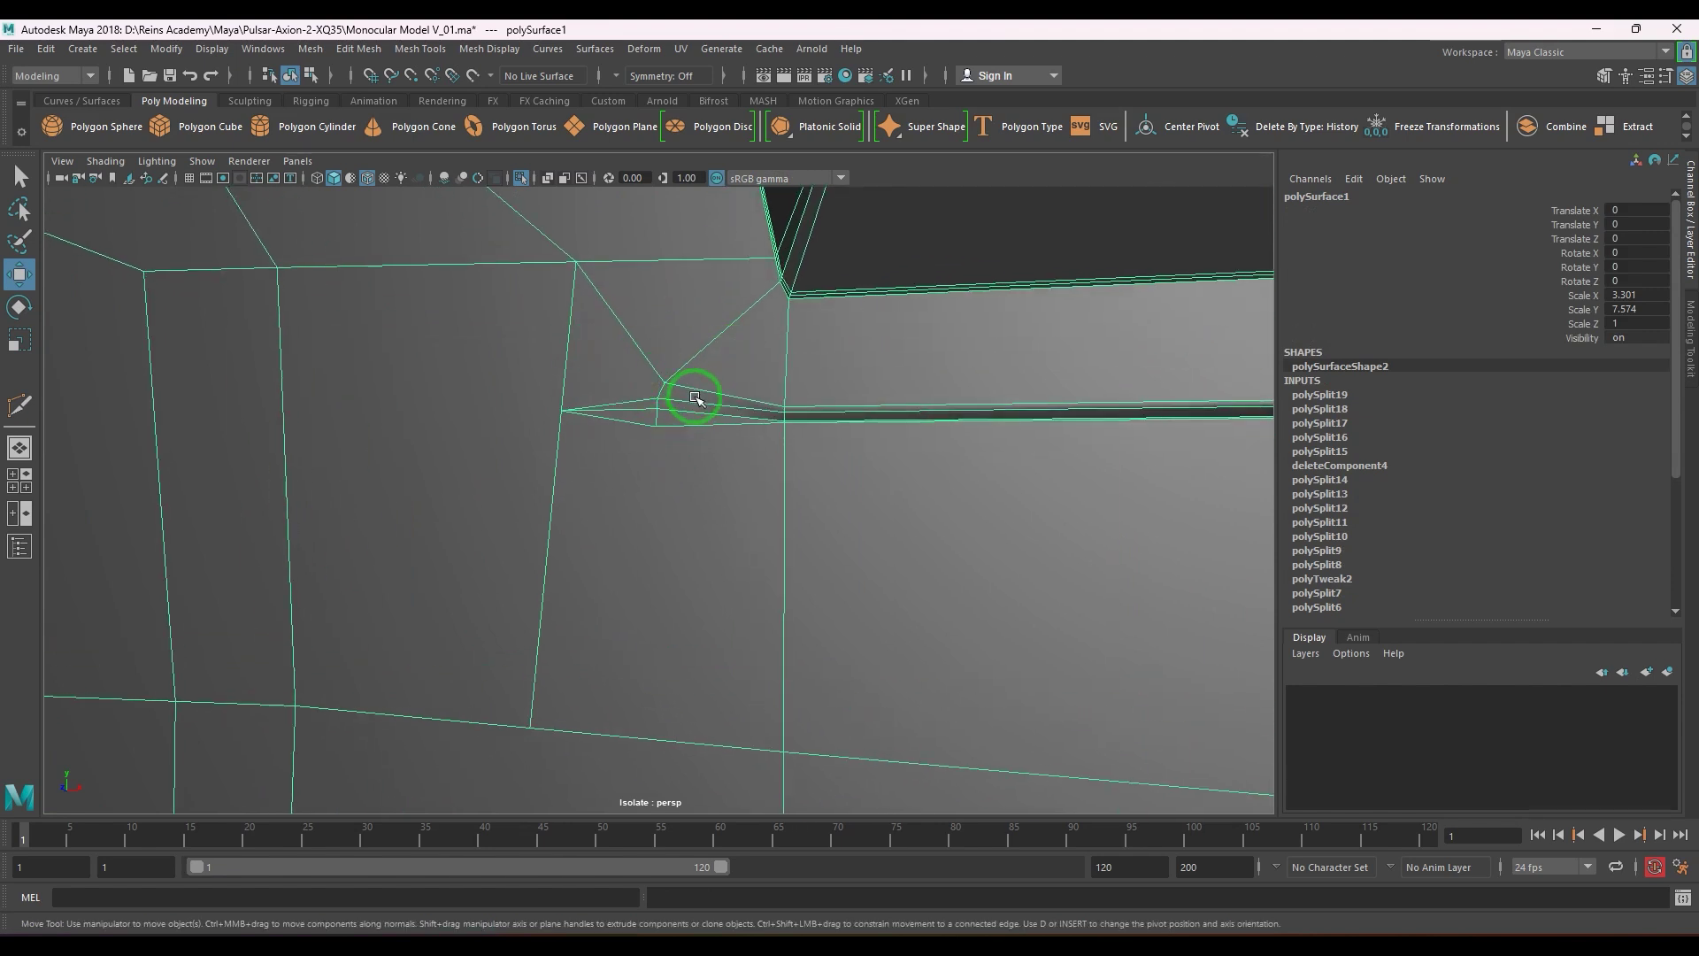
- Delete the lowest support edge segment between the short connecting edge and the convergence point on the new vertical edge
right_click_drag(624, 416, 619, 400)
left_click(622, 431)
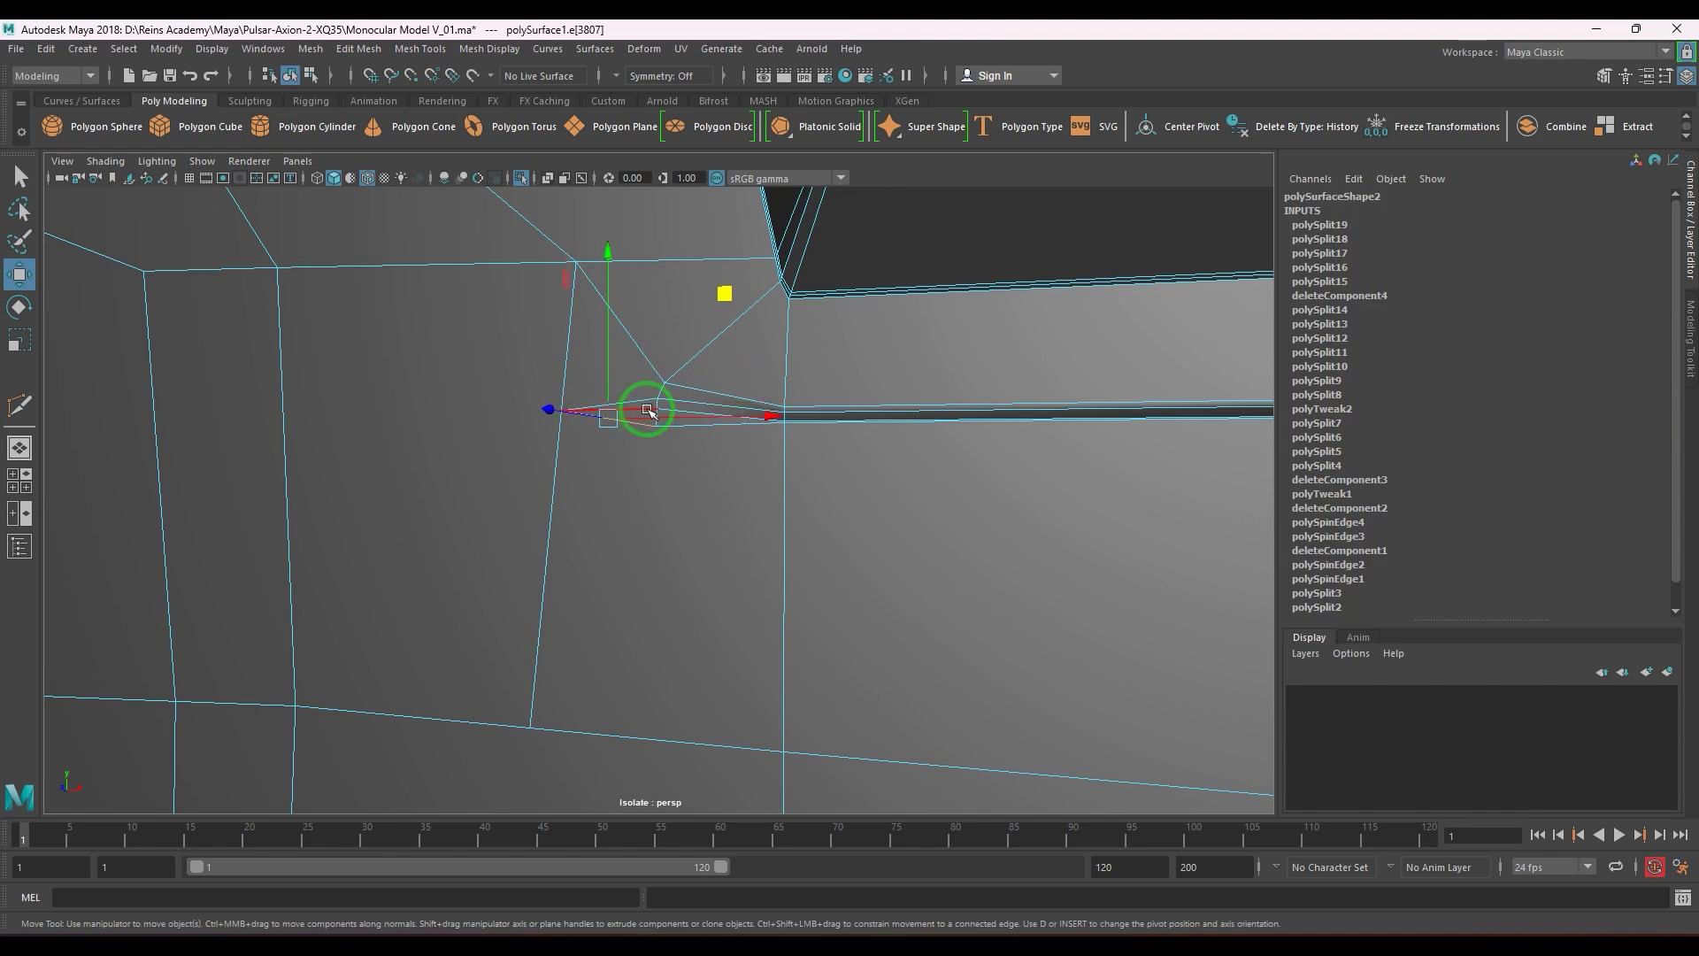
key("Delete")
key("F8")
- Multi-Cut a new edge line from the lowest spread vertex down to the third horizontal edge row, left of the seam
scroll(561, 273, "down", 5)
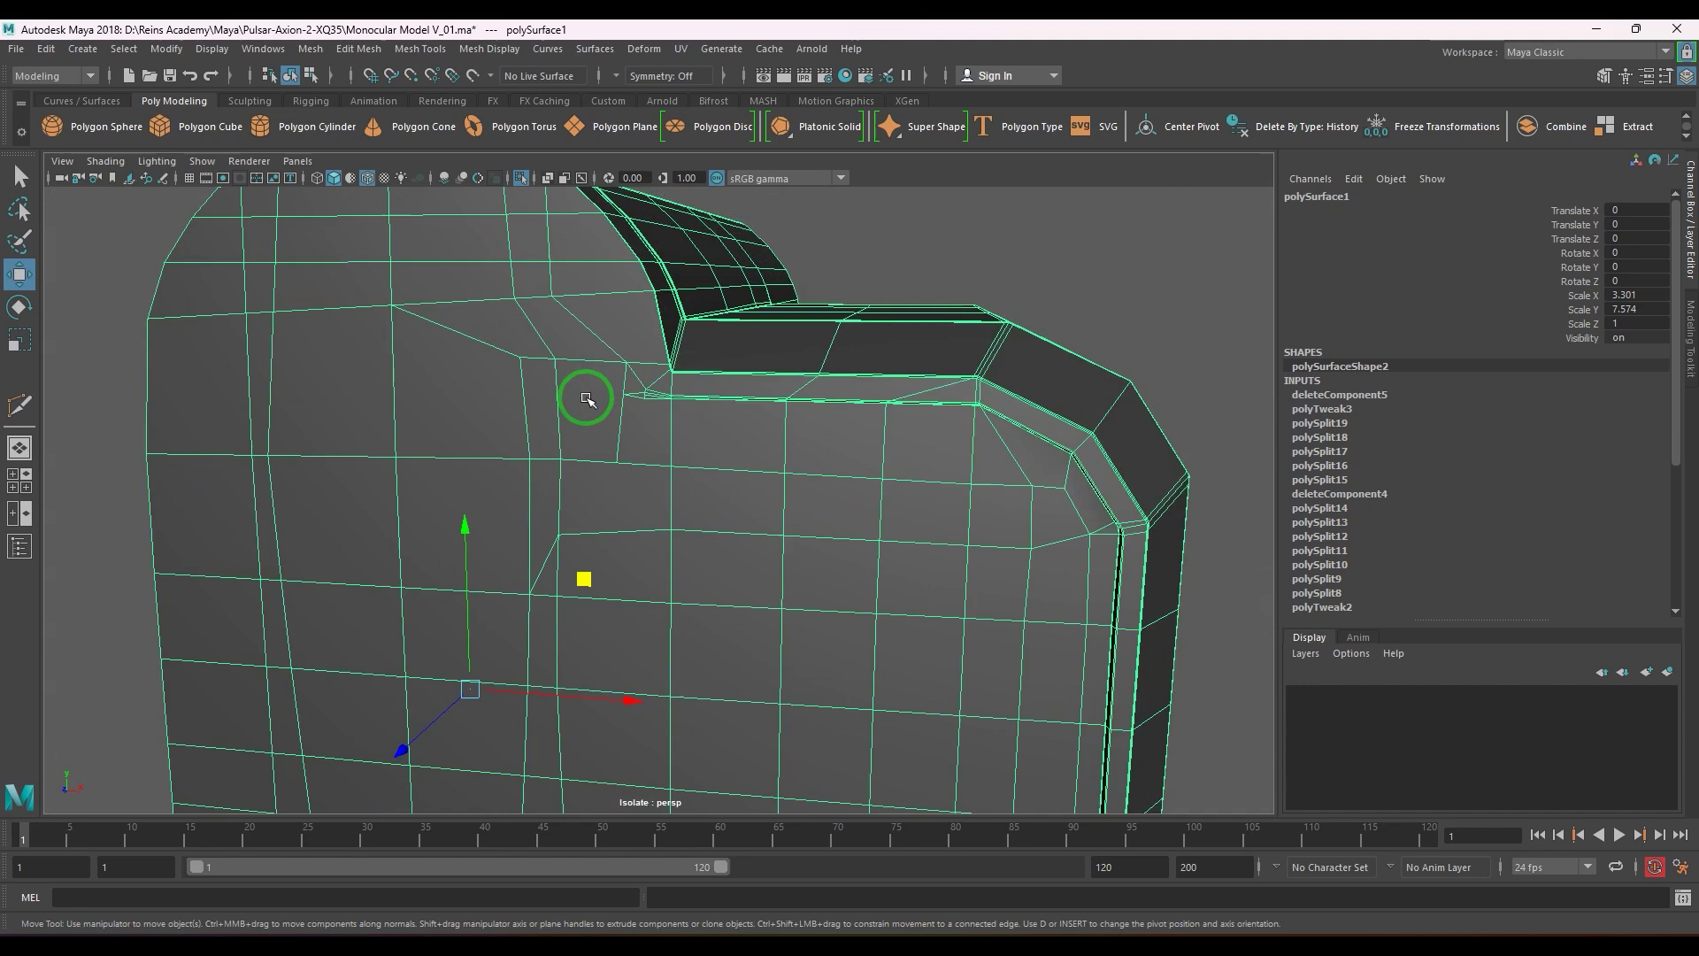
scroll(587, 399, "up", 8)
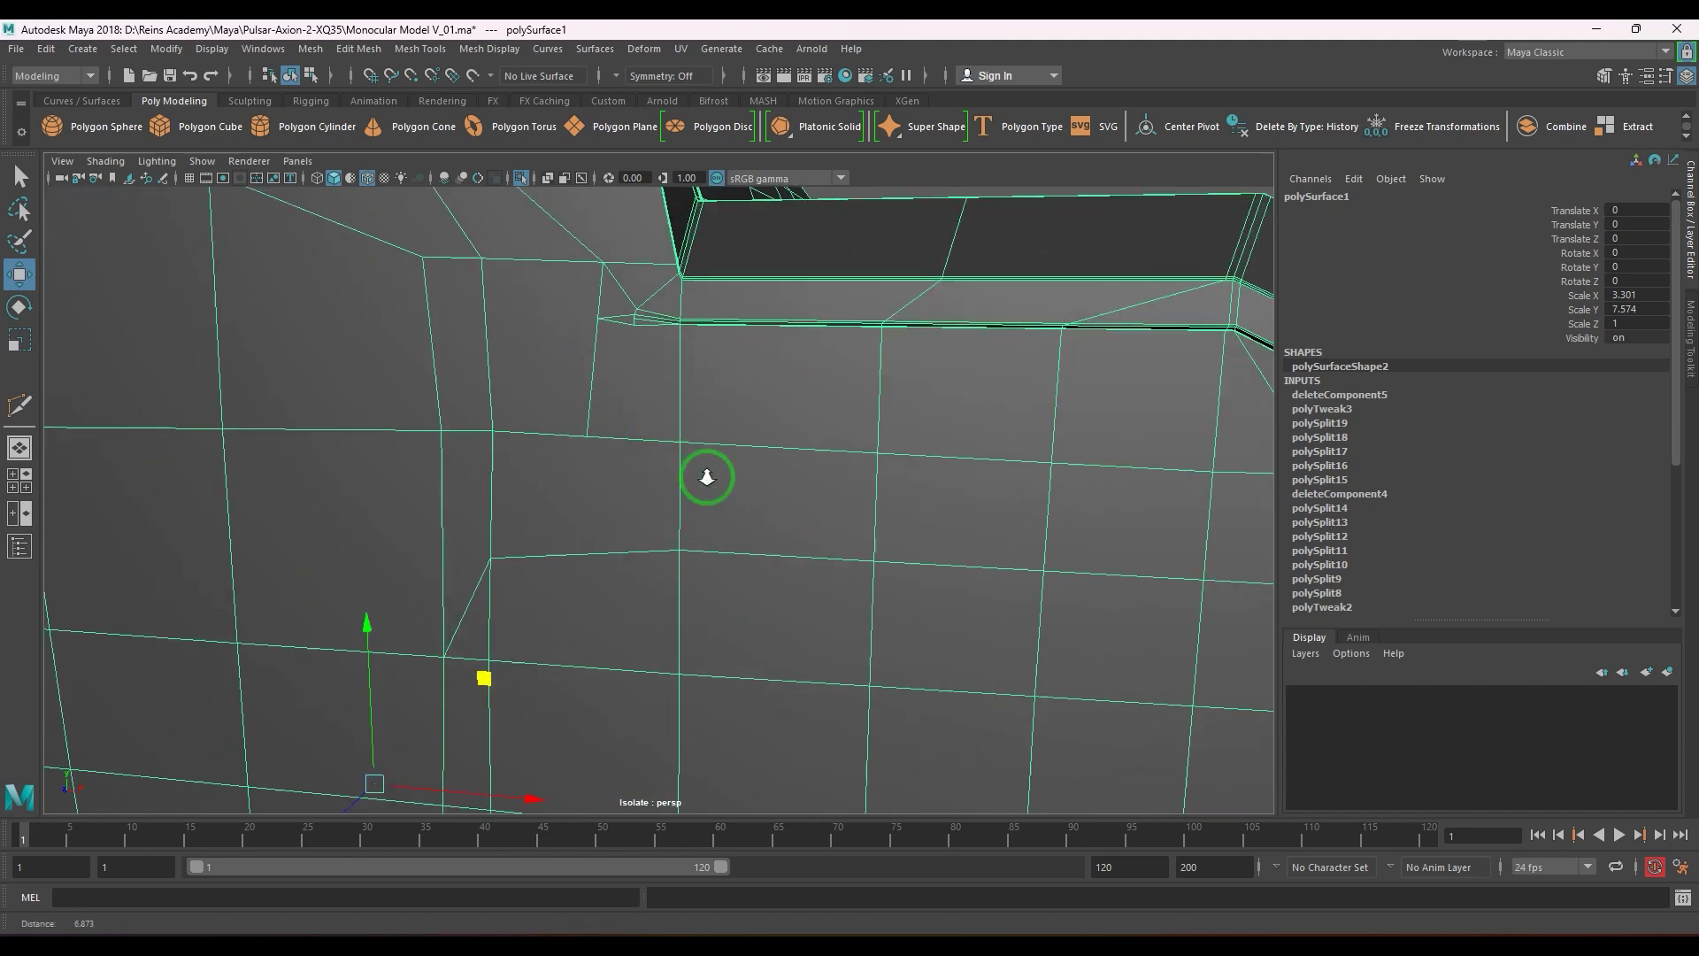
right_click_drag(672, 310, 649, 300, "shift")
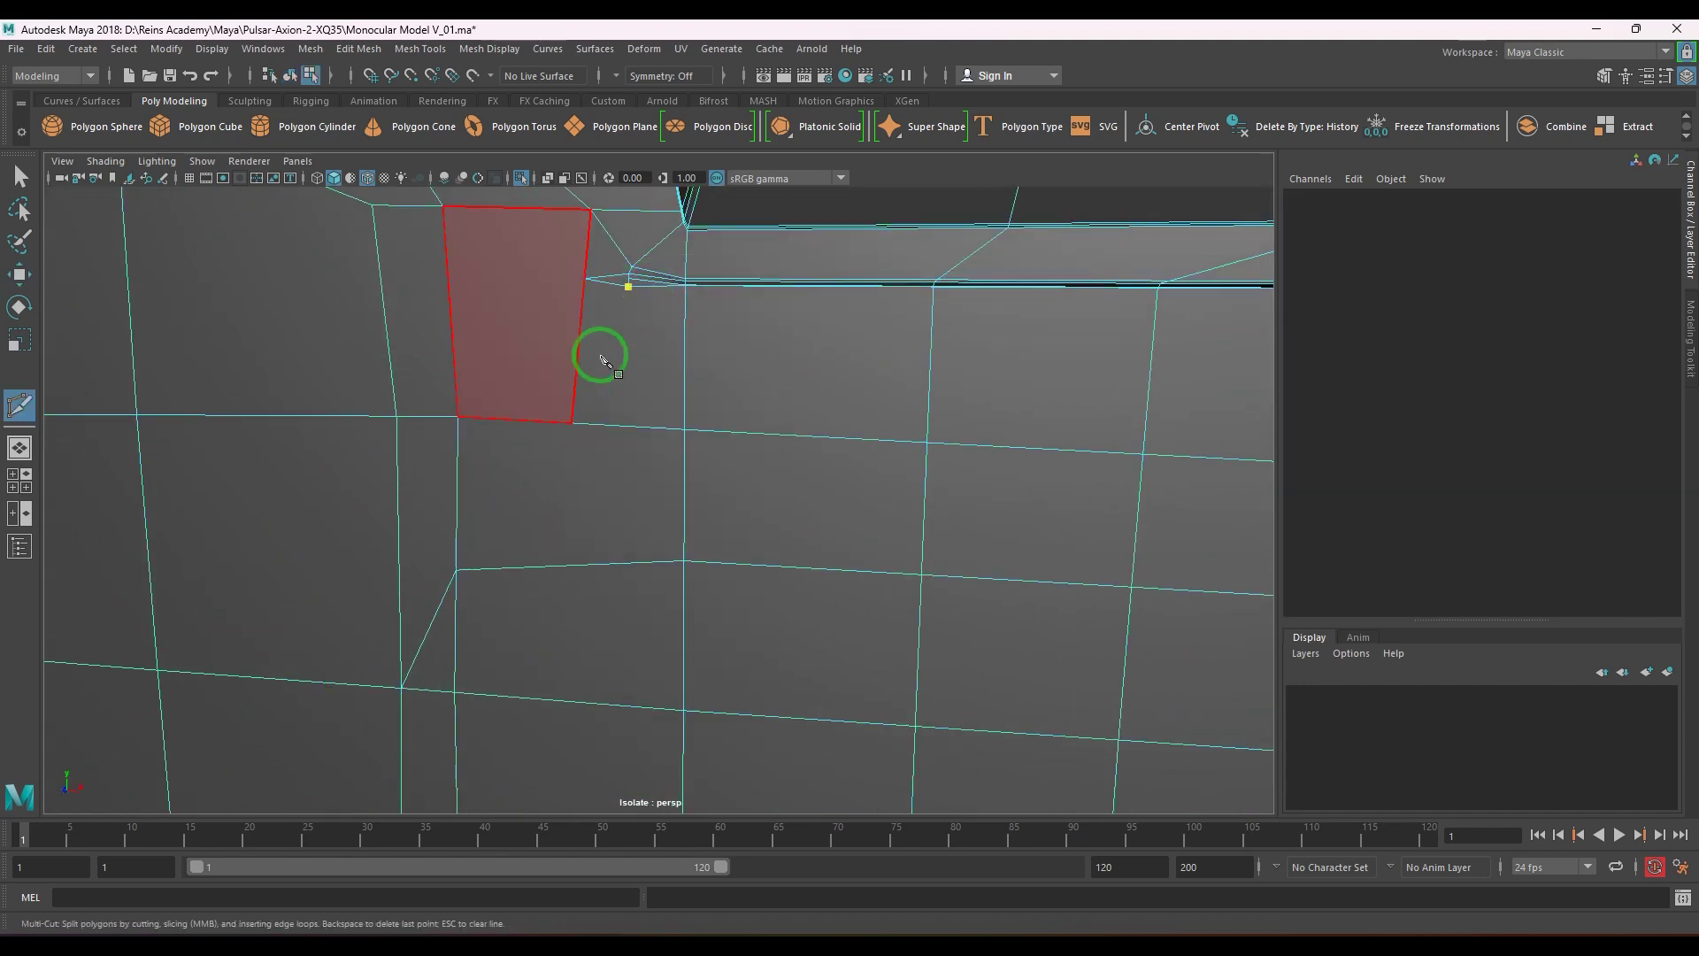
left_click(628, 287)
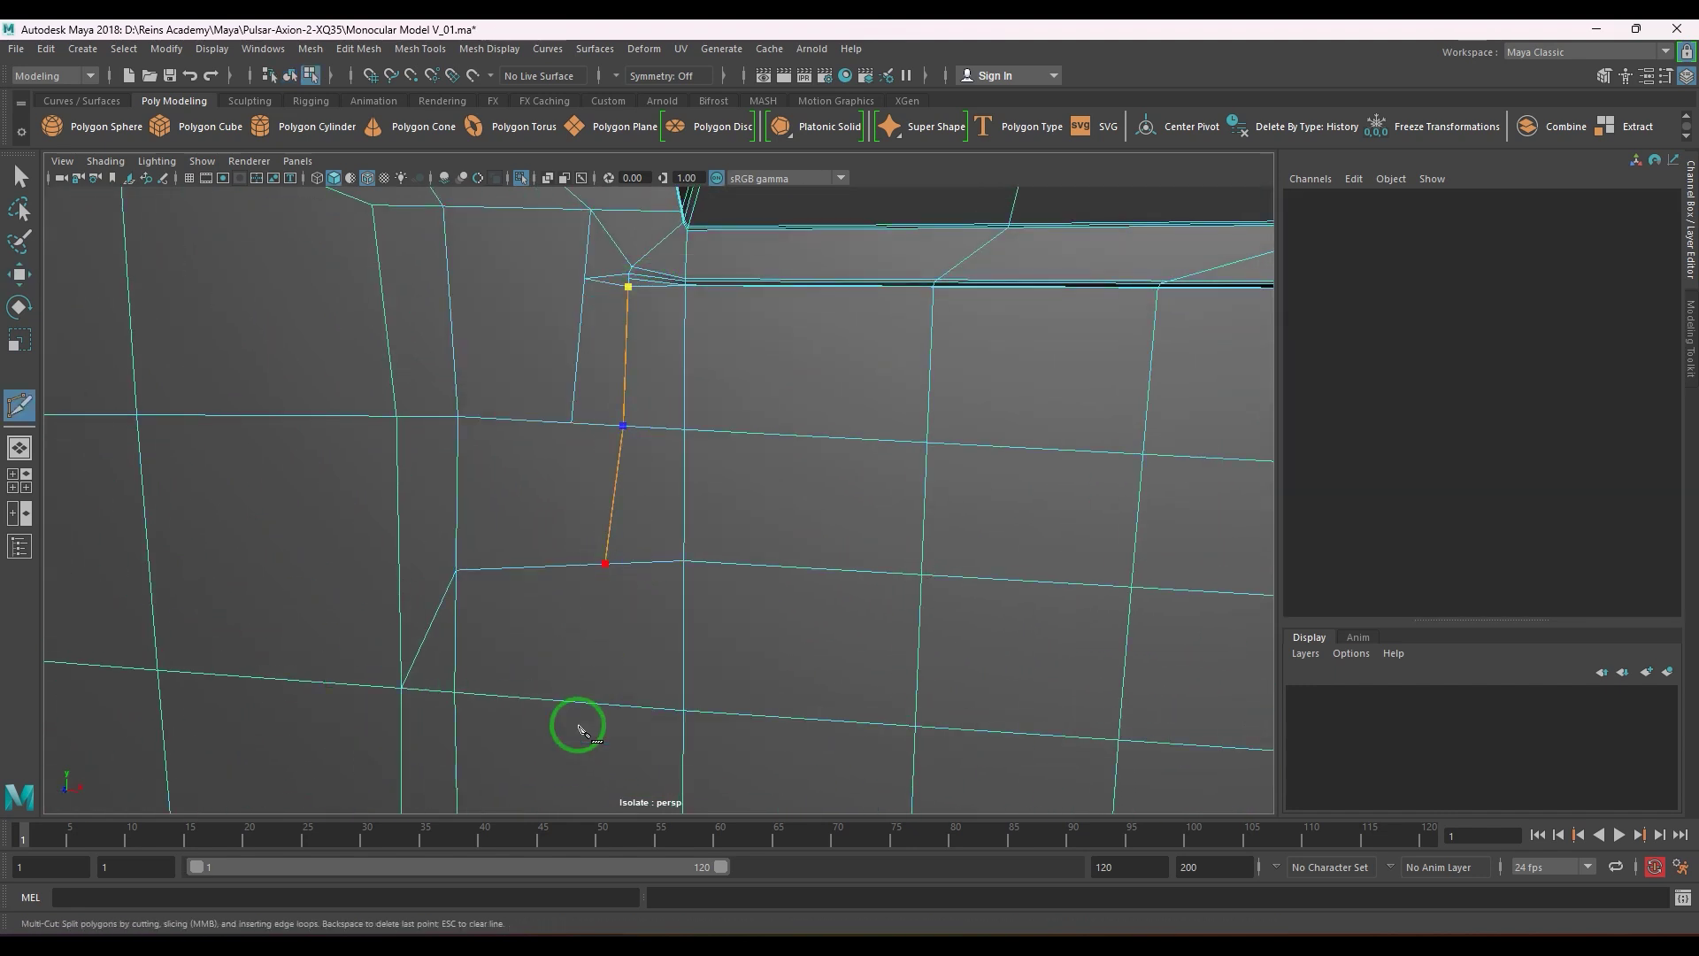
scroll(682, 604, "down", 4)
mouse_move(622, 543)
left_mouse_down("alt")
mouse_move(641, 519)
mouse_move(611, 546)
mouse_move(672, 525)
mouse_move(625, 524)
left_mouse_up("alt")
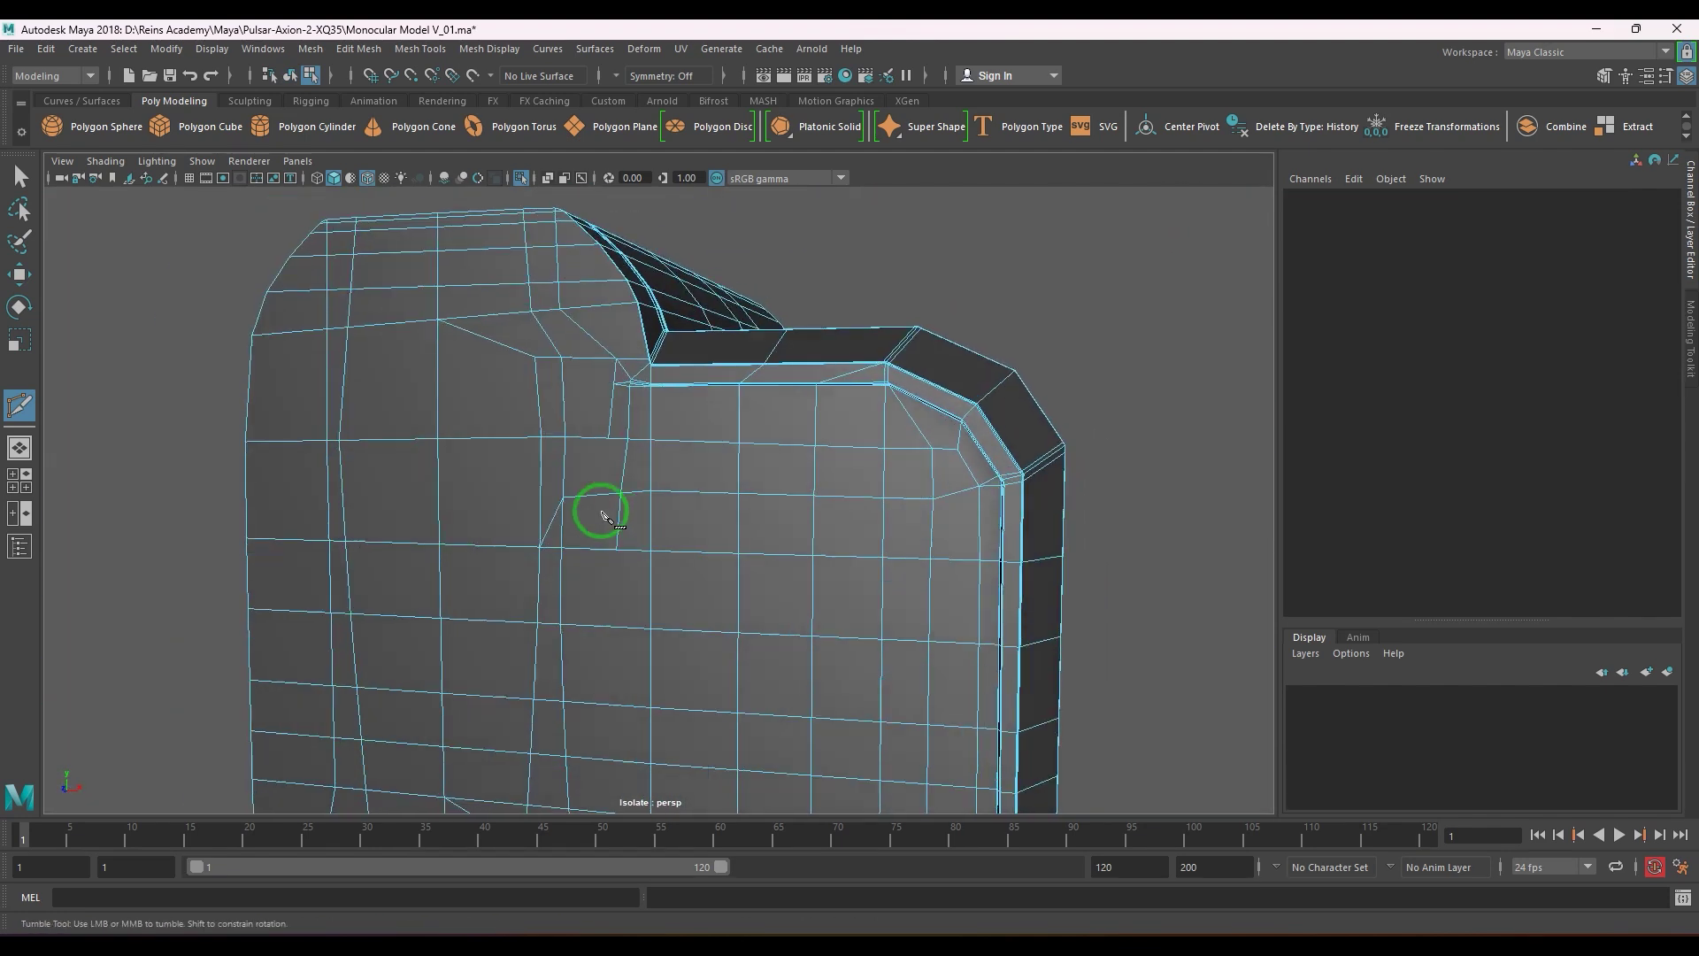
- Multi-Cut the short open line left of the seam down past the next row, linking it to the neighbouring vertical line and seam-side line's end
scroll(599, 522, "up", 4)
middle_click_drag(582, 497, 596, 511, "alt")
right_click_drag(598, 515, 624, 526, "alt")
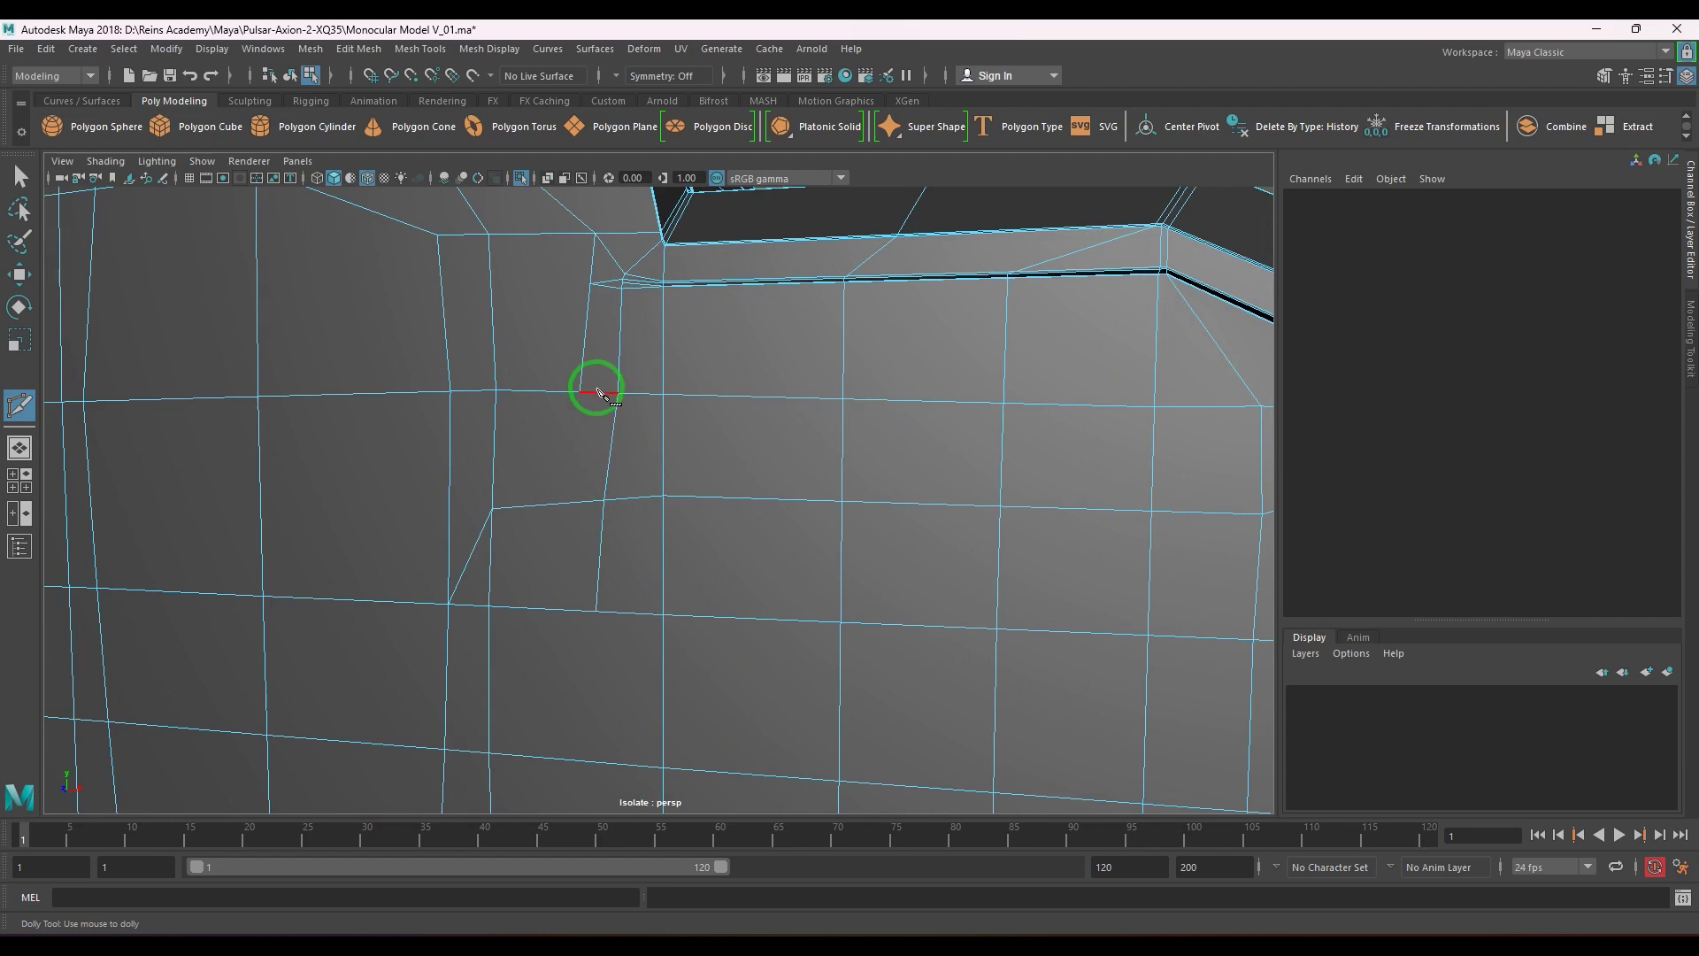
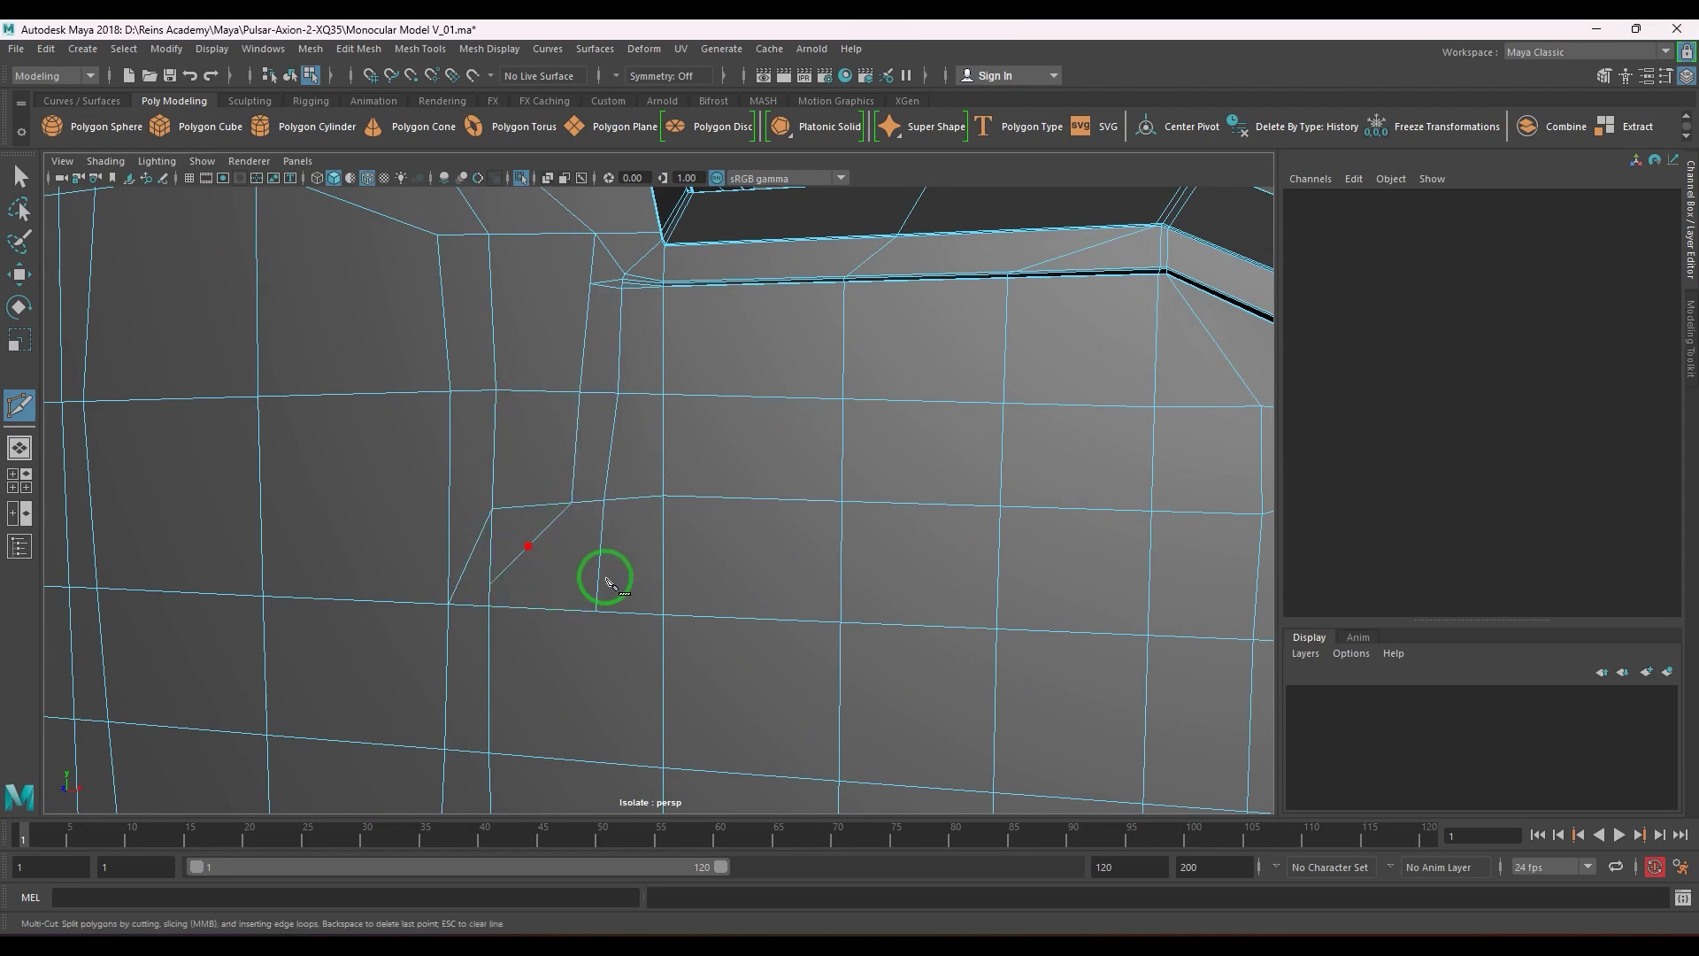
key("w")
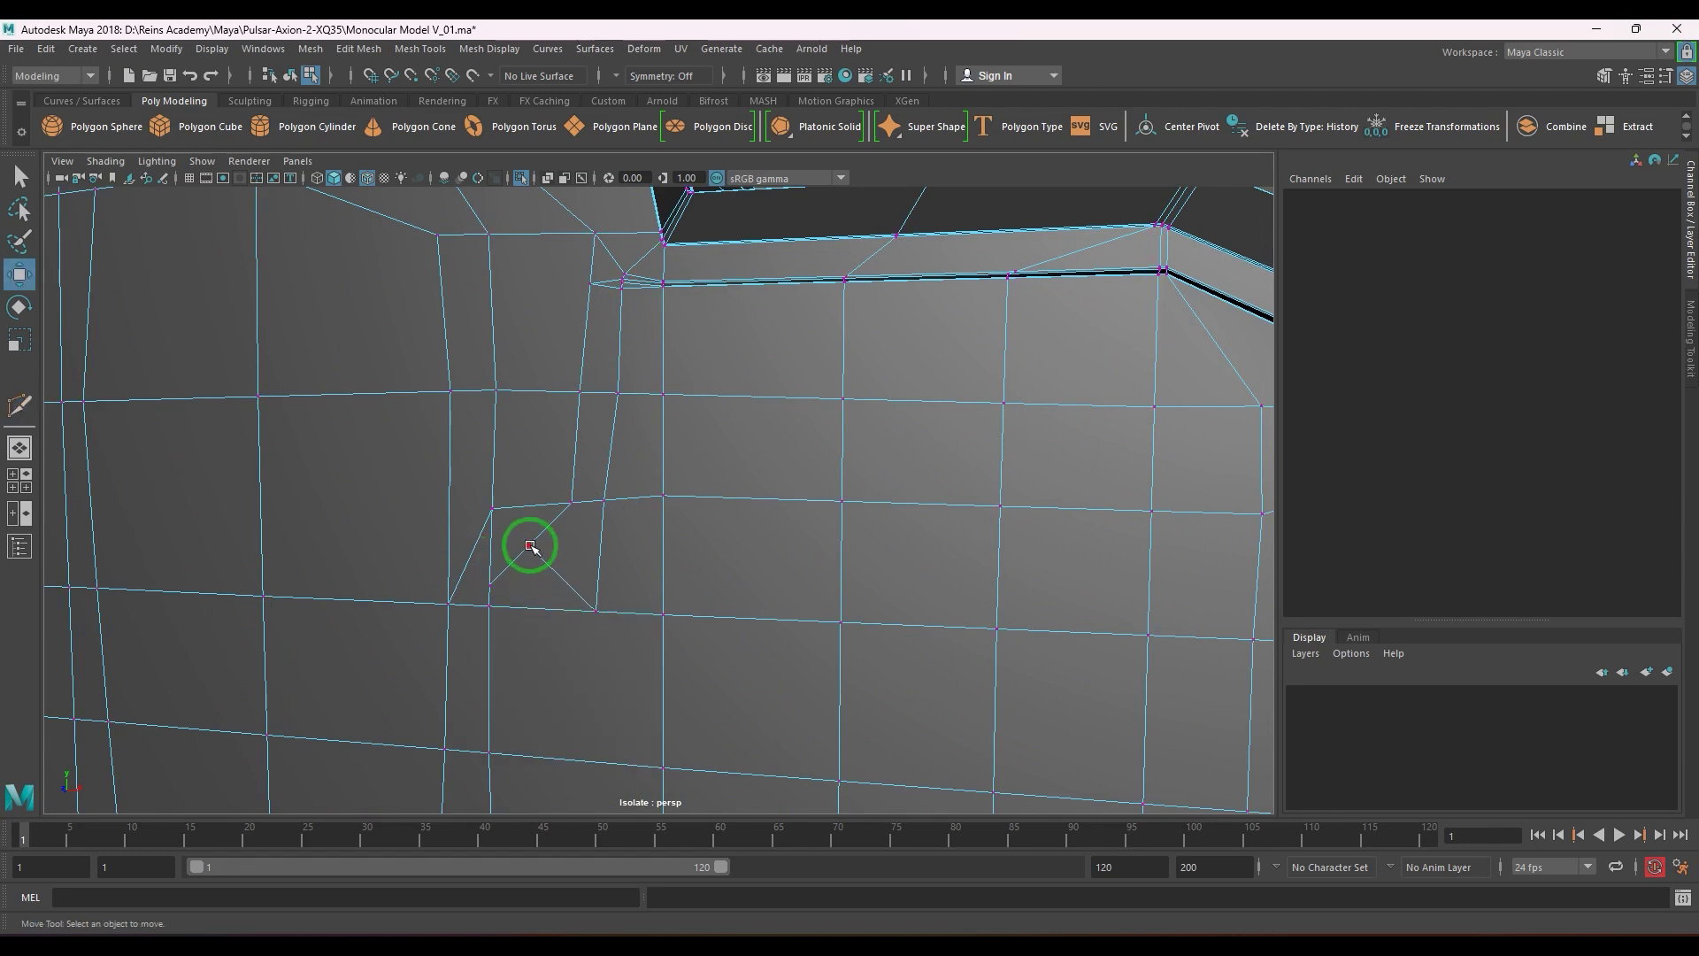
- Move the new cut's vertices below the second row to shape the small faces between the vertical lines more evenly
left_click(530, 546)
middle_click_drag(637, 428, 668, 458)
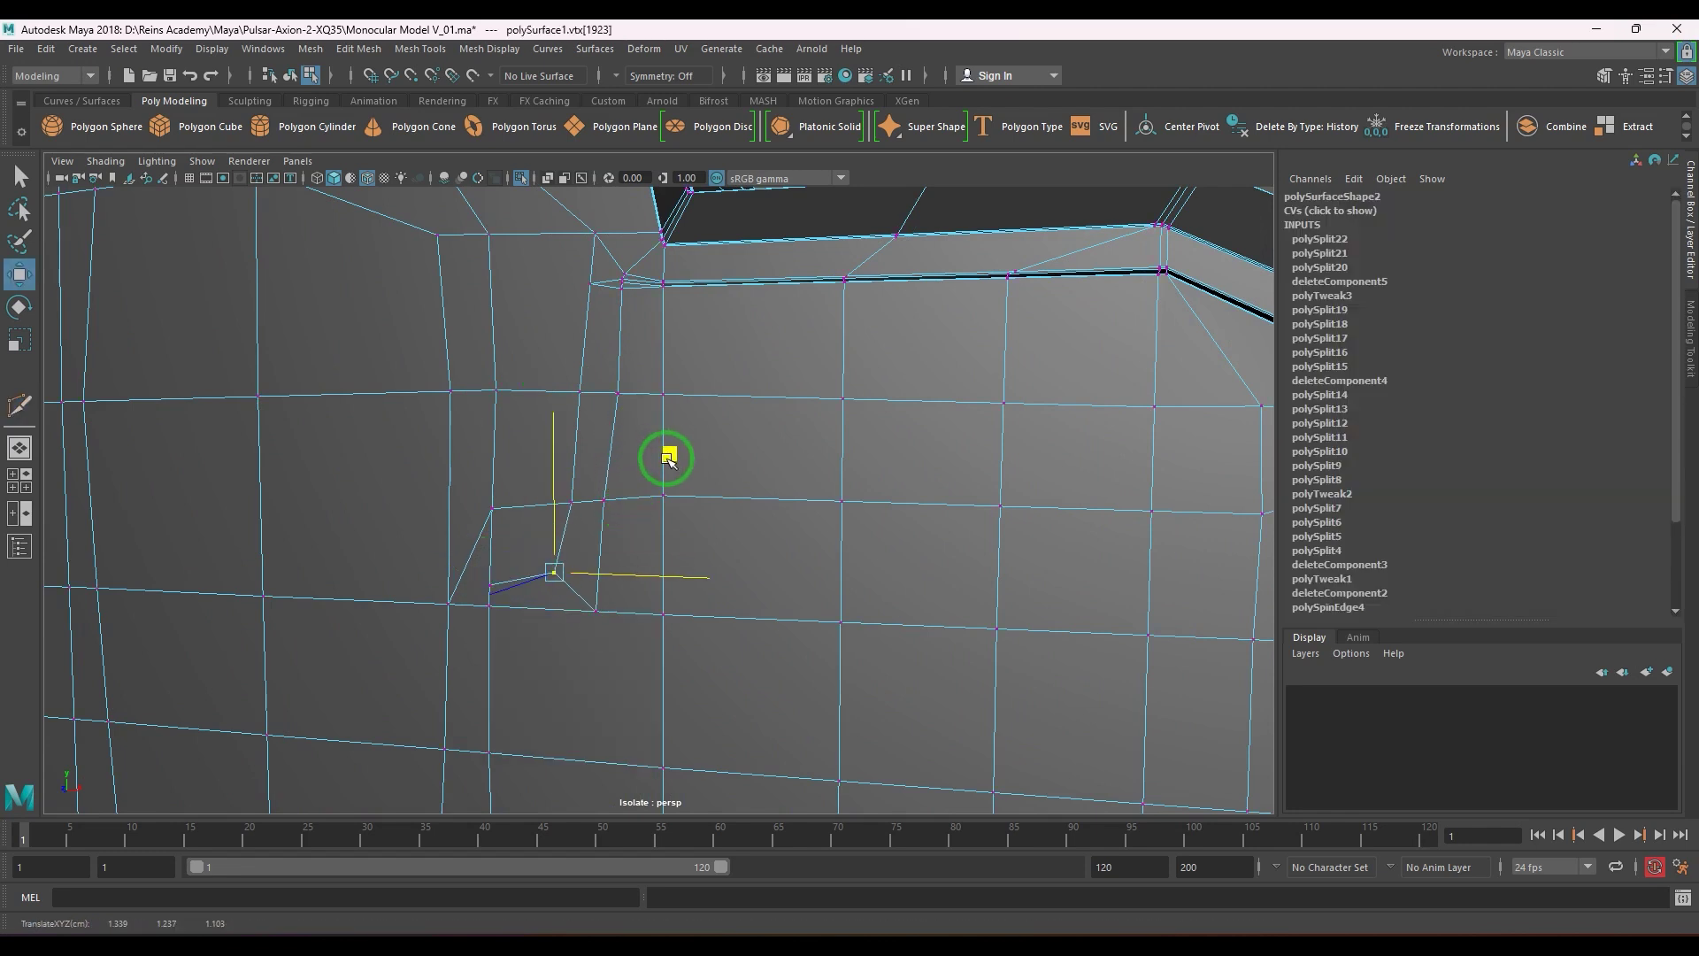
left_click(507, 573)
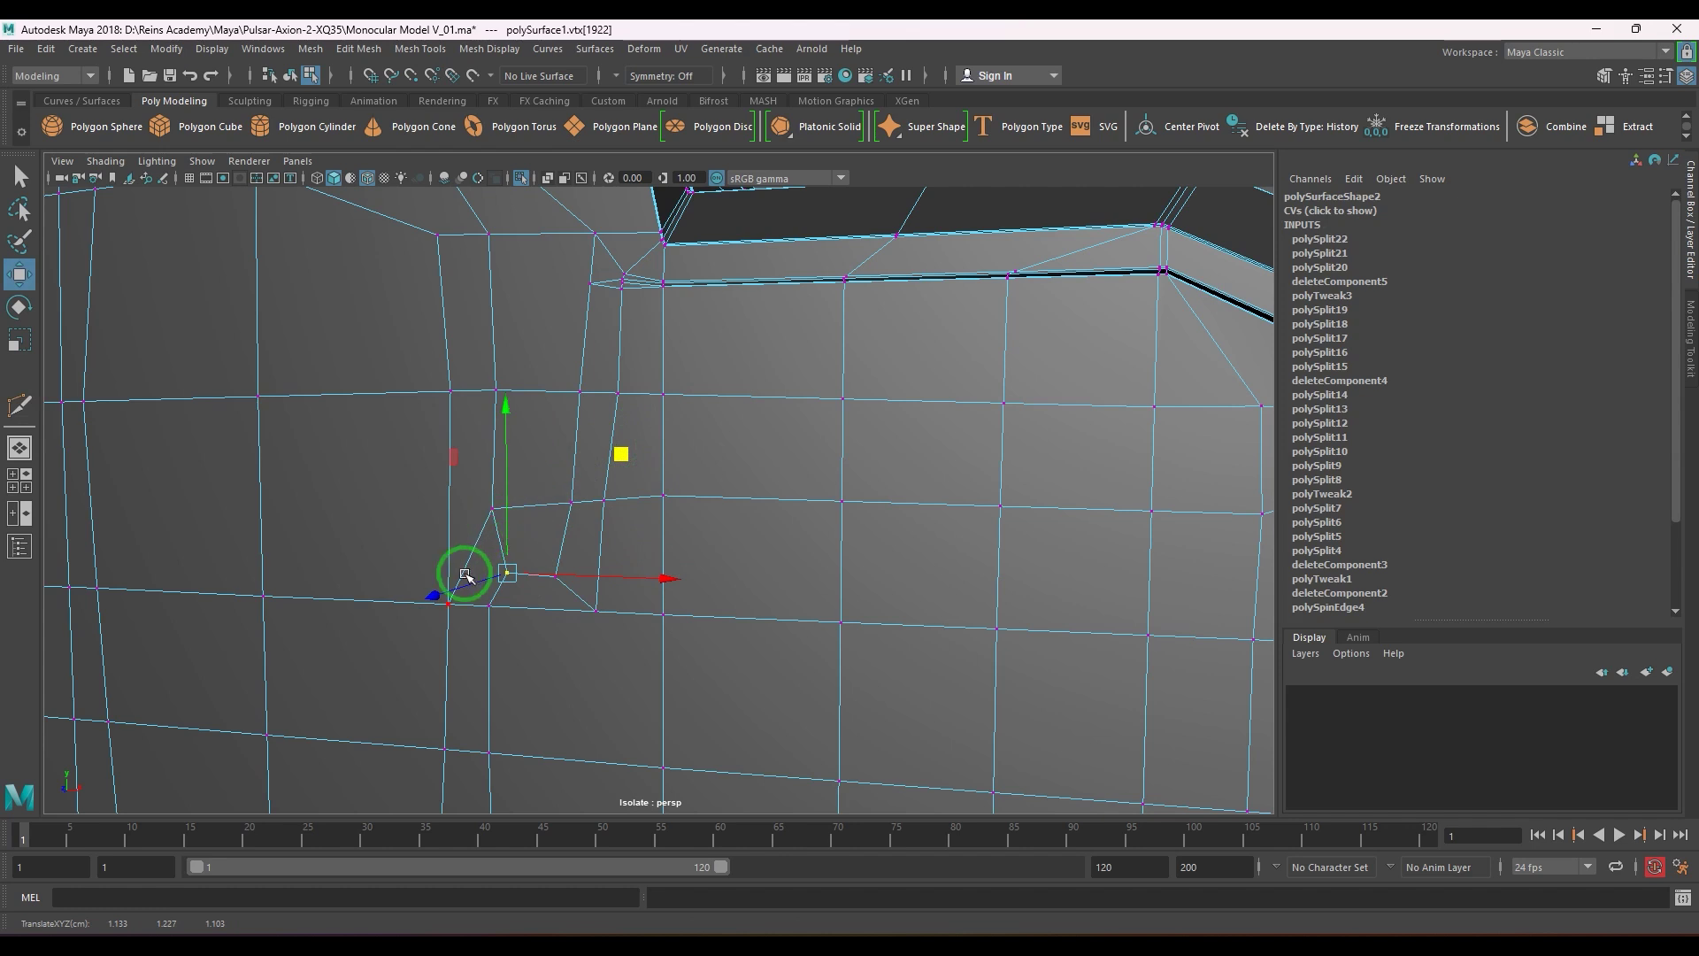
- Multi-Cut a continuous vertical edge line from the small upper patch down the side panel to the edge lines above the lower inner corner
key("F8")
right_click_drag(688, 616, 553, 599, "alt")
middle_click_drag(553, 599, 624, 495, "alt")
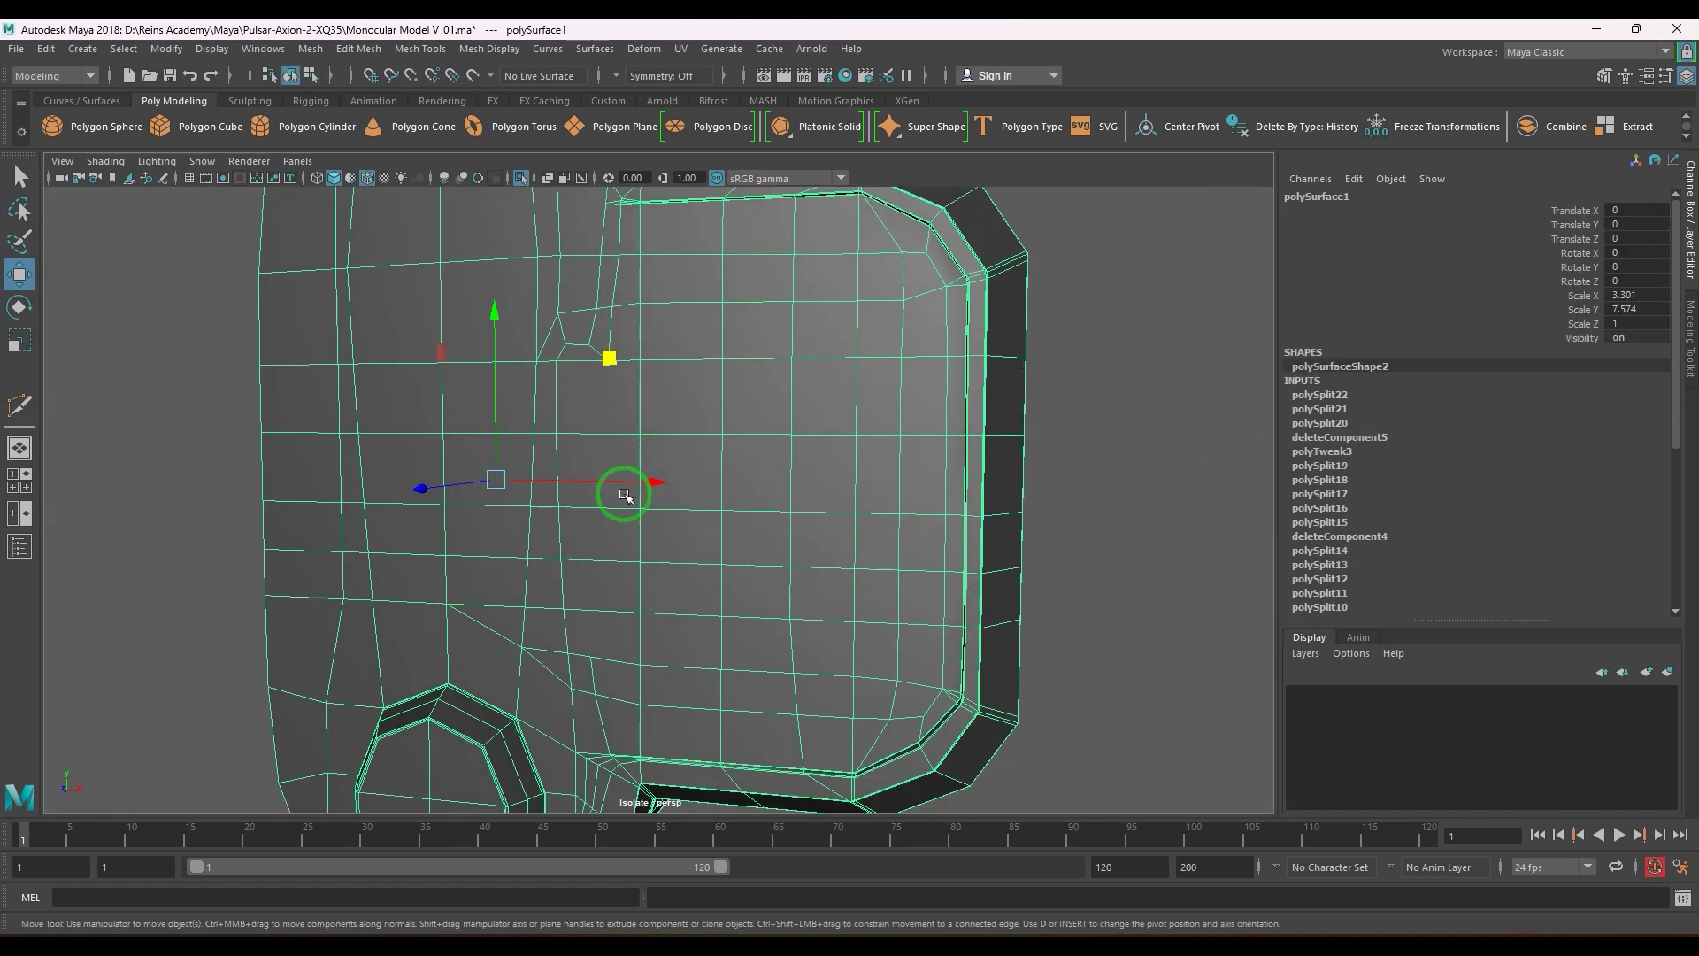
left_click_drag(624, 495, 617, 550, "alt")
scroll(611, 561, "up", 2)
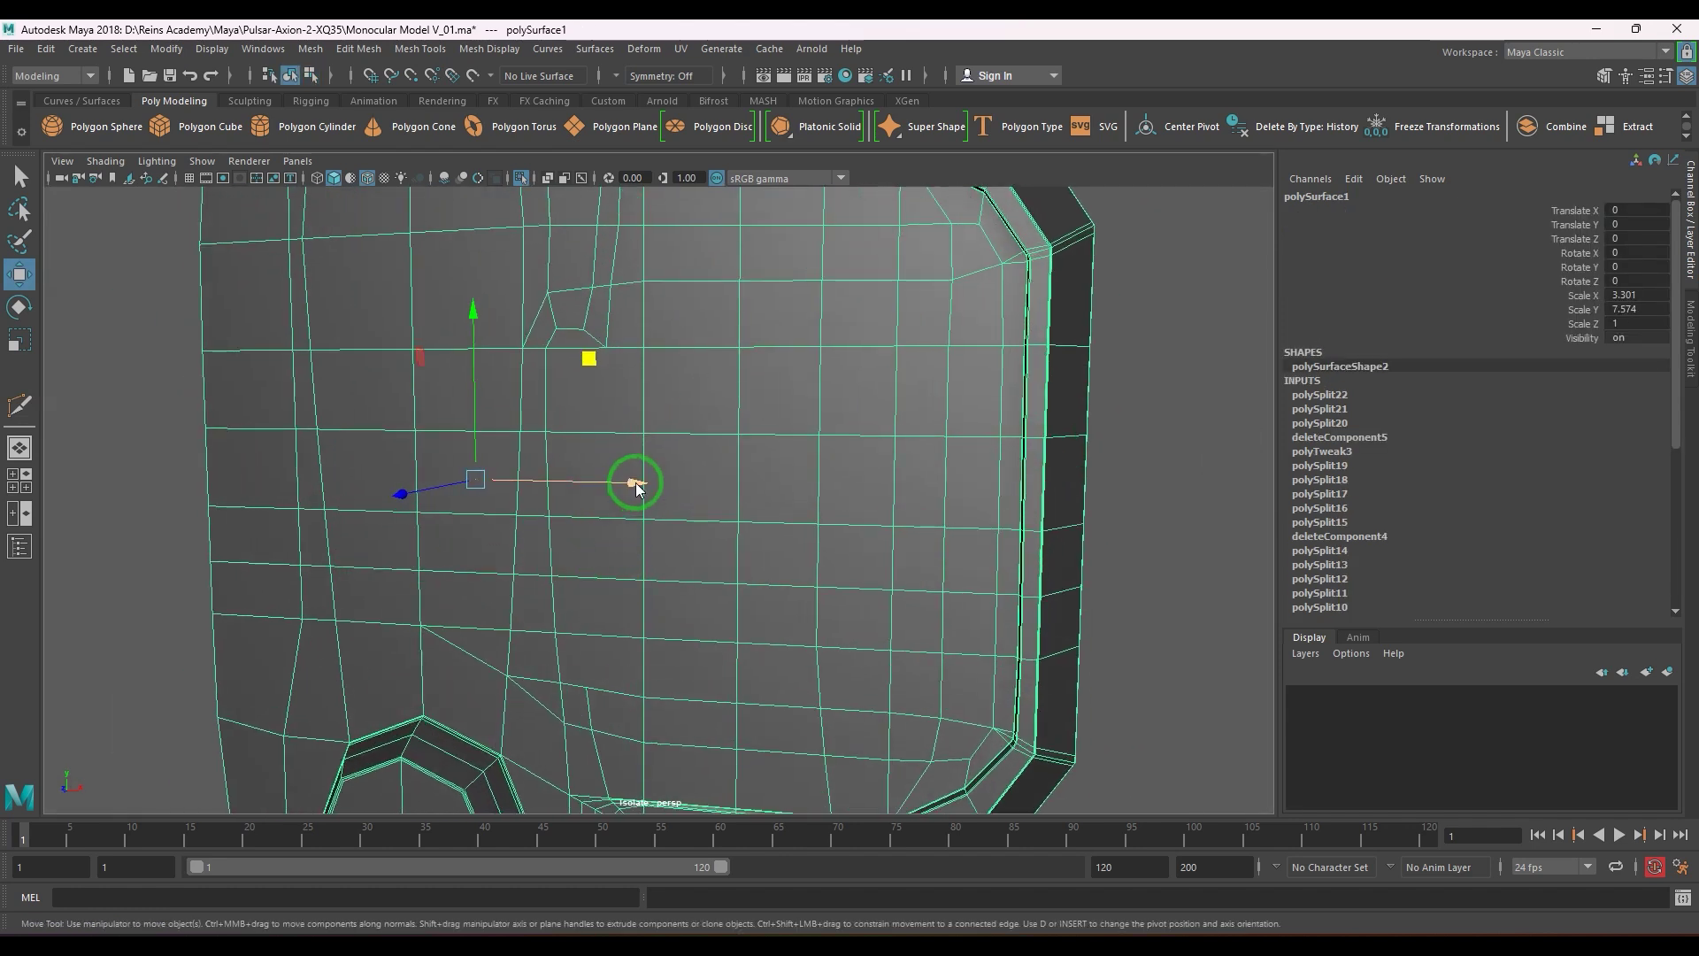
right_click_drag(636, 483, 520, 477, "shift")
left_click(586, 433)
key("Return")
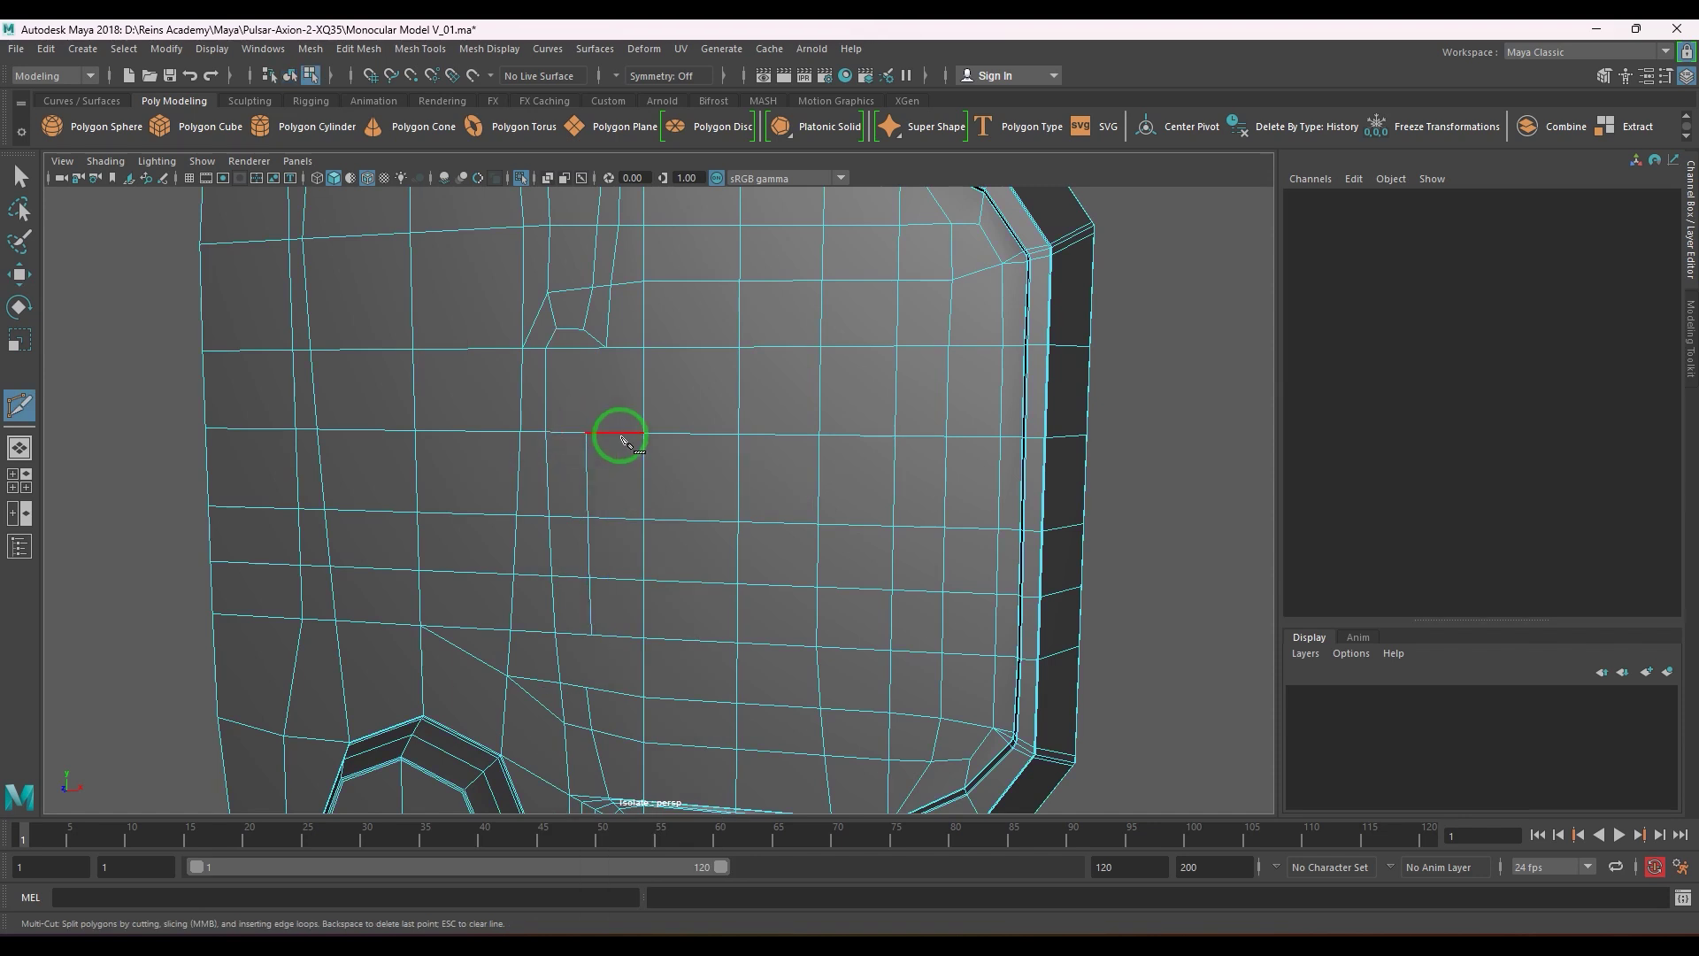
key("Return")
middle_click_drag(613, 743, 591, 639, "alt")
left_click(617, 610)
scroll(620, 597, "down", 2)
scroll(580, 628, "up", 4)
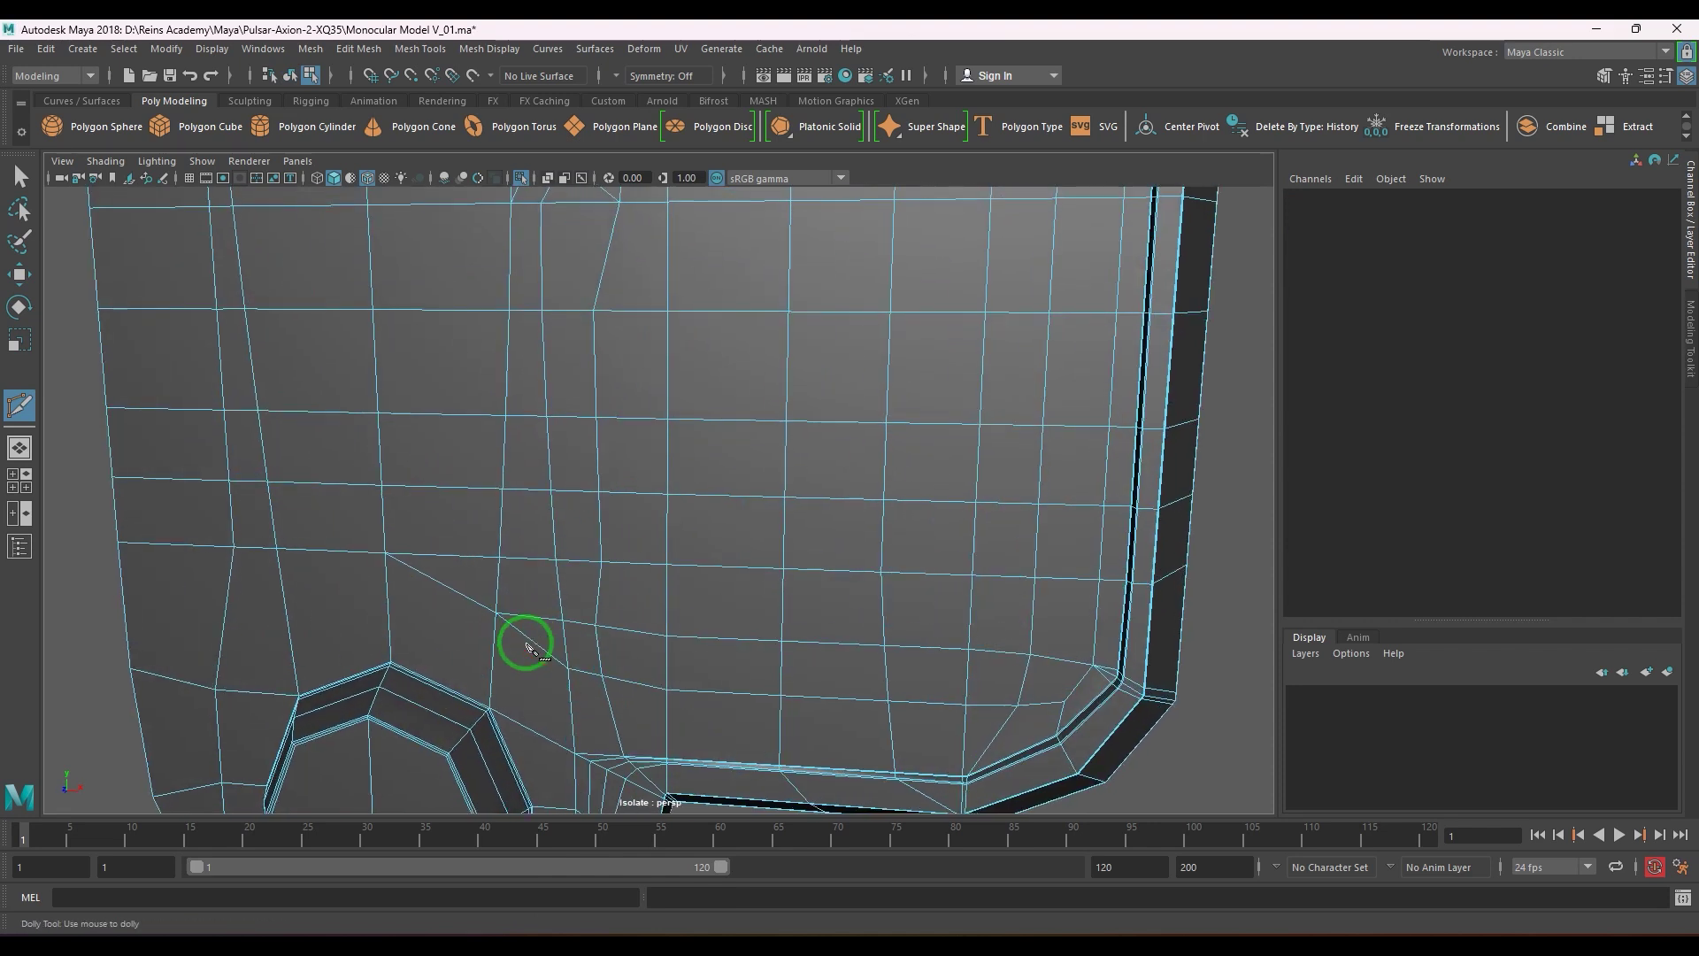
- Delete the vertical and horizontal edge segments meeting at the bend above the arched recess
key("w")
left_click(494, 610)
left_click(520, 629, "shift")
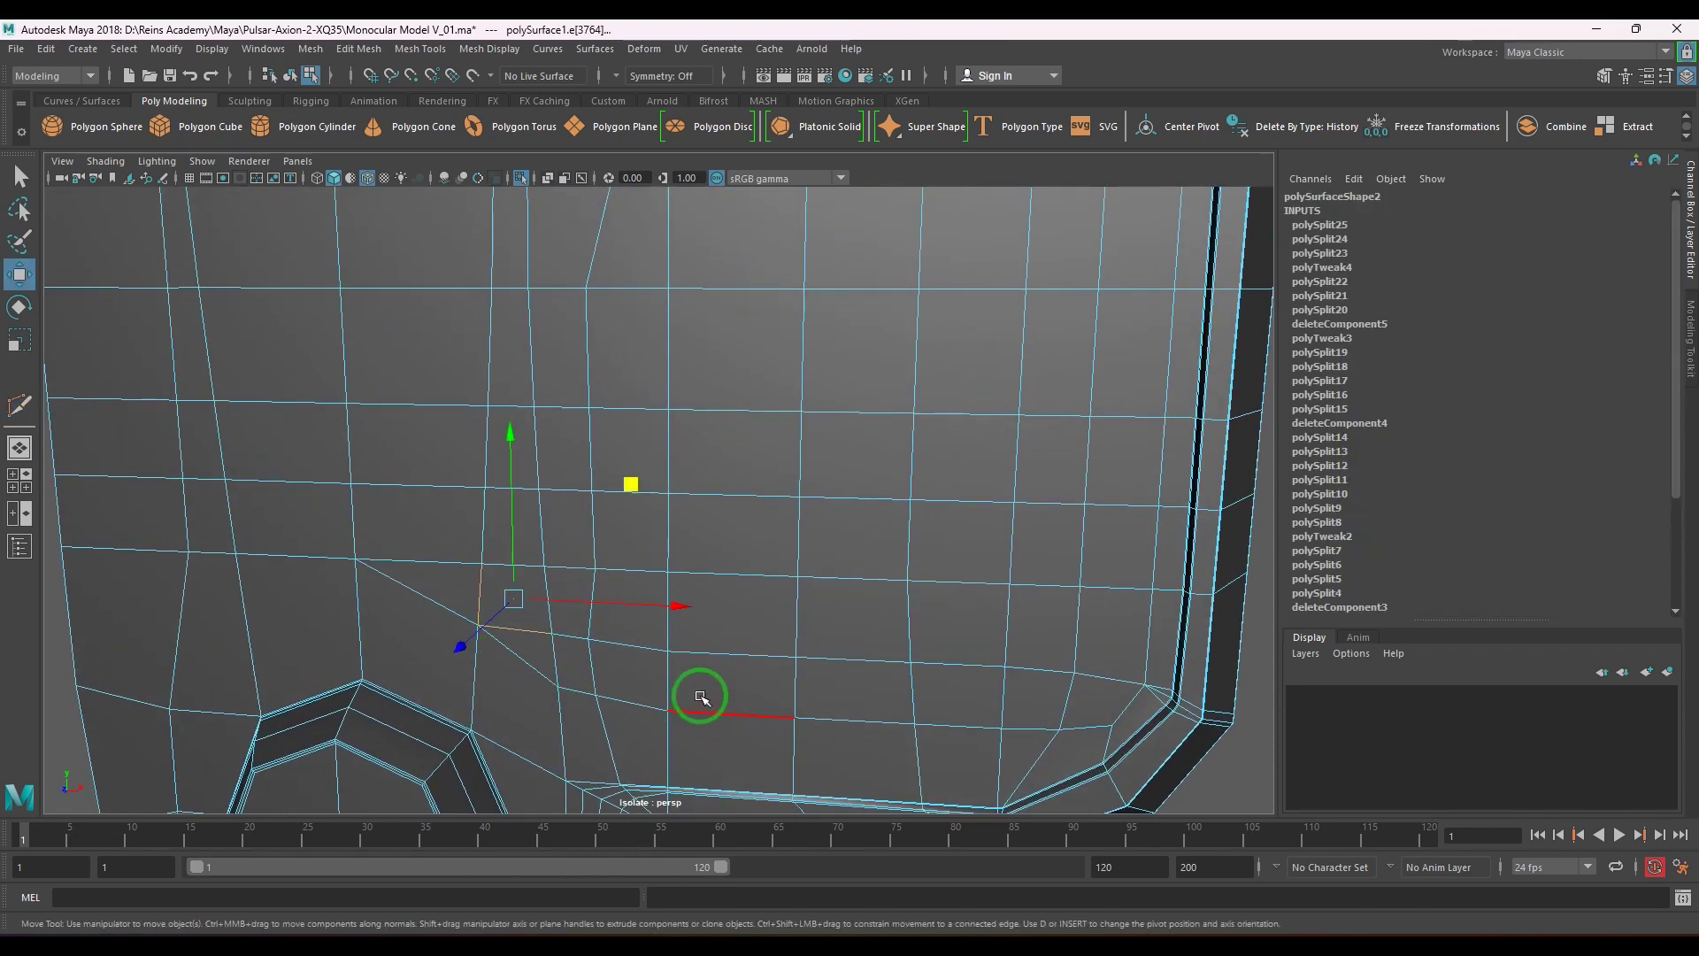
key("F8")
- Multi-Cut a diagonal edge from the bend above the arched recess up to the neighbouring vertical line on the horizontal row
scroll(576, 620, "up", 4)
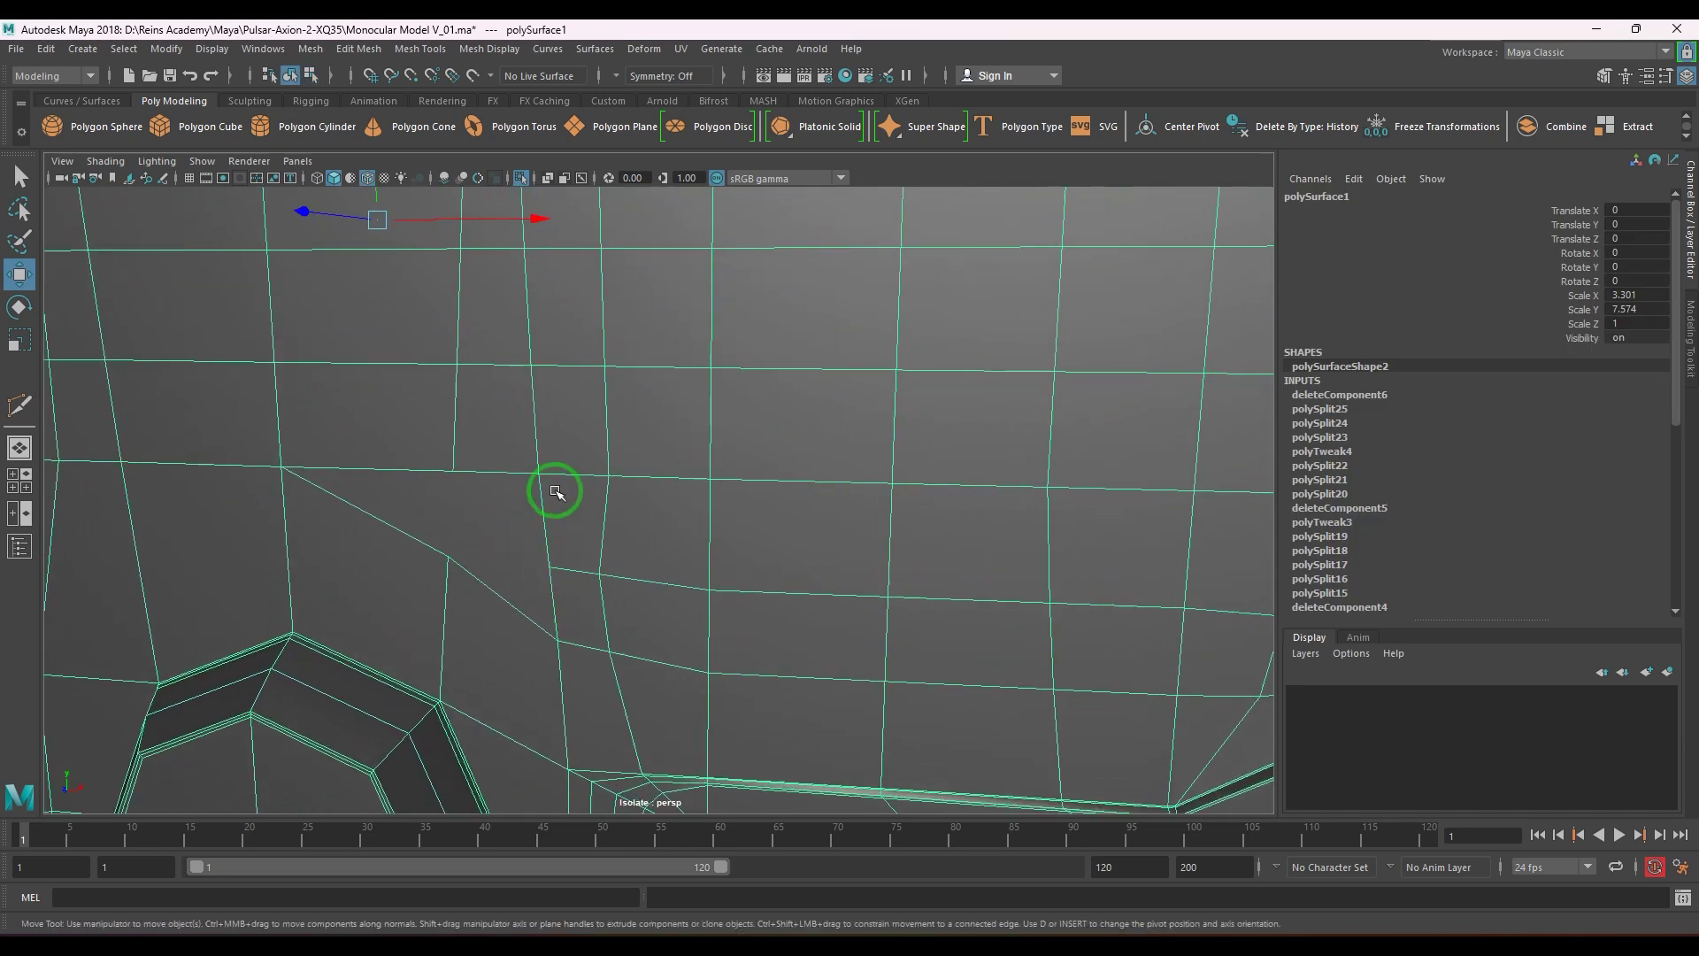
right_click_drag(549, 456, 449, 450, "shift")
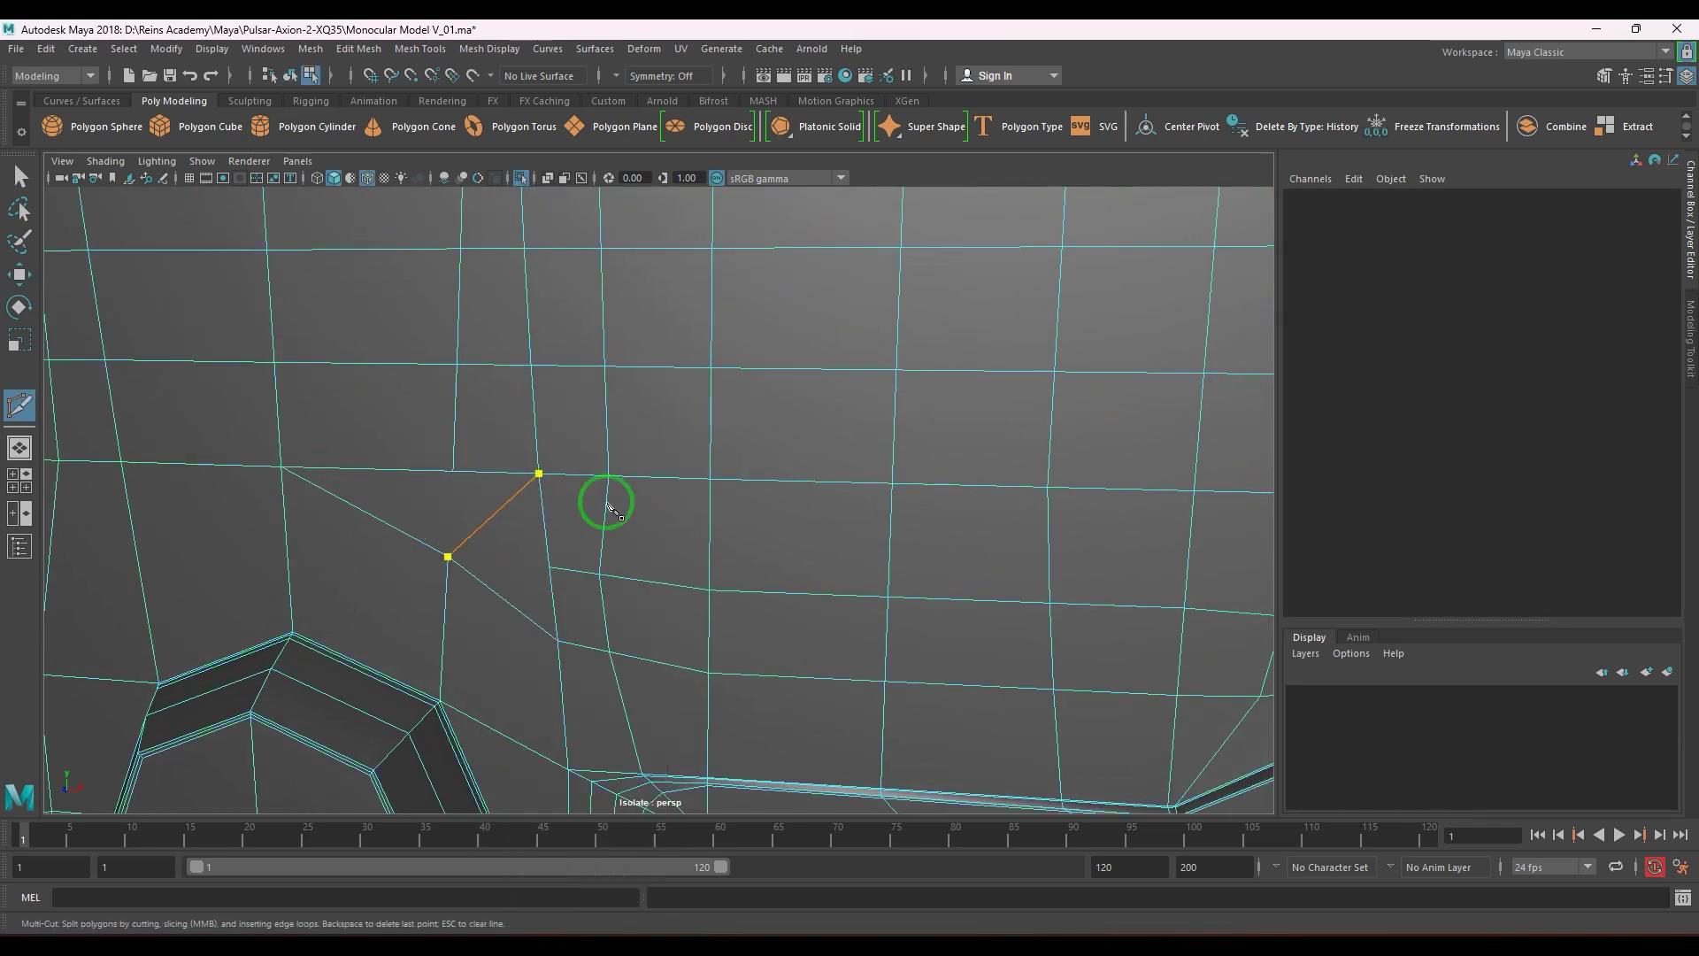
key("w")
scroll(614, 584, "down", 3)
key("F8")
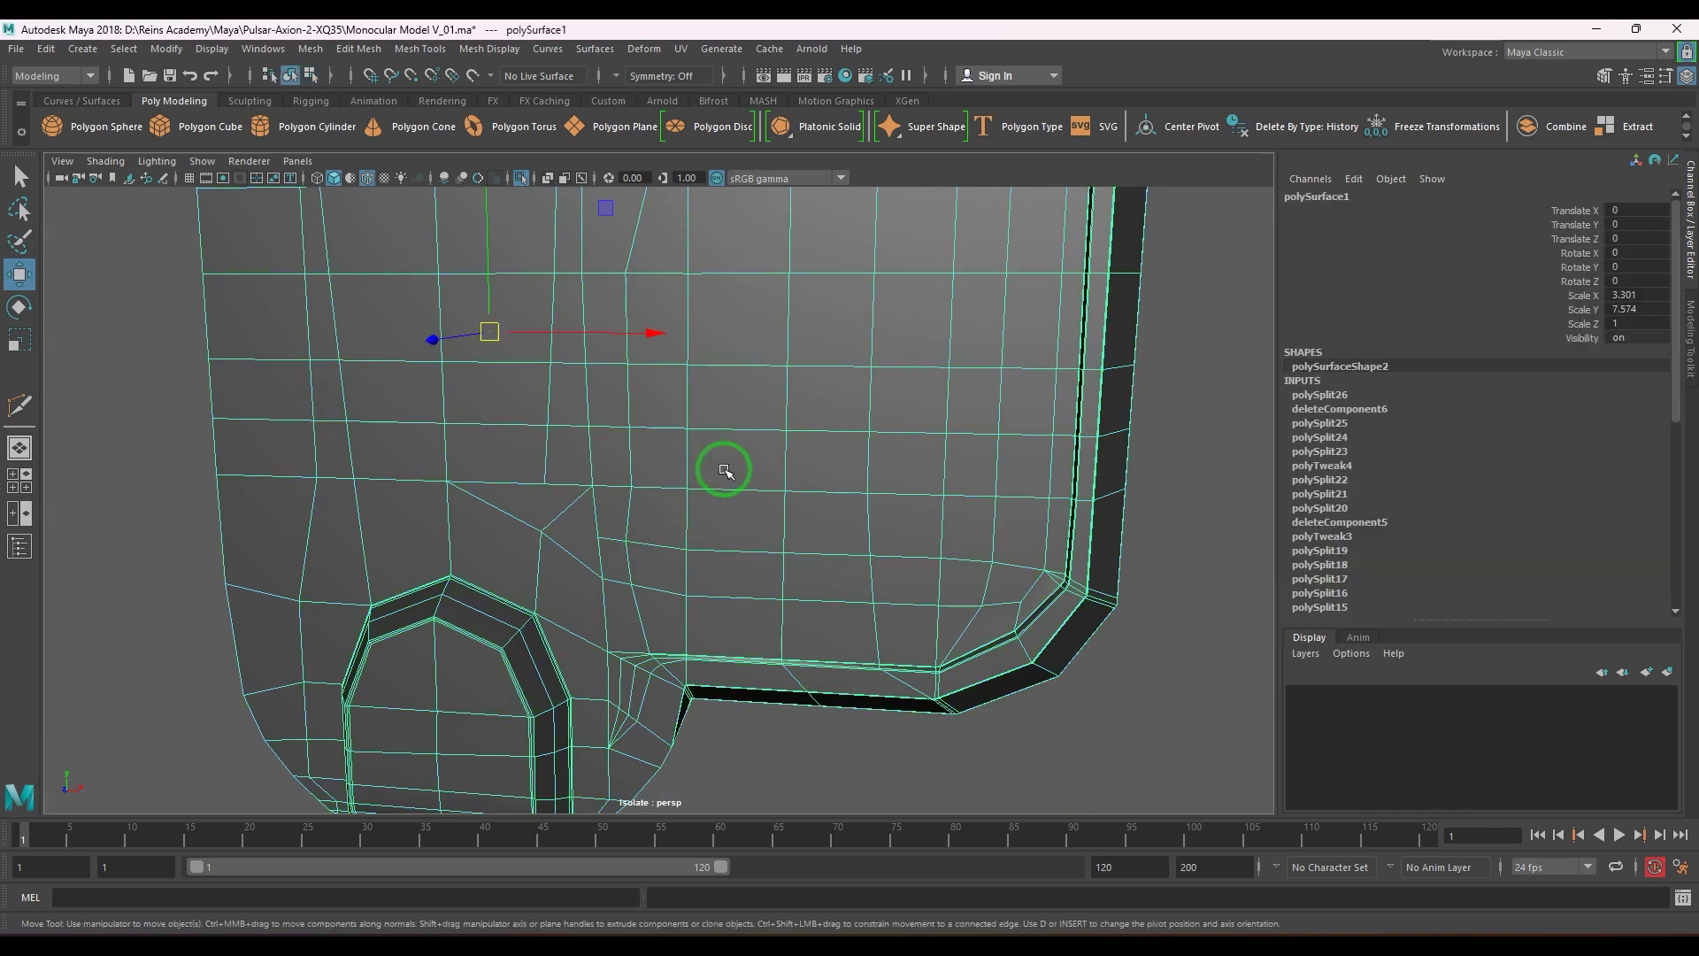
- Move the bottom end vertex of the vertical line above the arched recess up and to the left
scroll(690, 470, "down", 4)
middle_click_drag(624, 464, 624, 485, "alt")
scroll(603, 570, "up", 5)
right_click_drag(566, 524, 489, 517)
left_click(538, 520)
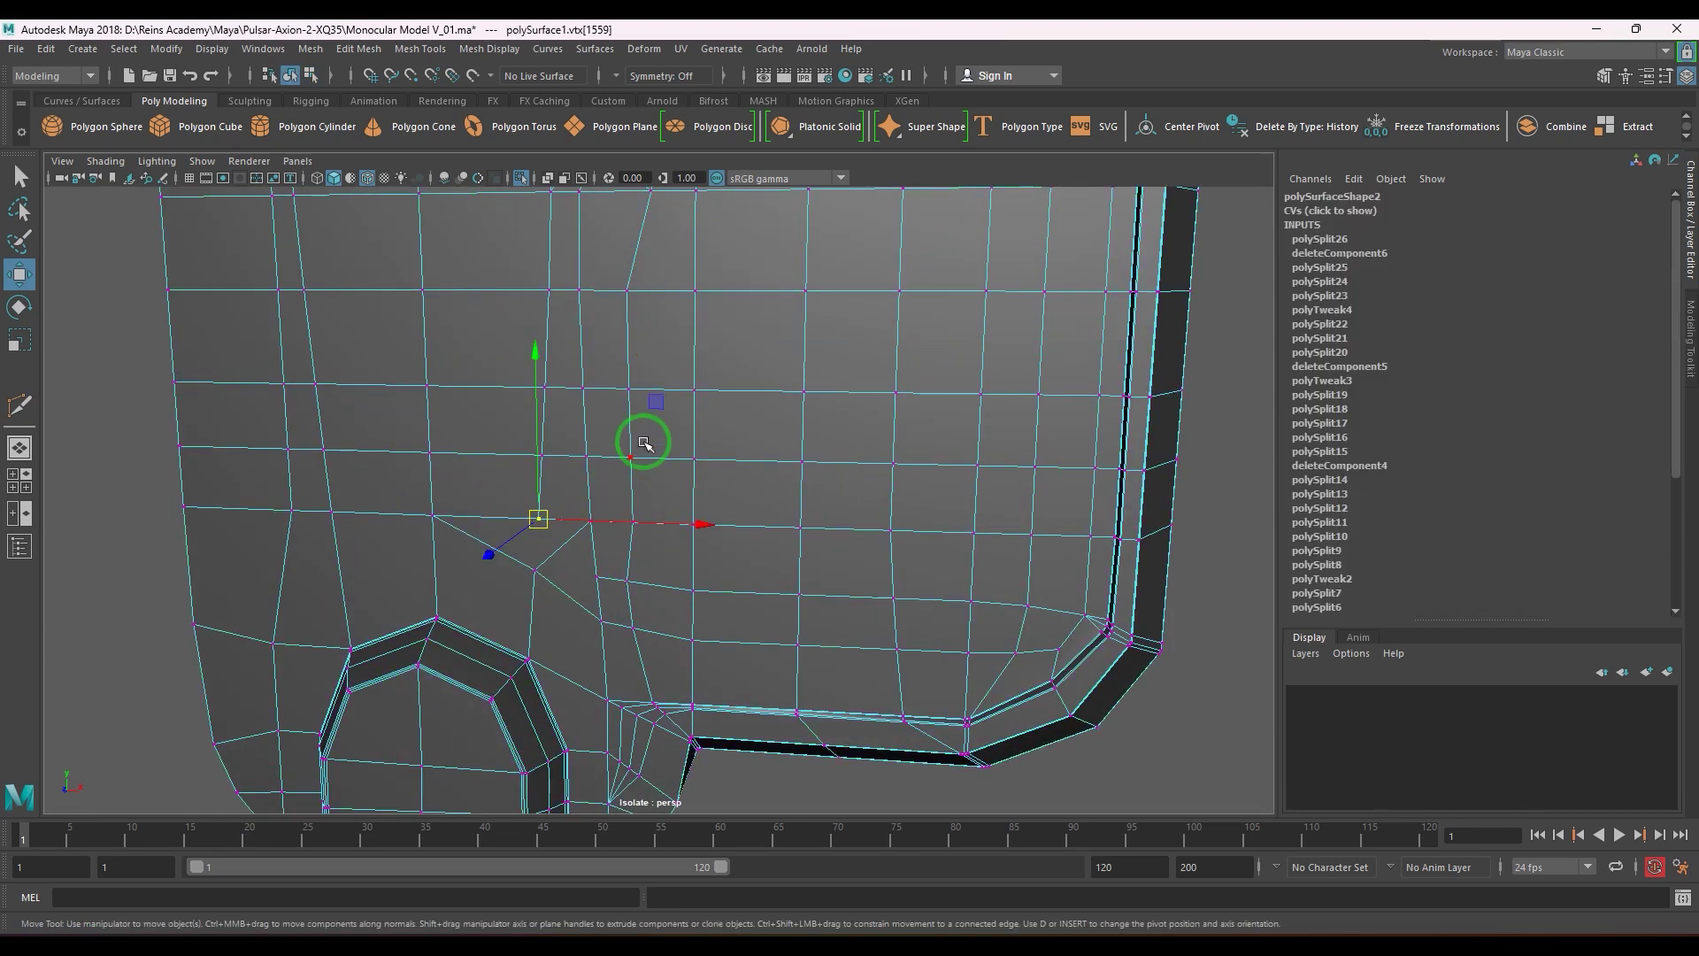
left_click_drag(653, 404, 603, 373)
middle_click_drag(601, 372, 619, 379)
- Reposition the adjacent vertices left of the seam above the lower inner corner to even out the surrounding quads
left_click(613, 569)
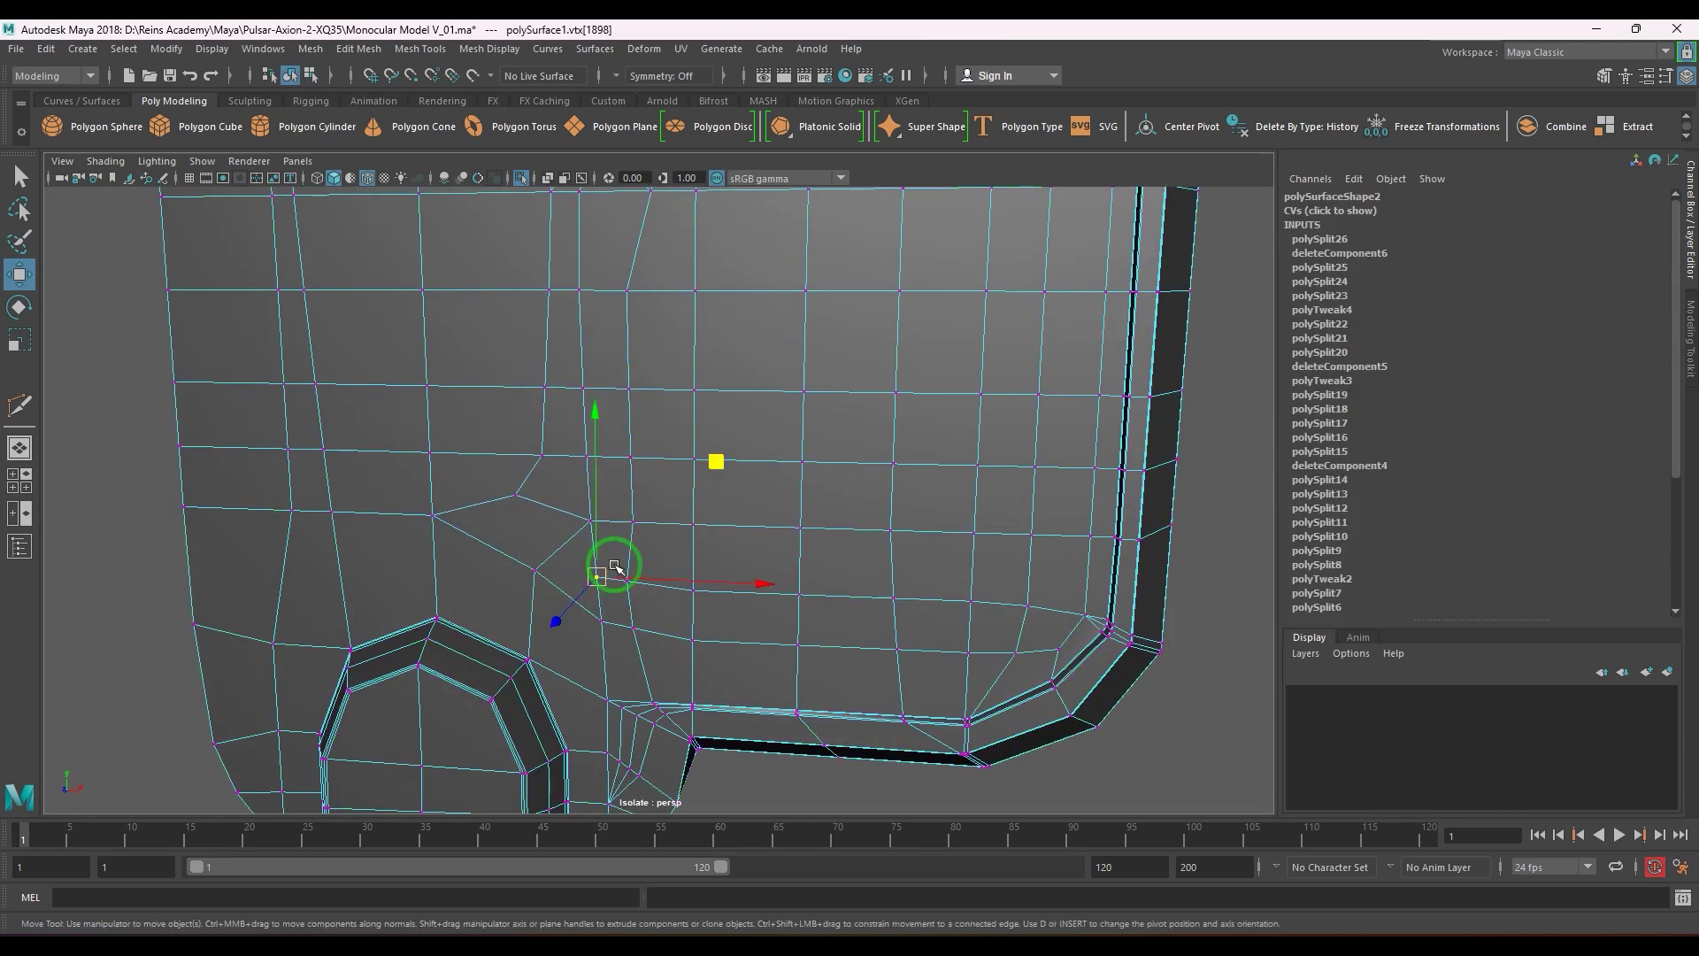
middle_click_drag(715, 469, 733, 458)
key("Right")
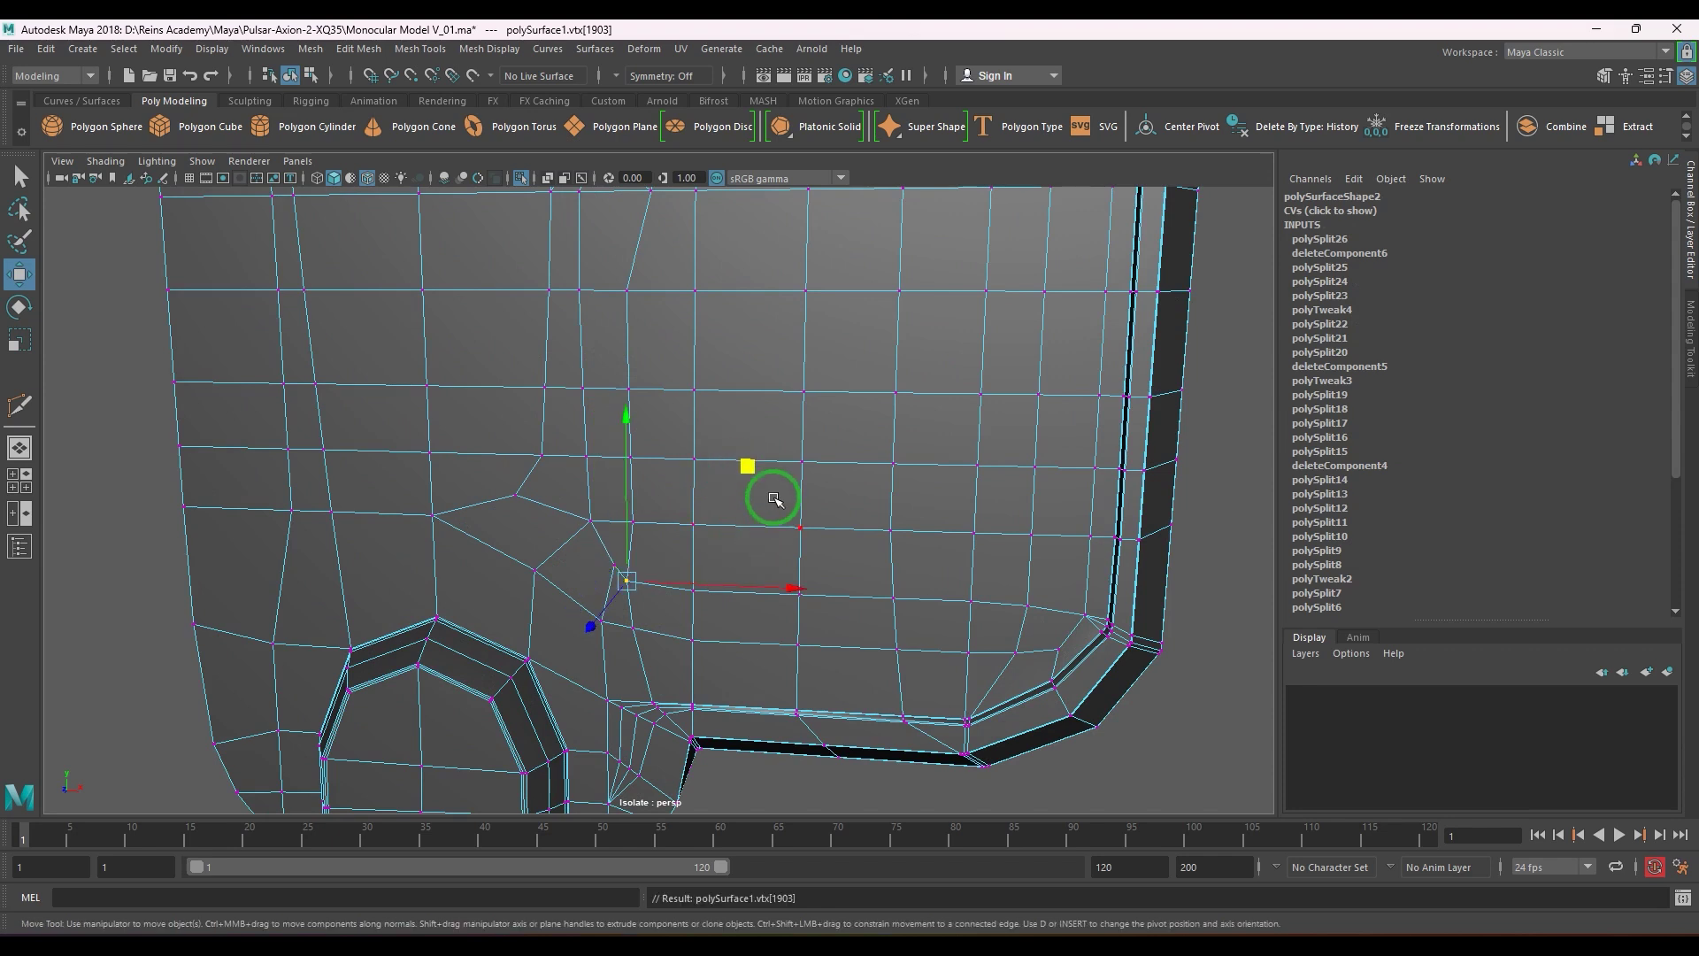
left_click_drag(747, 459, 778, 453)
key("Up")
middle_click_drag(771, 445, 771, 400)
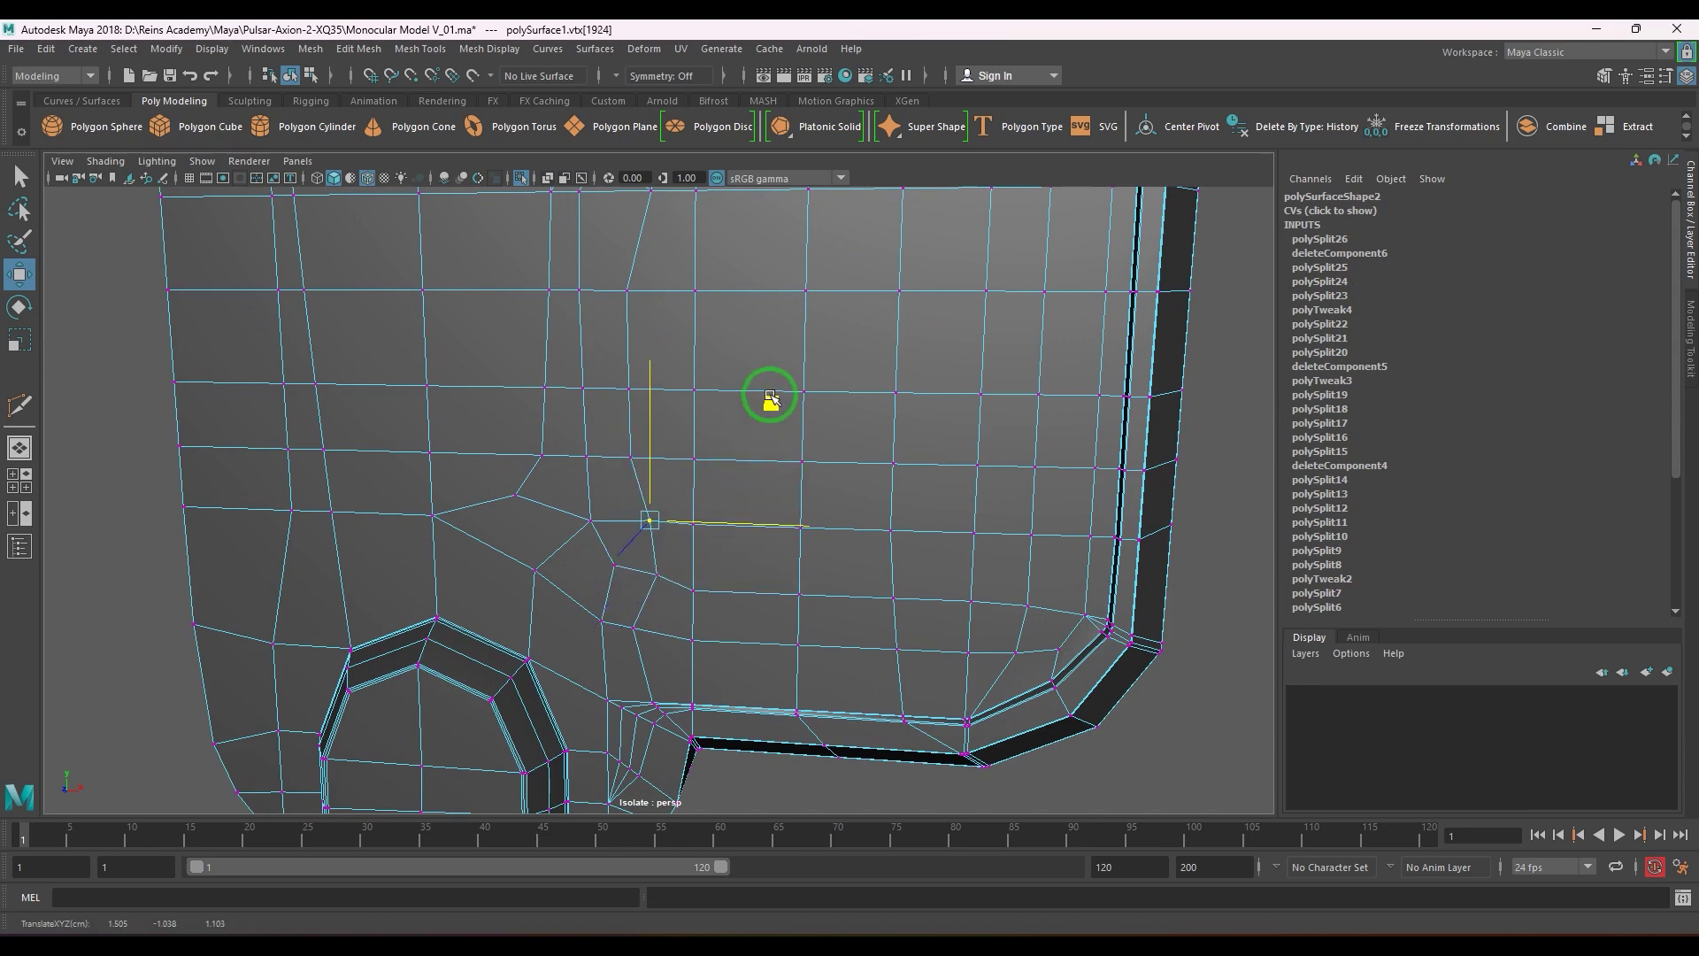
key("F8")
- Delete the leftmost short edge between the lower corner's support line and the convergence point beside the recess
scroll(664, 619, "up", 8)
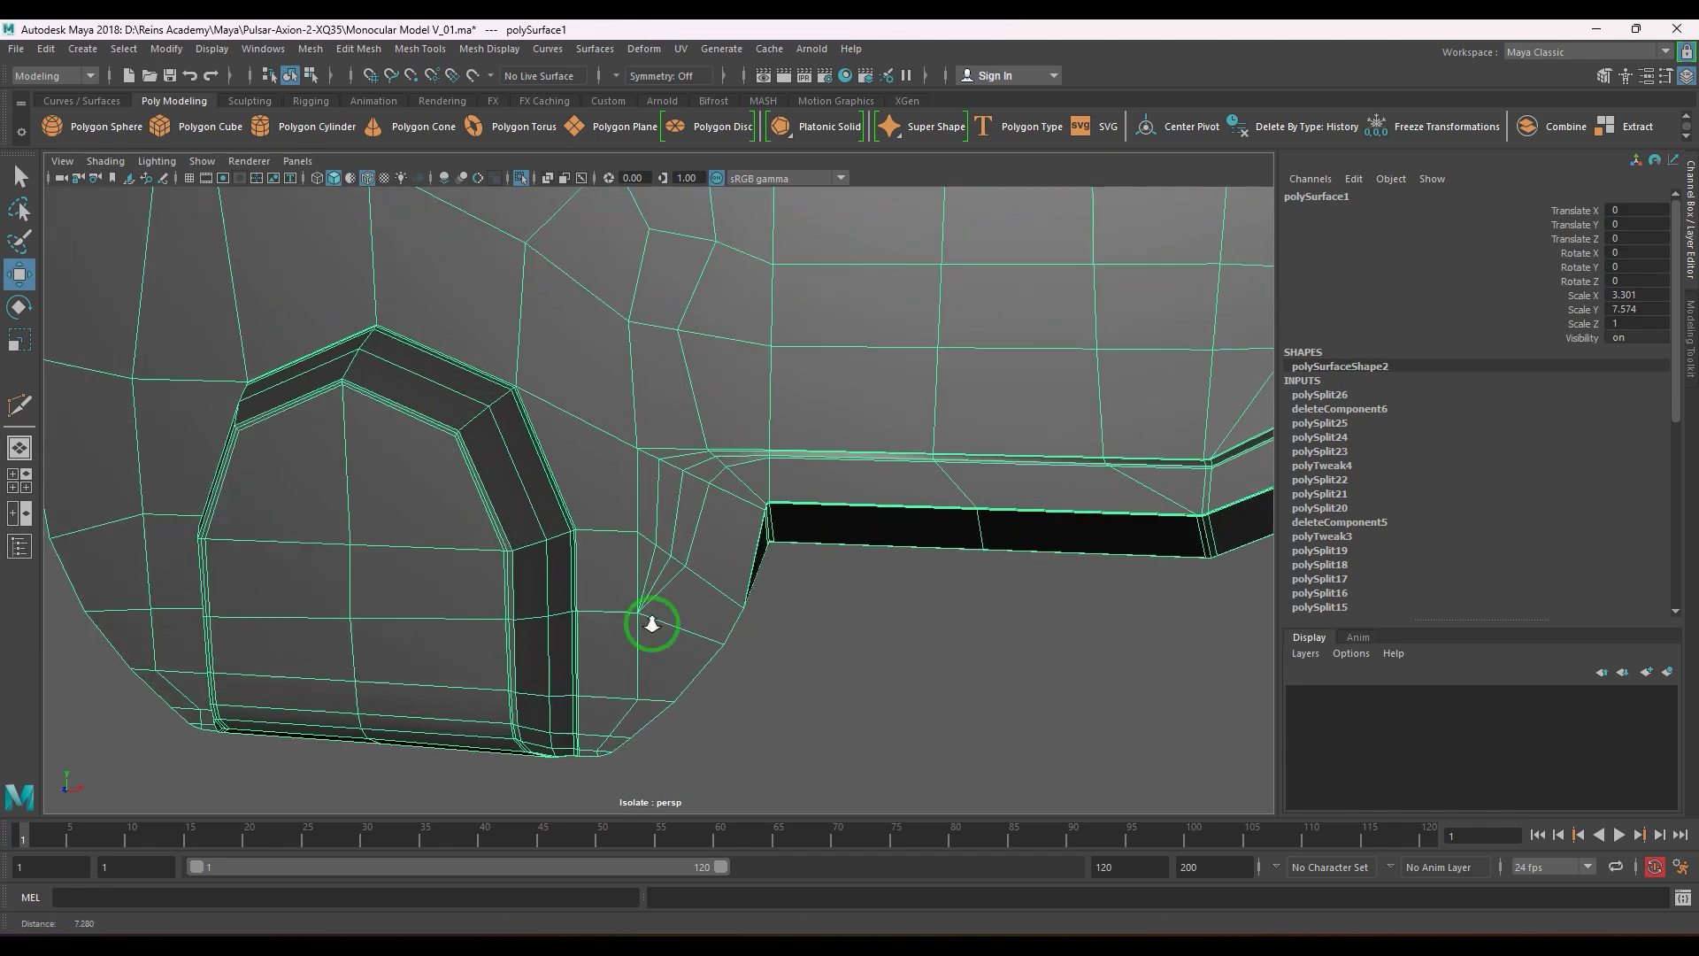
scroll(695, 693, "up", 1)
key("F10")
left_click(644, 620)
key("Delete")
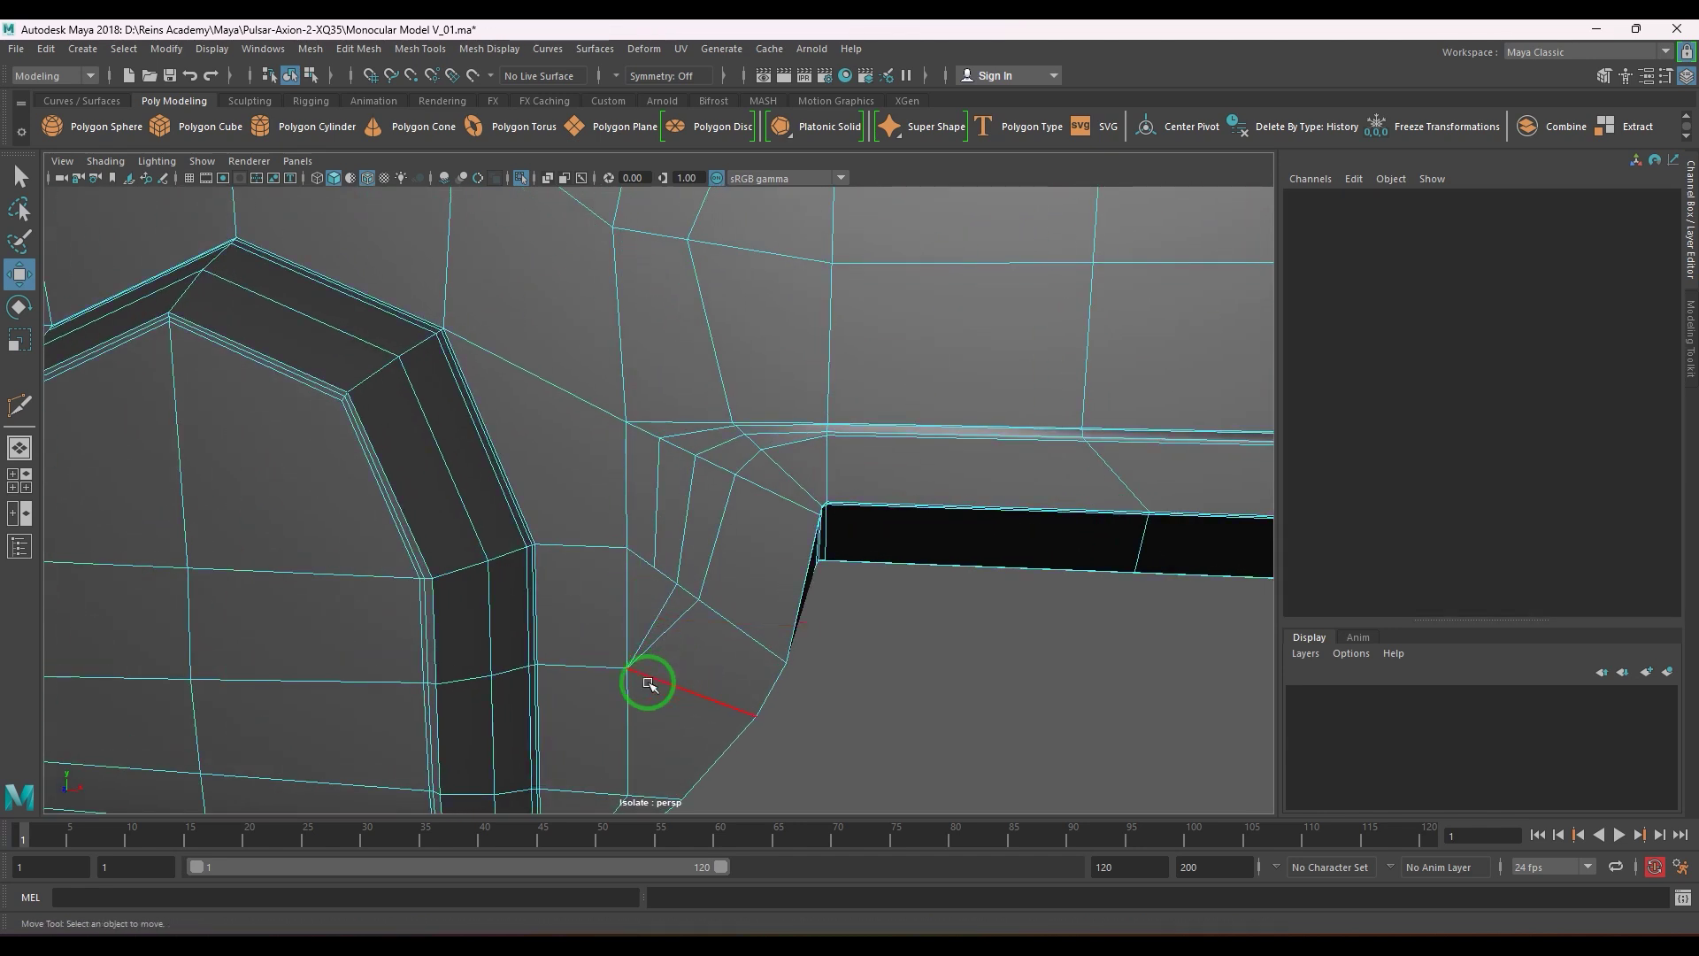
- Align the freed end vertex of the lower corner's leftmost support line with the horizontal row beside the recess
key("F8")
key("F9")
left_click(654, 549)
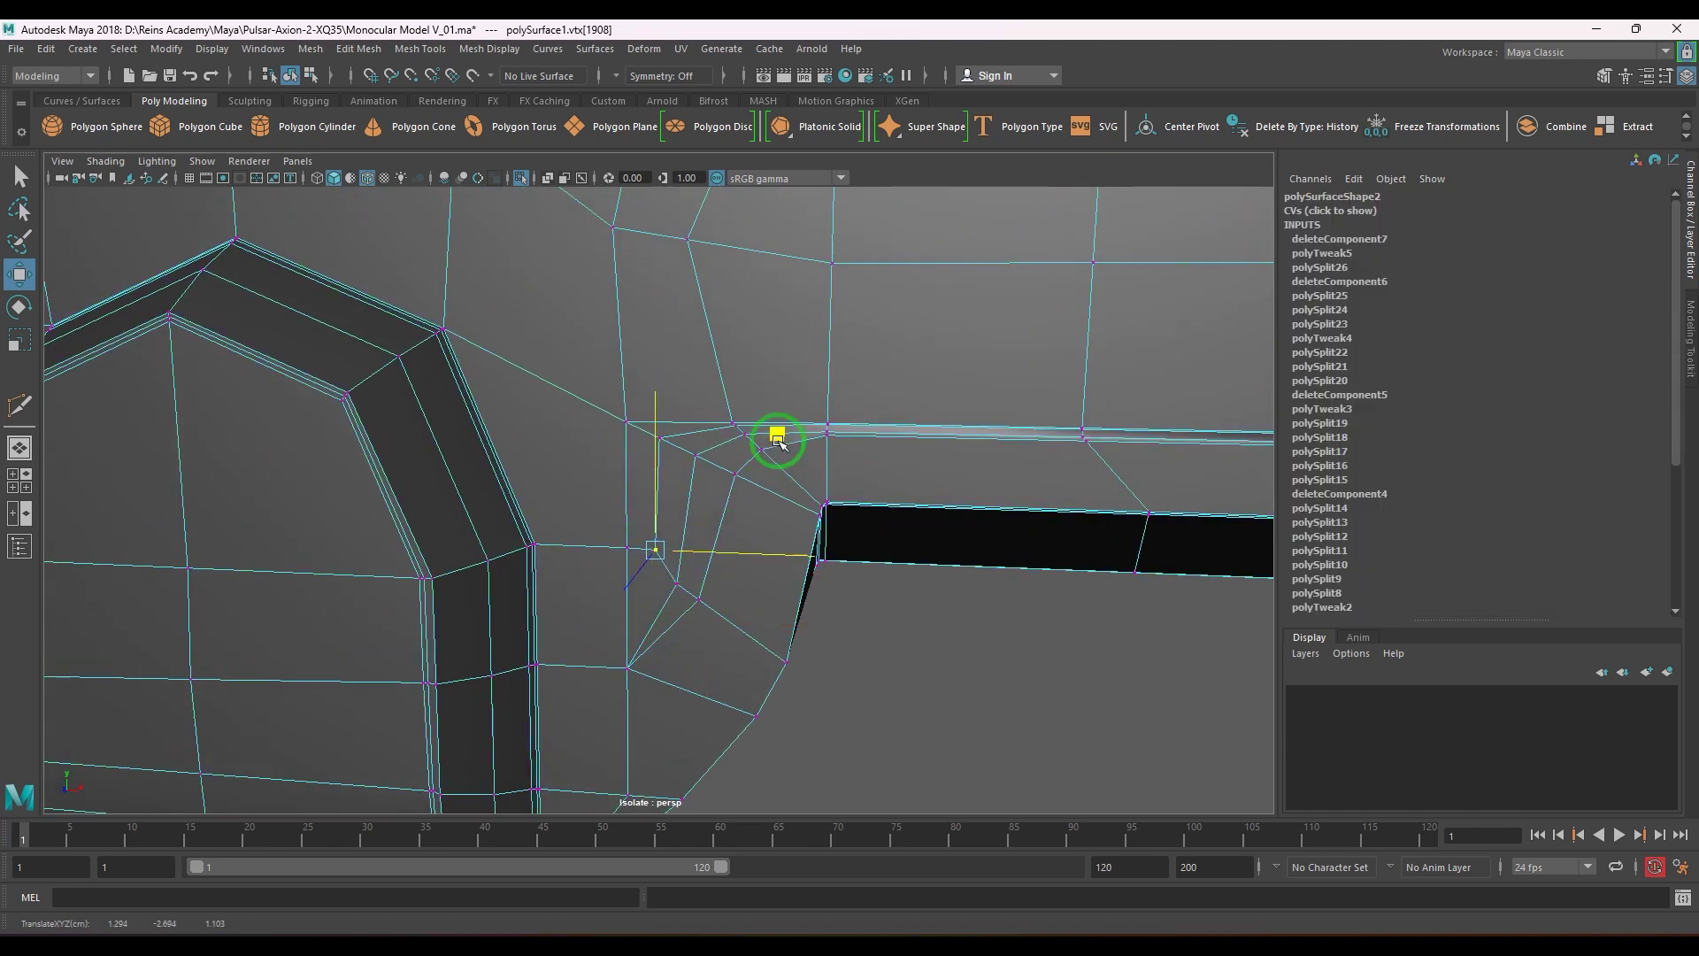
left_click_drag(777, 431, 709, 585, "alt")
left_click(620, 580)
key("F10")
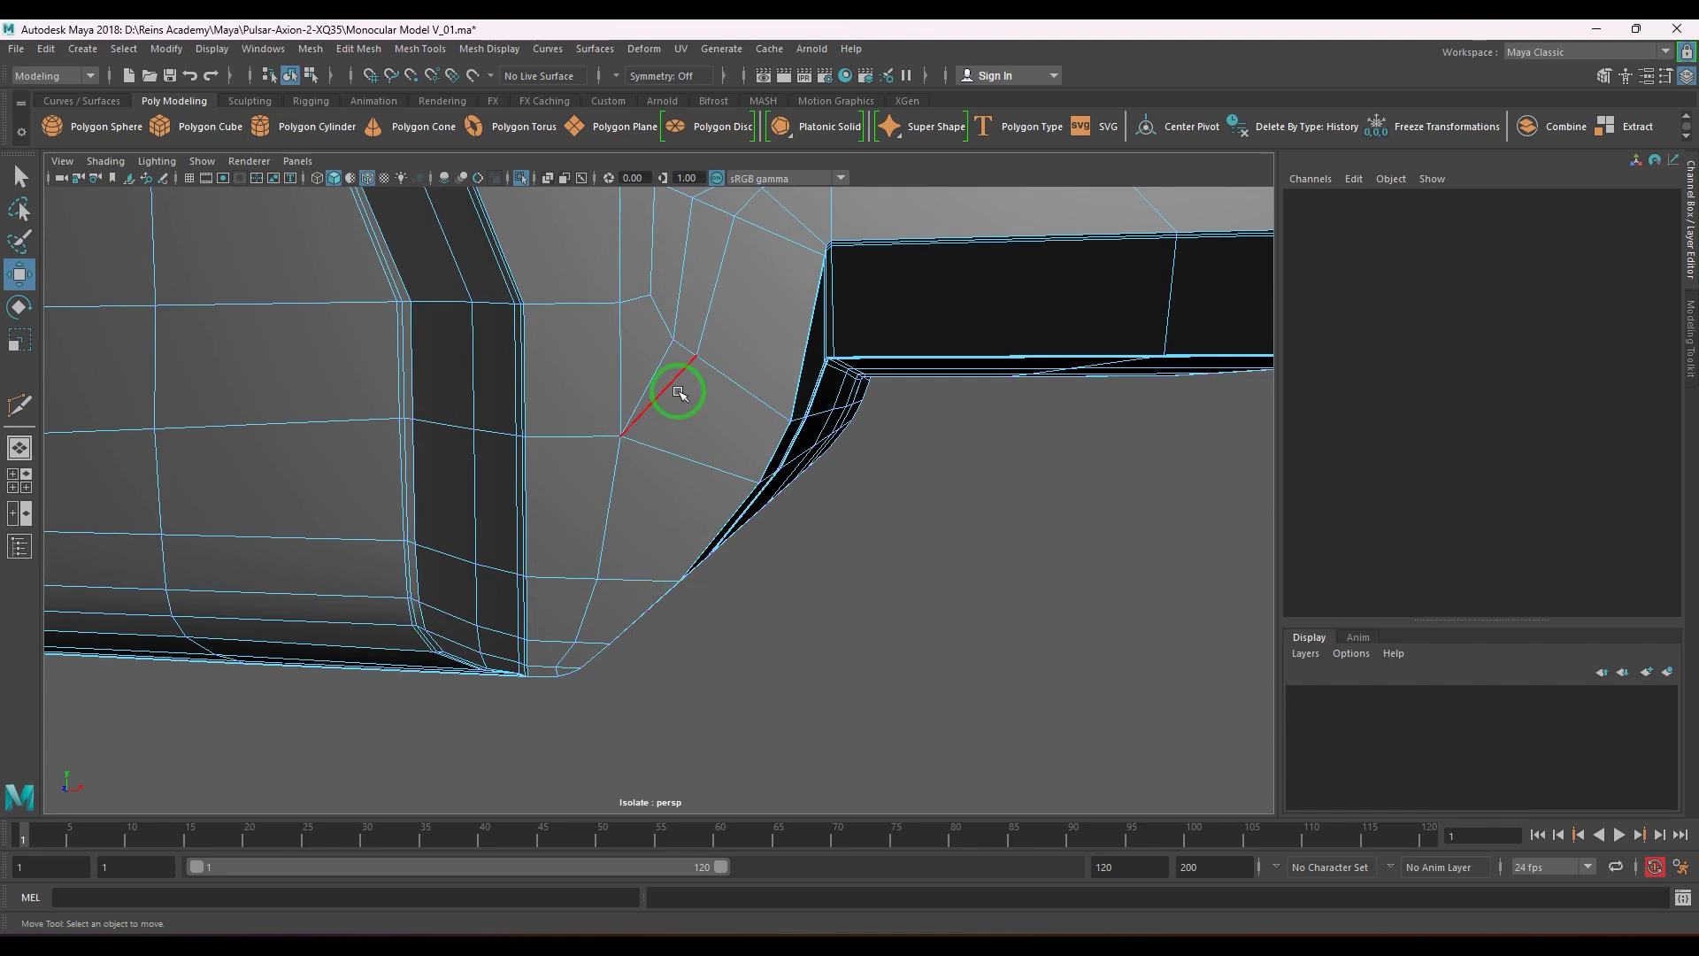
- Replace the outer diagonal edge at the convergence point with a Multi-Cut edge line from the support line's end to the lower row's inner vertex
left_click(678, 395)
key("Delete")
left_click(670, 433)
right_click_drag(743, 368, 694, 345, "shift")
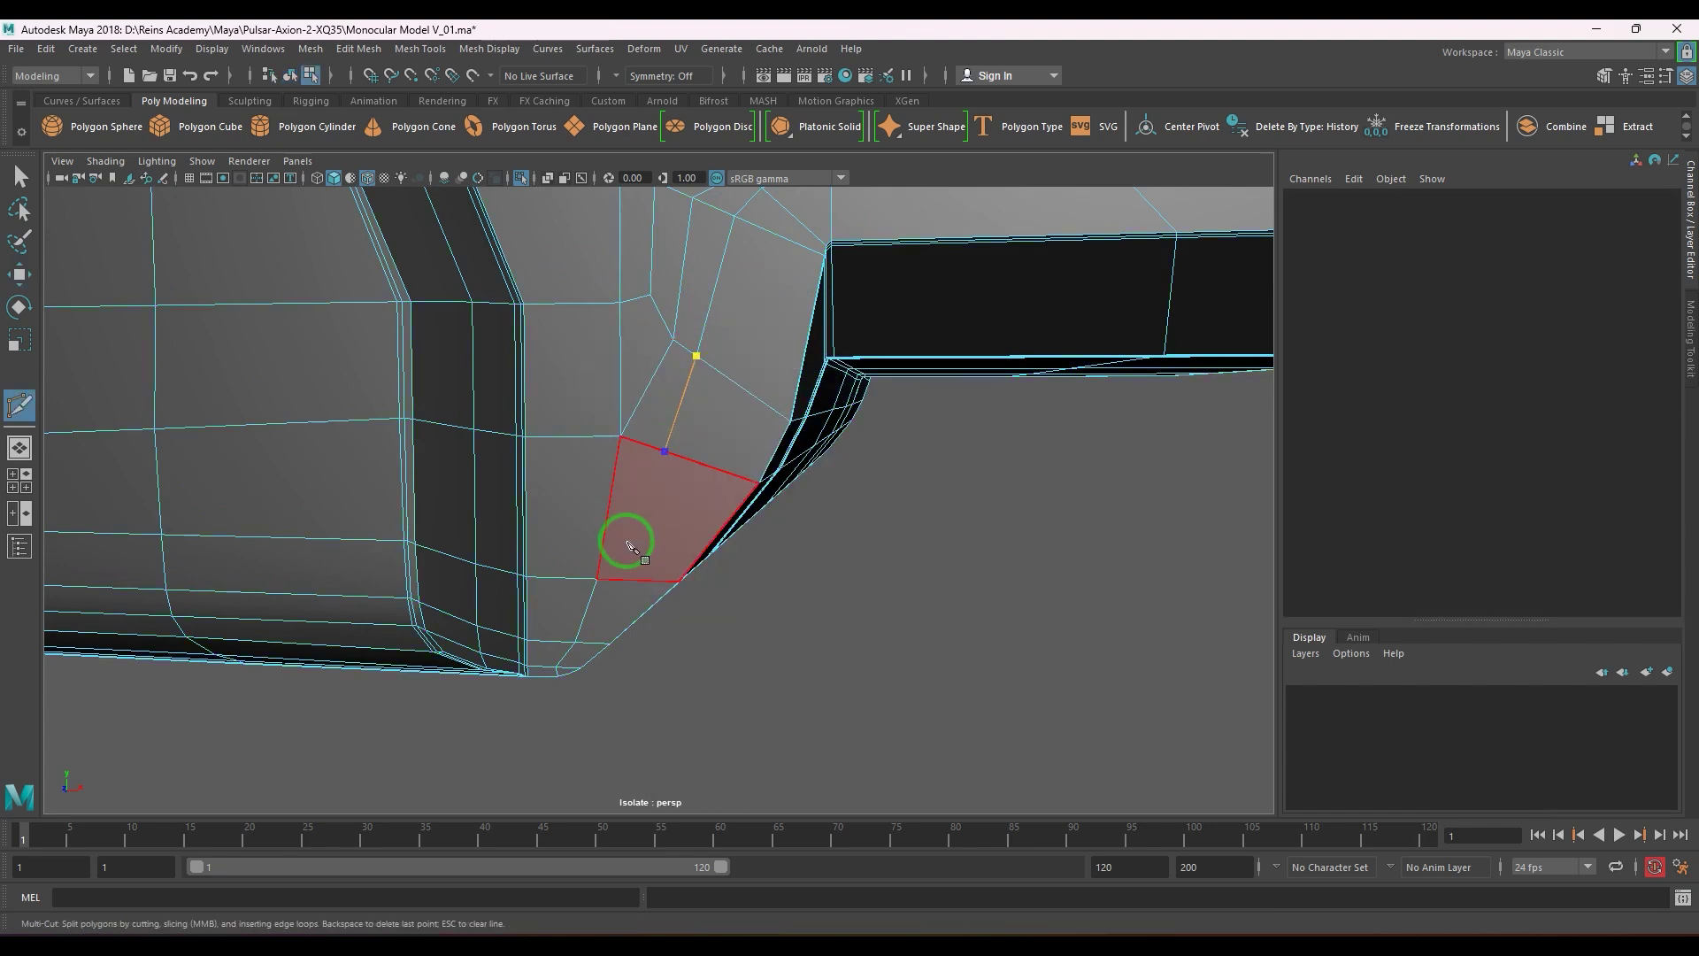
right_click(622, 569)
scroll(550, 399, "down", 5)
key("w")
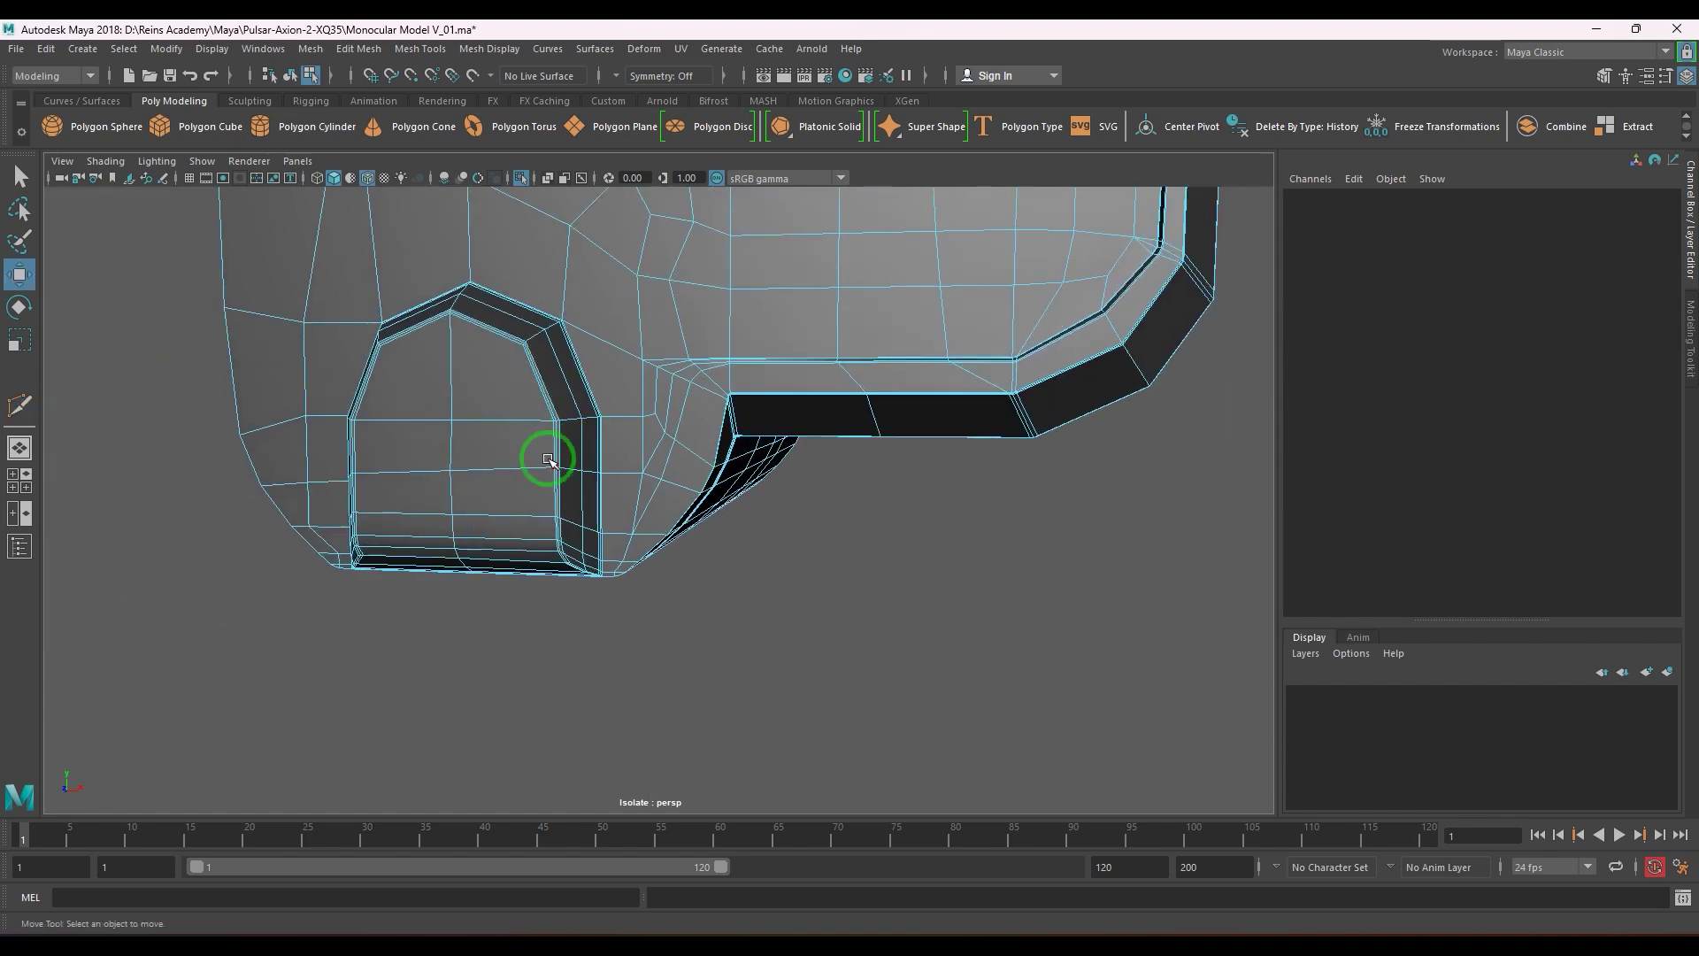
- Examine the reworked side panel in smooth mesh preview without the wireframe overlay, and return to the unsmoothed mesh
right_click_drag(550, 459, 651, 398)
key("3")
left_click(974, 633)
scroll(868, 546, "down", 5)
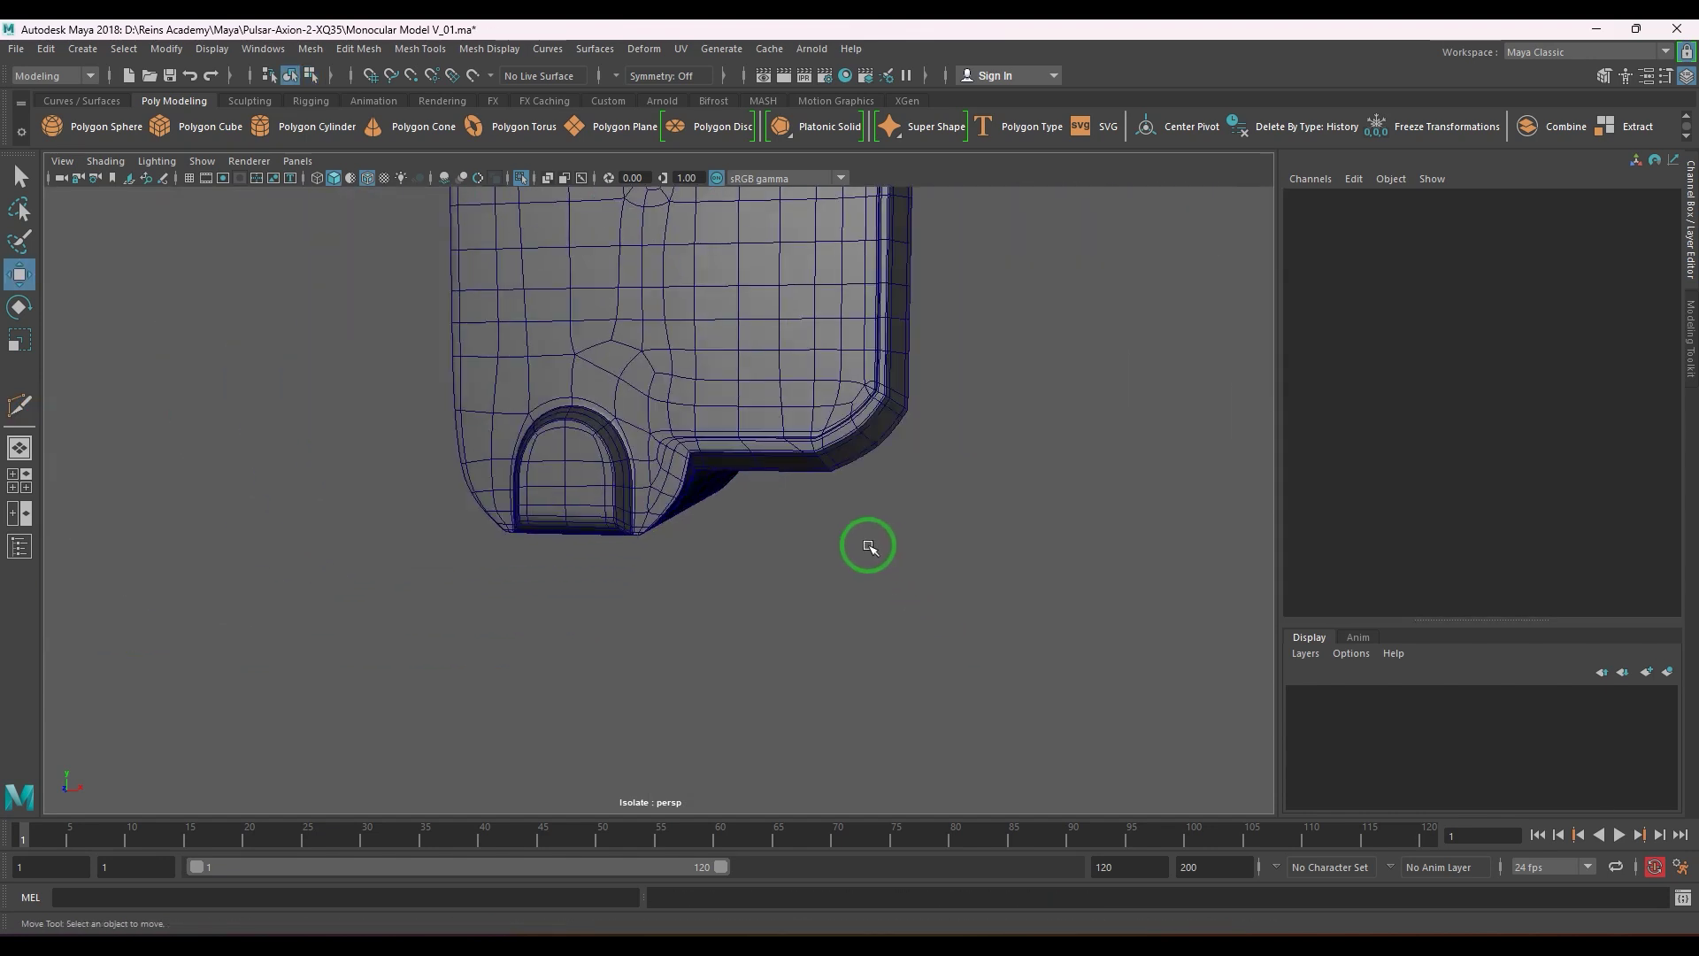
left_click_drag(868, 546, 831, 557, "alt")
middle_click_drag(831, 557, 816, 694, "alt")
left_click(383, 182)
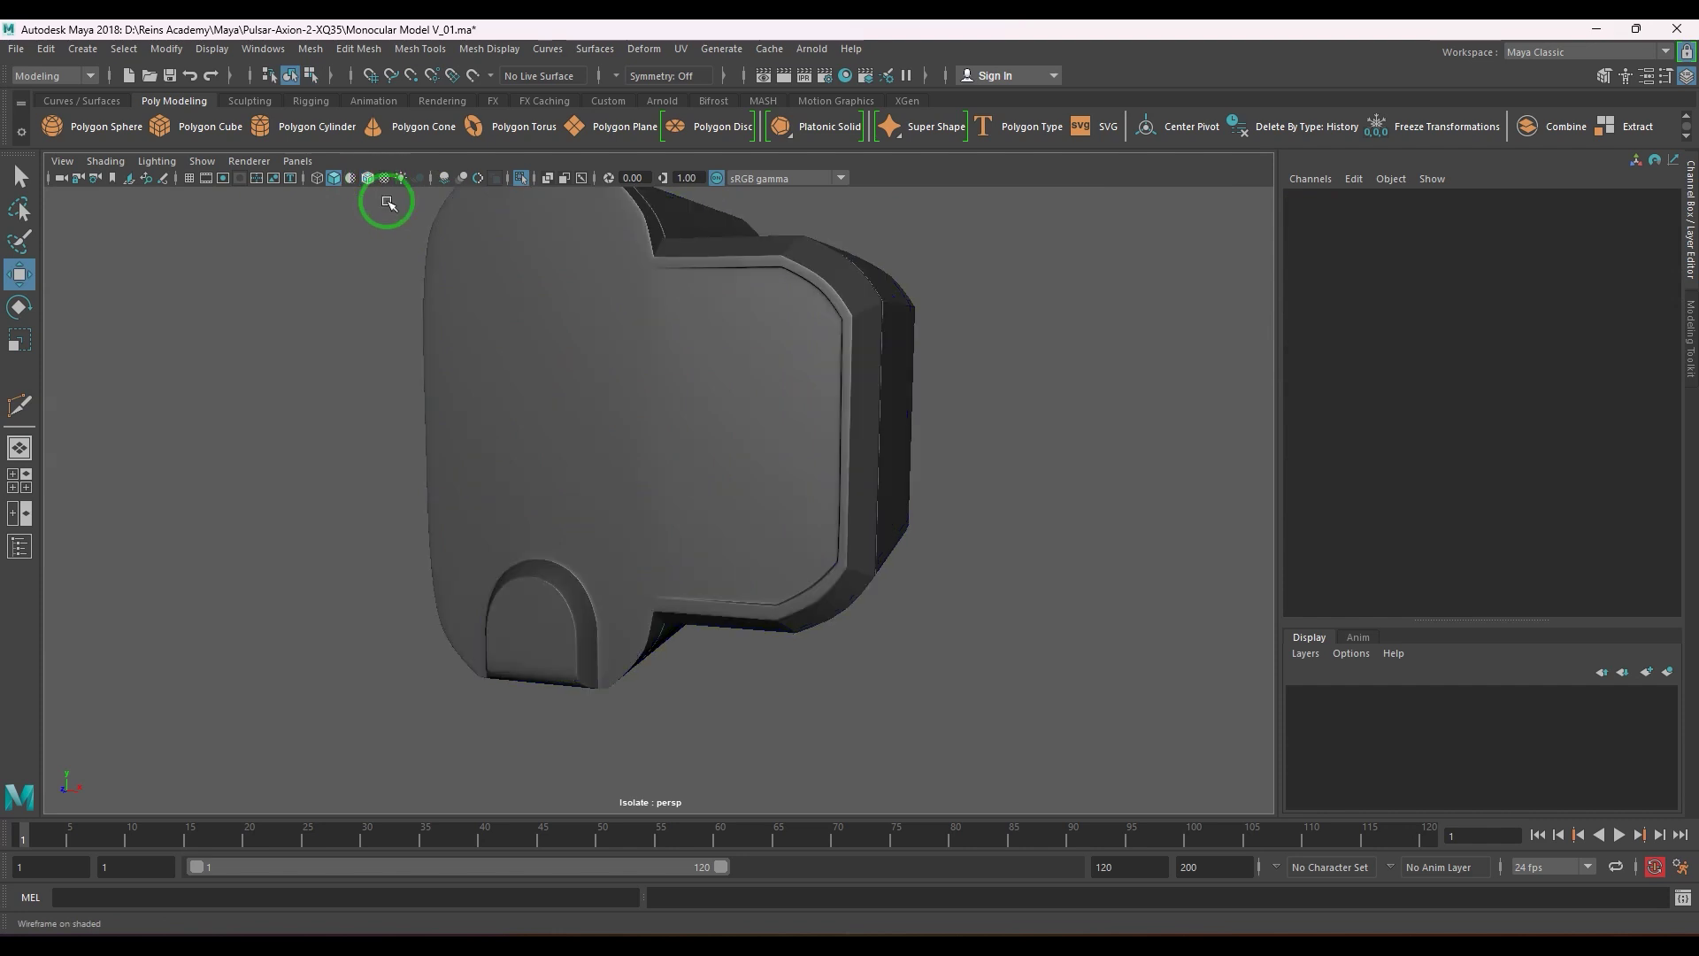
scroll(940, 534, "down", 3)
mouse_move(941, 535)
left_mouse_down("alt")
mouse_move(979, 516)
mouse_move(892, 535)
mouse_move(841, 486)
mouse_move(687, 466)
mouse_move(744, 410)
mouse_move(699, 496)
mouse_move(652, 394)
mouse_move(745, 370)
mouse_move(758, 481)
mouse_move(682, 436)
left_mouse_up("alt")
left_click(686, 466)
right_click_drag(682, 437, 713, 499, "alt")
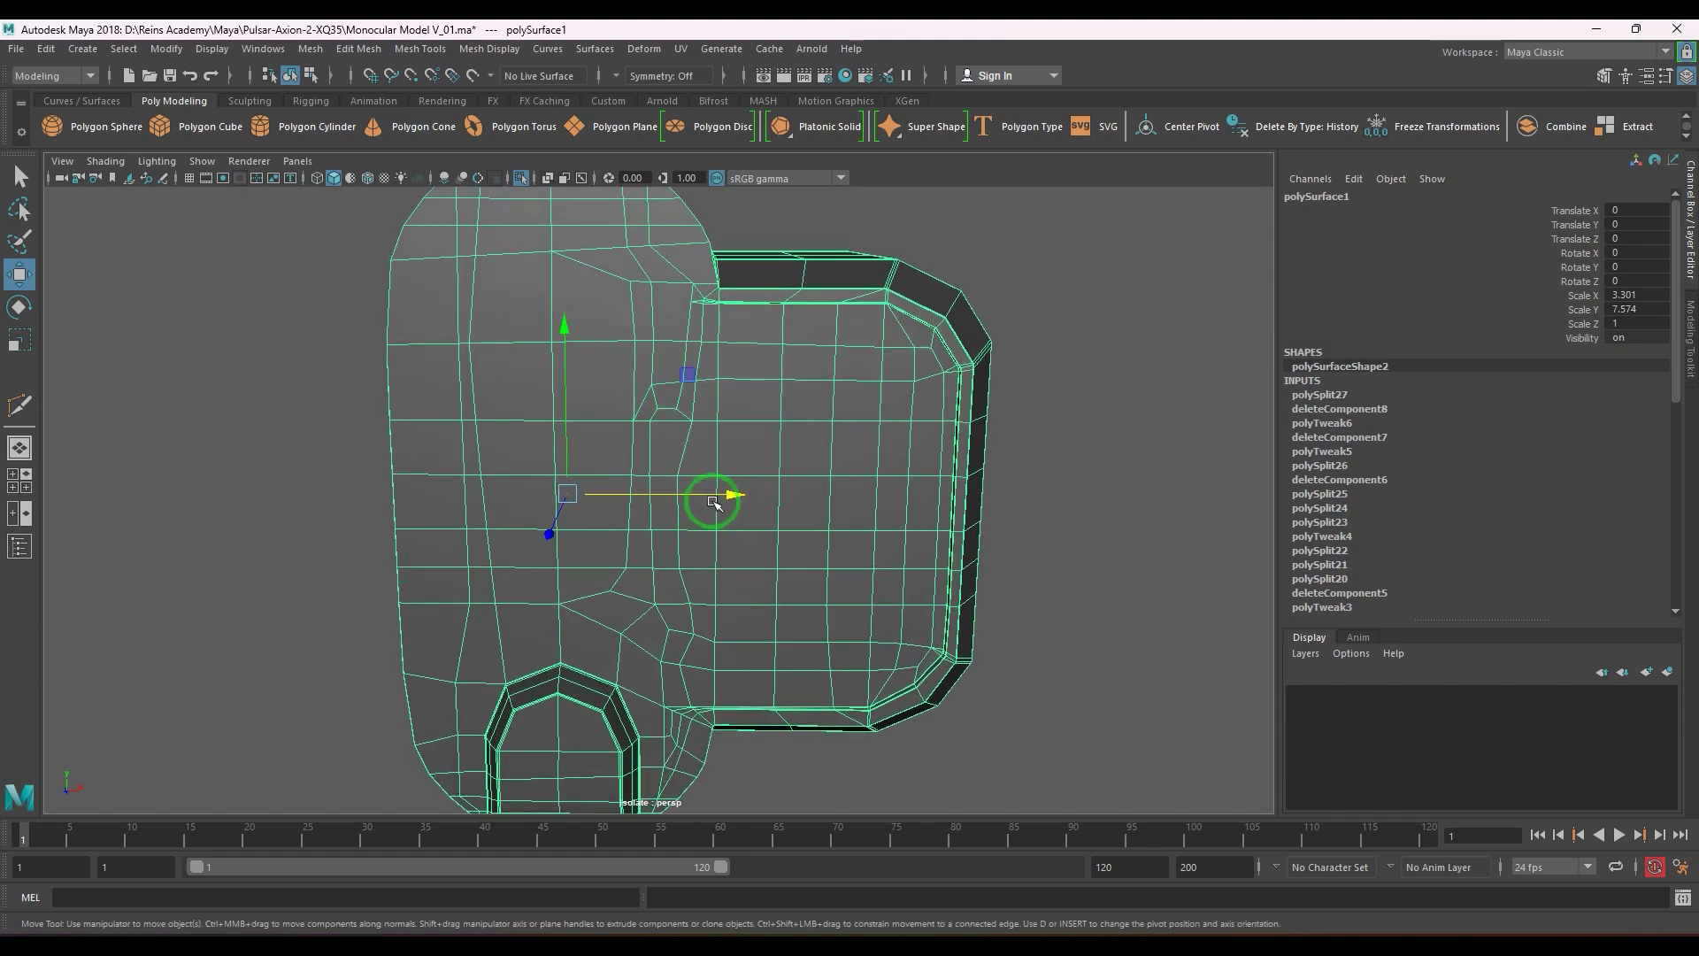
left_click_drag(695, 430, 688, 444, "alt")
- Select the vertical edge line left of the small upper patch, move it left, and scale it straight horizontally
right_click_drag(665, 486, 635, 391)
left_click(632, 351)
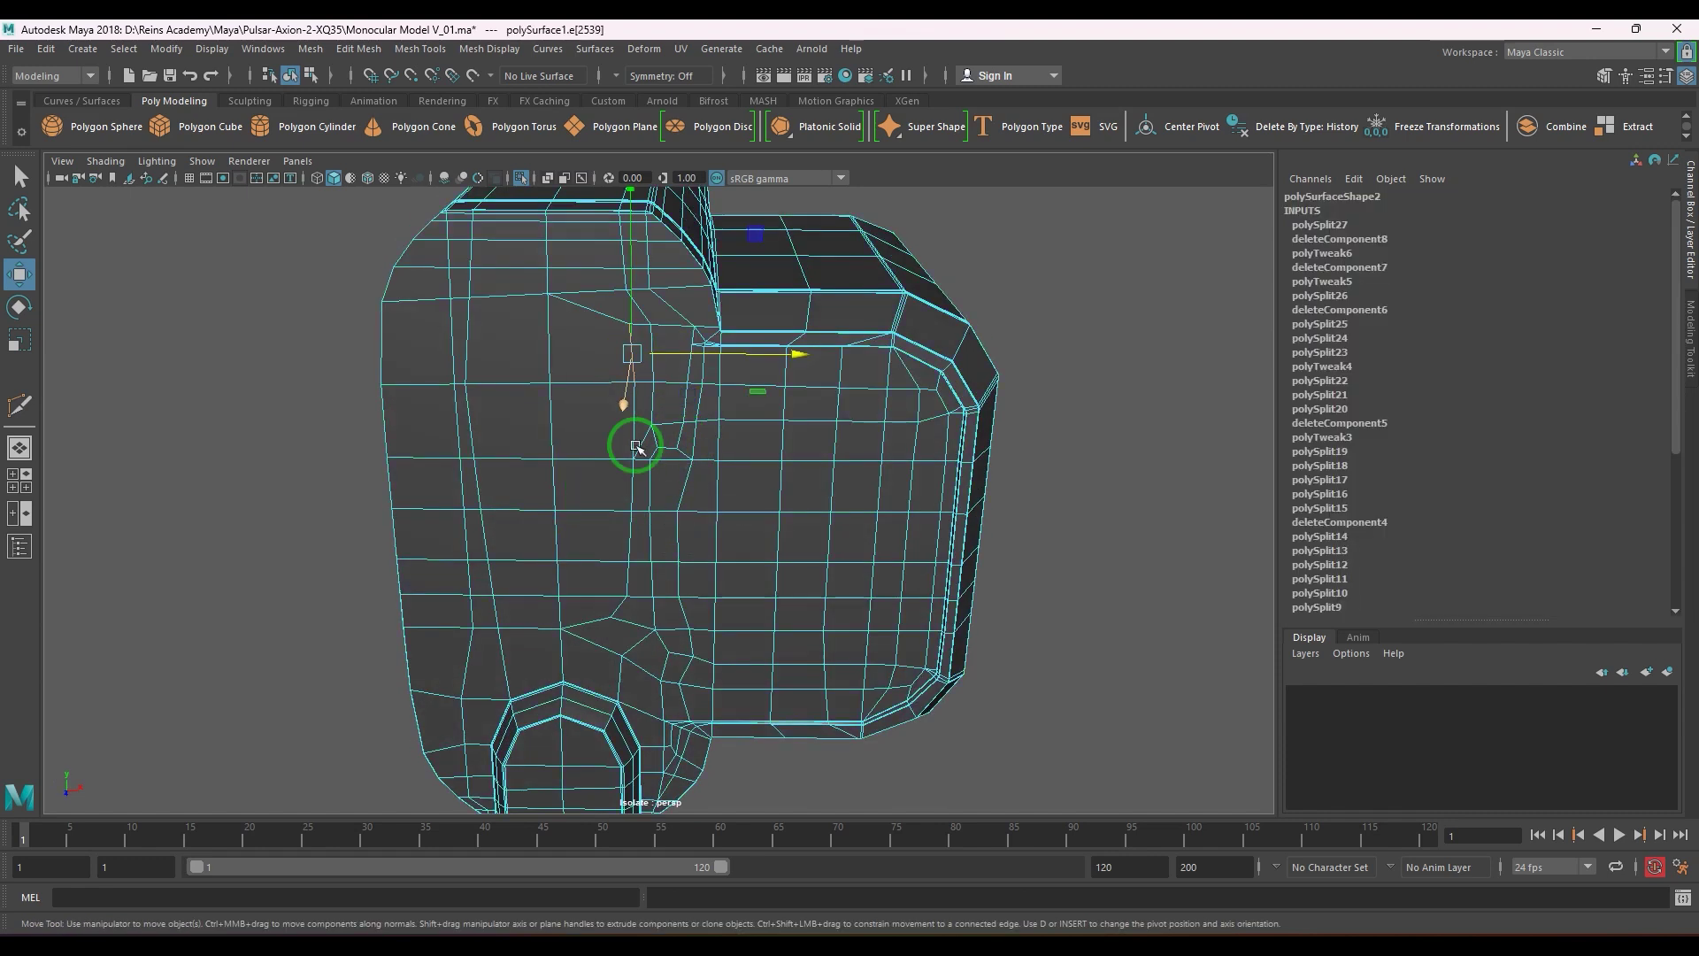
left_click(628, 584, "shift")
left_click_drag(764, 467, 738, 477)
key("r")
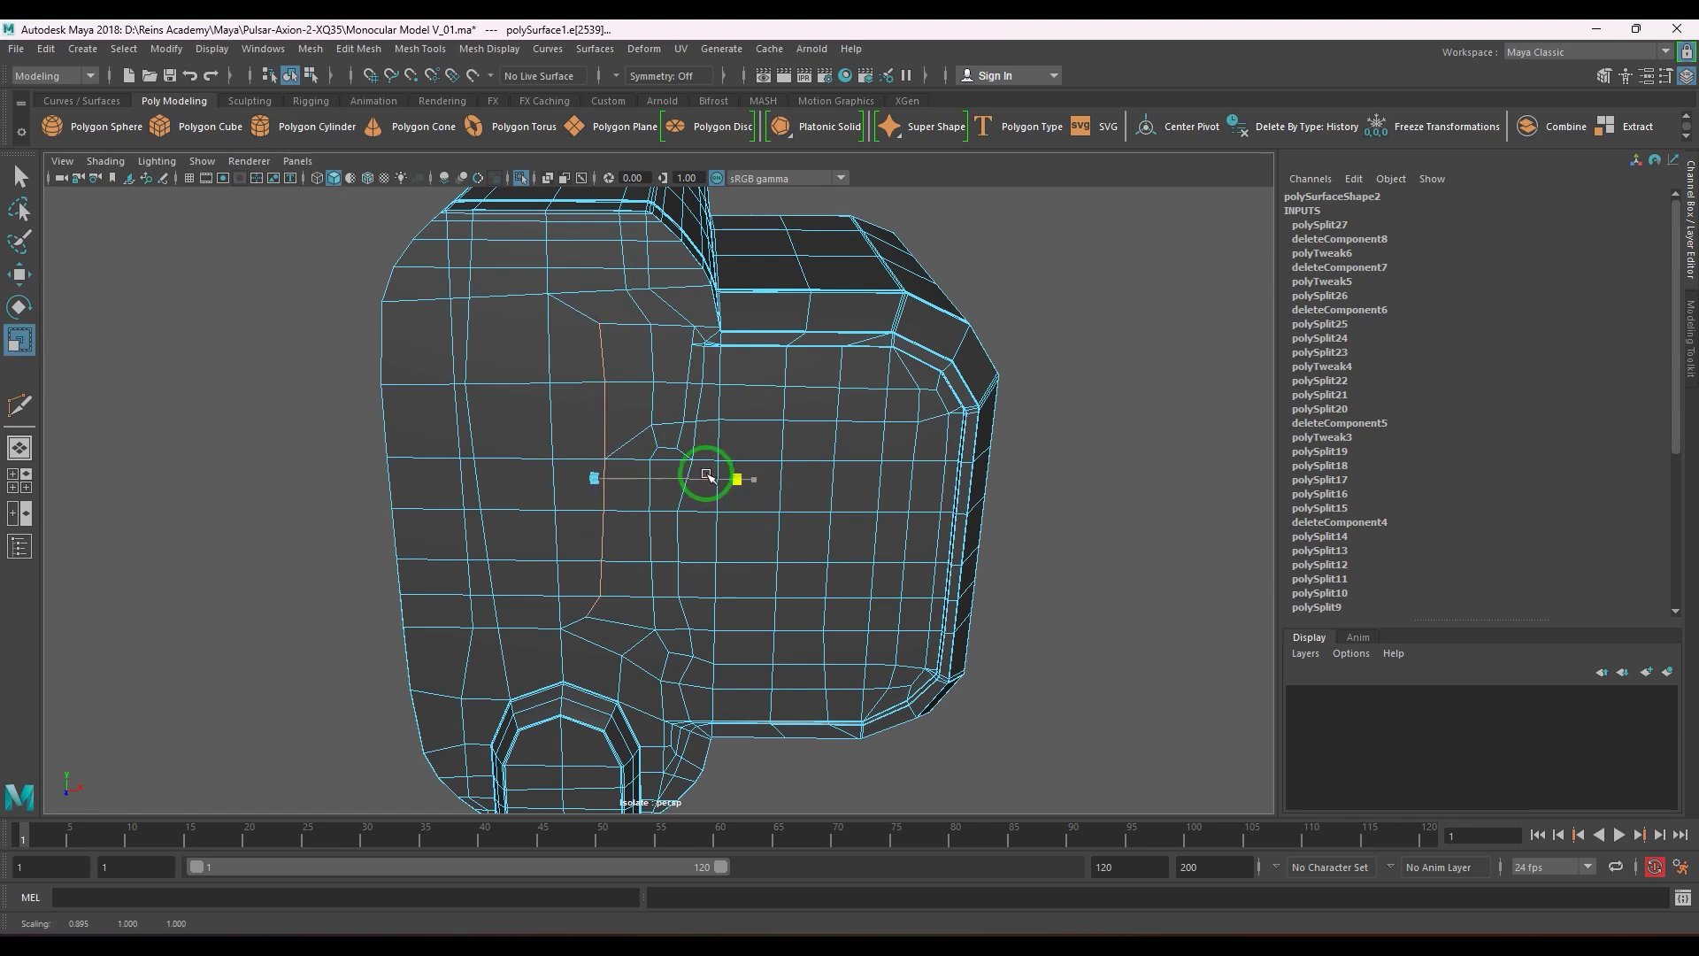
- Select the next vertical edge line's segments between the upper and lower corners and move them left for more even spacing
left_click(652, 346)
key("q")
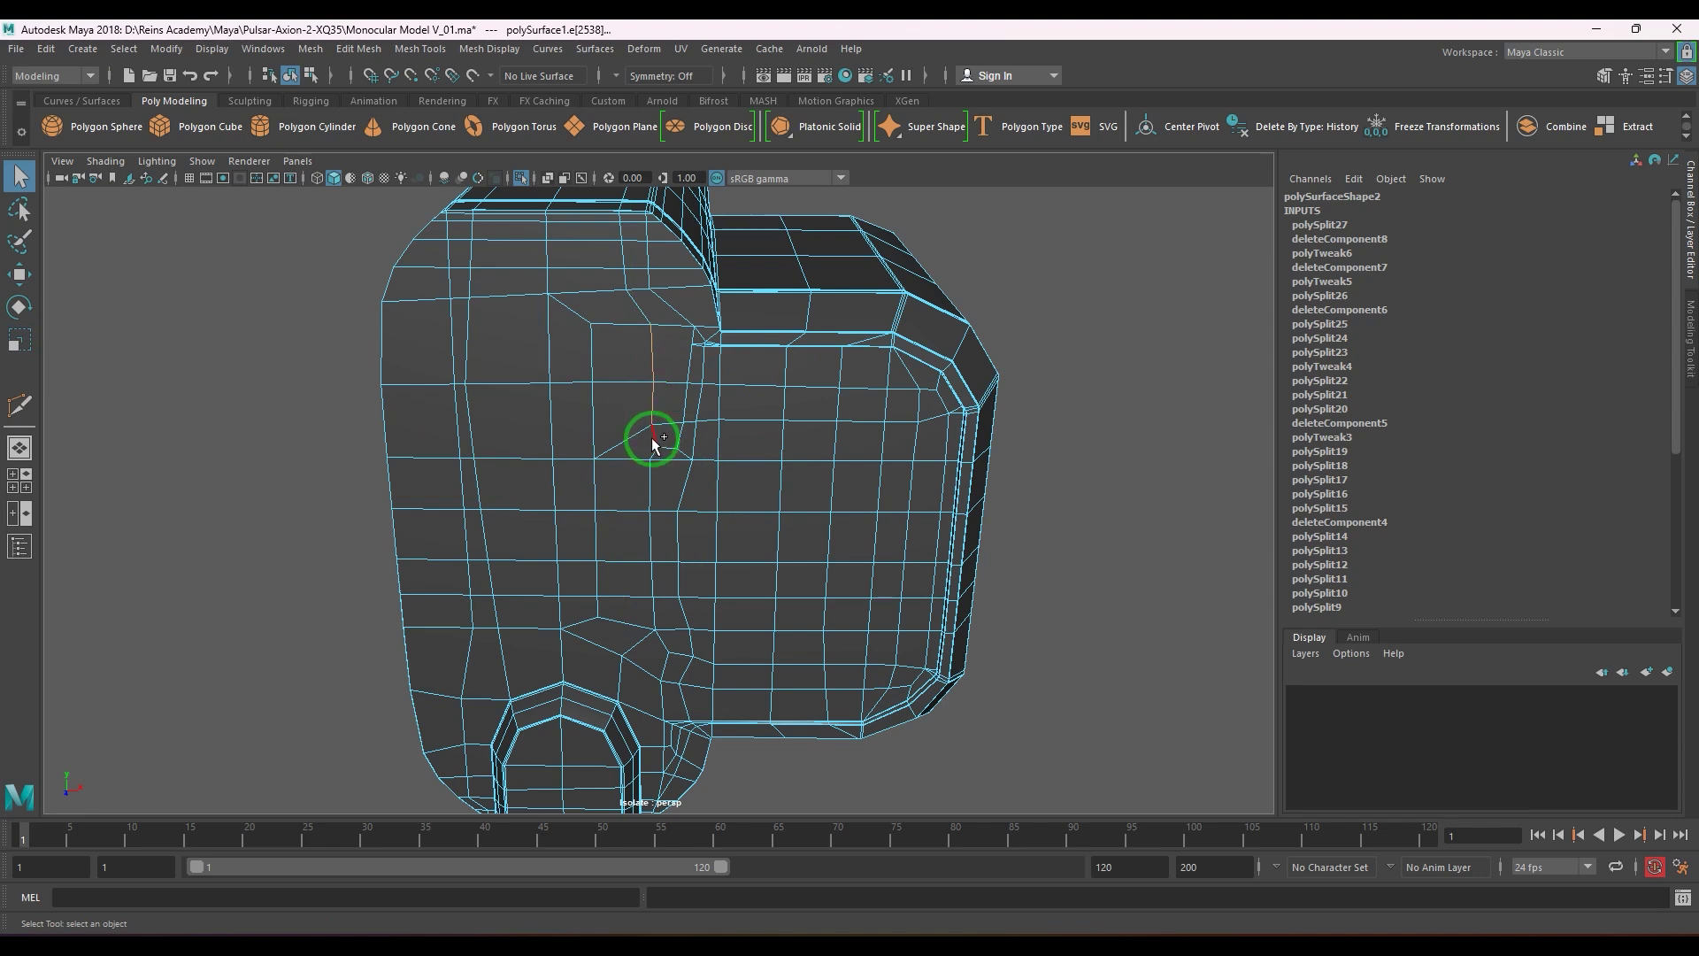
left_click(650, 538, "shift")
left_click(652, 583, "shift")
left_click(656, 613, "shift")
key("w")
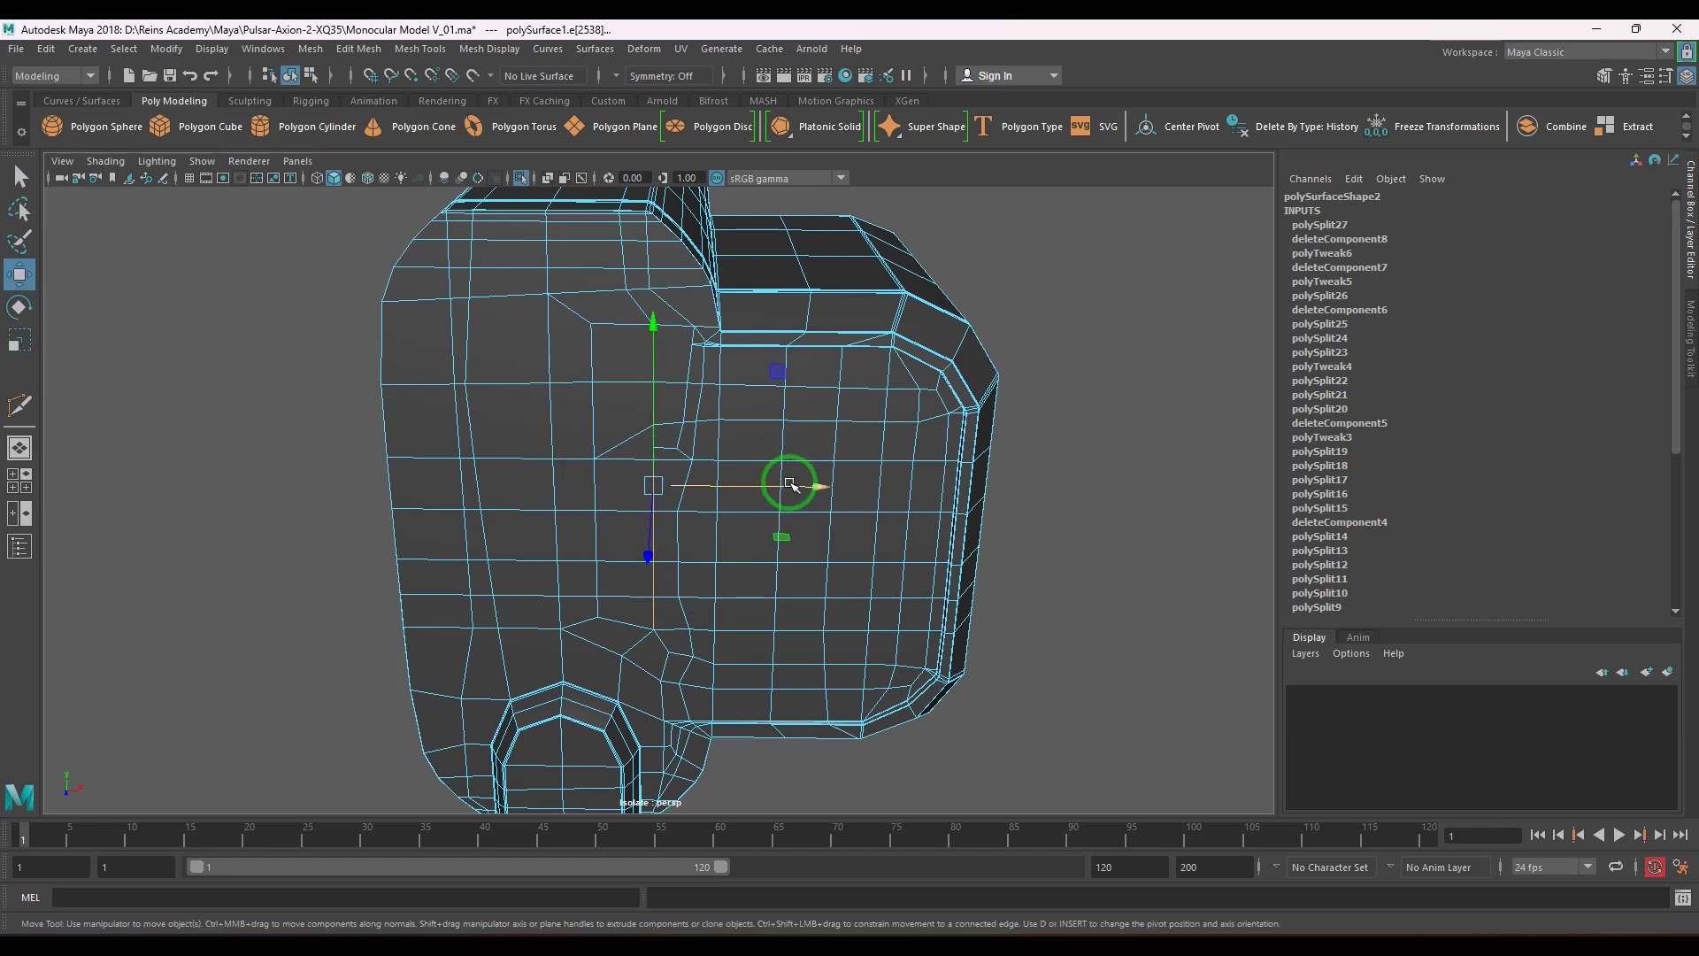
left_click_drag(789, 485, 765, 487)
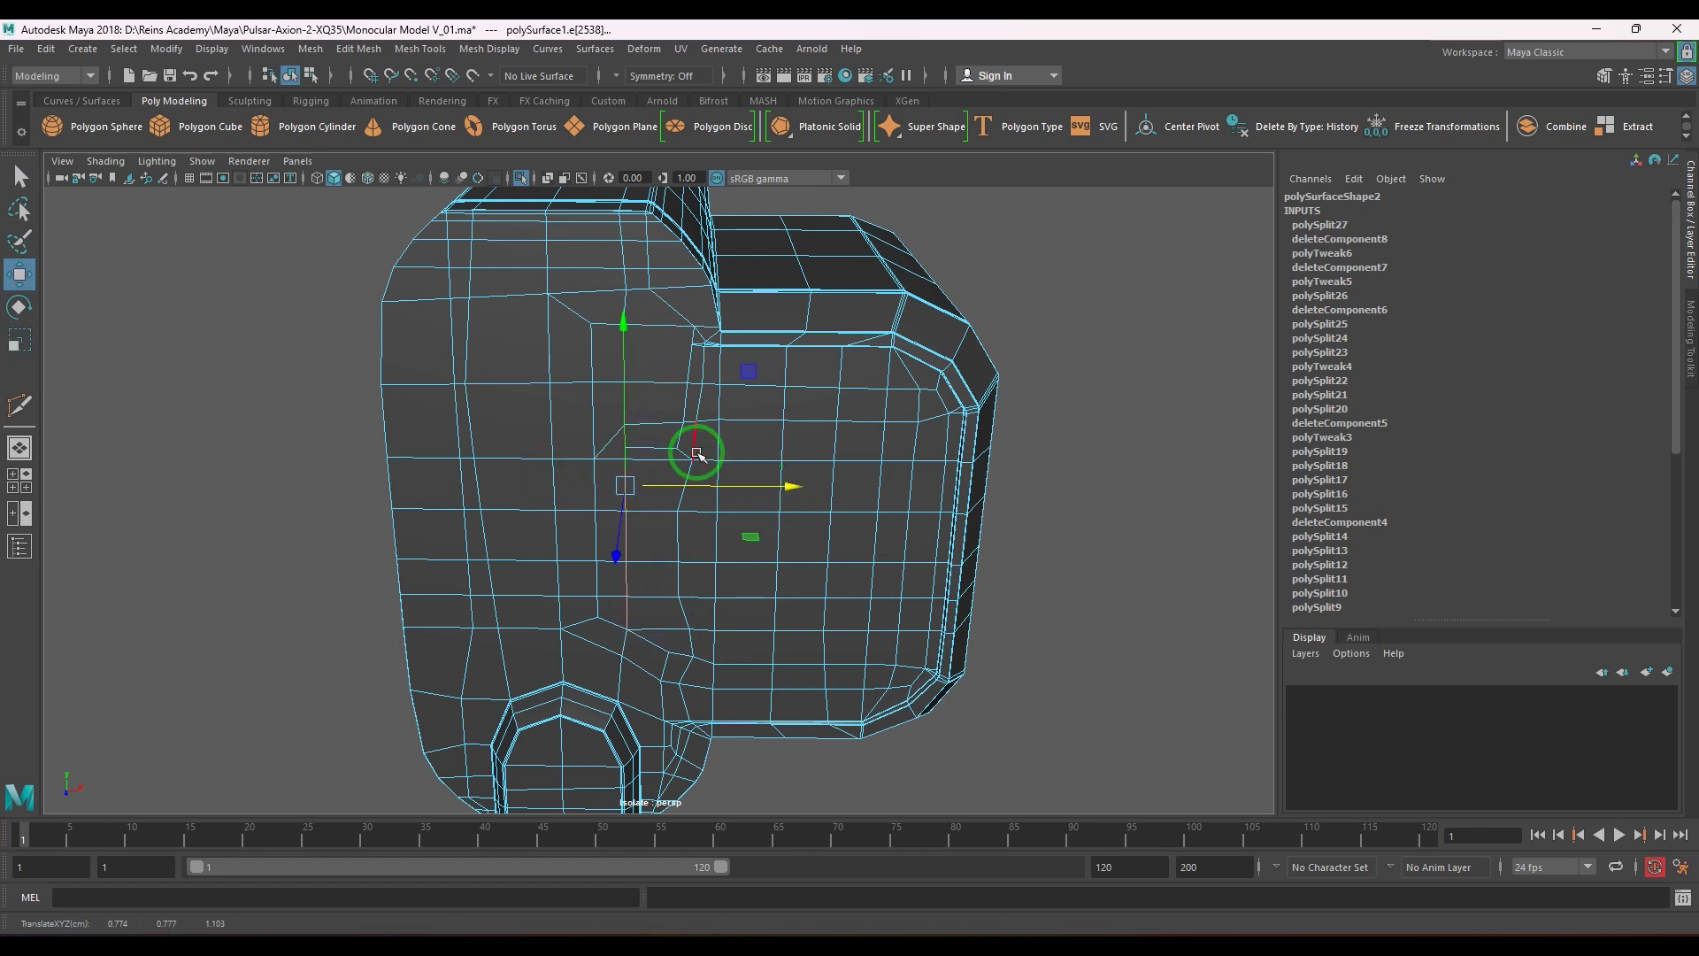
- Select the short edge line left of the seam below the upper inner corner and scale it horizontally to straighten it
double_click(675, 437, "shift")
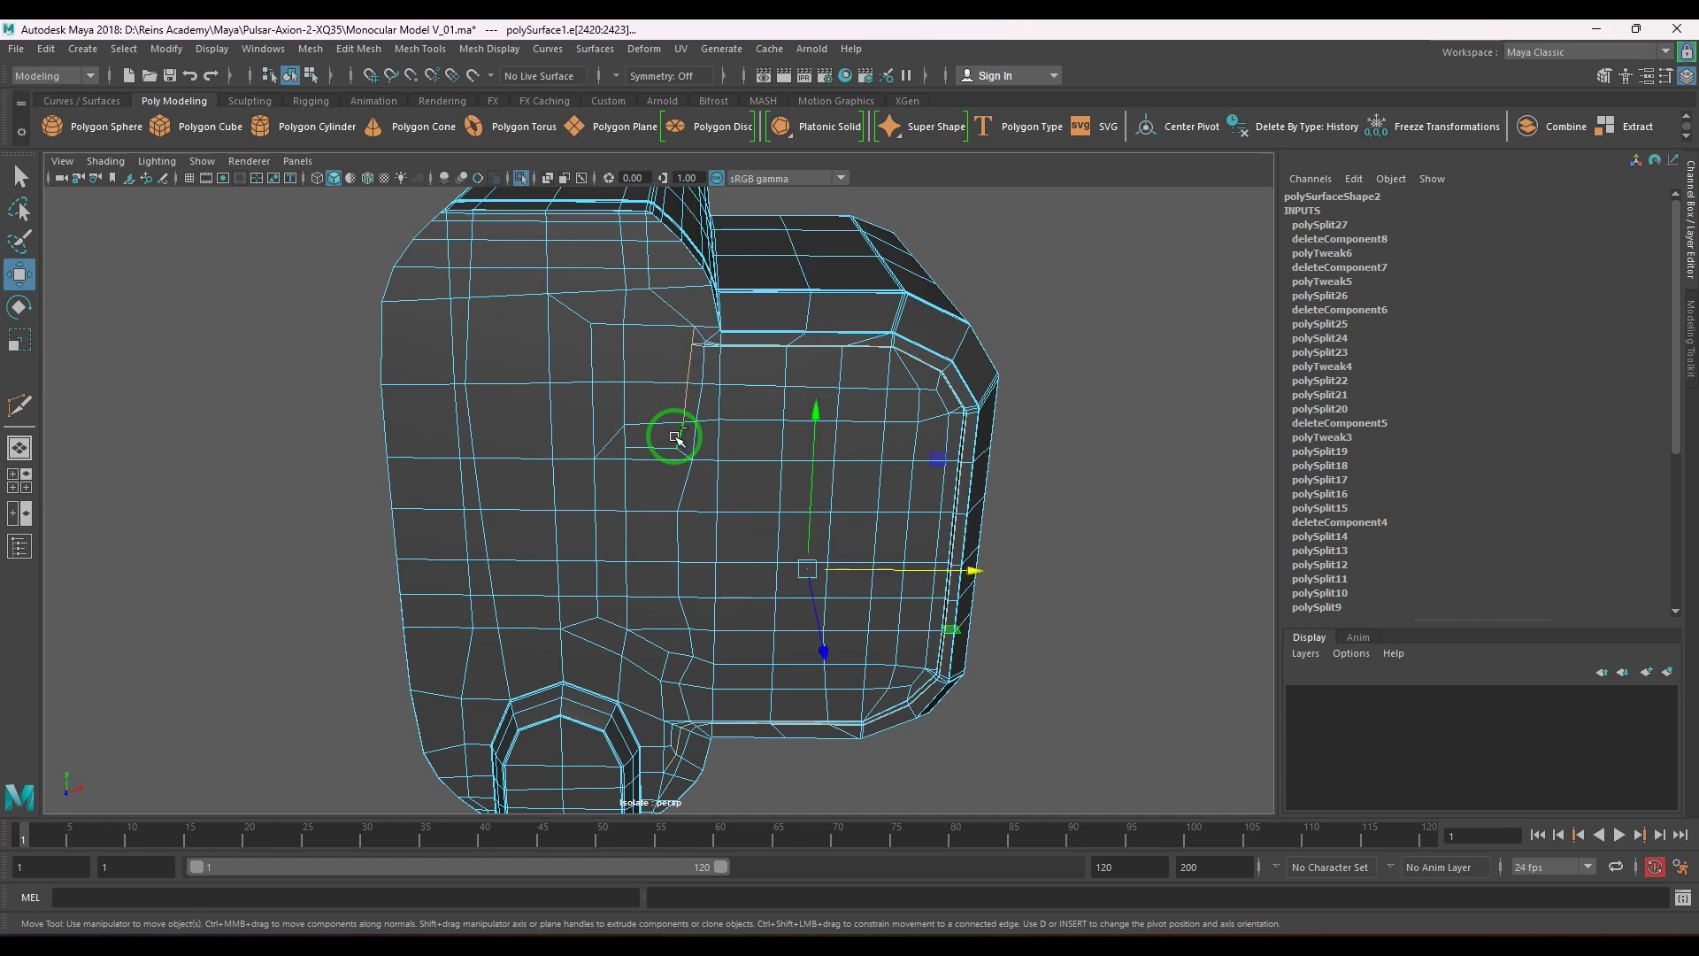
left_click(694, 336)
middle_click_drag(661, 429, 637, 487, "alt")
right_click_drag(549, 372, 722, 483, "alt")
left_click(660, 467, "shift")
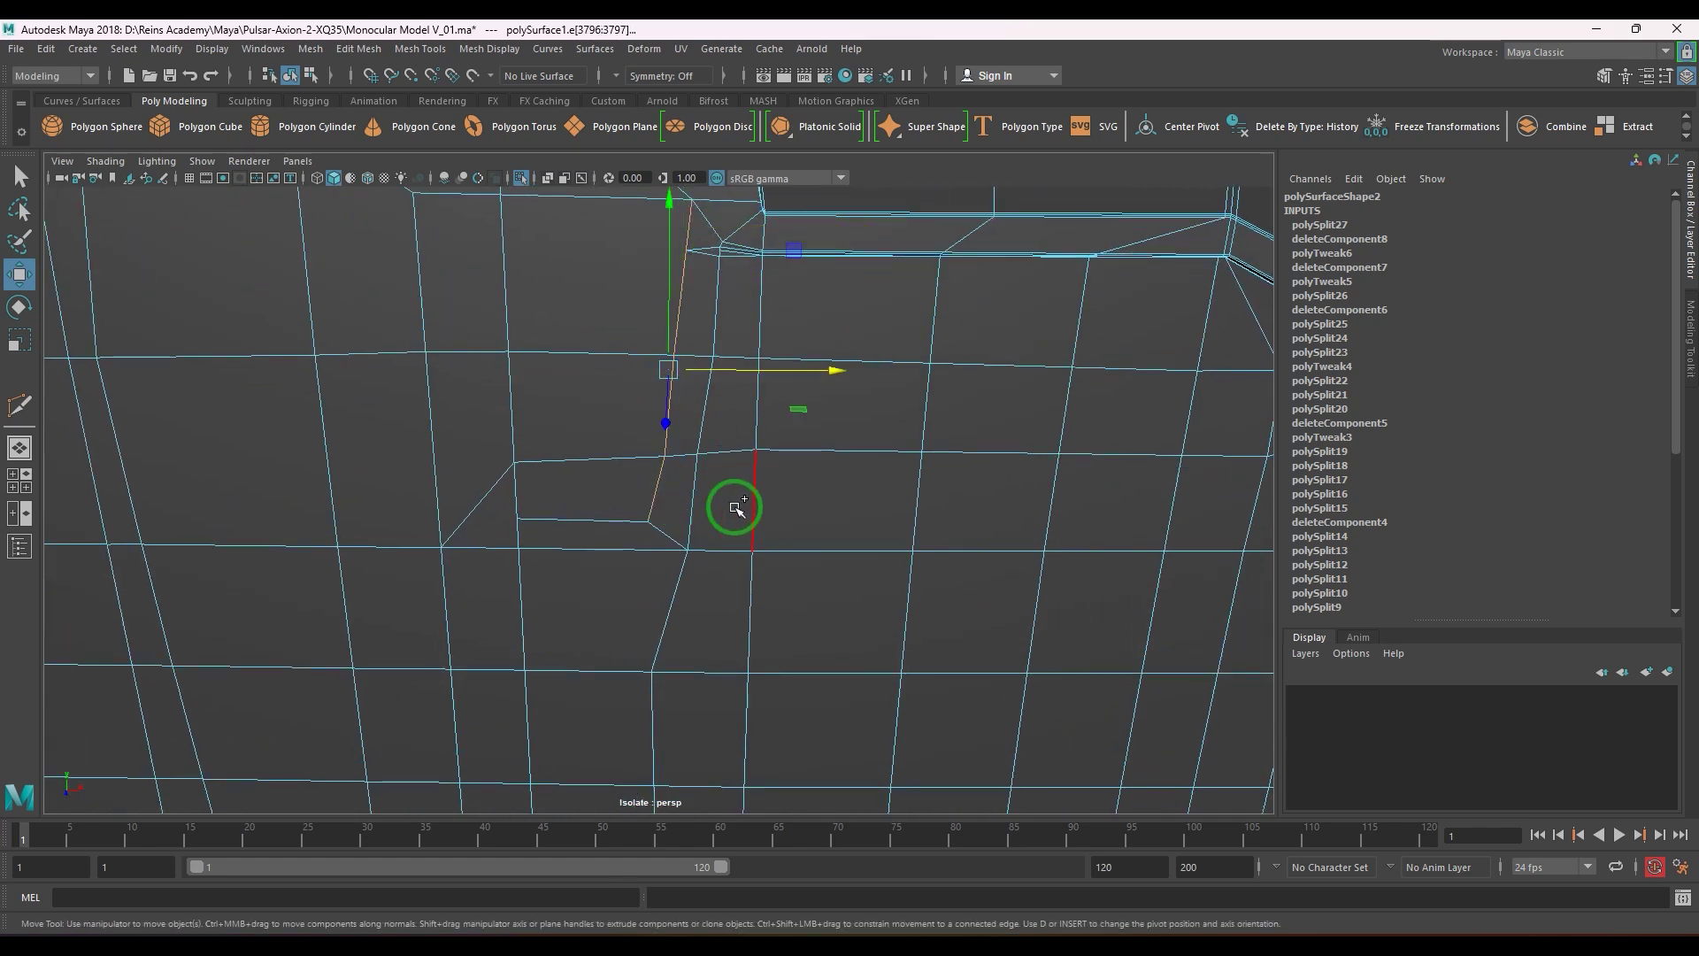
scroll(637, 481, "down", 3)
key("r")
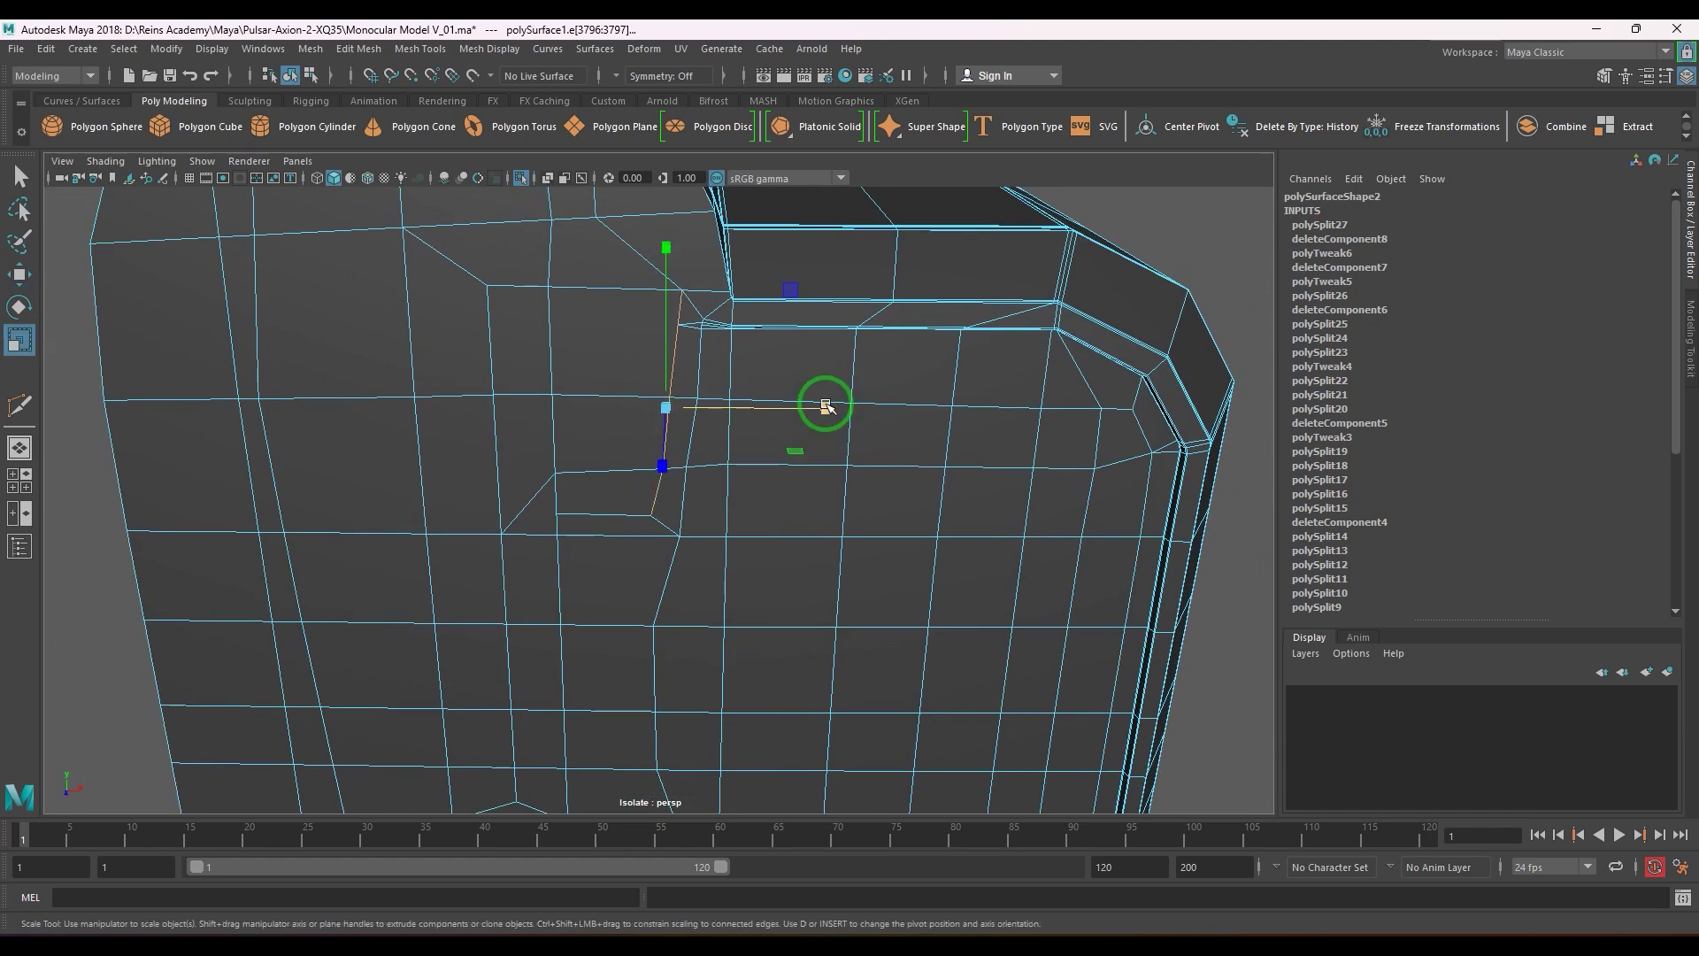
left_click_drag(825, 406, 596, 401)
left_click_drag(823, 409, 541, 413)
key("w")
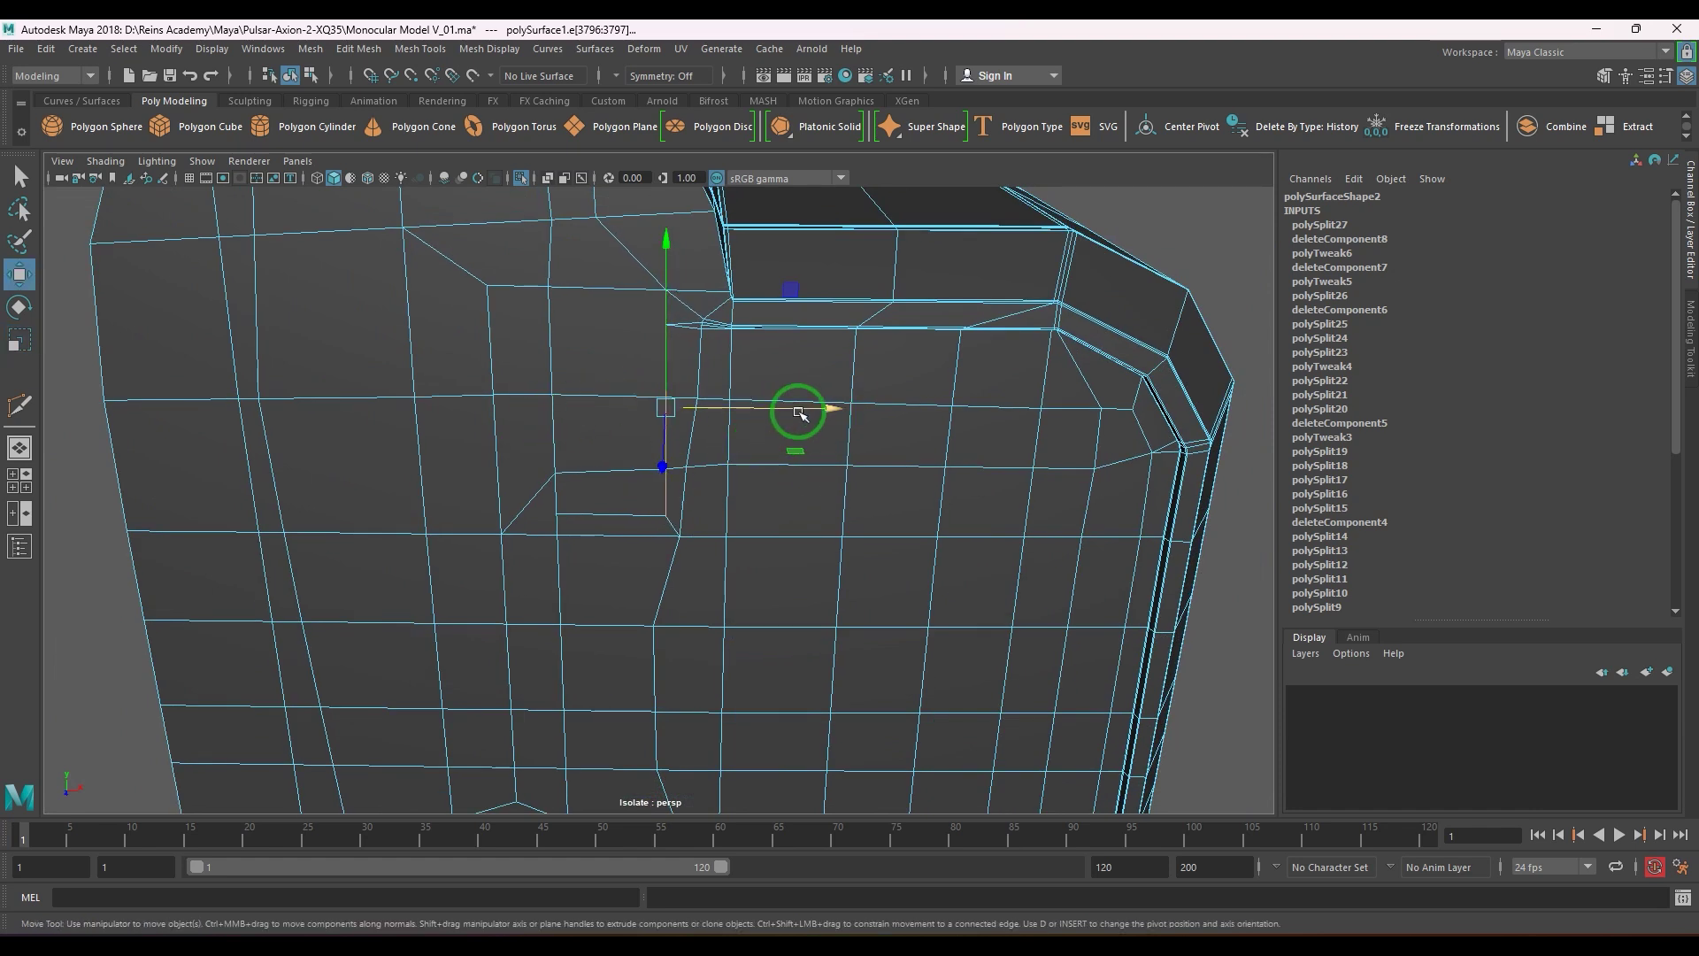
- Move the straightened short edge line left, and scale the adjacent vertical edge line below the upper inner corner straight horizontally
left_click_drag(800, 411, 780, 418)
left_click(717, 307)
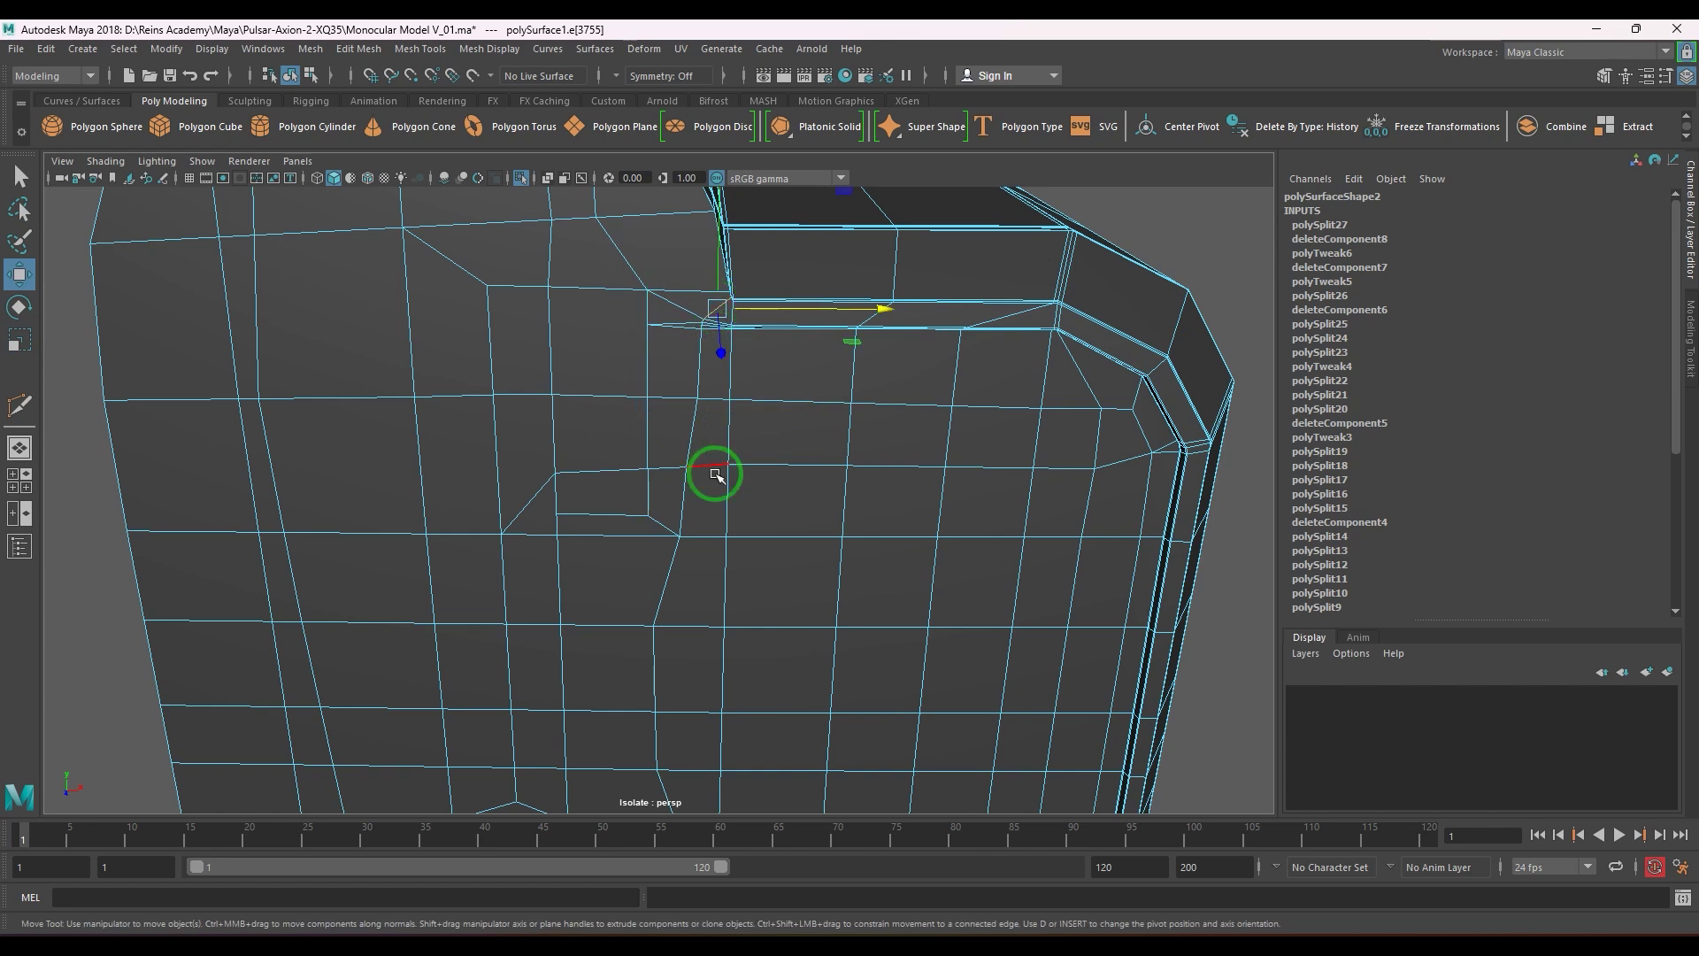
double_click(689, 494)
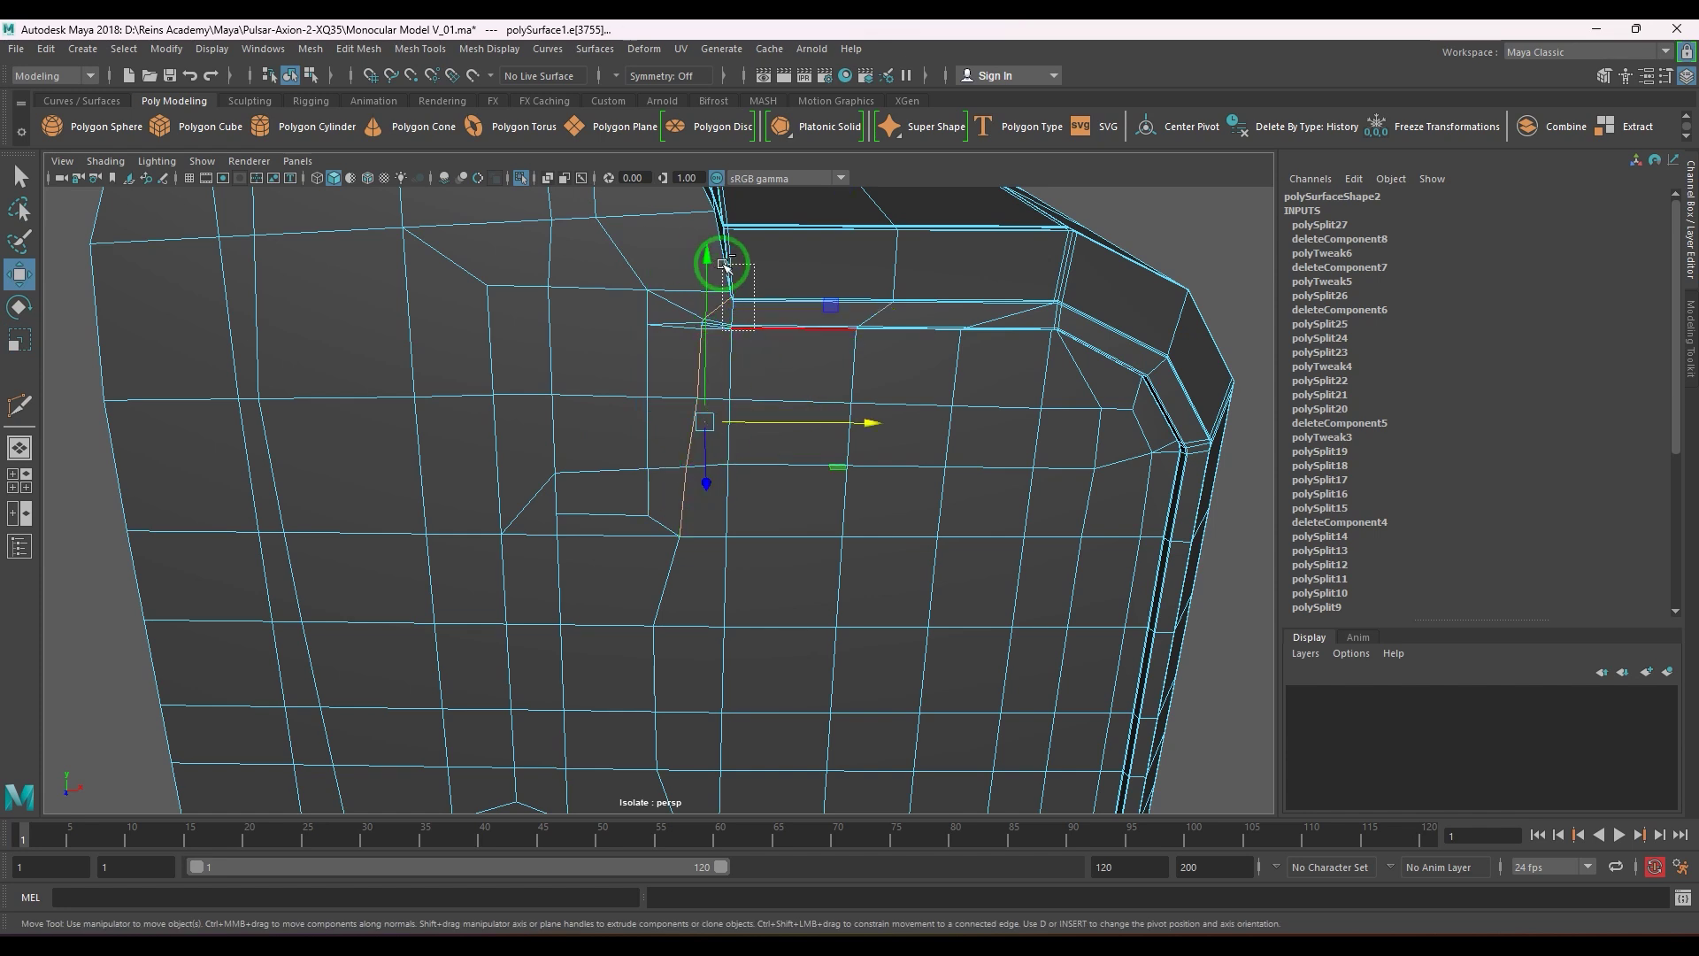
scroll(709, 493, "up", 6)
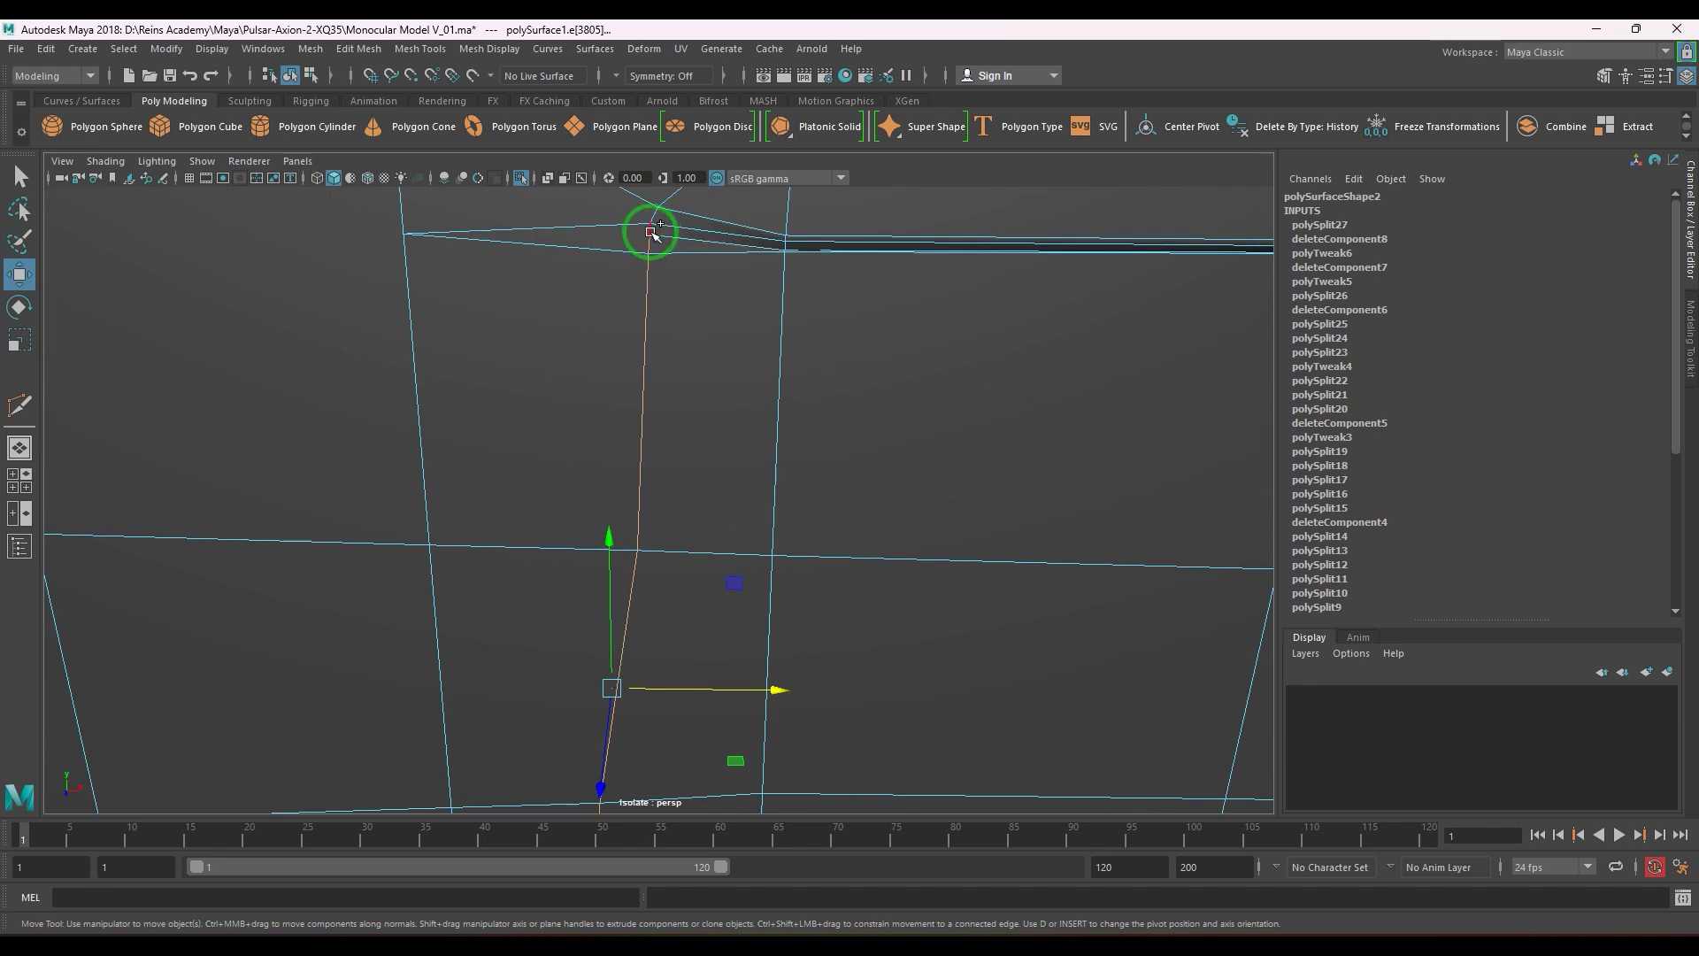
left_click(650, 232, "shift")
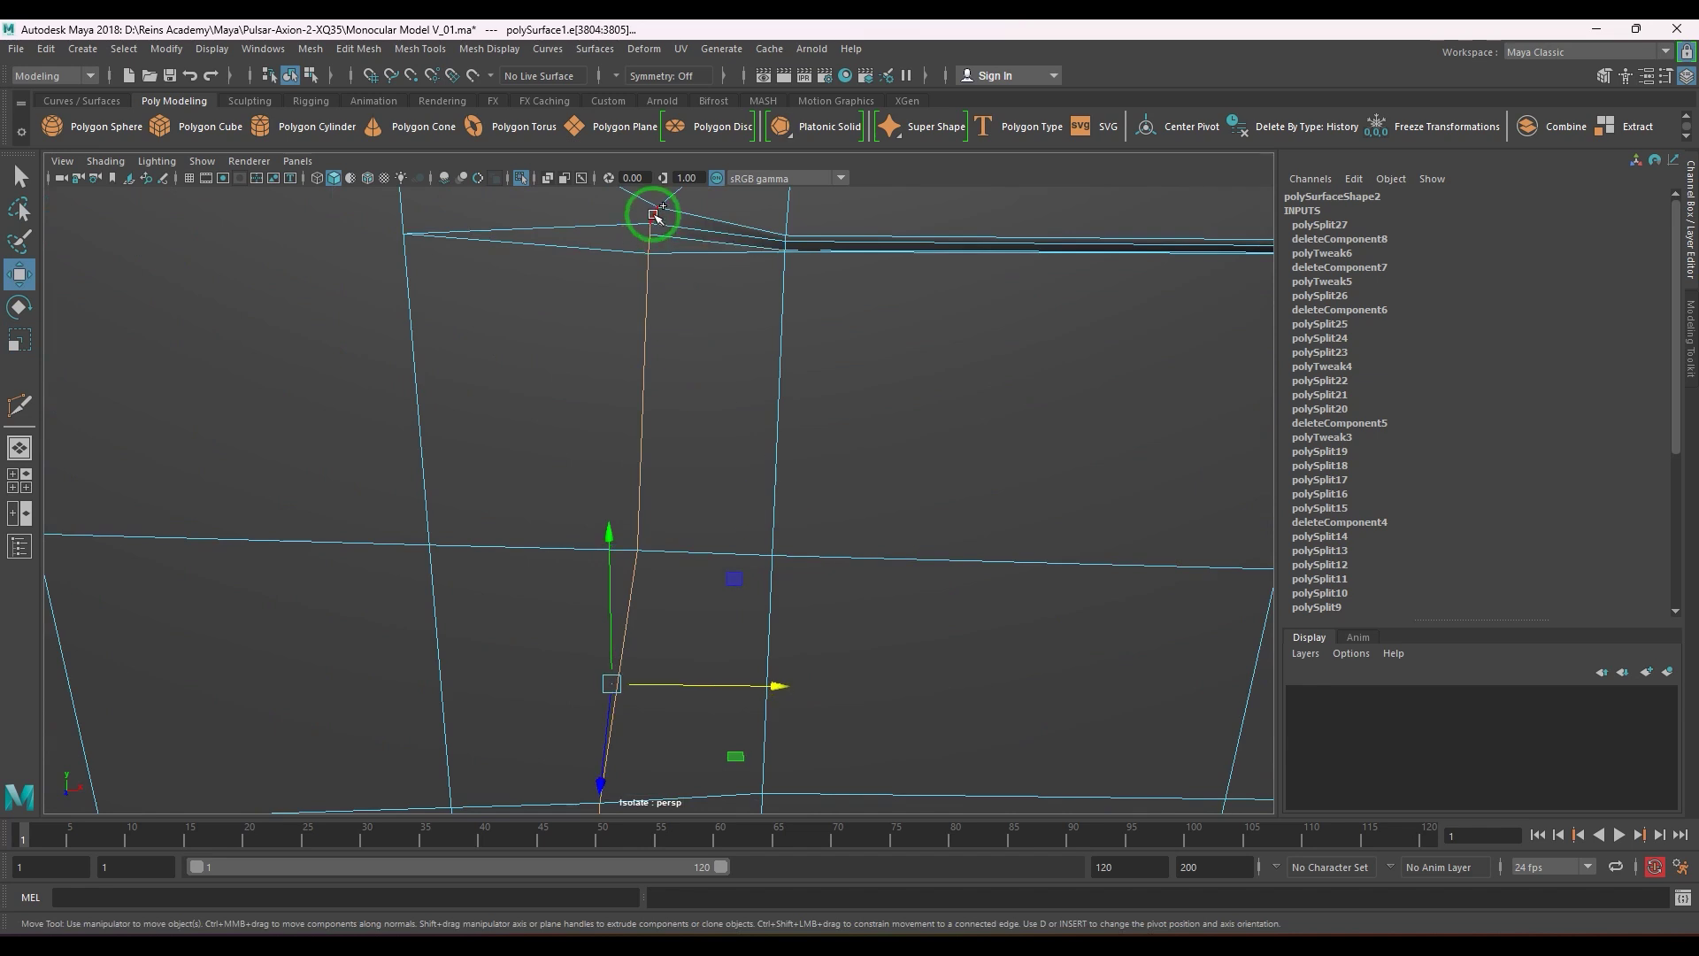
left_click(653, 215, "shift")
scroll(822, 453, "down", 5)
middle_click_drag(781, 558, 749, 406, "alt")
key("r")
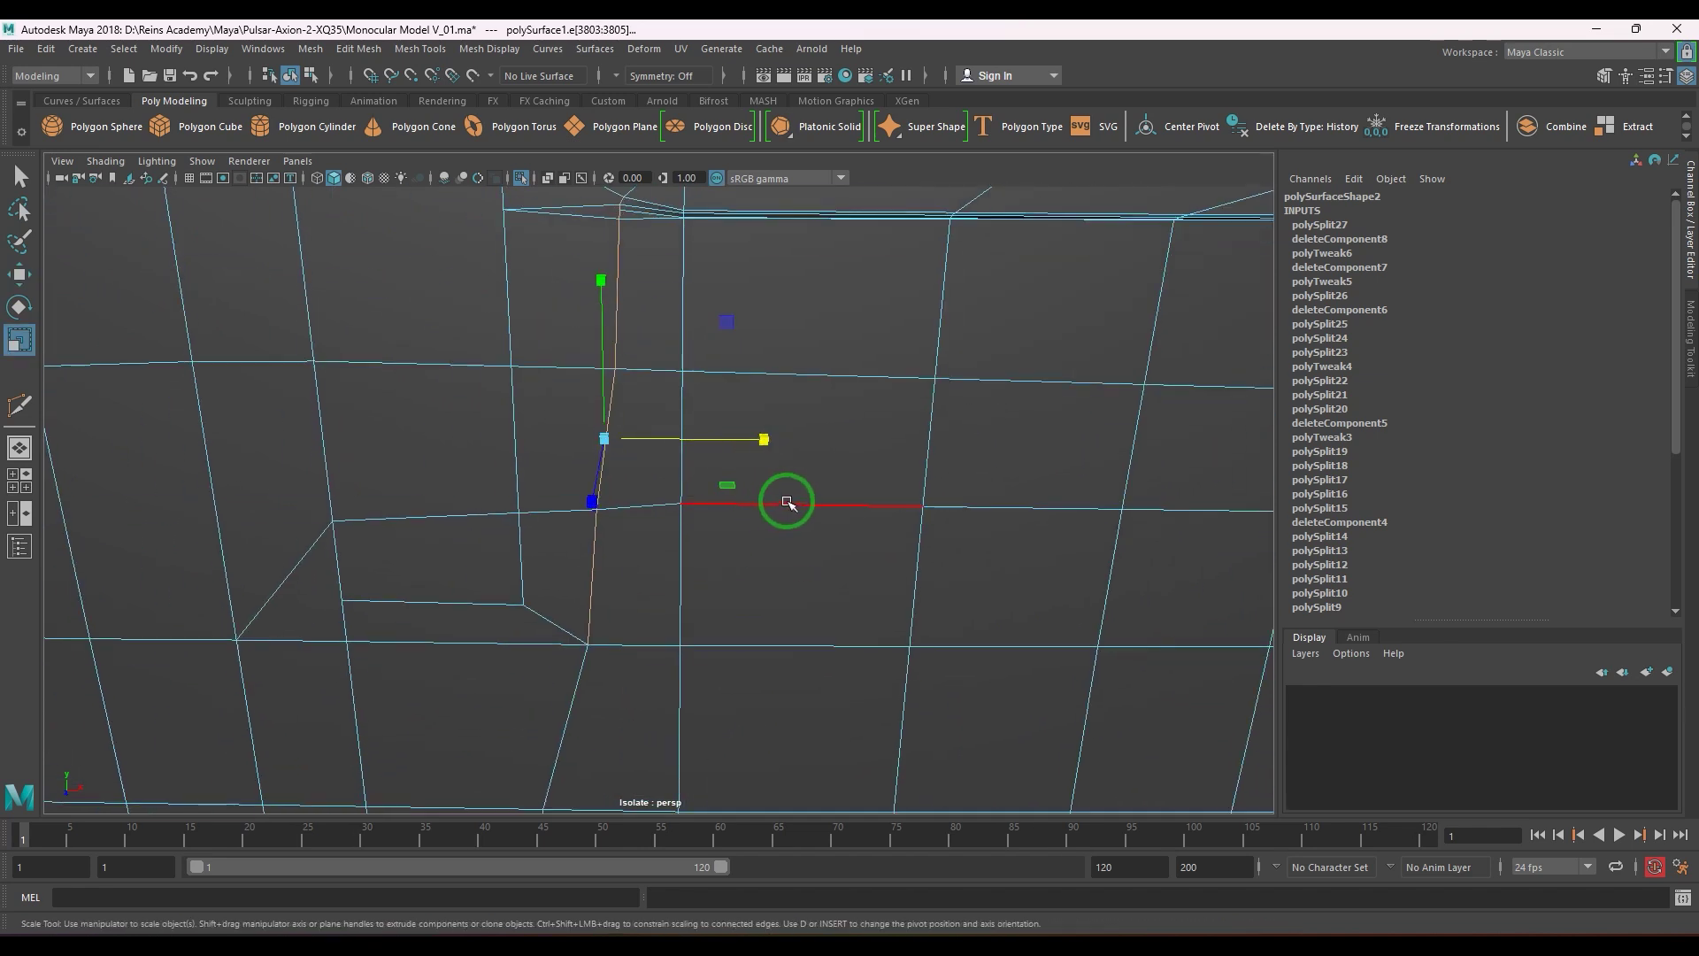
left_click_drag(766, 440, 664, 440)
scroll(664, 440, "down", 4)
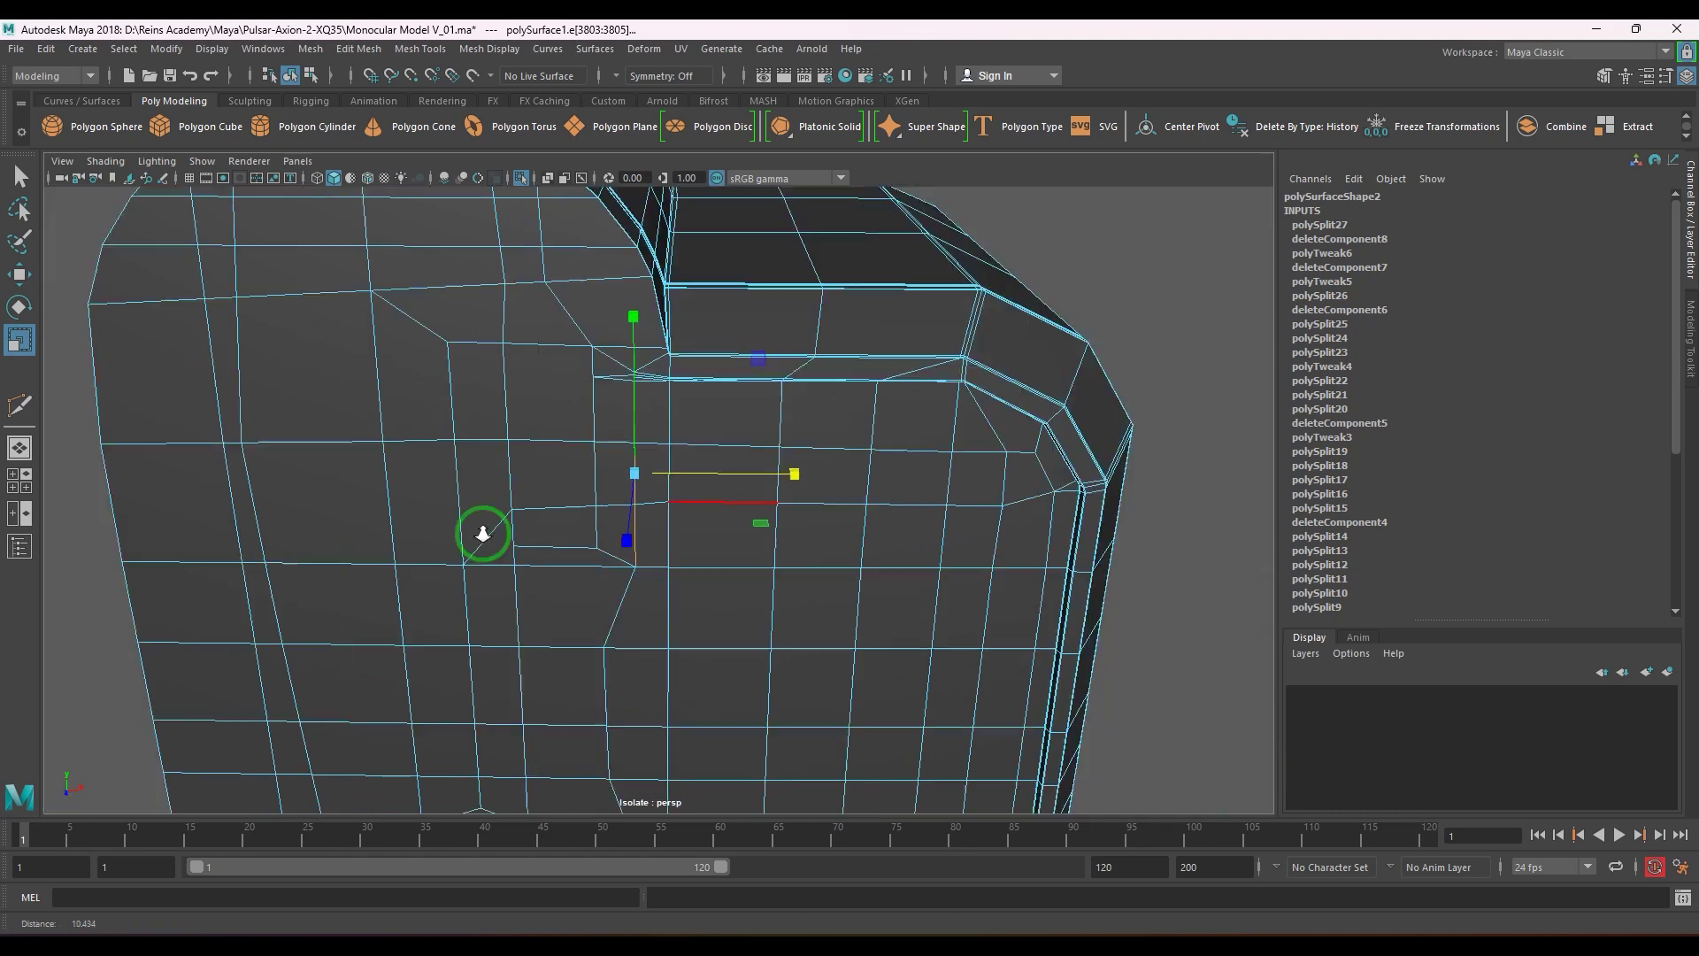
- Select the middle segments of the same vertical edge line, straighten them, and snap them horizontally in line with the segments above
middle_click_drag(481, 531, 523, 369, "alt")
scroll(605, 407, "up", 2)
left_click(605, 398)
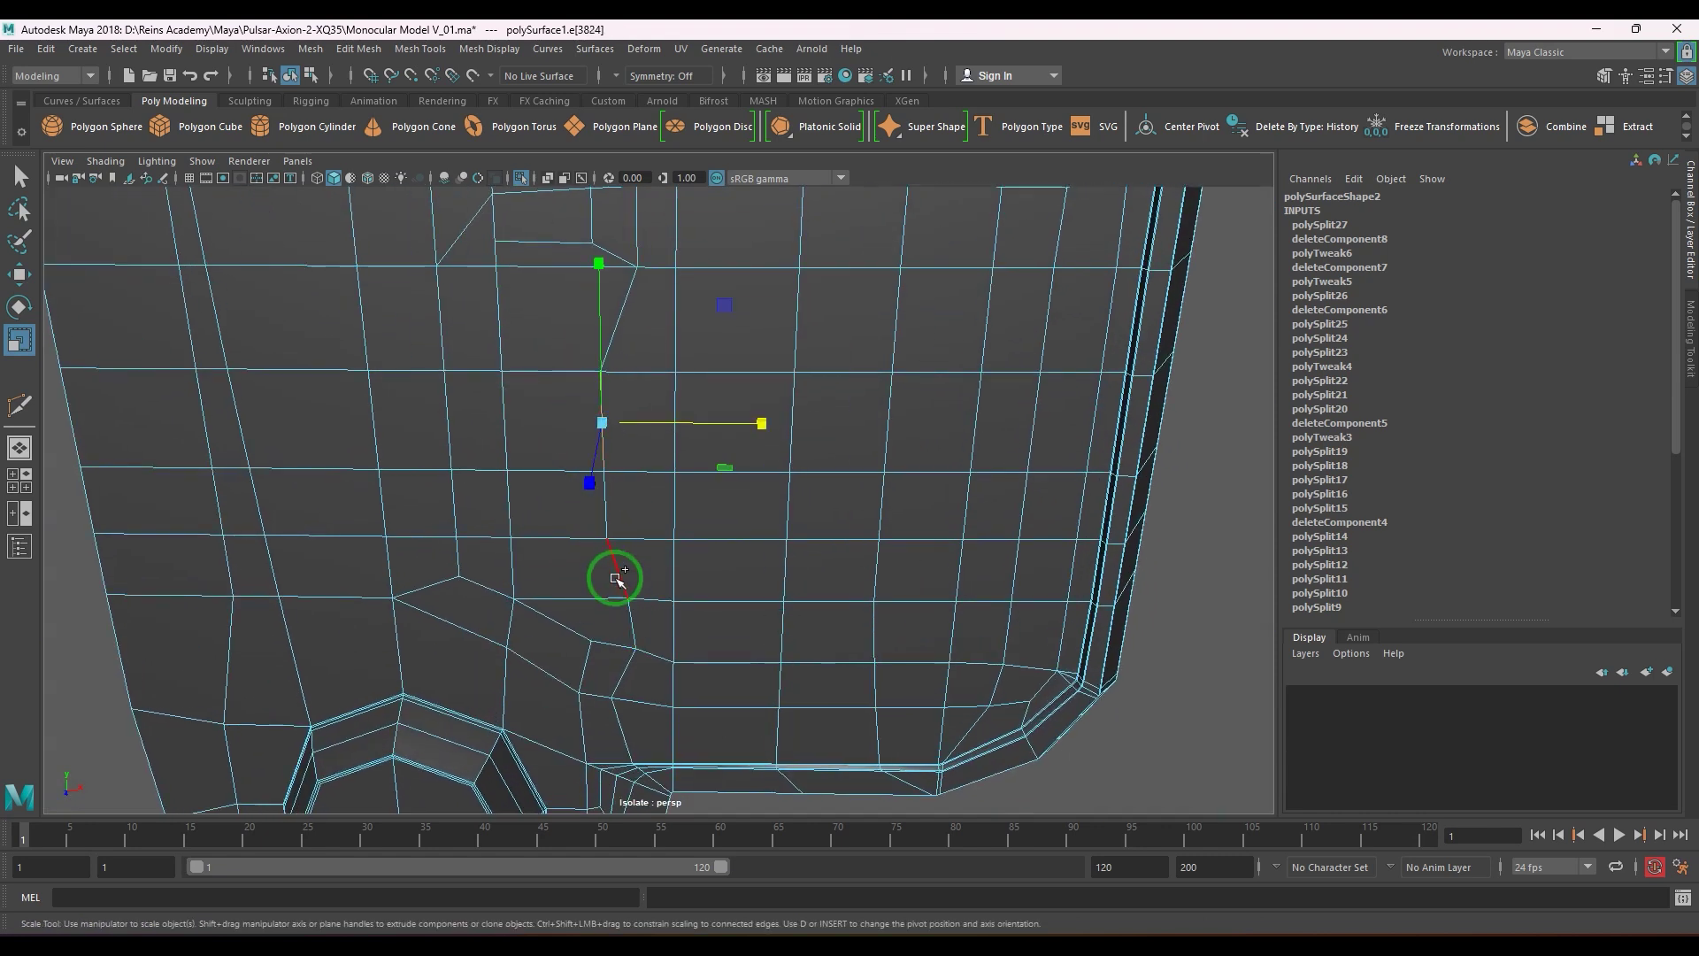
double_click(618, 571, "shift")
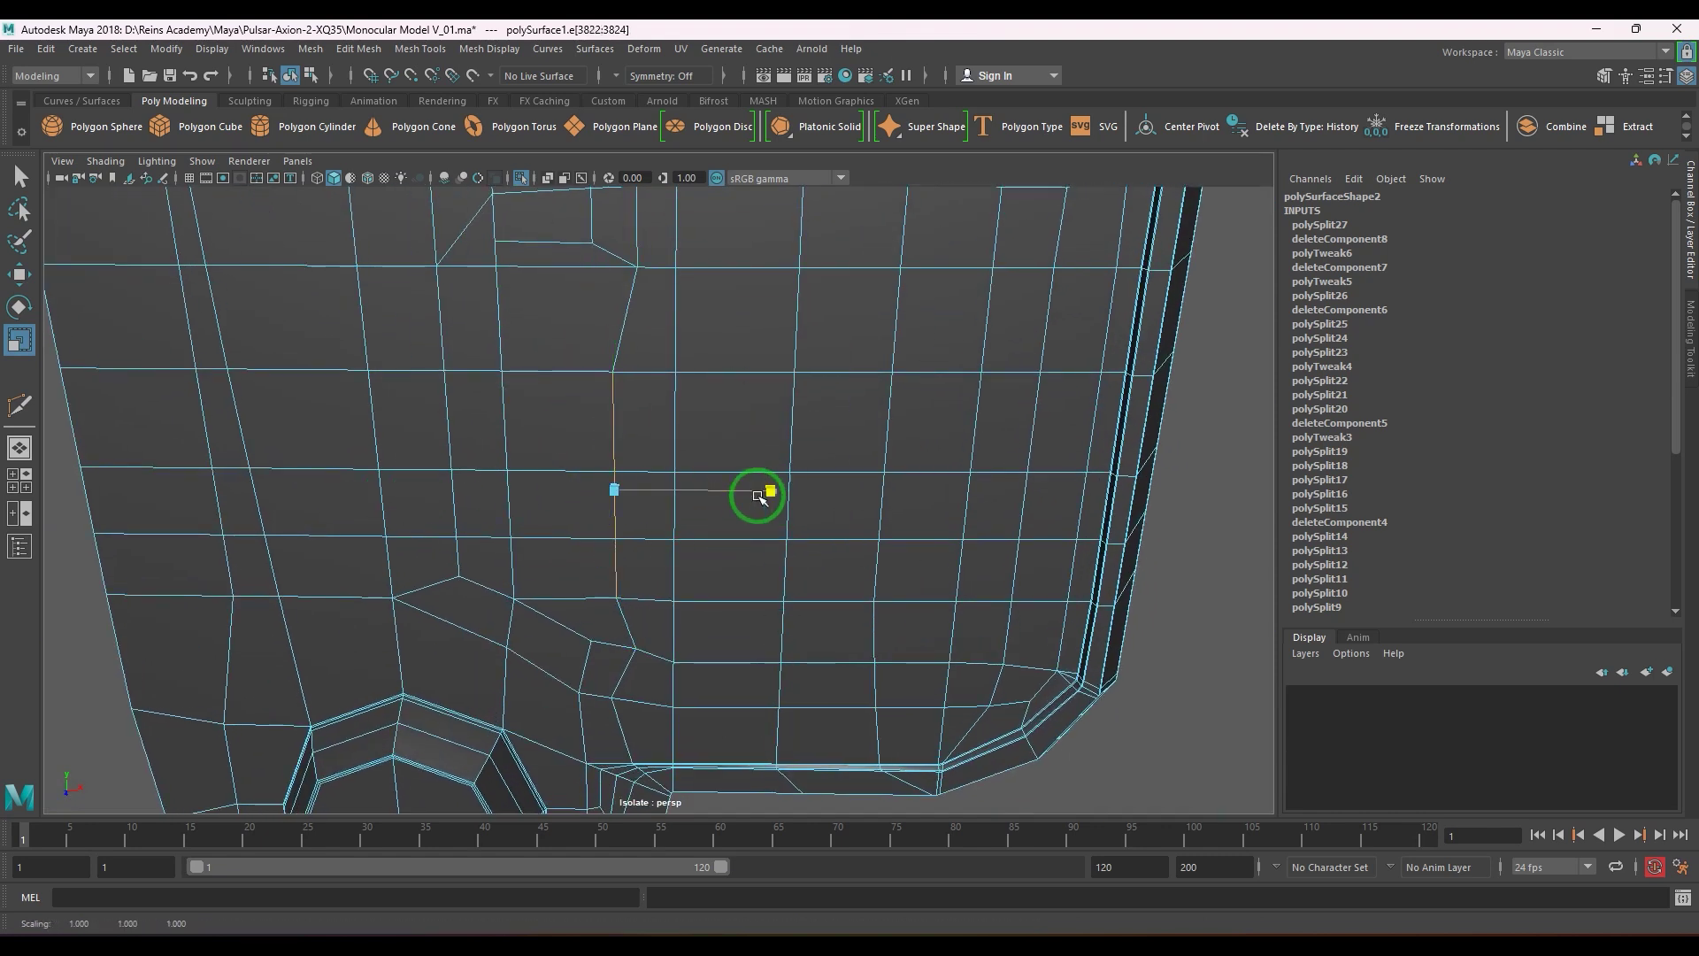
key("w")
left_click_drag(713, 488, 670, 485)
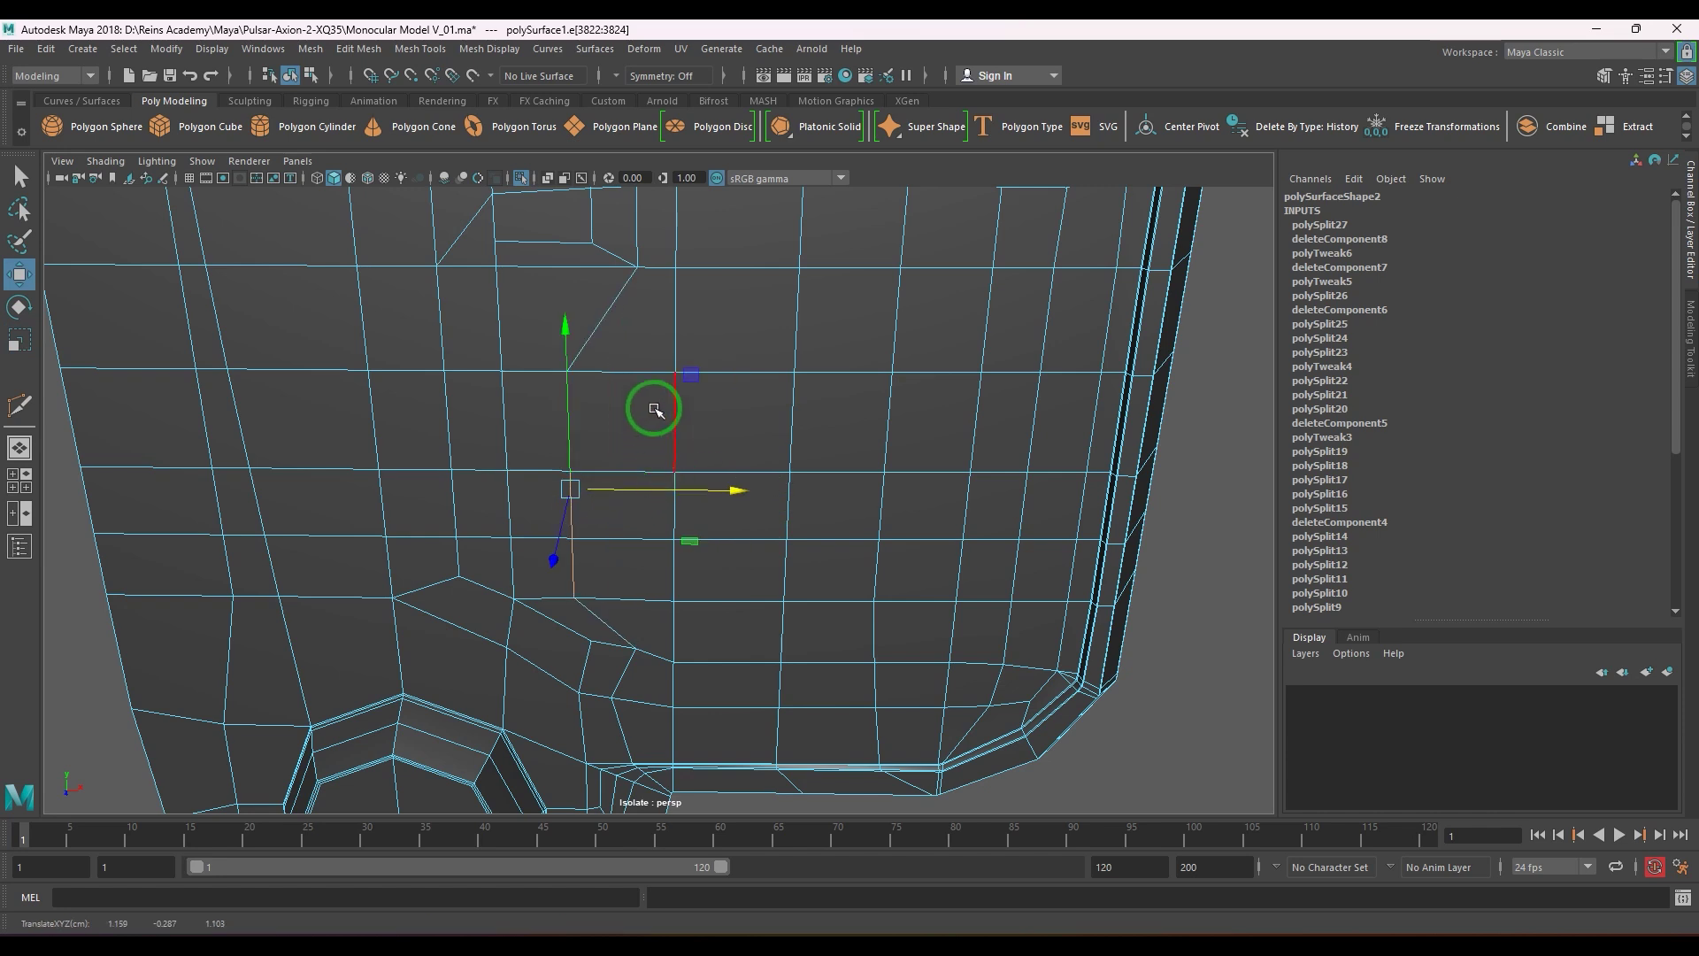
key("v")
middle_click_drag(624, 282, 641, 273)
- Scale the zigzag edge segments above the lower inner corner straight horizontally and snap them in line with the vertical edge line above
middle_click_drag(655, 610, 623, 492, "alt")
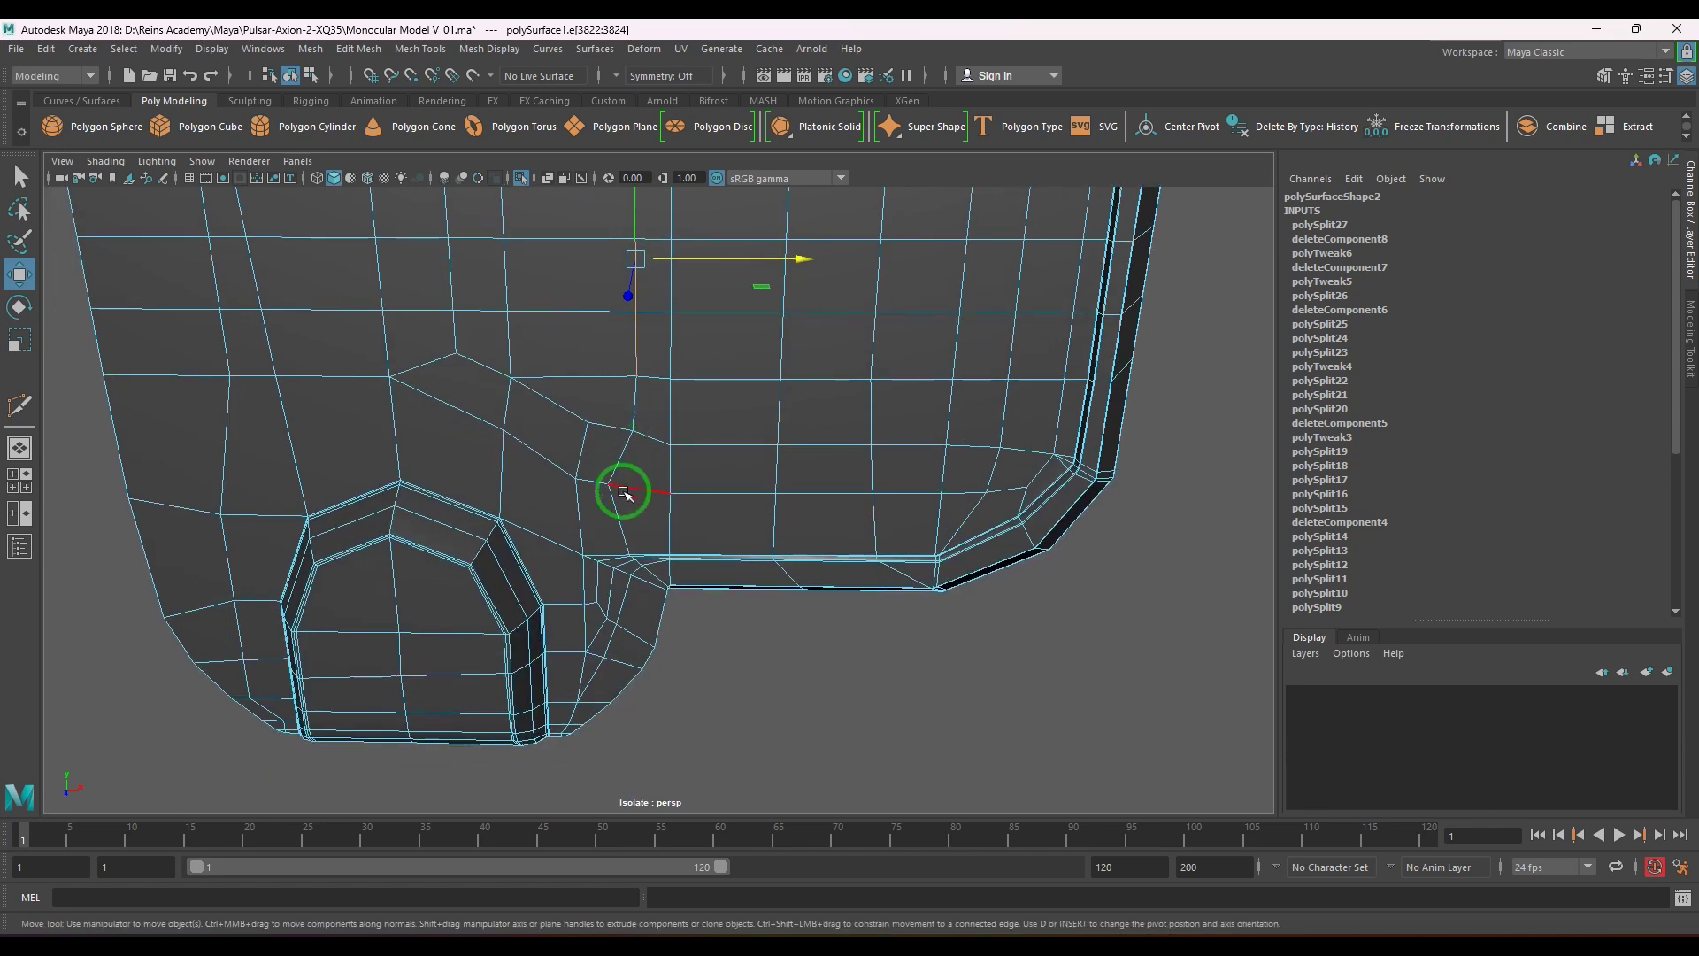
left_click(623, 528)
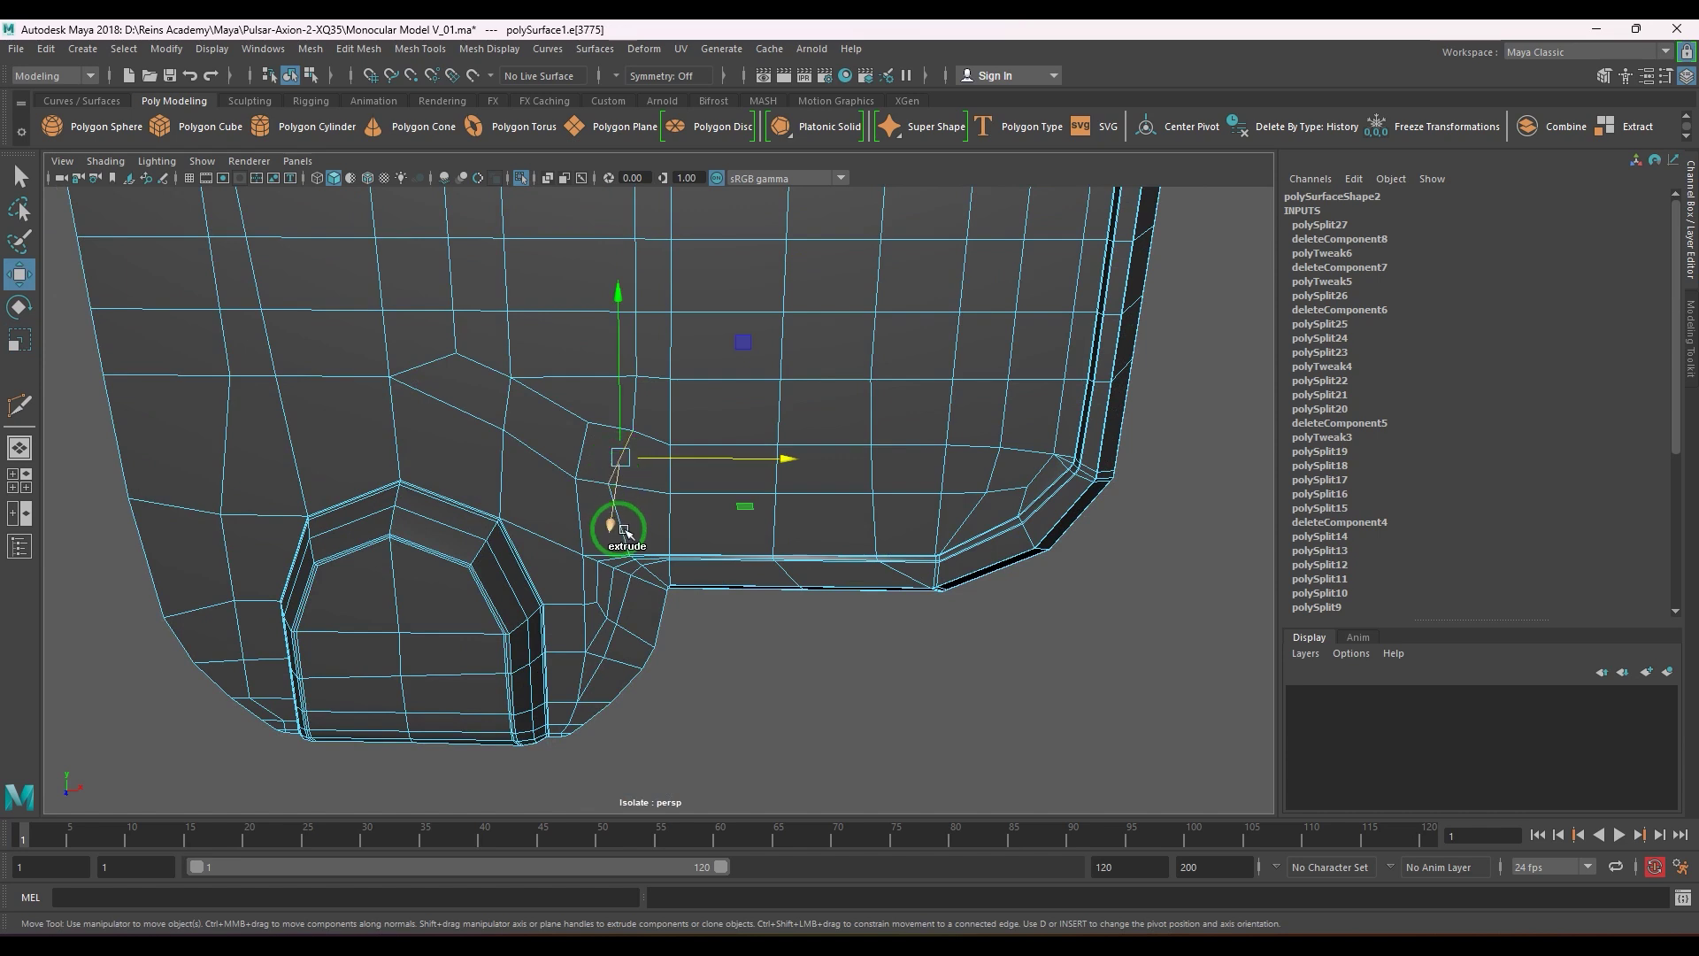
key("q")
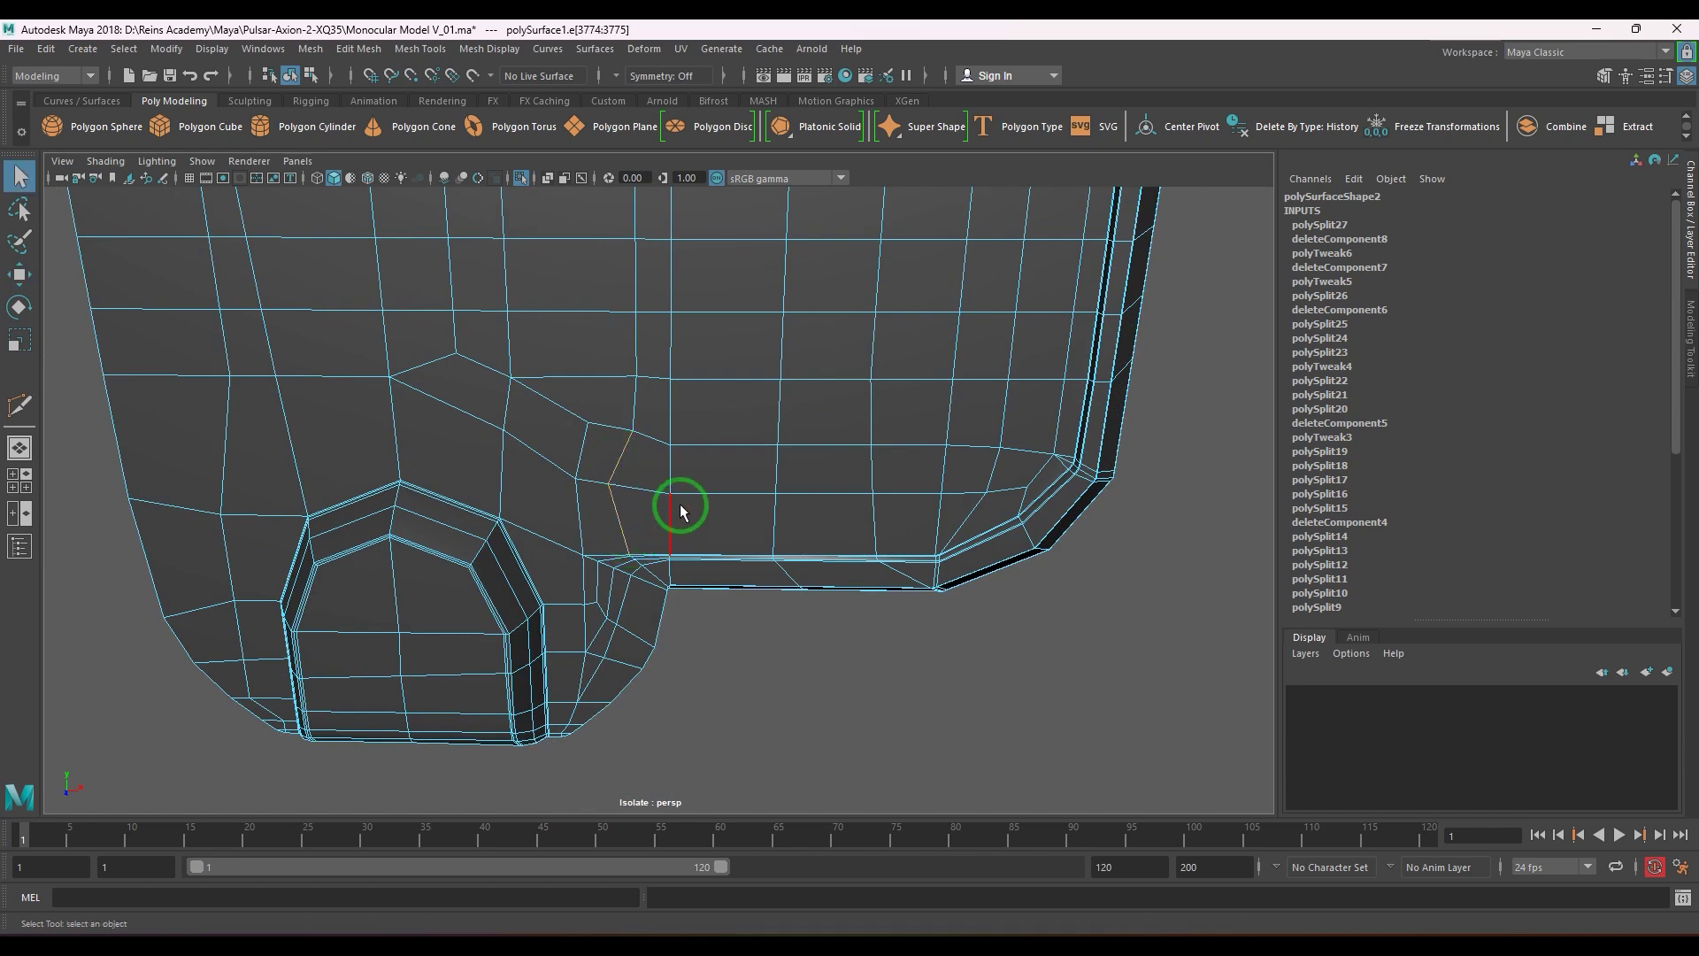
key("r")
scroll(675, 527, "up", 5)
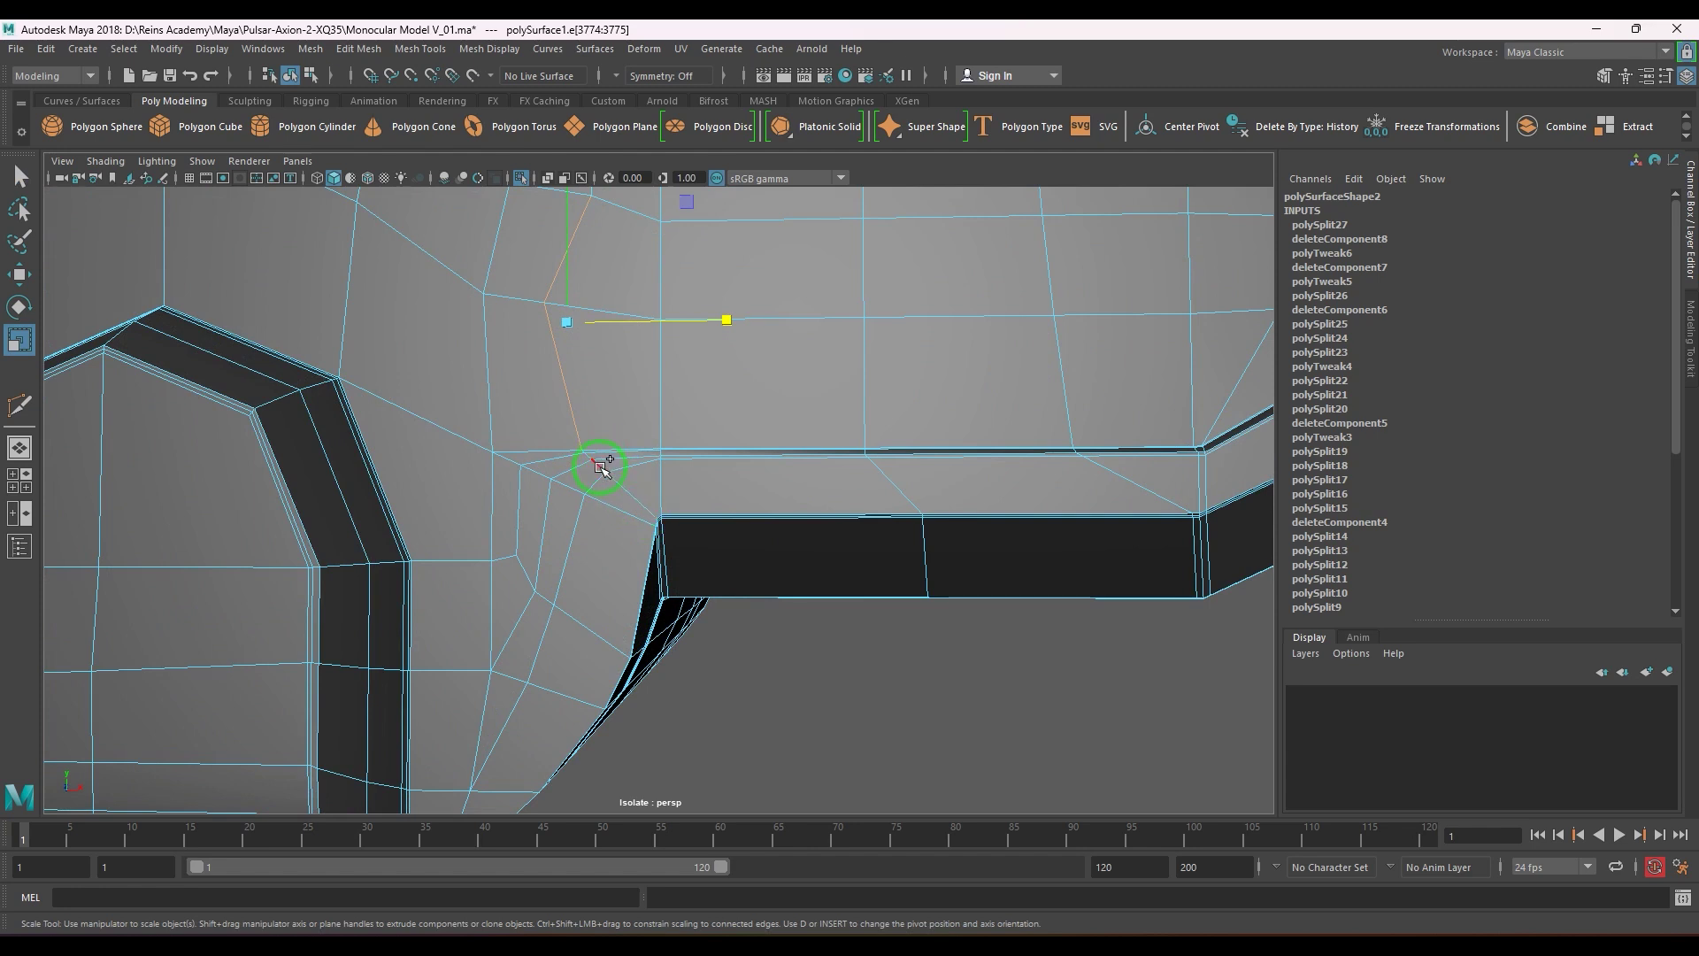
scroll(717, 532, "down", 4)
left_click_drag(695, 482, 701, 505, "alt")
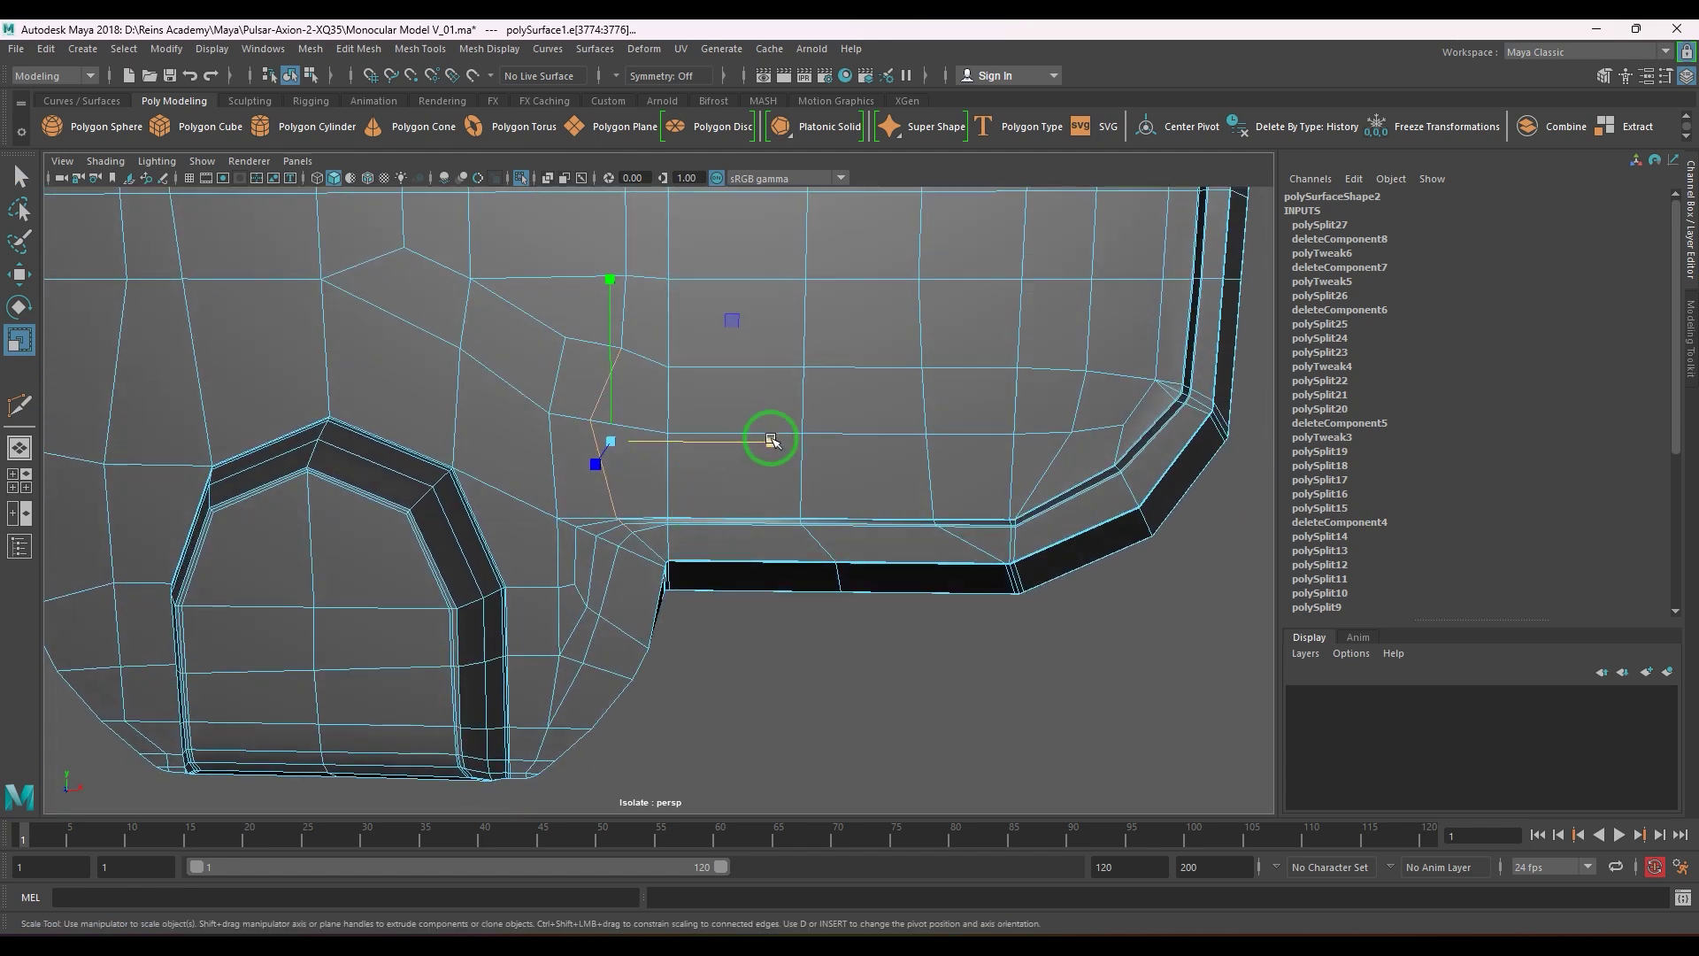
left_click_drag(770, 444, 604, 445)
key("w")
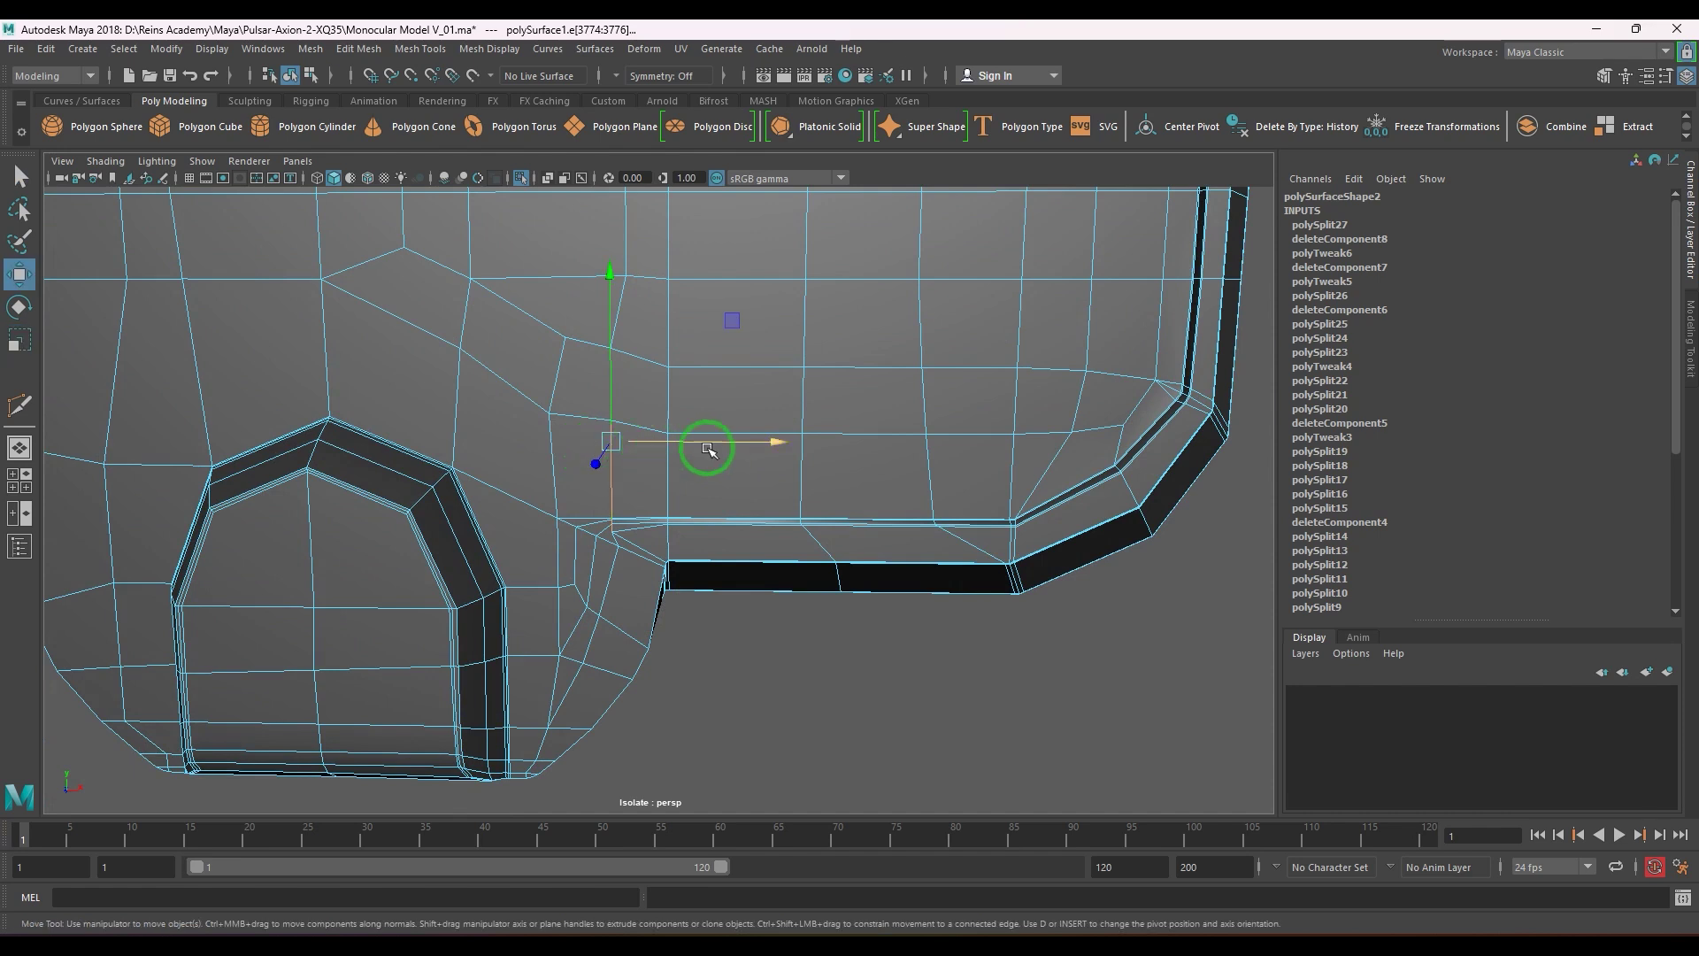
left_click_drag(624, 281, 631, 270)
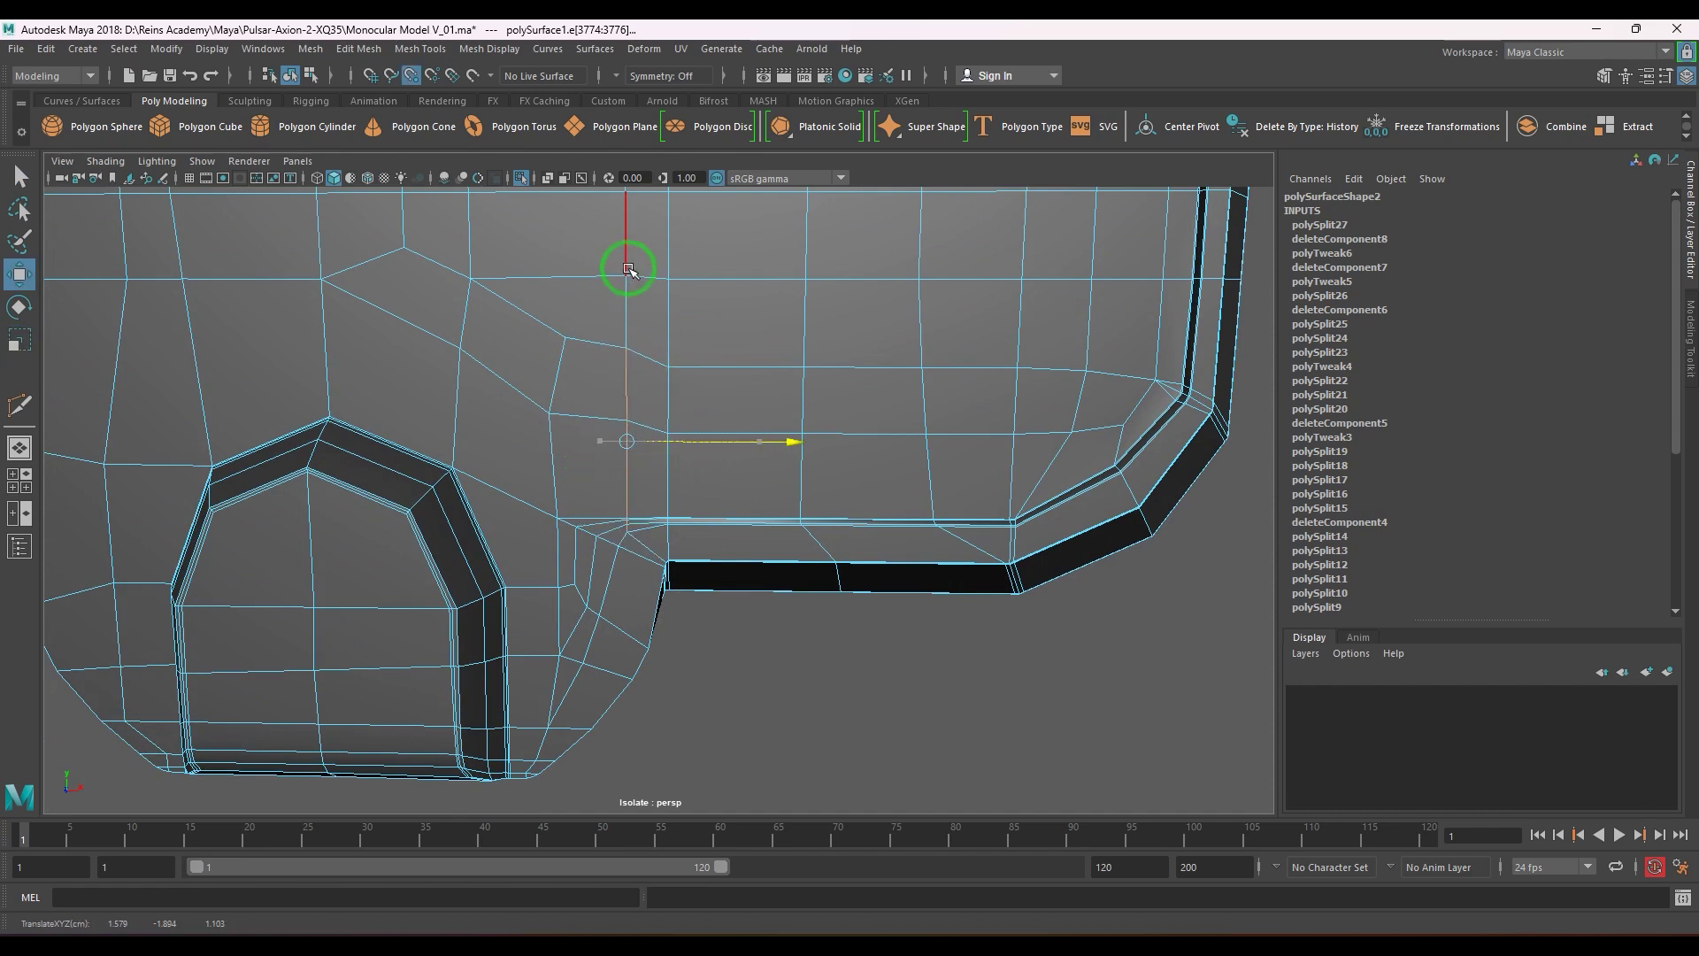
- Lower the vertical edge segment between the two curved edge lines near the lower inner corner slightly, and return to object mode
left_click_drag(687, 469, 629, 448, "alt")
right_click_drag(629, 447, 842, 559, "alt")
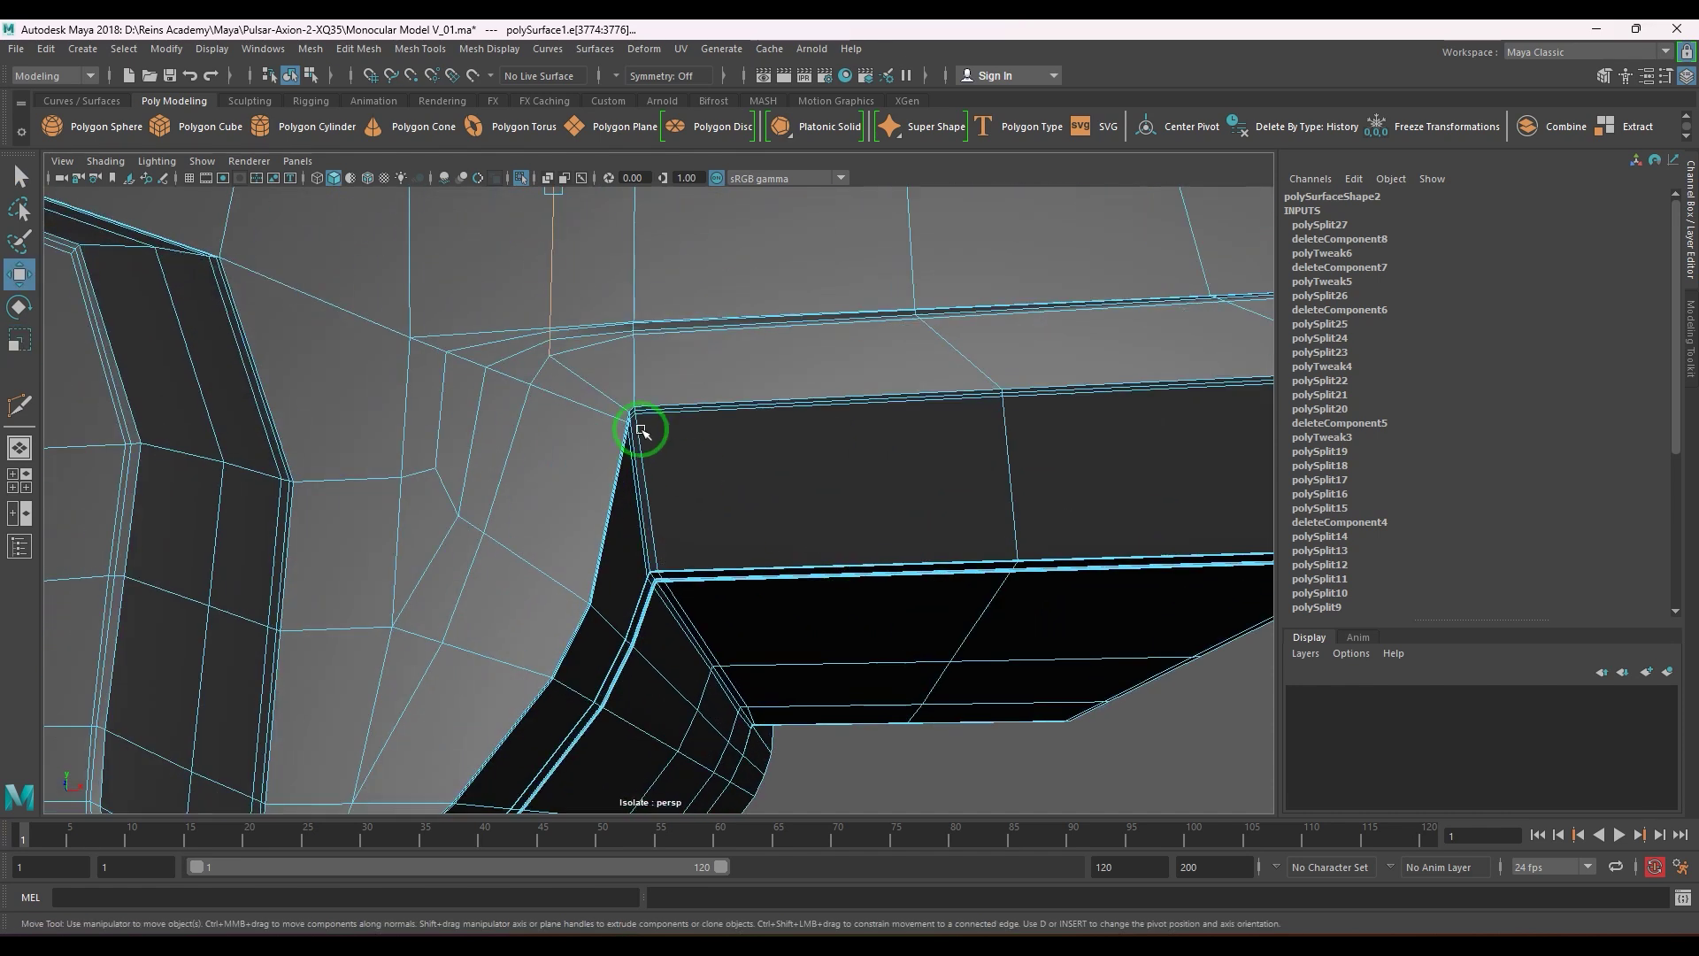
scroll(656, 462, "down", 5)
left_click_drag(656, 463, 632, 488, "alt")
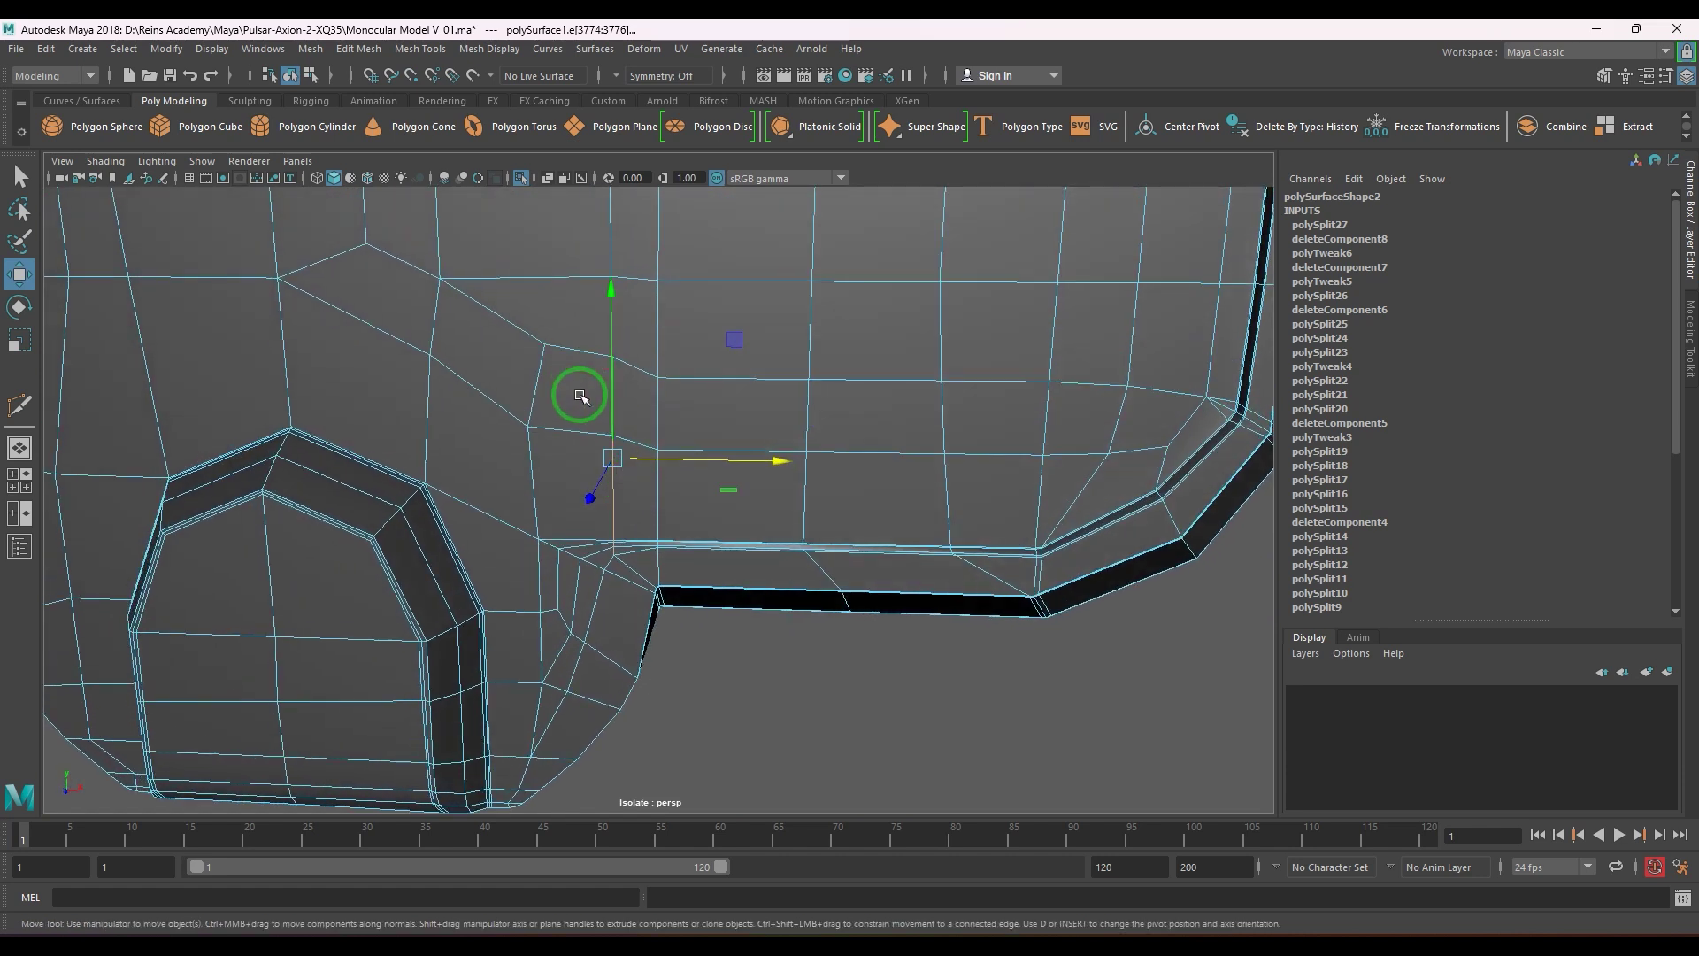
left_click_drag(619, 409, 609, 324)
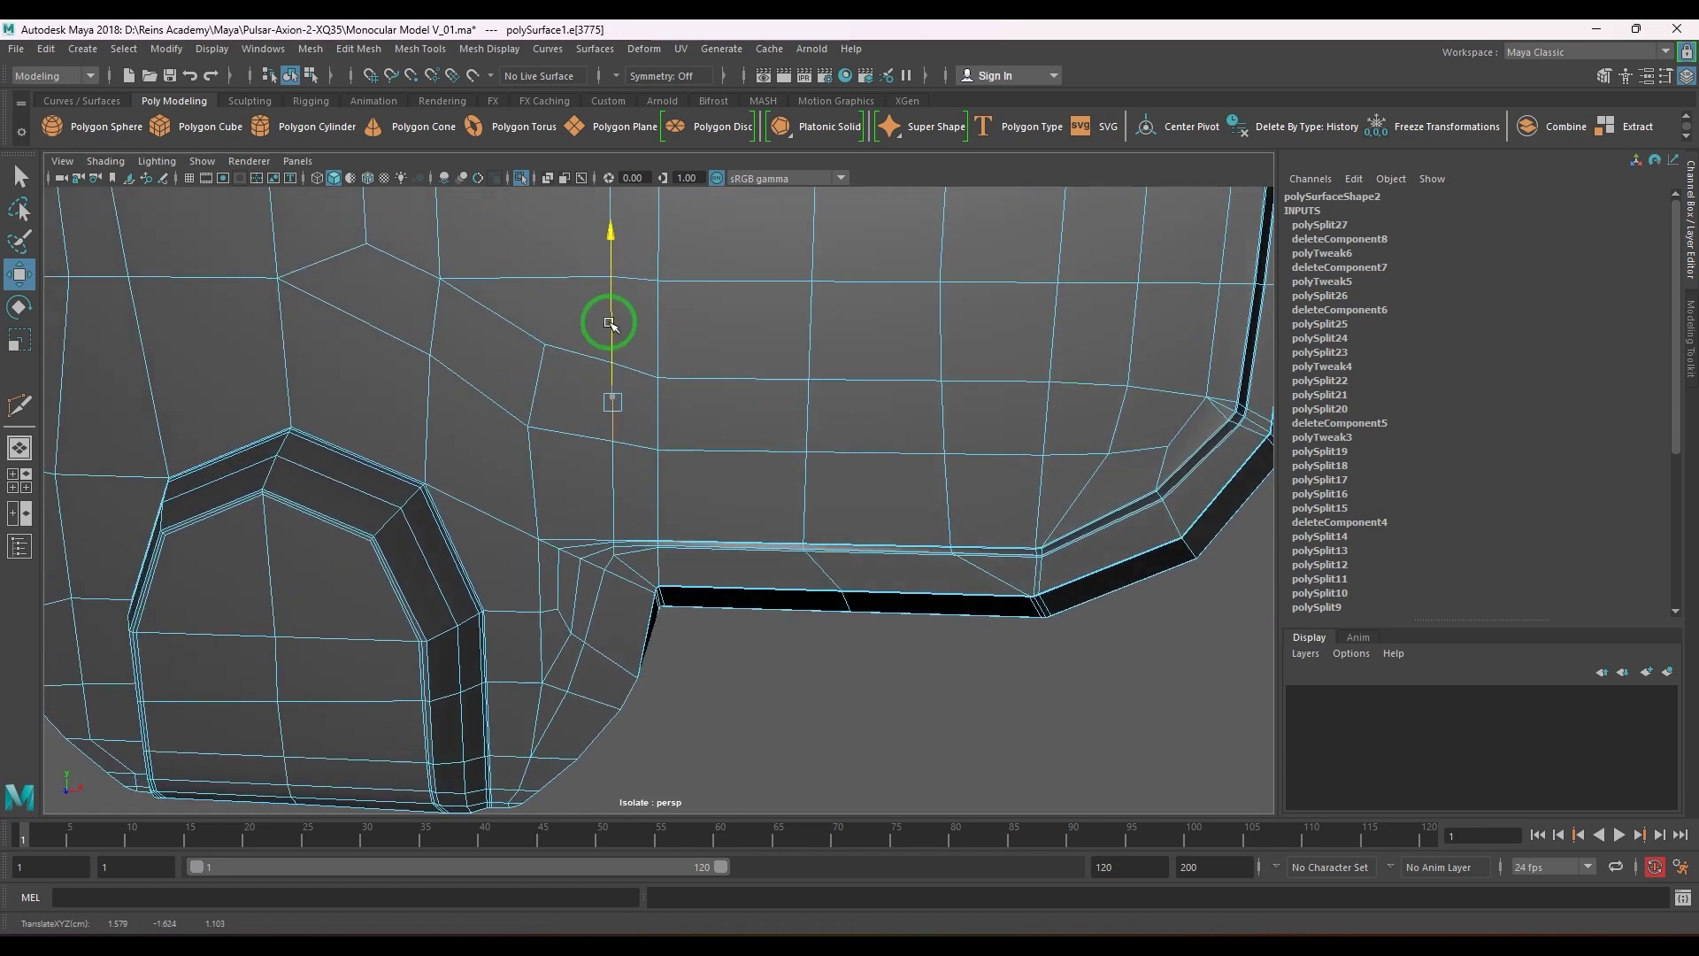
right_click_drag(766, 394, 679, 416, "alt")
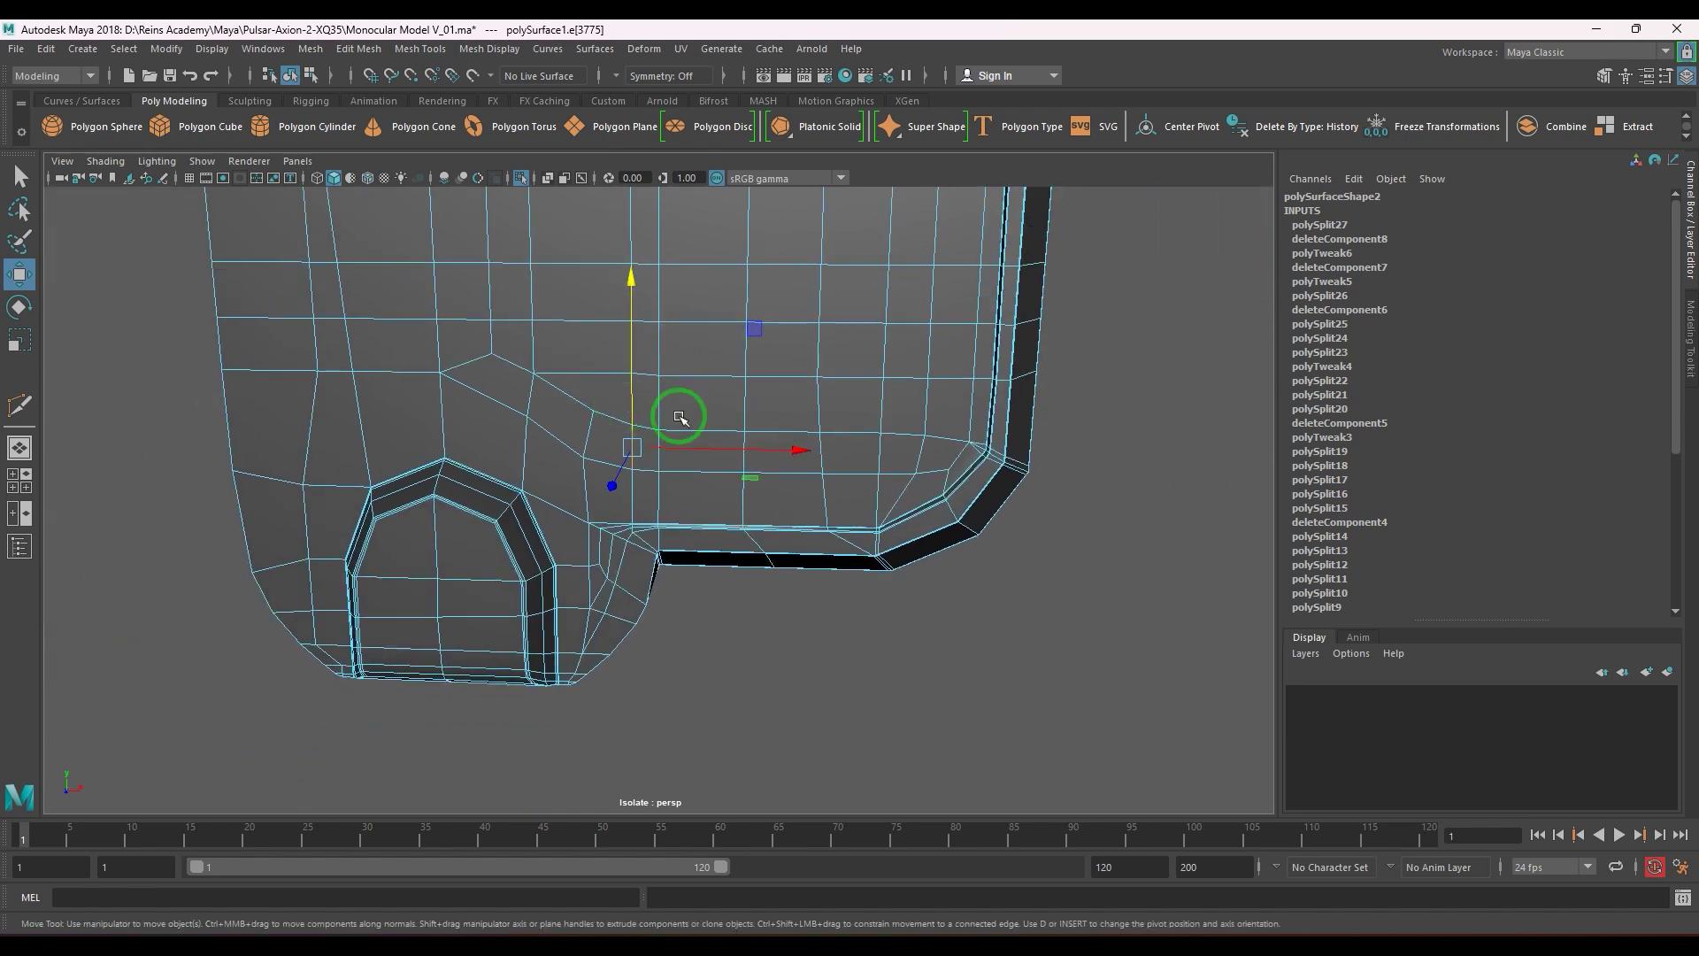
left_click_drag(678, 417, 735, 428, "alt")
right_click_drag(735, 428, 755, 385)
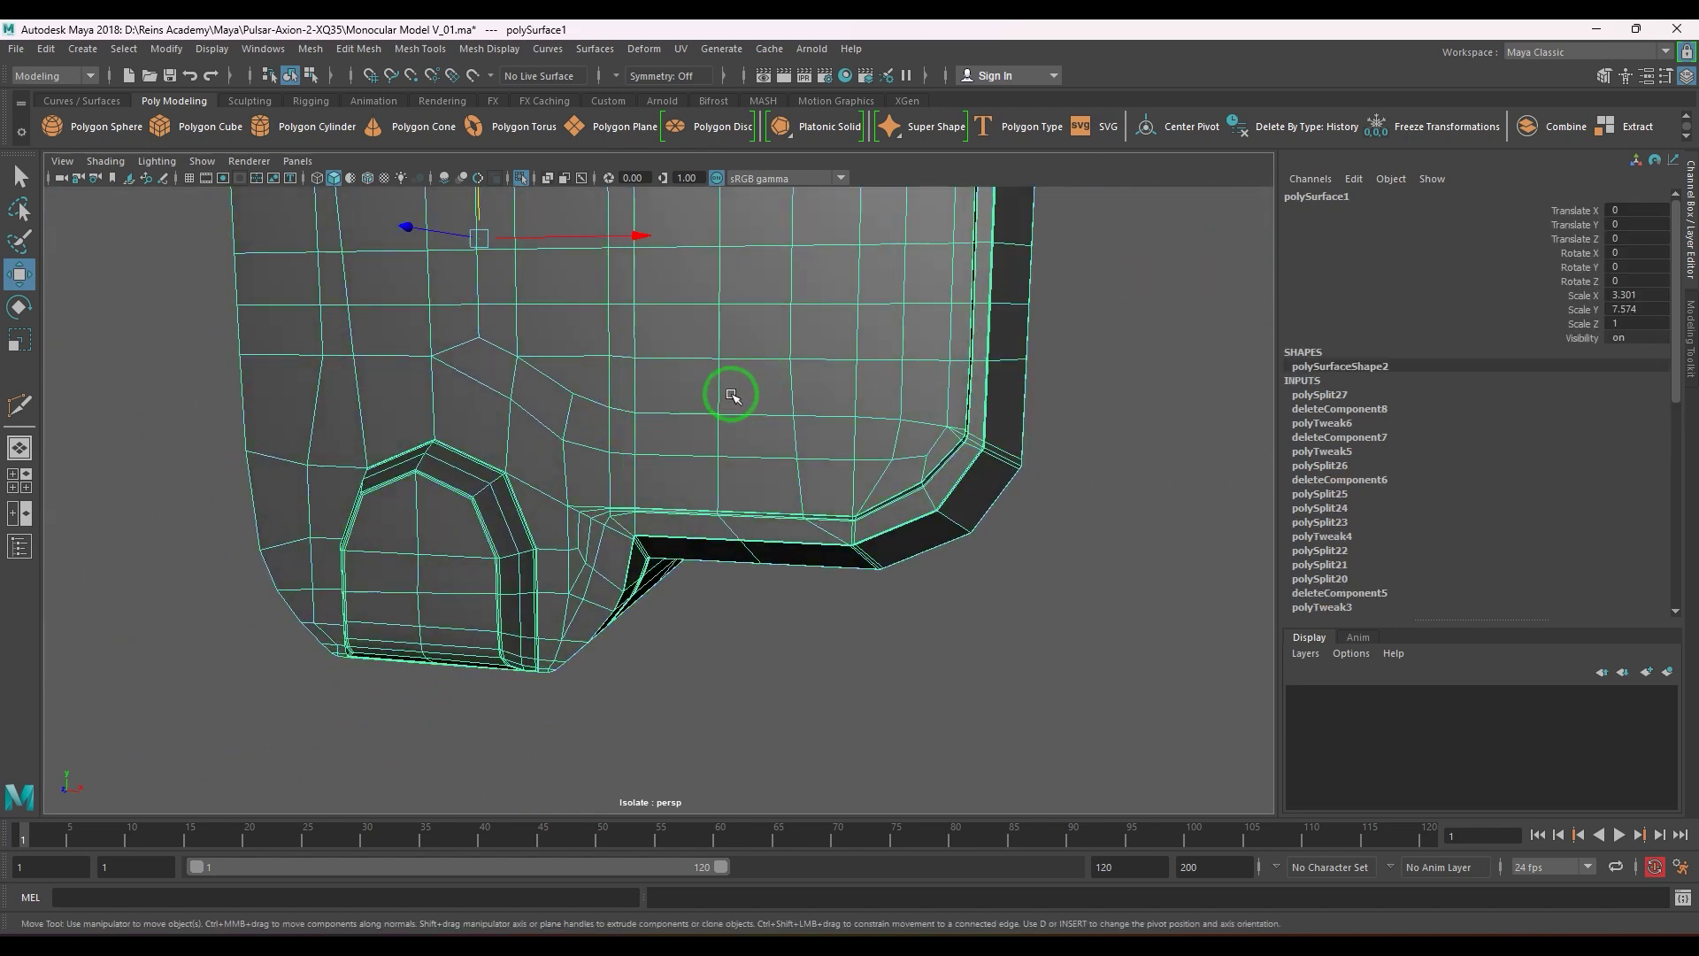
- Examine the shaded monocular body and the edge flow across its front face
left_click(1062, 572)
left_click_drag(1062, 572, 851, 506, "alt")
scroll(798, 513, "up", 3)
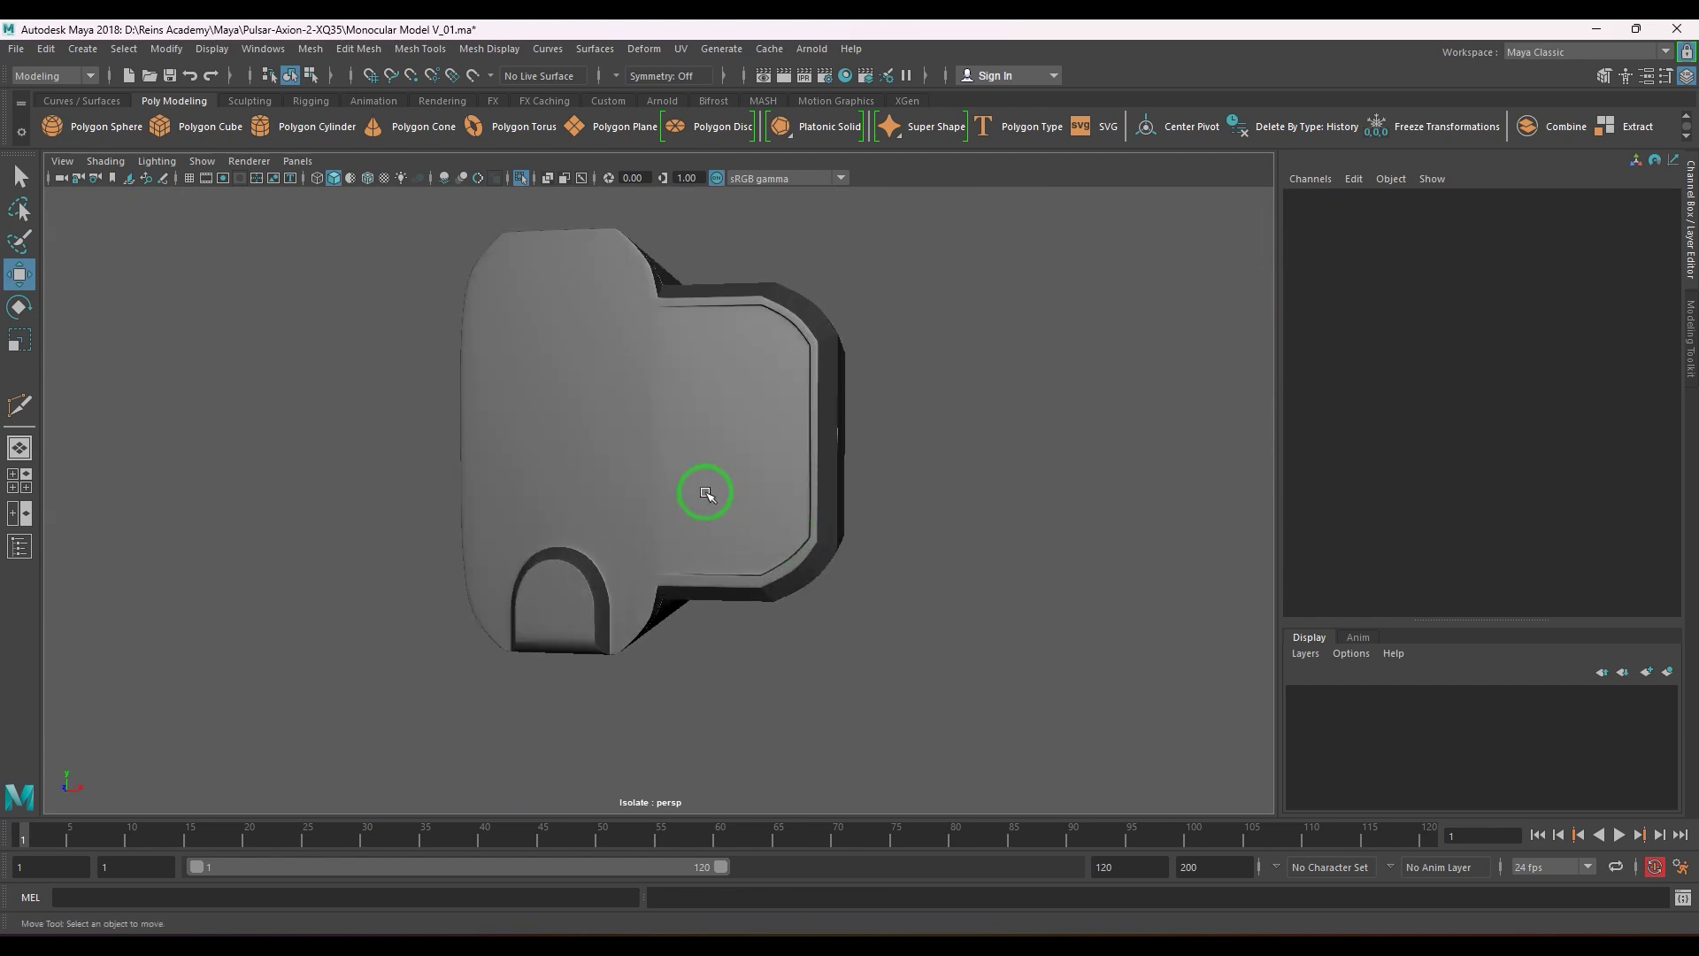
left_click(702, 455)
scroll(702, 448, "up", 1)
scroll(664, 421, "up", 2)
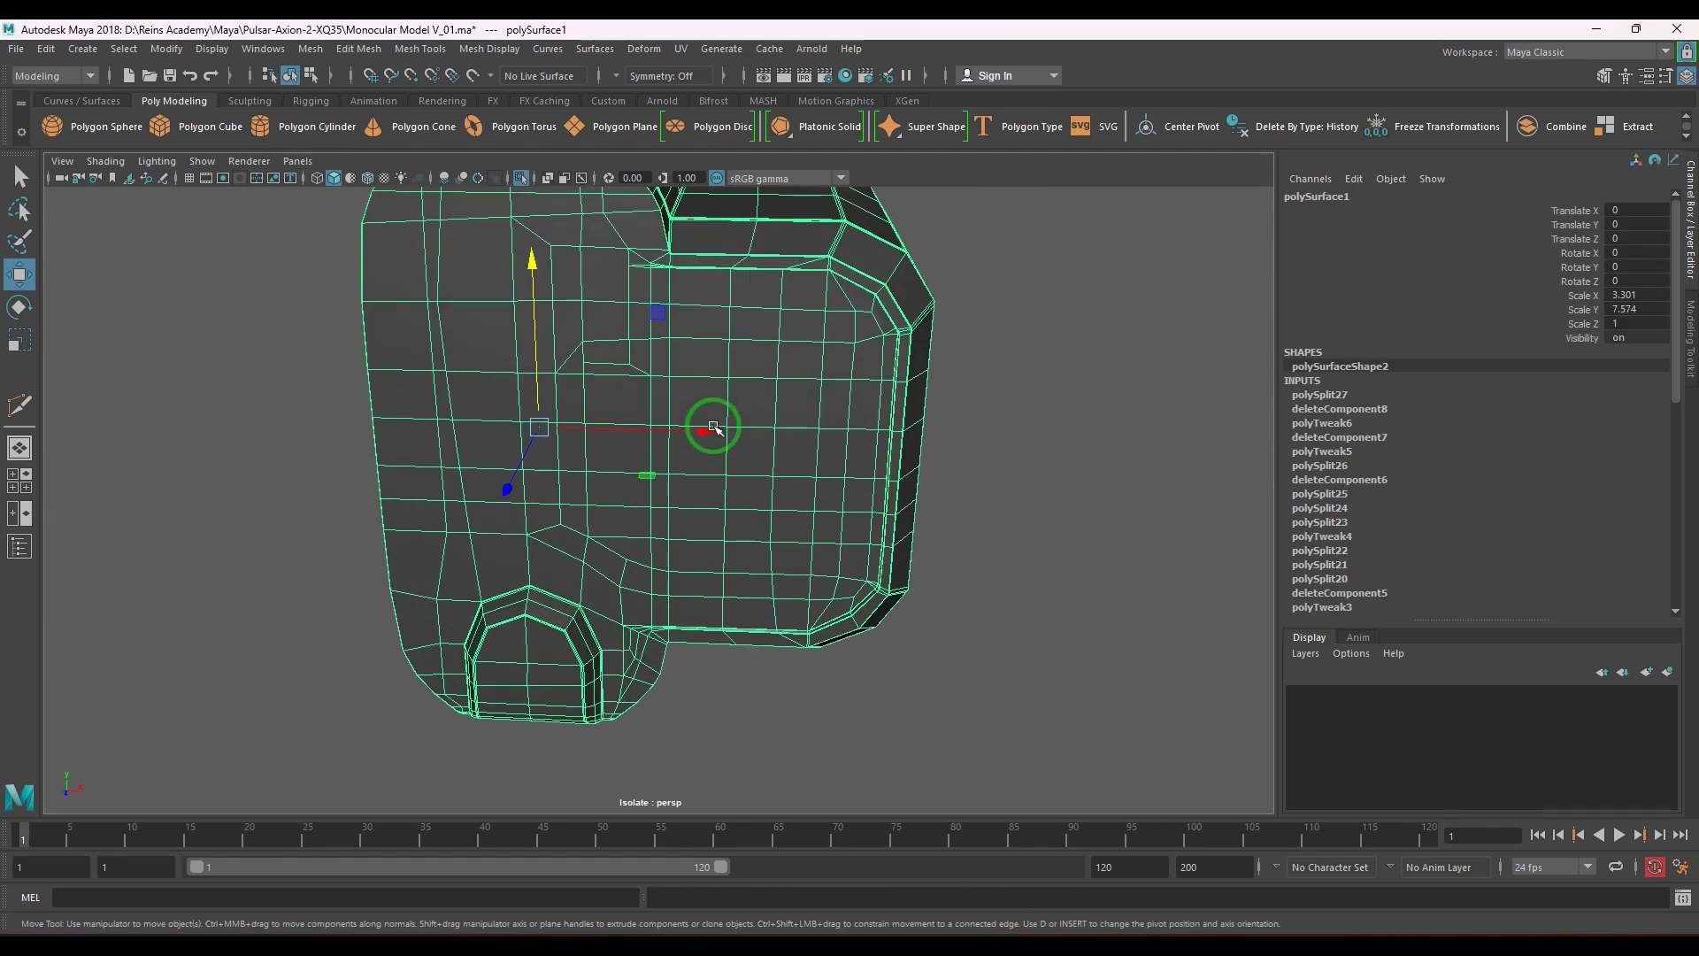
left_click_drag(705, 429, 686, 529, "alt")
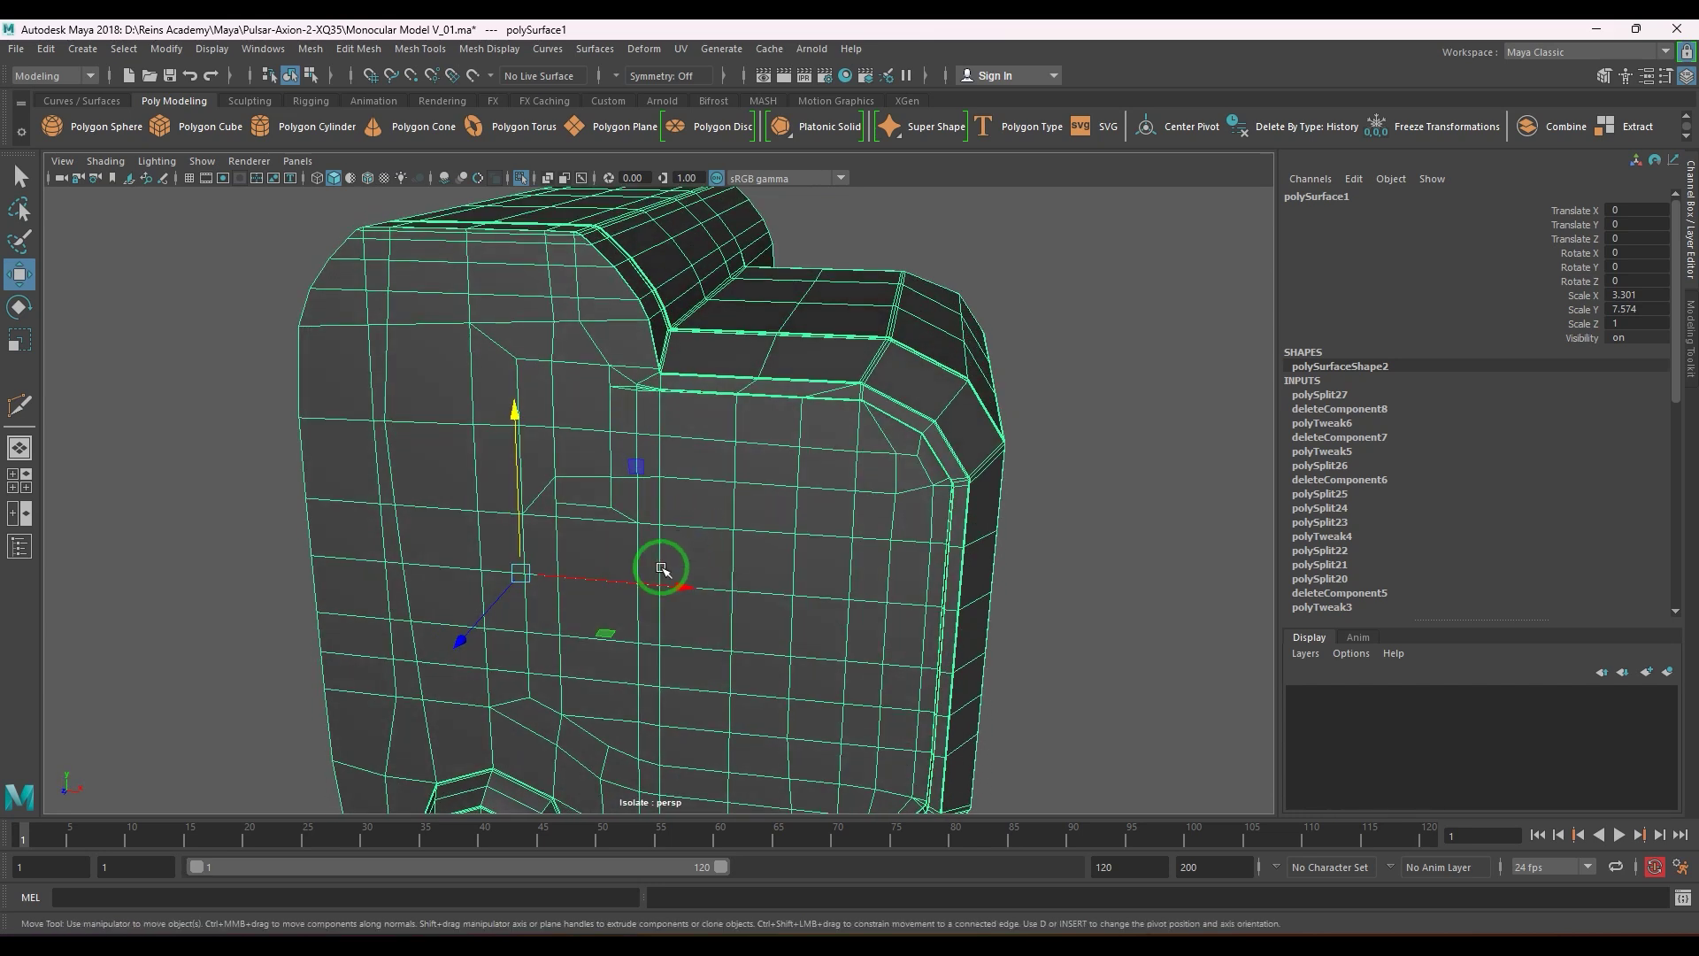
- Select the vertical edge run on the front face beside the panel's inner side, excluding the outlying edges, and move it left along X
right_click_drag(662, 567, 644, 469)
left_click(639, 413)
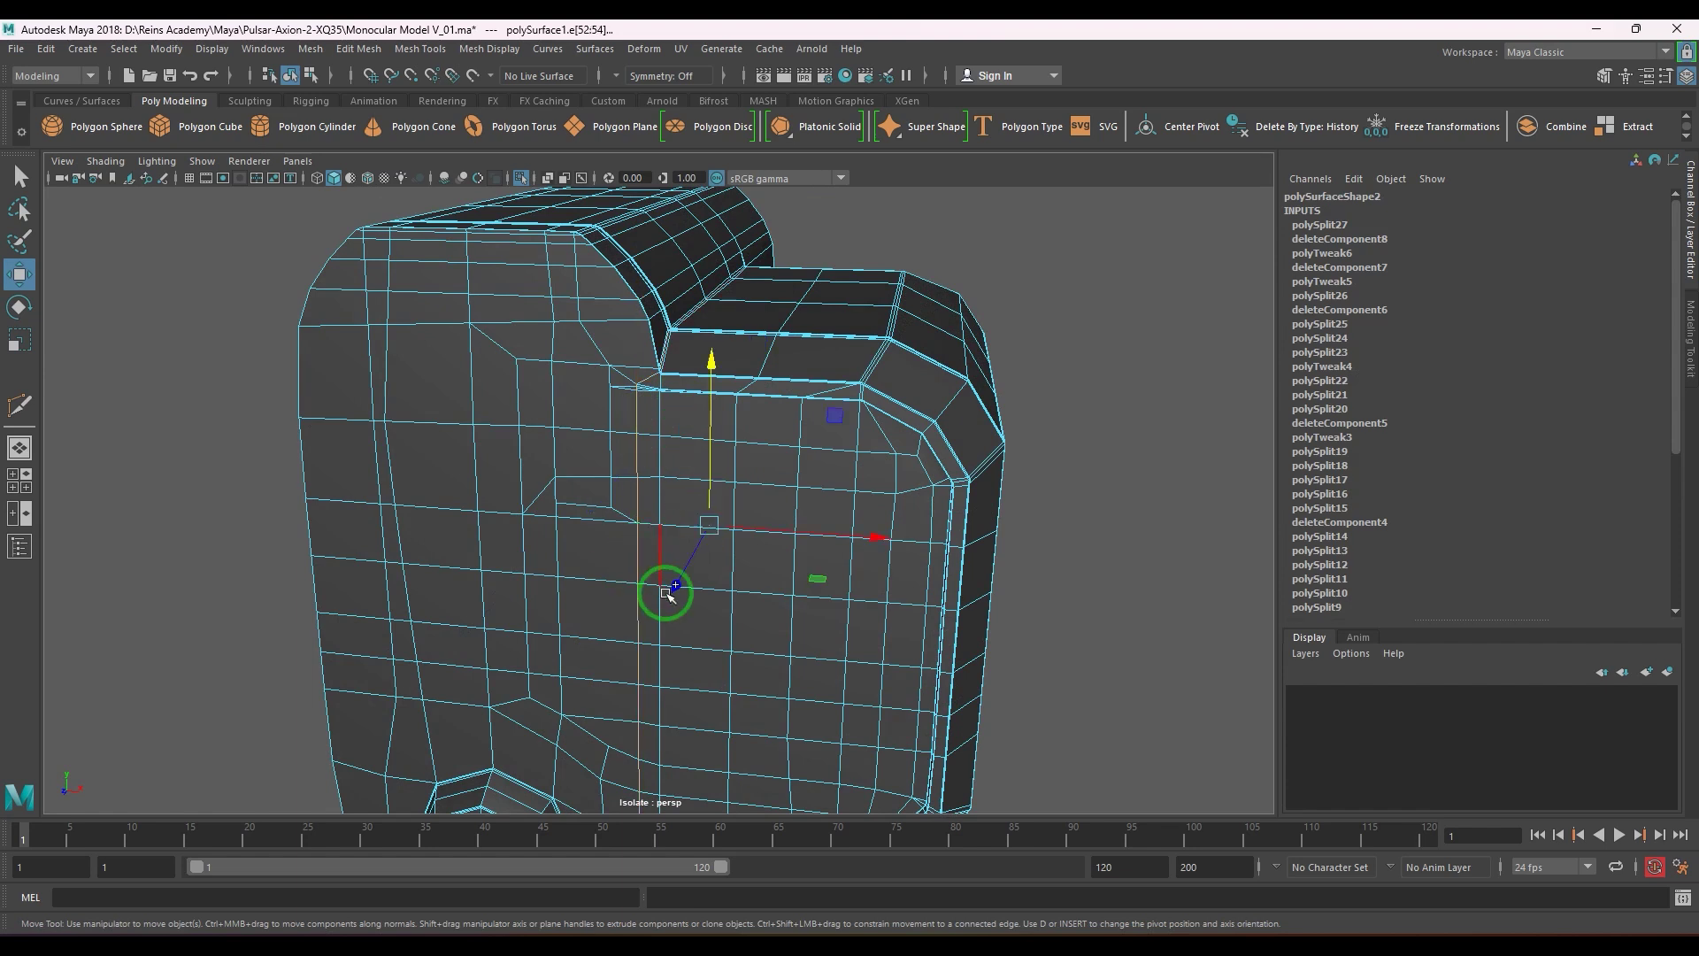
middle_click_drag(665, 593, 707, 414, "alt")
key("ctrl+z")
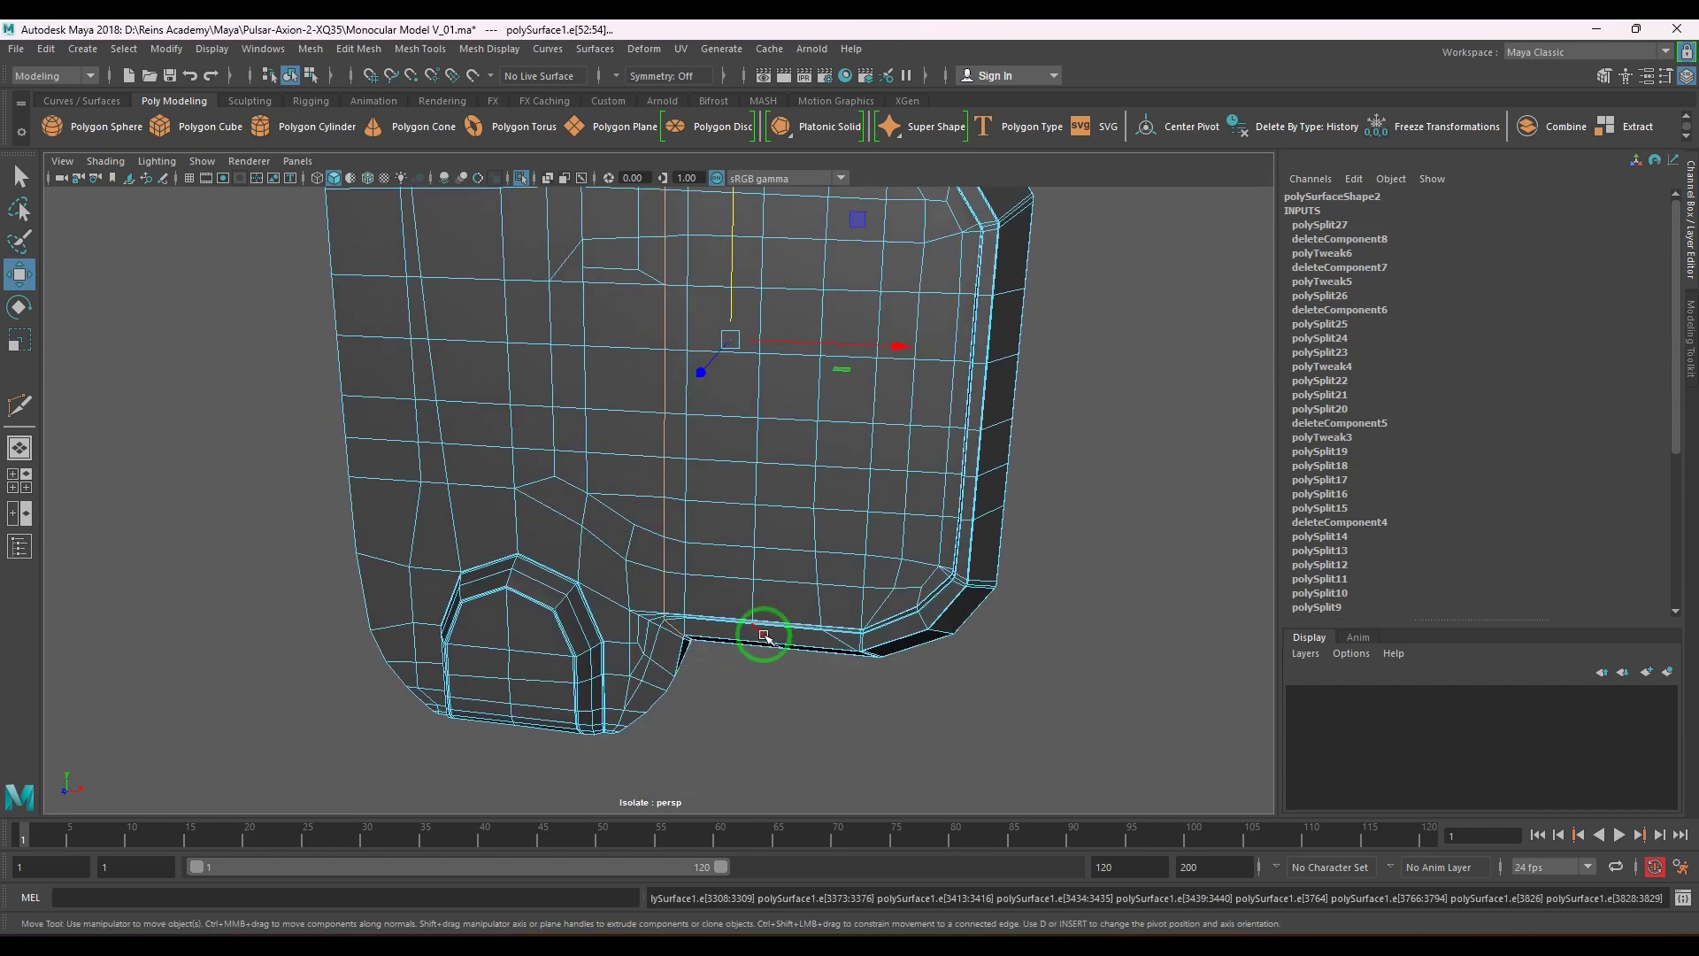
left_click_drag(771, 583, 690, 188, "alt")
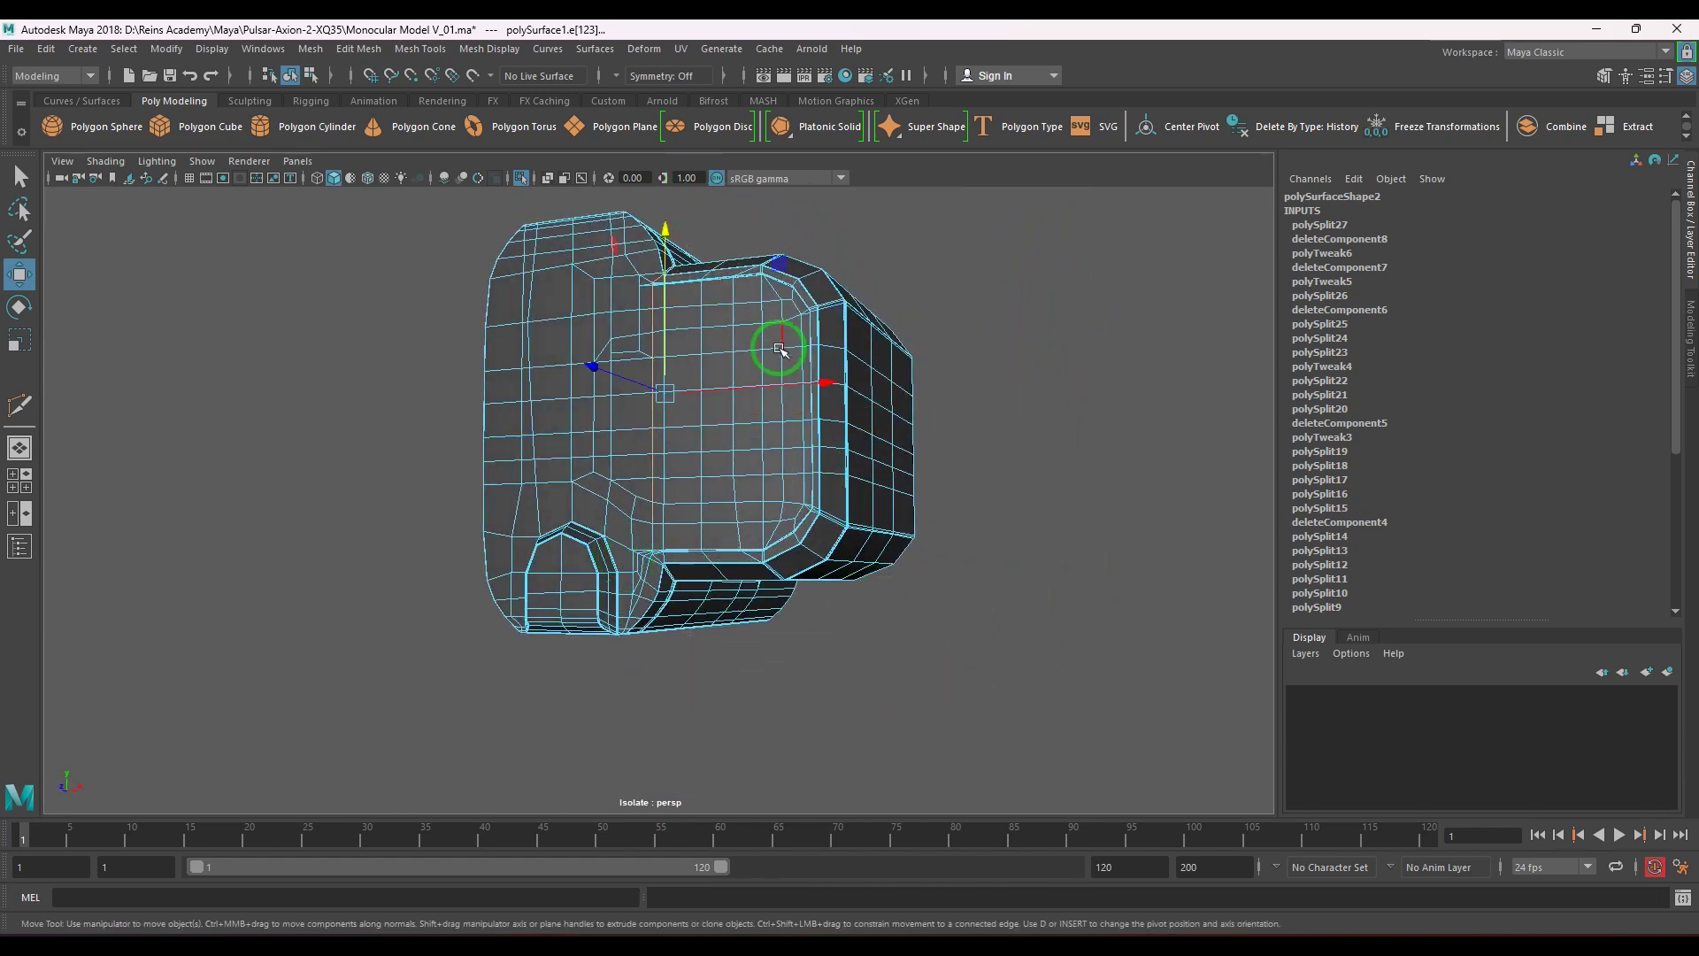
left_click_drag(779, 349, 780, 442, "alt")
middle_click_drag(781, 442, 783, 452, "alt")
left_click_drag(784, 453, 785, 489, "alt")
scroll(787, 474, "up", 3)
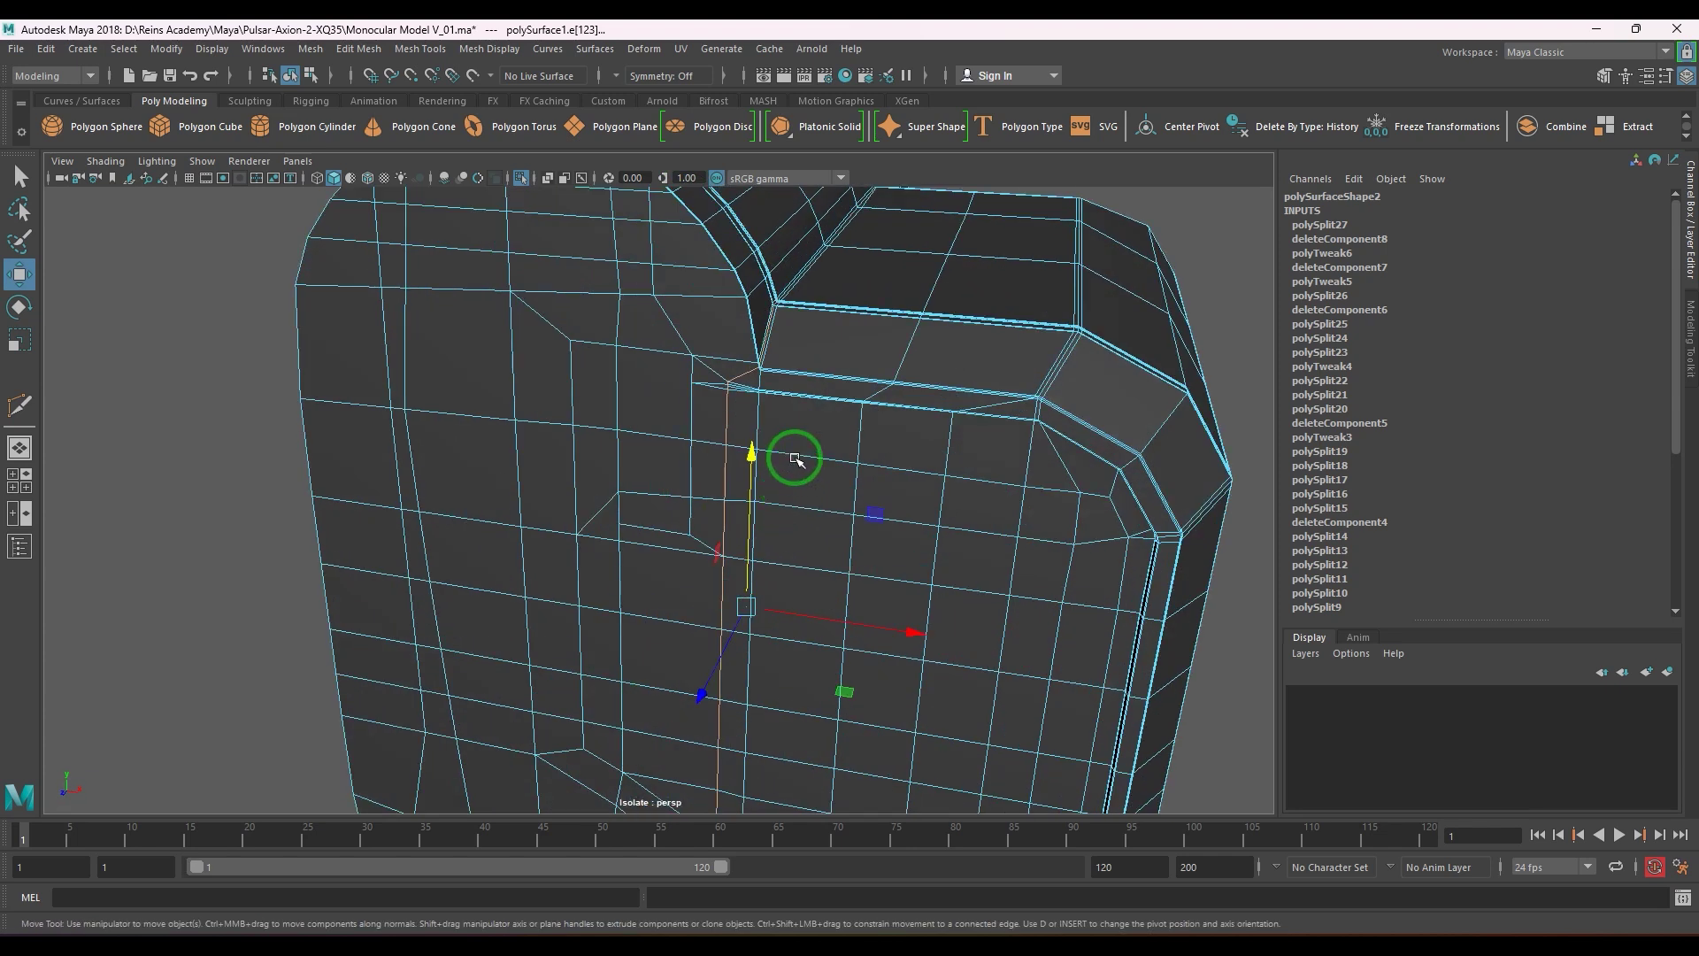
left_click_drag(864, 417, 757, 192, "ctrl")
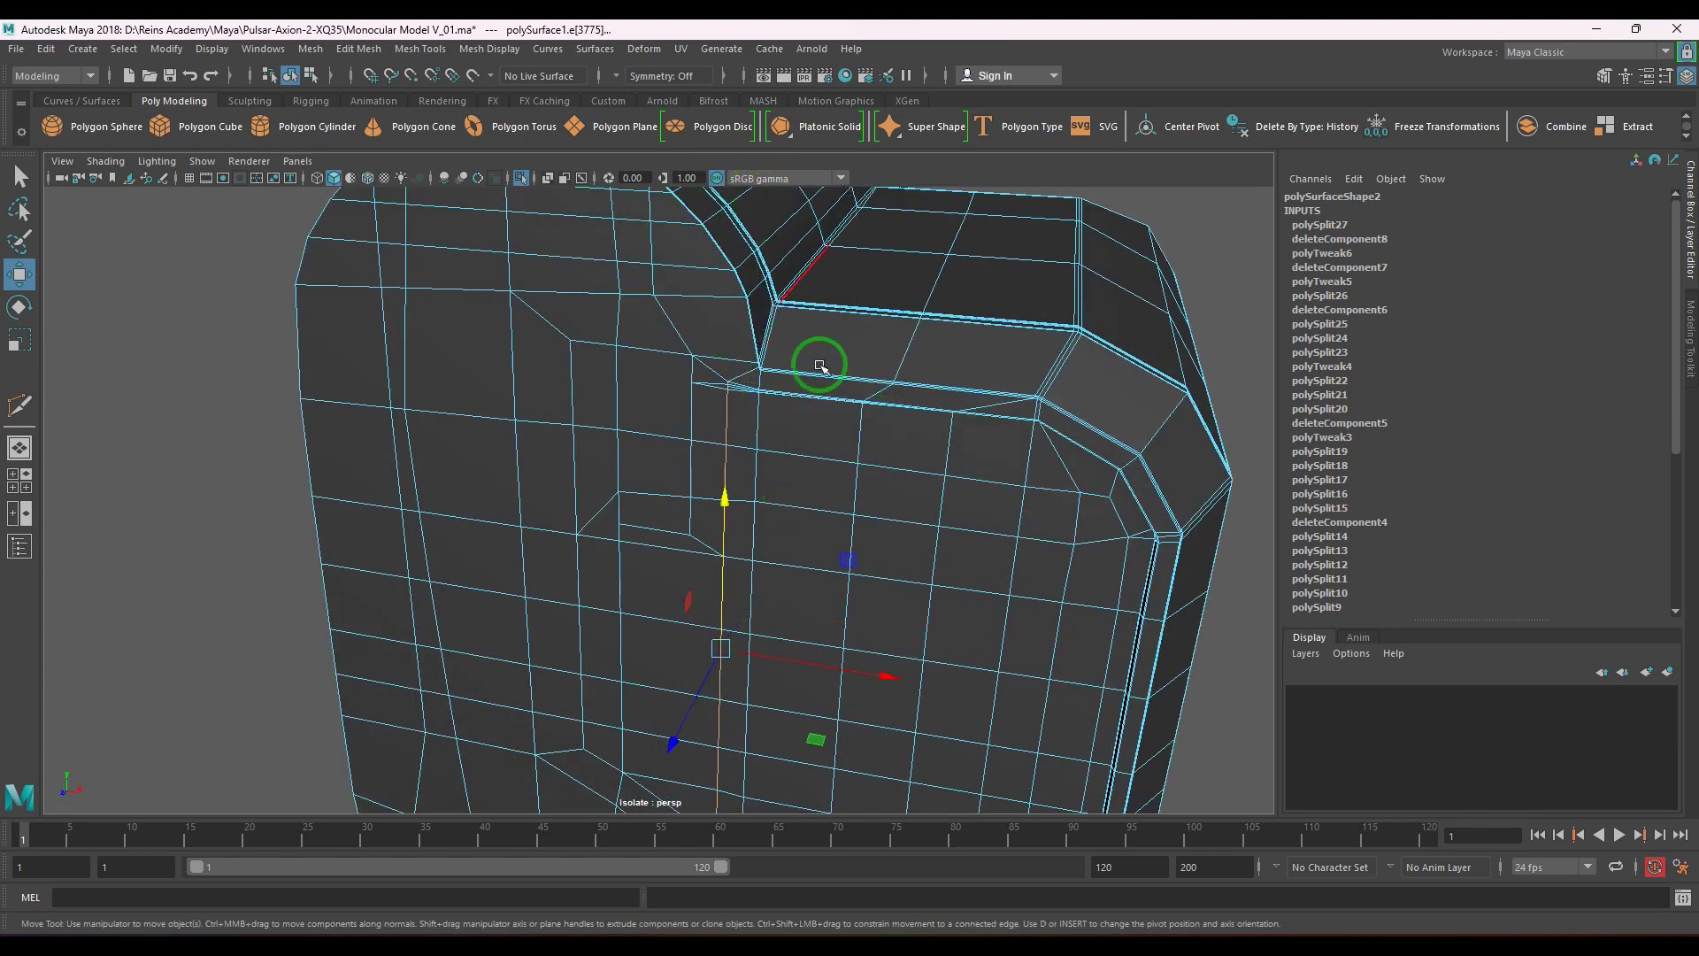
middle_click_drag(870, 558, 865, 471, "alt")
left_click_drag(784, 529, 797, 536, "alt")
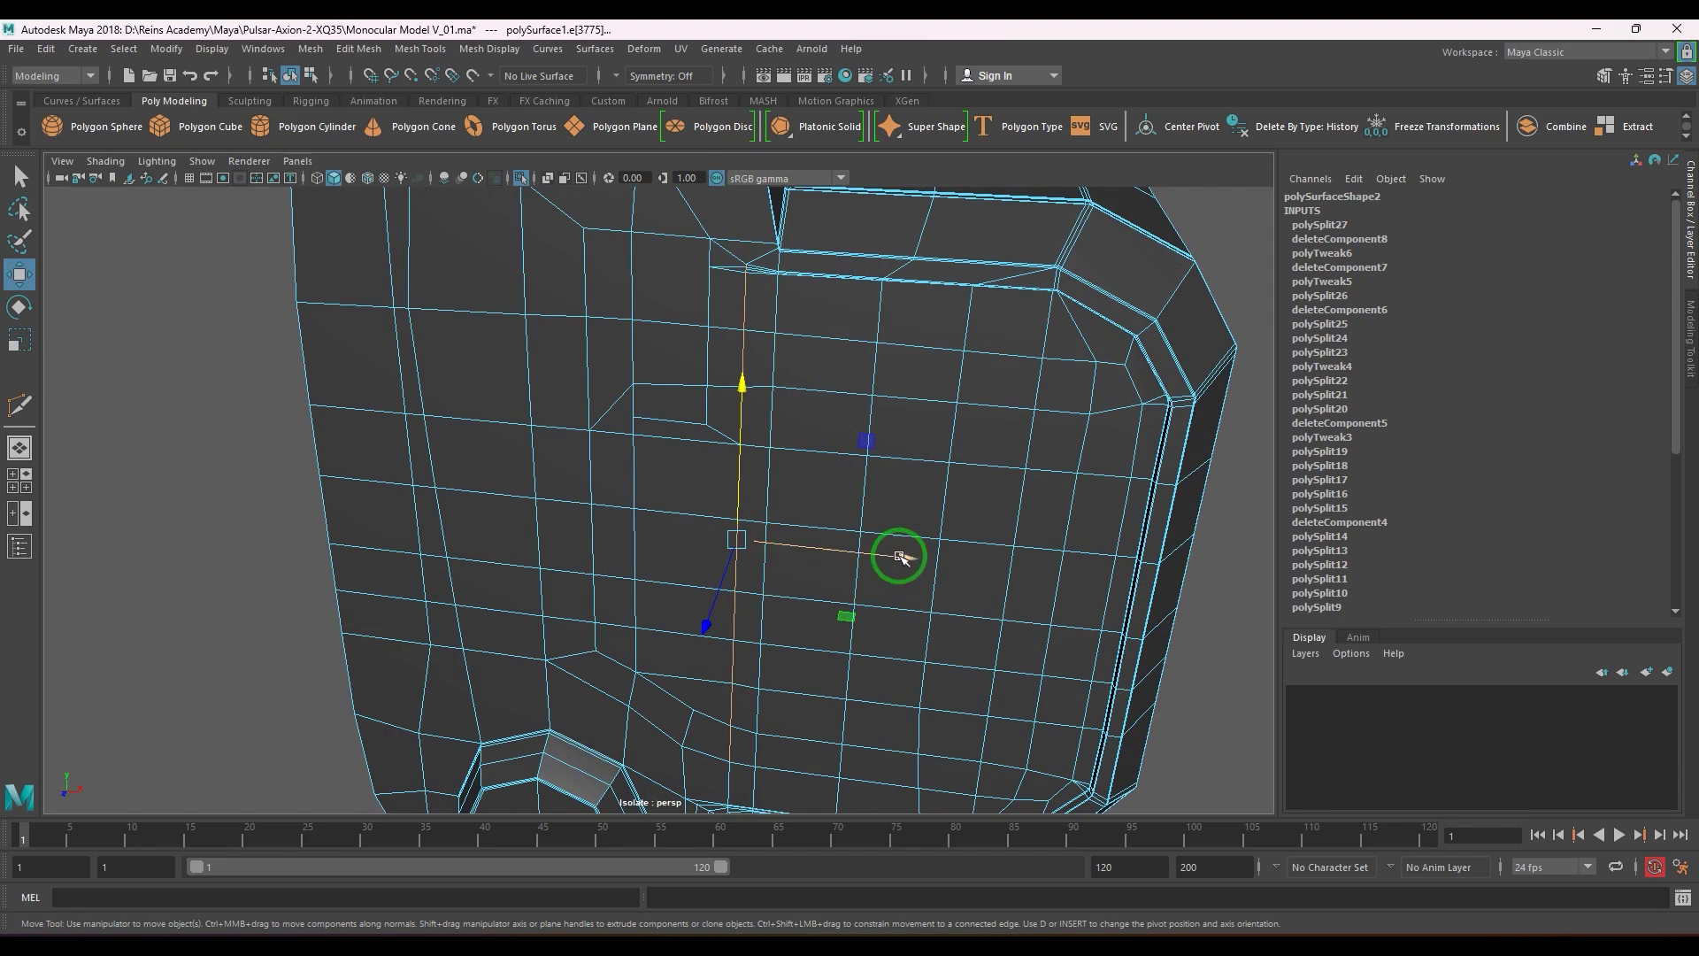
left_click_drag(898, 558, 882, 555)
middle_click_drag(885, 556, 874, 558)
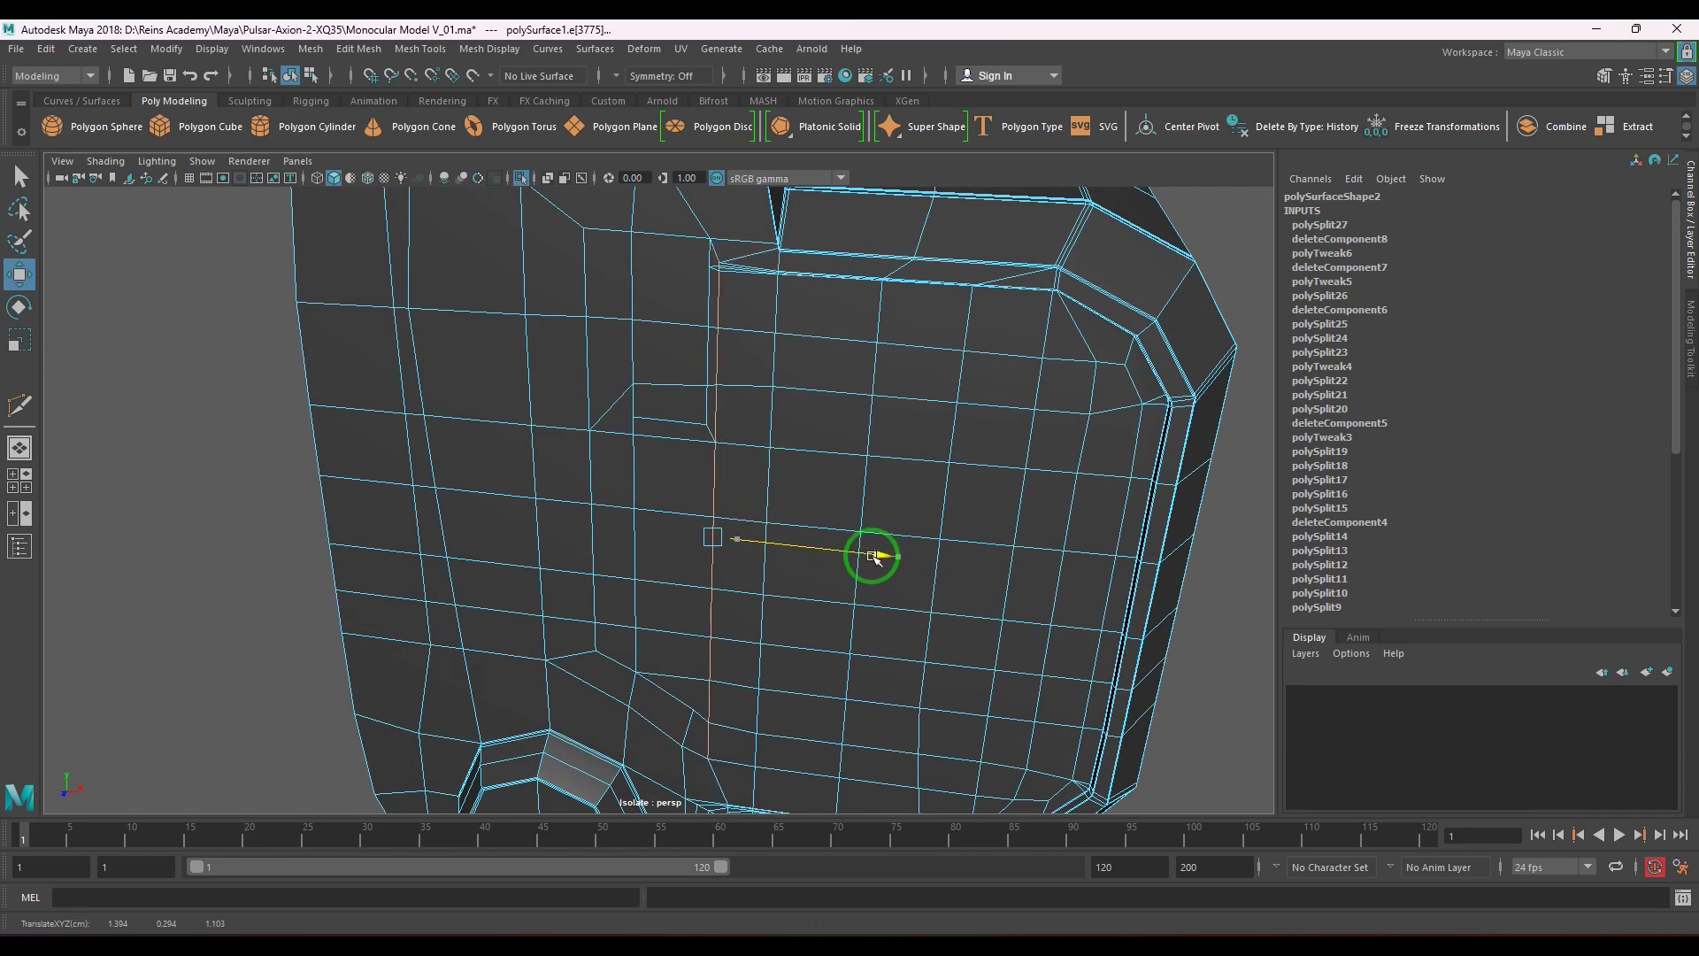
- Move the short edge at the lower end of that vertical run left along X
left_click(695, 734)
left_click_drag(740, 758, 834, 588, "alt")
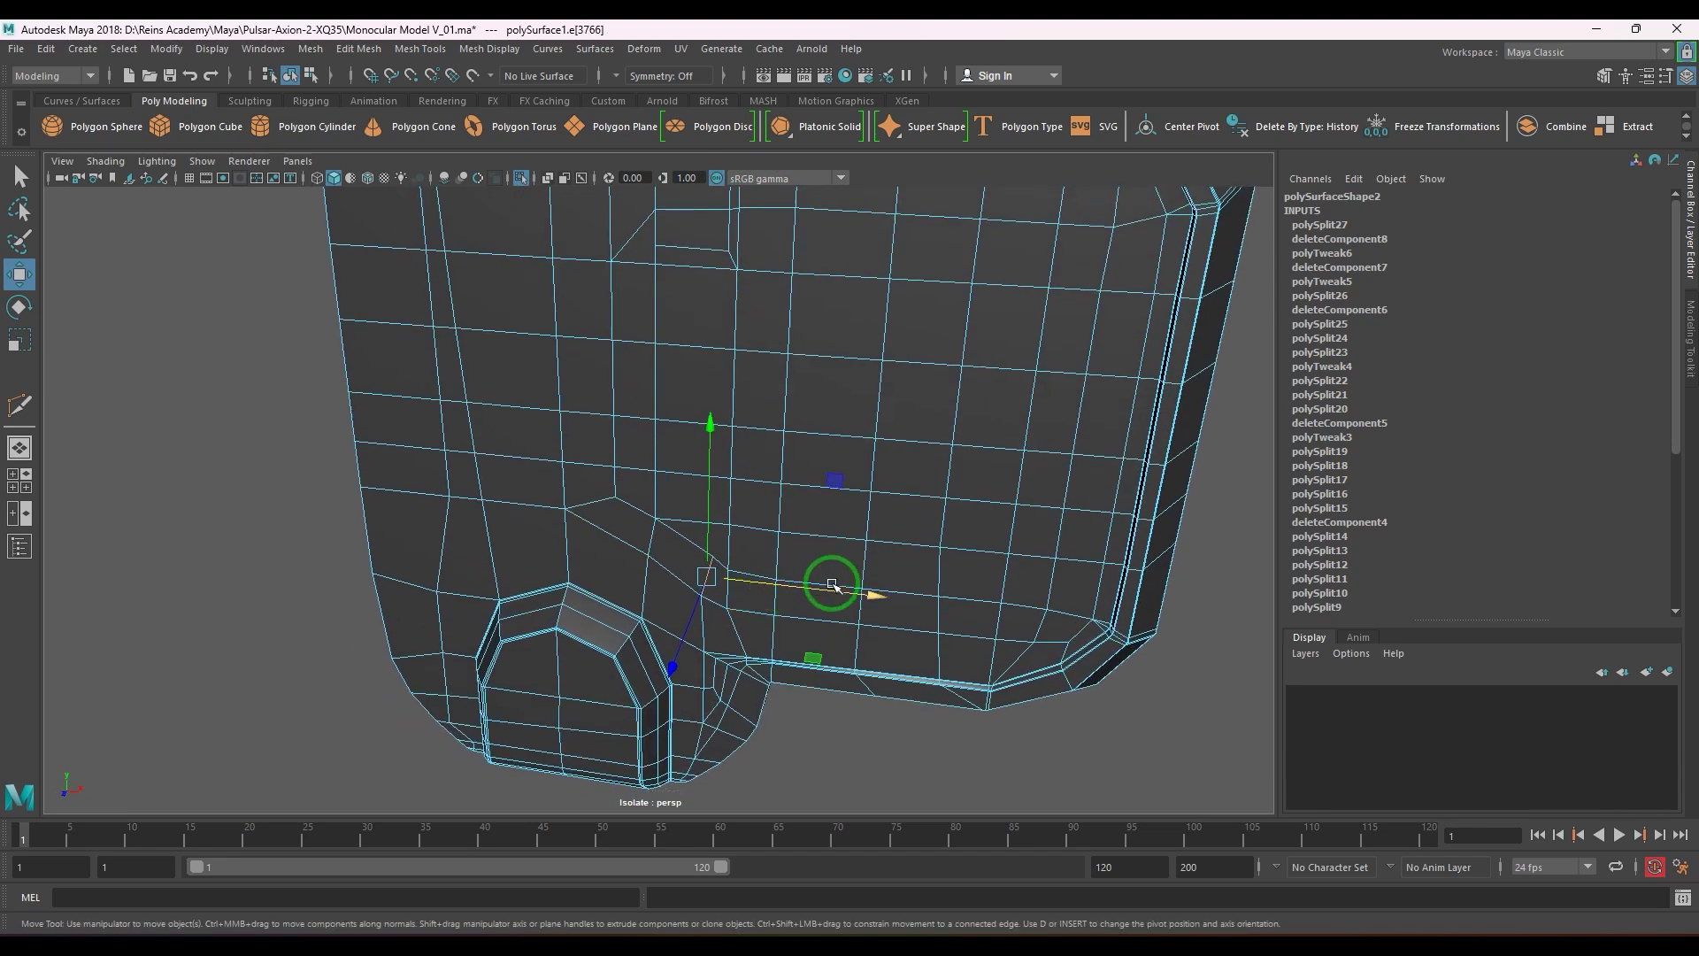
middle_click_drag(834, 587, 810, 599)
middle_click_drag(788, 470, 766, 652, "alt")
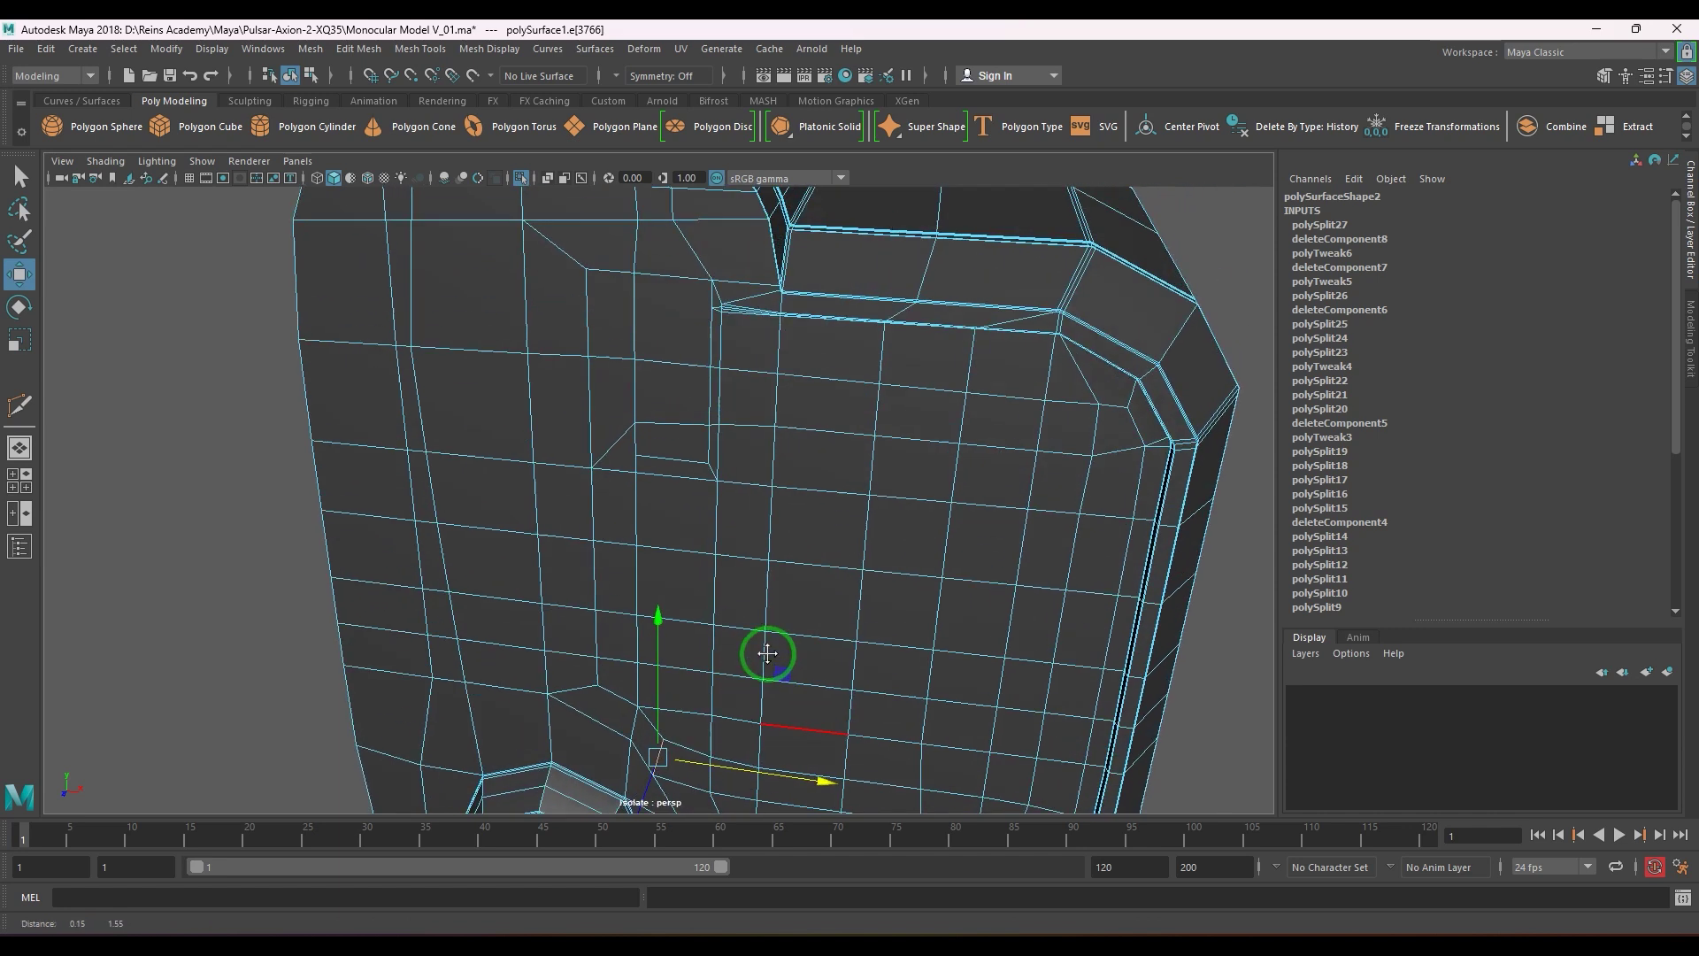
- Select the short vertical edges near the panel's upper inner corner, shift them left along X, and return to object mode
middle_click_drag(747, 414, 744, 496, "alt")
scroll(763, 482, "up", 4)
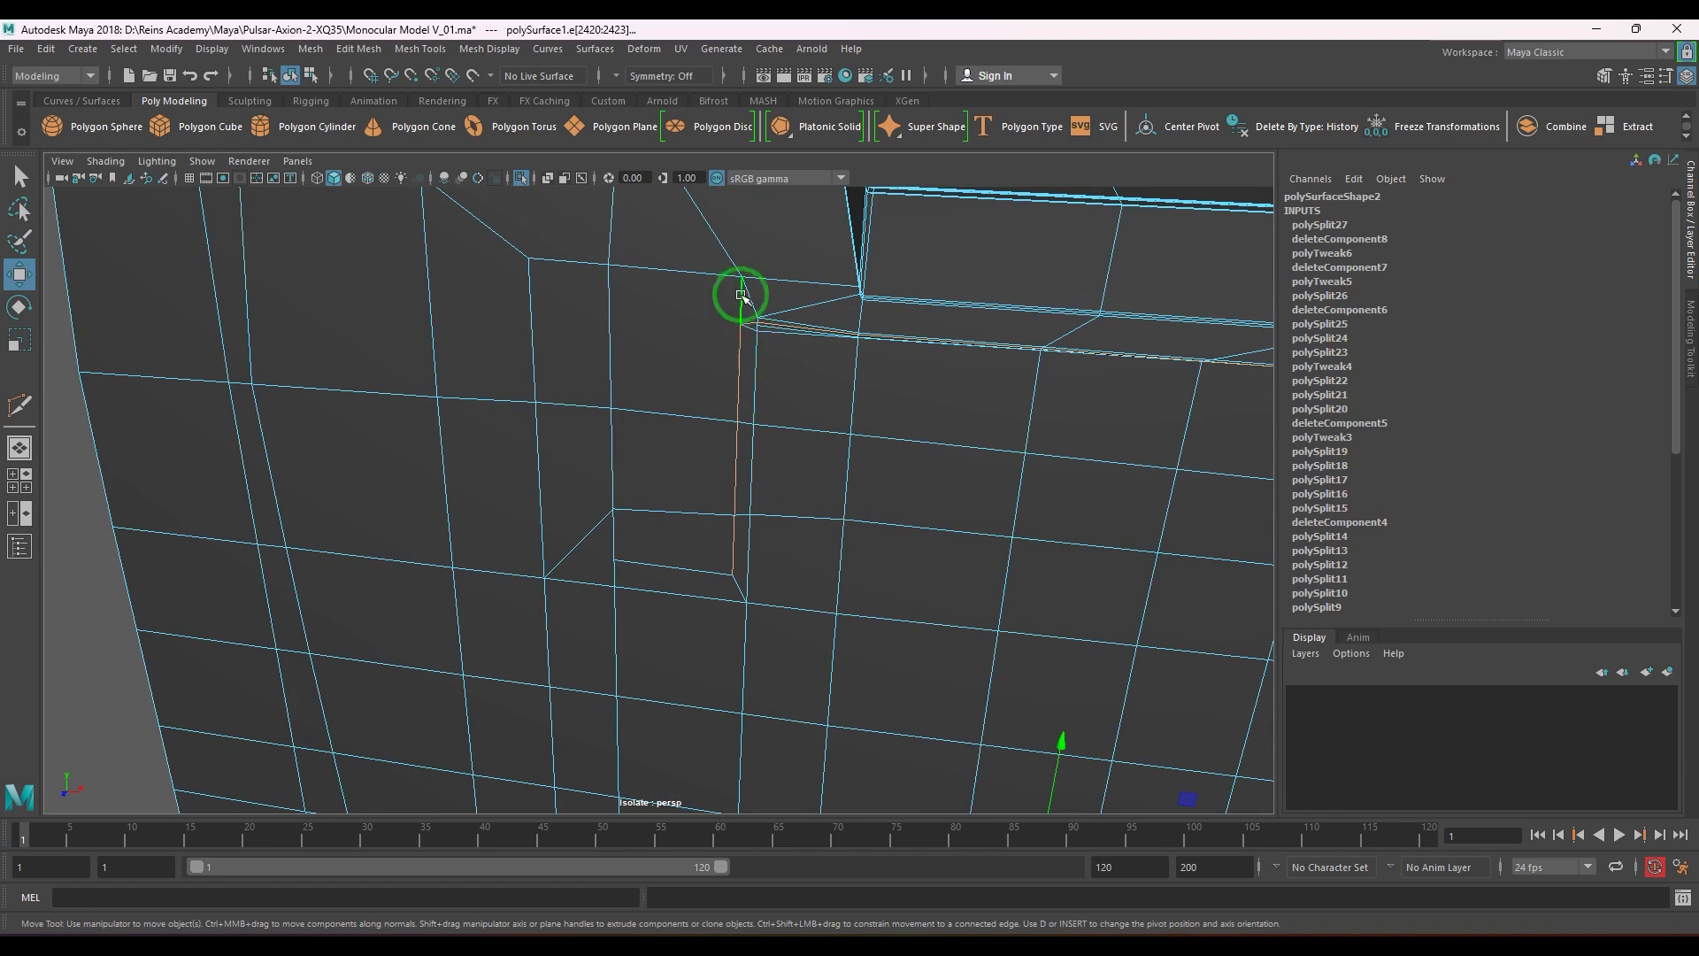
left_click(742, 294)
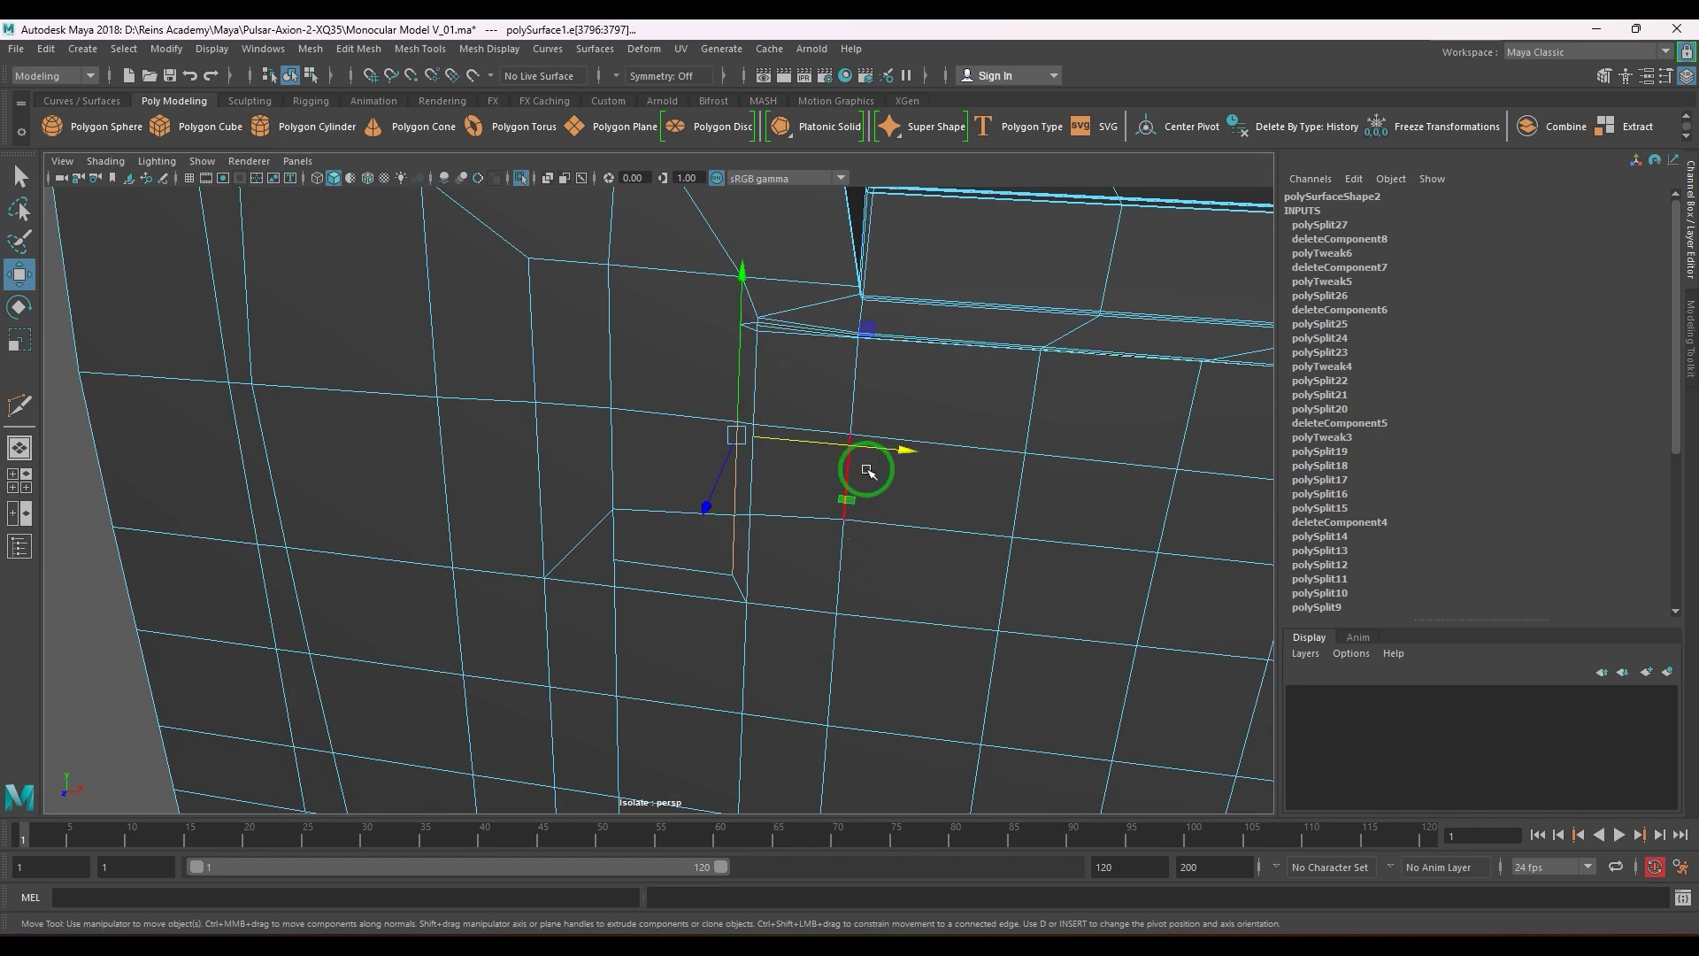
left_click_drag(869, 466, 812, 467)
right_click_drag(955, 567, 727, 535, "alt")
middle_click_drag(726, 535, 698, 410, "alt")
key("F8")
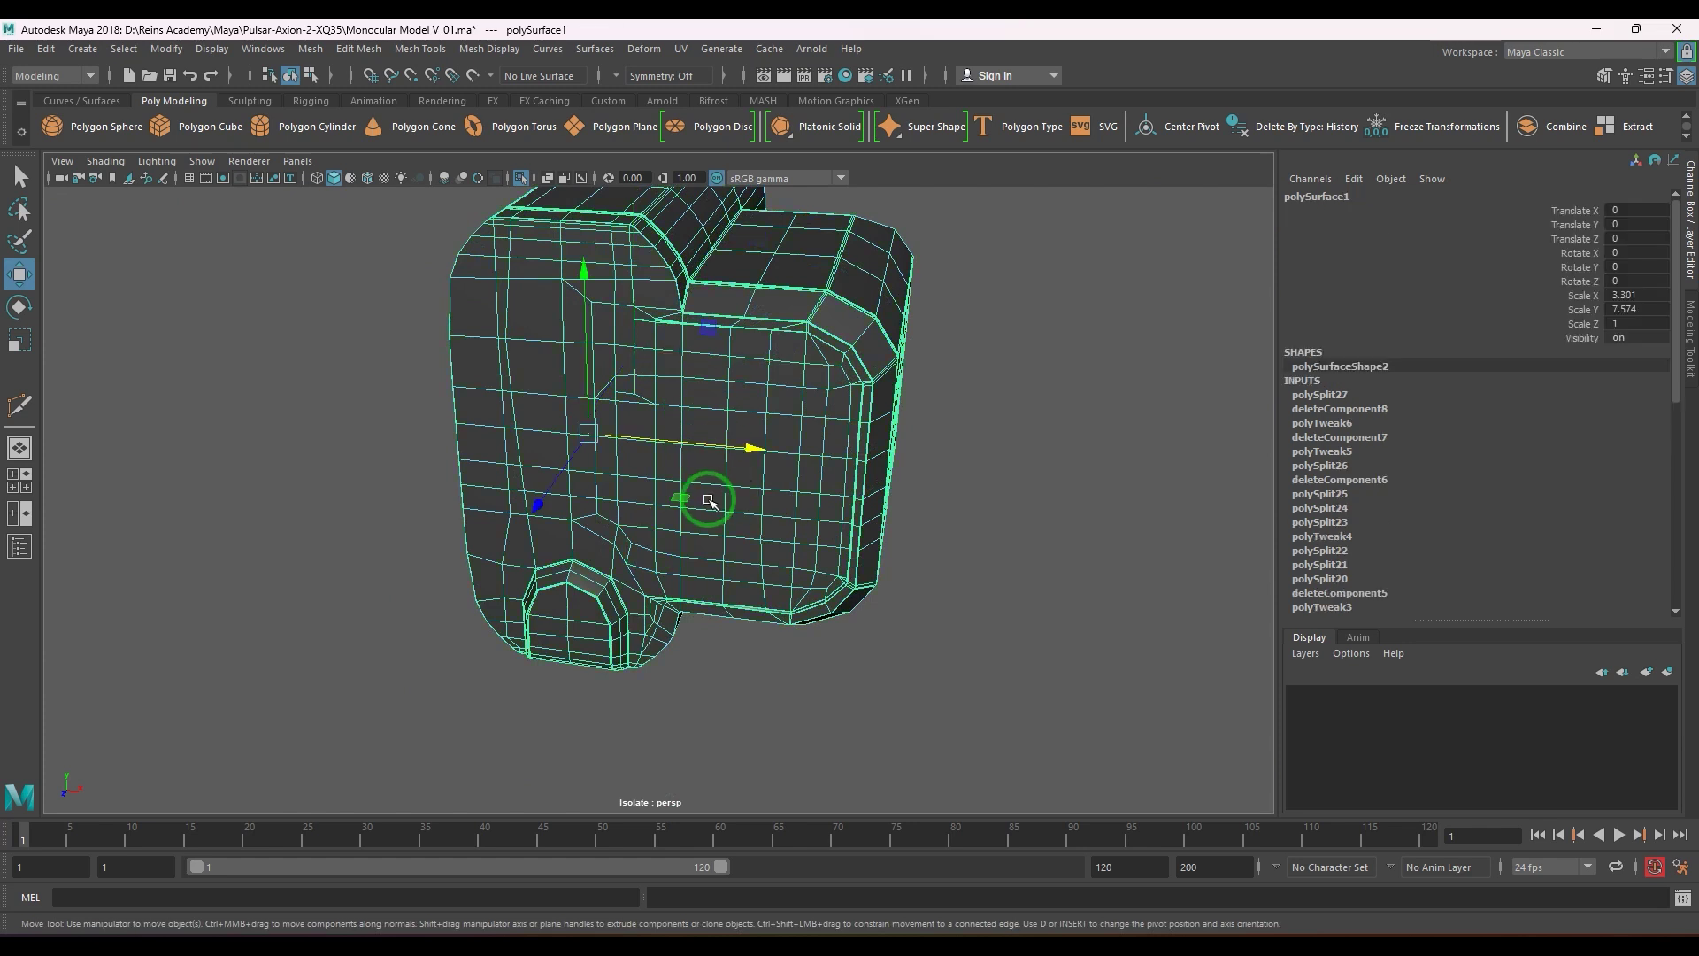
- Move and rotate the vertices at the panel's upper inner corner to line up with the surrounding edges
left_click(932, 554)
left_click_drag(933, 554, 788, 535, "alt")
middle_click_drag(788, 535, 784, 662, "alt")
right_click_drag(628, 540, 758, 512, "alt")
left_click(758, 498)
middle_click_drag(690, 412, 675, 506, "alt")
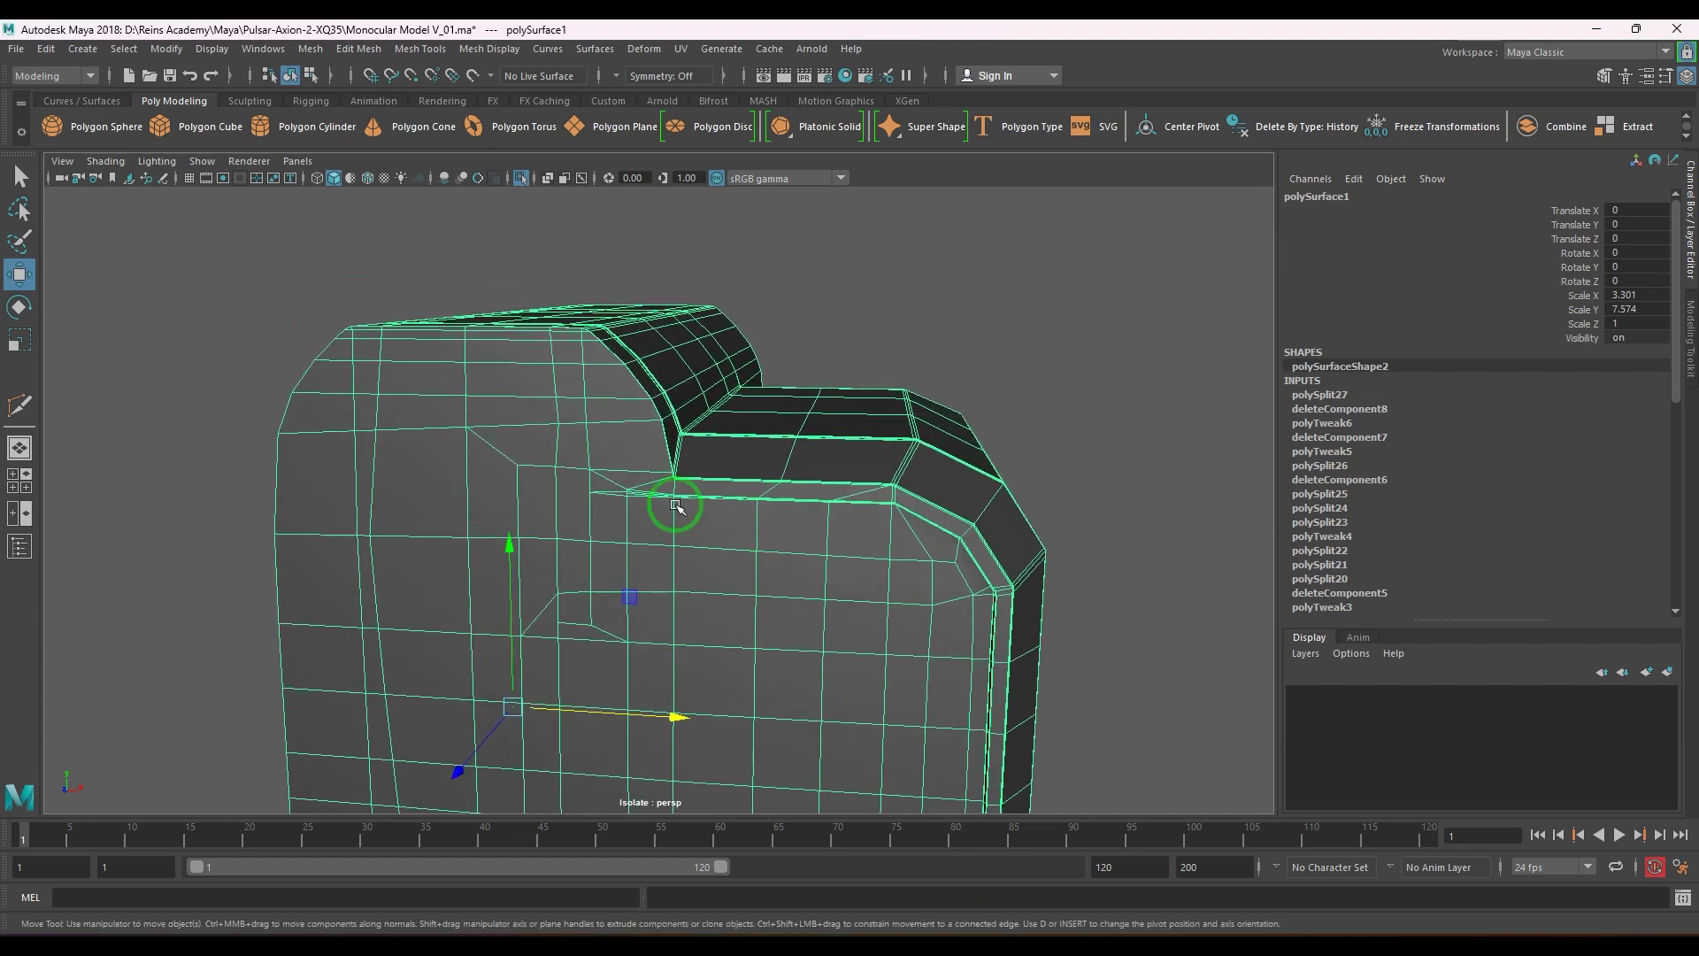
scroll(675, 506, "up", 4)
key("F9")
left_click_drag(554, 425, 784, 470)
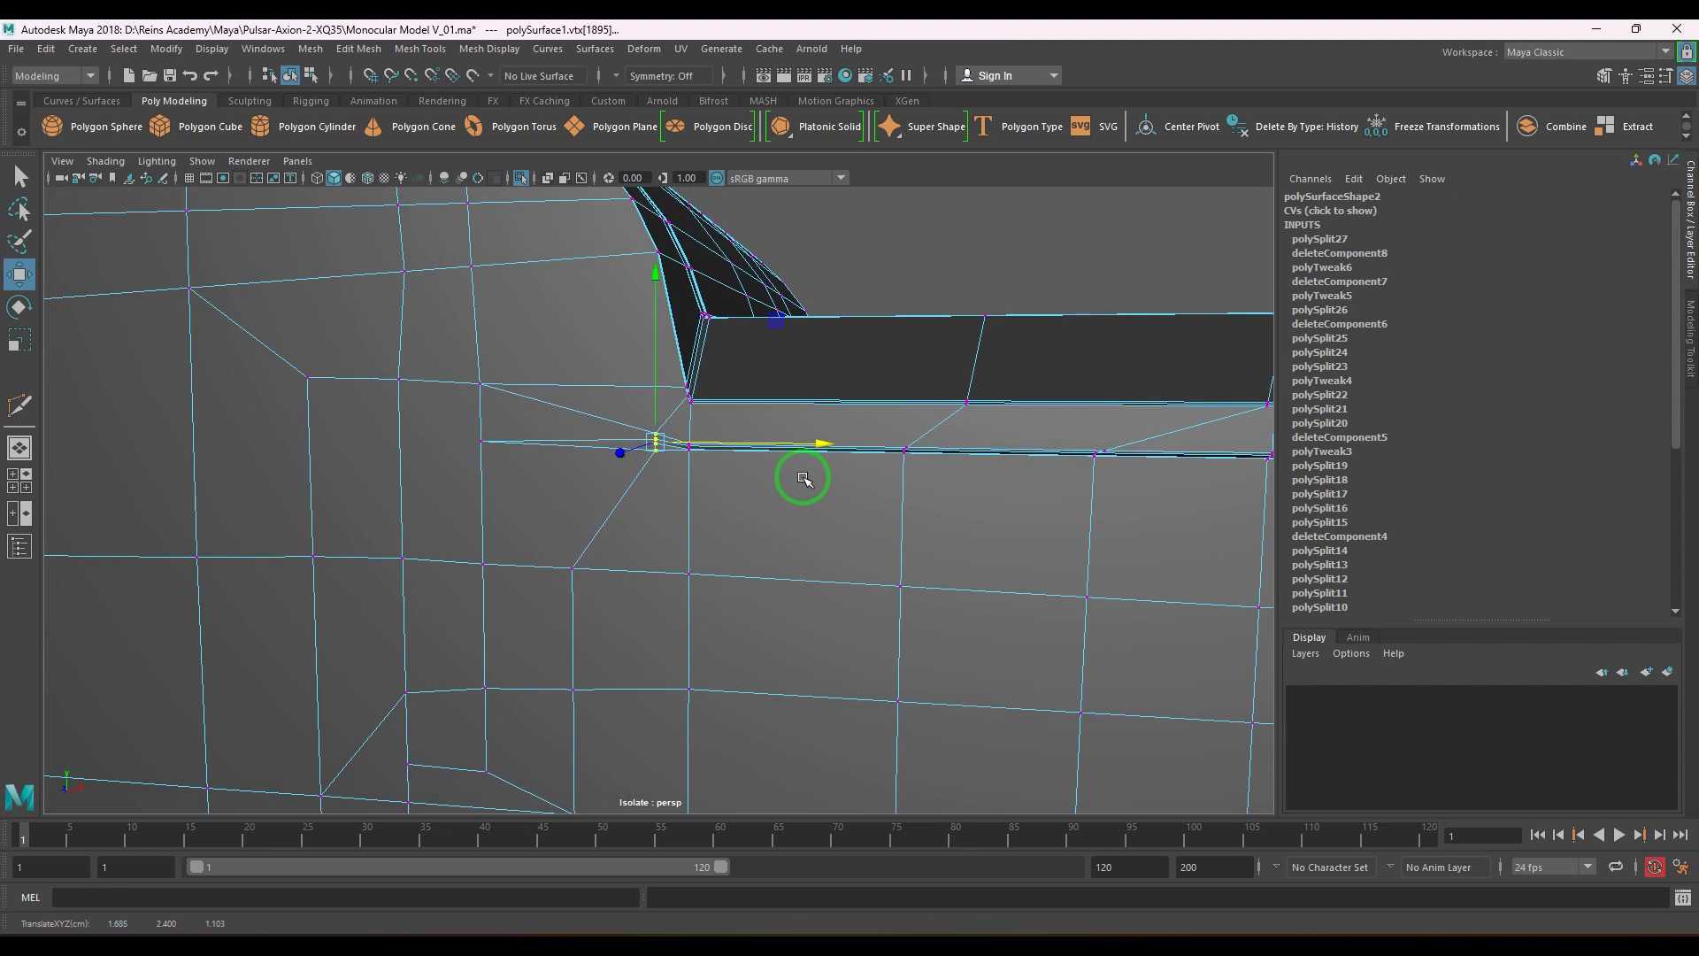
key("e")
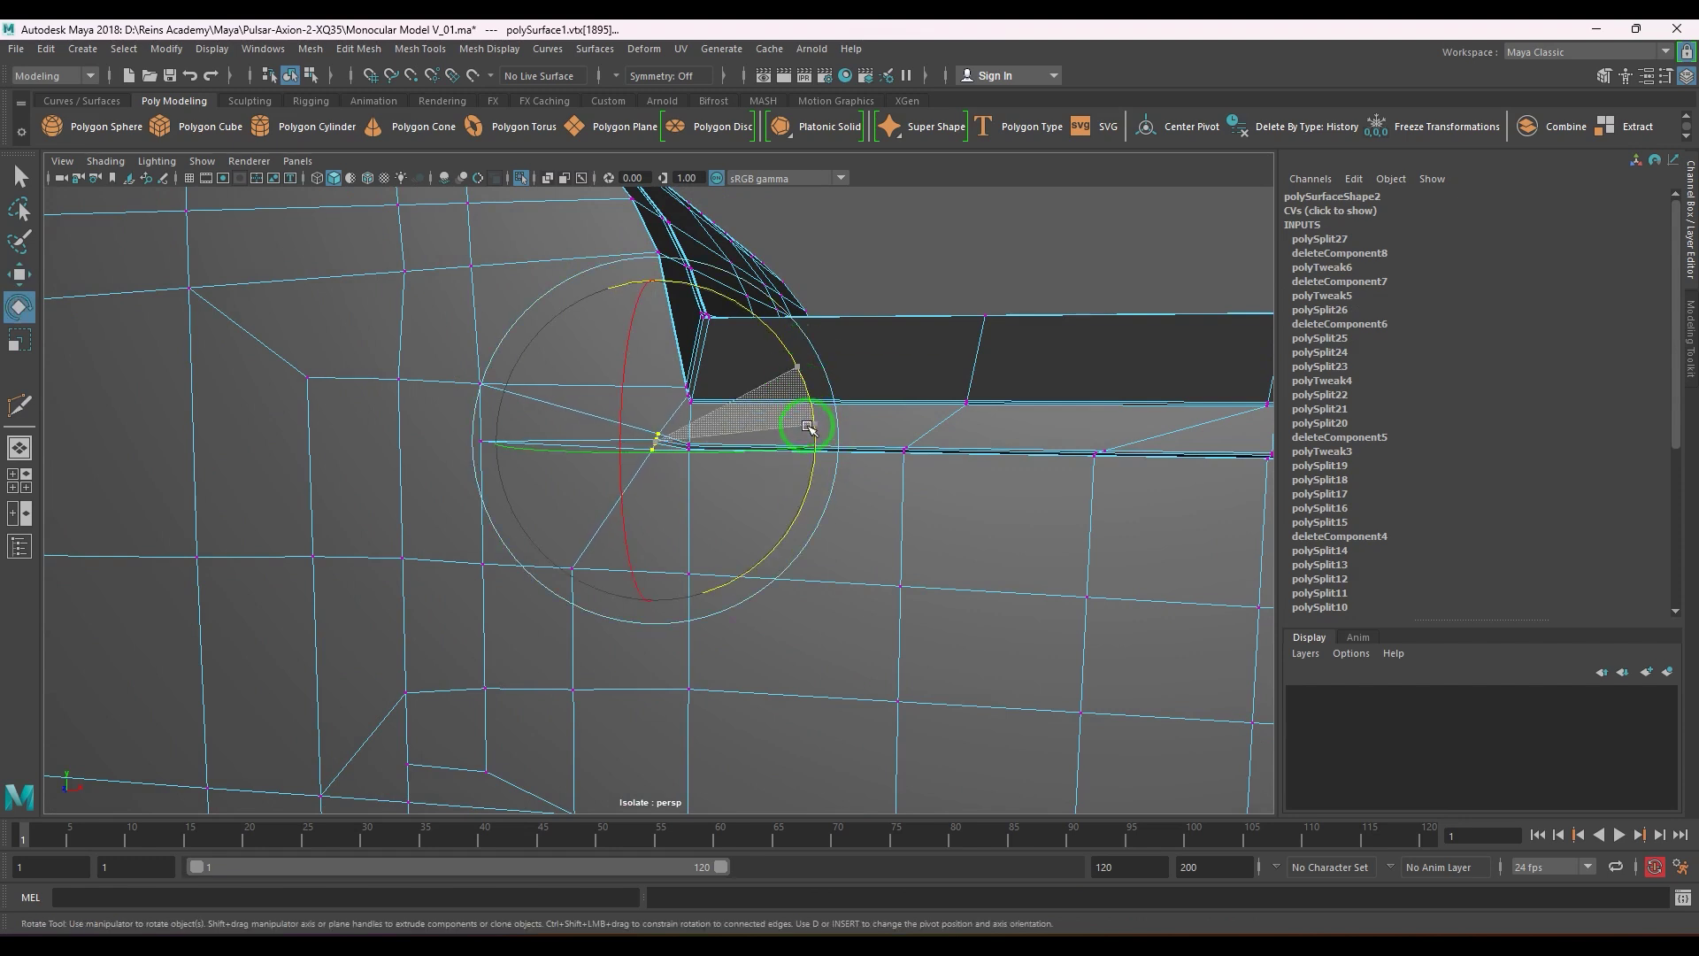
right_click_drag(688, 582, 953, 212)
- Preview the body with mesh smoothing, inspect its front face, and return to the unsmoothed display
right_click_drag(1006, 424, 672, 444, "alt")
middle_click_drag(672, 444, 713, 298, "alt")
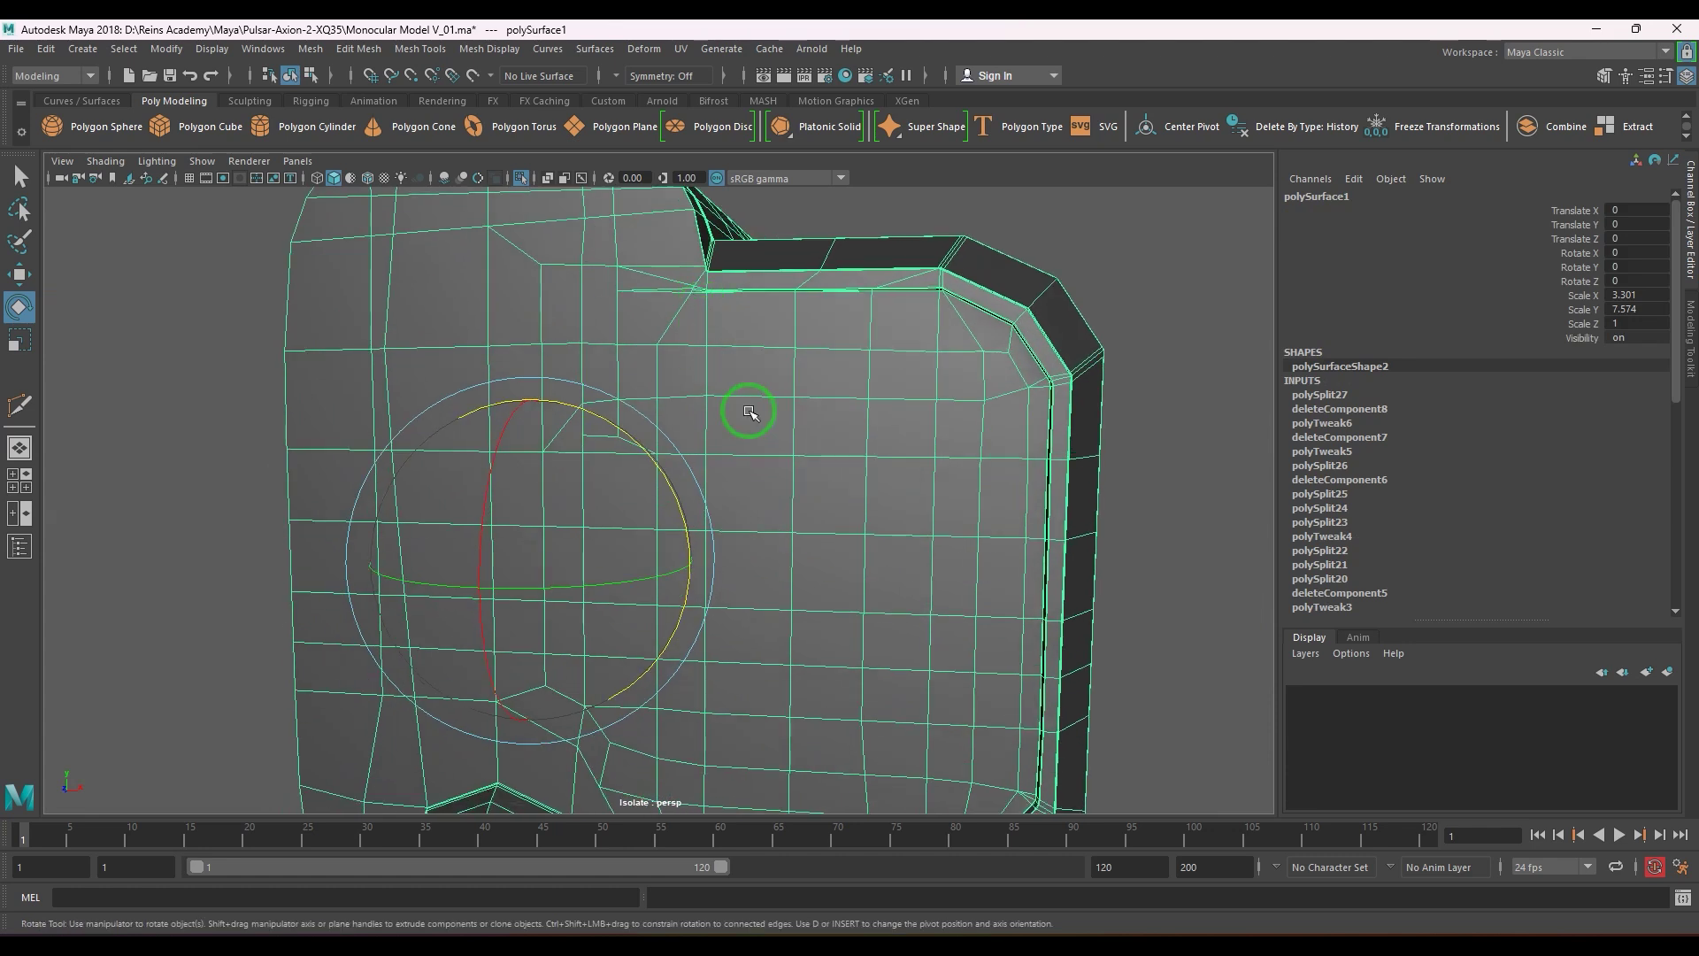
key("3")
left_click(1187, 510)
right_click_drag(1107, 508, 1023, 508, "alt")
mouse_move(1024, 509)
left_mouse_down("alt")
mouse_move(971, 497)
mouse_move(995, 502)
left_mouse_up("alt")
key("1")
left_click(684, 460)
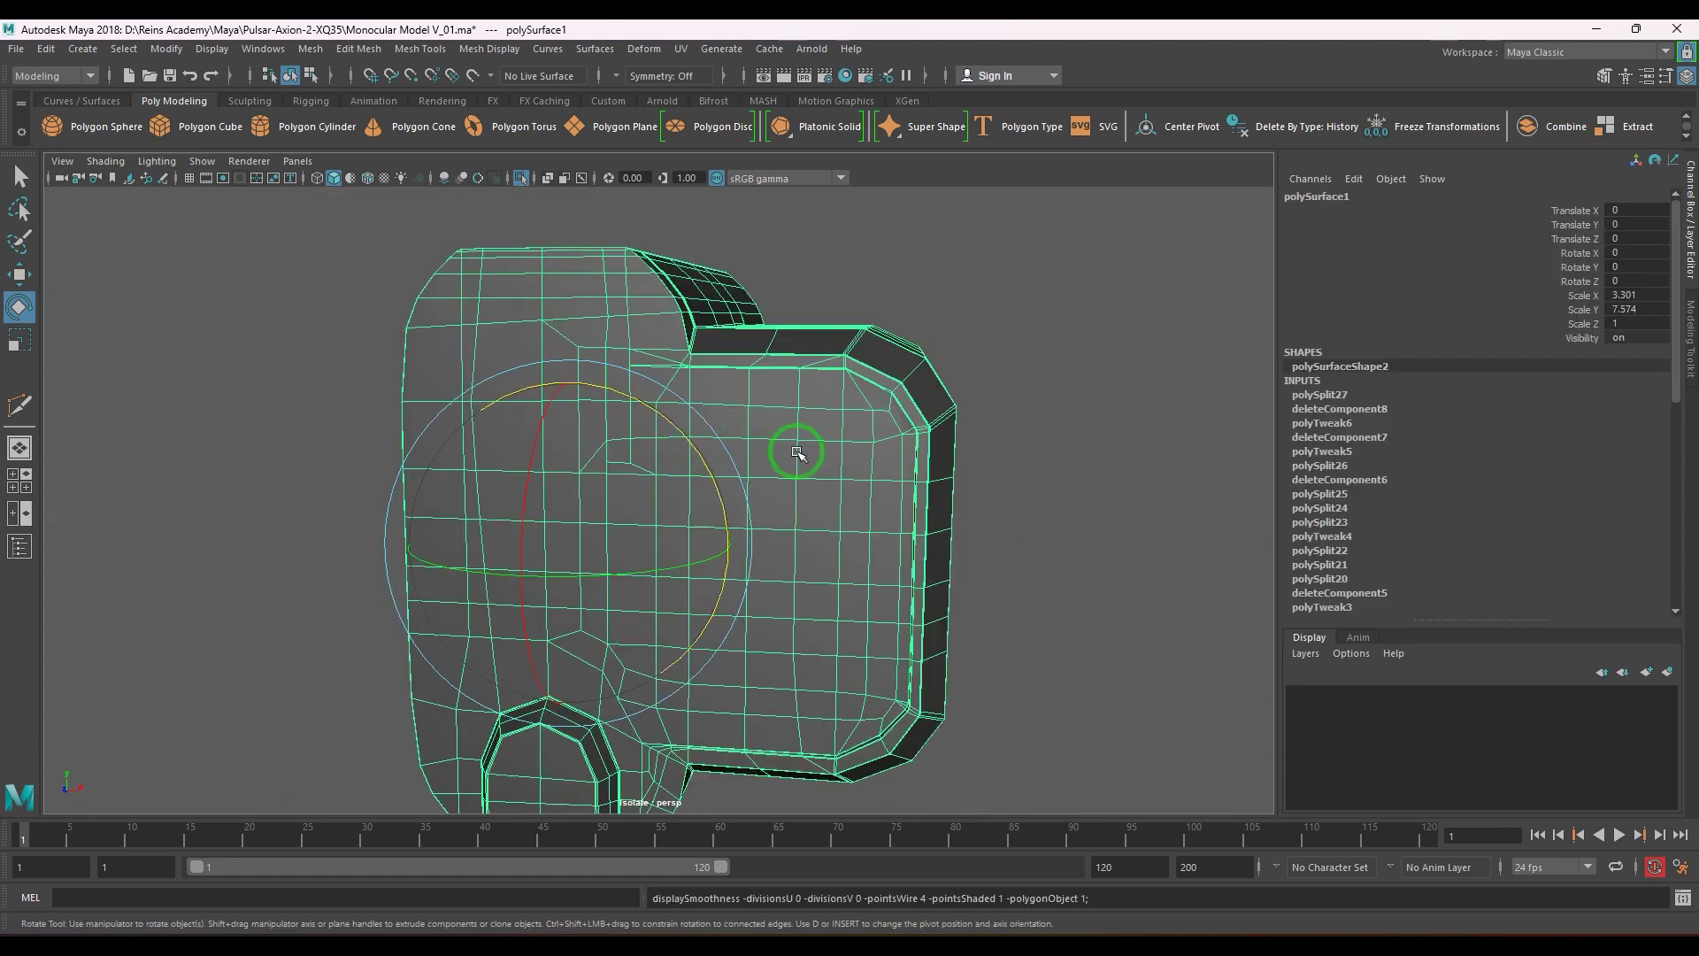
- Examine the edge flow around the upper part of the body's front face
scroll(801, 465, "up", 2)
right_click_drag(809, 479, 868, 470, "alt")
middle_click_drag(868, 470, 929, 584, "alt")
left_click_drag(929, 584, 858, 516, "alt")
middle_click_drag(602, 319, 656, 459, "alt")
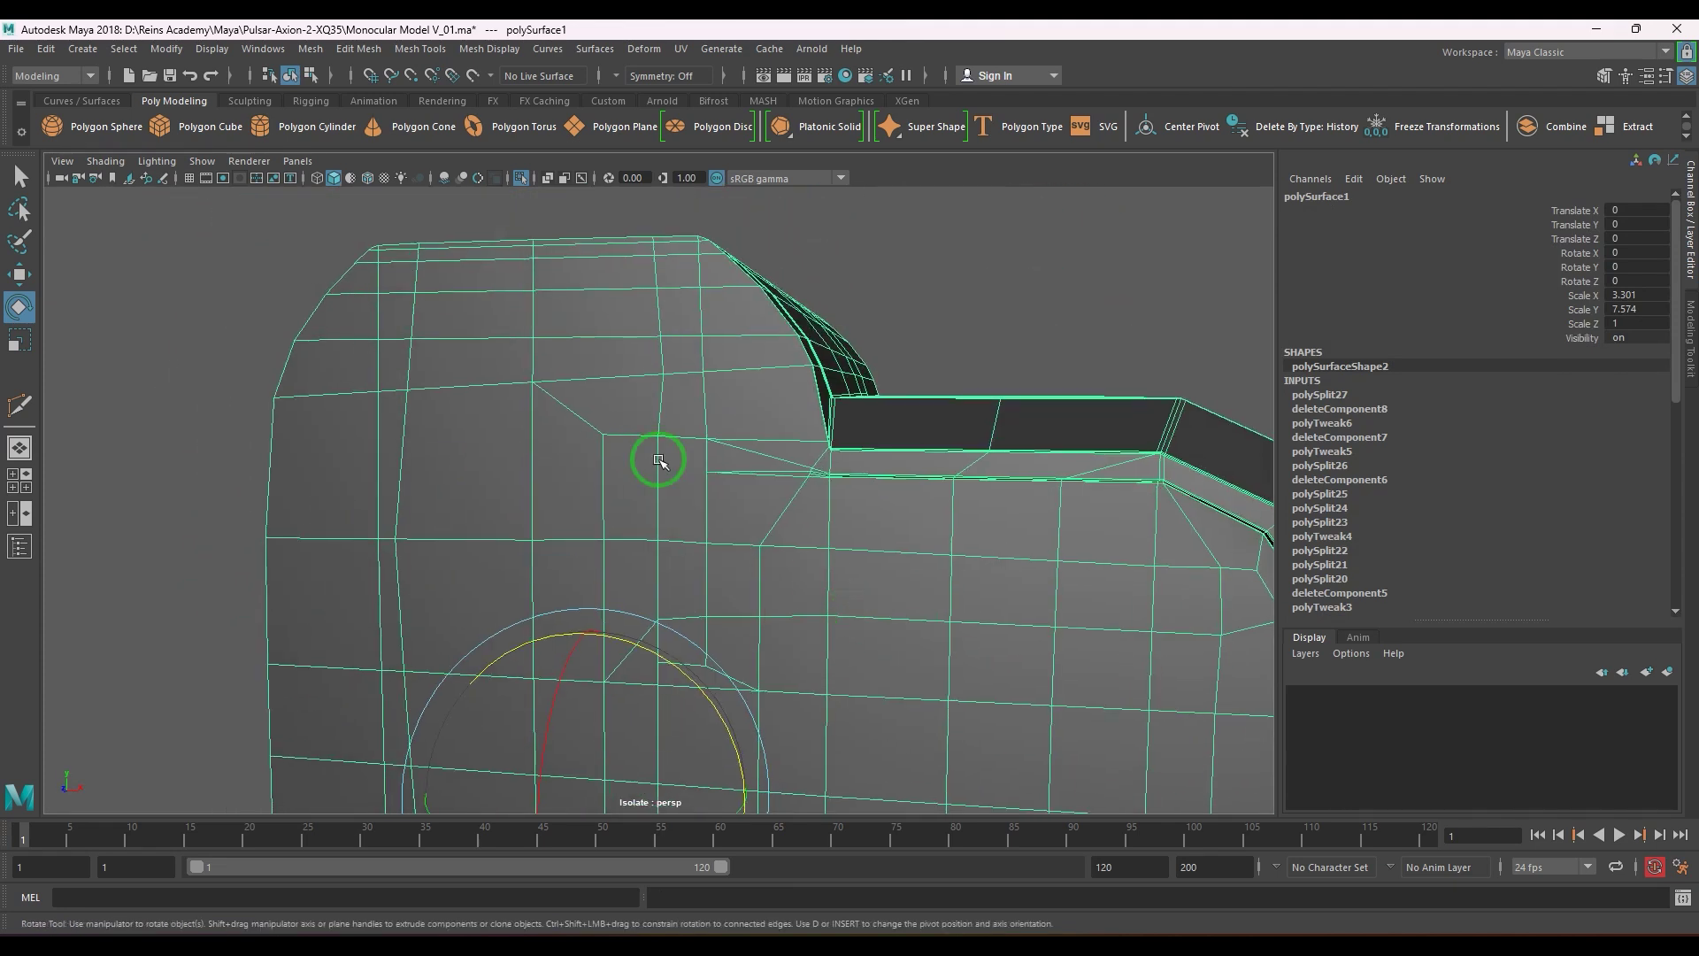
right_click_drag(656, 460, 741, 552, "alt")
right_click_drag(651, 495, 512, 424, "alt")
middle_click_drag(513, 442, 531, 345, "alt")
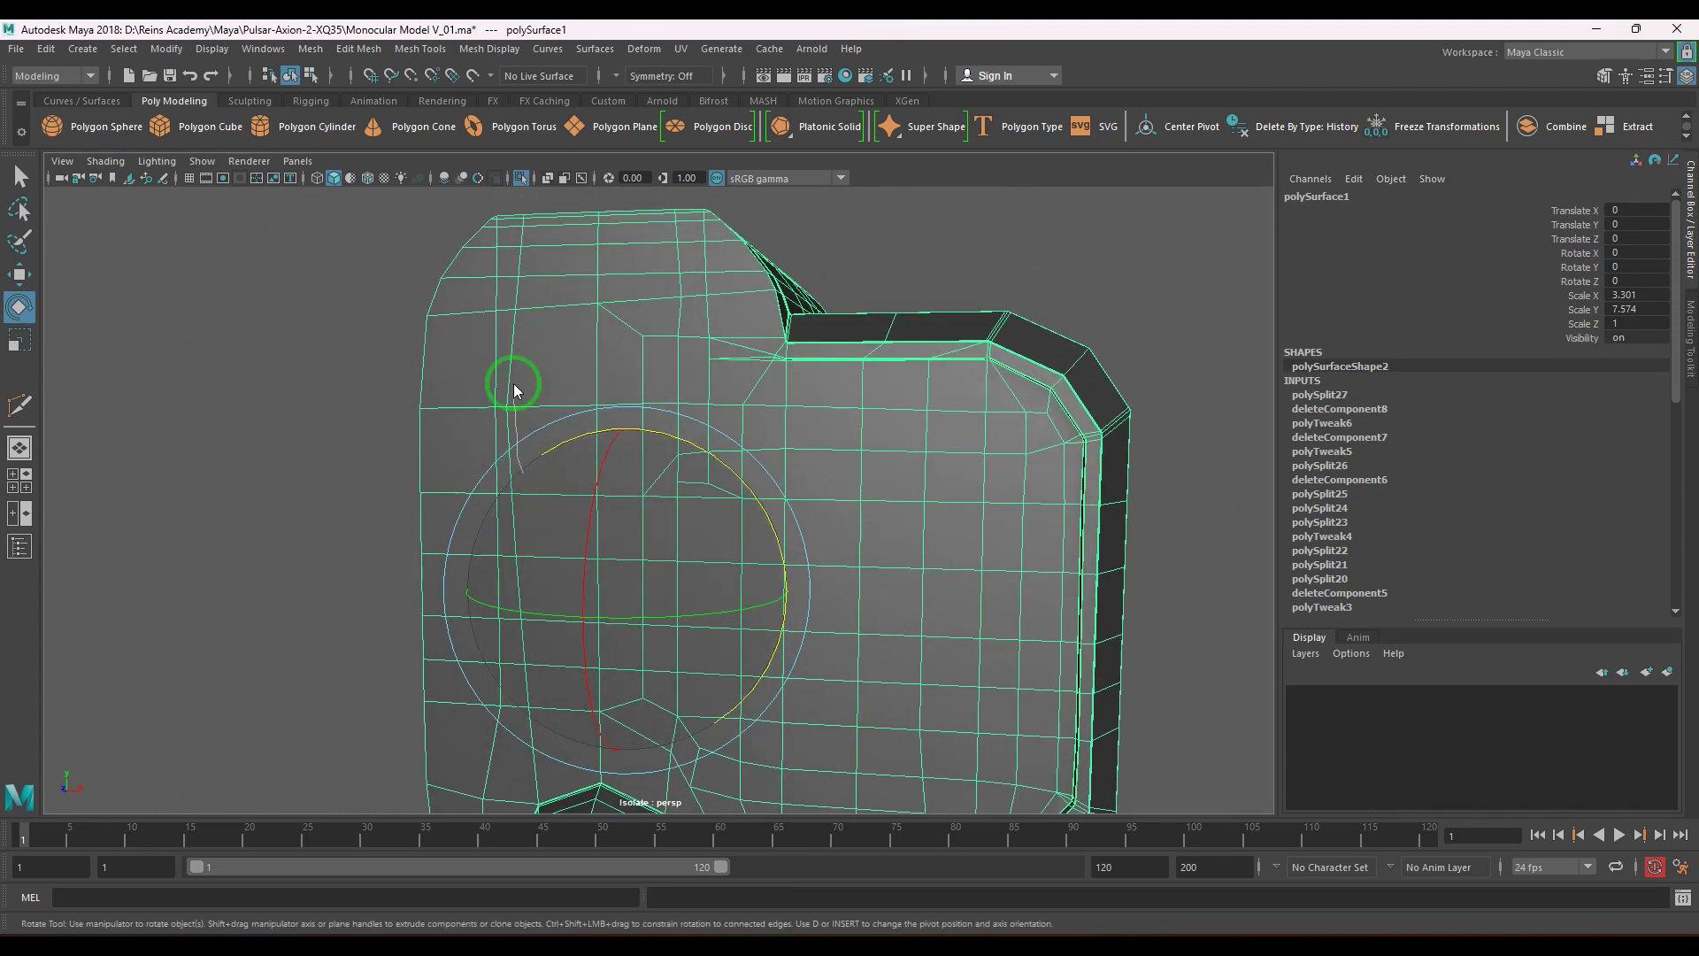
- Straighten the slanted vertical edge run above the arched recess along X and move it right toward the panel
right_click_drag(514, 387, 519, 348)
left_click(517, 349)
middle_click_drag(573, 668, 591, 535, "alt")
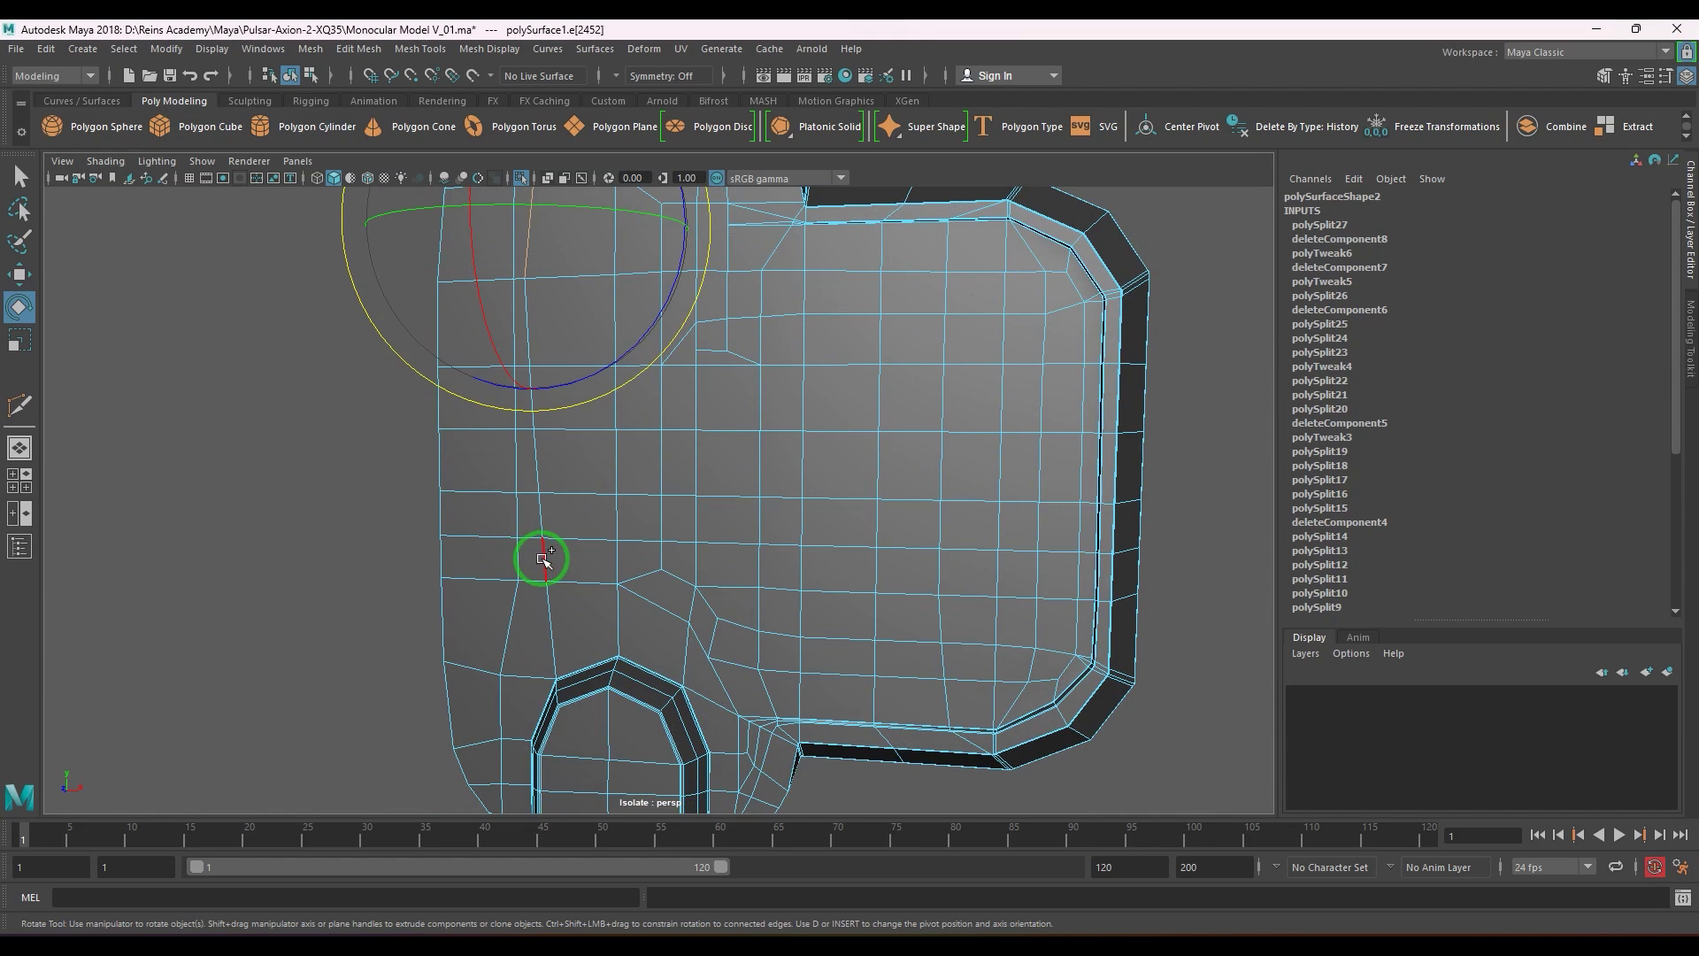
left_click_drag(652, 524, 668, 535, "alt")
key("r")
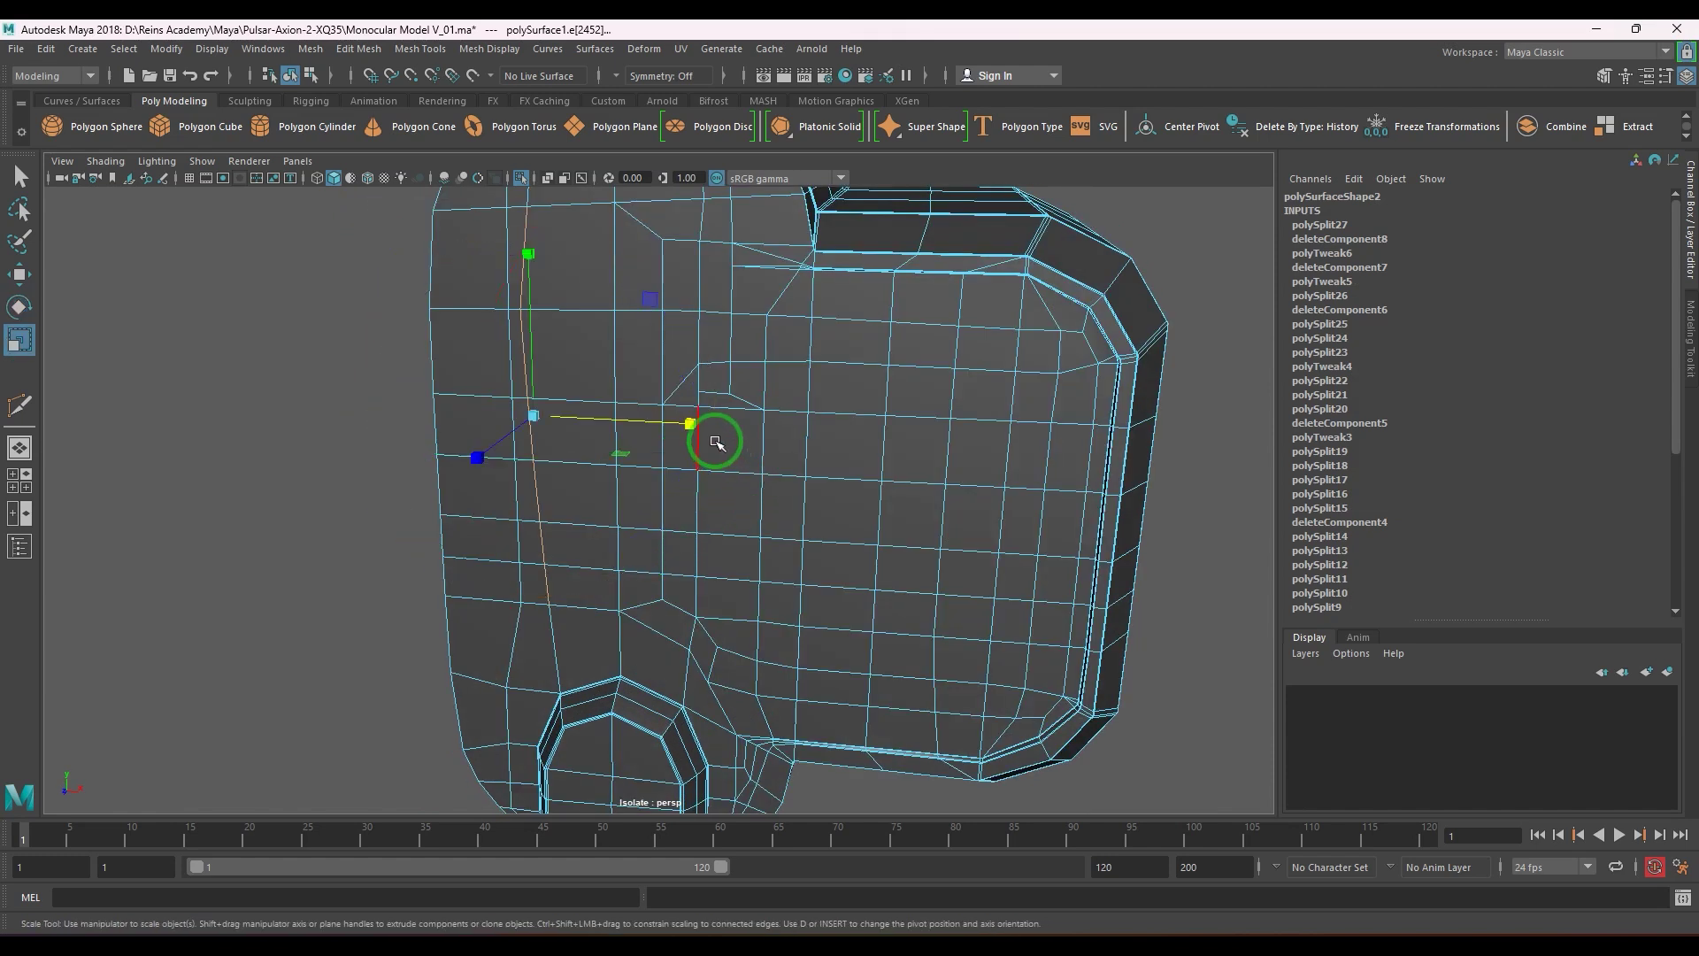
left_click(715, 443)
key("w")
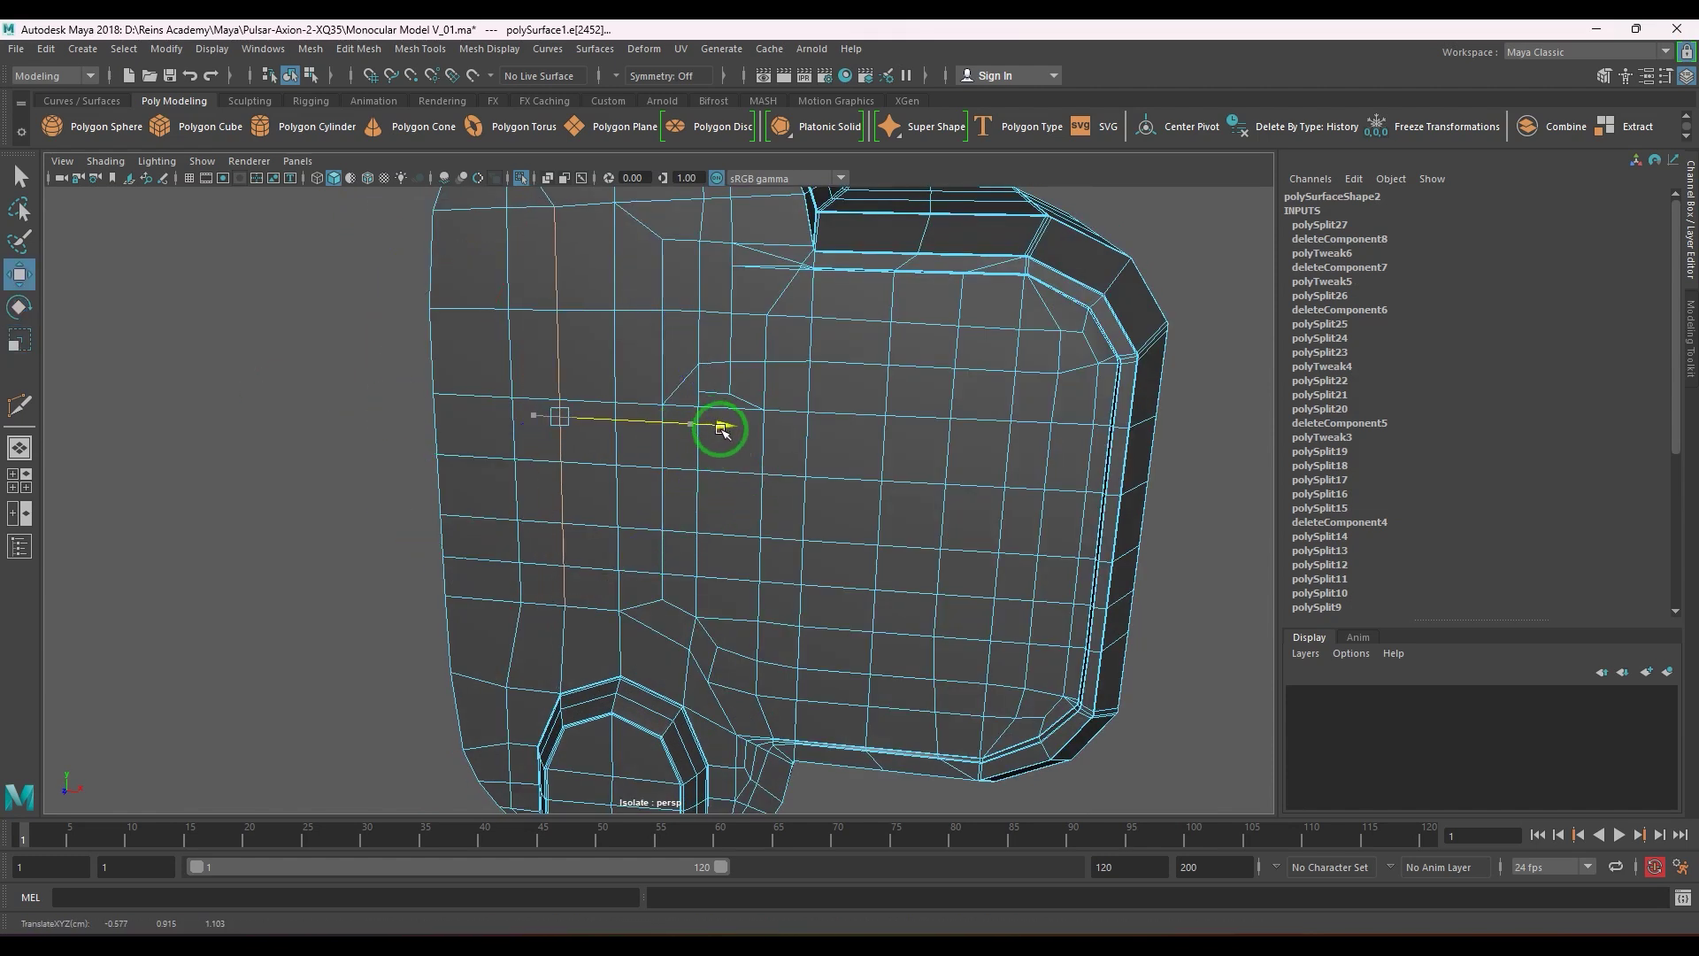
- Straighten the neighbouring vertical edge run along X and space it closer to the body's outer side
left_click(517, 258)
left_click(523, 579, "shift")
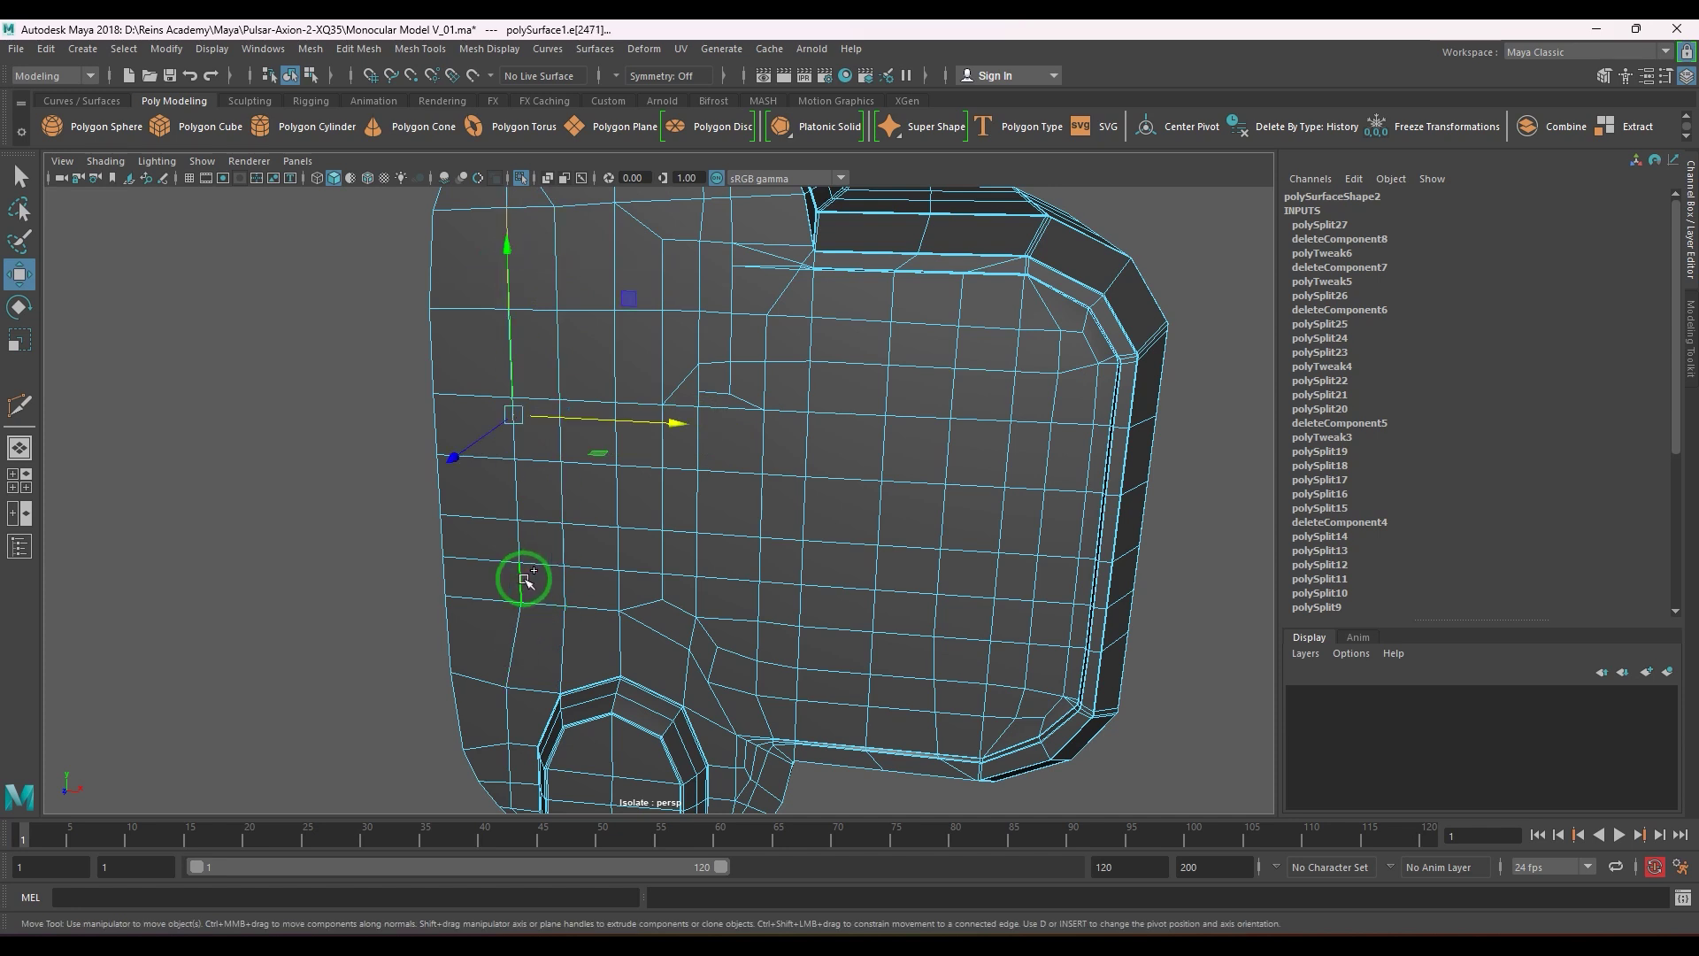
key("r")
left_click_drag(670, 428, 624, 427)
key("w")
- Multi-Cut a new edge from the panel's upper inner corner across three vertical edges, ending at the existing vertex up to the left
right_click_drag(853, 614, 708, 508, "alt")
middle_click_drag(738, 476, 711, 593, "alt")
right_click_drag(710, 593, 666, 477, "alt")
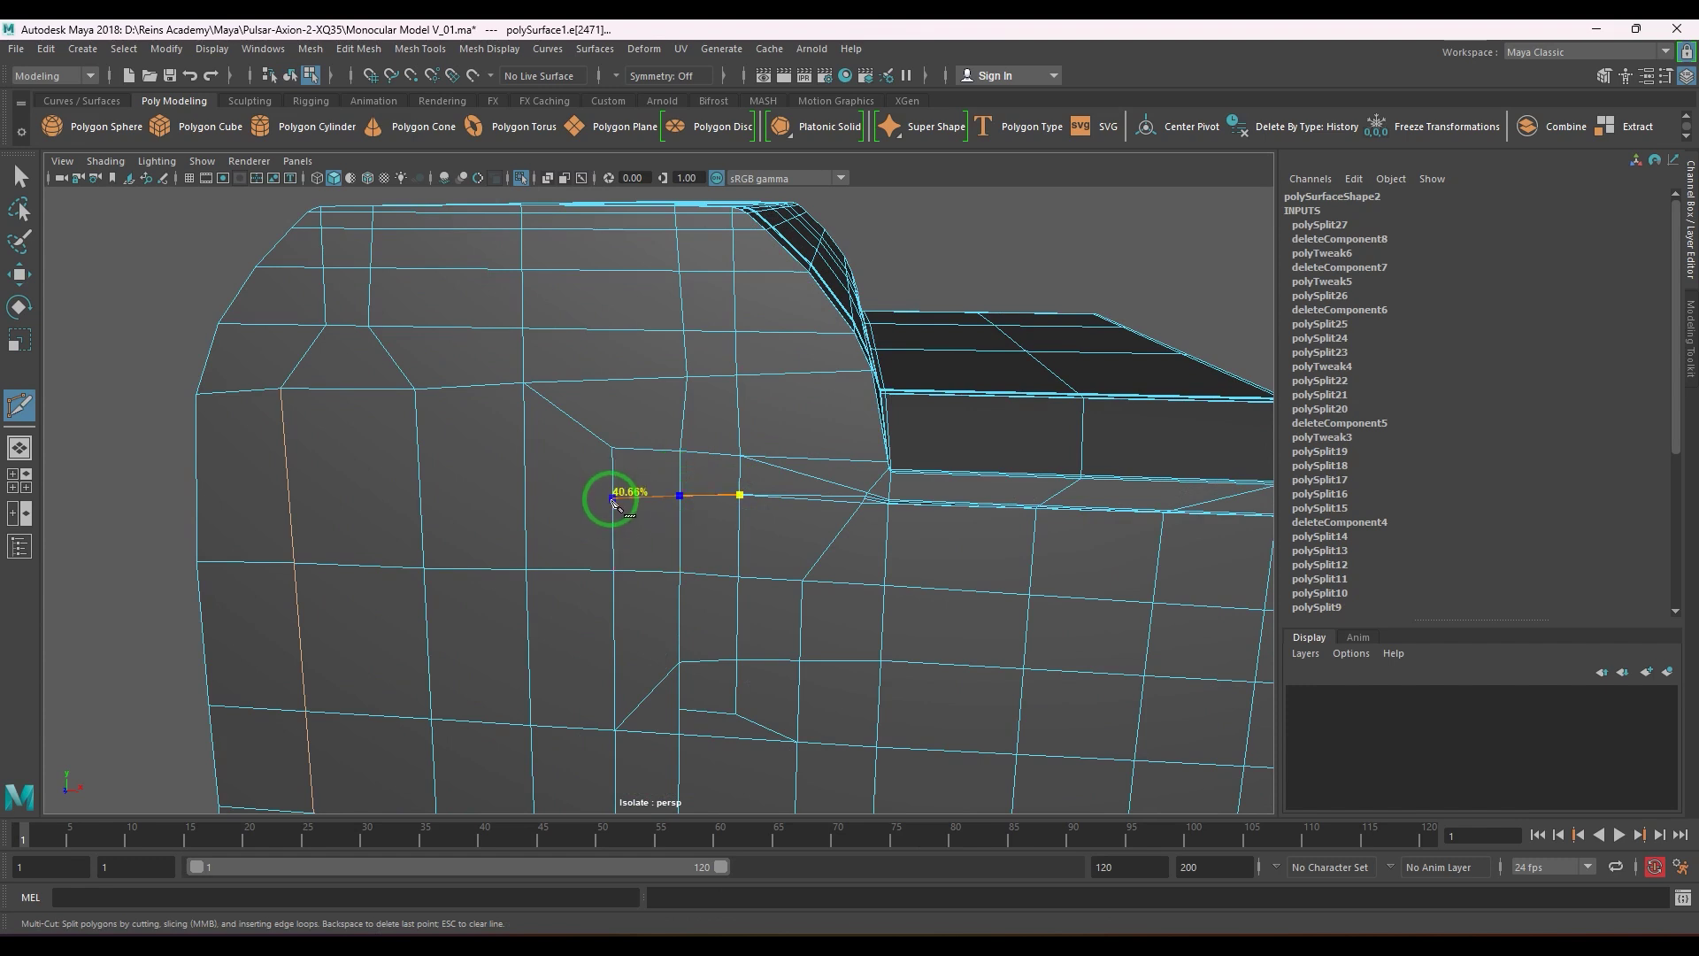
left_click(525, 501)
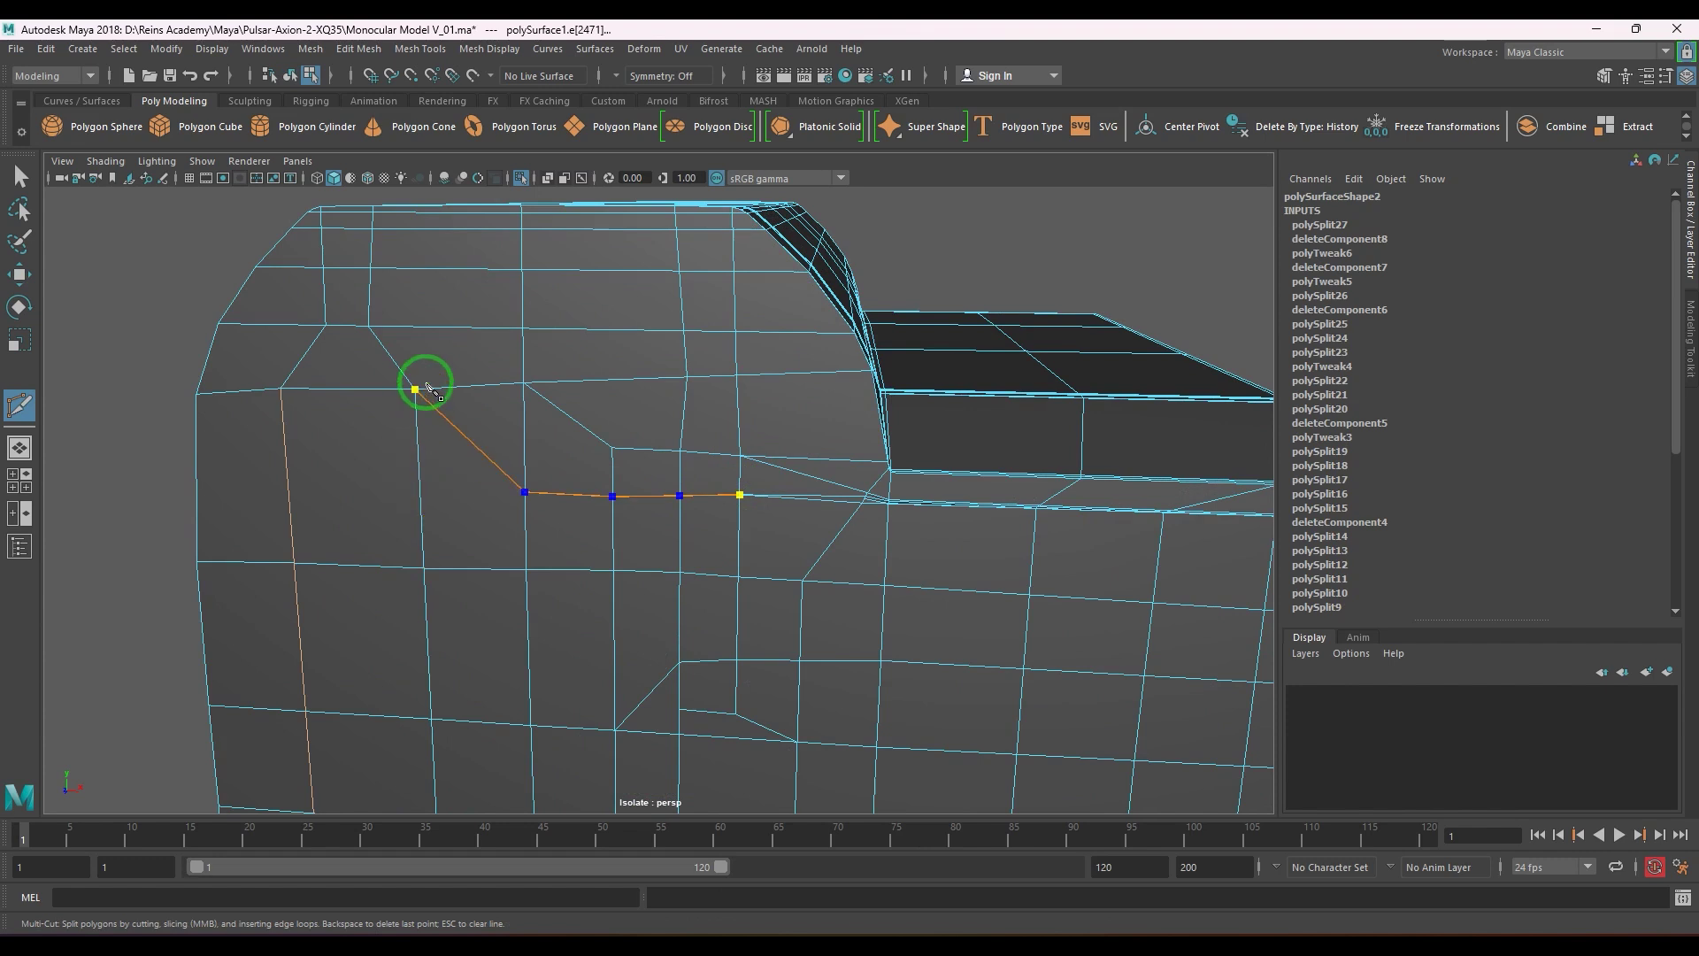
key("w")
- Delete the body mesh's construction history
right_click_drag(651, 548, 830, 599, "alt")
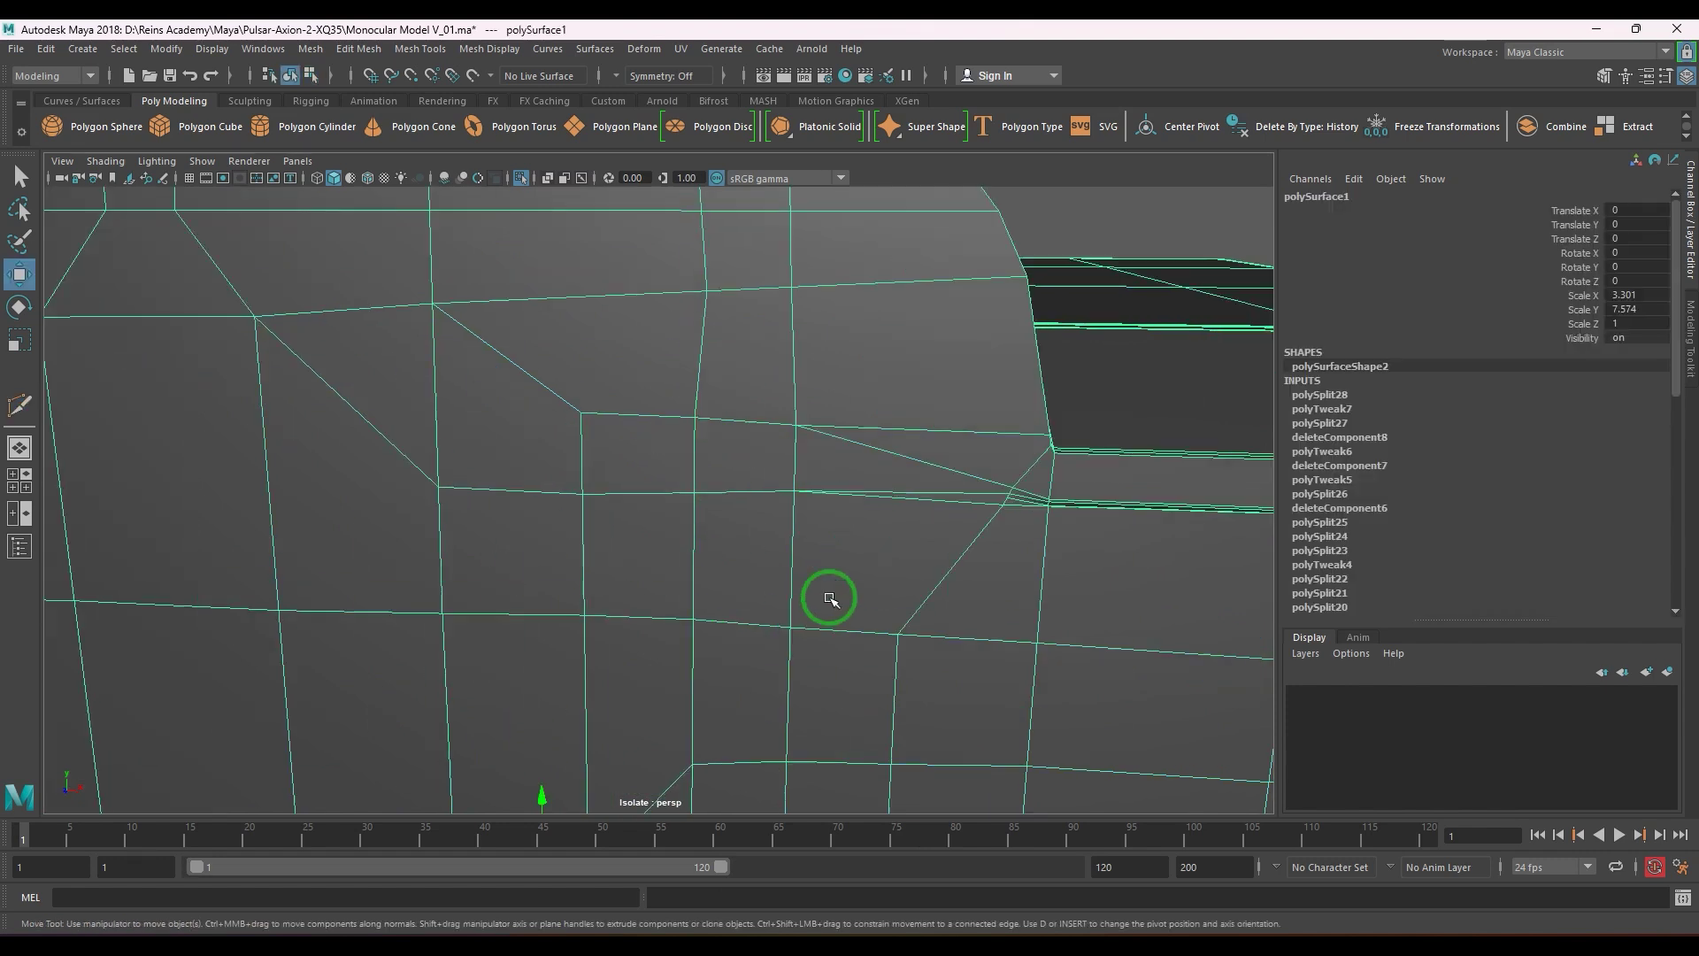
left_click_drag(811, 571, 787, 546, "alt")
right_click_drag(806, 554, 717, 546, "alt")
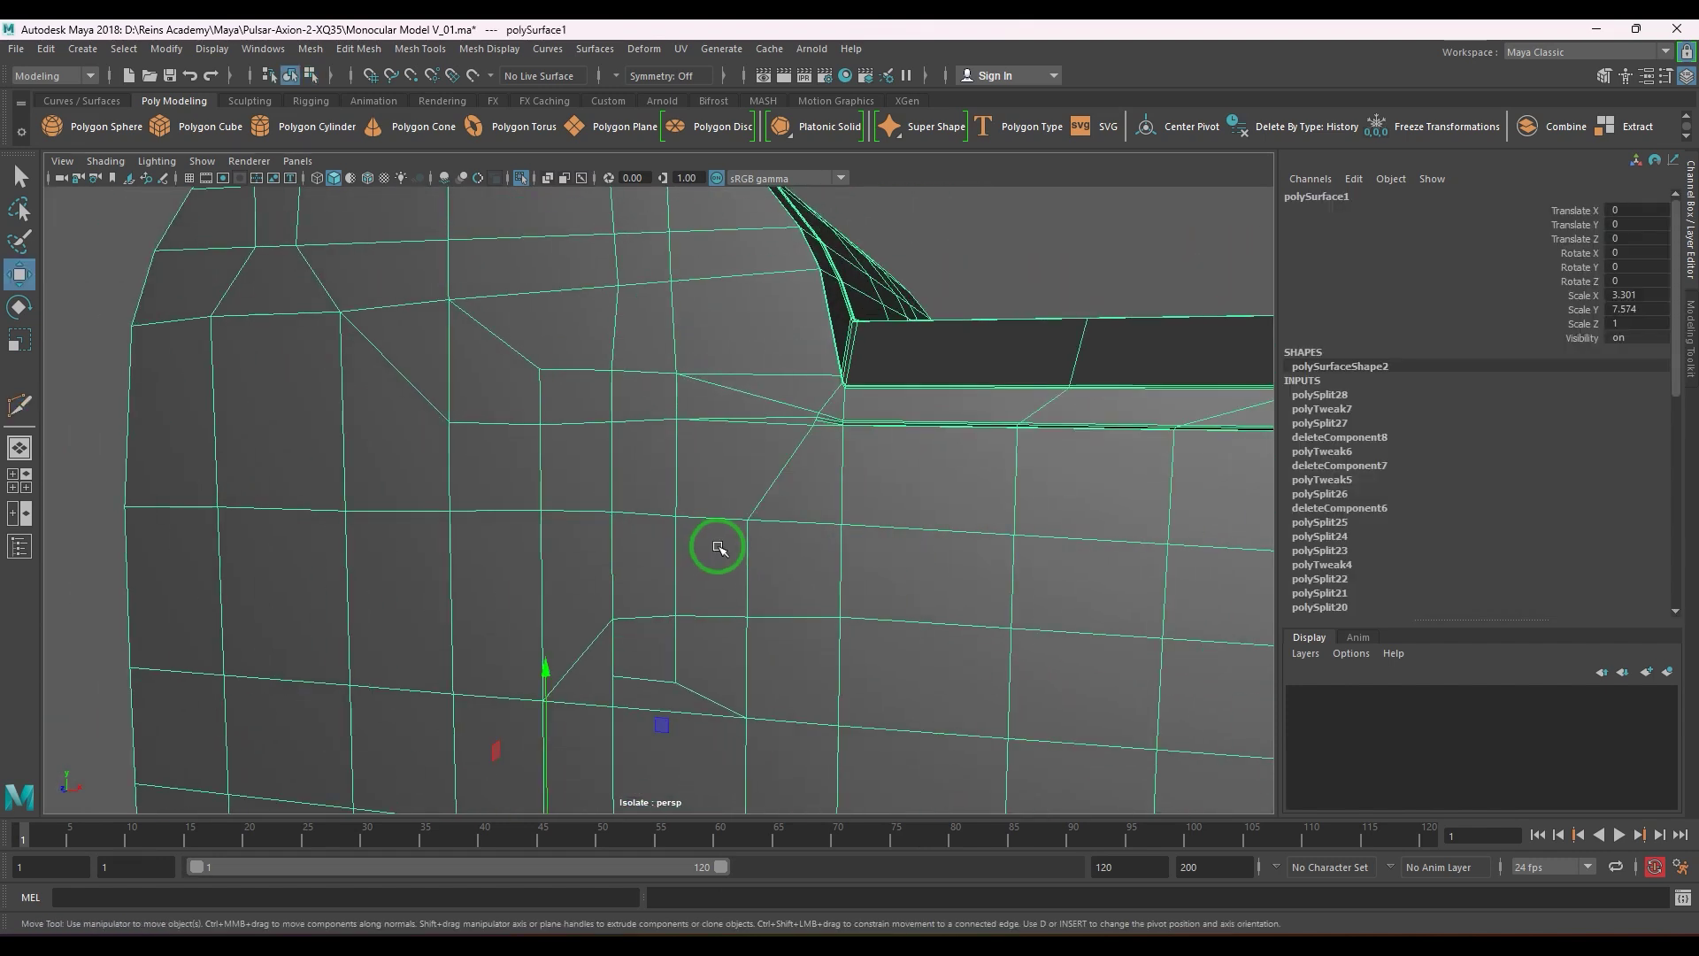
key("alt+shift+d")
right_click_drag(871, 536, 799, 543, "alt")
mouse_move(799, 543)
left_mouse_down("alt")
mouse_move(784, 564)
mouse_move(814, 531)
left_mouse_up("alt")
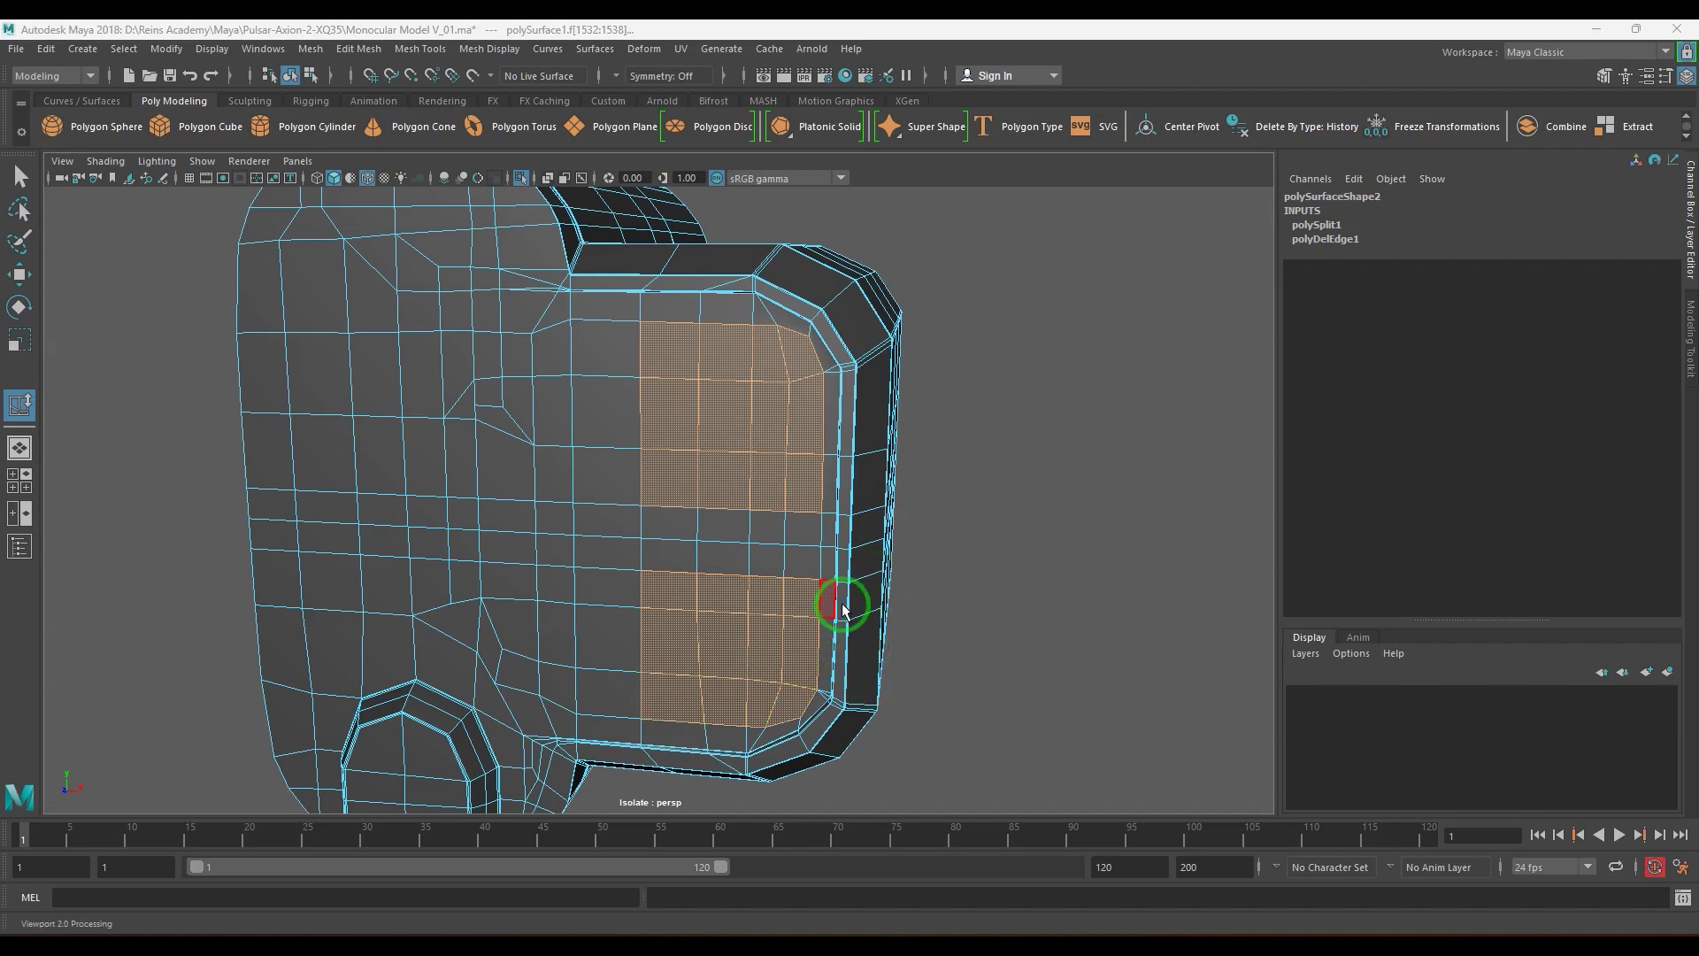
- Circularize the two selected face groups on the front panel with a radial offset of -0.1
left_click_drag(842, 605, 818, 605, "alt")
right_click_drag(502, 253, 505, 311, "alt")
left_click(358, 49)
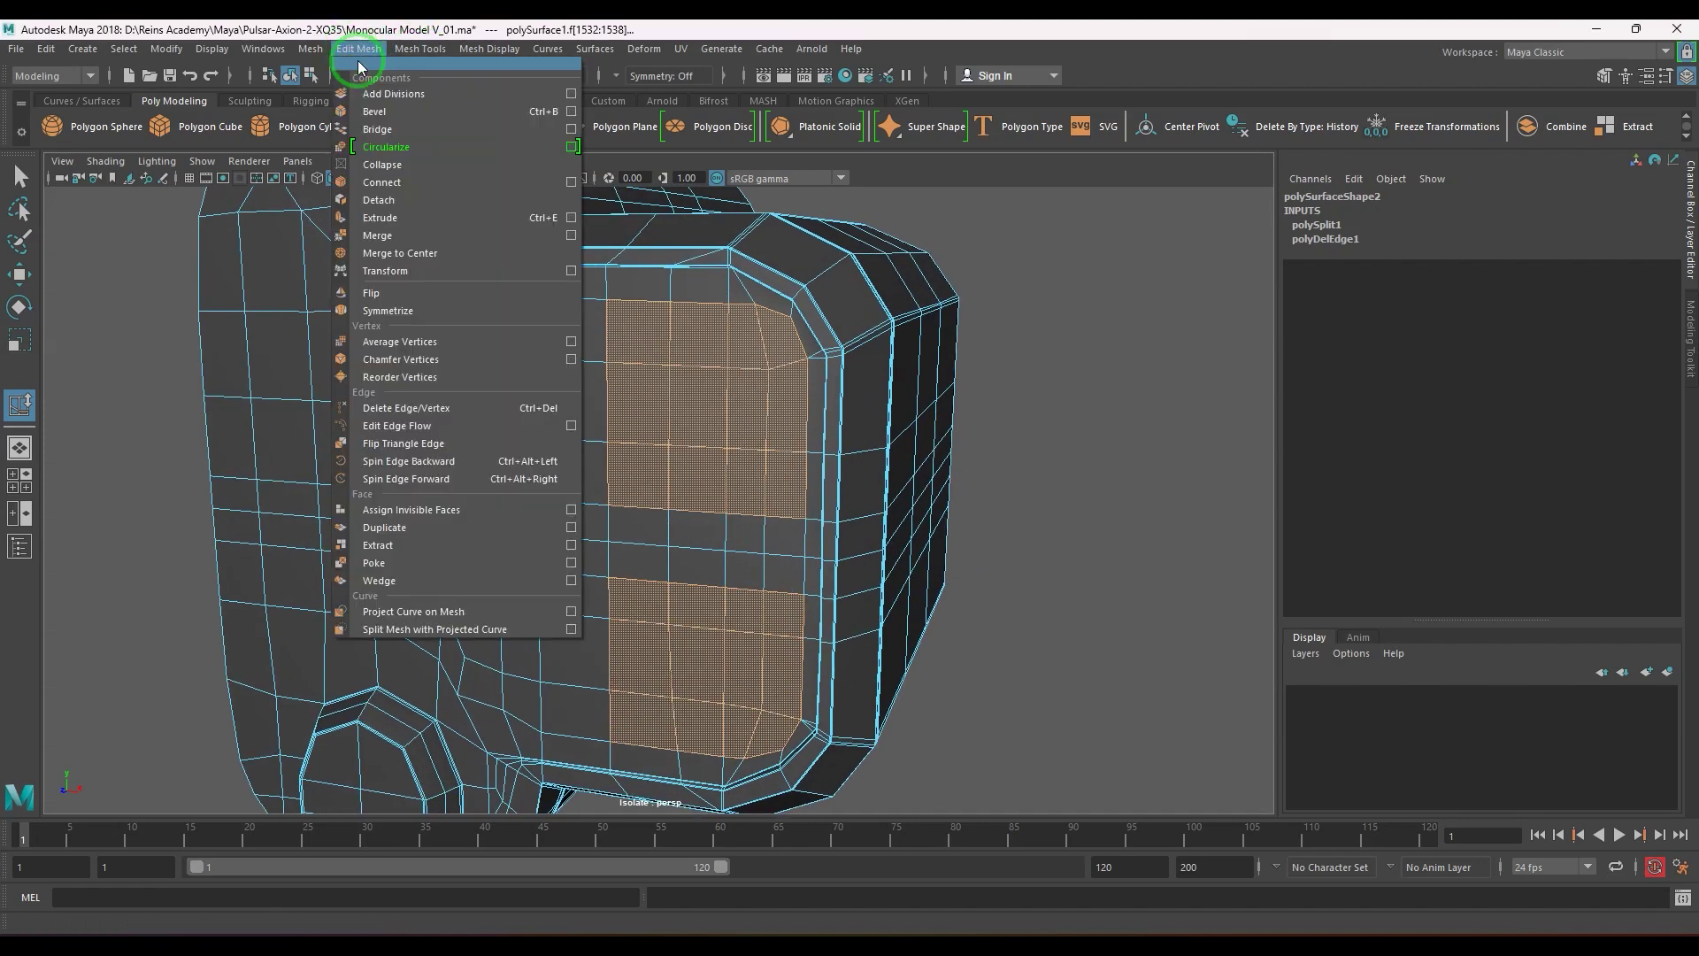
left_click(378, 146)
left_click_drag(809, 468, 839, 458, "alt")
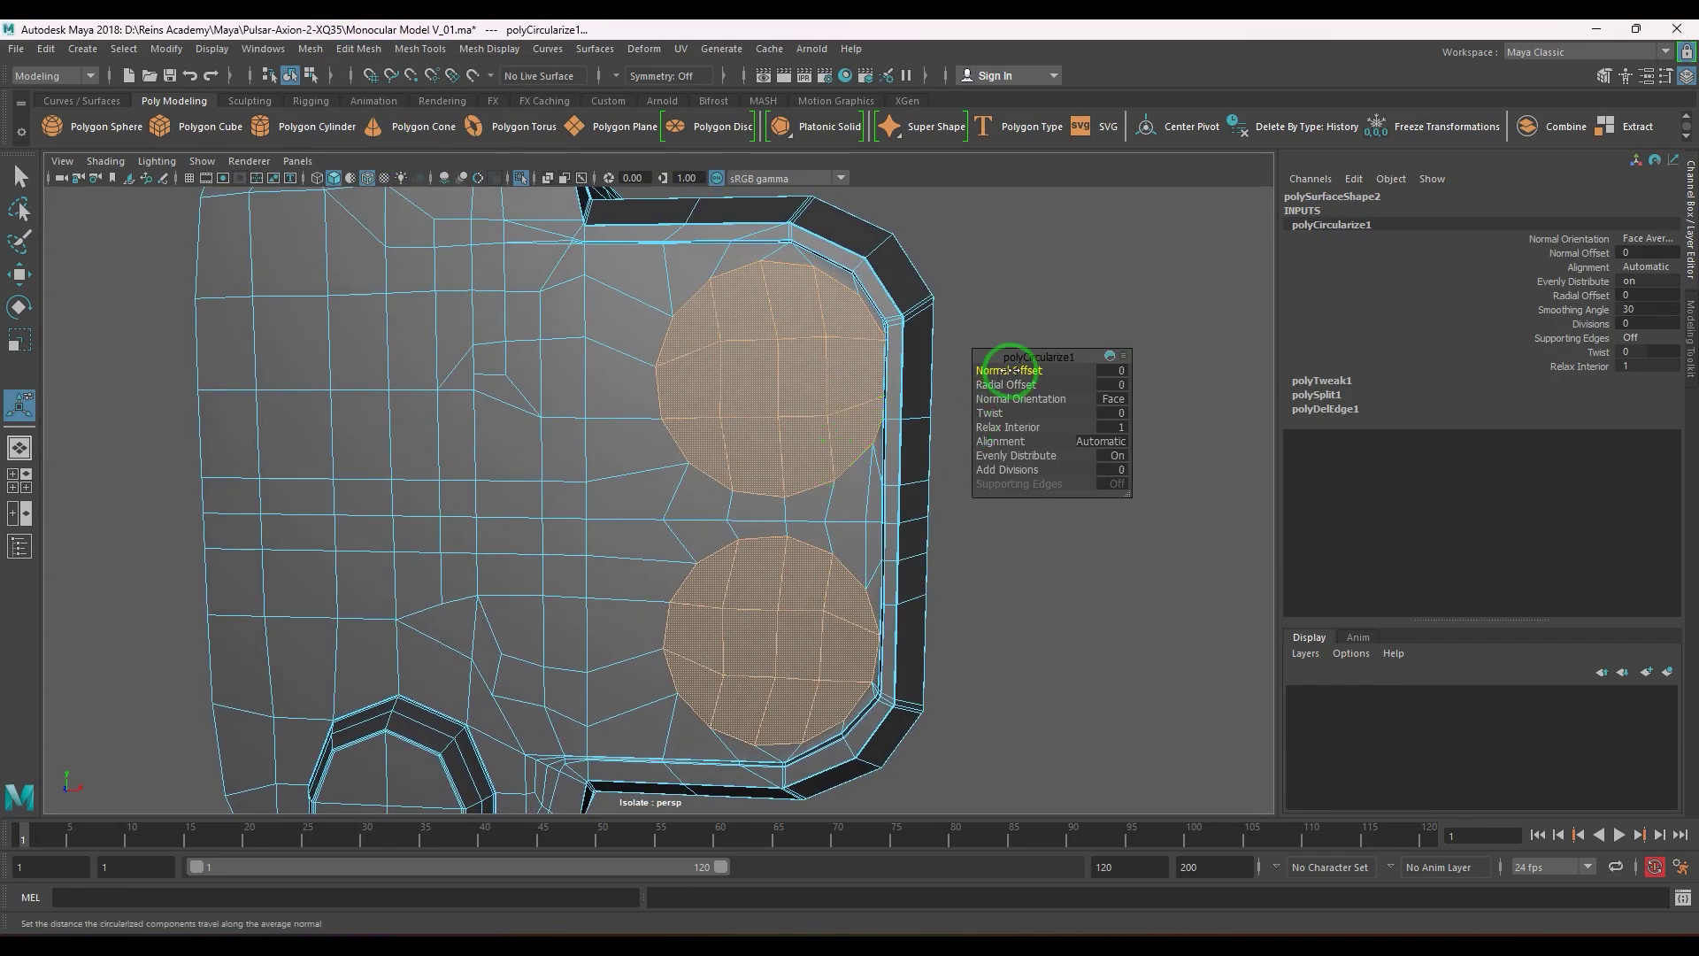
left_click_drag(989, 373, 1034, 384)
key("ctrl+z")
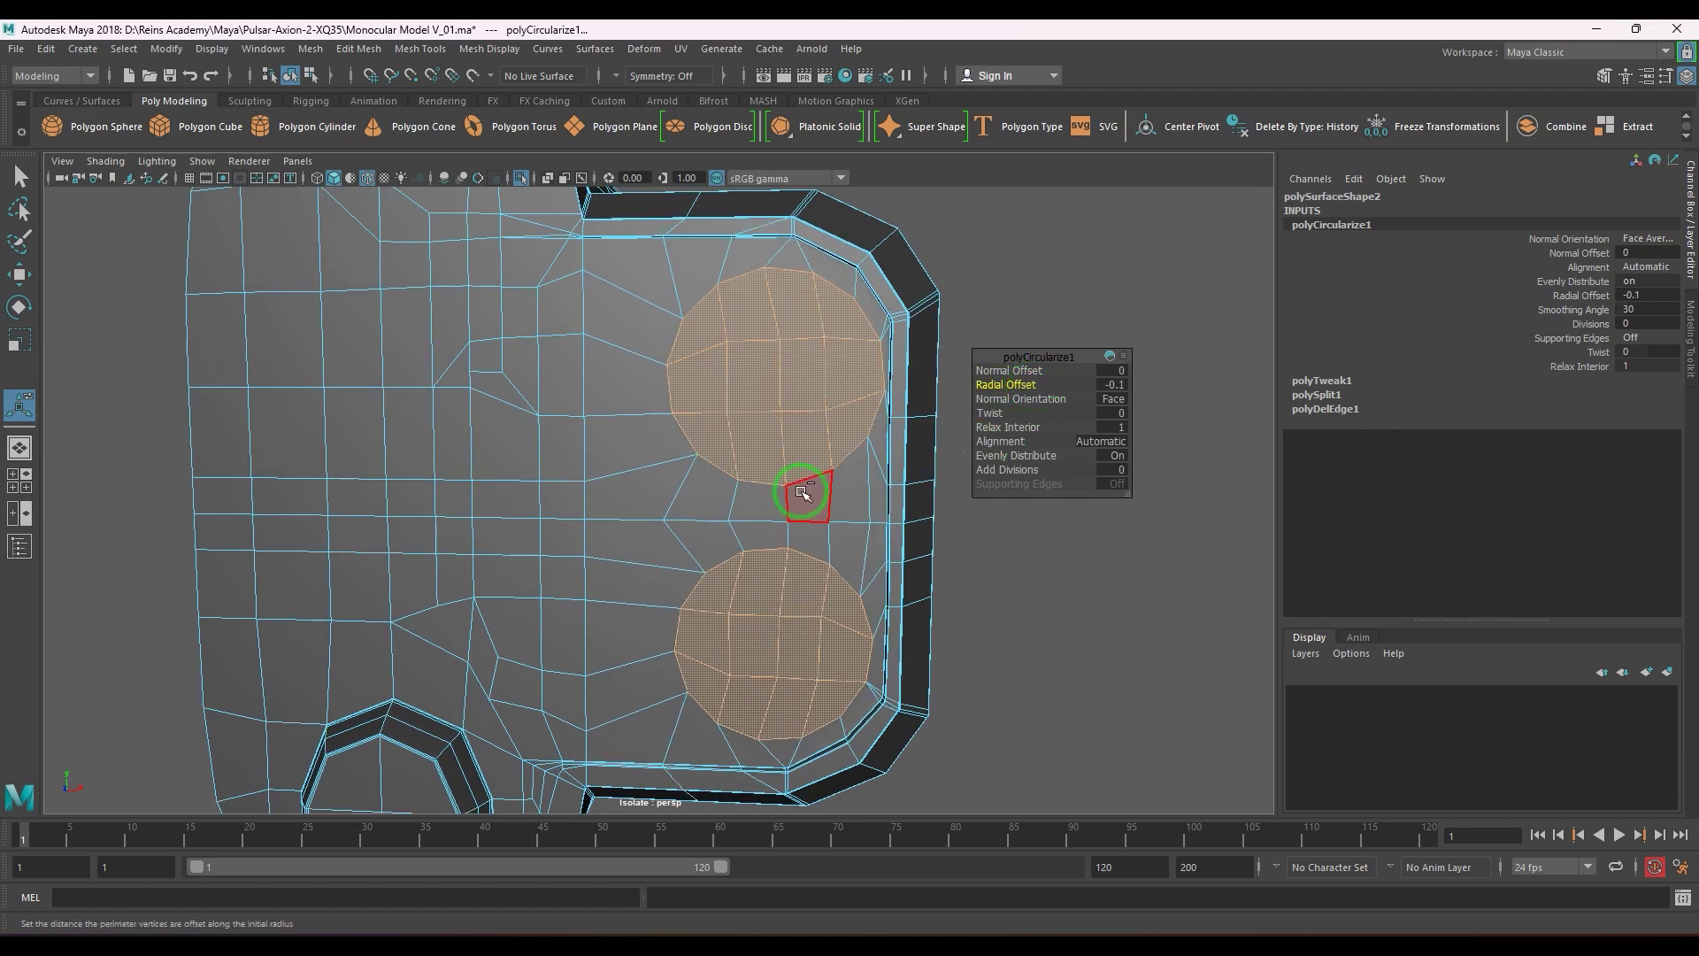
- Turn off isolation to show the other monocular parts and activate the Move tool for the circular faces
key("ctrl+1")
left_click_drag(803, 486, 827, 492, "alt")
key("w")
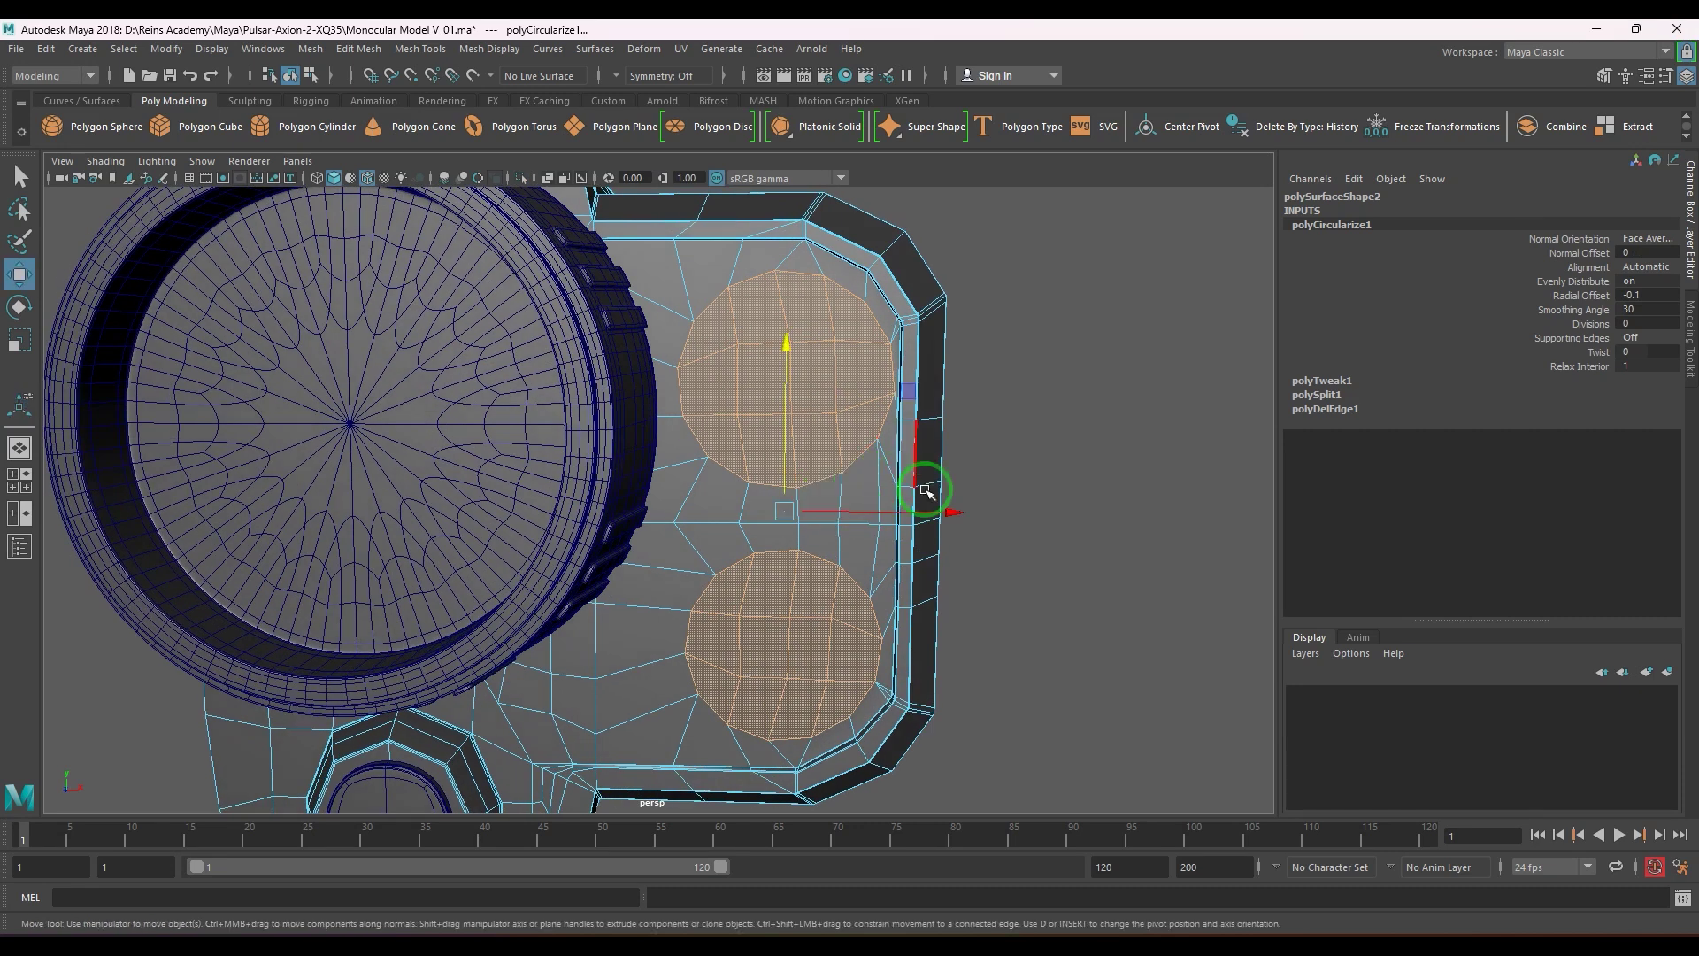
- Shift the two circular face groups slightly toward the lens and extrude them with an inset, forming a narrow border ring around each
left_click_drag(948, 511, 944, 513)
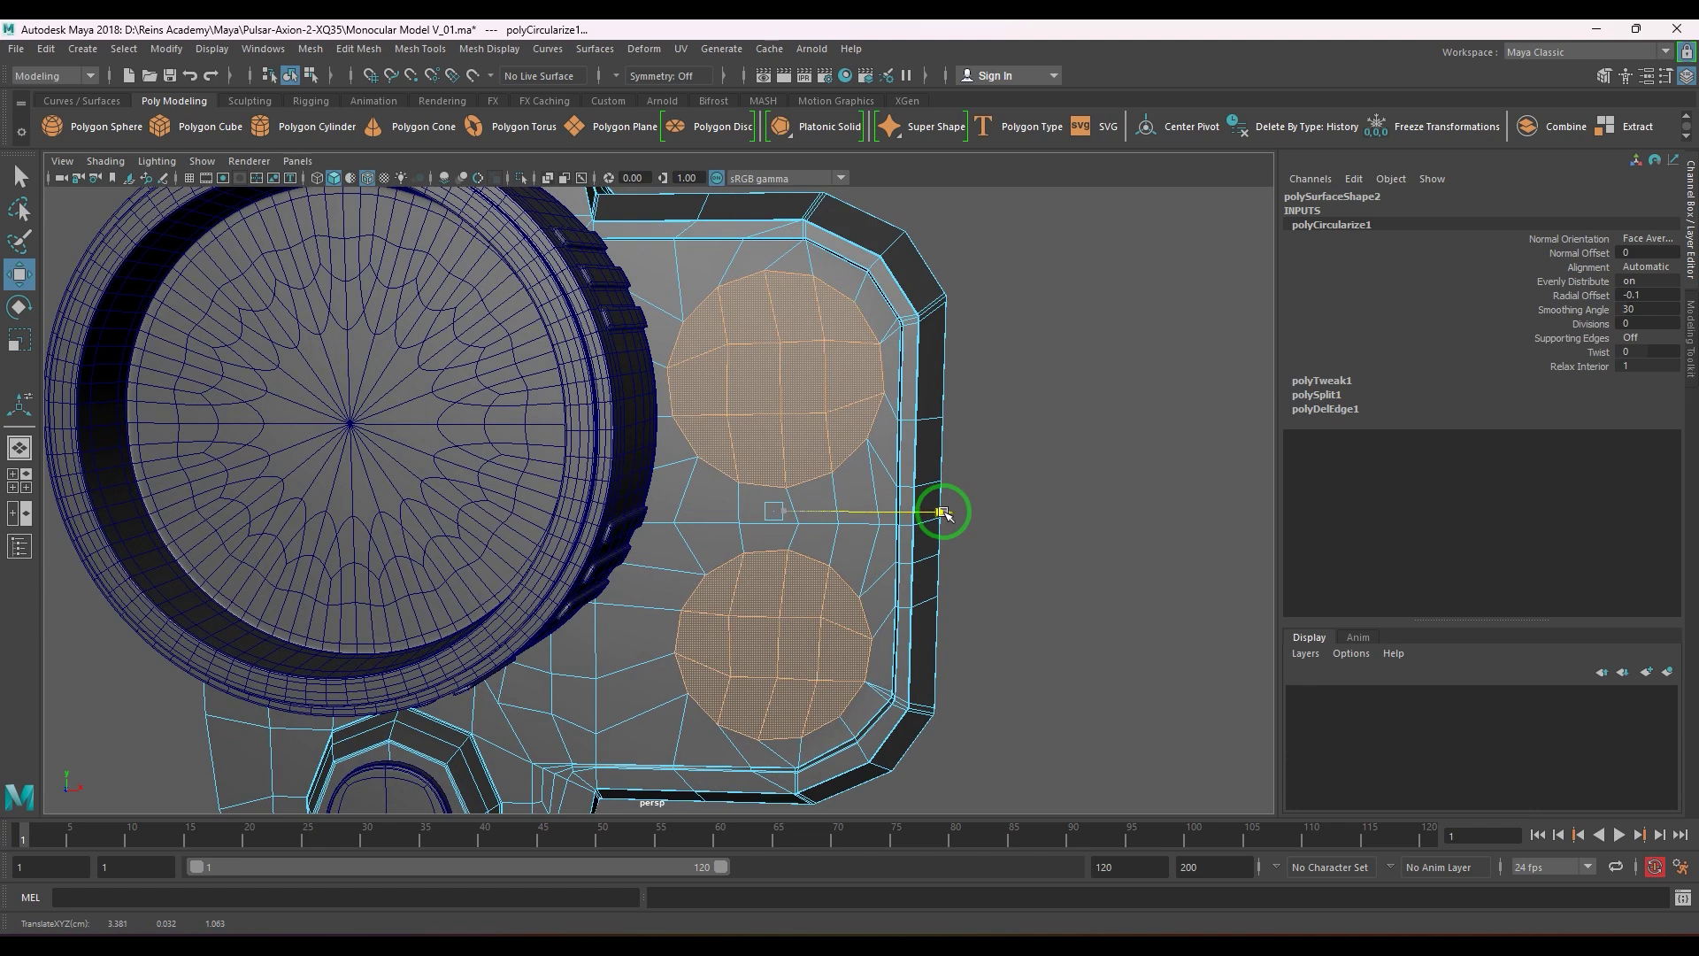
left_click_drag(943, 513, 897, 544)
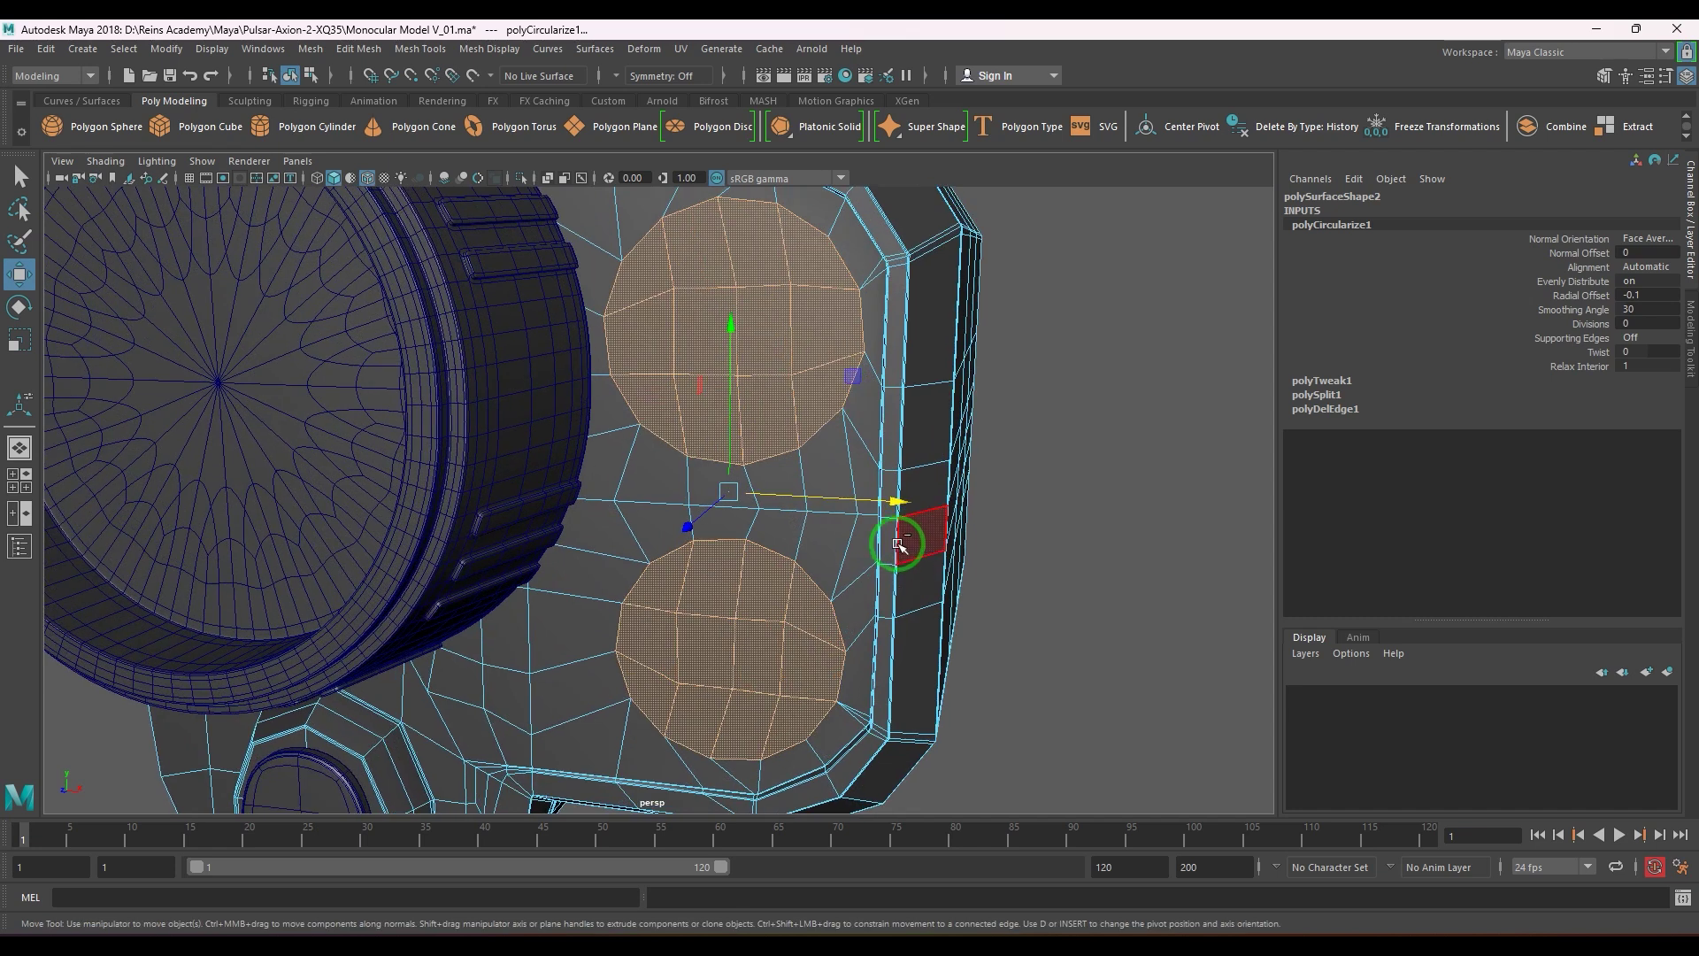
key("ctrl+e")
left_click_drag(804, 485, 680, 408, "alt")
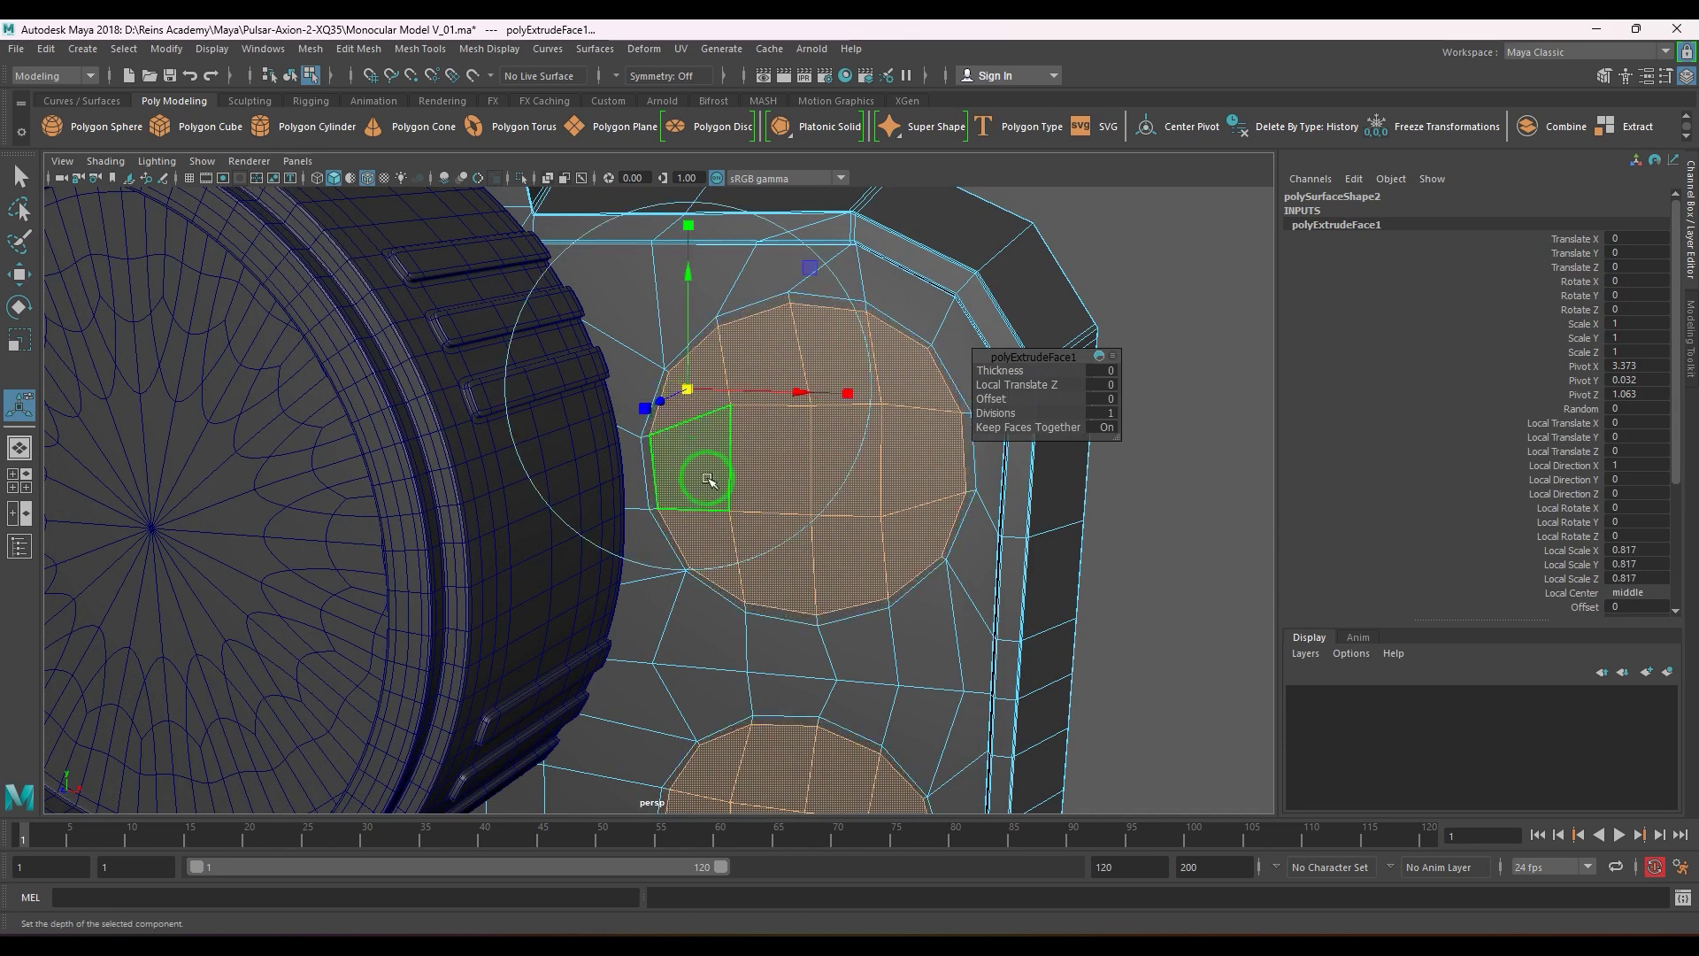
middle_click_drag(710, 563, 745, 413, "alt")
- Align the upper circle's lower lens-side border vertex and the lower circle's upper lens-side border vertex vertically with the vertex between them
right_click_drag(737, 560, 759, 479)
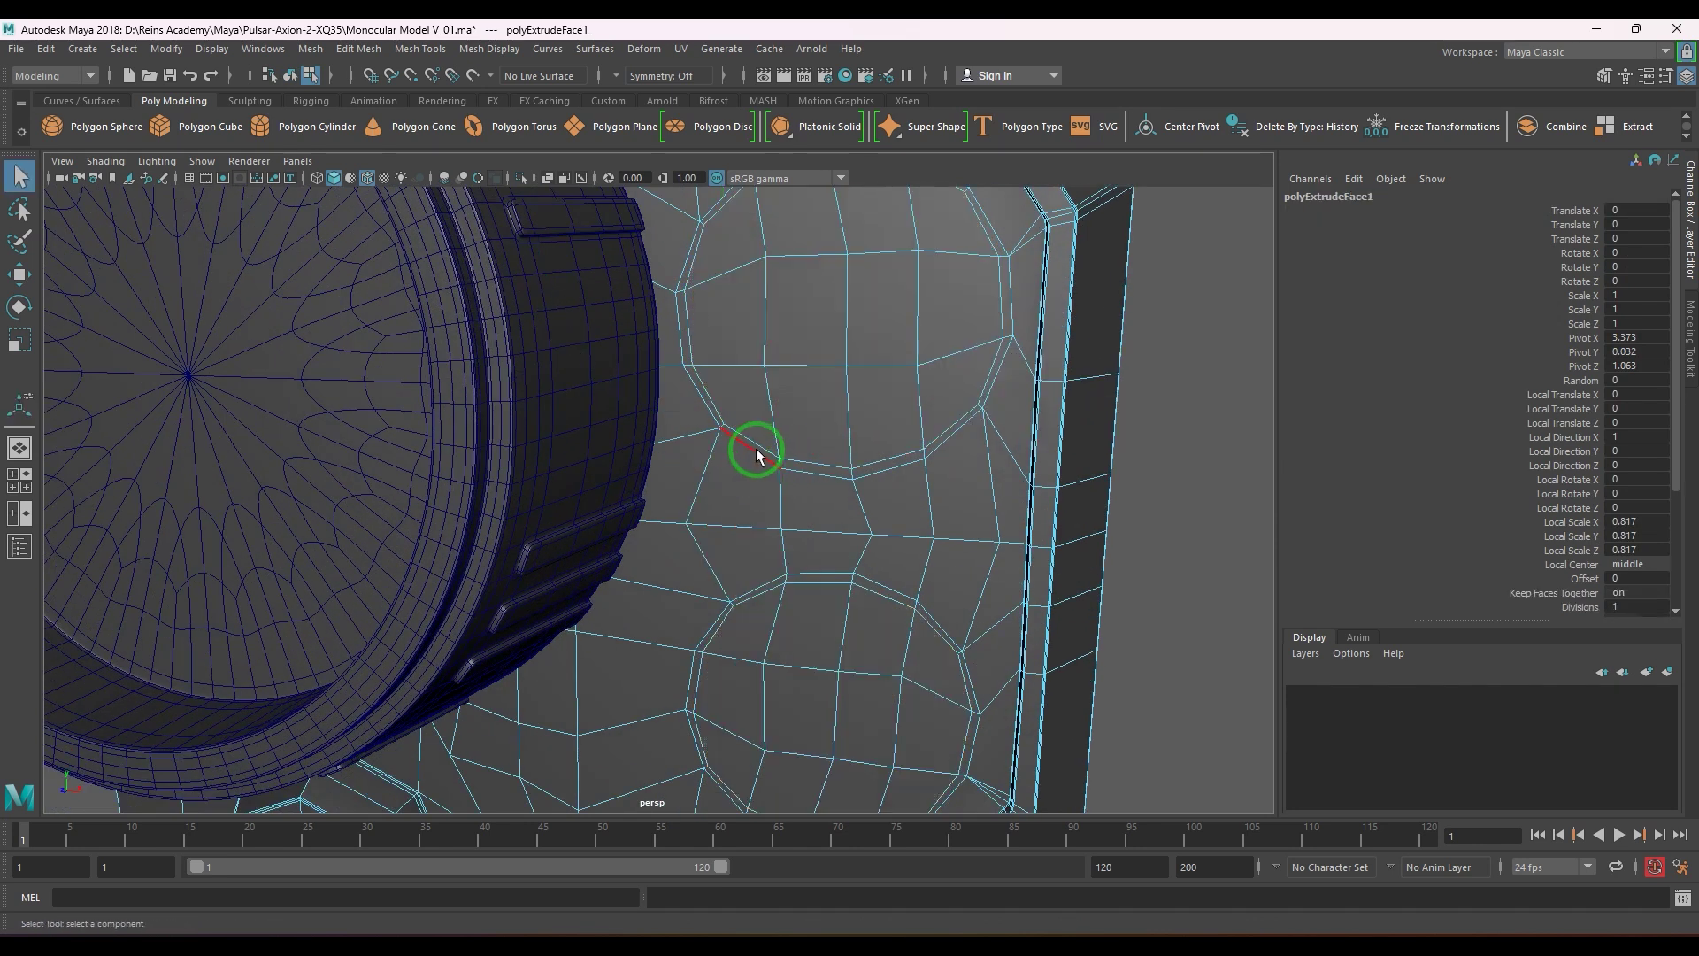
mouse_move(757, 456)
left_mouse_down("alt")
mouse_move(705, 470)
mouse_move(728, 469)
left_mouse_up("alt")
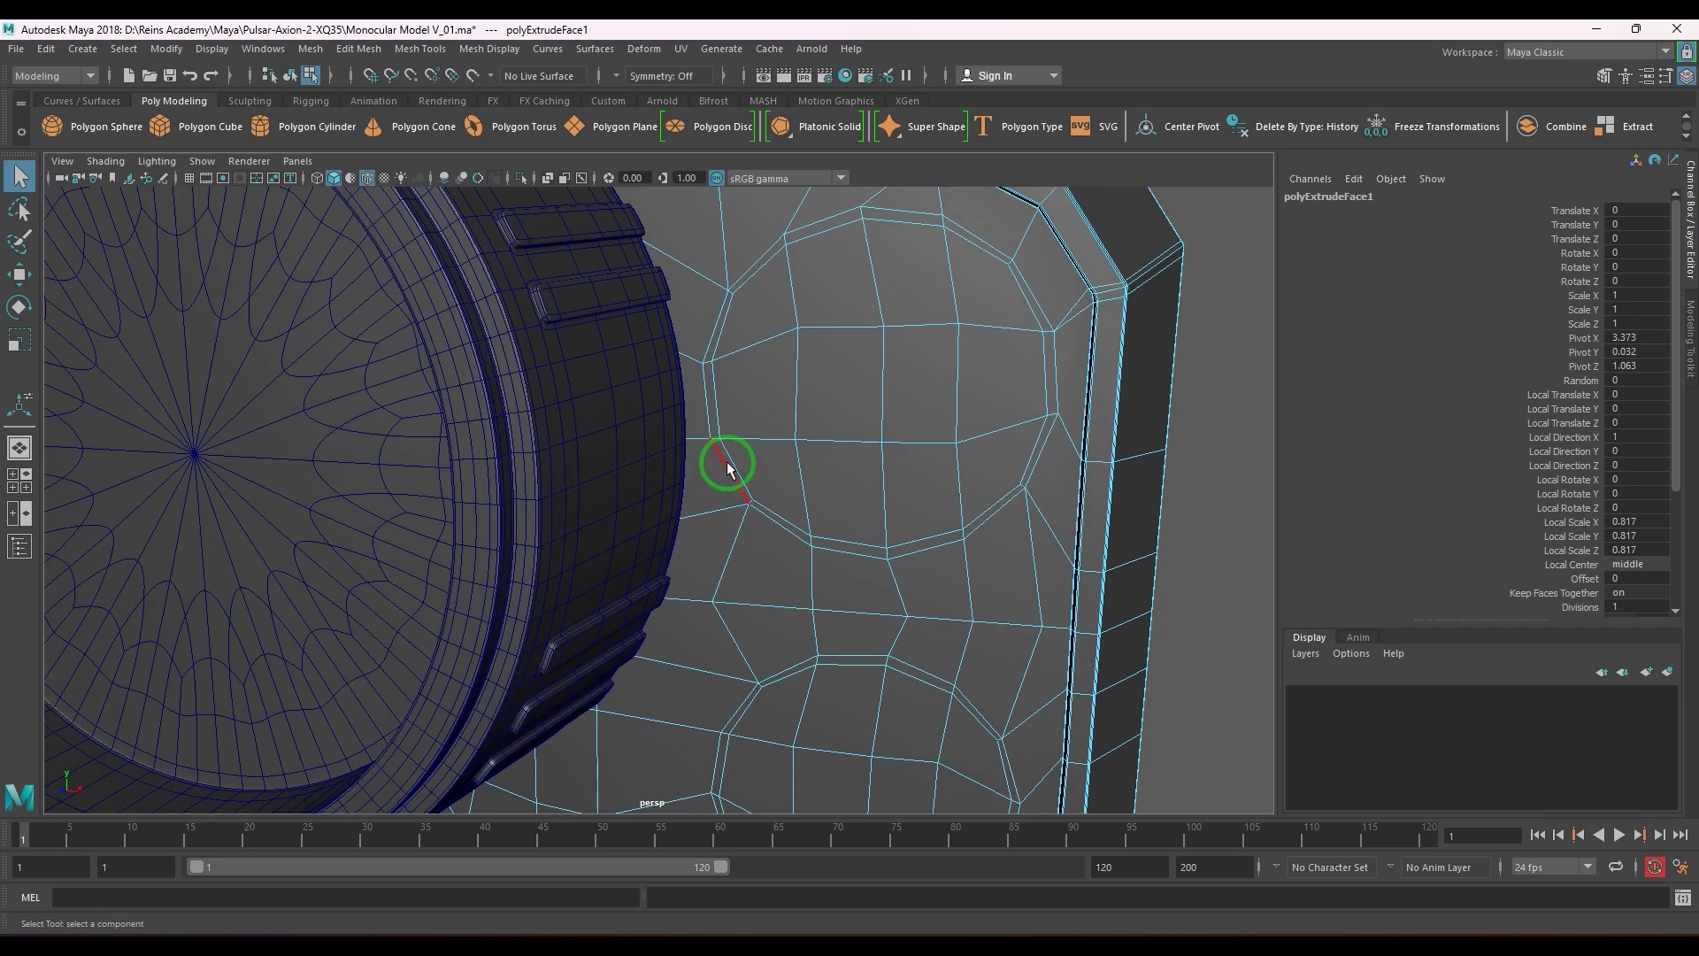
left_click(748, 506)
key("w")
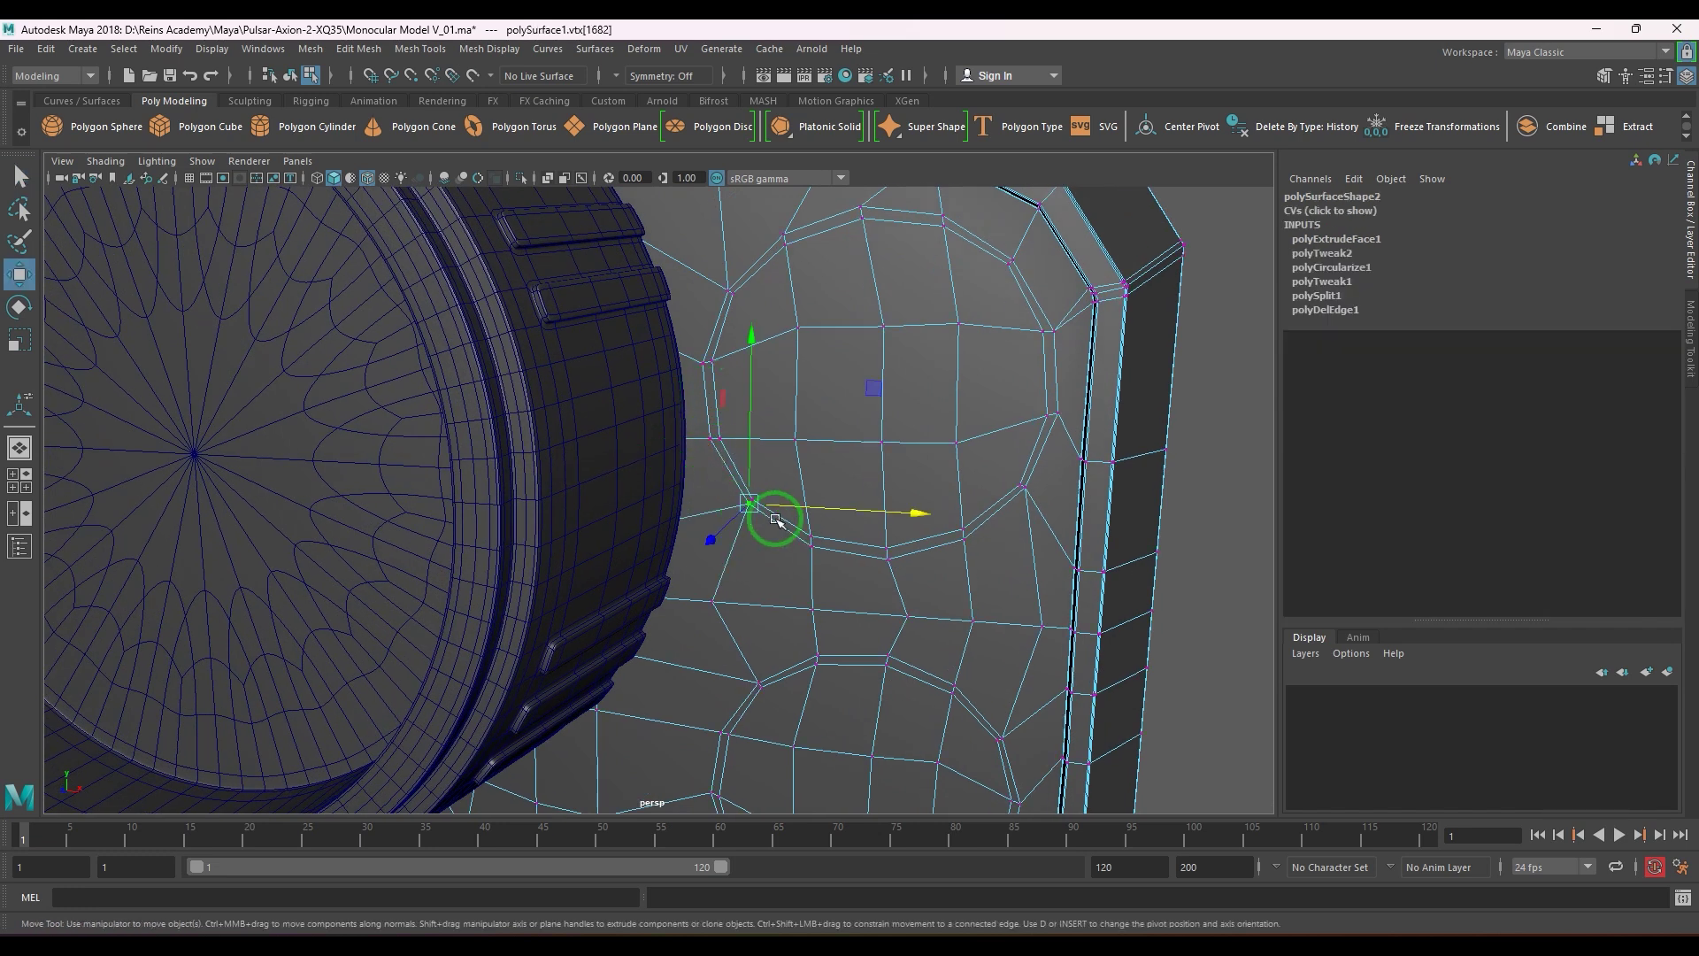
left_click_drag(825, 507, 720, 585)
left_click(748, 674)
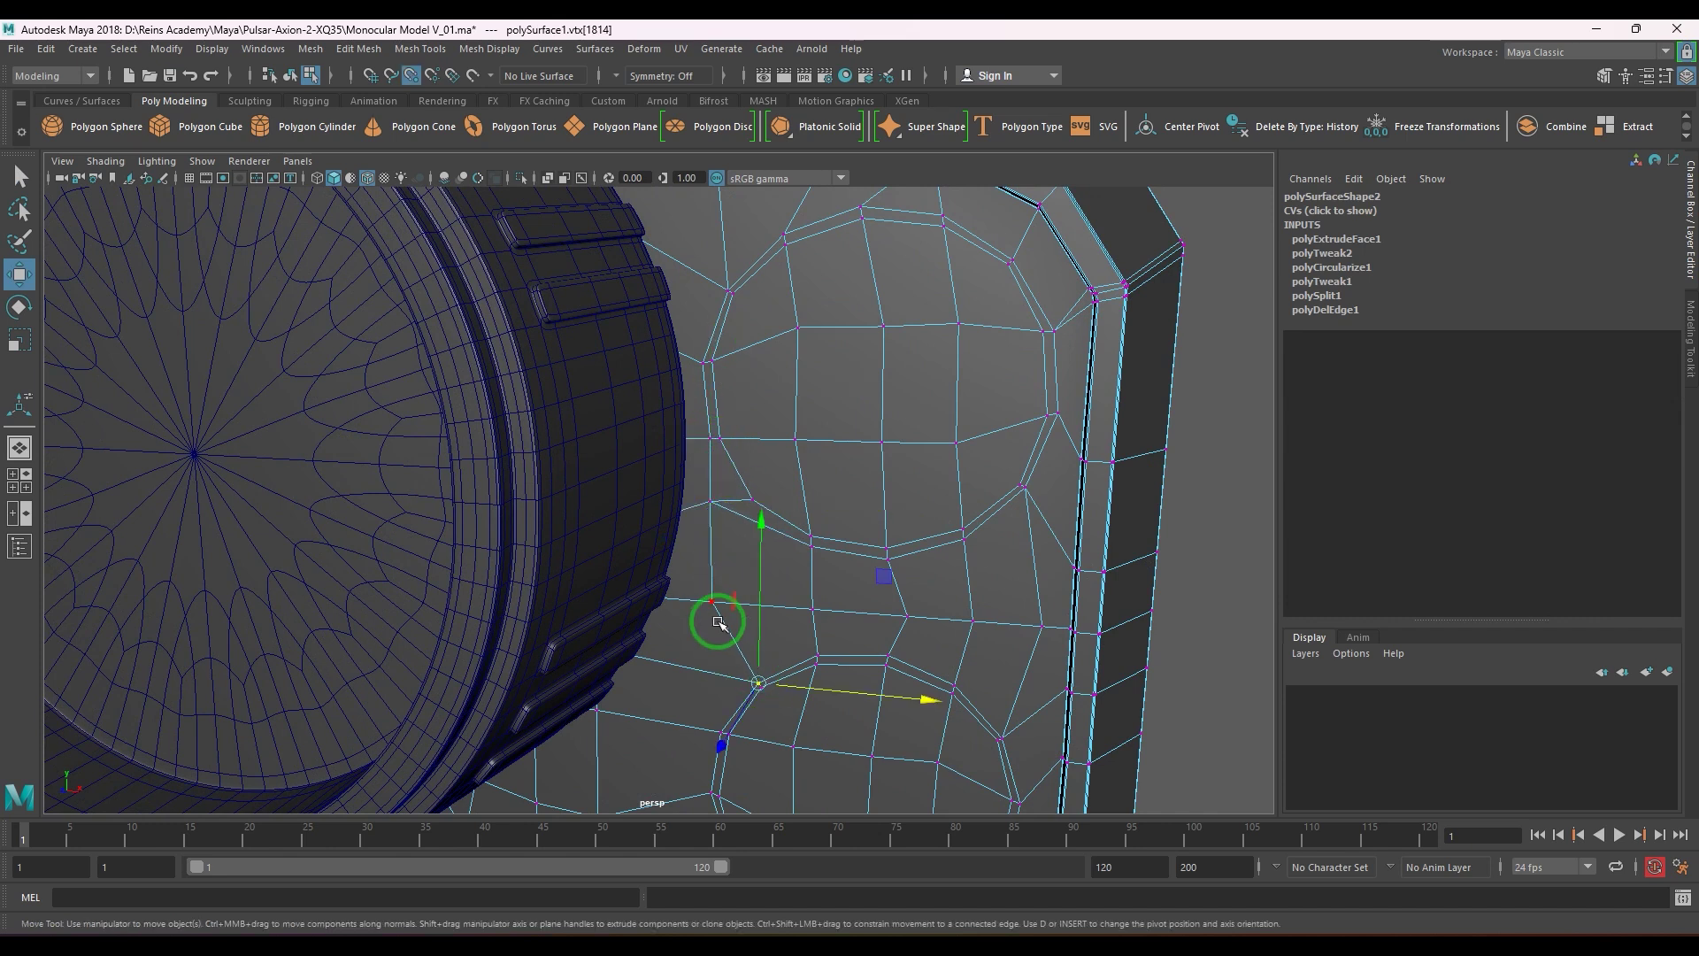
middle_click(708, 602)
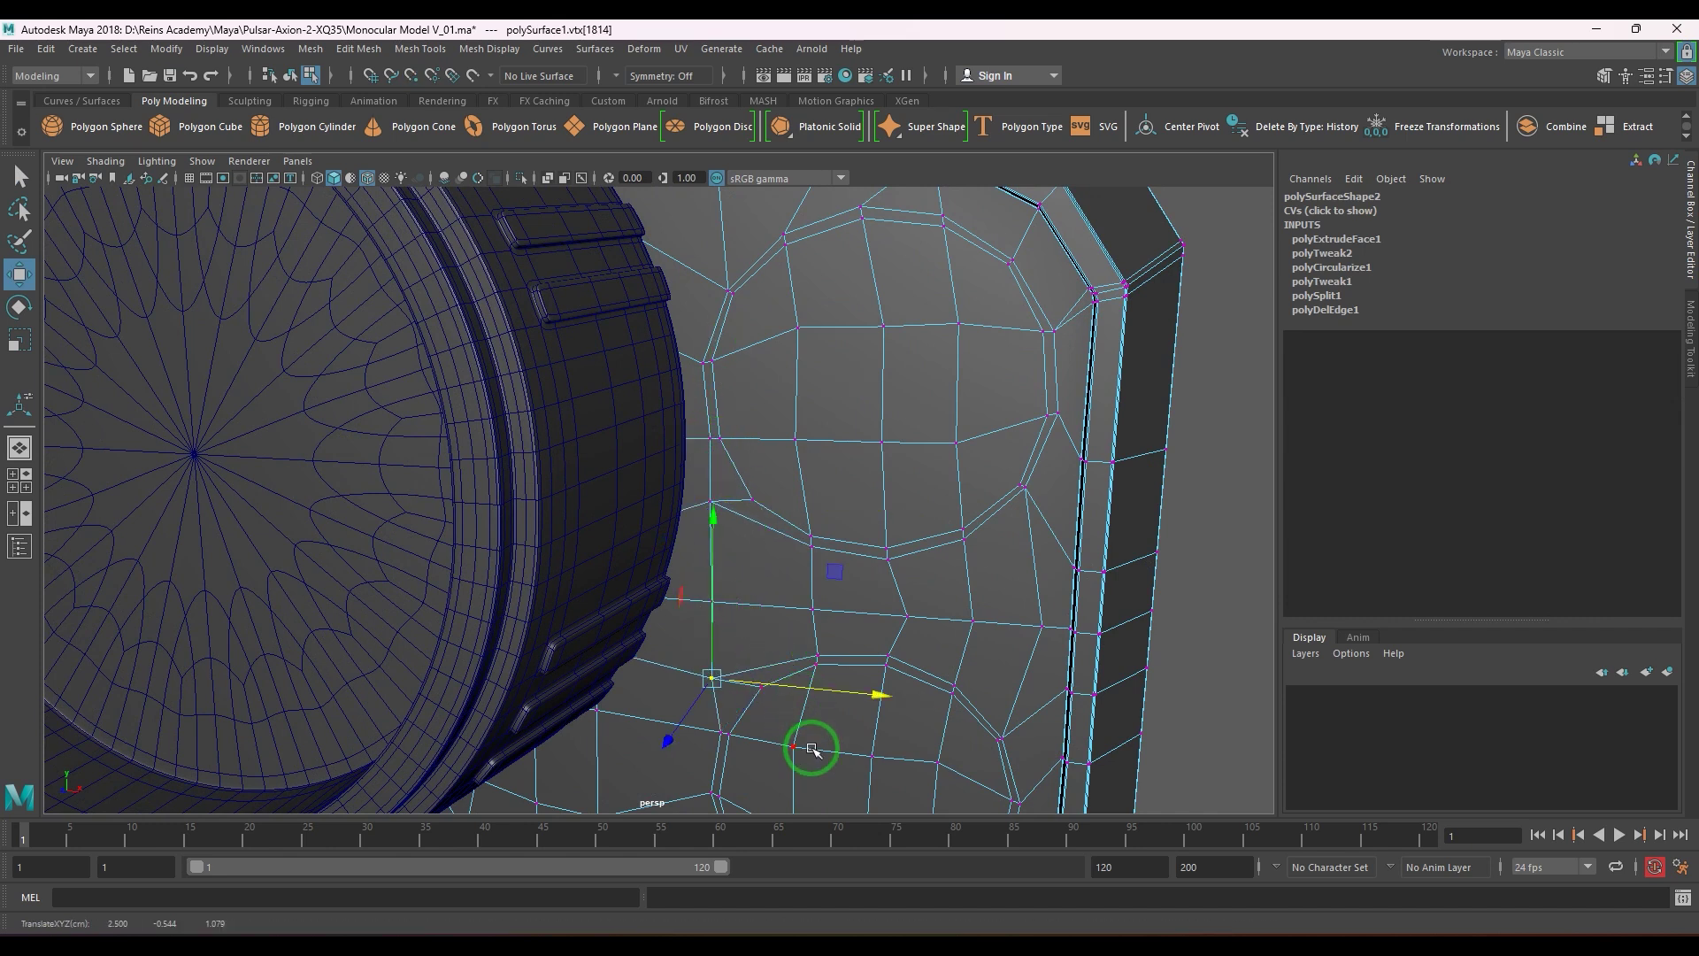
- Bring the next lens-side border vertex of the lower circle into line with the aligned vertices above it
middle_click_drag(812, 748, 777, 701, "alt")
right_click_drag(762, 520, 741, 397)
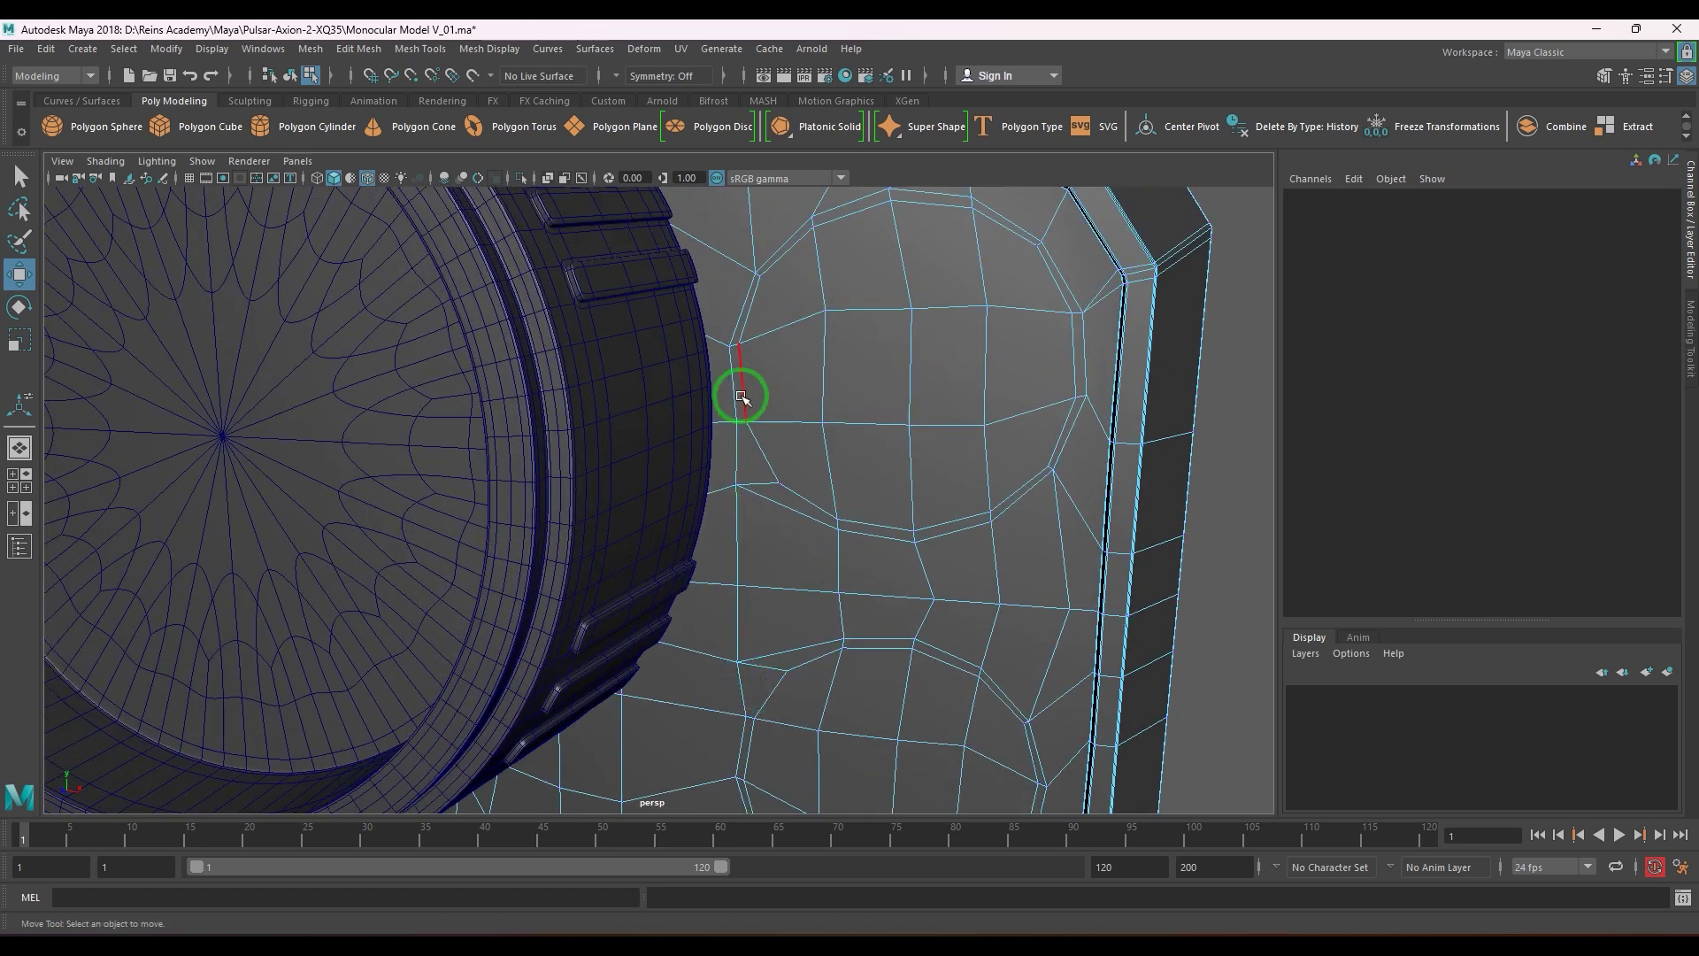
left_click(741, 397)
left_click(740, 757, "shift")
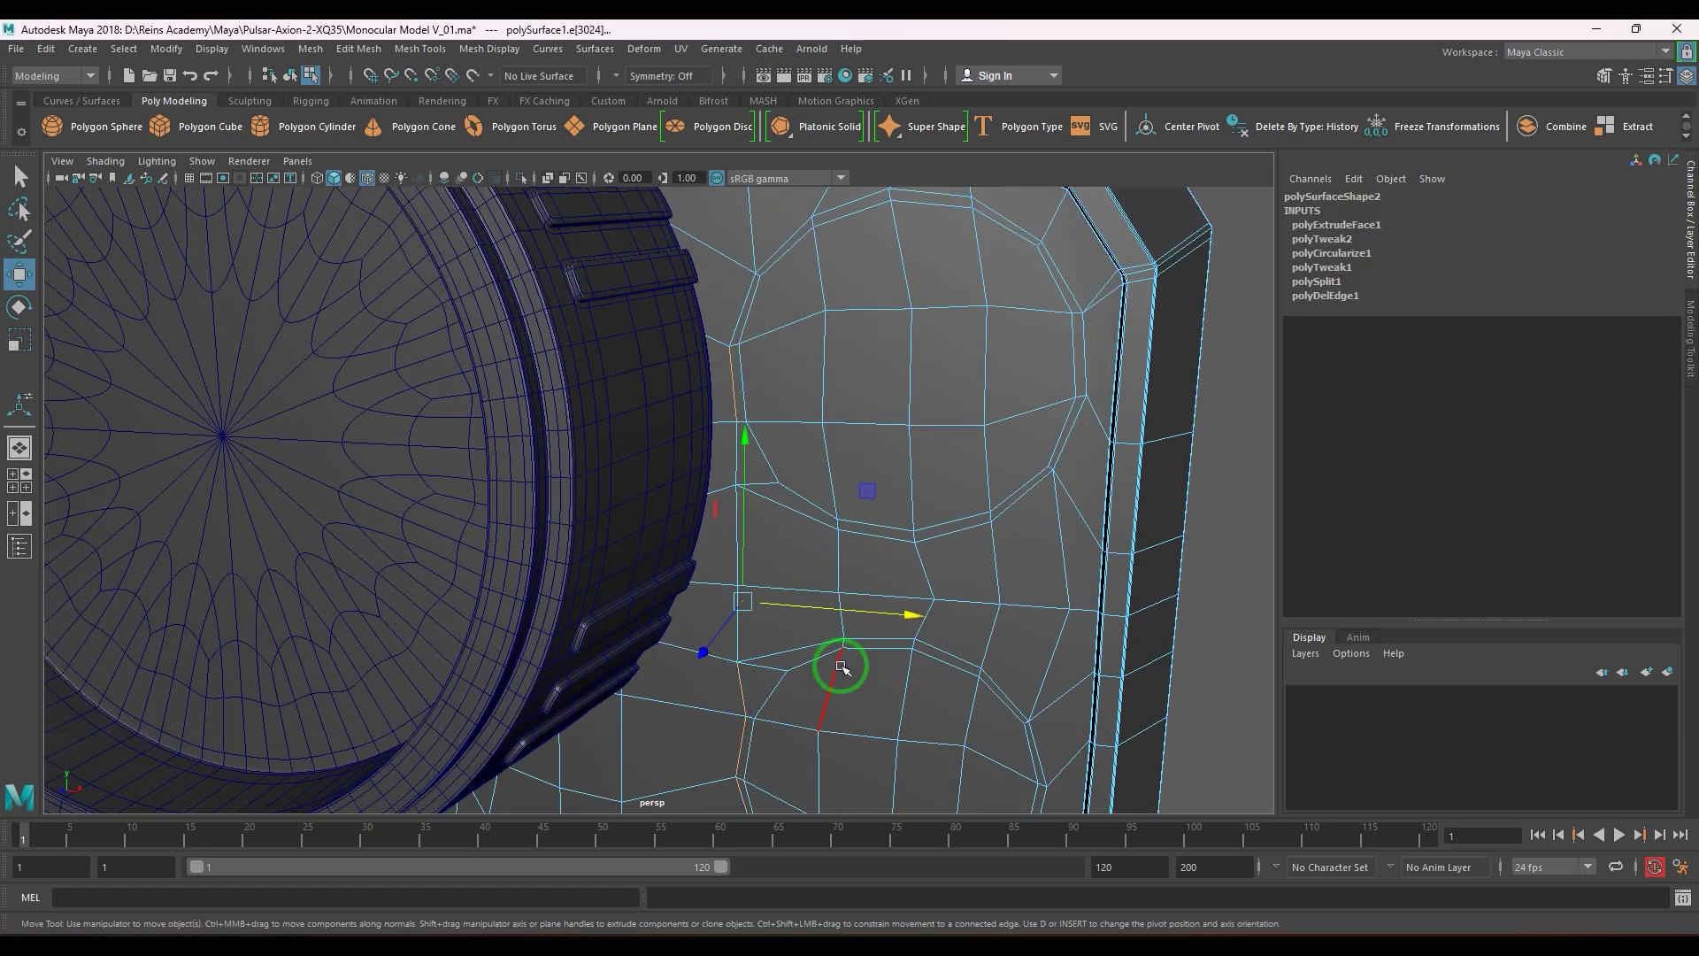
middle_click_drag(812, 715, 808, 561, "alt")
right_click_drag(808, 561, 679, 576)
left_click(731, 527)
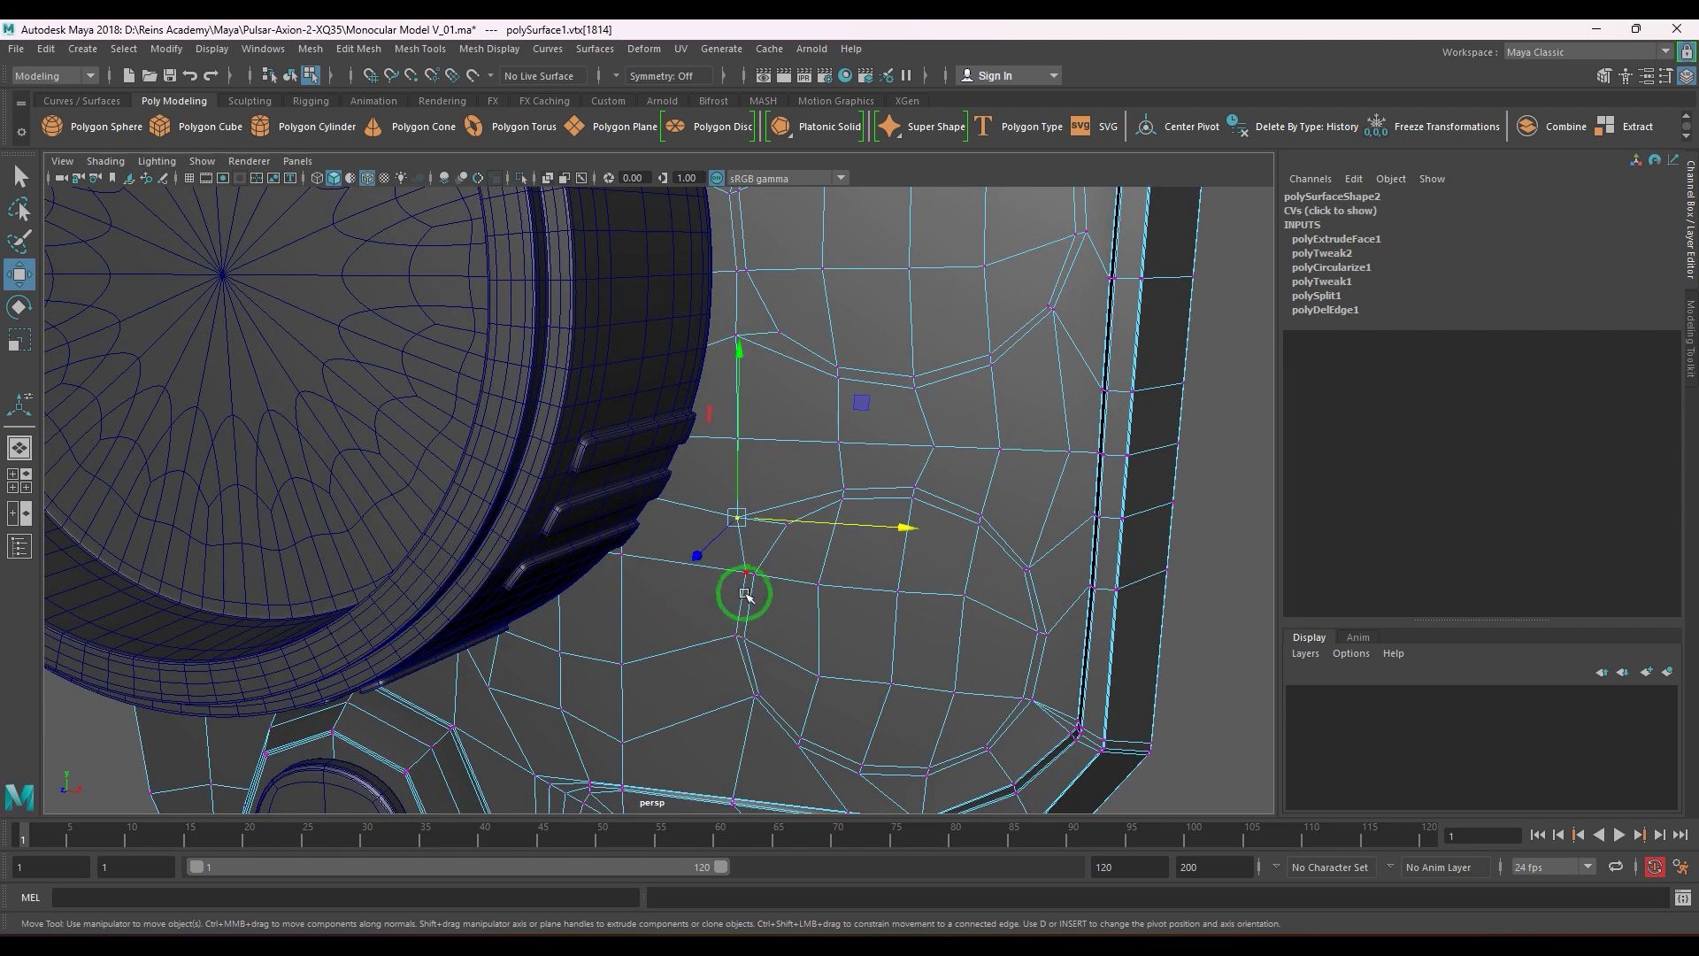
right_click_drag(806, 579, 739, 567, "alt")
left_click_drag(739, 567, 837, 586, "alt")
left_click(764, 578)
- Select the vertical run of edges along the lens side of the two circles, spanning the gap between them
right_click_drag(823, 582, 788, 517)
left_click(754, 498)
left_click(753, 300)
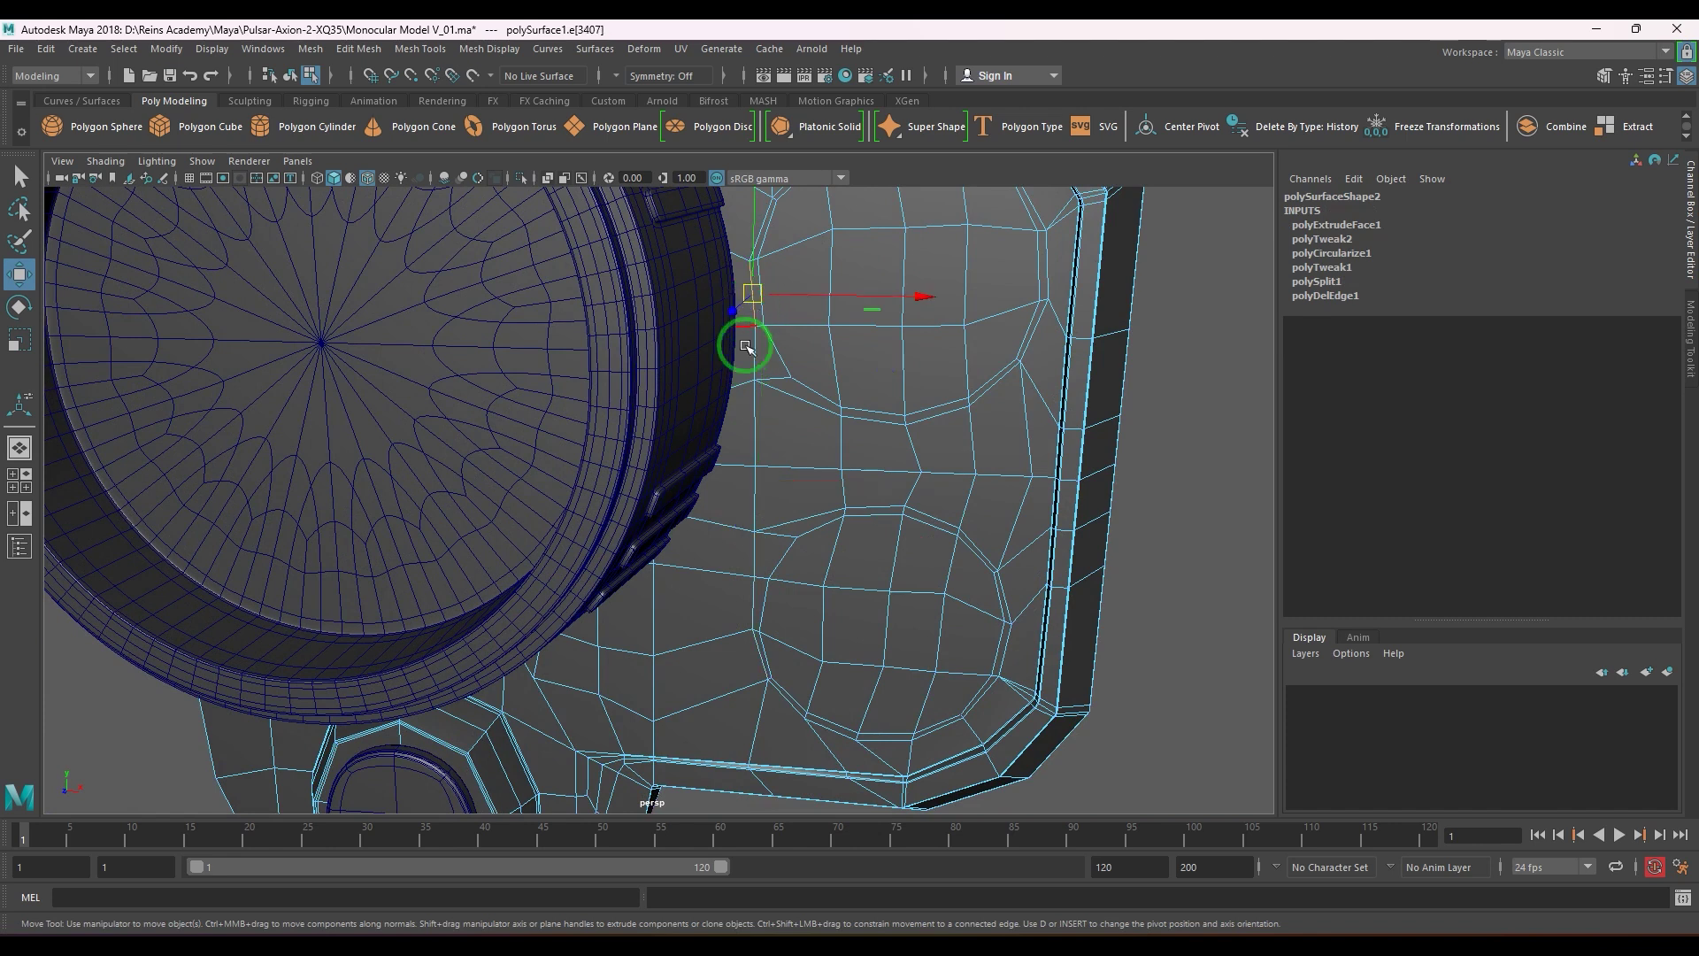
double_click(751, 602, "shift")
key("q")
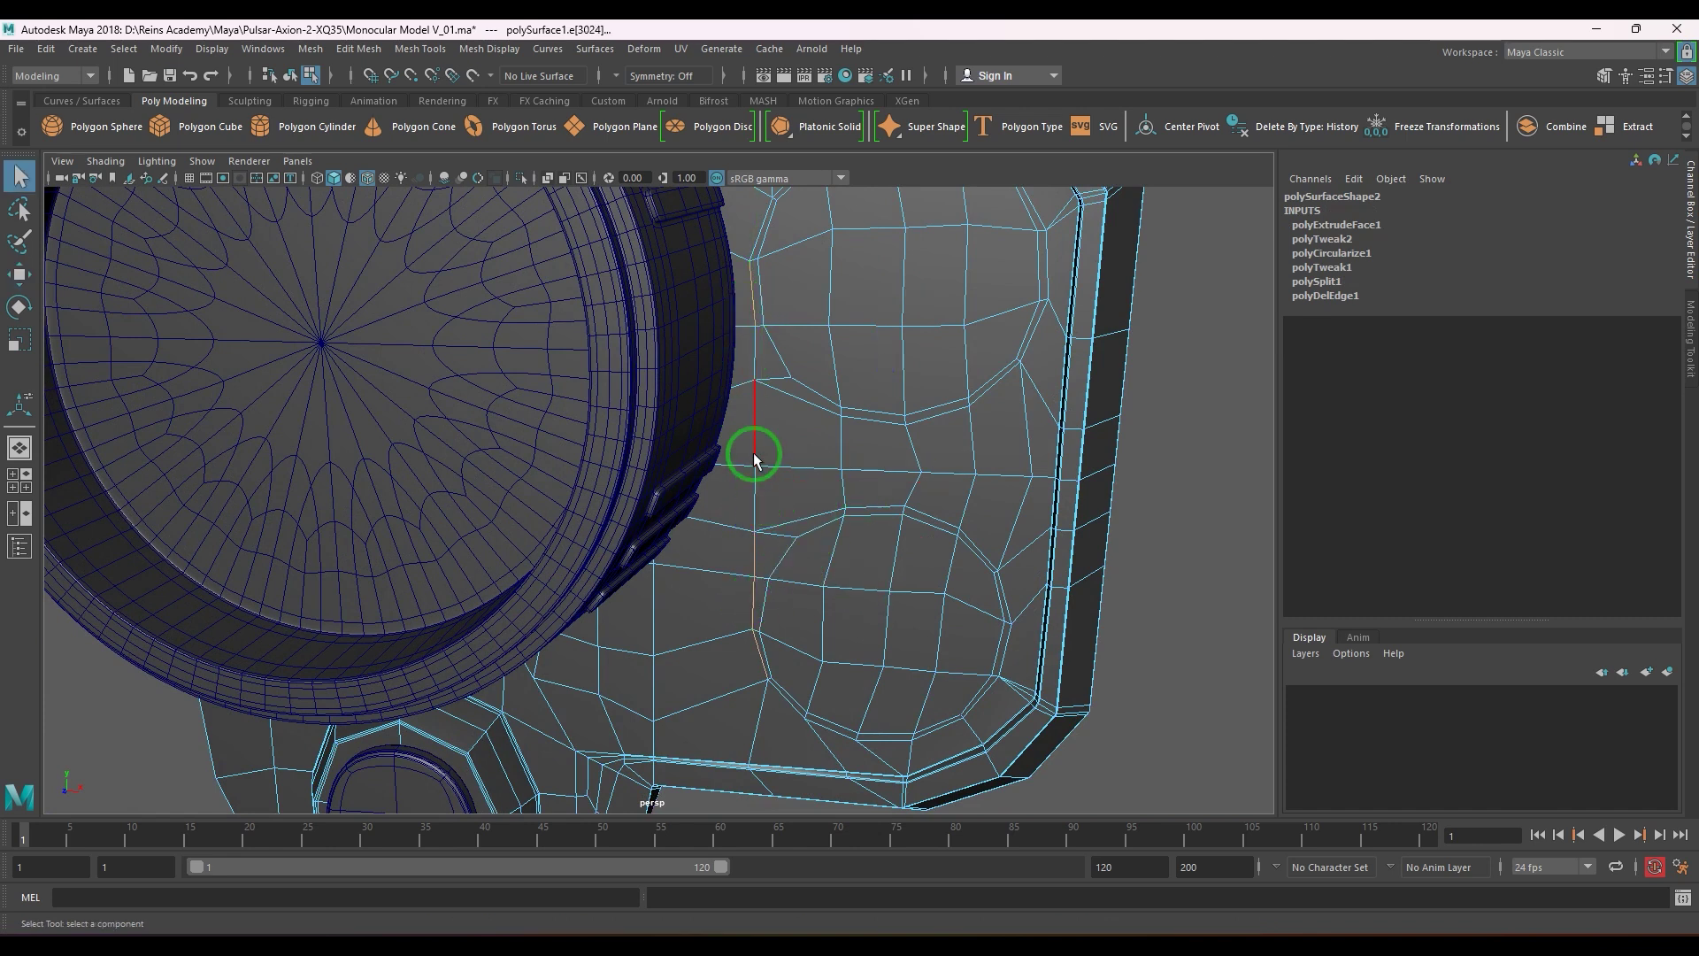
key("w")
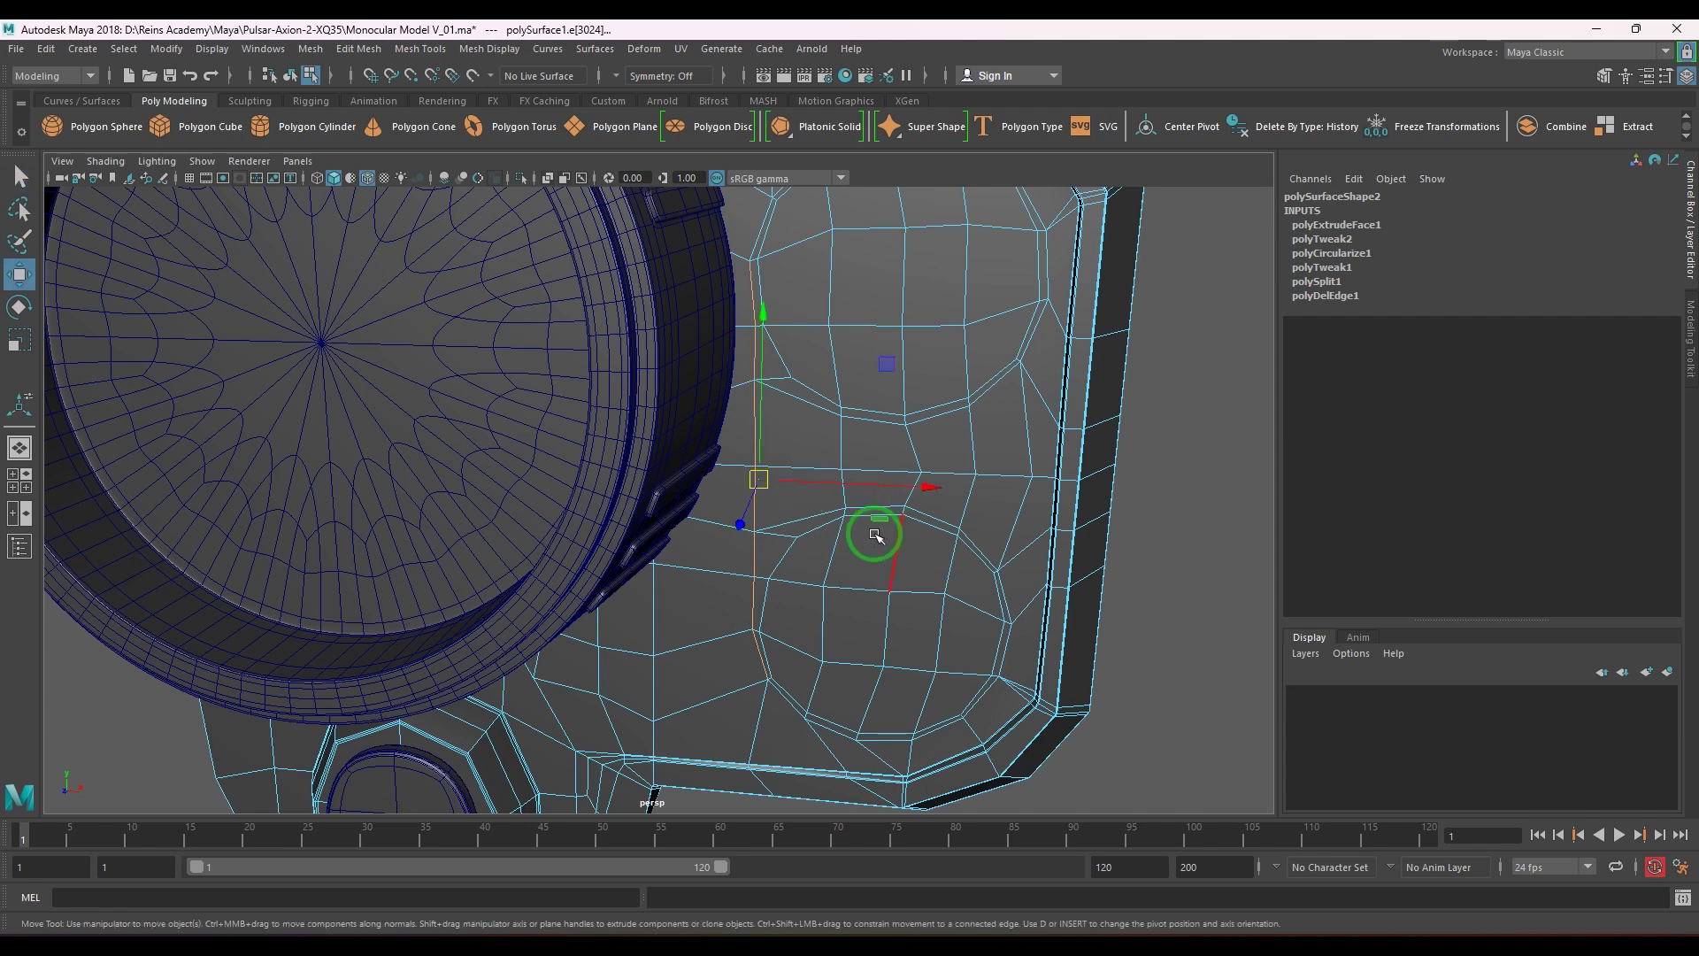
- Try to flatten the selected vertical edge run along X with the Scale tool, and undo the scaling
mouse_move(872, 531)
left_mouse_down("alt")
mouse_move(793, 531)
mouse_move(857, 523)
left_mouse_up("alt")
key("r")
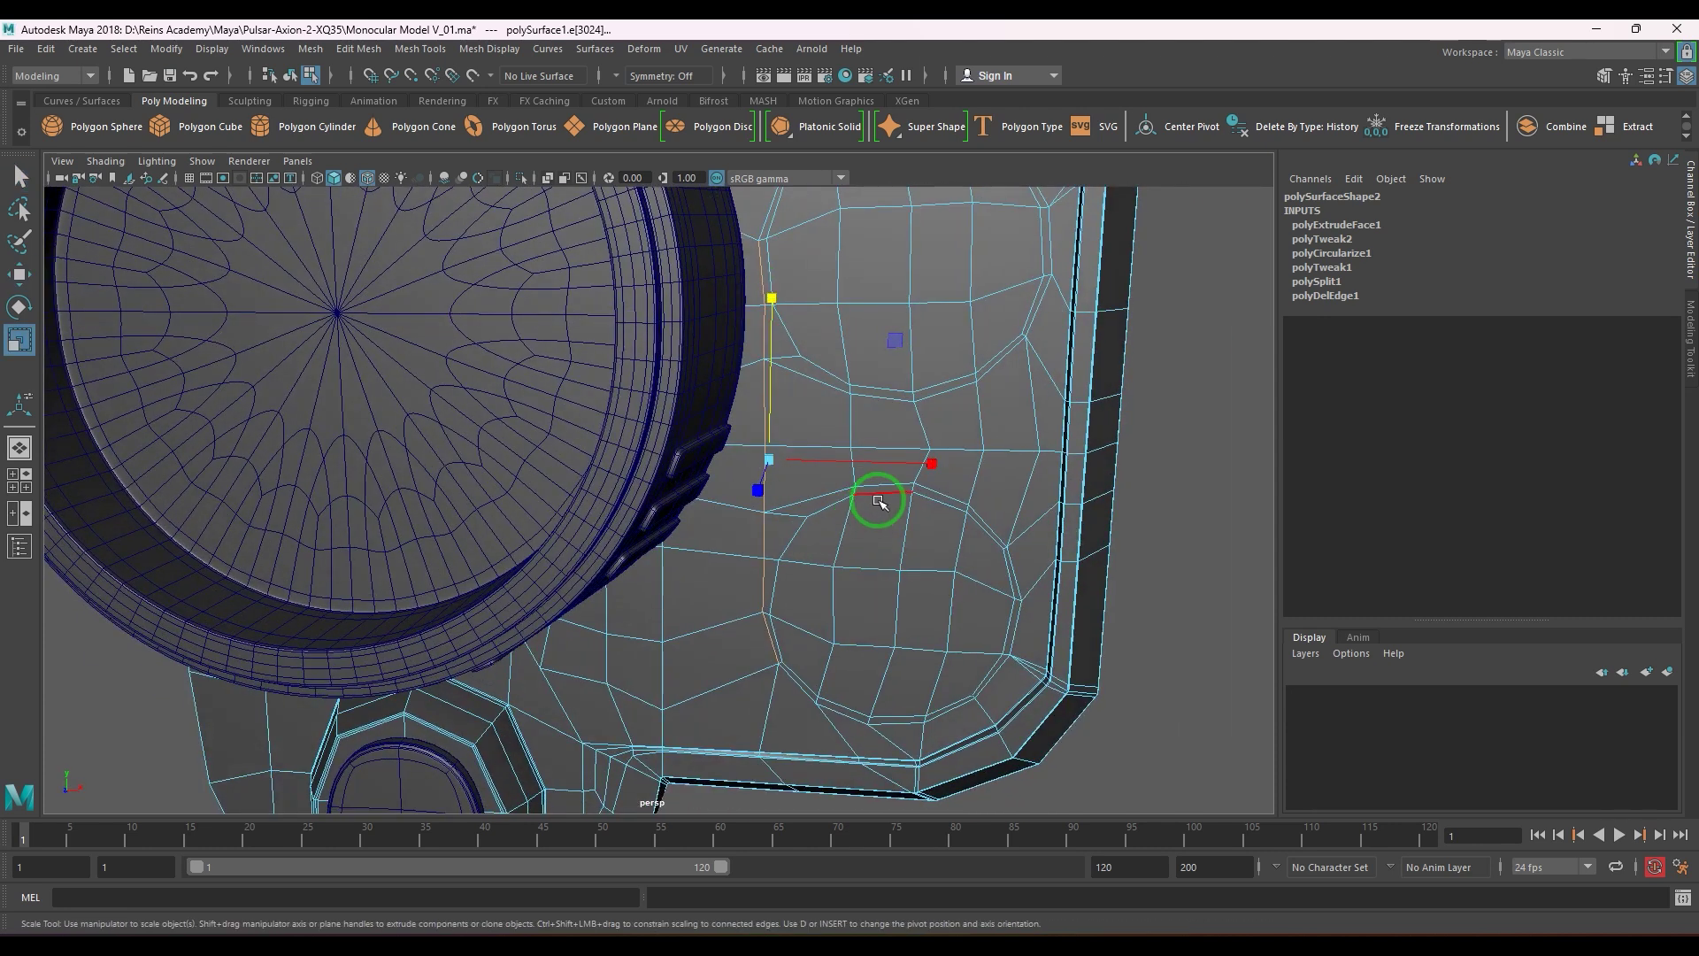
left_click_drag(938, 461, 770, 459)
key("ctrl+z")
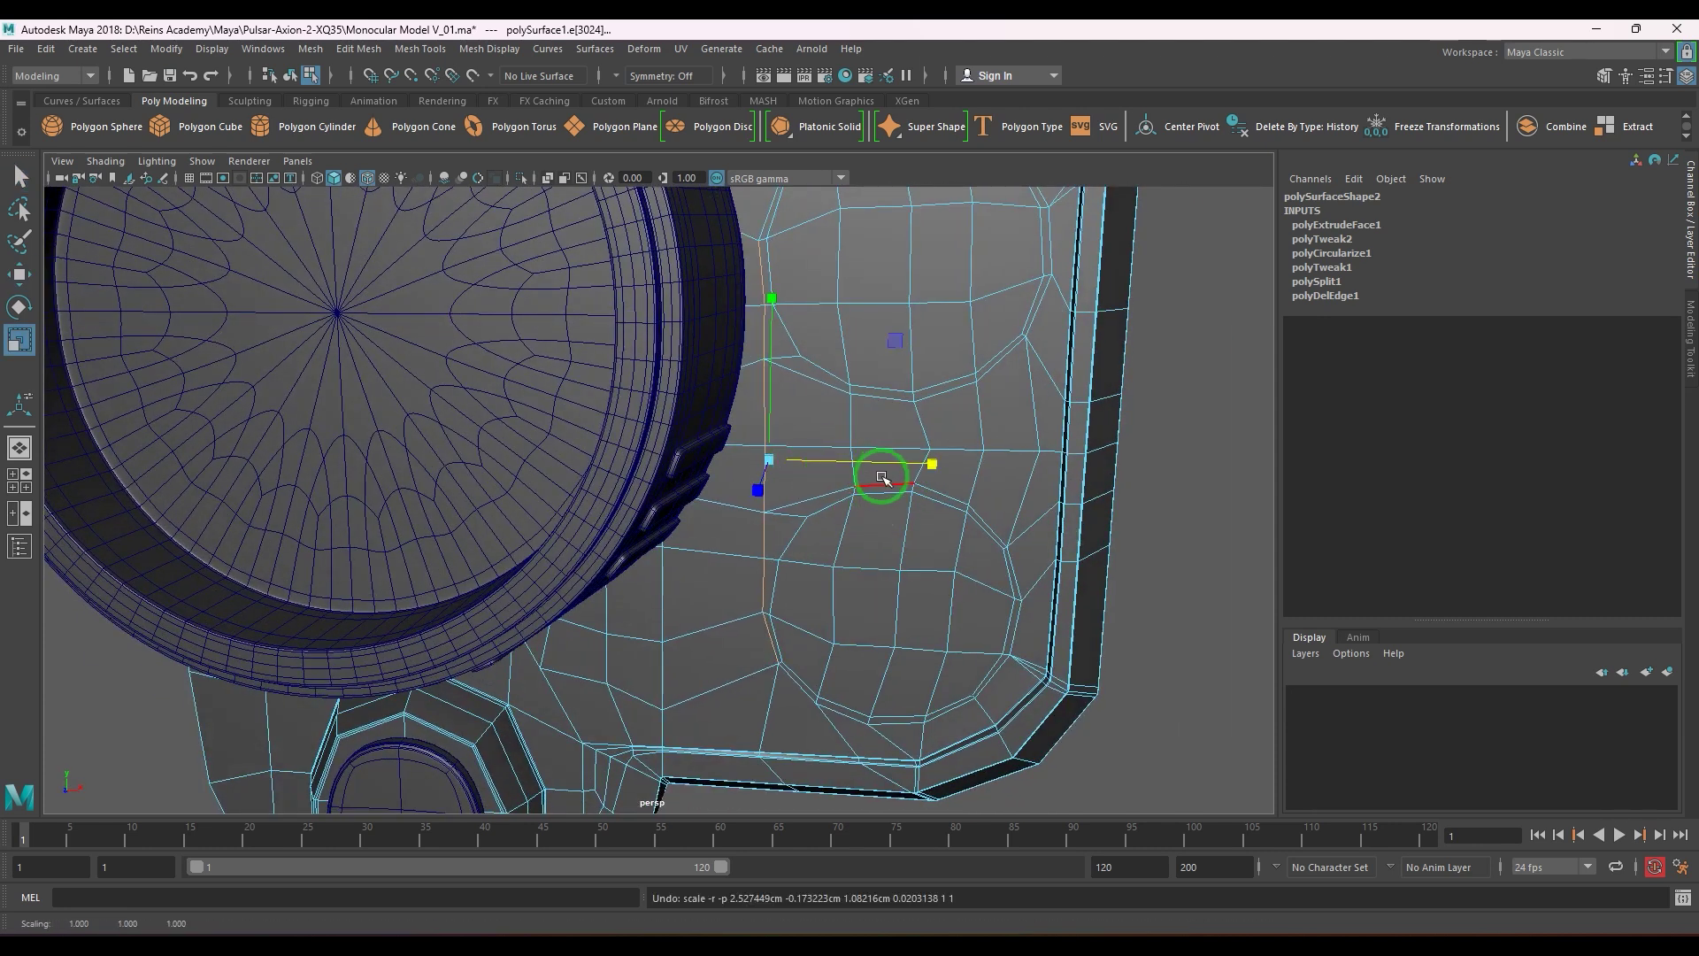
- Leave the end edges out of the selection, flatten the remaining vertical edge run along X, and nudge it sideways
left_click(749, 237, "ctrl")
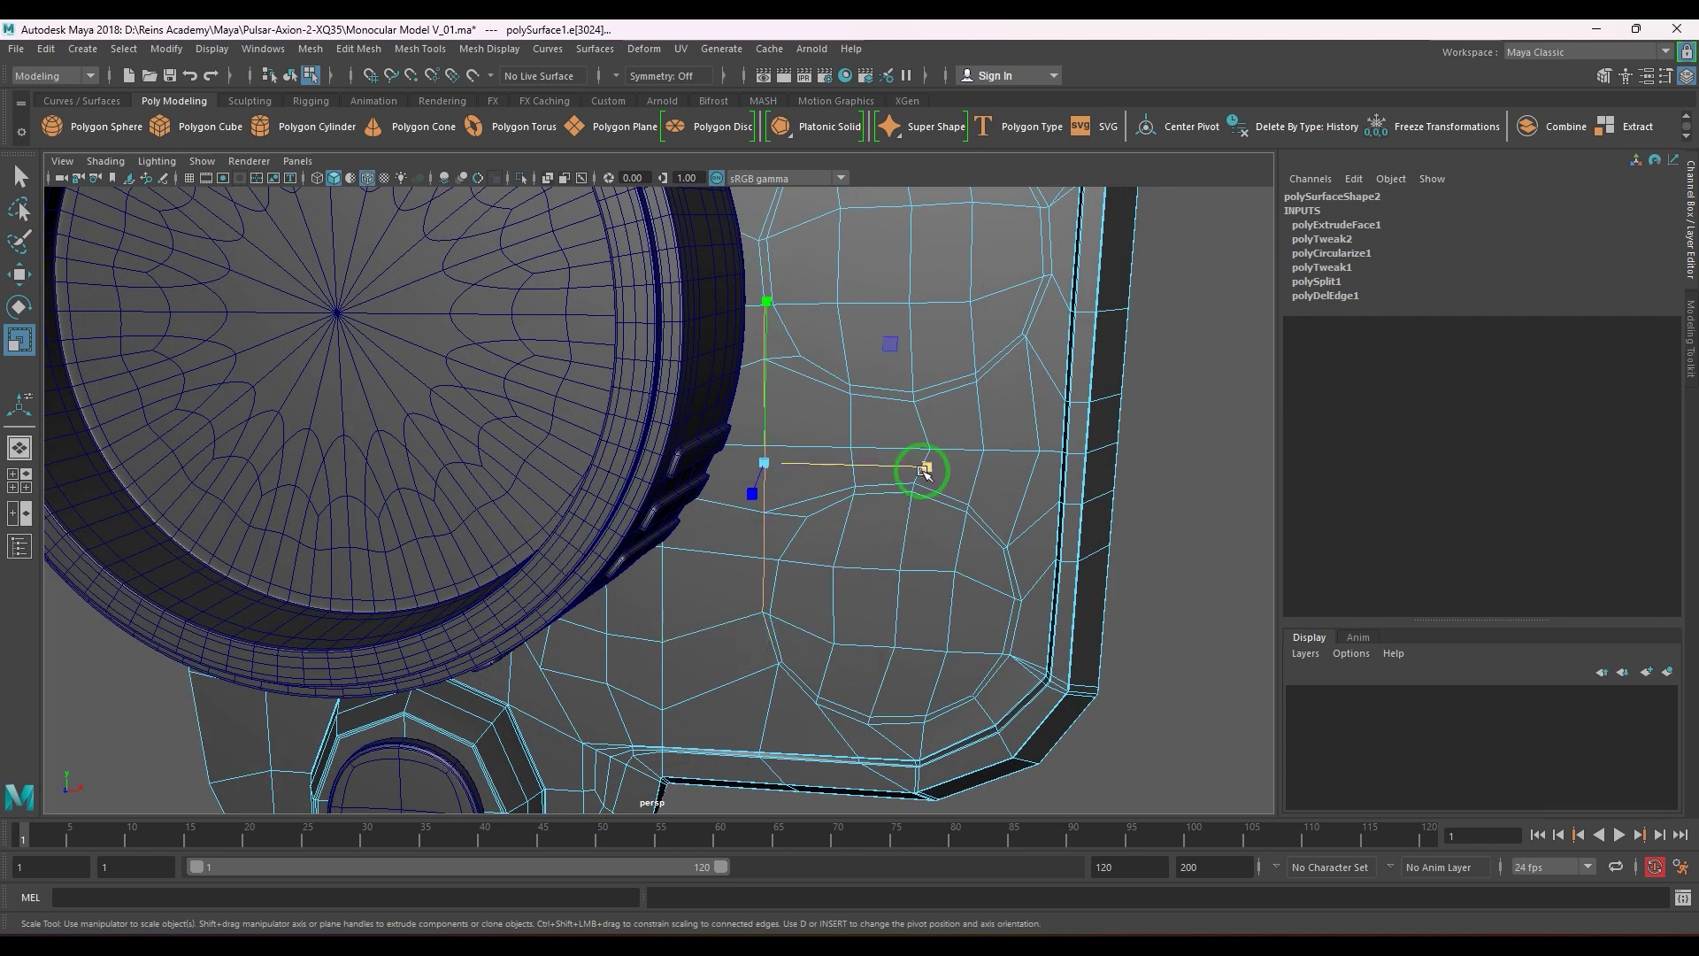
left_click(923, 469)
key("w")
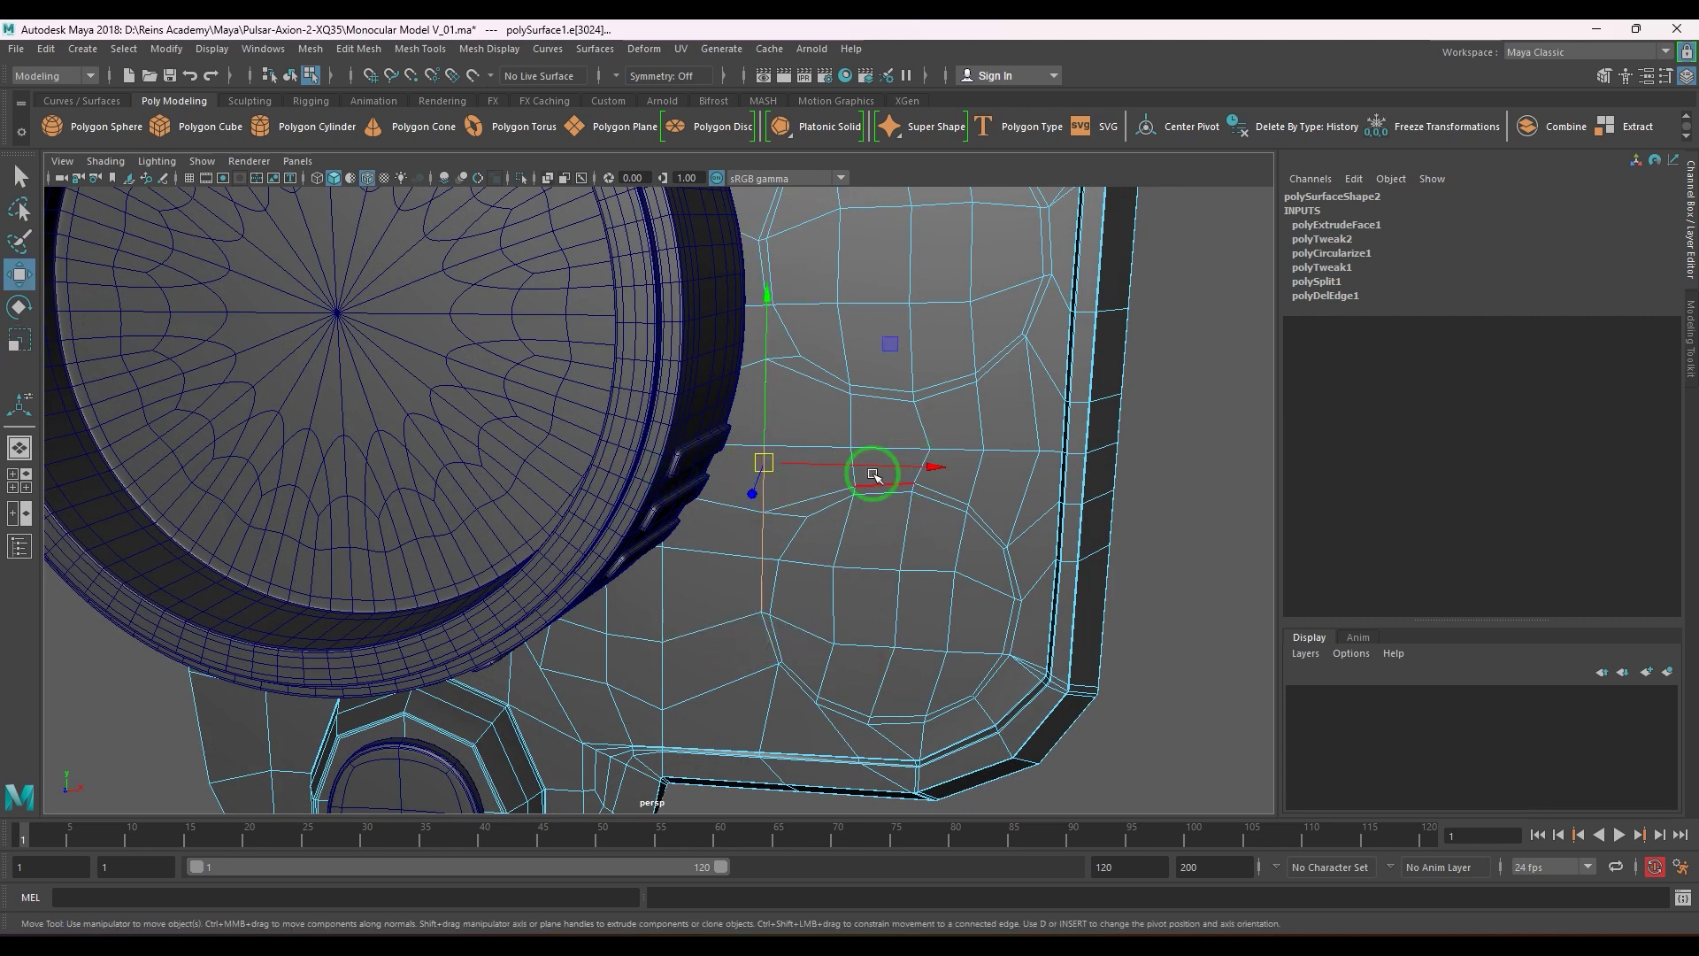
mouse_move(914, 456)
left_mouse_down()
mouse_move(899, 460)
mouse_move(915, 463)
left_mouse_up()
- Straighten the two edges joining the circles on the side away from the lens and move them outward toward the panel's rim
middle_click_drag(994, 475, 855, 524, "alt")
right_click_drag(855, 524, 868, 469, "alt")
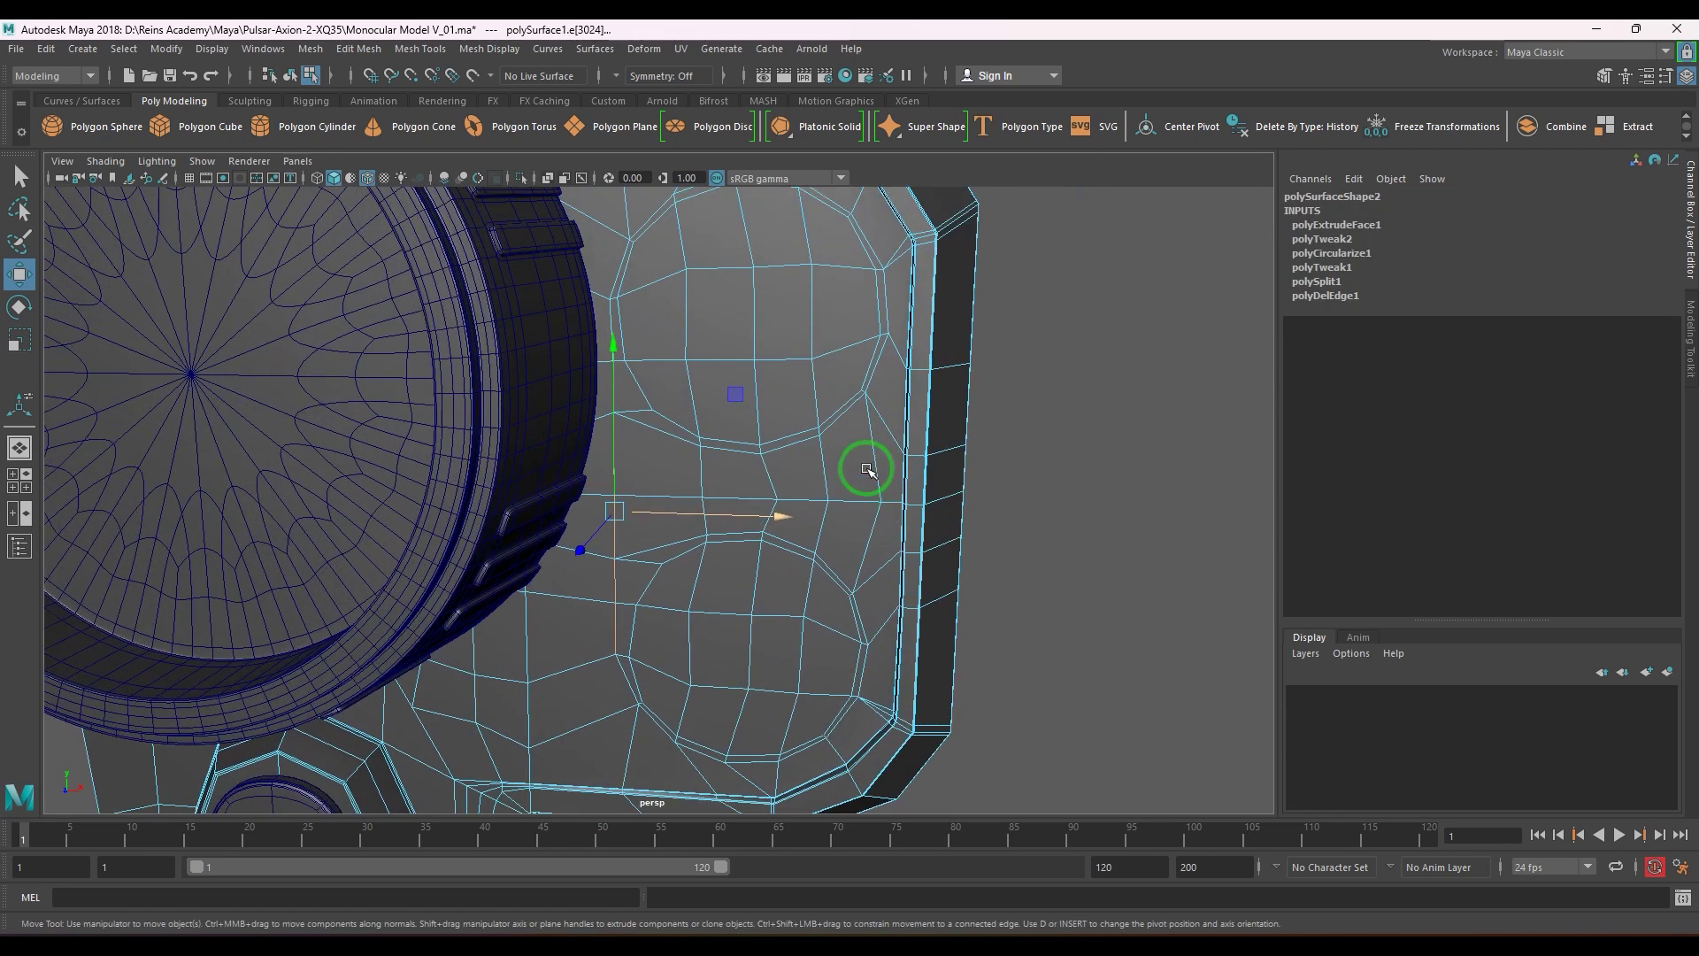
left_click(864, 429)
left_click(857, 544)
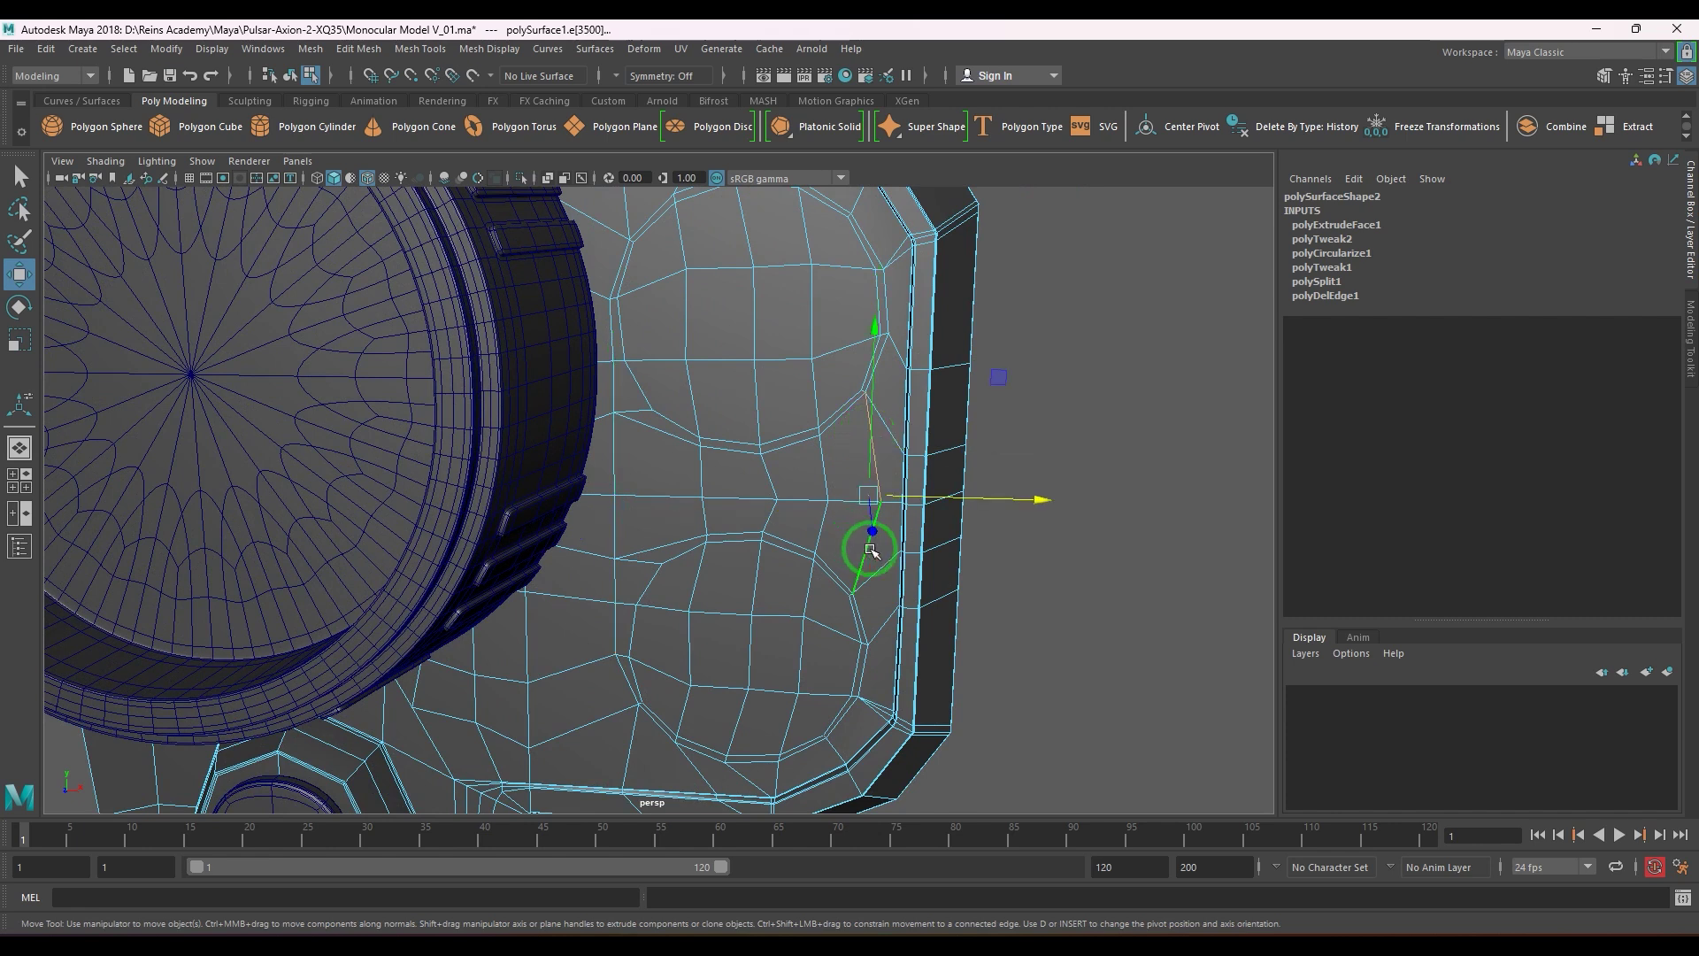
key("r")
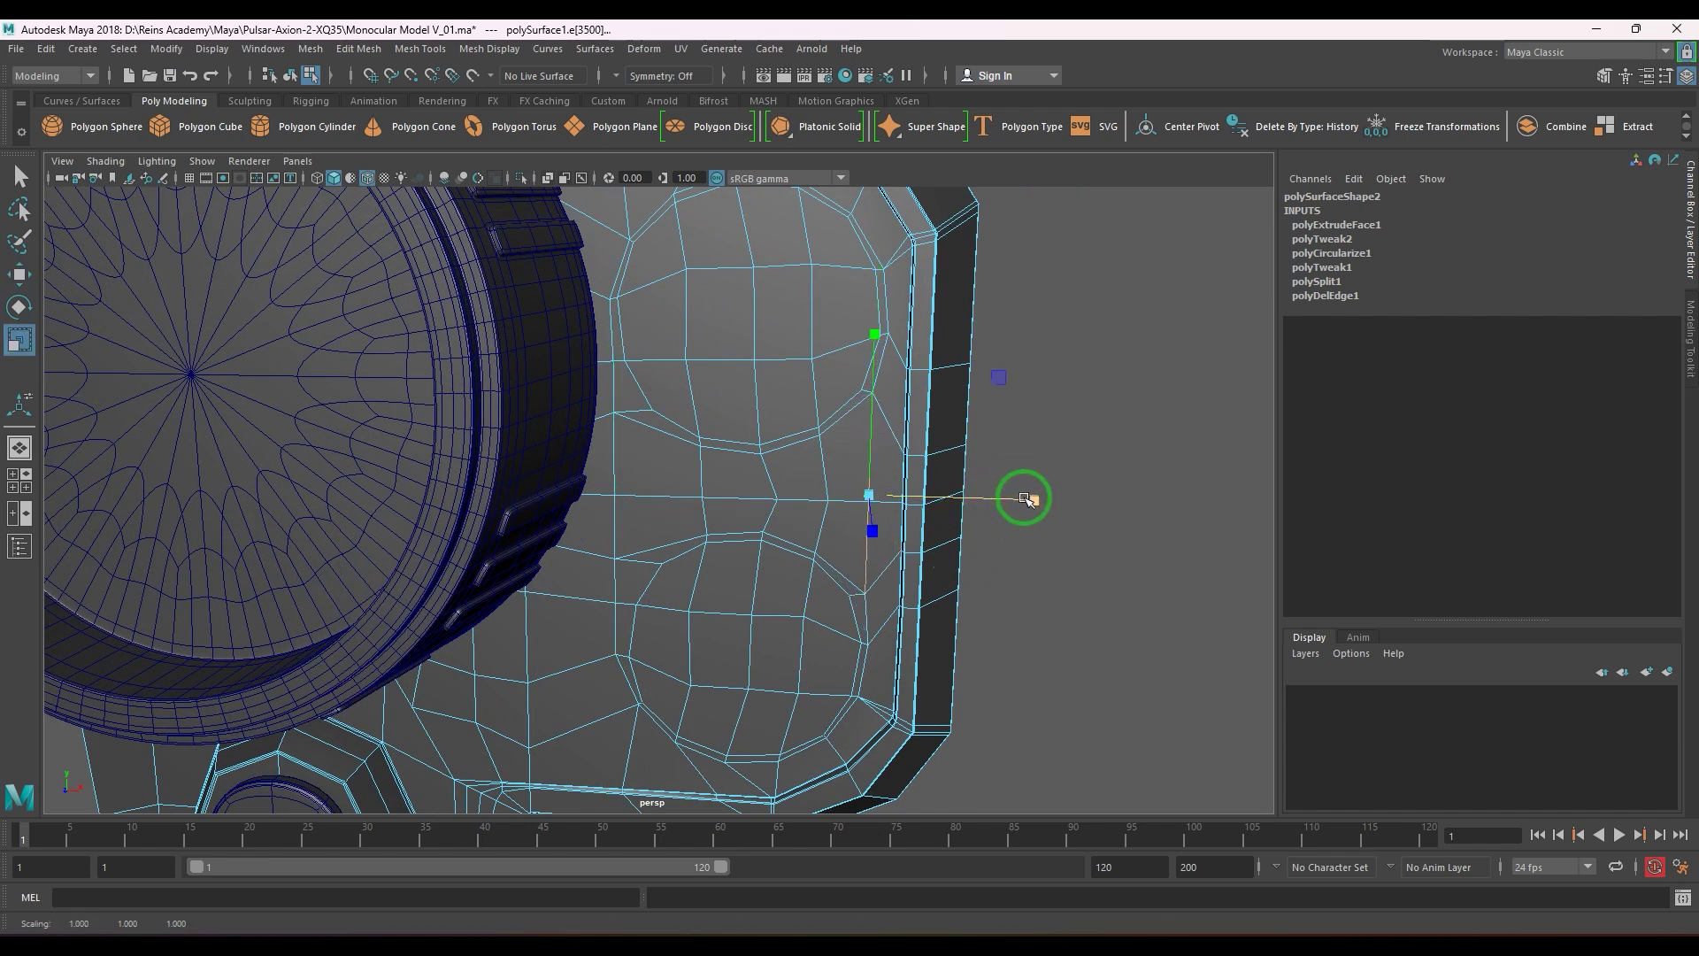
key("w")
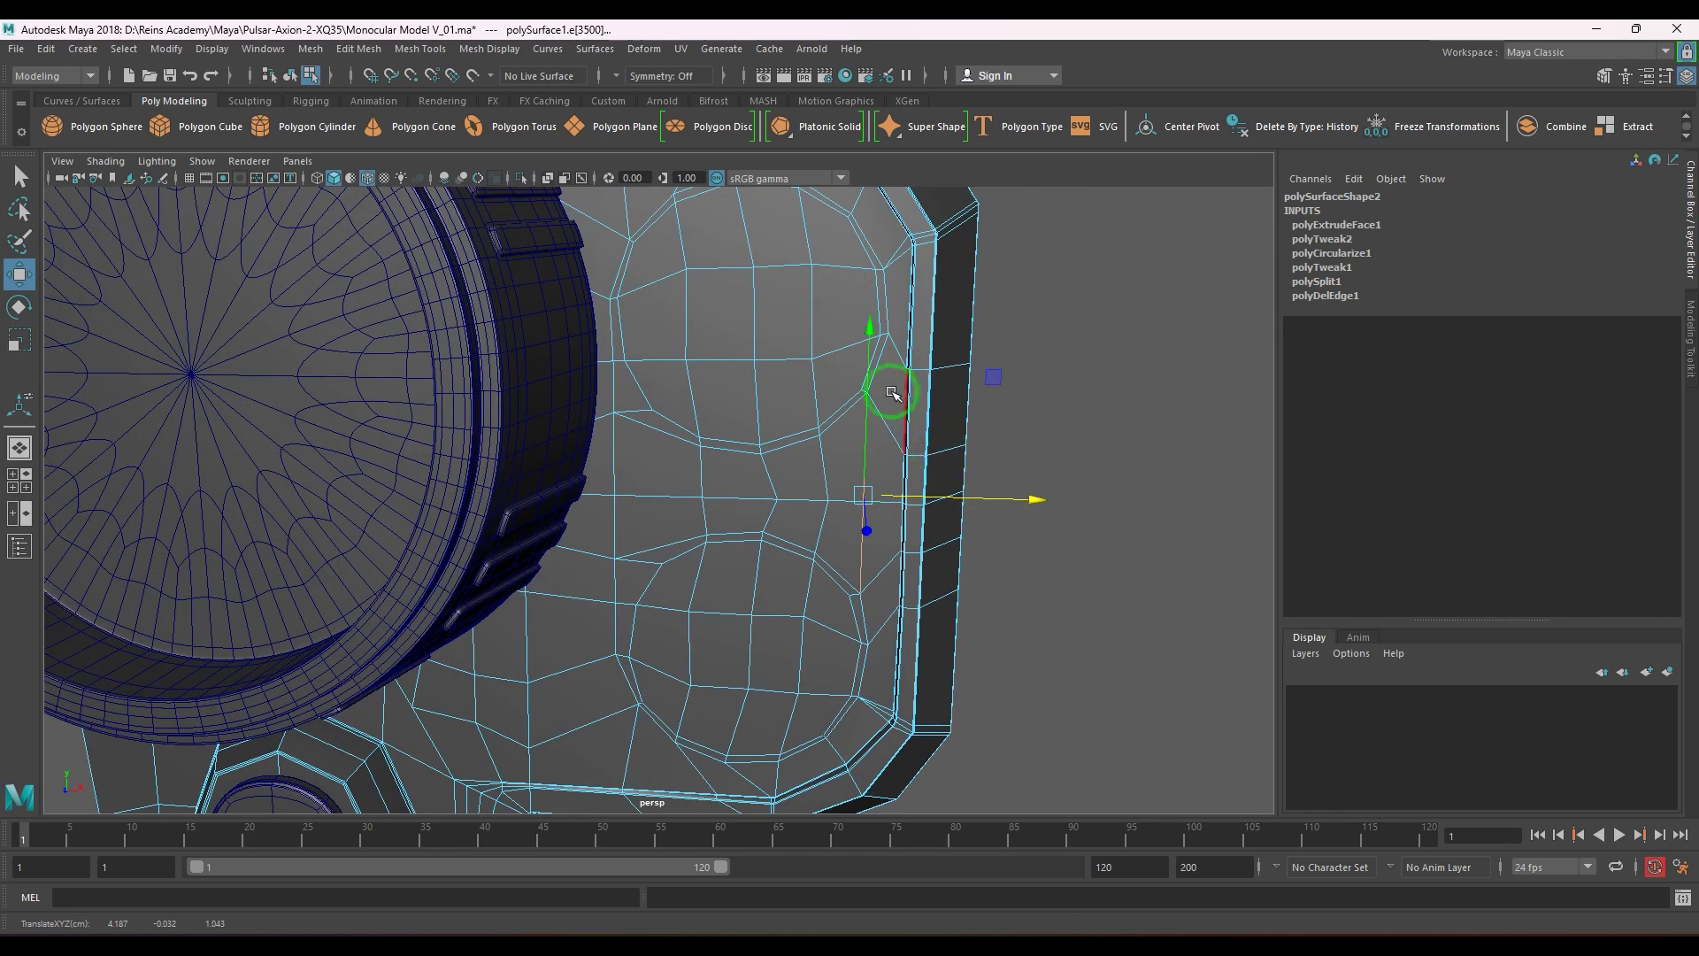
middle_click_drag(892, 346, 889, 338)
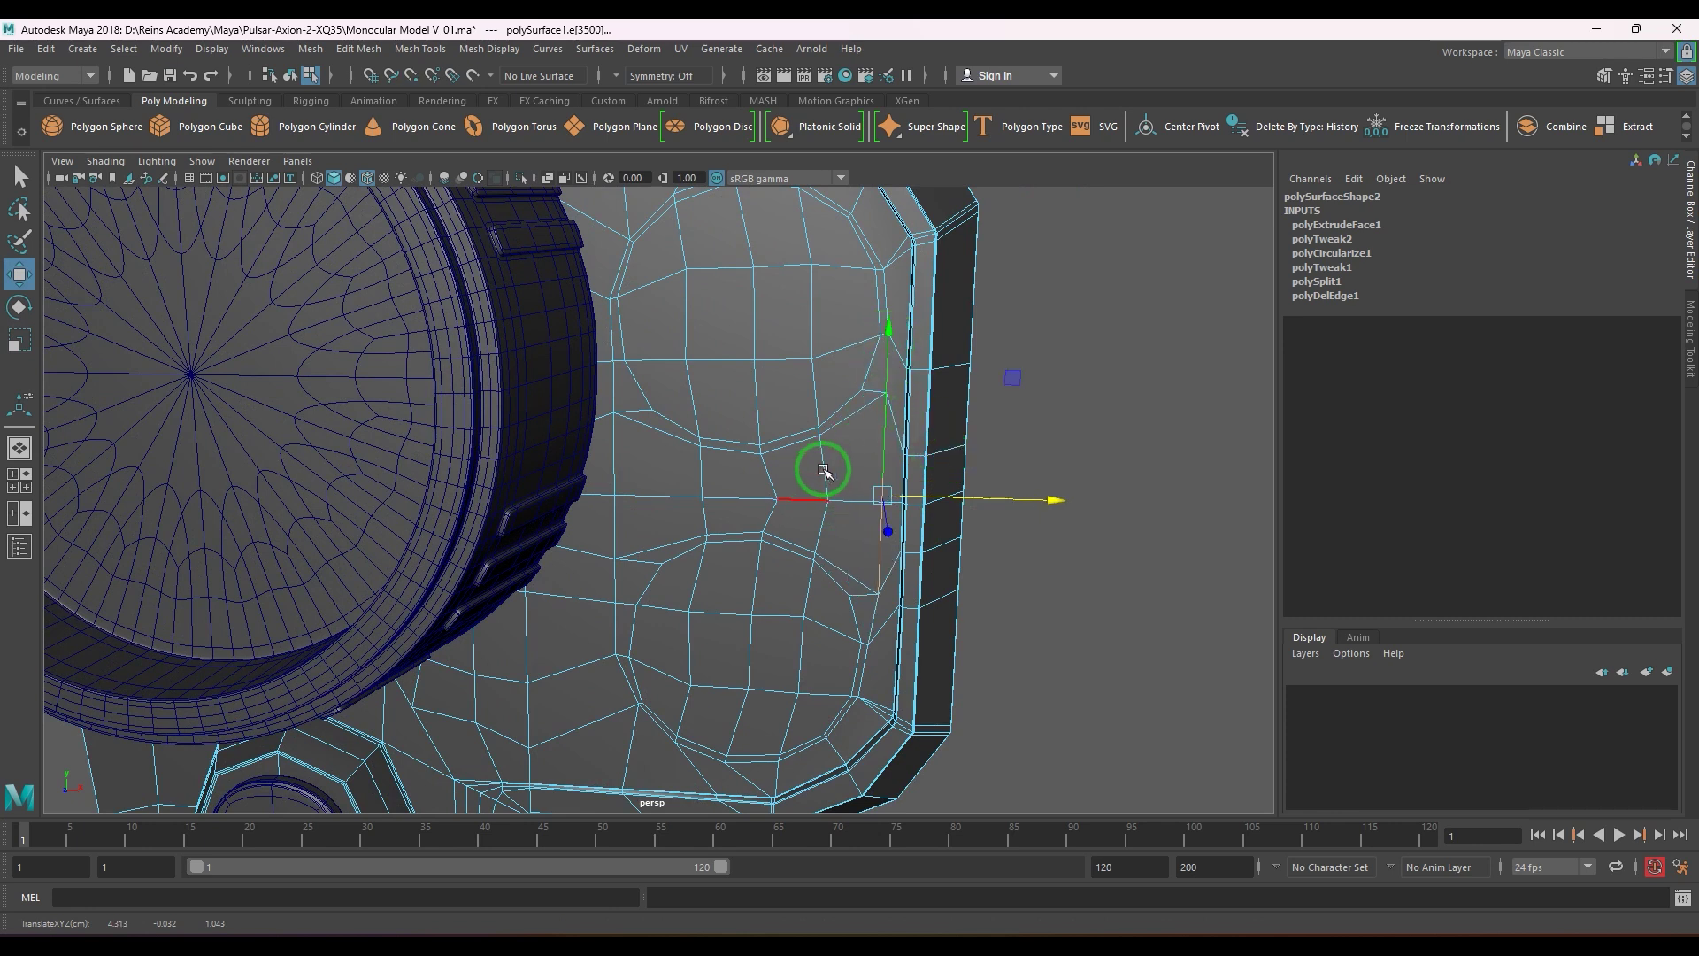
- Select the faces of both circles and the strip between them, and examine the pill-shaped area from different angles
left_click_drag(823, 471, 728, 463, "alt")
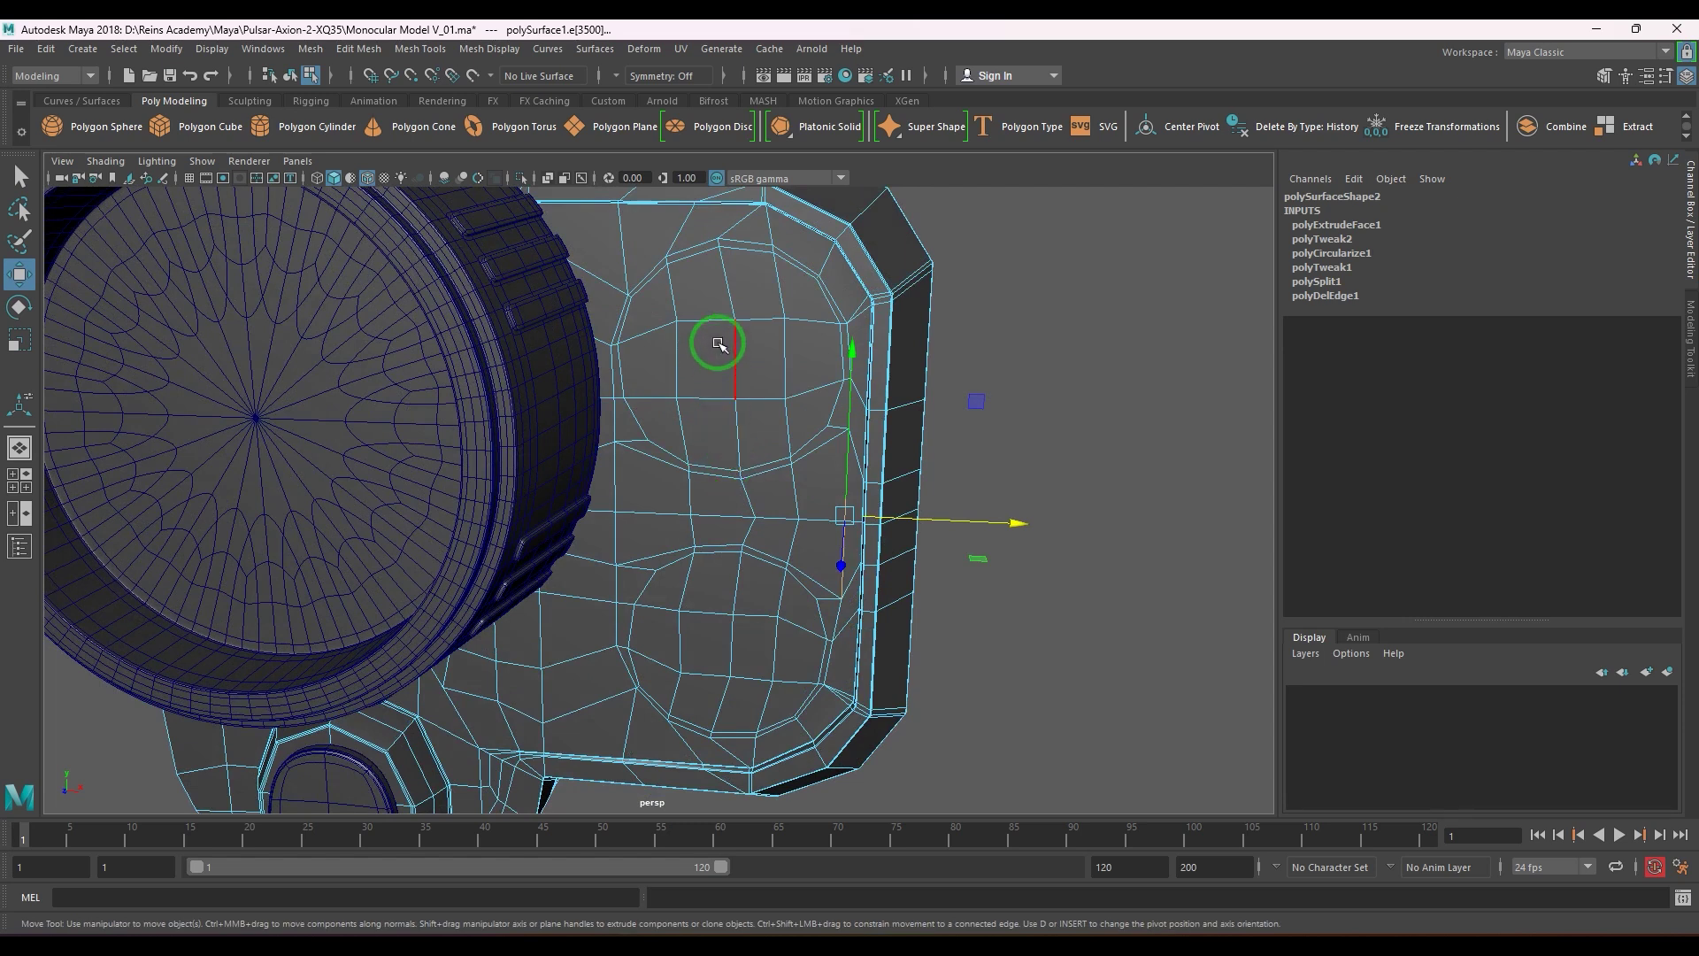
key("F11")
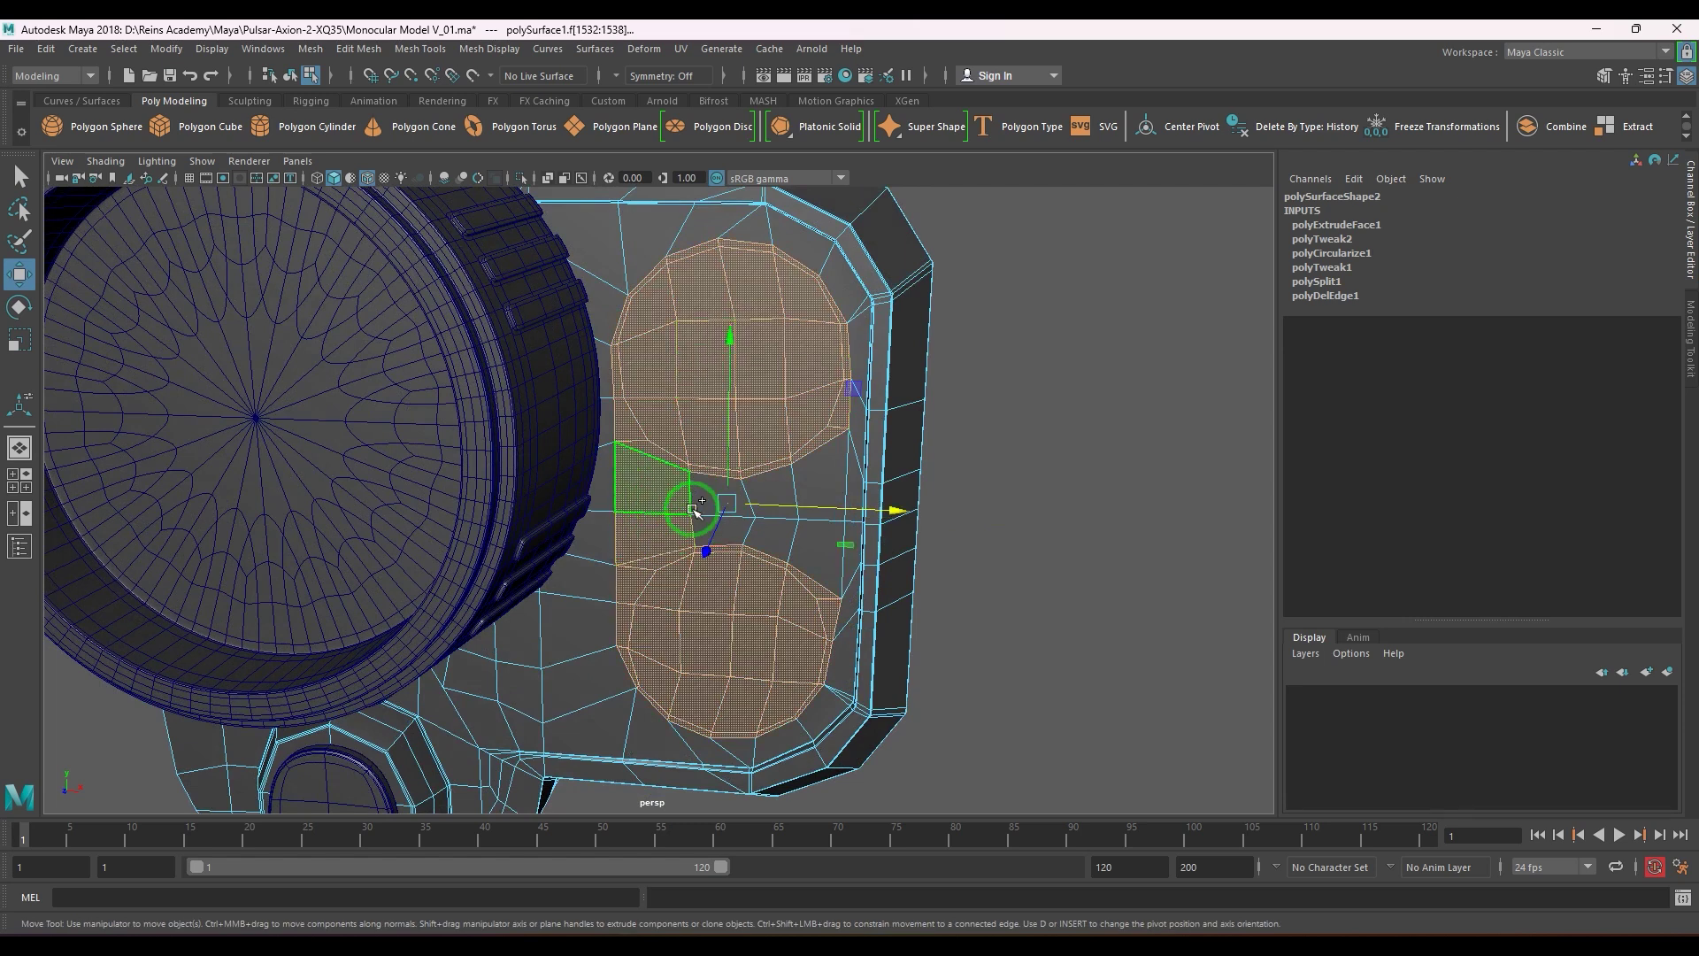
mouse_move(693, 510)
left_mouse_down("shift")
mouse_move(762, 531)
mouse_move(778, 493)
mouse_move(829, 482)
mouse_move(815, 561)
mouse_move(720, 576)
mouse_move(727, 617)
left_mouse_up("shift")
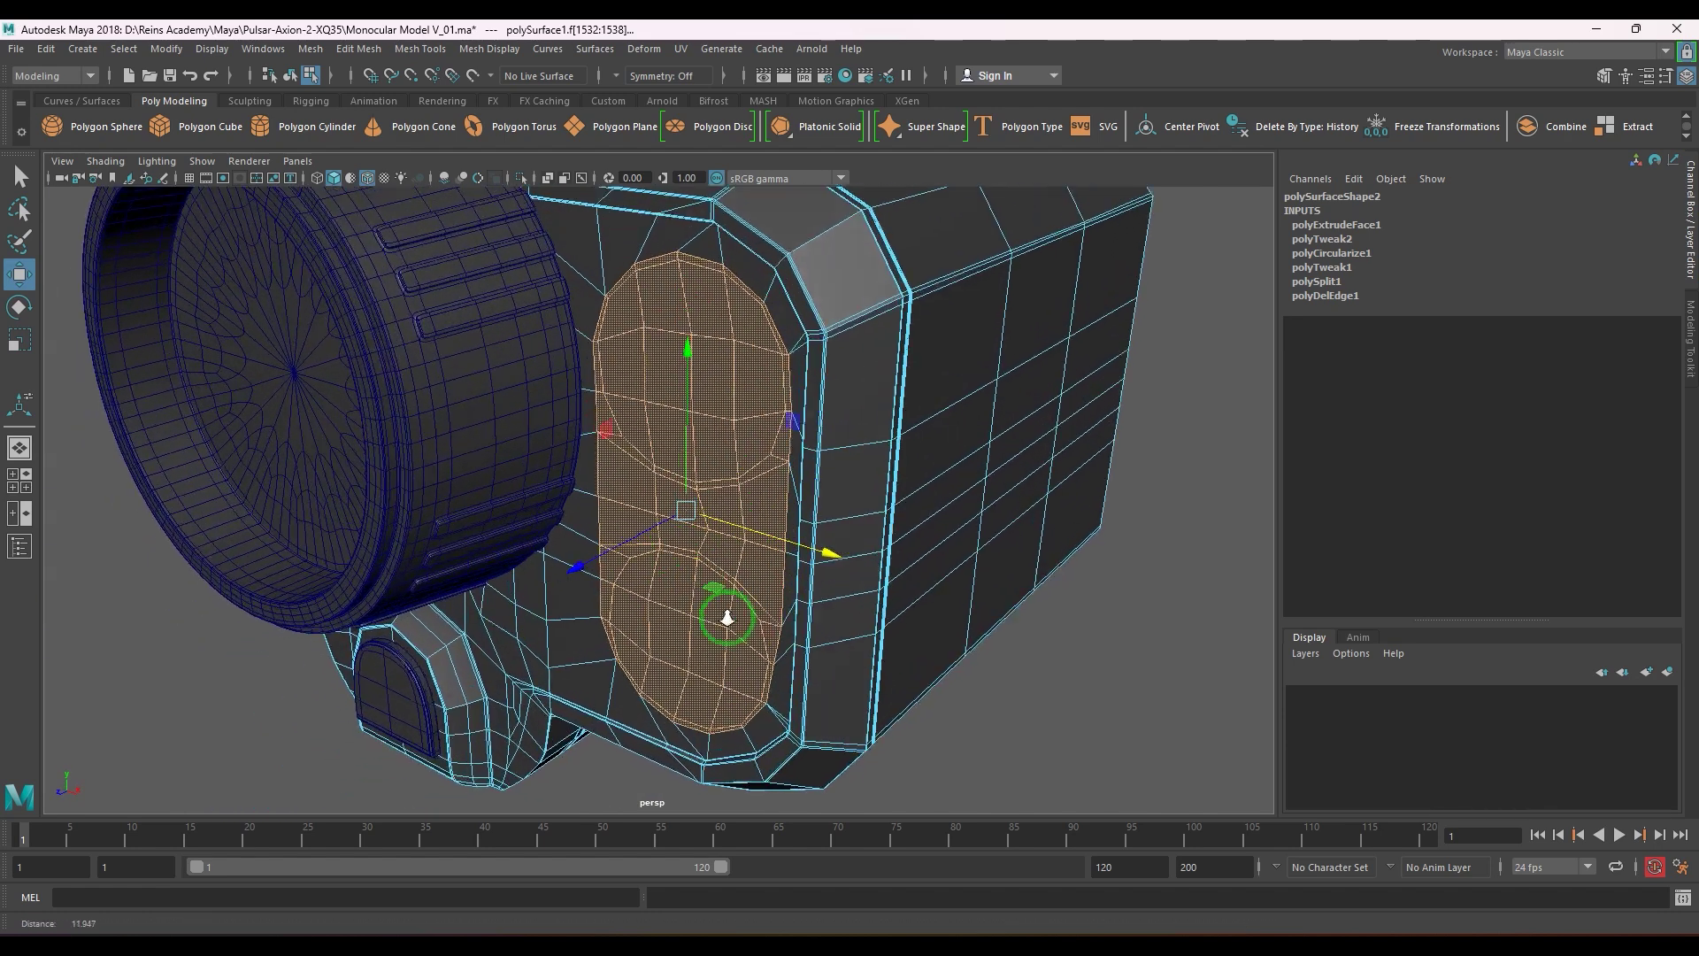
scroll(699, 611, "up", 2)
left_click_drag(561, 576, 588, 596, "alt")
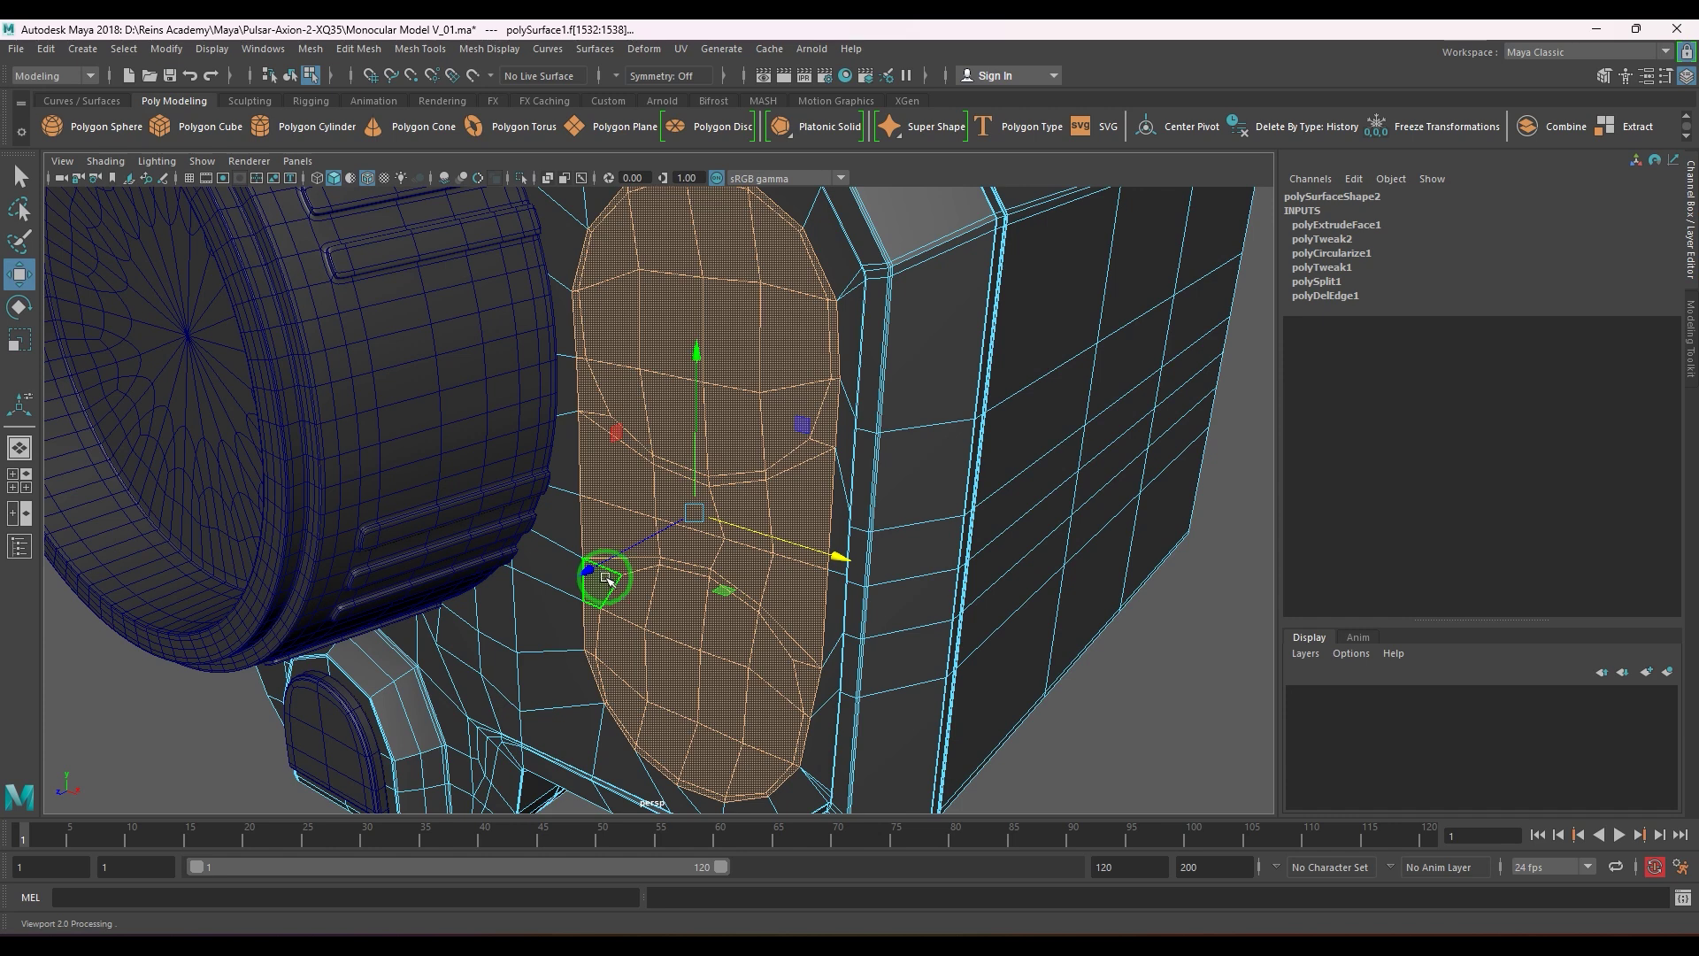
left_click_drag(617, 576, 759, 563, "alt")
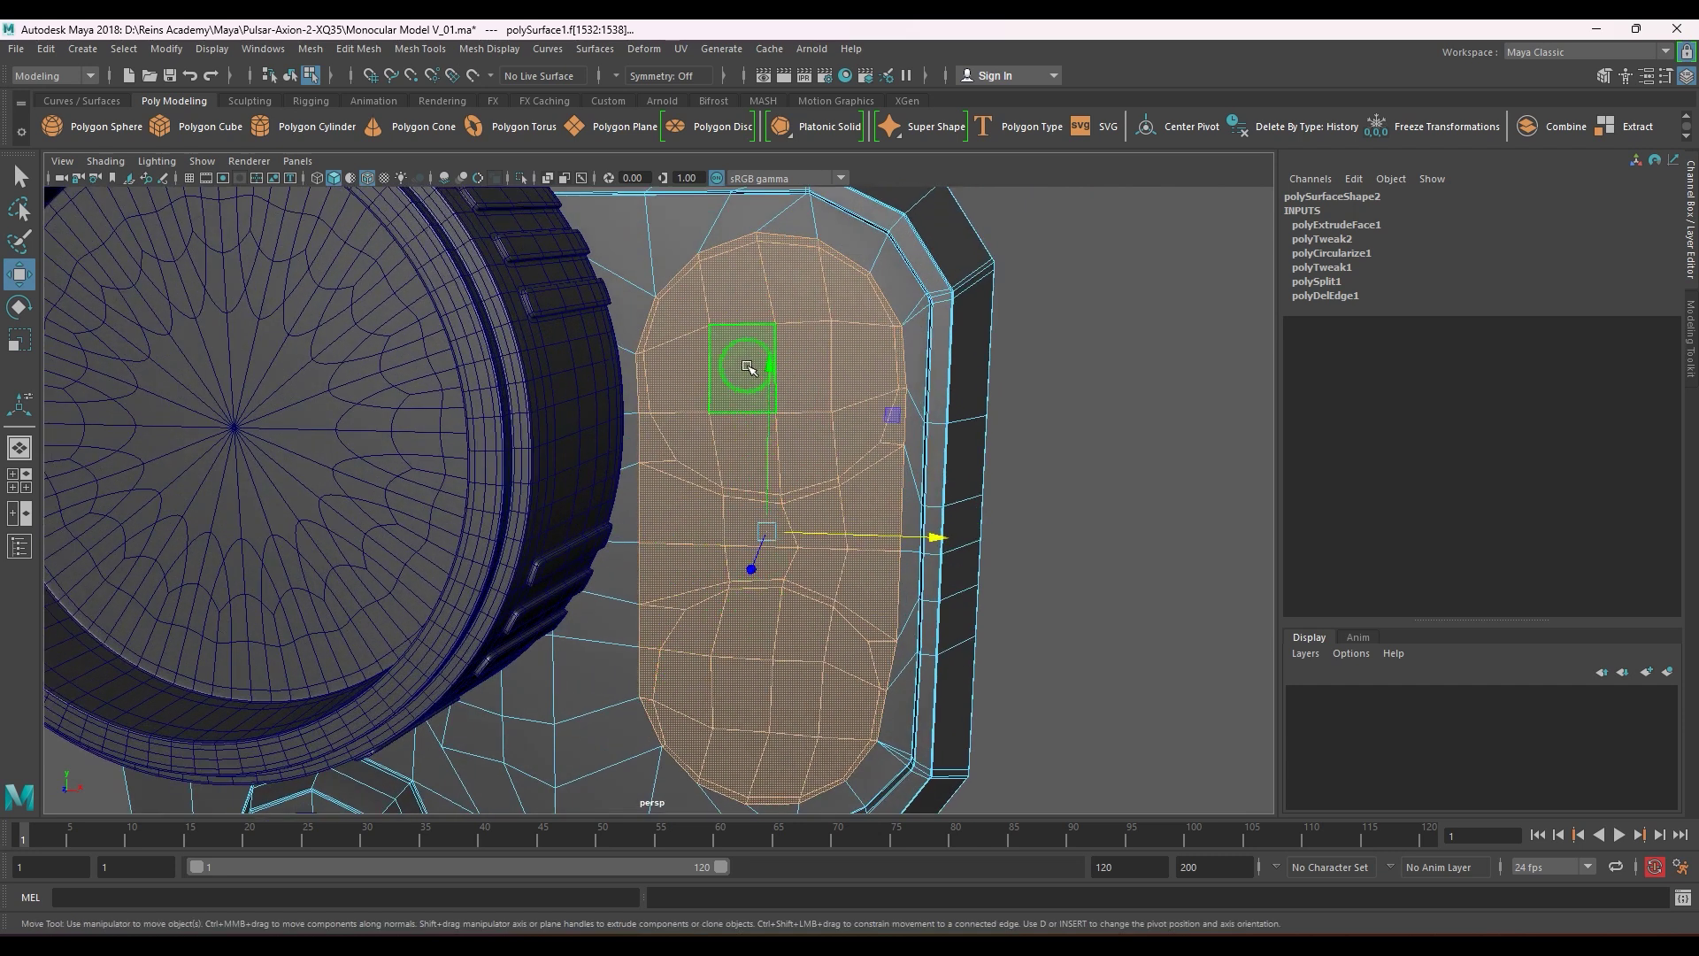
- Select the upper circle's faces with the border ring by growing from two center faces, and rotate them slightly to straighten their grid
left_click(746, 359)
left_click(807, 387, "shift")
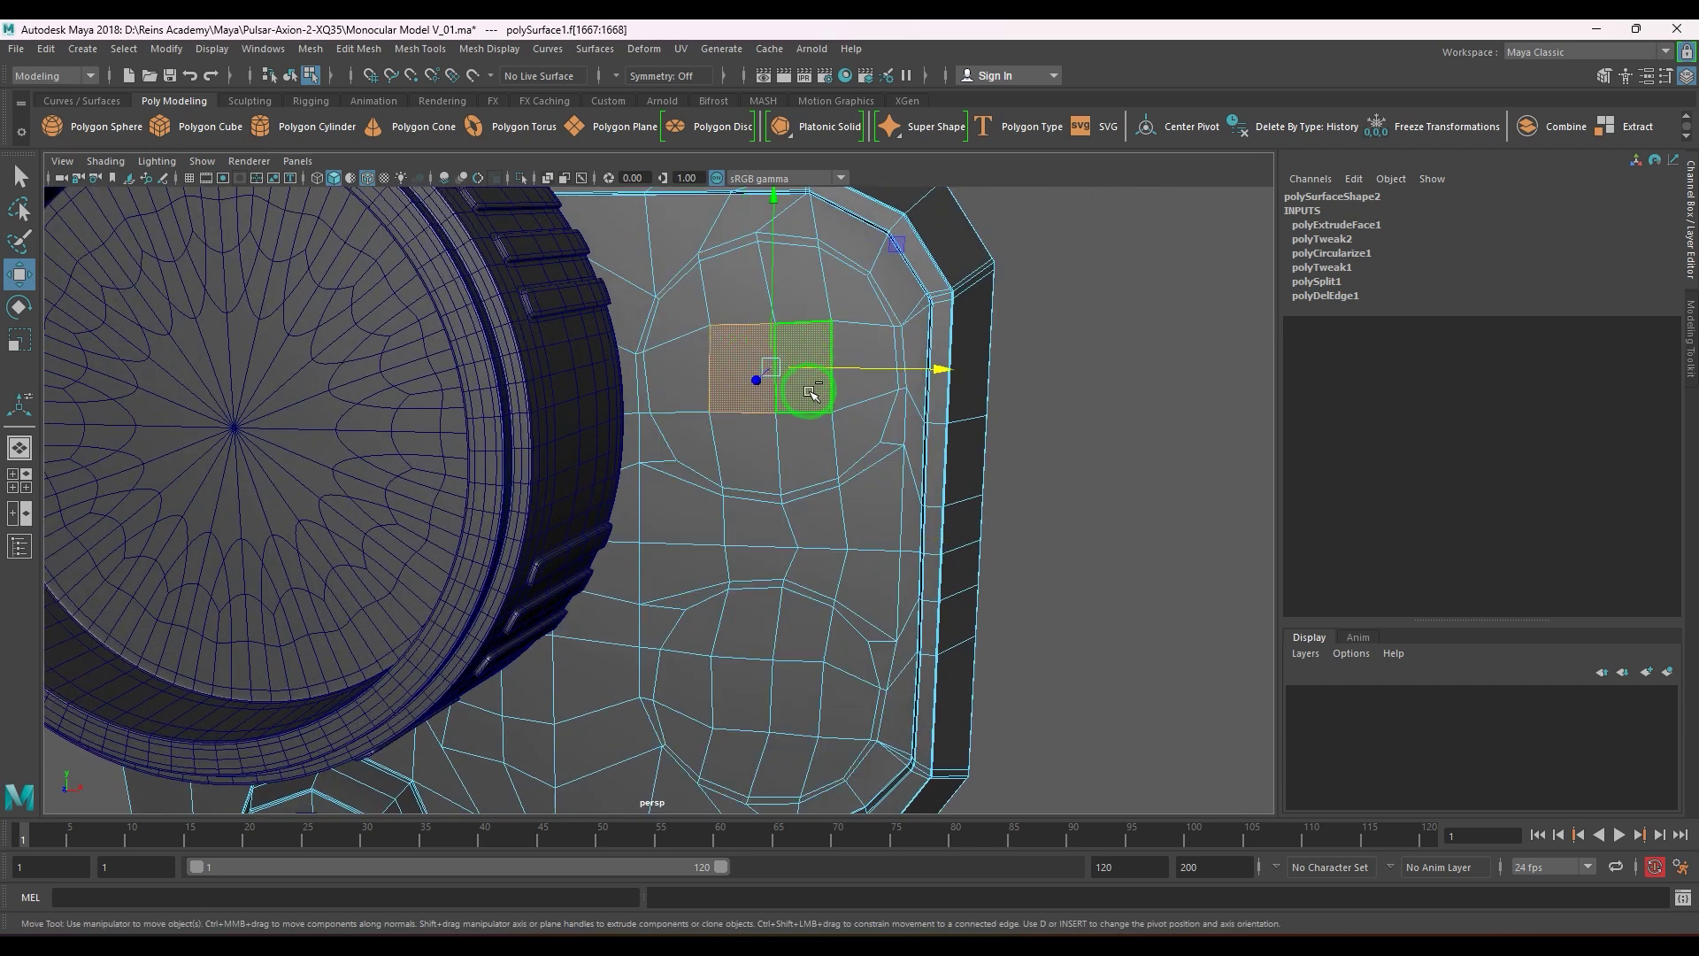
key("shift+period")
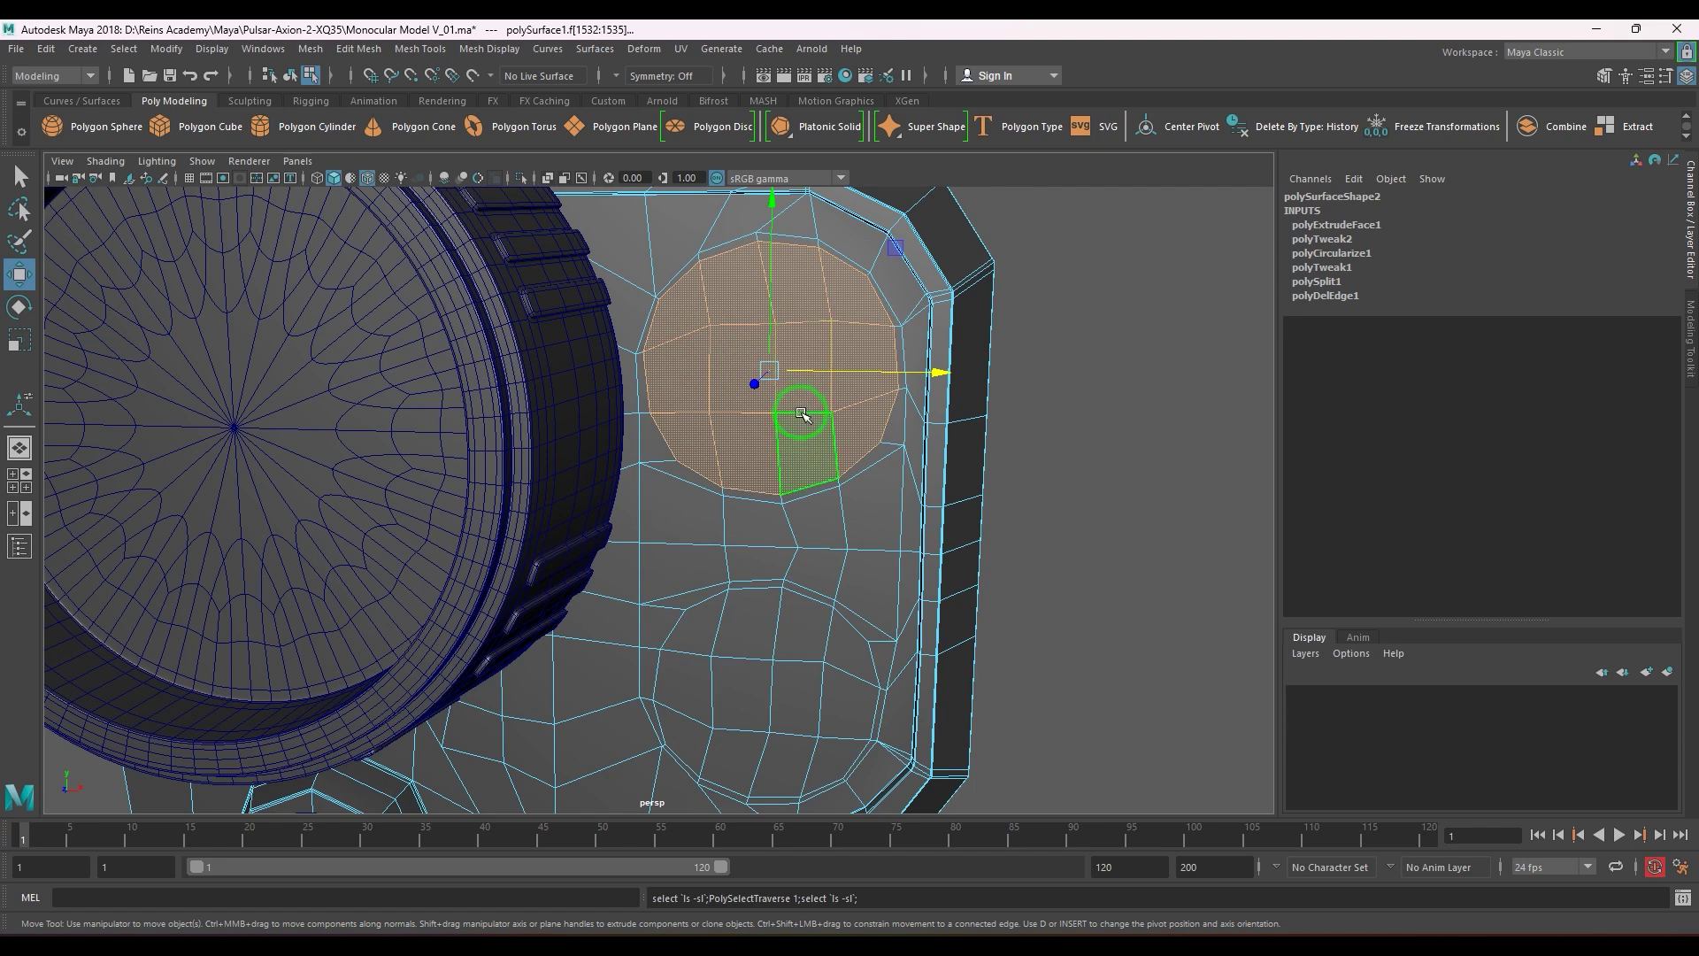
key("shift+period")
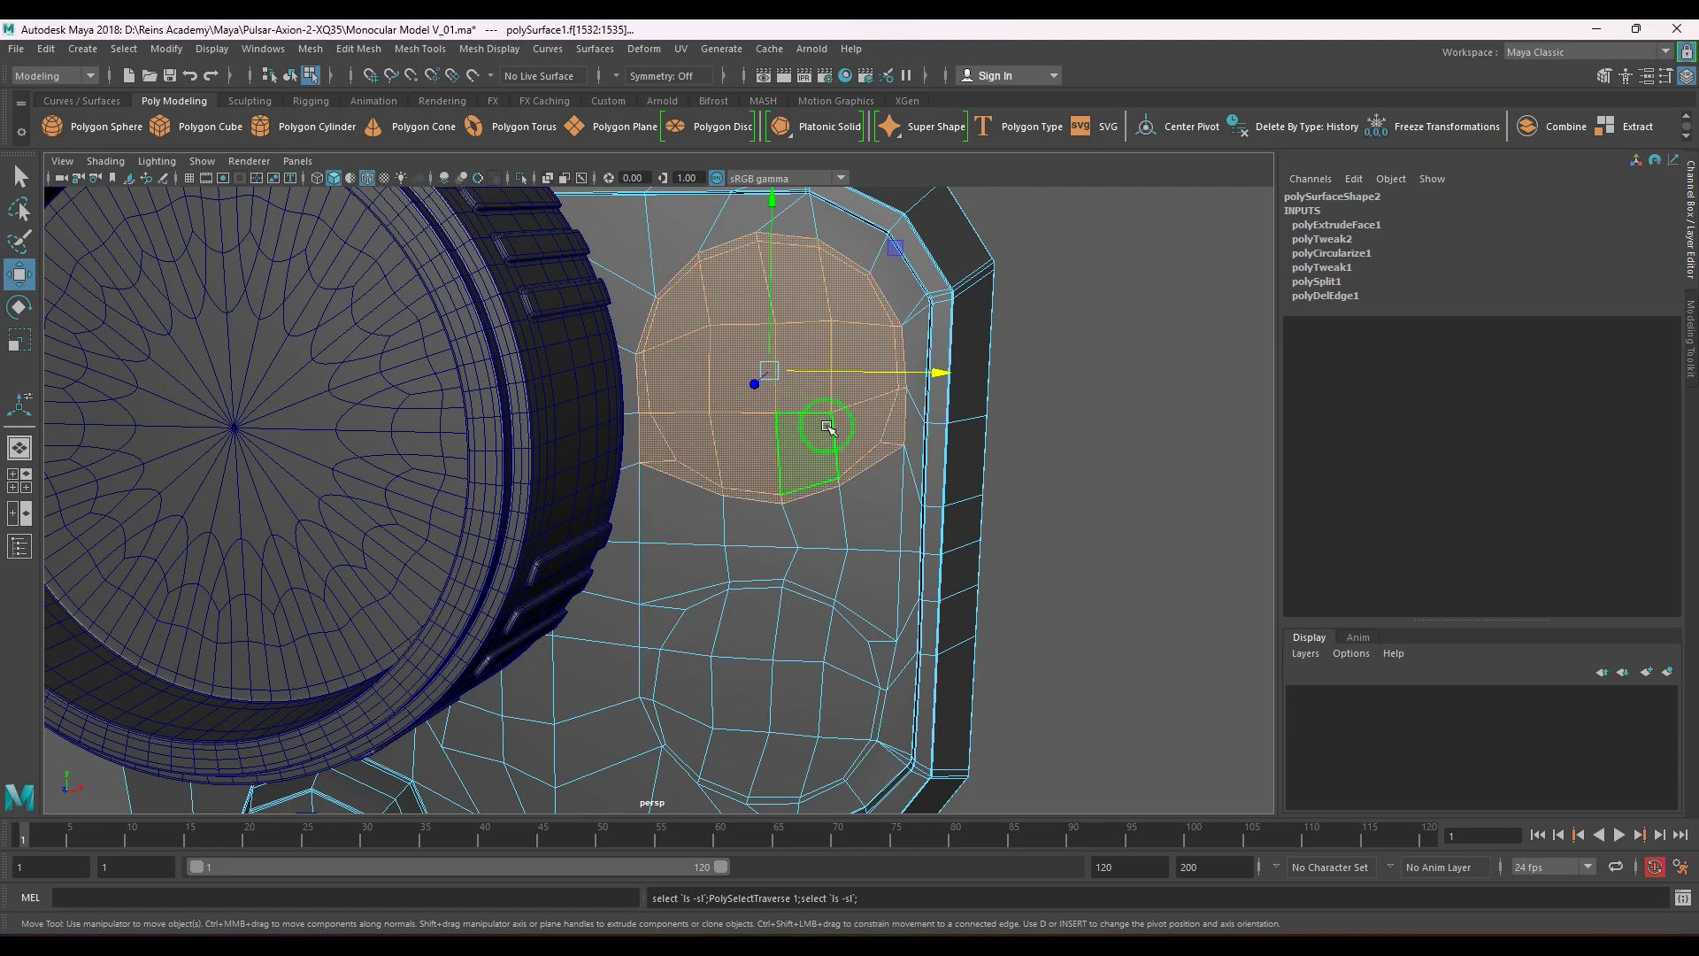
key("e")
left_click_drag(918, 292, 918, 307)
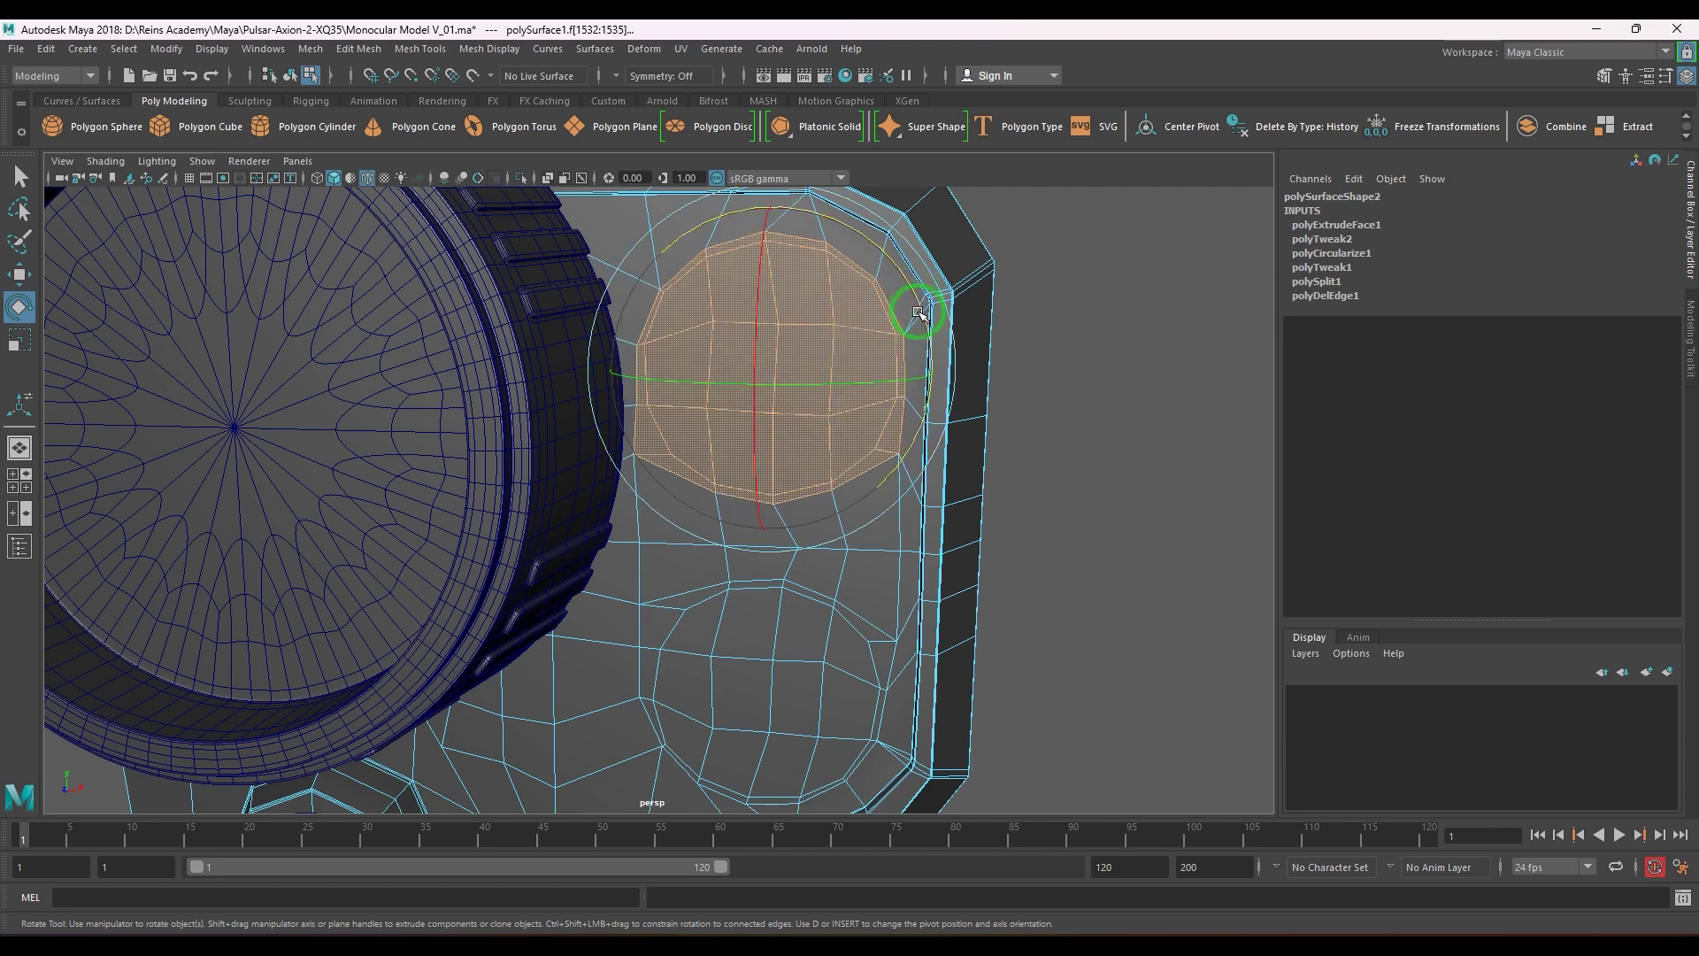
- Select the lower circle's faces with the border ring by growing from two center faces, and rotate them slightly to straighten their grid
left_click(742, 694)
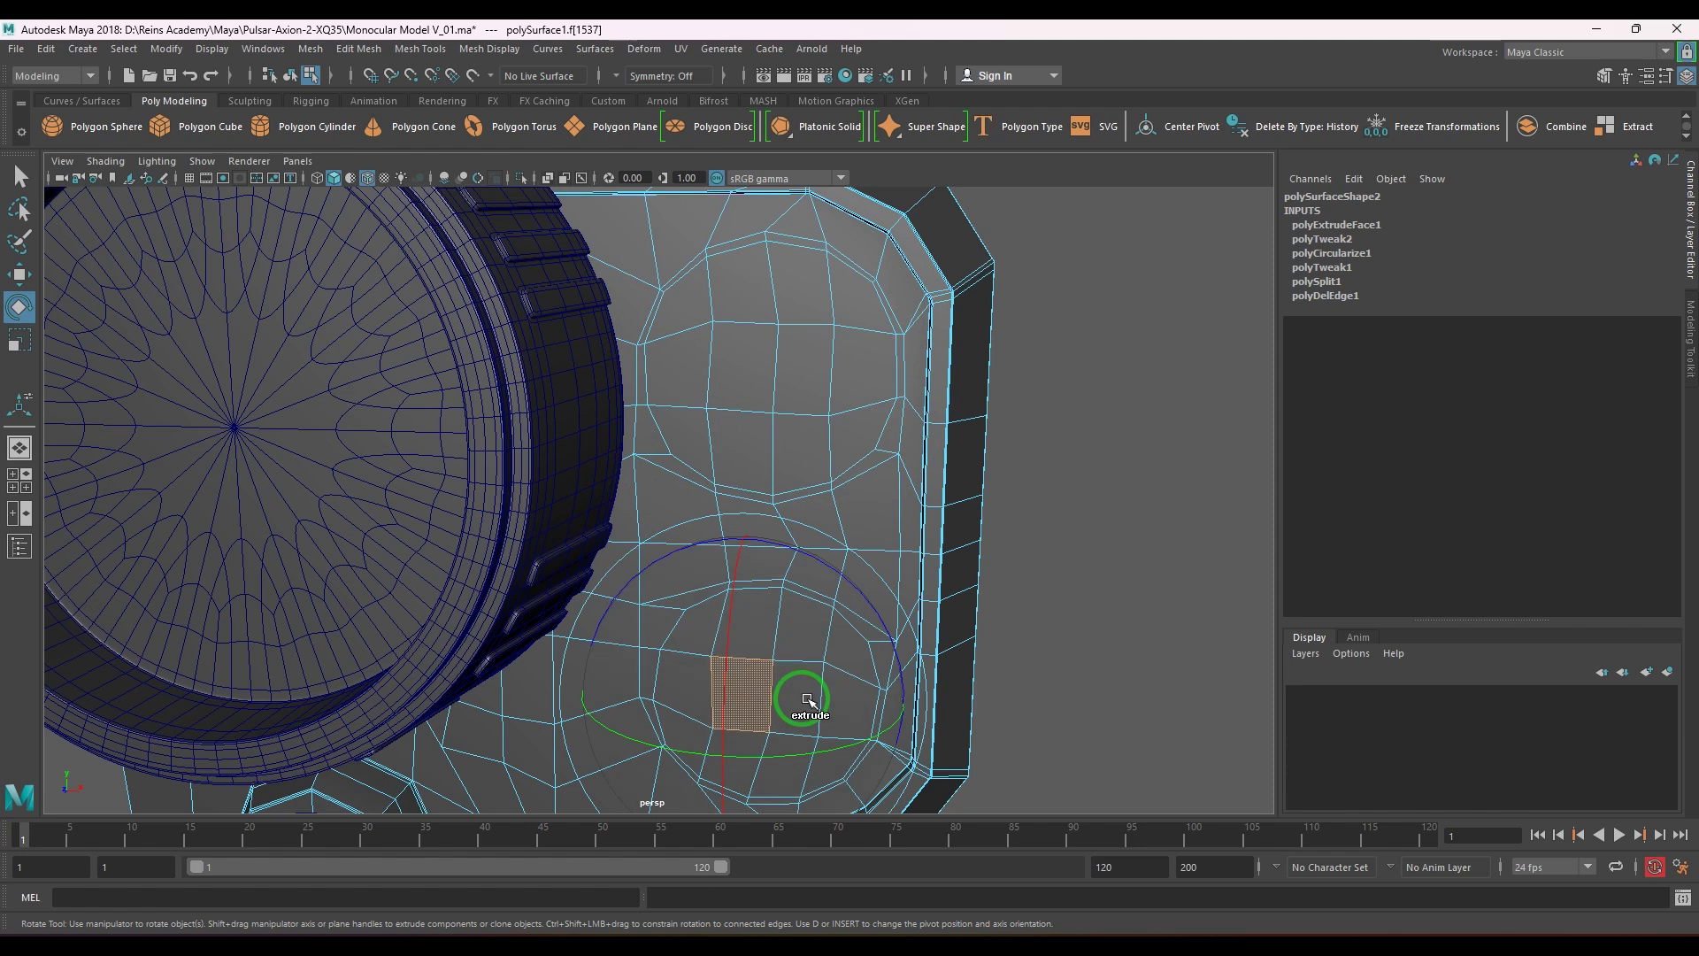
key("q")
left_click(801, 702, "shift")
key("shift+period")
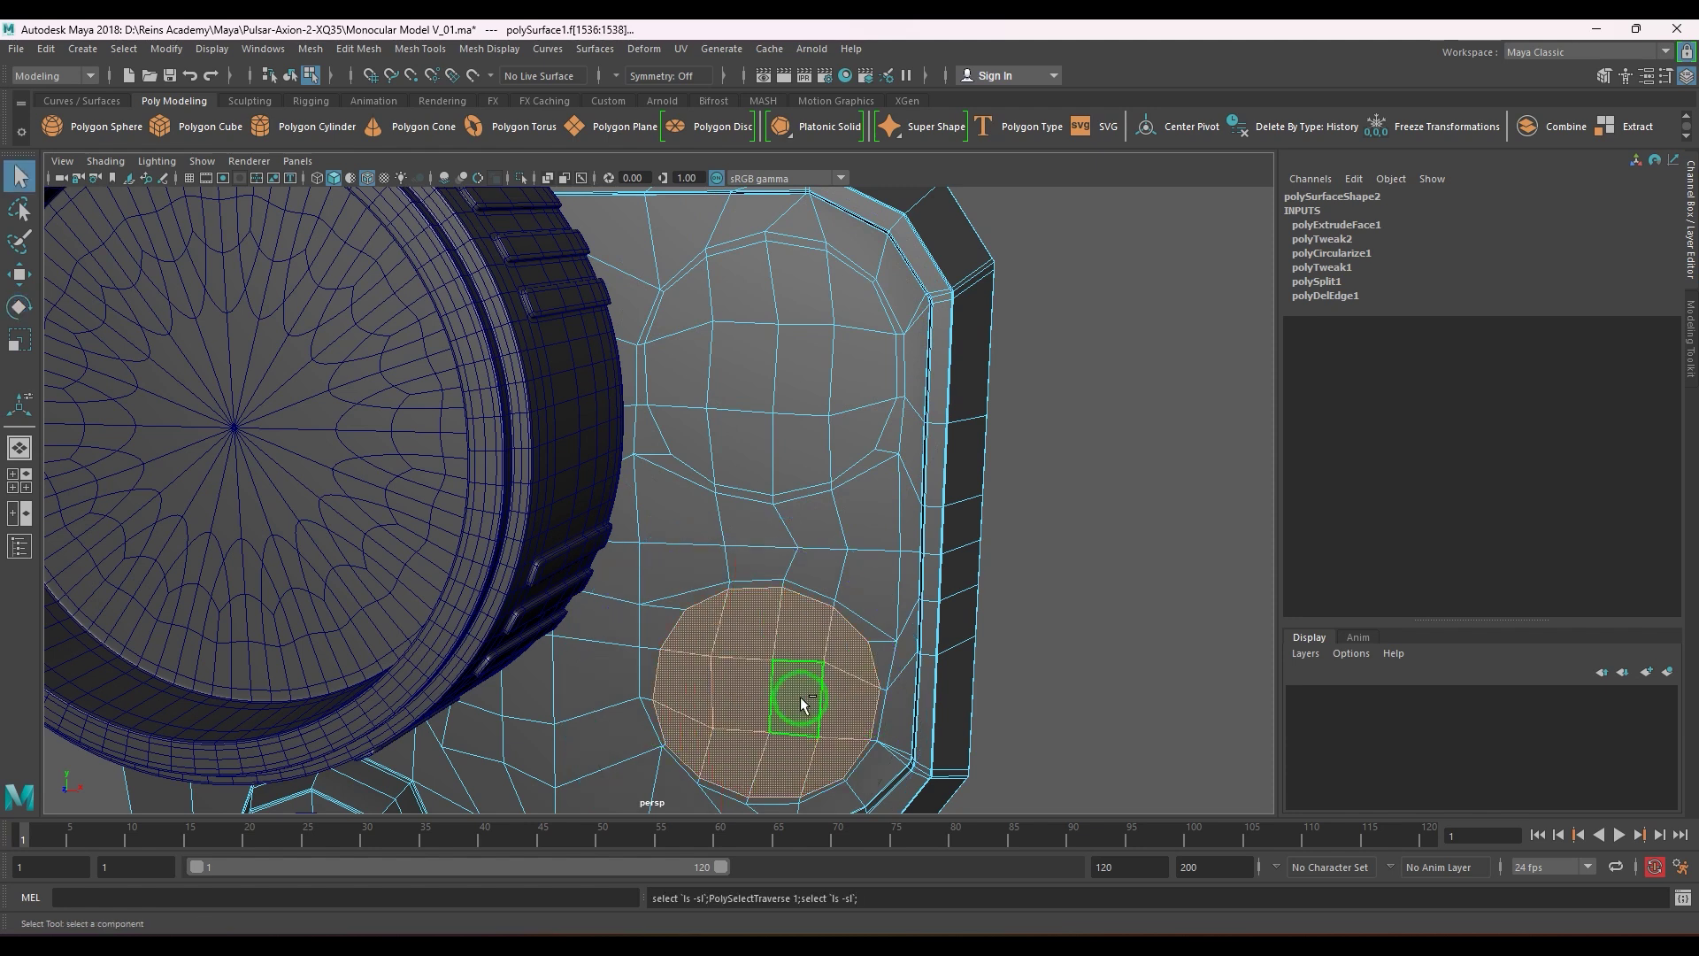
key("shift+period")
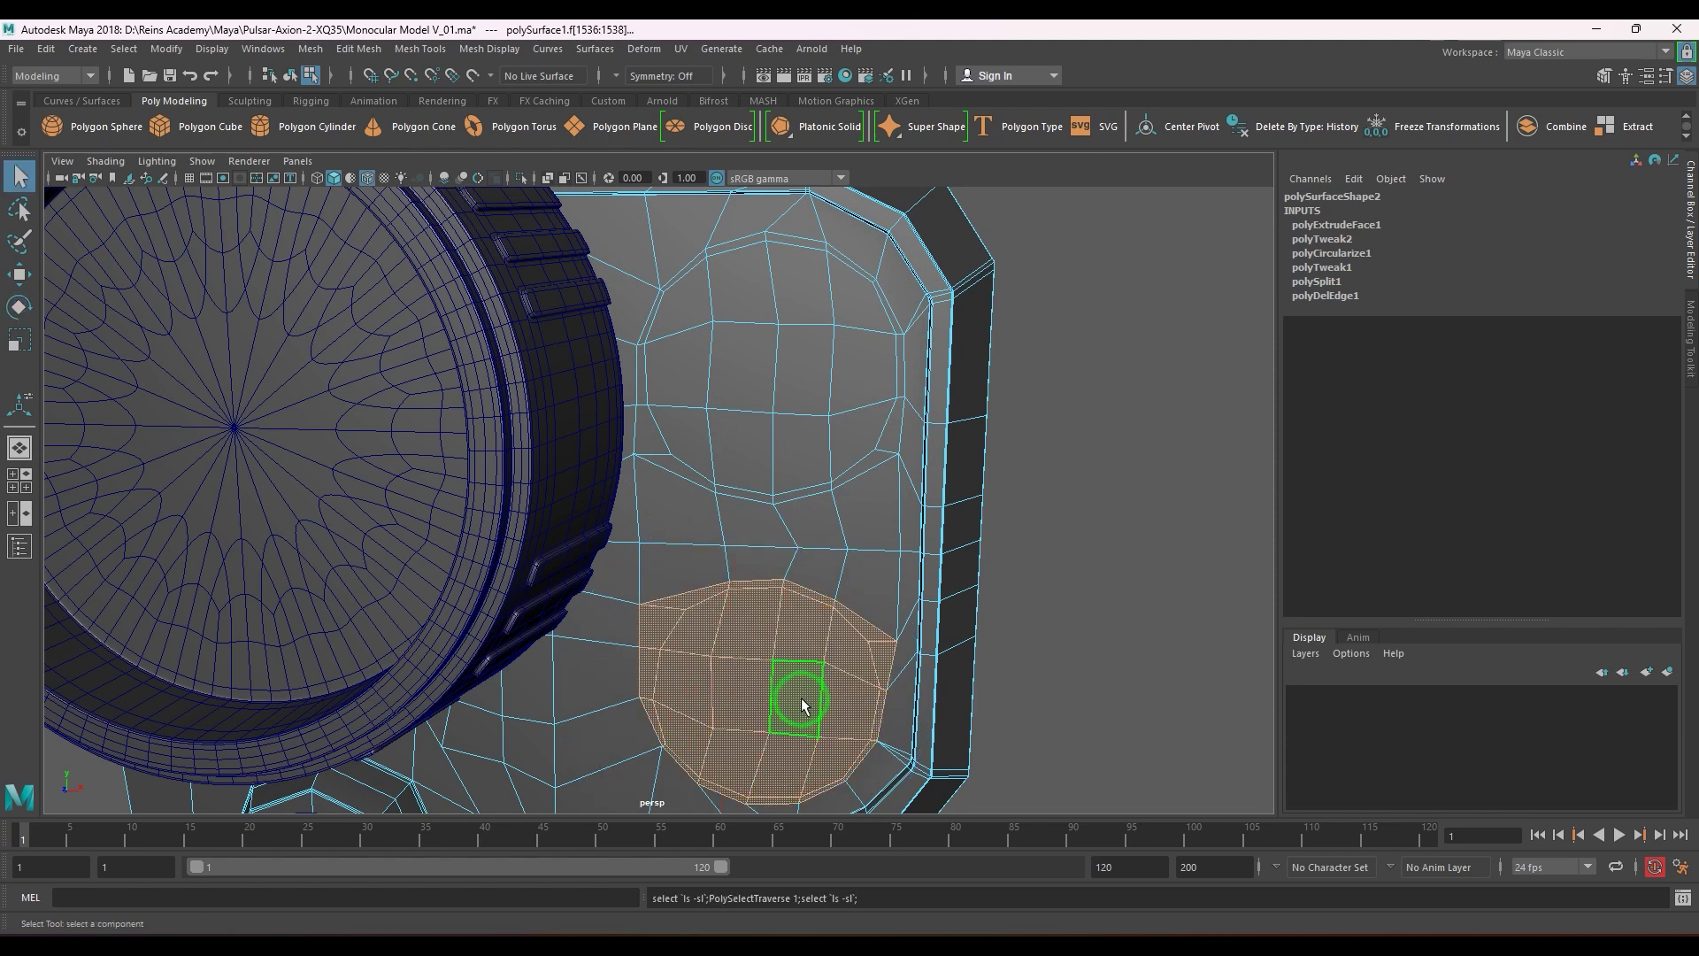
key("e")
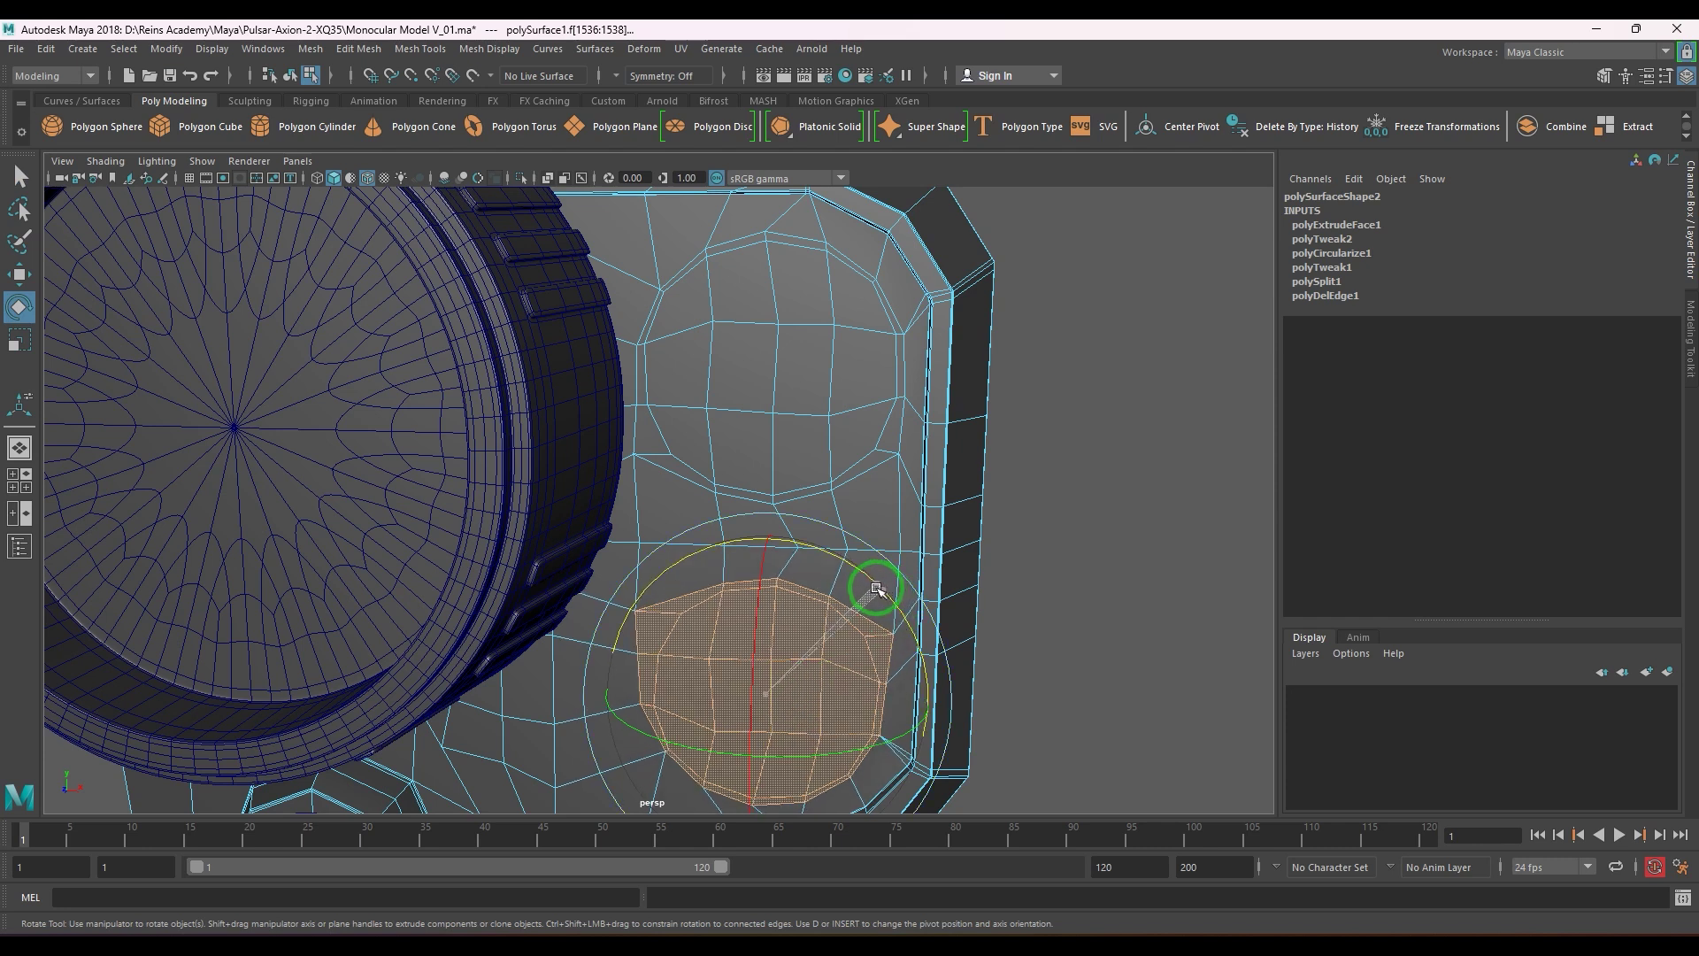
key("w")
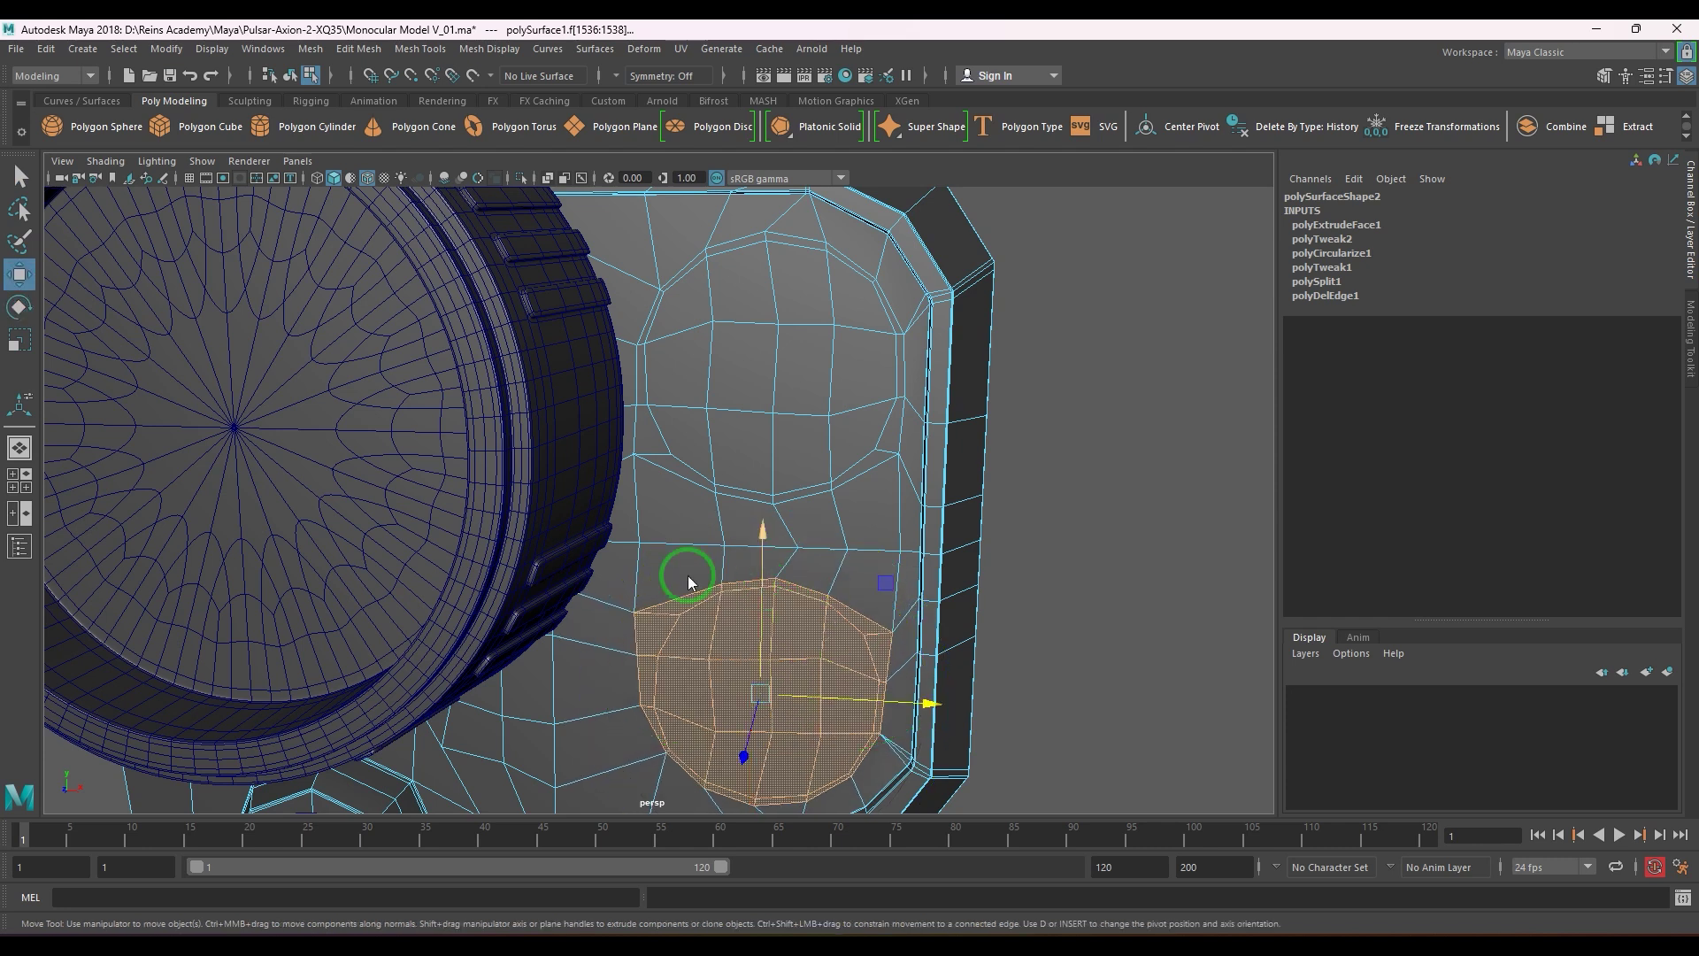
- Shift the middle-row vertices between the two circles sideways so they line up with the vertical edge columns above and below
key("F9")
left_click(640, 539)
left_click(897, 550)
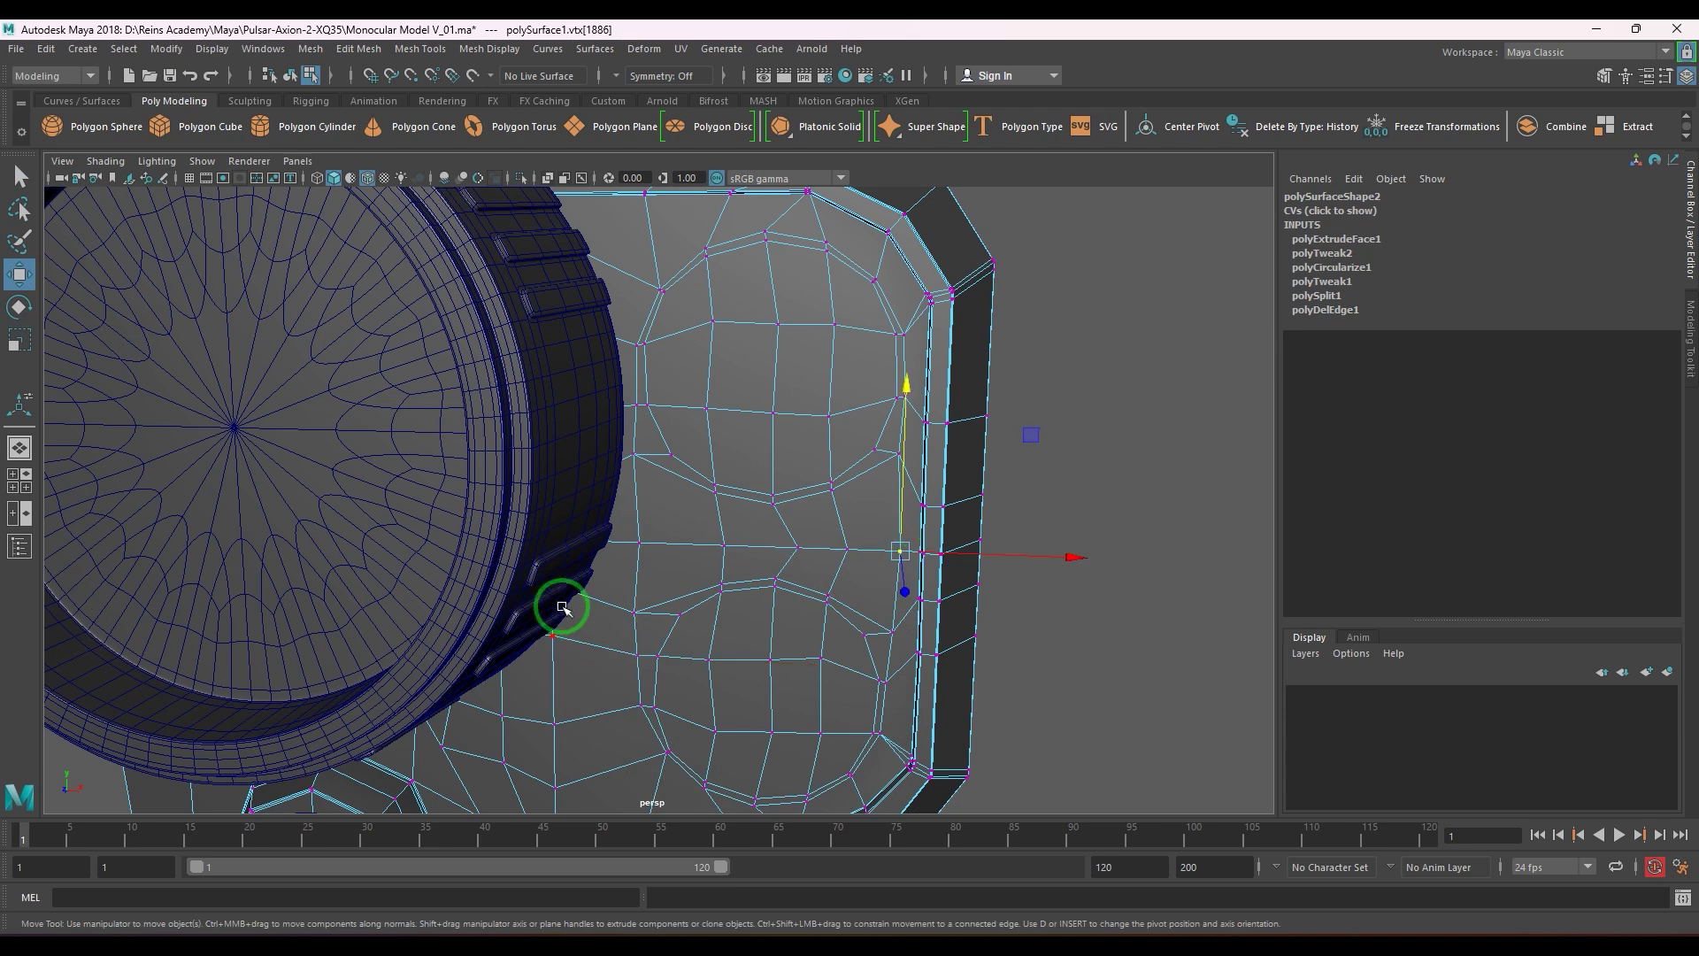
left_click(638, 542)
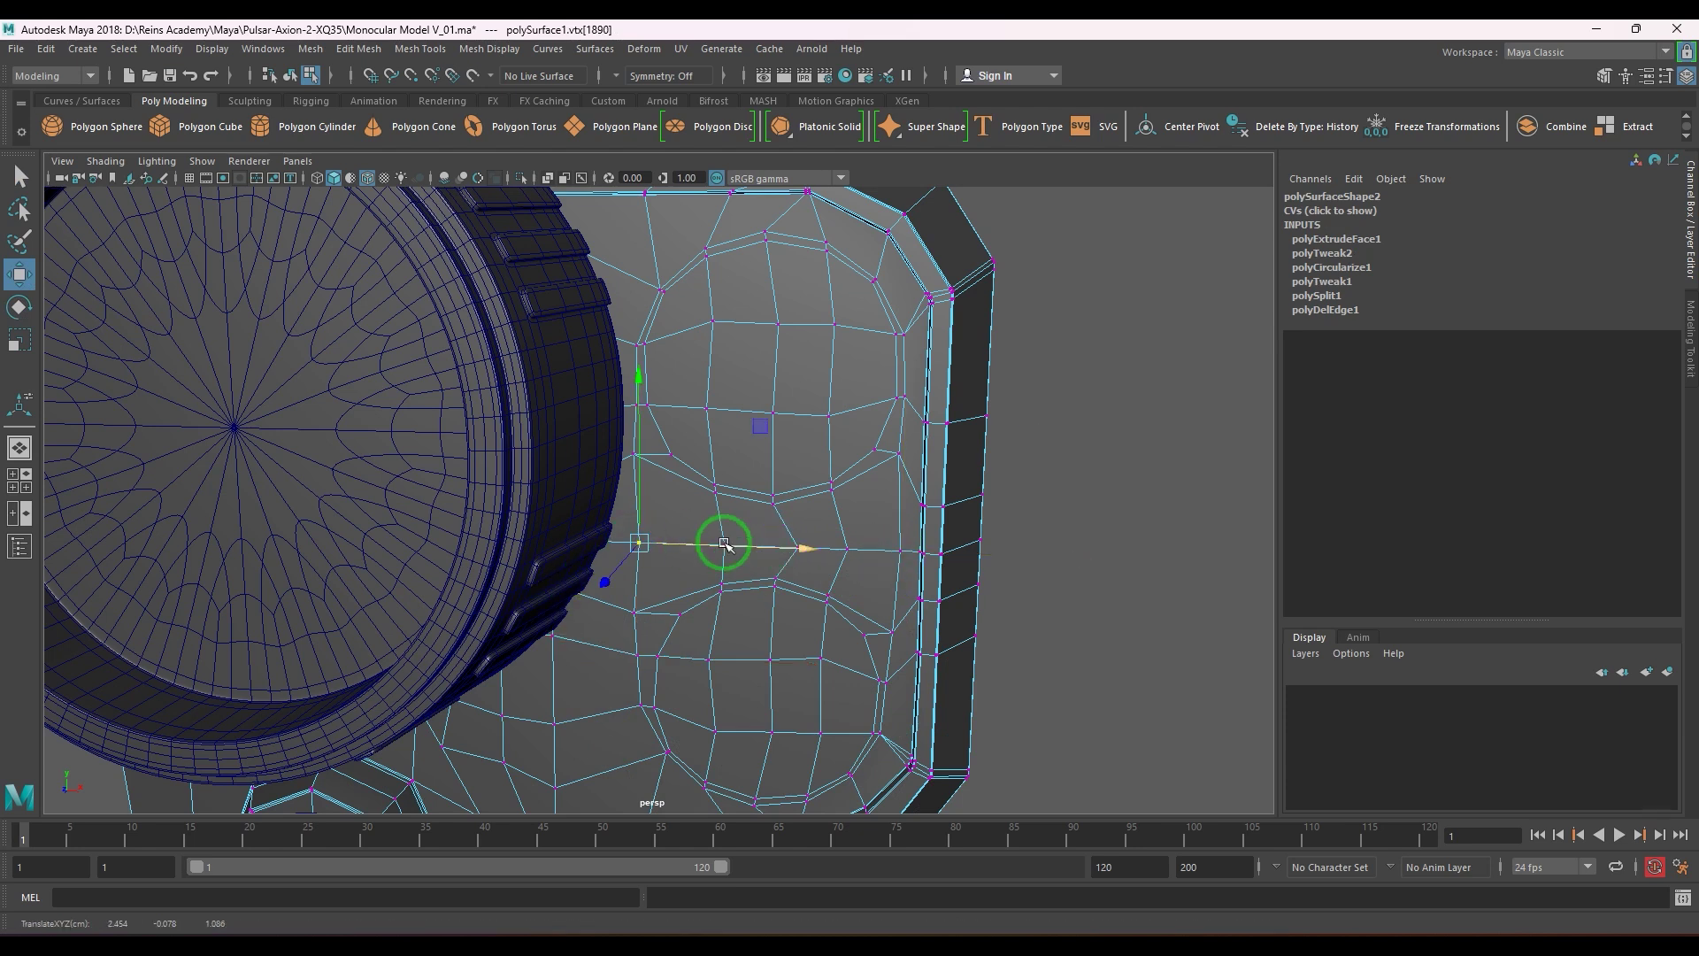
key("F8")
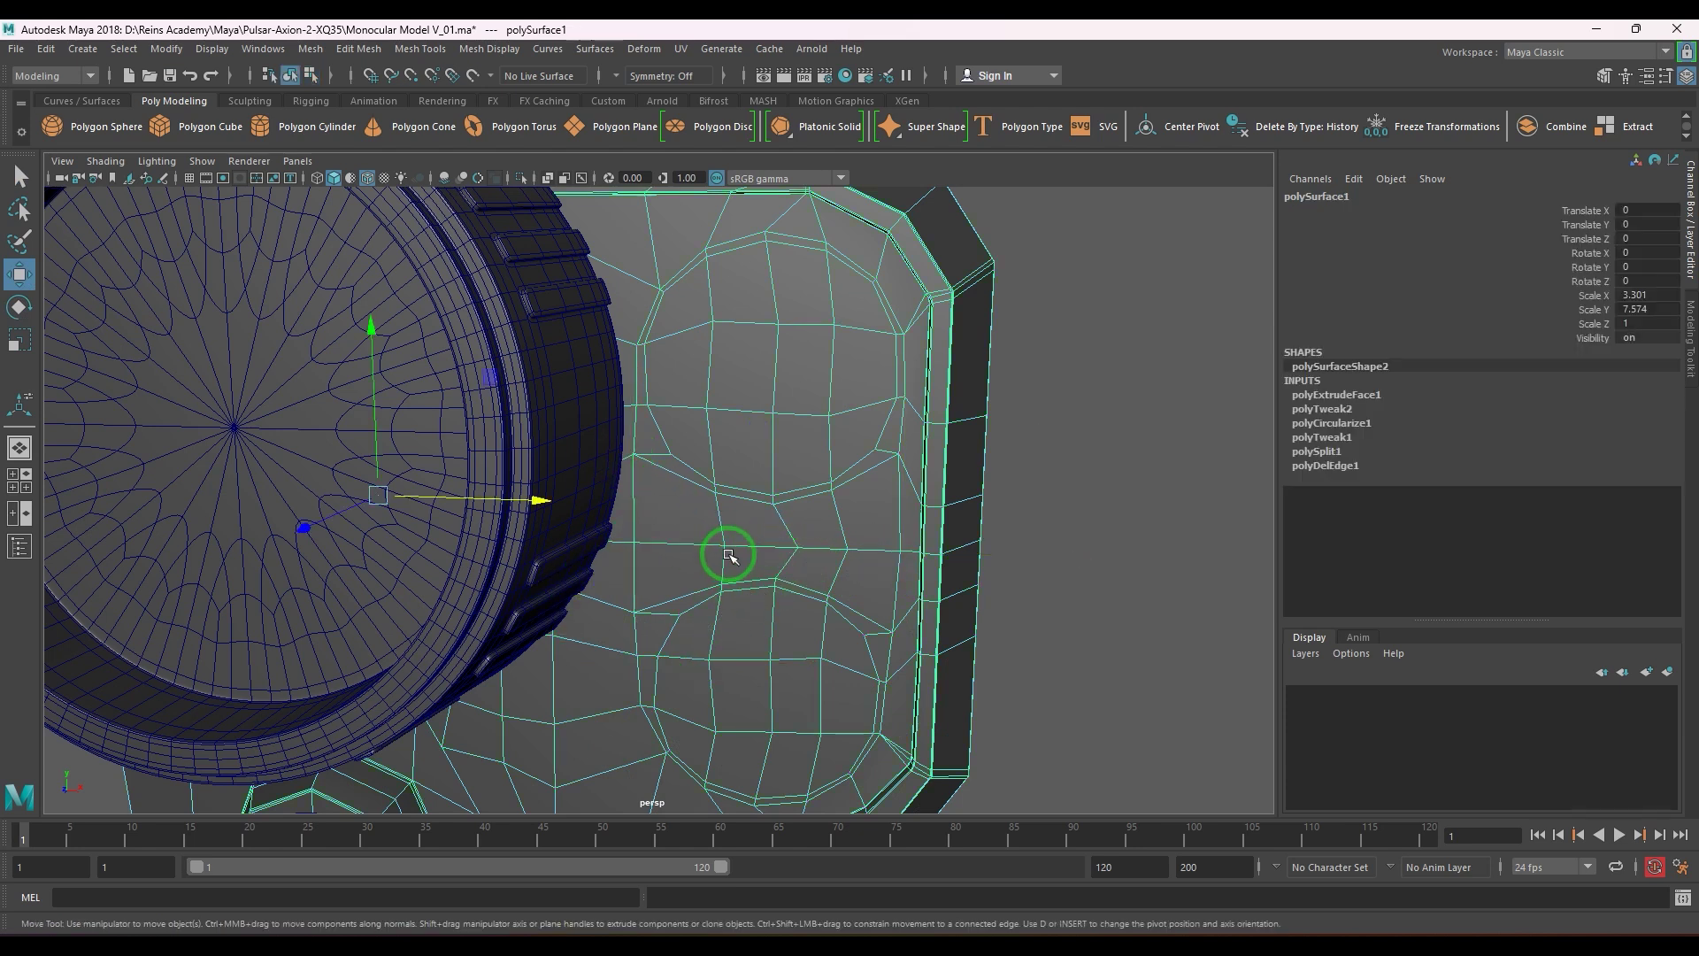
key("F8")
left_click(725, 544)
left_click_drag(824, 548, 859, 558)
left_click(798, 548)
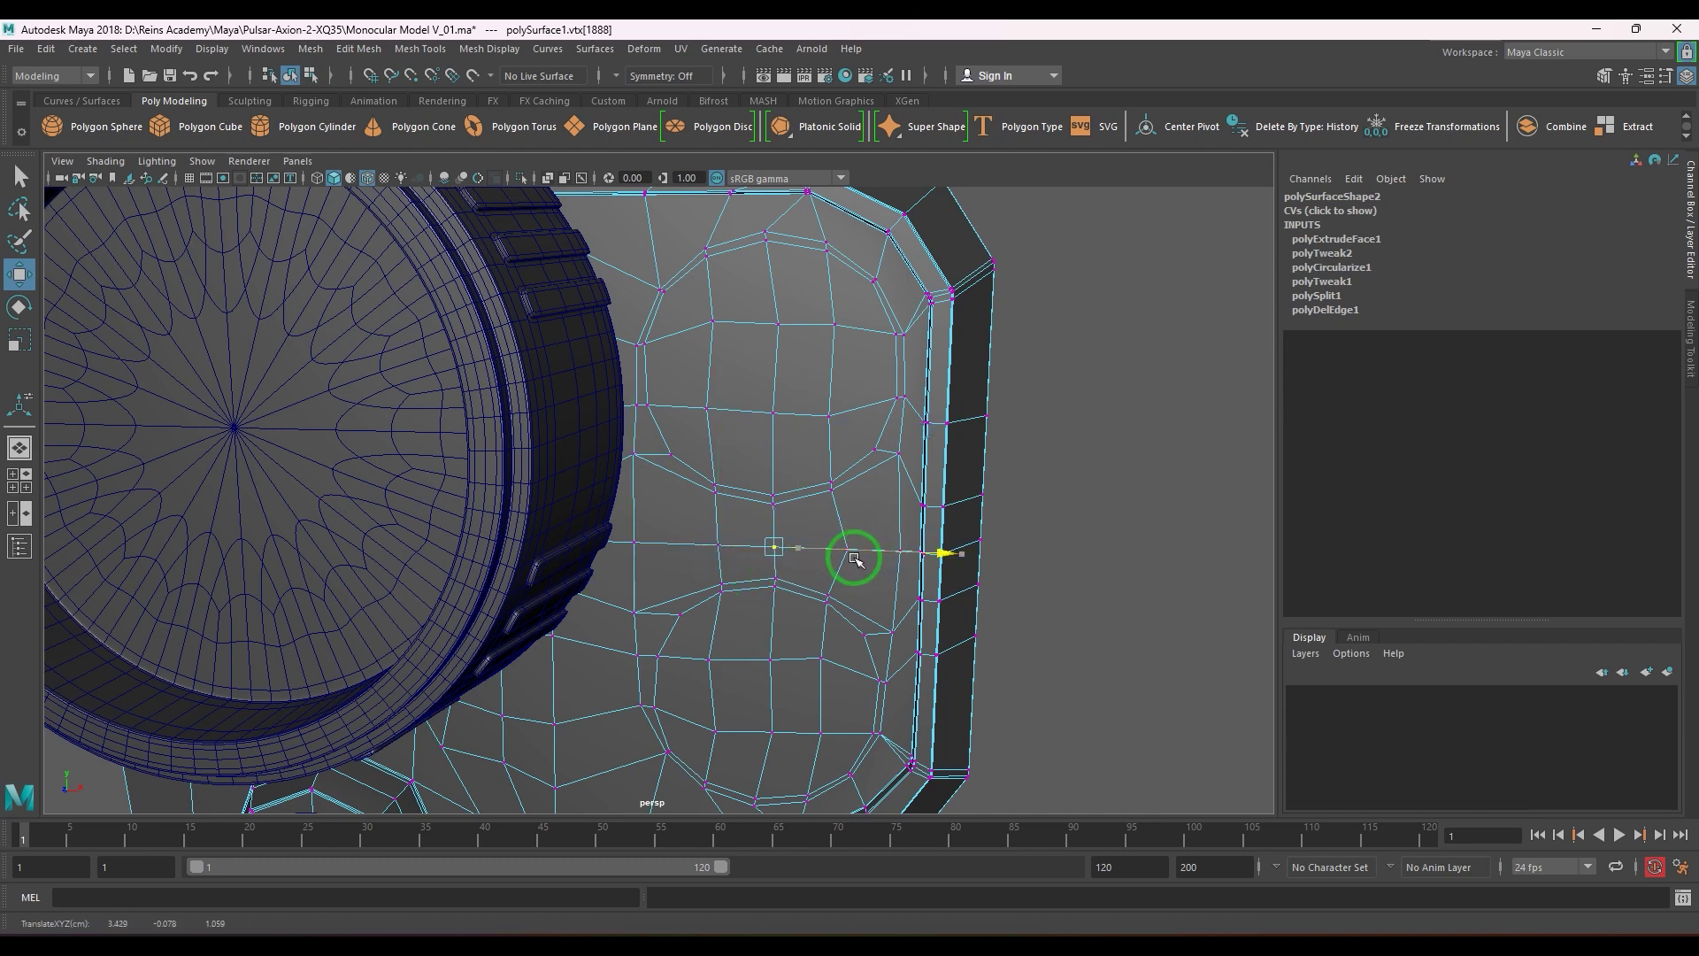
key("Right")
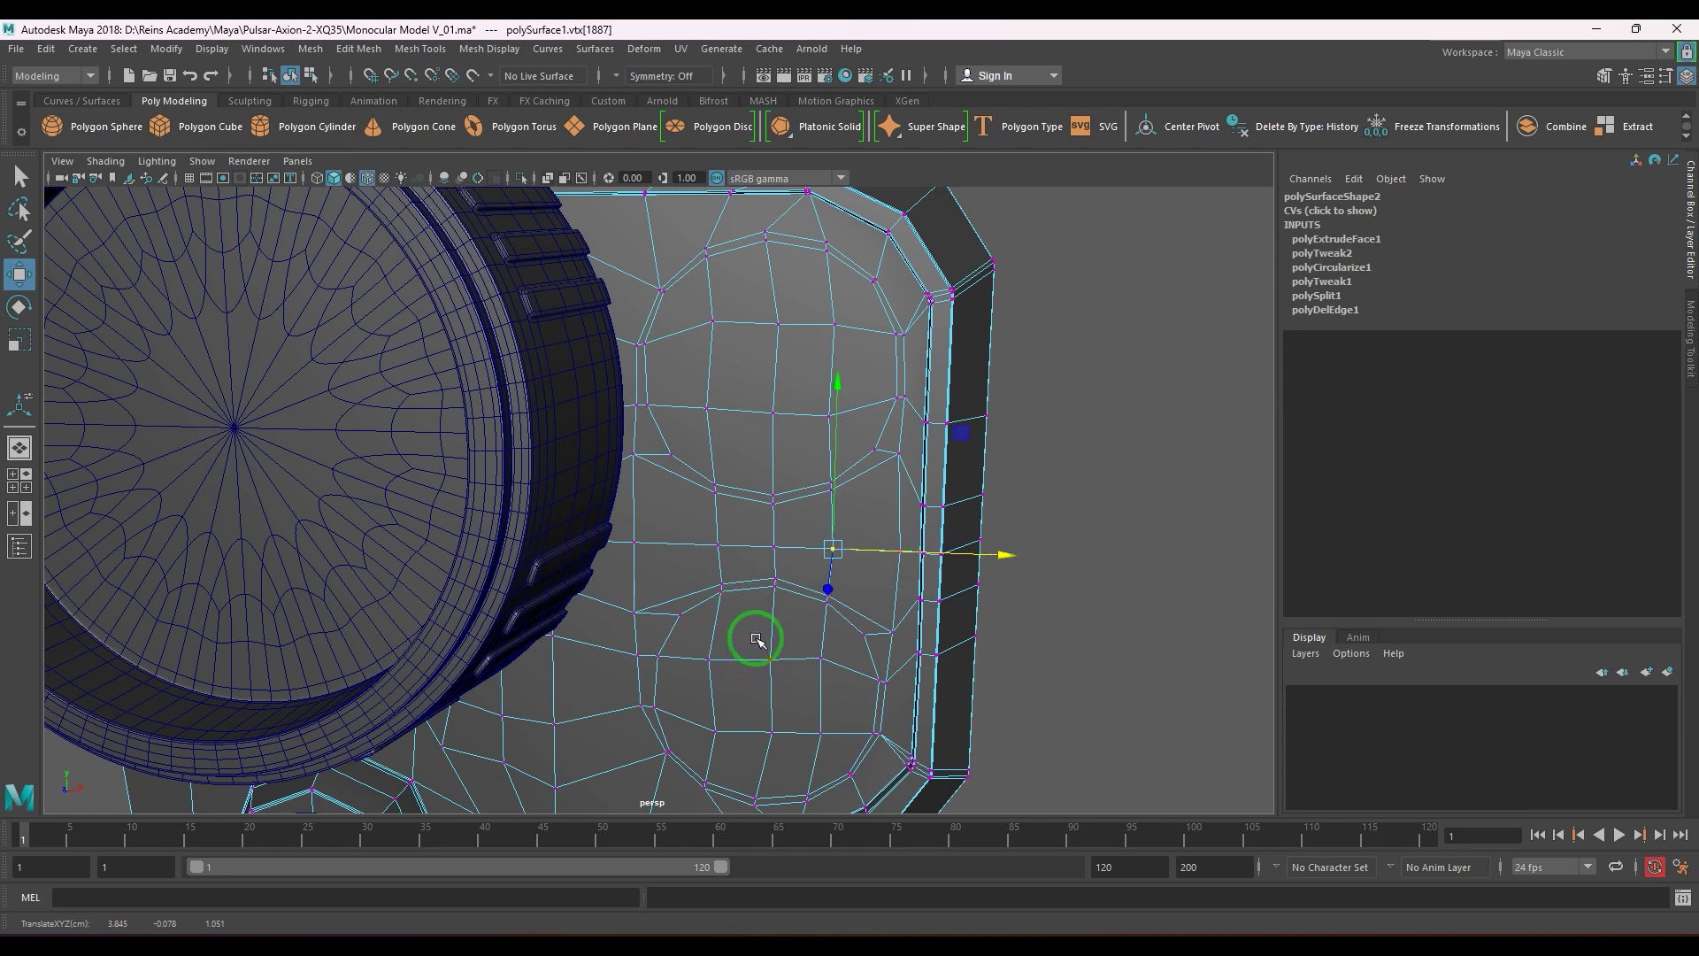
- Select the faces of both circles with their border rings by growing from the center faces of each circle
key("F11")
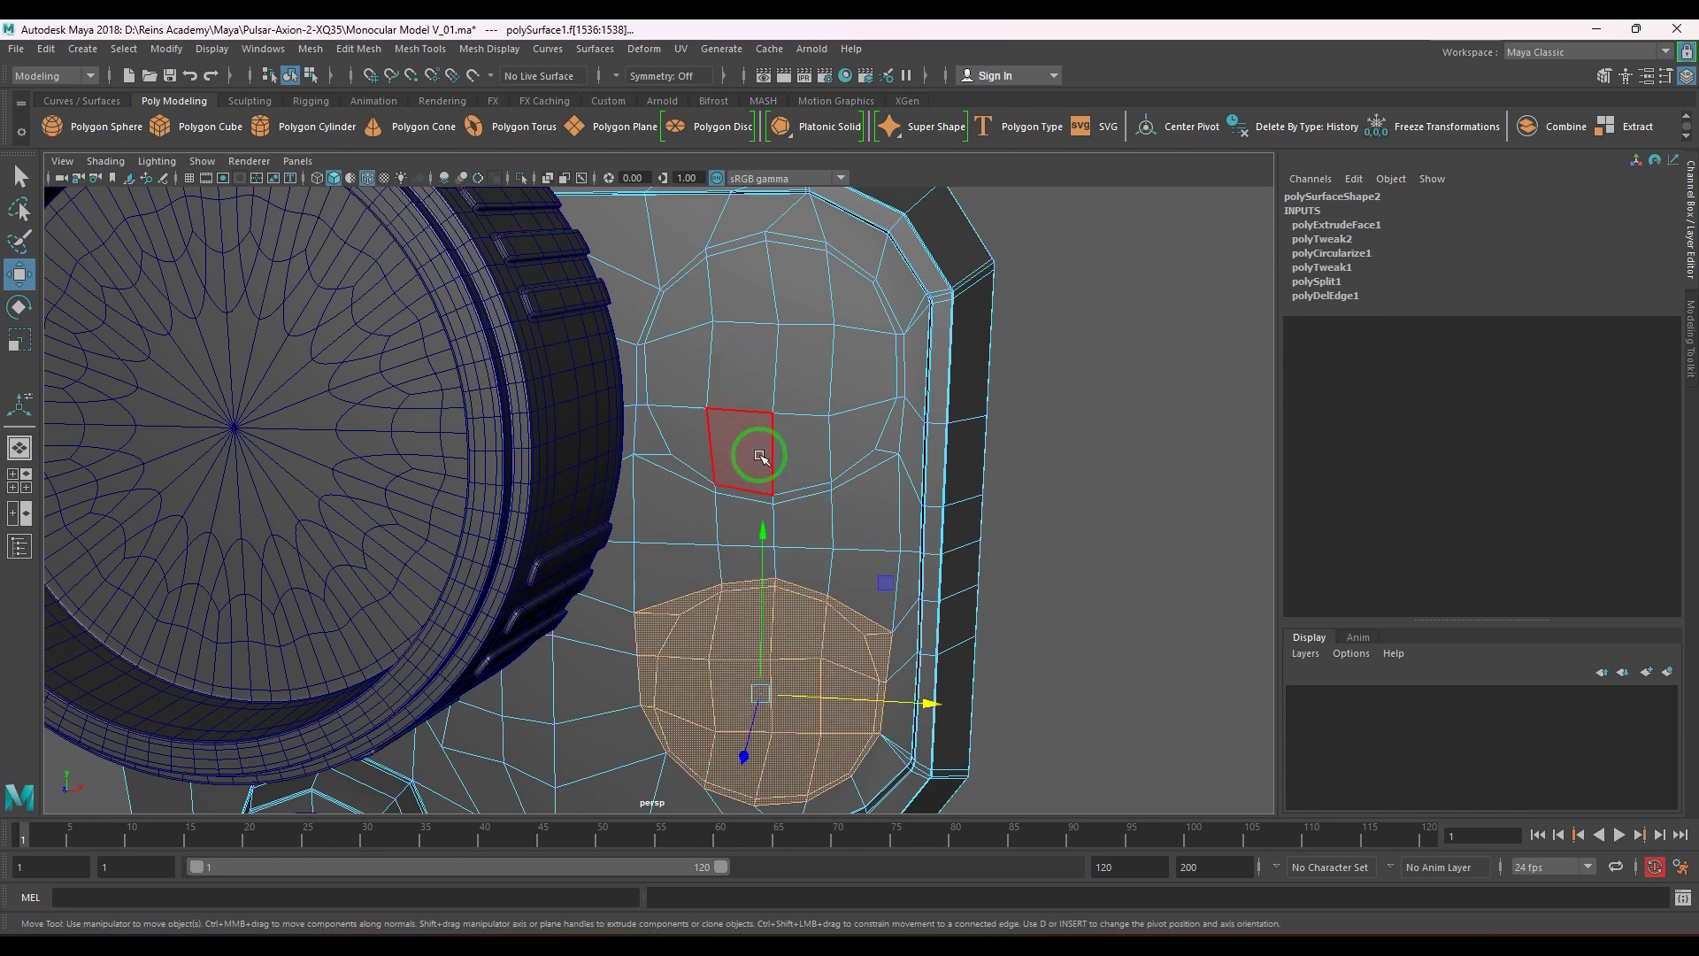
left_click(743, 378)
left_click(806, 370, "shift")
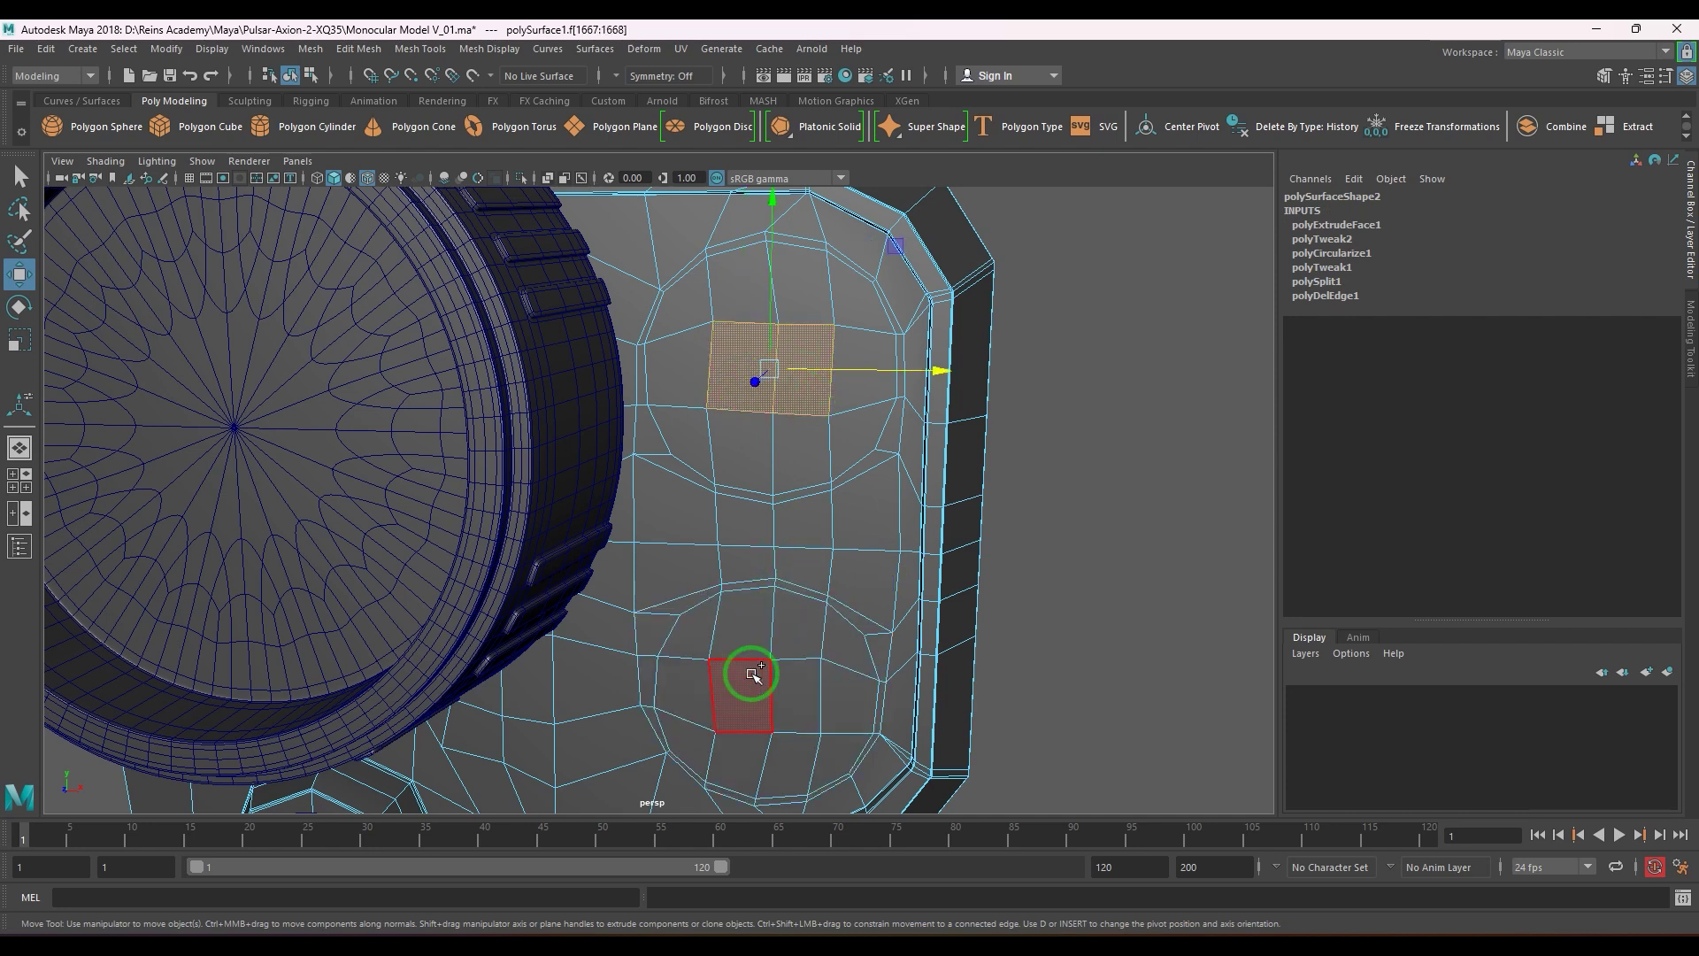
left_click(749, 681, "shift")
key("shift+period")
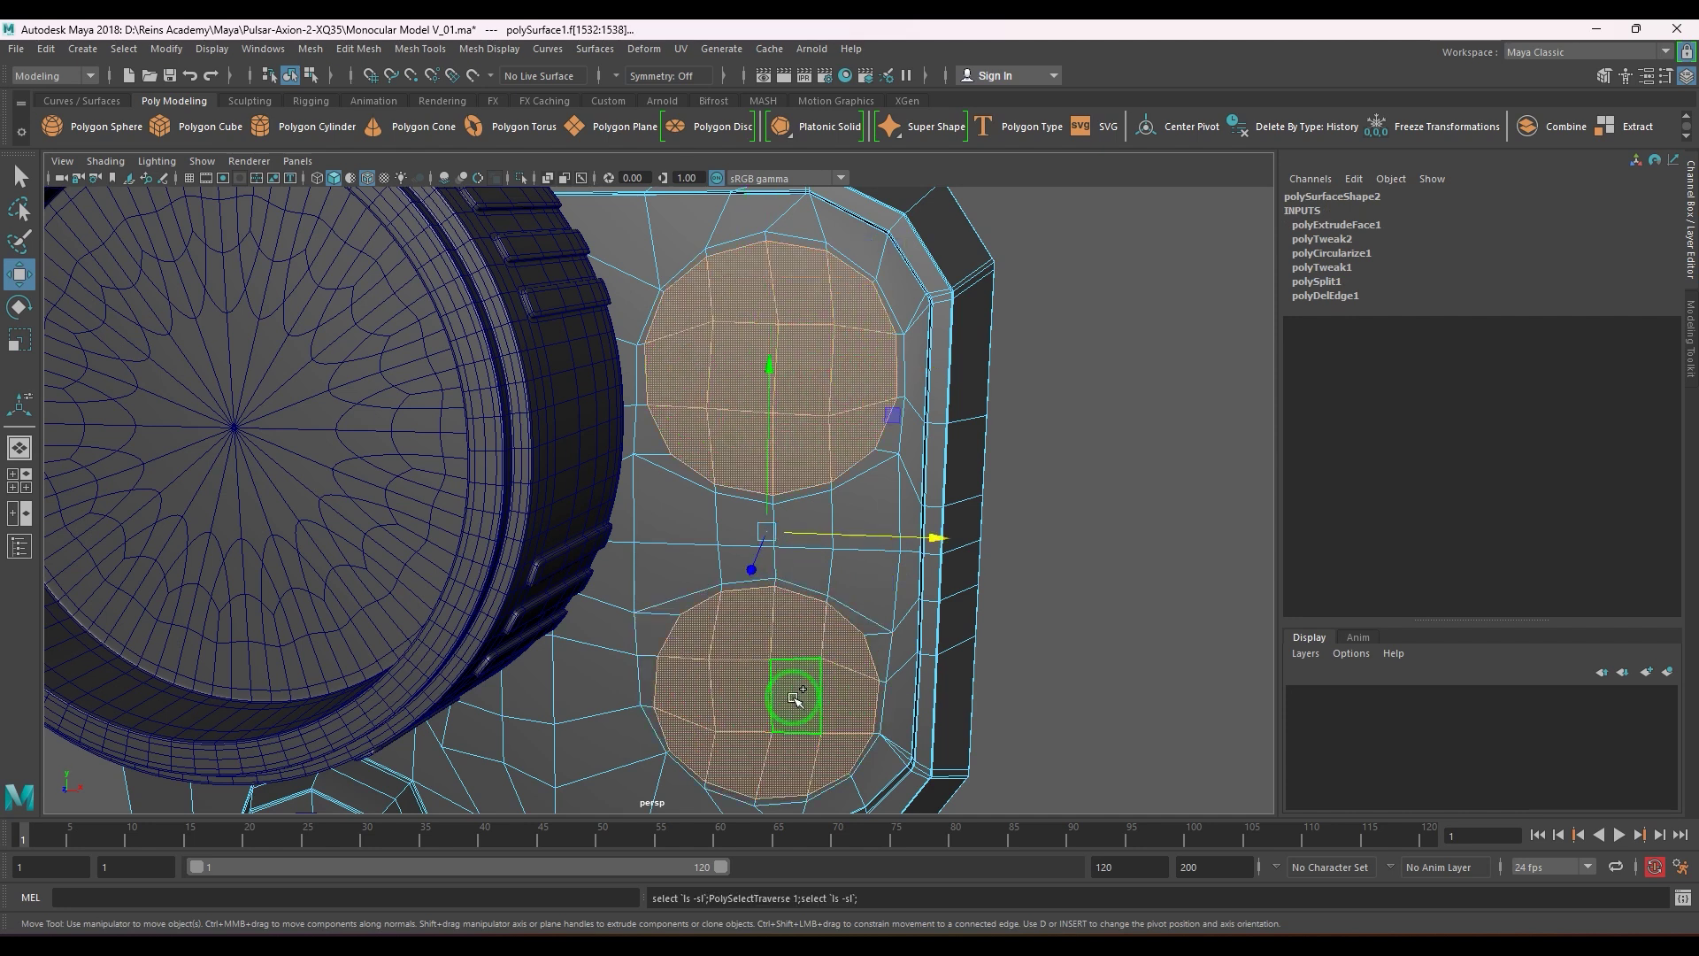
key("shift+period")
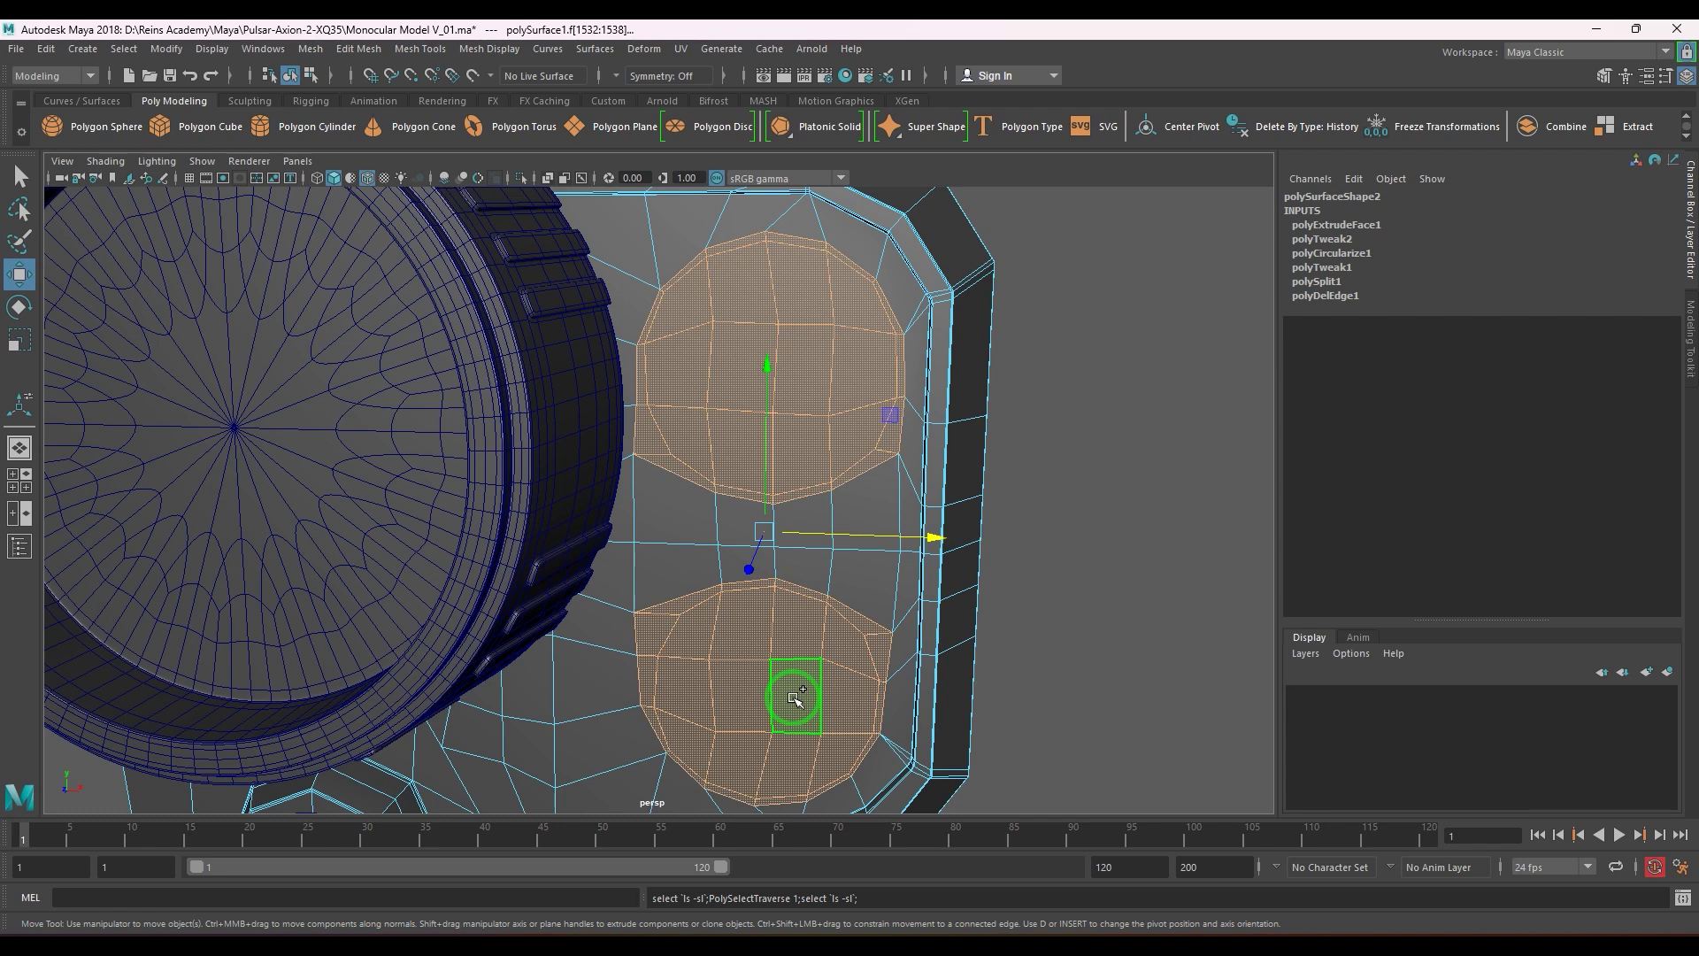
- Add all faces of the strip between the two circles to the selection to complete the pill shape
left_click(697, 513, "shift")
left_click(693, 580, "shift")
left_click(732, 530, "shift")
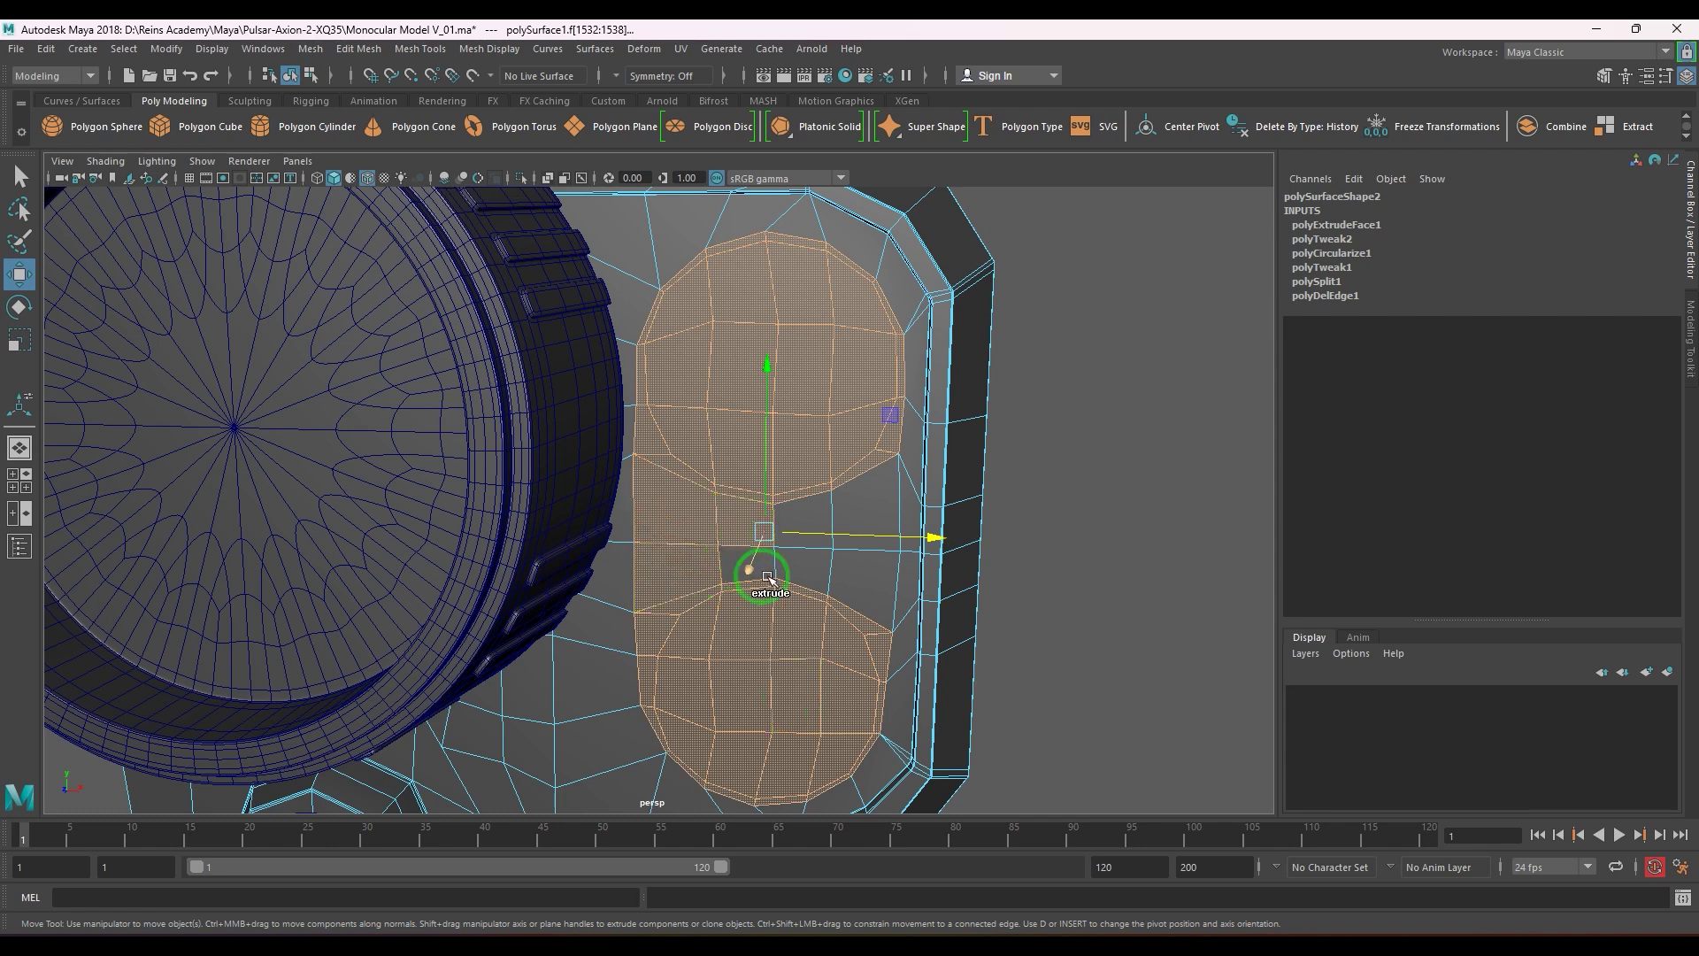
left_click(762, 567, "shift")
left_click(801, 569, "shift")
left_click(809, 526, "shift")
left_click(848, 500, "shift")
left_click(861, 576, "shift")
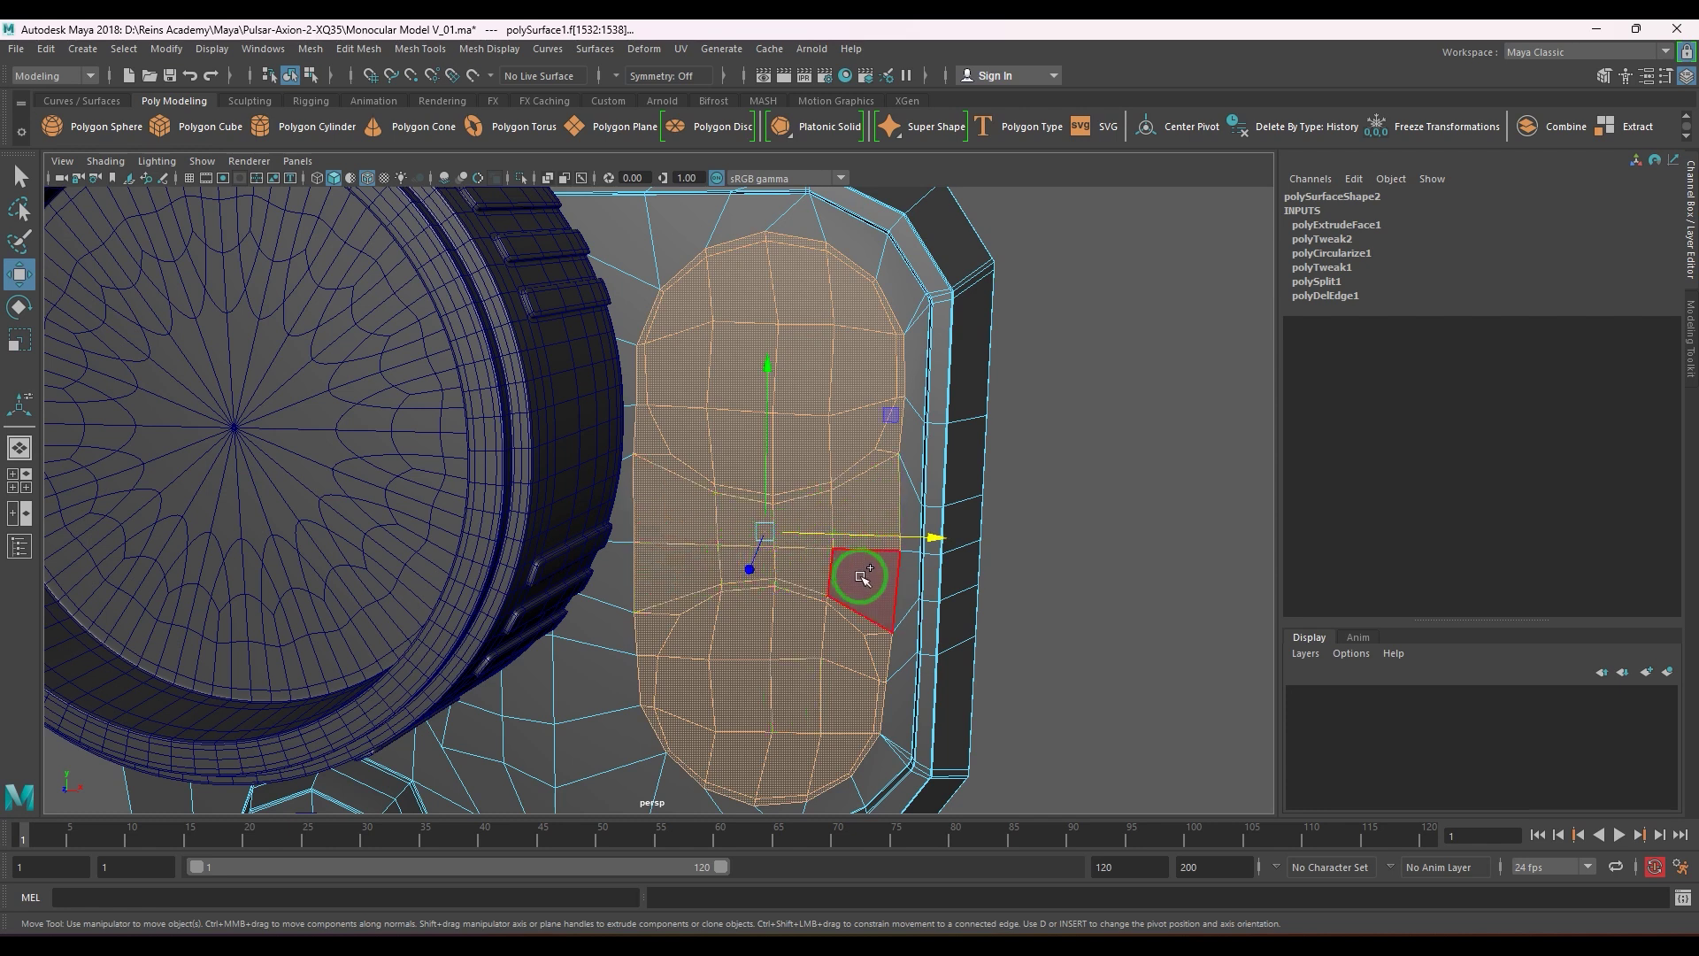
- Extrude the pill-shaped faces and scale them uniformly inward to 0.867 to form a thin inset border
left_click_drag(863, 577, 818, 543, "alt")
right_click_drag(819, 543, 788, 554, "alt")
mouse_move(789, 554)
left_mouse_down("alt")
mouse_move(618, 550)
mouse_move(811, 539)
left_mouse_up("alt")
right_click_drag(812, 538, 831, 599, "alt")
key("ctrl+e")
left_click_drag(785, 428, 660, 476, "alt")
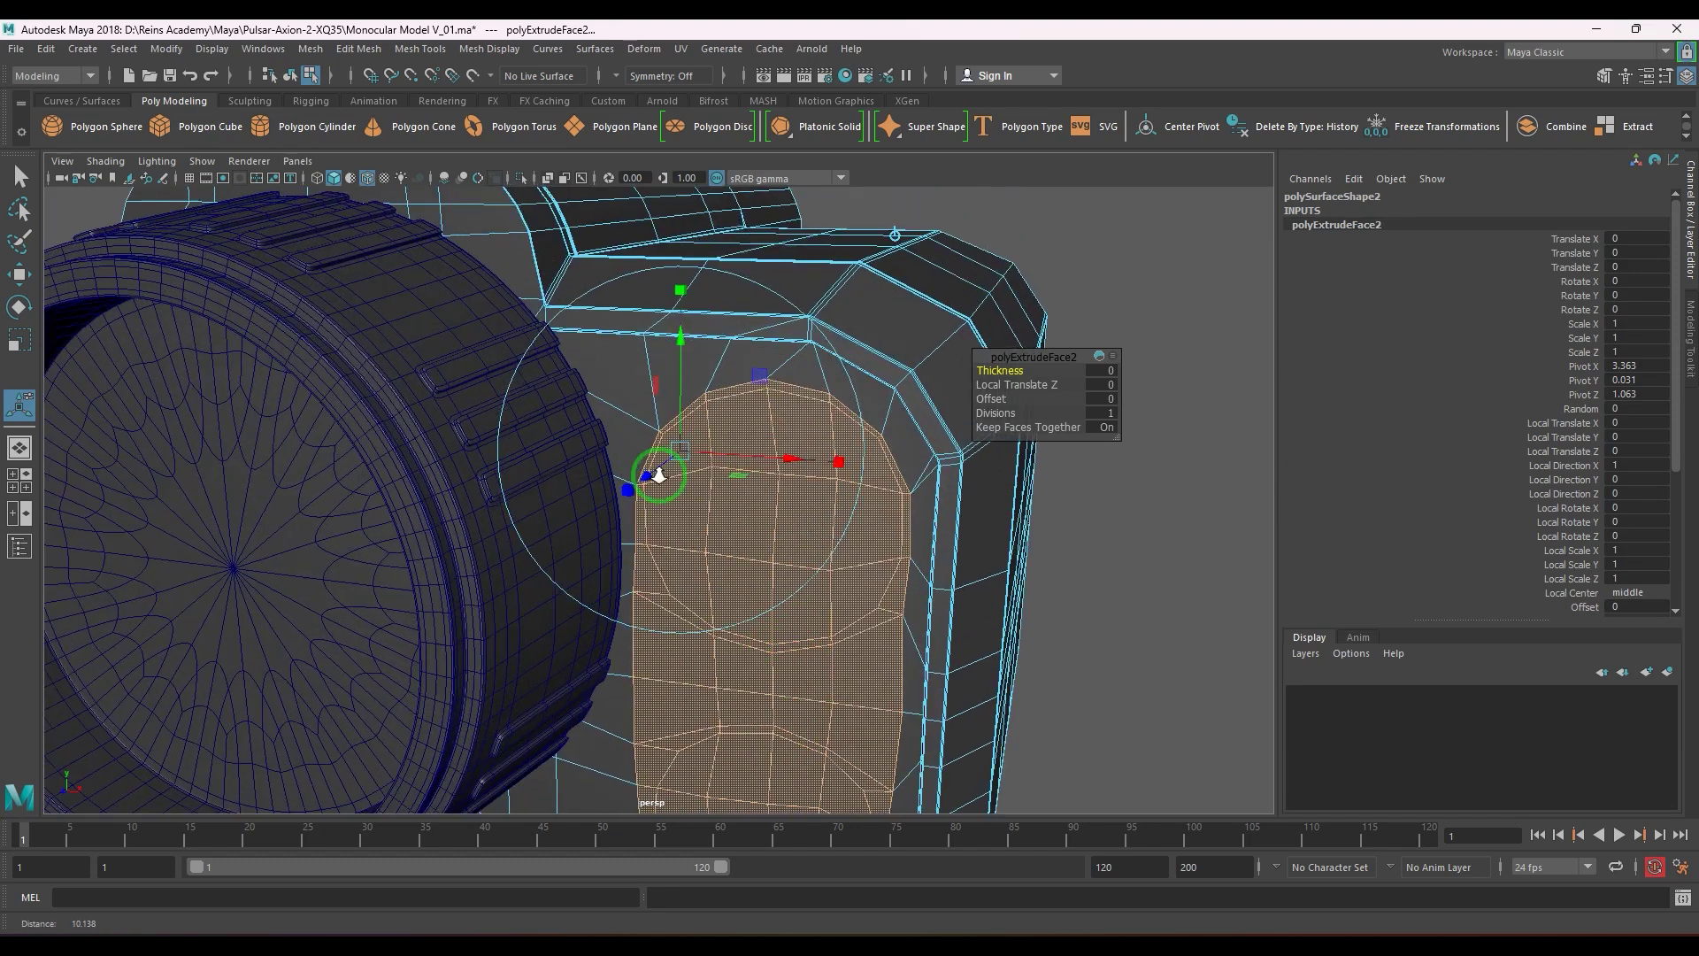
right_click_drag(659, 475, 655, 505, "alt")
left_click(634, 477)
left_click_drag(685, 442, 682, 461)
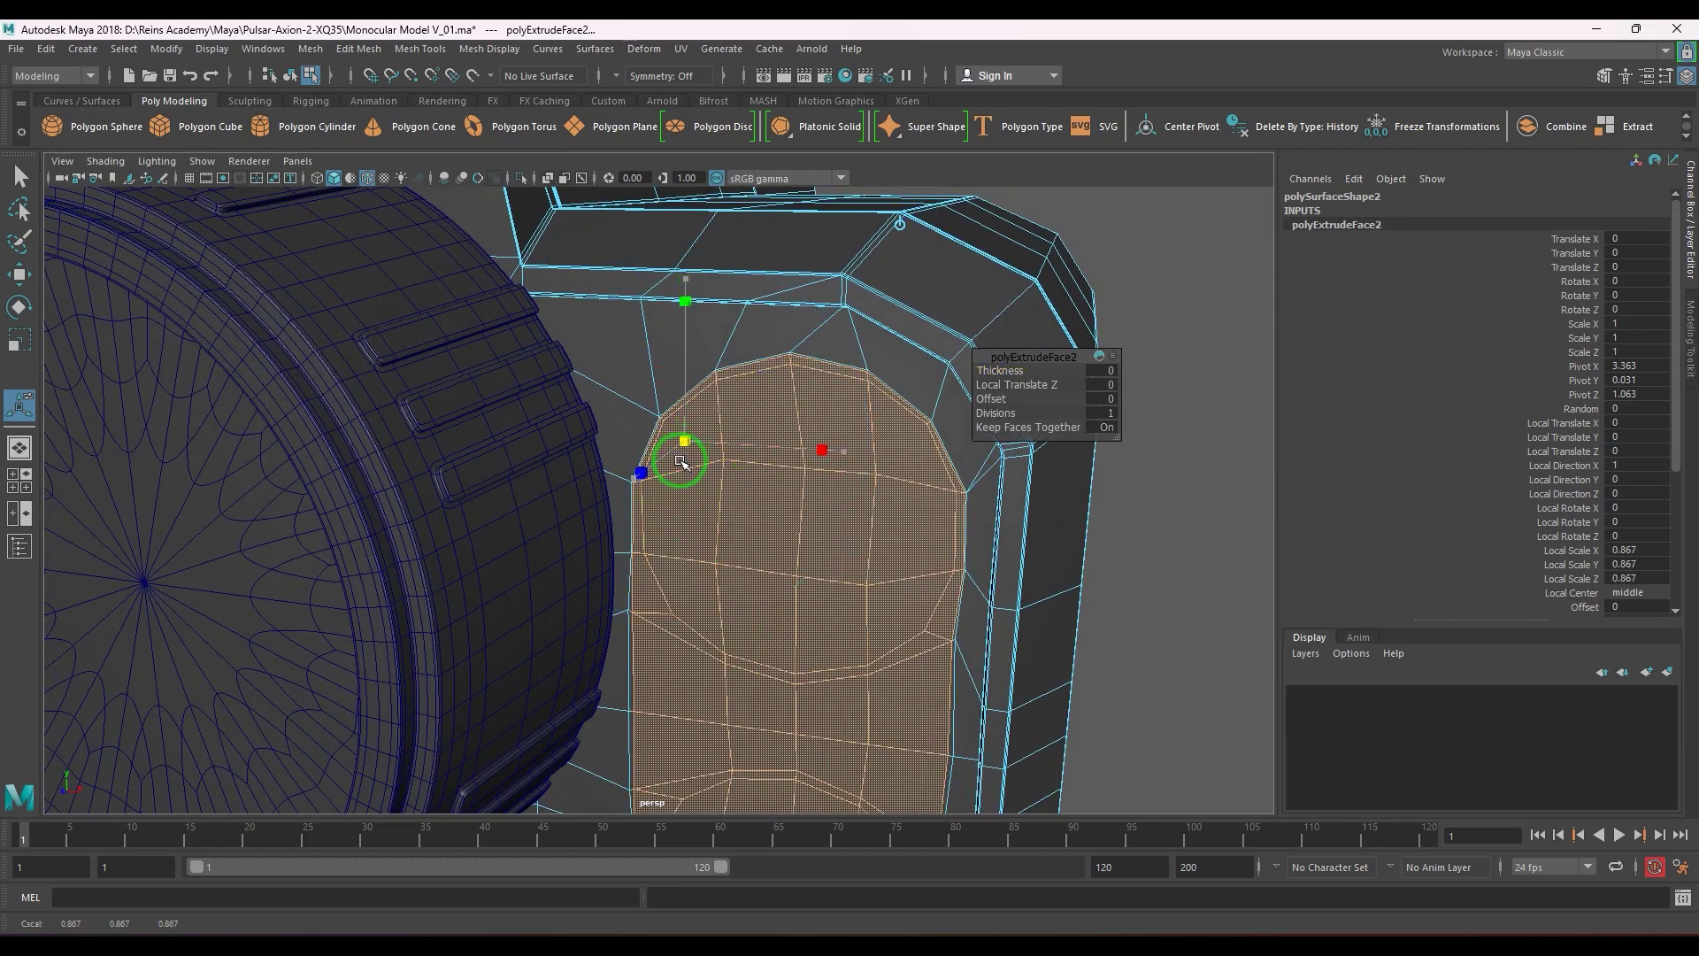
- Nudge the lens-side border edge and the rim-side border vertex near the pill's mid-height sideways to even out the inset outline
left_click_drag(796, 539, 663, 482, "alt")
right_click_drag(663, 482, 709, 505, "alt")
left_click_drag(709, 505, 668, 512, "alt")
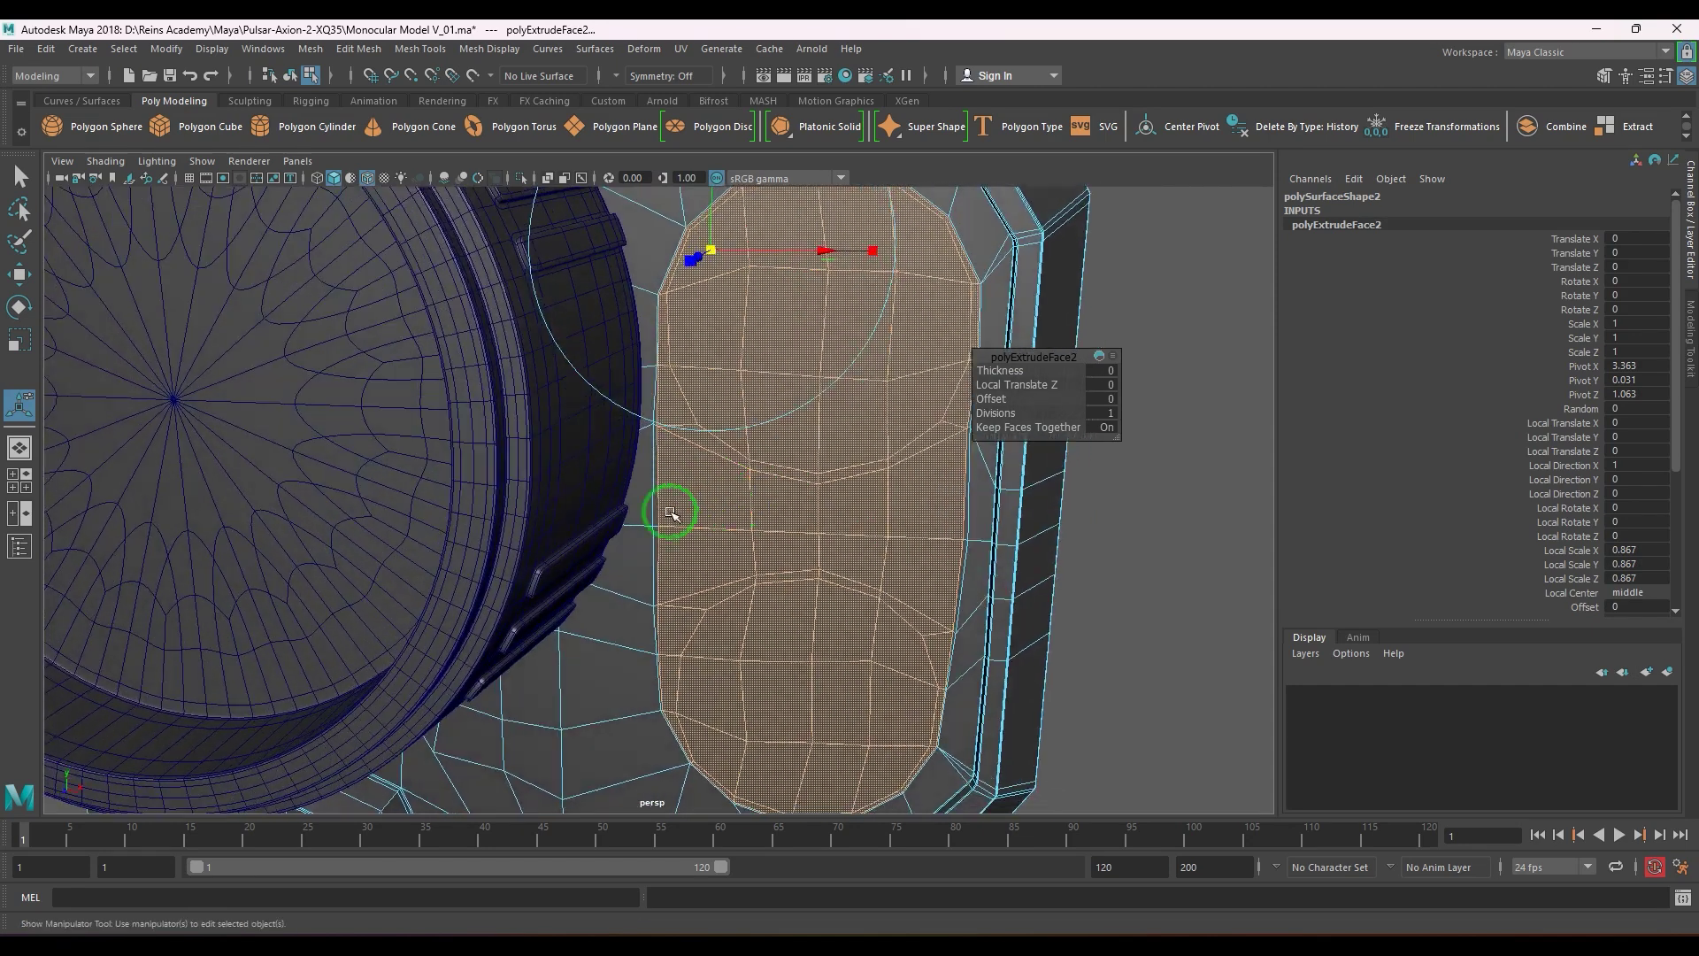
right_click_drag(667, 512, 669, 547, "alt")
right_click_drag(670, 546, 658, 527)
left_click(651, 527)
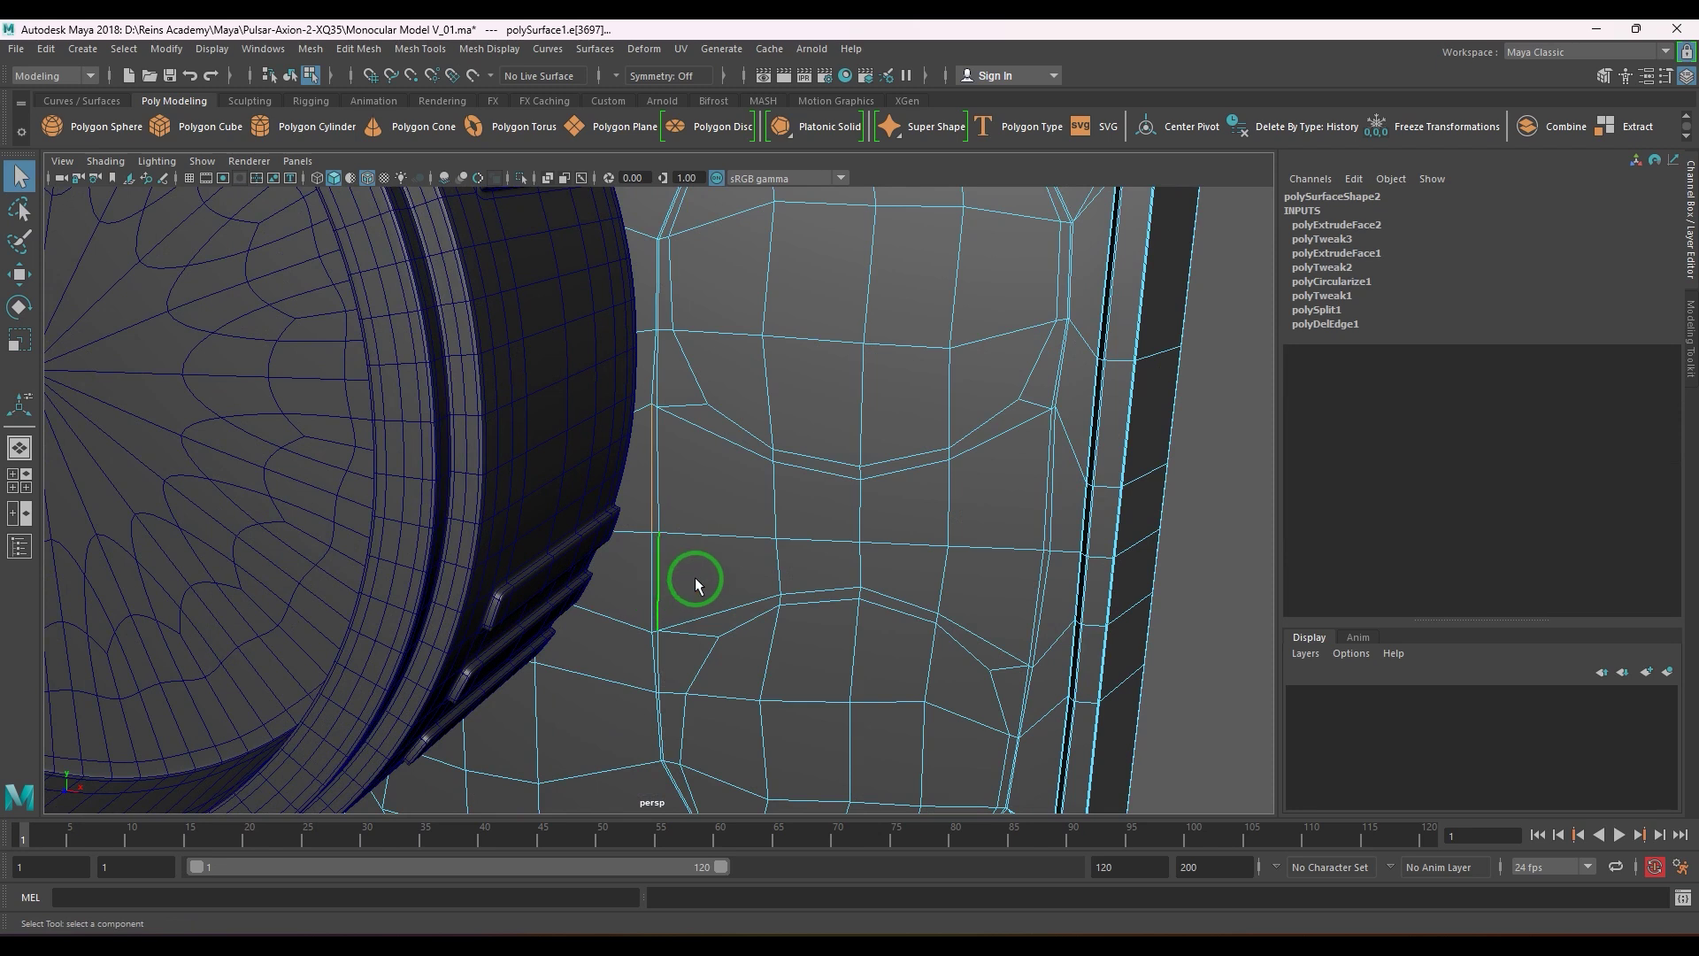
key("w")
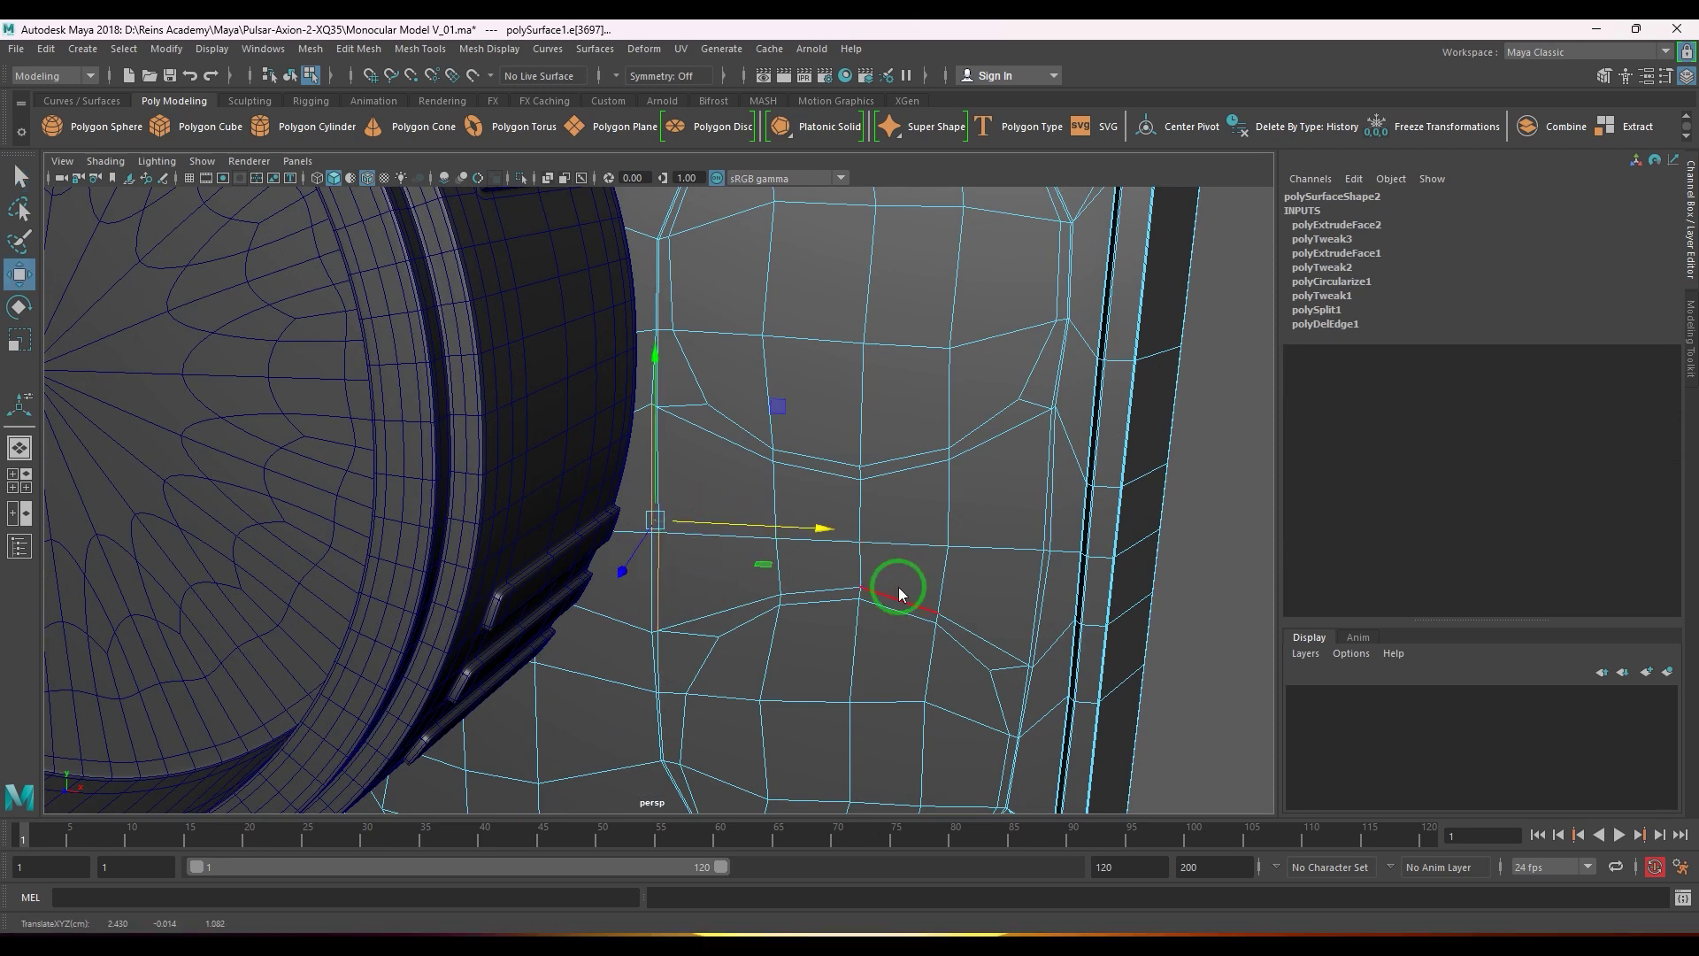
right_click_drag(1081, 576, 1009, 563)
left_click_drag(1036, 545, 1066, 584)
left_click_drag(1067, 584, 1115, 590, "alt")
left_click_drag(744, 630, 759, 607, "alt")
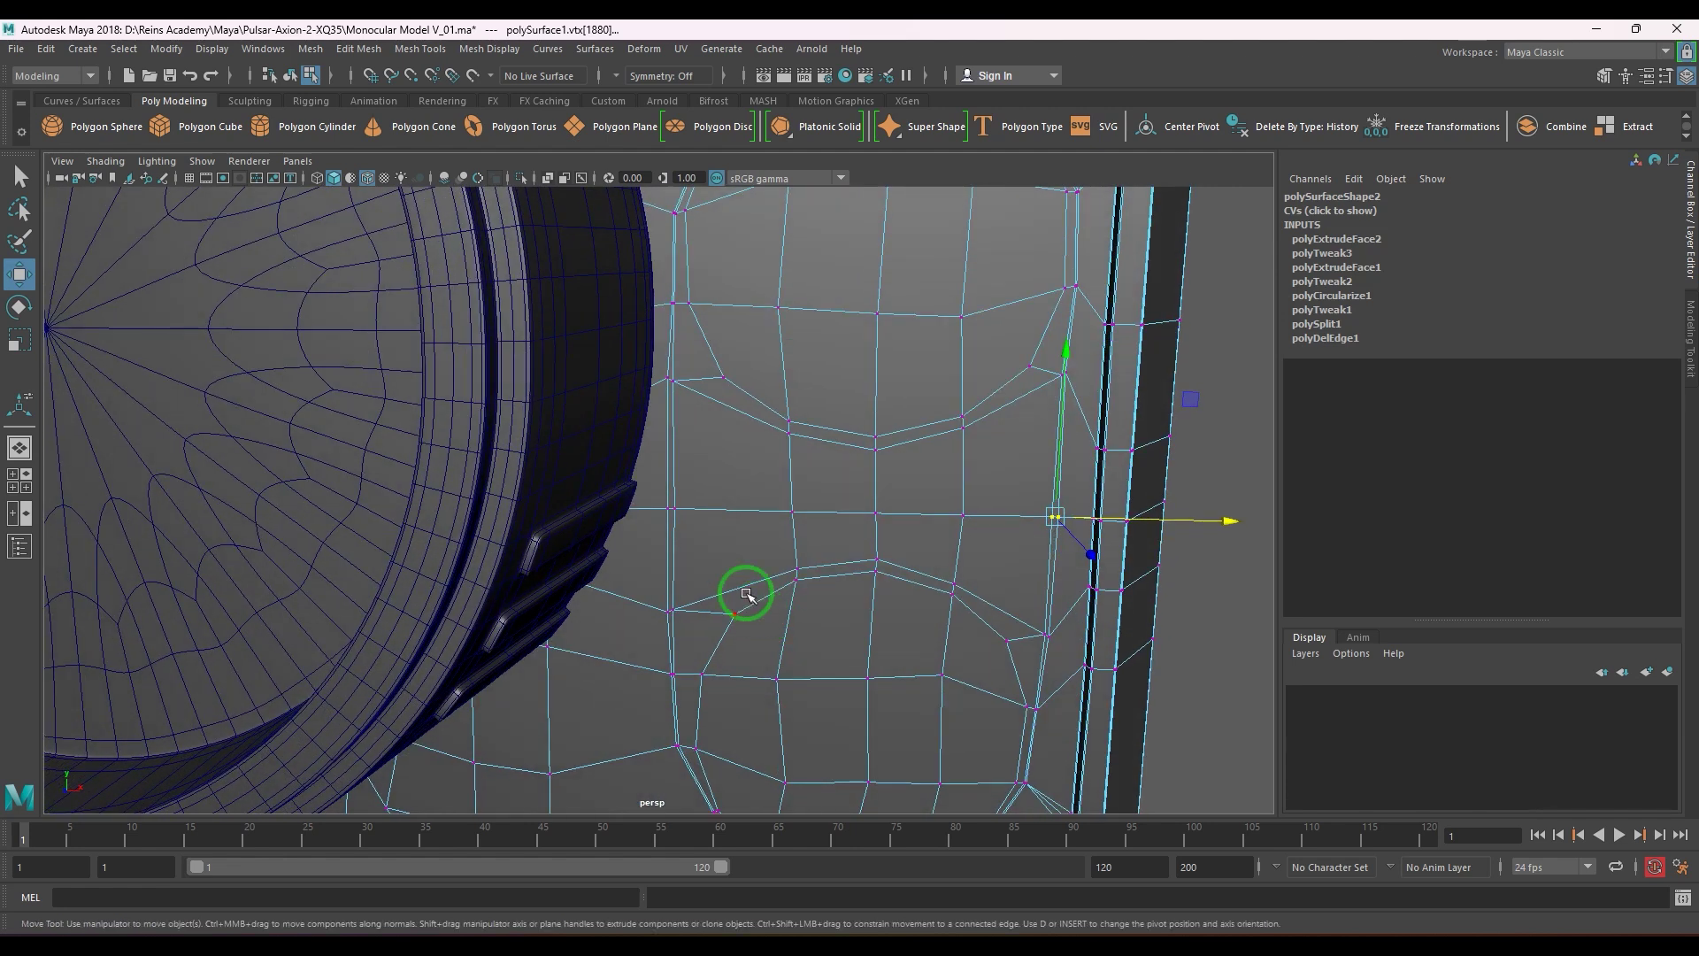
- Adjust the border vertices along the upper circle's lens side to smooth the pill's outline up to its rounded corner
left_click(674, 386)
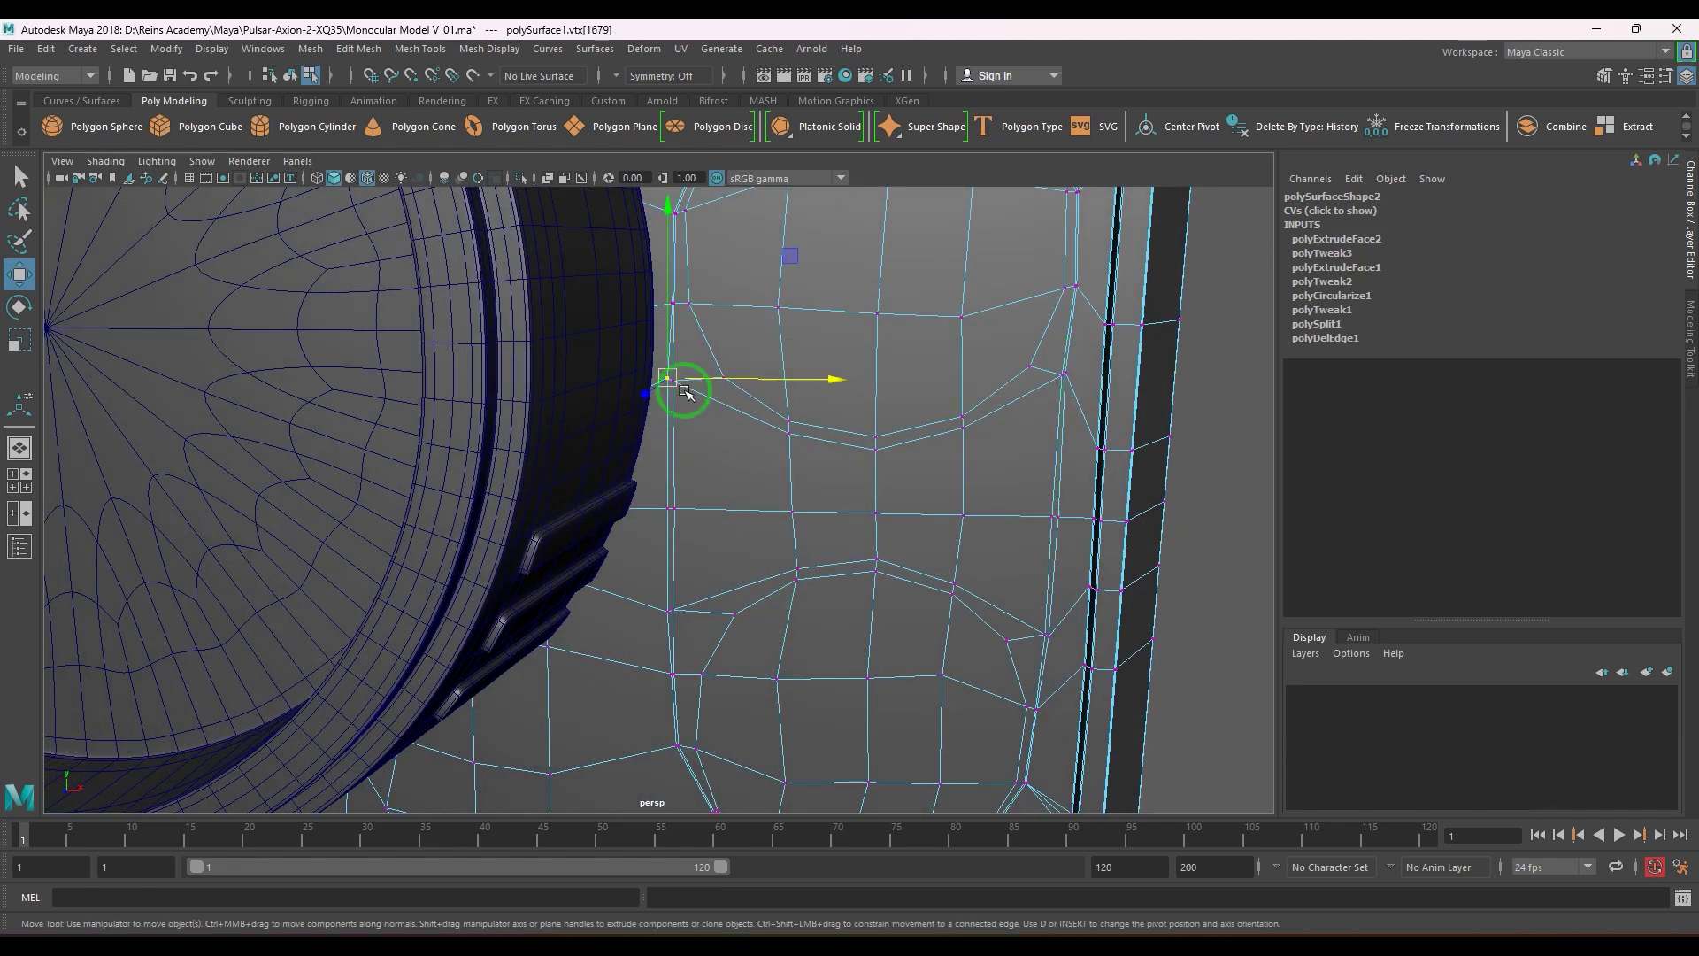
left_click(680, 294)
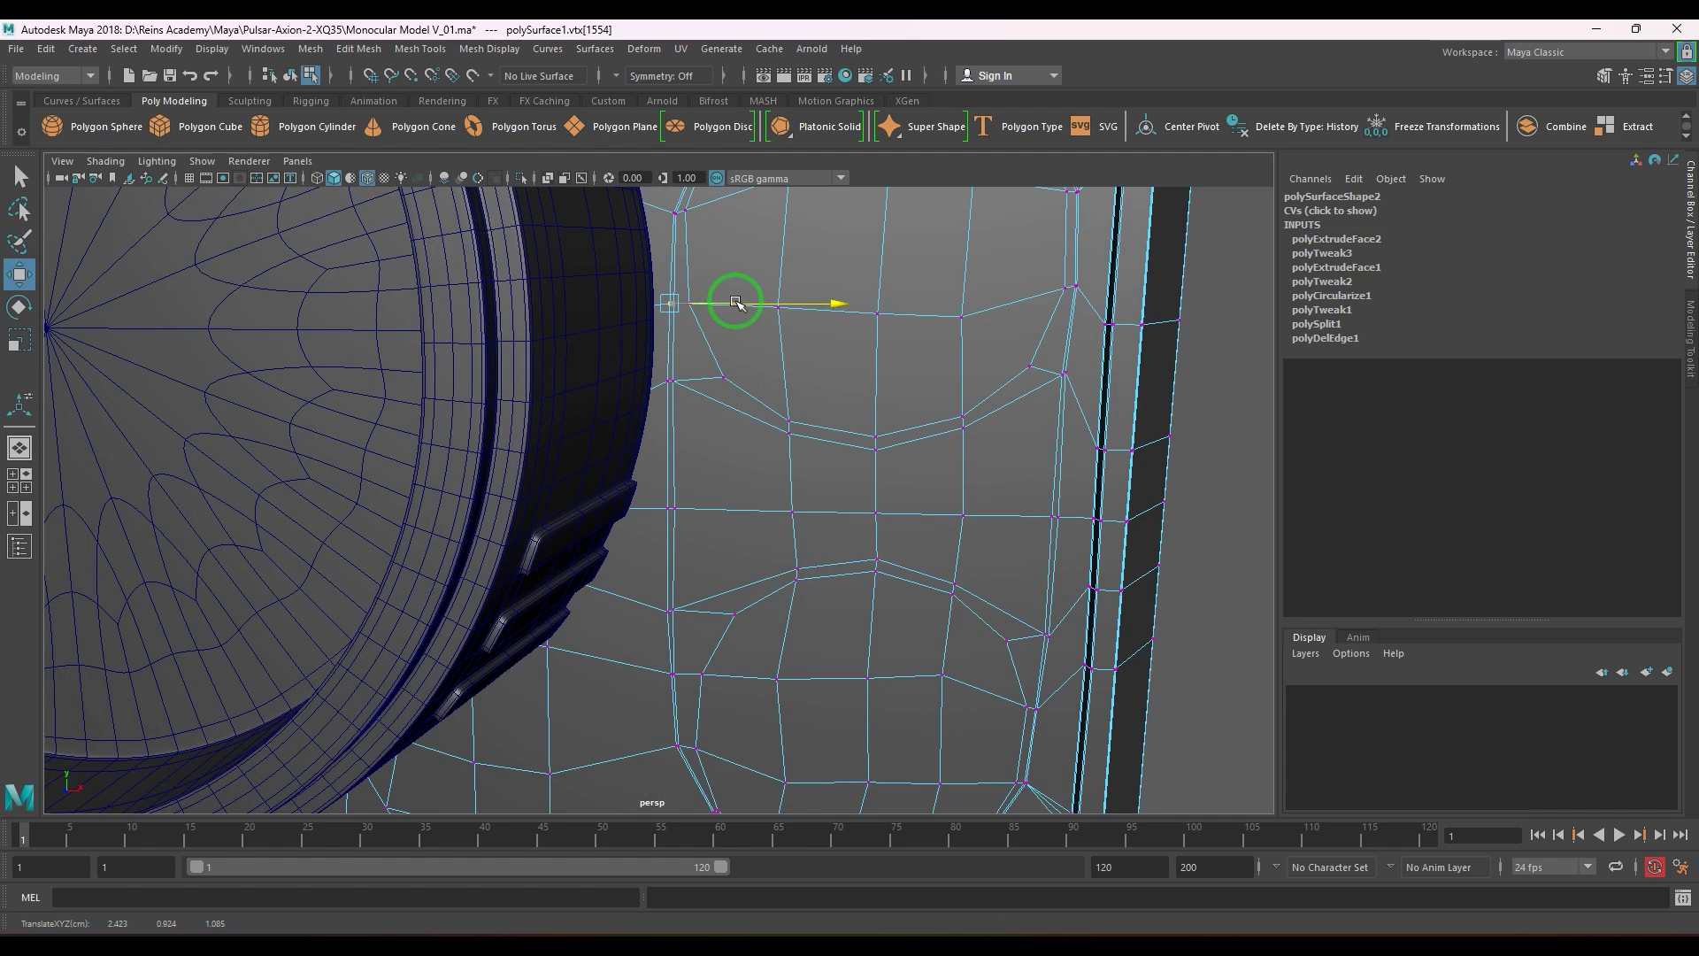
key("Up")
middle_click_drag(751, 298, 759, 491, "alt")
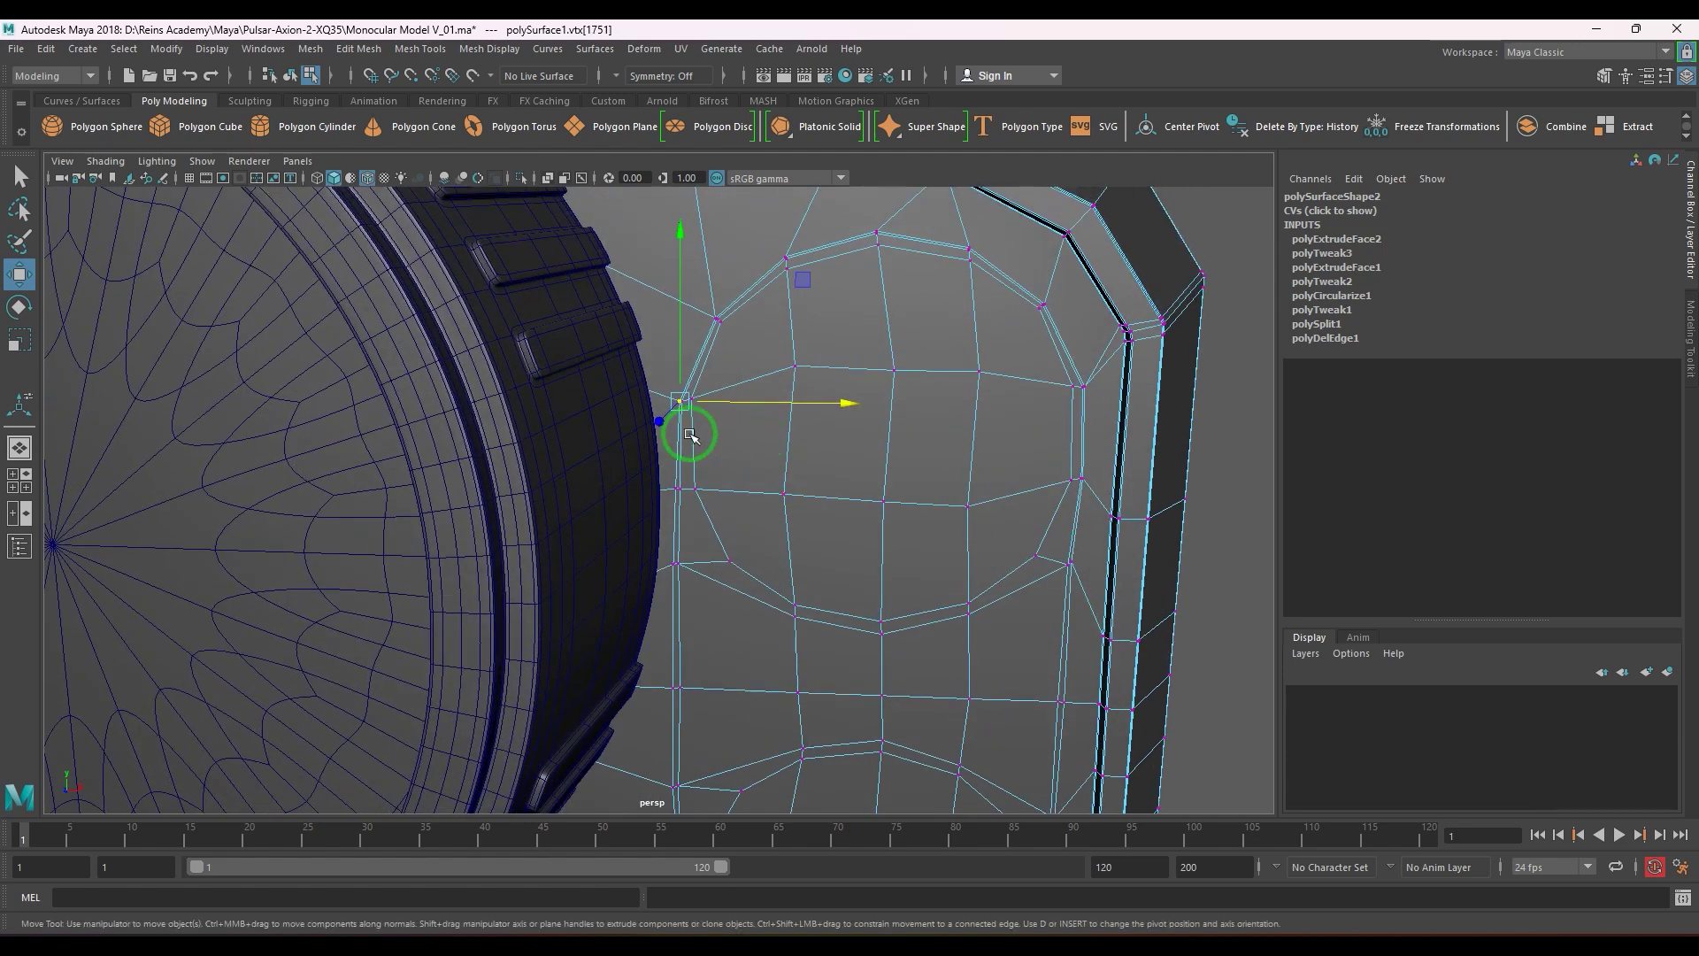
scroll(690, 433, "up", 4)
left_click_drag(680, 311, 743, 380, "alt")
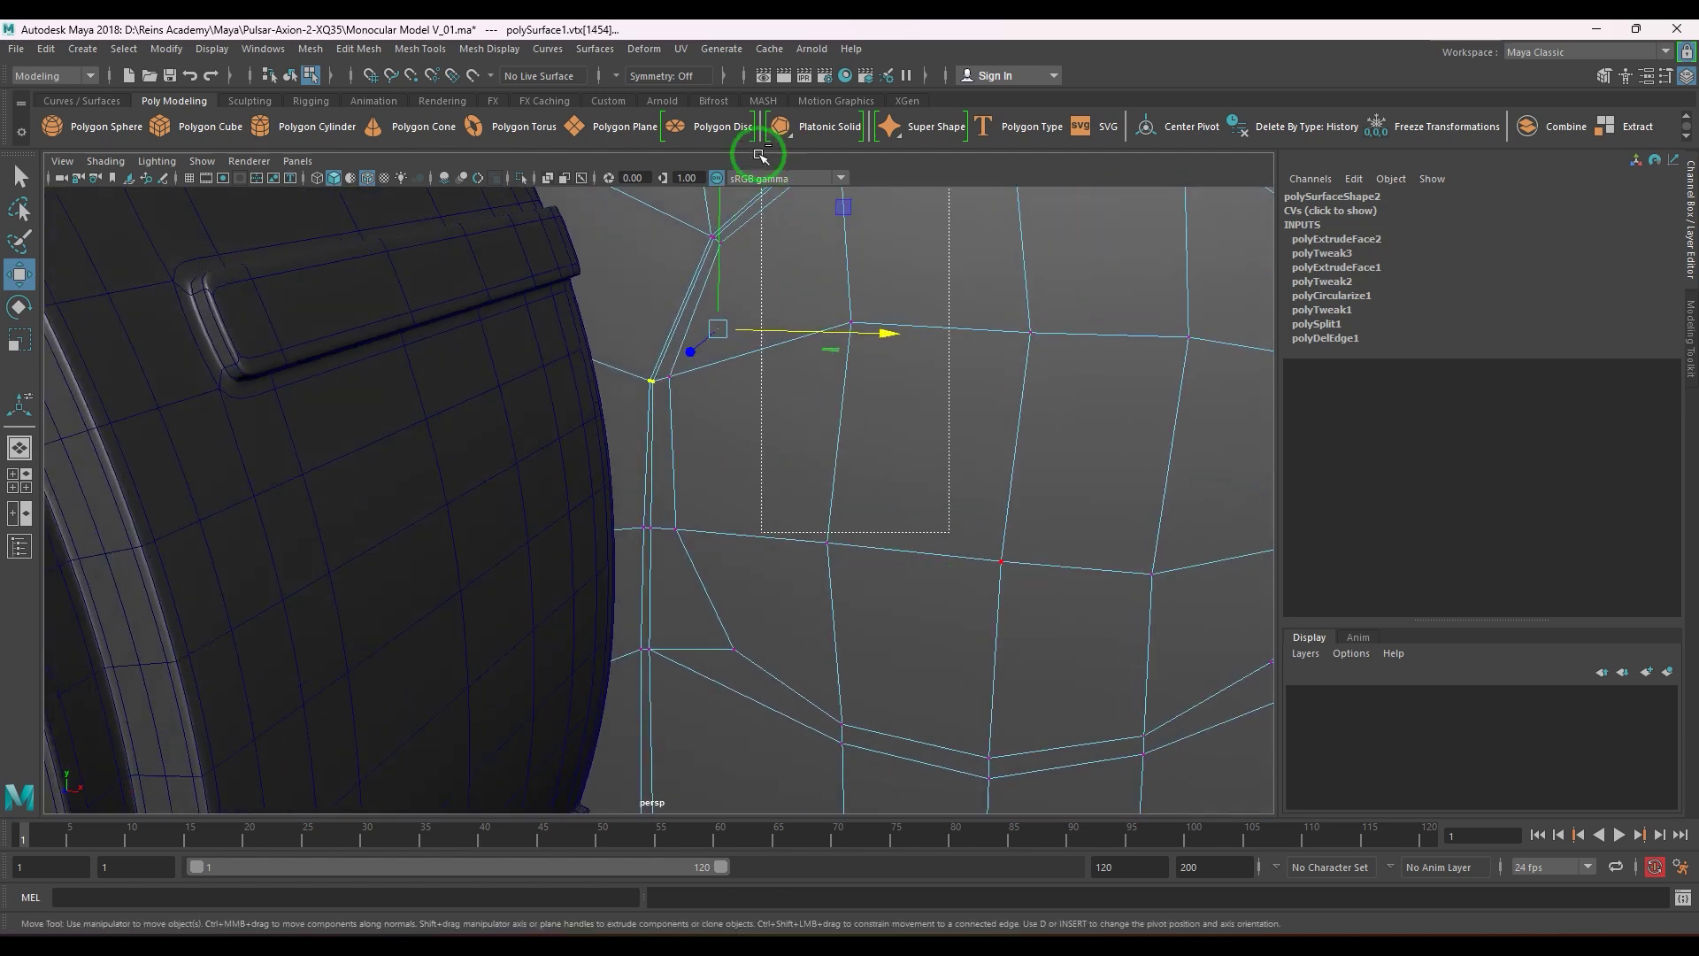
left_click_drag(1023, 443, 874, 391, "alt")
left_click_drag(820, 270, 820, 259)
scroll(849, 411, "down", 3)
left_click_drag(948, 455, 693, 554, "alt")
left_click(666, 387)
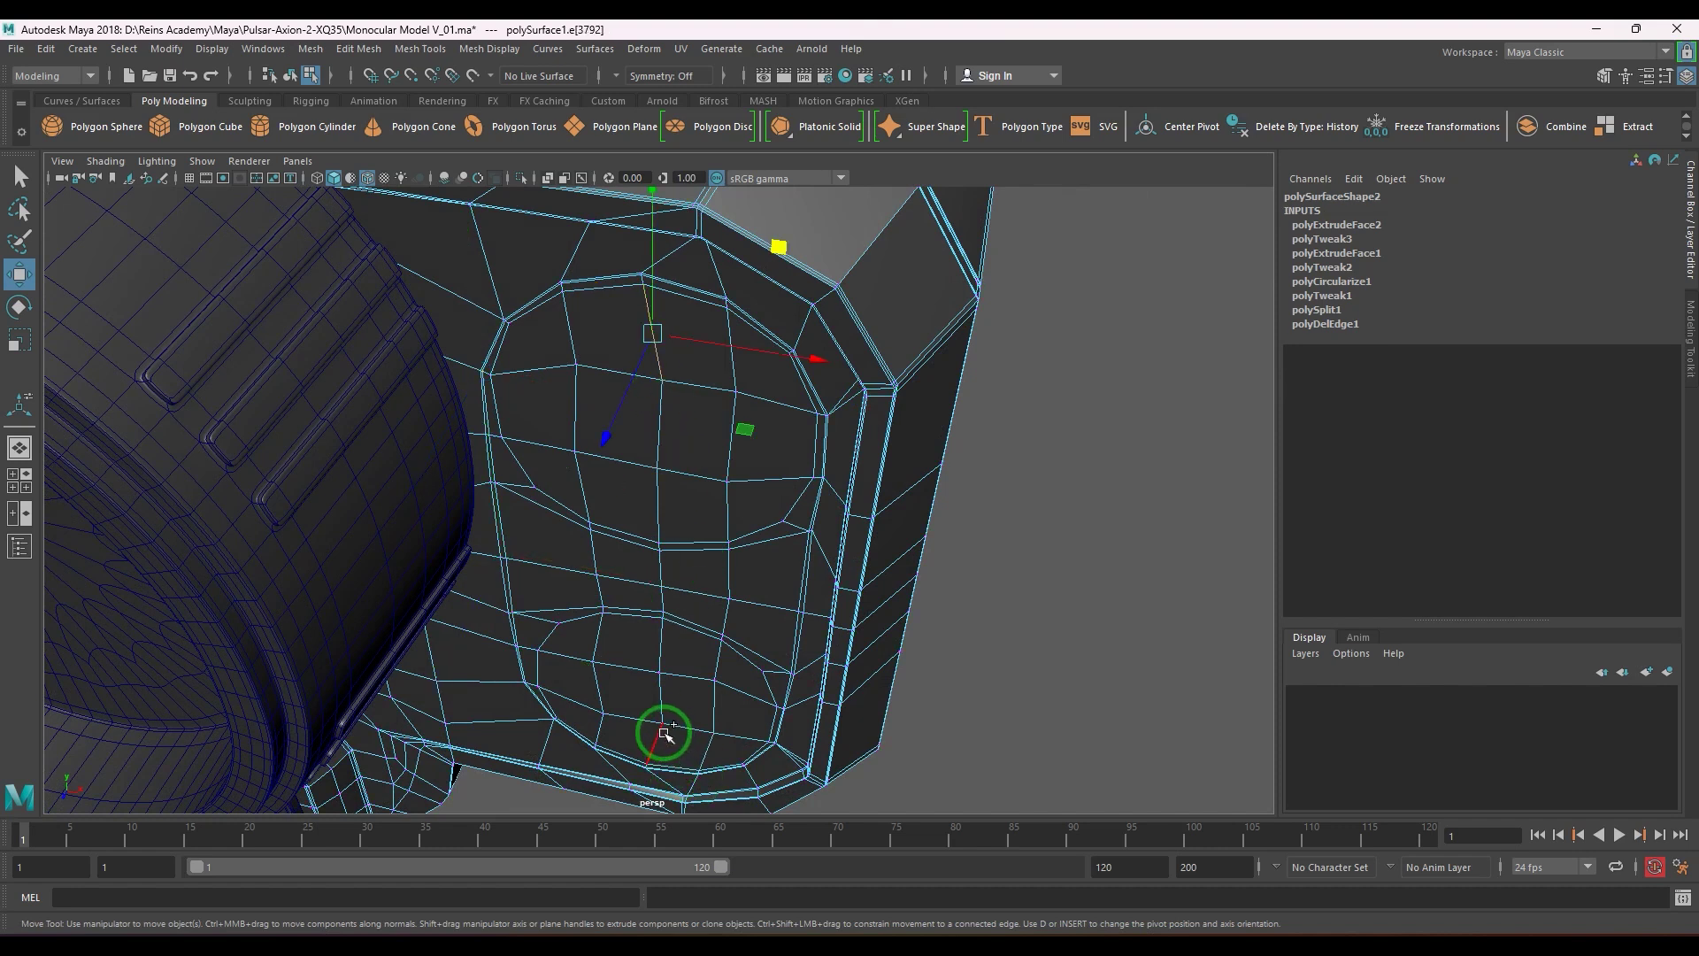
double_click(661, 699, "shift")
left_click_drag(666, 700, 670, 668, "alt")
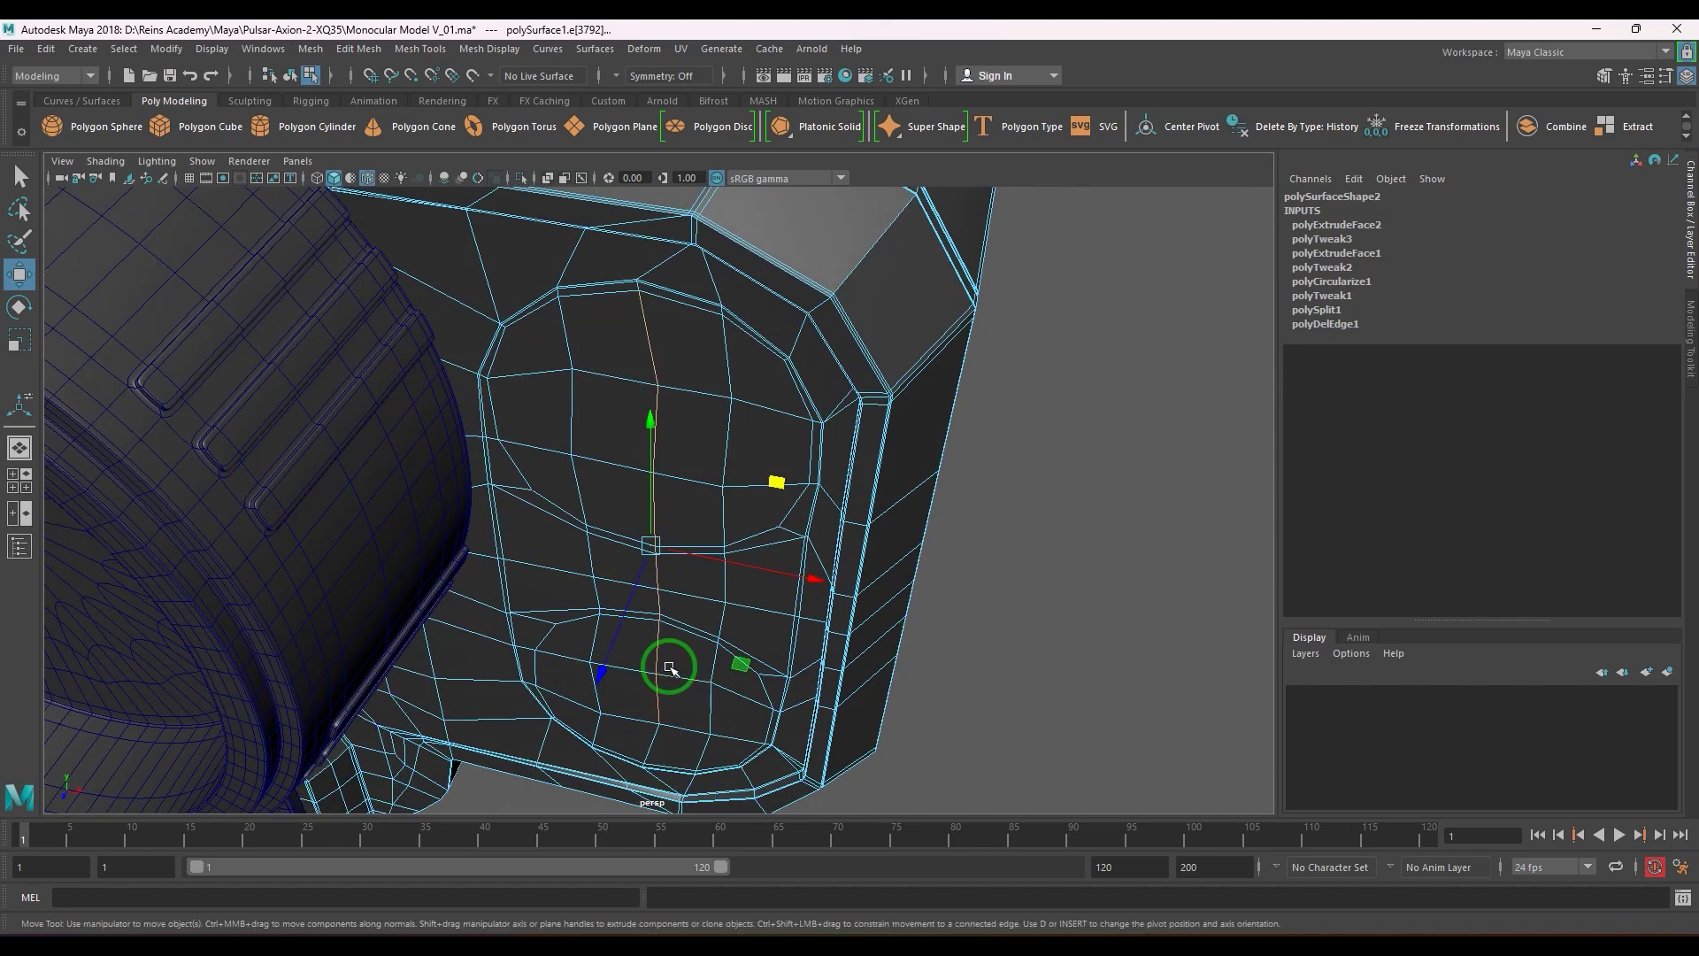
key("shift+period")
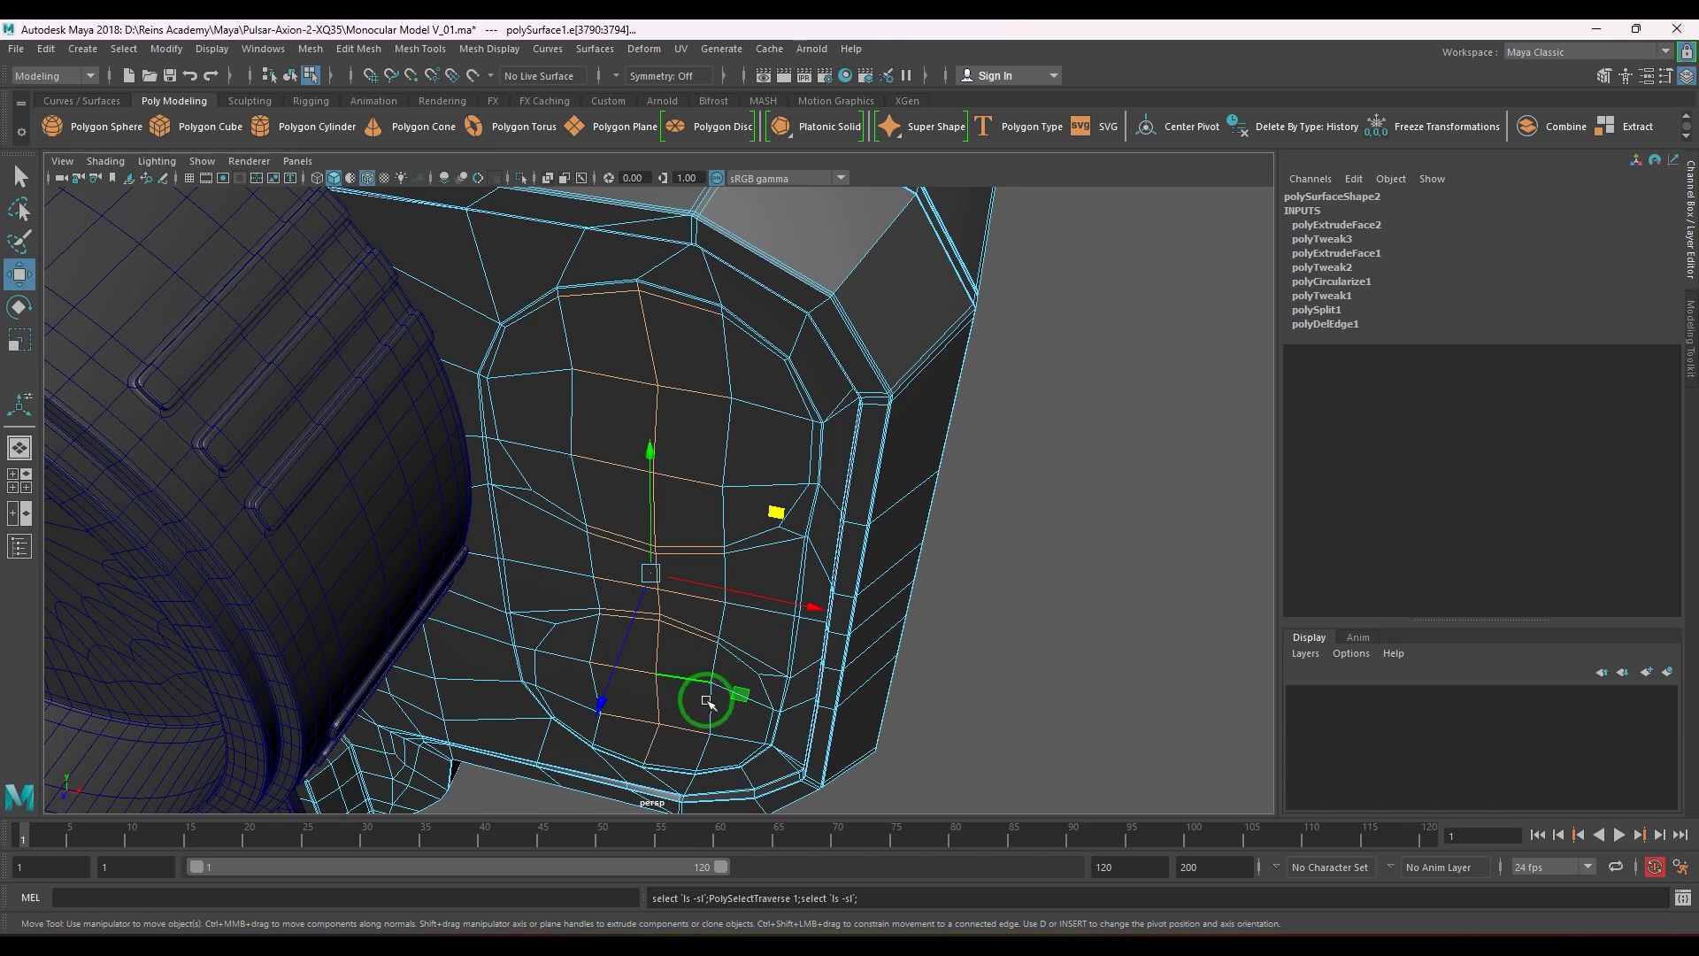
left_click_drag(707, 701, 602, 673, "alt")
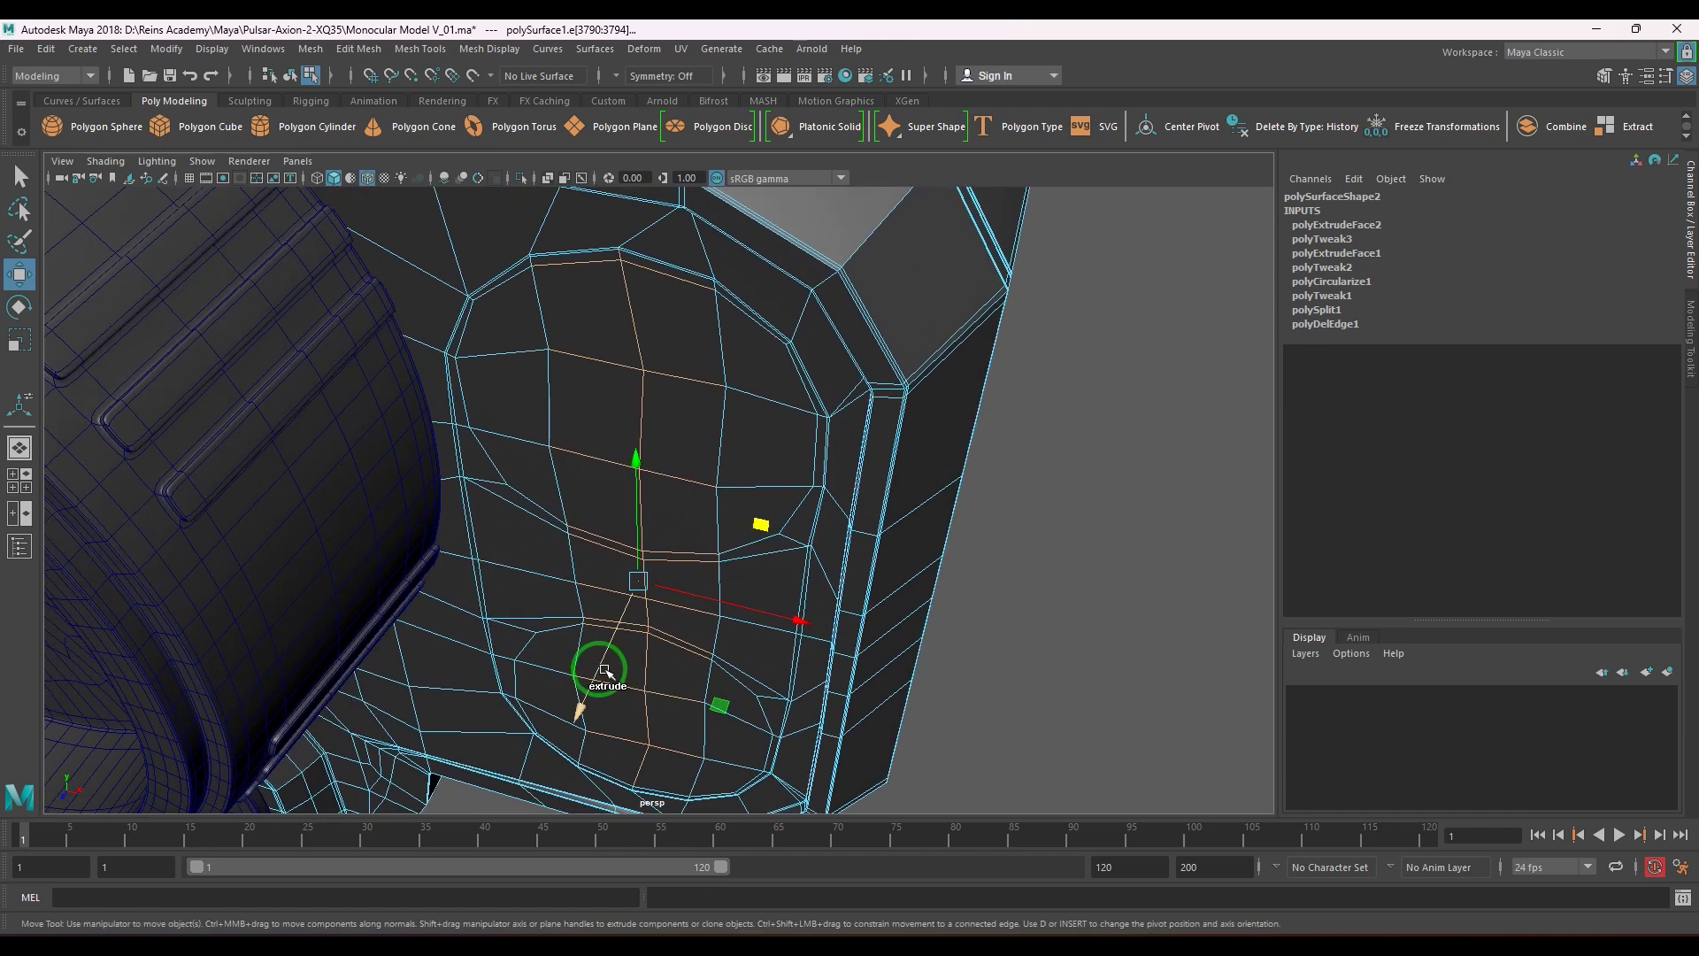
key("shift+period")
- Select the central column of vertices running down the pill and leave out the vertices caught elsewhere on the body
key("F9")
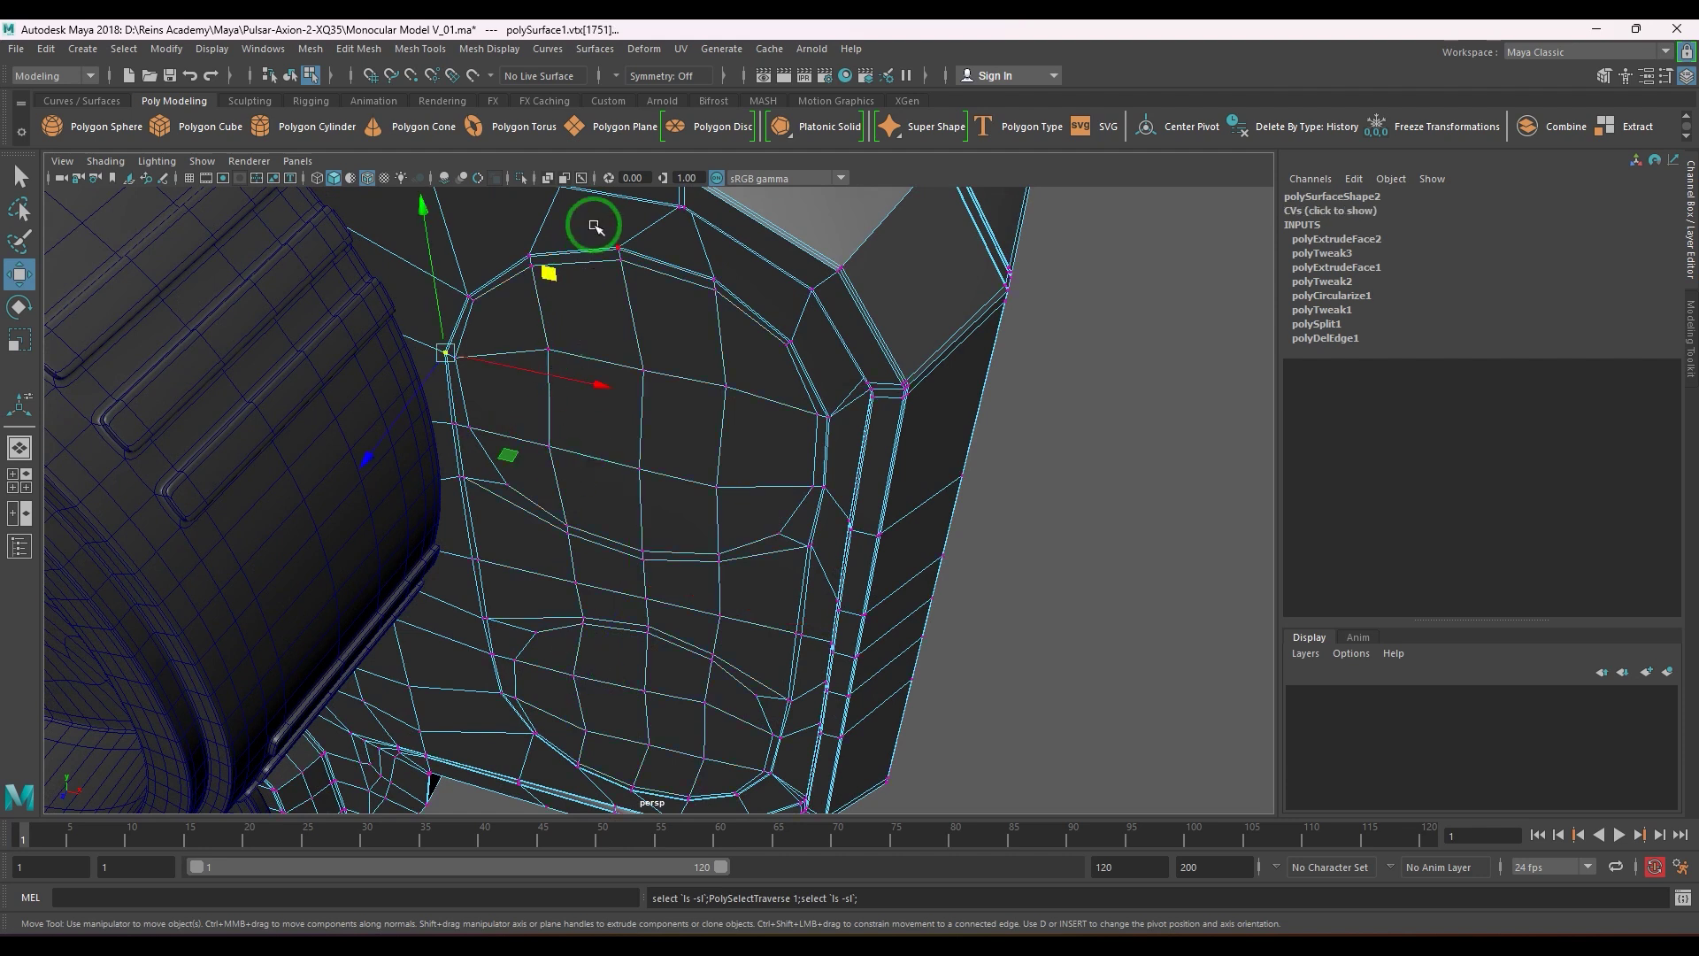
left_click_drag(596, 224, 675, 751)
scroll(672, 748, "down", 3)
left_click_drag(671, 745, 714, 645, "alt")
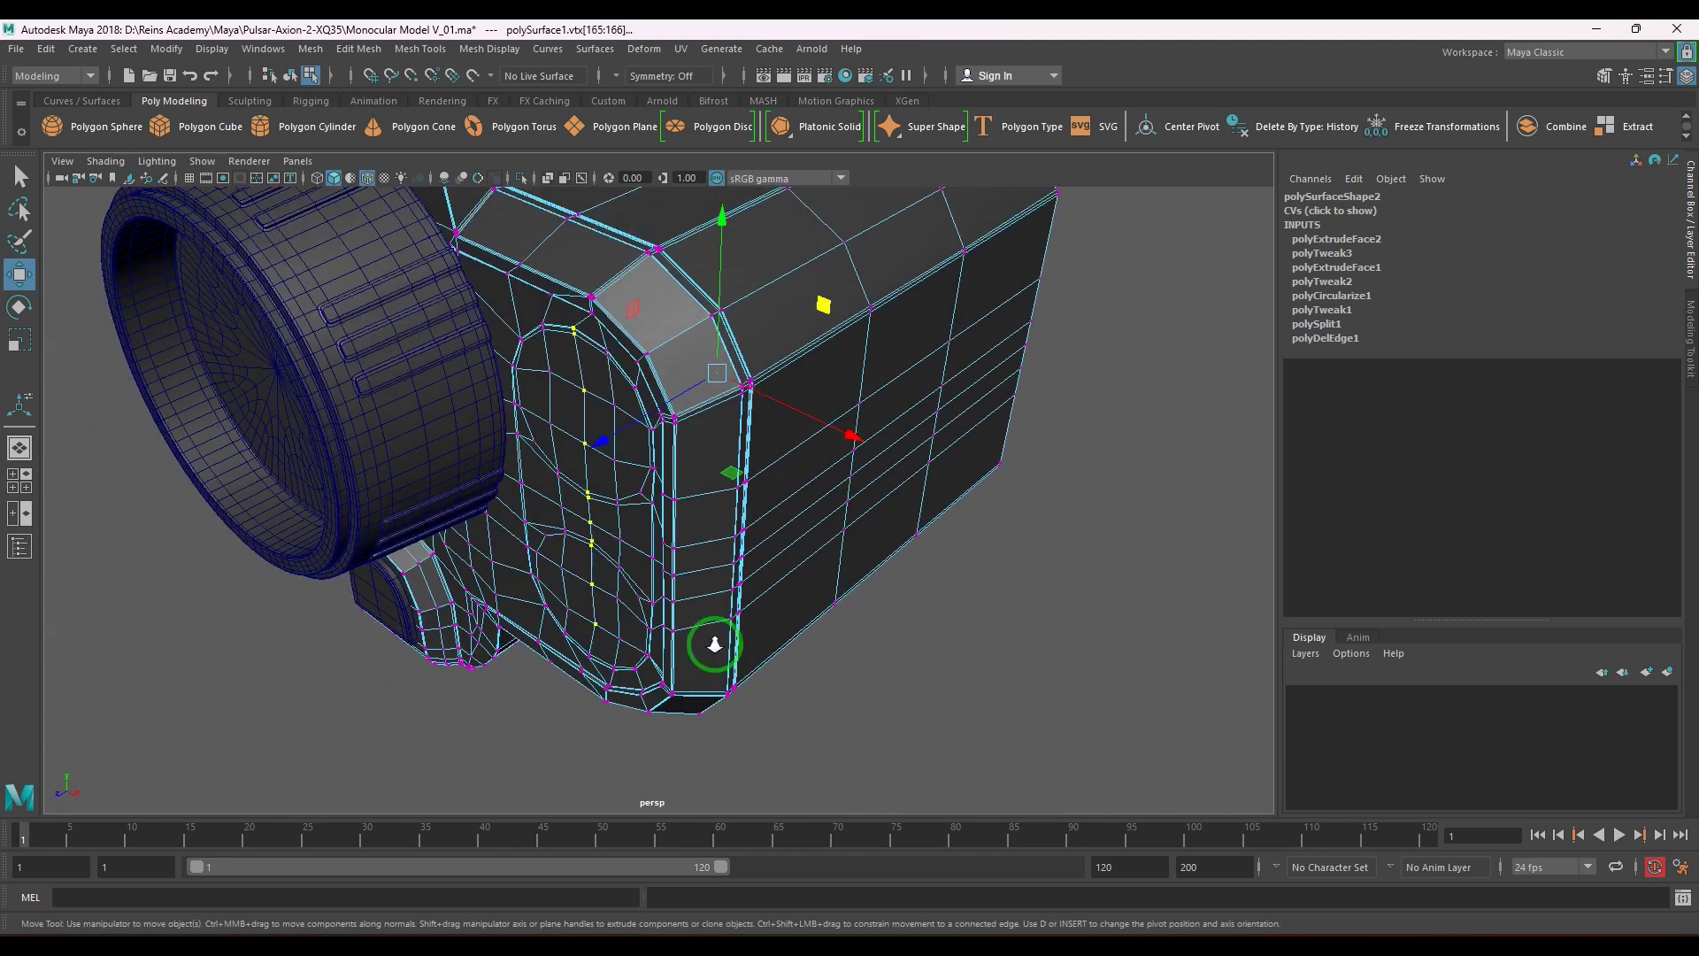
scroll(713, 645, "down", 4)
left_click_drag(1070, 657, 778, 417, "ctrl")
left_click_drag(800, 729, 1299, 832, "ctrl")
- Grow the vertex selection to the neighbouring columns inside the pill and undo the slight move along Z
left_click_drag(772, 486, 594, 565, "alt")
scroll(745, 605, "up", 3)
key("shift+period")
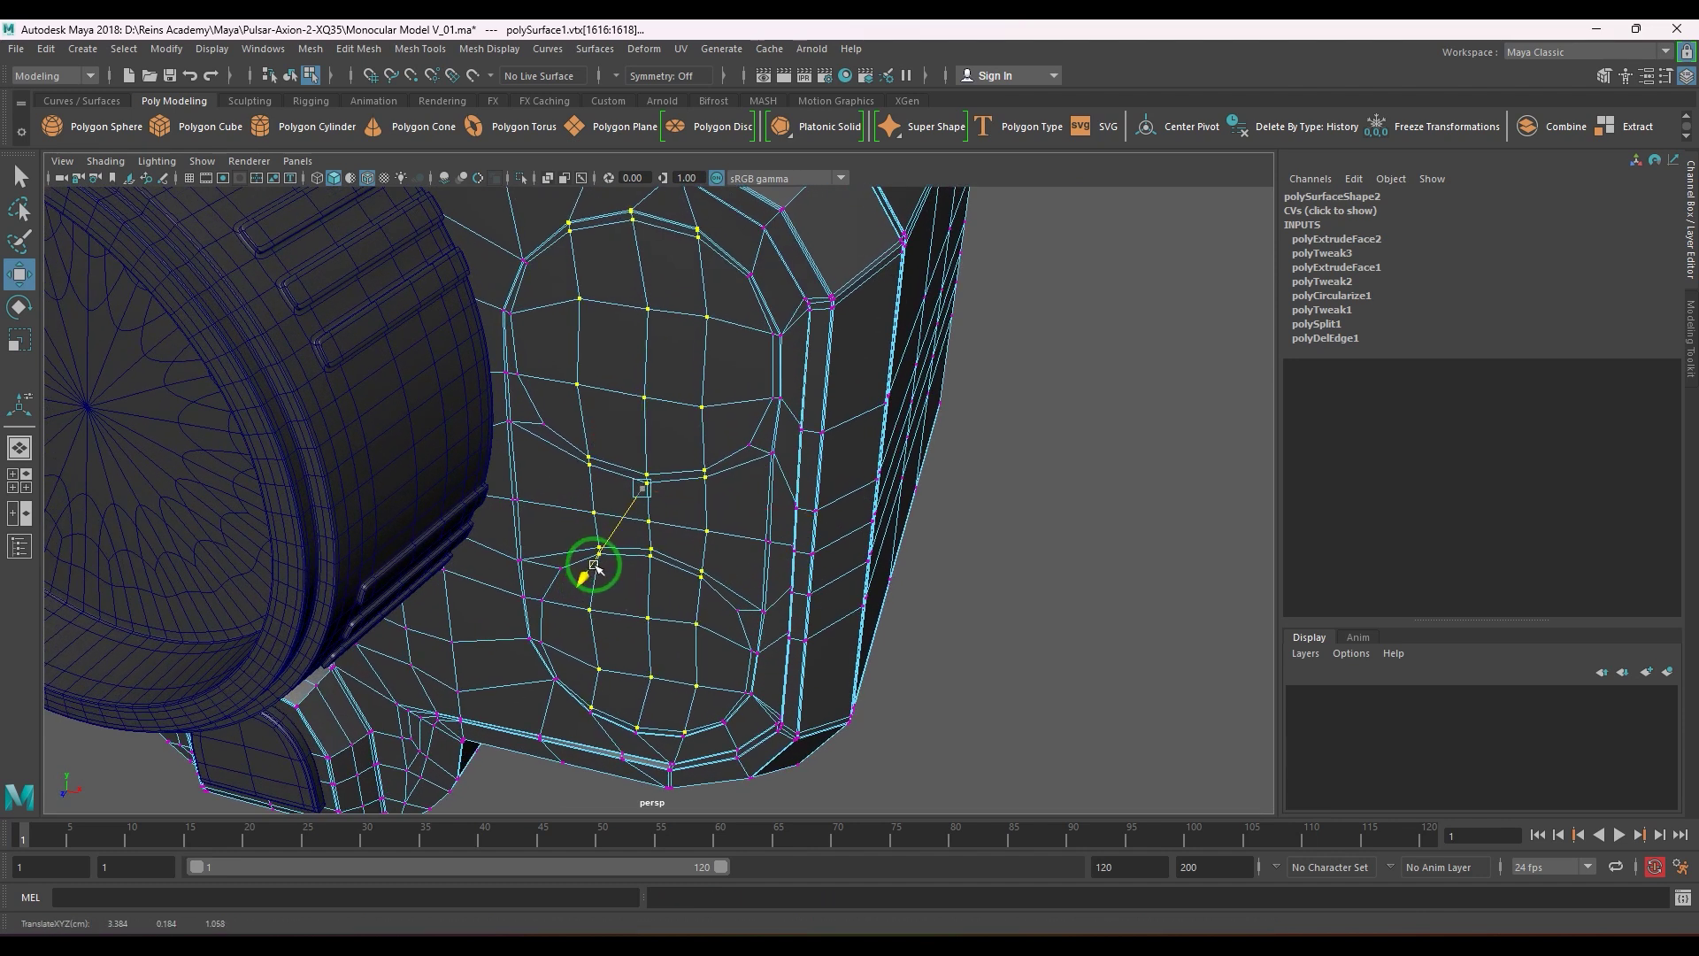
key("ctrl+z")
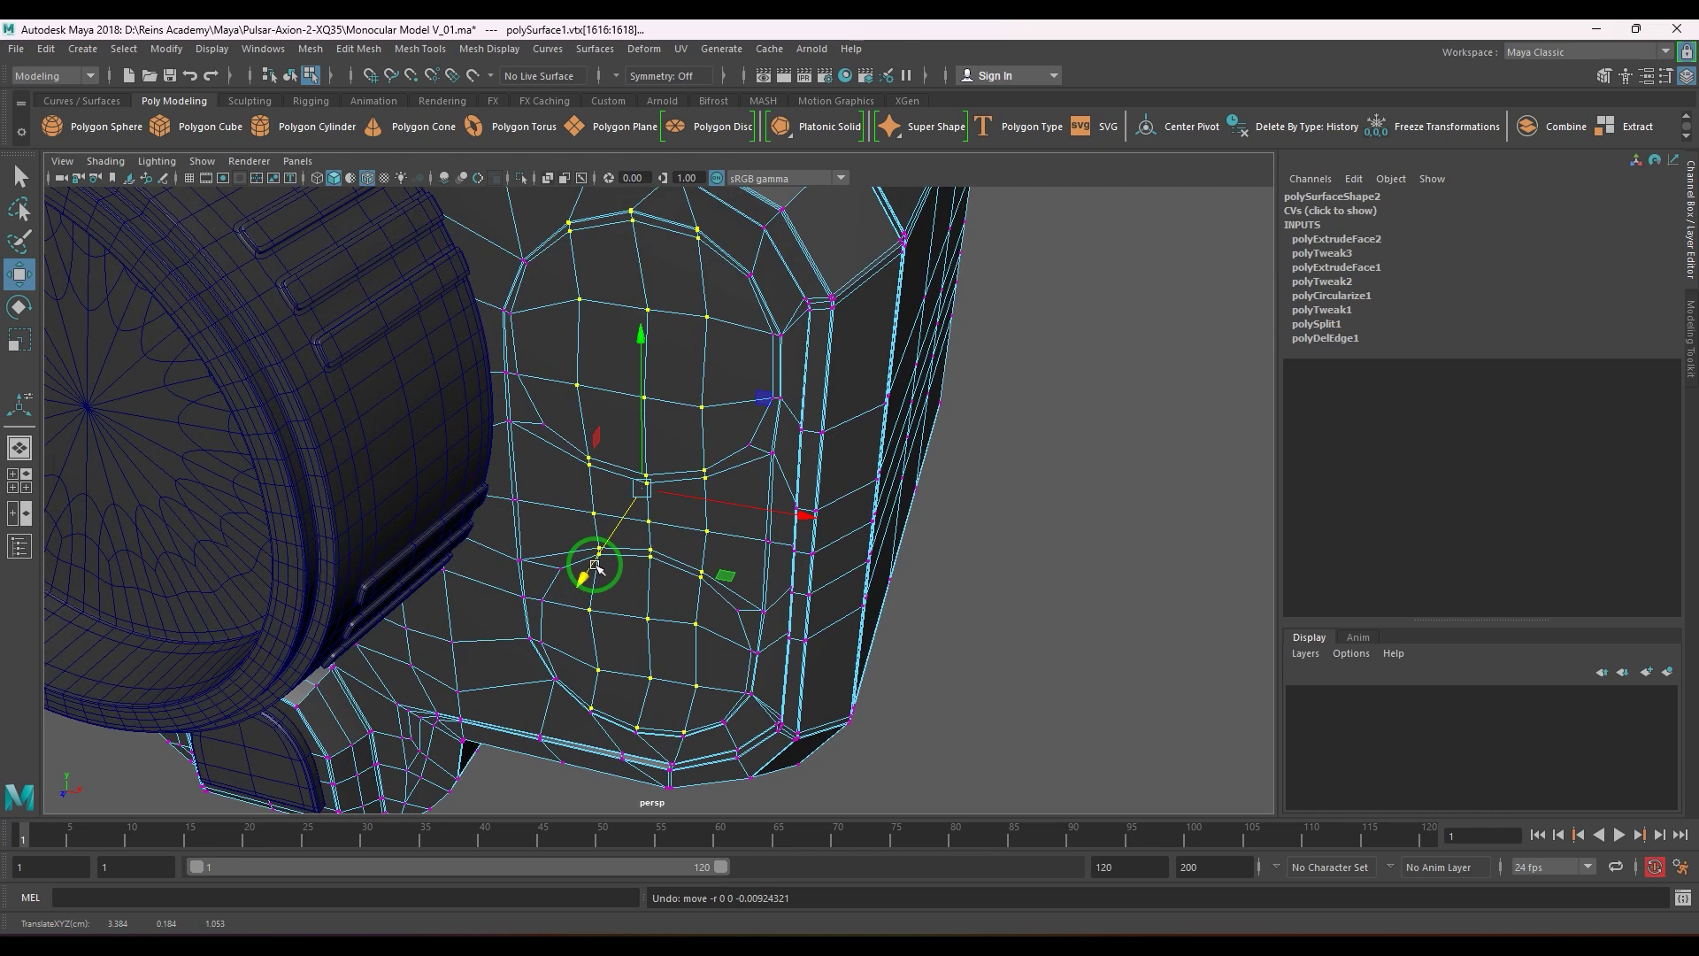
key("ctrl+z")
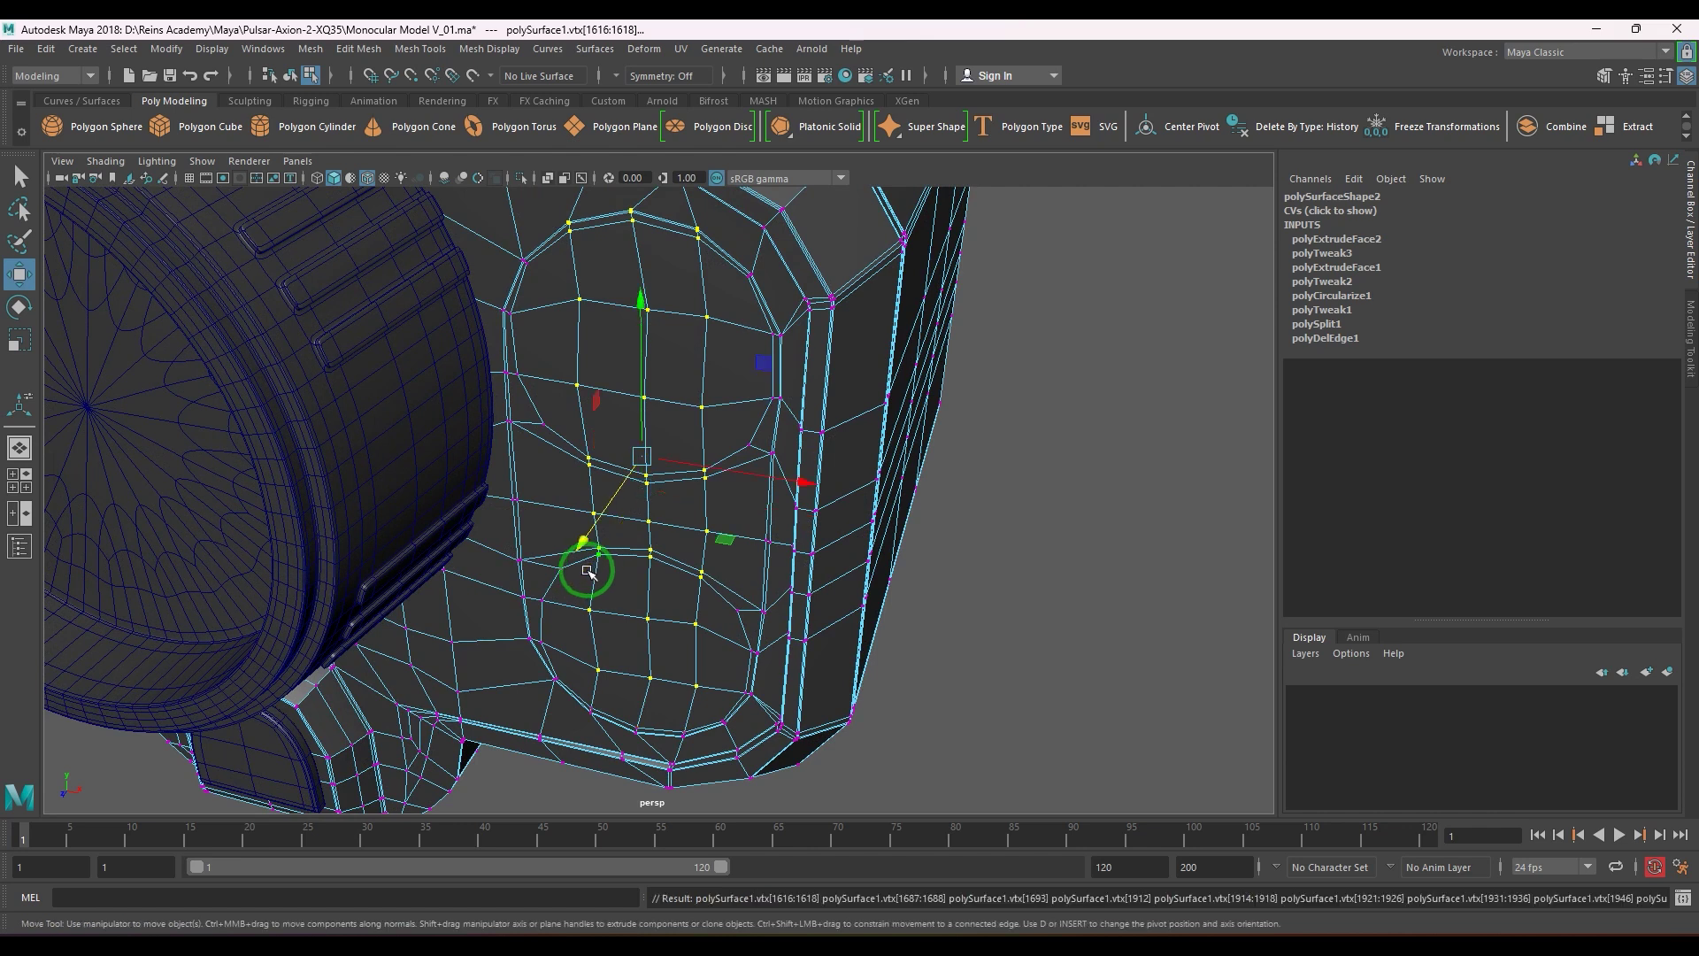
- Undo the last pick-walk, grow the vertex selection out to the pill's border and leave out the stray vertices on its lens side
key("ctrl+z")
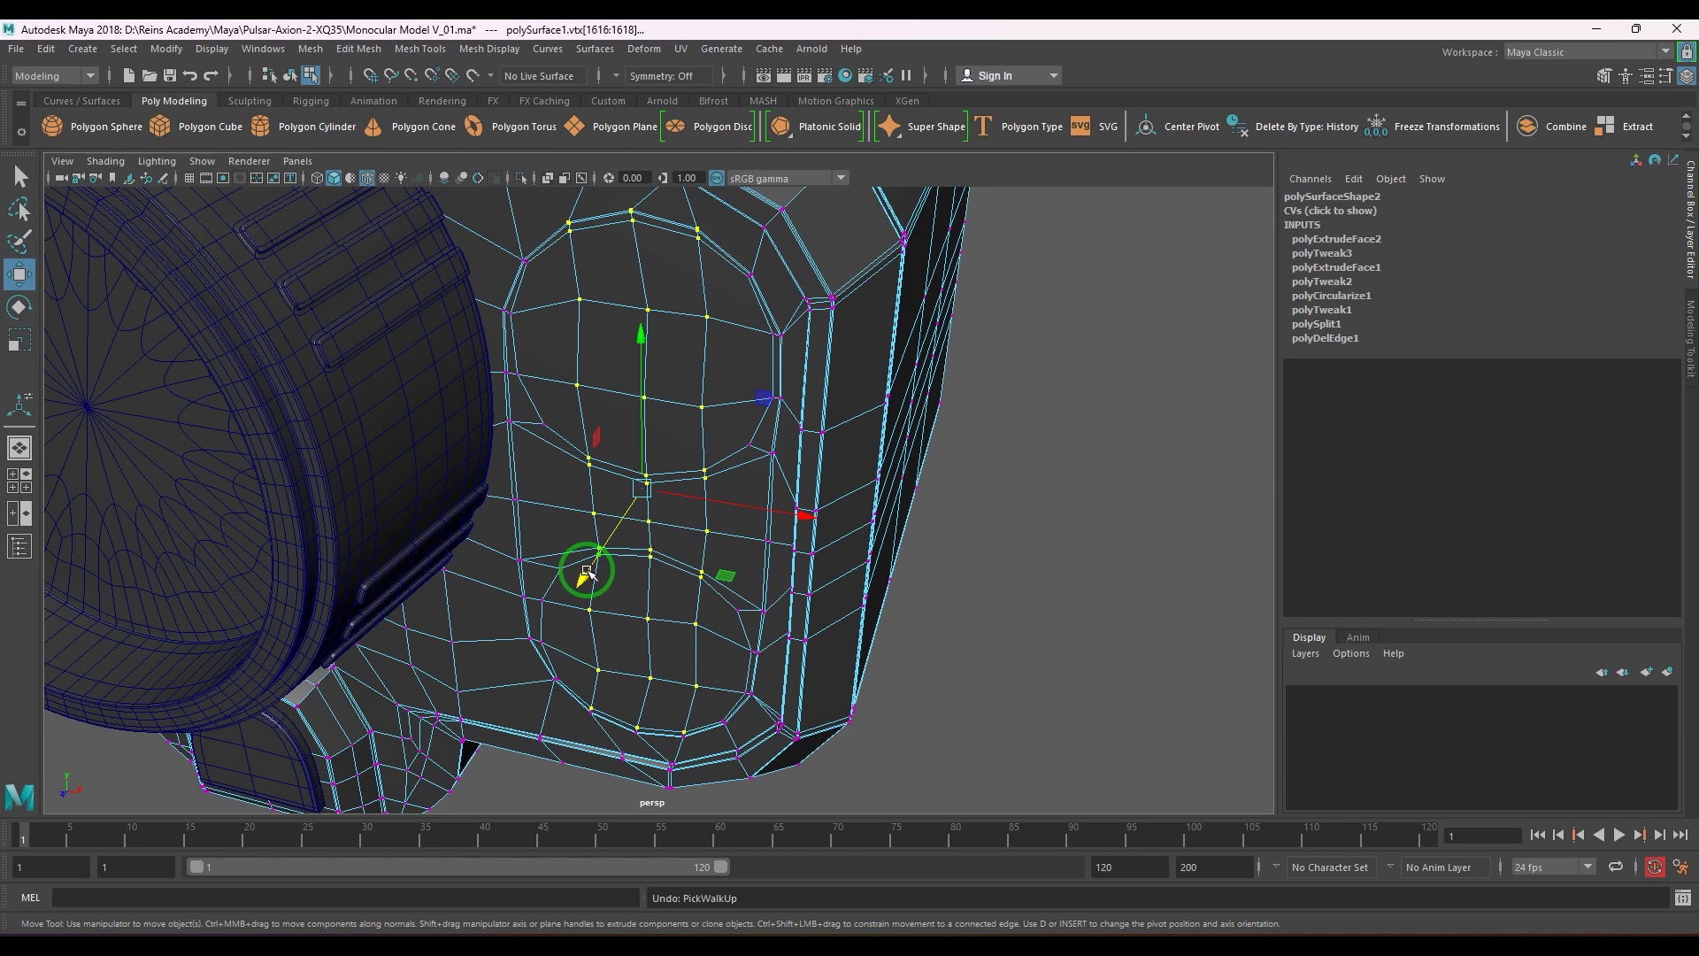
left_click_drag(587, 570, 512, 688)
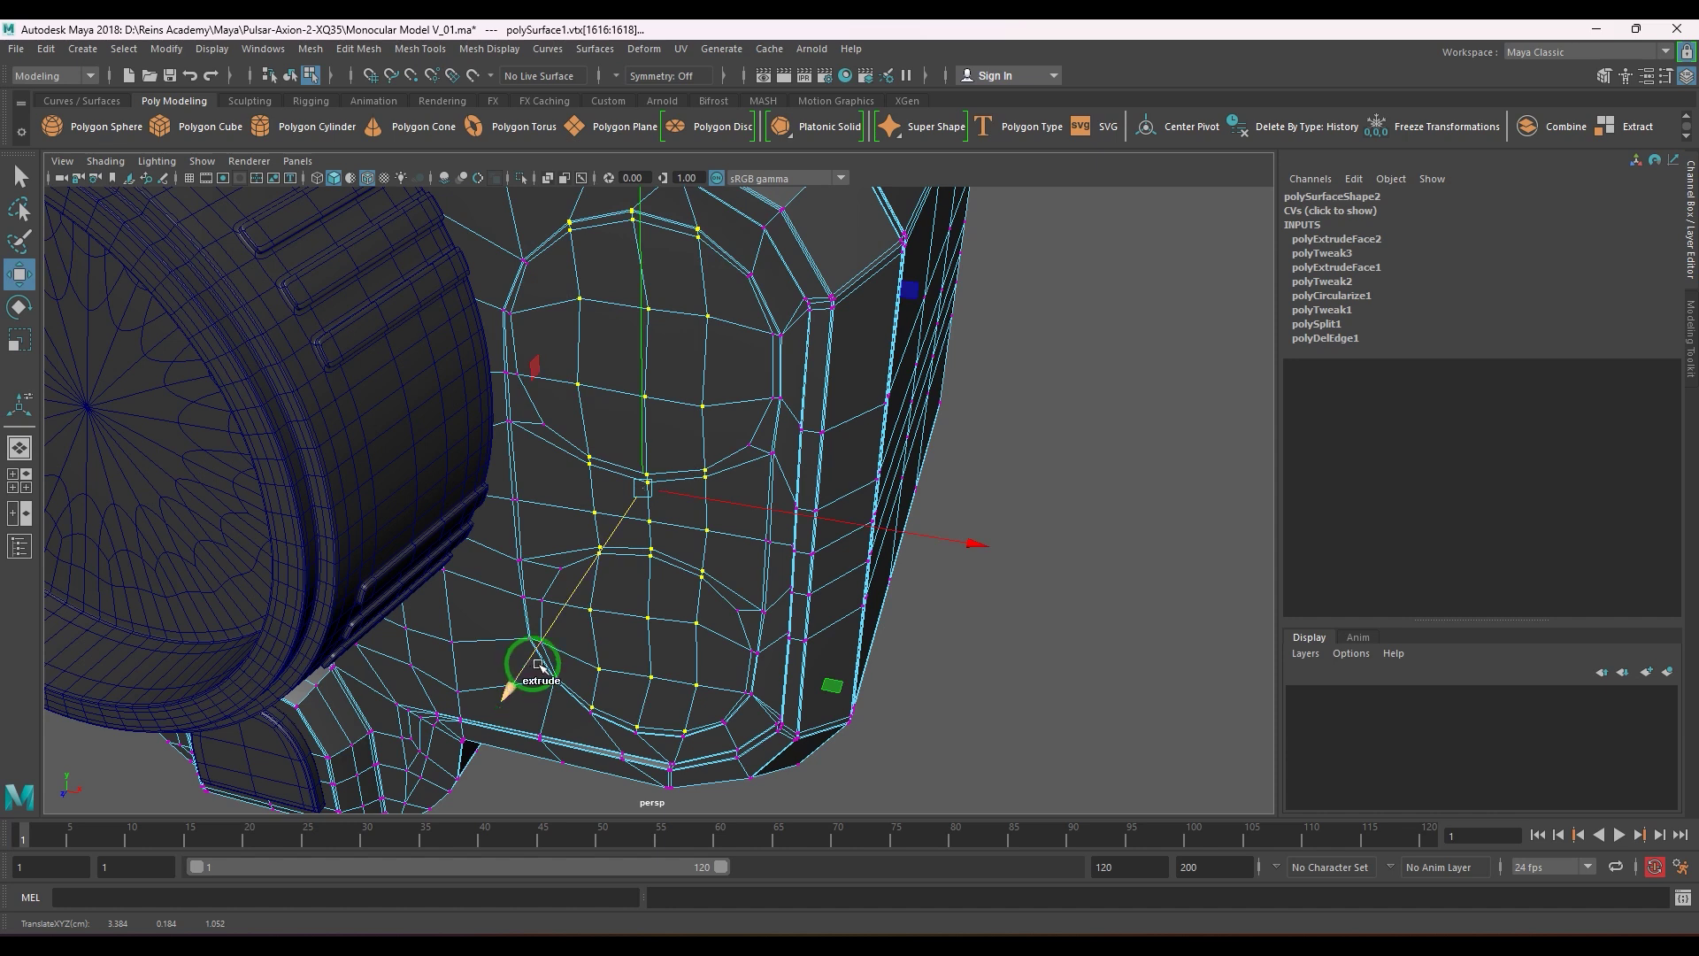
key("shift+period")
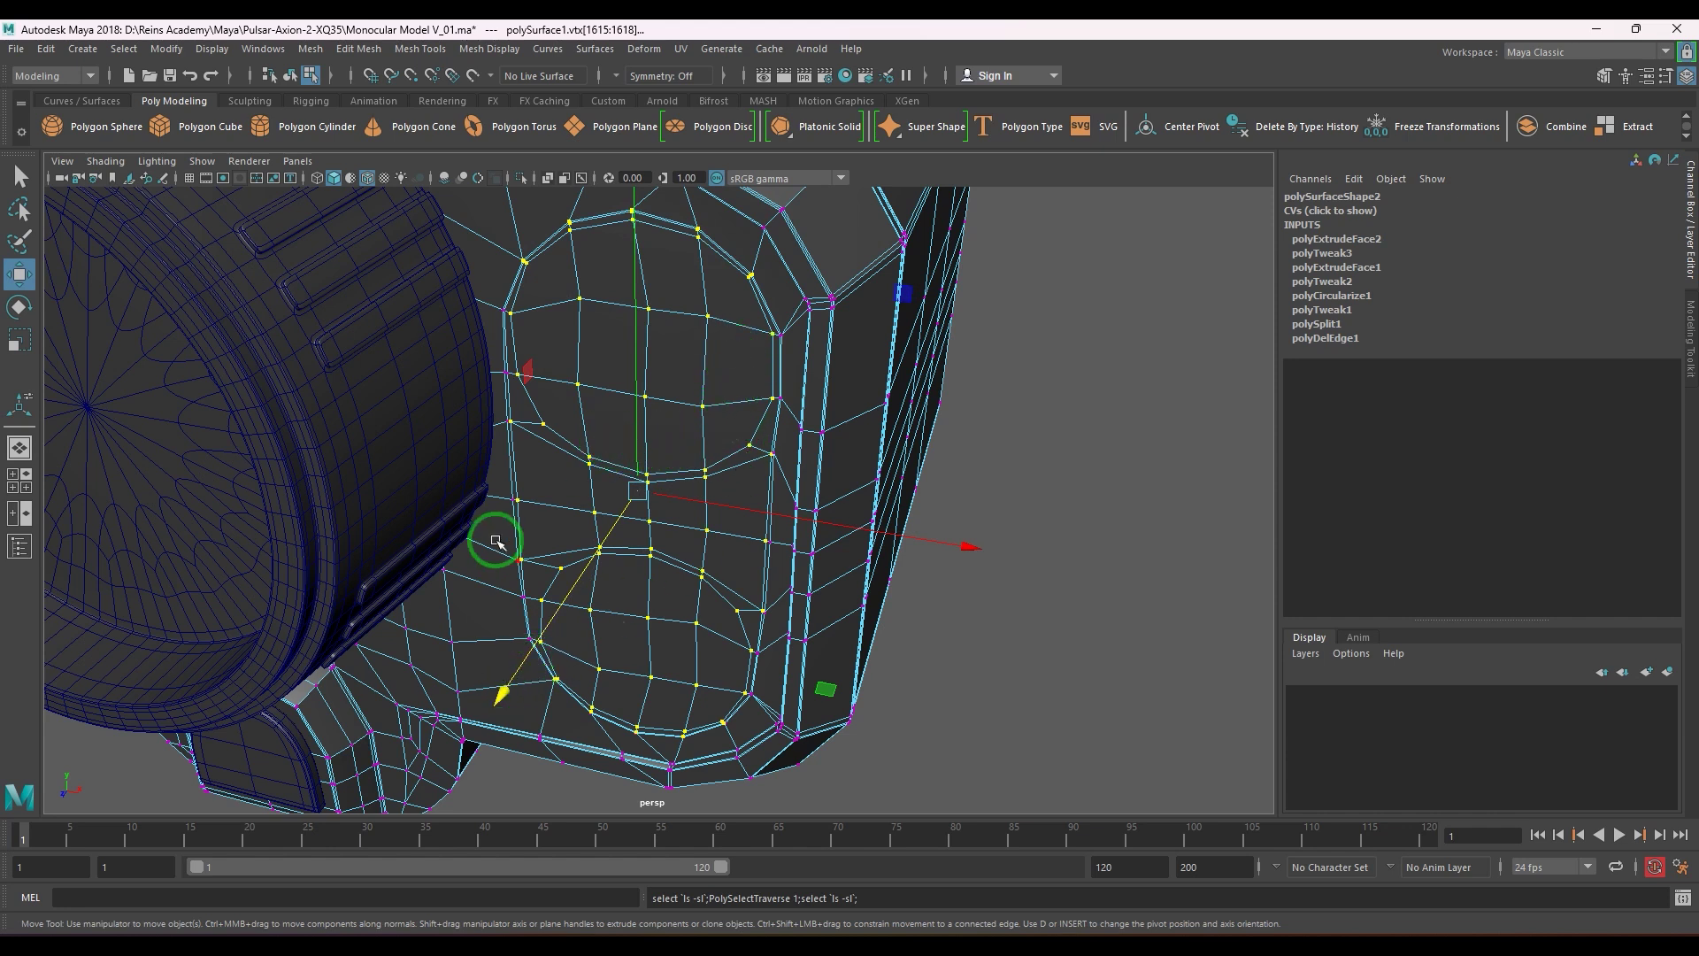
left_click_drag(465, 393, 526, 573, "ctrl")
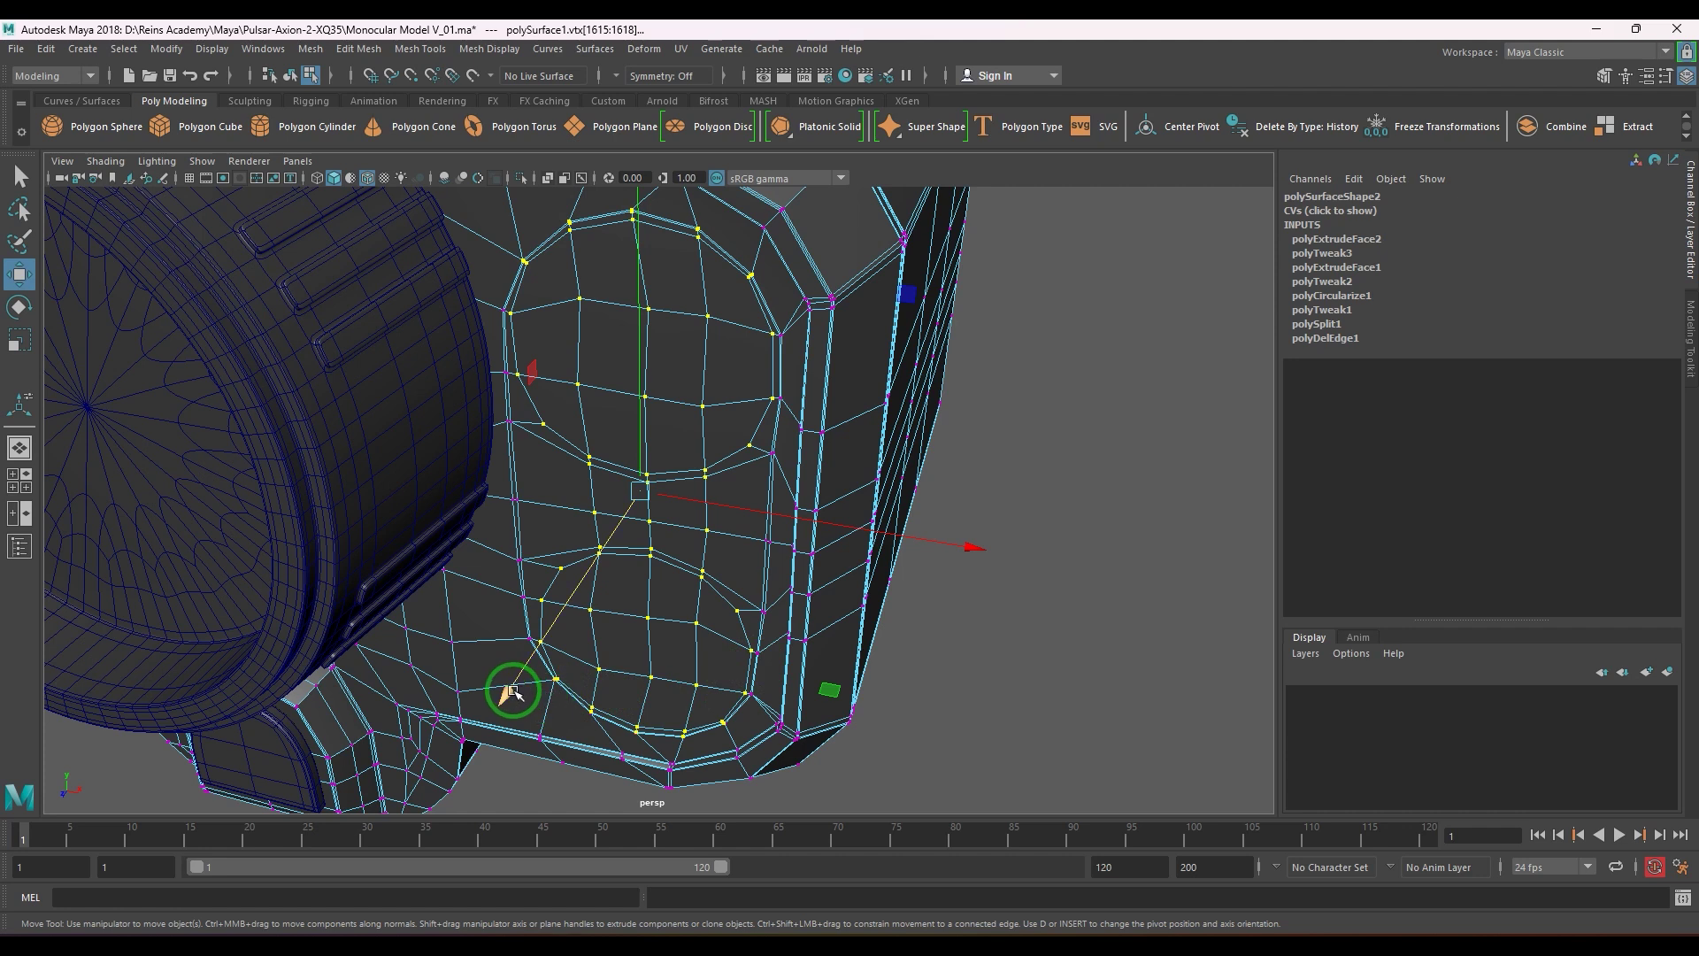
- Return to object mode, deselect the body and turn off the wireframe overlay to check the pill inset on the shaded model
key("F8")
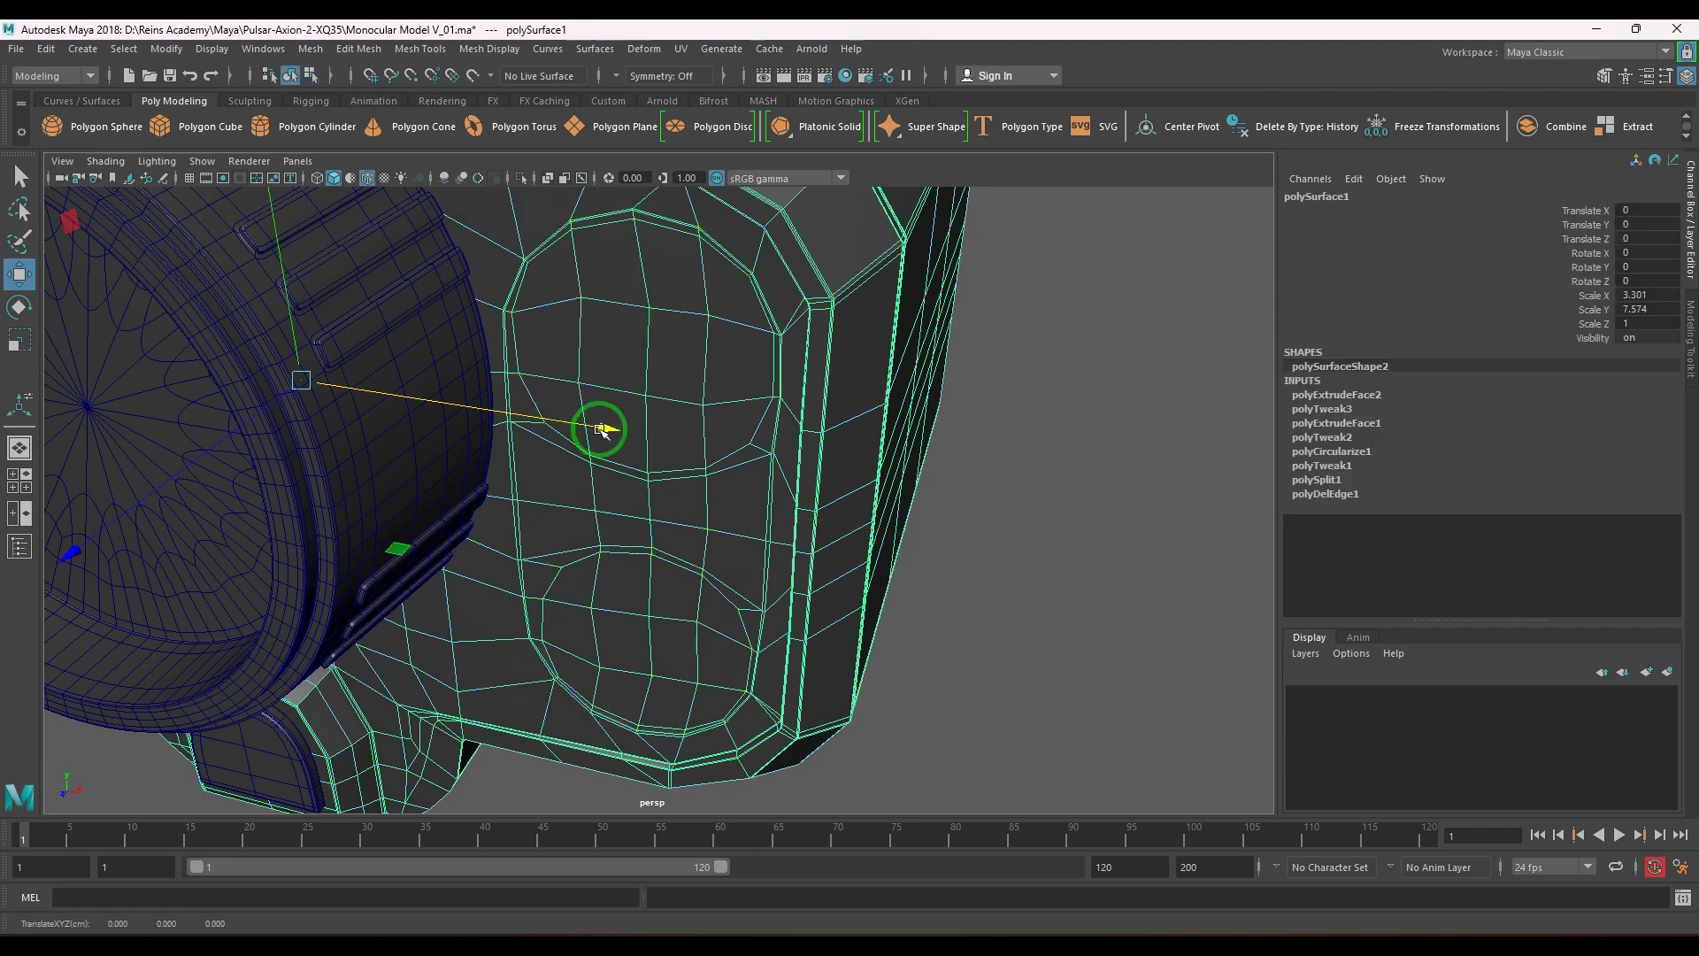
left_click(960, 523)
right_click_drag(960, 523, 861, 475, "alt")
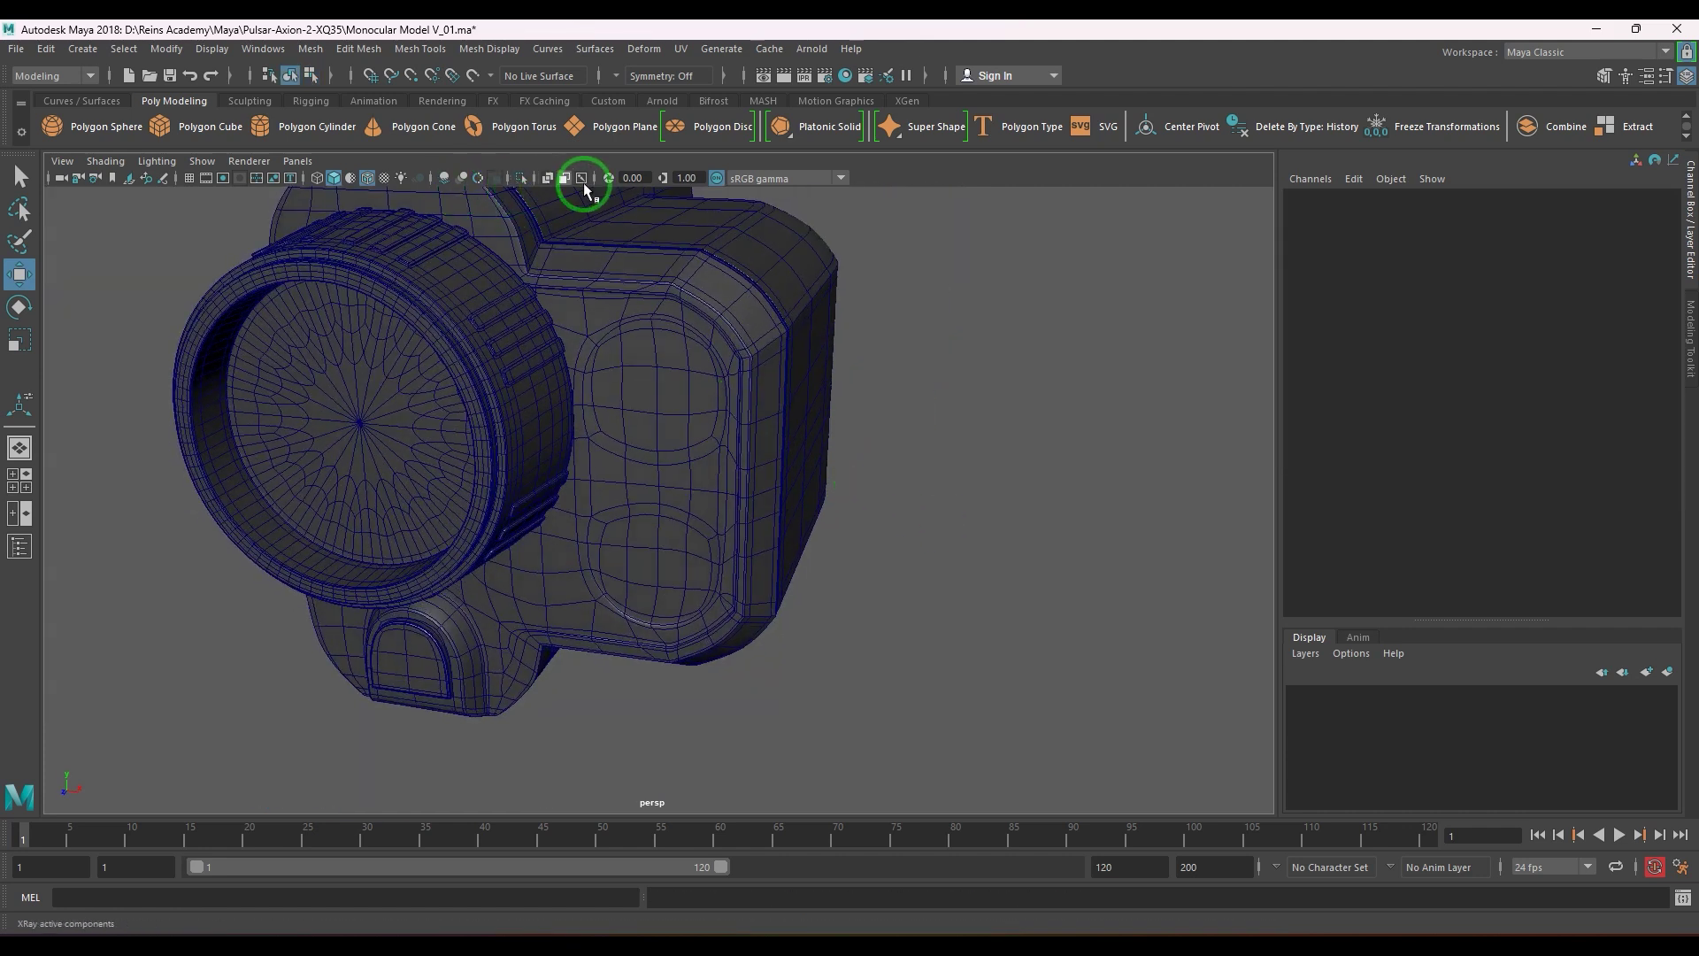
left_click(368, 178)
left_click_drag(815, 471, 875, 443, "alt")
left_click_drag(852, 428, 702, 410, "alt")
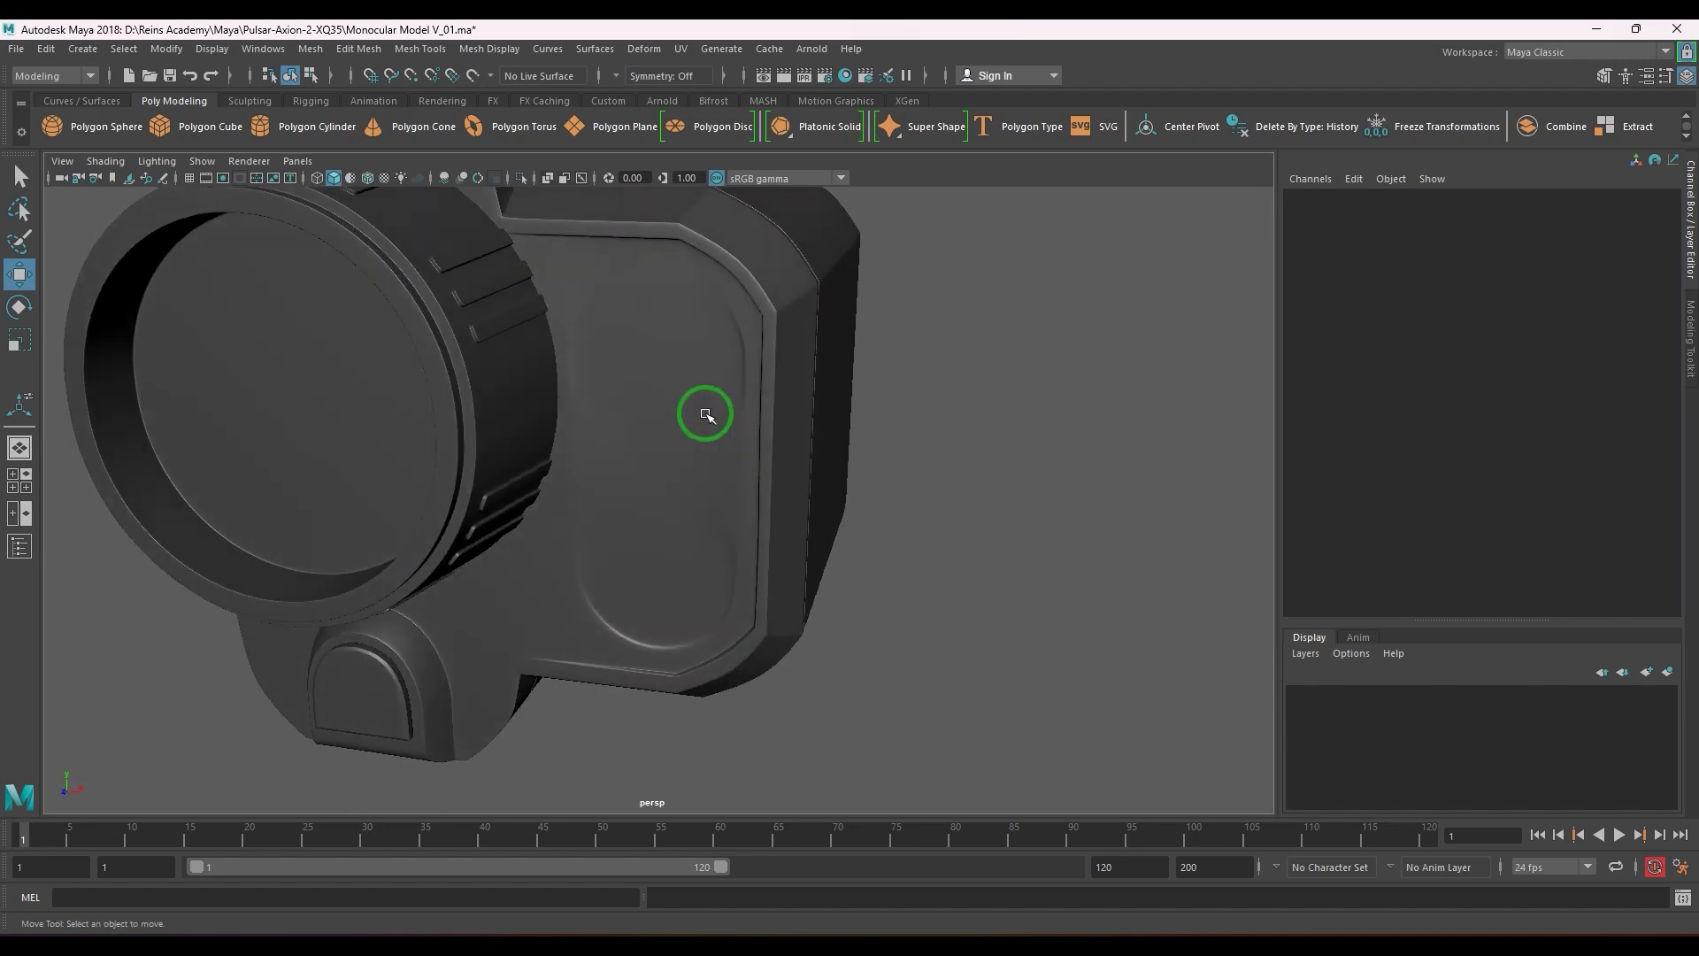
- Turn off the body's smooth preview and select all faces inside the upper and lower circles by growing from their centre faces
left_click(705, 404)
key("1")
right_click_drag(652, 330, 651, 373)
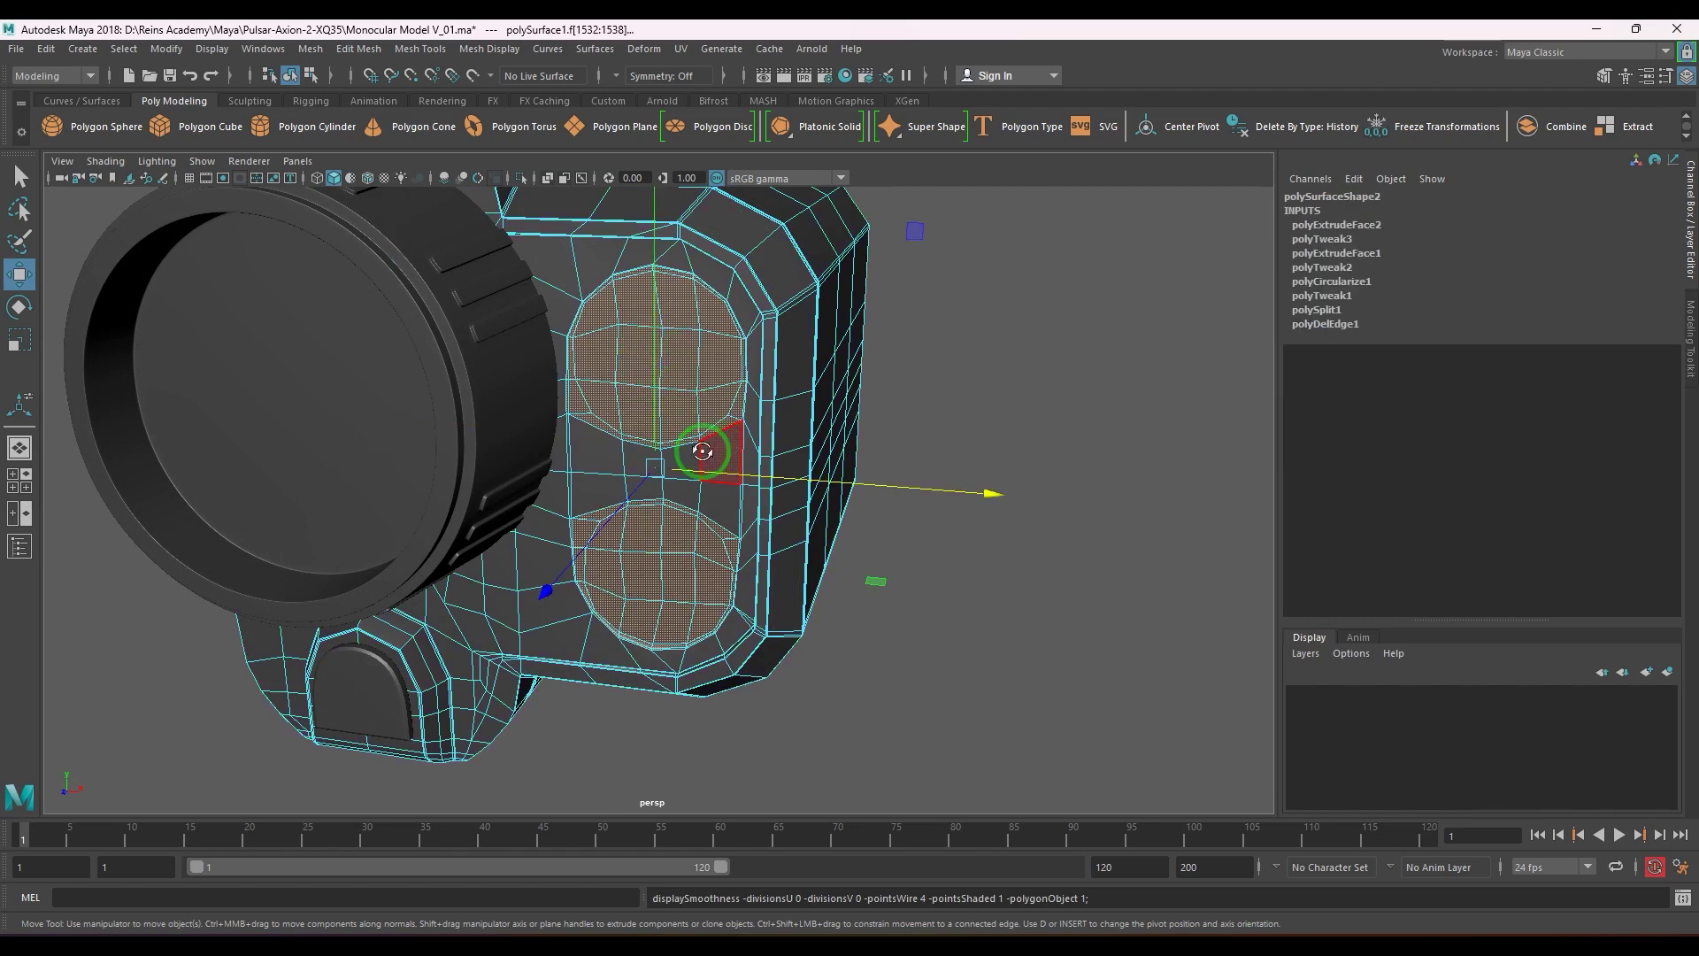
left_click(653, 370)
left_click(679, 381, "shift")
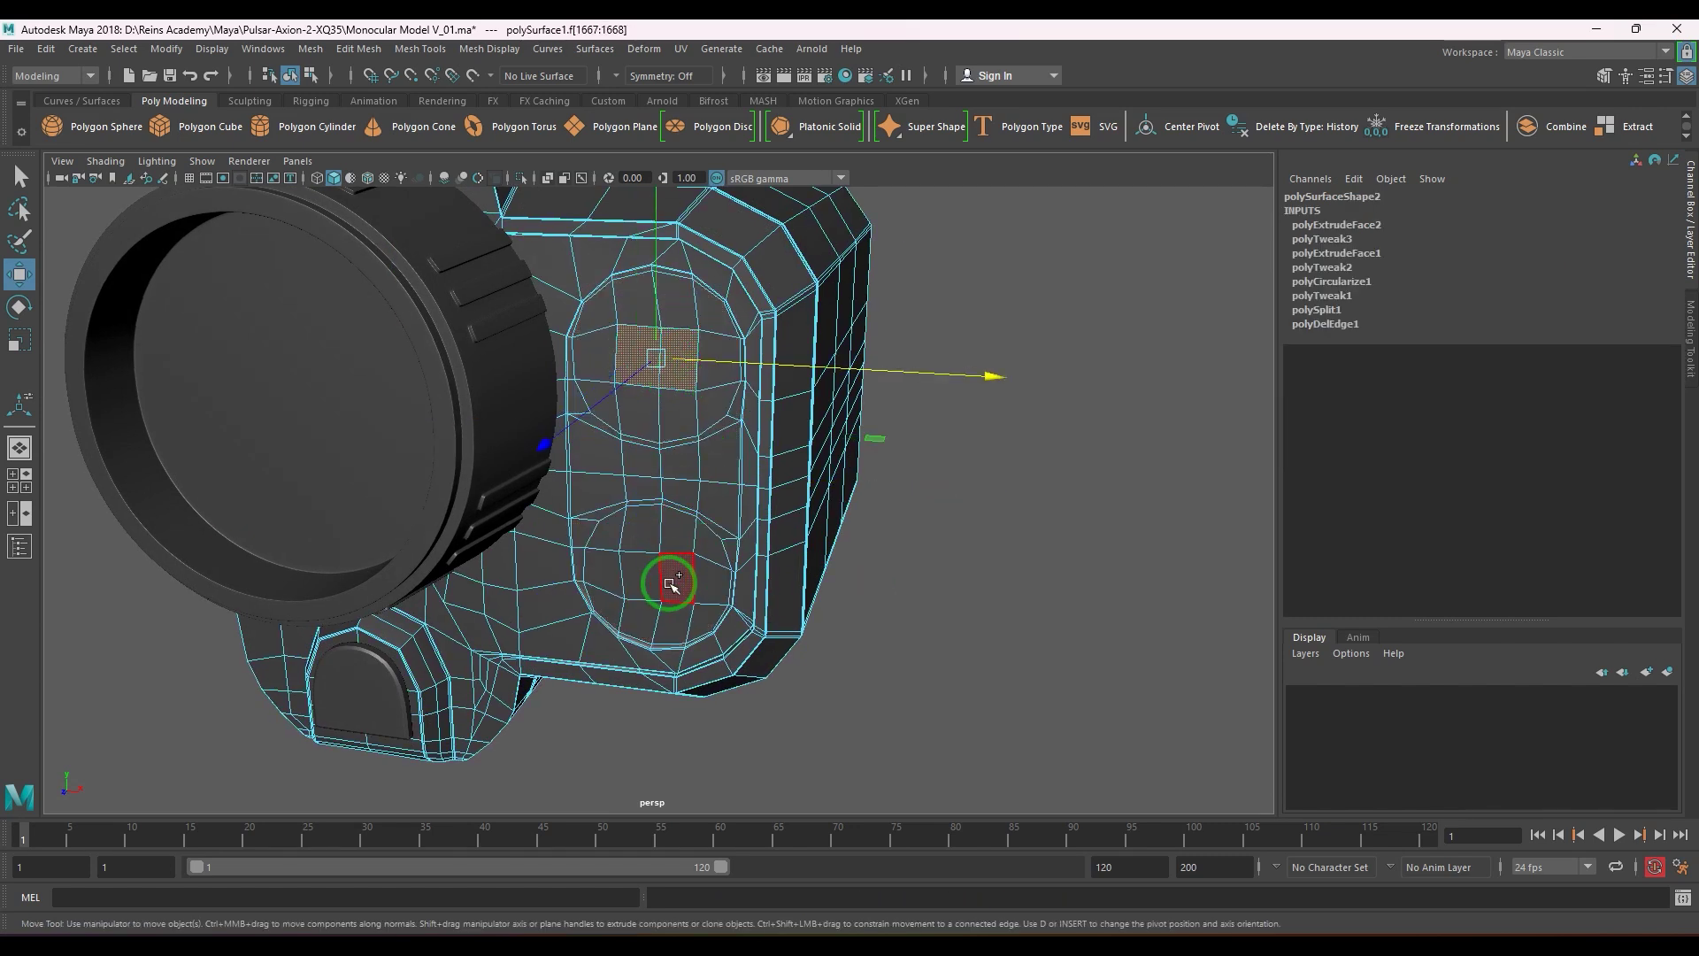
left_click(671, 584, "shift")
left_click(641, 583, "shift")
left_click_drag(781, 587, 692, 605, "alt")
right_click_drag(692, 605, 718, 612, "alt")
scroll(717, 611, "up", 1)
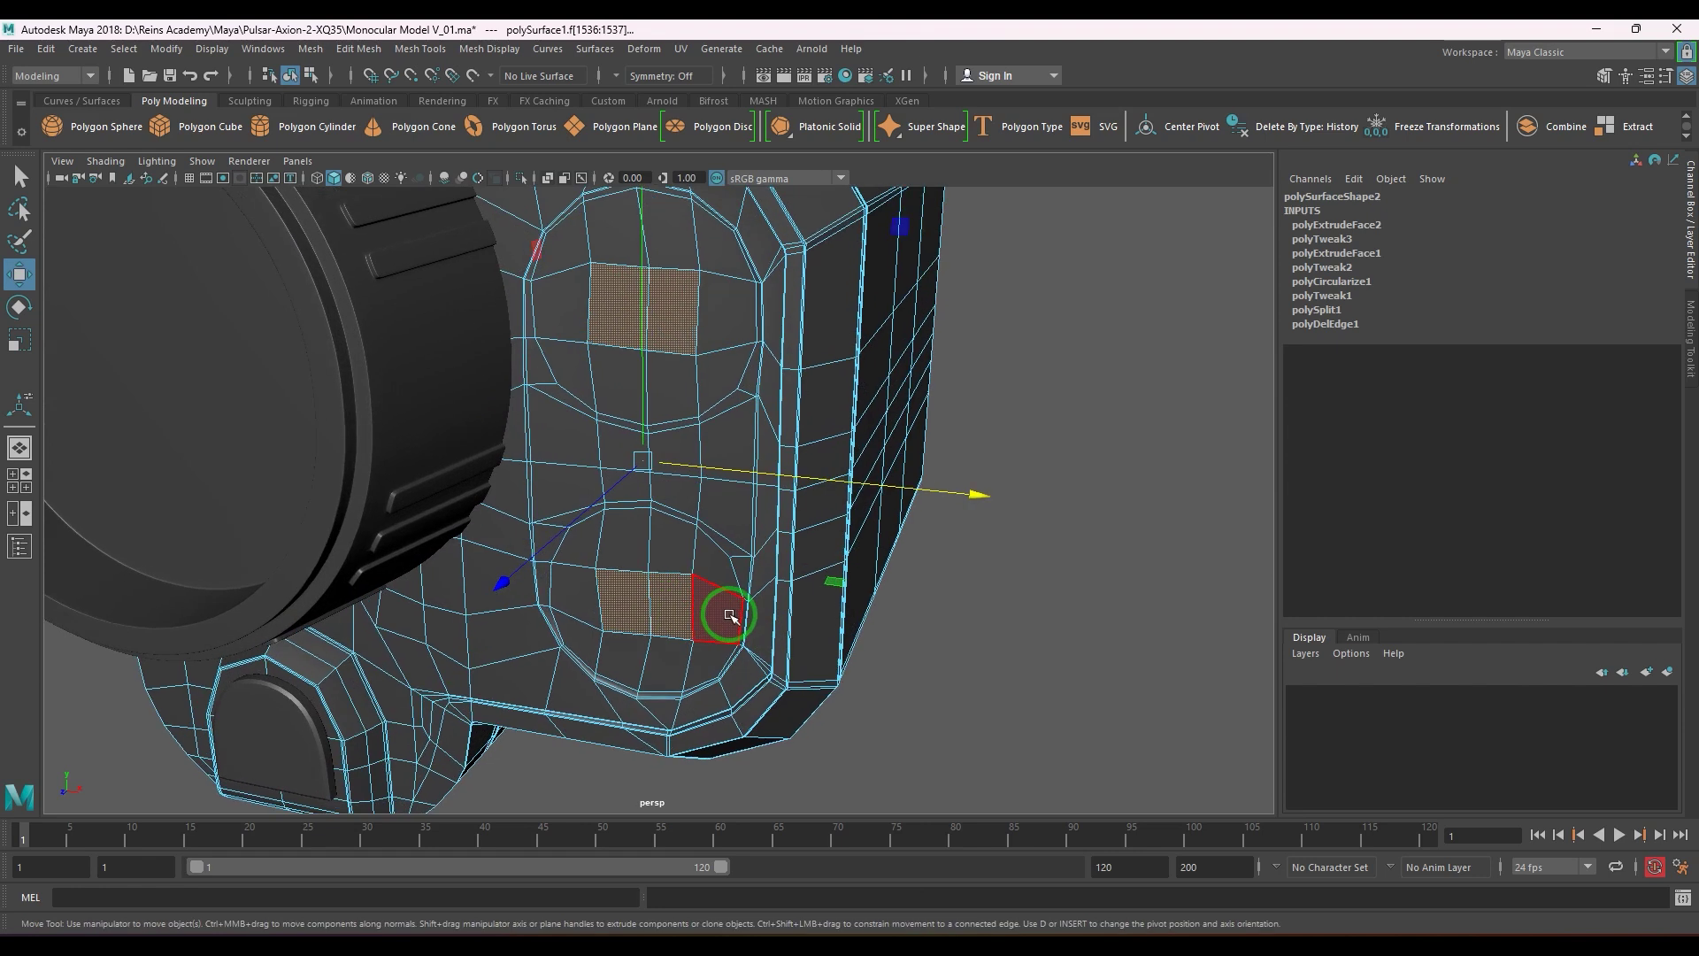
key("shift+period")
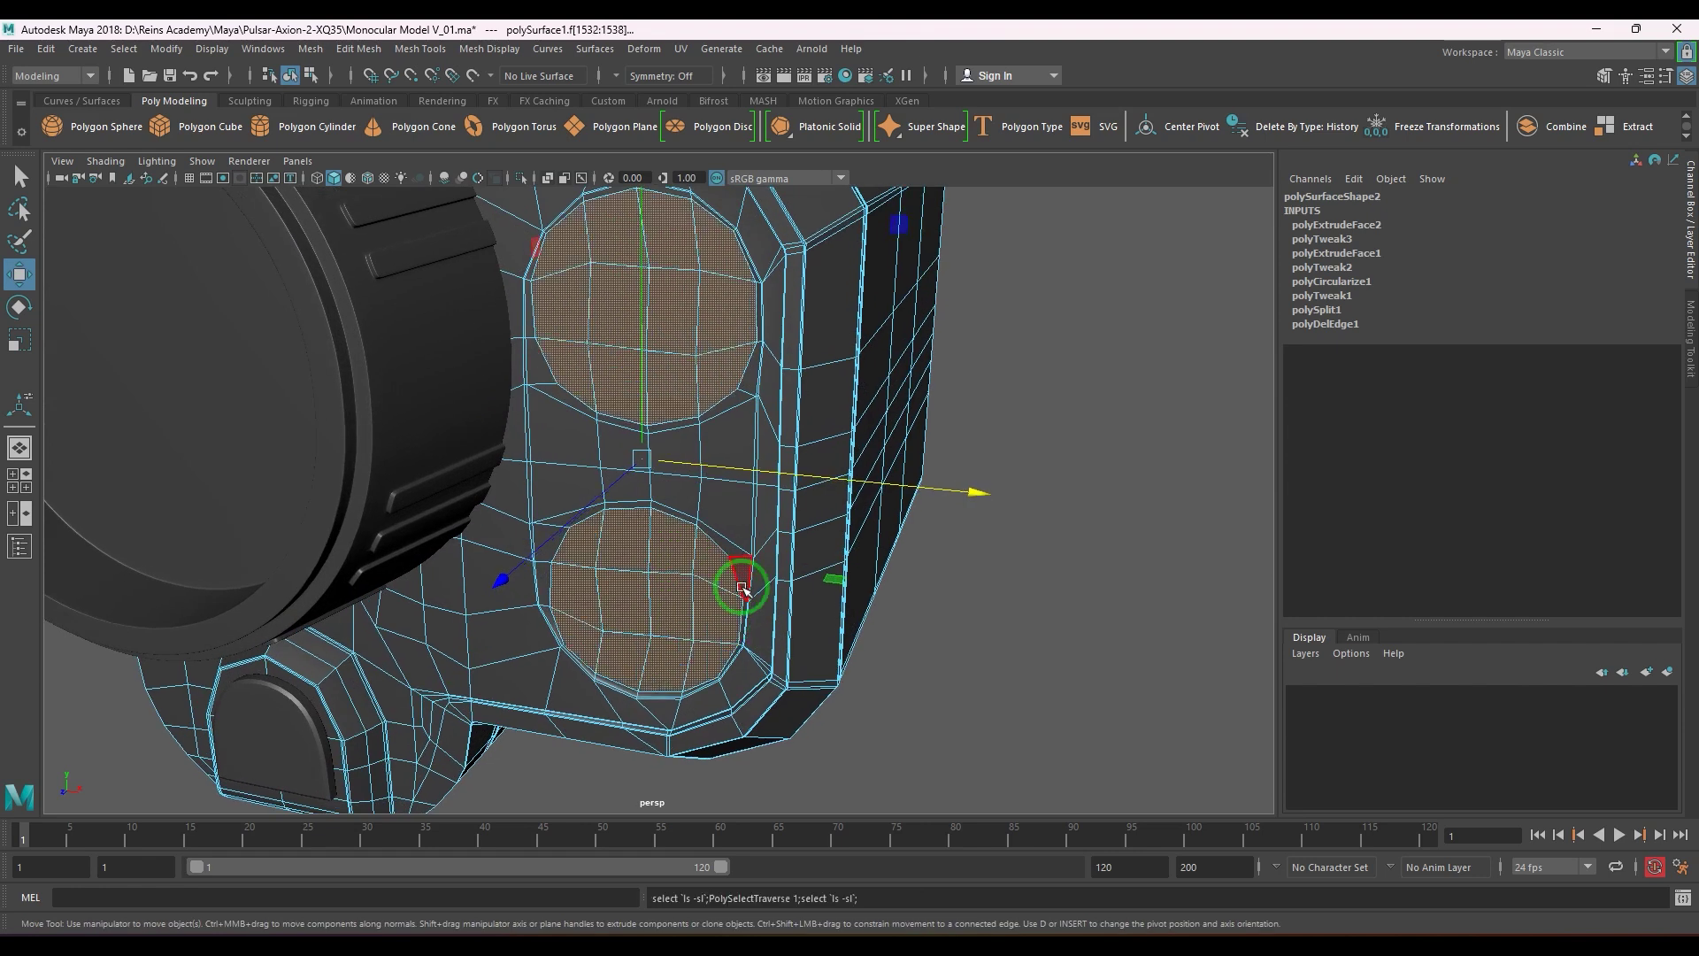
- Extrude the selected faces of both circles and scale them inward to form a narrow inset ring in each
key("ctrl+e")
left_click_drag(643, 359, 631, 503, "alt")
key("minus")
left_click(589, 540)
left_click_drag(720, 570, 744, 523, "alt")
key("q")
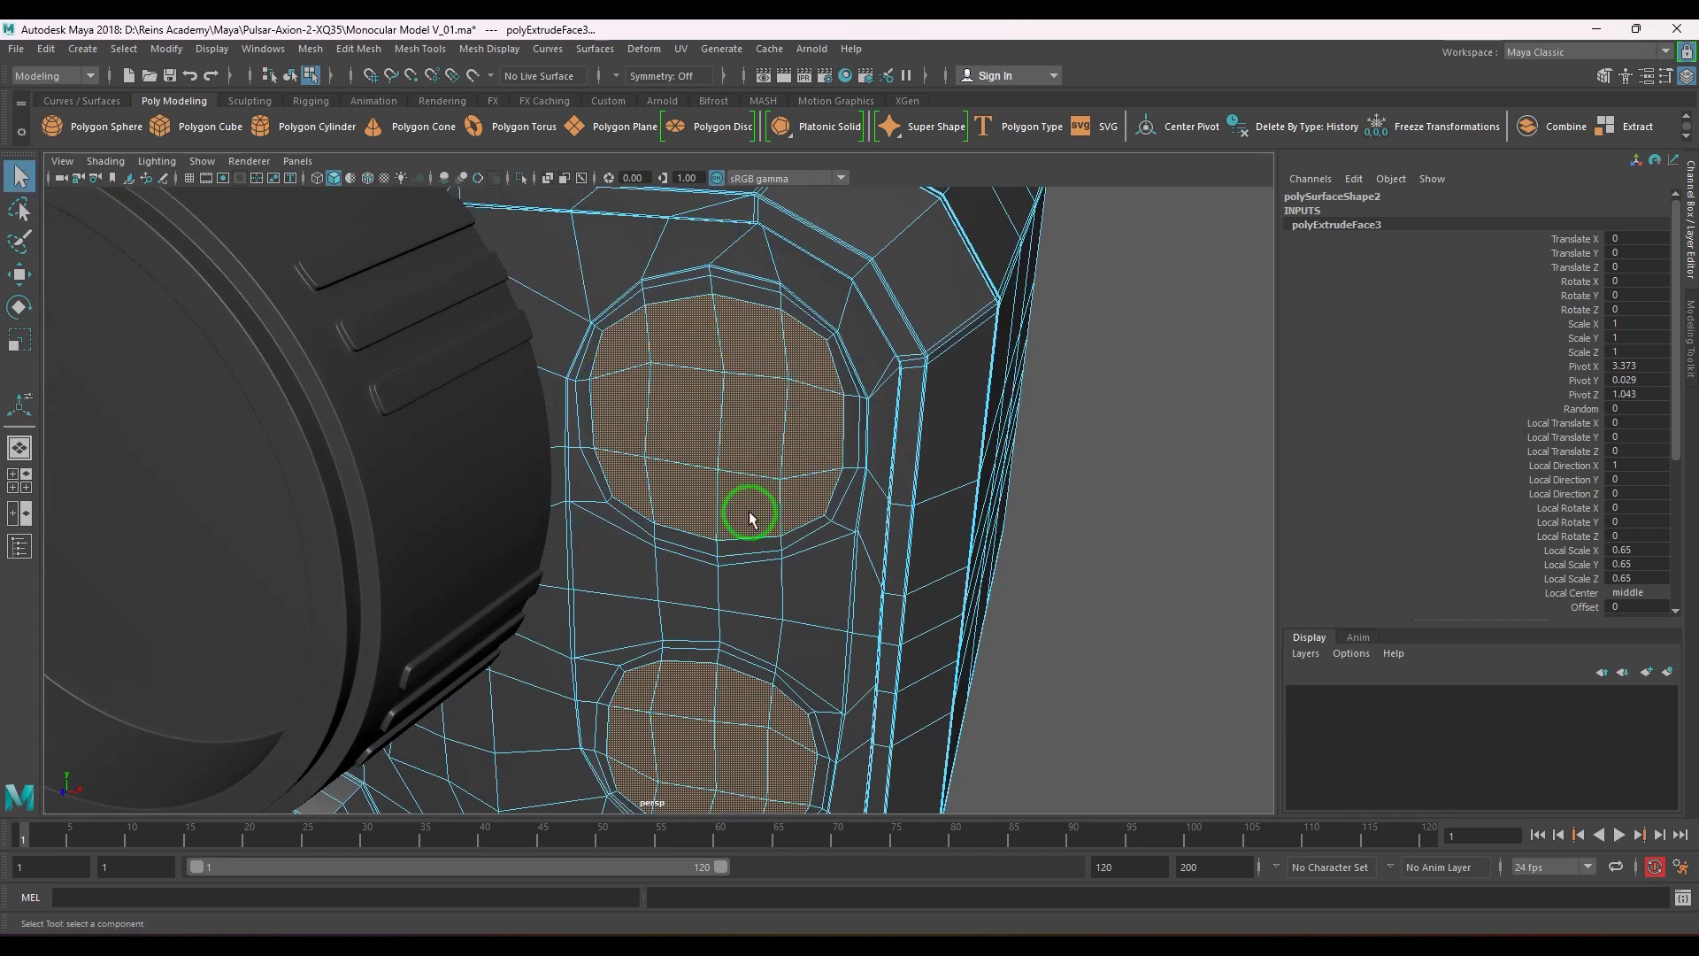
- Select the inner faces of both inset circles by growing from their centre faces, and circularize them
left_click(705, 464)
left_click(758, 446, "shift")
left_click(683, 747, "shift")
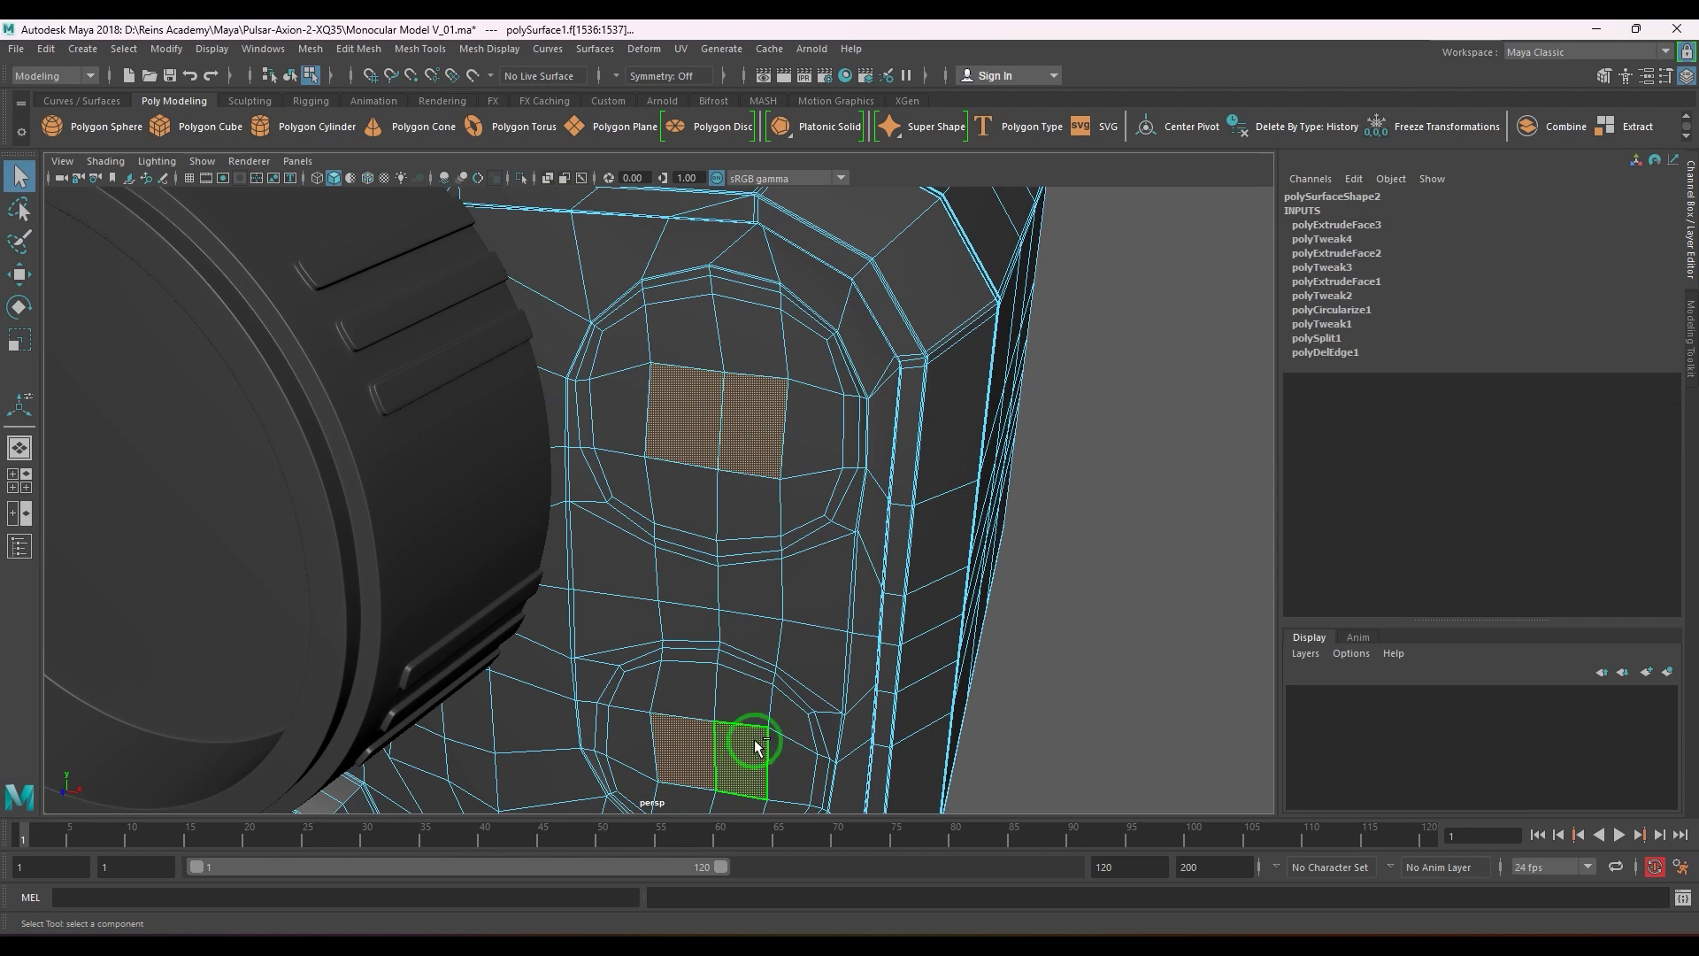
key("shift+period")
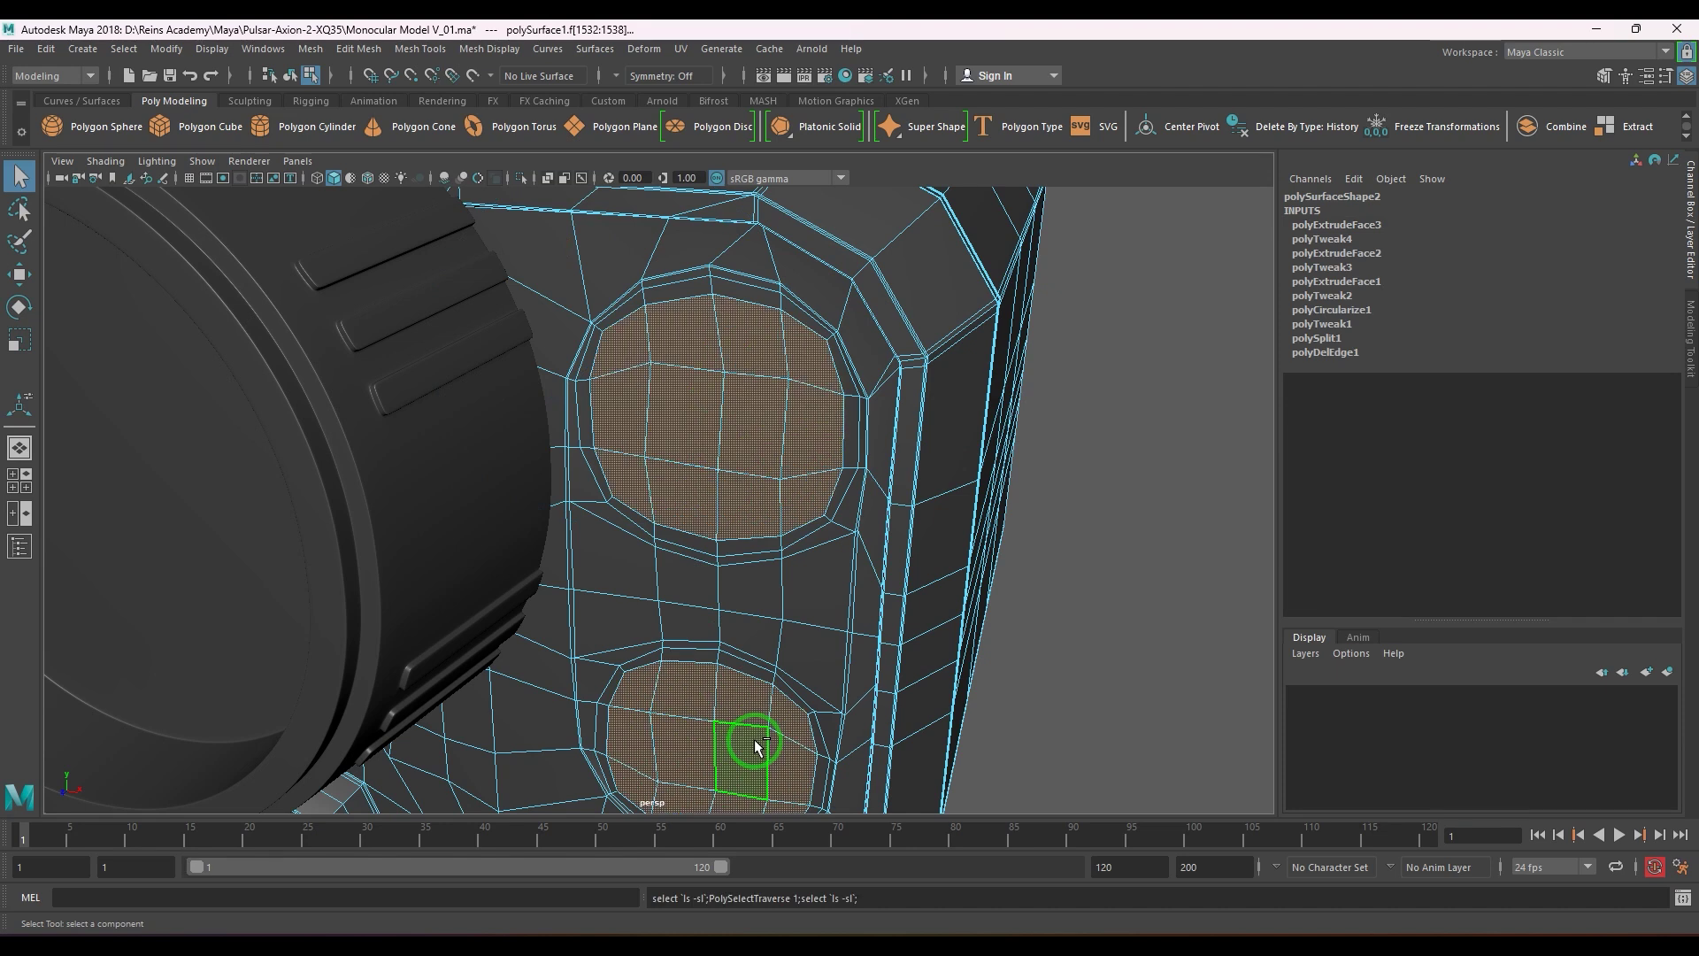
left_click(469, 51)
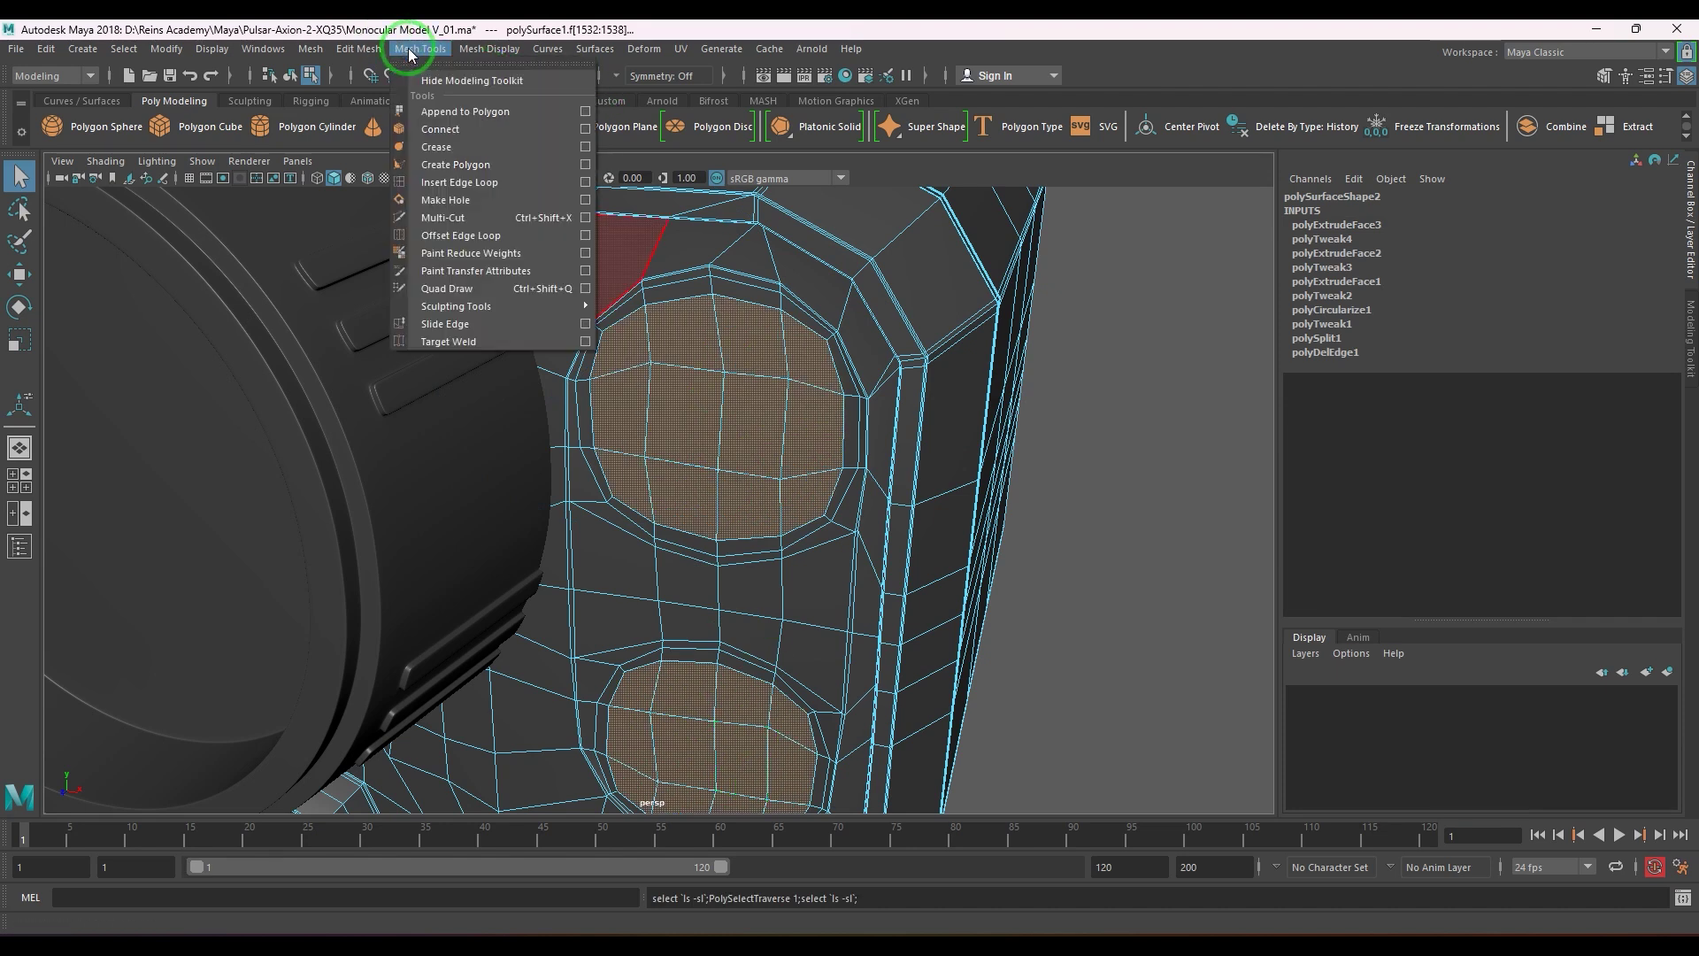
mouse_move(358, 48)
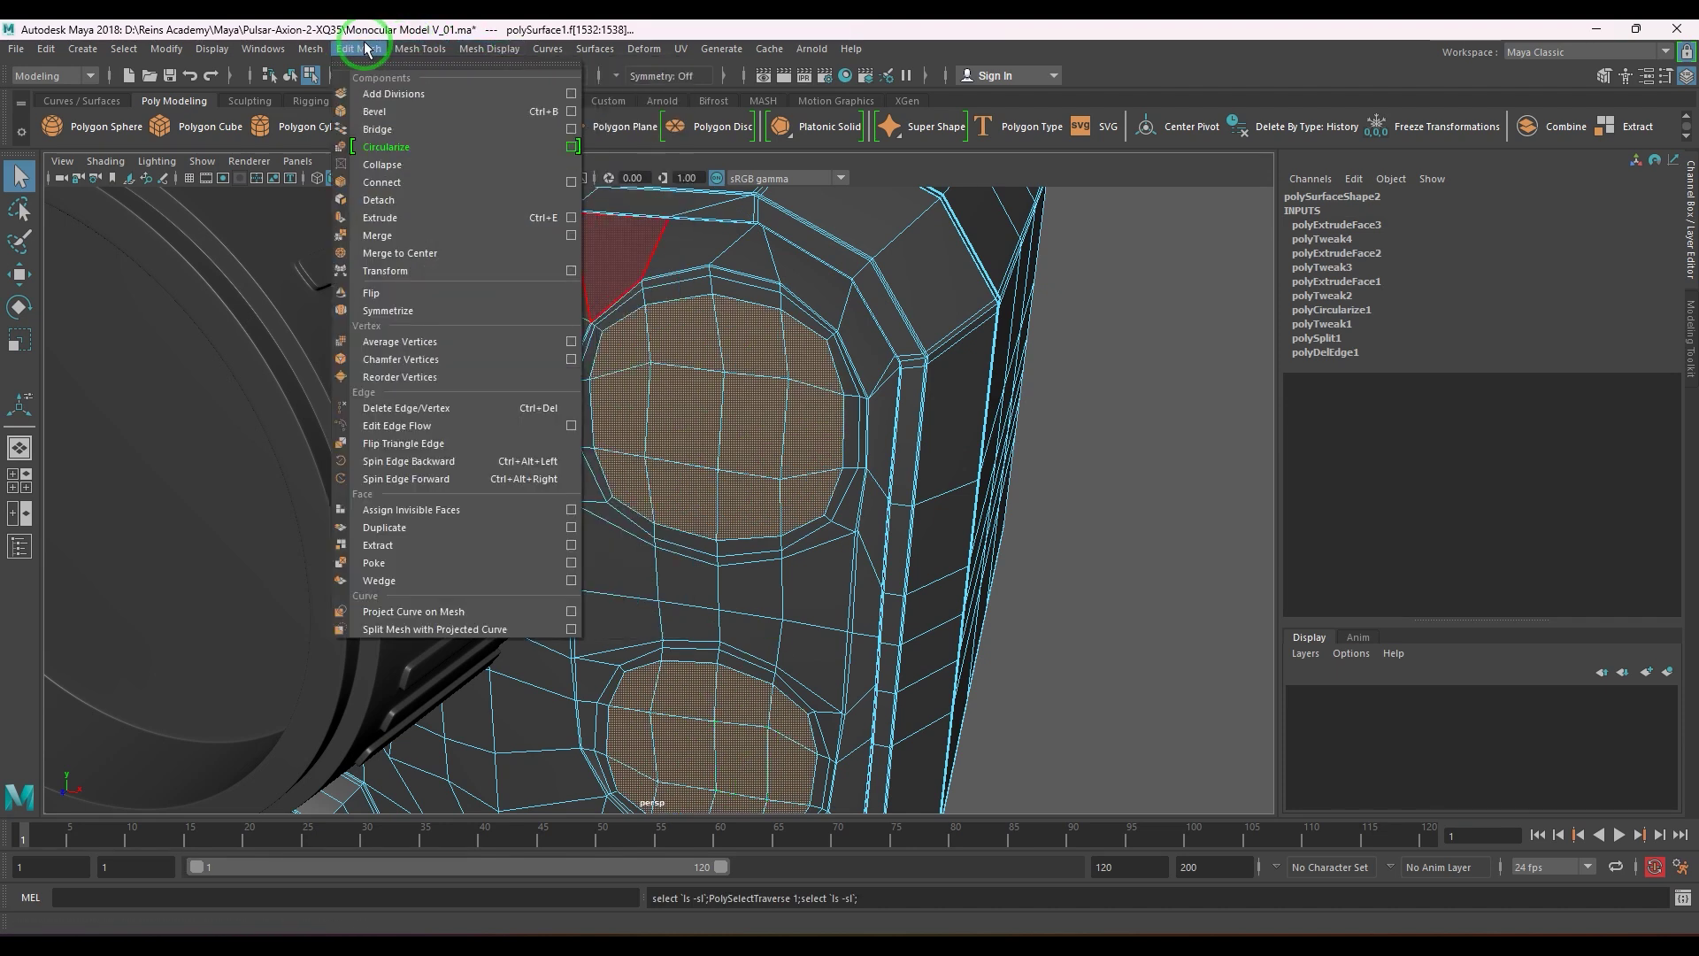
left_click(416, 142)
- Push the circular faces of both insets slightly back into the body along Z, redoing the first attempt
mouse_move(765, 508)
left_mouse_down("alt")
mouse_move(739, 516)
mouse_move(720, 474)
mouse_move(750, 508)
left_mouse_up("alt")
key("w")
left_click_drag(599, 658, 609, 656)
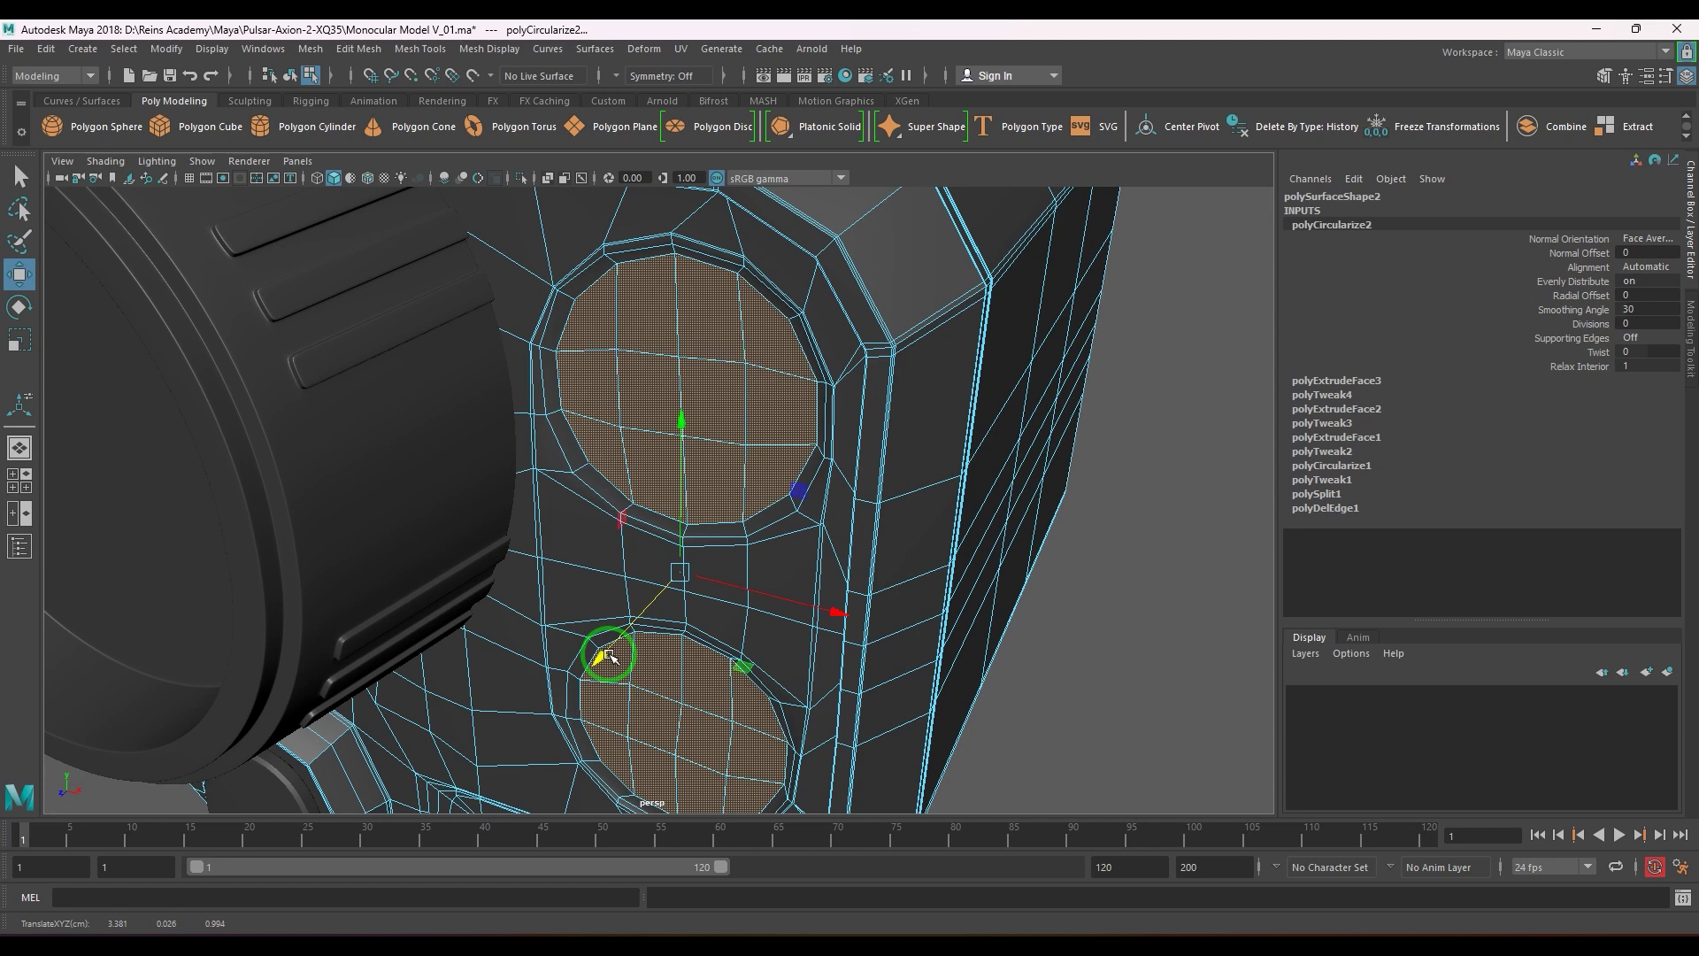
key("ctrl+z")
left_click_drag(607, 659, 615, 659)
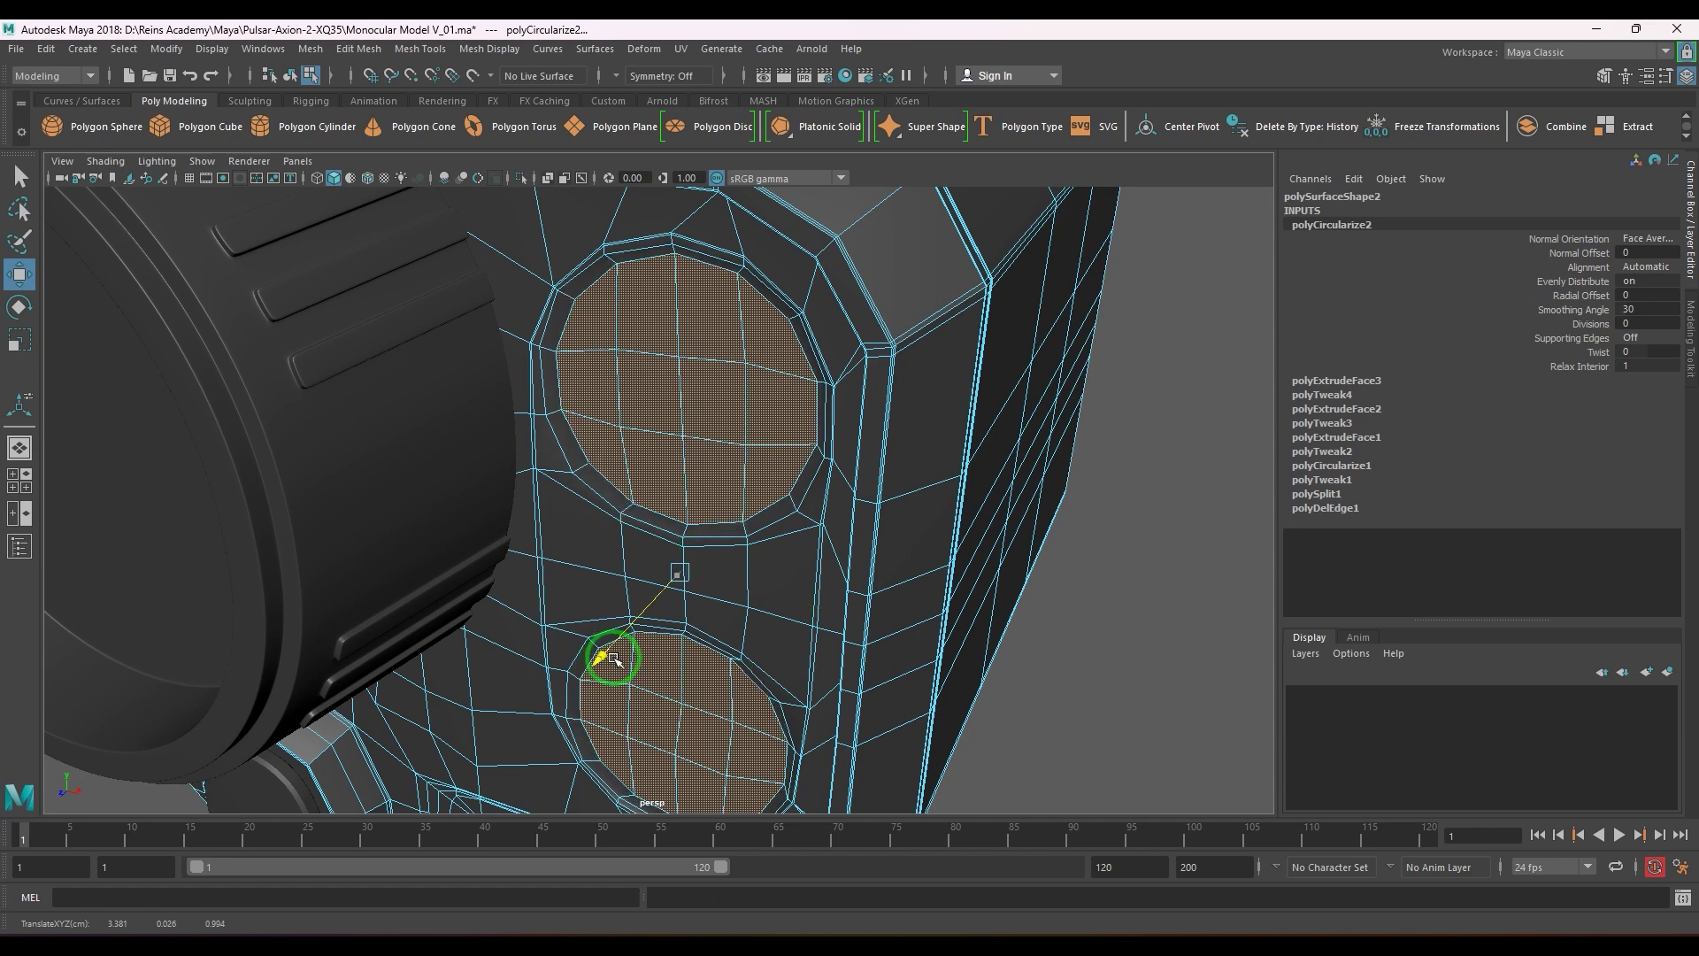
- Insert two edge loops in the upper circle's recess wall, one against its outer rim and one against its inner edge
scroll(587, 428, "up", 3)
middle_click_drag(588, 428, 687, 572, "alt")
scroll(687, 573, "up", 5)
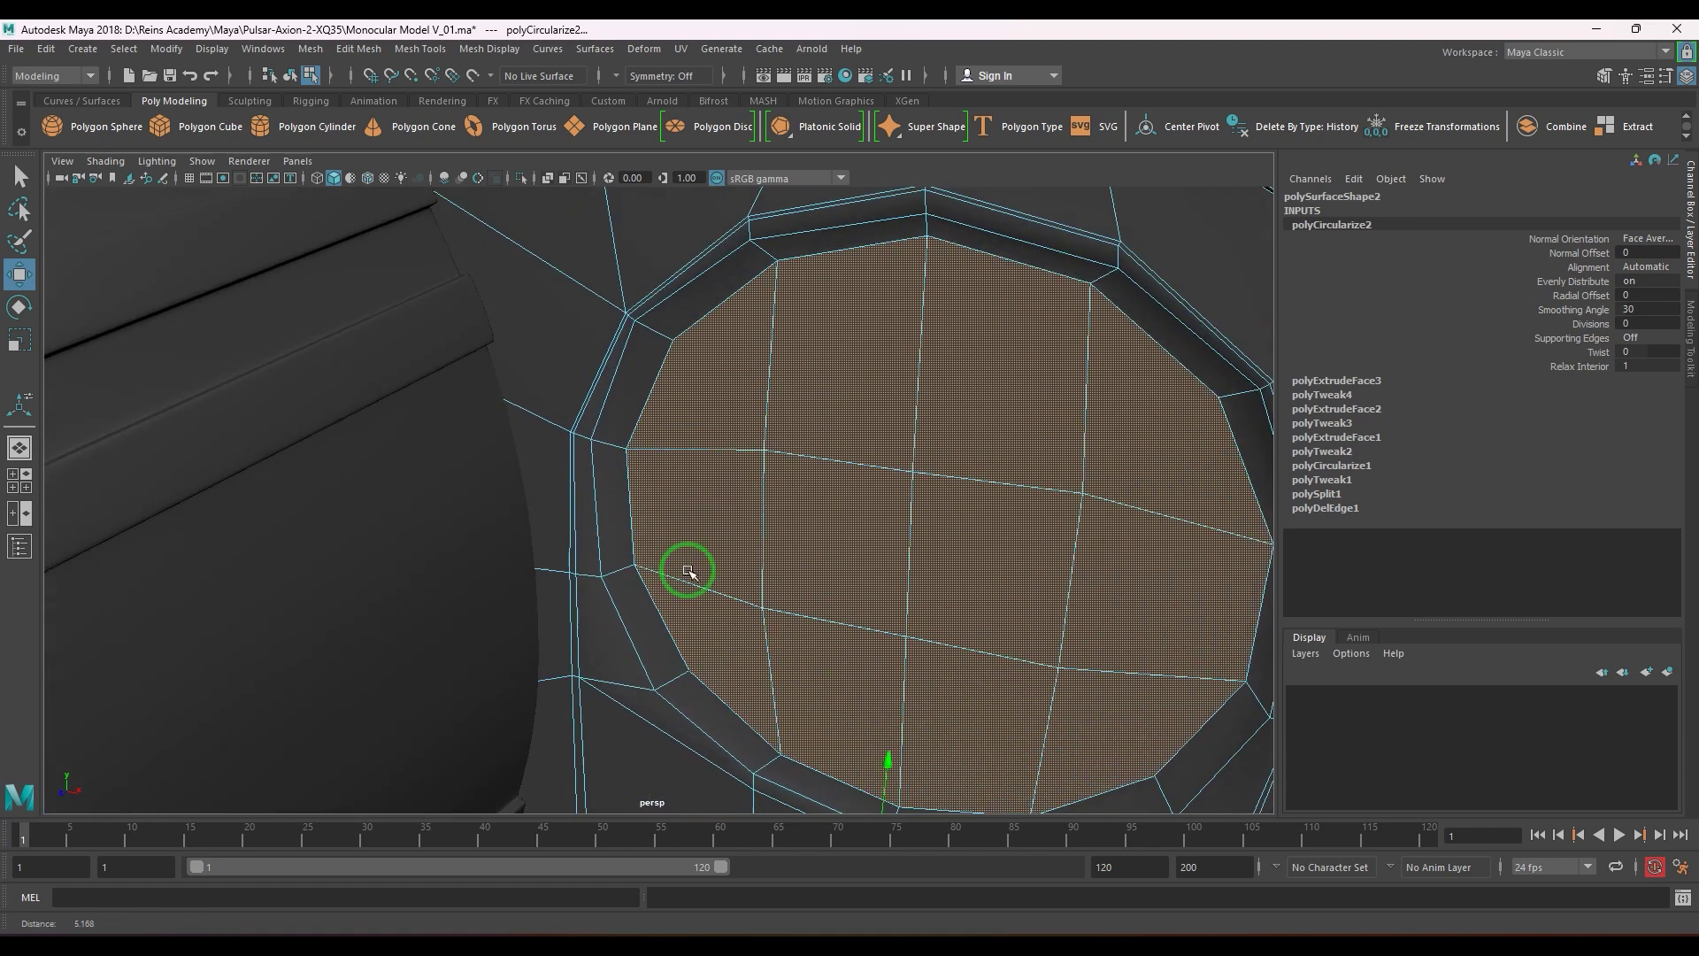
right_click_drag(609, 525, 486, 380)
left_click(550, 403)
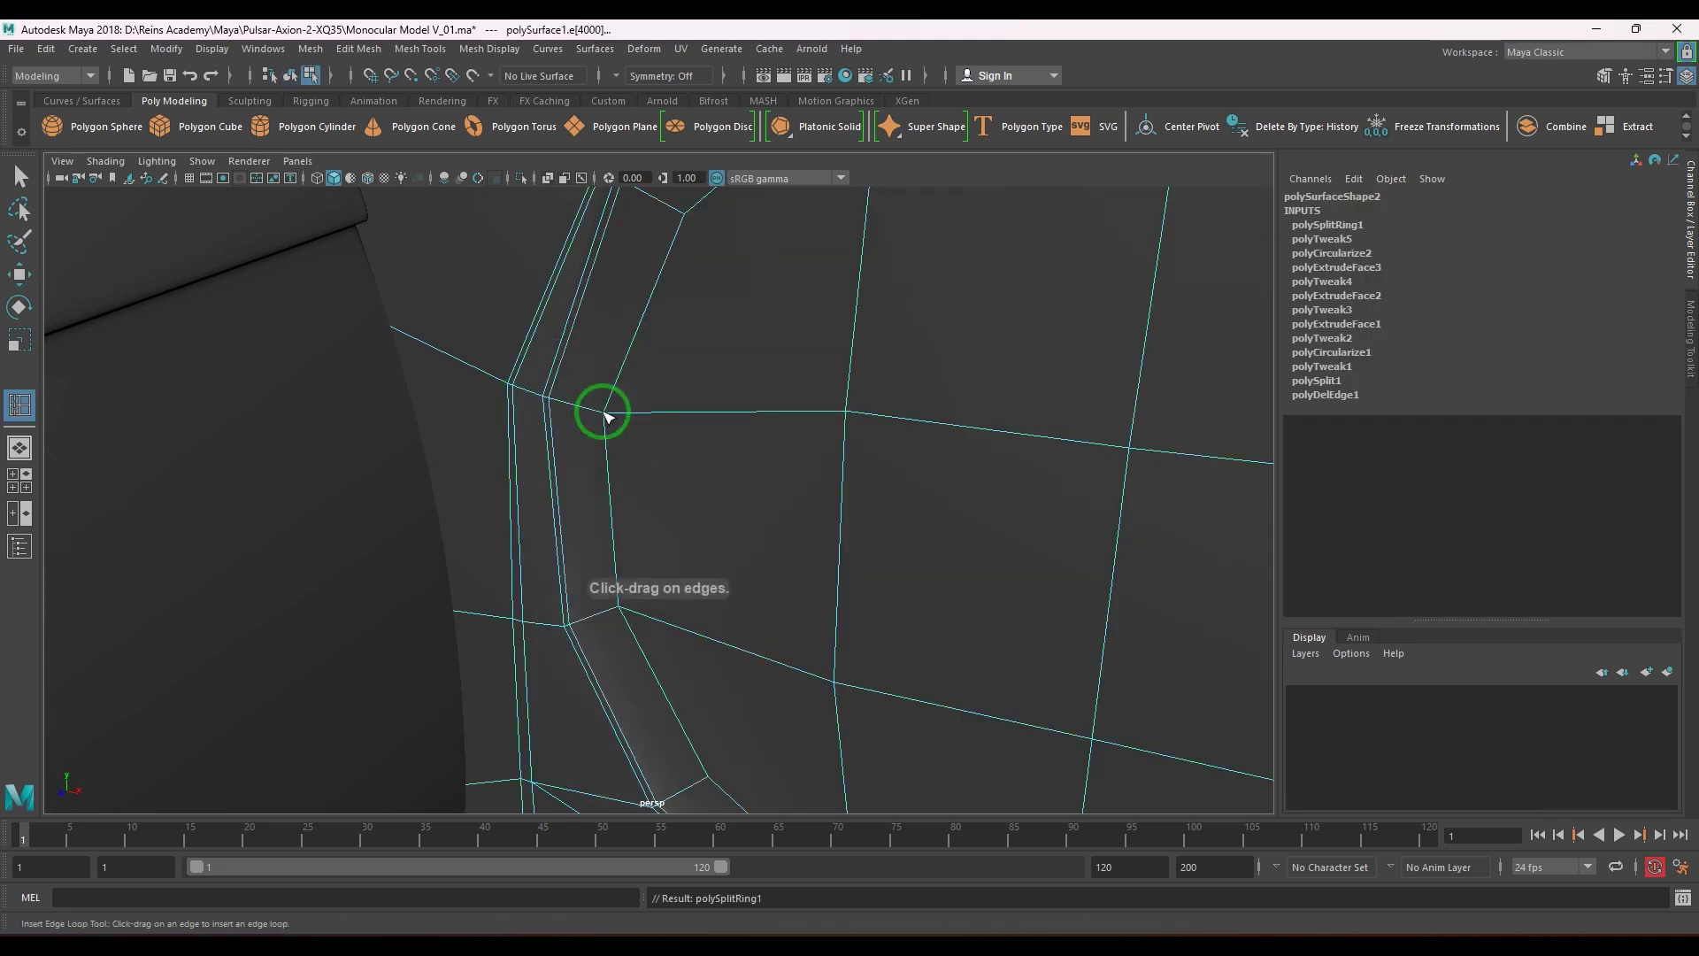
left_click(602, 415)
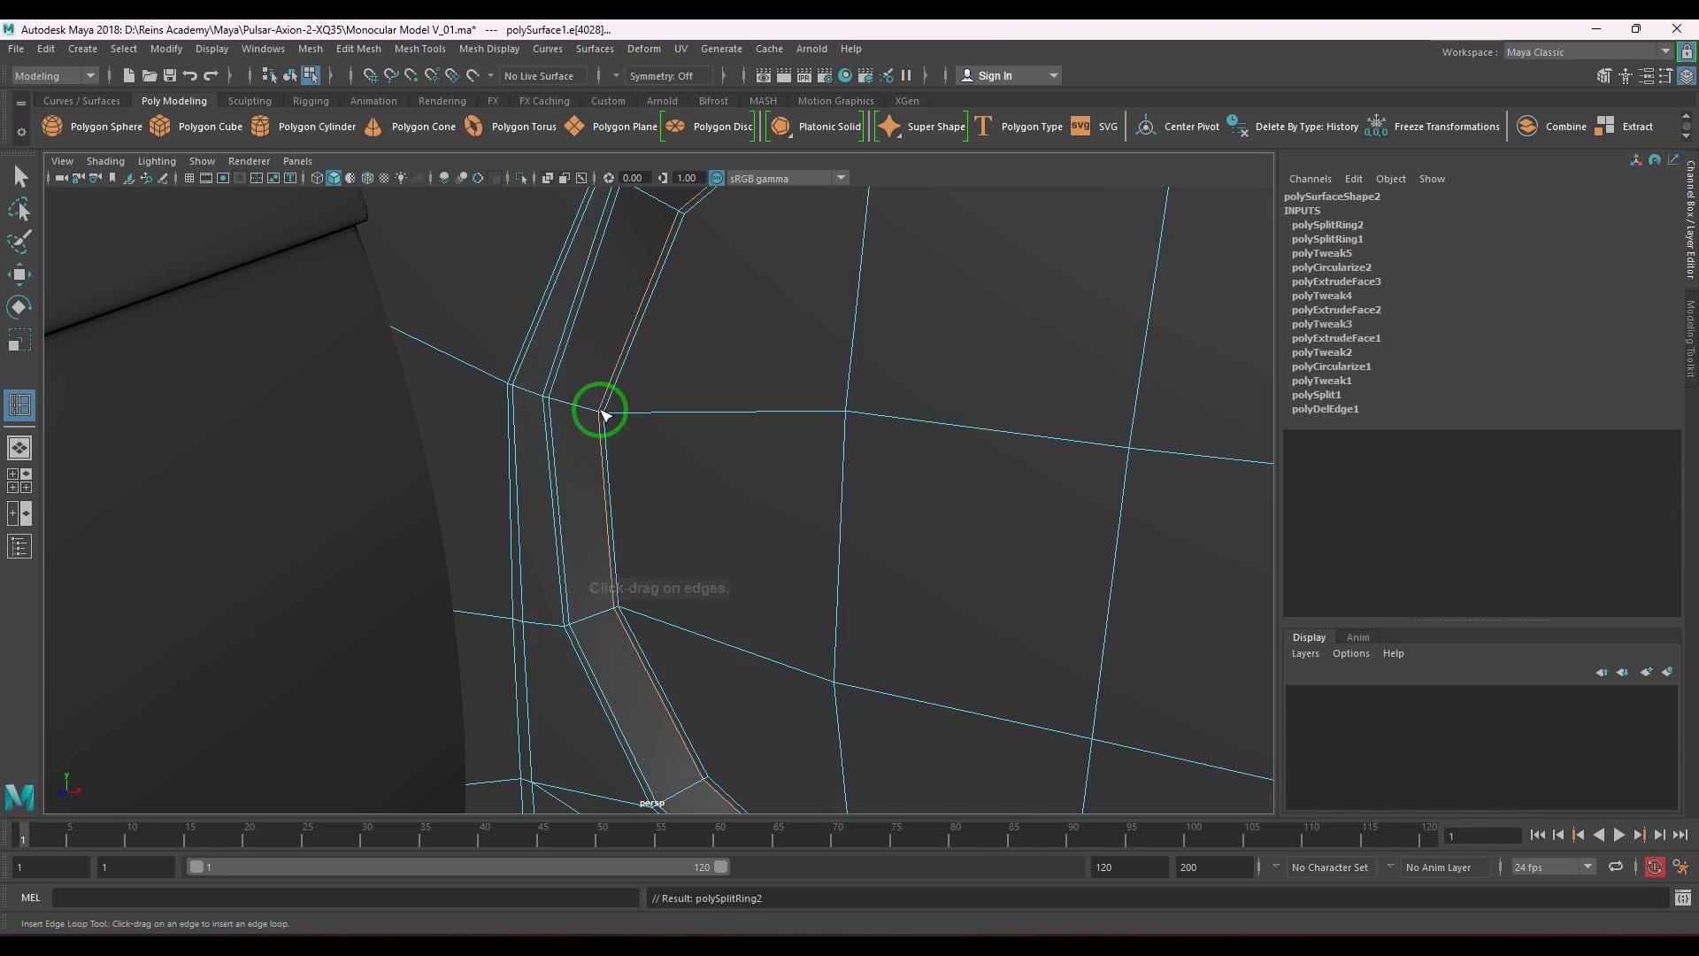
- Insert supporting edge loops around the lower circle's recess, two tight to its outer rim and one against its inner edge
scroll(655, 567, "down", 7)
middle_click_drag(657, 576, 599, 378, "alt")
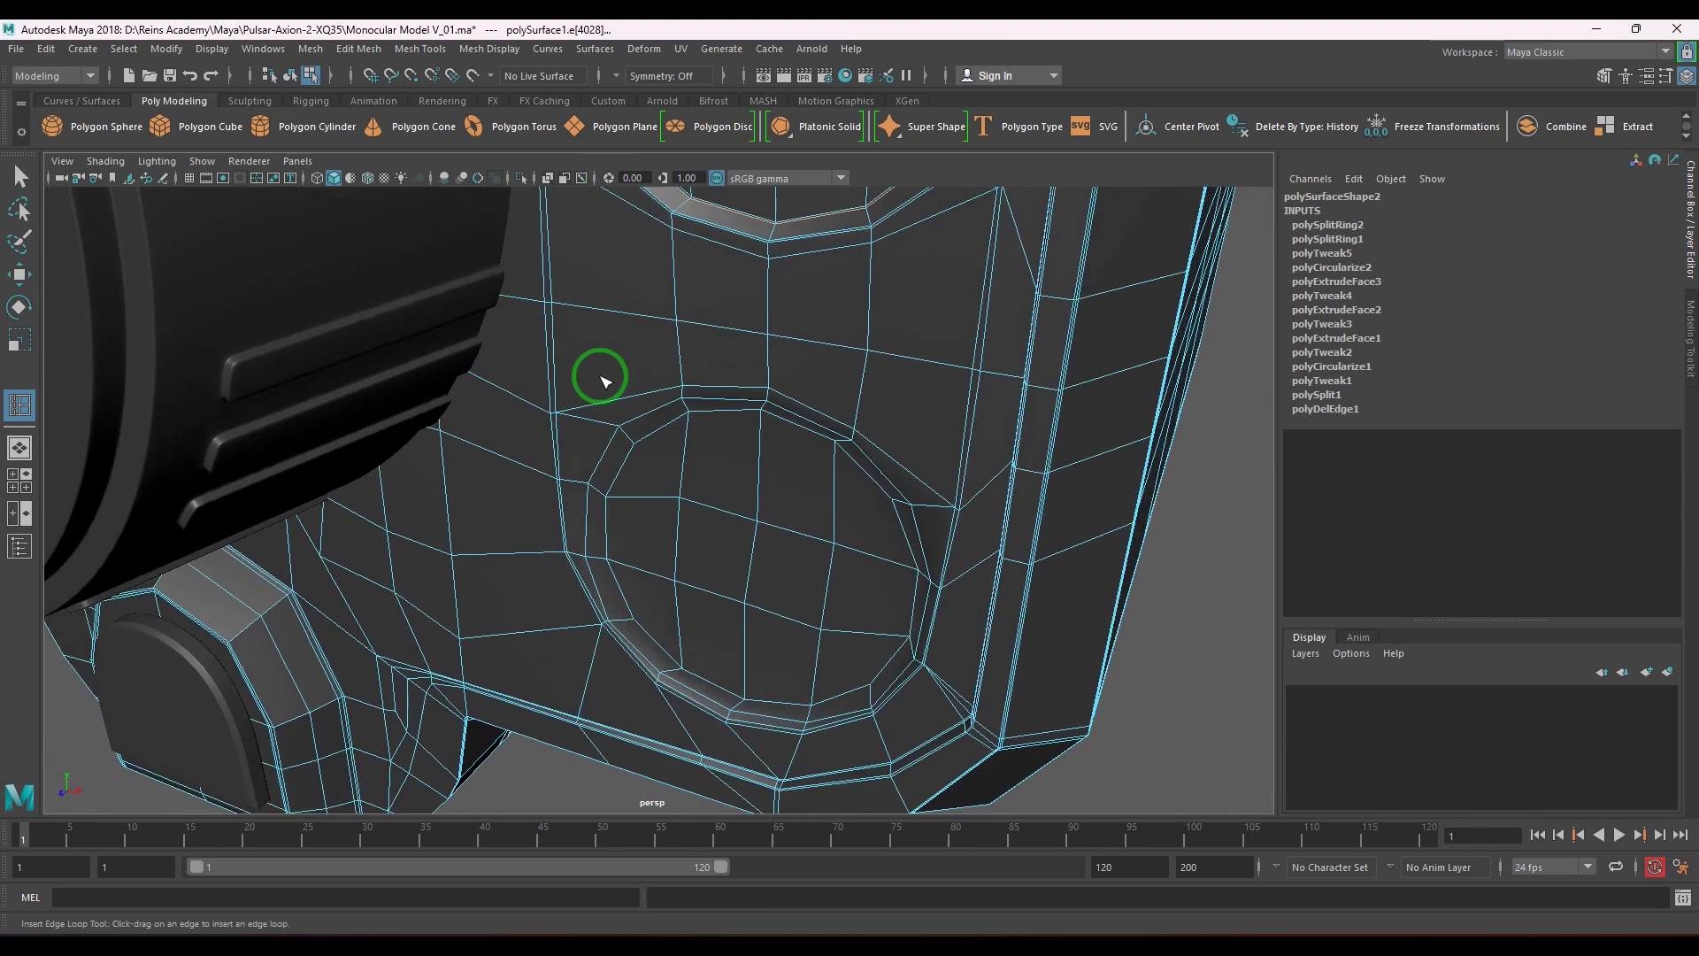
scroll(585, 468, "up", 5)
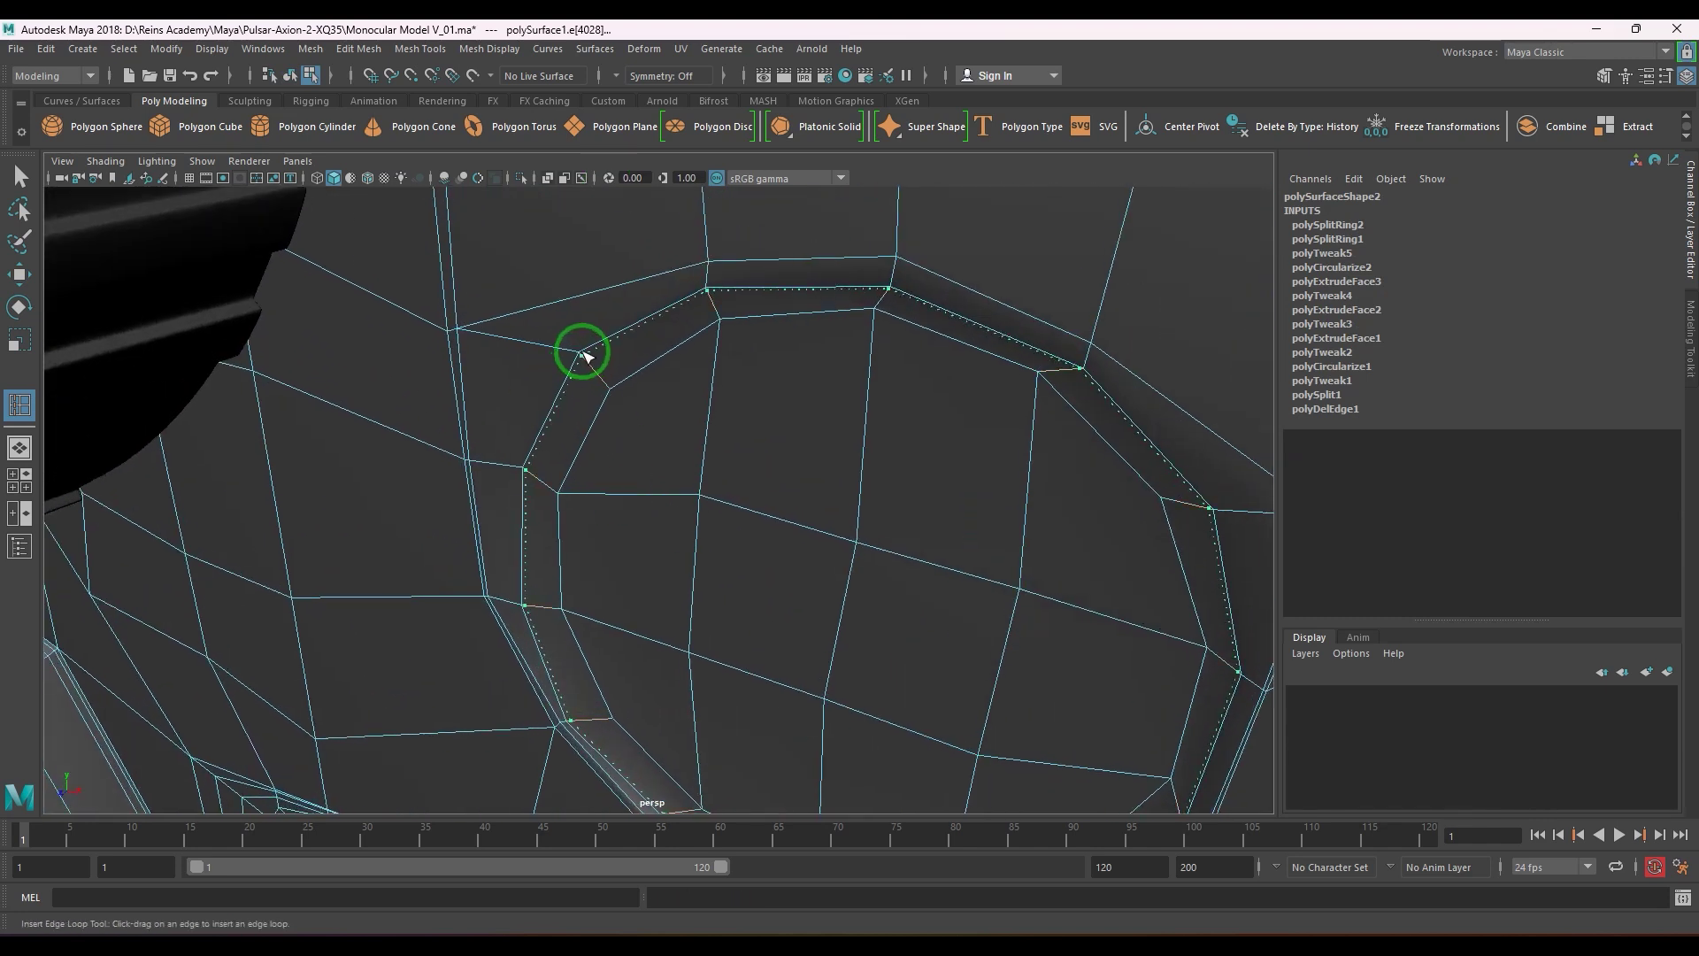
left_click(584, 356)
left_click(577, 368)
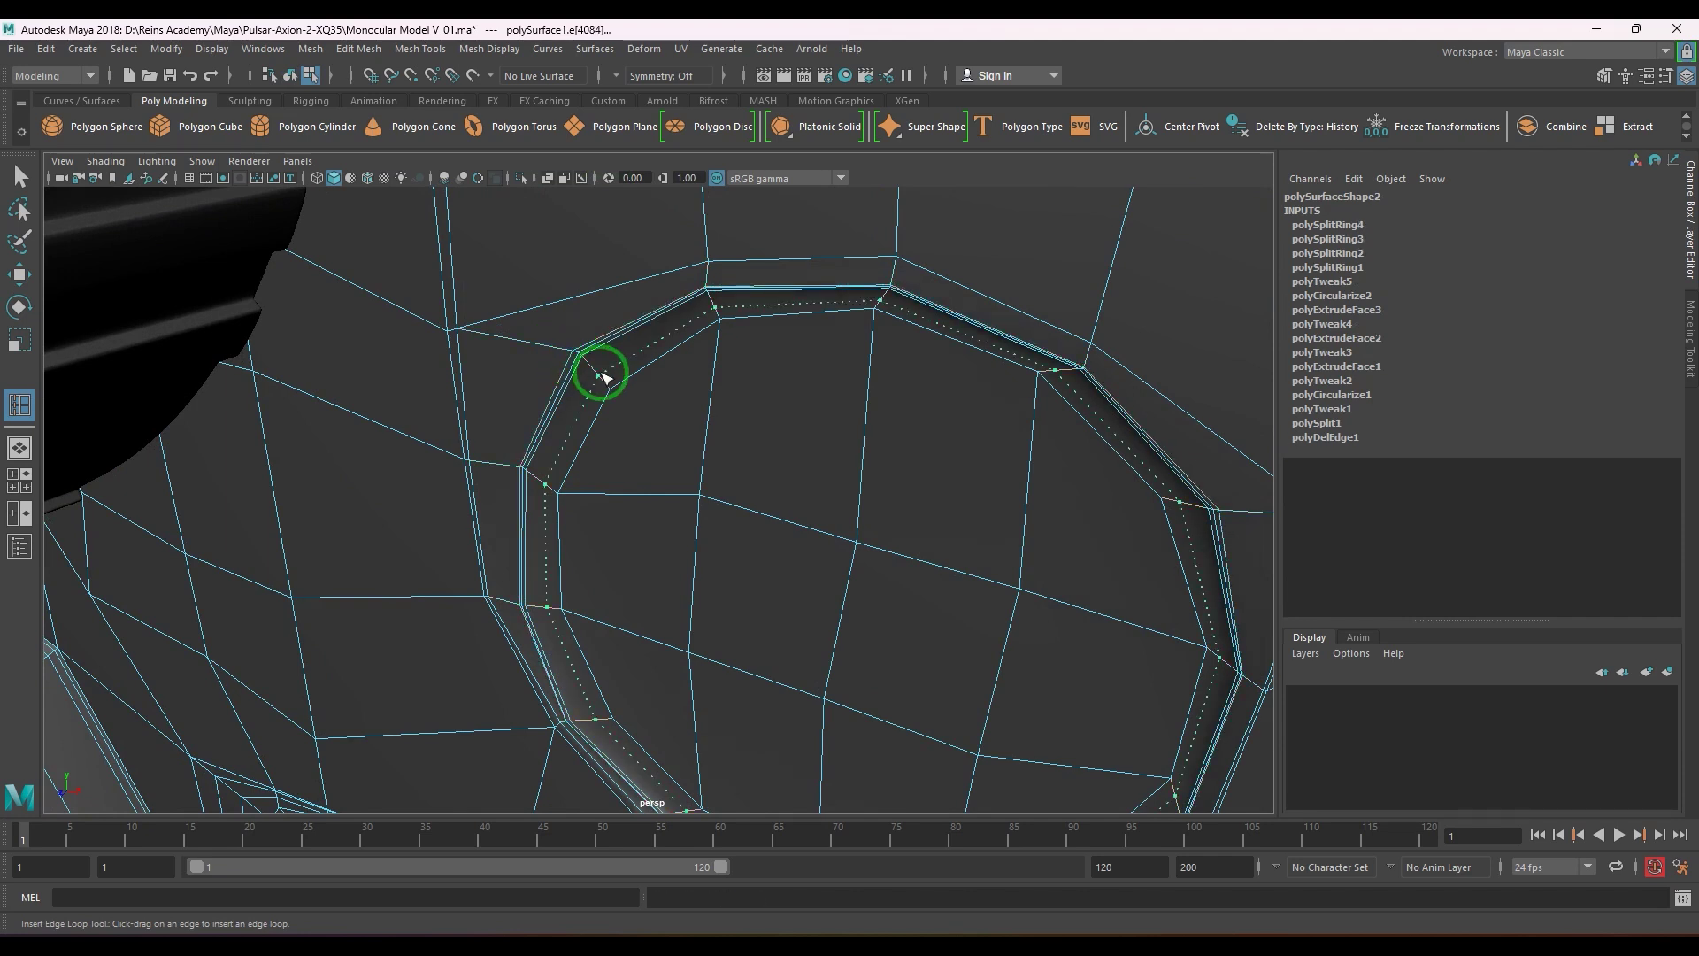
left_click(610, 385)
- Insert an edge loop just outside the upper circle's rim, undoing the first placement, and leave the Insert Edge Loop tool
scroll(607, 360, "down", 5)
left_click_drag(607, 360, 626, 576, "alt")
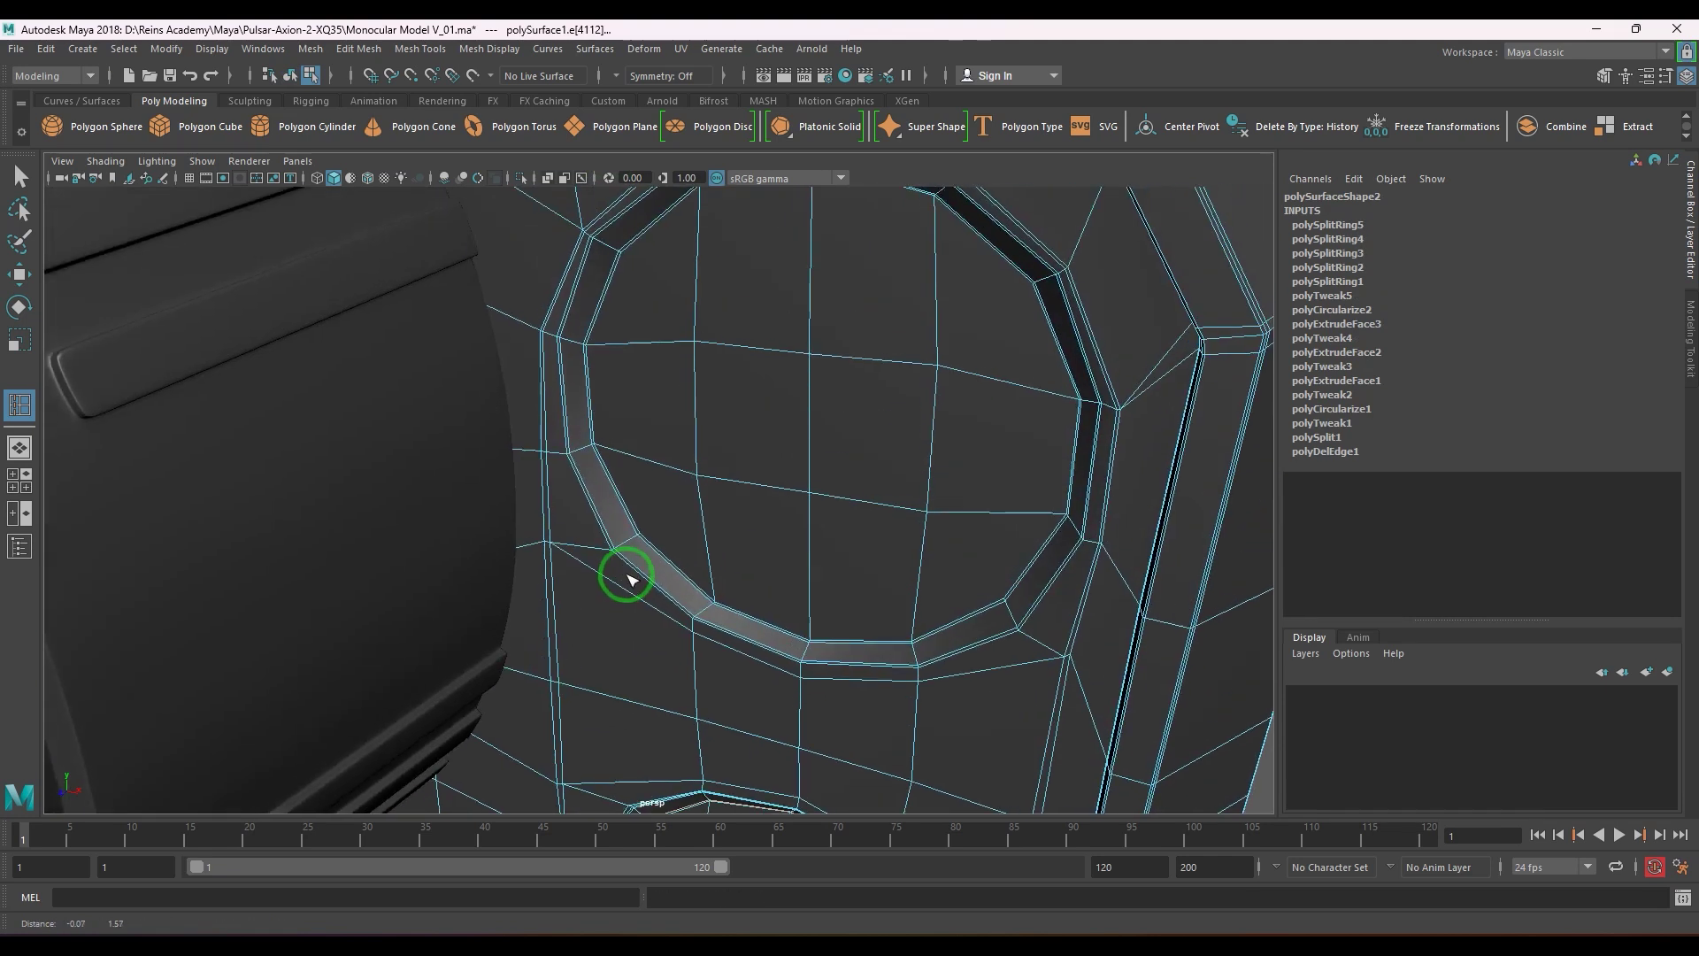
scroll(656, 273, "up", 5)
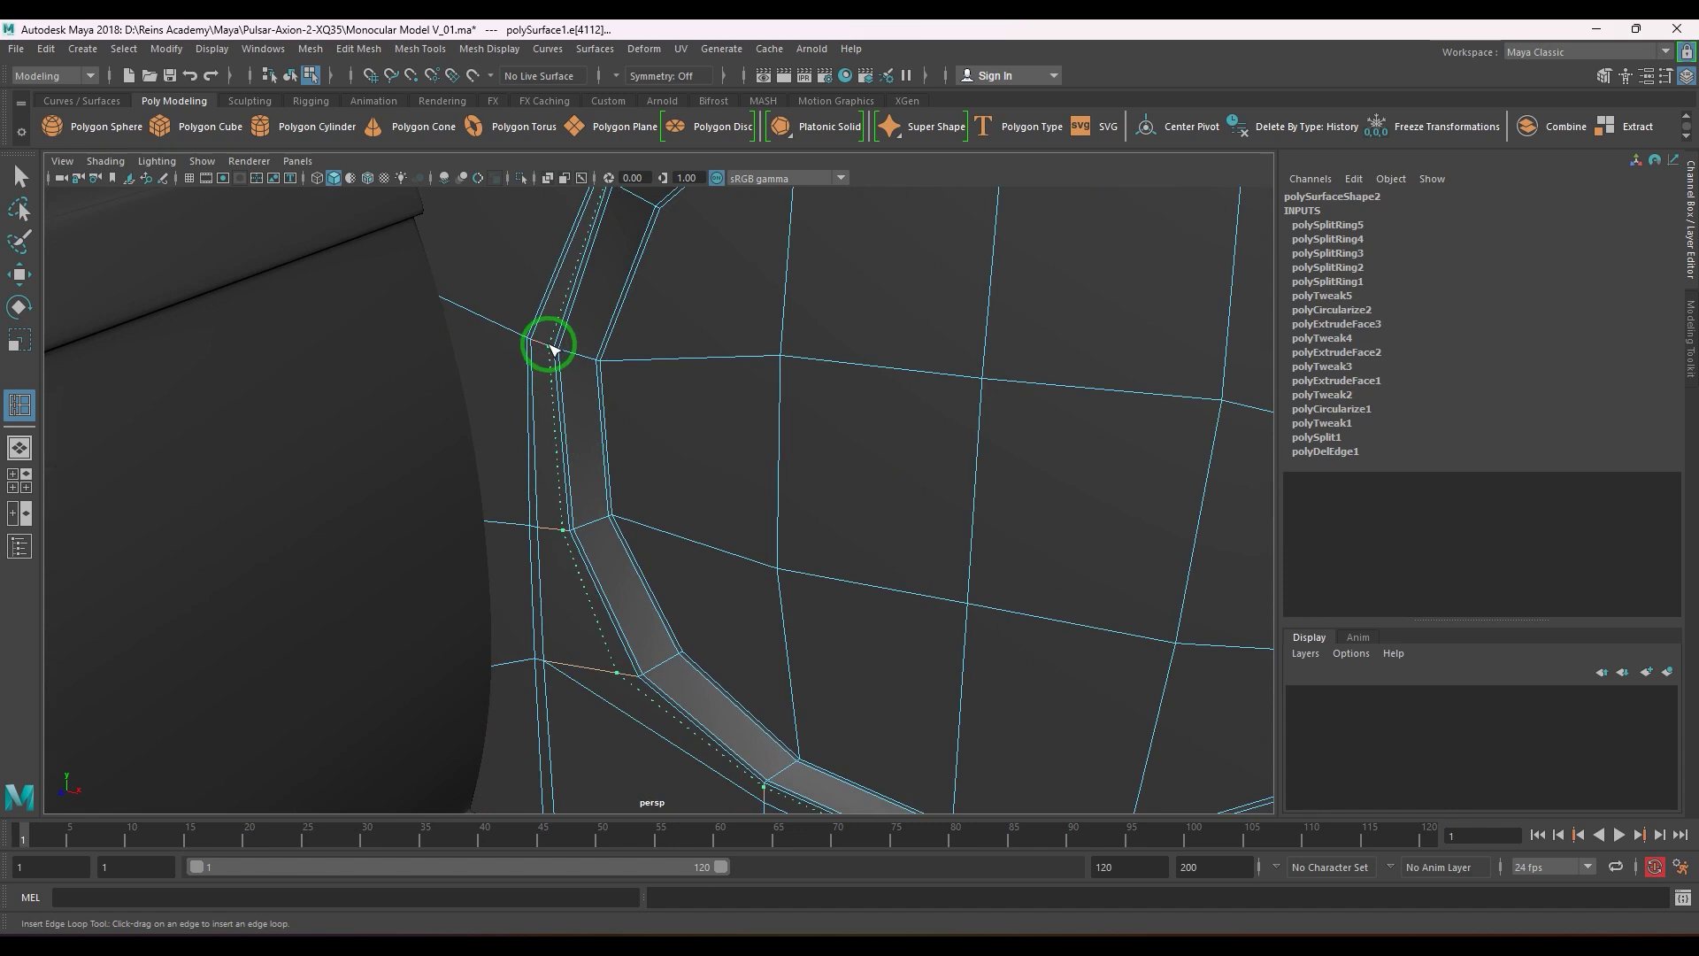
left_click(549, 347)
key("ctrl+z")
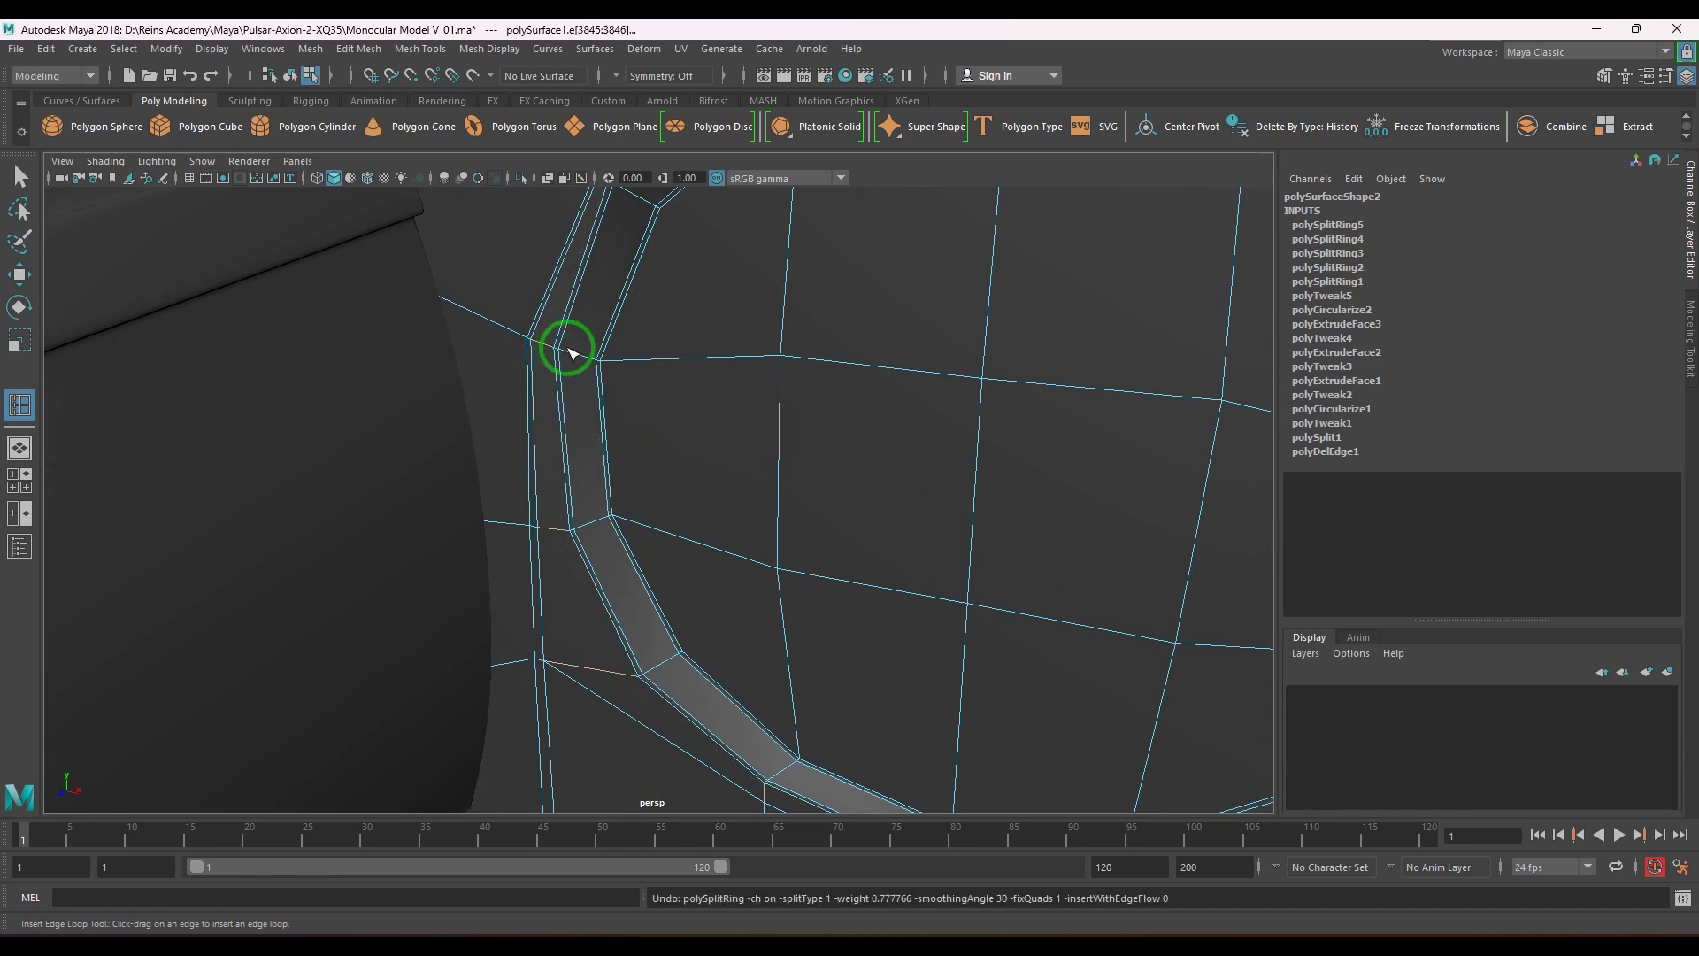
key("w")
- Preview the body smoothed in object mode and examine the two circular recesses on its front panel
key("F8")
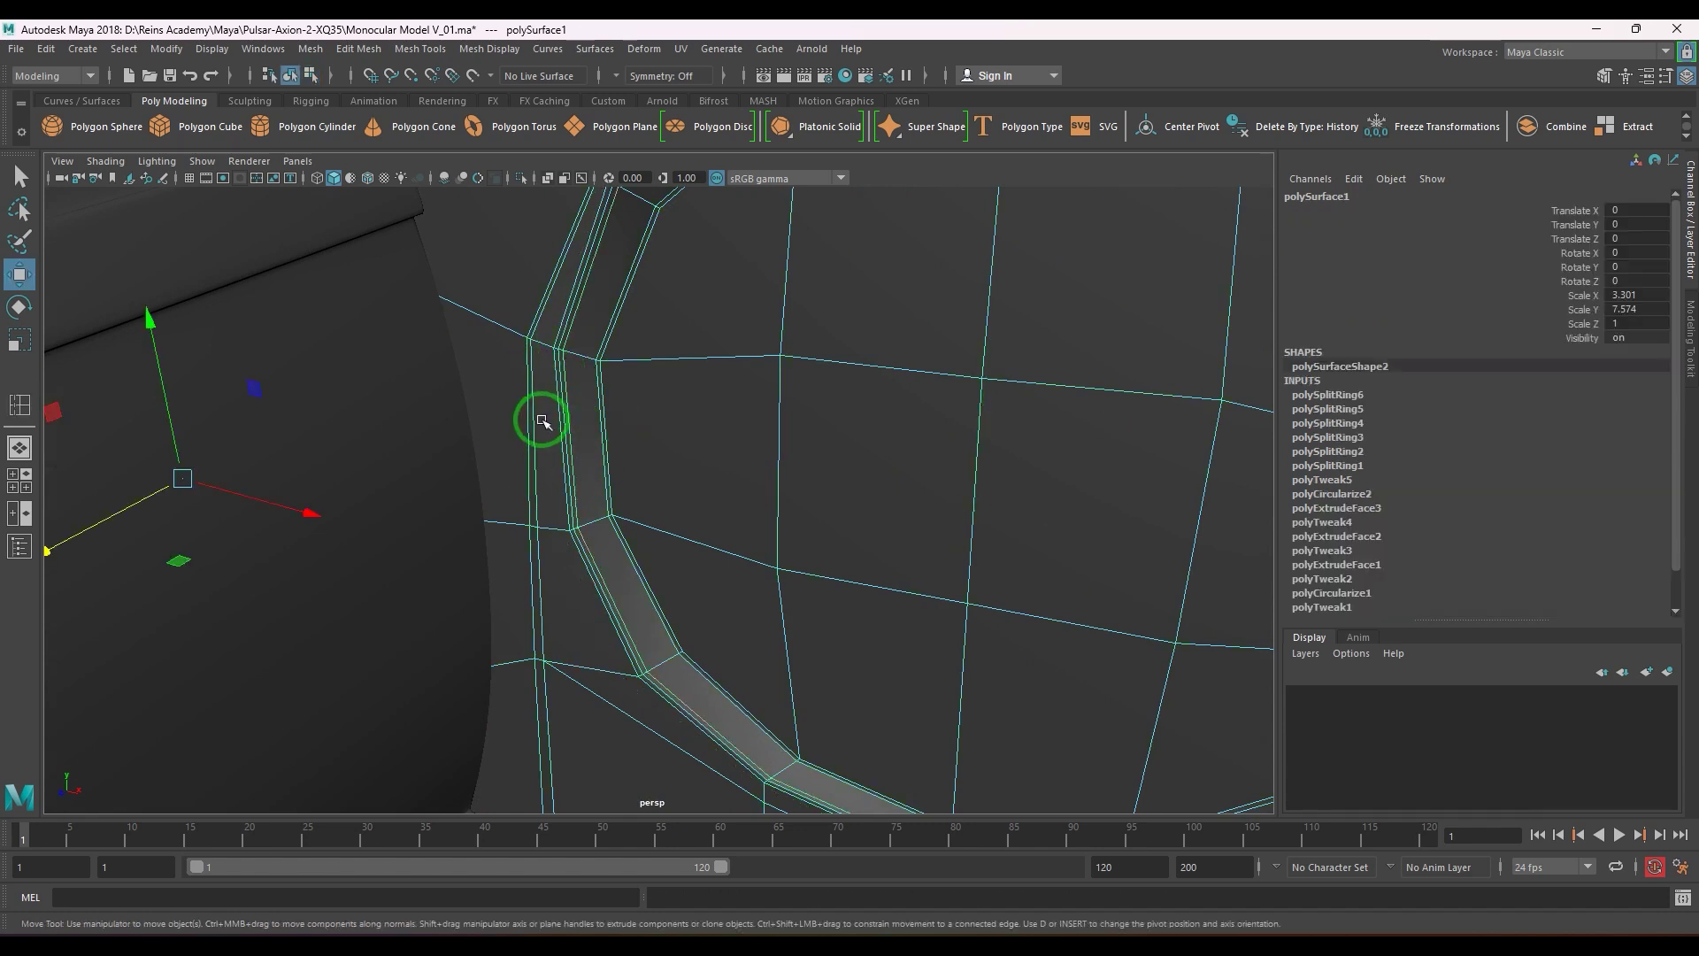
key("3")
scroll(542, 419, "down", 8)
left_click(979, 555)
mouse_move(979, 555)
left_mouse_down("alt")
mouse_move(975, 523)
mouse_move(1031, 512)
mouse_move(990, 528)
left_mouse_up("alt")
scroll(989, 527, "down", 5)
left_click_drag(843, 526, 804, 515, "alt")
scroll(714, 519, "up", 3)
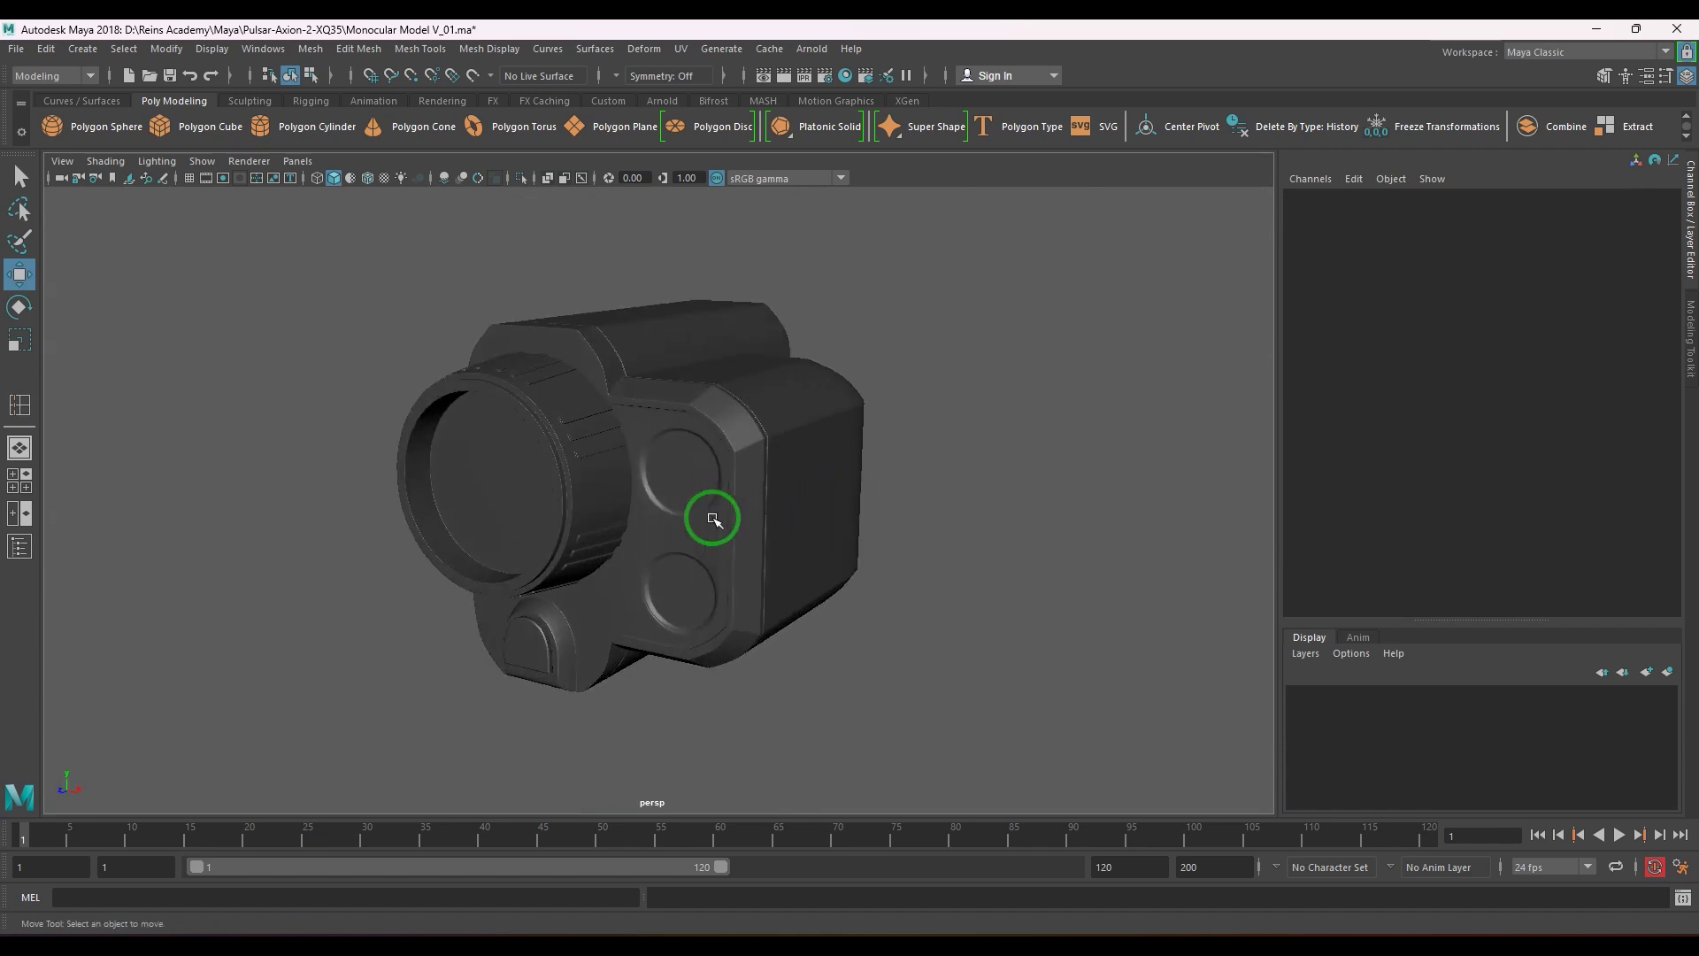
scroll(714, 518, "up", 5)
- Select the floor faces of both circular recesses by growing from their centre faces, with the body's smooth preview turned off
left_click(684, 575)
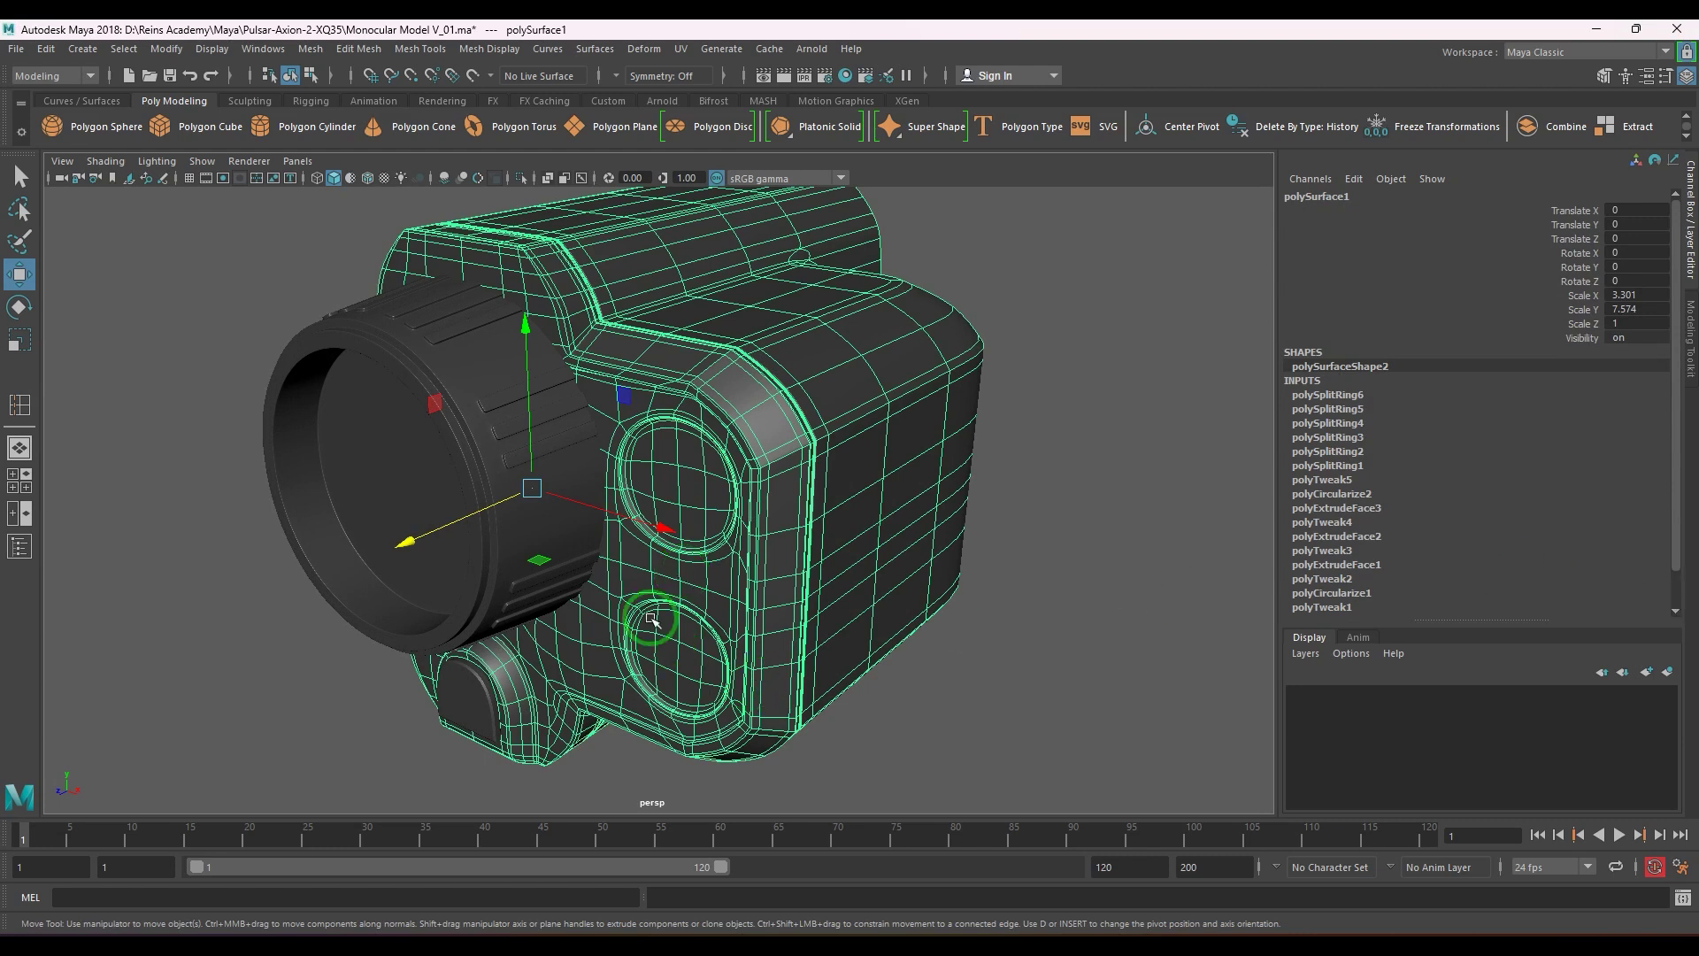
scroll(652, 619, "up", 3)
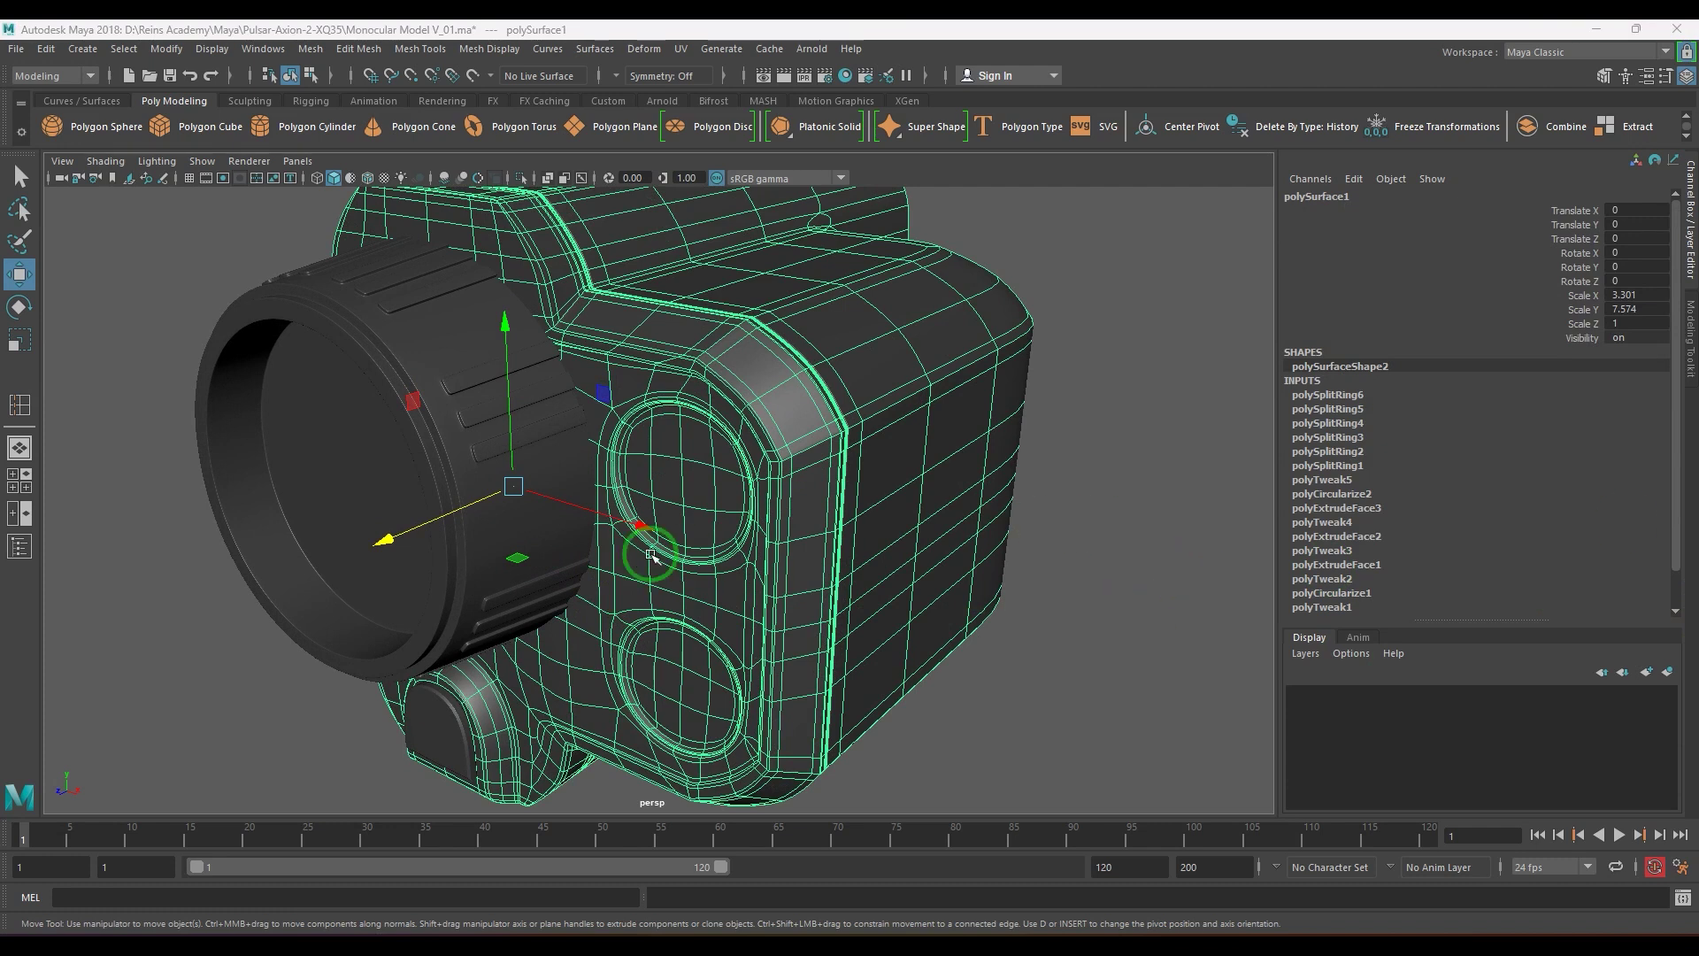
scroll(682, 568, "up", 5)
right_click_drag(713, 491, 733, 540)
scroll(729, 533, "down", 5)
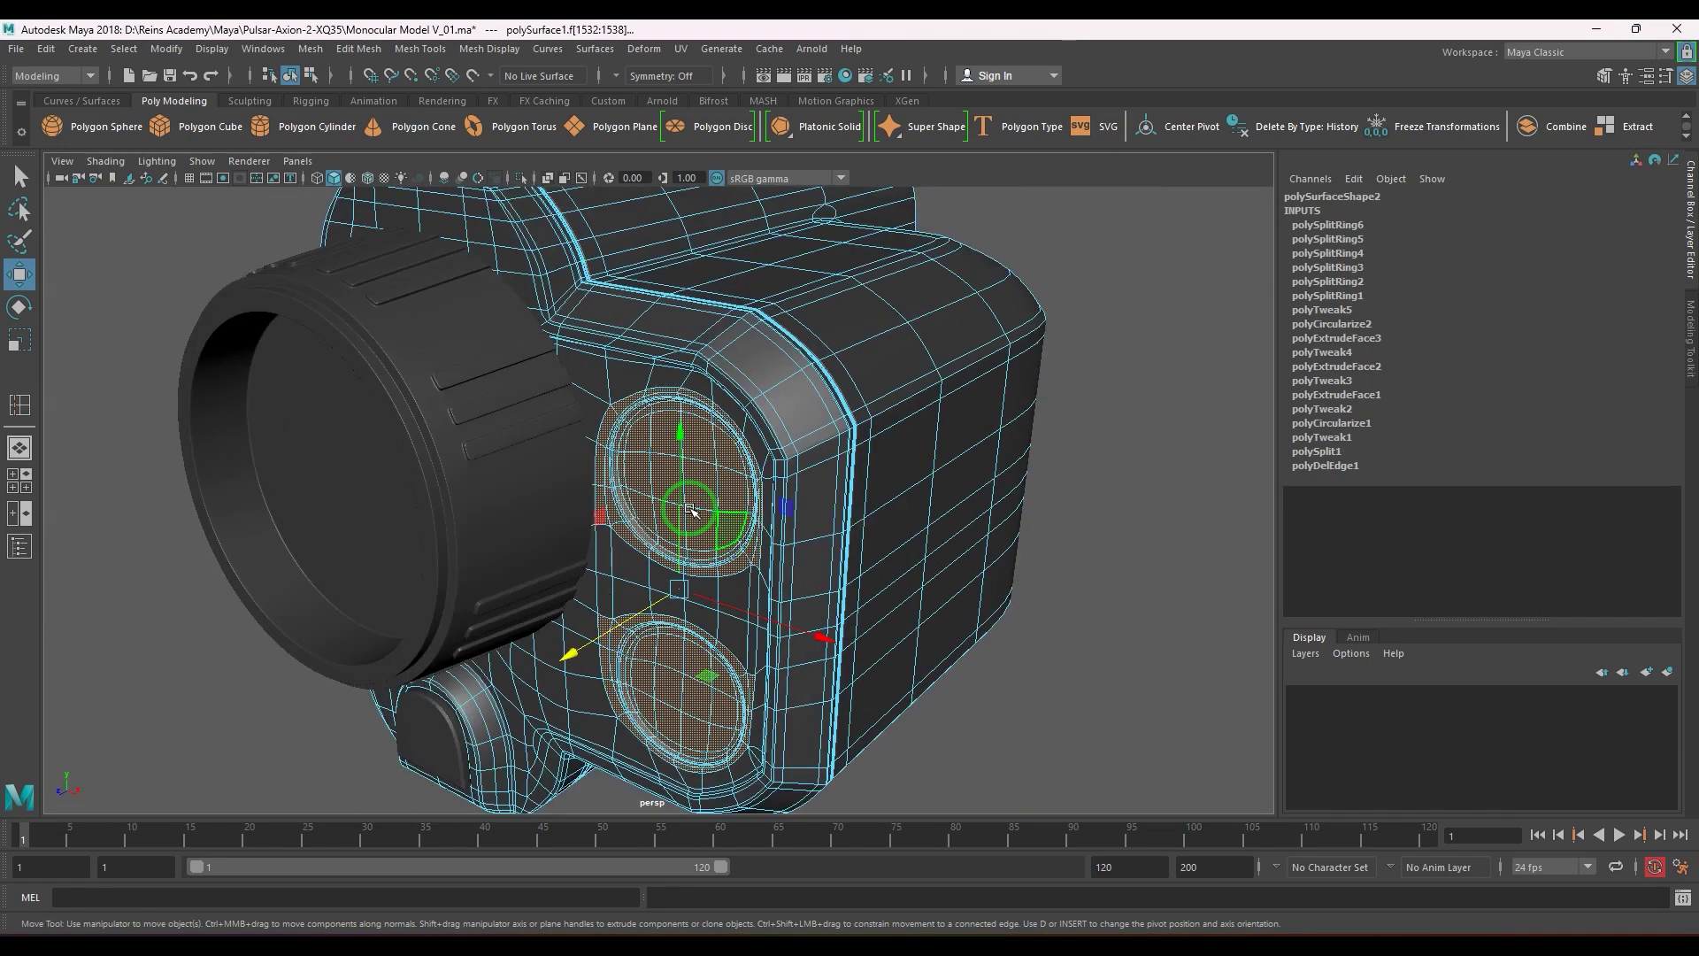
left_click_drag(690, 509, 744, 496, "alt")
left_click(745, 469)
left_click(702, 467, "shift")
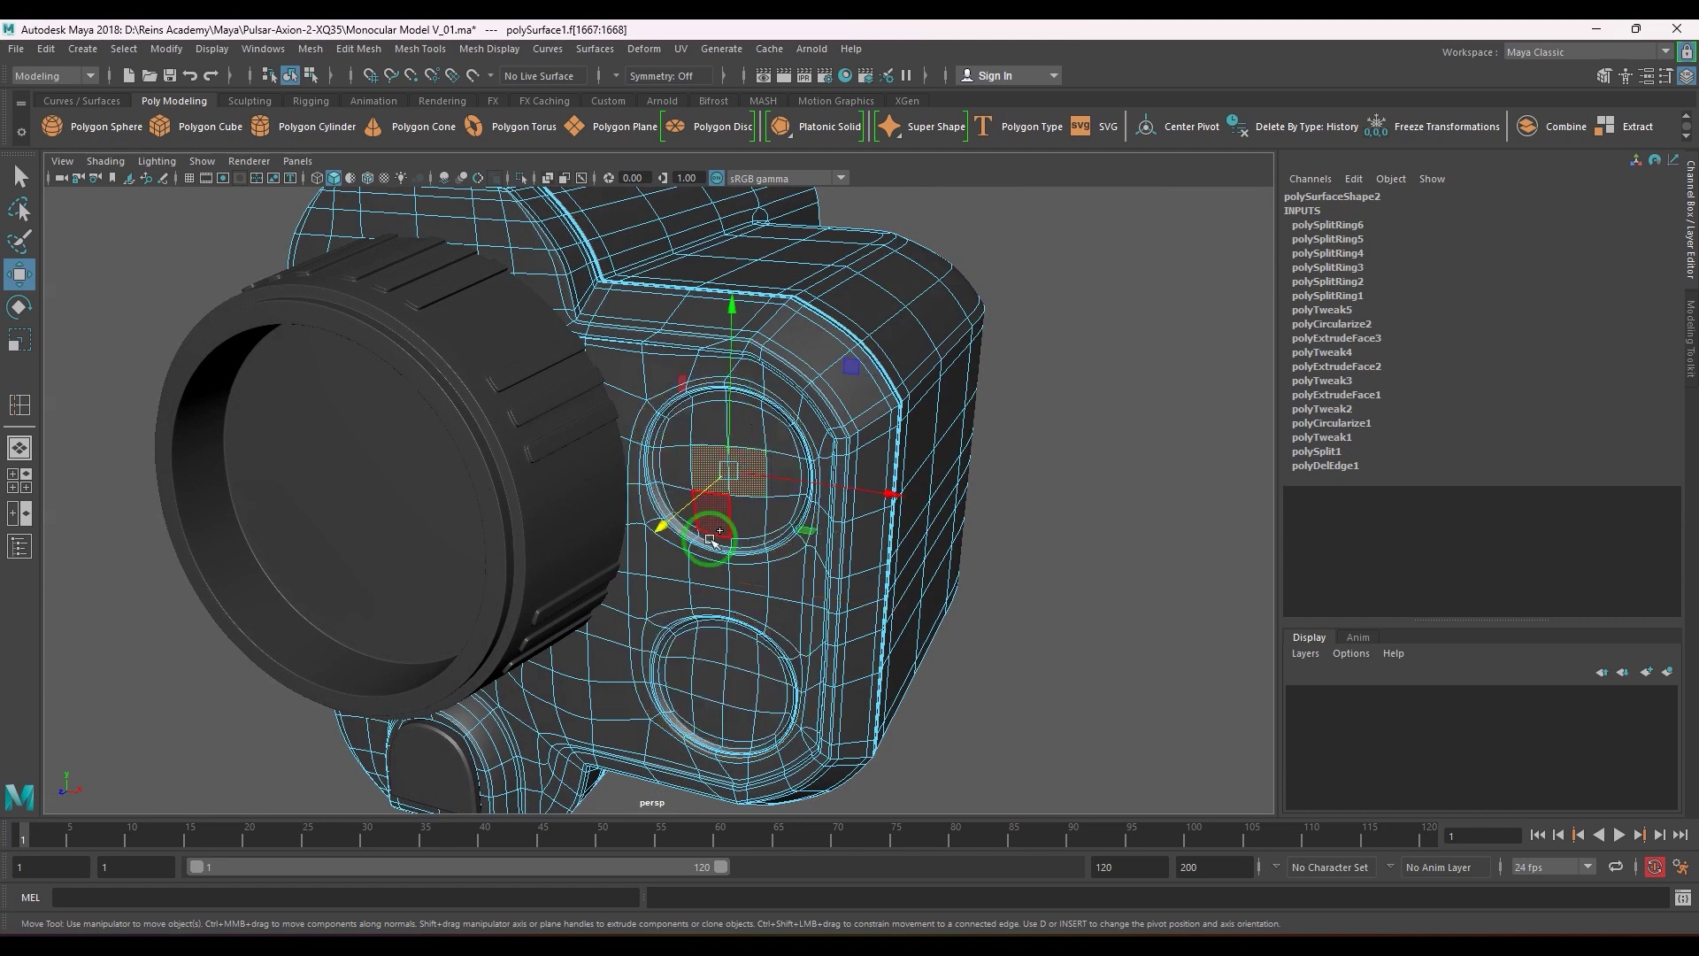
left_click(709, 686, "shift")
key("1")
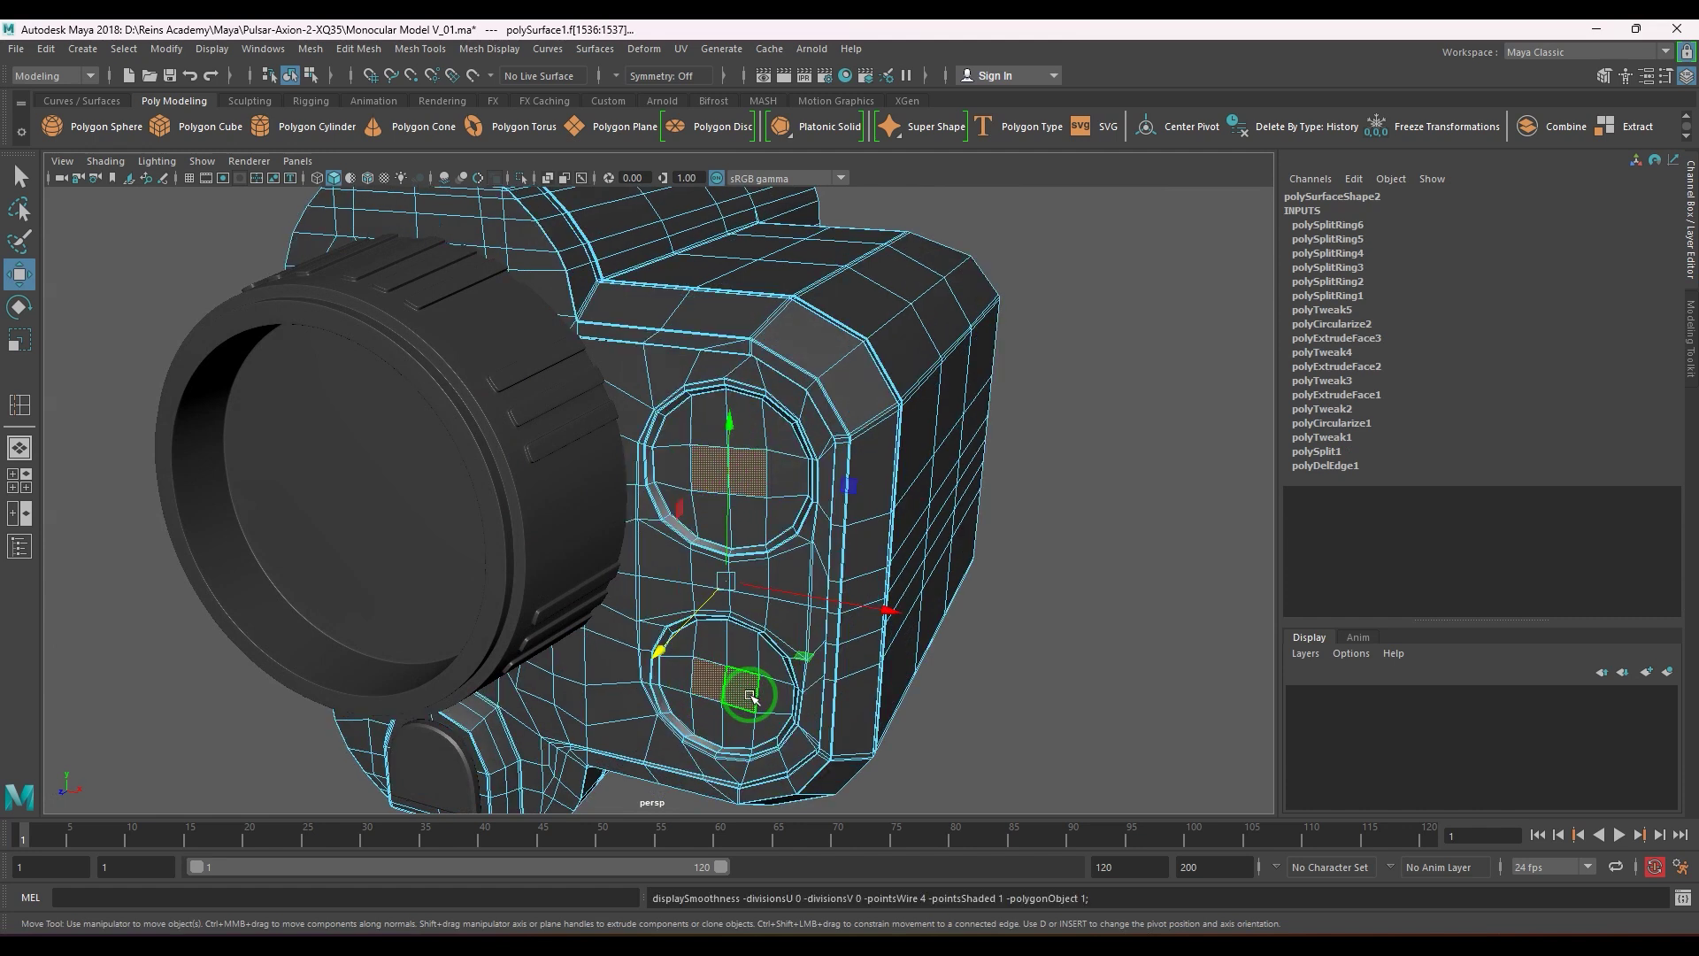
key("shift+period")
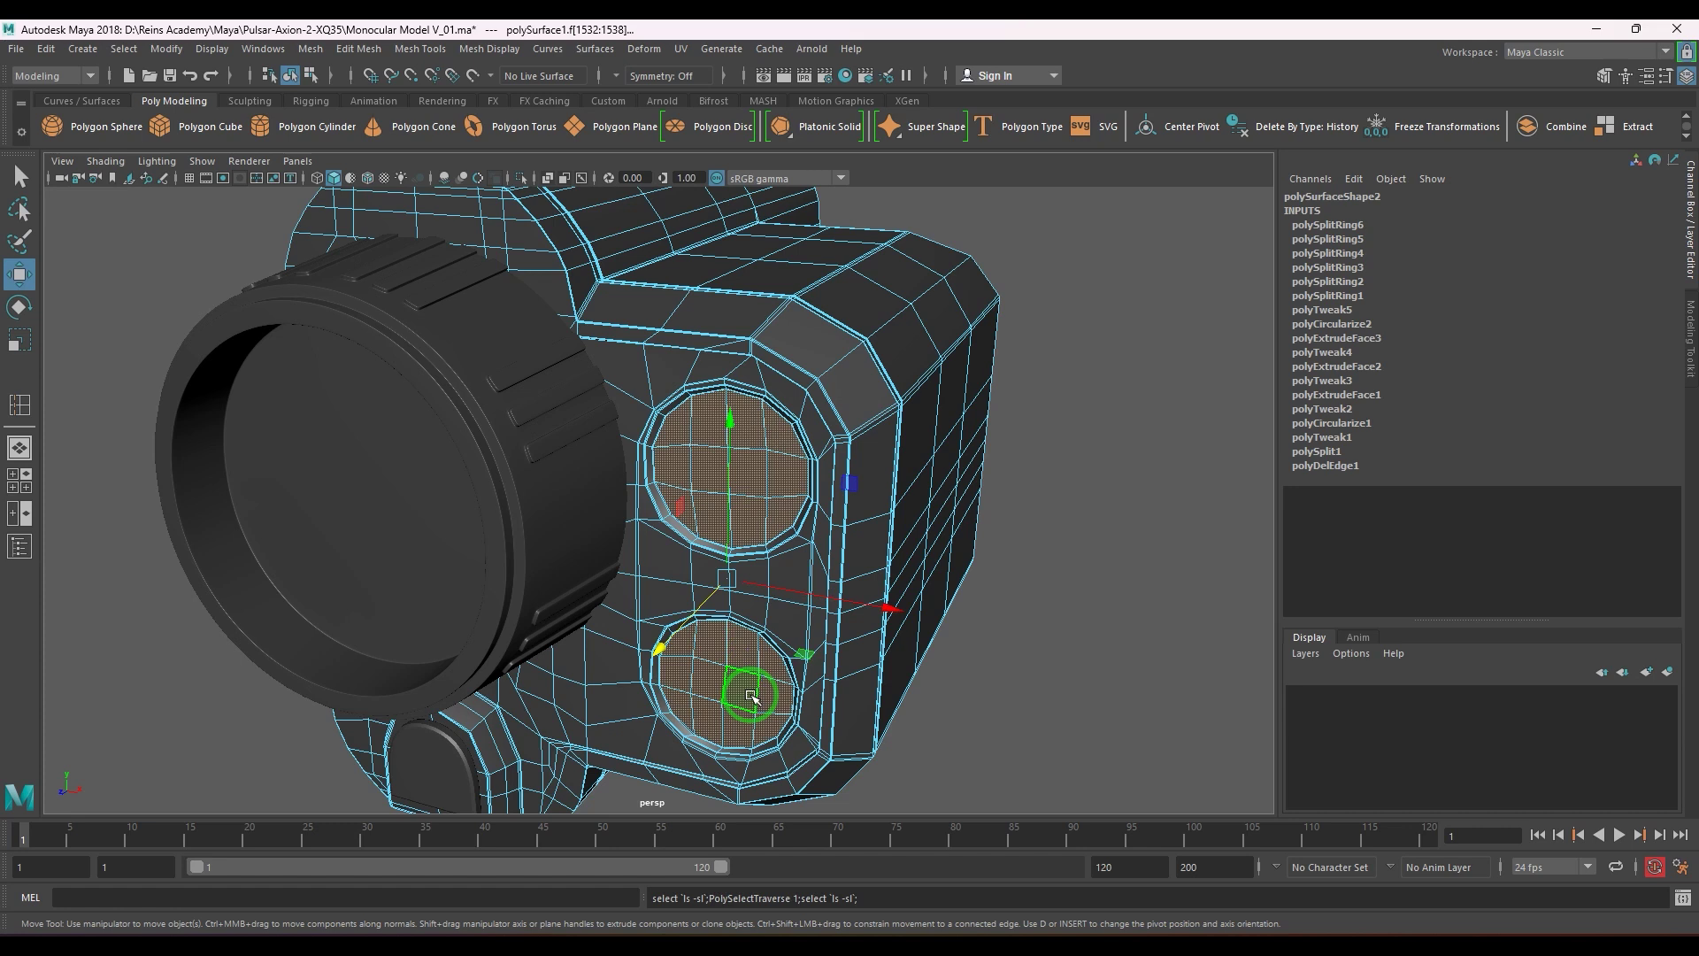
- Extrude the floor faces of both circular recesses twice, moving them inward by a tiny amount first and deeper the second time
scroll(752, 696, "up", 8)
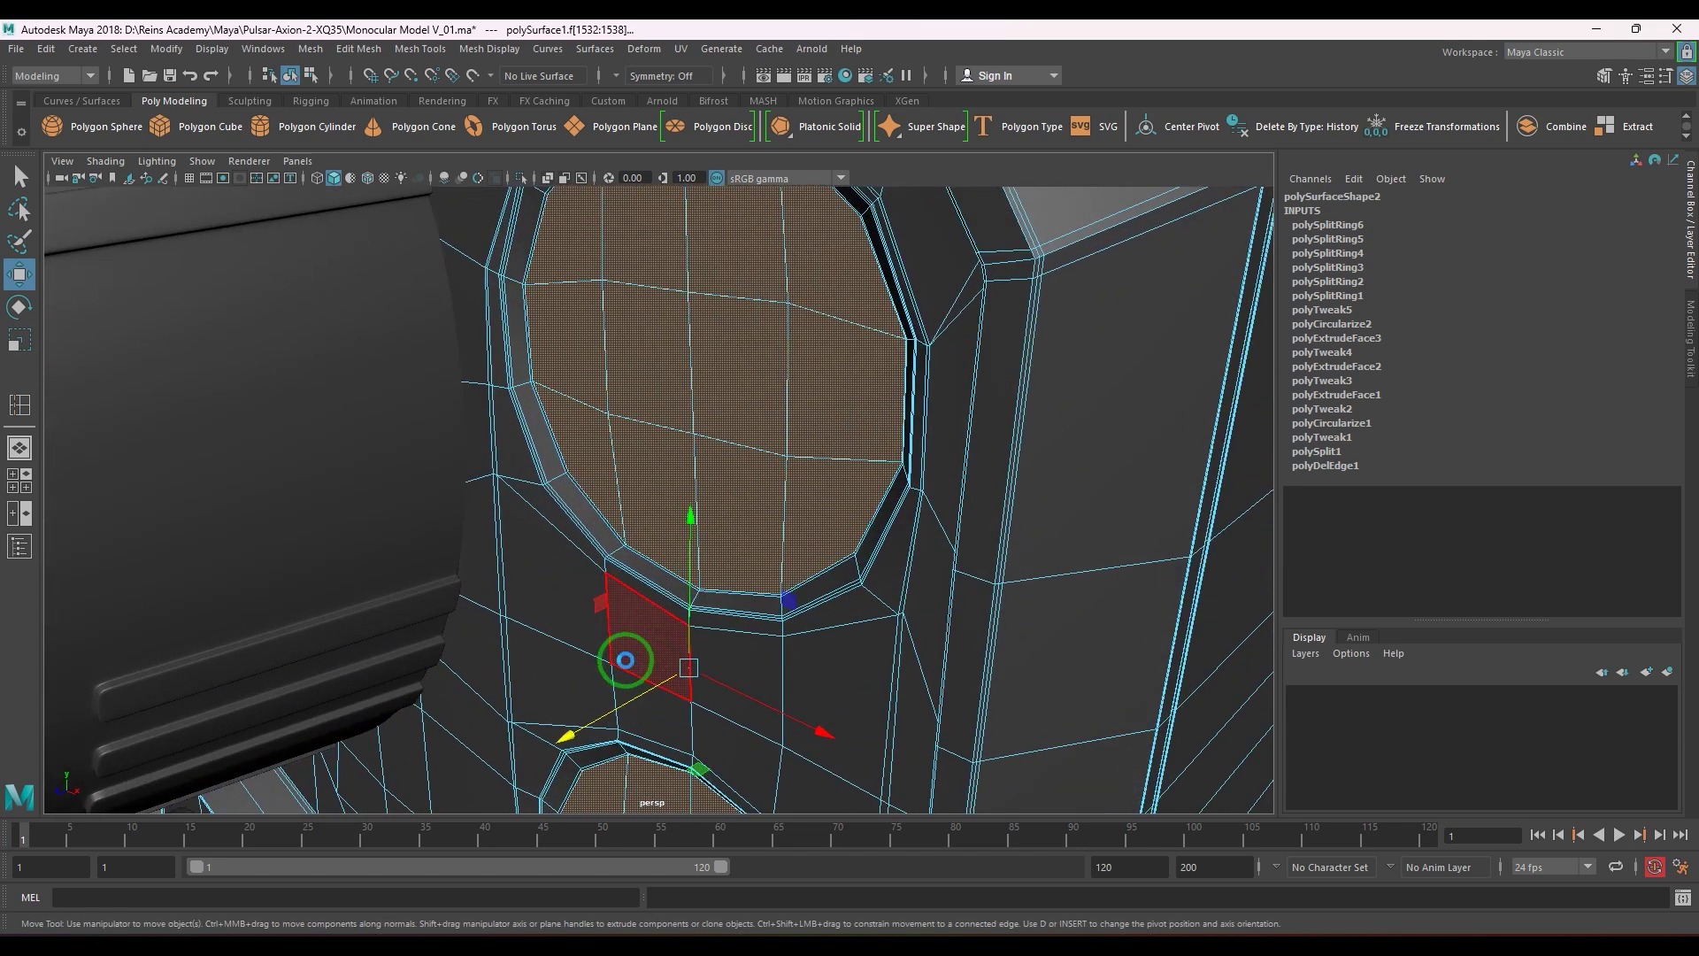
key("ctrl+e")
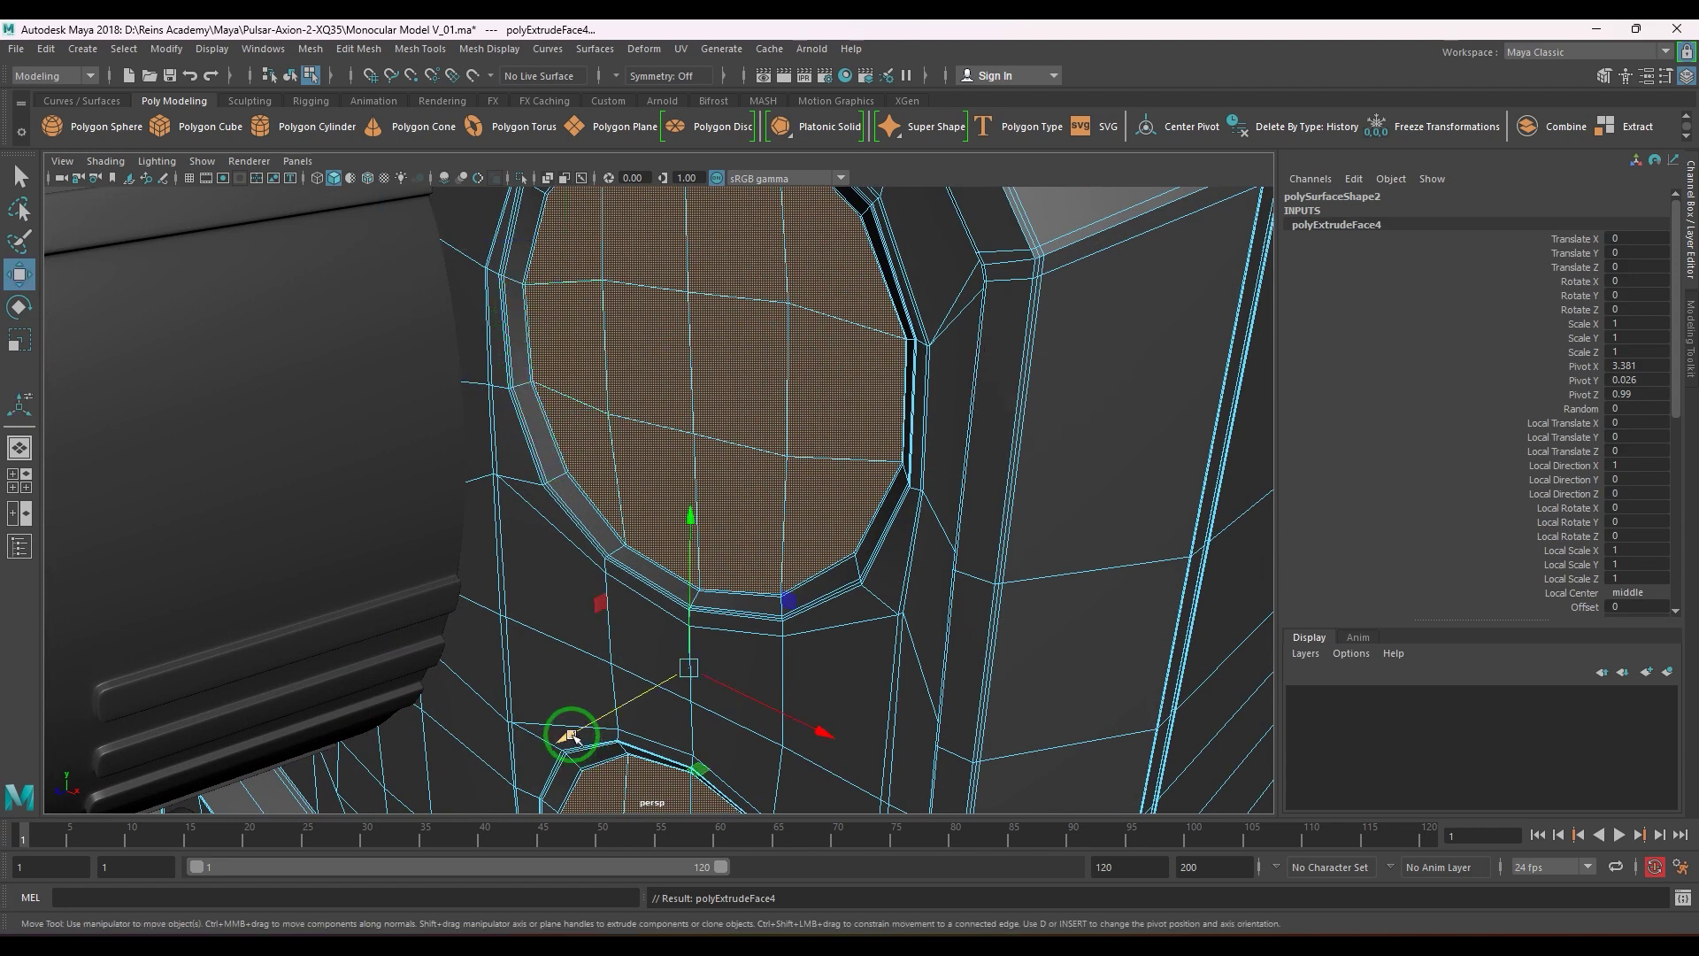
left_click_drag(571, 735, 576, 737)
key("ctrl+e")
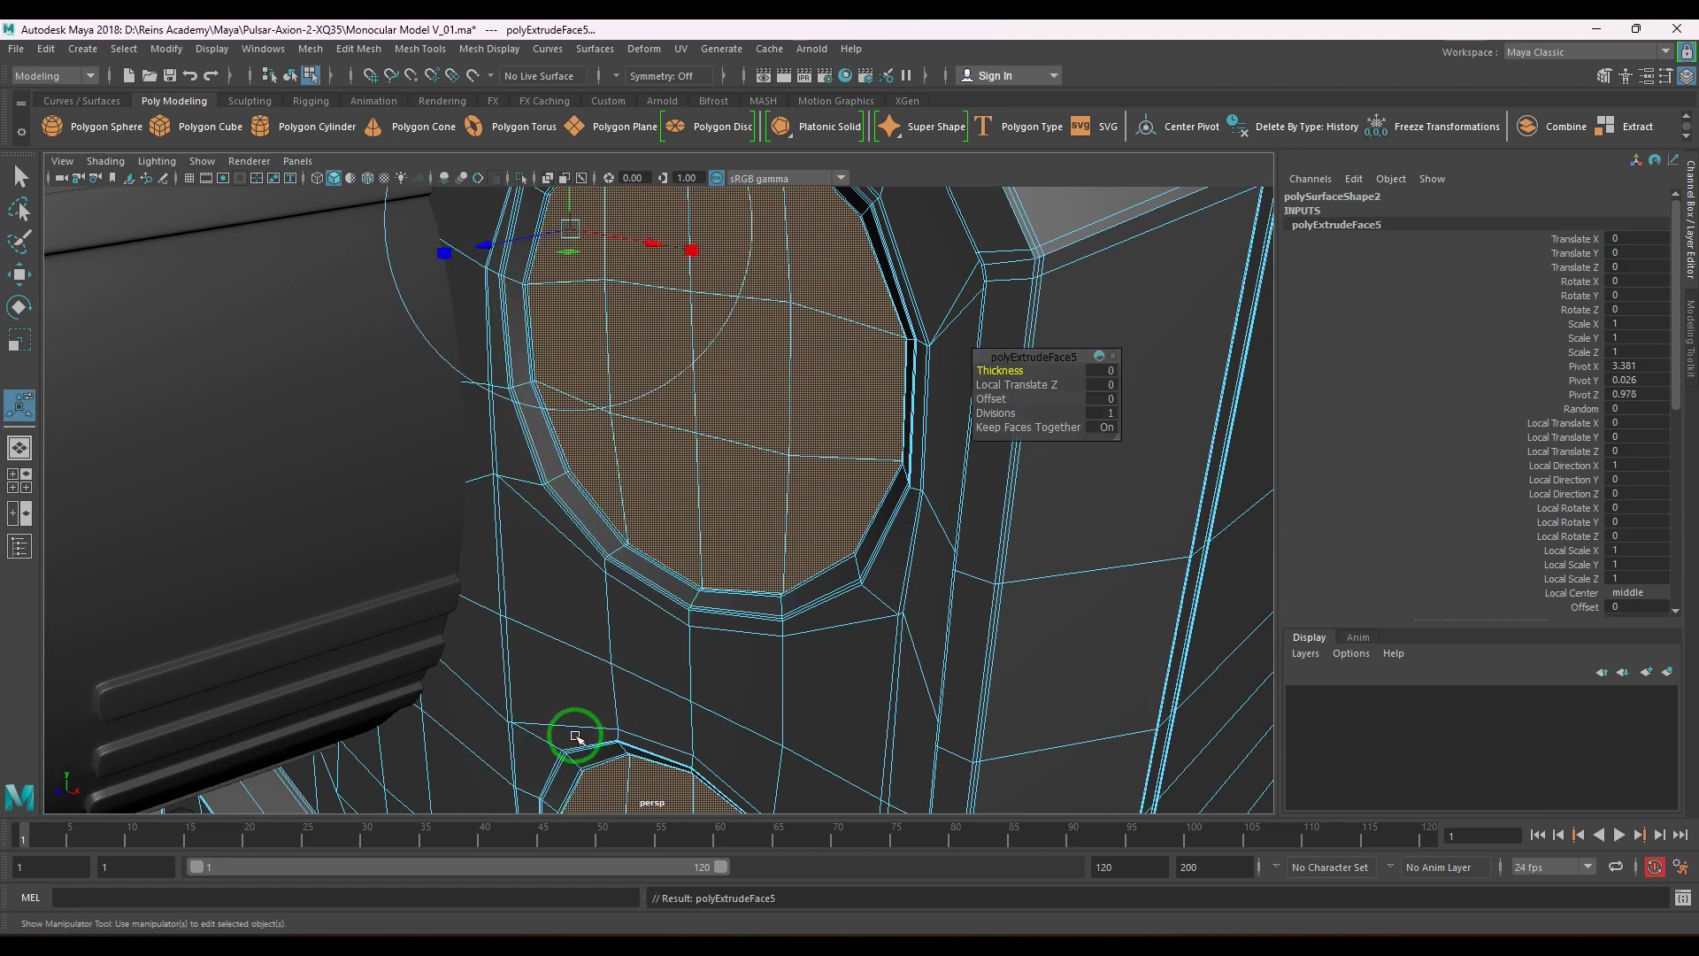
key("w")
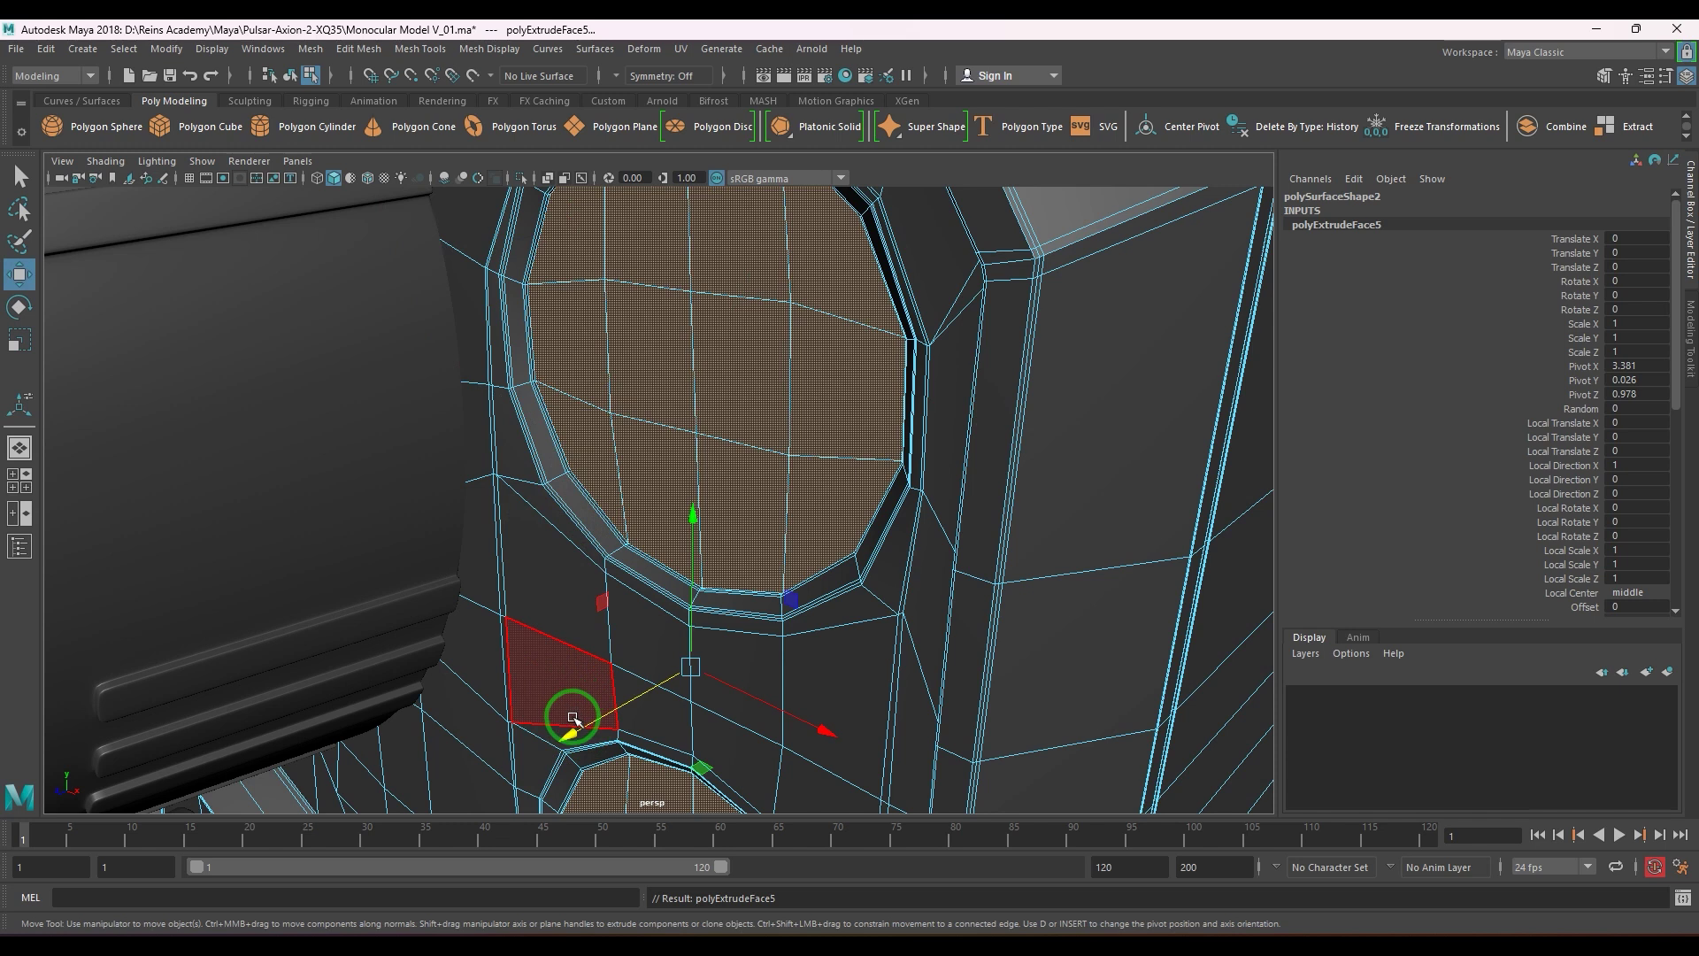
left_click_drag(571, 722, 590, 732)
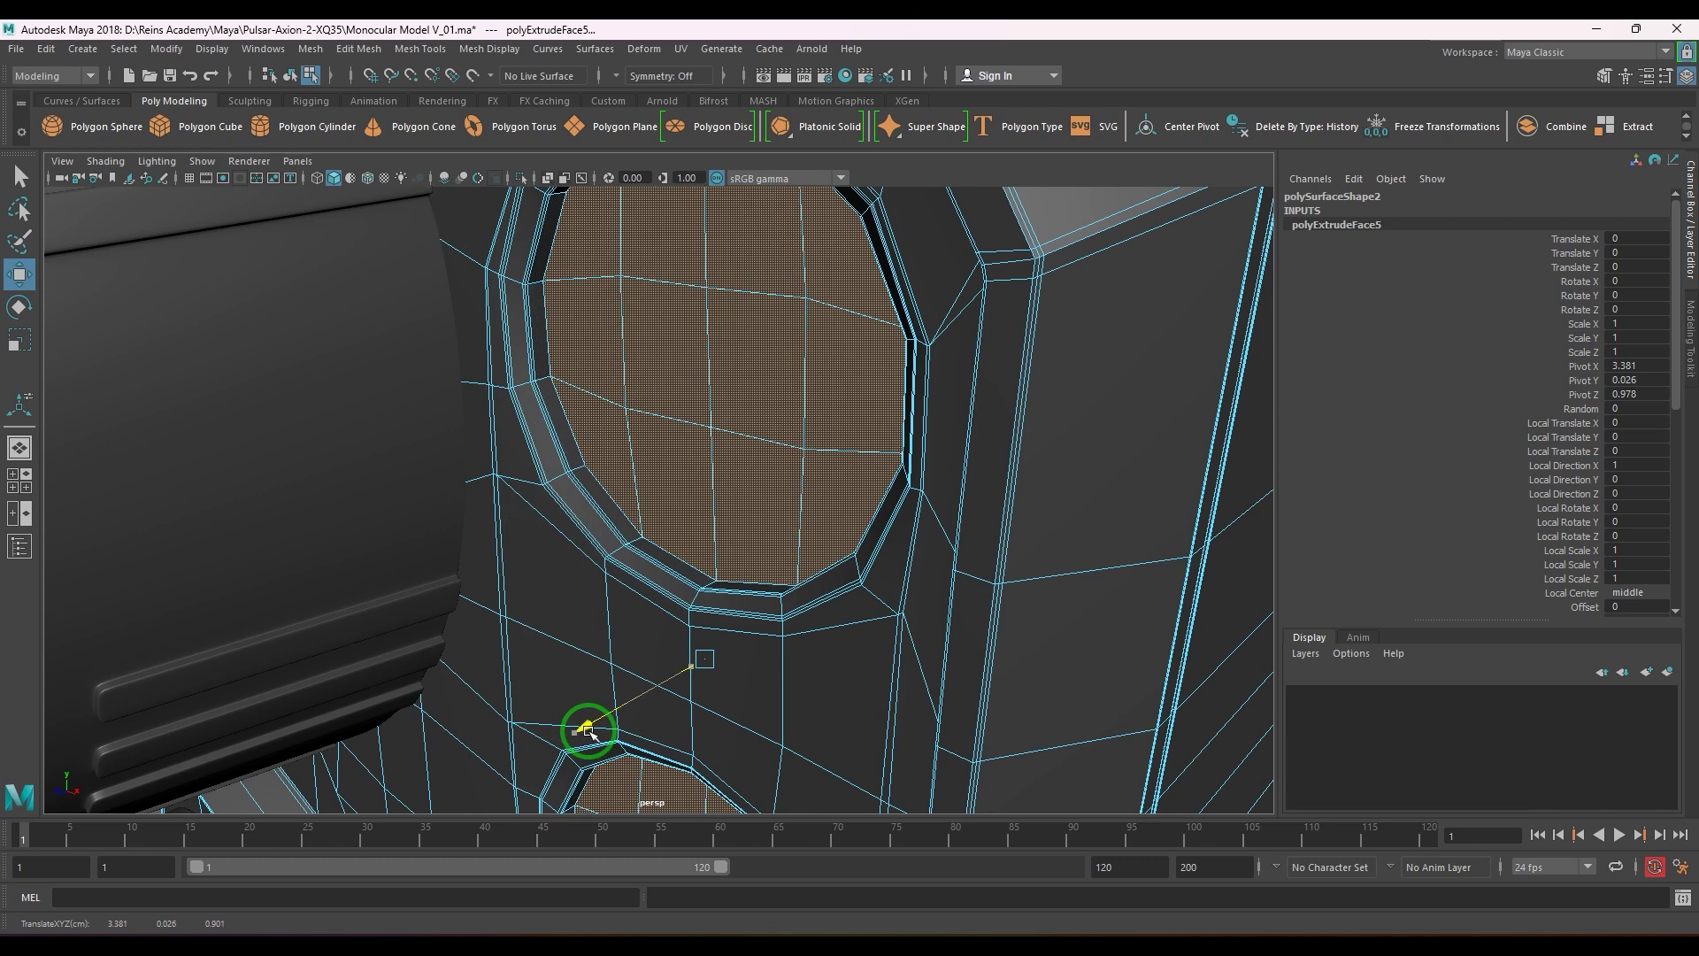
left_click_drag(591, 733, 586, 724)
- Extrude both circle floors once more, scaled slightly smaller and pushed inward with a local Z translation of -0.04
right_click_drag(748, 669, 531, 596, "alt")
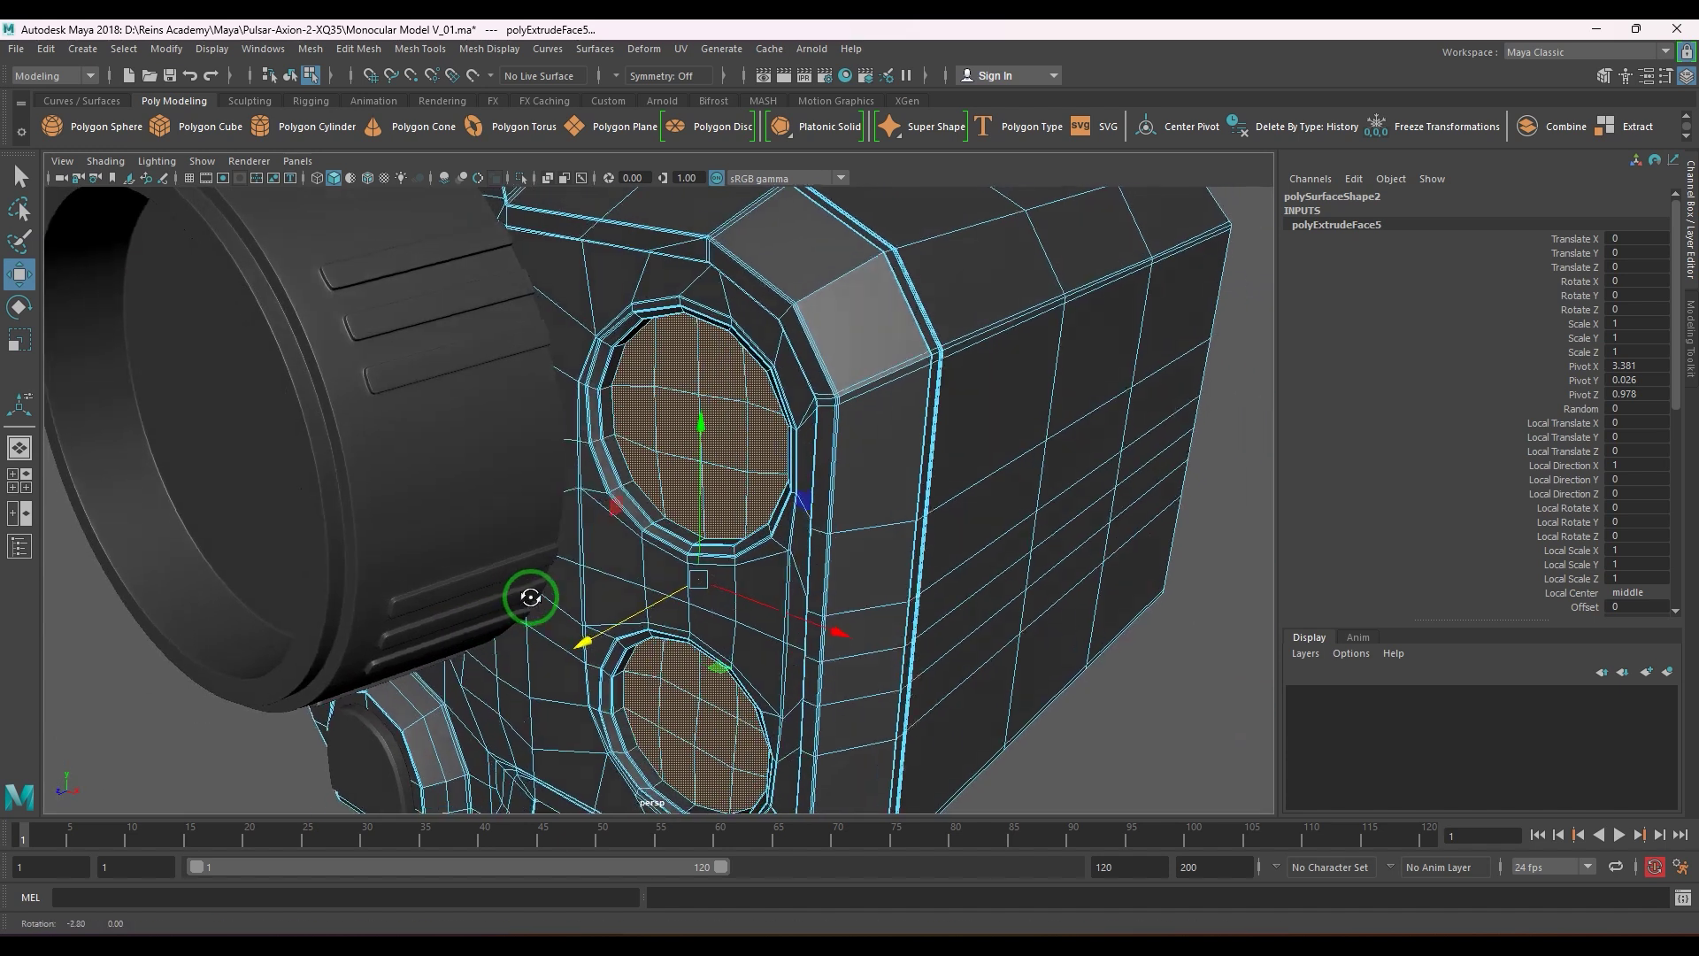
left_click_drag(530, 595, 527, 599, "alt")
right_click_drag(527, 599, 651, 668, "alt")
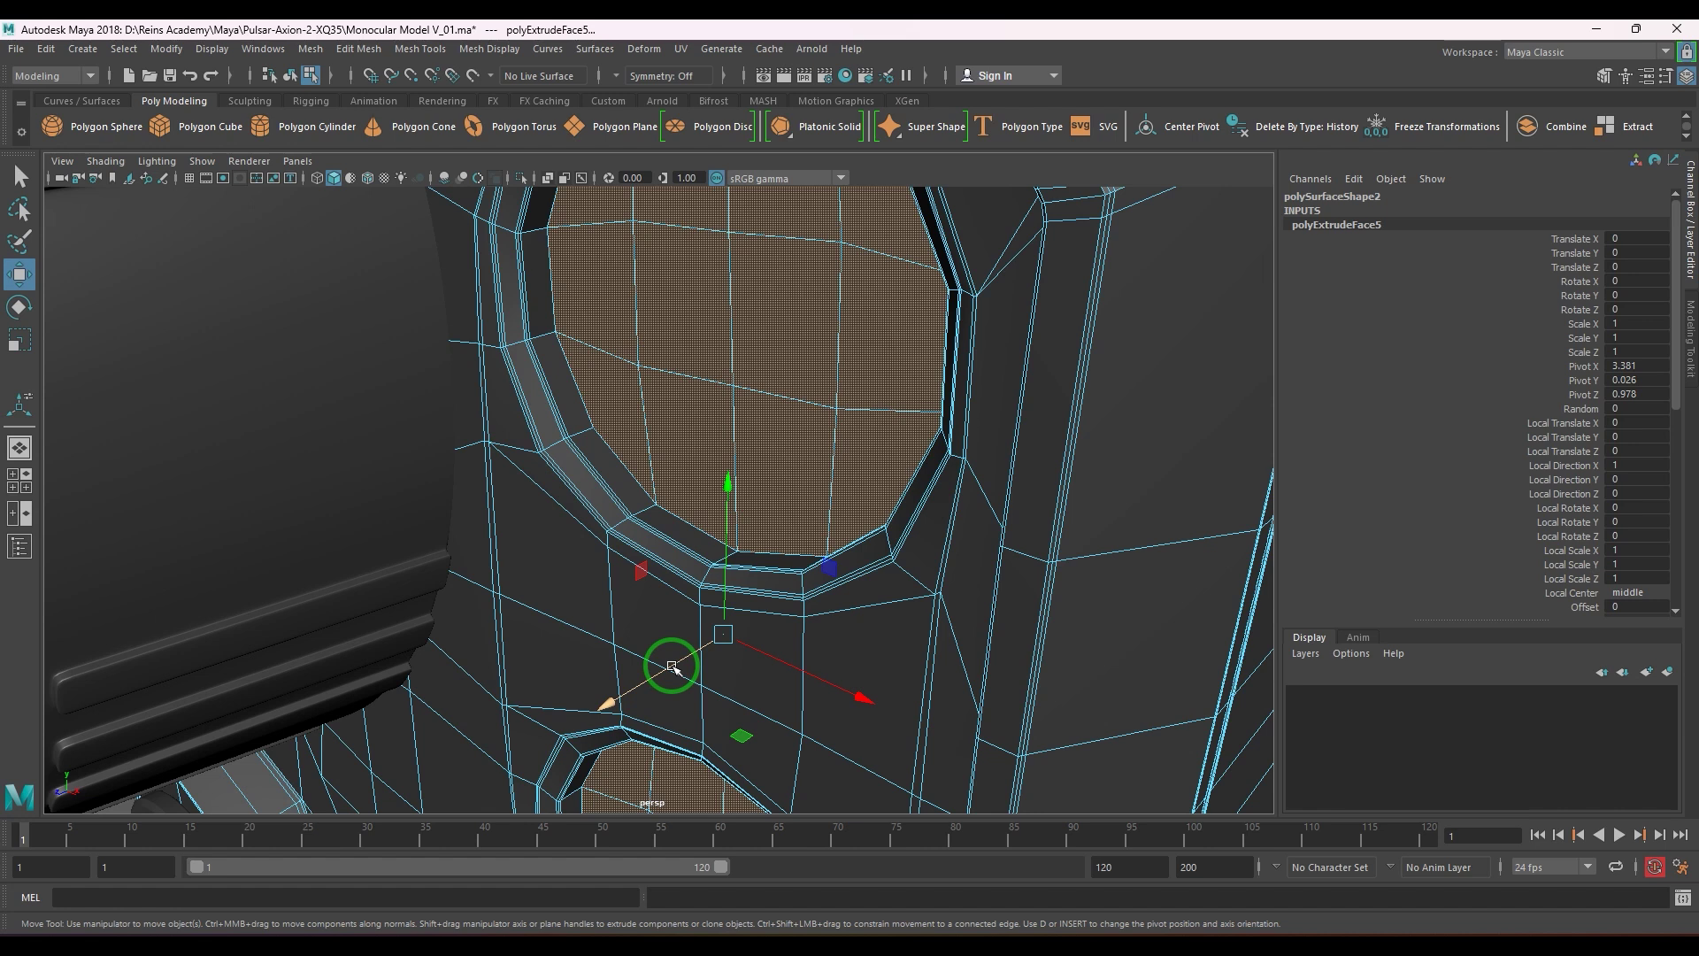
key("ctrl+e")
middle_click_drag(661, 398, 653, 559, "alt")
left_click(476, 435)
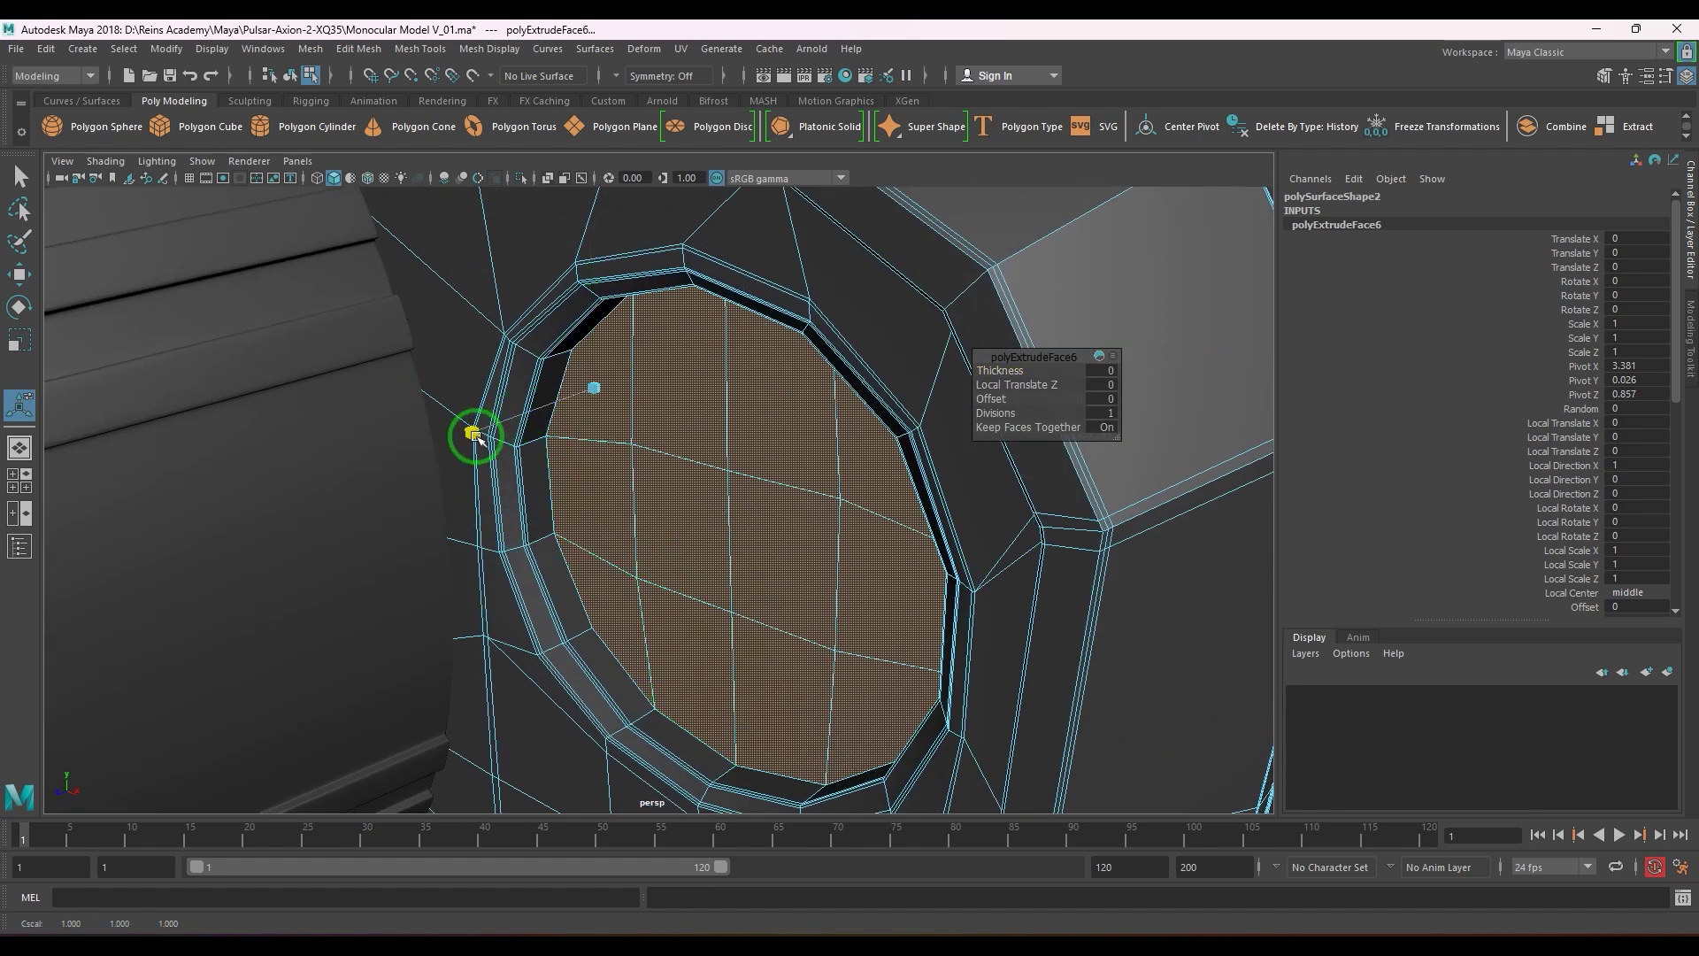
left_click(475, 436)
left_click_drag(594, 386, 543, 416)
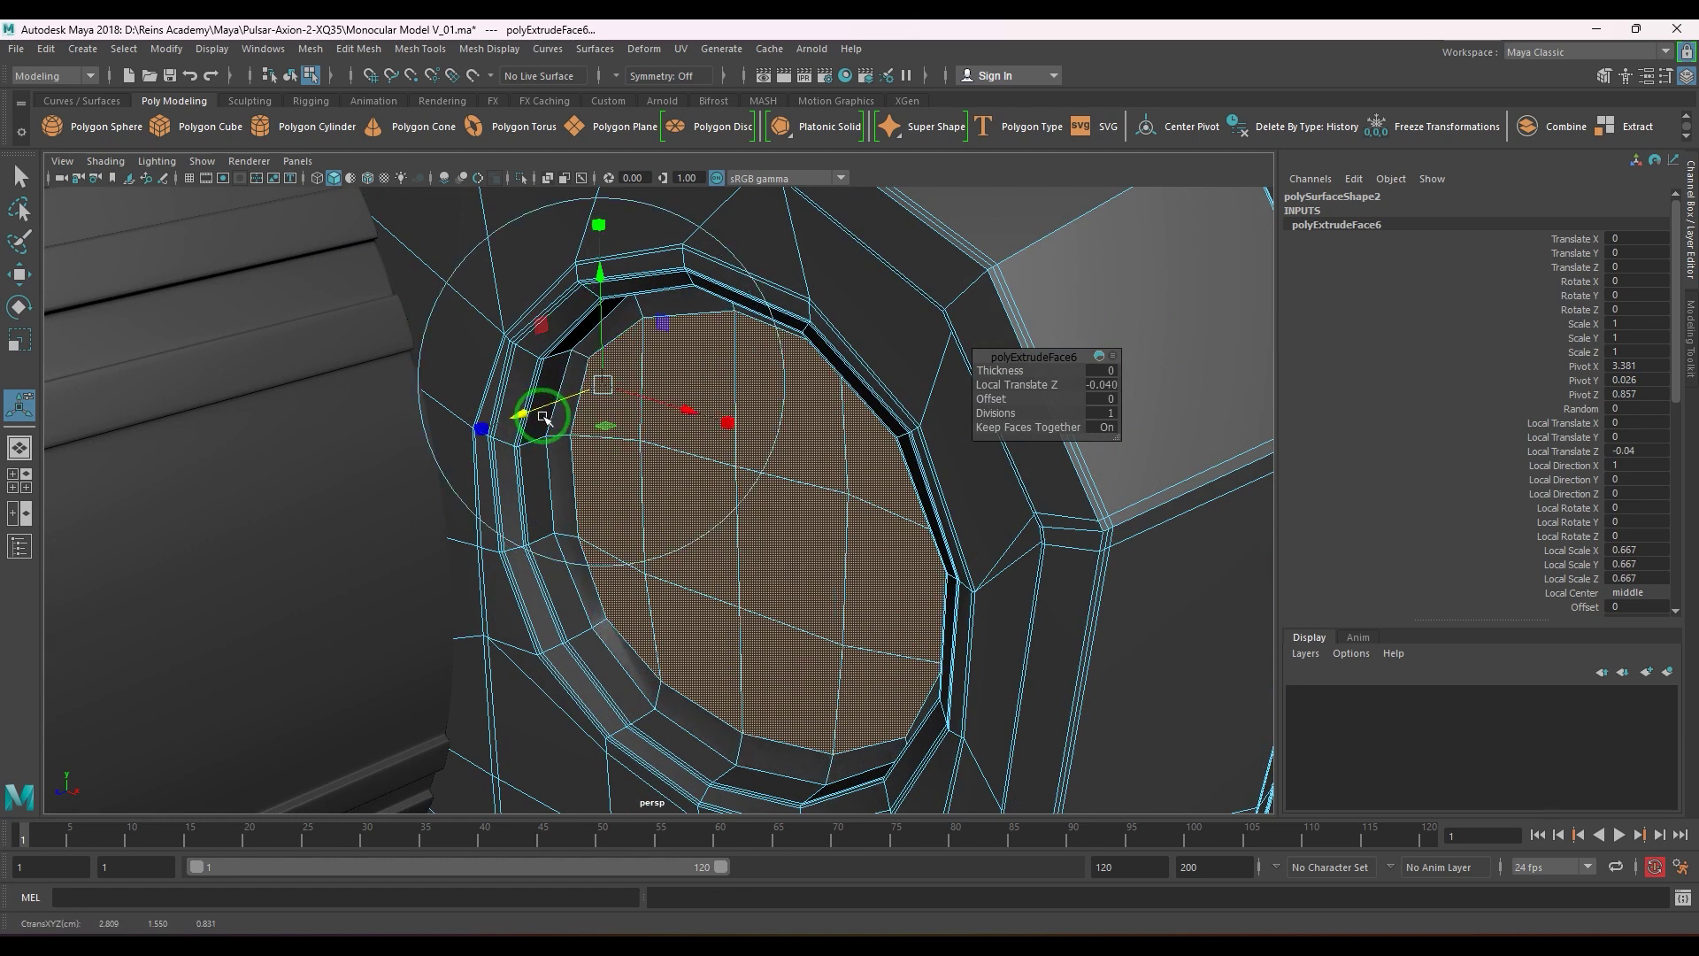
- Insert three supporting edge loops around the newly extruded inner step of the upper circle's recess
scroll(511, 535, "up", 1)
left_click_drag(508, 538, 527, 523, "alt")
right_click_drag(527, 523, 572, 572, "alt")
right_click_drag(404, 554, 413, 508)
left_click_drag(459, 529, 506, 536)
scroll(507, 536, "down", 5)
- Insert three supporting edge loops around the lower circle's inner step, two beside its outer corner and one against the floor rim
middle_click_drag(566, 496, 622, 221, "alt")
scroll(620, 531, "up", 4)
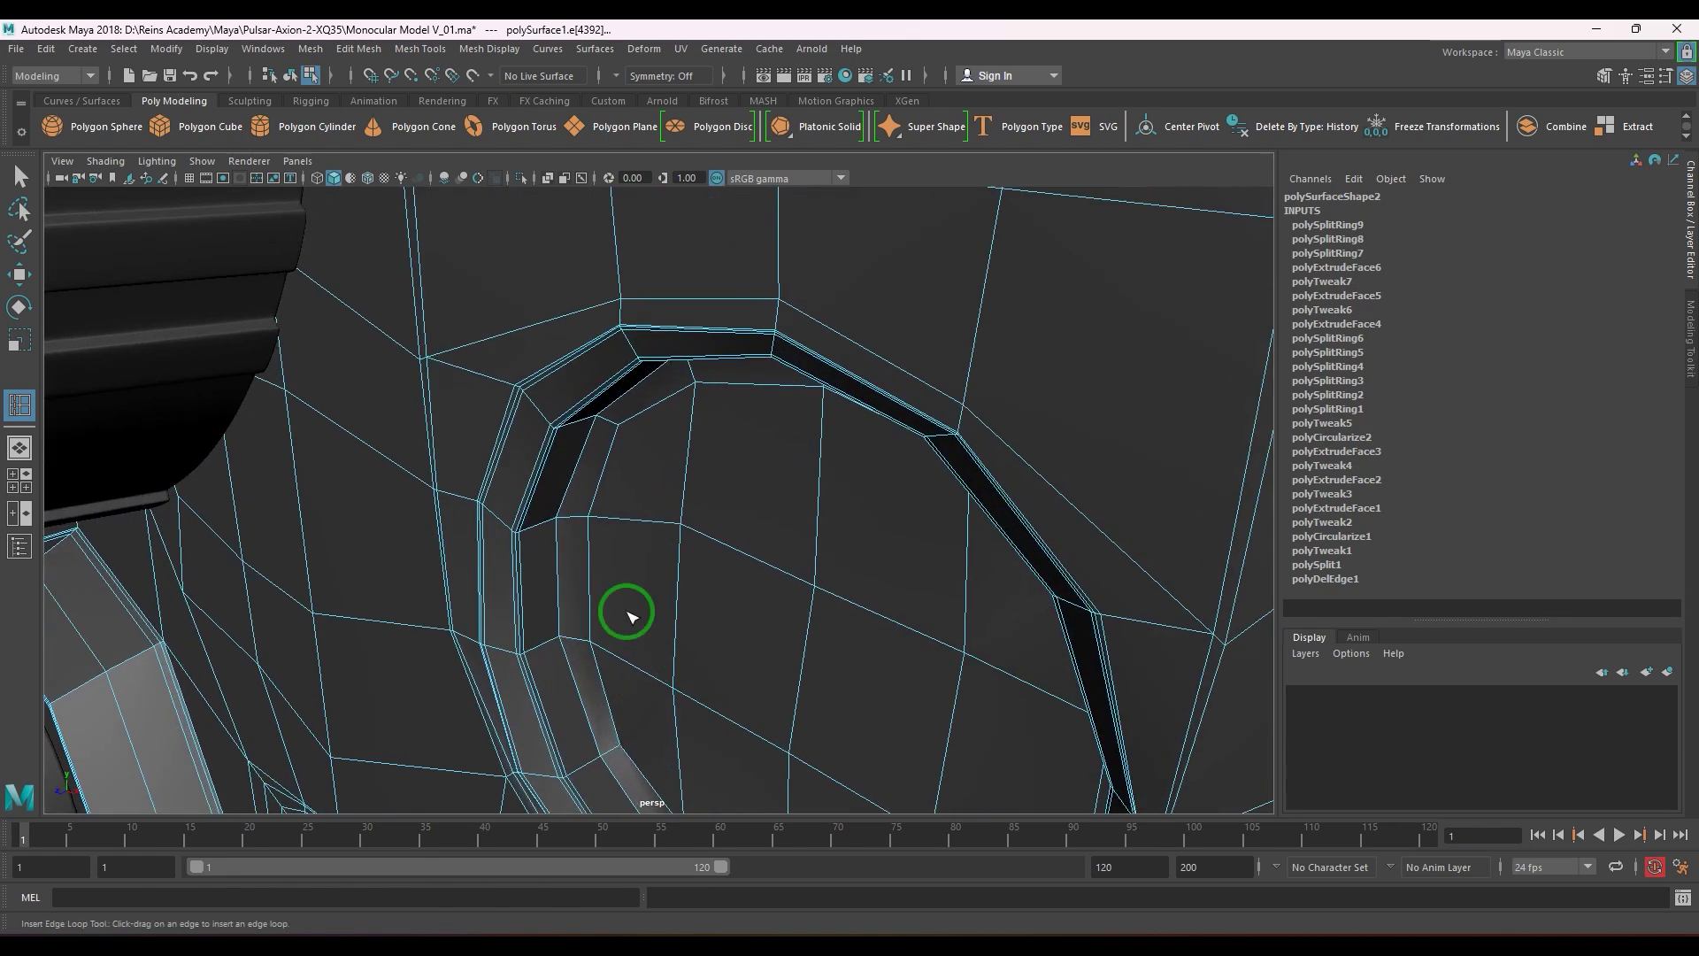
right_click_drag(630, 617, 549, 548, "alt")
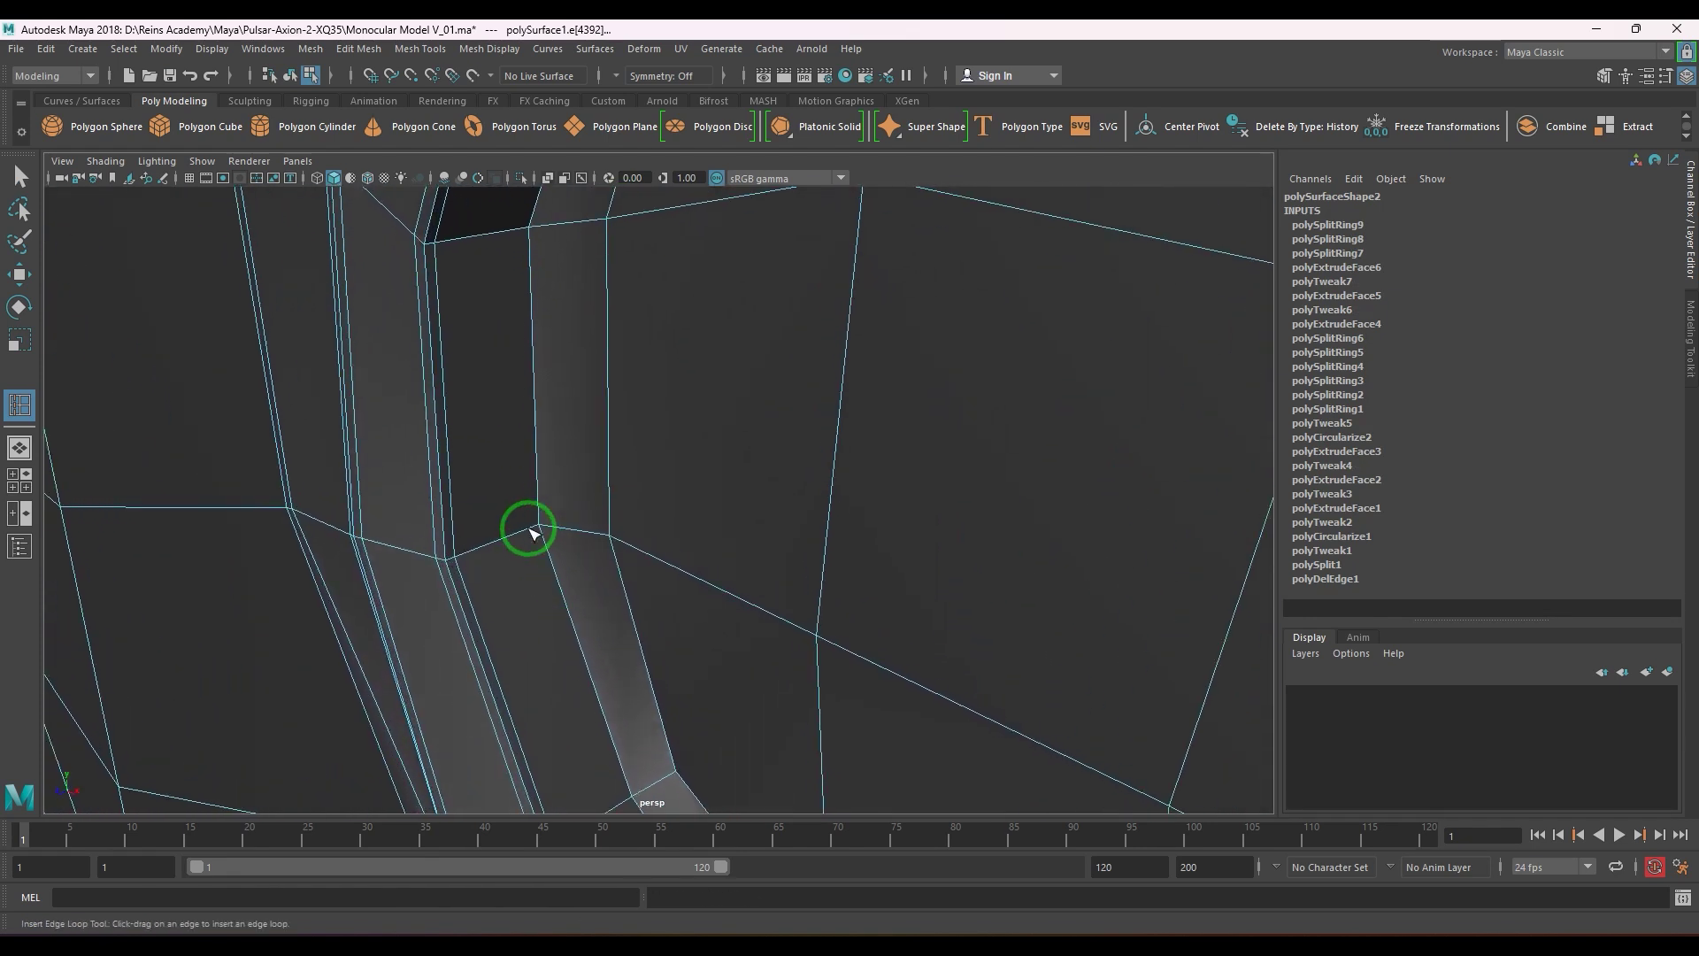
left_click(537, 529)
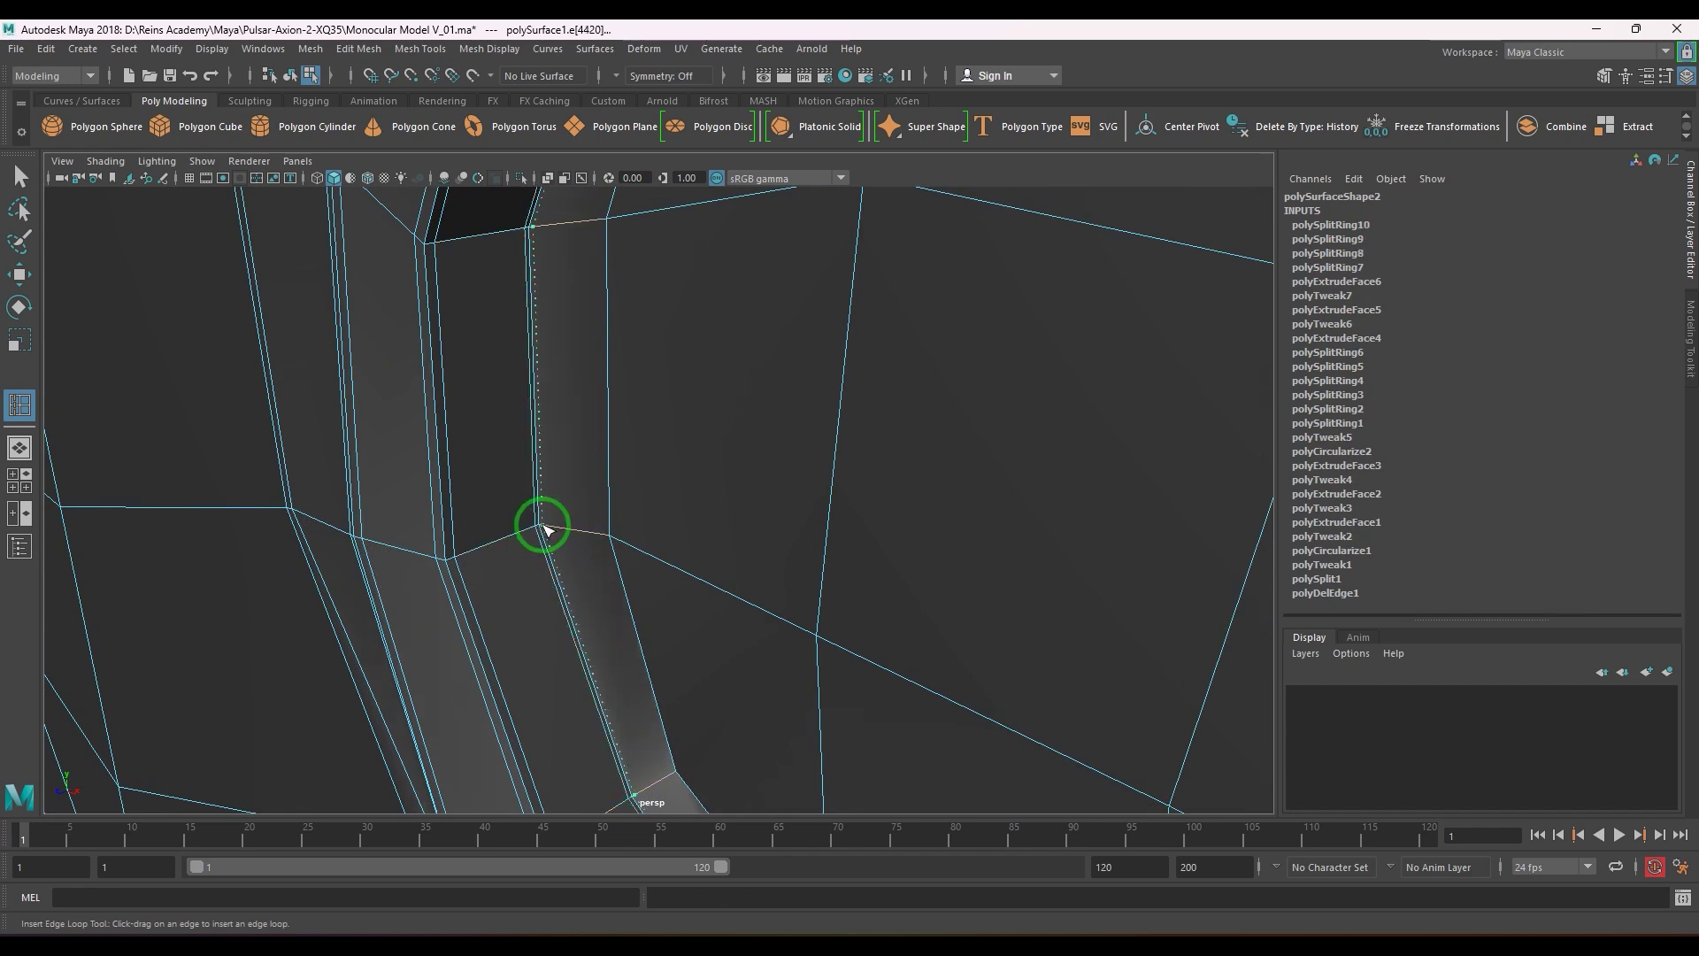
left_click(544, 529)
left_click(606, 540)
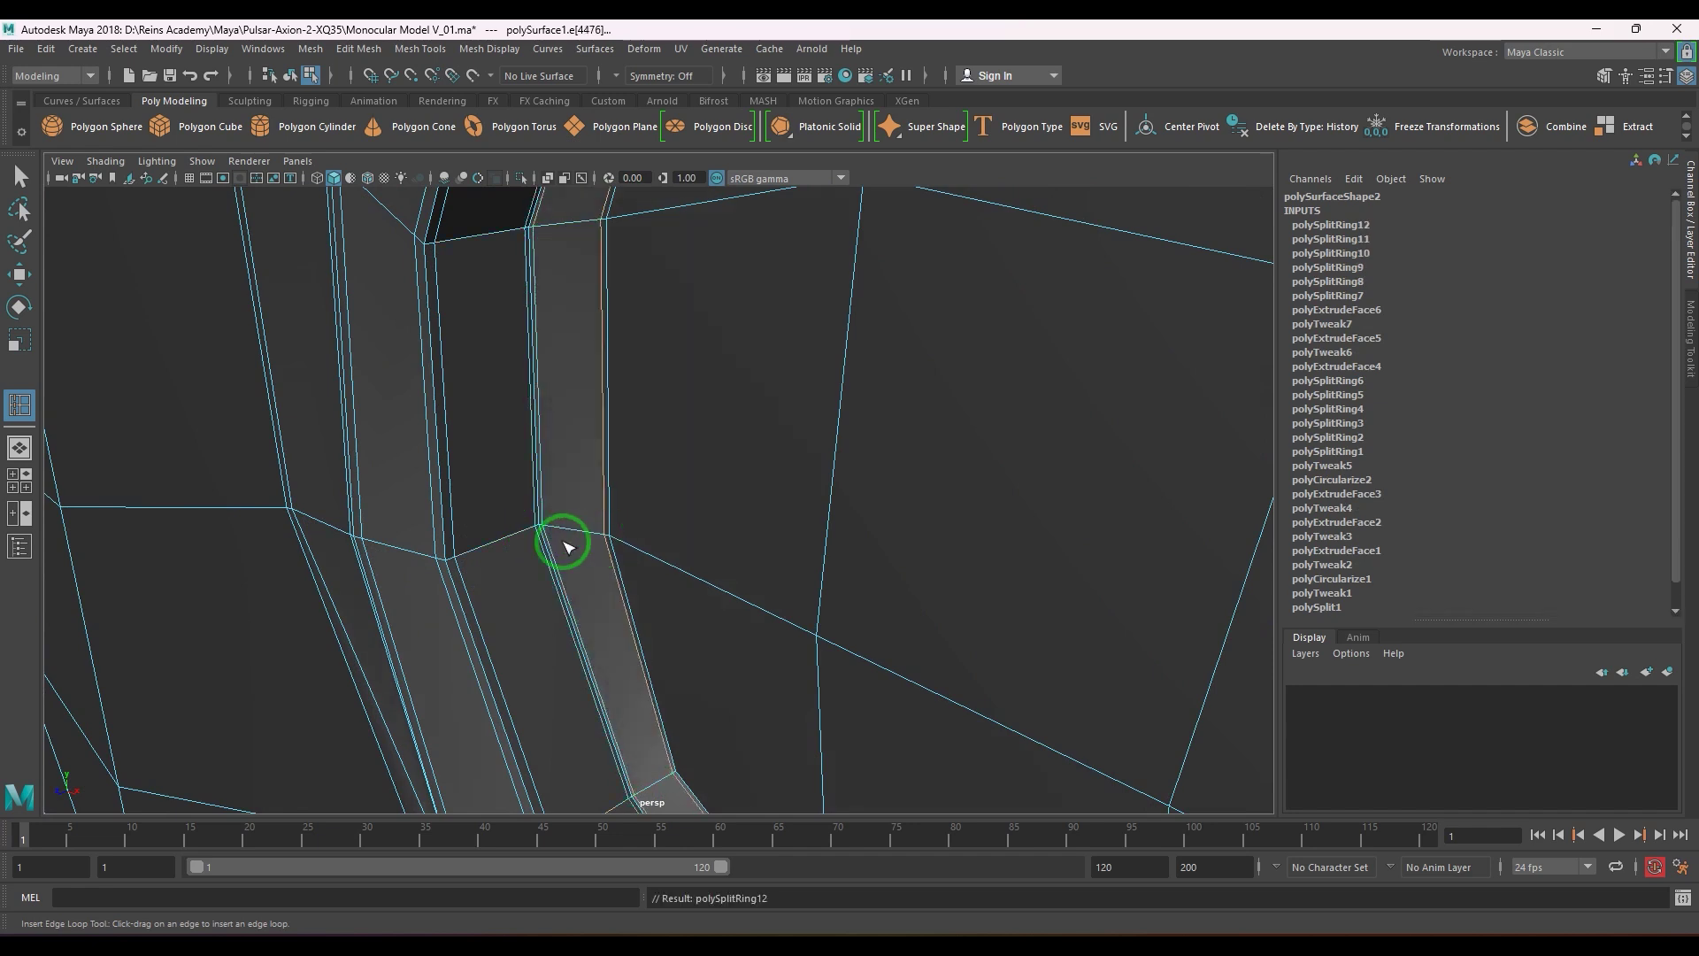
- Preview the body smoothed in object mode and examine the stepped rims of the two circular recesses
key("F8")
key("w")
scroll(513, 489, "down", 10)
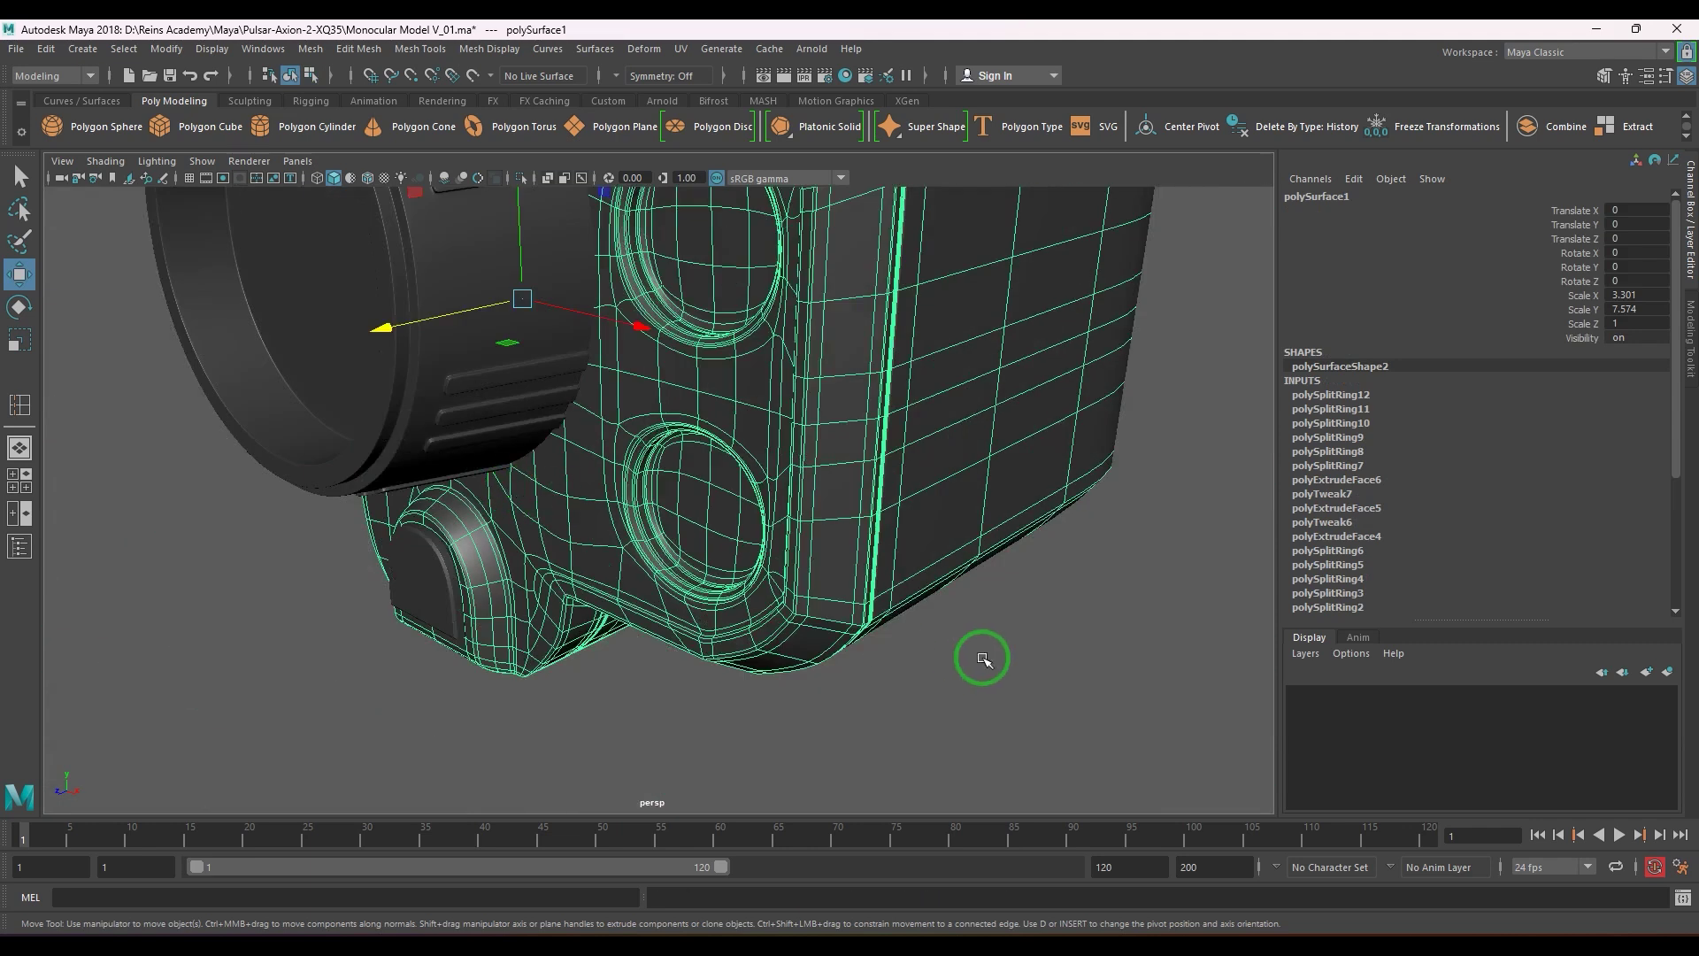
left_click(986, 656)
left_click_drag(986, 655, 762, 600, "alt")
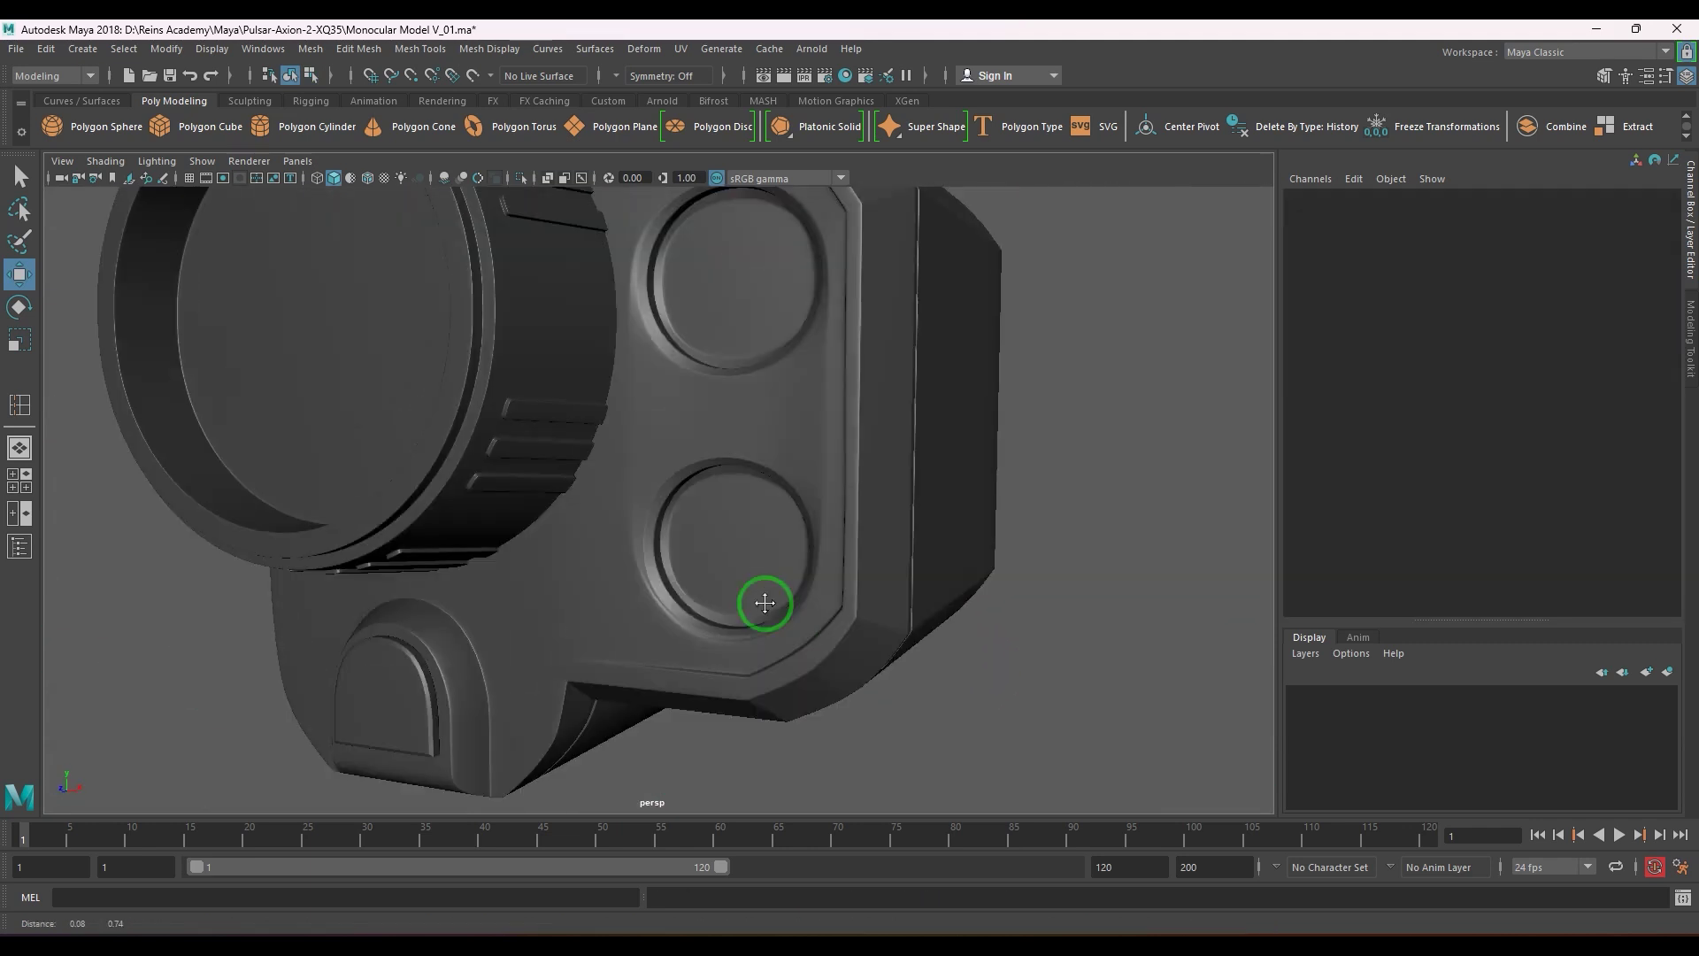
scroll(762, 619, "up", 10)
scroll(743, 571, "up", 8)
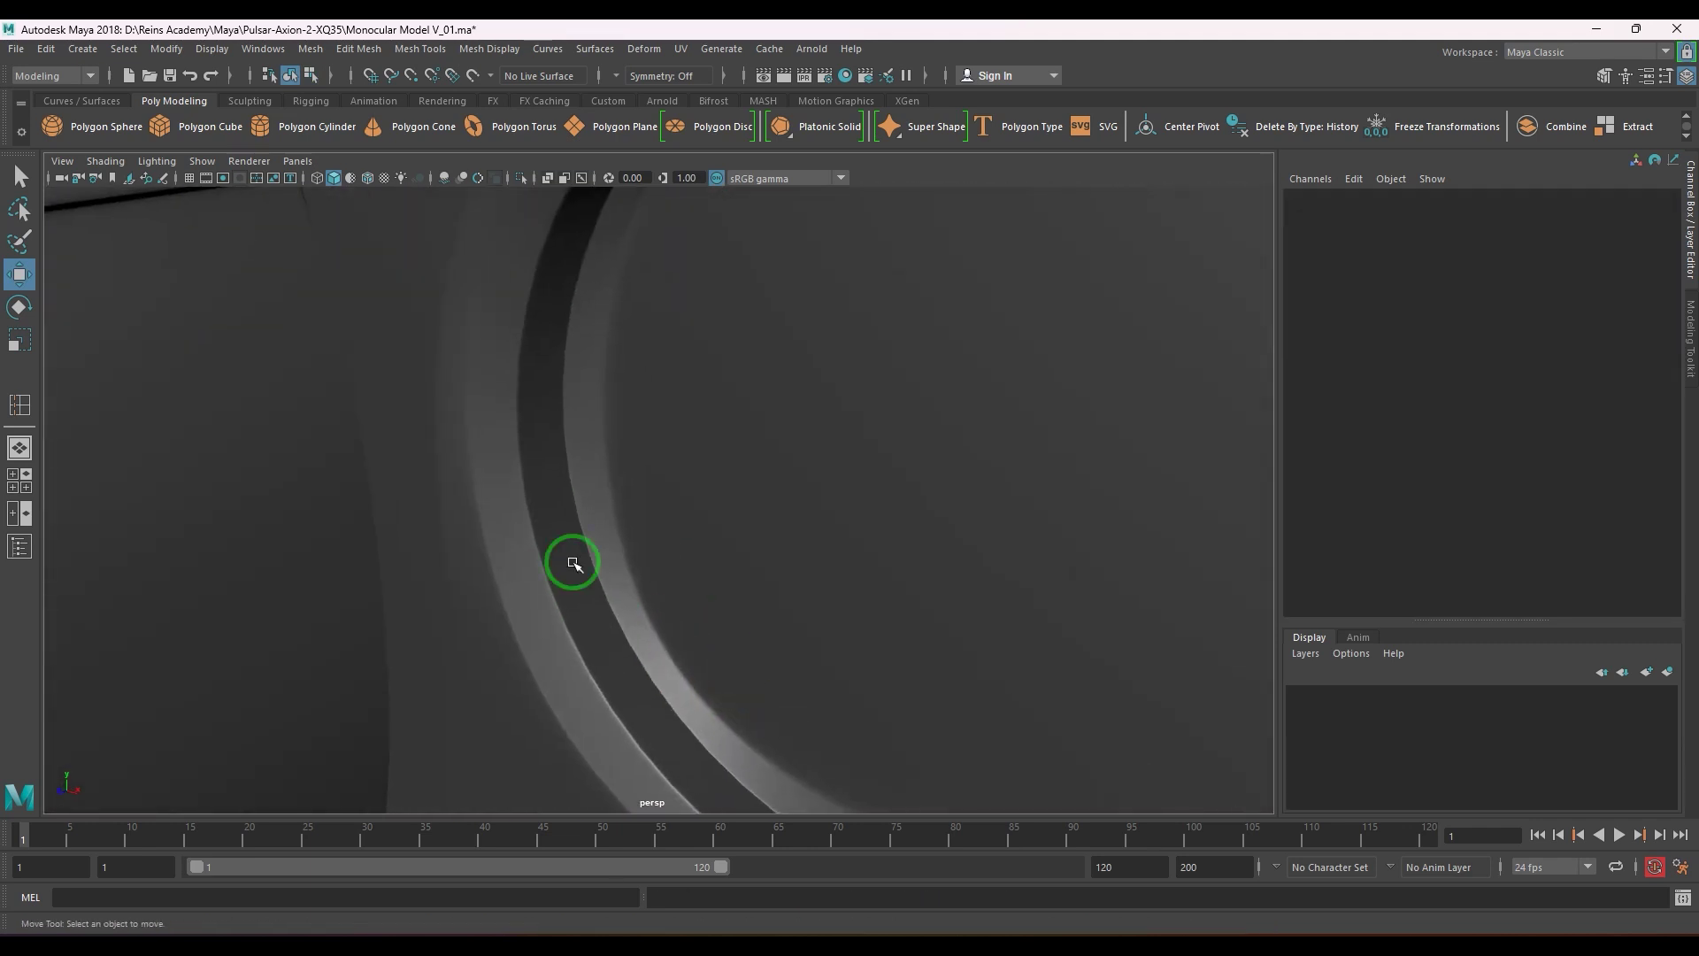
- Turn off the body's smooth preview and insert an extra edge loop tight against the upper circle's floor rim
left_click(584, 543)
key("1")
scroll(584, 543, "up", 10)
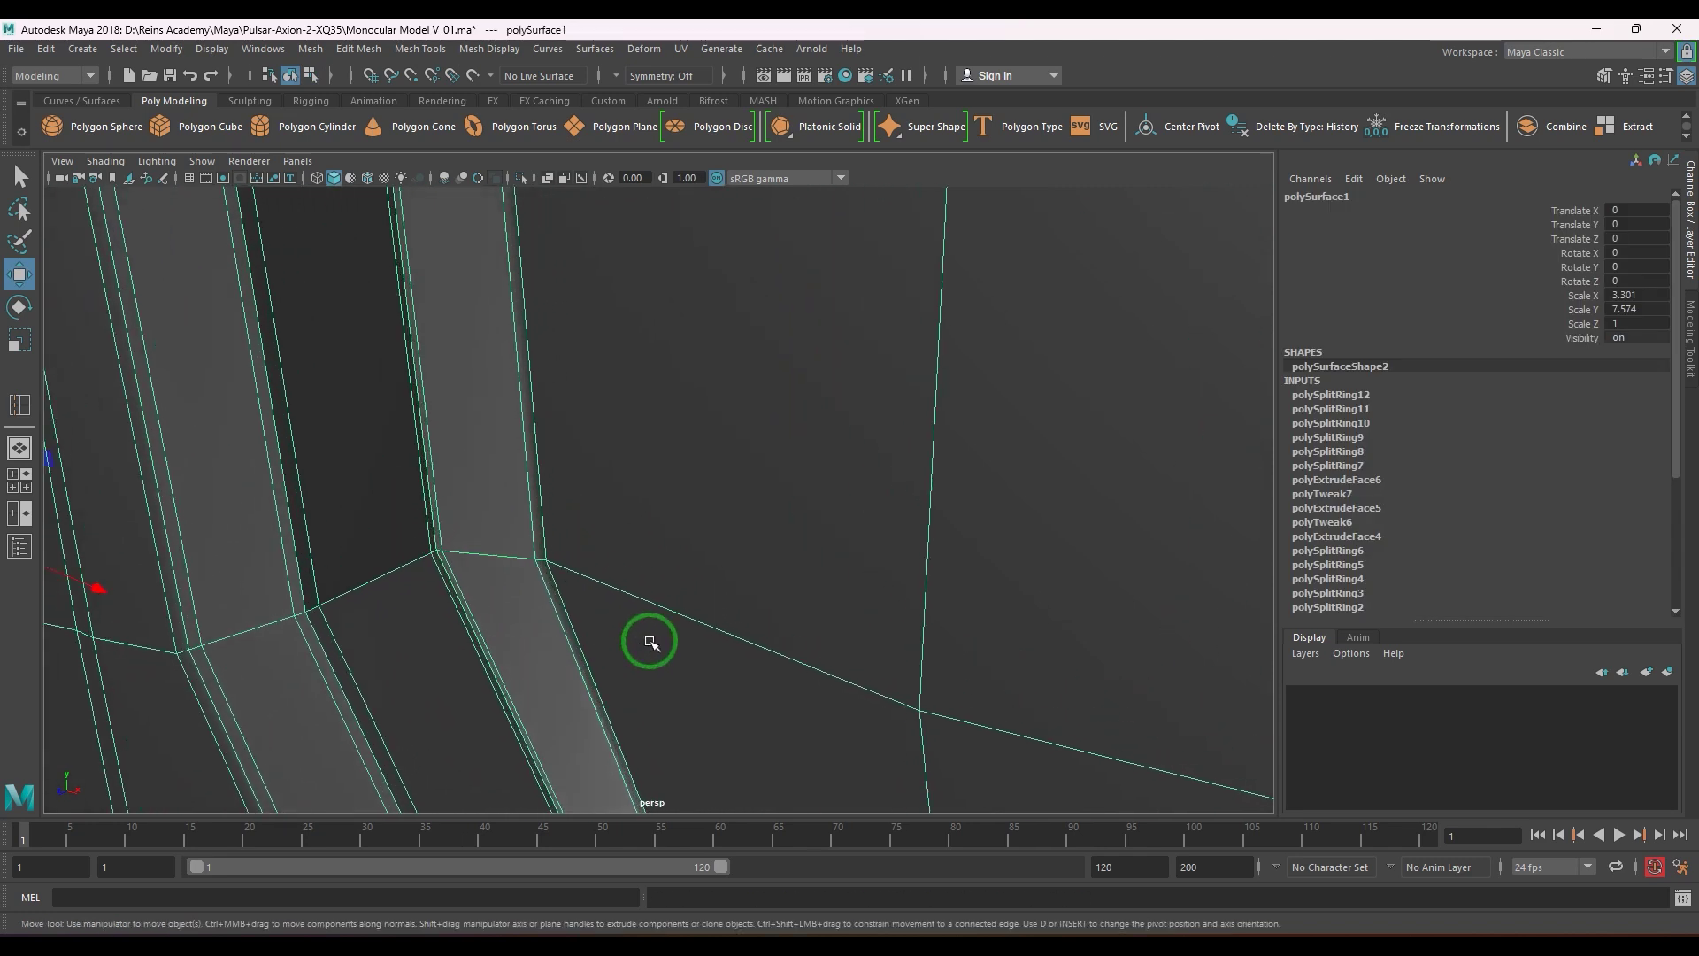
right_click_drag(535, 465, 469, 474, "shift")
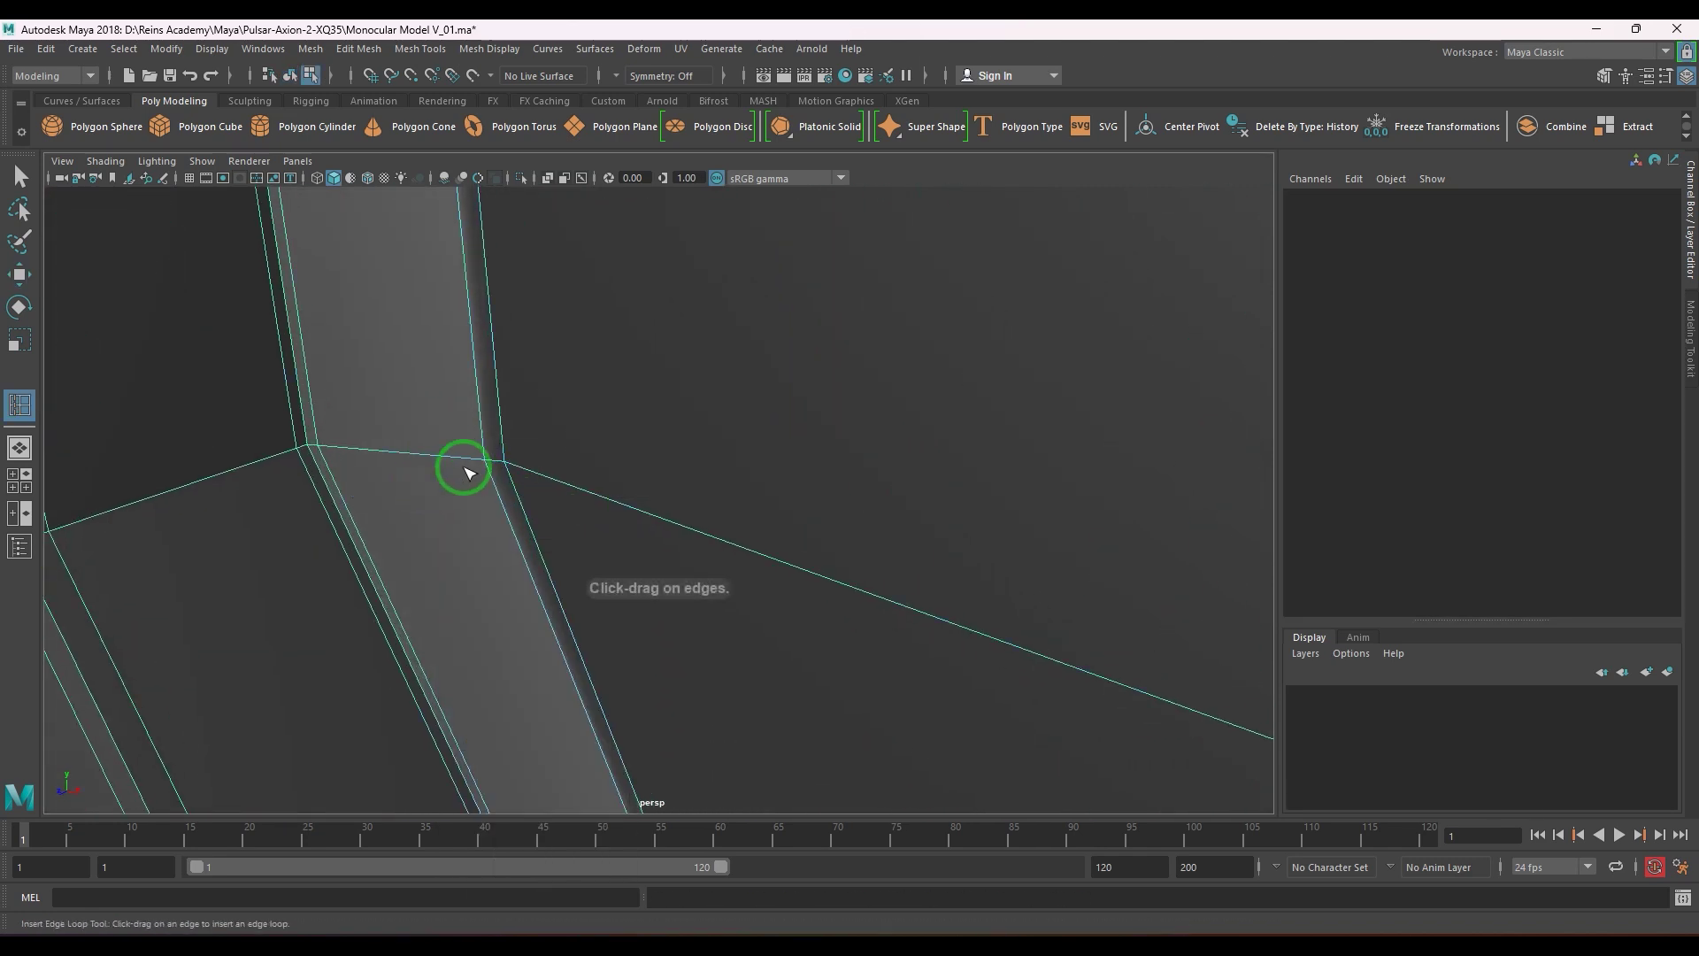
left_click(493, 459)
- Insert a matching extra edge loop tight against the lower circle's floor rim
scroll(566, 531, "down", 5)
middle_click_drag(670, 638, 598, 152, "alt")
left_click_drag(644, 449, 599, 417, "alt")
right_click_drag(599, 417, 778, 725, "alt")
middle_click_drag(635, 674, 747, 470, "alt")
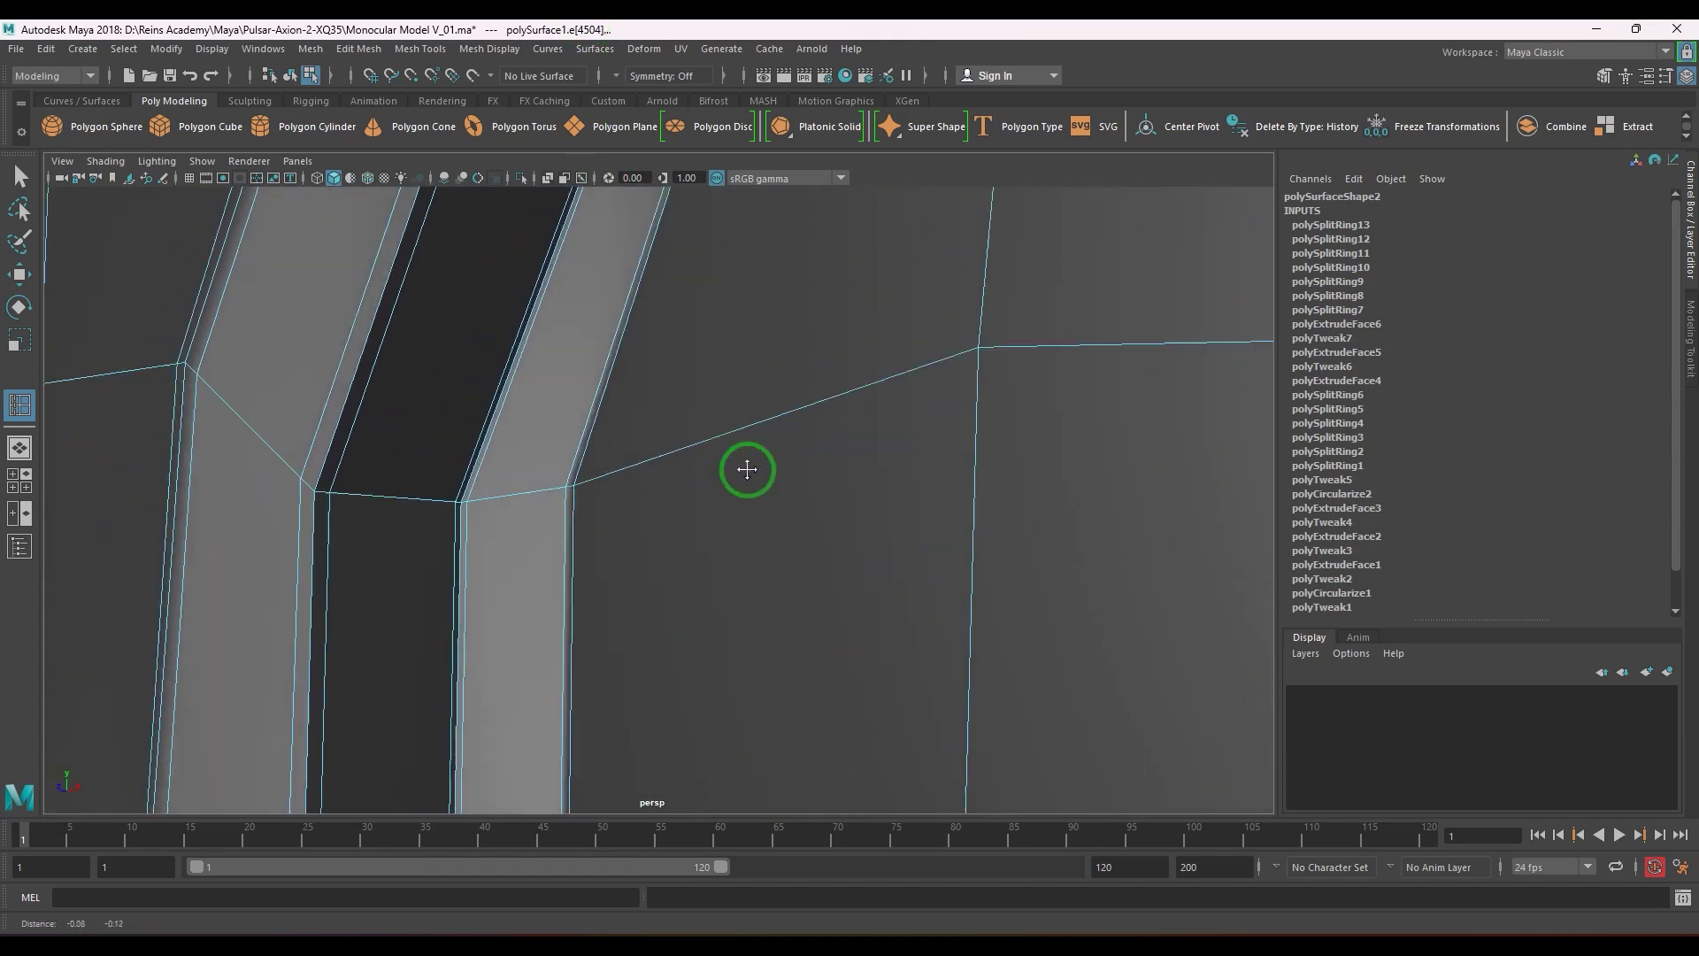
right_click_drag(443, 522, 515, 569, "alt")
scroll(467, 500, "up", 2)
left_click(474, 454)
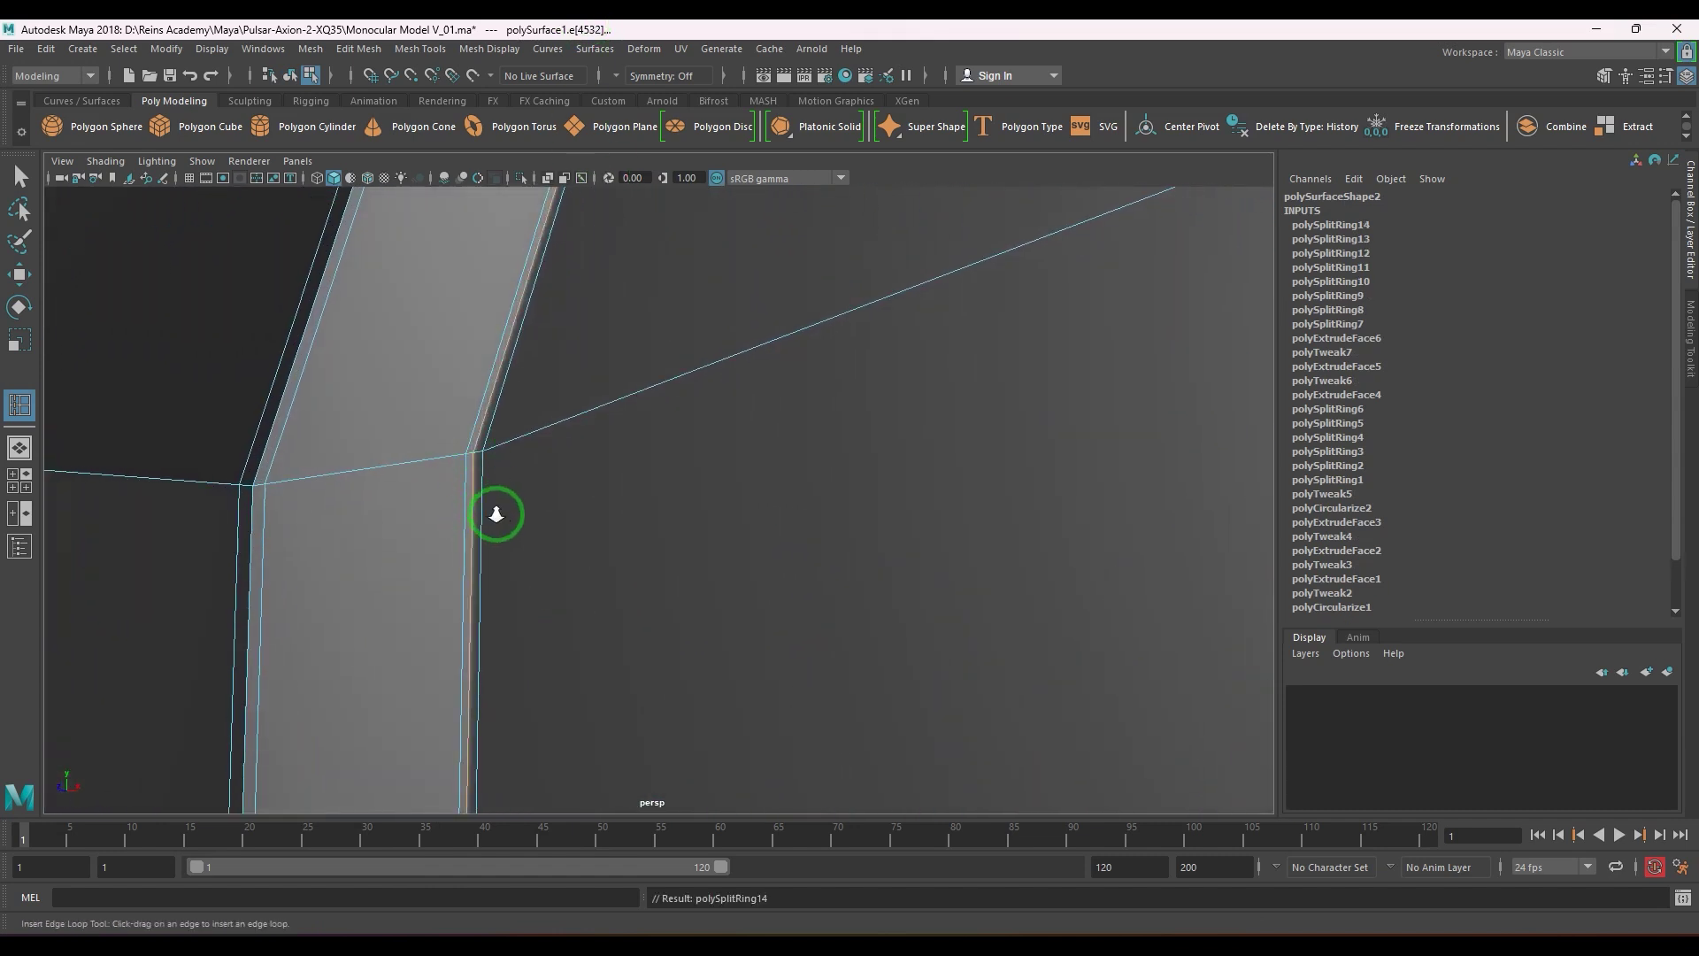
- Delete the body's construction history in object mode and inspect the circular recesses in smooth preview
scroll(493, 512, "down", 10)
key("w")
right_click_drag(683, 512, 712, 420)
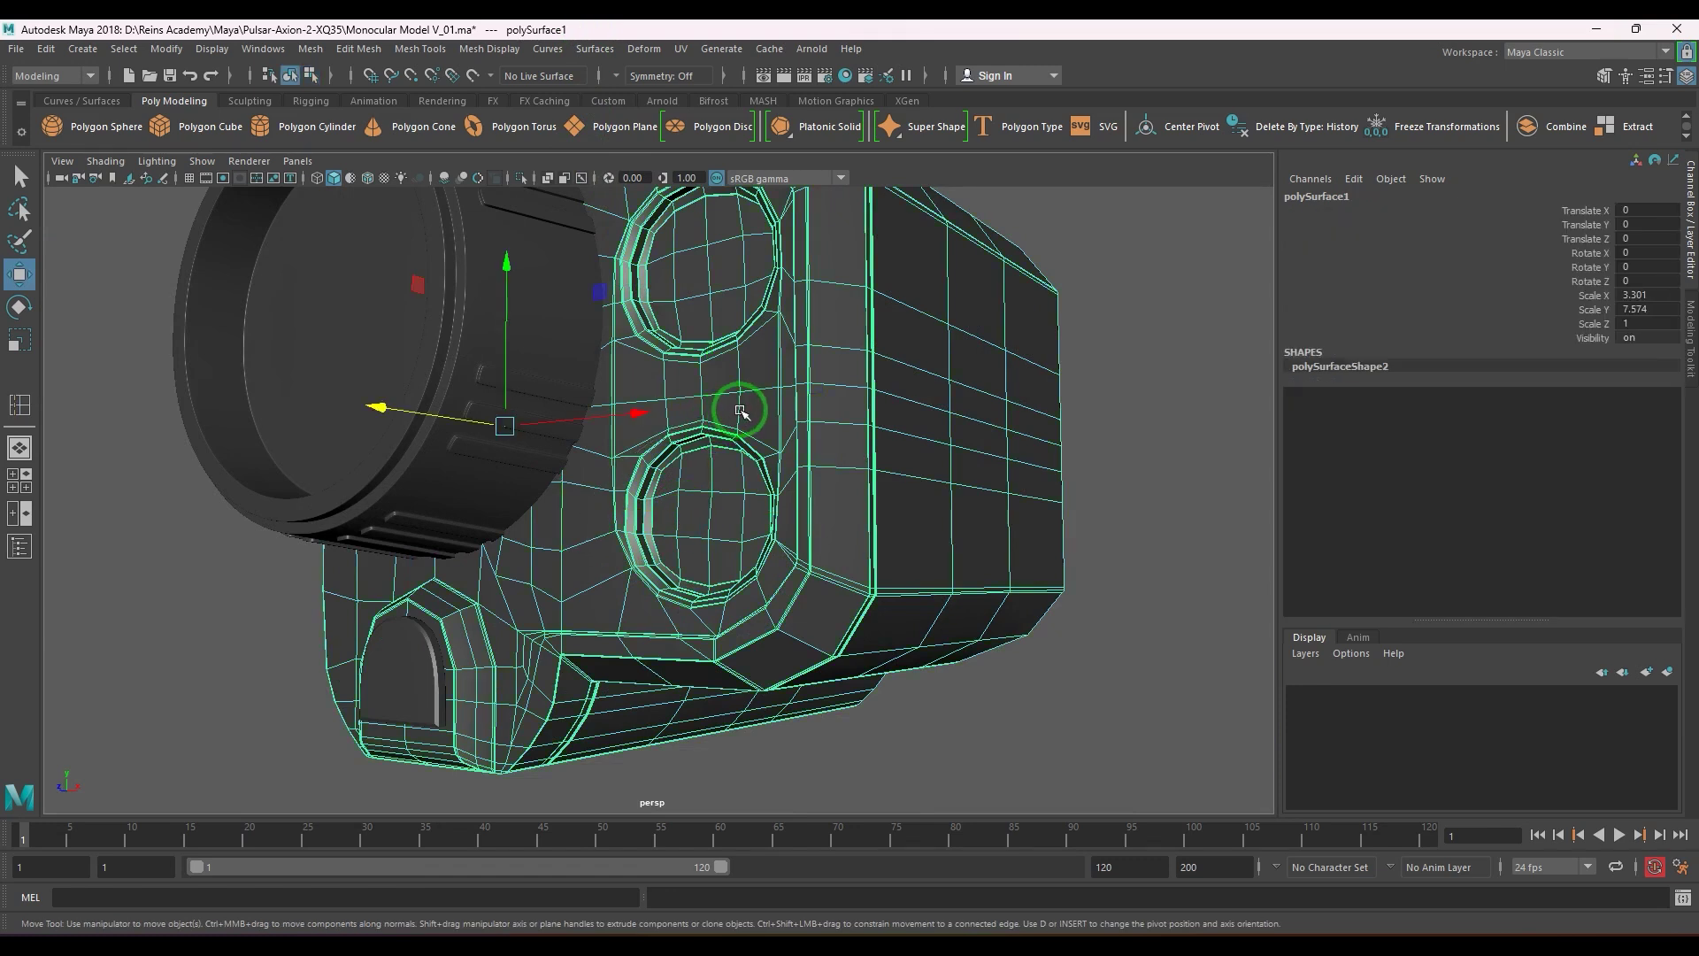
left_click(1164, 595)
left_click_drag(1164, 595, 952, 531, "alt")
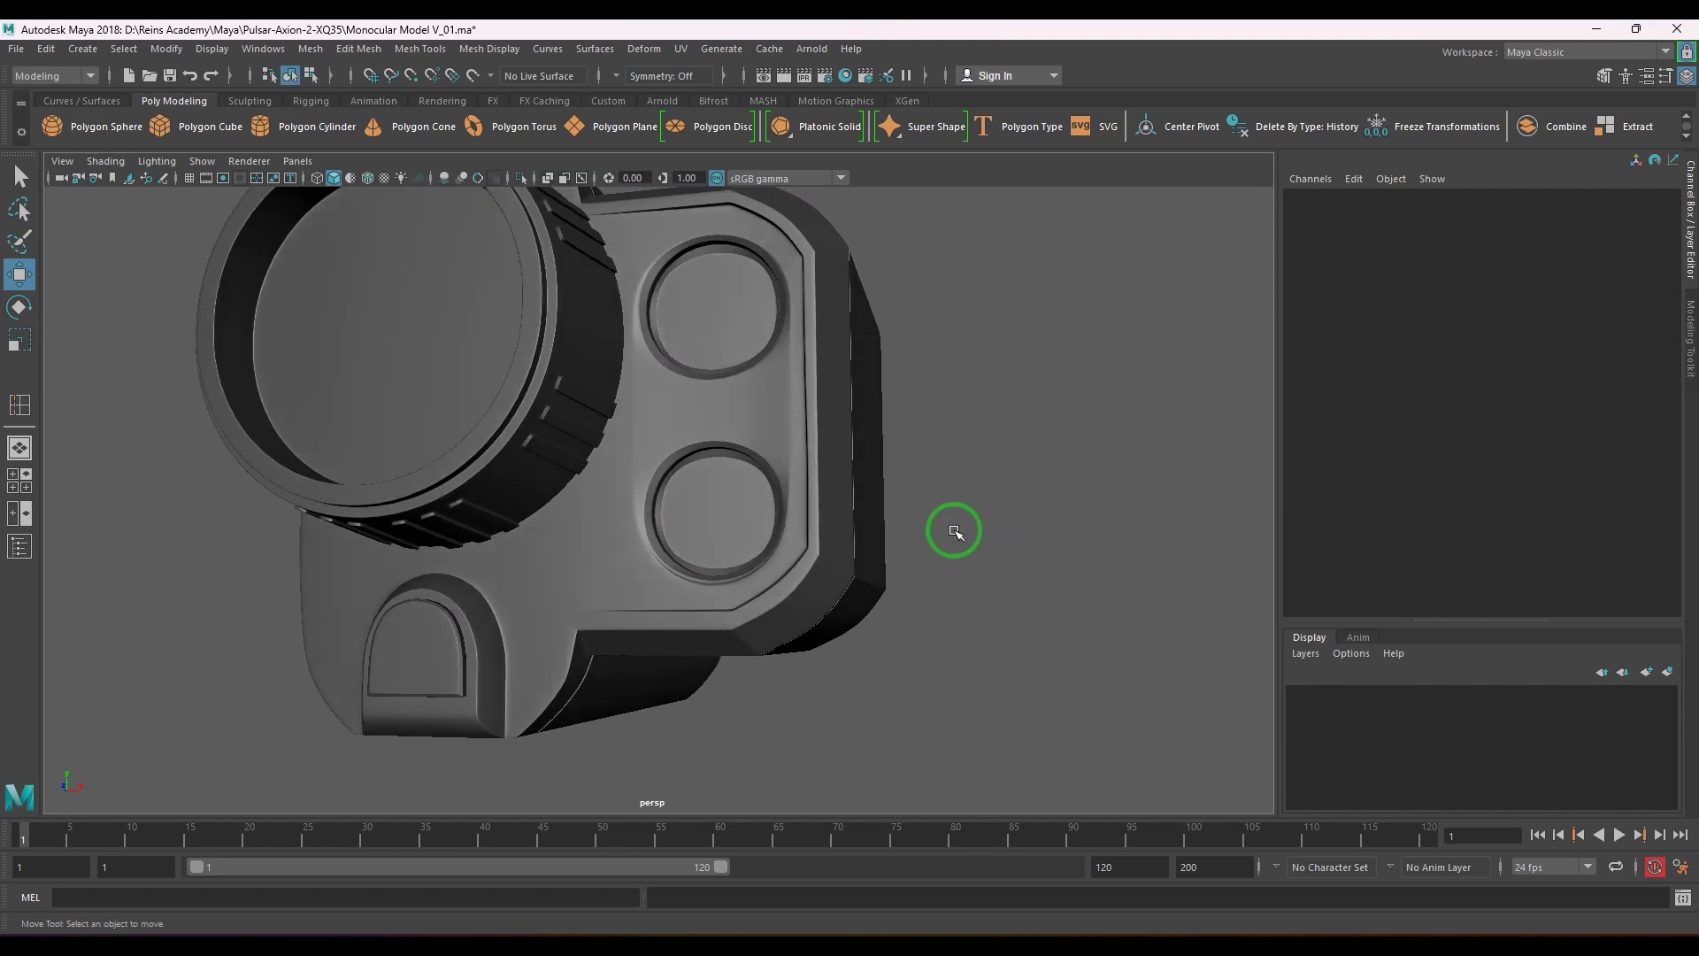
middle_click_drag(721, 365, 649, 568, "alt")
scroll(632, 579, "up", 10)
- Reselect the body without smooth preview and delete one supporting edge loop at the upper circle's floor rim
key("ctrl+z")
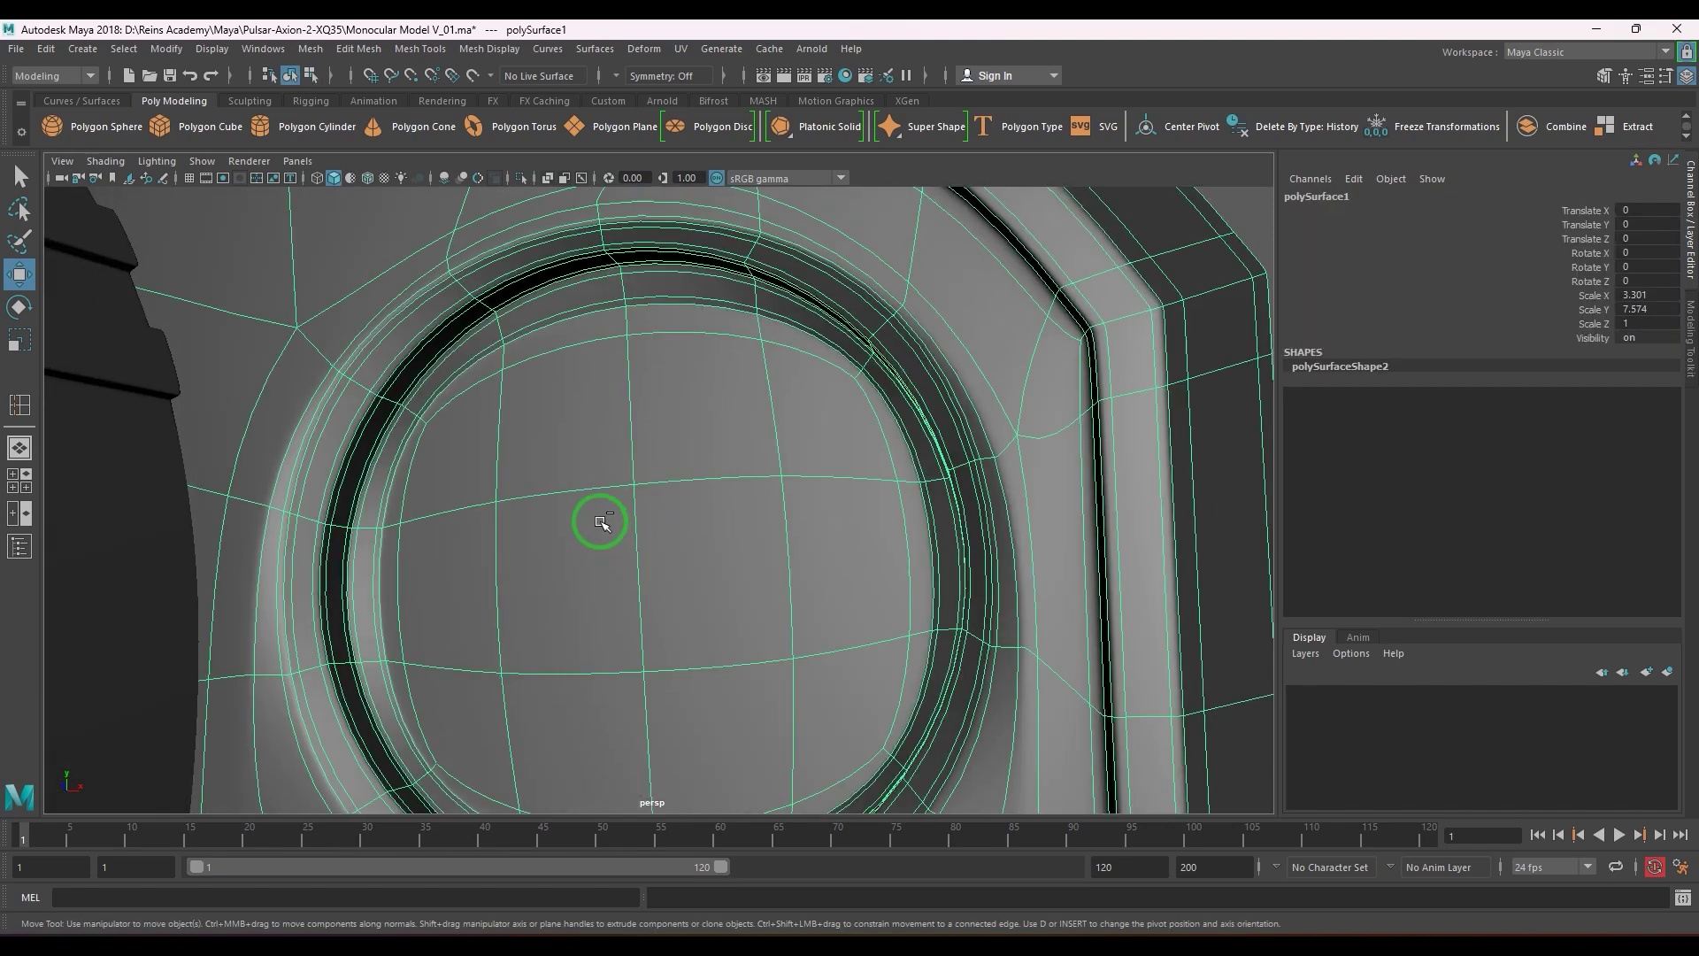
key("1")
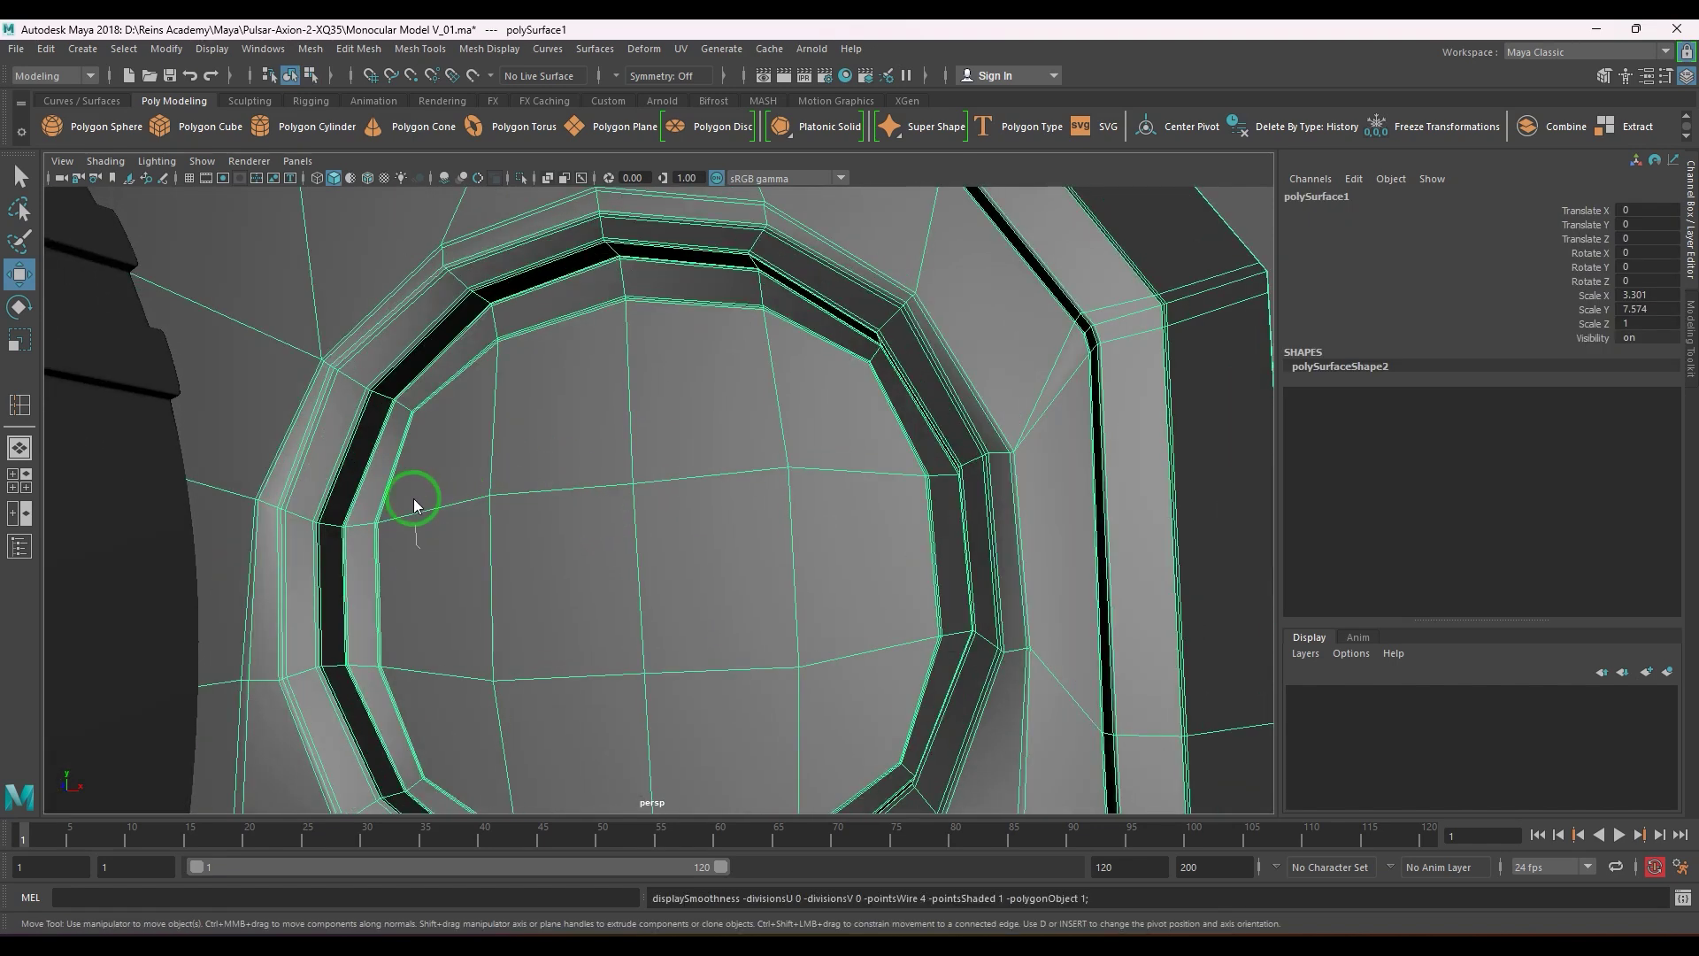
right_click_drag(414, 503, 400, 451)
double_click(401, 452)
key("q")
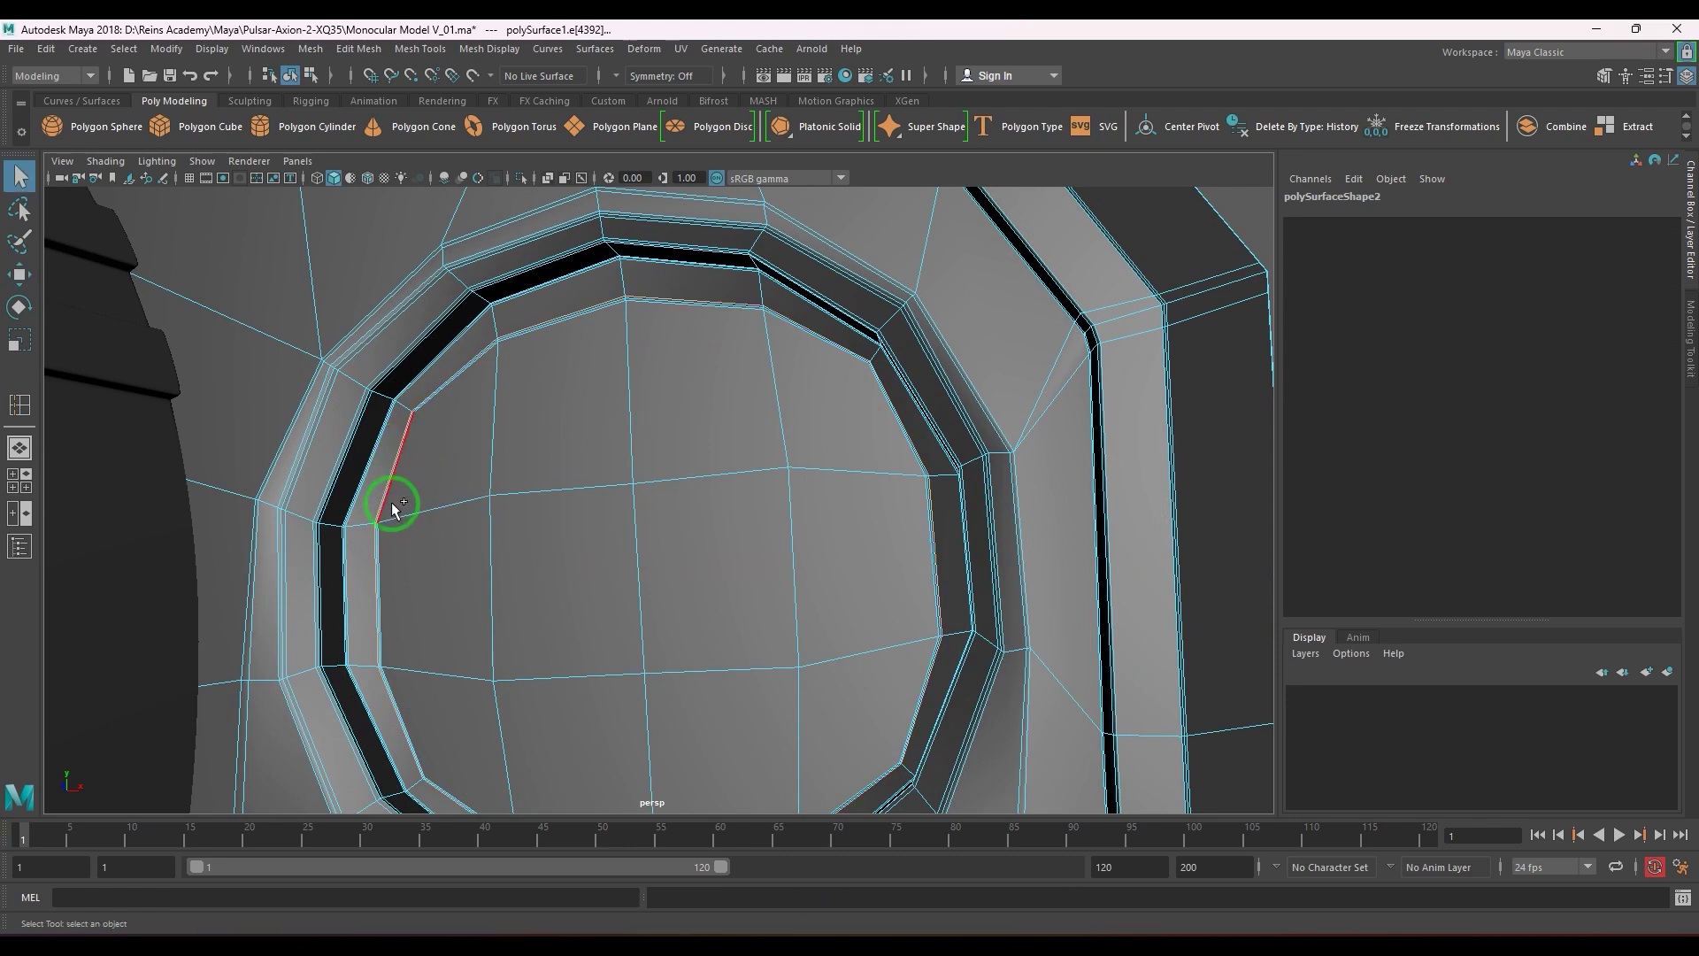
right_click_drag(469, 425, 392, 501, "shift")
key("w")
- Delete the second supporting edge loop beside the upper circle's floor rim so only a single rim loop remains
left_click_drag(630, 566, 483, 699, "alt")
right_click_drag(483, 700, 600, 563, "alt")
scroll(587, 481, "up", 10)
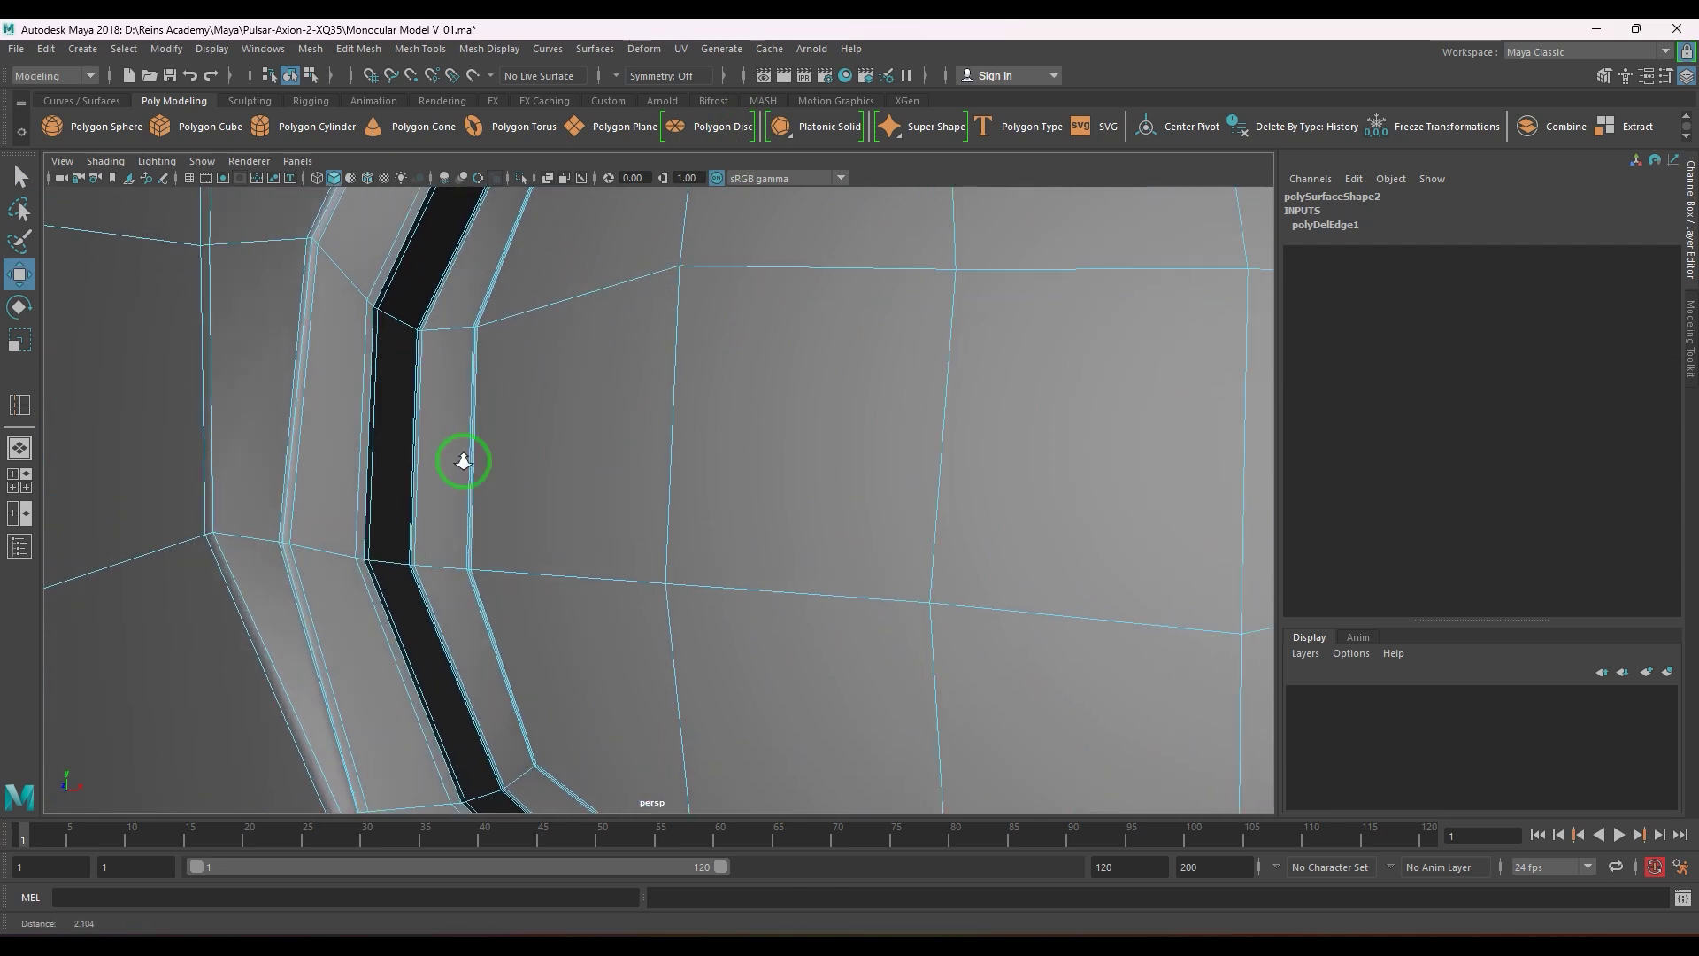
left_click(378, 469)
key("q")
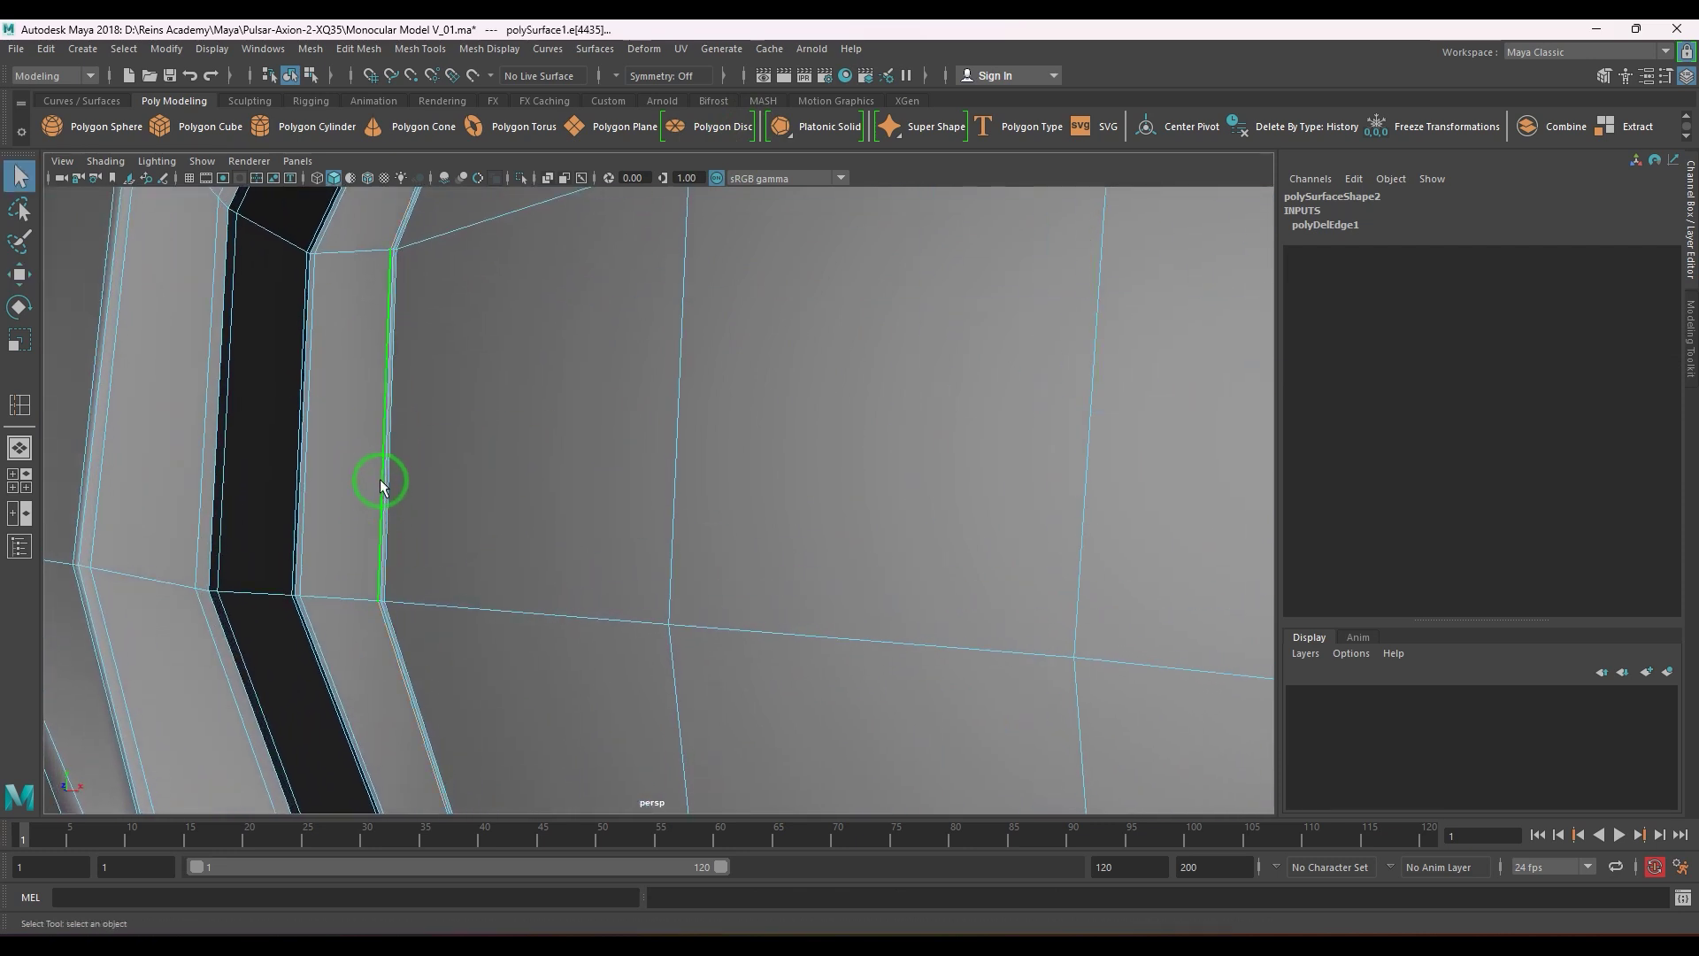
right_click_drag(443, 361, 356, 442, "shift")
scroll(531, 436, "down", 10)
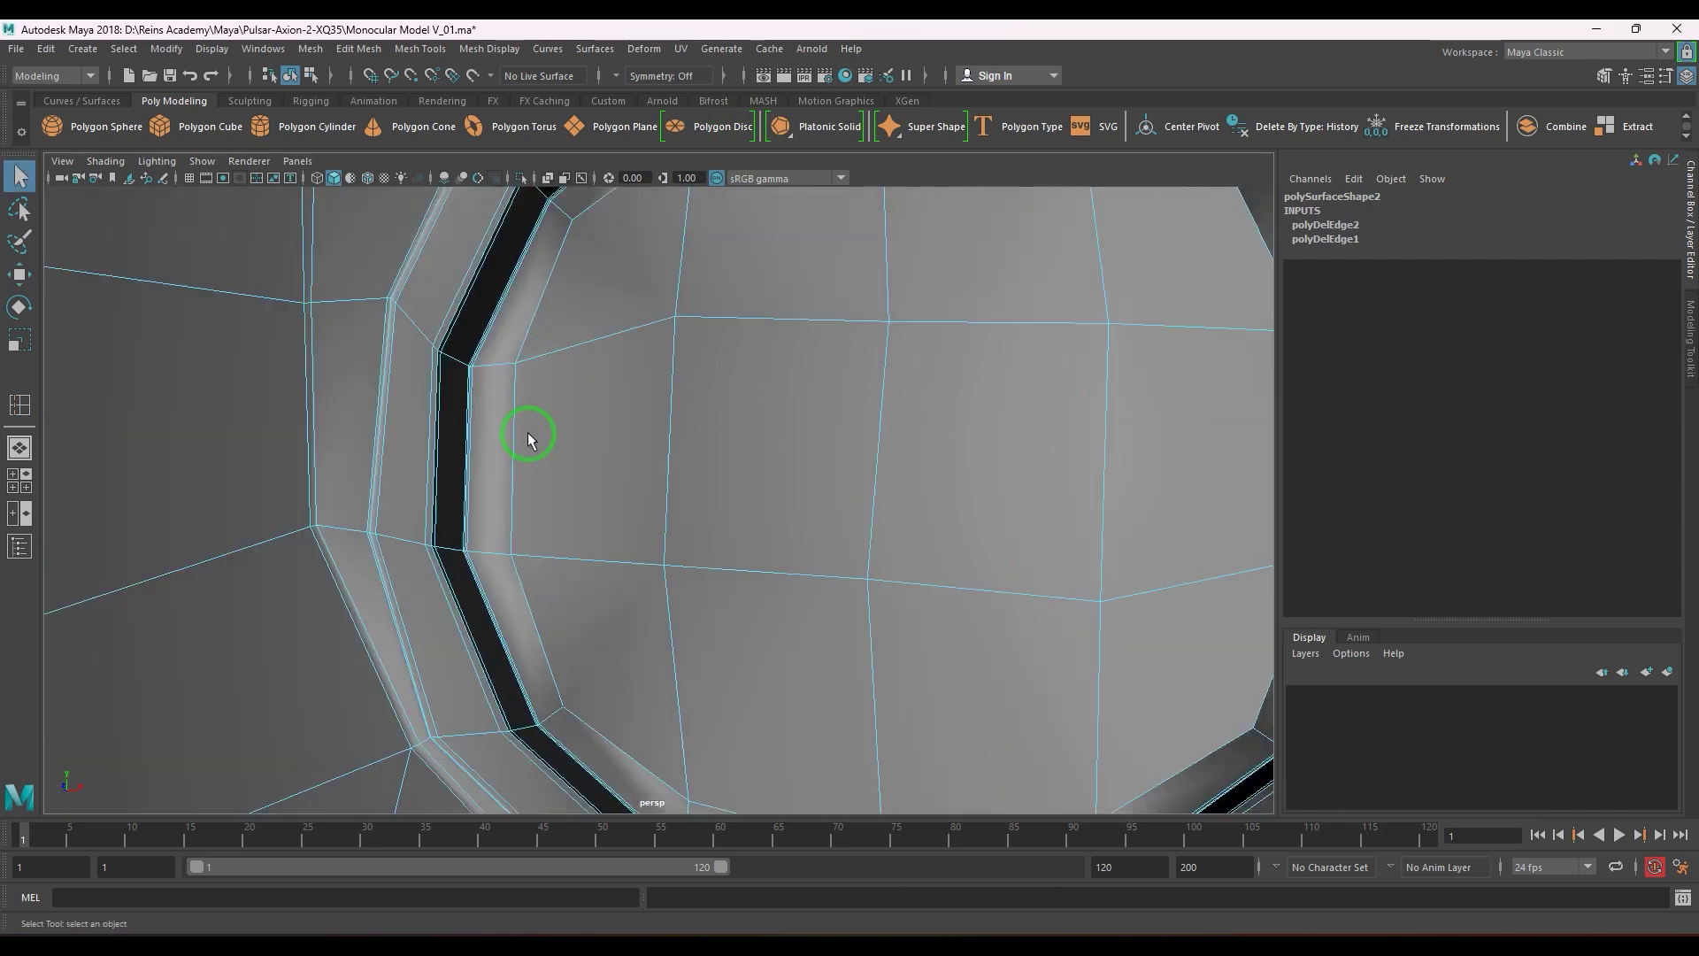
- Circularize the upper circle's floor faces, selected by growing from the centre faces without the sloped rim, and return to object mode
middle_click_drag(687, 292, 639, 566, "alt")
scroll(602, 551, "up", 4)
double_click(622, 543)
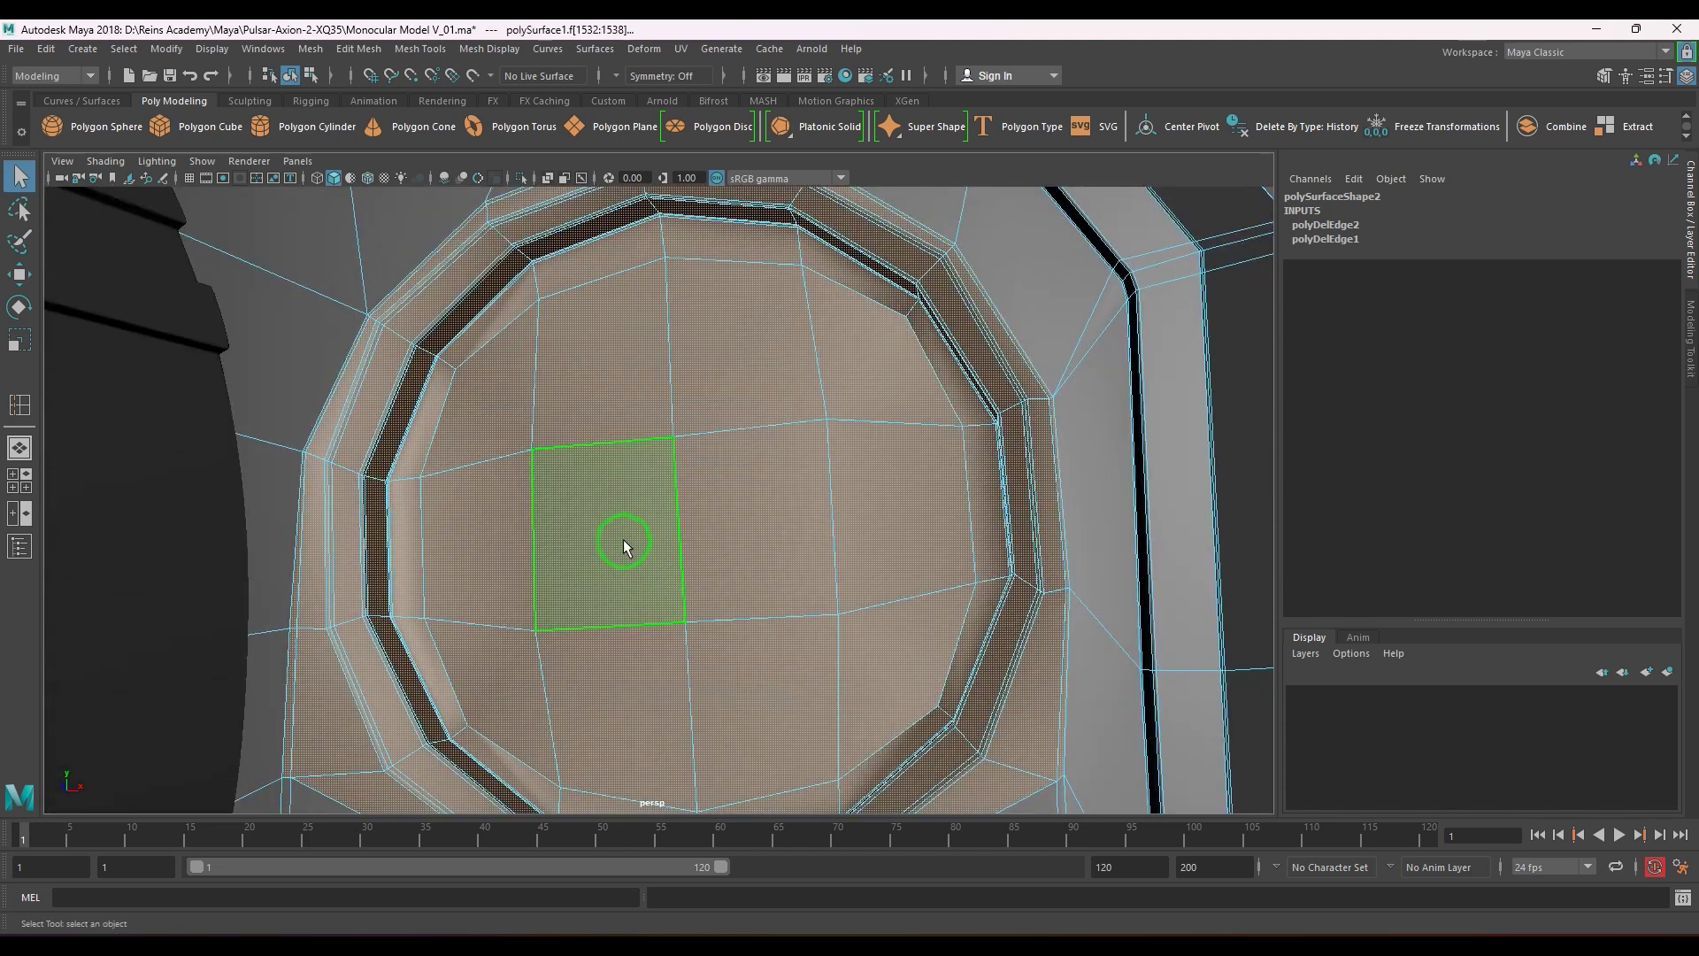
left_click(624, 542)
left_click(768, 523, "shift")
key("shift+period")
key("shift+period")
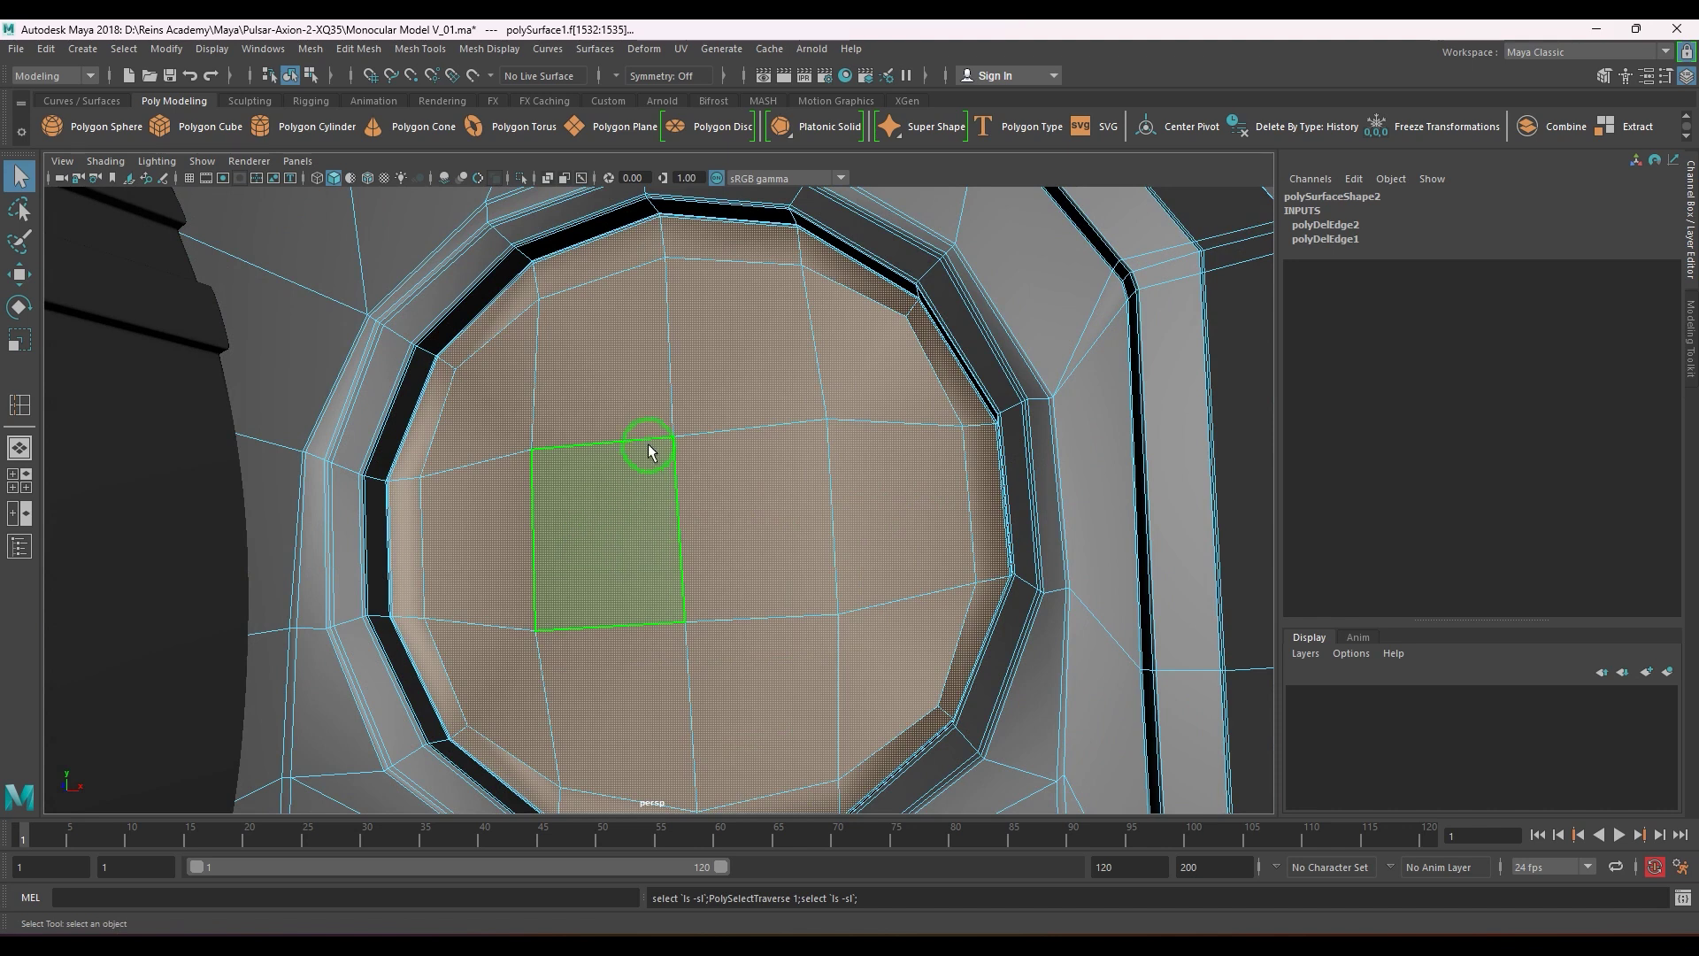
left_click(687, 546)
left_click(624, 533, "shift")
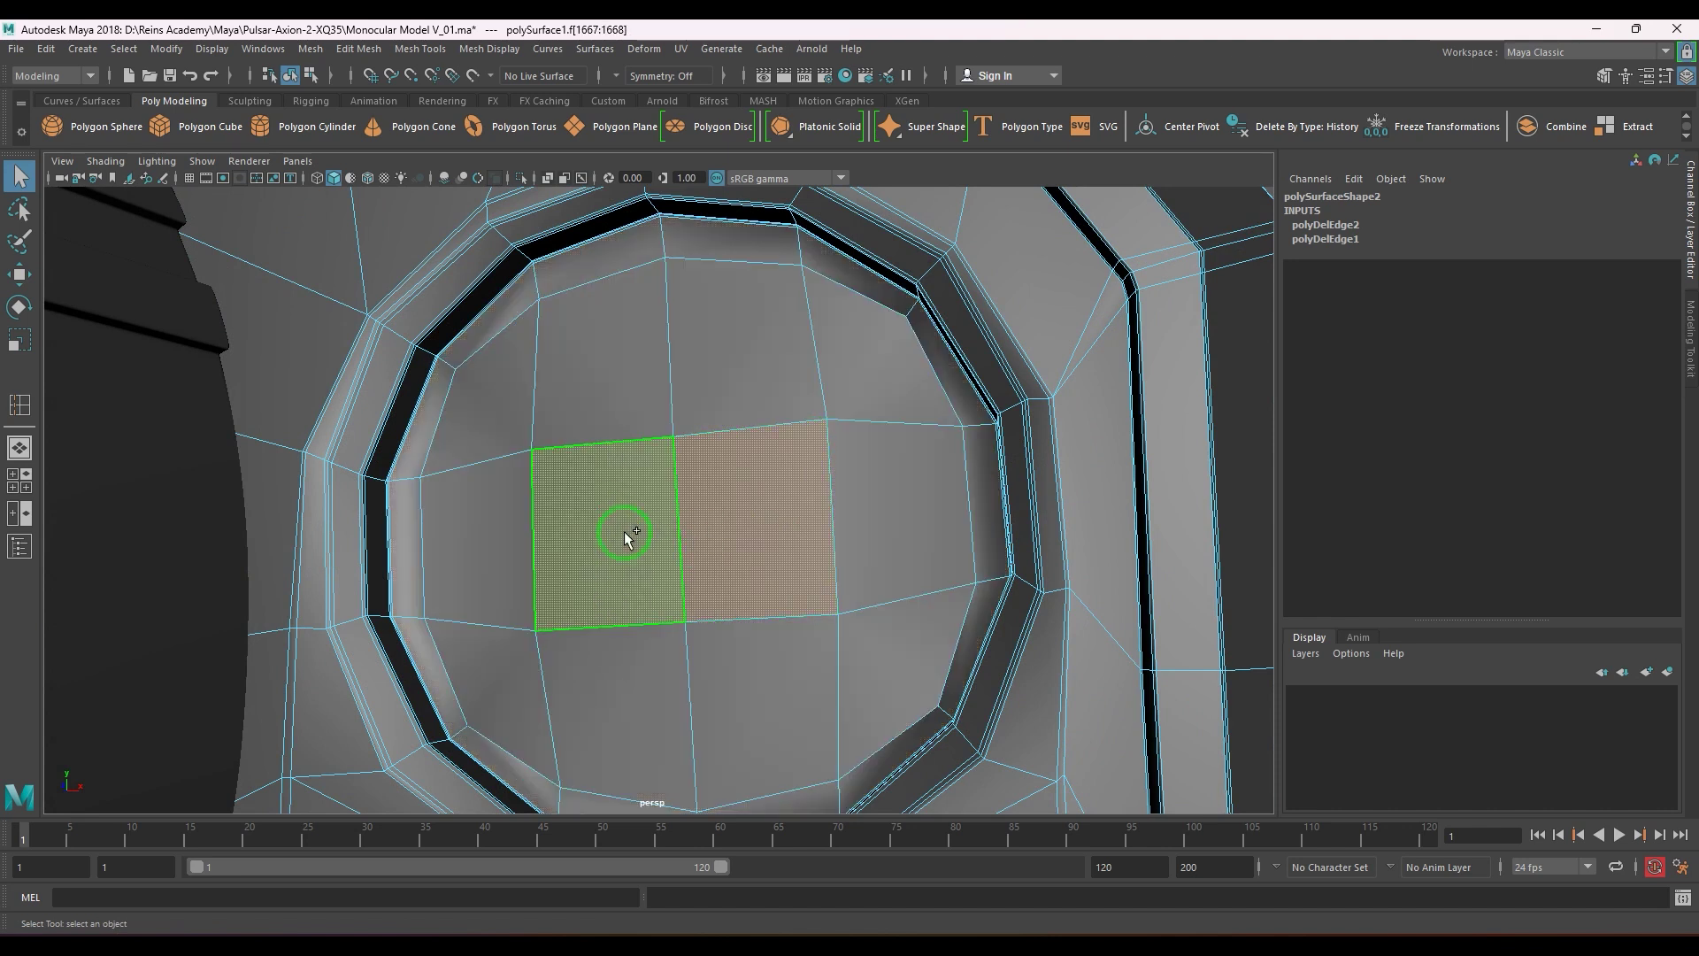
key("shift+period")
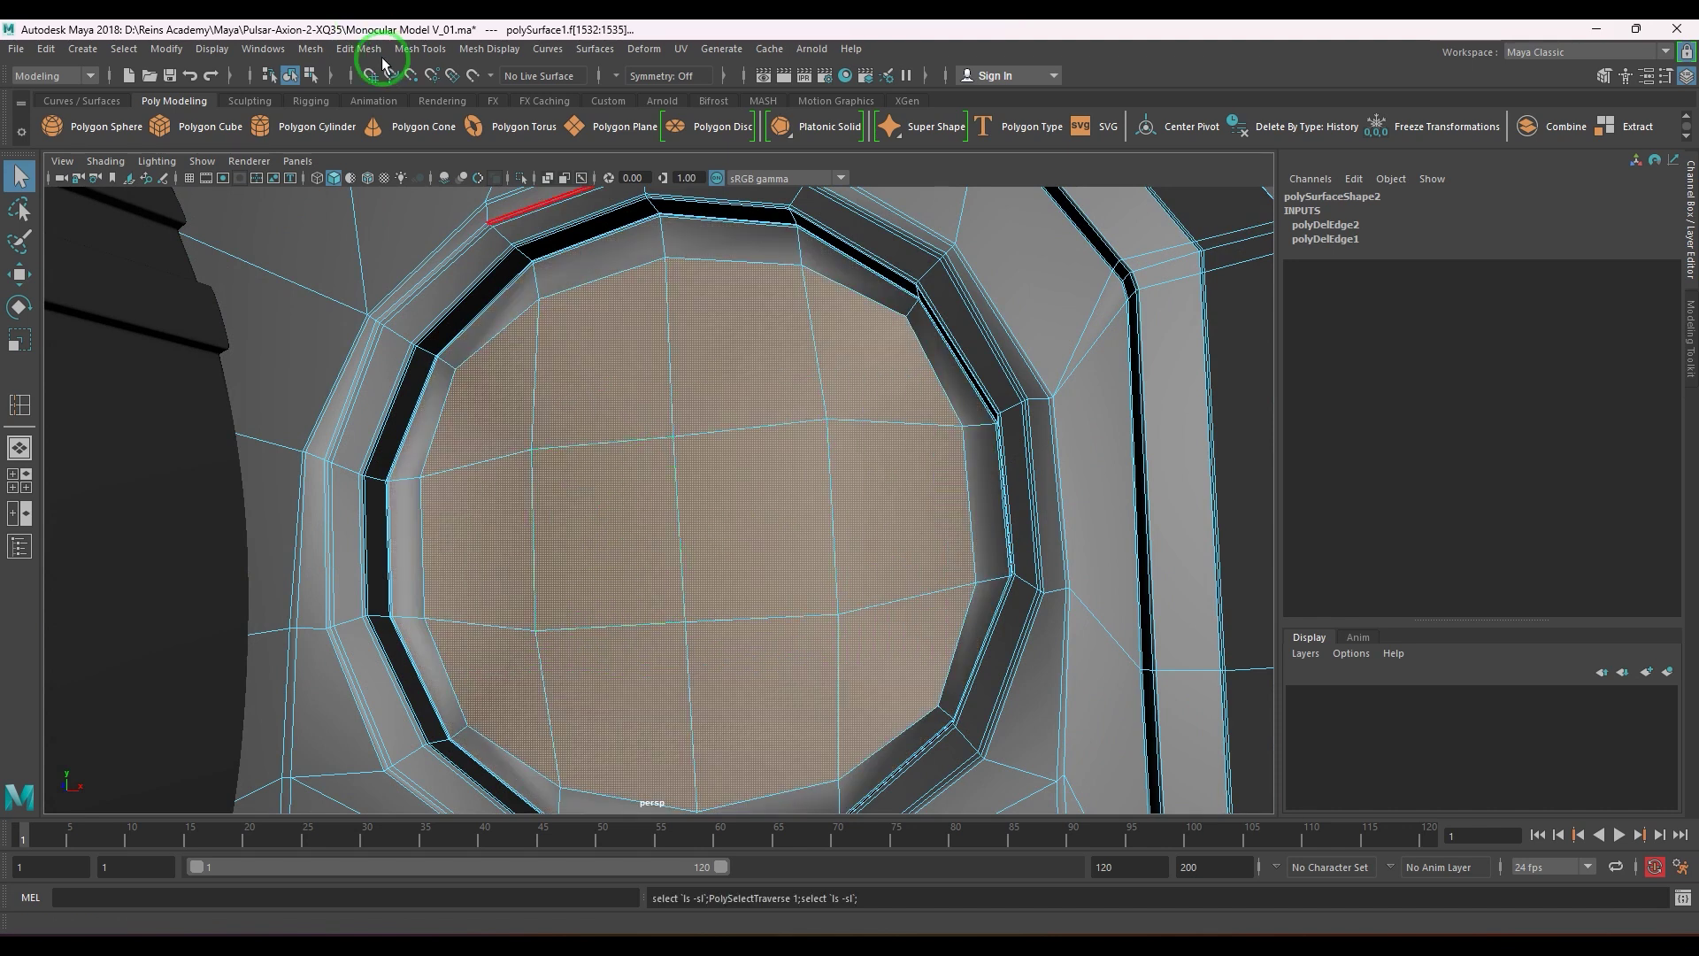
left_click(363, 50)
left_click(425, 150)
right_click_drag(629, 520, 713, 423)
- Circularize the lower circle's floor faces, selected by growing from two adjacent centre faces without the sloped rim
scroll(713, 423, "down", 3)
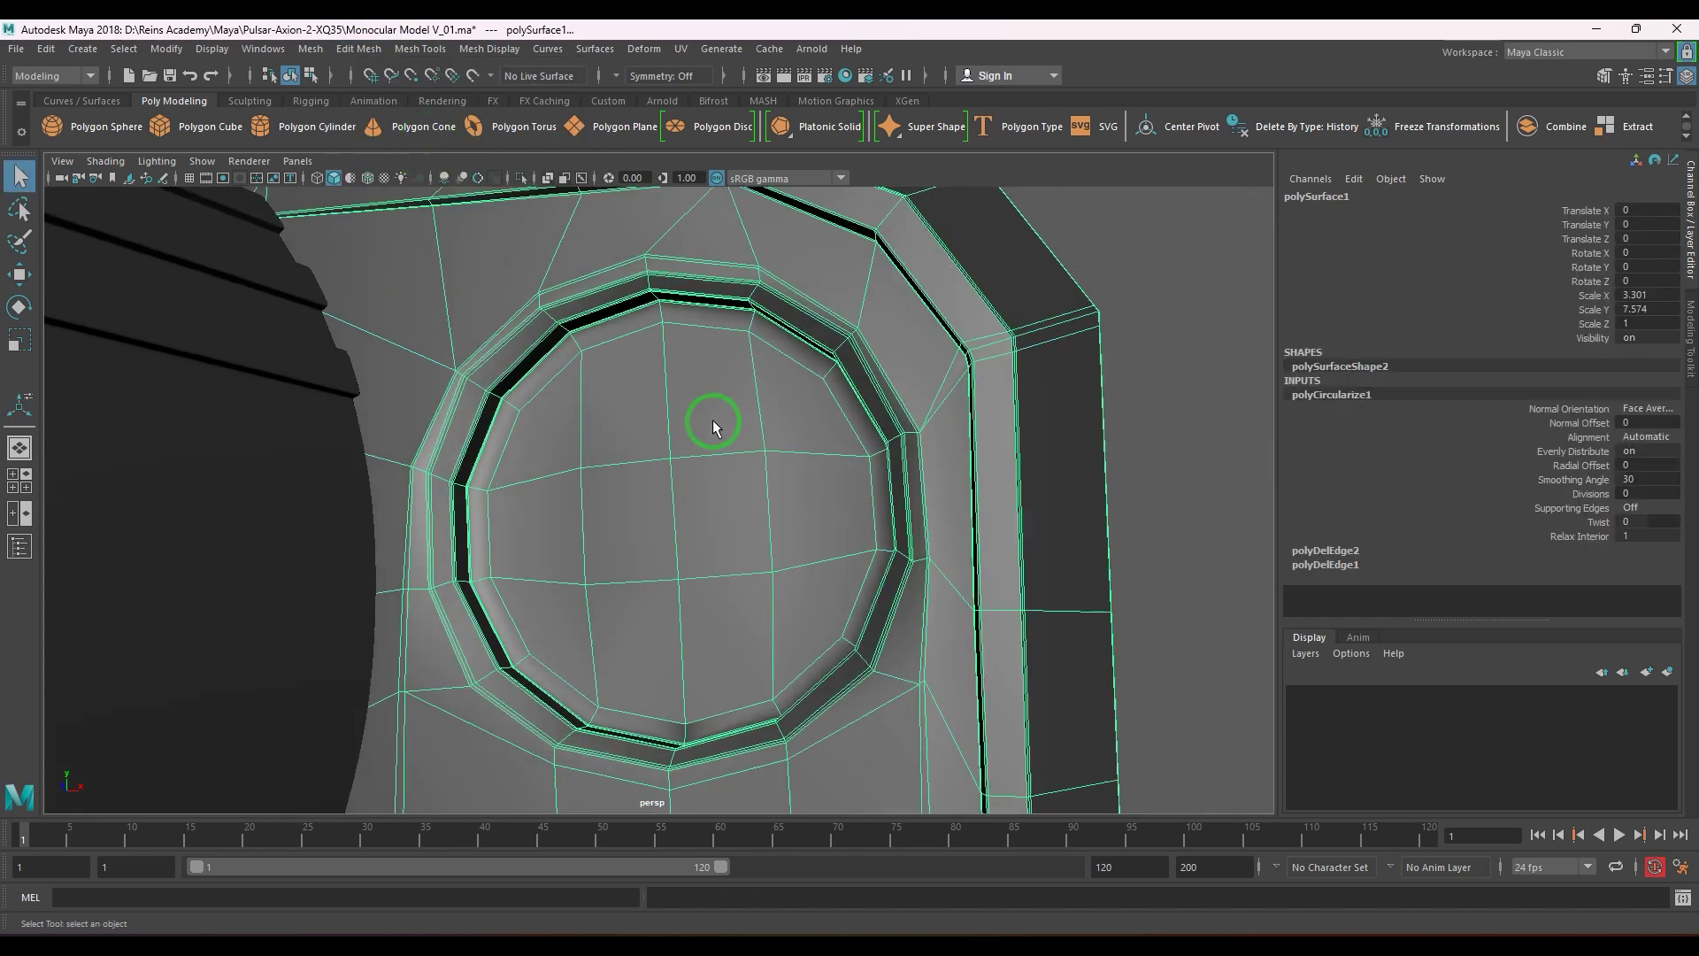
scroll(714, 423, "down", 3)
left_click_drag(713, 423, 725, 66, "alt")
scroll(640, 429, "up", 6)
right_click_drag(664, 351, 635, 425)
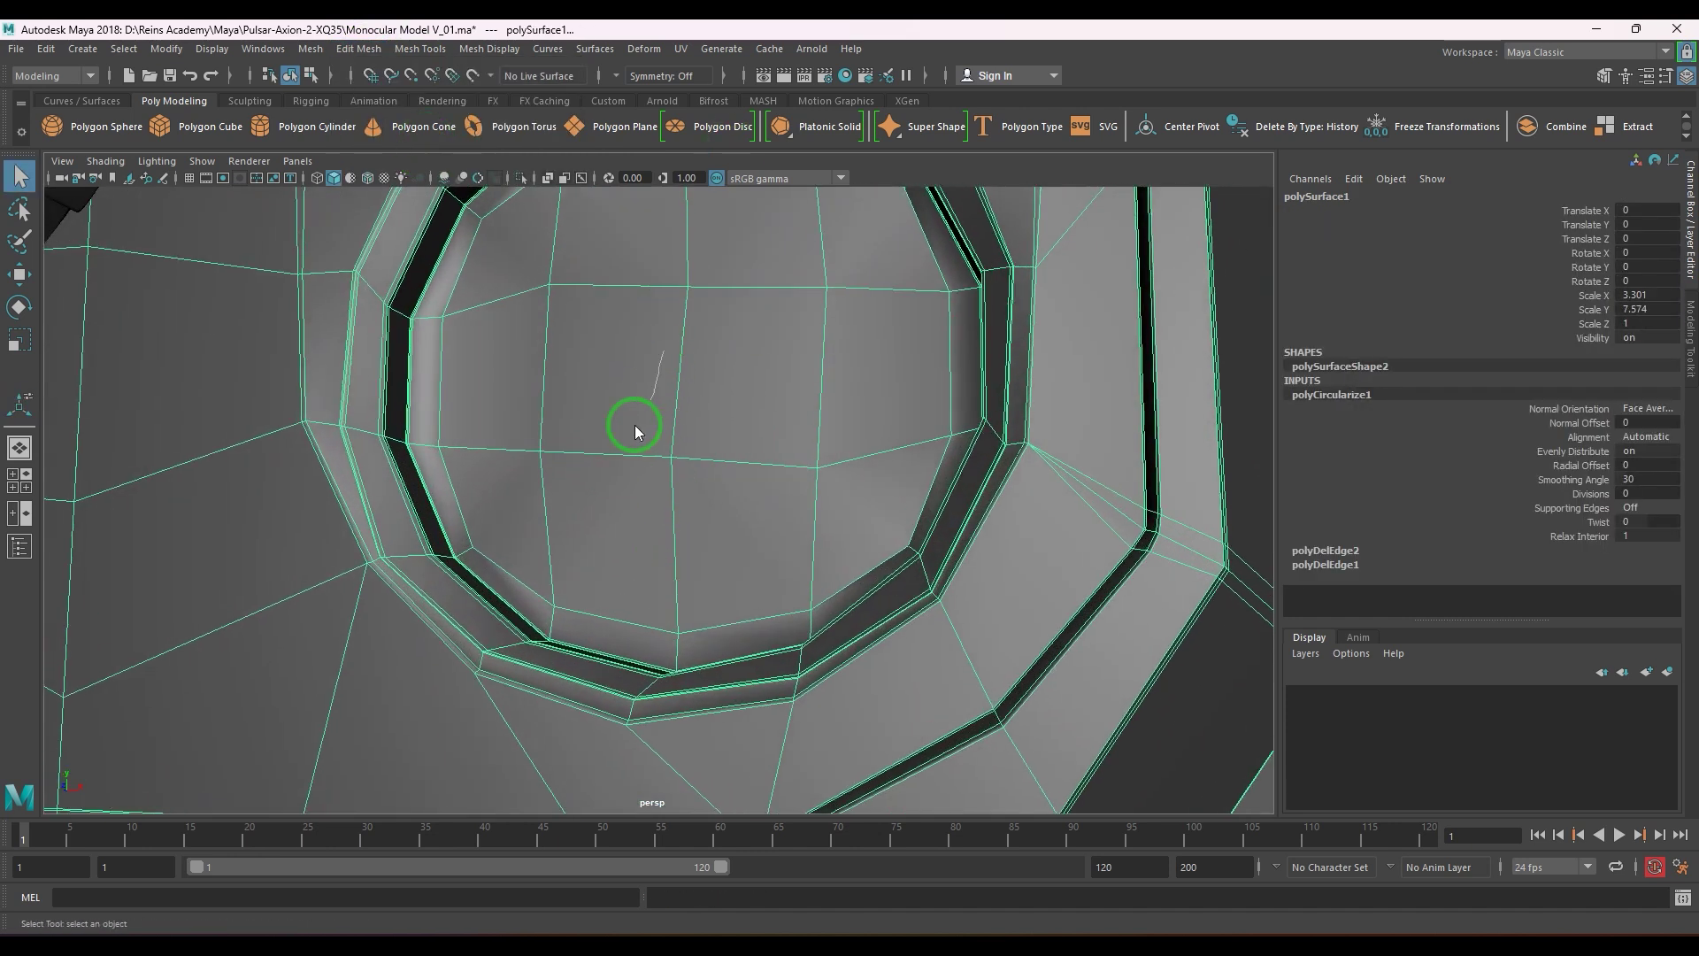
key("F11")
left_click(624, 368)
left_click(753, 390, "shift")
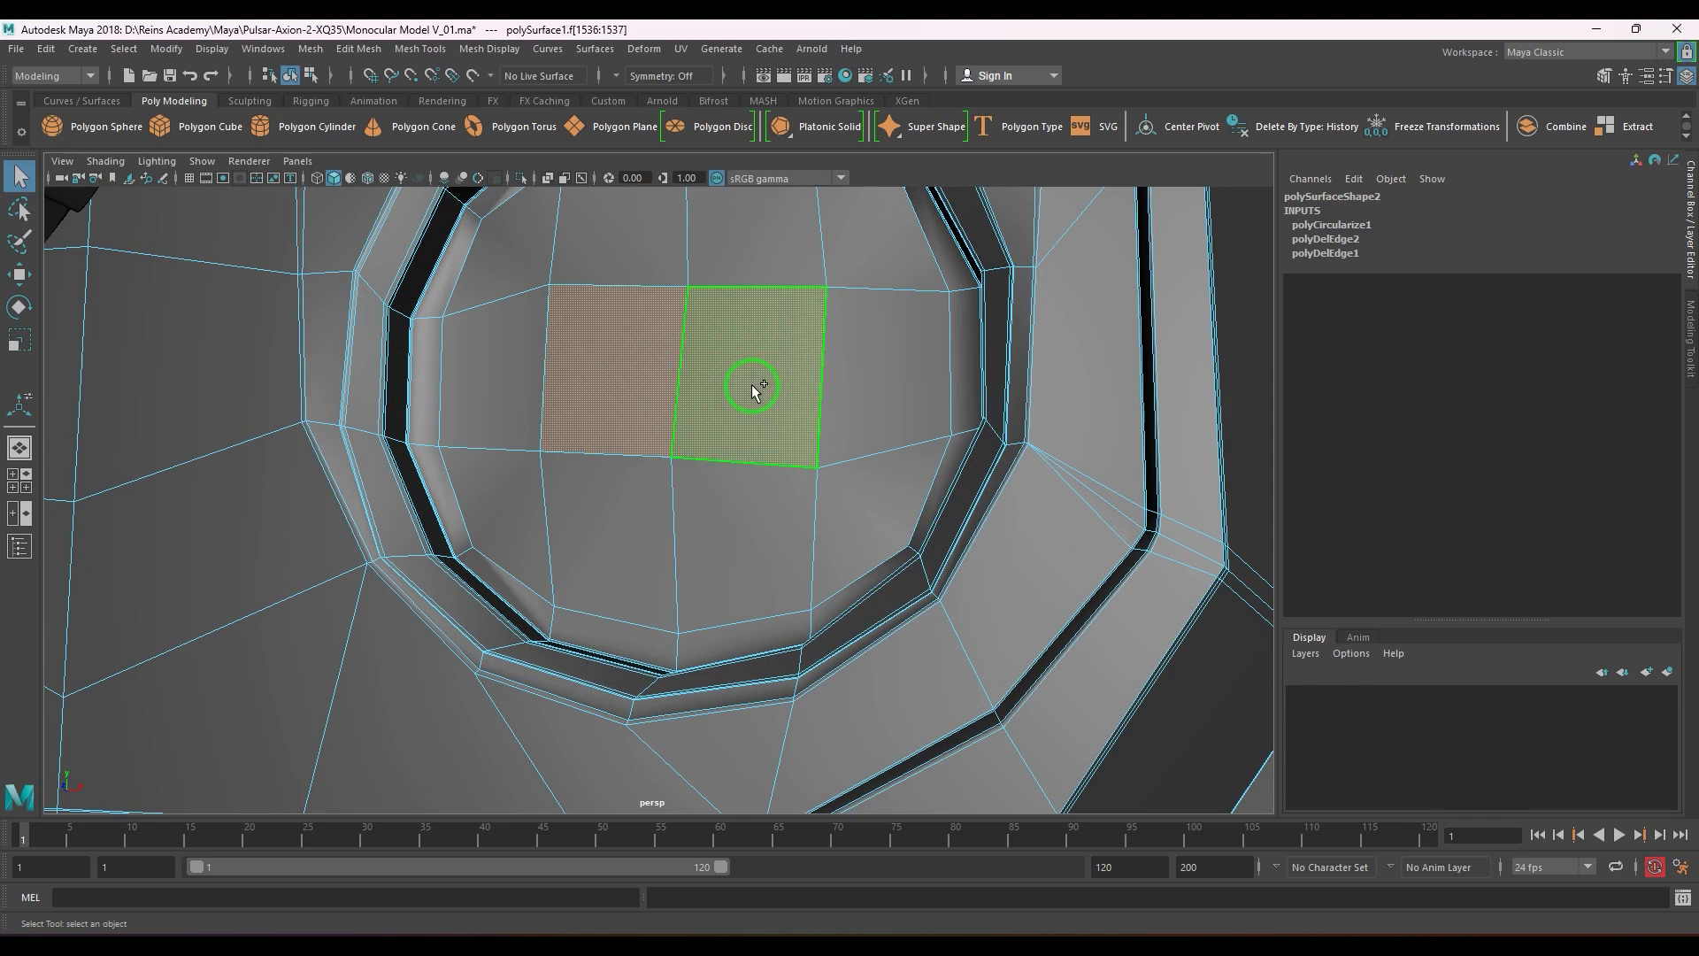
key("shift+period")
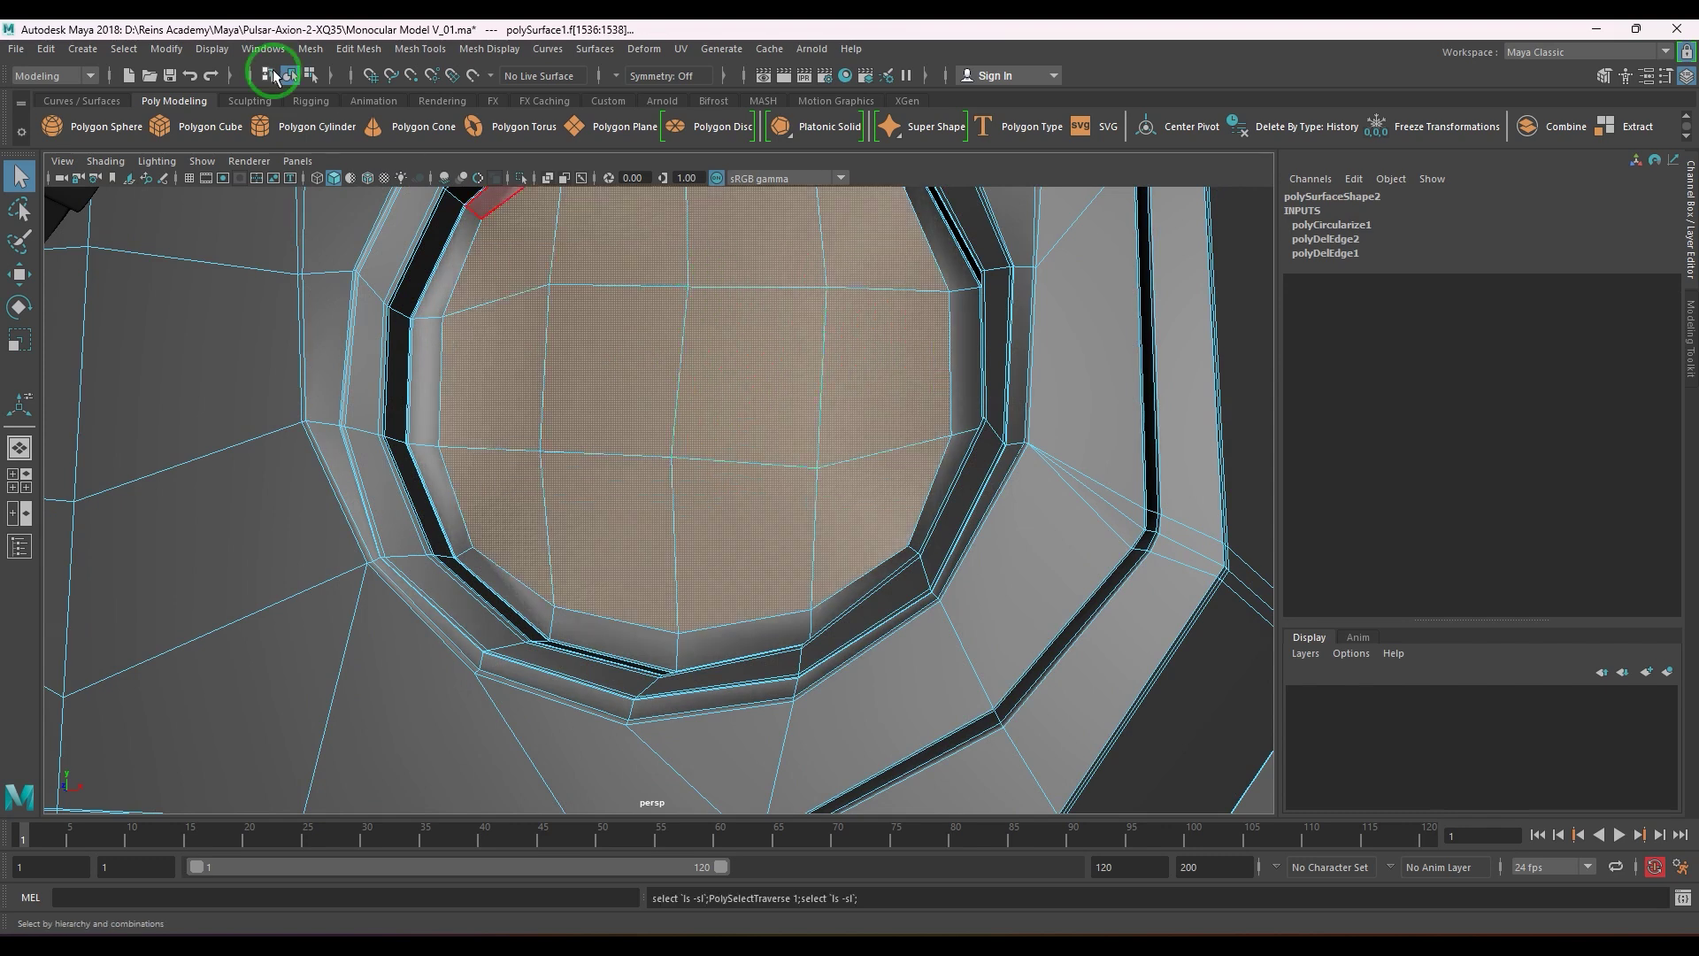
left_click(358, 54)
left_click(431, 147)
right_click_drag(755, 368, 587, 356, "alt")
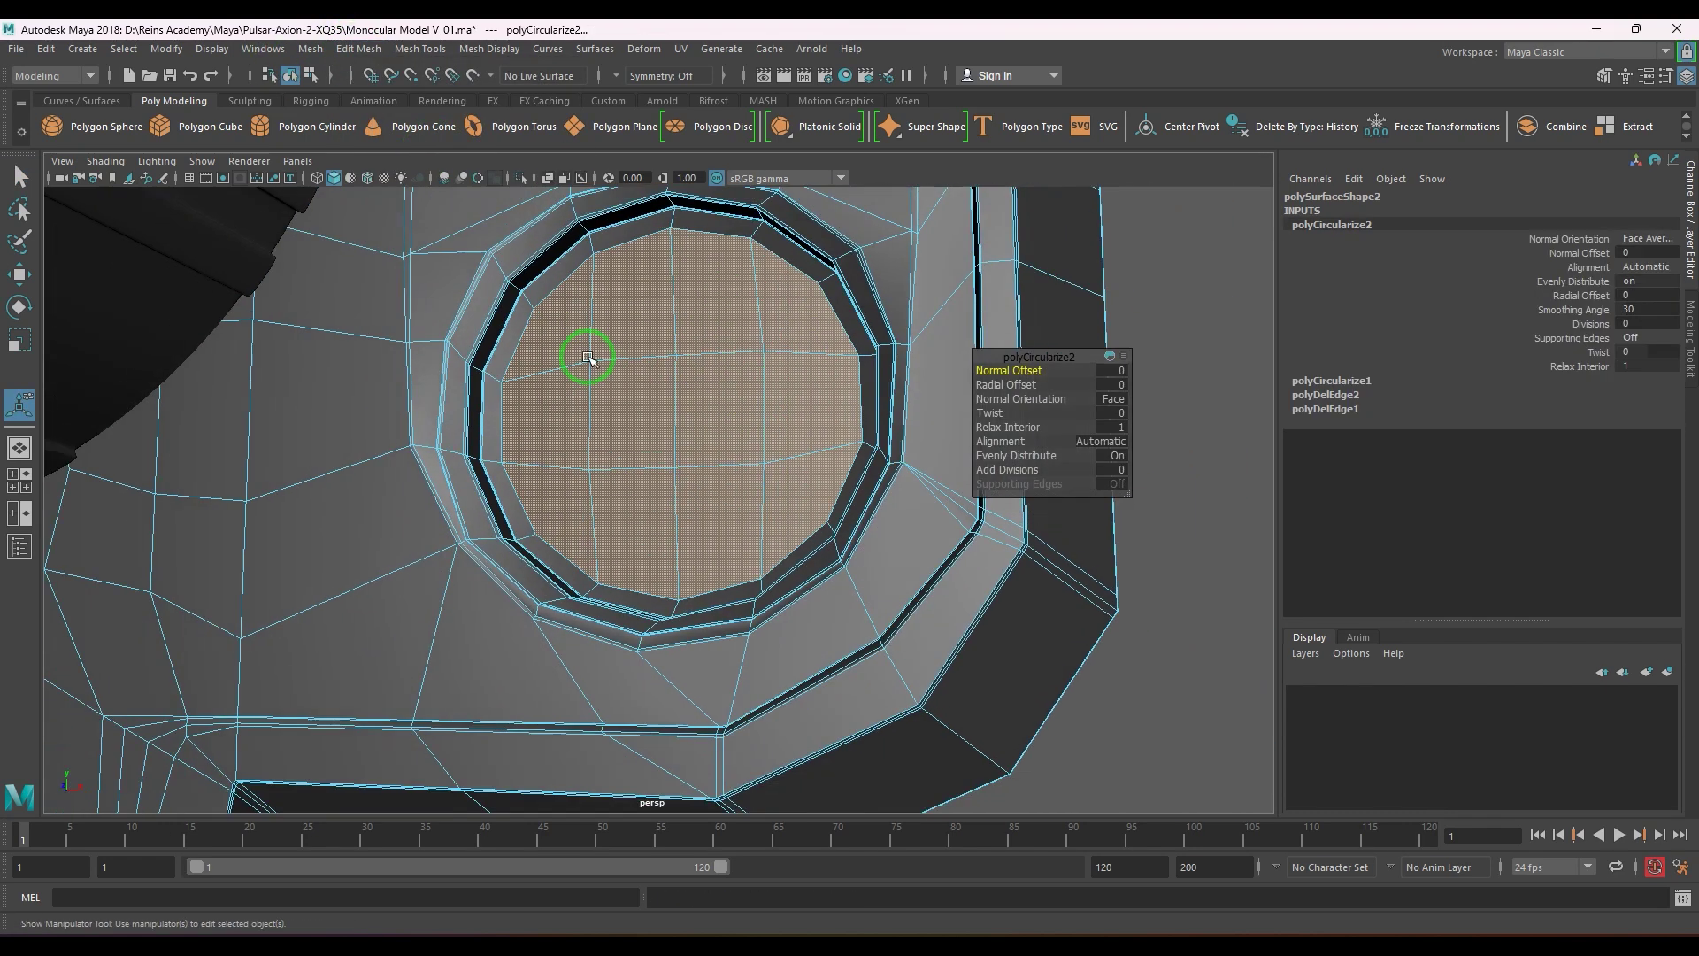
- Insert two supporting edge loops on the sloped rim close to the lower circle's floor edge
left_click_drag(588, 356, 581, 384, "alt")
middle_click_drag(485, 383, 532, 476, "alt")
right_click_drag(532, 475, 634, 430, "alt")
right_click_drag(414, 423, 549, 442, "alt")
right_click_drag(380, 367, 425, 332)
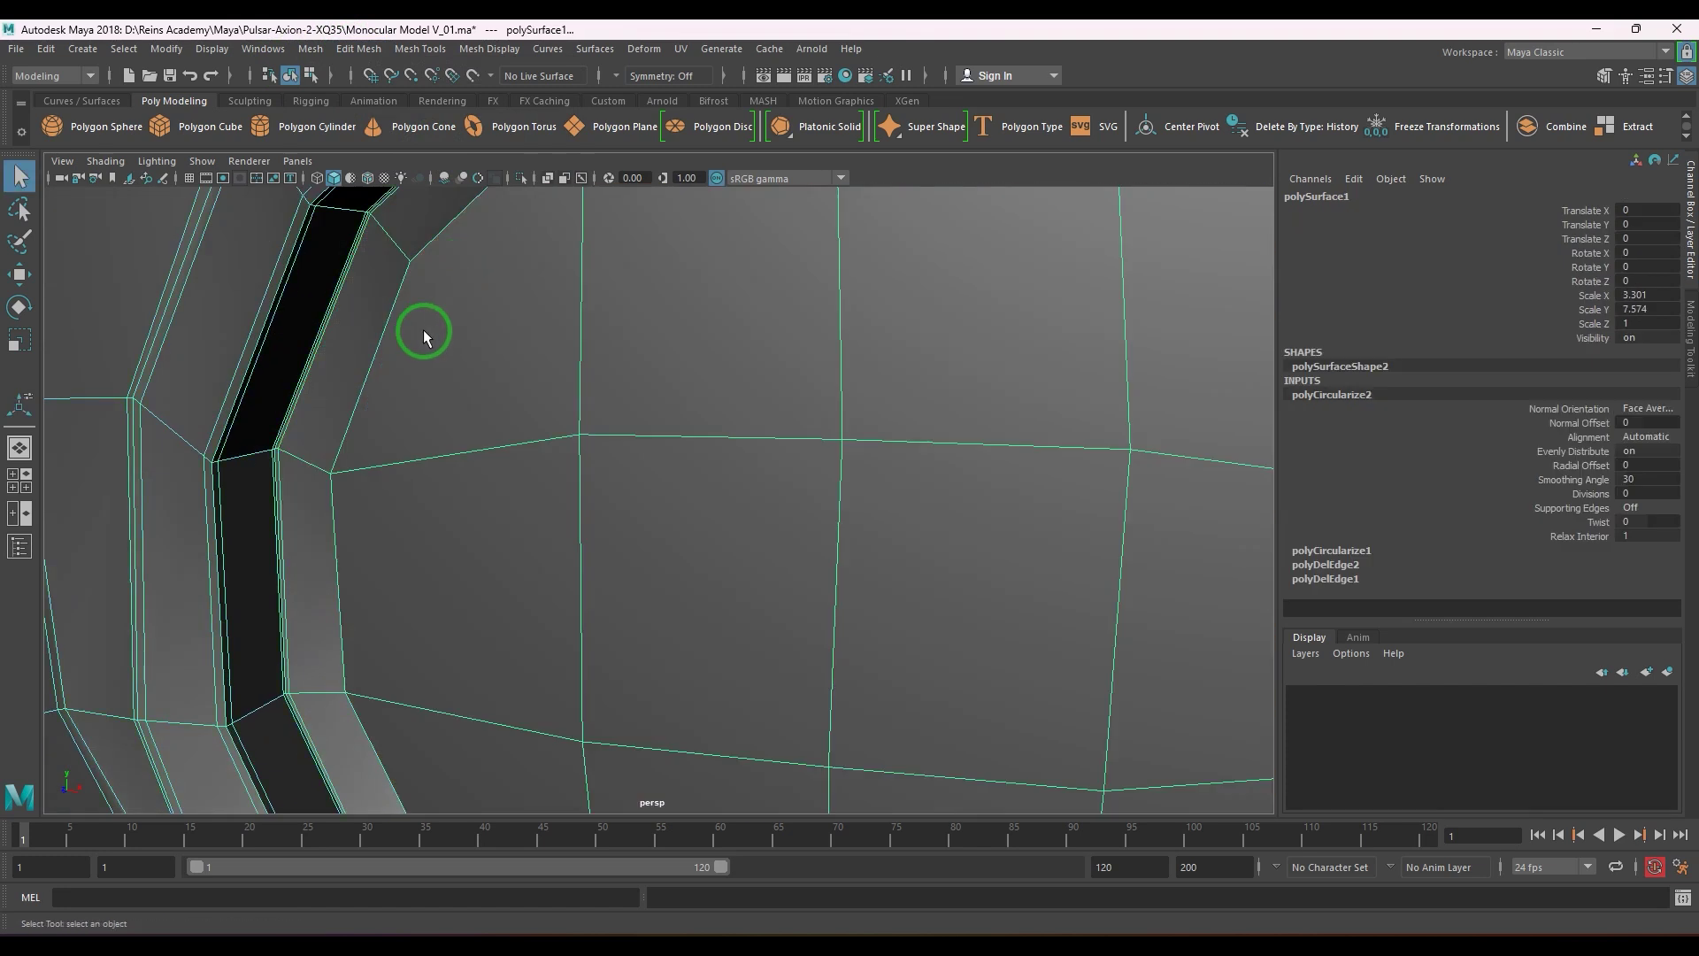
right_click(452, 246, "shift")
left_click(341, 271)
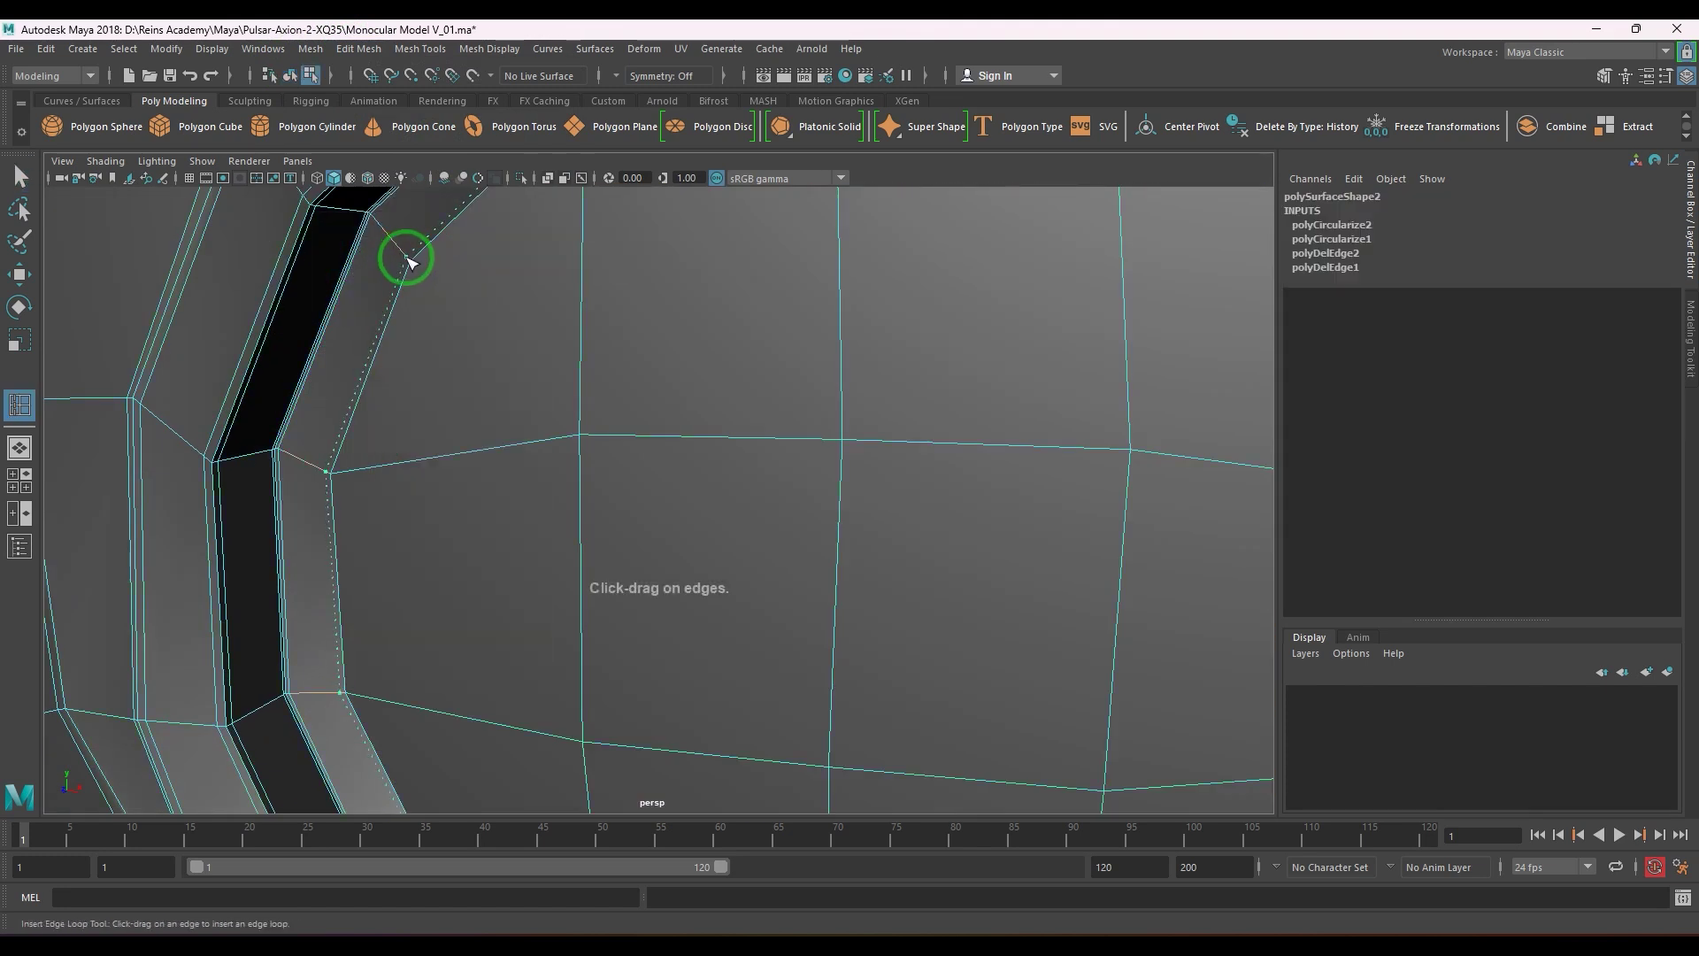
left_click_drag(410, 264, 405, 255)
left_click_drag(407, 256, 408, 257)
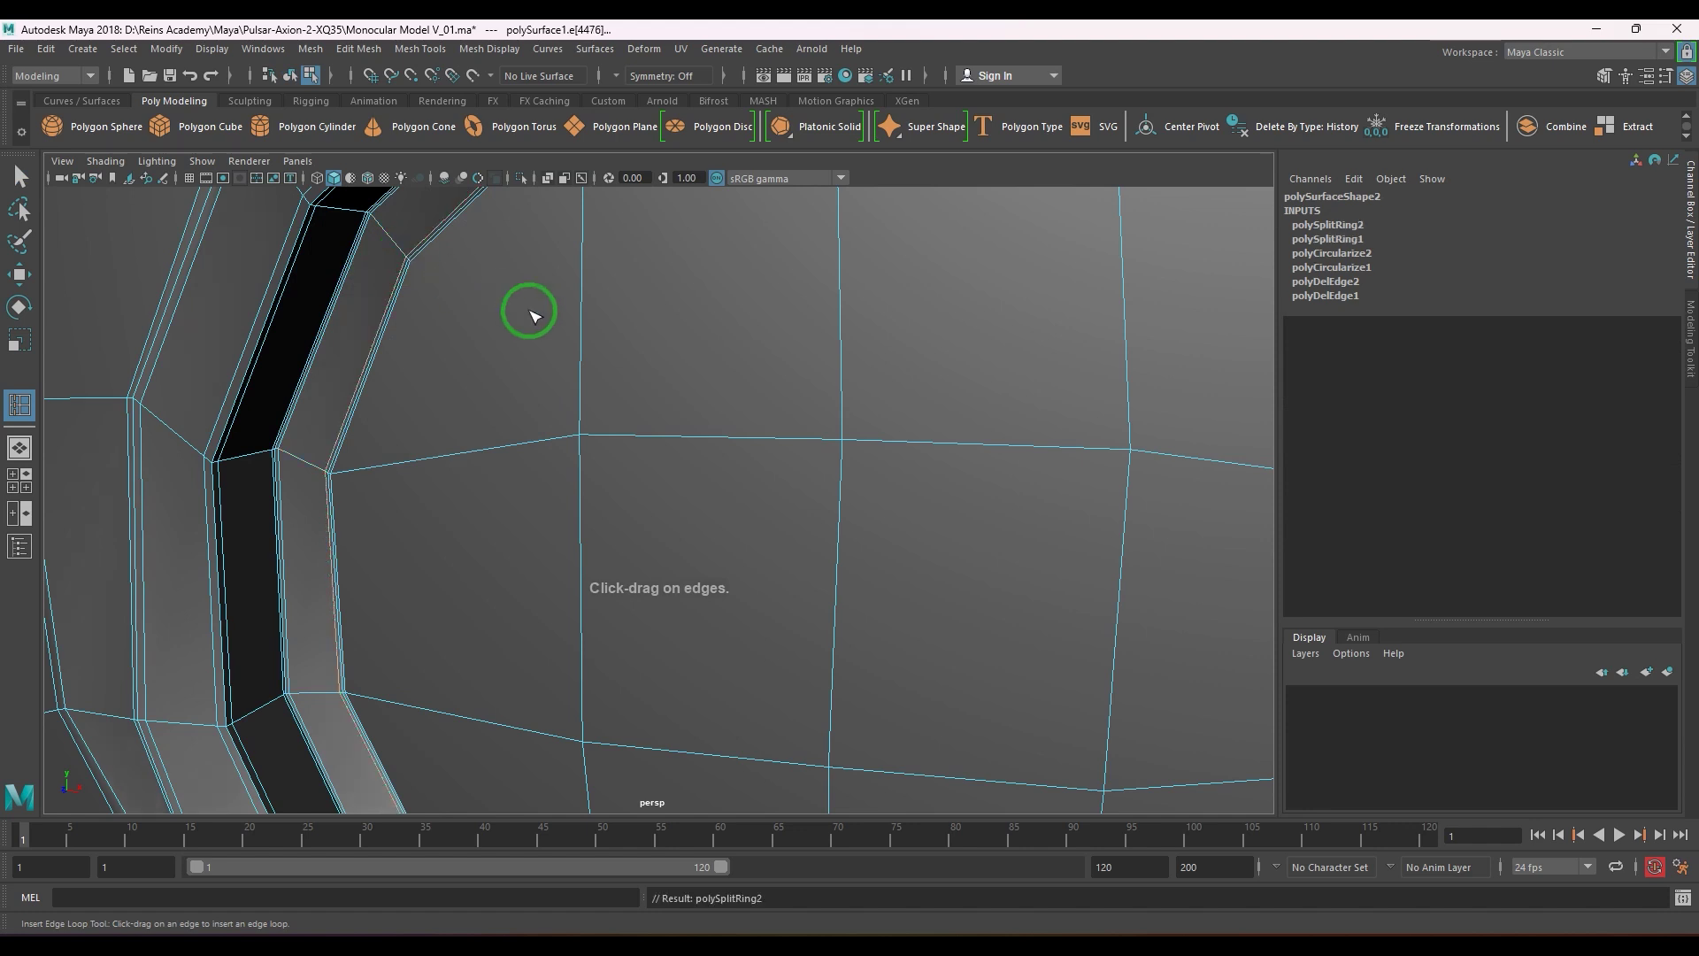
- Insert two supporting edge loops on the upper circle's sloped rim, tight against its floor edge
right_click_drag(531, 315, 620, 429, "alt")
middle_click_drag(619, 429, 620, 752, "alt")
middle_click_drag(542, 448, 531, 576, "alt")
right_click_drag(443, 566, 513, 574, "alt")
scroll(512, 575, "up", 5)
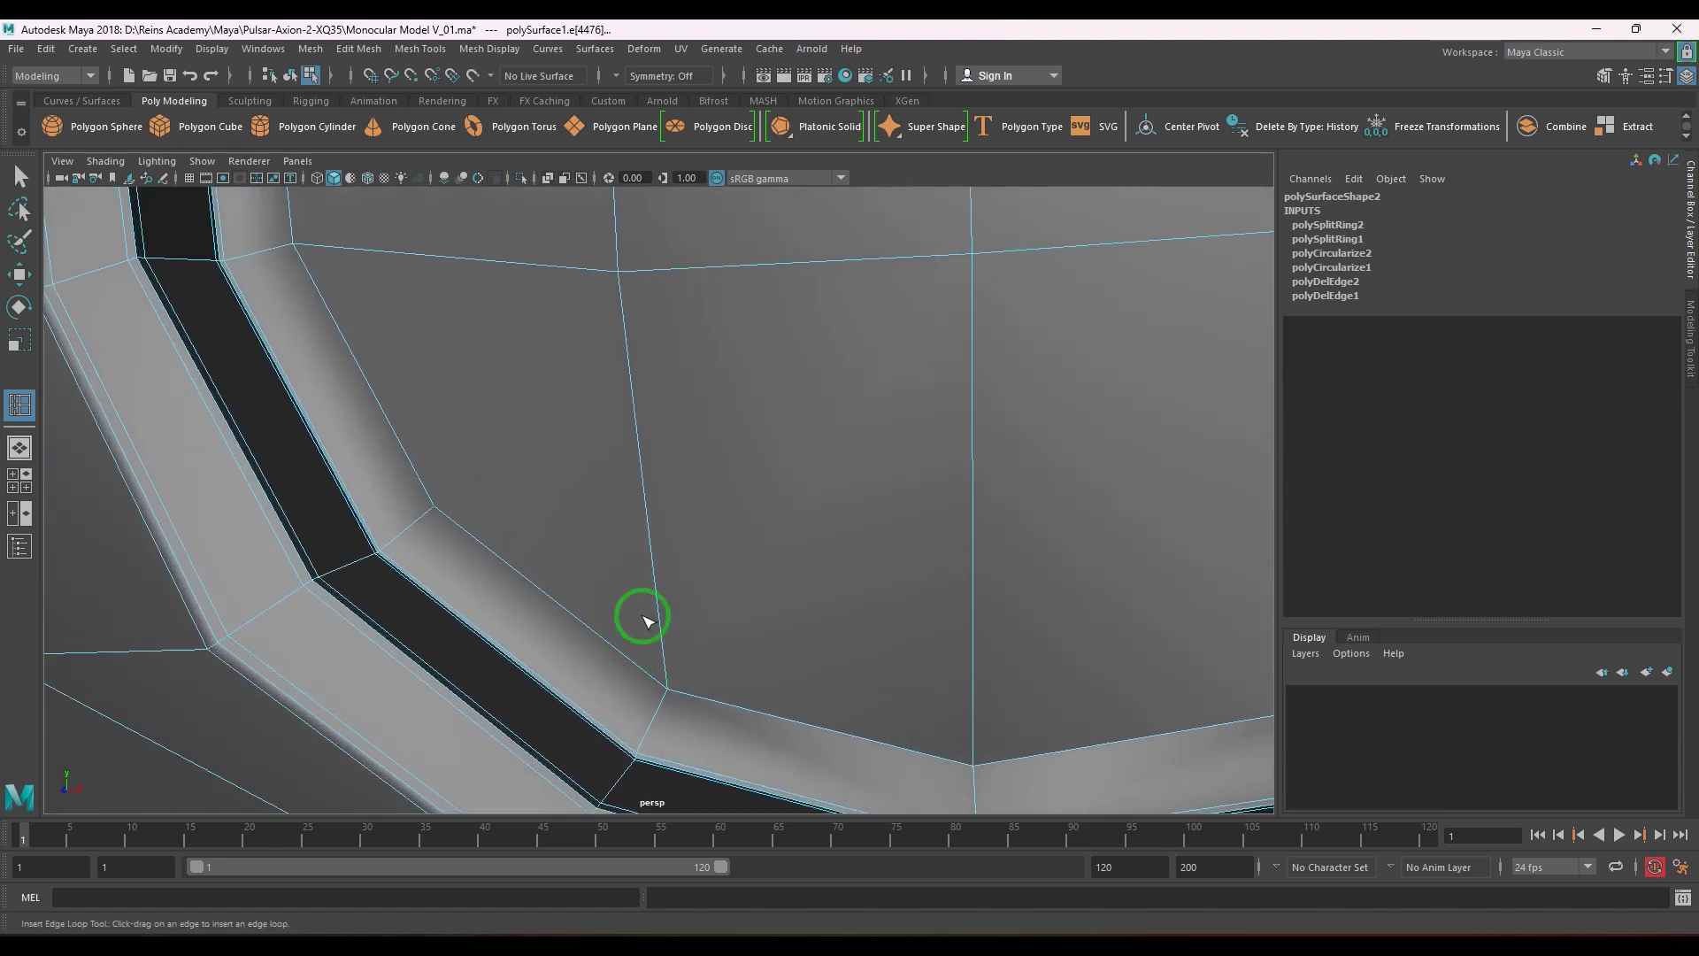
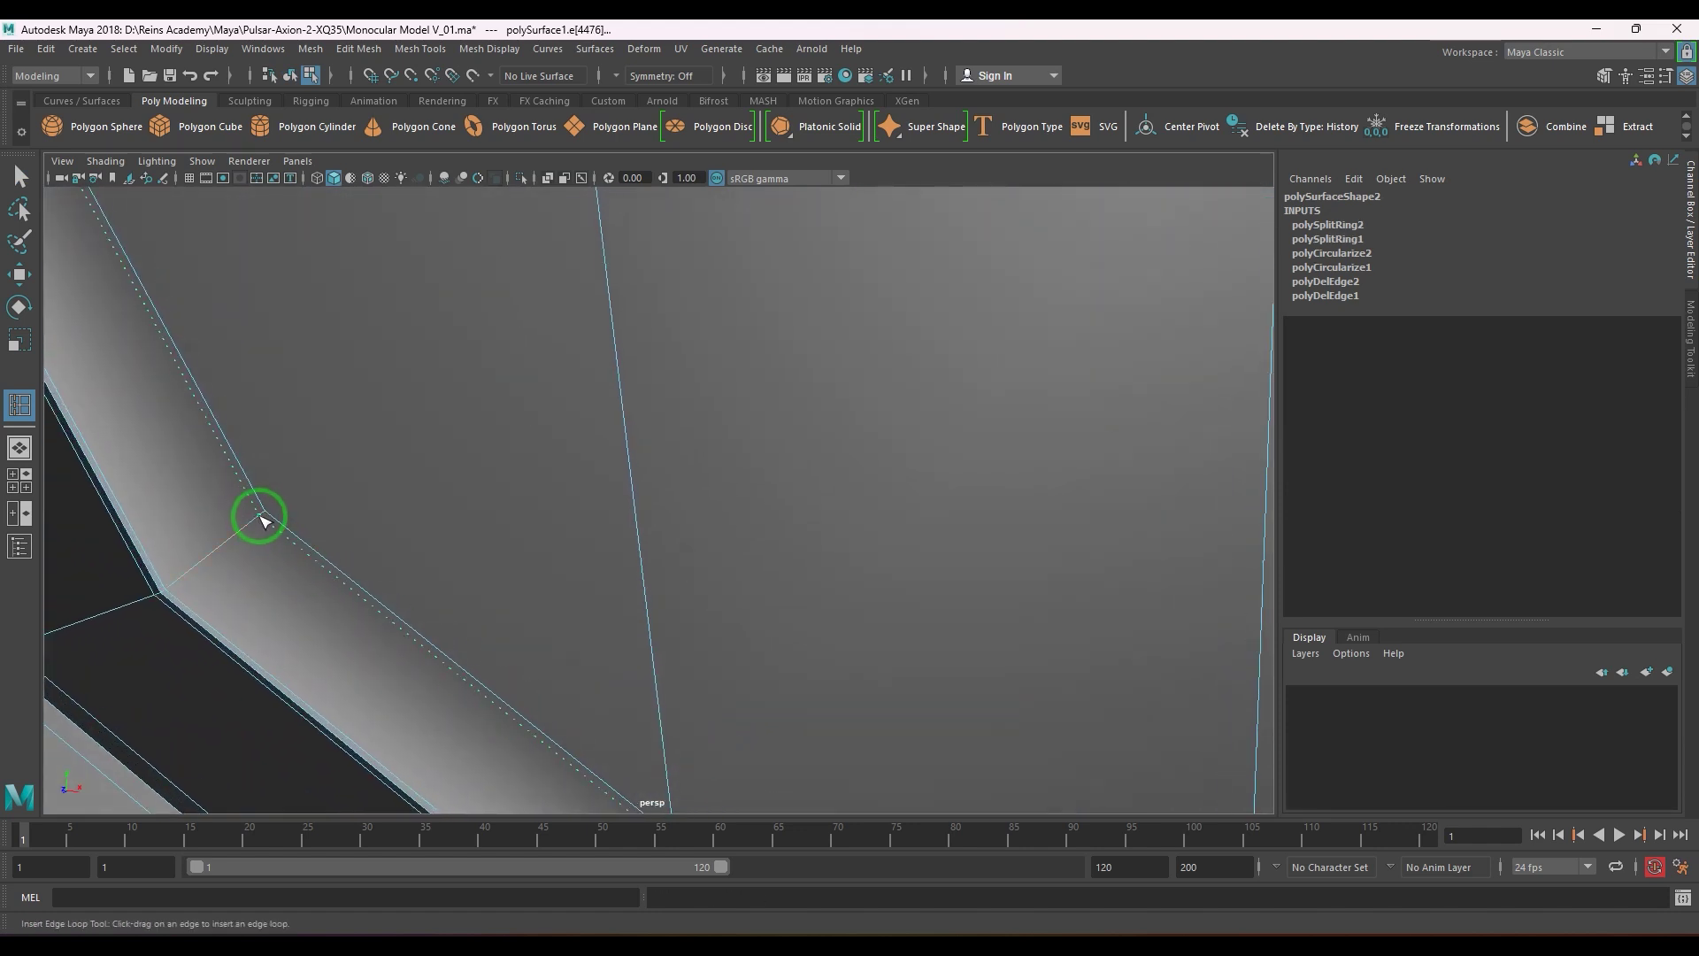
left_click(265, 515)
left_click(262, 522)
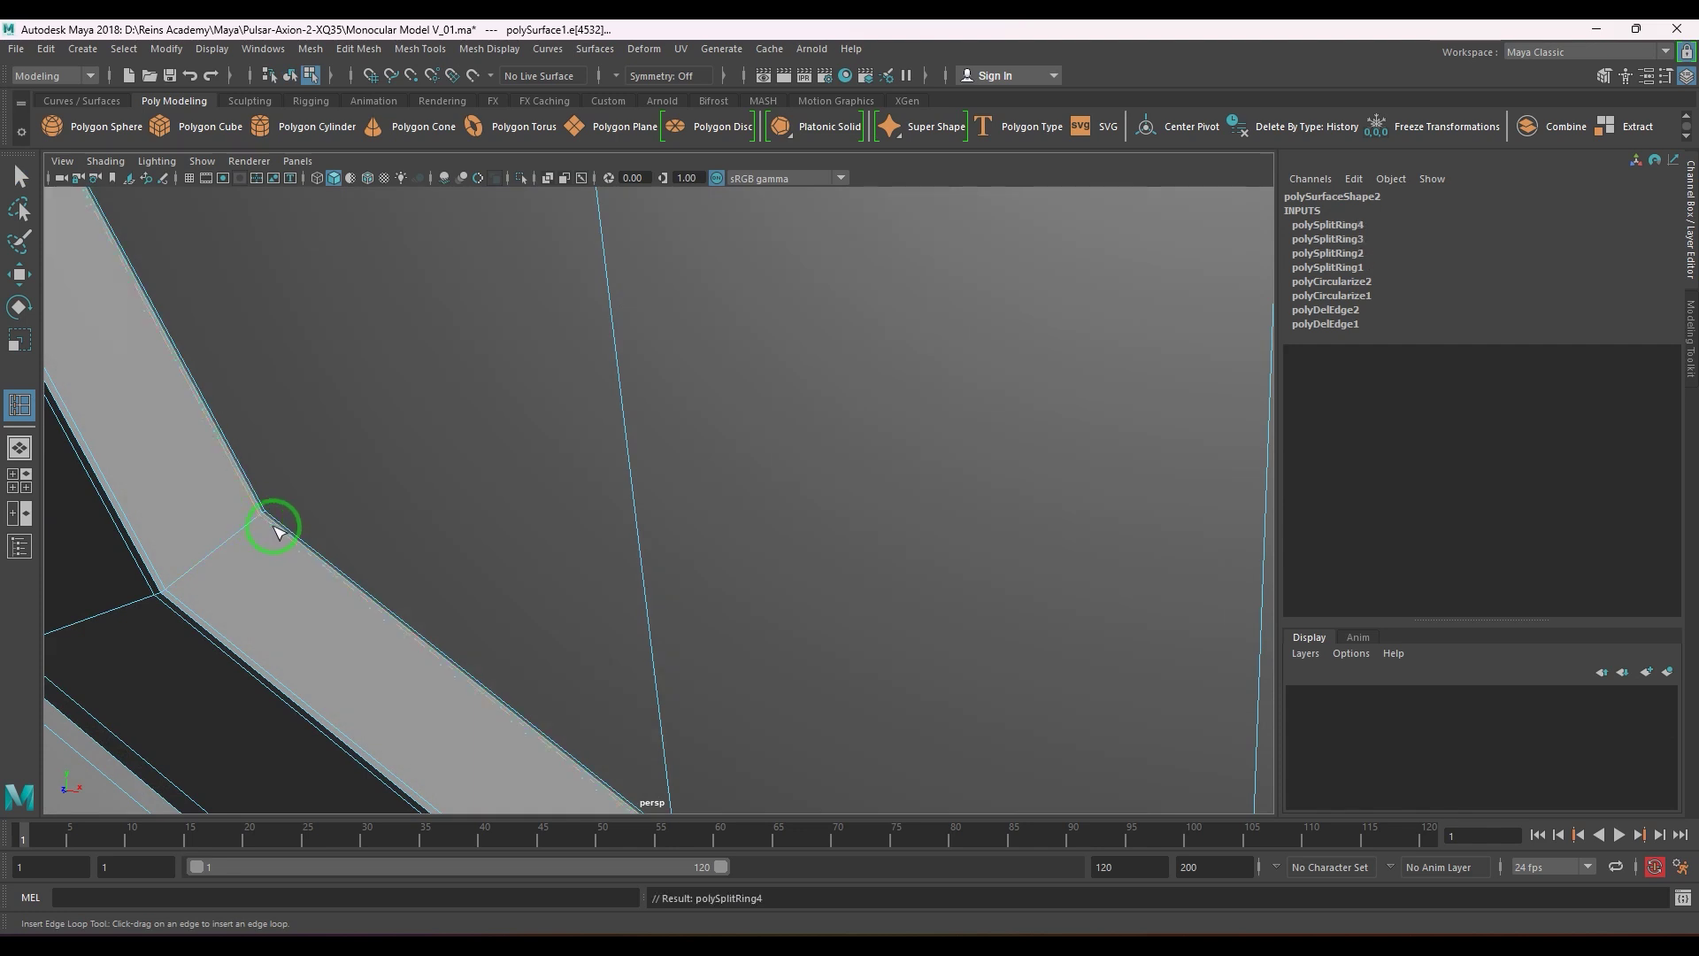
- Return to object mode, delete the body's construction history and inspect both circular recesses in smooth preview
scroll(562, 588, "down", 8)
key("w")
key("F8")
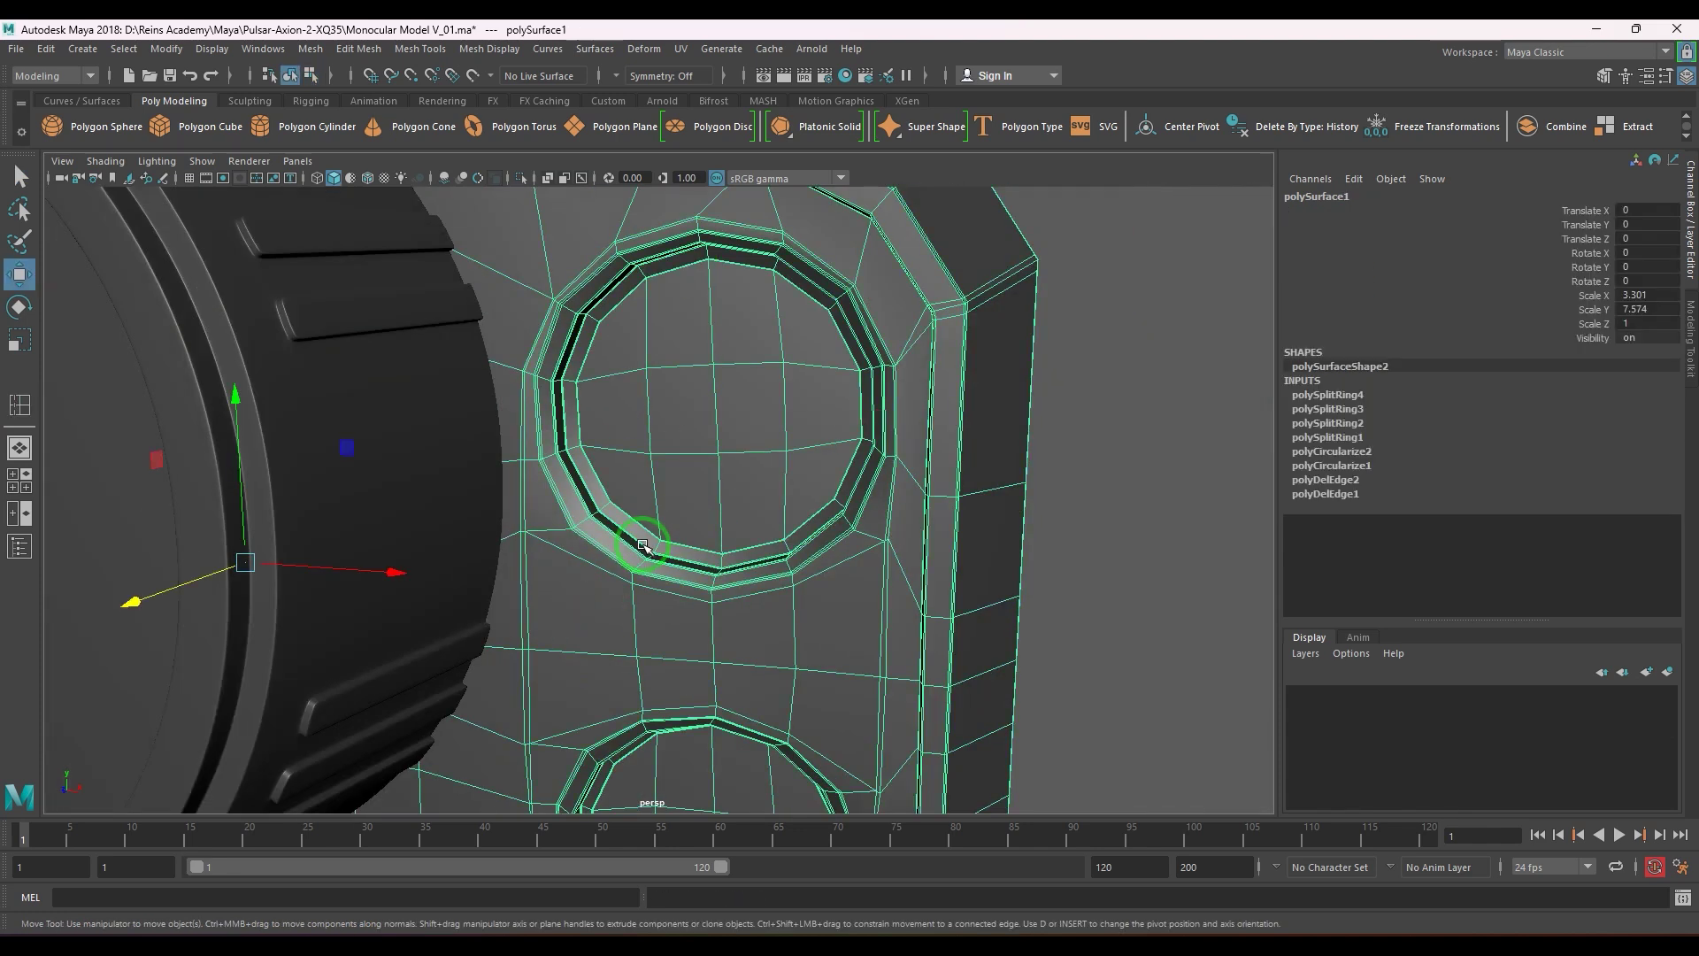
key("alt+shift+d")
key("3")
left_click(1225, 576)
scroll(964, 546, "down", 5)
left_click_drag(921, 540, 637, 588, "alt")
scroll(879, 530, "down", 5)
scroll(645, 625, "up", 10)
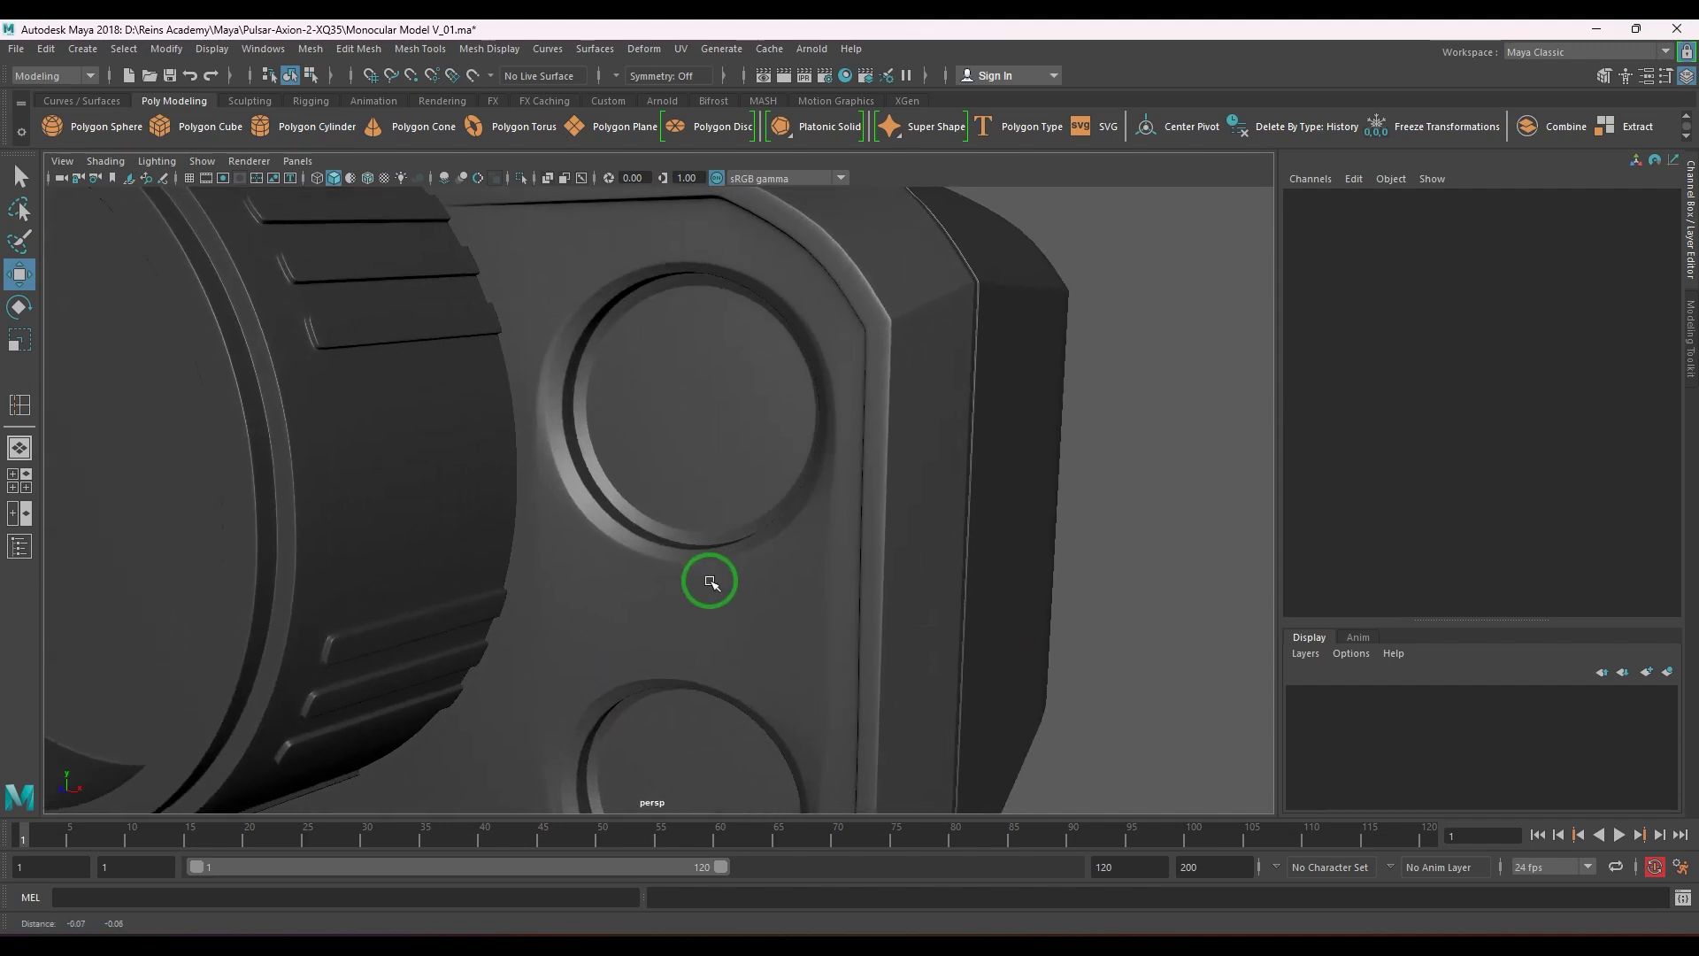
- Reselect the body without smooth preview and extrude the upper circle's floor faces deeper into the body
scroll(672, 540, "up", 4)
left_click(587, 442)
key("1")
mouse_move(591, 413)
left_mouse_down("alt")
mouse_move(702, 429)
mouse_move(670, 414)
mouse_move(702, 402)
left_mouse_up("alt")
right_click_drag(702, 403, 686, 480)
left_click(682, 446)
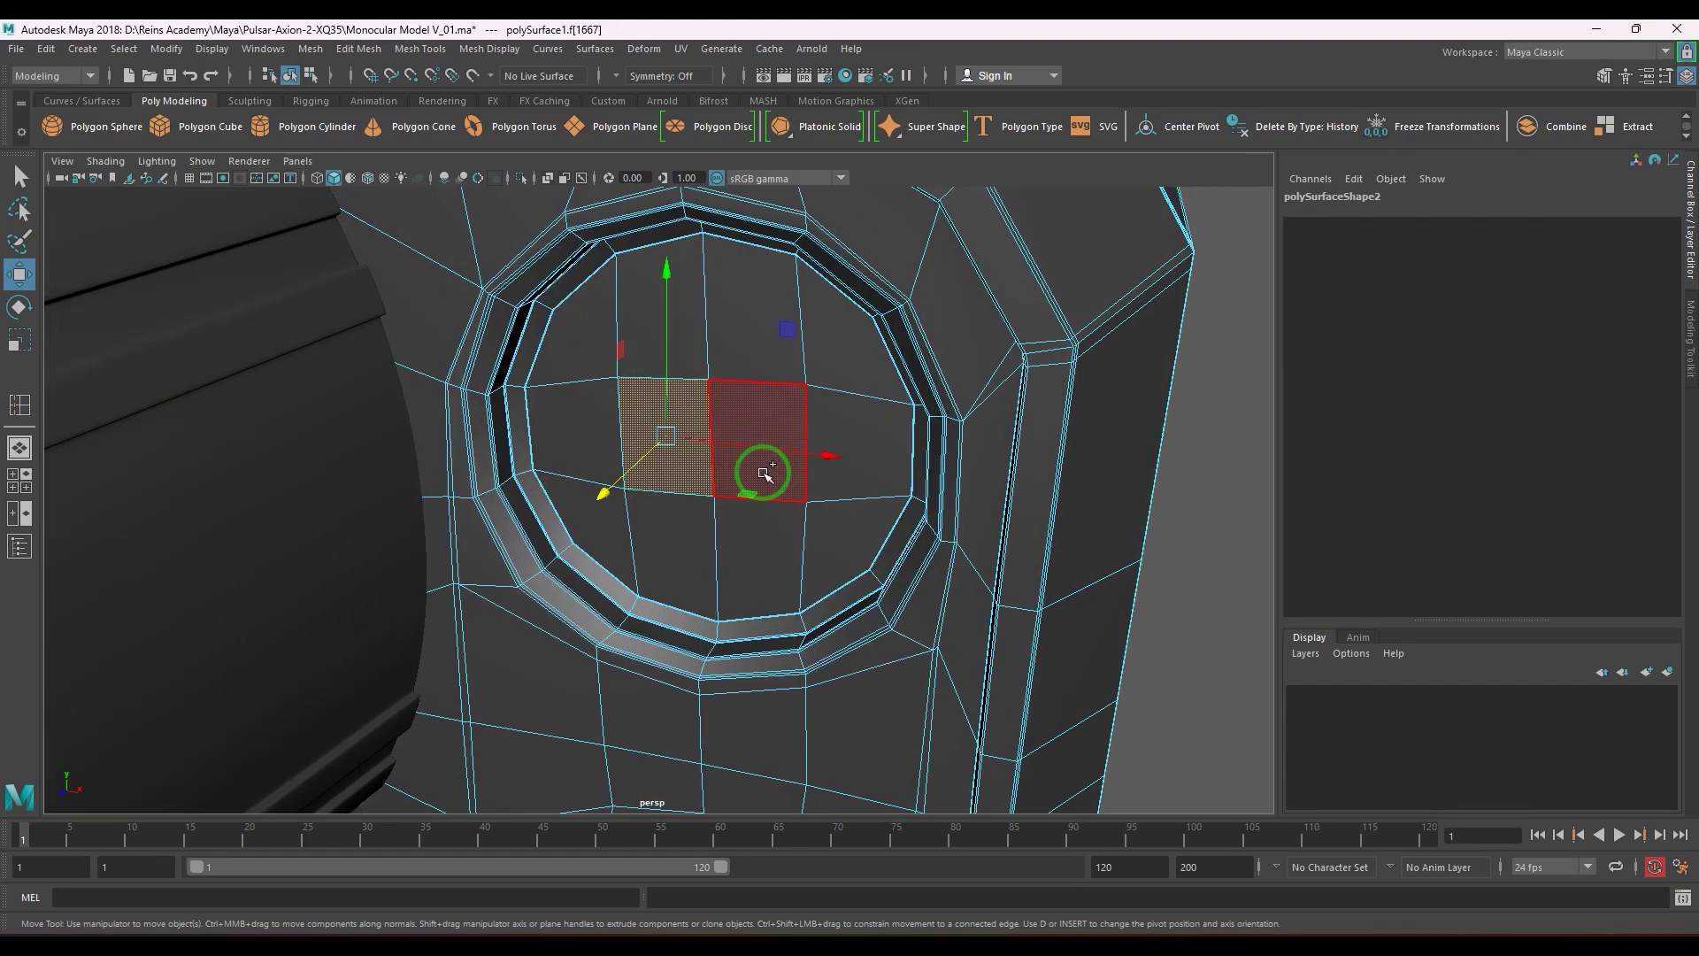
left_click(762, 474, "shift")
scroll(762, 484, "down", 5)
middle_click_drag(762, 485, 772, 562, "alt")
scroll(770, 400, "up", 4)
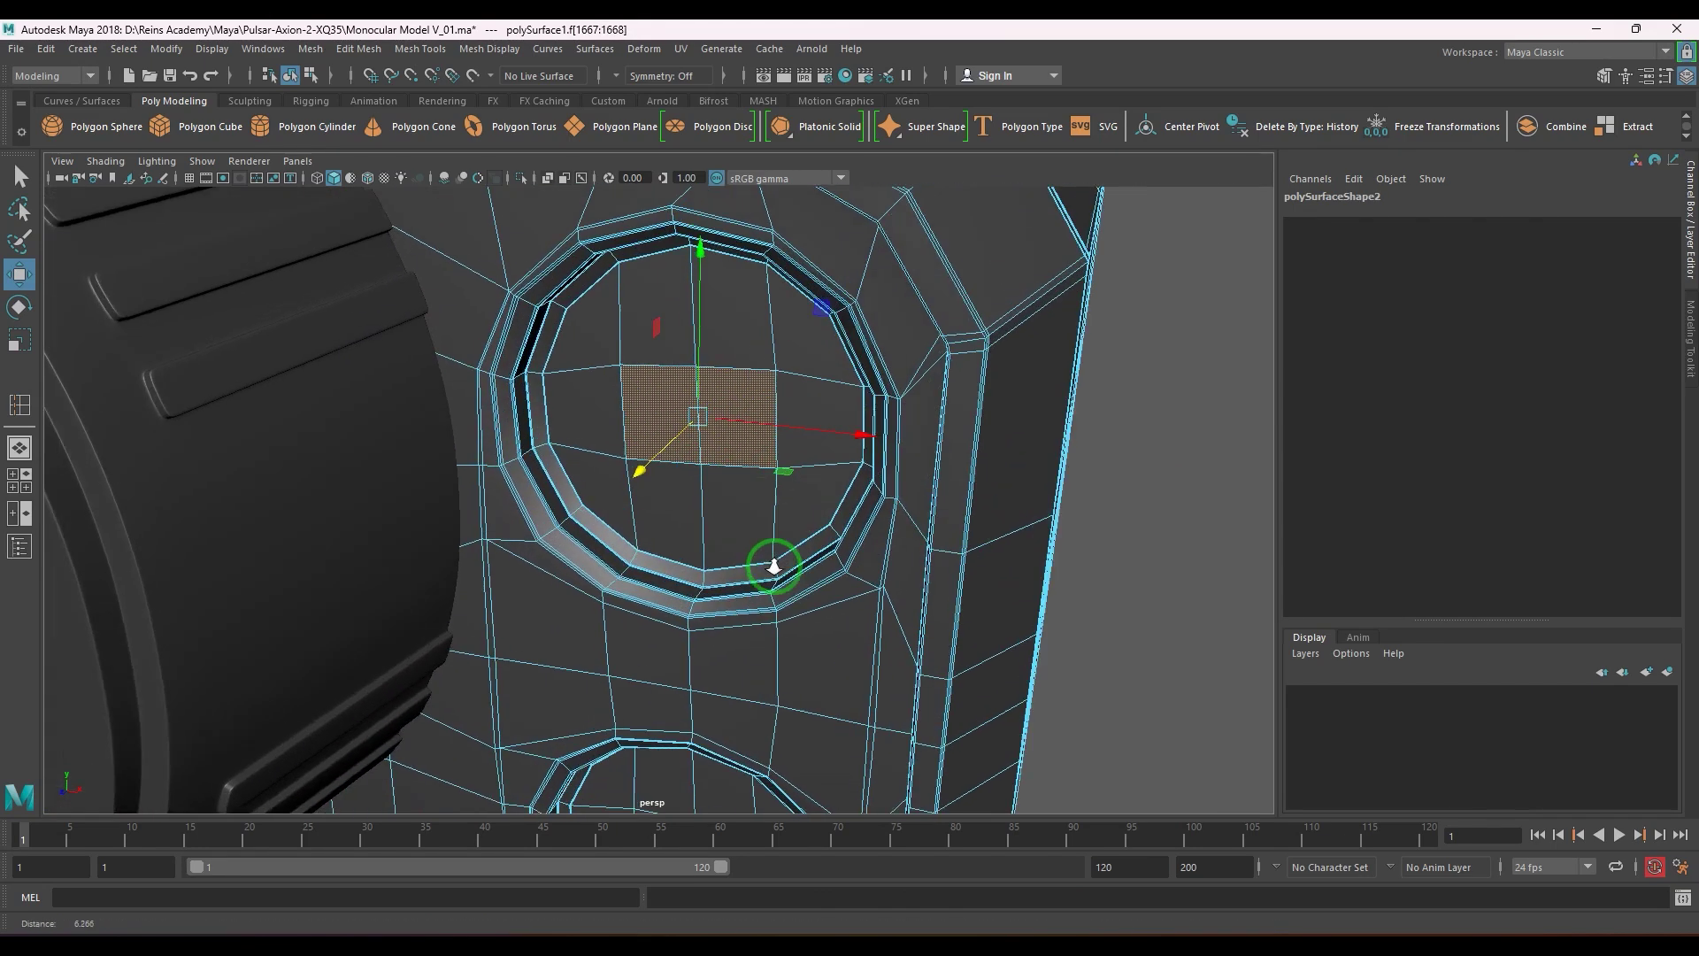
scroll(768, 526, "up", 5)
key("shift+period")
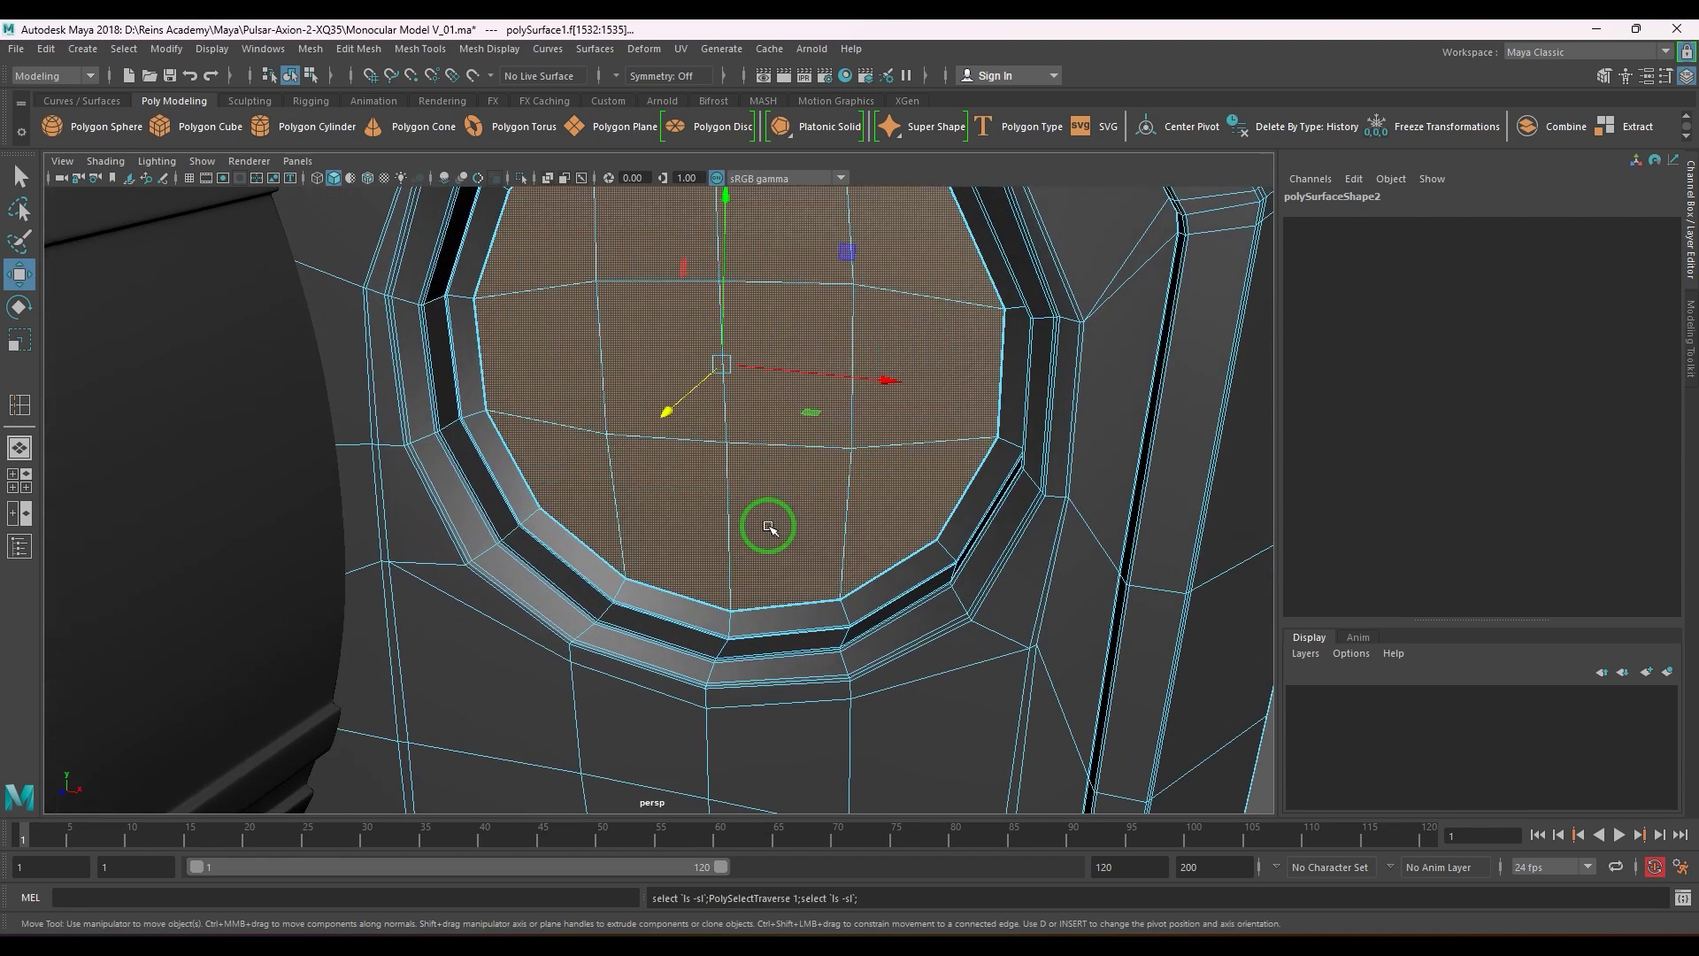
left_click_drag(699, 390, 666, 480, "alt")
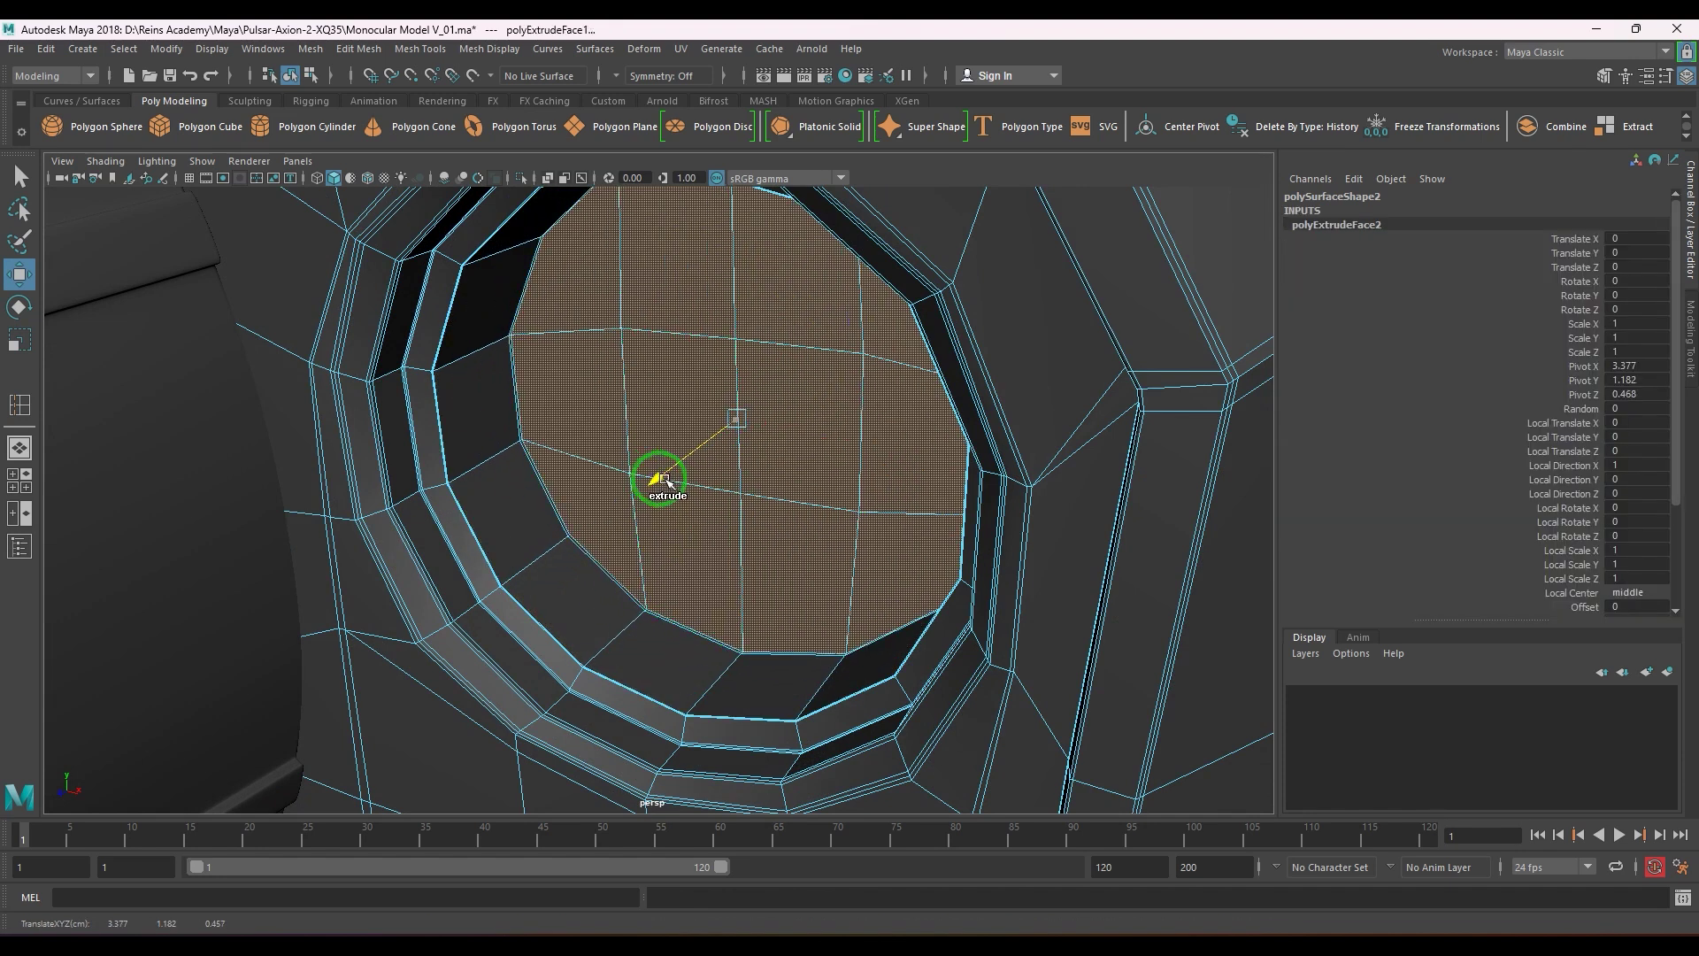
- Extrude the upper recess's floor faces again by a thin amount to add supporting edges around the floor
scroll(751, 480, "up", 3)
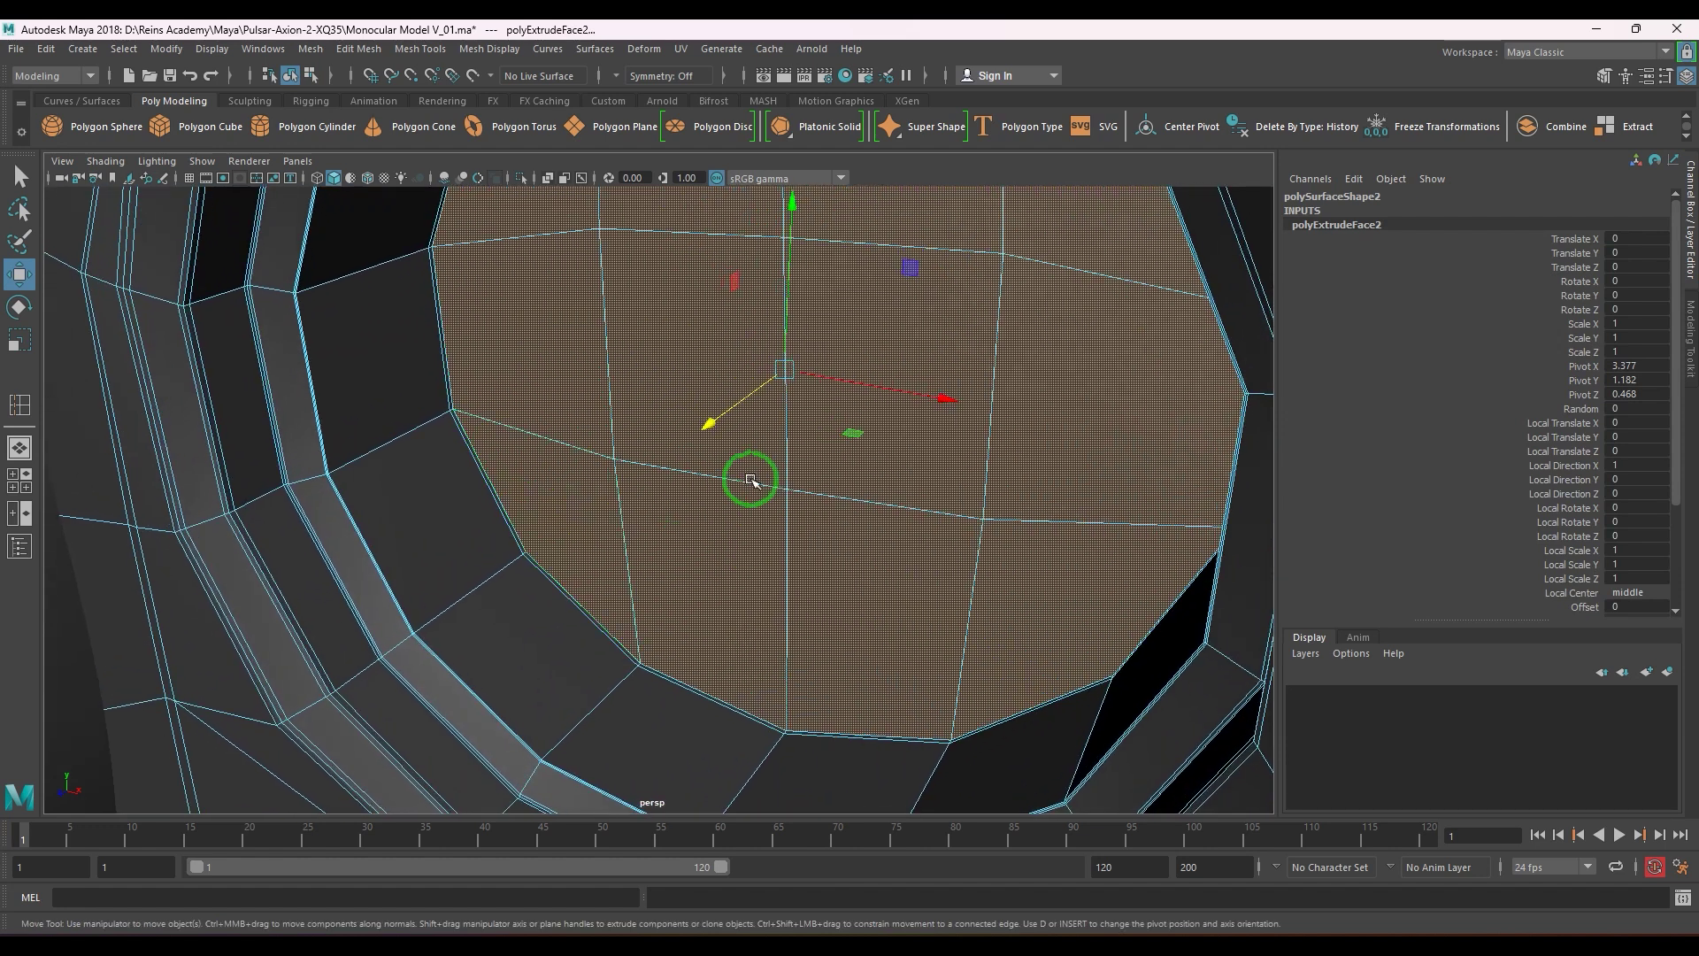
left_click_drag(719, 421, 702, 459)
scroll(799, 494, "down", 3)
middle_click_drag(701, 459, 660, 497, "alt")
- Extract the upper recess's floor faces as a separate disc object
left_click(357, 50)
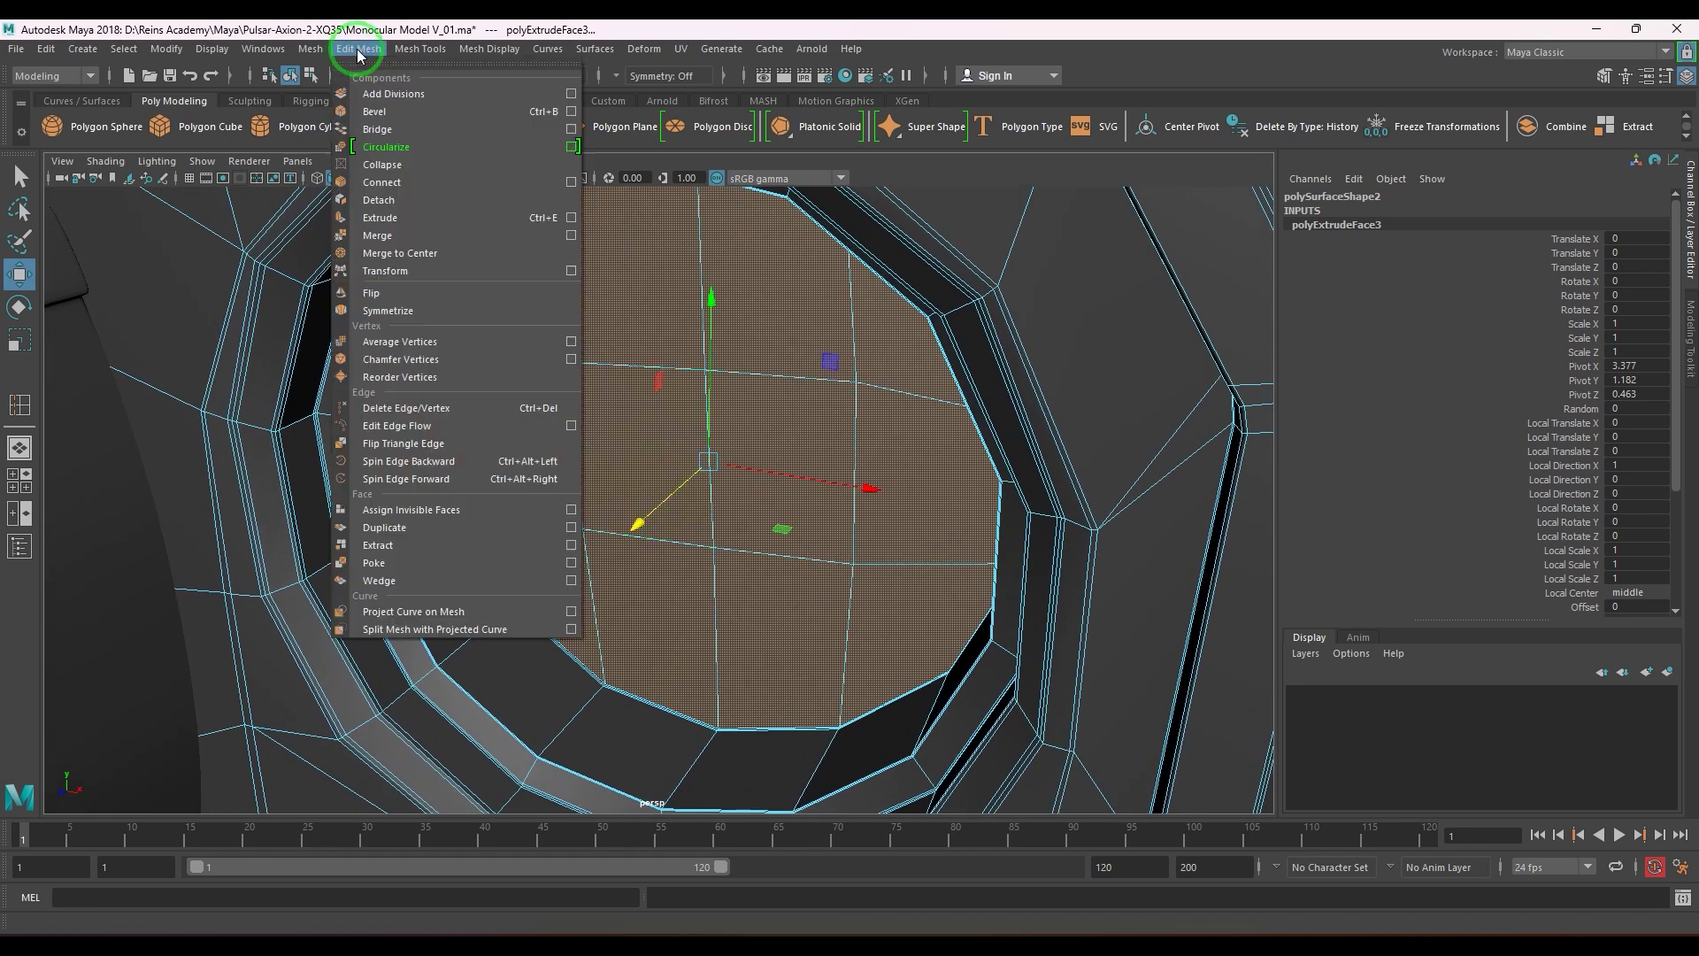
left_click(399, 545)
key("q")
scroll(716, 478, "down", 6)
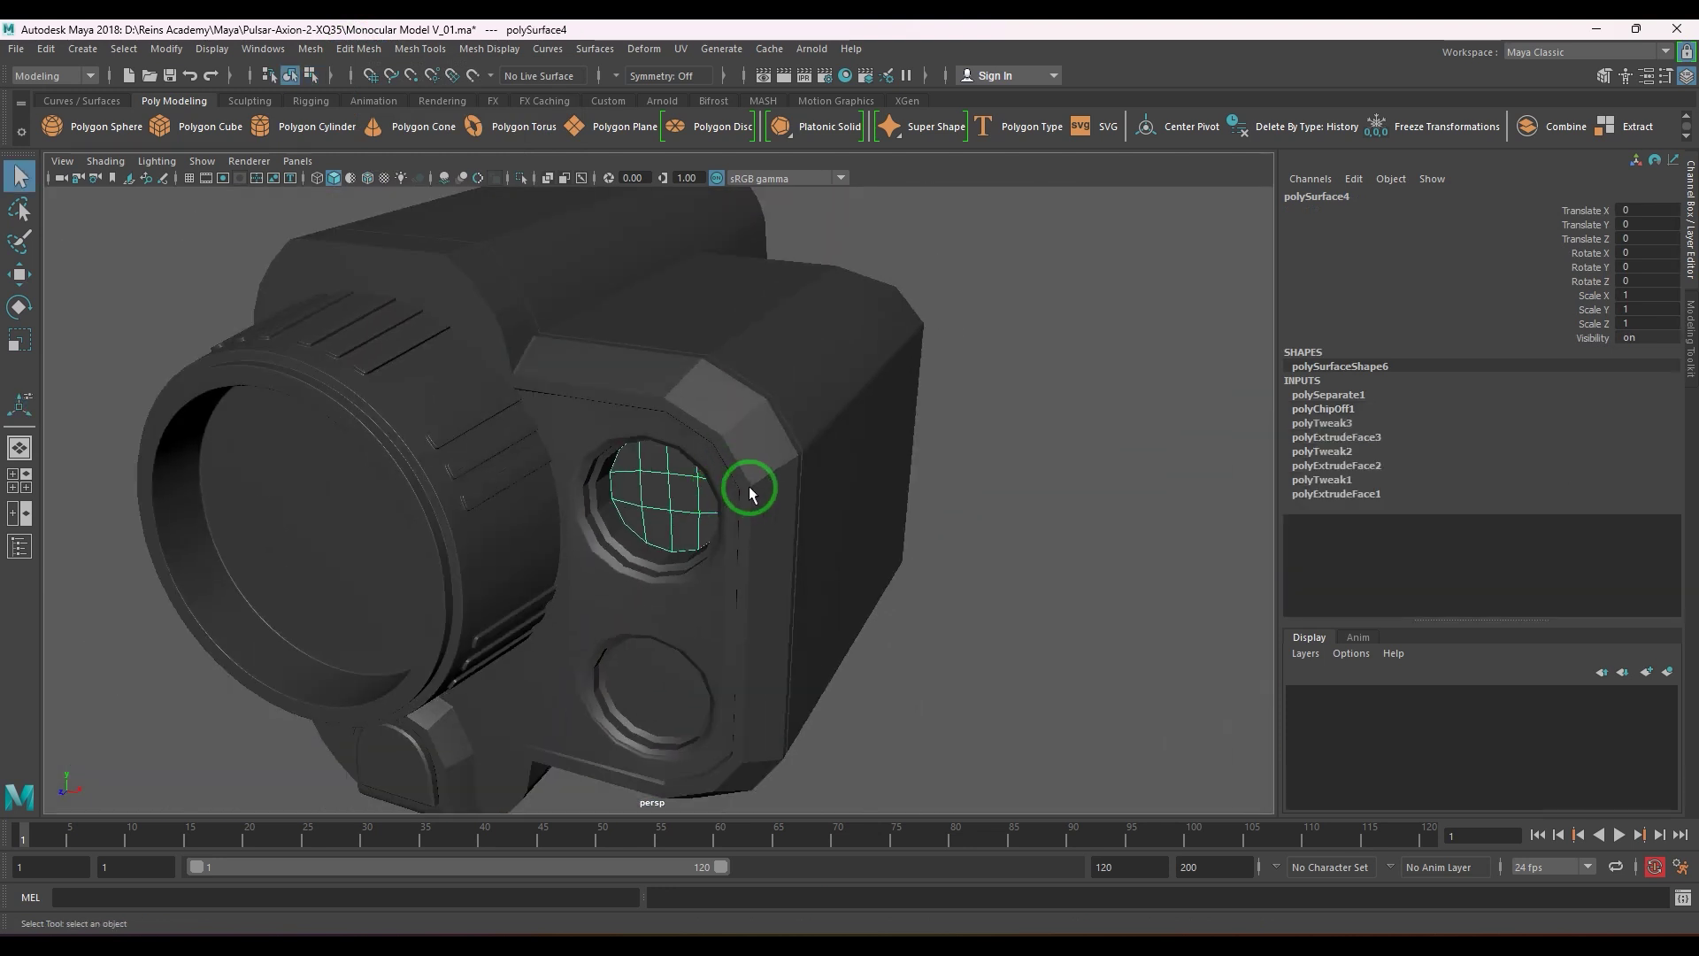
- Ungroup polySurface1, the group holding the body and the extracted disc
left_click(749, 492, "shift")
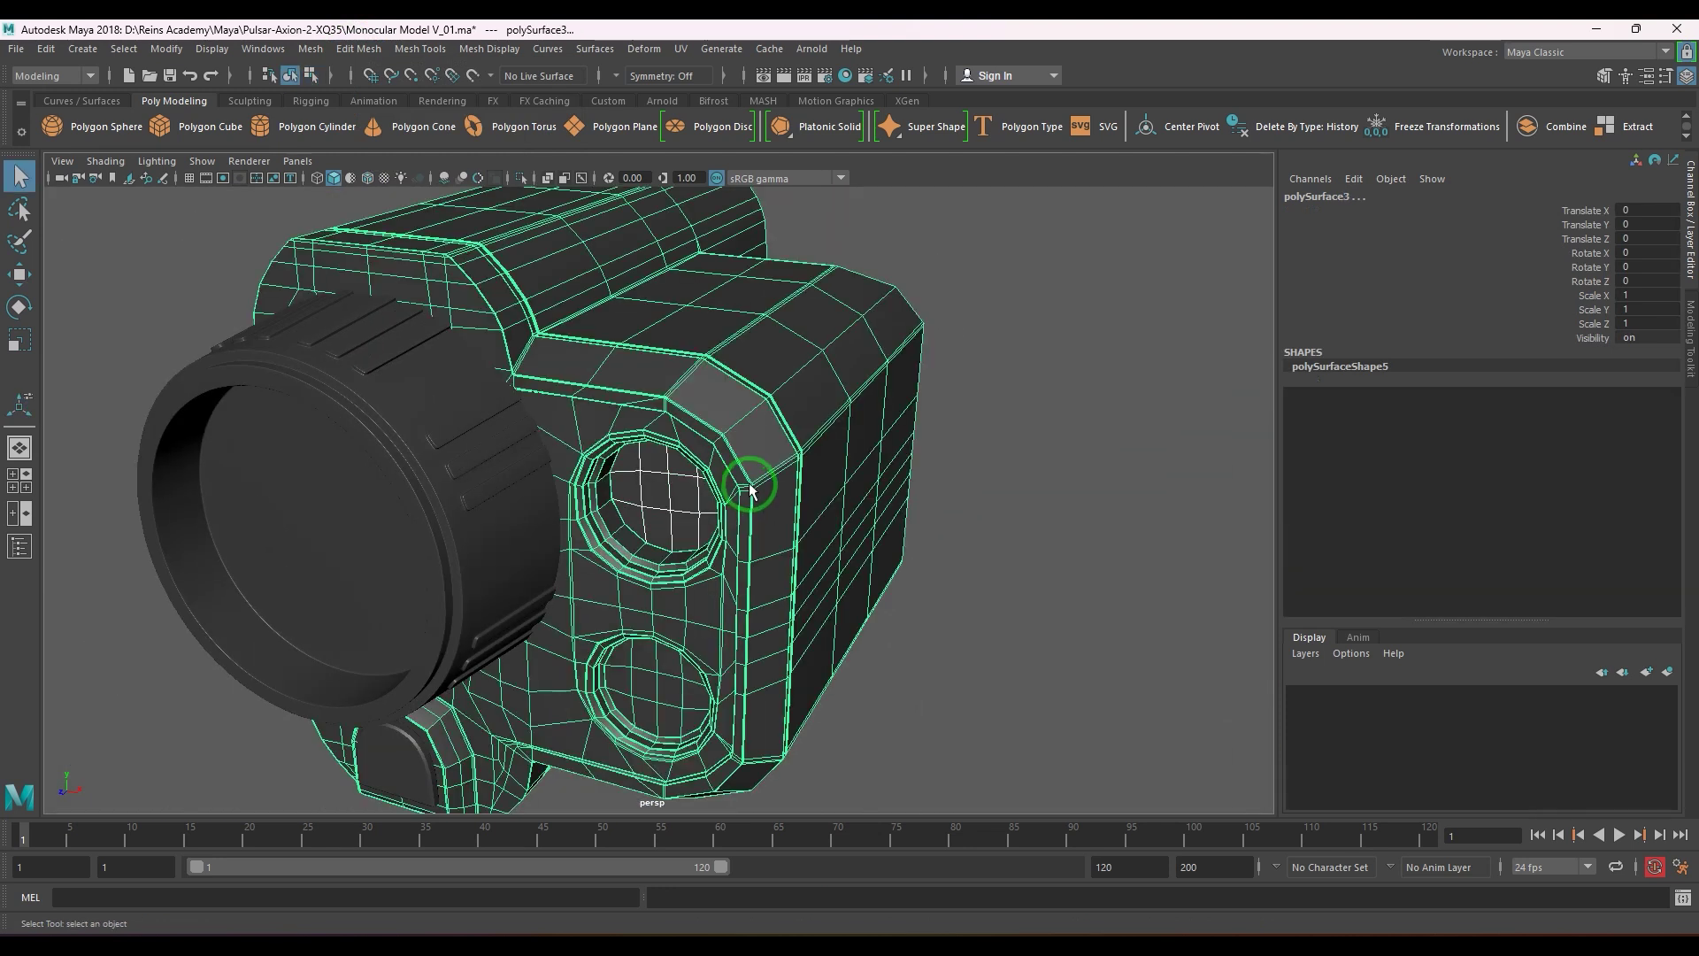
left_click(263, 48)
left_click(349, 240)
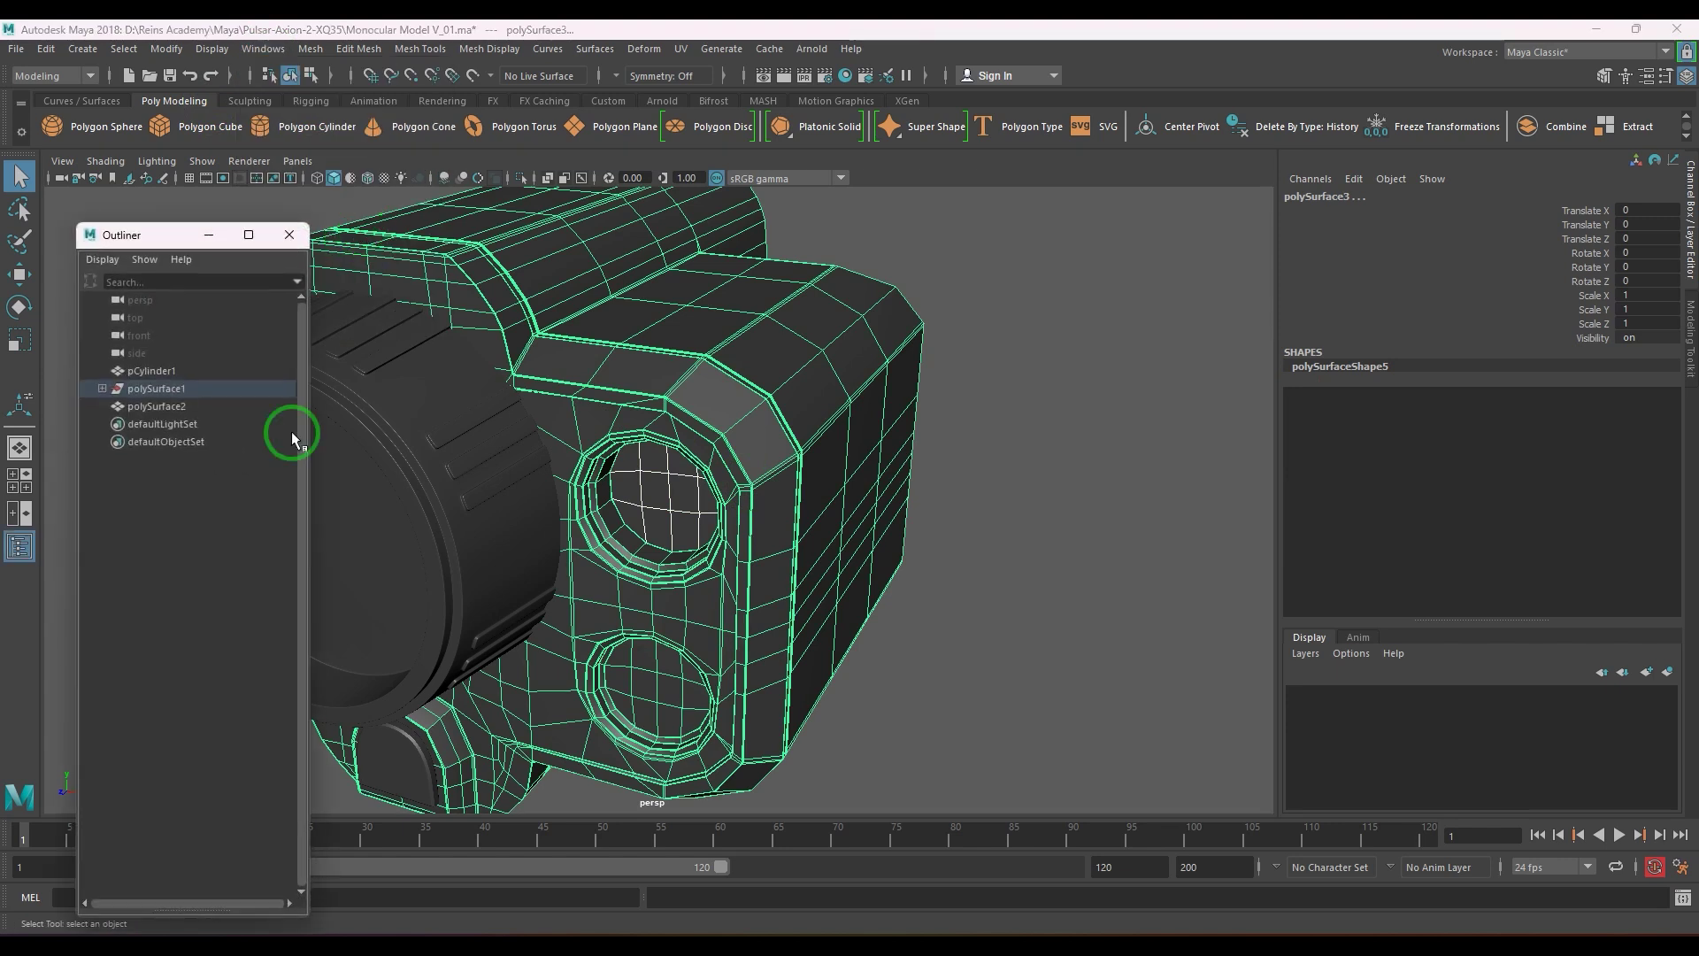
left_click(96, 389)
left_click(59, 51)
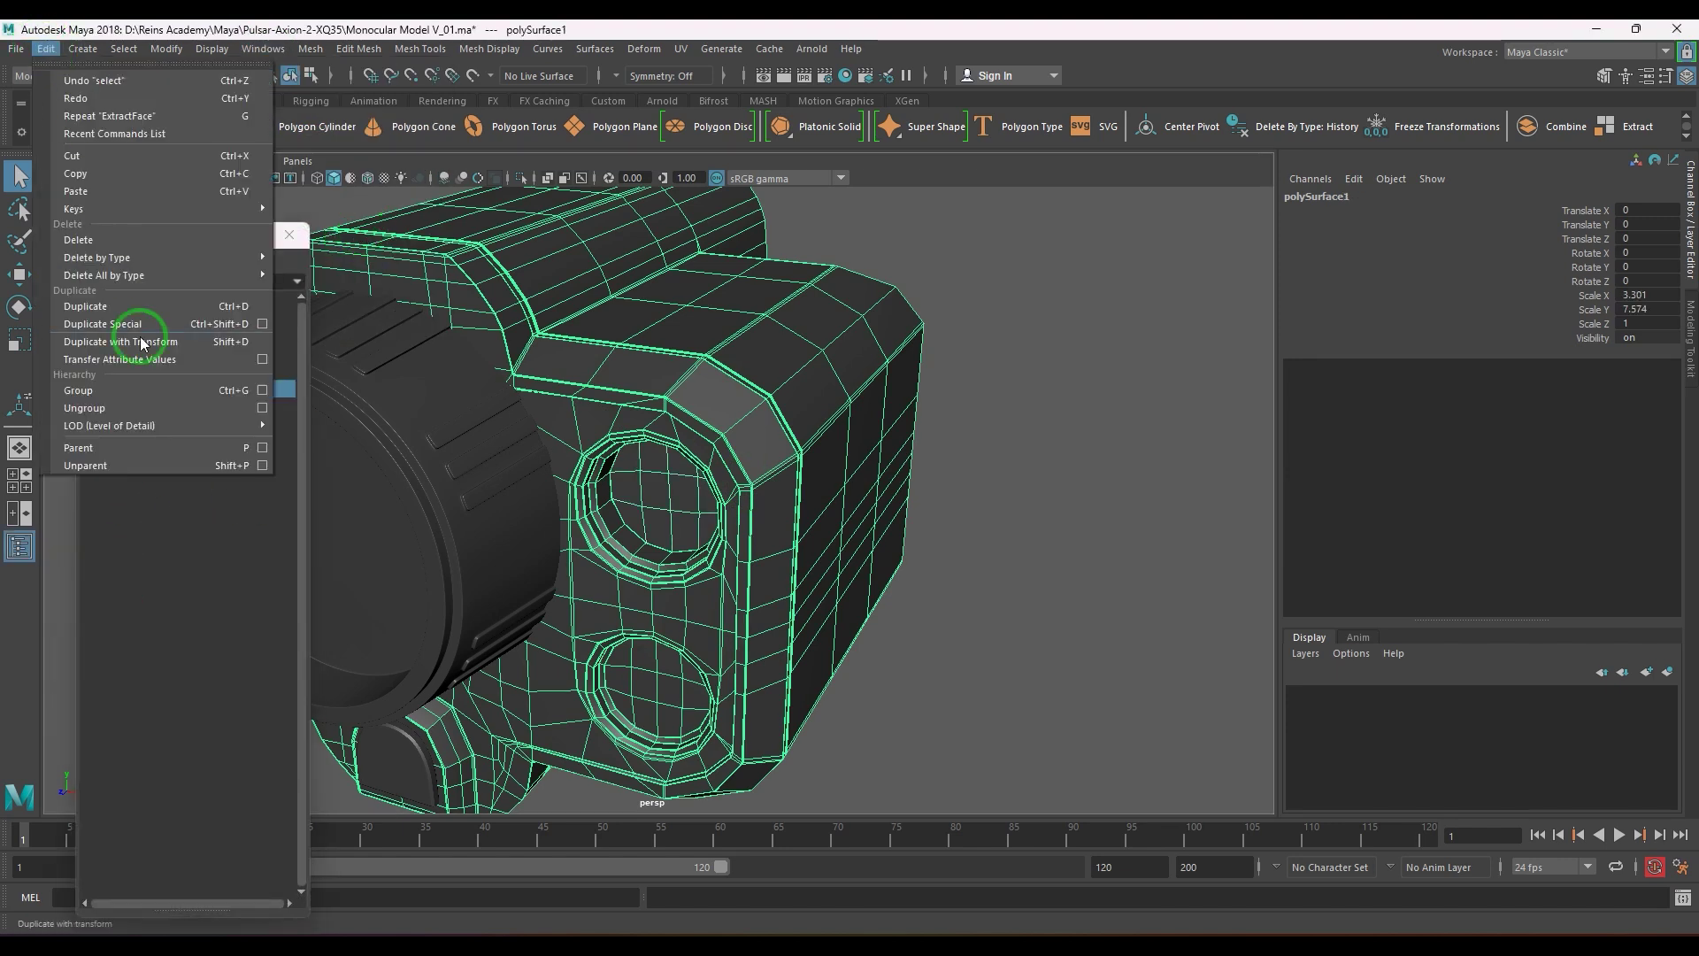
left_click(88, 407)
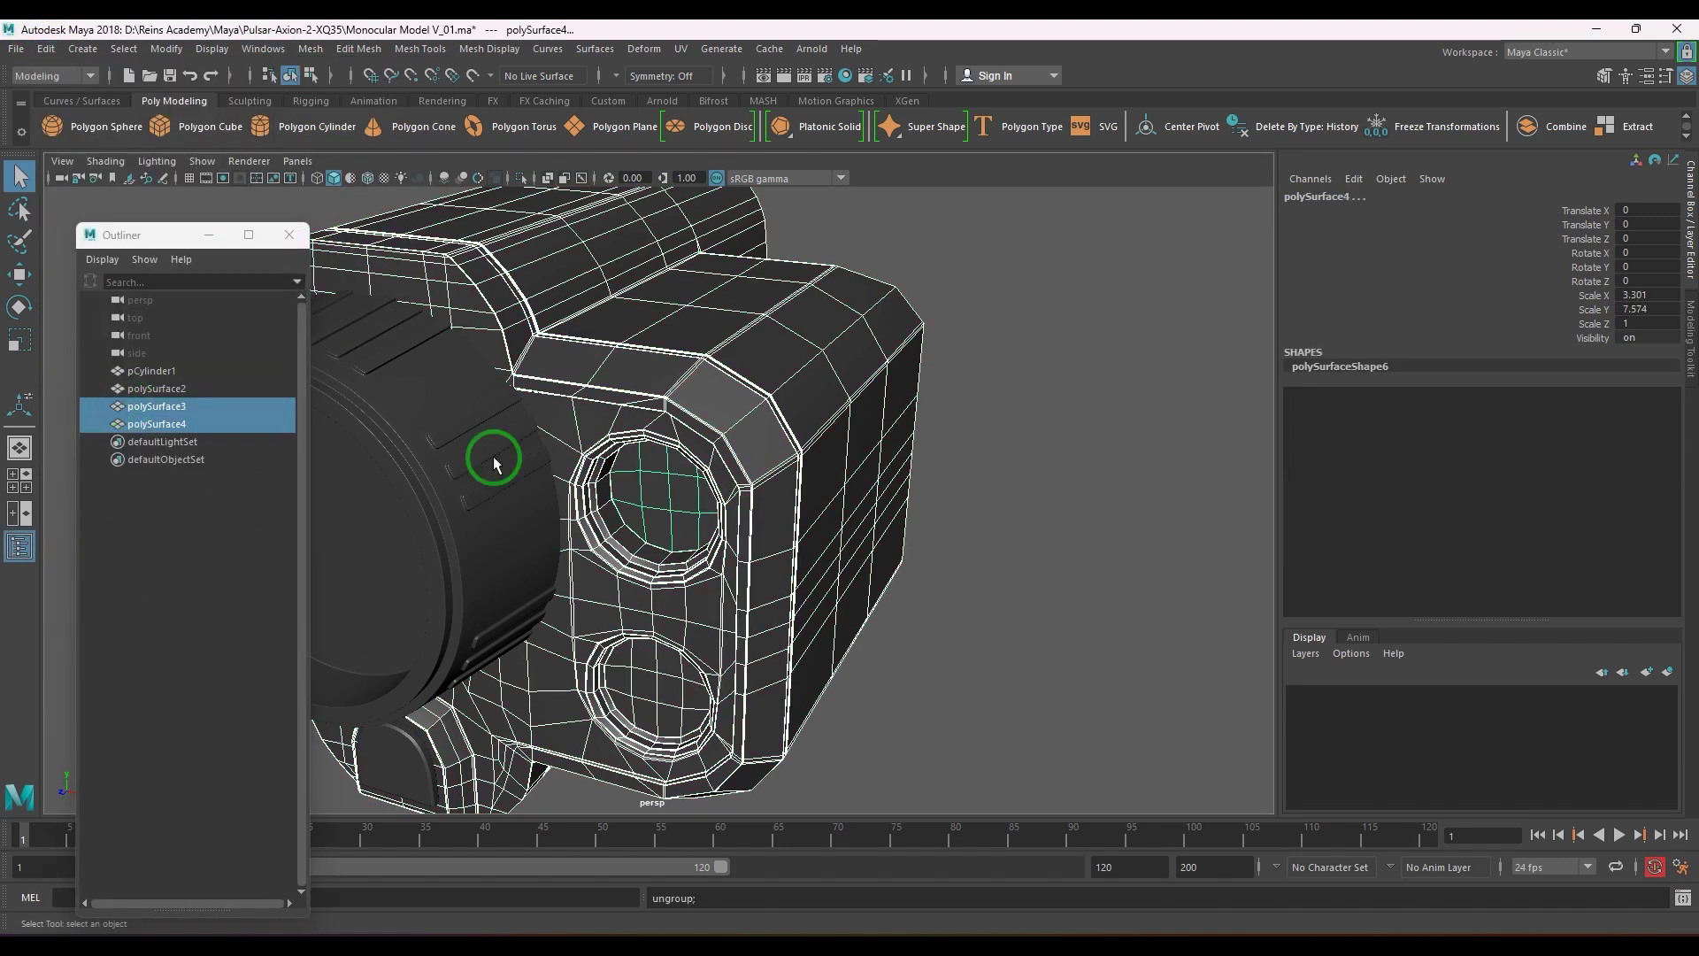
left_click(292, 235)
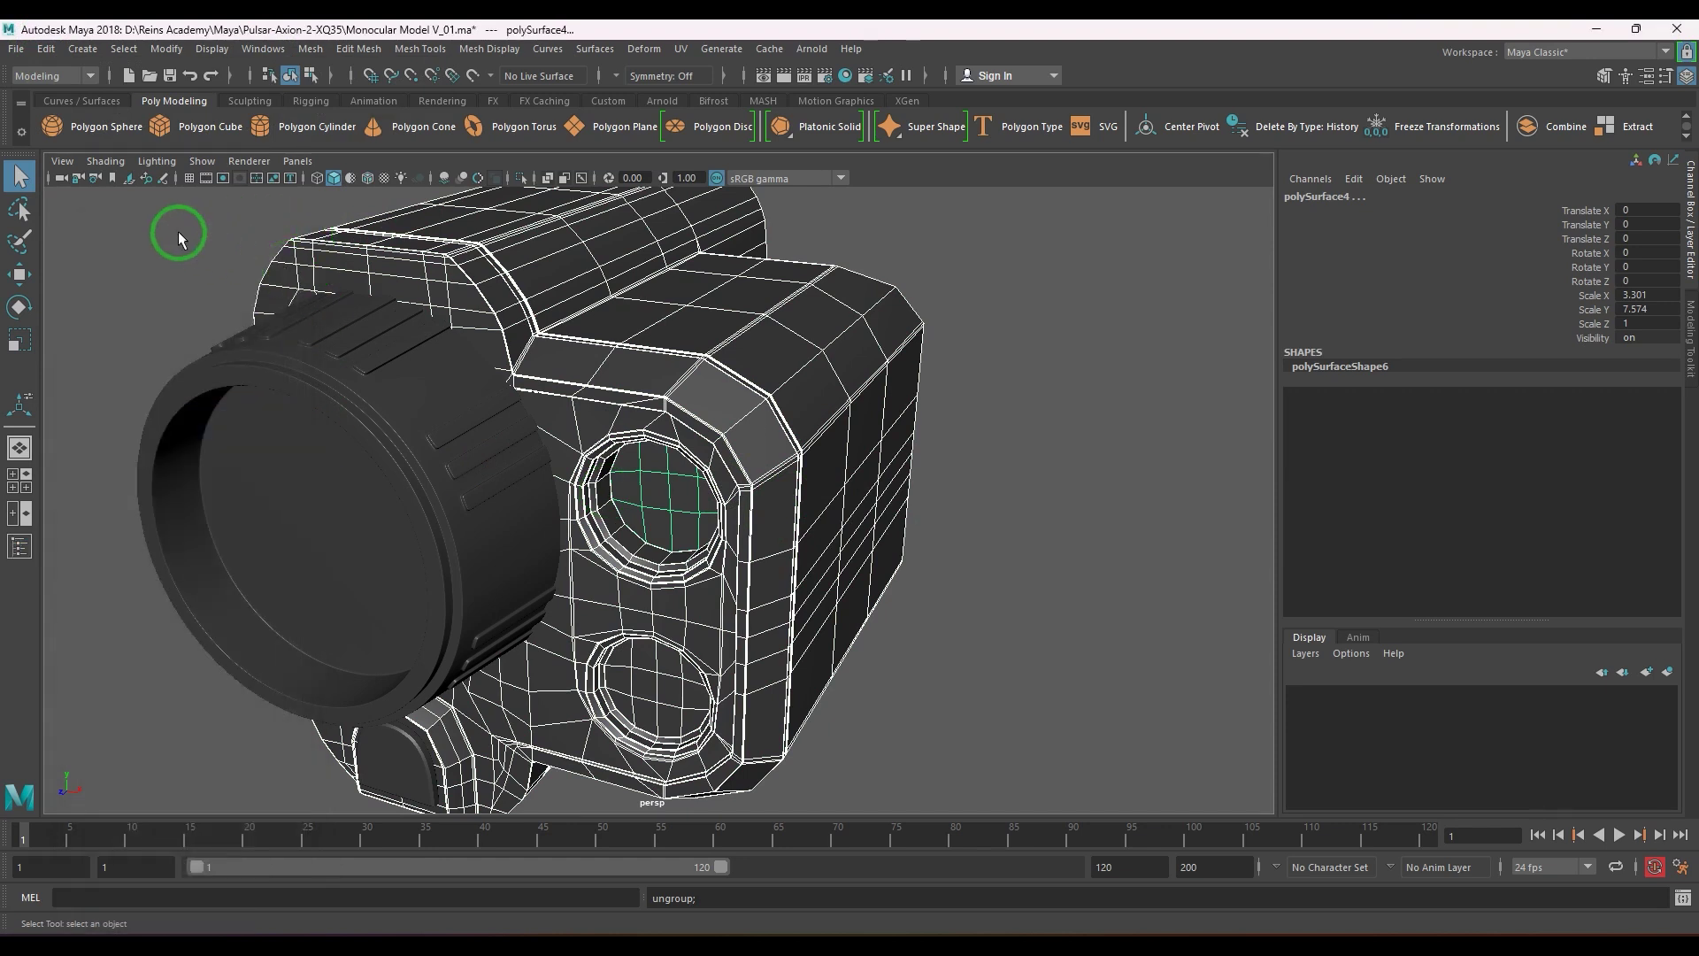
- Save the scene as a new version named Monocular Model V_02.ma
left_click(11, 49)
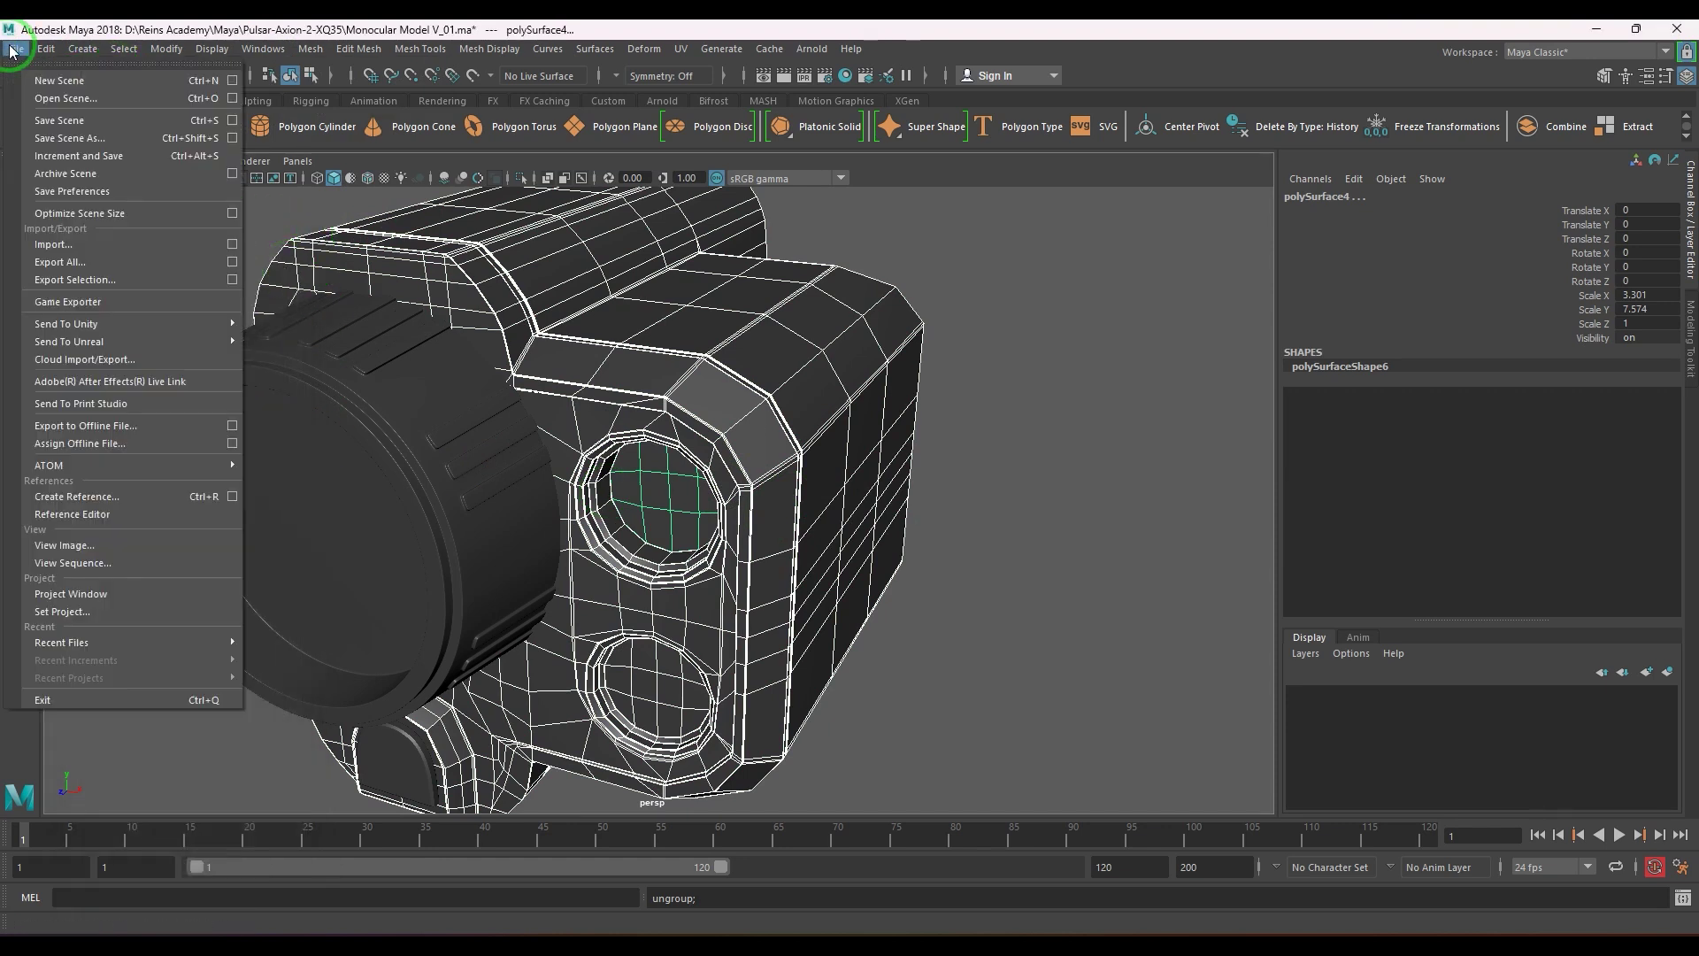
left_click(450, 152)
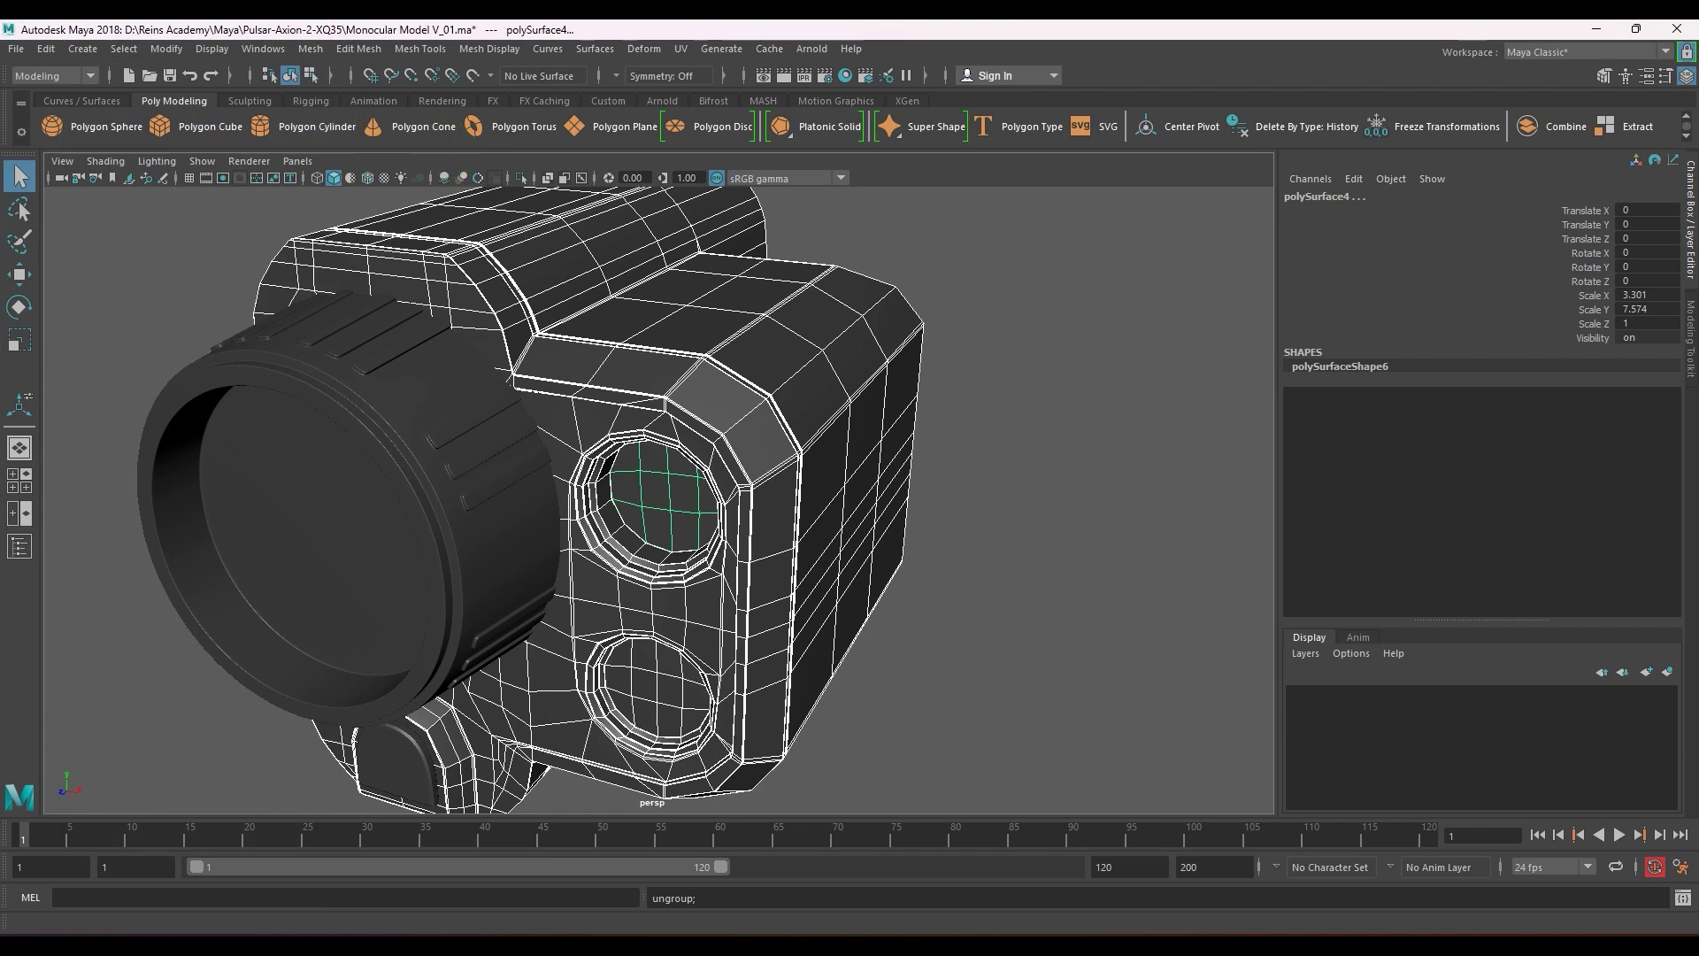
key("ctrl+alt+s")
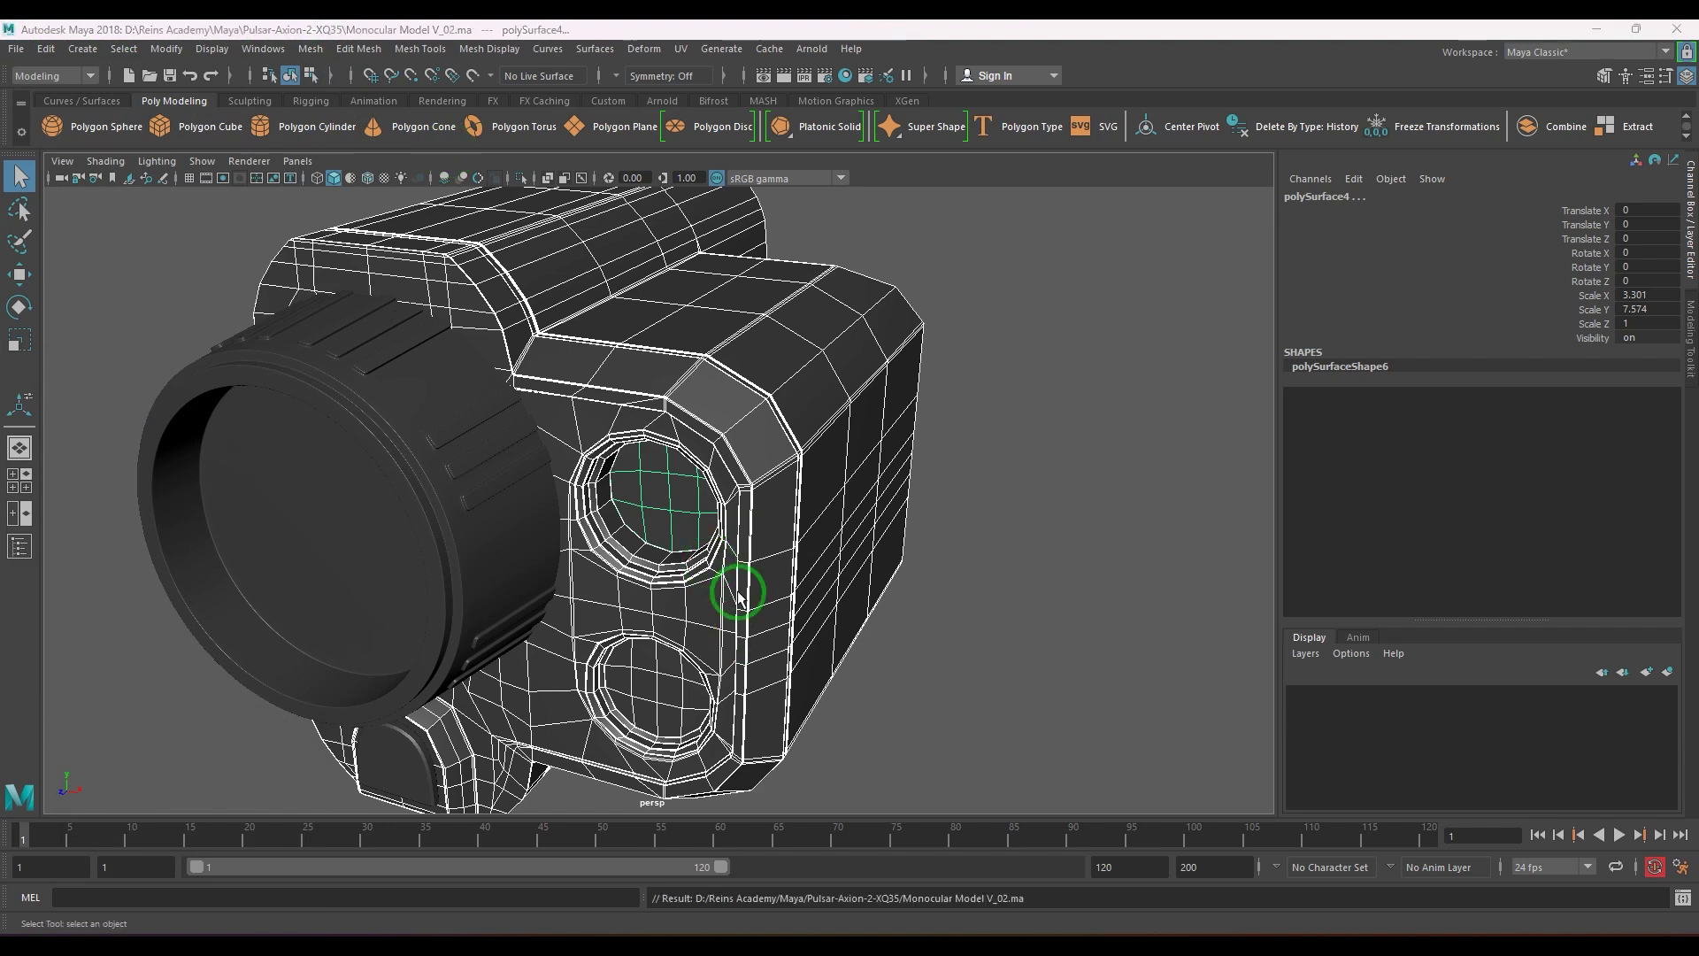
- Delete all interior edges of the extracted disc in the upper recess, leaving a single face
scroll(739, 597, "up", 10)
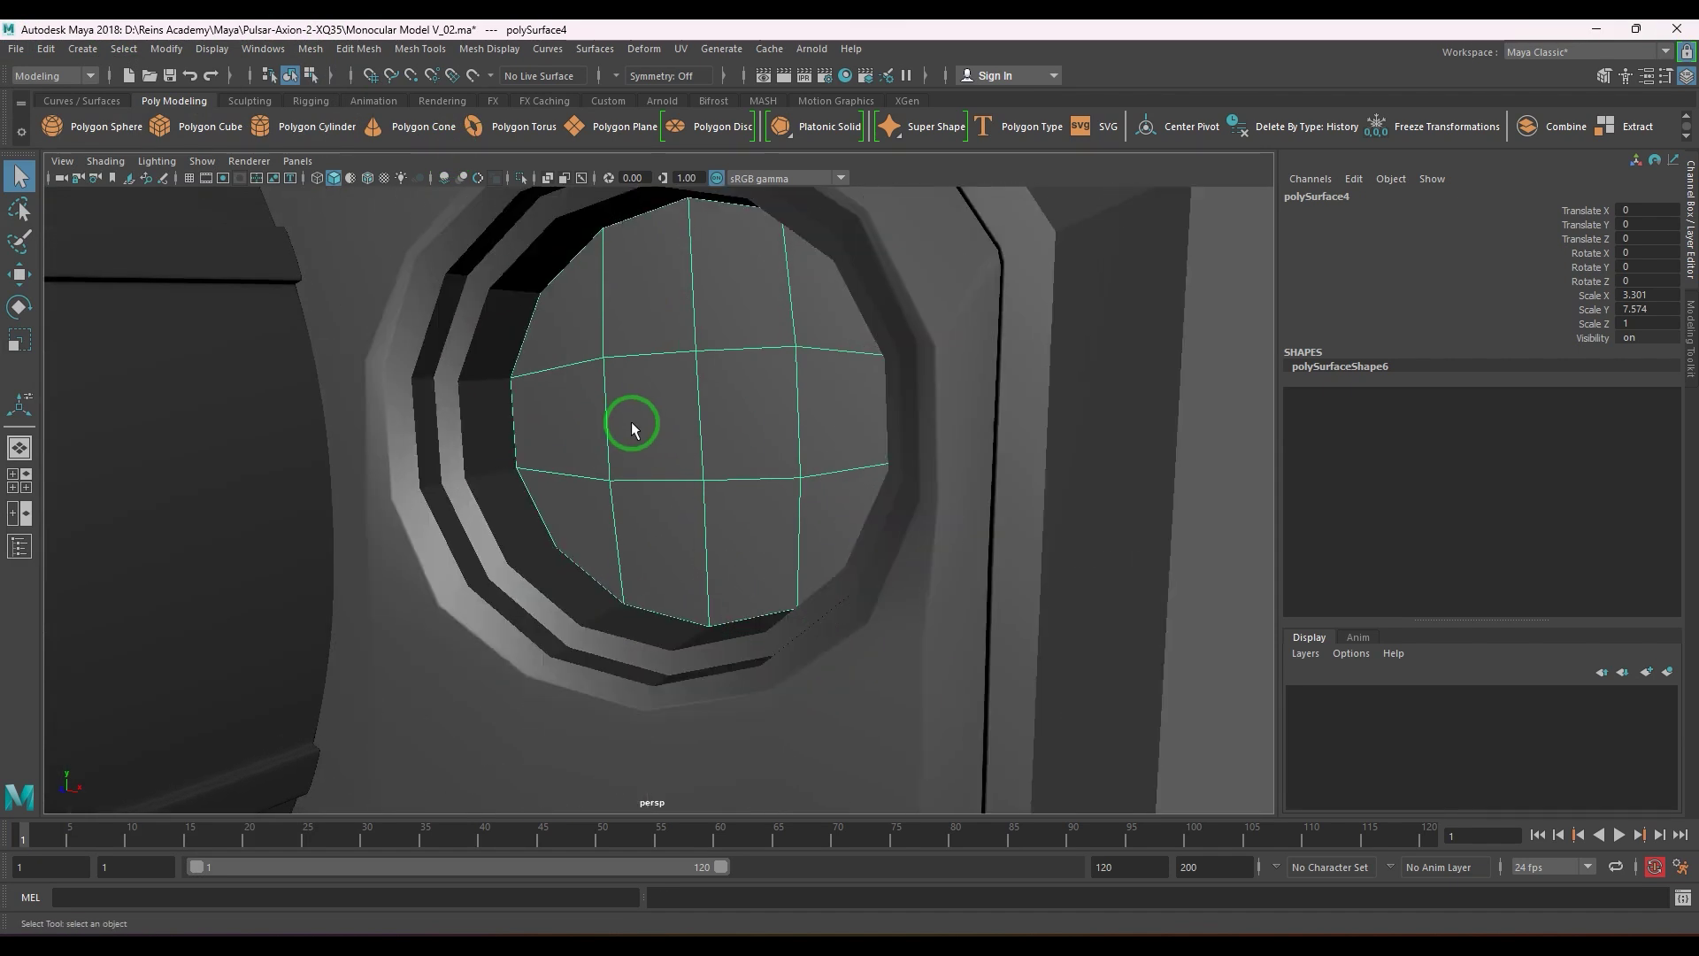
left_click_drag(631, 423, 653, 480, "alt")
right_click_drag(652, 480, 644, 398)
left_click_drag(580, 319, 847, 514)
scroll(846, 510, "down", 4)
mouse_move(844, 509)
left_mouse_down("alt")
mouse_move(899, 459)
mouse_move(834, 531)
left_mouse_up("alt")
scroll(681, 516, "up", 5)
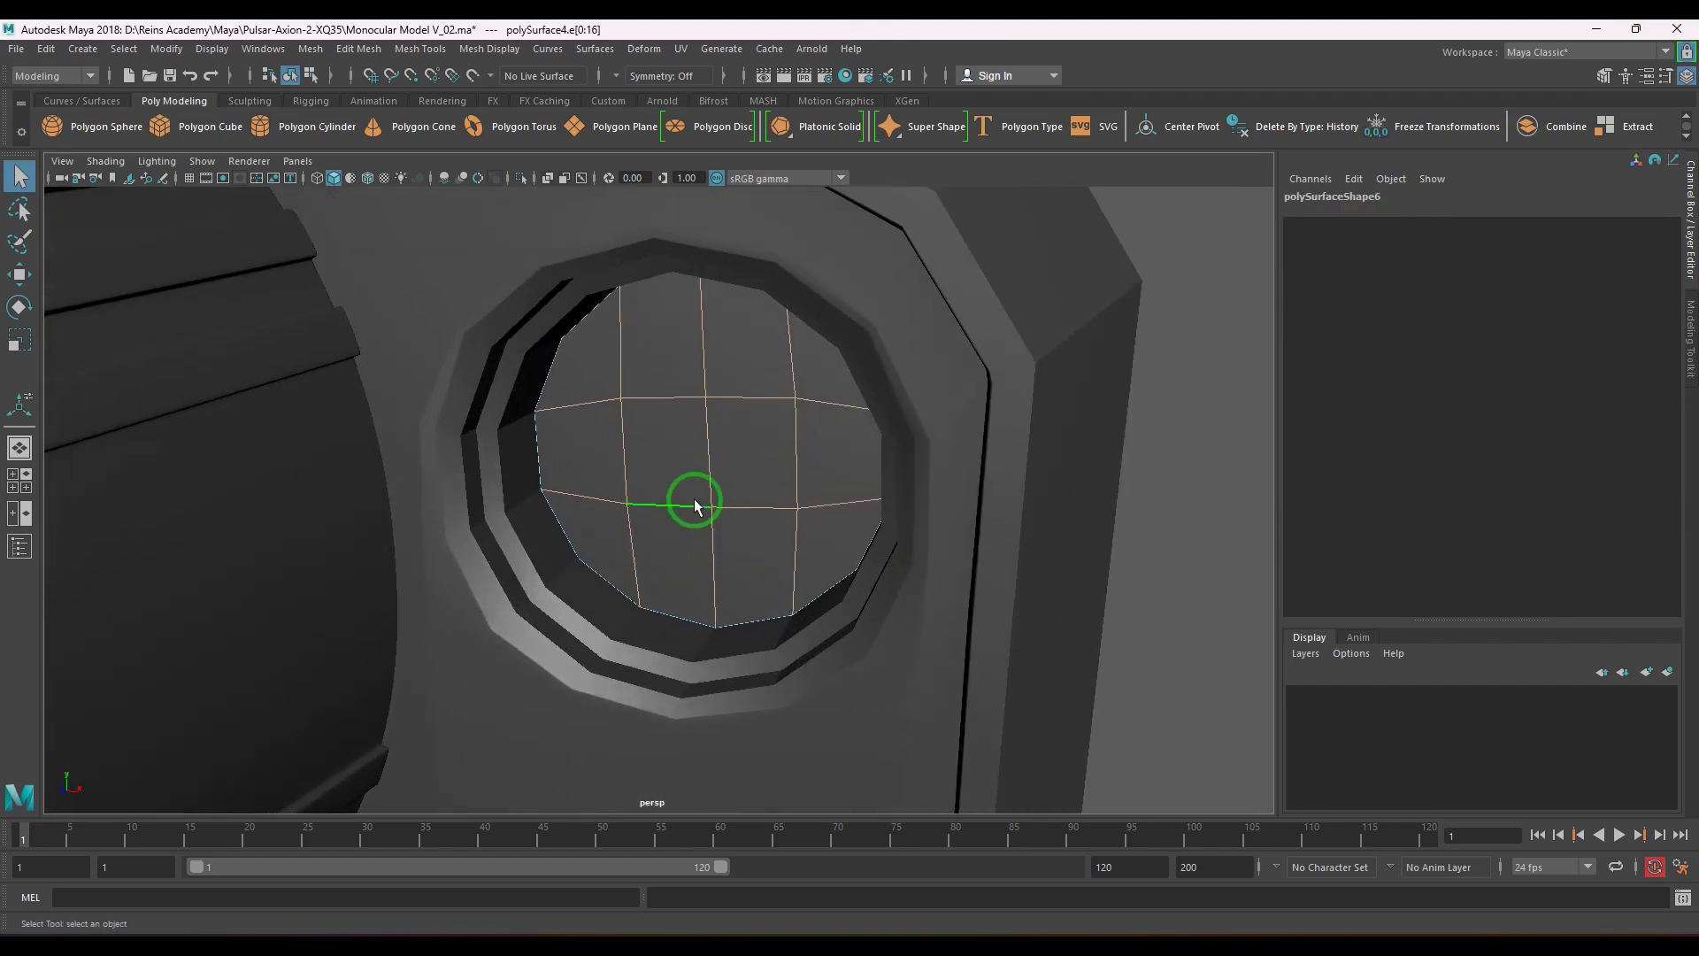
- Extrude the disc's face scaled inward to about 0.883 and delete the leftover face overlapping the inset
key("F11")
left_click(705, 453)
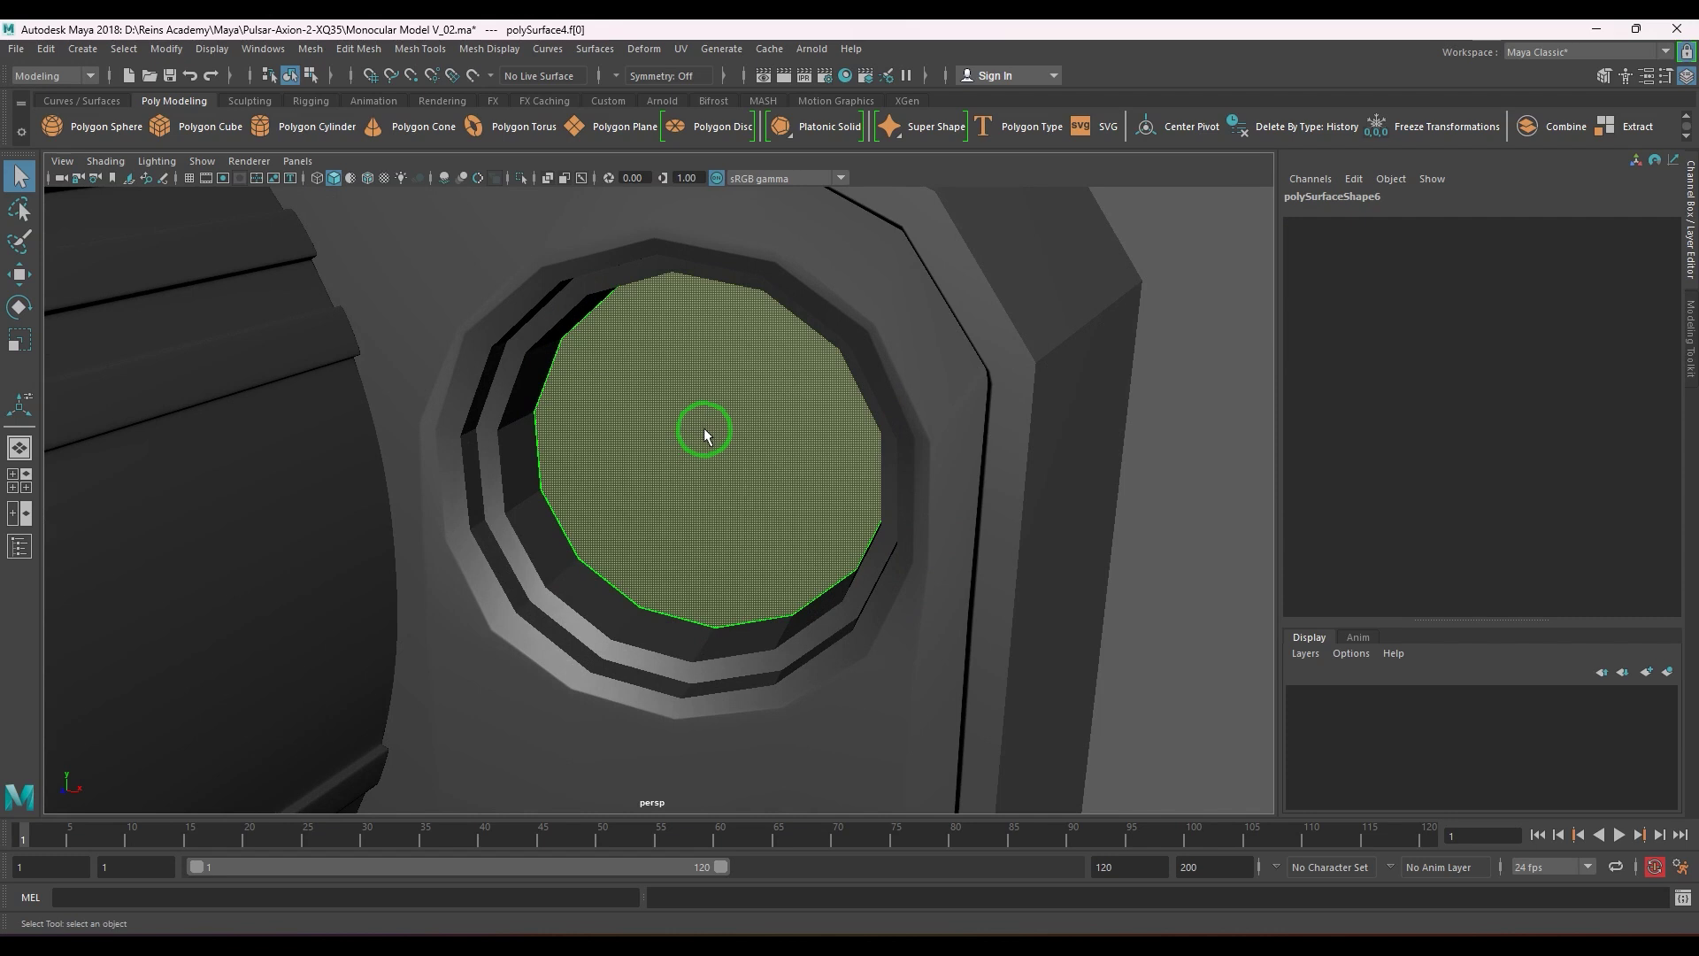
key("ctrl+e")
mouse_move(708, 453)
left_mouse_down()
mouse_move(671, 497)
mouse_move(706, 467)
left_mouse_up()
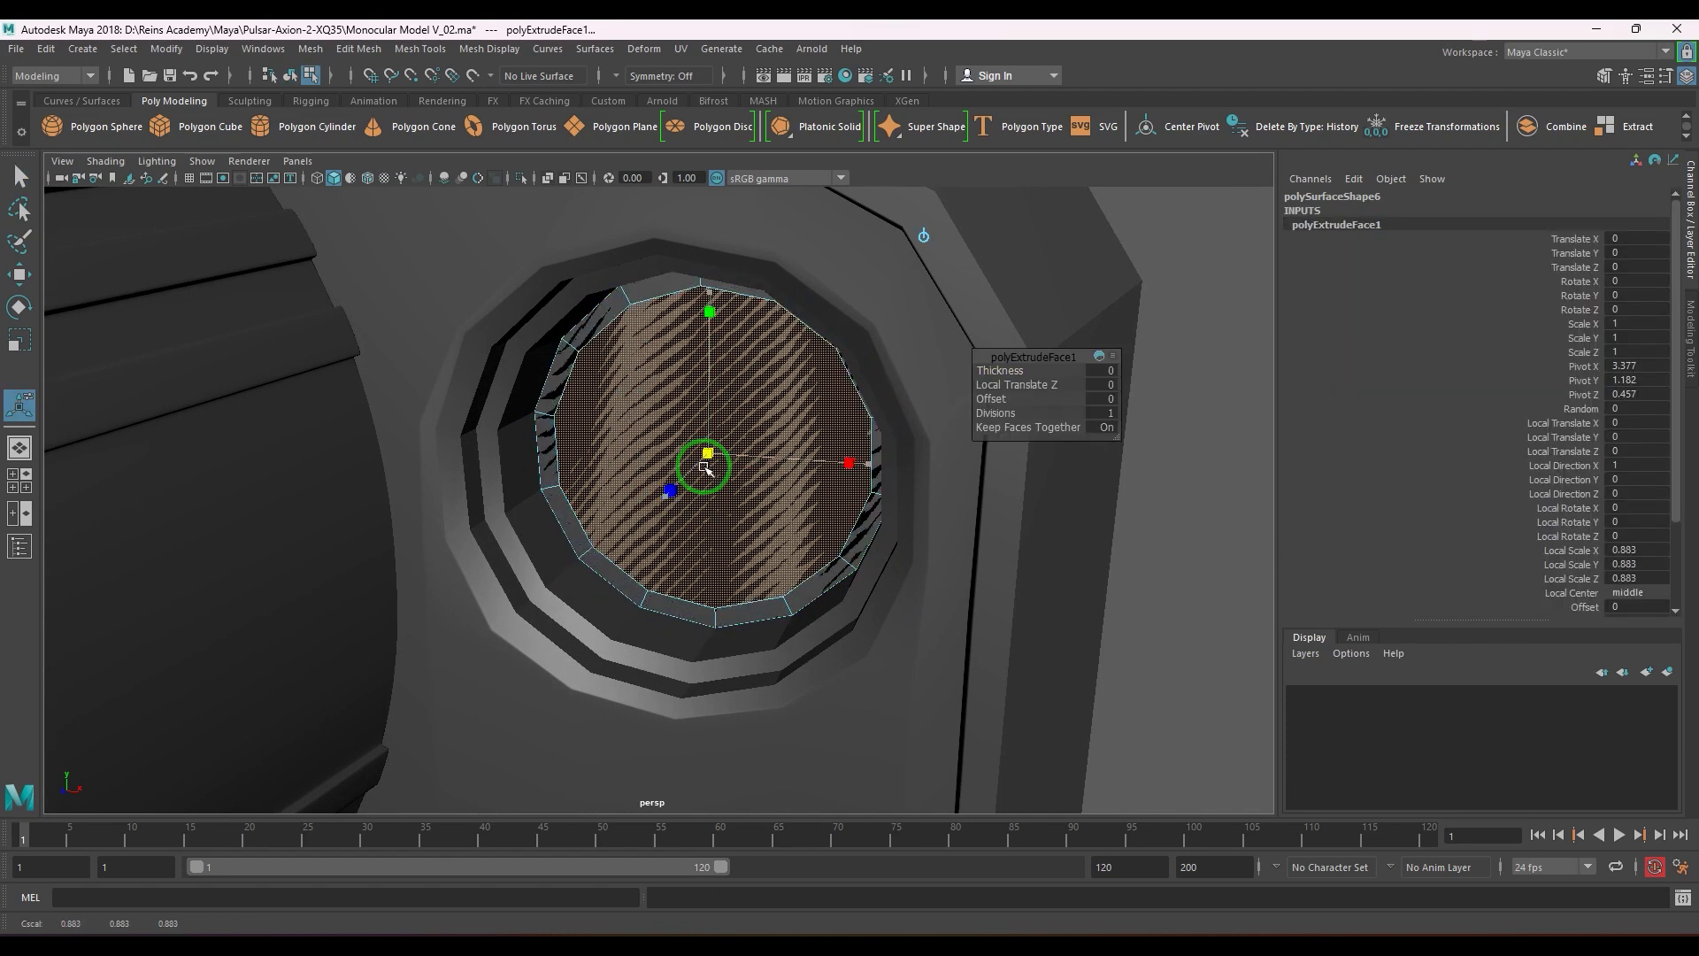
left_click(557, 380)
key("Delete")
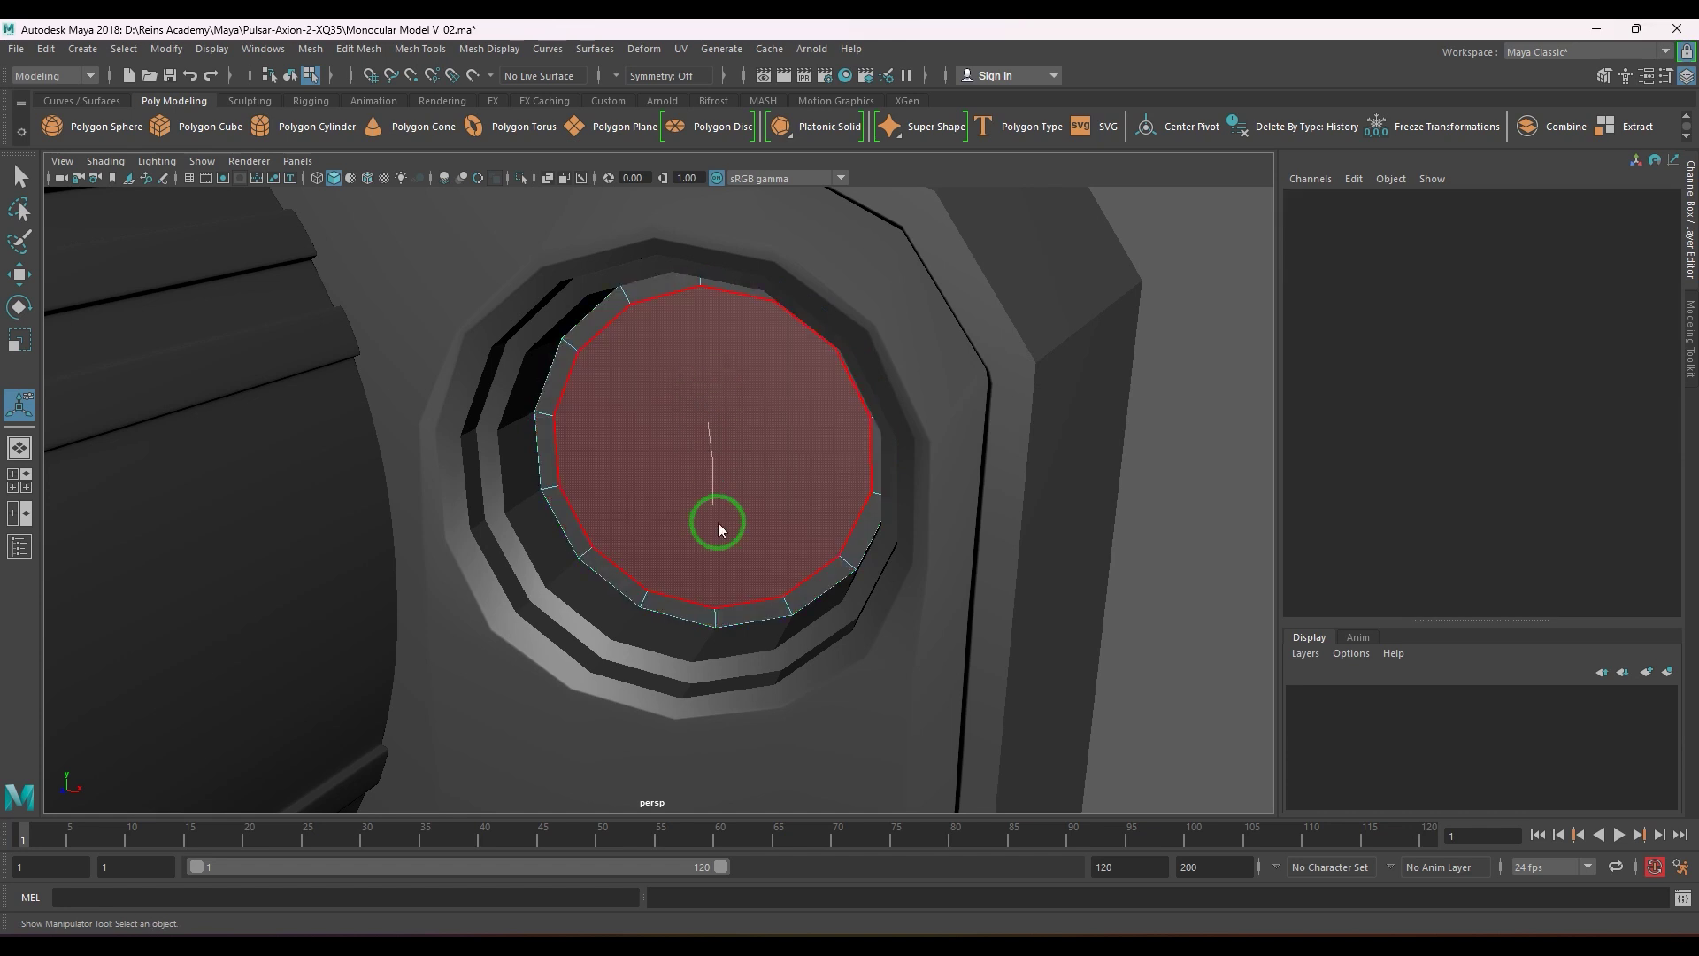
key("q")
- Scale the inset face of the upper recess's disc inward and move it back to form a sloping ring
left_click(696, 398)
left_click_drag(695, 398, 789, 518, "alt")
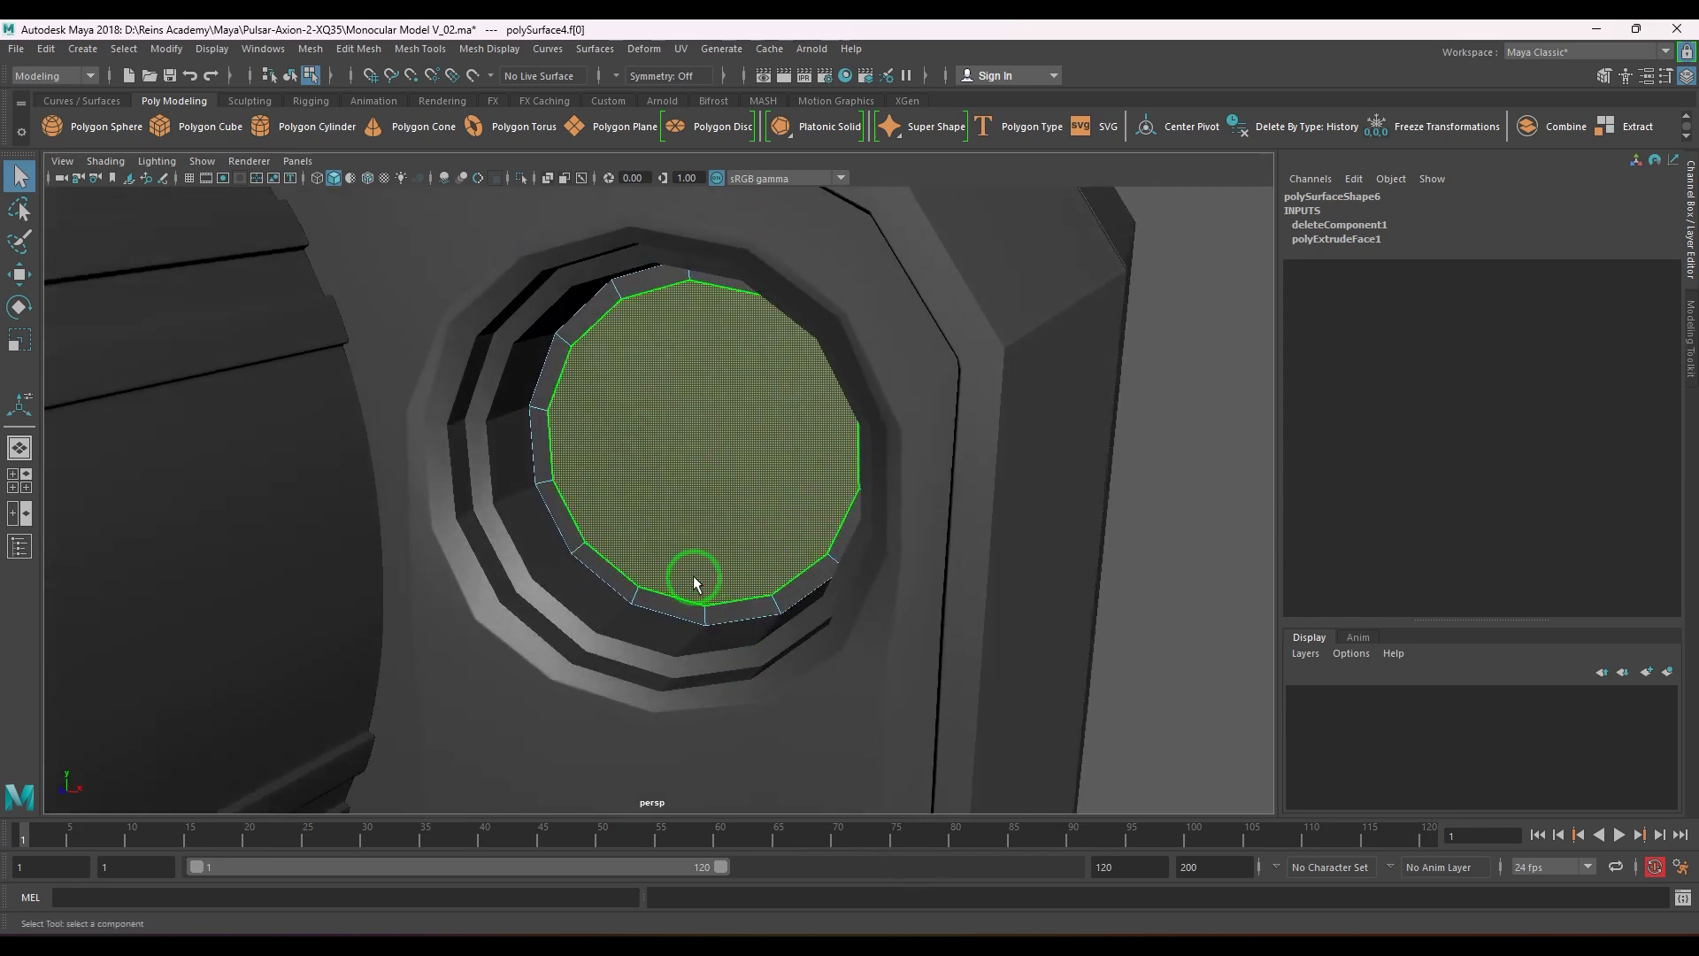
scroll(691, 575, "down", 8)
left_click_drag(687, 565, 758, 658, "alt")
scroll(759, 660, "up", 6)
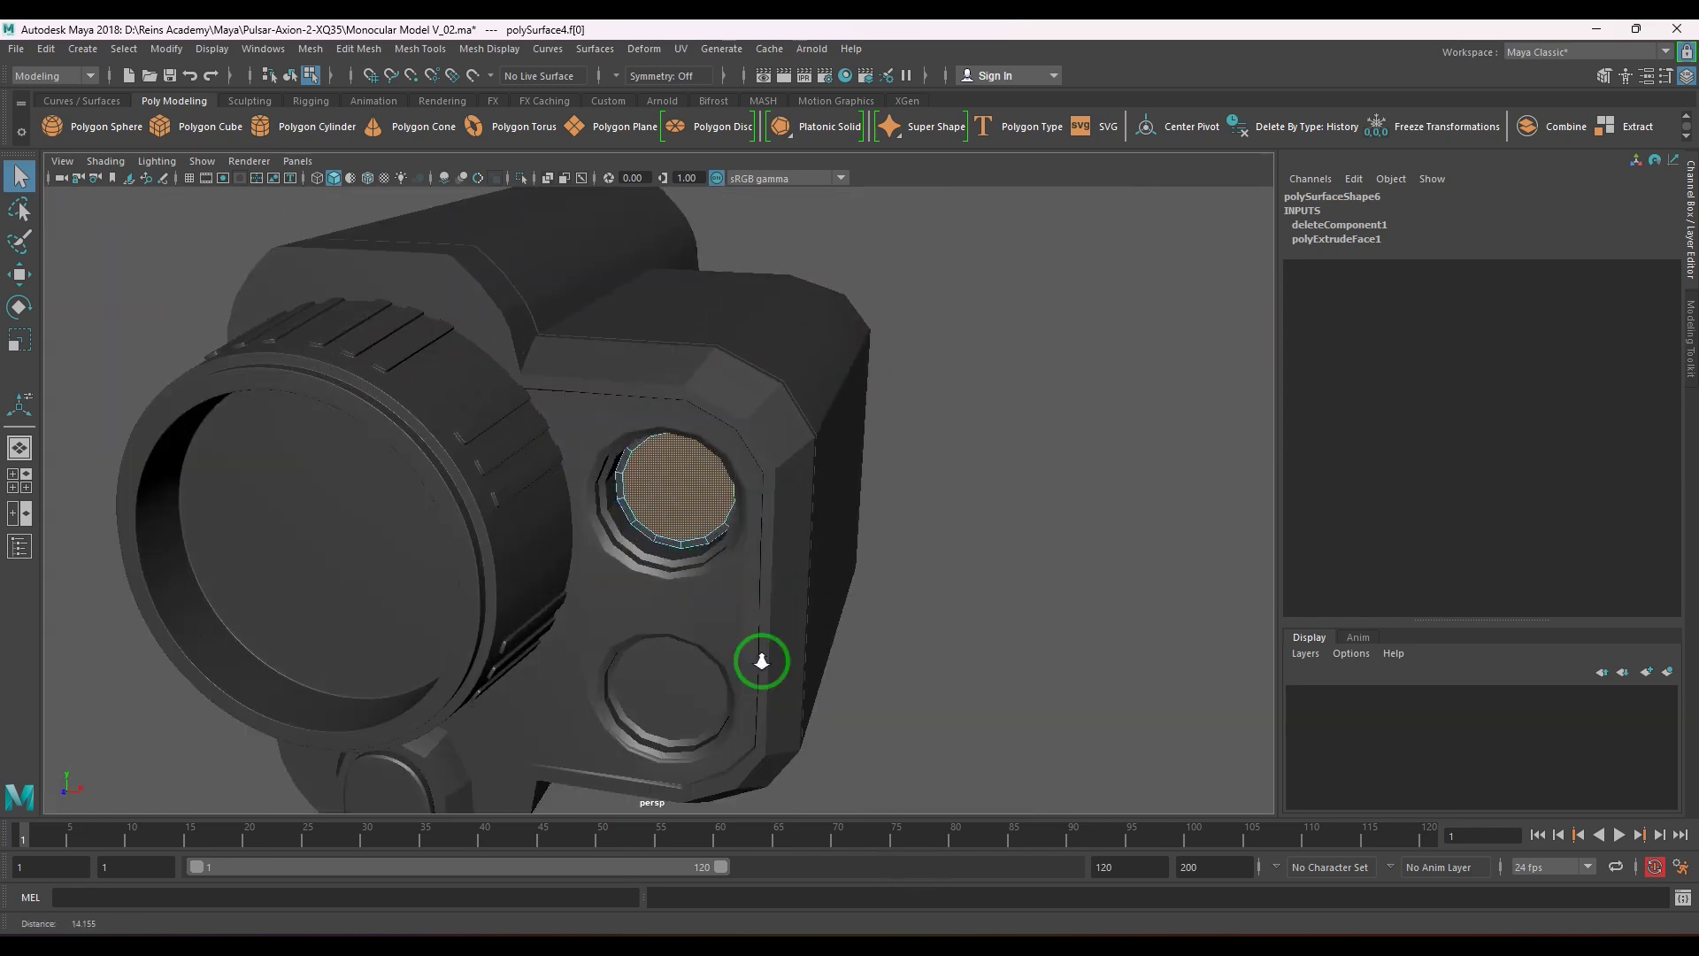
key("r")
left_click_drag(699, 475, 678, 508)
key("w")
left_click_drag(677, 510, 649, 516, "alt")
right_click_drag(653, 544, 830, 577, "alt")
- Extrude the center face repeatedly into a stepped bore with a narrower inner bore, using Local Translate Z -0.25 for the last extrusion
key("ctrl+e")
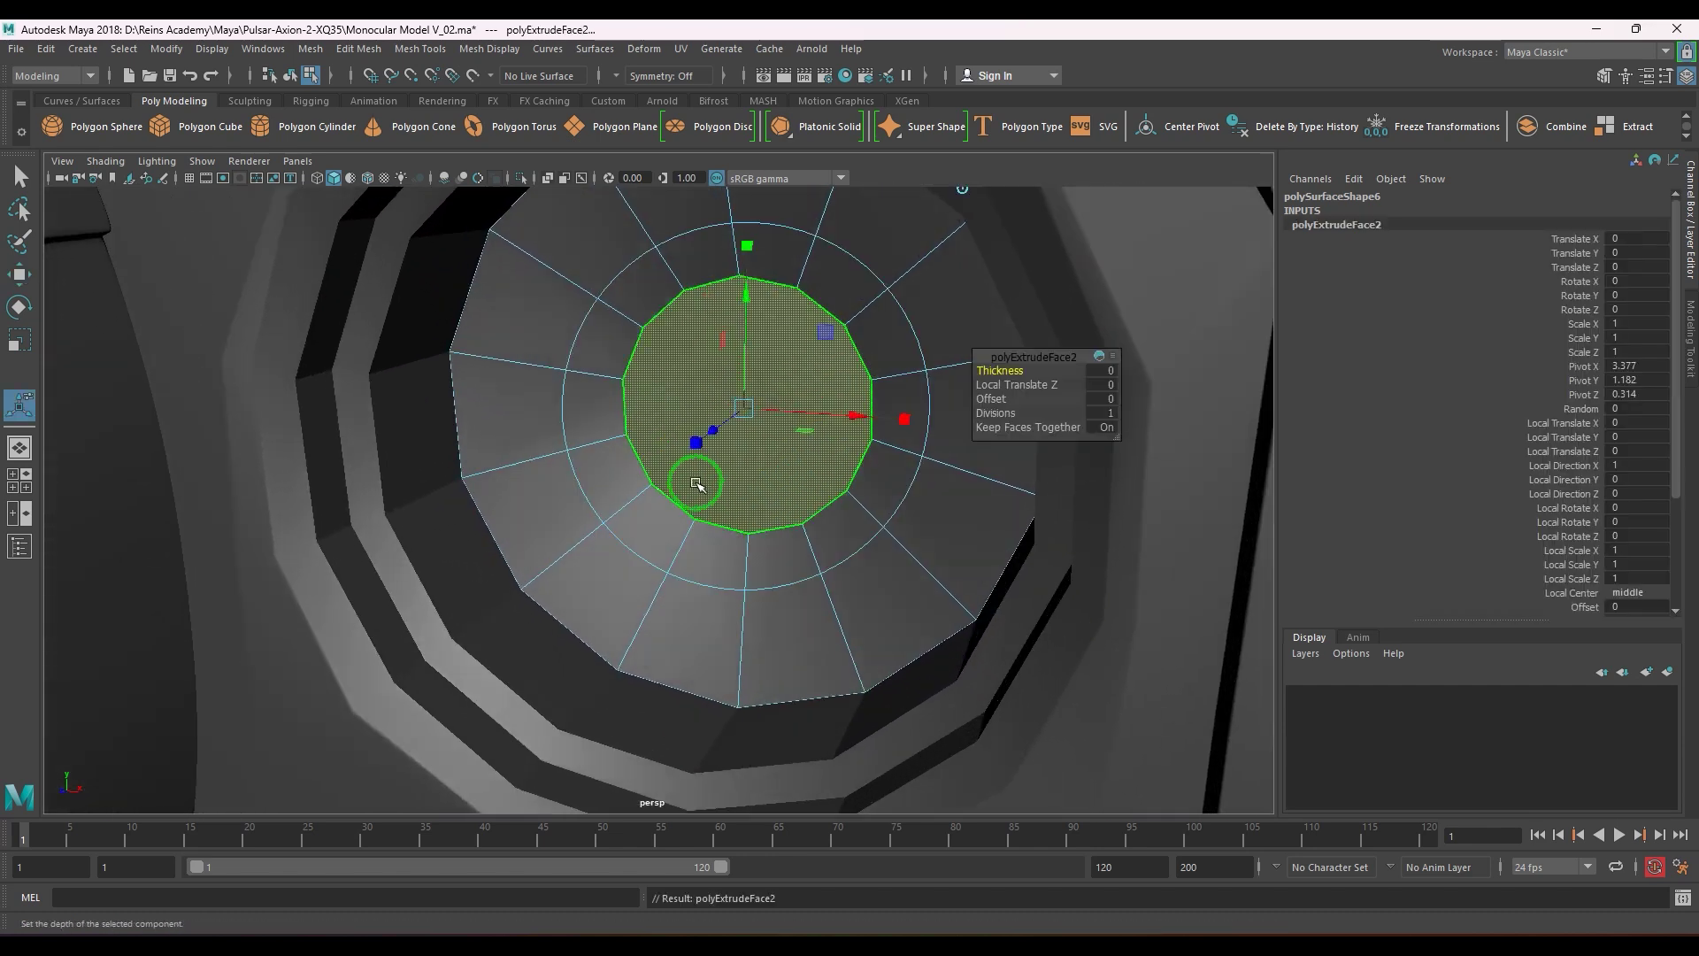
mouse_move(695, 474)
left_mouse_down("alt")
mouse_move(739, 431)
mouse_move(717, 451)
left_mouse_up("alt")
left_click_drag(717, 451, 686, 516, "alt")
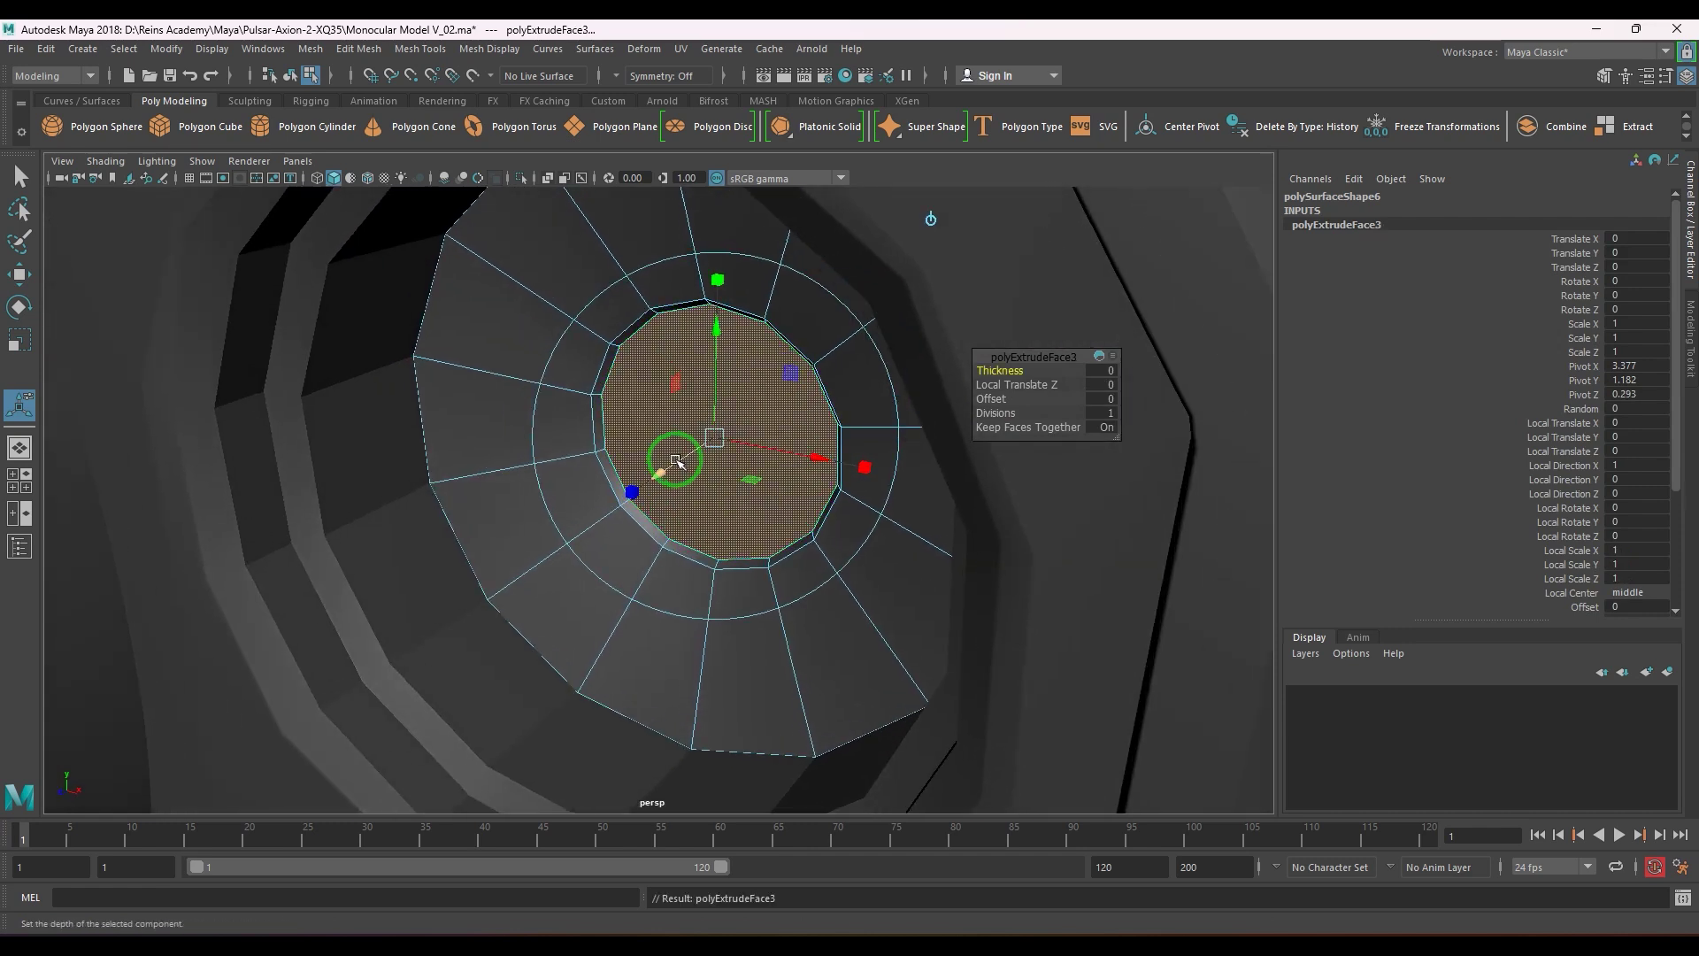
key("ctrl+e")
left_click_drag(694, 455, 766, 411)
key("ctrl+e")
key("ctrl+e")
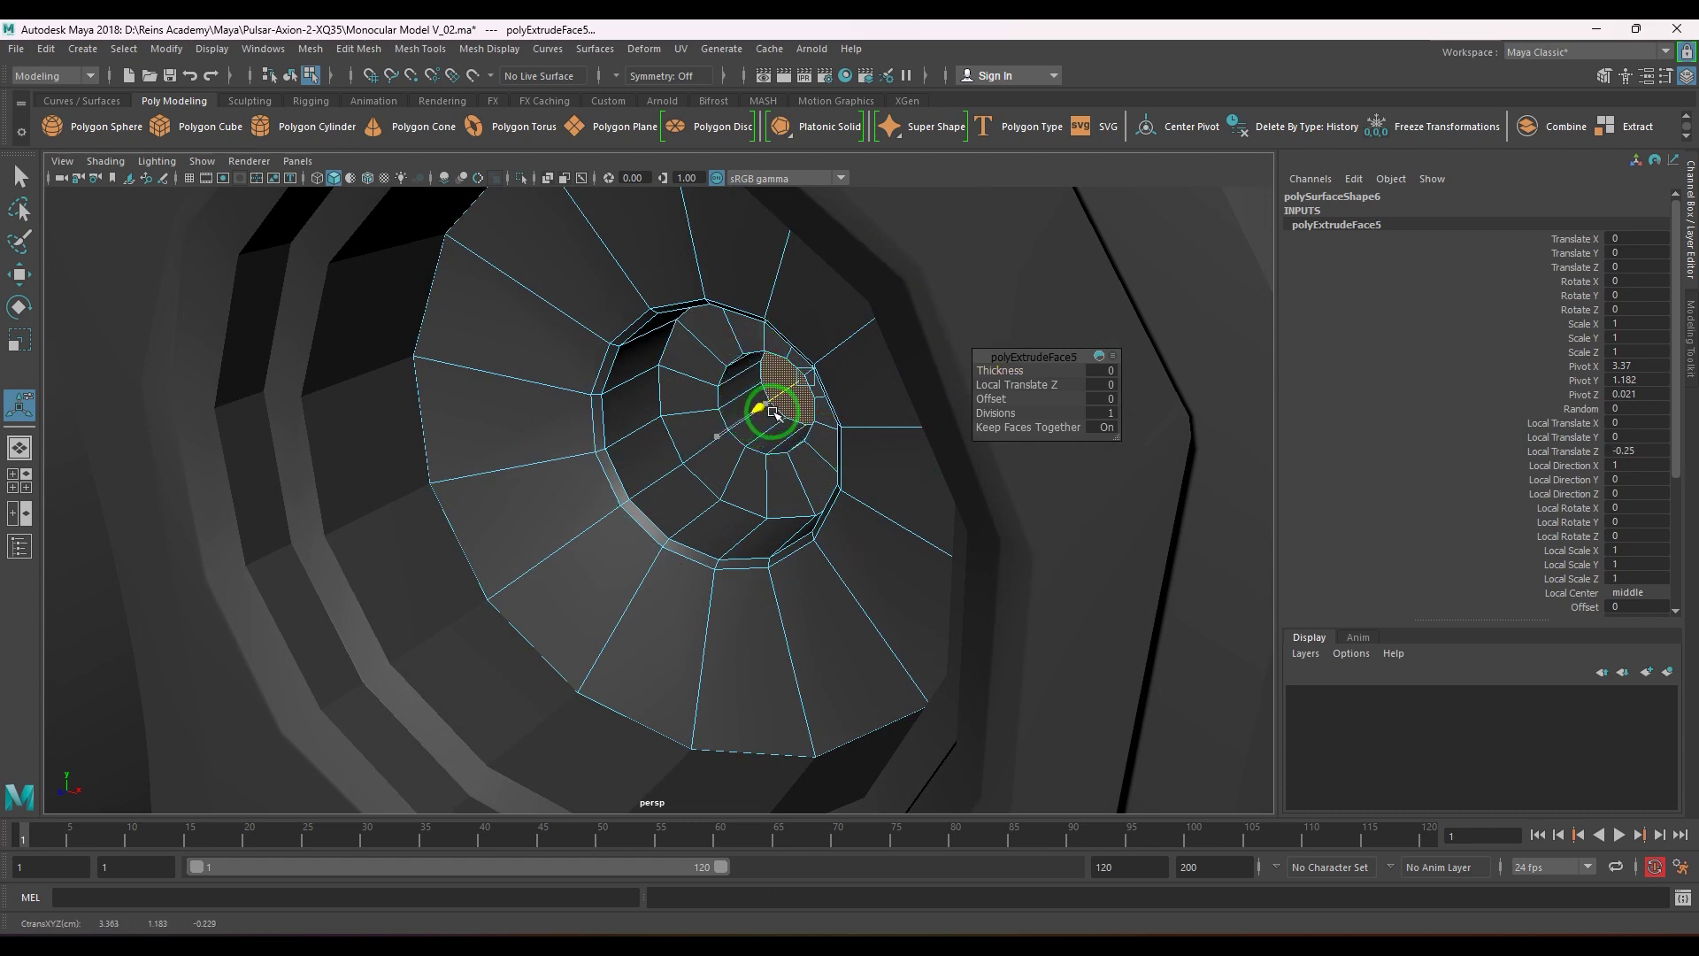
- Insert supporting edge loops beside the lens piece's outer rim and along the edges of the bore's mouth
key("q")
key("F8")
right_click_drag(531, 324, 417, 361, "shift")
left_click_drag(433, 367, 418, 363)
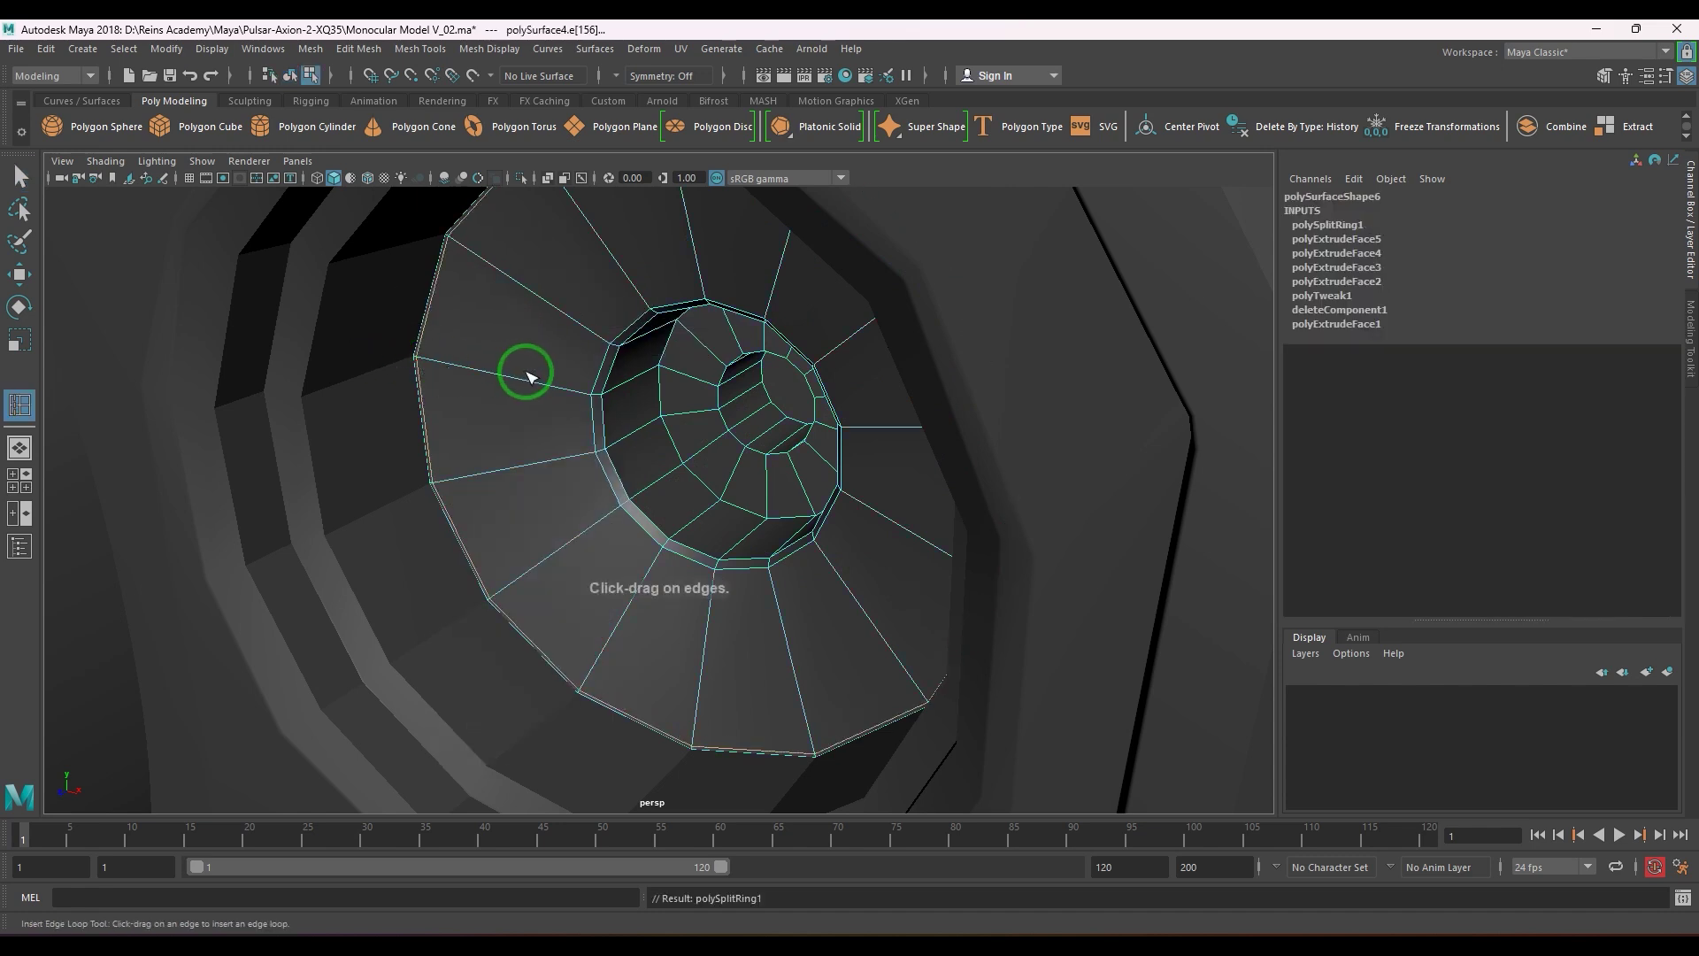
scroll(543, 440, "up", 6)
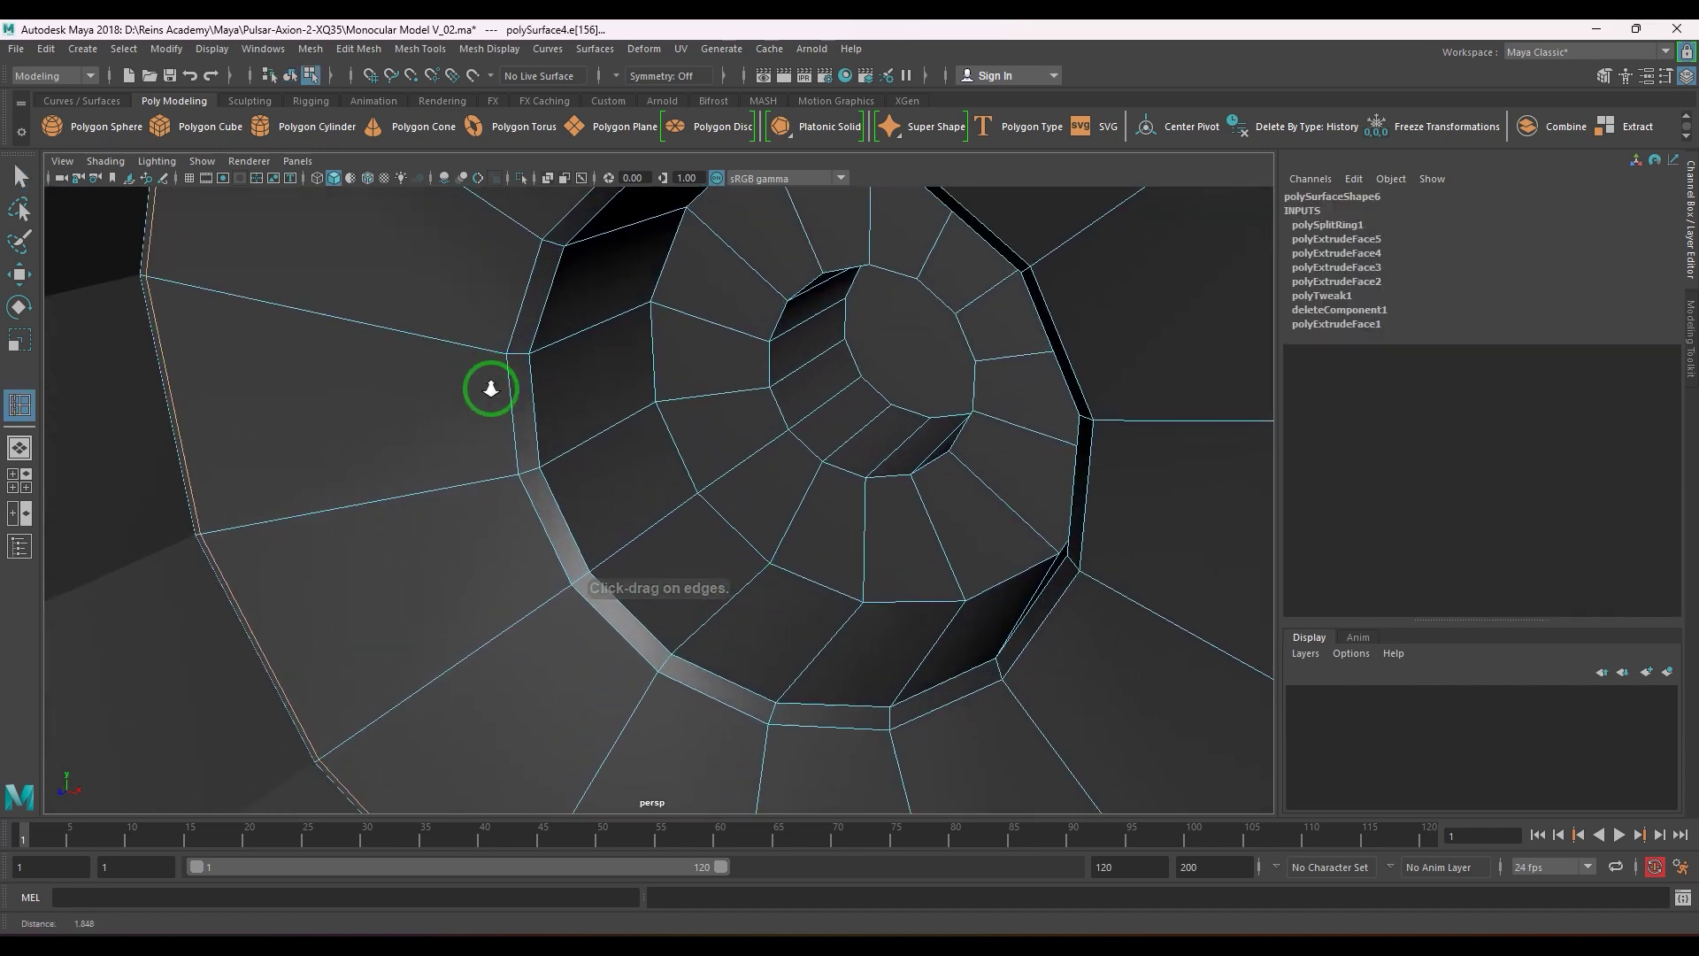
scroll(490, 389, "up", 1)
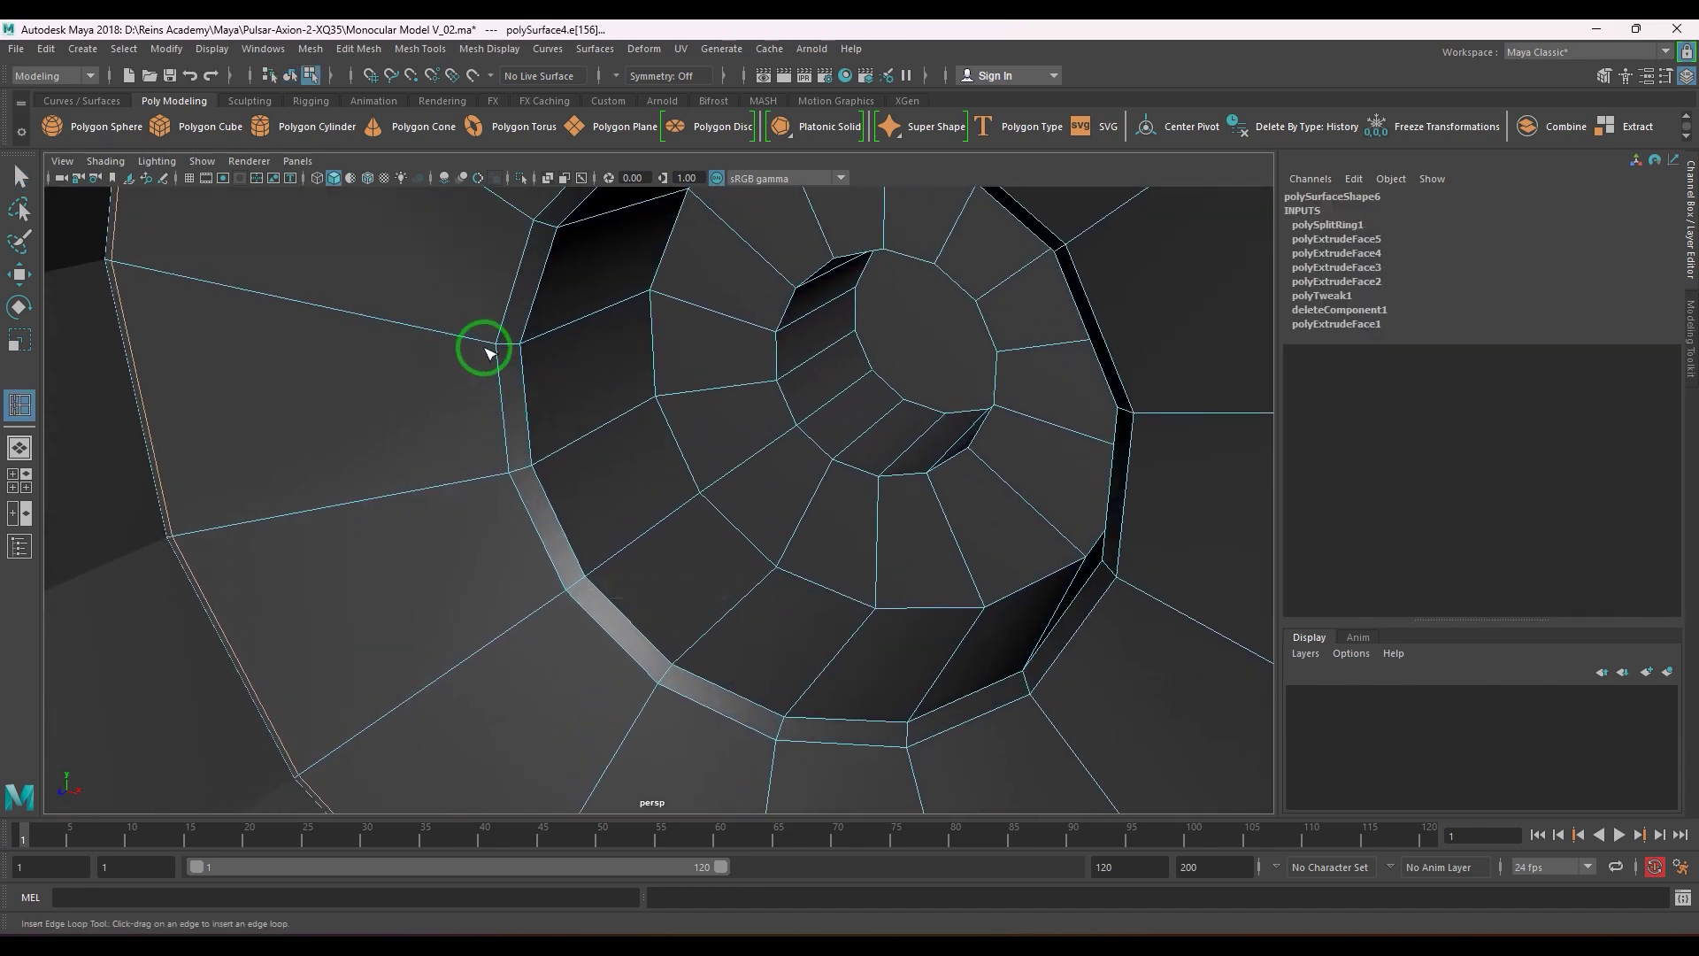
left_click_drag(498, 348, 529, 347)
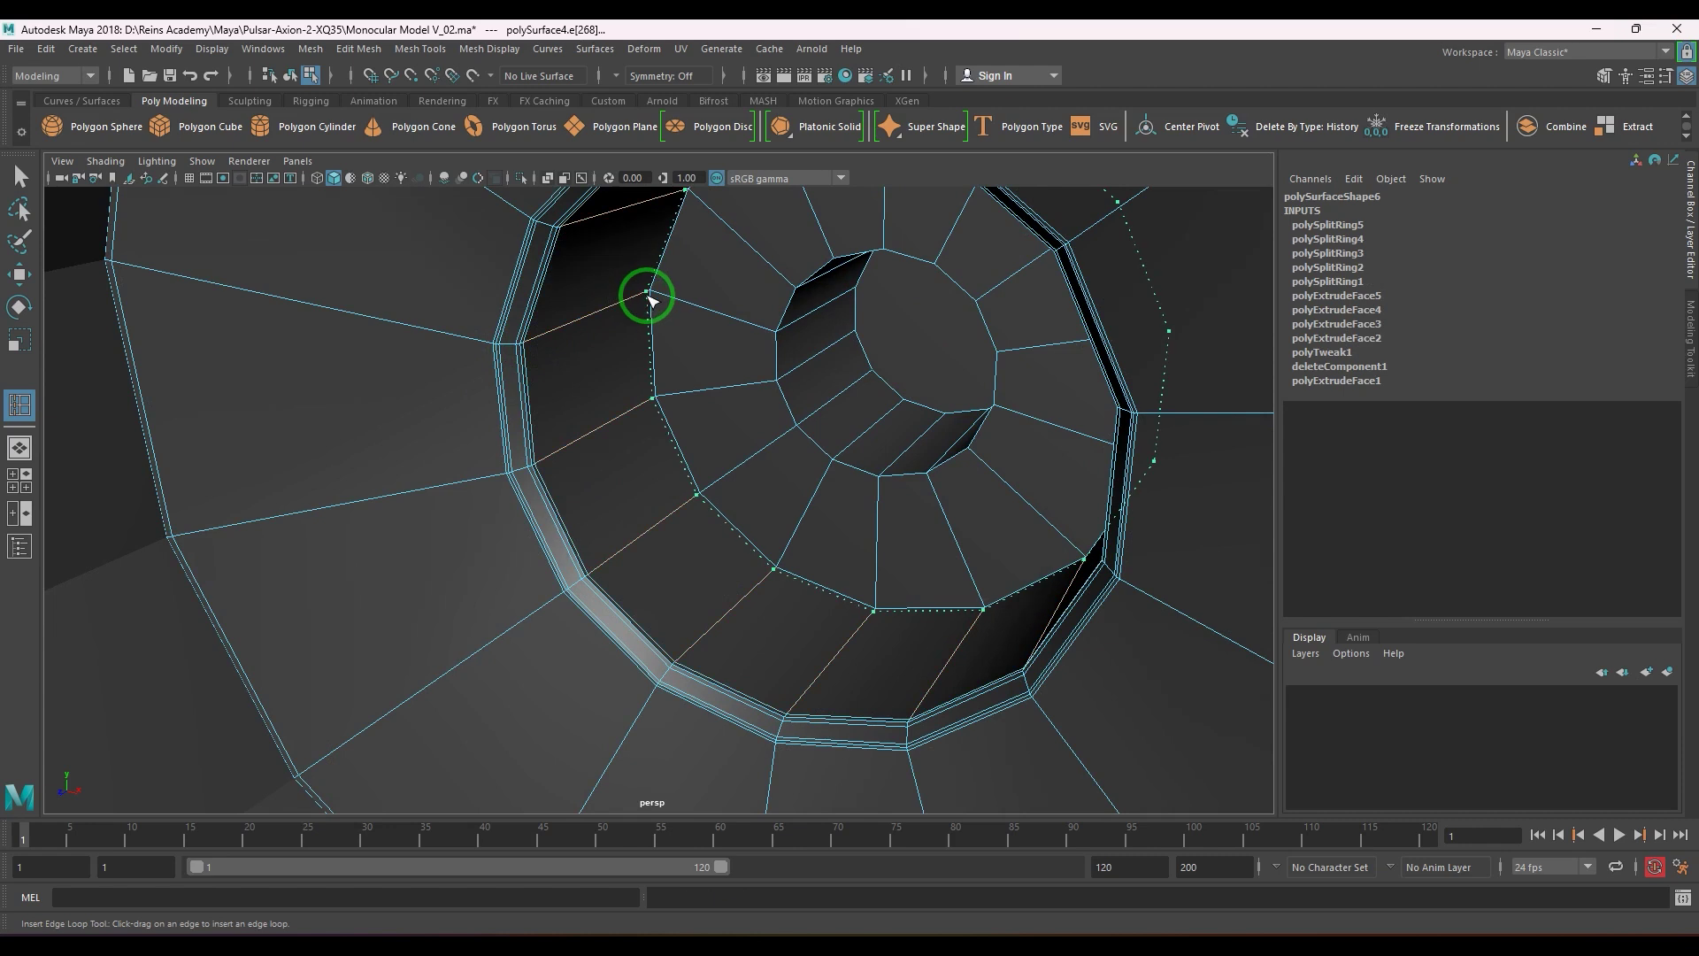
- Insert supporting edge loops on both sides of the bore's floor corner and around the narrower inner bore's edges
left_click_drag(648, 299, 656, 295)
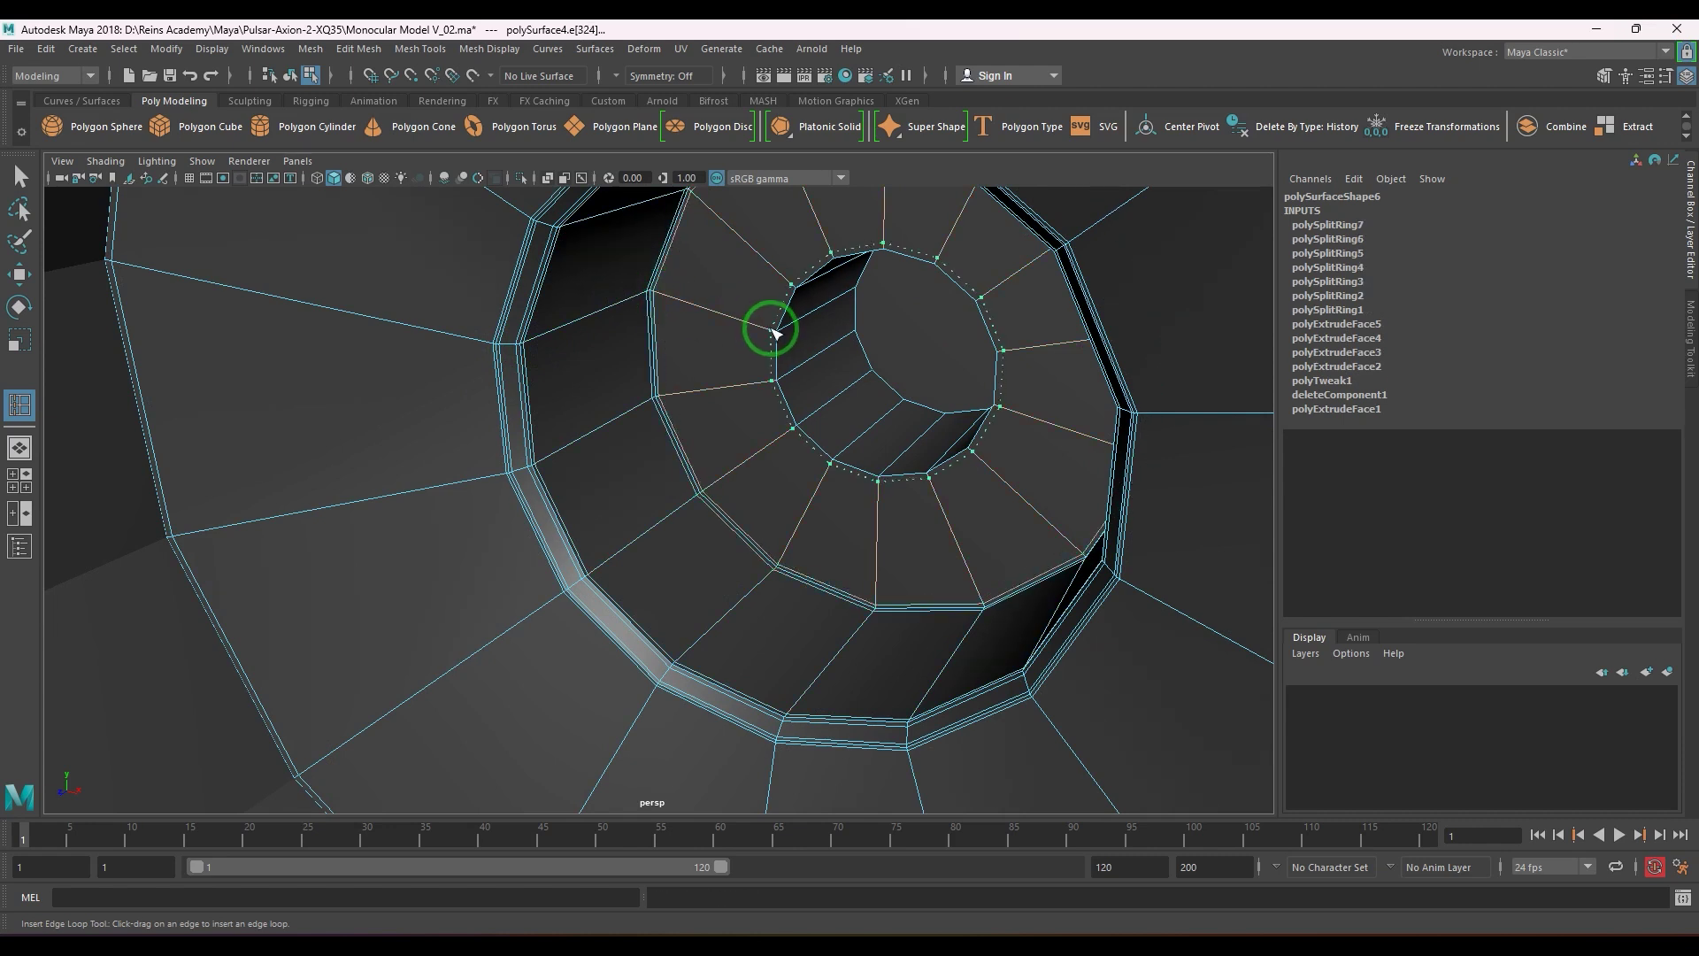
left_click_drag(775, 333, 830, 345)
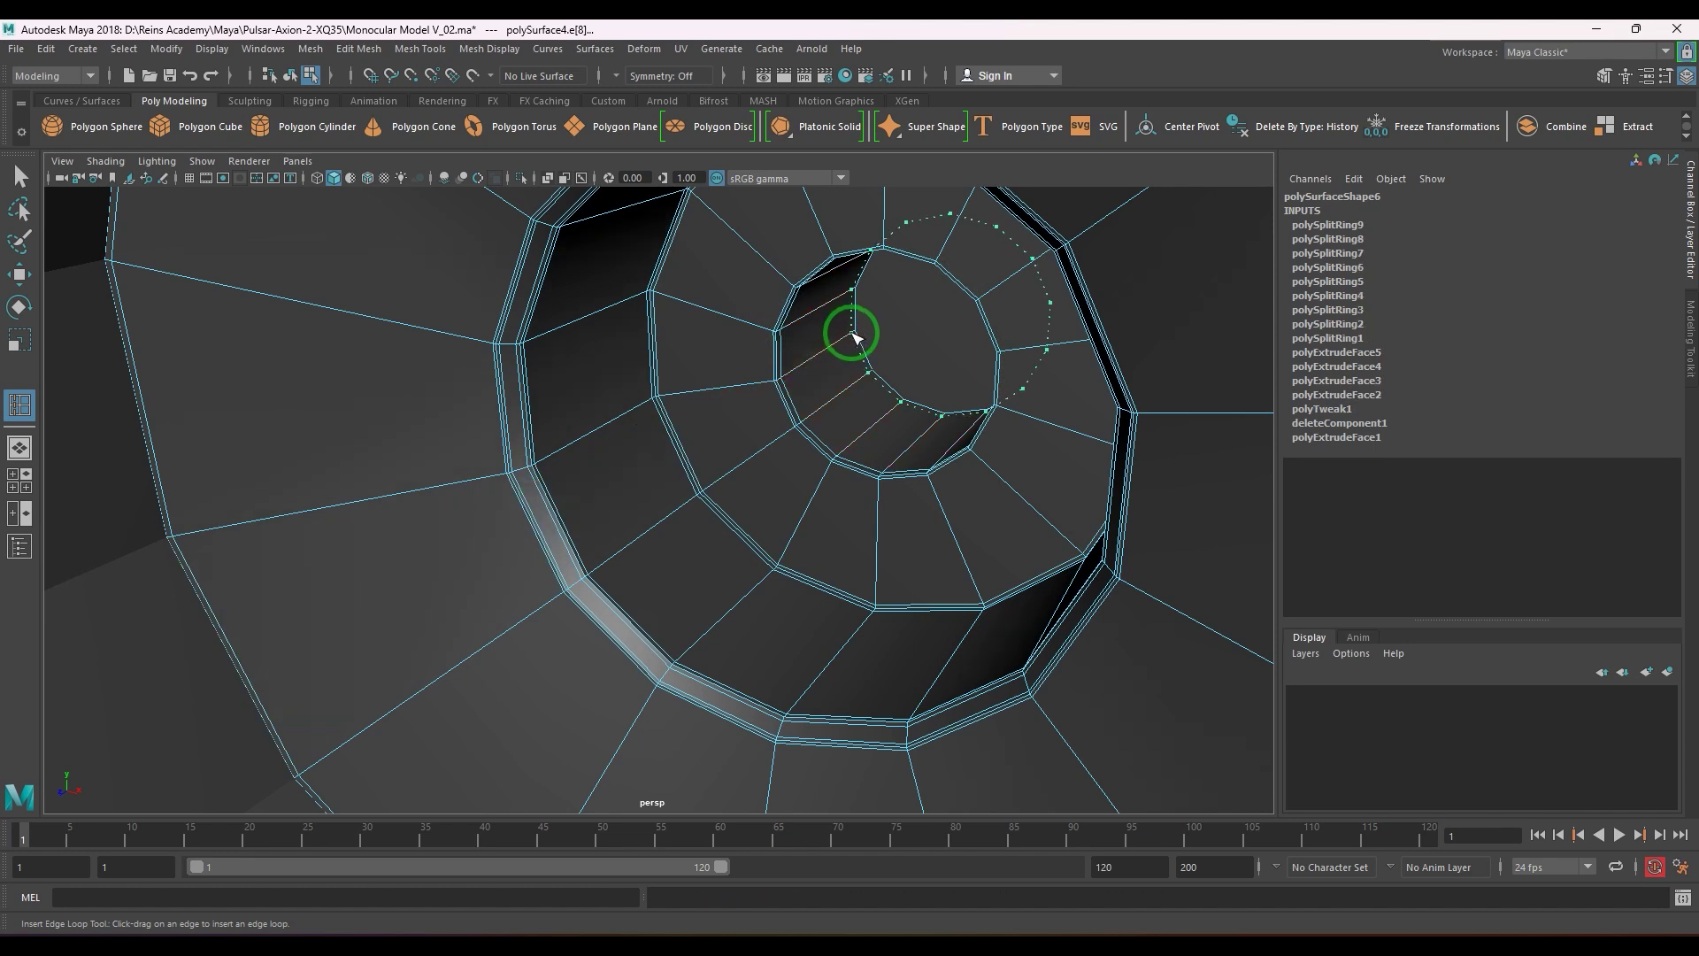
left_click(854, 337)
left_click(852, 334)
key("w")
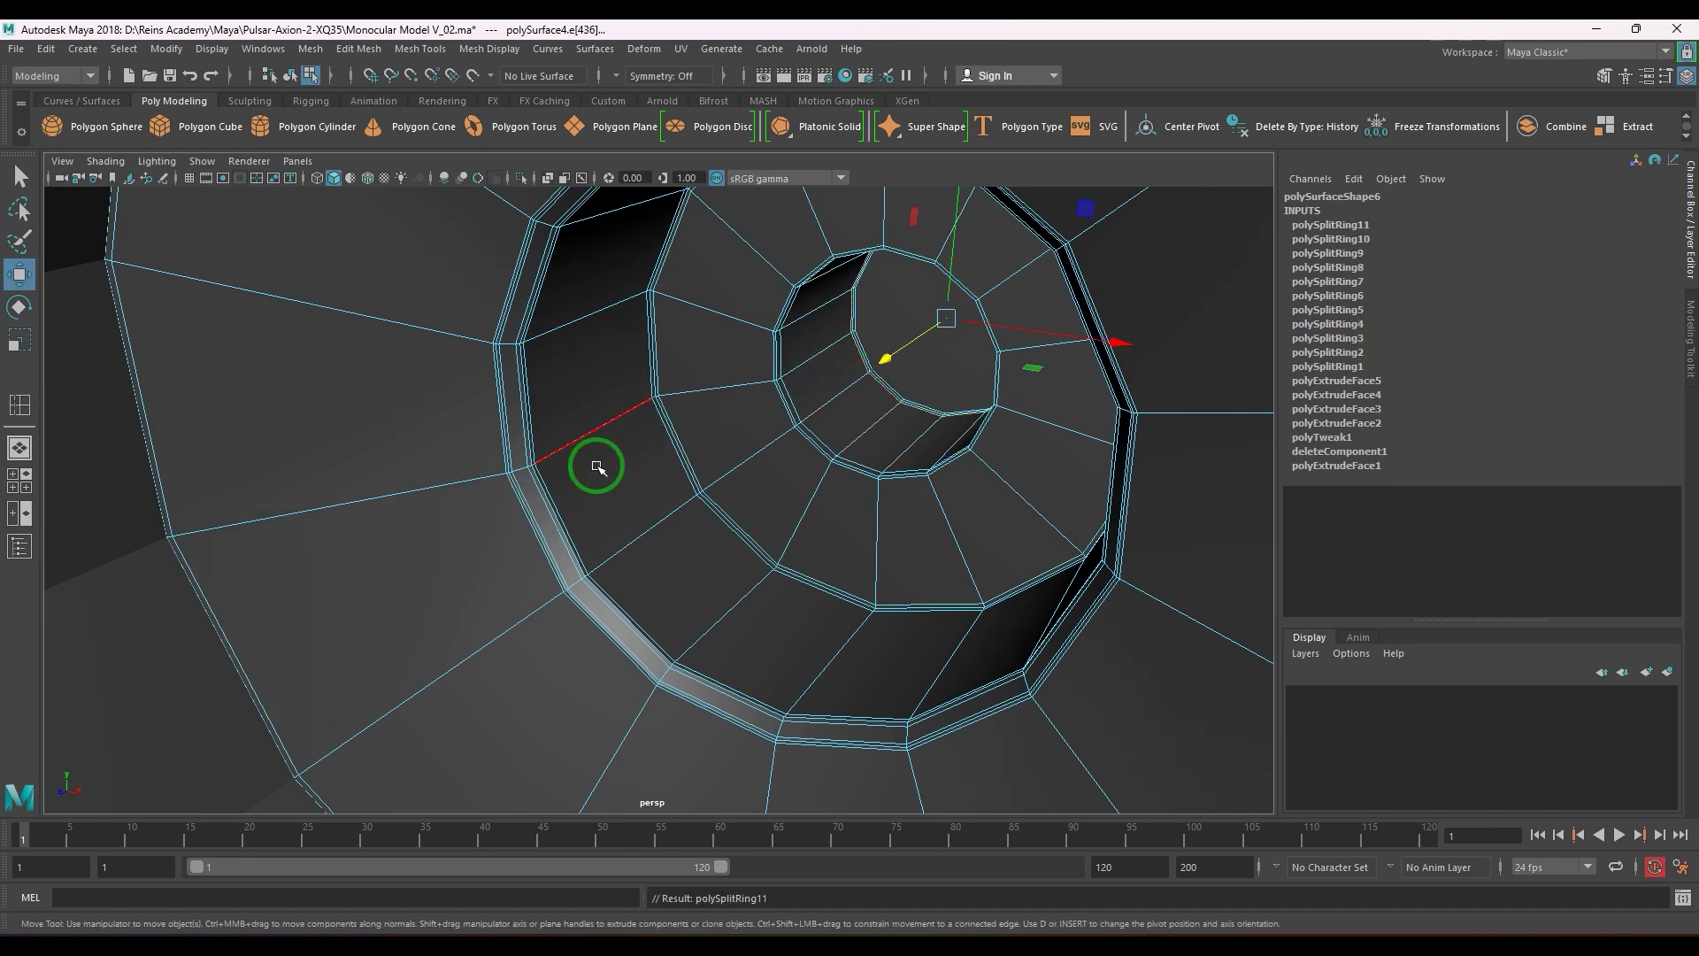
- Insert an edge loop midway across the sloping ring and push it back slightly to curve the surface
scroll(584, 471, "down", 5)
key("F8")
right_click(572, 315, "shift")
left_click(460, 340)
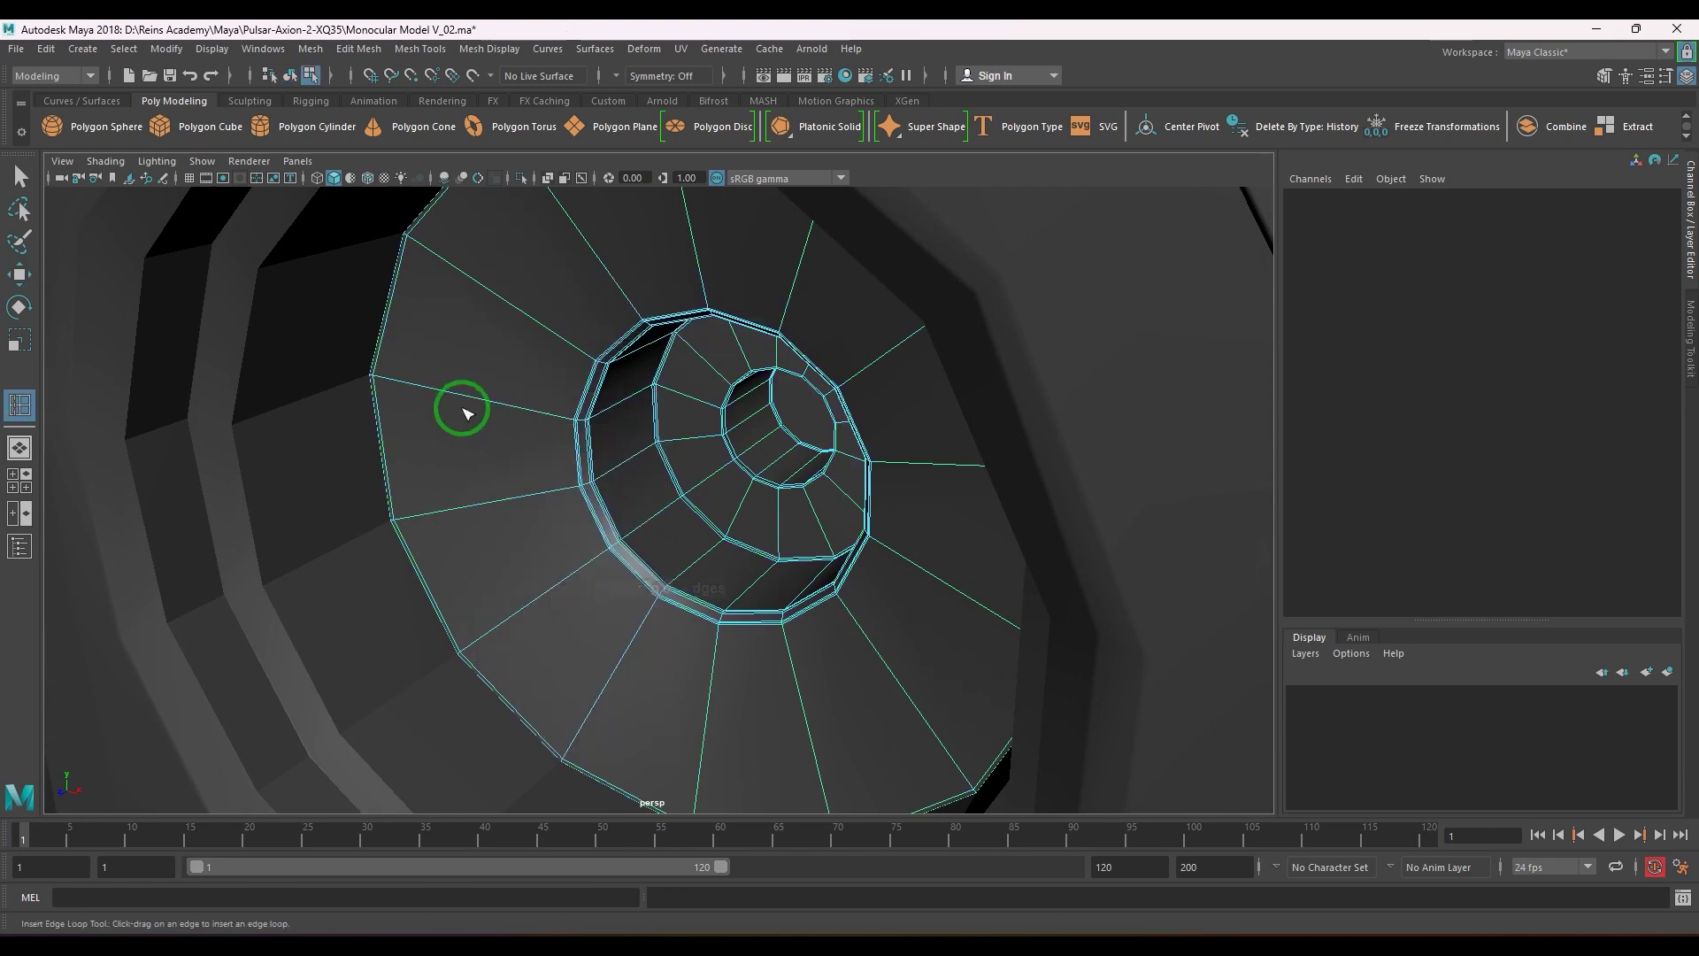
left_click(476, 394)
key("w")
scroll(563, 513, "down", 4)
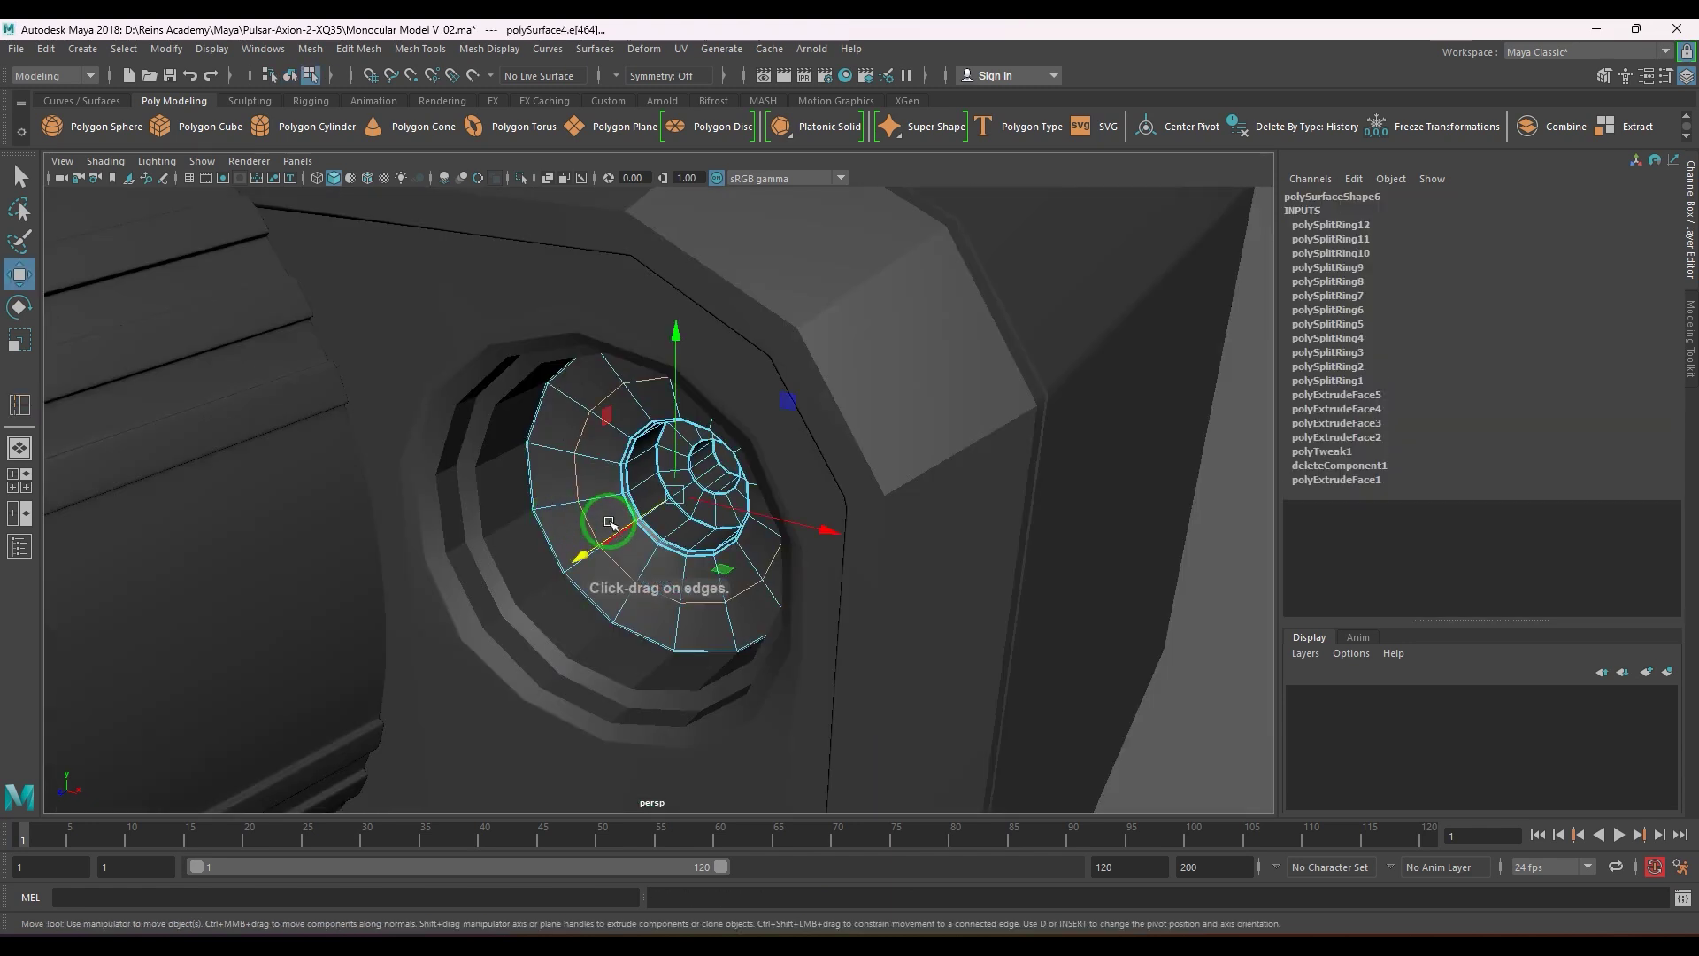
key("F8")
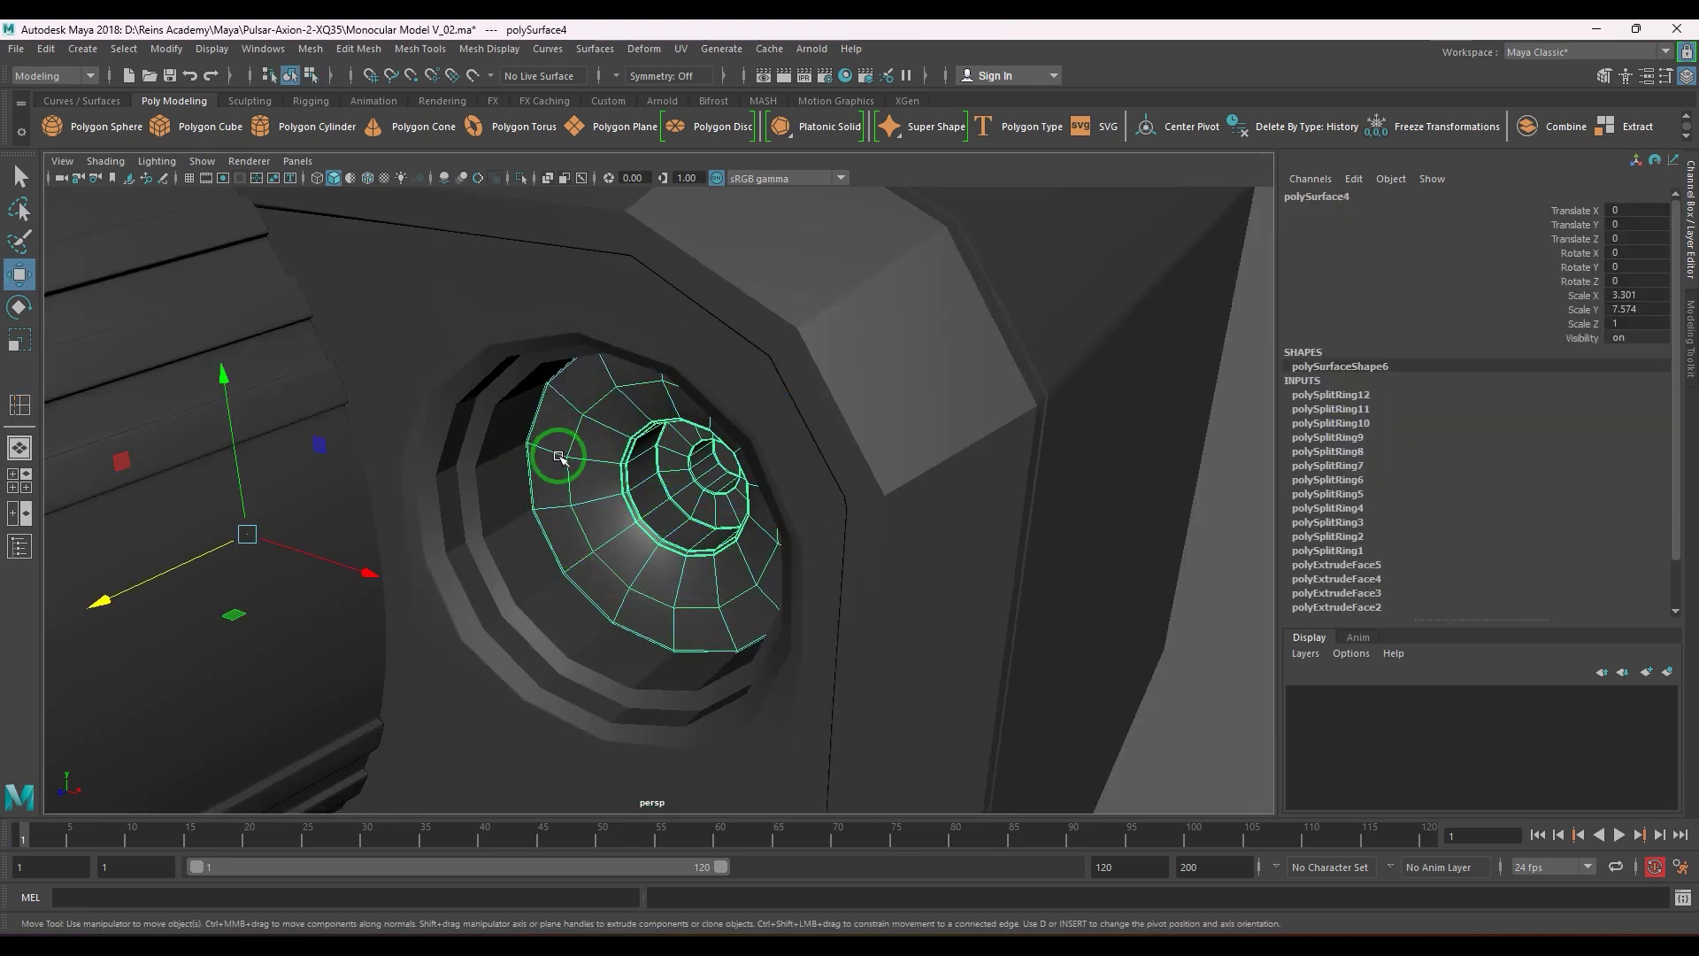
key("F10")
left_click_drag(573, 566, 610, 546, "ctrl+shift")
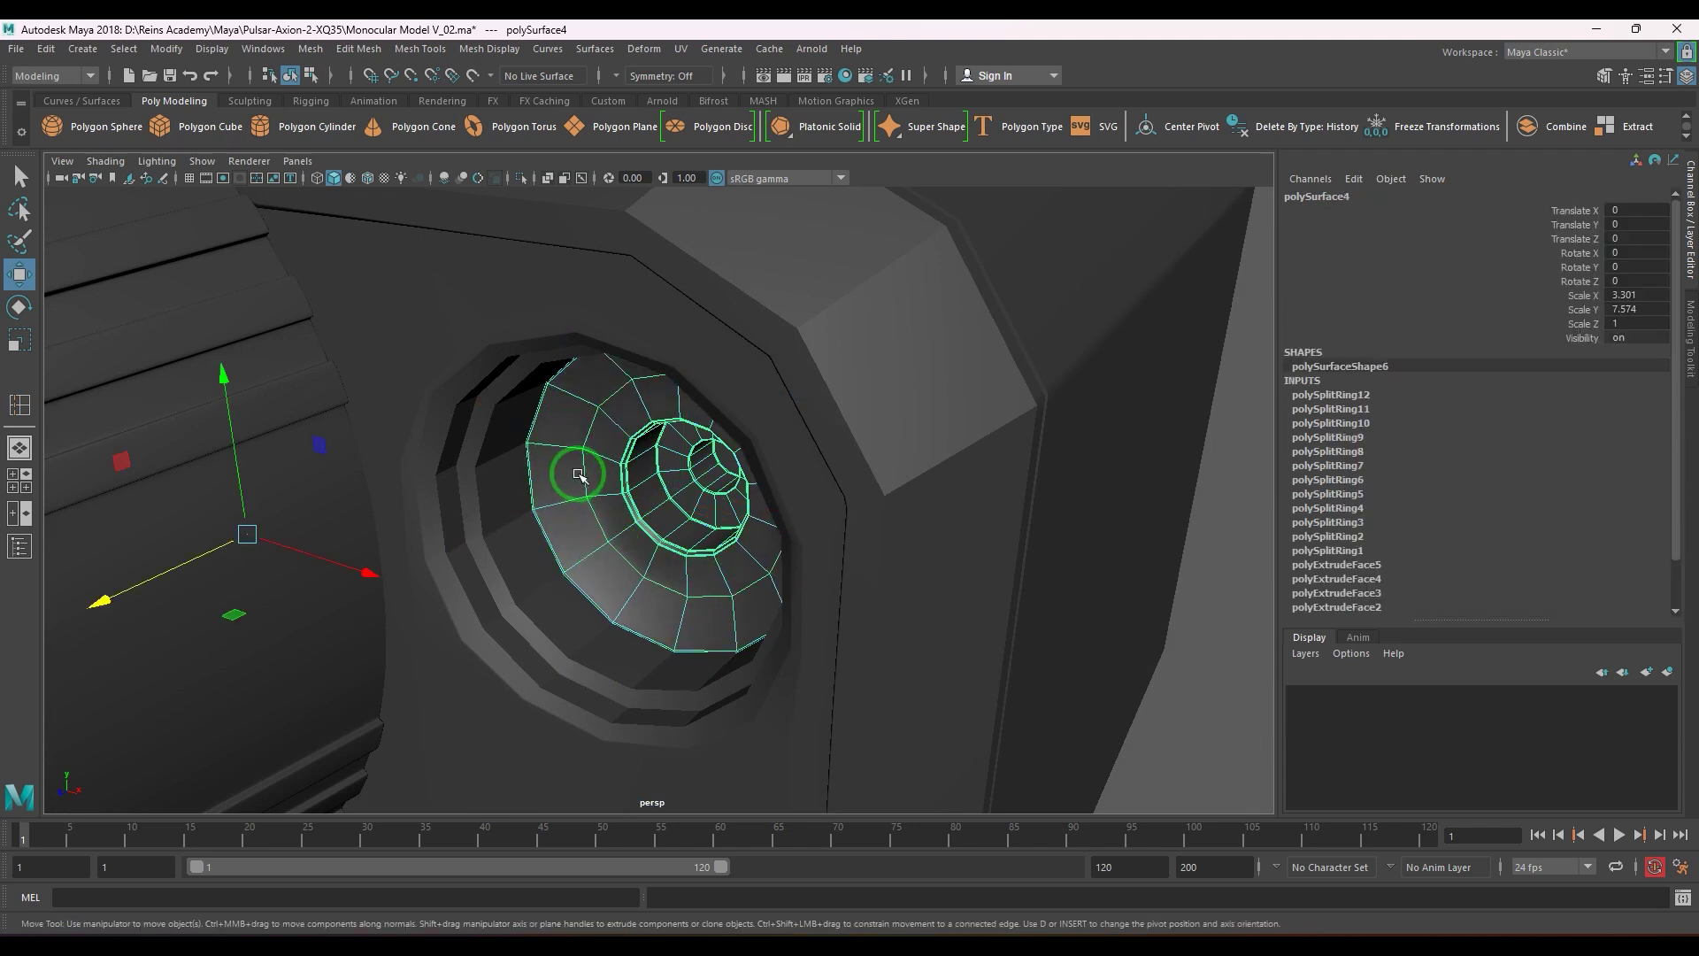
- Show the monocular body in smooth preview and inspect the lens piece inside the upper recess
scroll(682, 527, "down", 5)
left_click(1107, 631)
mouse_move(922, 565)
left_mouse_down("alt")
mouse_move(1017, 542)
mouse_move(956, 556)
mouse_move(907, 520)
mouse_move(947, 543)
left_mouse_up("alt")
left_click(688, 566)
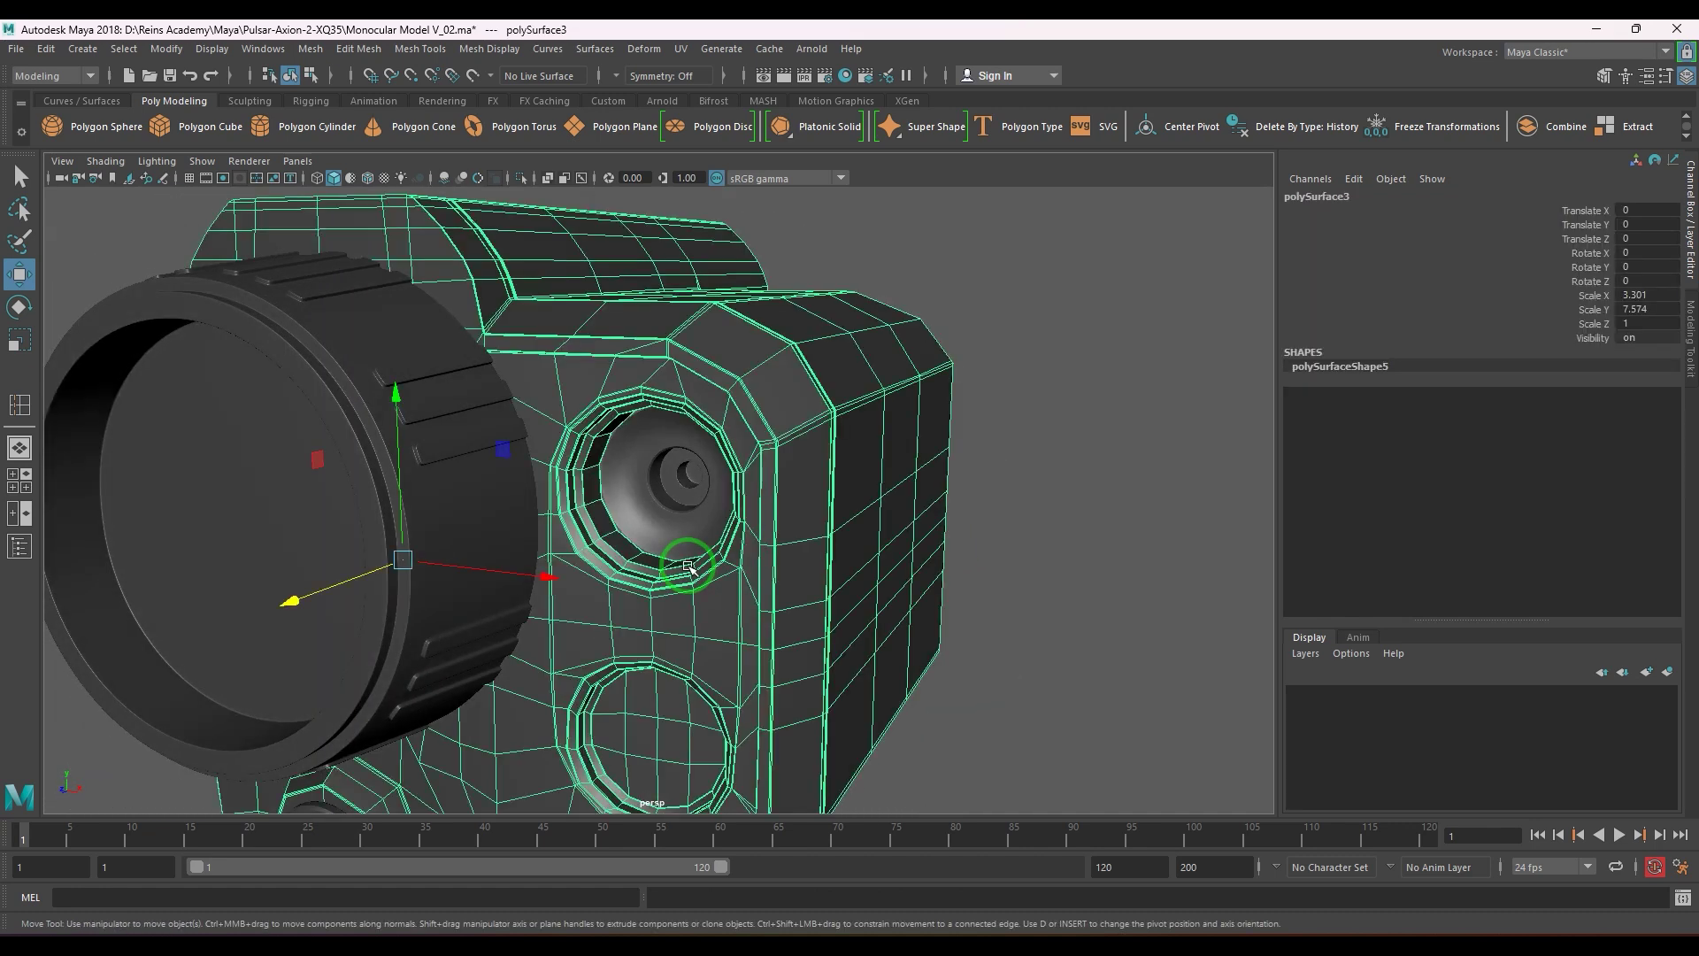
key("3")
left_click(1038, 602)
left_click_drag(807, 584, 688, 572, "alt")
scroll(757, 561, "down", 5)
scroll(761, 545, "up", 3)
- Extrude the innermost face of the upper lens piece and merge the new vertices to its center
left_click(681, 533)
scroll(713, 523, "up", 4)
left_click_drag(651, 510, 755, 490, "alt")
scroll(758, 535, "up", 8)
key("F11")
left_click(771, 461)
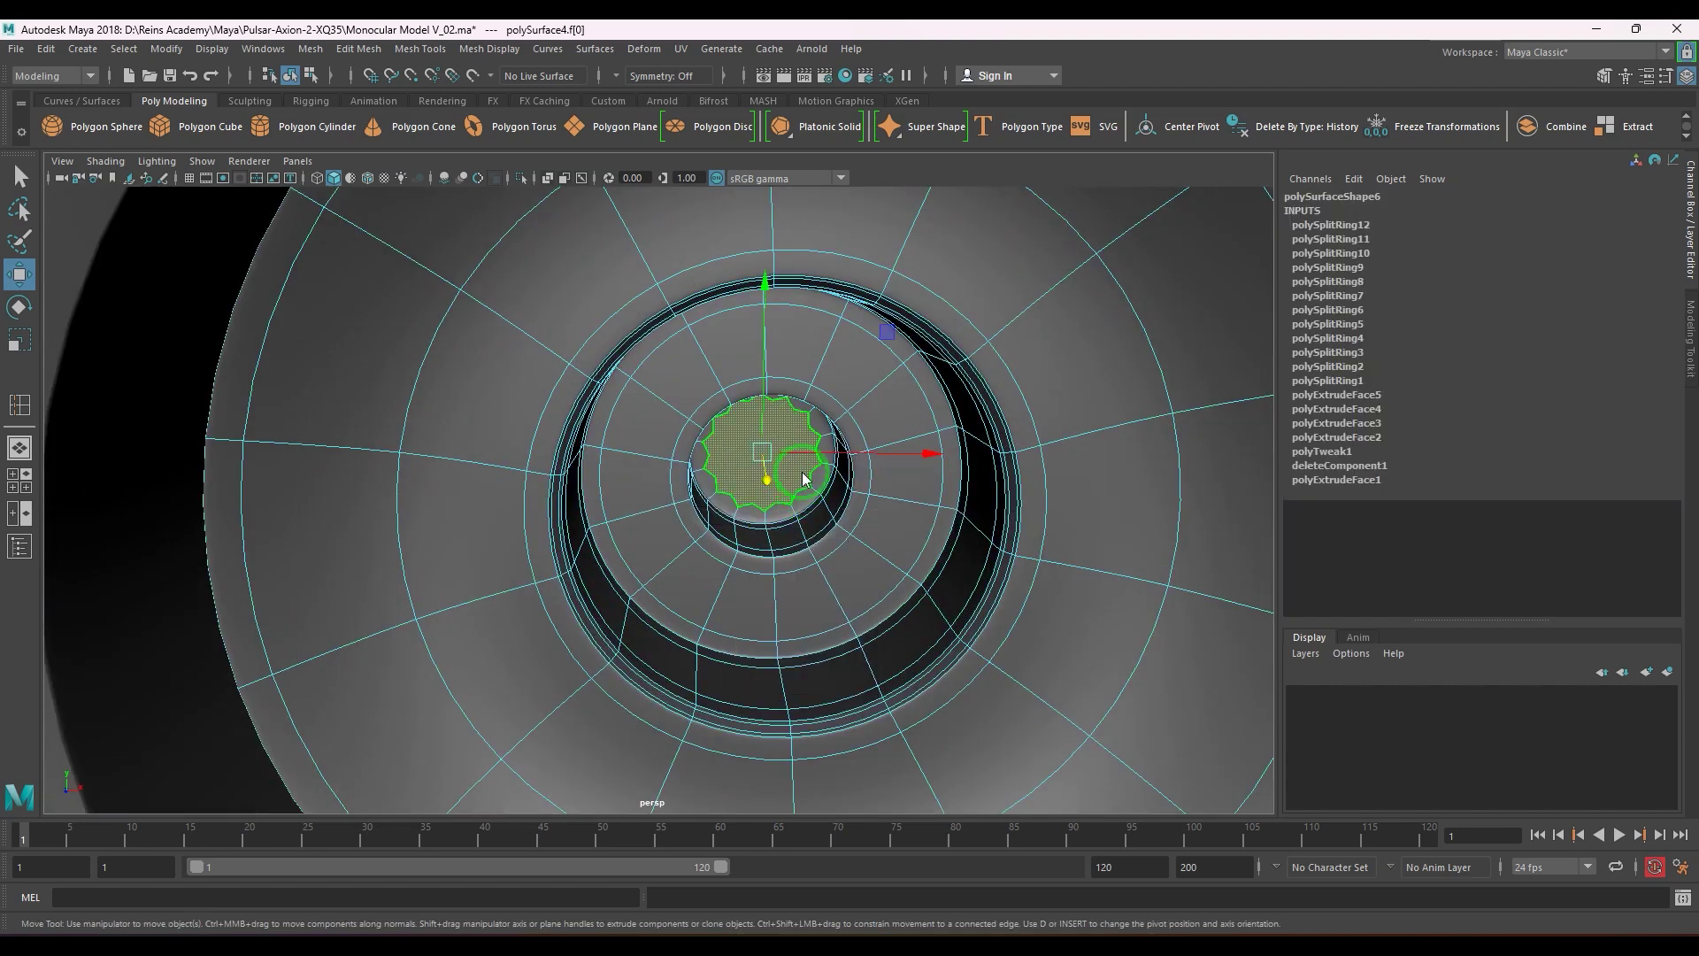
right_click_drag(802, 473, 781, 535, "shift")
key("q")
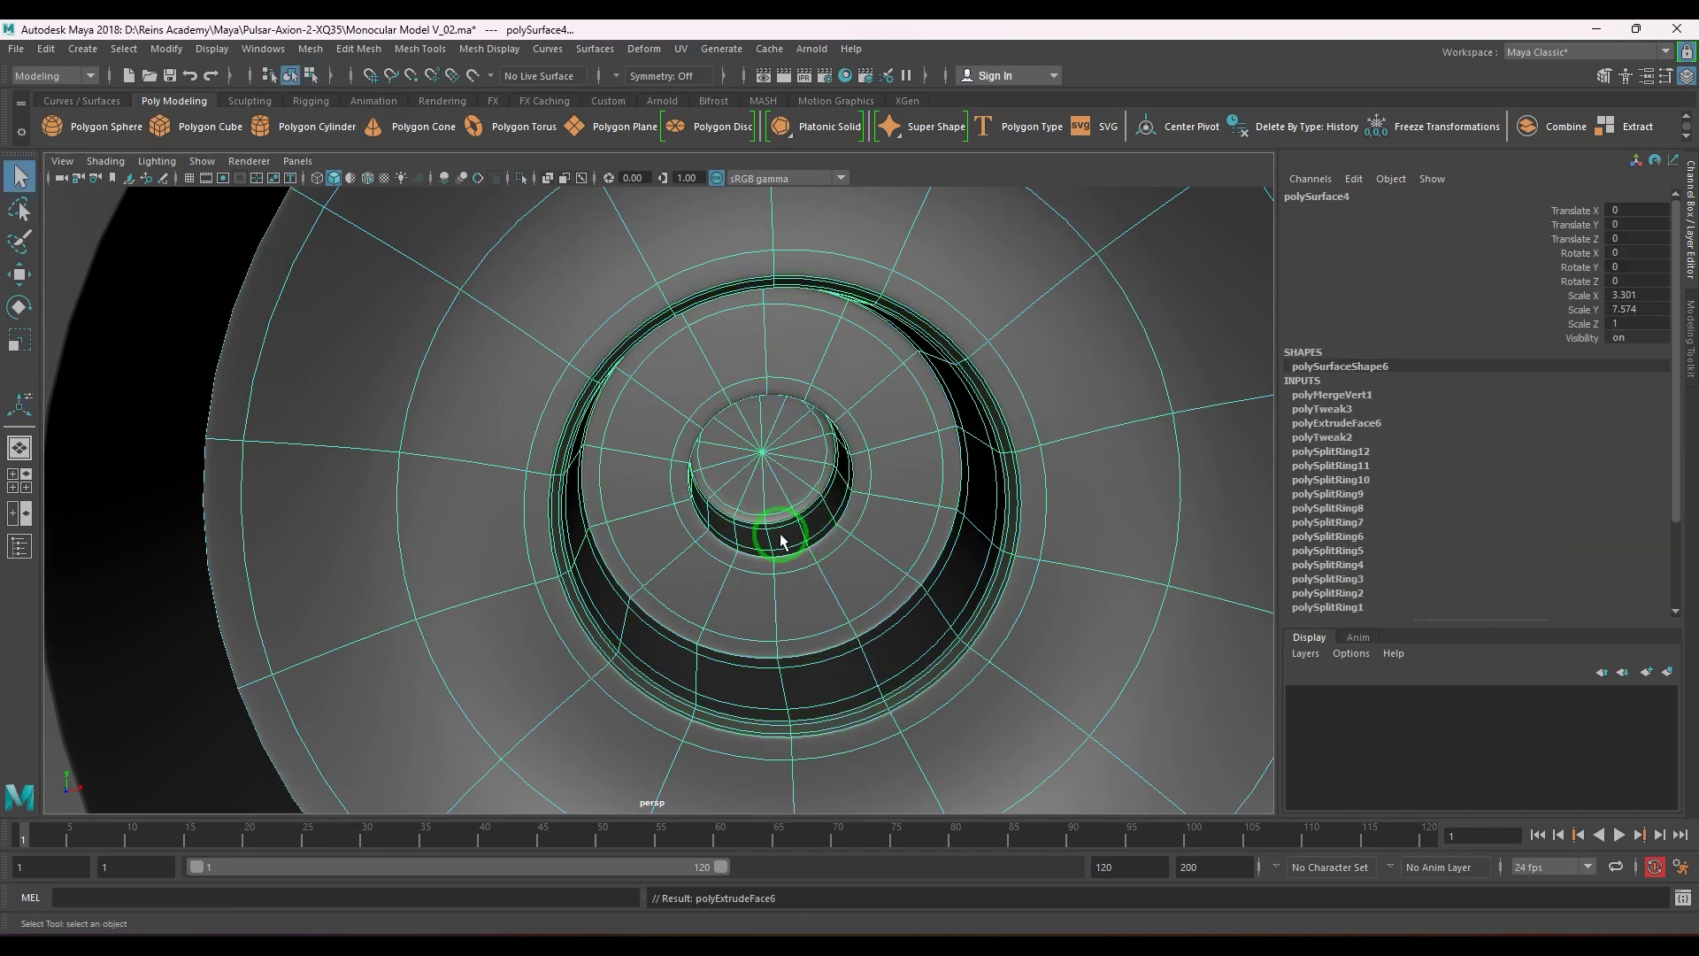
- Turn off smooth preview on the upper lens piece, delete its construction history and center its pivot
key("1")
scroll(764, 532, "down", 5)
scroll(838, 596, "up", 2)
left_click_drag(761, 534, 603, 527, "alt")
scroll(998, 584, "up", 7)
scroll(603, 528, "down", 7)
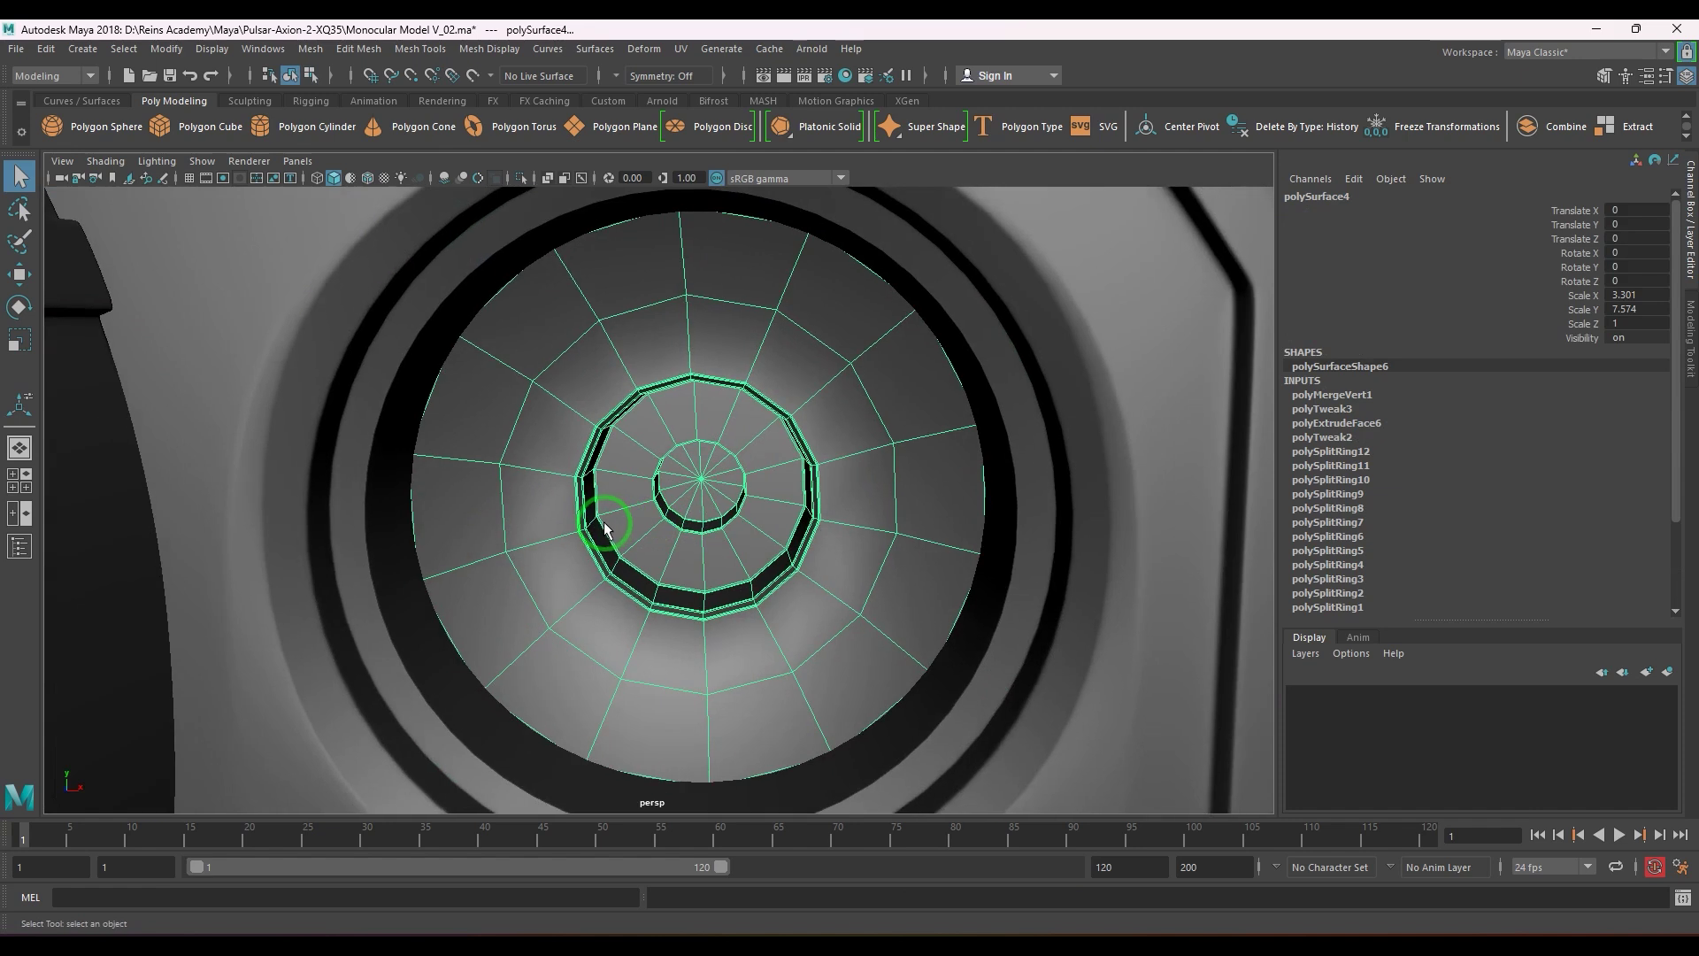
key("alt+shift+d")
key("w")
scroll(690, 495, "up", 4)
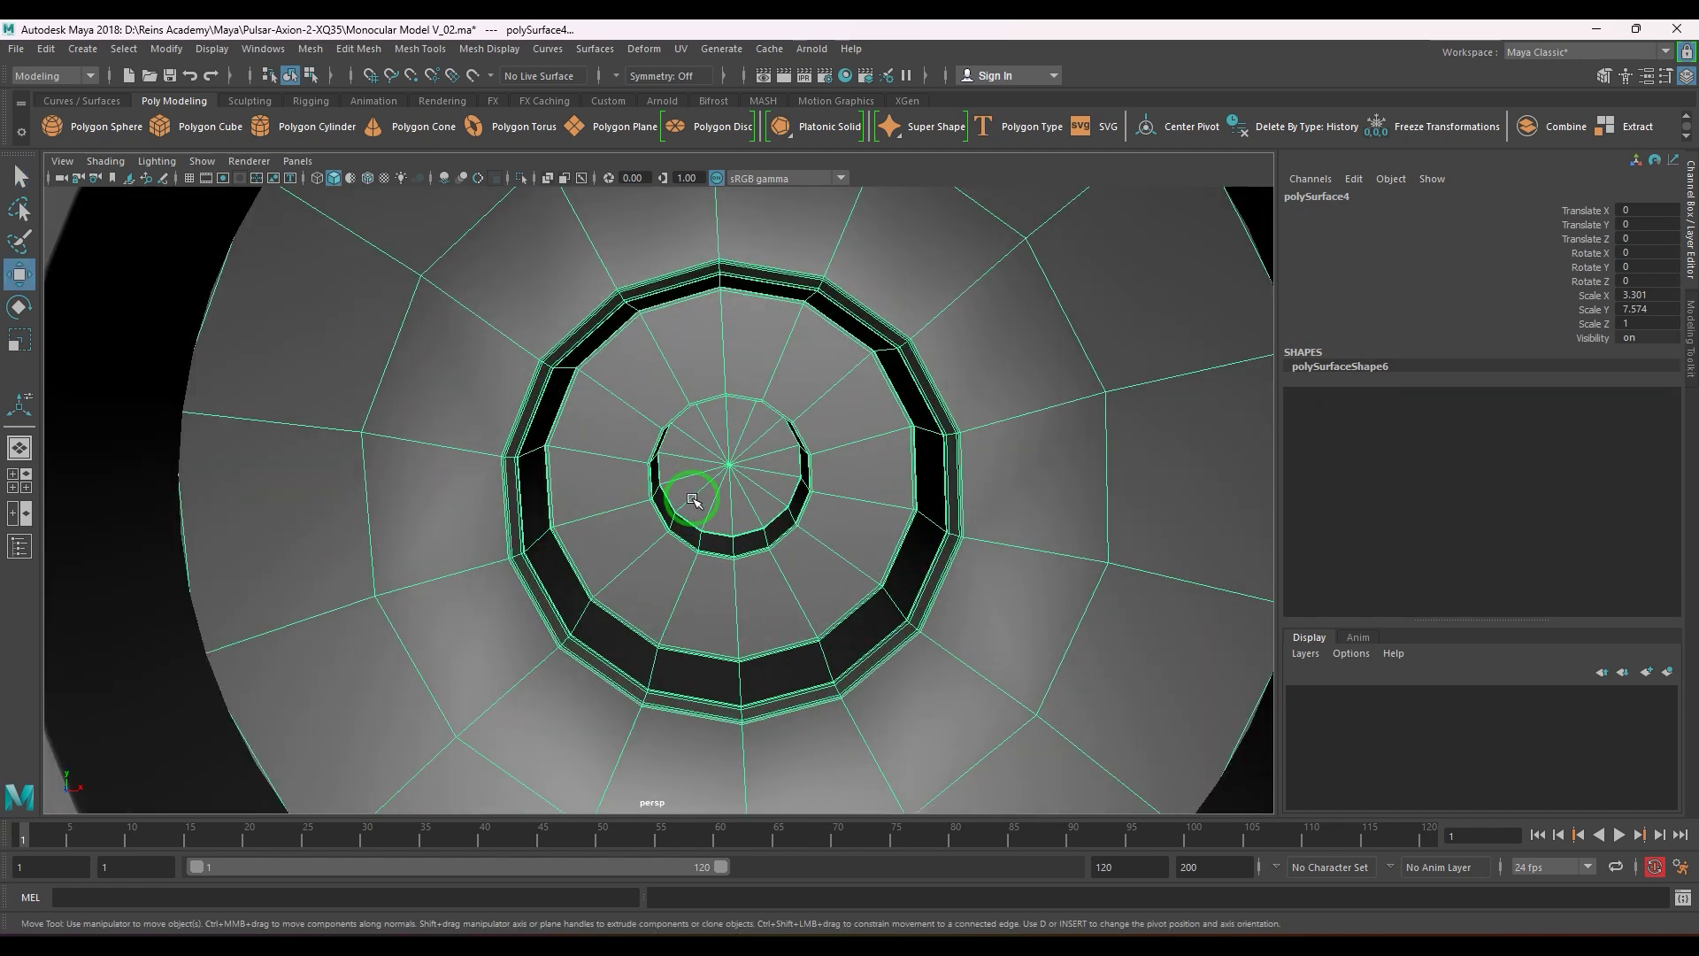
scroll(708, 505, "down", 4)
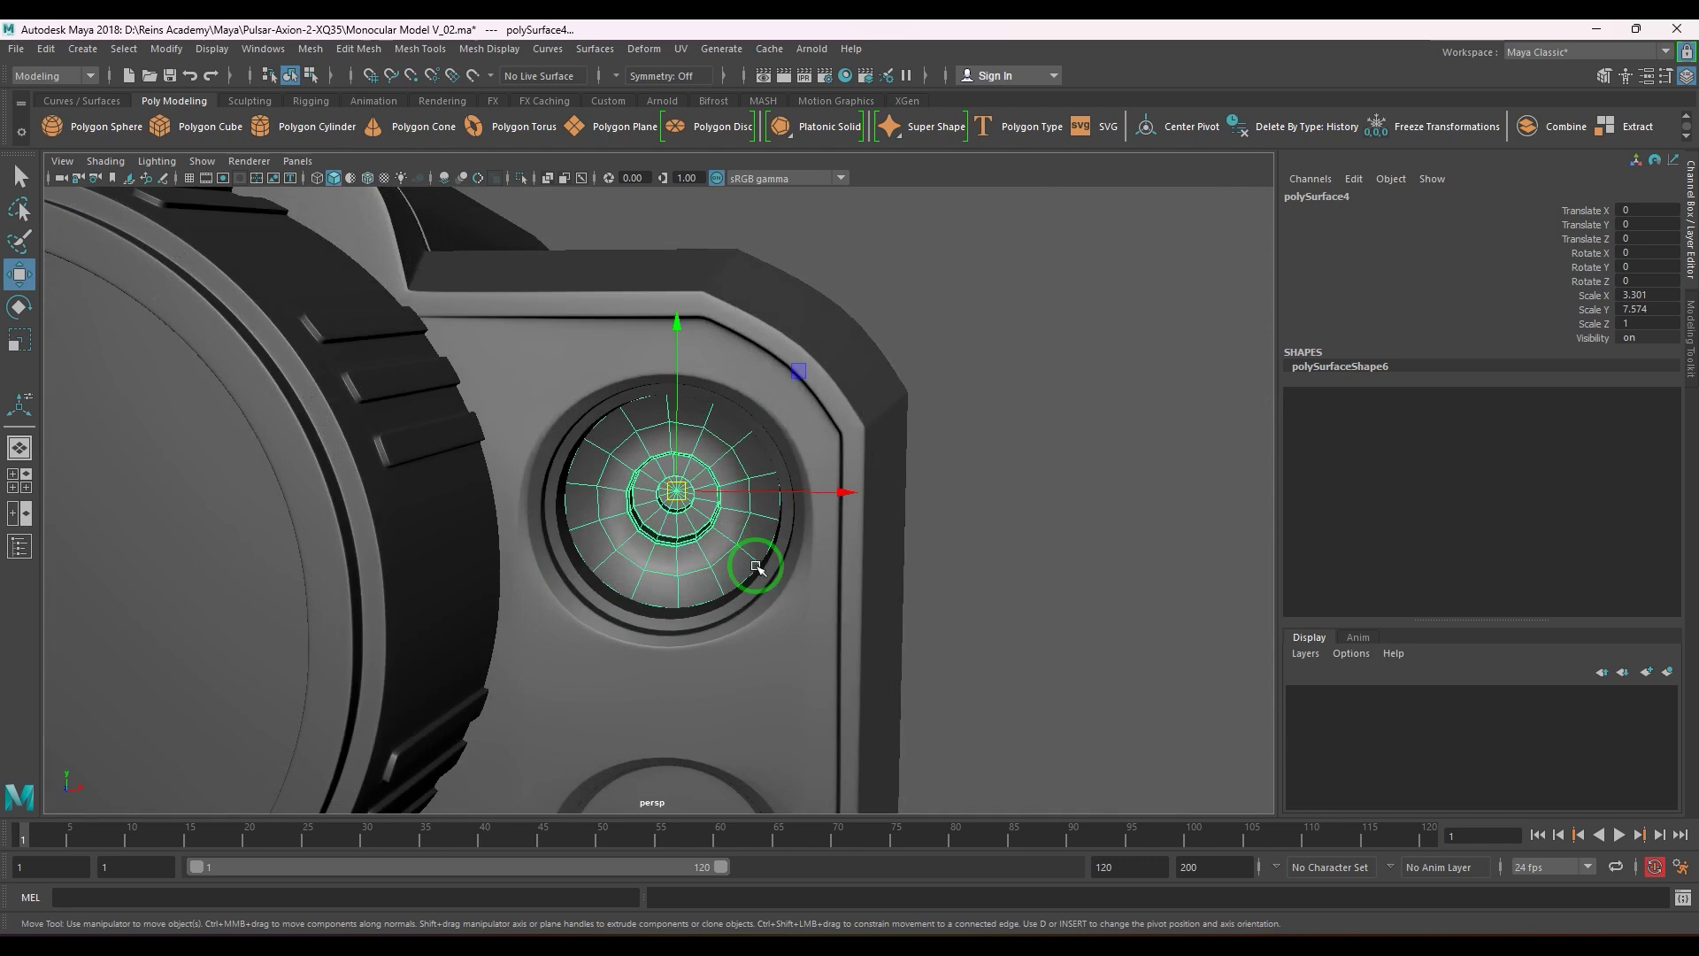
- Turn off the body's smooth preview and select all the floor faces of the lower circular recess
middle_click_drag(757, 567, 793, 390, "alt")
left_click(659, 566)
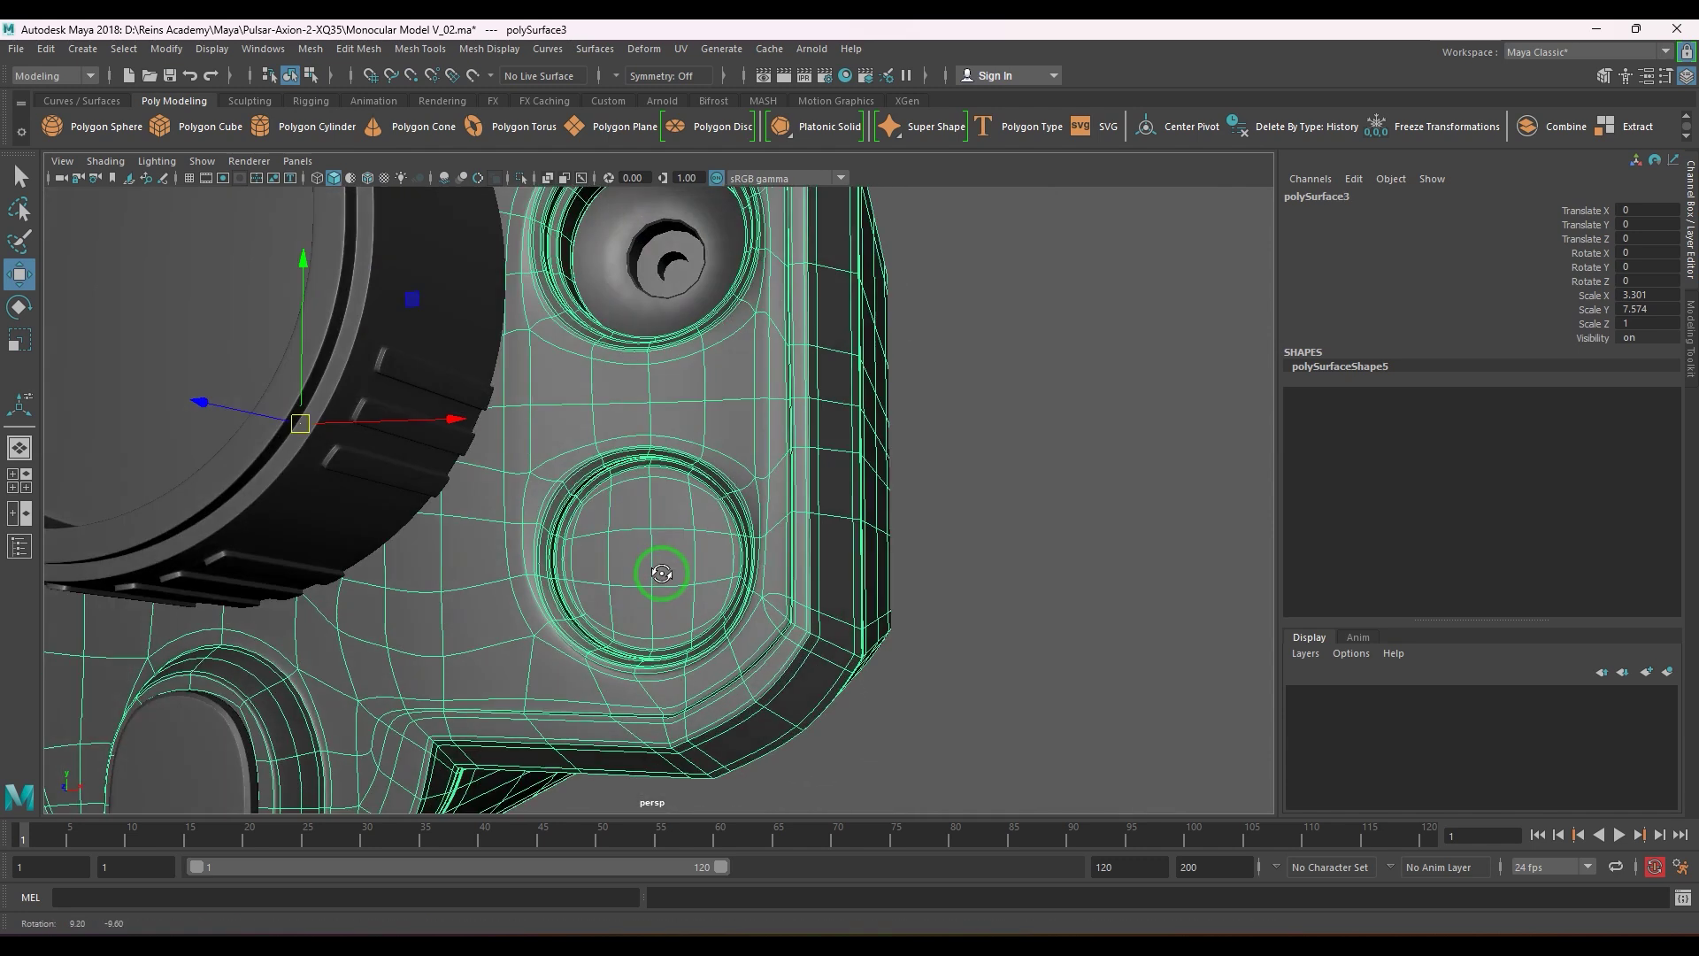
scroll(620, 562, "up", 3)
key("1")
key("F11")
left_click(618, 634)
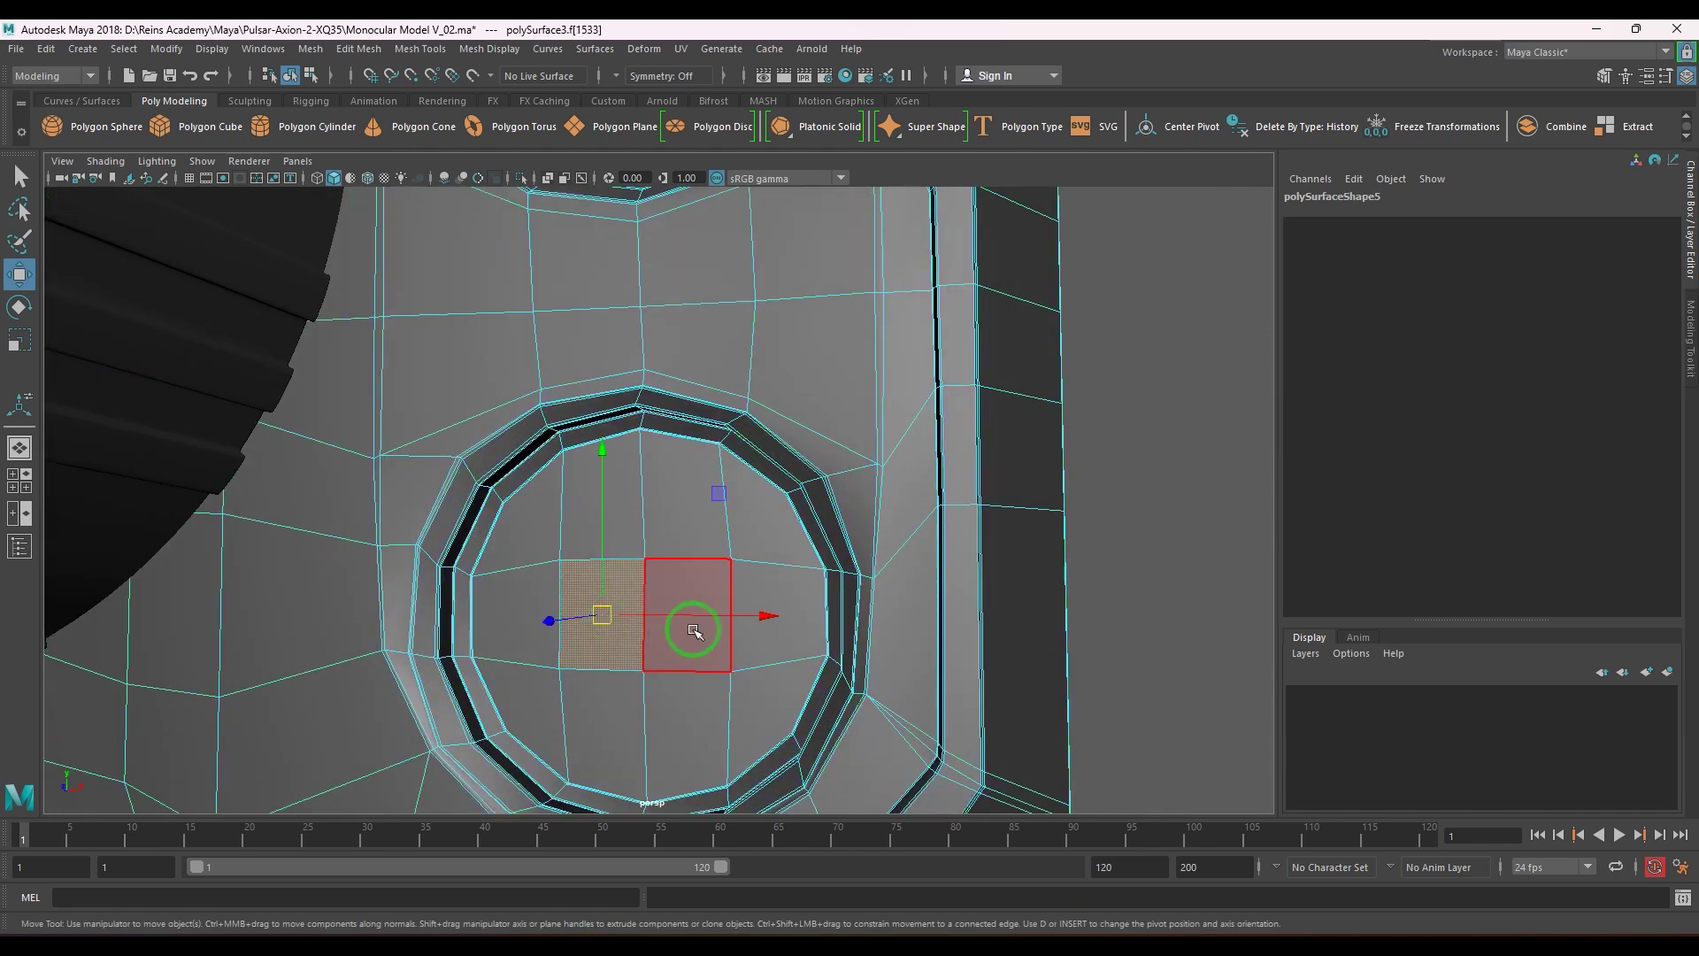
left_click(704, 644, "shift")
scroll(691, 615, "down", 4)
left_click_drag(682, 592, 675, 504, "alt")
scroll(682, 527, "up", 3)
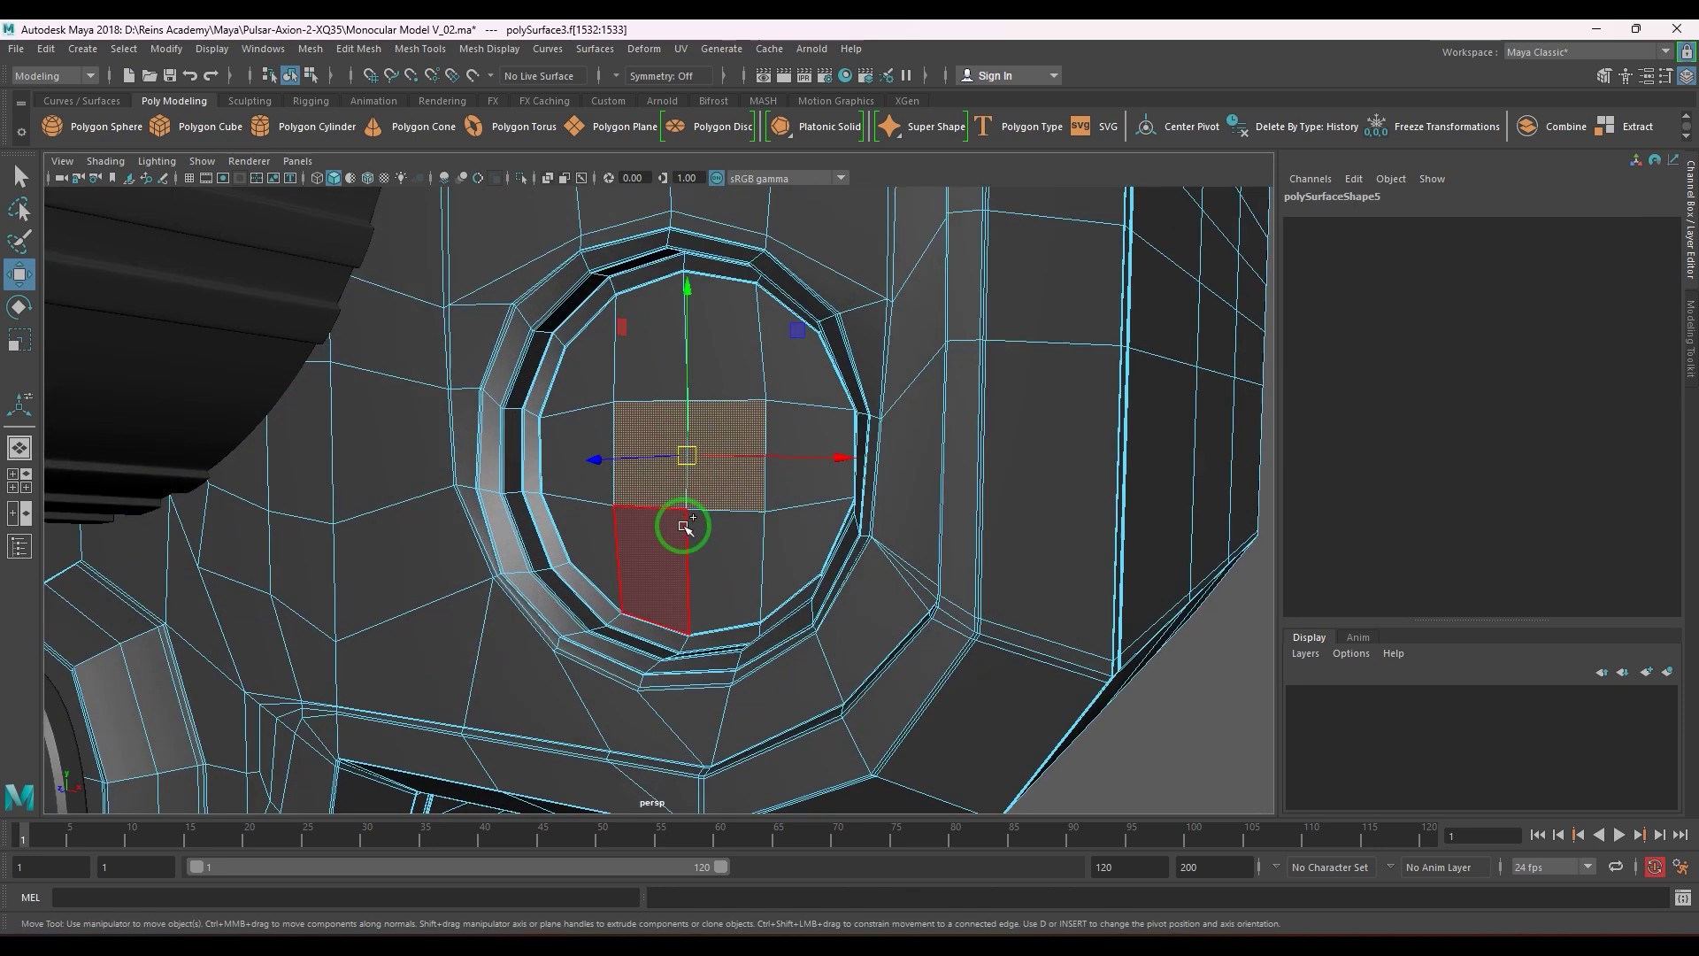
key("shift+period")
scroll(686, 527, "up", 2)
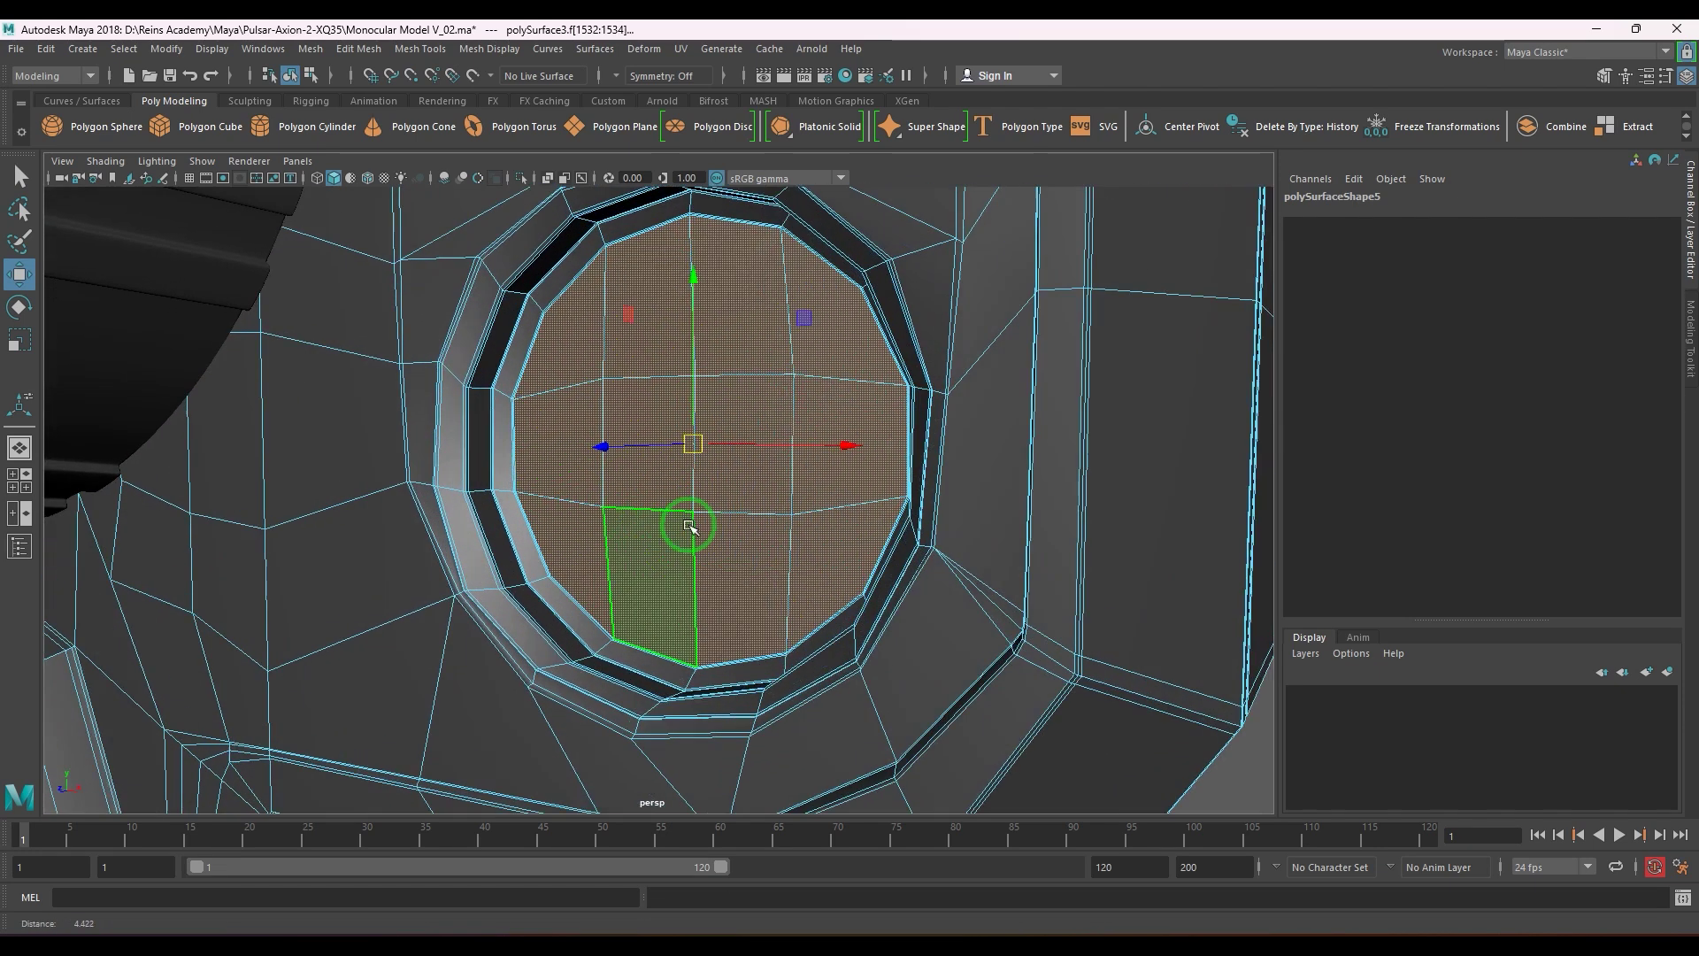
- Extrude the lower recess's floor faces deep into the body, followed by a very shallow extrusion at the bottom
left_click_drag(752, 528, 710, 569, "alt")
scroll(612, 568, "up", 2)
left_click_drag(550, 515, 725, 496, "shift")
middle_click_drag(714, 497, 701, 463, "alt")
right_click_drag(700, 464, 752, 524, "alt")
left_click_drag(701, 413, 705, 413, "shift")
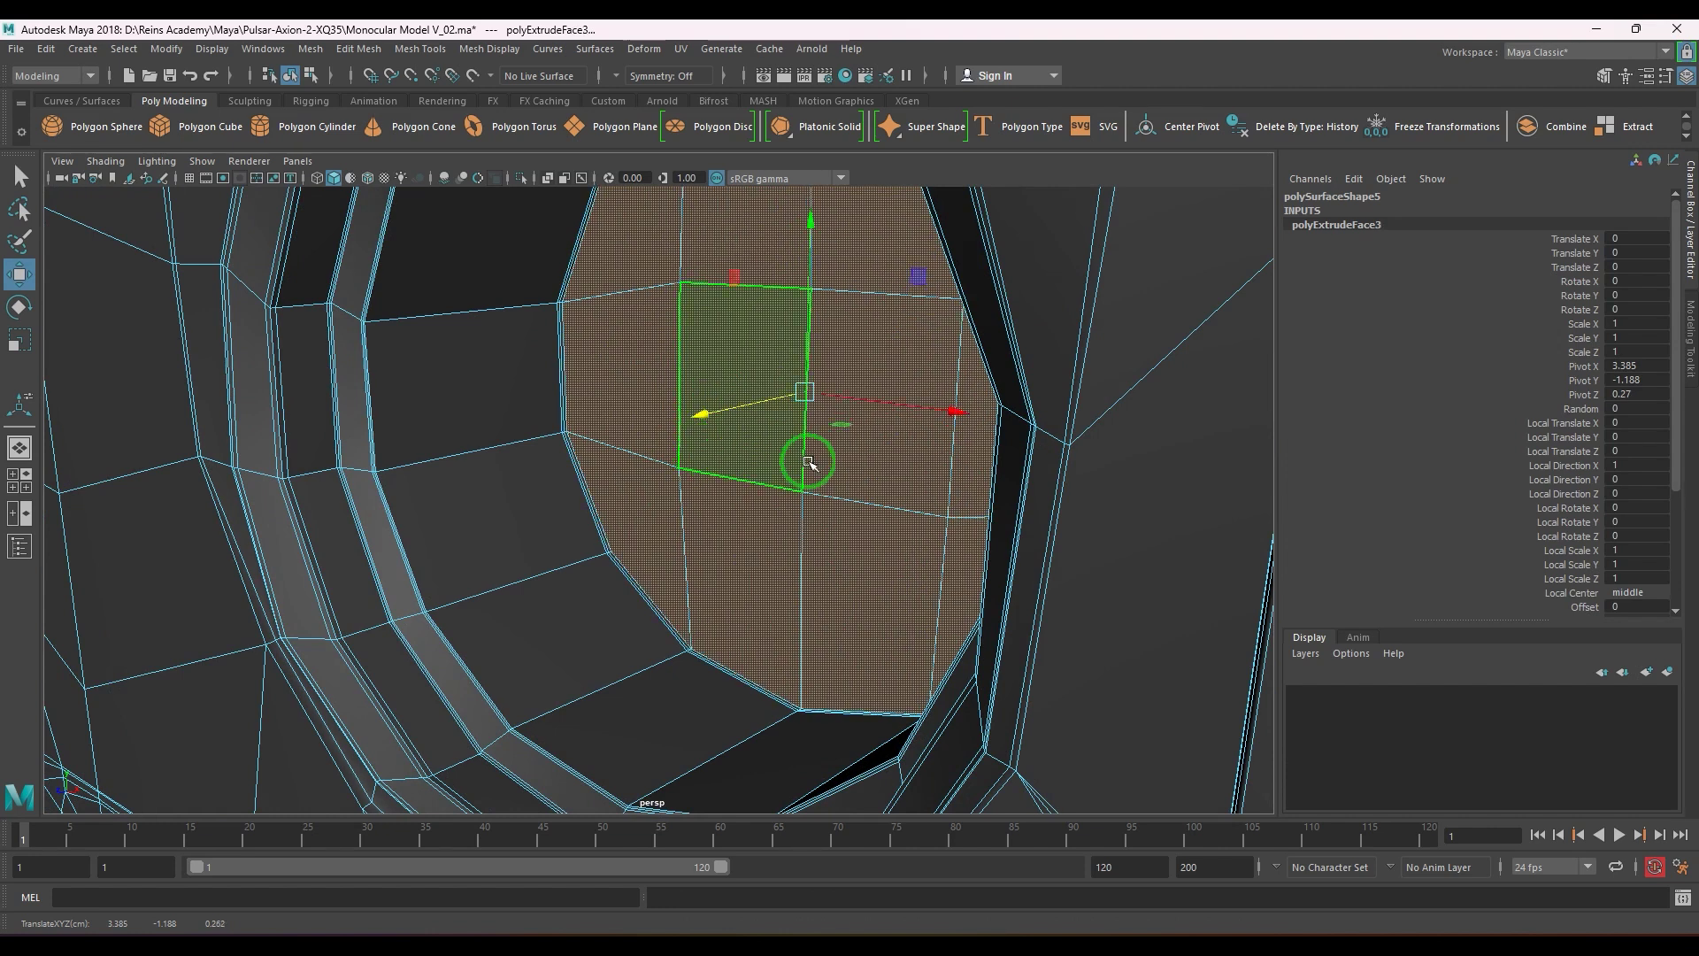
right_click_drag(808, 463, 713, 451, "alt")
left_click_drag(712, 451, 684, 447, "alt")
- Extract the lower recess's floor faces as a separate disc and delete the construction history of the disc and body
left_click(301, 80)
left_click(357, 50)
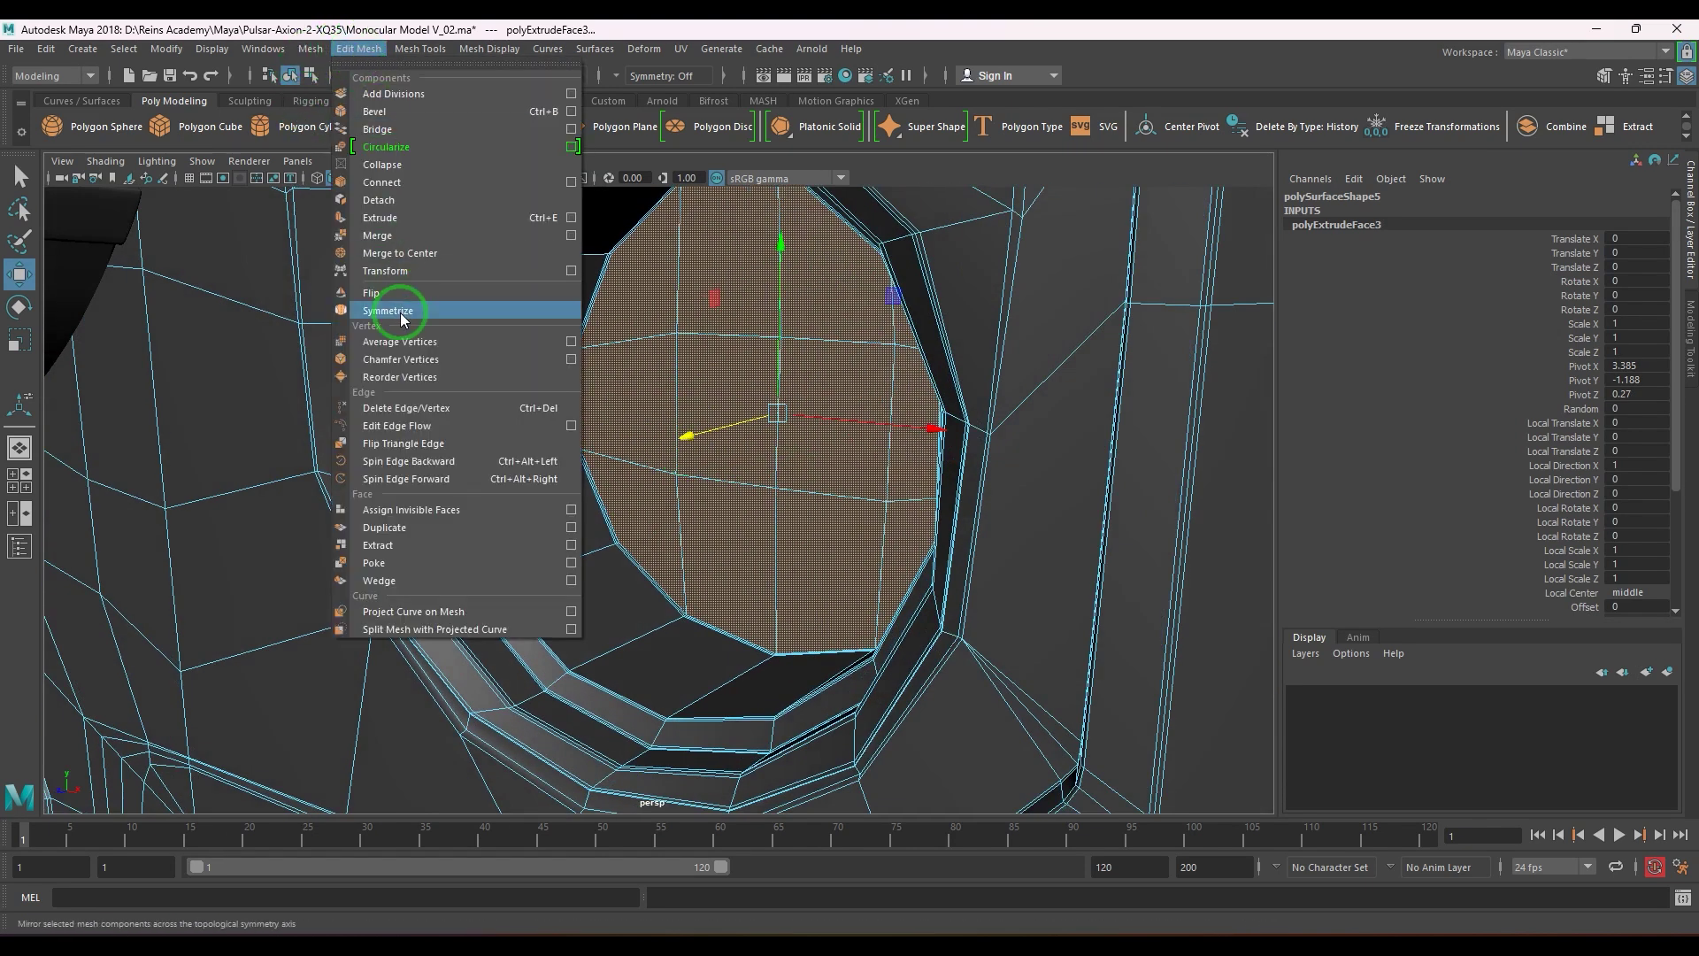
left_click(431, 546)
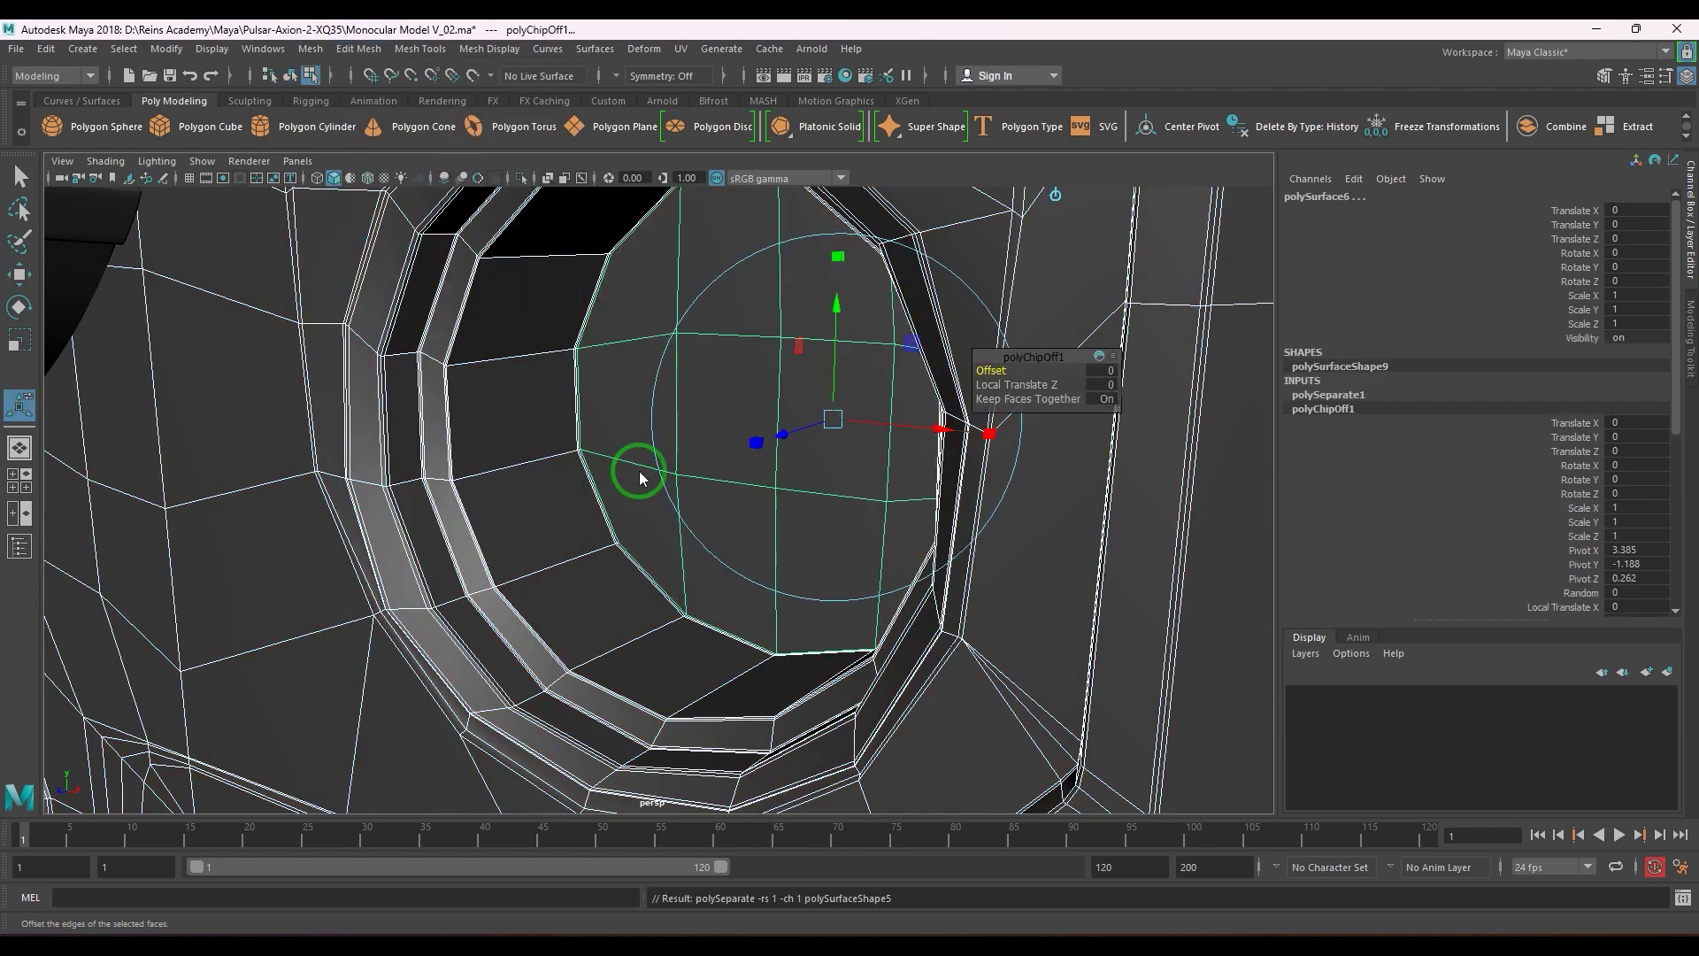
key("q")
left_click(646, 425)
right_click_drag(744, 442, 687, 444, "alt")
left_click_drag(687, 444, 696, 443, "alt")
left_click(534, 315, "shift")
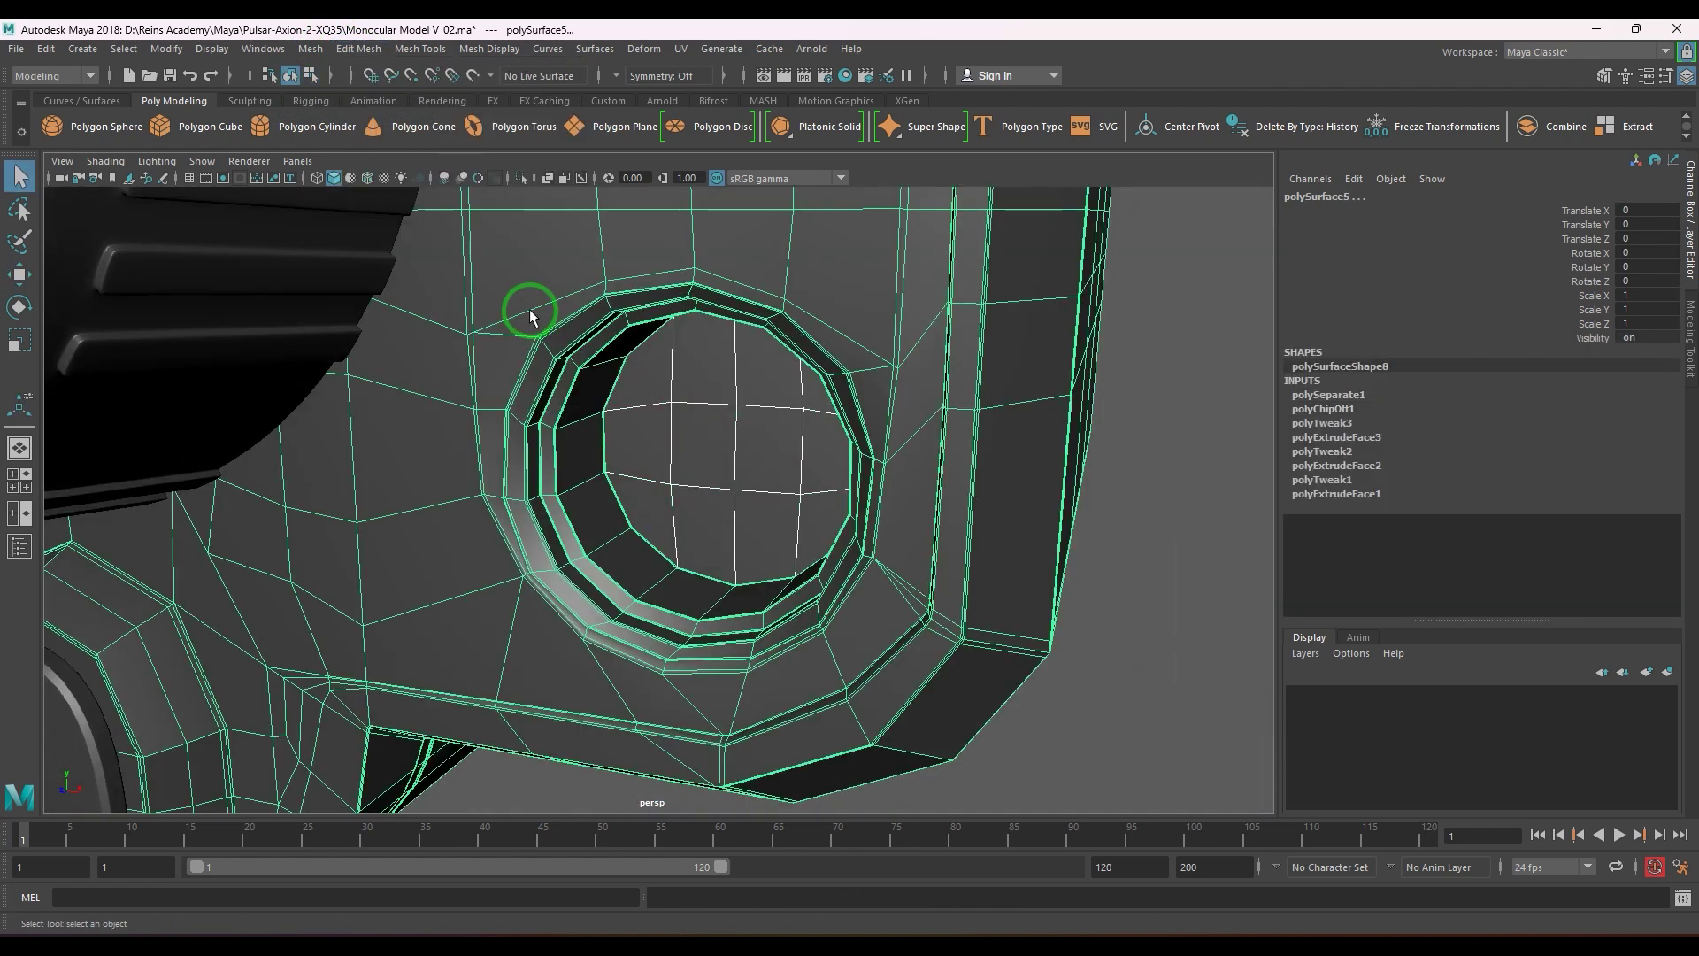
- Ungroup polySurface3, the group holding the body and the newly extracted lower disc
left_click(264, 50)
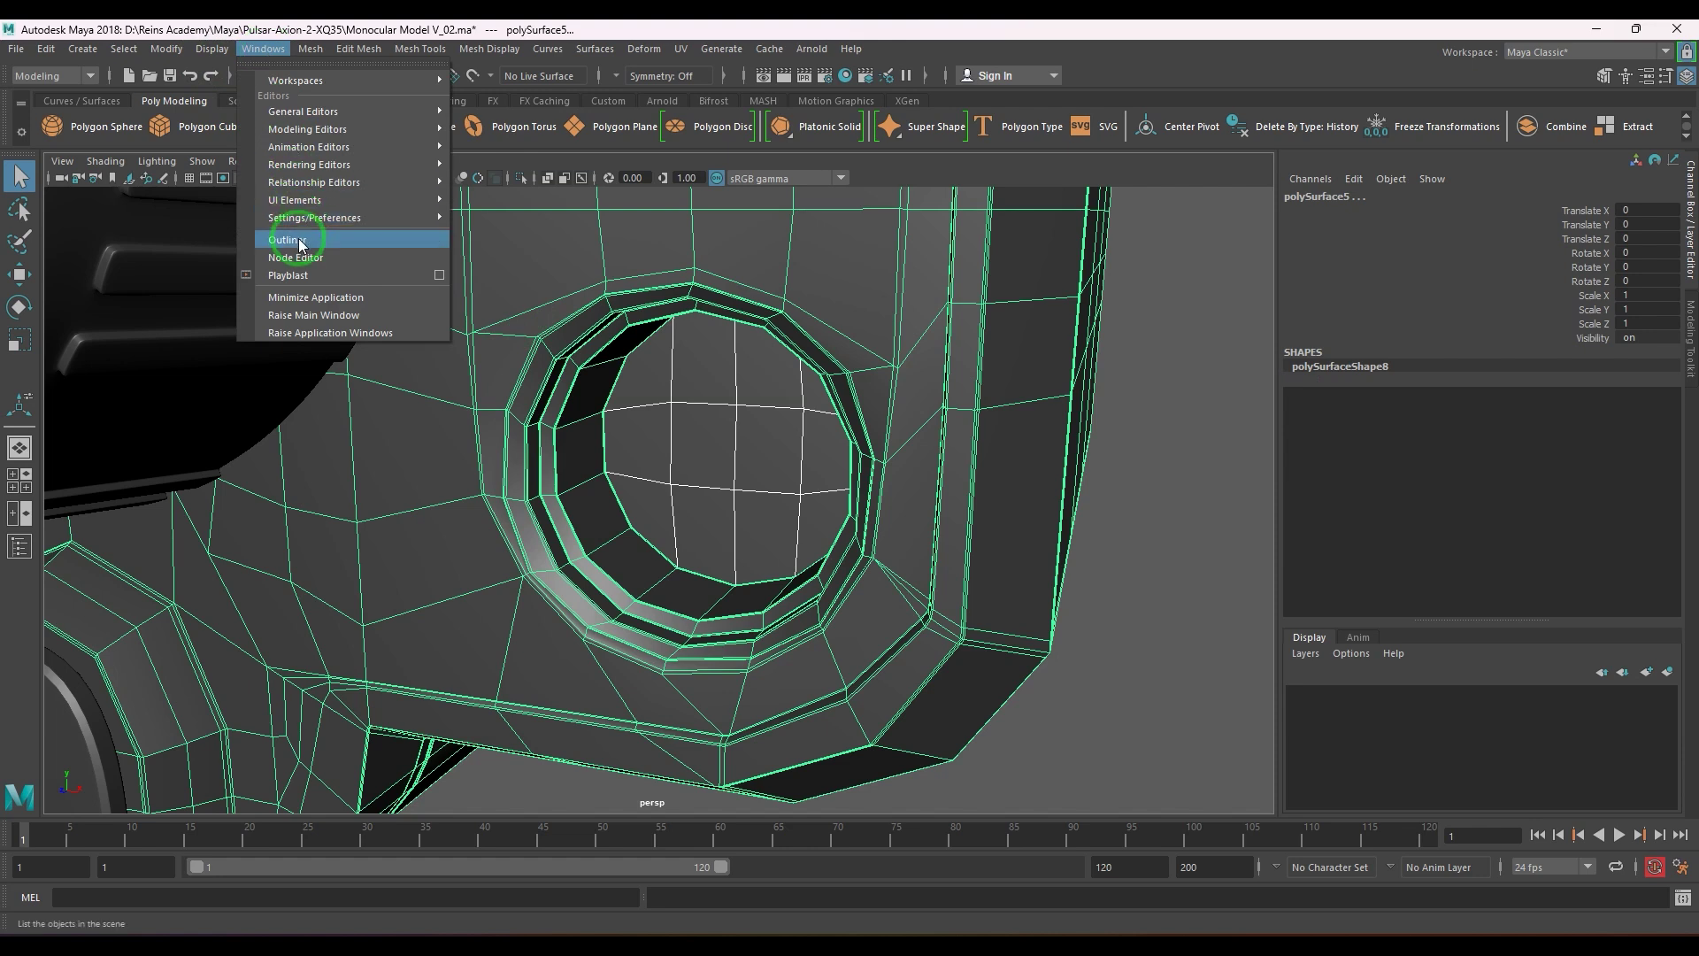
left_click(258, 305)
left_click(140, 407)
left_click(45, 48)
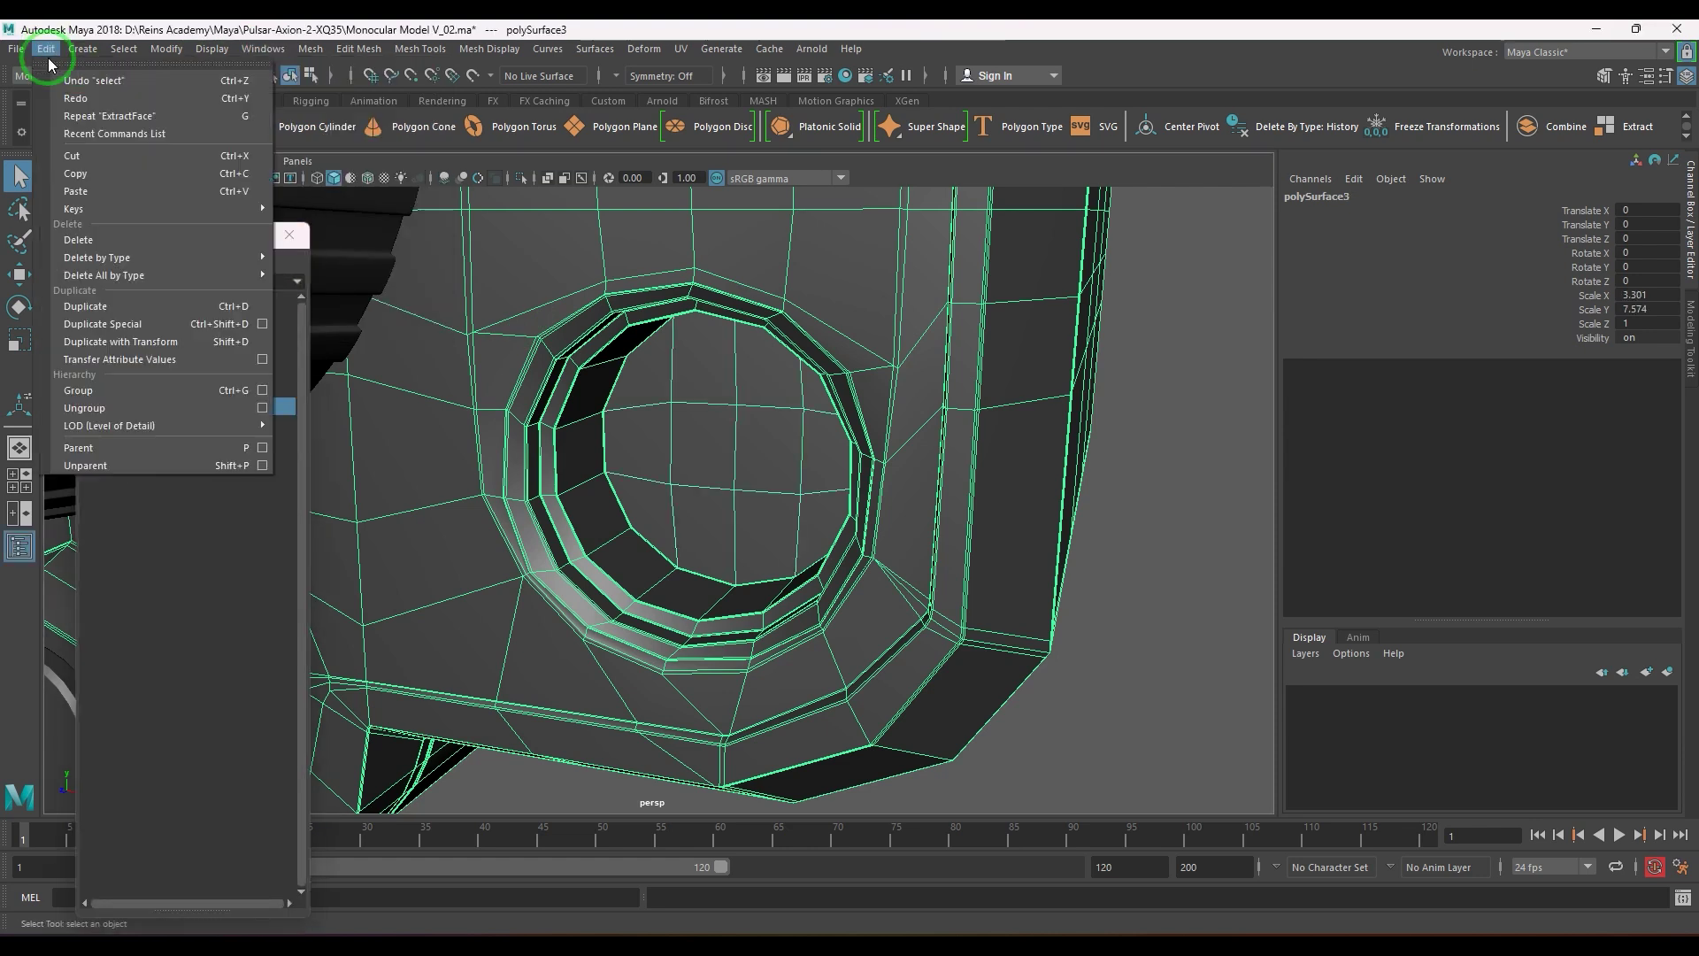
left_click(126, 409)
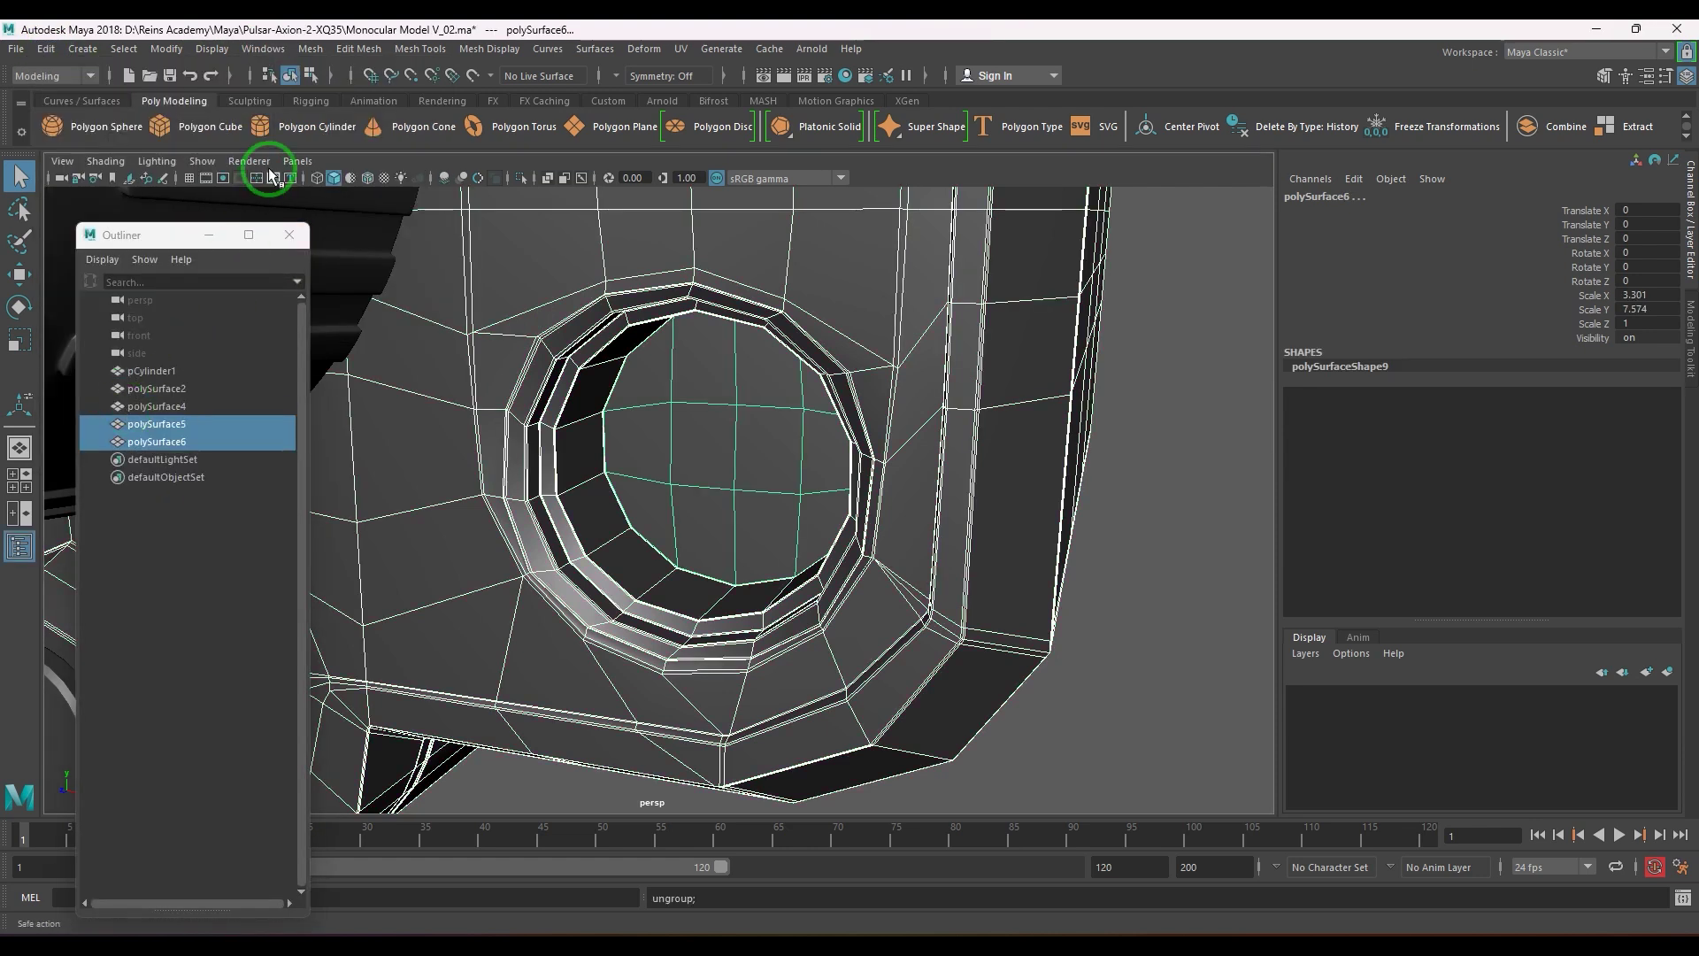
left_click(290, 235)
- Delete all interior edges of the extracted disc in the lower recess, leaving a single face
left_click(732, 431)
scroll(752, 509, "up", 4)
right_click_drag(752, 510, 716, 406)
left_click_drag(662, 349, 857, 505)
key("Delete")
- Extrude the lower disc's single face and merge the new vertices to its center
right_click_drag(759, 381, 755, 461)
left_click(758, 434)
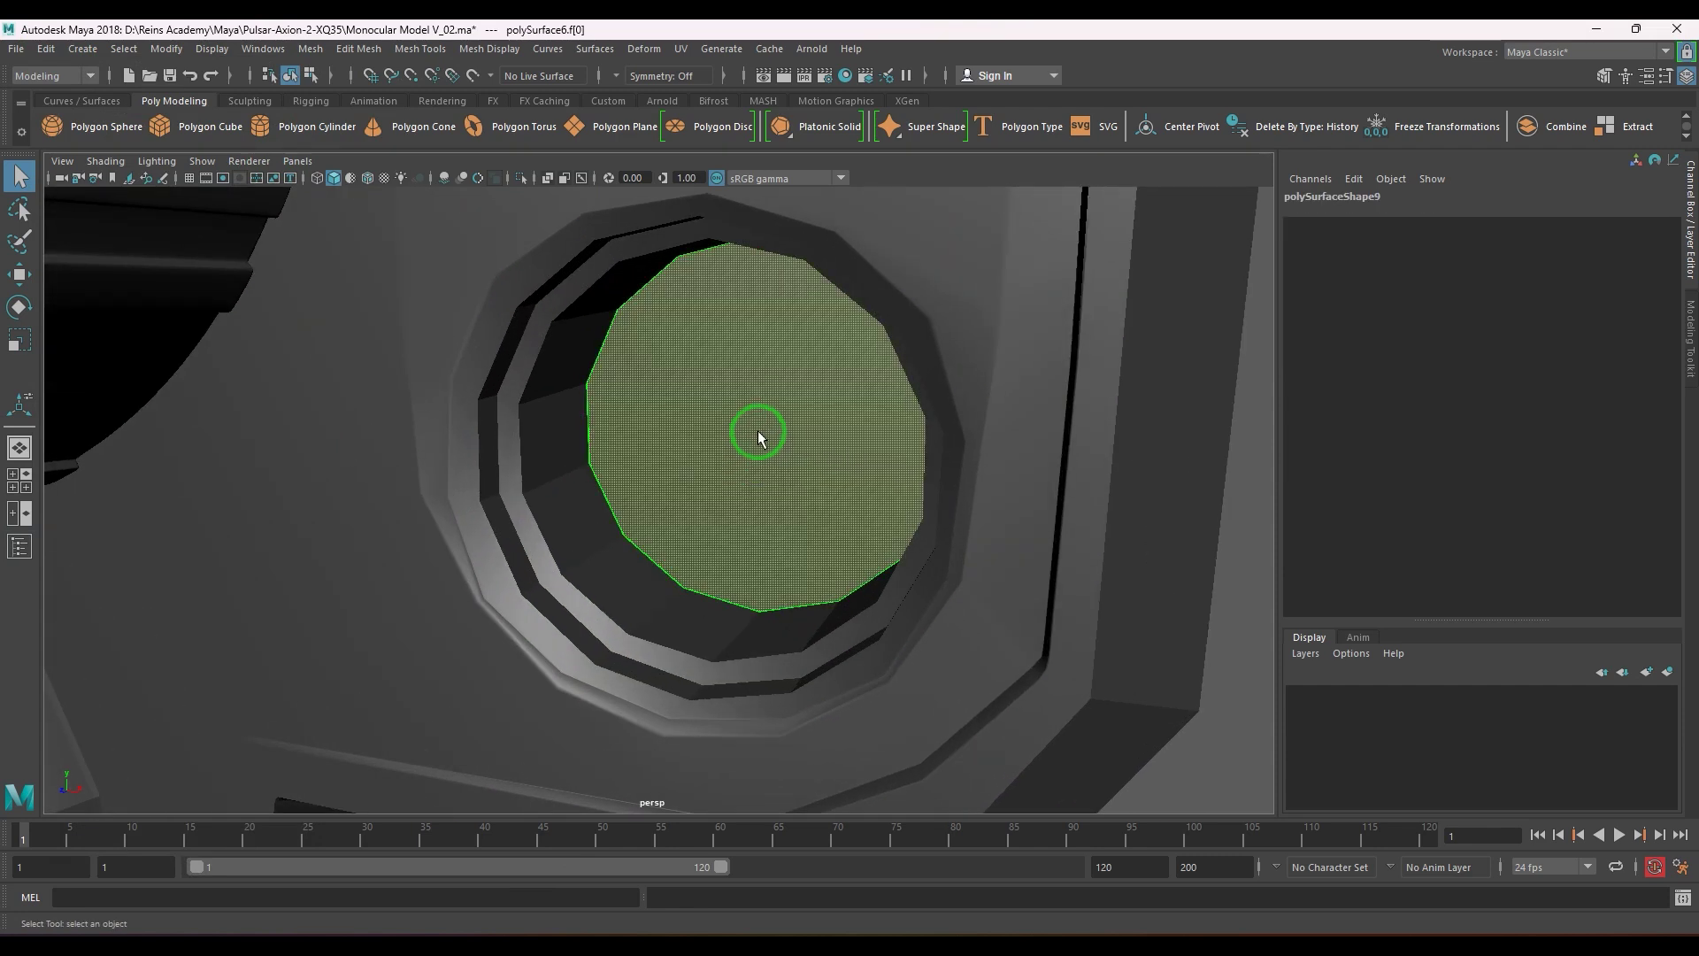
right_click_drag(761, 506, 784, 436, "shift")
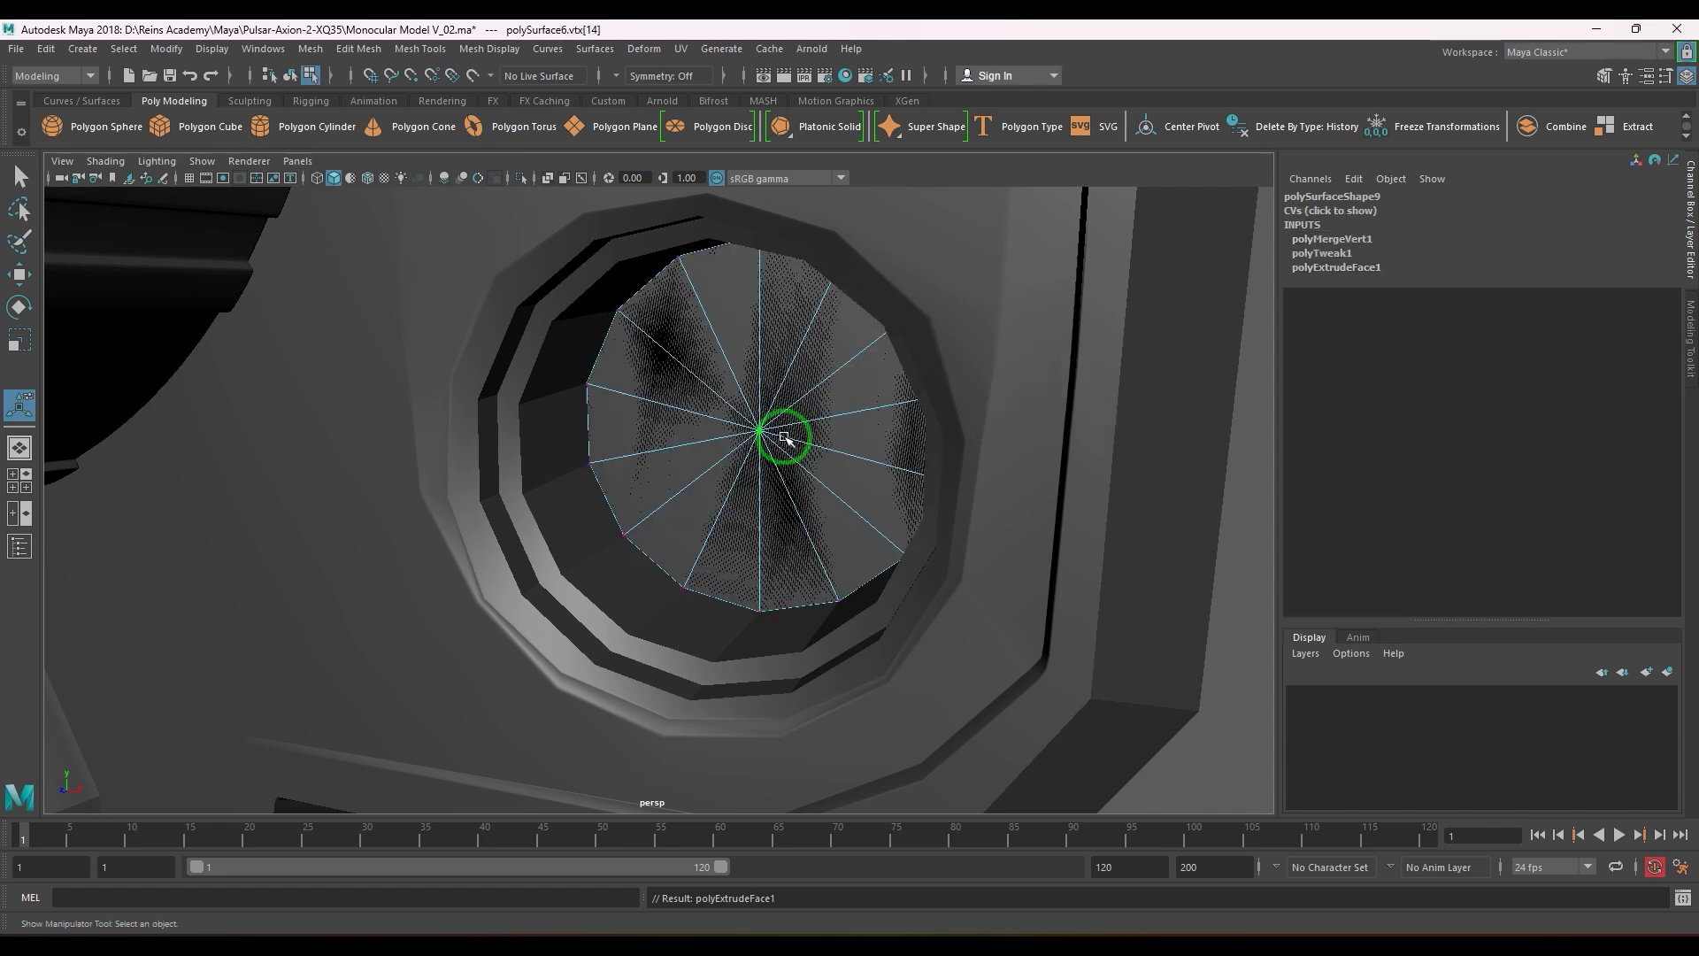
- Delete the picked component from the lower disc's mesh
right_click_drag(666, 351, 667, 417)
left_click(675, 338)
key("Delete")
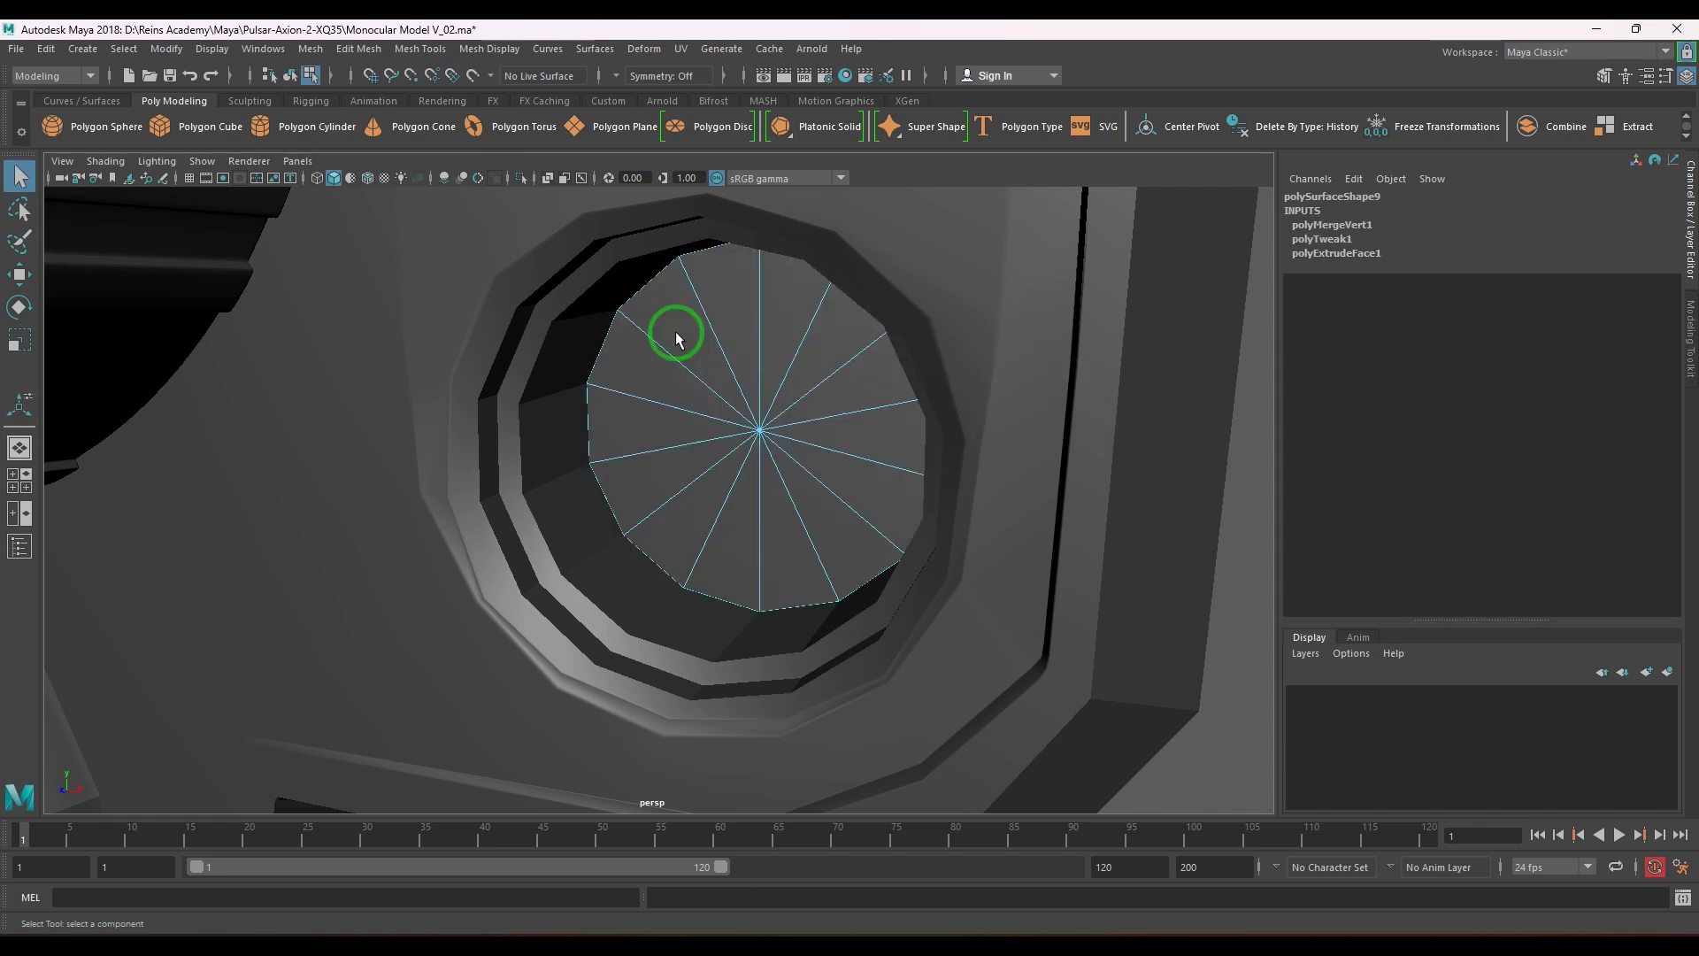
- Duplicate the upper recess's lens piece and place the copy in front of the lower recess at Translate Y -2.371 and Z about 2.43
scroll(757, 471, "down", 5)
right_click_drag(668, 481, 718, 445)
left_click_drag(715, 494, 711, 545, "alt")
left_click(690, 334)
key("w")
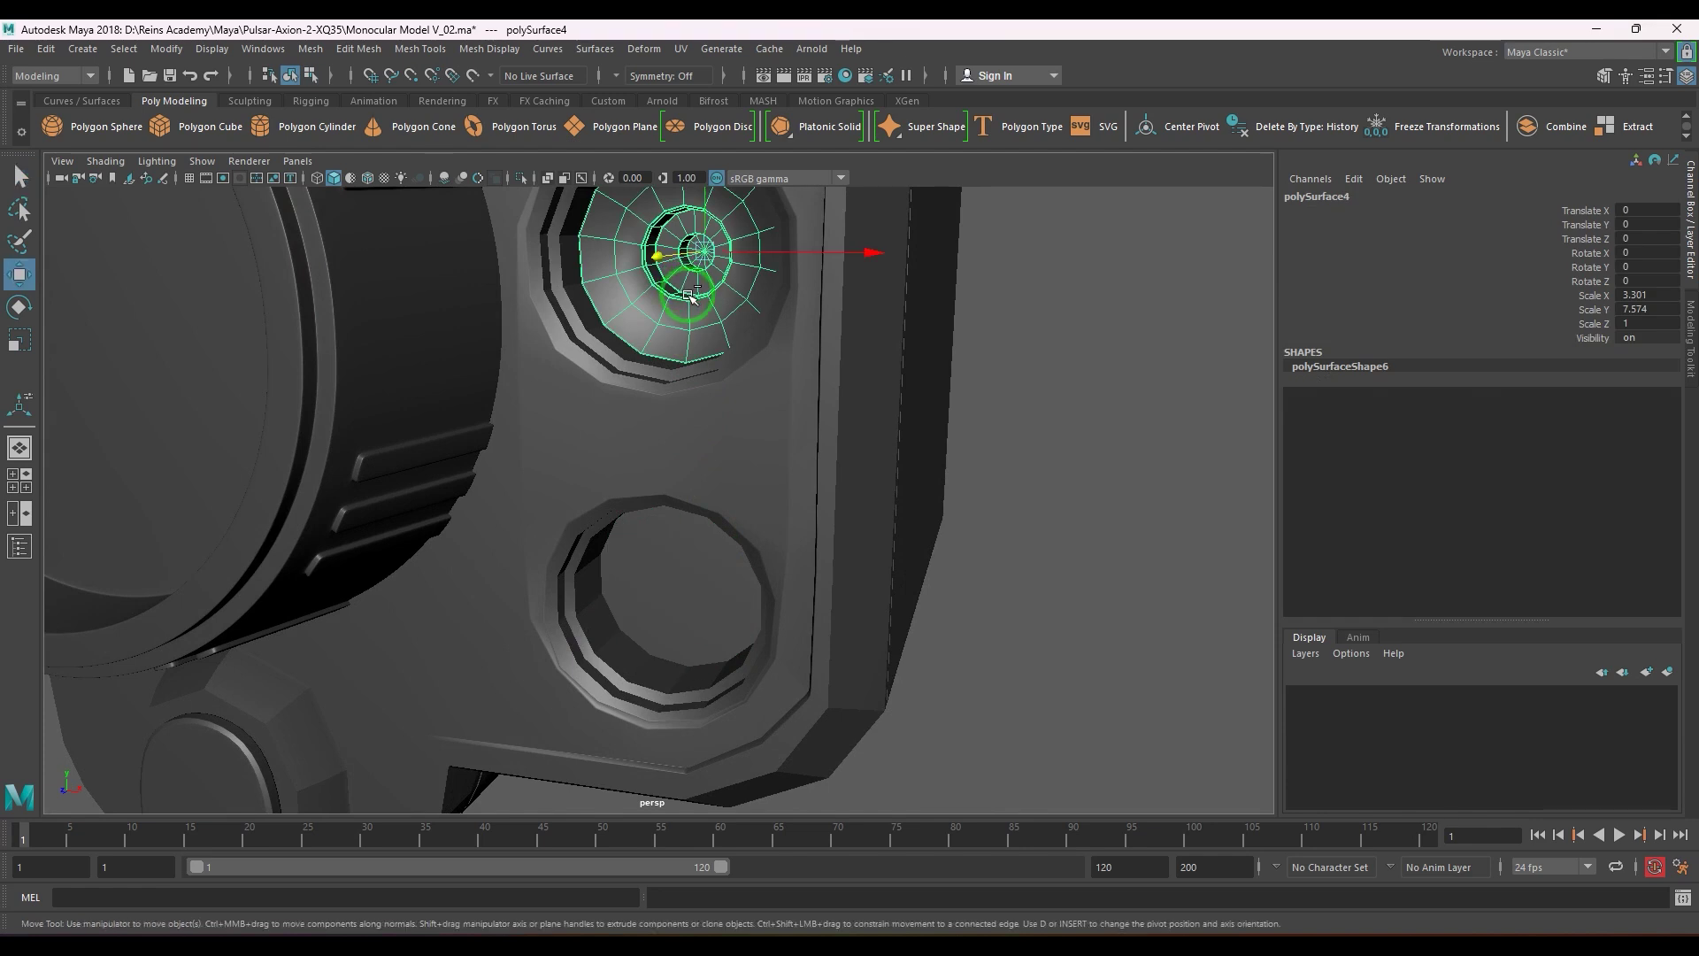
key("ctrl+d")
scroll(697, 522, "up", 3)
left_click_drag(698, 546, 698, 539, "alt")
scroll(698, 539, "up", 1)
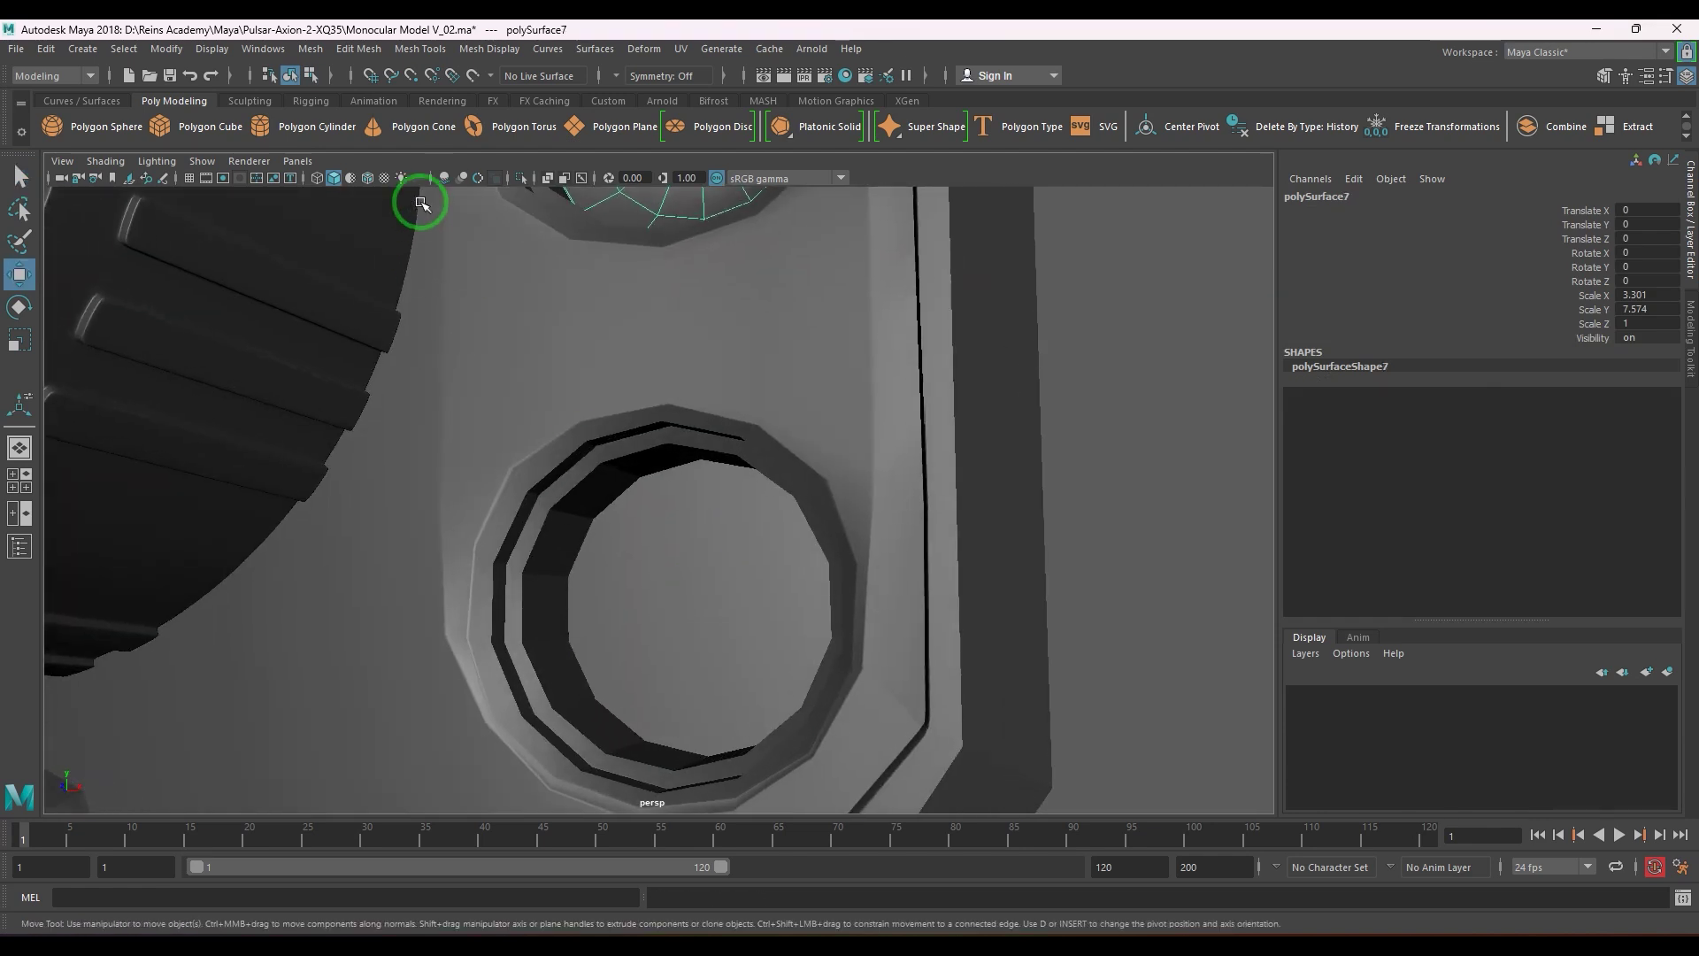
left_click(370, 178)
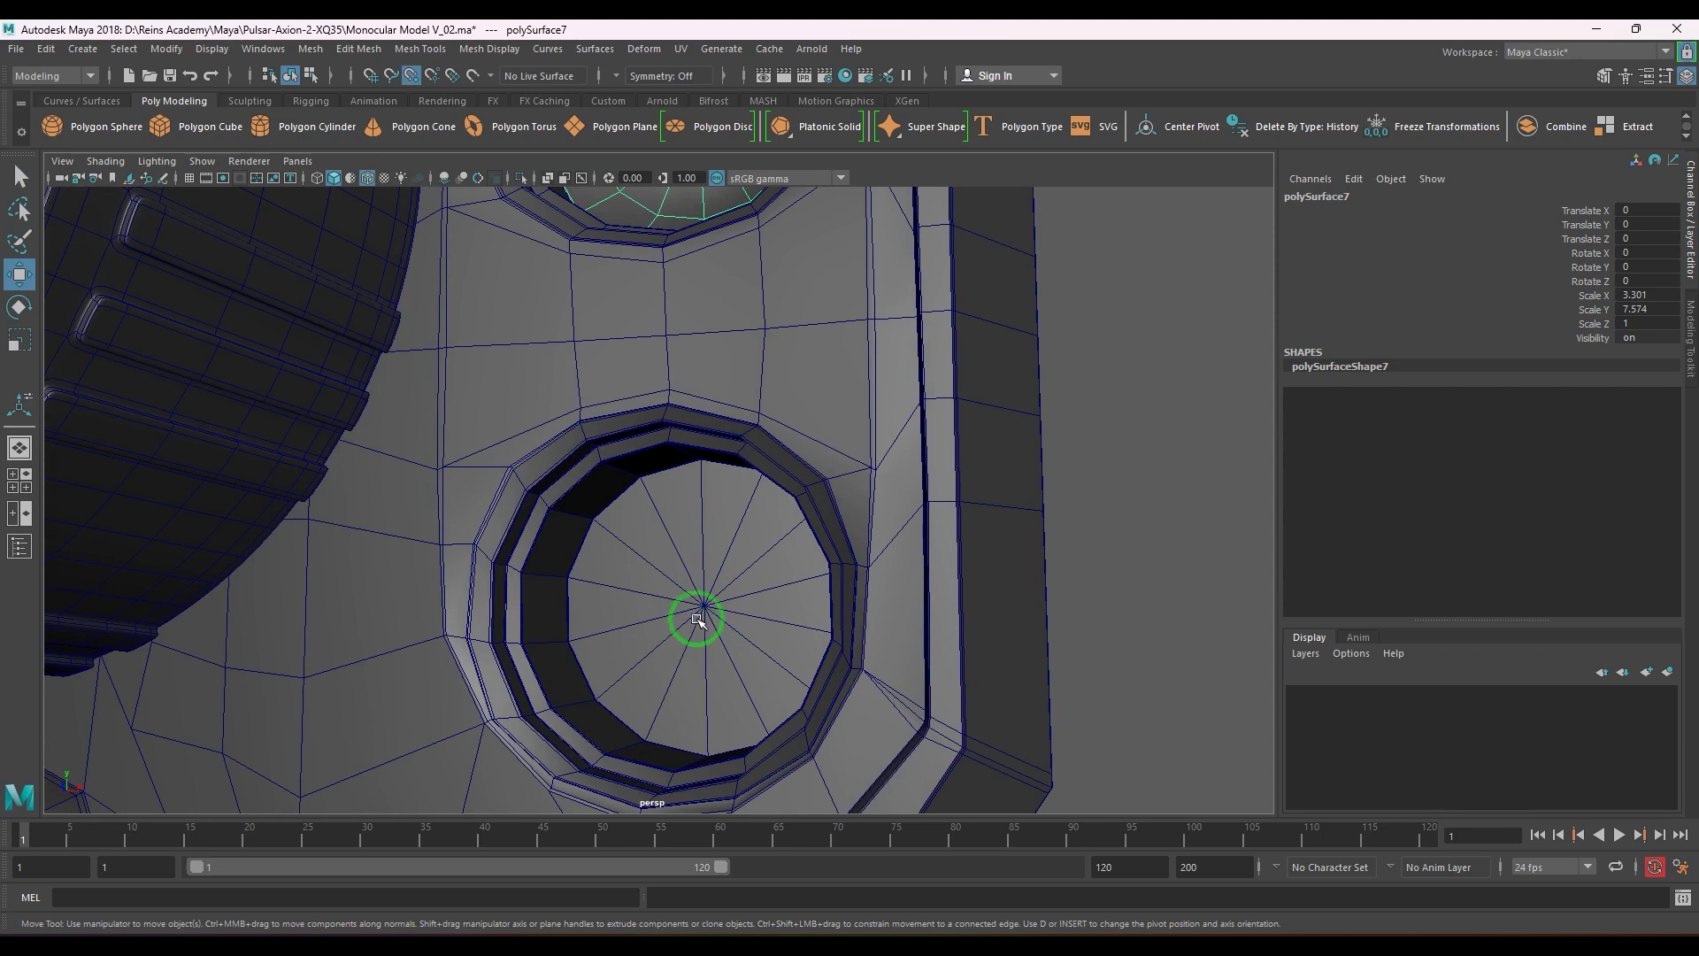
left_click_drag(698, 620, 443, 623)
- Center the pivot of the flat disc inside the lower recess
scroll(714, 538, "down", 4)
left_click(659, 580)
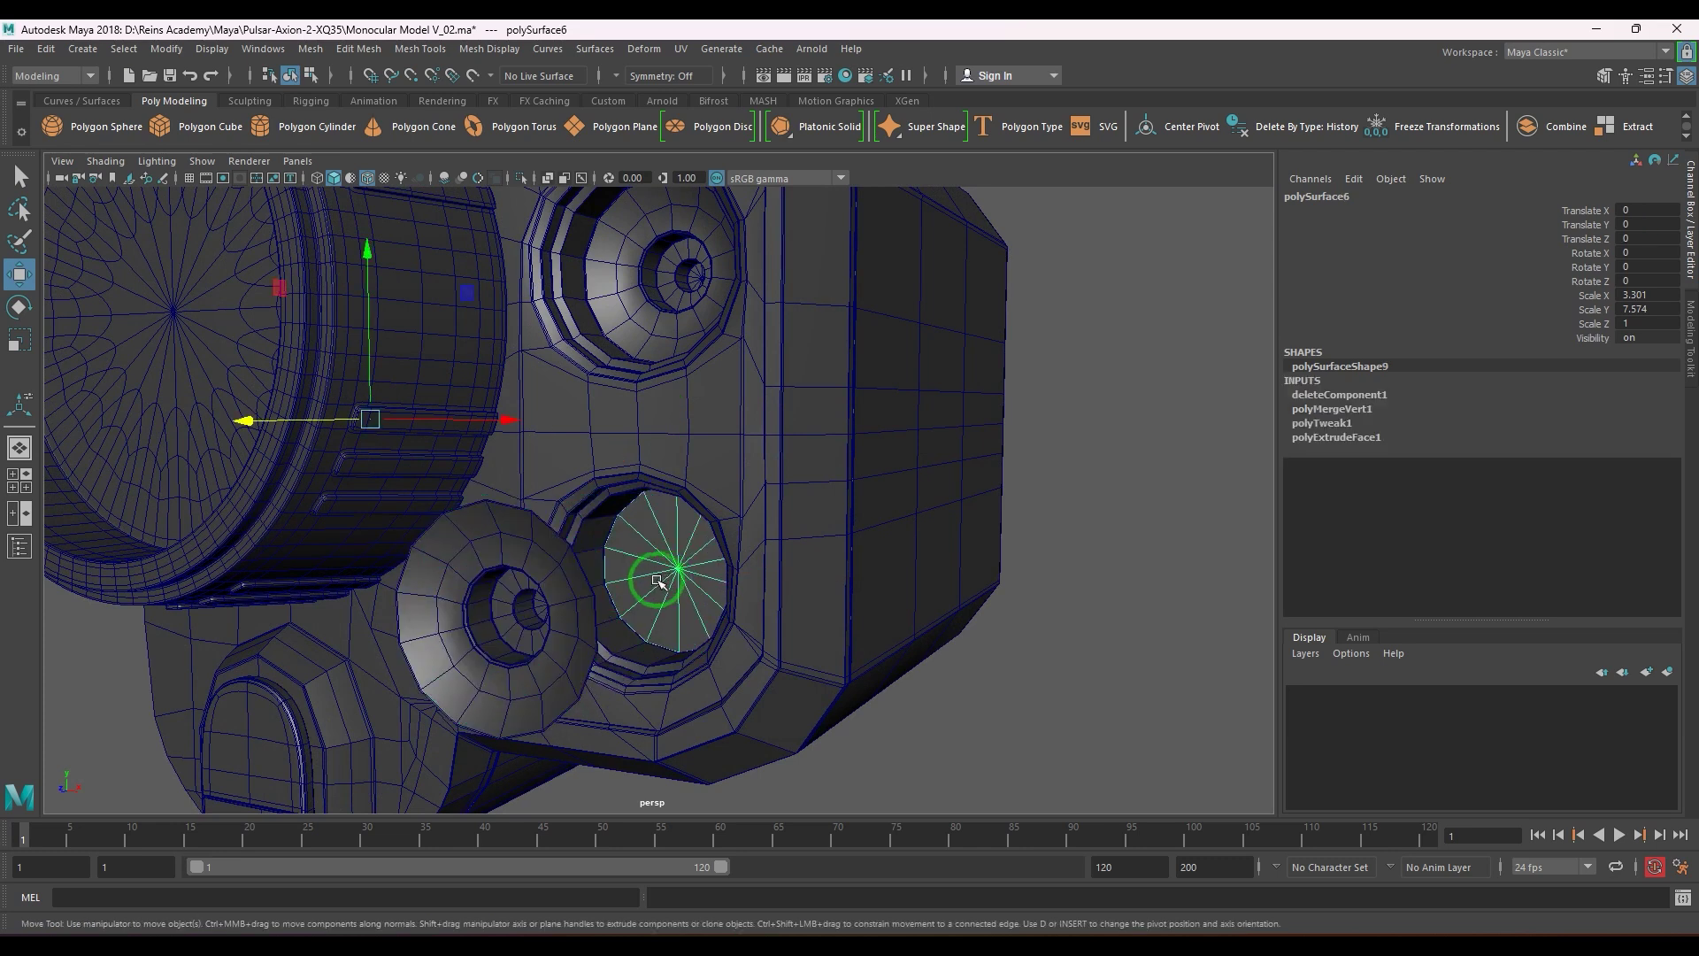
left_click(176, 51)
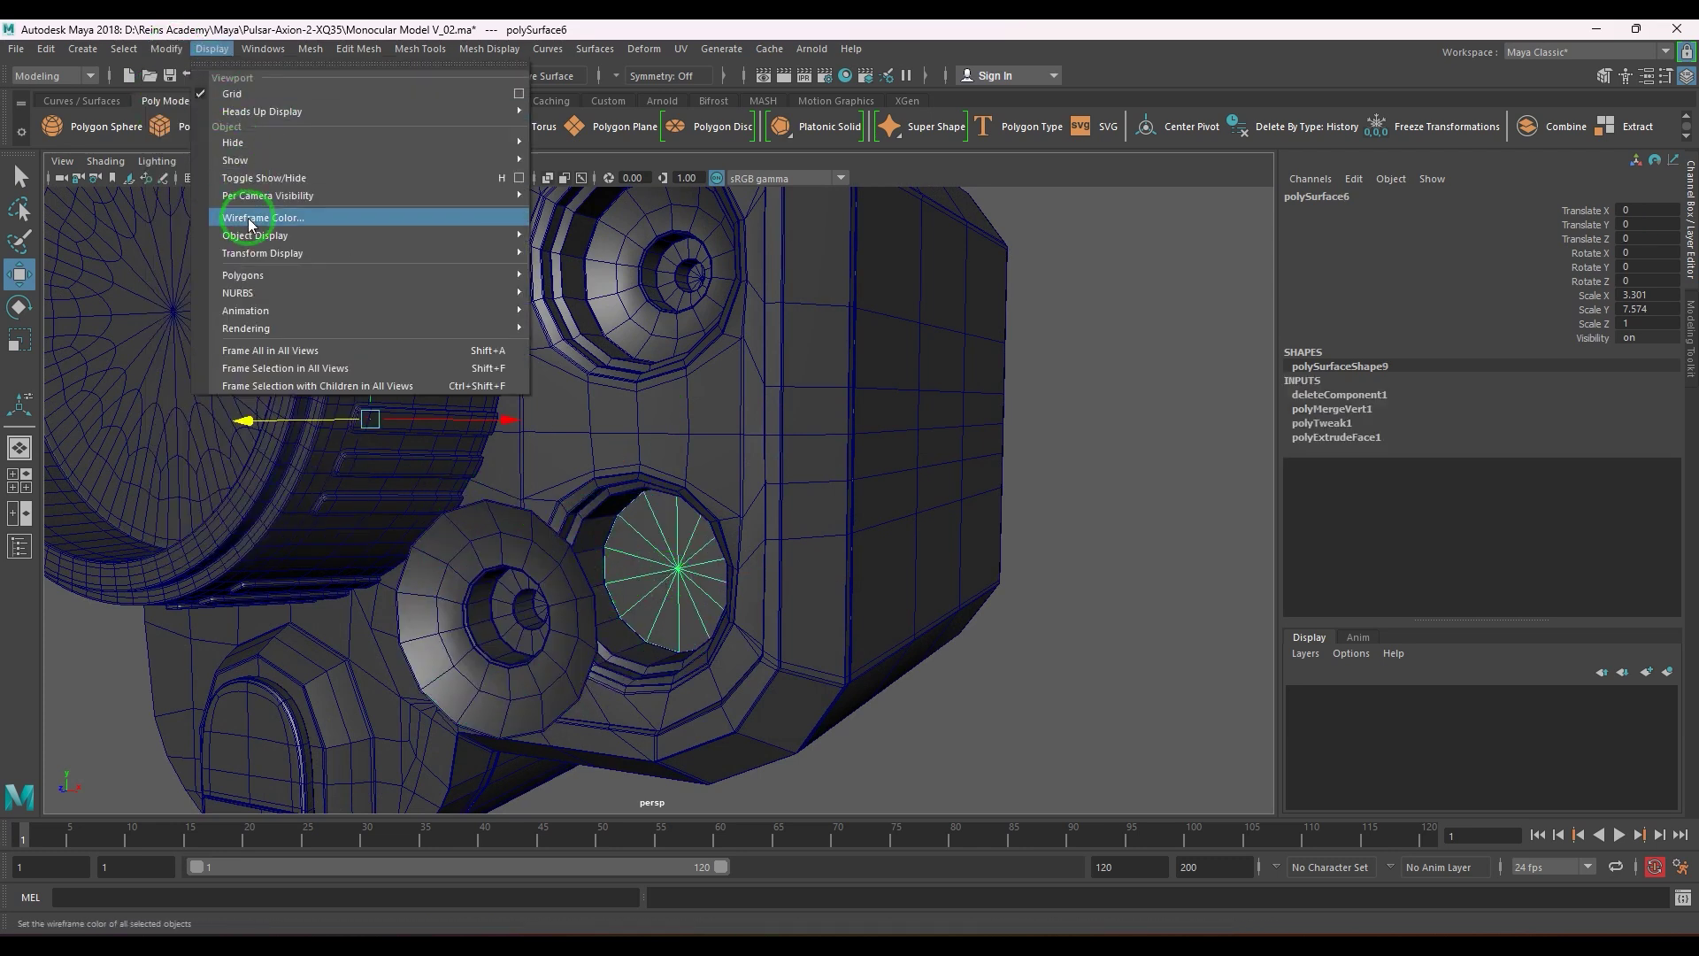
left_click(215, 175)
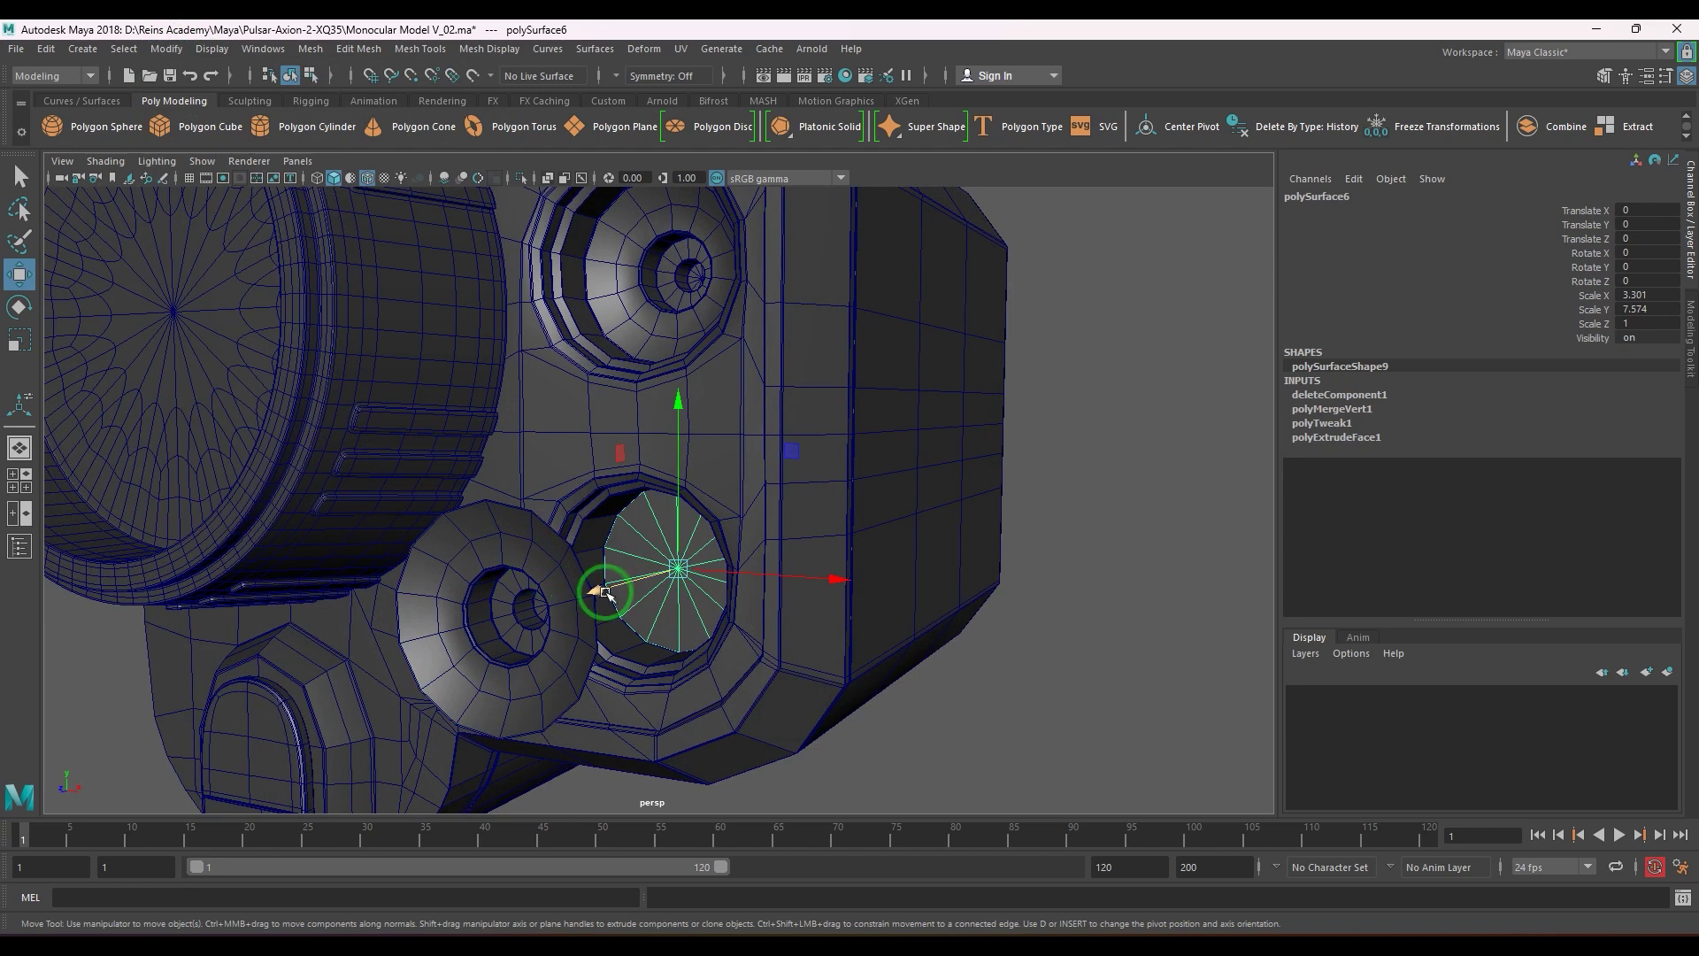
- Snap the copied lens piece to the lower disc's center along Z, at Translate Z 0.496
left_click(522, 635)
scroll(697, 593, "up", 2)
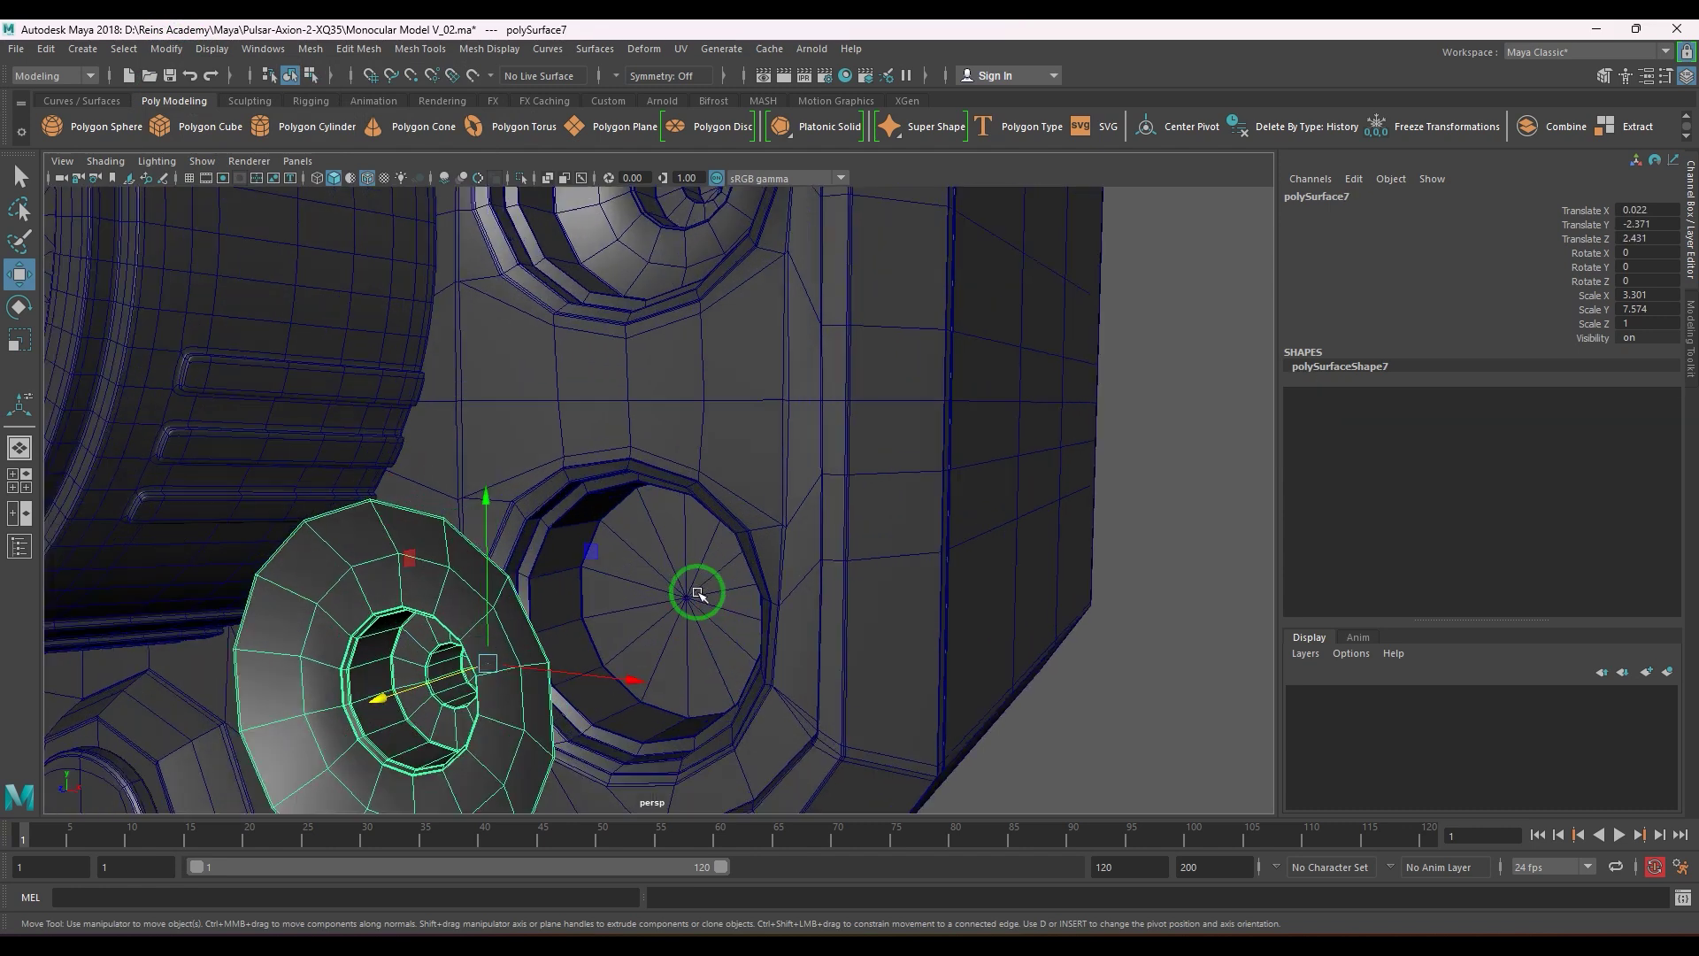
middle_click_drag(684, 599, 687, 601)
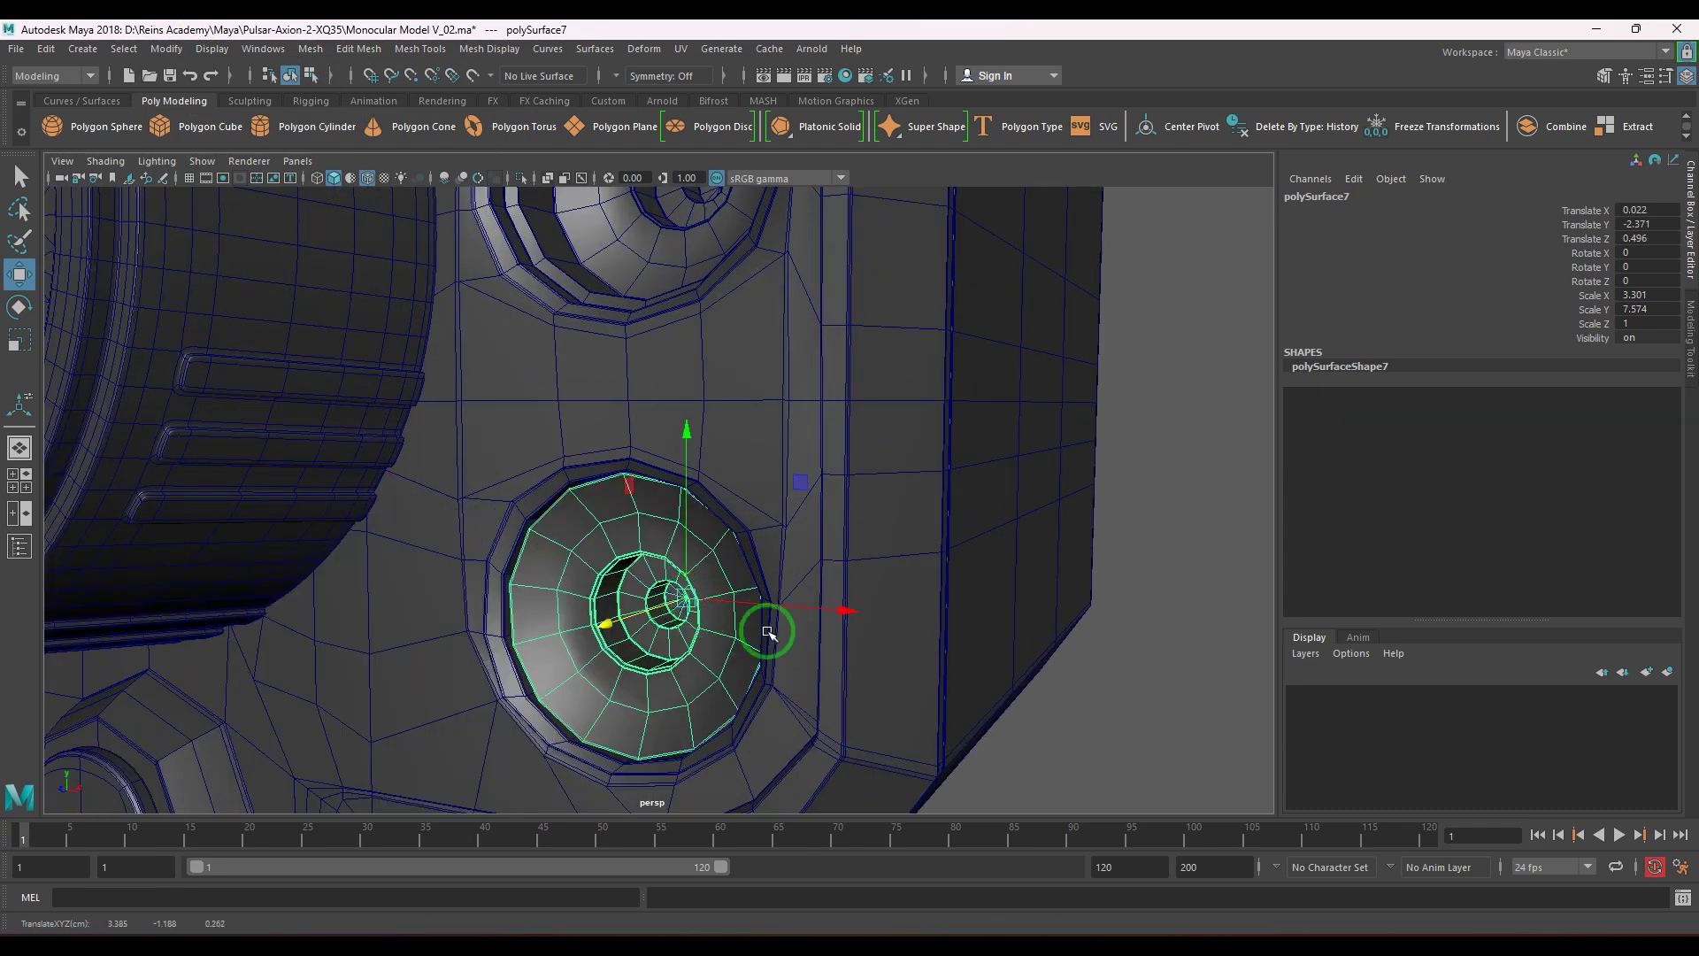
- Move the flat lower disc forward out of its recess to Translate Z about 2.32
left_click_drag(795, 633, 448, 626, "alt")
right_click_drag(448, 626, 741, 685, "alt")
left_click(696, 646)
left_click_drag(555, 621, 788, 620, "alt")
right_click_drag(788, 621, 756, 630, "alt")
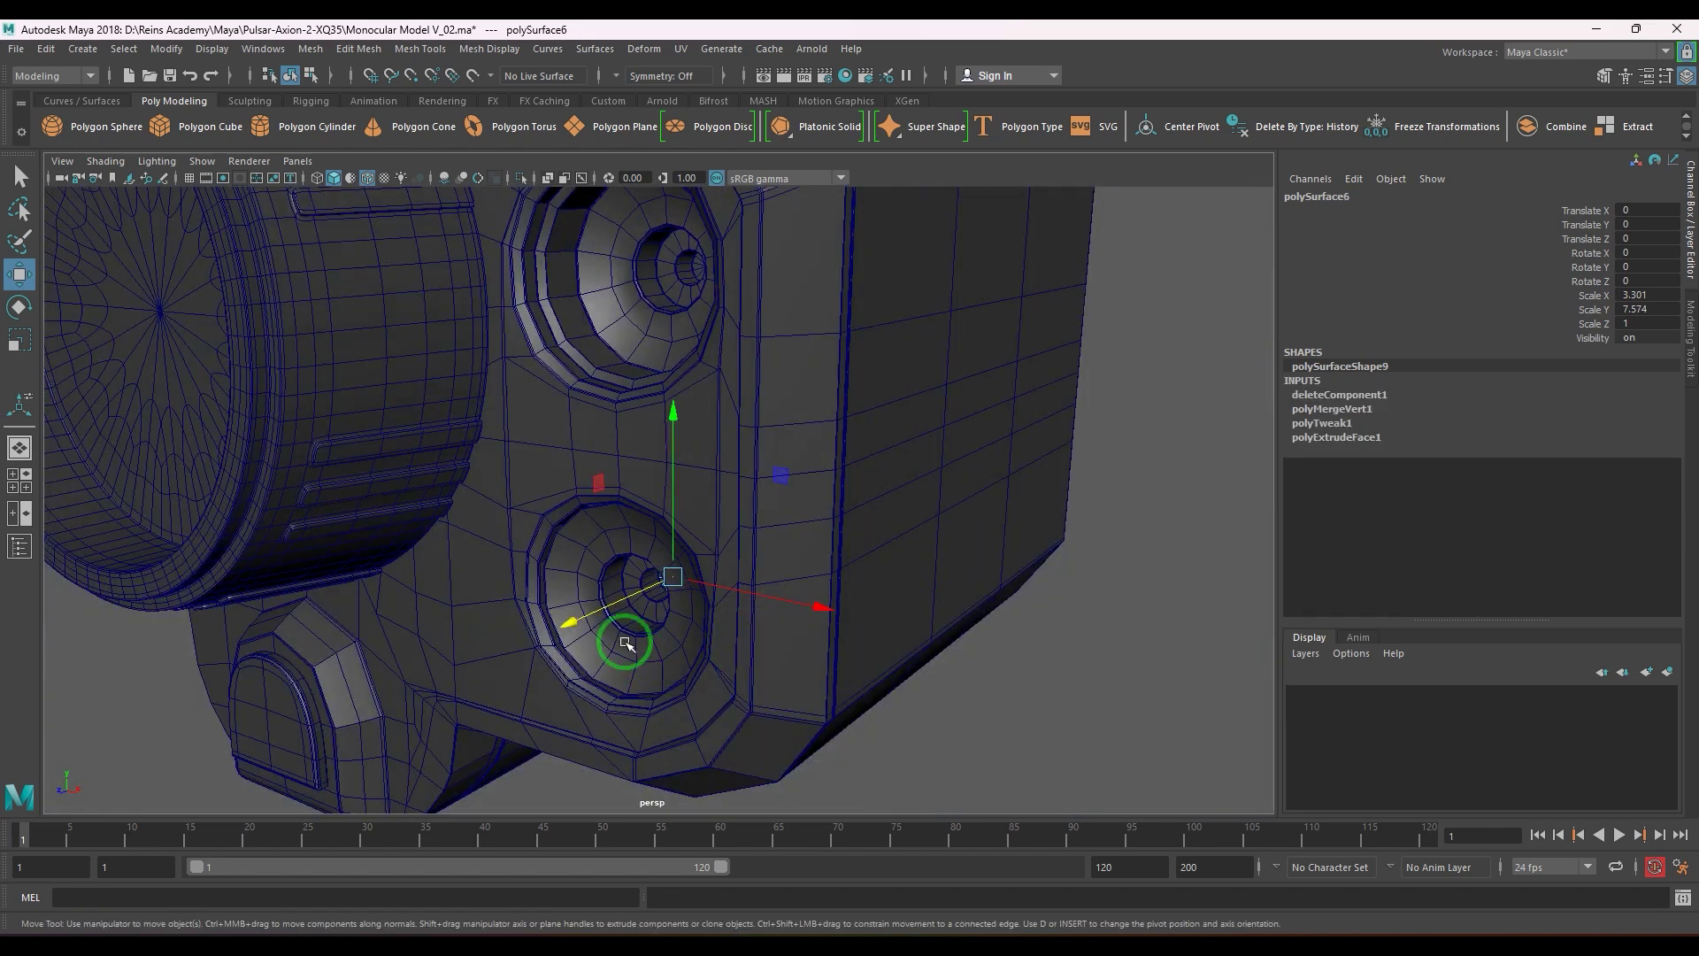
middle_click_drag(624, 643, 322, 682)
scroll(644, 645, "up", 5)
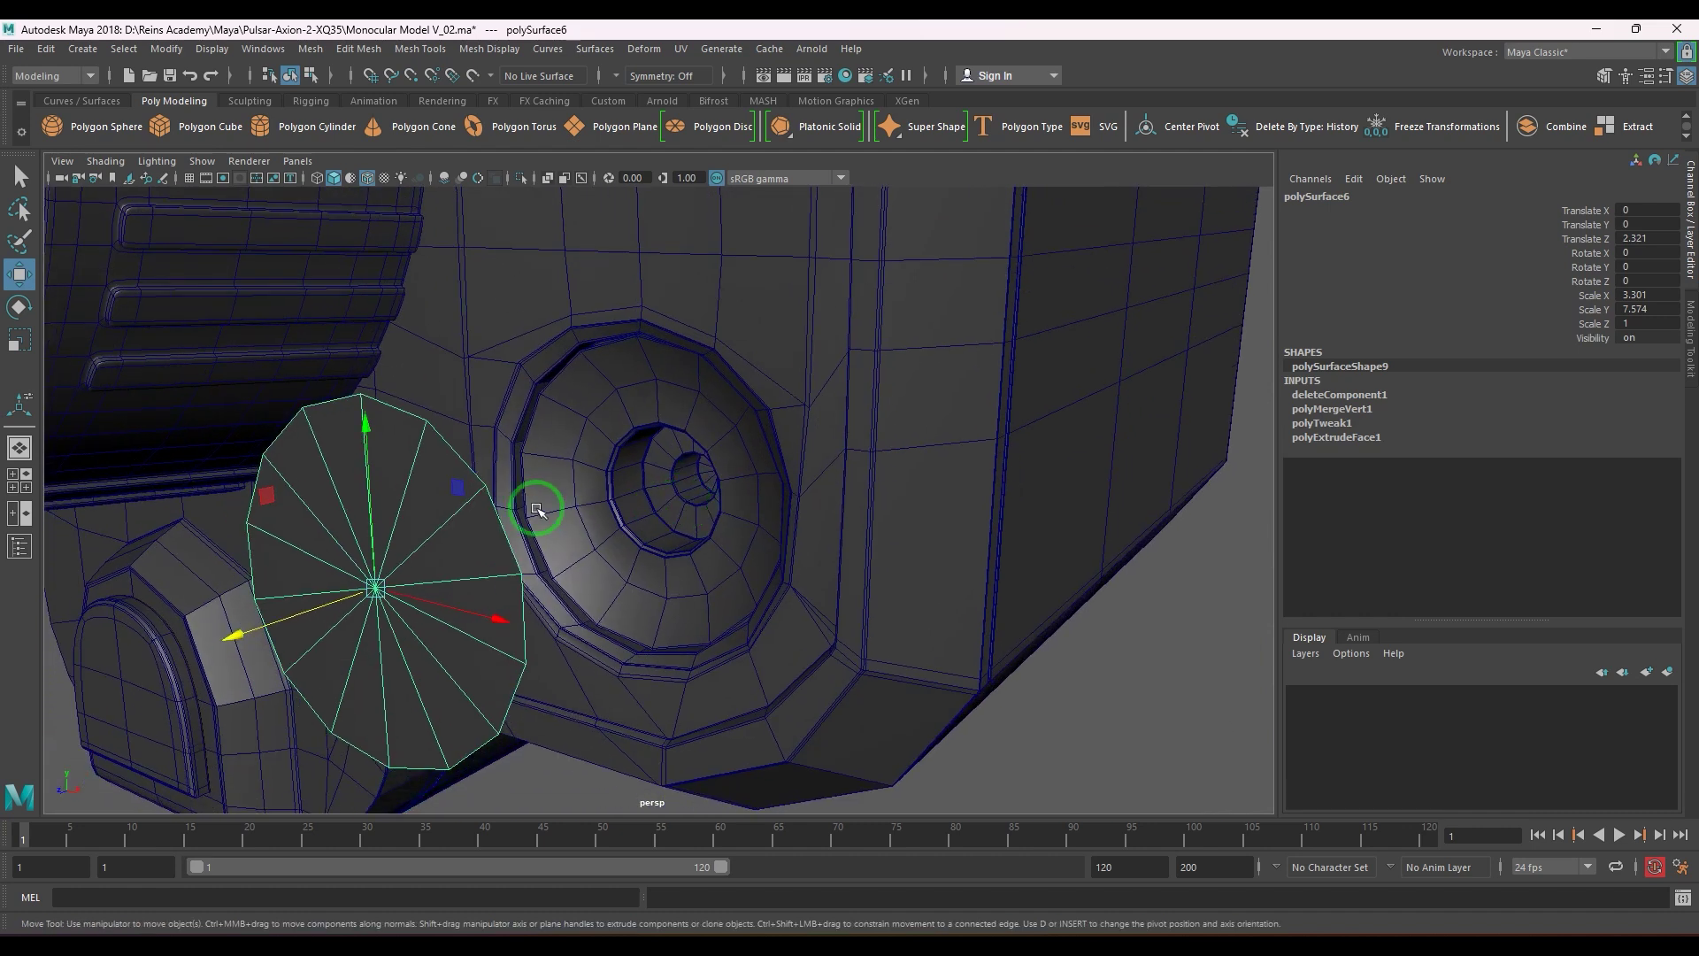
- Select the copied lens piece and try to snap its pivot to a vertex on its outer rim
left_click(537, 510)
left_click_drag(537, 511, 675, 485, "alt")
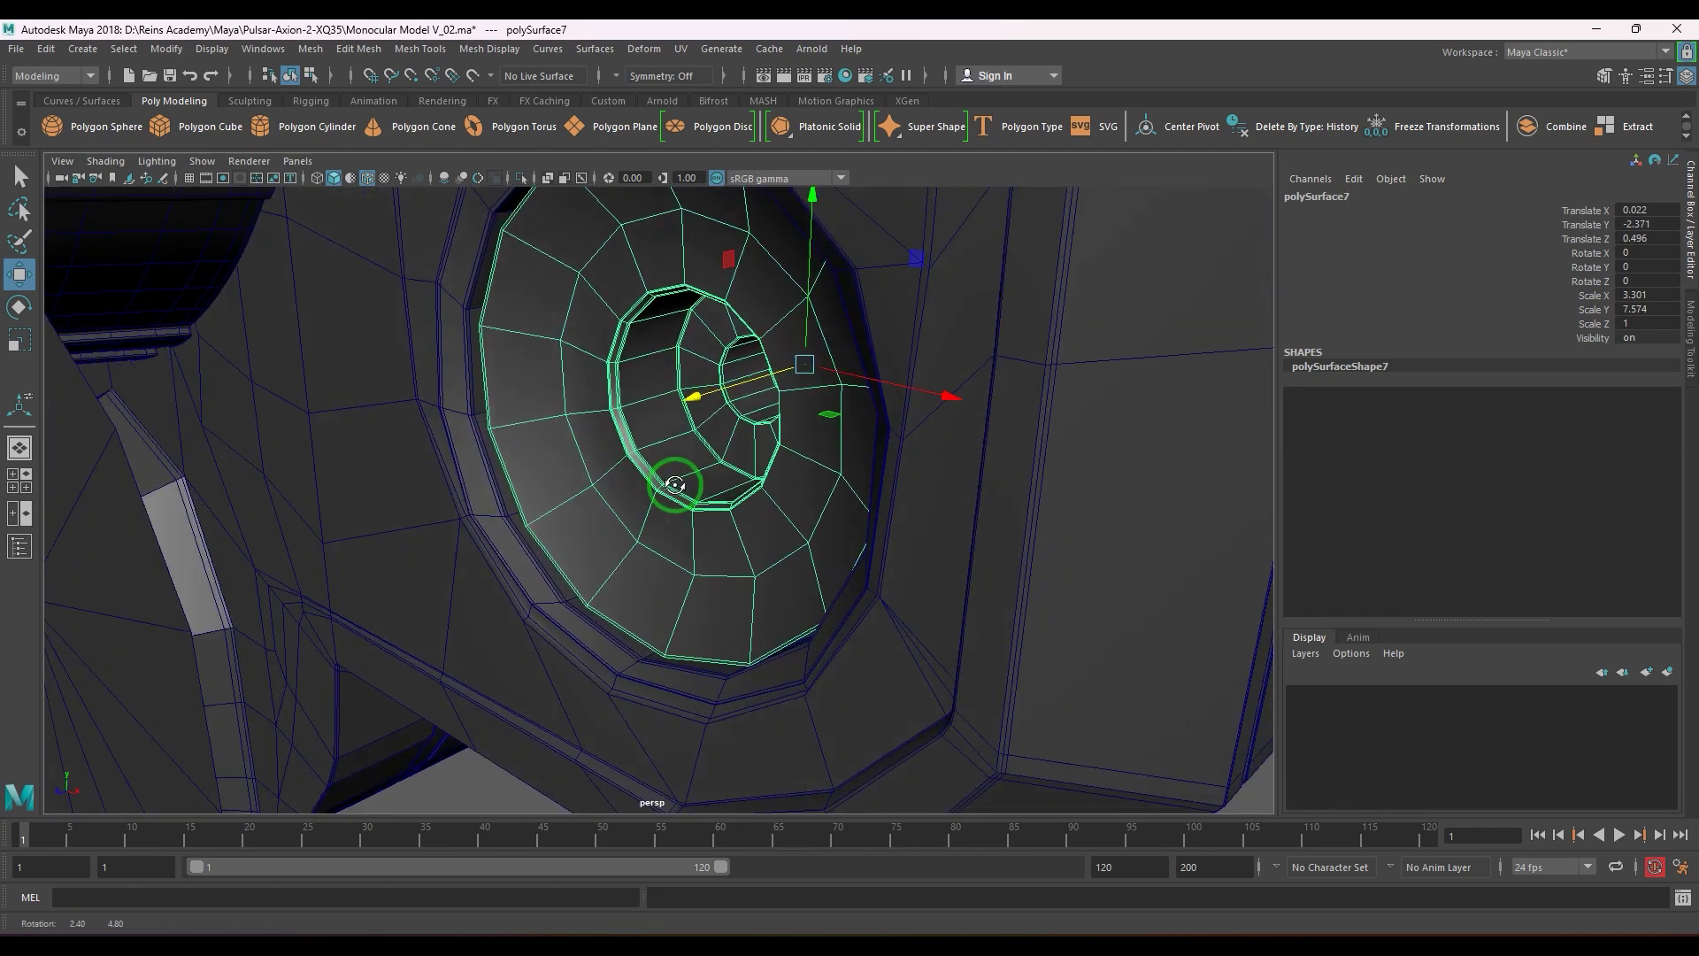
scroll(607, 569, "up", 4)
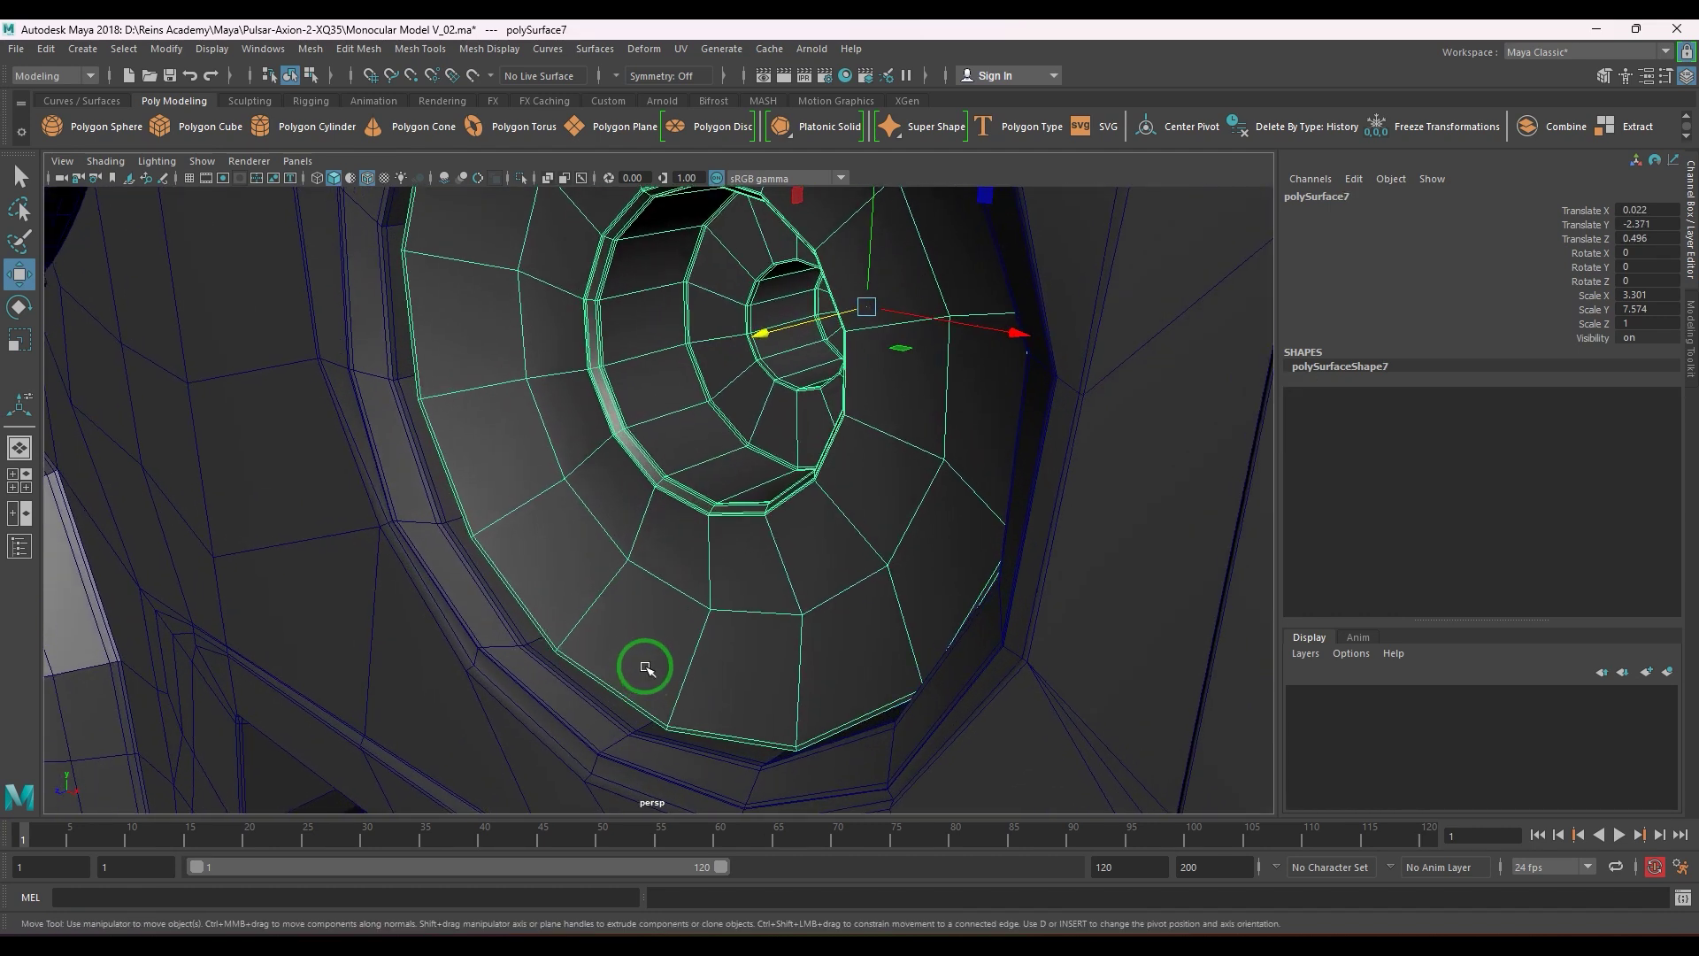
left_click_drag(813, 336, 775, 331)
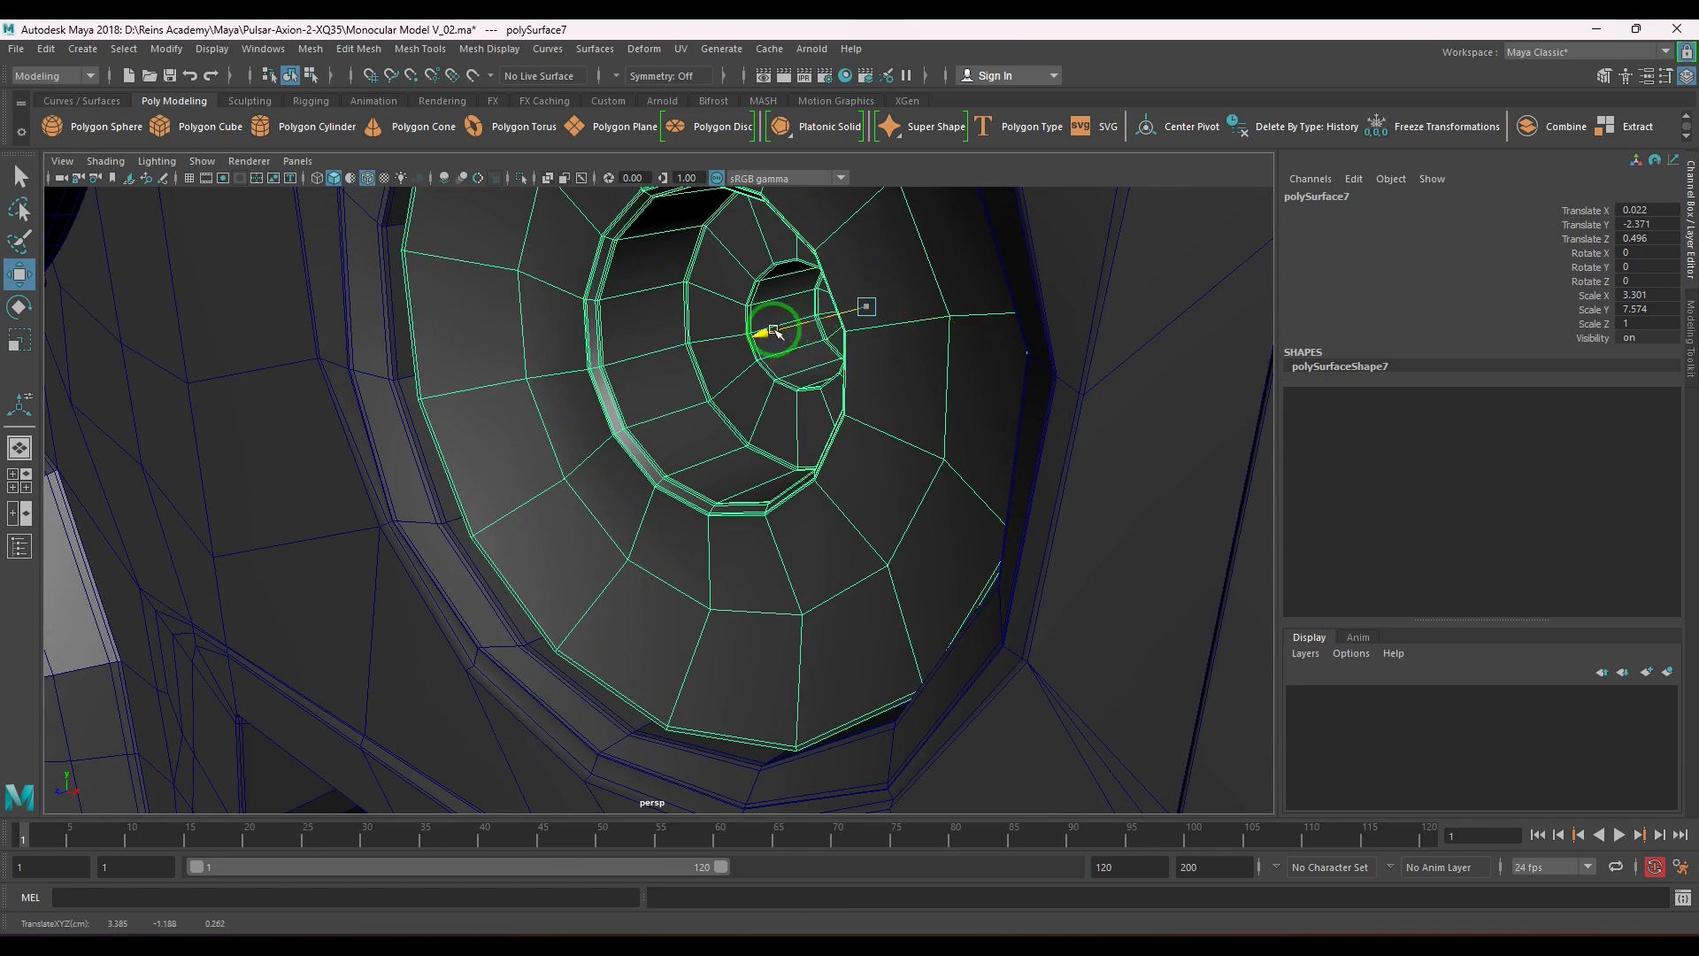
key("d")
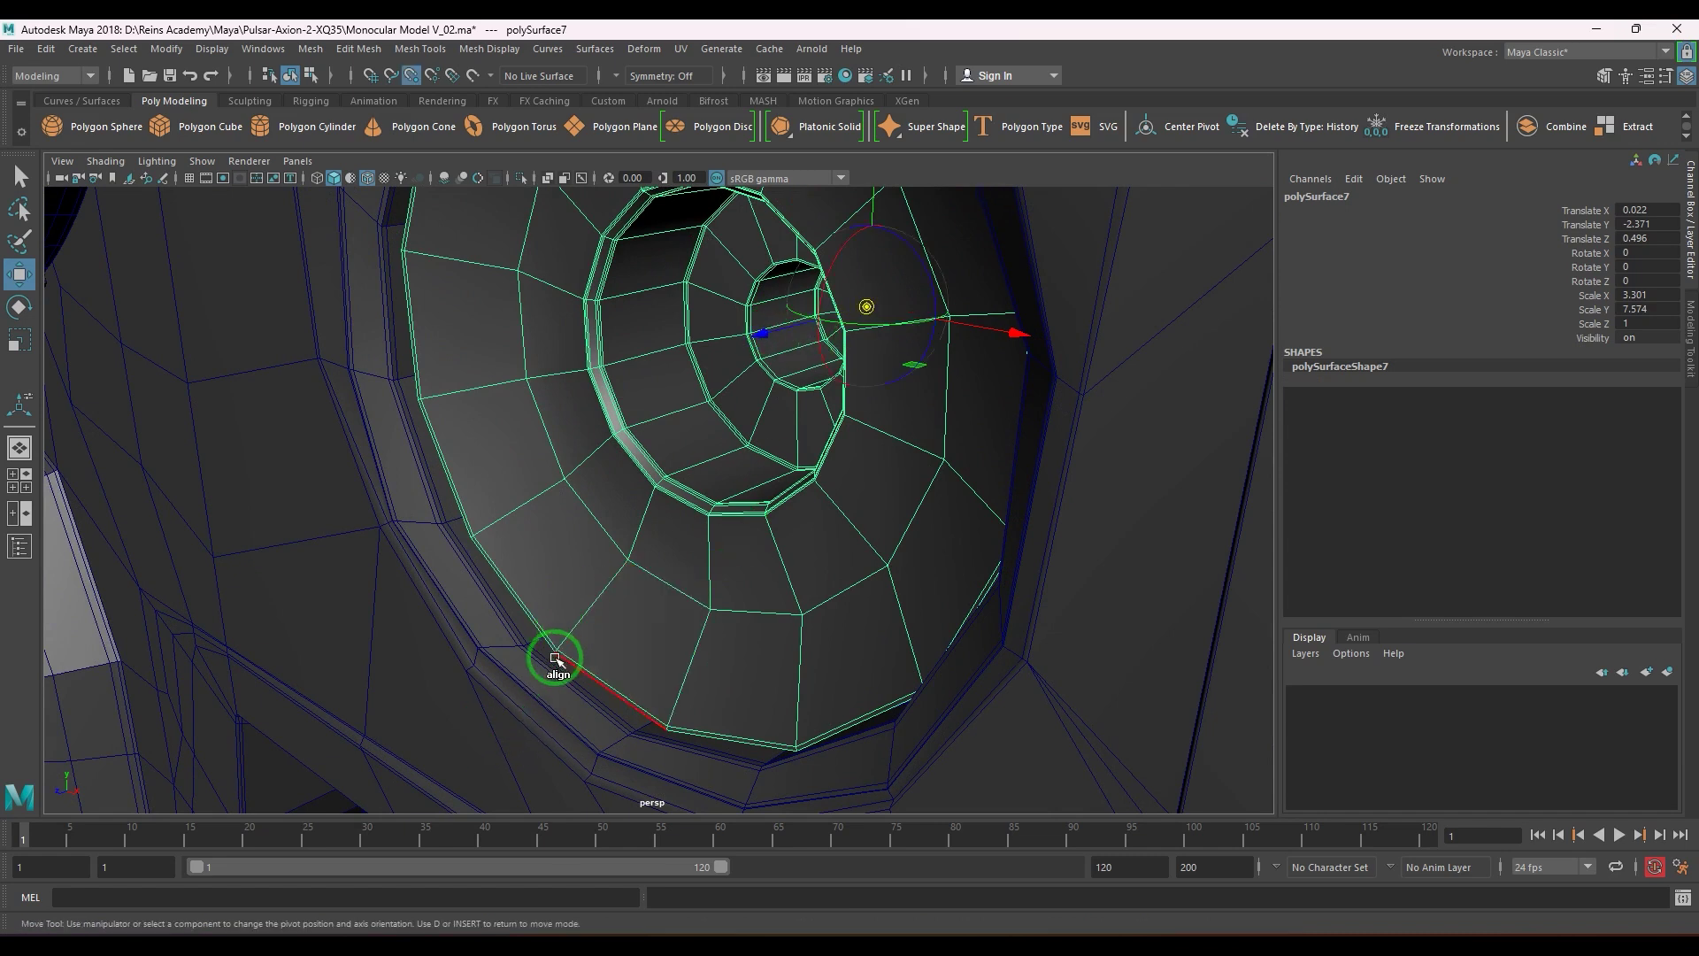
left_click(555, 655)
key("ctrl+z")
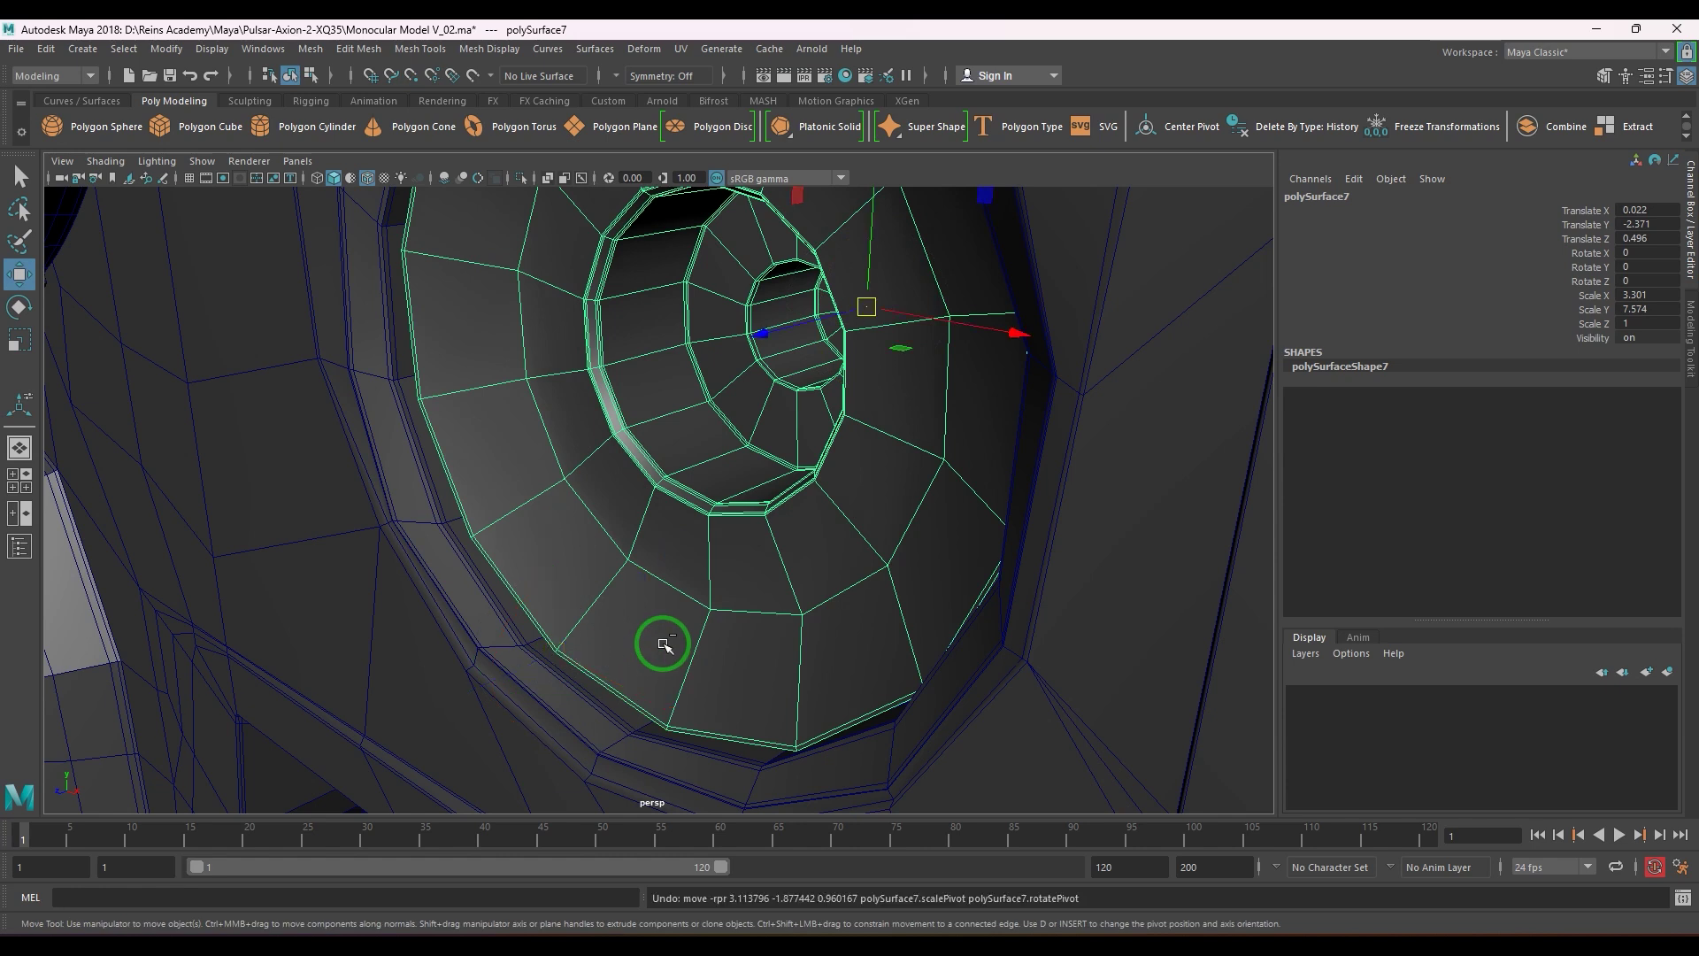
left_click_drag(768, 365, 660, 577)
key("ctrl+z")
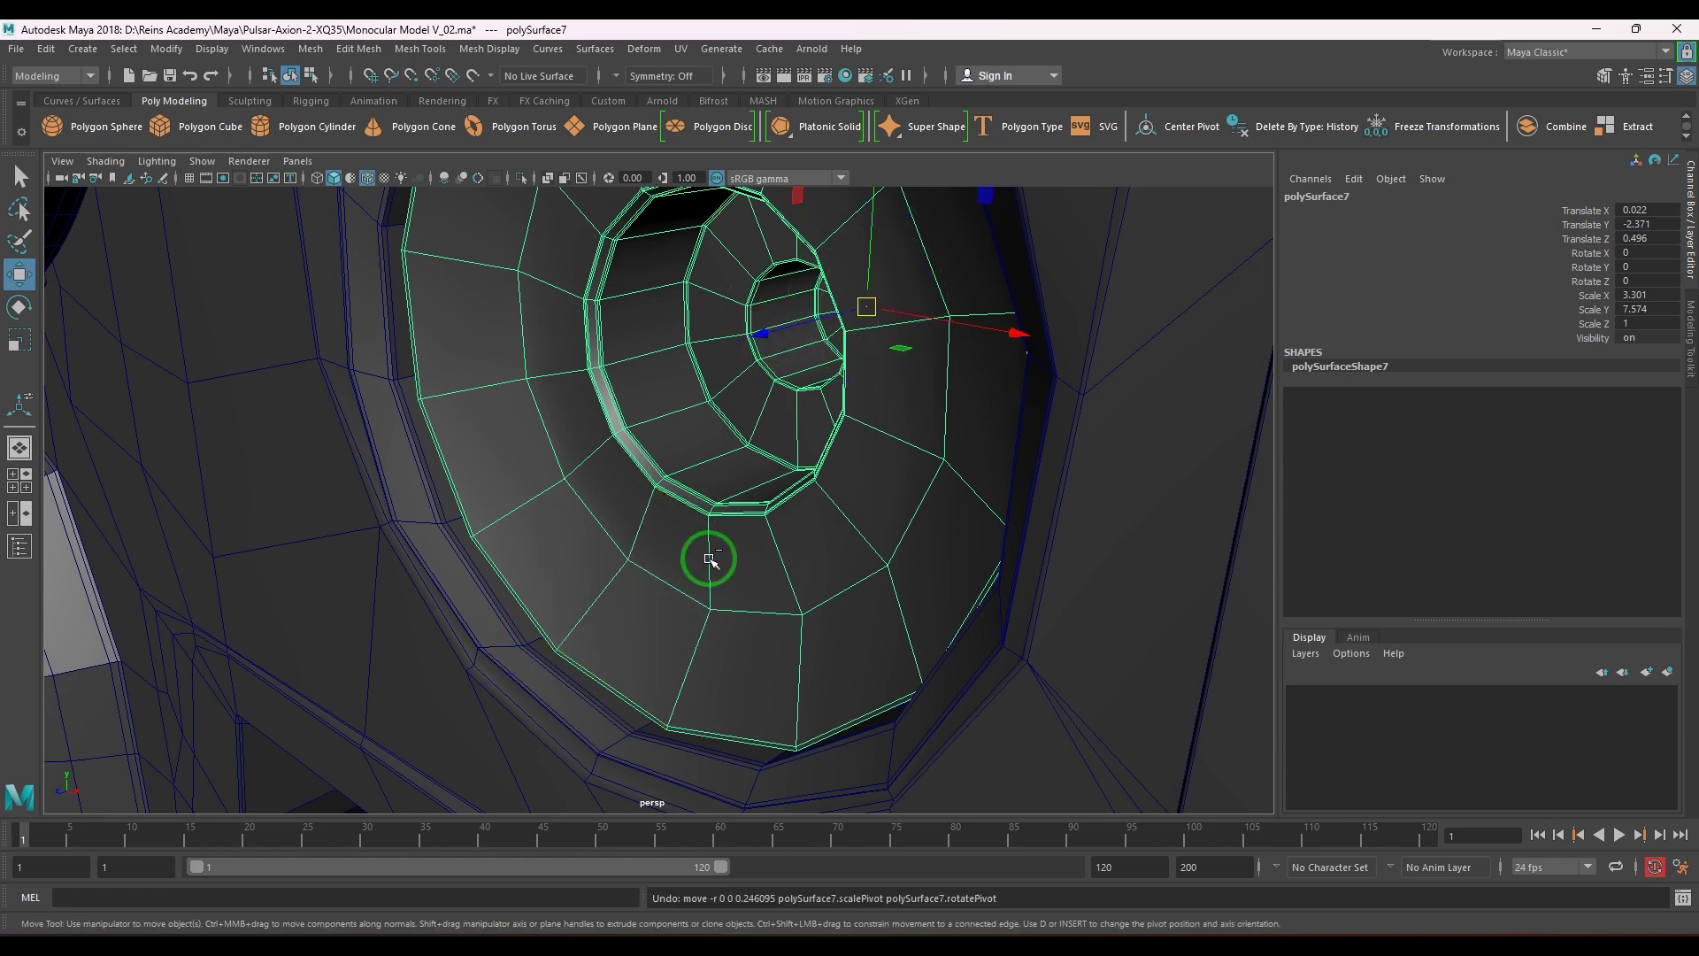
- Snap the copied lens piece's pivot to its outer rim along Z, and snap the piece to the recess's inner edge at Translate Z -0.195
key("d")
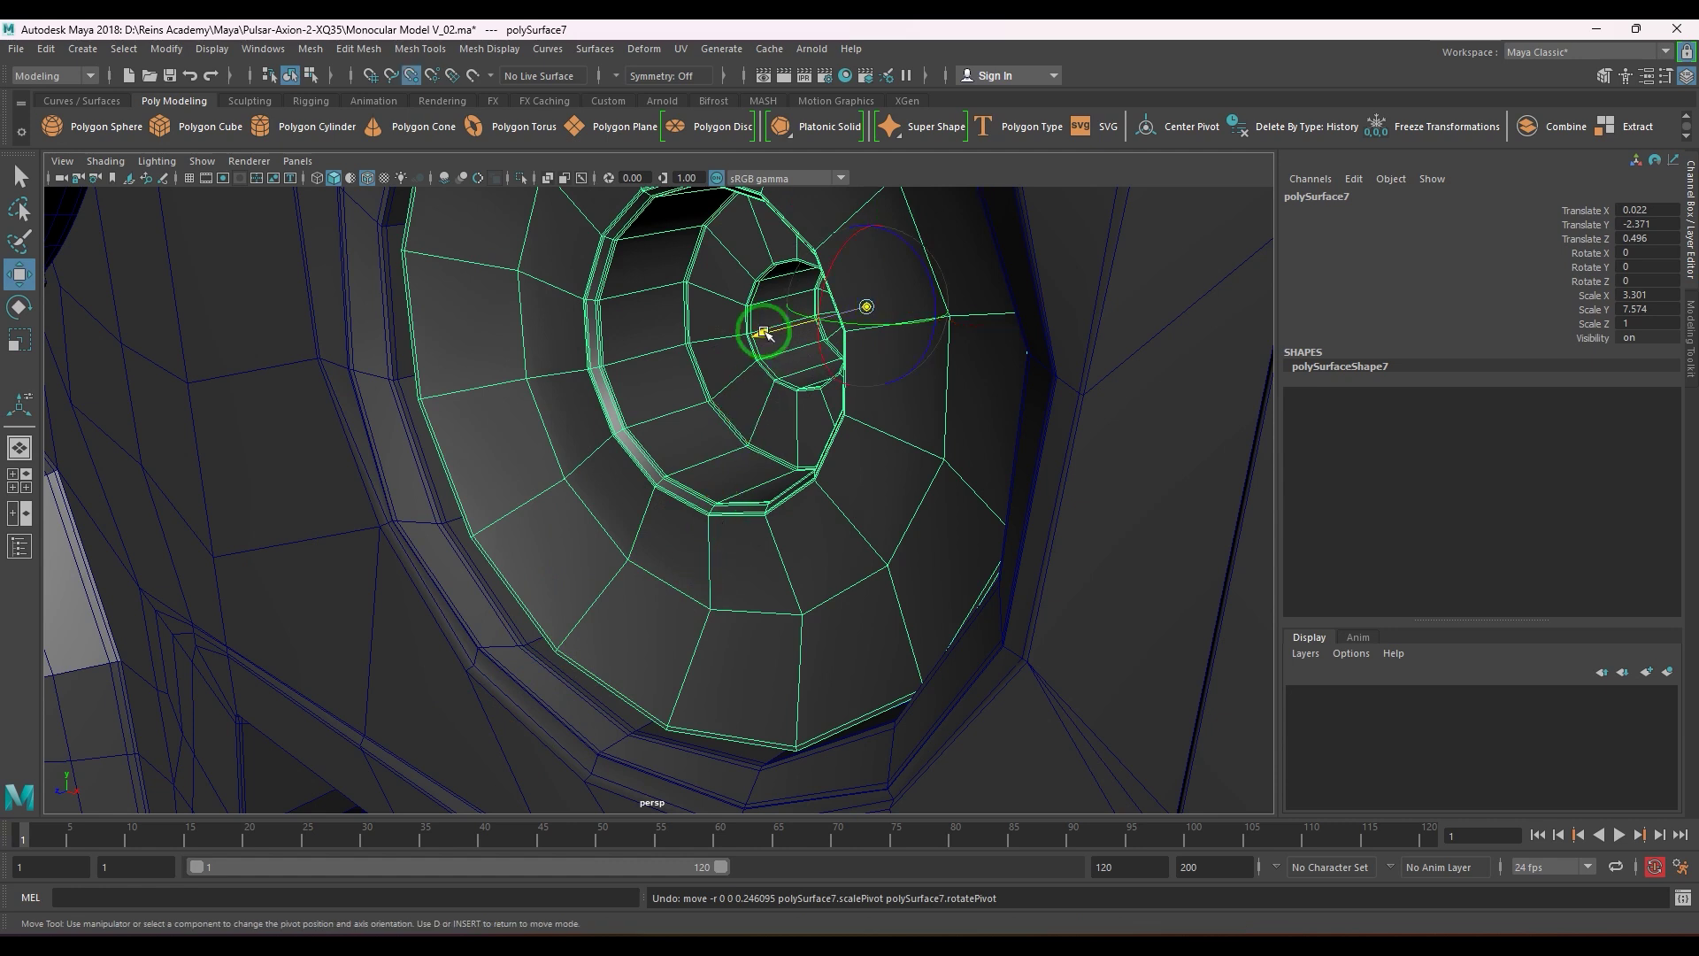
left_click(764, 332)
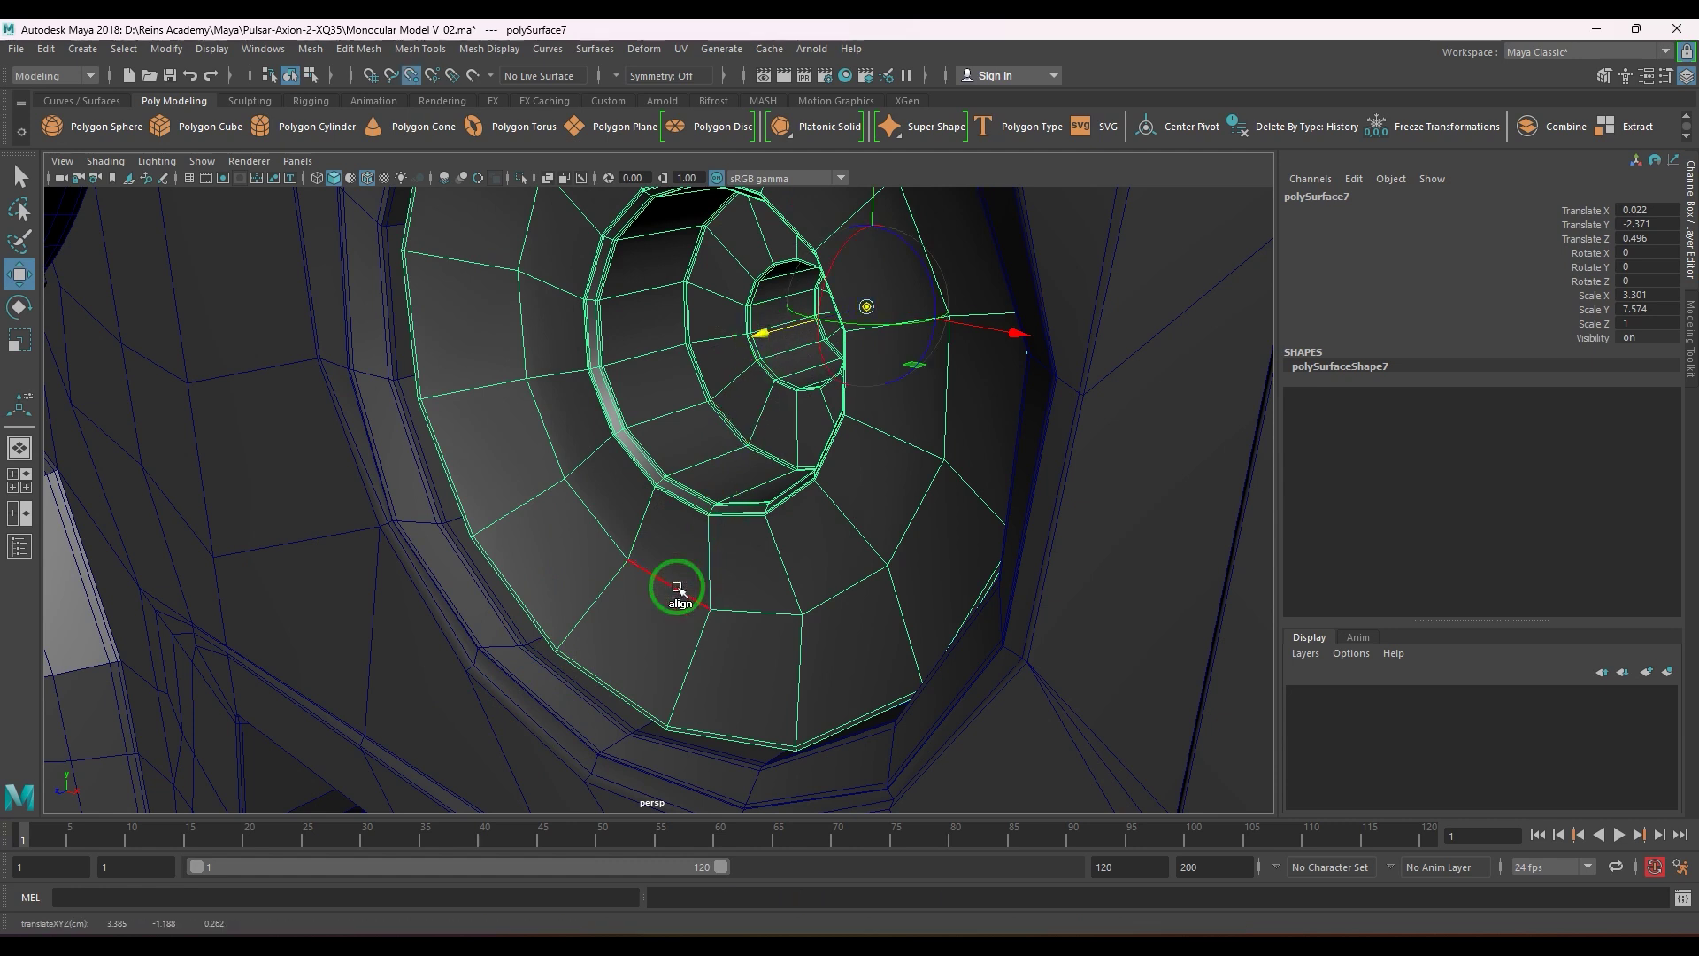
left_click(553, 653)
left_click_drag(516, 404, 905, 301)
scroll(824, 533, "up", 5)
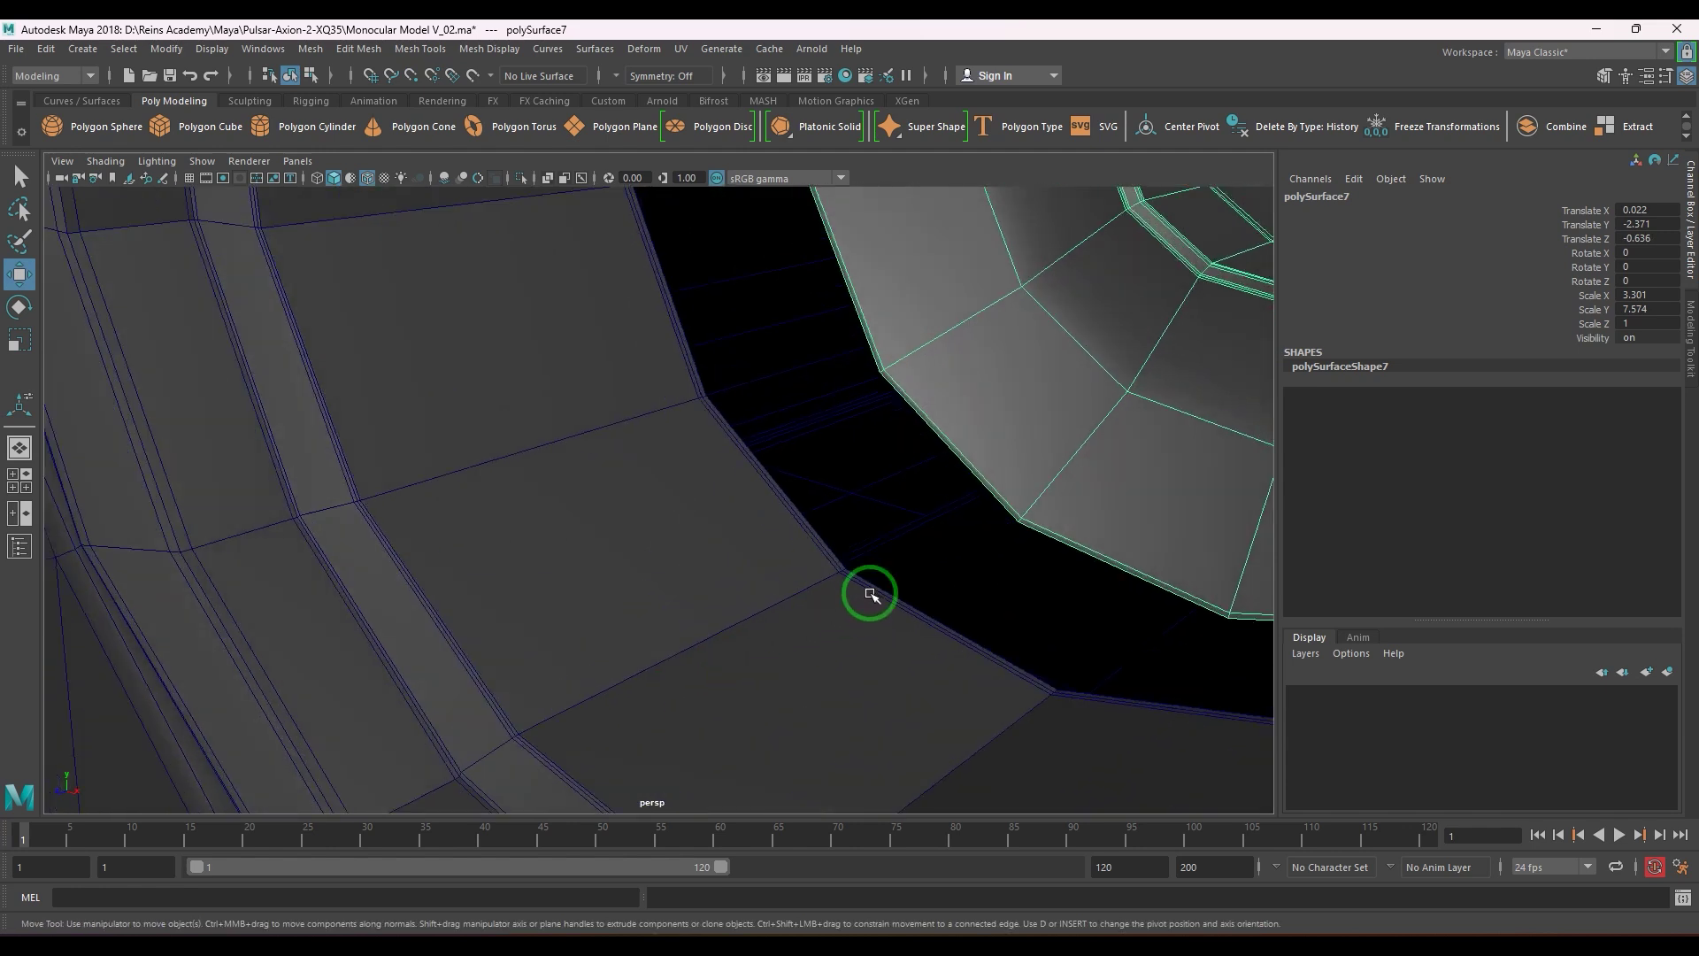
middle_click_drag(846, 569, 849, 567)
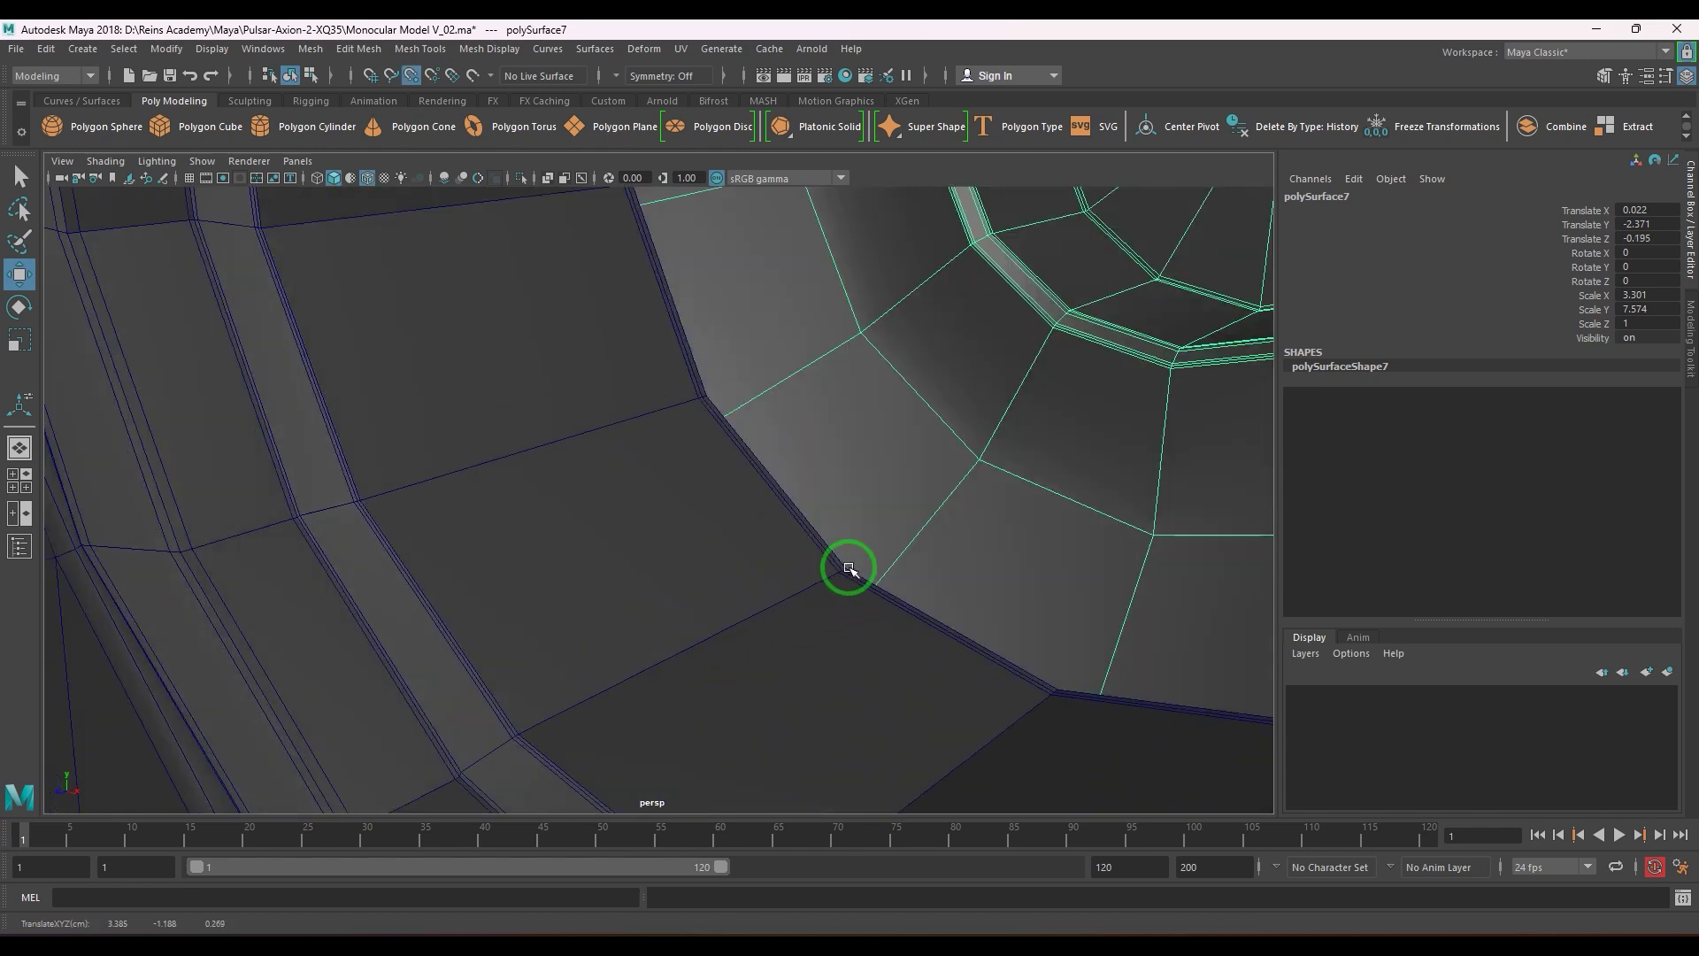
- Turn on smooth mesh preview for the copied lens piece and the monocular body, and clear the selection
scroll(848, 563, "down", 8)
left_click_drag(846, 561, 837, 455, "alt")
key("e")
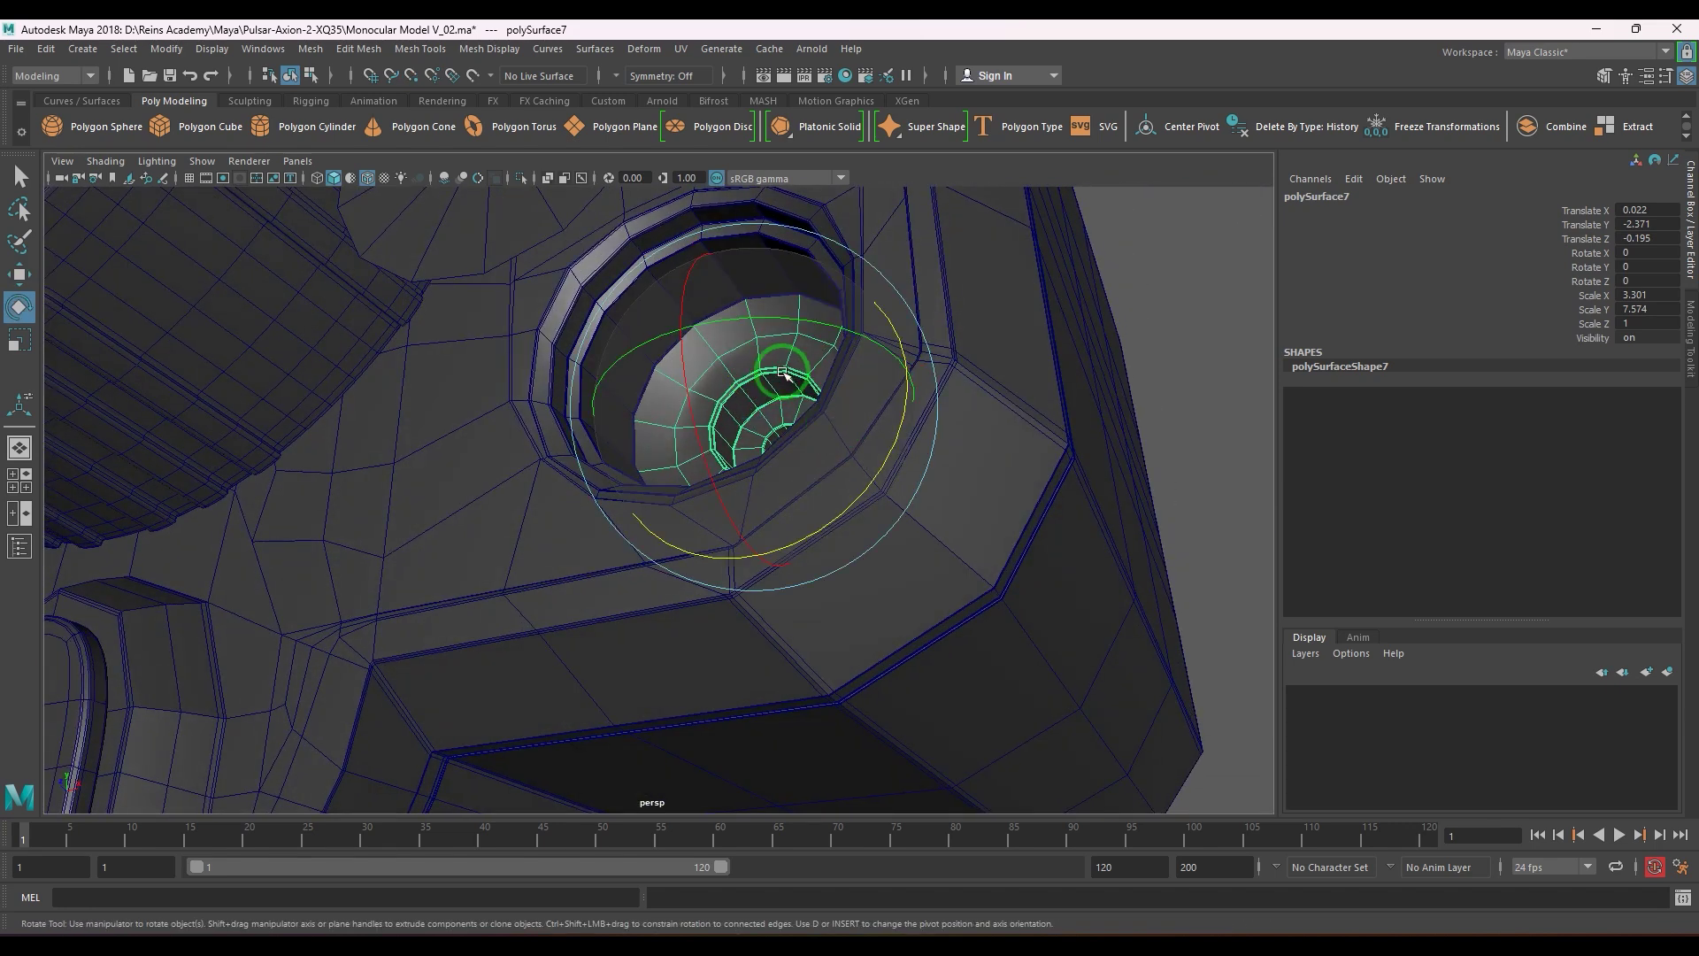
key("3")
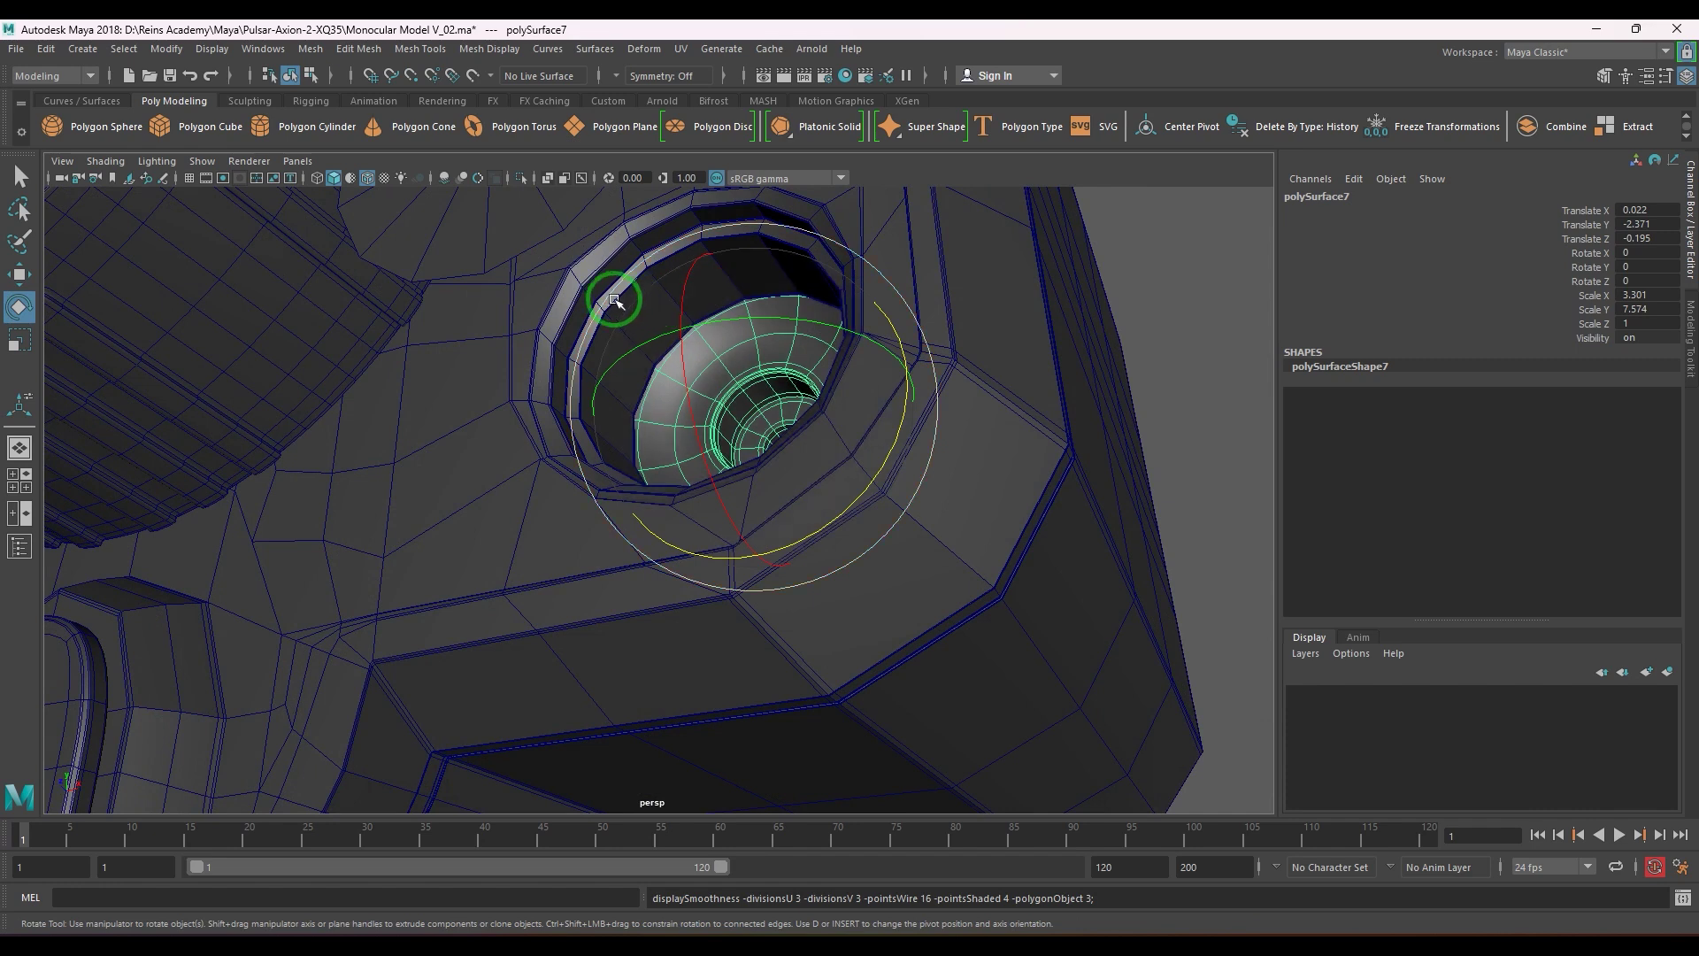
left_click(625, 290)
left_click(623, 218)
key("3")
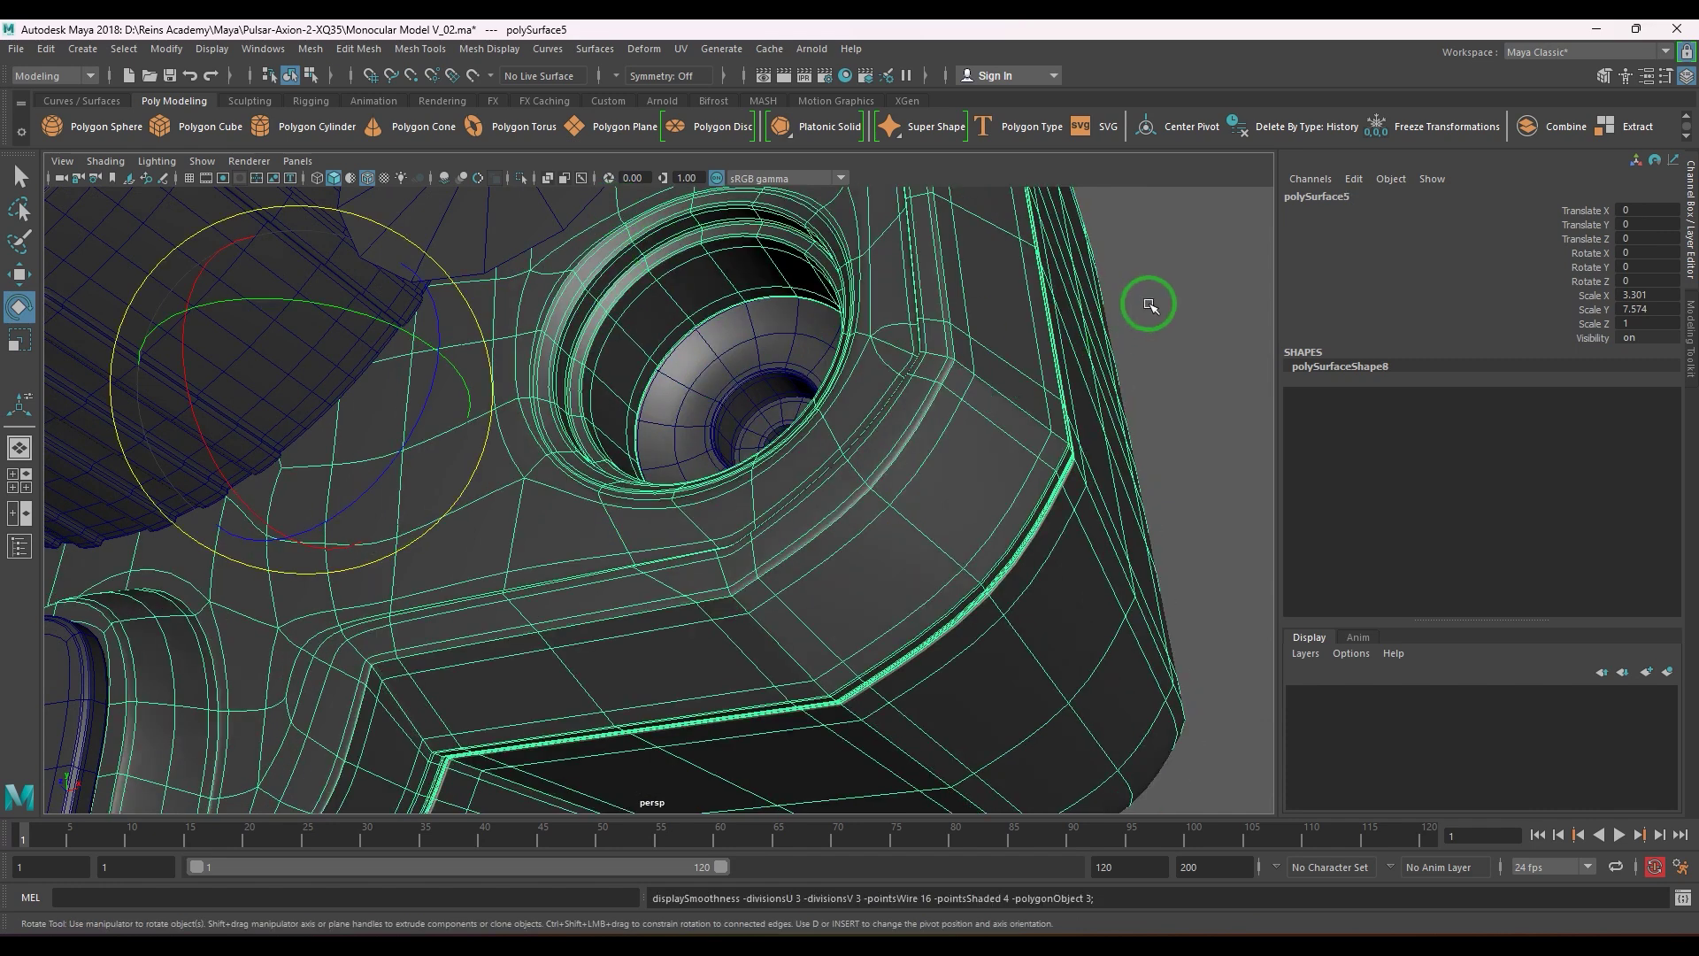
left_click(1152, 303)
- Chamfer the center vertex of the flat disc in front of the lower recess with a width of 0.25
scroll(926, 361, "down", 5)
left_click_drag(925, 364, 855, 432, "alt")
scroll(854, 432, "down", 5)
scroll(820, 436, "up", 7)
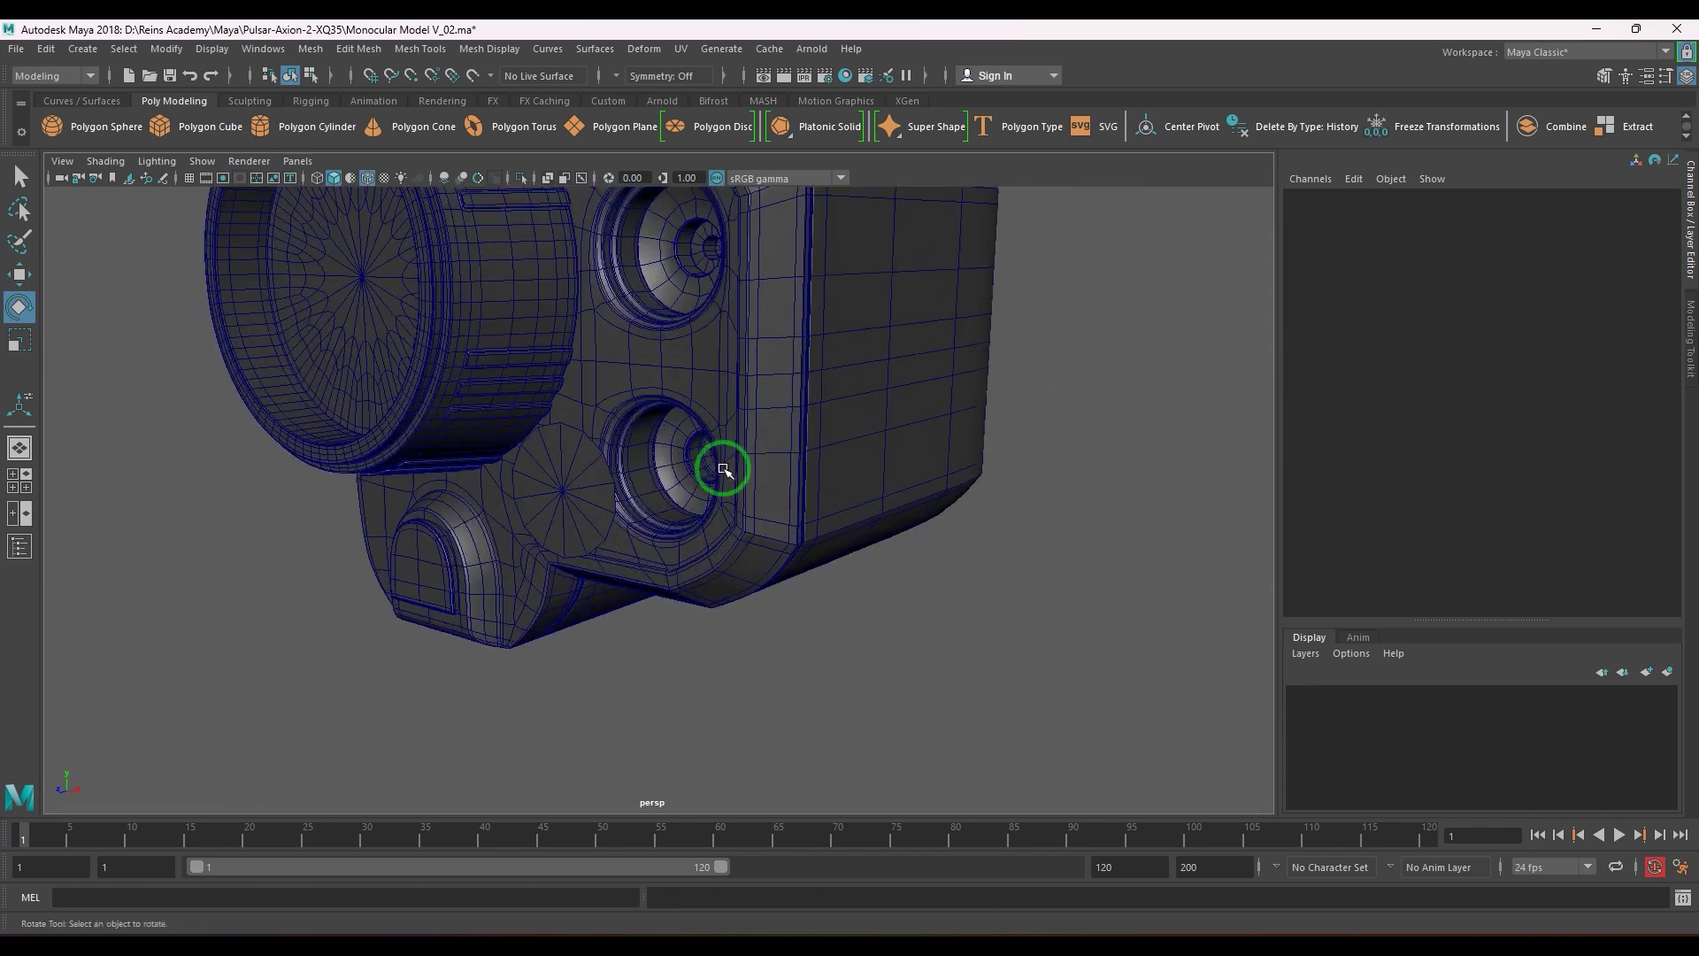
left_click(475, 523)
key("w")
left_click_drag(554, 561, 811, 572, "alt")
scroll(812, 573, "up", 4)
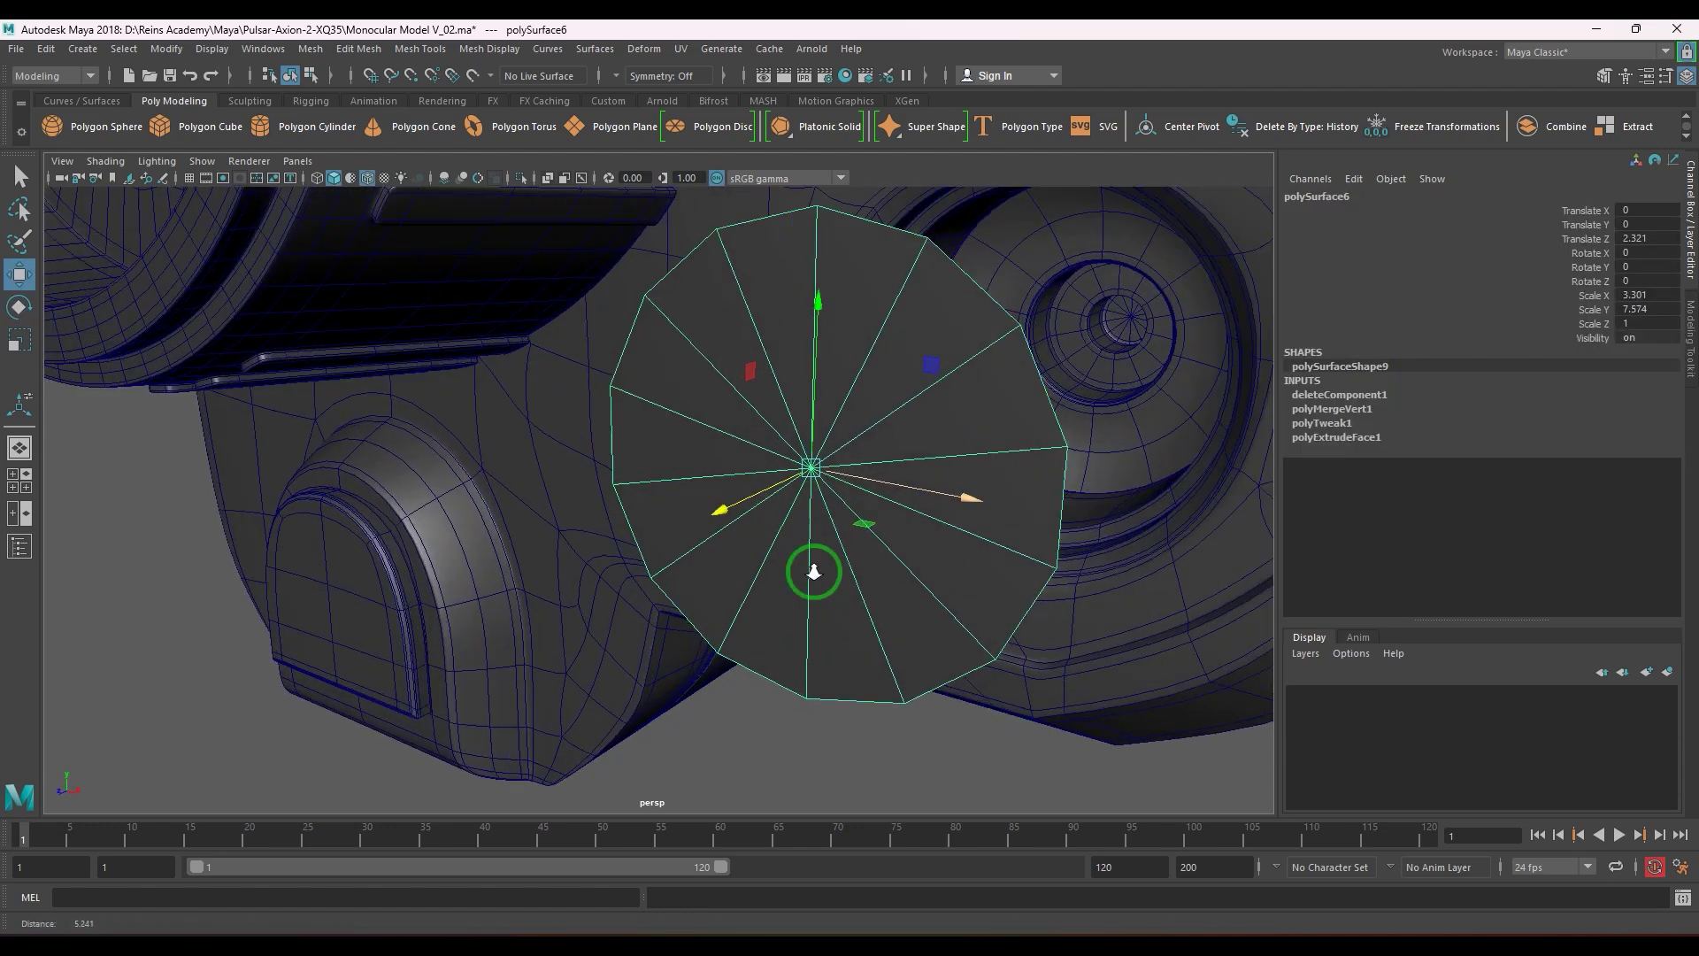
right_click_drag(810, 495, 906, 550)
left_click(829, 465)
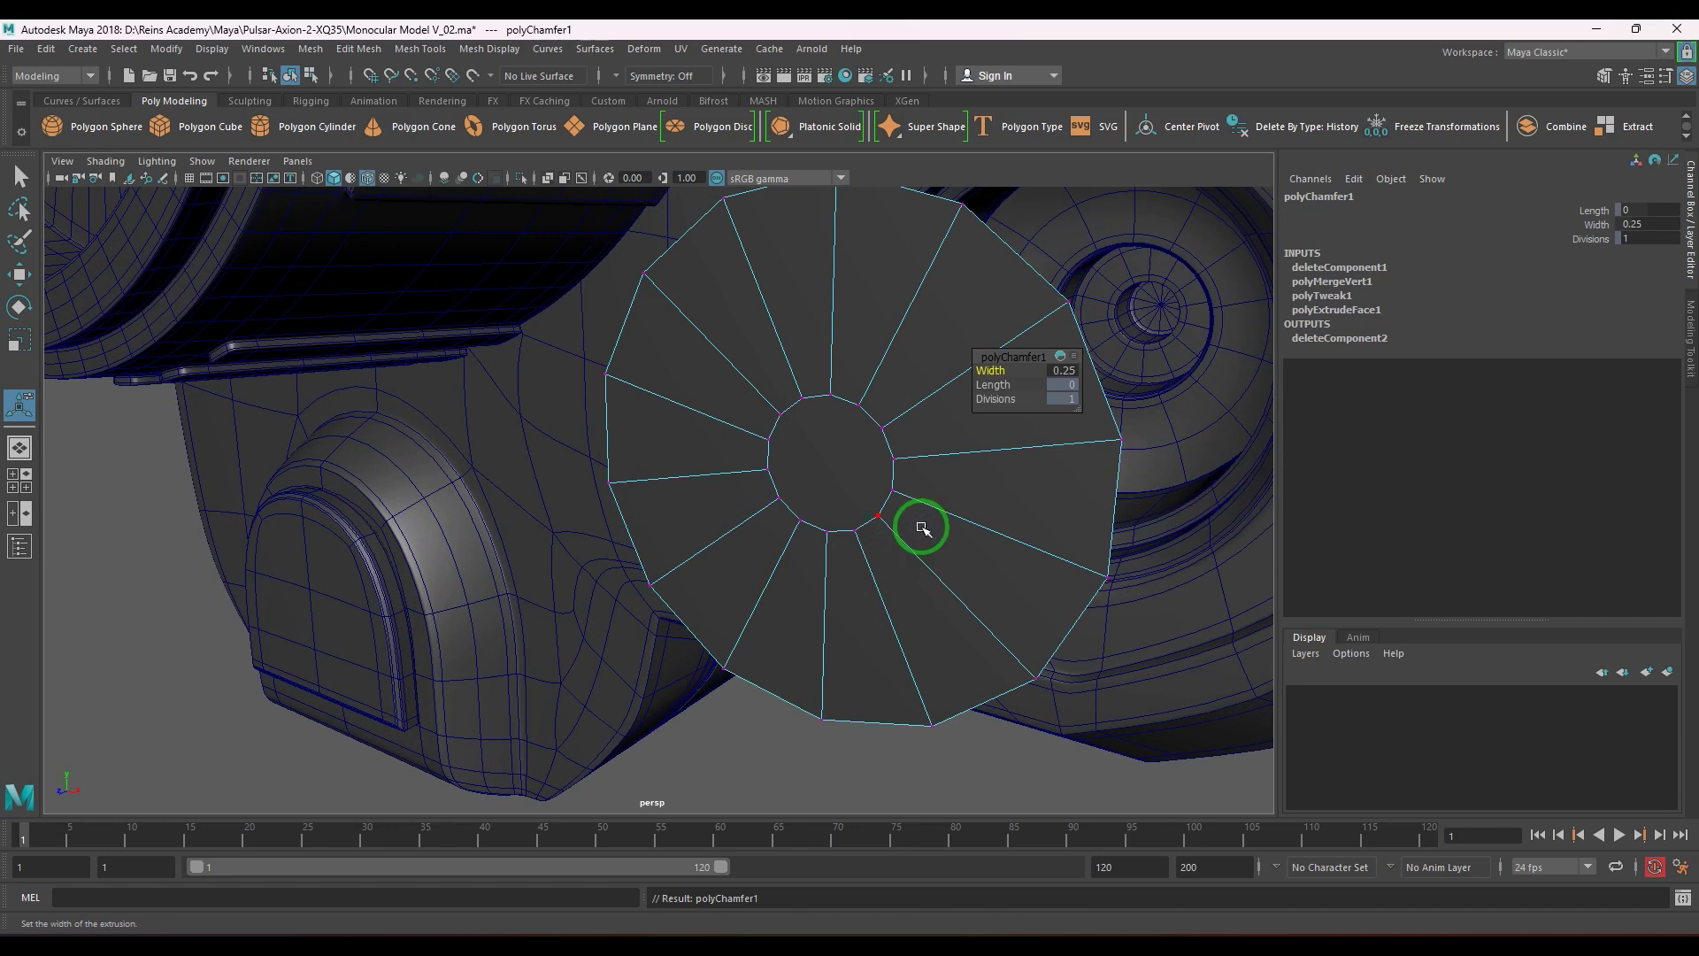
- Insert three concentric edge loops between the flat disc's chamfered center and its outer rim
left_click_drag(922, 529, 868, 535, "alt")
key("F8")
right_click_drag(796, 443, 690, 476, "shift")
left_click(801, 460)
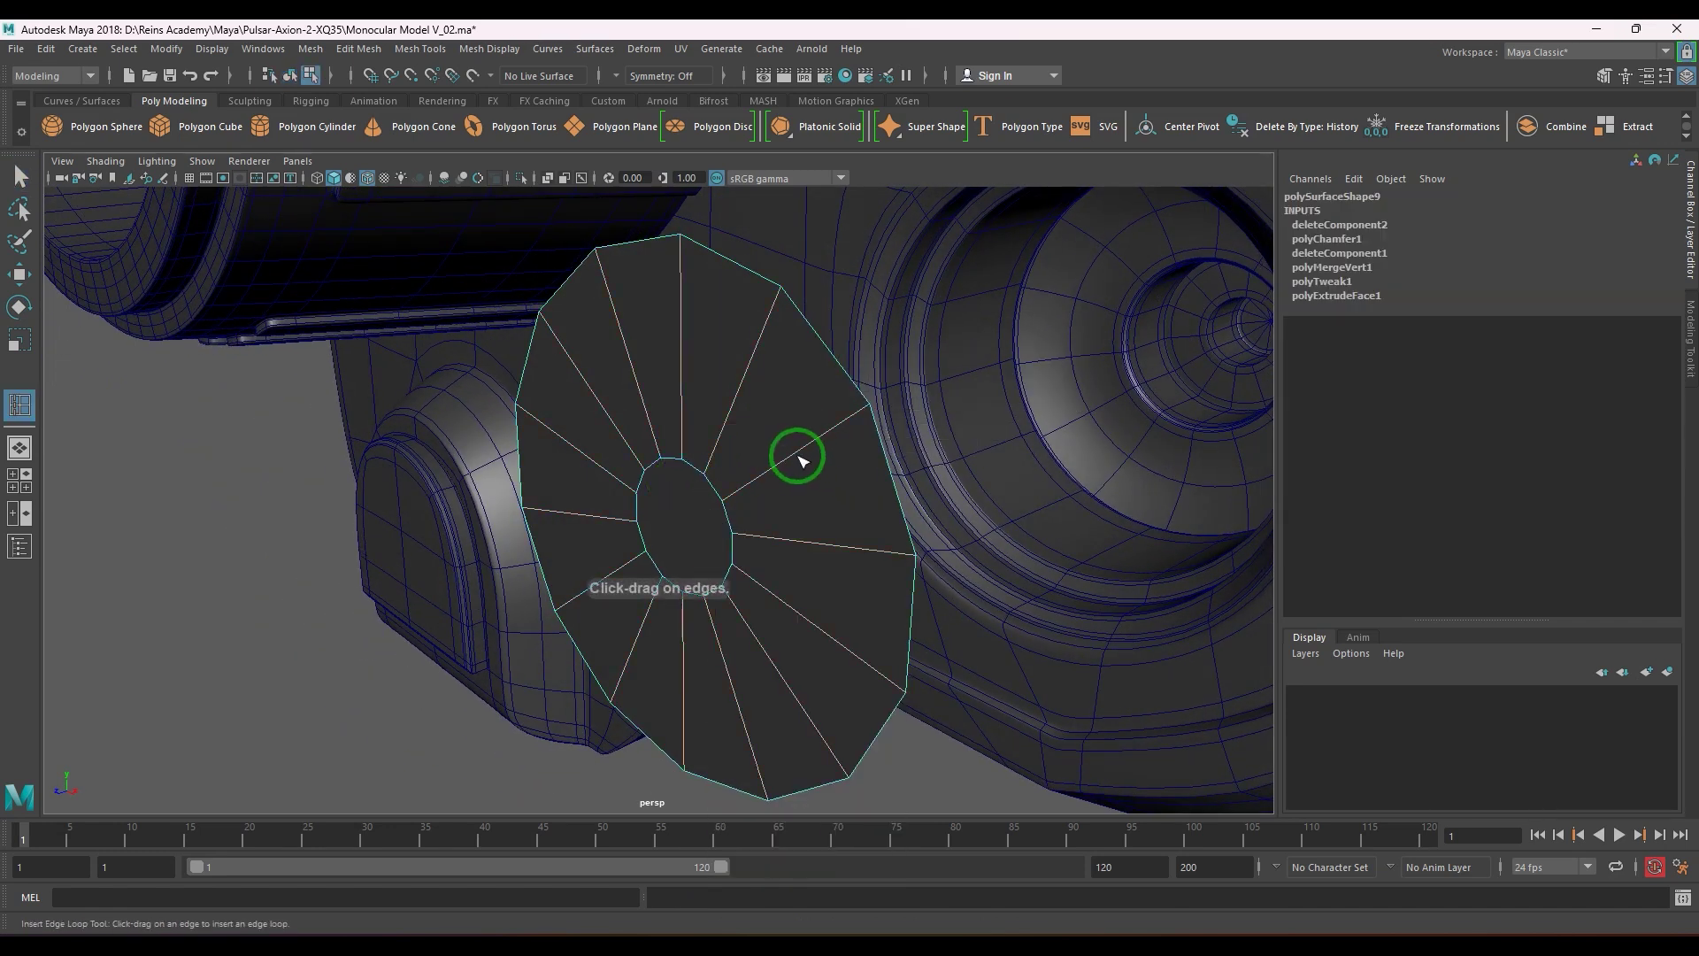
key("w")
key("F8")
right_click_drag(823, 440, 728, 448, "shift")
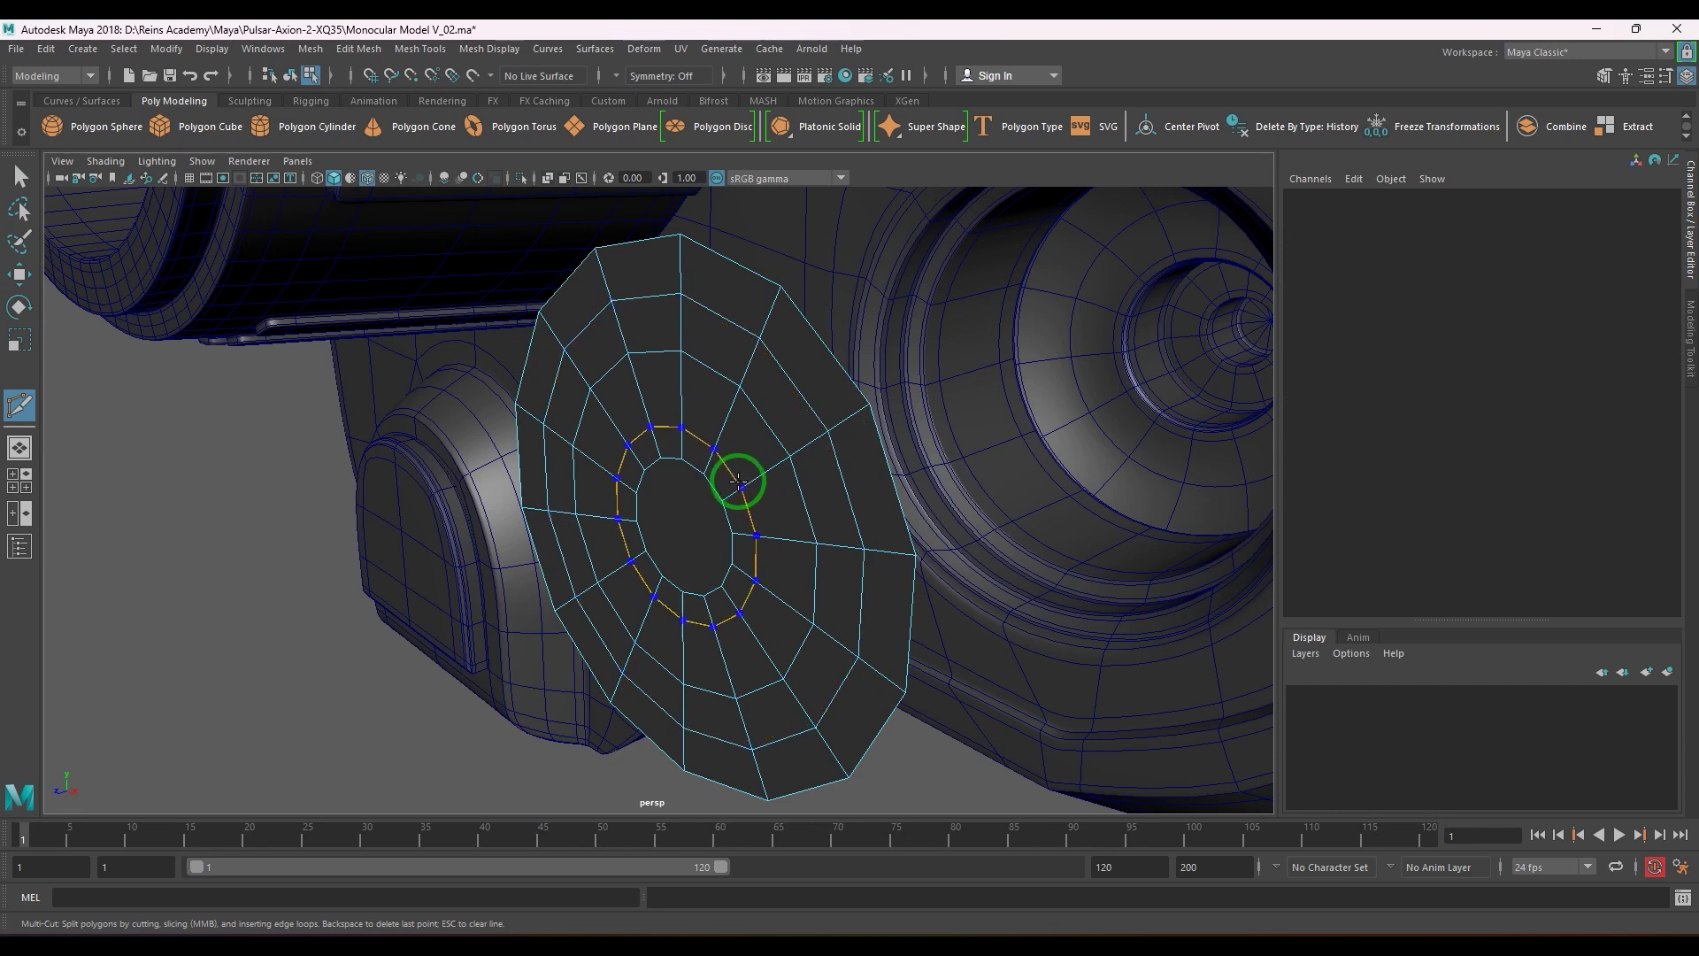
key("w")
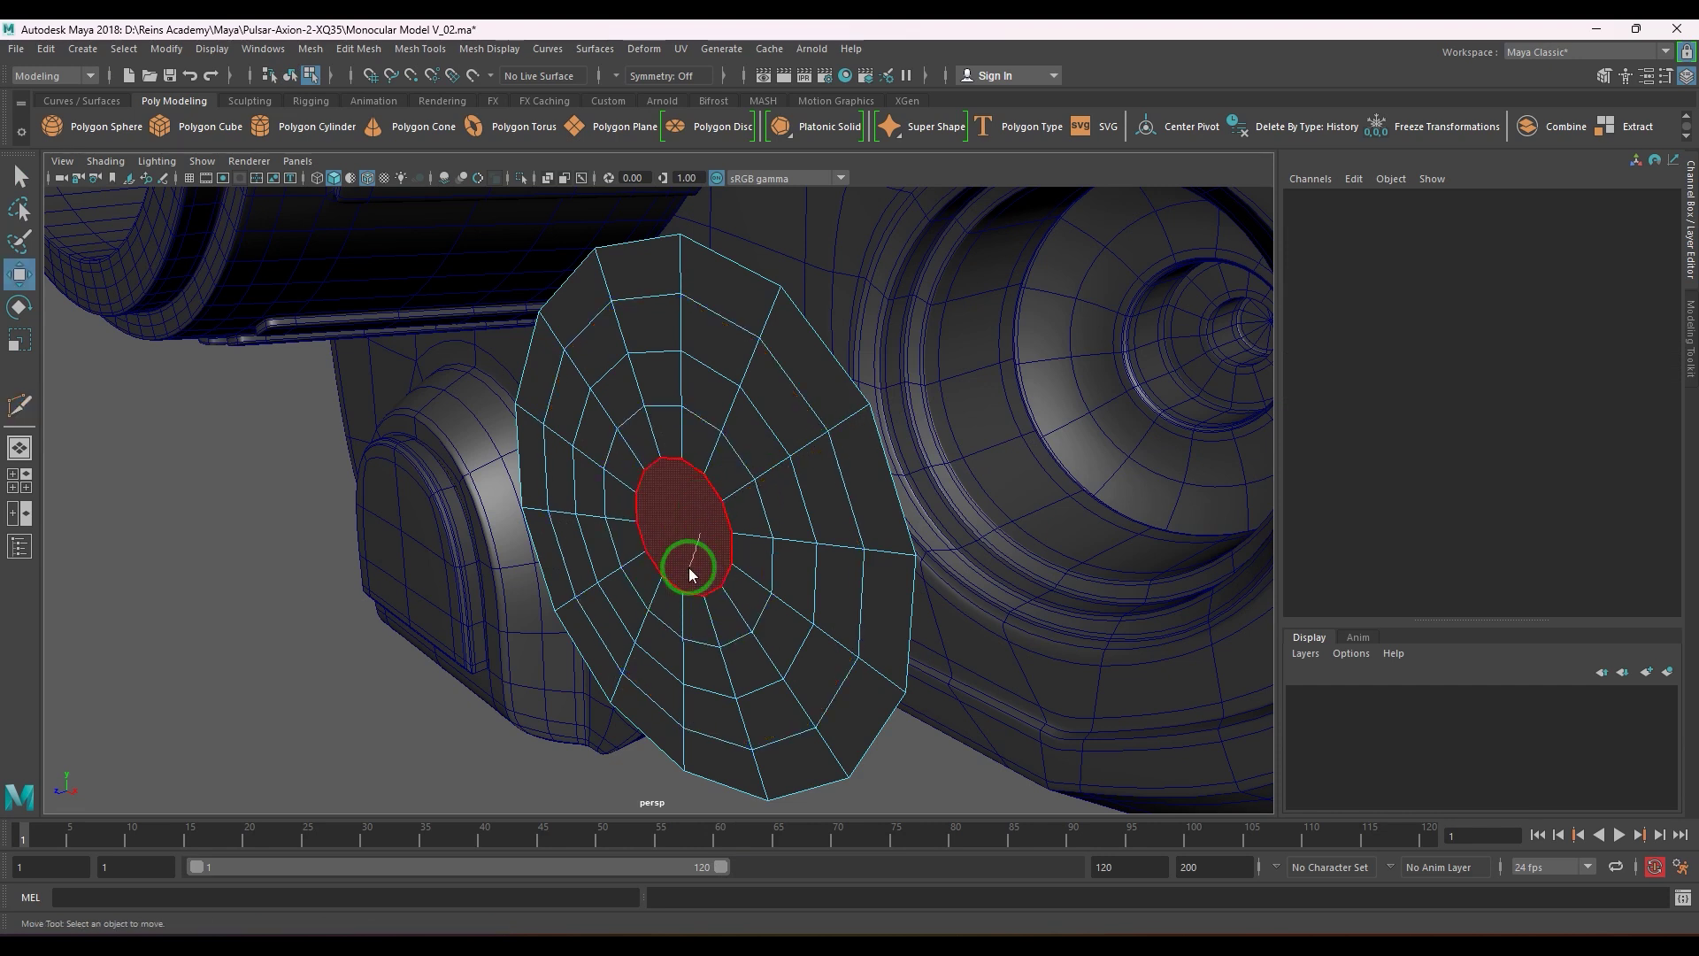
- Extrude the flat disc's central face and merge the new vertices to its center
left_click(692, 574)
mouse_move(698, 560)
right_mouse_down("shift")
mouse_move(697, 609)
mouse_move(718, 553)
right_mouse_up("shift")
key("w")
- Try to shape the flat disc by moving its edges along Z with soft selection on, and undo the move
right_click_drag(682, 632, 772, 537)
left_click_drag(773, 537, 799, 429, "alt")
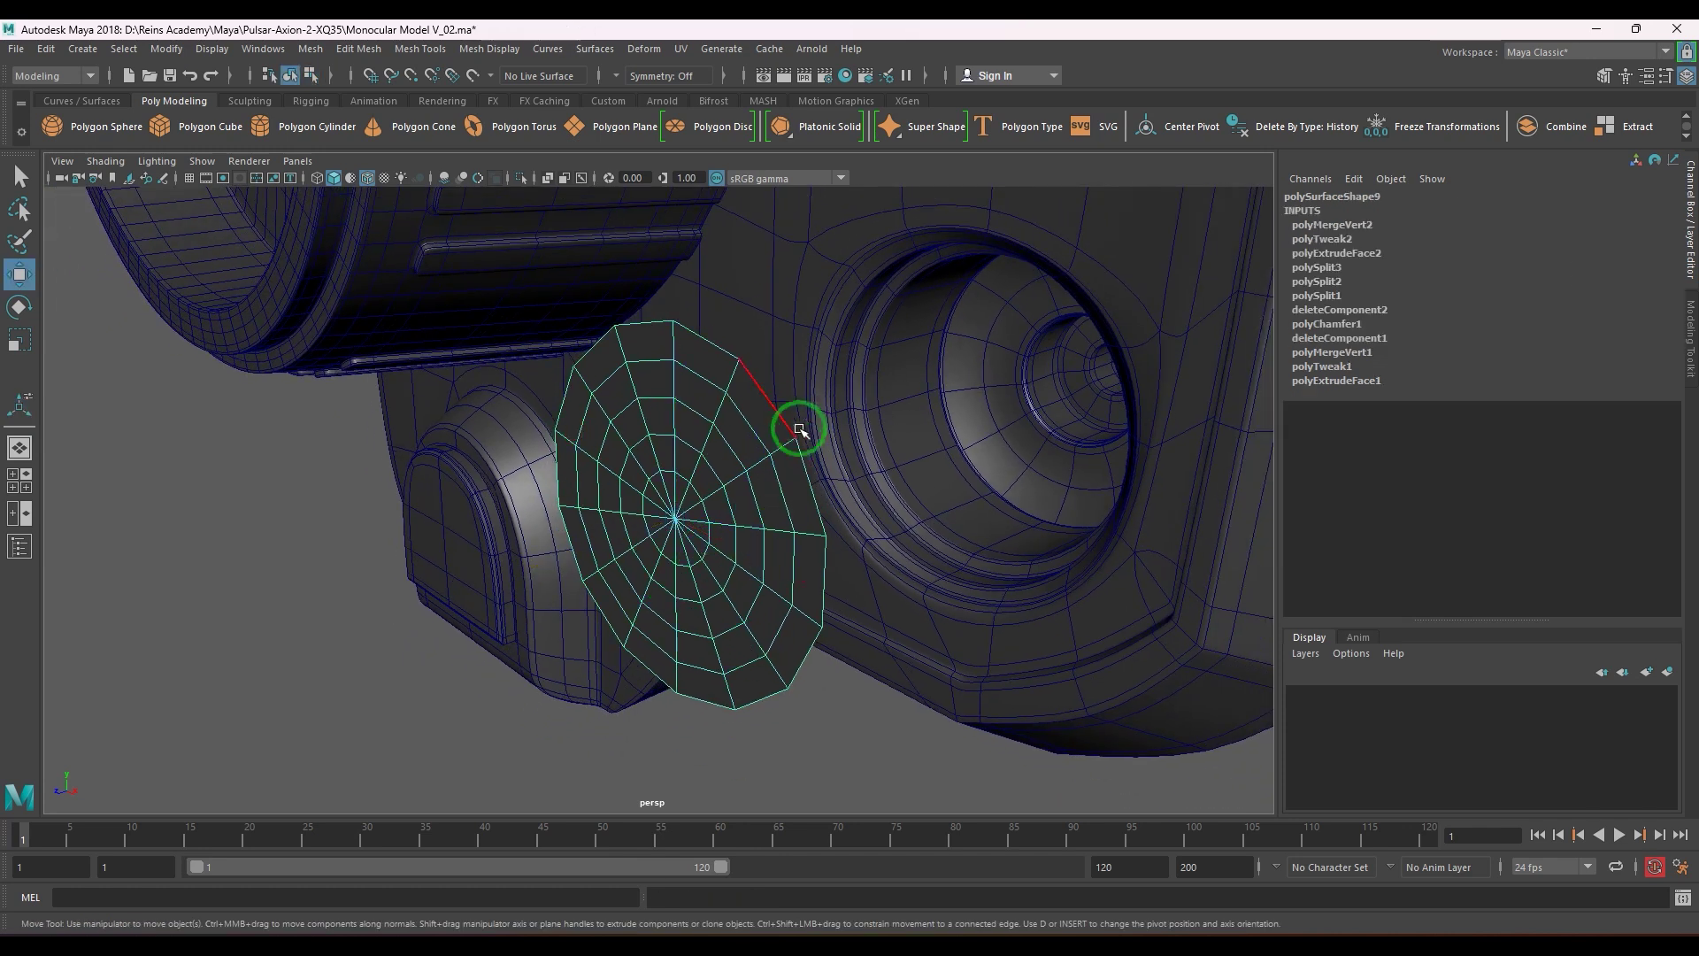
double_click(710, 569)
key("b")
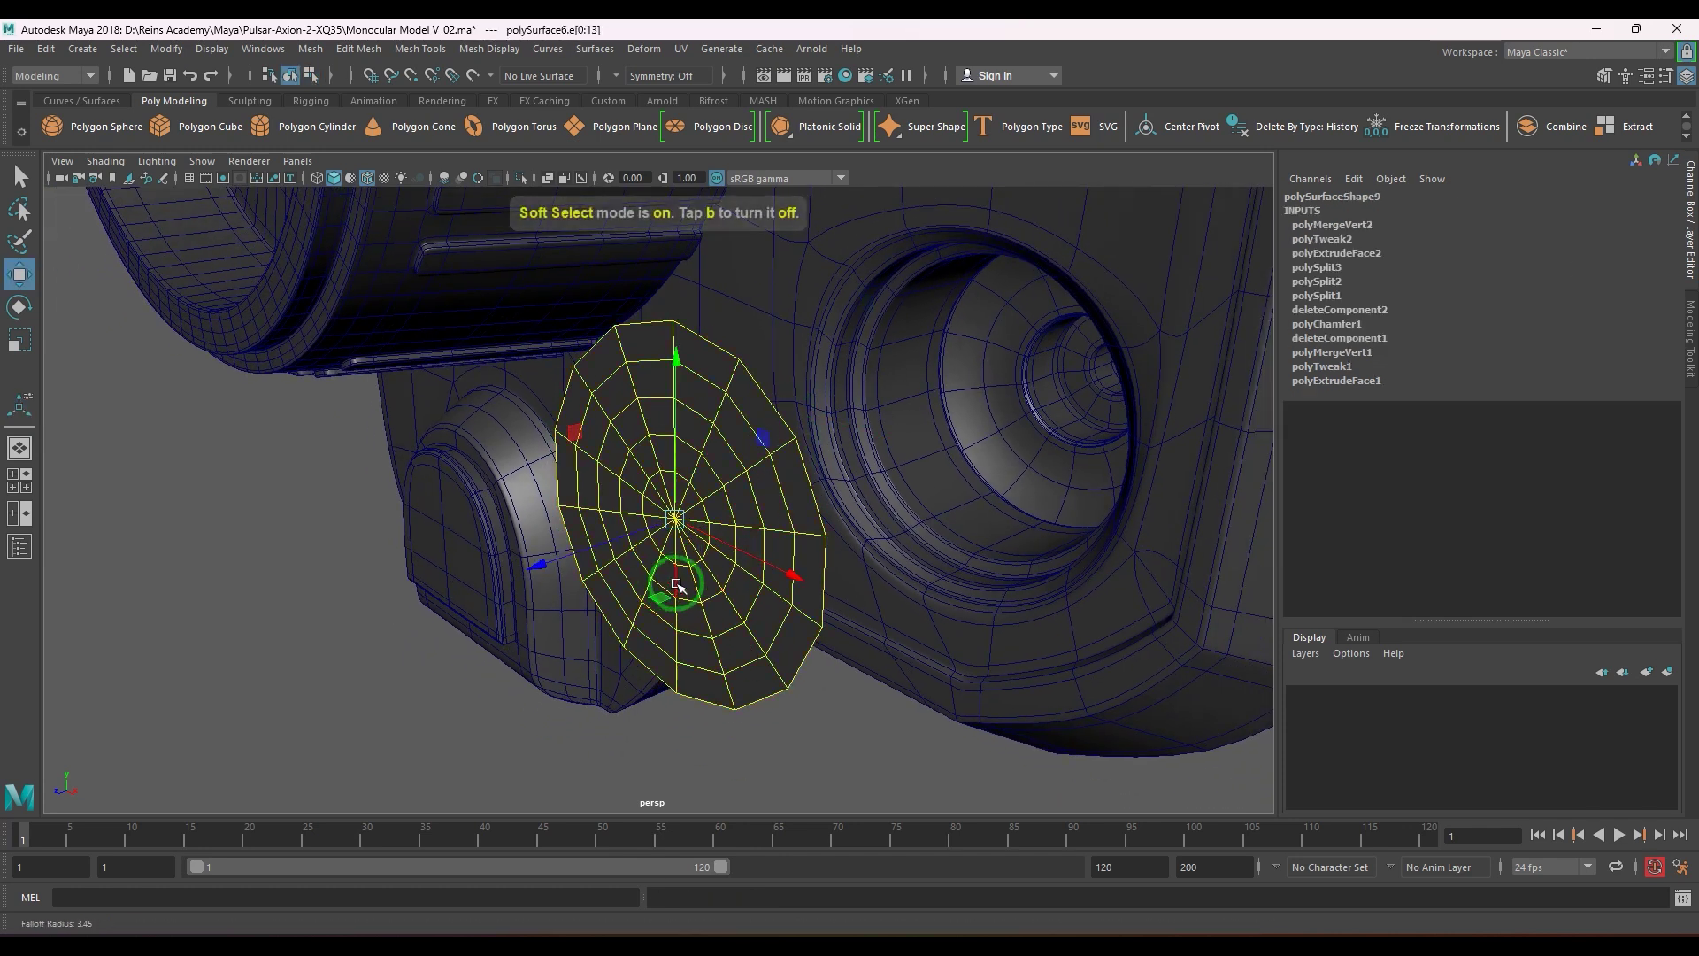
left_click_drag(577, 606, 645, 531)
key("ctrl+z")
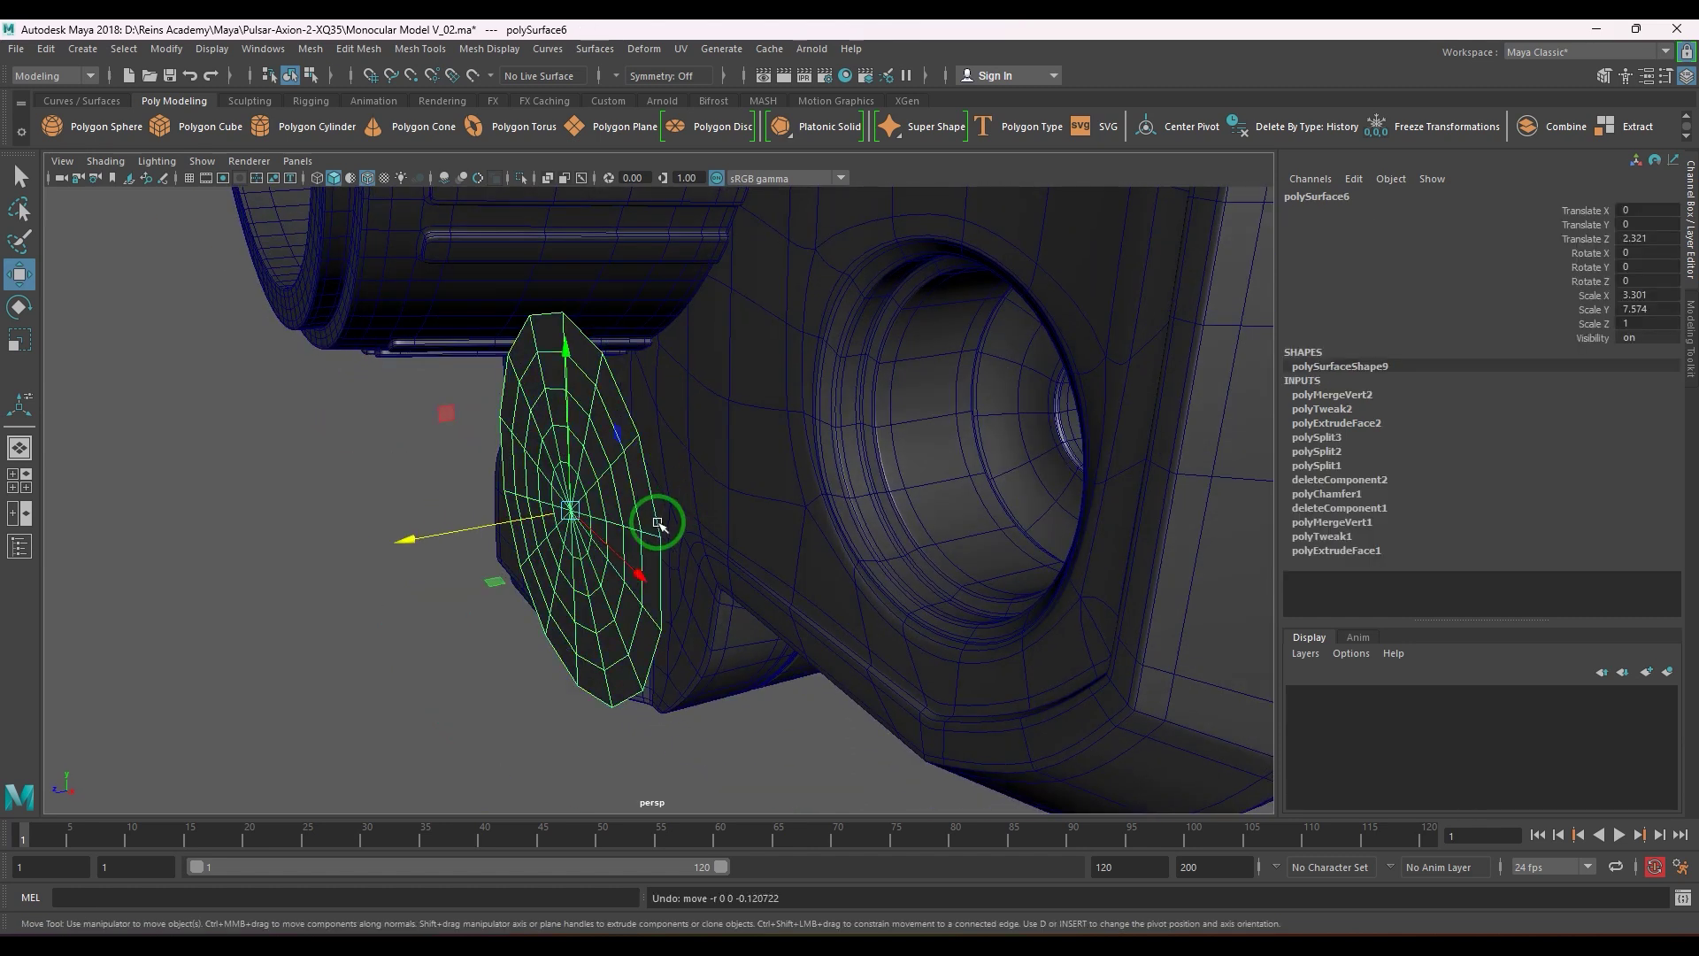
- Delete the flat disc's construction history, switch to the Rigging toolset and apply a Sculpt deformer to the disc
left_click_drag(631, 588, 659, 553, "alt")
key("alt+shift+d")
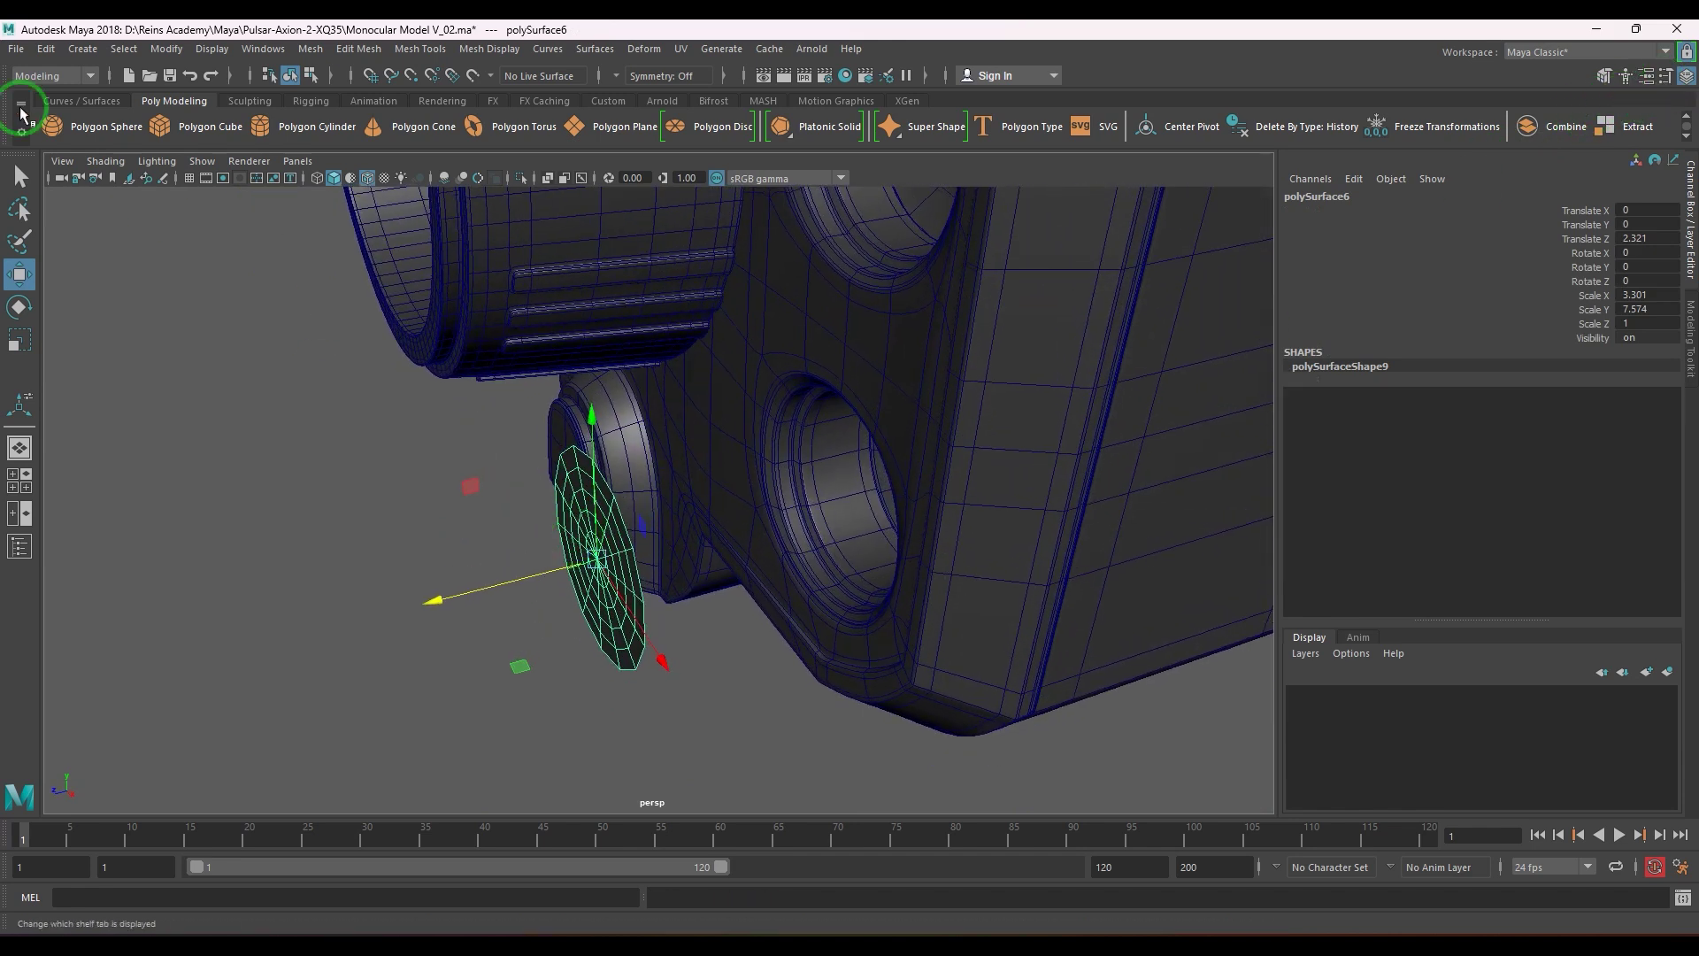
left_click(40, 80)
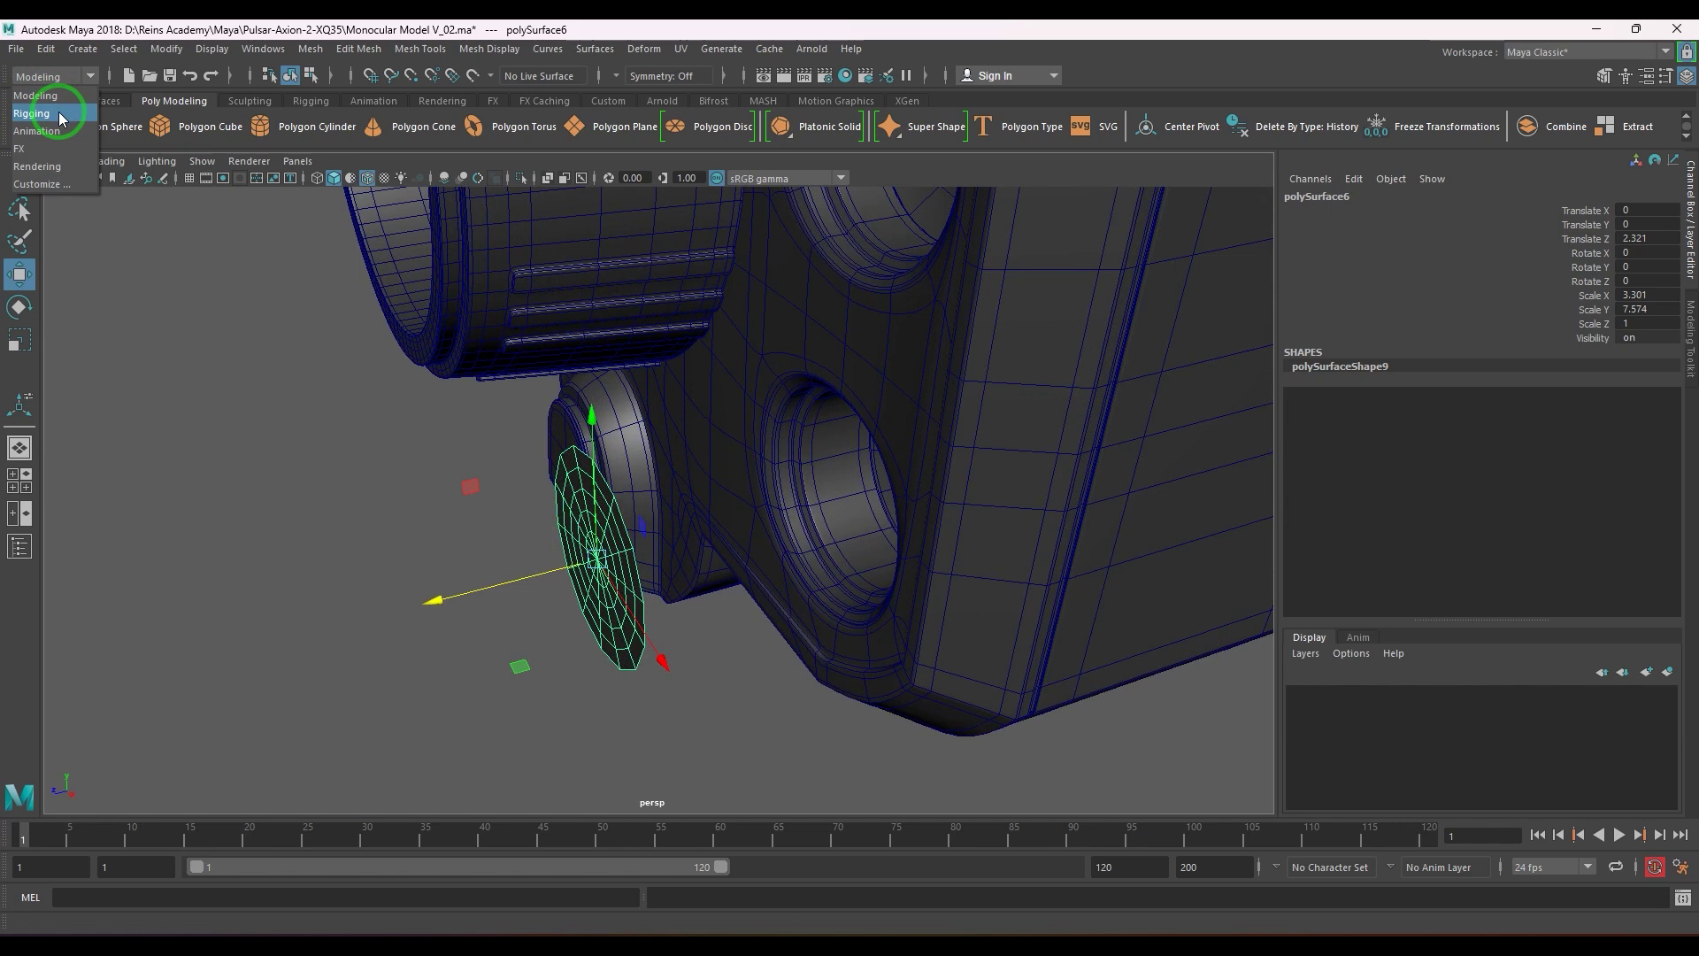
left_click(58, 111)
left_click(398, 49)
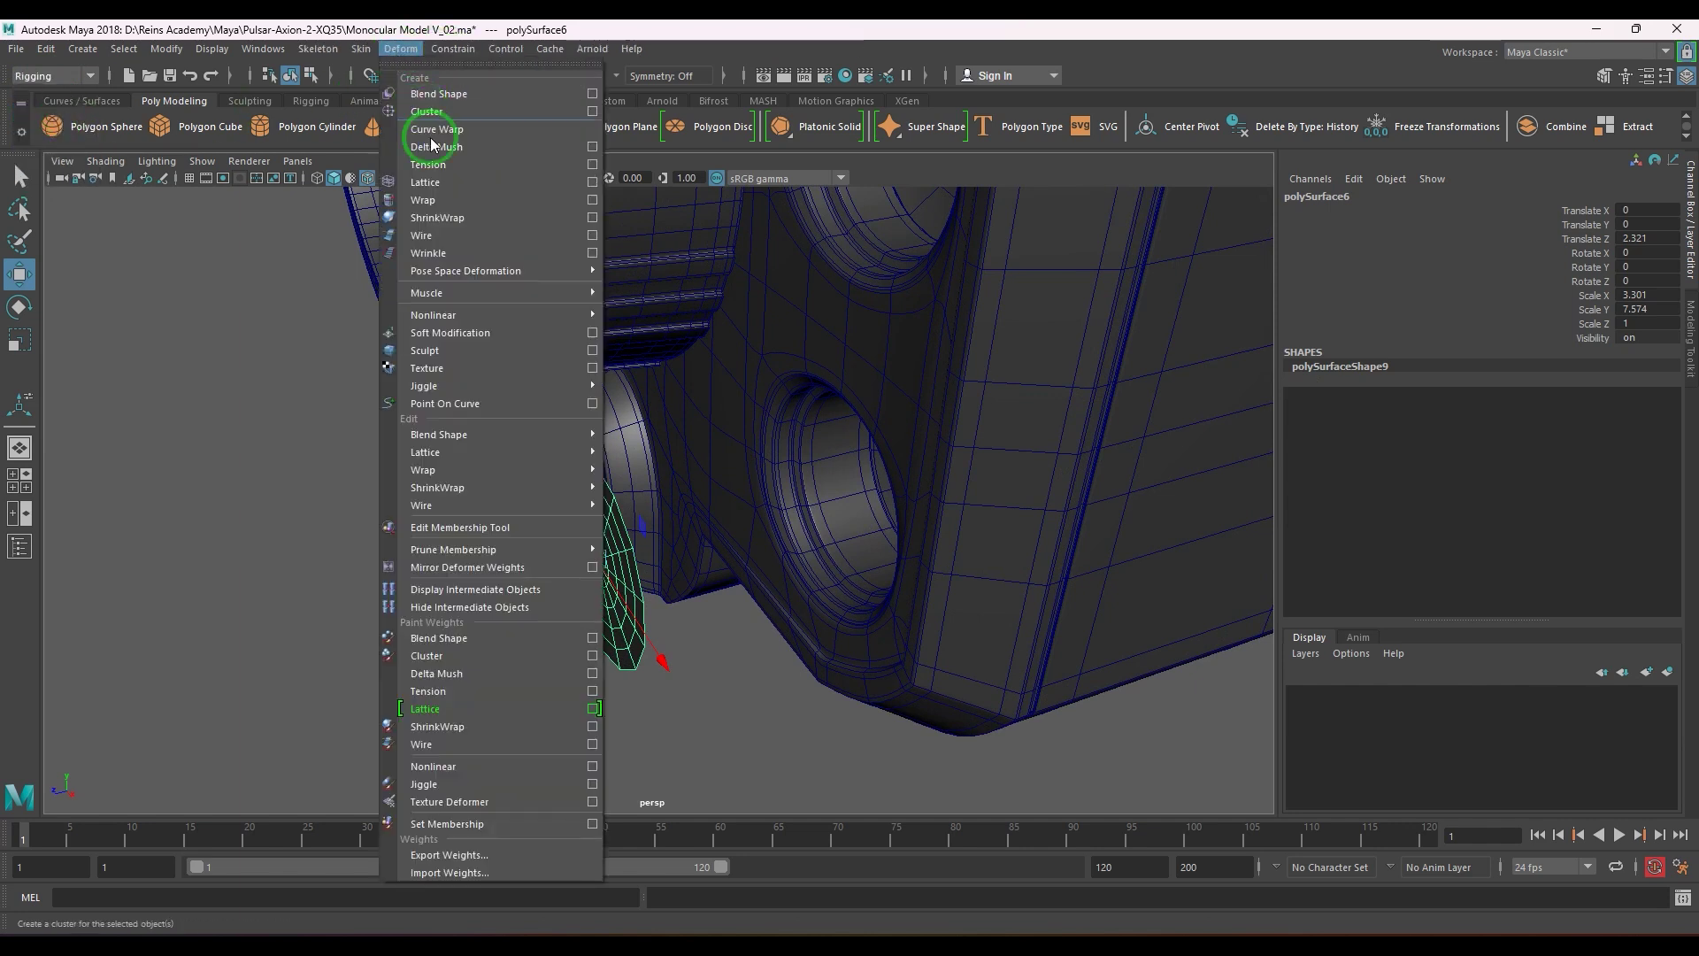
left_click(495, 350)
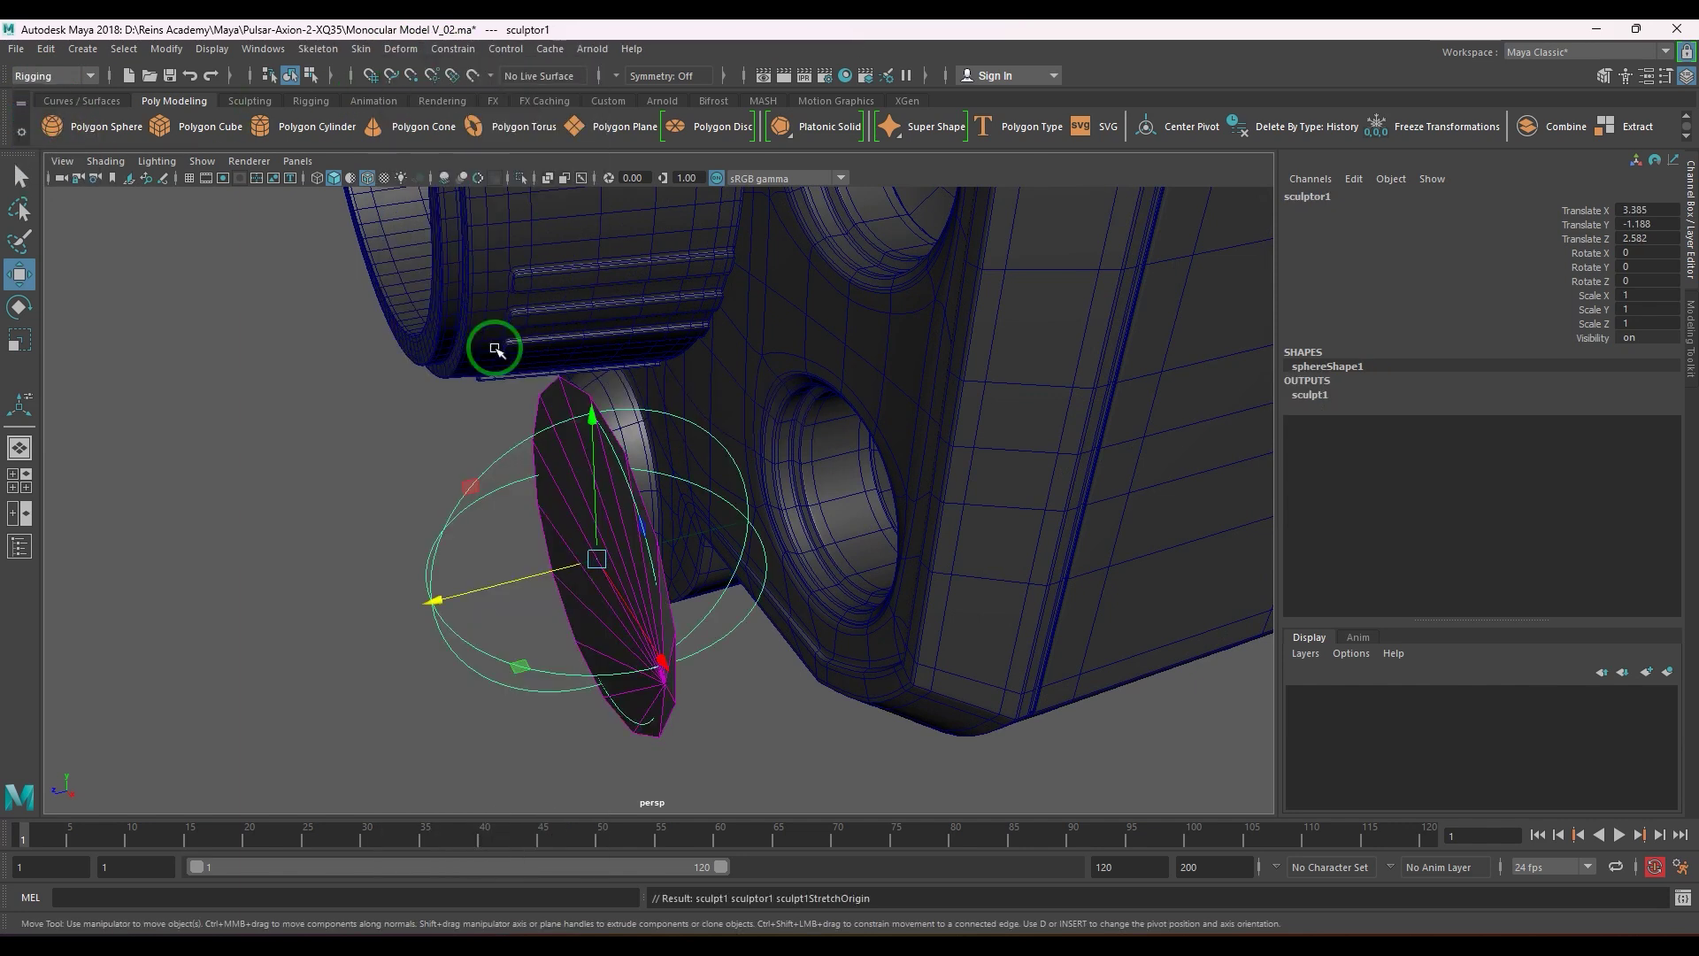
- Dome the disc by moving the sculptor sphere forward to Translate Z 4.313 and scaling it to 0.615 along Z
mouse_move(596, 576)
left_mouse_down("alt")
mouse_move(751, 594)
mouse_move(251, 686)
left_mouse_up("alt")
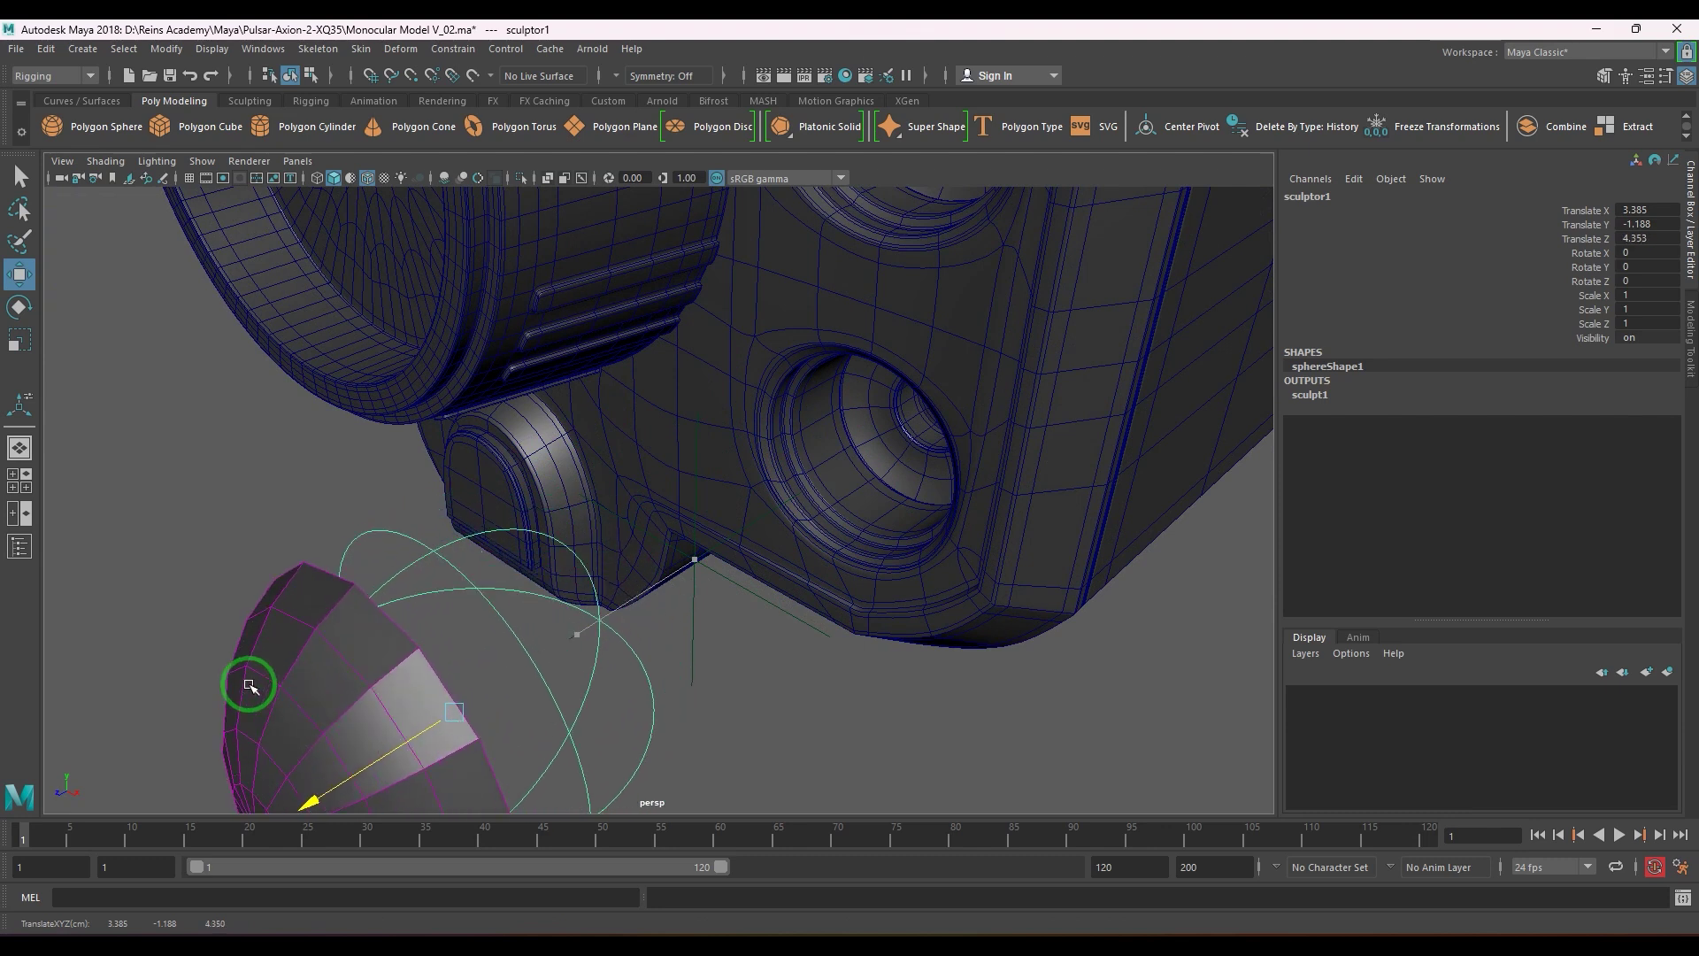
right_click_drag(706, 578, 493, 558, "alt")
middle_click_drag(492, 585, 557, 444, "alt")
right_click_drag(557, 444, 579, 440, "alt")
mouse_move(492, 515)
left_mouse_down()
mouse_move(481, 531)
mouse_move(566, 511)
left_mouse_up()
key("r")
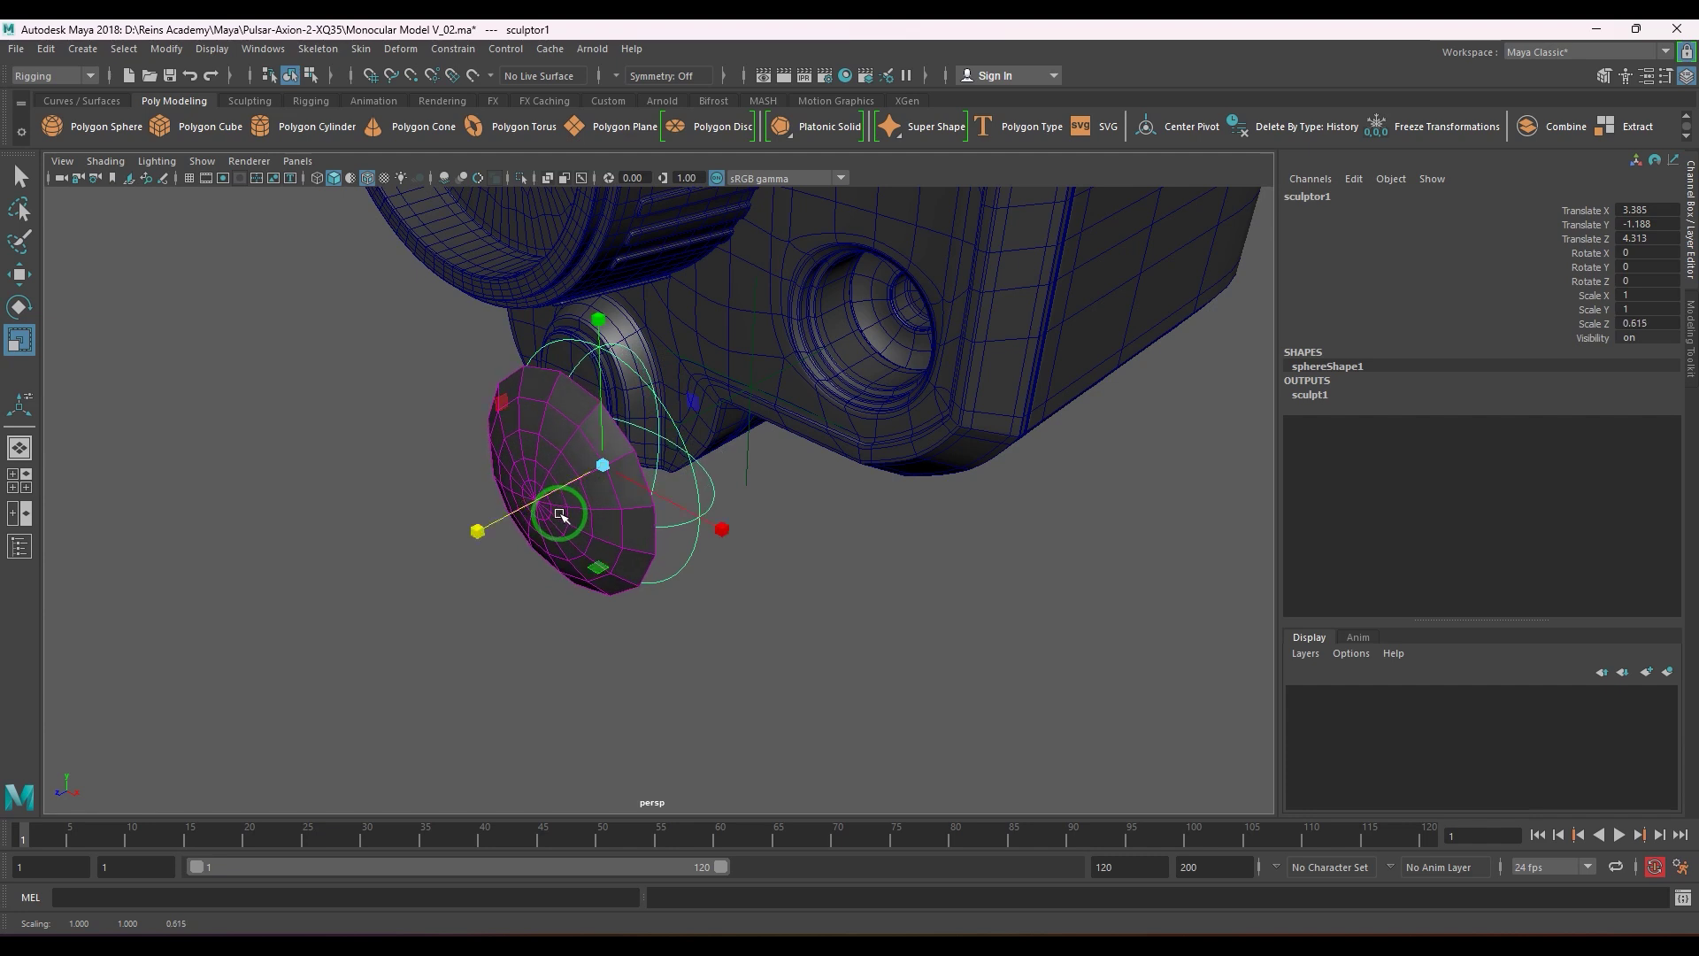
- Delete the domed disc's history to bake its shape, and align its pivot with the disc's flat rear plane in side view
left_click(580, 548)
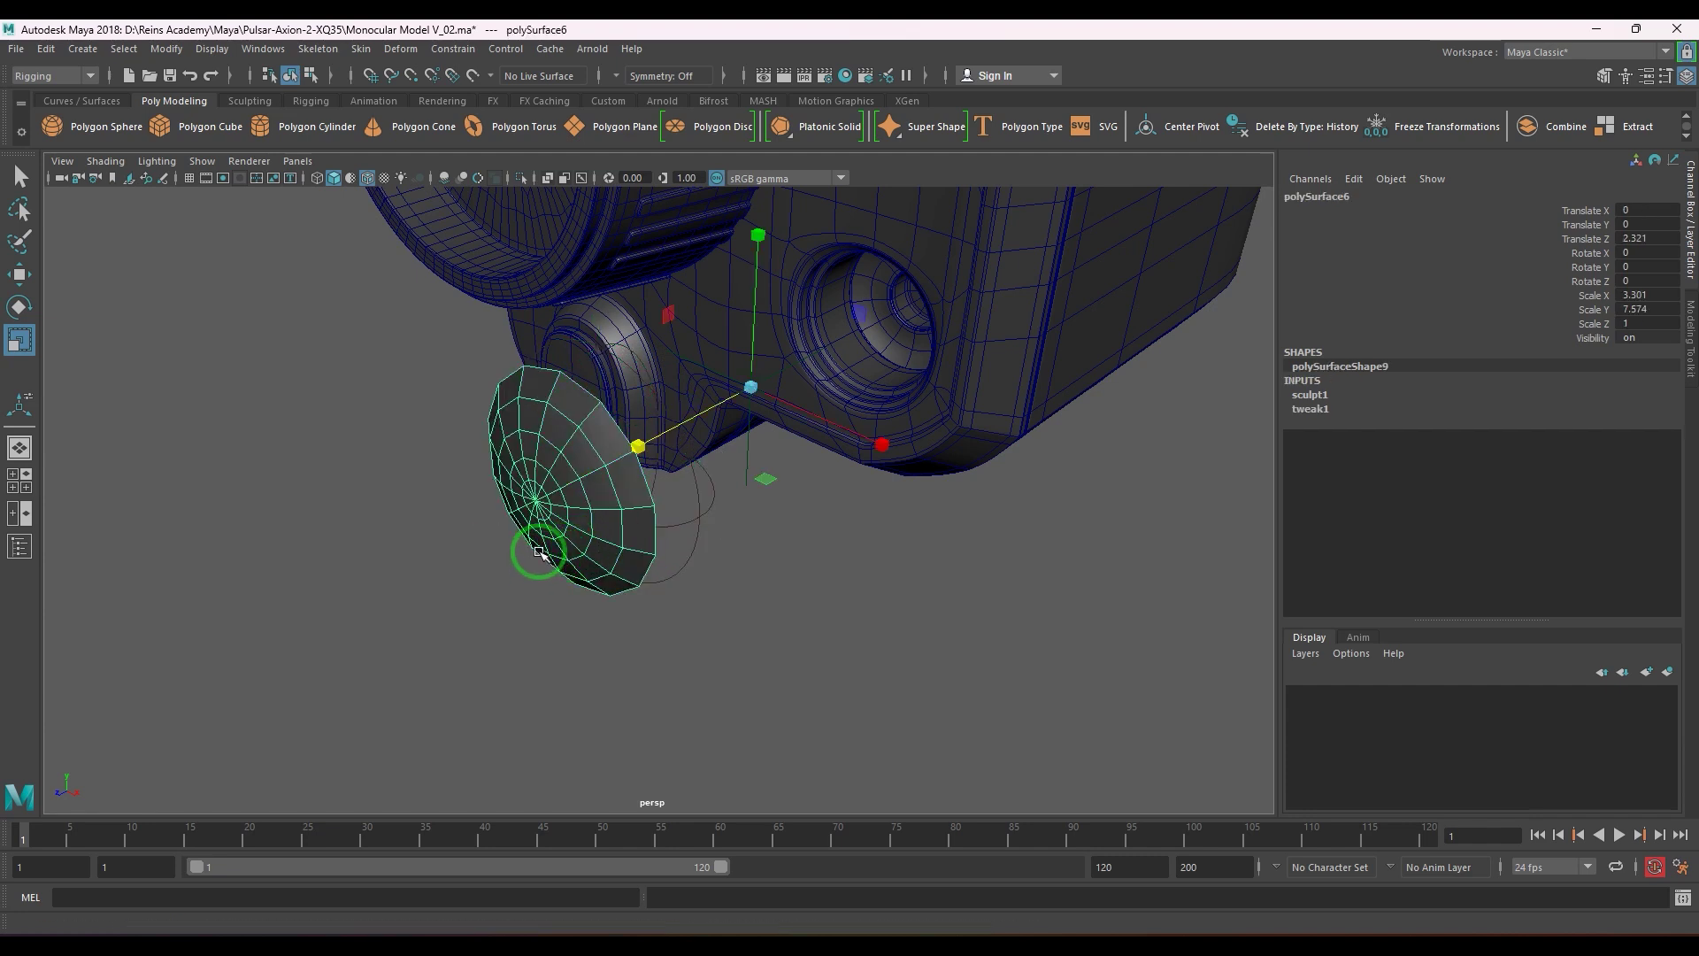
key("alt+shift+d")
mouse_move(536, 561)
left_mouse_down("alt")
mouse_move(554, 554)
mouse_move(486, 534)
left_mouse_up("alt")
key("space")
left_click_drag(486, 534, 542, 535)
scroll(597, 525, "down", 7)
scroll(607, 539, "up", 5)
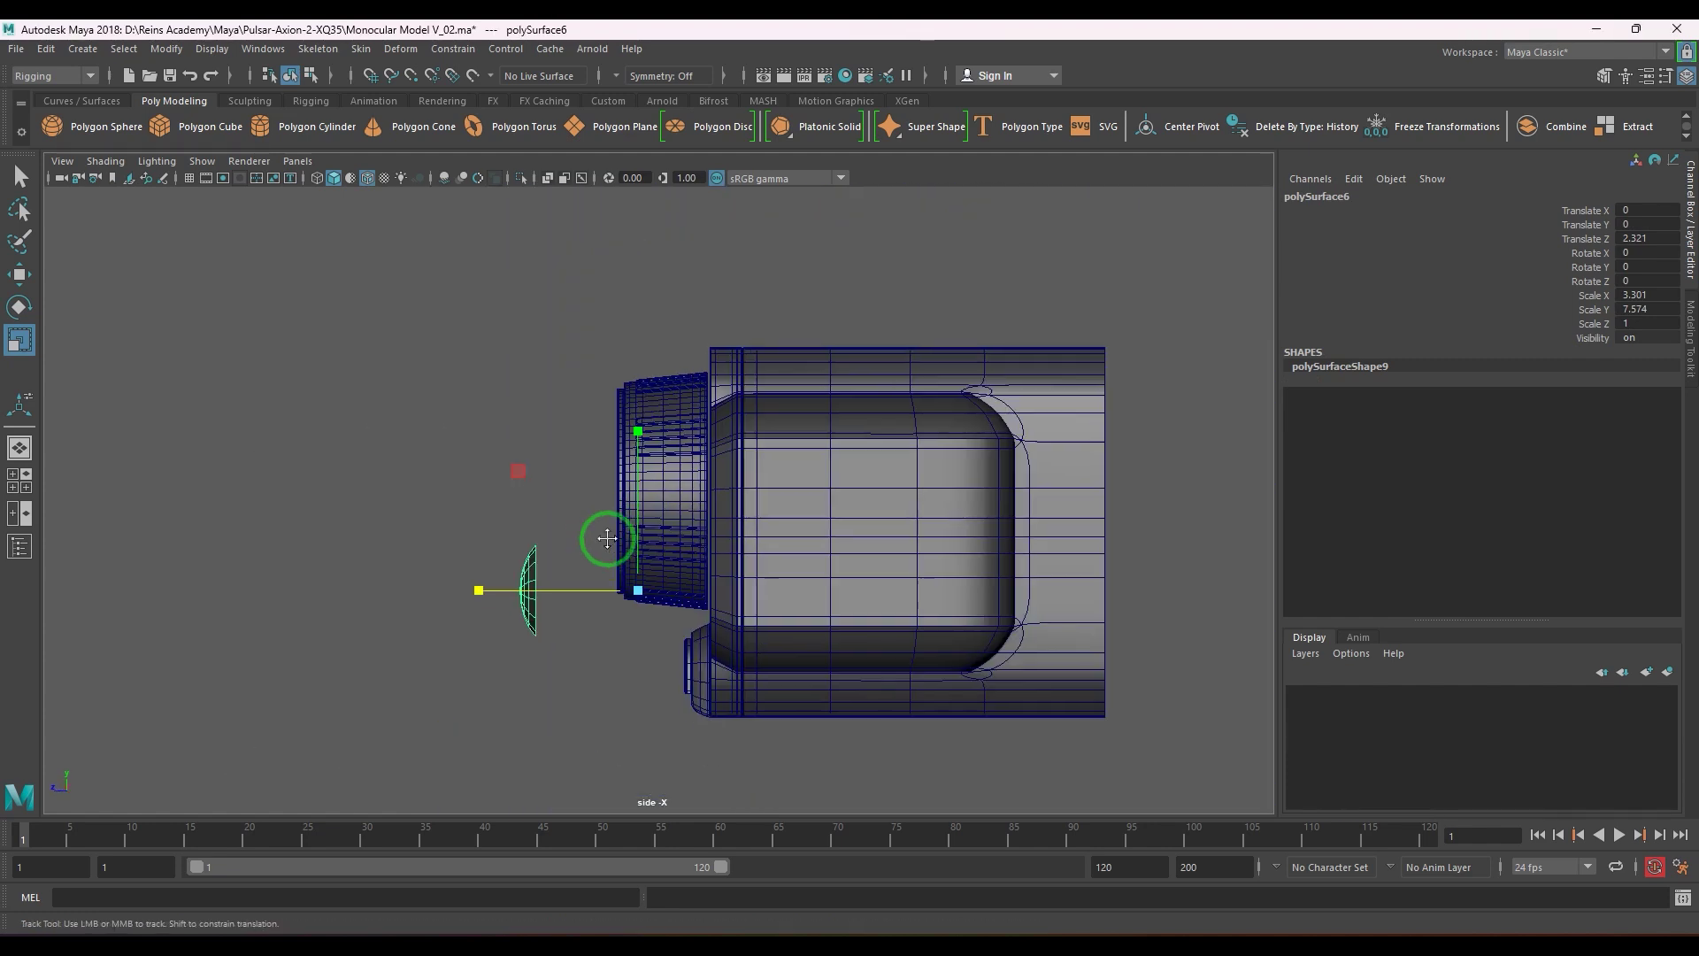
key("w")
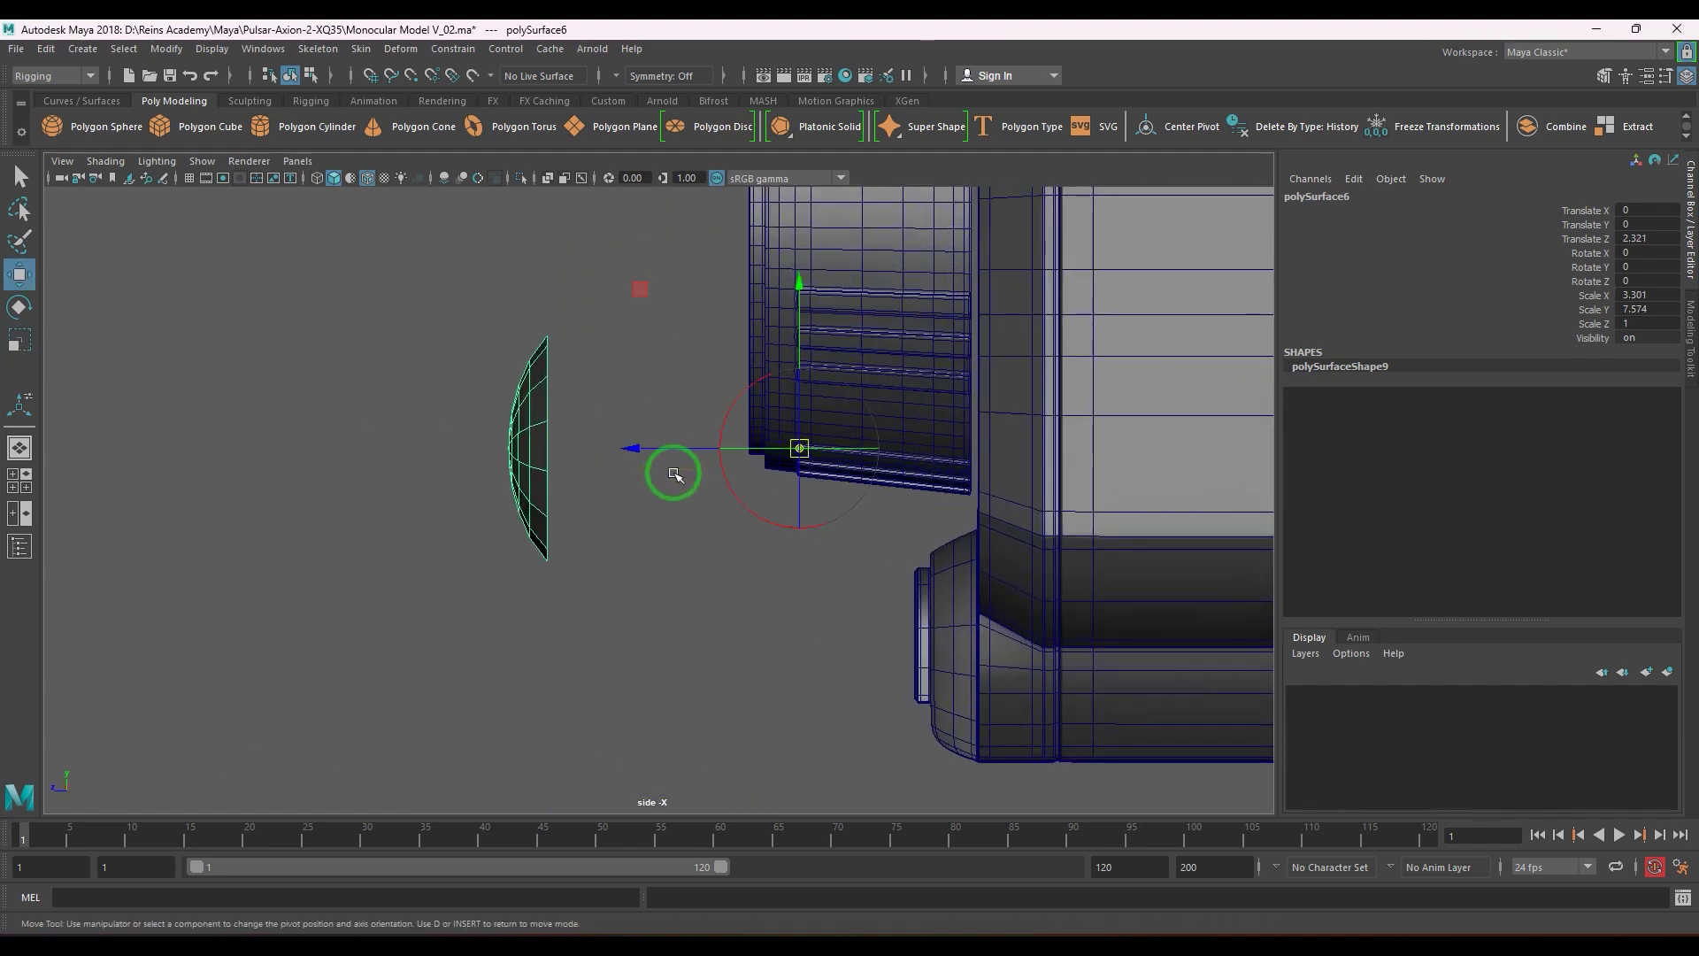
left_click_drag(666, 449, 552, 426)
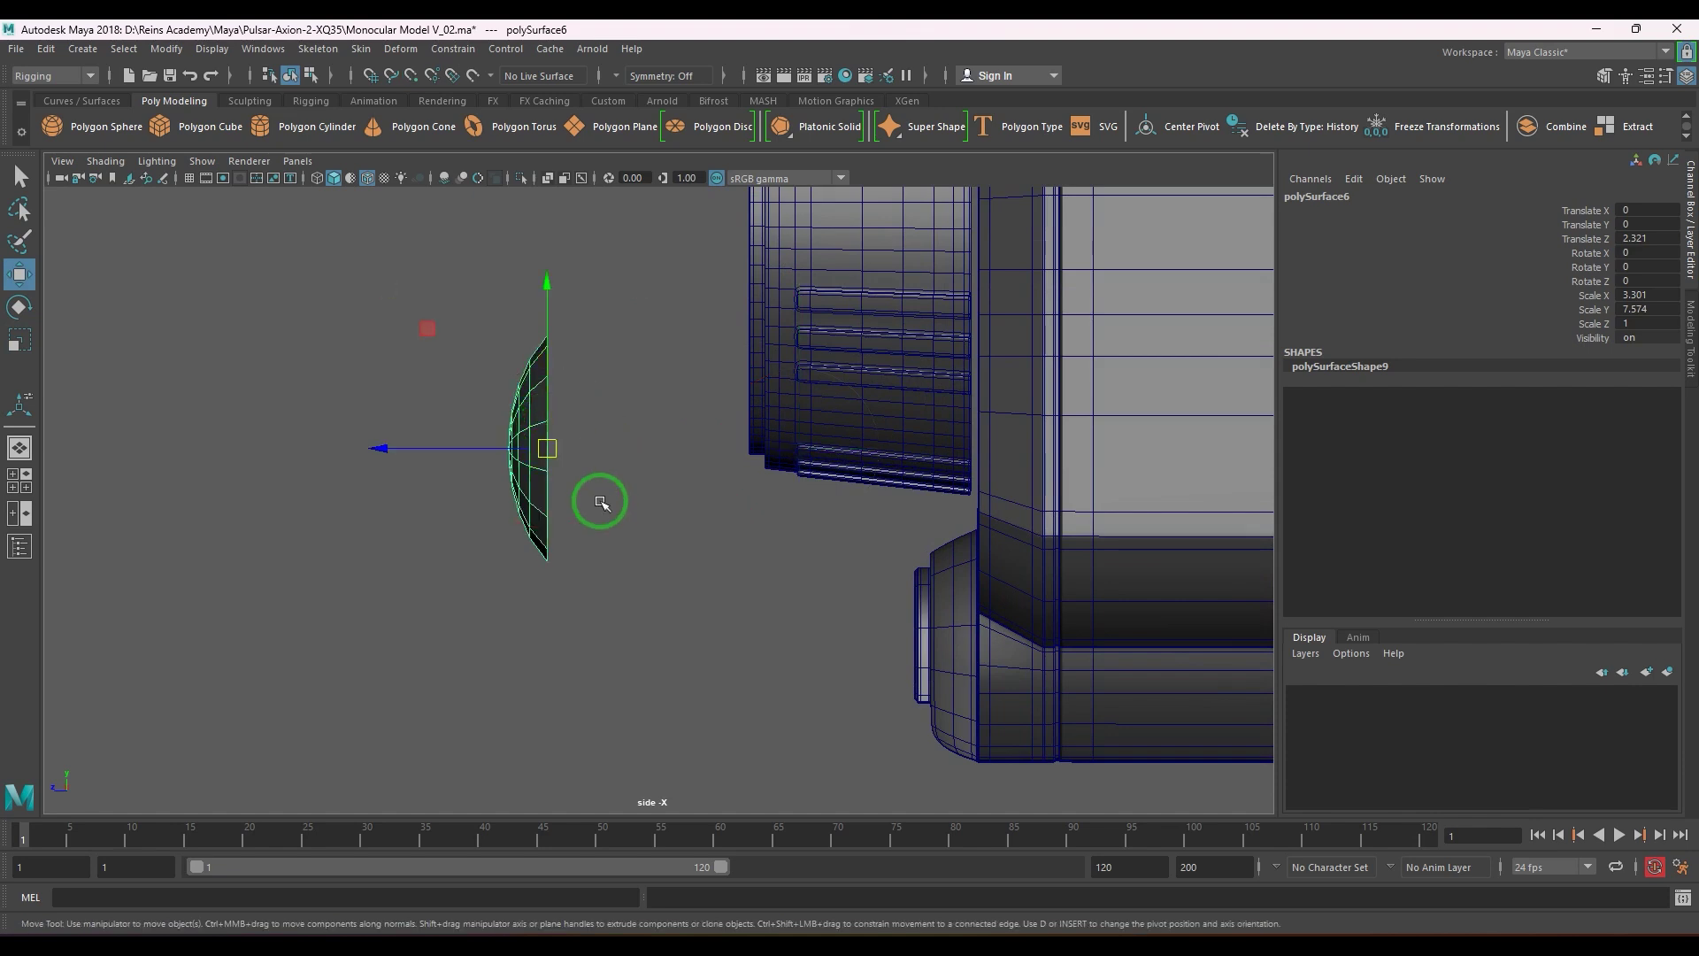
- Snap the domed disc into the lower recess at Translate Z -1.794 and turn on its smooth preview
key("space")
left_click_drag(580, 510, 796, 499)
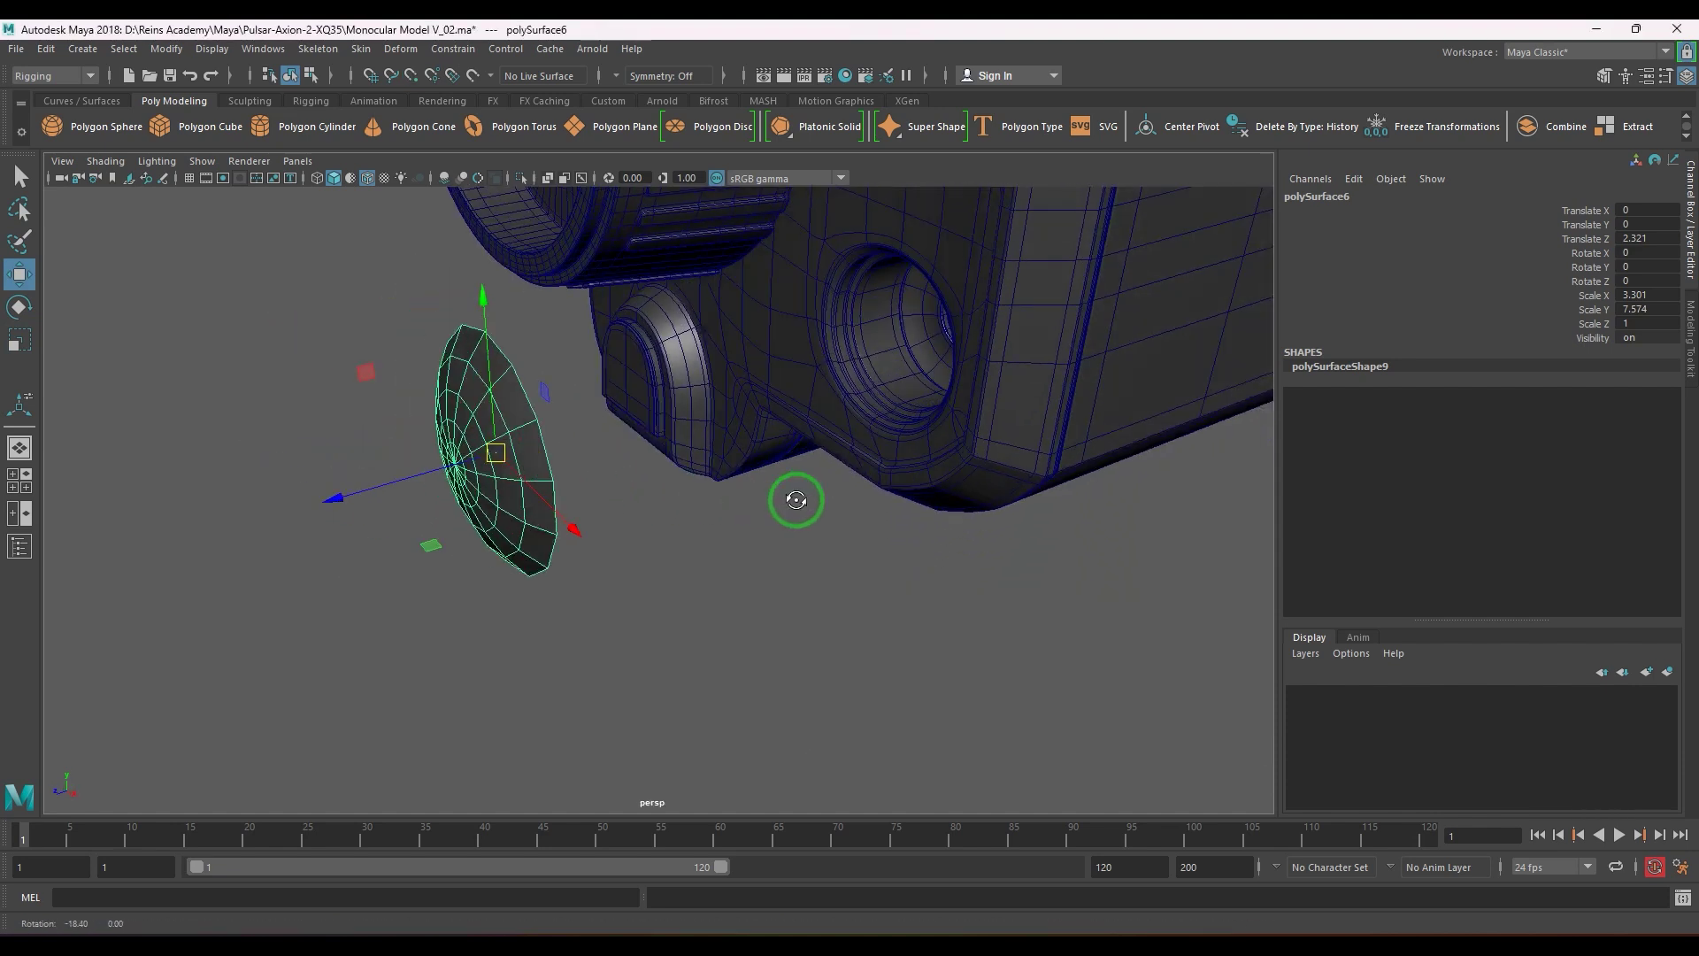
middle_click_drag(796, 498, 712, 562, "alt")
right_click_drag(712, 562, 759, 549, "alt")
left_click_drag(761, 550, 756, 541, "alt")
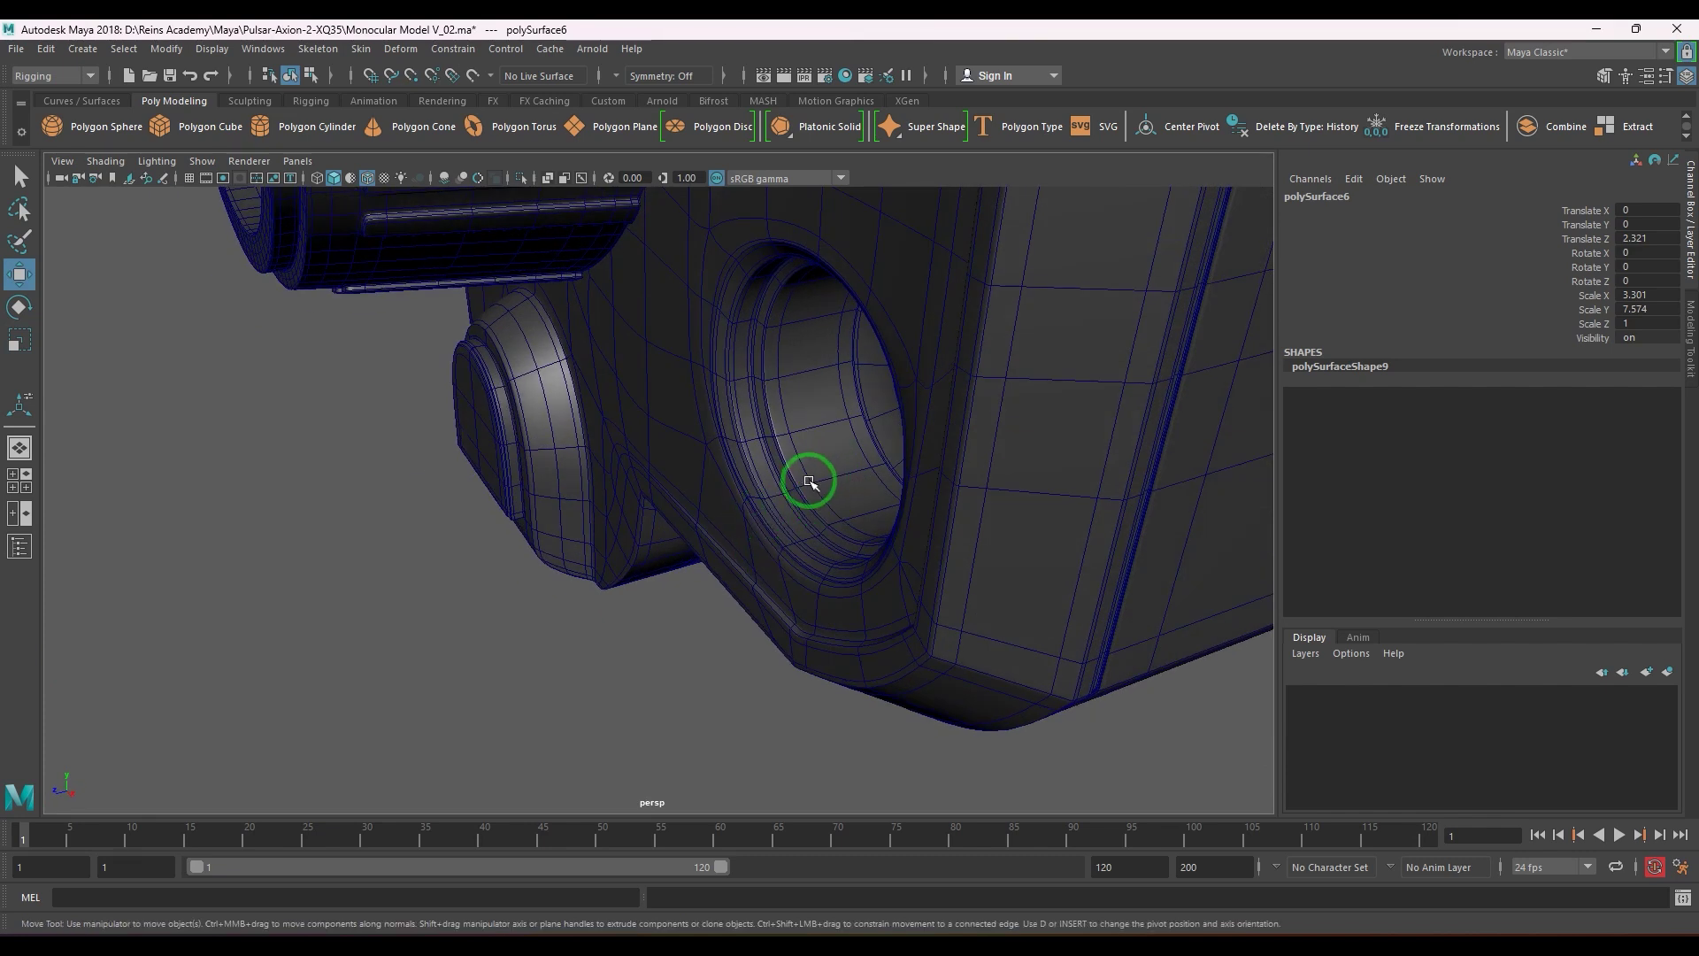
left_click_drag(809, 482, 933, 392, "alt")
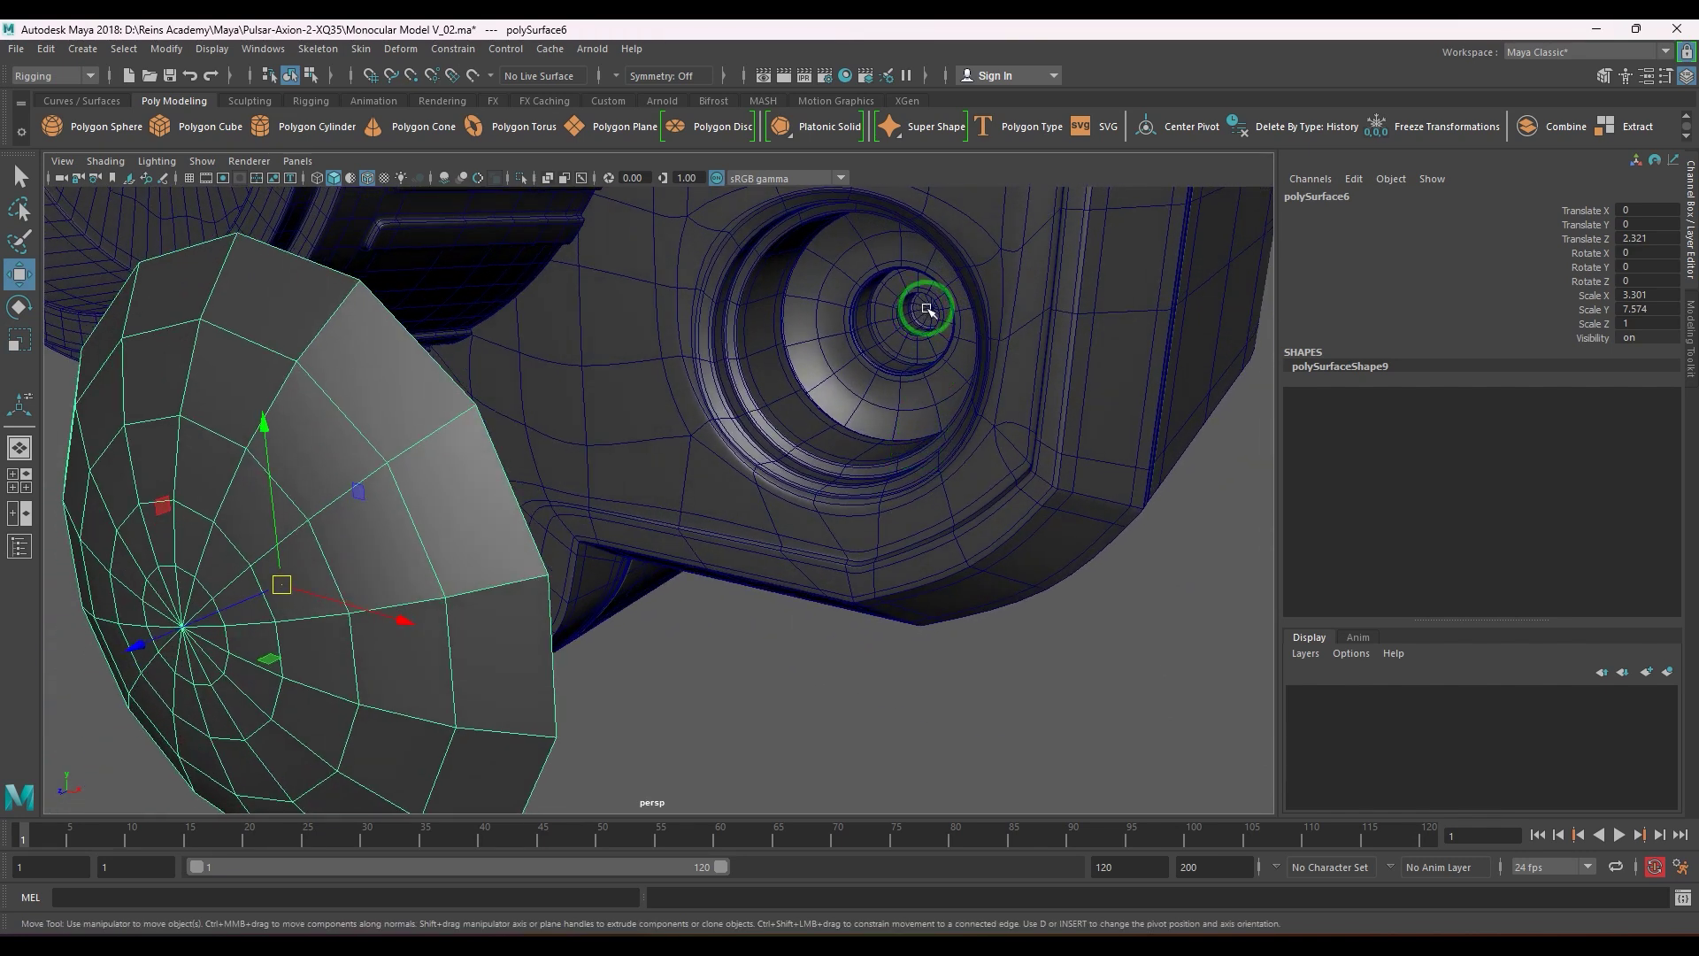
middle_click_drag(928, 309, 802, 370)
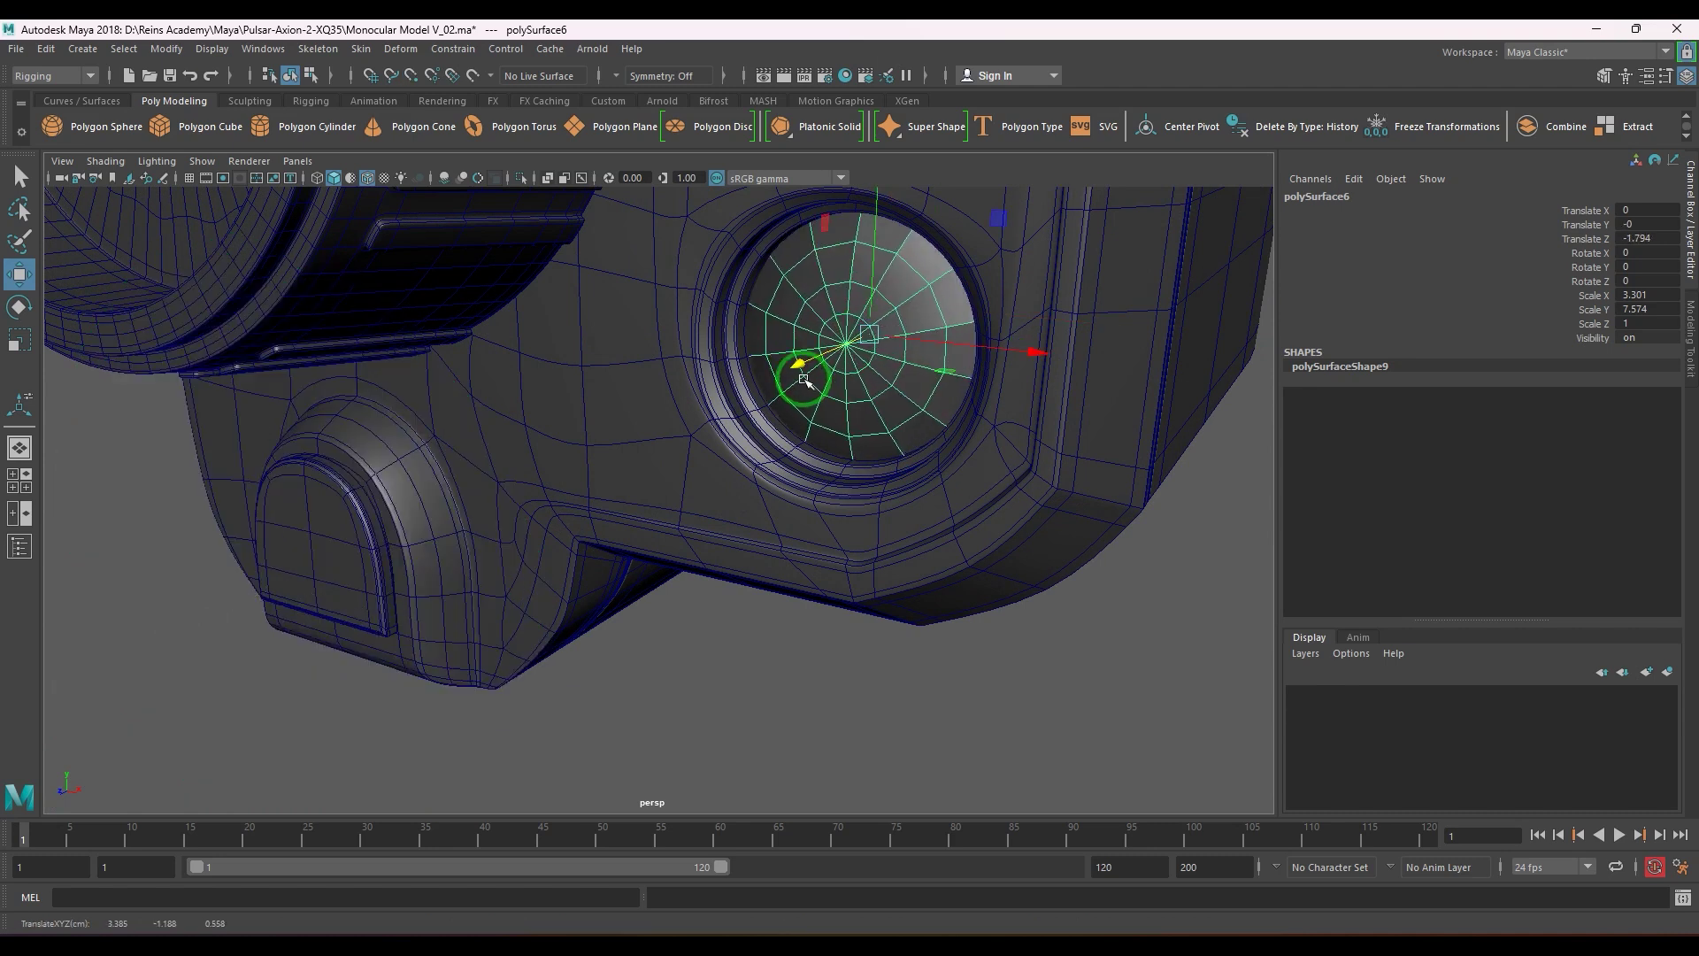
key("3")
scroll(800, 375, "down", 6)
left_click(1004, 690)
scroll(953, 561, "down", 2)
- Isolate the domed disc and extrude all its faces with a Local Translate Z of 0.017 to give it thickness
left_click_drag(931, 529, 790, 557, "alt")
scroll(880, 482, "up", 5)
left_click(755, 553)
key("ctrl+1")
right_click_drag(766, 505, 728, 637)
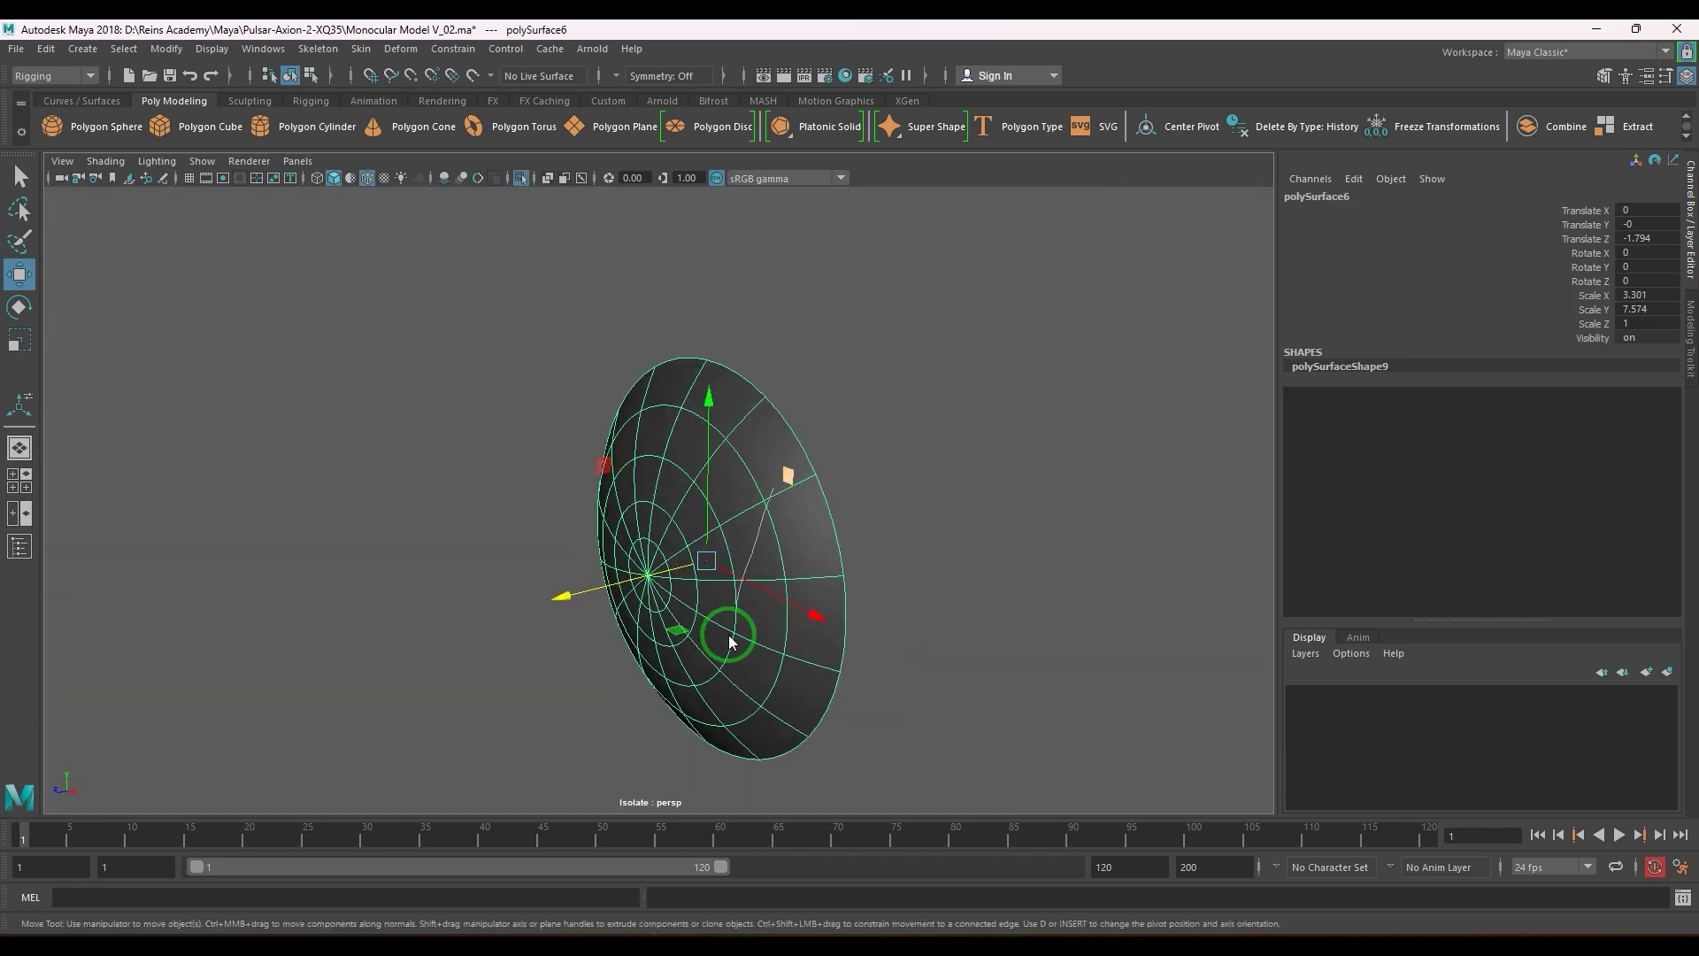
left_click_drag(517, 343, 1027, 904)
left_click_drag(868, 596, 416, 585, "alt")
key("ctrl+e")
middle_click_drag(604, 617, 629, 701, "alt")
right_click_drag(659, 548, 787, 423, "alt")
middle_click_drag(788, 421, 850, 539, "alt")
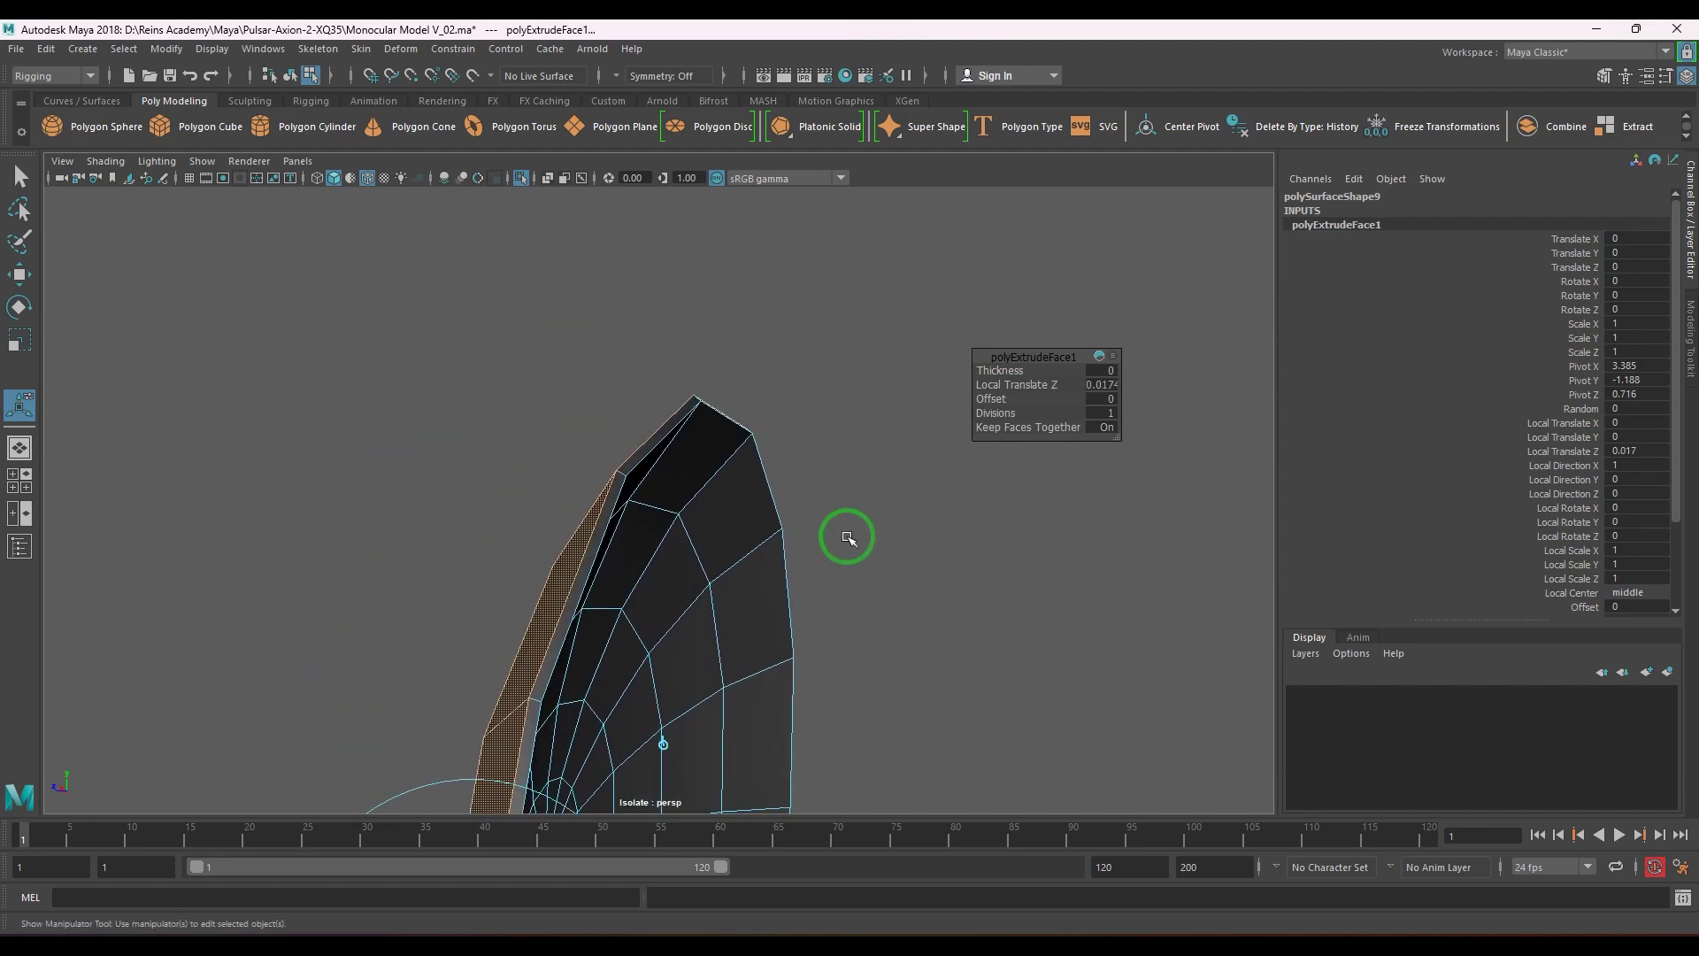
right_click_drag(646, 536, 797, 527, "alt")
- Insert three supporting edge loops at the domed disc's rim, one around its thickness and others close to the rim edges
right_click_drag(659, 392, 531, 375)
left_click_drag(545, 431, 839, 419)
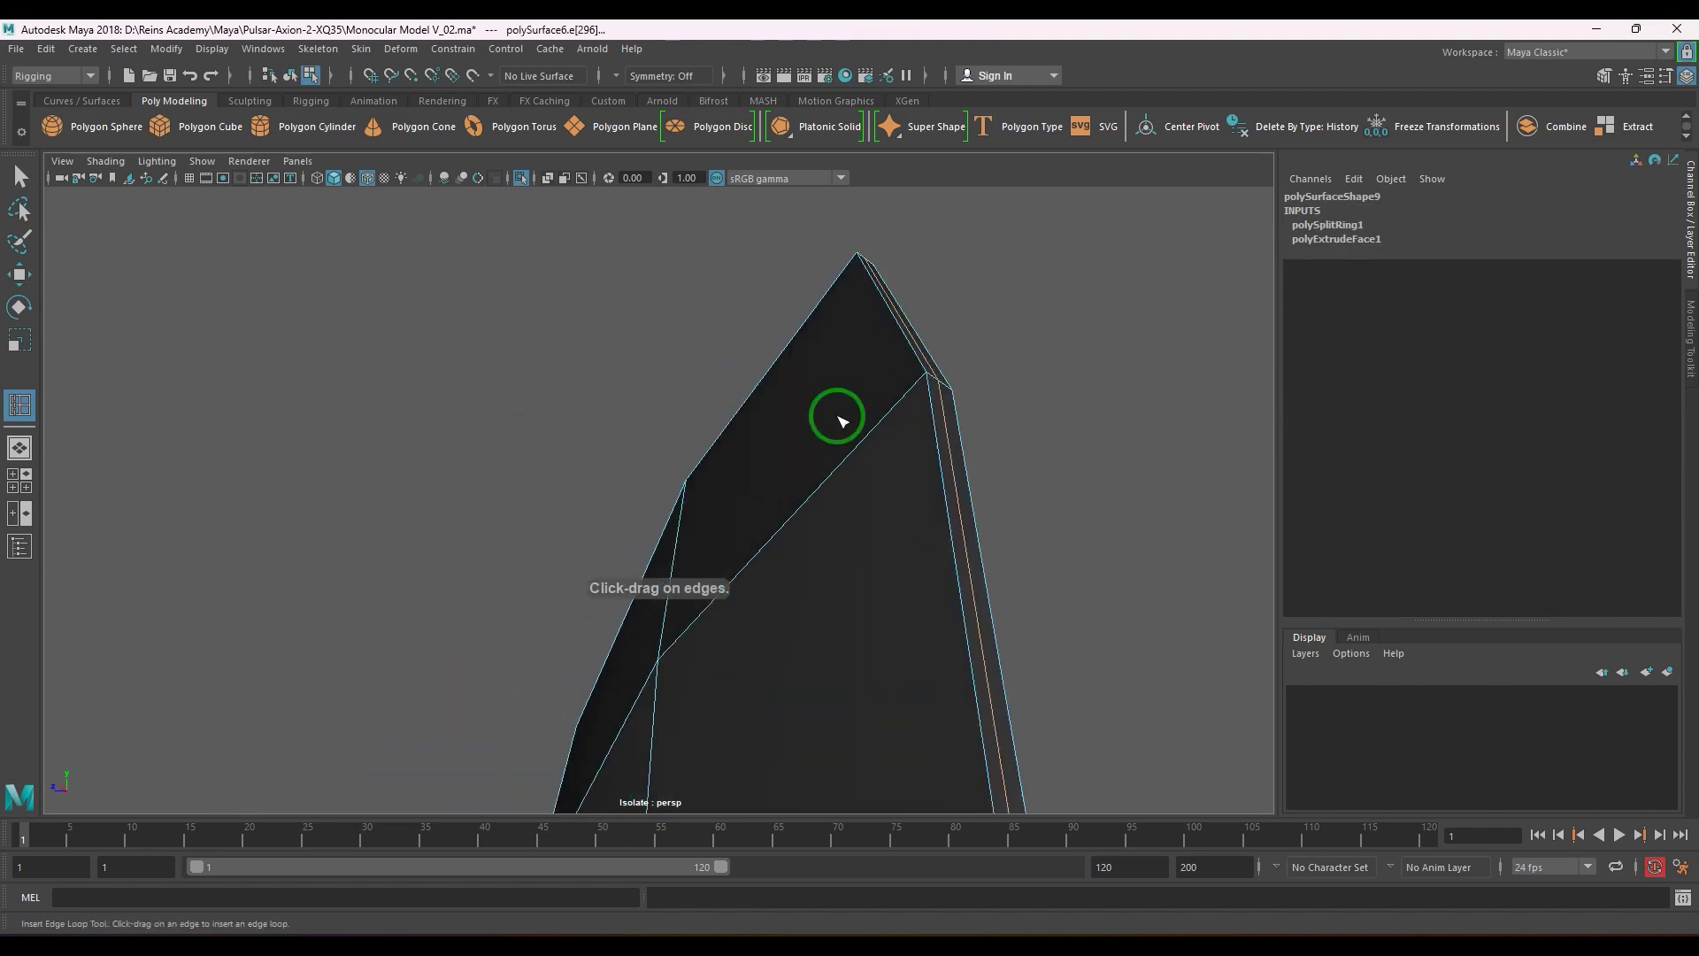
left_click_drag(923, 376, 921, 377)
left_click_drag(921, 378, 357, 262, "alt")
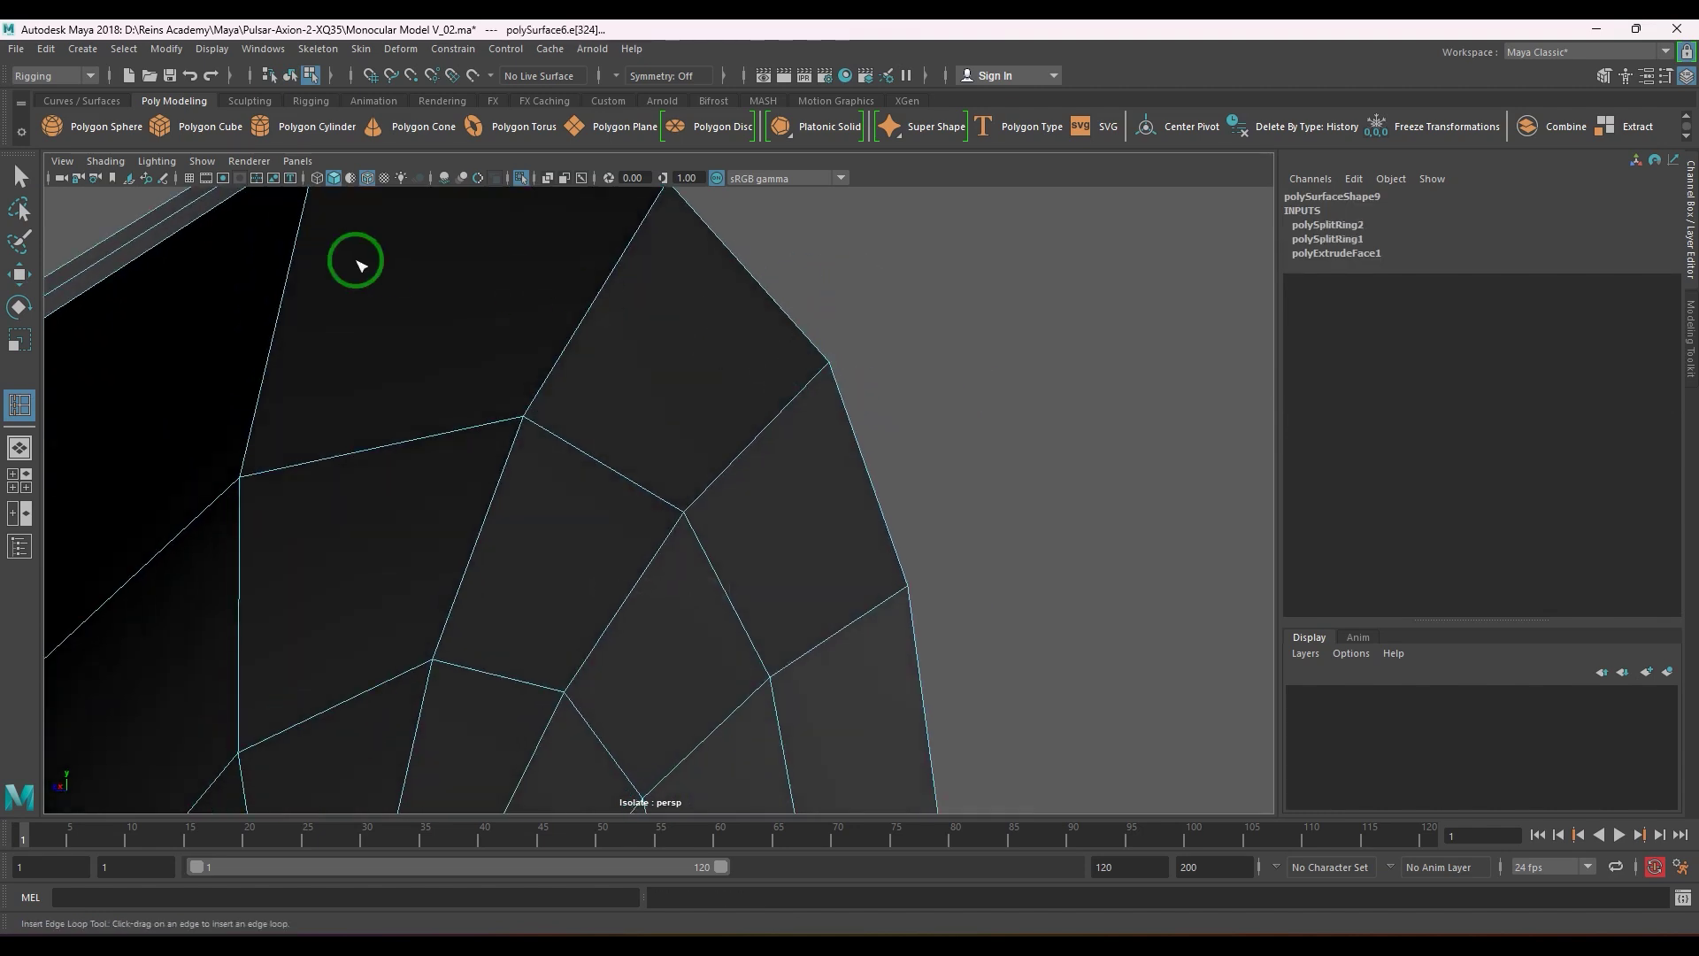
middle_click_drag(715, 251, 719, 310, "alt")
left_click(658, 278)
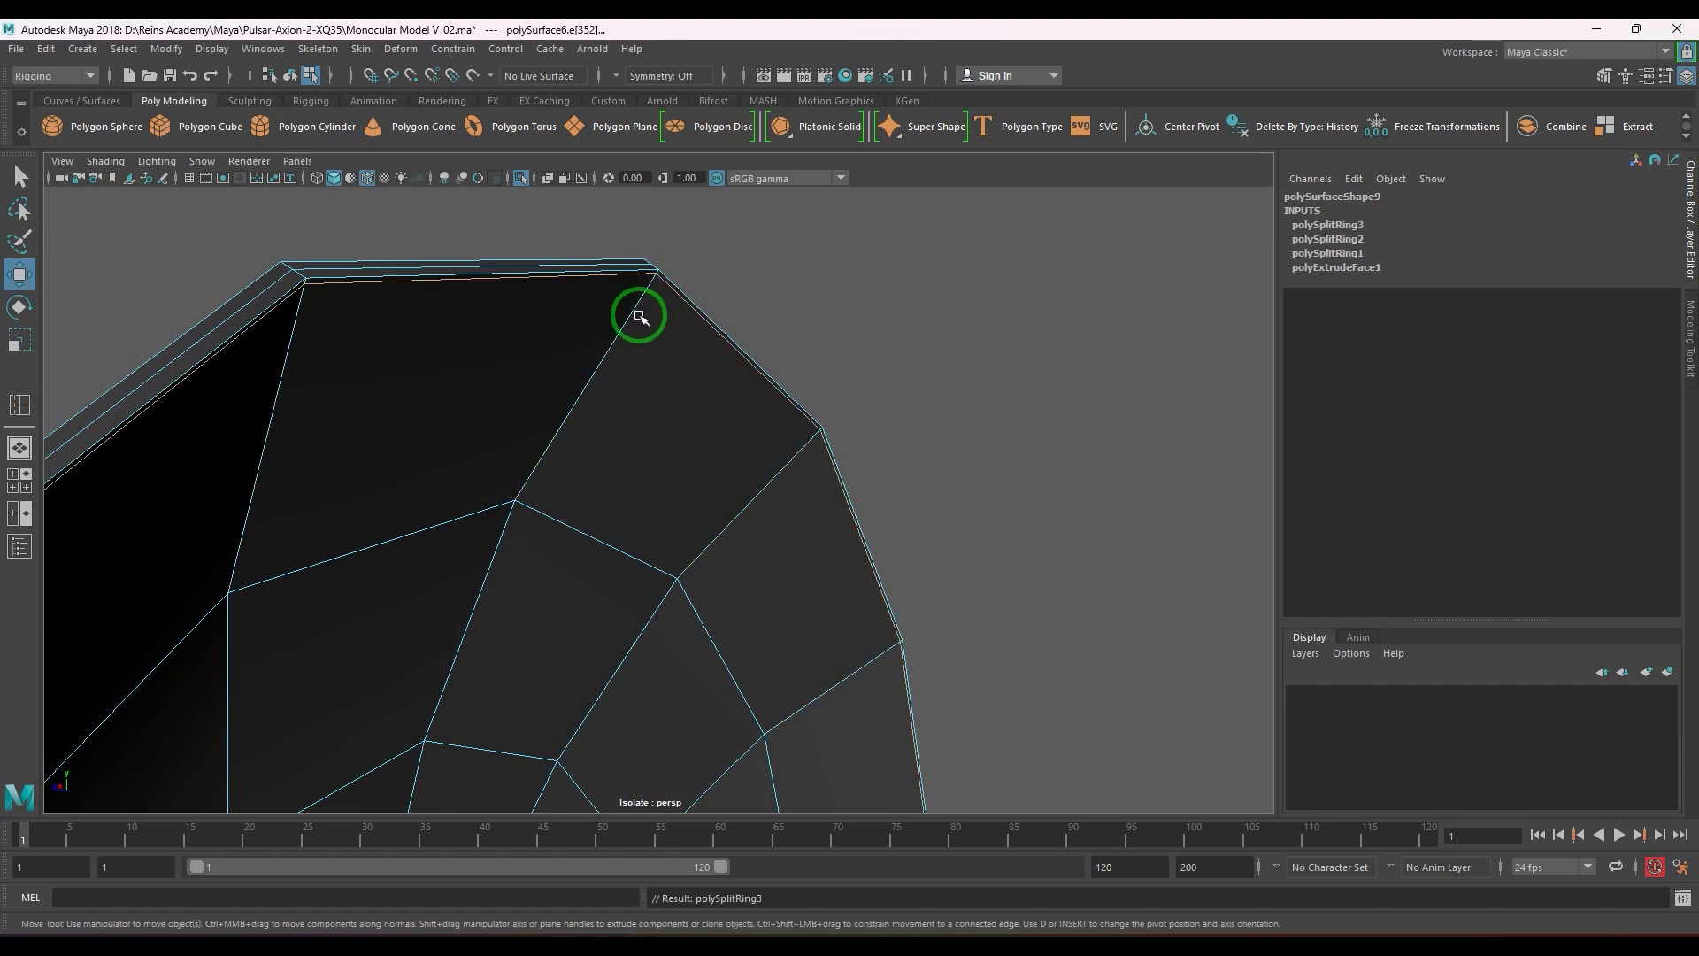
- Delete the thickened disc's history in object mode, check it in smooth preview and exit isolation
key("F8")
key("w")
key("alt+shift+d")
key("3")
left_click(909, 355)
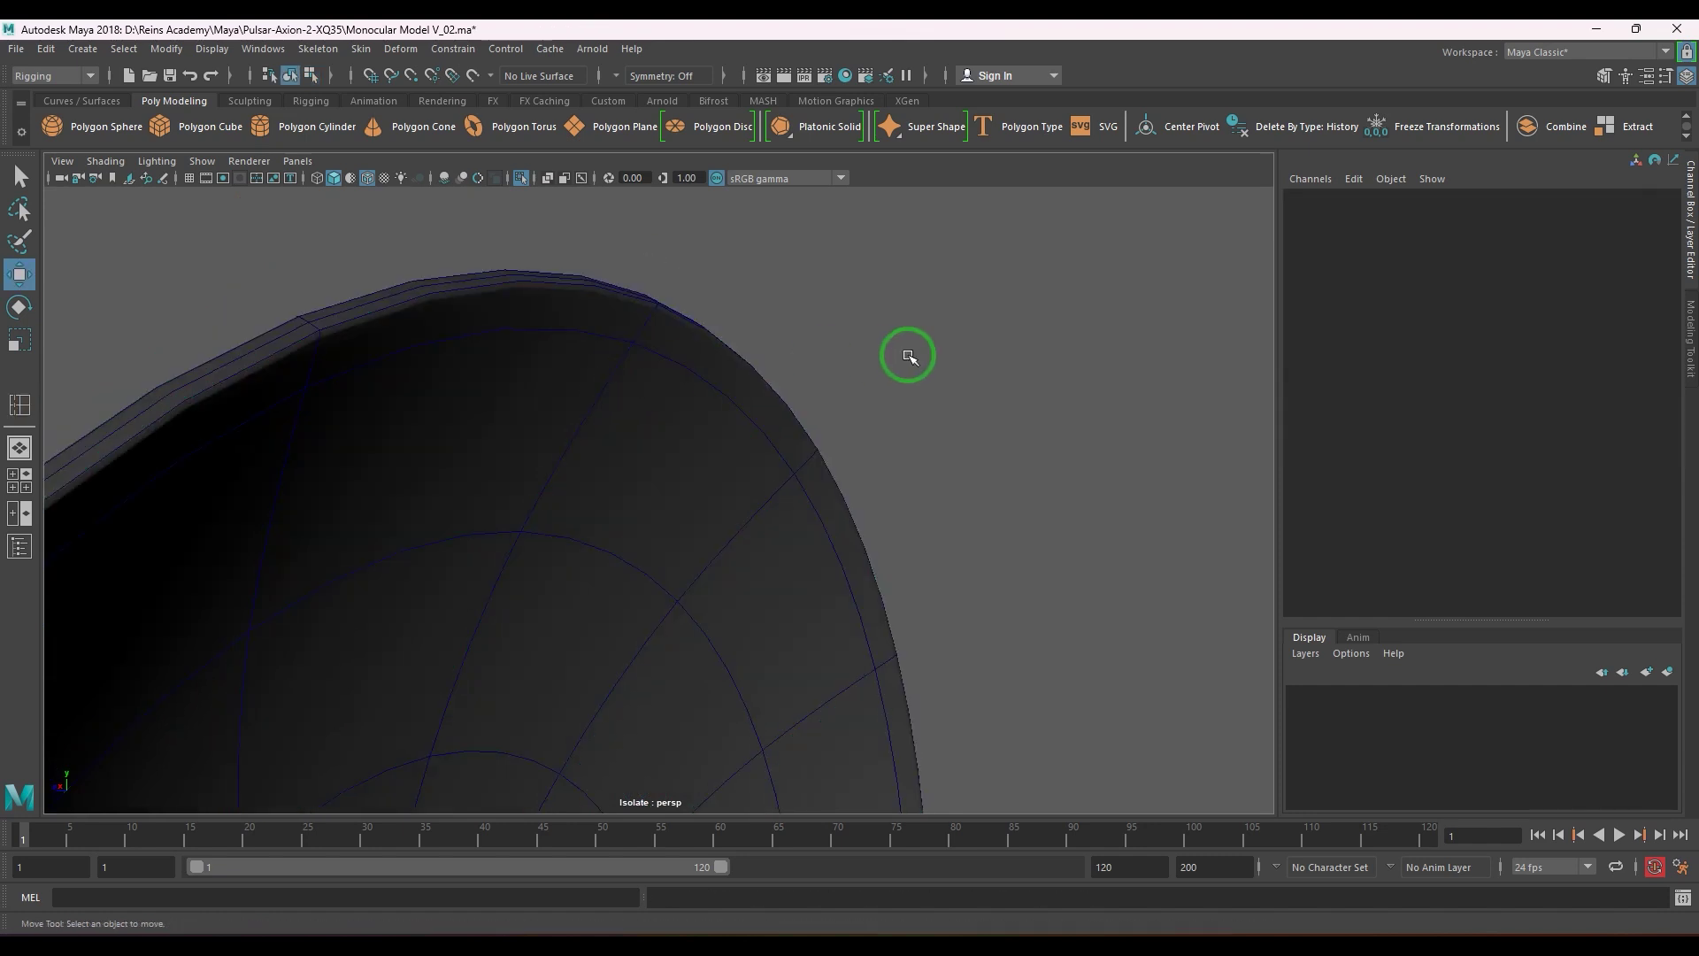
scroll(909, 356, "down", 4)
left_click_drag(872, 372, 899, 475, "alt")
left_click(876, 576)
scroll(876, 567, "down", 5)
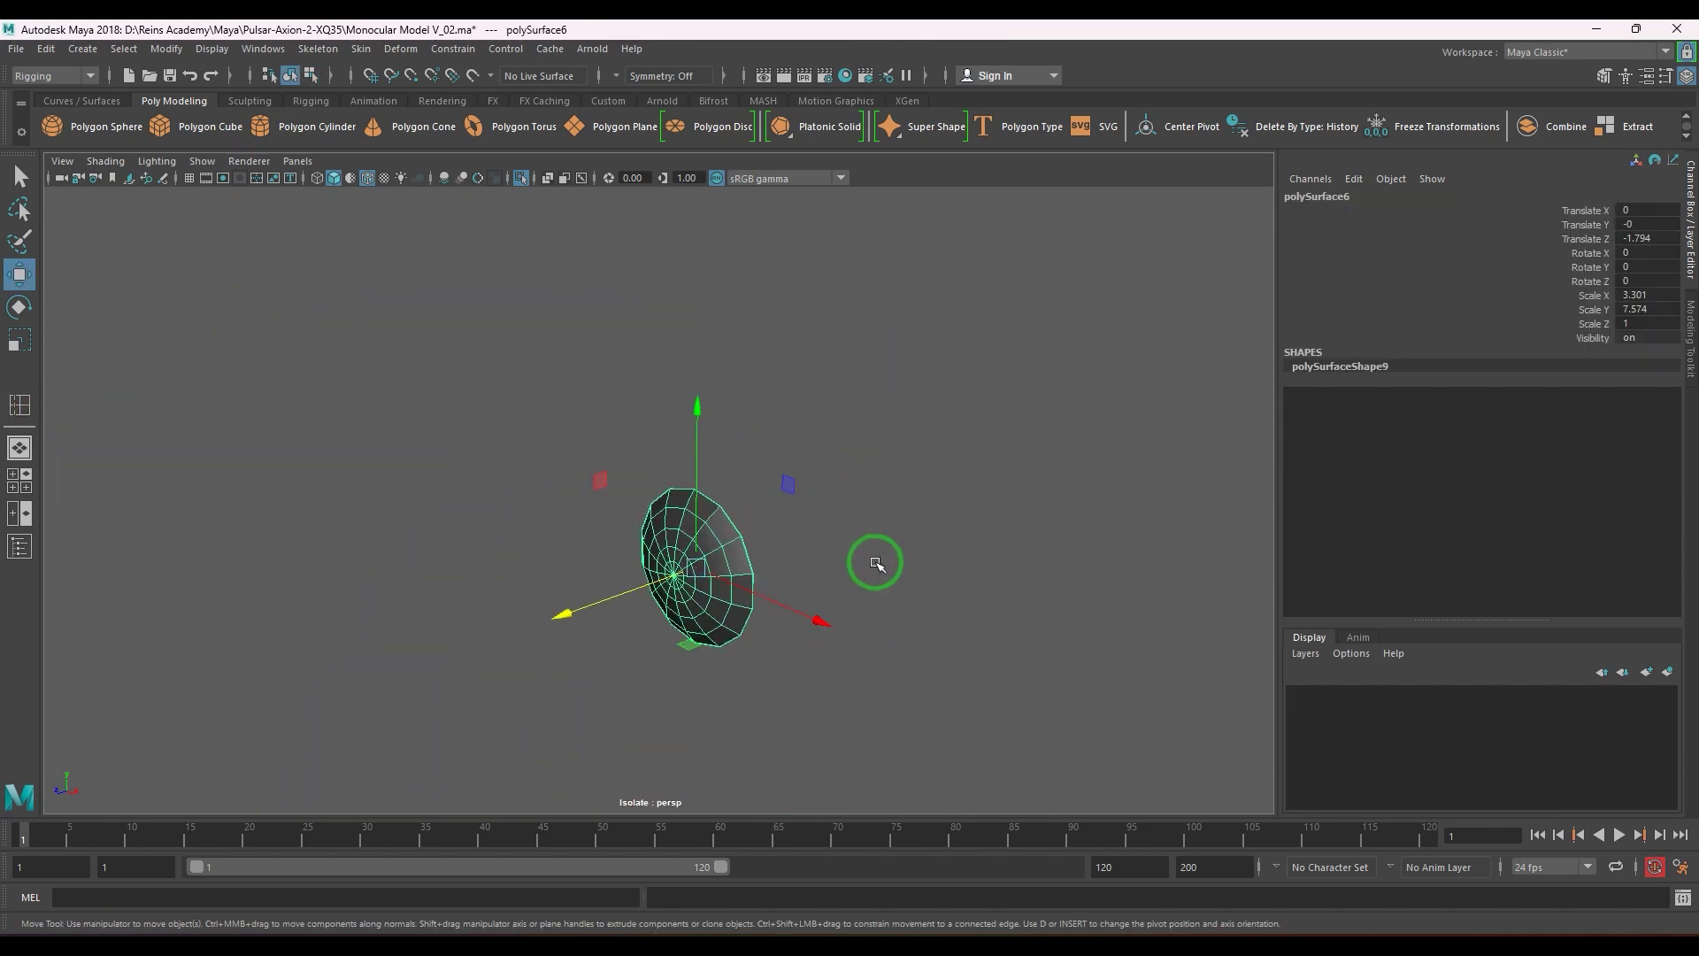
key("ctrl+1")
- Snap the domed disc's pivot to its center vertex and scale it to 2.924 in X and 6.71 in Y
scroll(839, 538, "up", 10)
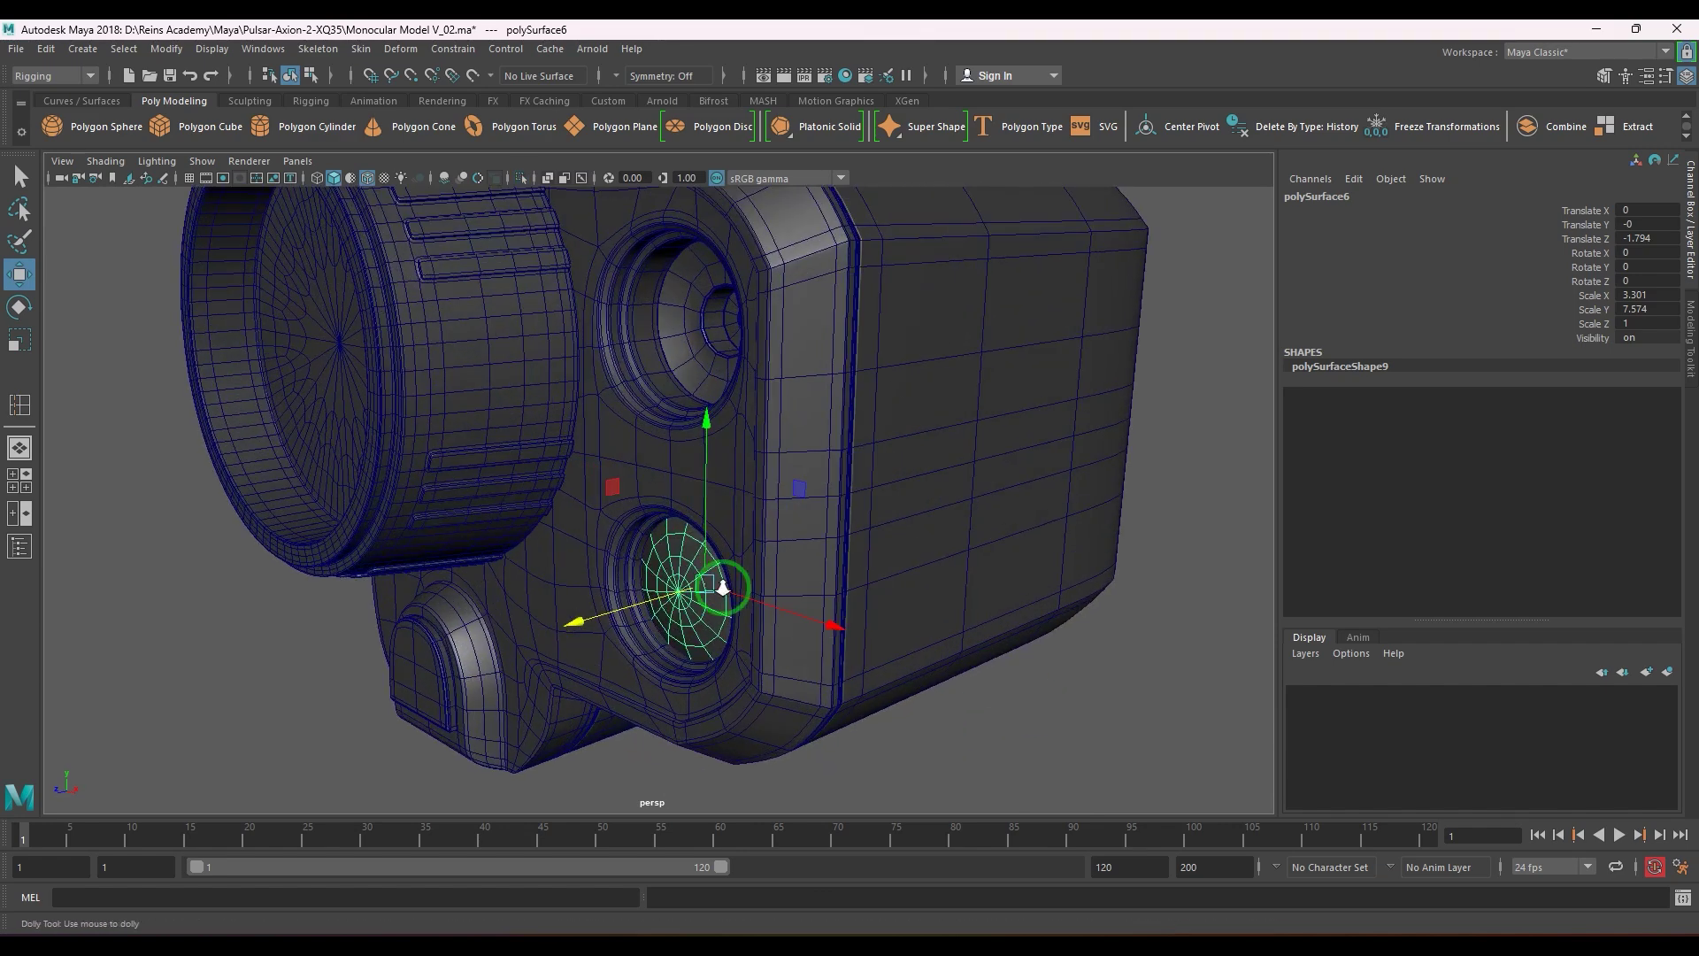
scroll(796, 532, "up", 6)
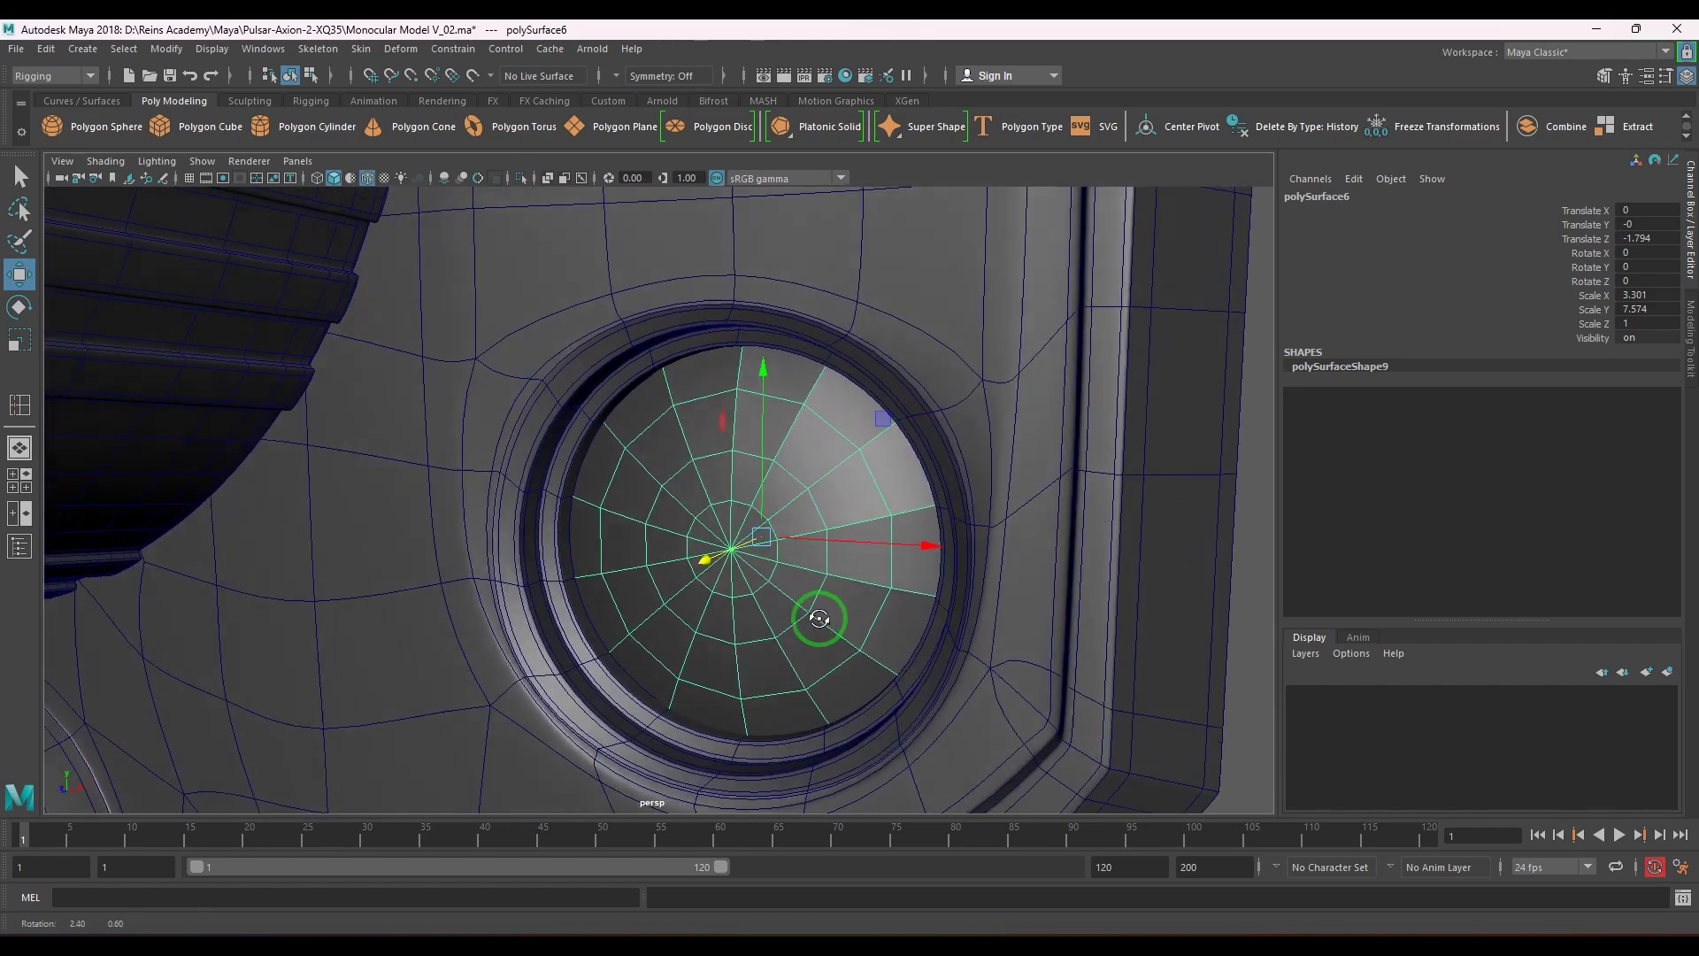
key("d")
key("v")
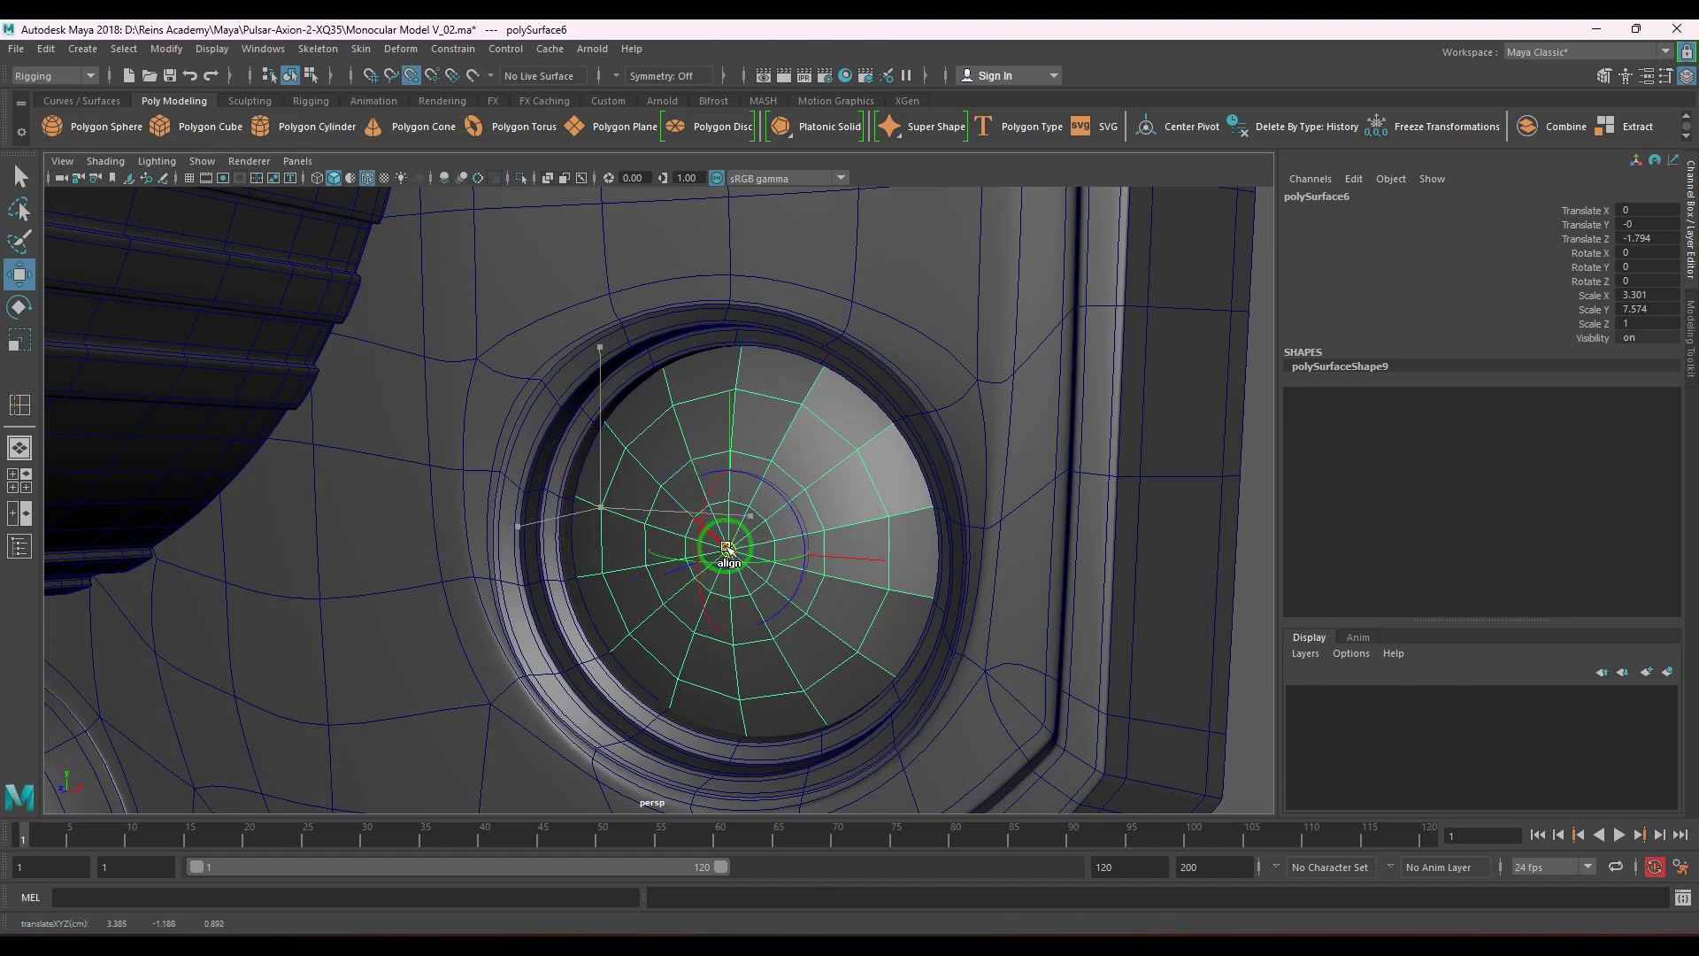
left_click_drag(725, 548, 735, 594, "alt")
key("r")
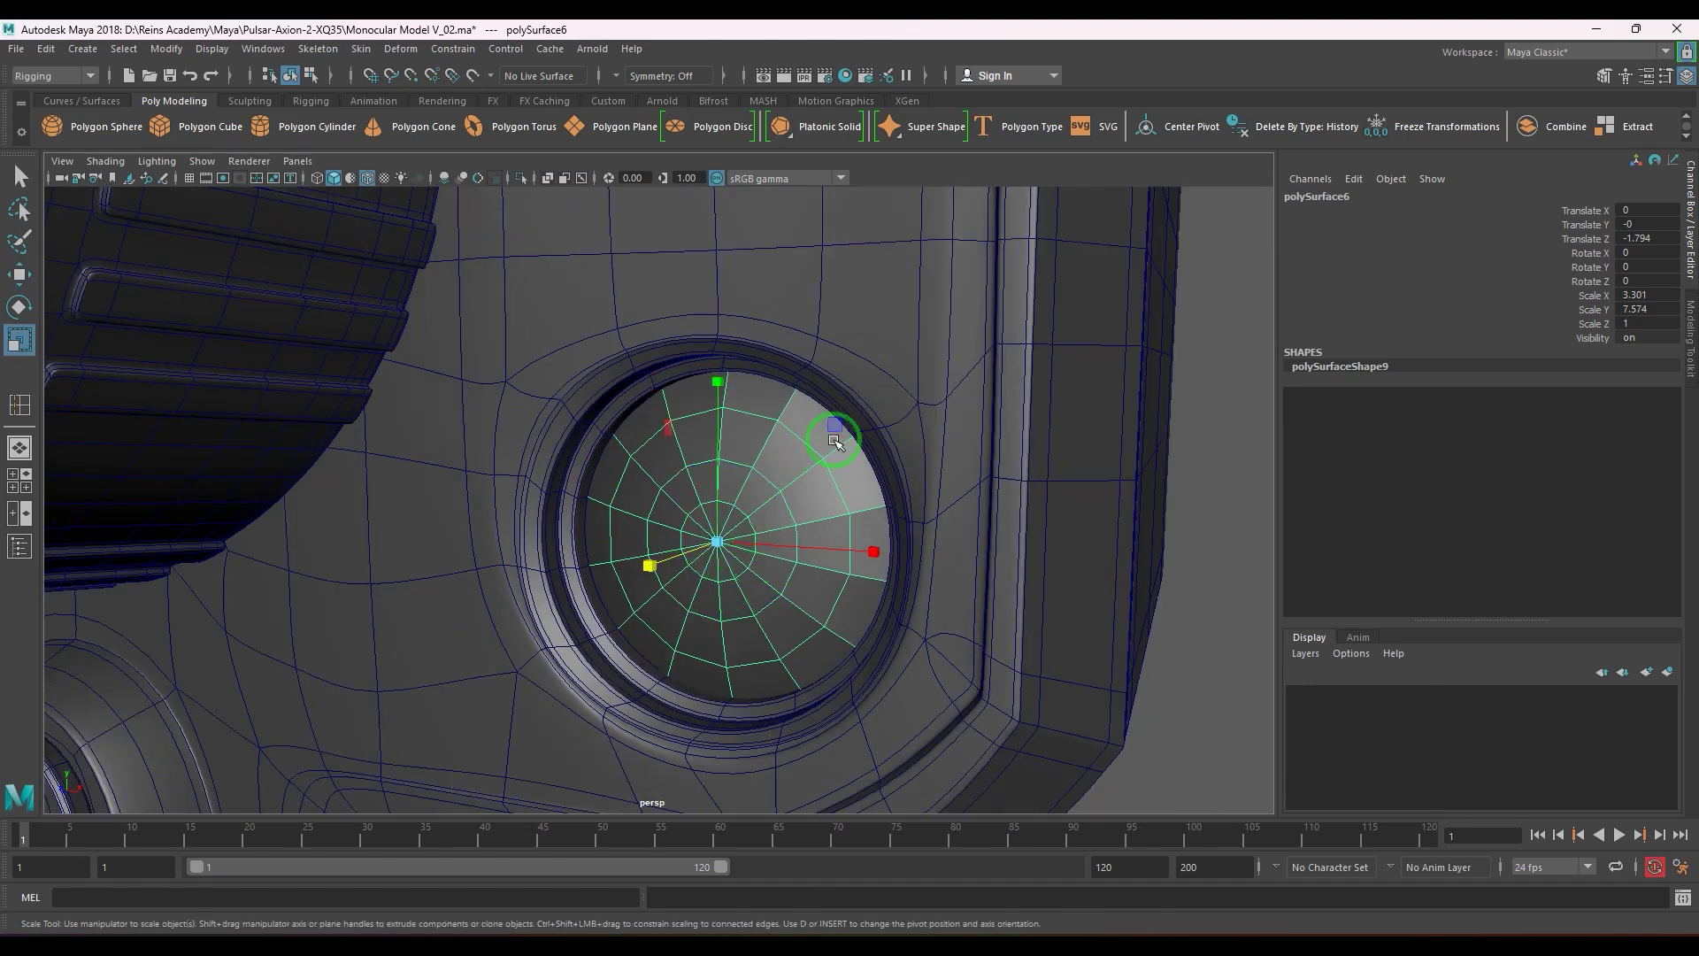
left_click_drag(836, 441, 842, 432)
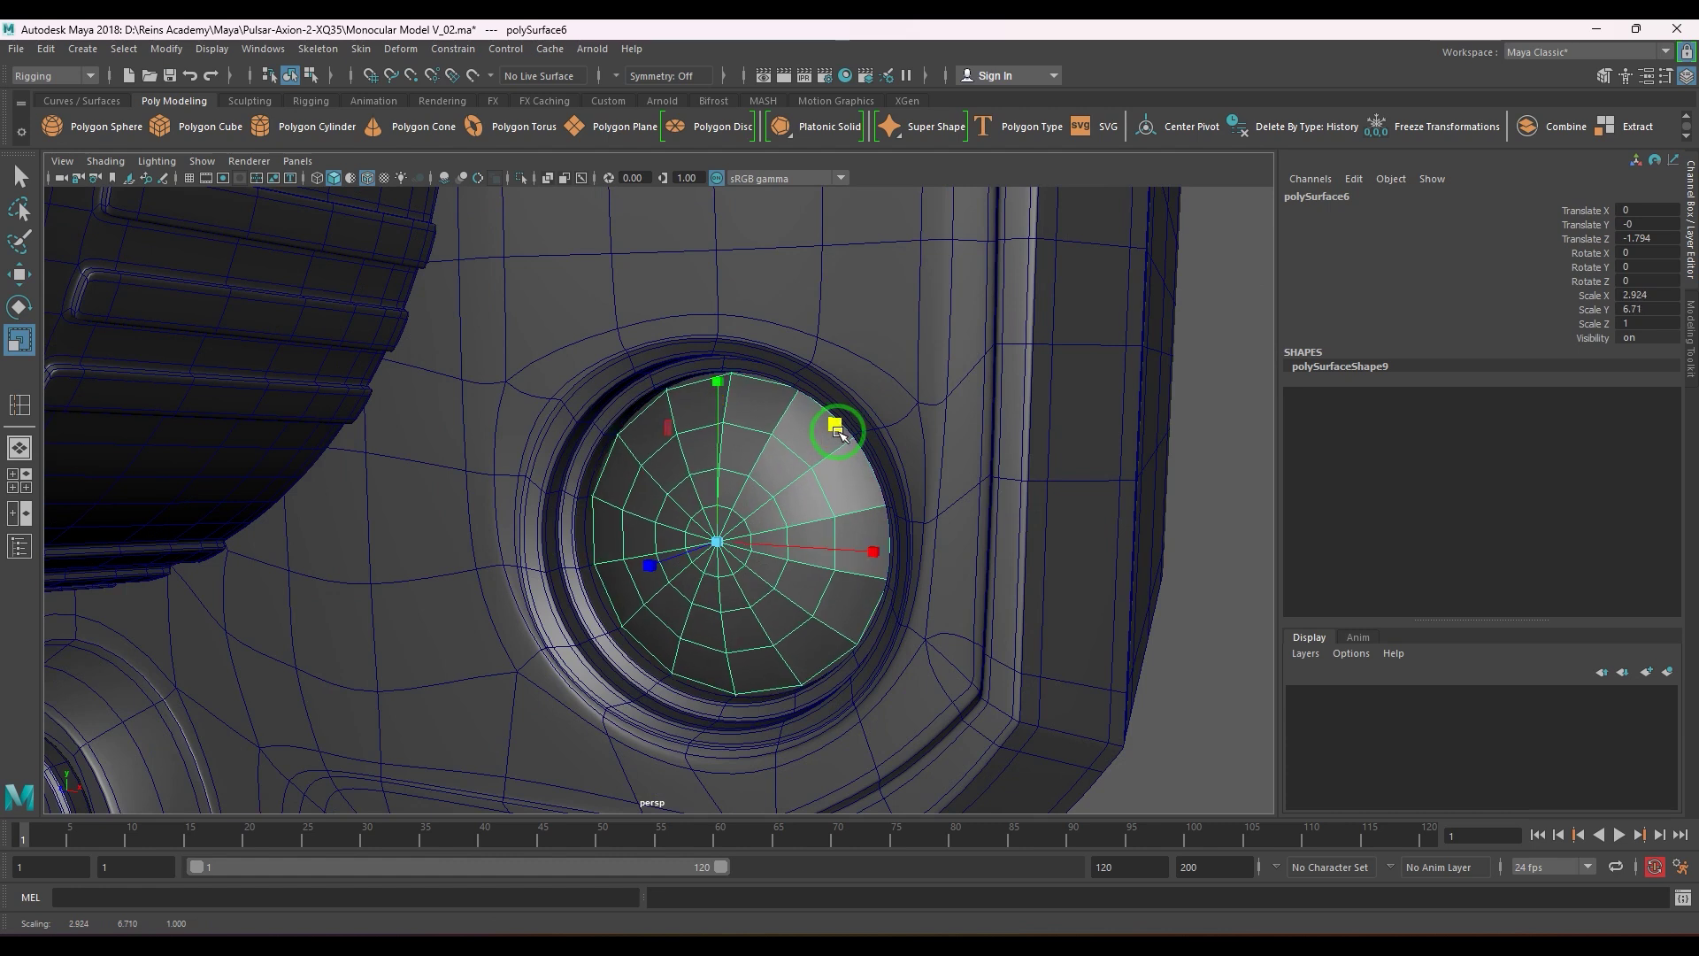
- Smooth the domed disc and fit it in the lower recess with Scale X 2.471, Scale Y 5.67 and Translate Z -1.705
left_click(885, 367)
left_click(796, 538)
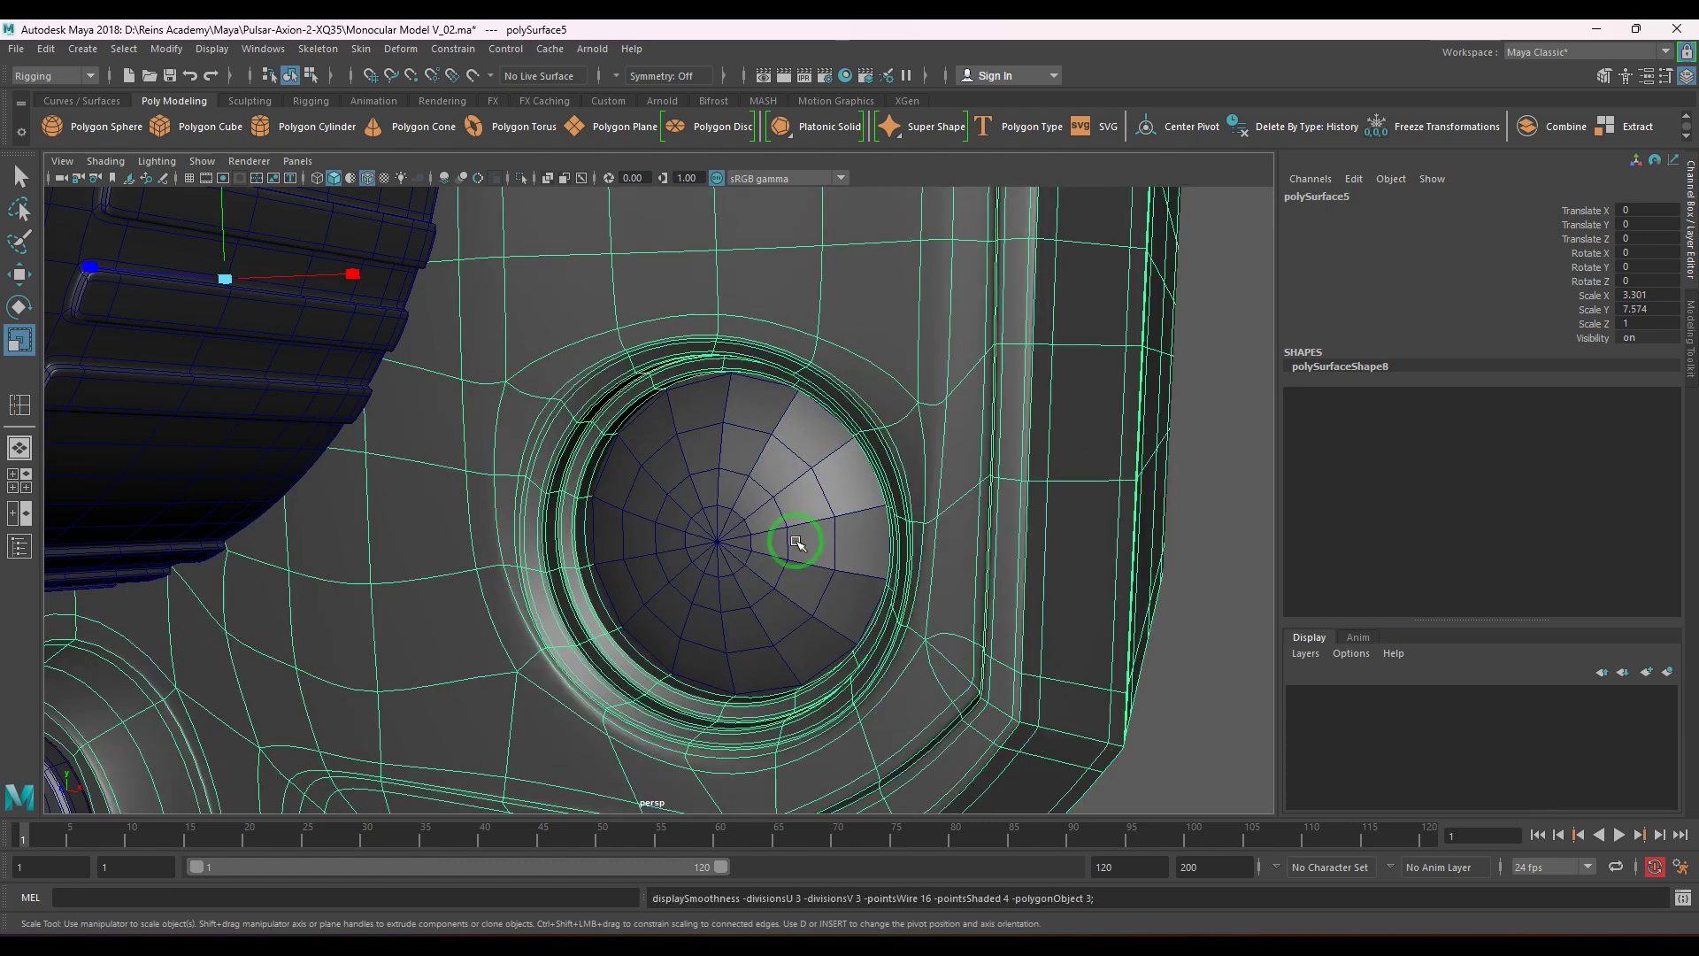
key("3")
left_click_drag(839, 419, 869, 460)
left_click_drag(854, 414, 625, 581)
key("w")
left_click(633, 573)
key("ctrl+z")
scroll(628, 580, "down", 5)
middle_click_drag(730, 528, 731, 649, "alt")
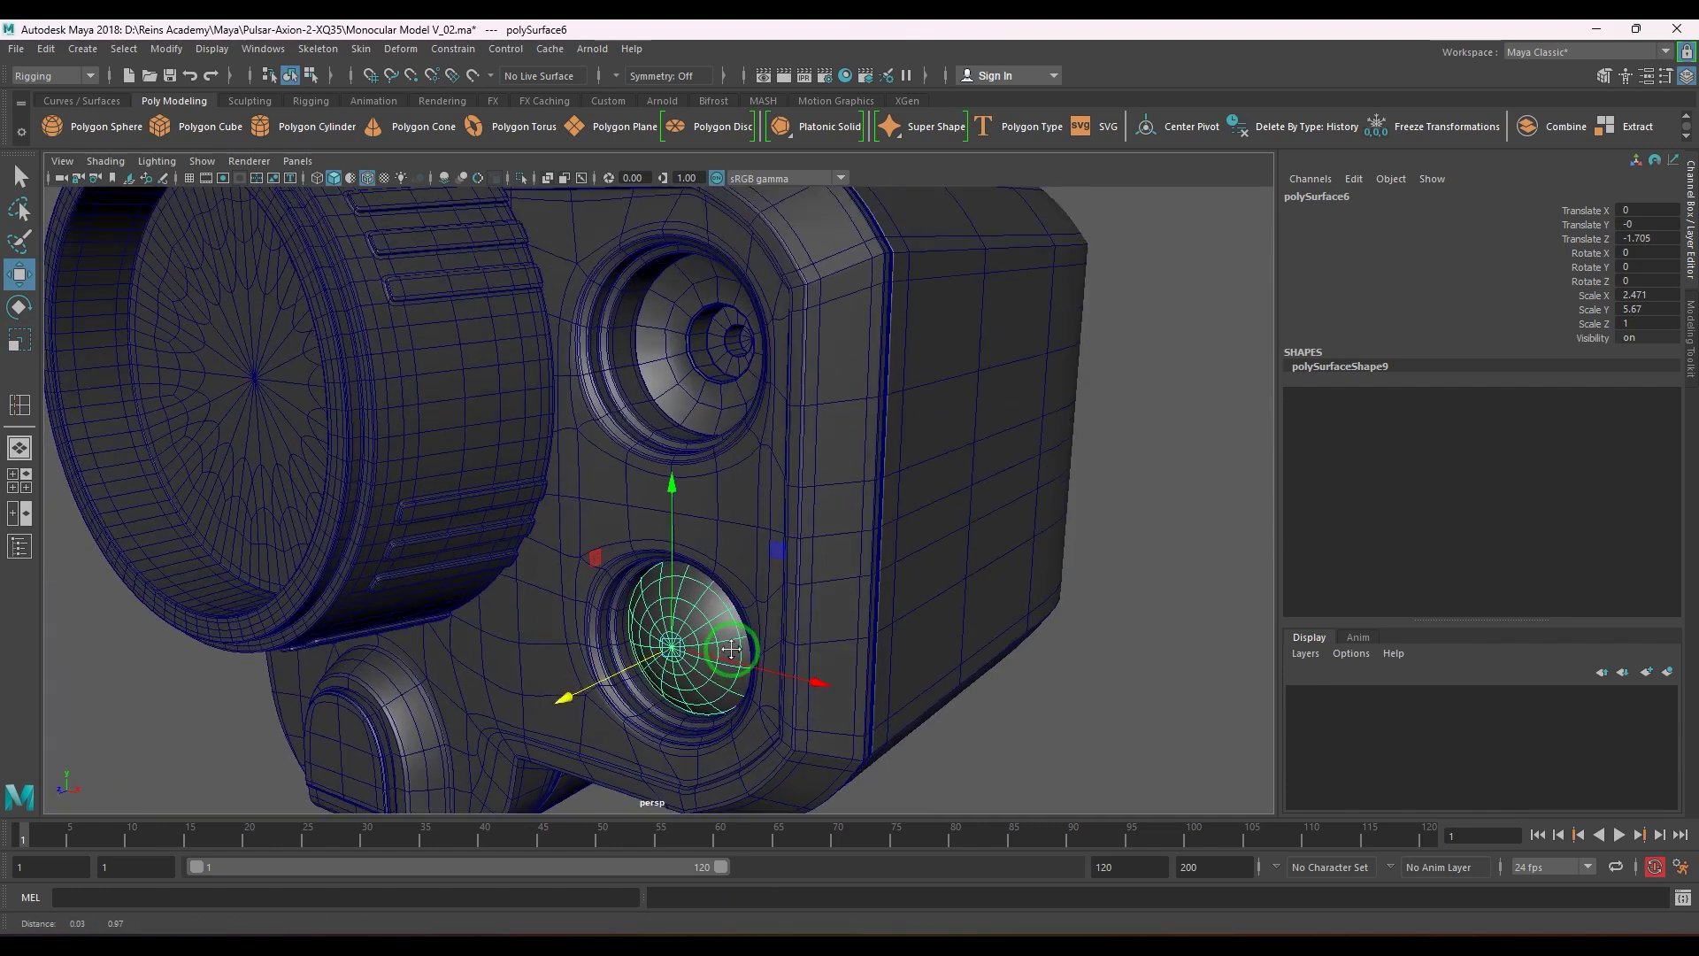
- Duplicate the lower lens and place the copy in the upper recess at Translate X -0.022, Y 2.371, Z -1.59
left_click_drag(731, 649, 753, 616, "alt")
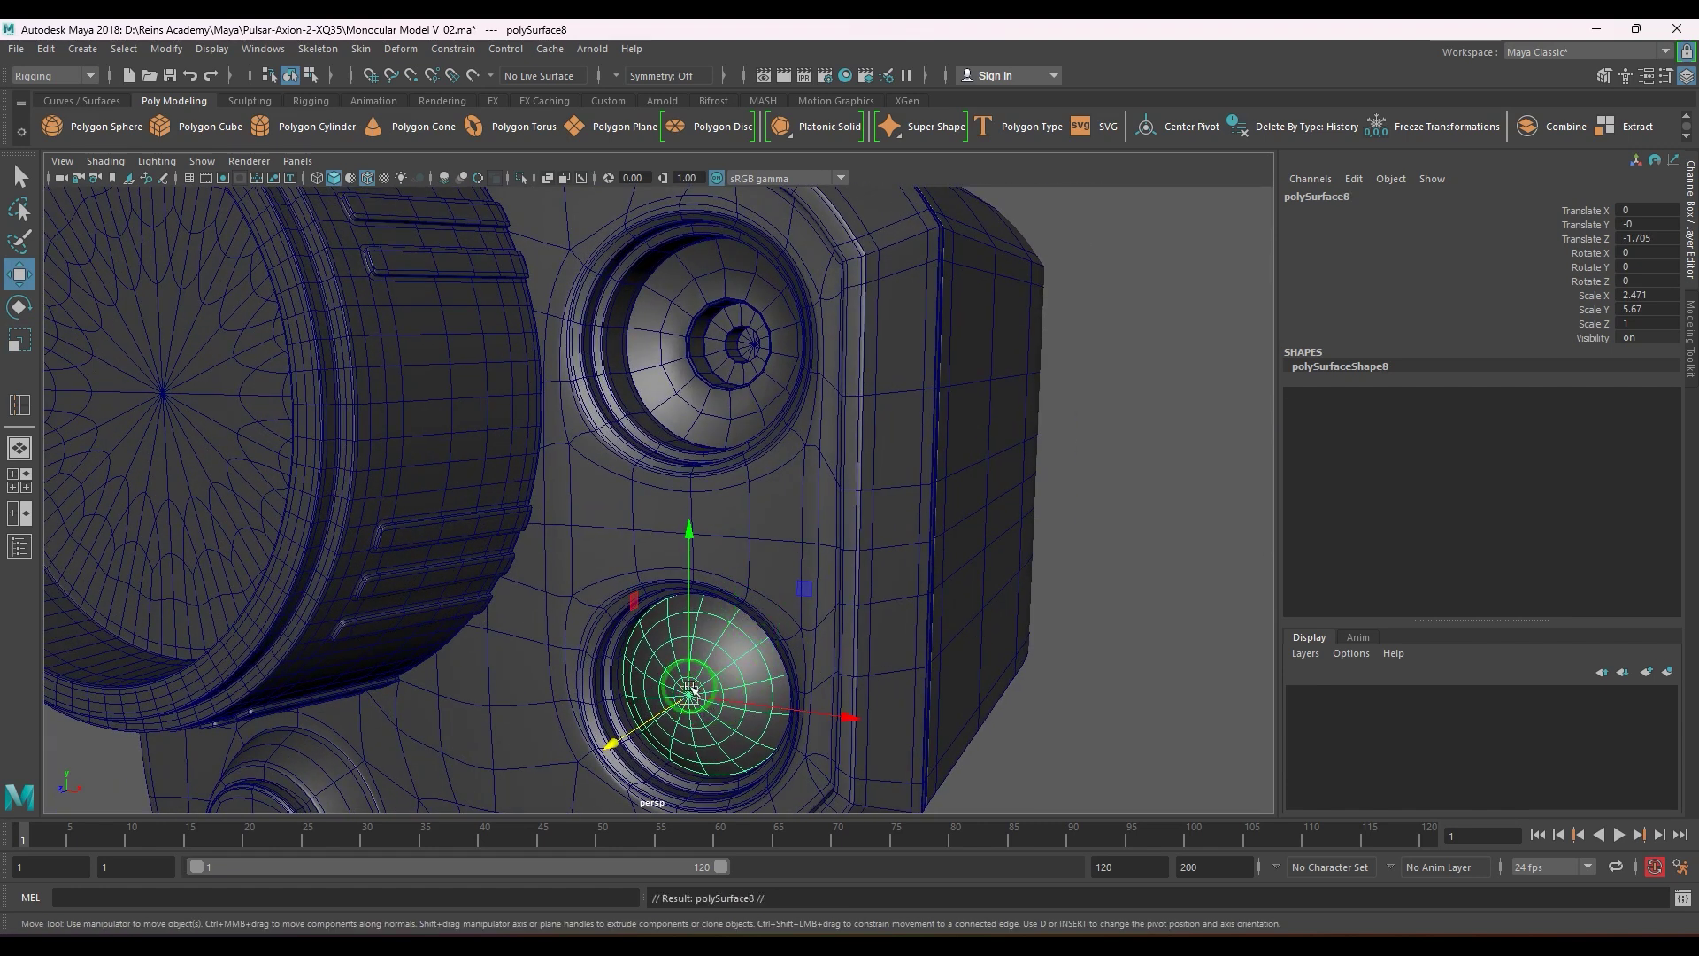
left_click_drag(690, 684, 713, 683)
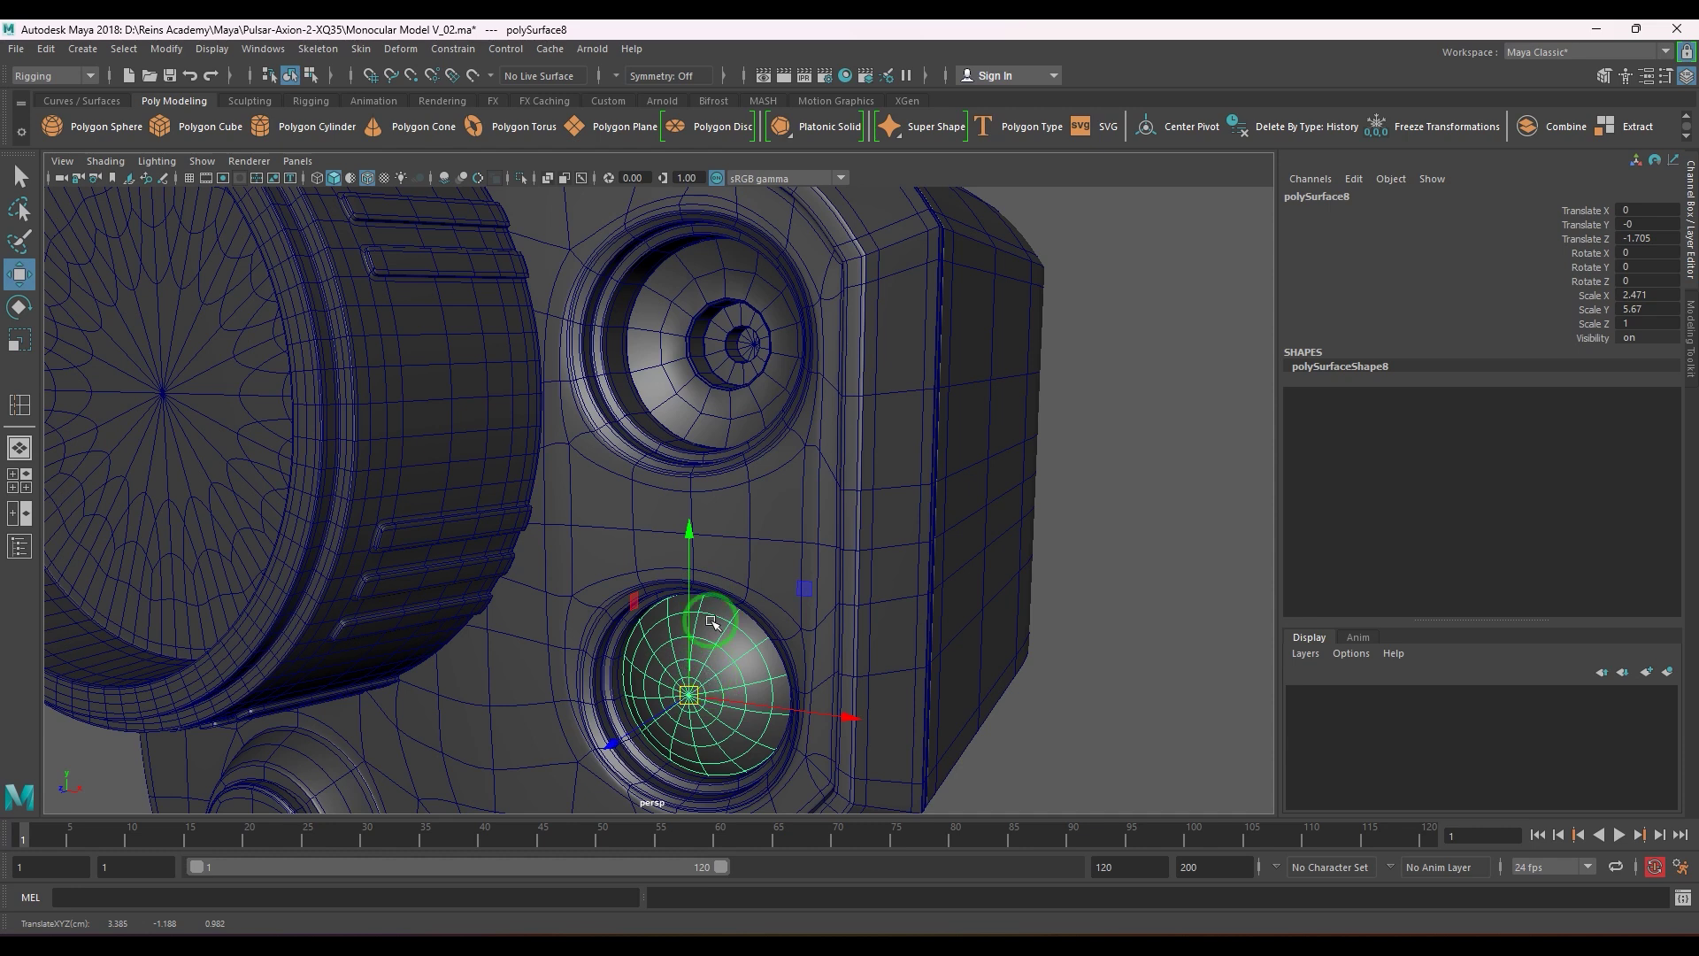
left_click_drag(737, 371, 676, 438, "alt")
left_click_drag(684, 363, 803, 608)
- Scale the upper lens to 2.647 in X and 6.073 in Y, and push it slightly deeper into the recess along Z
key("r")
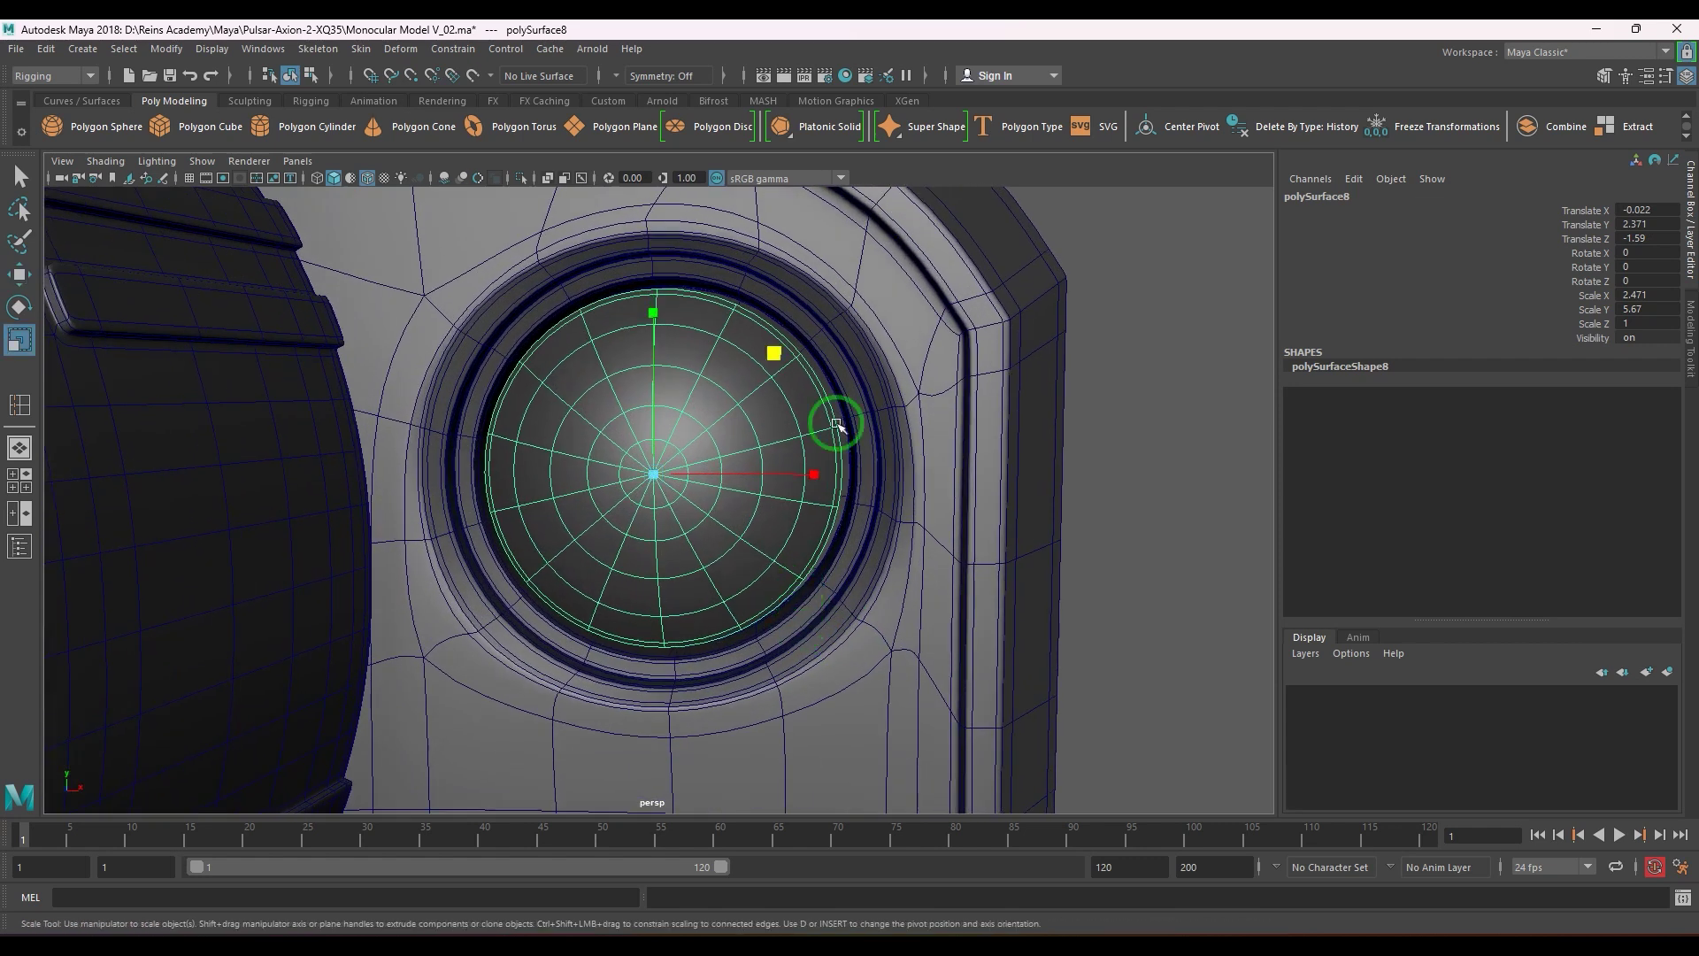
left_click_drag(784, 354, 791, 356)
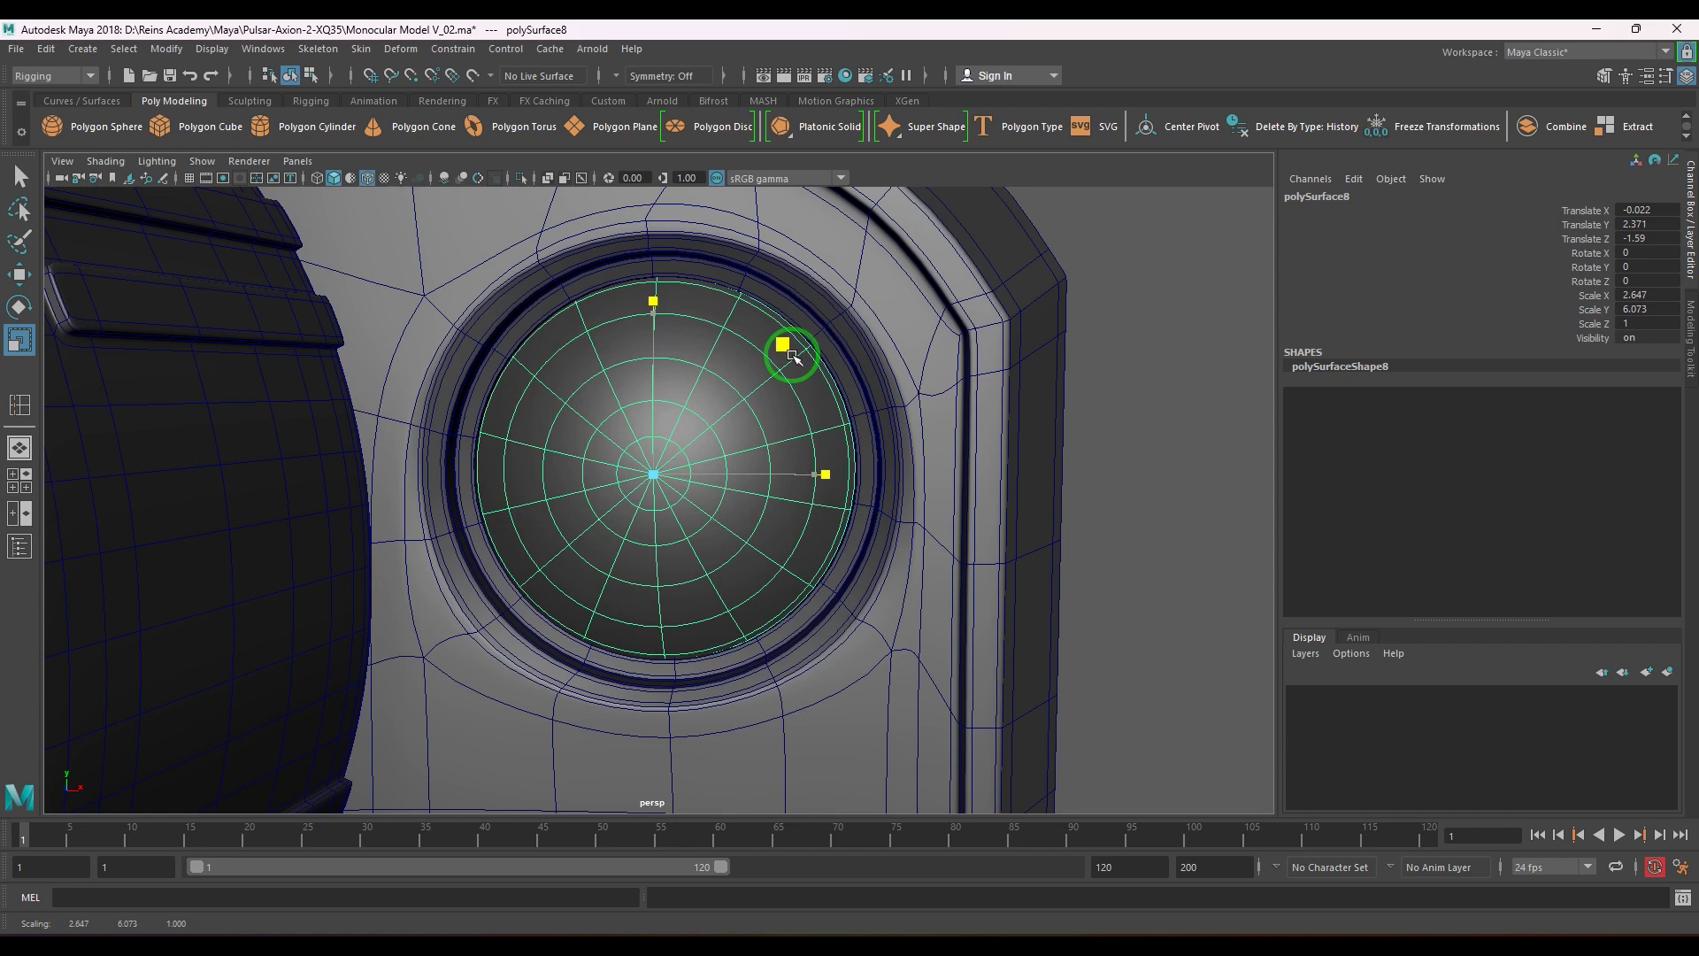
left_click_drag(815, 436, 595, 536, "alt")
key("w")
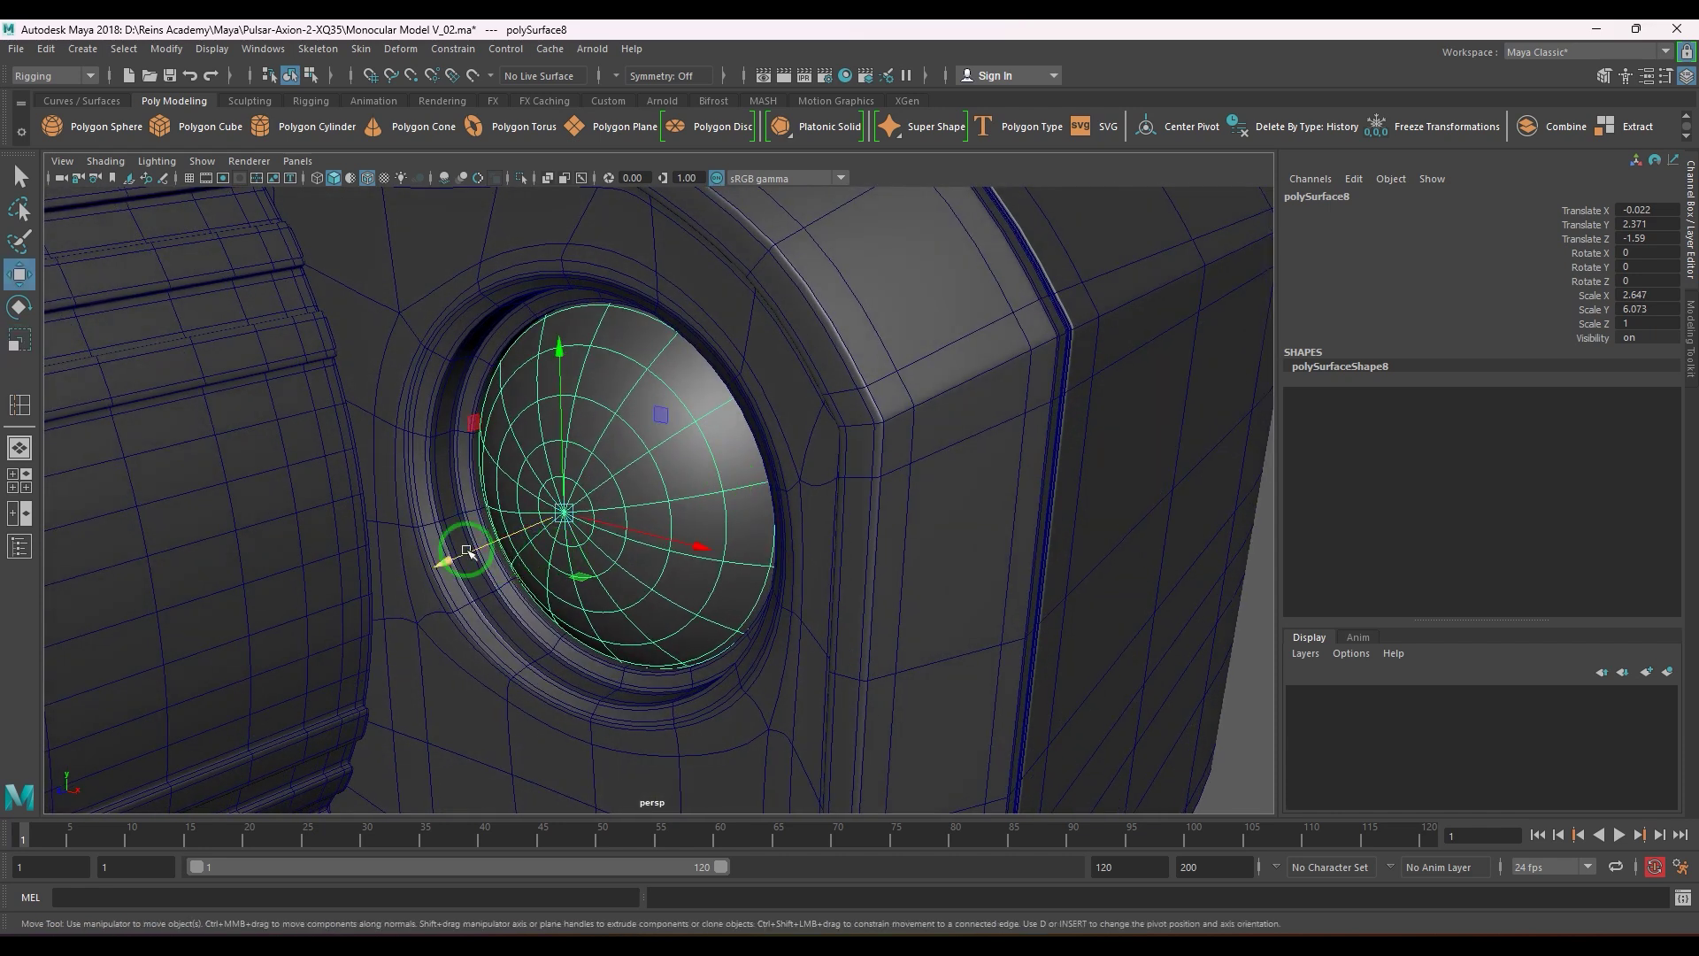
left_click_drag(467, 551, 486, 546)
scroll(539, 515, "down", 5)
left_click(1051, 580)
scroll(881, 563, "down", 4)
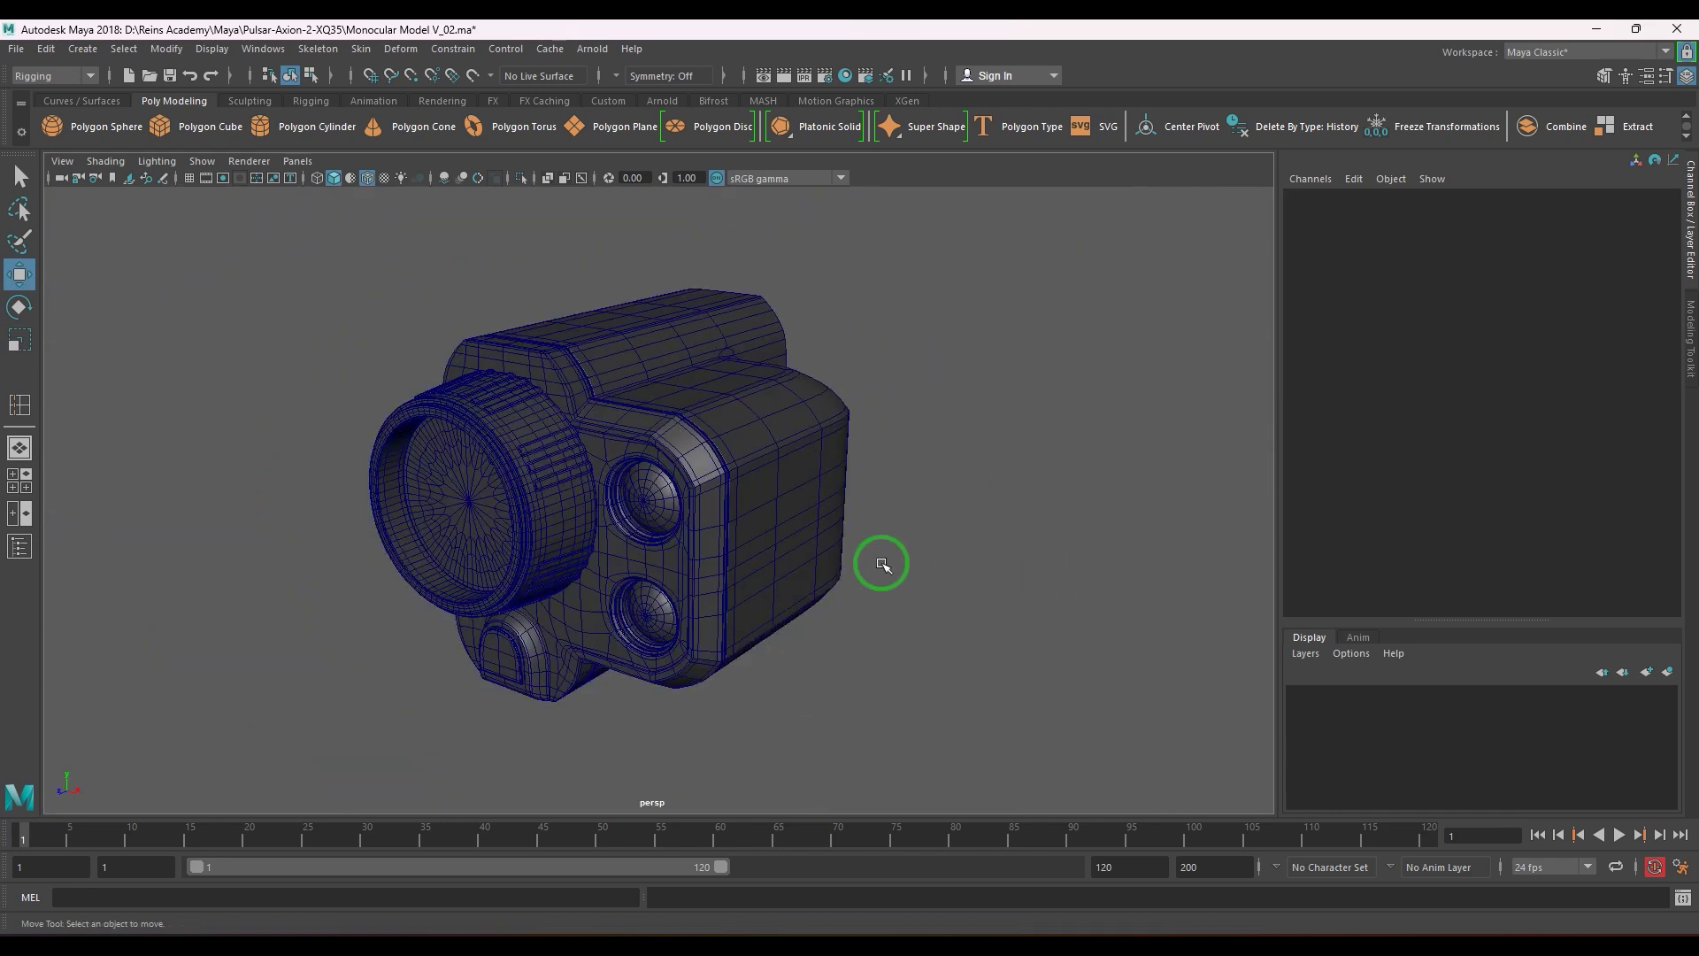
left_click_drag(883, 564, 824, 536, "alt")
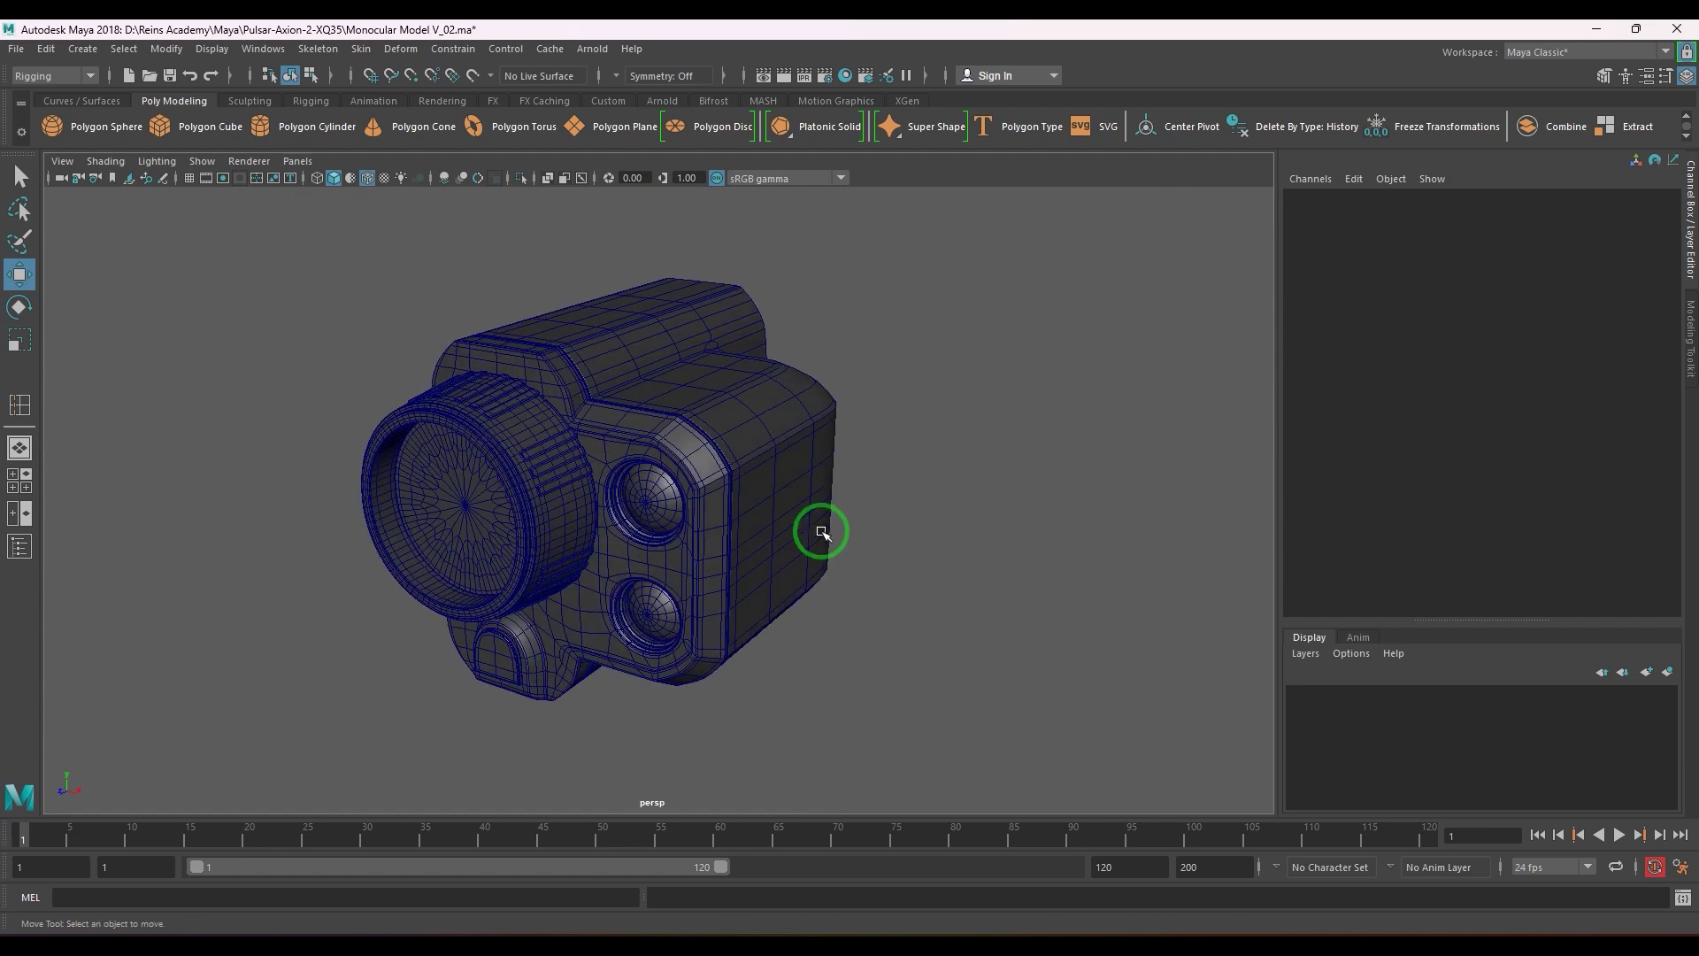
left_click(561, 577)
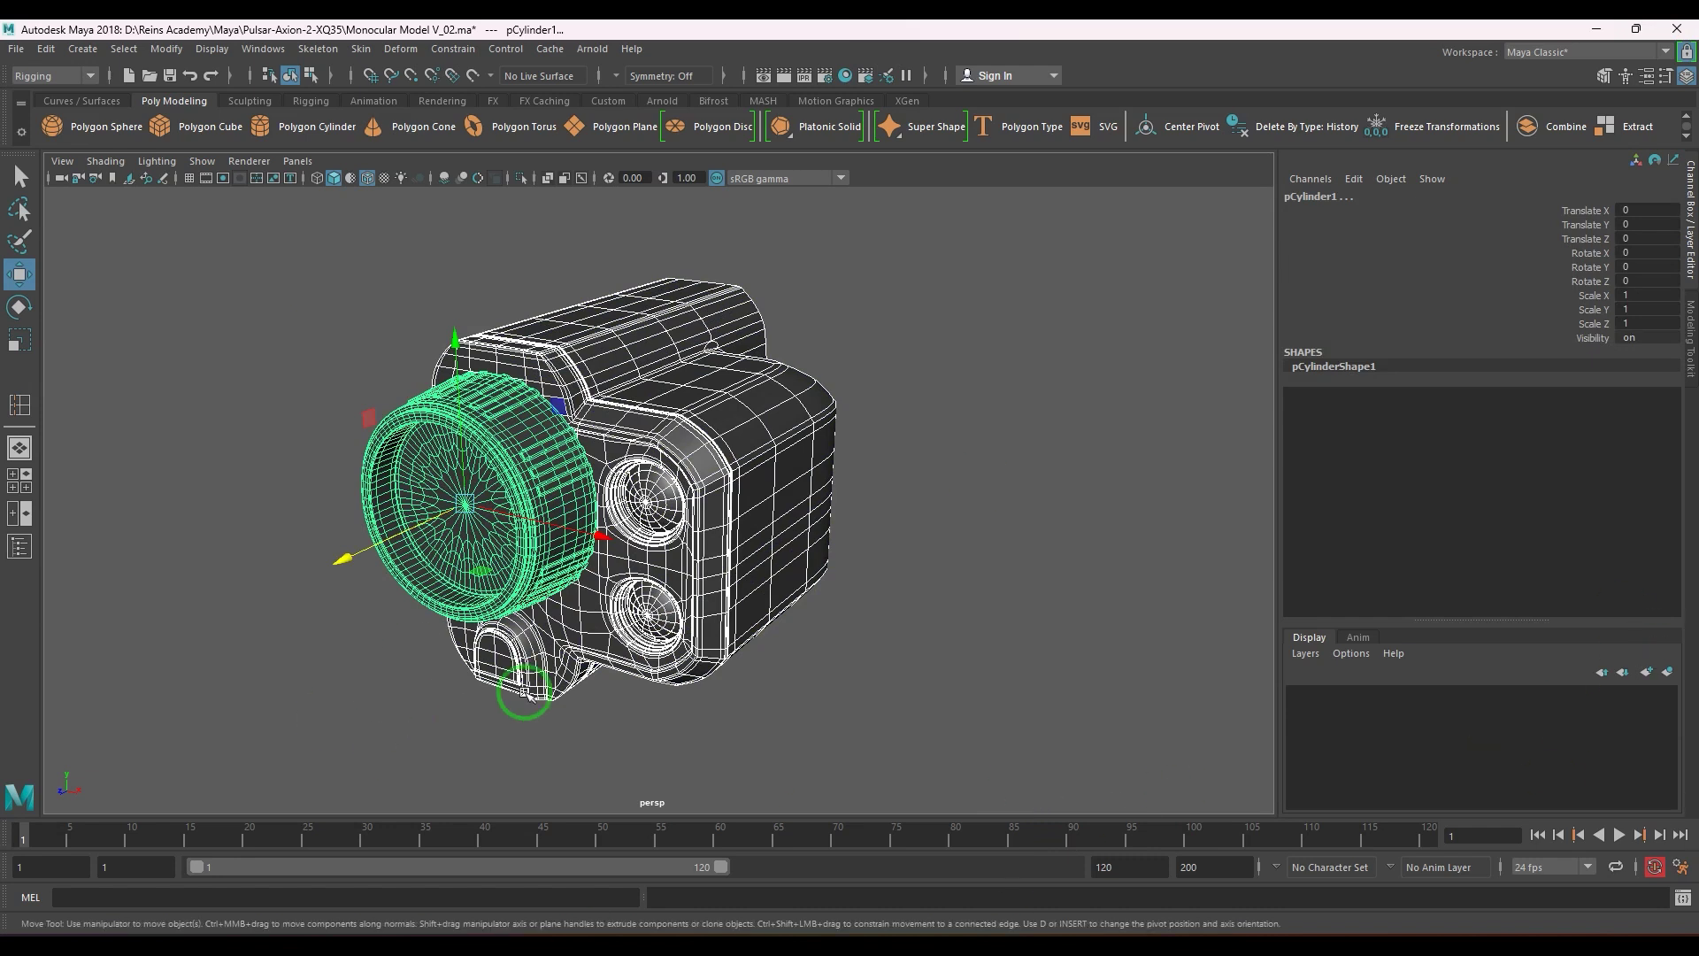
left_click(971, 525)
left_click_drag(971, 526, 701, 525, "alt")
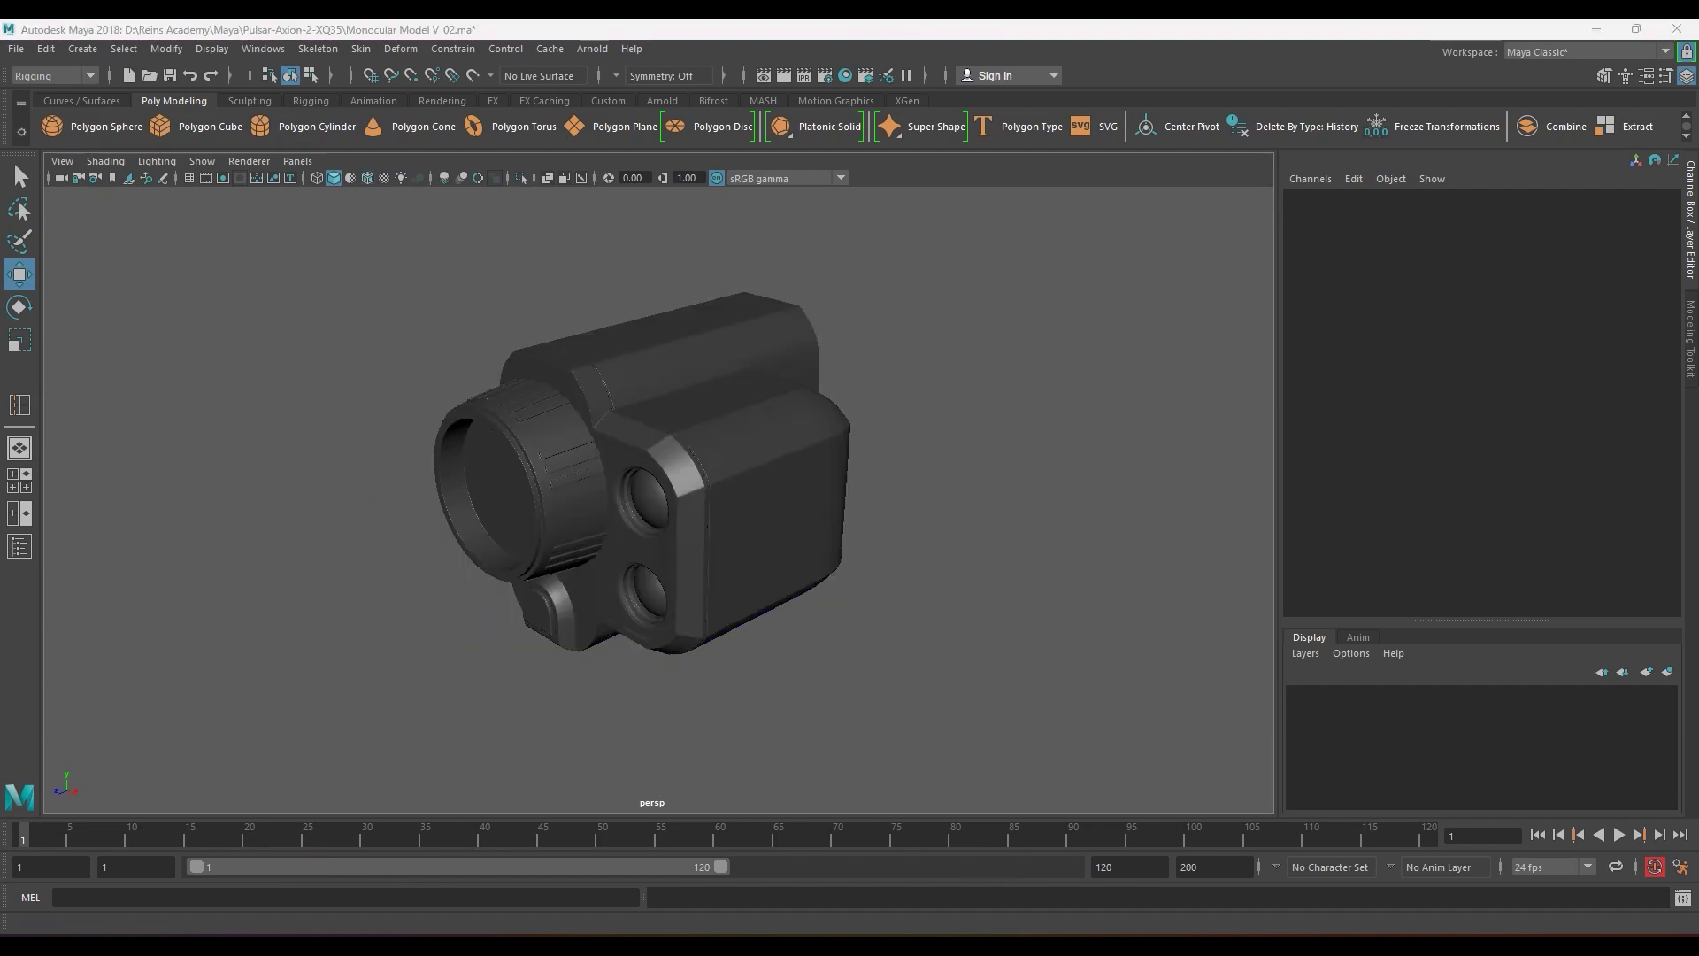
- Create a polygon cylinder, raise it above the body to Translate Y 5.654 and move its pivot to the center of its base
left_click(1151, 619)
left_click_drag(759, 534, 725, 539, "alt")
right_click_drag(724, 539, 748, 611, "alt")
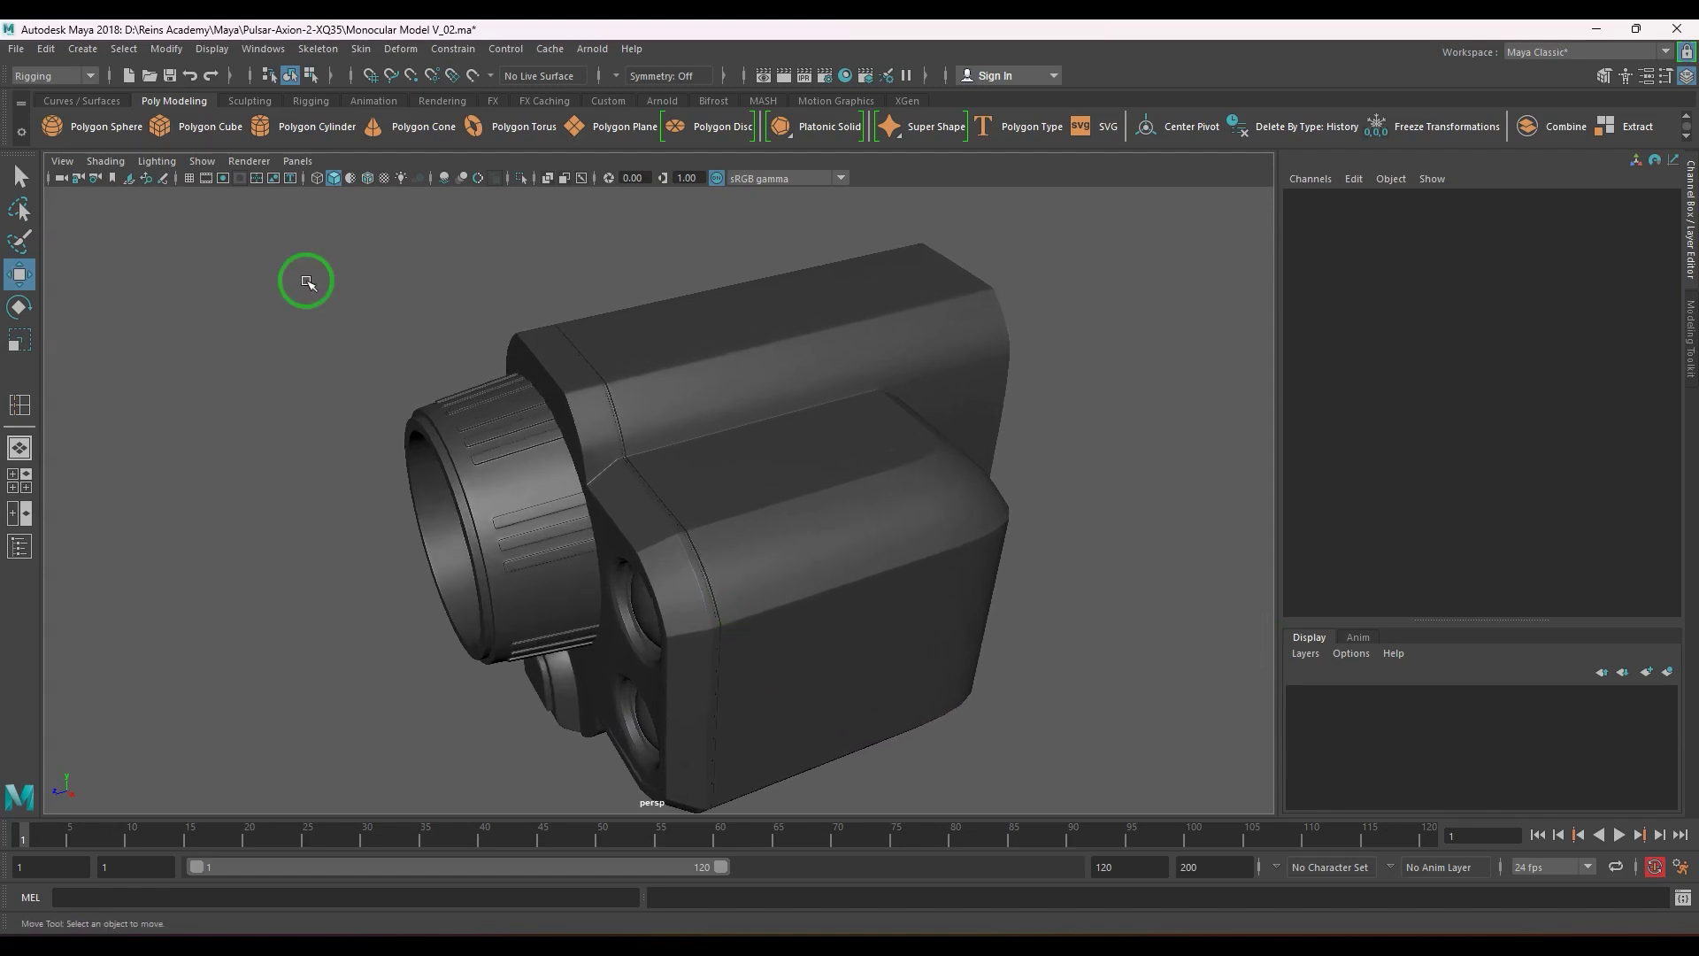
left_click(261, 127)
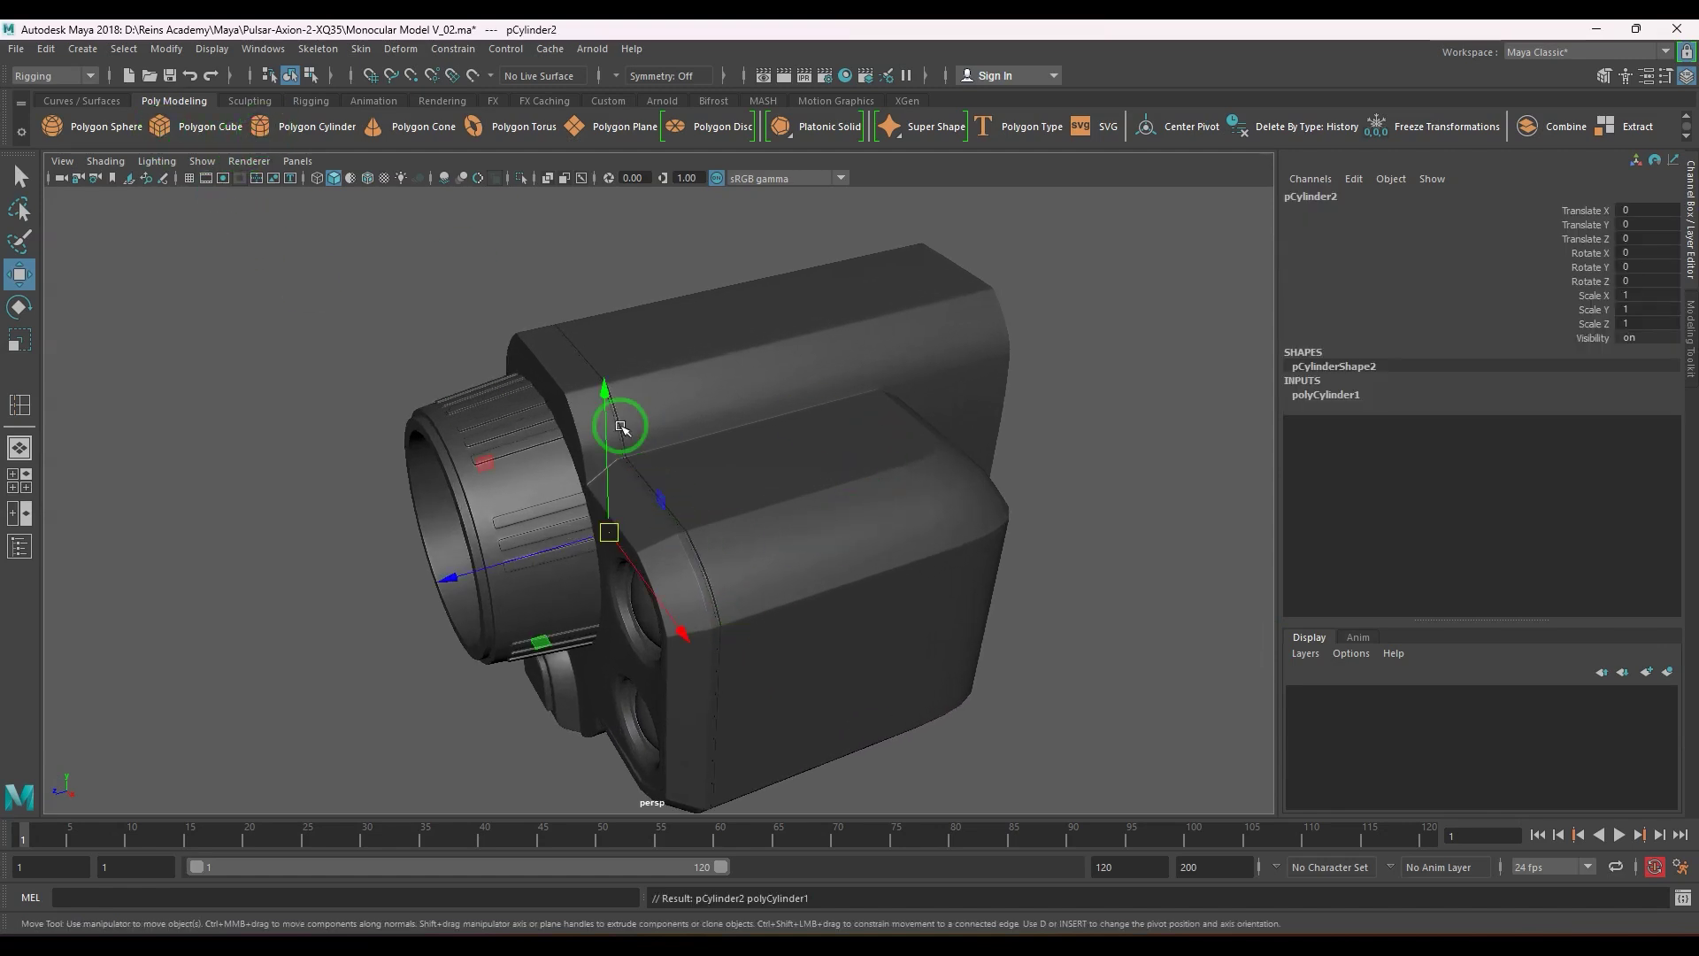
left_click_drag(619, 425, 709, 83)
middle_click_drag(711, 307, 748, 509, "alt")
left_click_drag(749, 509, 793, 656, "alt")
right_click_drag(793, 655, 908, 605, "alt")
key("d")
left_click(701, 698)
mouse_move(907, 605)
left_mouse_down("alt")
mouse_move(876, 728)
mouse_move(826, 618)
mouse_move(673, 495)
left_mouse_up("alt")
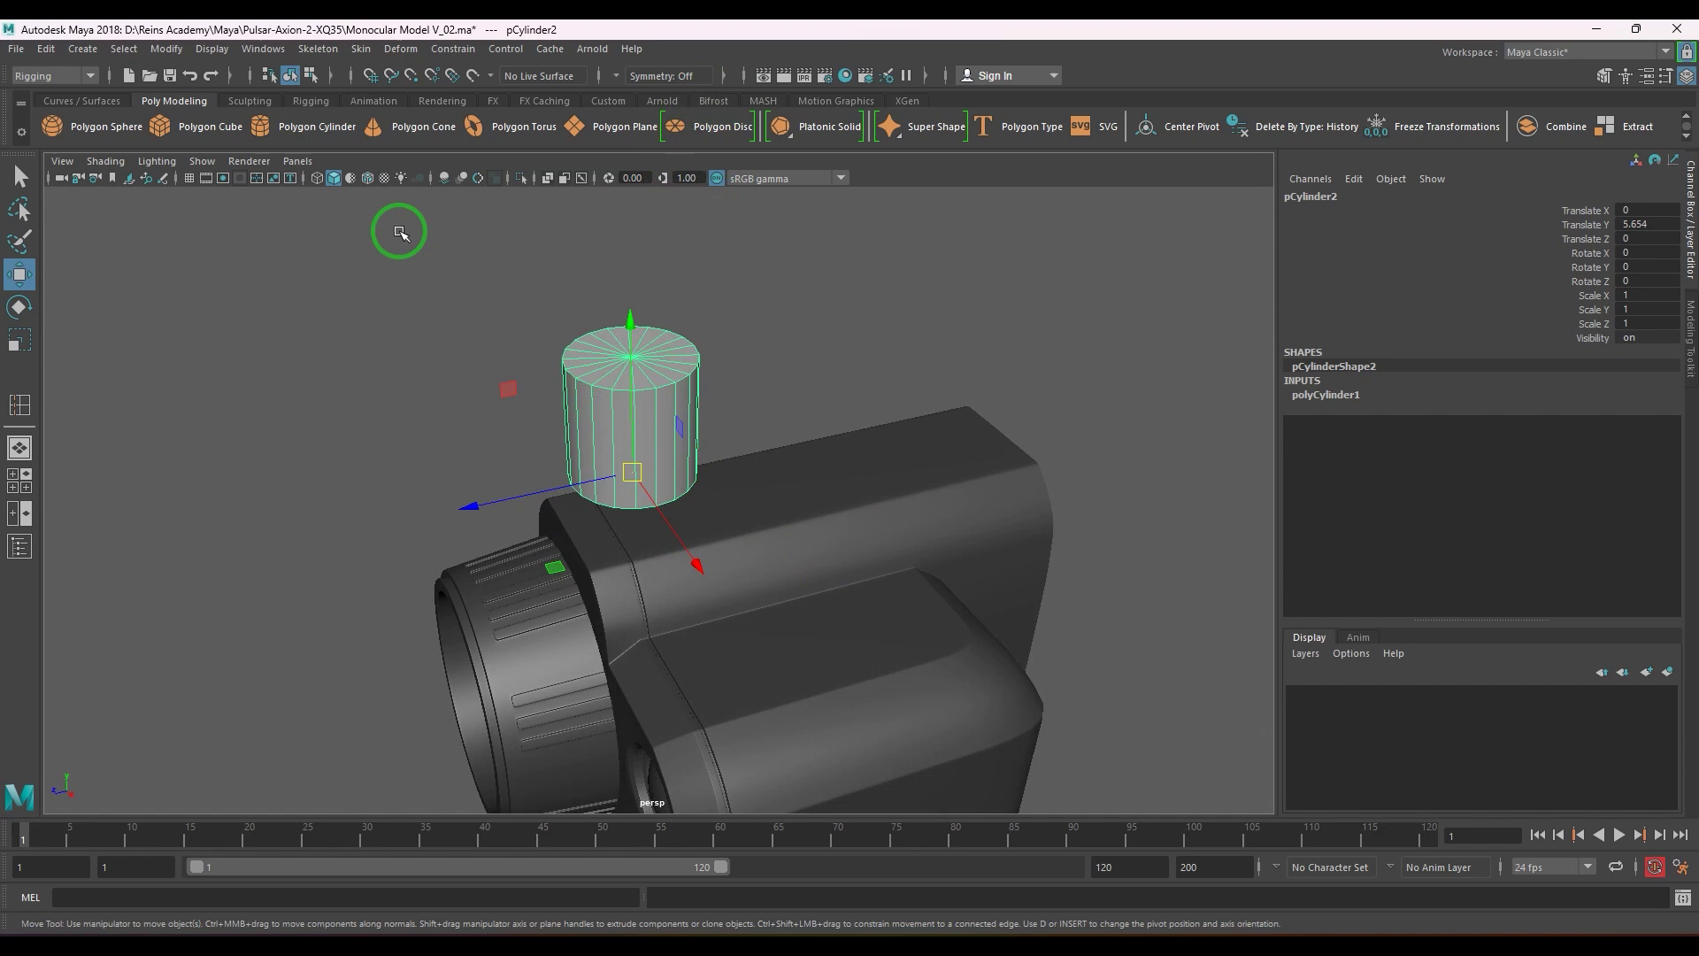
- Show wireframe on shaded and snap the cylinder to the side housing's top surface at Translate X 2.786, Y 3.832, Z -2.983
left_click(367, 178)
right_click_drag(815, 573, 910, 637, "alt")
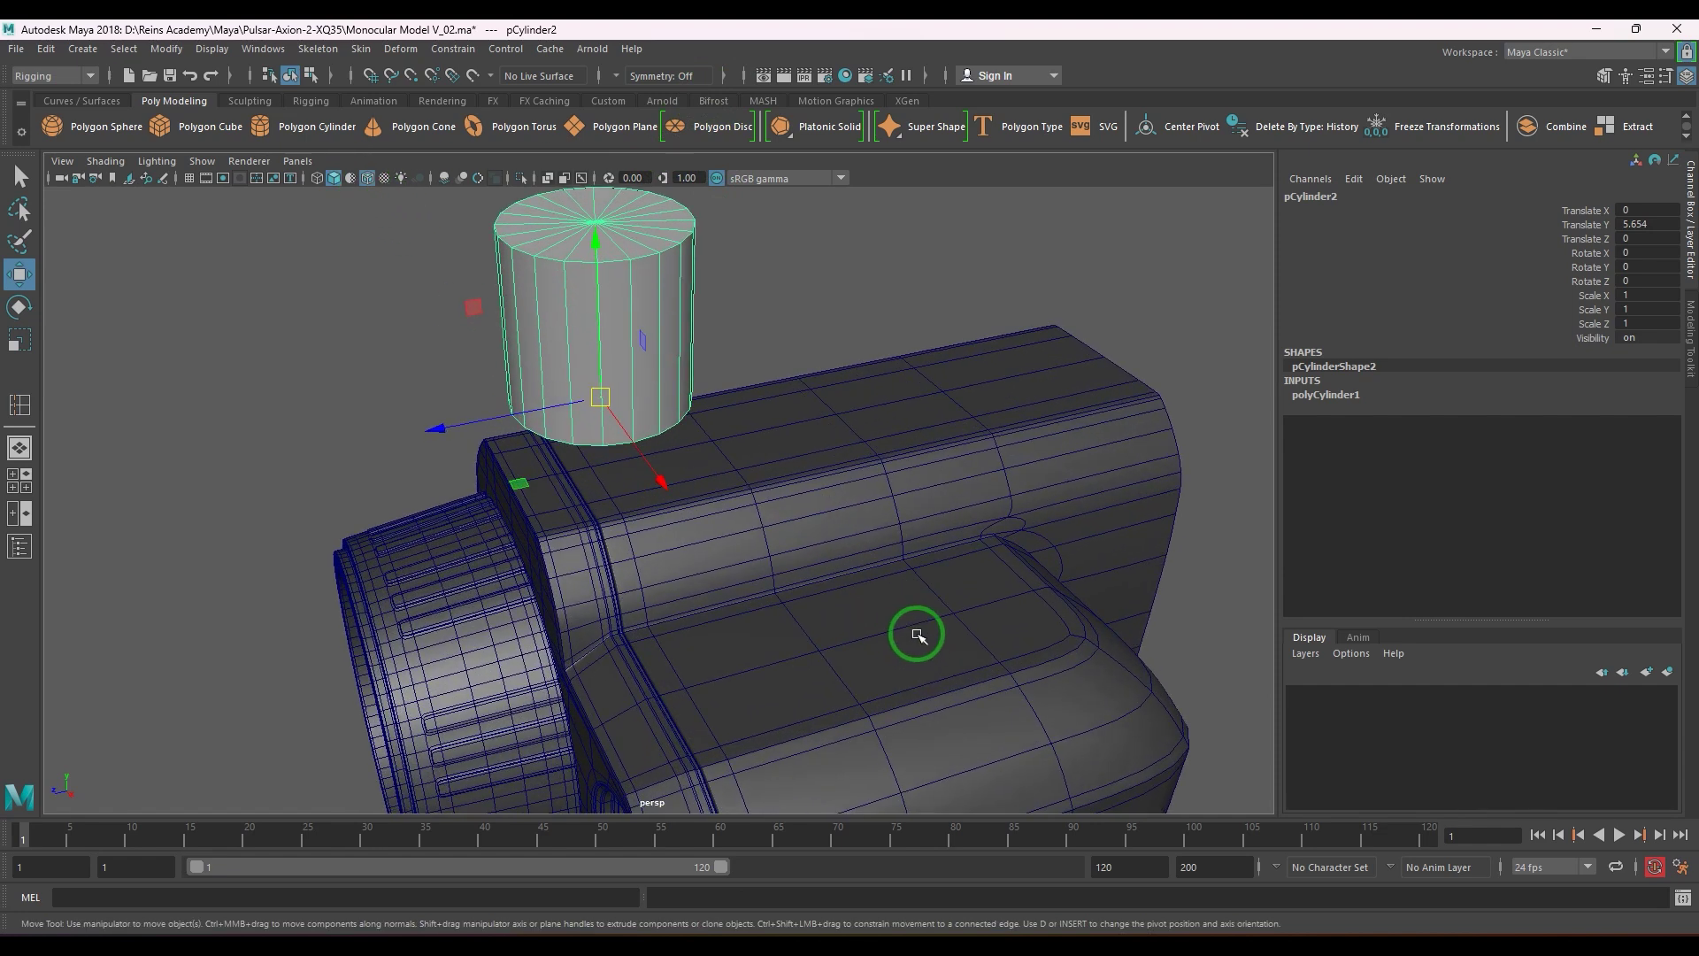
key("v")
mouse_move(938, 631)
middle_mouse_down()
mouse_move(957, 610)
mouse_move(953, 624)
middle_mouse_up()
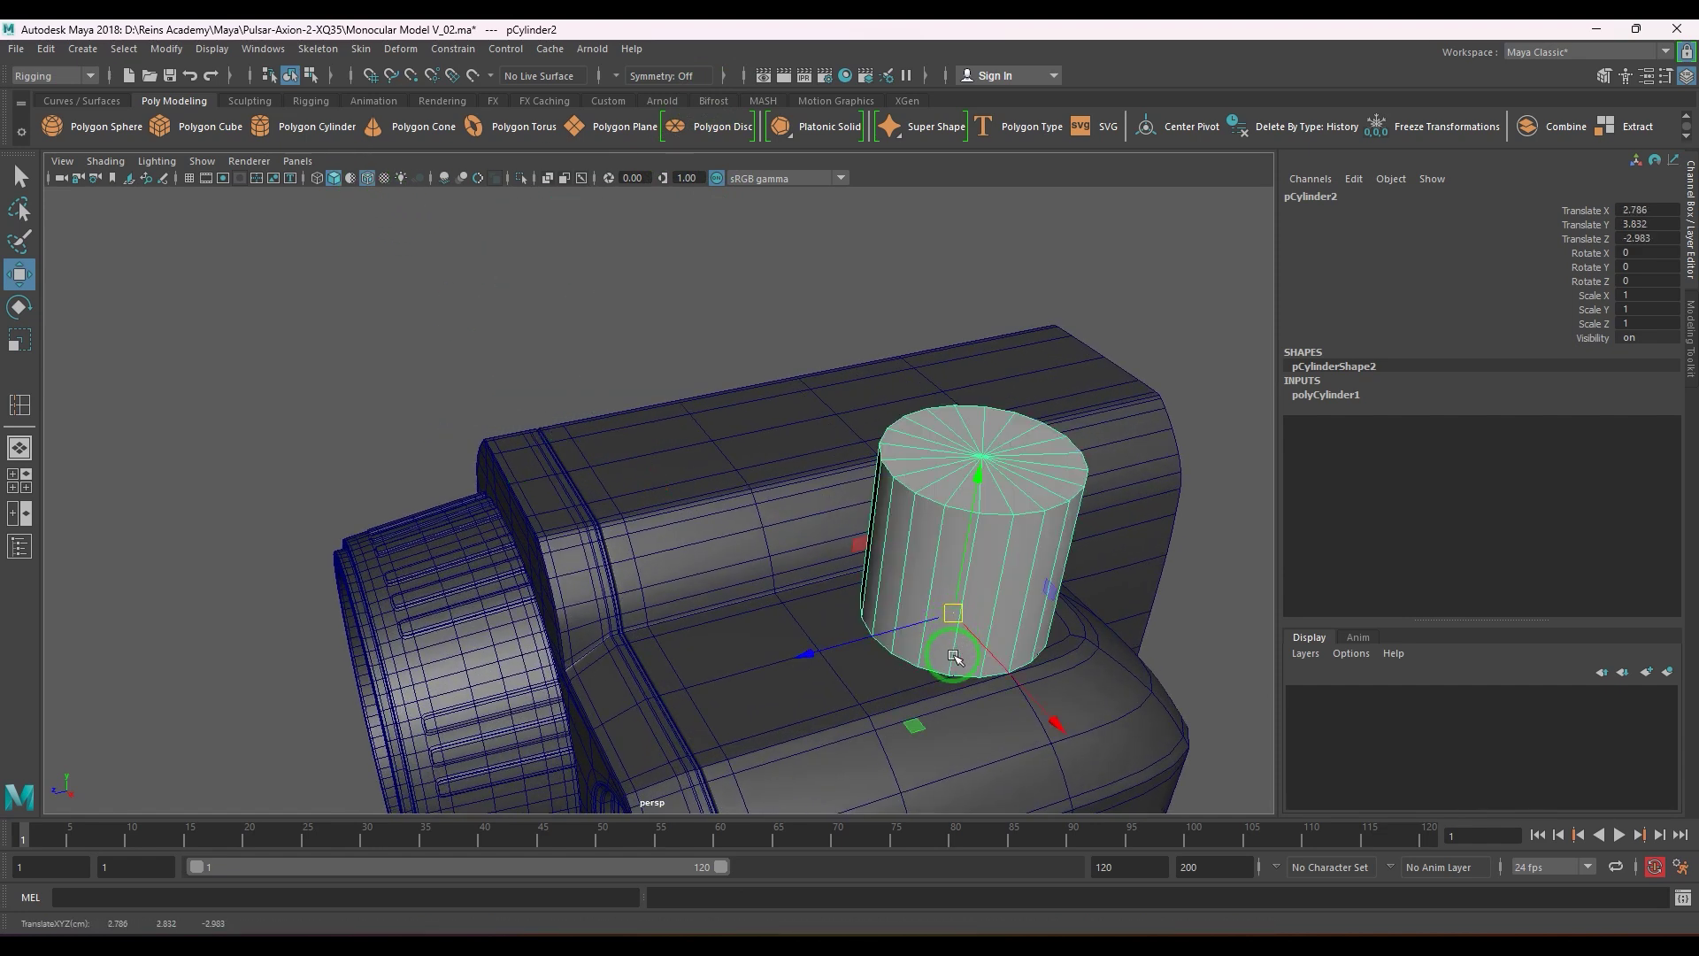
- Scale the cylinder into a thin disc with Scale X and Z 0.795 and Scale Y 0.076
key("t")
key("r")
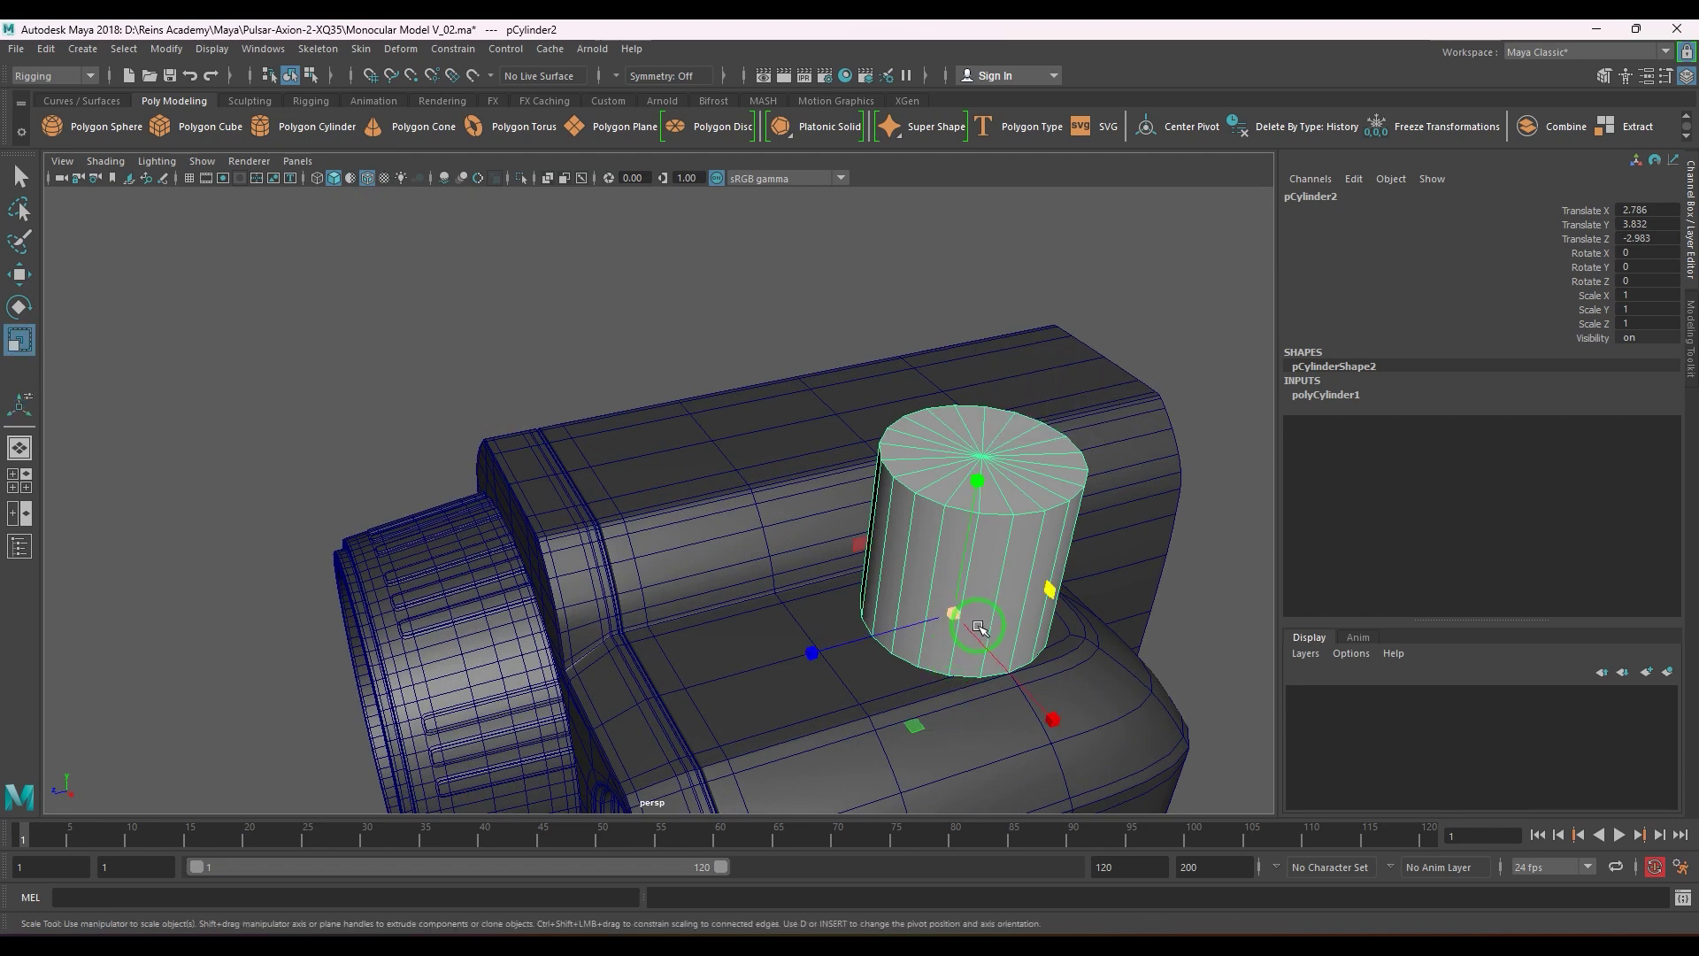
left_click_drag(934, 718, 914, 717)
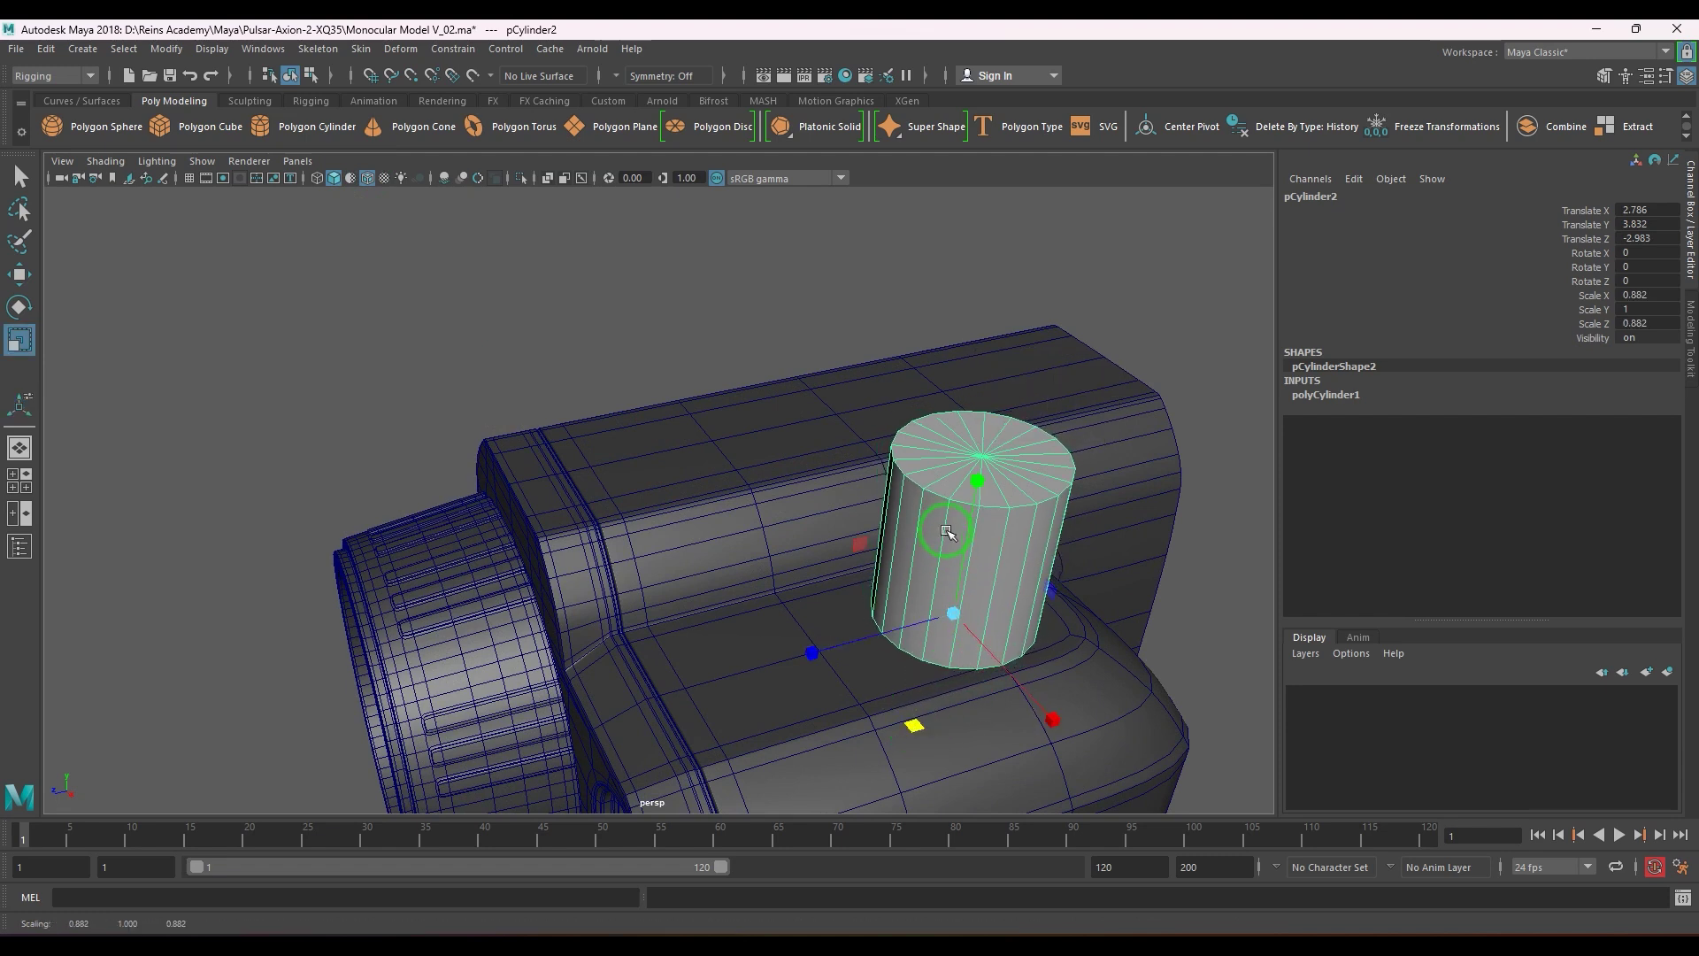
left_click_drag(947, 530, 971, 636)
scroll(970, 639, "up", 6)
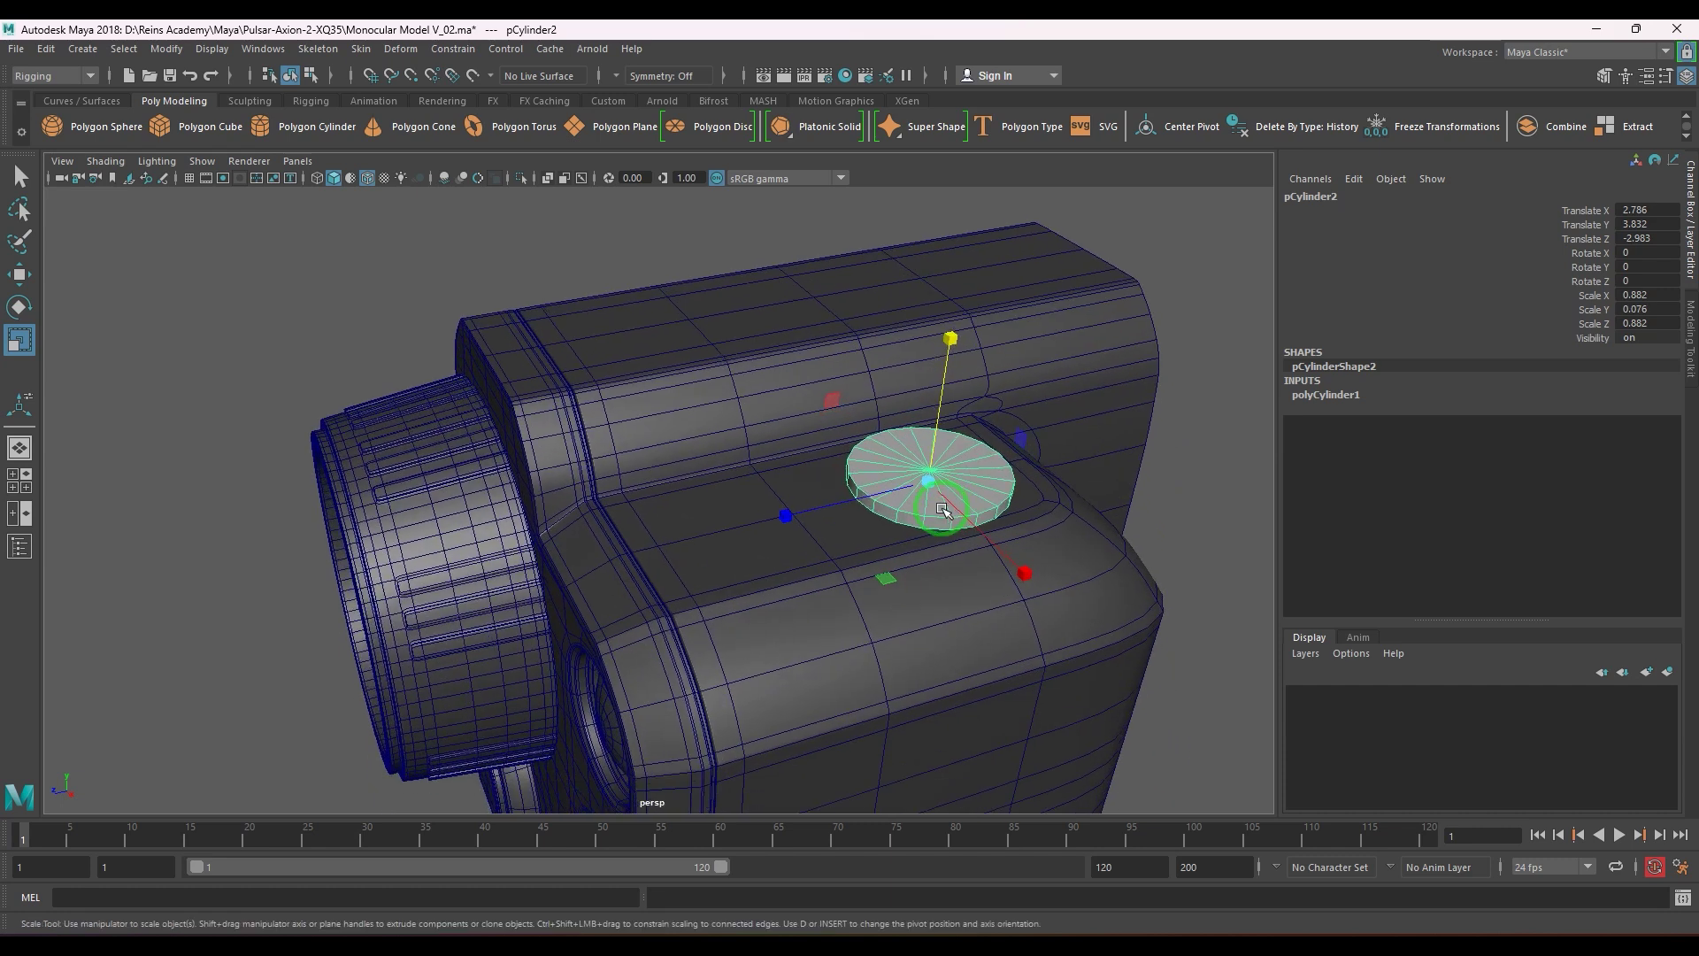
left_click_drag(932, 609, 826, 584)
- In the top wireframe view, select the body's vertex row level with the side housing's rear edge and move it backward along Z
scroll(937, 641, "down", 5)
left_click(881, 593)
key("space")
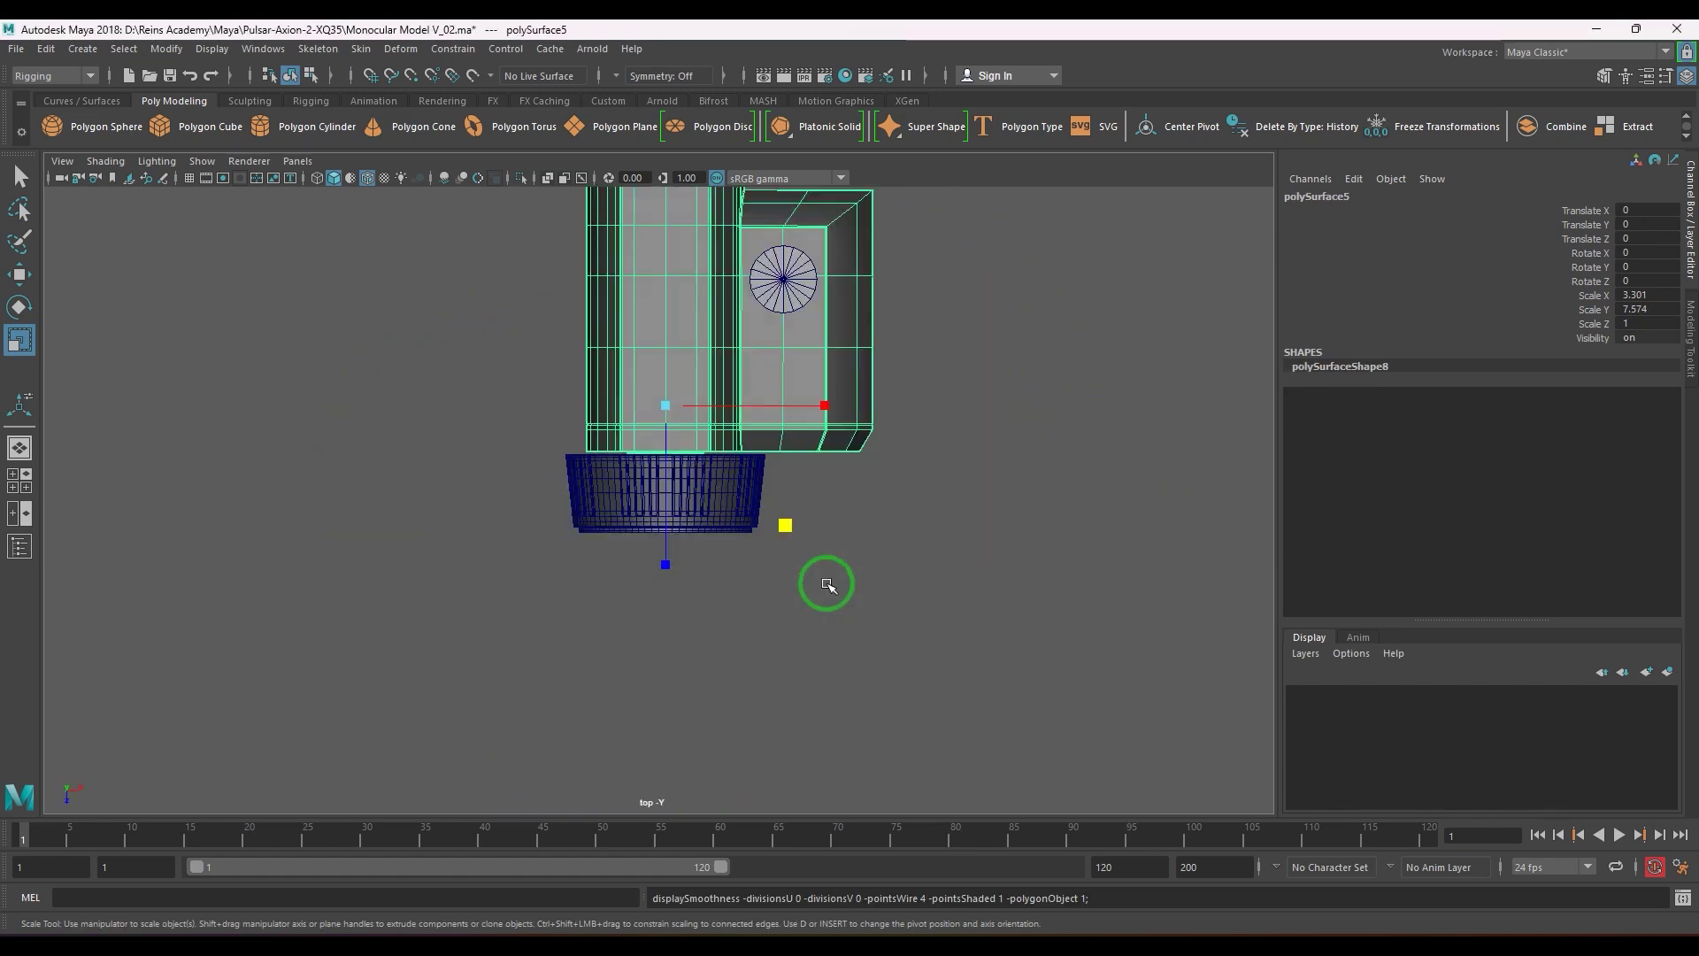
middle_click_drag(837, 428, 816, 557, "alt")
scroll(834, 595, "up", 1)
scroll(816, 557, "up", 1)
scroll(814, 558, "up", 1)
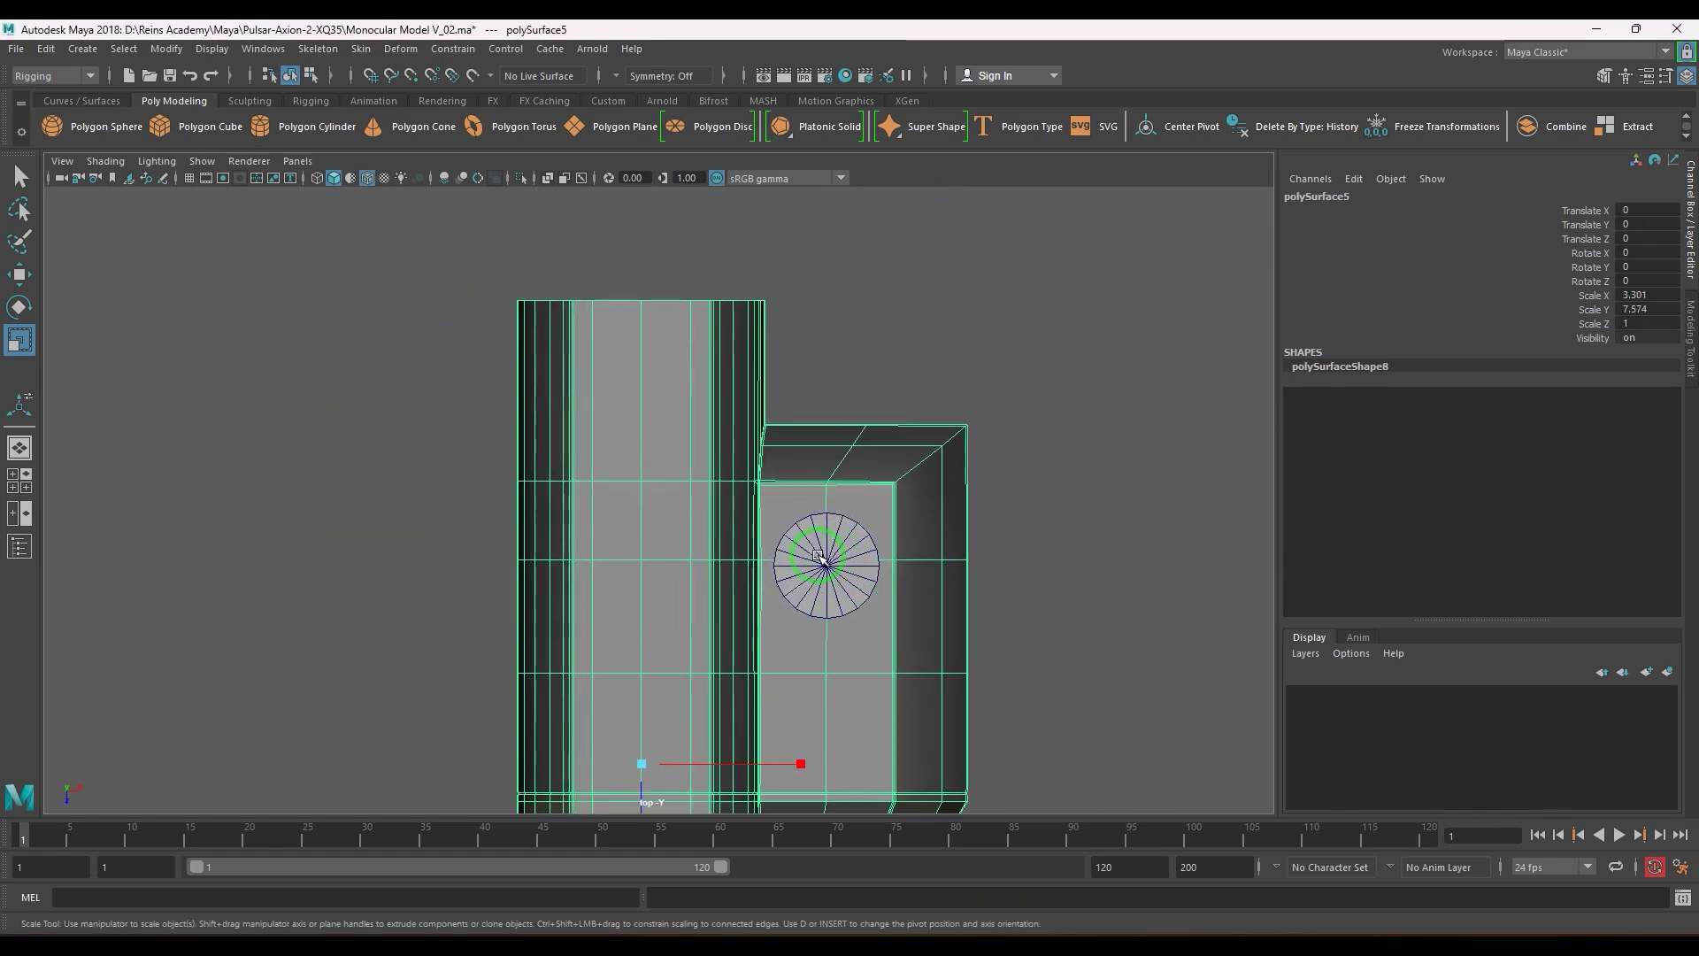
key("4")
key("F9")
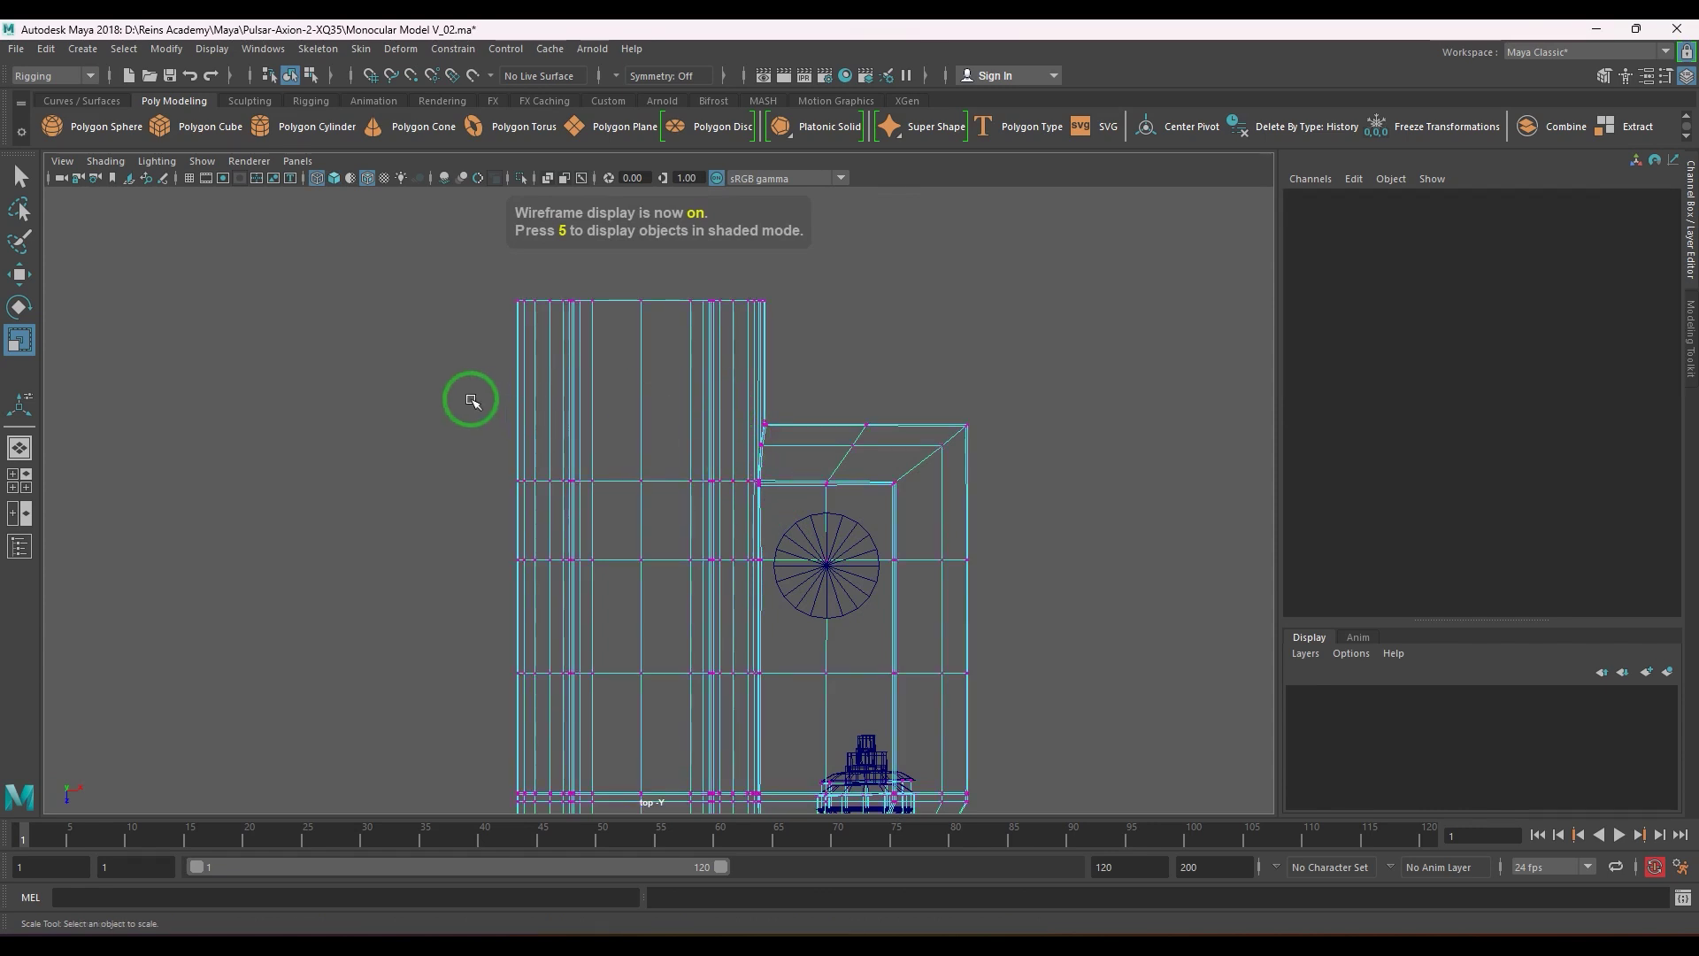
left_click_drag(471, 400, 797, 511)
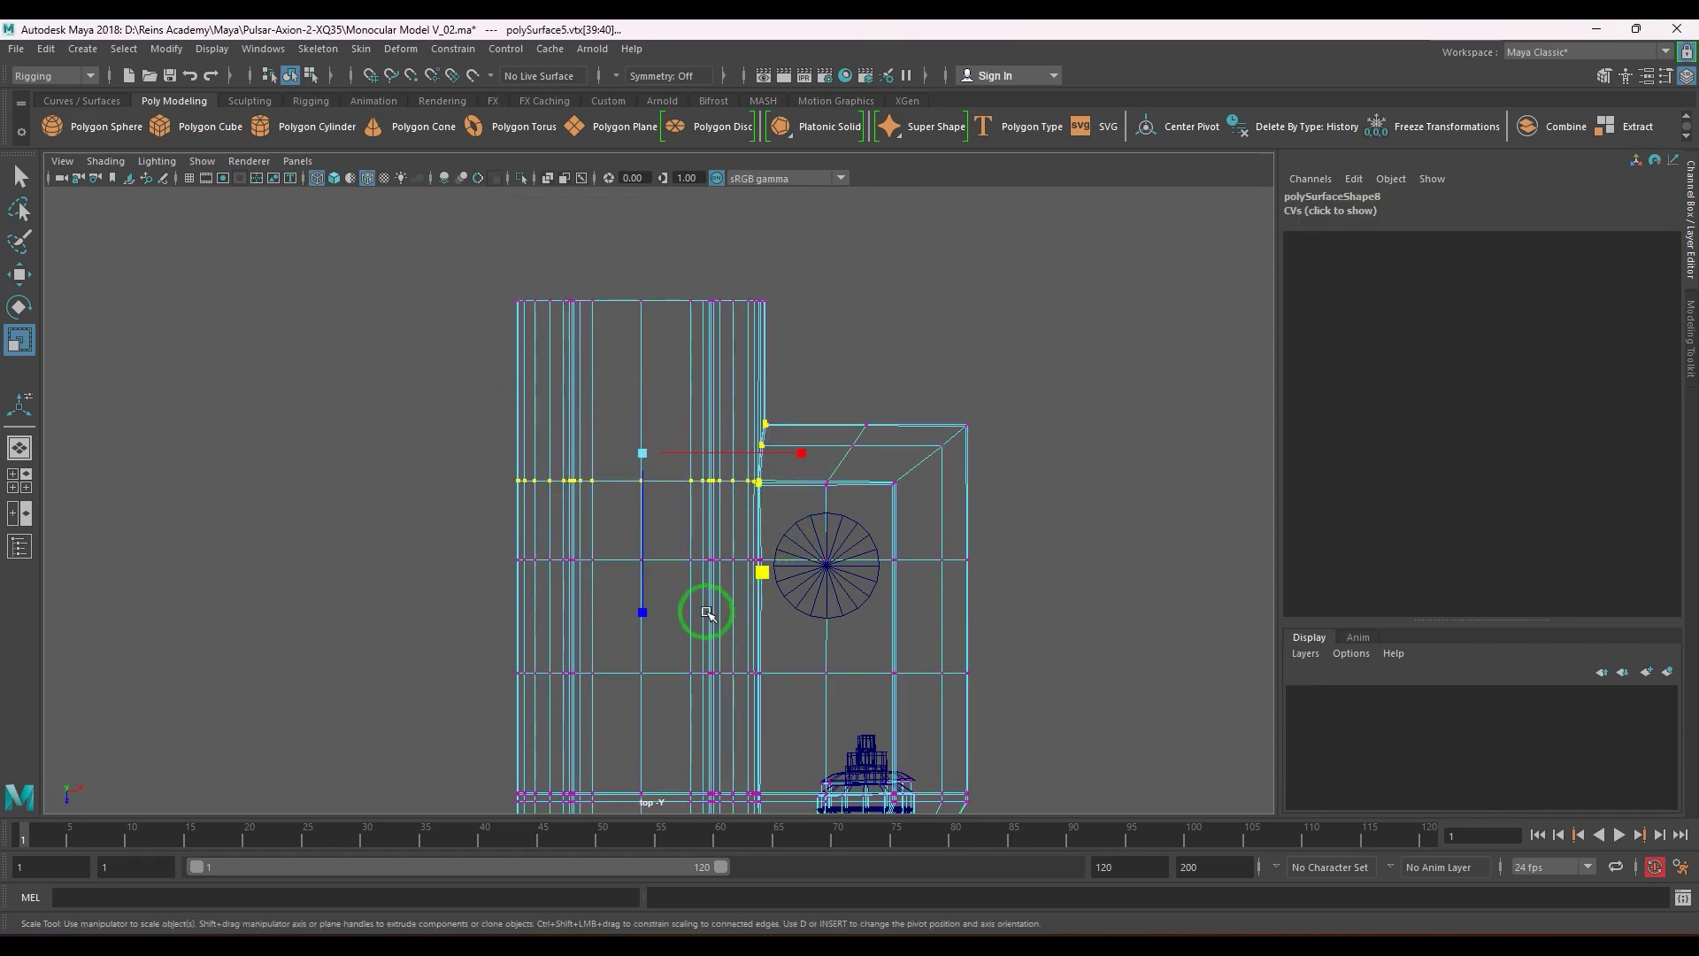
key("w")
left_click_drag(644, 609, 645, 562)
- Move the side housing's middle rear vertices back to form an even slant, and nudge the main body's adjoining vertex row slightly forward
left_click_drag(801, 367, 876, 495)
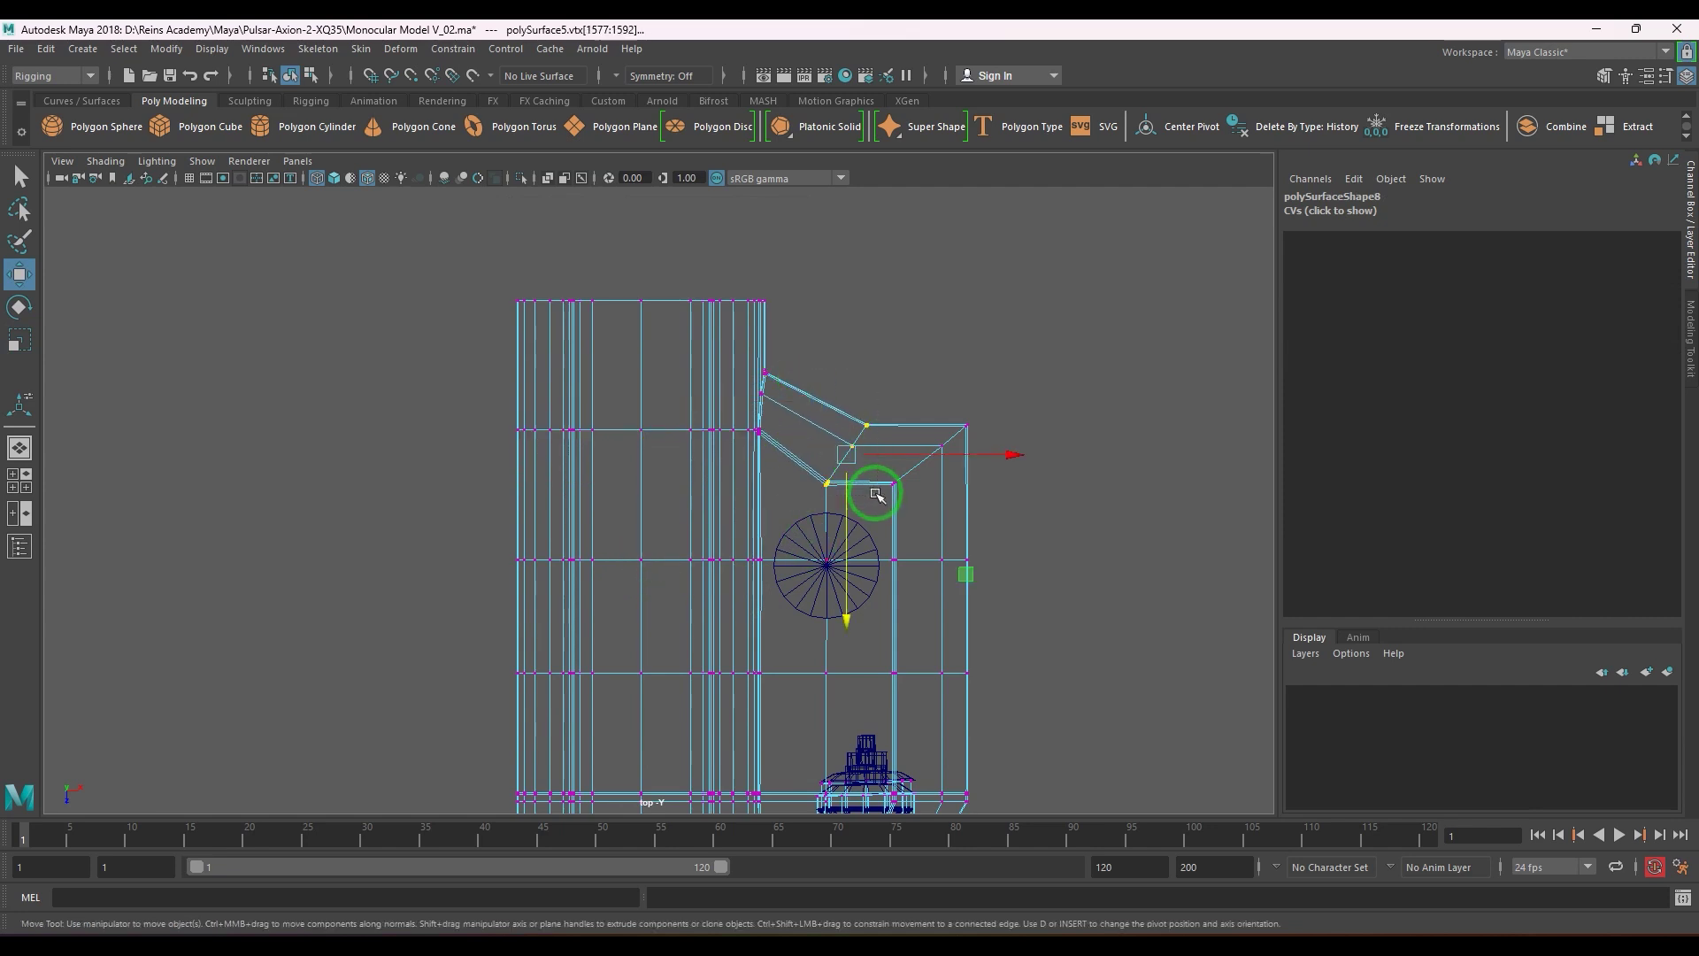
left_click_drag(845, 591, 849, 569)
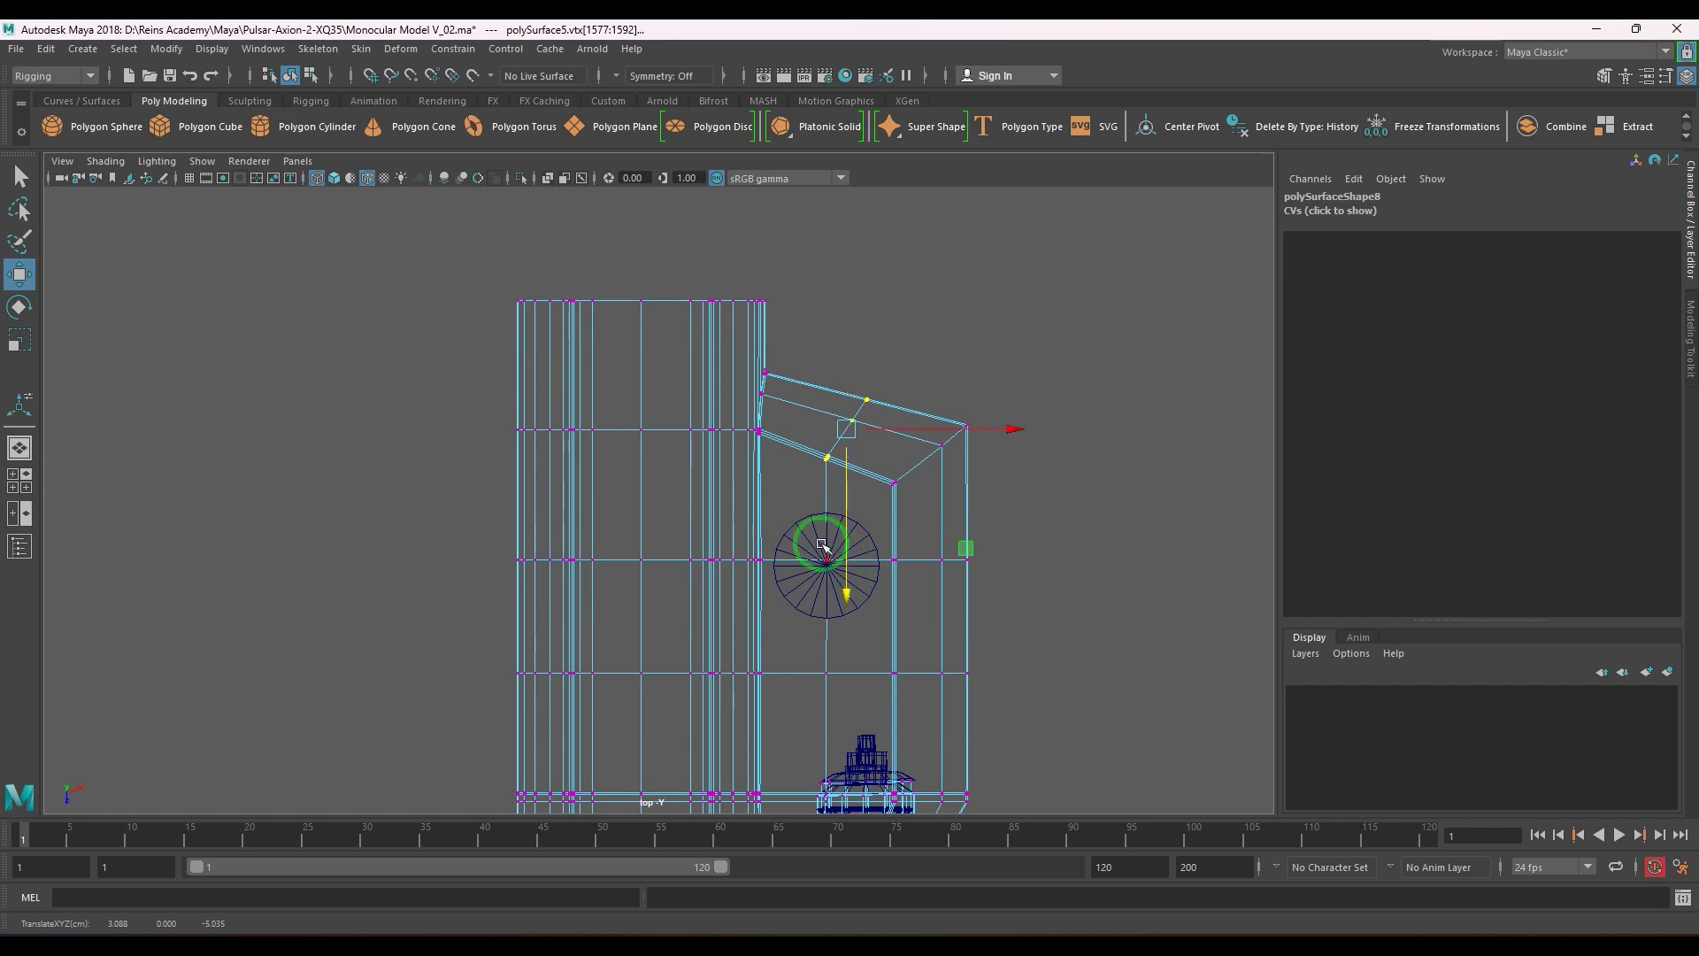
left_click_drag(494, 423, 762, 494)
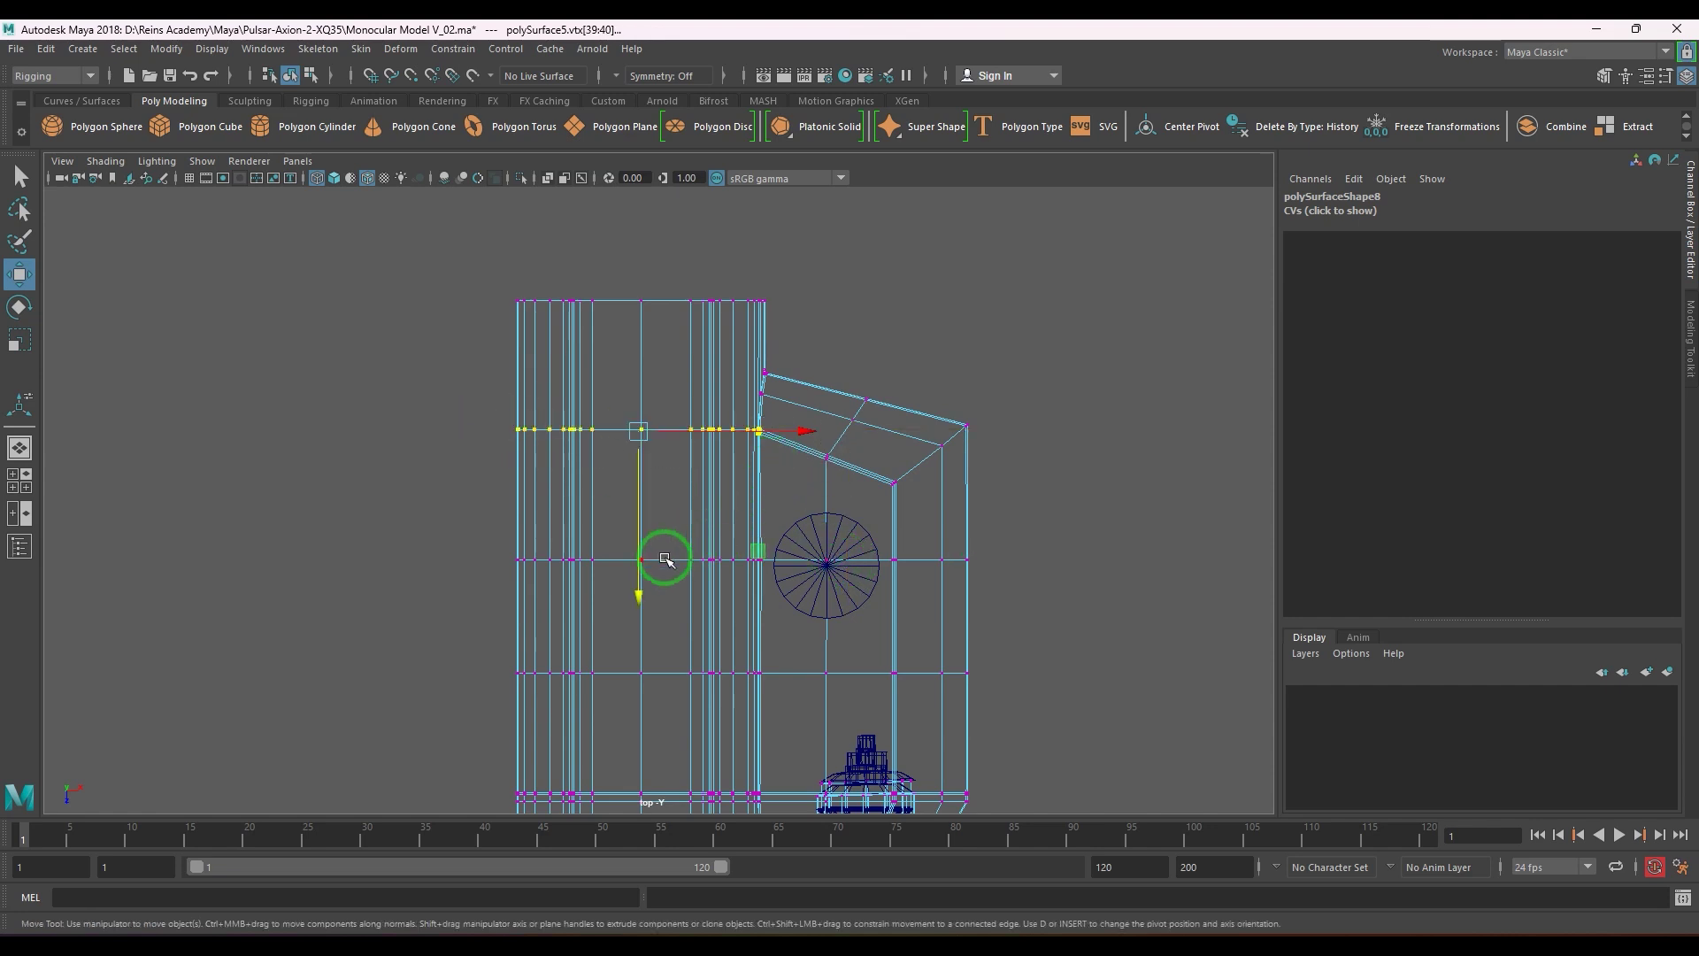
left_click_drag(645, 533, 643, 562)
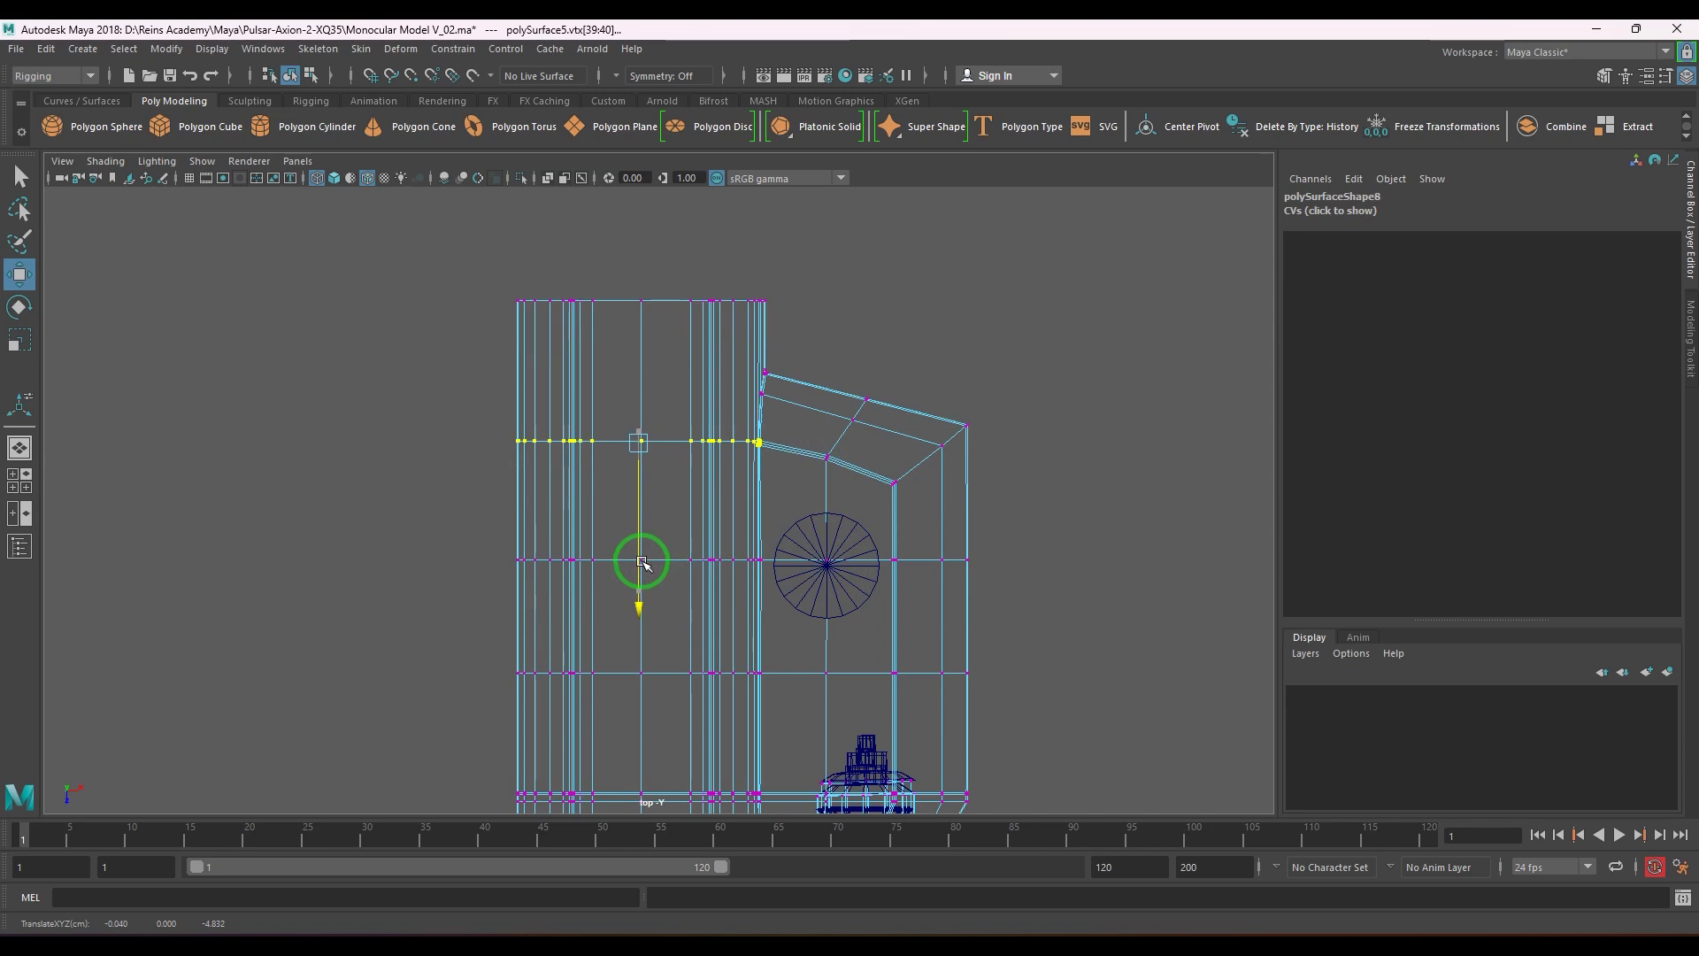
- Select the edge loop running around the side housing's rounded edge and slide it slightly inward with the Slide Edge tool
left_click_drag(814, 432, 828, 536)
right_click_drag(842, 486, 848, 439)
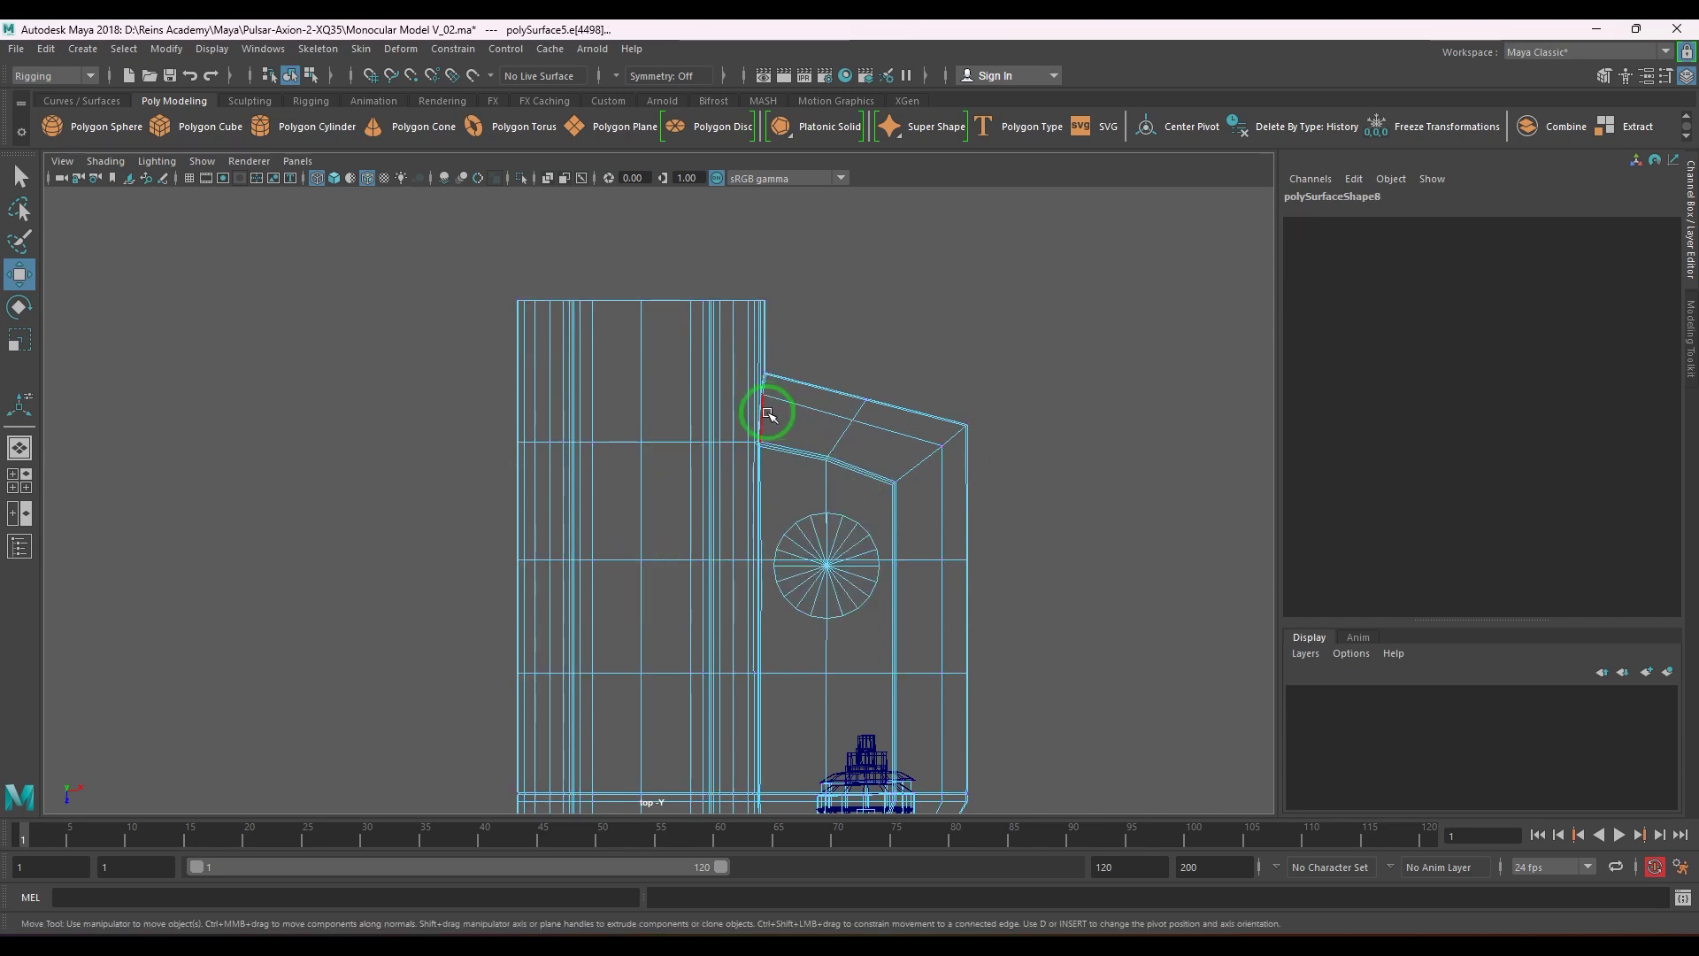
key("ctrl+z")
right_click_drag(922, 518, 928, 466)
double_click(921, 440)
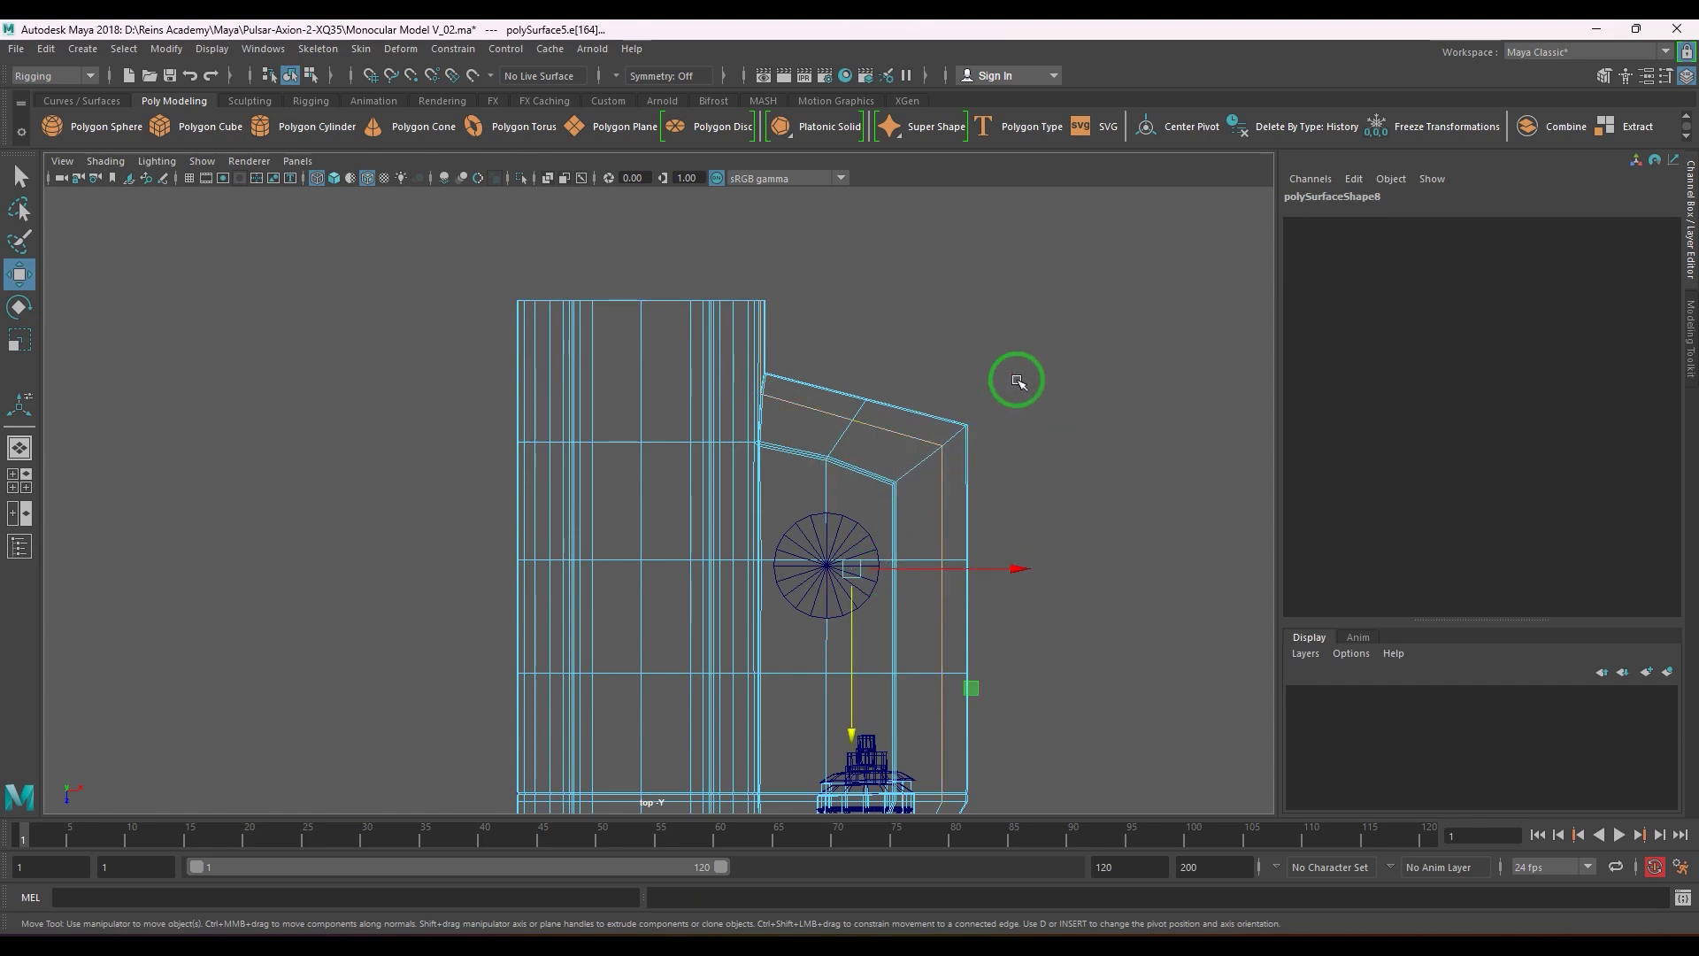
right_click_drag(1018, 381, 1013, 524, "shift")
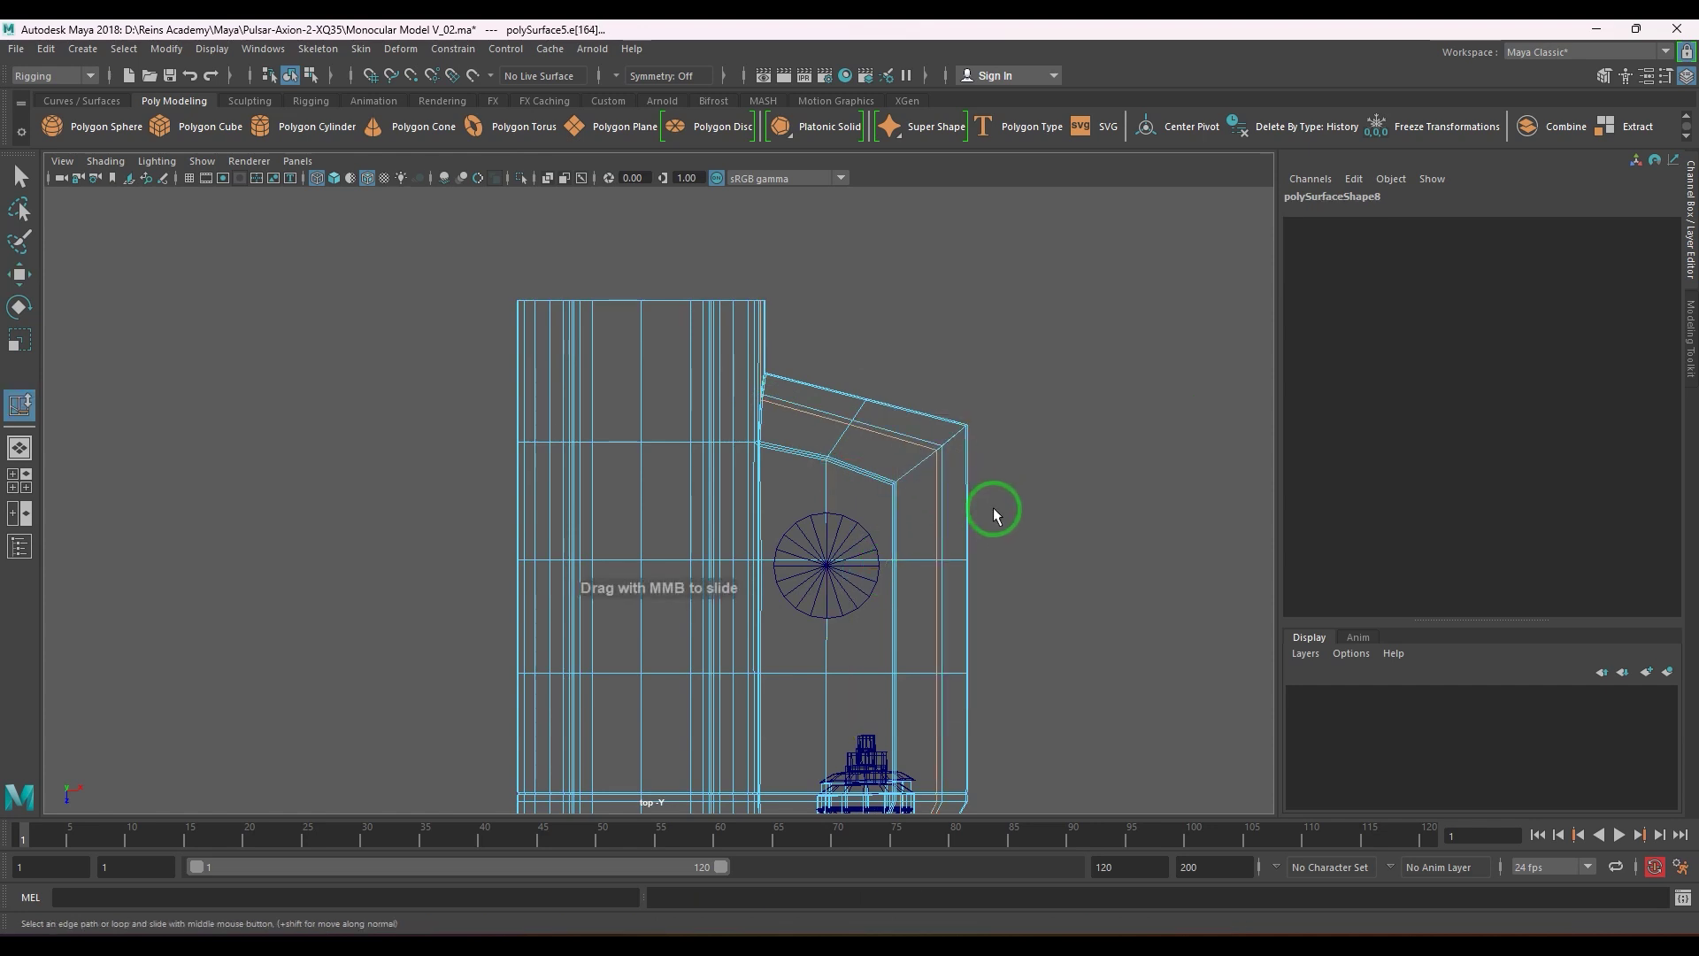
left_click_drag(969, 584, 990, 343, "alt")
key("5")
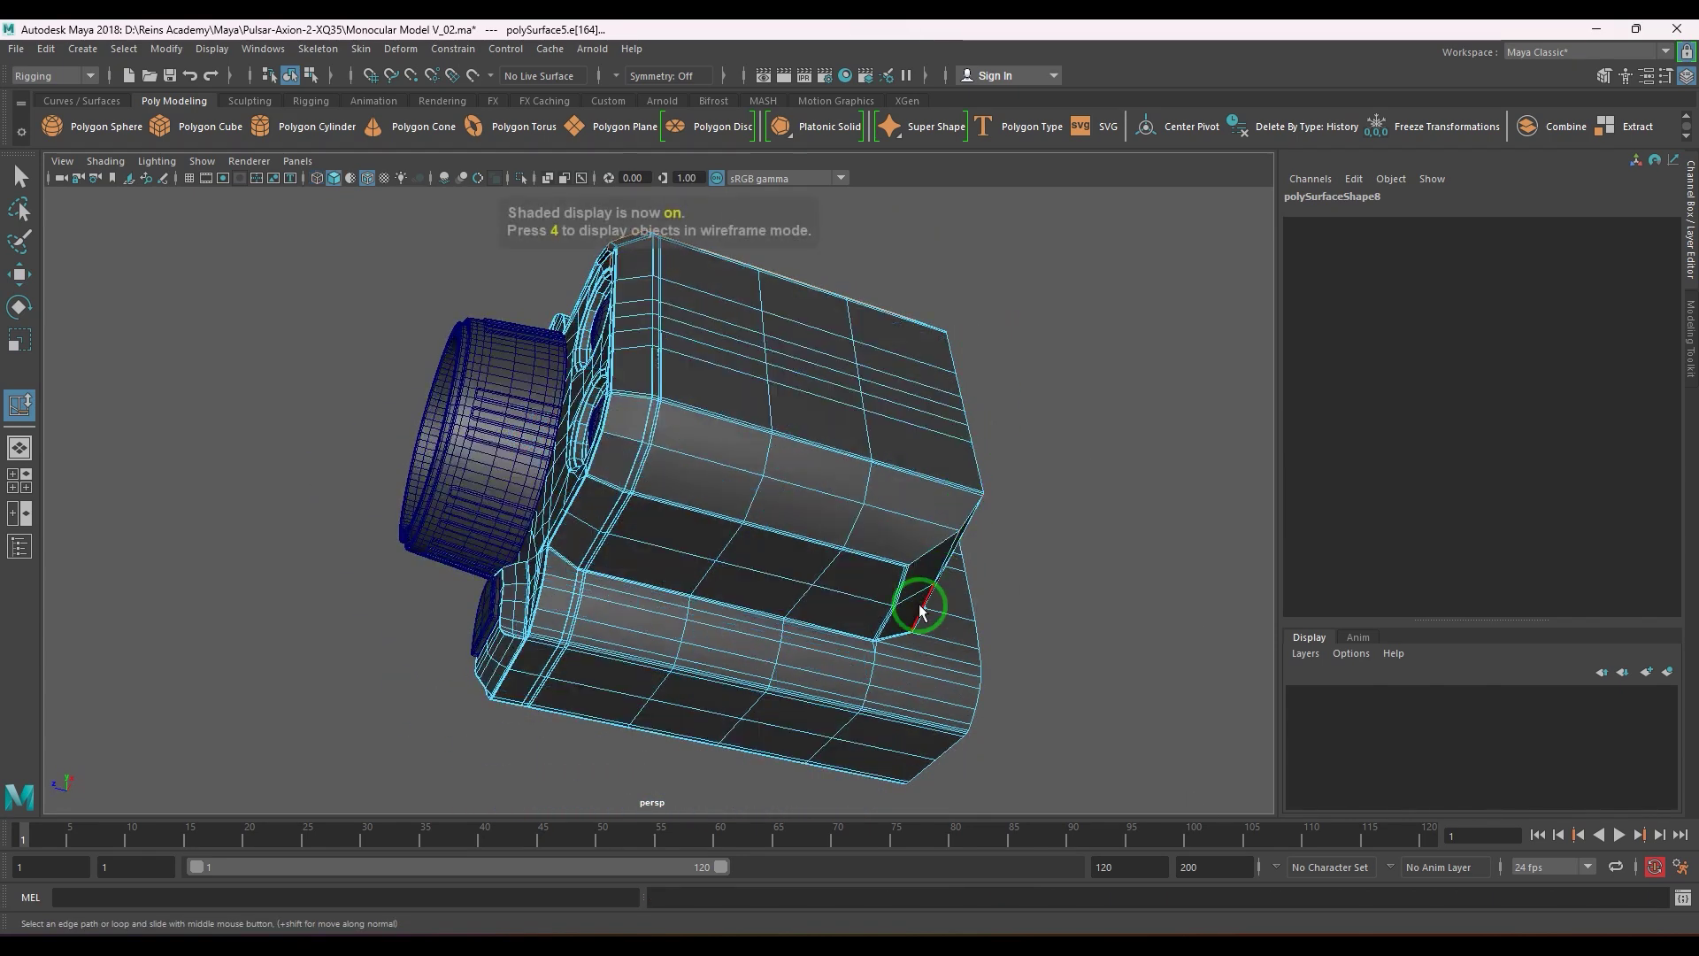
- Return the body to object mode with smooth preview, hide the wireframe overlay and inspect the reshaped side housing from several angles
left_click_drag(819, 486, 879, 614, "alt")
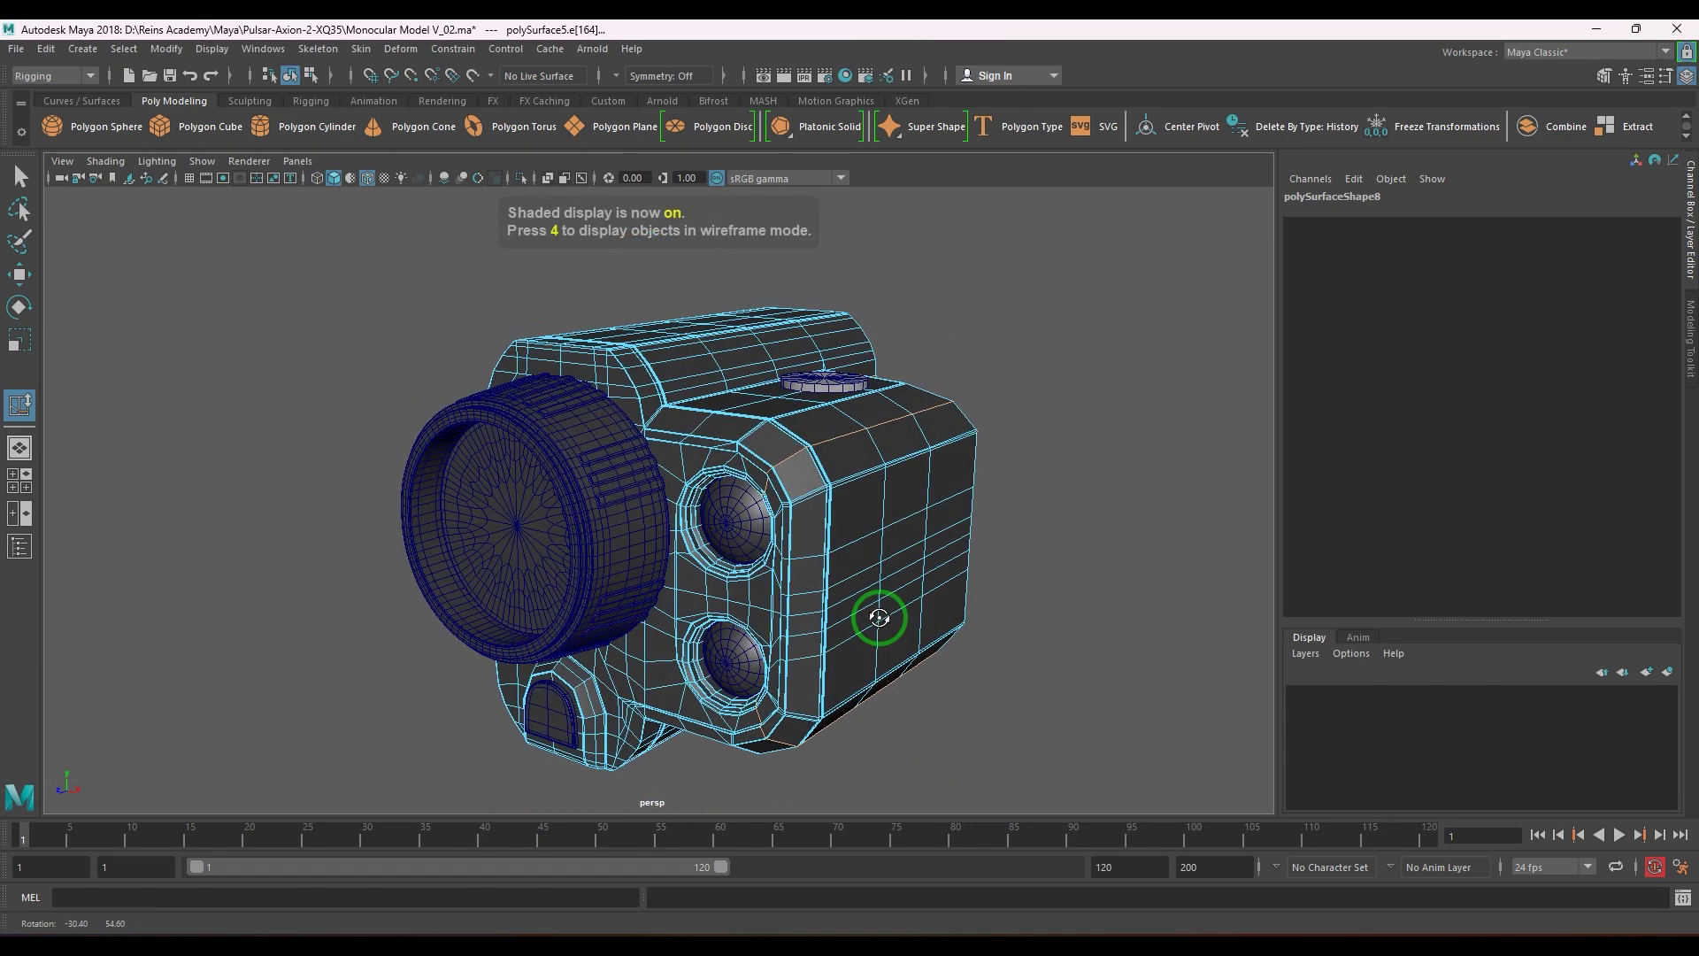
left_click_drag(728, 423, 715, 515)
right_click_drag(829, 510, 912, 469)
left_click_drag(1002, 523, 886, 606, "alt")
key("3")
left_click(1115, 664)
left_click_drag(1115, 663, 565, 288, "alt")
left_click(367, 178)
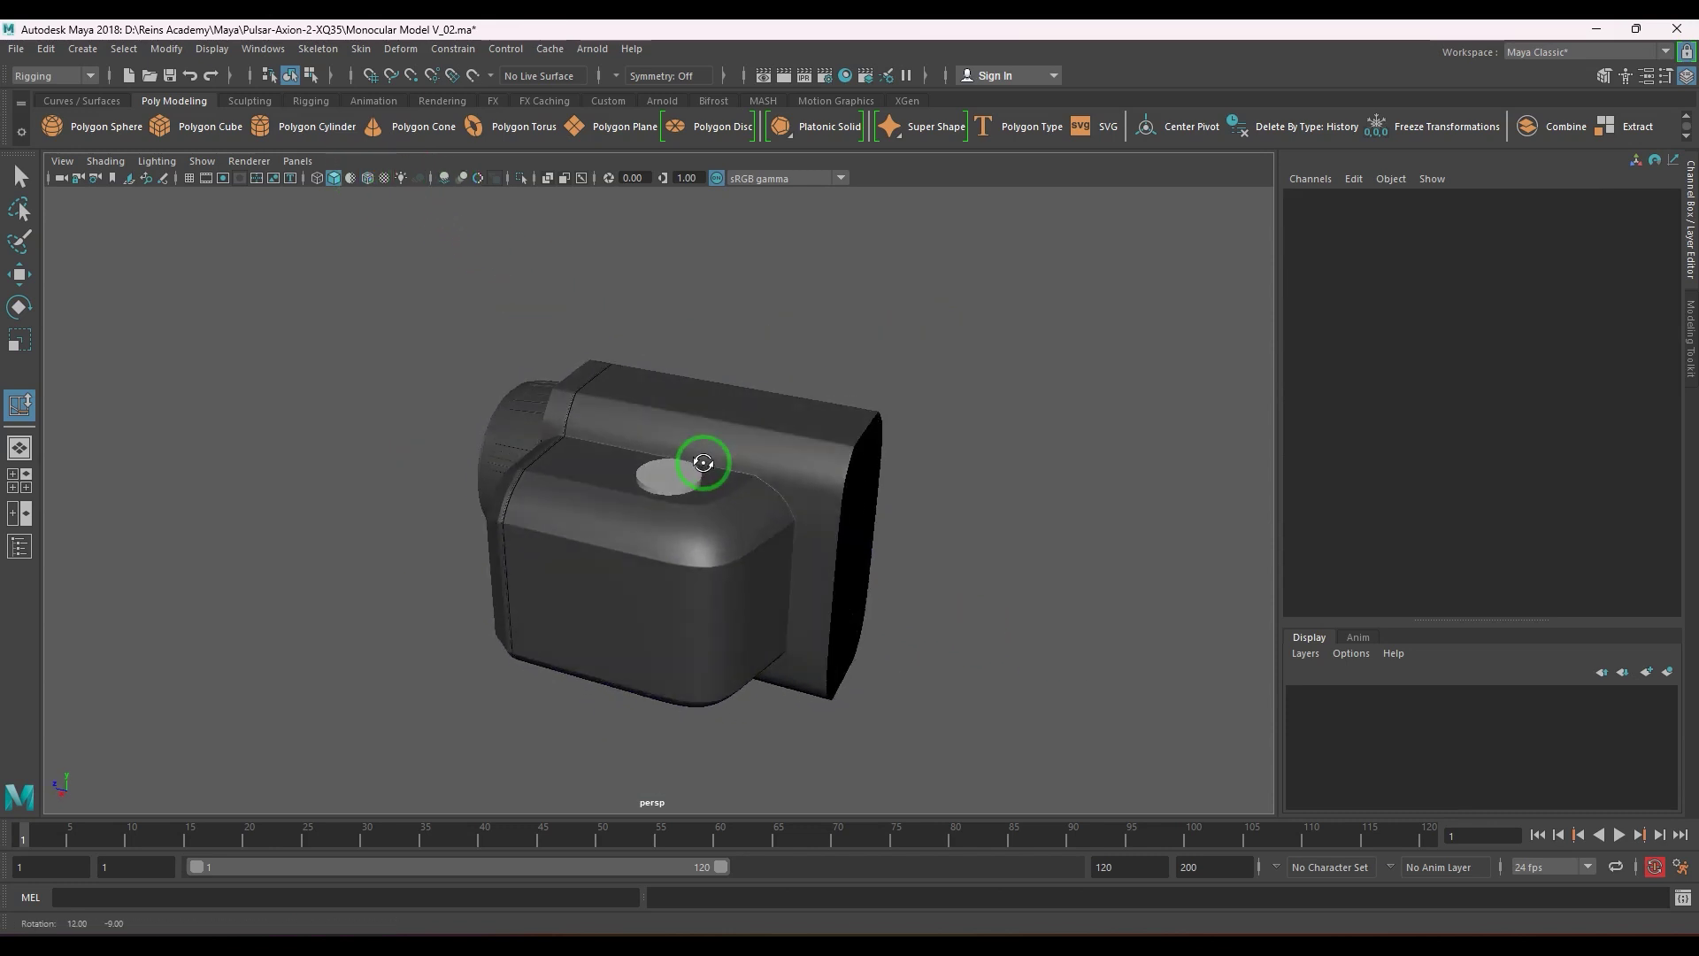
mouse_move(694, 470)
left_mouse_down("alt")
mouse_move(799, 461)
mouse_move(721, 410)
mouse_move(728, 372)
mouse_move(770, 395)
mouse_move(785, 527)
mouse_move(868, 497)
mouse_move(773, 463)
mouse_move(793, 463)
mouse_move(720, 470)
mouse_move(758, 470)
mouse_move(804, 506)
mouse_move(849, 496)
mouse_move(800, 486)
mouse_move(876, 463)
mouse_move(910, 485)
mouse_move(785, 501)
mouse_move(841, 513)
left_mouse_up("alt")
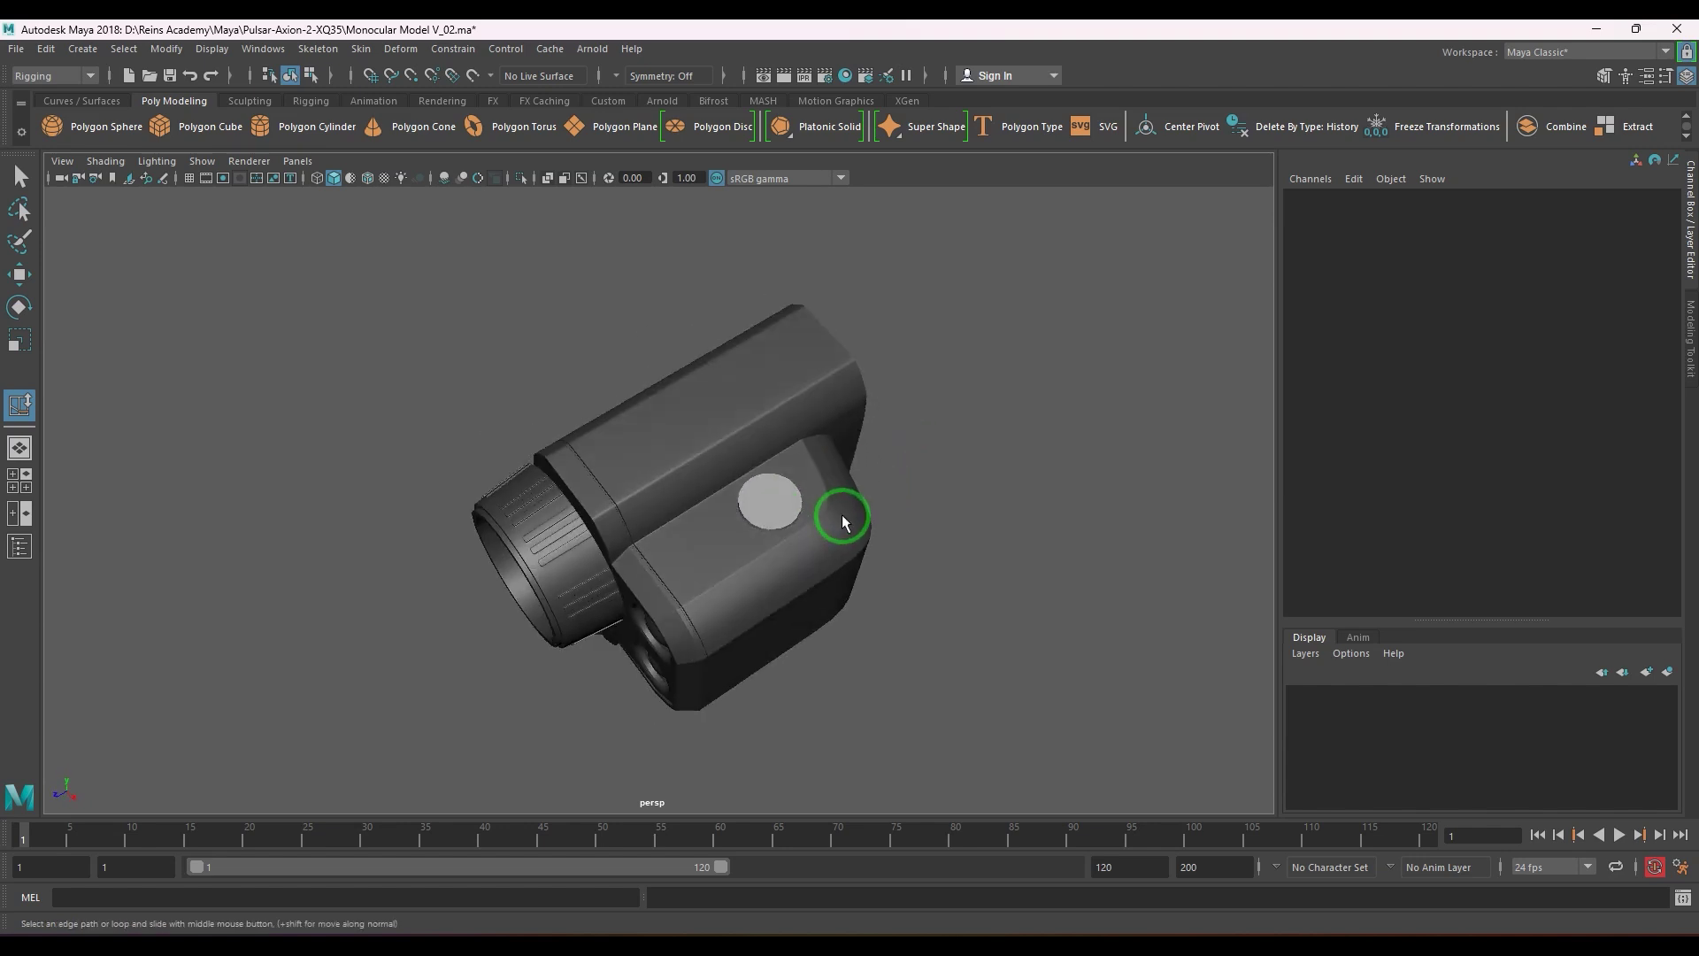
- Set the disc's Subdivisions Axis to 12
right_click_drag(841, 513, 869, 528, "alt")
left_click(871, 536)
left_click_drag(876, 573, 876, 519, "alt")
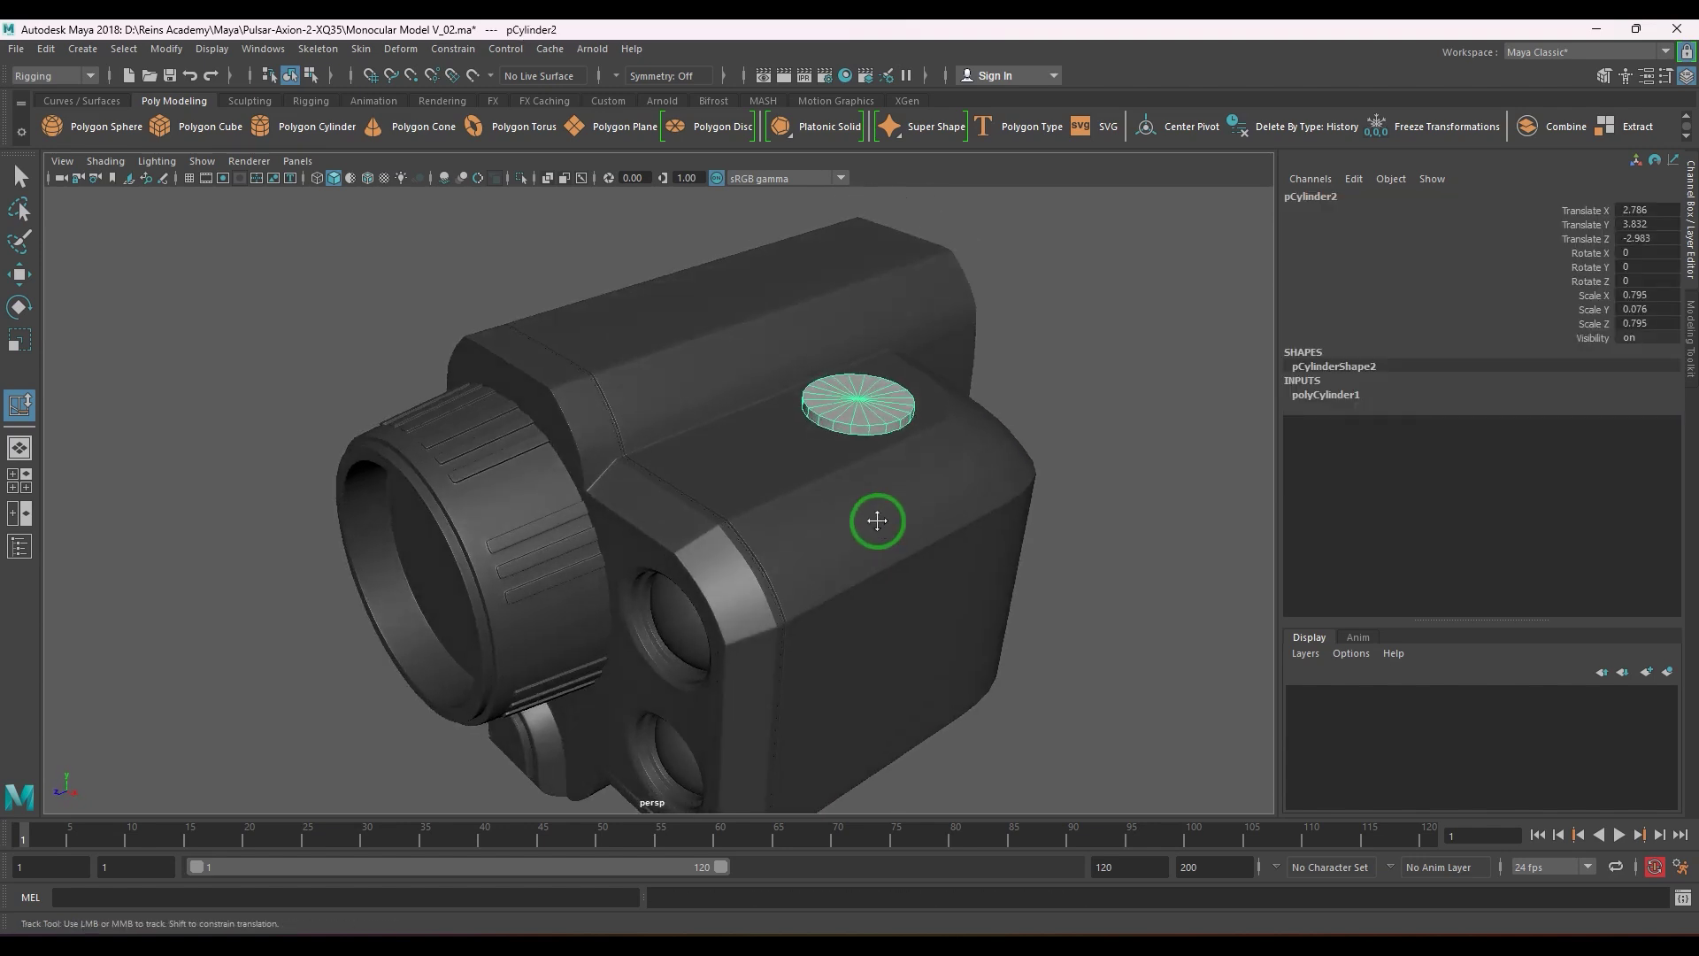
right_click_drag(876, 520, 1000, 693, "alt")
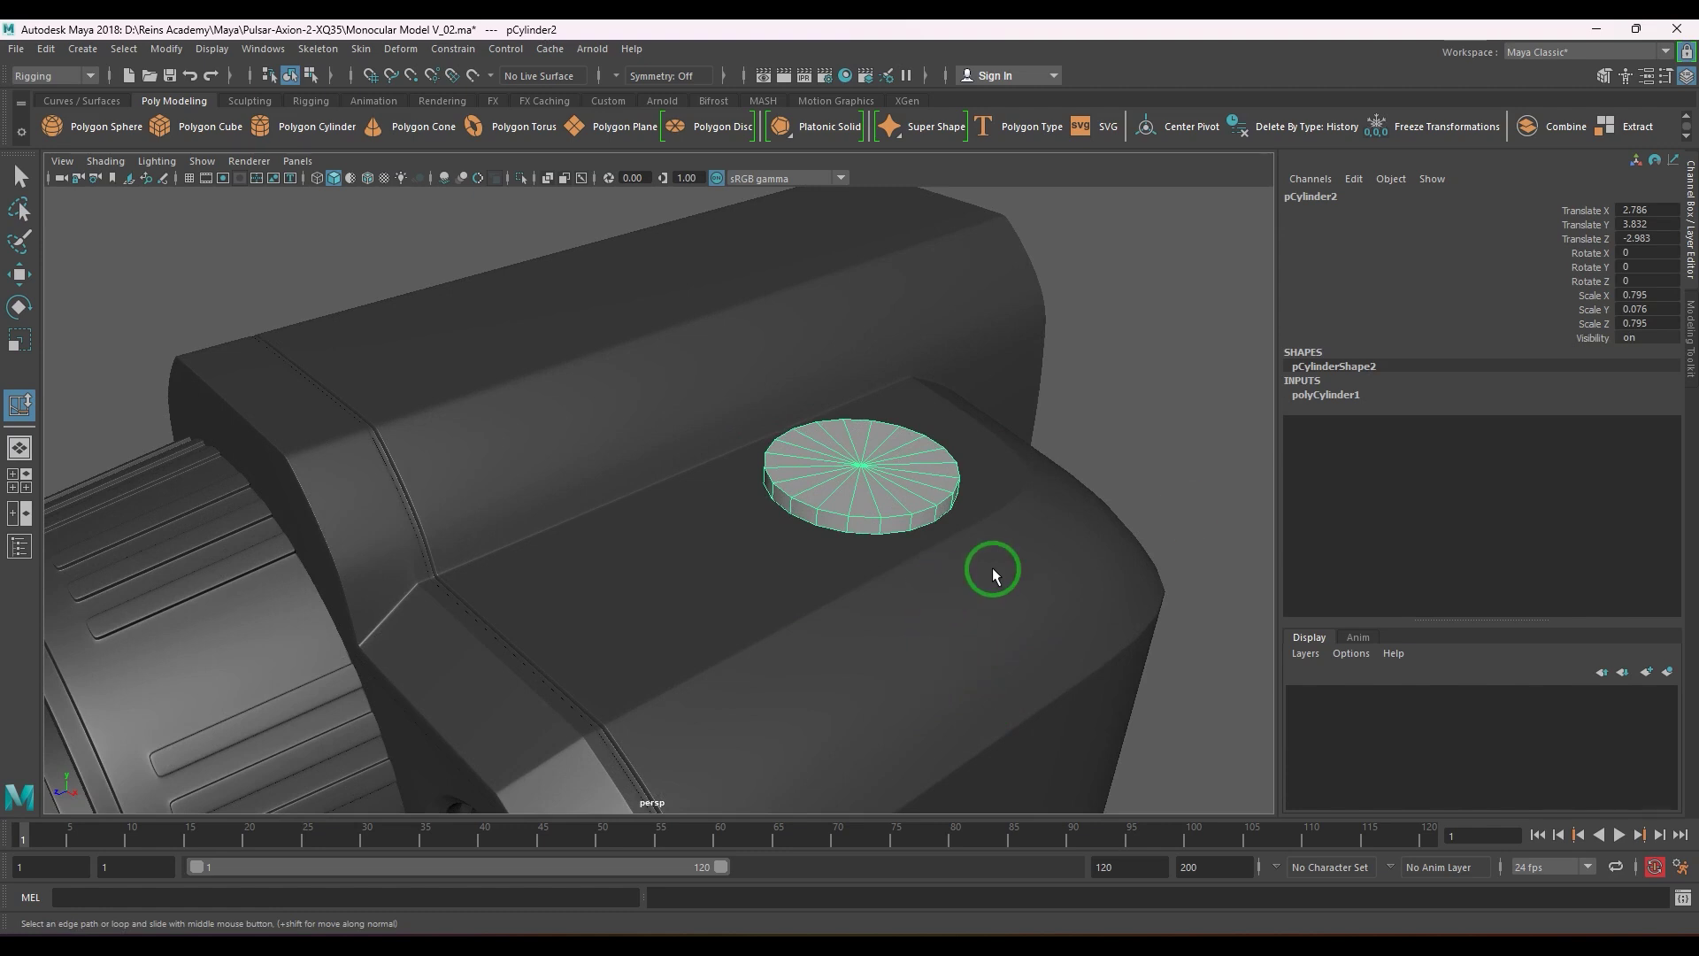
left_click(1368, 394)
double_click(1651, 437)
type("1")
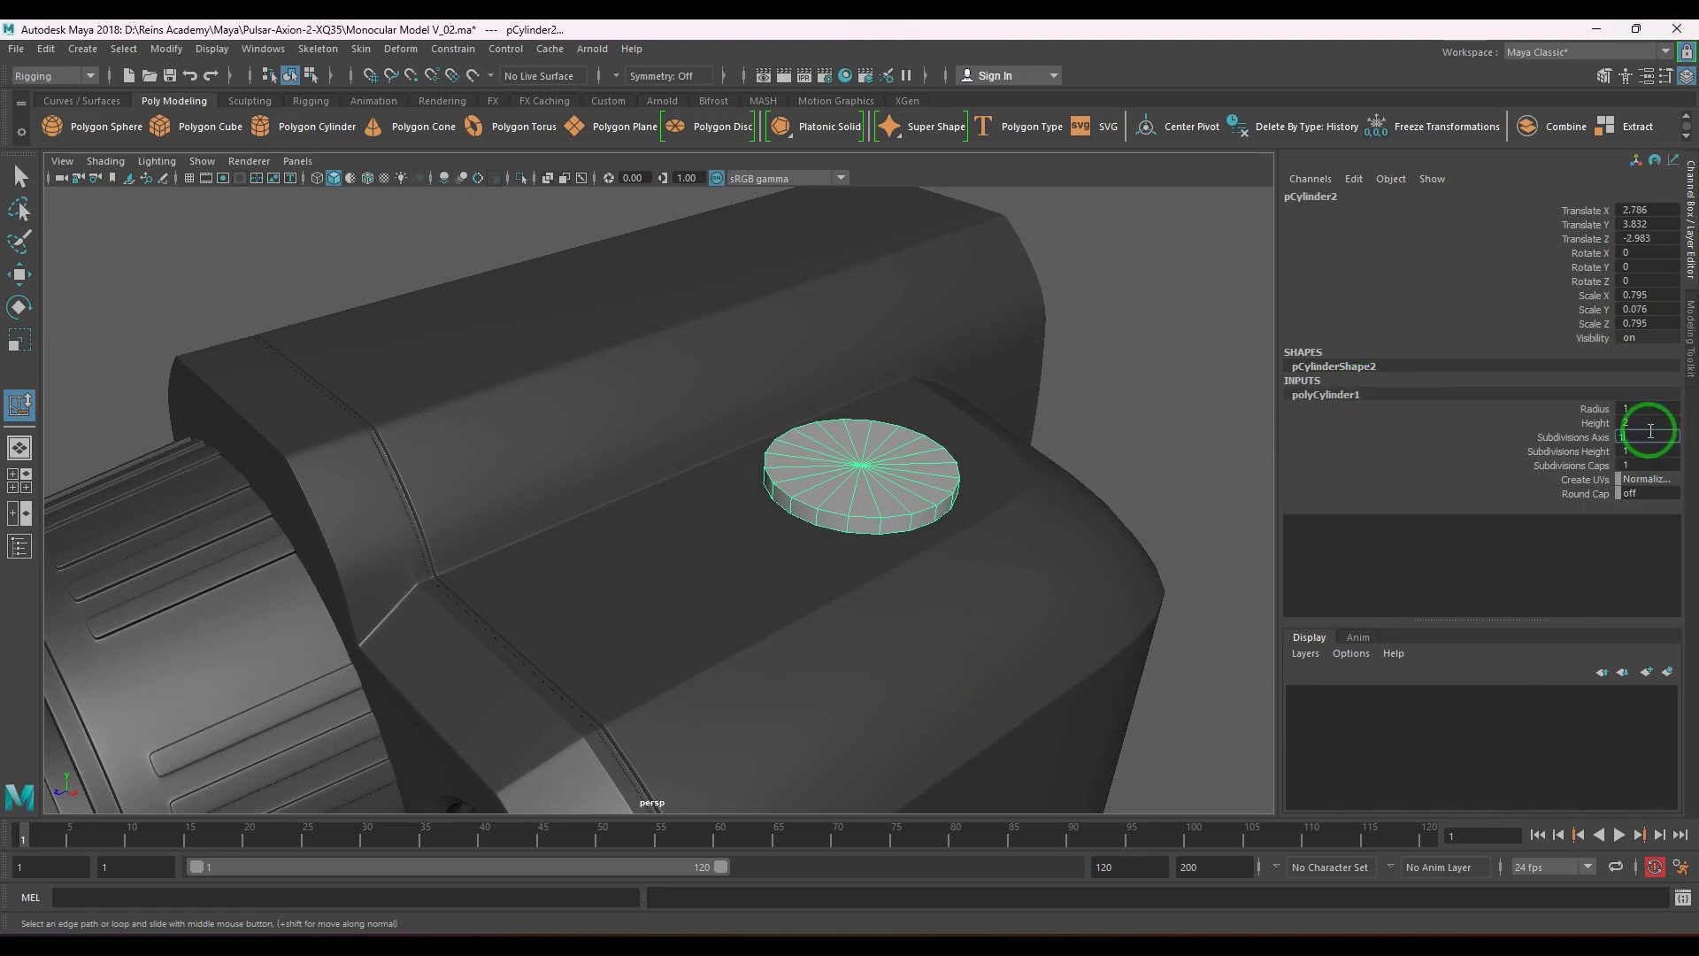
type("2")
key("Return")
- Check the body's material and assign the same existing dark grey material to the disc
left_click_drag(1054, 565, 1062, 569, "alt")
left_click(1062, 564)
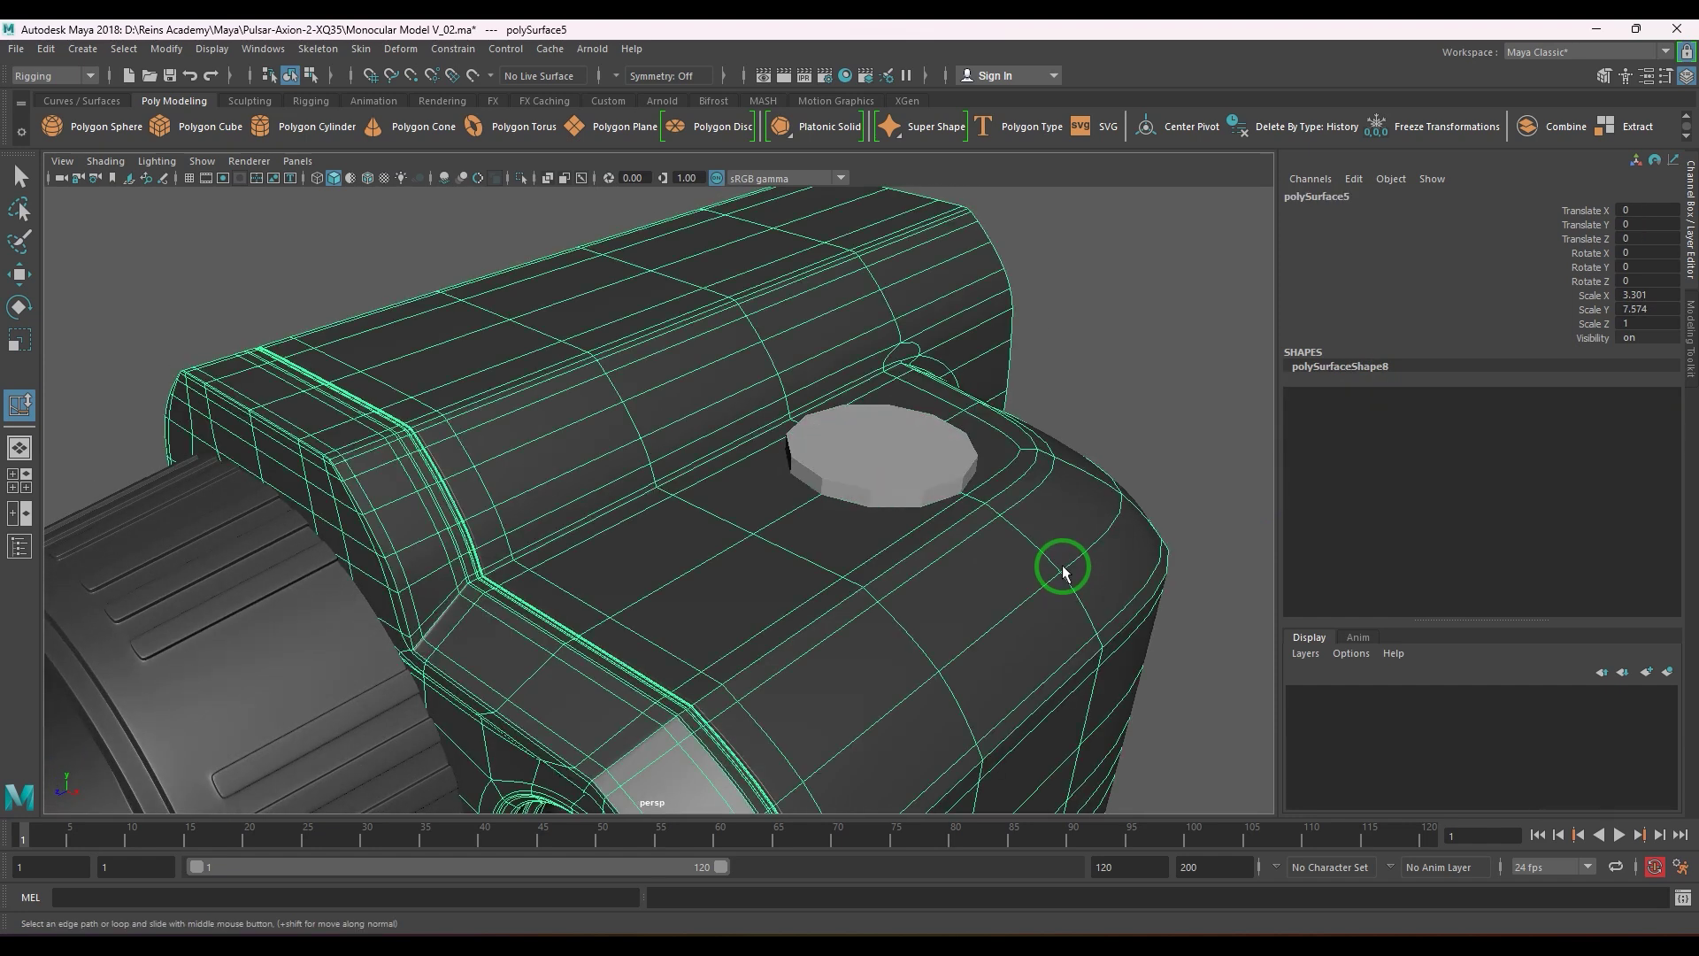
key("ctrl+a")
left_click(1434, 125)
left_click(890, 470)
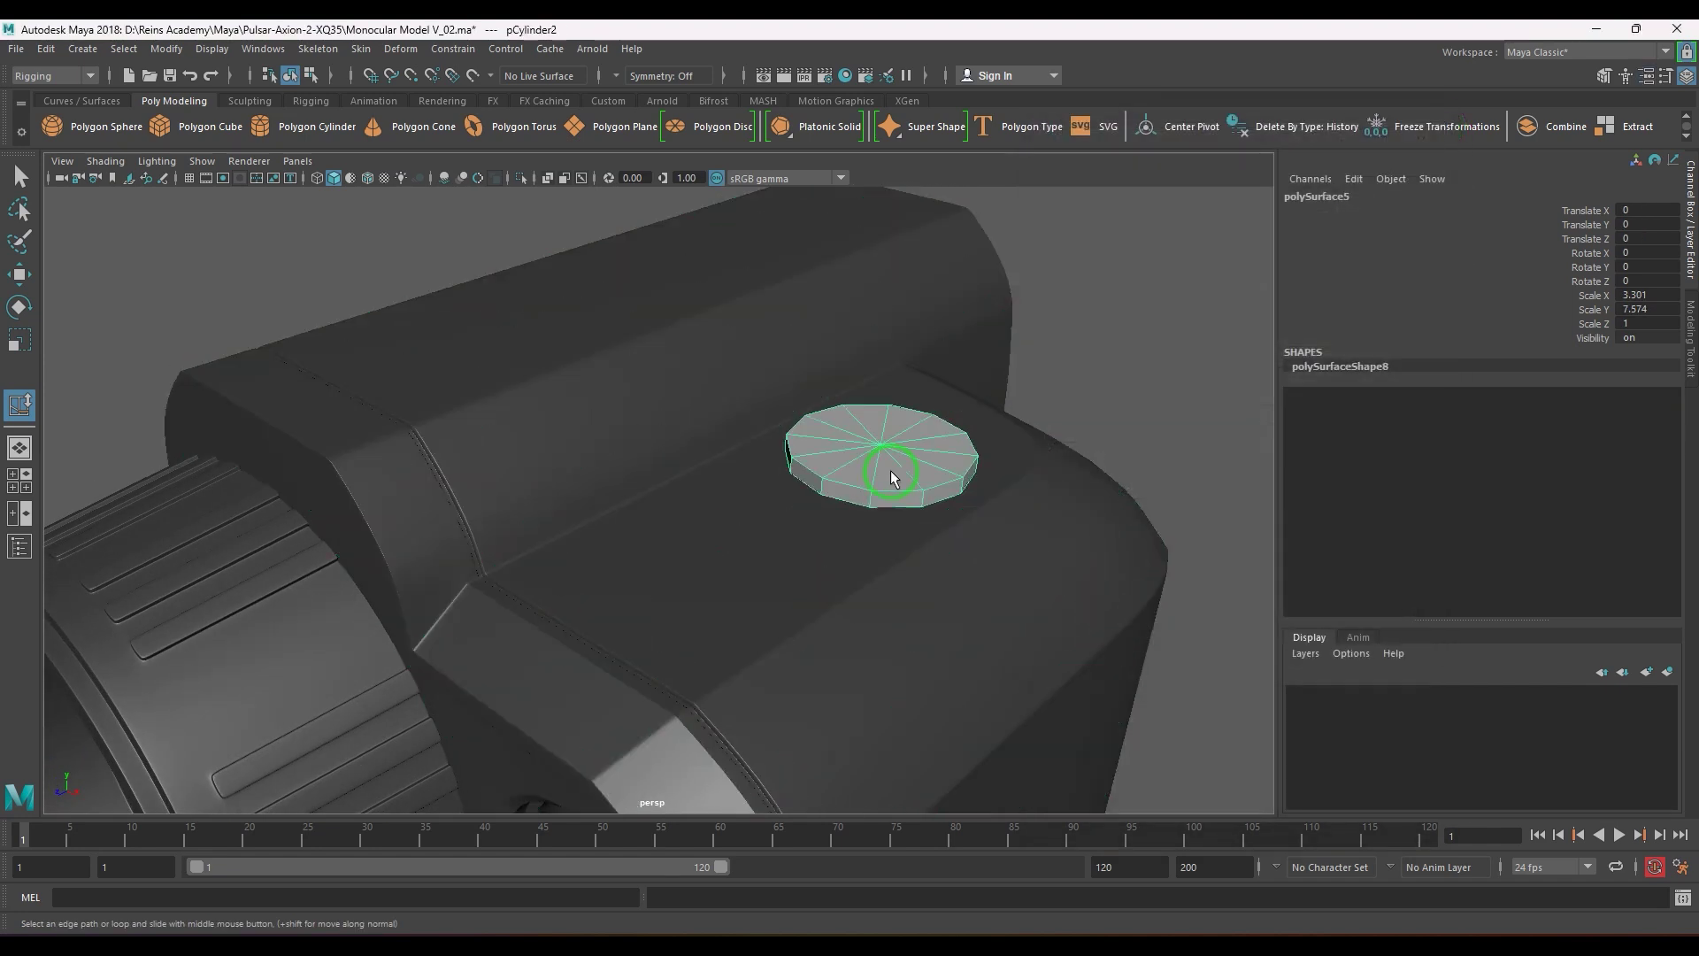
right_click_drag(903, 437, 1040, 917)
- Select the disc's top faces from its center vertex and extrude them inward with a local scale of 0.833
left_click_drag(985, 716, 921, 700, "alt")
right_click_drag(920, 700, 1012, 710, "alt")
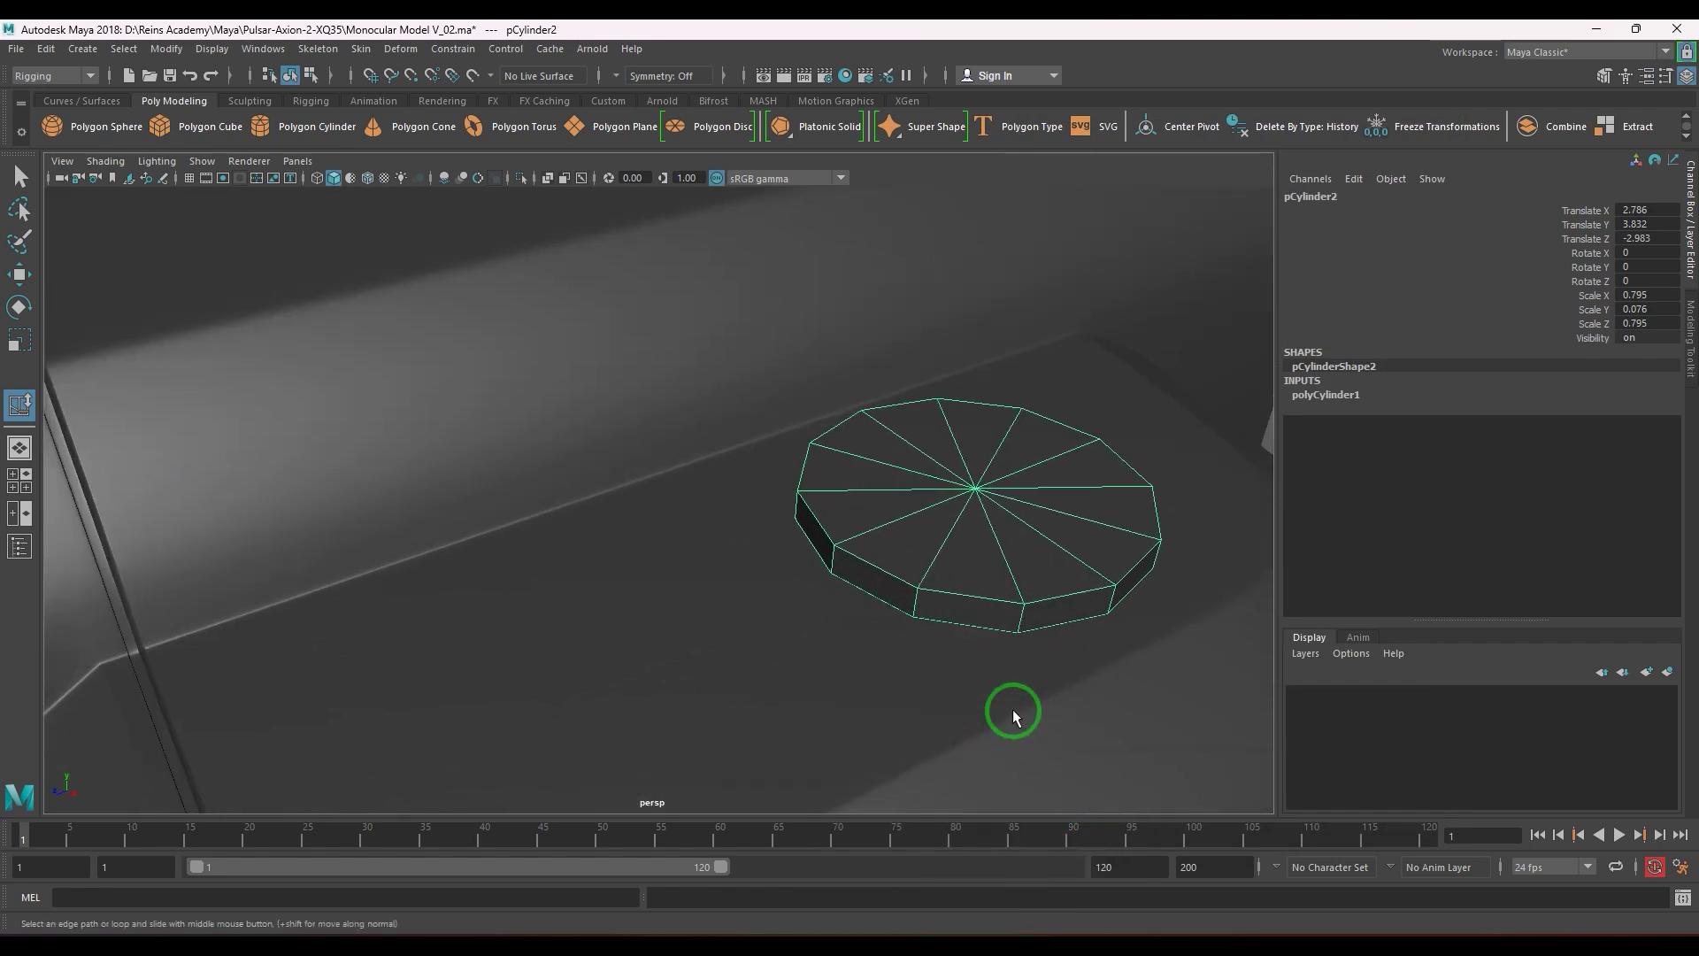
middle_click_drag(1012, 710, 848, 719, "alt")
right_click_drag(848, 718, 872, 691, "alt")
right_click_drag(899, 531, 865, 520)
left_click(870, 521)
middle_click_drag(906, 618, 851, 613, "alt")
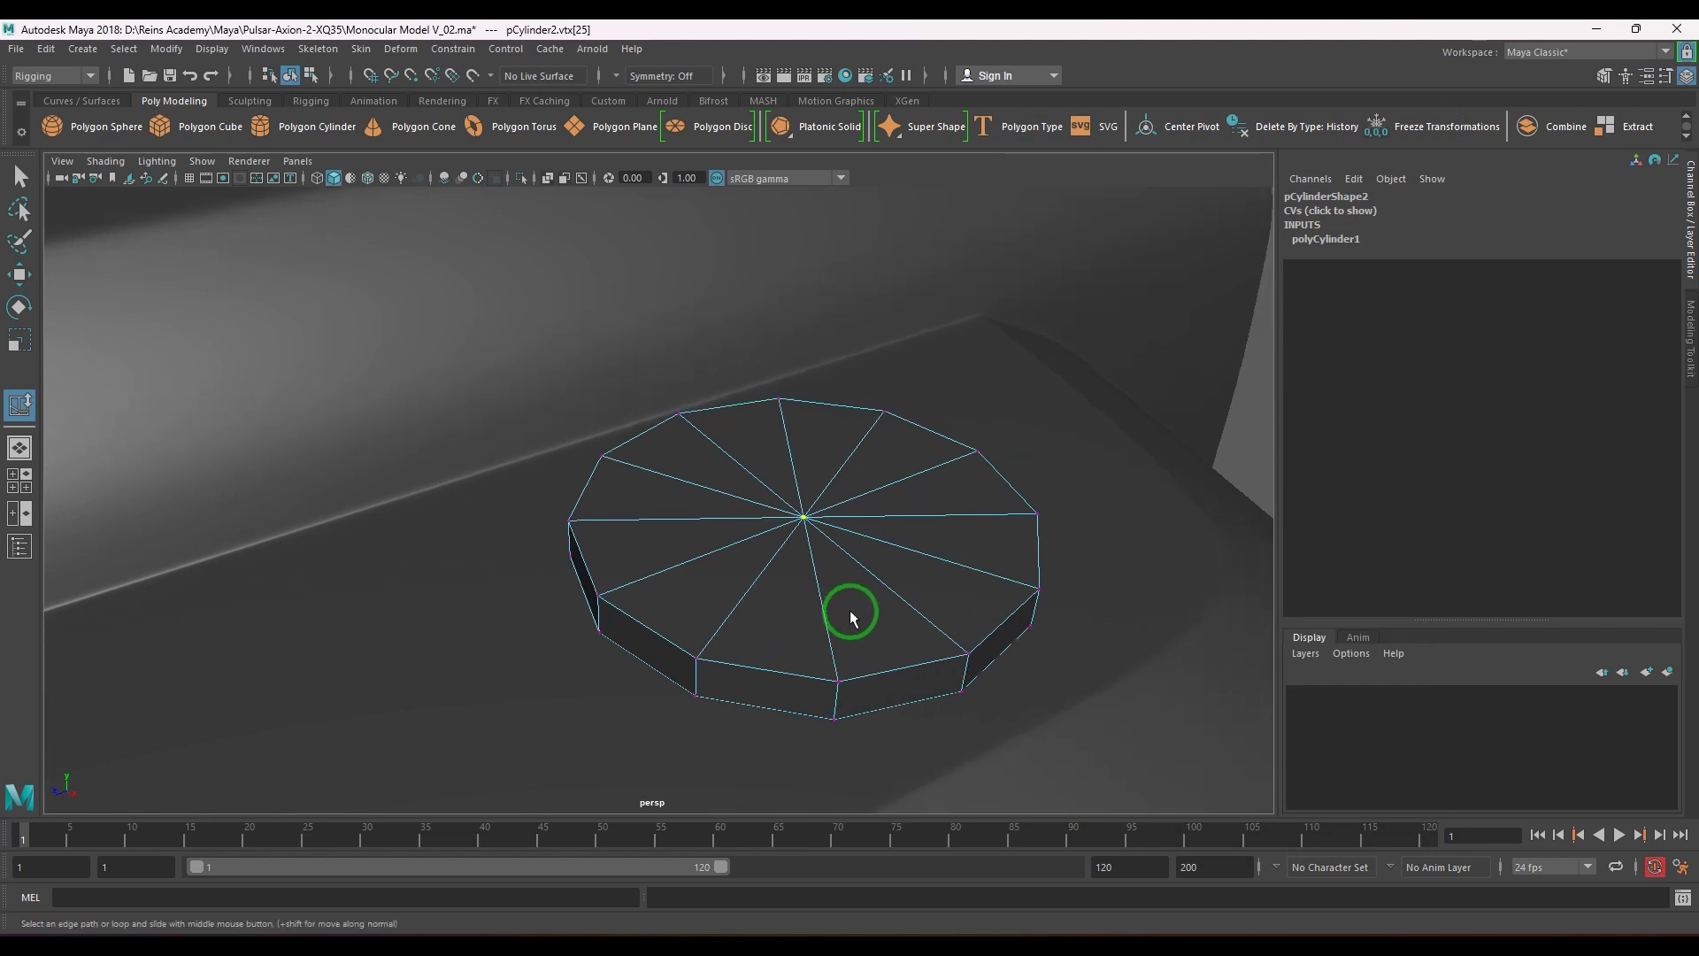
key("w")
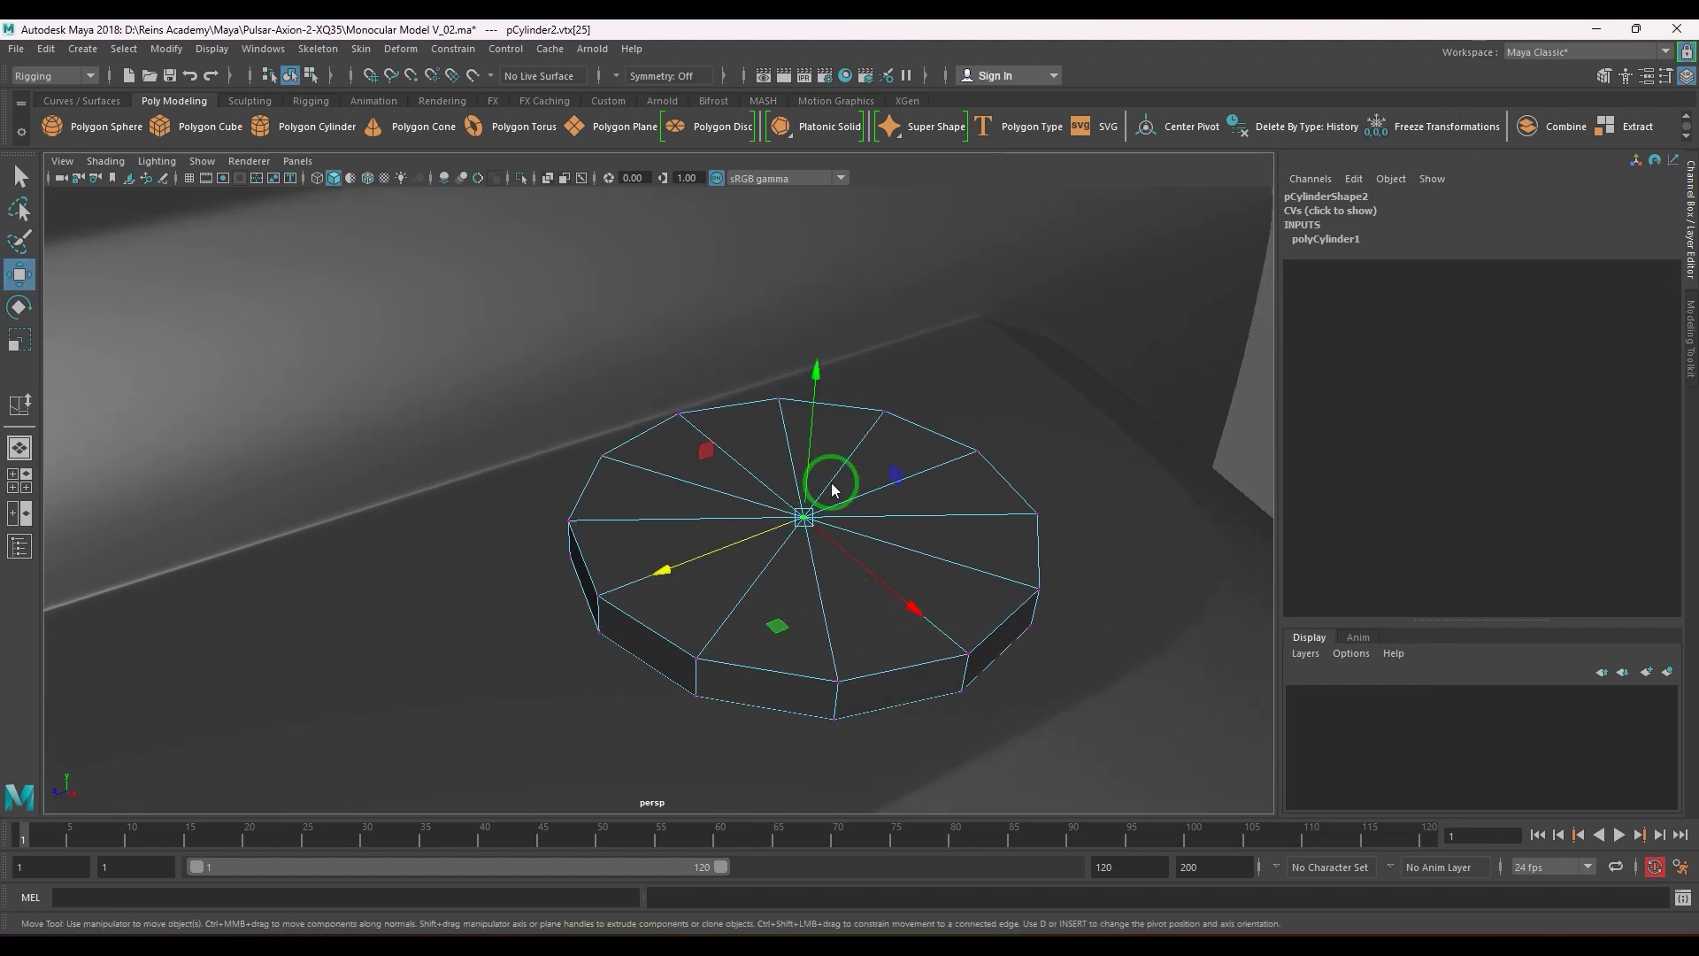
right_click_drag(827, 485, 869, 614, "ctrl")
key("ctrl+e")
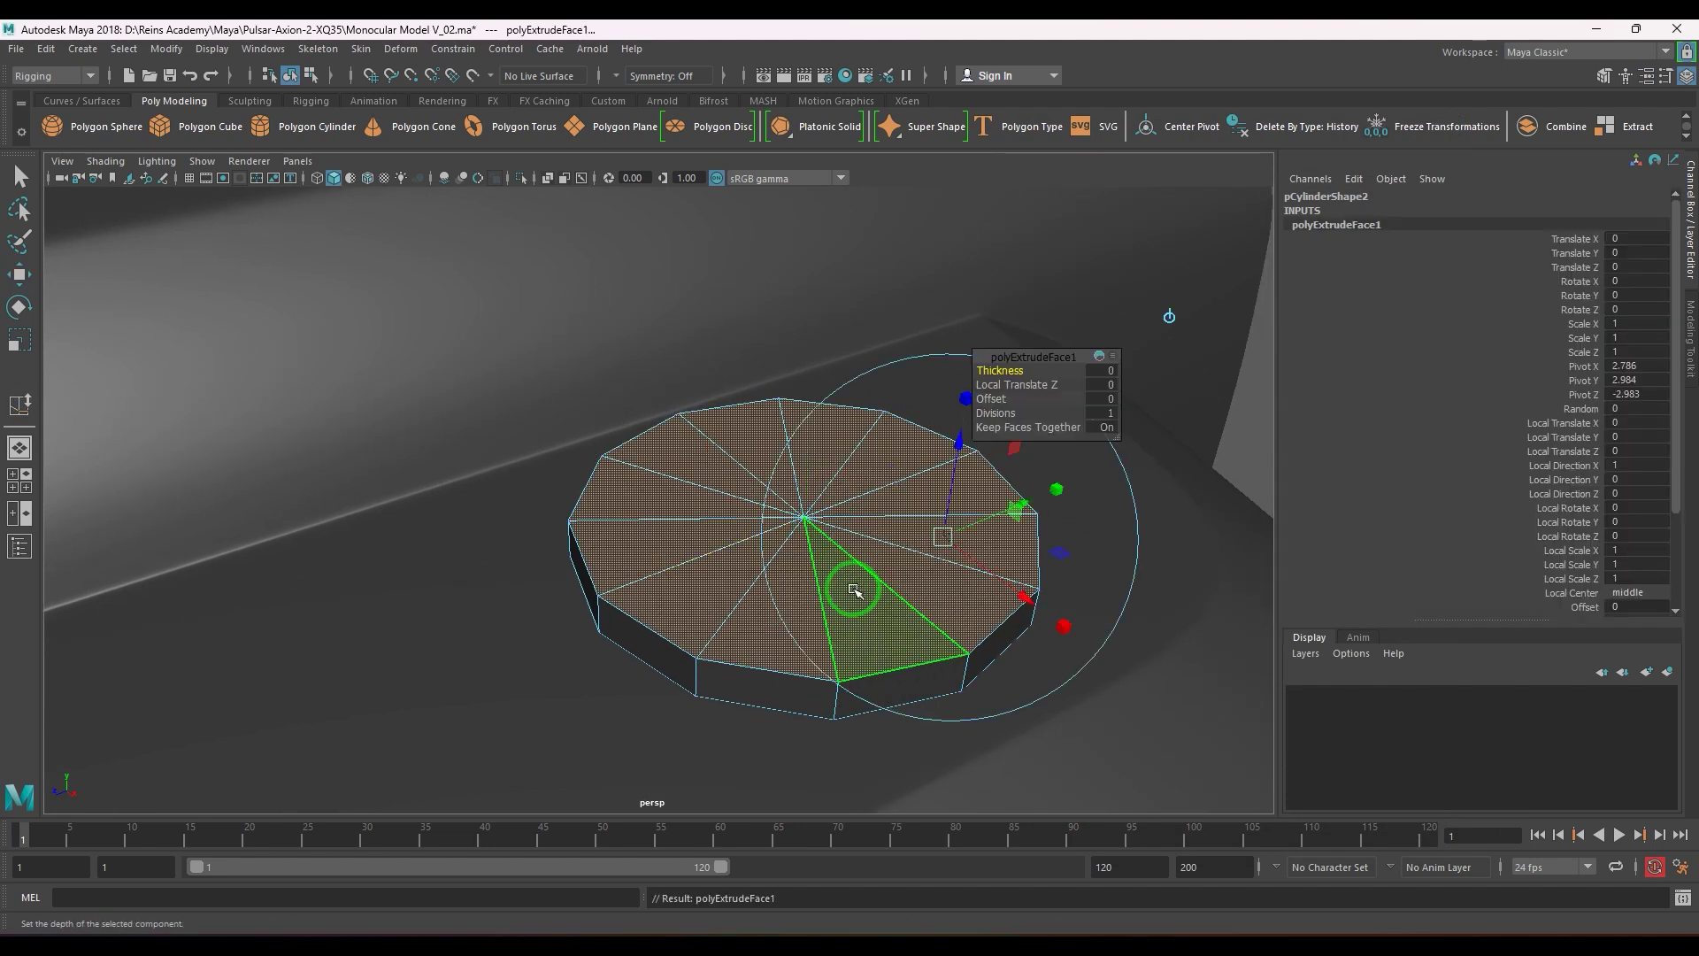
mouse_move(947, 532)
left_mouse_down()
mouse_move(925, 548)
mouse_move(942, 554)
left_mouse_up()
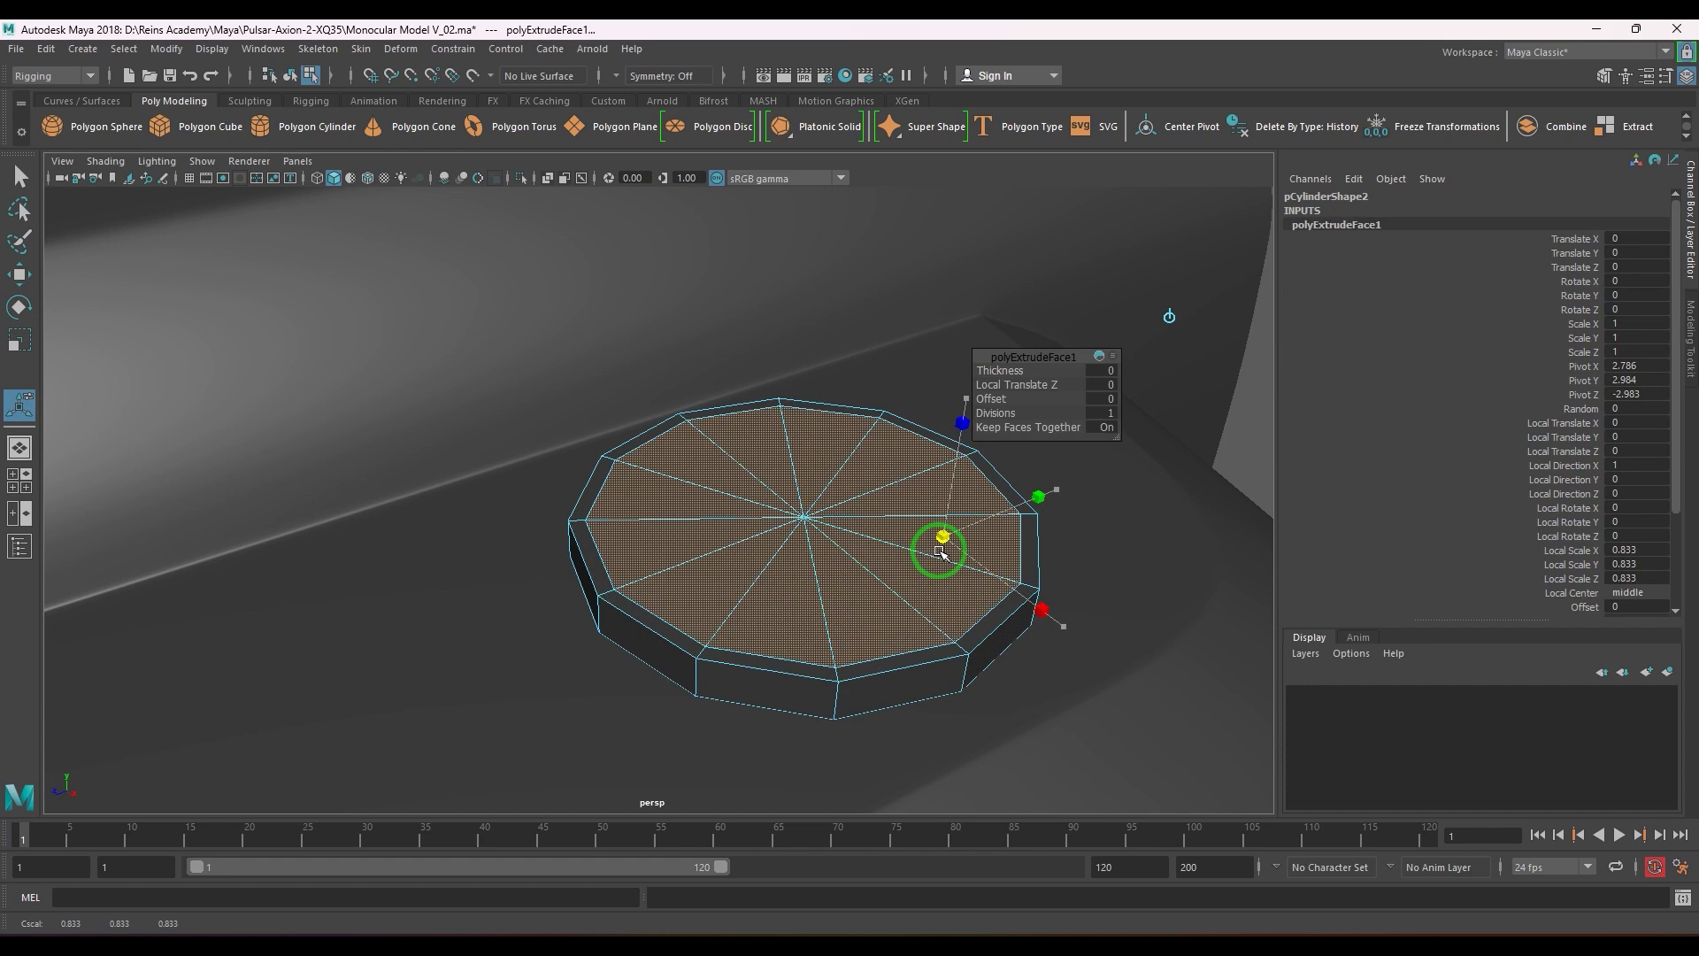
- Undo the inward extrusion of the disc's top faces and lower those faces slightly to make the disc thinner
key("ctrl+z")
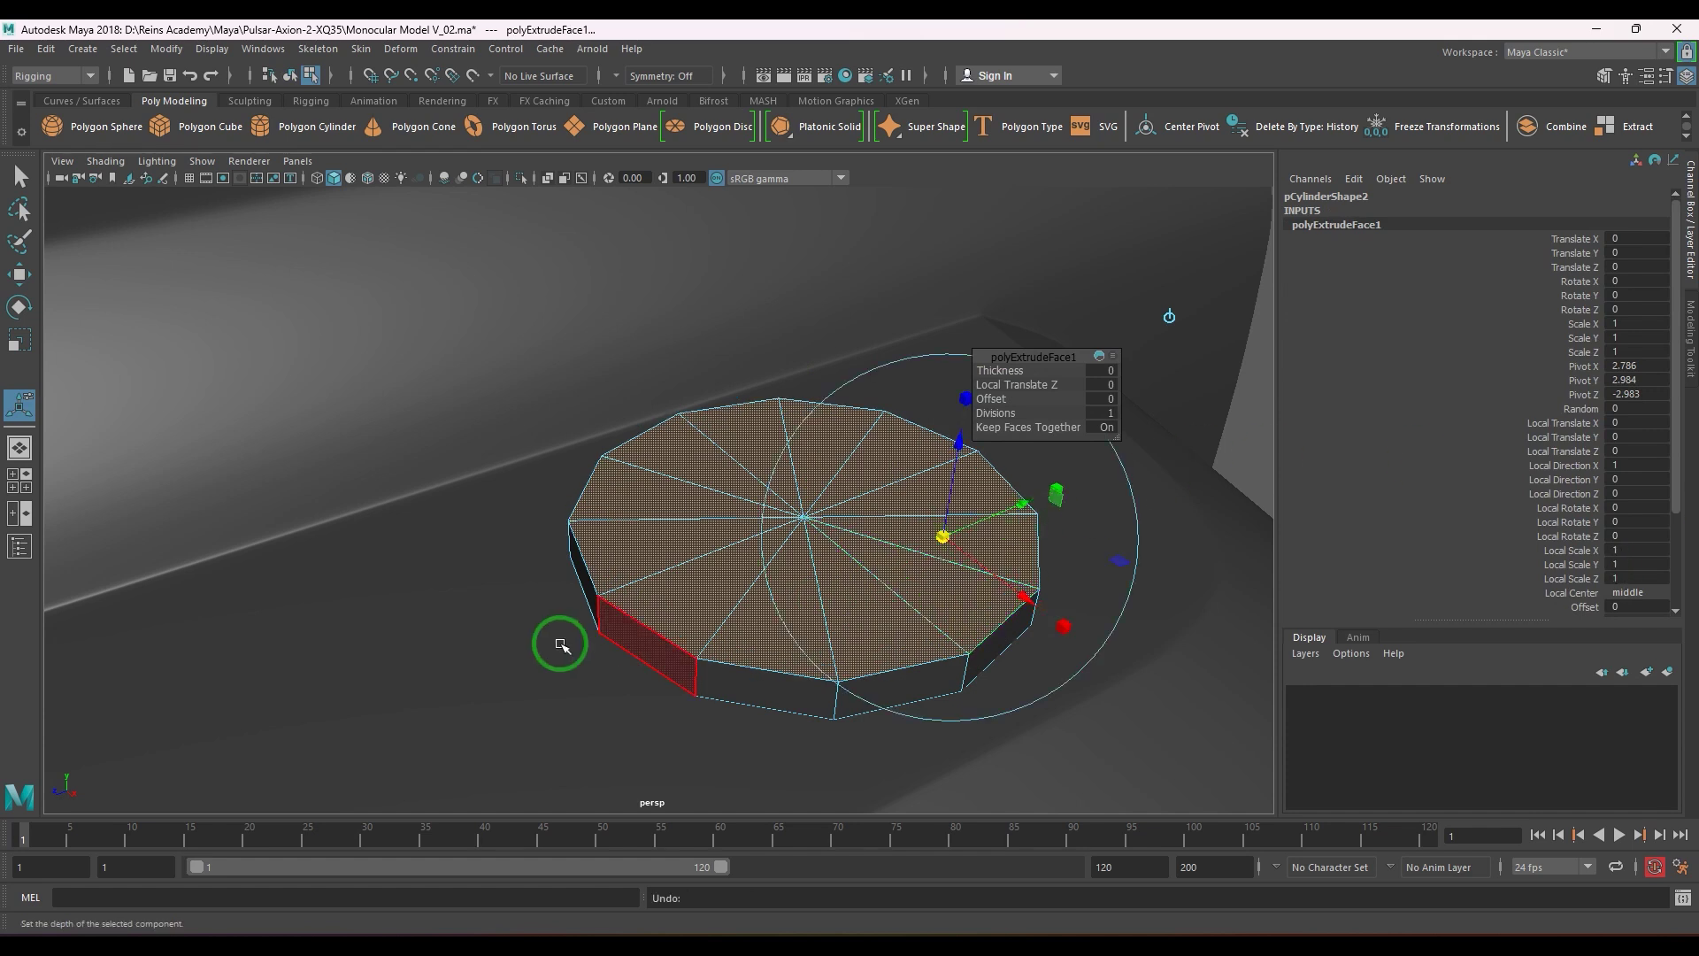
left_click_drag(561, 645, 879, 410, "alt")
key("w")
left_click_drag(851, 341, 853, 358)
key("ctrl+z")
key("ctrl+z")
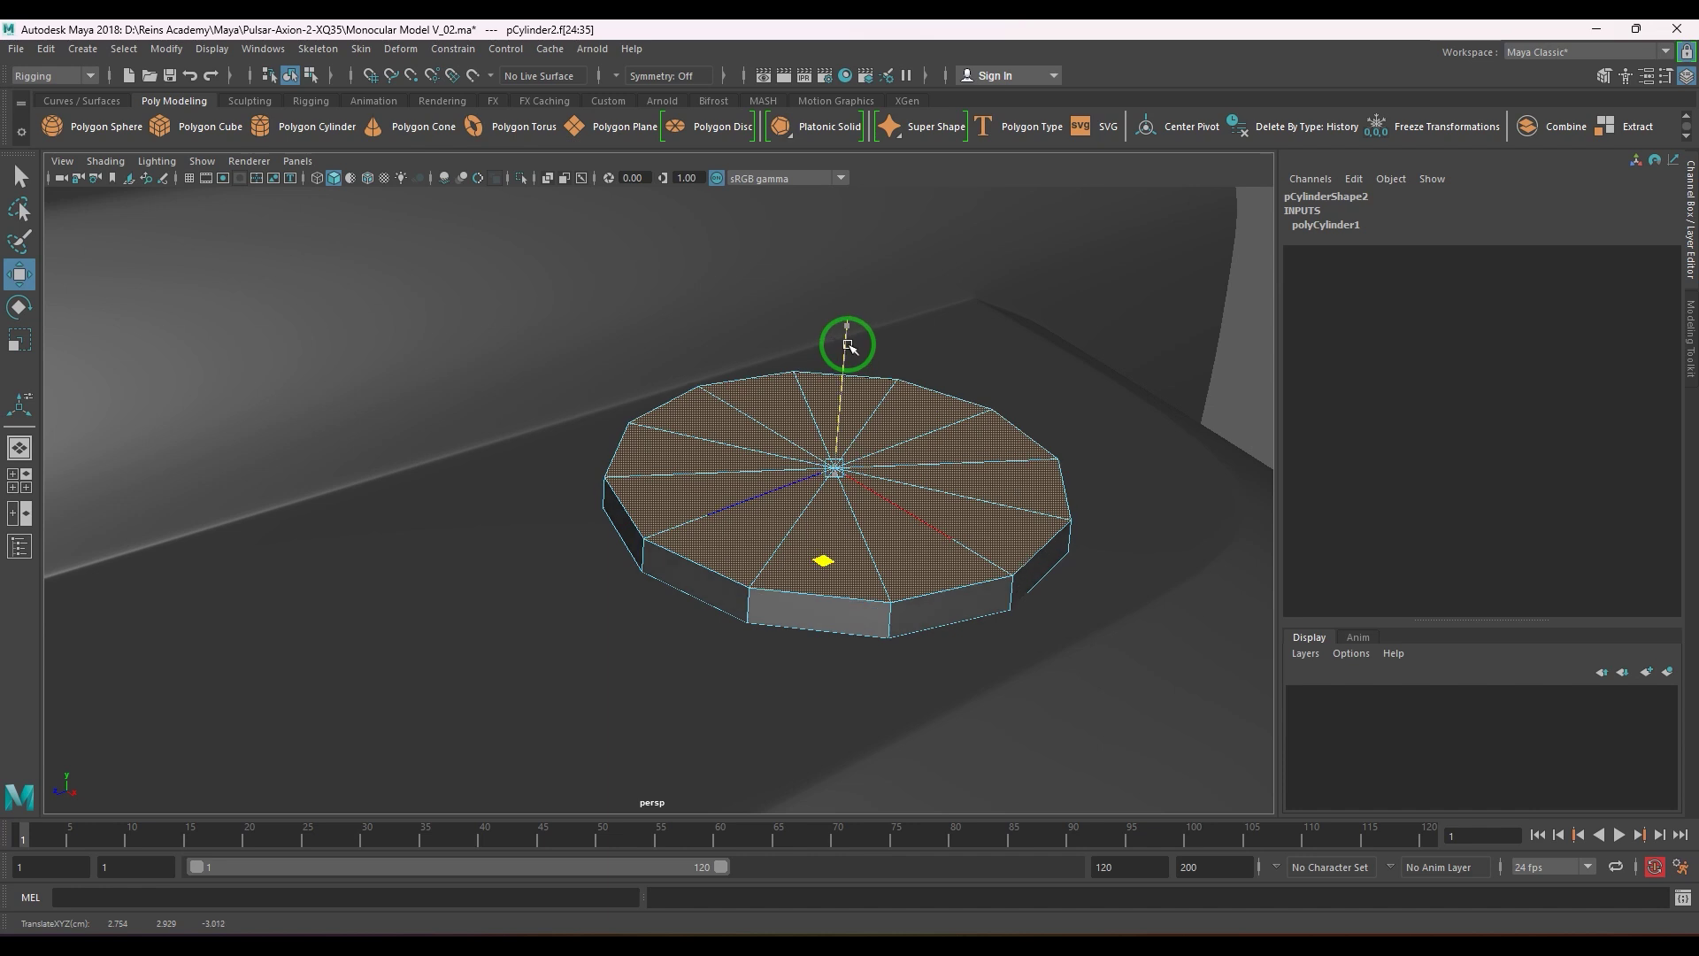
- Extrude the disc's top faces up to about Y 2.97 and scale them slightly inward to form a chamfered outer edge
key("ctrl+e")
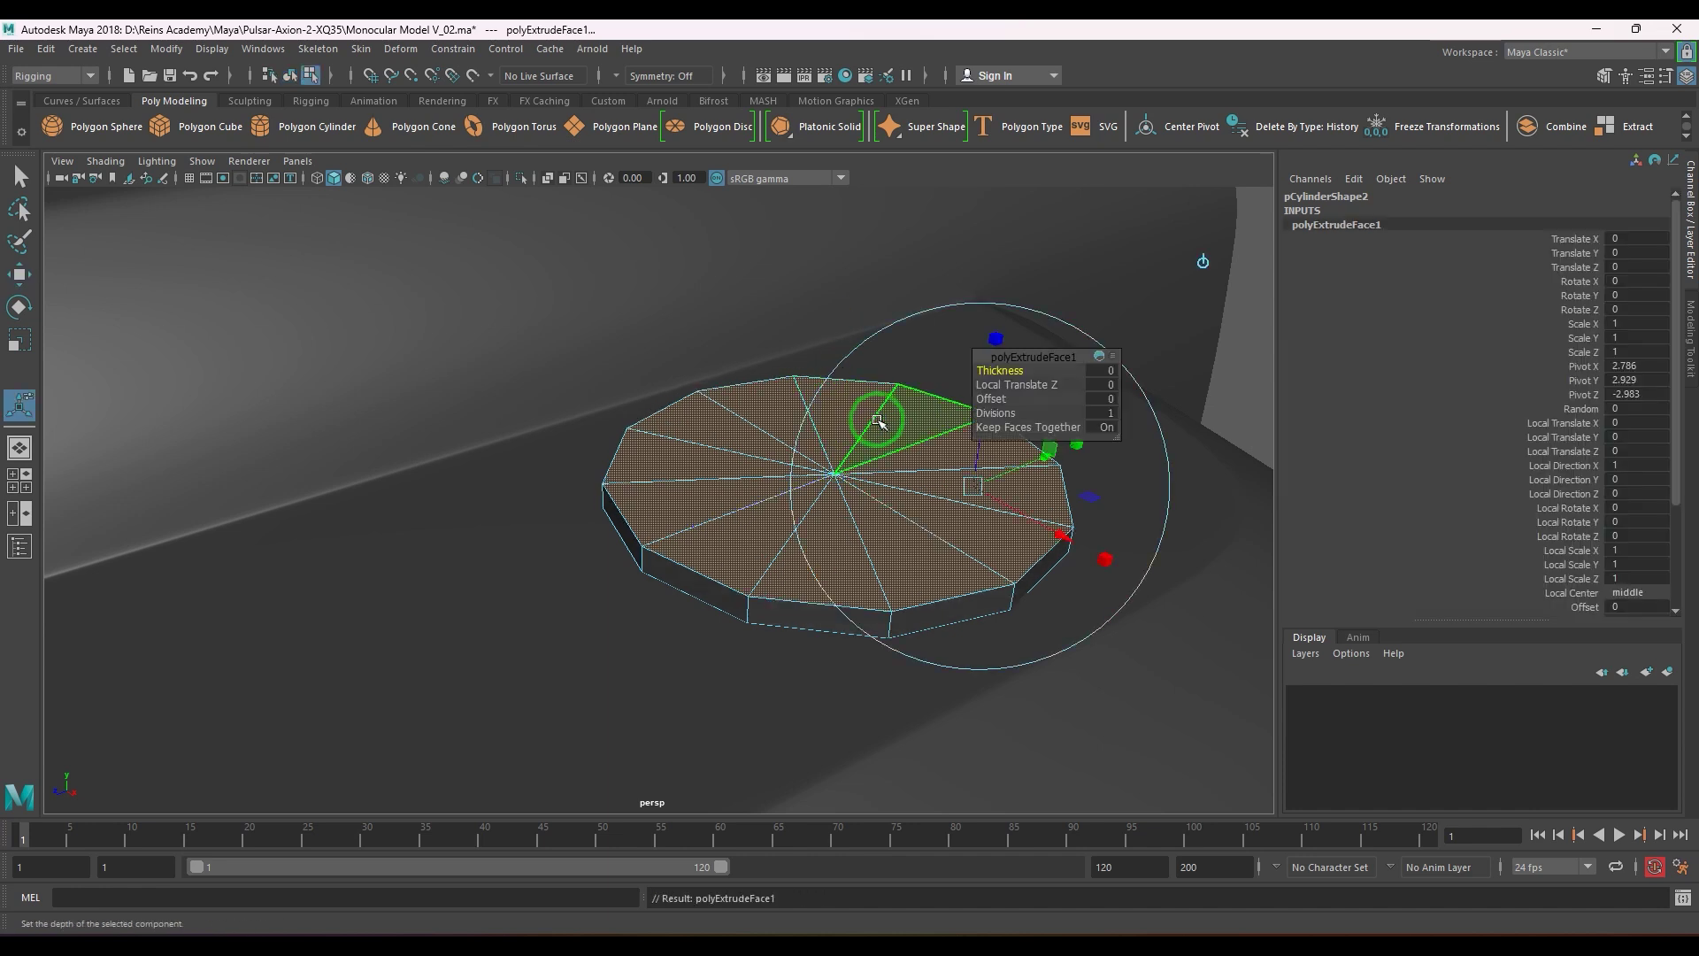
key("w")
left_click_drag(864, 390, 854, 354)
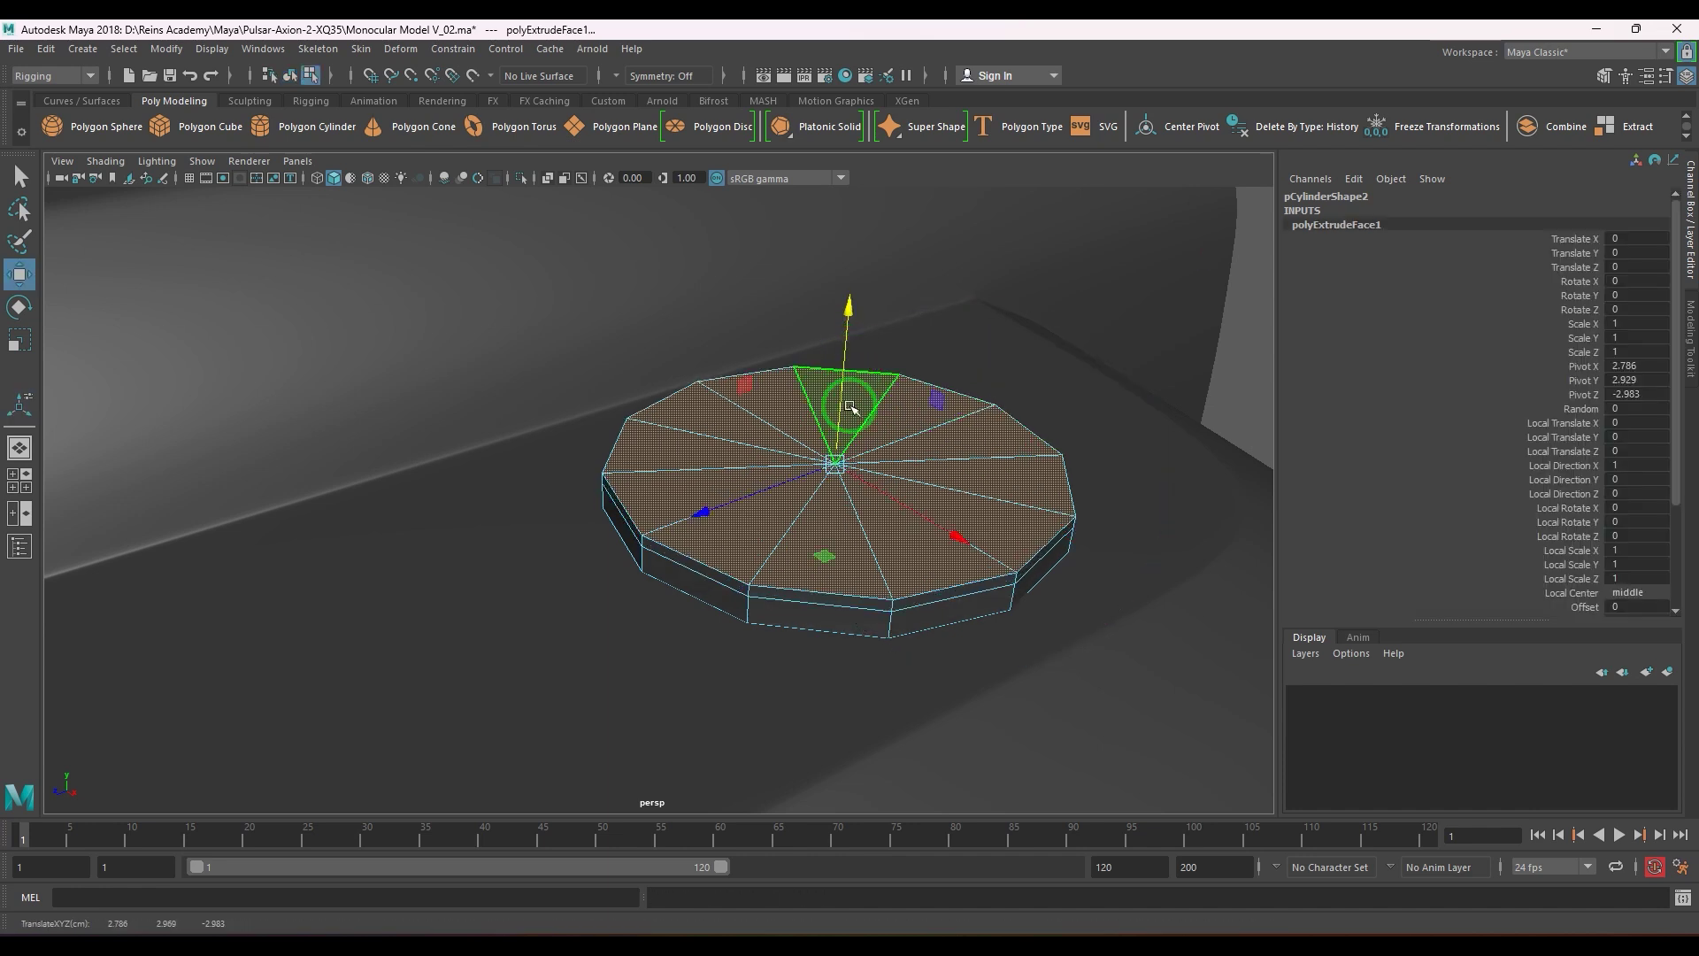
key("r")
left_click_drag(823, 557, 830, 559)
- Extrude the top faces slightly inward for a narrow rim and extrude them down to about Y 2.914 to recess the center
key("ctrl+e")
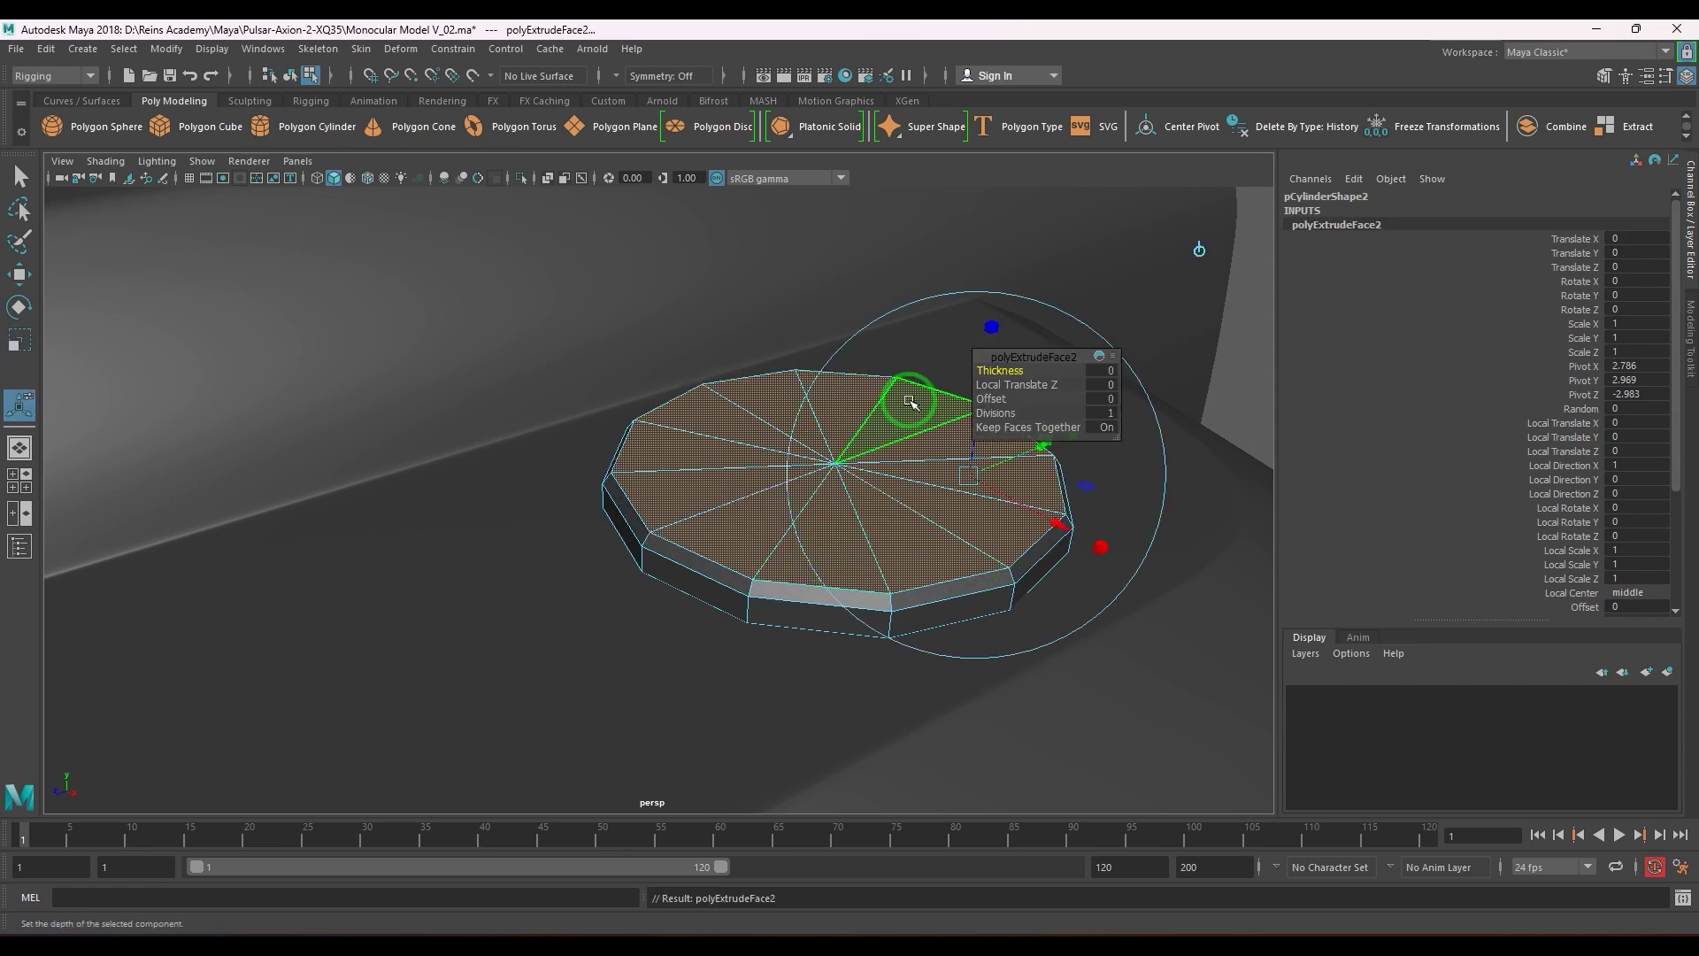
key("r")
left_click_drag(827, 555, 825, 553)
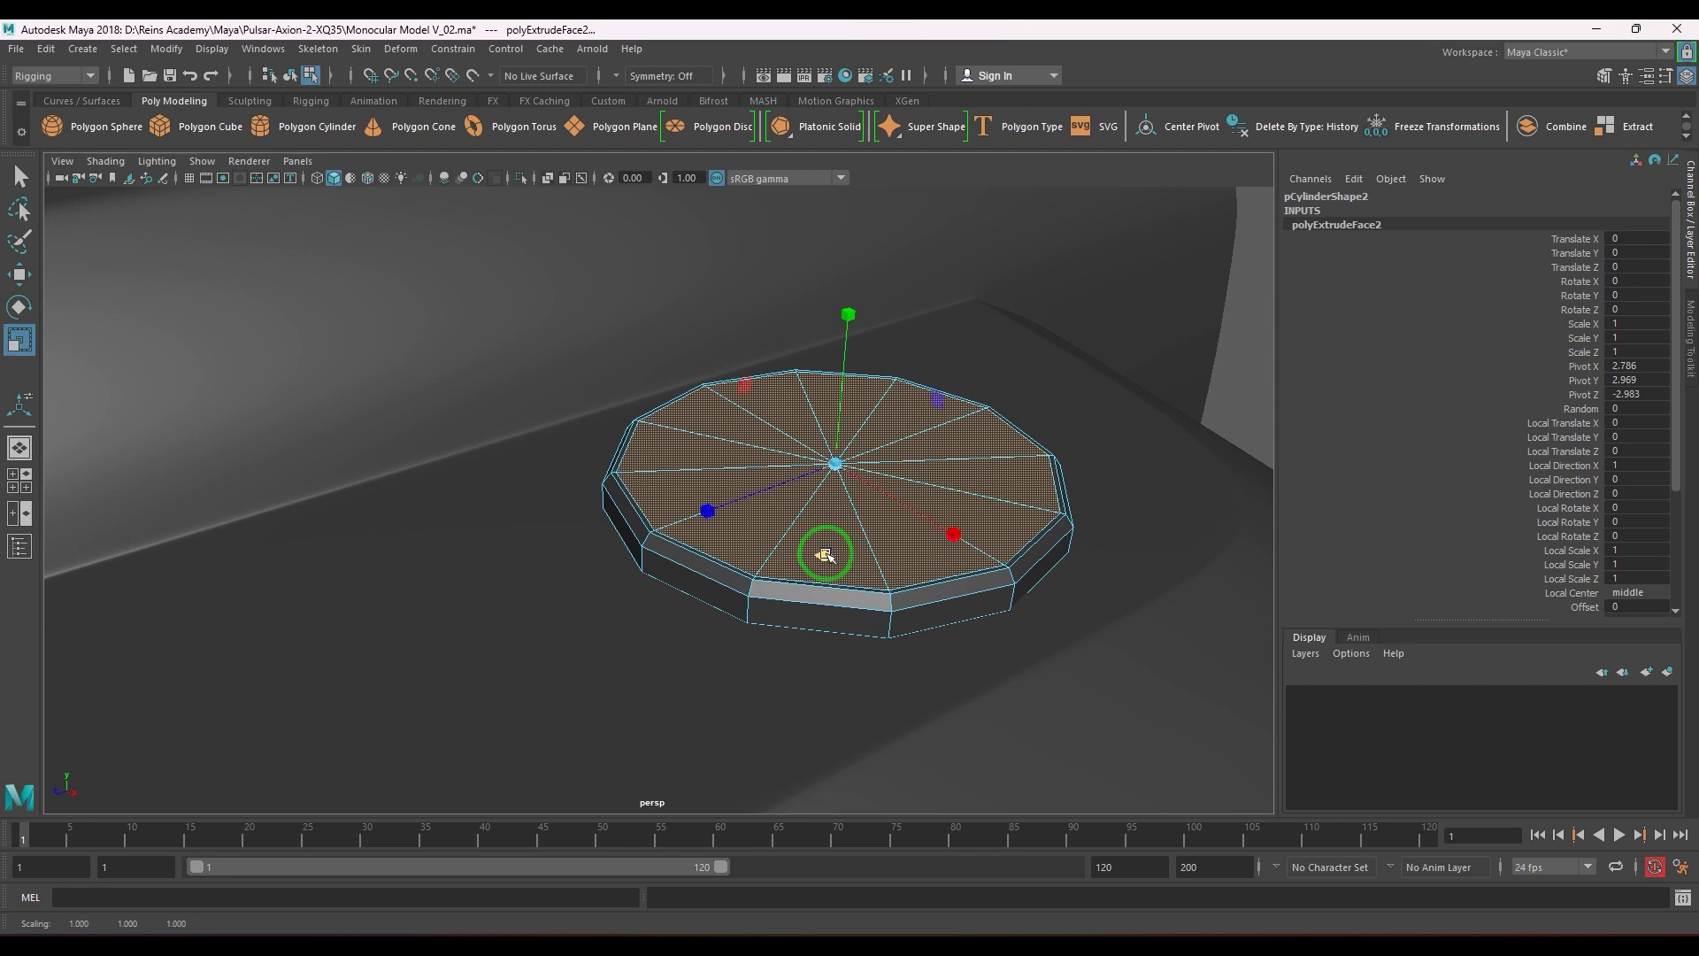
key("ctrl+e")
key("w")
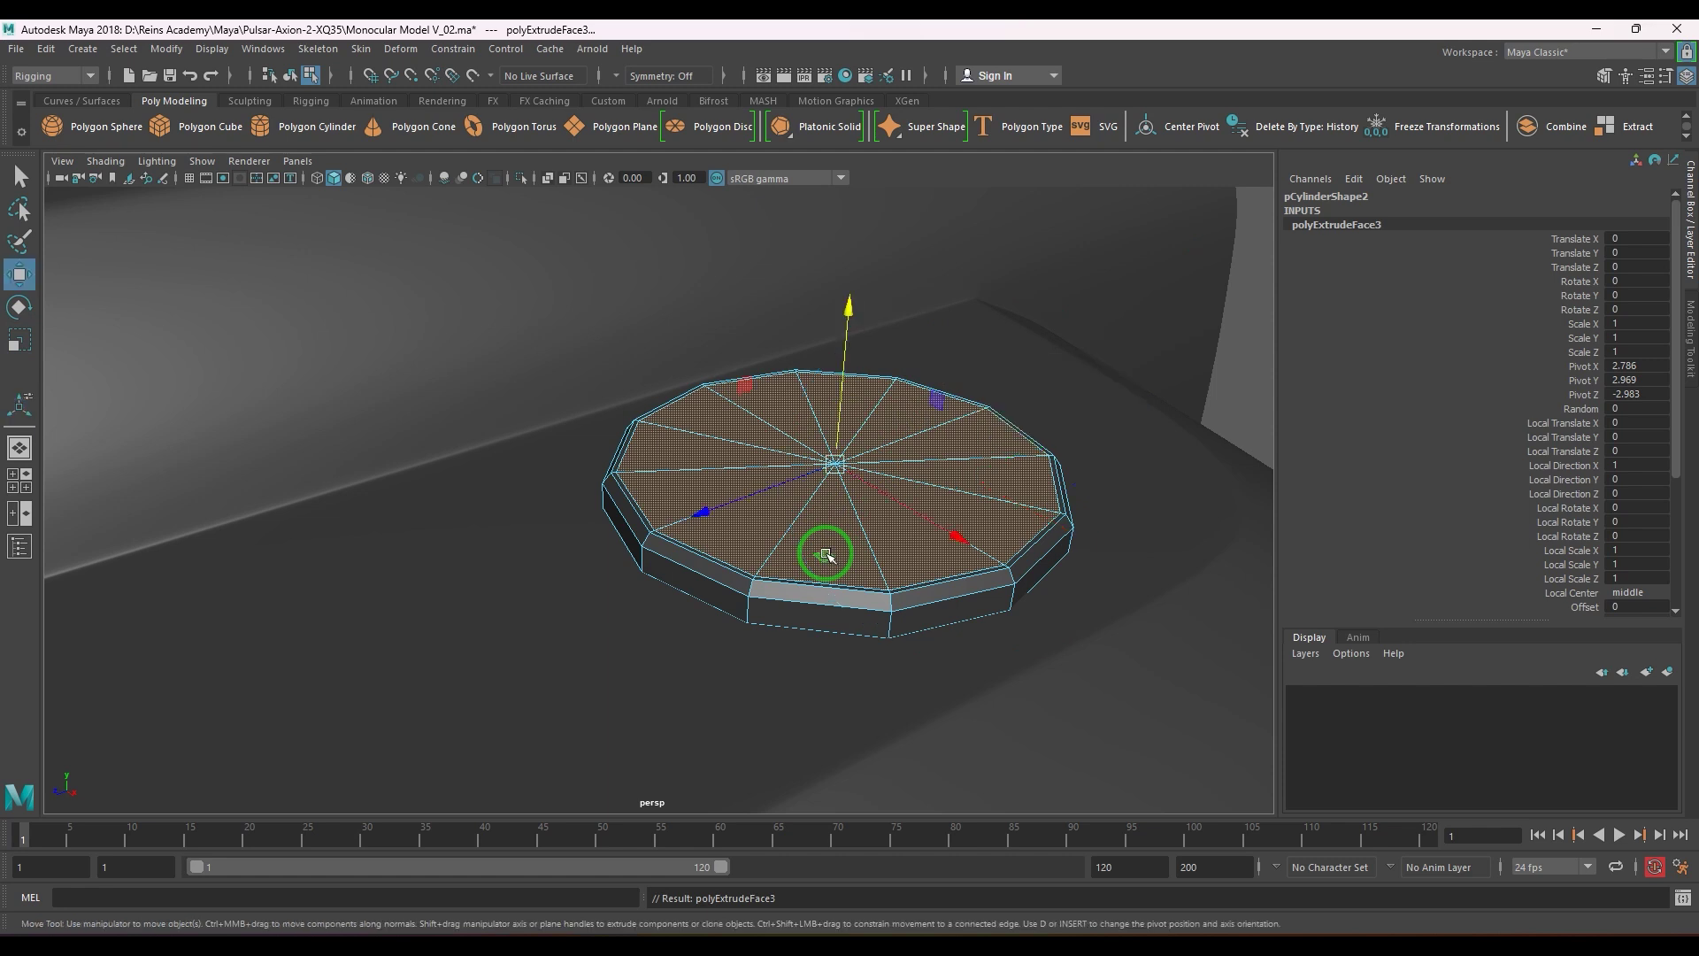
left_click_drag(844, 357, 851, 365)
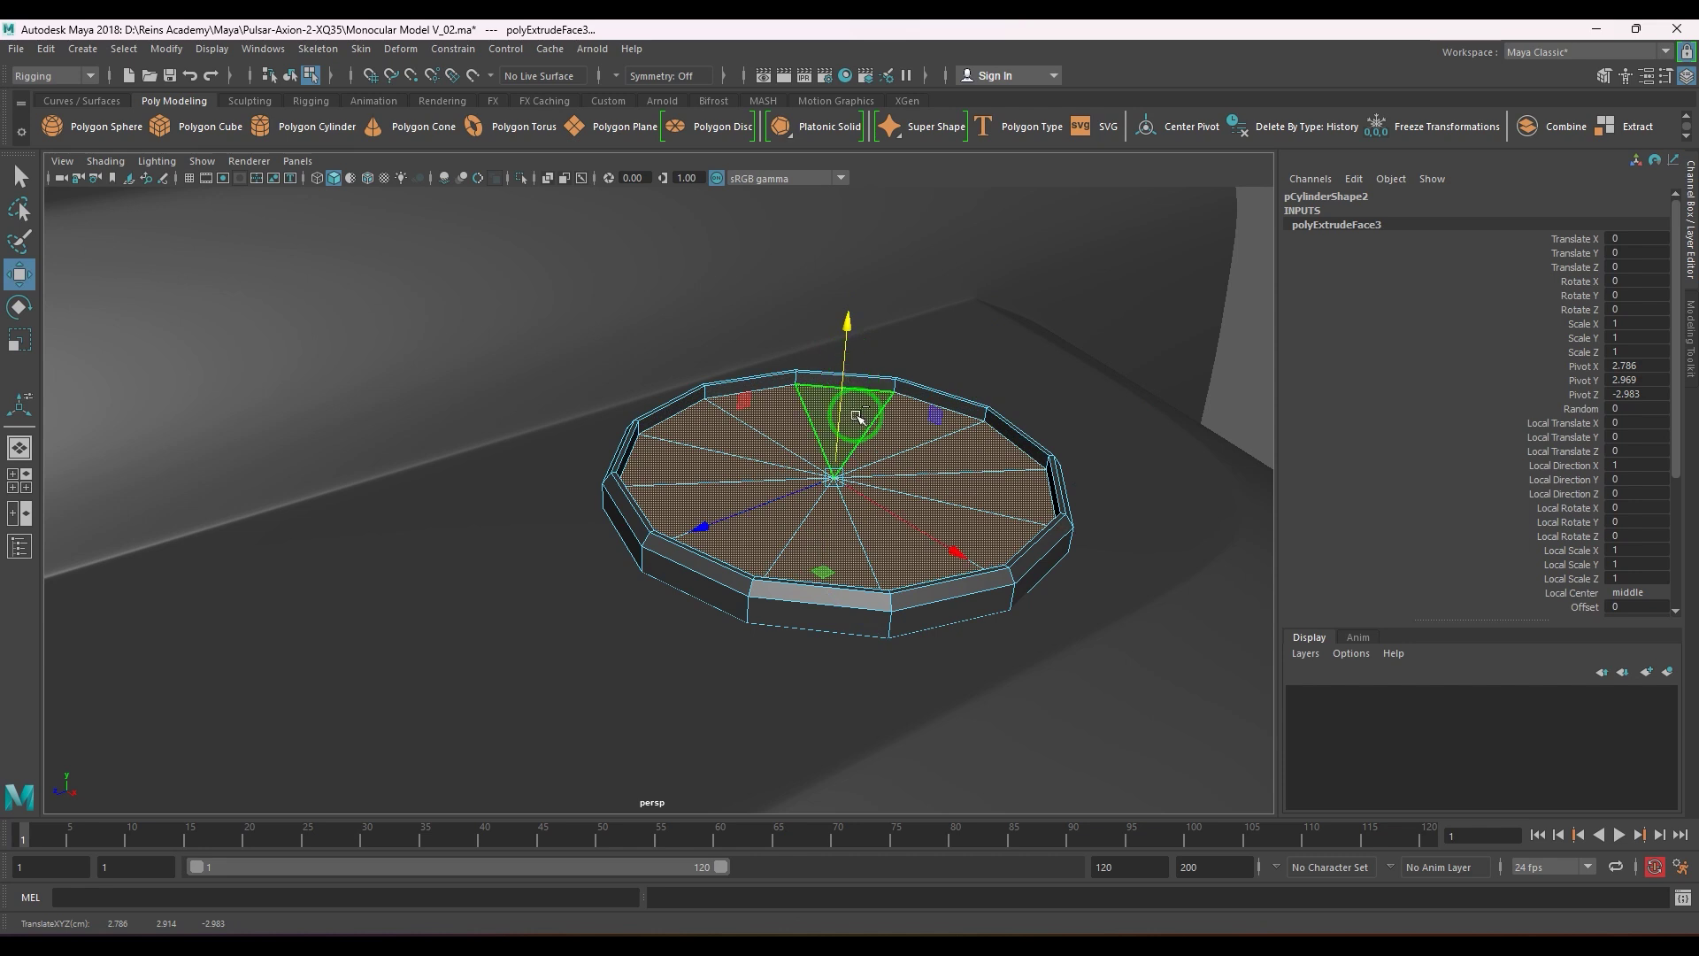
- Extrude the recessed faces inward at a scale of about 0.874 and extrude them up to about Y 2.98 as a raised center
key("ctrl+e")
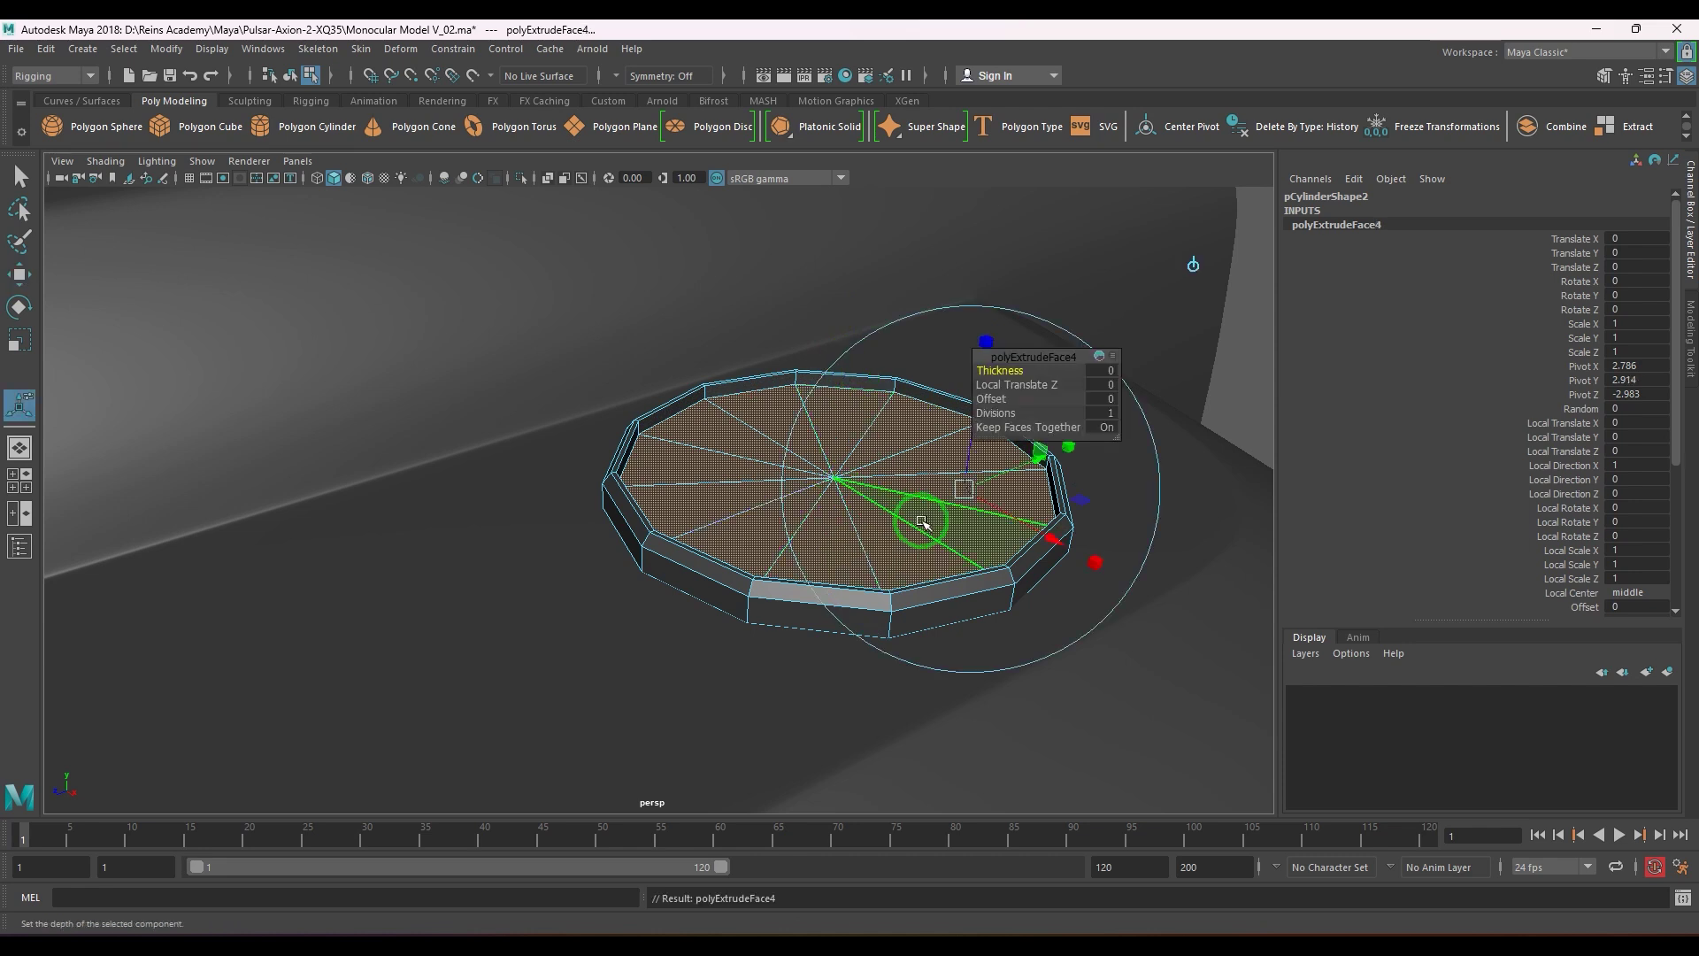
key("r")
left_click_drag(849, 482, 801, 515)
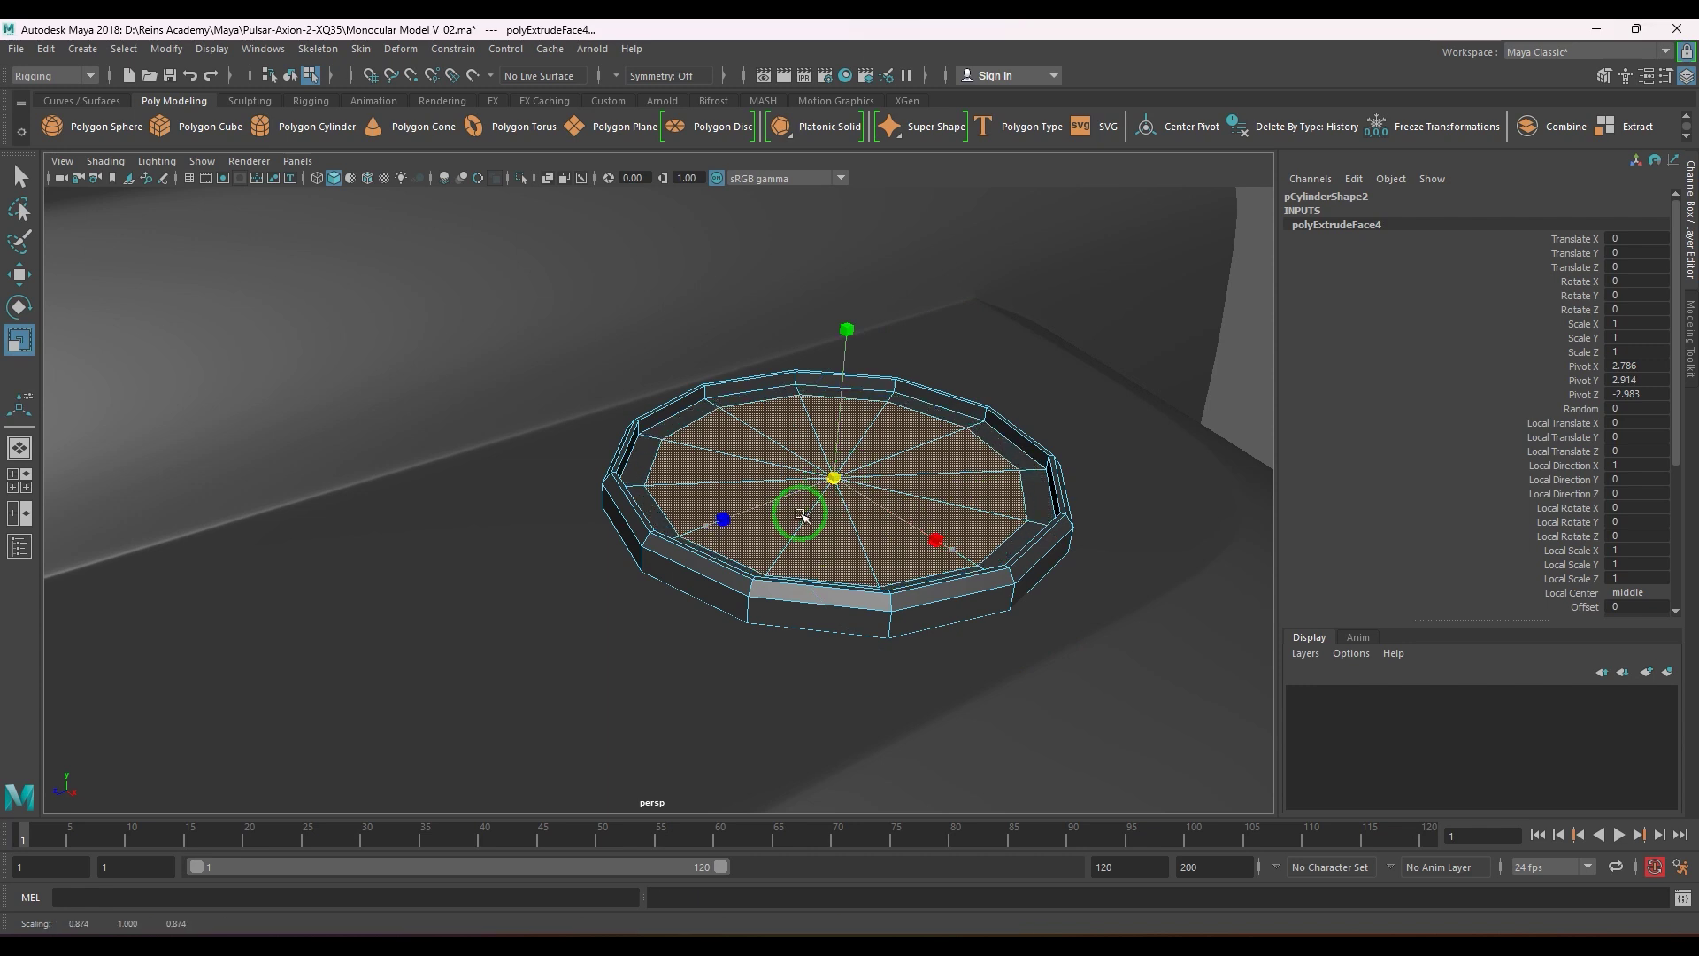
key("ctrl+e")
key("w")
left_click_drag(834, 404, 840, 369)
- Extrude the raised center's top faces, scale them inward and raise them into a tapered cap, and return to object mode
key("ctrl+e")
key("r")
key("w")
key("F8")
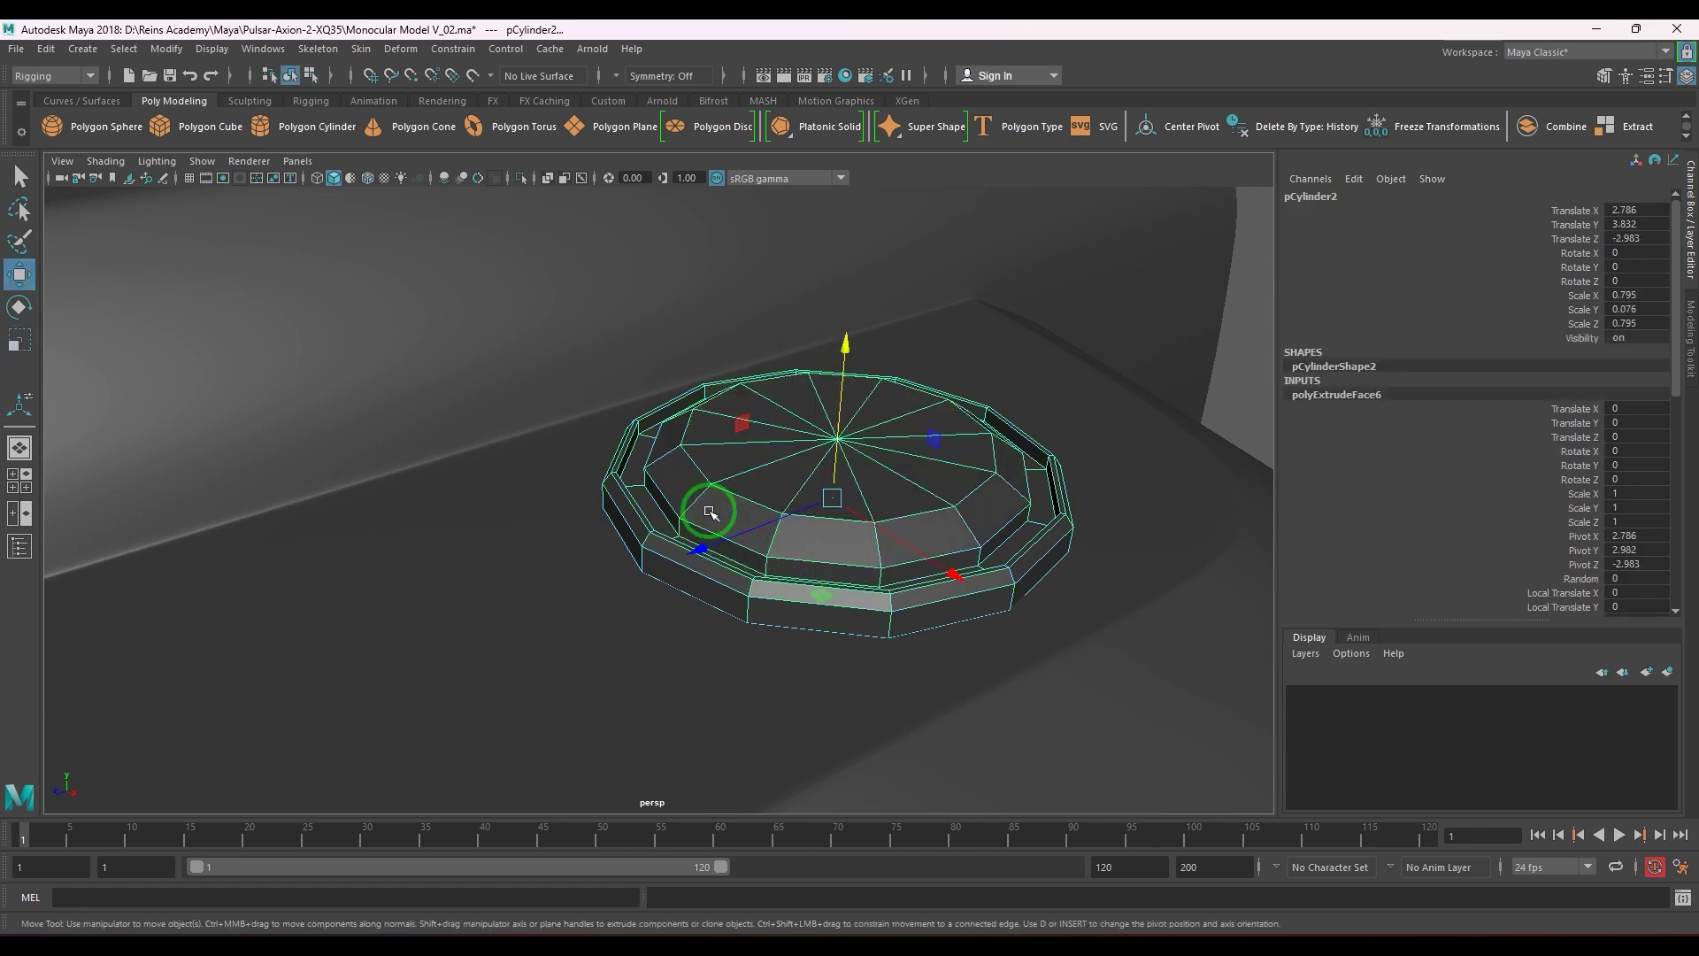
- Insert supporting edge loops close to both sides of the tapered cap's top edge, shoulder edge and base edge
right_click_drag(709, 512, 794, 580, "alt")
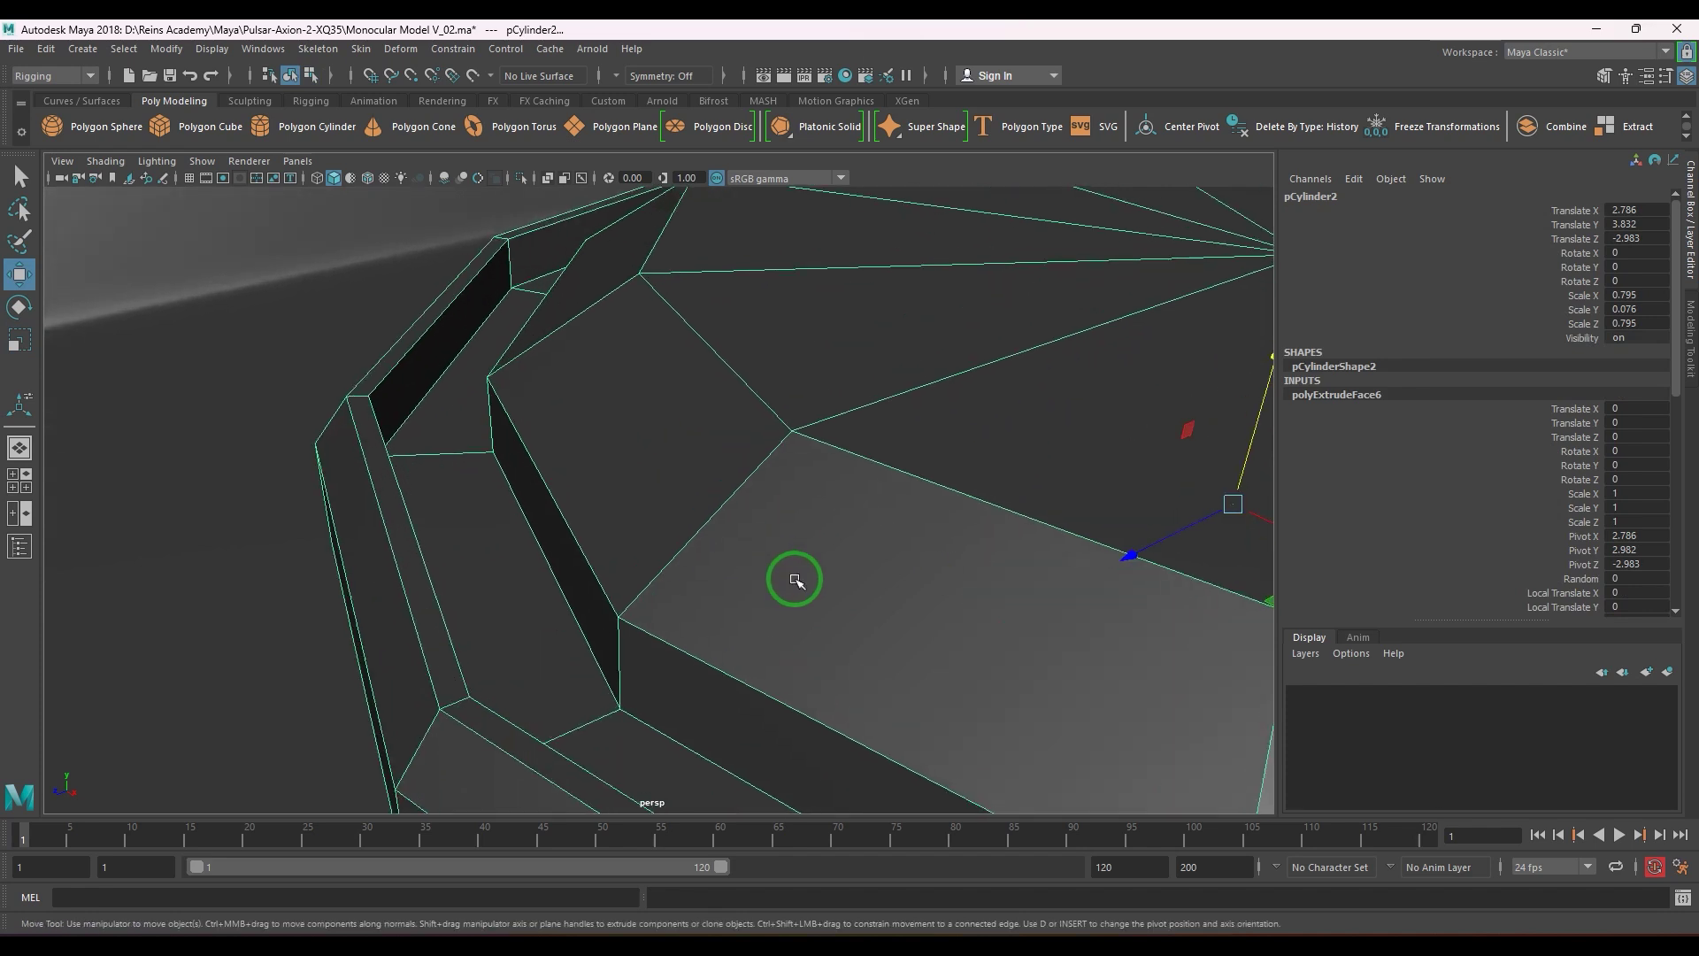
right_click_drag(779, 478, 742, 482, "shift")
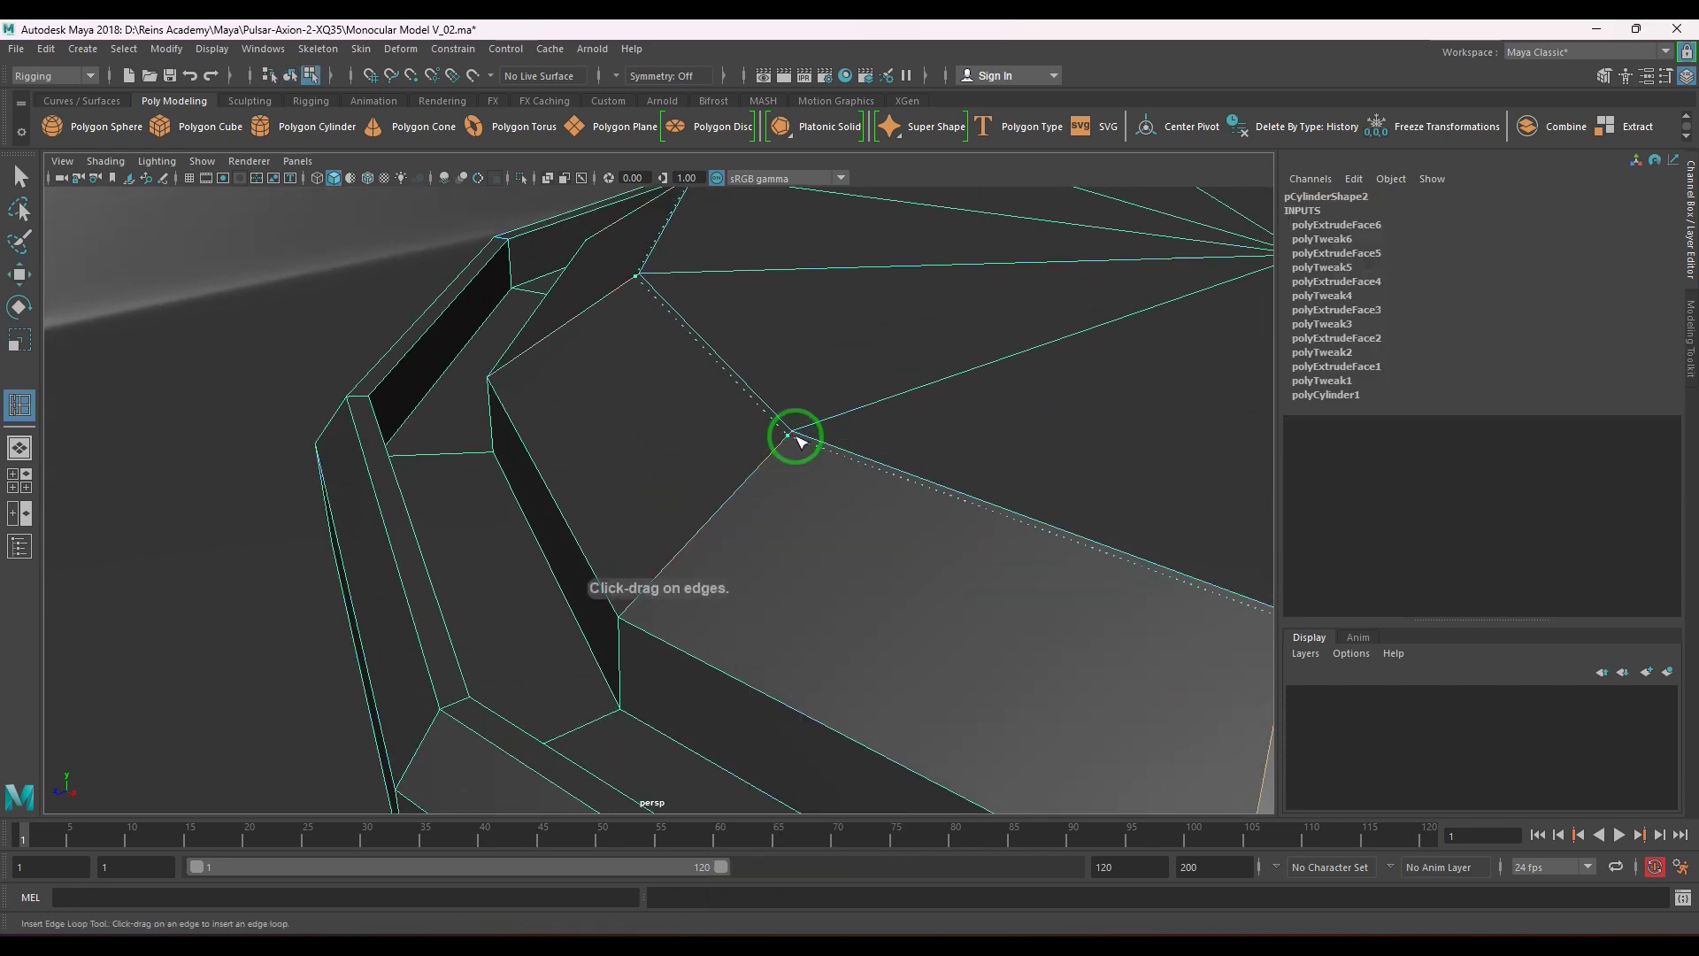
left_click_drag(804, 440, 778, 455)
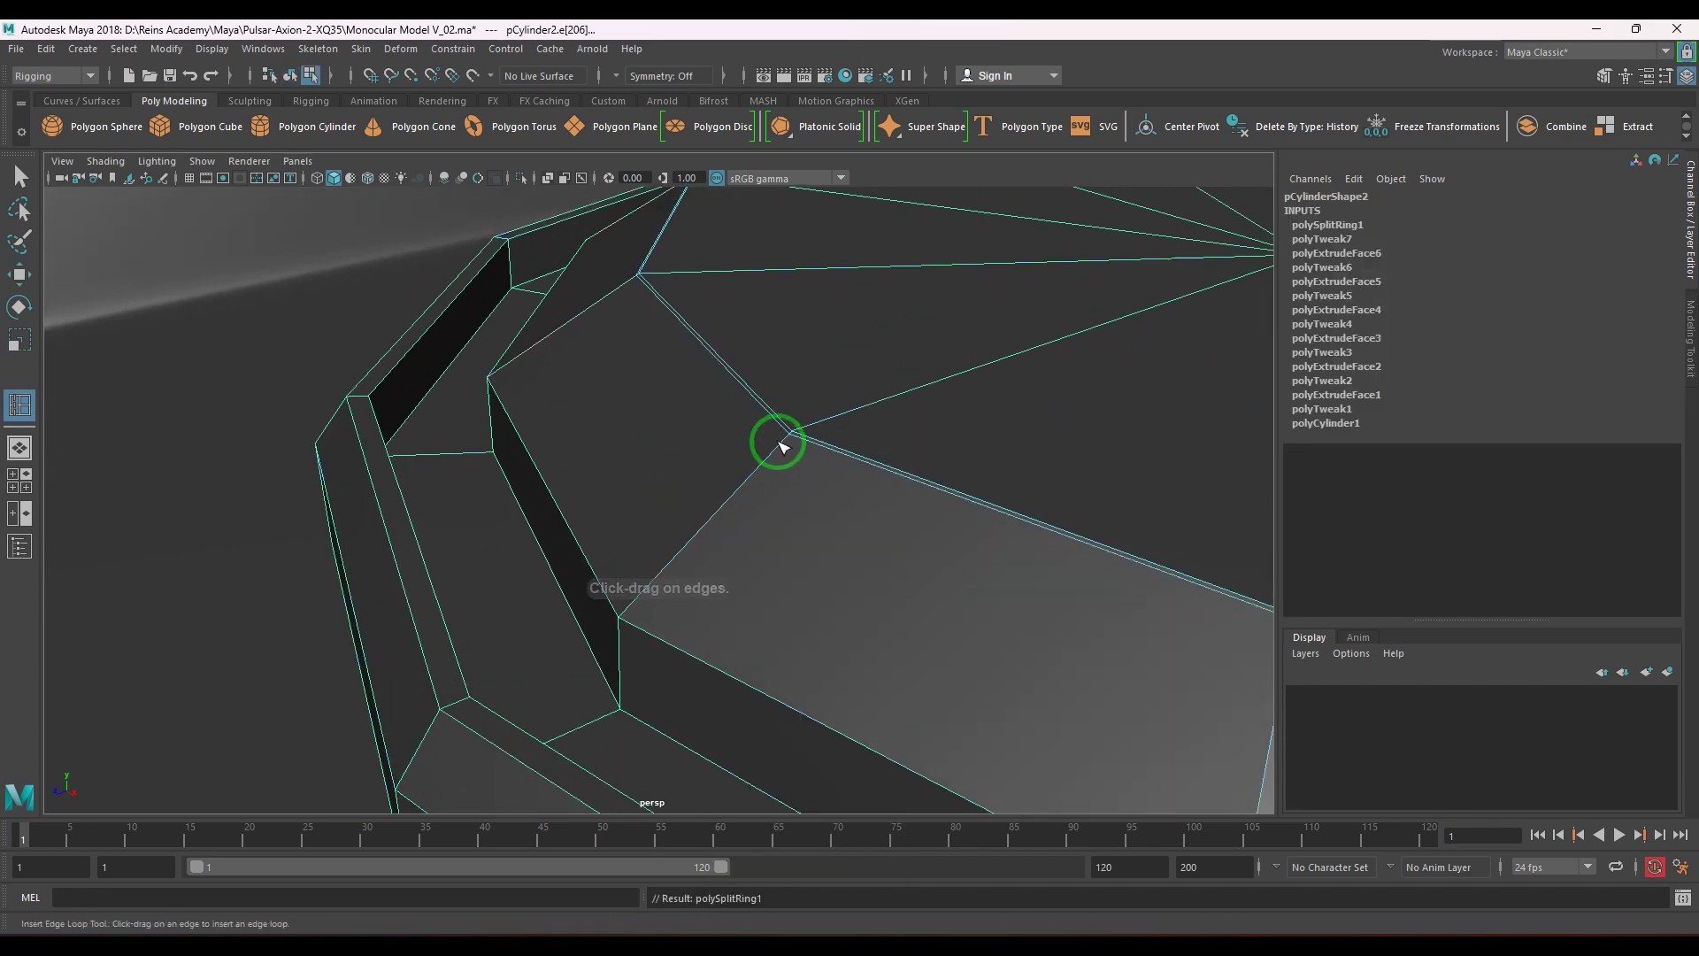
left_click(785, 440)
left_click_drag(630, 602, 626, 635)
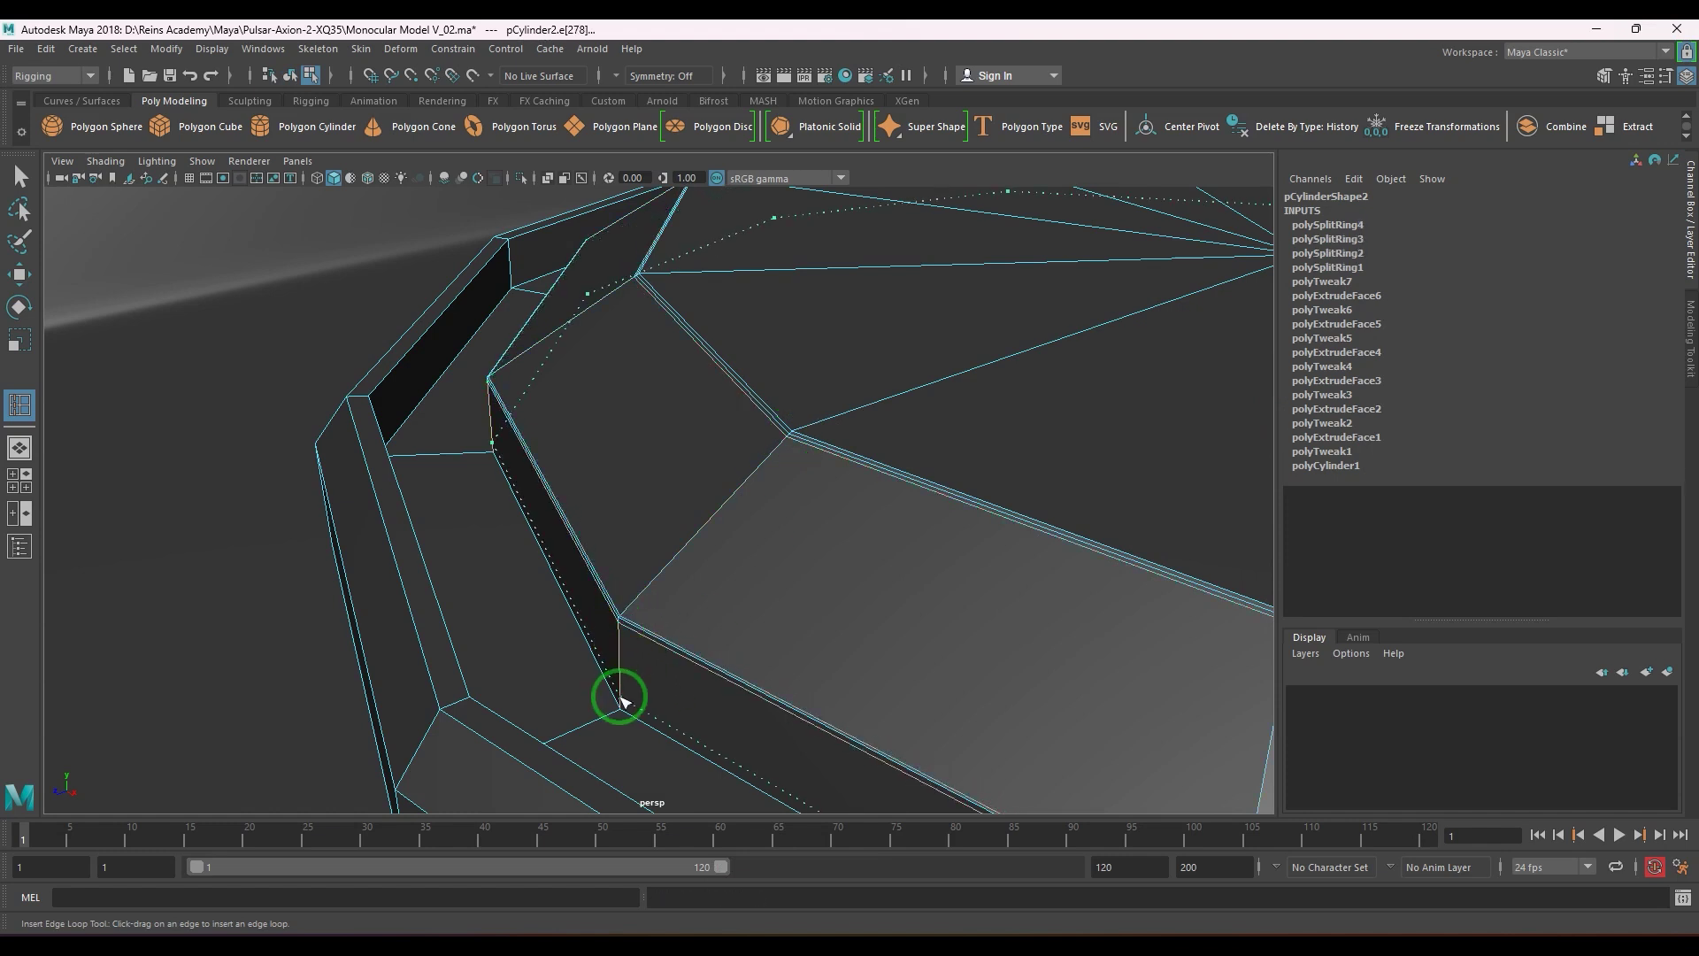
left_click_drag(622, 702, 625, 715)
left_click_drag(617, 713, 619, 713)
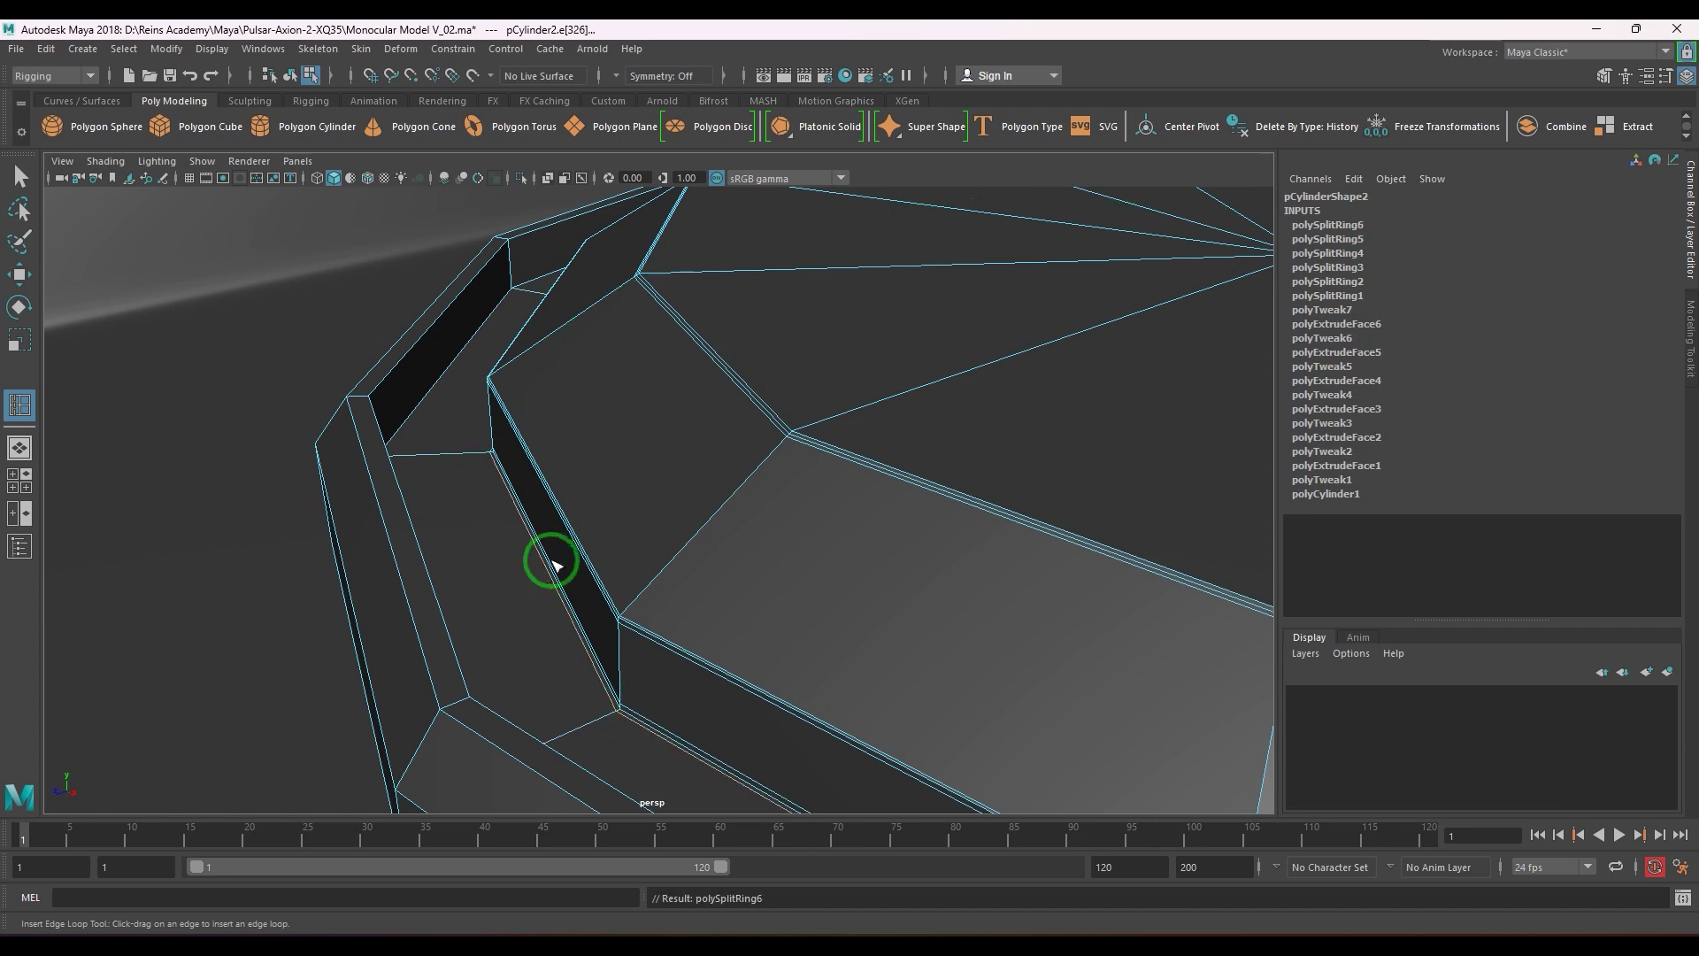
middle_click_drag(555, 526, 645, 634, "alt")
left_click_drag(645, 634, 605, 639, "alt")
middle_click_drag(605, 639, 815, 704, "alt")
left_click_drag(815, 703, 593, 708, "alt")
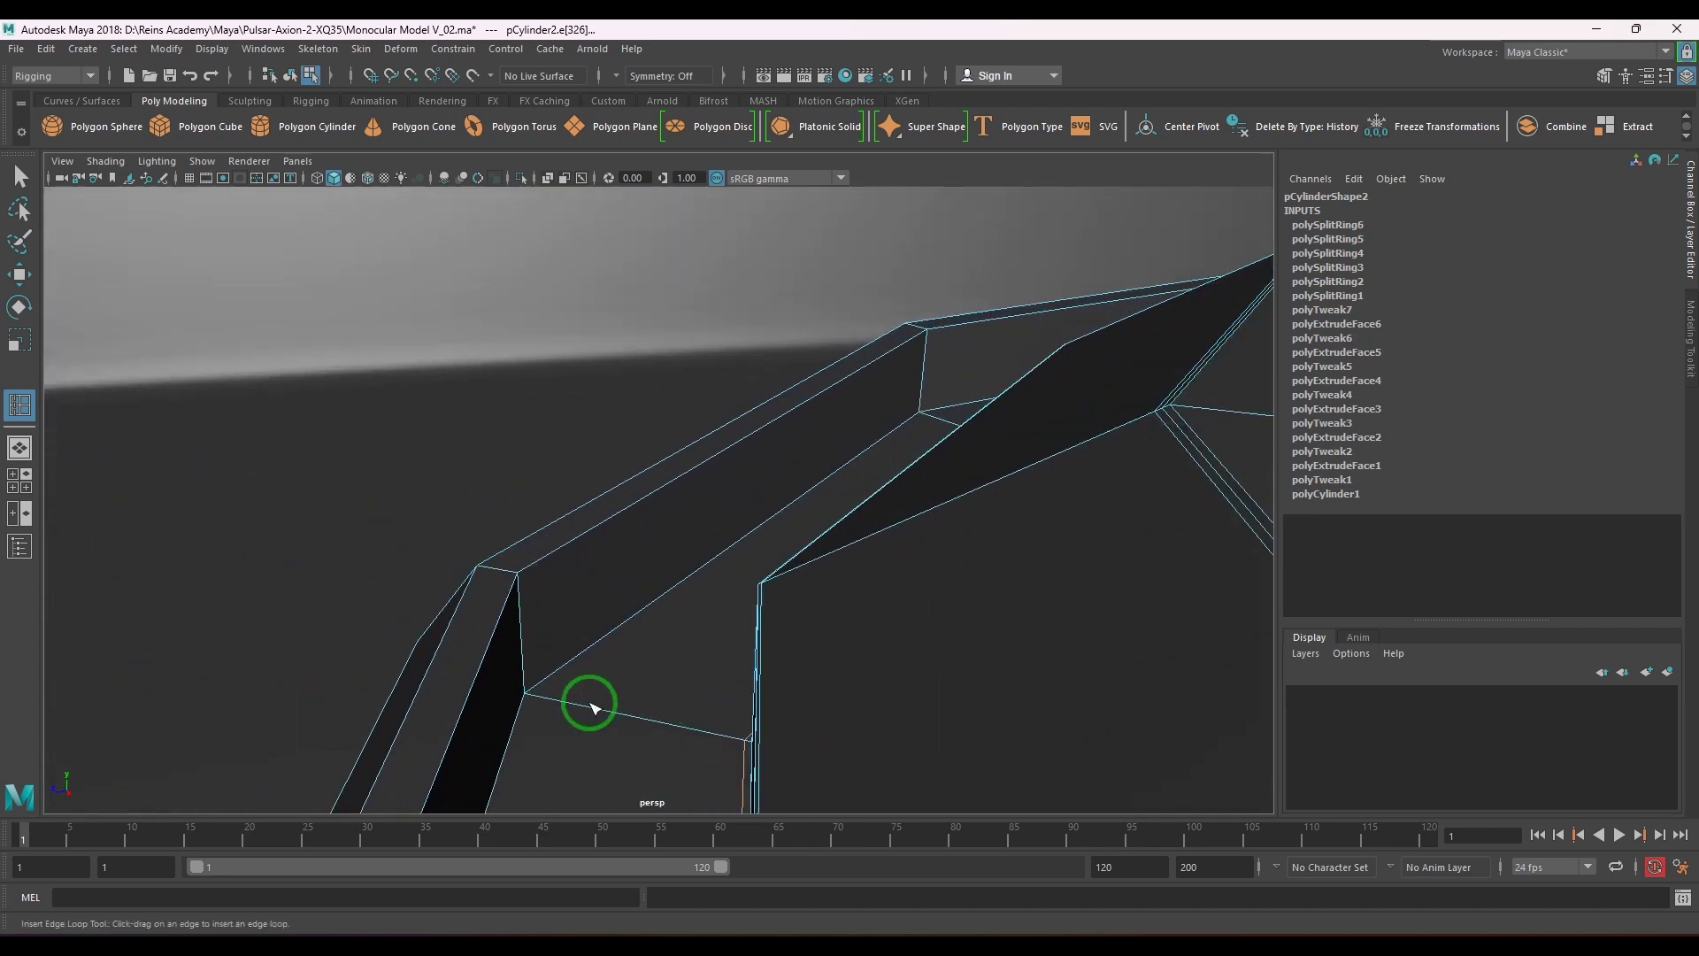
- Insert supporting edge loops along the groove's inner bottom corner and both upper borders of the round knob's outer lip
left_click(528, 708)
left_click(528, 685)
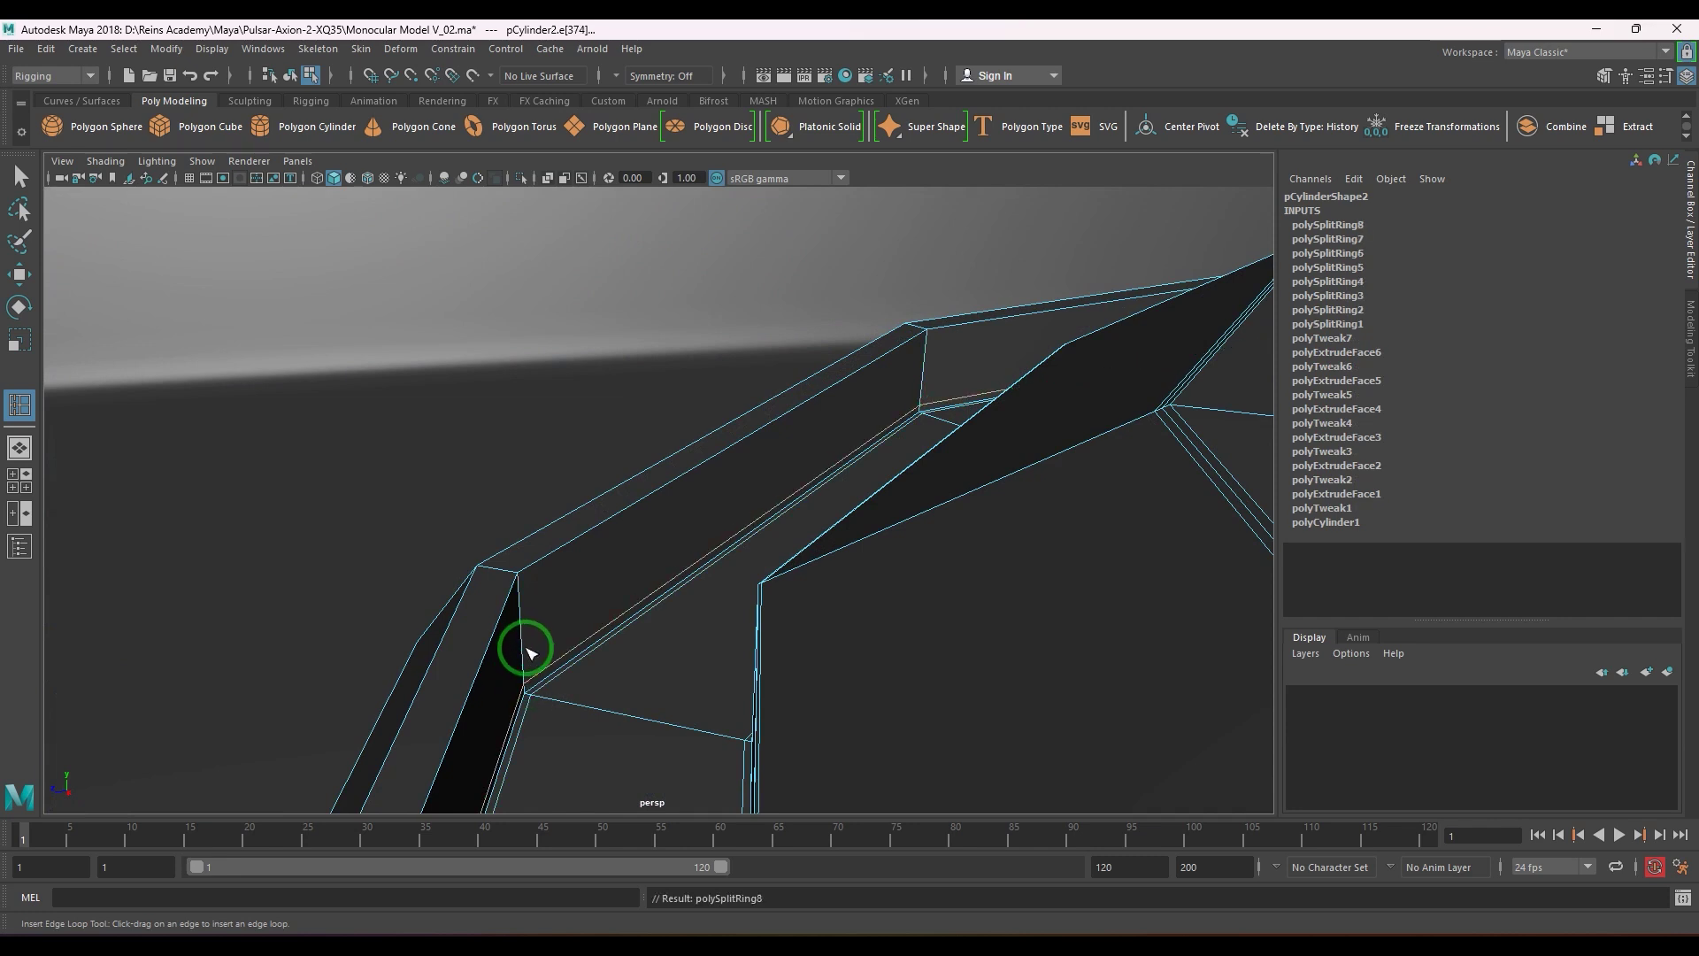
left_click(520, 583)
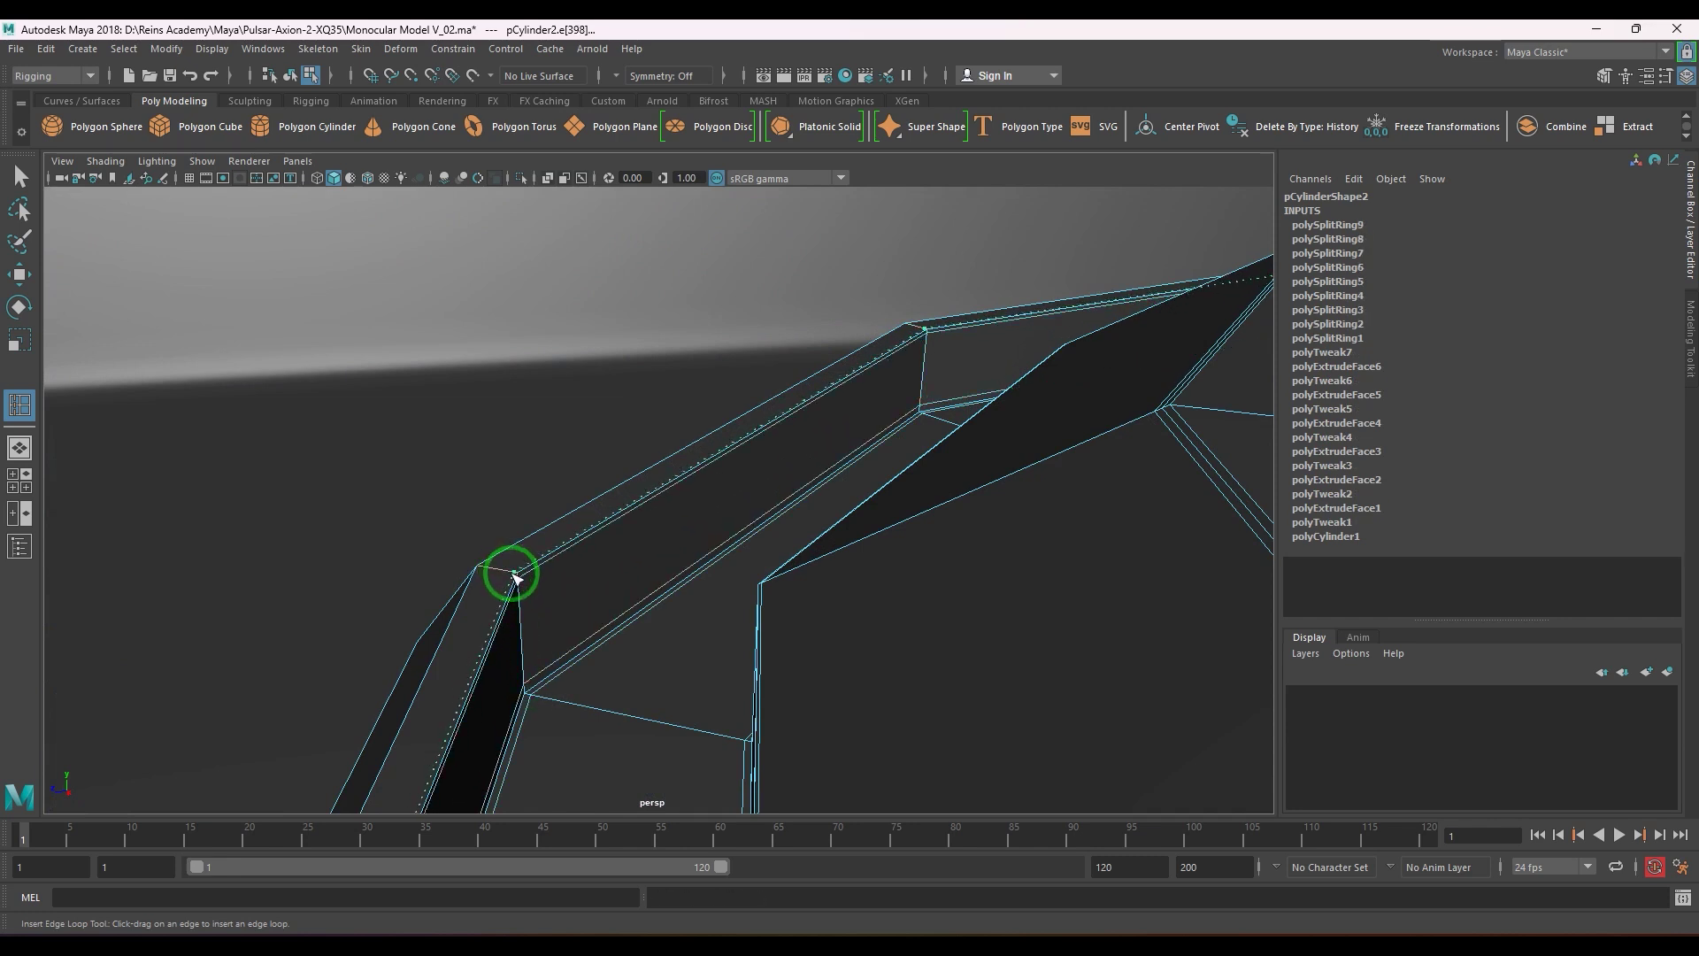
left_click(515, 577)
left_click(478, 571)
- Insert supporting edge loops at the upper and lower borders of the sloped outer band and at the side wall's upper border
left_click_drag(706, 625, 519, 643, "alt")
right_click_drag(520, 640, 809, 615, "alt")
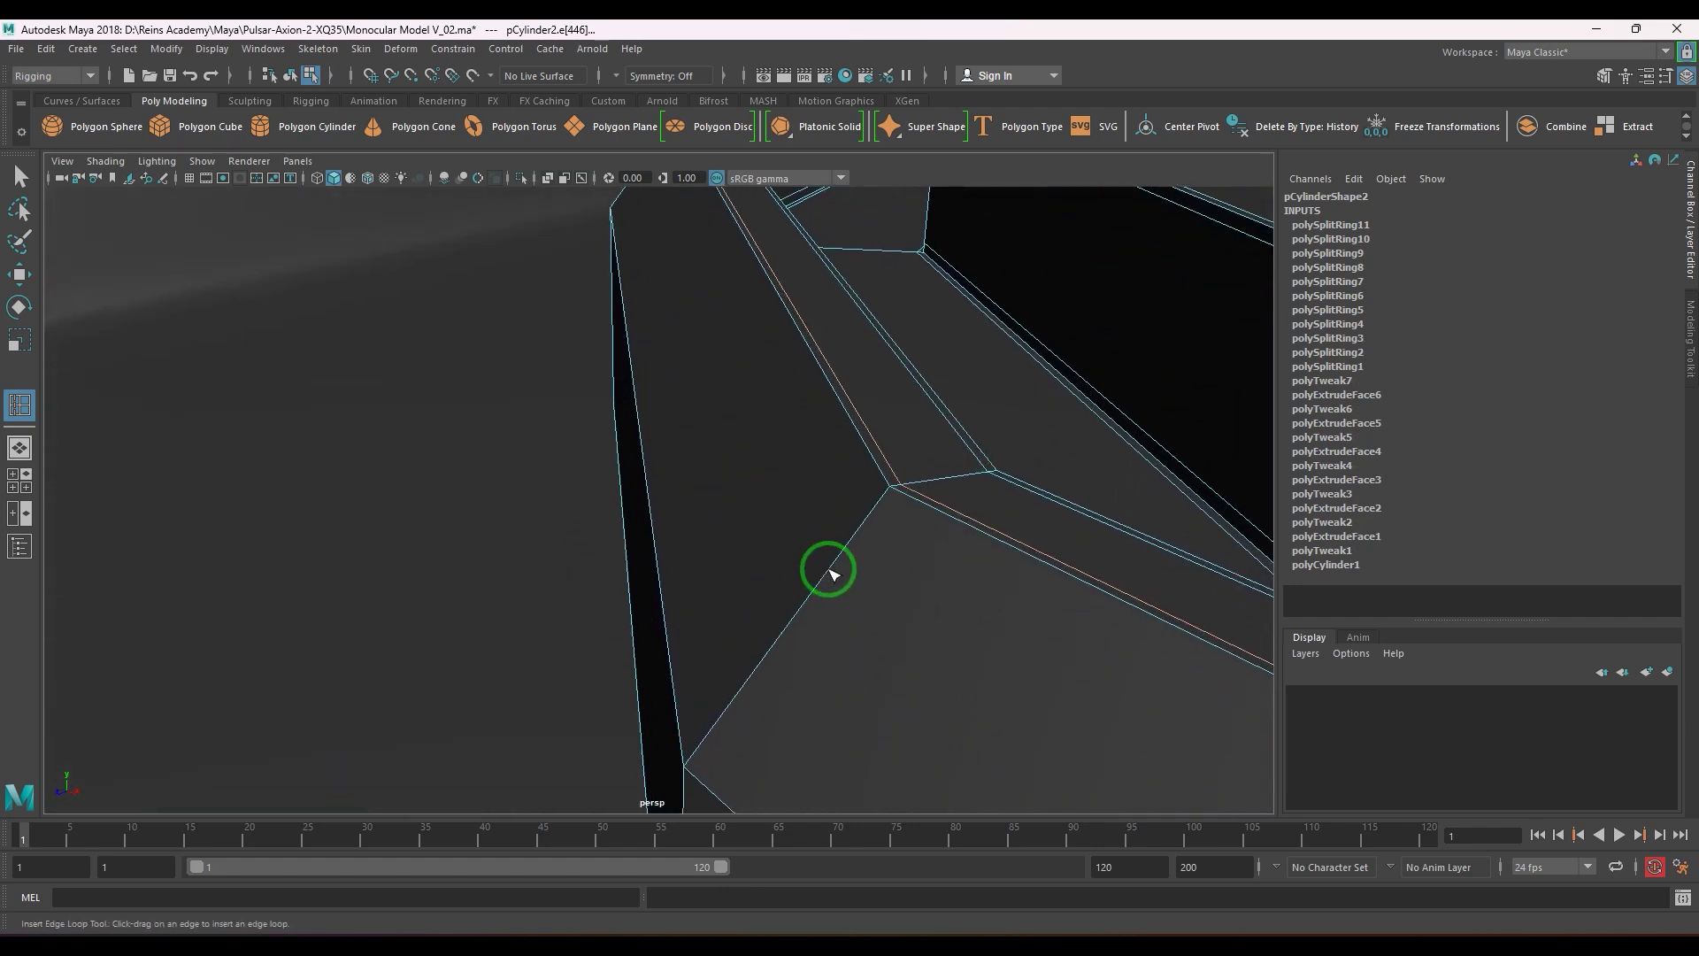
left_click(898, 501)
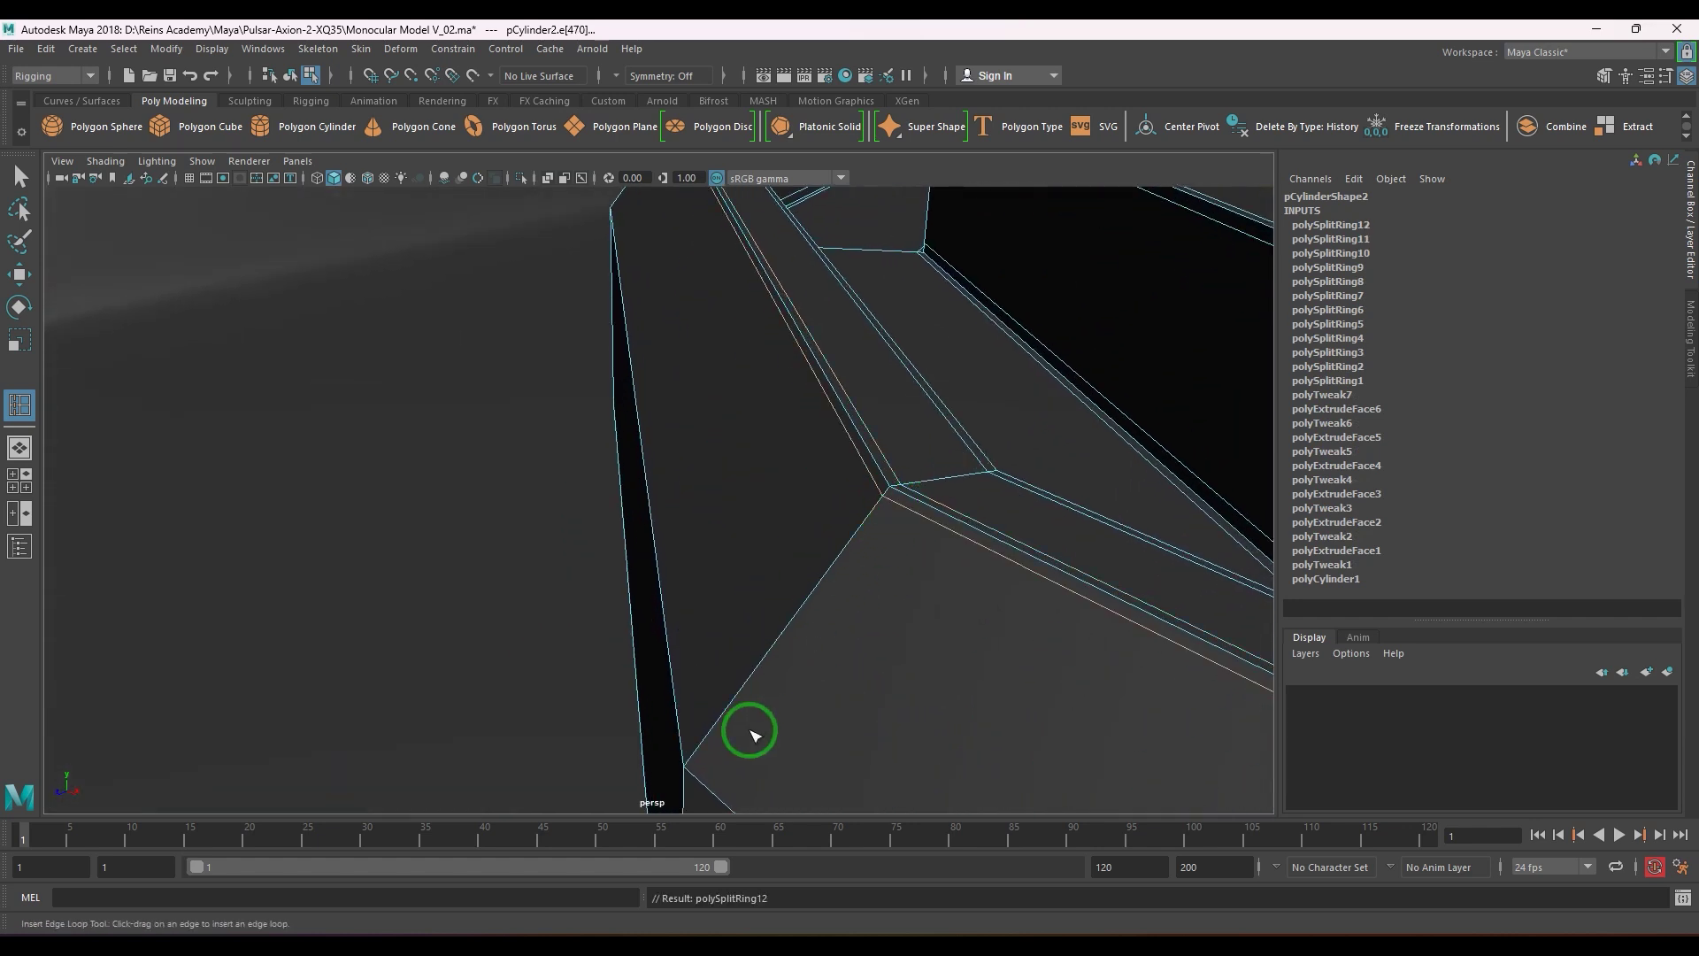
left_click(691, 759)
left_click_drag(691, 758, 827, 561, "alt")
left_click(843, 462)
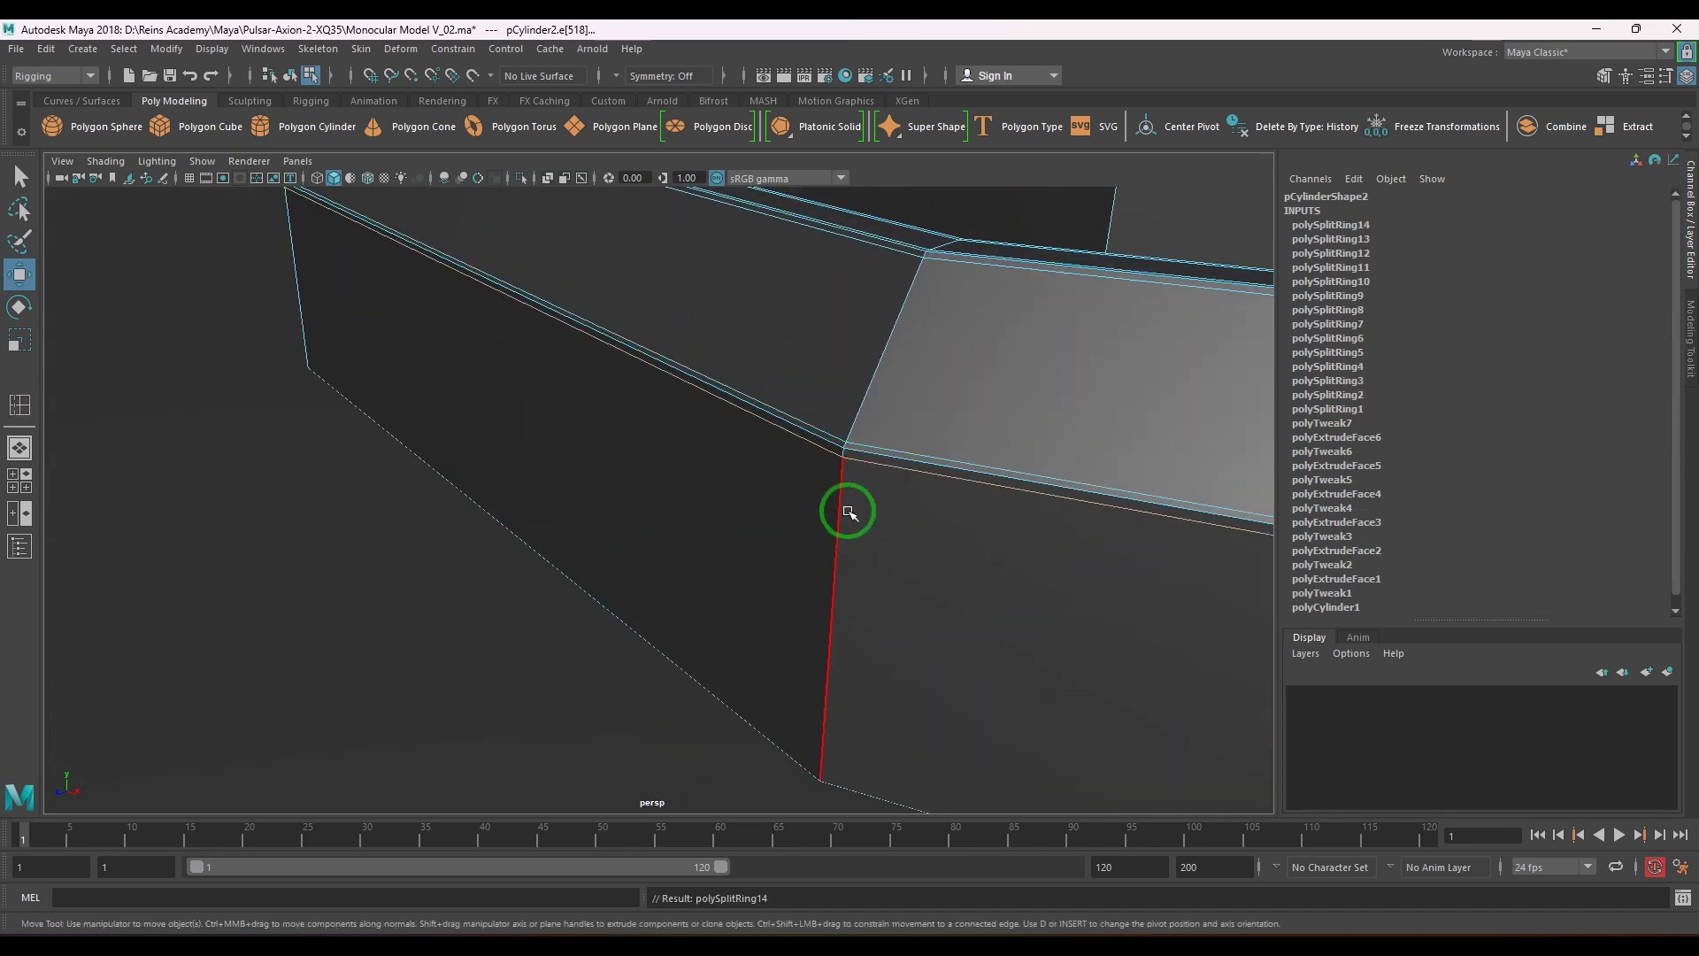
- Return the round knob to object mode and delete its construction history
key("F8")
key("w")
key("alt+shift+d")
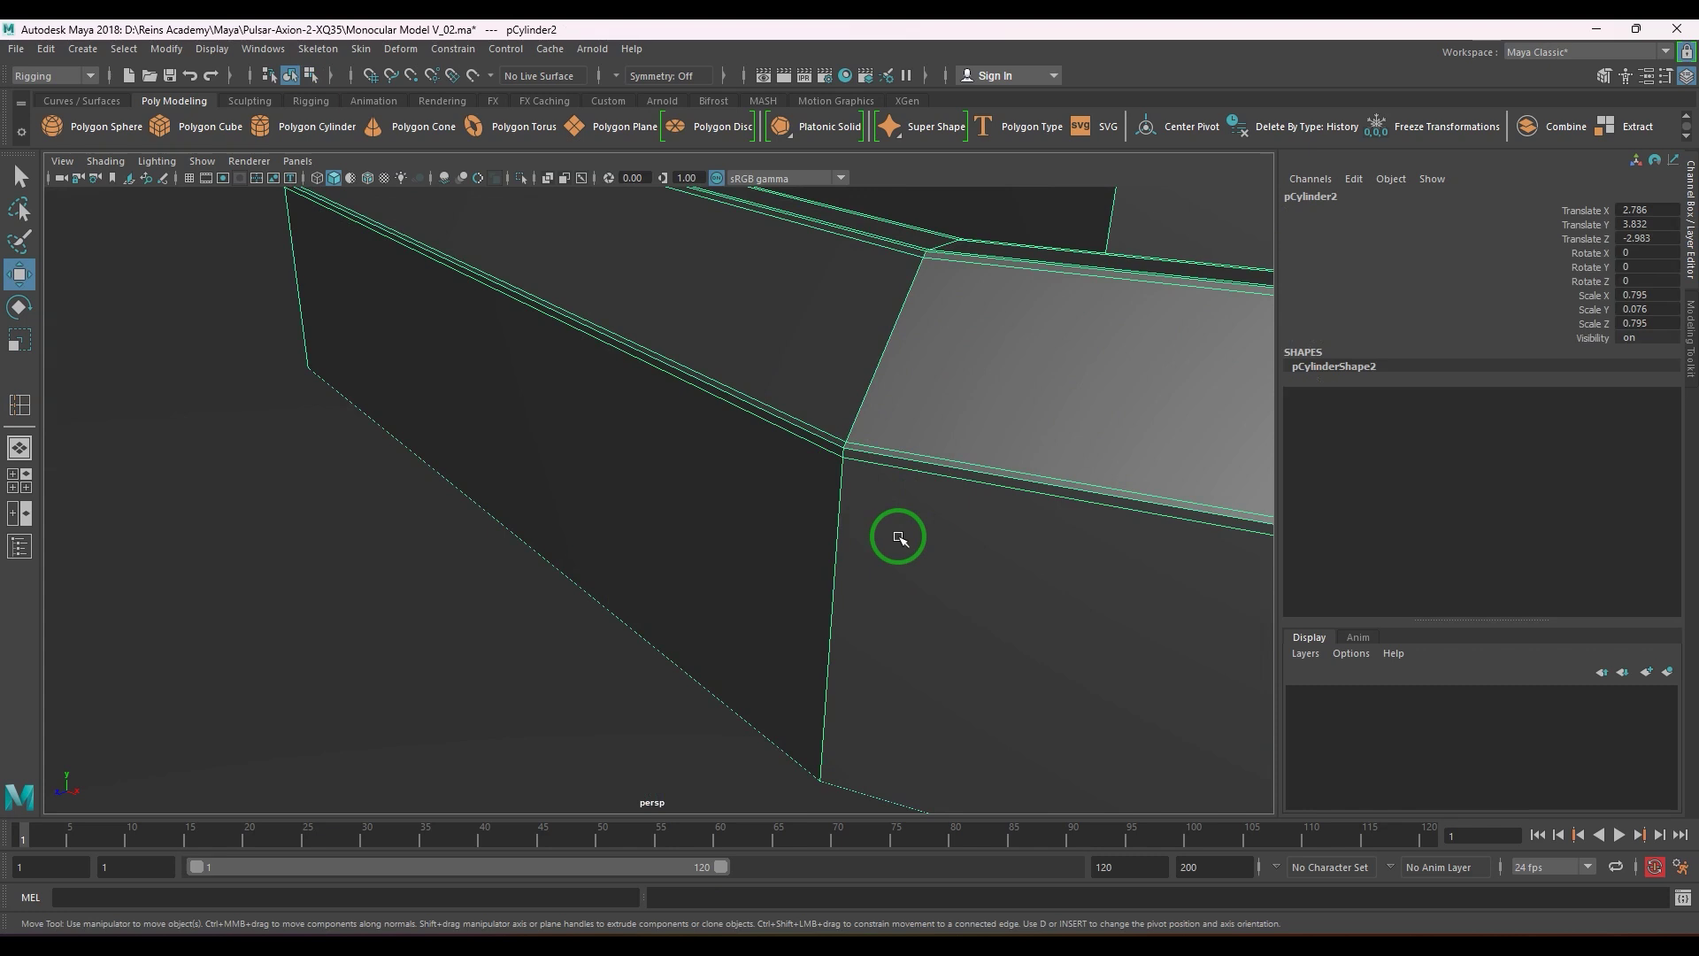
key("1")
key("f")
scroll(795, 547, "up", 6)
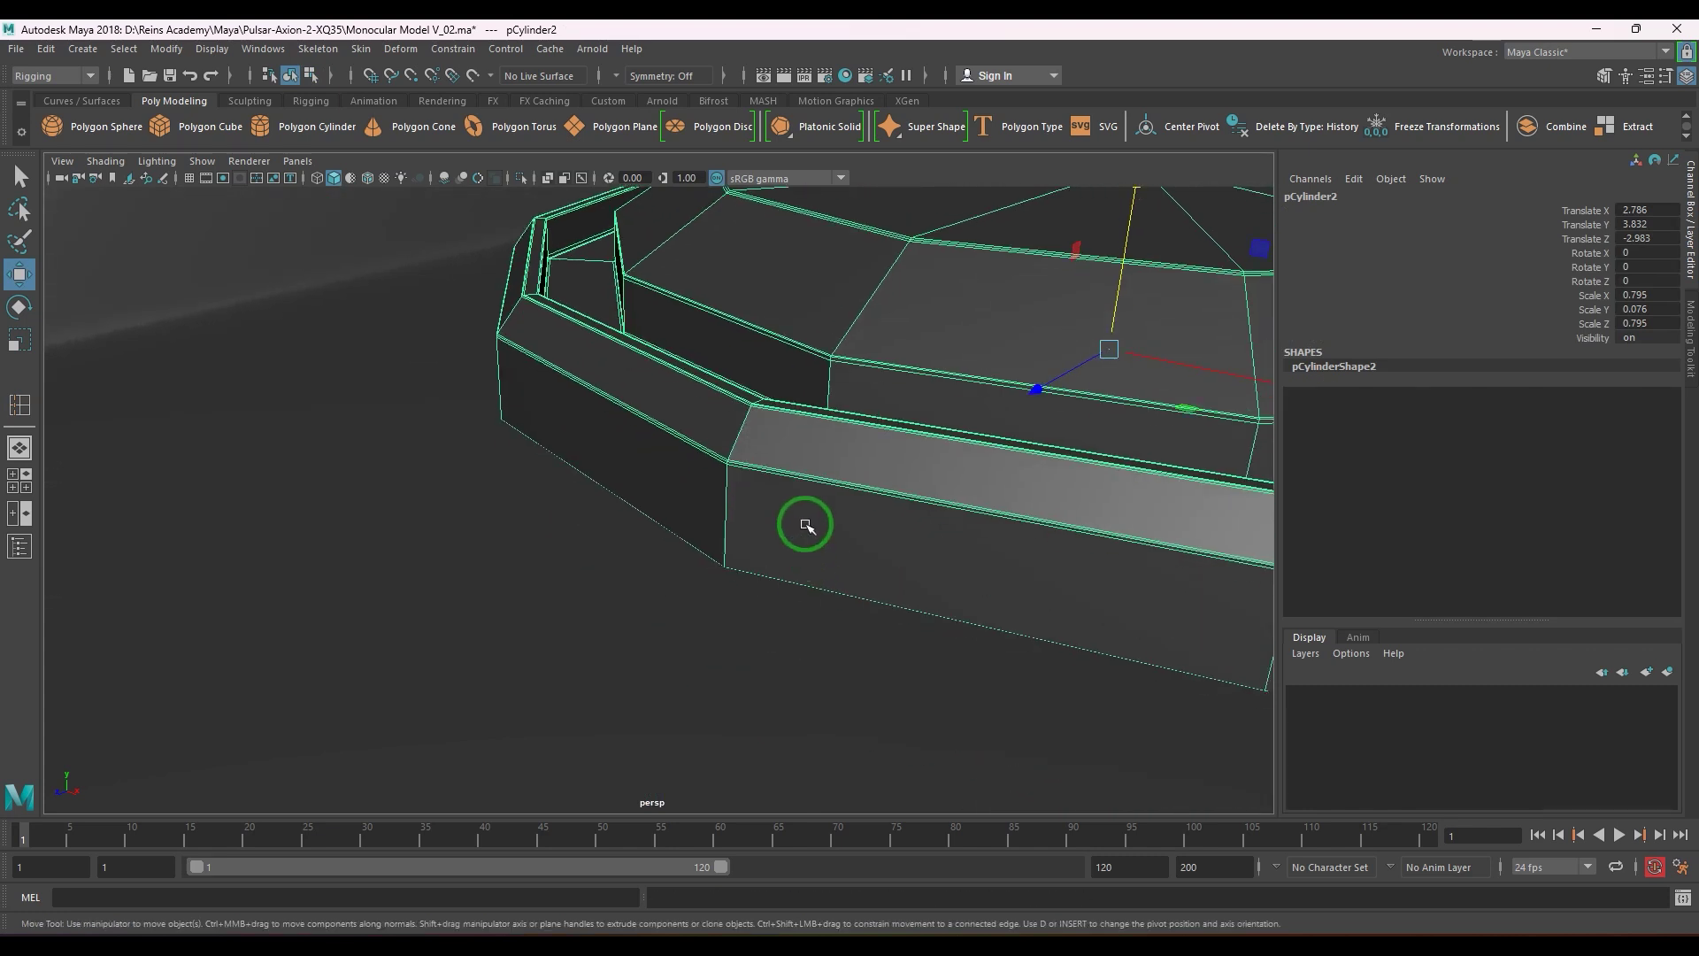
- Delete the supporting edge loop along the upper border of the knob's outer side wall
key("F10")
left_click(773, 482)
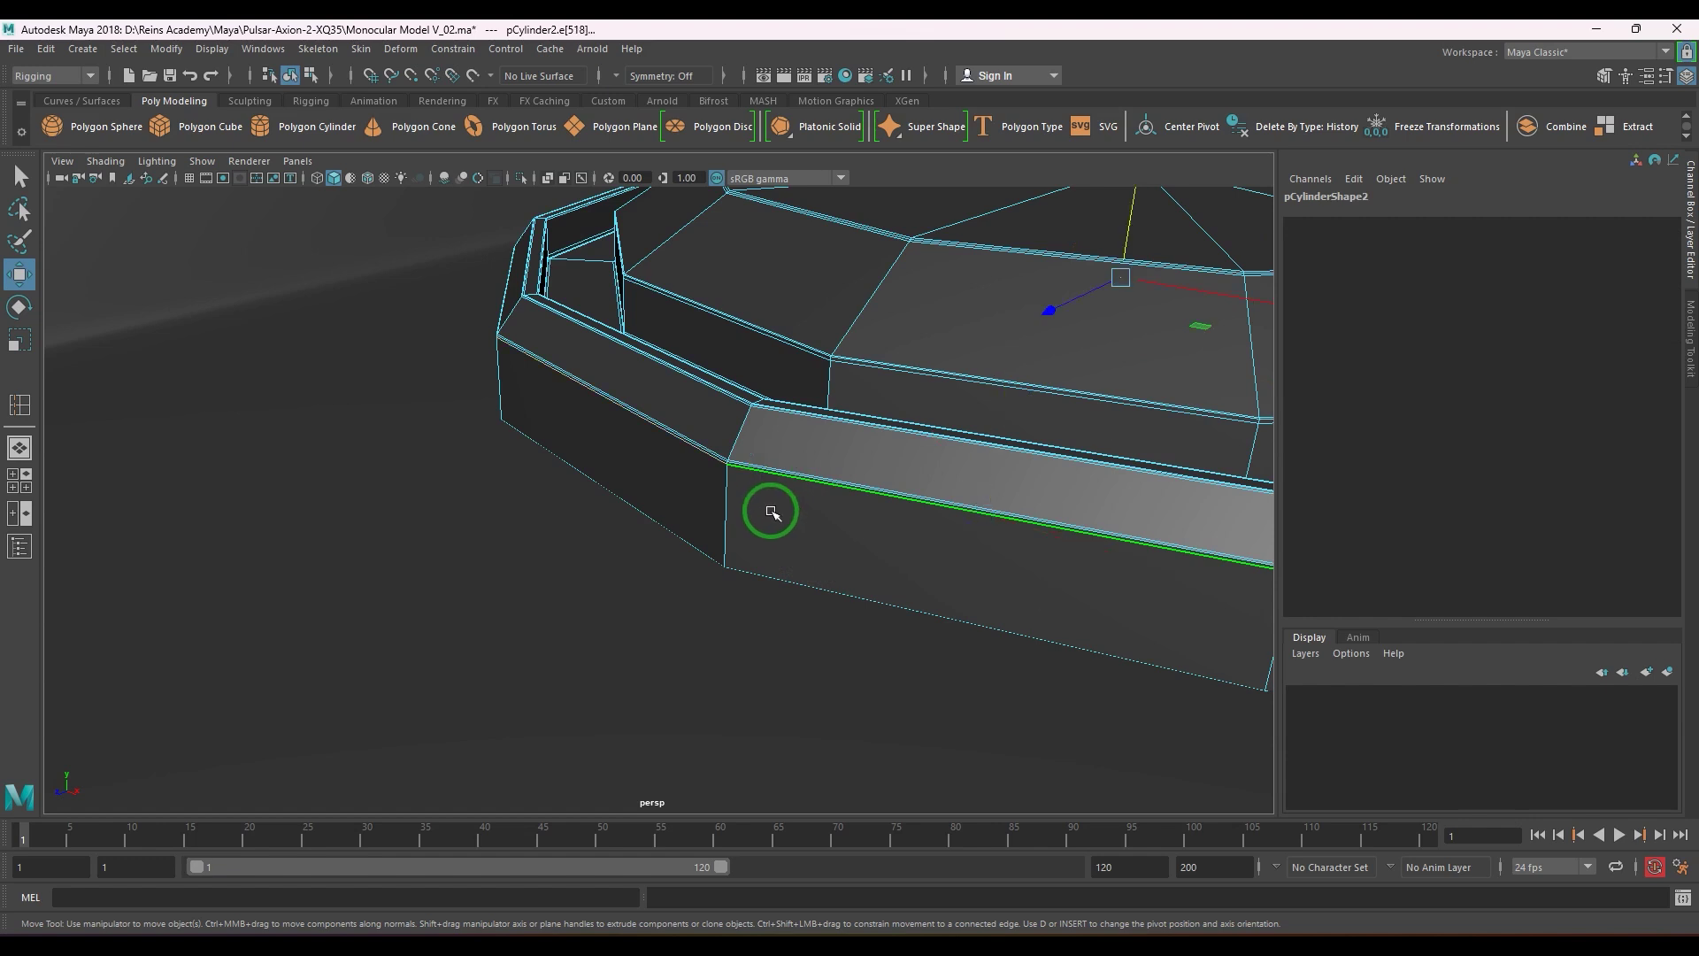
double_click(763, 465, "shift")
right_click_drag(842, 470, 728, 537, "shift")
scroll(825, 526, "down", 5)
key("F8")
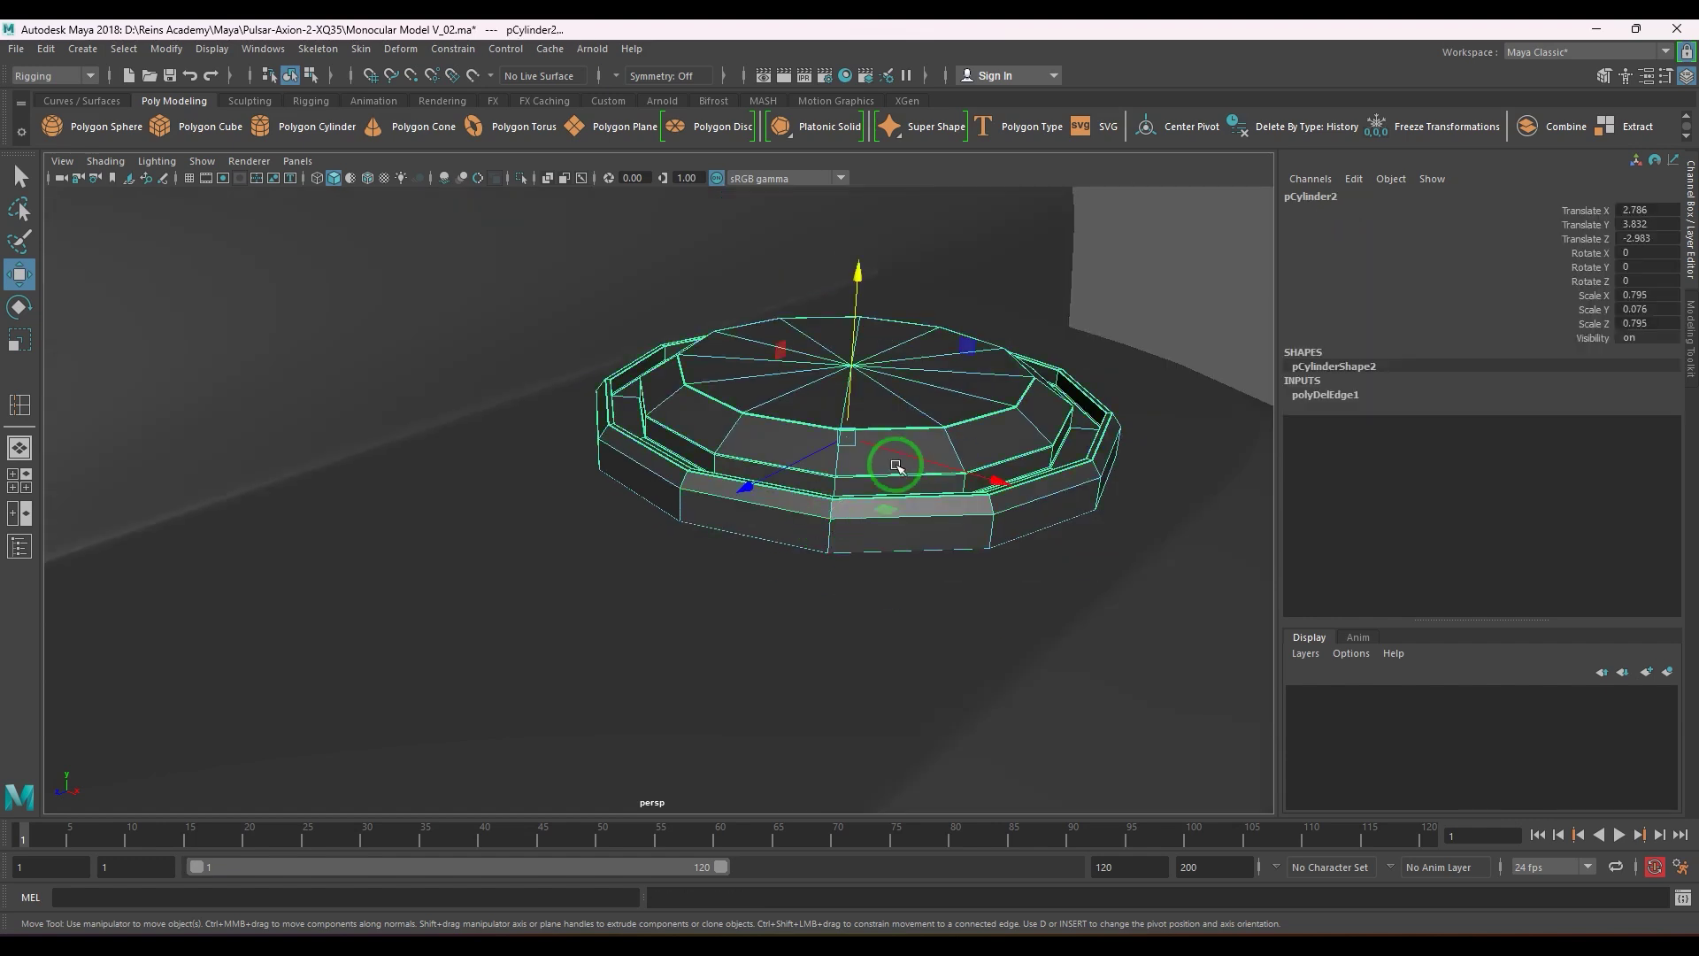
- Isolate the round knob, delete the components closing its underside, and show the rest of the model again
key("ctrl+1")
scroll(892, 471, "down", 4)
left_click_drag(890, 474, 803, 395, "alt")
middle_click_drag(803, 394, 790, 499, "alt")
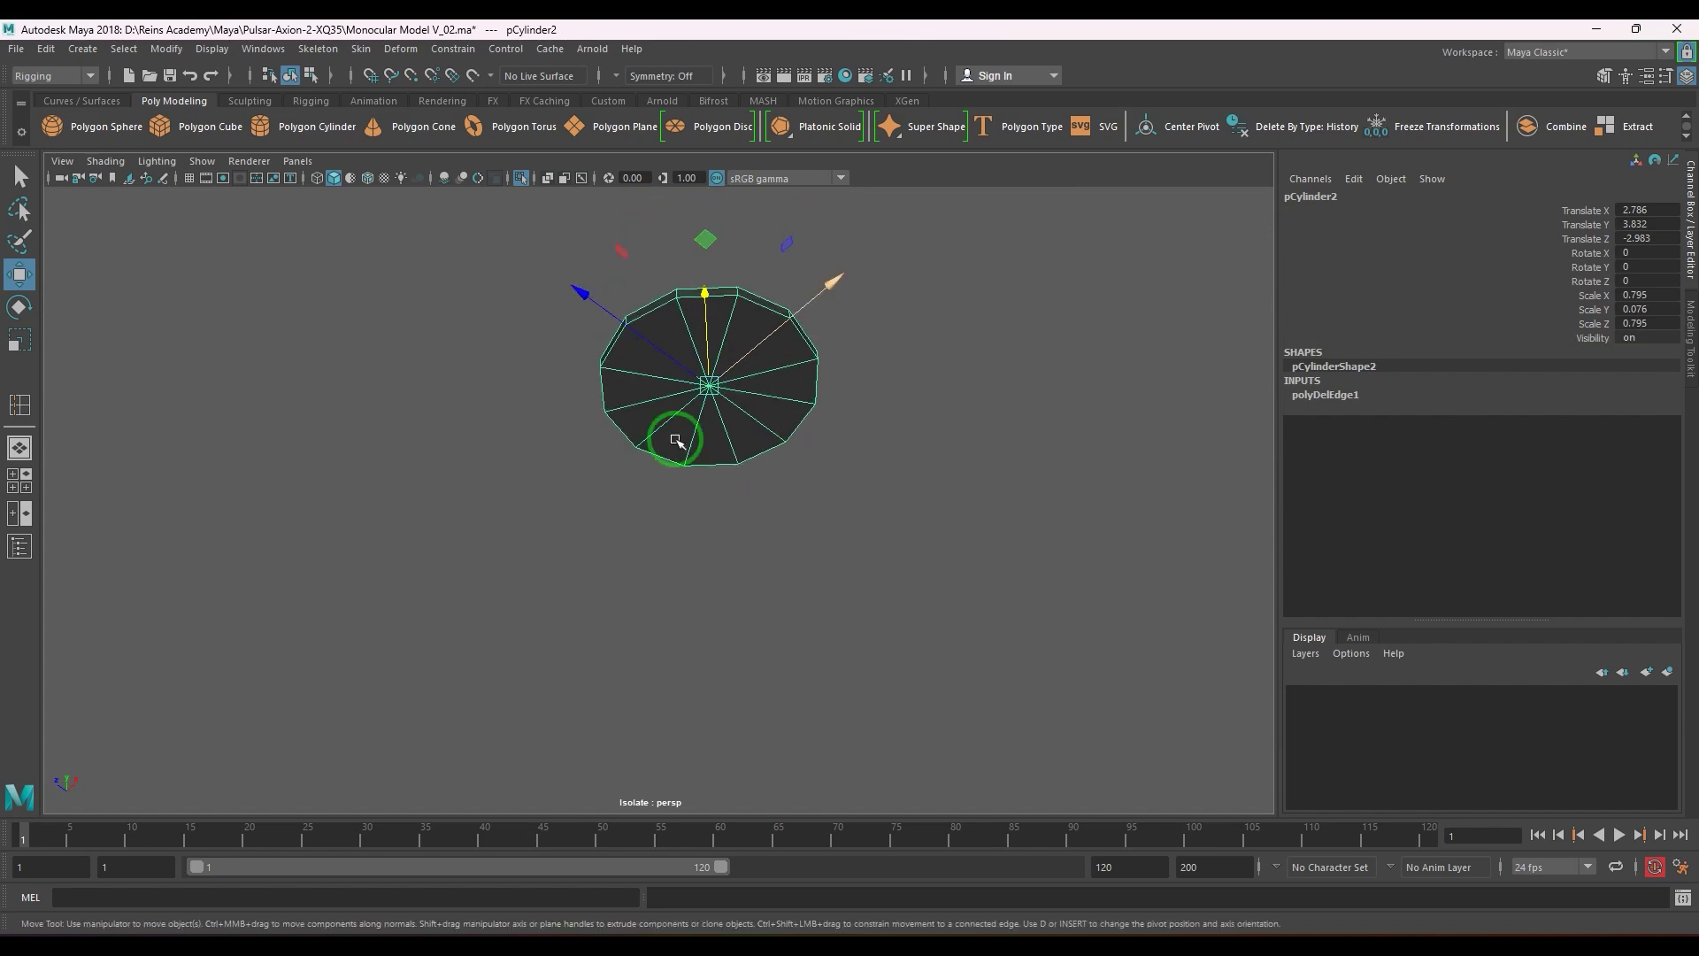
scroll(677, 438, "up", 3)
key("F9")
left_click(722, 358)
right_click_drag(793, 292, 782, 456, "ctrl")
key("Delete")
left_click_drag(775, 423, 689, 535, "alt")
key("F8")
key("ctrl+1")
- Cut a horizontal edge loop around the knob's outer side wall with the Multi-Cut tool
key("space")
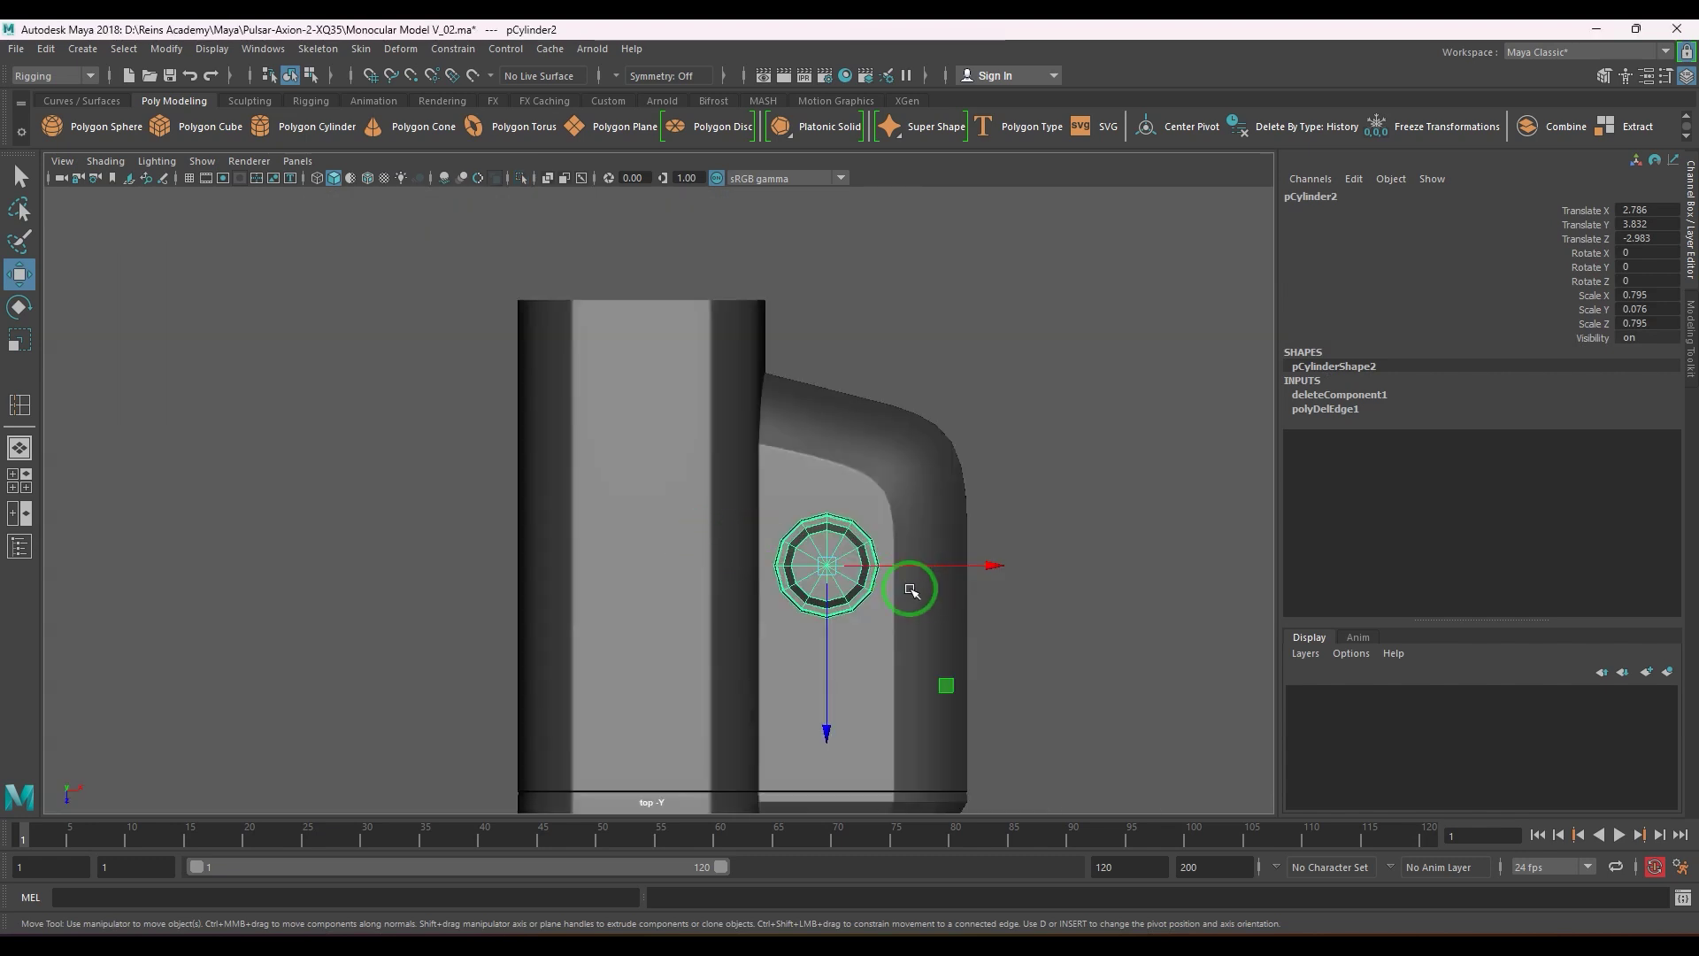
scroll(912, 590, "up", 6)
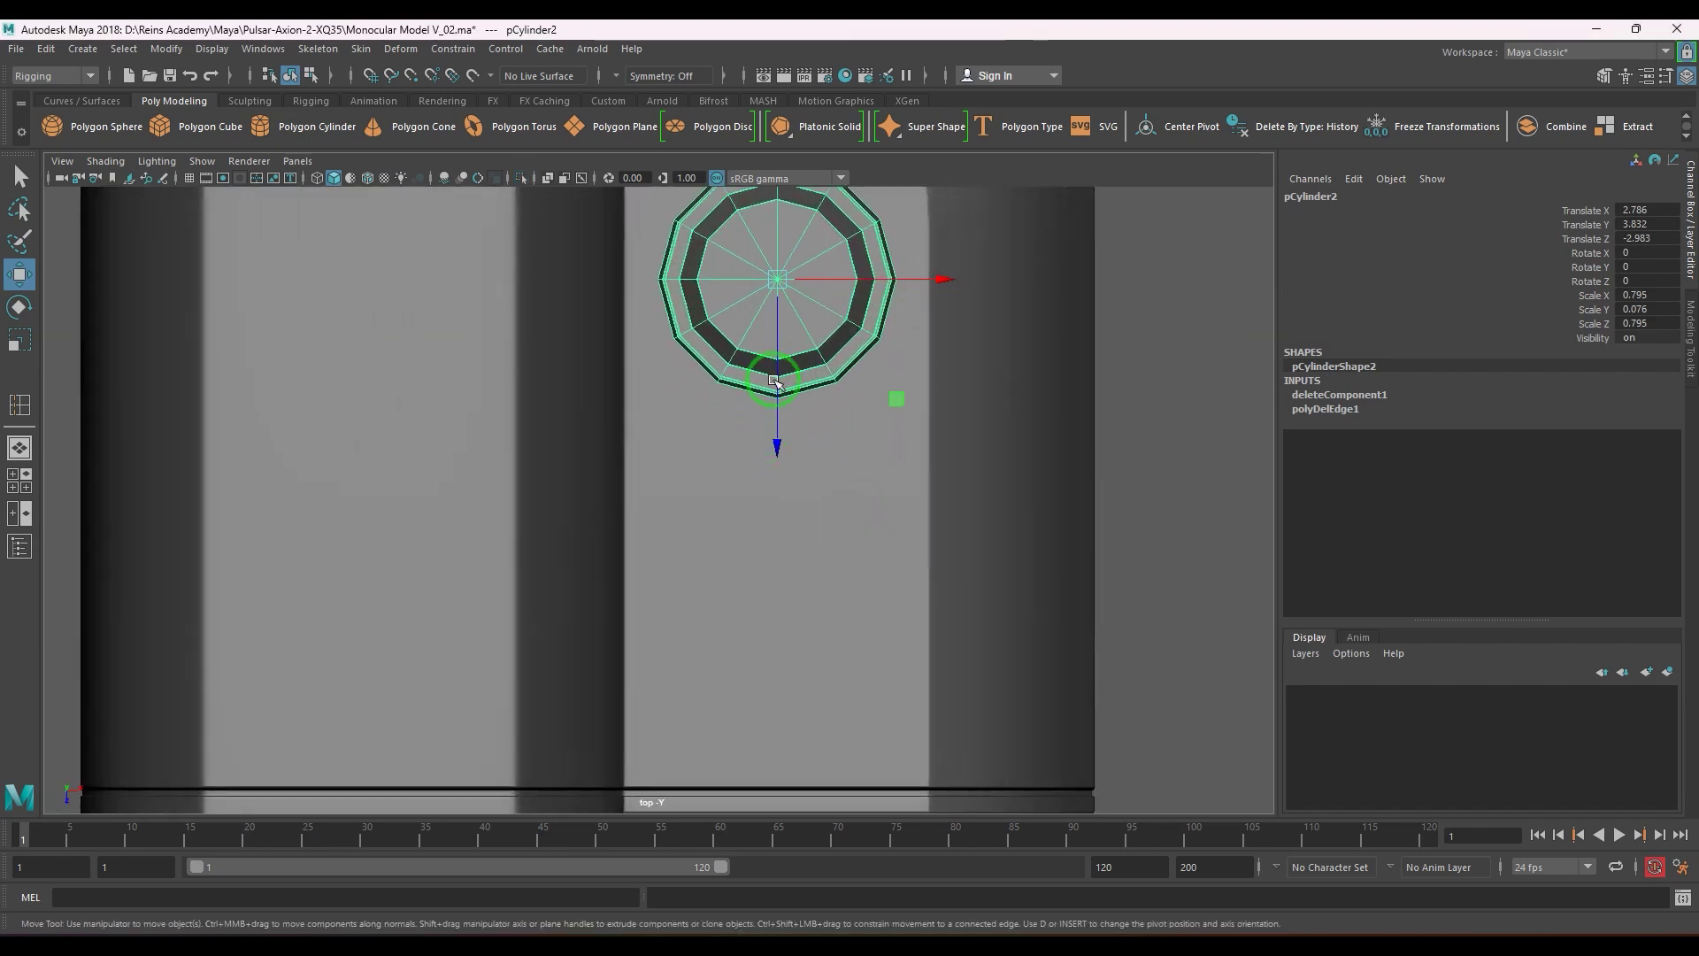
scroll(774, 383, "up", 3)
key("space")
left_click_drag(760, 547, 705, 432)
right_click_drag(705, 432, 765, 632, "alt")
right_click_drag(723, 502, 613, 500, "shift")
left_click(649, 527, "ctrl")
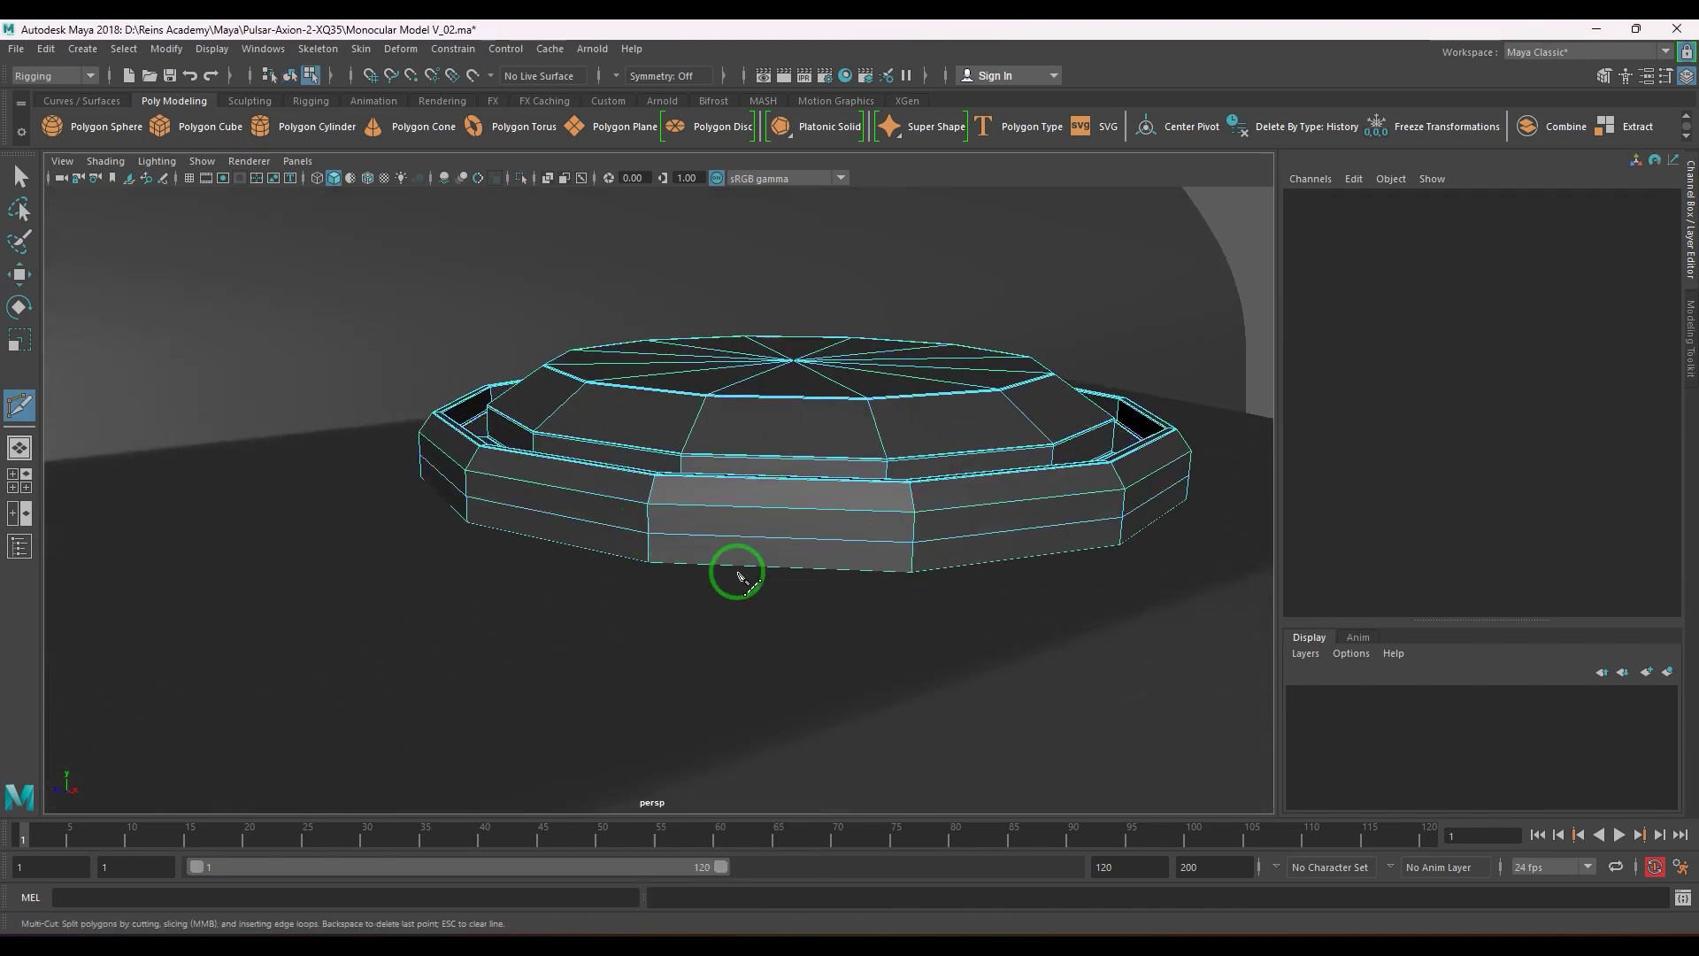
- Extrude the lower side-wall faces on the knob's front half toward the body seam, forming a long flat strip
key("w")
right_click_drag(799, 542, 803, 584)
left_click(737, 557)
scroll(645, 561, "down", 4)
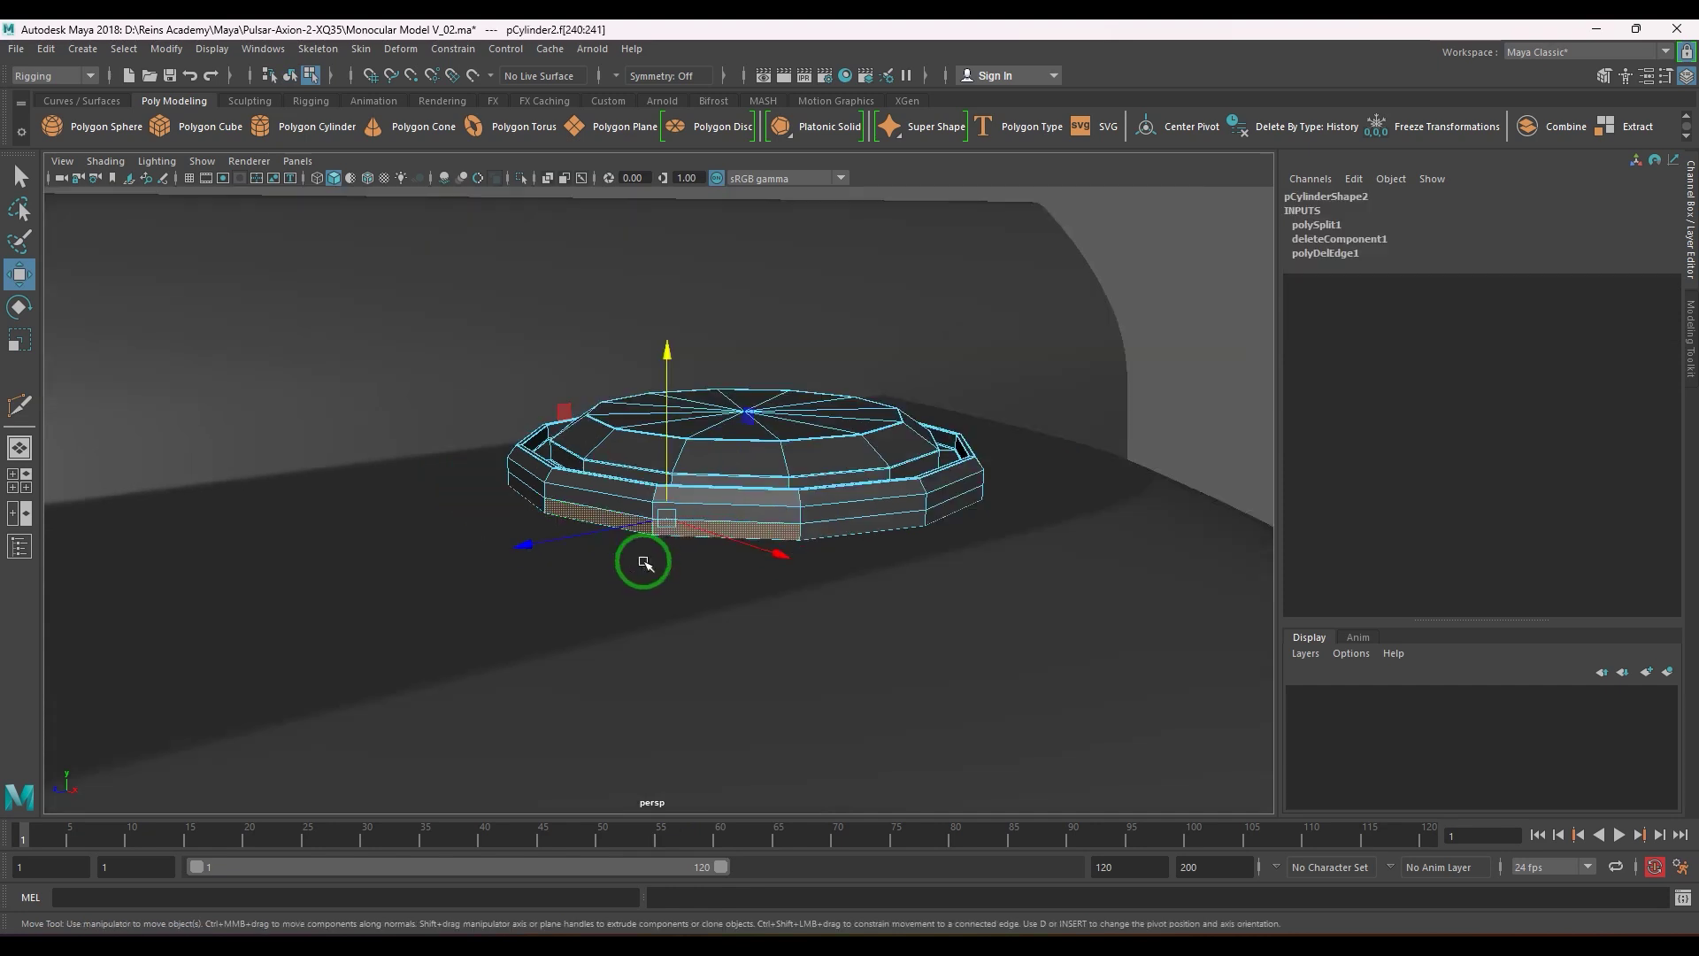
left_click_drag(645, 561, 832, 607, "alt")
left_click(938, 585, "shift")
left_click(837, 577, "shift")
key("space")
key("4")
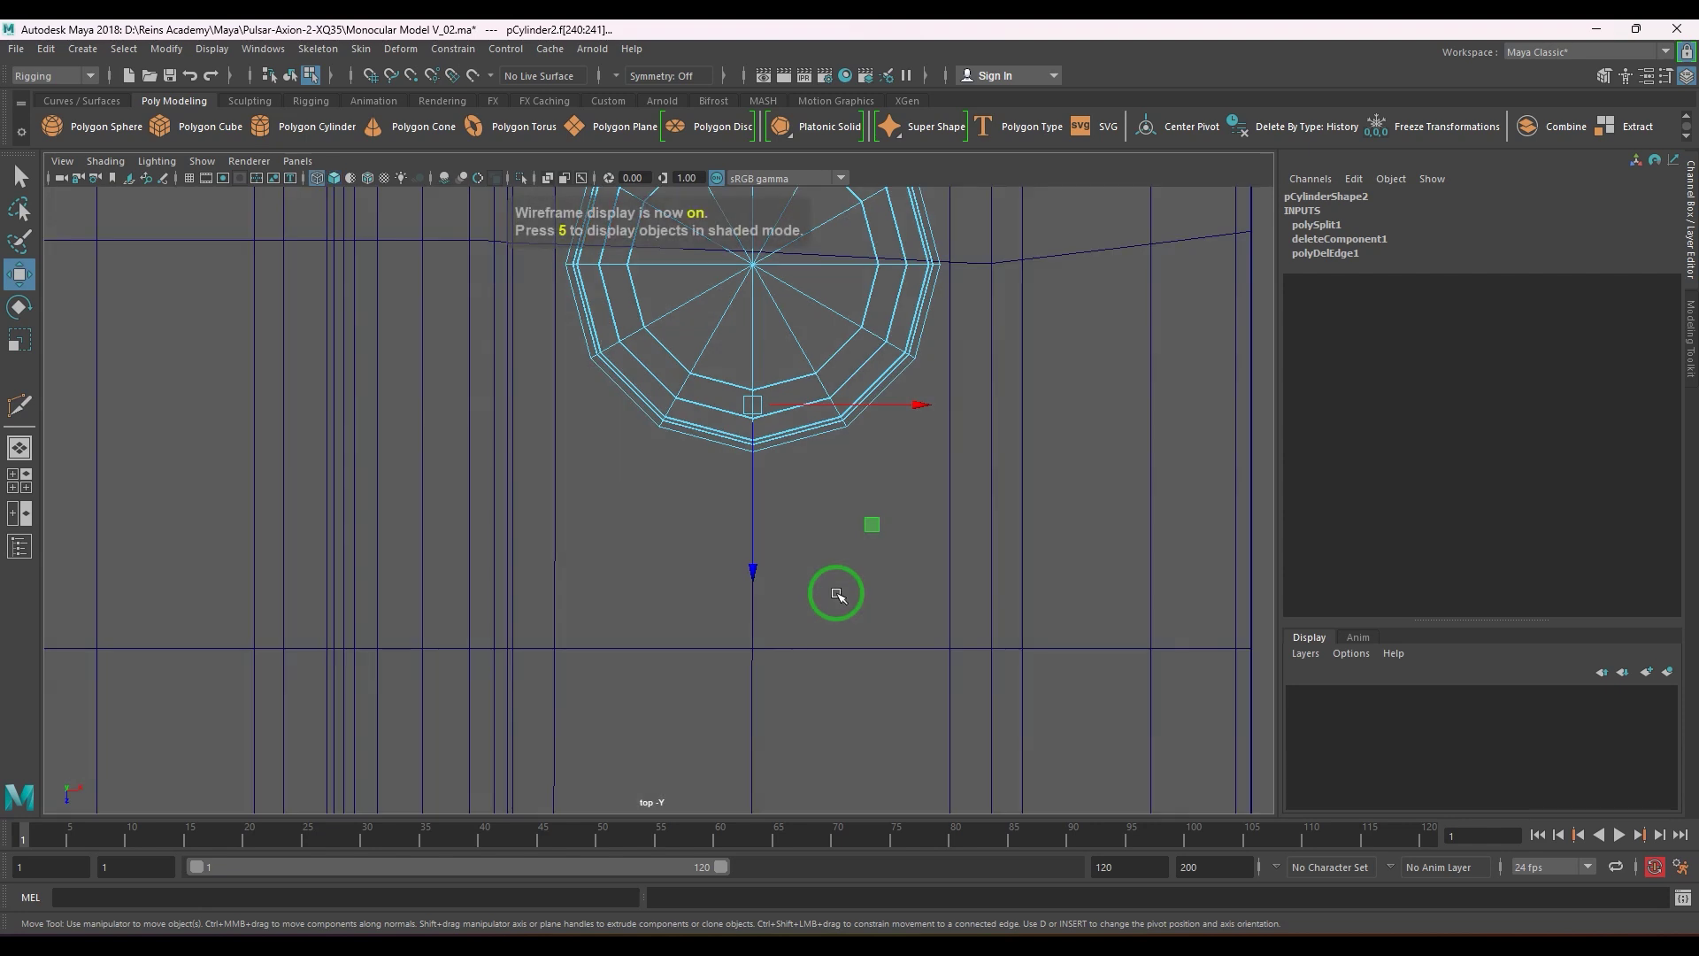
key("5")
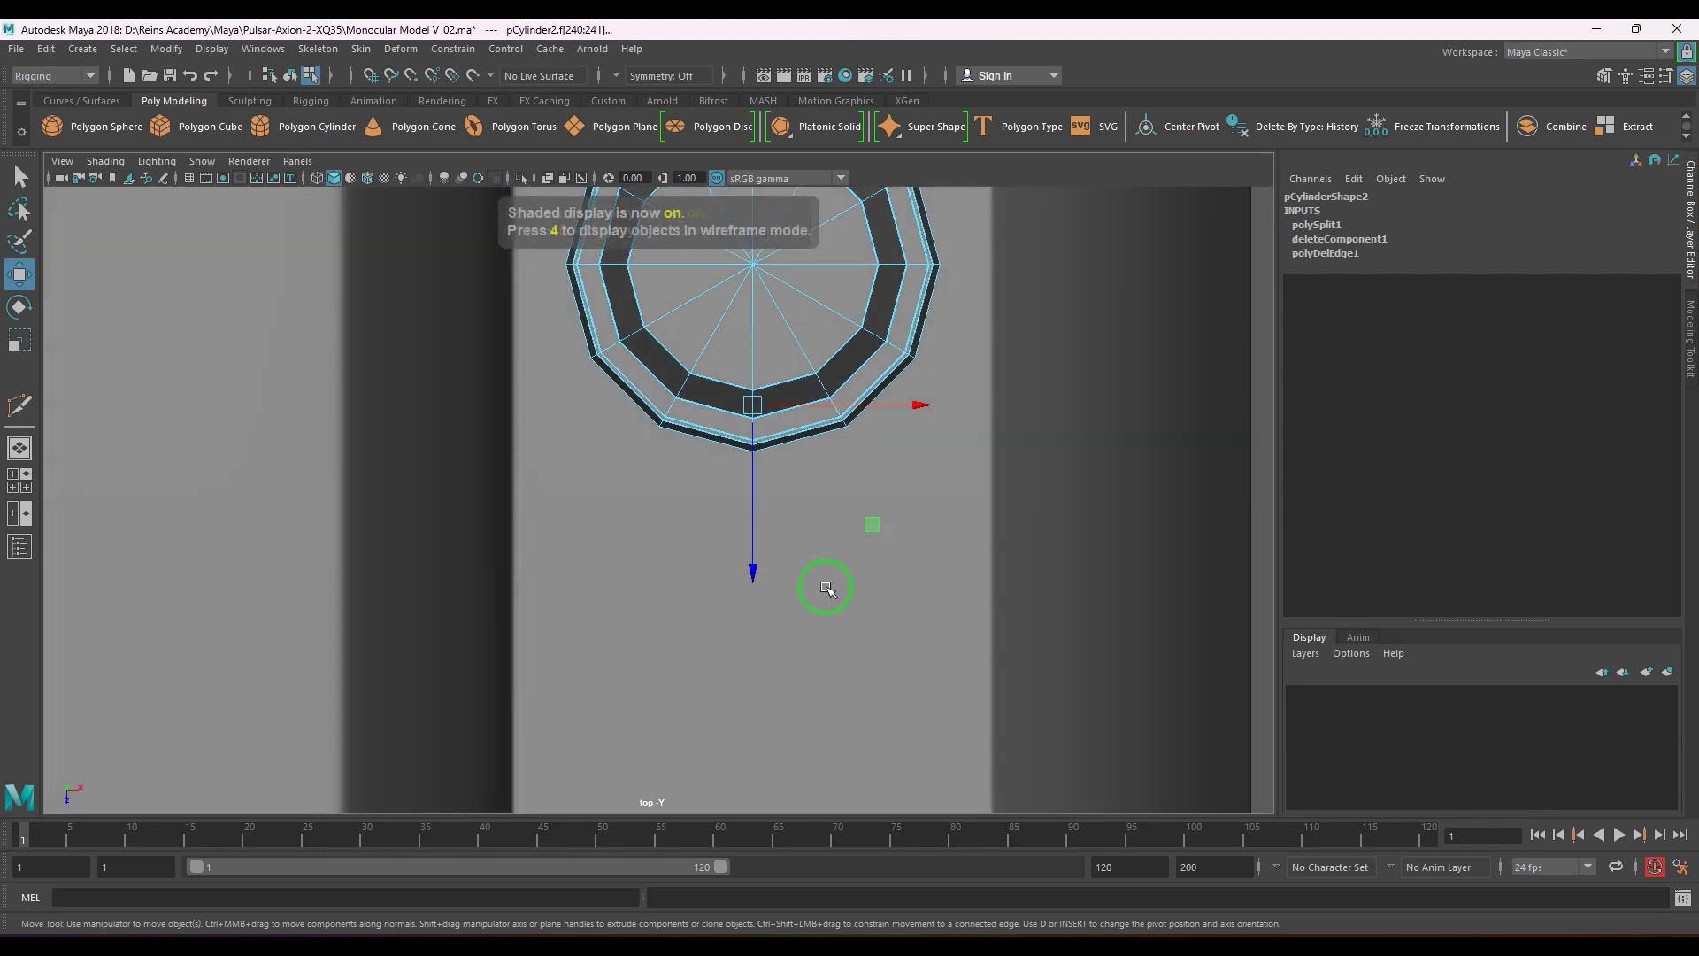
key("space")
mouse_move(826, 588)
left_mouse_down()
mouse_move(800, 535)
mouse_move(820, 595)
mouse_move(699, 566)
left_mouse_up()
scroll(800, 534, "down", 4)
middle_click_drag(699, 567, 809, 480, "alt")
left_click_drag(809, 481, 394, 630, "alt")
key("ctrl+e")
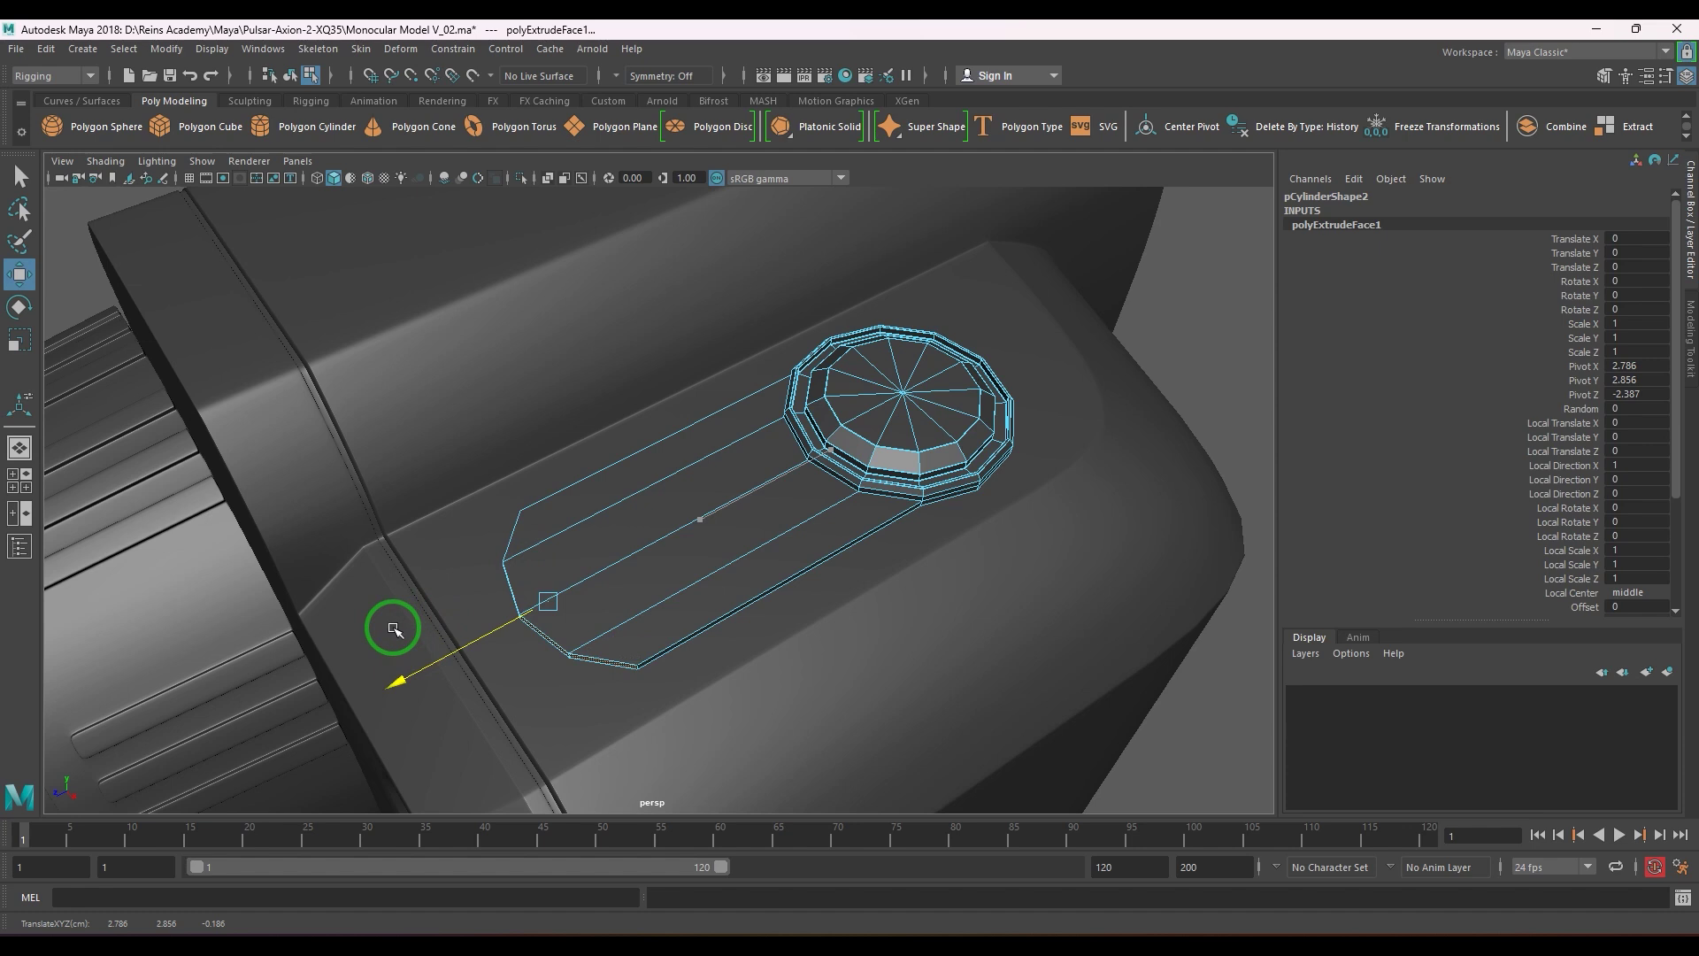
key("F8")
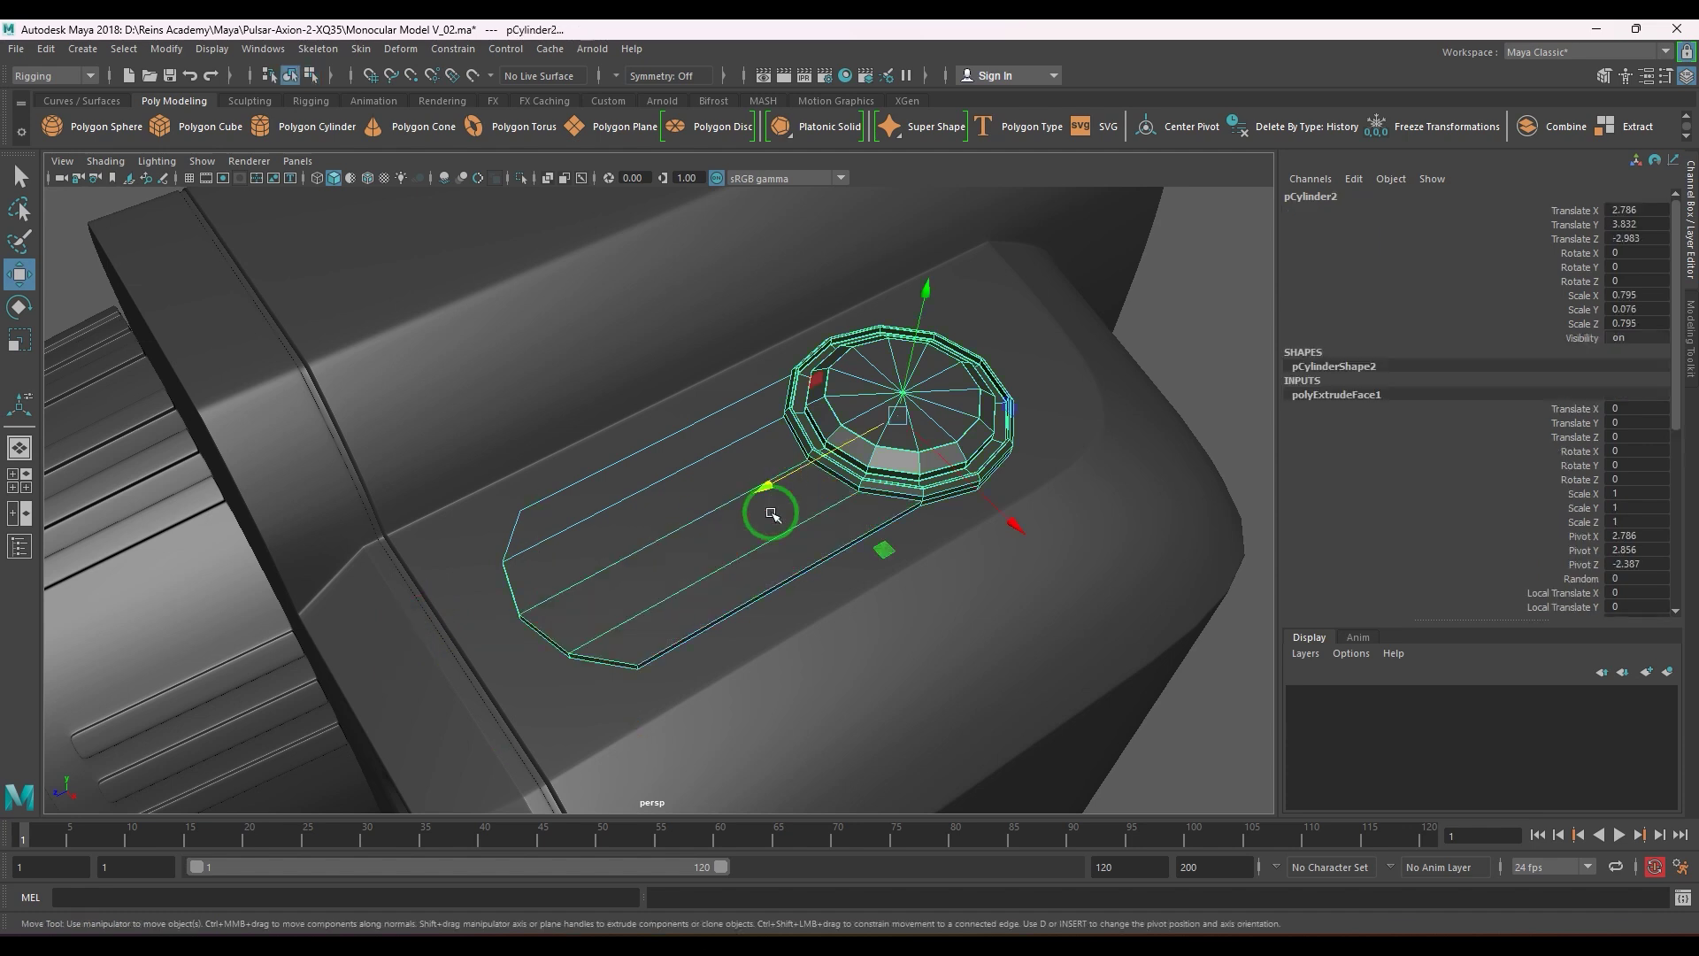
- Insert supporting edge loops near the upper and lower borders of the extruded strip's side wall
left_click_drag(778, 505, 649, 524, "alt")
key("3")
left_click(1094, 409)
left_click(682, 517)
key("1")
right_click_drag(649, 523, 1057, 727, "alt")
scroll(676, 456, "up", 6)
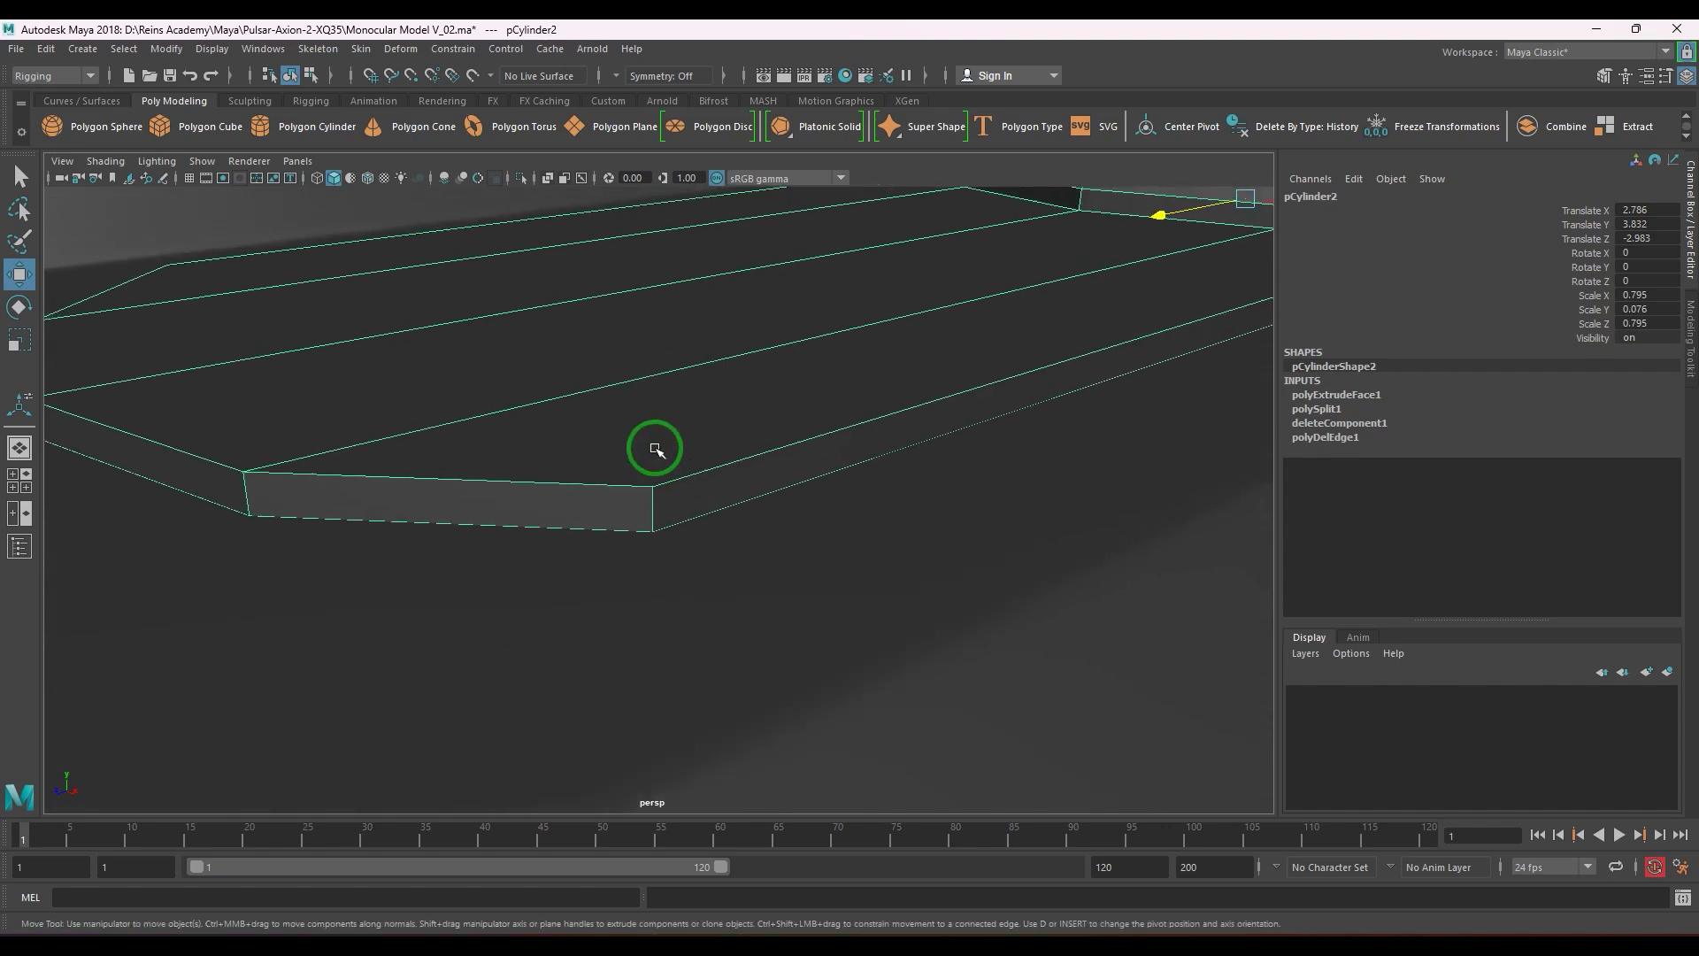
right_click_drag(725, 422, 604, 467, "shift")
left_click(649, 524)
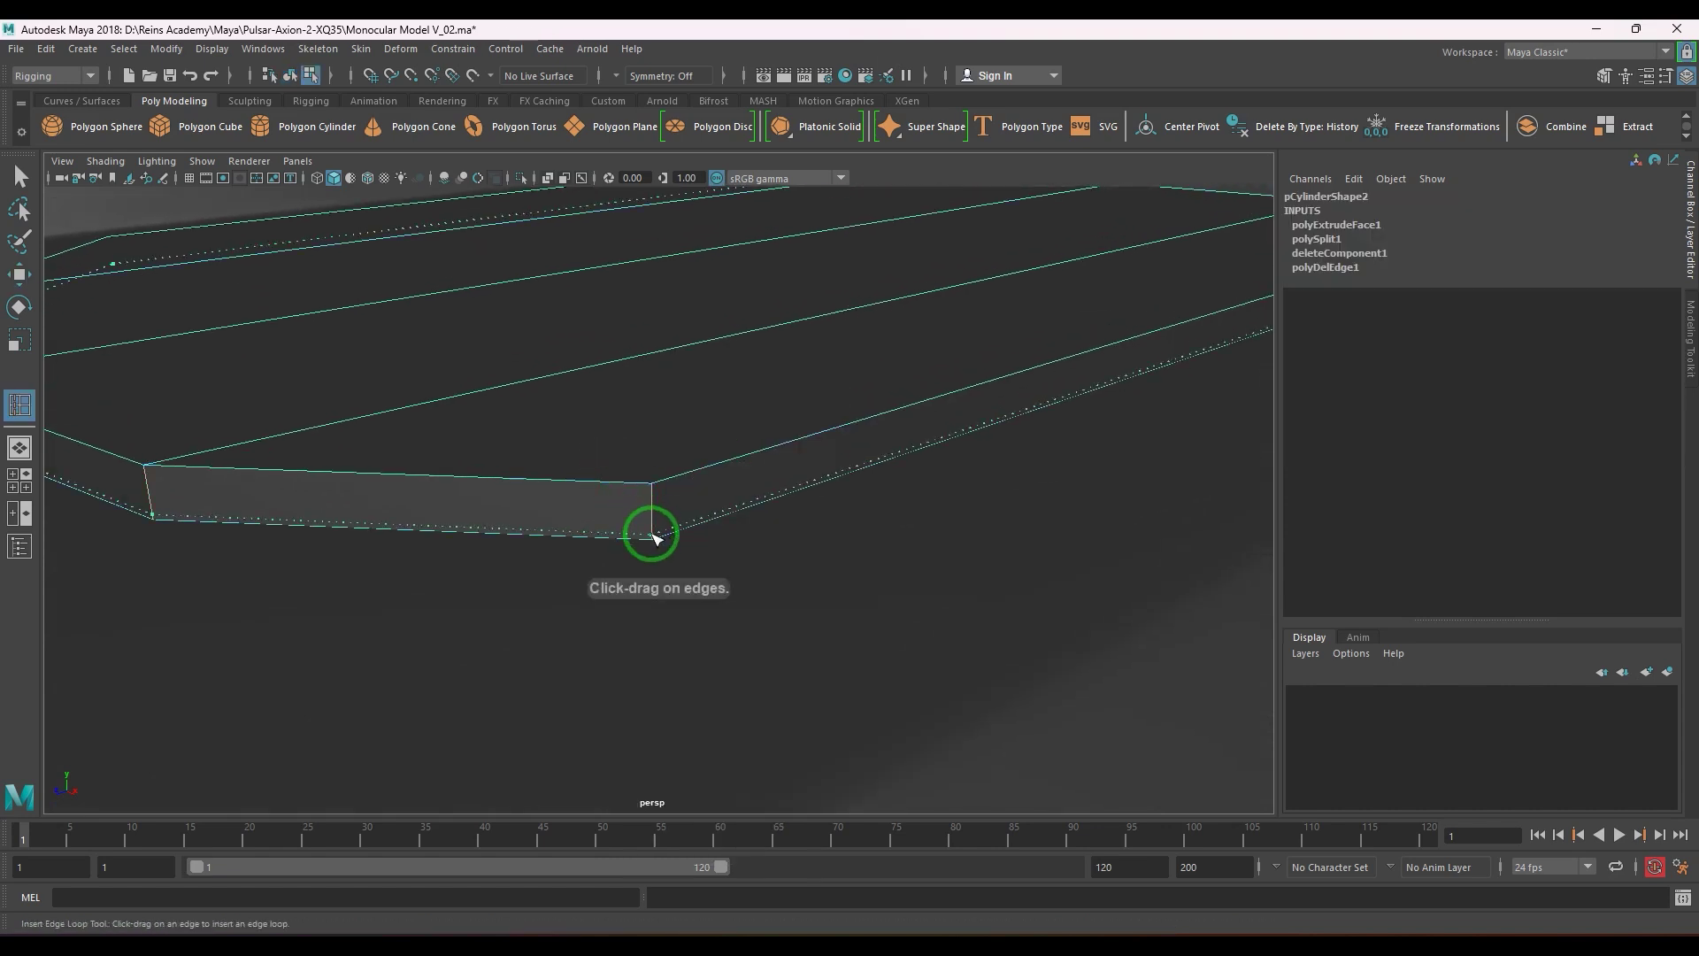
left_click_drag(657, 486, 653, 492)
key("w")
key("F8")
scroll(676, 478, "down", 6)
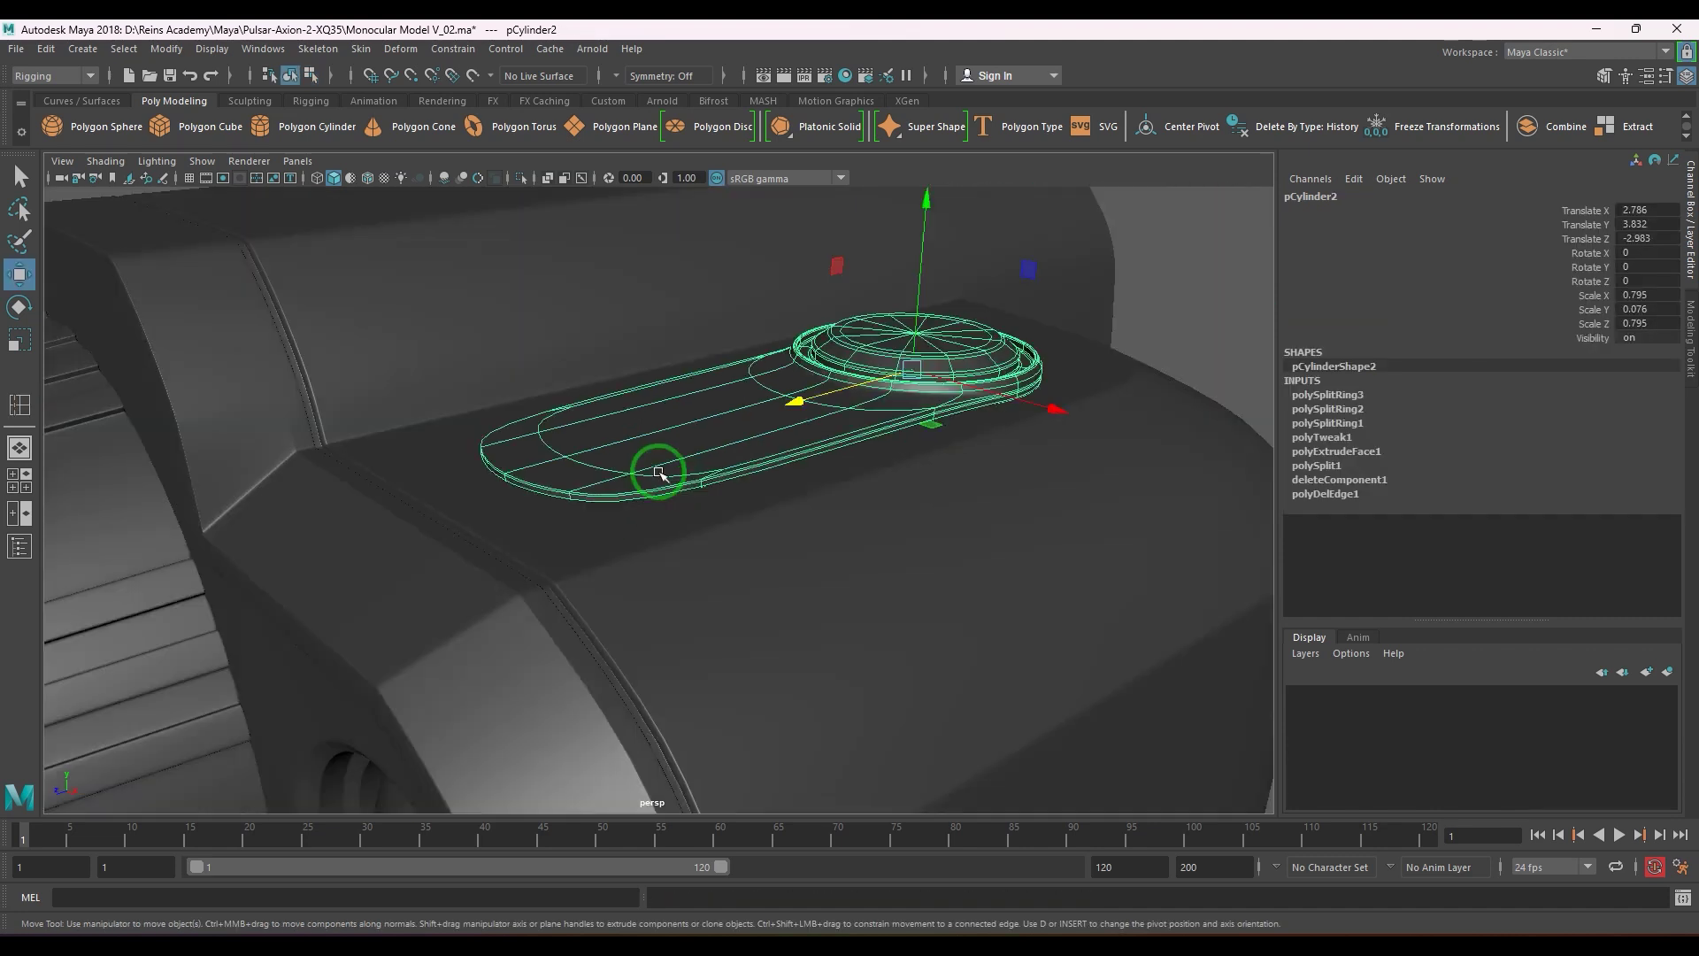
- Insert supporting edge loops at the bottom and top of the knob's outer wall where it rises from the strip
left_click(1204, 326)
left_click_drag(1044, 428, 864, 463, "alt")
scroll(978, 531, "up", 5)
left_click(994, 496)
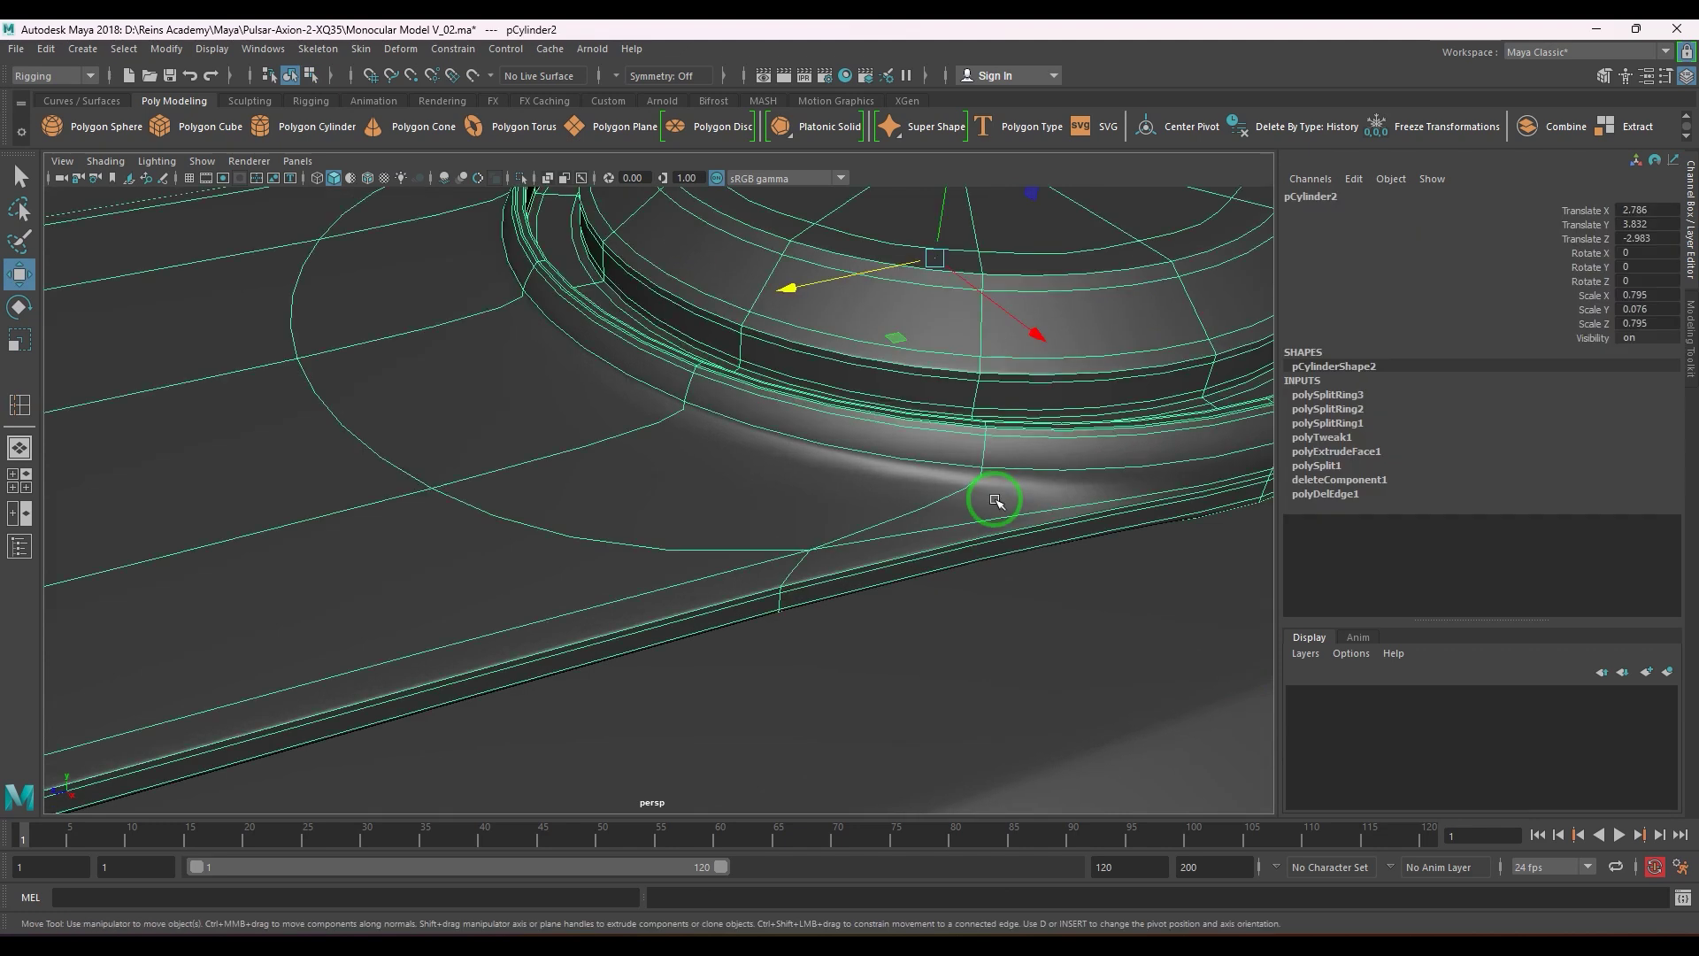
key("1")
right_click_drag(1001, 473, 914, 498, "shift")
left_click_drag(986, 505, 943, 502)
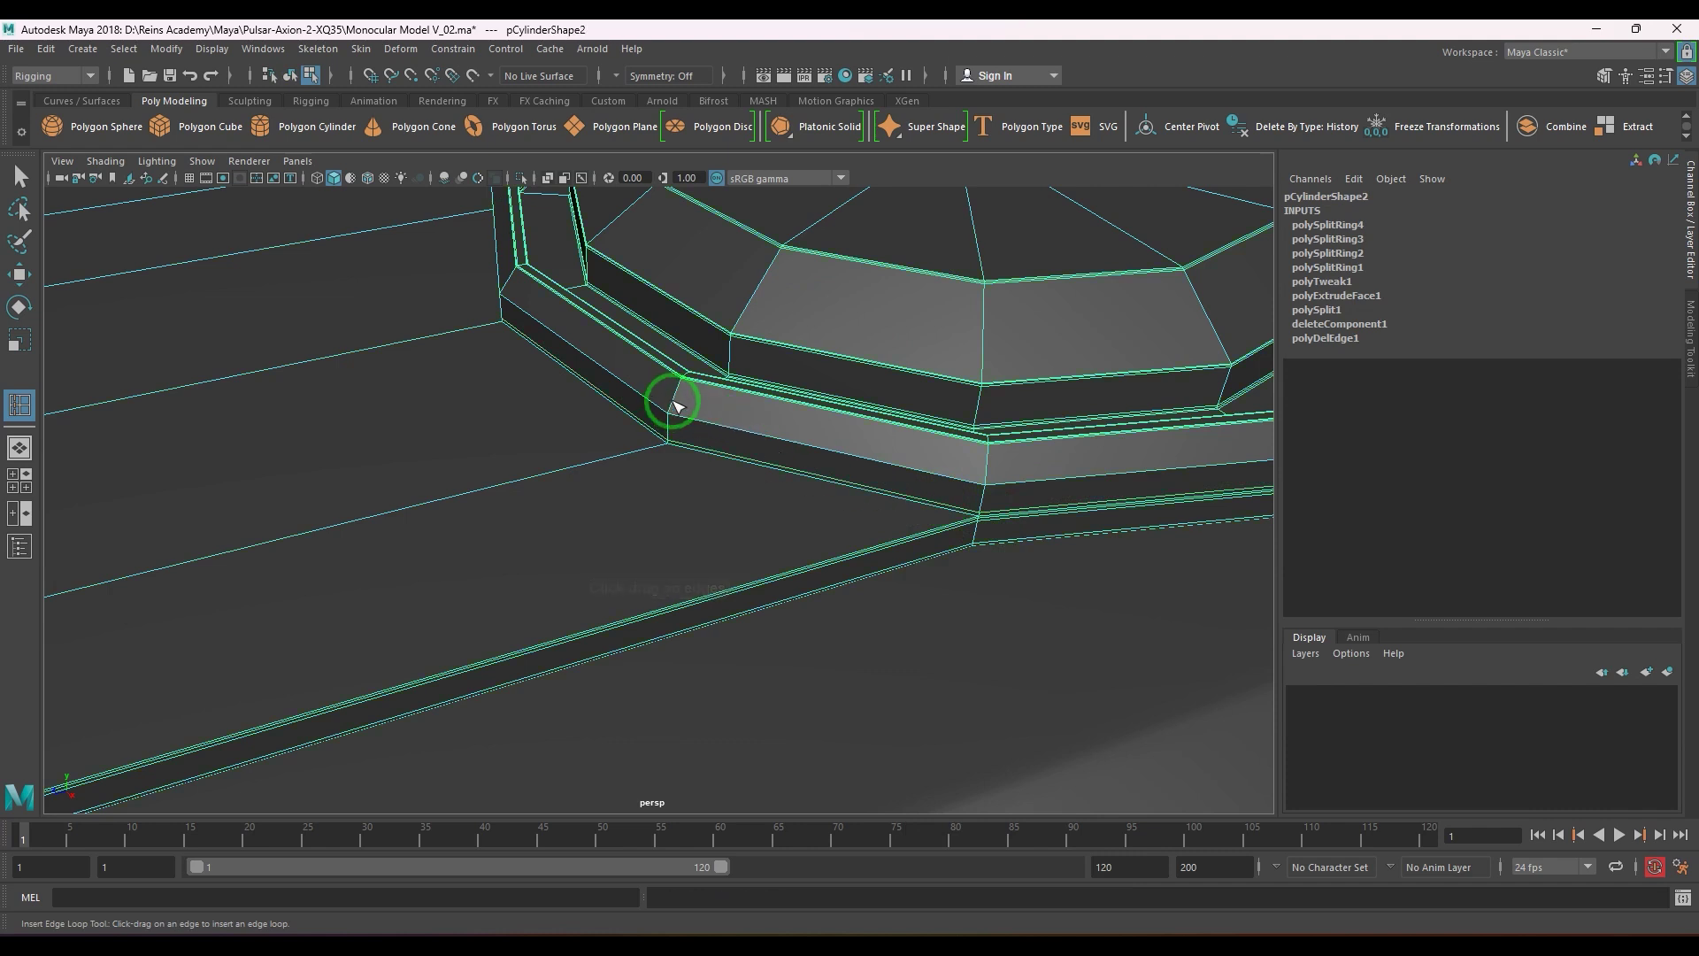
left_click_drag(675, 413, 677, 430)
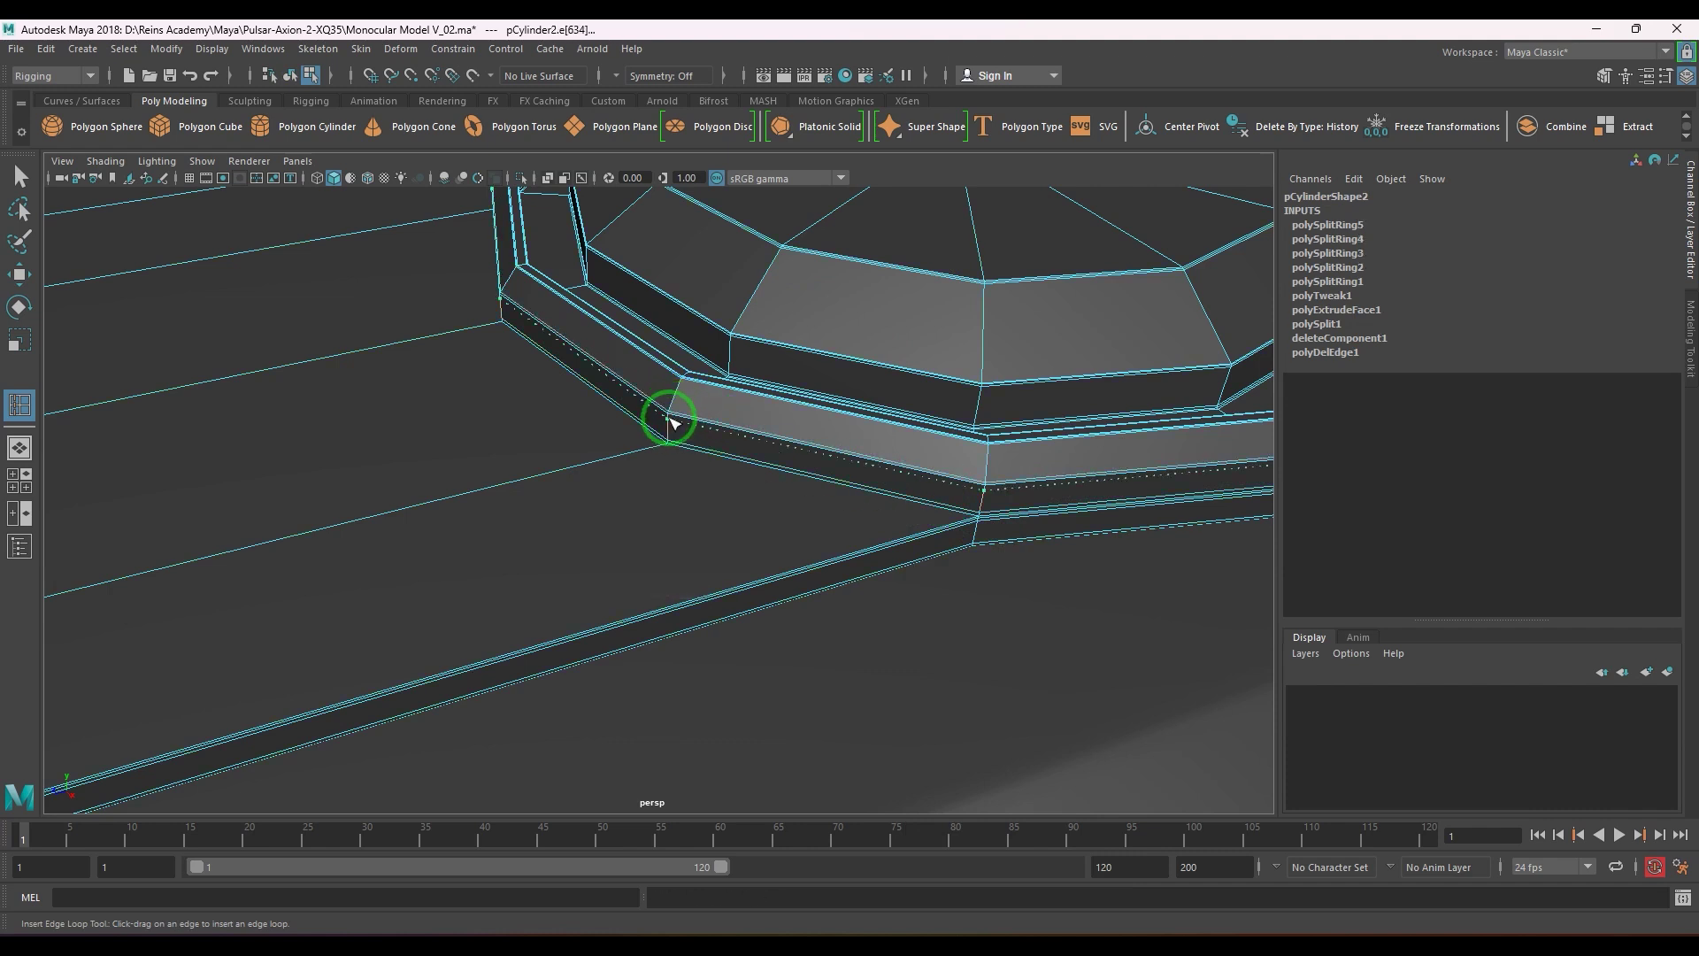
key("w")
left_click(646, 467)
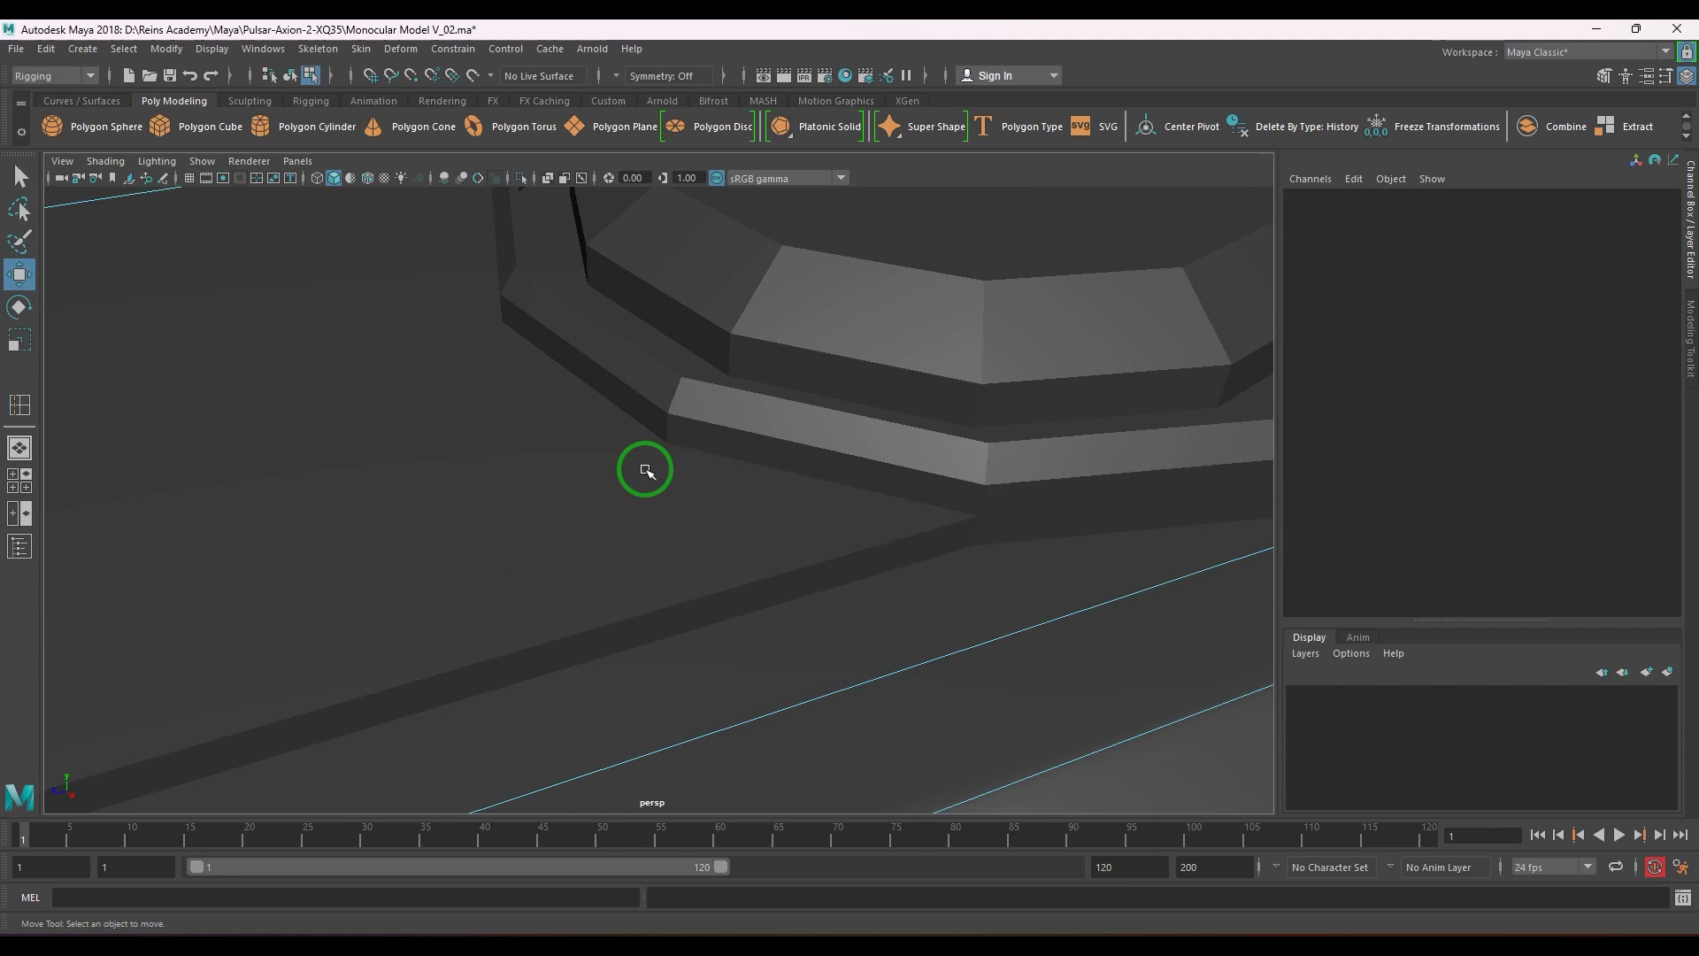
- Insert an edge loop across the strip that closely follows the base of the round knob
left_click(690, 455)
right_click_drag(728, 466, 885, 443, "shift")
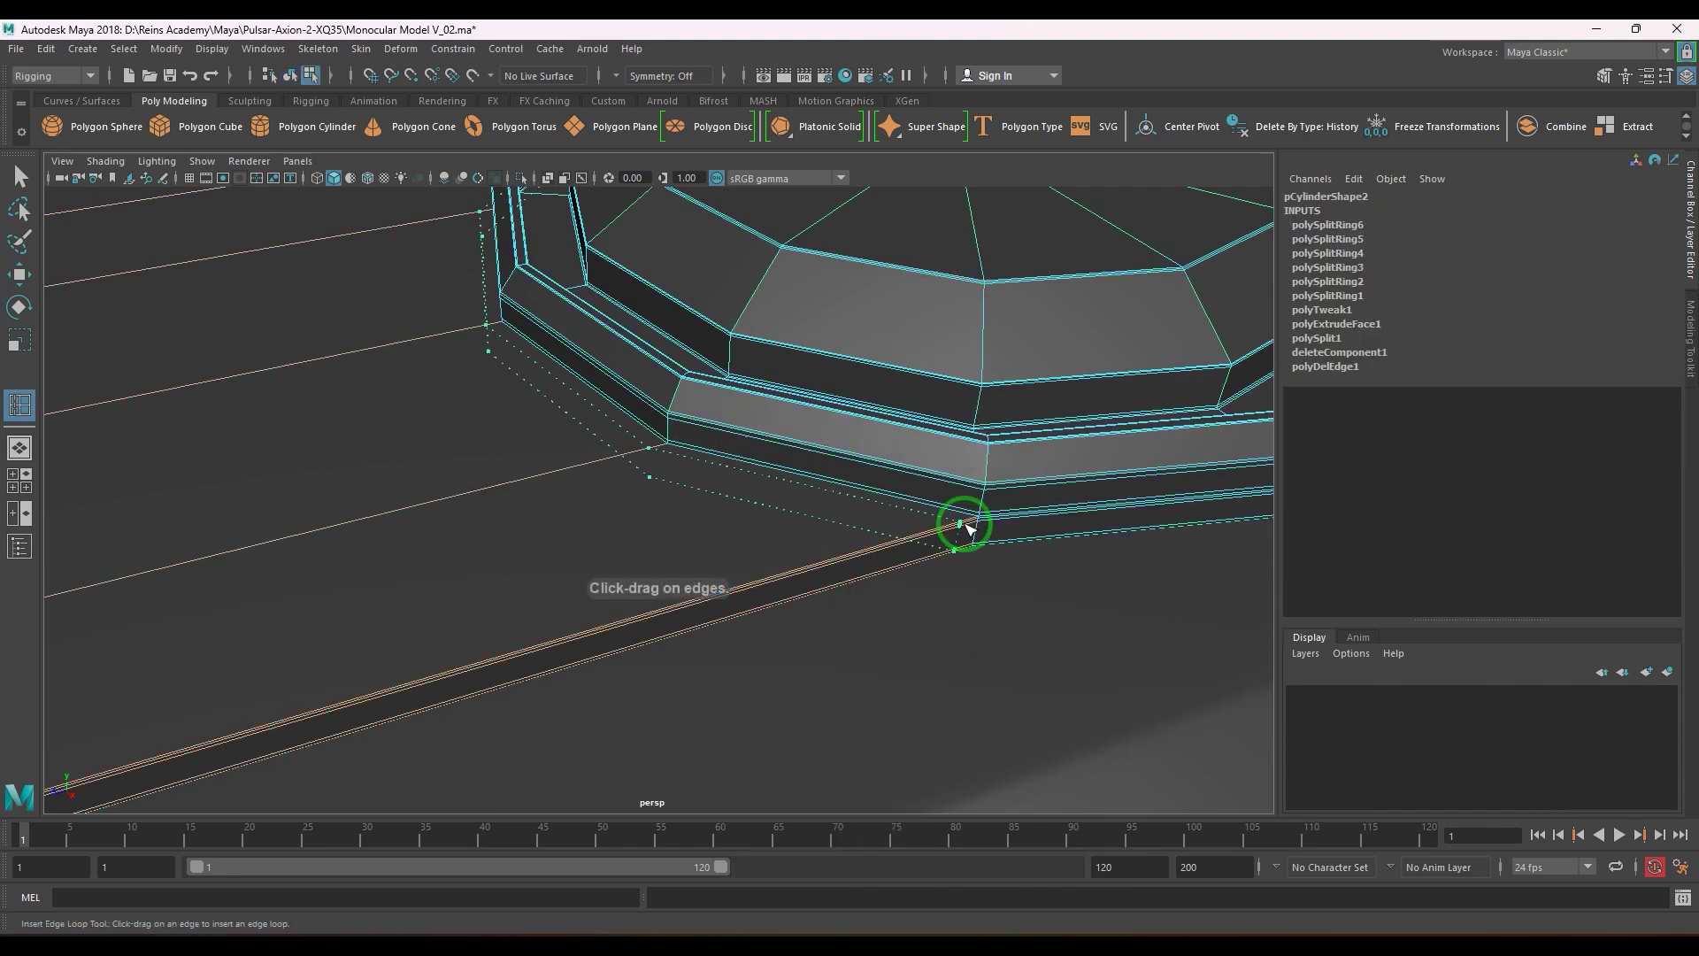
left_click_drag(981, 524, 980, 522)
key("w")
right_click_drag(772, 533, 838, 503)
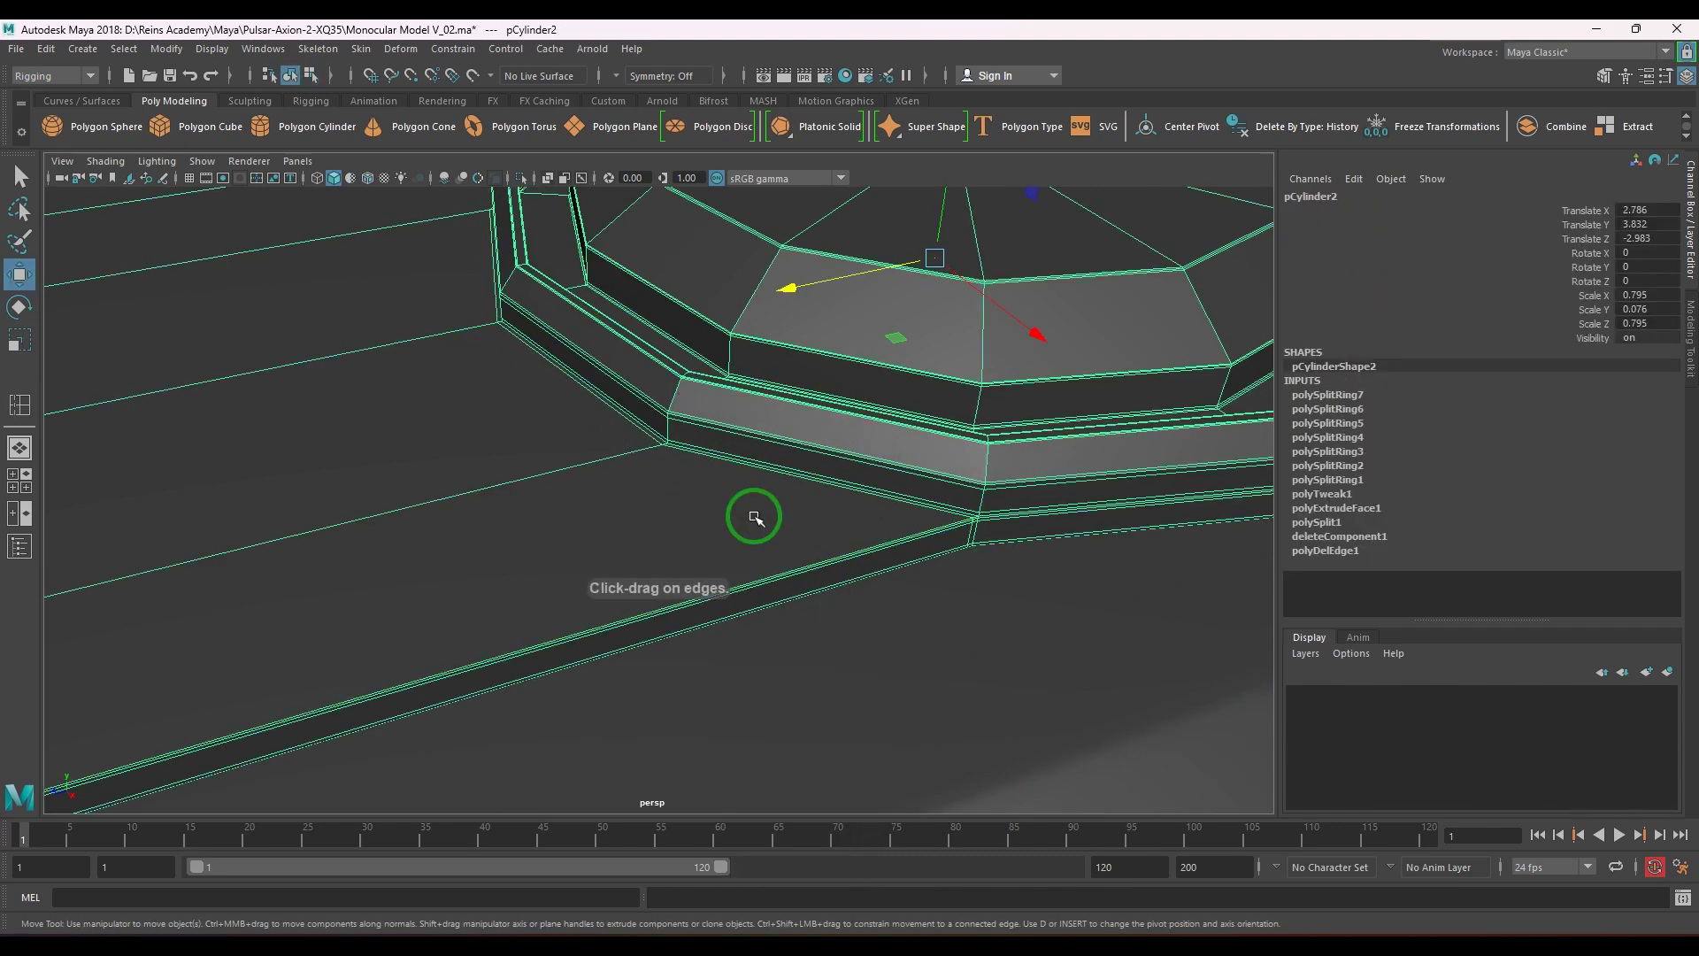
- Insert an edge loop across the strip, flatten it into a straight line, and move it close to the round knob
key("3")
scroll(752, 513, "down", 5)
left_click_drag(1221, 366, 887, 554, "alt")
left_click(801, 493)
left_click_drag(801, 494, 664, 463, "alt")
right_click_drag(645, 366, 569, 398, "shift")
left_click(657, 436)
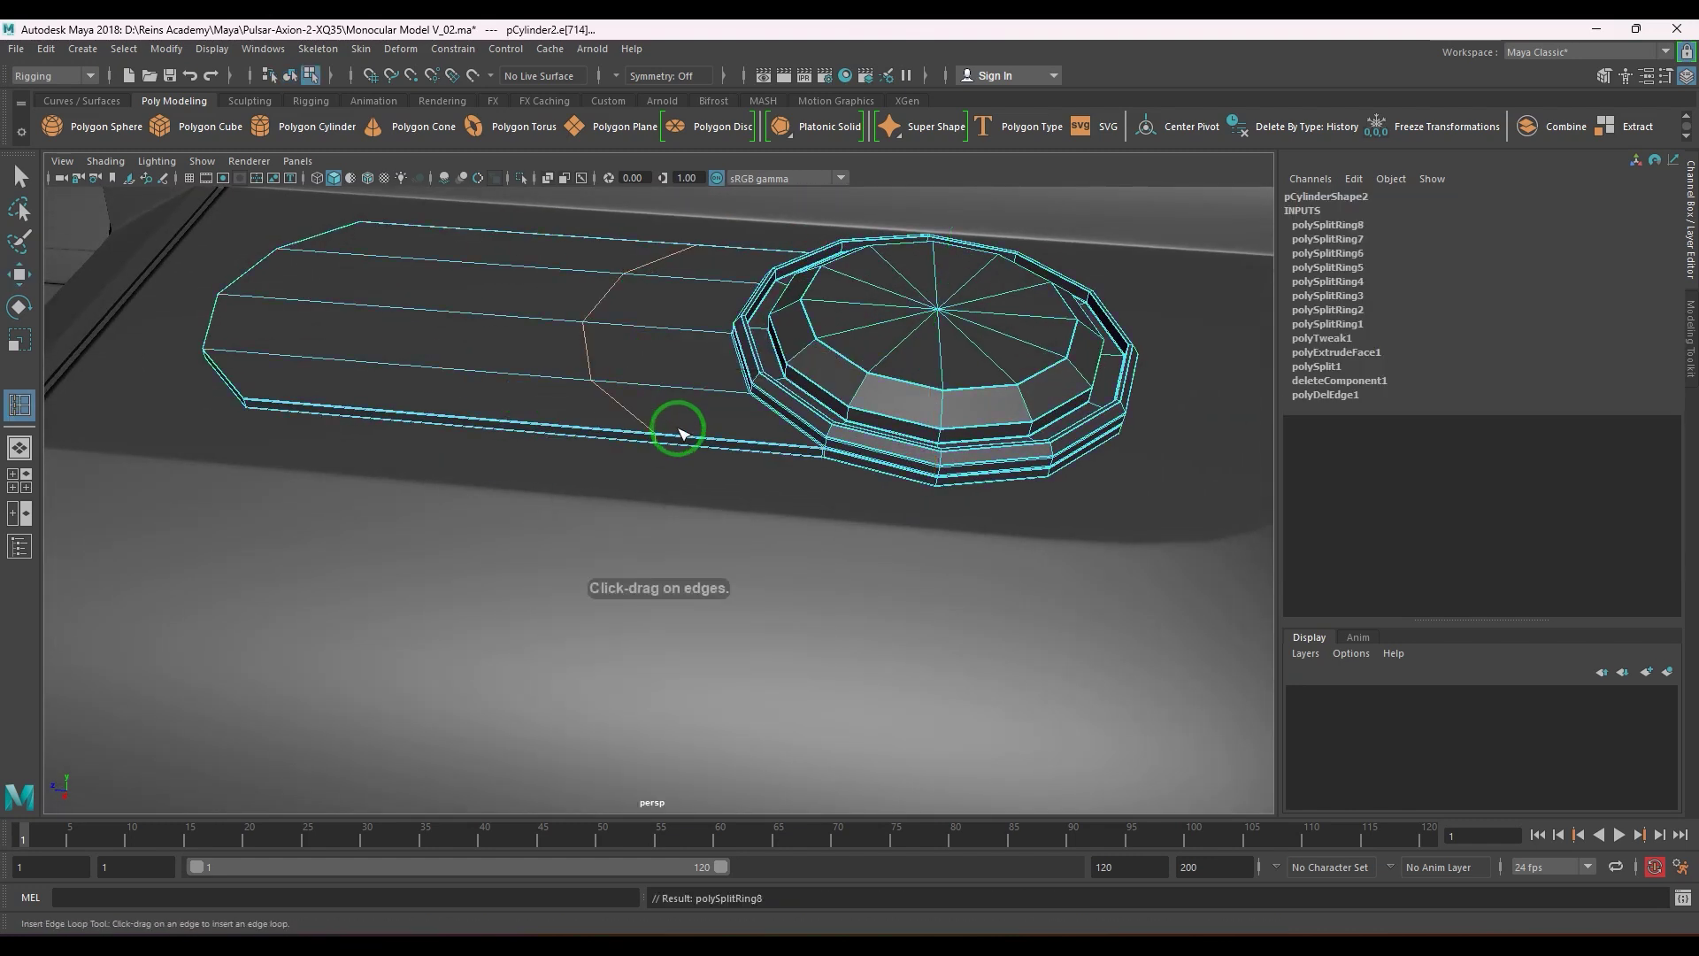
key("r")
left_click_drag(469, 324, 802, 358)
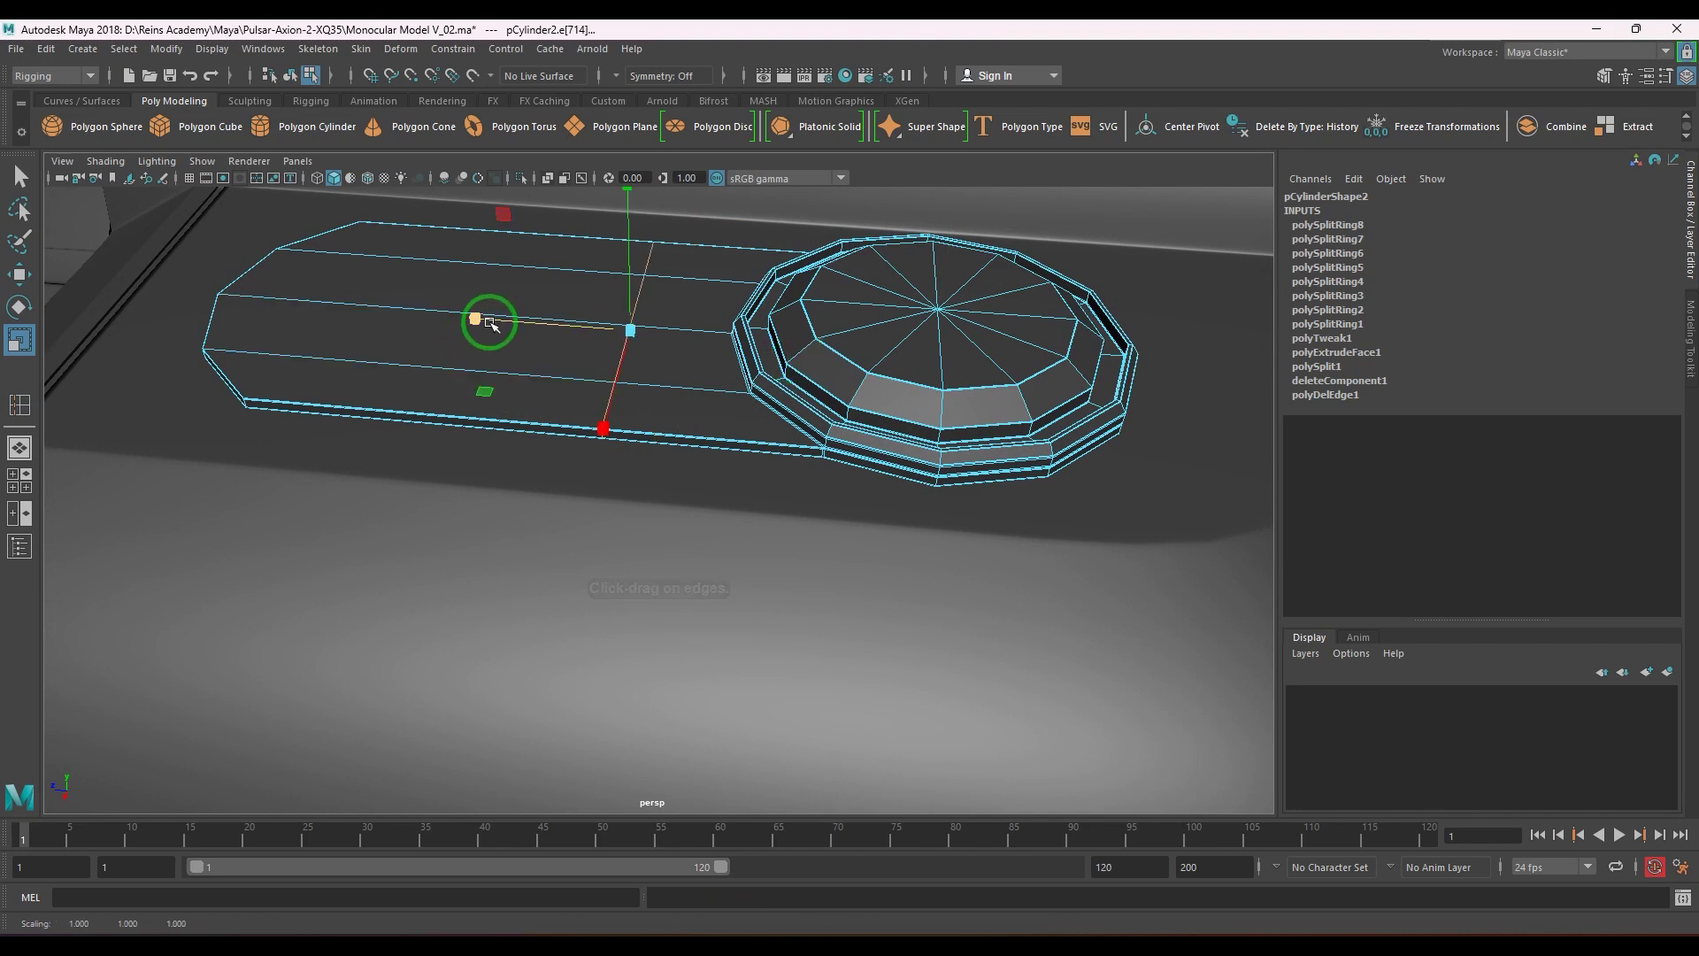
key("w")
left_click_drag(489, 322, 607, 334)
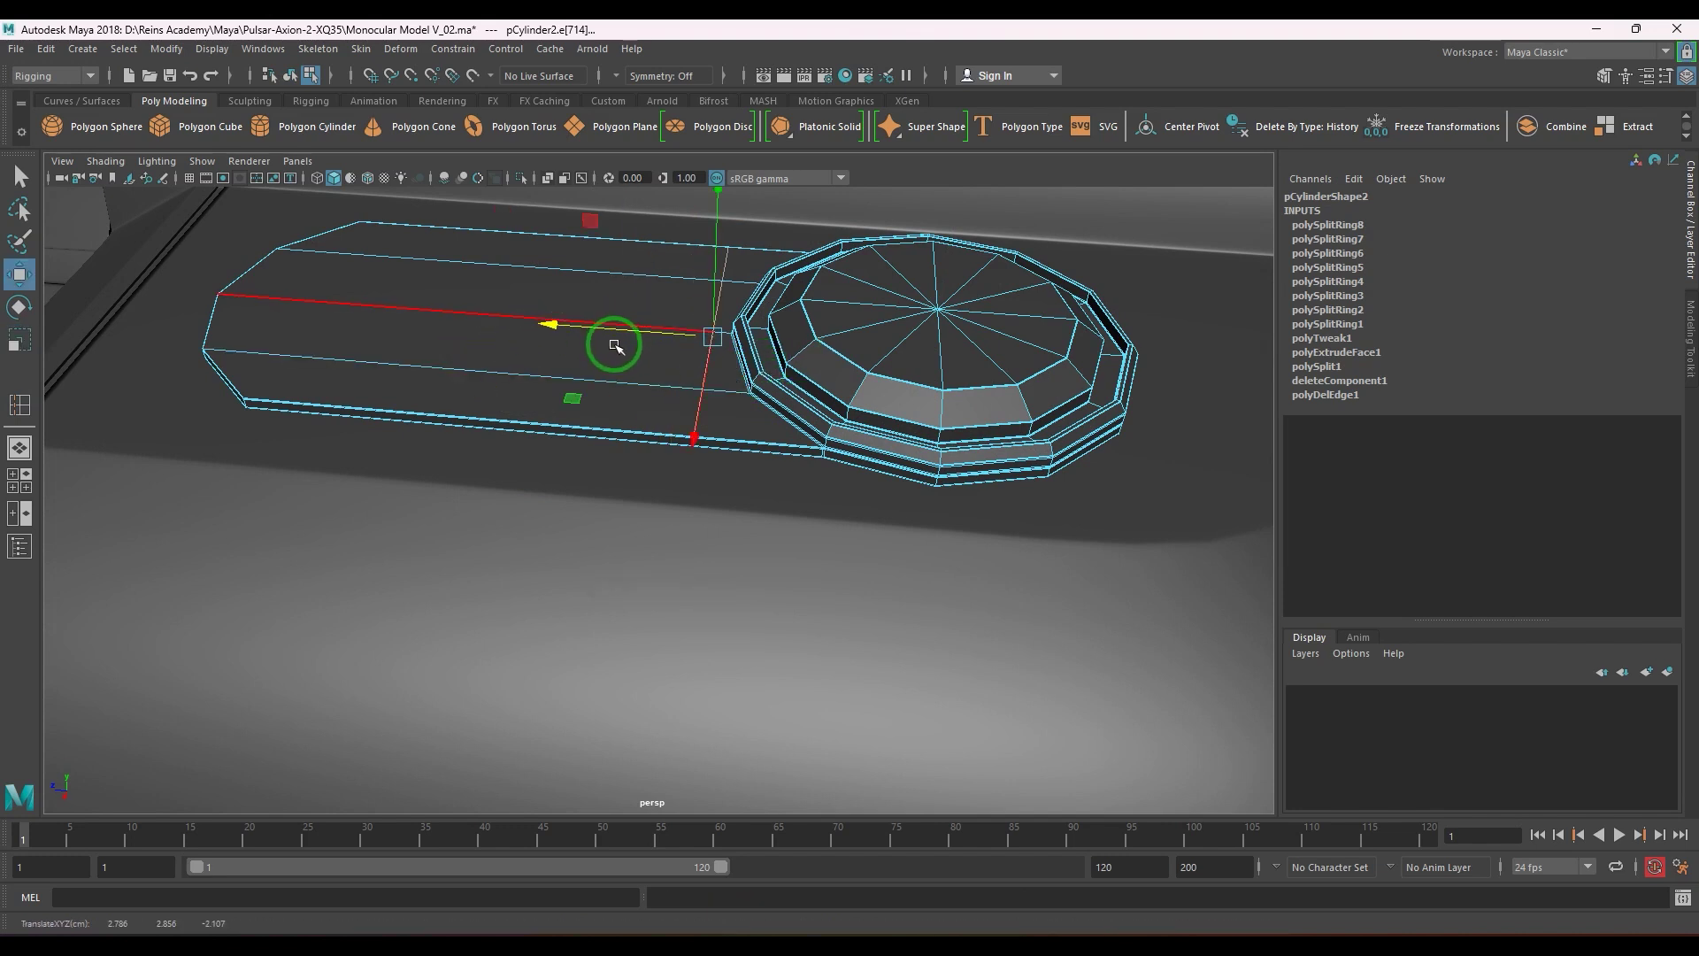
key("F8")
- Insert a second edge loop across the strip, flatten it straight, and shift it toward the strip's faceted far end
right_click_drag(585, 292, 438, 323, "shift")
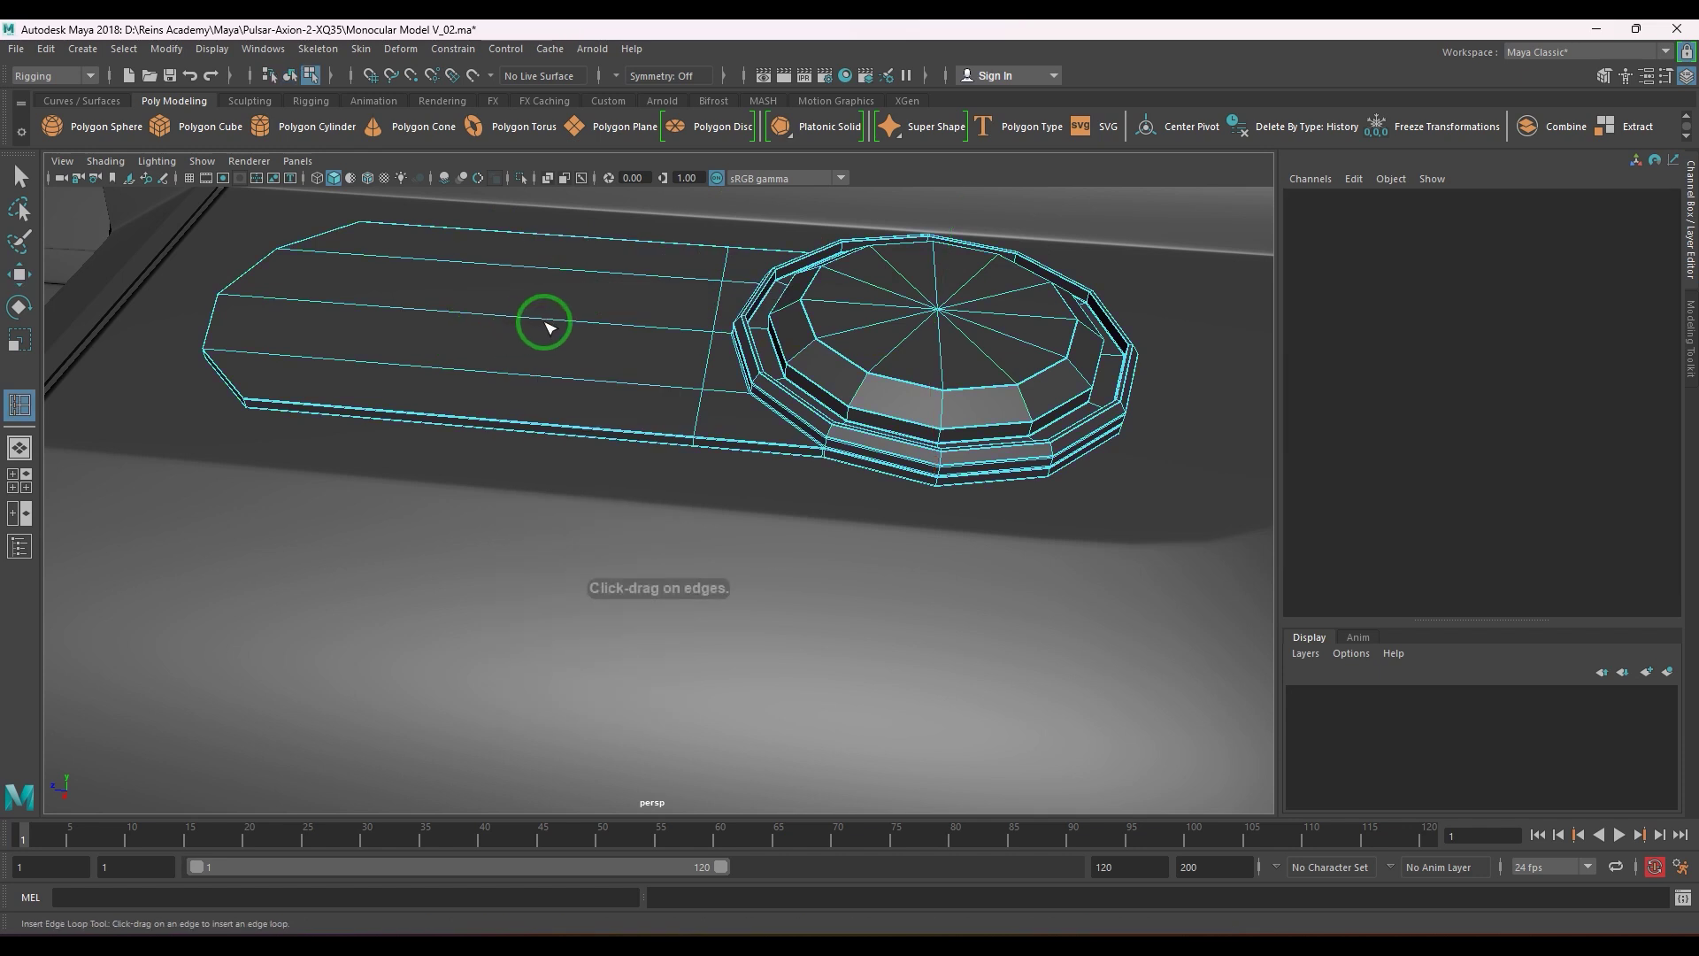
left_click(570, 317)
key("w")
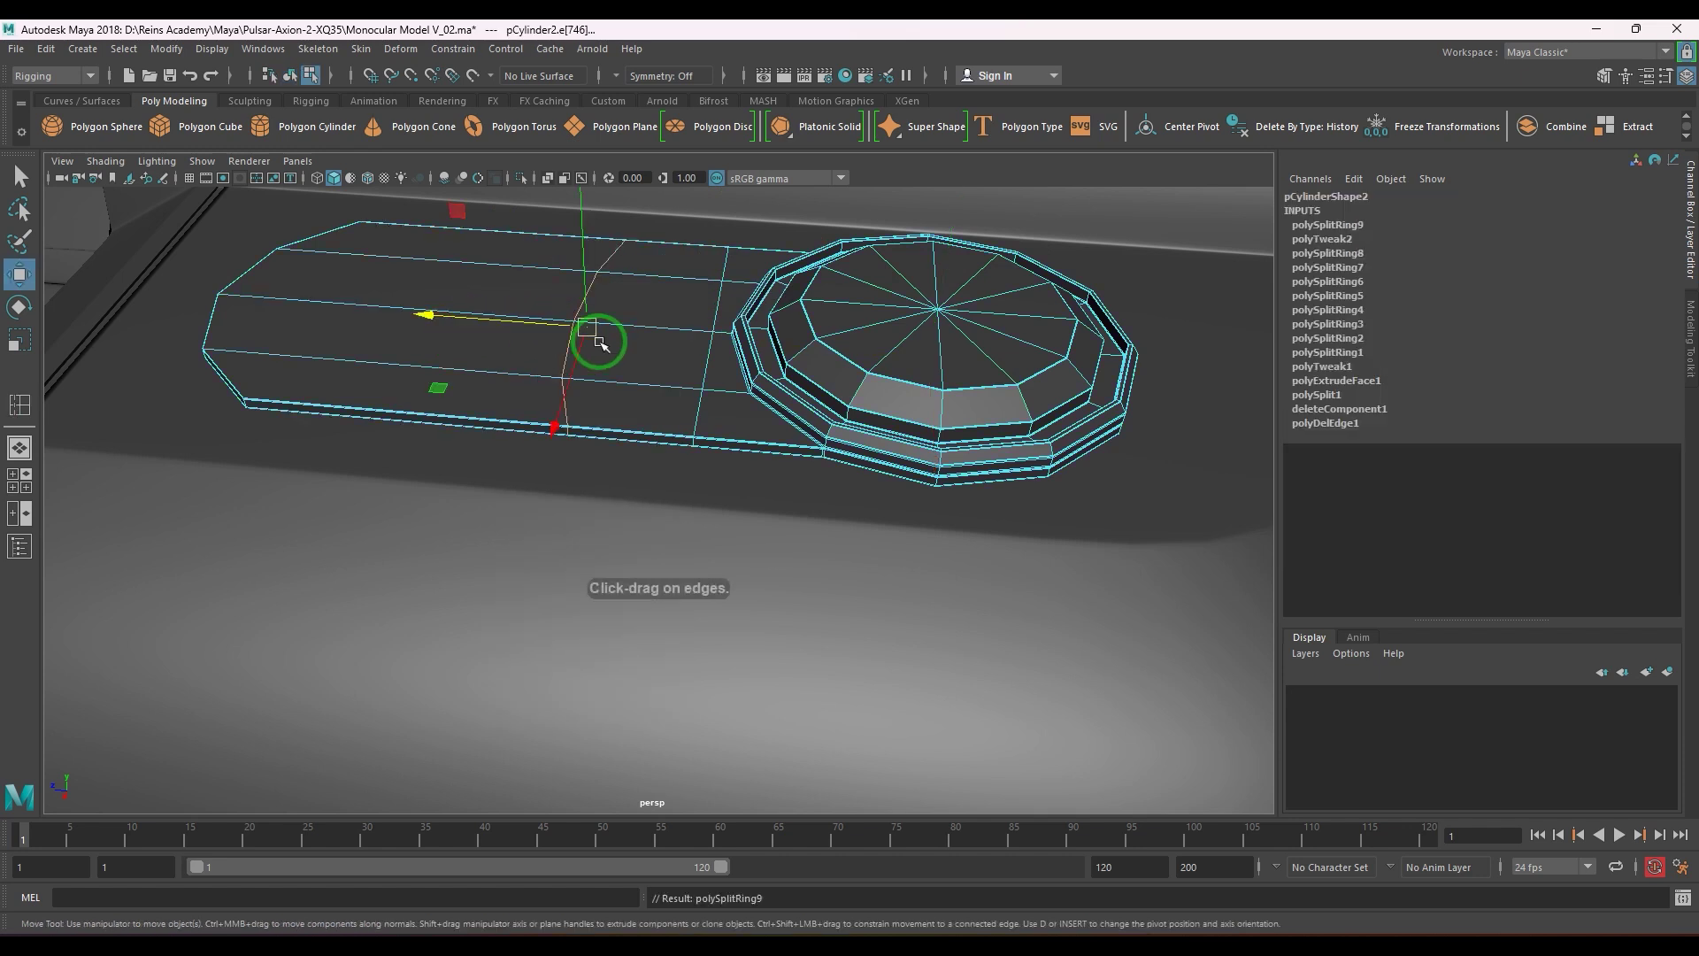
key("r")
left_click_drag(429, 314, 302, 321)
key("w")
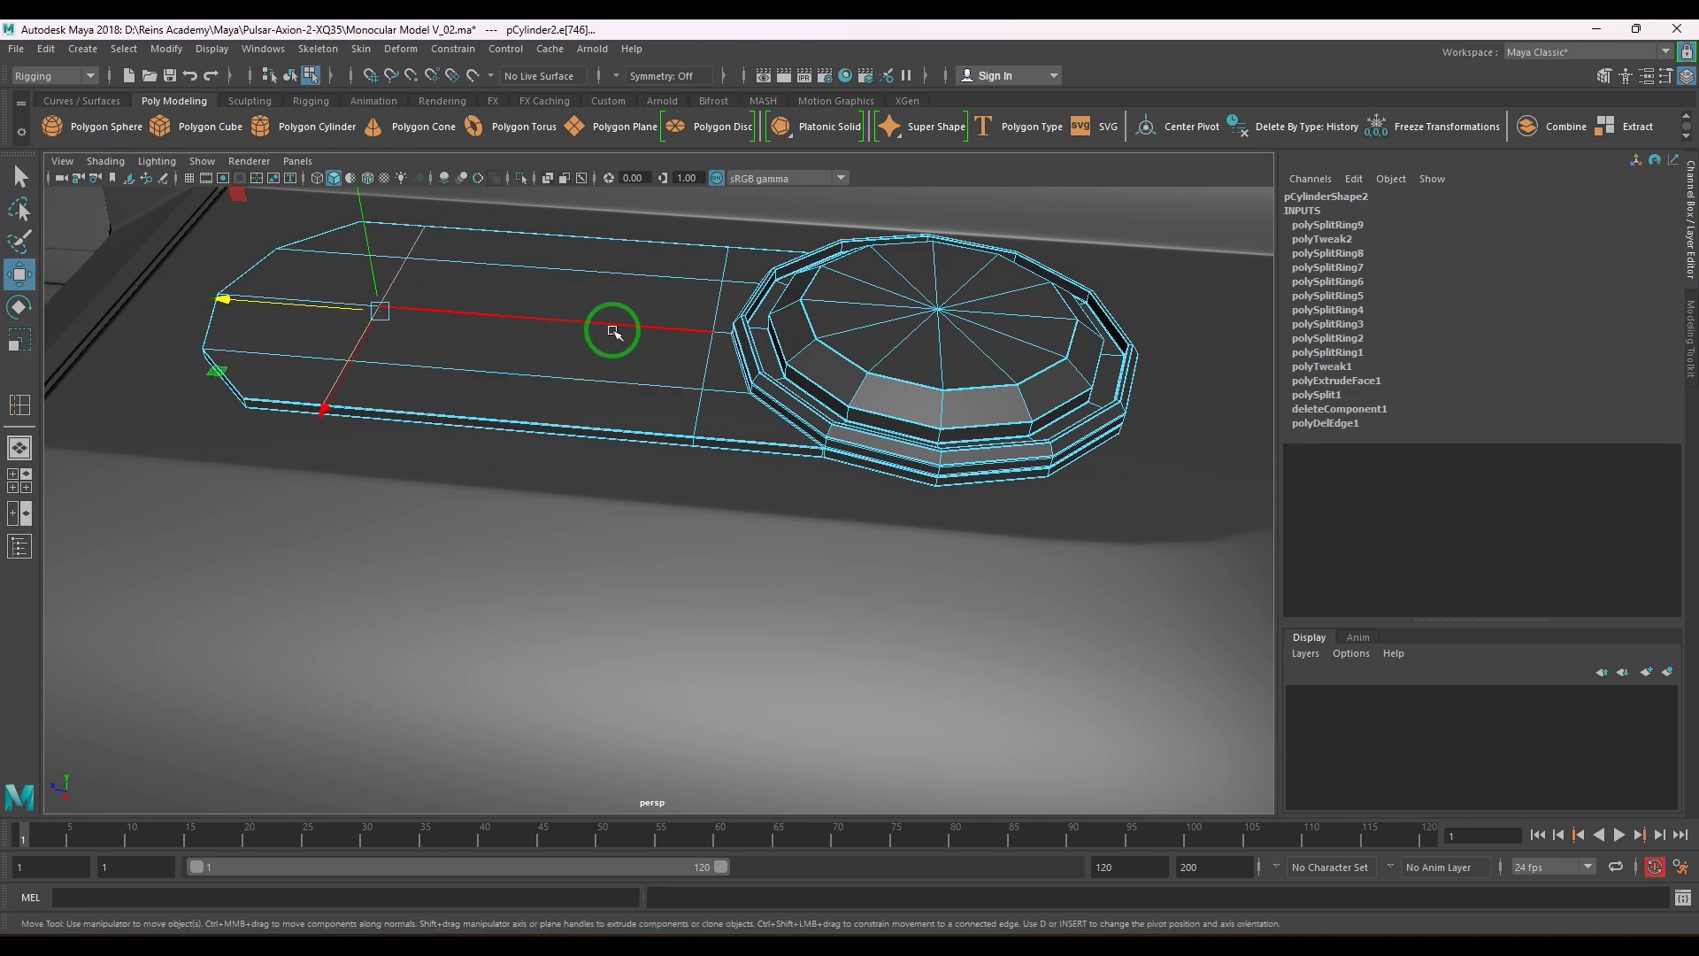
- Insert an edge loop across the strip midway between its two straight cross loops
right_click_drag(637, 309, 513, 351)
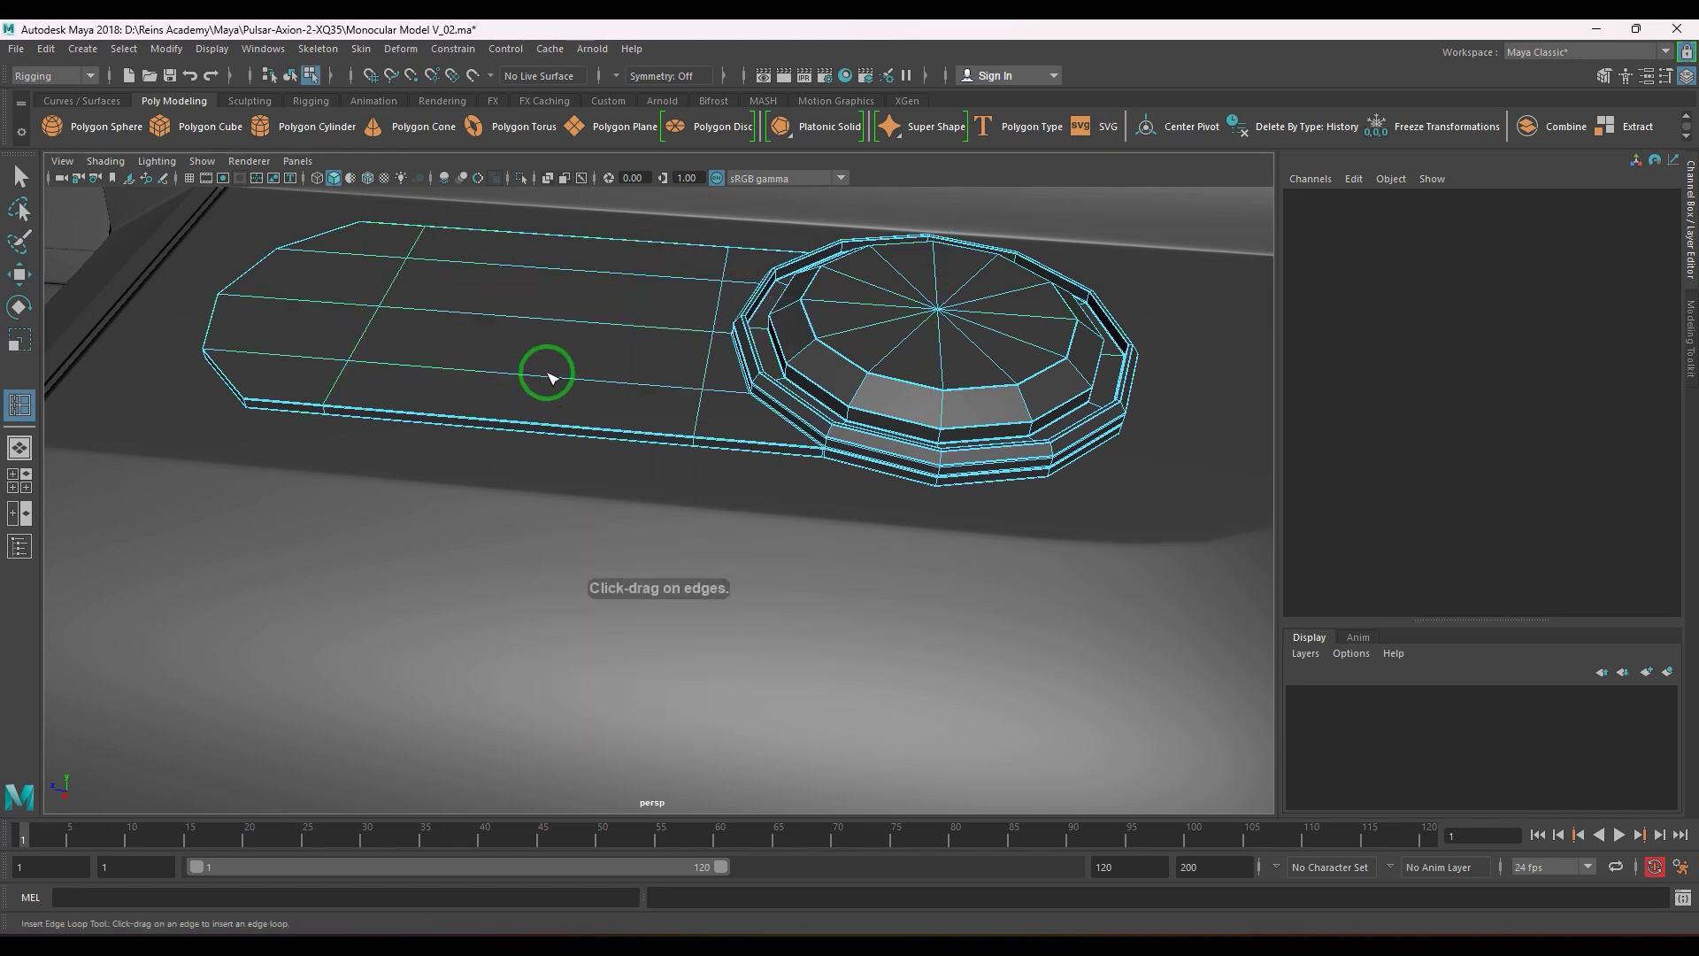
left_click_drag(541, 374, 517, 377)
left_click(520, 379)
key("w")
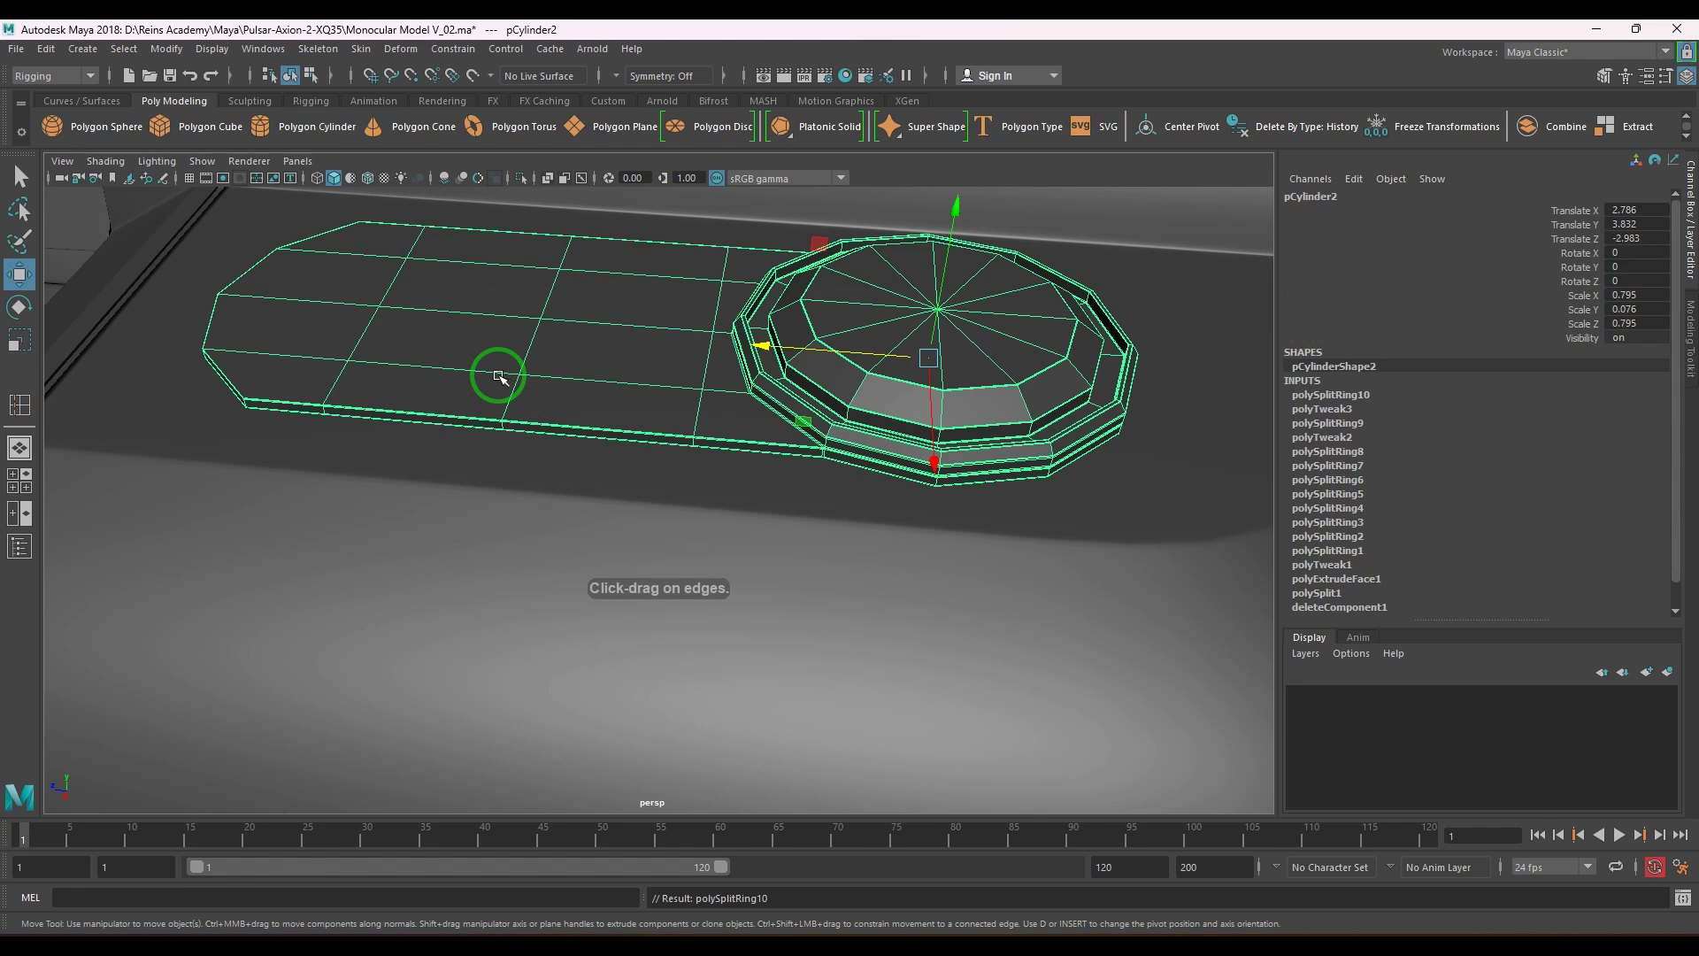
- Delete the construction history of the knob and strip part, preview it smoothed, and deselect it
key("alt+shift+d")
key("3")
scroll(509, 376, "down", 8)
left_click(1069, 585)
left_click_drag(1104, 598, 716, 471, "alt")
- Display wireframe over the shaded surfaces and examine the edge layout of the whole monocular
left_click(365, 177)
scroll(758, 420, "down", 3)
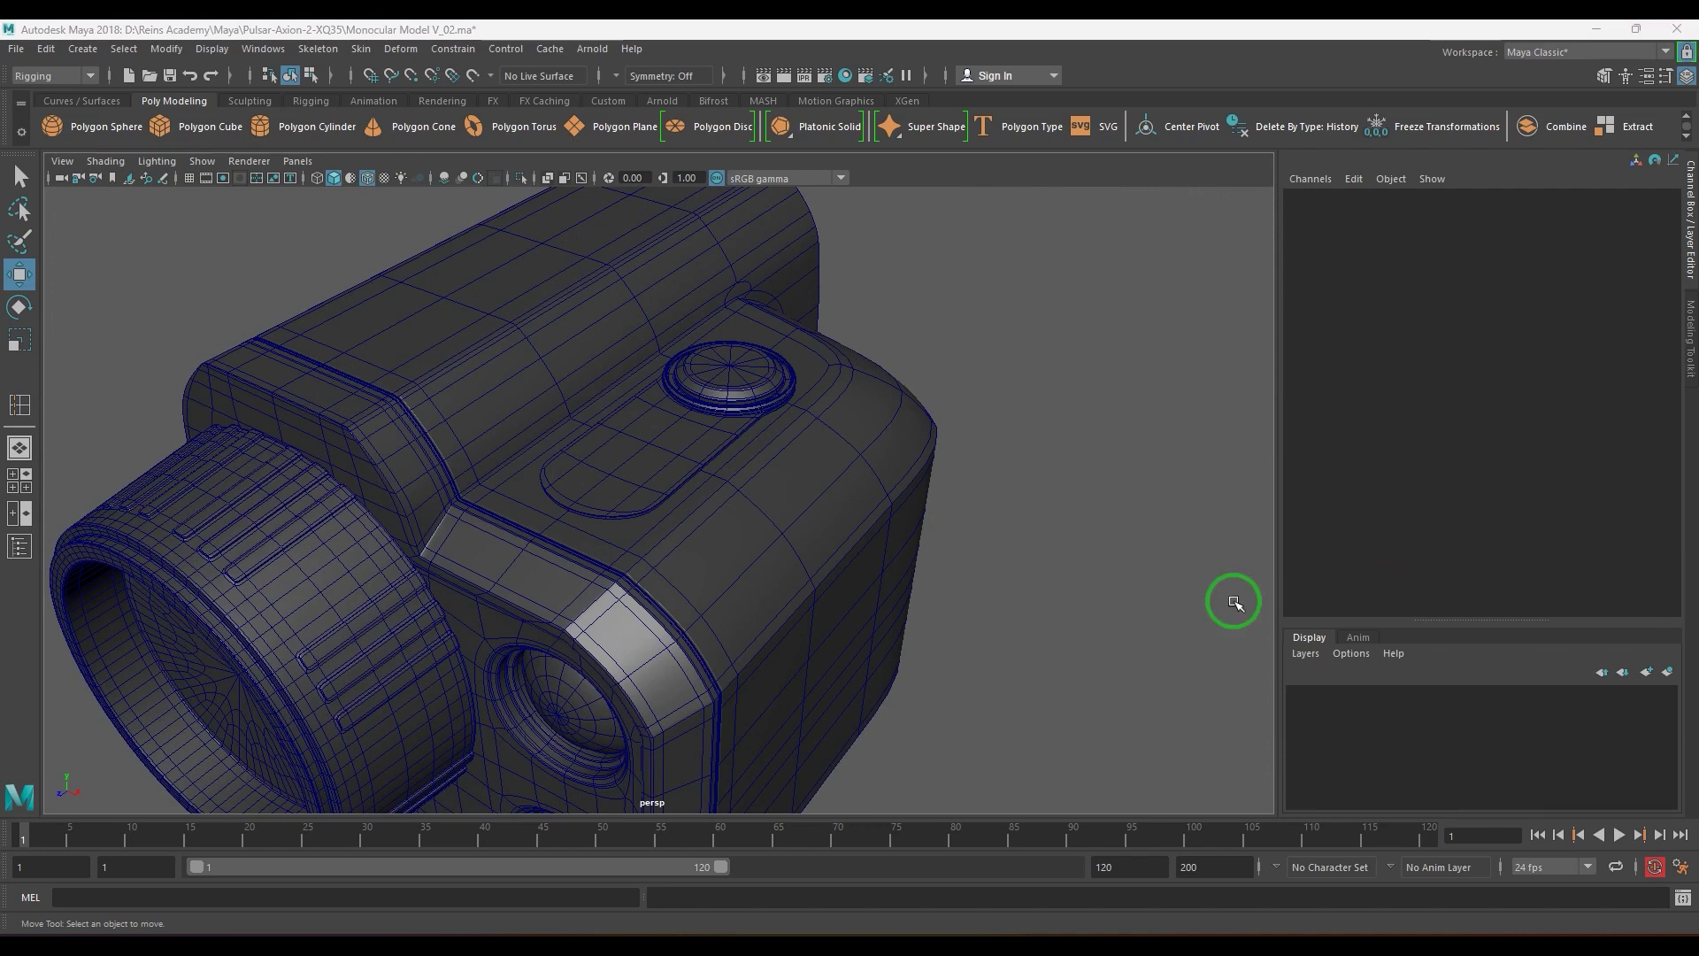
left_click_drag(682, 641, 663, 576, "alt")
scroll(655, 605, "down", 5)
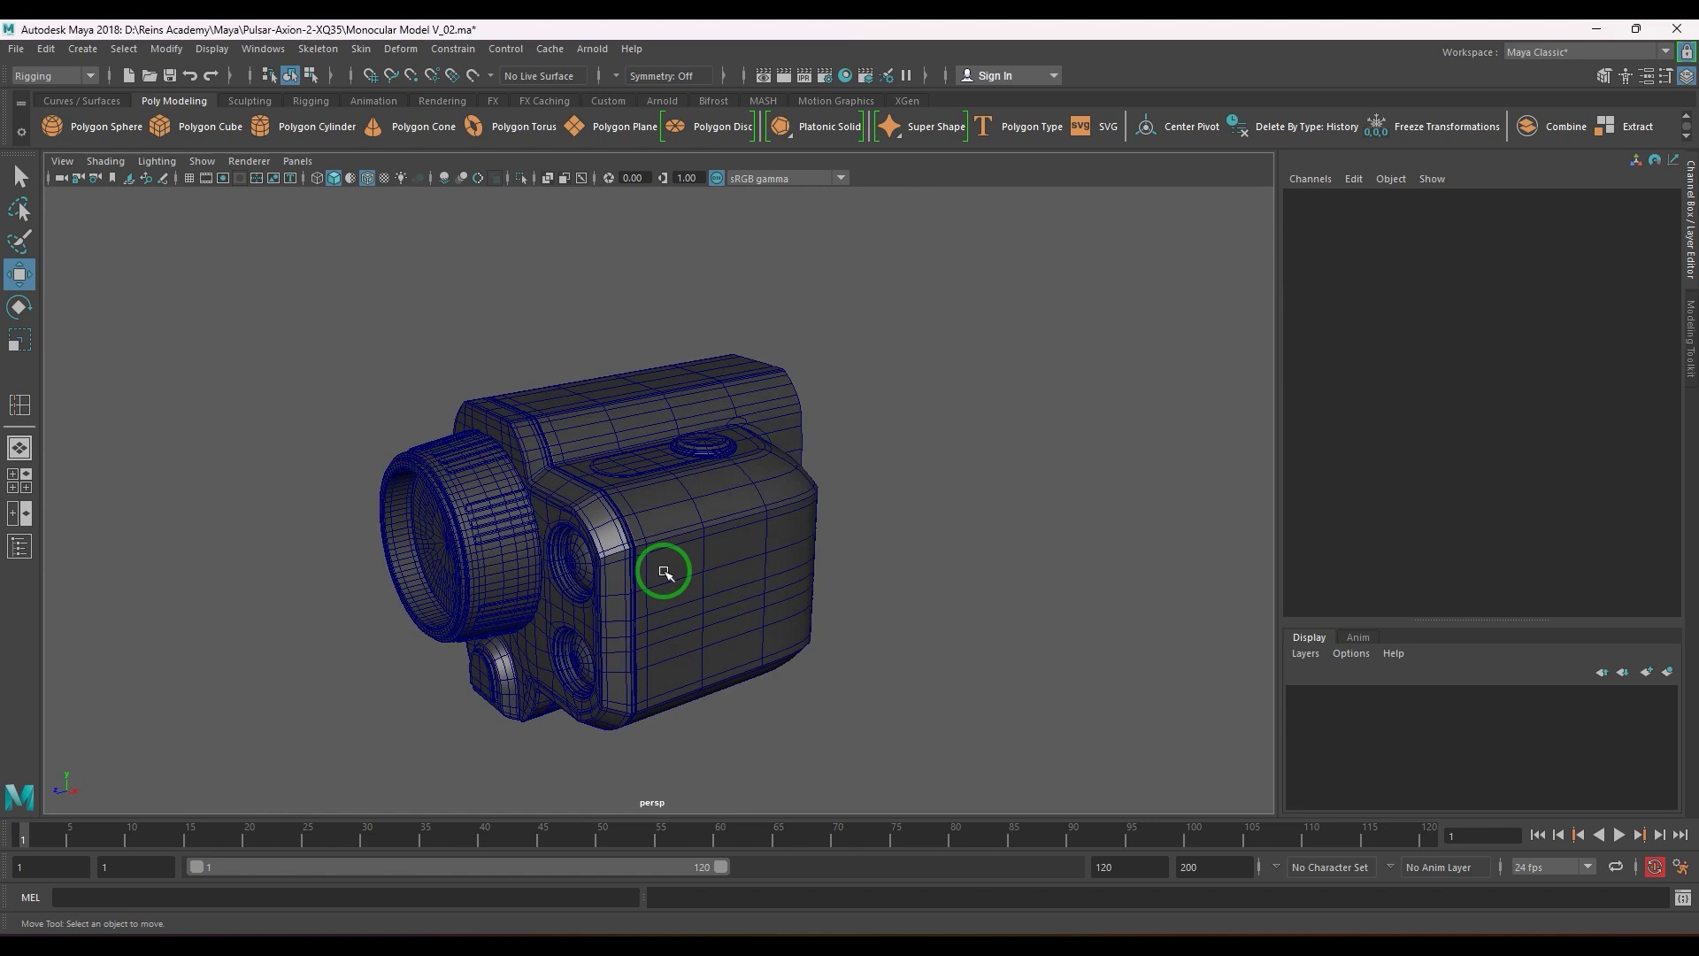
left_click_drag(665, 570, 495, 478, "alt")
- Turn off smooth preview on the main body and bevel its two cross edge loops, splitting each into a pair
left_click(690, 544)
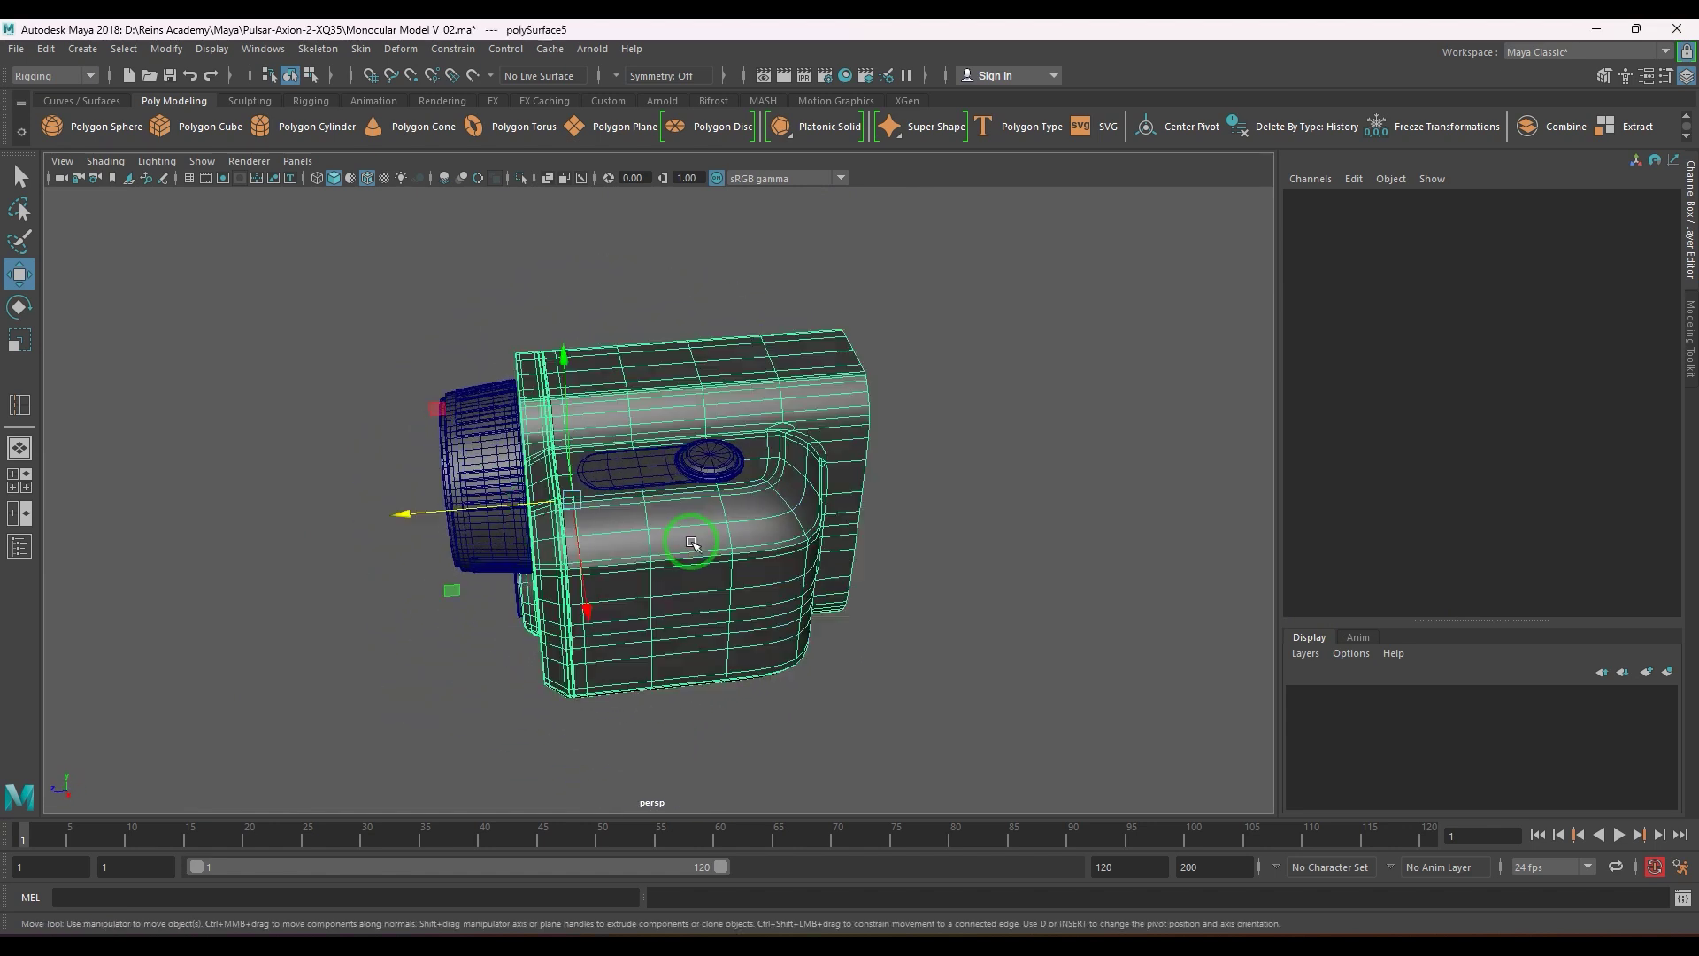
key("1")
right_click_drag(718, 592, 767, 669, "alt")
right_click_drag(767, 669, 761, 550)
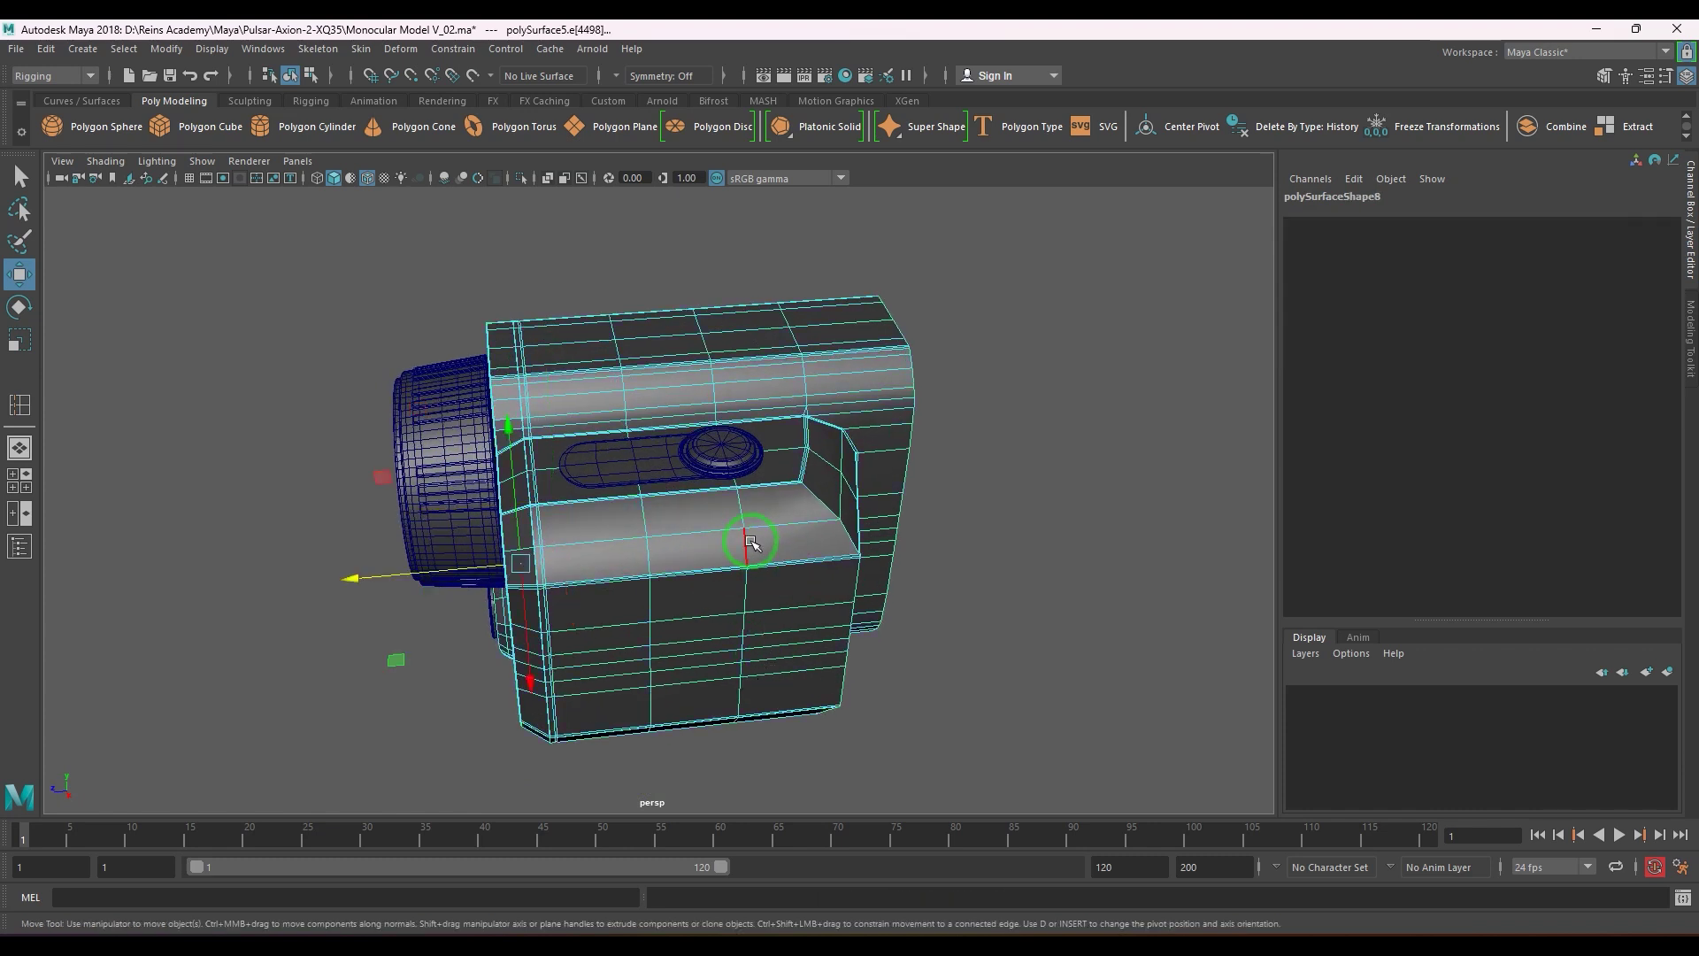
key("ctrl+b")
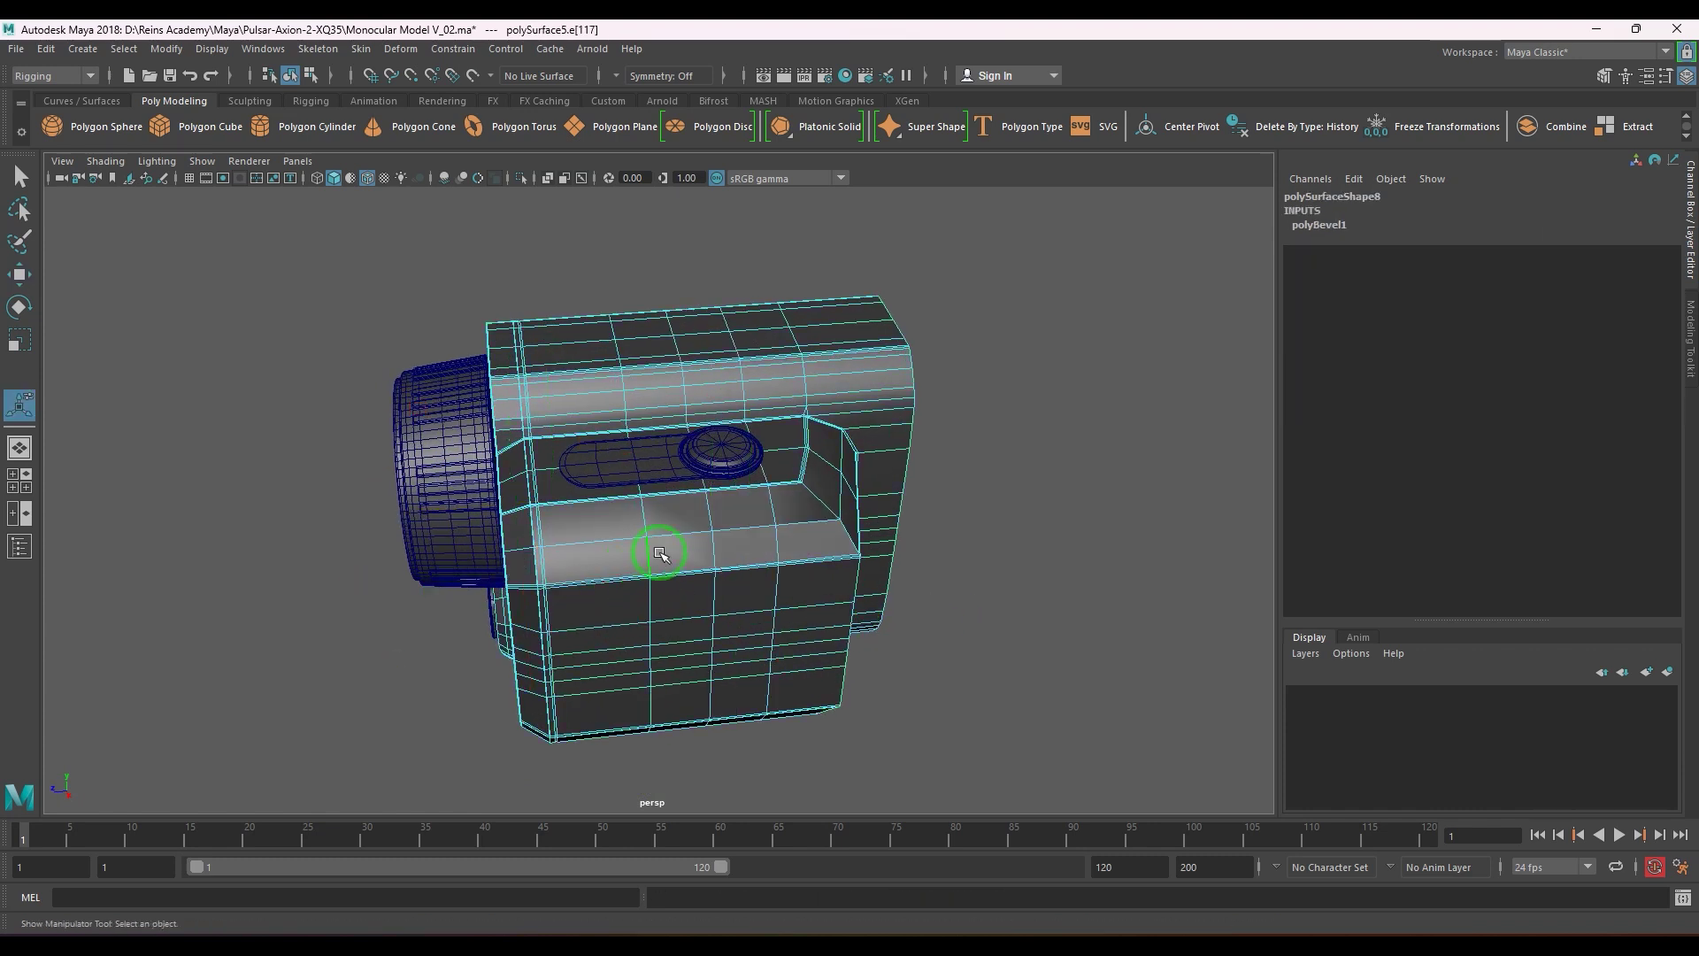
key("ctrl+b")
- Slide the beveled cross edge loops along the main body to space them more evenly, and return to object mode
left_click(610, 560)
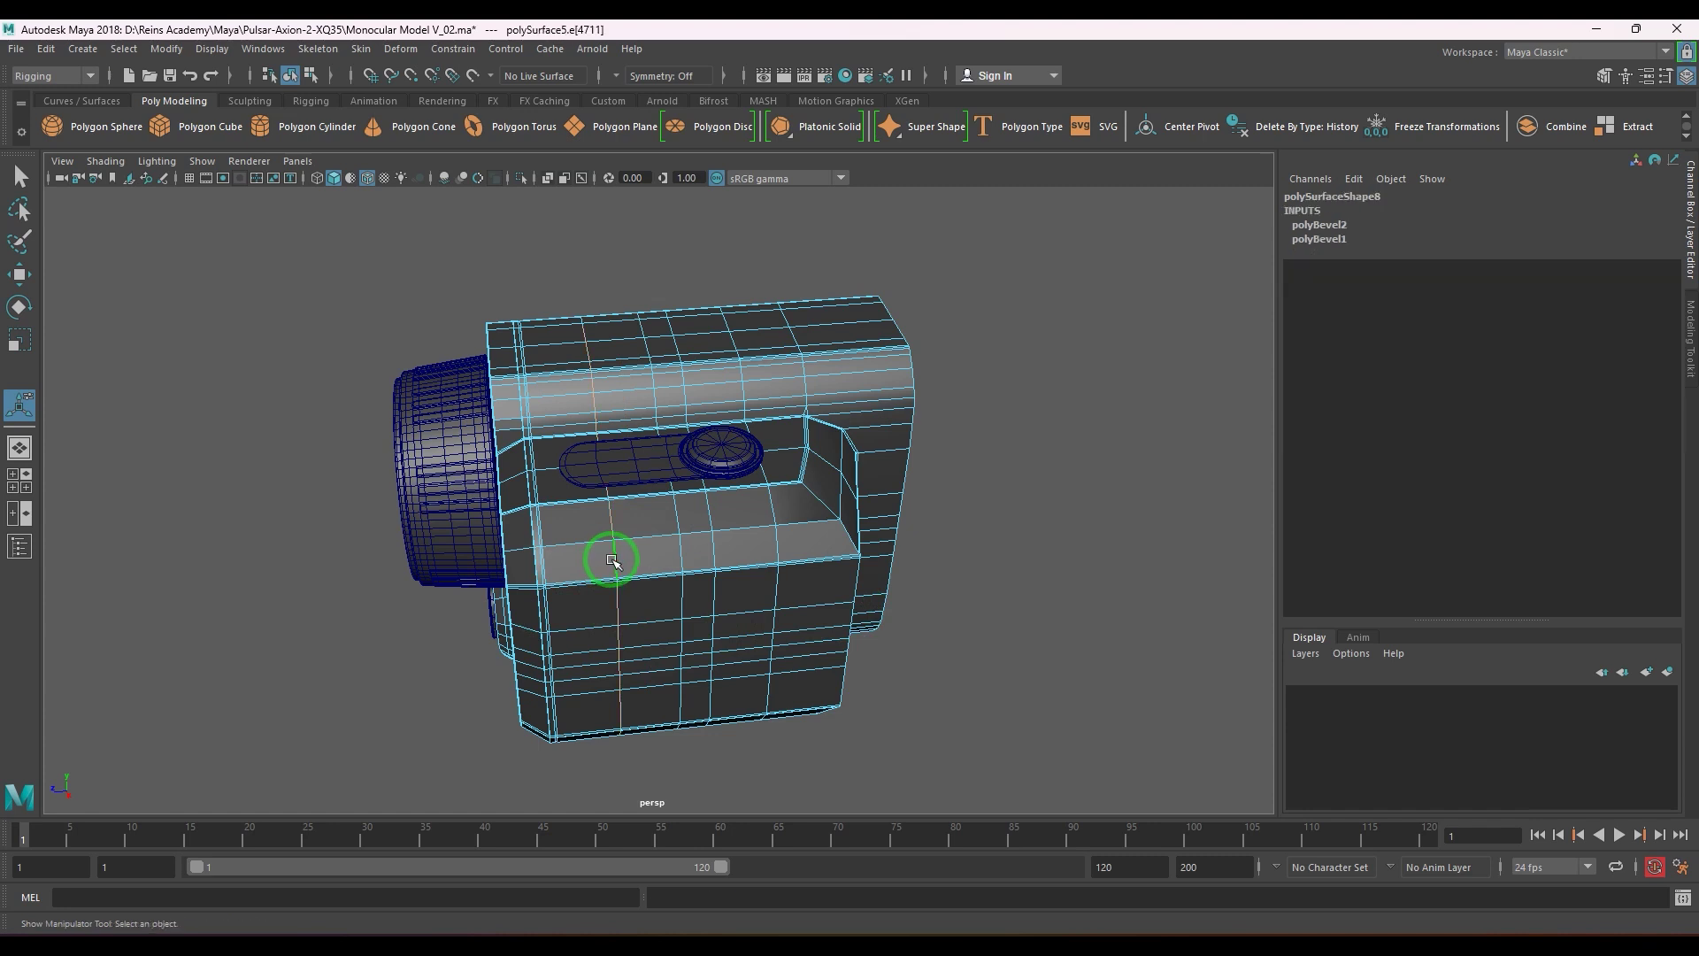
right_click(708, 490, "shift")
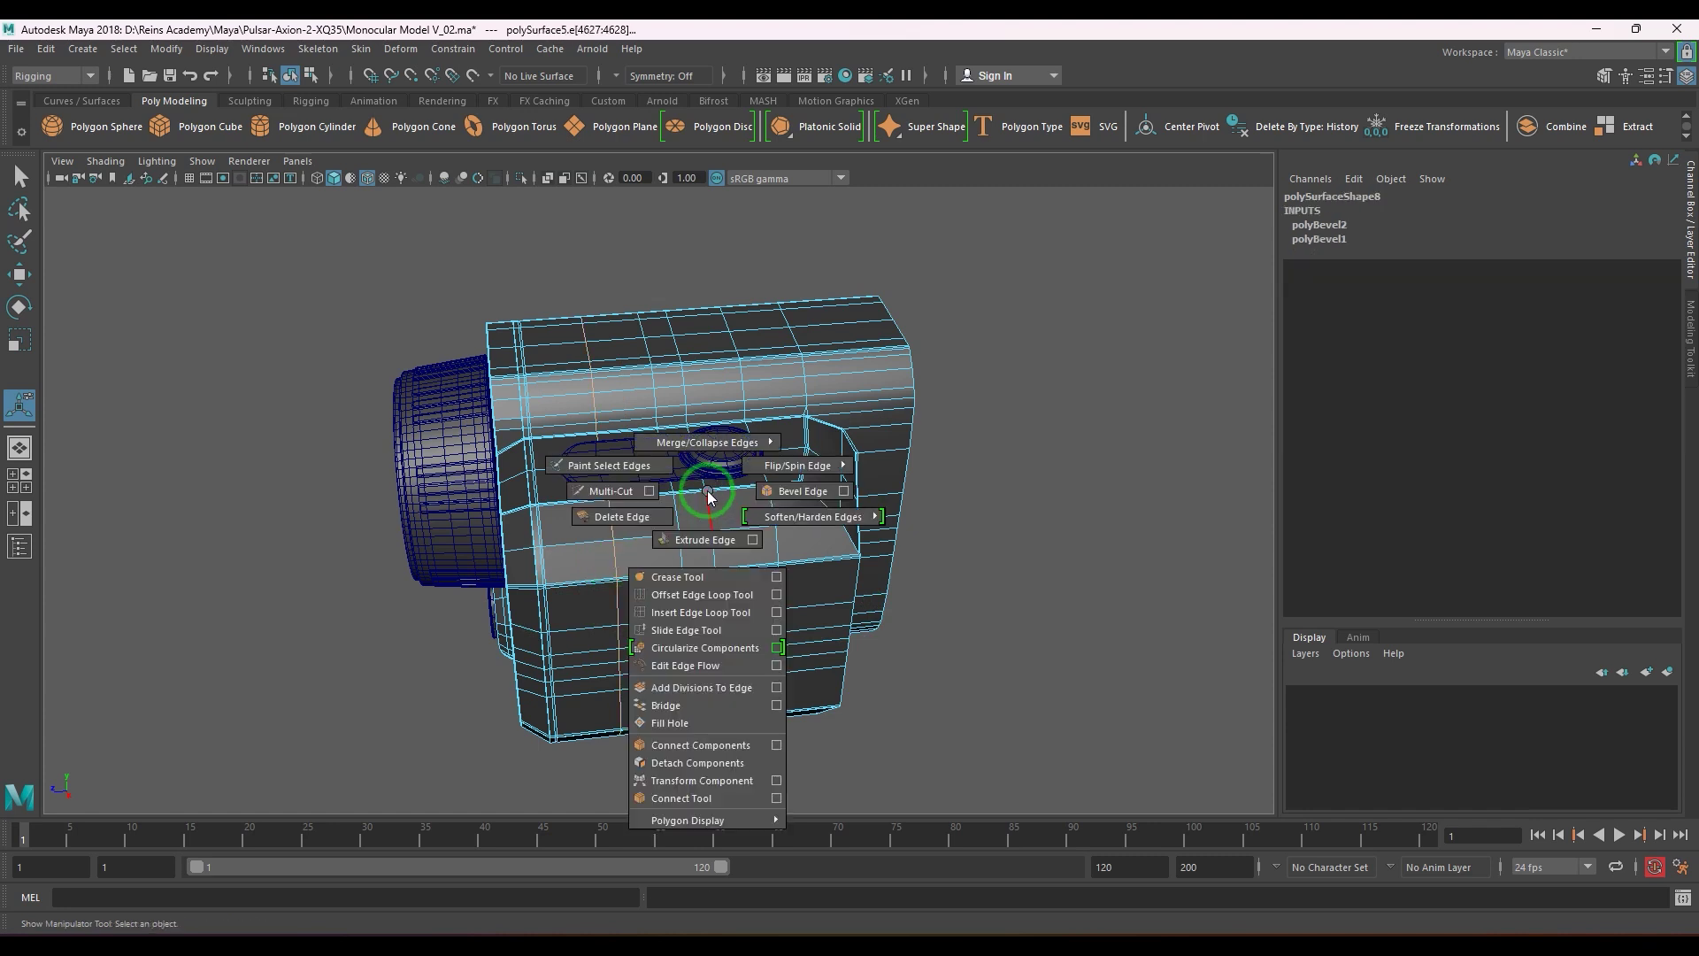
left_click(701, 631)
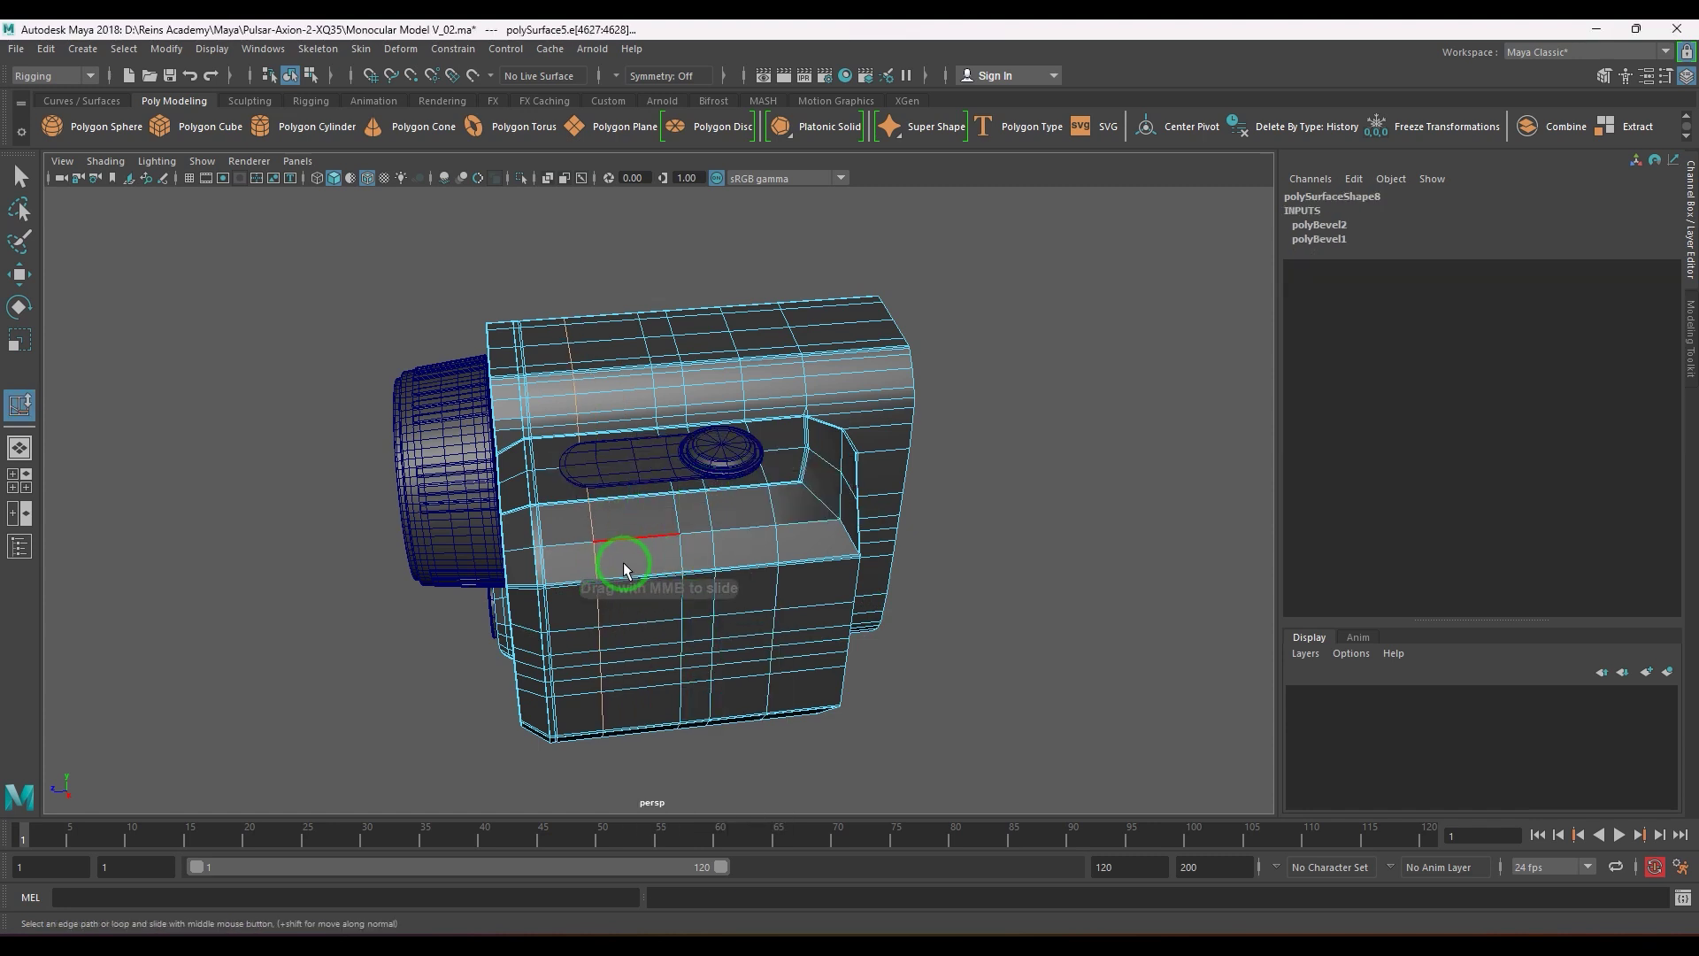
scroll(655, 562, "up", 2)
left_click(681, 563)
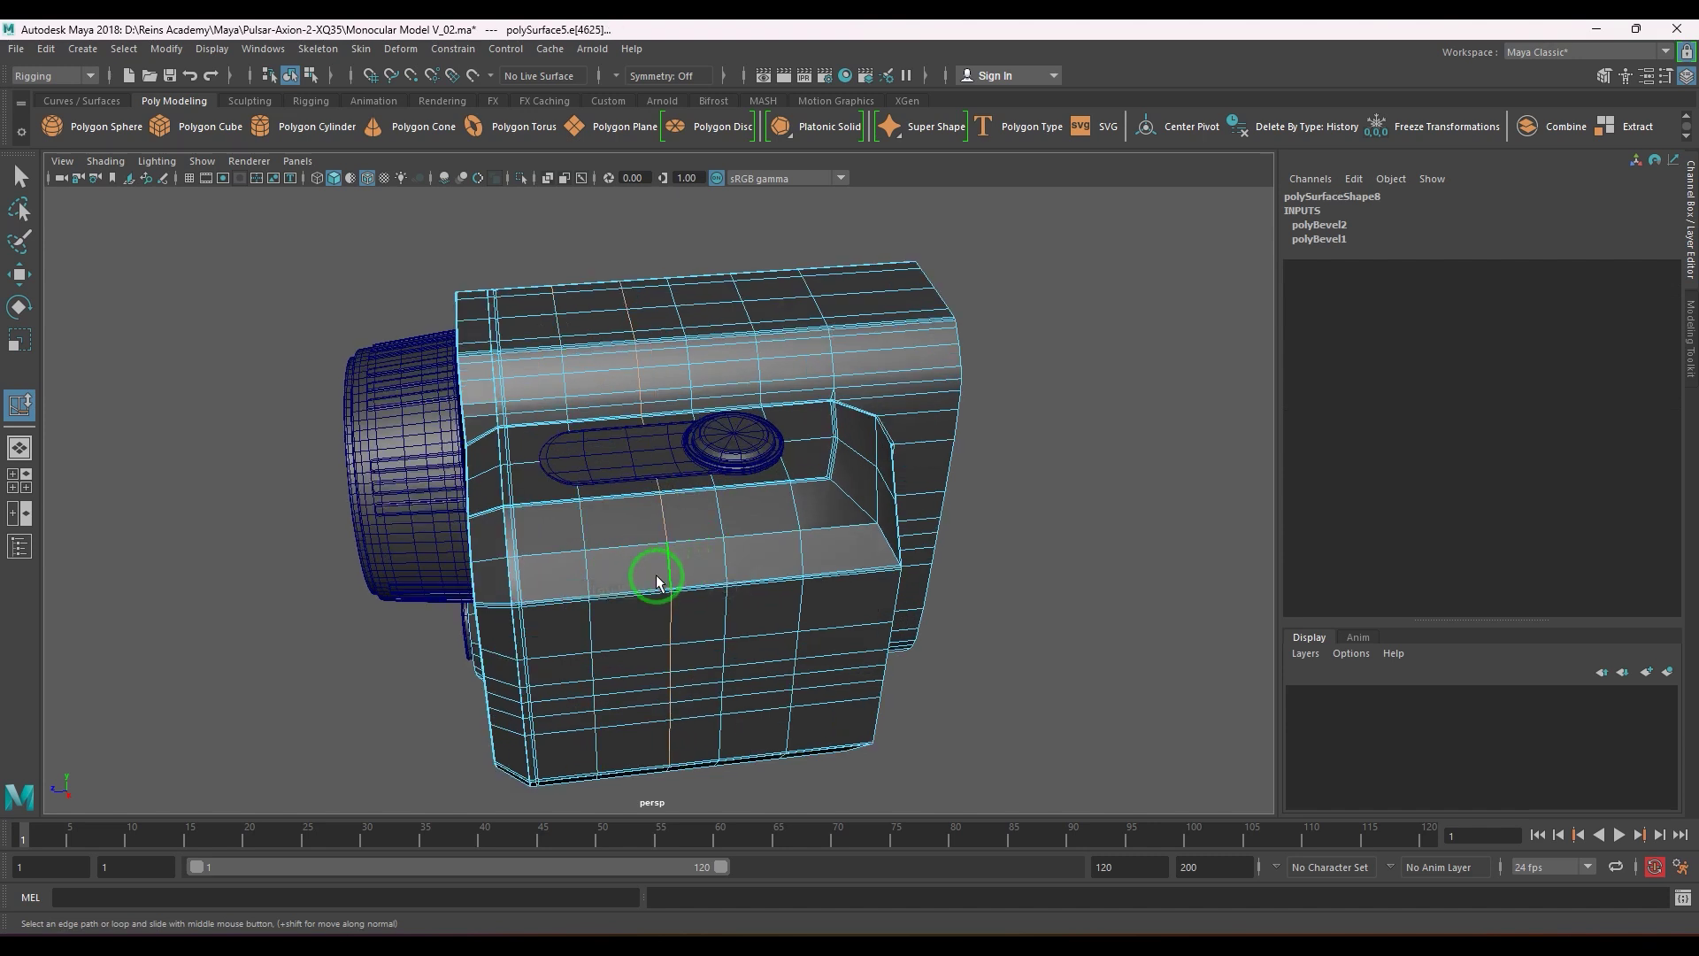
left_click(809, 564)
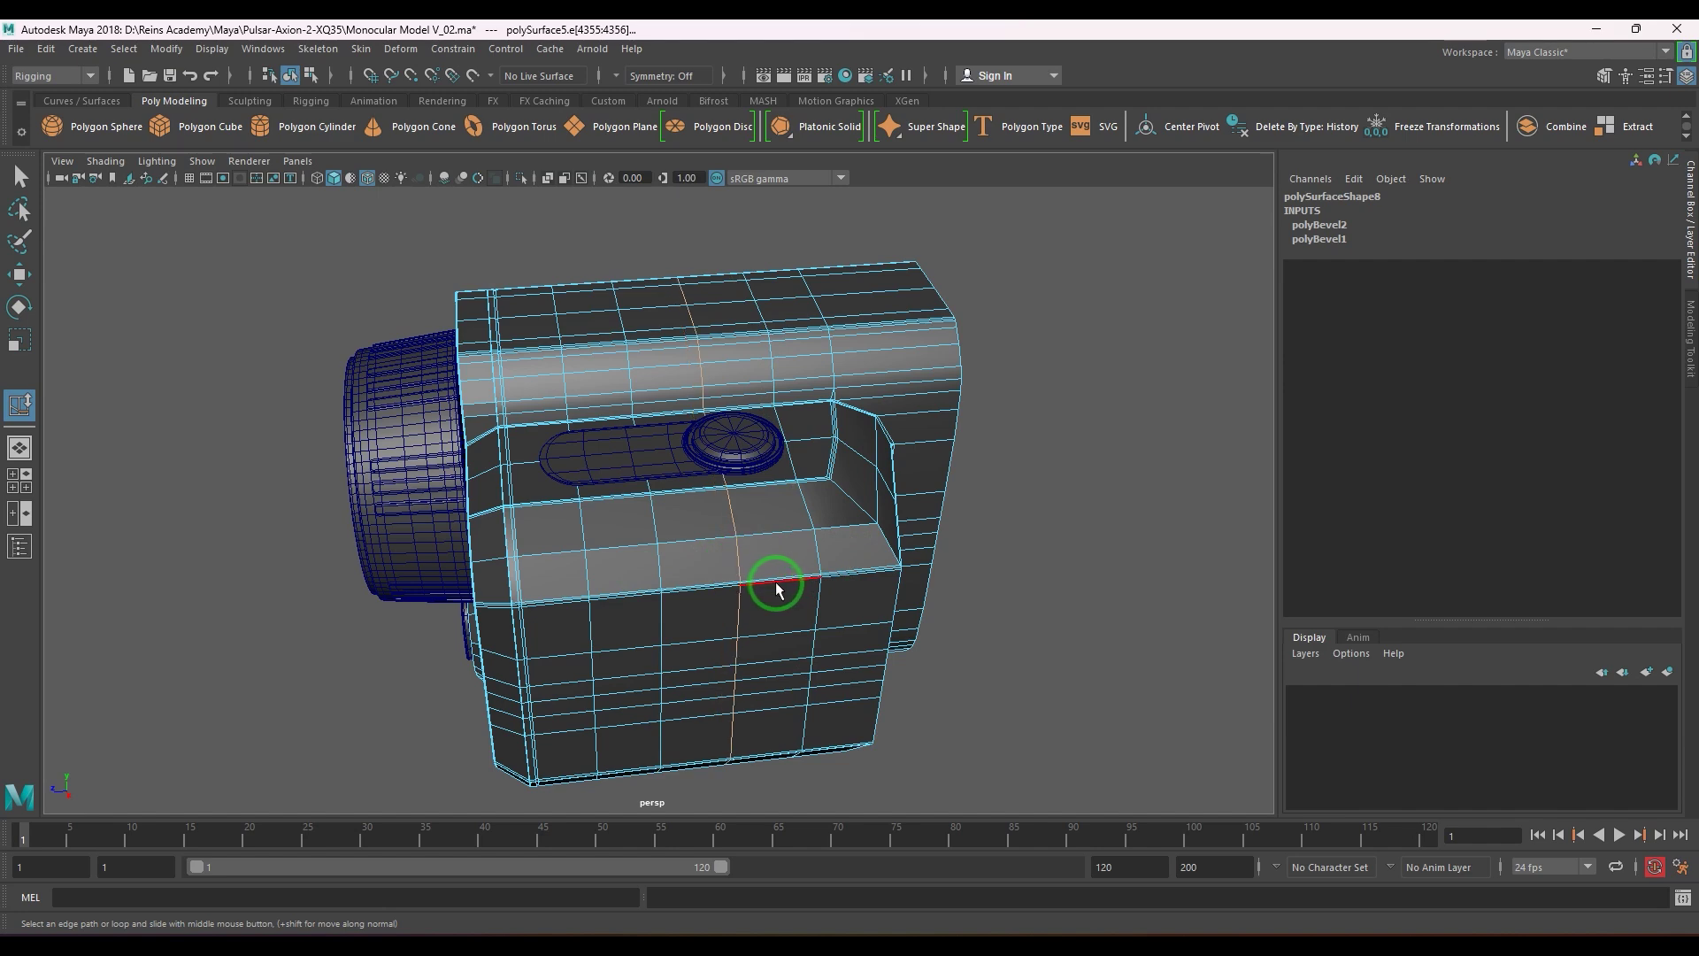
left_click_drag(773, 588, 752, 448, "alt")
key("w")
key("F8")
- Insert an edge loop around the main body just behind the rear edge of the side housing
scroll(752, 445, "down", 5)
left_click(972, 529)
left_click_drag(971, 528, 826, 534, "alt")
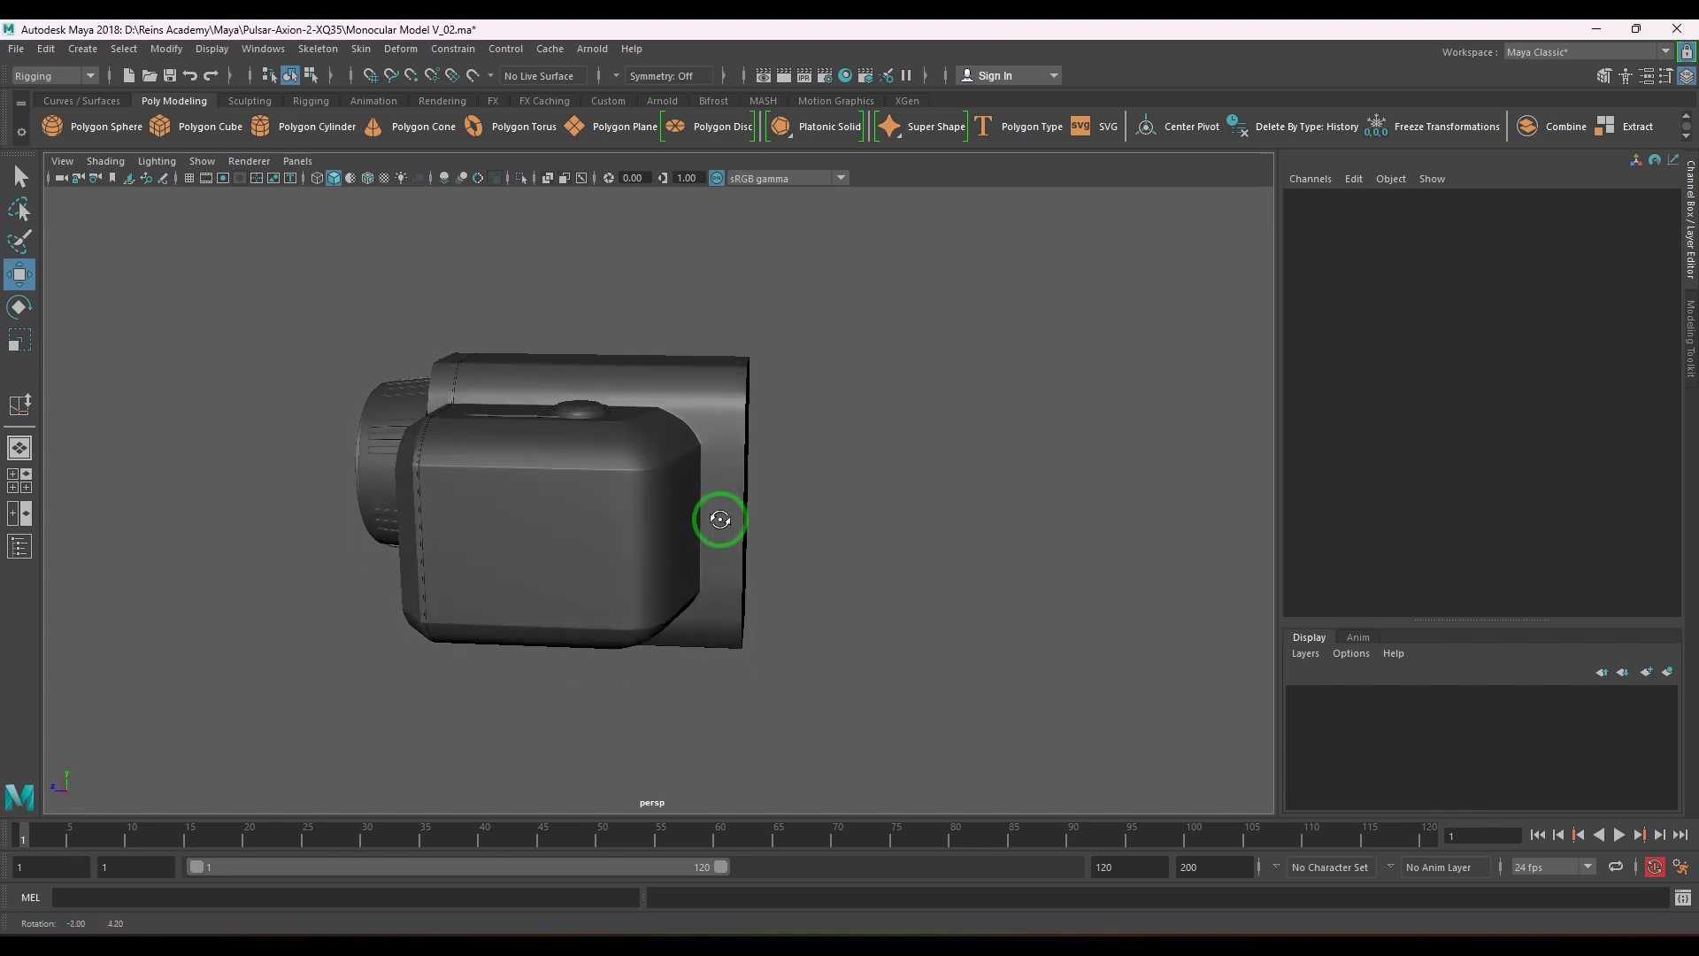
left_click(721, 520)
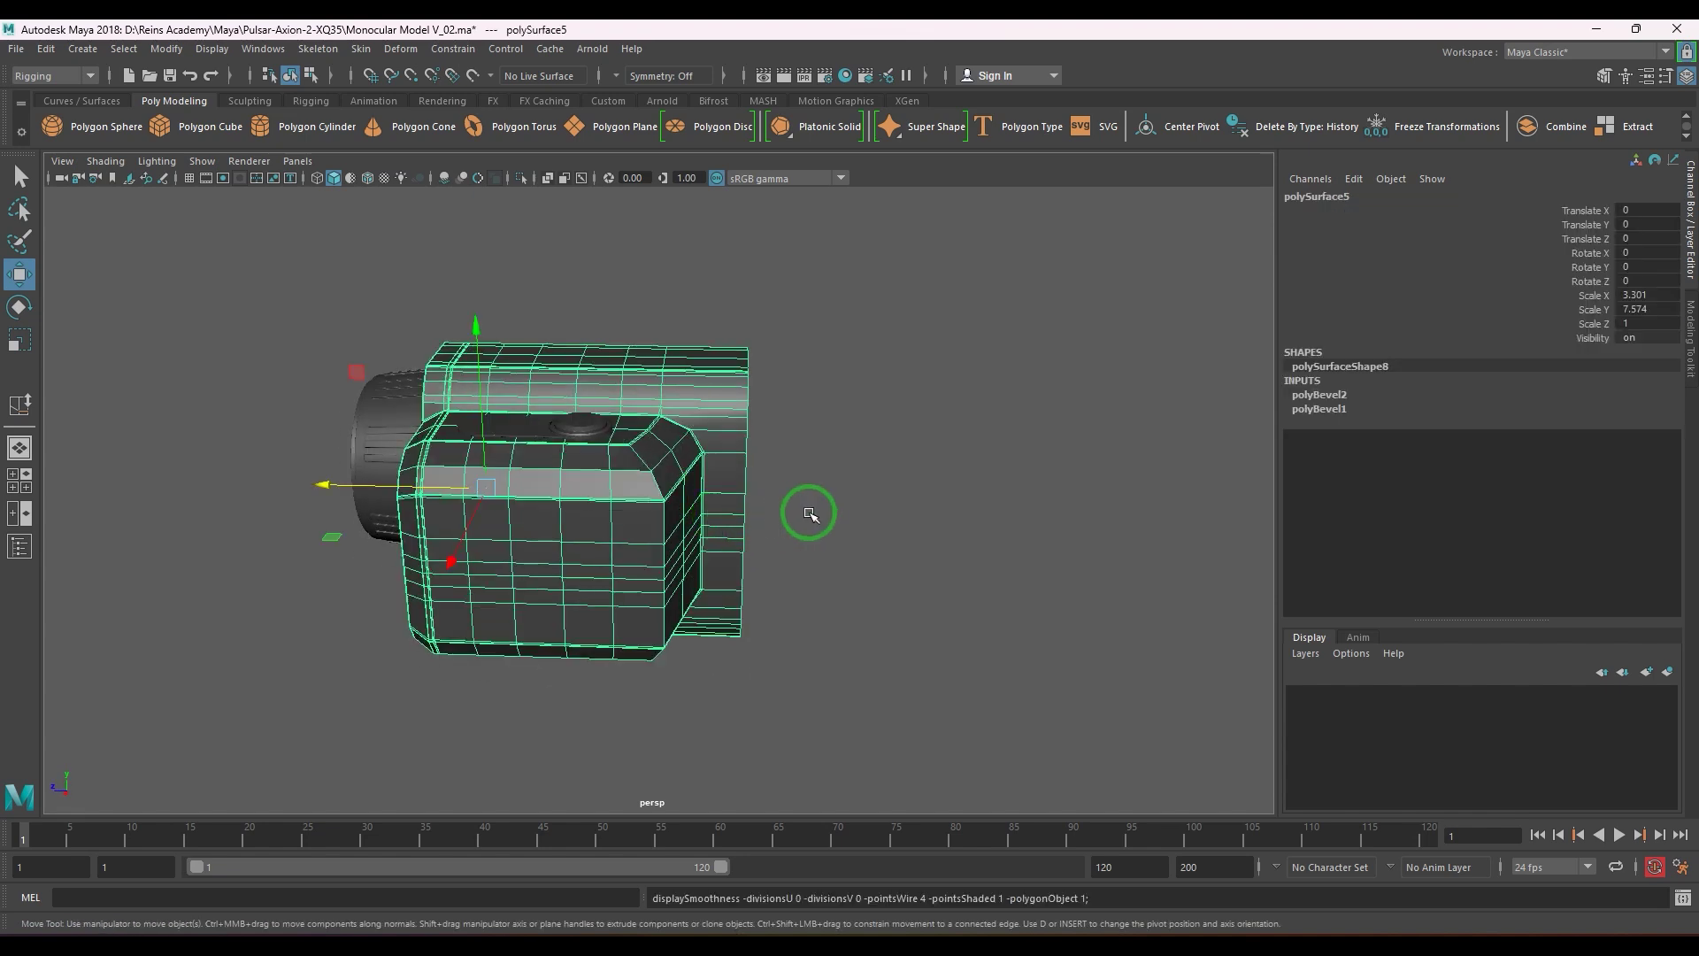
mouse_move(809, 513)
left_mouse_down("alt")
mouse_move(767, 513)
mouse_move(796, 516)
left_mouse_up("alt")
right_click_drag(796, 515, 902, 573, "alt")
left_click_drag(903, 573, 836, 580, "alt")
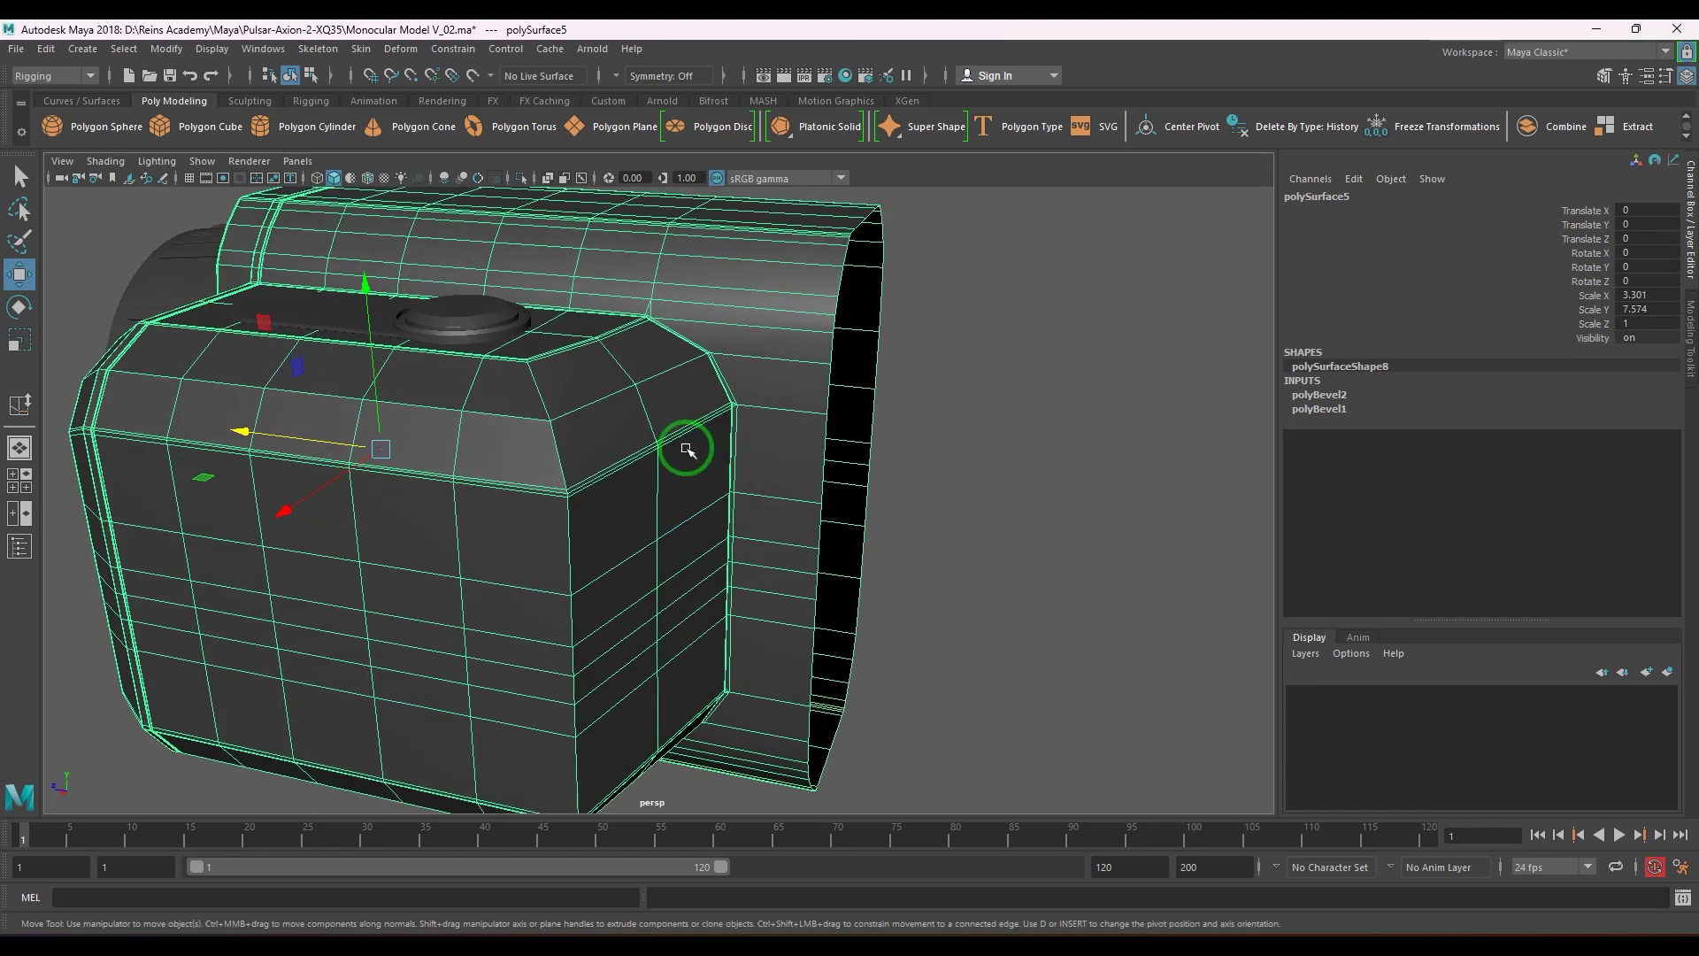
mouse_move(686, 450)
right_mouse_down("alt")
mouse_move(941, 637)
mouse_move(1032, 675)
mouse_move(721, 493)
mouse_move(739, 428)
mouse_move(686, 455)
right_mouse_up("alt")
left_click(705, 462)
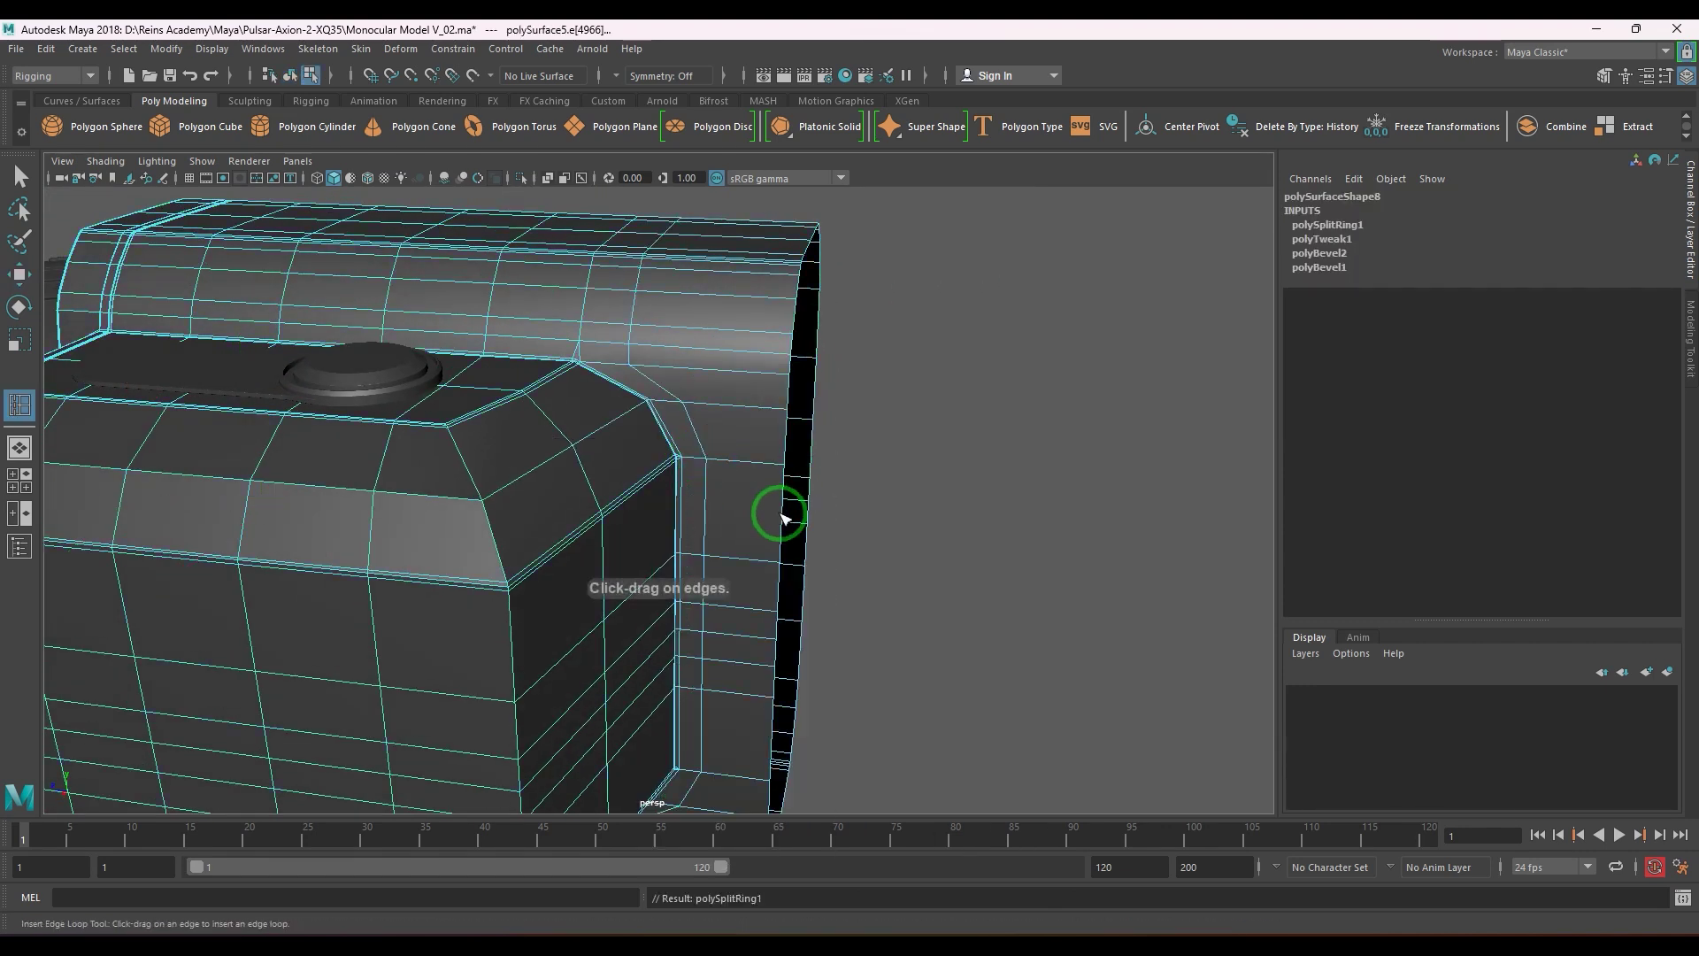
- Preview the main body smoothed and inspect the rear corner where the side housing meets it
key("w")
key("F8")
key("3")
left_click(974, 516)
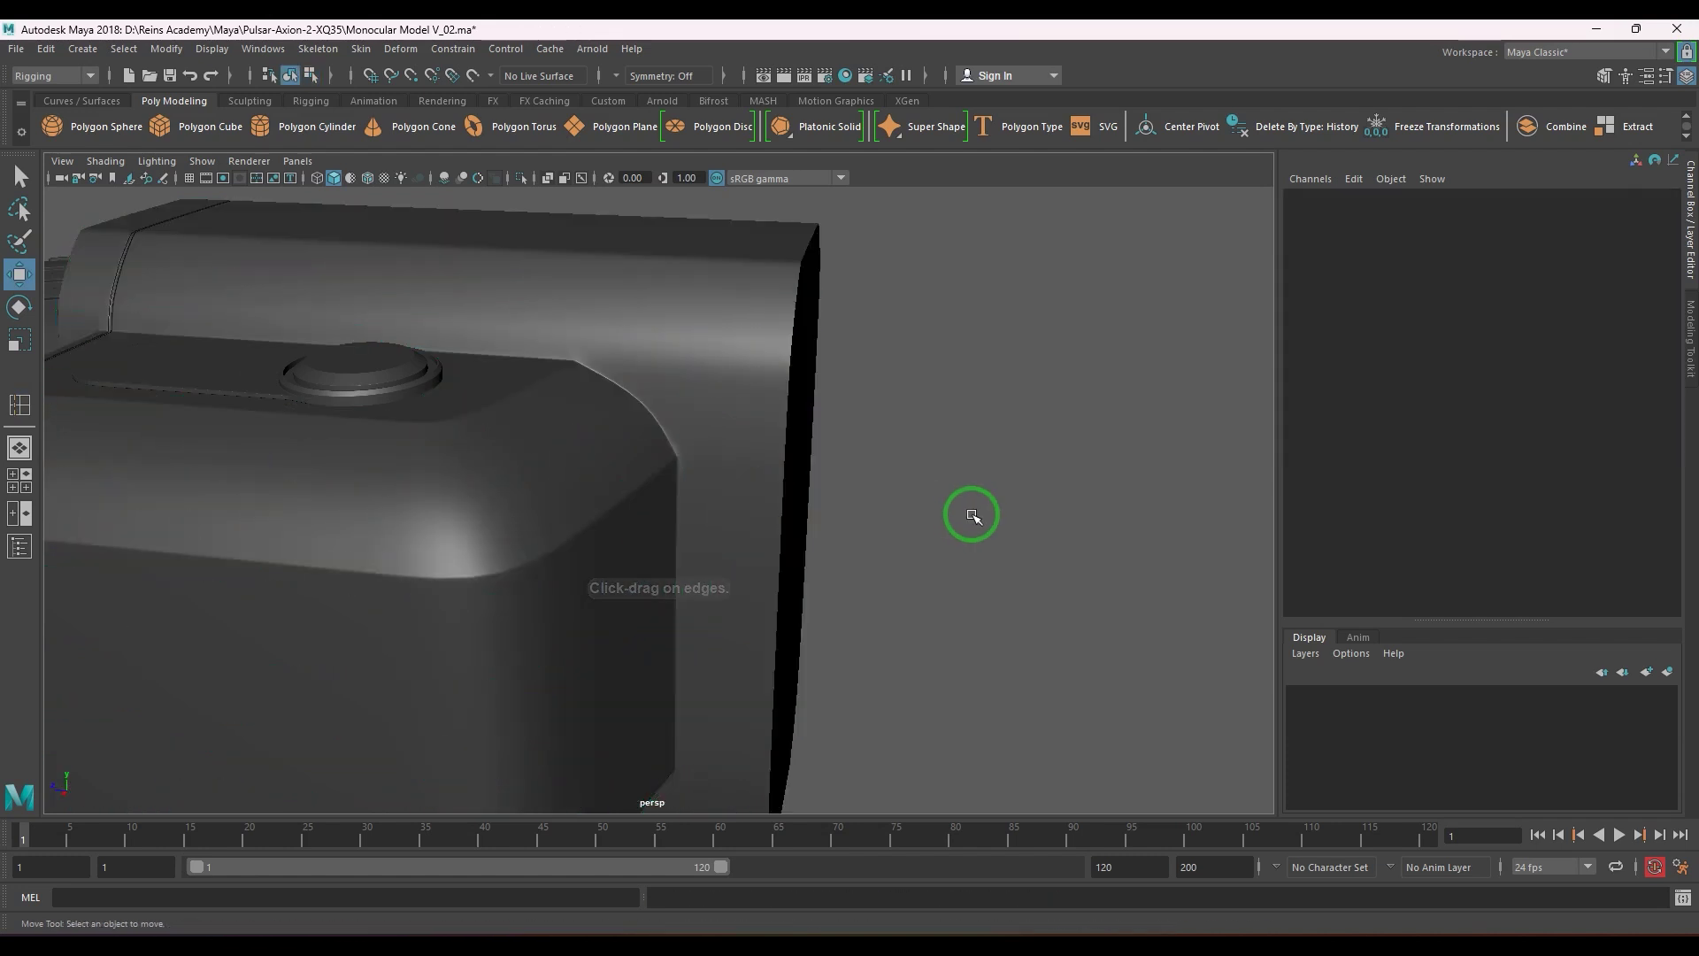
right_click_drag(974, 516, 925, 494, "alt")
mouse_move(925, 494)
left_mouse_down("alt")
mouse_move(938, 471)
mouse_move(952, 488)
mouse_move(913, 461)
mouse_move(945, 459)
mouse_move(941, 490)
left_mouse_up("alt")
- Try to move the new edge loop closer to the rear edge of the side housing
left_click(733, 497)
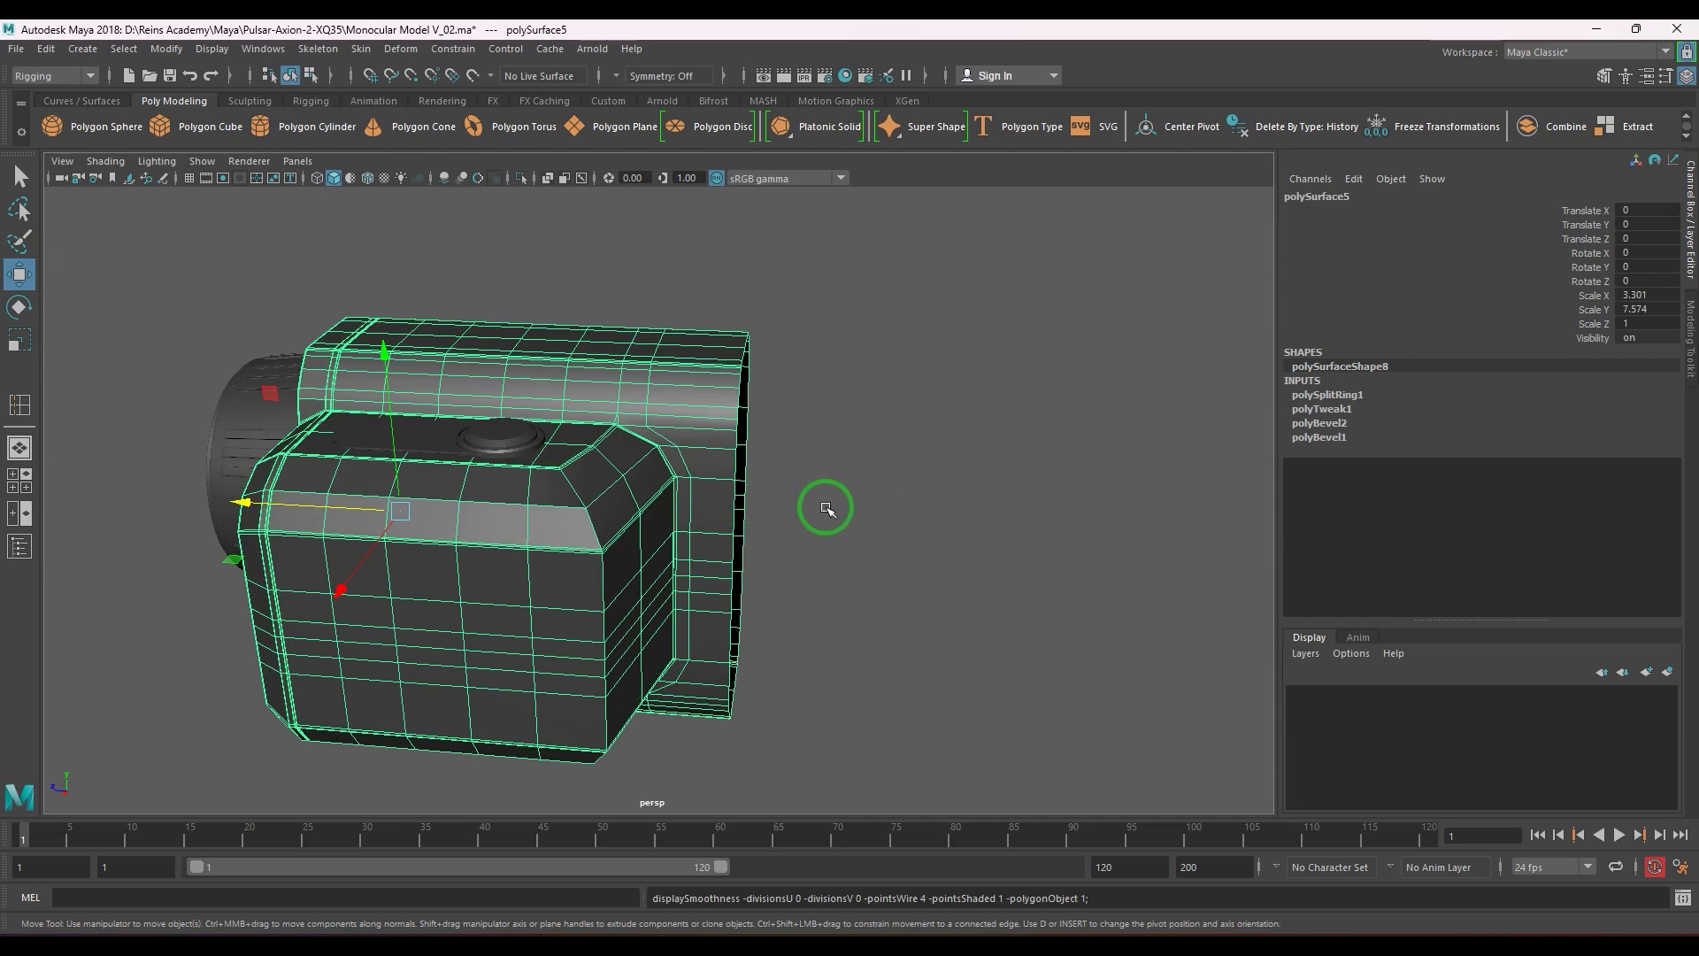
scroll(826, 507, "up", 5)
middle_click_drag(755, 486, 720, 515, "alt")
left_click_drag(720, 516, 740, 576, "alt")
right_click_drag(739, 576, 740, 463)
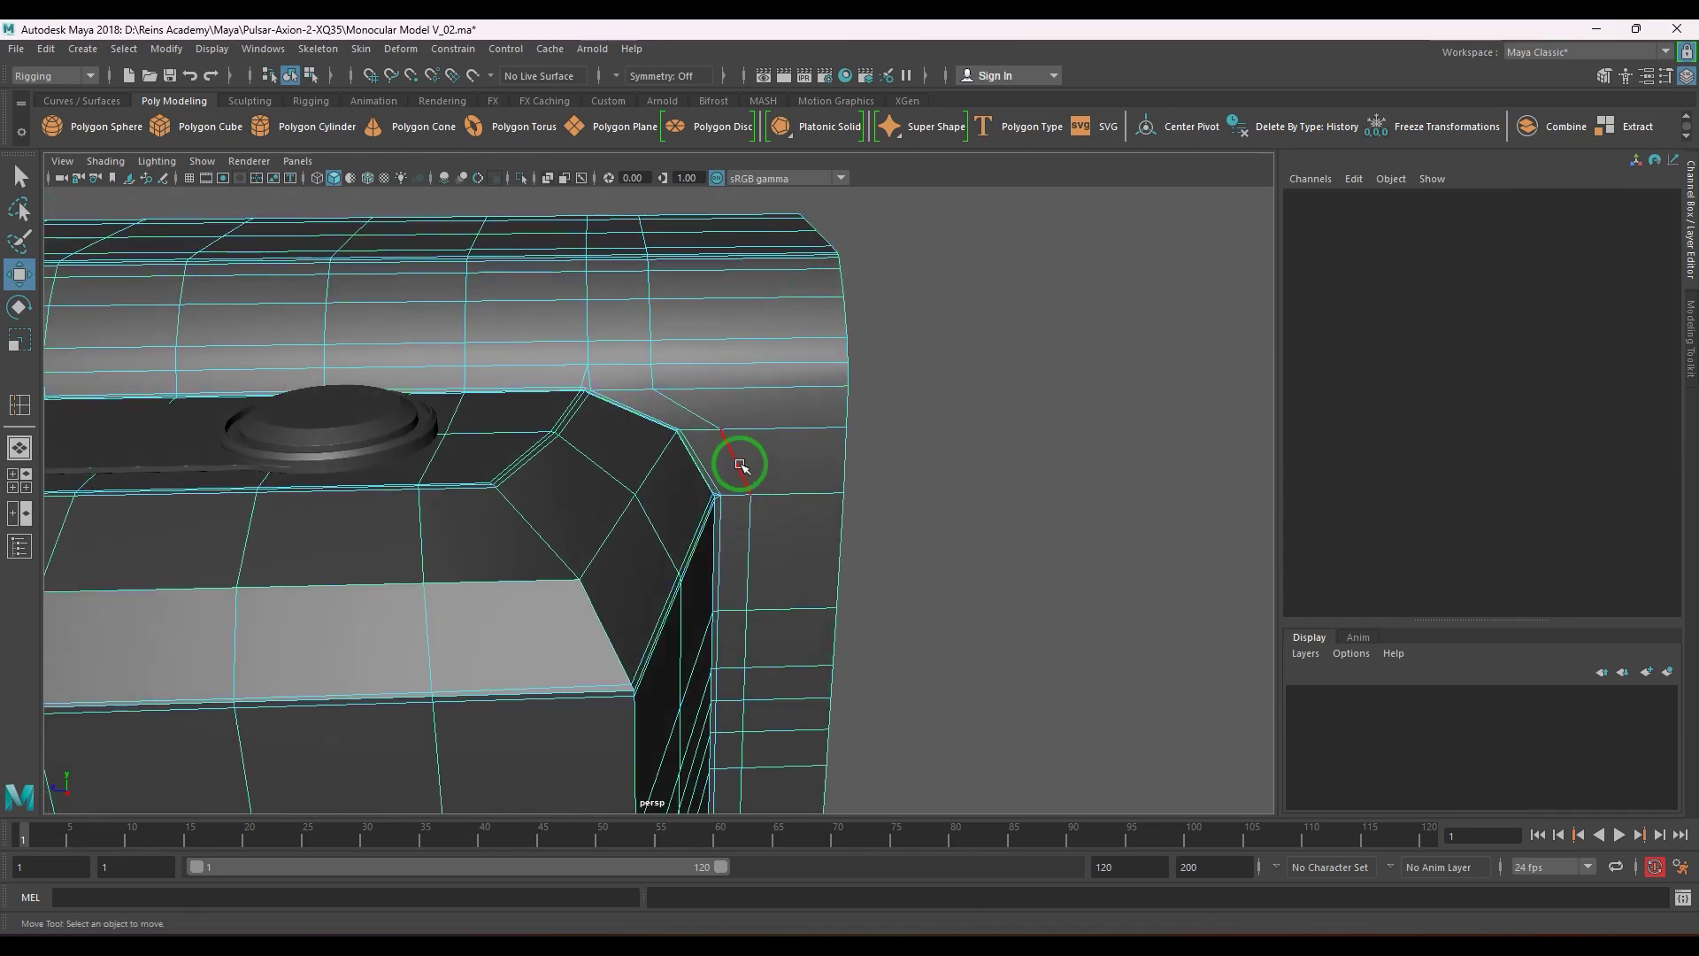
double_click(741, 465)
left_click_drag(565, 597, 554, 600)
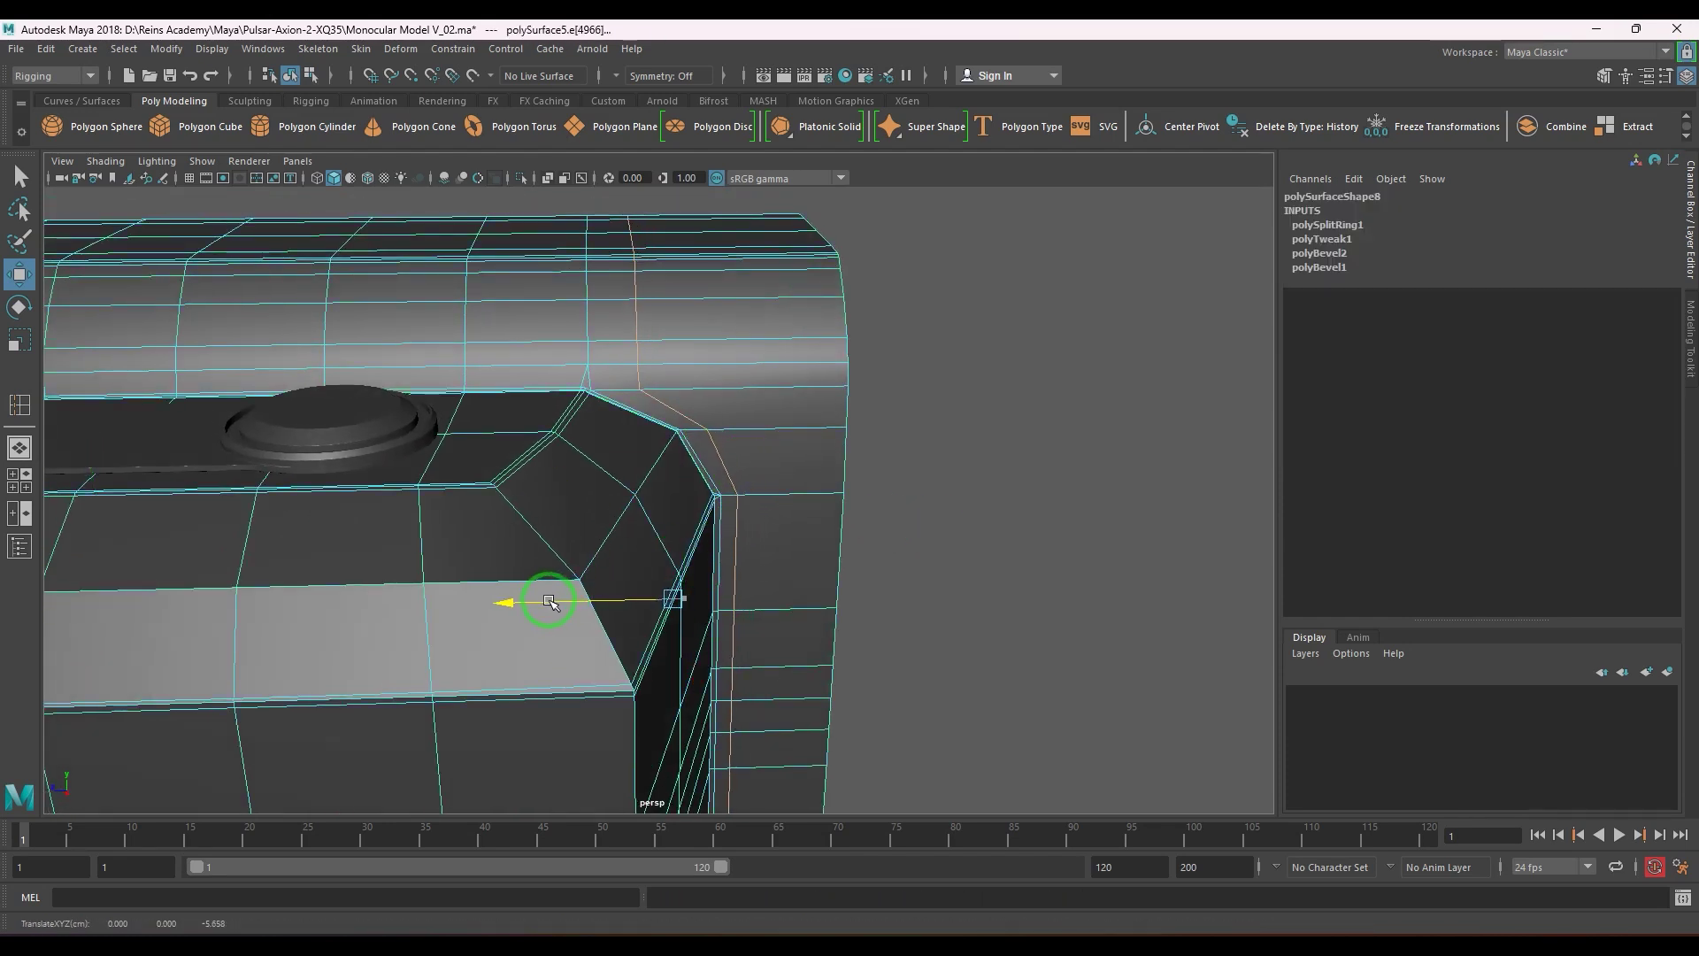
- Check the smoothed rear corner of the side housing and undo the last edge loop move
right_click_drag(606, 562, 655, 433)
key("3")
left_click(908, 515)
scroll(909, 516, "down", 5)
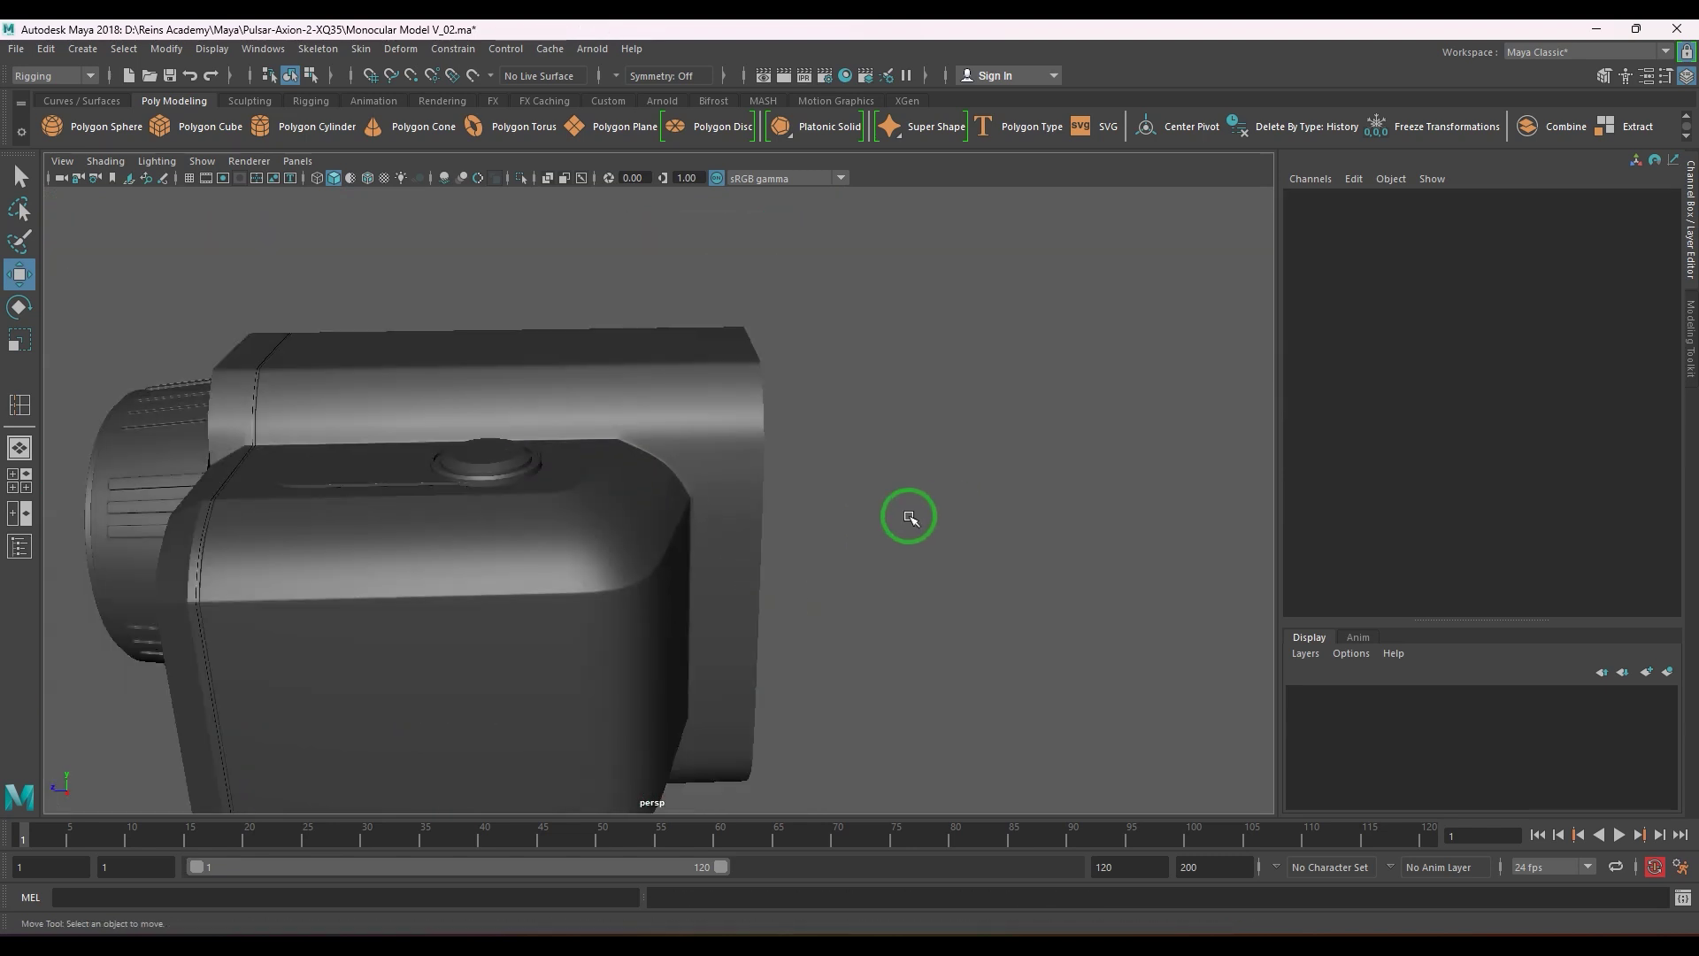
left_click_drag(910, 516, 865, 584, "alt")
scroll(838, 626, "up", 5)
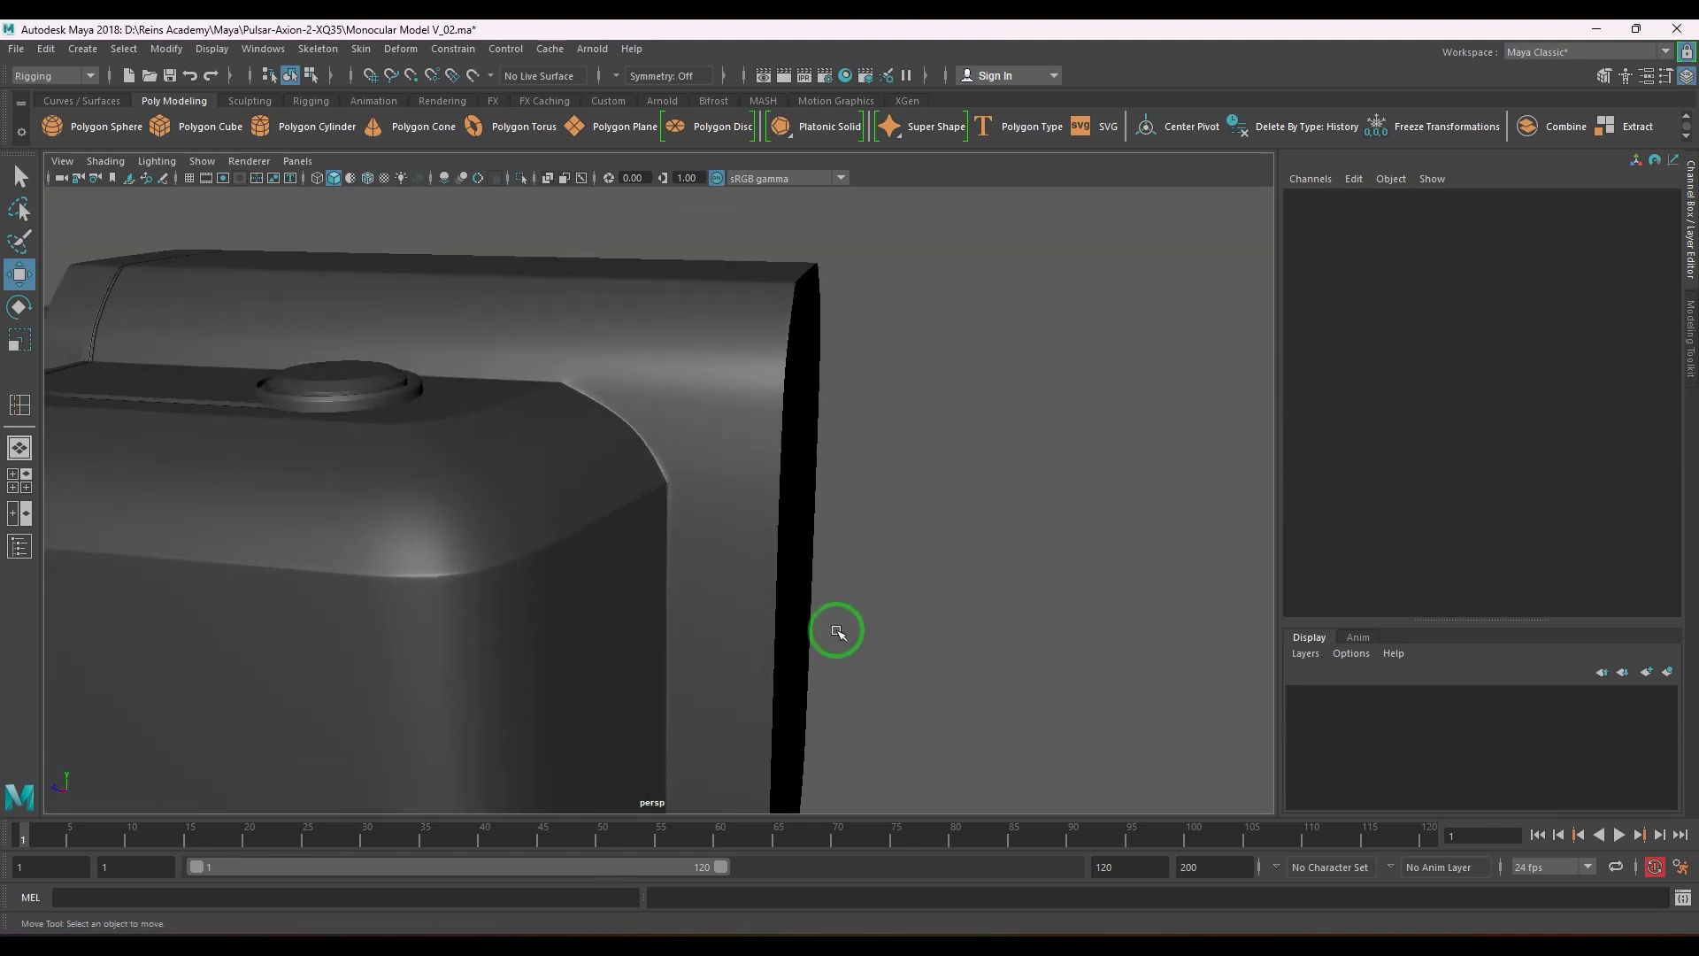
key("ctrl+z")
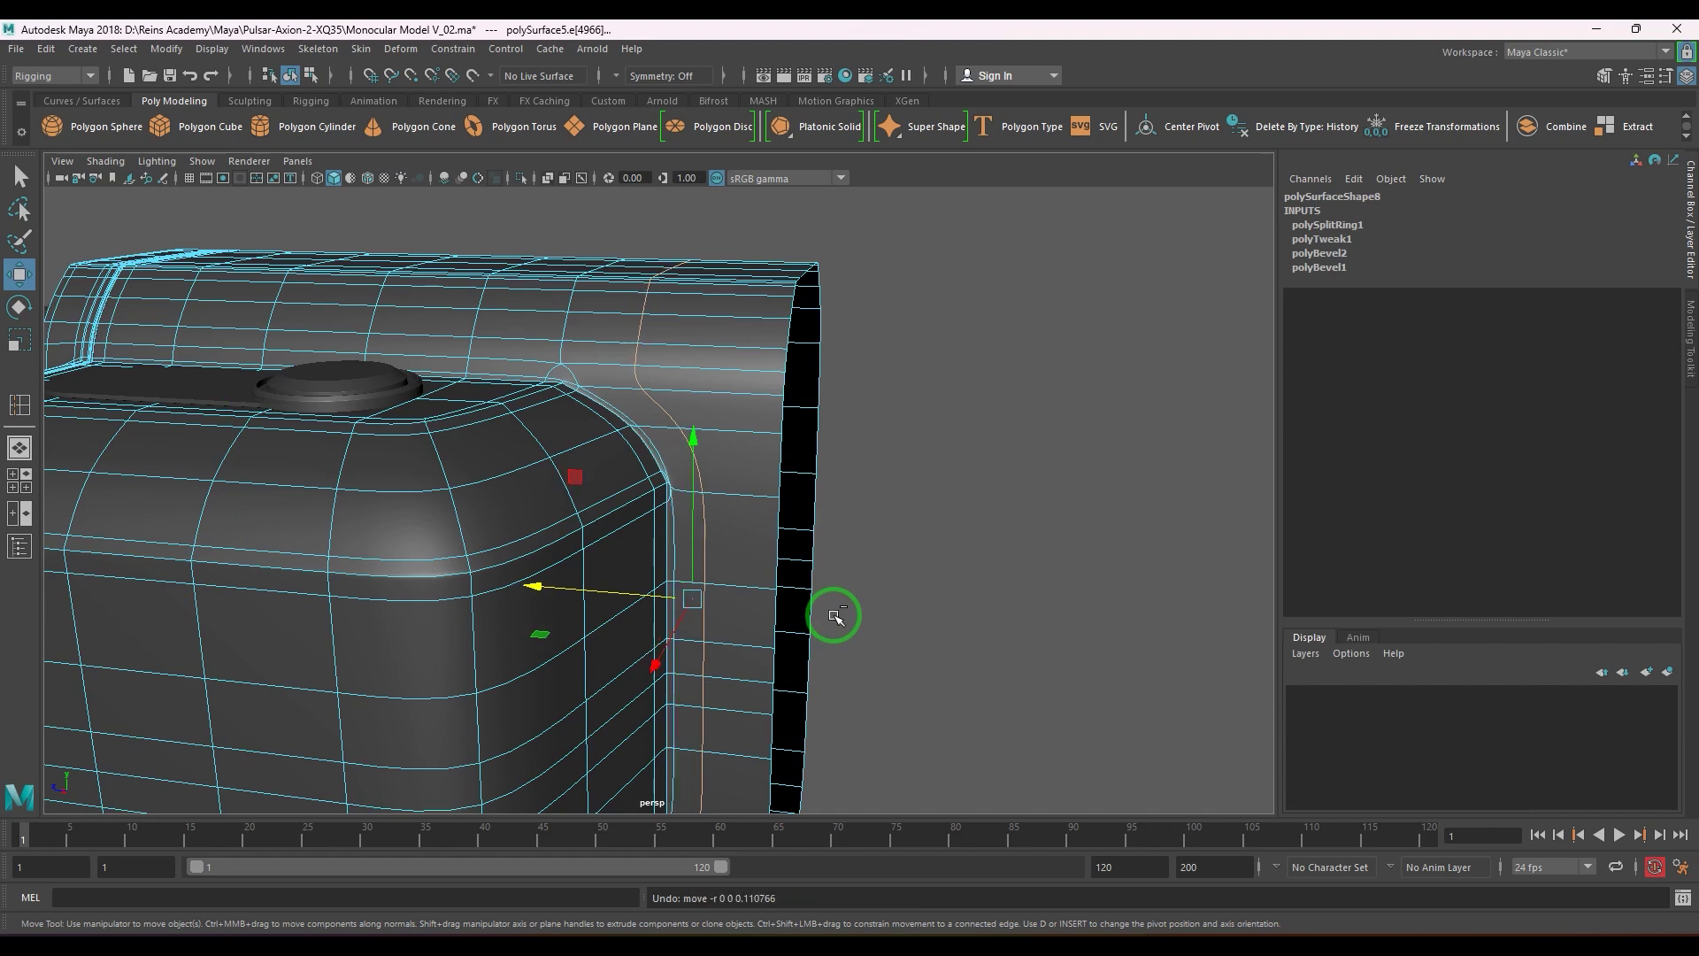
- Move only the loop's section on the upper body backward, roughly in line with its section behind the side housing
key("1")
left_click_drag(846, 512, 652, 448, "alt")
scroll(672, 456, "down", 3)
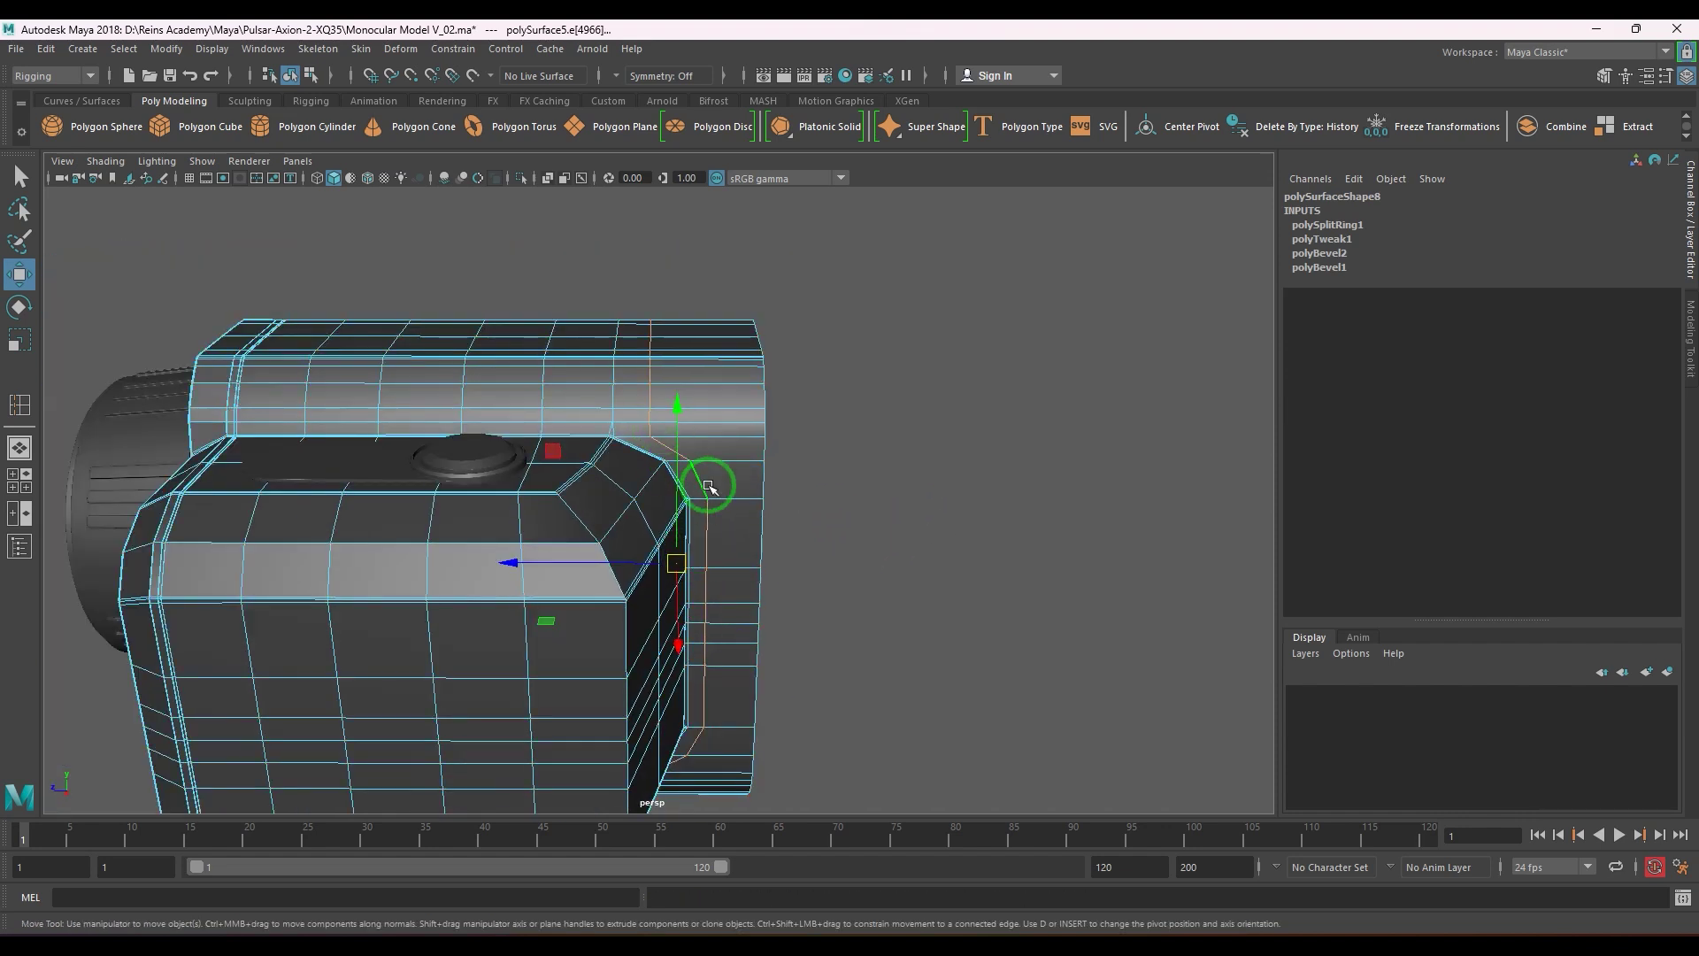
left_click_drag(637, 454, 703, 659, "ctrl")
left_click_drag(673, 746, 531, 503, "alt")
left_click_drag(544, 610, 1070, 699, "alt")
scroll(606, 611, "down", 5)
scroll(905, 655, "up", 4)
left_click_drag(713, 513, 709, 595, "alt")
key("r")
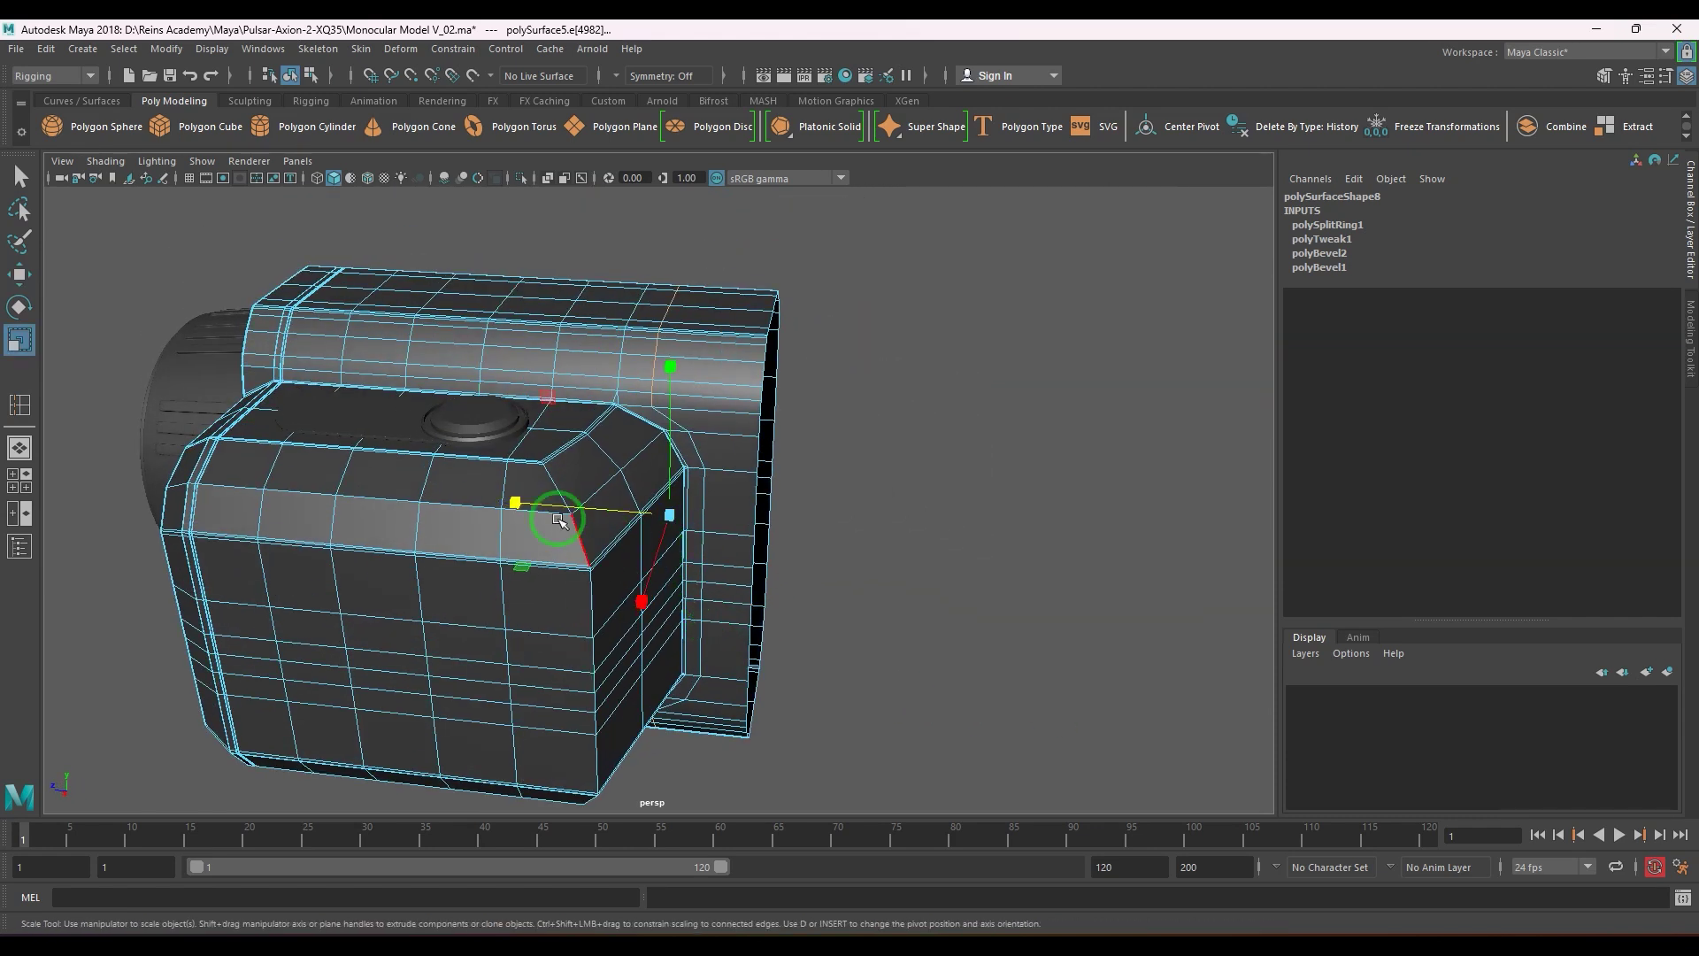
key("w")
left_click_drag(707, 506, 591, 514)
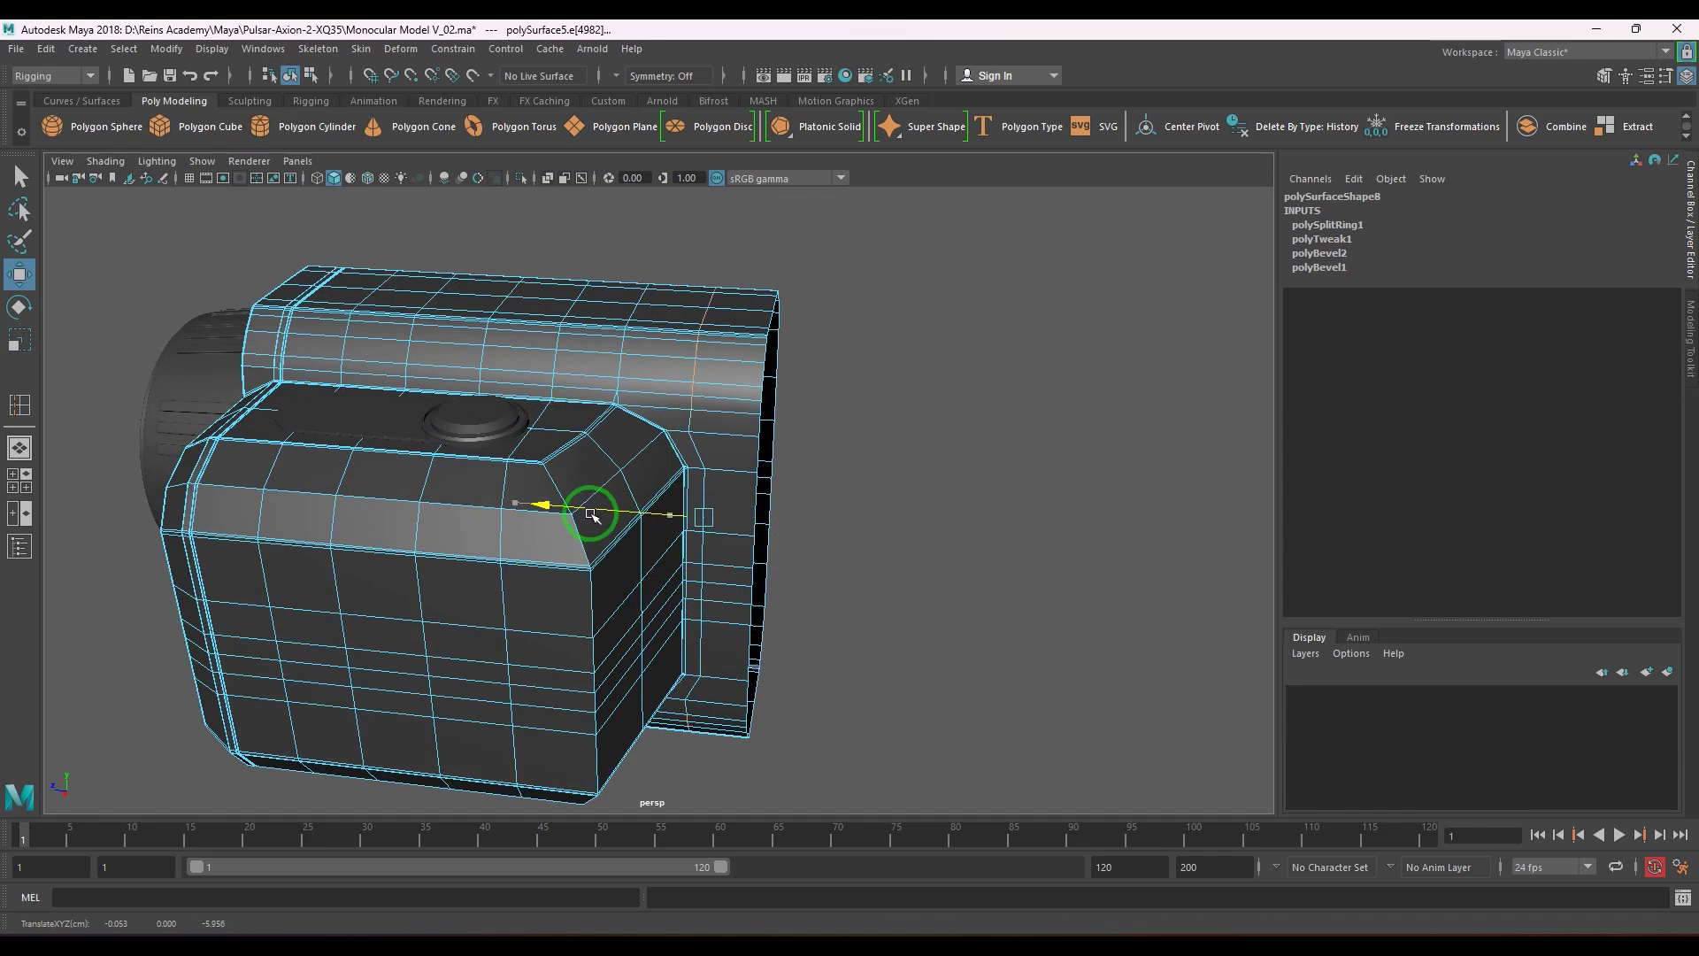
right_click_drag(614, 527, 745, 566, "alt")
middle_click(746, 444)
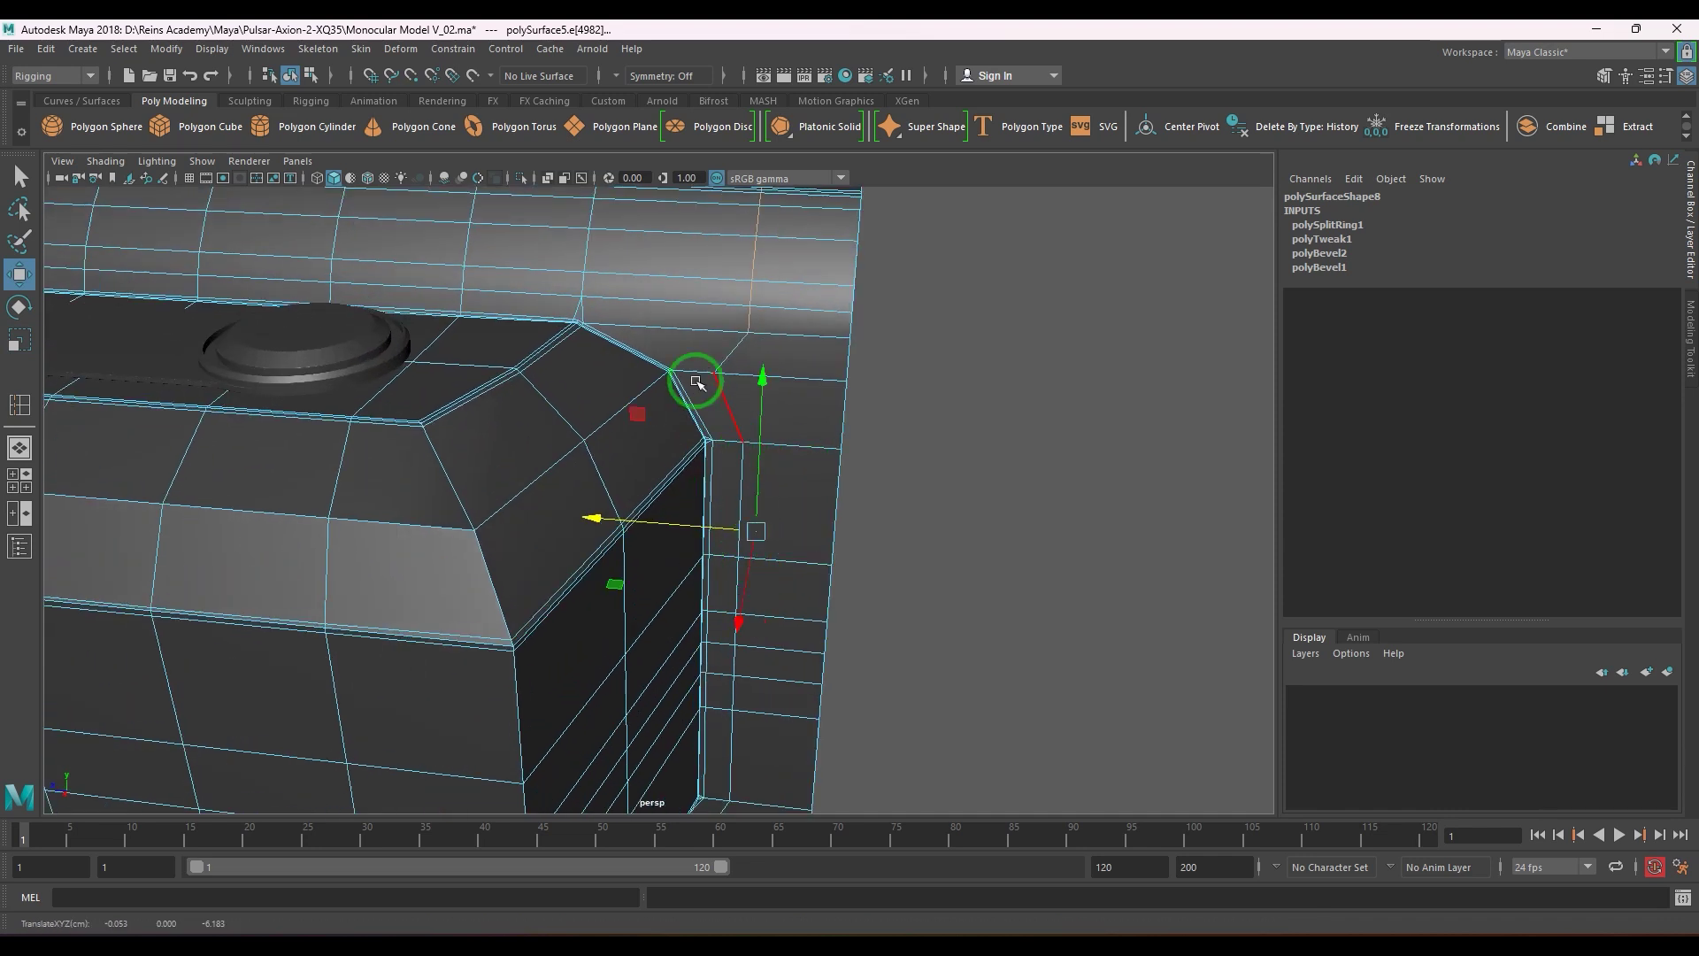
- Reposition the loop's vertices around the housing's rear corners to straighten the loop, and return to object mode
key("F9")
left_click_drag(790, 567, 723, 597, "alt")
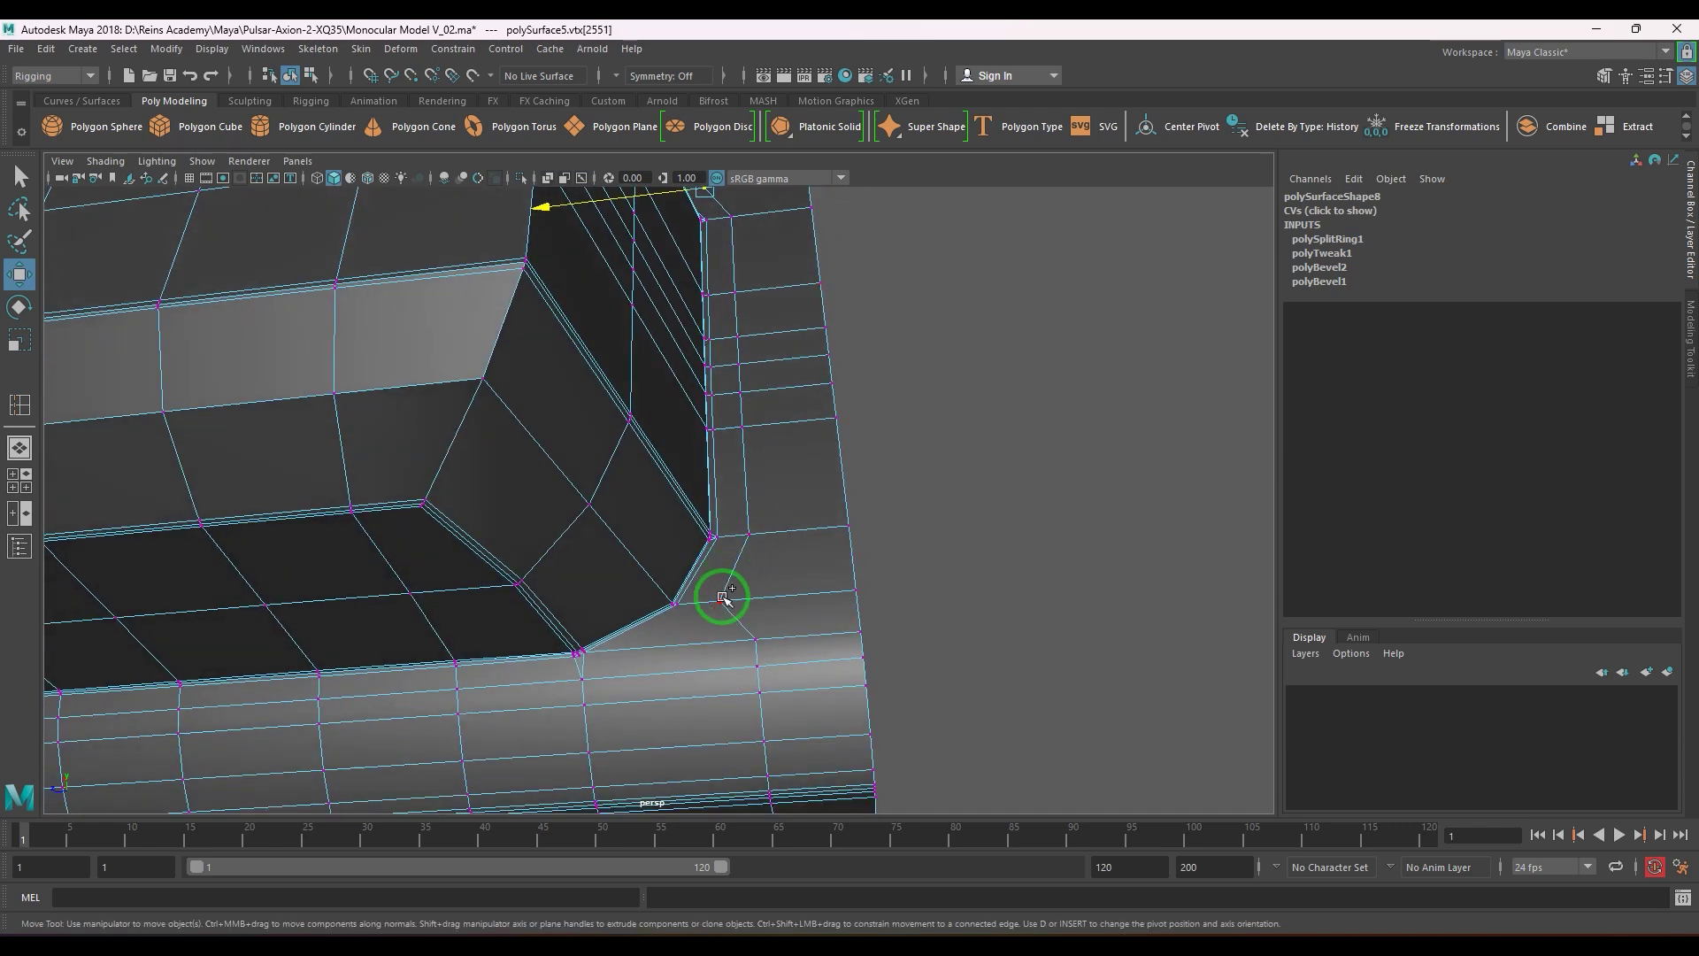
left_click_drag(549, 382, 537, 409)
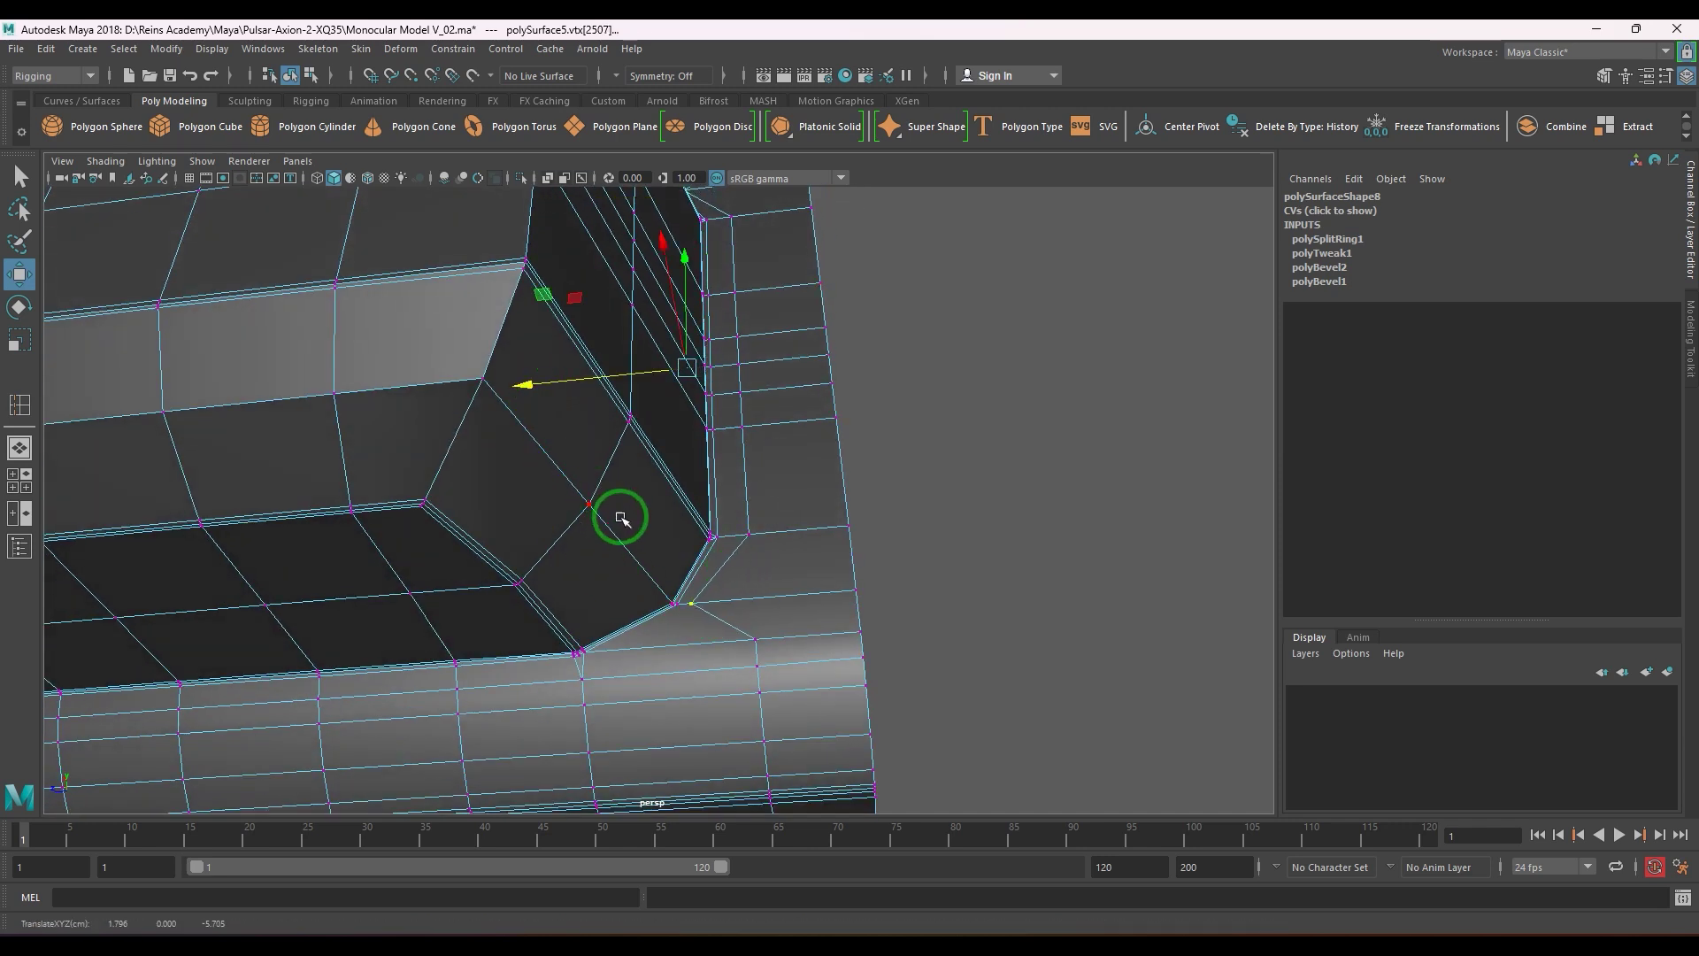
key("F8")
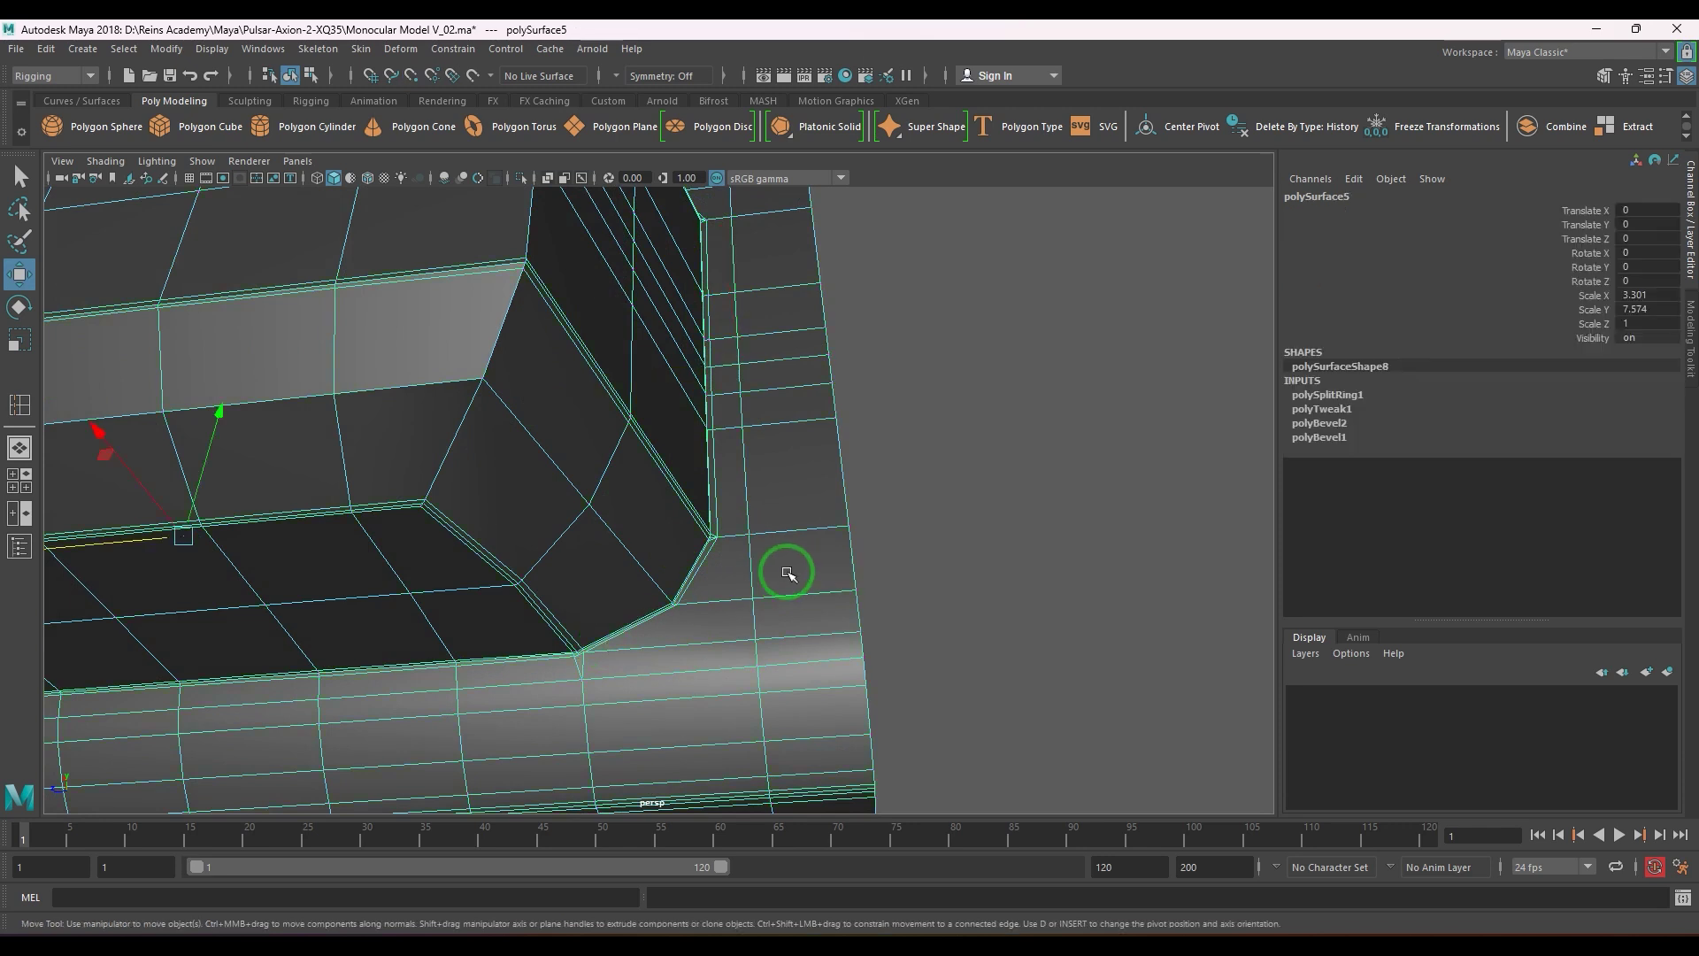
- Inspect the reshaped main body as a whole, and leave it selected with smooth preview off
scroll(682, 599, "down", 5)
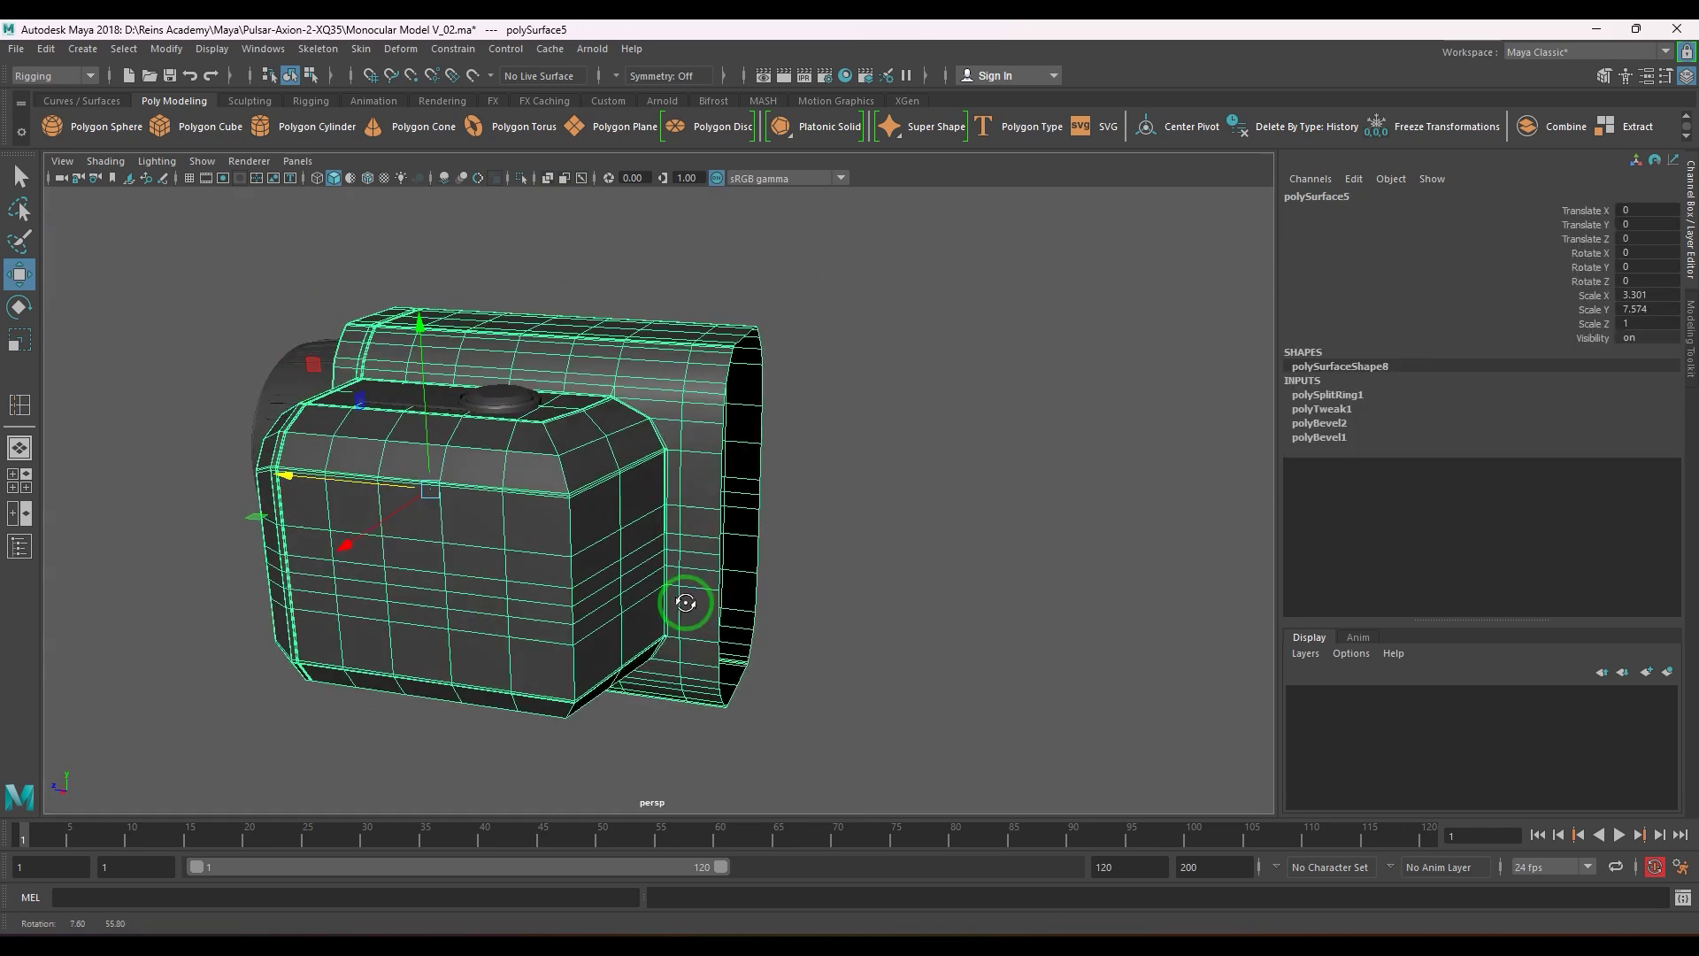
left_click(899, 549)
scroll(766, 569, "down", 4)
mouse_move(674, 550)
left_mouse_down("alt")
mouse_move(846, 595)
mouse_move(702, 569)
left_mouse_up("alt")
left_click(718, 529)
key("1")
- Select a row of faces along the main body's upper curved side above the round knob
left_click_drag(722, 511, 663, 557, "alt")
scroll(803, 569, "up", 3)
scroll(722, 579, "up", 2)
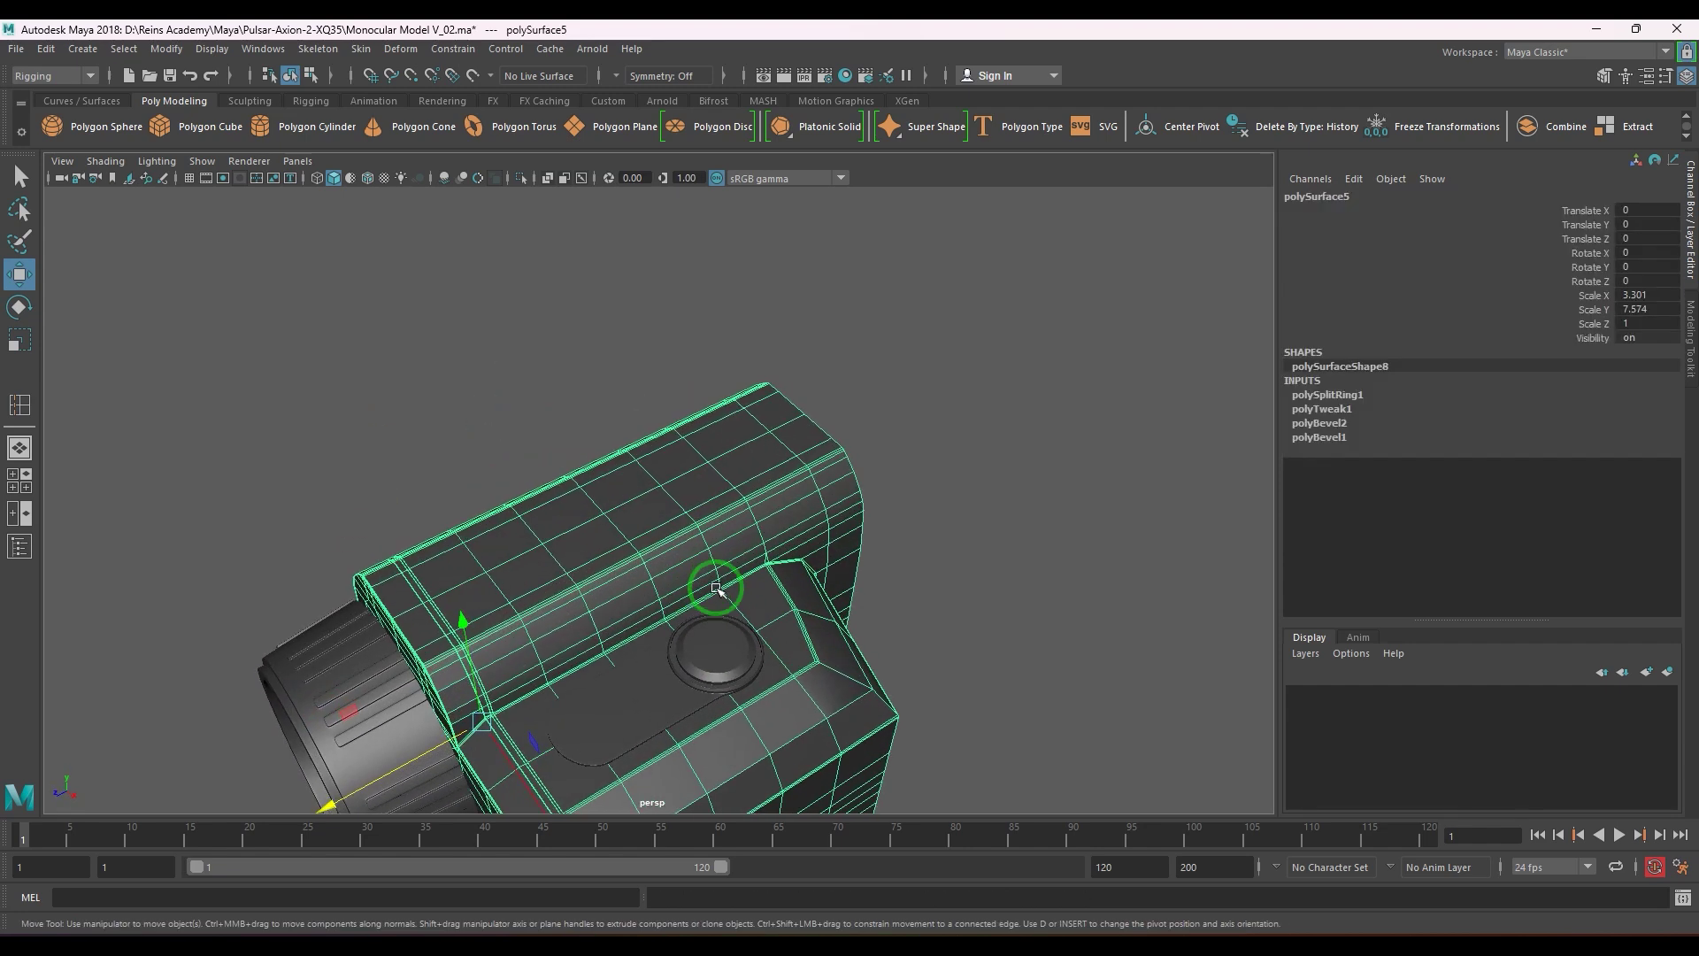
middle_click_drag(632, 567, 679, 542, "alt")
scroll(666, 552, "up", 3)
left_click_drag(652, 561, 650, 549, "alt")
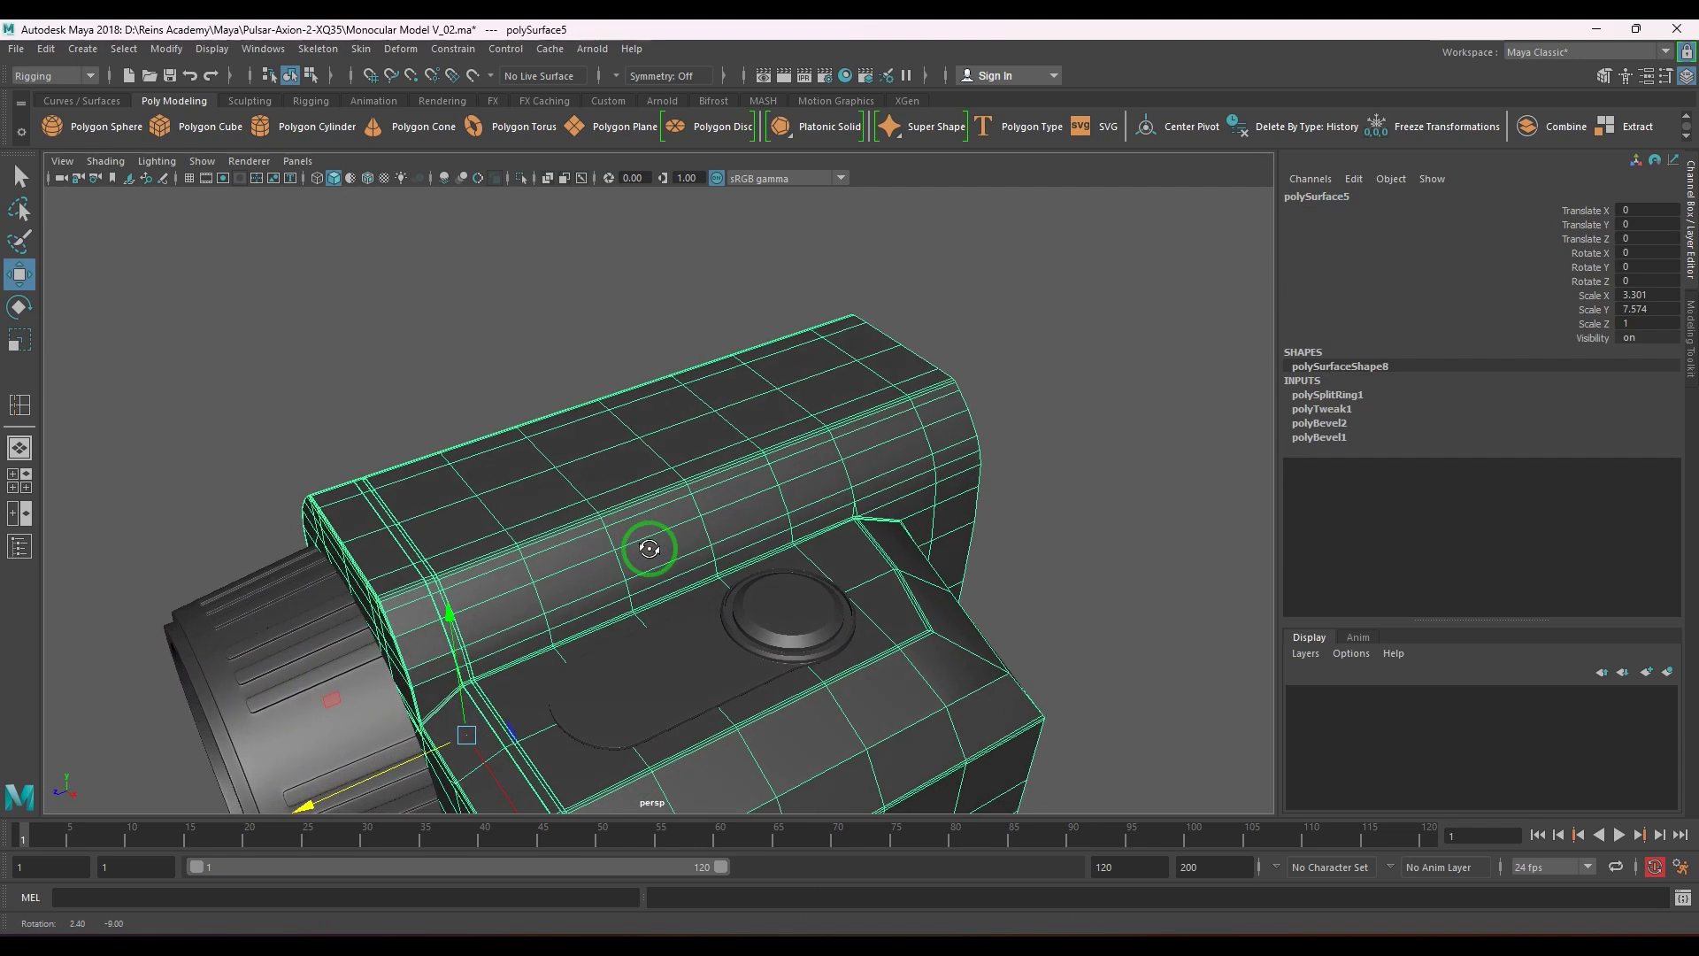
mouse_move(650, 549)
right_mouse_down("alt")
mouse_move(639, 536)
mouse_move(606, 578)
mouse_move(625, 559)
right_mouse_up("alt")
key("F11")
double_click(616, 568)
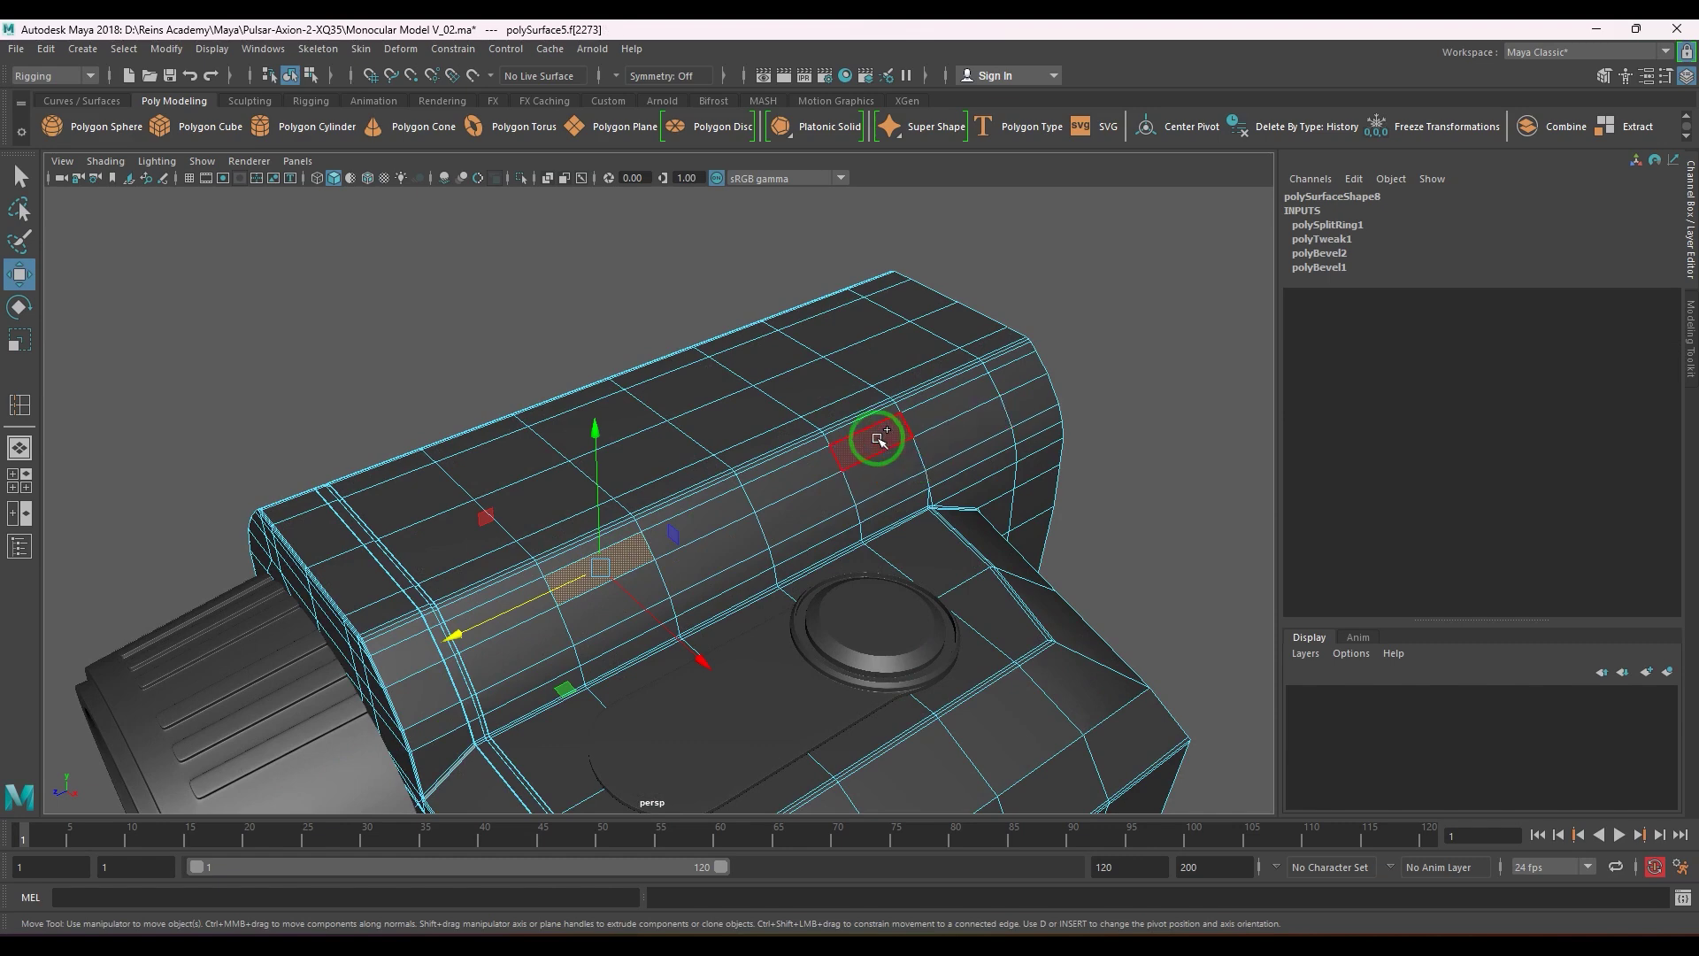
double_click(947, 442)
- Add the matching row of faces on the opposite curved side of the main body to the selection
left_click_drag(948, 448, 830, 584, "alt")
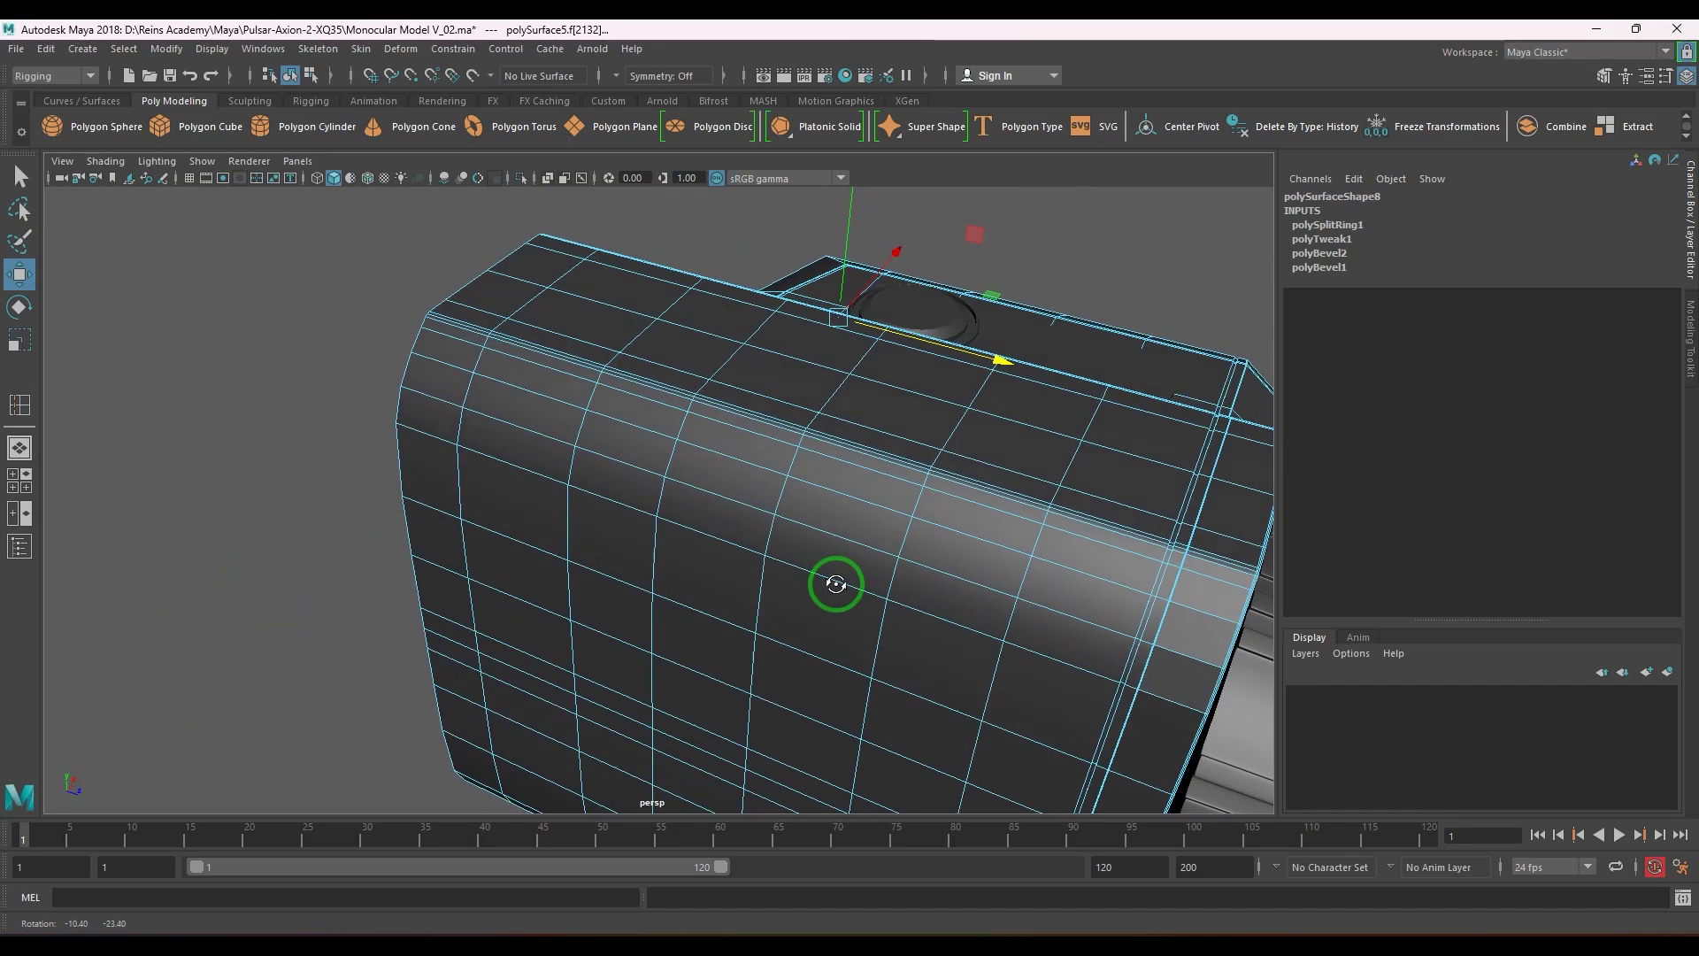
double_click(992, 515, "shift")
left_click_drag(1044, 589, 509, 508, "alt")
- Extend the face selection across the main body's flat top between the two curved-side rows, leaving both ends unselected
left_click_drag(788, 612, 732, 581, "alt")
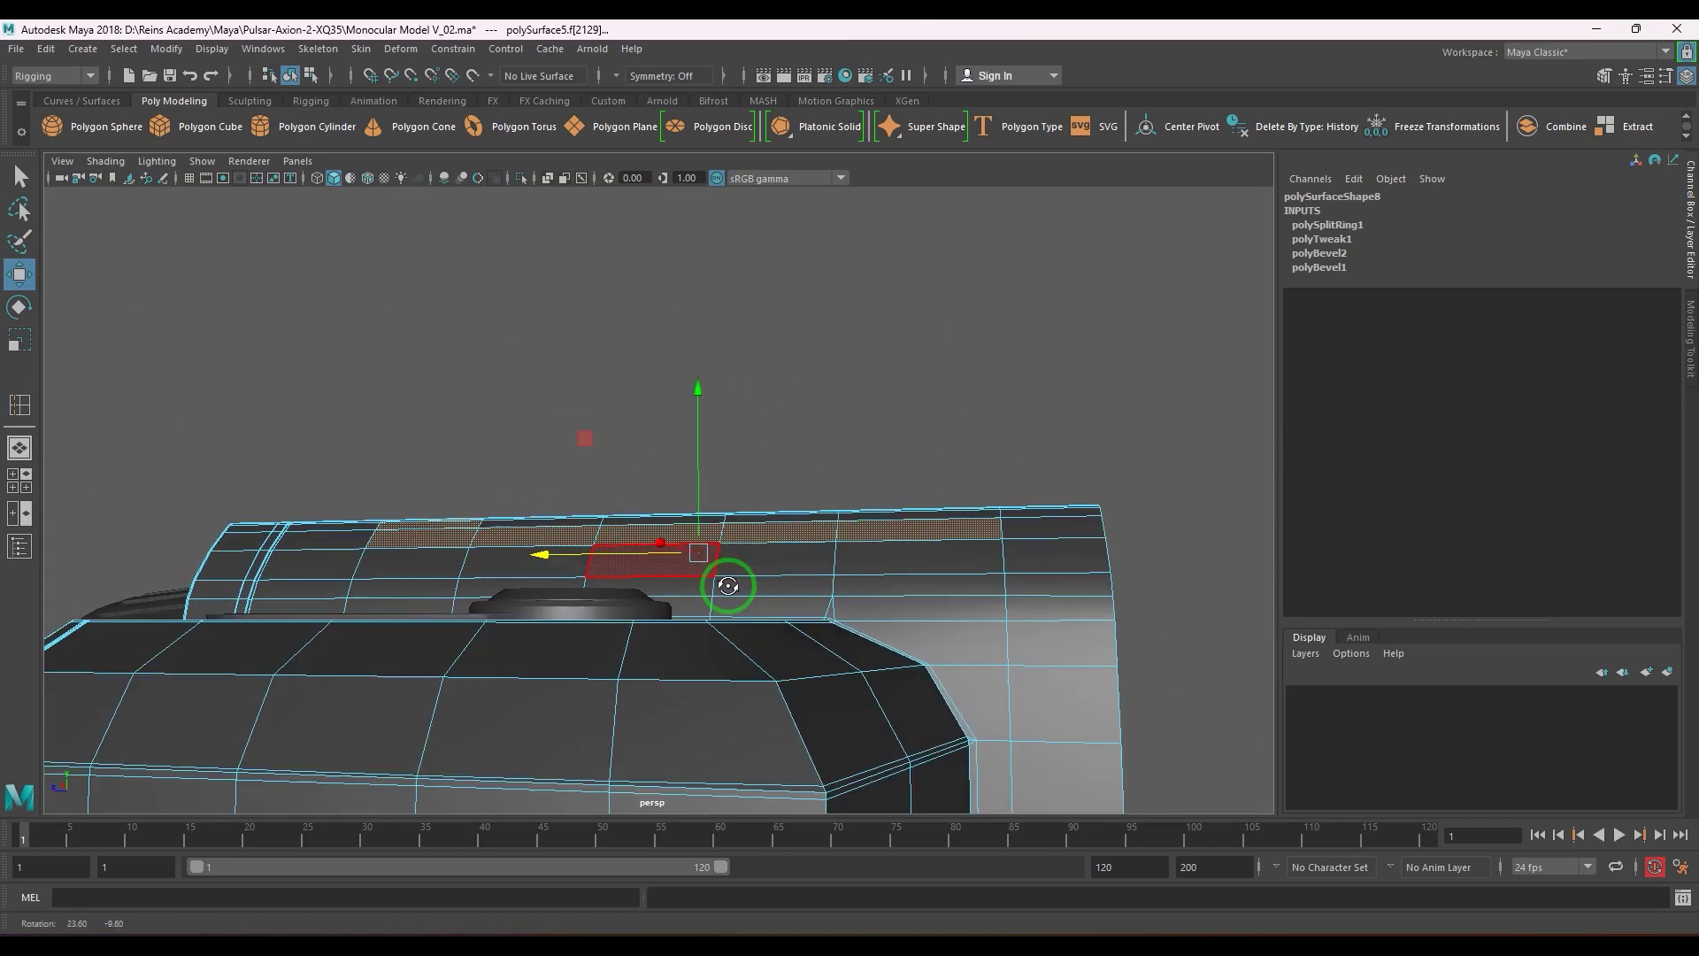
left_click_drag(480, 435, 886, 531, "ctrl+shift")
right_click_drag(885, 531, 729, 524, "alt")
left_click_drag(729, 524, 1067, 608, "alt")
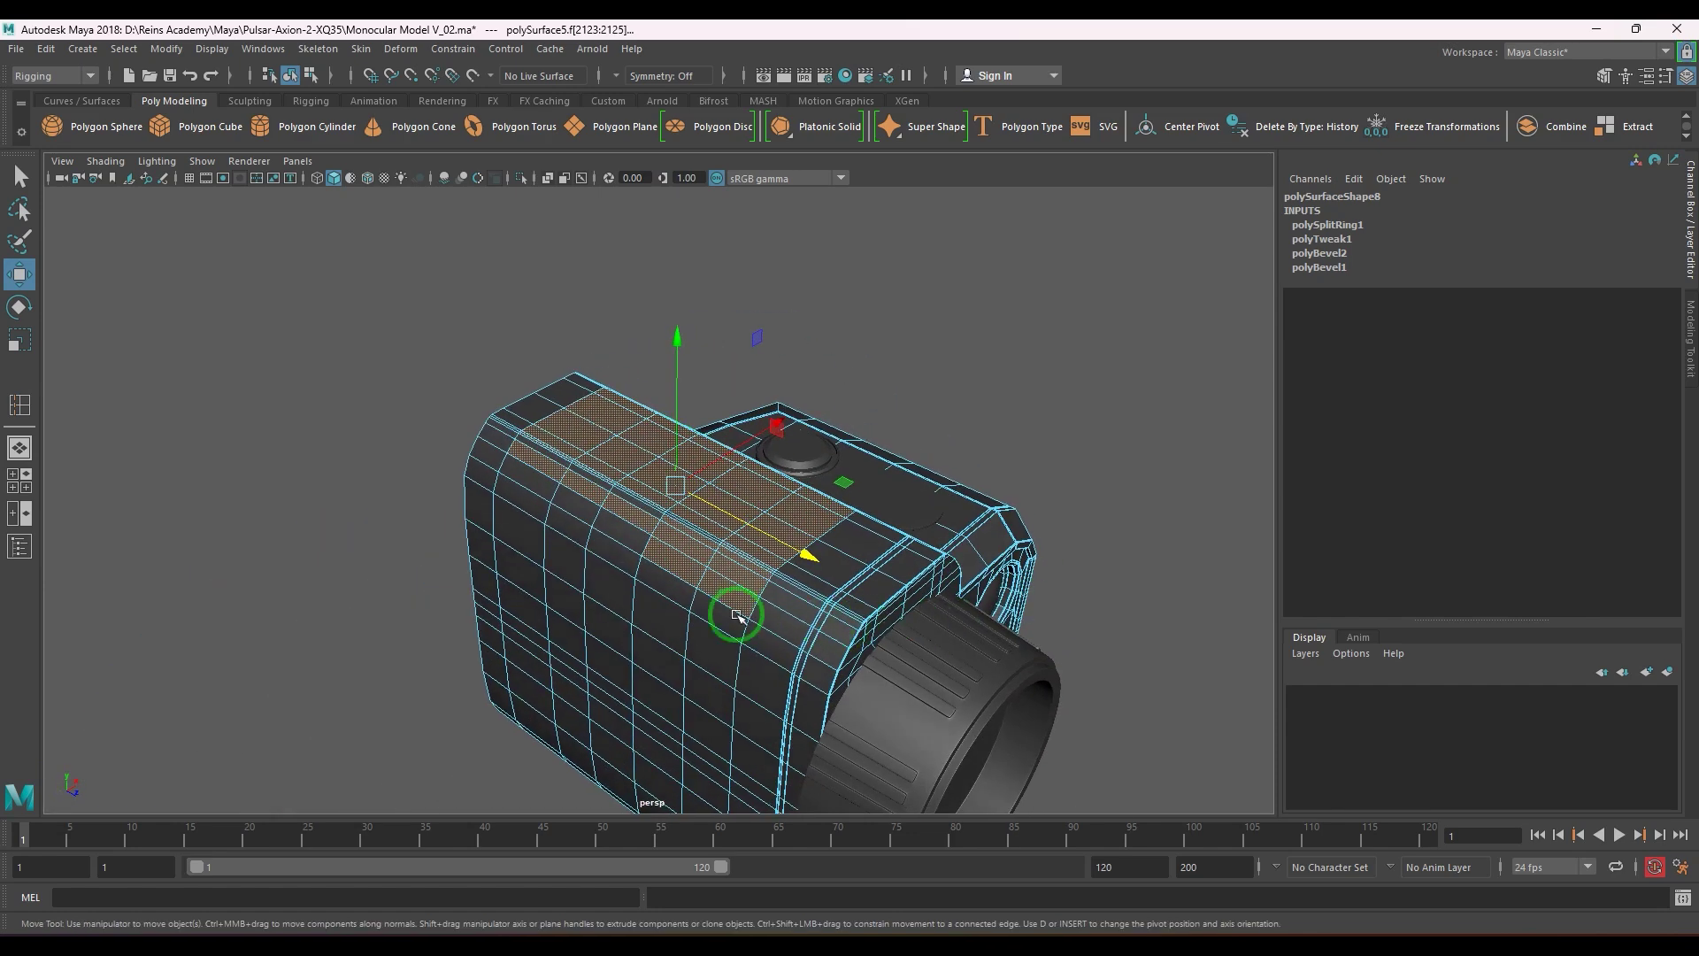
scroll(738, 615, "up", 2)
left_click_drag(843, 692, 731, 623, "alt")
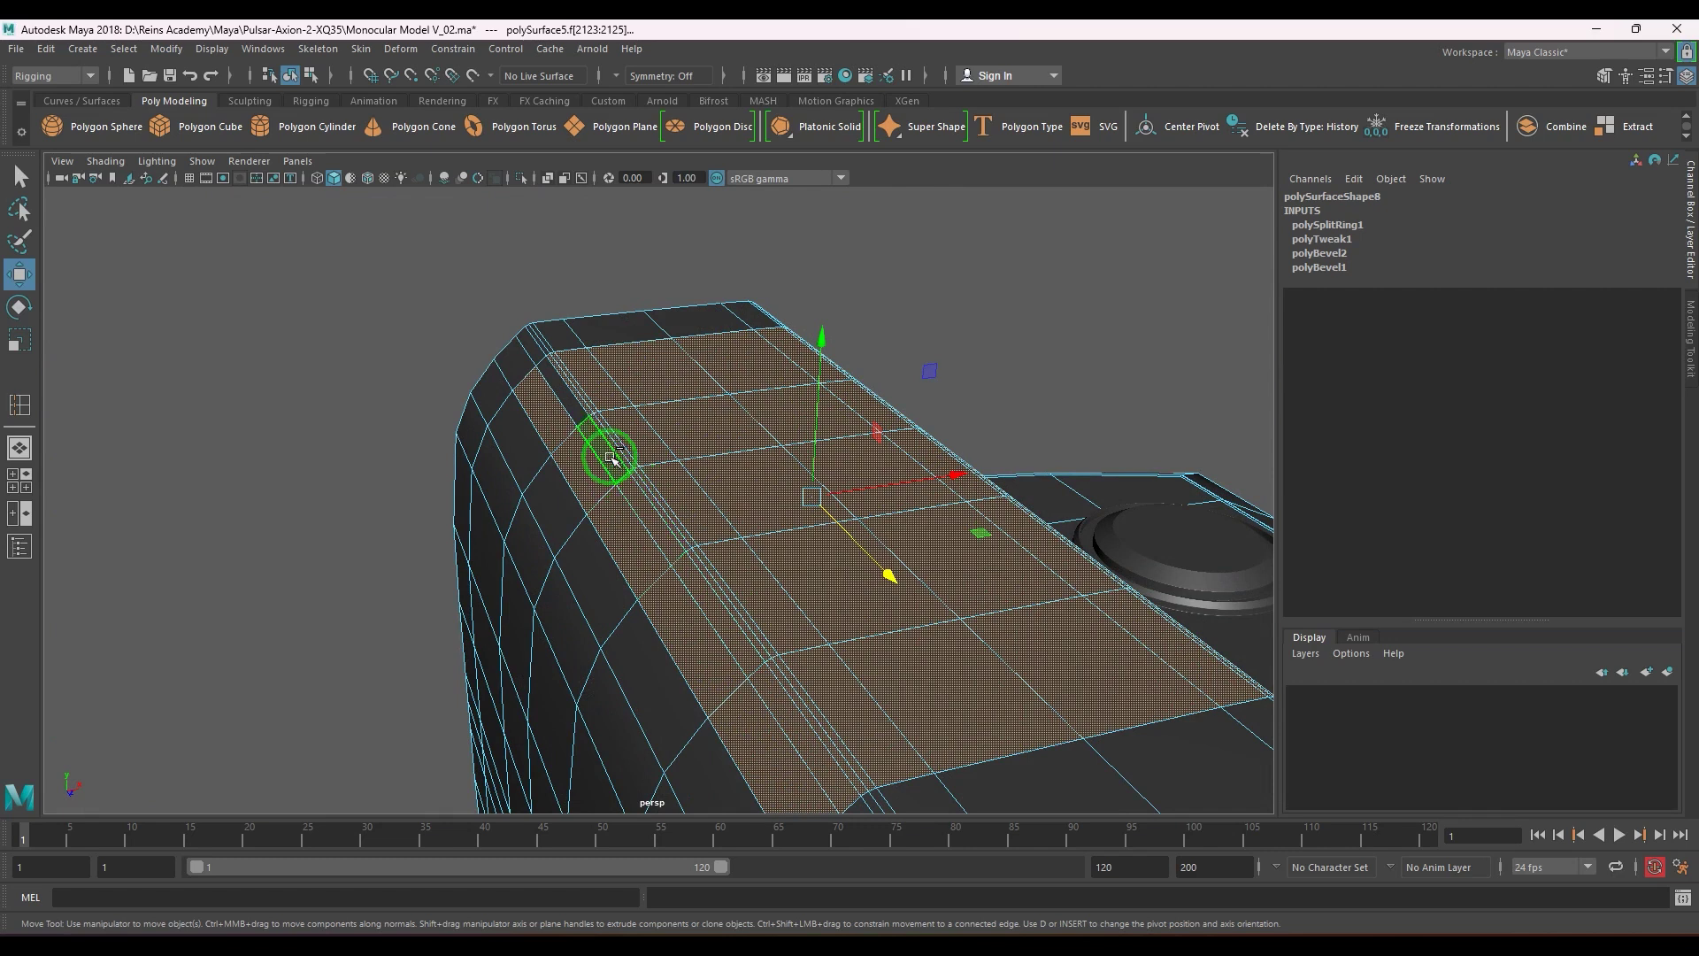
left_click_drag(576, 409, 848, 538, "alt")
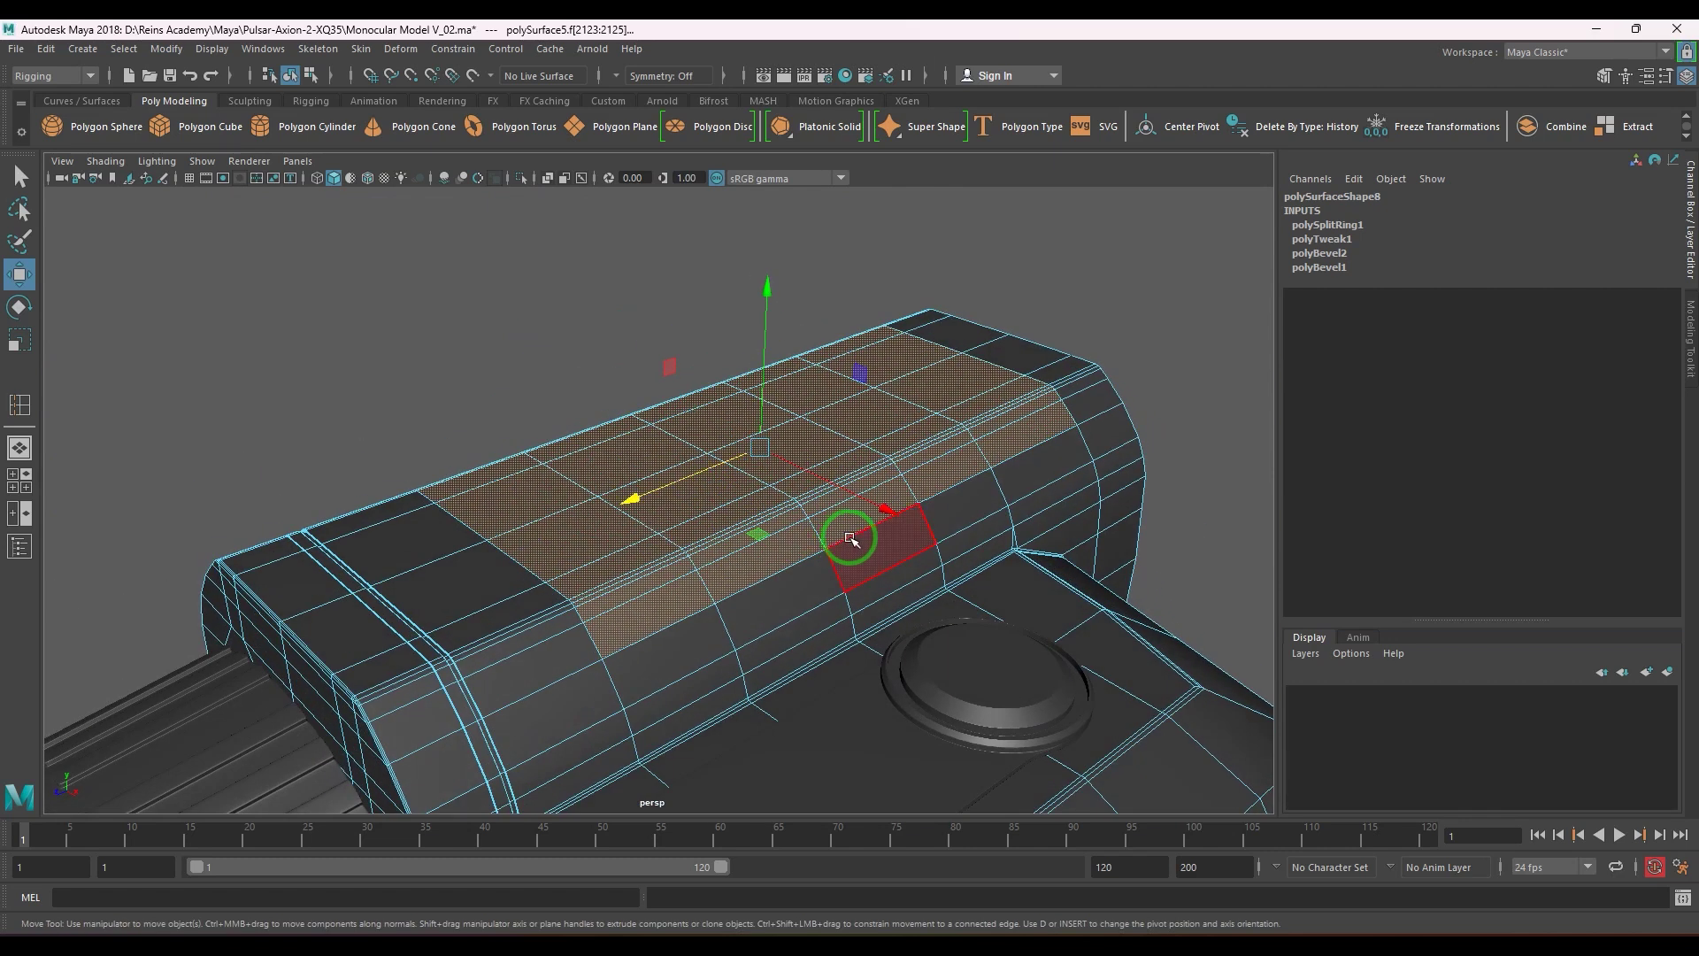
- Examine the selected top faces of the main body close up in the side view
left_click_drag(849, 538, 667, 513, "alt")
key("space")
left_click_drag(667, 513, 775, 512)
right_click_drag(970, 485, 938, 425, "alt")
middle_click_drag(938, 424, 697, 643, "alt")
right_click_drag(697, 643, 826, 569, "alt")
scroll(845, 559, "up", 5)
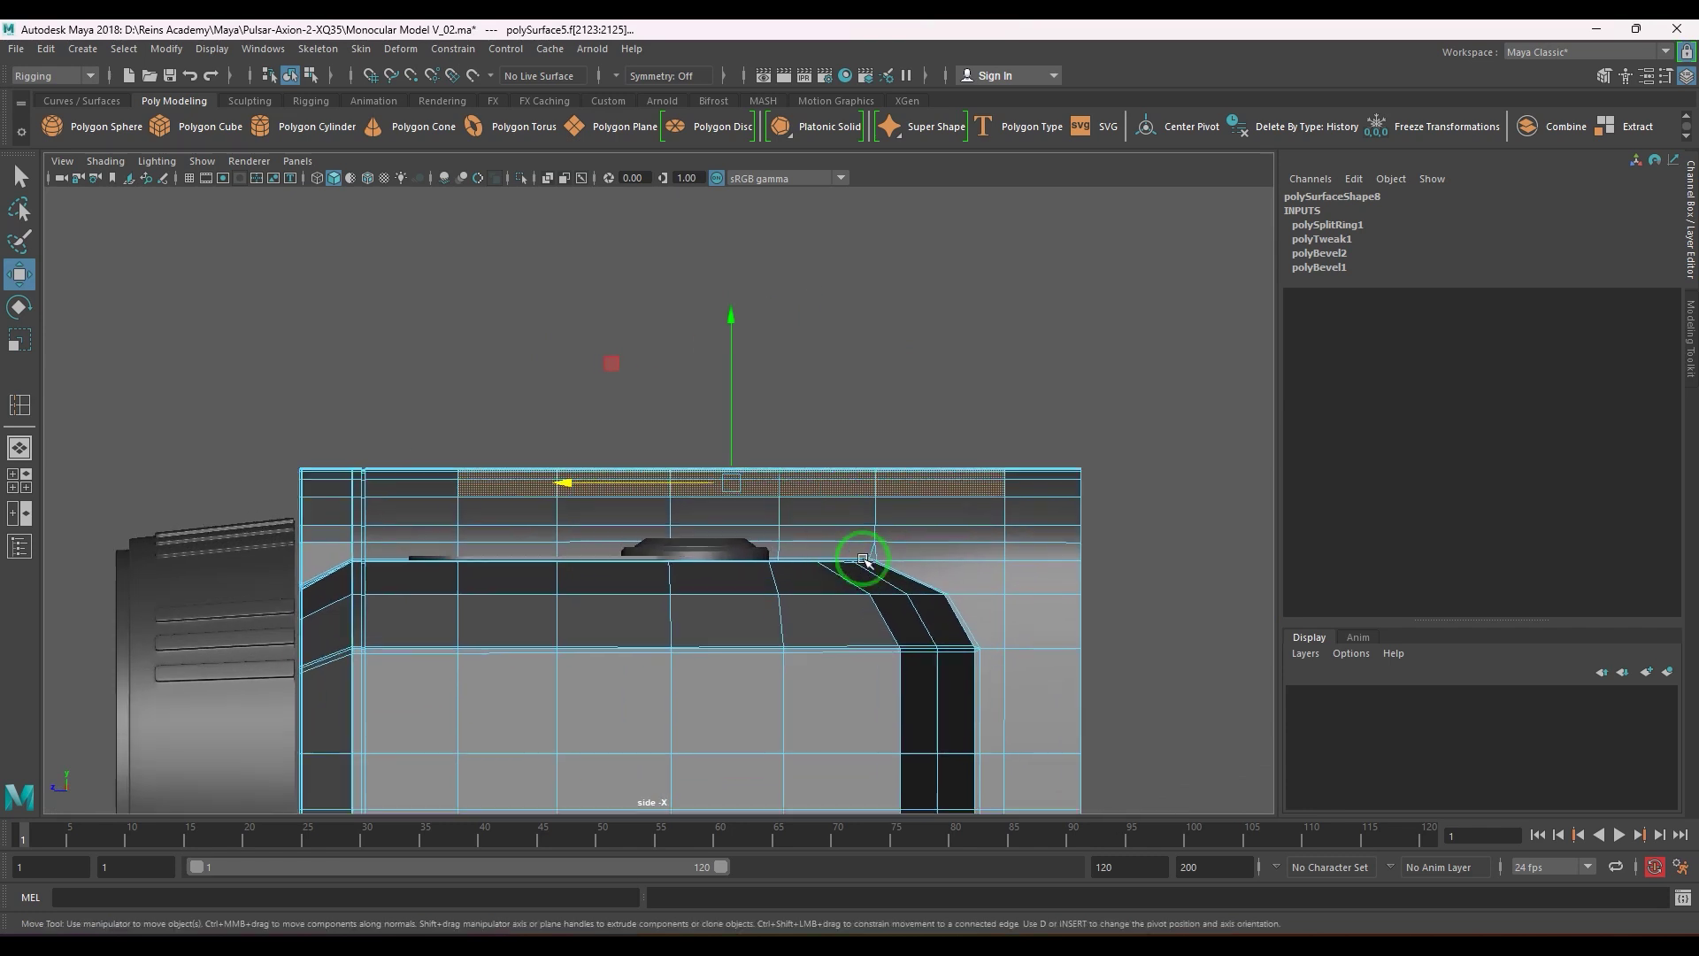
key("F9")
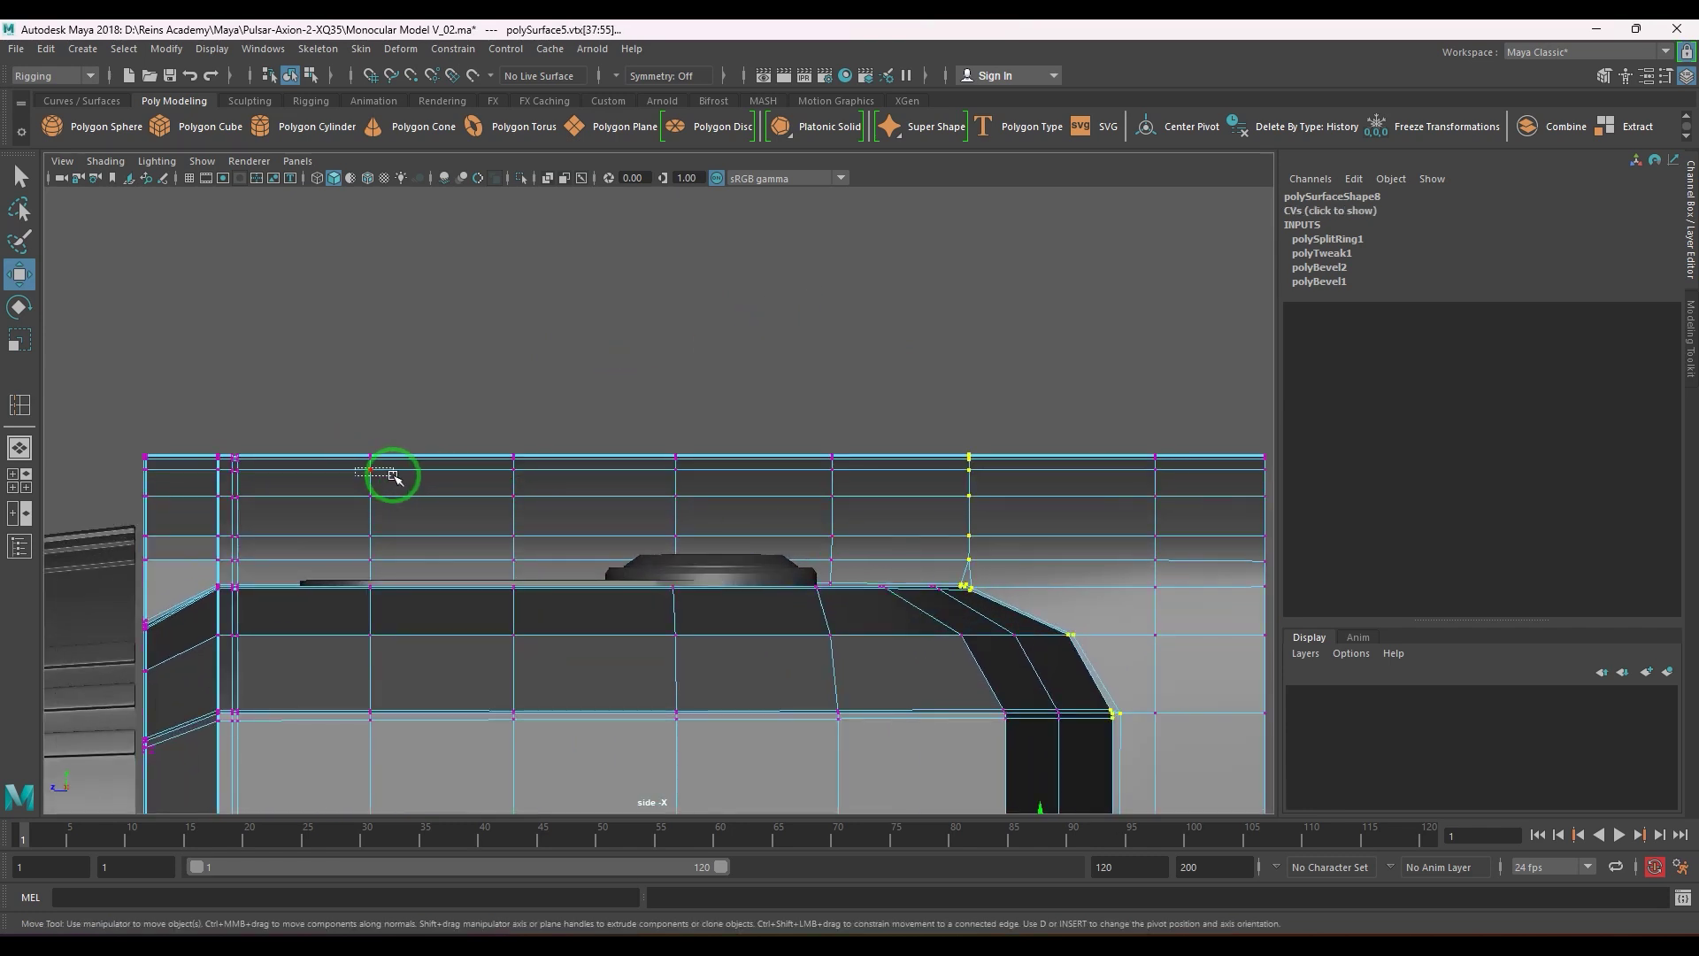
left_click_drag(396, 478, 395, 478)
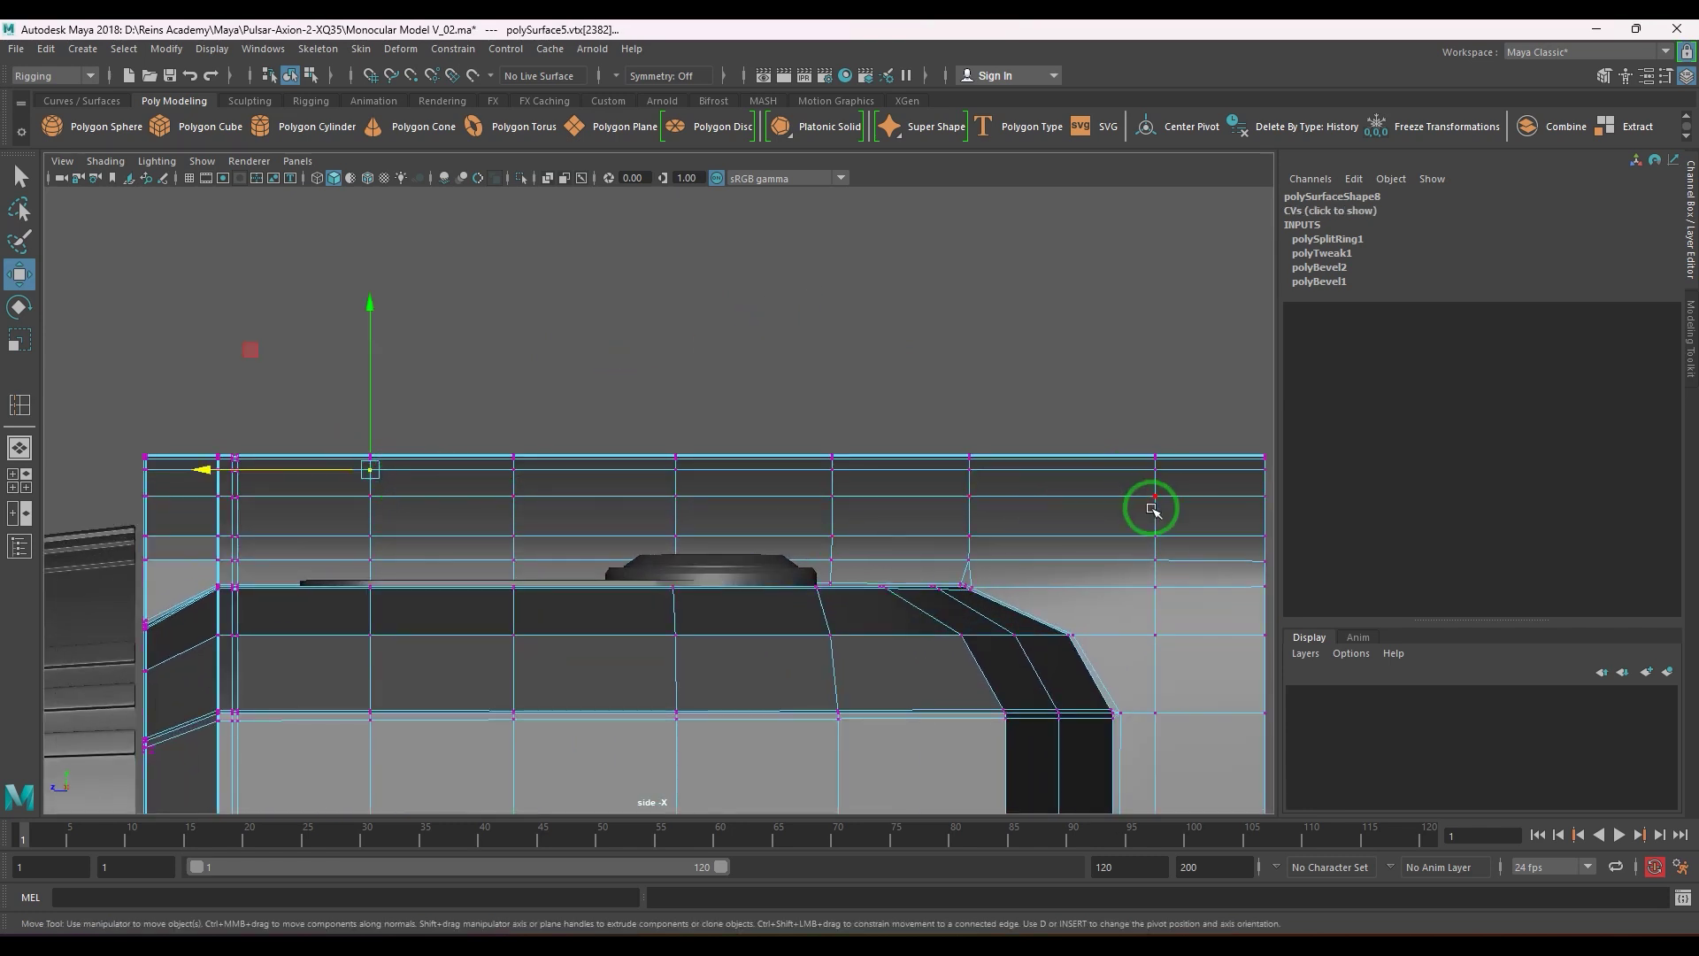
key("ctrl+z")
key("ctrl+z")
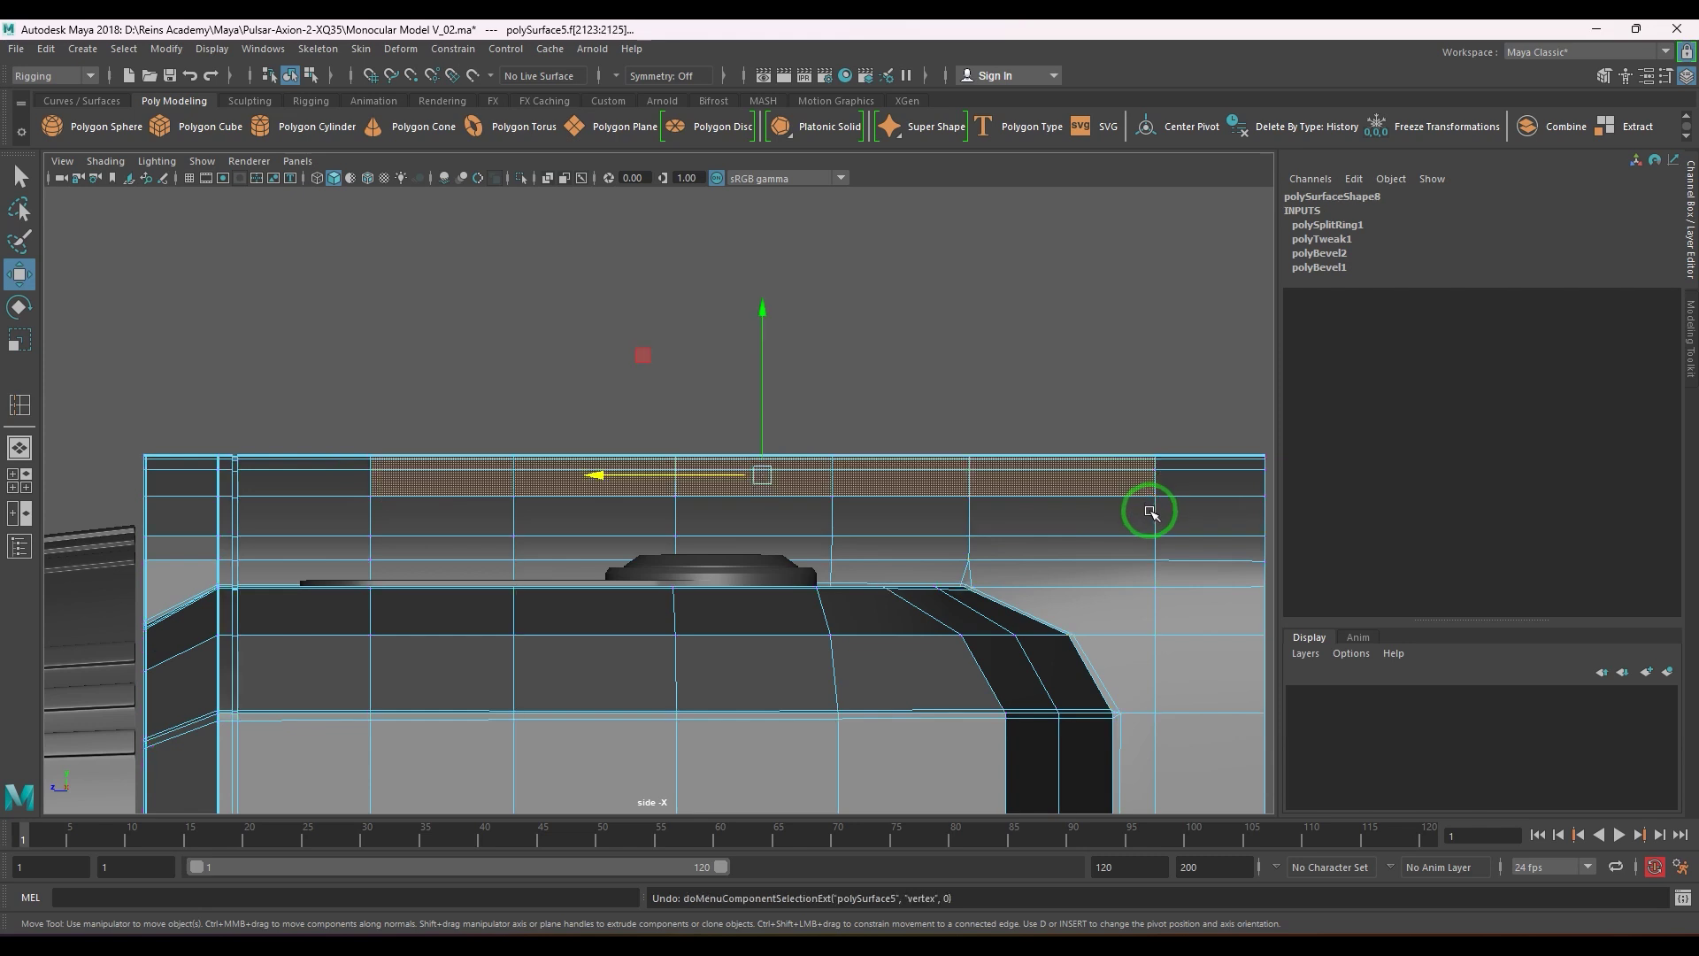
- Scale the upper curved sides' two rows of end vertices inward along the body's length, one row at a time, moving the lower row further
right_click_drag(942, 527, 592, 515)
left_click(382, 466)
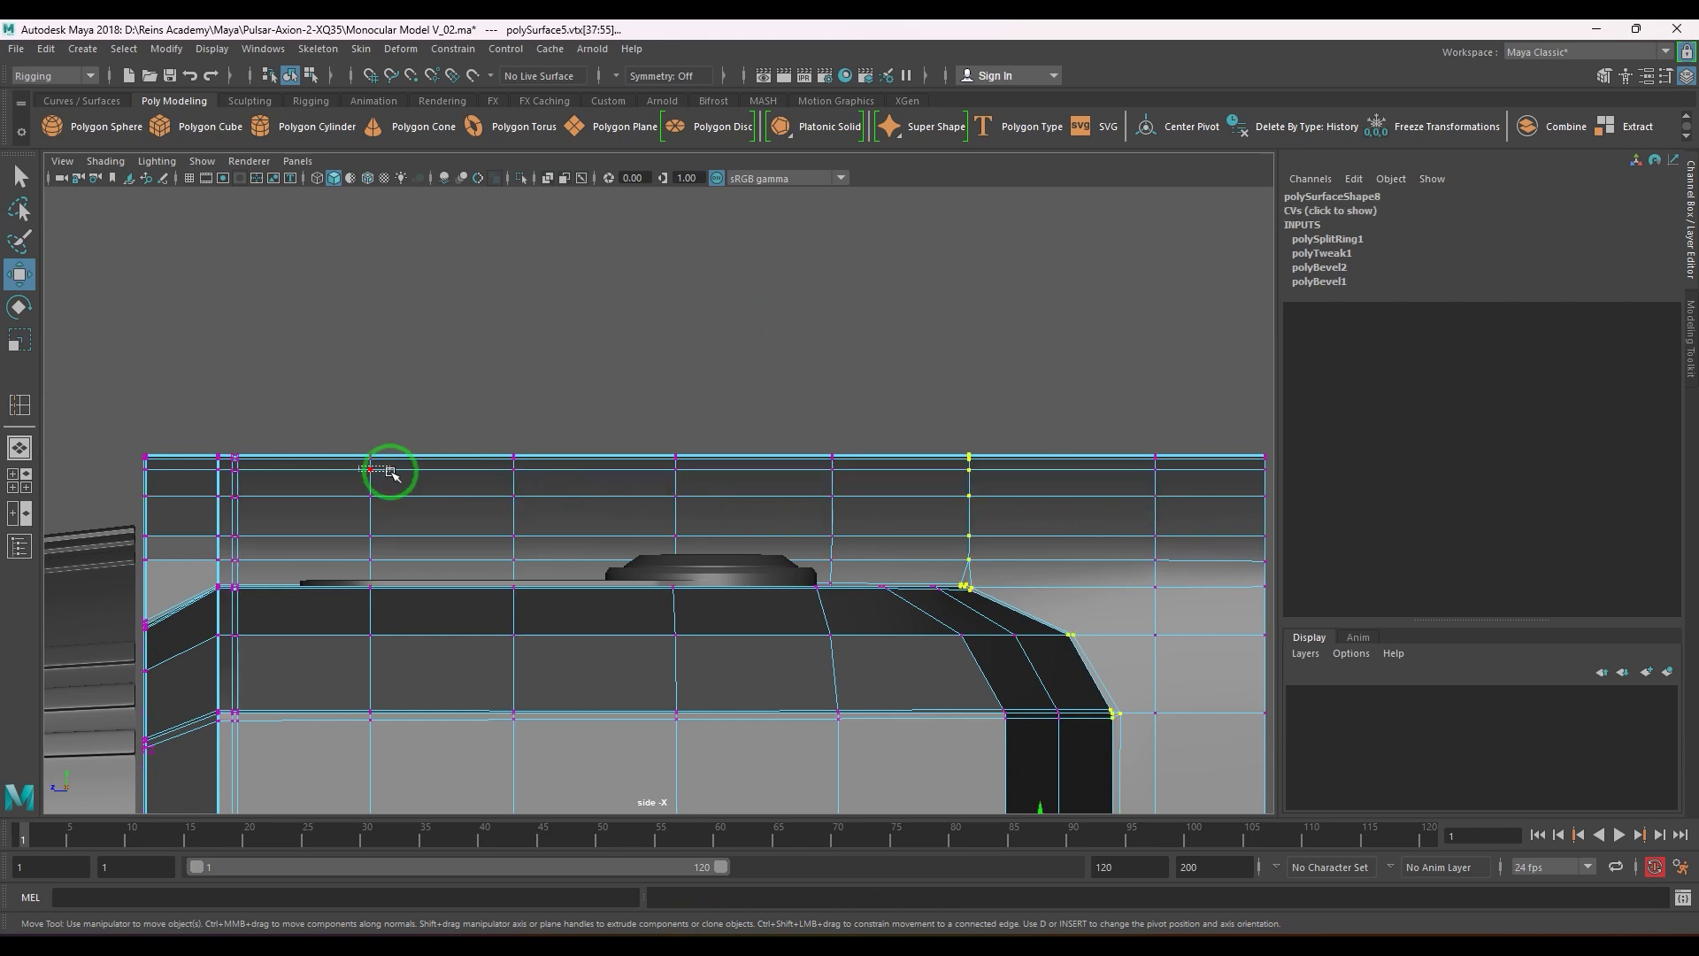
left_click(1150, 467, "shift")
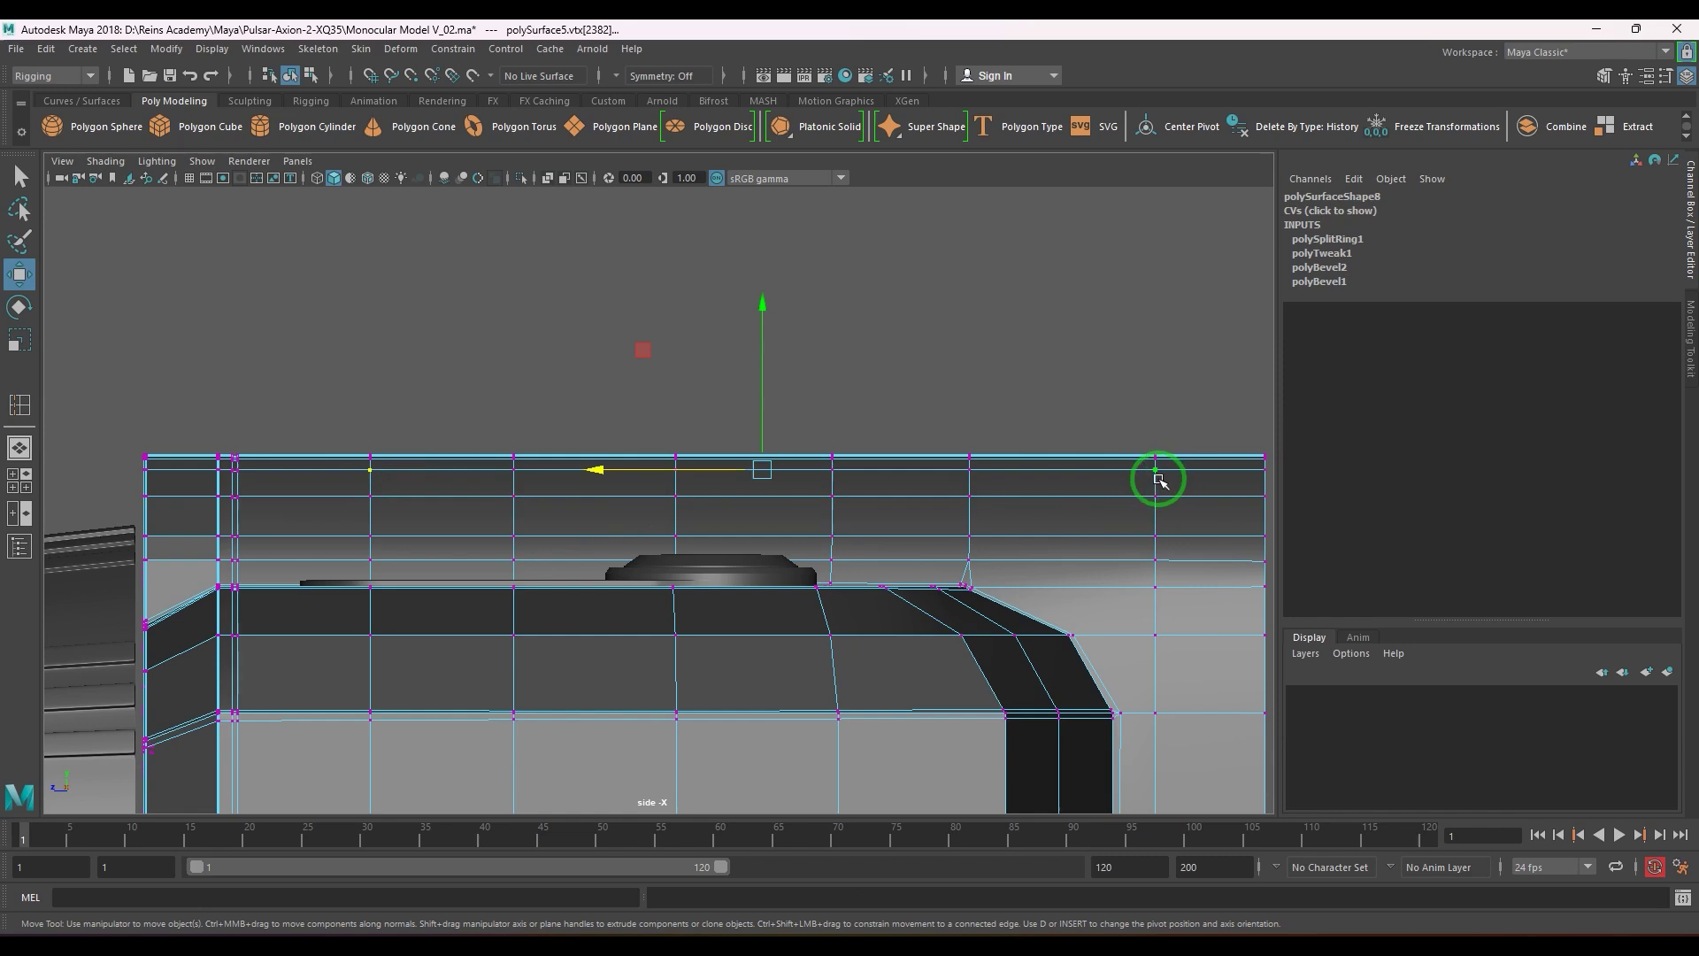
key("r")
left_click_drag(604, 469, 611, 469)
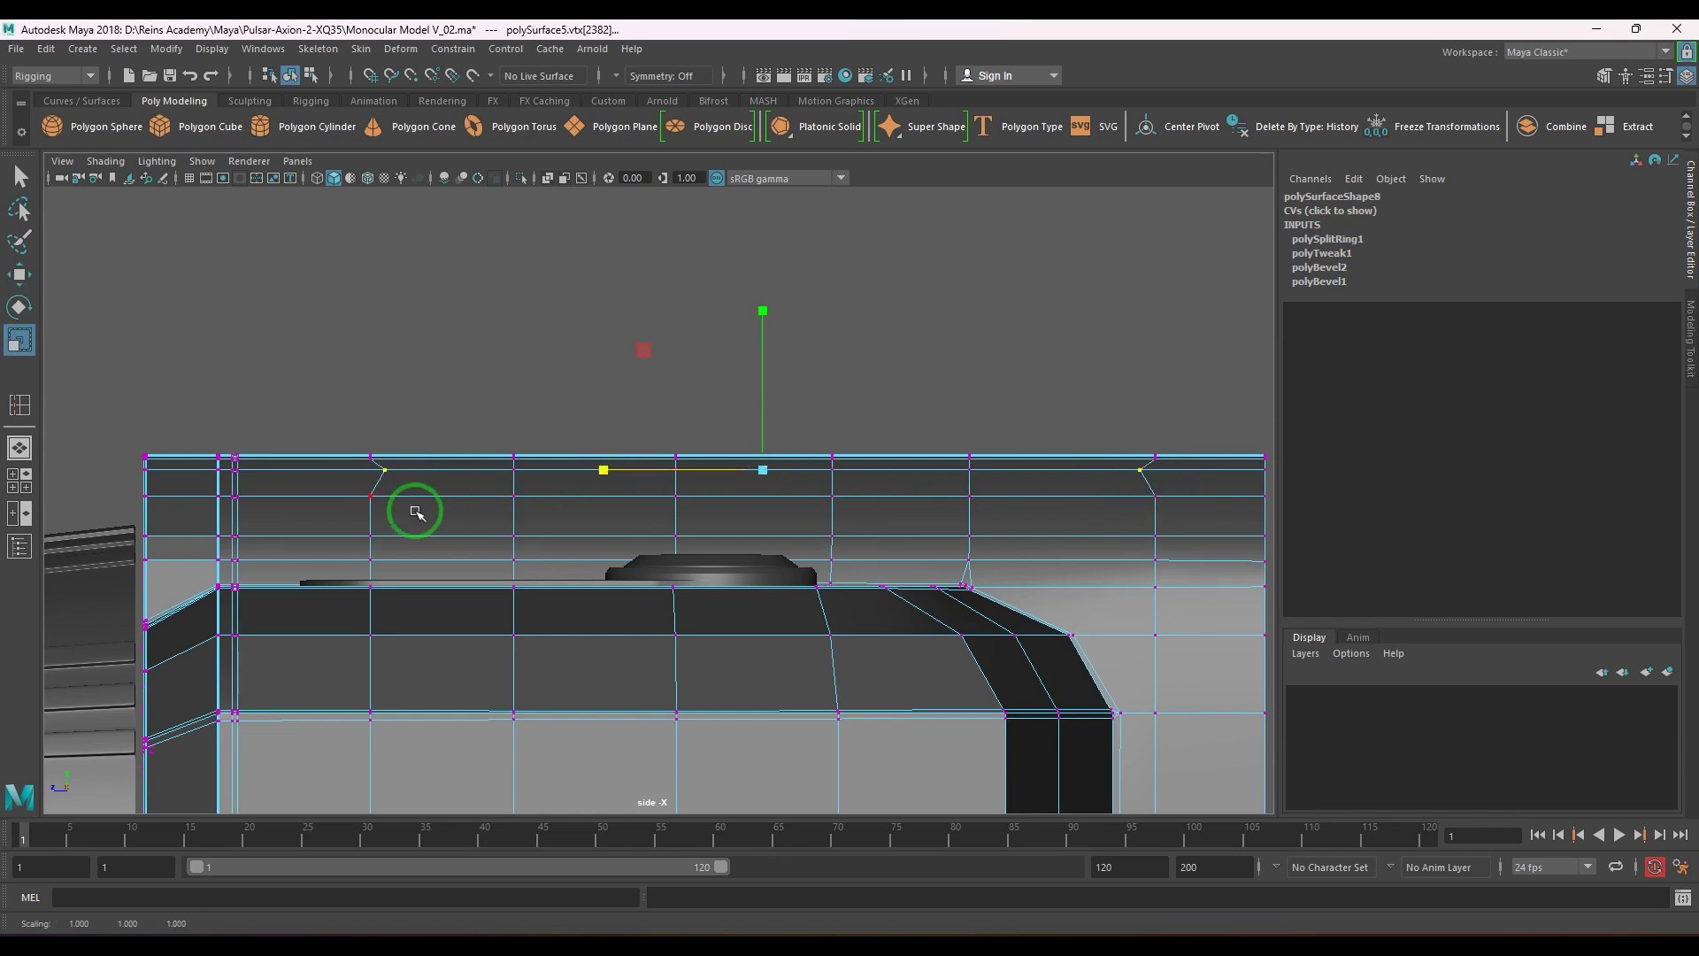
left_click_drag(341, 483, 404, 509)
left_click(1136, 509, "shift")
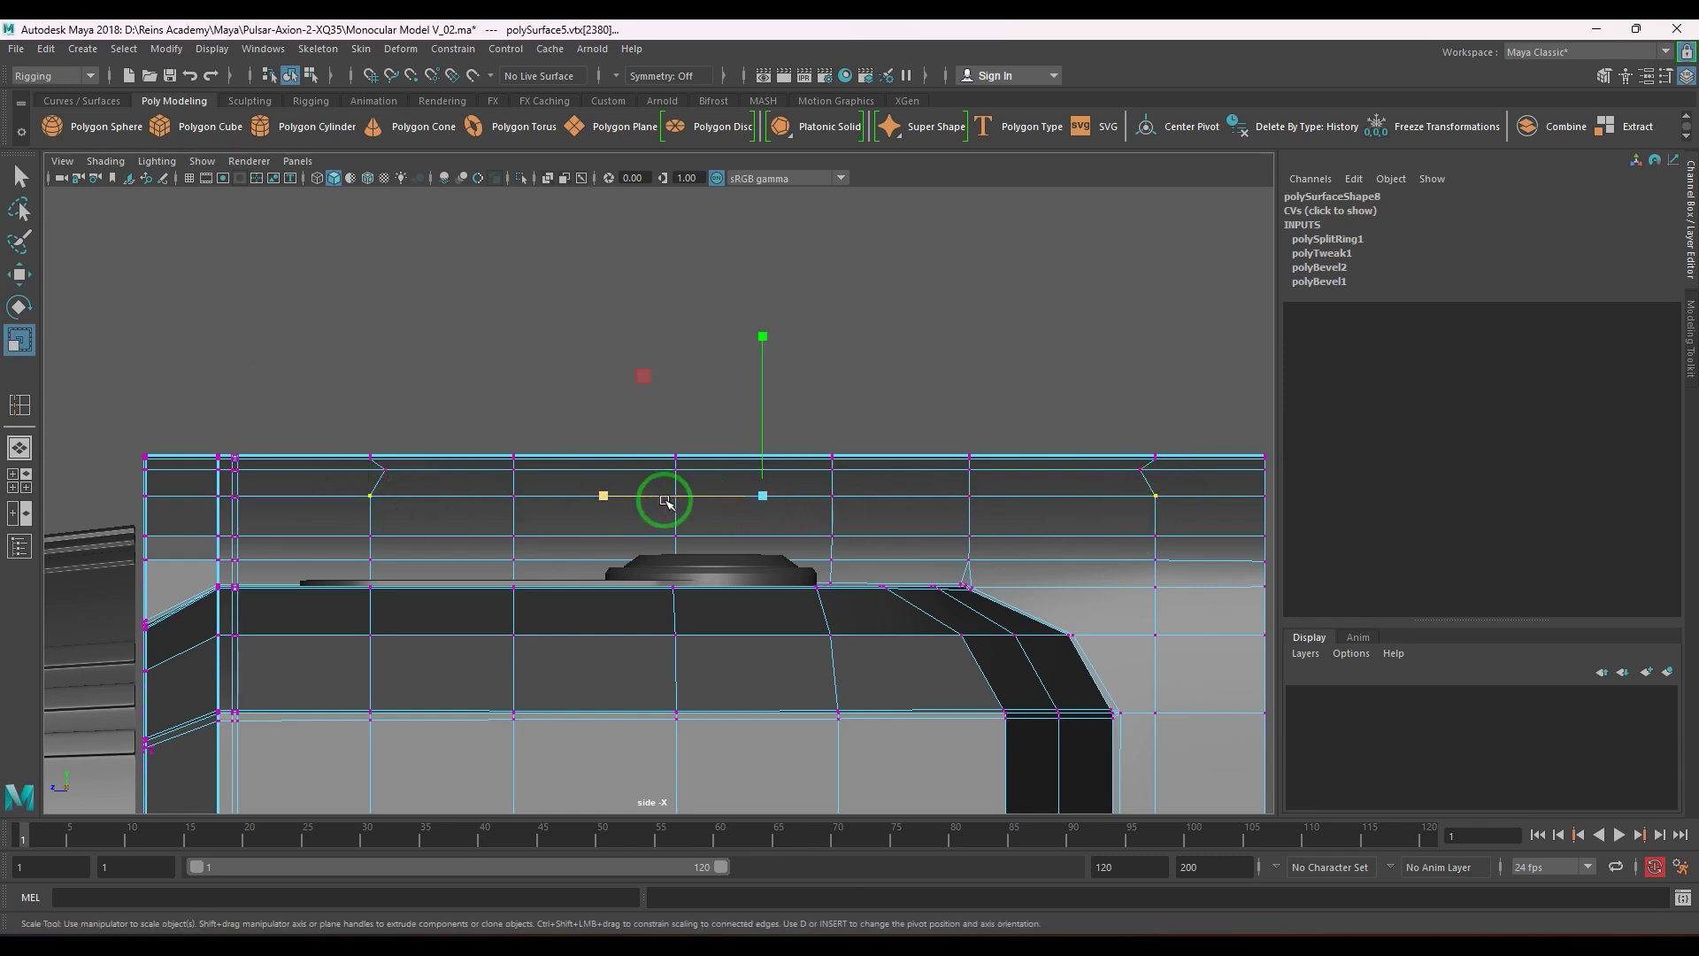
left_click_drag(601, 496, 770, 548)
- Inspect the reshaped top face area in perspective and top views, including its end near the ribbed ring
key("space")
right_click_drag(700, 579, 761, 519)
left_click_drag(712, 561, 710, 475, "alt")
right_click_drag(710, 475, 709, 509)
left_click_drag(819, 543, 945, 548, "alt")
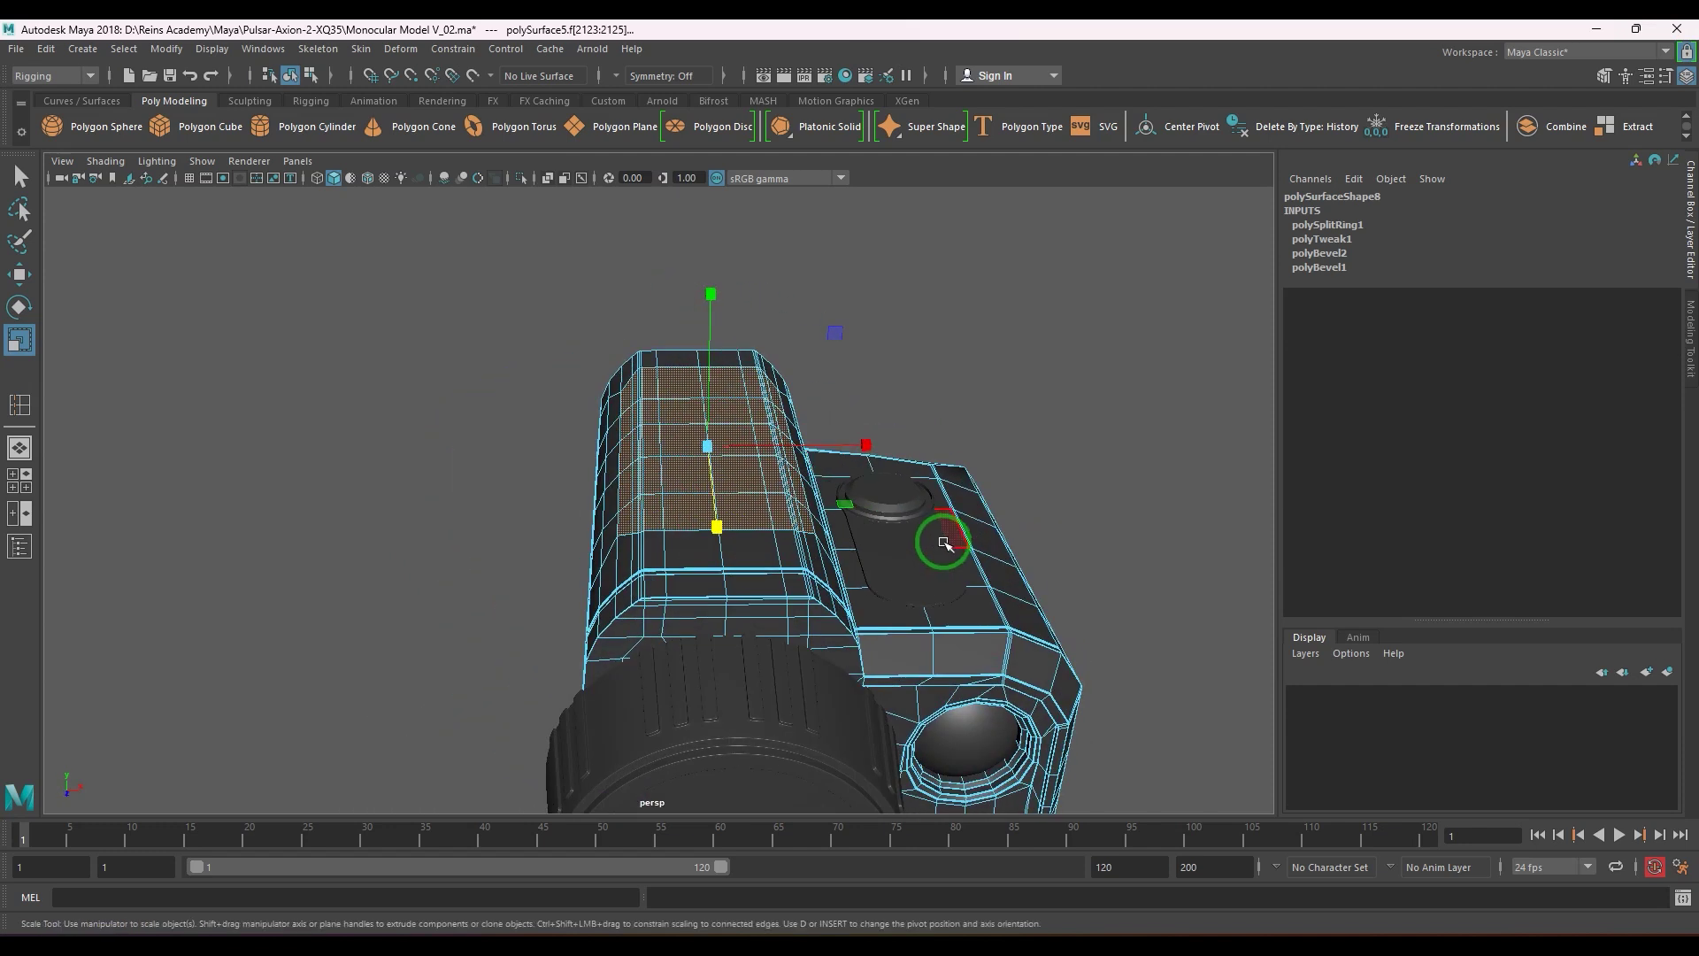
left_click_drag(720, 531, 626, 539, "alt")
key("space")
scroll(735, 558, "down", 6)
middle_click_drag(736, 558, 781, 650, "alt")
scroll(781, 650, "up", 1)
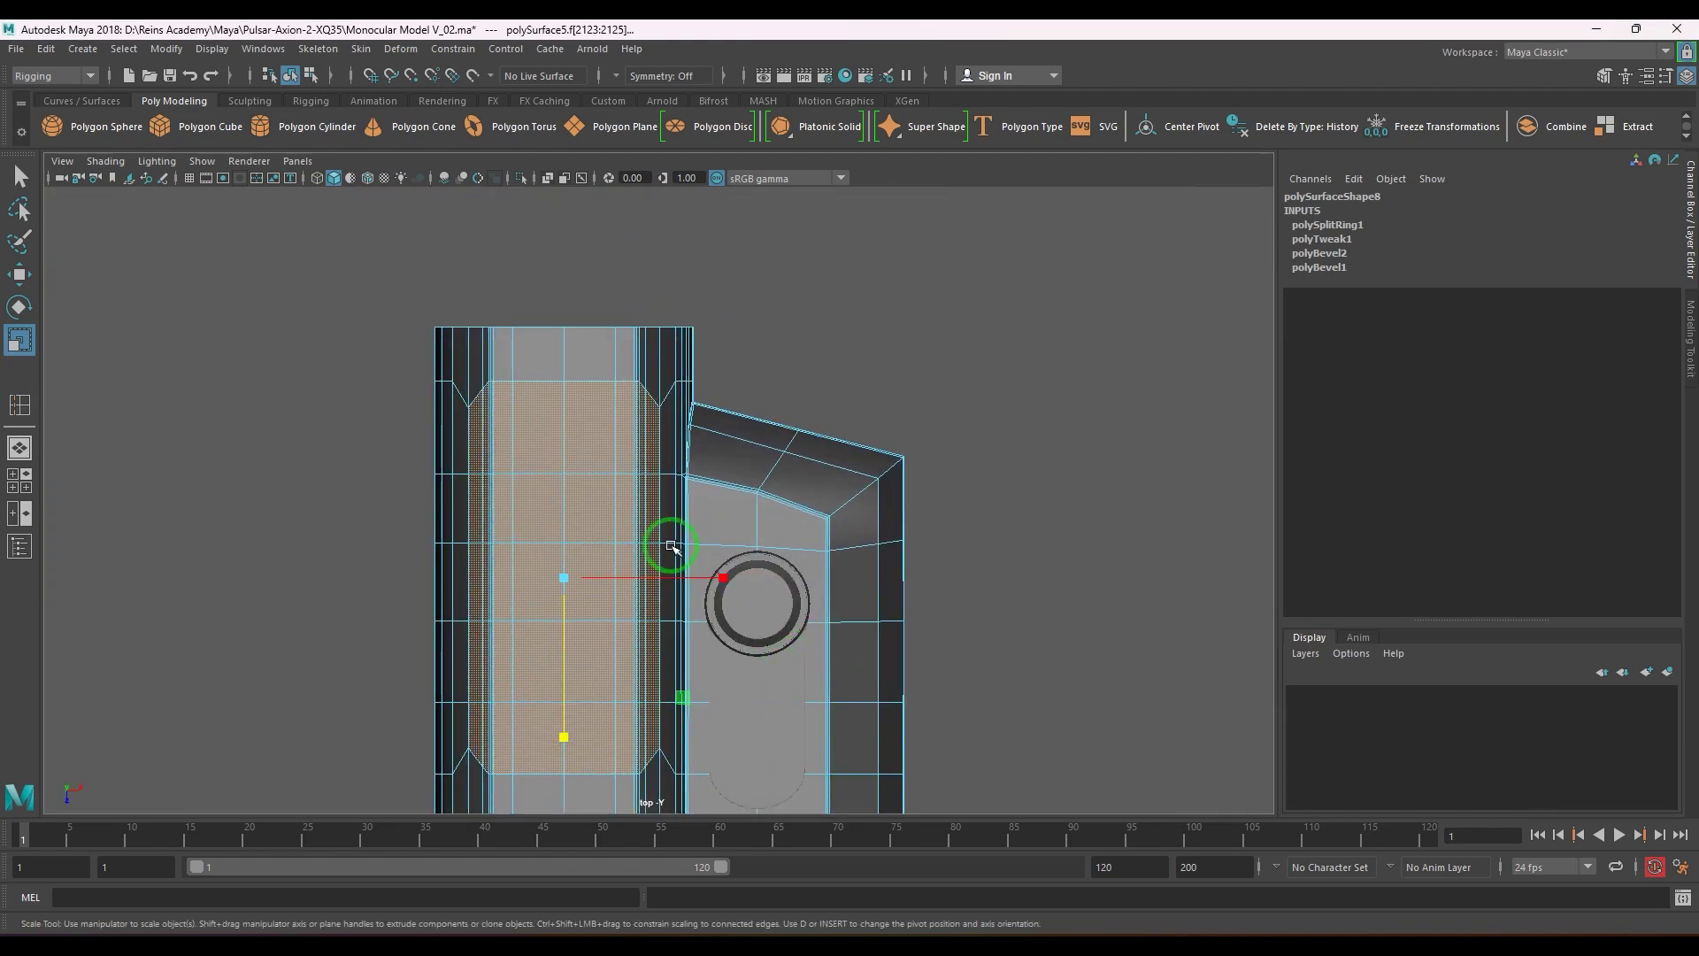
middle_click_drag(655, 538, 679, 595, "alt")
scroll(679, 596, "up", 3)
middle_click_drag(578, 545, 596, 564, "alt")
scroll(596, 565, "up", 2)
middle_click_drag(623, 759, 658, 292, "alt")
middle_click_drag(611, 637, 607, 531, "alt")
scroll(607, 530, "up", 3)
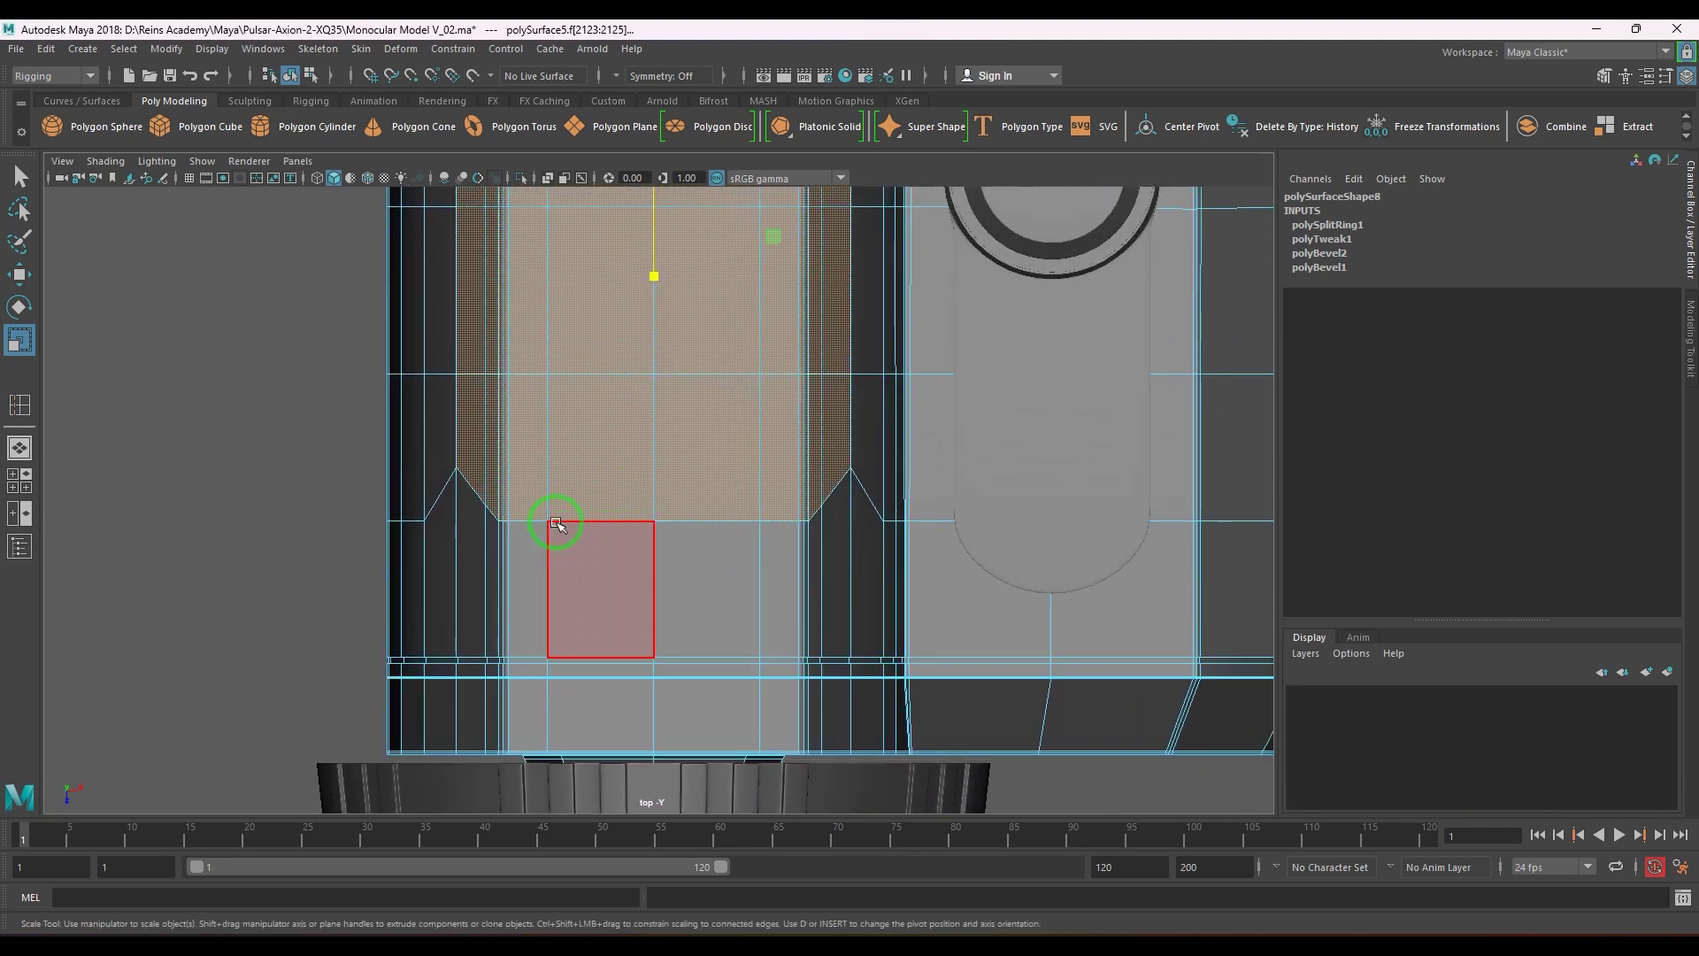
right_click_drag(556, 523, 482, 544)
left_click(509, 531)
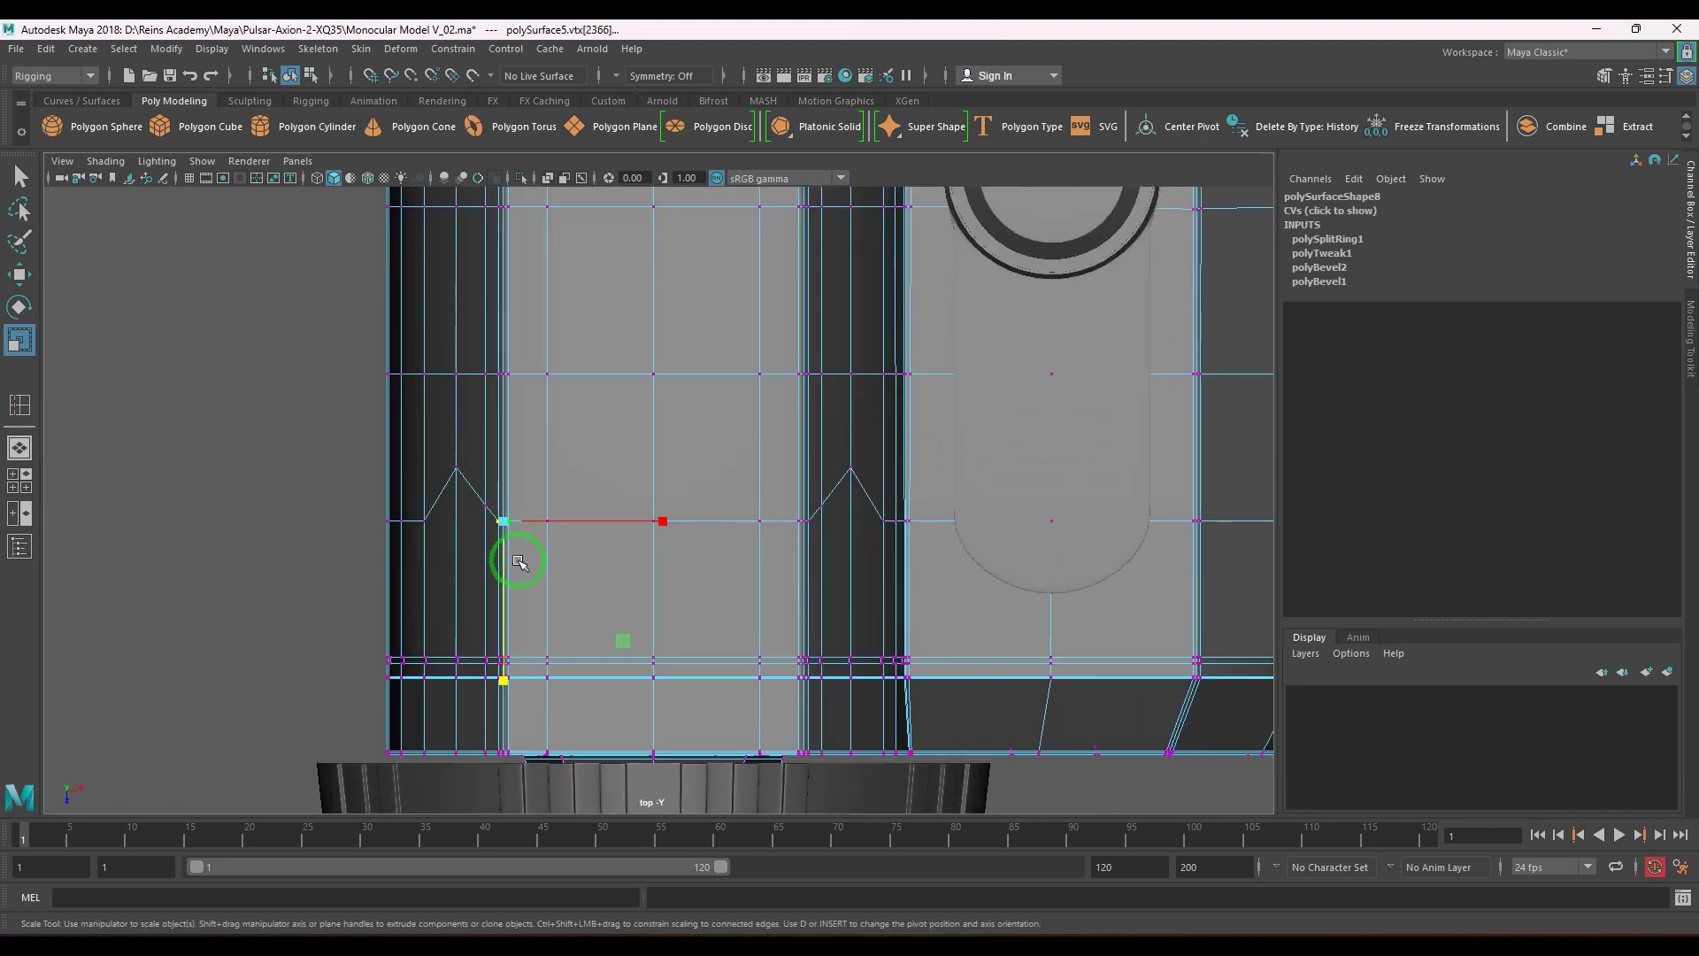
scroll(789, 584, "up", 1)
left_click_drag(855, 545, 856, 545, "shift")
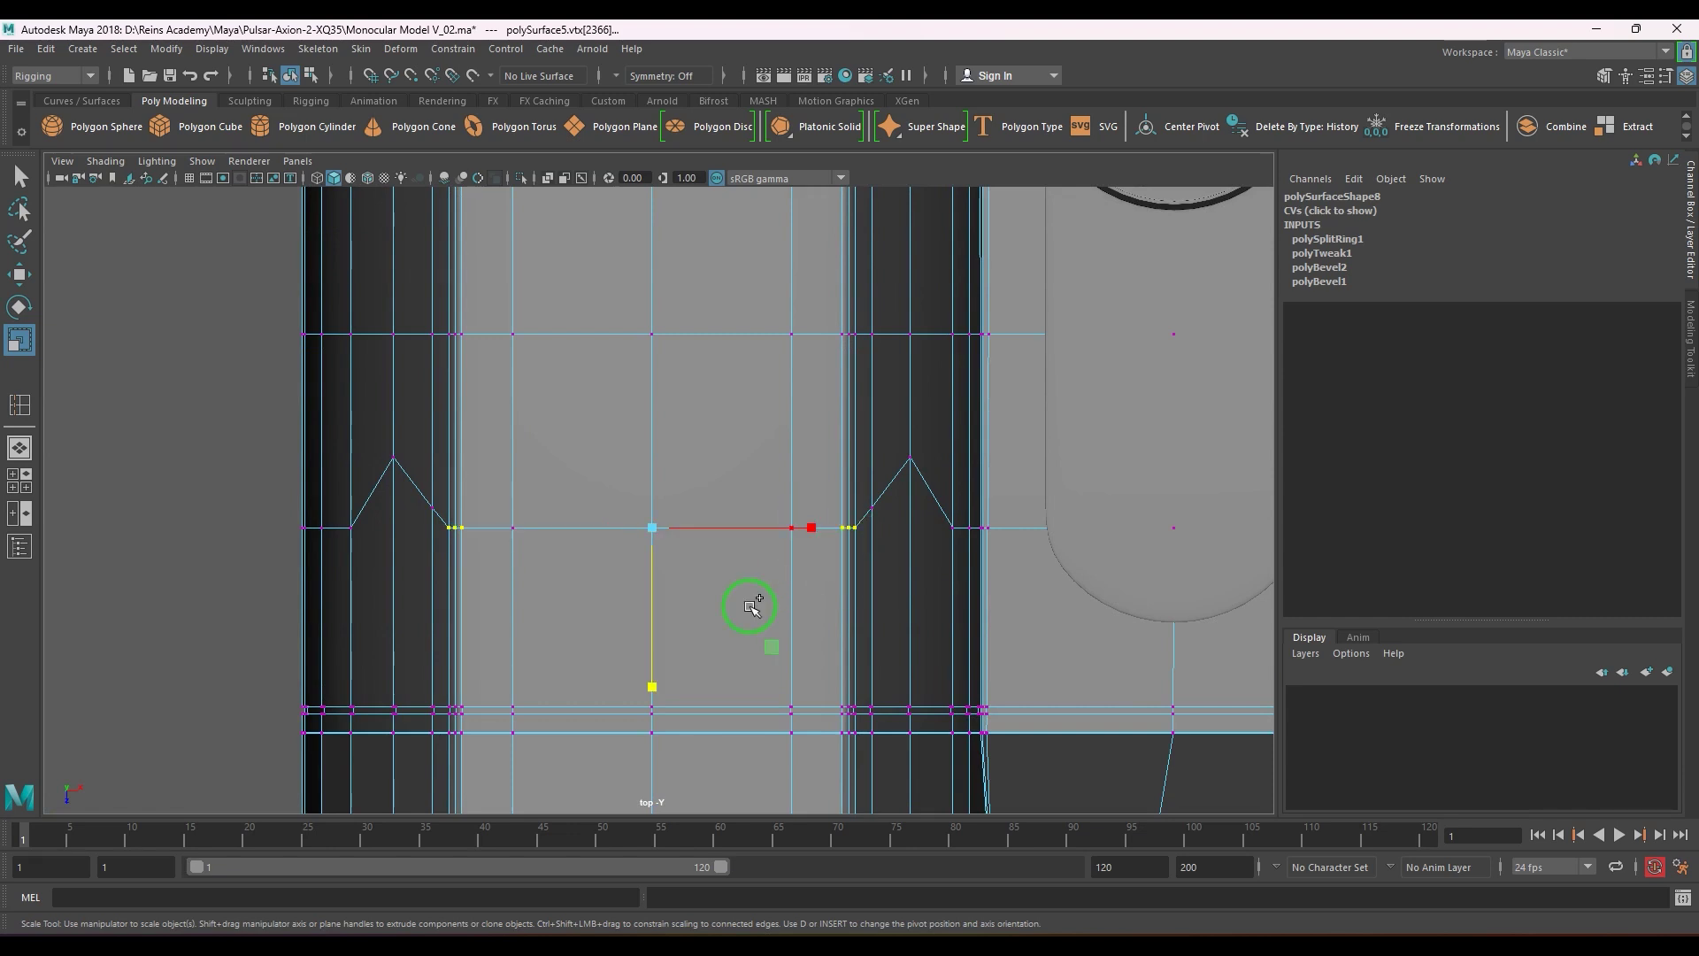
scroll(492, 587, "up", 3)
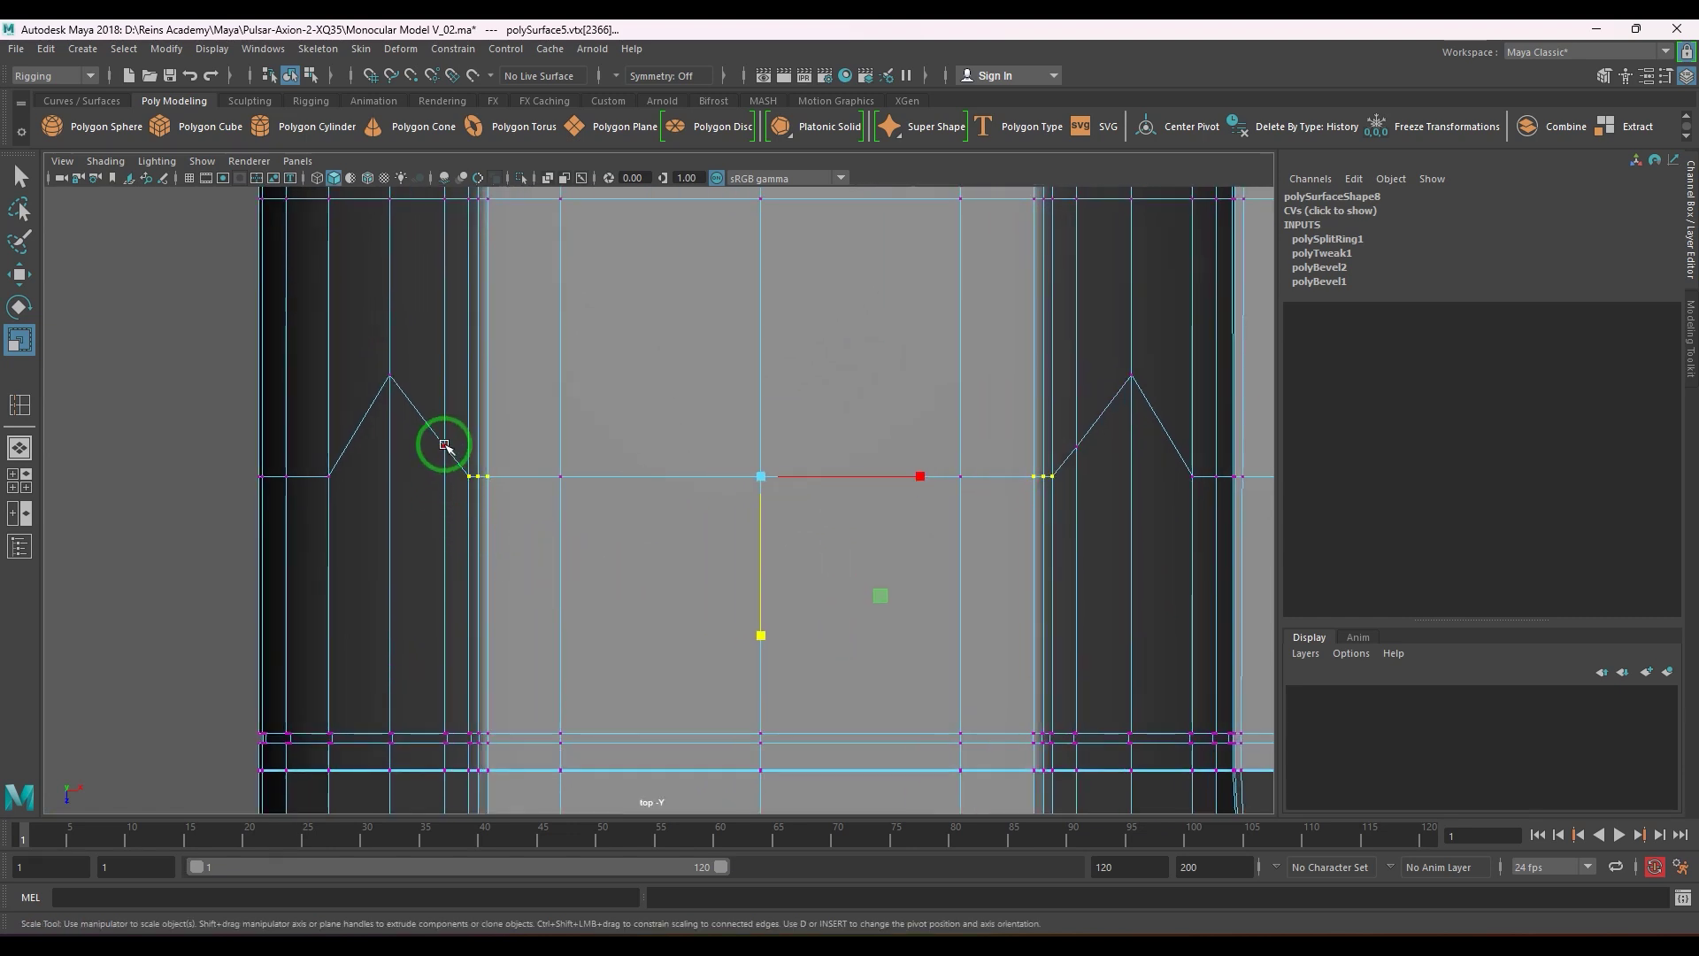
left_click(444, 444)
key("w")
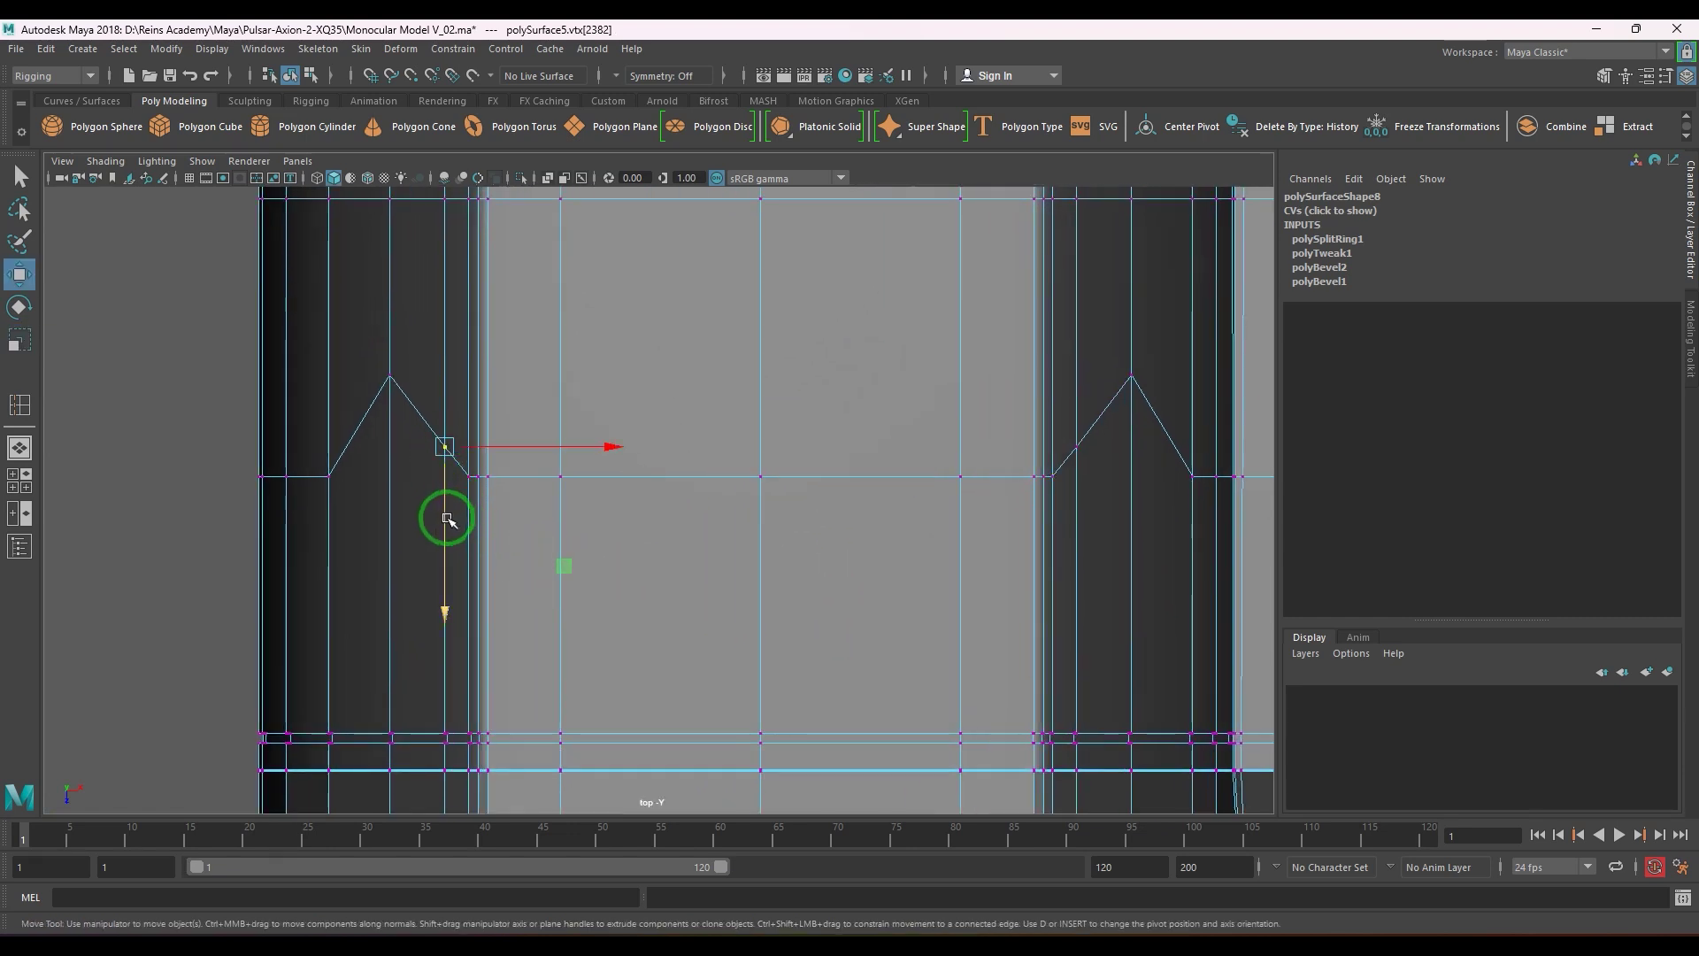
left_click(1076, 447, "shift")
- Return the main body to object mode and enable Object X symmetry
right_click_drag(748, 572, 828, 524)
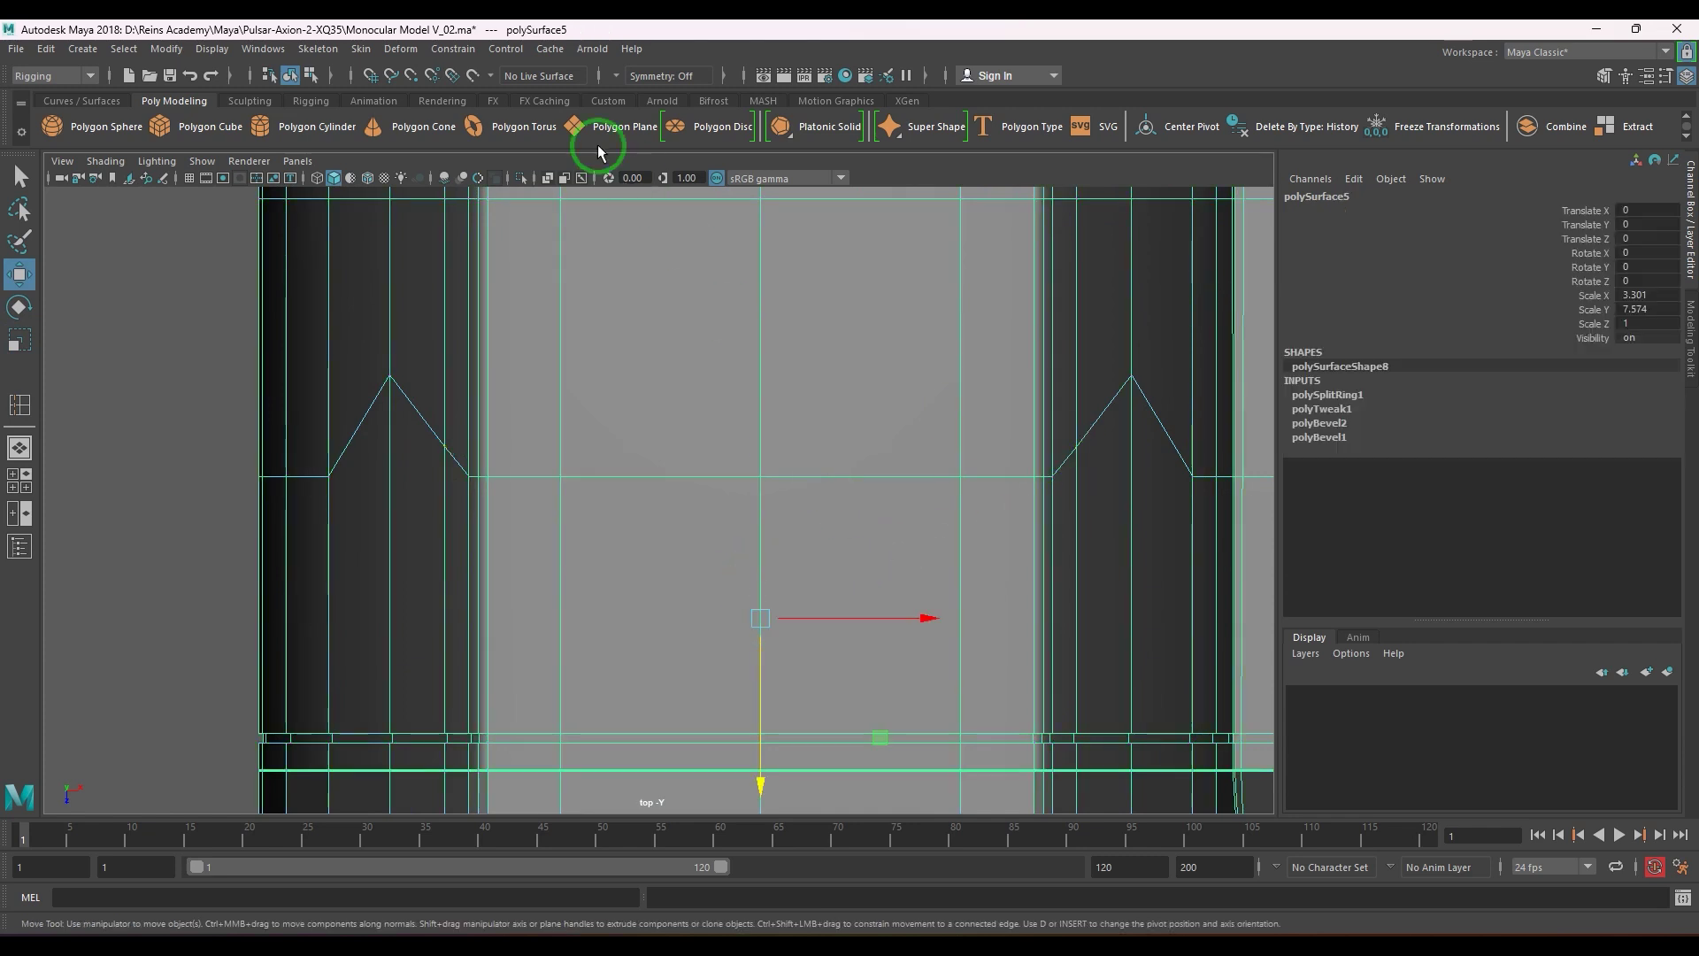
left_click(610, 87)
left_click(642, 105)
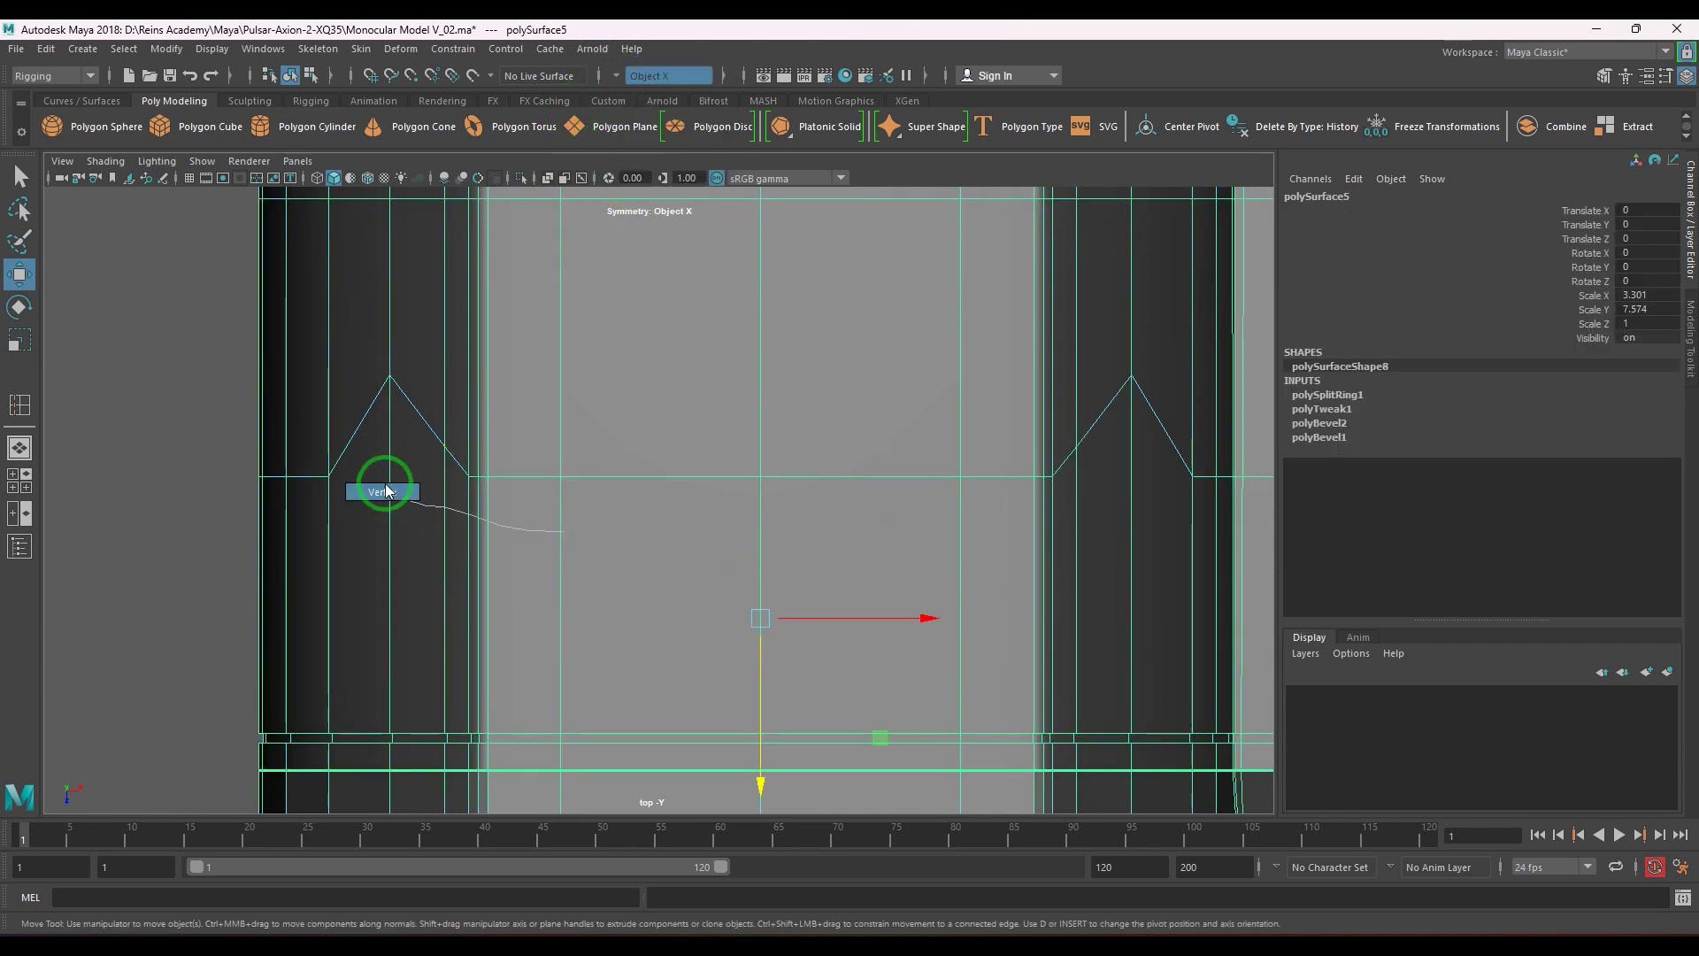
- Move the two mirrored vertex pairs inside the slanted corners slightly away from the ribbed ring to smooth the slope
left_click(445, 447)
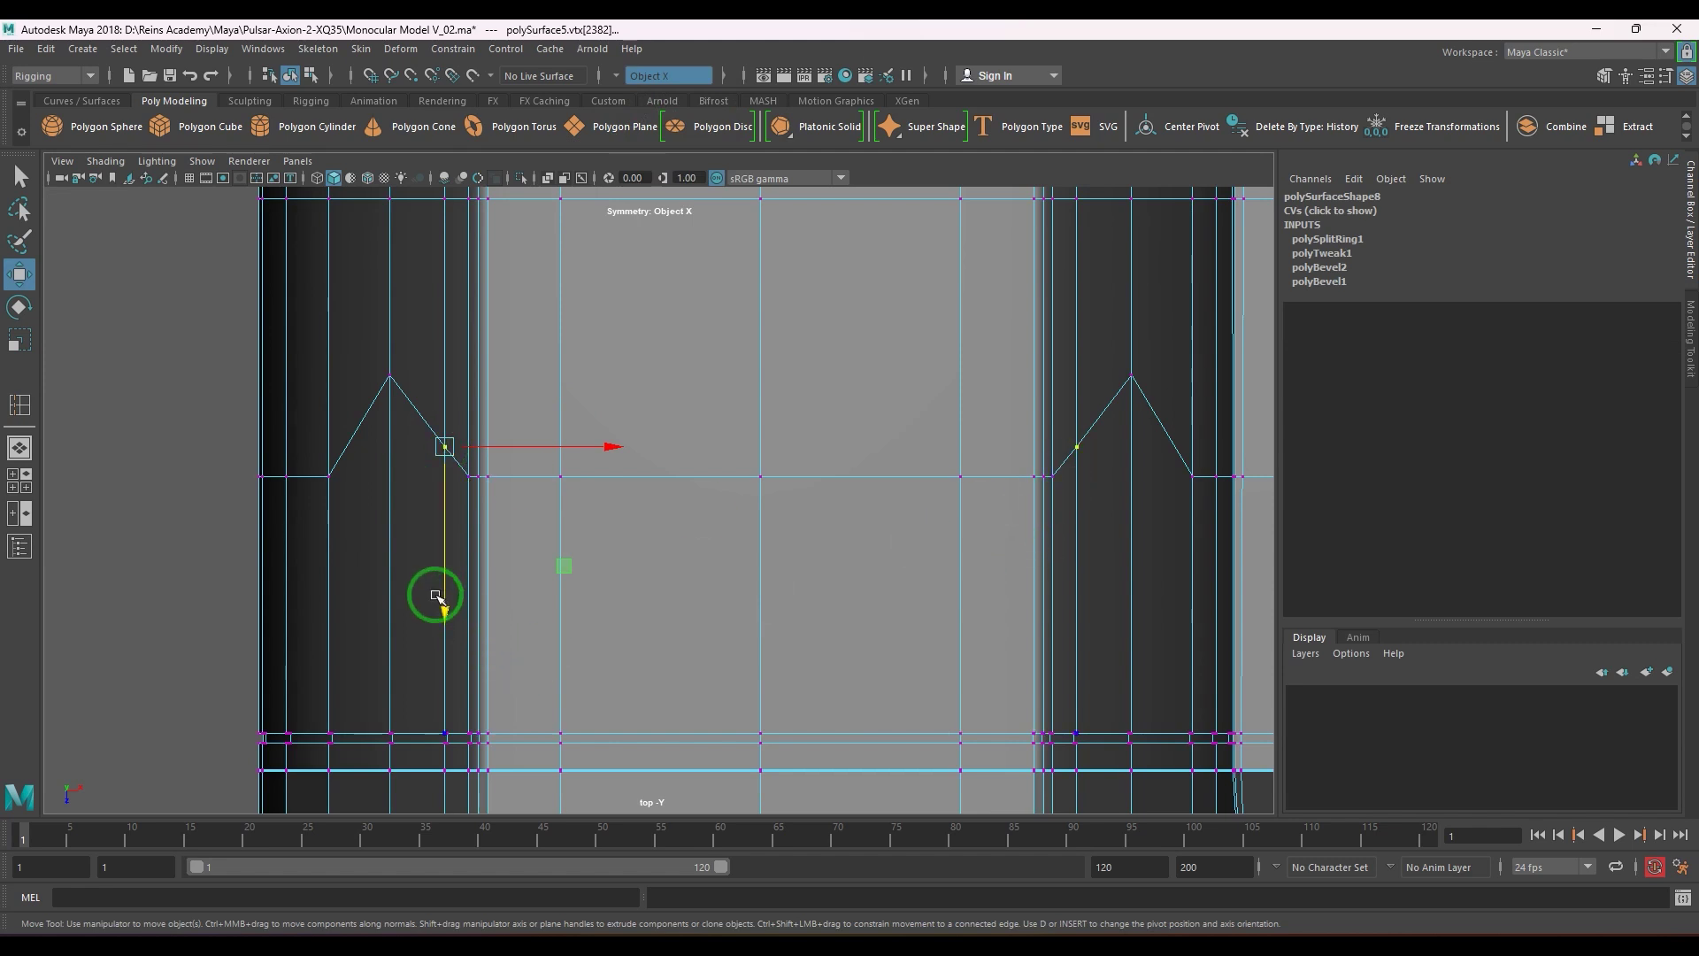
left_click_drag(435, 595, 446, 591)
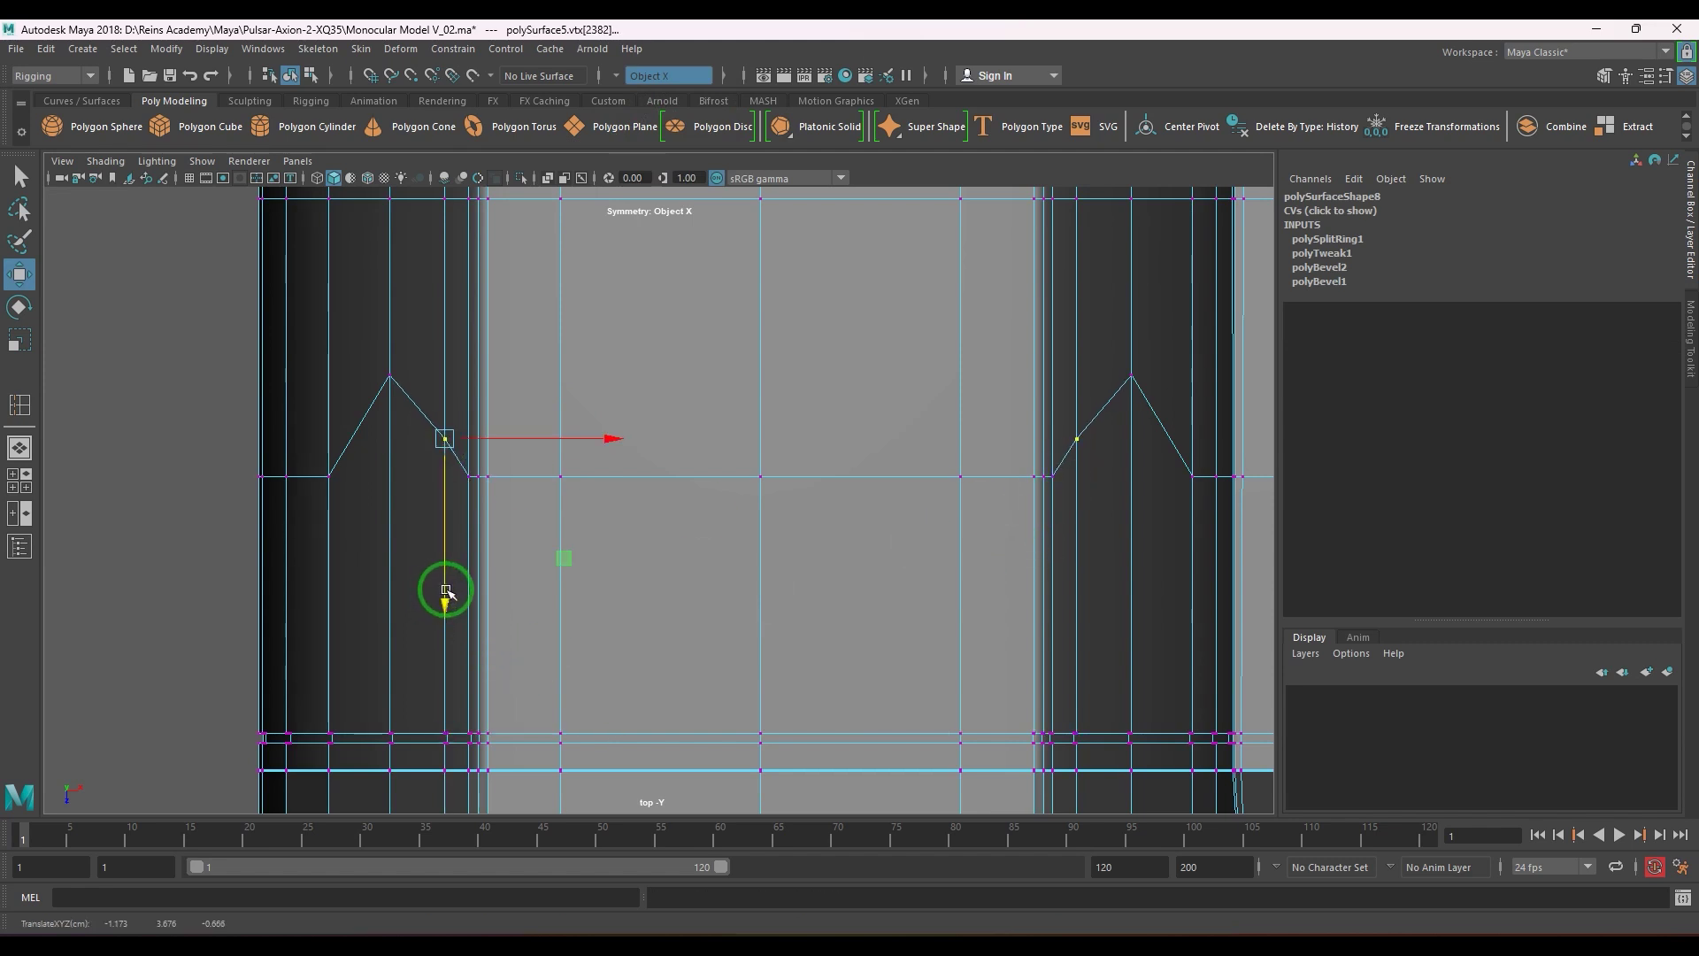
left_click(468, 476)
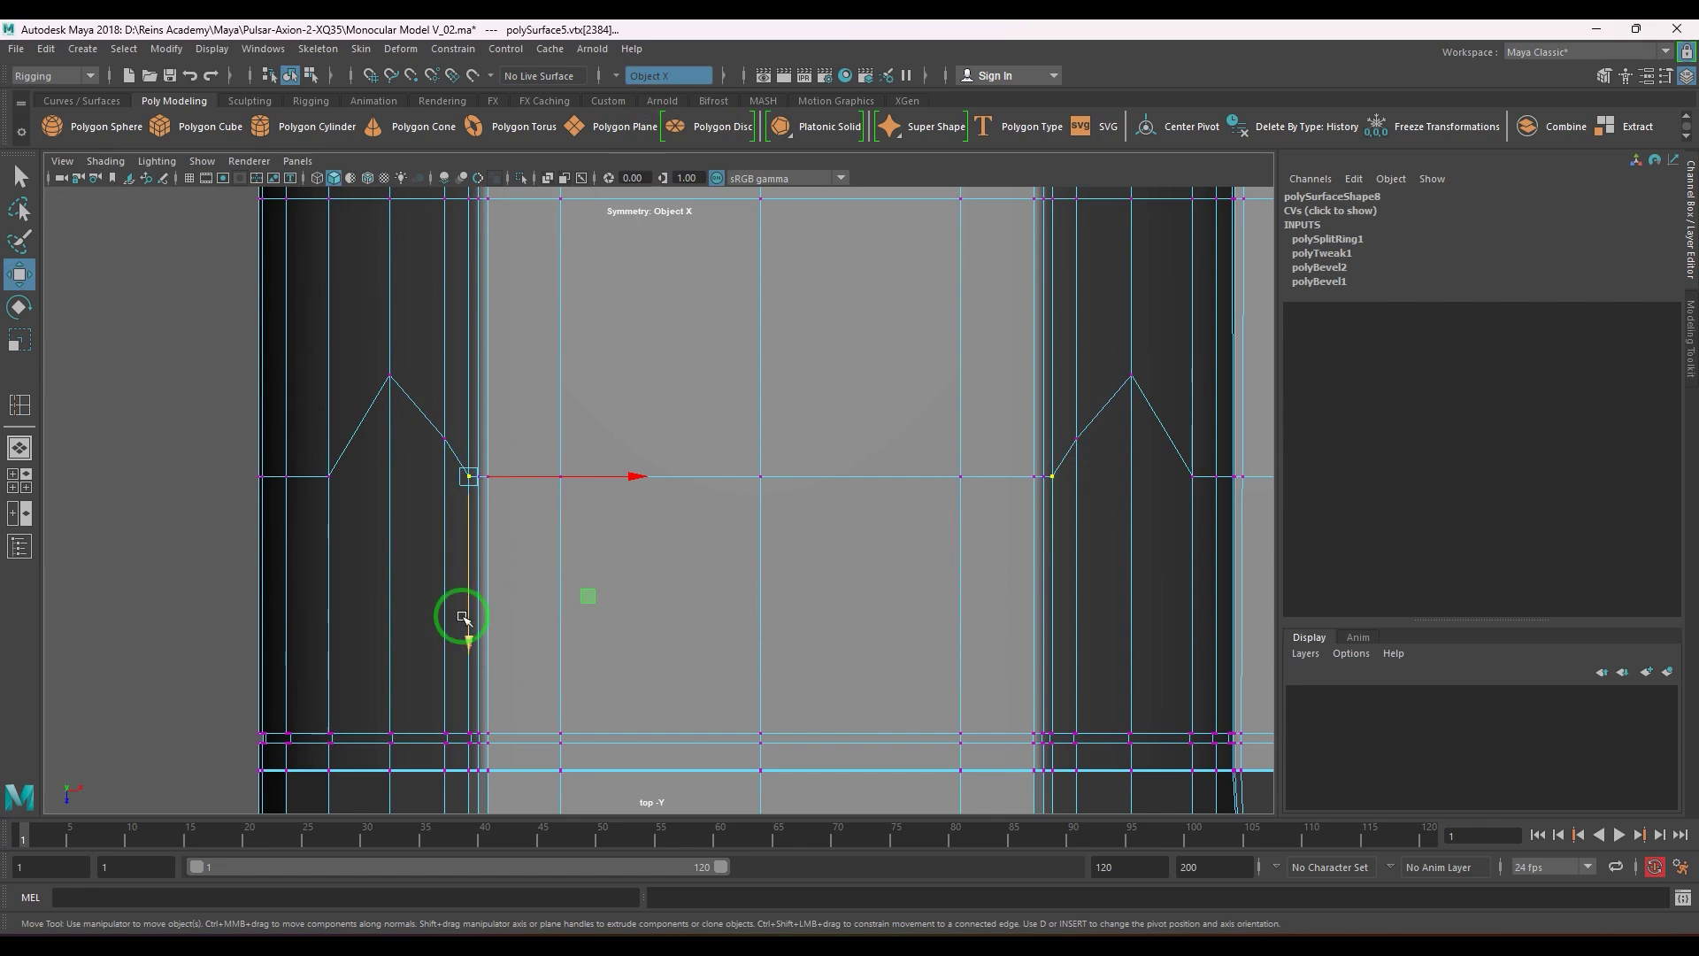
left_click(474, 582)
left_click(468, 476)
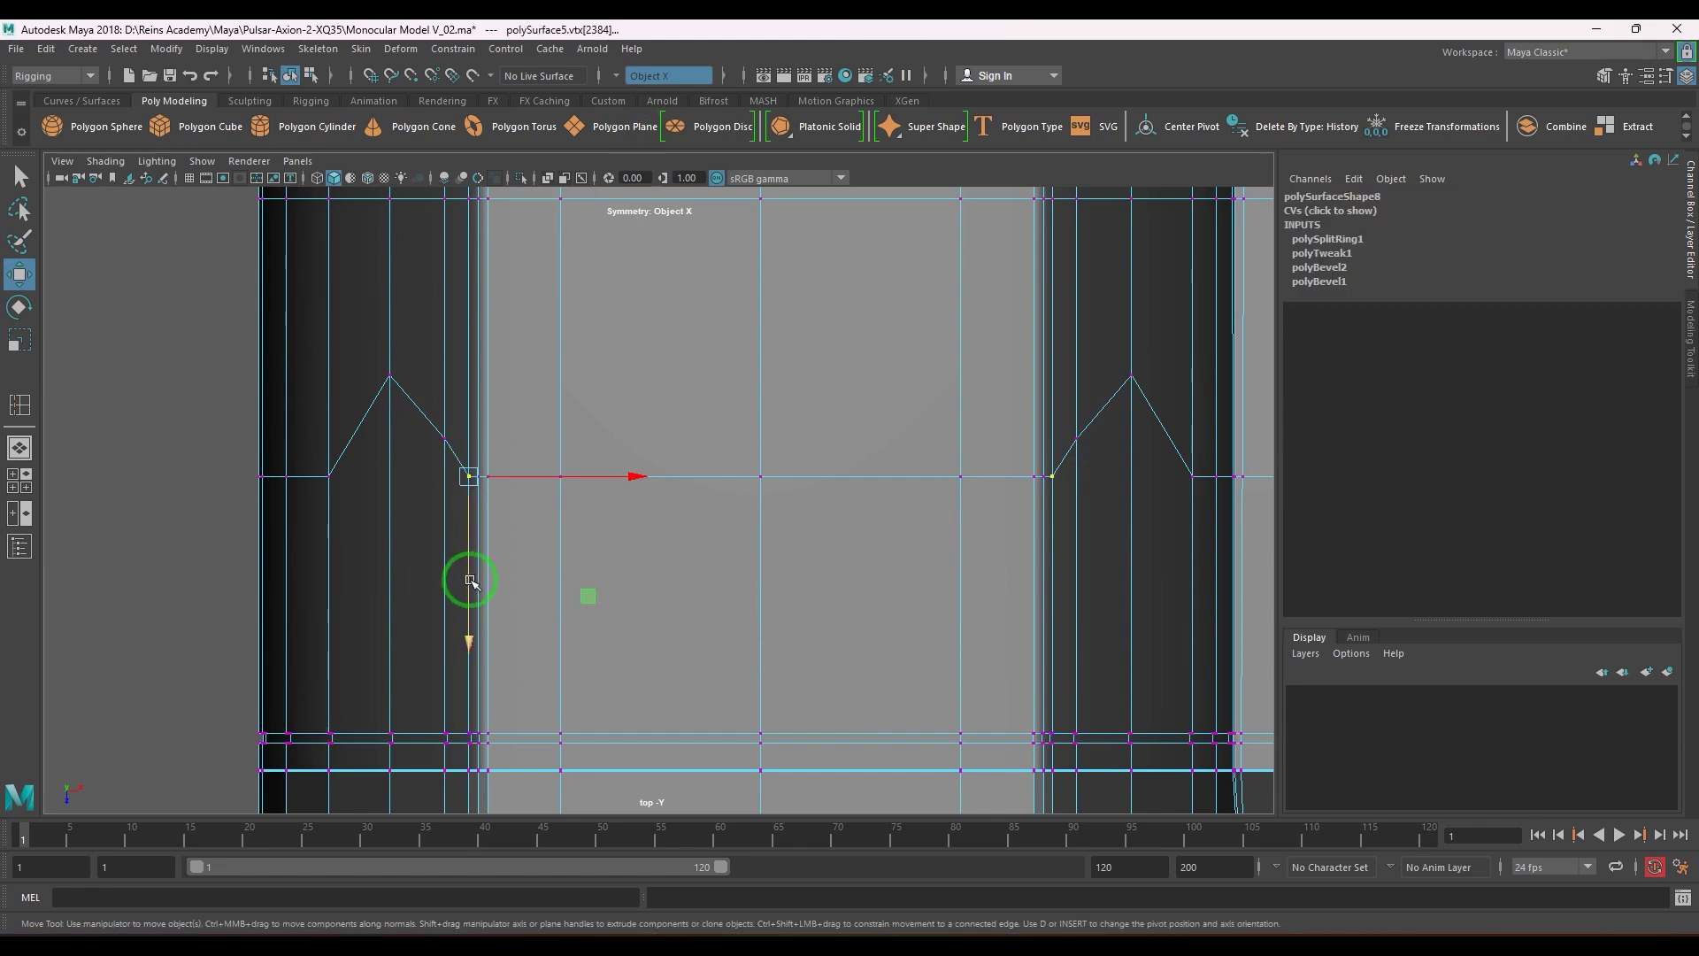
left_click_drag(467, 577, 471, 573)
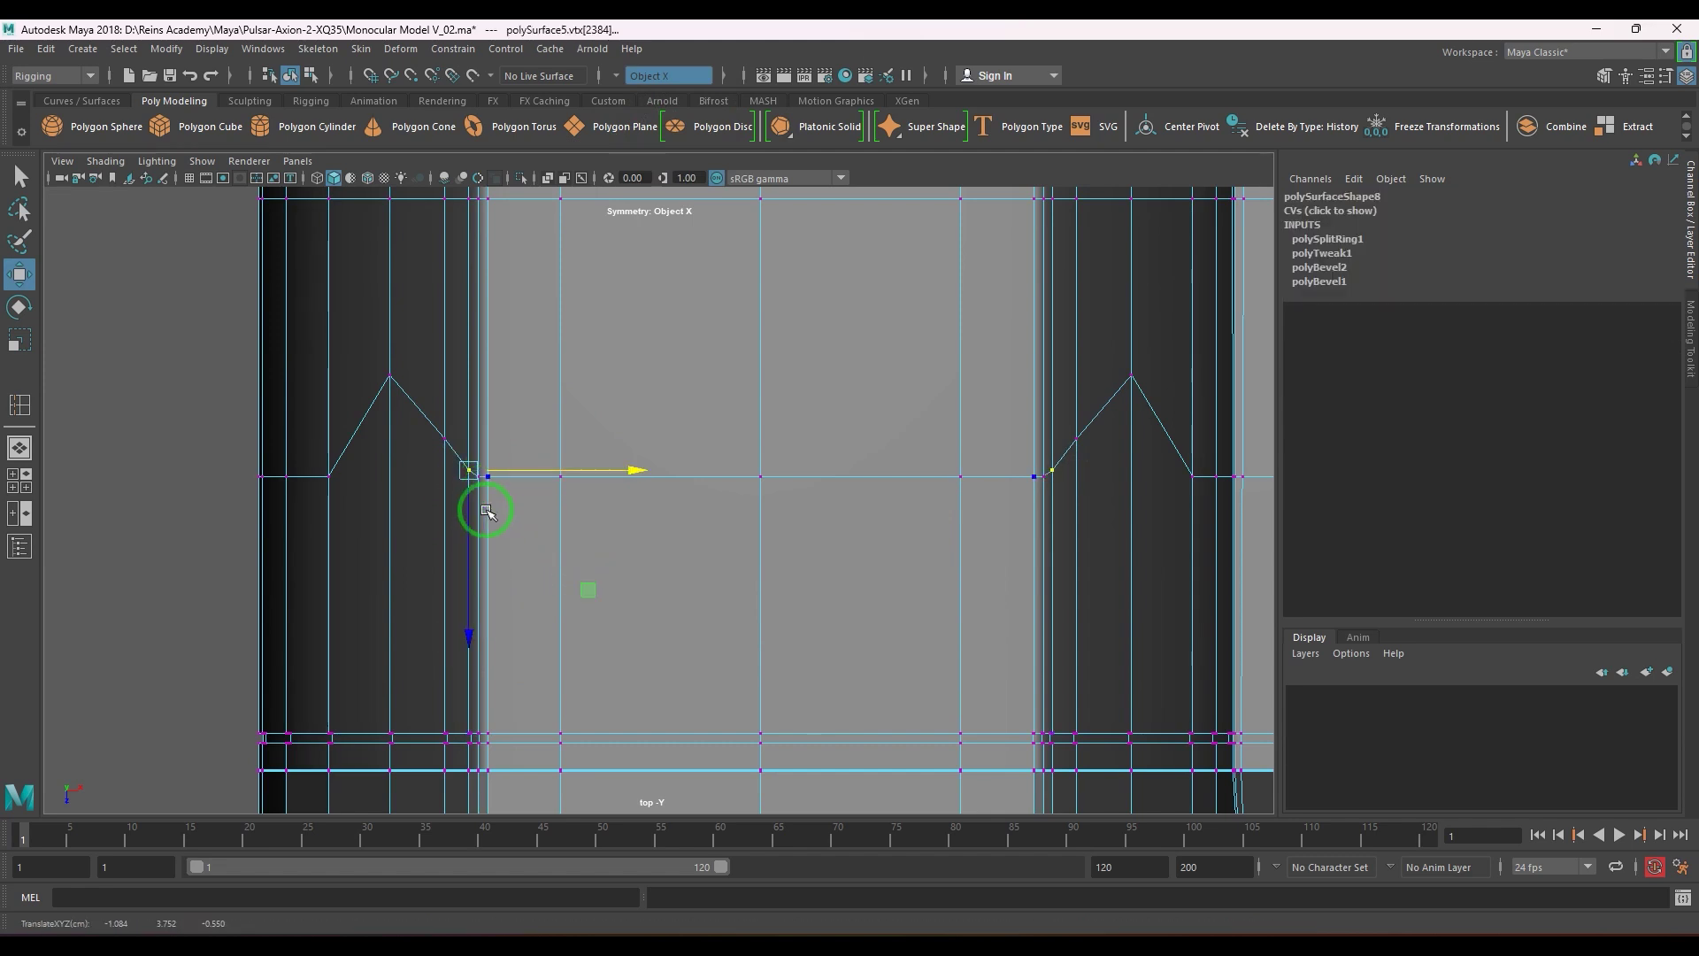
- Shift the flat top's boundary vertices progressively toward the ribbed ring, moving the centre one furthest, to form a curved edge line
left_click(1034, 476)
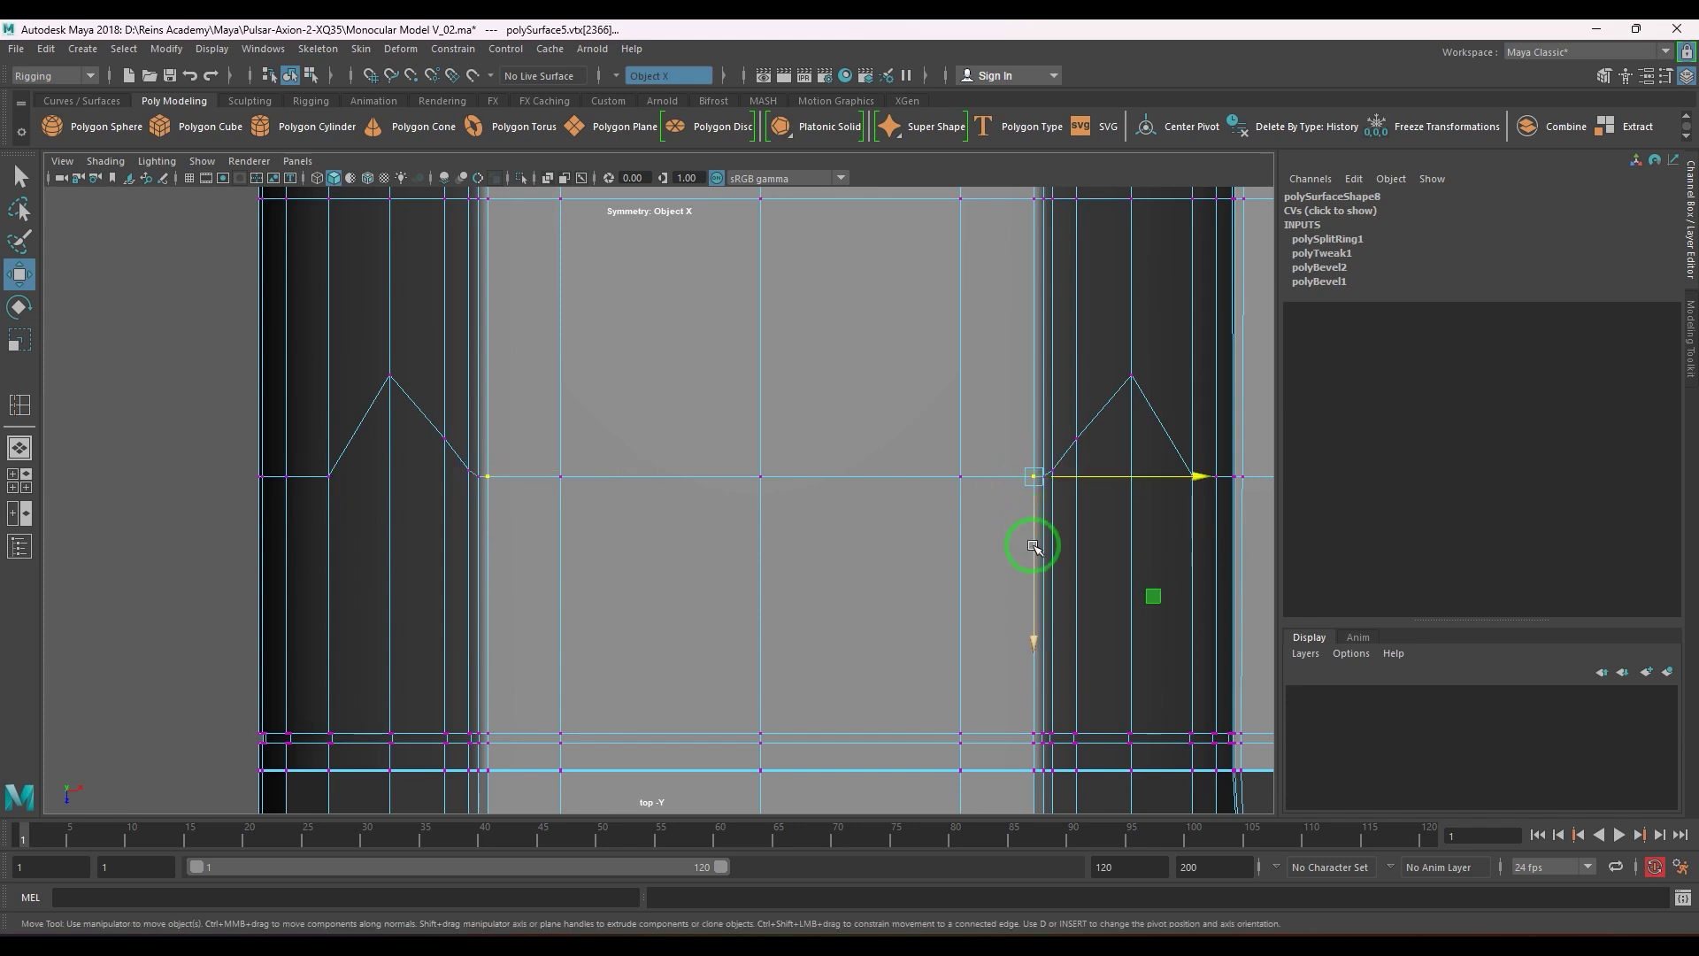
left_click_drag(1035, 559, 965, 579)
left_click(962, 483)
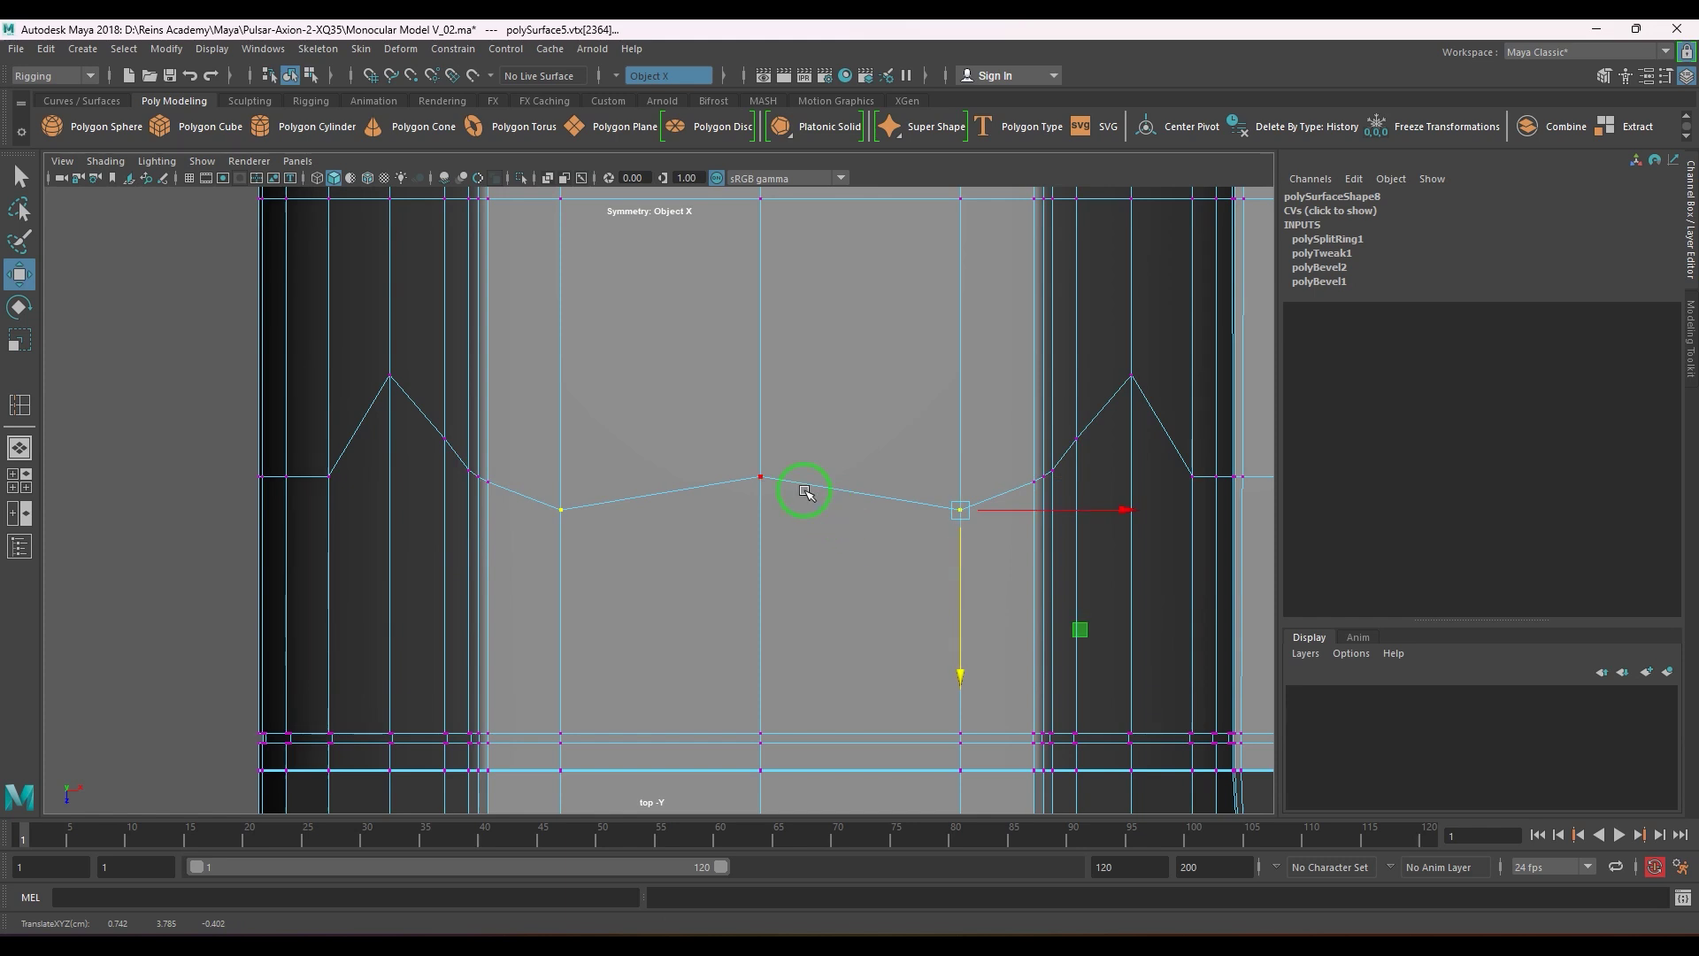
left_click(760, 476)
left_click(759, 617)
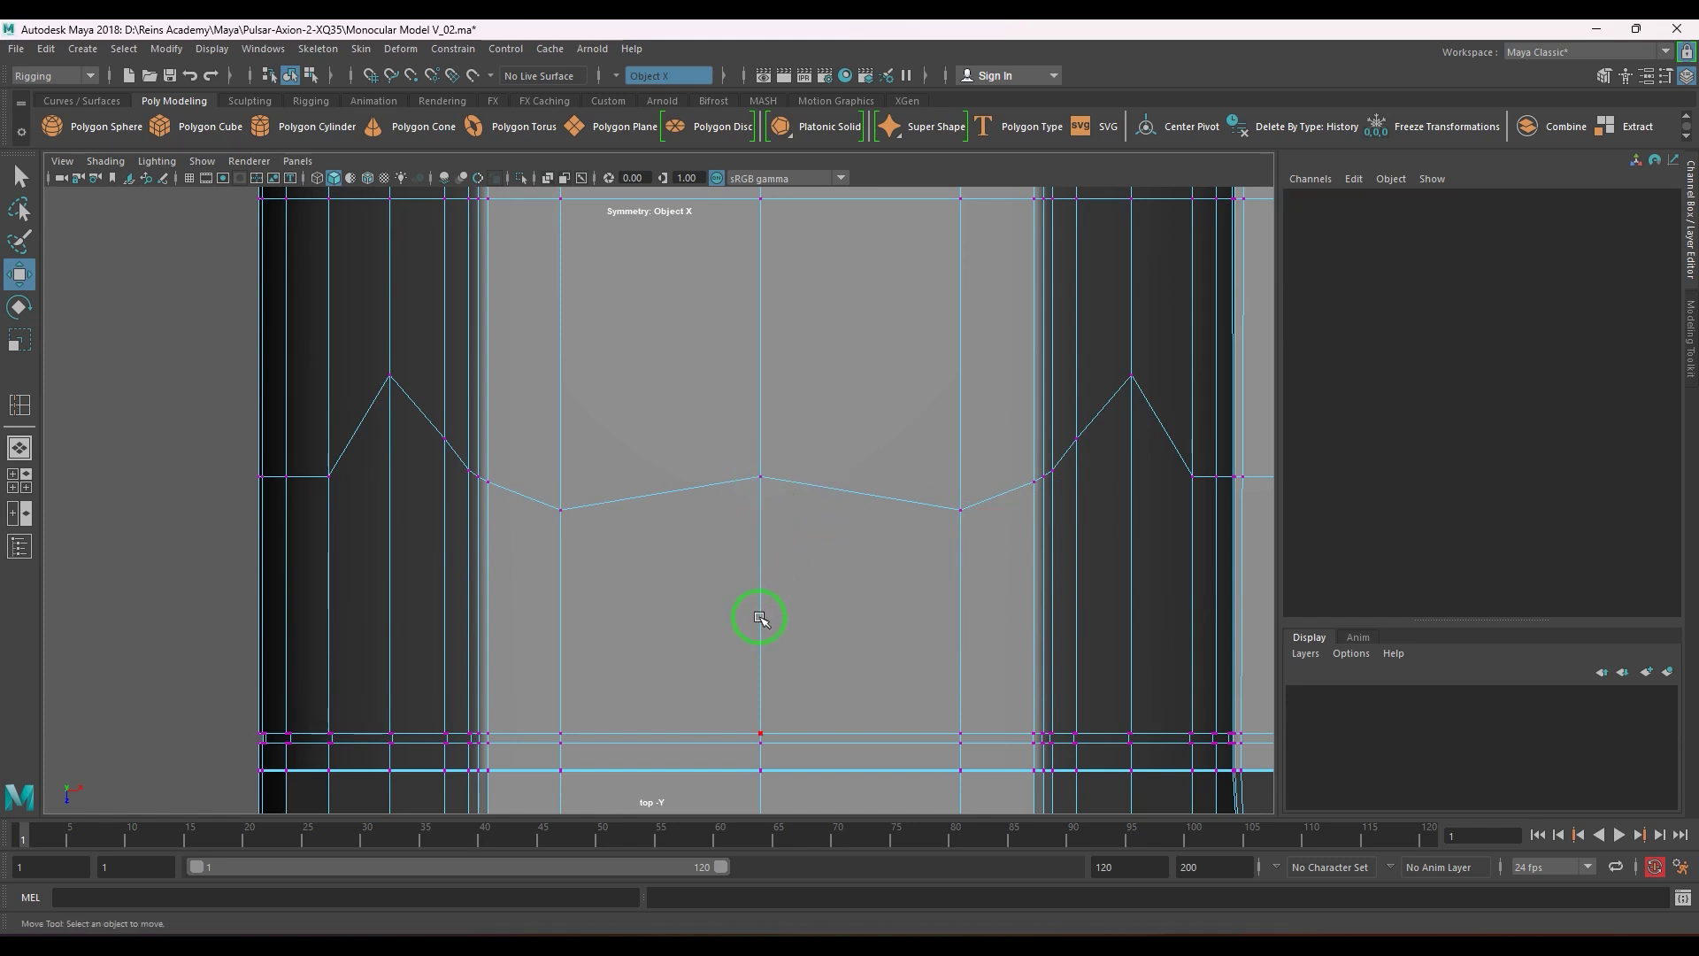
left_click(760, 477)
left_click_drag(765, 562, 758, 627)
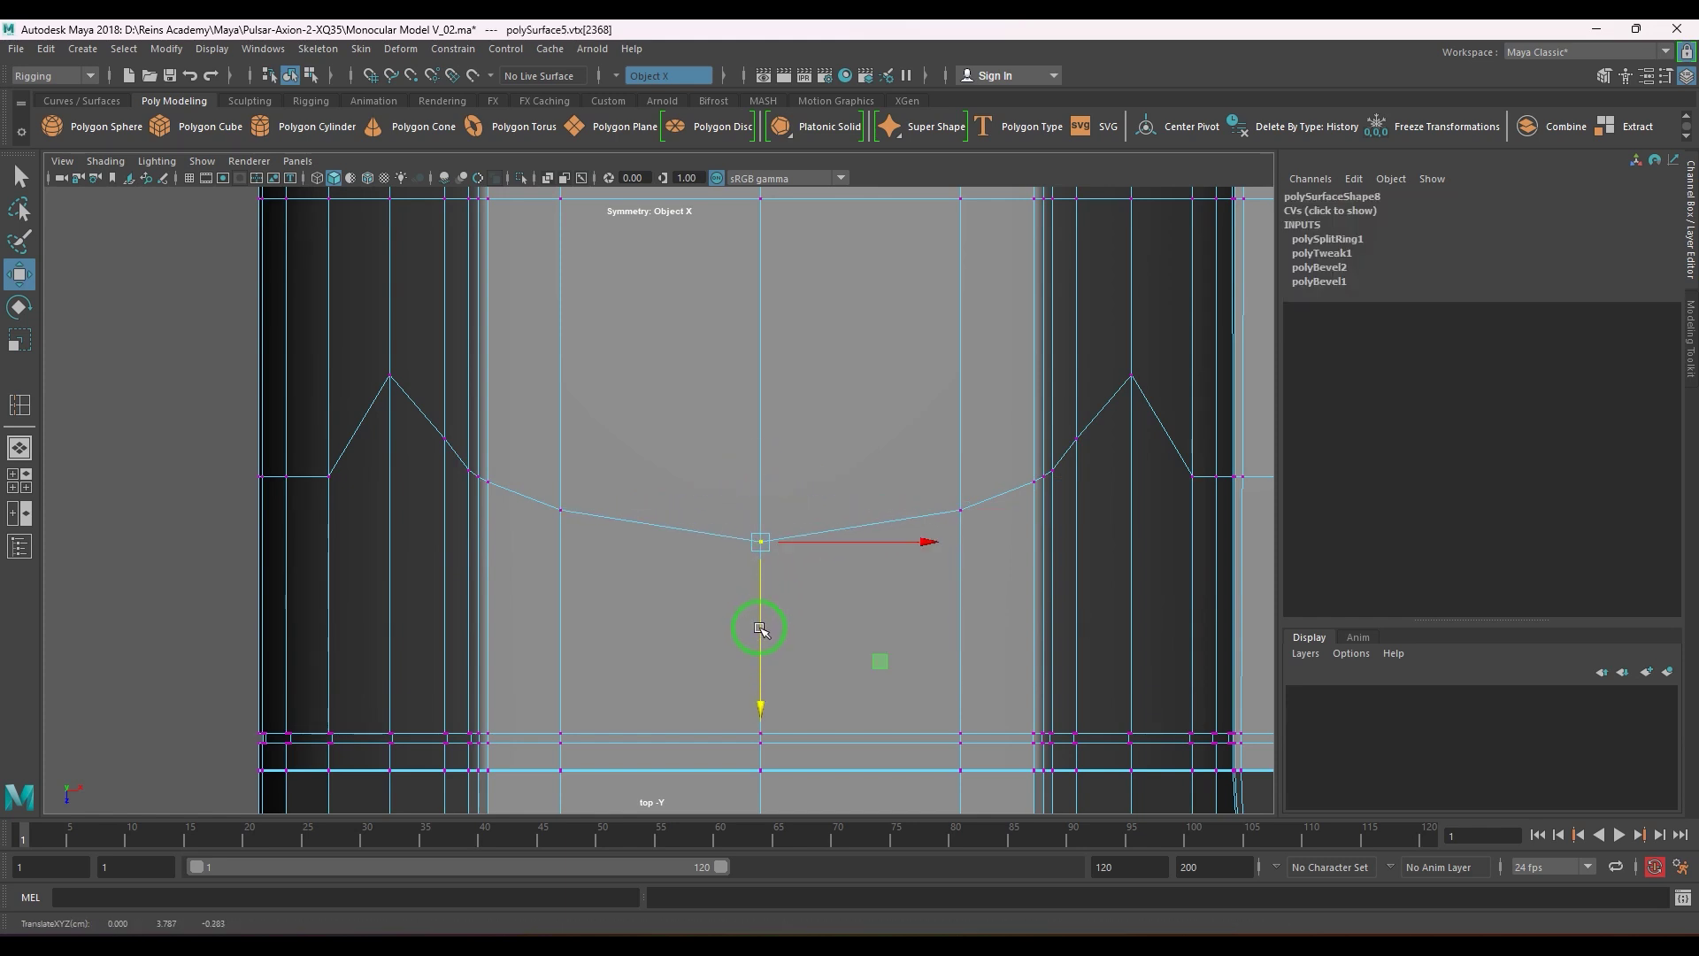
- At the end opposite the ribbed ring, shift the flat top's centre and adjacent boundary vertices outward, away from the ring, to begin a curved edge
scroll(1001, 625, "down", 4)
scroll(708, 655, "up", 1)
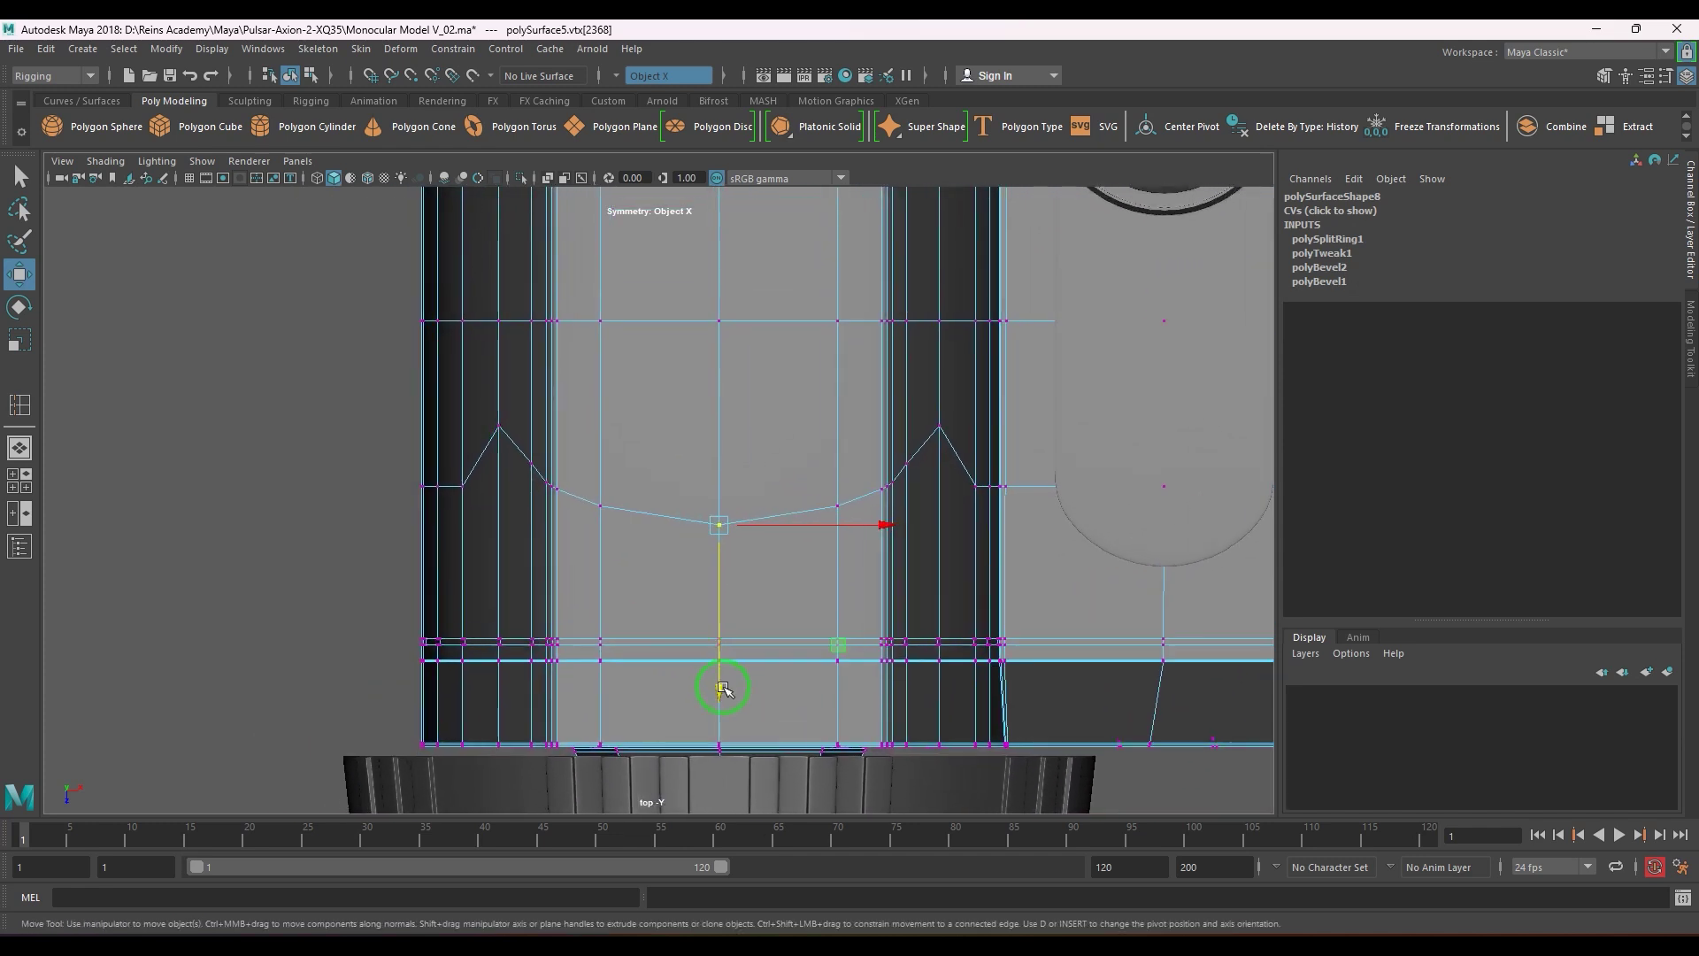
middle_click_drag(754, 287, 732, 618, "alt")
middle_click_drag(800, 379, 808, 581, "alt")
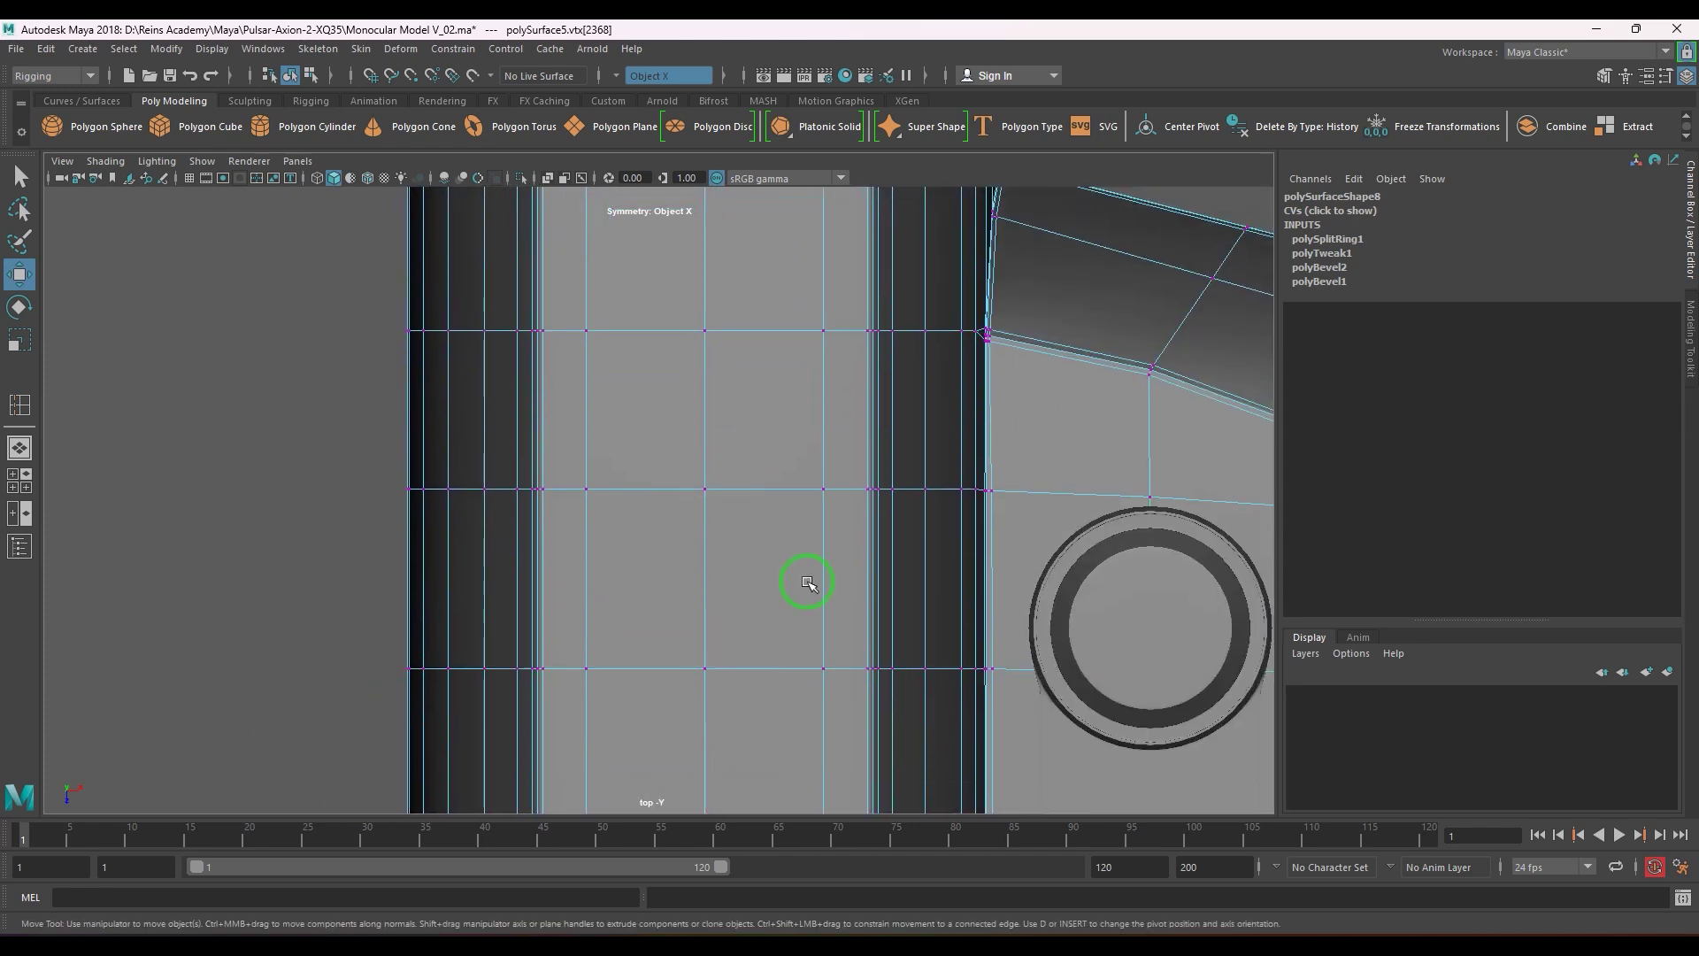
scroll(805, 575, "down", 4)
middle_click_drag(761, 422, 807, 609, "alt")
scroll(807, 609, "up", 2)
scroll(808, 611, "up", 3)
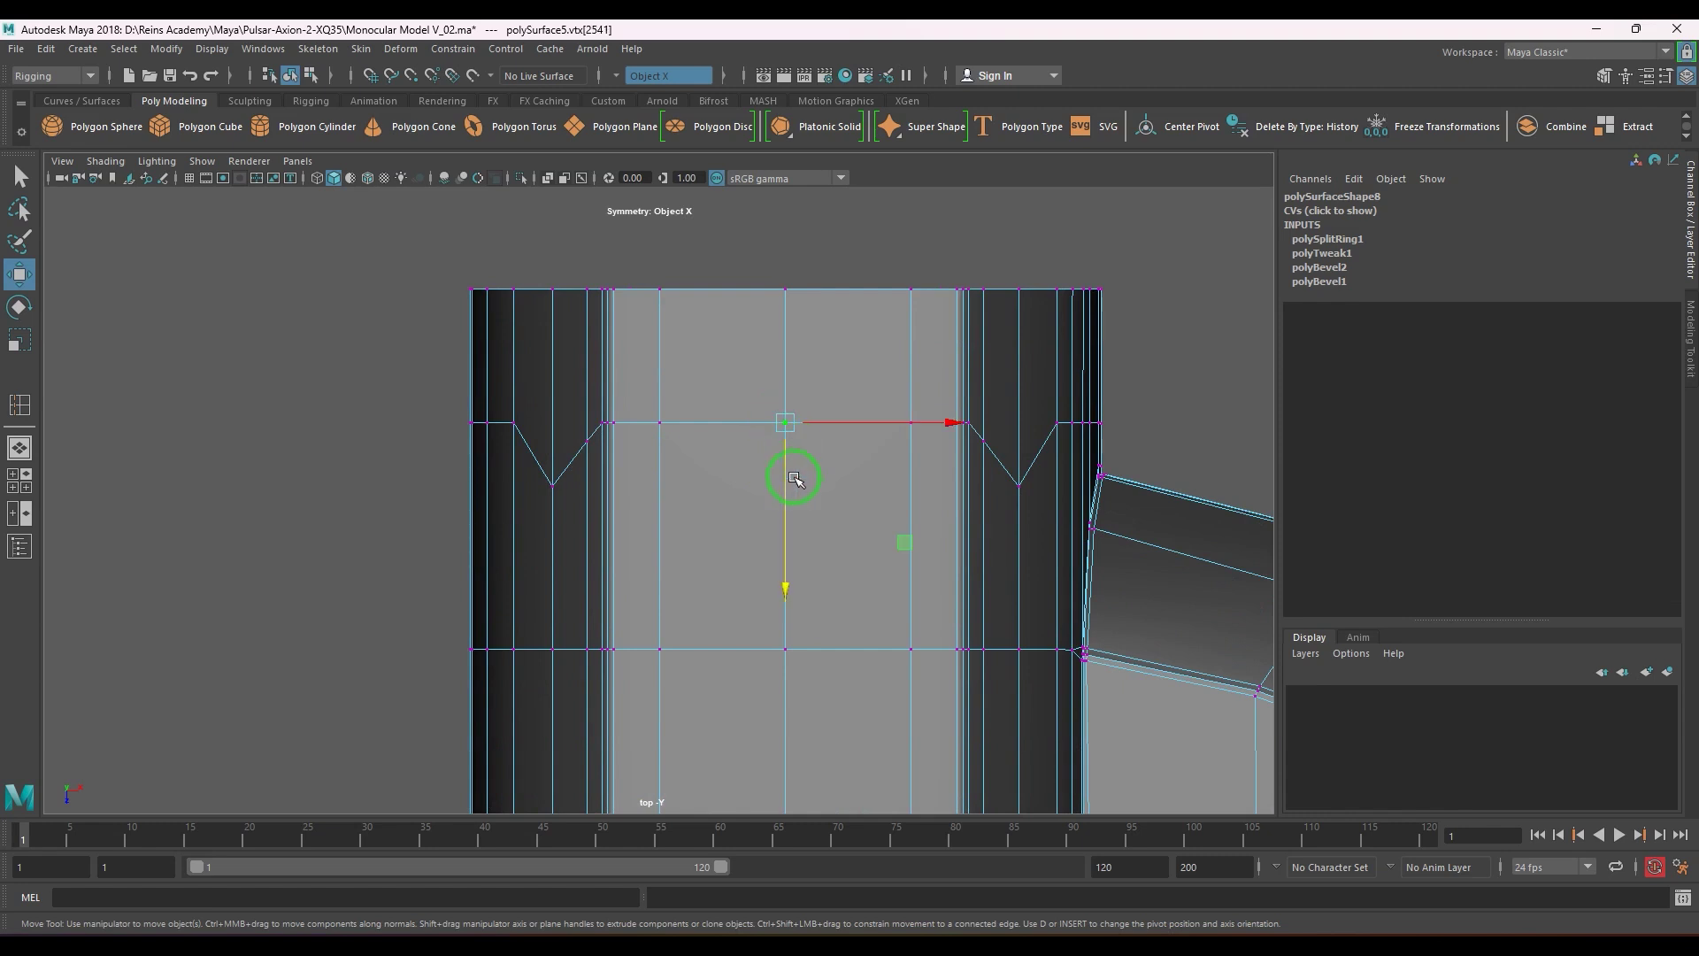
middle_click_drag(795, 479, 789, 498)
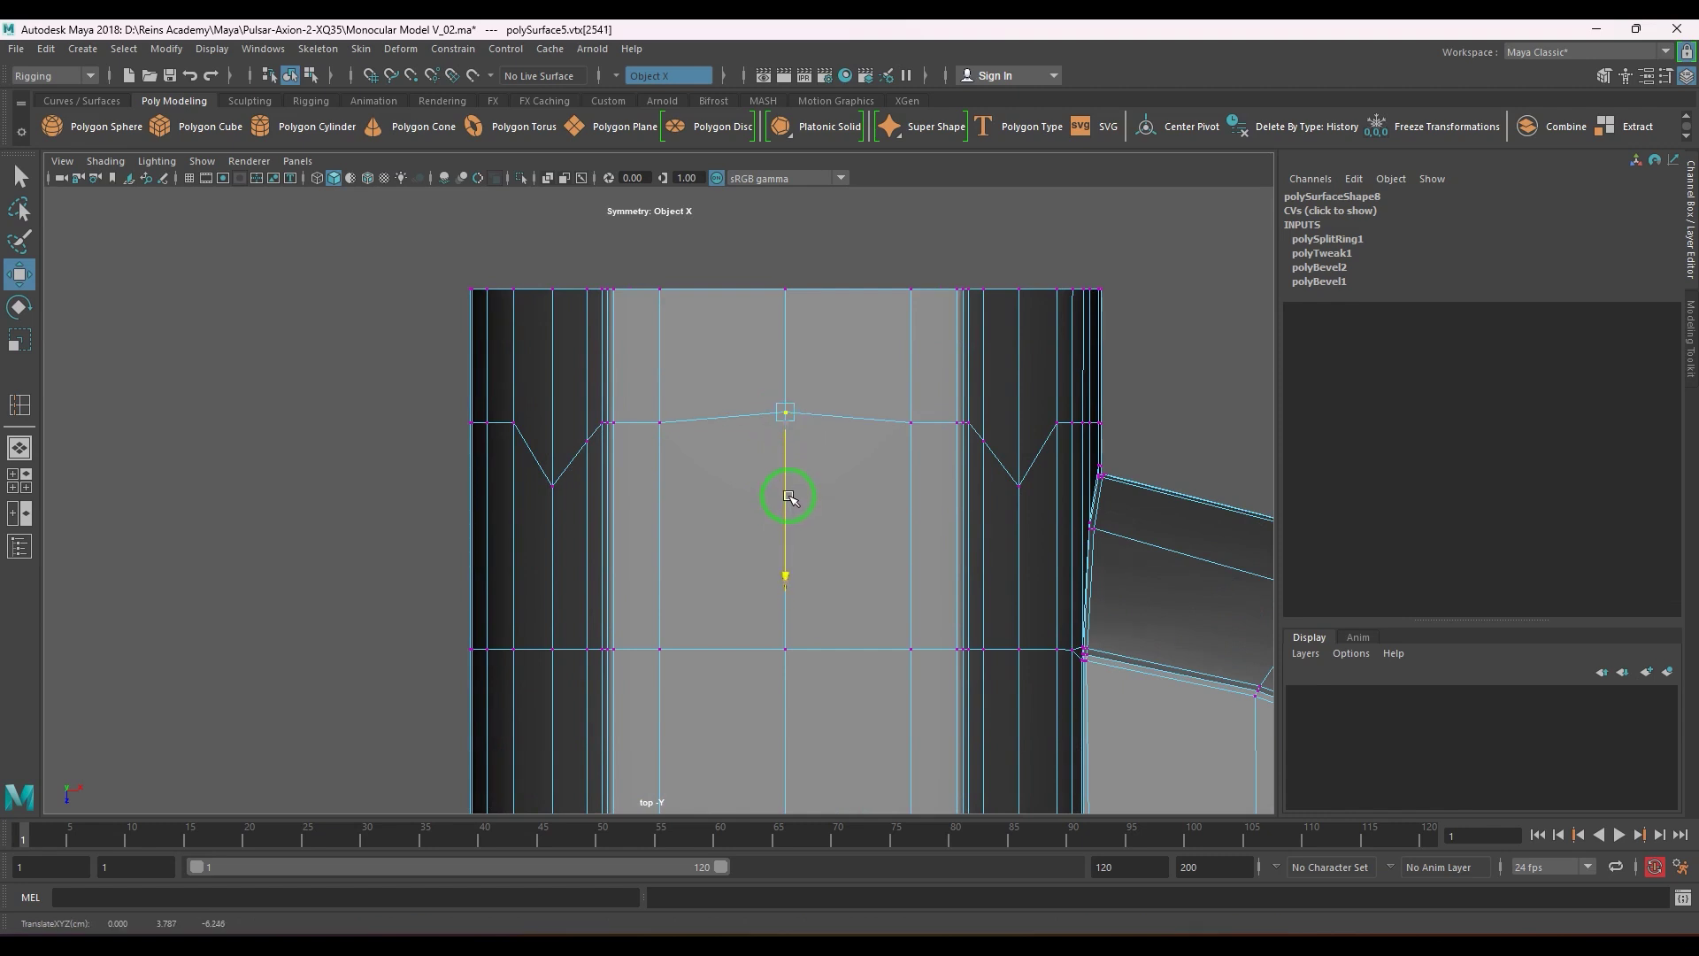
left_click(665, 425)
middle_click_drag(668, 474, 826, 529)
- Nudge the boundary vertices beside the slanted corner slightly outward, one at a time, to blend the corner into the curved edge line
scroll(828, 543, "up", 4)
left_click(822, 463)
scroll(827, 530, "up", 3)
left_click(860, 469)
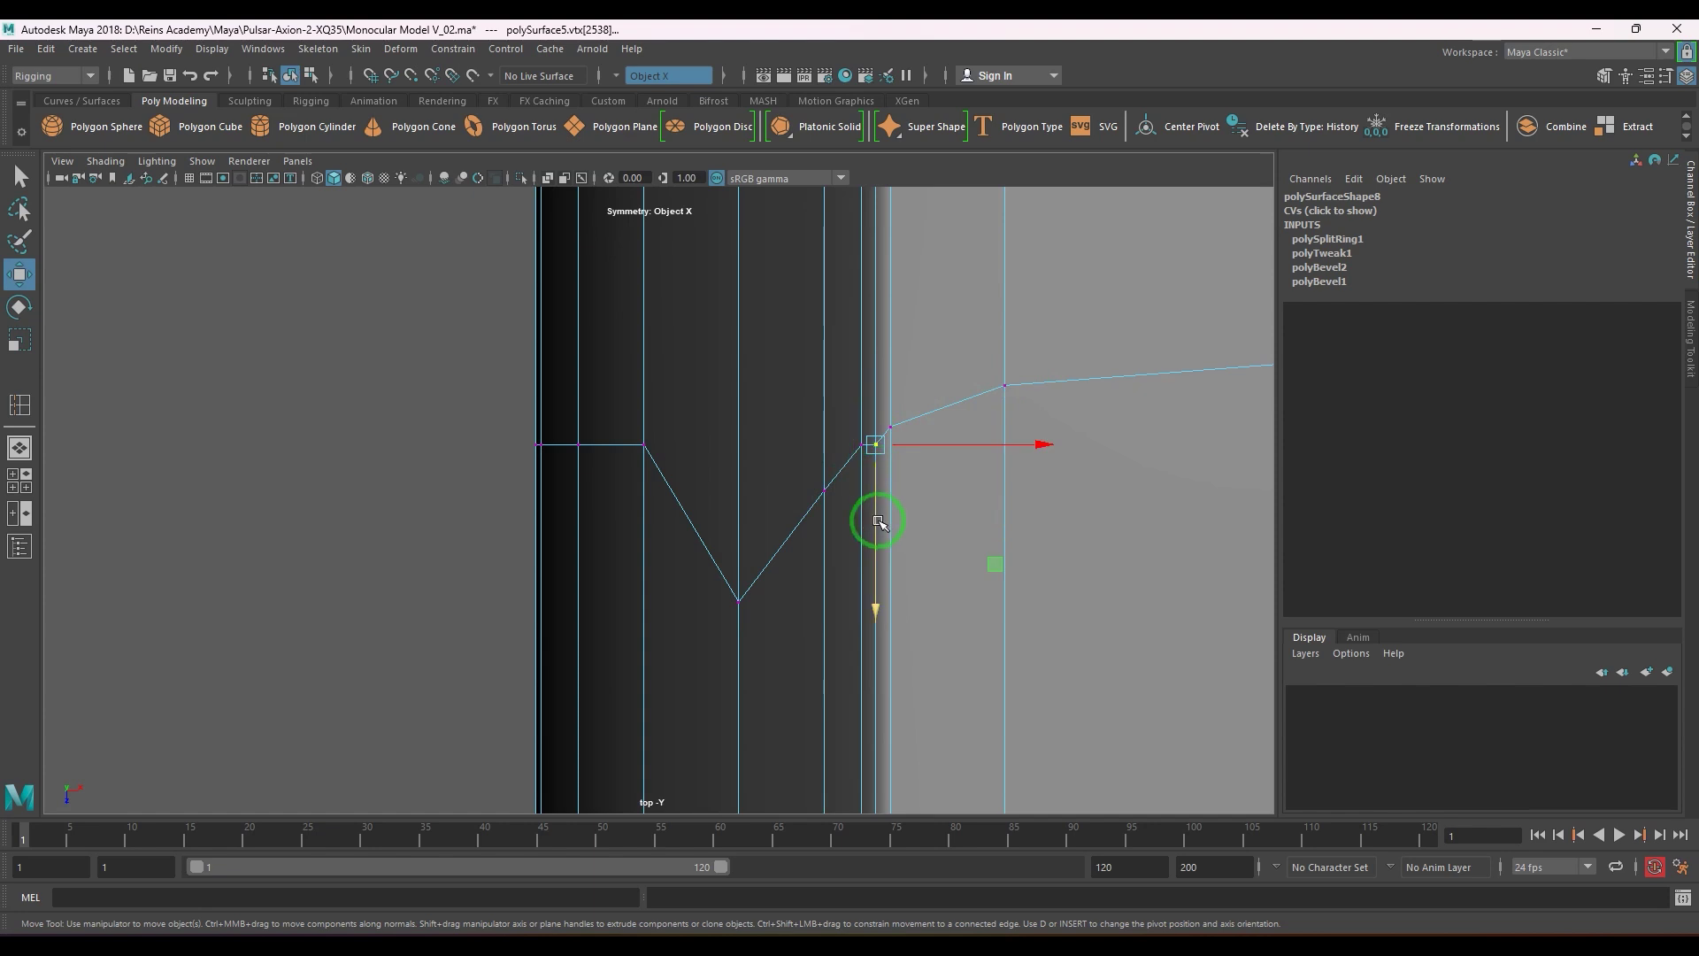
middle_click_drag(879, 522, 880, 511)
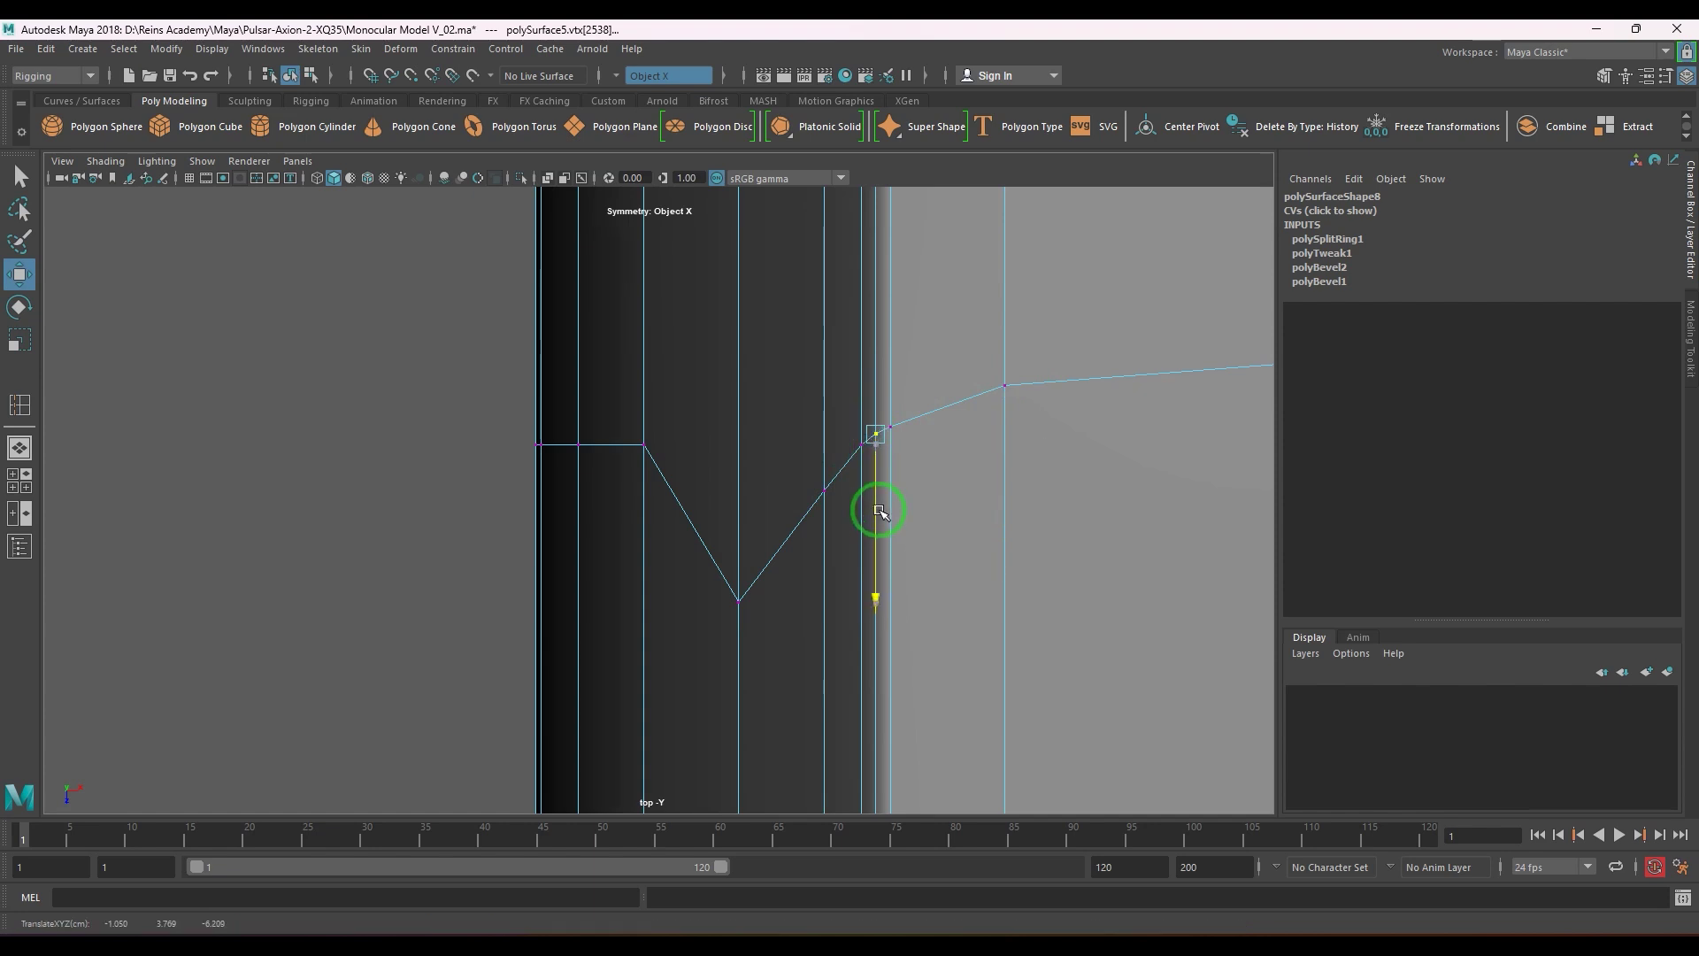
left_click(1006, 389)
left_click(892, 429)
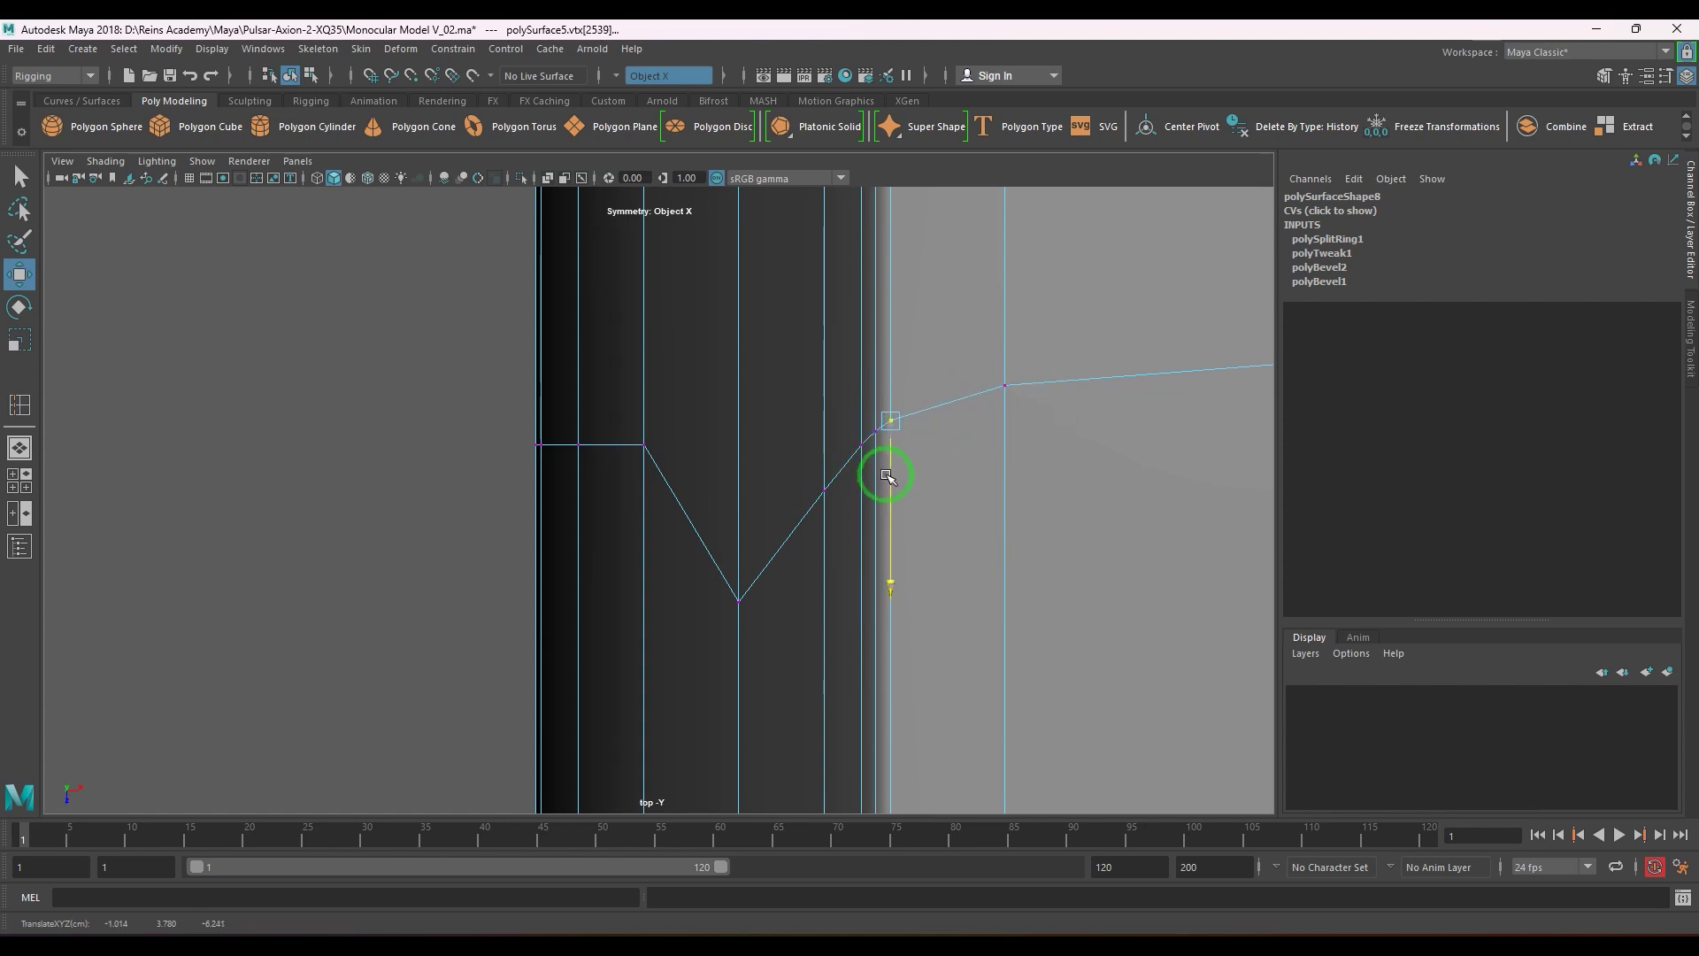
scroll(1016, 531, "down", 5)
- Select the top faces enclosed by the curved edge lines in the perspective view and extract them from the main body as a separate piece
middle_click_drag(1007, 580, 971, 427, "alt")
key("space")
left_click_drag(910, 550, 751, 513)
scroll(917, 531, "down", 2)
right_click_drag(751, 513, 738, 627, "alt")
right_click_drag(726, 469, 732, 548)
left_click_drag(732, 551, 652, 490, "alt")
right_click_drag(652, 490, 701, 572, "alt")
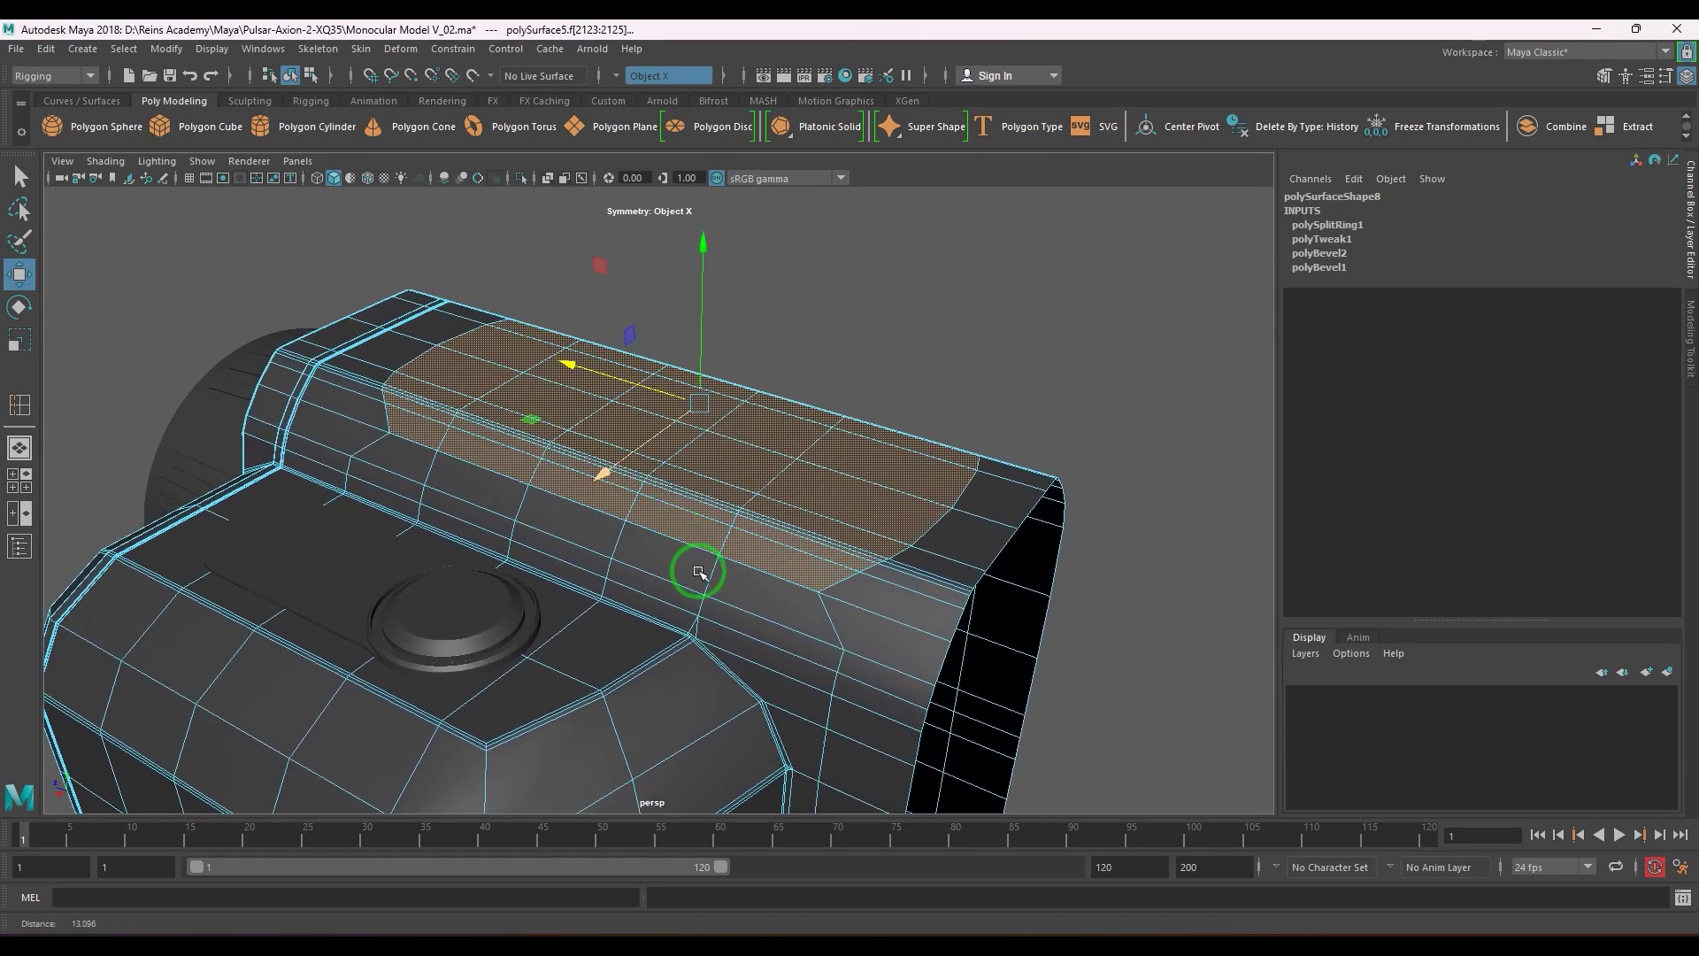
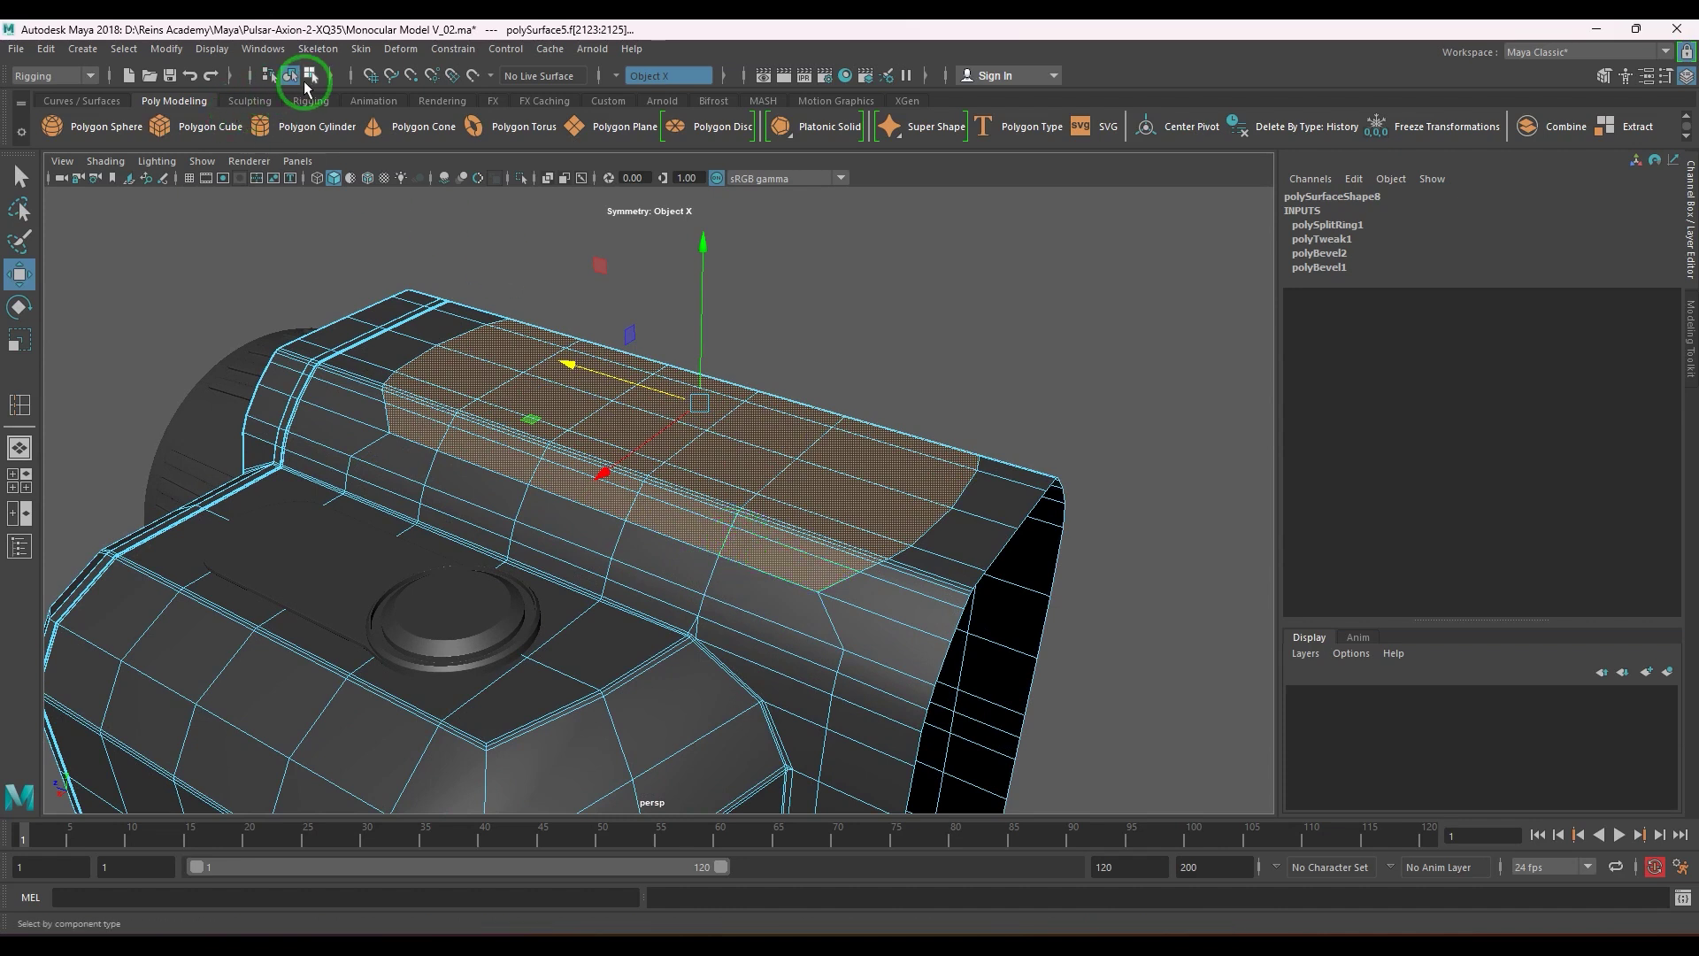
left_click(38, 73)
left_click(45, 95)
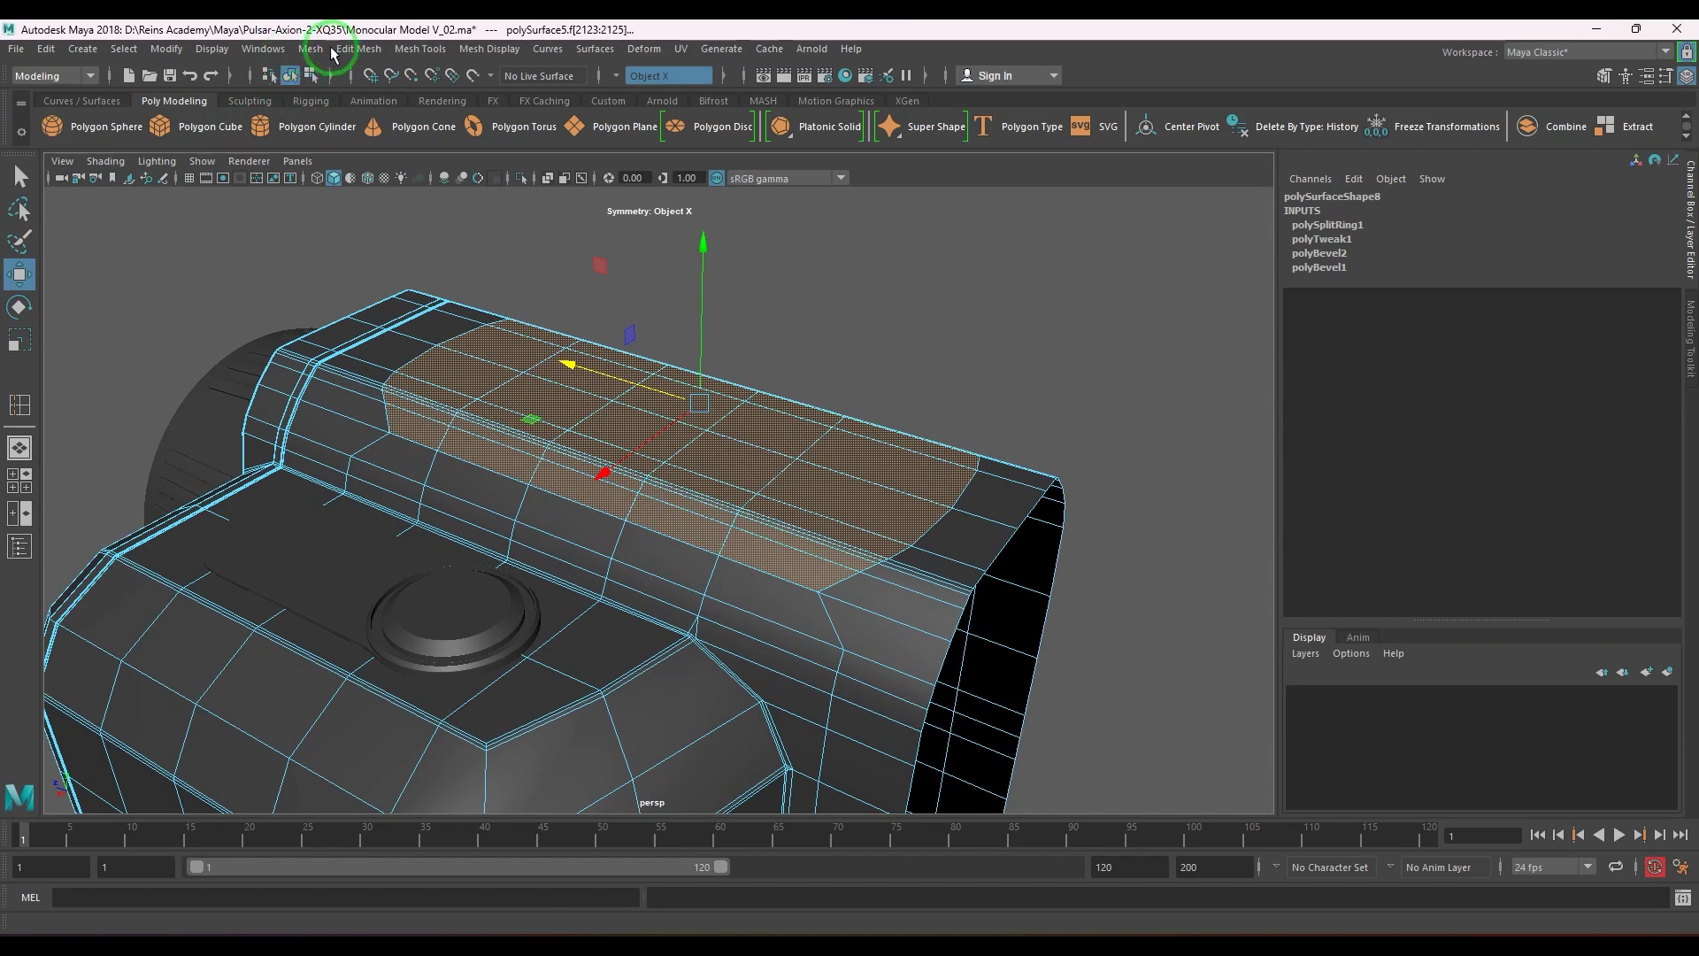
left_click(358, 49)
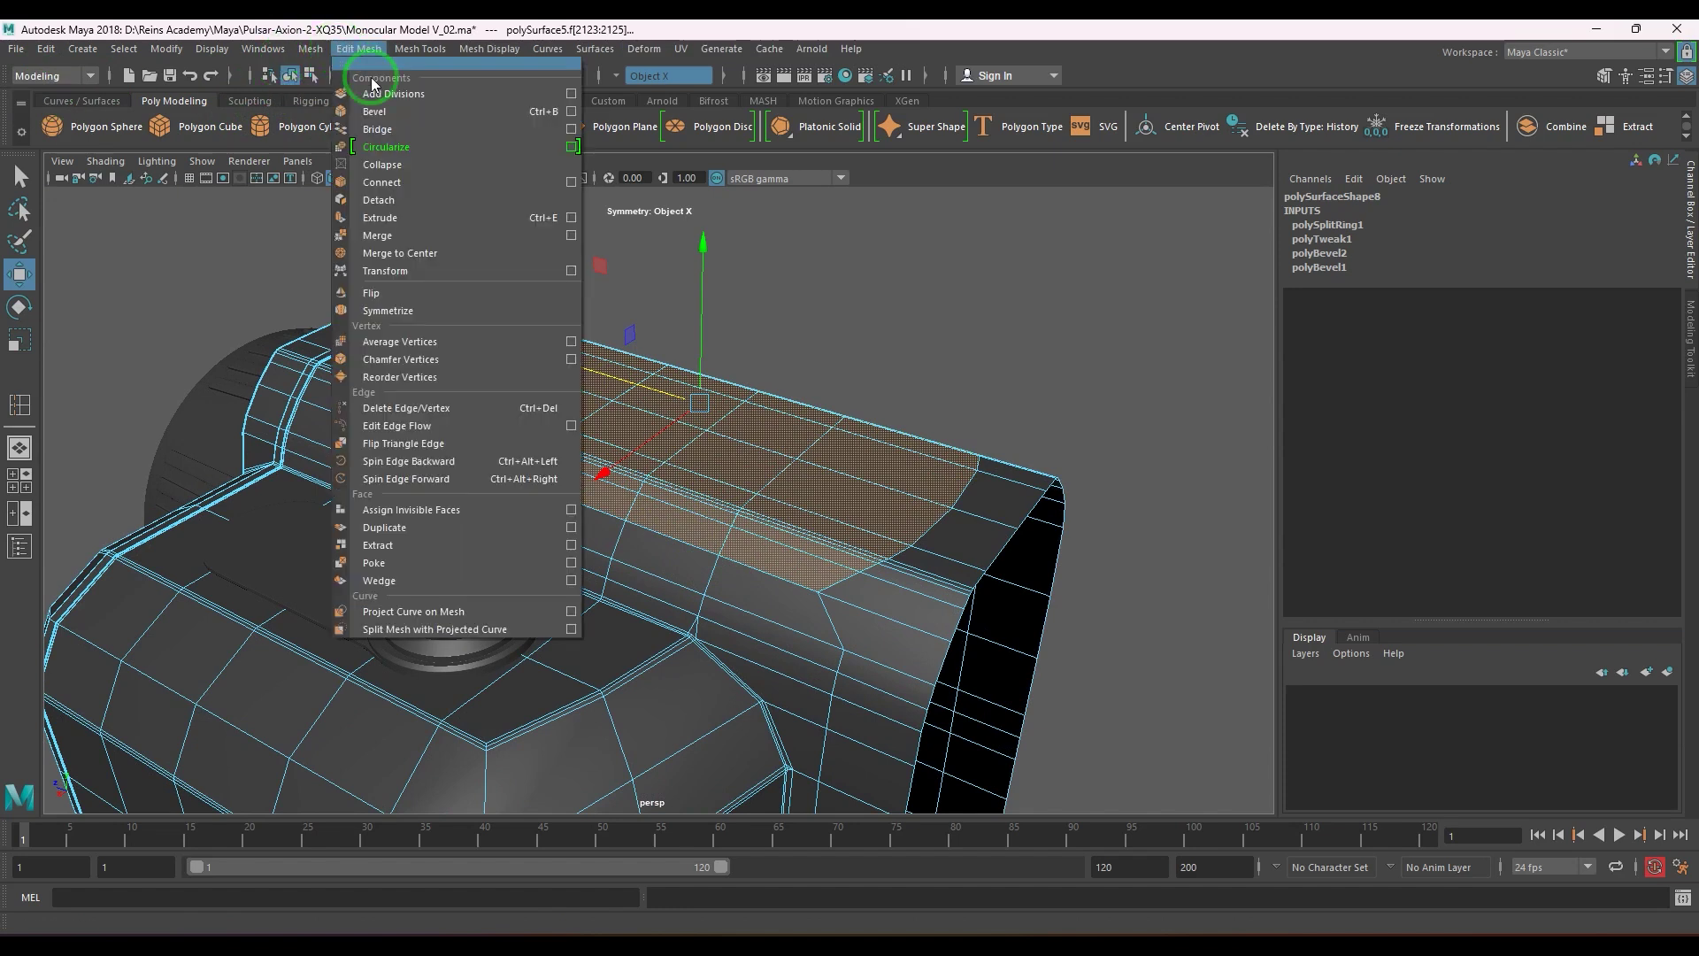
left_click(453, 545)
key("q")
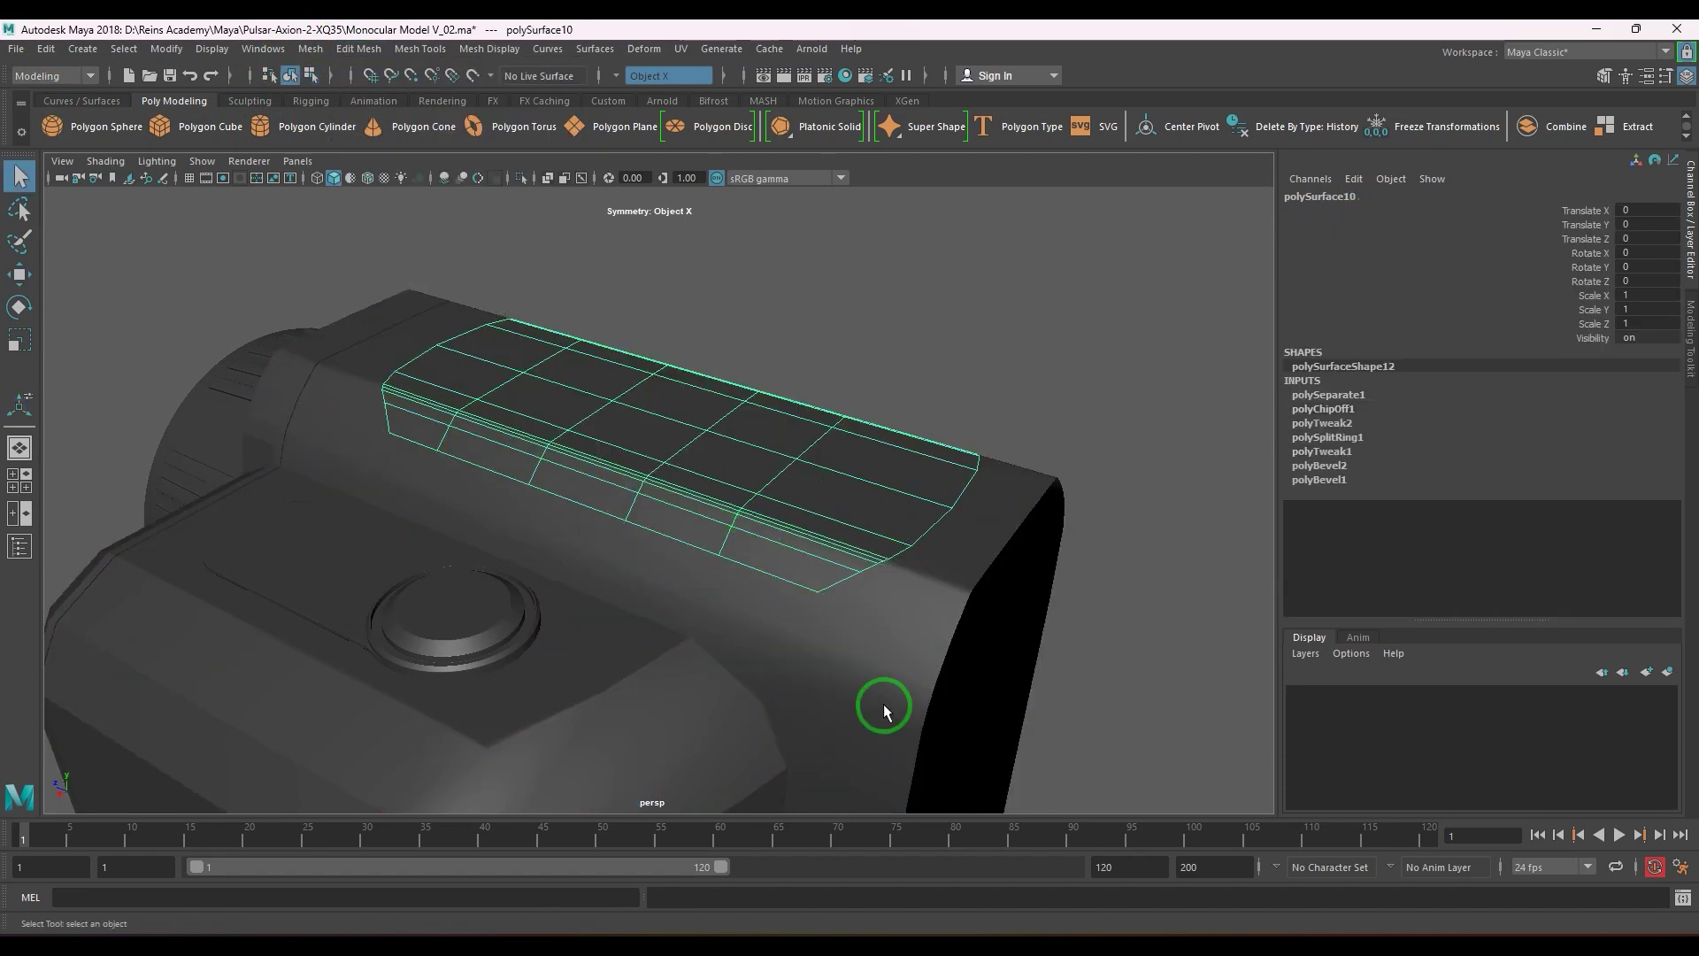
- Delete the construction history of the body and extracted panel, and ungroup their parent polySurface5
left_click(890, 659)
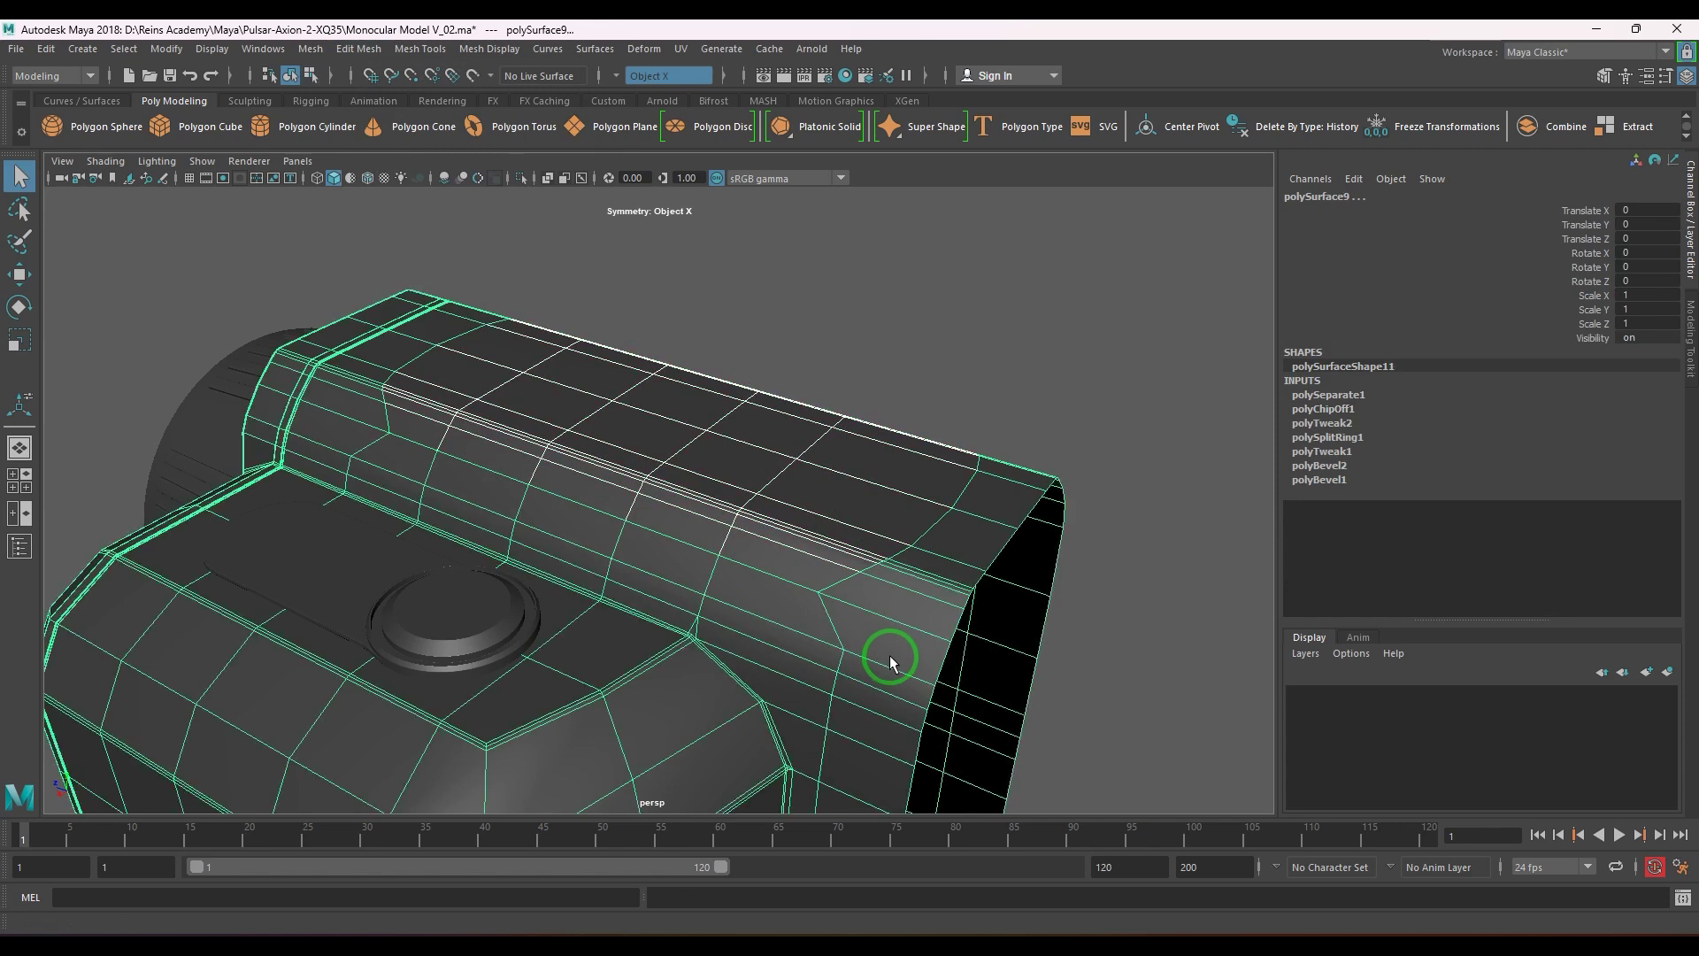
key("alt+shift+d")
scroll(888, 655, "down", 3)
left_click_drag(884, 653, 836, 624, "alt")
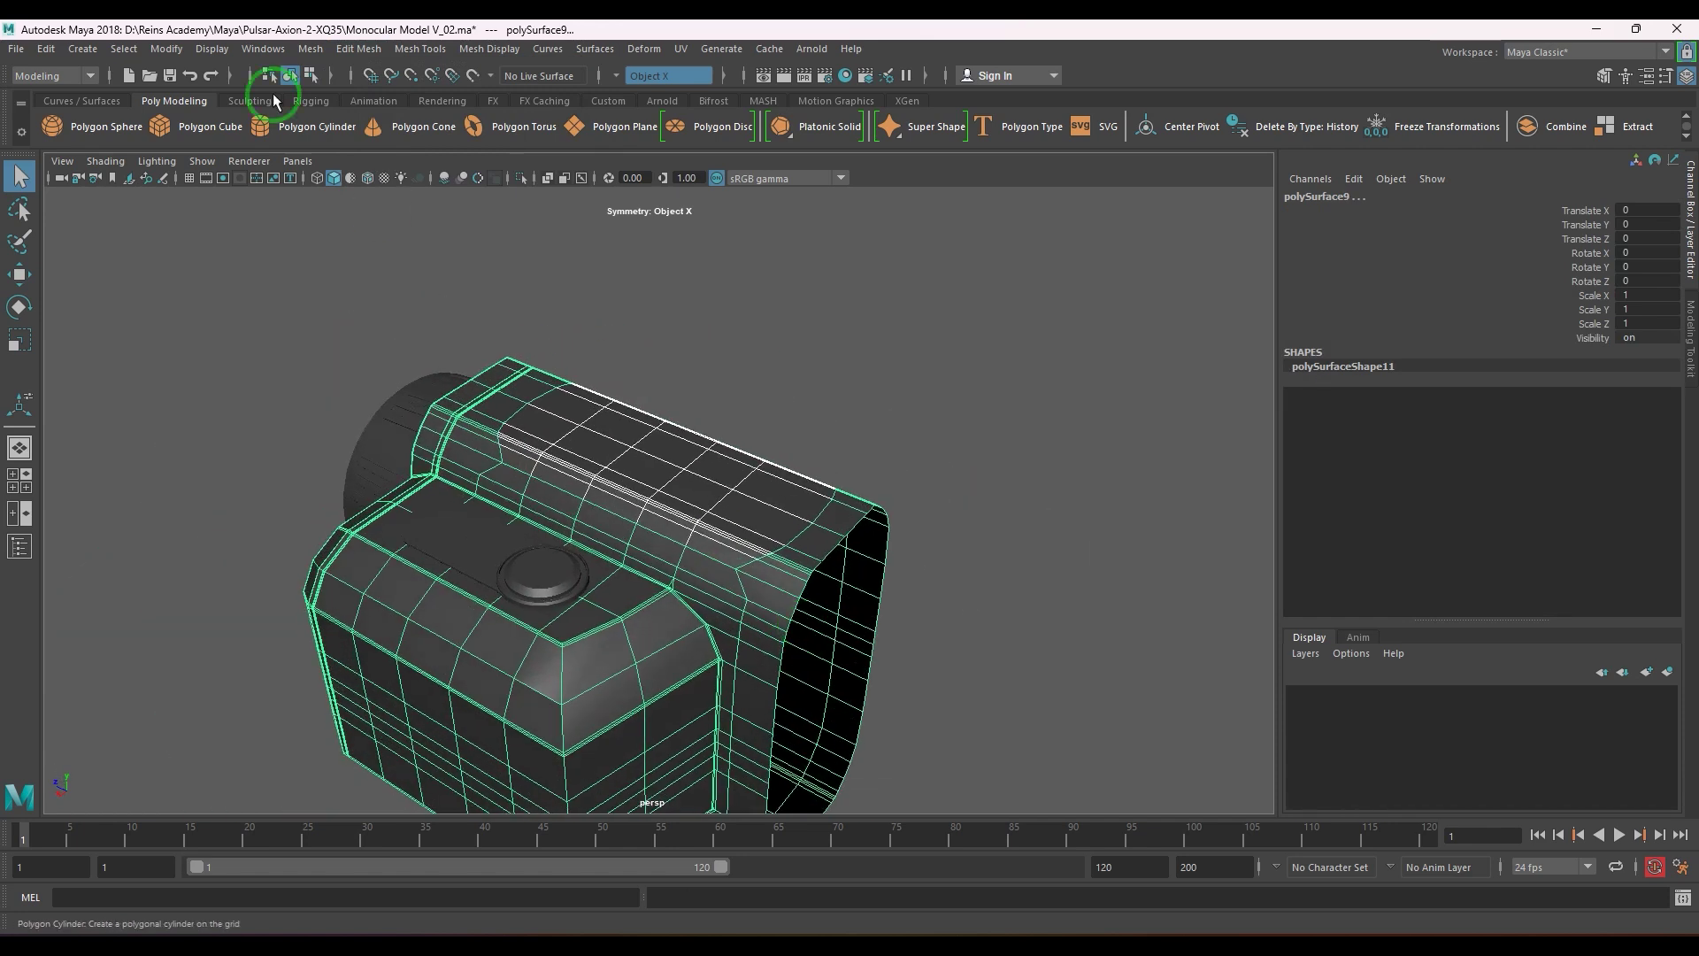
left_click(263, 48)
left_click(292, 232)
left_click(160, 425)
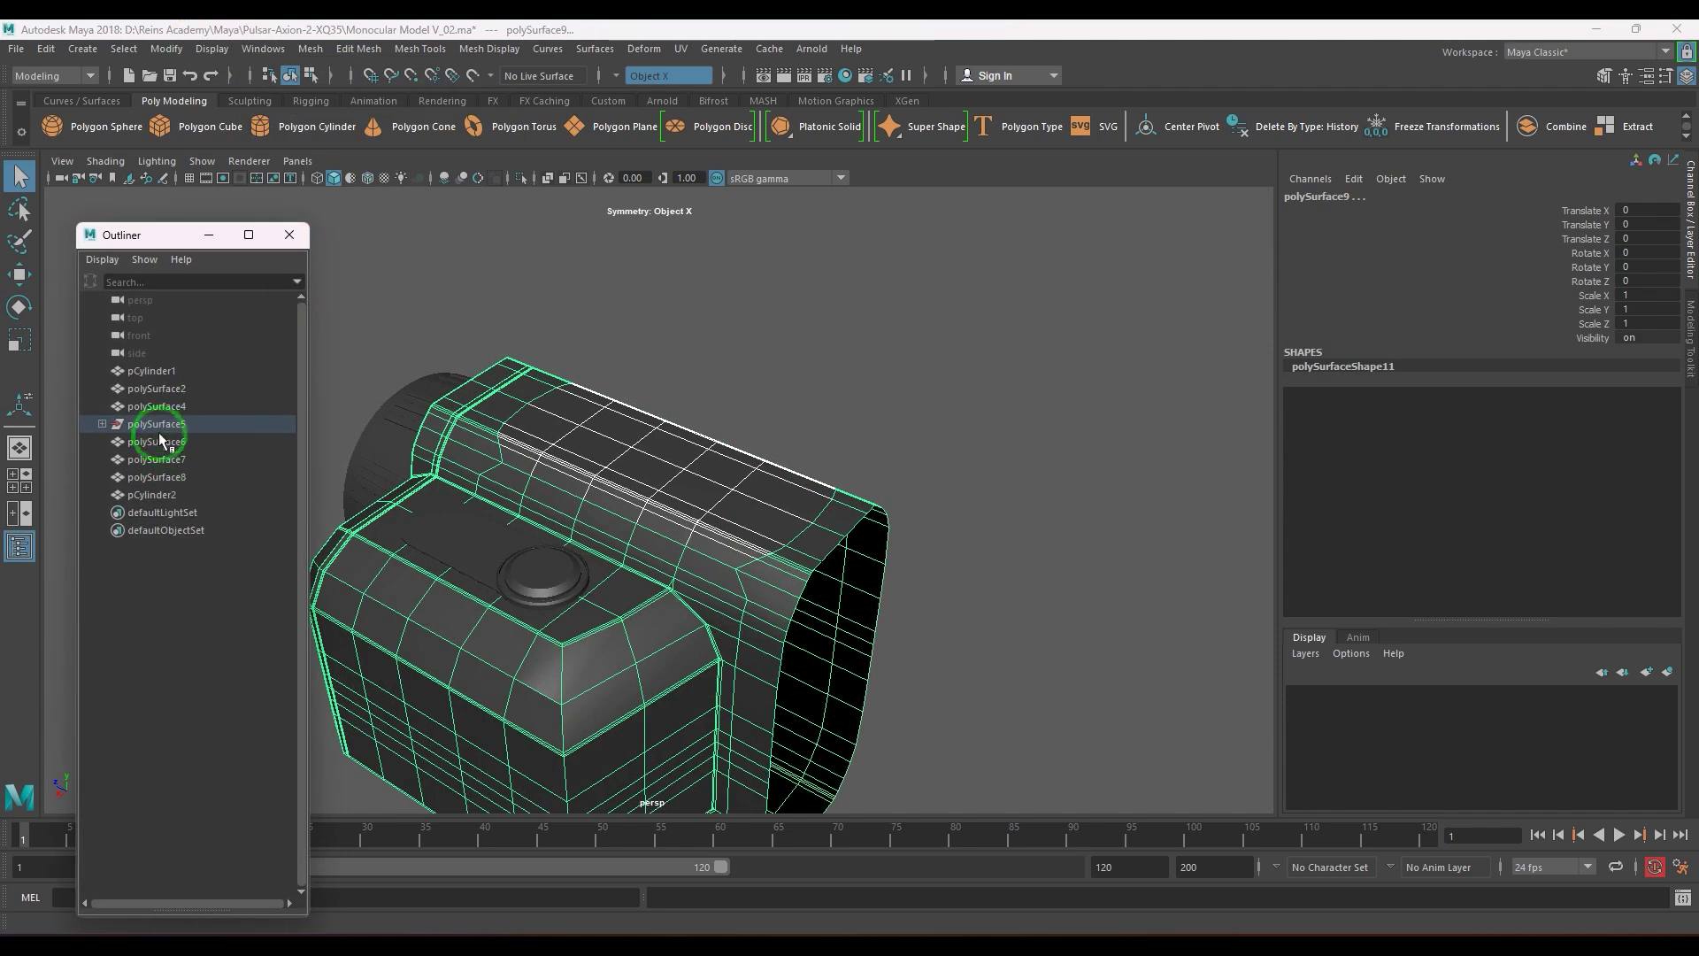
left_click(45, 49)
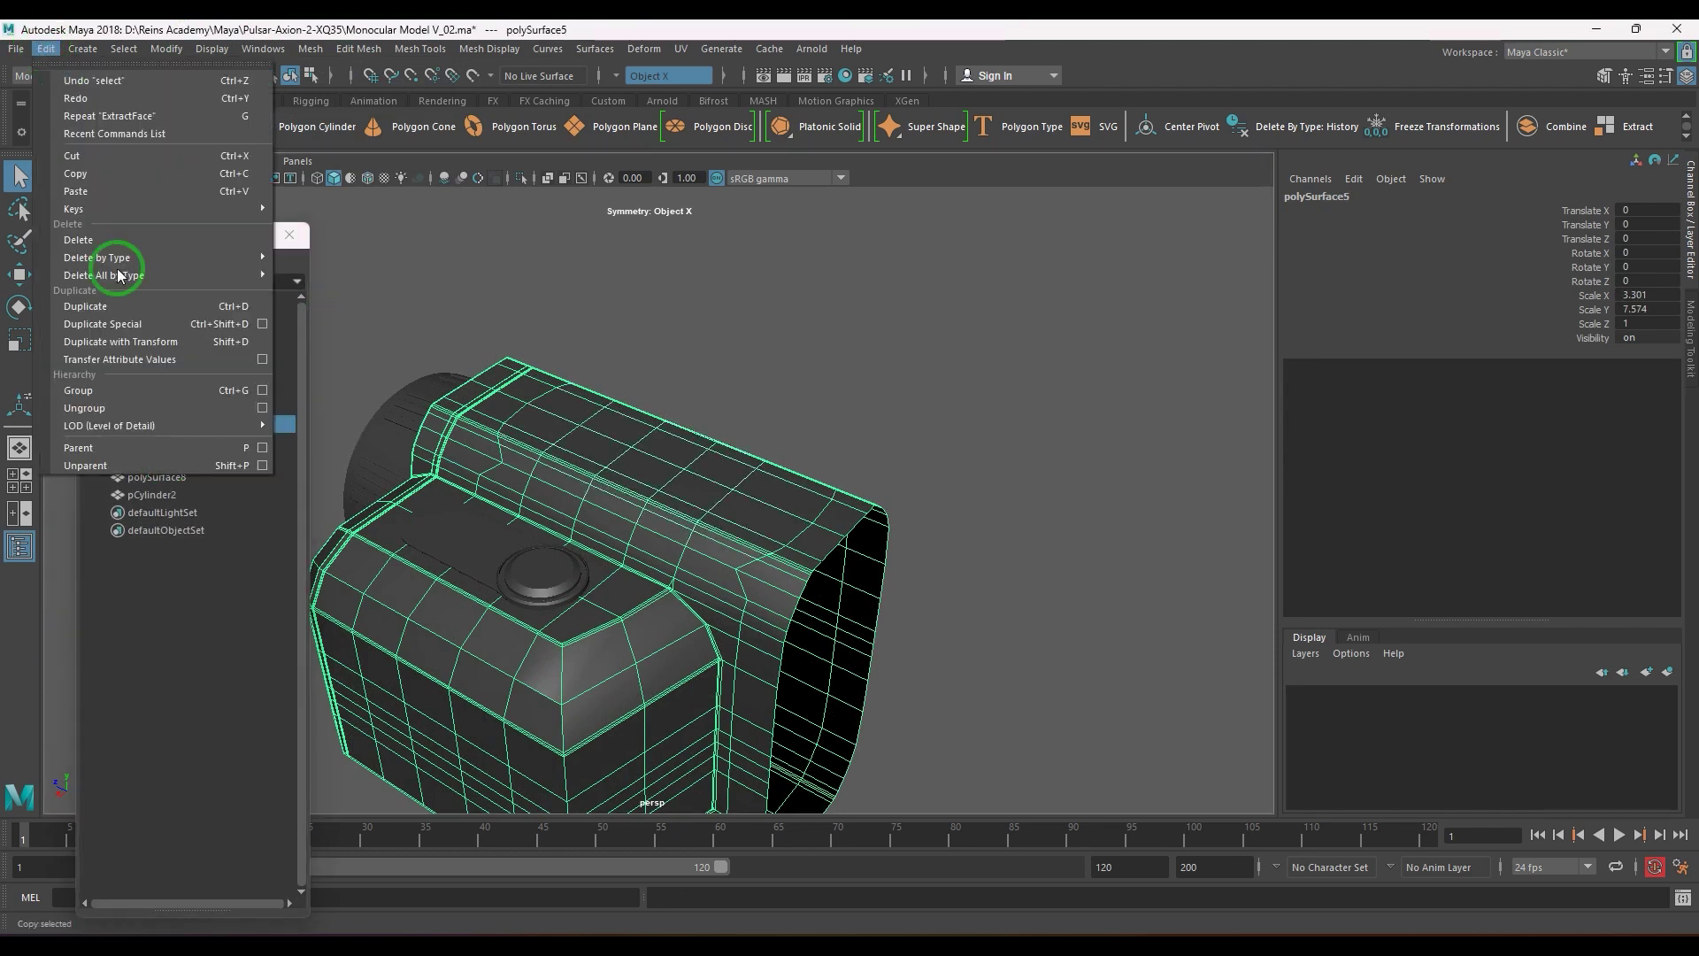
left_click(135, 408)
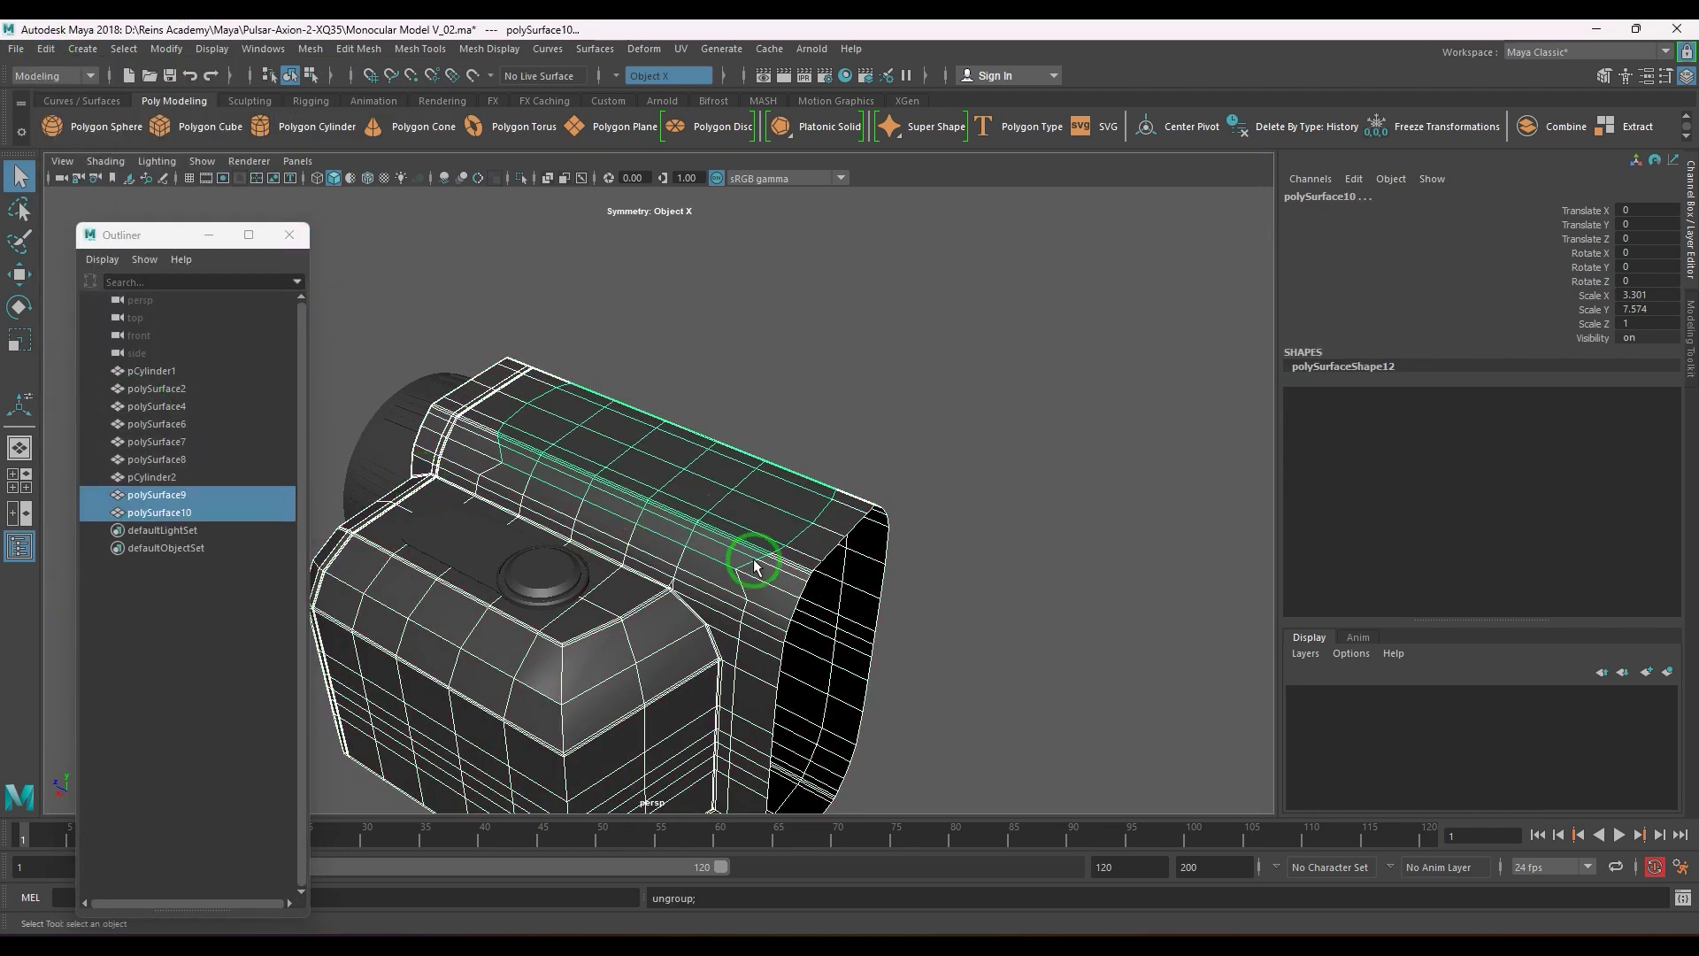
- Hide the extracted top panel and select the remaining main body with its opening
left_click(729, 518)
left_click_drag(664, 566, 617, 517, "alt")
key("ctrl+h")
left_click(655, 531)
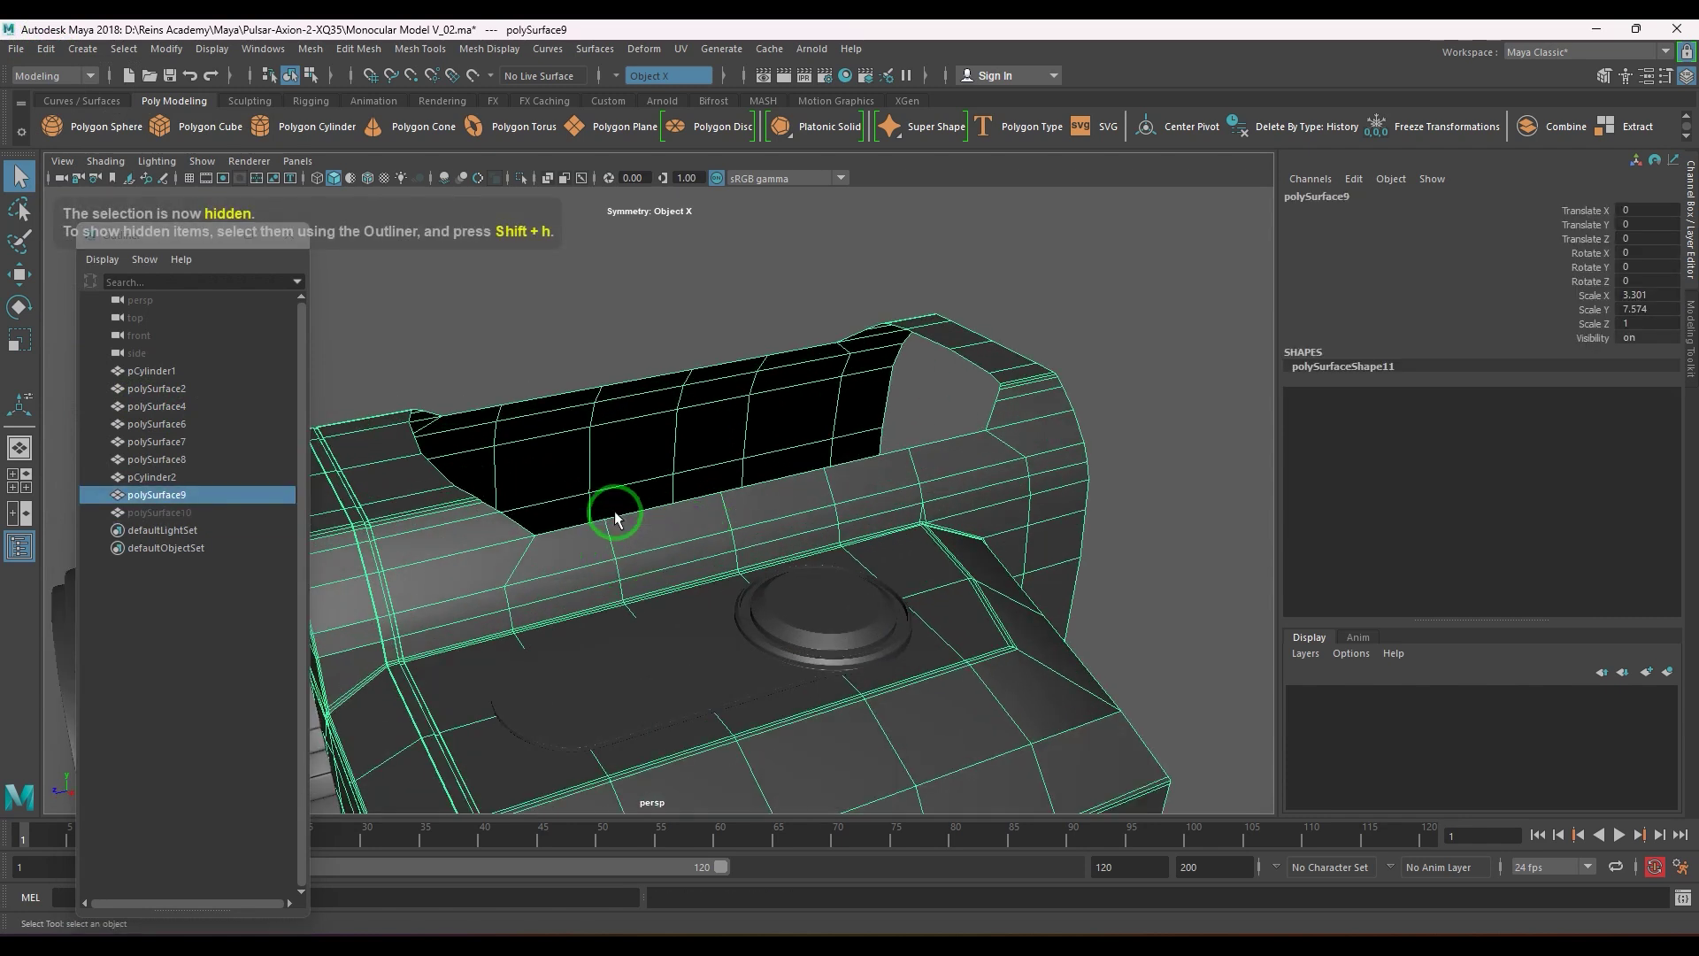
- Turn symmetry off and extrude the opening's border edges inward with a Local Translate Z of about -0.092
key("F10")
double_click(629, 516)
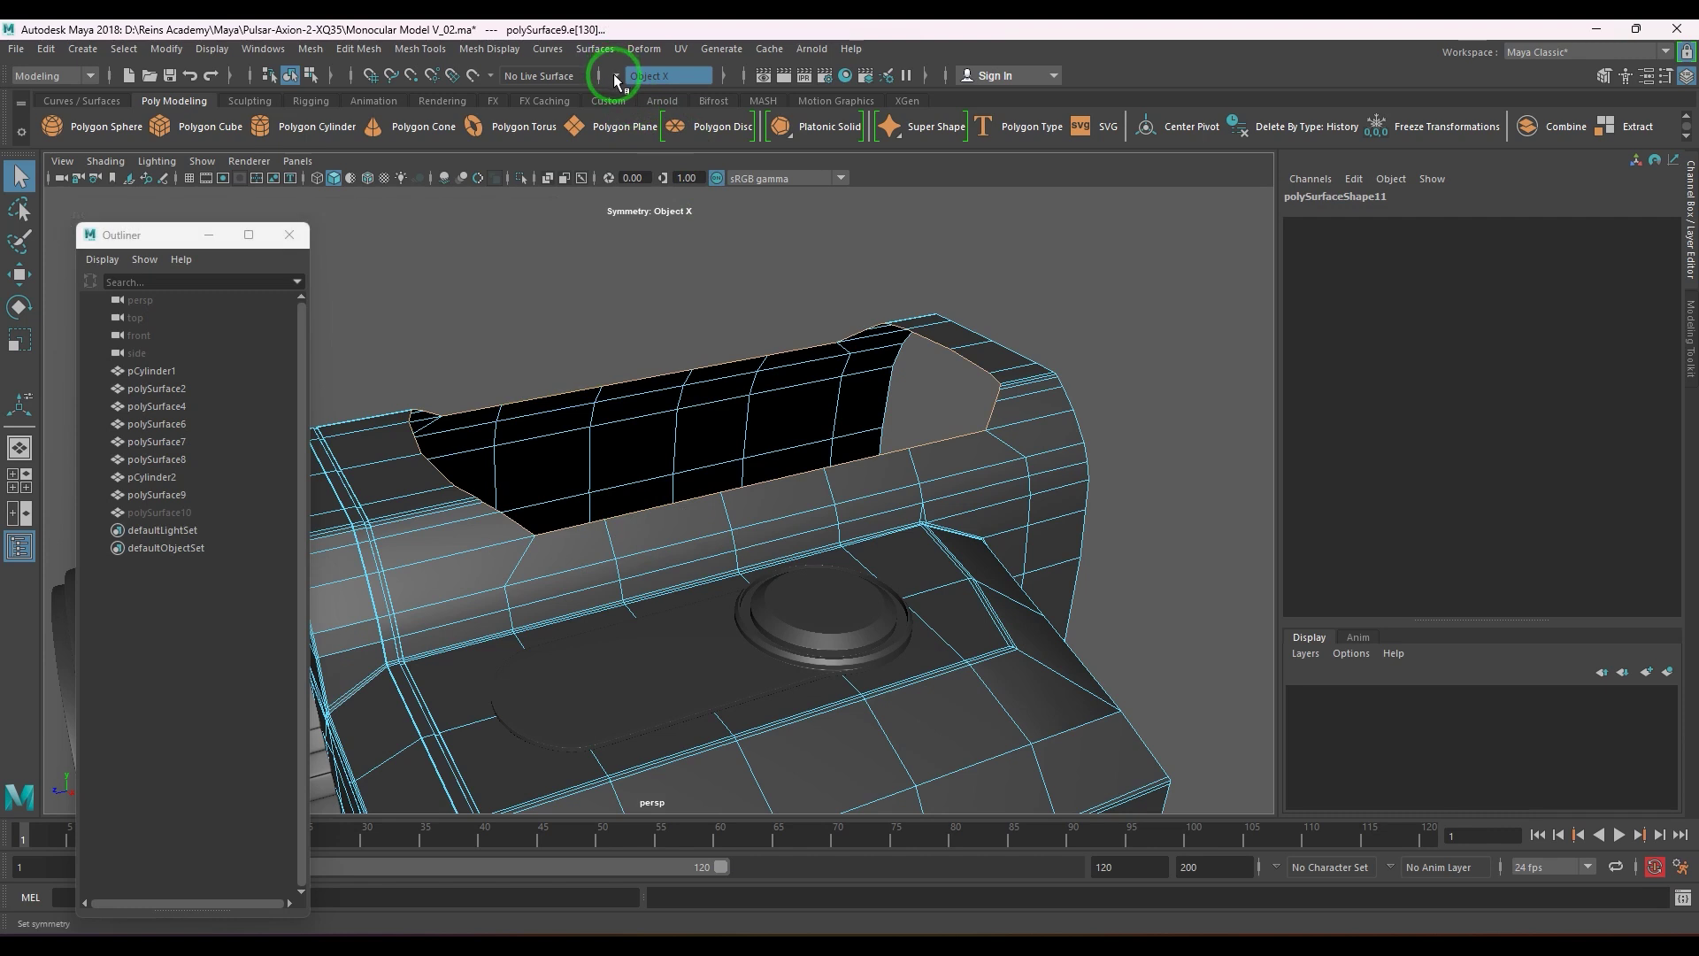
left_click(641, 75)
left_click(668, 94)
left_click_drag(779, 442, 838, 489, "alt")
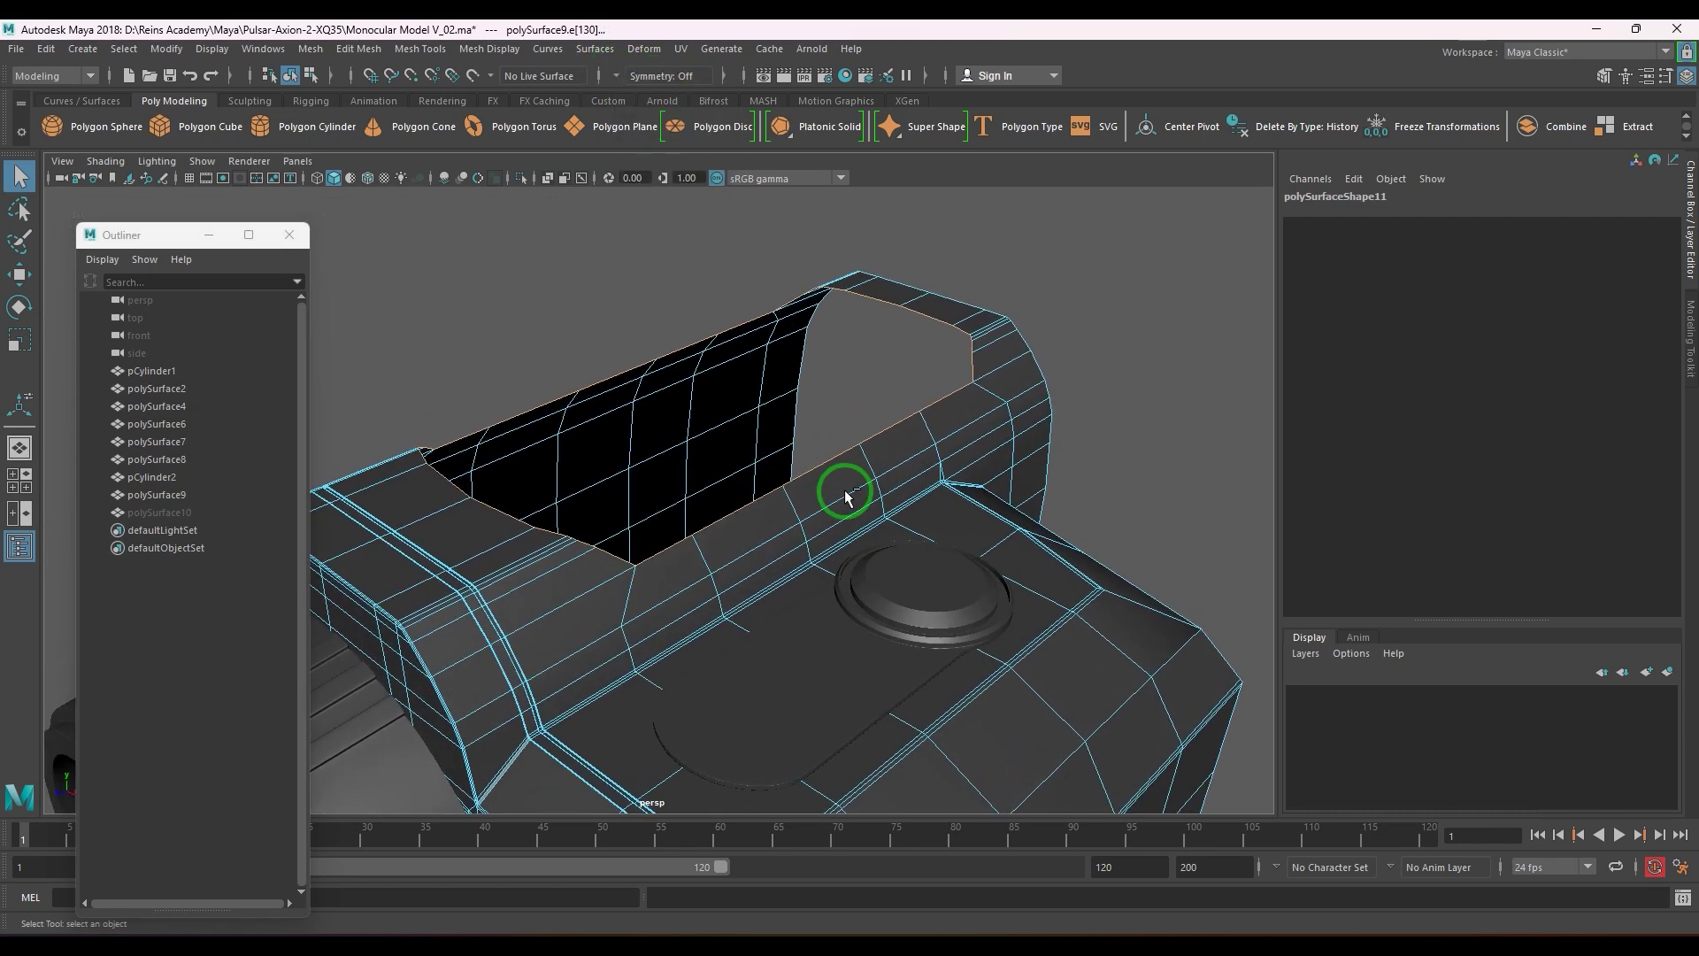
key("ctrl+e")
left_click_drag(904, 304, 906, 316)
key("ctrl+z")
left_click_drag(865, 461, 906, 459, "alt")
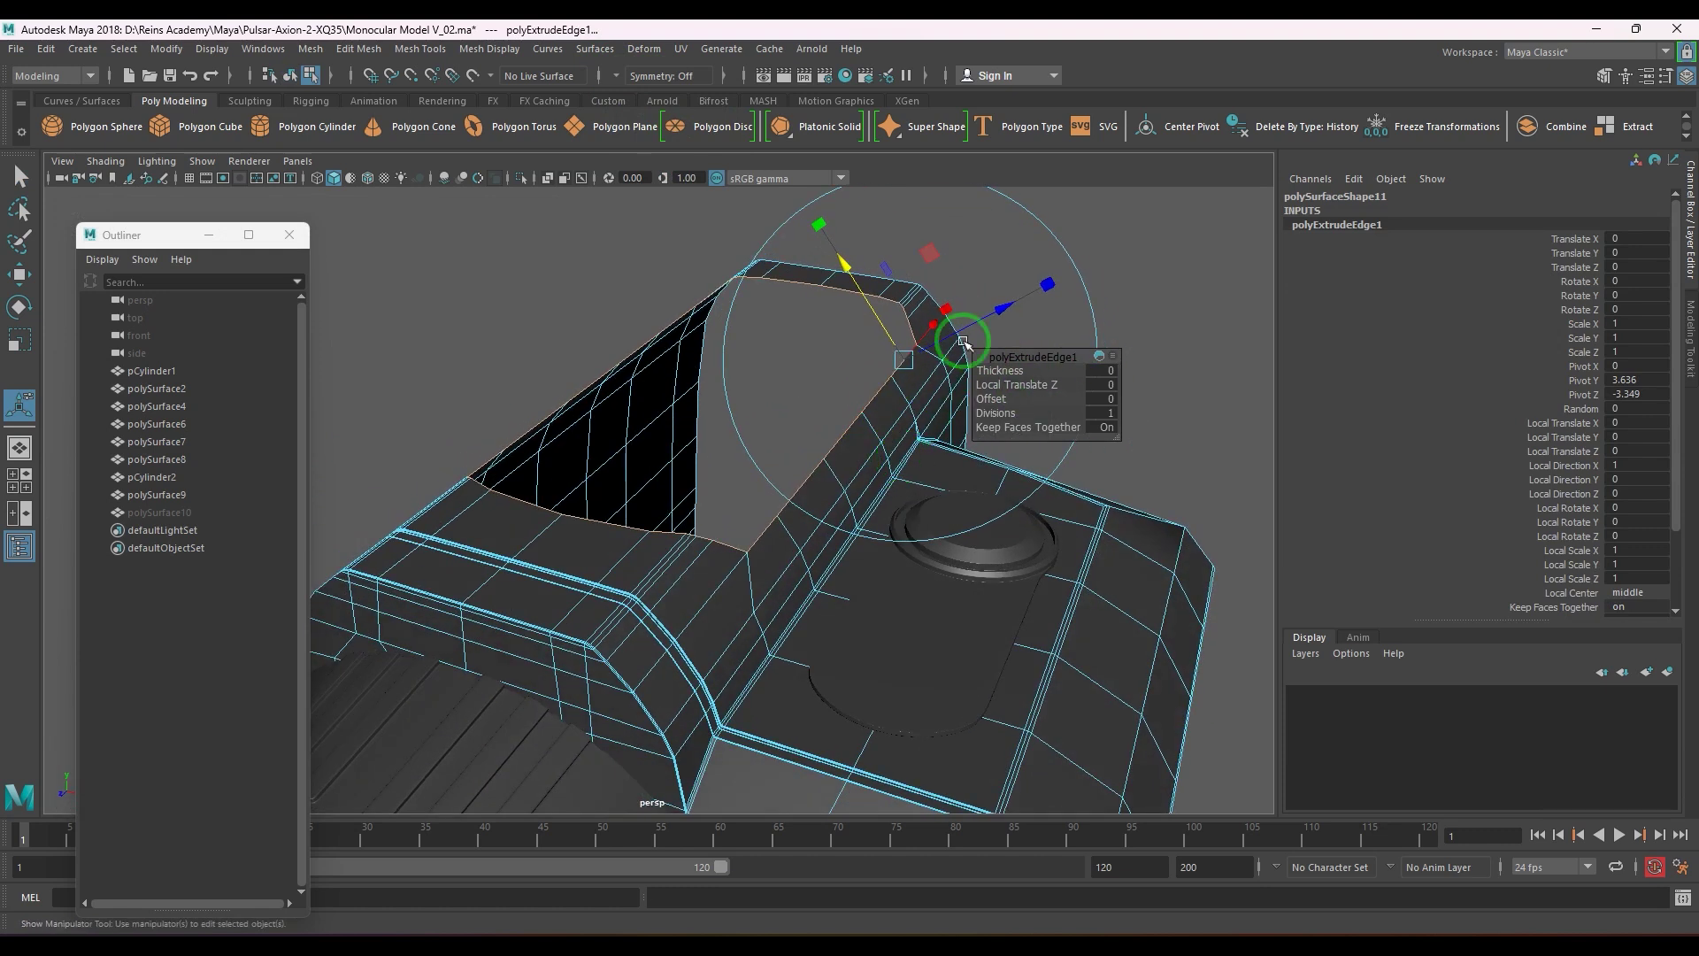
left_click_drag(997, 314, 989, 319)
- Insert three edge loops along the opening's extruded rim to sharpen it, with loops near both its outer and inner edges
middle_click_drag(922, 366, 804, 449, "alt")
right_click_drag(803, 449, 835, 474, "alt")
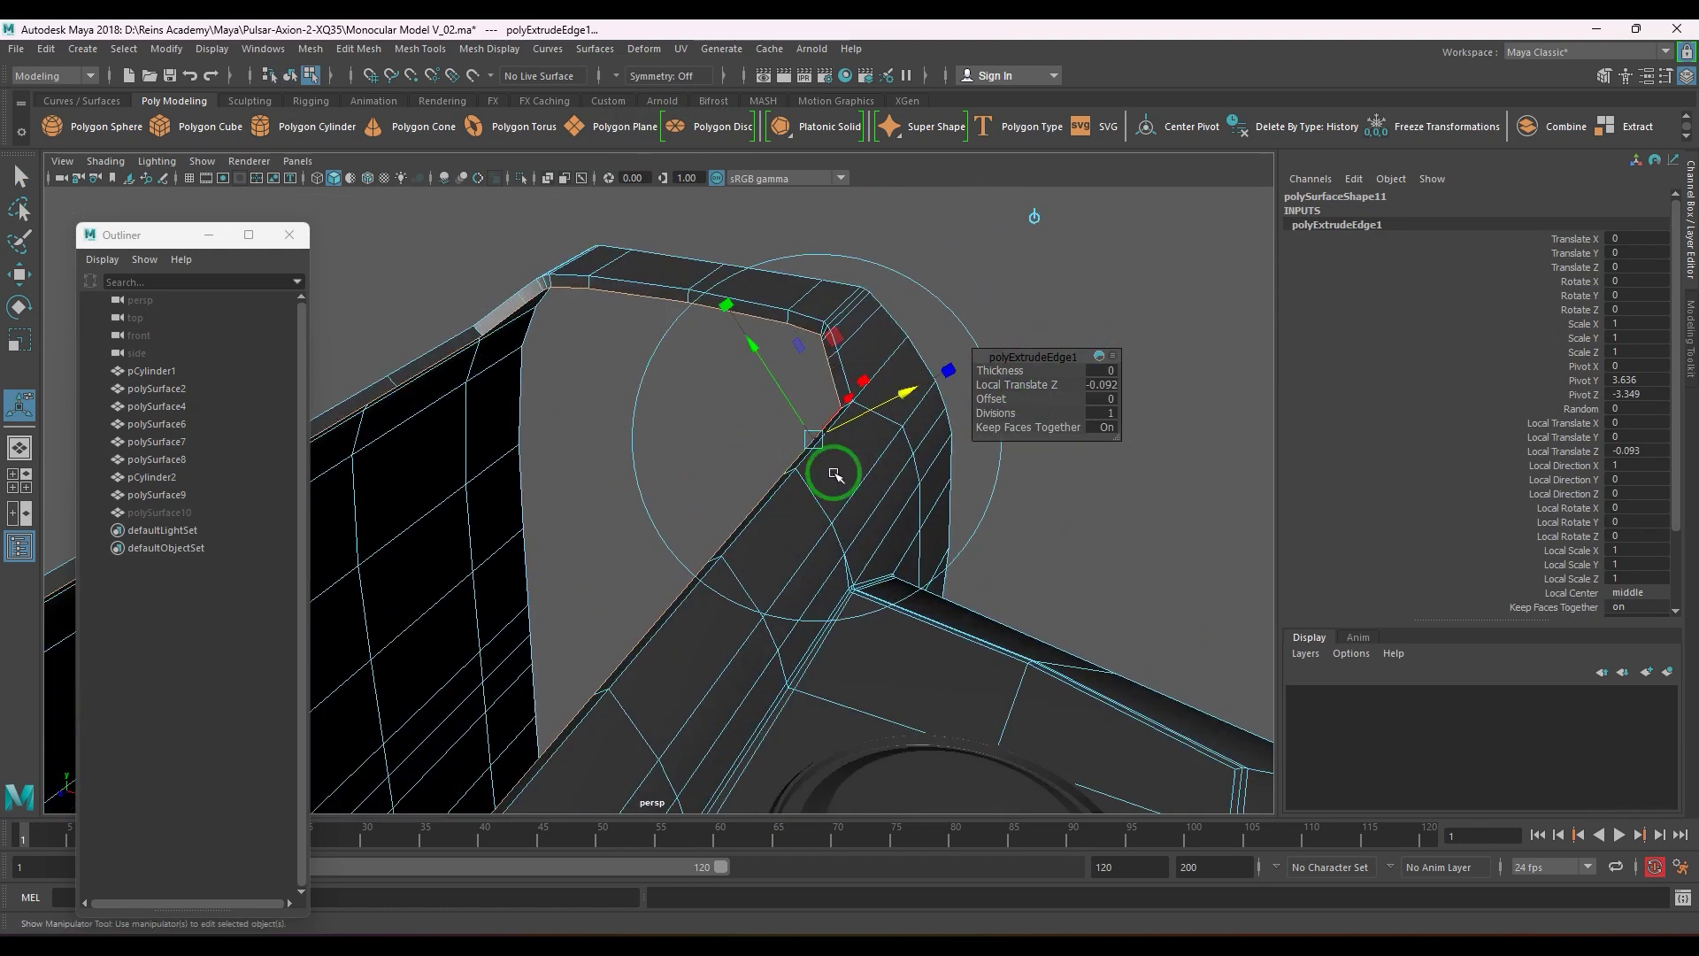
middle_click_drag(834, 474, 725, 561, "alt")
right_click_drag(725, 562, 824, 490, "alt")
middle_click_drag(721, 392, 694, 448, "alt")
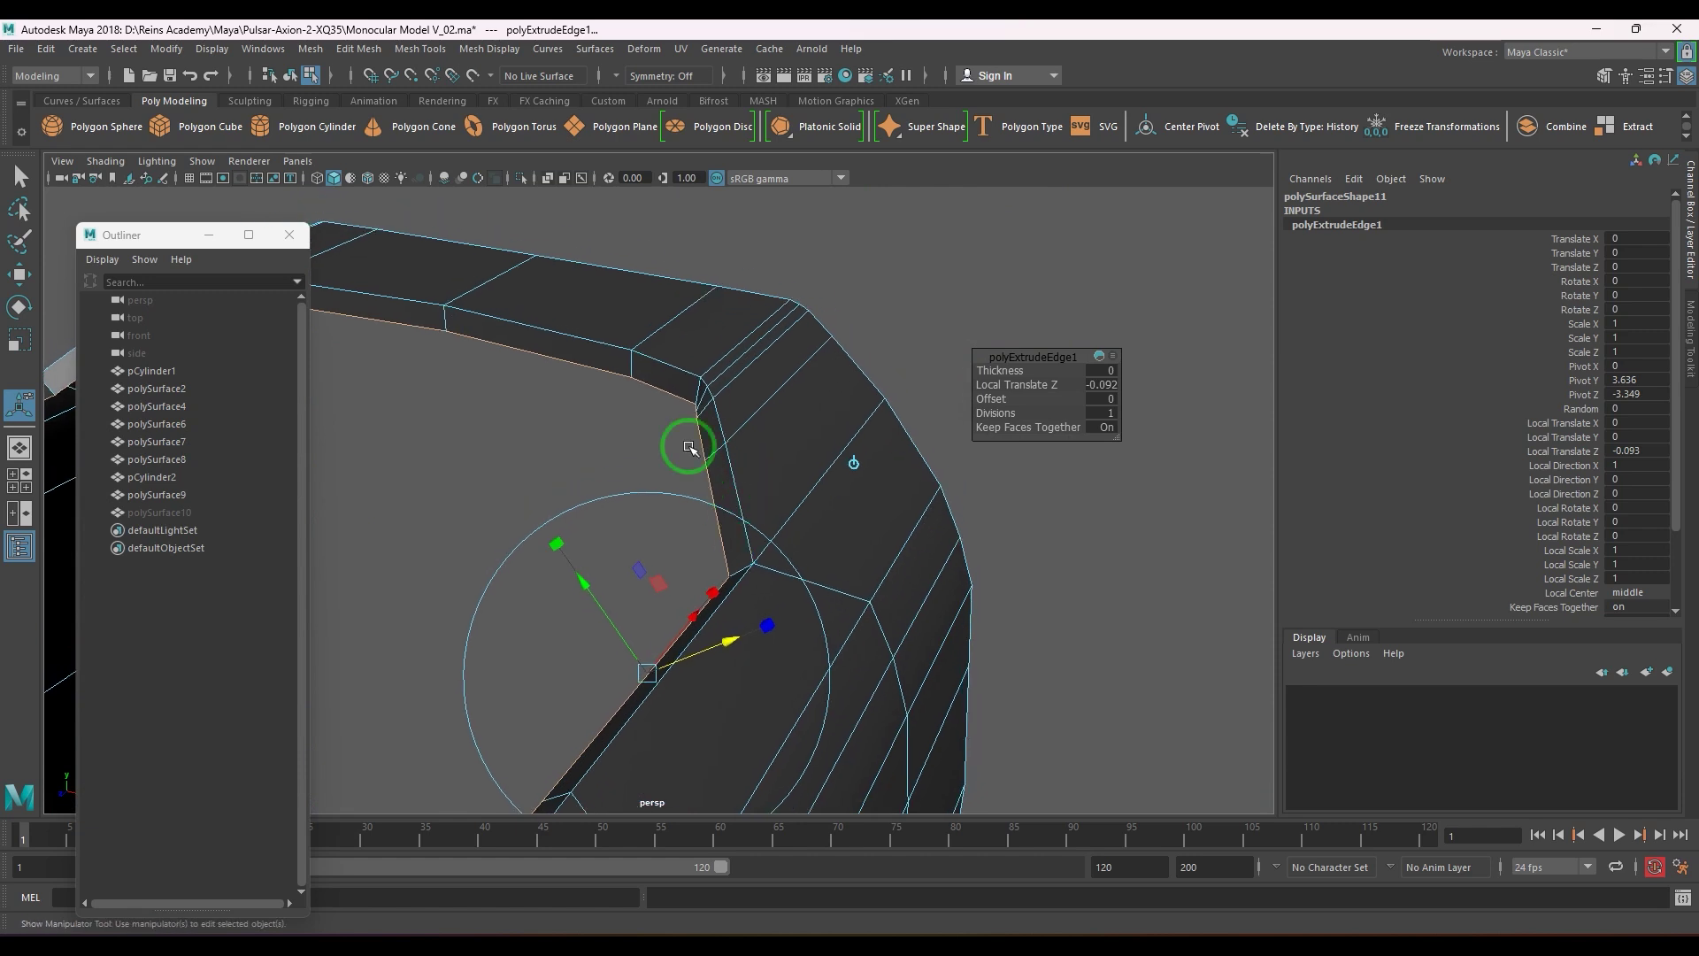
right_click_drag(694, 448, 850, 463, "alt")
key("F8")
key("w")
right_click_drag(724, 305, 686, 322, "shift")
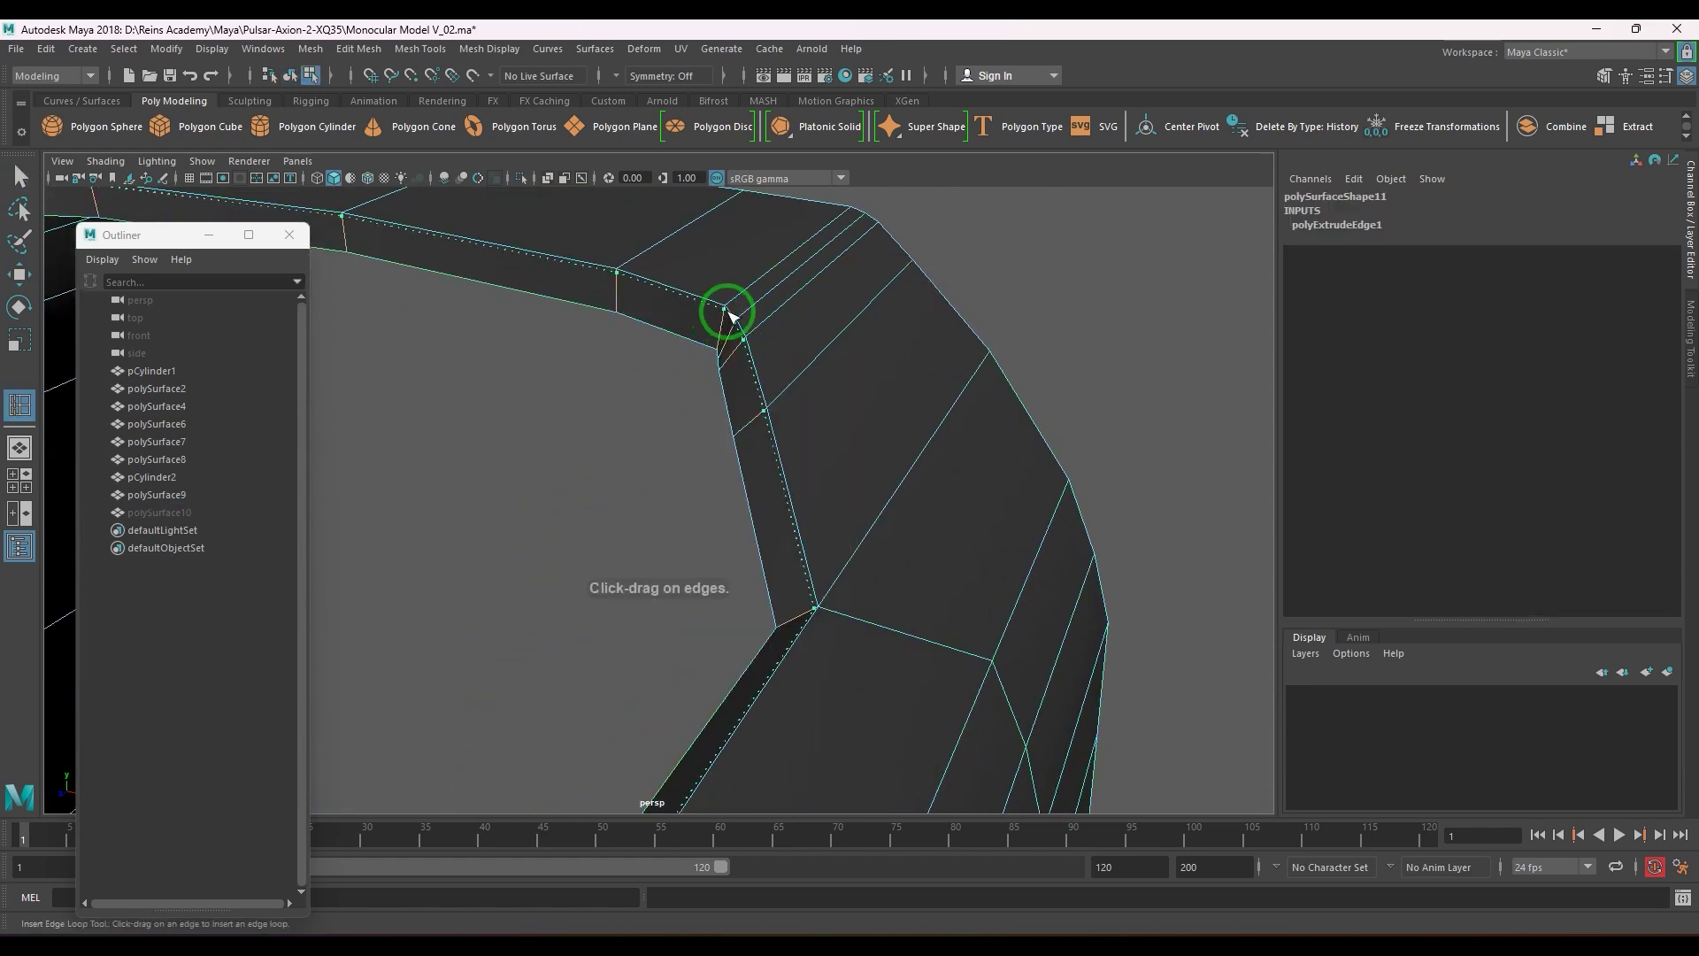
left_click_drag(729, 315, 724, 331)
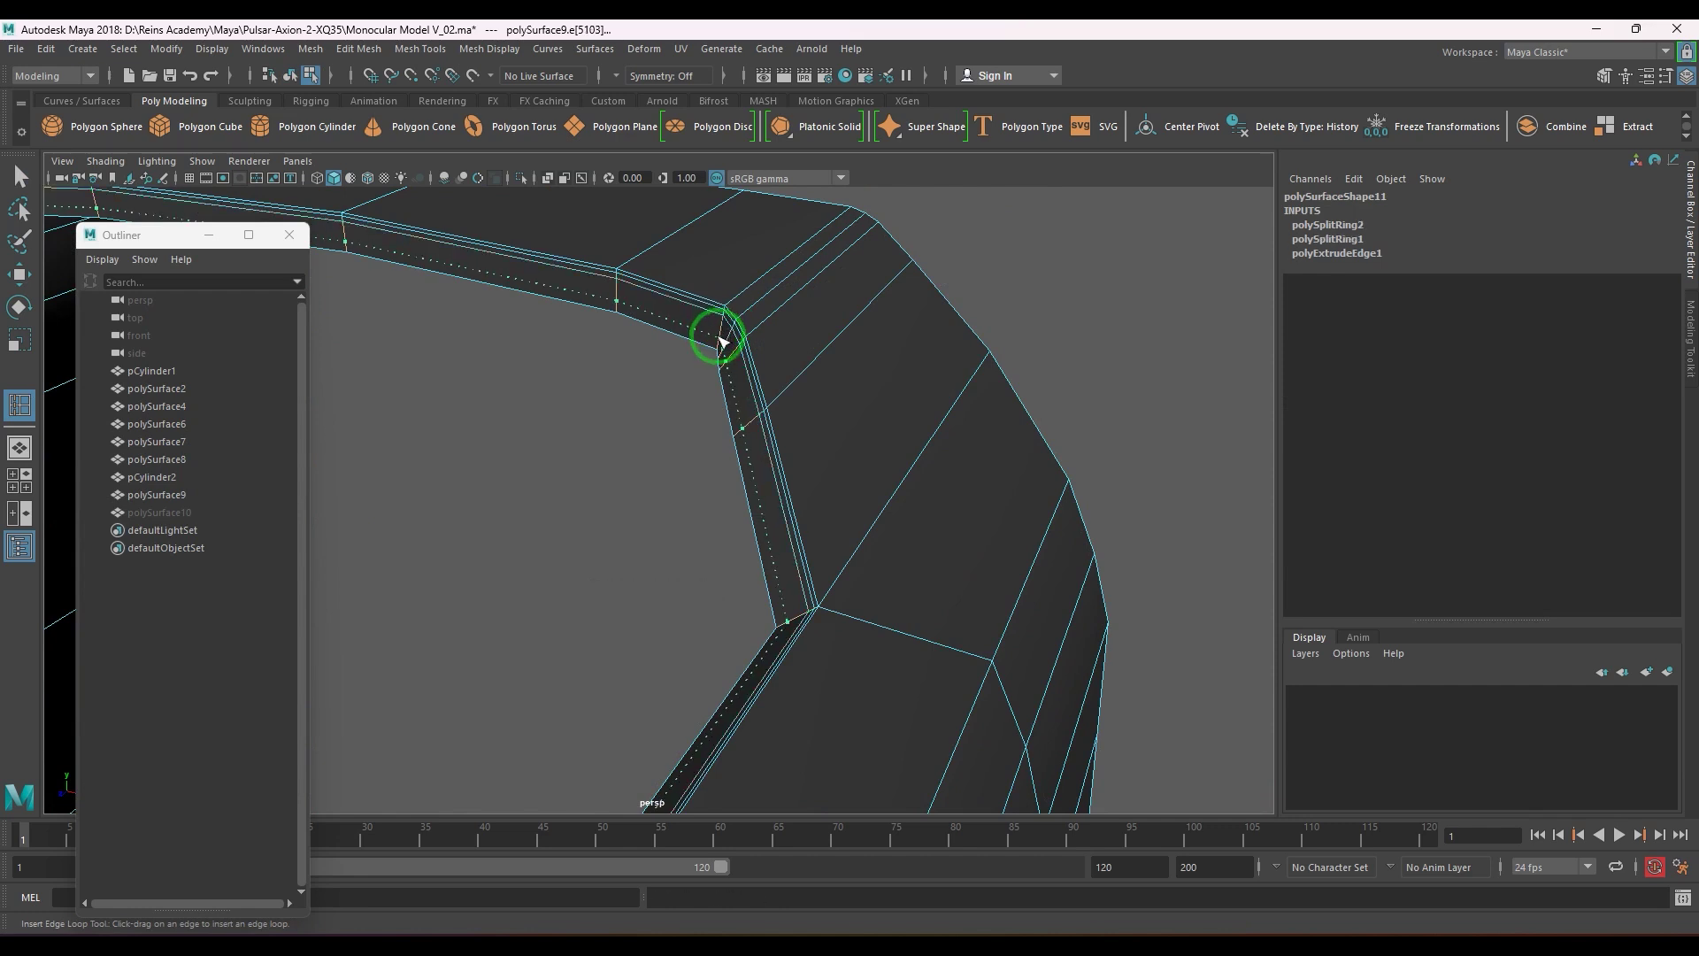
left_click(721, 346)
key("w")
key("F8")
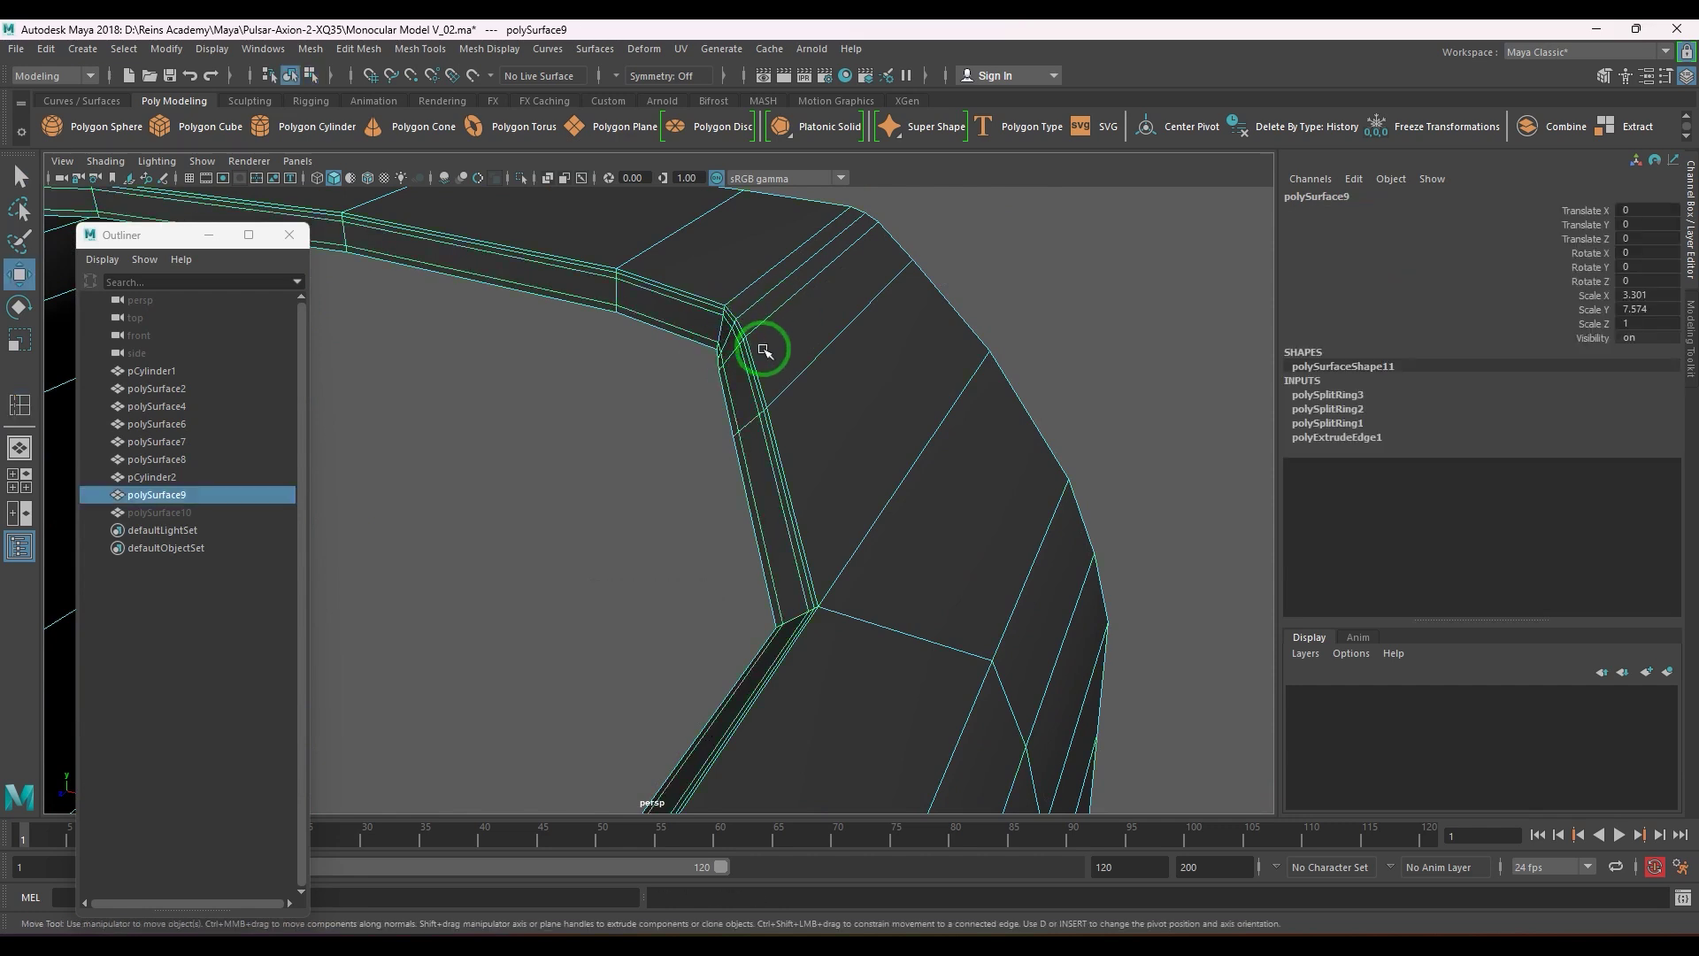
- Preview the main body smoothed and inspect the opening's rim and corners from several angles
key("3")
left_click(1021, 291)
scroll(953, 364, "down", 5)
left_click_drag(953, 364, 649, 607, "alt")
scroll(702, 530, "down", 5)
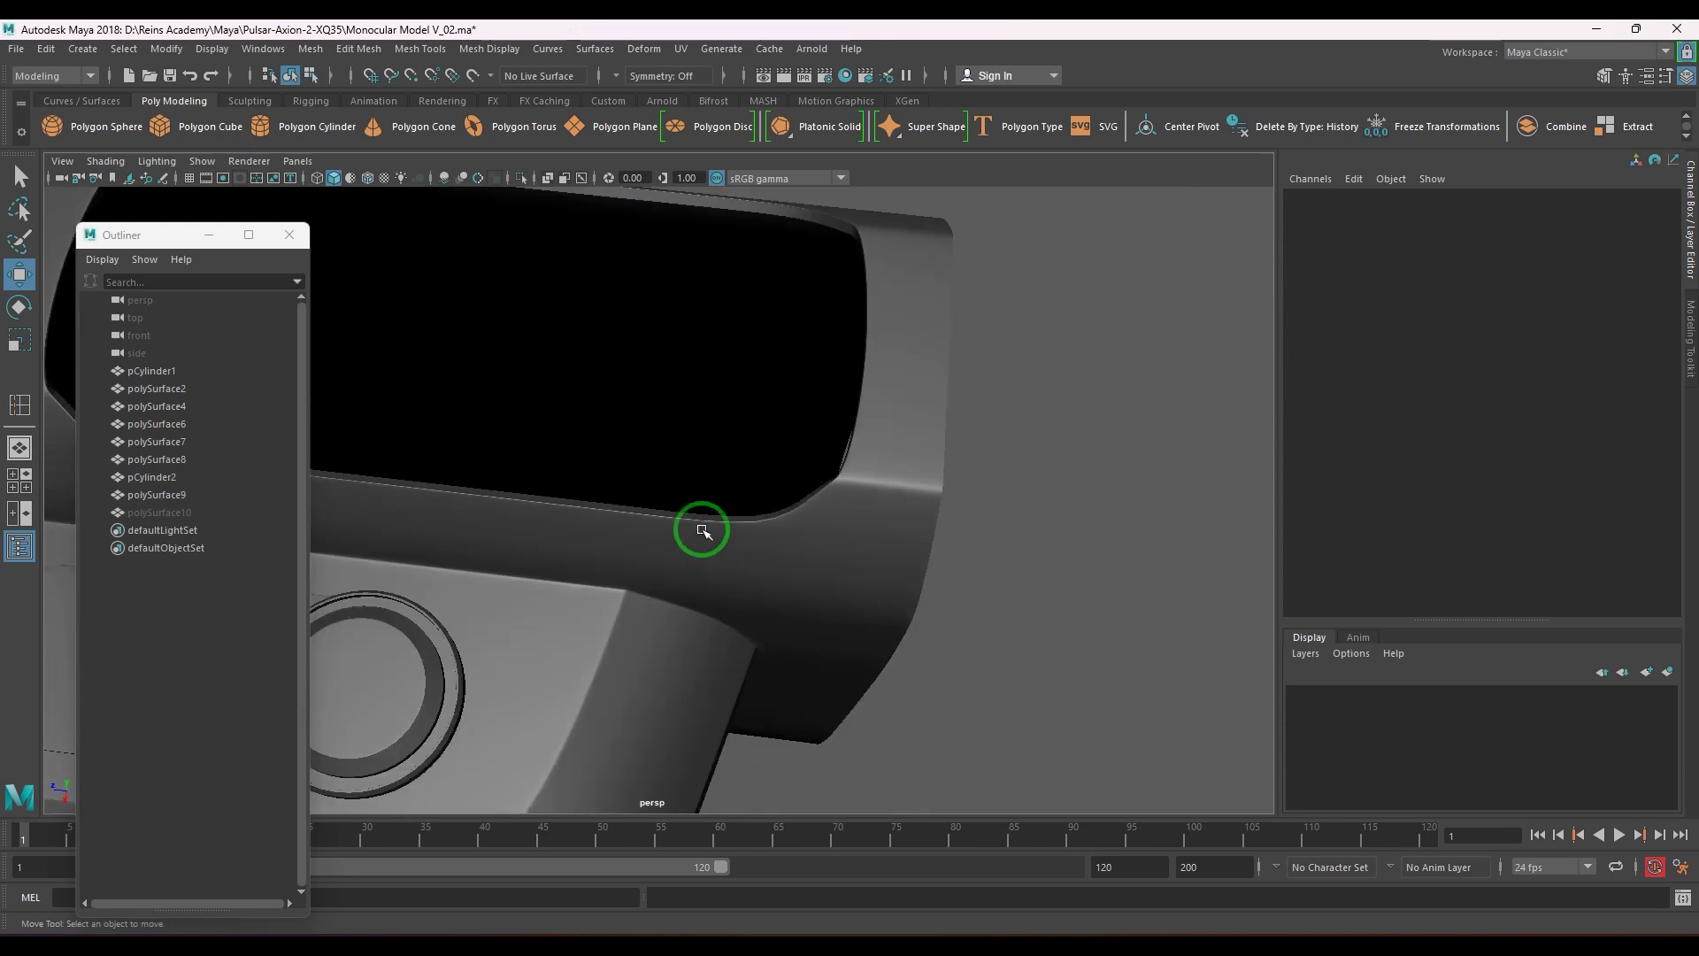
left_click_drag(702, 531, 619, 576, "alt")
left_click(699, 600)
- Slide the edge beside the top's bevelled border toward the opening's lower corner at the ribbed-ring end to even out the spacing
left_click(633, 464)
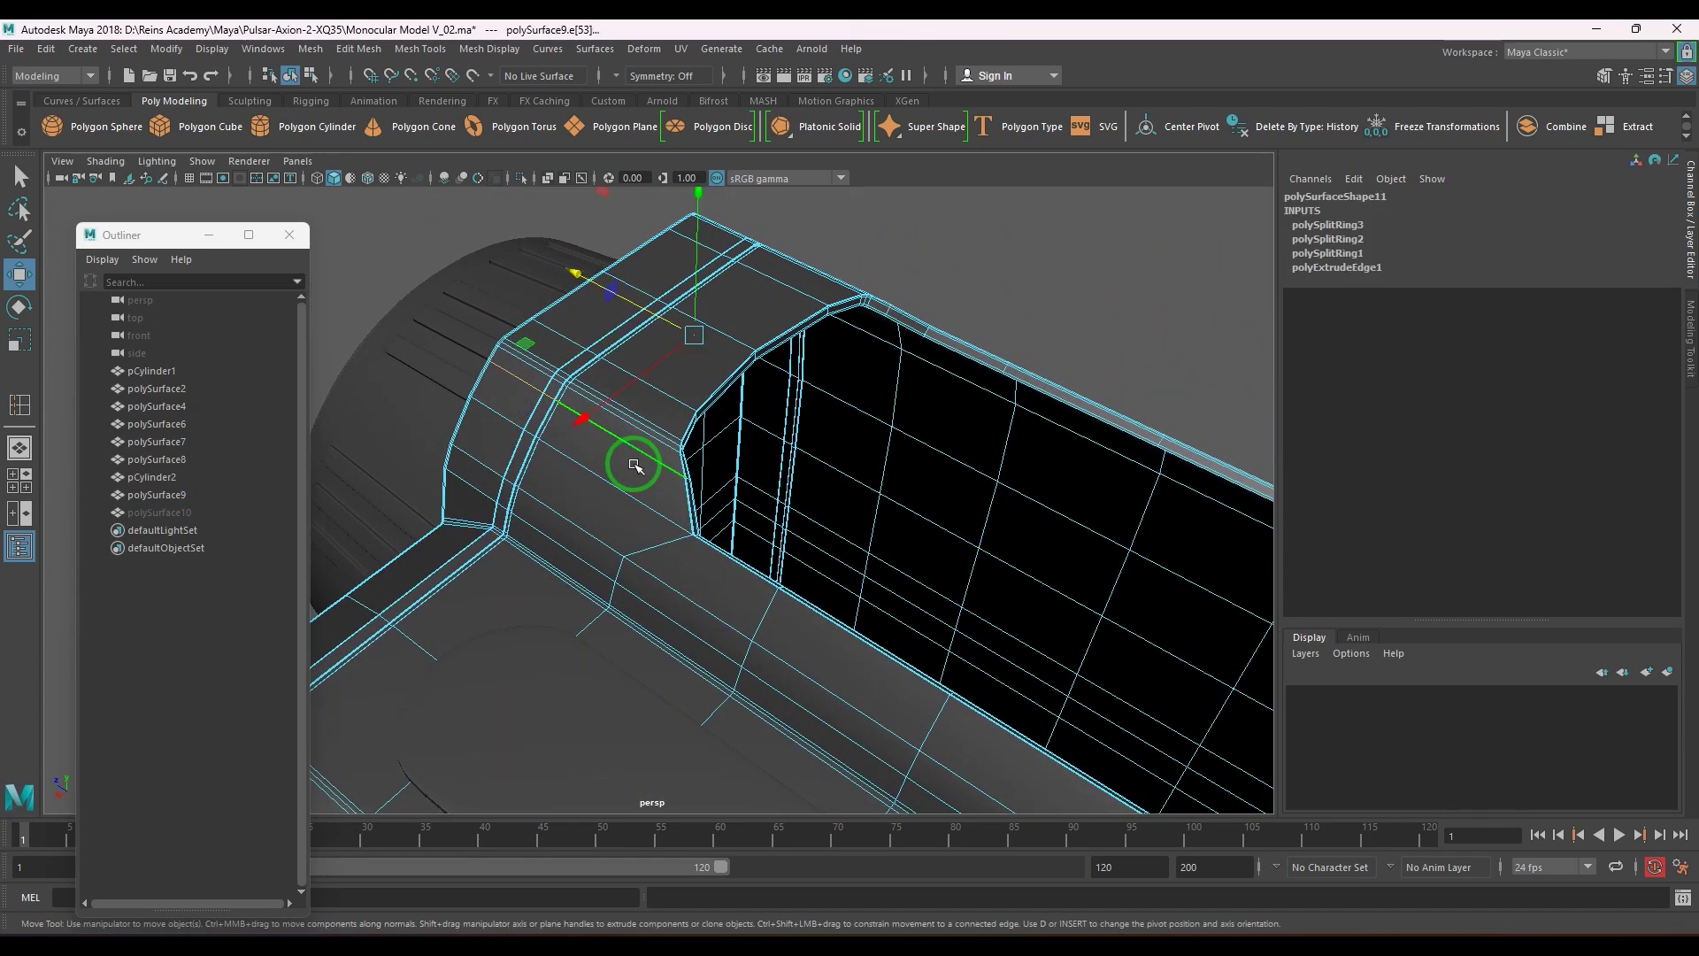
left_click_drag(633, 464, 714, 542, "alt")
left_click_drag(615, 504, 741, 559, "alt")
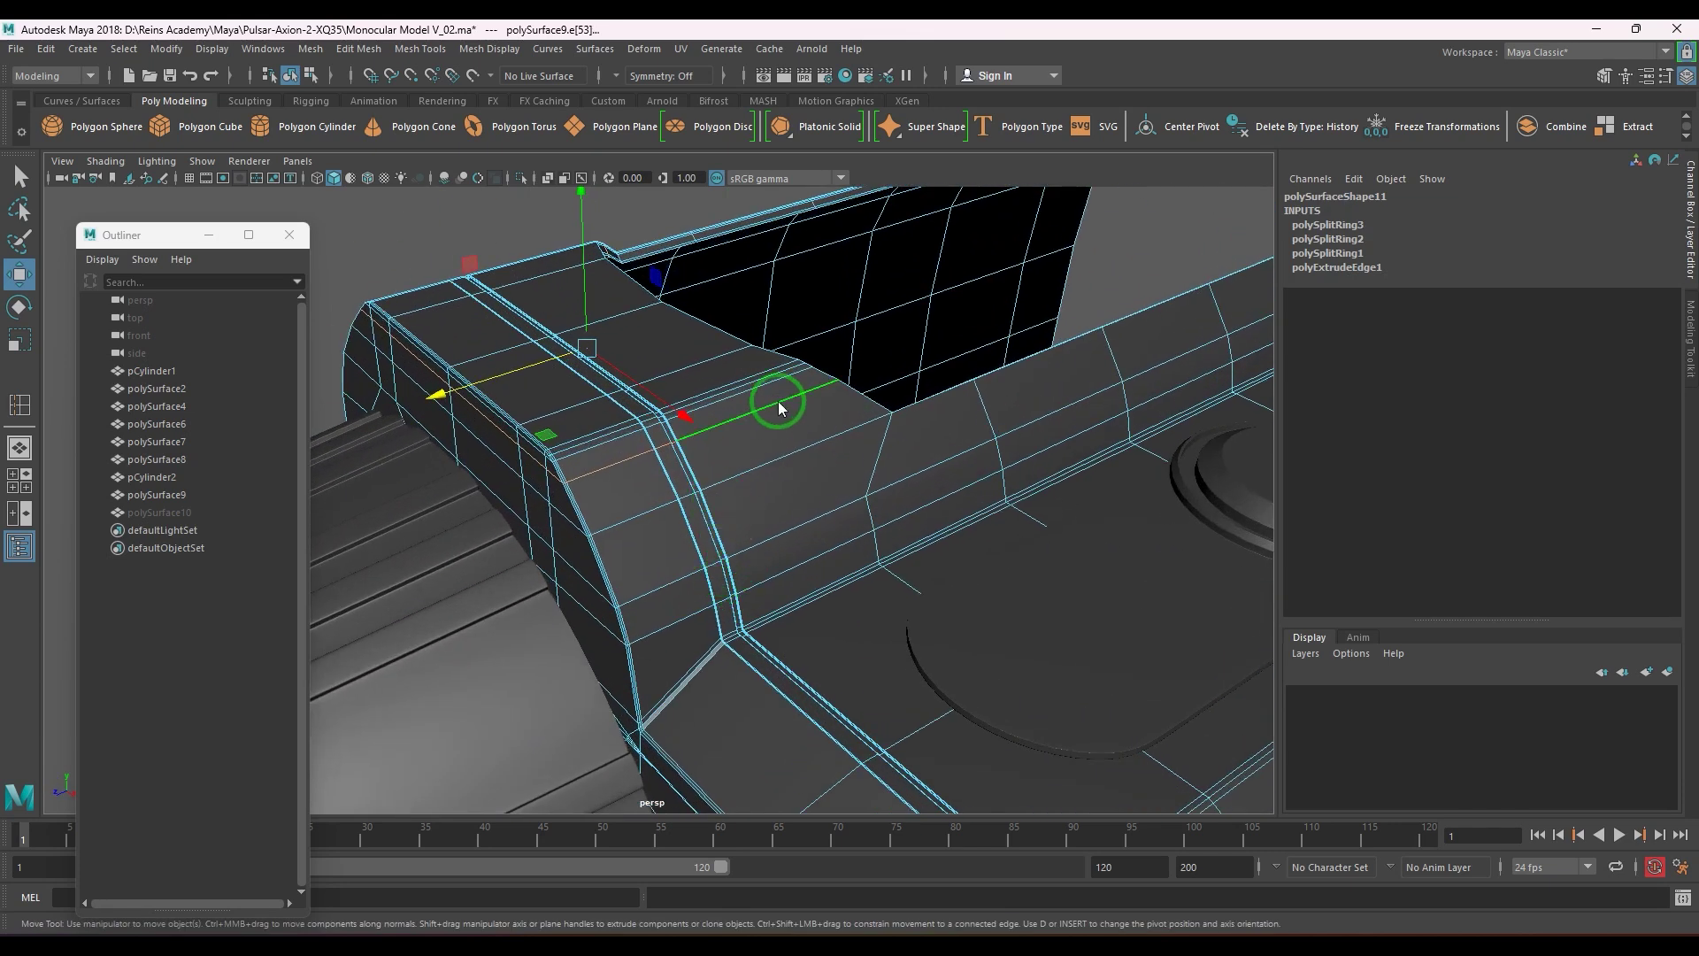
right_click_drag(779, 407, 790, 545, "shift")
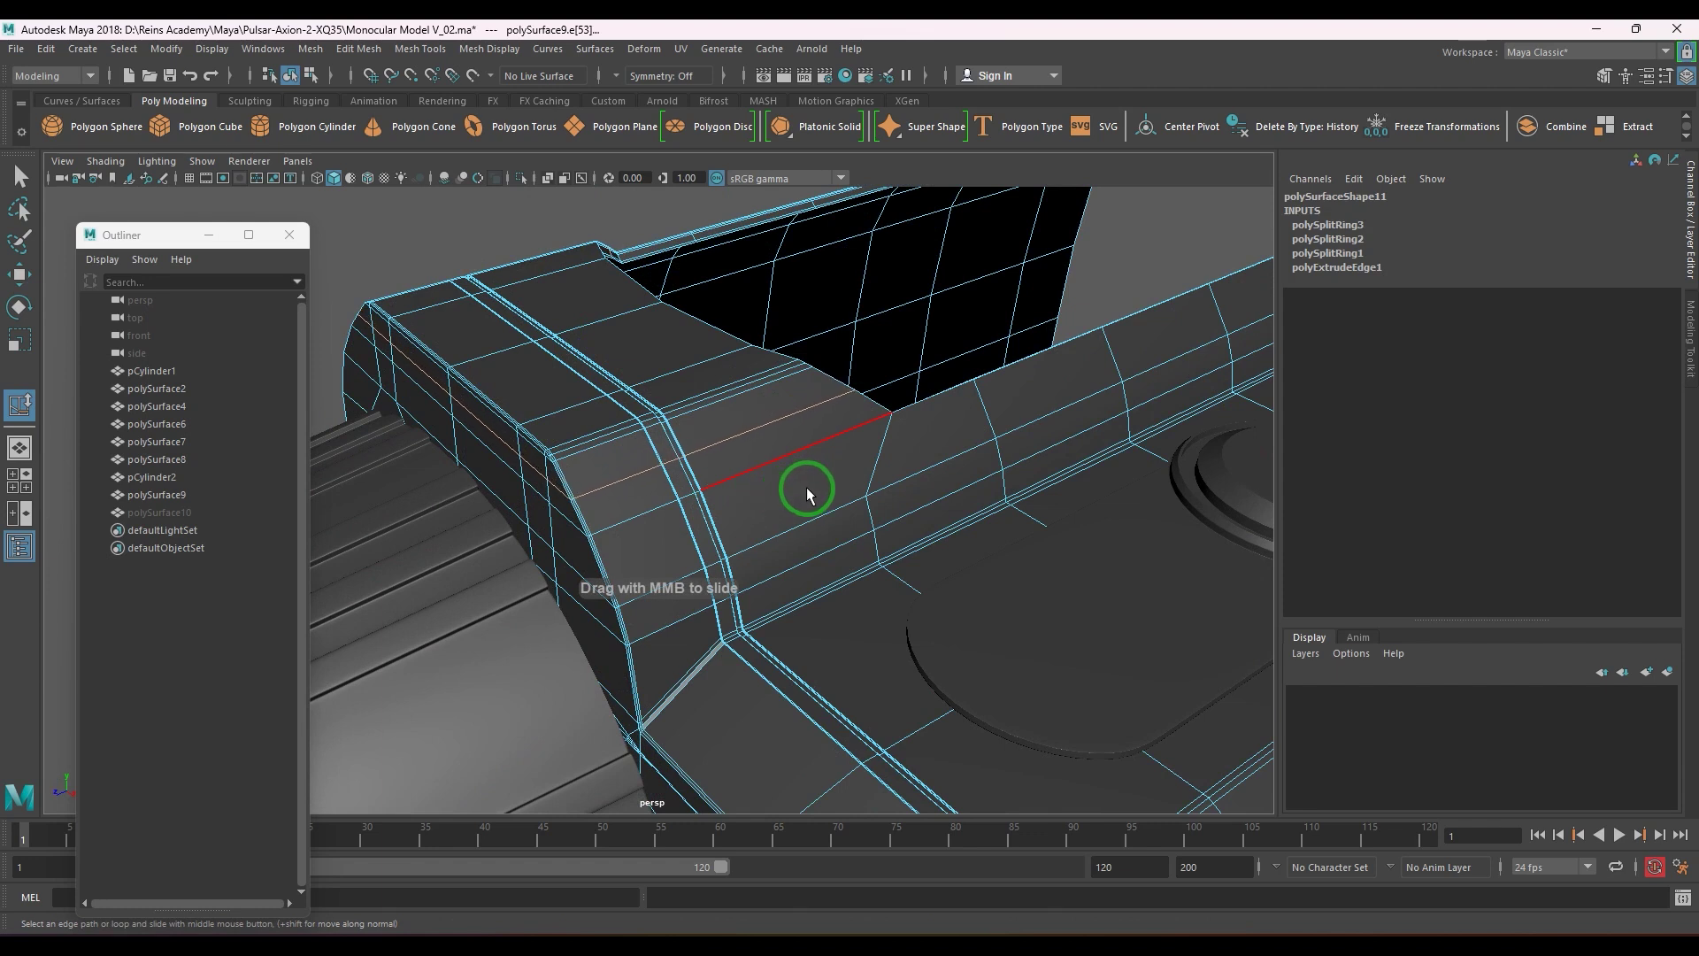
left_click_drag(806, 487, 943, 523, "alt")
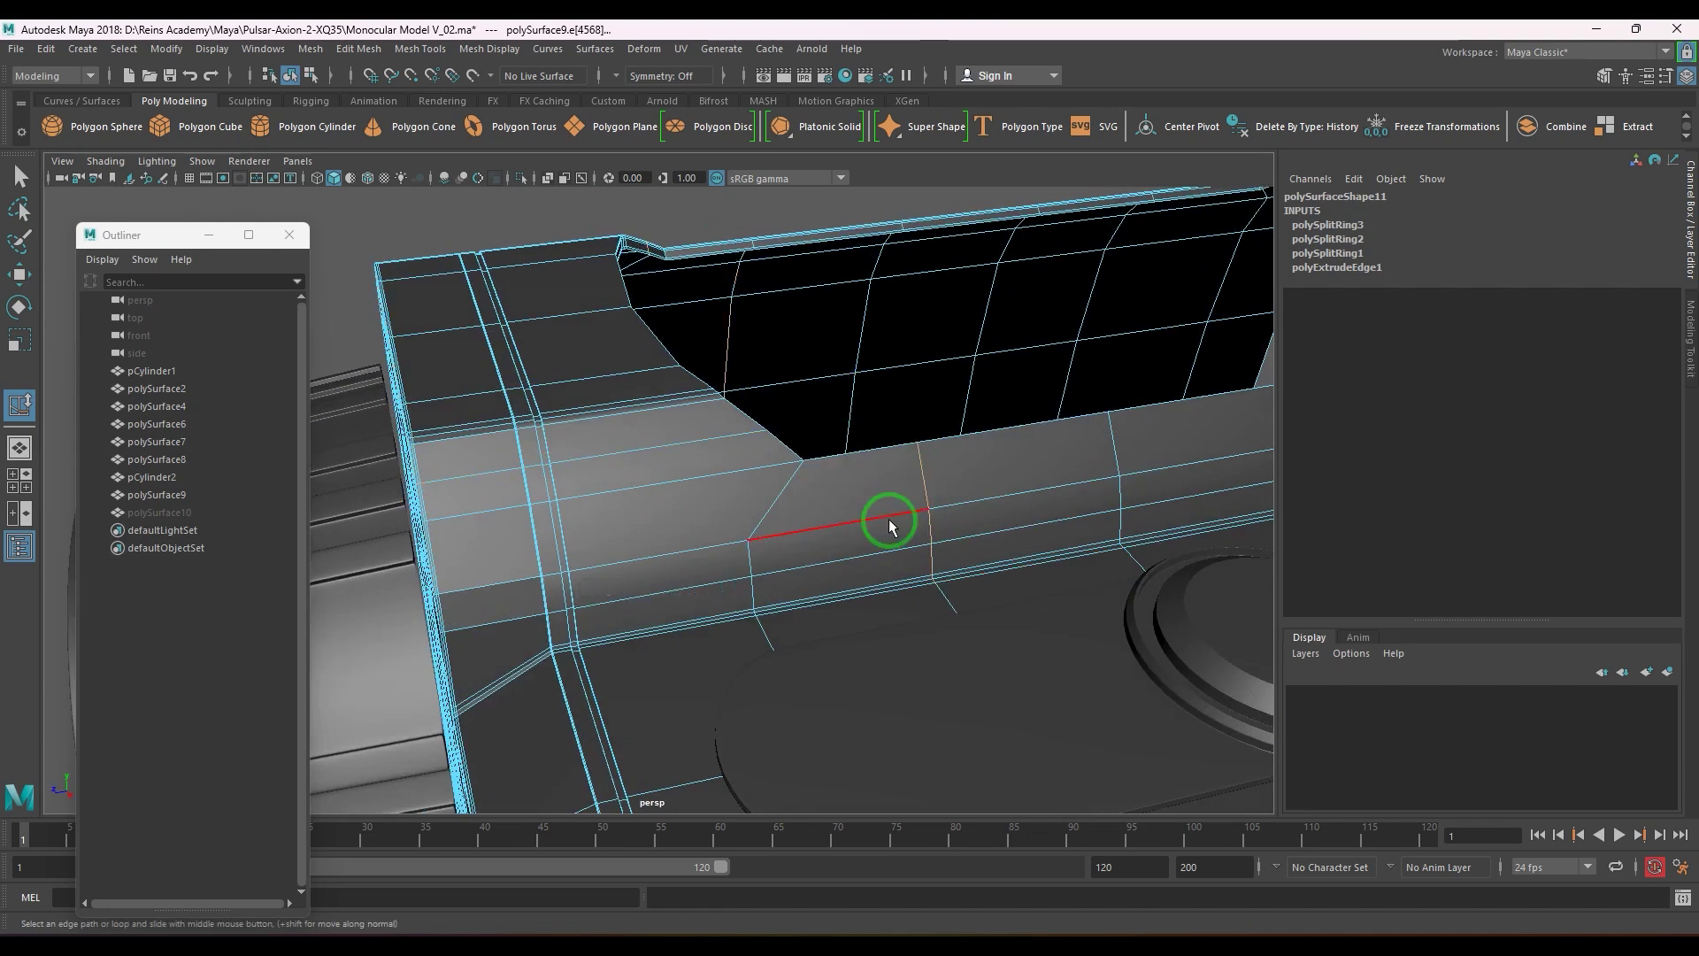
key("w")
- Slide the matching edge beside the bevel toward the opening's lower corner at the body's open end
mouse_move(830, 580)
left_mouse_down("alt")
mouse_move(911, 595)
mouse_move(841, 602)
mouse_move(833, 454)
mouse_move(815, 622)
mouse_move(823, 611)
left_mouse_up("alt")
middle_click_drag(840, 570, 879, 420, "alt")
right_click_drag(787, 465, 804, 567, "alt")
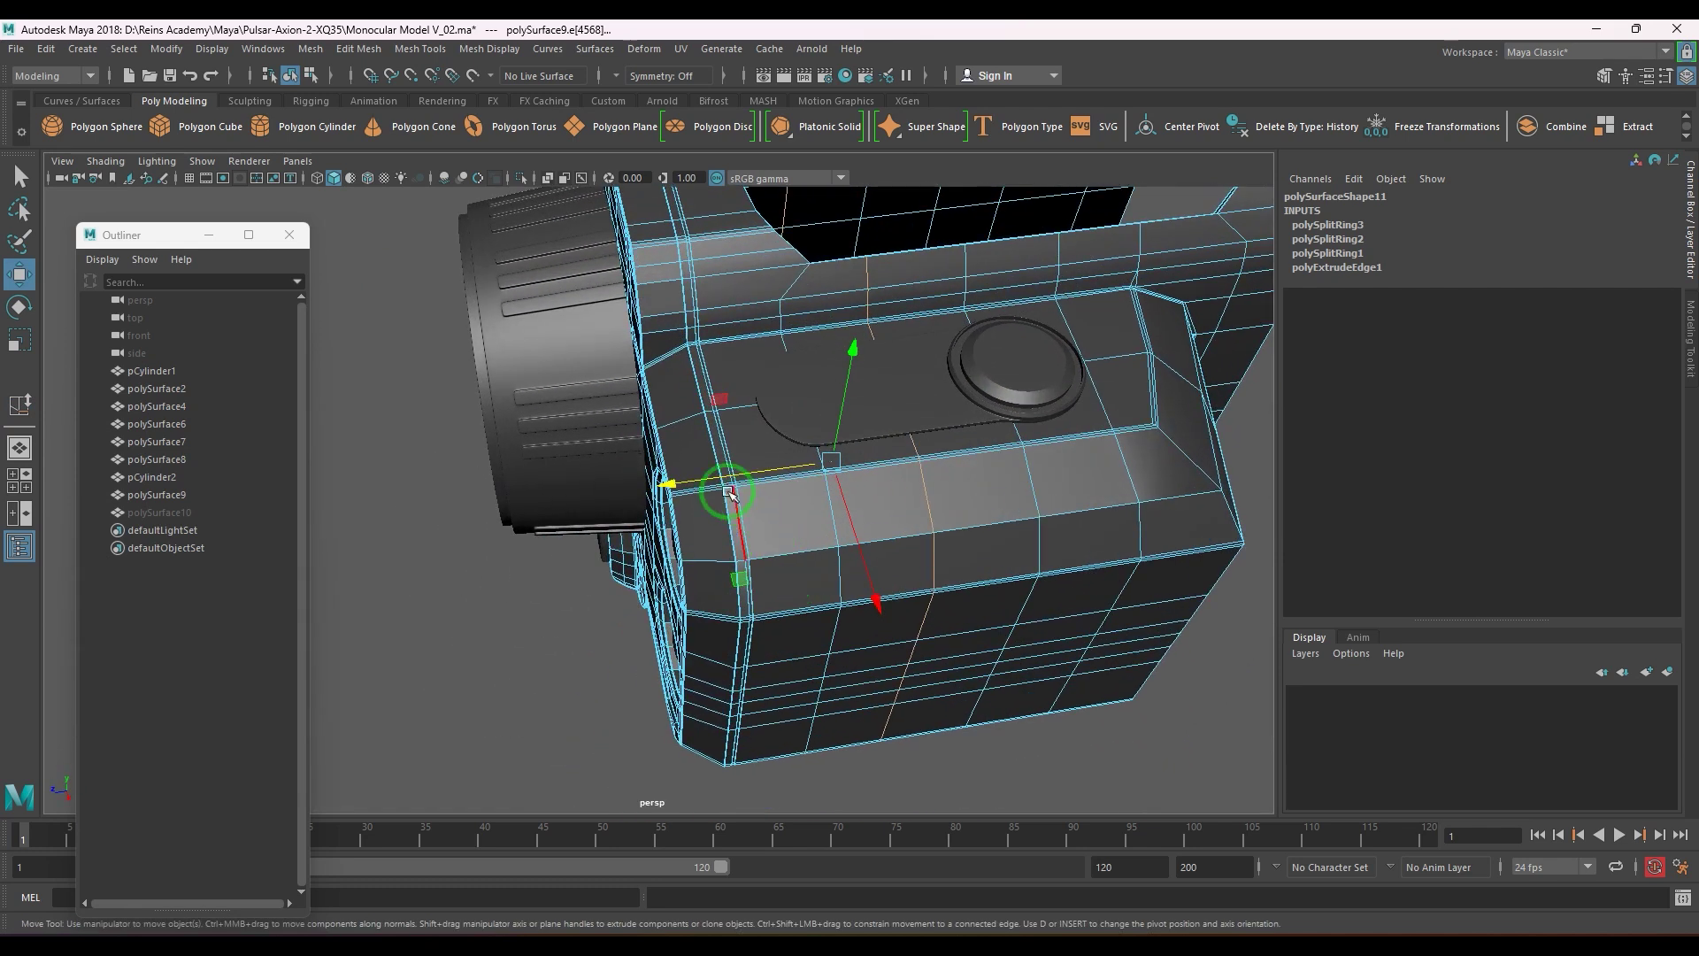
left_click_drag(731, 496, 679, 485)
left_click_drag(920, 460, 854, 539, "alt")
middle_click_drag(1074, 459, 796, 564, "alt")
right_click_drag(797, 564, 895, 532, "alt")
left_click_drag(1075, 642, 973, 447, "alt")
right_click_drag(973, 447, 969, 588, "shift")
middle_click_drag(969, 535, 962, 541)
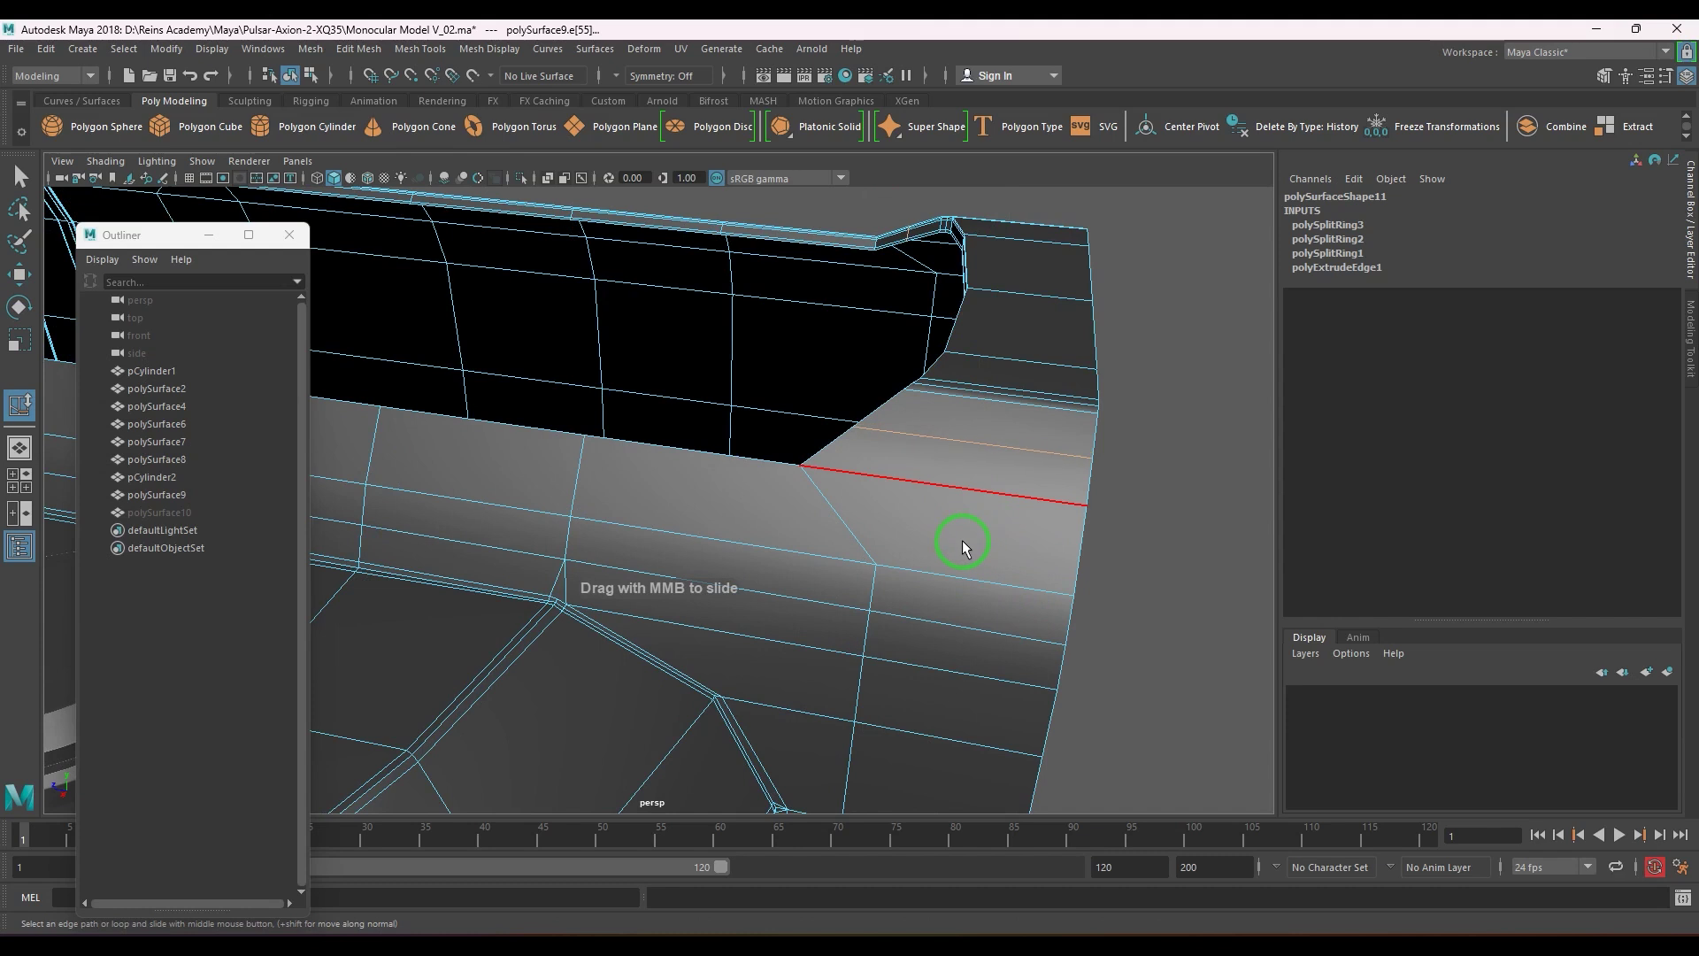
- Return the main body to object mode and examine the topology around the opening's corner at the open end
left_click_drag(963, 542, 687, 501, "alt")
scroll(688, 515, "down", 5)
scroll(687, 500, "up", 5)
right_click_drag(790, 509, 844, 460)
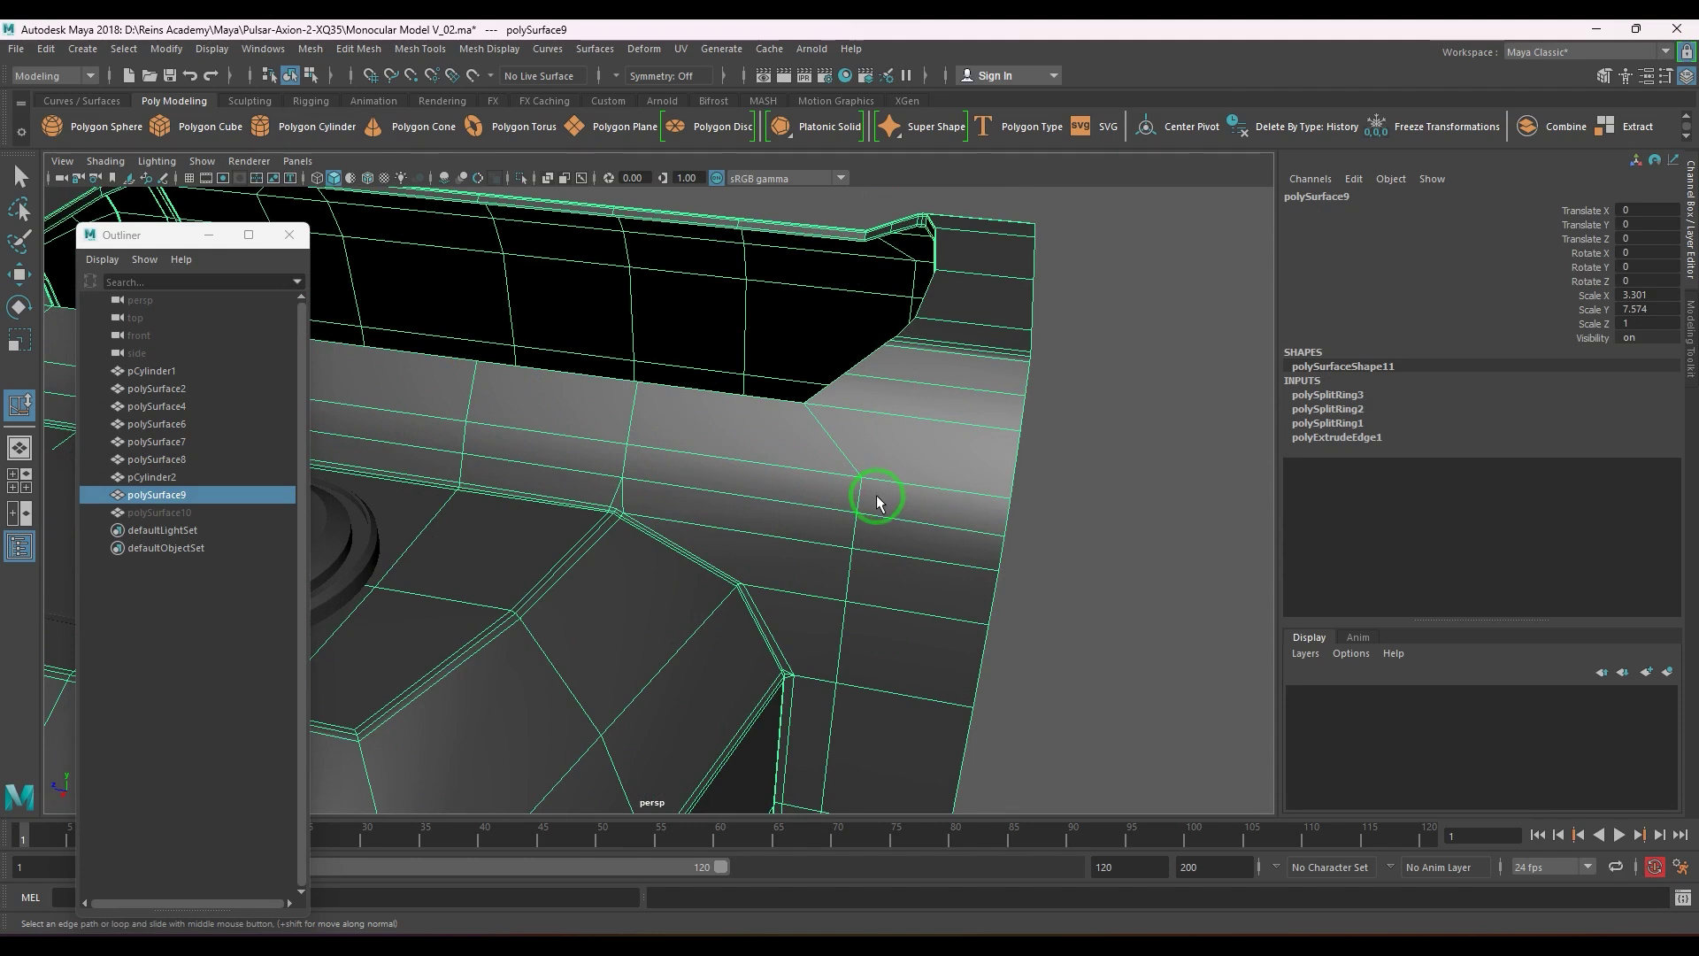
scroll(876, 497, "down", 5)
scroll(872, 493, "up", 4)
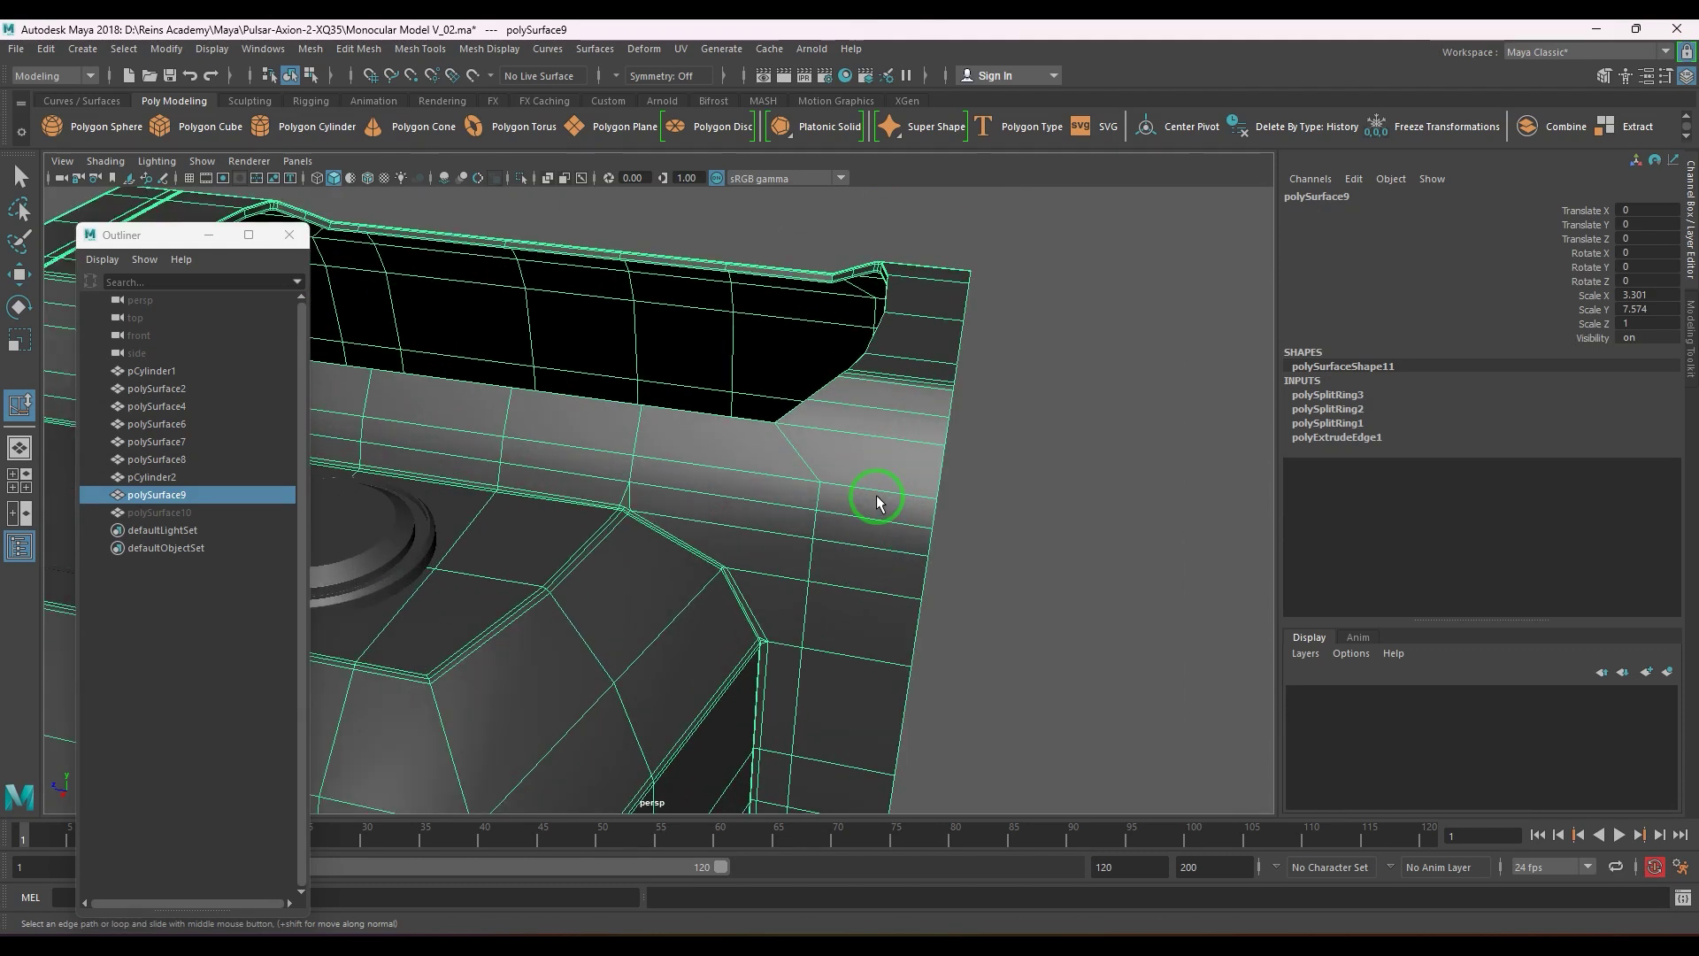
- Delete the main body's construction history and check the opening's open-end corner in smoothed preview before restoring the unsmoothed display
key("alt+shift+d")
key("3")
left_click(1059, 526)
scroll(872, 526, "down", 4)
left_click_drag(854, 525, 810, 483, "alt")
scroll(809, 482, "up", 4)
left_click(819, 478)
key("1")
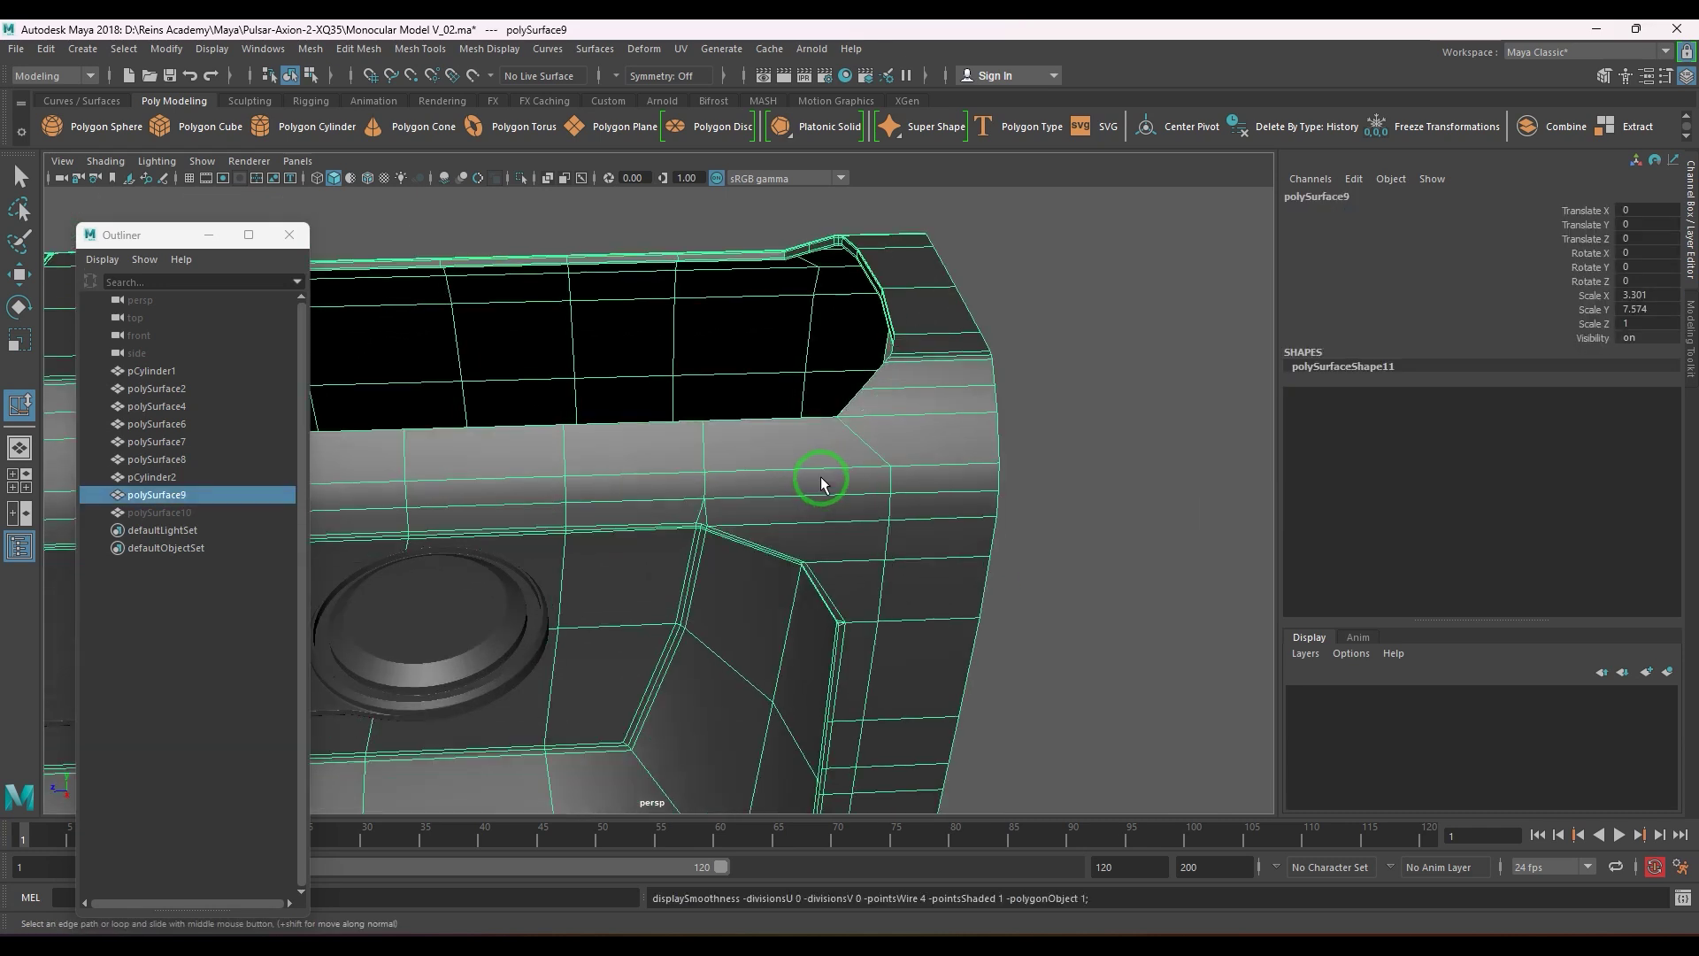
- Move the vertices beside the opening's corners at the open end along the body's length, closer to the corners on both sides
right_click_drag(707, 460, 705, 458)
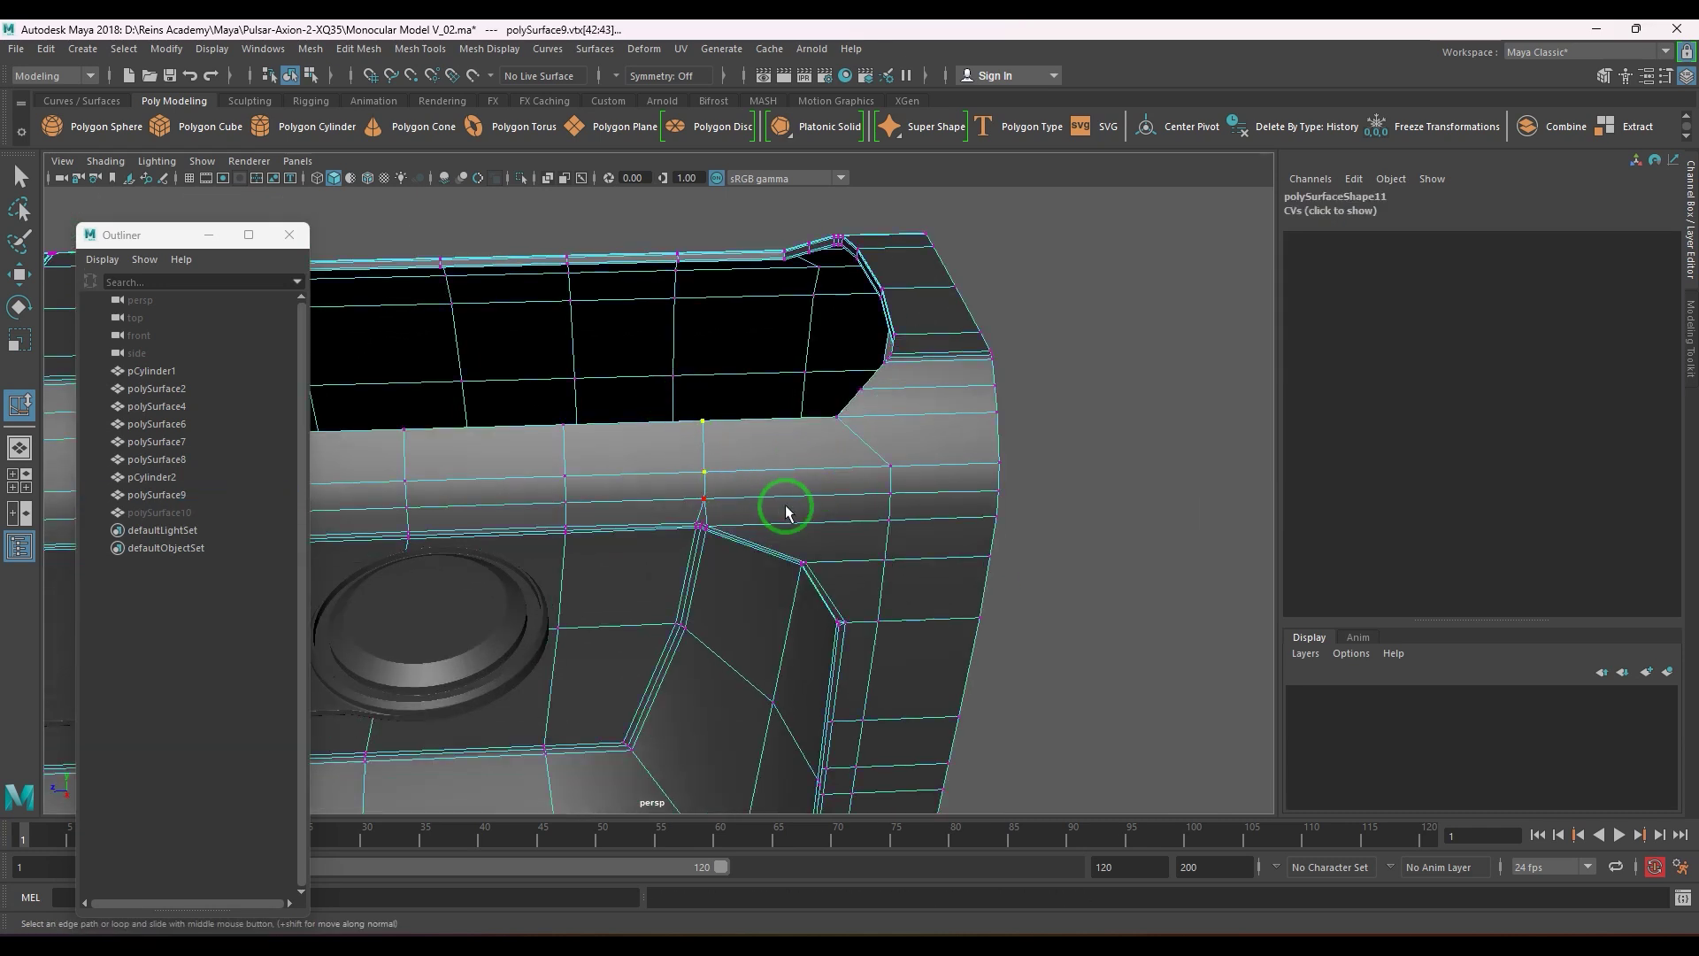
left_click_drag(786, 511, 613, 601, "alt")
right_click_drag(621, 607, 632, 532)
left_click_drag(633, 625, 724, 580, "alt")
scroll(652, 619, "down", 5)
key("w")
left_click_drag(601, 545, 569, 496, "alt")
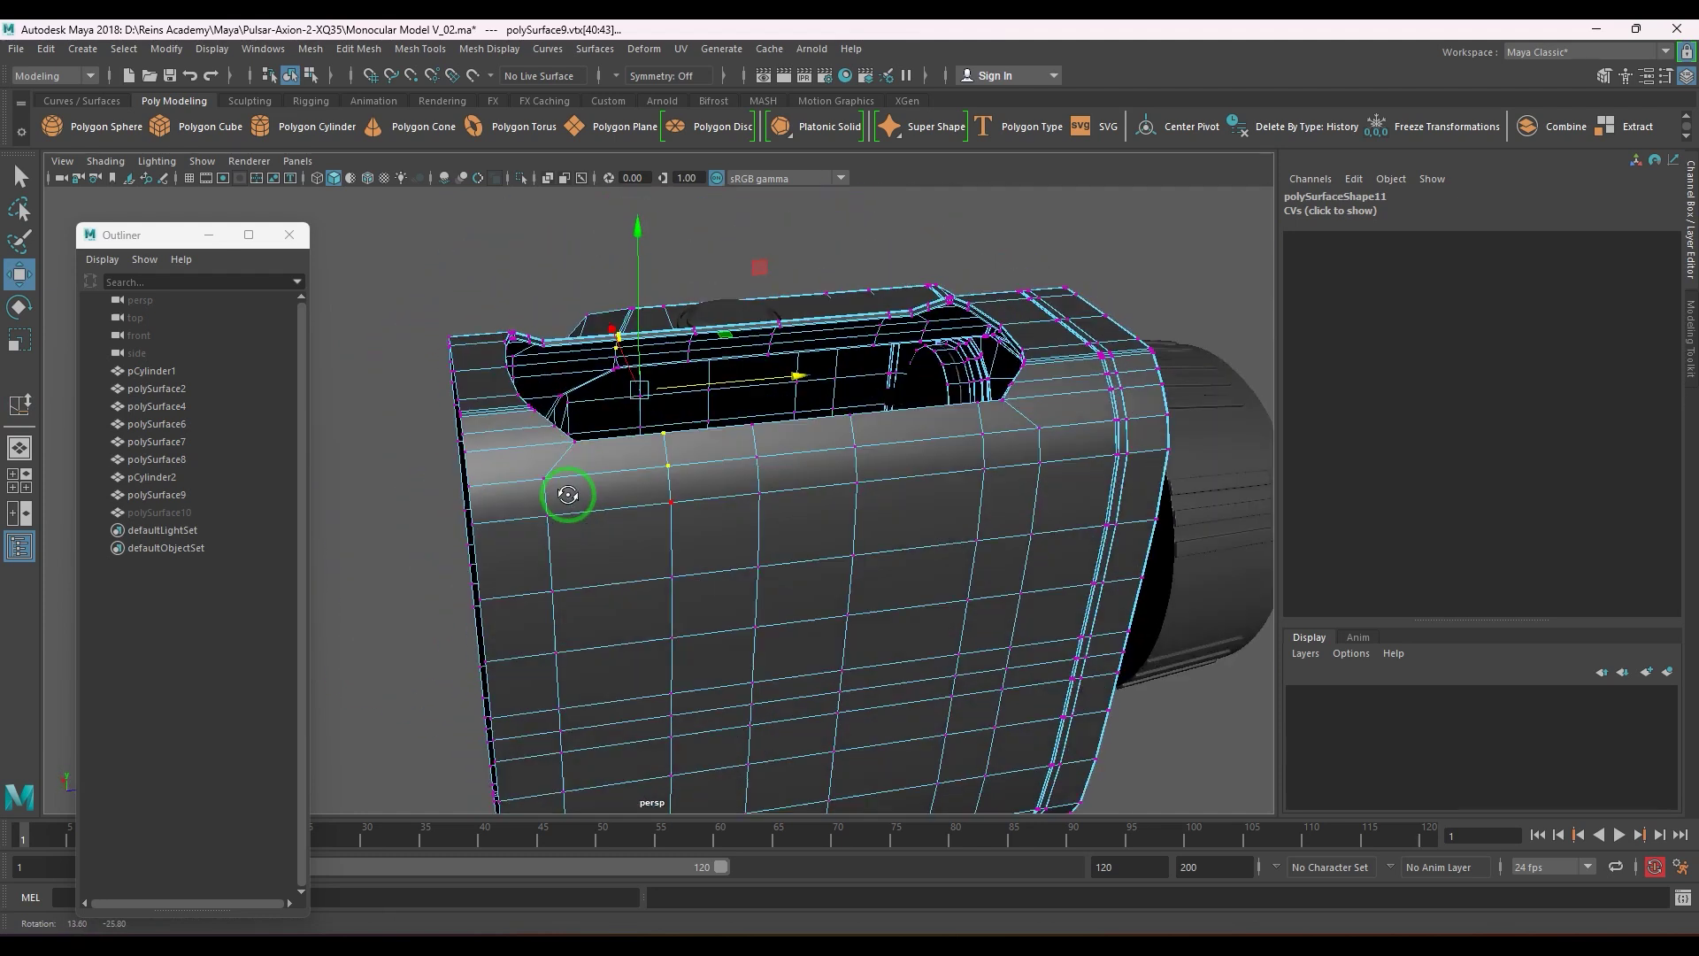
middle_click_drag(687, 459, 793, 554, "alt")
scroll(831, 554, "up", 5)
middle_click_drag(976, 445, 889, 465)
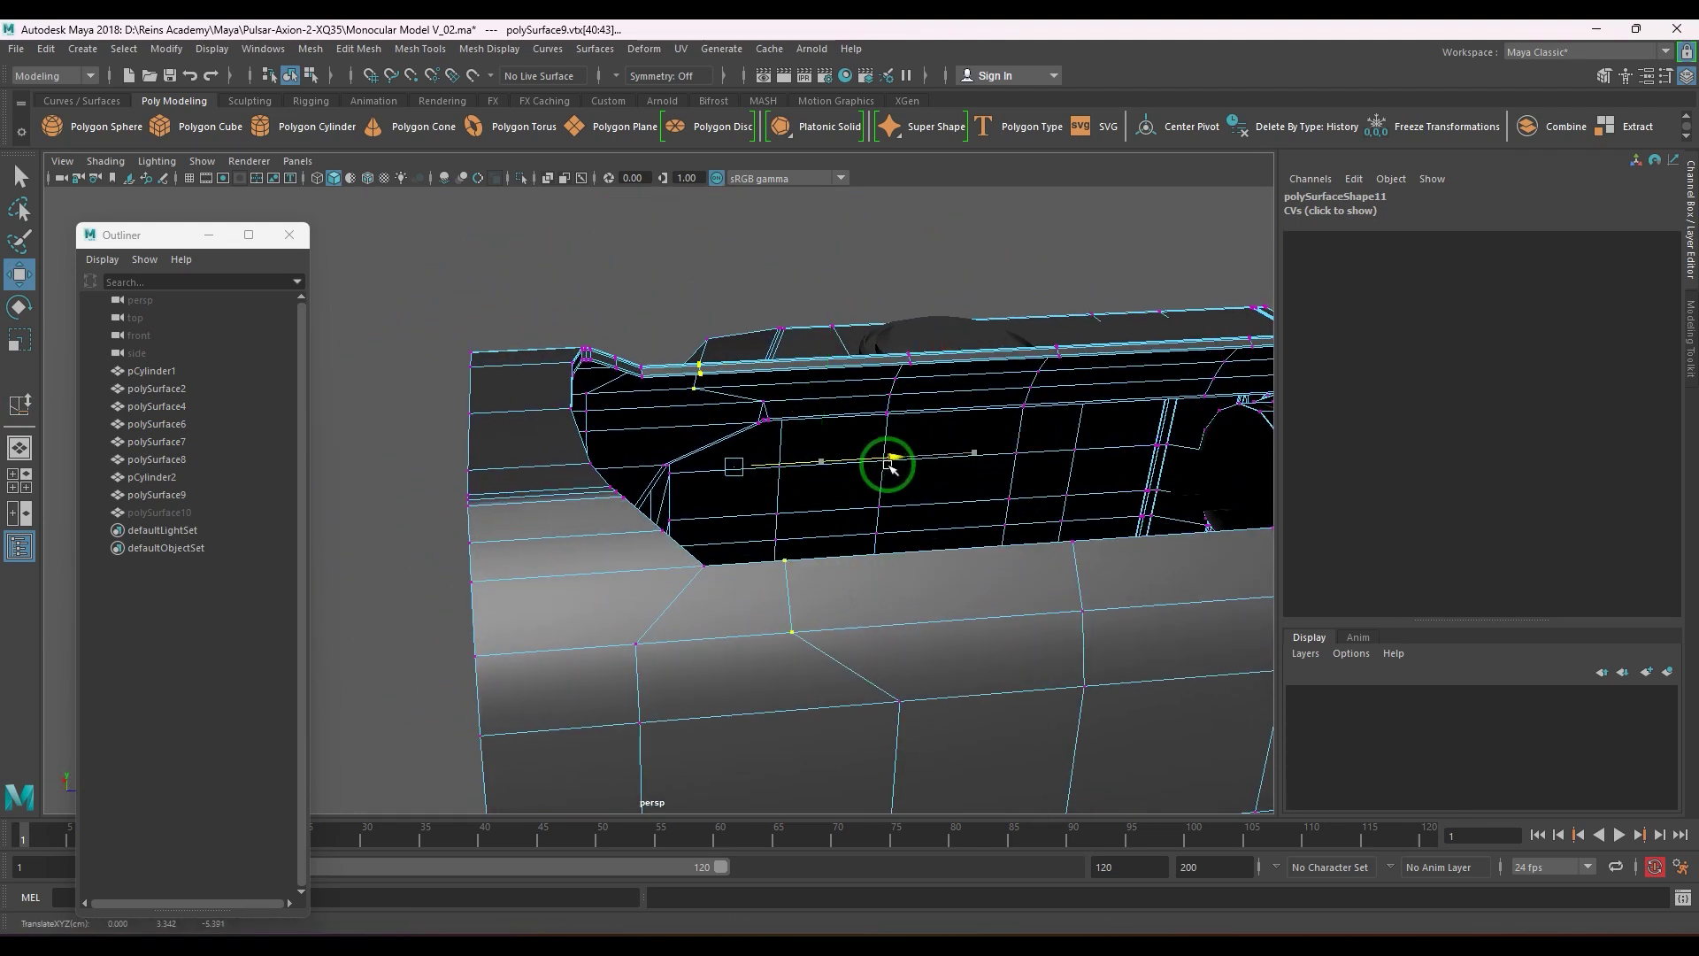
scroll(720, 632, "down", 5)
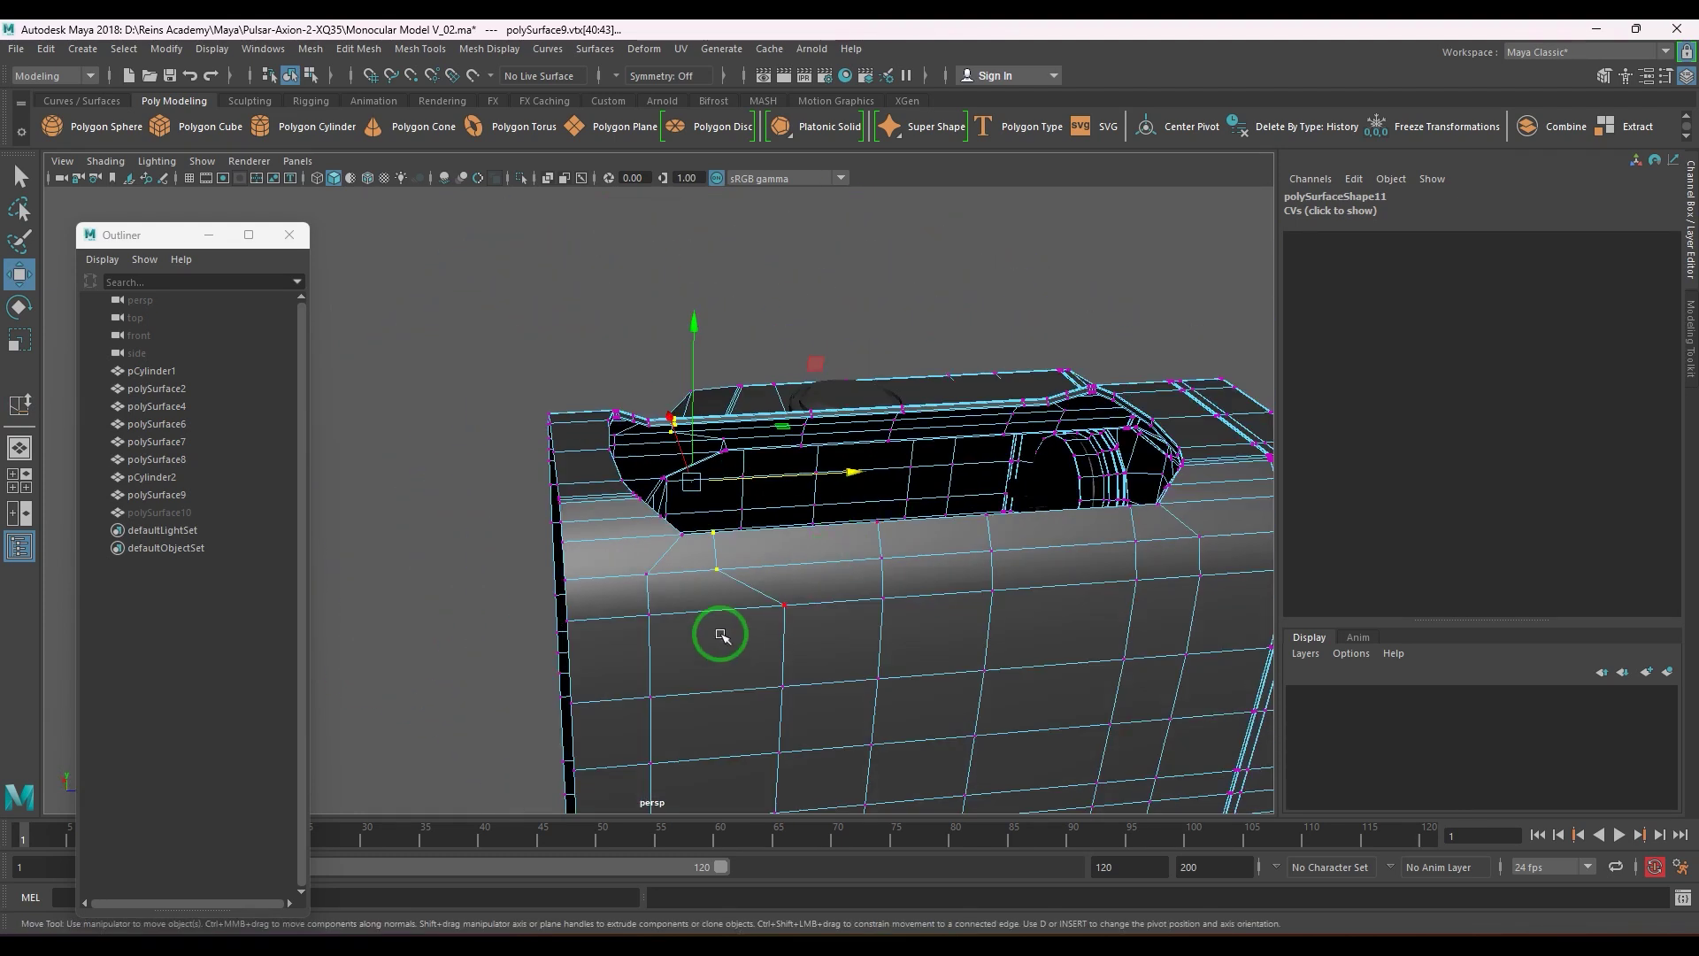
- Return the main body to object mode, preview it smoothed and inspect the opening's corners from both sides
right_click_drag(720, 637, 788, 618)
key("3")
left_click(510, 345)
left_click_drag(613, 428, 874, 535, "alt")
key("ctrl+1")
key("ctrl+1")
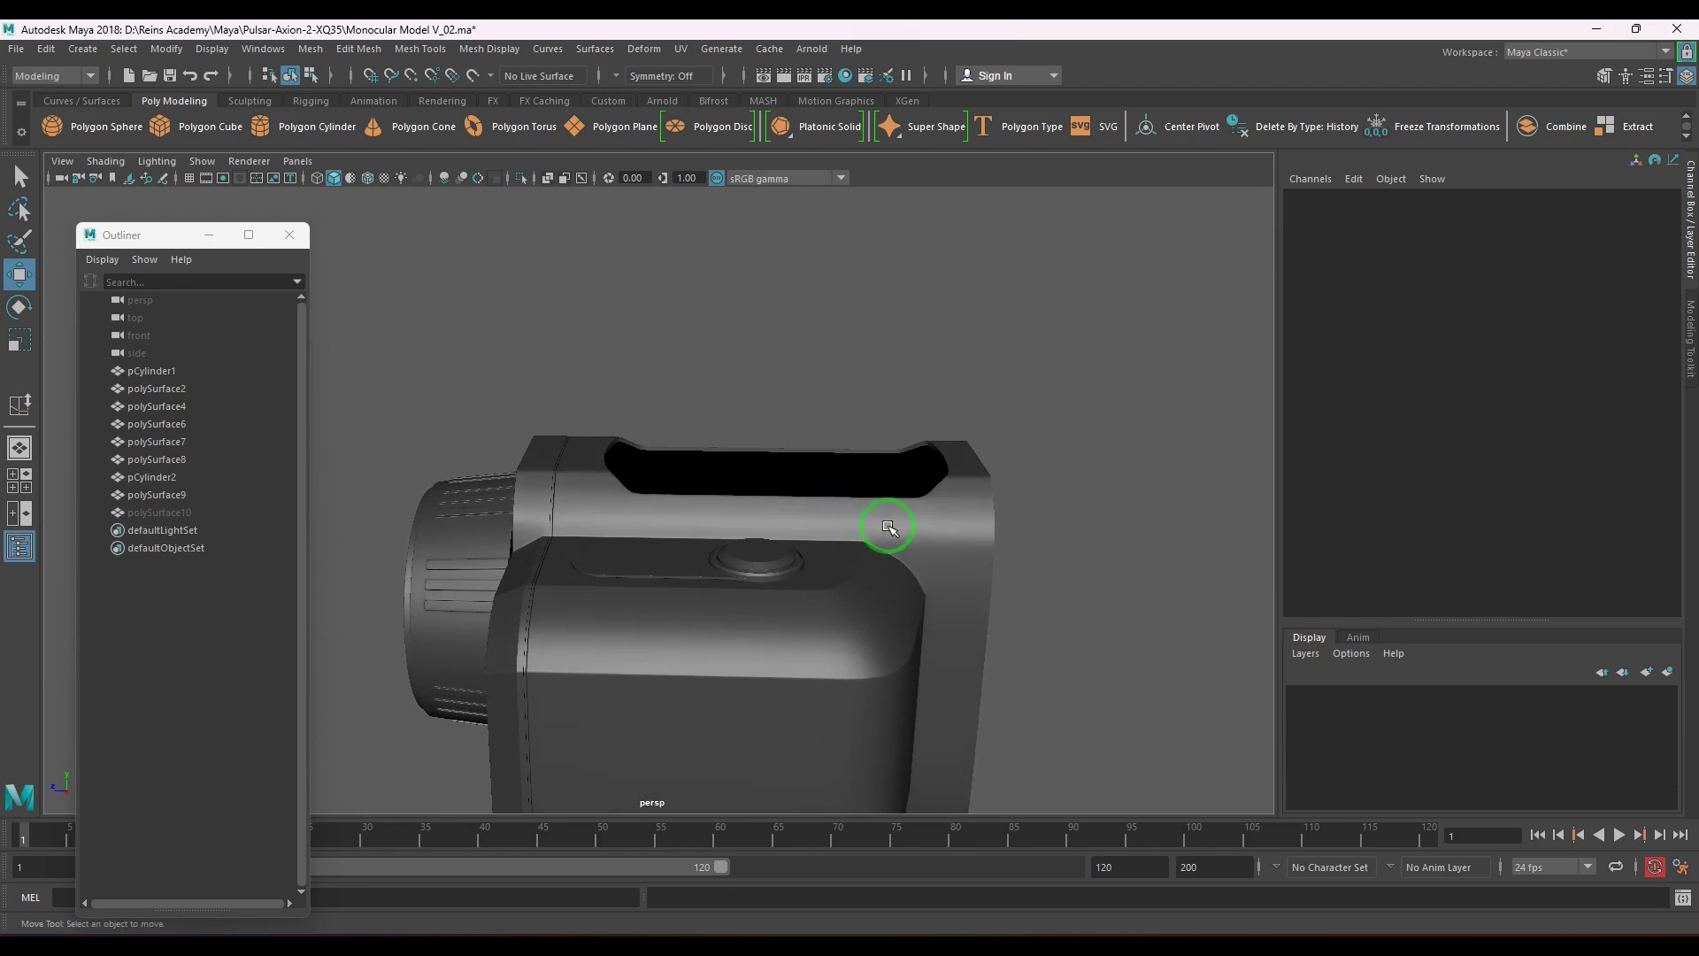
left_click_drag(729, 516, 945, 496, "alt")
- Adjust the rim vertices at the opening's ribbed-ring-end corners on the unsmoothed body and inspect the result in smoothed preview
left_click(827, 514)
key("1")
scroll(870, 555, "up", 1)
right_click_drag(945, 495, 905, 491)
left_click_drag(960, 551, 841, 561, "alt")
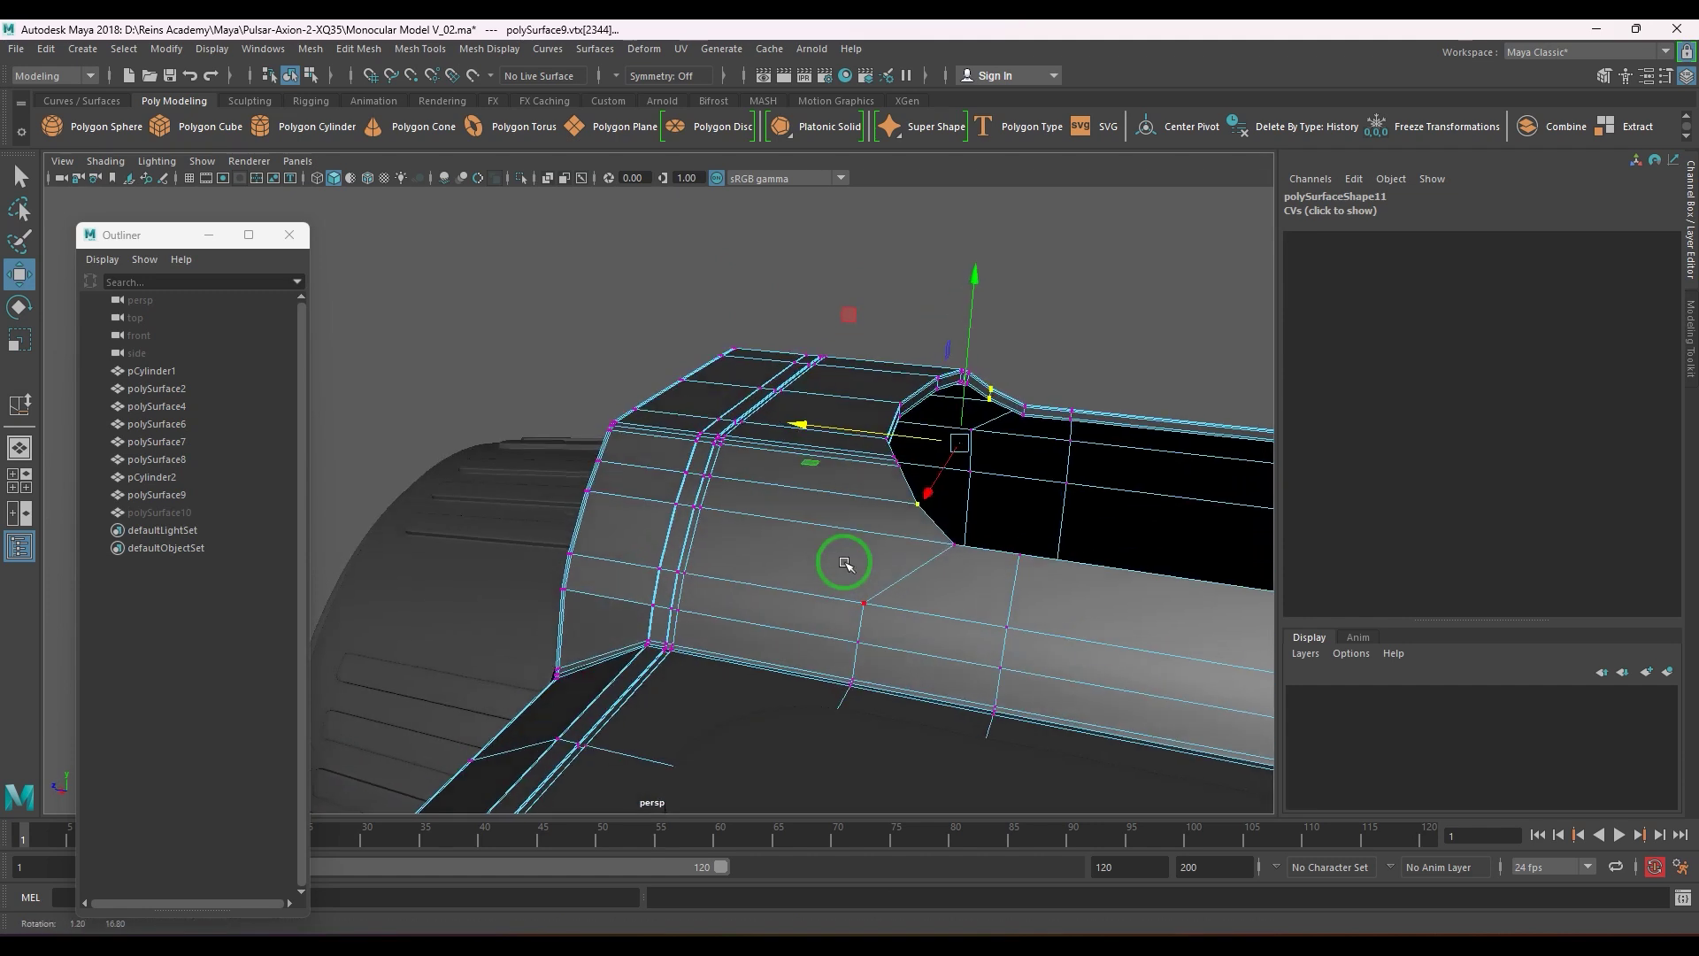
key("F8")
left_click(1032, 322)
left_click_drag(1032, 322, 818, 547, "alt")
left_click(682, 514)
left_click_drag(682, 513, 775, 529, "alt")
- In the front wireframe view, select the upper row of vertices across the body's curved shoulders and raise it slightly
key("space")
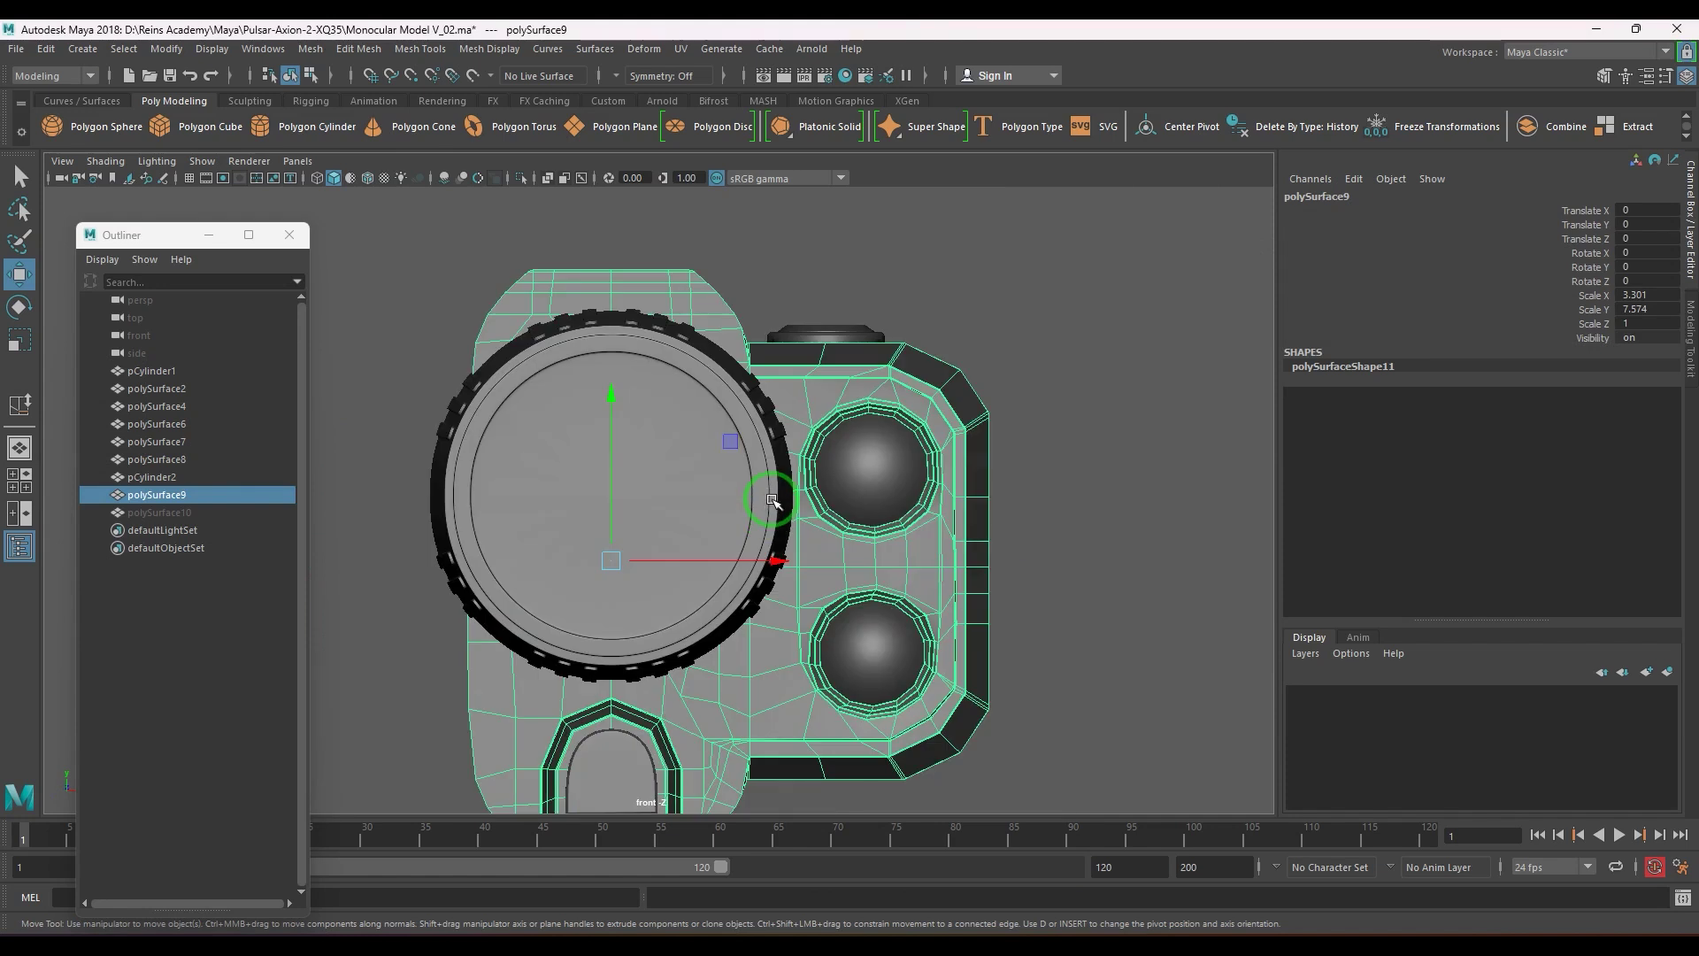
middle_click_drag(777, 493, 853, 576, "alt")
scroll(853, 576, "up", 5)
middle_click_drag(835, 479, 835, 471, "alt")
scroll(841, 482, "up", 2)
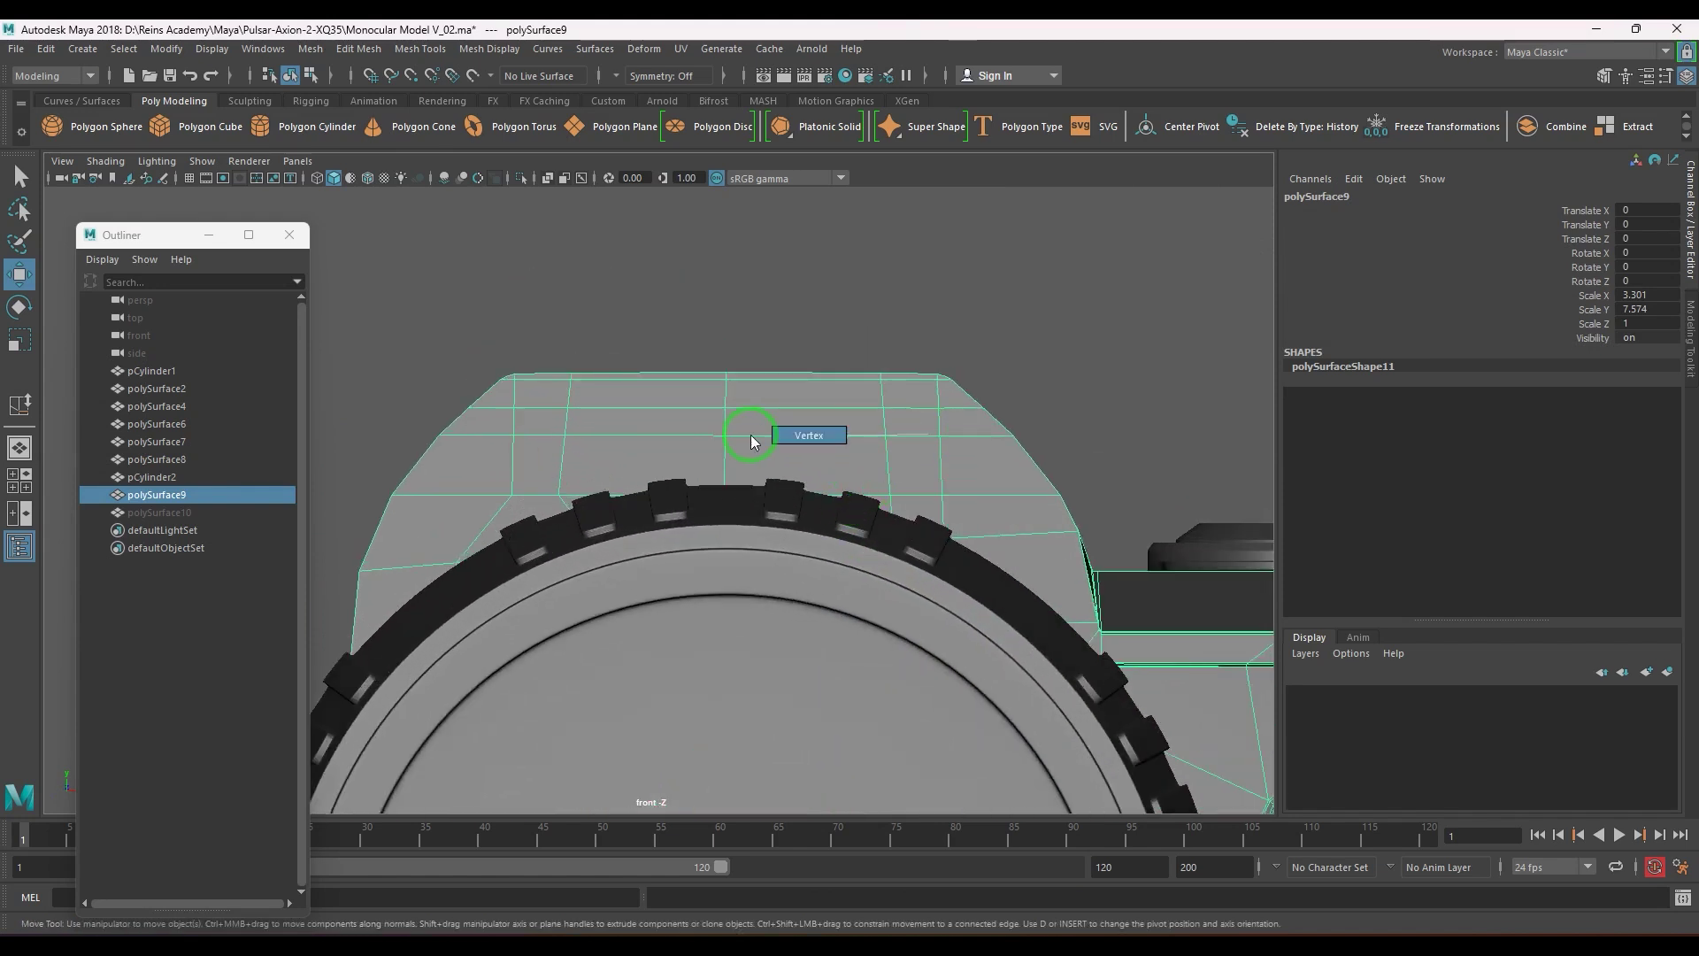
right_click_drag(750, 441, 752, 440)
key("4")
key("5")
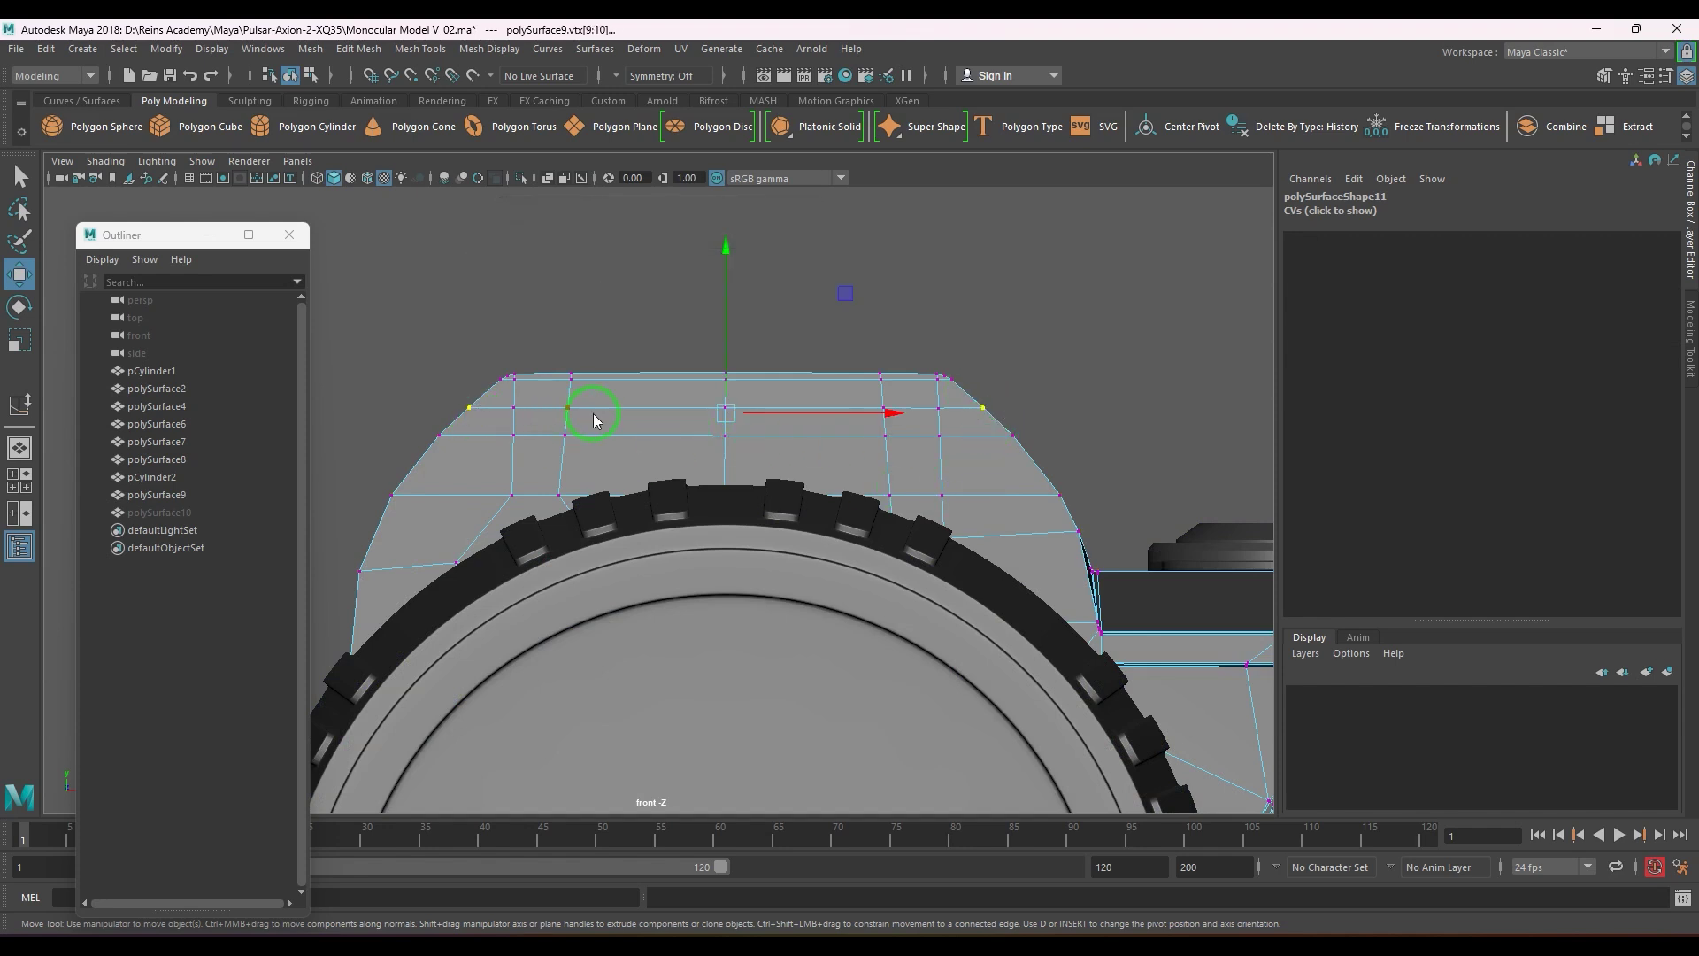
key("4")
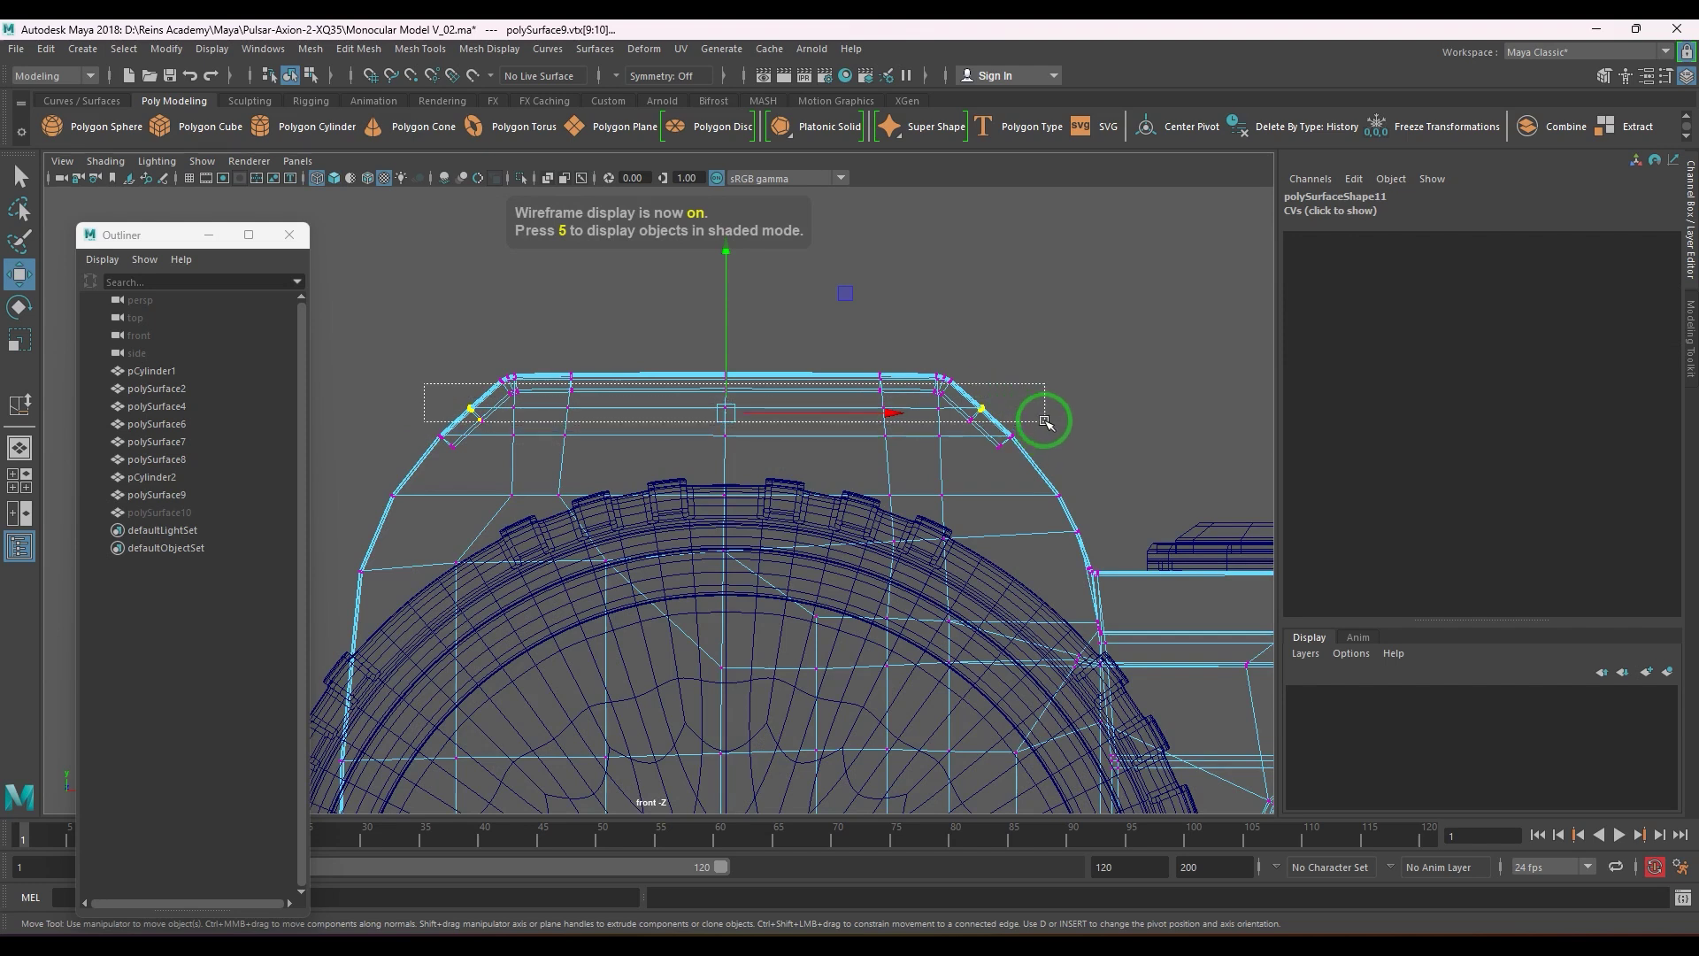
left_click_drag(1046, 421, 1042, 404)
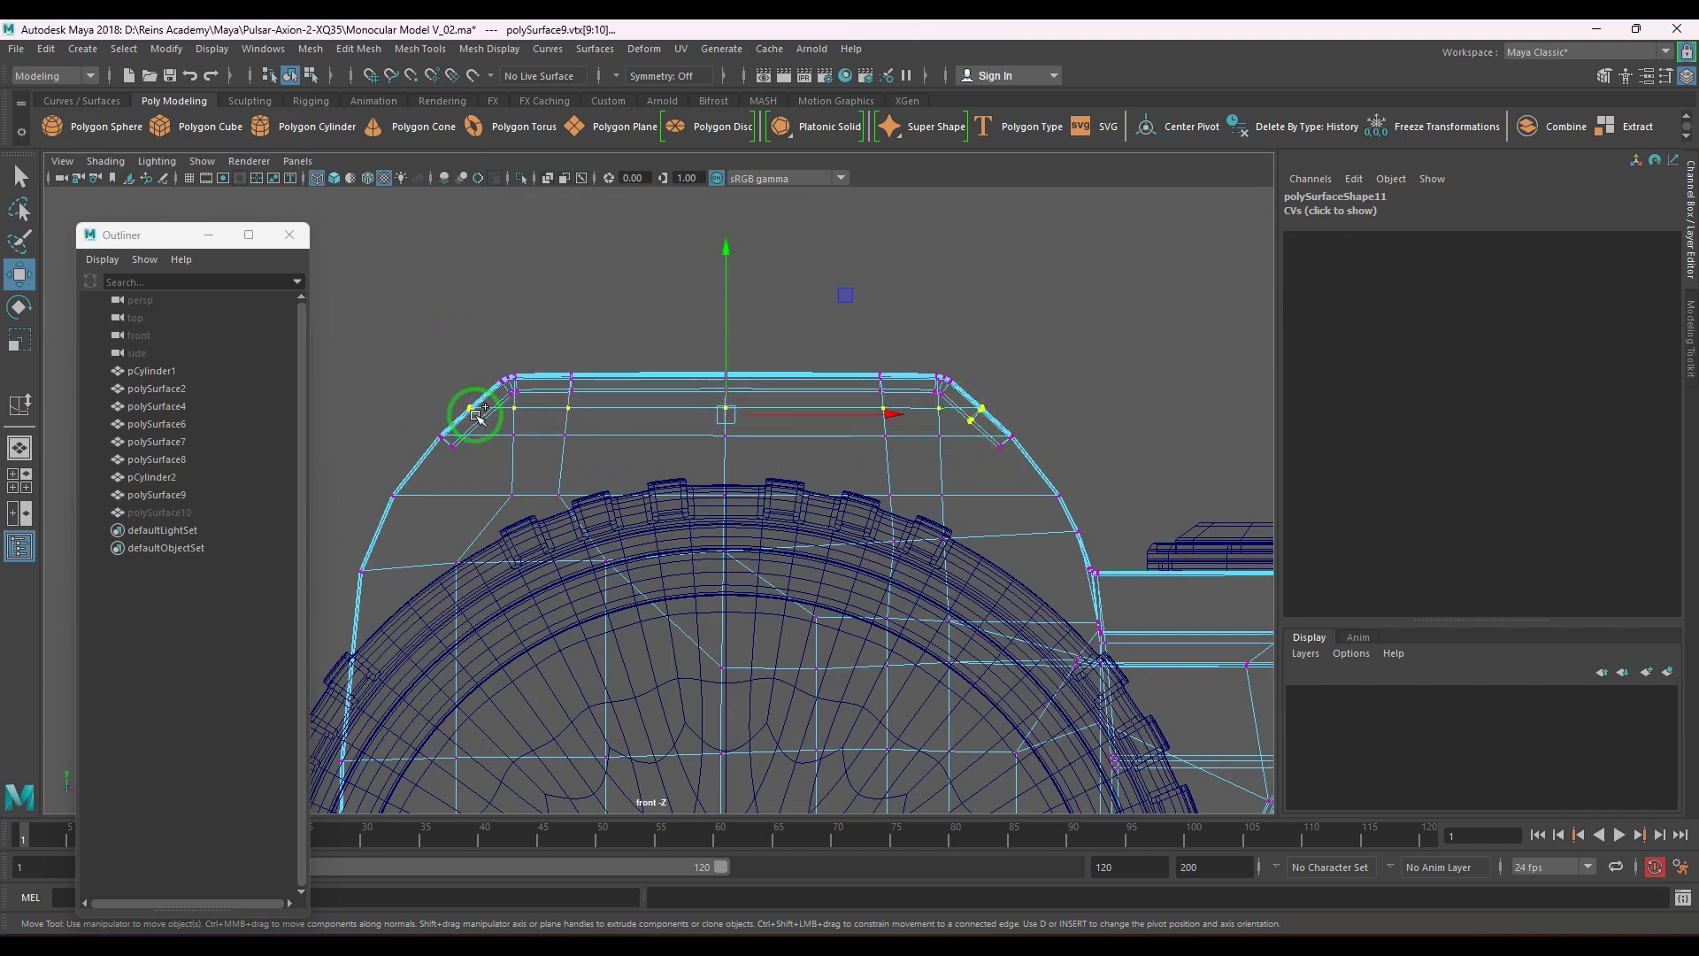
left_click_drag(726, 309, 728, 305)
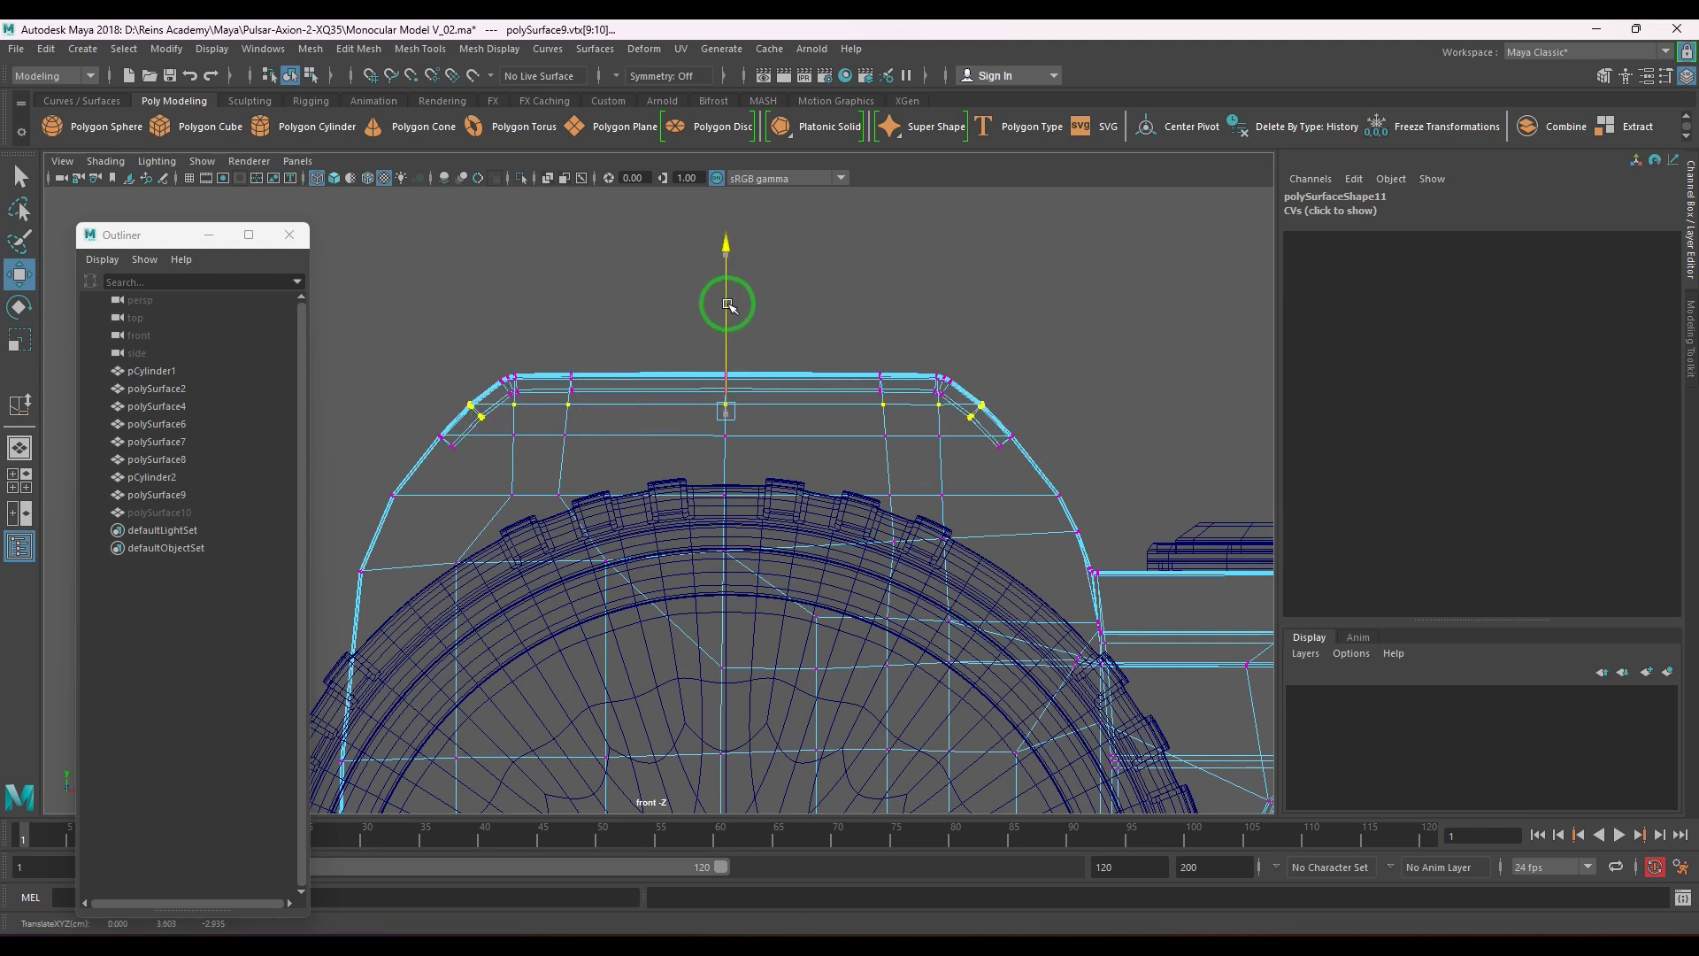
- Lower the next row of shoulder vertices slightly and scale it to about 1.03 horizontally to follow the curve
left_click_drag(418, 429, 502, 473)
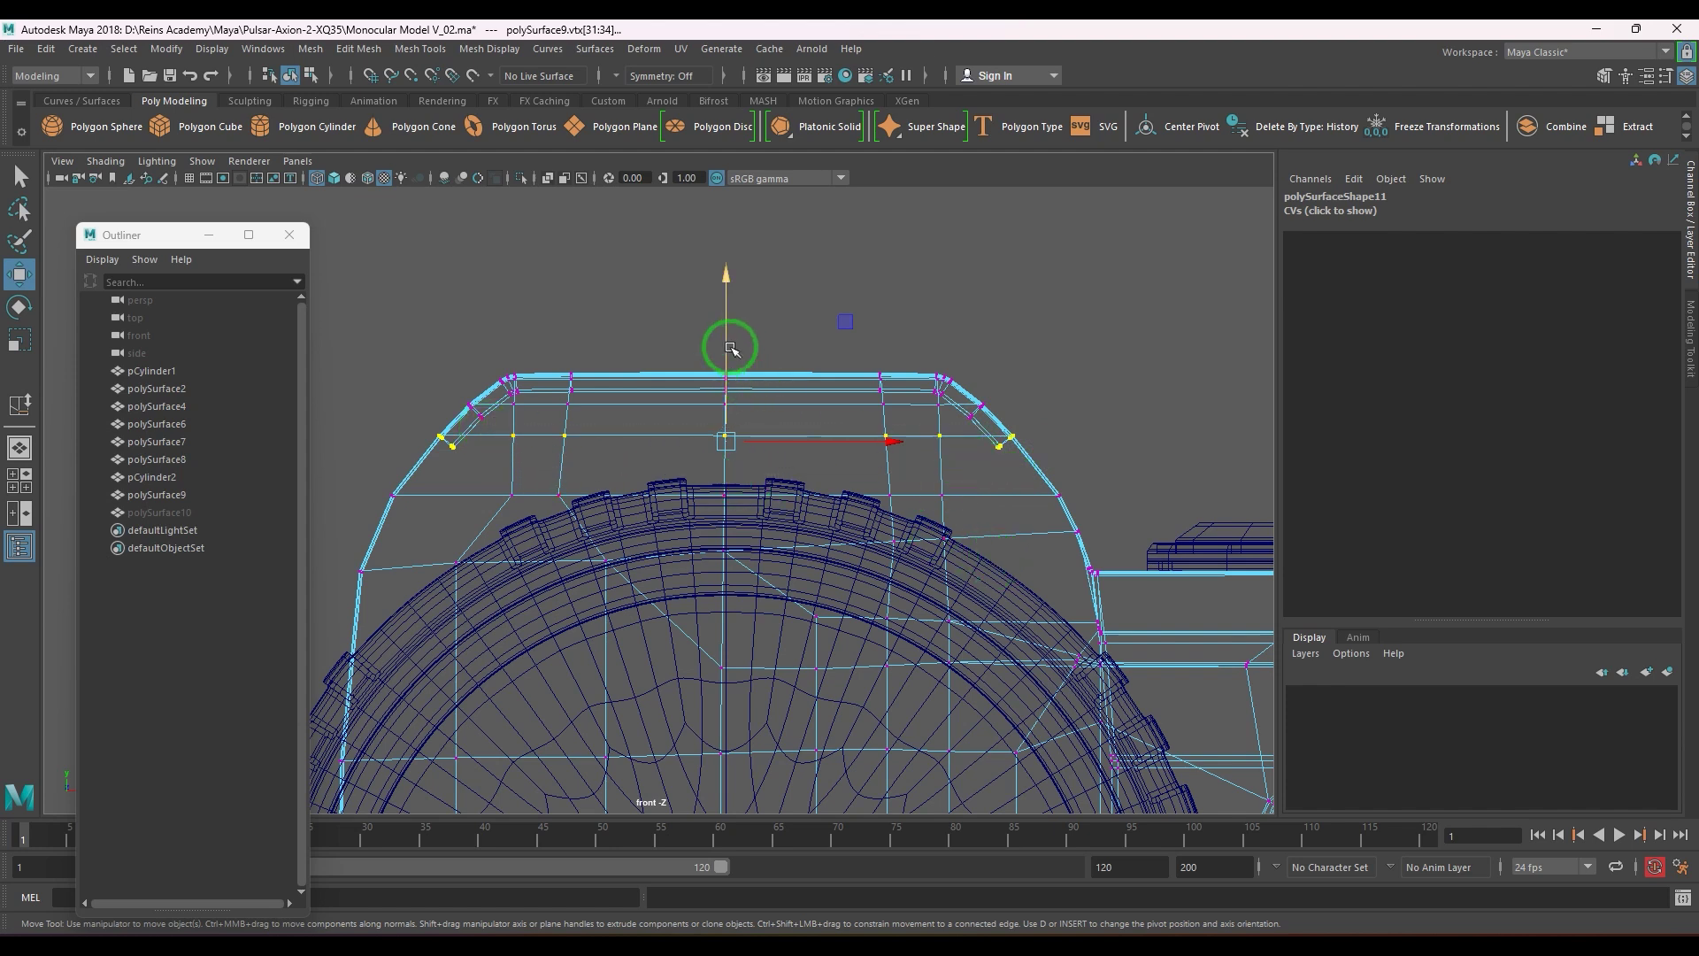
left_click_drag(730, 348, 731, 356)
key("r")
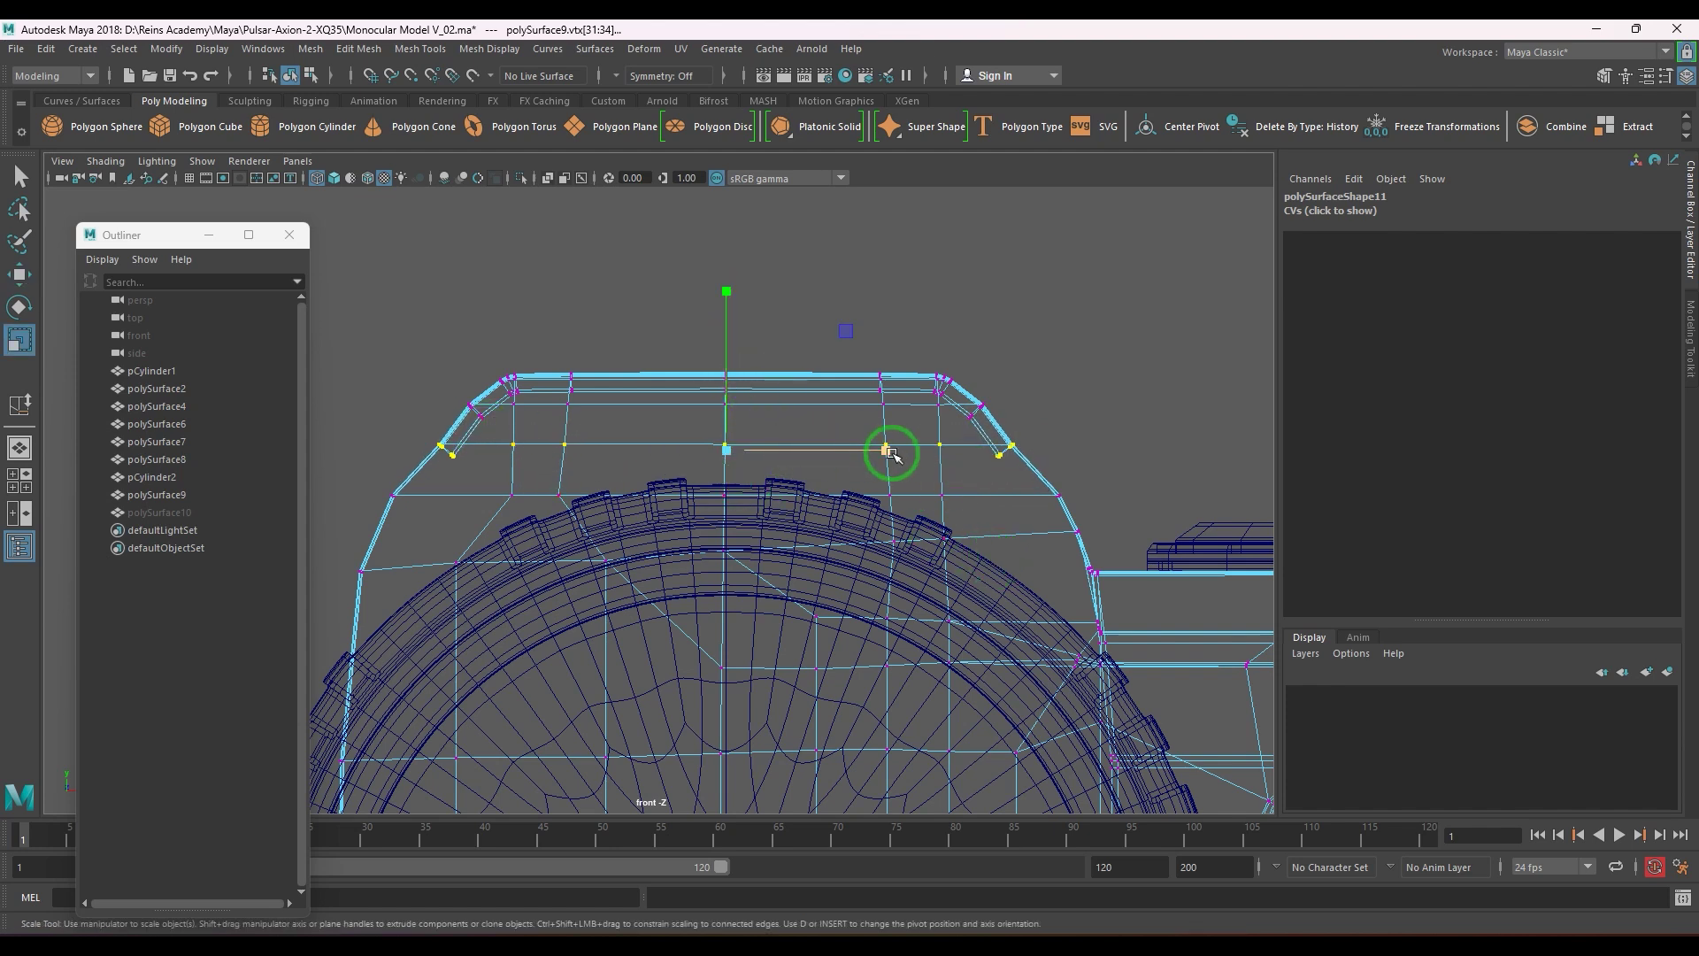
left_click_drag(890, 452, 887, 452)
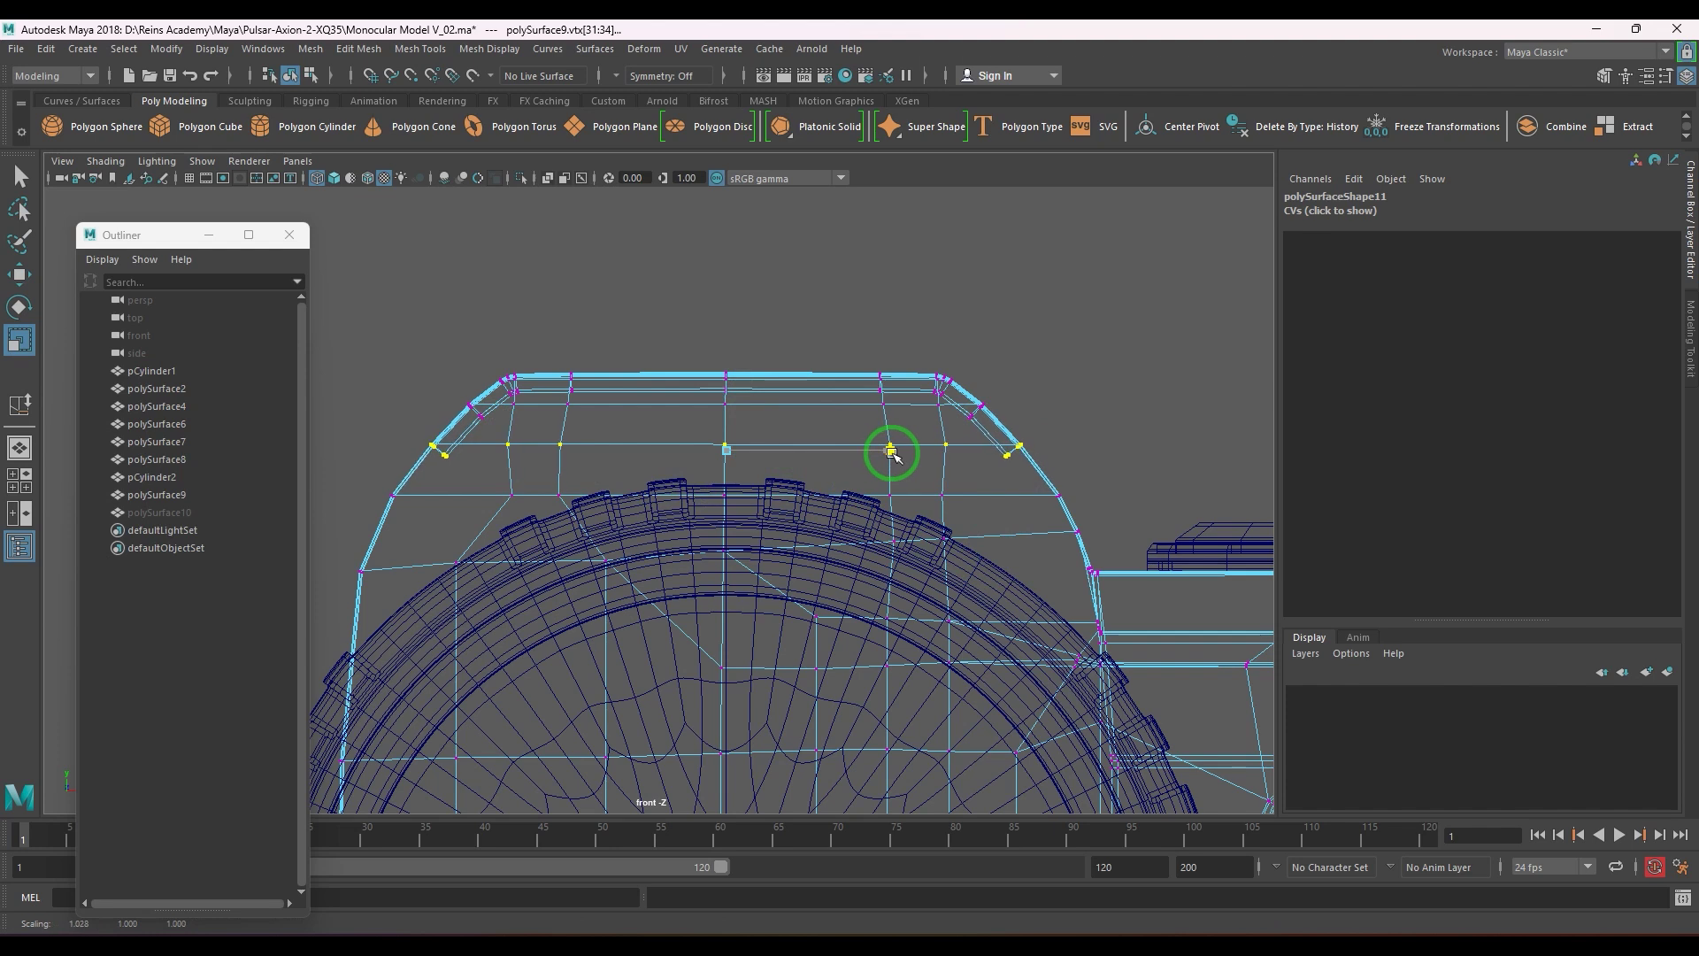
- Reselect the upper row of shoulder vertices, lower it slightly and scale it horizontally to even out the curve
left_click_drag(471, 407, 515, 415)
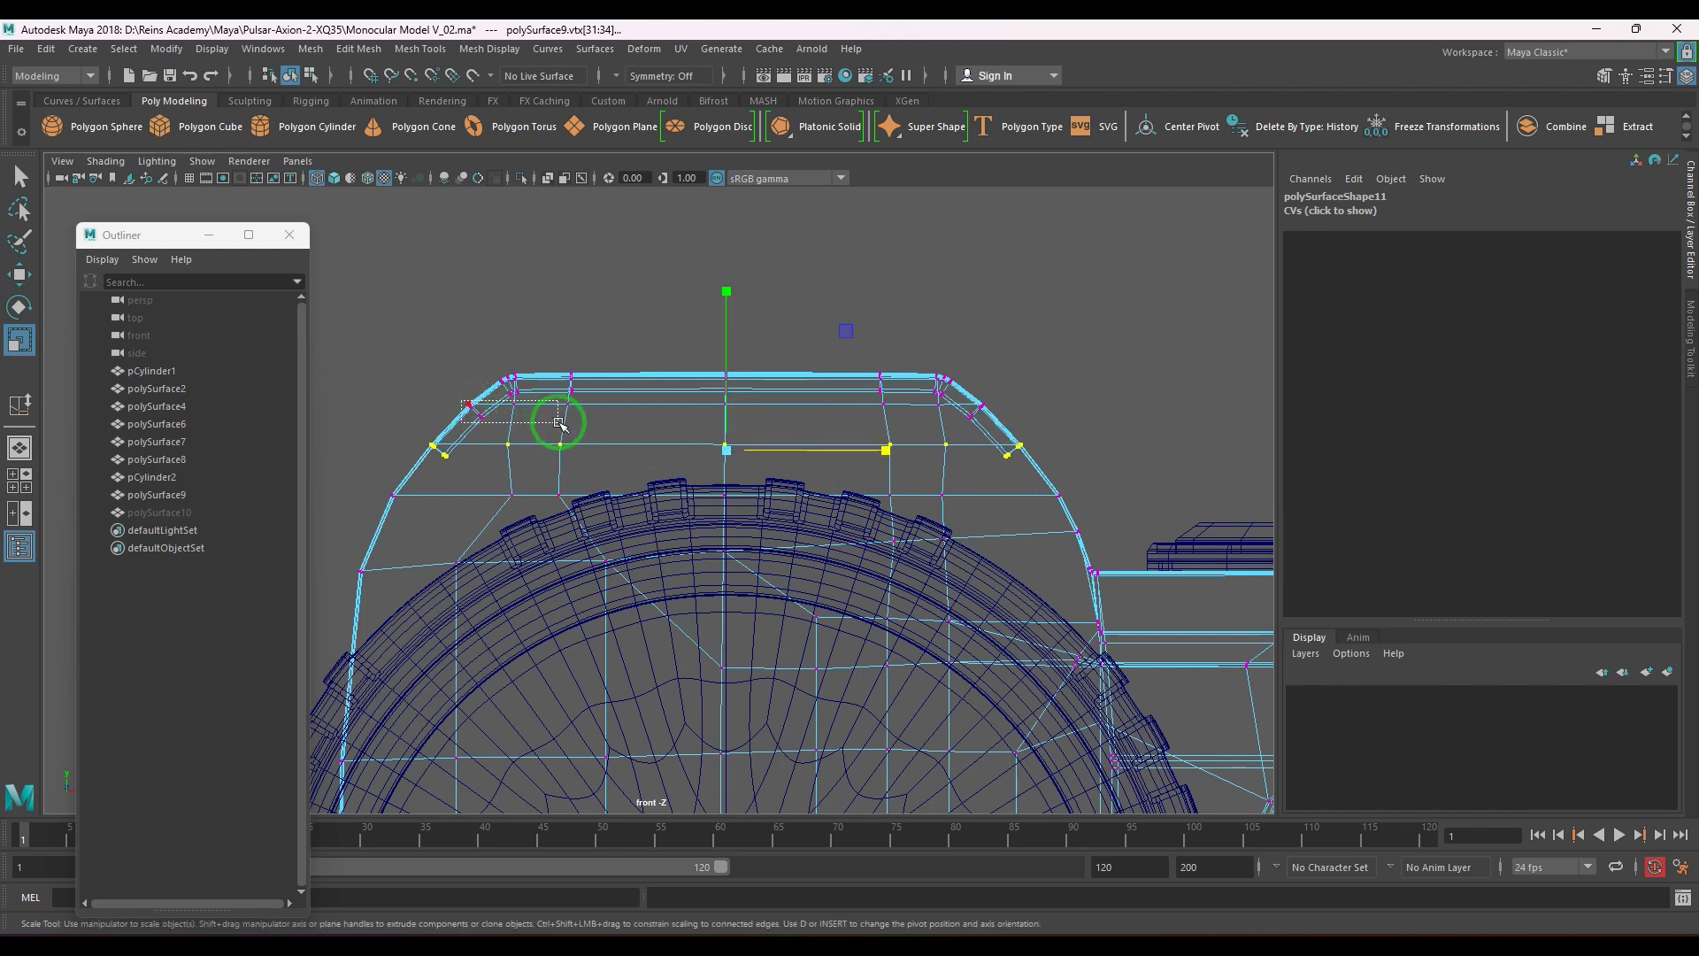
left_click_drag(1029, 440, 1027, 438)
key("w")
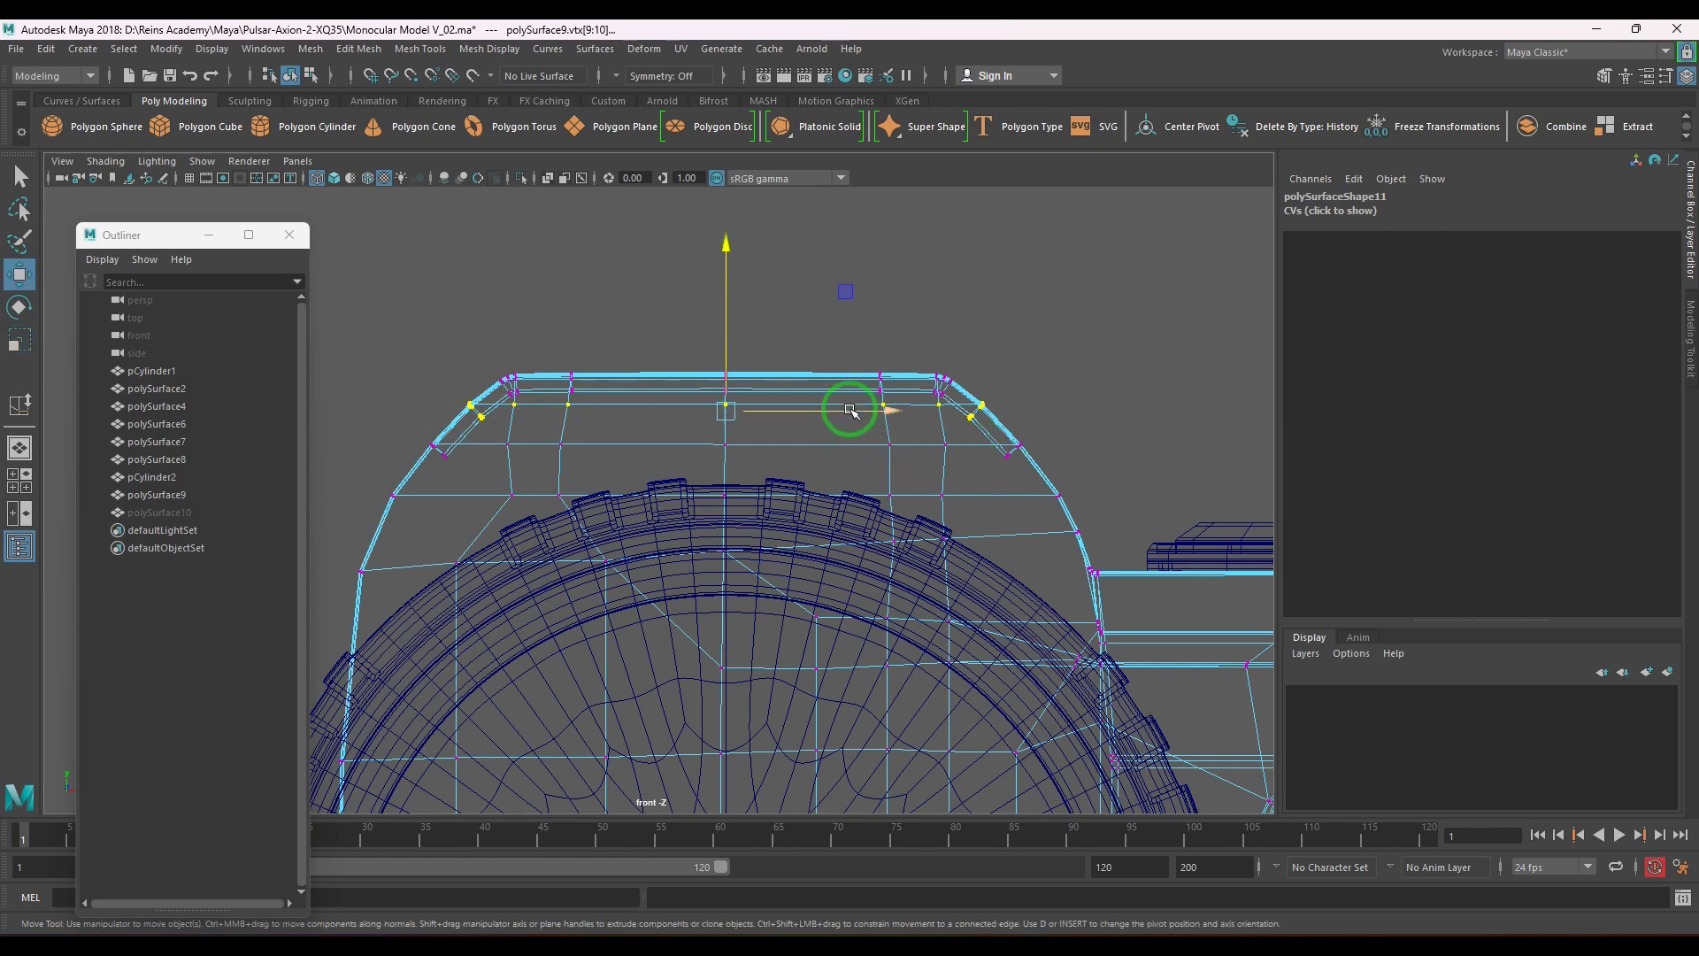
left_click_drag(717, 288, 724, 265)
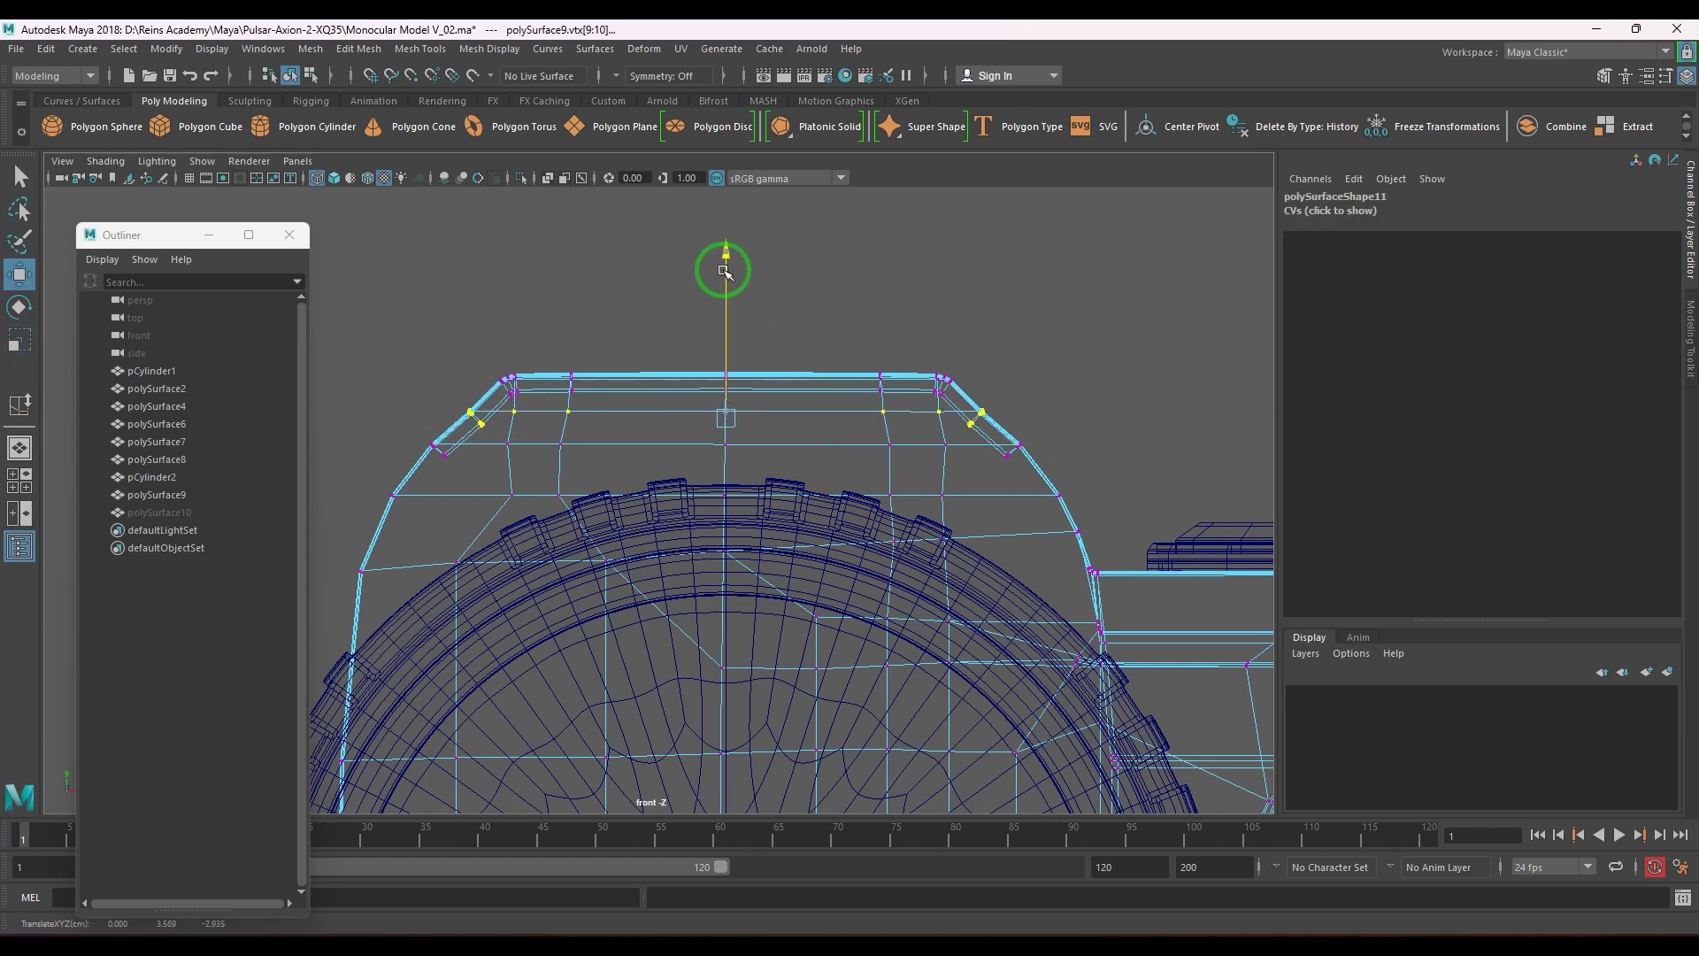
key("r")
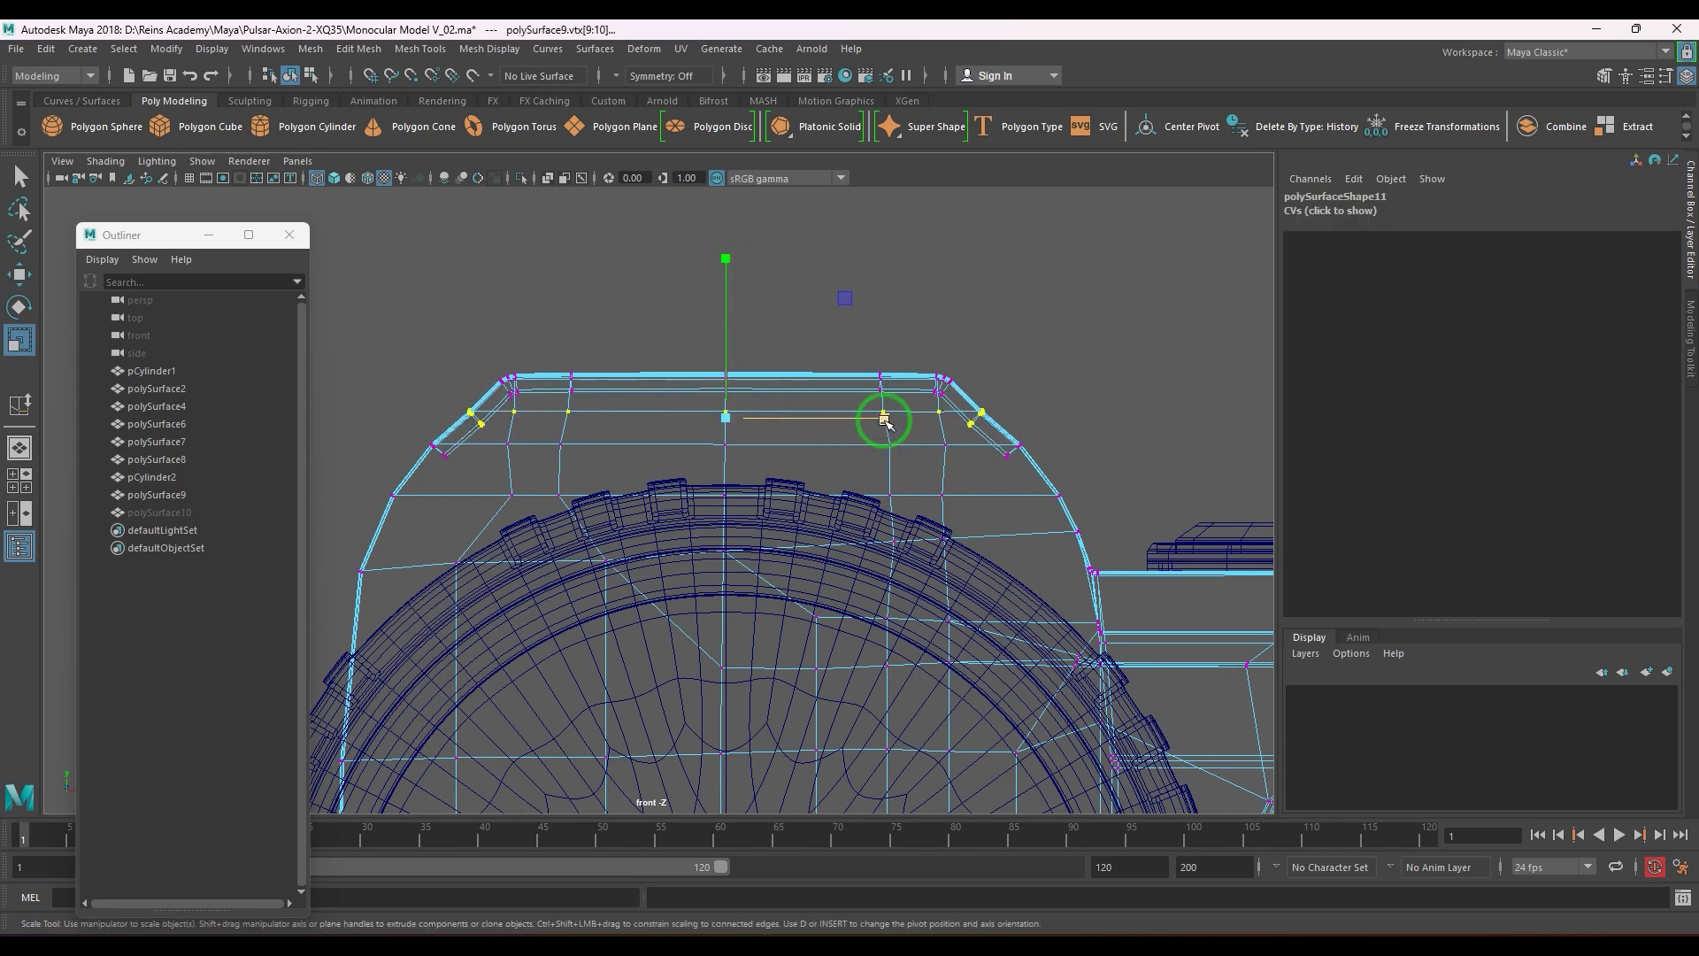
mouse_move(885, 422)
left_mouse_down()
mouse_move(900, 463)
mouse_move(813, 531)
mouse_move(615, 548)
left_mouse_up()
- Restore the shaded perspective view, return the main body to object mode and inspect the opening's ribbed-ring-end corner smoothed
key("5")
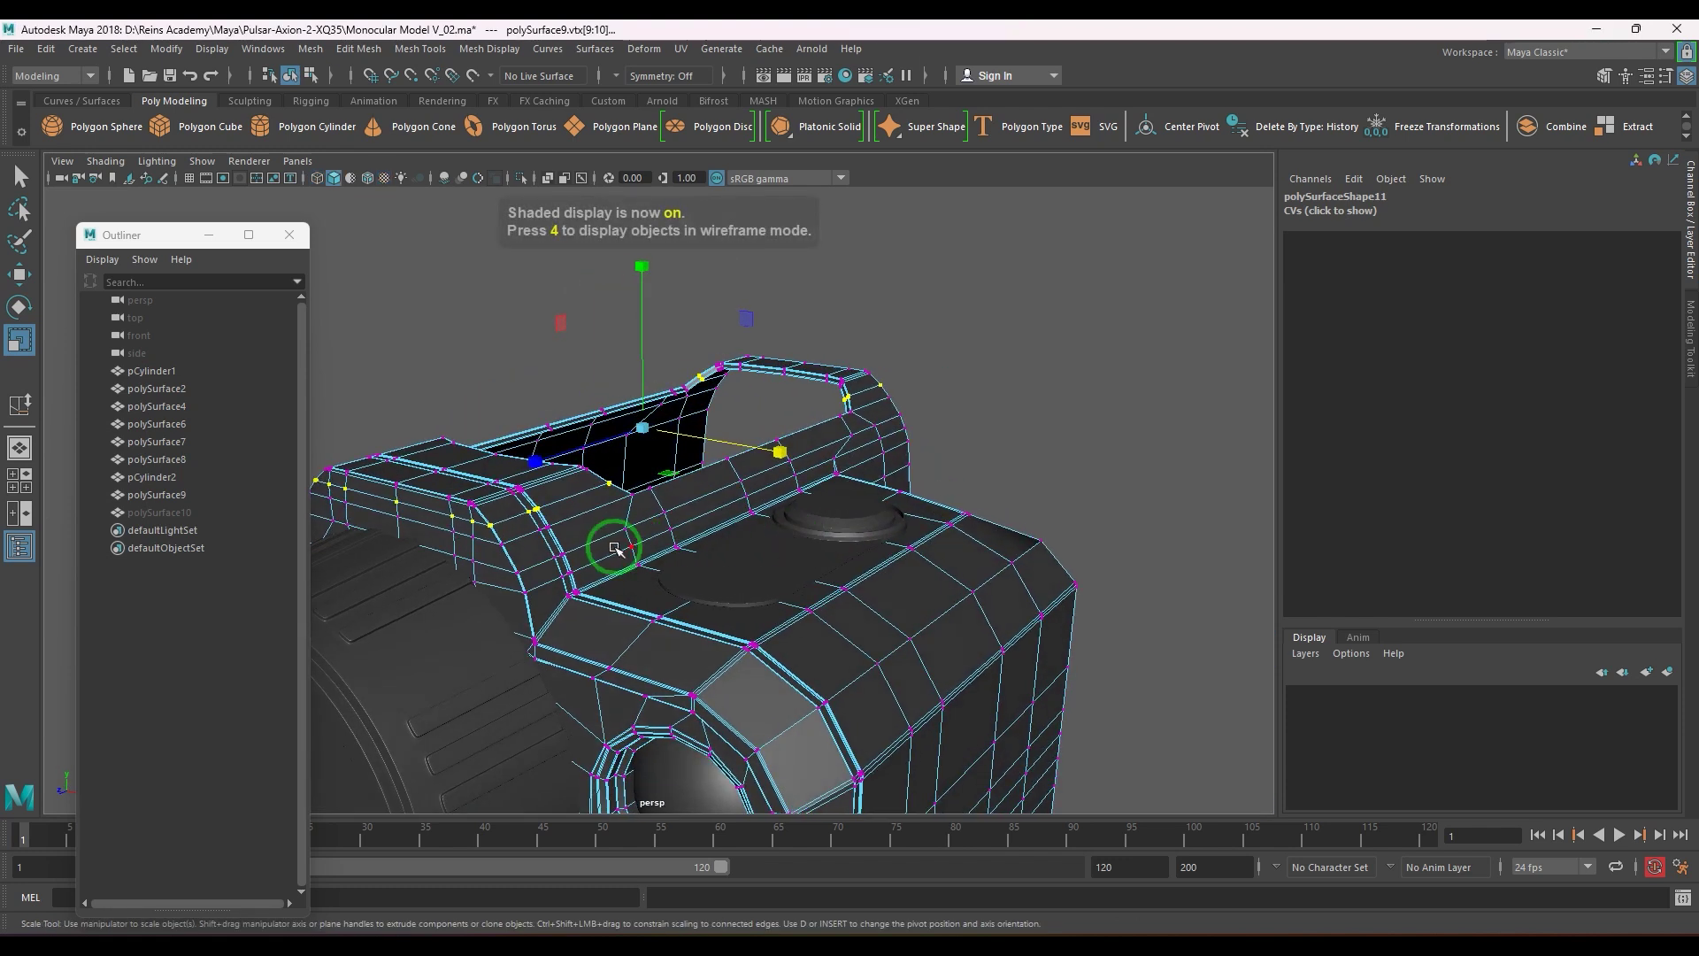
key("F8")
left_click(1061, 364)
left_click_drag(1062, 363, 842, 607, "alt")
scroll(876, 499, "down", 5)
scroll(855, 565, "up", 5)
left_click(737, 546)
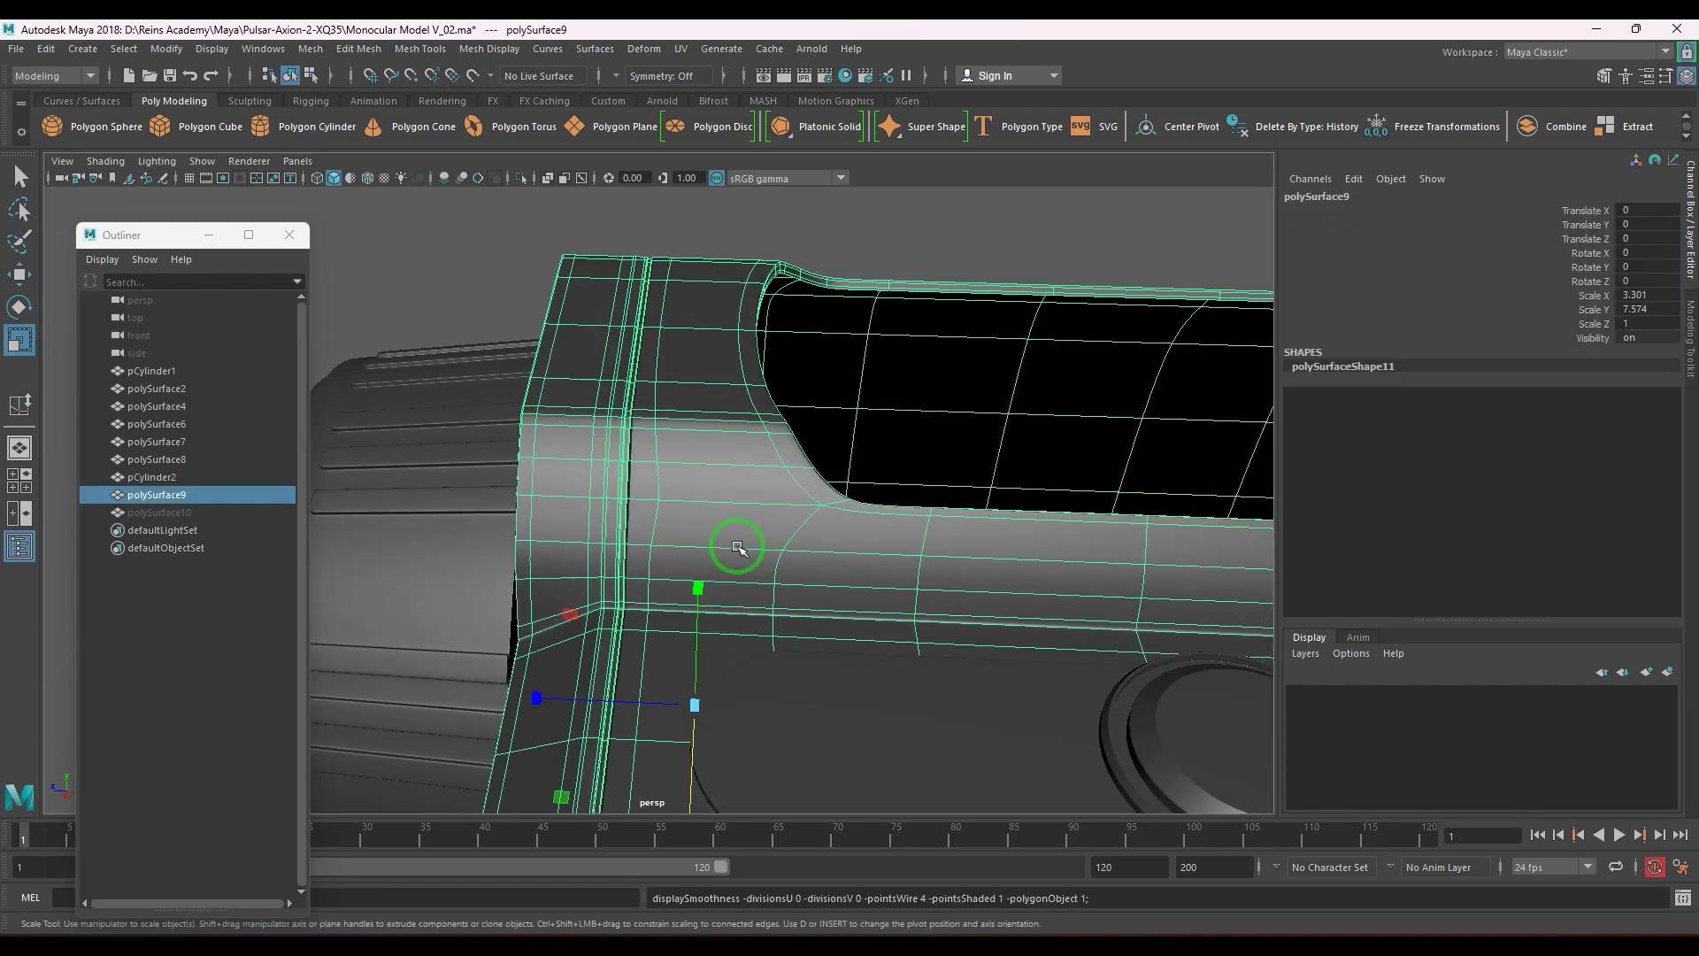
left_click_drag(737, 546, 790, 556, "alt")
- In the front view, lower the second row of shoulder vertices slightly and widen both shoulder rows horizontally
key("space")
middle_click_drag(819, 523, 804, 508, "alt")
right_click_drag(880, 470, 787, 467)
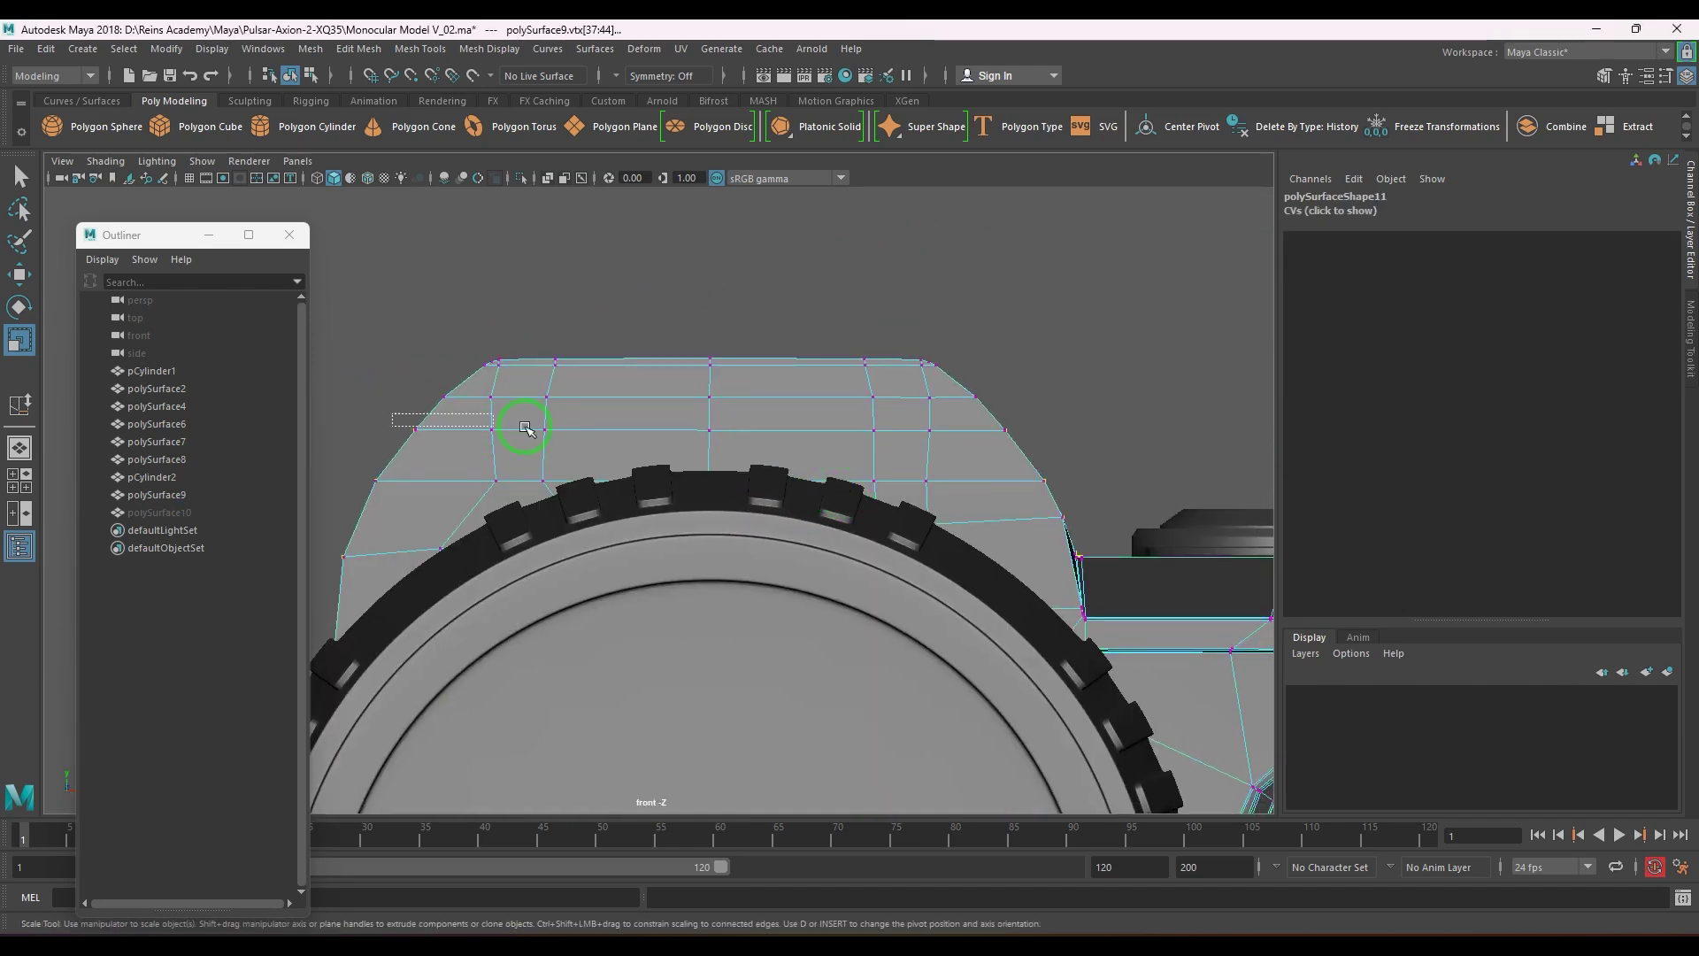
key("w")
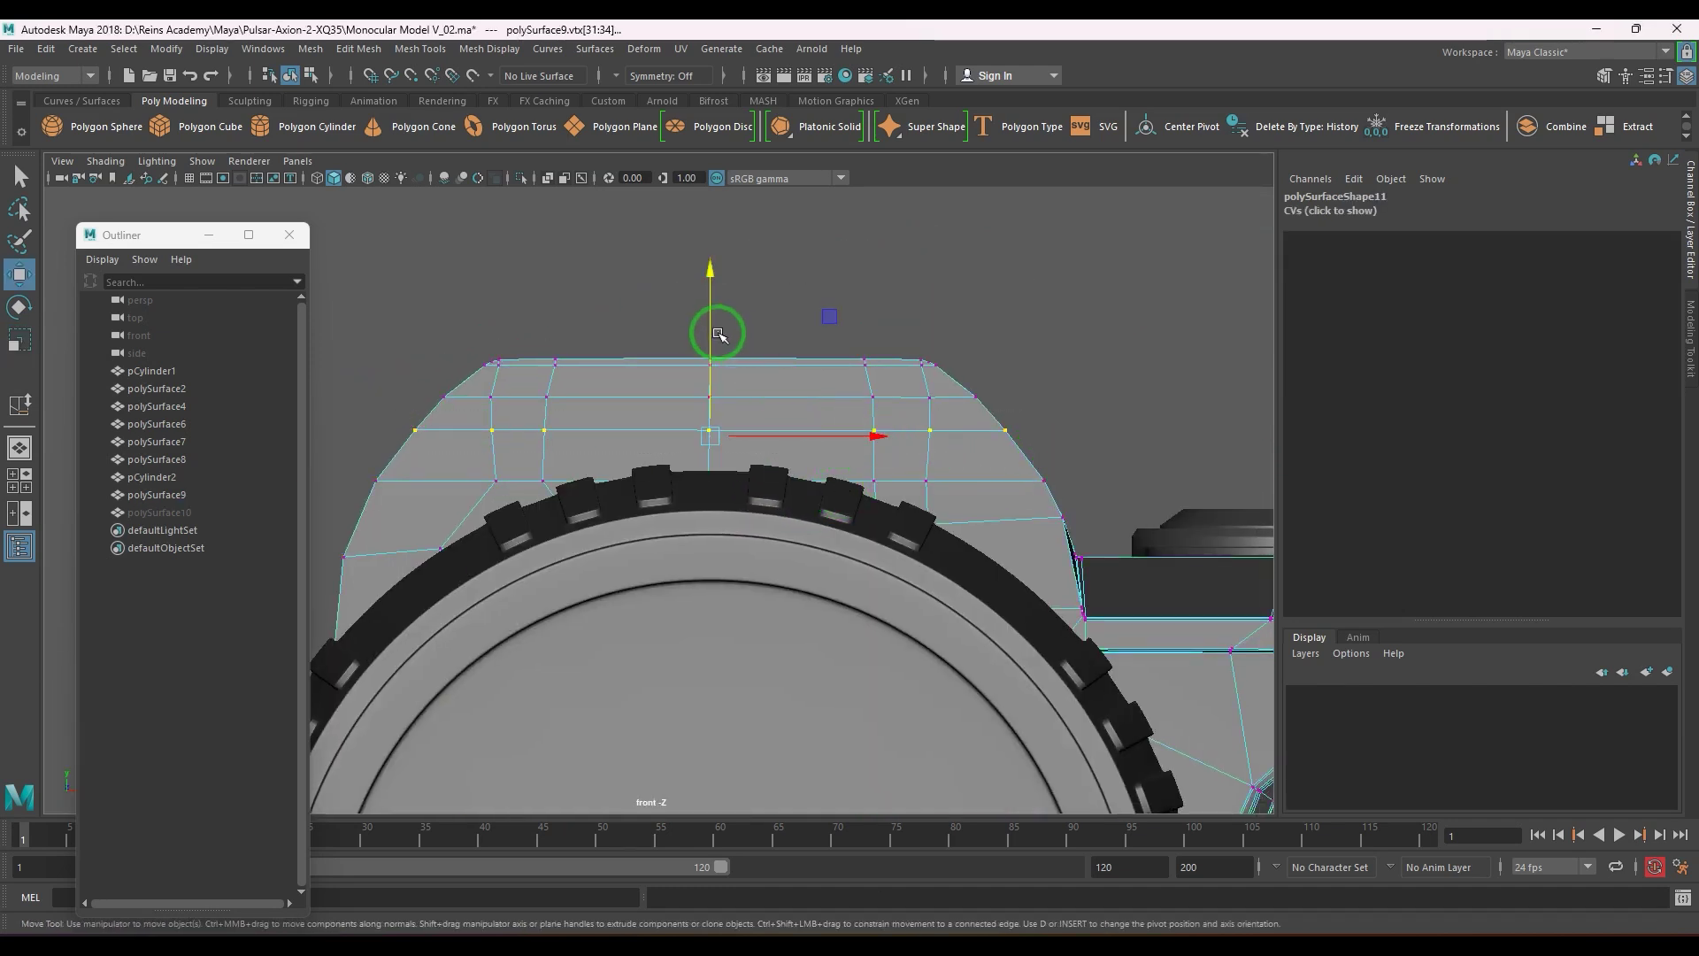
left_click_drag(717, 309, 708, 305)
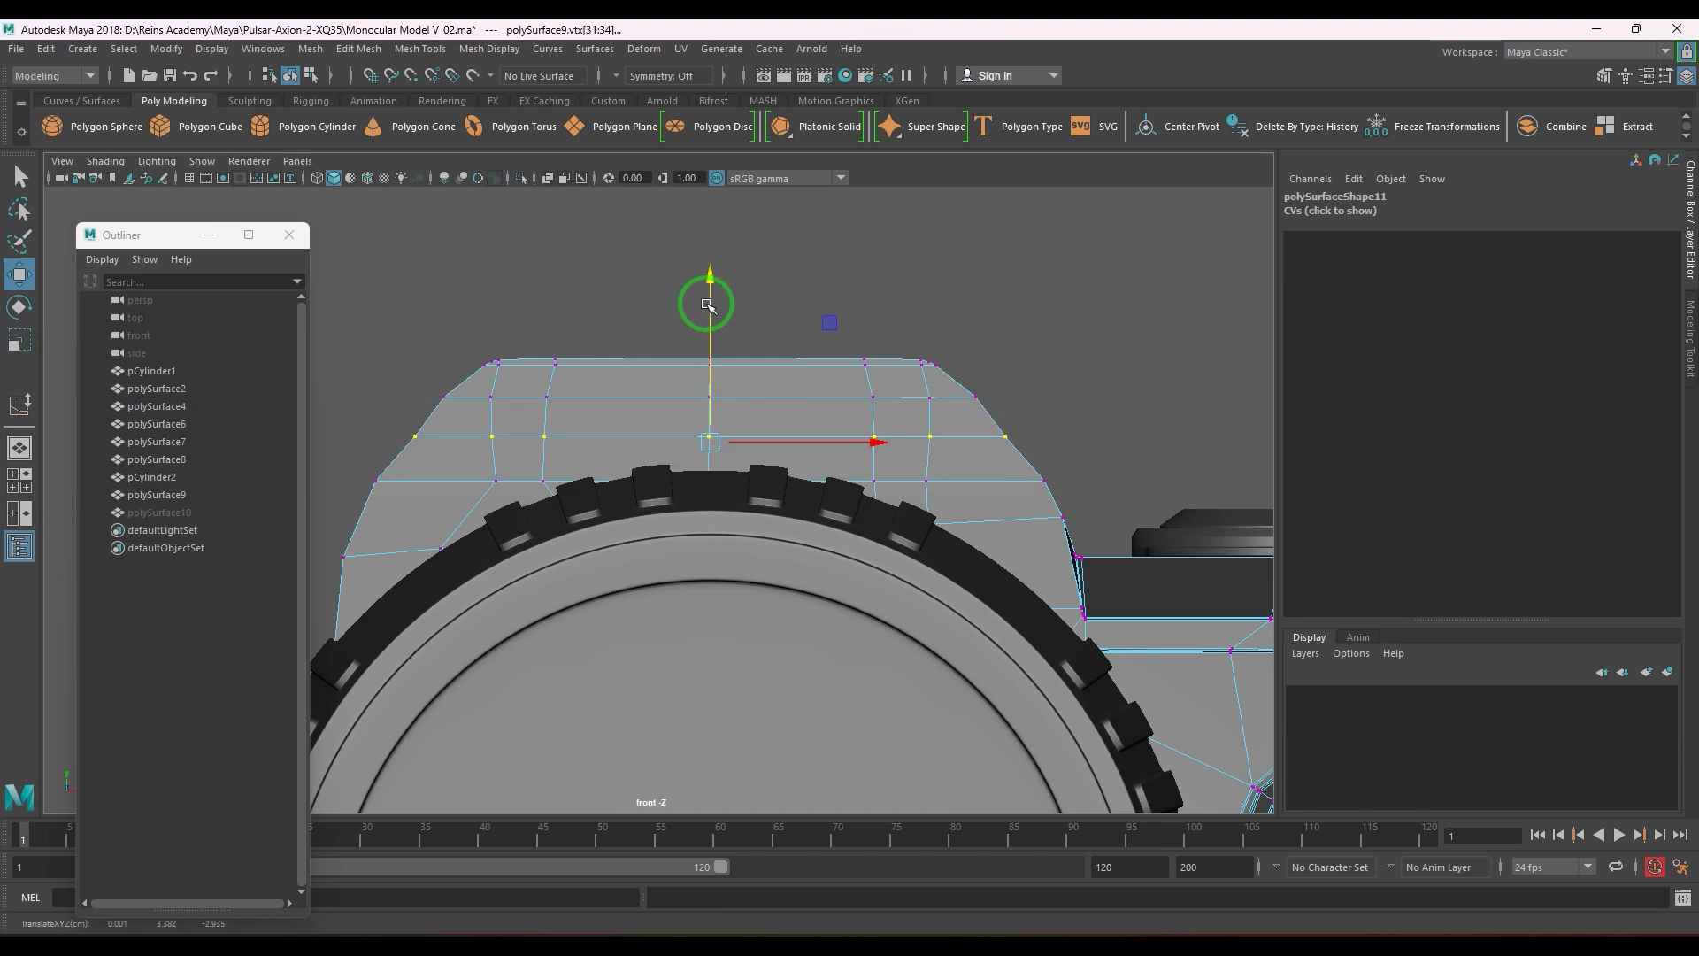
key("r")
left_click_drag(882, 439, 879, 440)
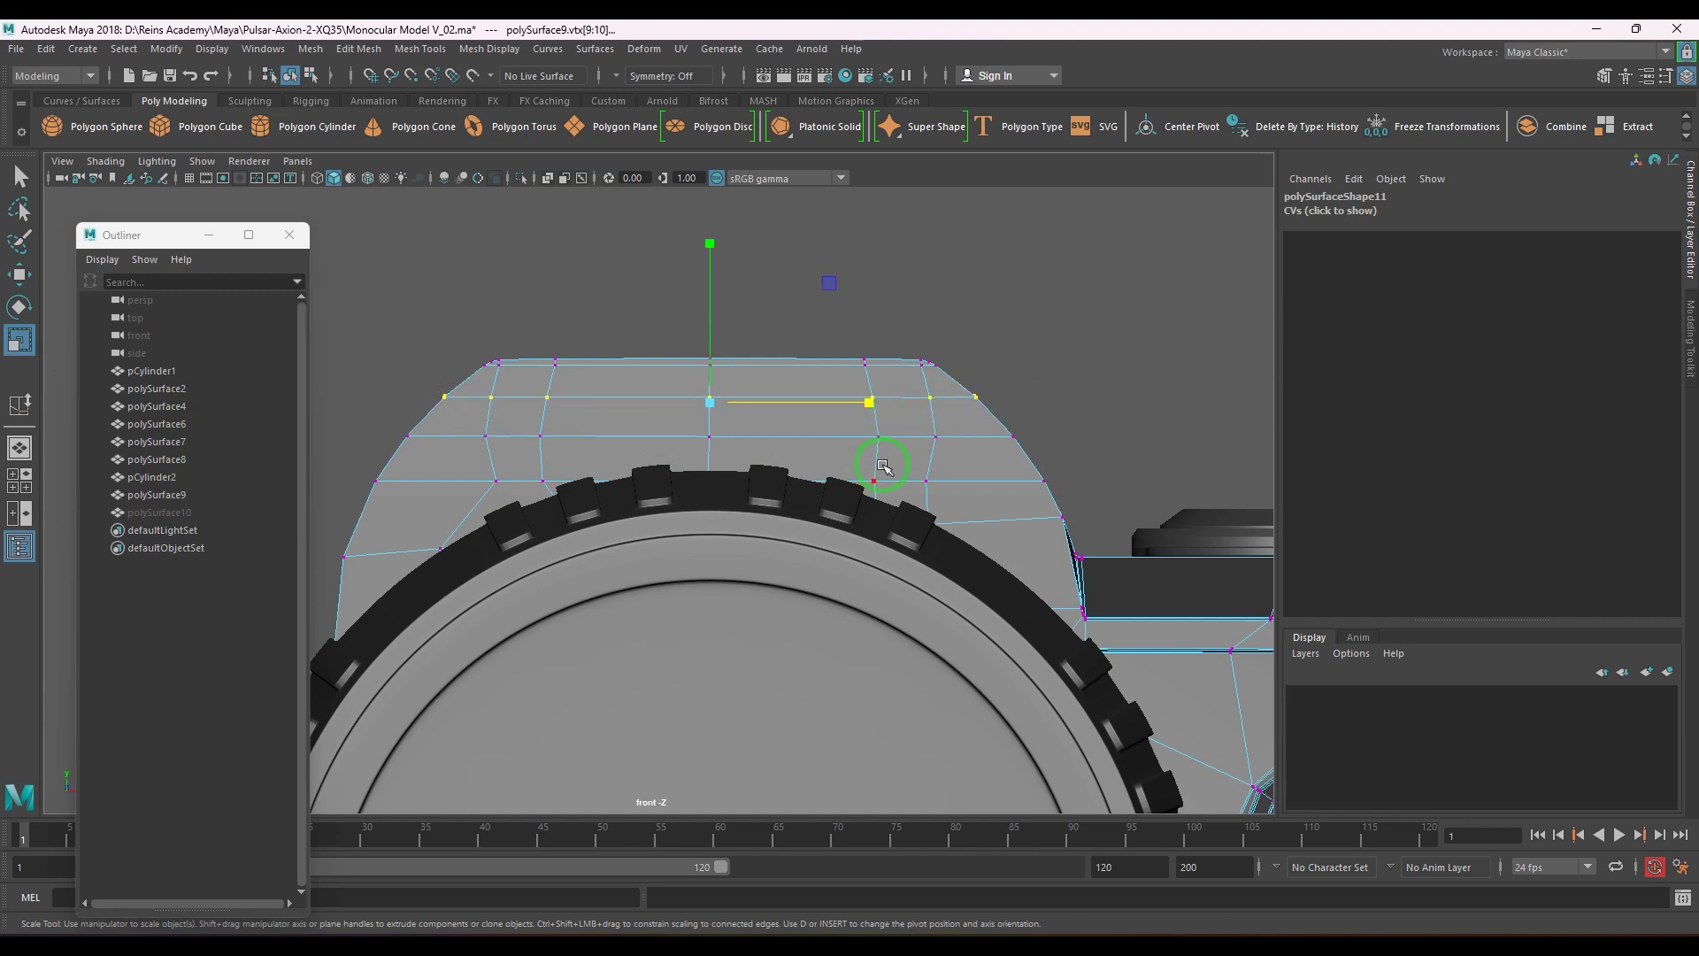
- Return to the perspective view in object mode and inspect the whole body and opening in smoothed preview
key("space")
mouse_move(878, 505)
left_mouse_down()
mouse_move(885, 471)
mouse_move(885, 486)
left_mouse_up()
right_click_drag(652, 527, 701, 494)
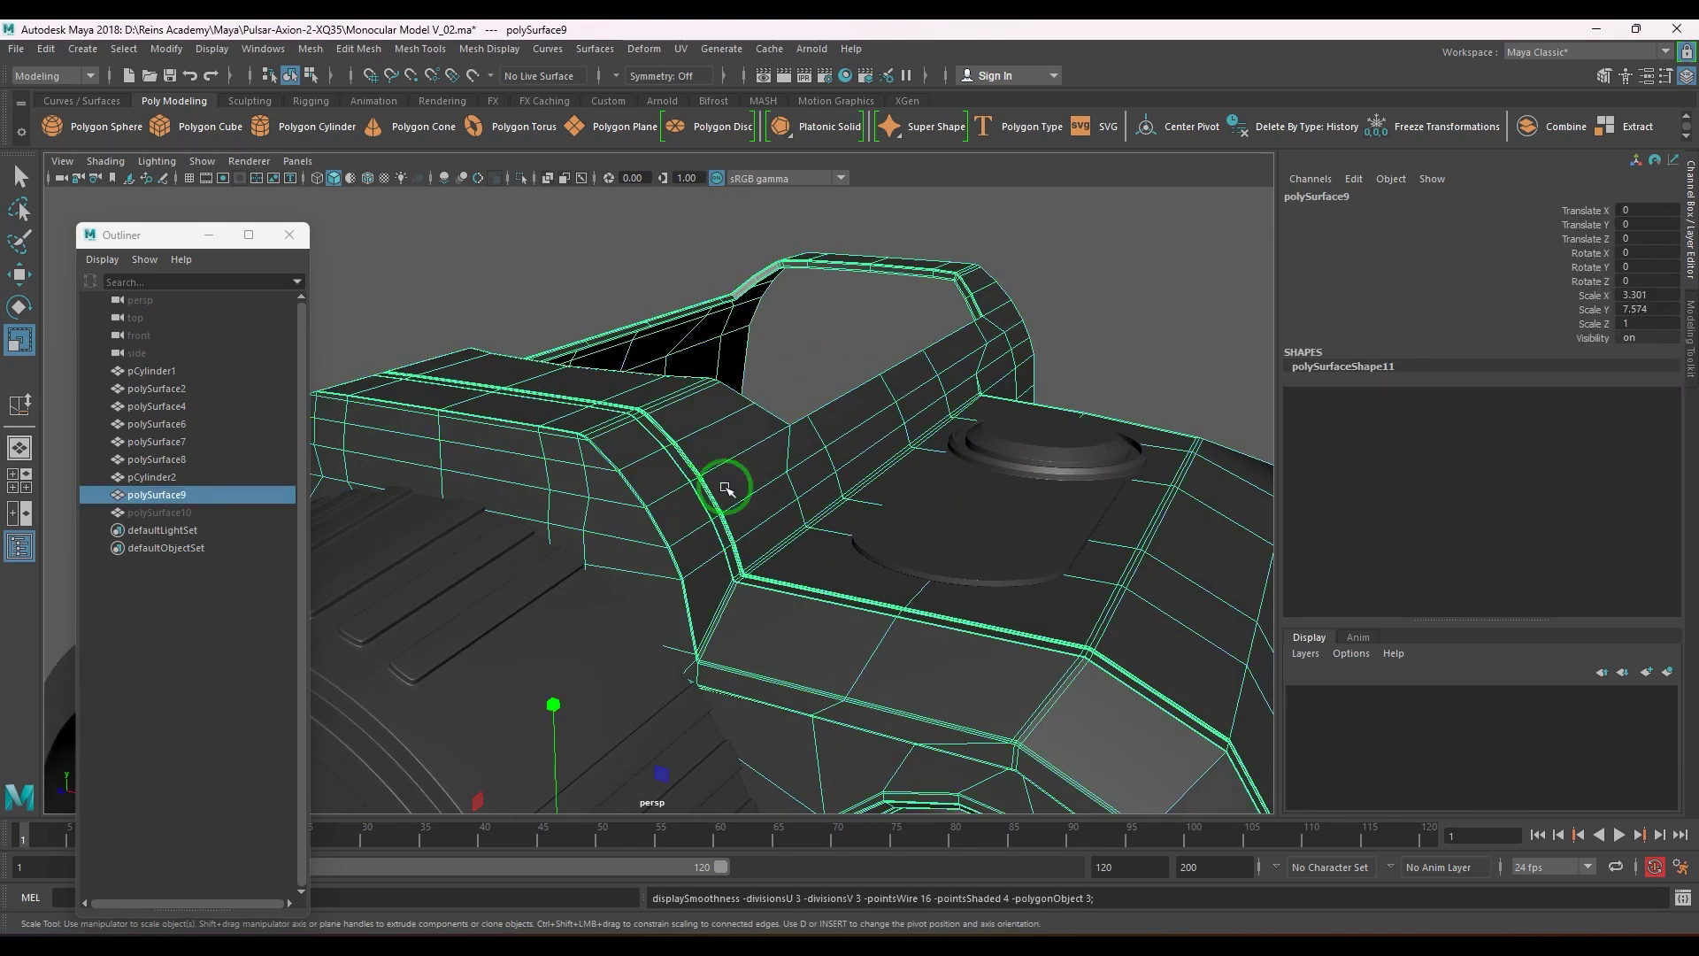
left_click(1088, 315)
left_click_drag(1088, 315, 795, 458, "alt")
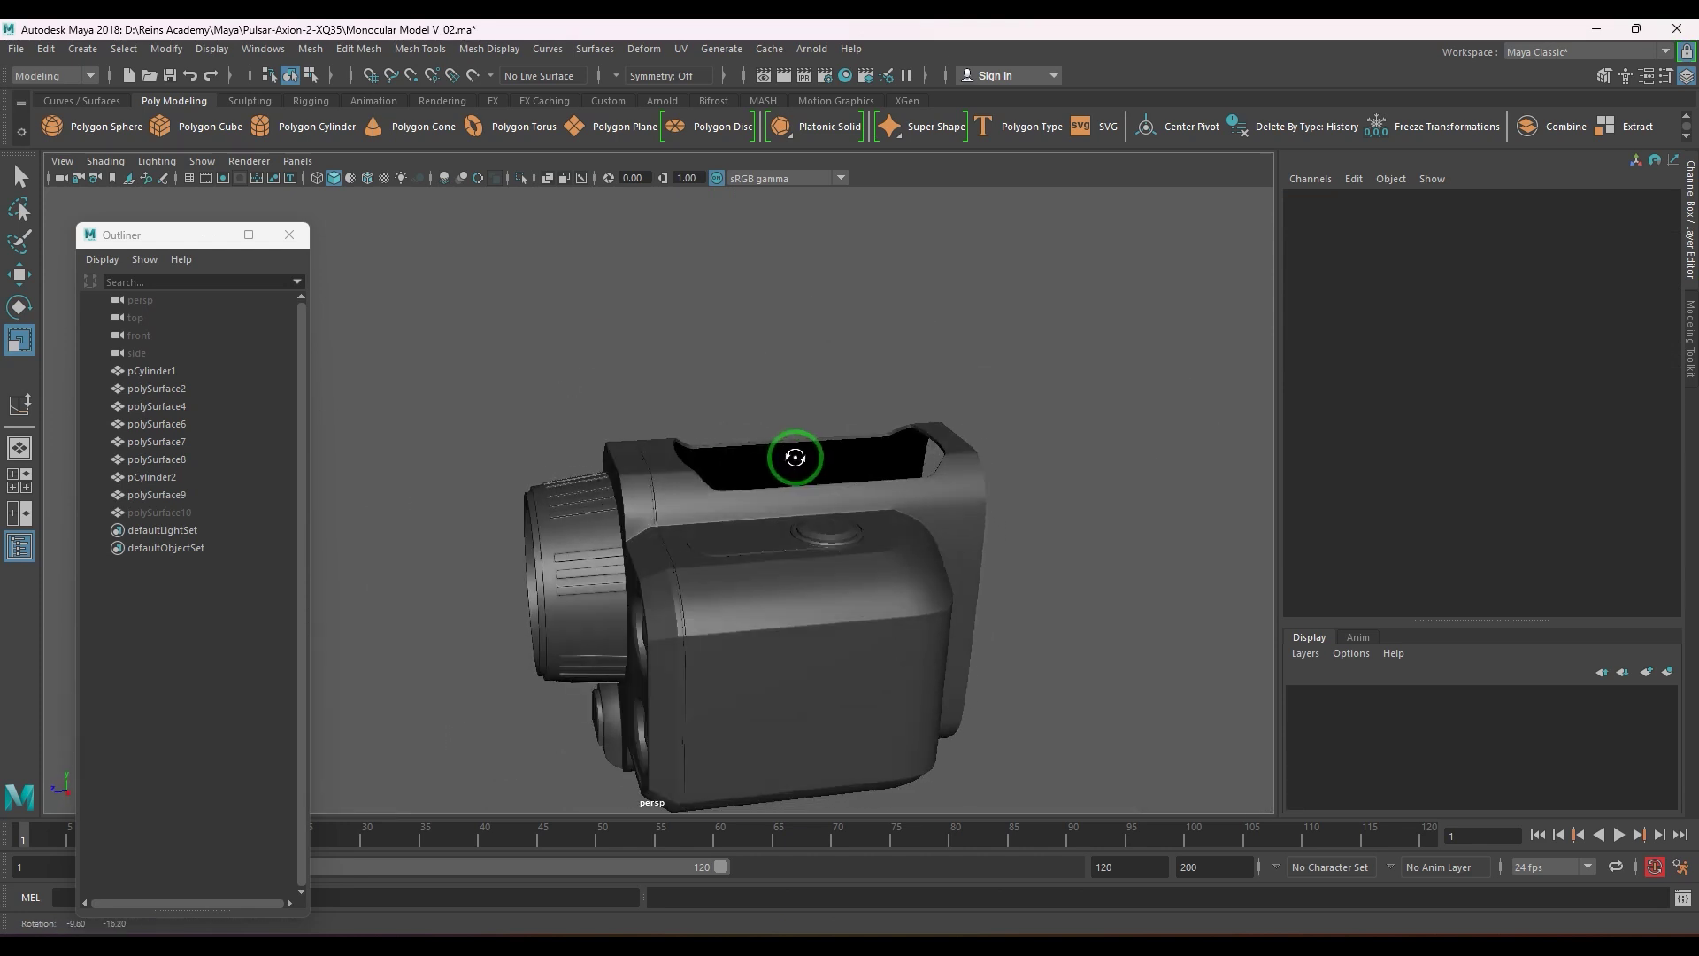
- Insert an edge loop with Multi-Cut around the middle of the body's band beside the ribbed ring
scroll(799, 492, "up", 5)
left_click_drag(824, 520, 656, 370, "alt")
right_click_drag(656, 370, 571, 309, "shift")
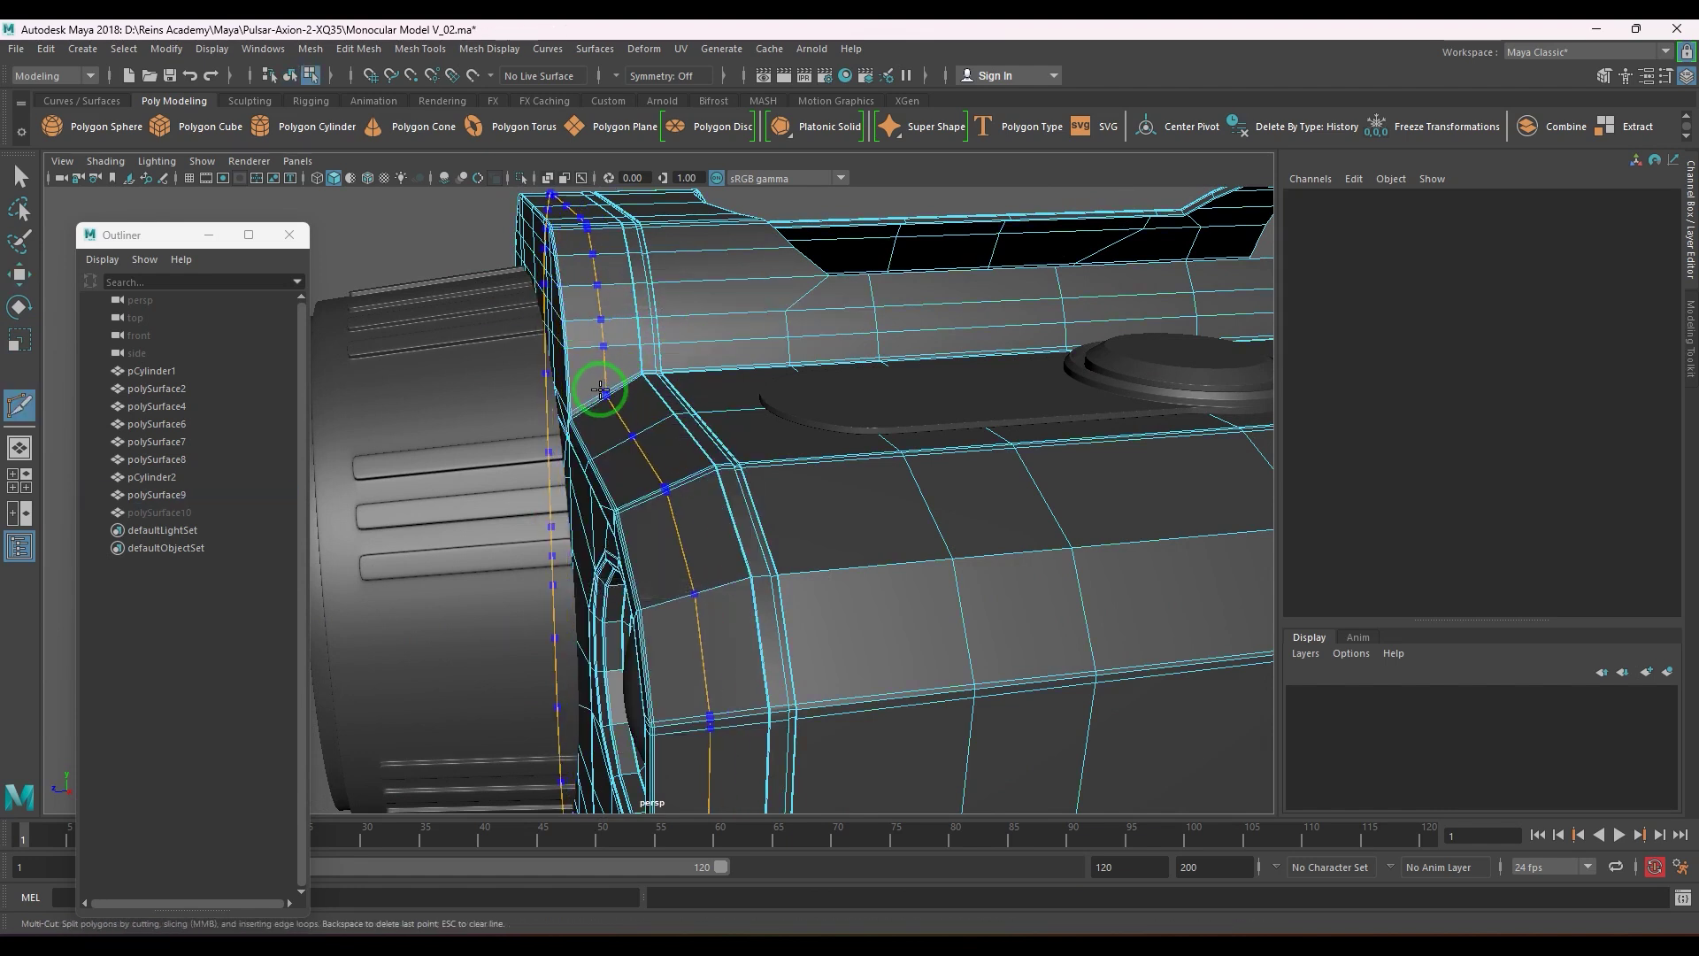
mouse_move(705, 443)
left_mouse_down("alt")
mouse_move(808, 481)
mouse_move(687, 469)
left_mouse_up("alt")
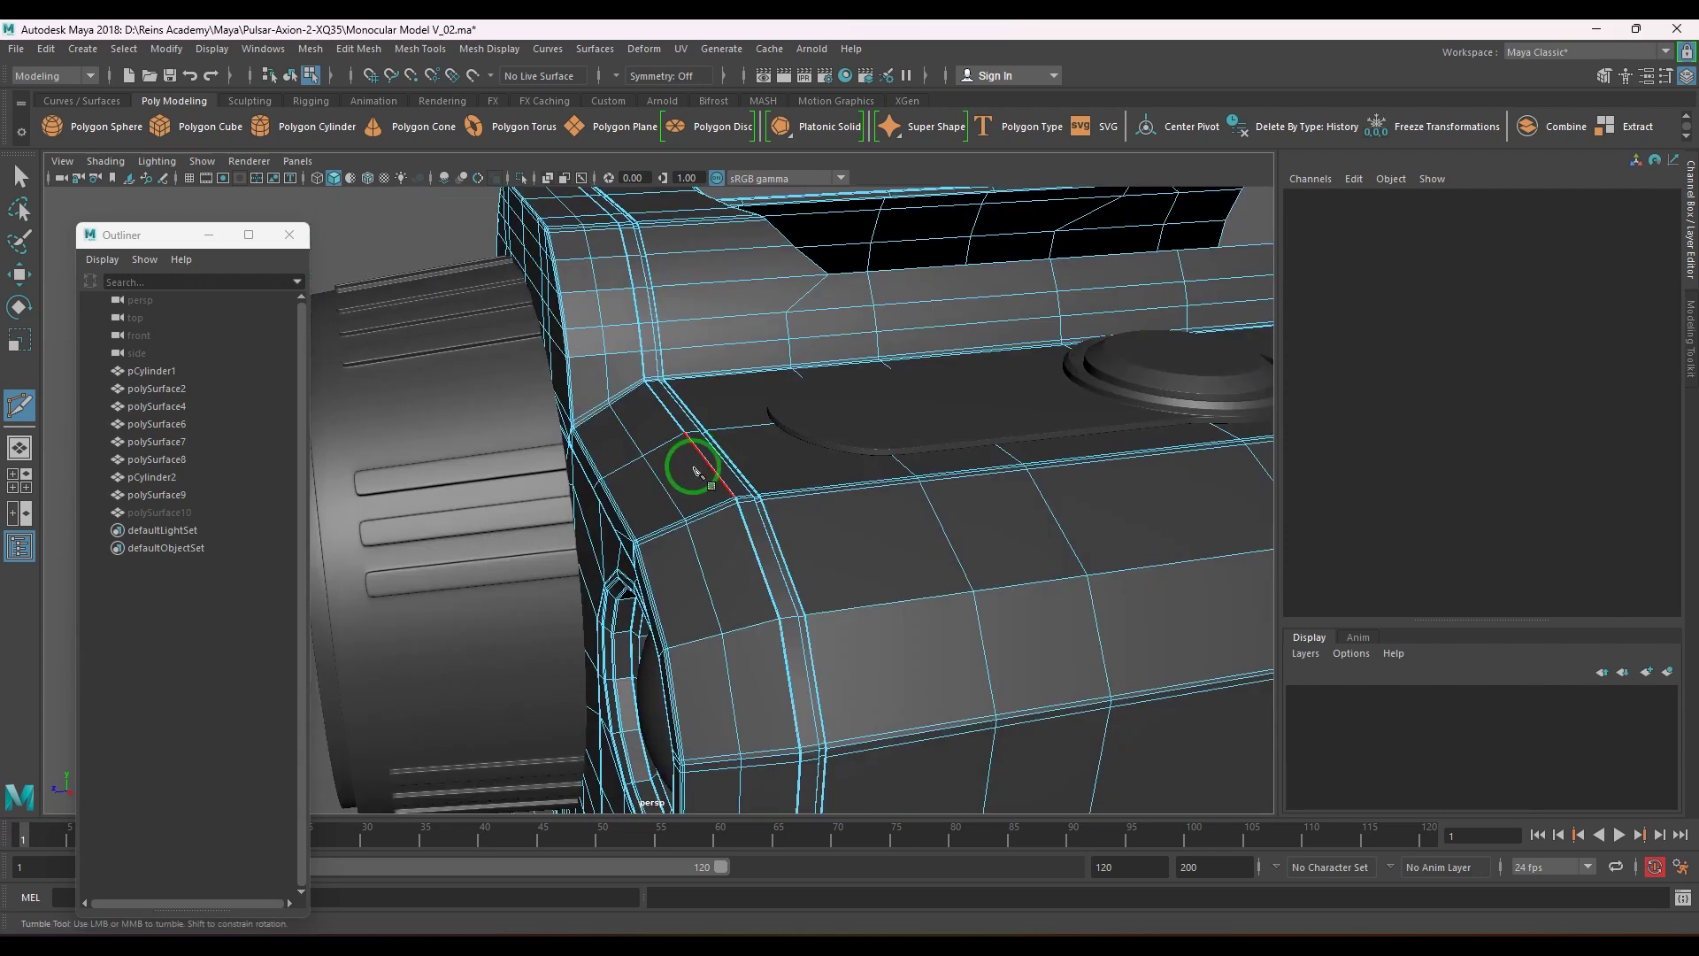
right_click_drag(687, 470, 672, 485, "alt")
- Preview the main body smoothed and inspect the band's inner corner where the shoulder meets the side housing
key("w")
key("3")
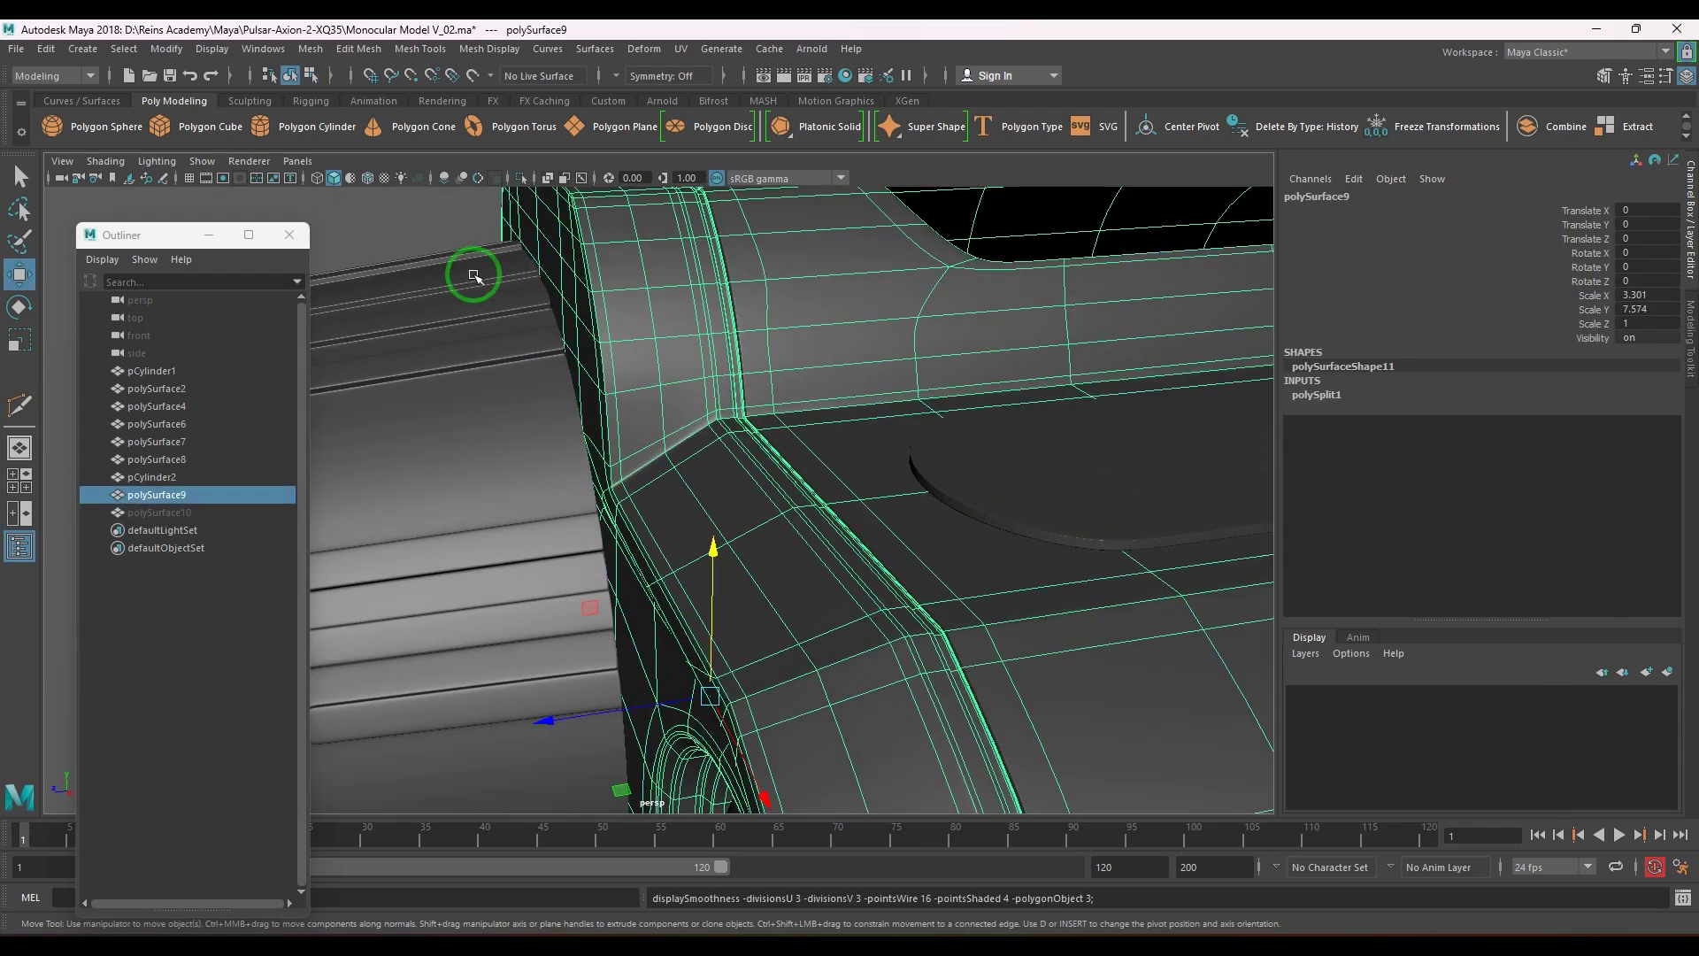
left_click(428, 220)
scroll(752, 429, "down", 4)
left_click_drag(1001, 569, 987, 579, "alt")
scroll(920, 557, "up", 5)
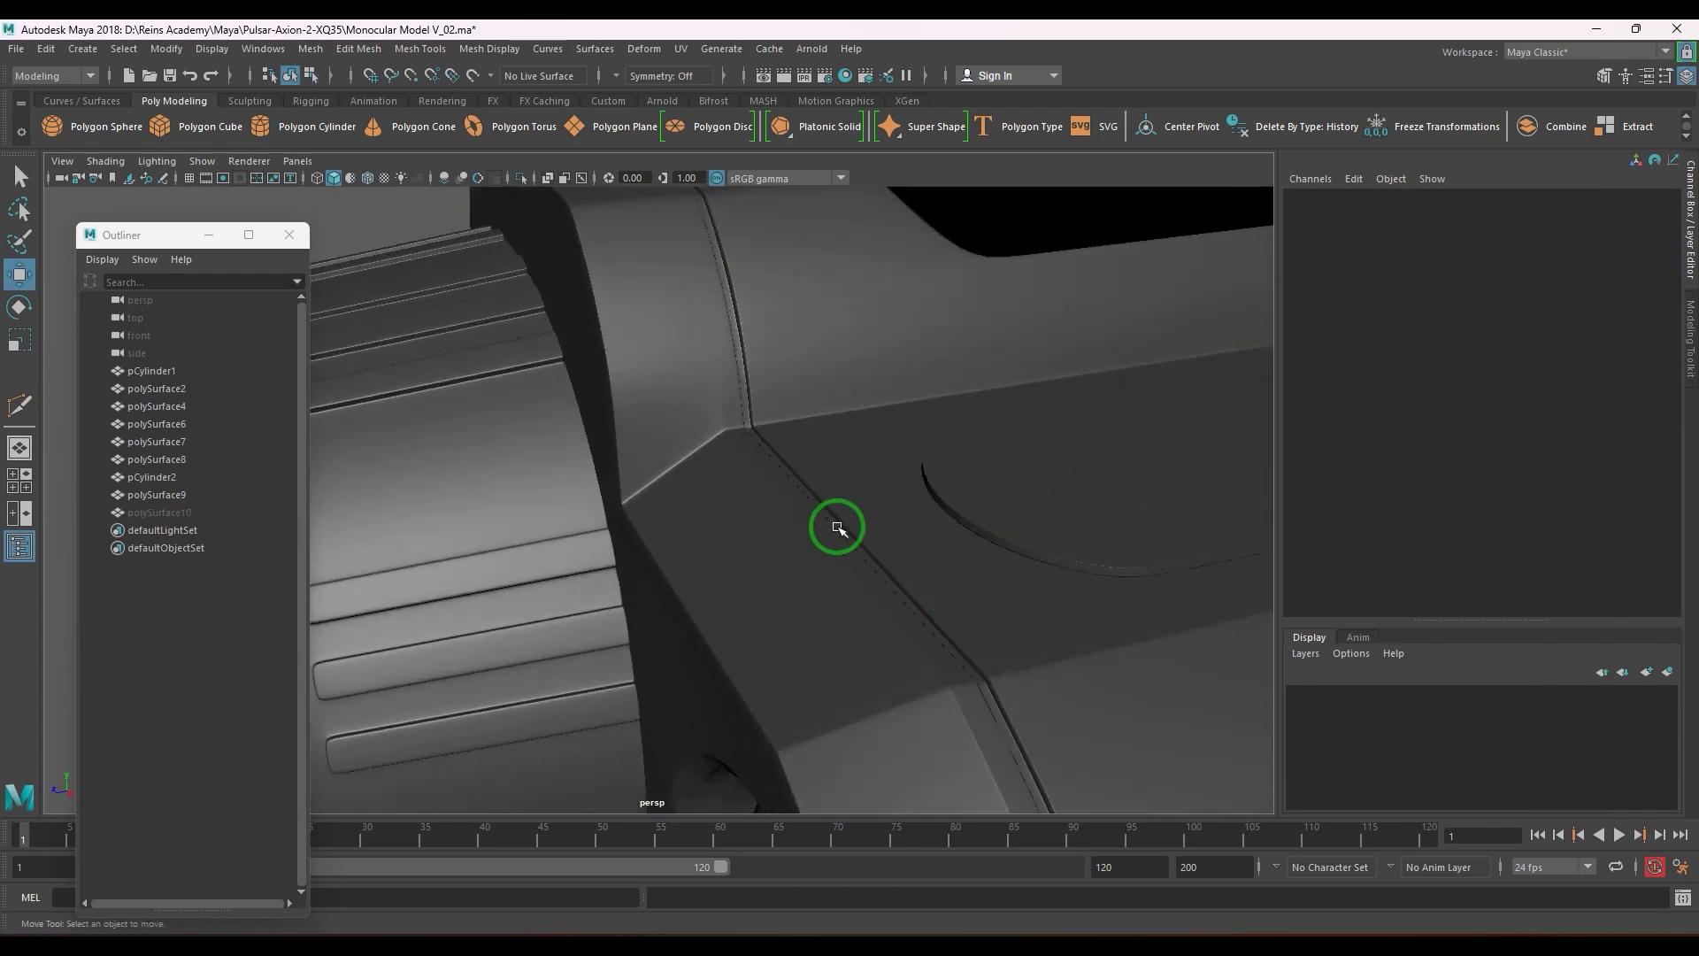
- Turn off the main body's smoothed preview and examine the vertices around the band's inner corner in perspective and top views
left_click(792, 503)
key("1")
left_click_drag(820, 495, 811, 539, "alt")
right_click_drag(812, 539, 1095, 662, "alt")
left_click_drag(1095, 662, 903, 645, "alt")
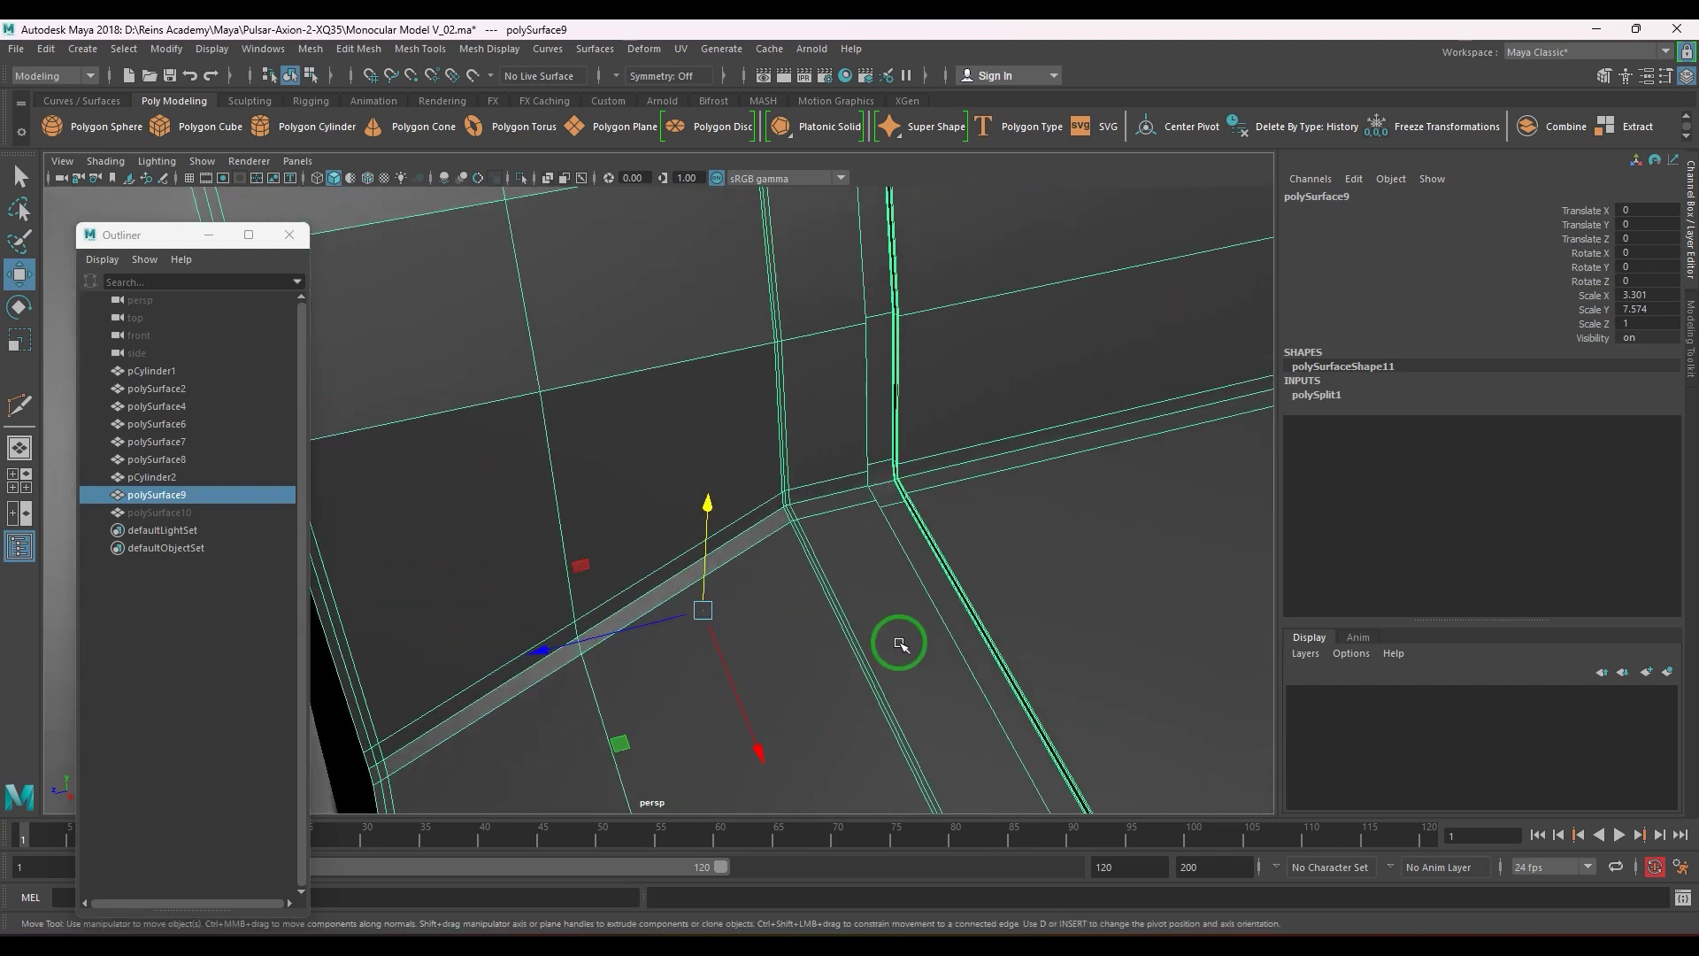
mouse_move(902, 645)
right_mouse_down("alt")
mouse_move(1001, 649)
mouse_move(894, 614)
right_mouse_up("alt")
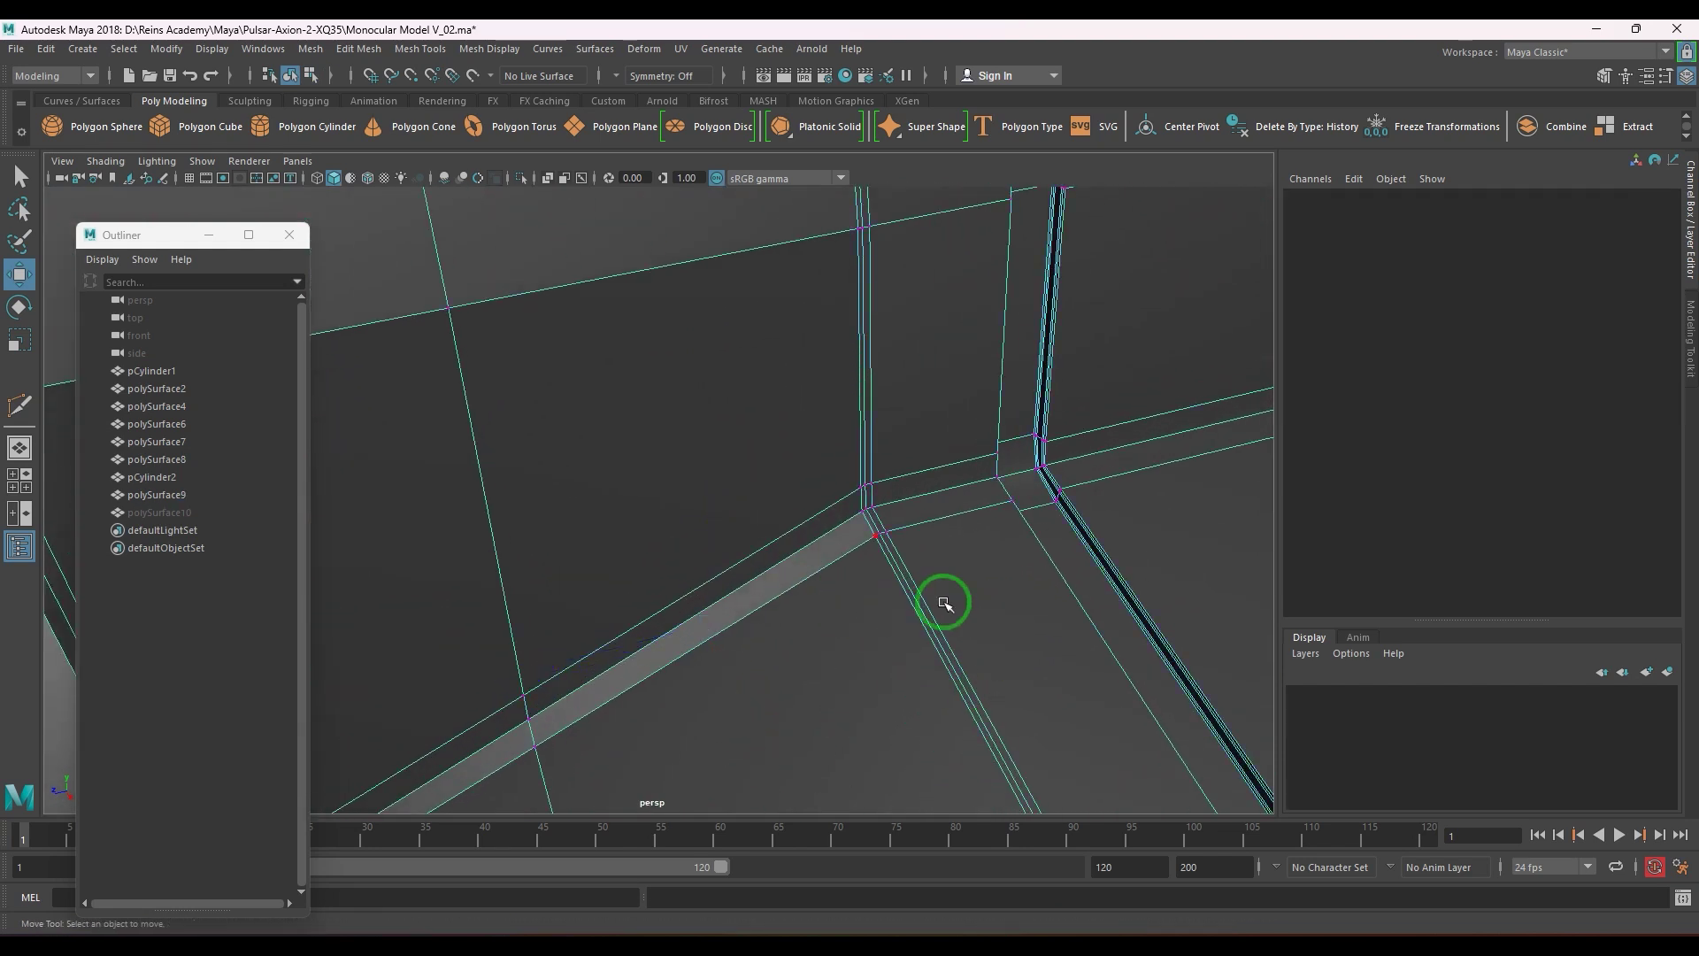
left_click_drag(944, 603, 917, 548, "alt")
middle_click_drag(903, 515, 800, 53, "alt")
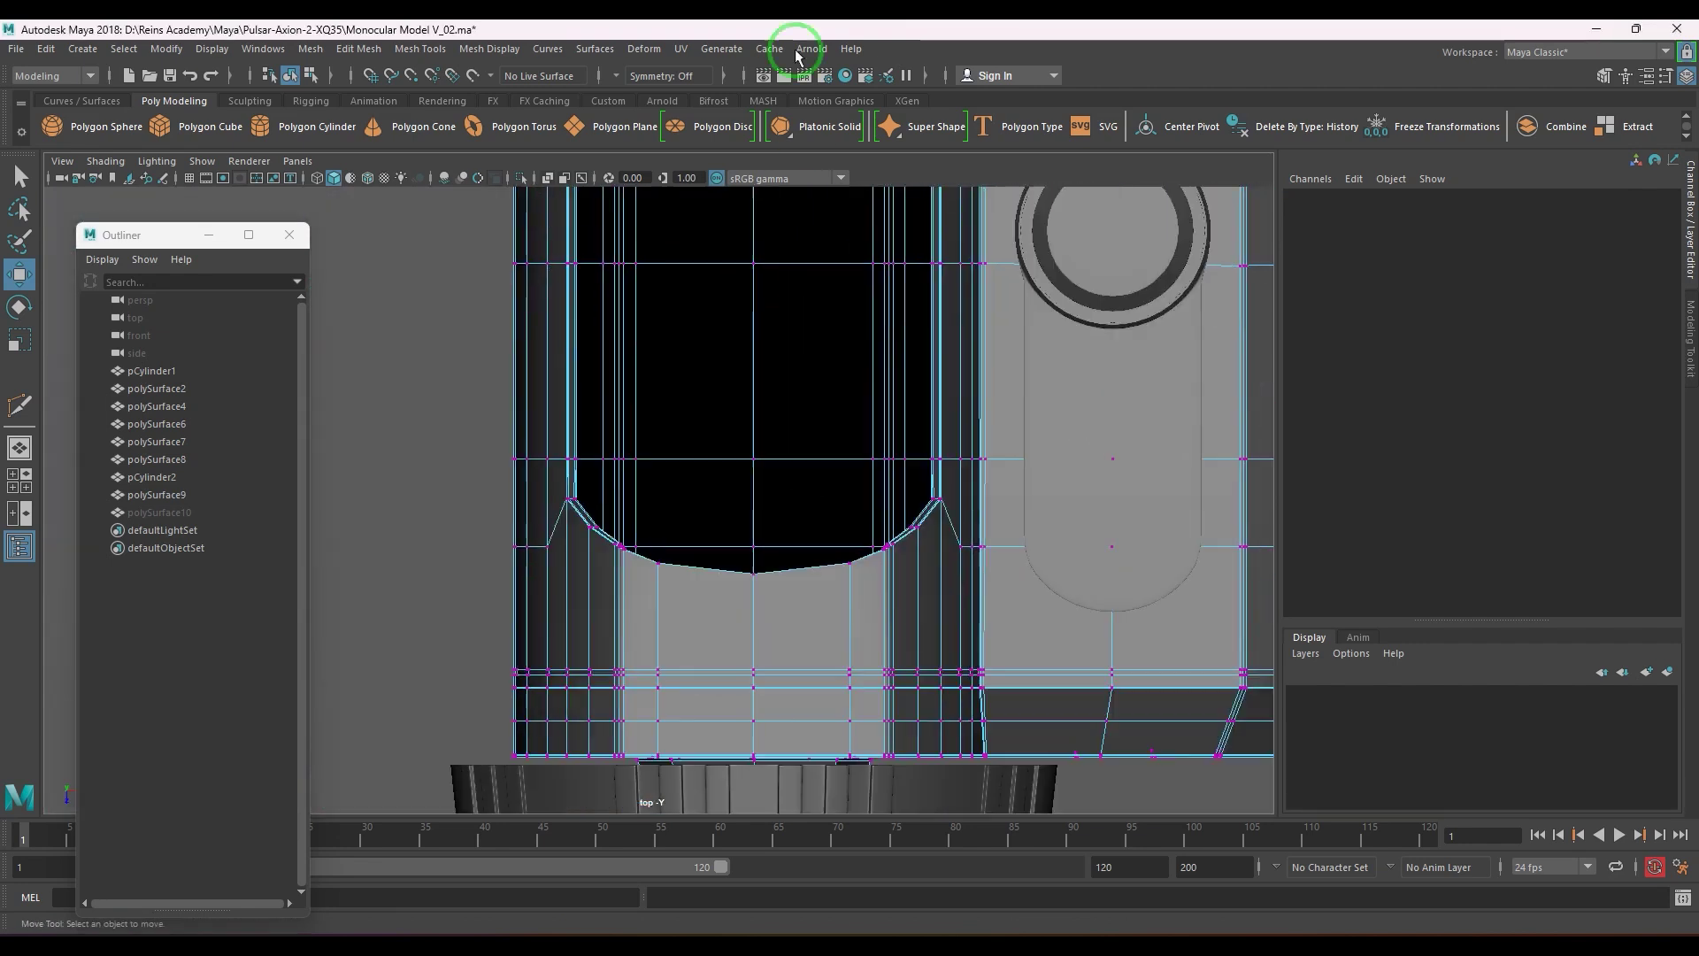
middle_click_drag(906, 694, 907, 410, "alt")
right_click_drag(906, 410, 1224, 421, "alt")
middle_click_drag(1224, 420, 919, 539, "alt")
scroll(920, 541, "up", 5)
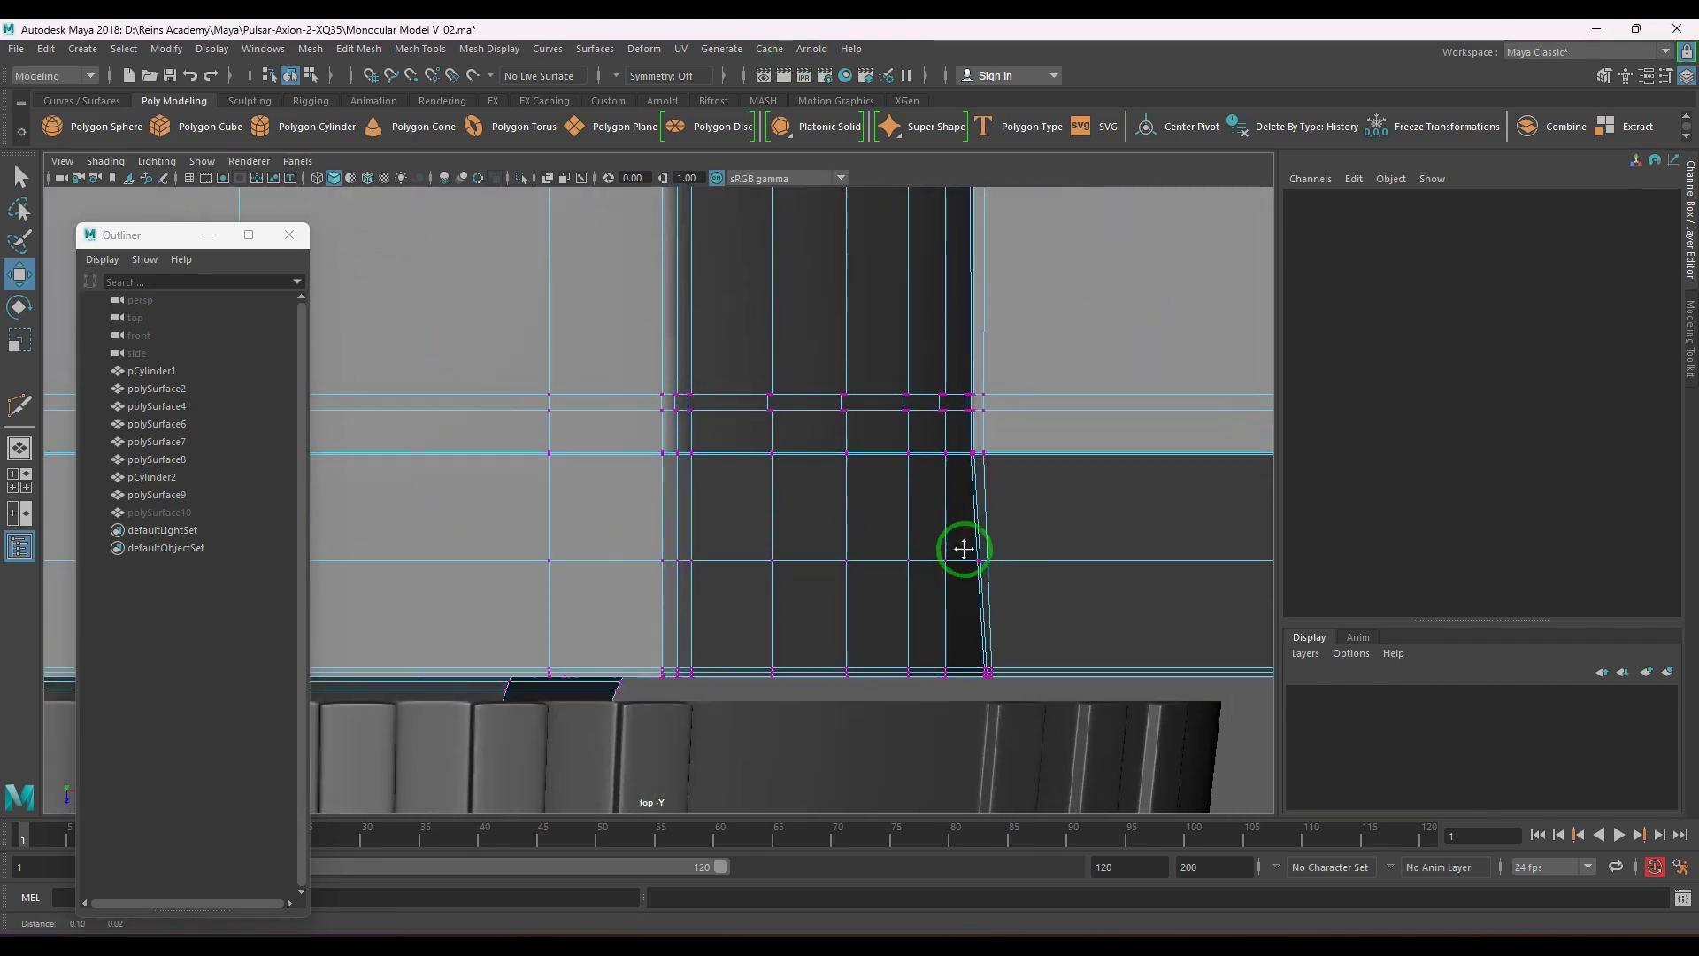
scroll(752, 527, "down", 8)
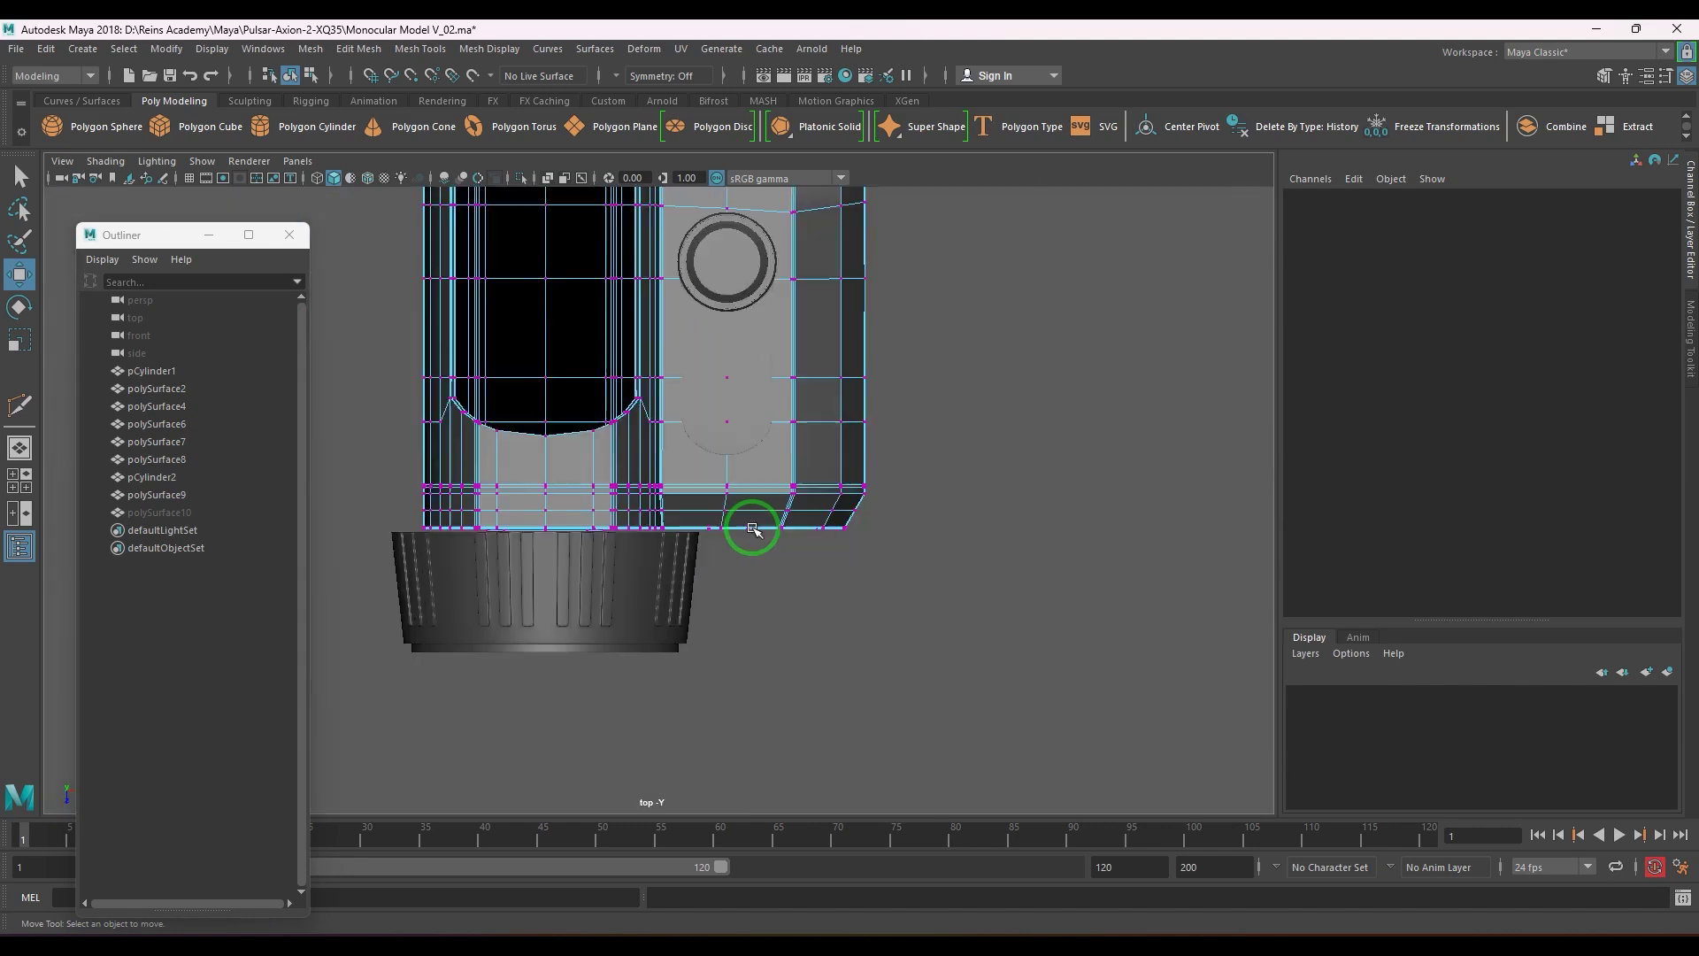
- Examine the band corner's edge flow in perspective, in object mode, and compare the body's outline in the side view
key("space")
left_click_drag(752, 527, 588, 484)
right_click_drag(689, 430, 692, 428)
middle_click_drag(692, 429, 725, 564, "alt")
right_click_drag(725, 565, 1044, 667, "alt")
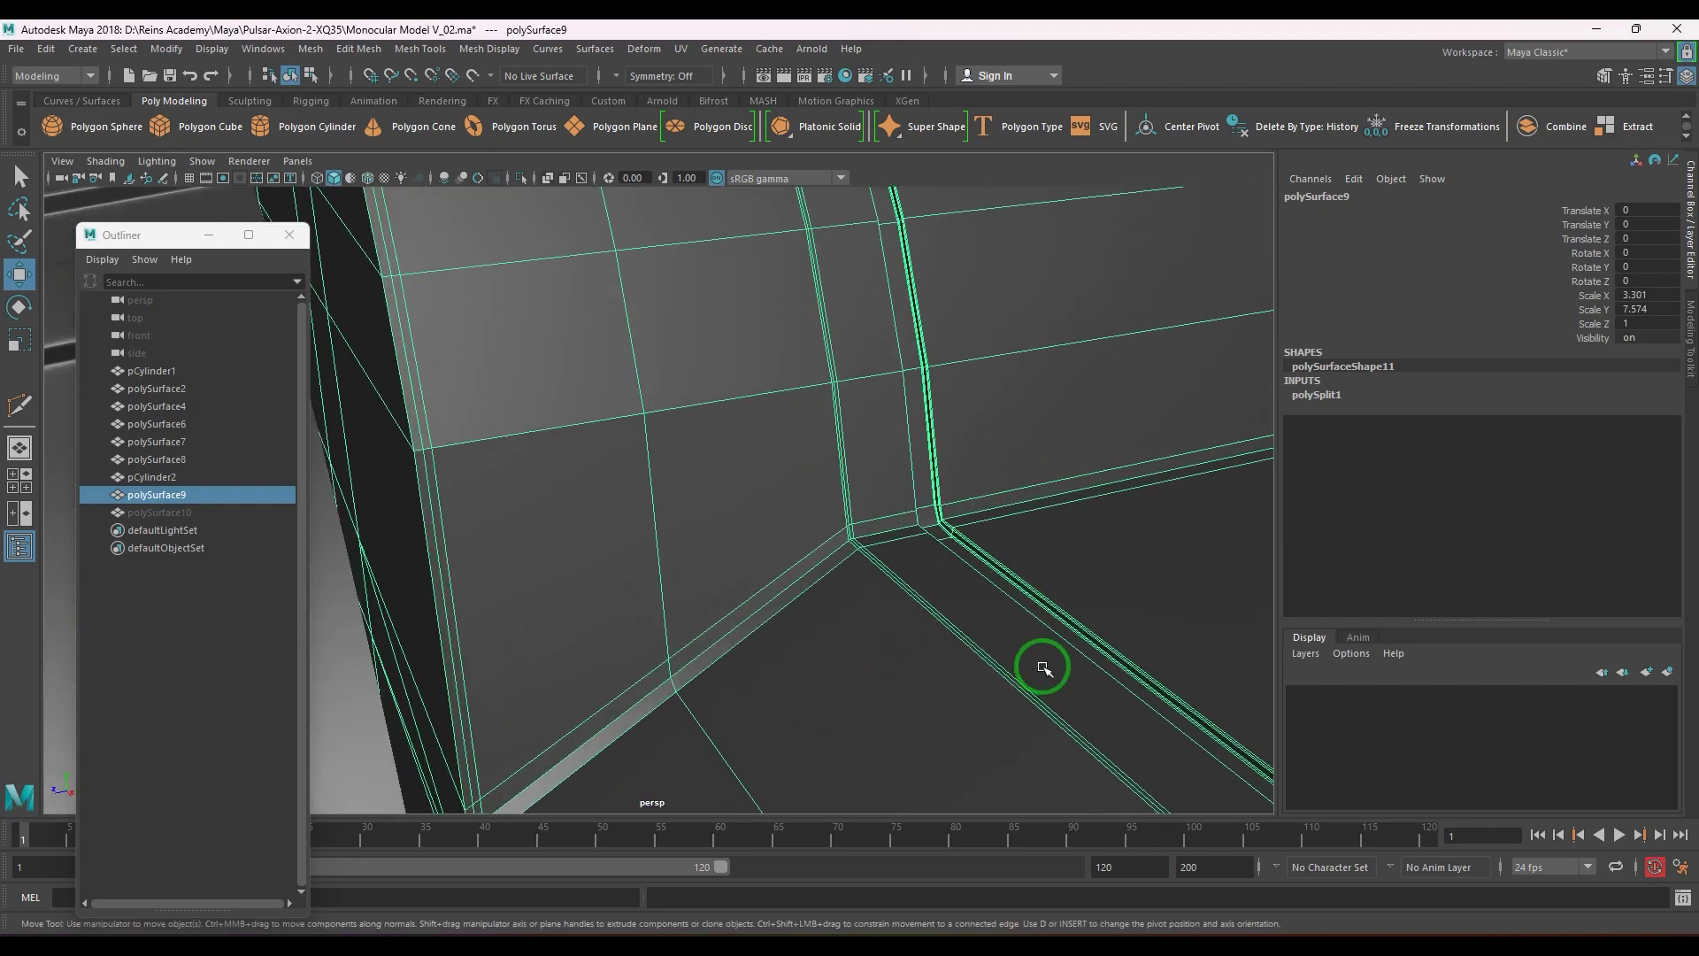
middle_click_drag(939, 543, 834, 690, "alt")
left_click_drag(834, 690, 711, 483, "alt")
key("space")
scroll(712, 483, "down", 6)
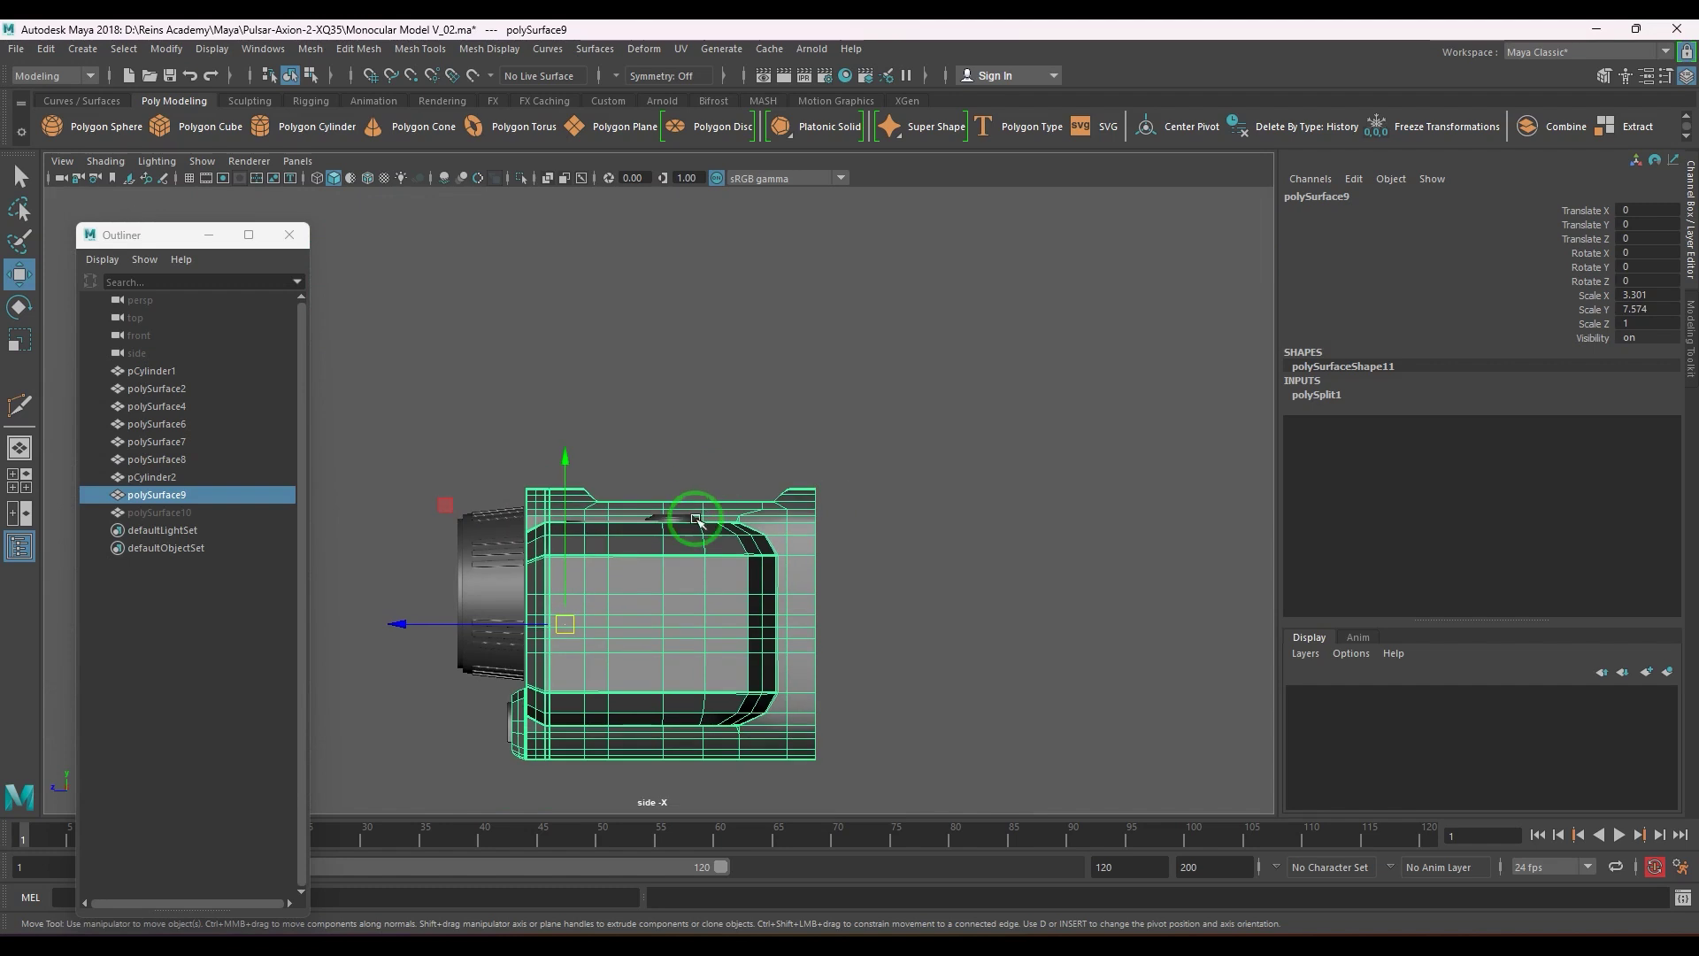
- Select the vertex on the band's front edge above the shoulder corner and isolate the main body in the side view
key("space")
left_click_drag(682, 540, 646, 485)
right_click_drag(622, 474, 547, 443)
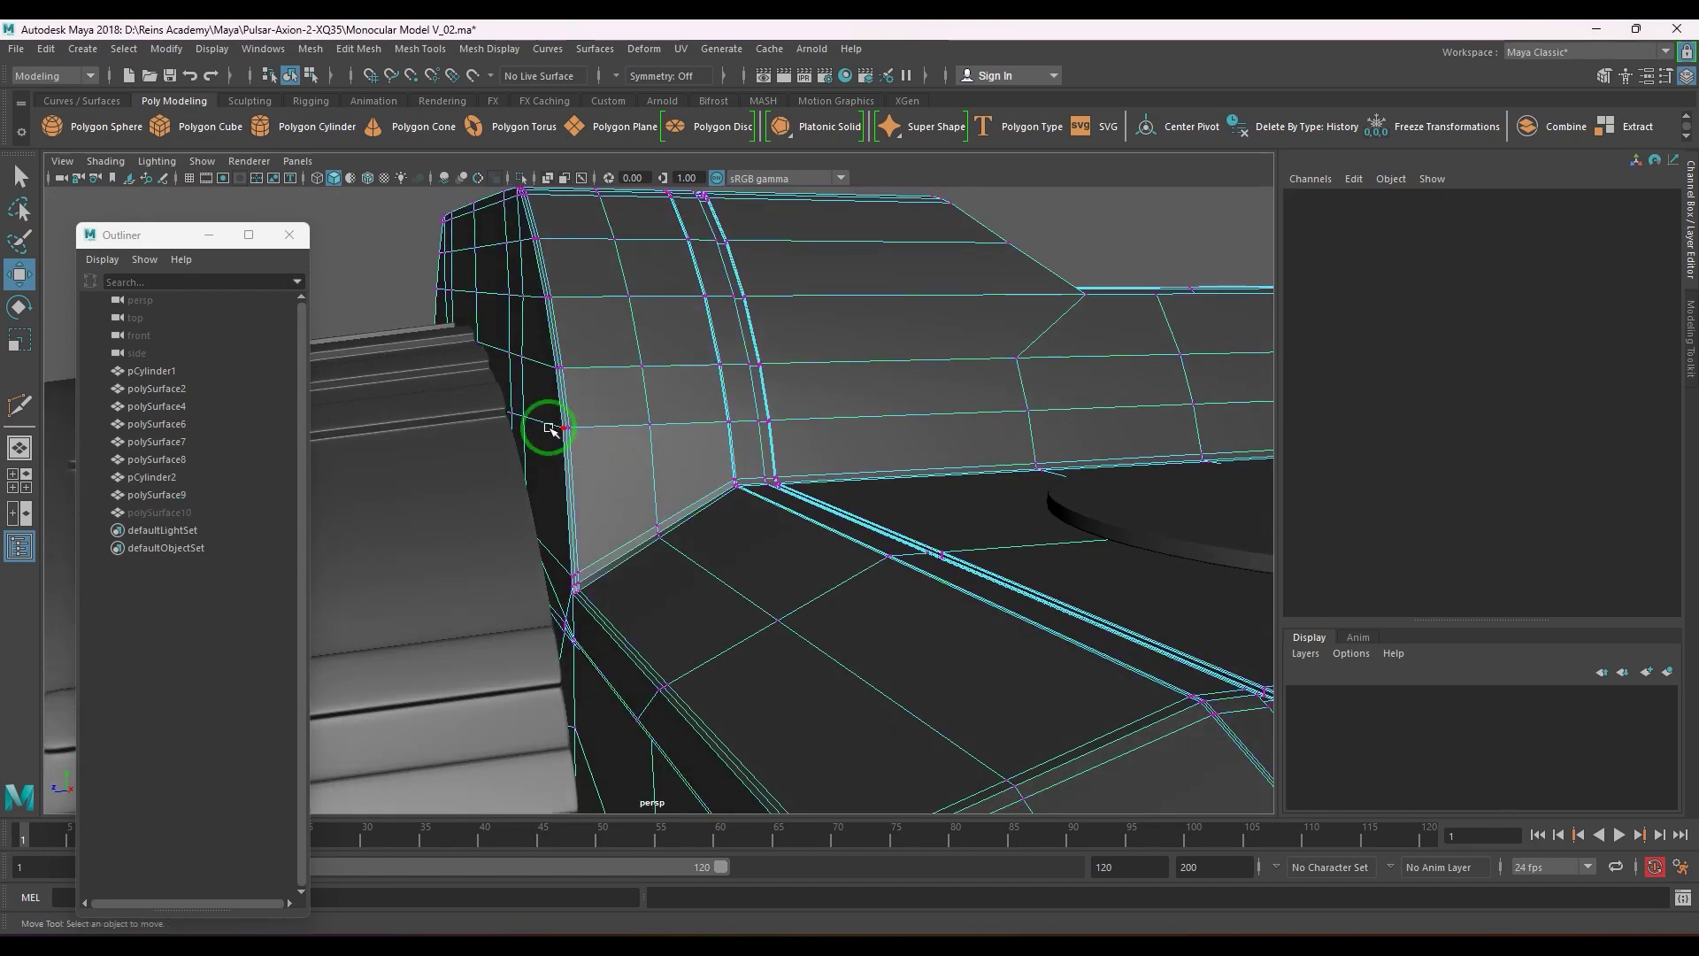
left_click_drag(546, 418, 588, 448)
scroll(589, 449, "down", 5)
key("space")
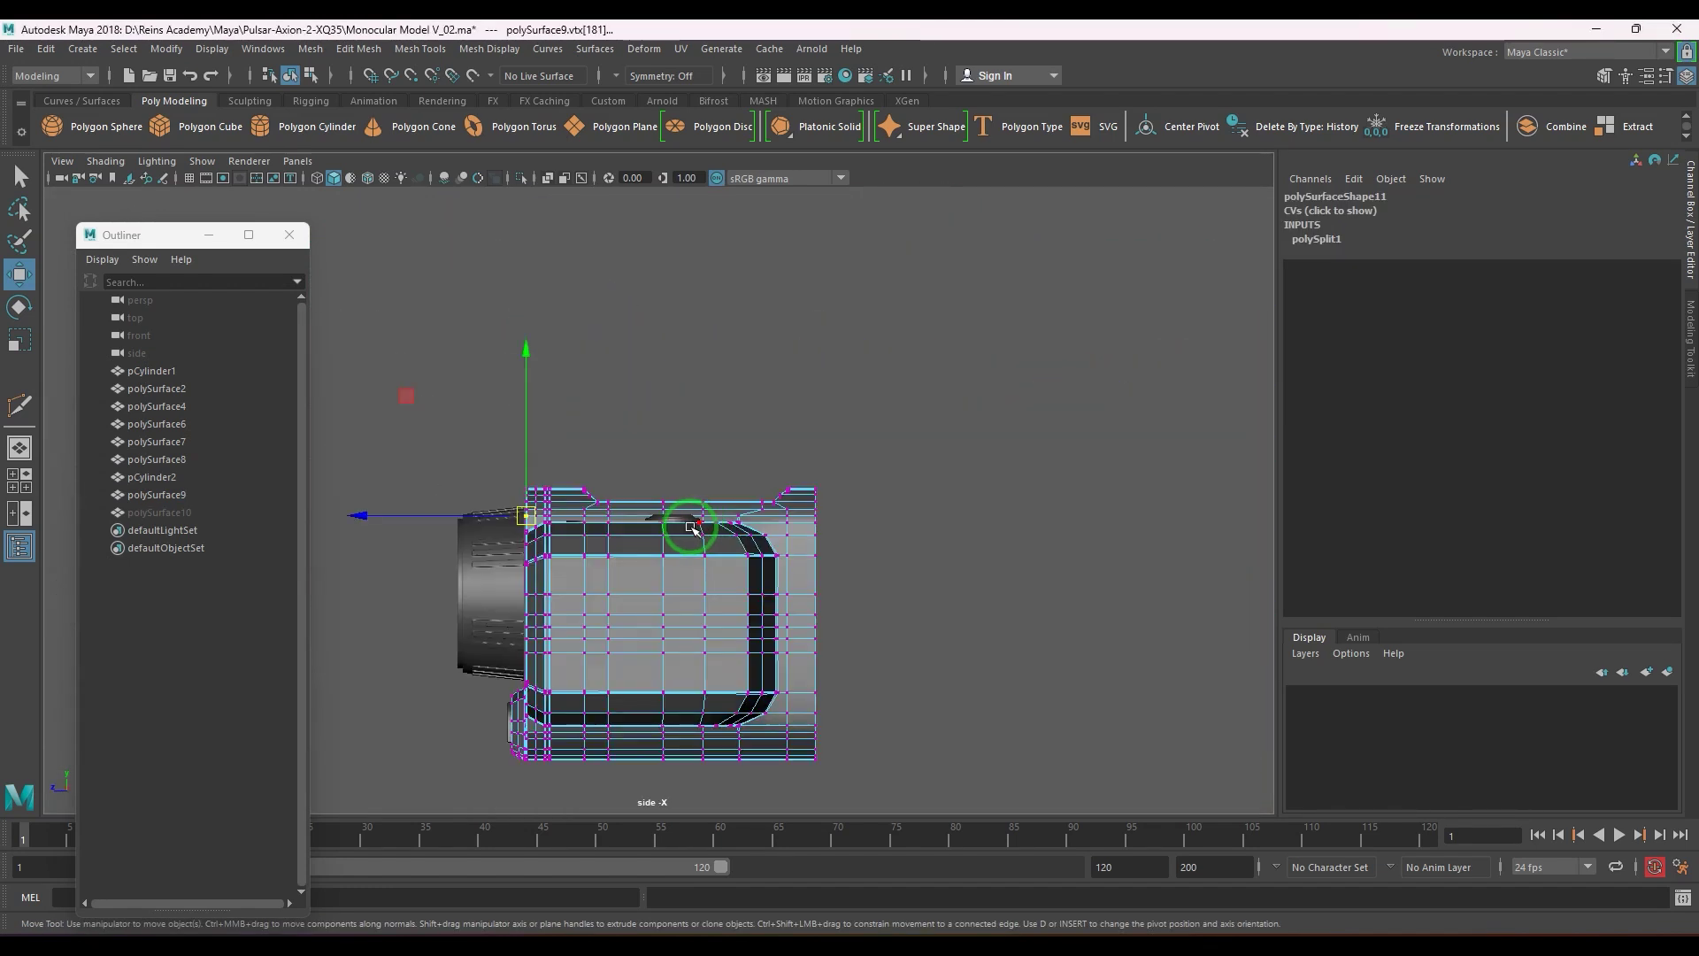
key("F8")
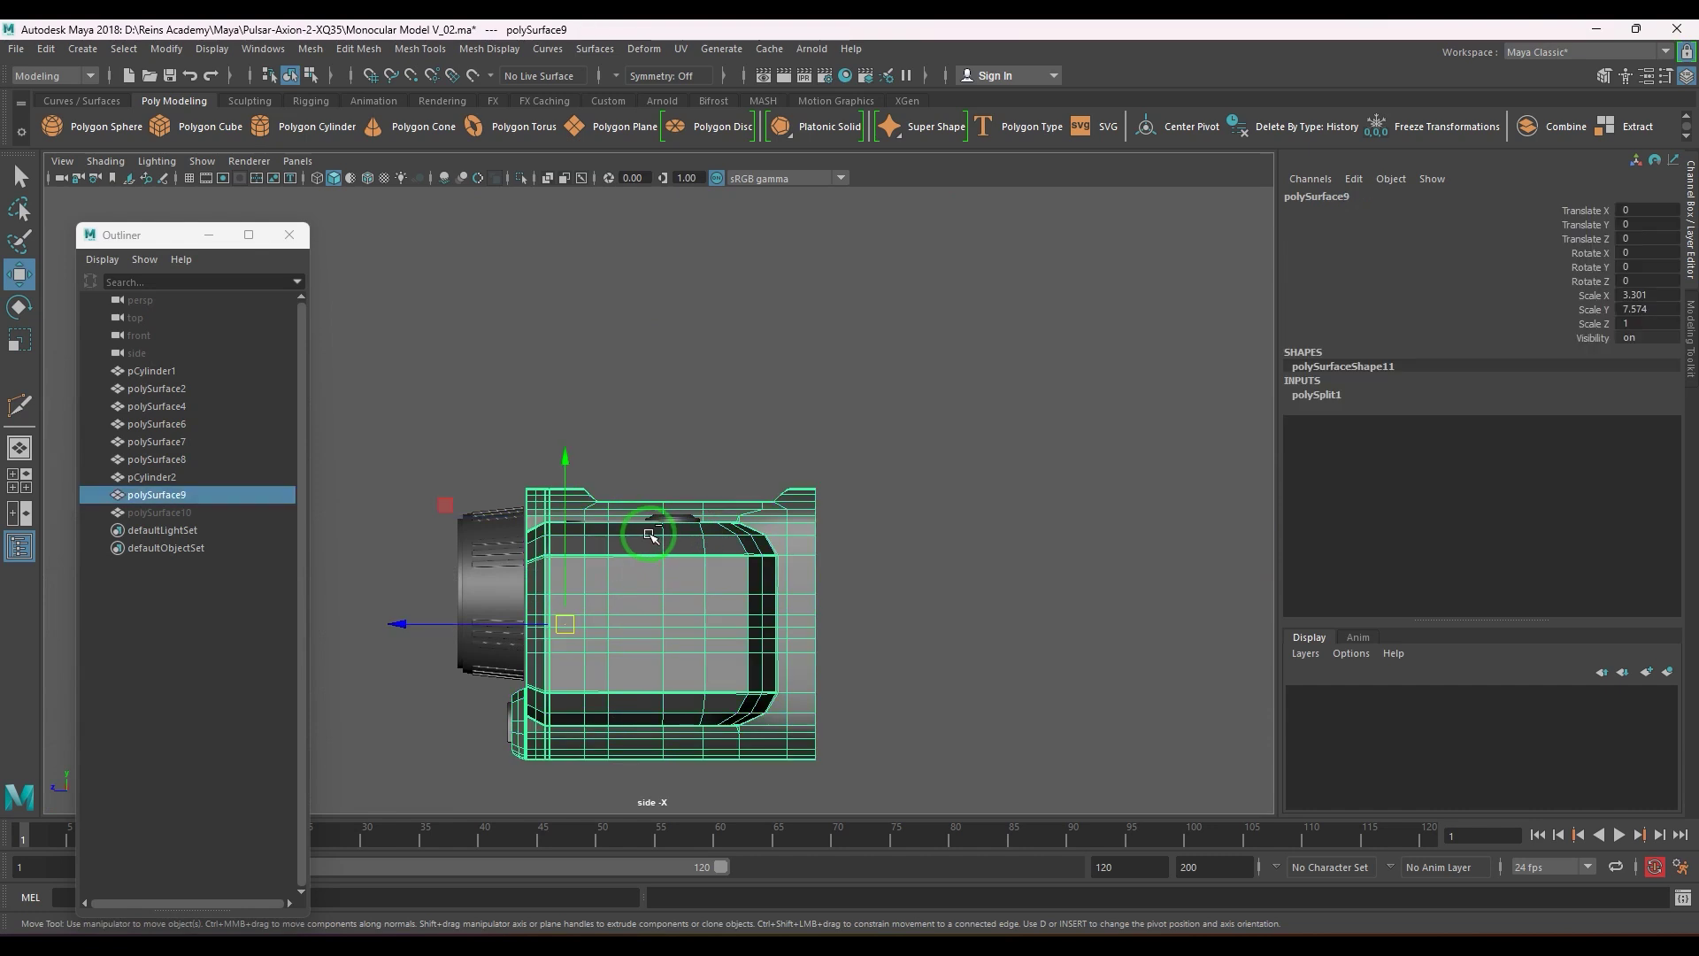
key("ctrl+1")
scroll(650, 536, "up", 10)
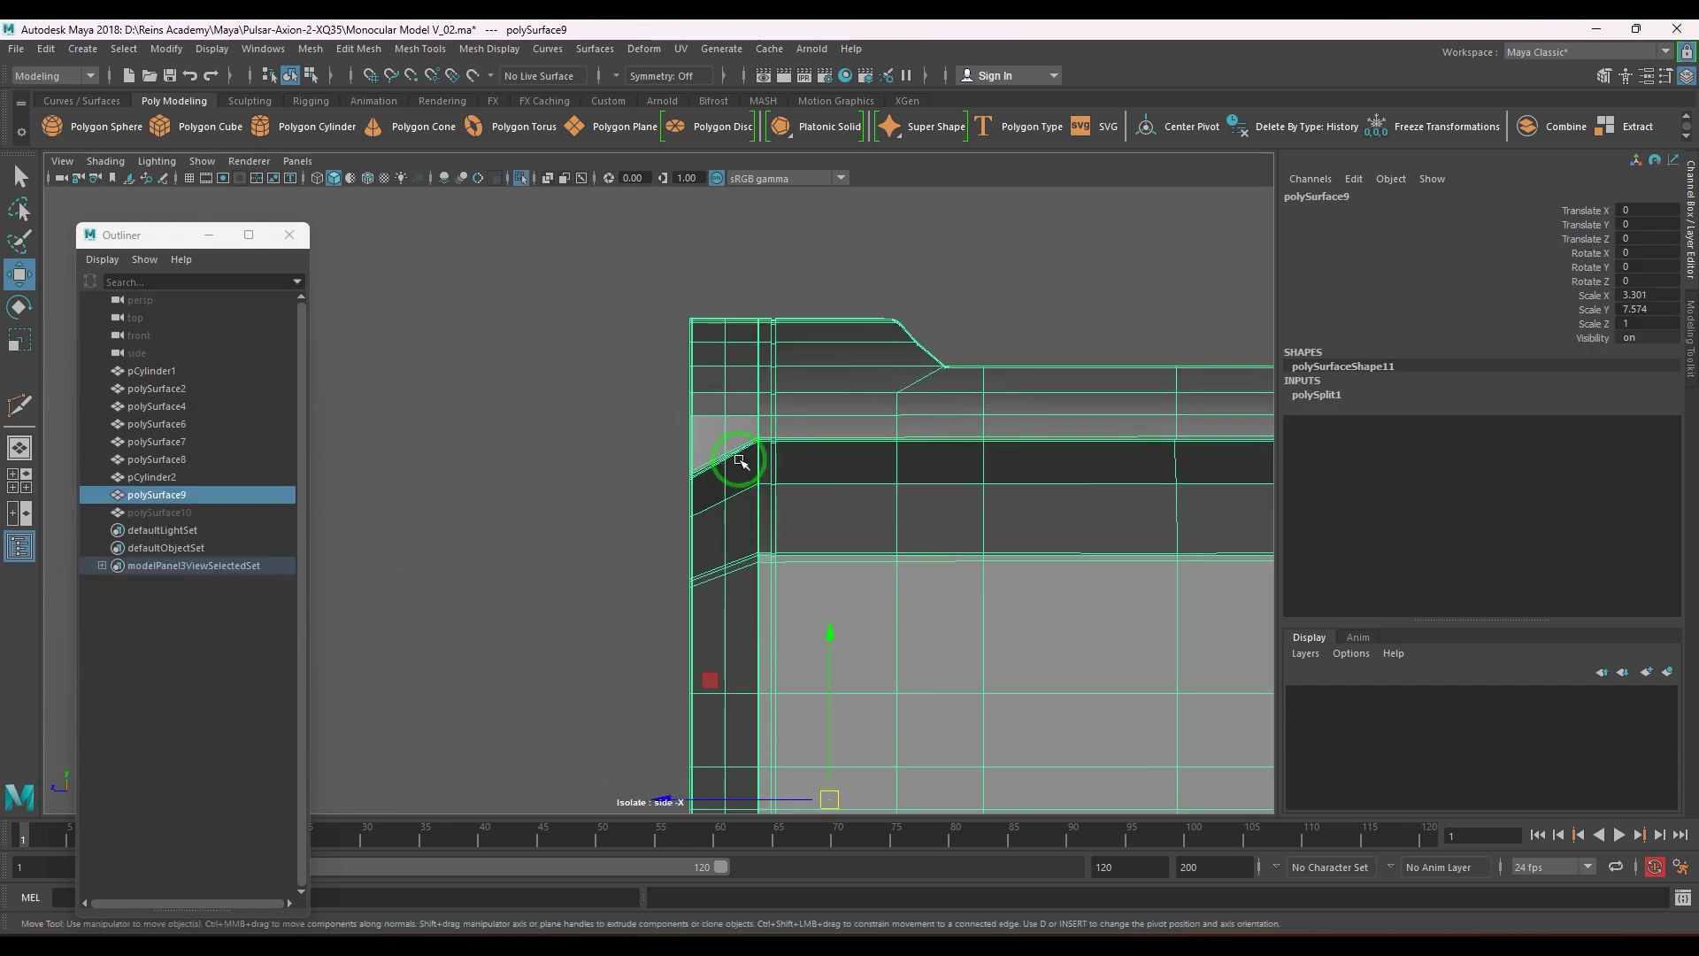
- Check the selected band vertex against the surrounding edges in the wireframe side view, and restore shaded display
key("F8")
middle_click_drag(675, 448, 673, 474, "alt")
scroll(674, 474, "up", 1)
key("4")
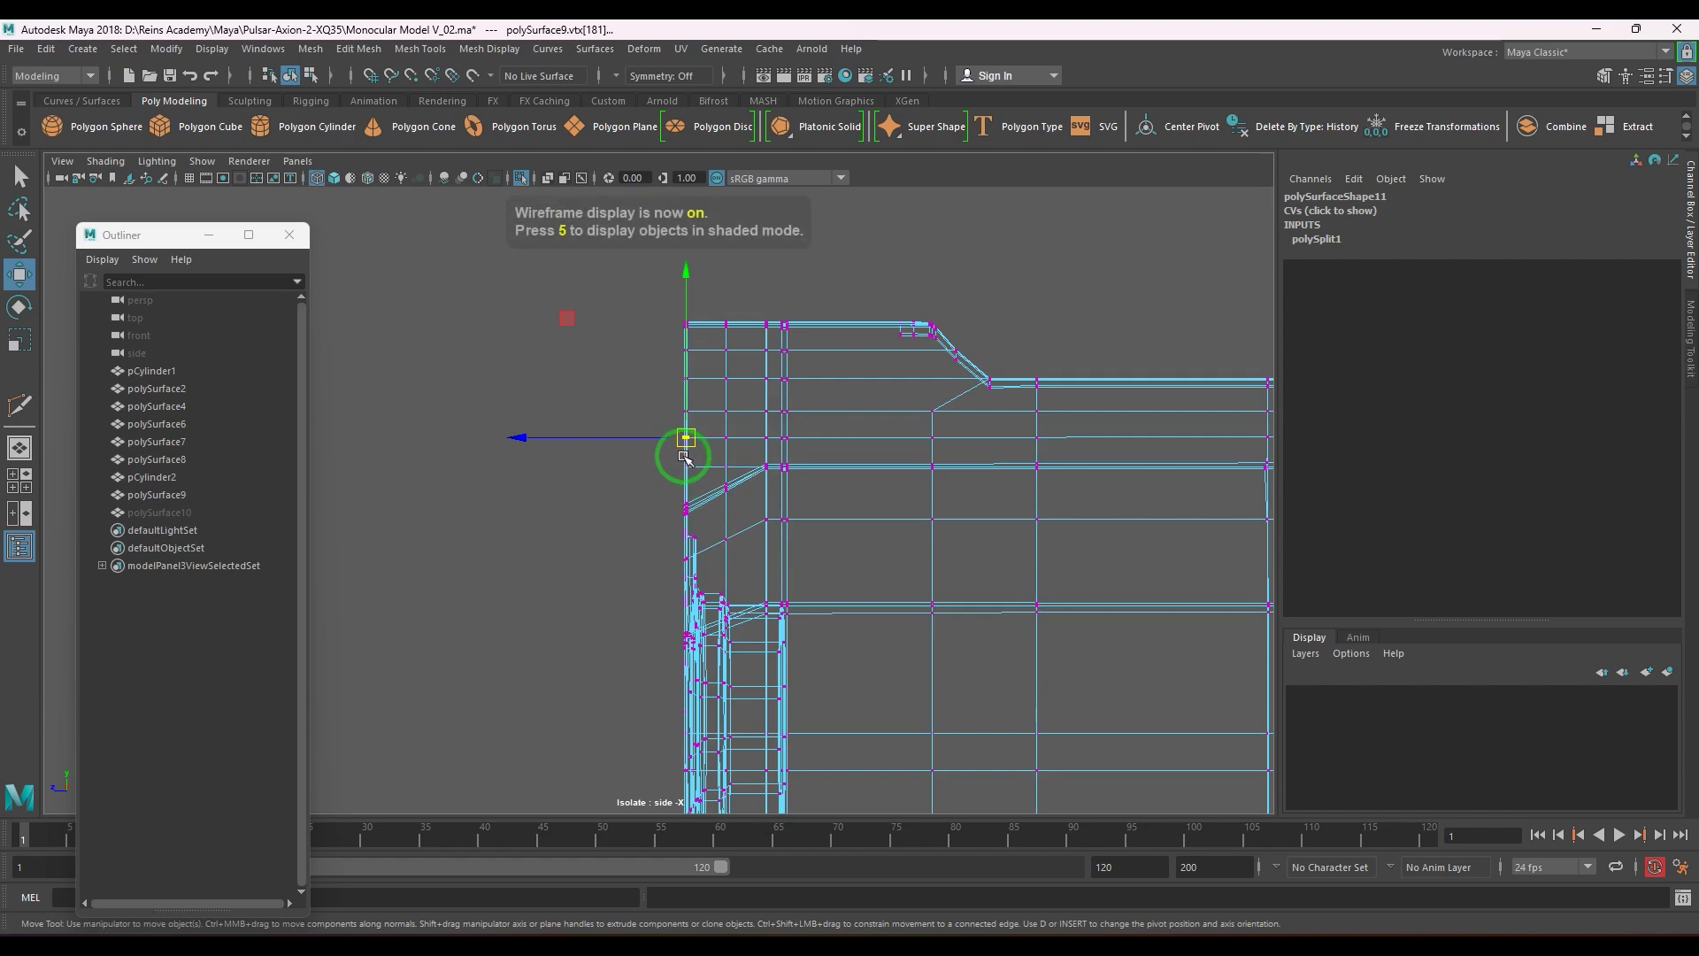
key("6")
- Slide the lowest edge row across the band and front face down toward the shoulder corner with the Slide Edge tool
key("space")
mouse_move(729, 460)
left_mouse_down()
mouse_move(727, 441)
mouse_move(852, 498)
mouse_move(721, 519)
left_mouse_up()
scroll(778, 550, "up", 7)
scroll(793, 588, "up", 3)
key("F10")
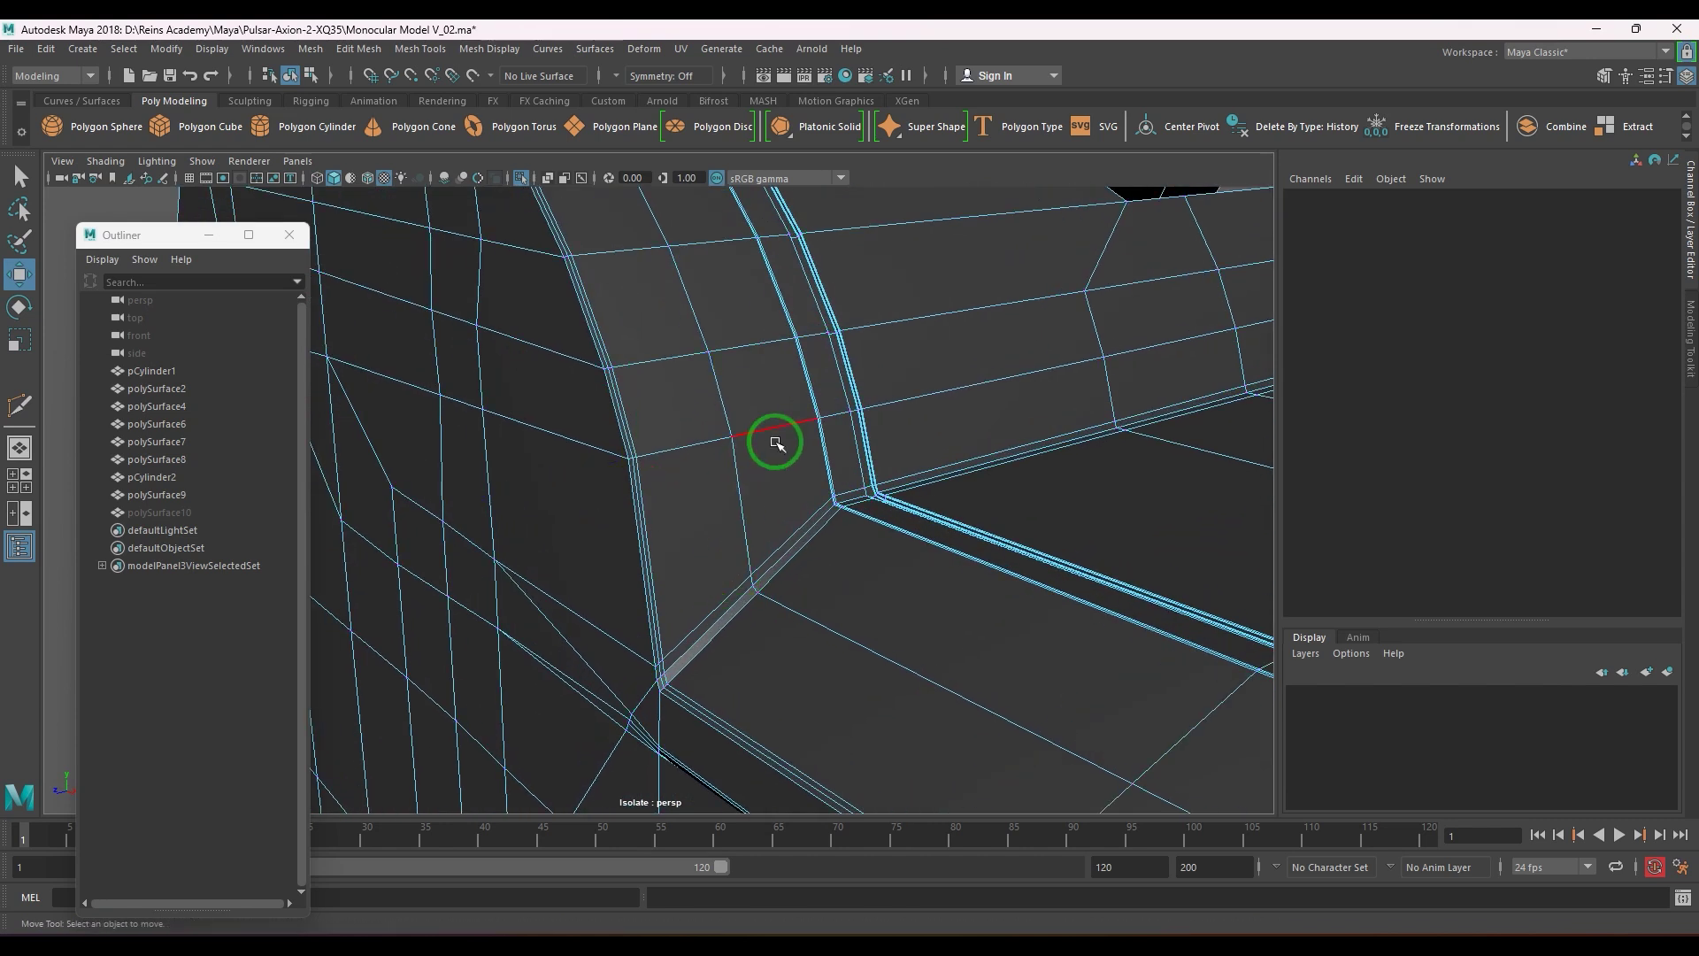
left_click(771, 434)
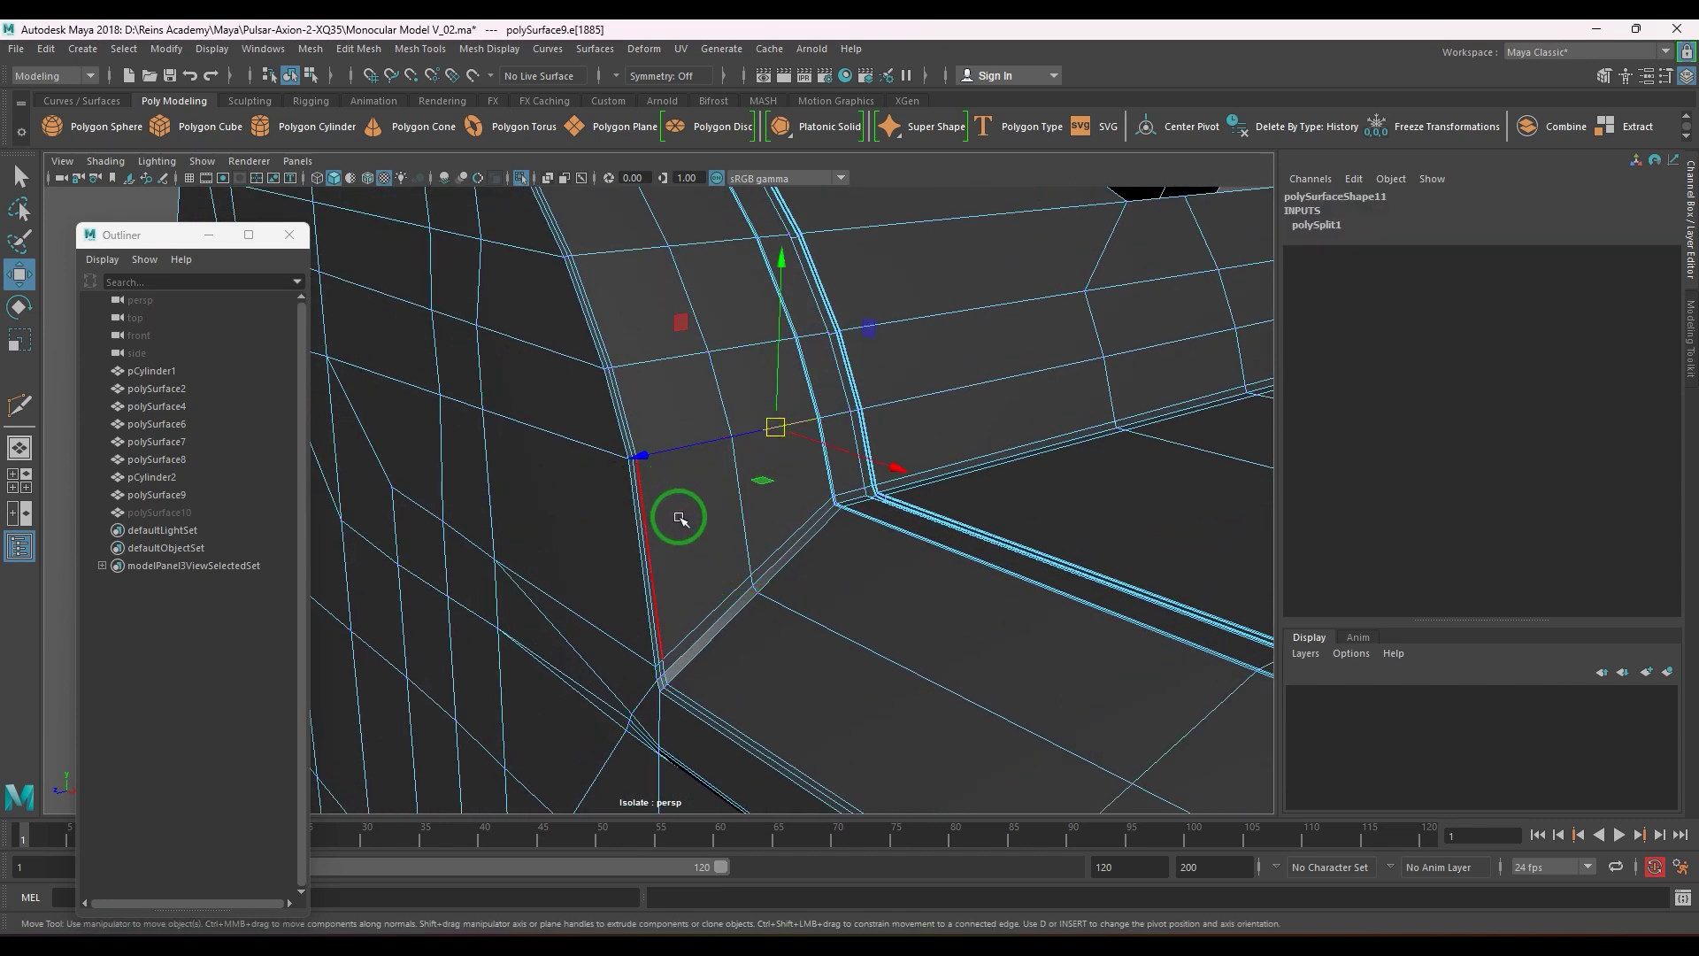
left_click(1022, 602)
scroll(815, 360, "down", 6)
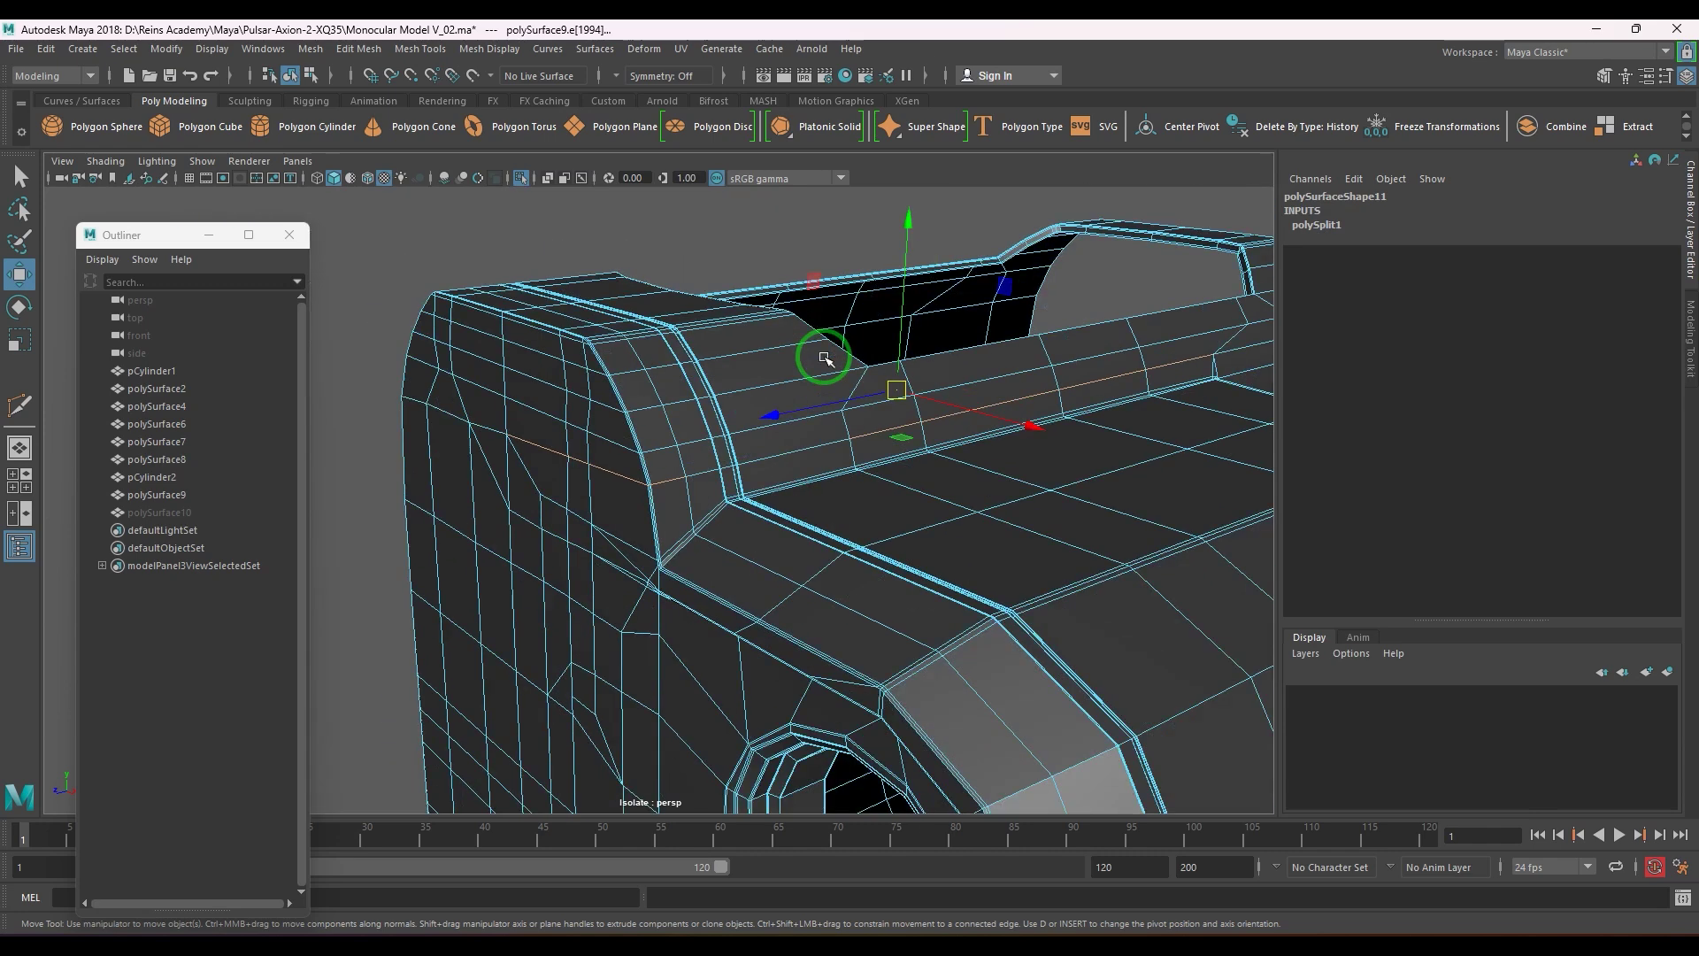
left_click_drag(669, 478, 690, 509, "alt")
scroll(698, 503, "up", 5)
scroll(690, 511, "up", 3)
middle_click_drag(709, 523, 771, 501, "alt")
scroll(757, 546, "up", 2)
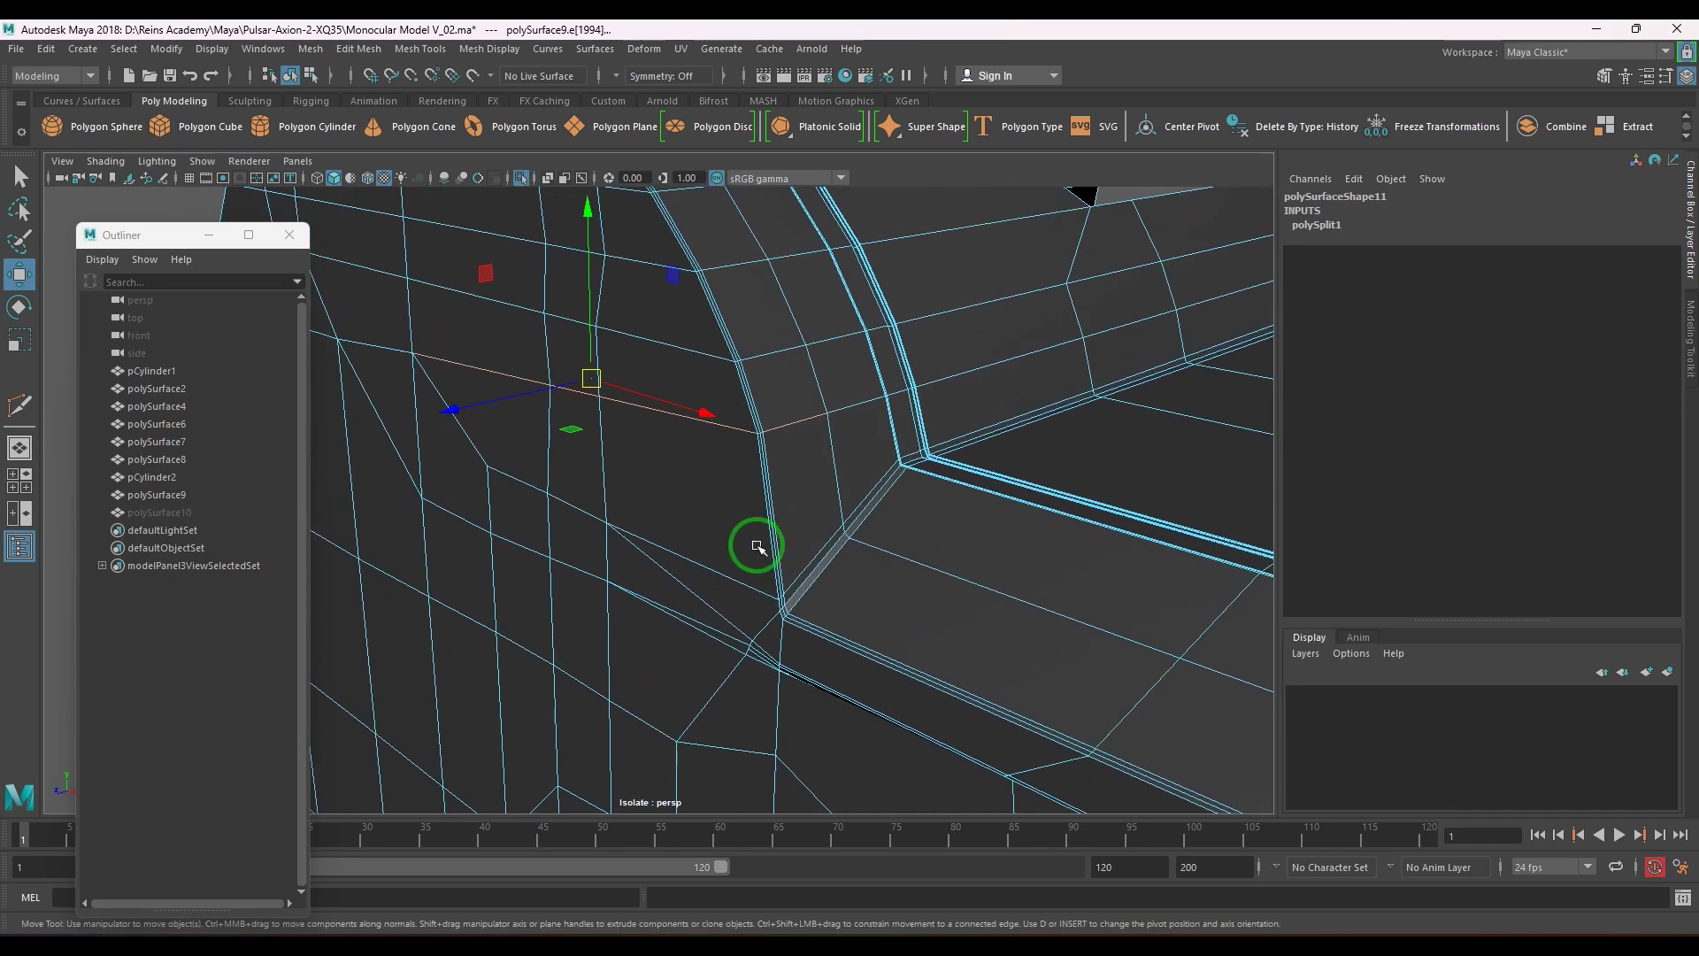
right_click(825, 377, "shift")
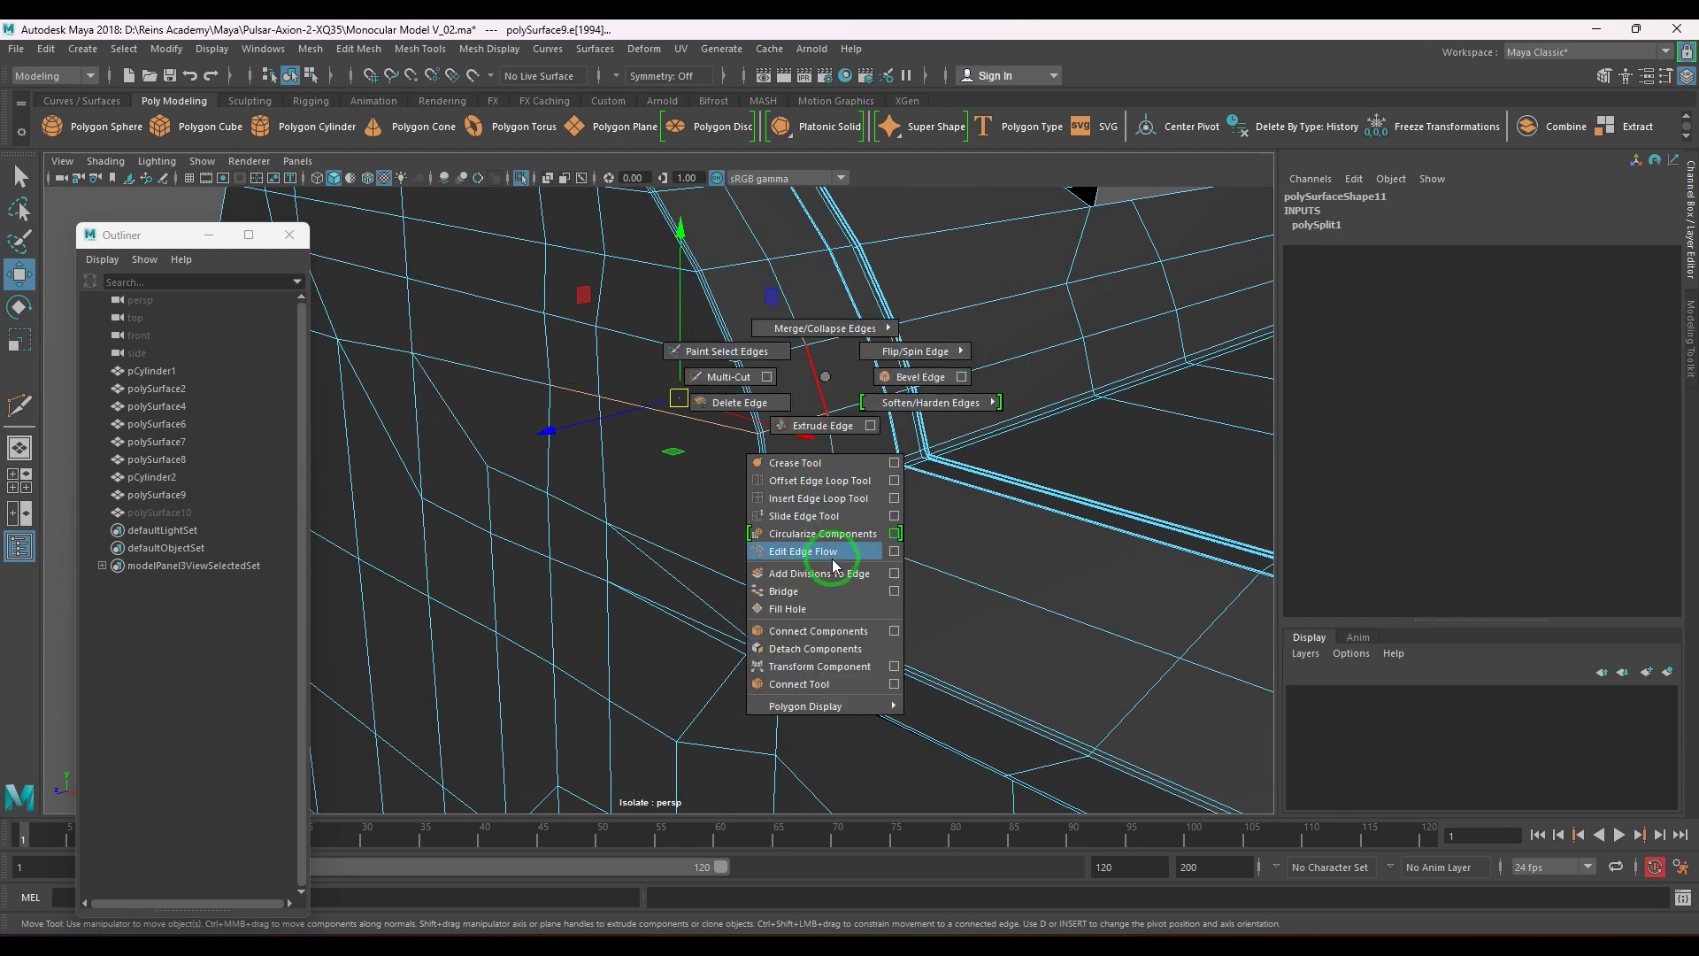
left_click(836, 517)
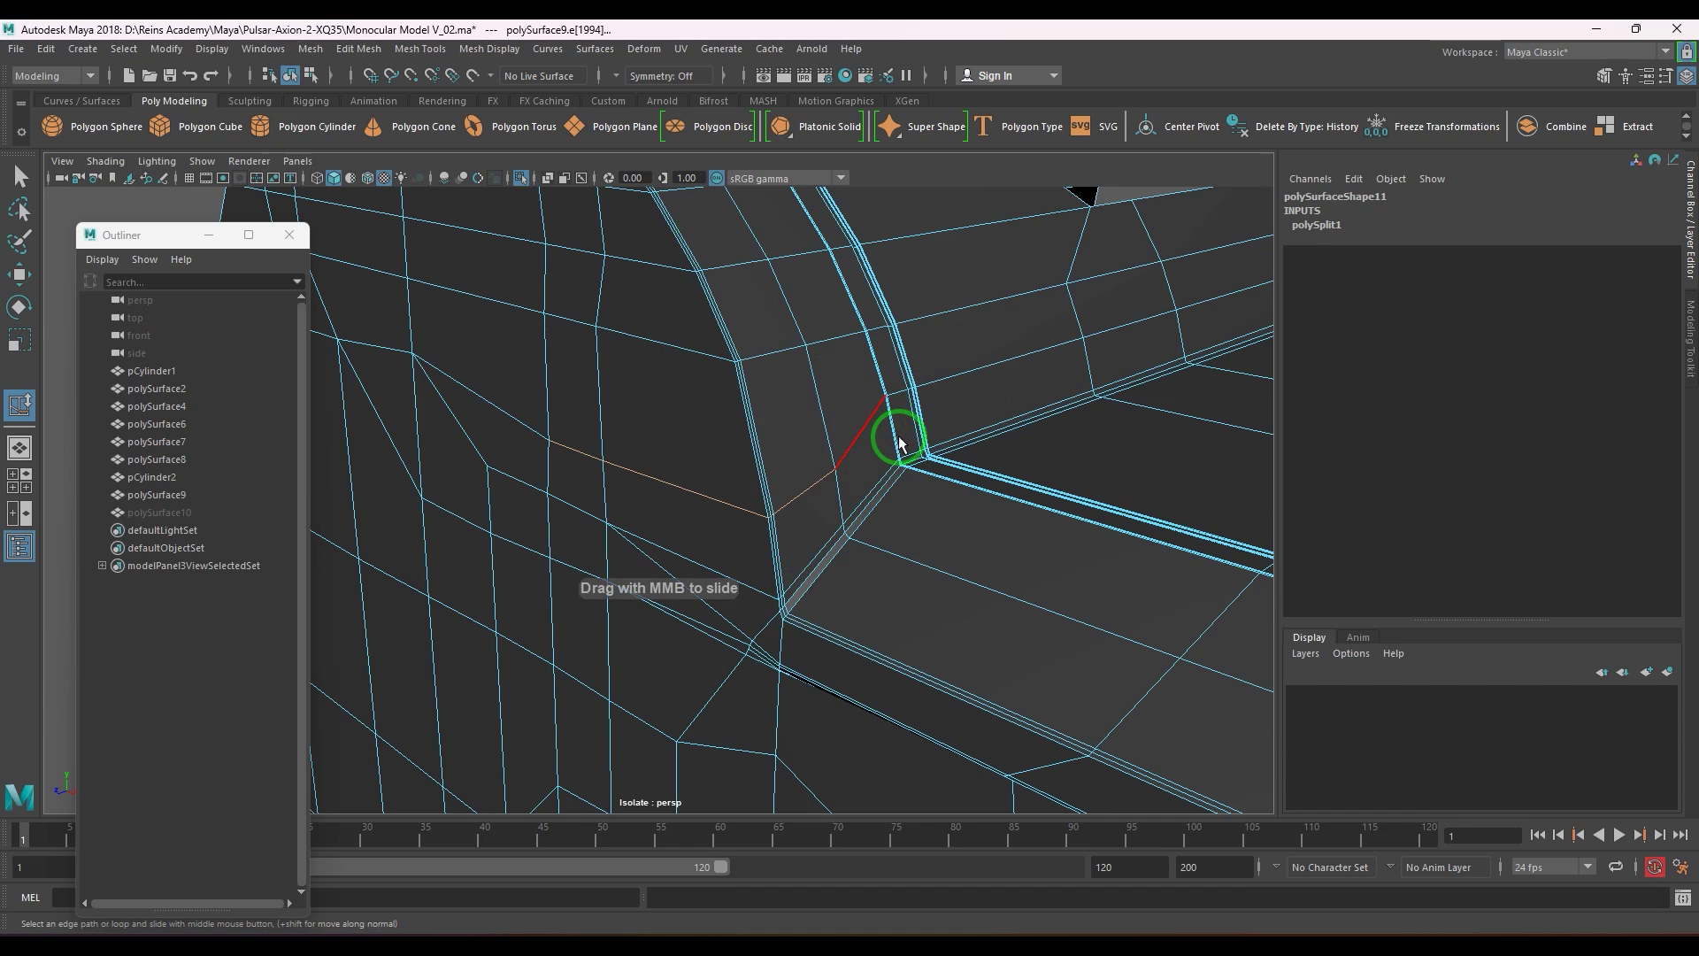
left_click_drag(899, 439, 887, 447, "alt")
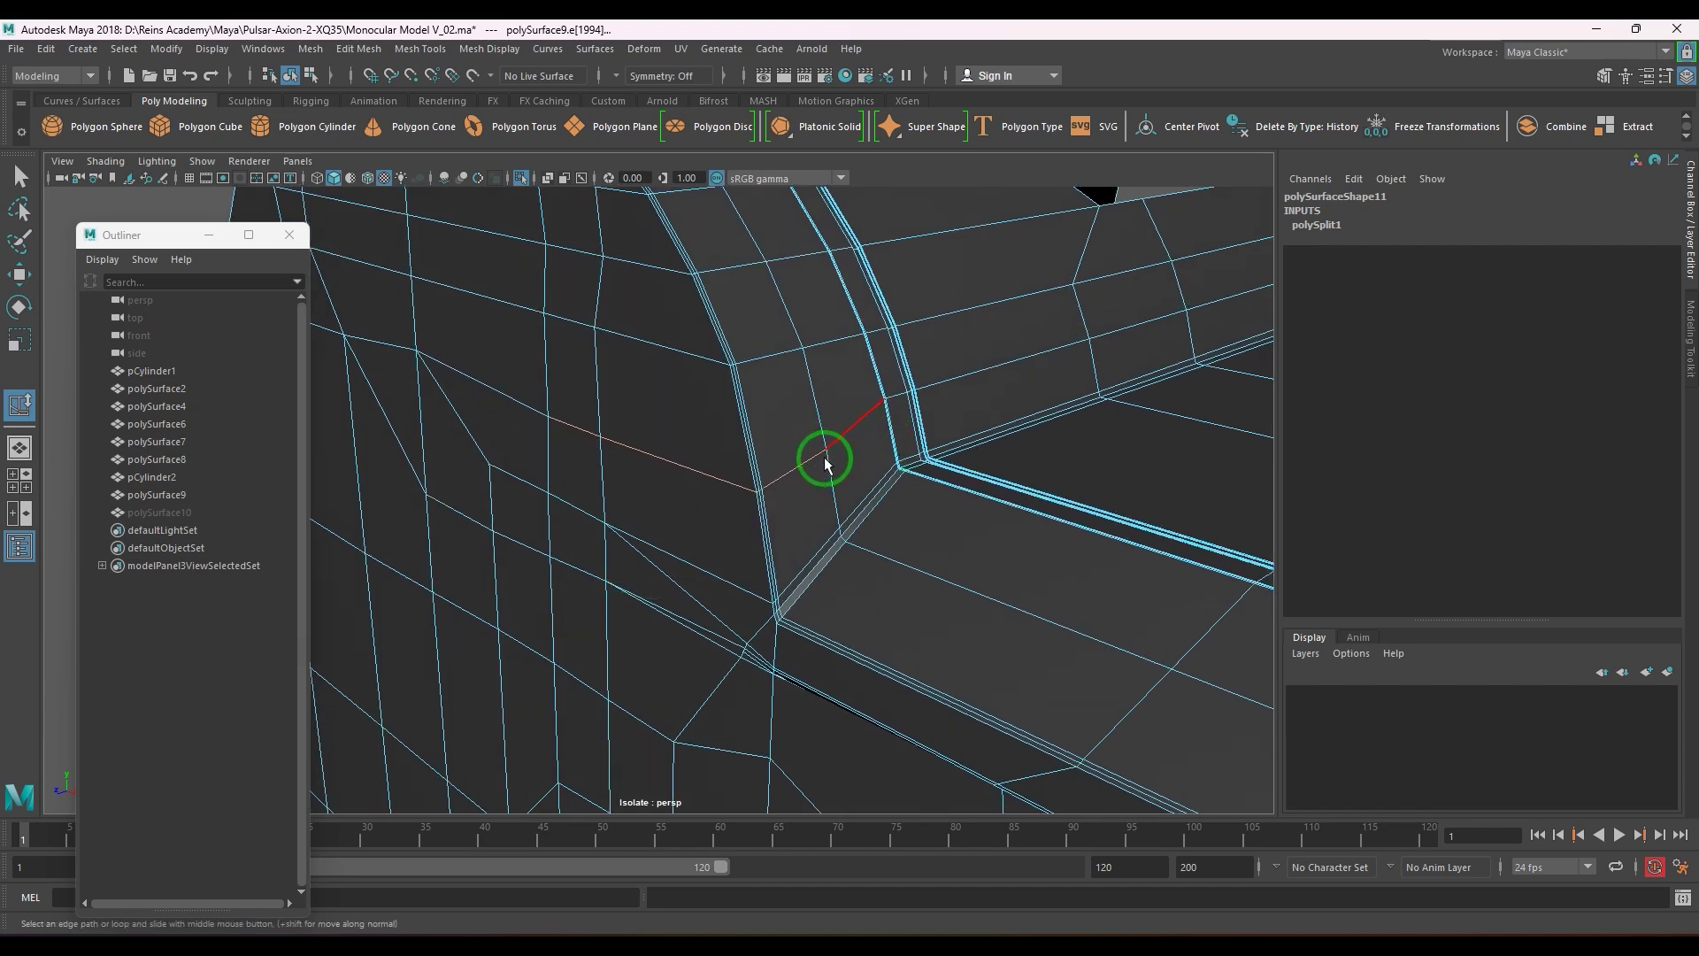
left_click_drag(824, 462, 886, 524, "alt")
- Try to shift the band's front-edge vertex sideways in the front view
right_click_drag(862, 525, 769, 516)
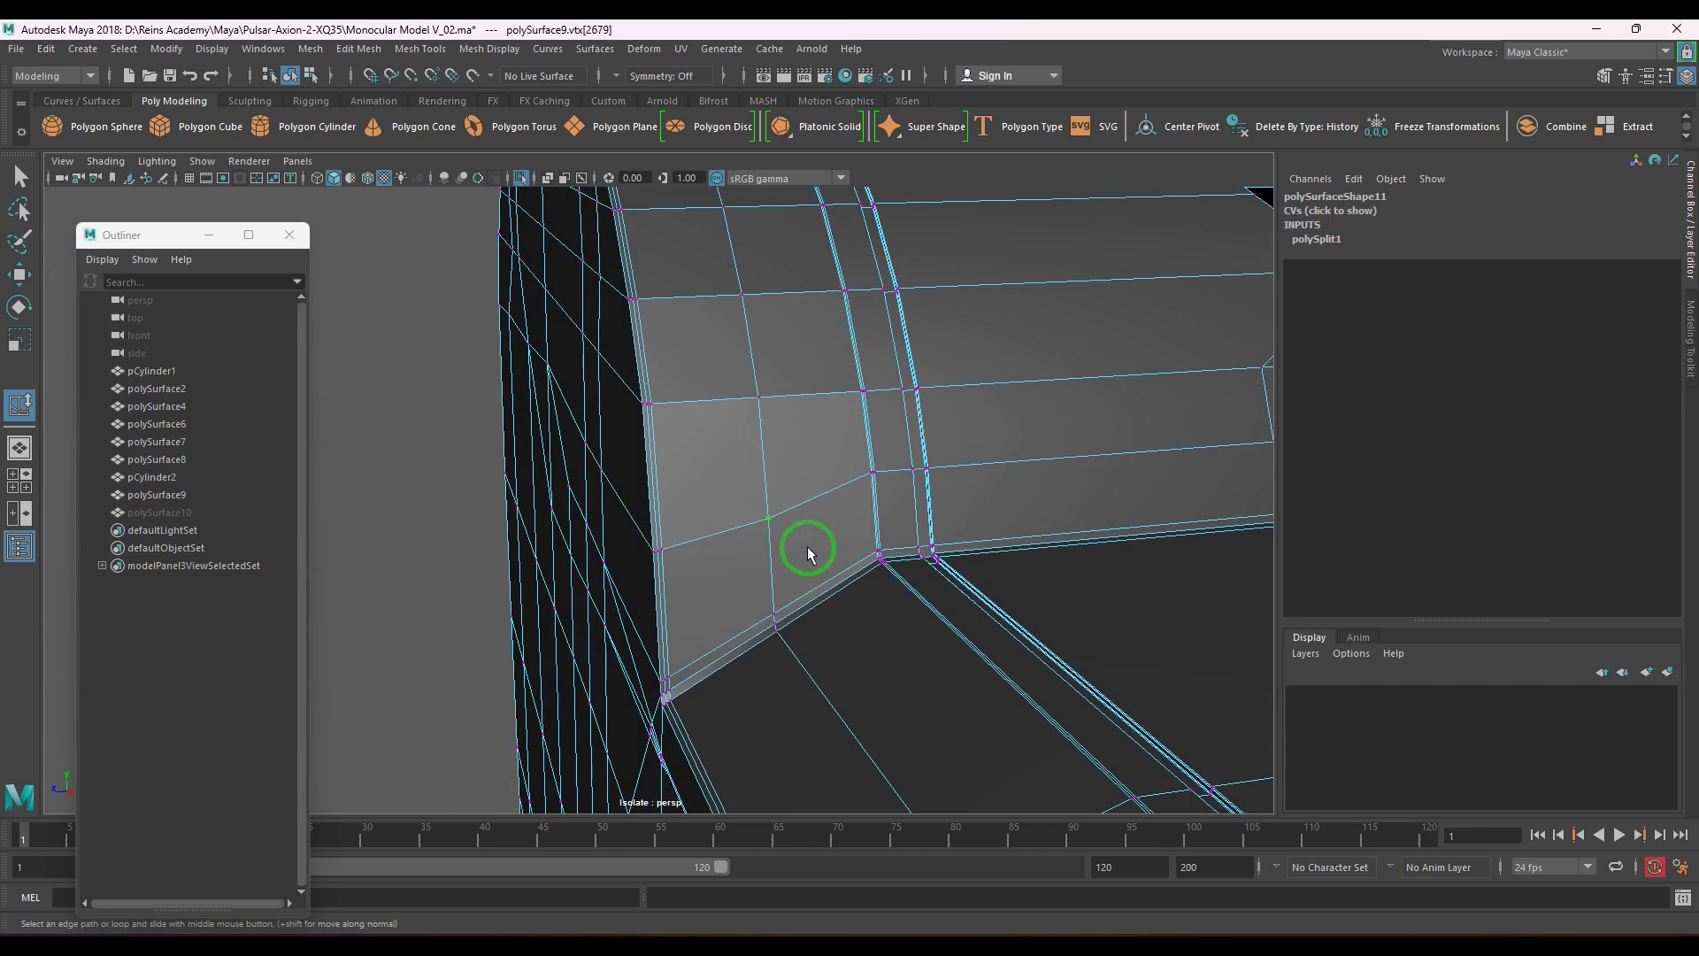
key("w")
left_click_drag(812, 534, 1027, 423)
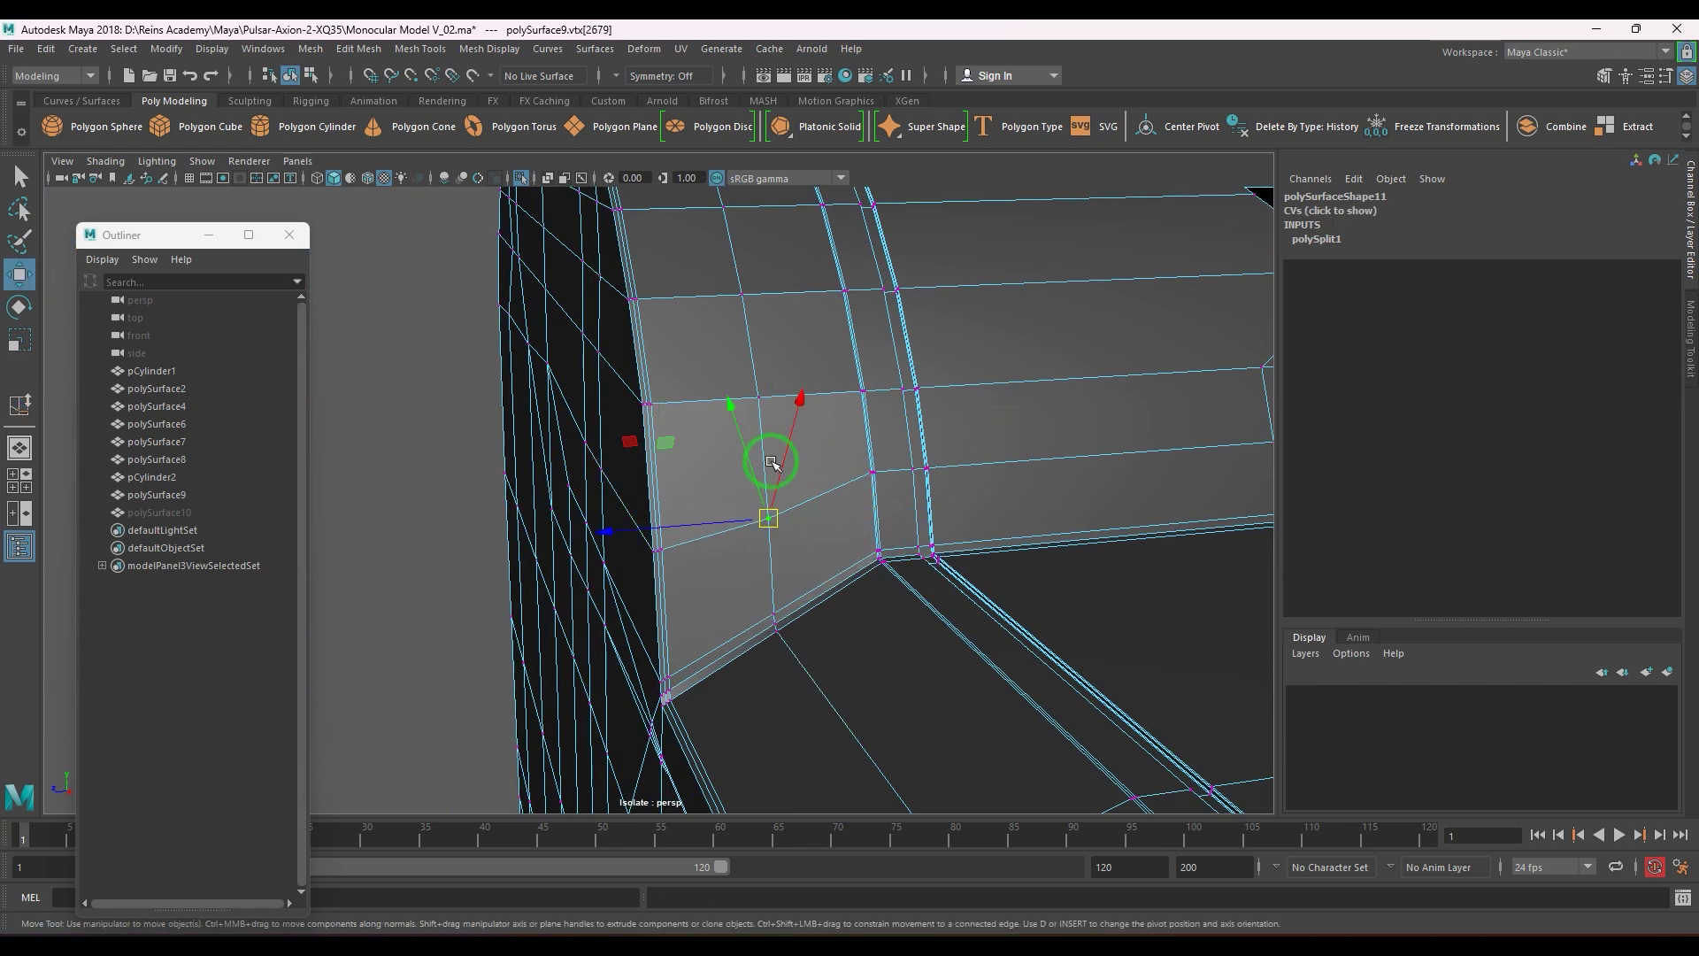
left_click_drag(775, 465, 705, 501, "alt")
key("space")
key("w")
key("space")
left_click_drag(914, 480, 1024, 509)
scroll(933, 498, "up", 6)
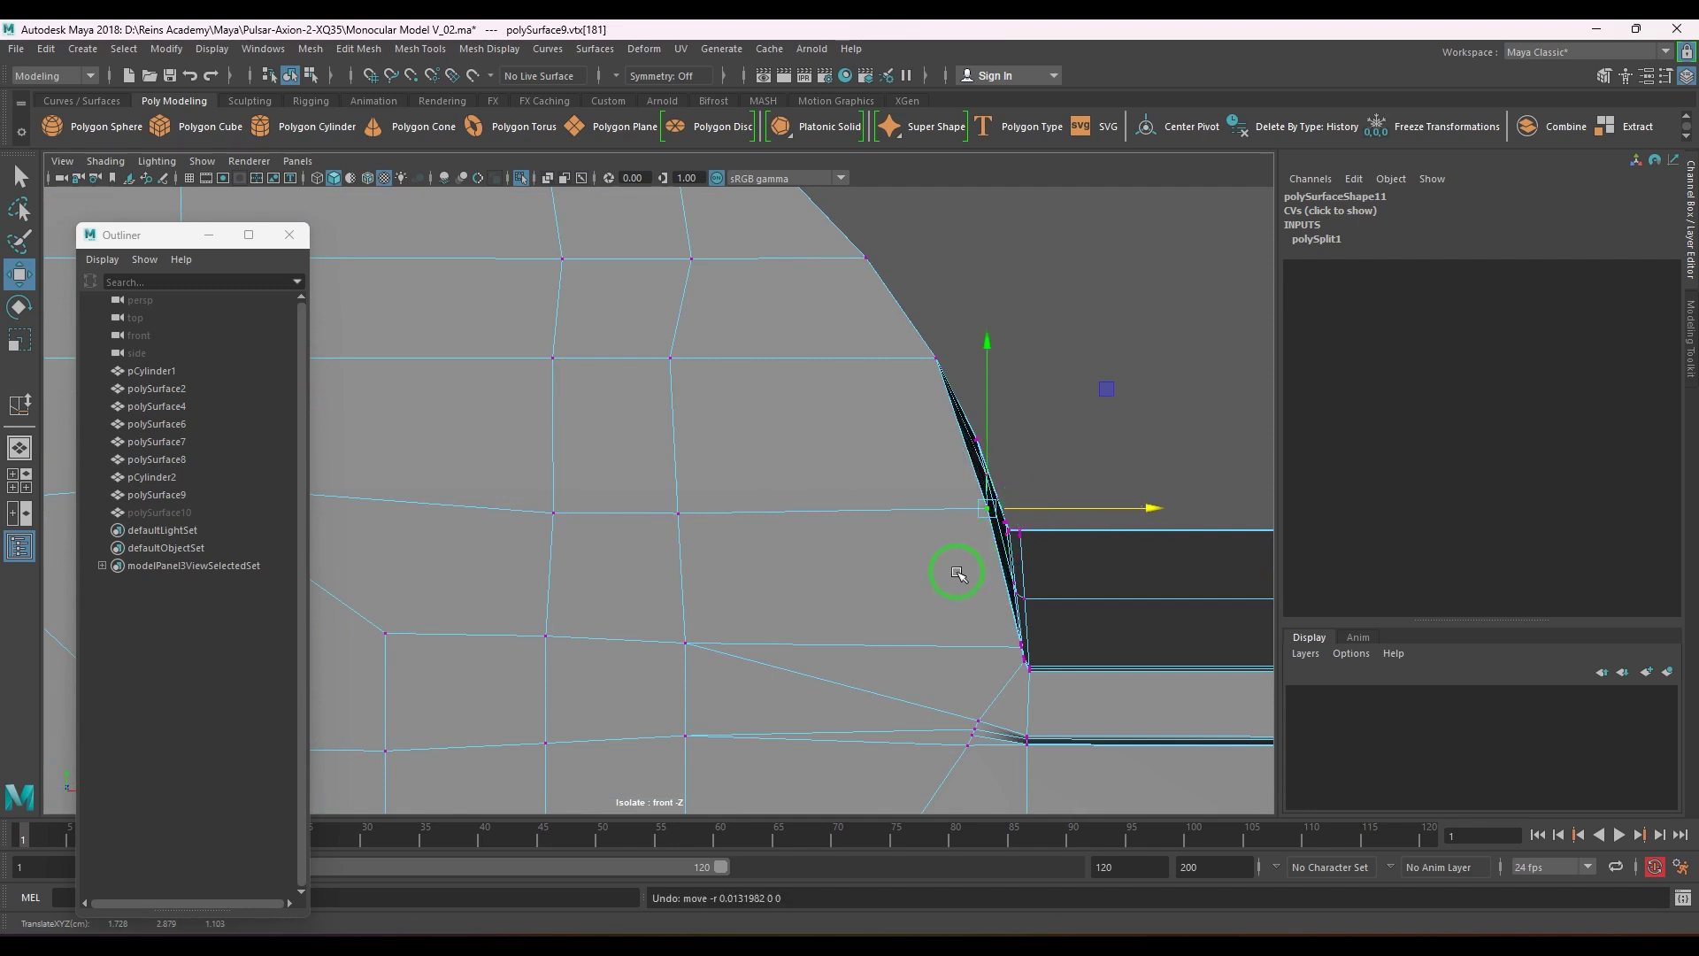
- In the perspective view, raise the band's middle vertex above the shoulder corner slightly along the vertical axis
left_click_drag(958, 574, 847, 533)
left_click_drag(850, 534, 920, 556, "alt")
left_click_drag(924, 551, 933, 566)
middle_click_drag(1016, 541, 939, 561, "alt")
scroll(938, 547, "up", 2)
left_click_drag(959, 535, 892, 562)
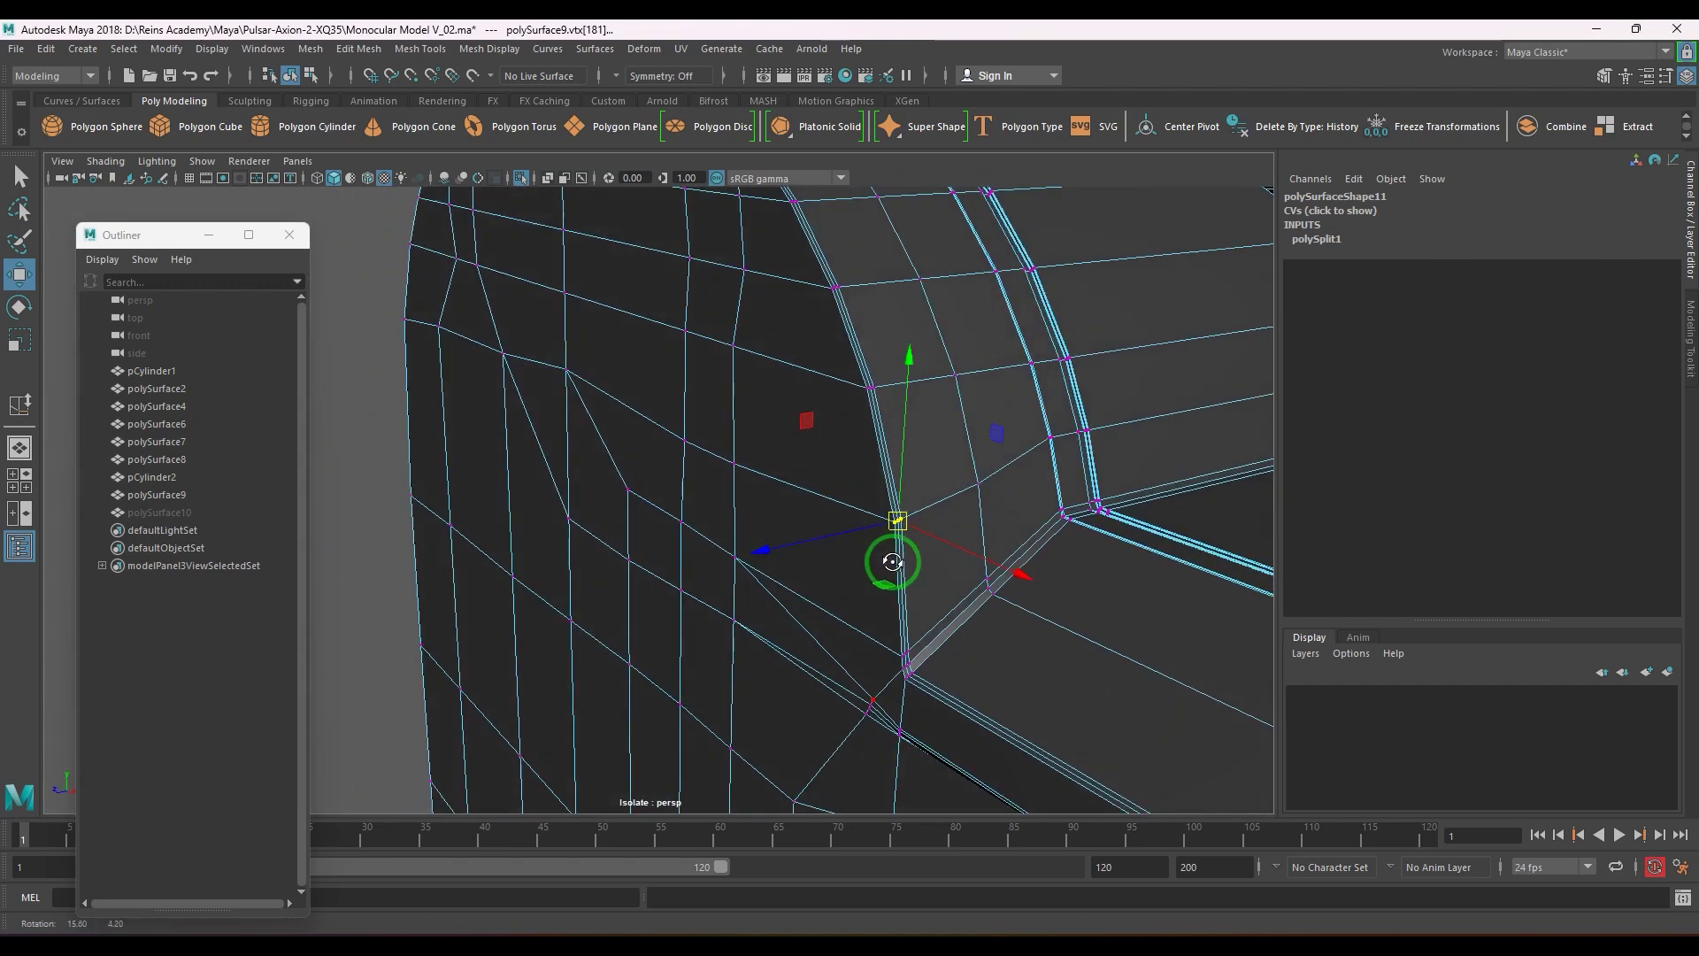
left_click_drag(988, 477, 985, 427)
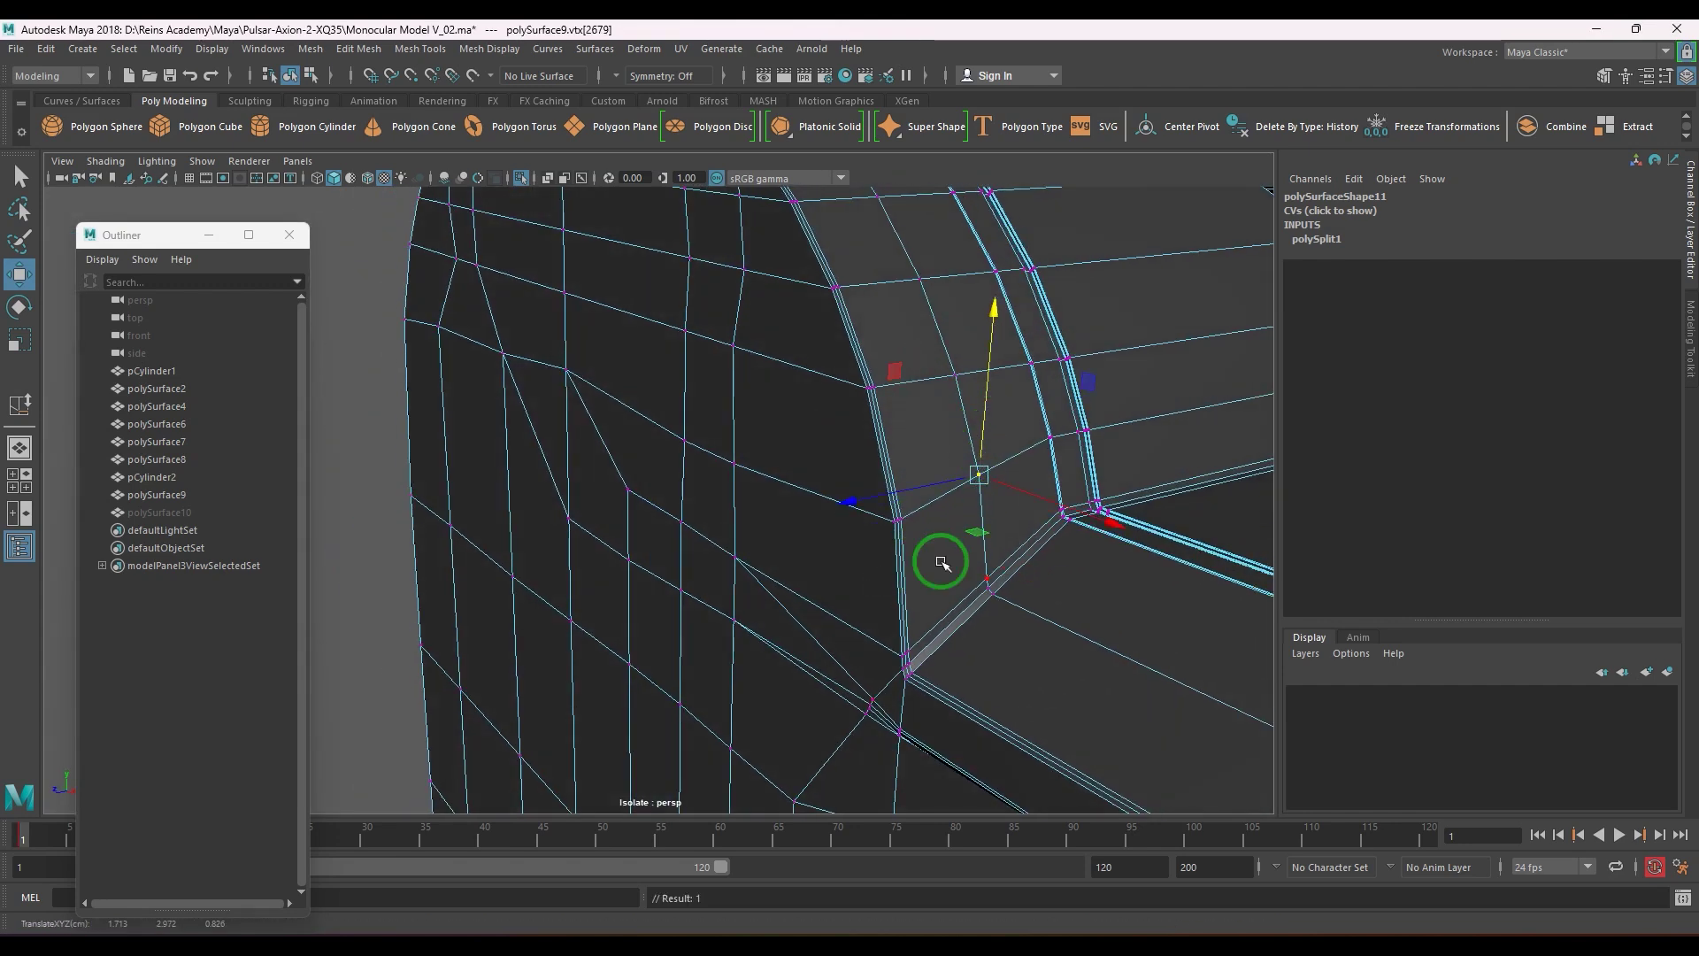
- Preview the isolated body smoothed in object mode and inspect the band's curve down to the shoulder corner
key("F8")
right_click_drag(946, 560, 634, 511, "alt")
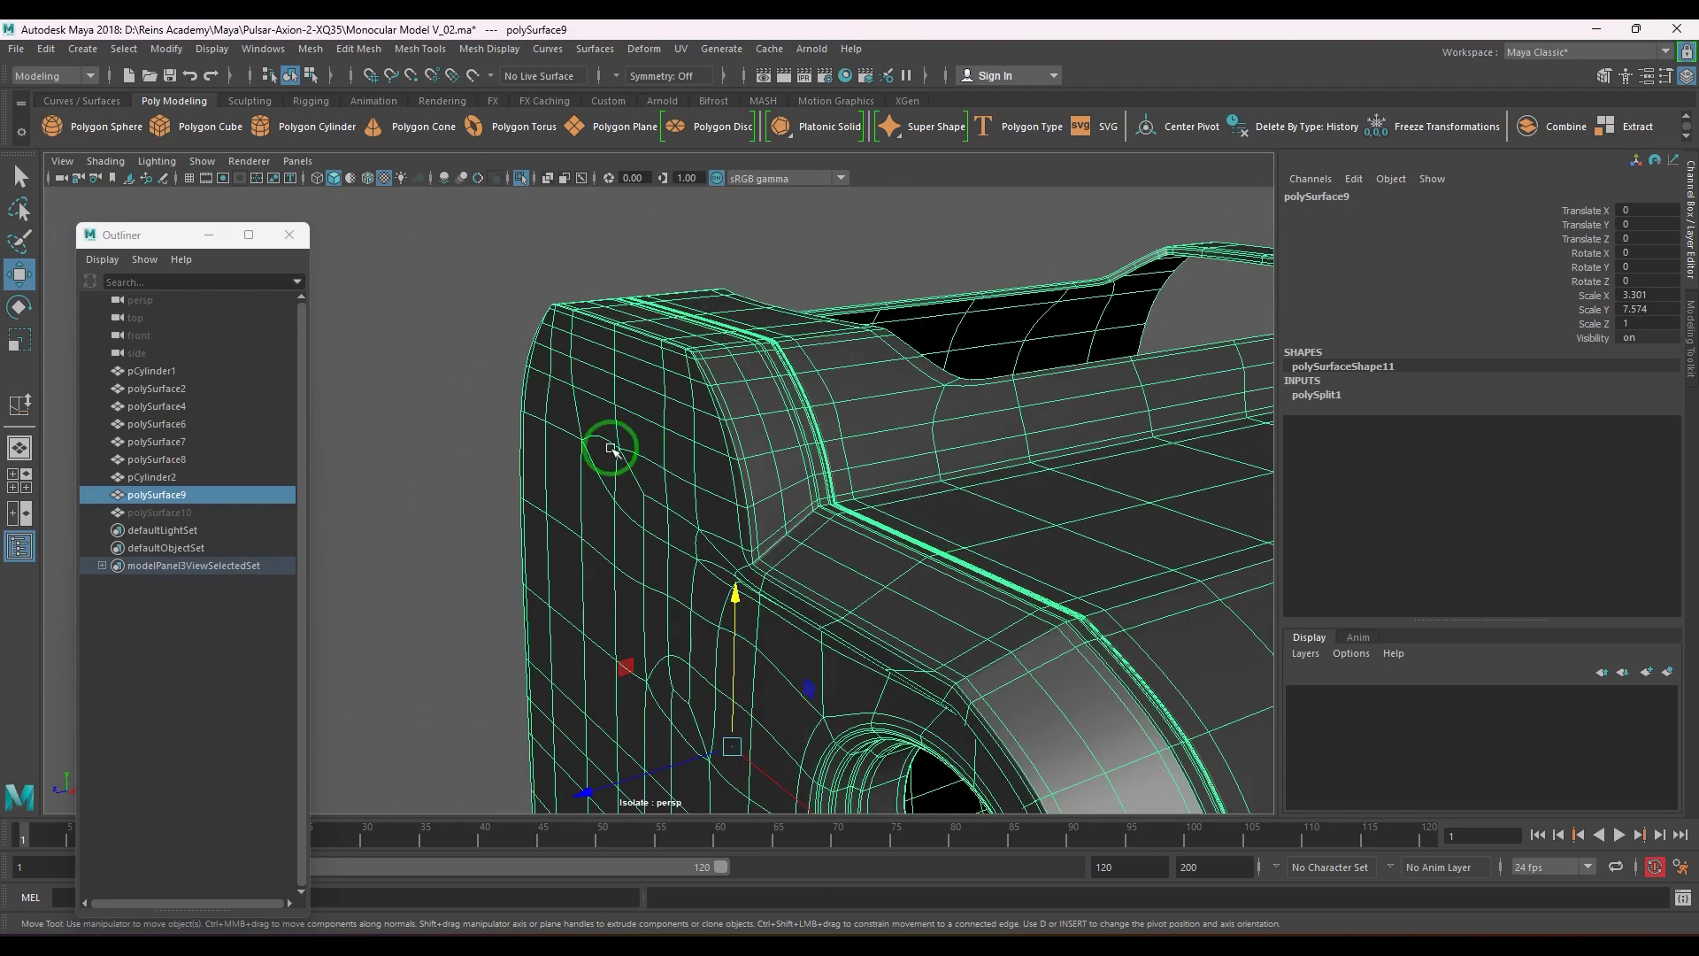
left_click_drag(611, 447, 785, 549, "alt")
right_click_drag(785, 550, 951, 666, "alt")
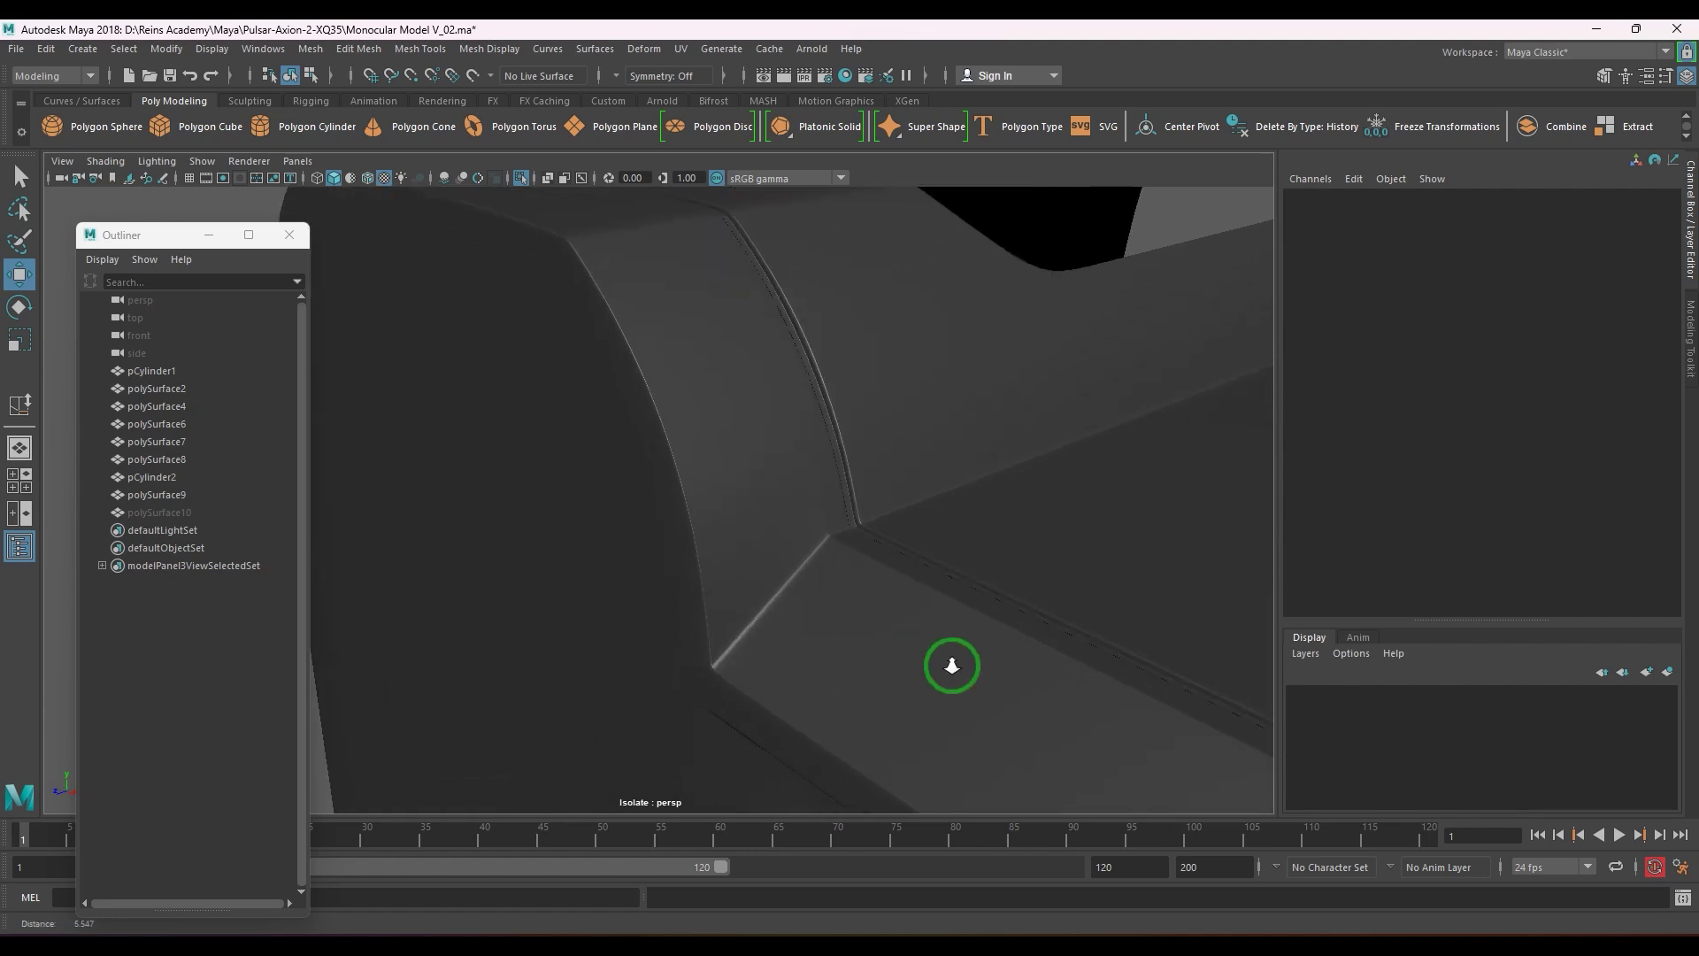
left_click_drag(951, 665, 937, 641, "alt")
- Try to slide the edge segments of the band's inner loop above the shoulder corner
left_click(864, 534)
left_click_drag(865, 535, 920, 560, "alt")
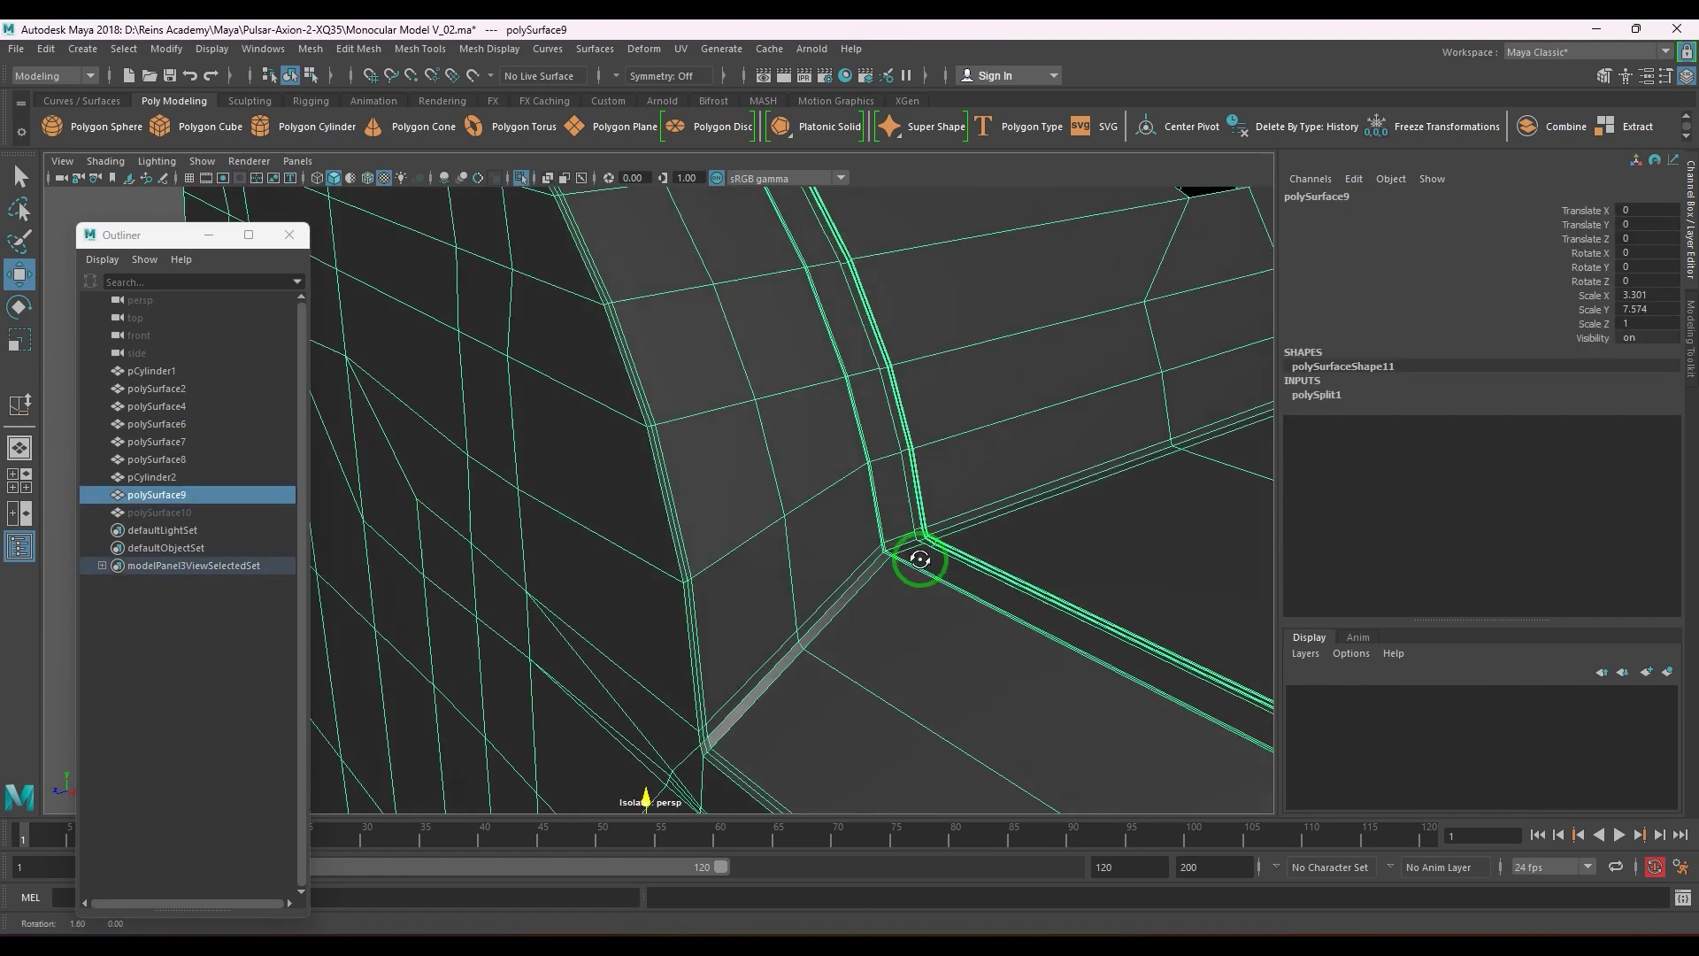
right_click_drag(920, 559, 830, 564, "alt")
right_click_drag(830, 564, 883, 555)
left_click(823, 326)
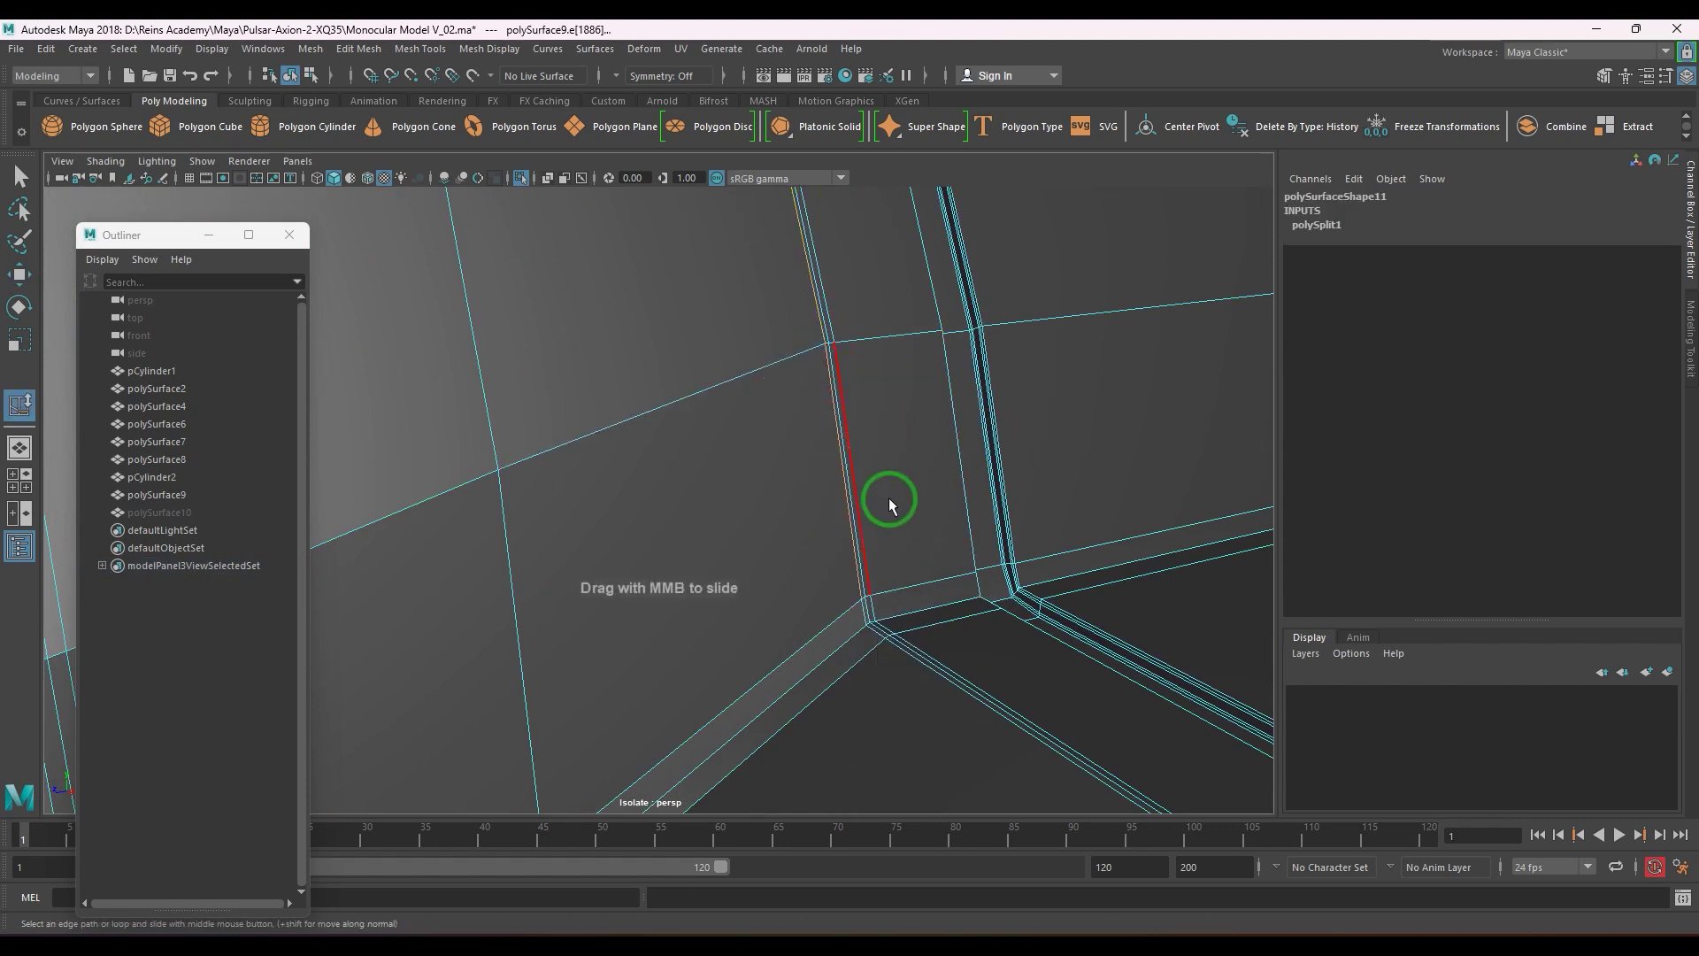
key("w")
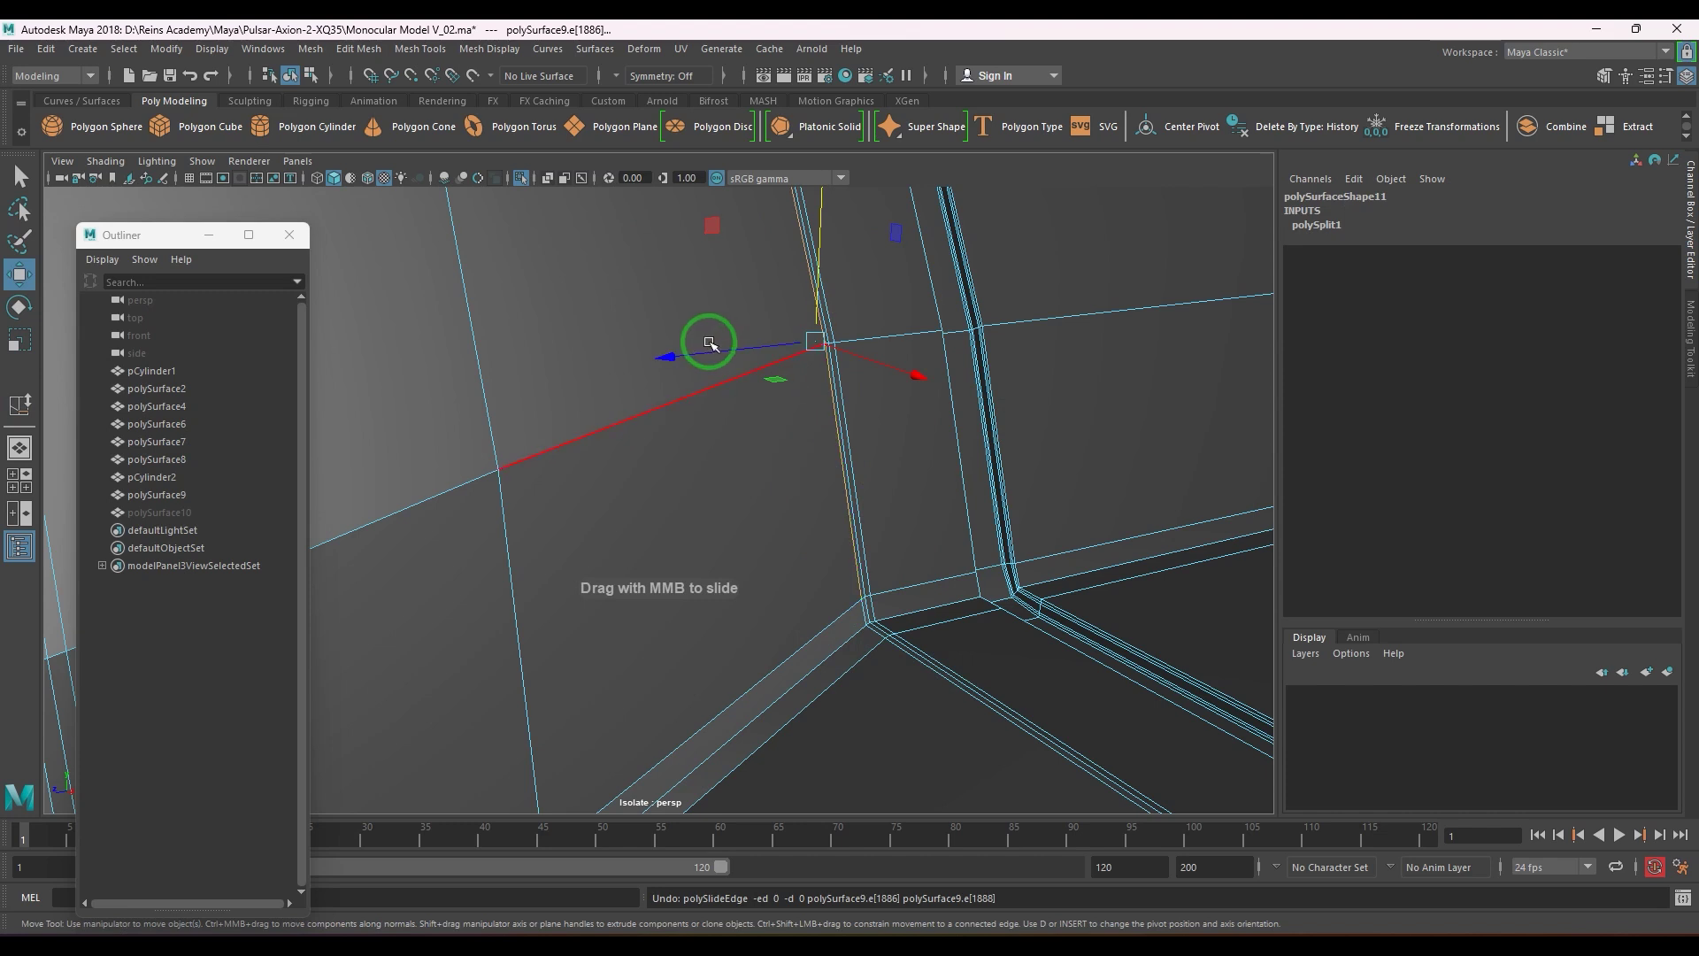
left_click_drag(711, 348, 704, 350)
- Inspect the smoothed body around the band, opening and shoulder corner from a wider angle
key("F8")
scroll(793, 456, "down", 10)
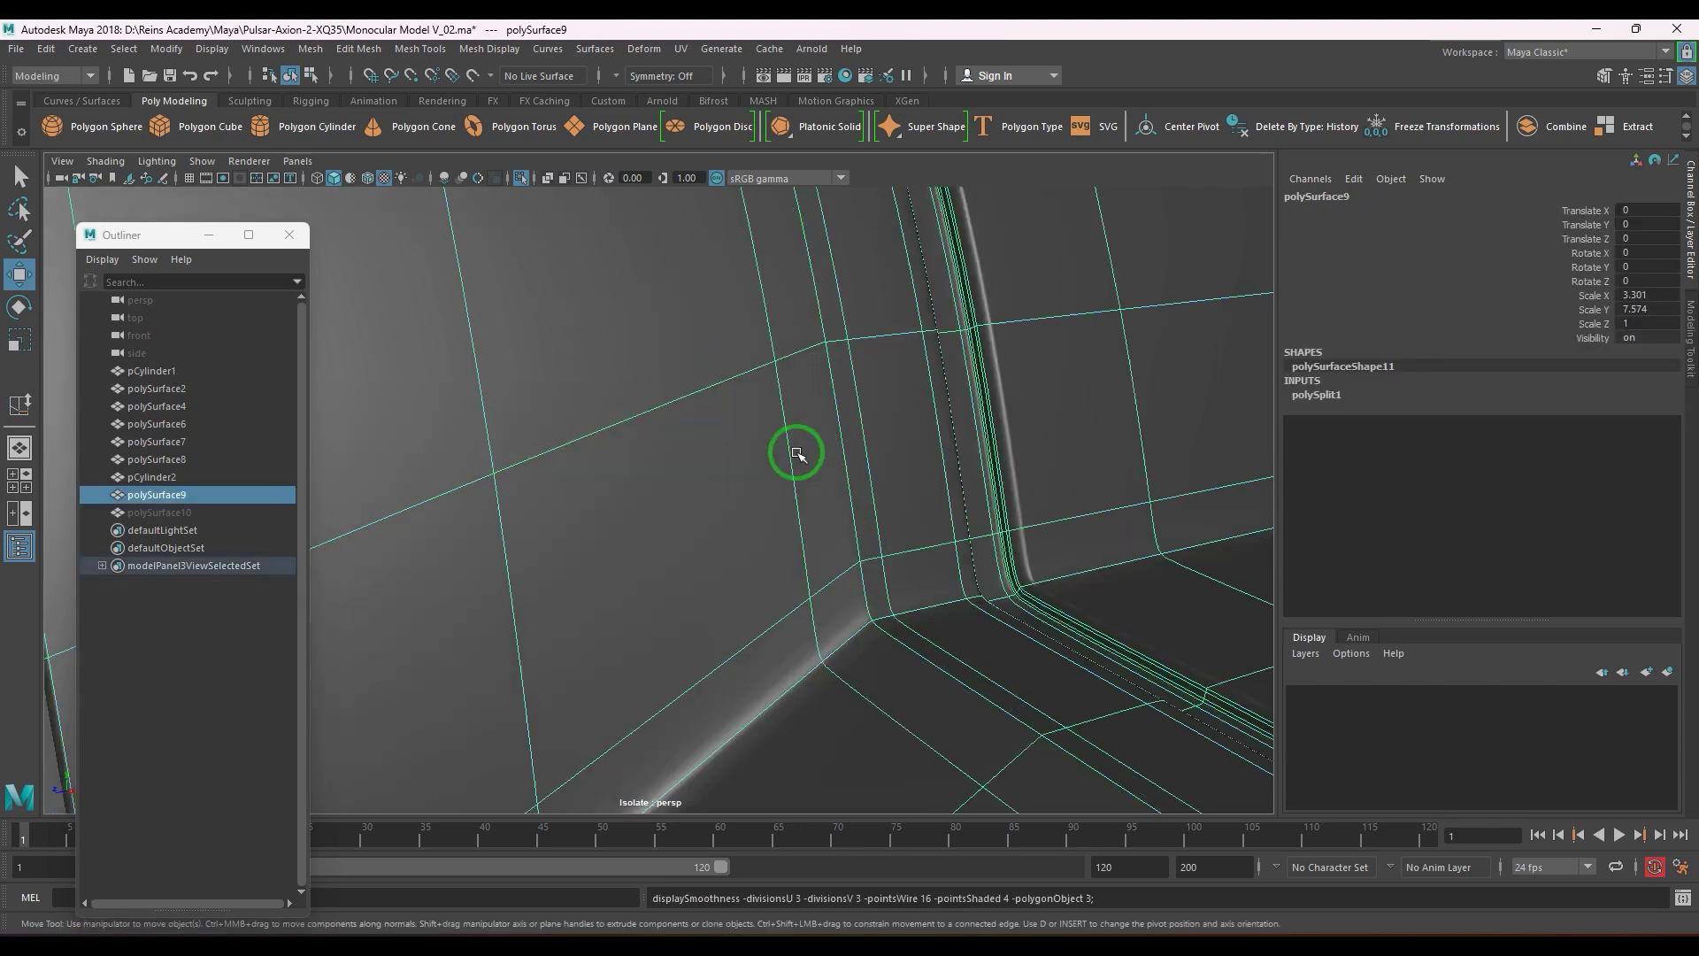
left_click(379, 284)
scroll(587, 409, "up", 5)
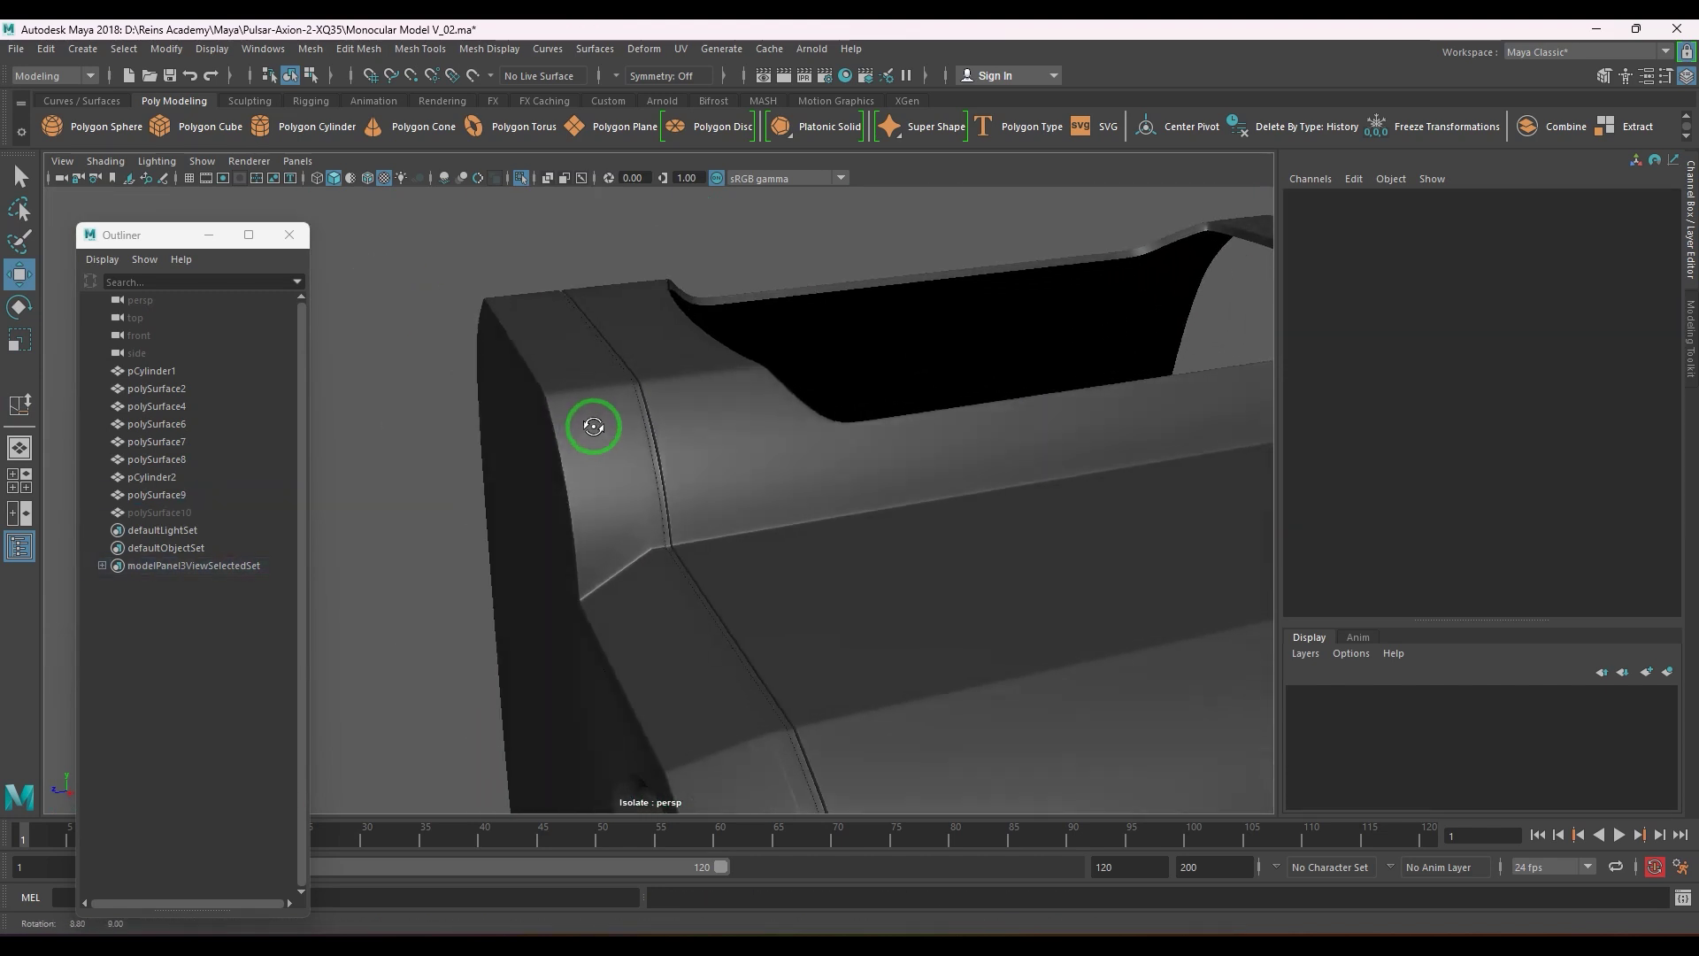
scroll(663, 543, "up", 5)
- Select the body faces beside the band just above the shoulder corner and drop any stray faces from the selection
left_click(843, 605)
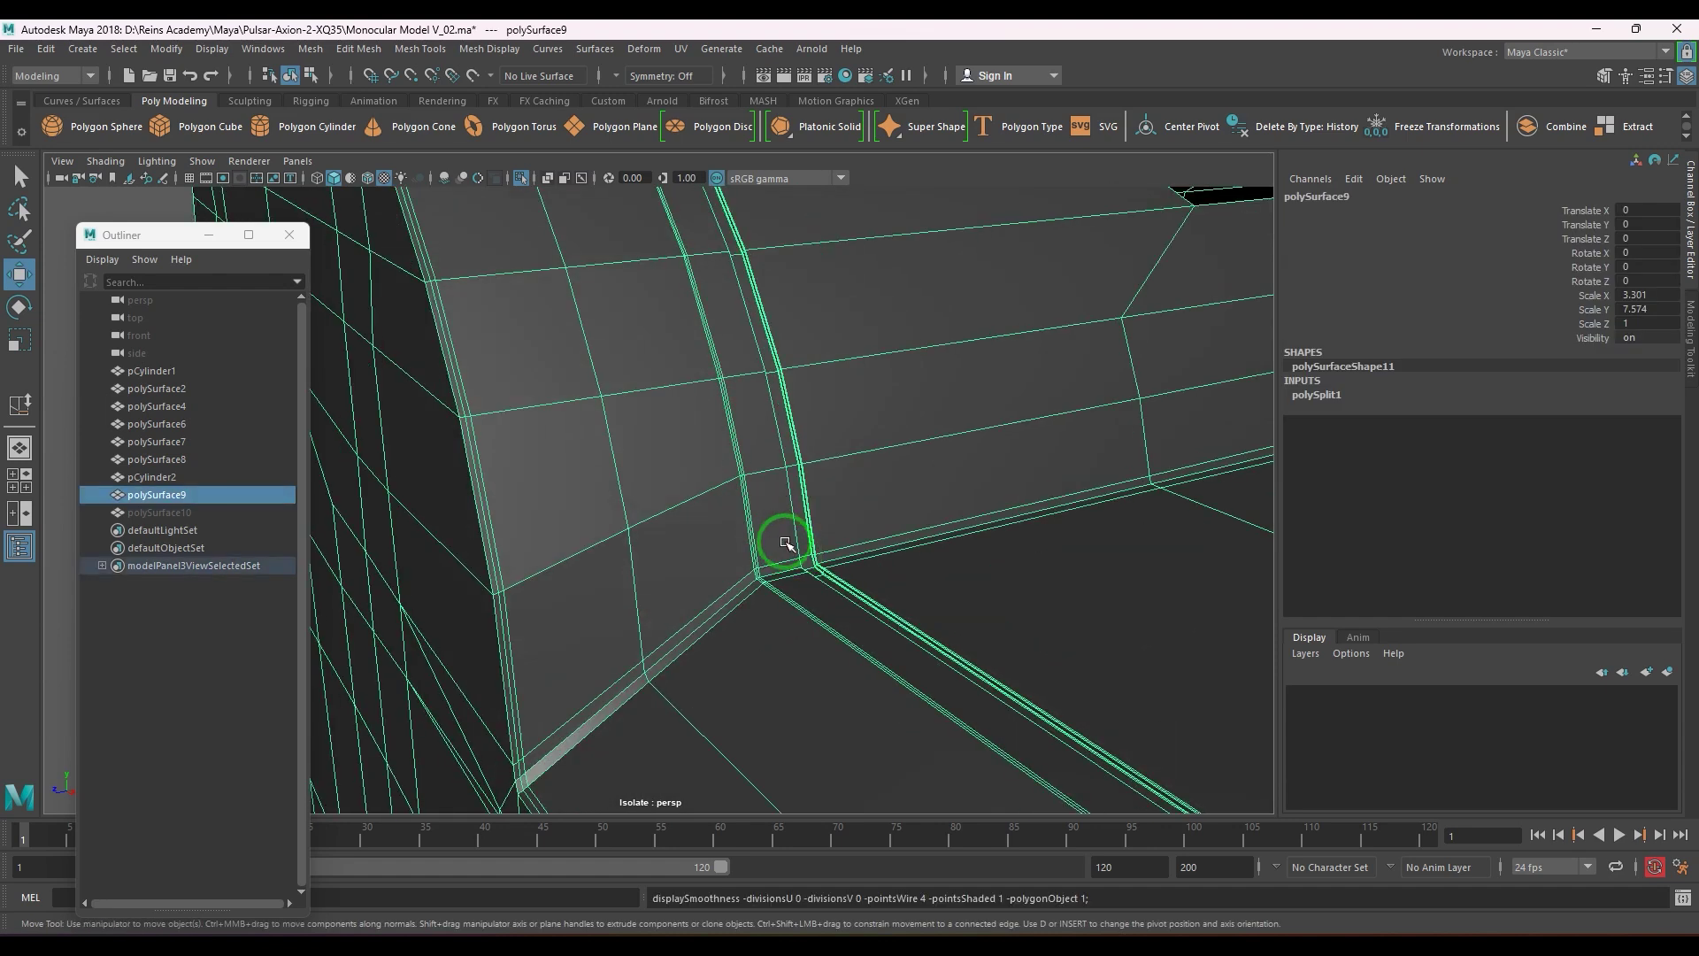
left_click_drag(720, 559, 823, 584, "alt")
scroll(812, 577, "down", 2)
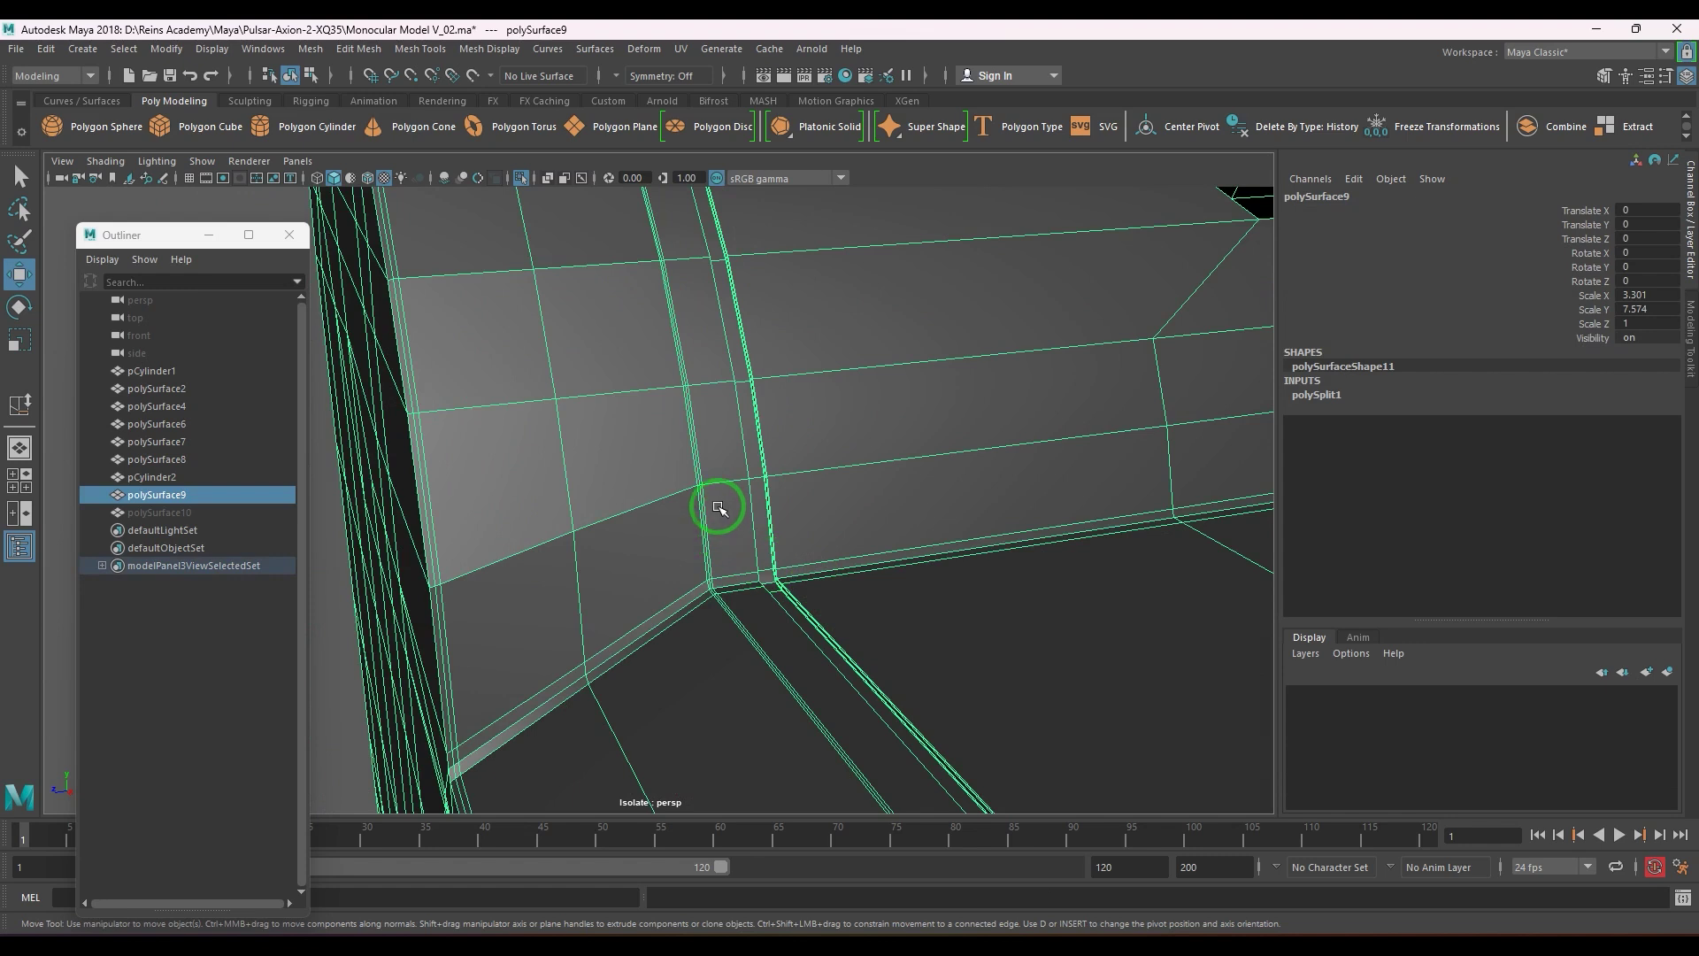
key("F11")
left_click(666, 536)
left_click_drag(723, 538, 724, 540)
scroll(723, 544, "down", 4)
left_click_drag(724, 553, 675, 565, "alt")
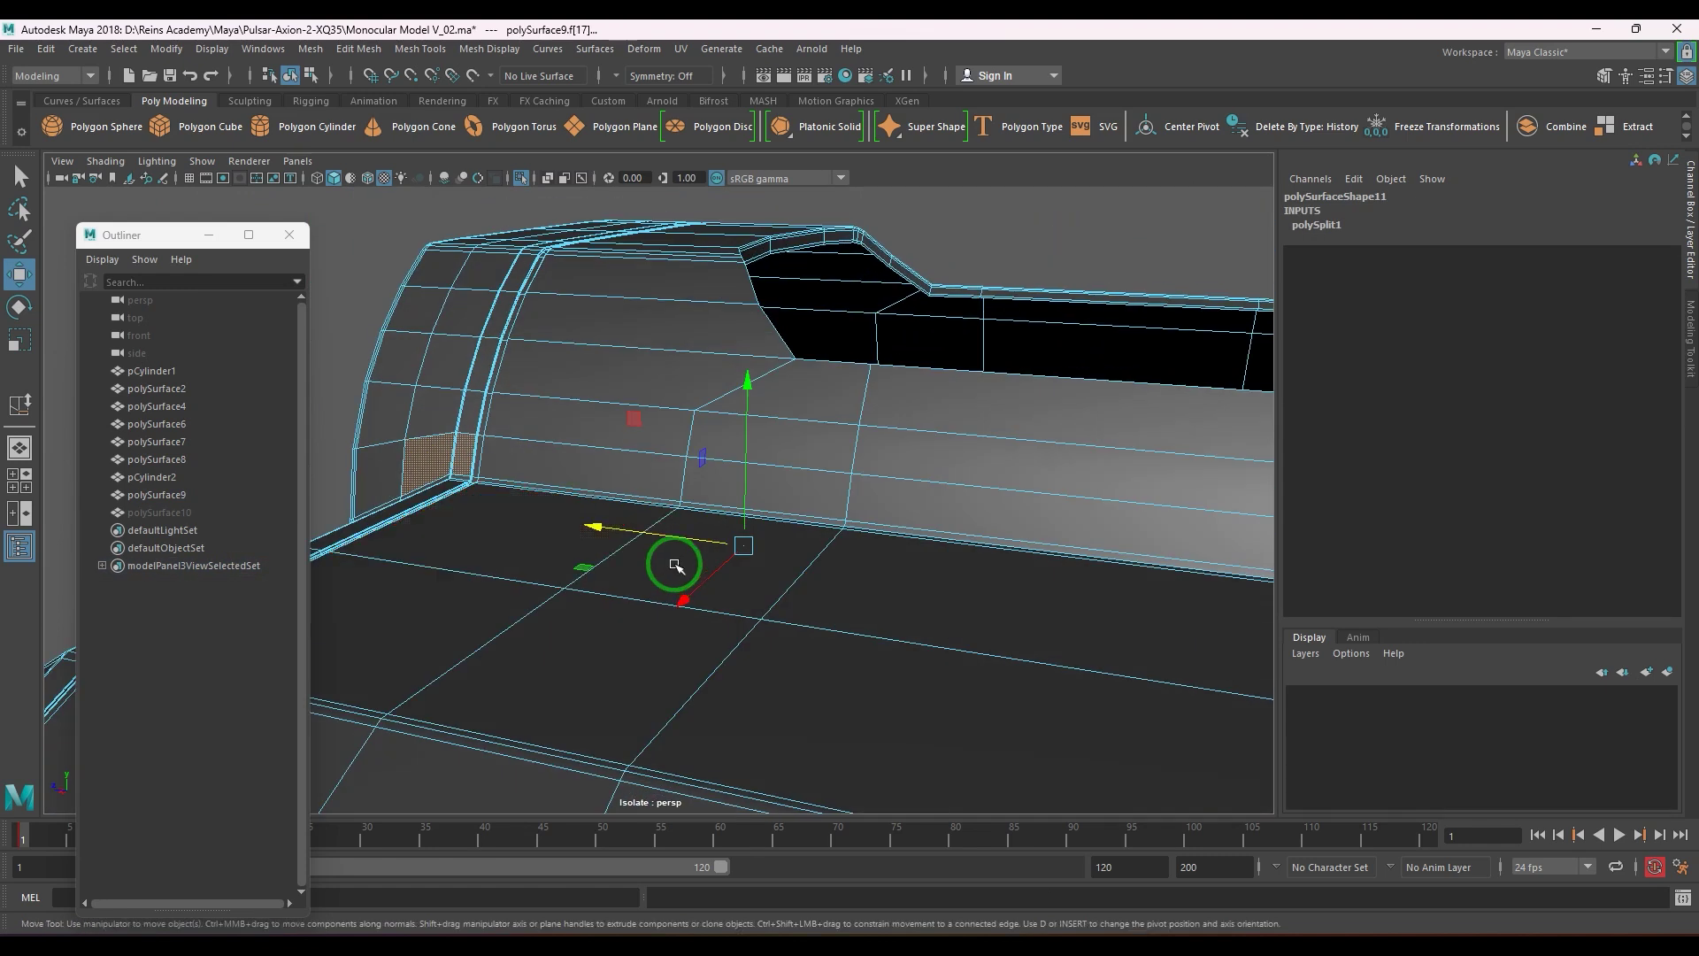
left_click_drag(688, 376, 1003, 665, "ctrl")
scroll(955, 628, "down", 4)
mouse_move(845, 564)
left_mouse_down("alt")
mouse_move(756, 553)
mouse_move(840, 550)
left_mouse_up("alt")
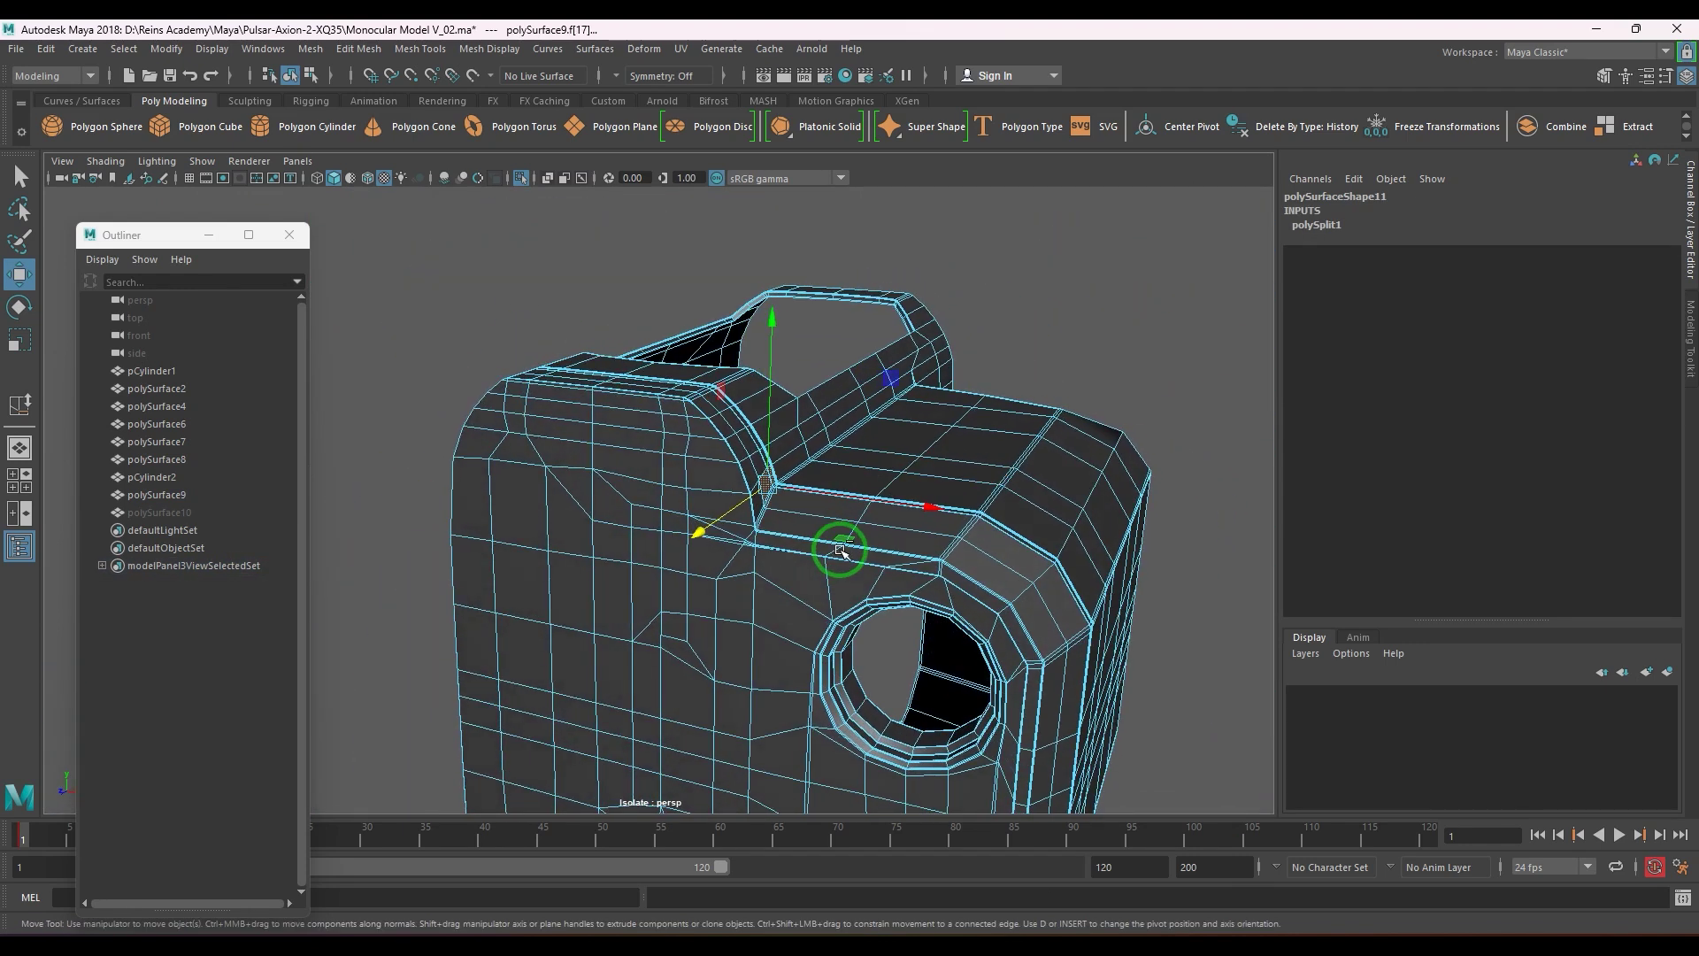
- Isolate the selected corner faces, examine them in the top view, and bring back the whole model in object mode
key("ctrl+1")
key("ctrl+1")
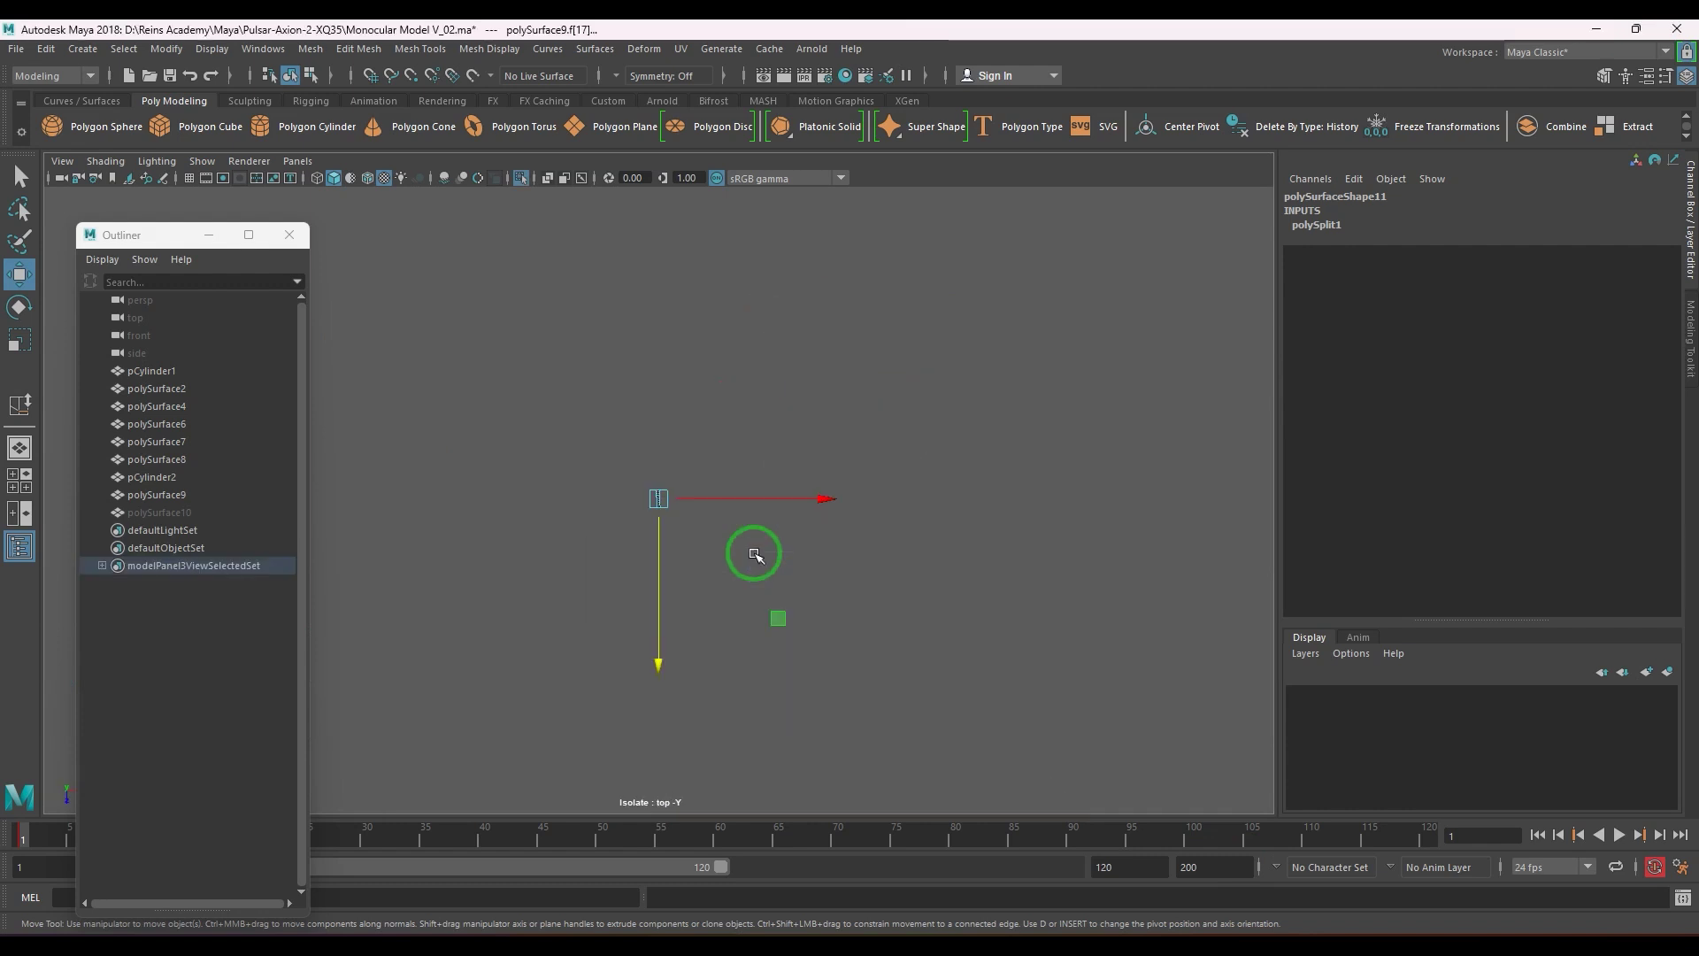
key("f")
scroll(778, 584, "up", 4)
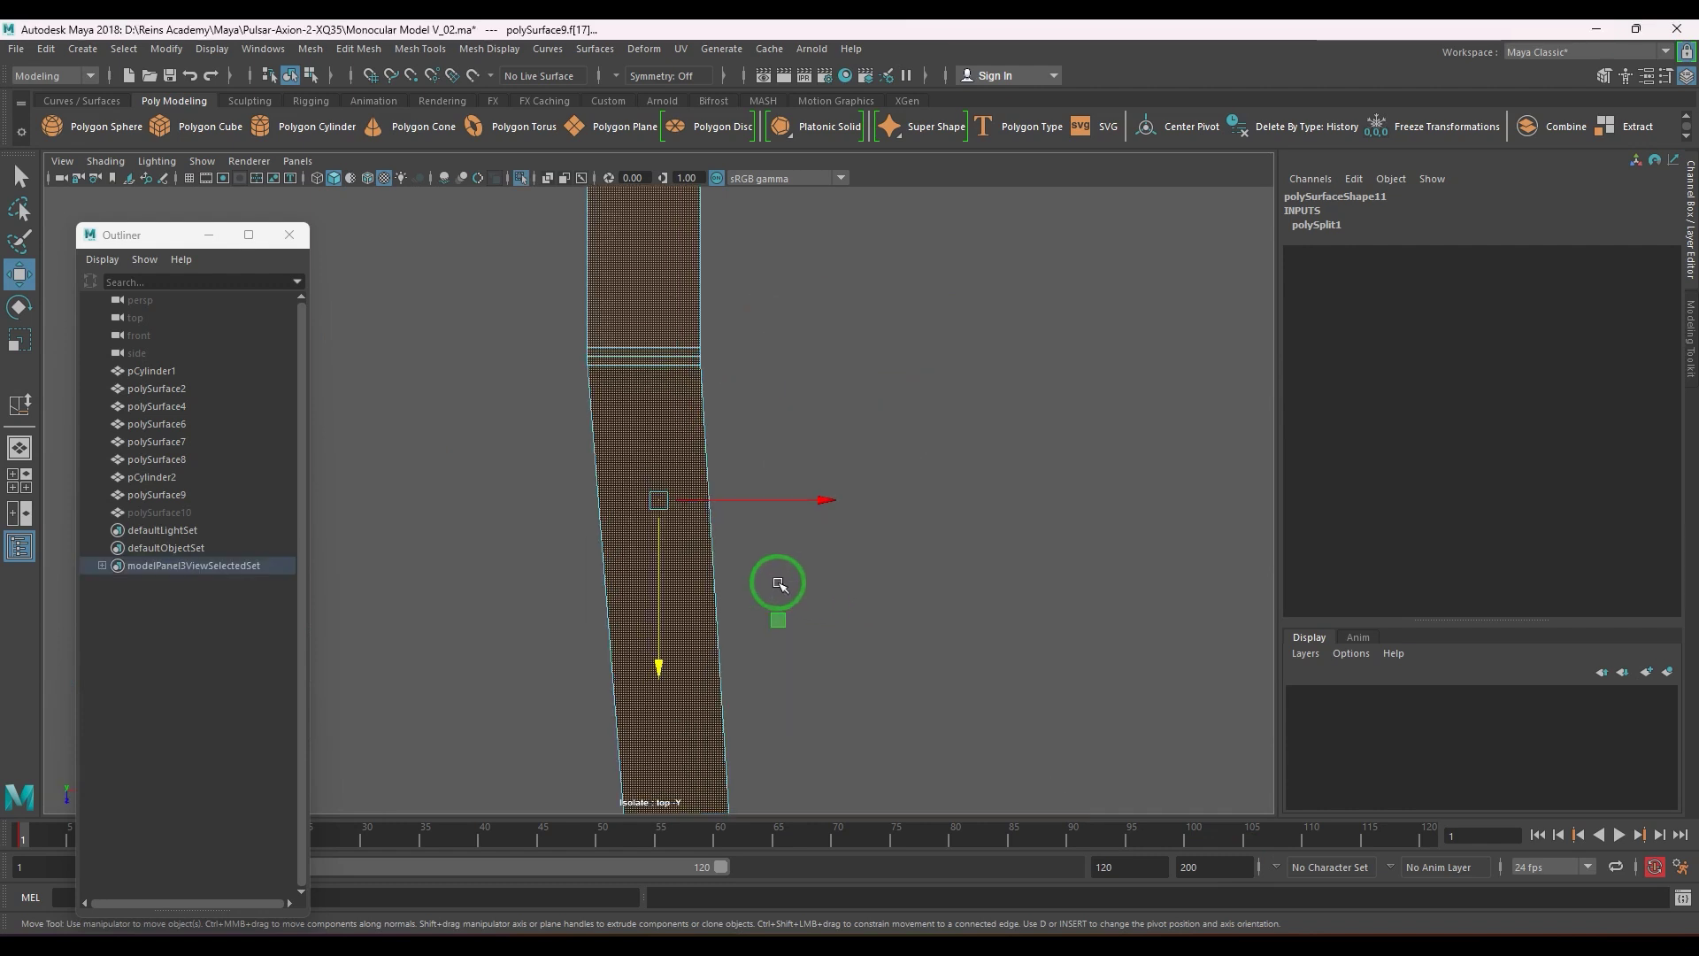
scroll(708, 544, "down", 15)
right_click_drag(656, 501, 778, 439)
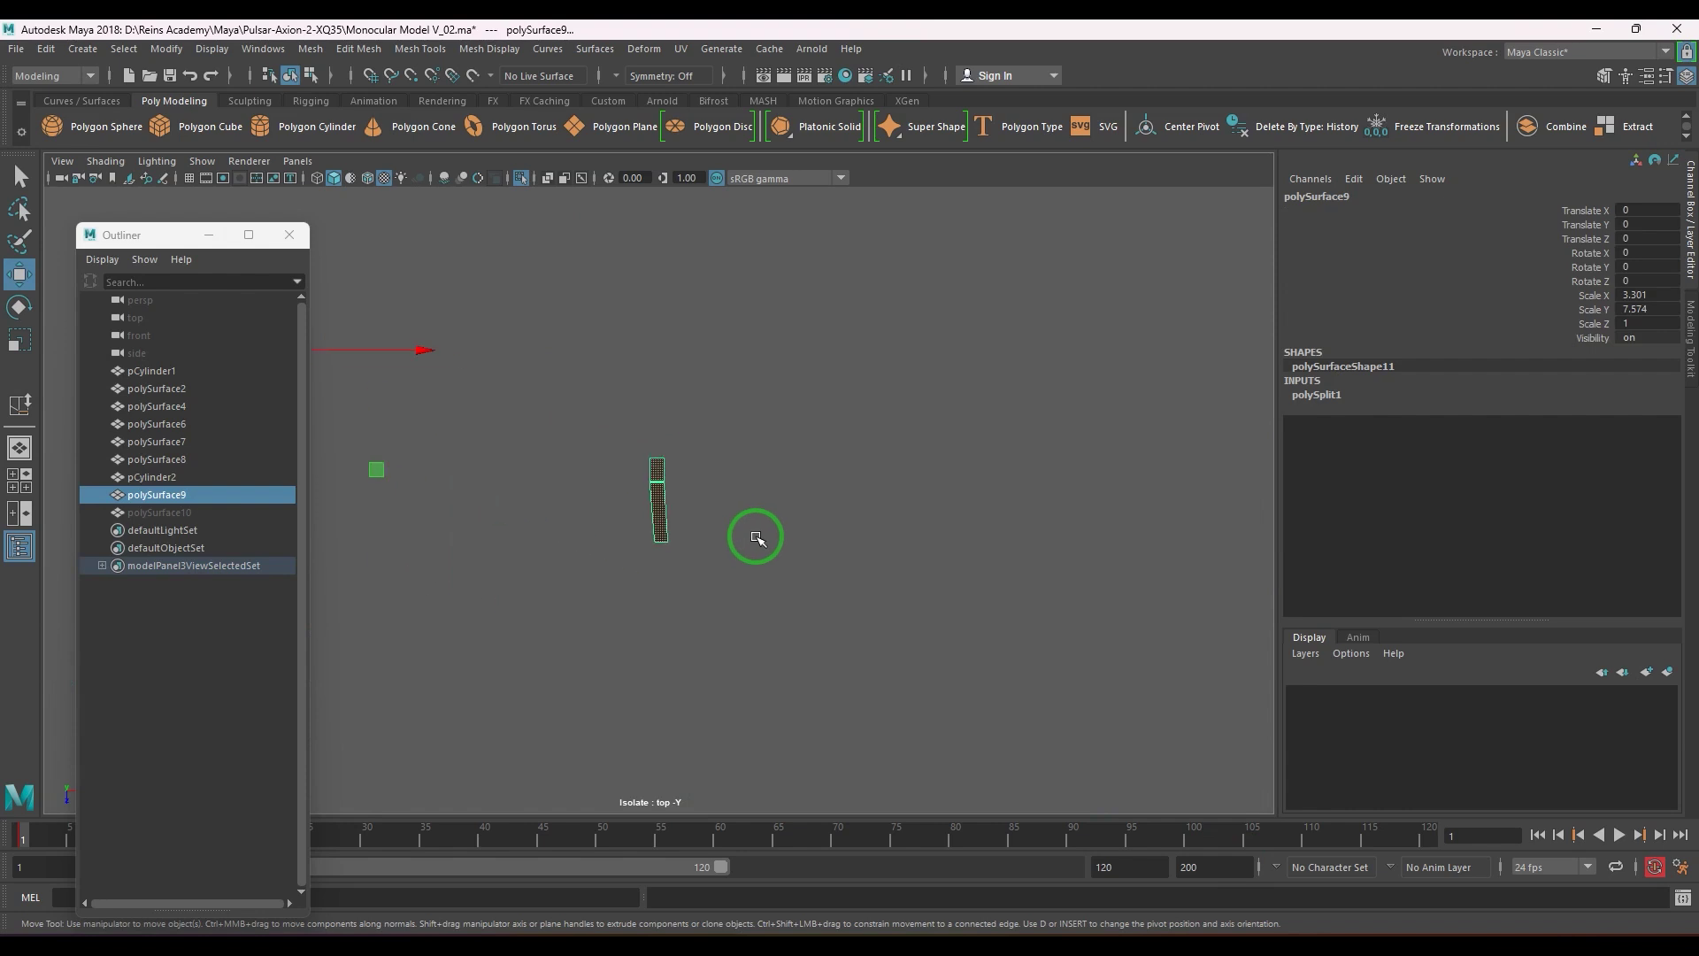
key("f")
left_click(864, 435)
key("ctrl+1")
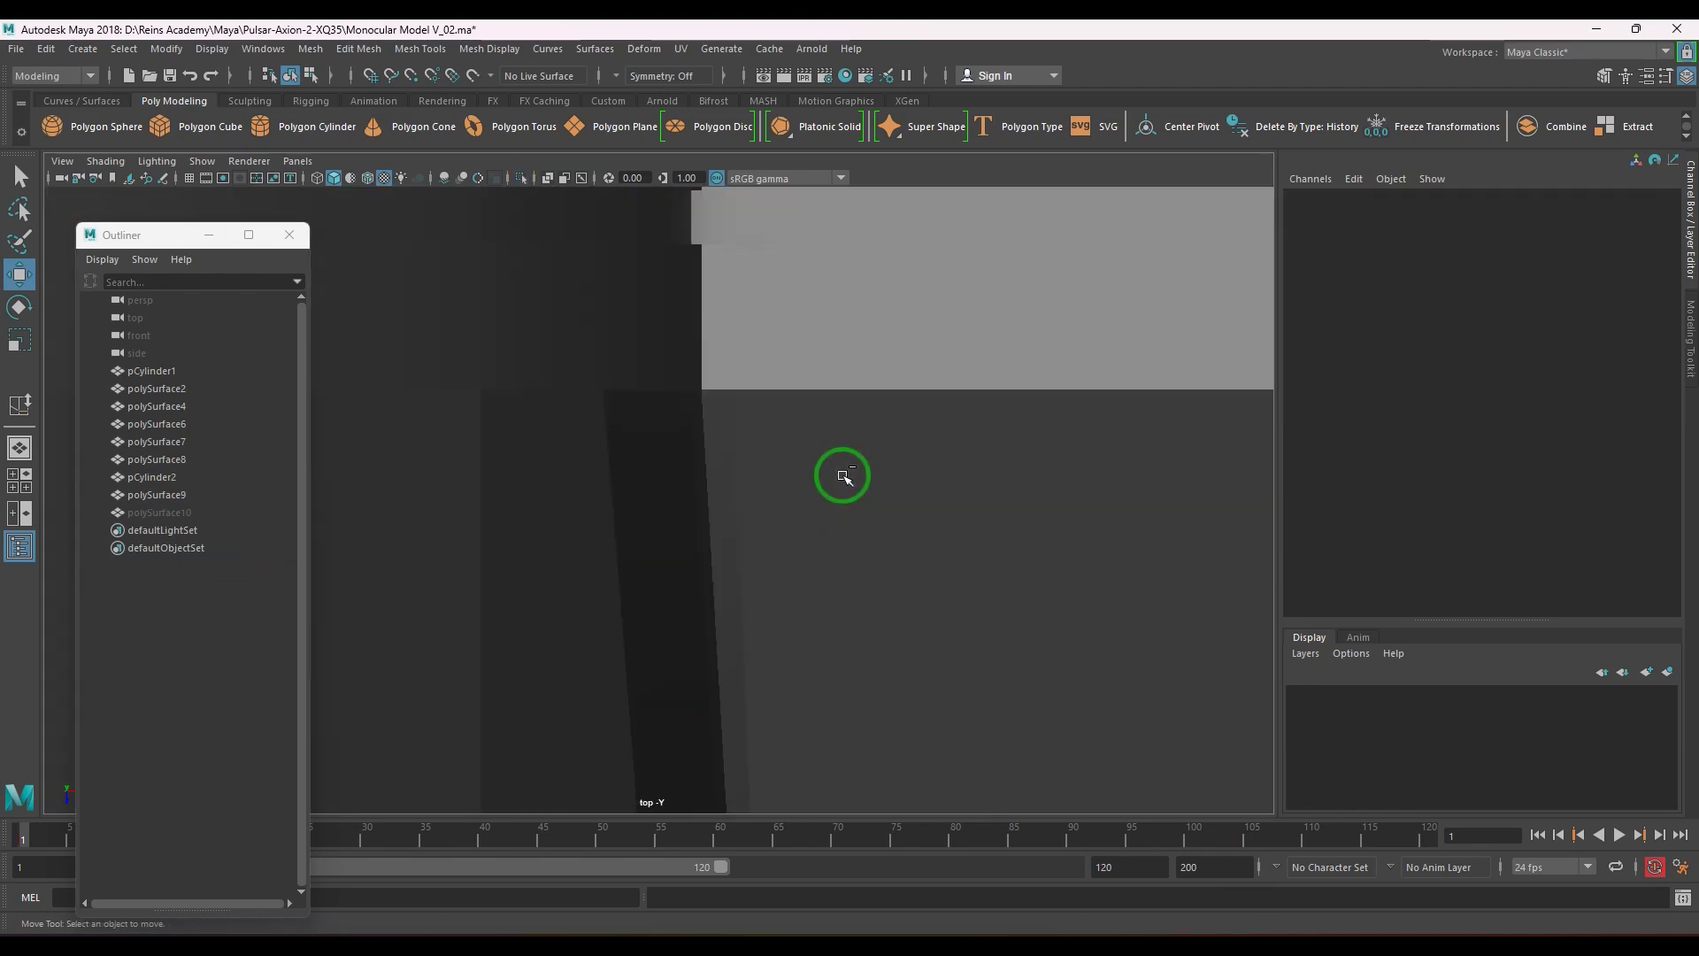
- Return to the perspective view and soften the edges of the main body
key("space")
left_click_drag(822, 487, 821, 610)
scroll(822, 610, "up", 4)
left_click(667, 549)
right_click_drag(667, 461, 988, 596, "shift")
left_click(618, 274)
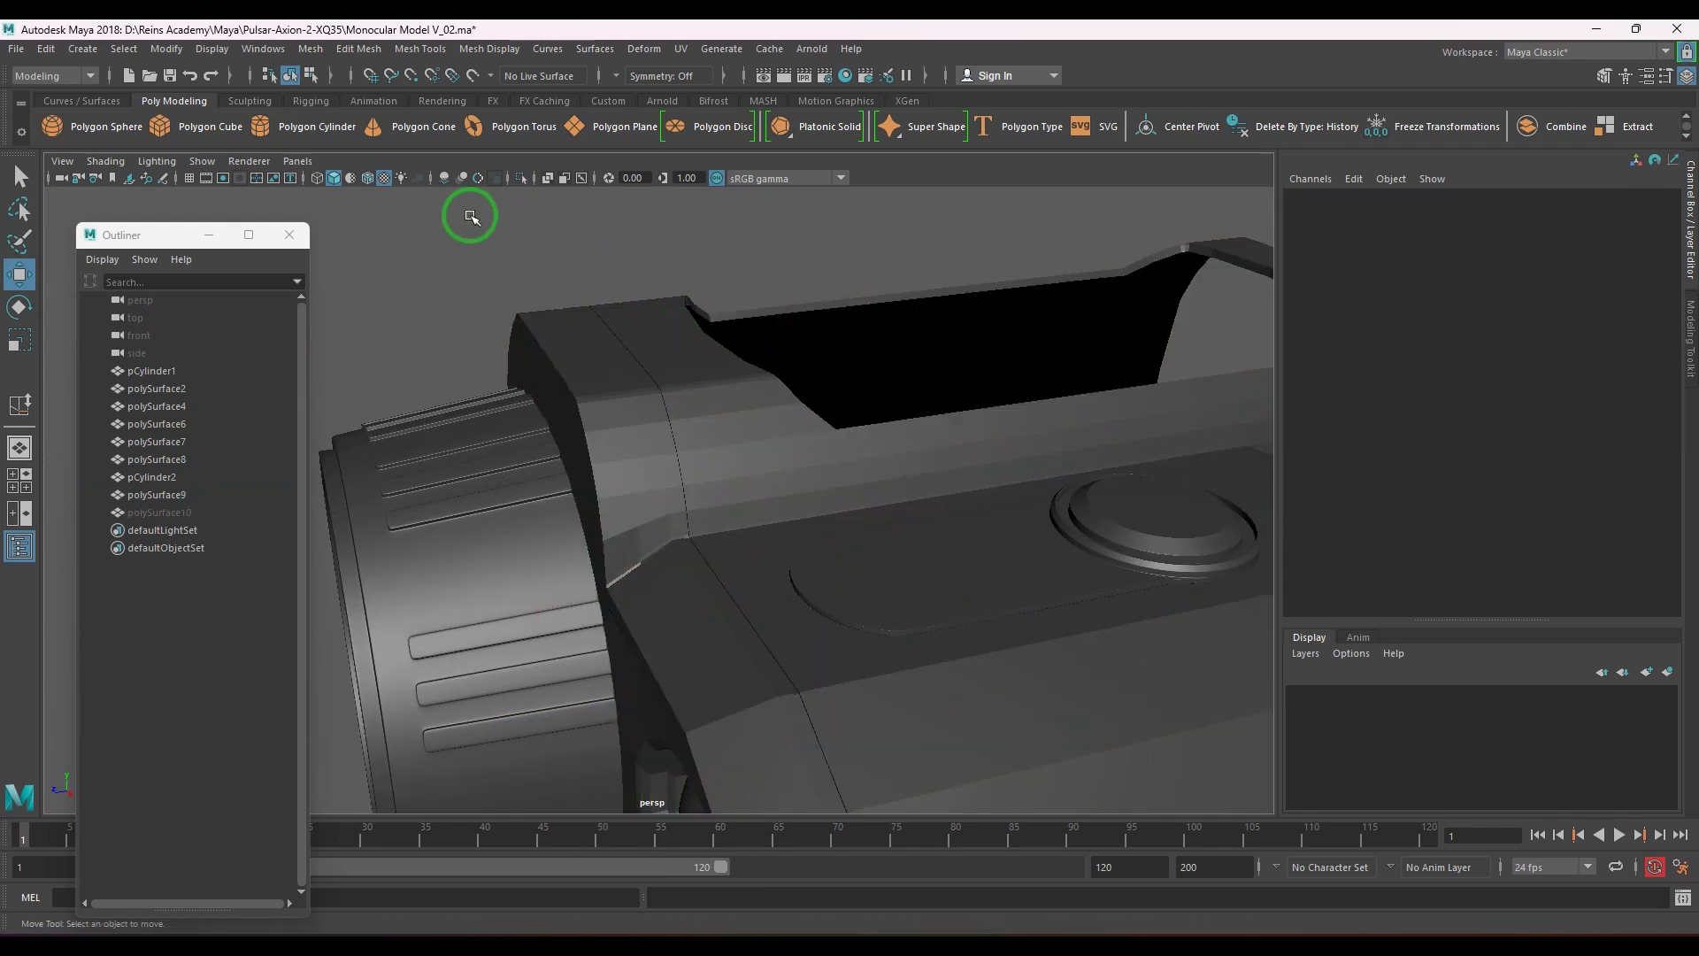
- Switch the main body to smooth preview and check its band and shoulder with and without the wireframe overlay
left_click(367, 177)
left_click_drag(766, 444, 695, 455, "alt")
left_click(694, 449)
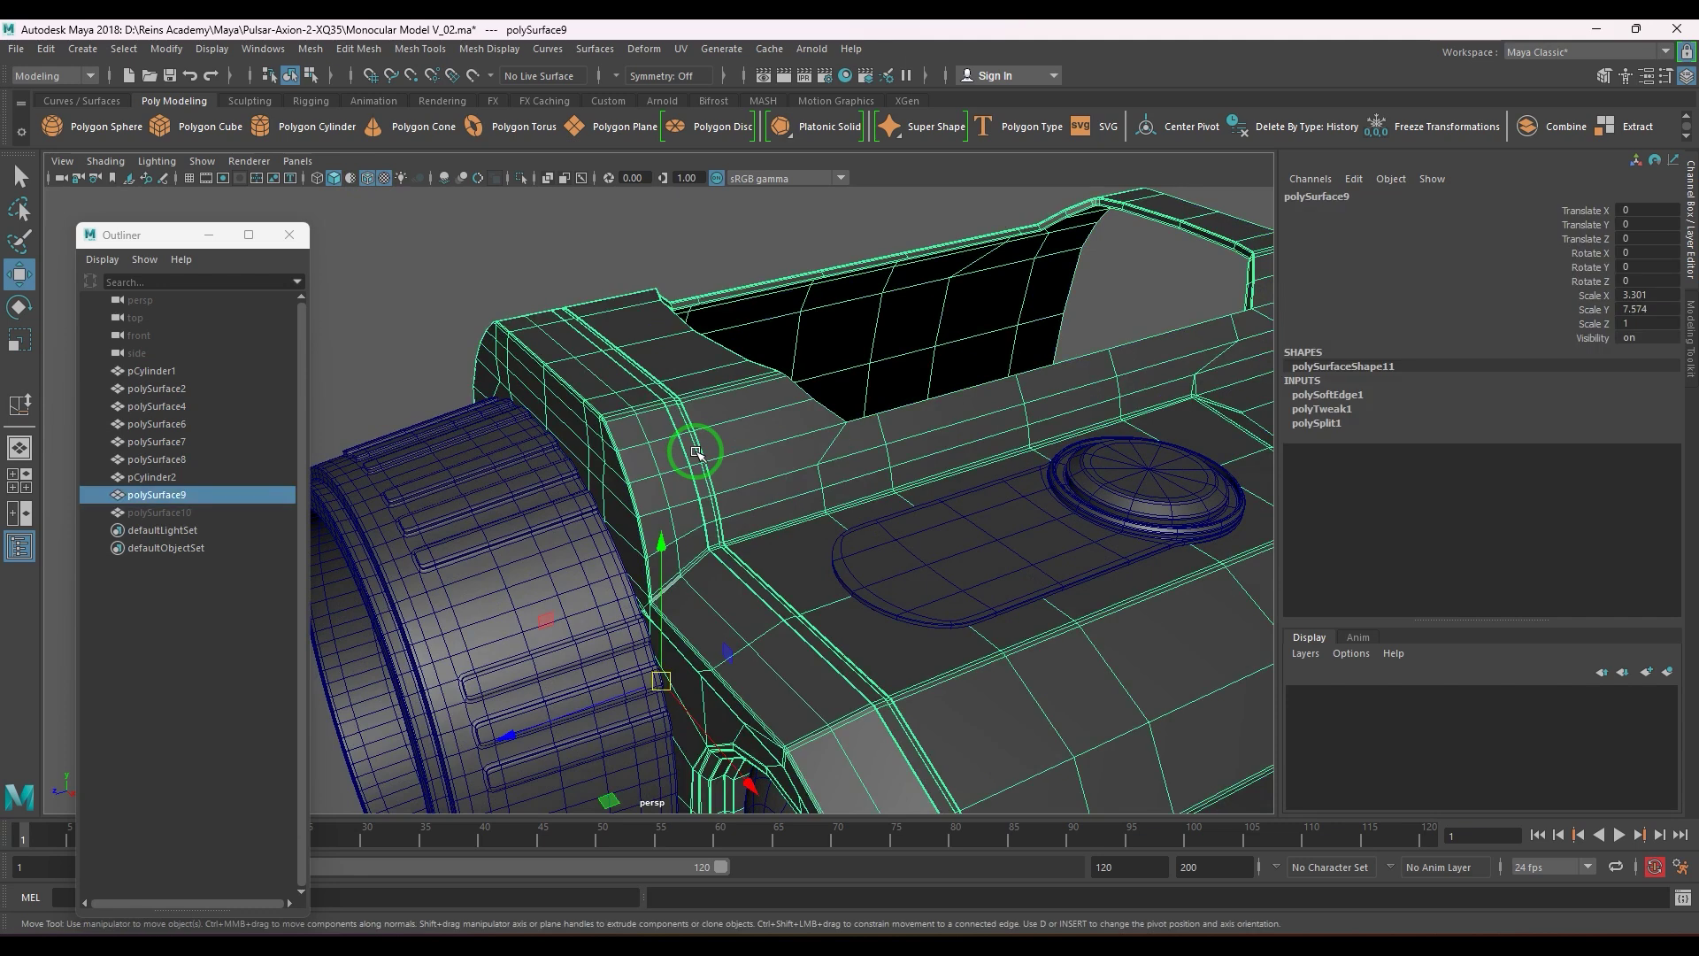
key("3")
left_click(459, 279)
scroll(787, 460, "down", 3)
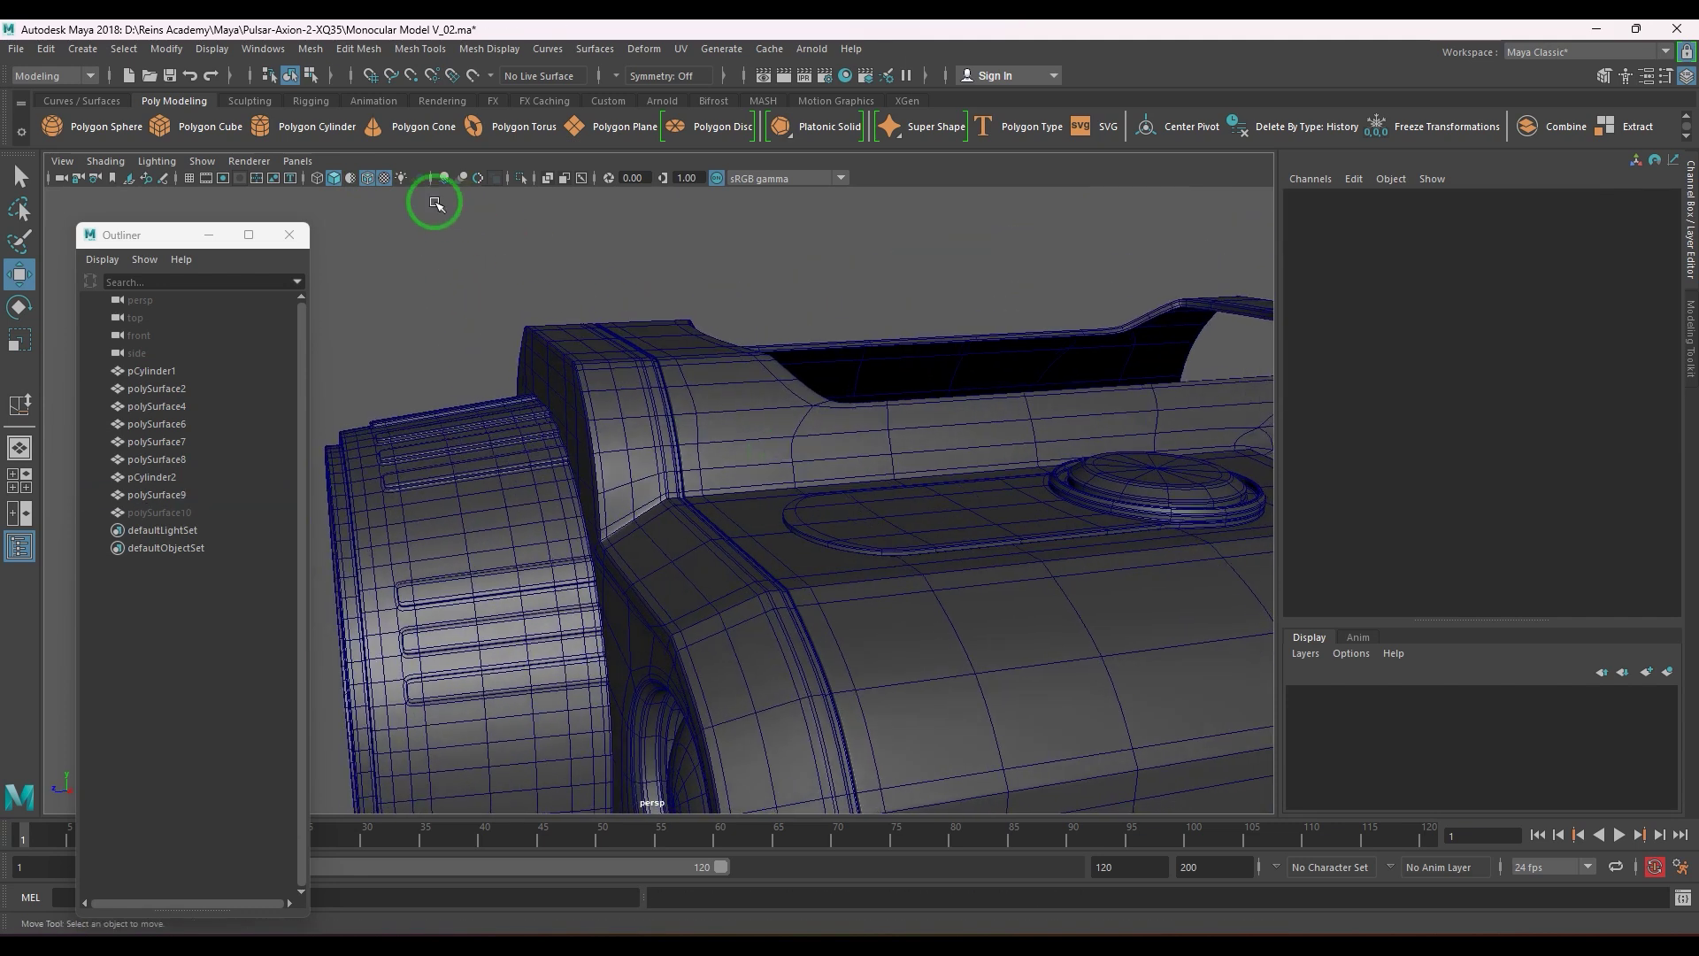
left_click(367, 178)
scroll(804, 516, "down", 3)
left_click_drag(805, 516, 784, 549, "alt")
- Unhide the top cover polySurface10 and inspect how its lower edge fits the body's opening
left_click(181, 514)
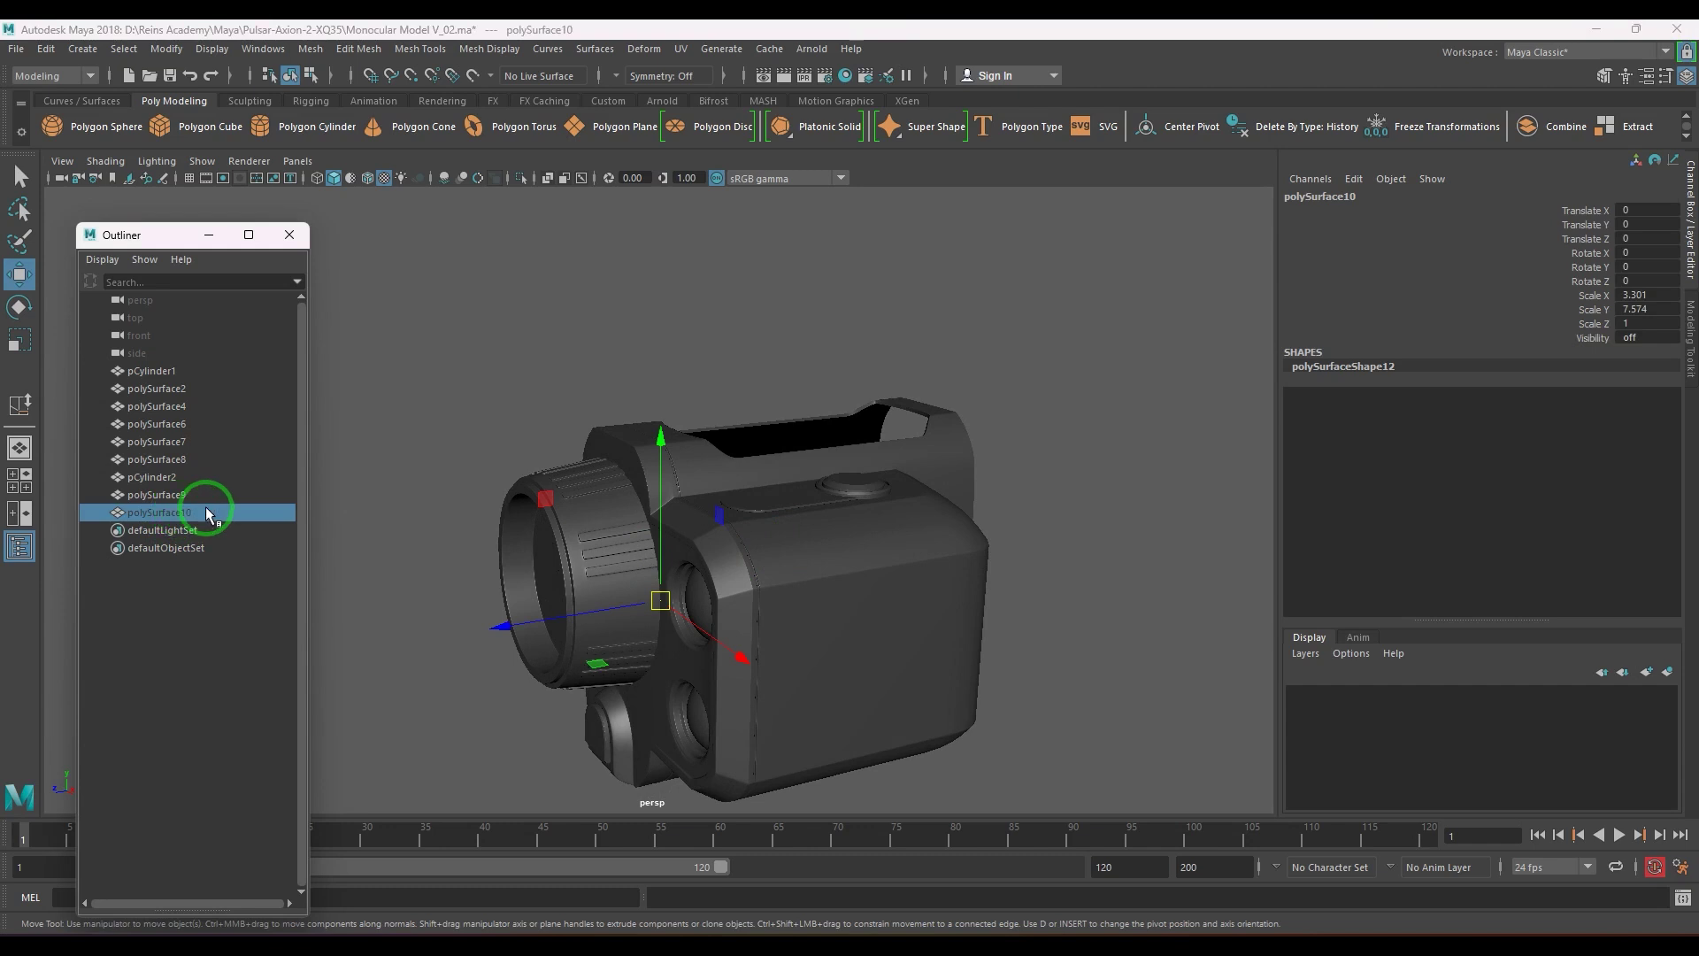
left_click_drag(662, 550, 693, 612, "alt")
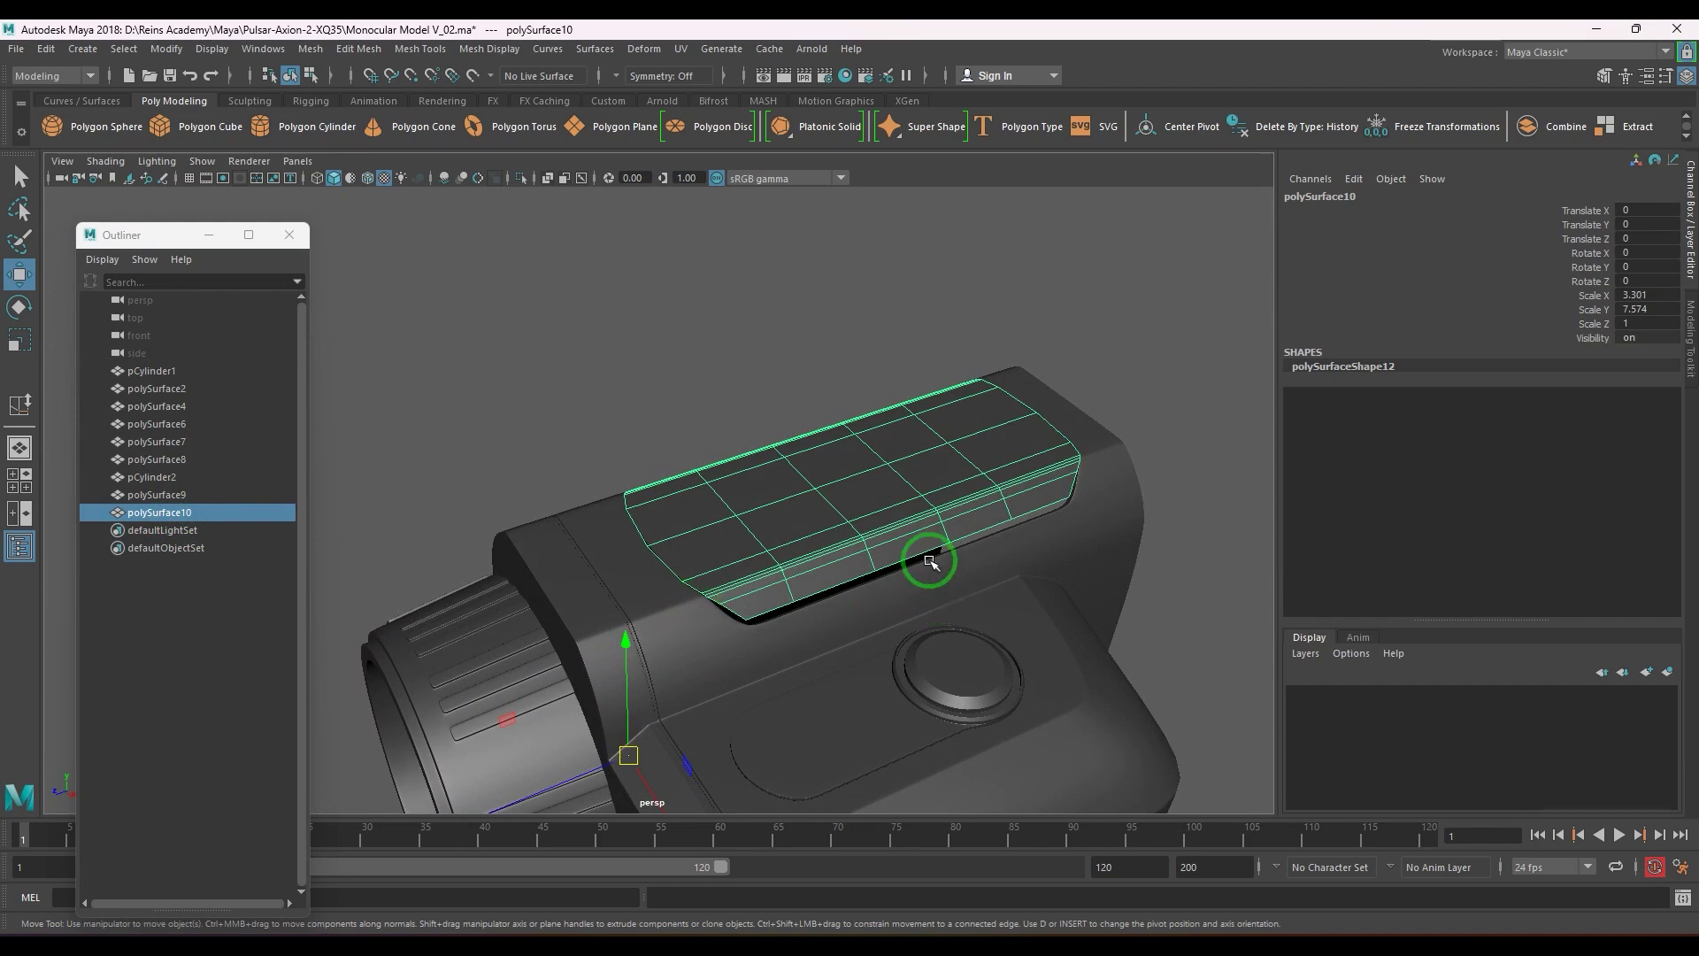
left_click_drag(929, 560, 820, 607, "alt")
scroll(810, 545, "up", 4)
scroll(820, 607, "up", 2)
right_click_drag(820, 607, 820, 566)
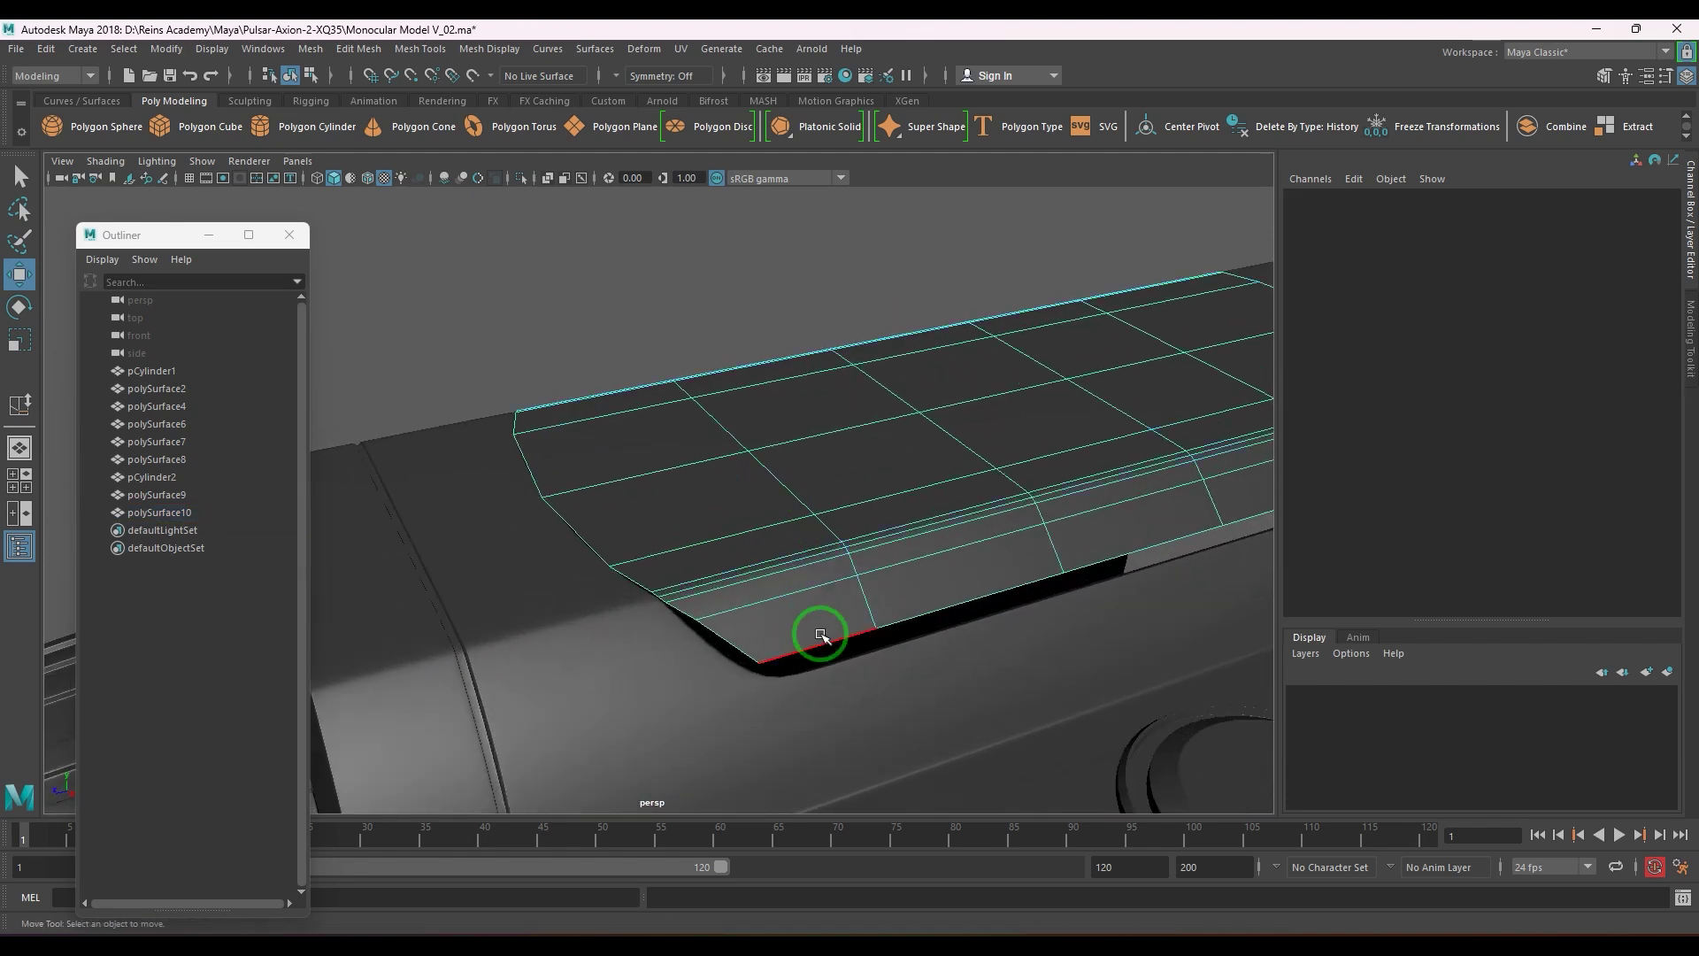
left_click(821, 634)
scroll(902, 623, "down", 3)
middle_click_drag(1093, 602, 868, 607, "alt")
right_click_drag(847, 486, 889, 422)
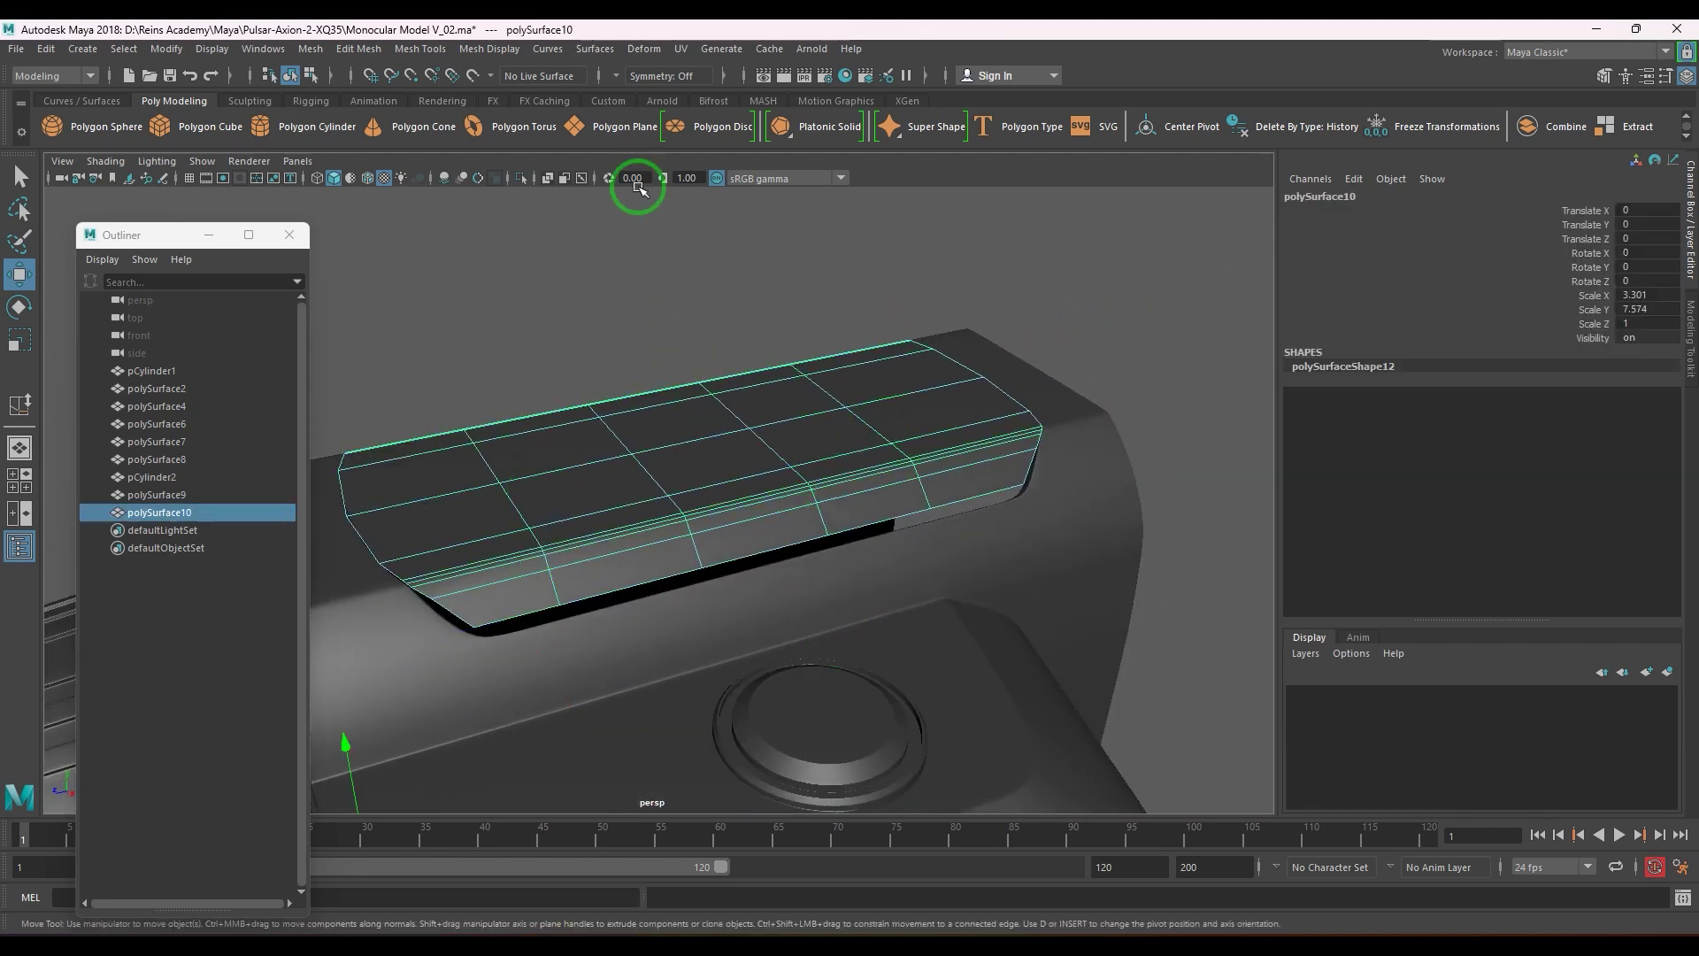
- Enable Object X symmetry and move the top cover's lower border edges down and outward to meet the opening's rim
left_click(616, 75)
left_click(651, 108)
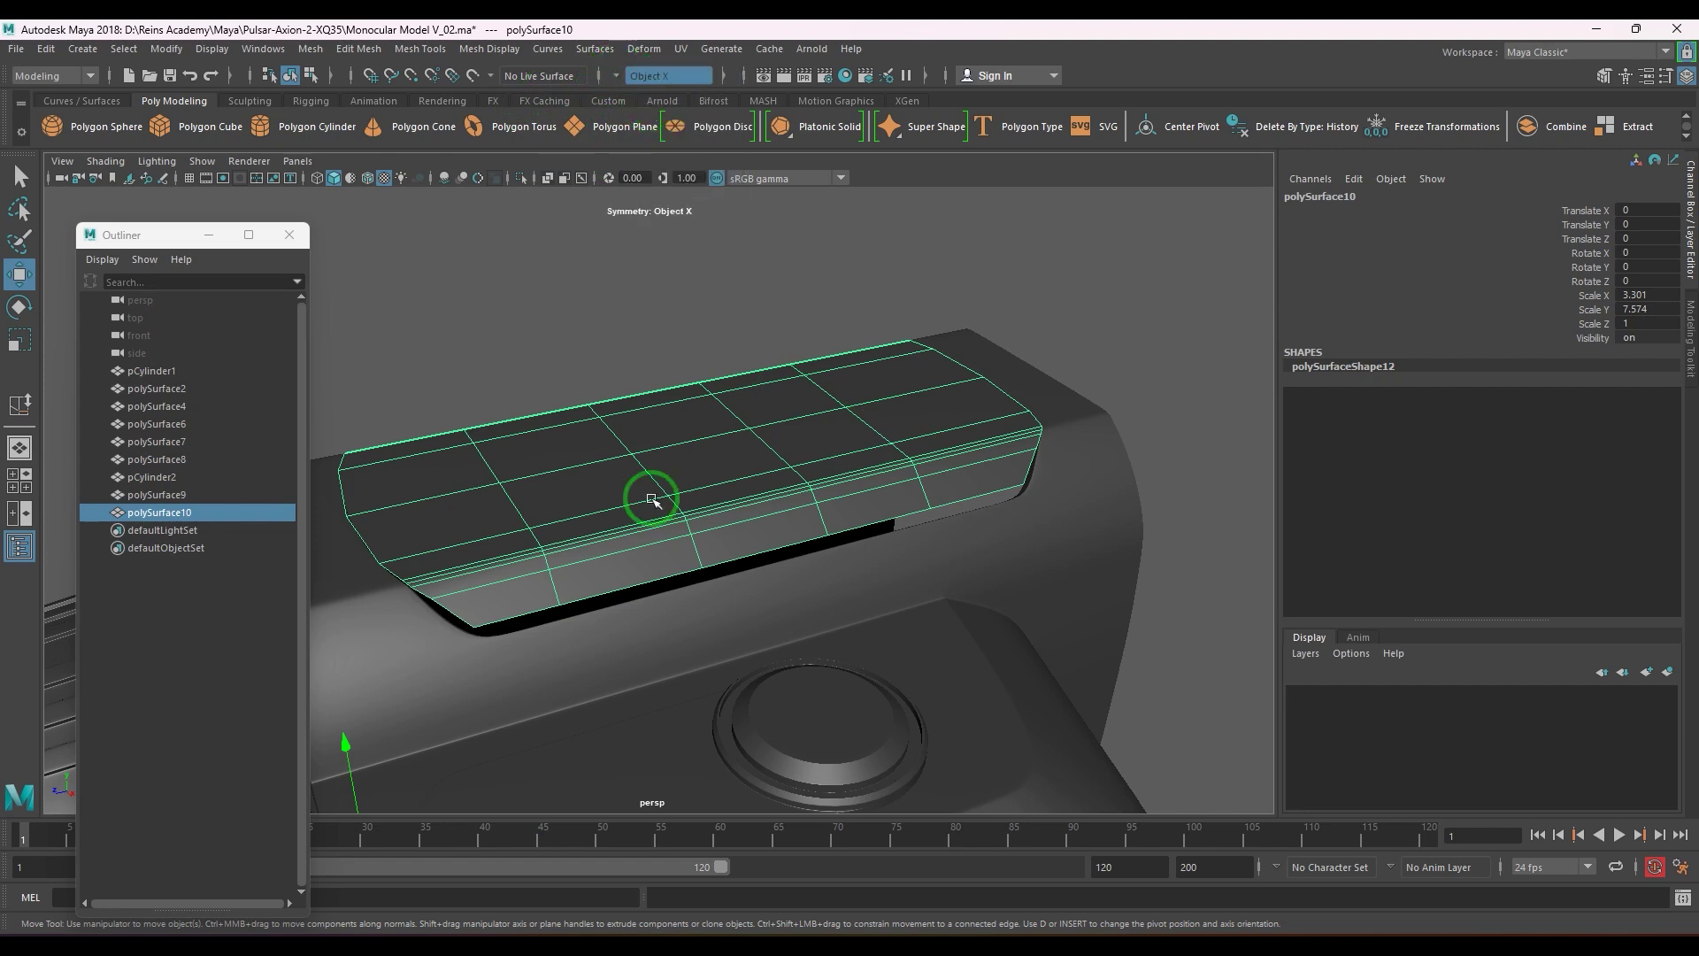
key("F10")
left_click(483, 645)
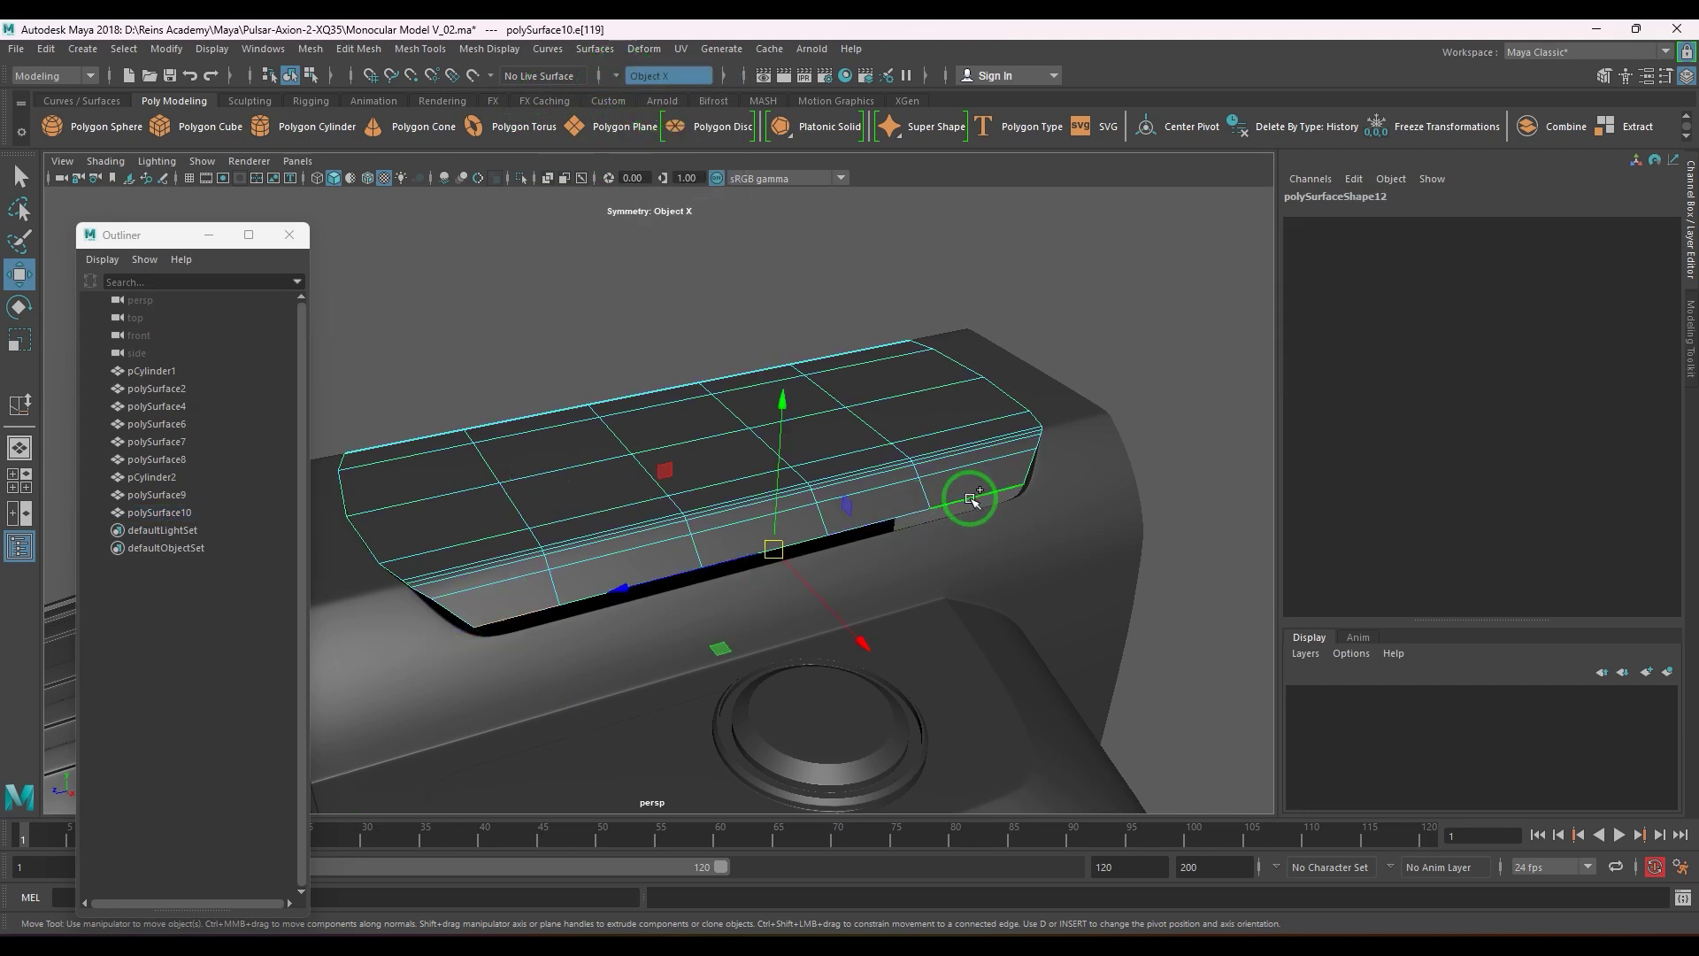
left_click_drag(788, 558, 1059, 542, "alt")
key("space")
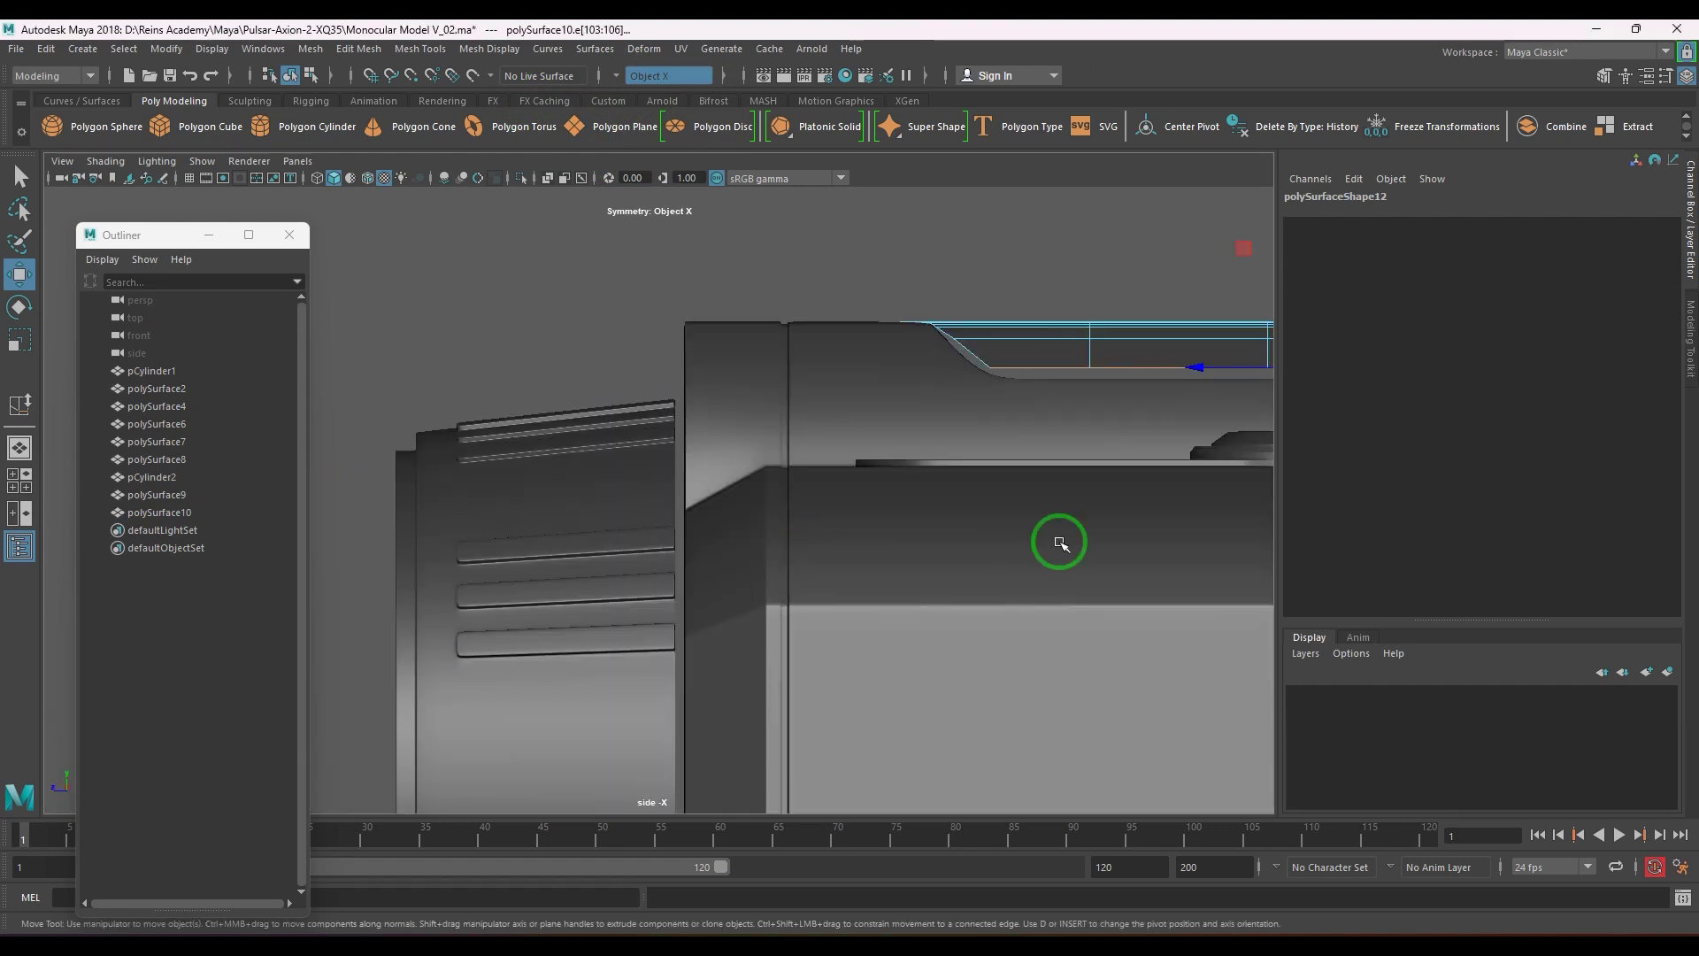
middle_click_drag(1059, 541, 546, 610, "alt")
scroll(546, 610, "up", 1)
left_click_drag(801, 364, 938, 523)
left_click_drag(830, 425, 835, 430)
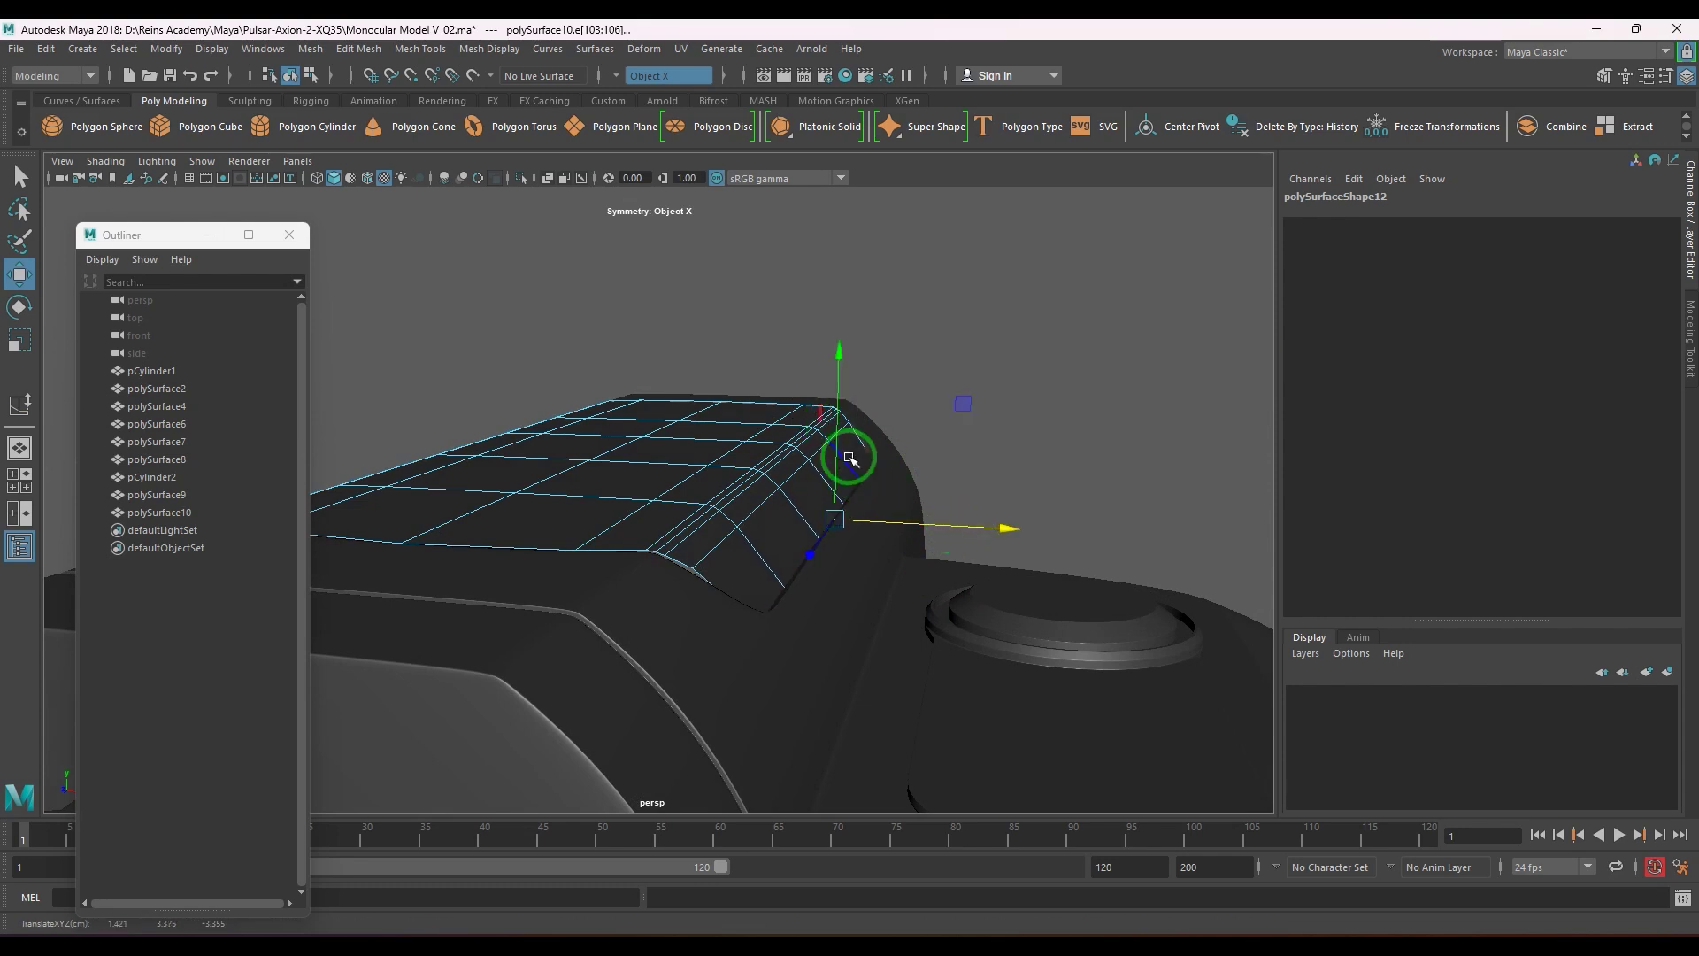
- Try to slide the lengthwise edge loop just above the top cover's lower border
left_click_drag(841, 447, 682, 564, "alt")
right_click(915, 424, "shift")
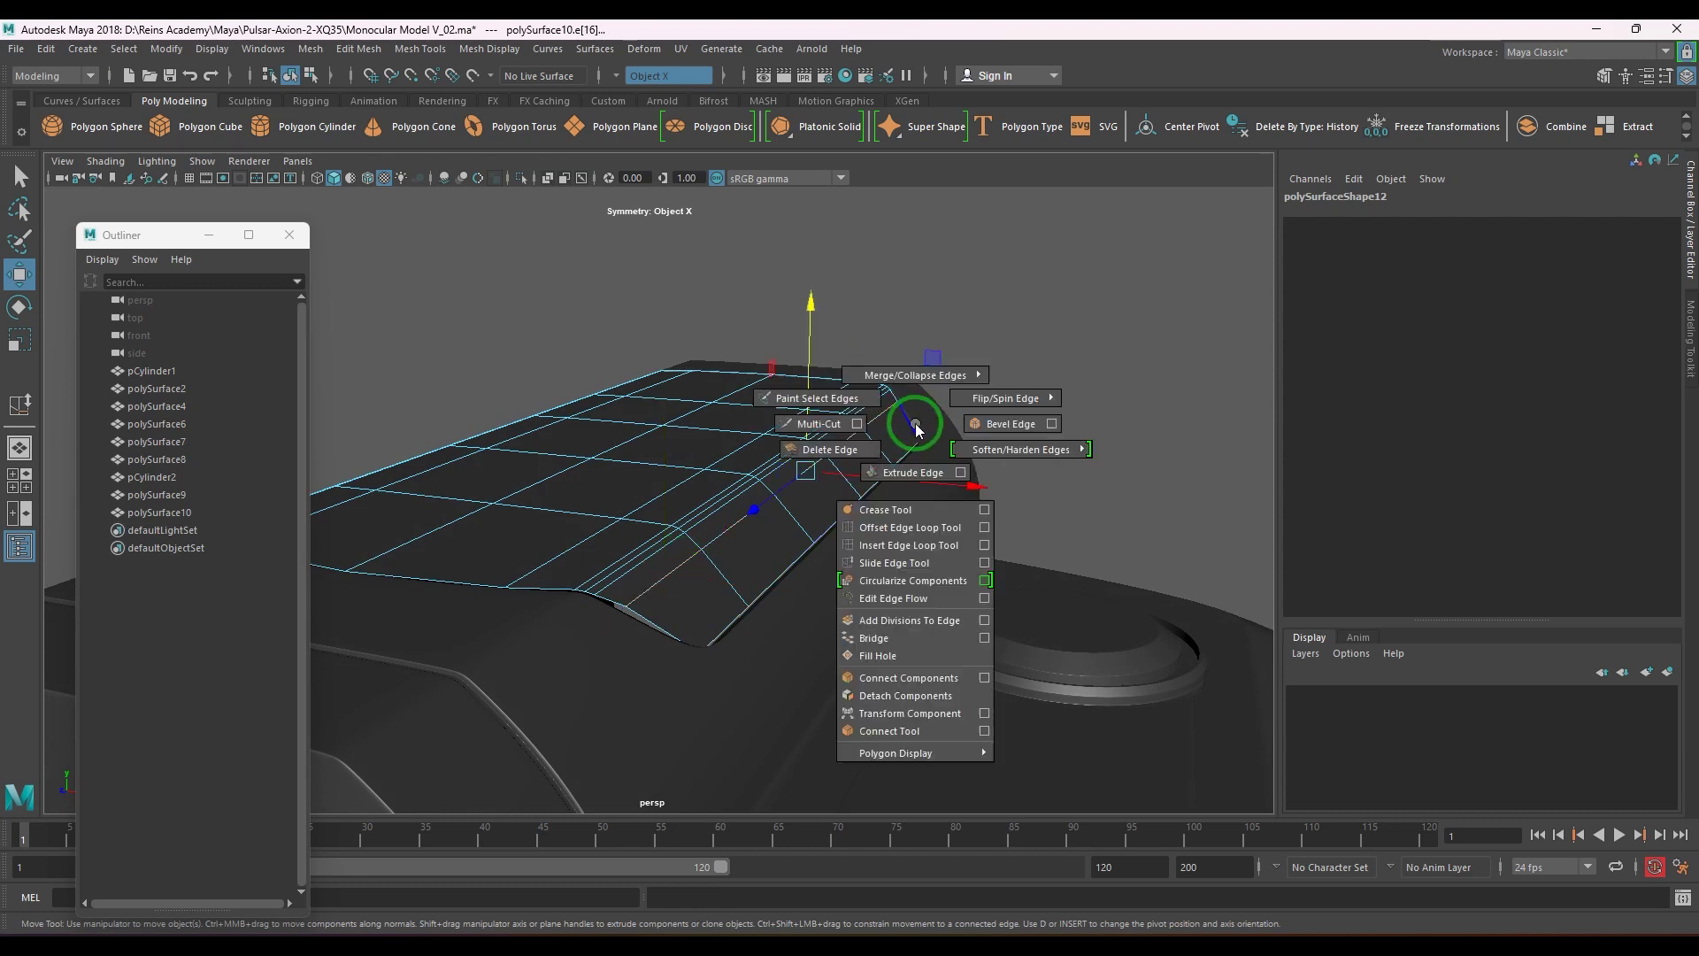
left_click(918, 564)
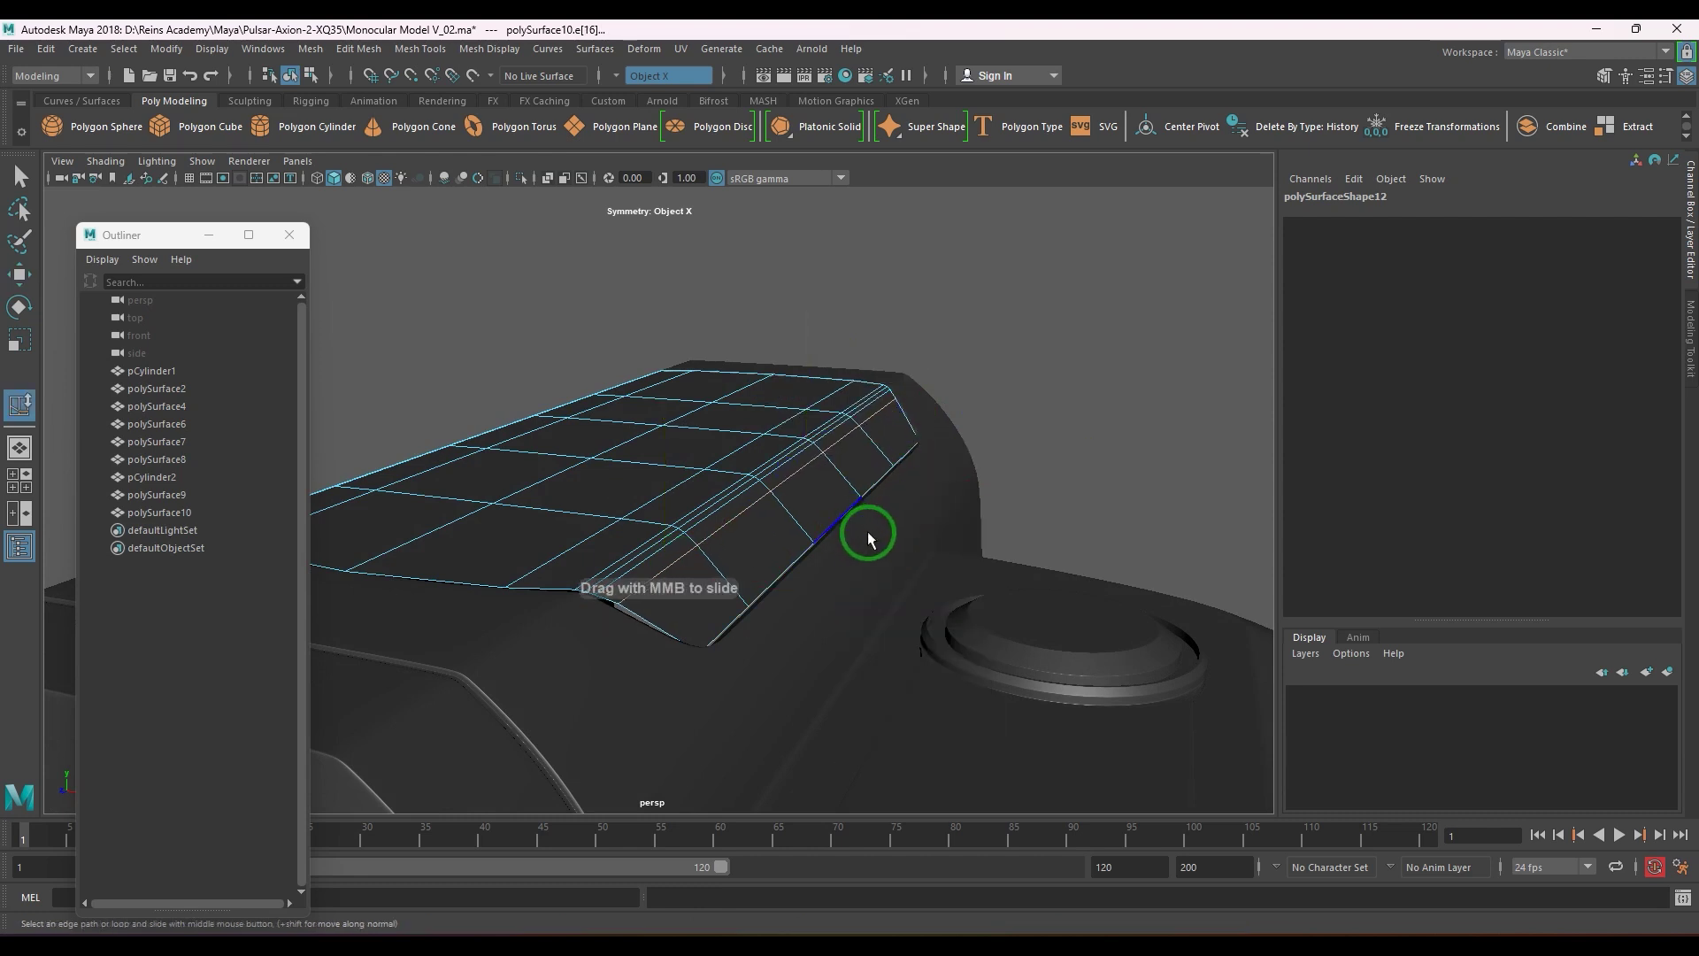
left_click_drag(820, 531, 865, 505, "alt")
key("w")
key("ctrl+z")
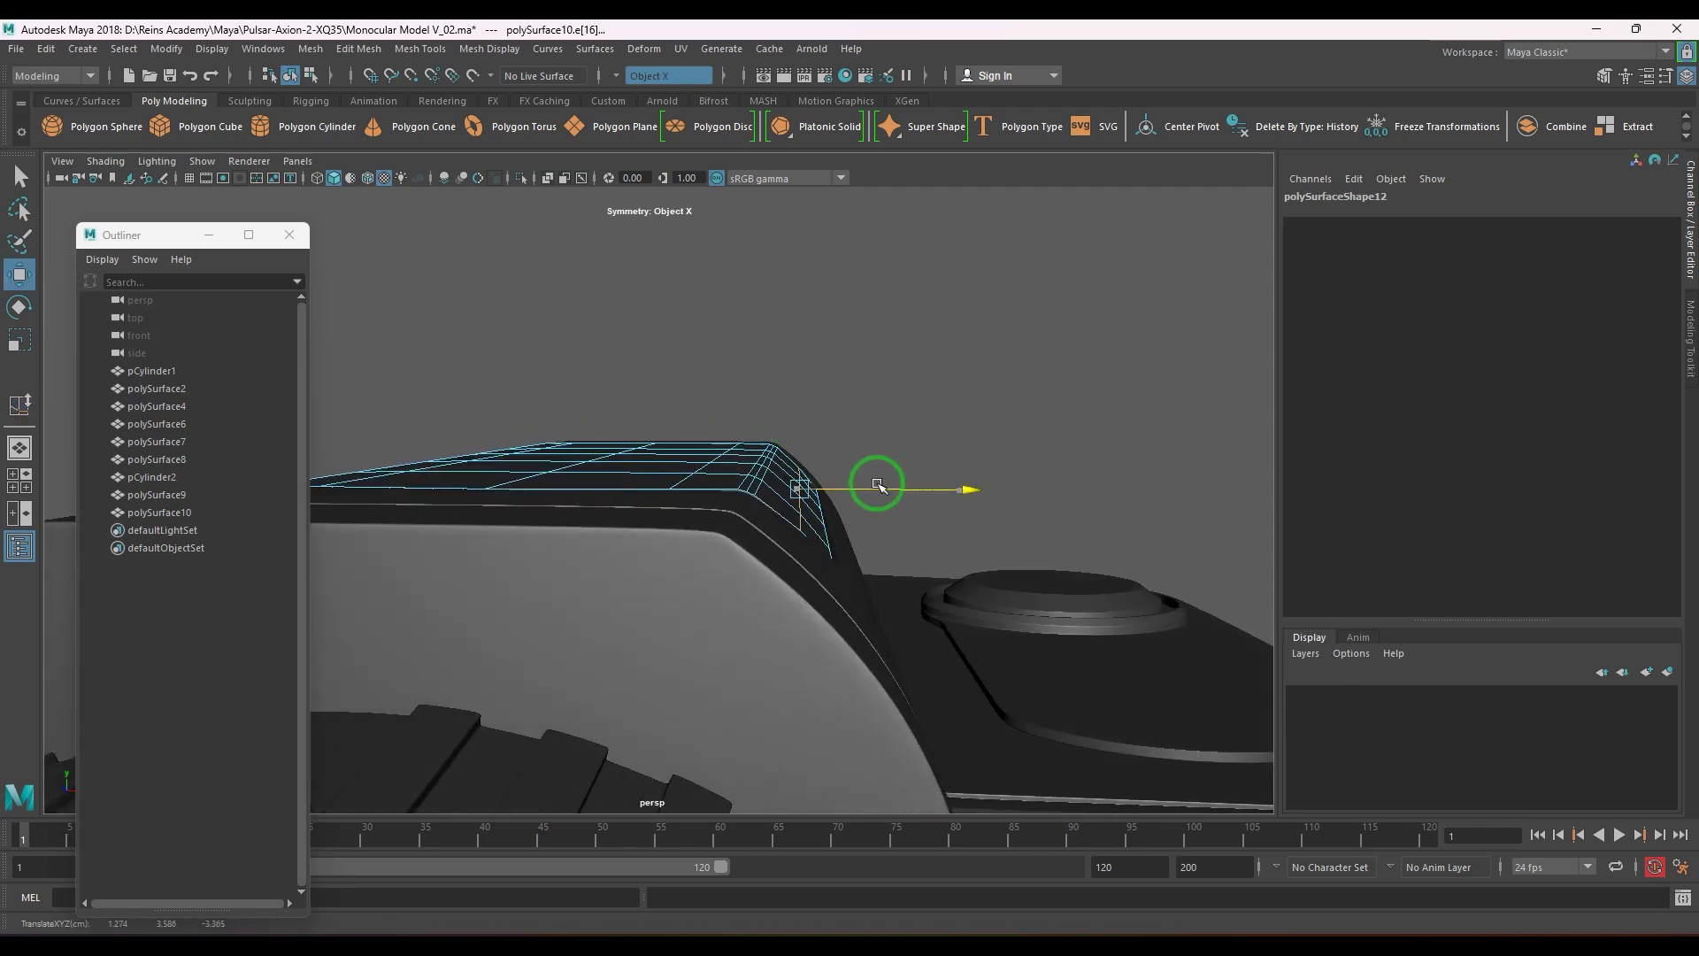
- Move the cover's lower lengthwise edge loop outward along X to round its side, and preview the cover smoothed
left_click_drag(845, 488, 740, 550)
right_click_drag(739, 550, 710, 511)
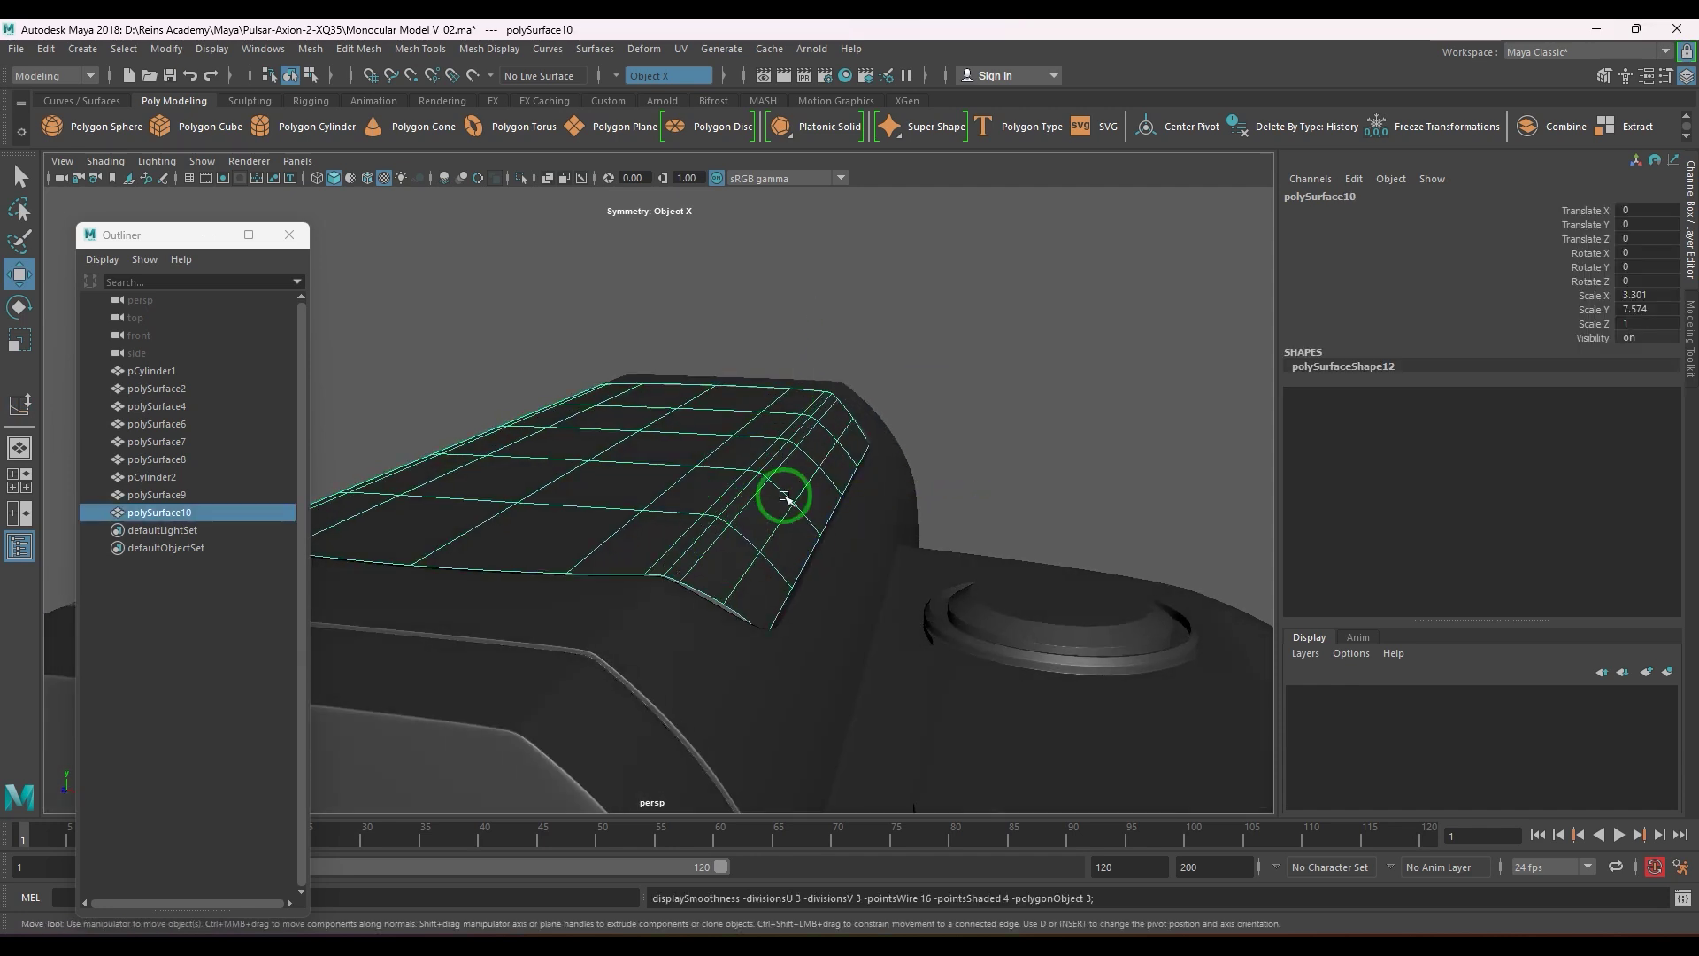
left_click_drag(778, 493, 618, 549, "alt")
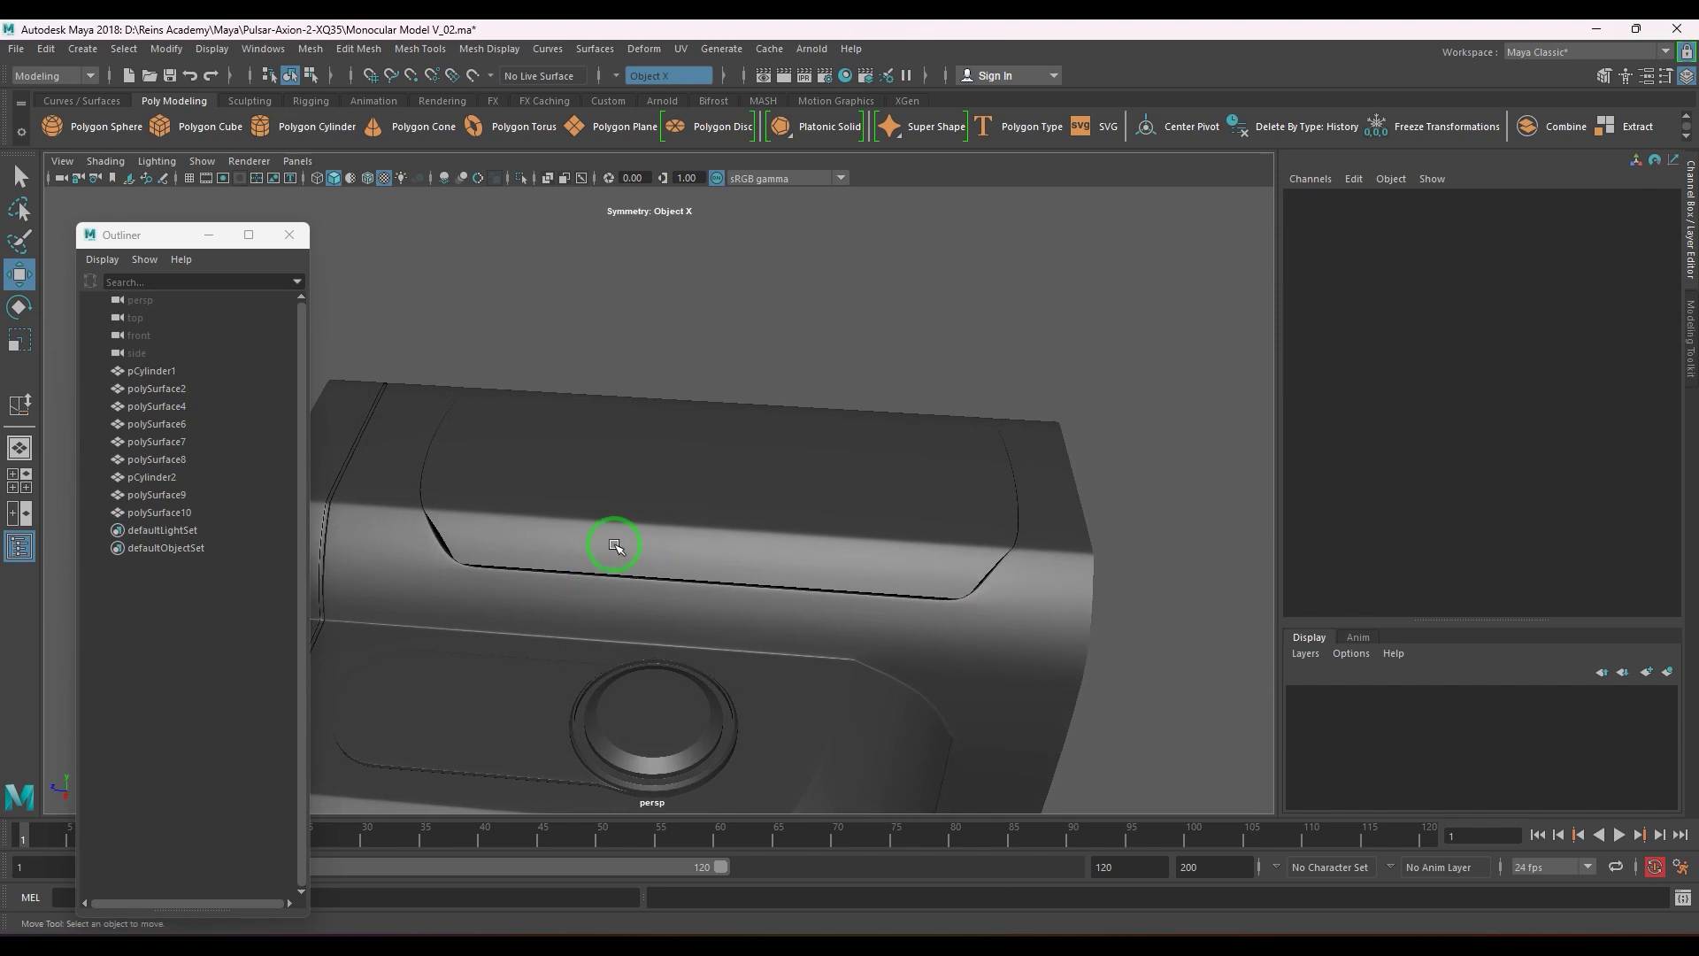
left_click(651, 566)
key("F10")
left_click(700, 555)
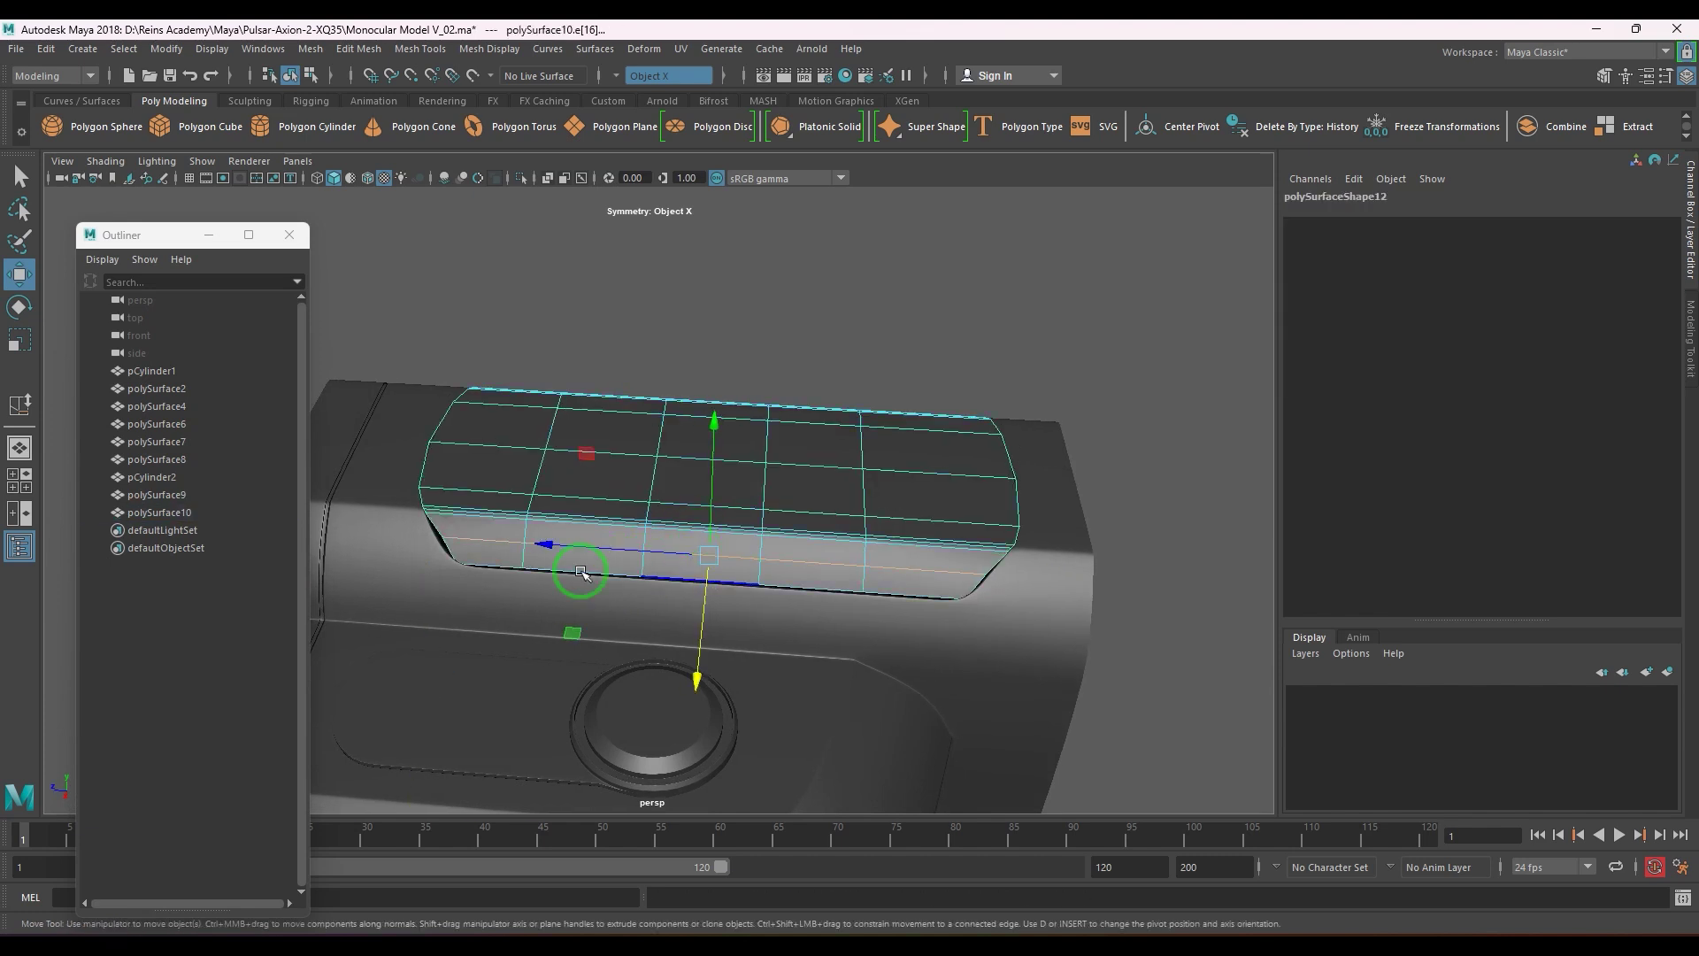
key("F9")
left_click(448, 540)
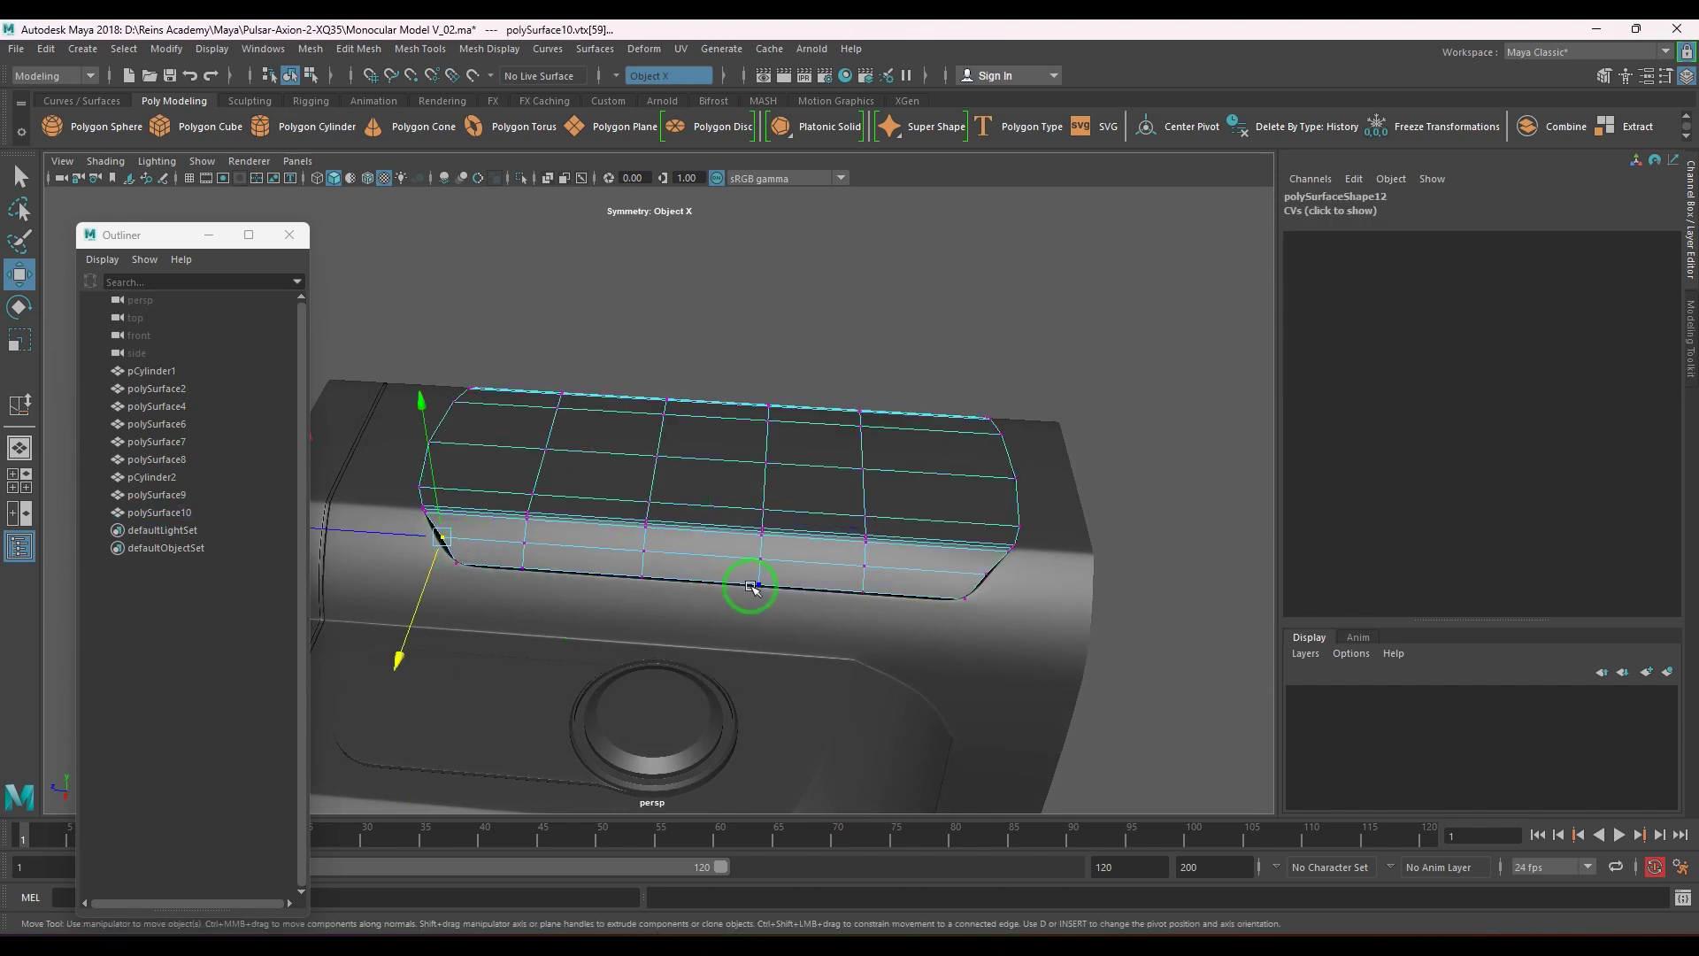
key("F10")
double_click(774, 566)
key("F8")
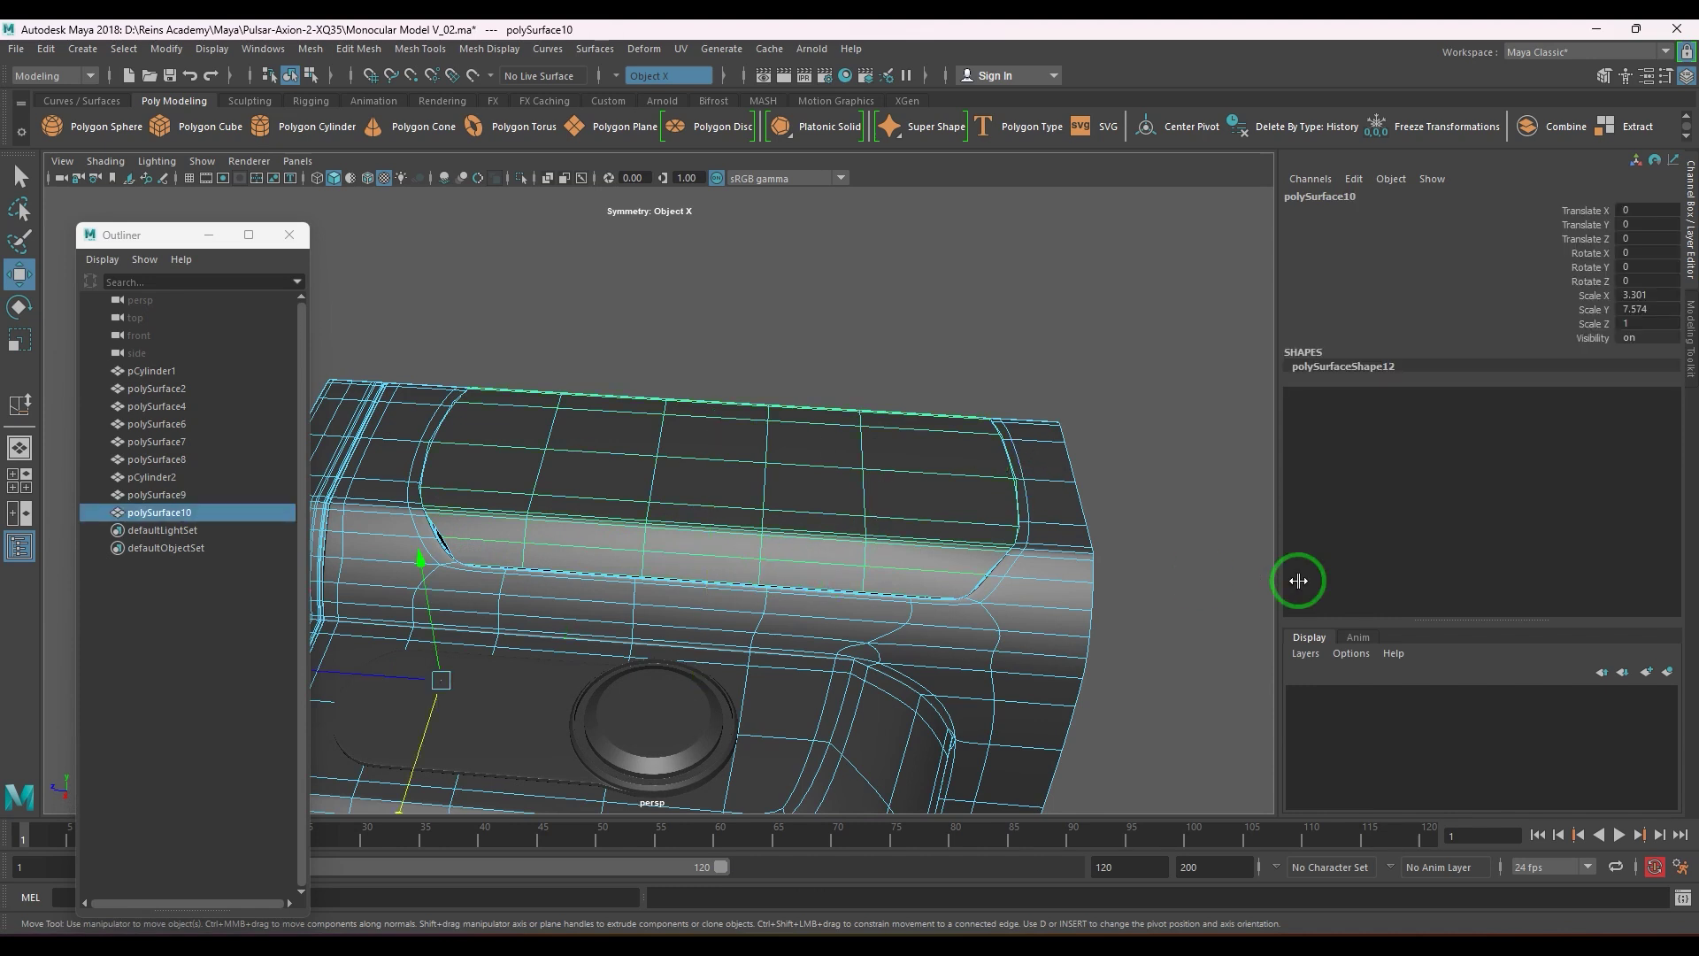
right_click_drag(1065, 595, 1112, 549)
left_click(1146, 508)
- Scale the lengthwise edge loop above the cover's lower border outward along Z to close the gaps at the opening's corners
left_click(861, 579)
right_click_drag(861, 580, 857, 531)
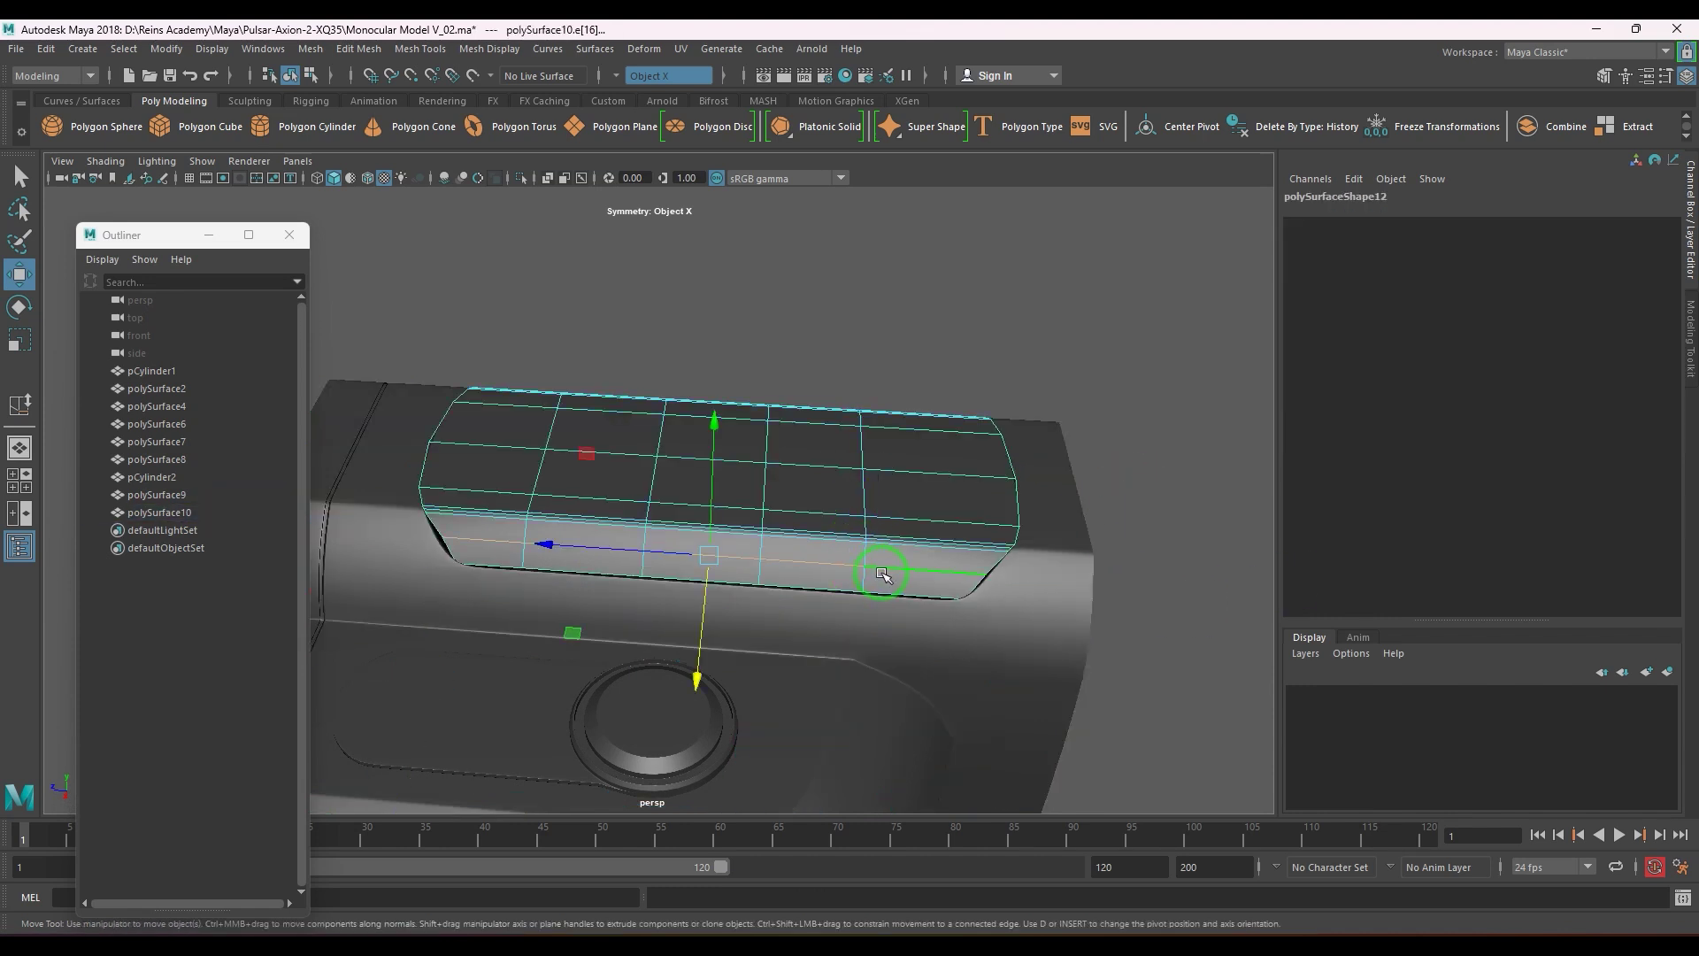
key("r")
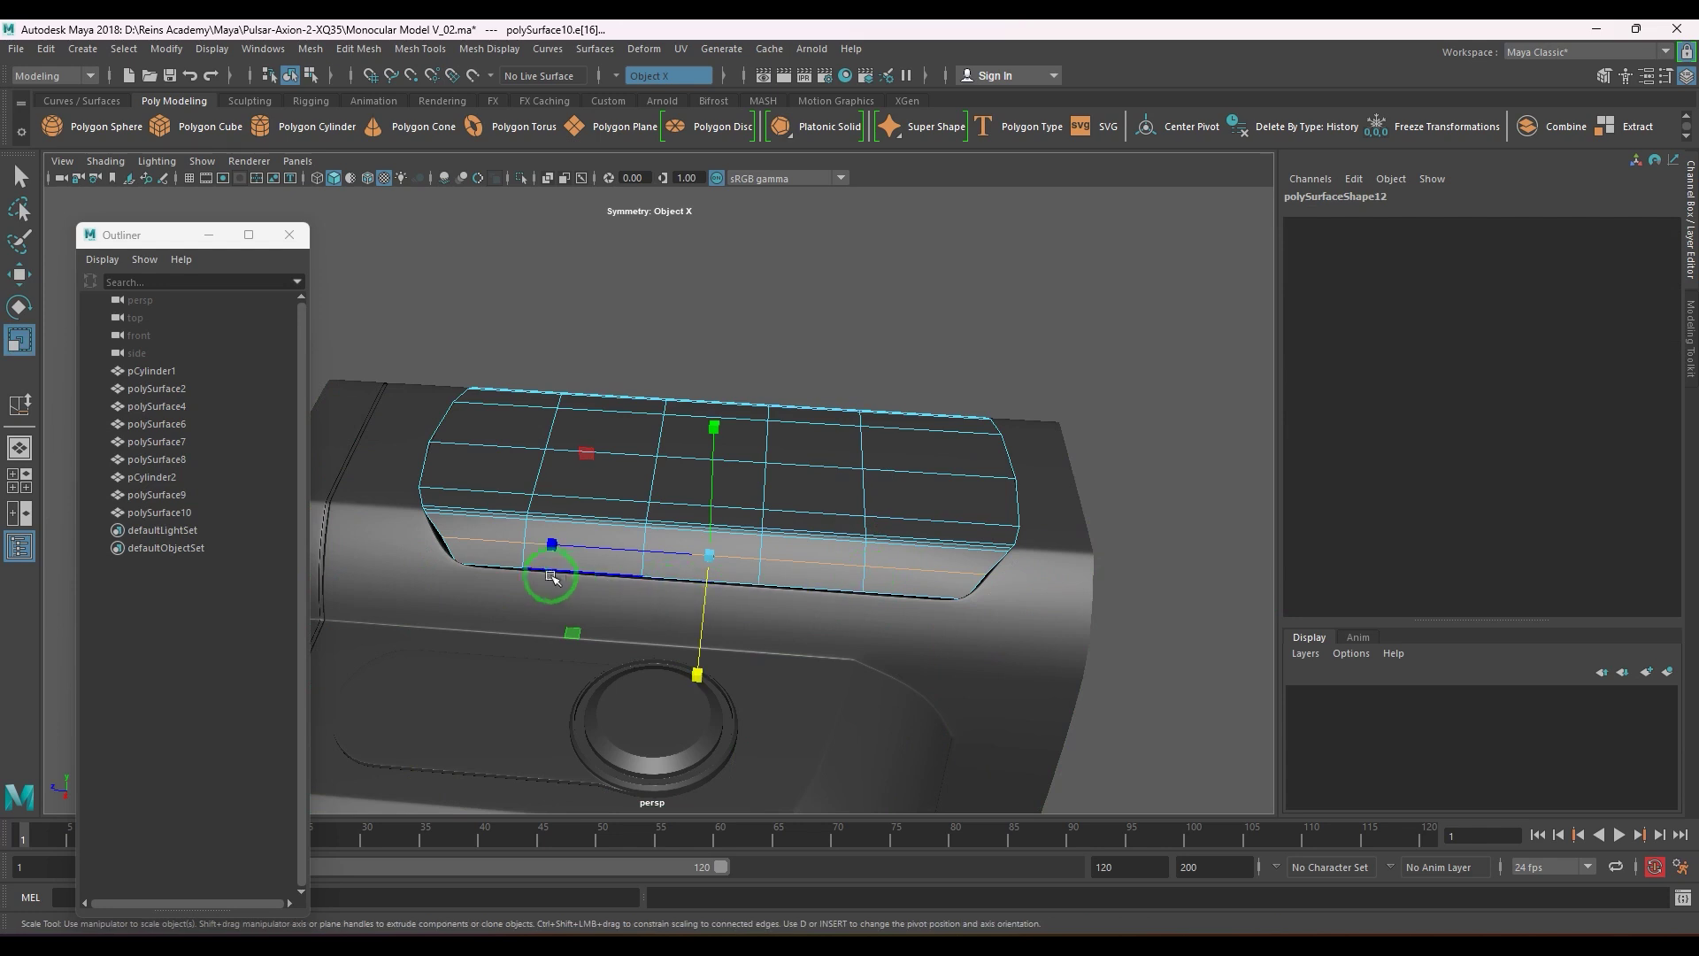
left_click_drag(555, 543, 553, 549)
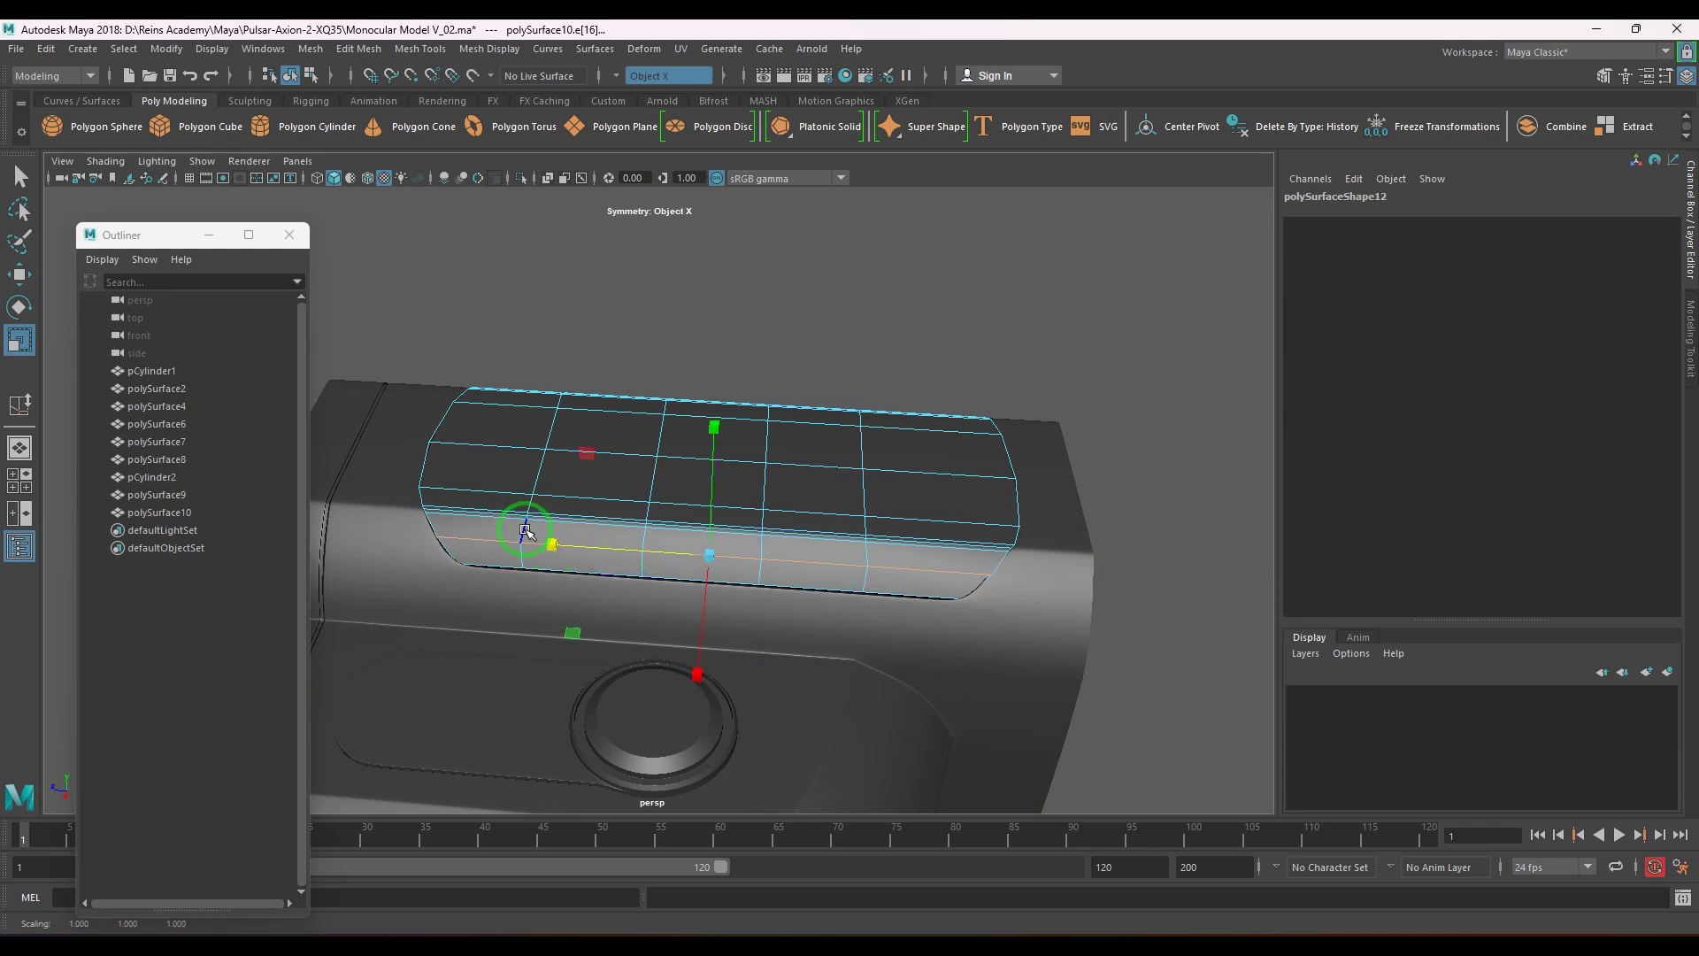
key("F8")
mouse_move(645, 496)
left_mouse_down("alt")
mouse_move(779, 495)
mouse_move(576, 505)
mouse_move(623, 511)
left_mouse_up("alt")
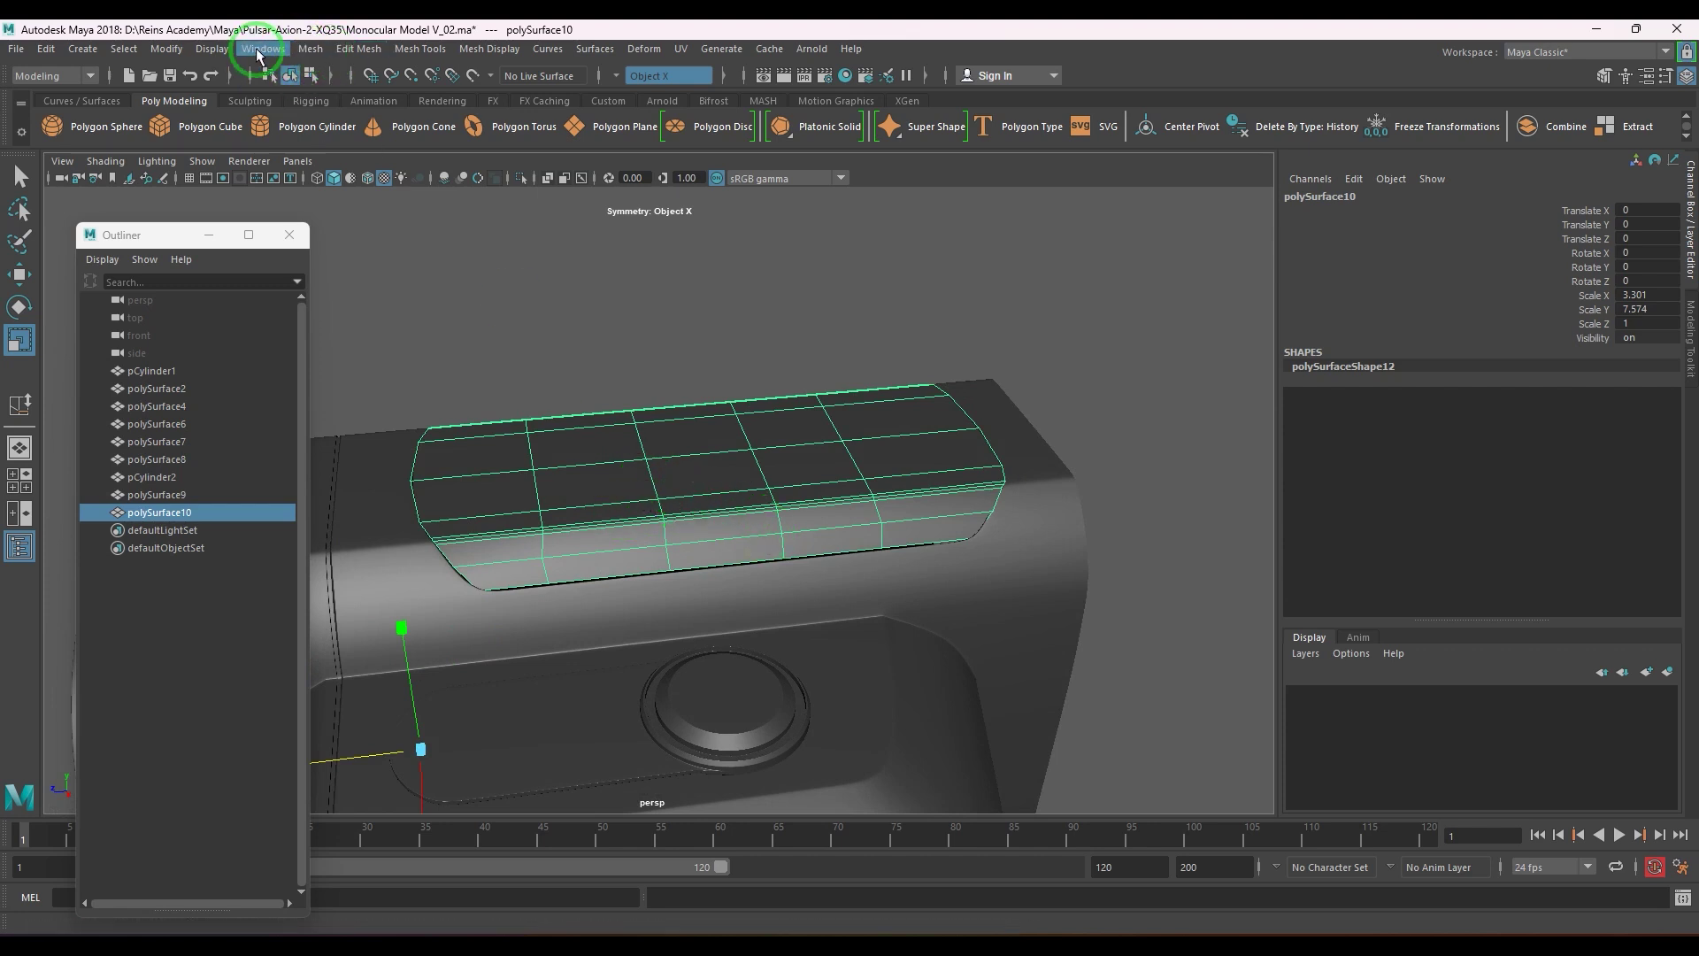
- Center the top cover's pivot, scale the cover along Z to about 0.931 with smooth preview on, and select the main body
left_click(165, 49)
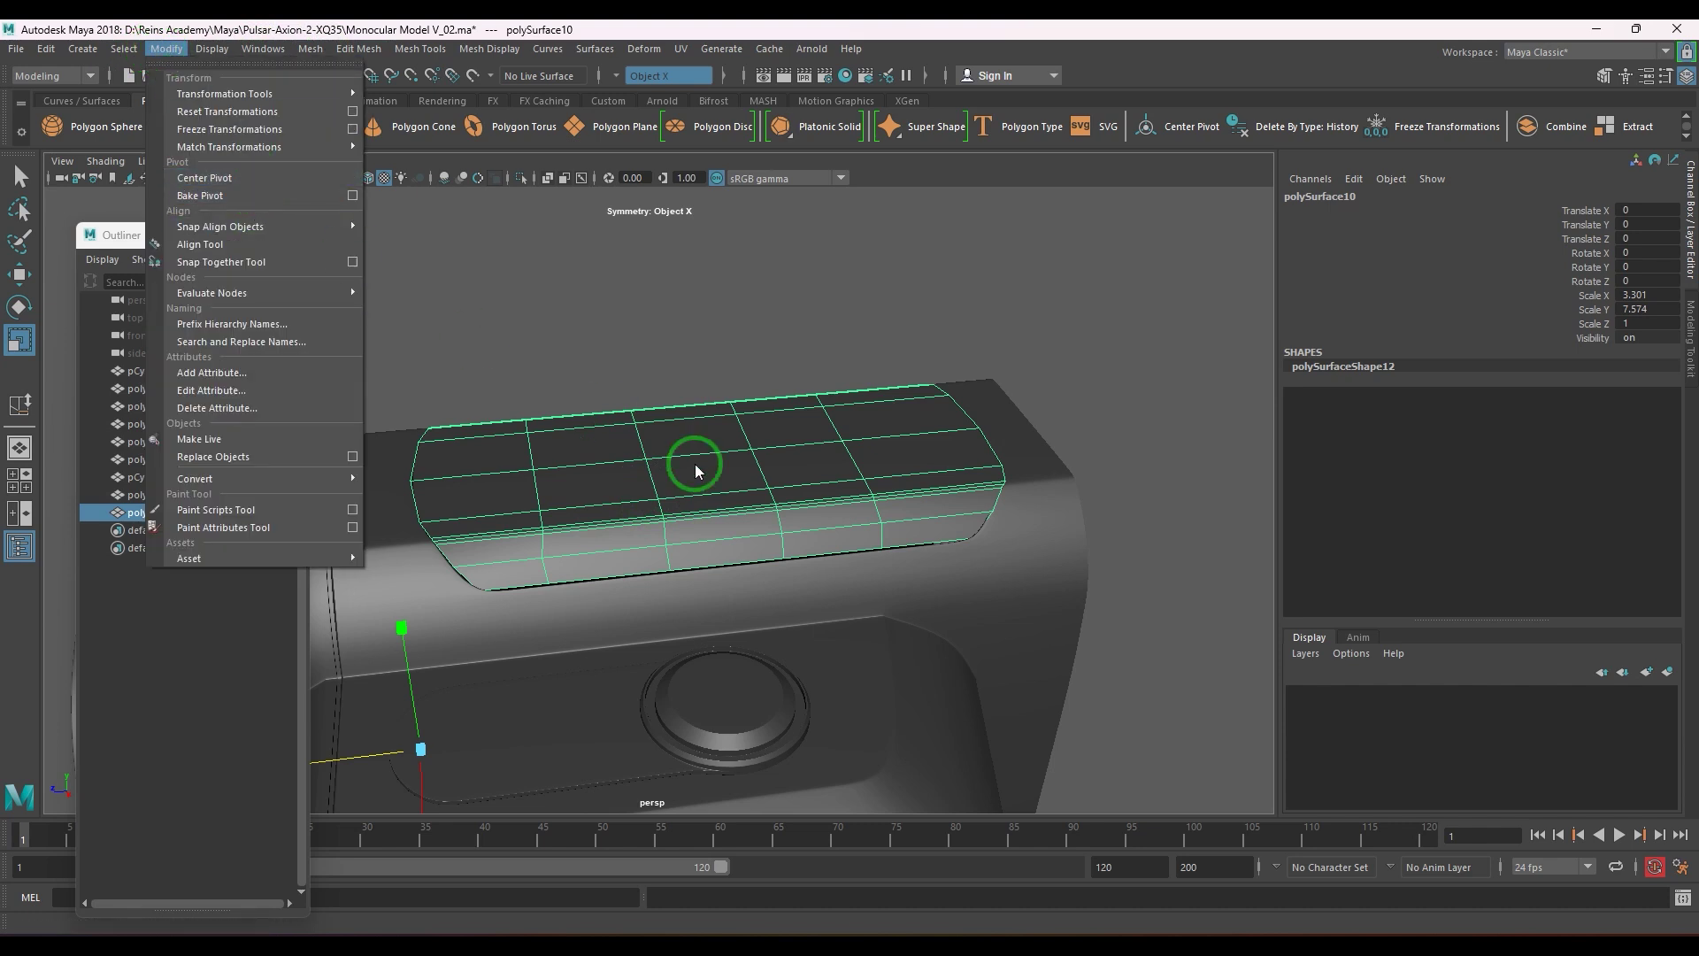
left_click(257, 178)
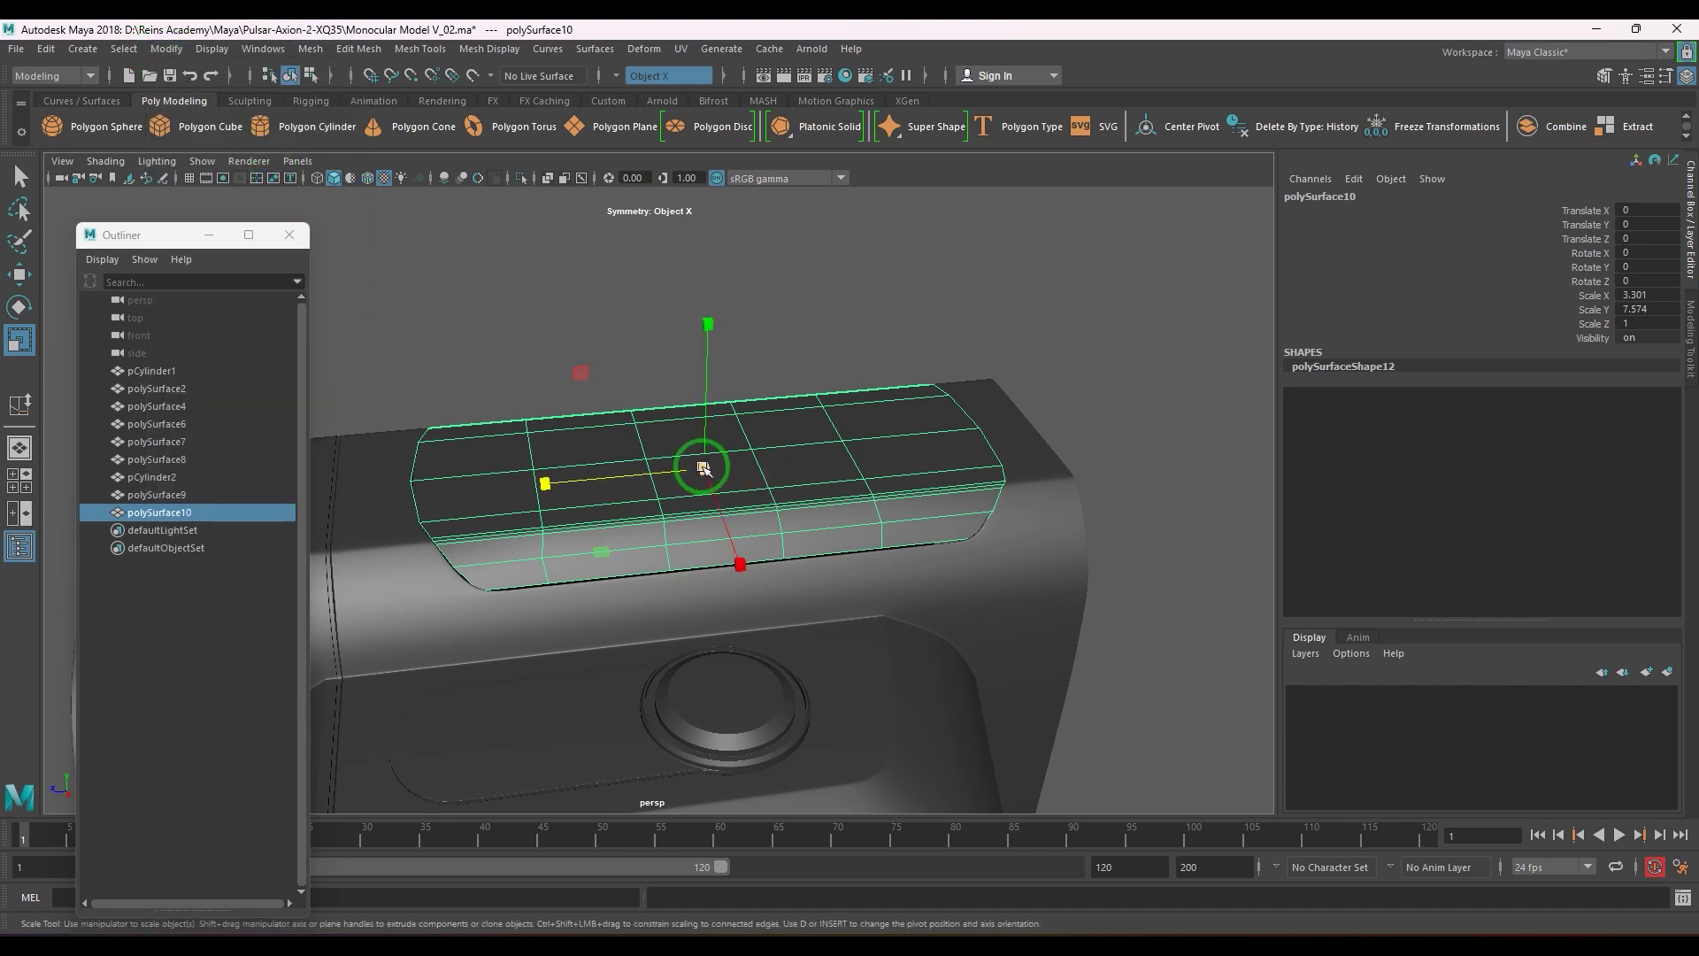
left_click_drag(546, 482, 550, 485)
key("3")
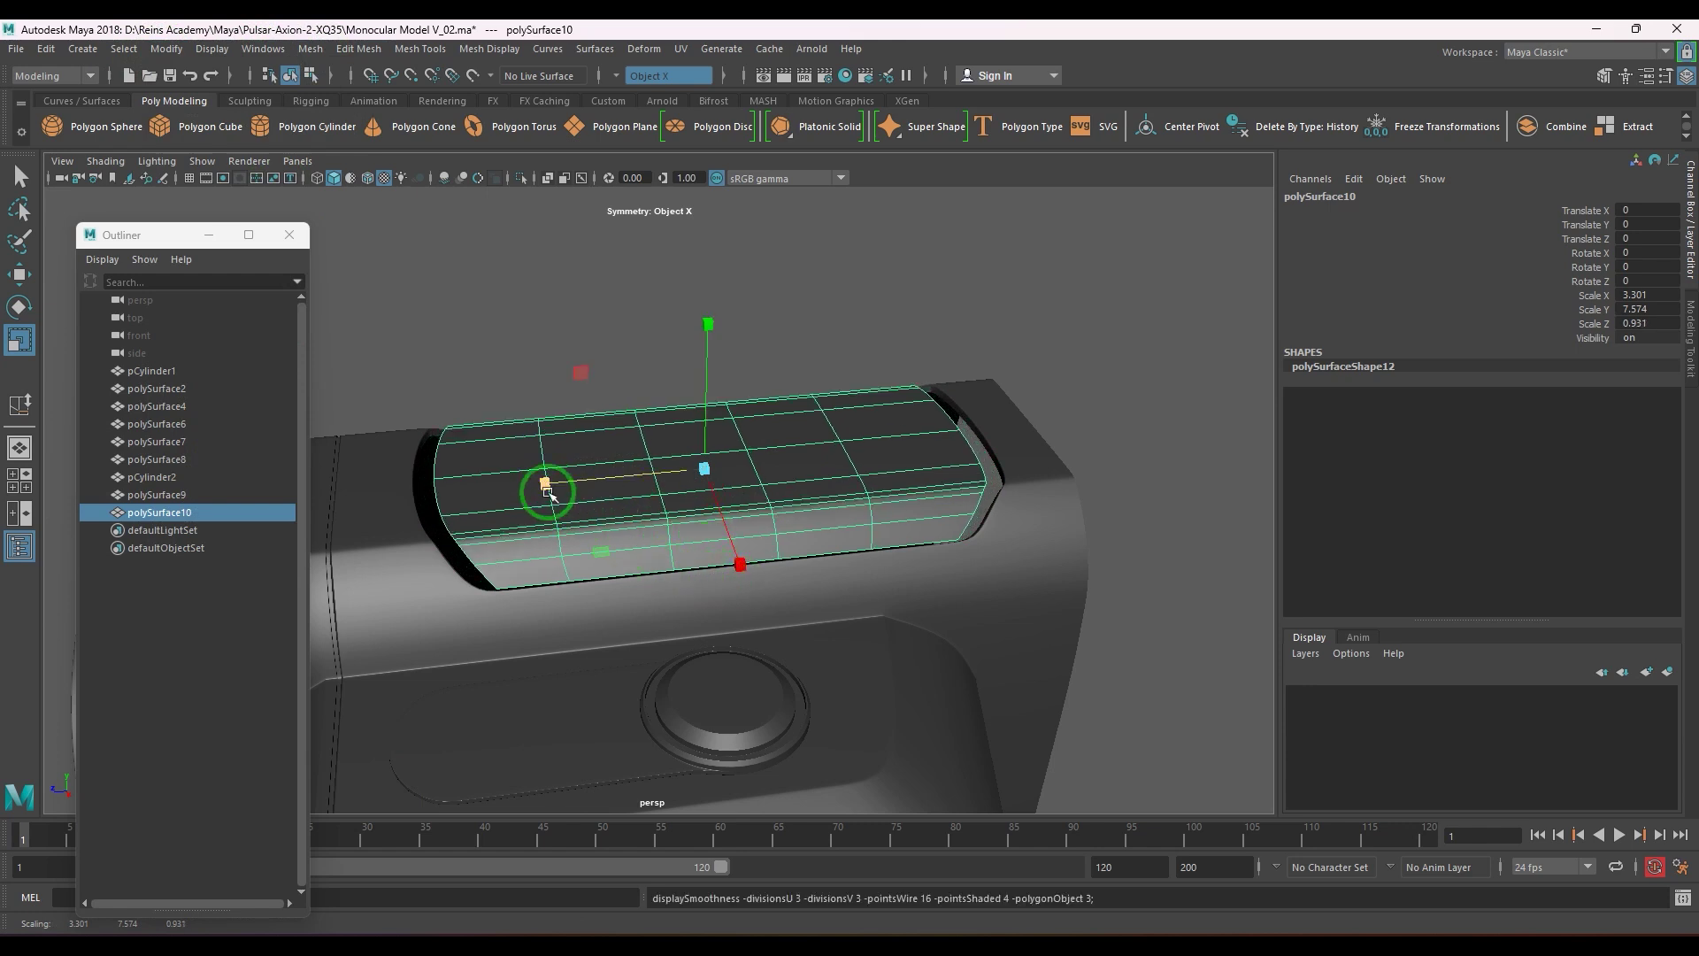
left_click(405, 540)
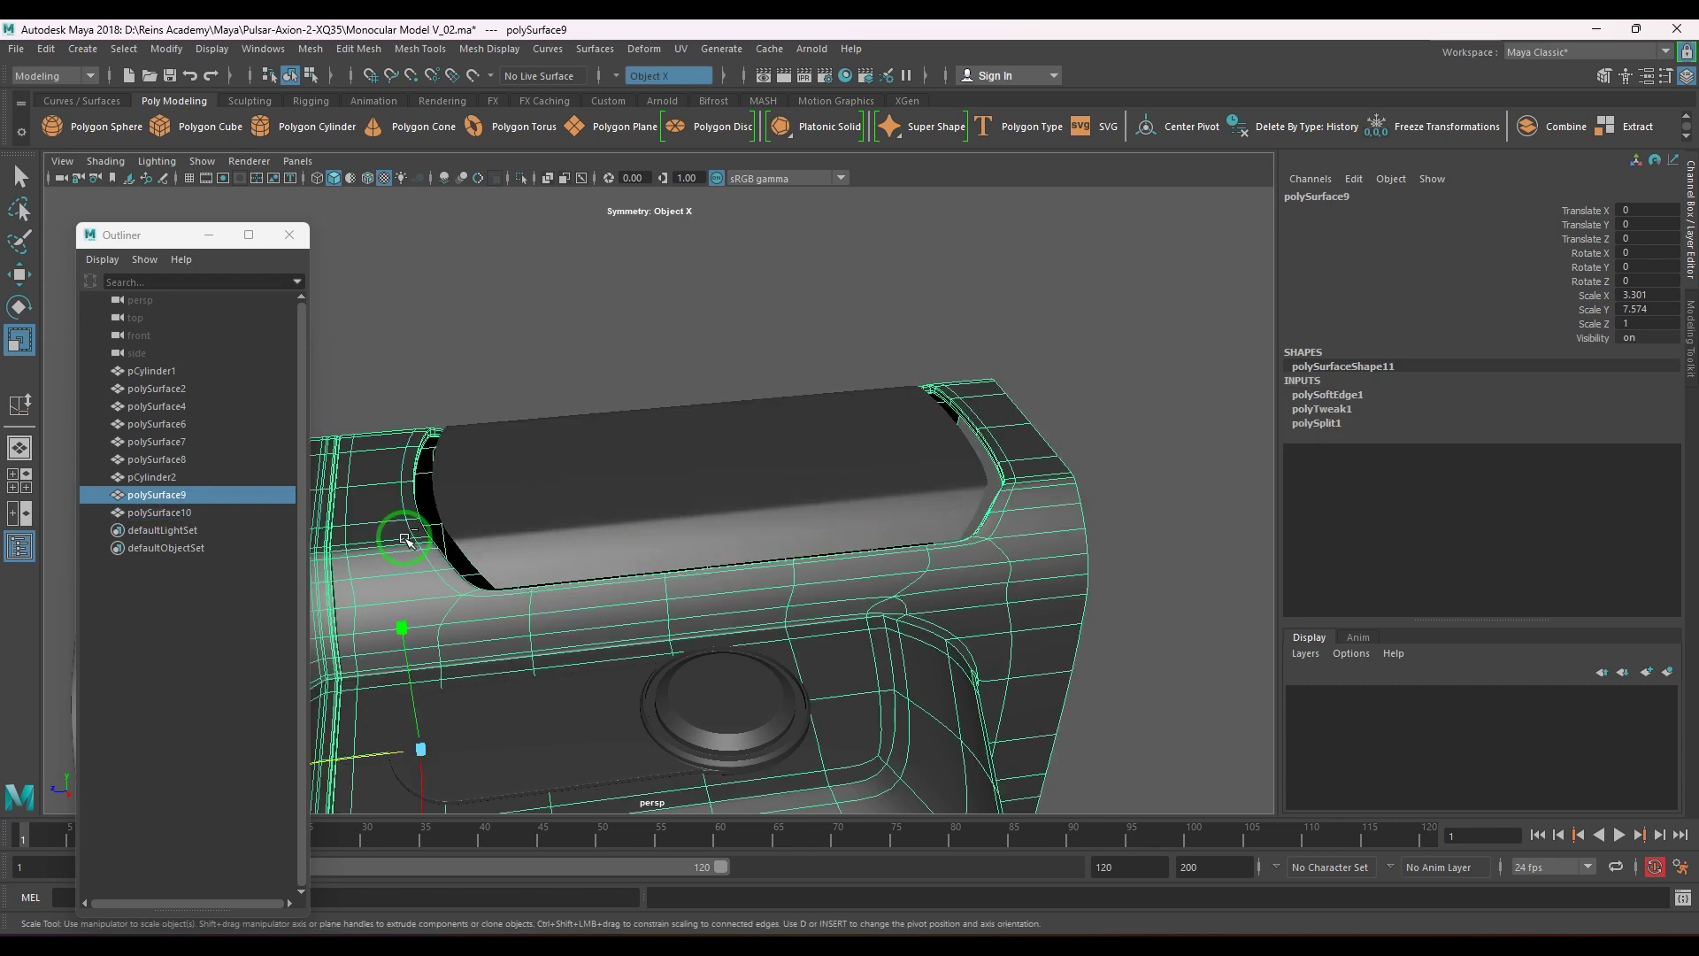
- Isolate the main body and delete the support edge loop running just inside the top opening's rim
key("ctrl+1")
left_click_drag(544, 485, 696, 500, "alt")
scroll(696, 498, "up", 3)
middle_click_drag(714, 499, 619, 434, "alt")
scroll(717, 455, "up", 4)
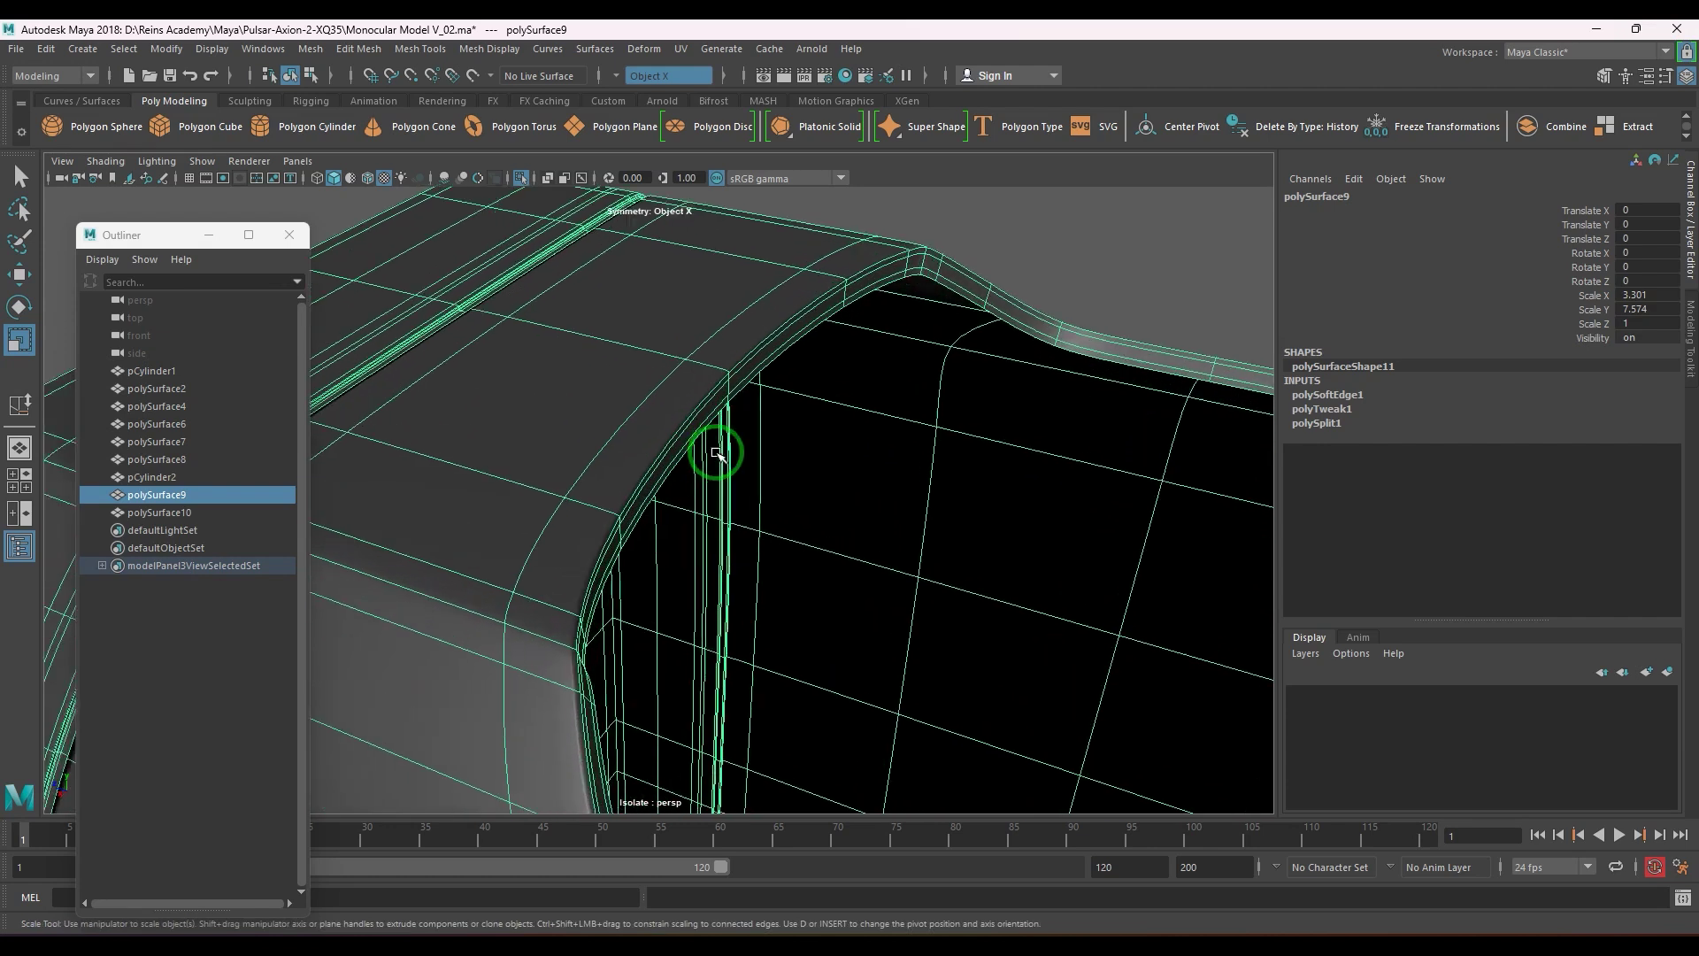
key("1")
key("F10")
double_click(762, 332)
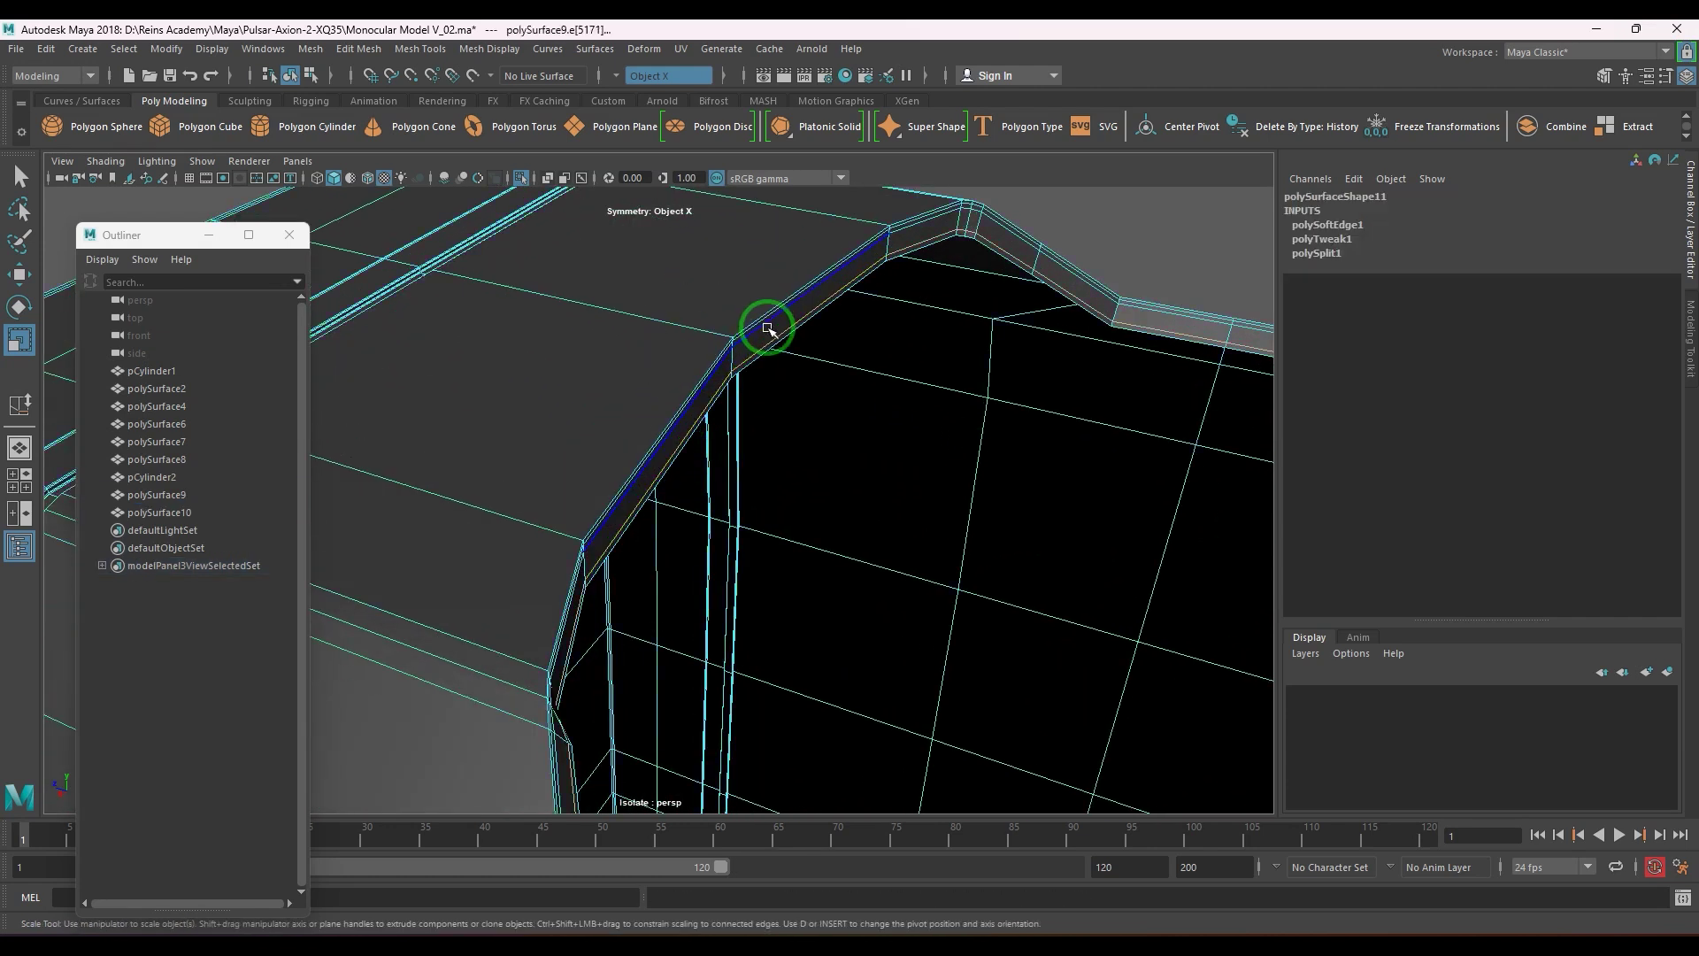
right_click_drag(805, 292, 747, 361, "shift")
key("ctrl+1")
left_click_drag(748, 361, 694, 417, "alt")
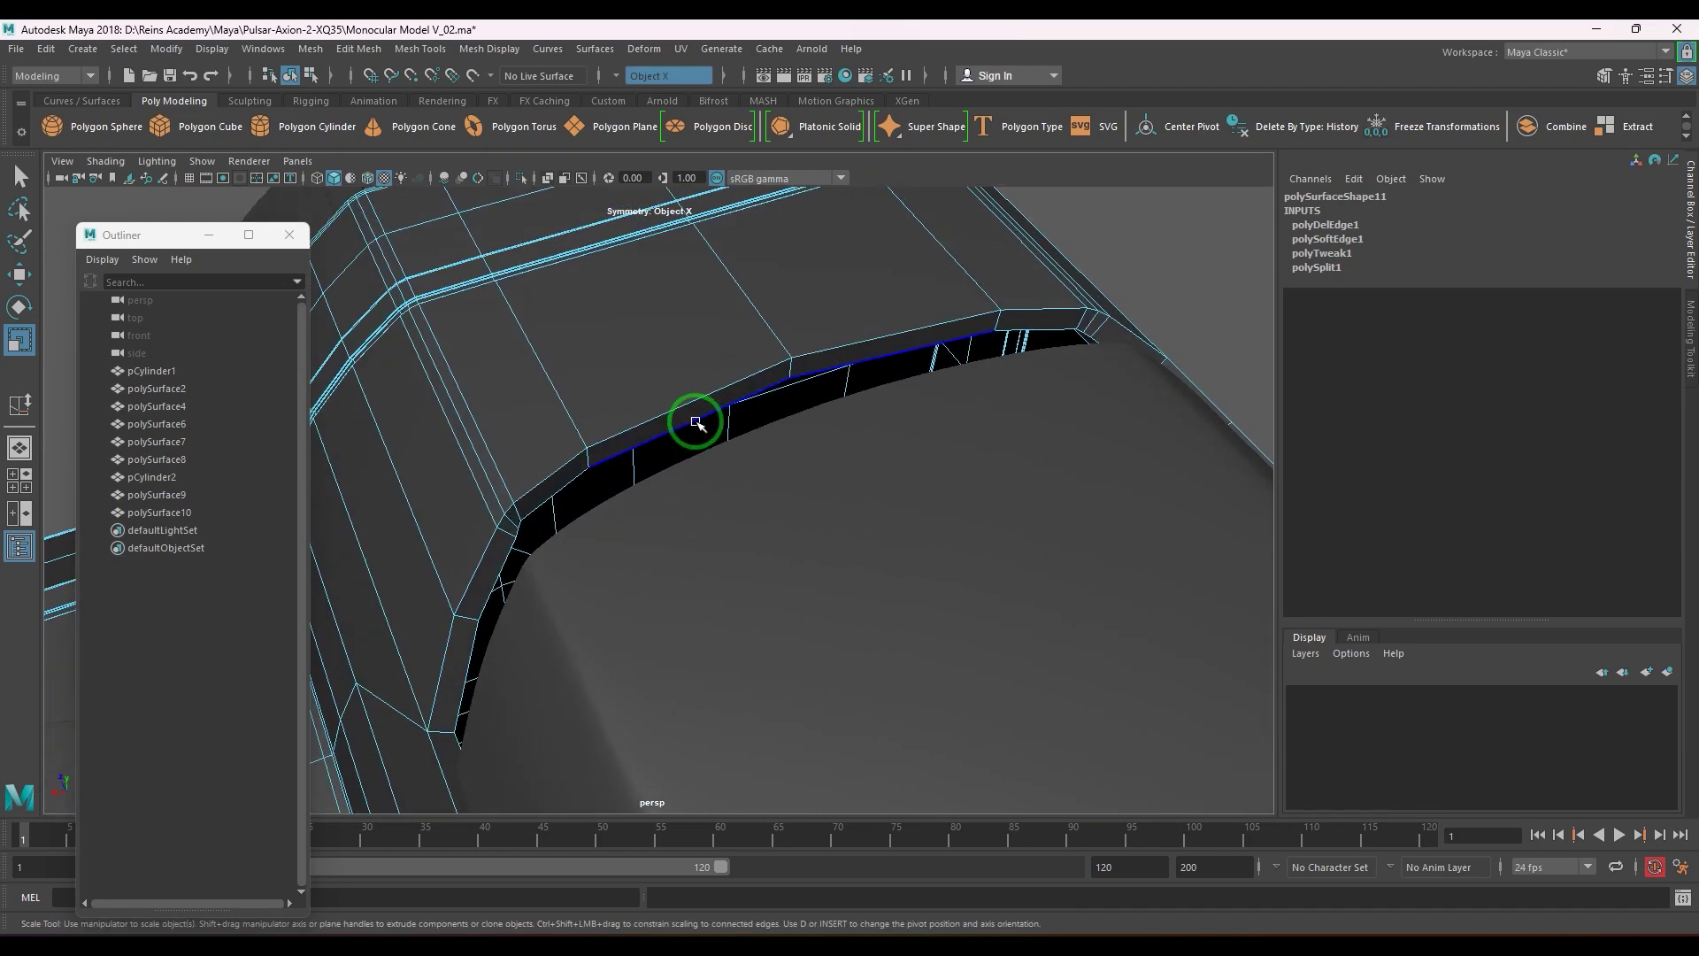
- Select the inner rim edges around one end of the top opening, with symmetry set to Object X
left_click(731, 415)
left_click_drag(551, 515, 752, 410, "alt")
right_click_drag(751, 410, 498, 487, "alt")
left_click(491, 484, "shift")
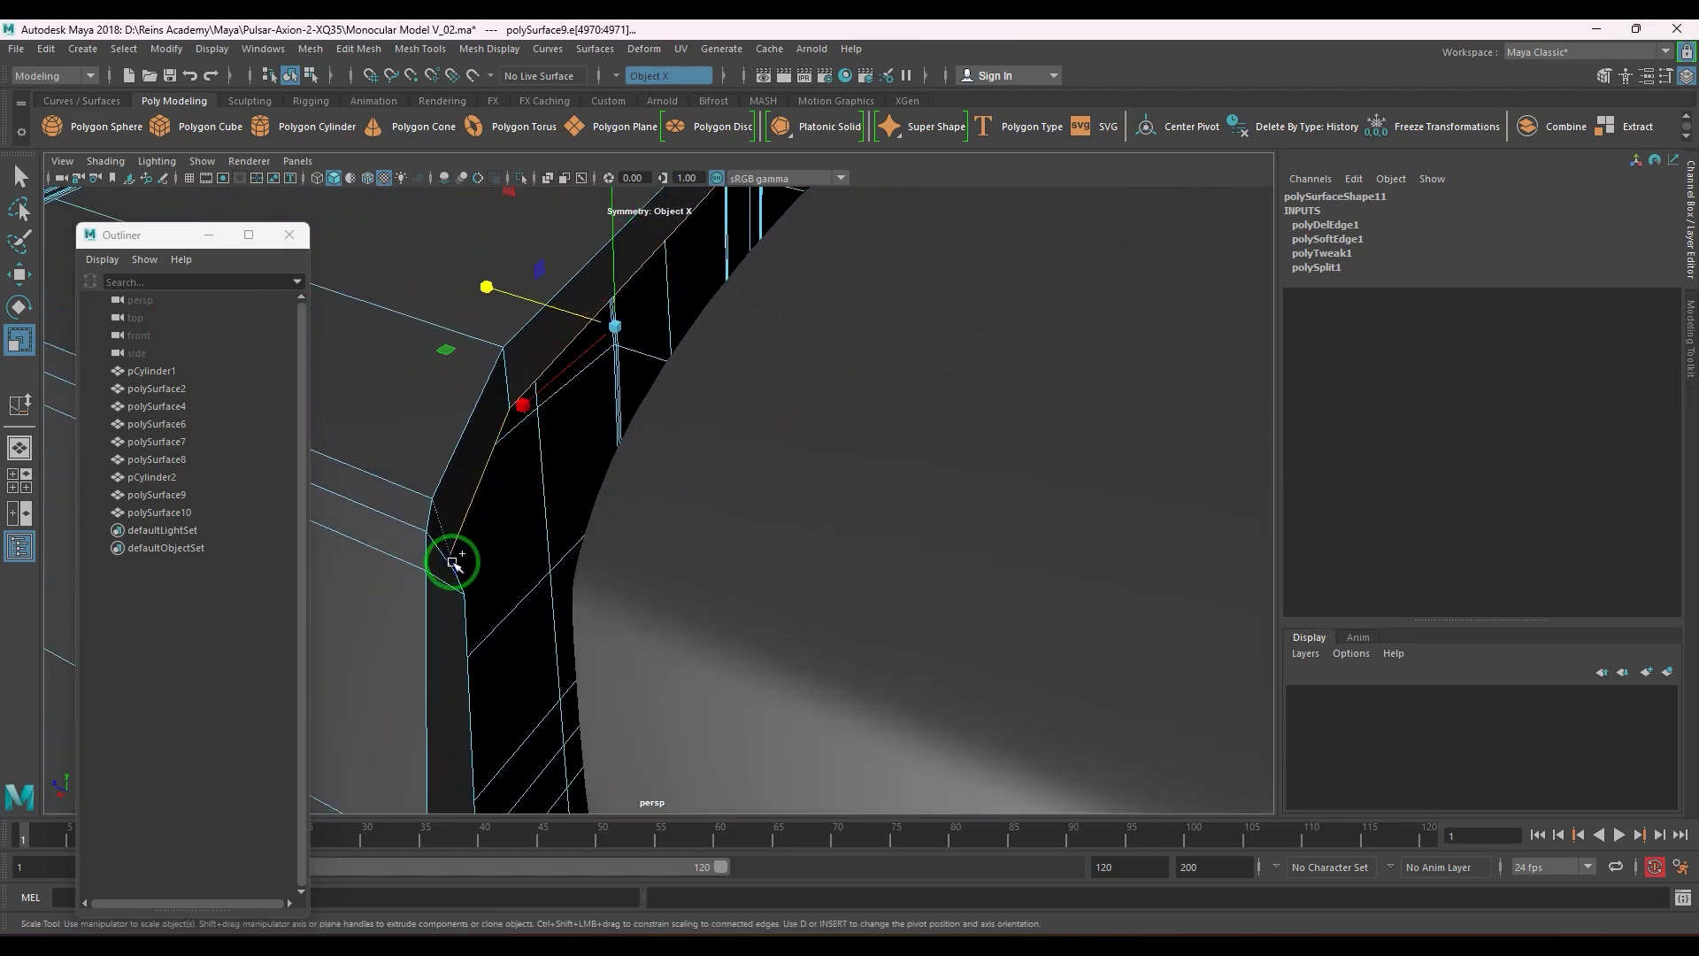
left_click(454, 564, "shift")
left_click(463, 587, "shift")
left_click_drag(483, 639, 670, 486, "alt")
key("w")
left_click_drag(440, 468, 592, 295, "alt")
left_click(618, 77)
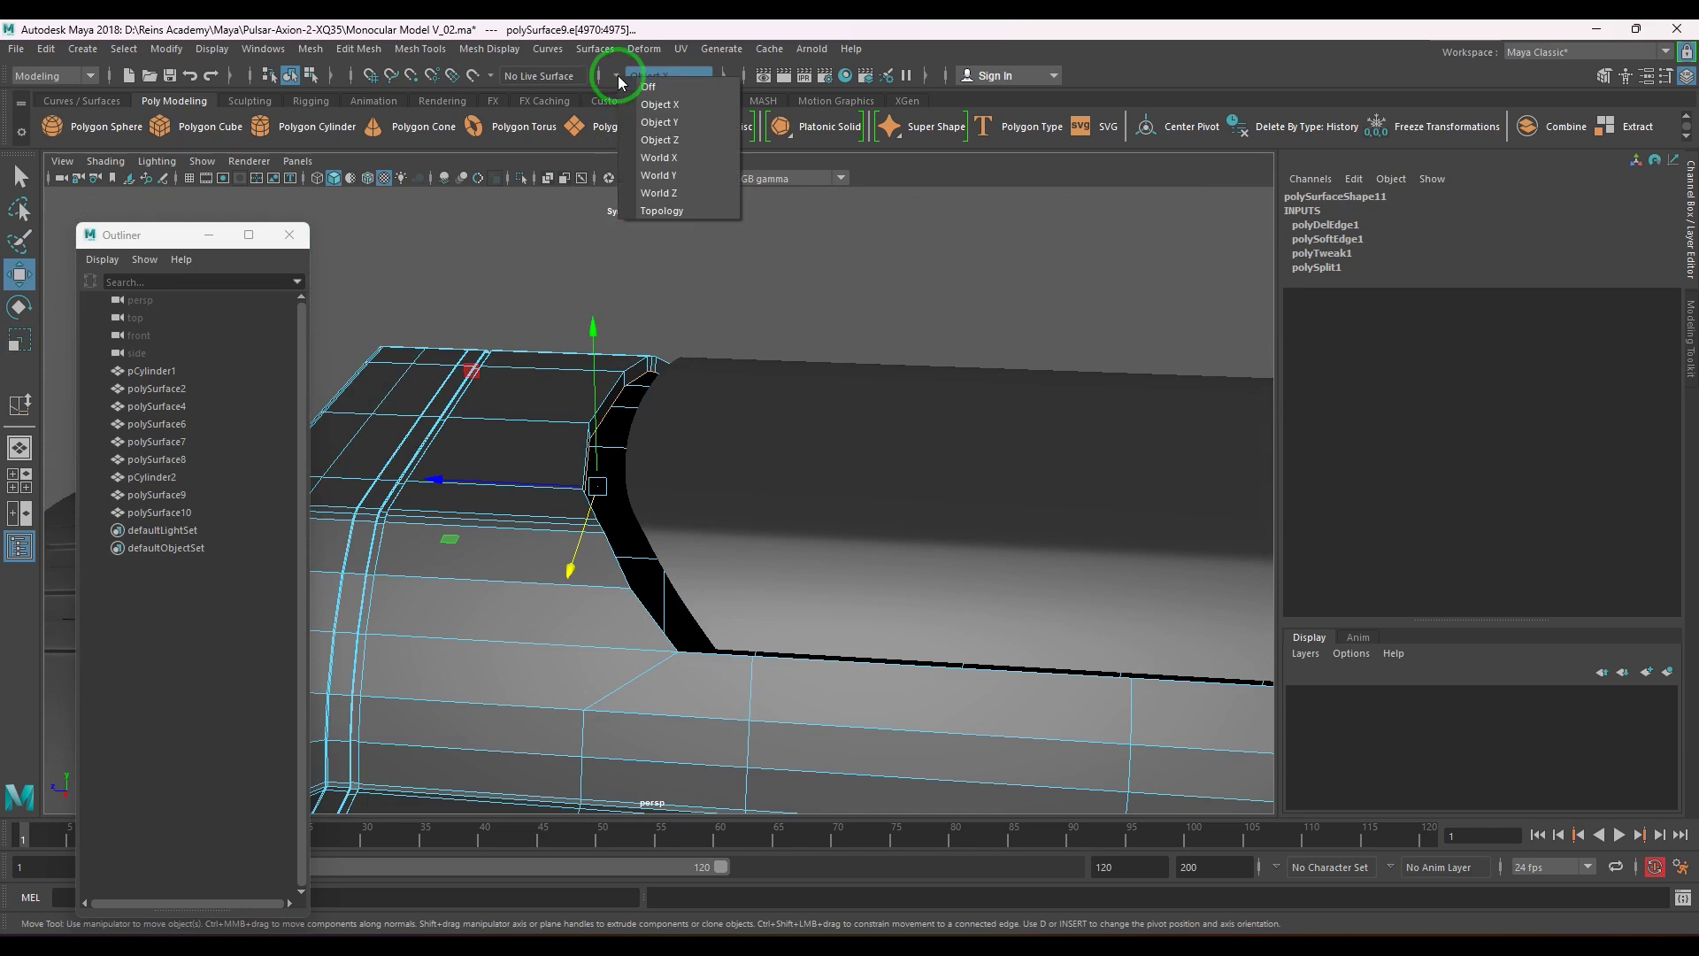
left_click(653, 104)
- Try to move the selected inner rim edges along Z toward the top cover
left_click_drag(669, 396, 705, 375, "alt")
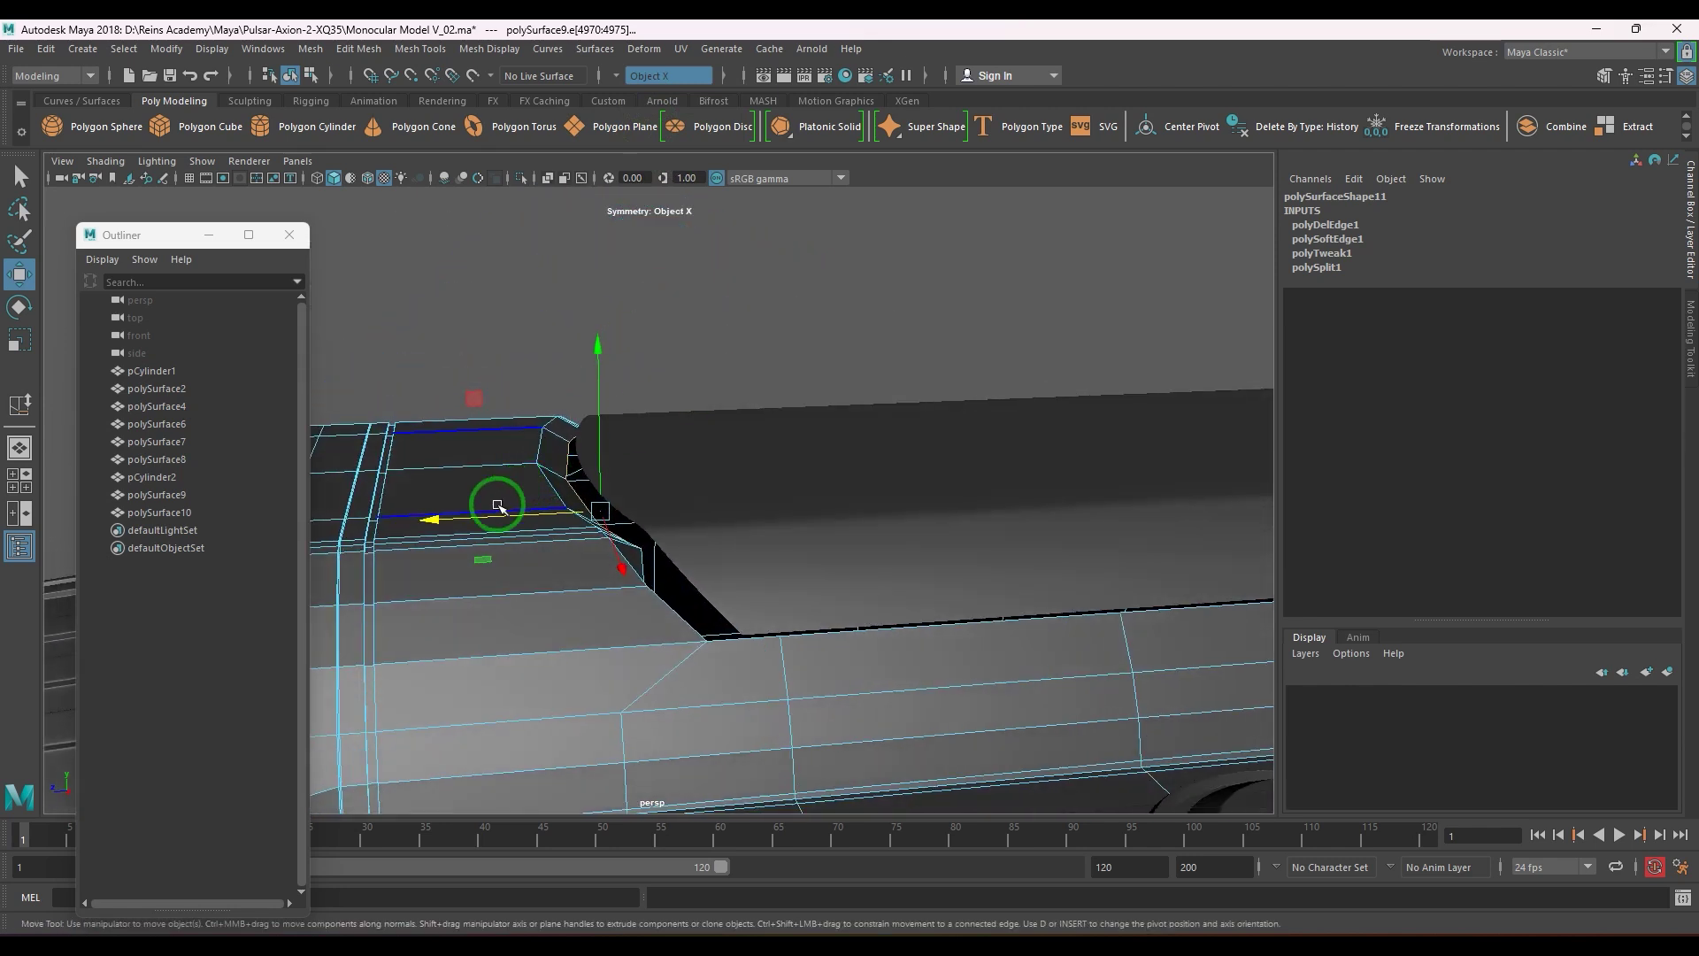
left_click_drag(500, 507, 524, 519)
left_click_drag(523, 519, 617, 465, "alt")
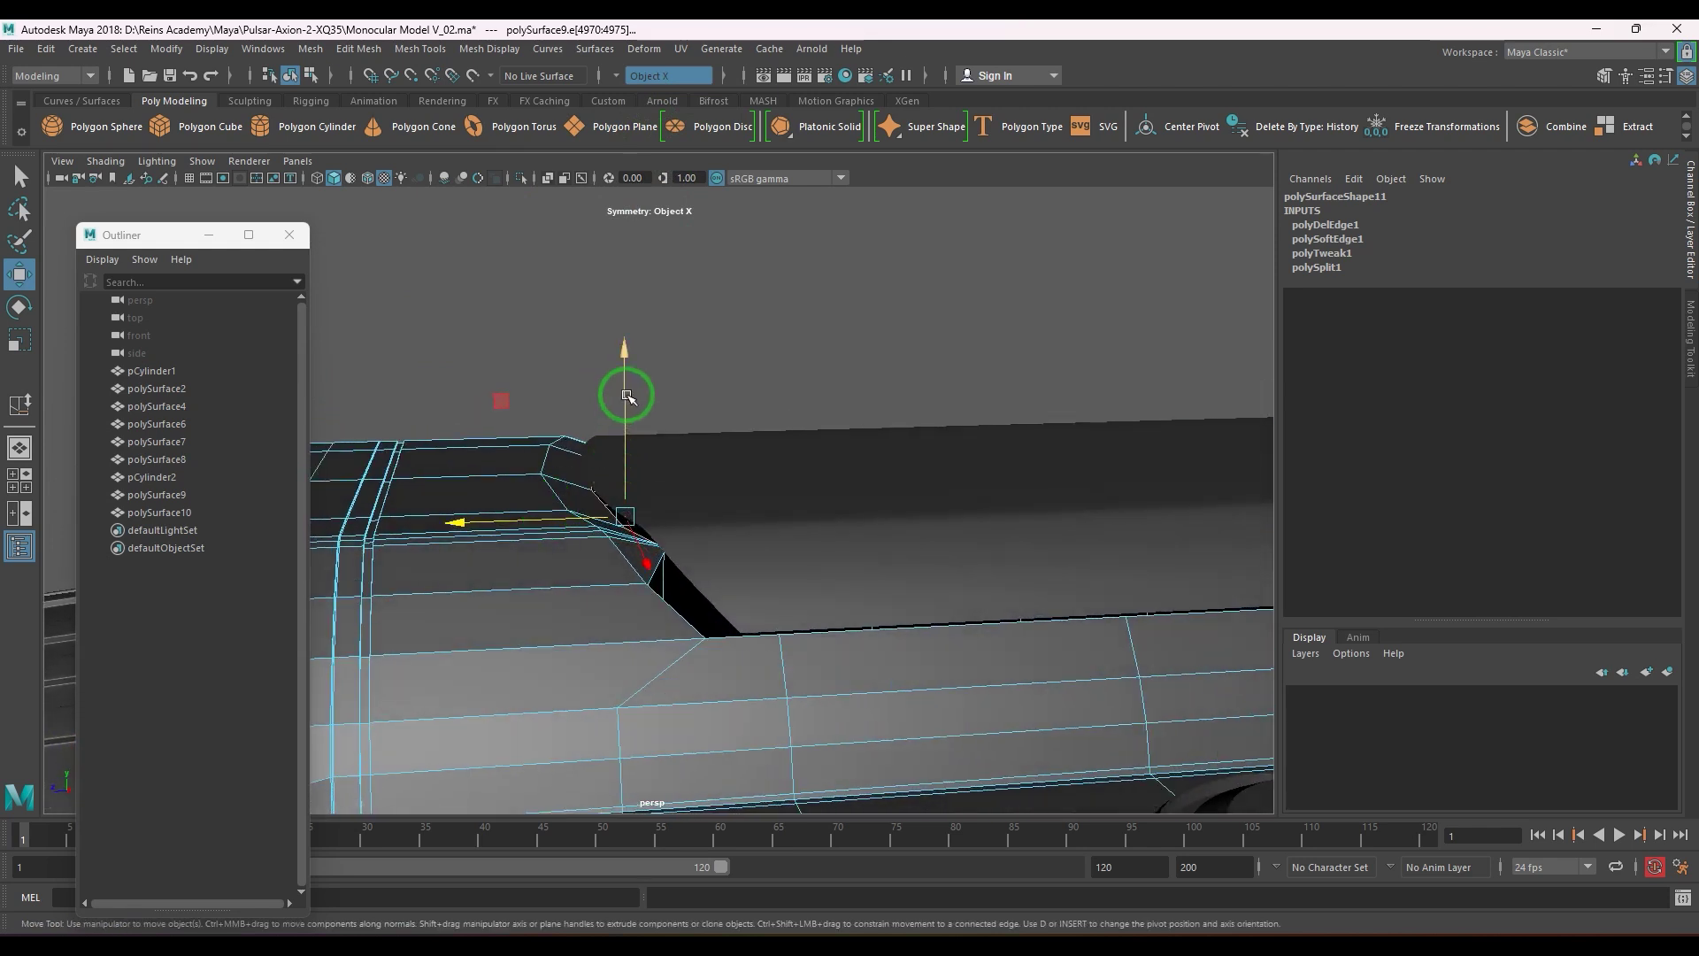
scroll(638, 425, "down", 3)
key("ctrl+z")
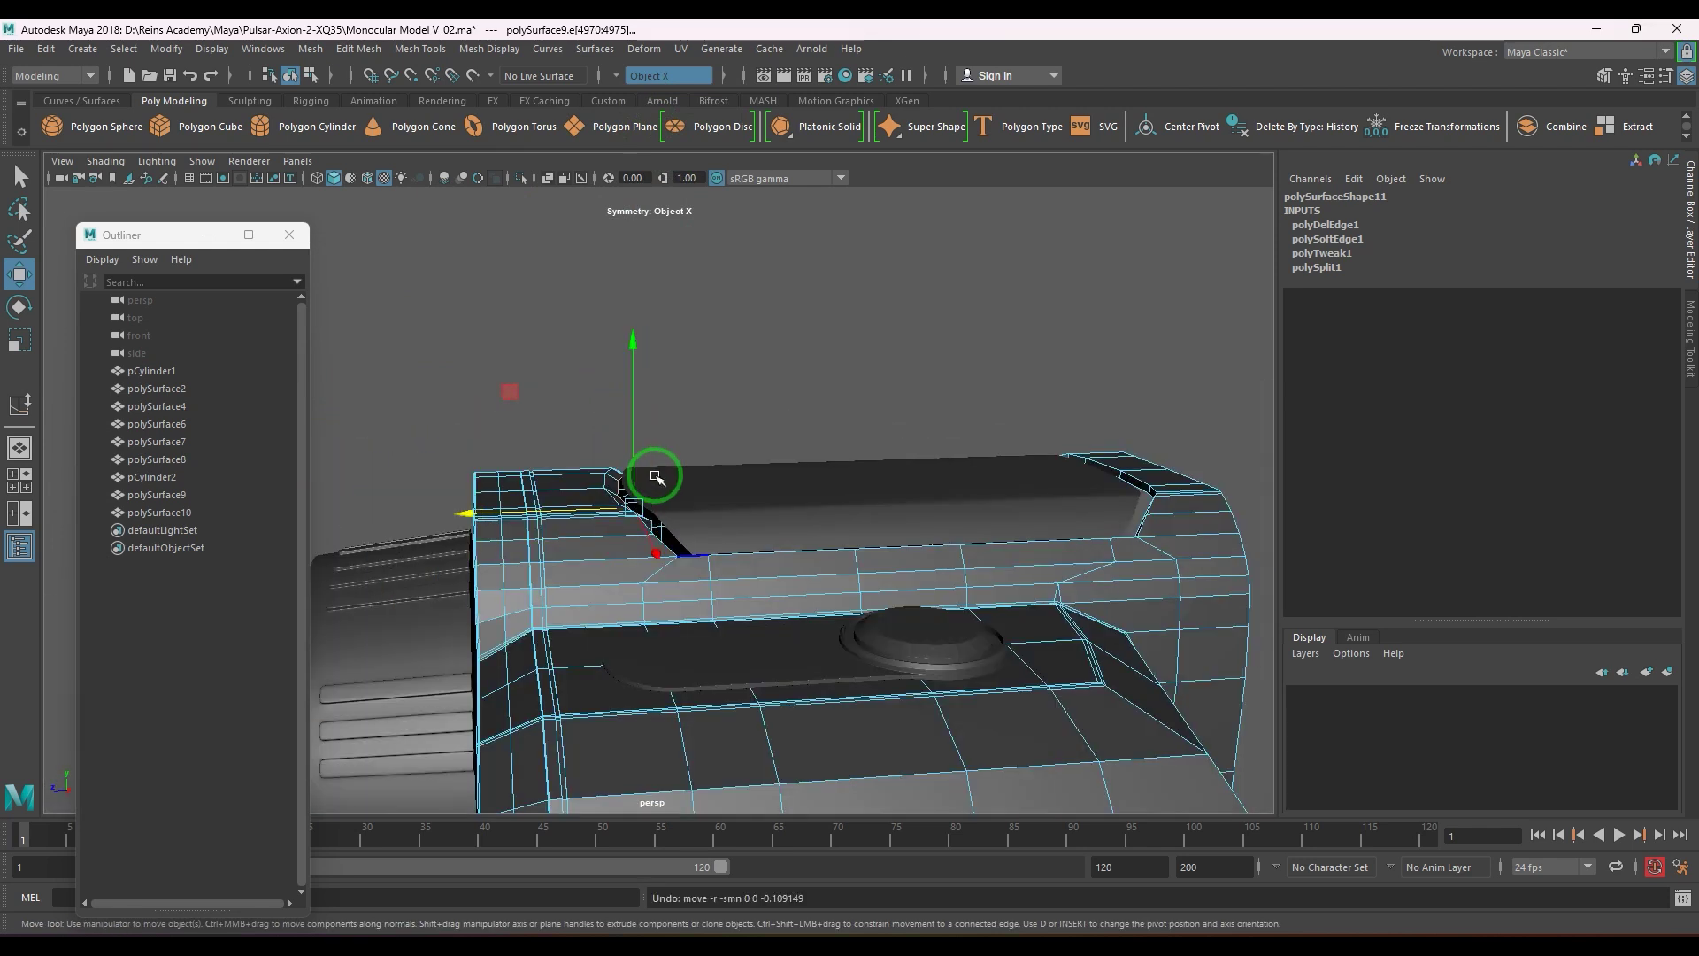
- Add the matching inner rim edges at the opposite end of the top opening to the selection
middle_click_drag(1121, 555, 832, 598, "alt")
scroll(832, 598, "up", 3)
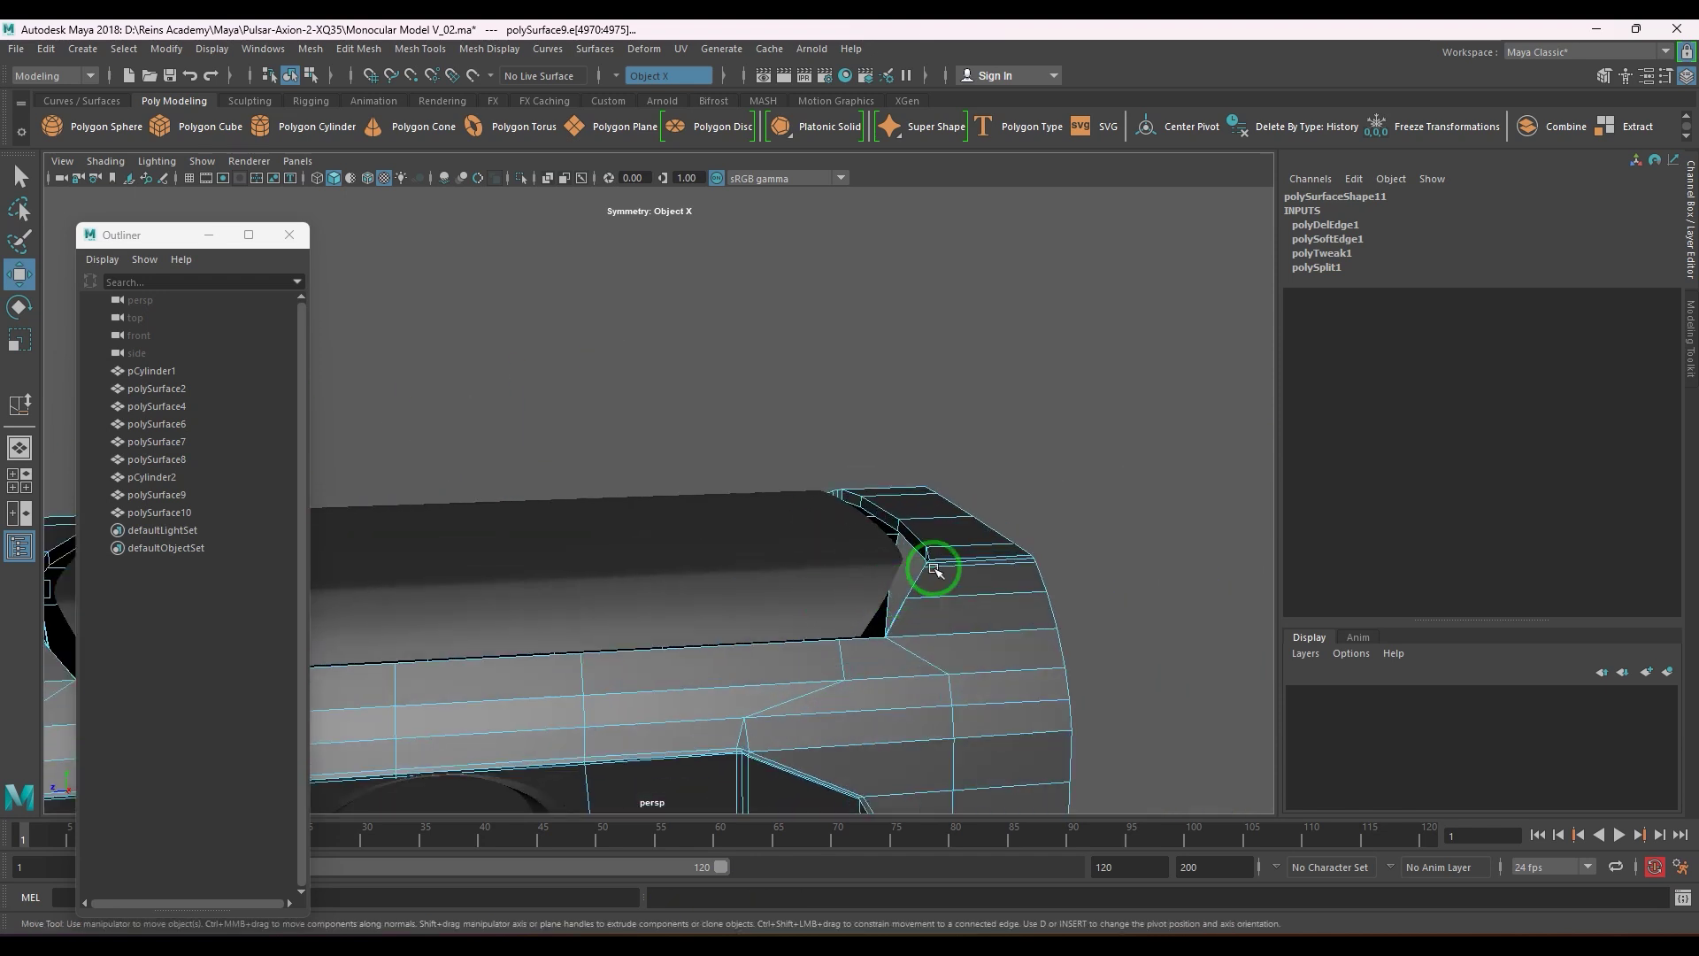
left_click_drag(934, 568, 849, 447, "alt")
scroll(849, 447, "up", 3)
middle_click_drag(850, 447, 679, 625, "alt")
scroll(708, 601, "up", 4)
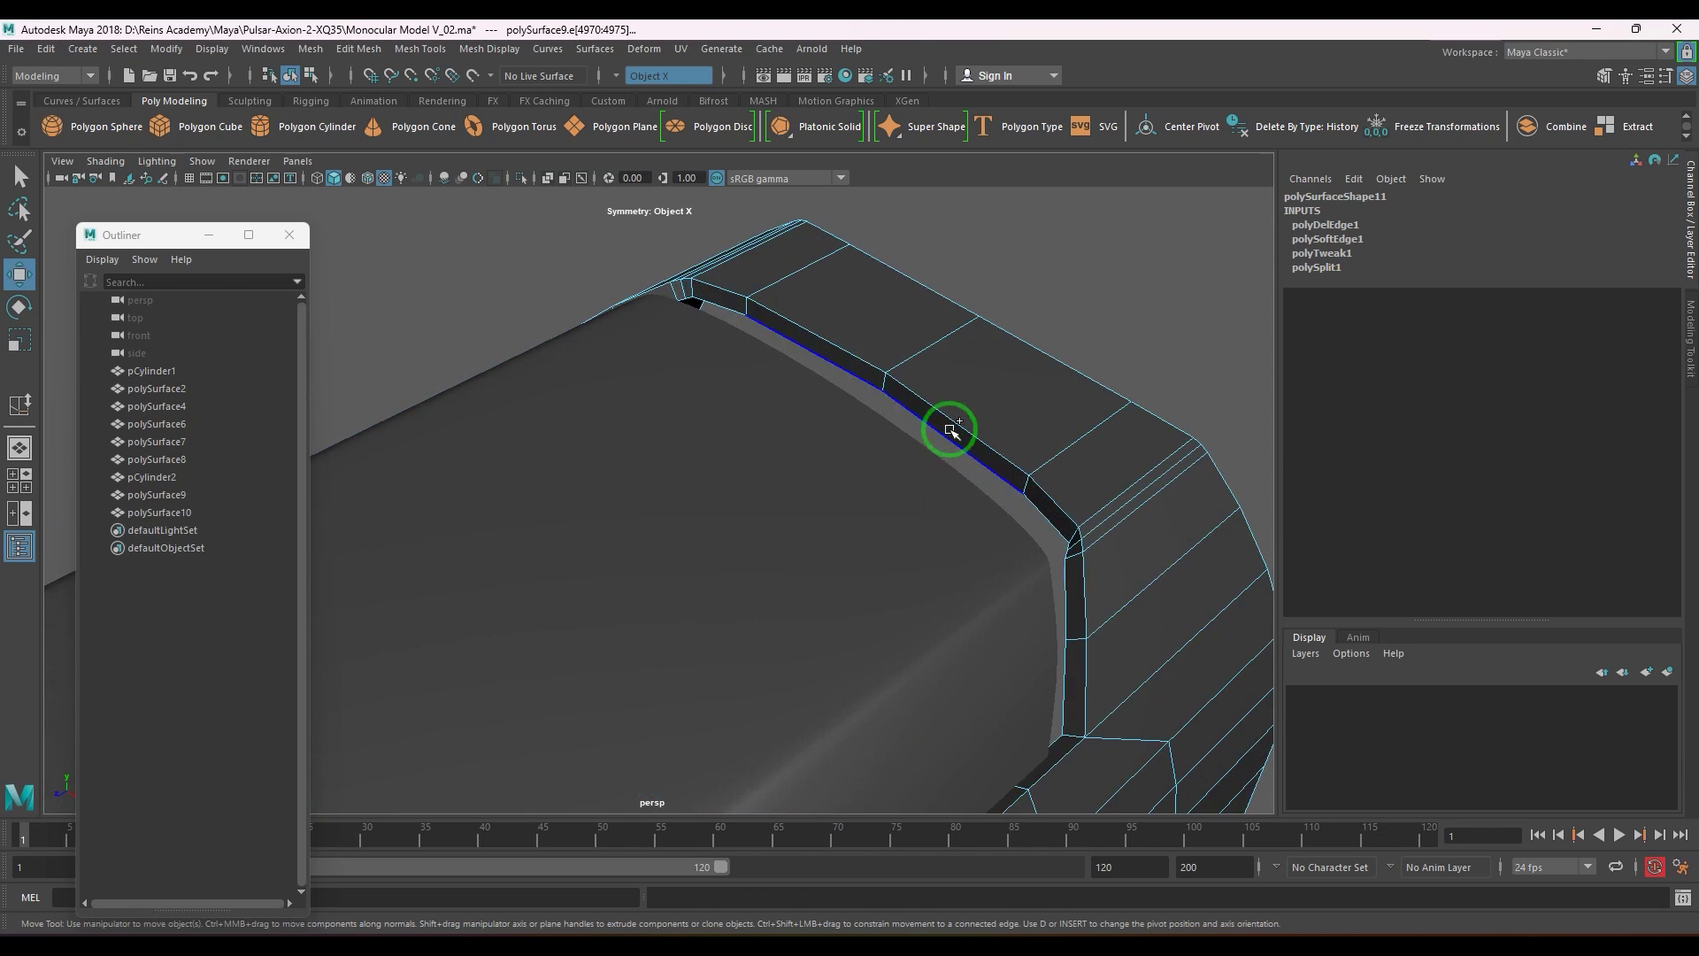
left_click_drag(1014, 514, 788, 831, "alt")
scroll(842, 496, "up", 5)
scroll(840, 506, "down", 5)
scroll(979, 512, "up", 4)
scroll(1069, 506, "up", 2)
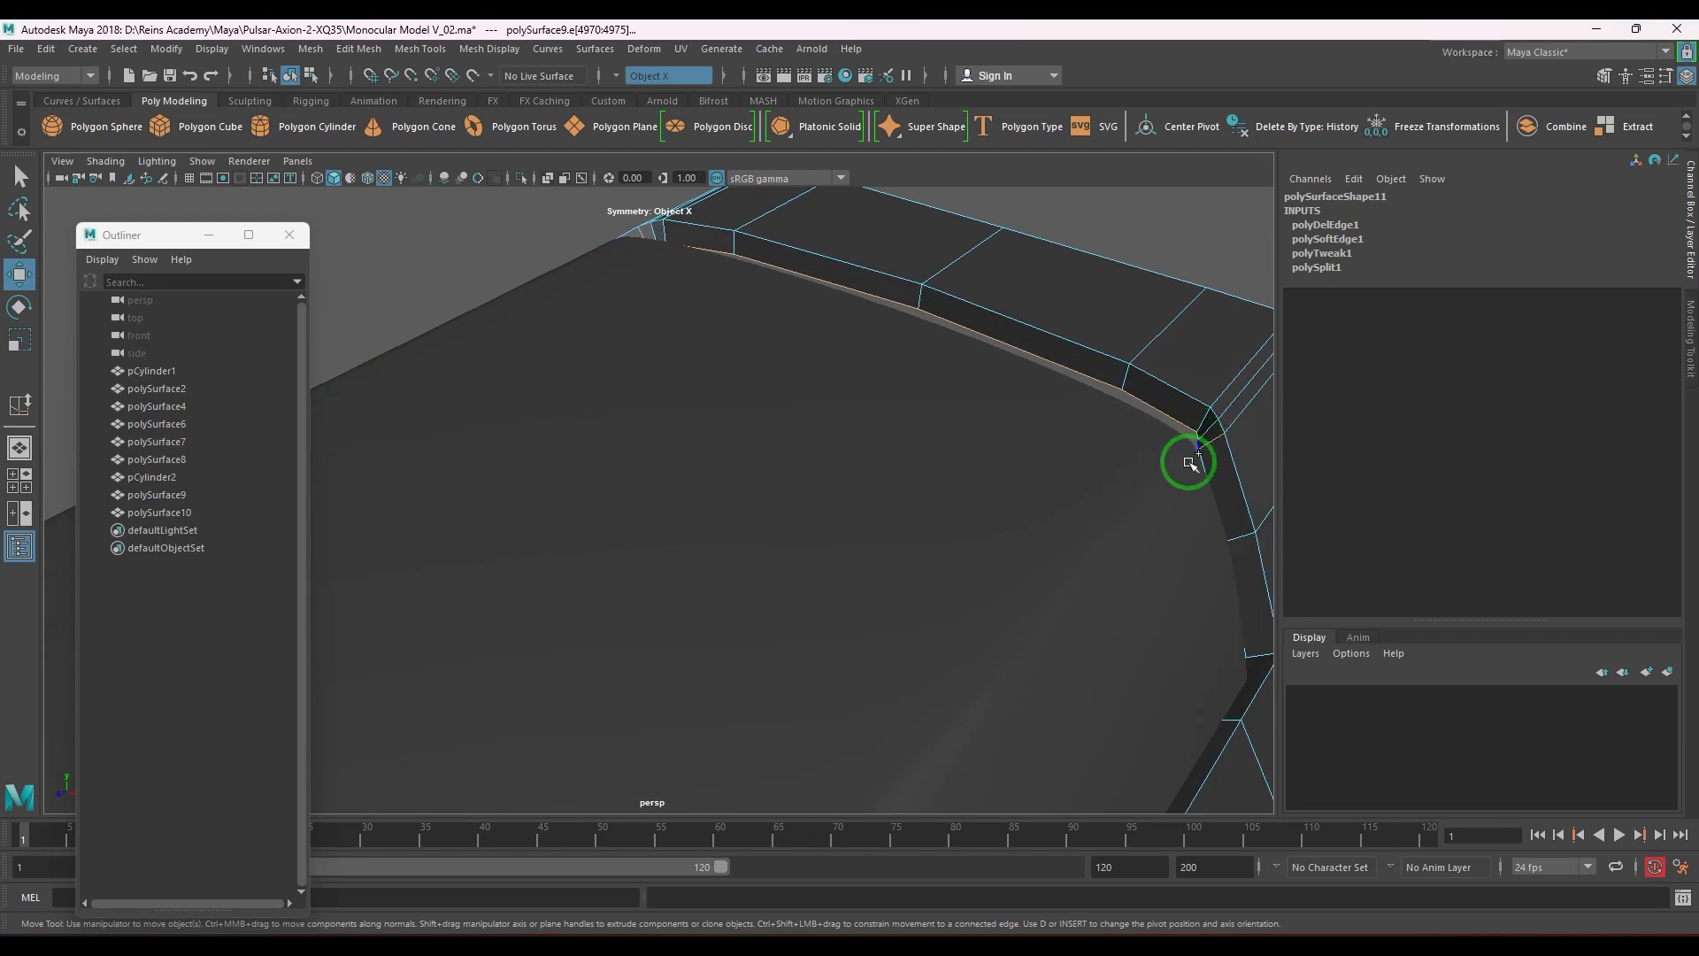
scroll(1186, 469, "down", 3)
scroll(1145, 531, "up", 1)
key("ctrl+z")
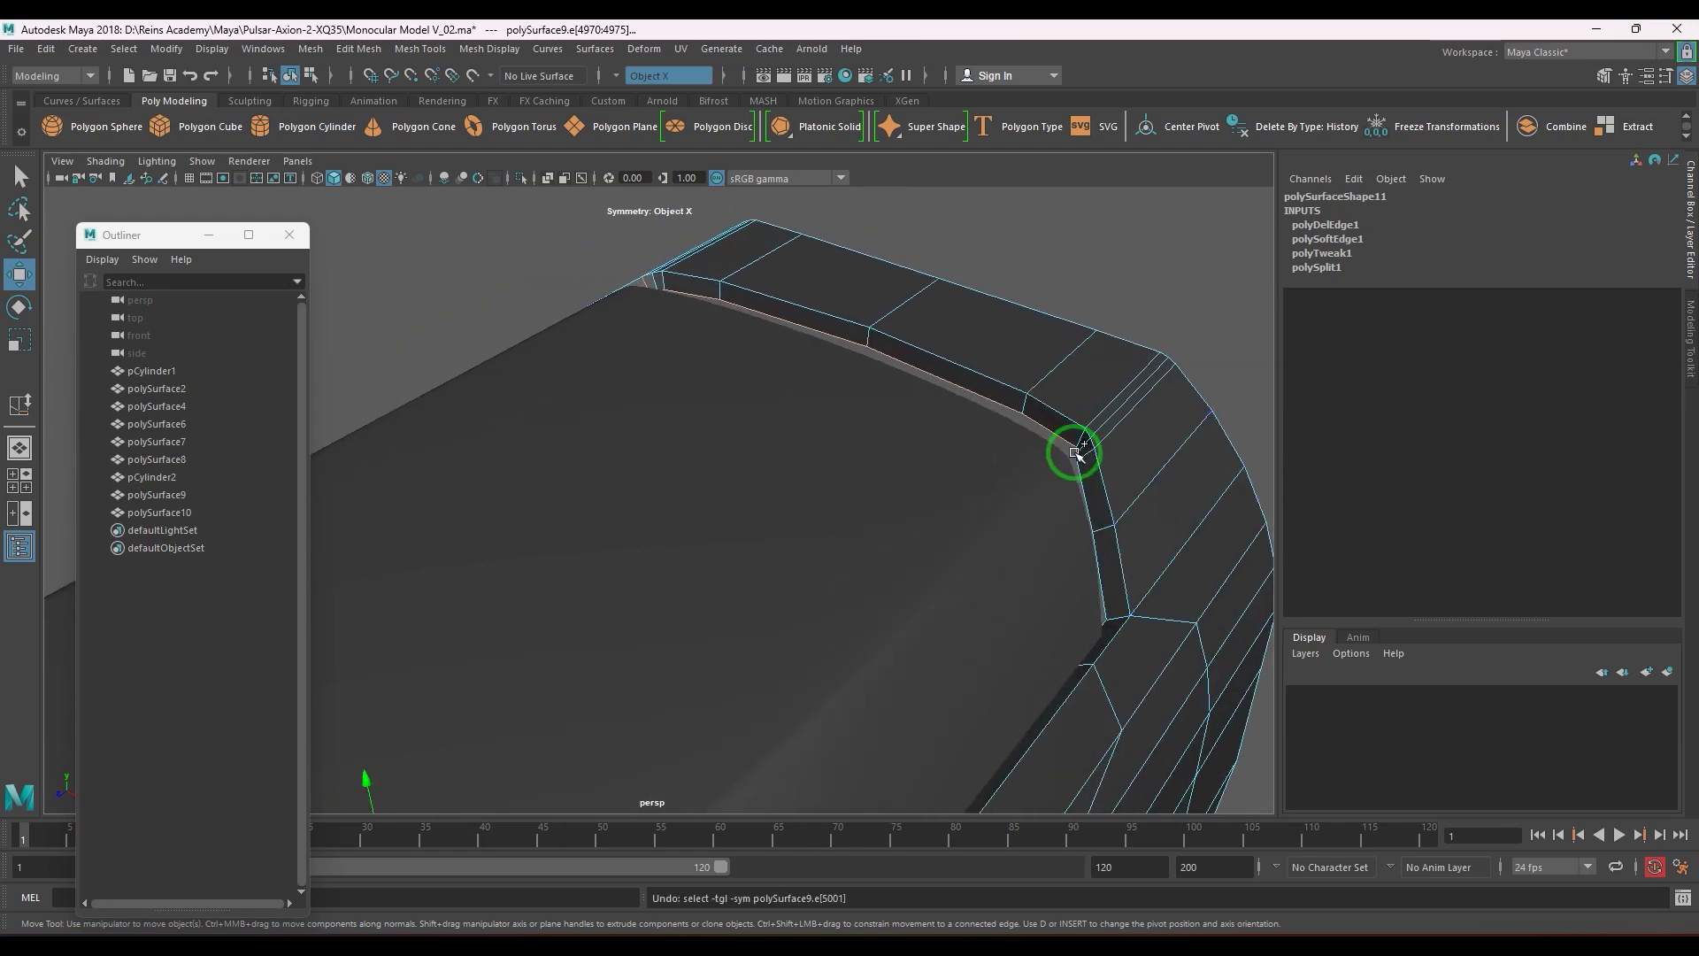
- Scale the selected rim edges at both ends of the opening along Z to close the gaps around the cover
scroll(1004, 541, "down", 2)
left_click_drag(899, 536, 812, 535, "alt")
scroll(795, 565, "down", 4)
key("r")
left_click_drag(574, 584, 561, 581)
key("w")
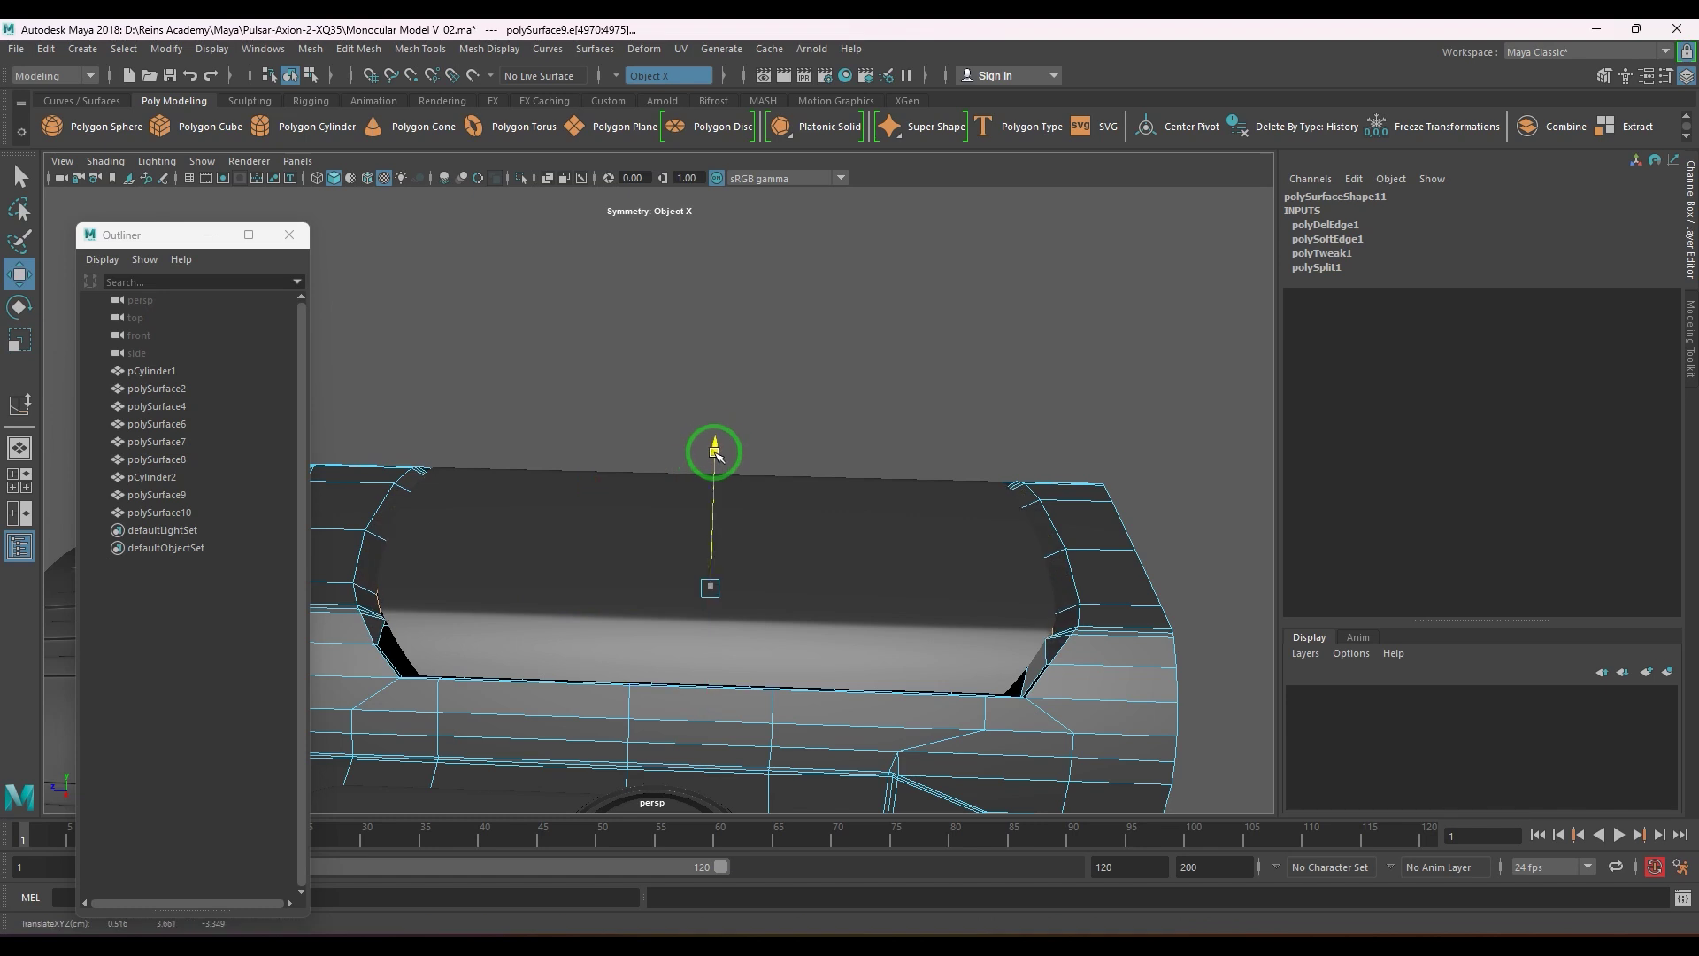
- Select the lower corner edge of the opening's inner rim and move it along Z
left_click_drag(579, 523, 766, 488, "alt")
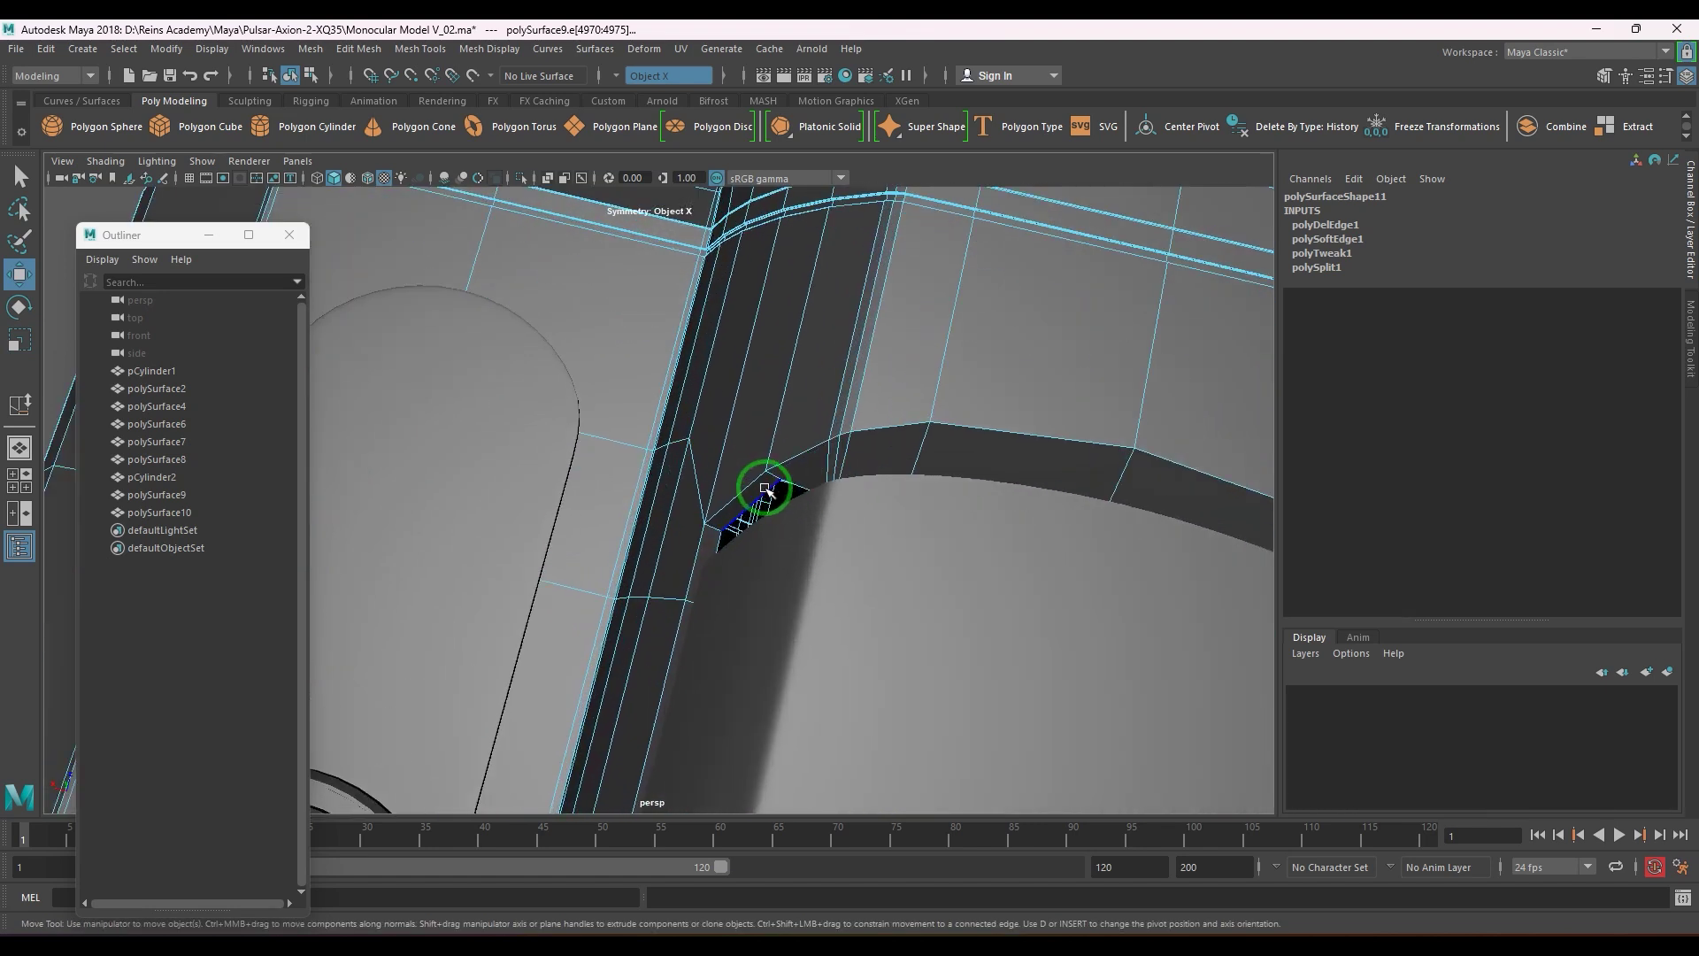
left_click(715, 518)
double_click(740, 501)
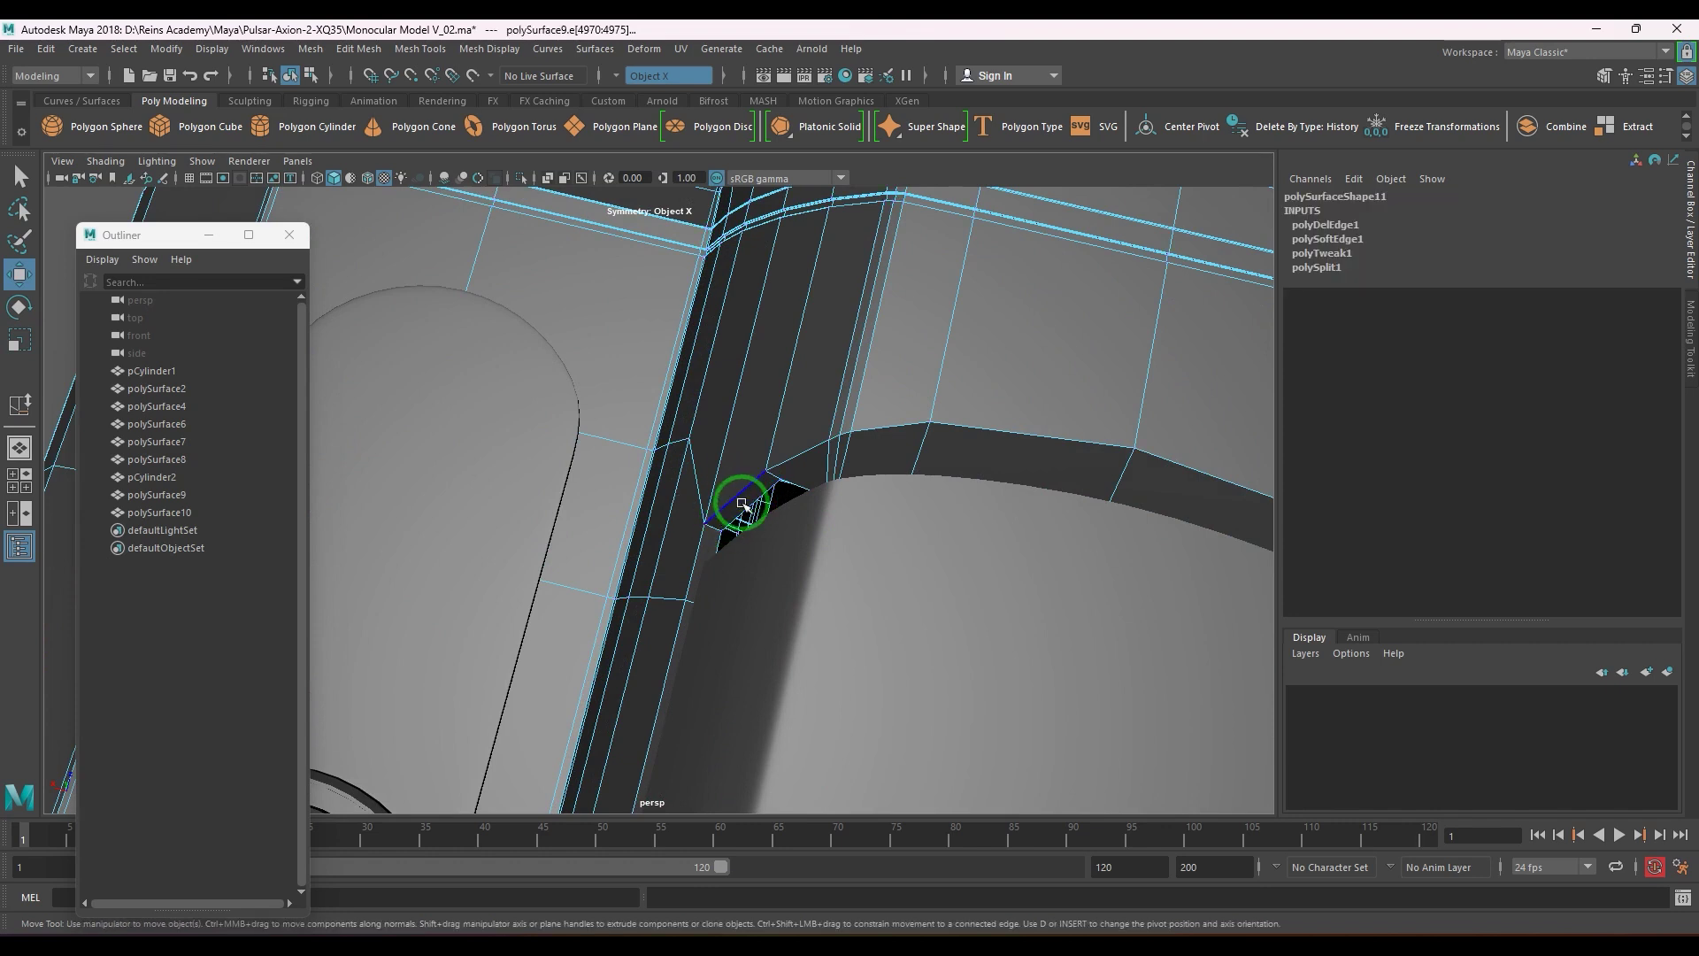
left_click(754, 505)
scroll(928, 556, "down", 4)
left_click_drag(928, 556, 770, 526, "alt")
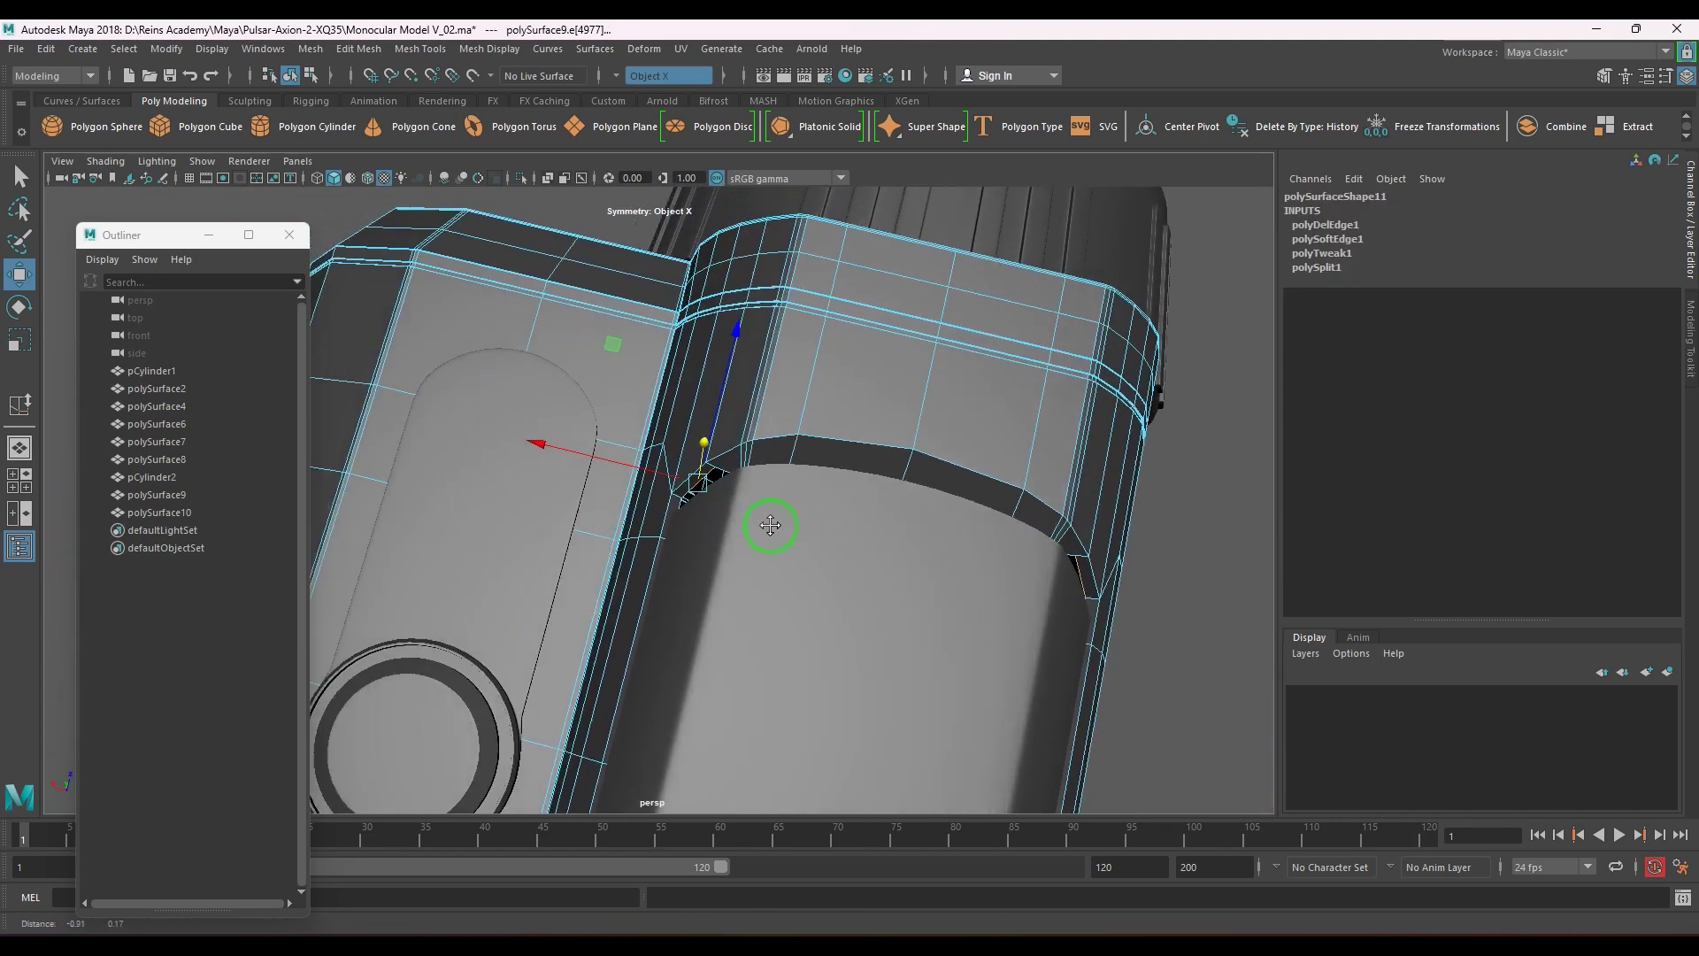
scroll(705, 490, "up", 5)
mouse_move(797, 442)
left_mouse_down()
mouse_move(785, 336)
mouse_move(777, 358)
mouse_move(968, 429)
mouse_move(853, 474)
left_mouse_up()
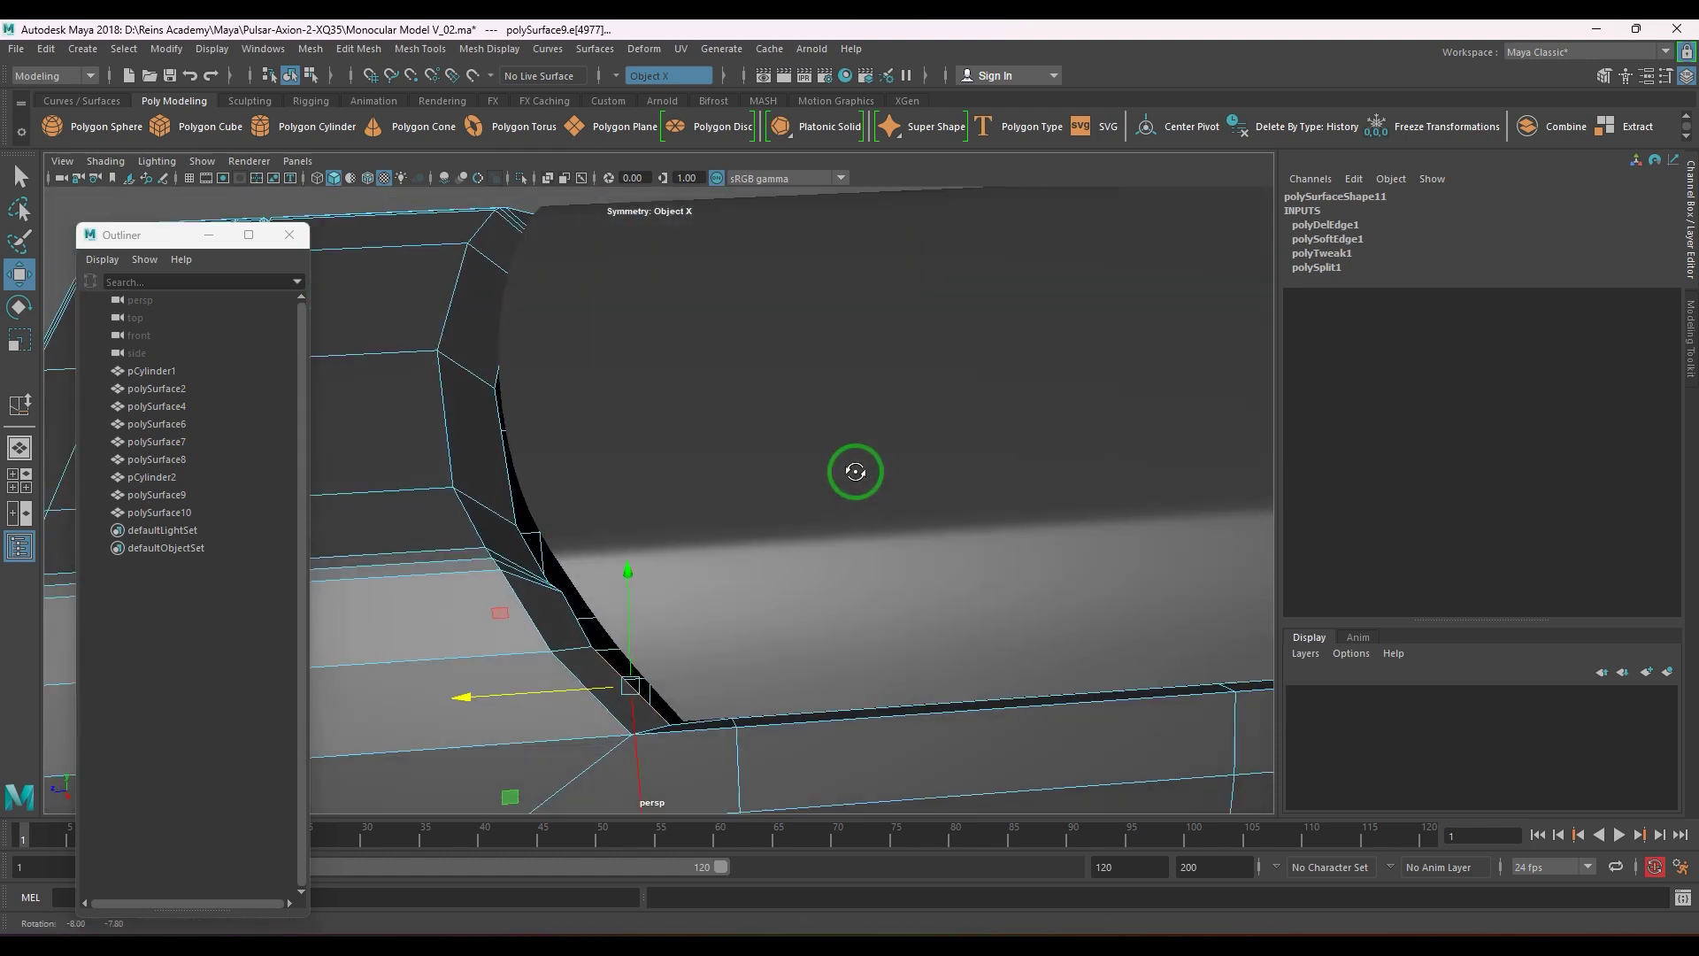
left_click_drag(538, 683, 507, 696)
- Isolate the body in the top view and move the inner rim's corner vertex along Z into the opening
right_click_drag(505, 657, 560, 563)
key("ctrl+1")
key("space")
left_click_drag(474, 596, 552, 621)
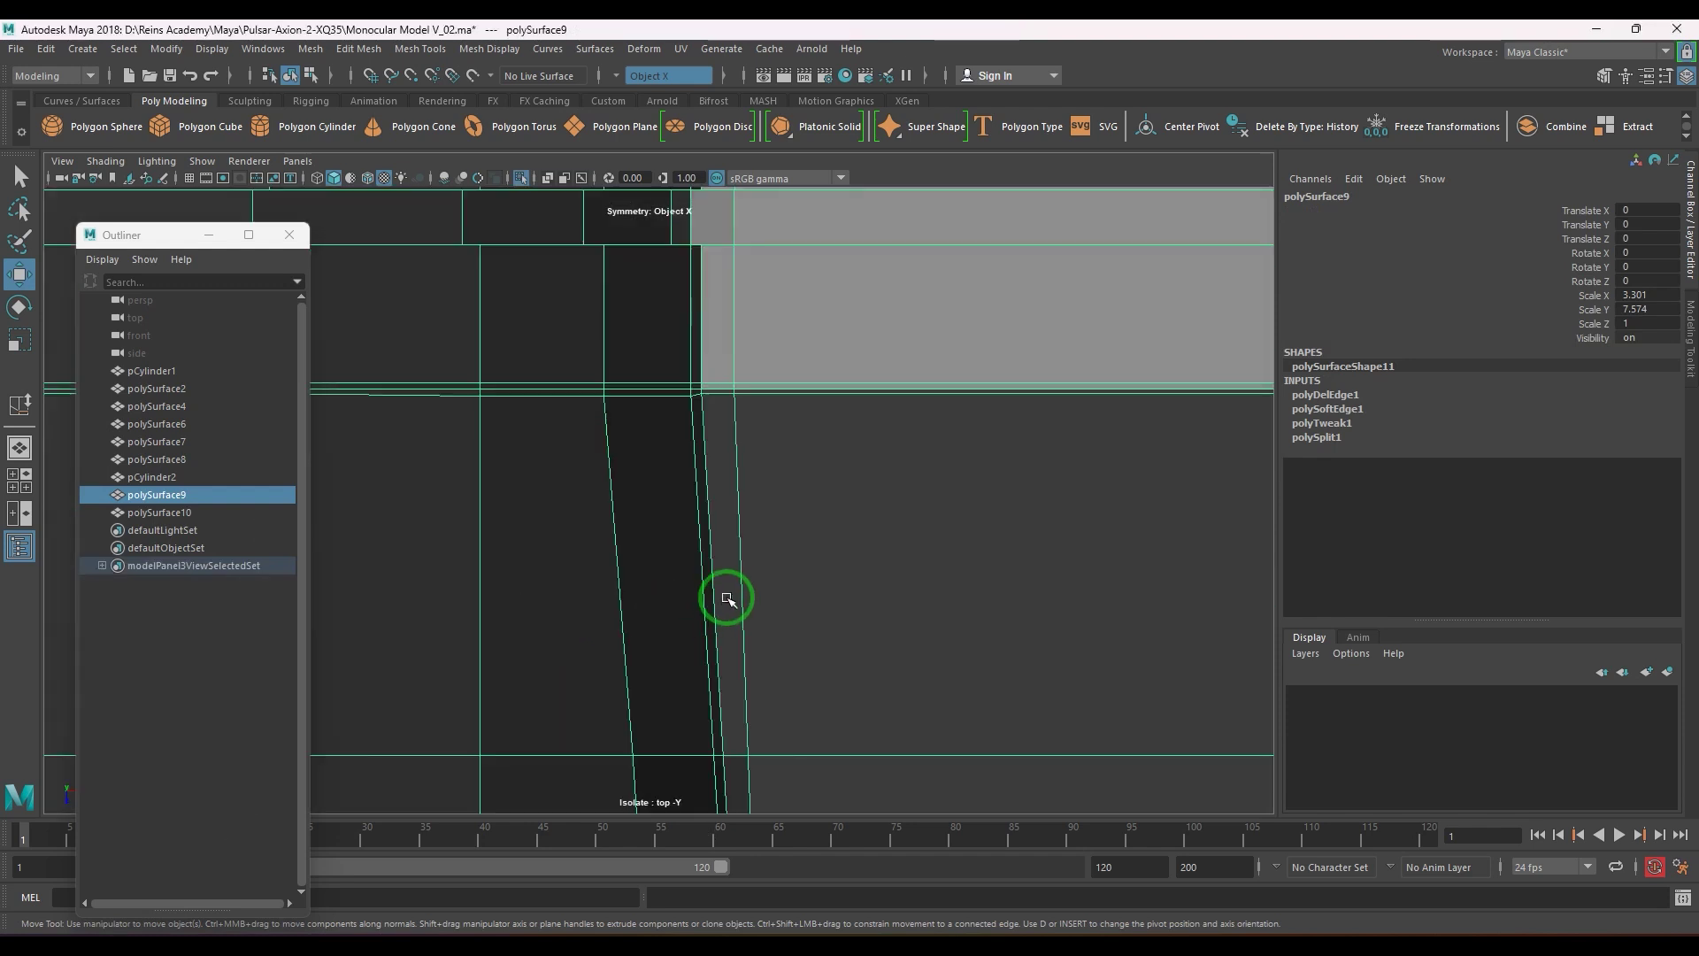
scroll(727, 594, "down", 5)
middle_click_drag(673, 445, 821, 796, "alt")
middle_click_drag(641, 413, 836, 493, "alt")
scroll(625, 458, "up", 2)
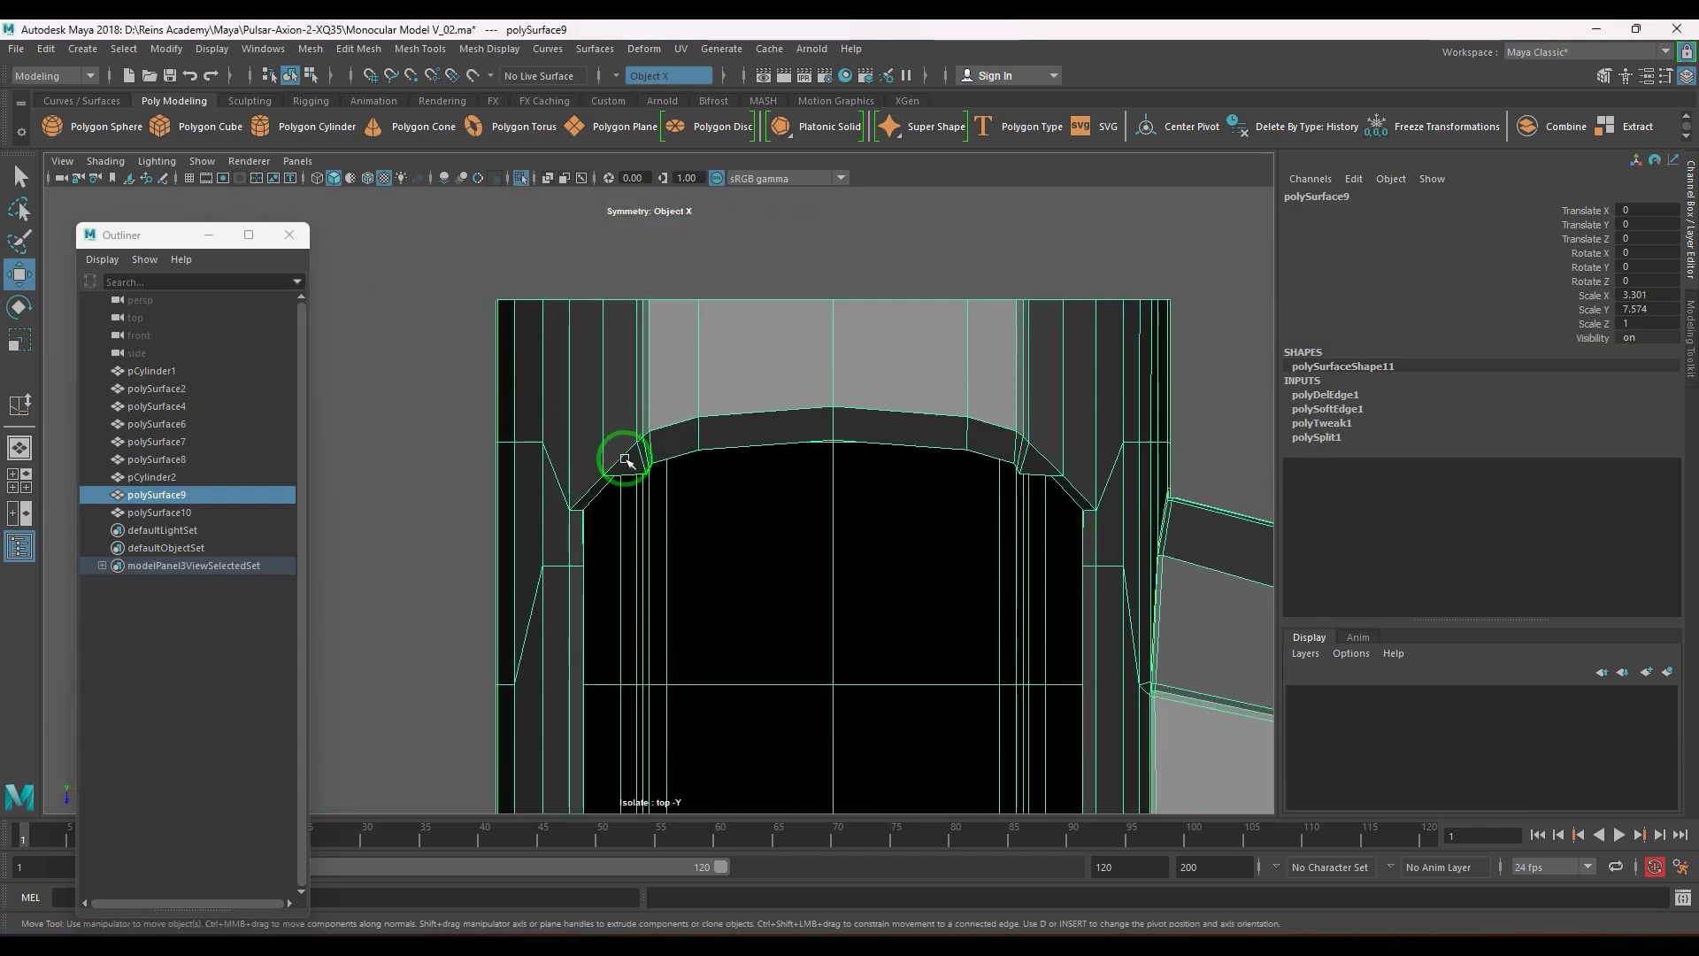
scroll(610, 461, "up", 7)
right_click_drag(518, 440, 489, 450)
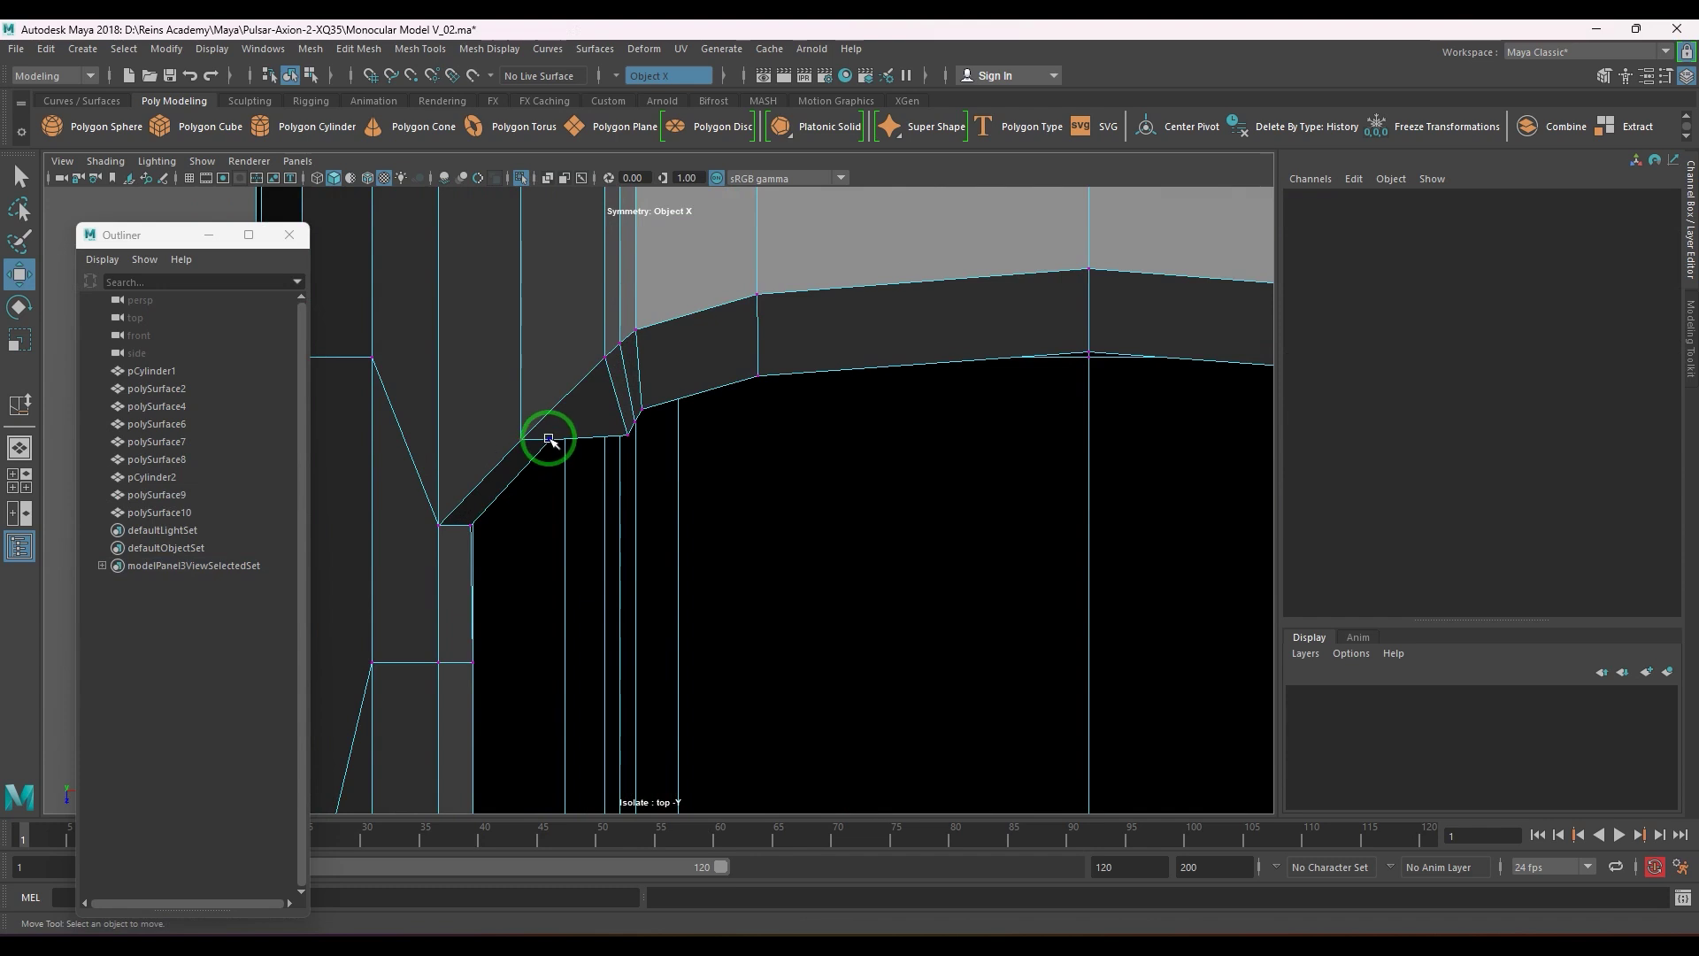
left_click_drag(548, 438, 547, 564)
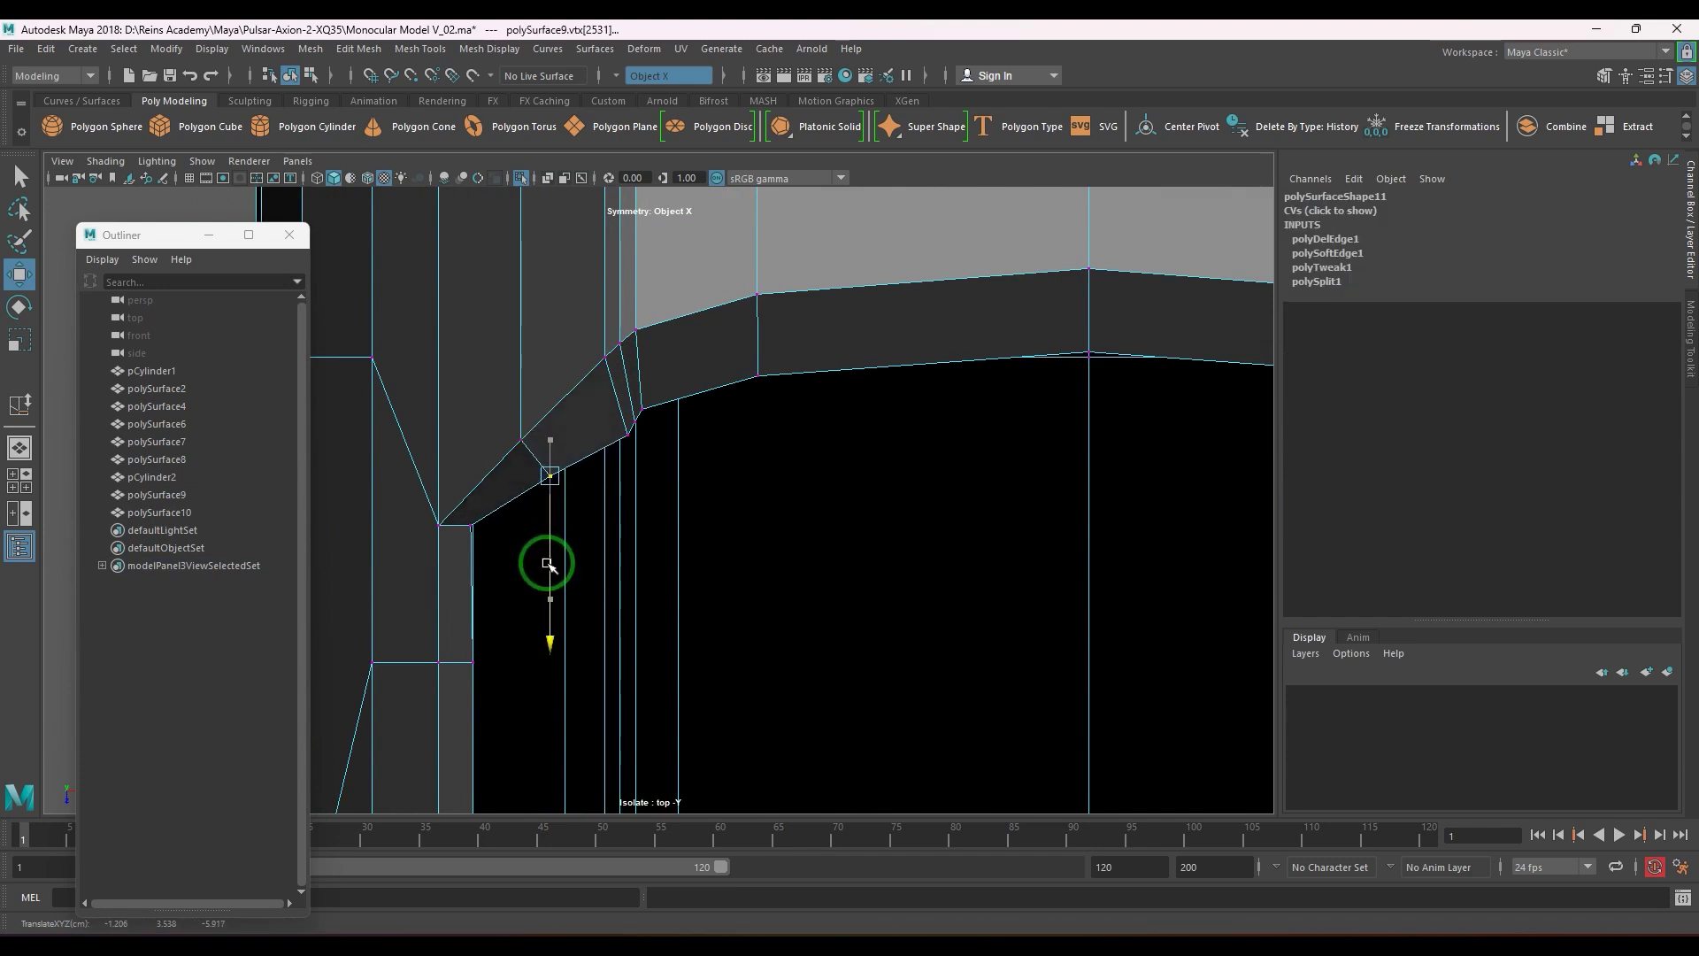
- Move the remaining inner rim vertices at this end along Z, including the center one, to form an even arc
left_click(625, 437)
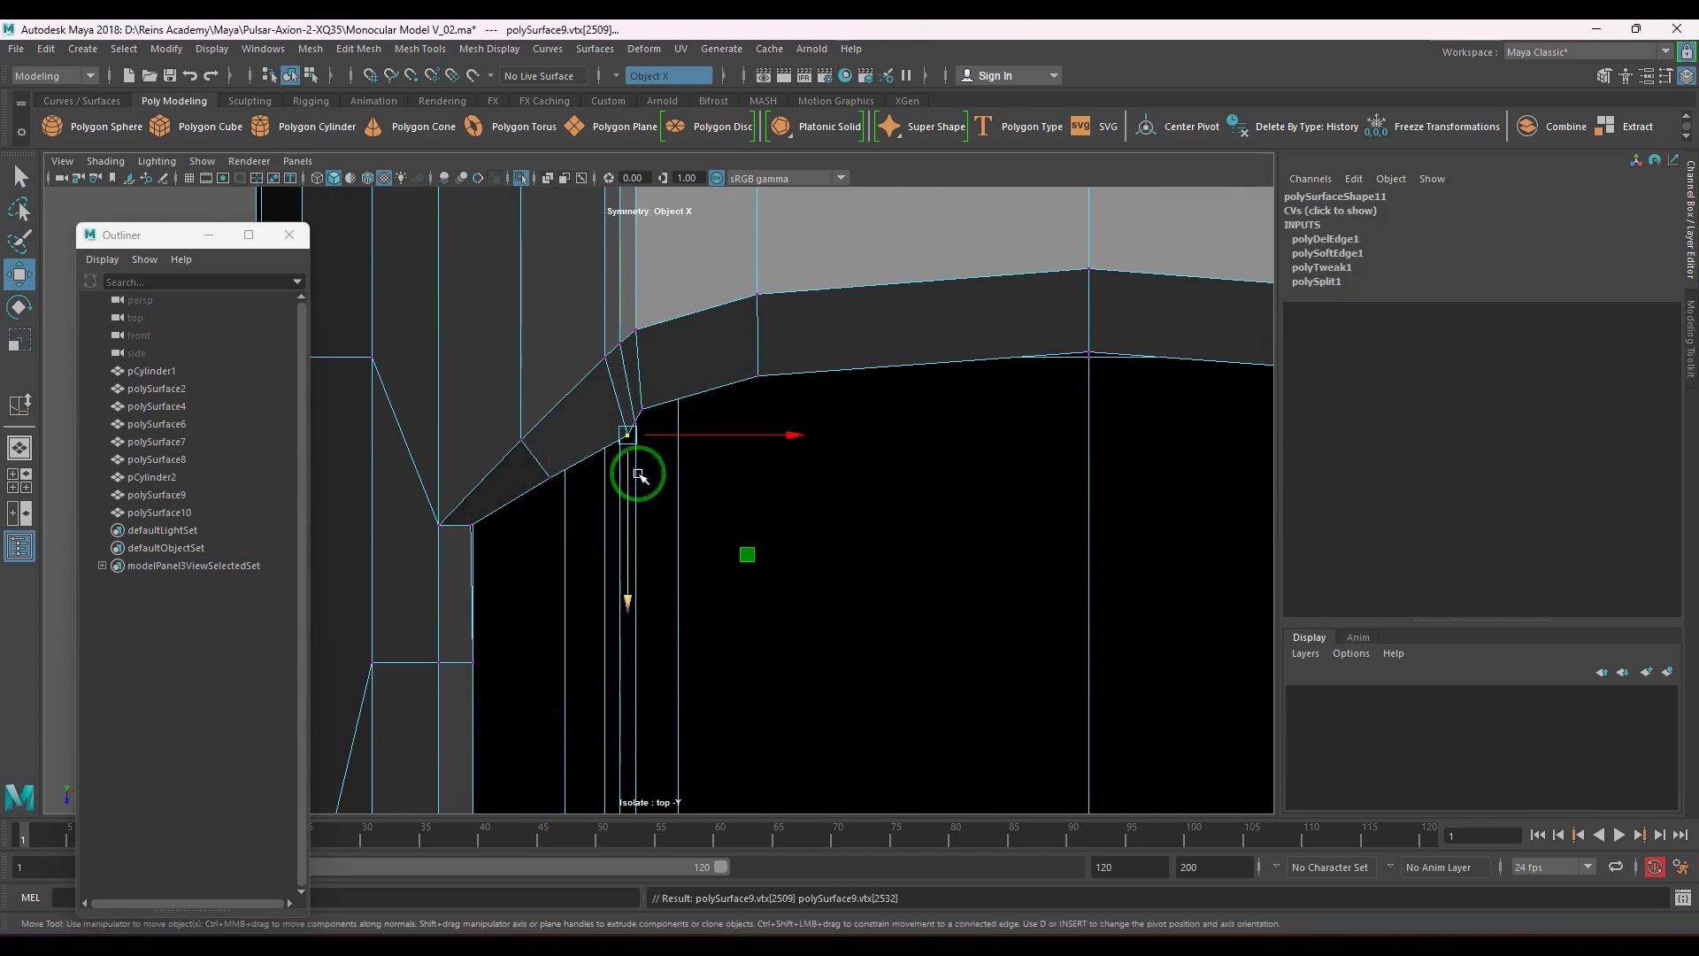
key("Right")
left_click(637, 421)
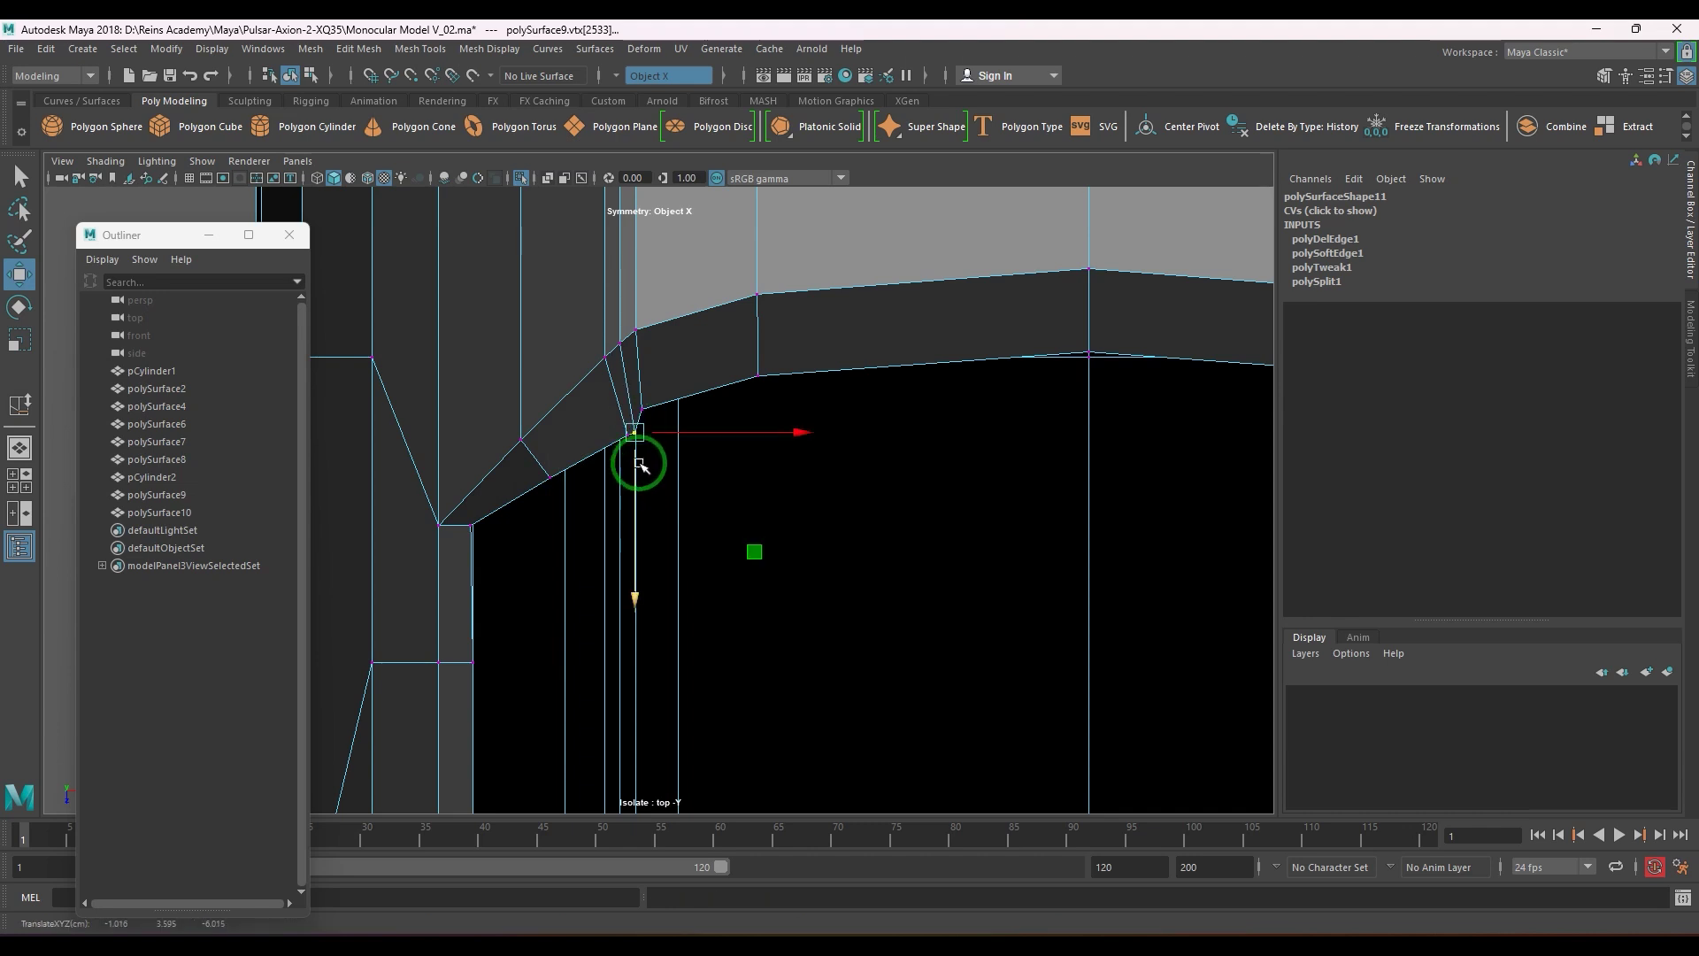
left_click(643, 408)
left_click(649, 467)
left_click(647, 410)
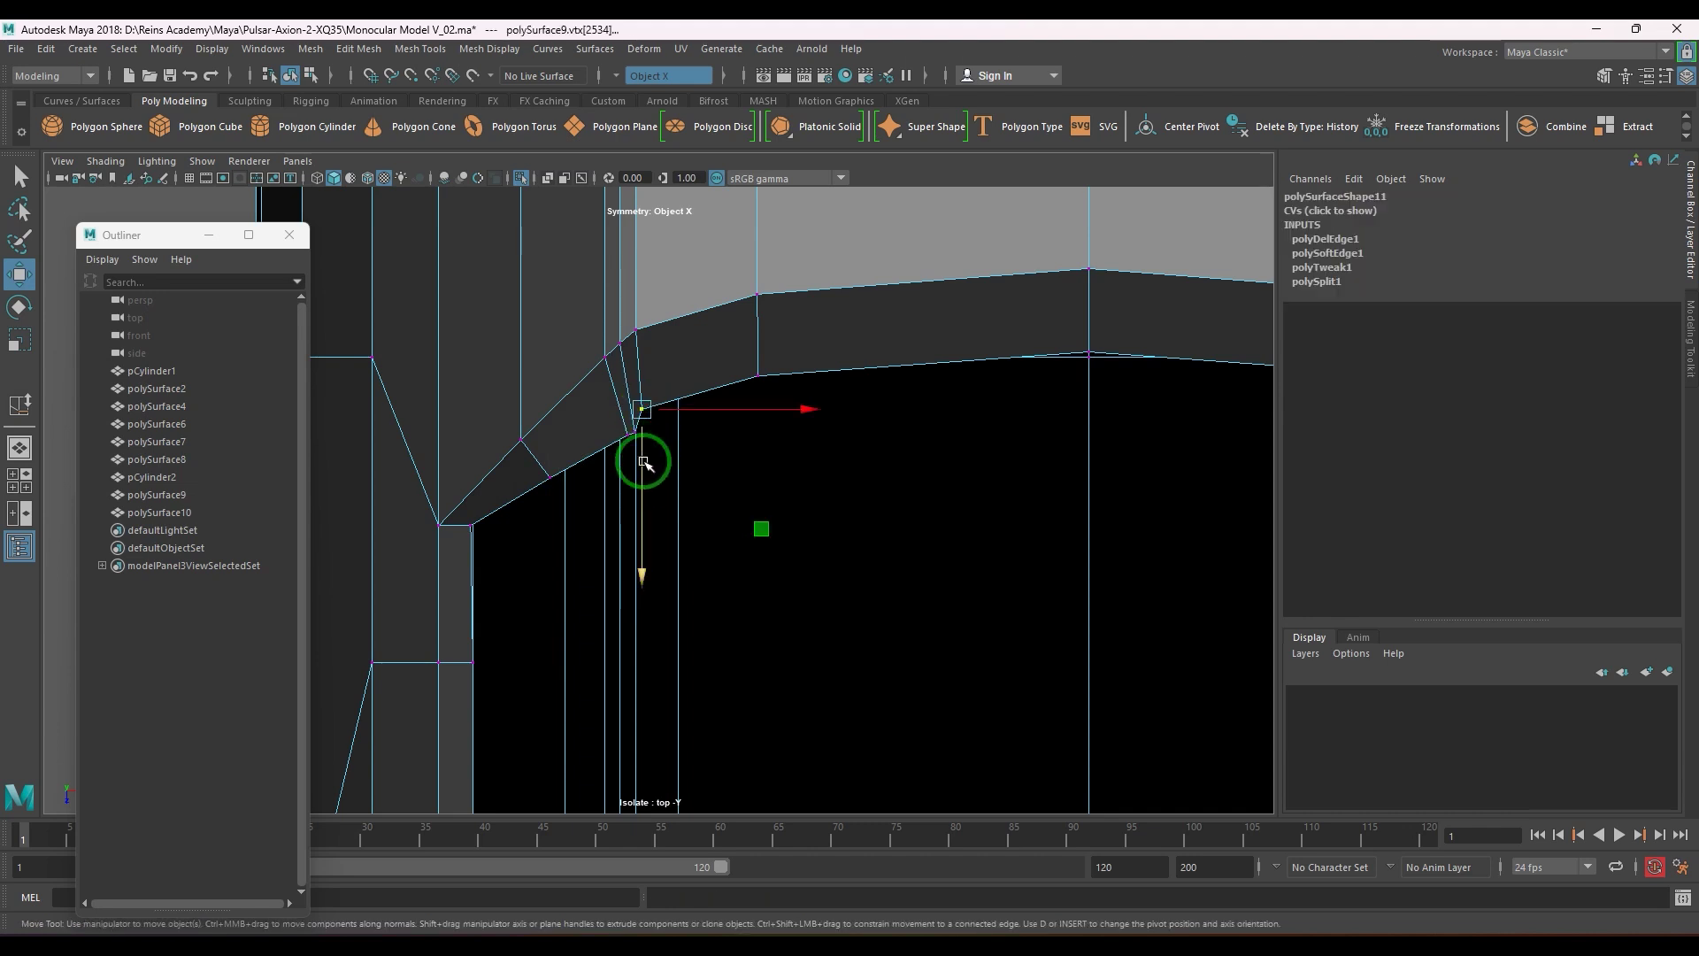
left_click_drag(647, 460, 647, 479)
left_click(758, 372)
middle_click_drag(759, 411, 778, 455)
left_click(1088, 353)
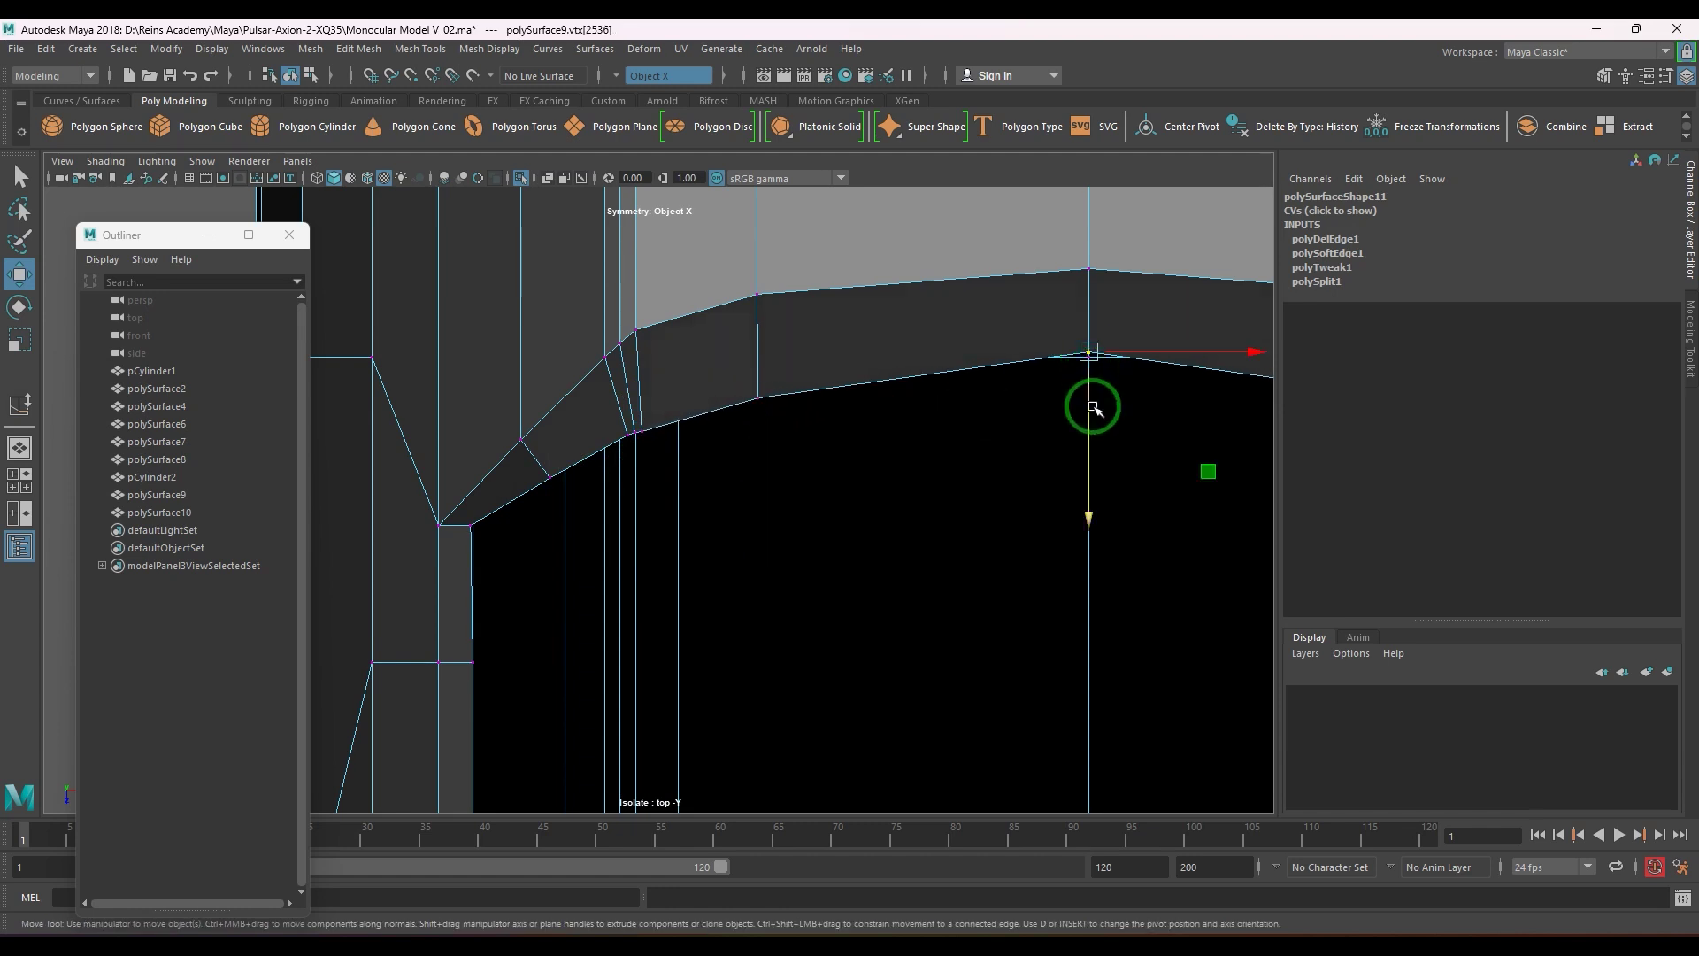
middle_click_drag(1089, 368, 1089, 424)
- Adjust the inner rim's center and neighboring vertices along Z at the opposite end of the opening
key("f")
middle_click_drag(794, 806, 812, 336, "alt")
scroll(832, 442, "up", 6)
scroll(788, 531, "up", 4)
middle_click_drag(858, 478, 826, 523, "alt")
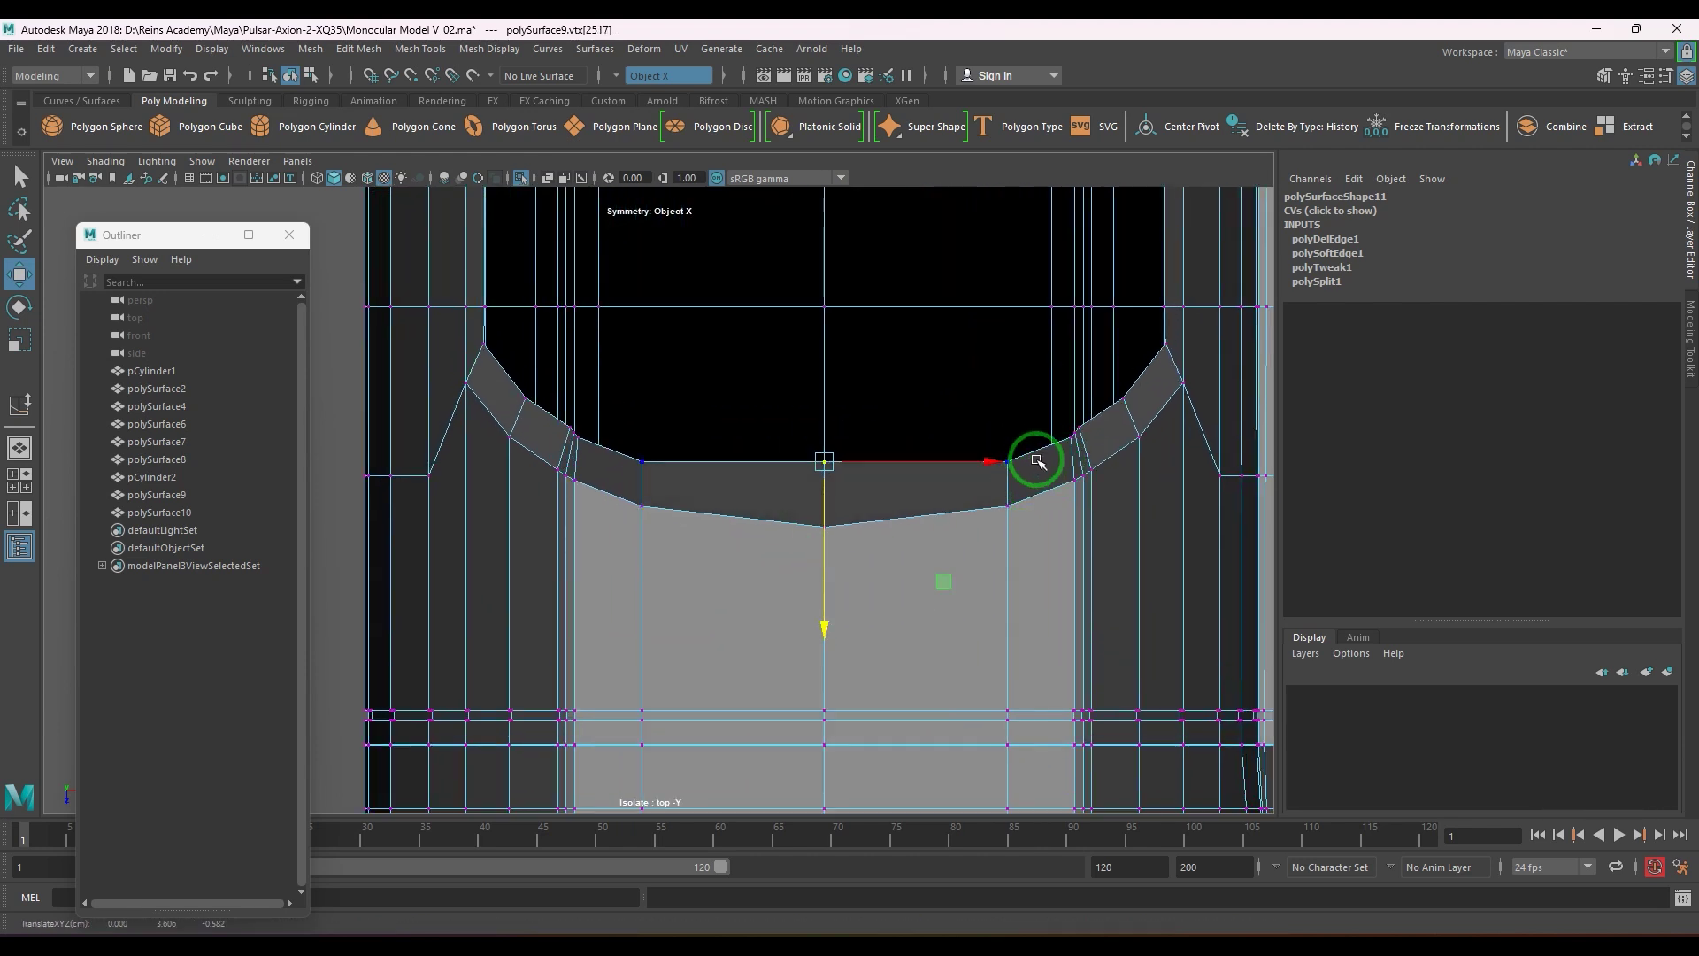
left_click(1074, 438)
left_click(1007, 462)
left_click_drag(1005, 521, 1005, 506)
key("Right")
left_click(1076, 439)
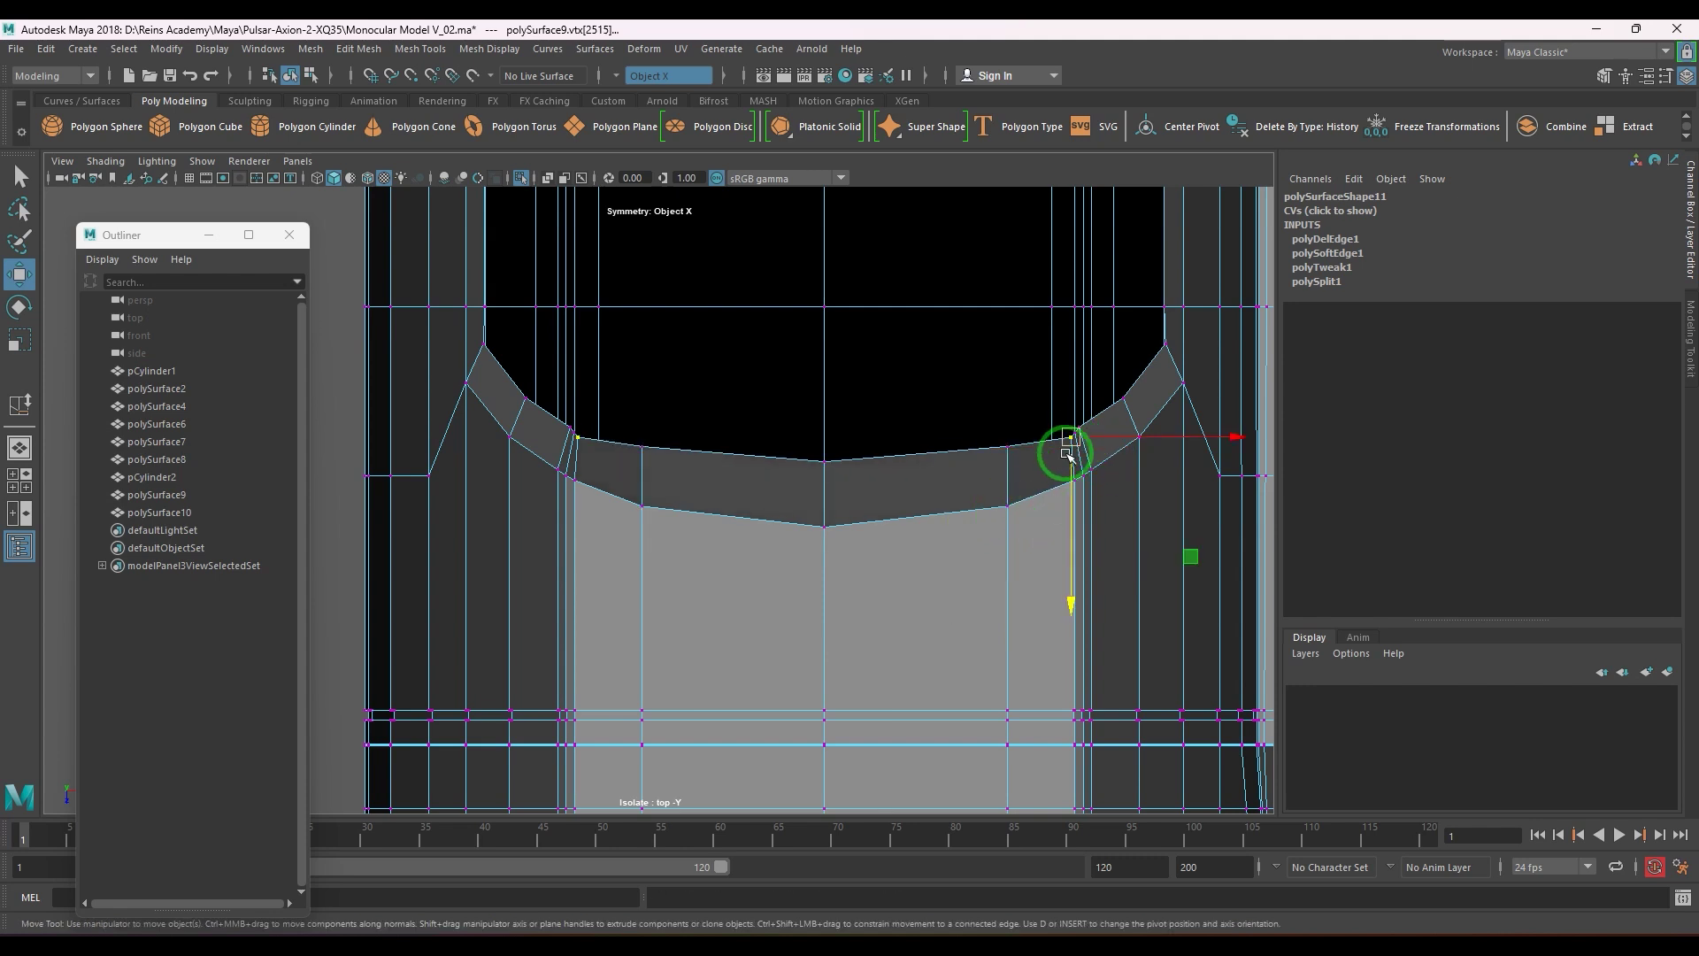
left_click_drag(1068, 500, 1068, 502)
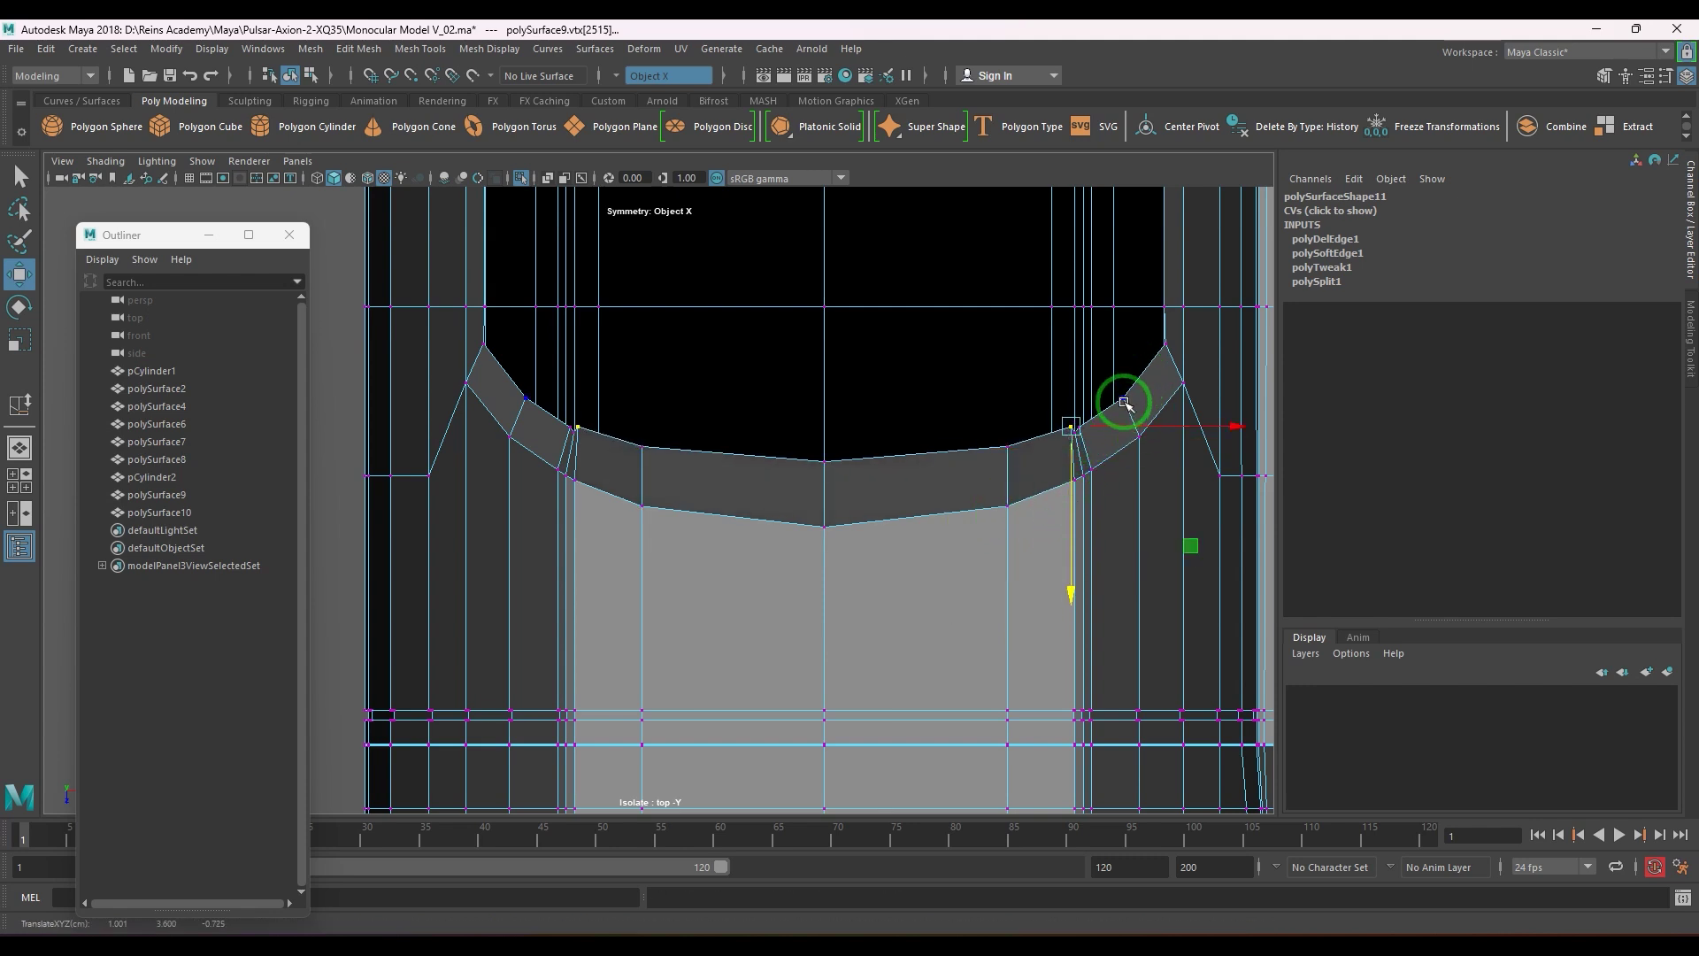
- Reposition the clustered inner rim vertices at this end's corners so they are evenly spaced along the curve
left_click(1123, 402)
left_click(1089, 433)
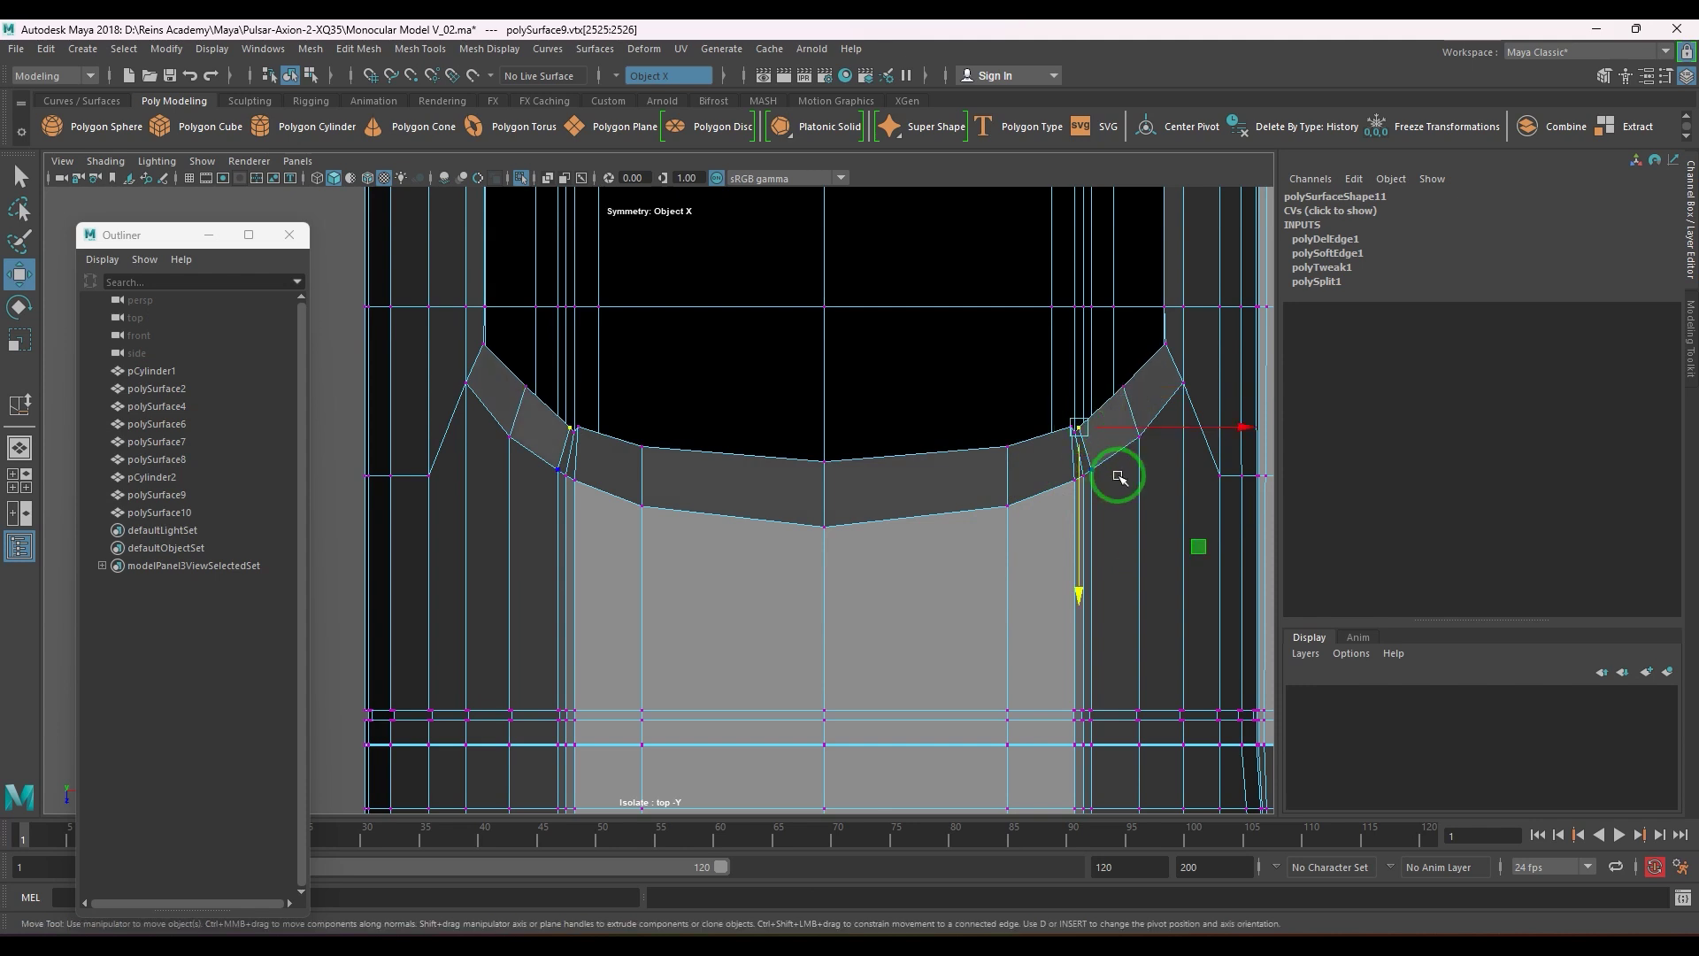
scroll(1118, 476, "up", 2)
middle_click_drag(1193, 452, 823, 541, "alt")
scroll(920, 529, "up", 3)
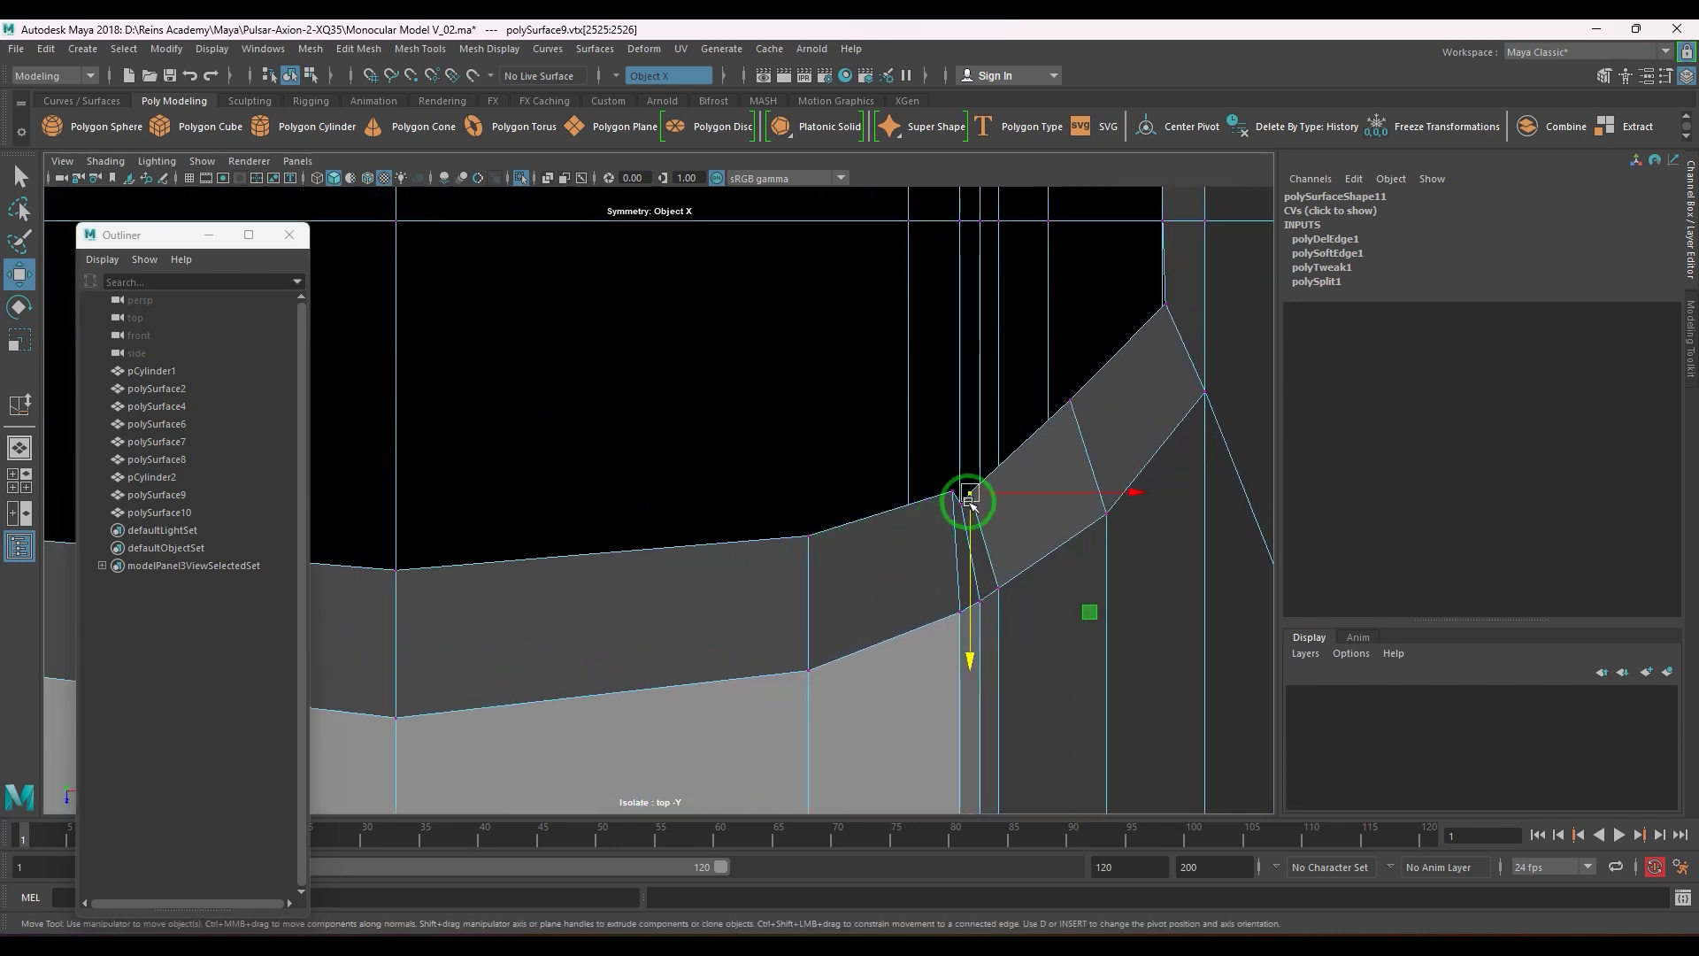
left_click_drag(969, 497, 1007, 460)
left_click(964, 505)
left_click(953, 490)
double_click(968, 482)
left_click(971, 482)
left_click(992, 468)
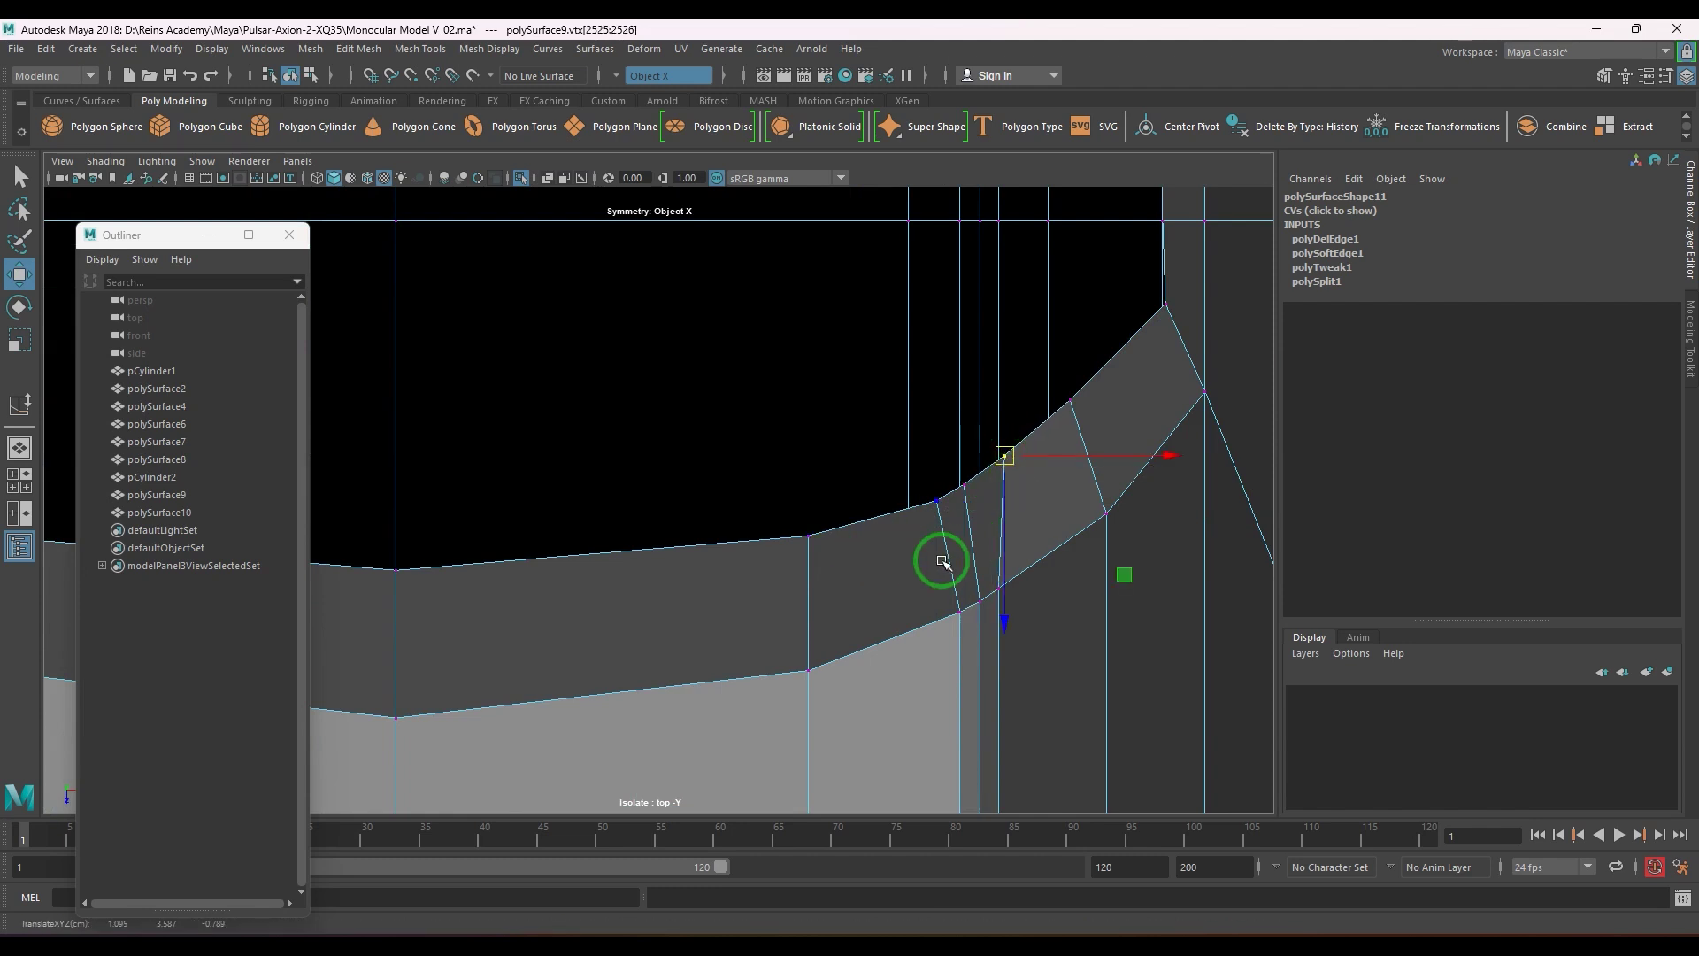
- Move the center vertex of this end's outer rim outward along Z
scroll(912, 548, "down", 5)
left_click(712, 543)
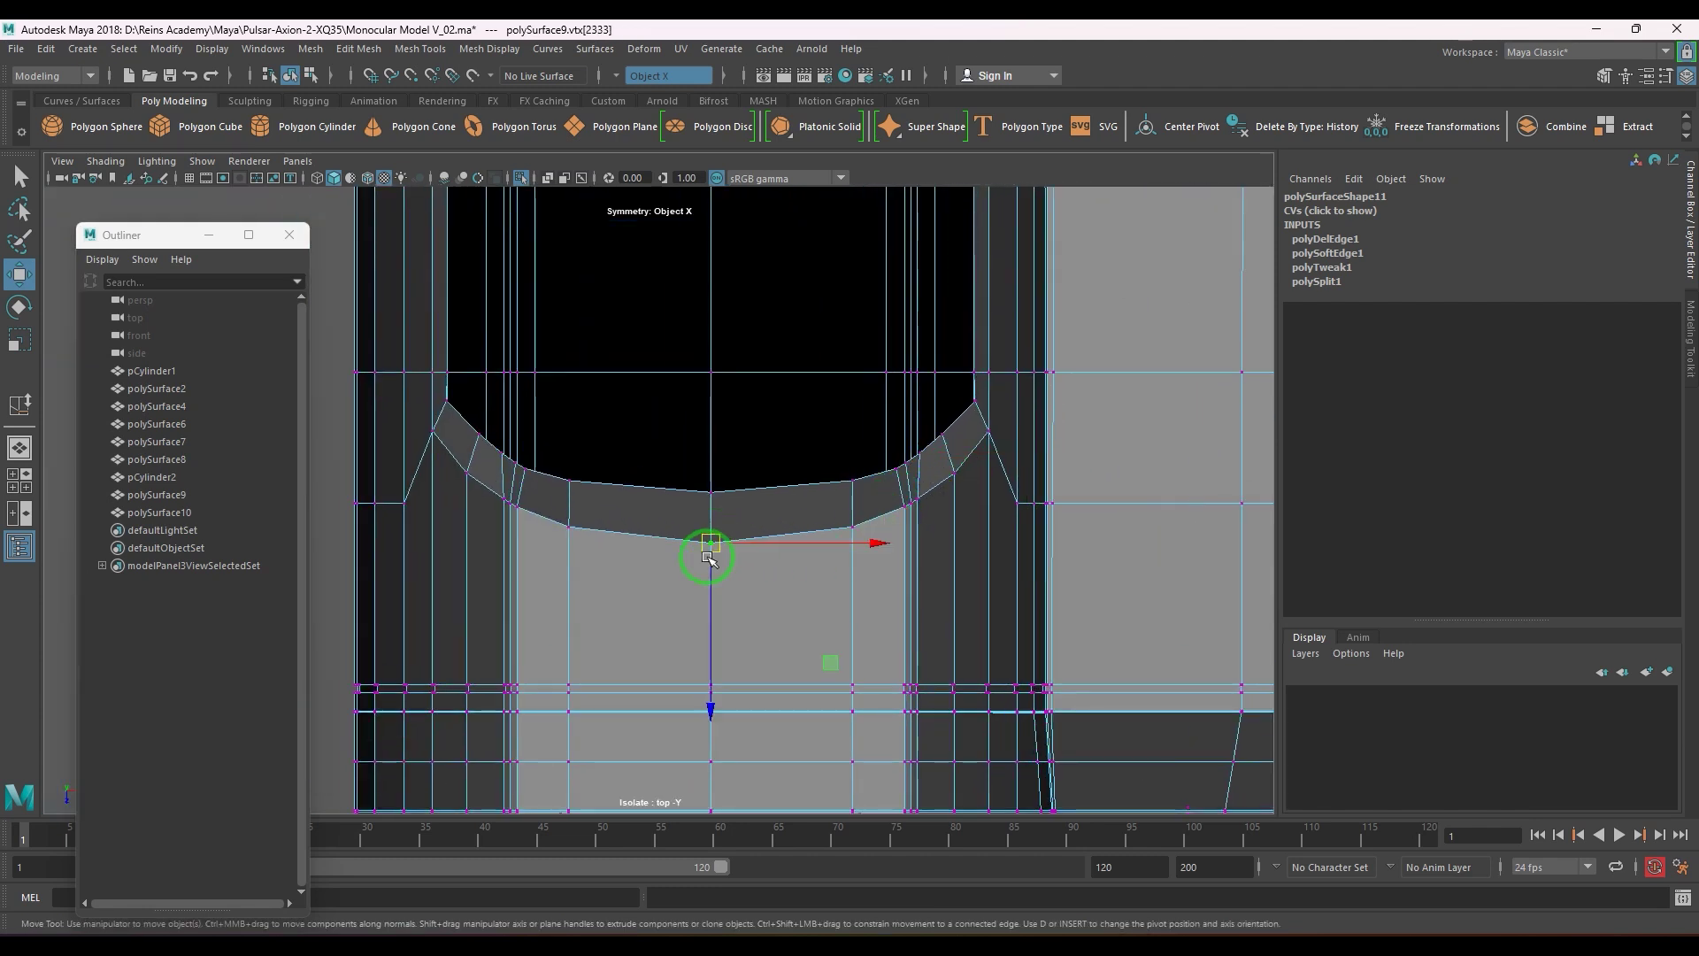
left_click_drag(709, 550, 709, 589)
middle_click_drag(841, 313, 815, 846, "alt")
middle_click_drag(768, 232, 781, 561, "alt")
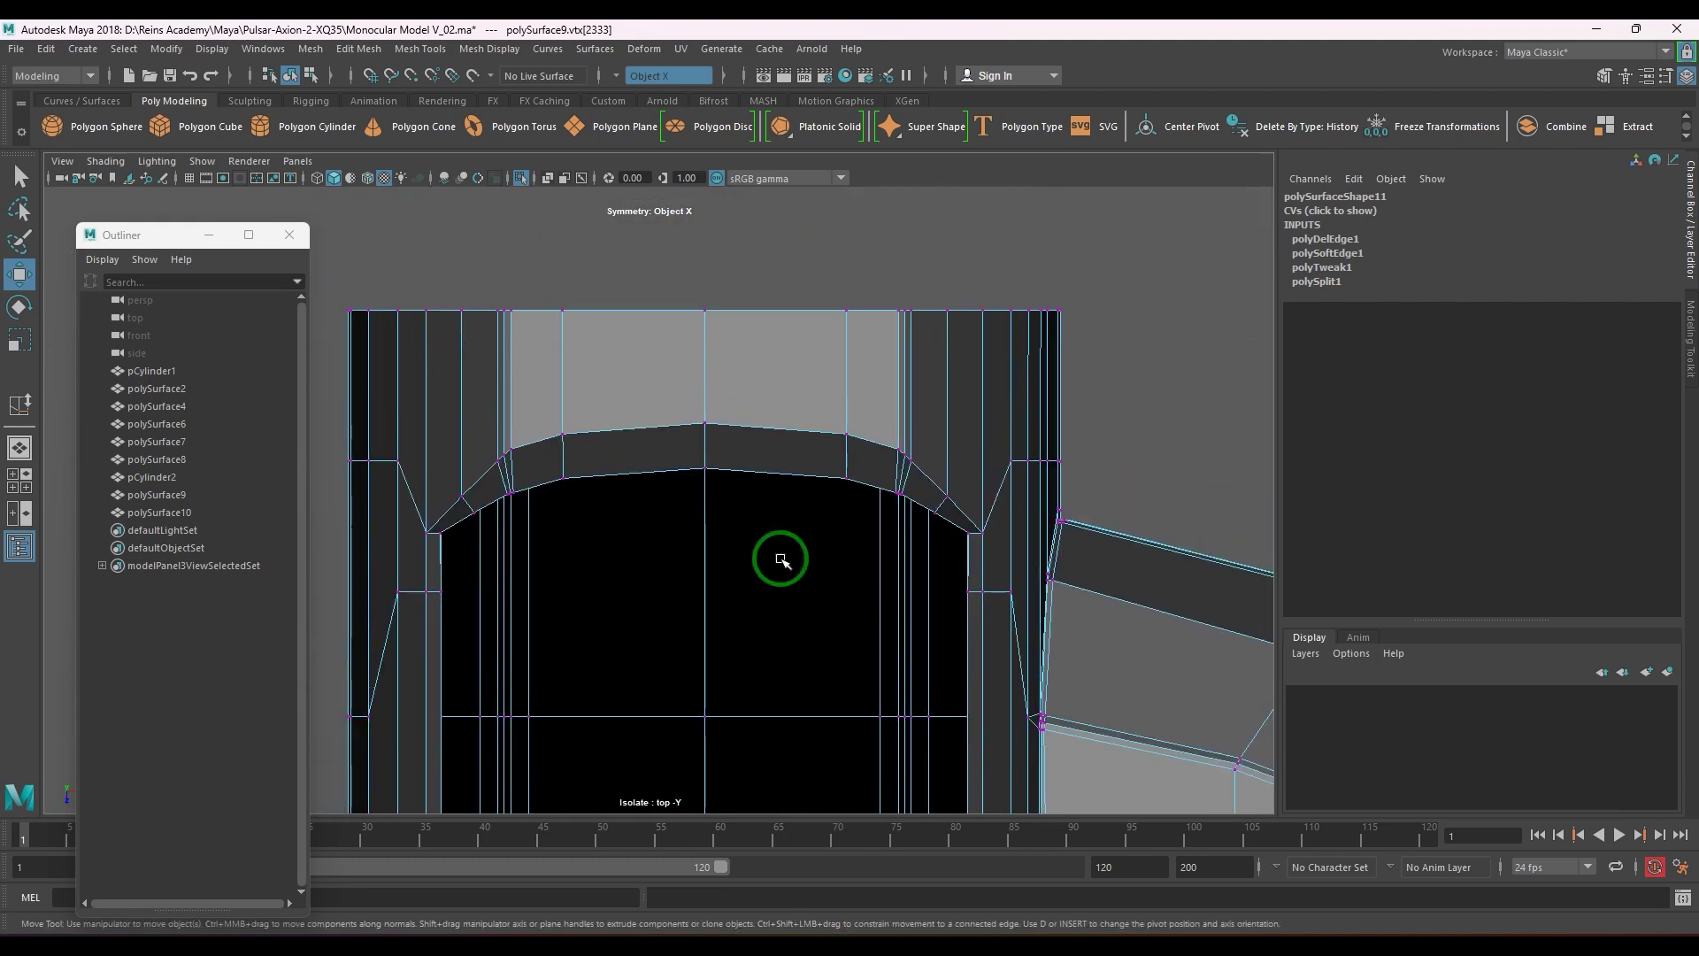
- Spread the clustered inner rim corner vertices along the curve at the first end of the opening
scroll(733, 520, "up", 4)
middle_click_drag(548, 535, 770, 482, "alt")
scroll(664, 469, "up", 2)
left_click(663, 465)
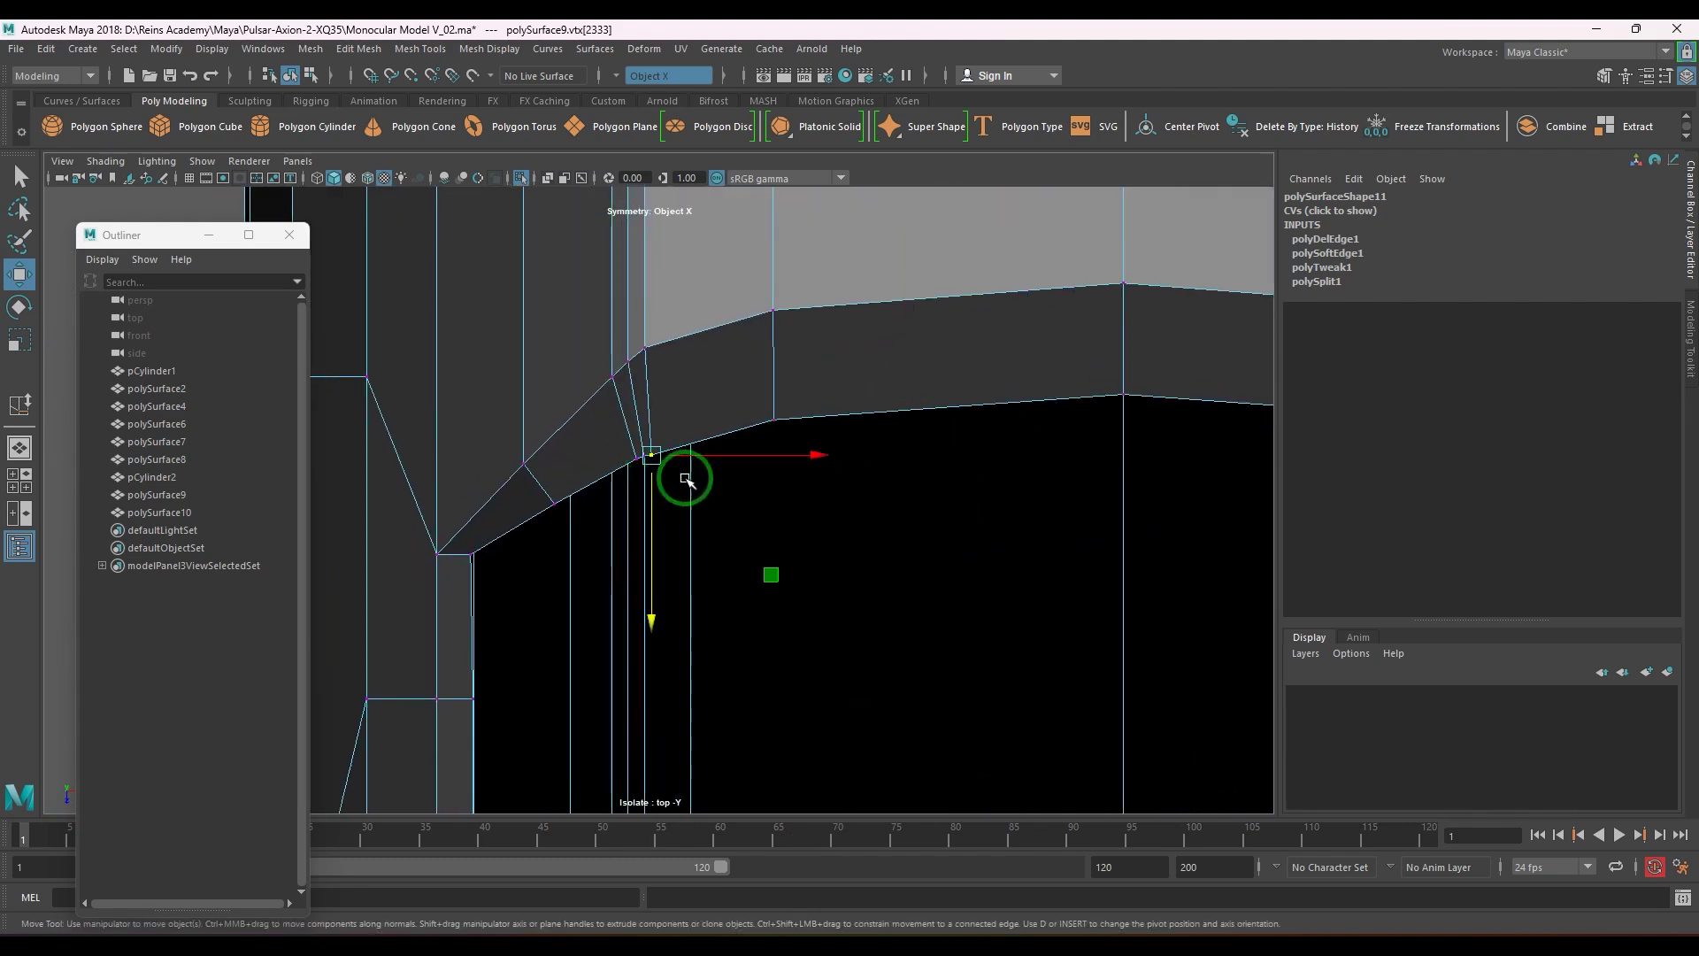
mouse_move(770, 569)
middle_mouse_down()
mouse_move(804, 558)
mouse_move(711, 584)
mouse_move(760, 573)
middle_mouse_up()
left_click(635, 461)
left_click(645, 458)
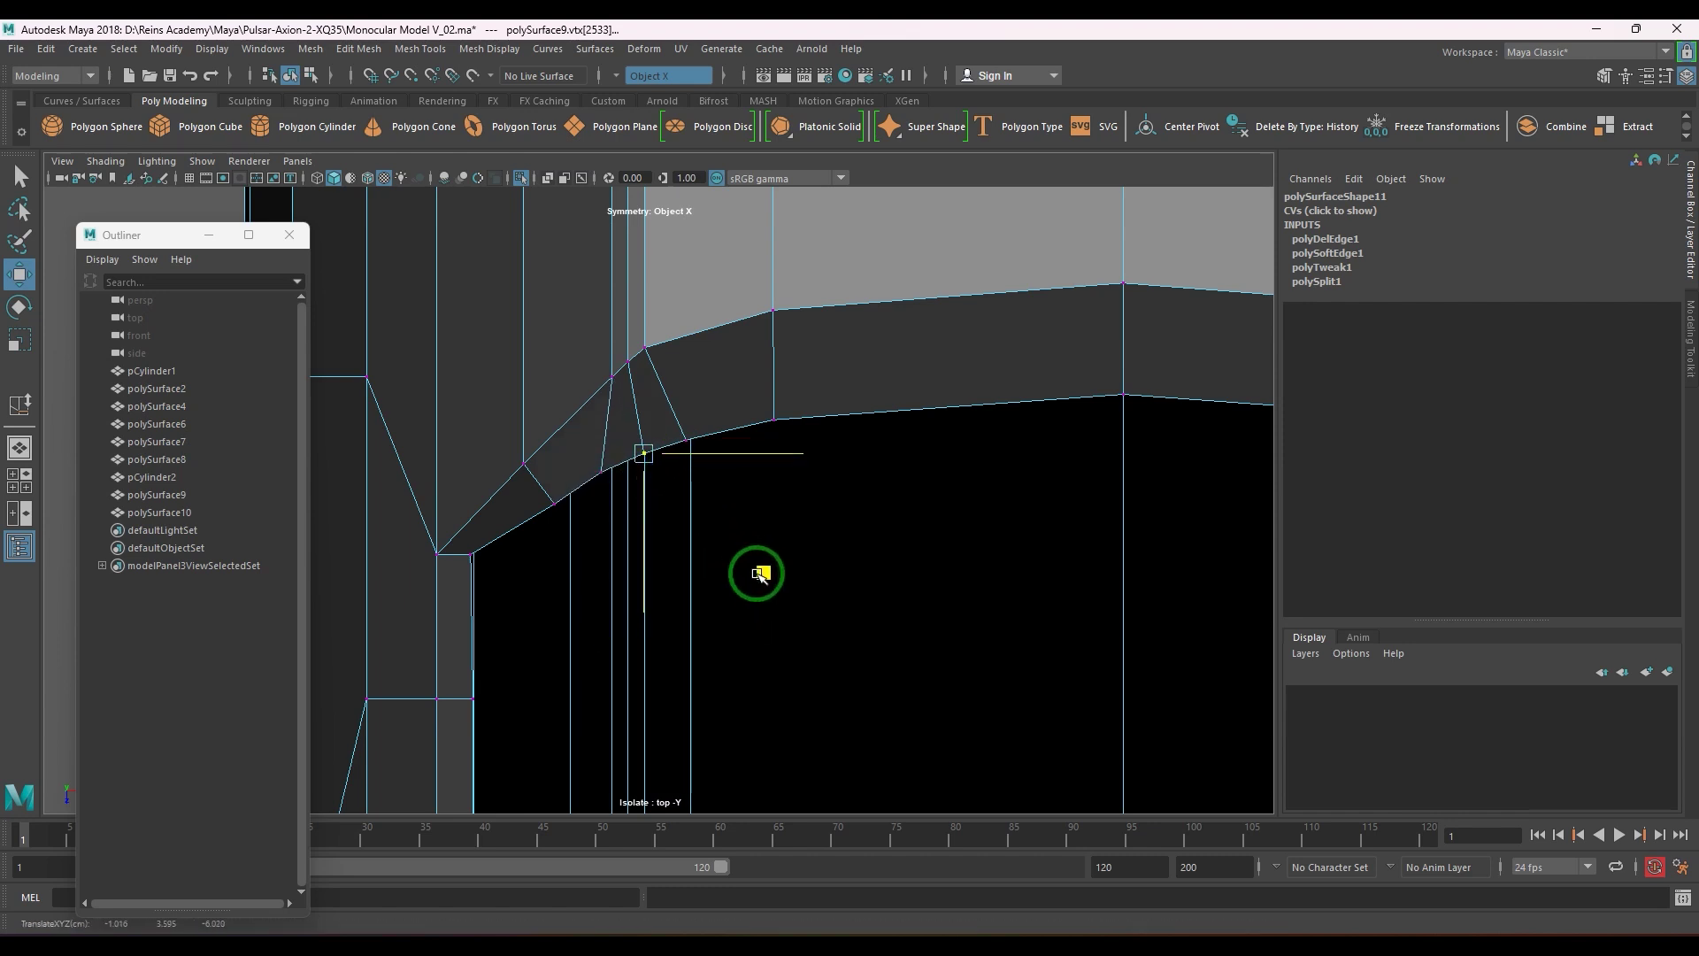
- Move the last clustered inner rim vertex near the corner into line with the curve and return to object mode
left_click(556, 505)
middle_click_drag(637, 584, 671, 619)
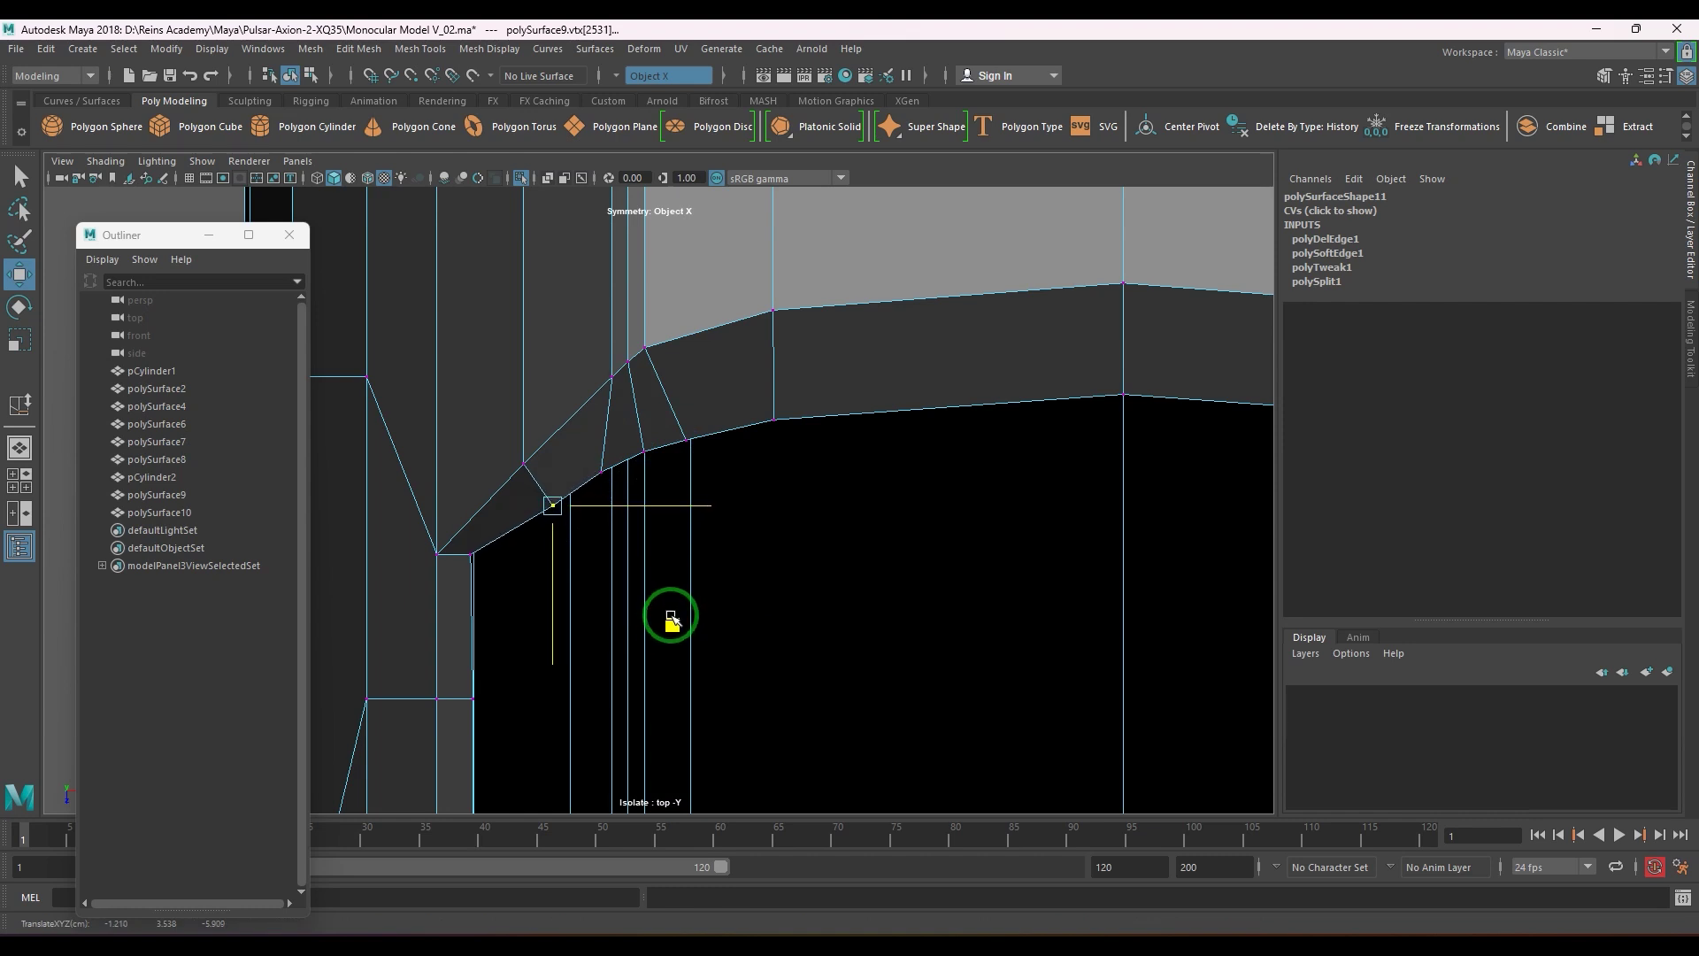
scroll(898, 526, "down", 5)
middle_click_drag(895, 520, 773, 531, "alt")
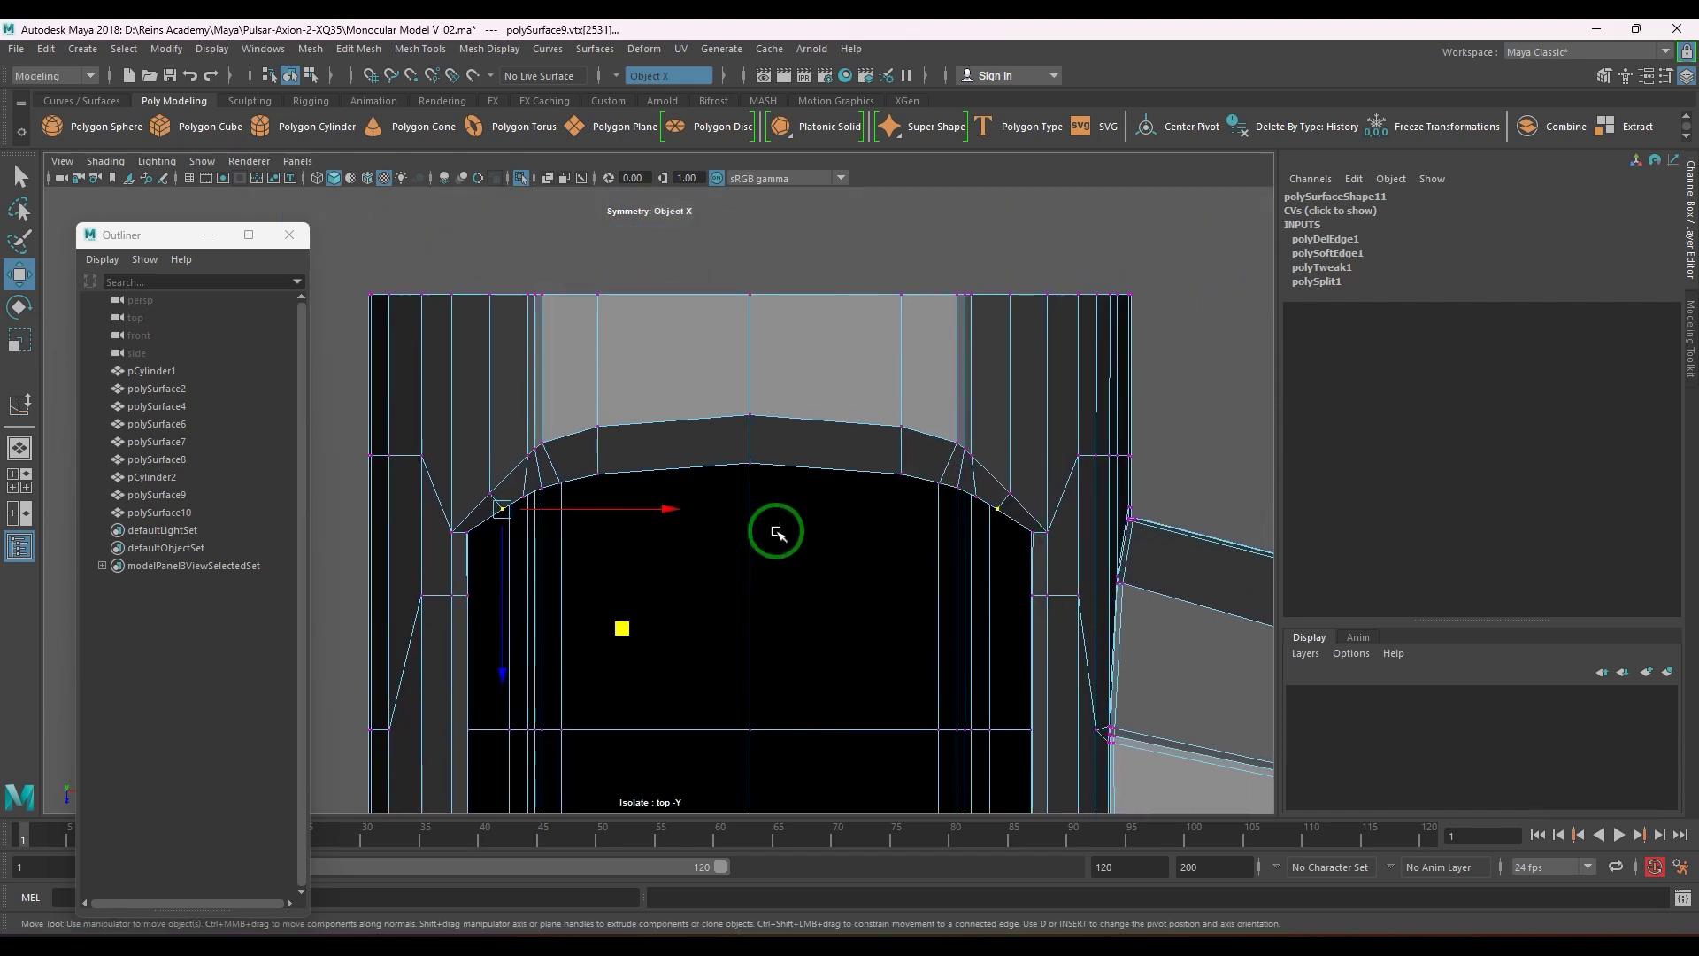
right_click_drag(841, 462, 971, 390)
- Show the full model in perspective and insert supporting edge loops with Multi-Cut close to the opening's outer rim
key("space")
left_click_drag(914, 460, 928, 389)
scroll(929, 394, "down", 2)
middle_click_drag(730, 478, 960, 487, "alt")
left_click_drag(961, 483, 840, 509, "alt")
middle_click_drag(832, 495, 720, 188, "alt")
left_click_drag(718, 187, 826, 451, "alt")
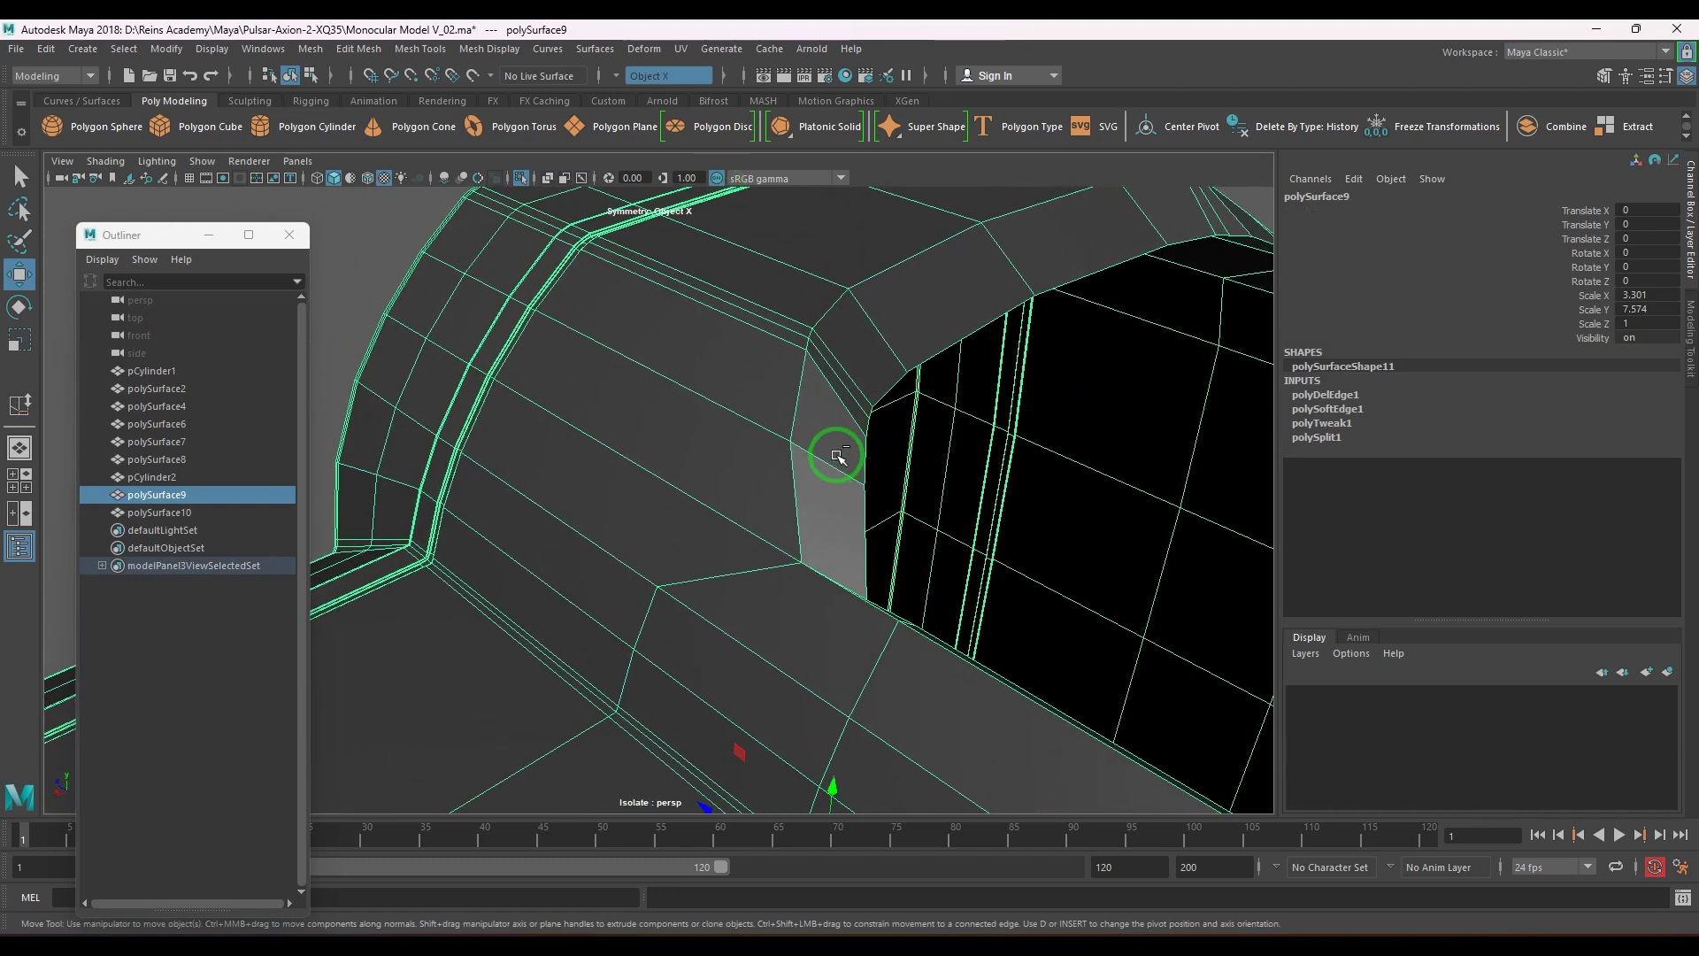
key("ctrl+1")
scroll(788, 445, "up", 3)
middle_click_drag(777, 443, 690, 546, "alt")
scroll(690, 546, "up", 8)
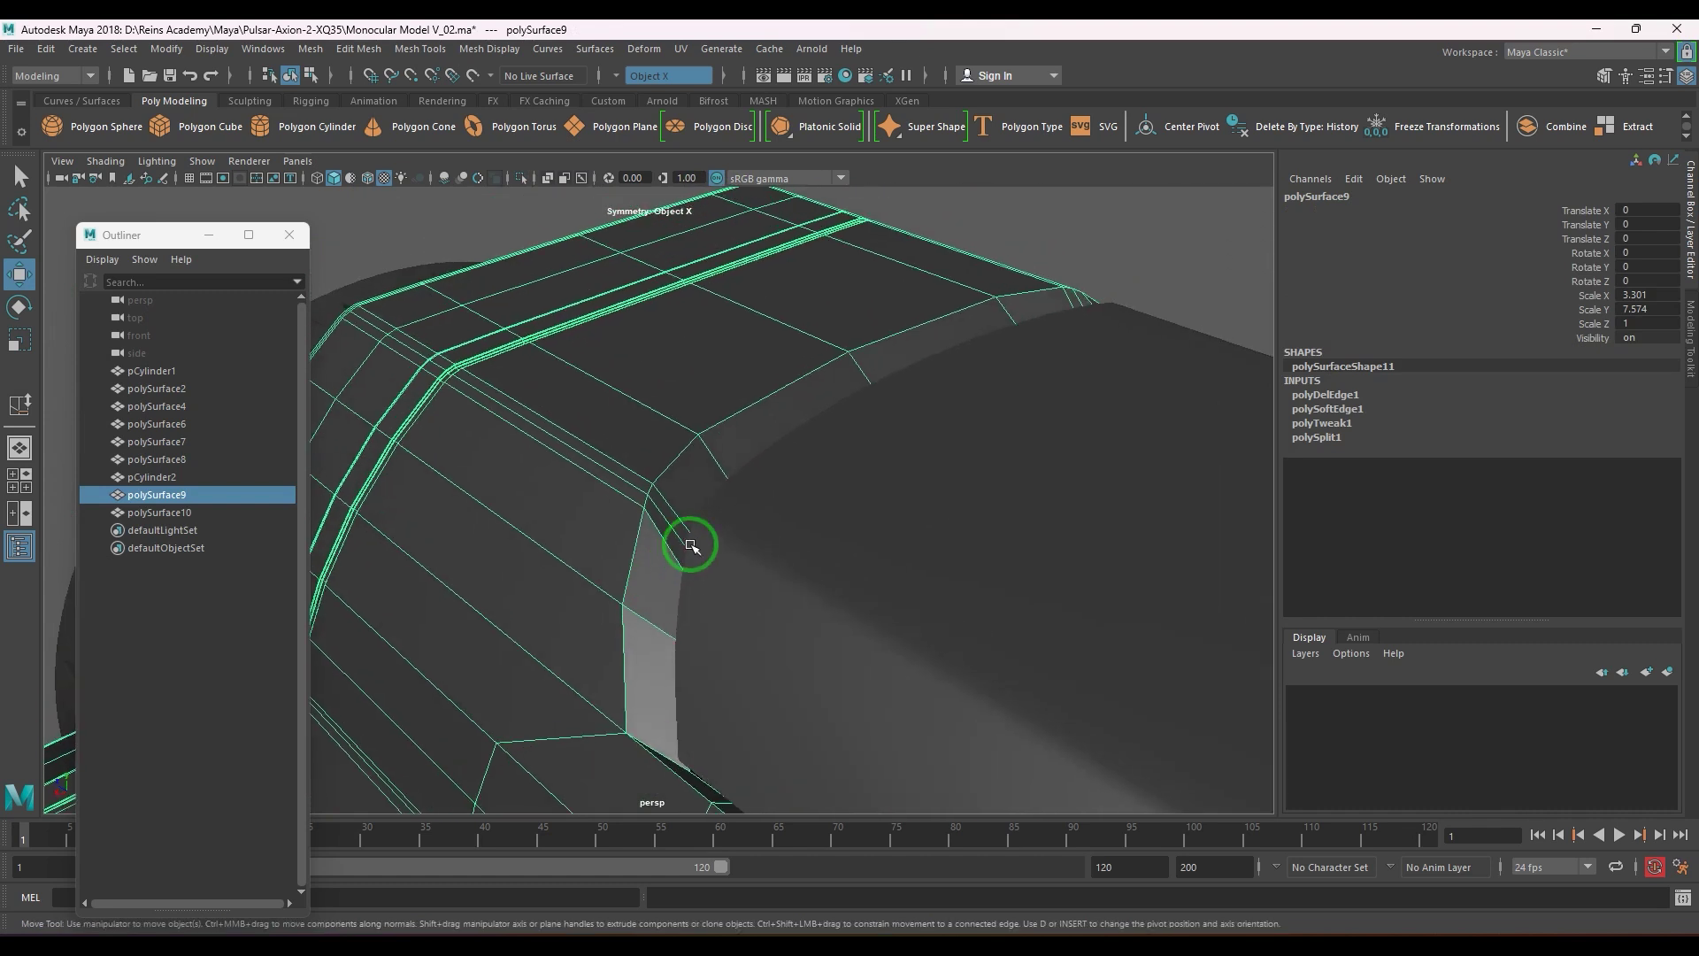
right_click_drag(689, 504, 584, 470, "shift")
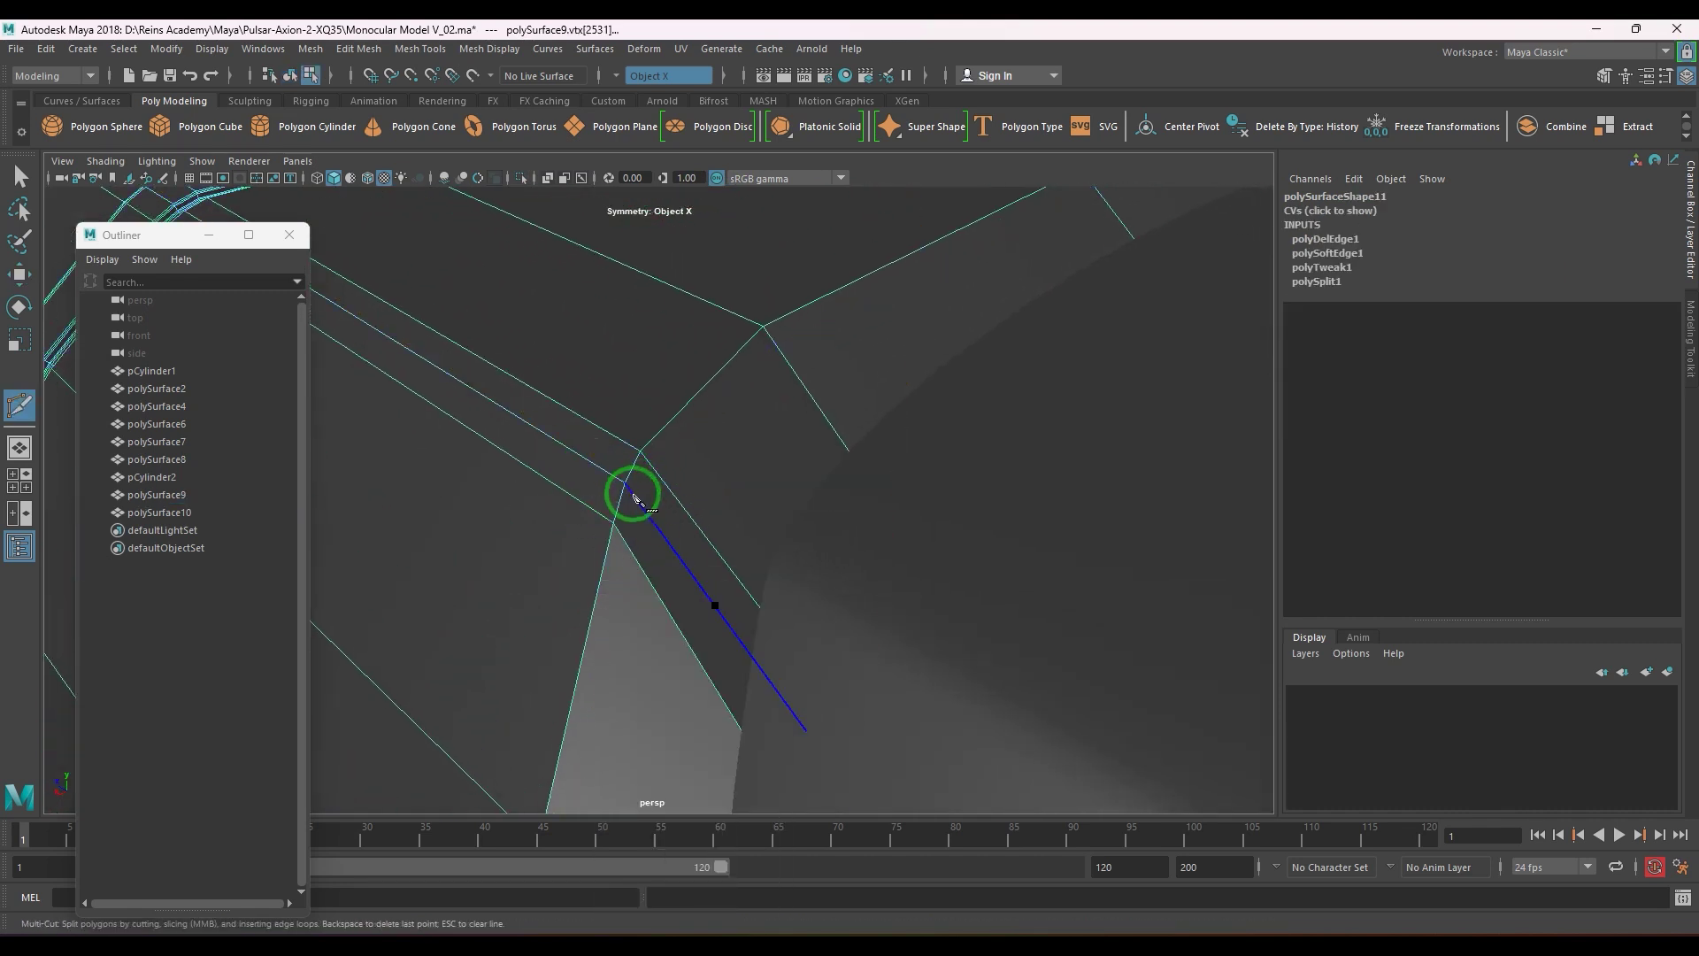
key("ctrl")
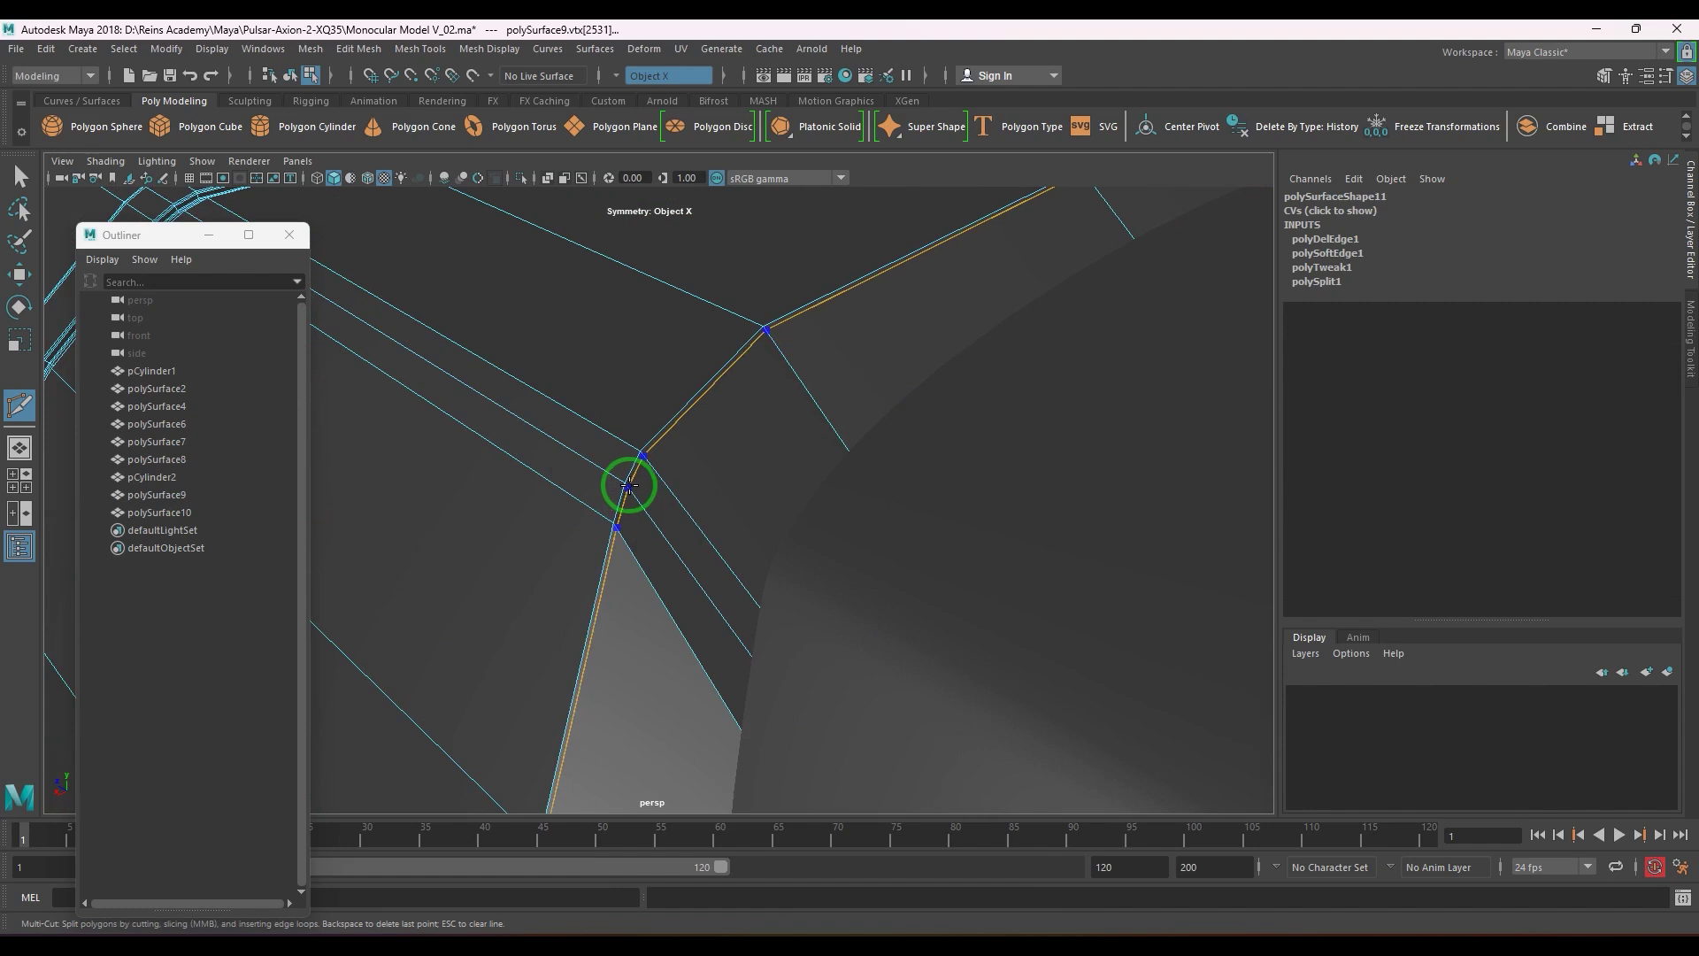
left_click(628, 486, "ctrl")
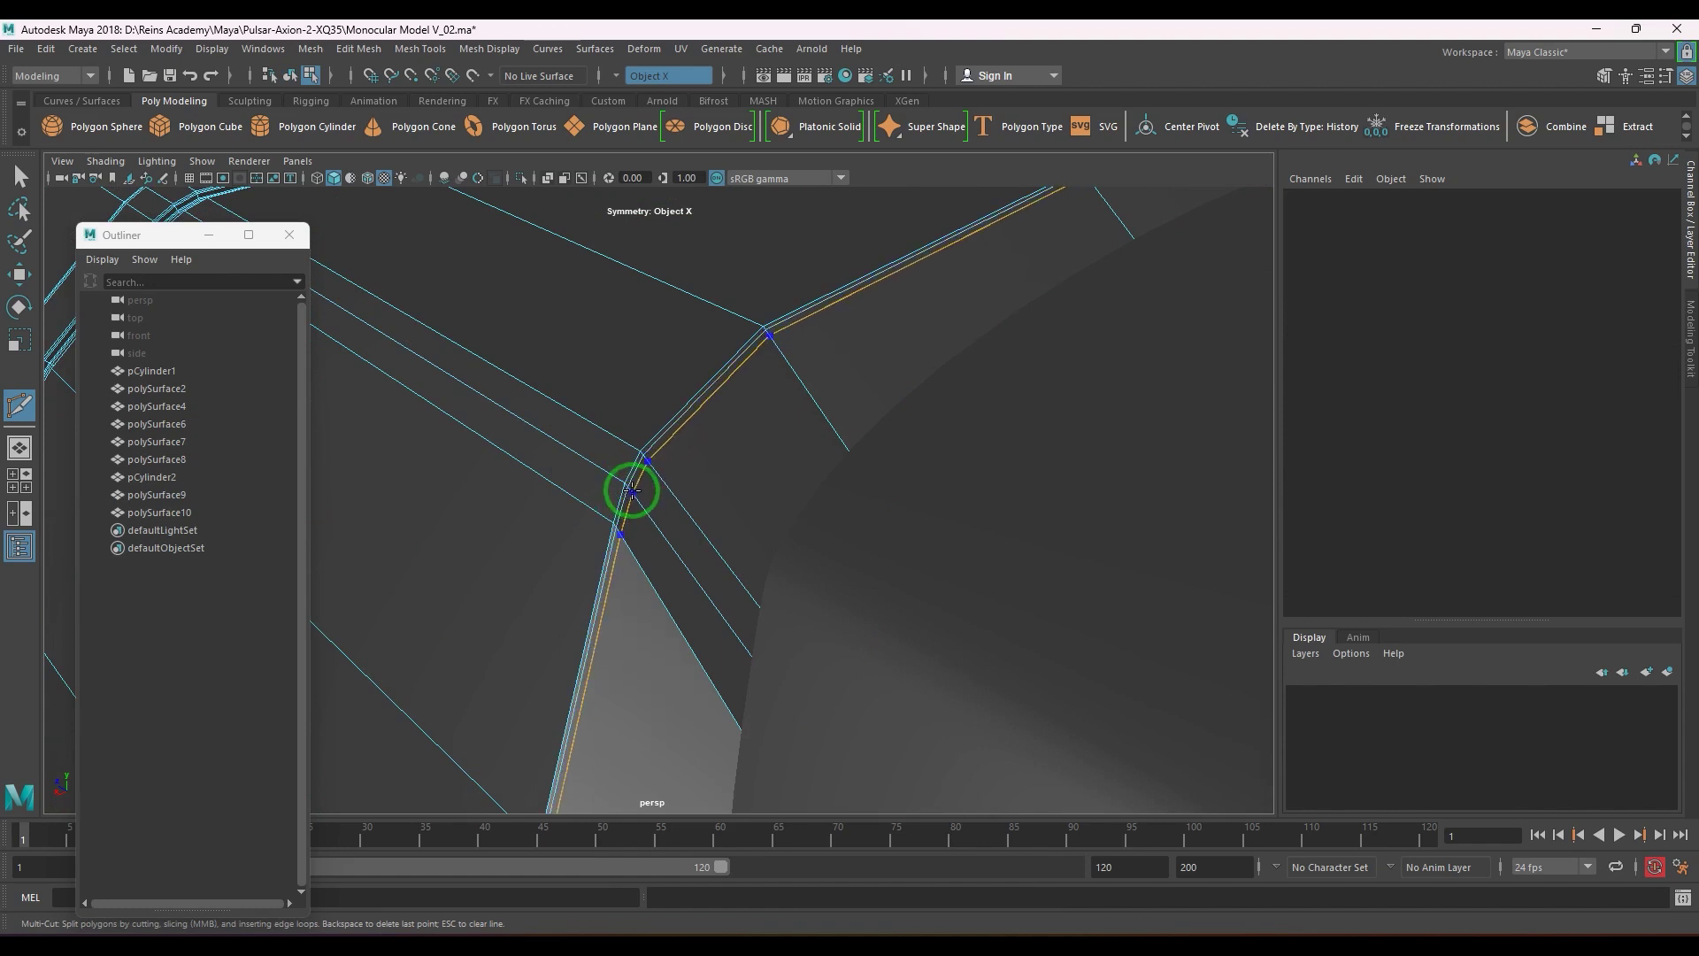
- Insert a supporting edge loop close to the opening's inner rim and delete the body's history
left_click_drag(630, 489, 747, 563, "alt")
left_click_drag(789, 549, 705, 496, "alt")
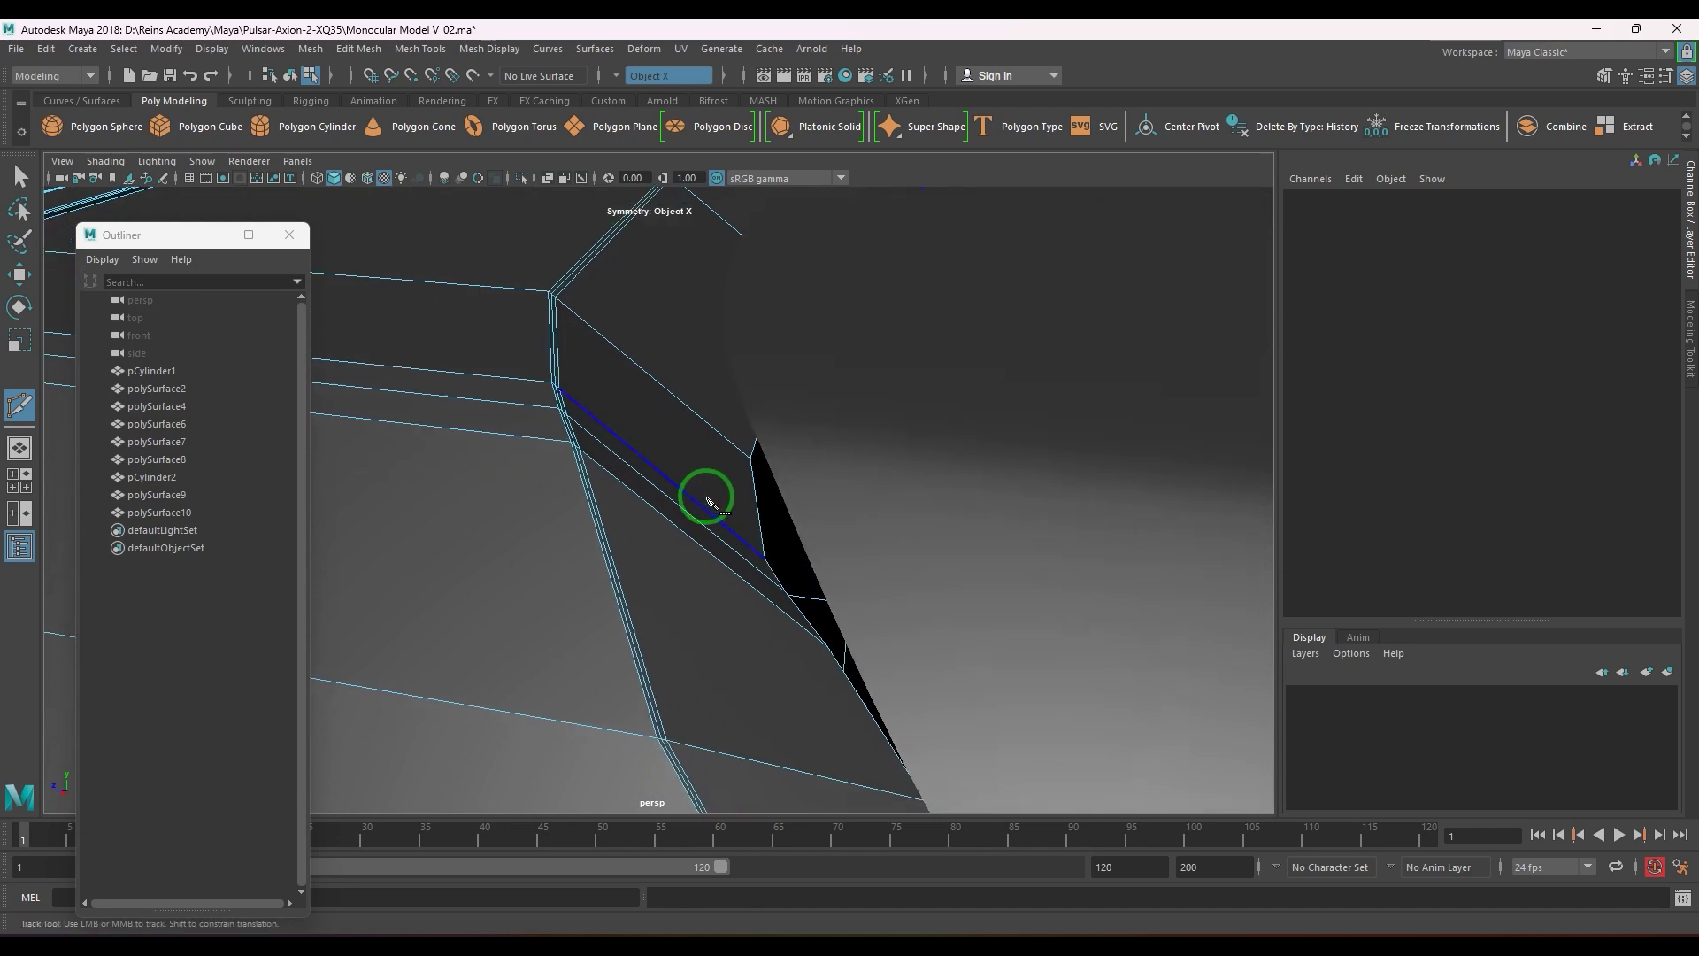
scroll(707, 494, "up", 2)
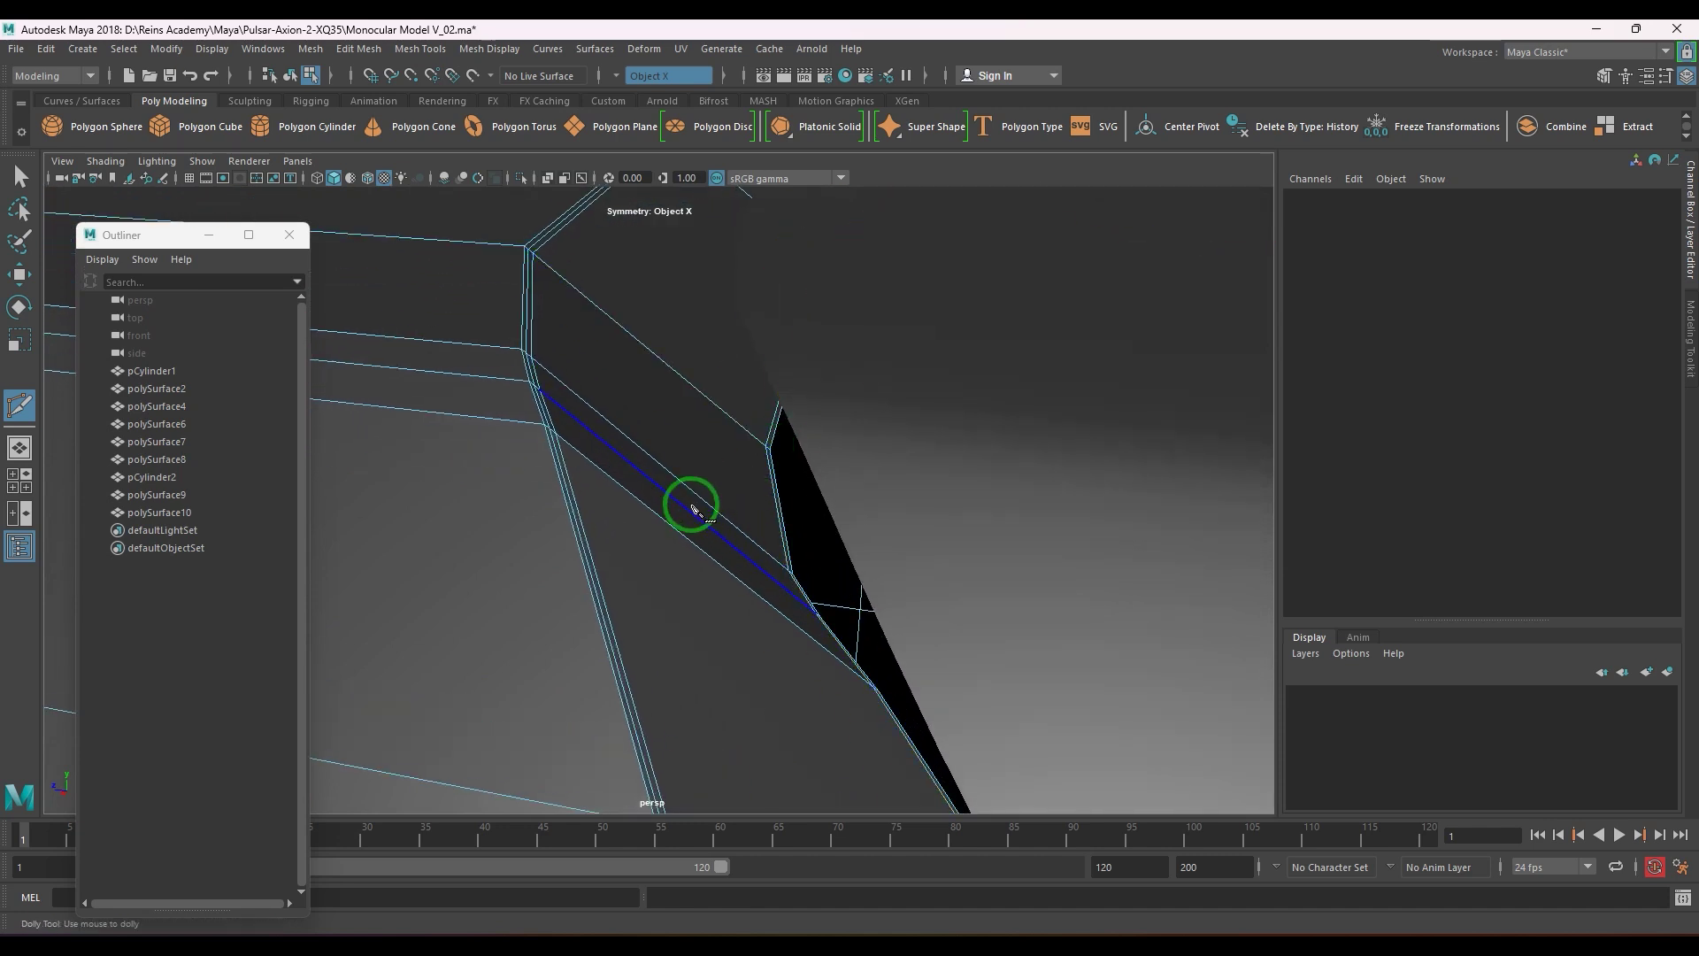
key("w")
left_click(621, 429)
key("alt+shift+d")
scroll(620, 428, "down", 9)
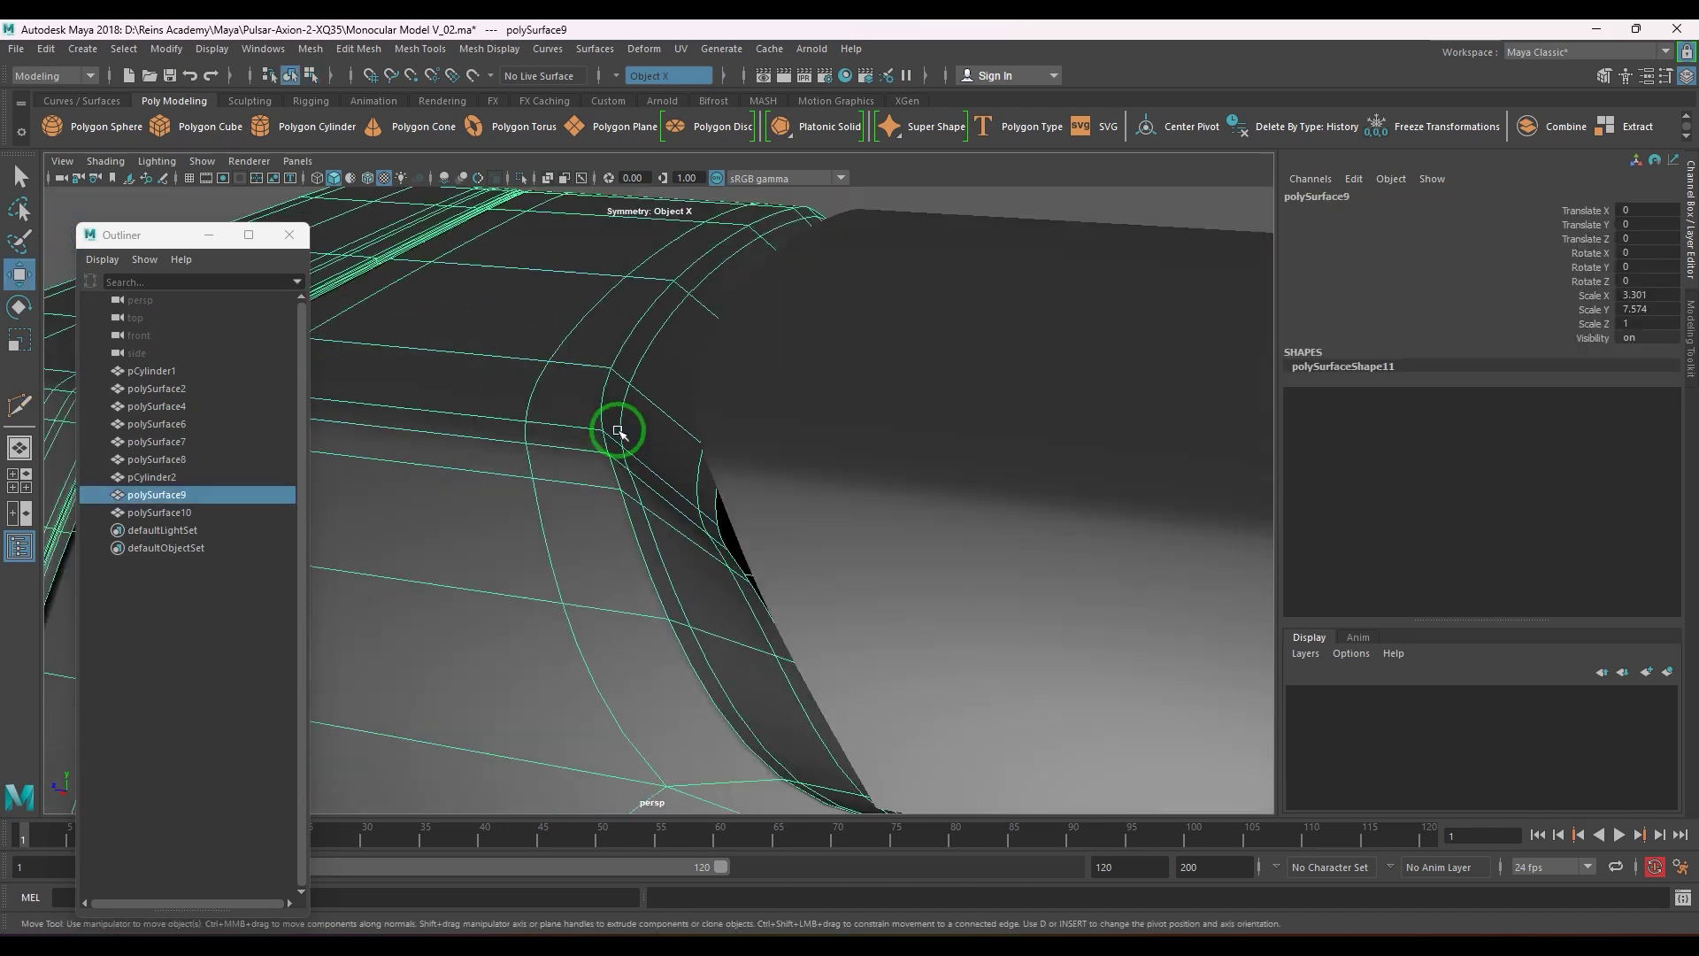
- Scale the top cover along Z to 0.956 to adjust the gap at the ends of the opening
left_click(770, 340)
scroll(773, 519, "down", 3)
left_click_drag(771, 520, 858, 531, "alt")
scroll(810, 547, "down", 6)
scroll(885, 540, "up", 5)
left_click_drag(970, 566, 836, 500, "alt")
left_click(845, 485)
key("r")
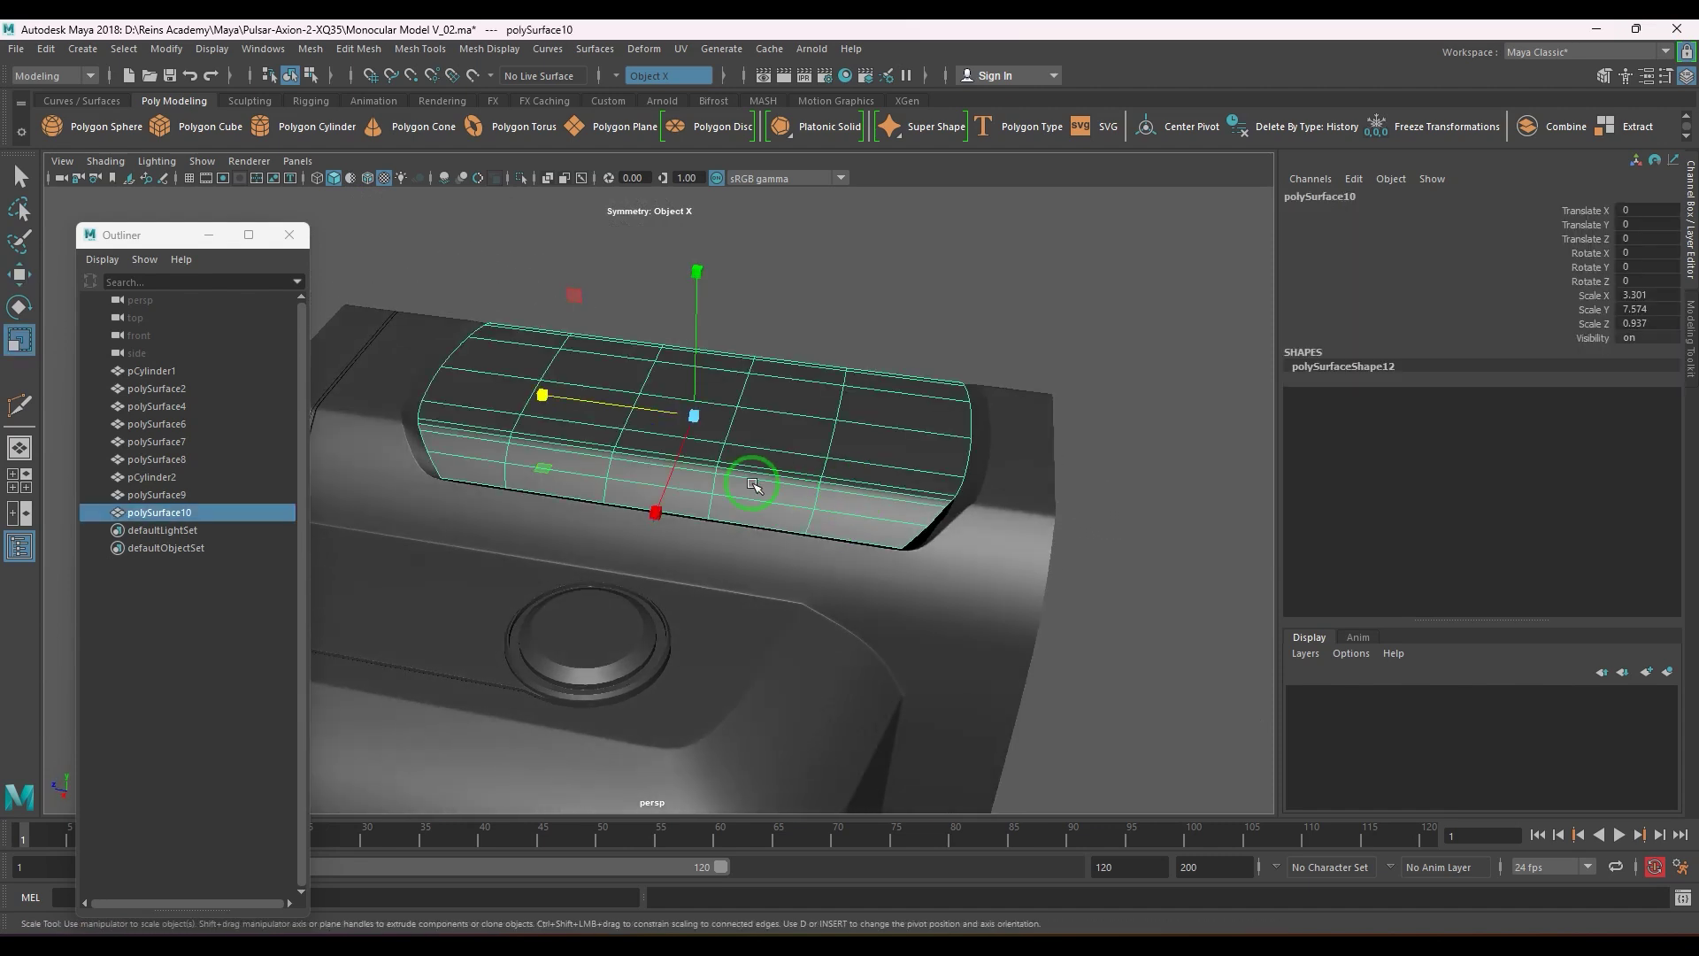
left_click_drag(551, 400, 654, 475)
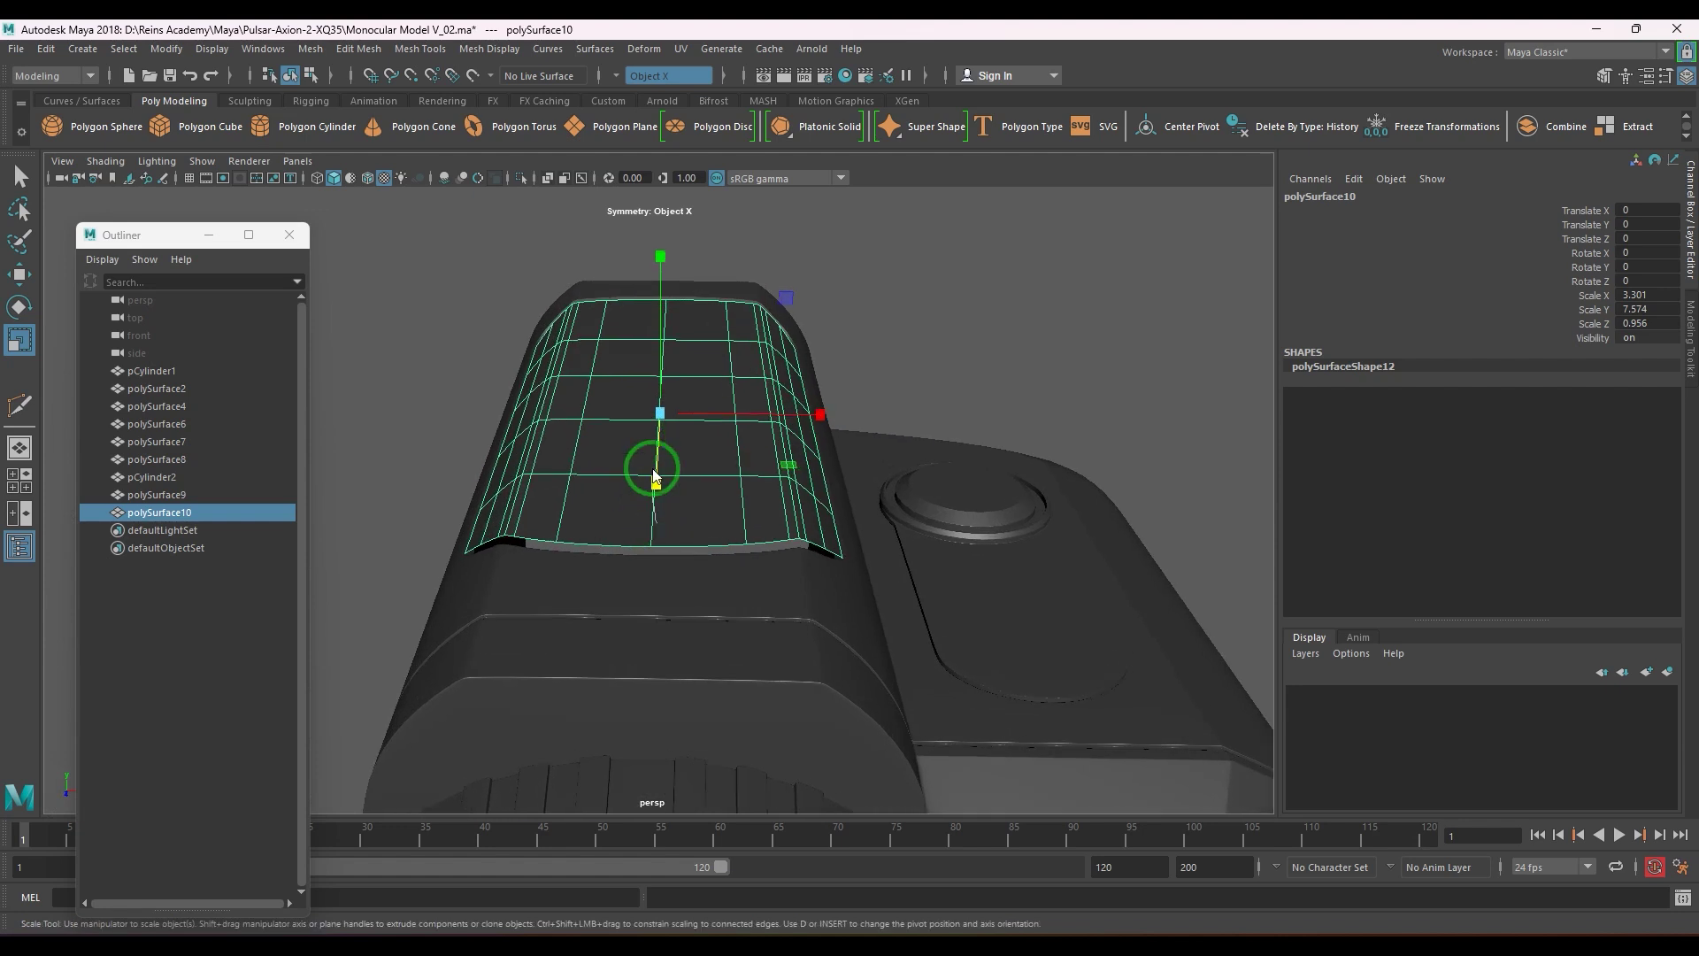
- Lower the top cover's center lengthwise edges and the symmetric edges beside them along Y to form a shallow dip
right_click_drag(655, 521, 653, 470)
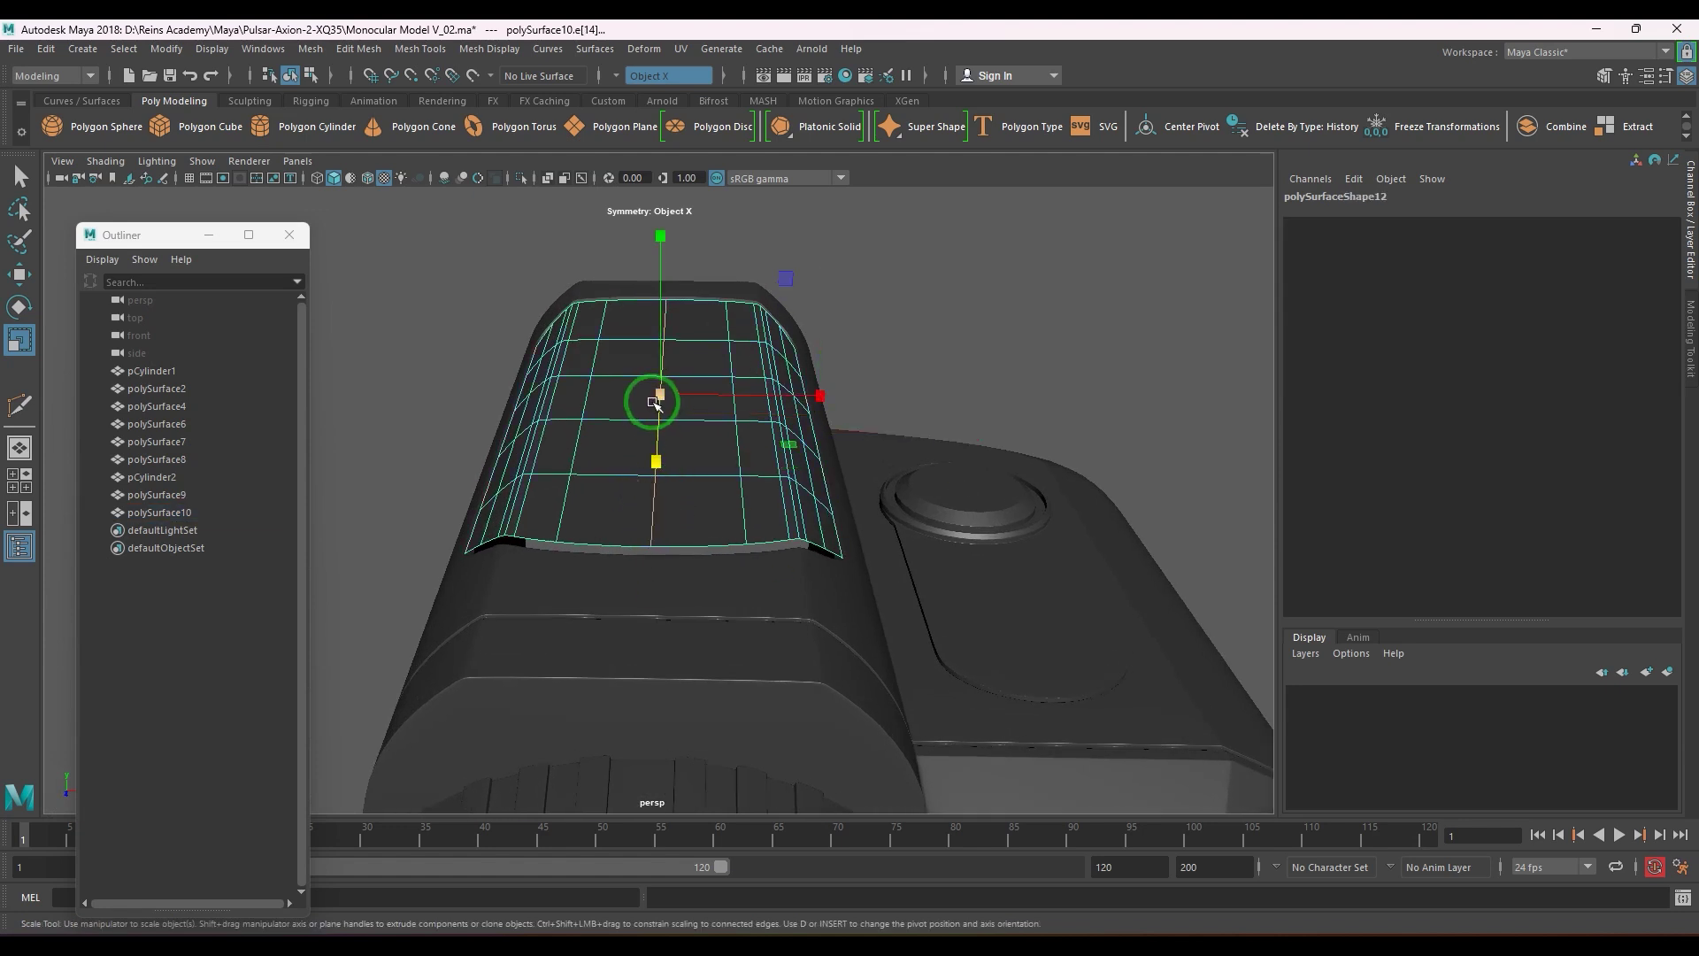
key("1")
key("w")
mouse_move(652, 330)
left_mouse_down("alt")
mouse_move(686, 395)
mouse_move(664, 304)
left_mouse_up("alt")
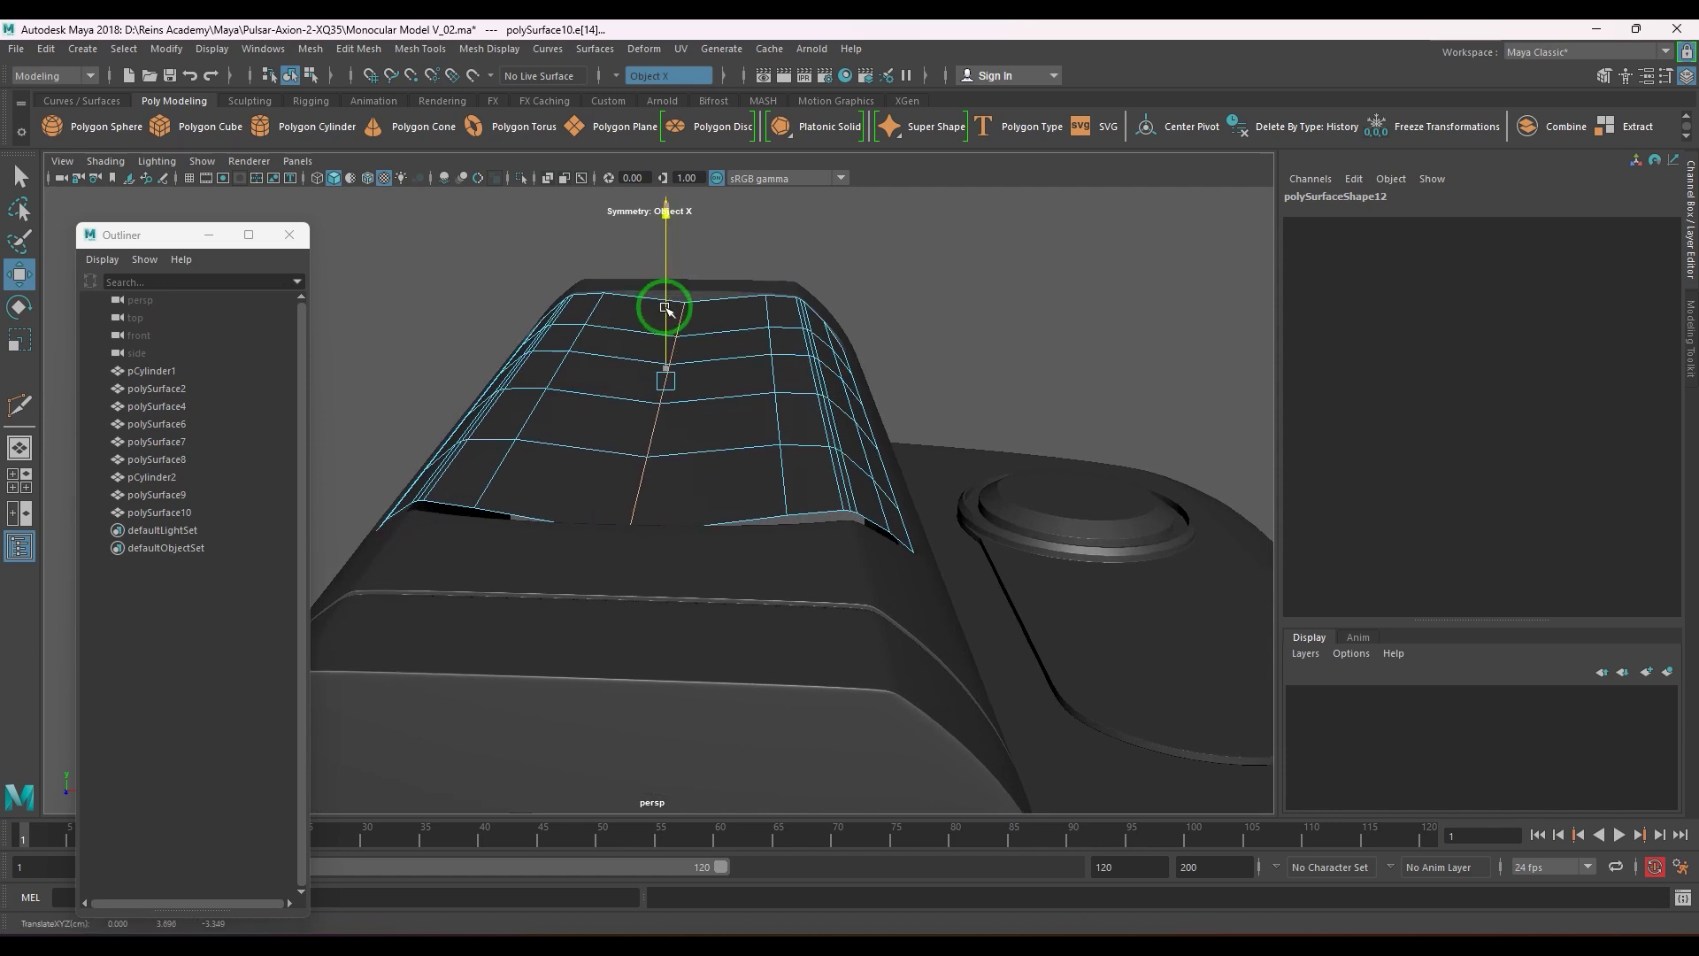
left_click(580, 339)
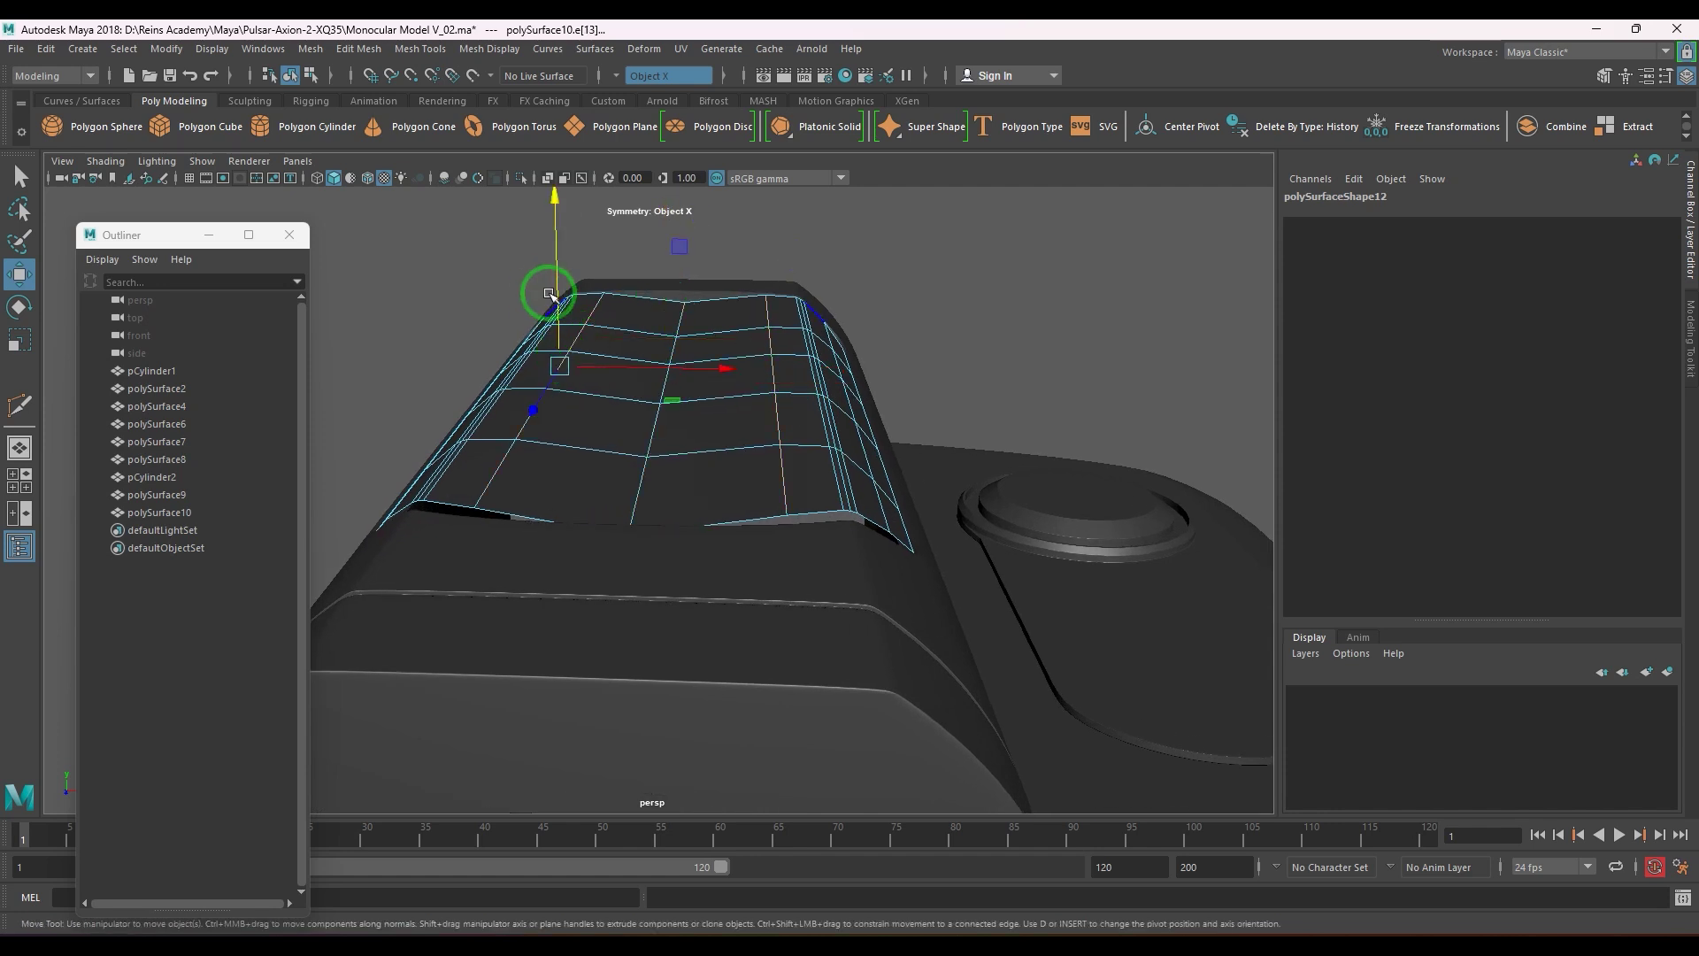
left_click_drag(549, 293, 559, 305)
scroll(736, 429, "down", 5)
left_click_drag(735, 428, 659, 469, "alt")
right_click_drag(659, 469, 721, 448)
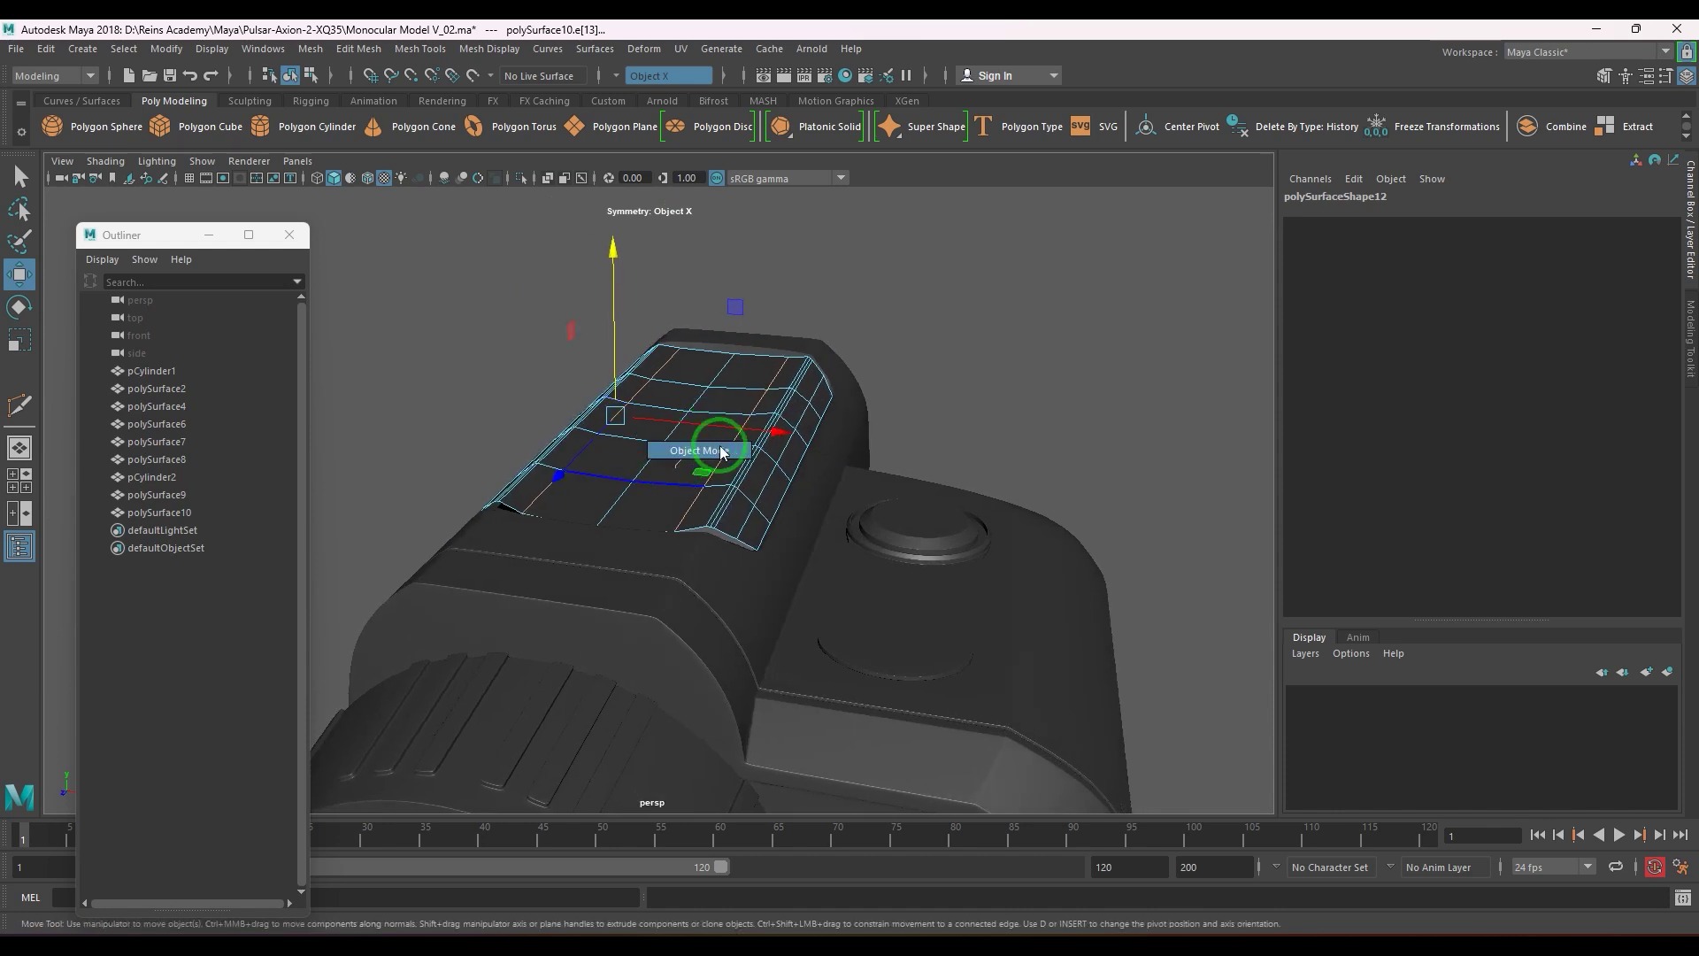
key("3")
left_click(960, 326)
- Isolate the top cover and extrude its border edges with a Local Translate Z of -0.103
left_click_drag(898, 442, 914, 535, "alt")
scroll(707, 514, "down", 5)
right_click_drag(914, 534, 808, 417, "alt")
left_click(825, 419)
key("ctrl+1")
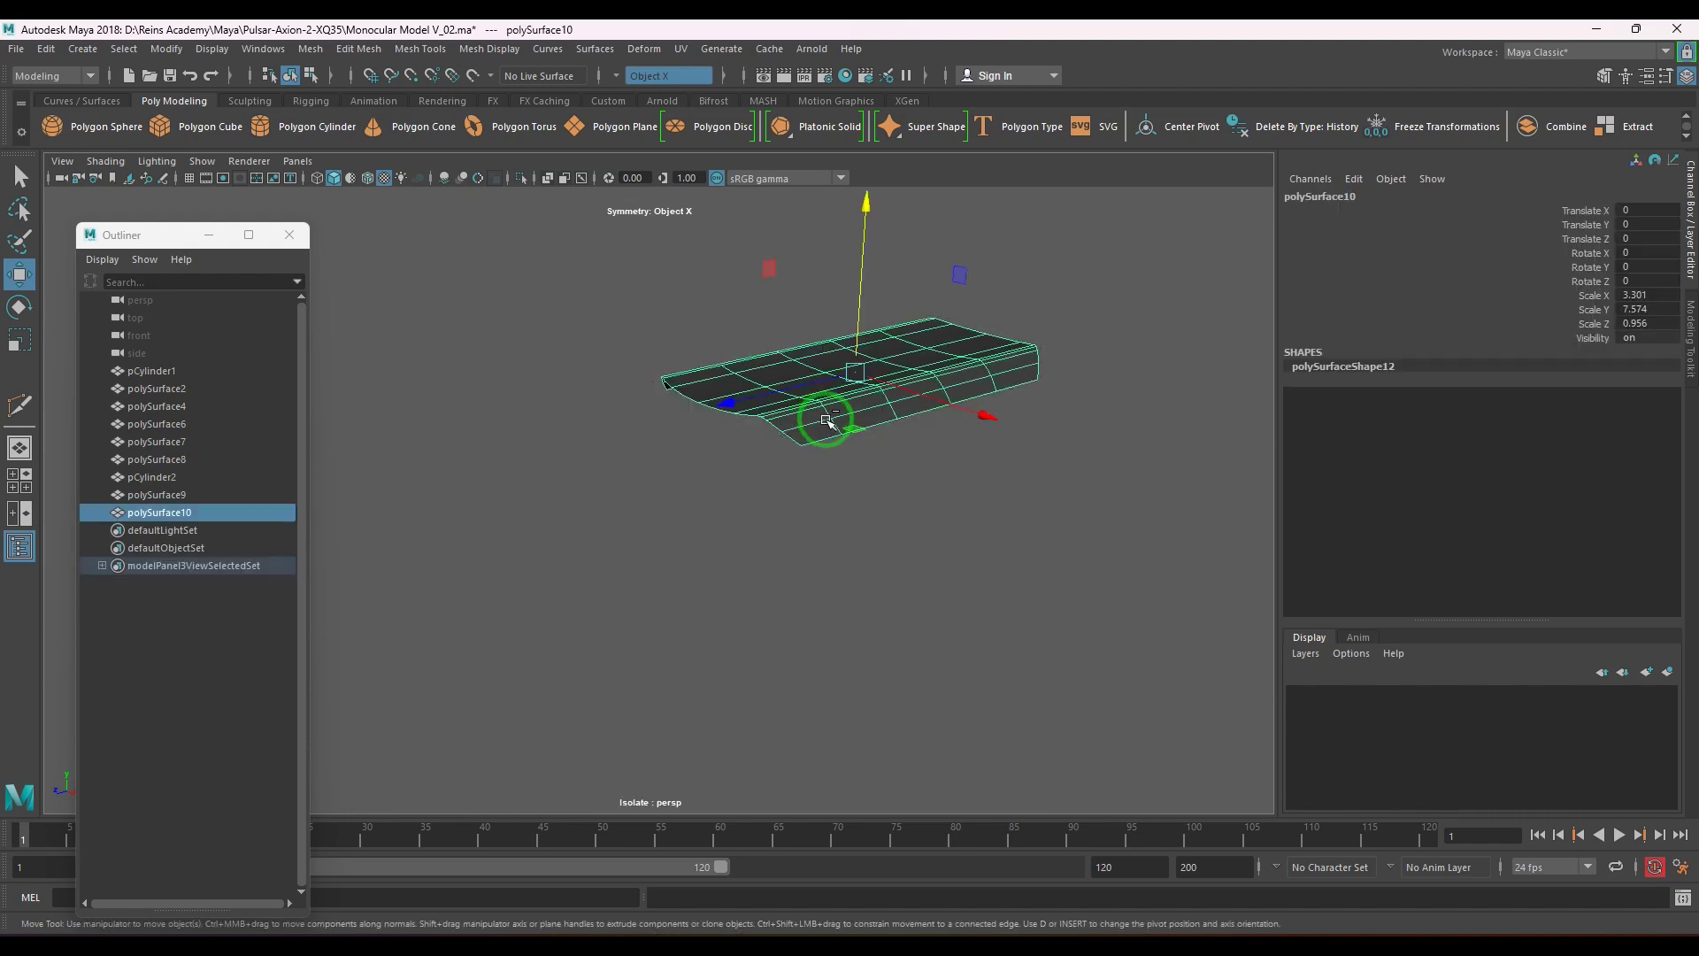
key("F10")
double_click(824, 434)
middle_click_drag(891, 502, 857, 533, "alt")
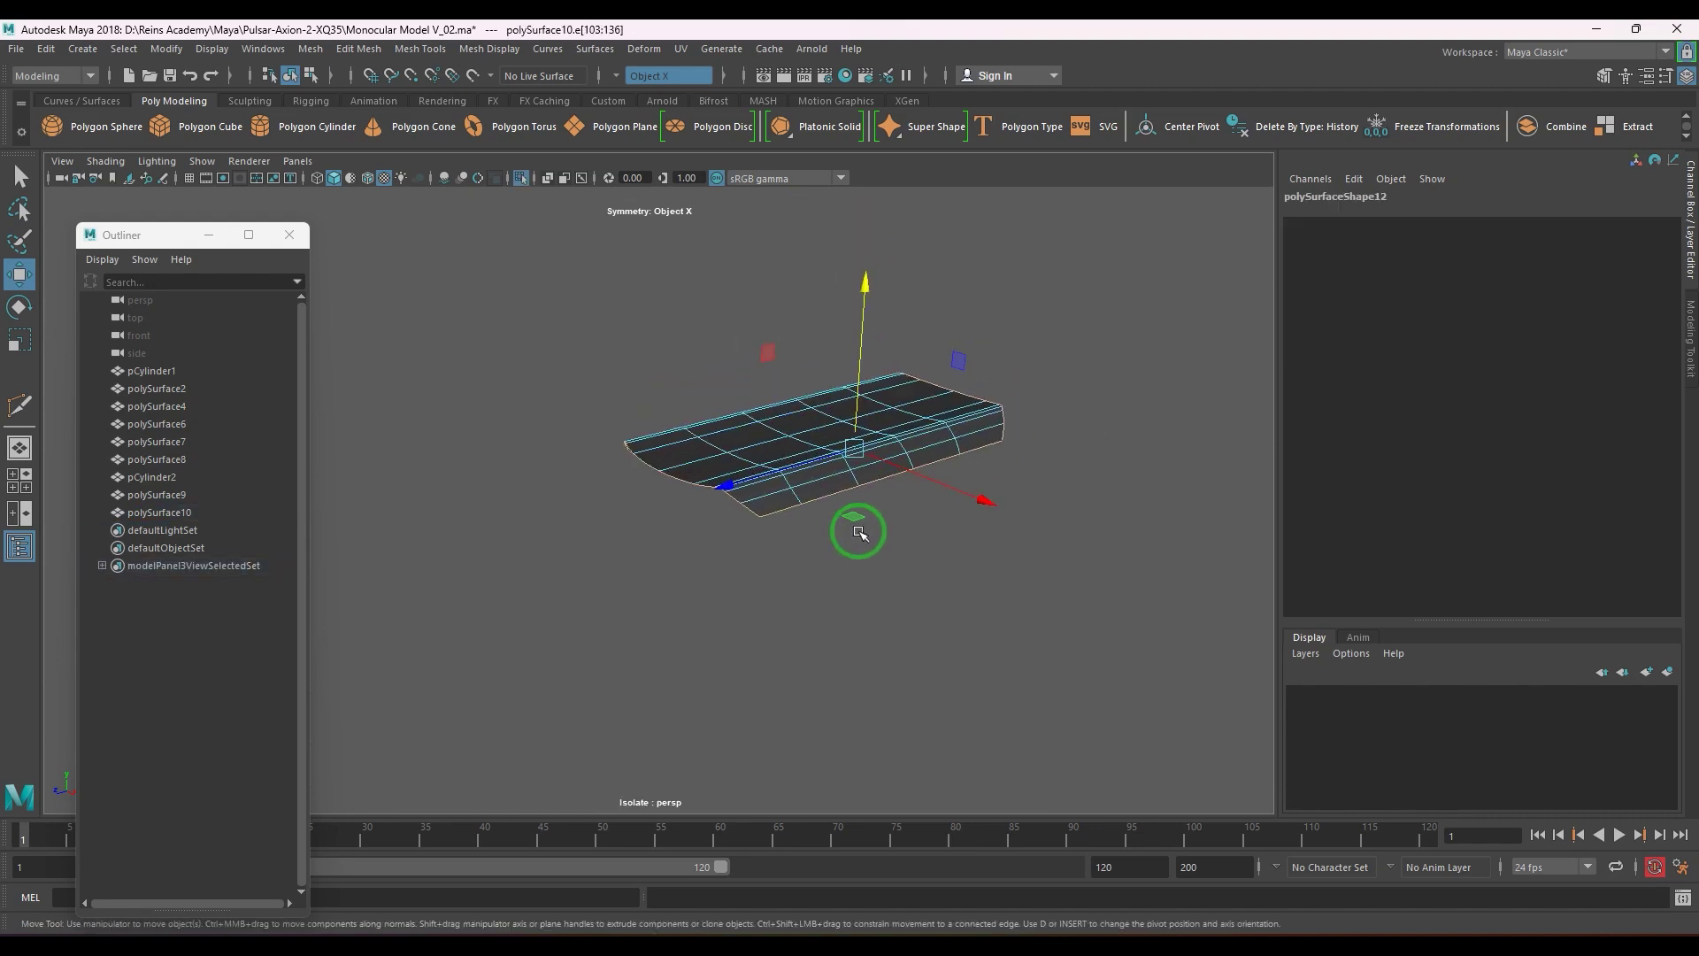
scroll(884, 536, "up", 3)
key("ctrl+e")
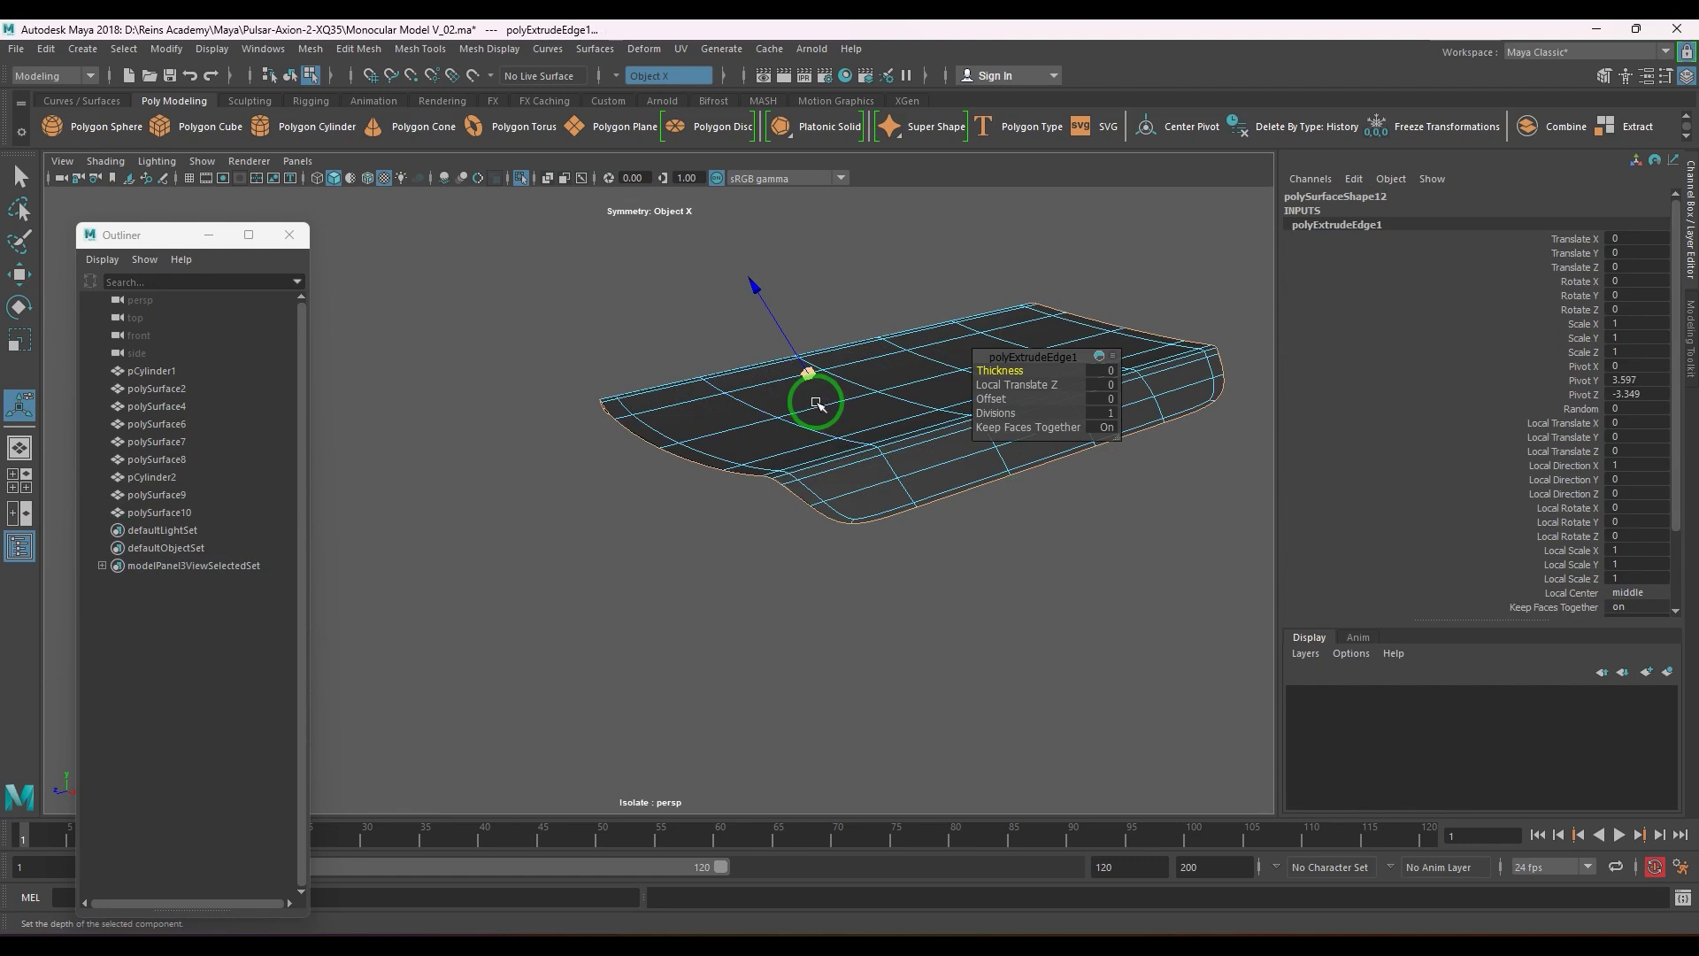
key("1")
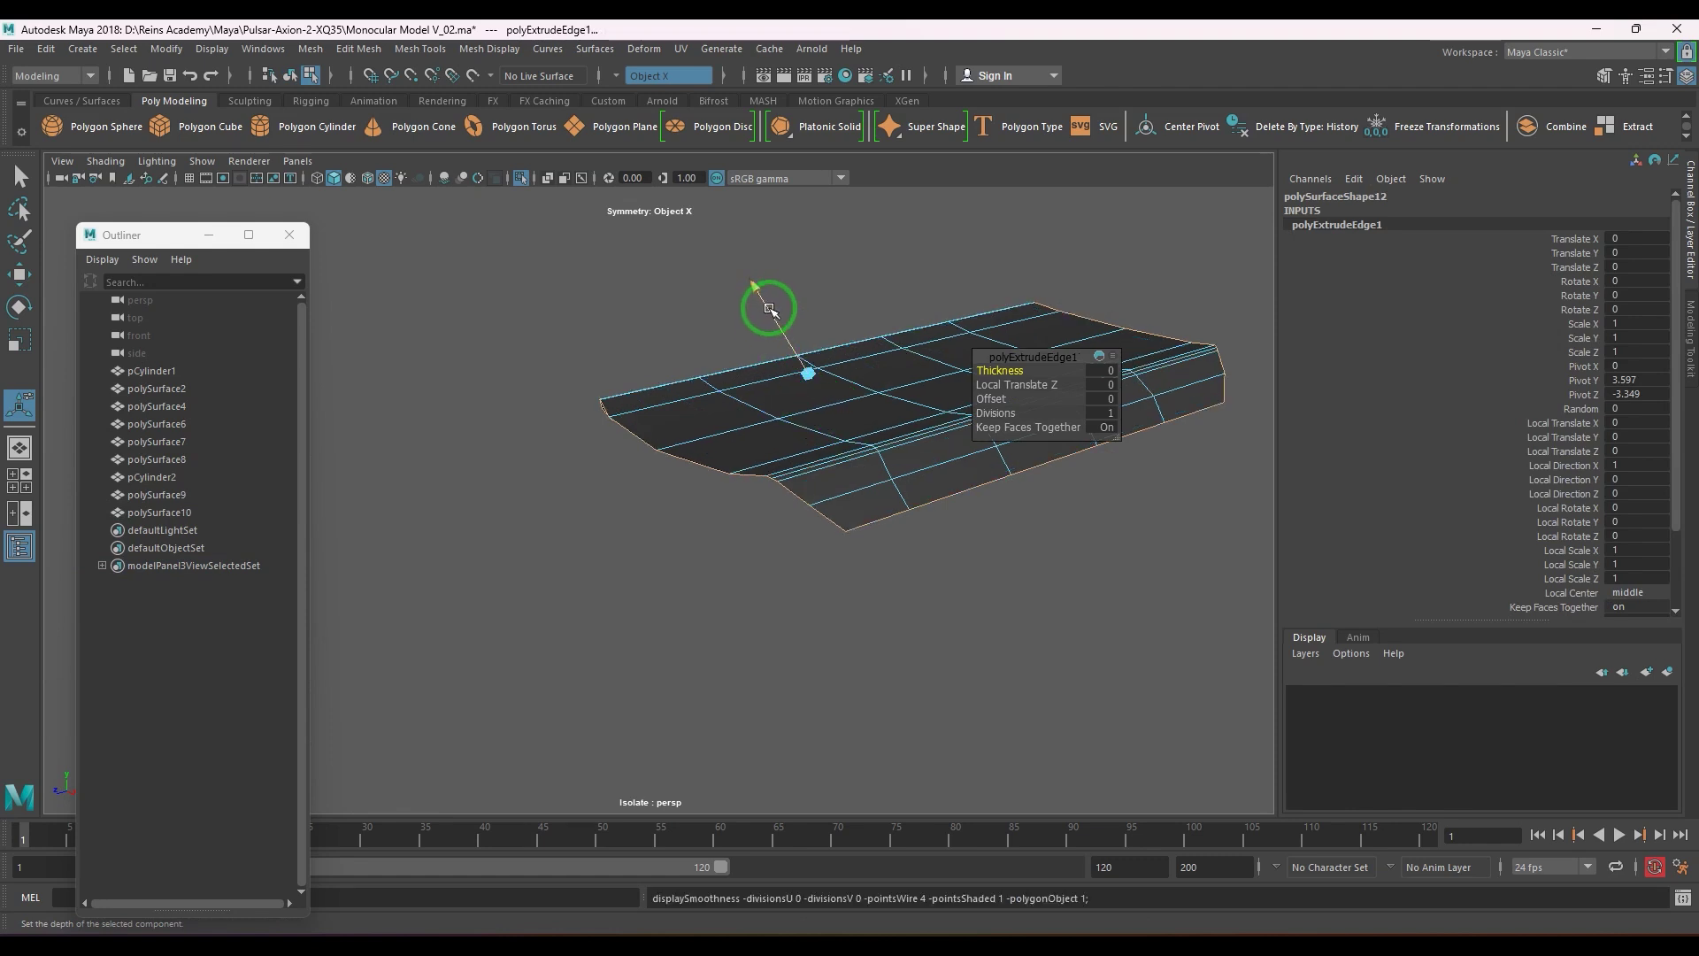
left_click_drag(770, 310, 785, 401)
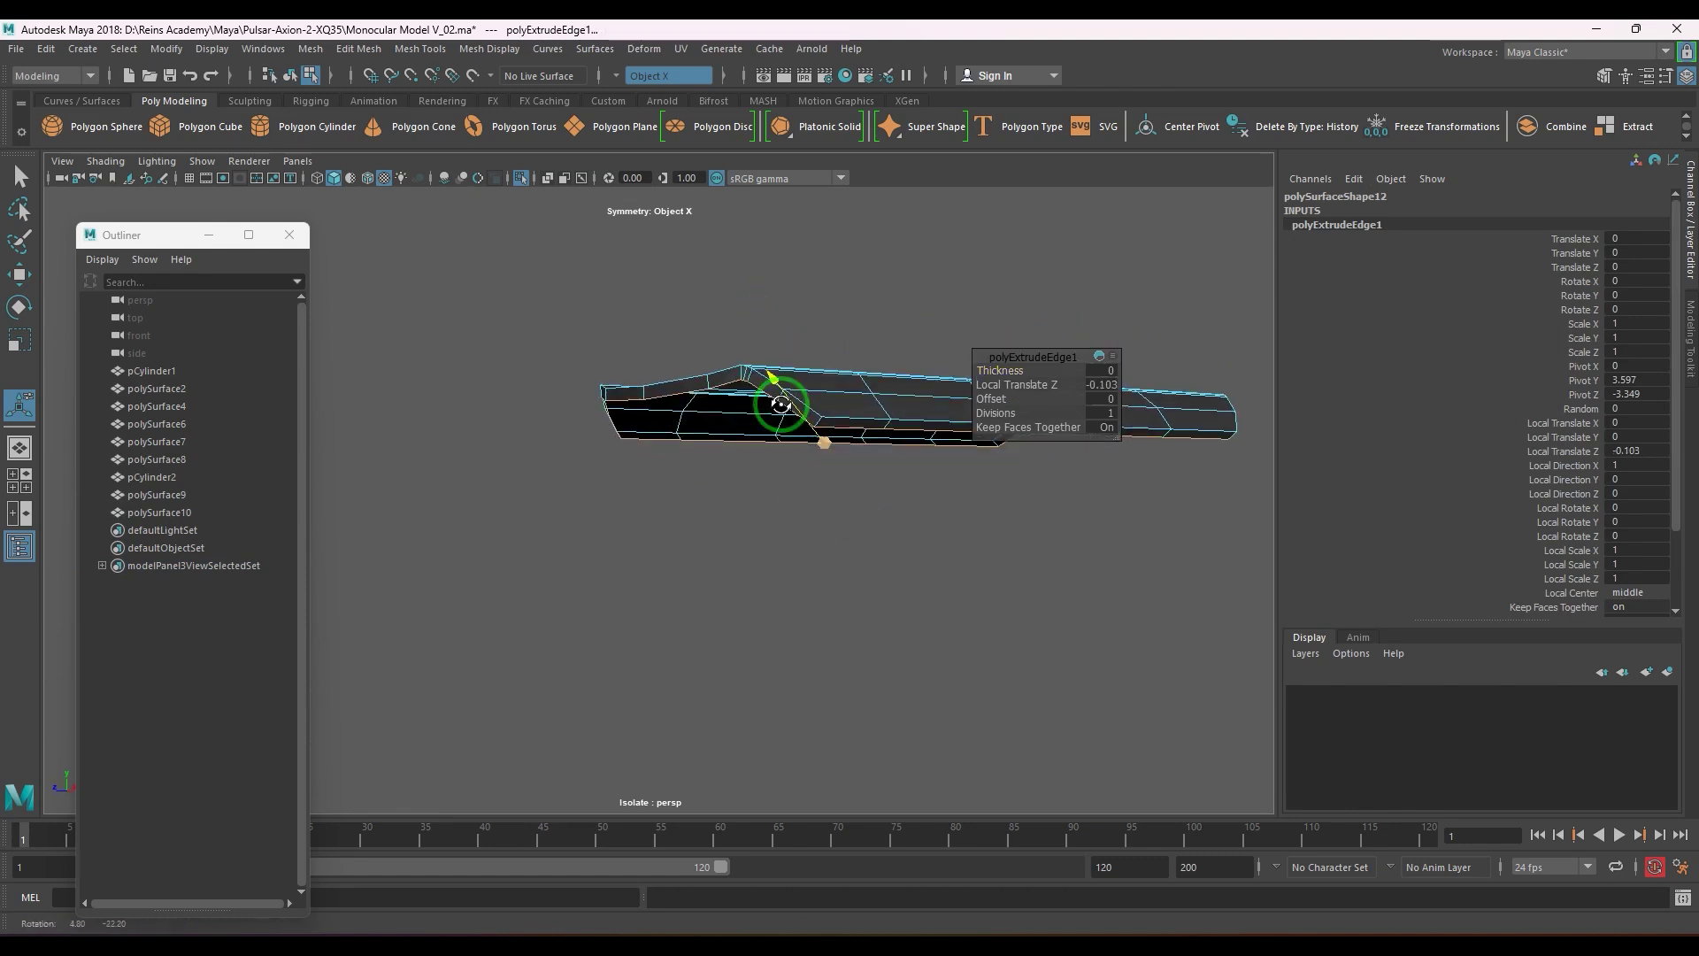
- Insert supporting edge loops close to the top cover's upper border edge and delete its history
middle_click_drag(785, 407, 782, 539, "alt")
right_click_drag(783, 541, 960, 595, "alt")
middle_click_drag(896, 568, 824, 567, "alt")
left_click_drag(825, 567, 762, 516, "alt")
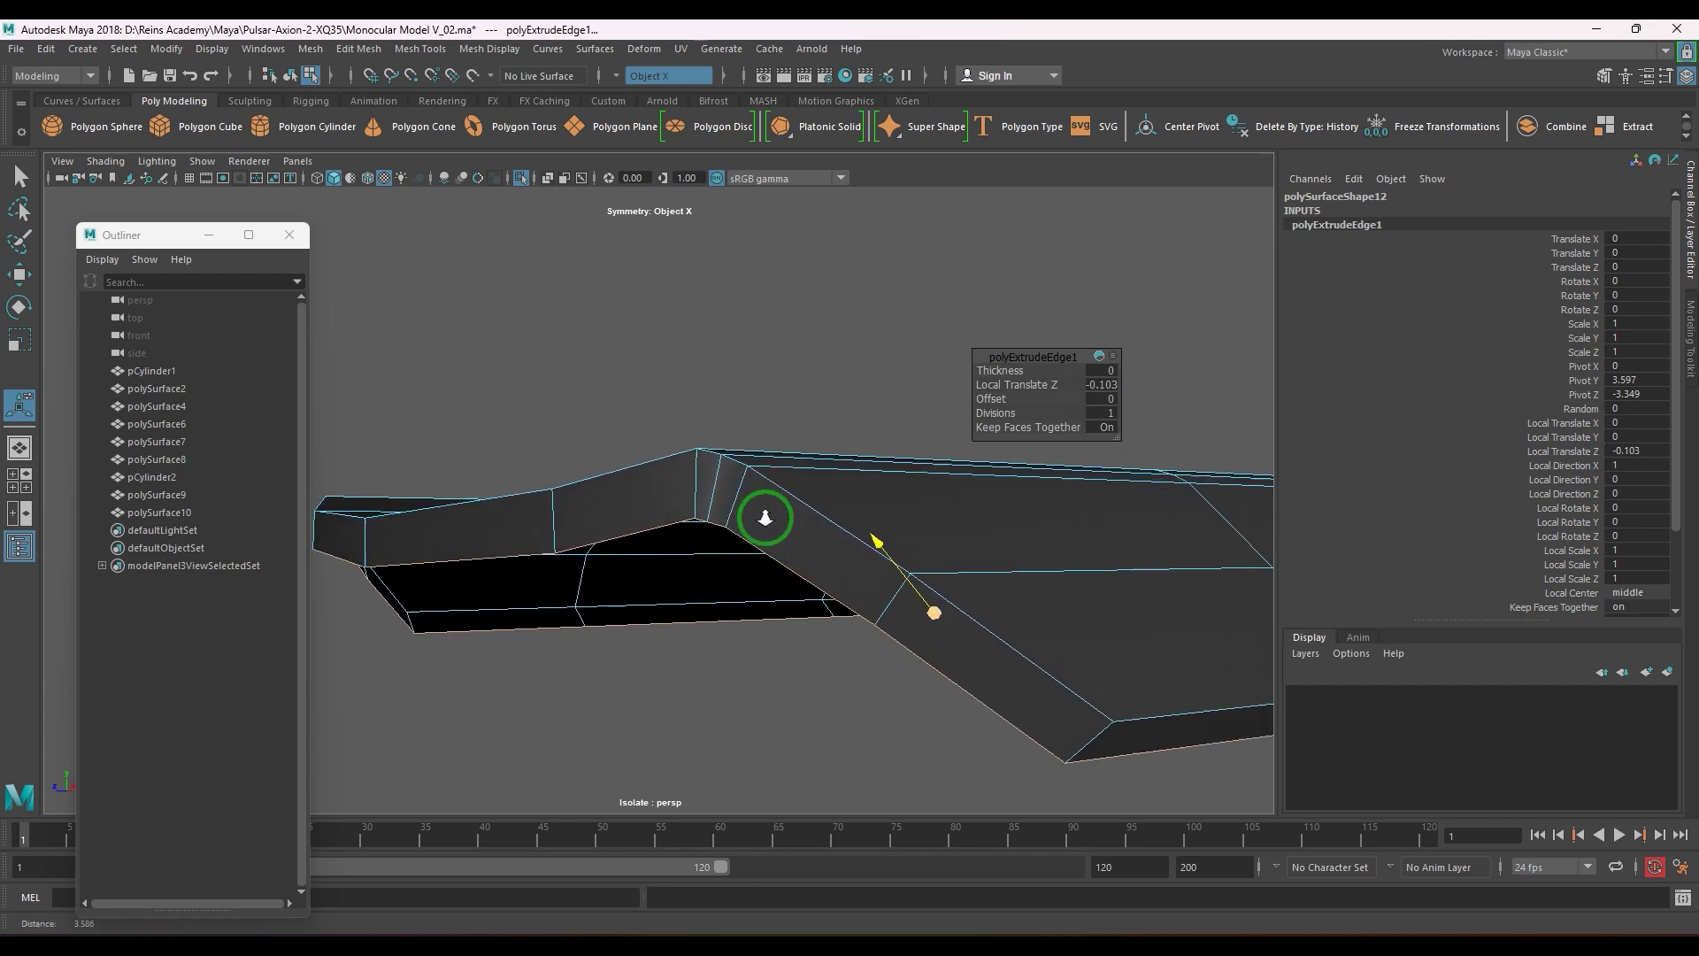
right_click_drag(763, 516, 784, 496, "alt")
key("q")
right_click_drag(784, 495, 810, 460)
right_click_drag(675, 443, 721, 439, "shift")
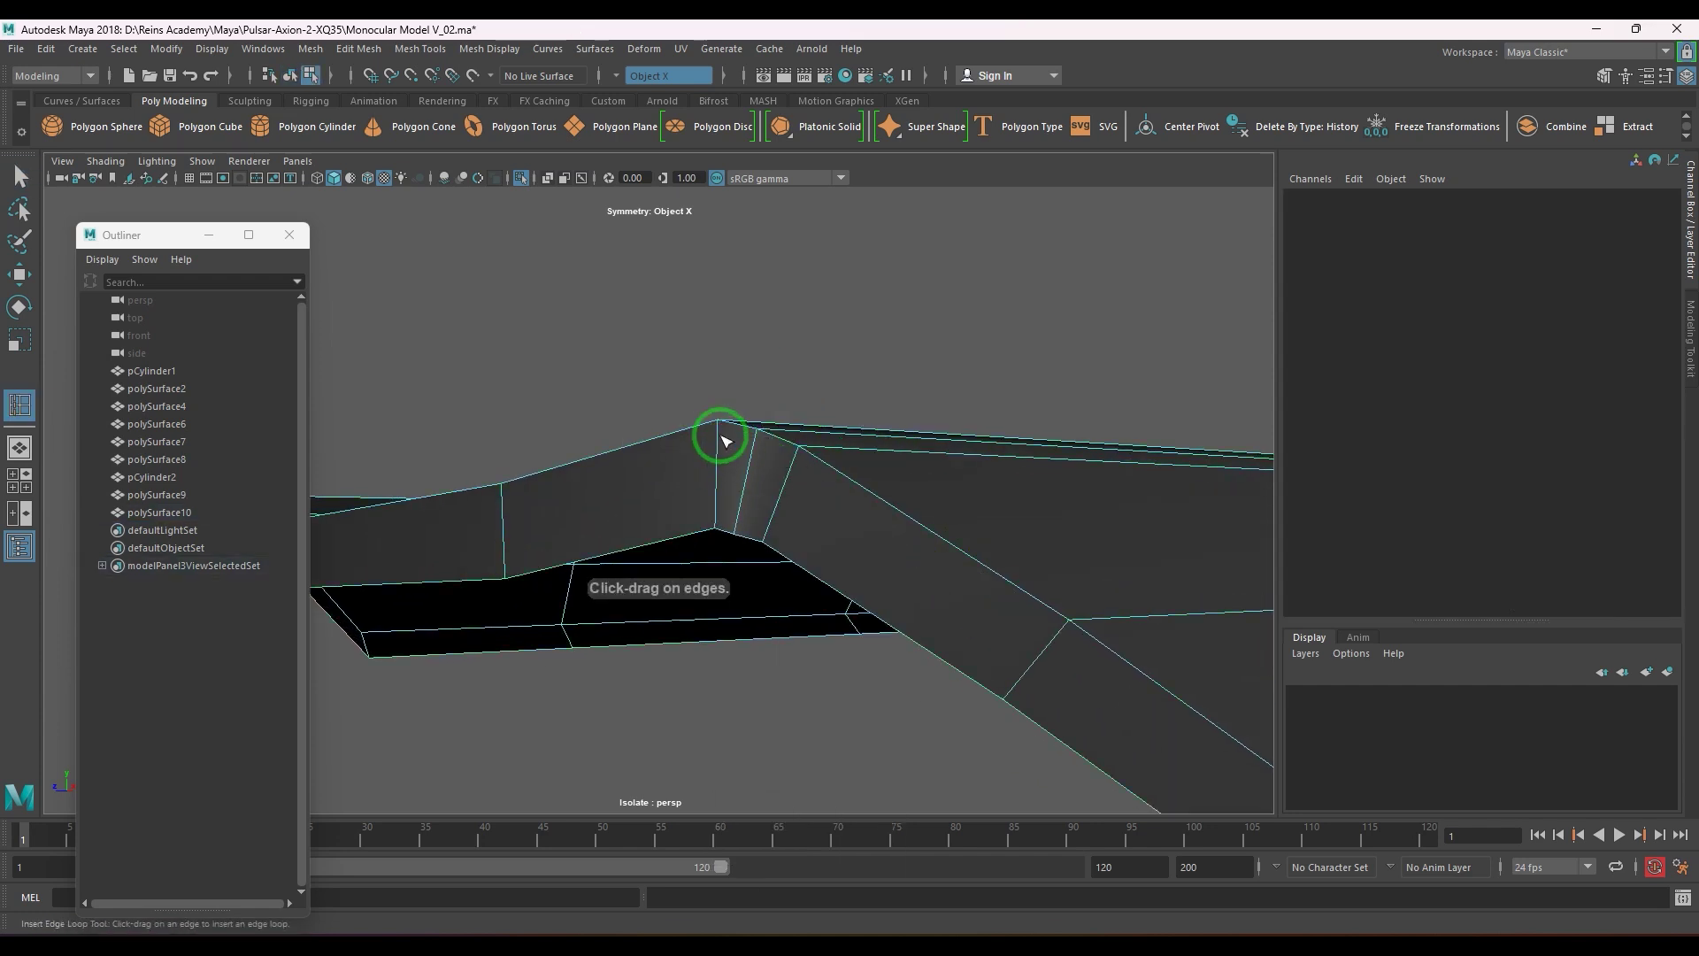
left_click_drag(721, 435, 717, 433)
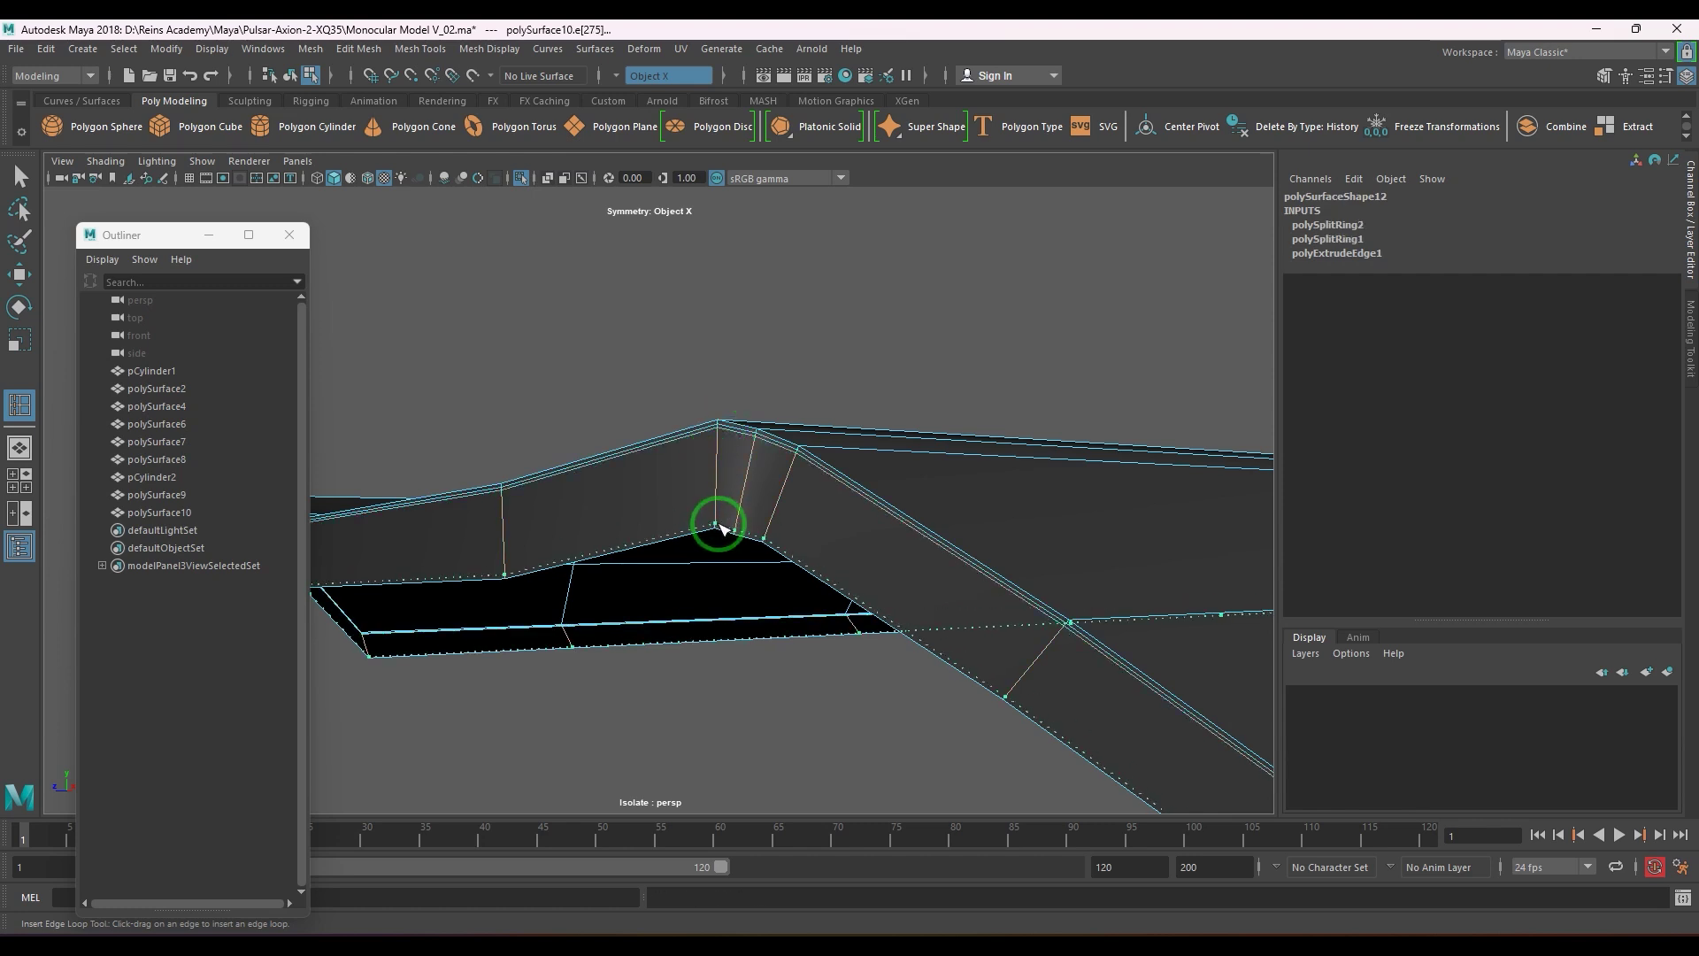
left_click(721, 528)
key("w")
key("alt+shift+d")
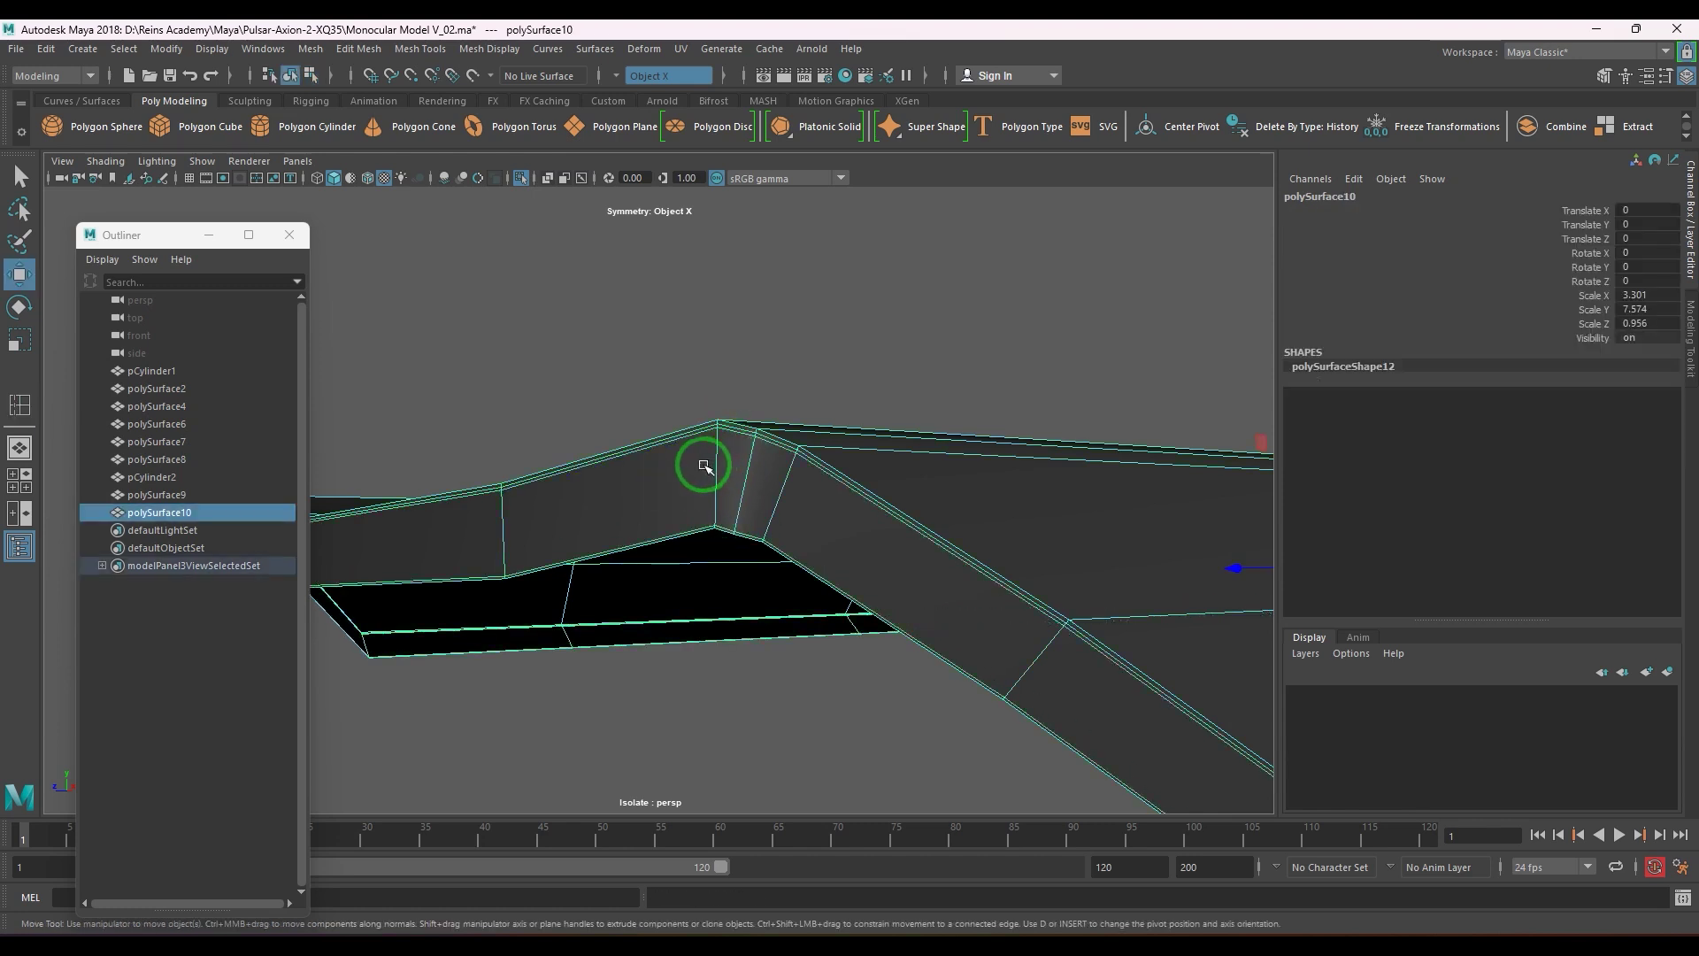
- Turn on the smooth preview for the top cover and bring back the full model
key("3")
left_click(757, 400)
scroll(761, 428, "down", 5)
left_click_drag(760, 428, 787, 577, "alt")
left_click(803, 578)
key("ctrl+1")
scroll(803, 578, "down", 5)
left_click(664, 386)
left_click(787, 577)
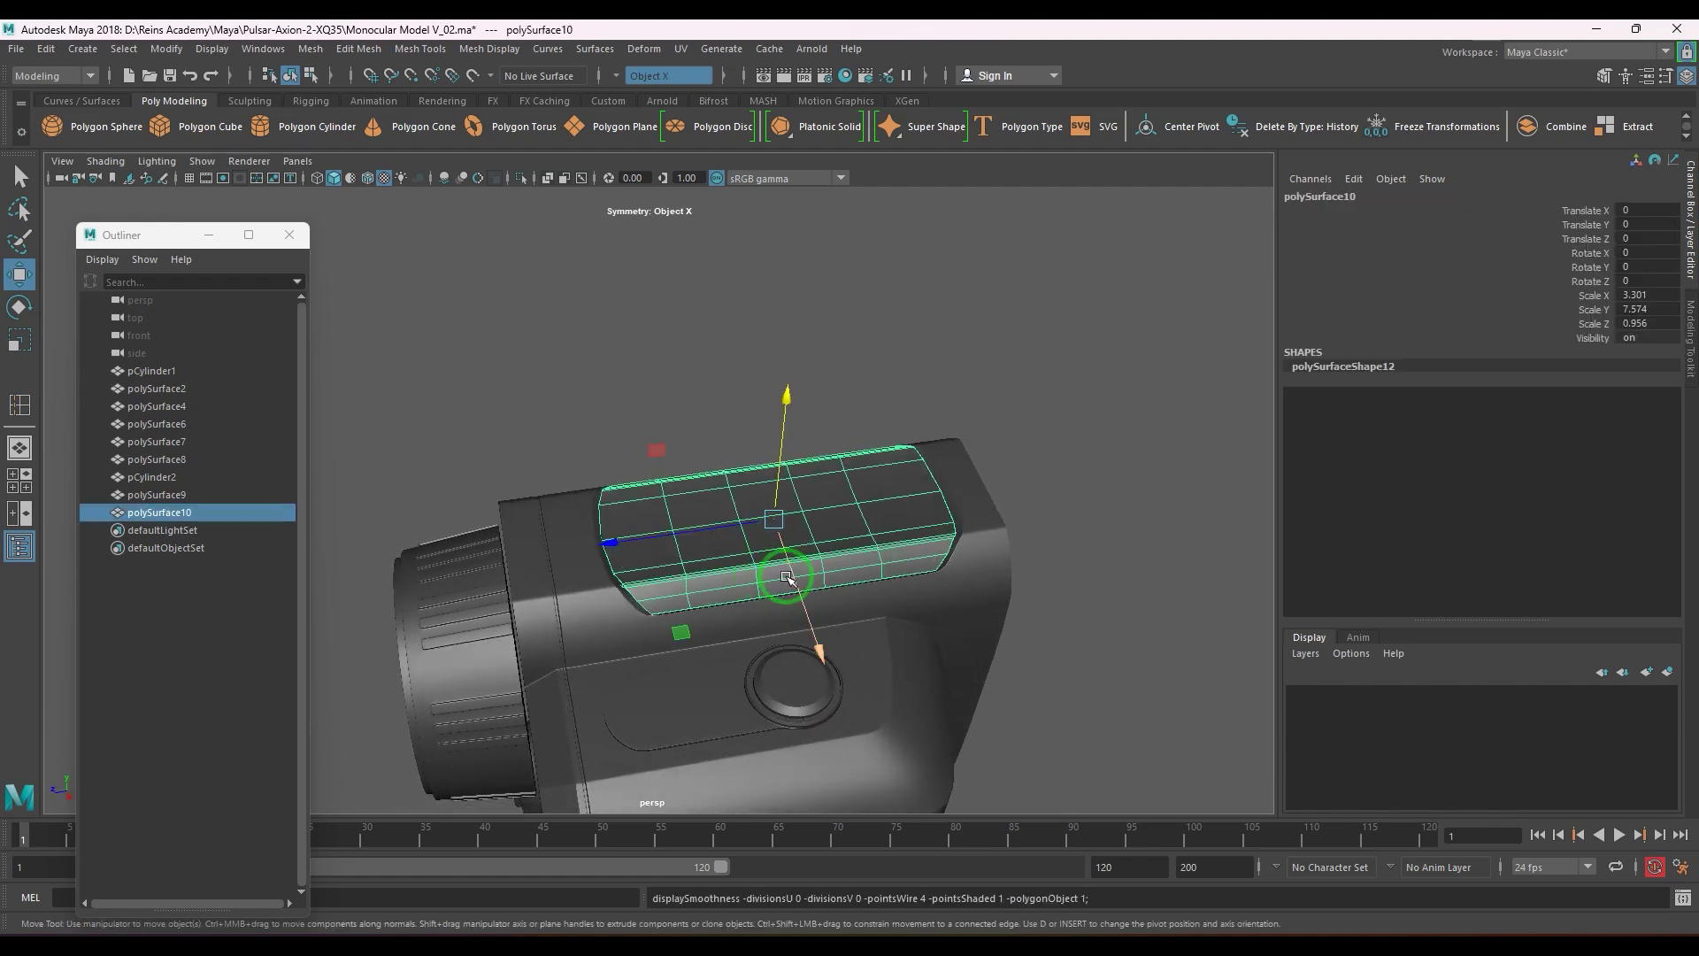
left_click(629, 391)
- Display wireframe on shaded and examine the whole monocular's topology and the fit of the top cover
left_click_drag(681, 571, 793, 602, "alt")
scroll(793, 603, "down", 5)
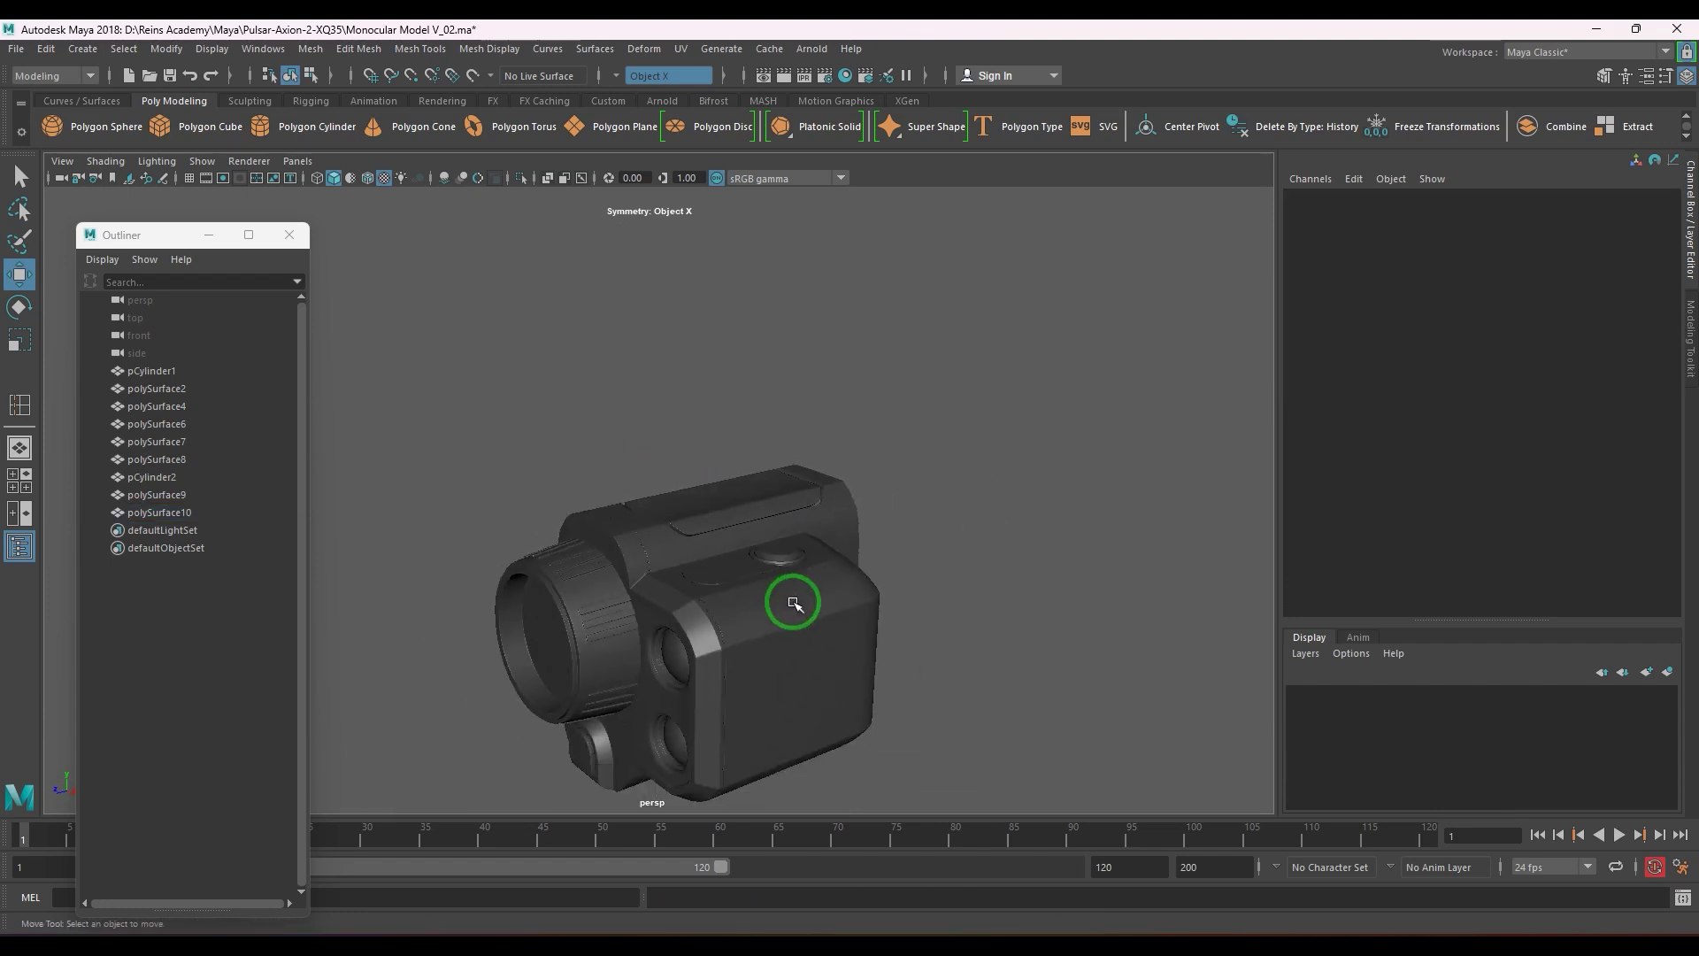
middle_click_drag(793, 602, 809, 495, "alt")
mouse_move(813, 472)
left_mouse_down("alt")
mouse_move(861, 466)
mouse_move(807, 468)
left_mouse_up("alt")
scroll(653, 422, "up", 3)
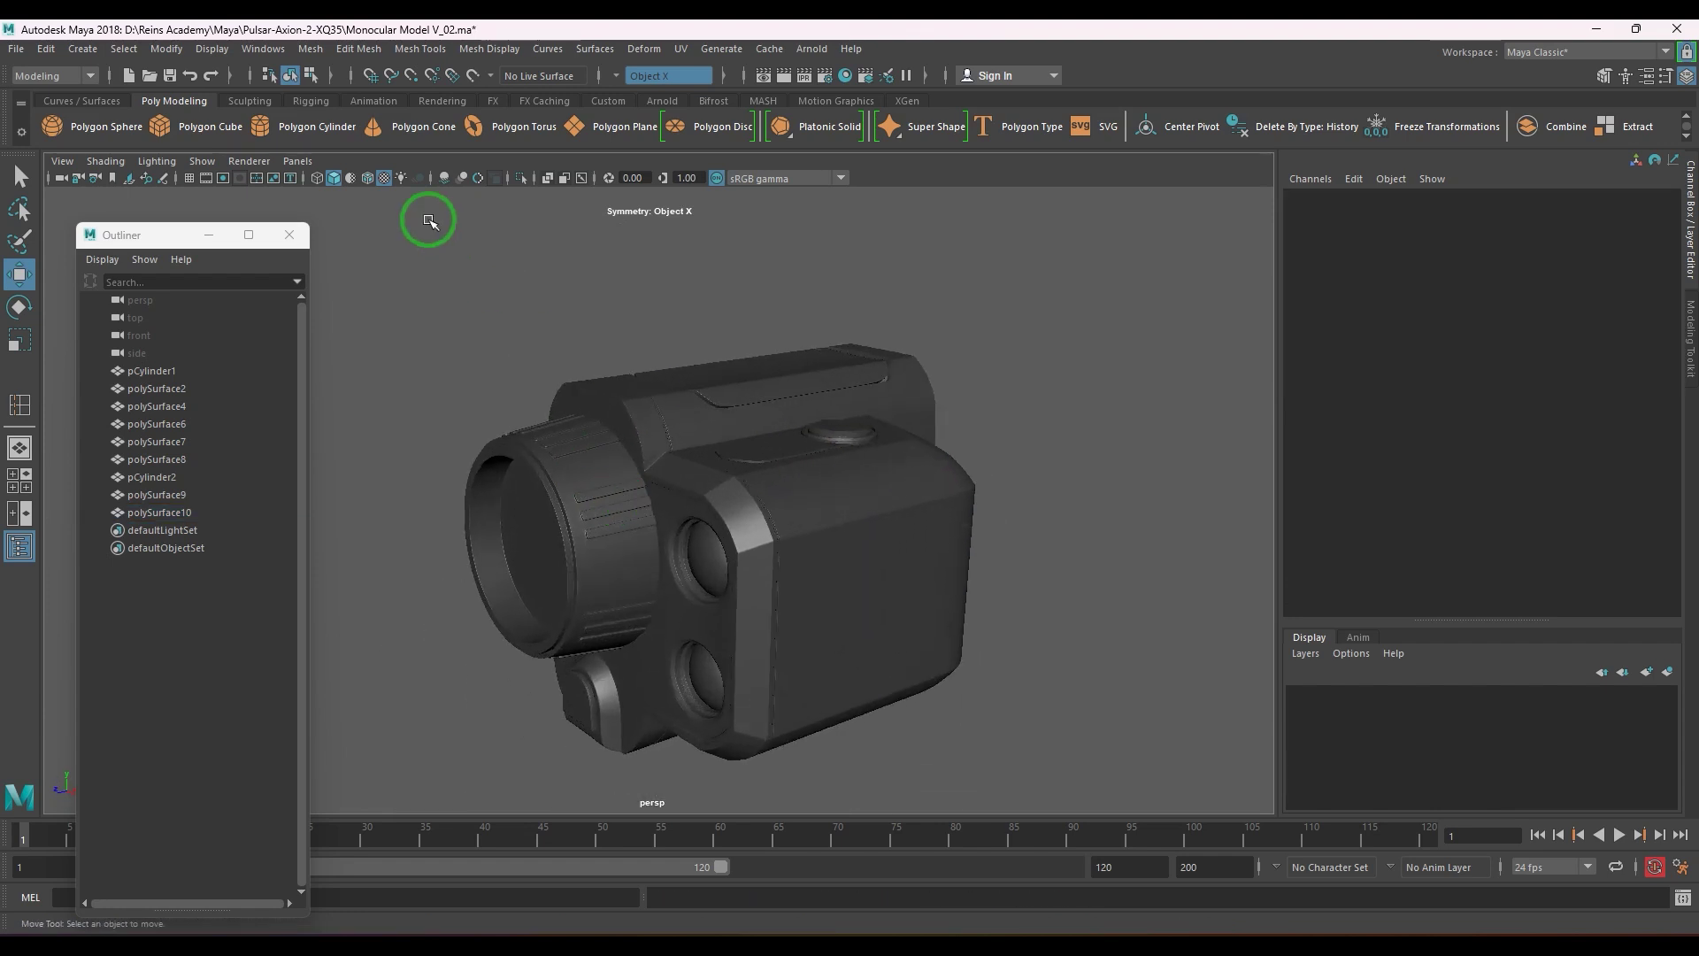
left_click(367, 178)
mouse_move(576, 372)
left_mouse_down("alt")
mouse_move(619, 398)
mouse_move(747, 398)
mouse_move(486, 413)
mouse_move(468, 451)
mouse_move(475, 434)
left_mouse_up("alt")
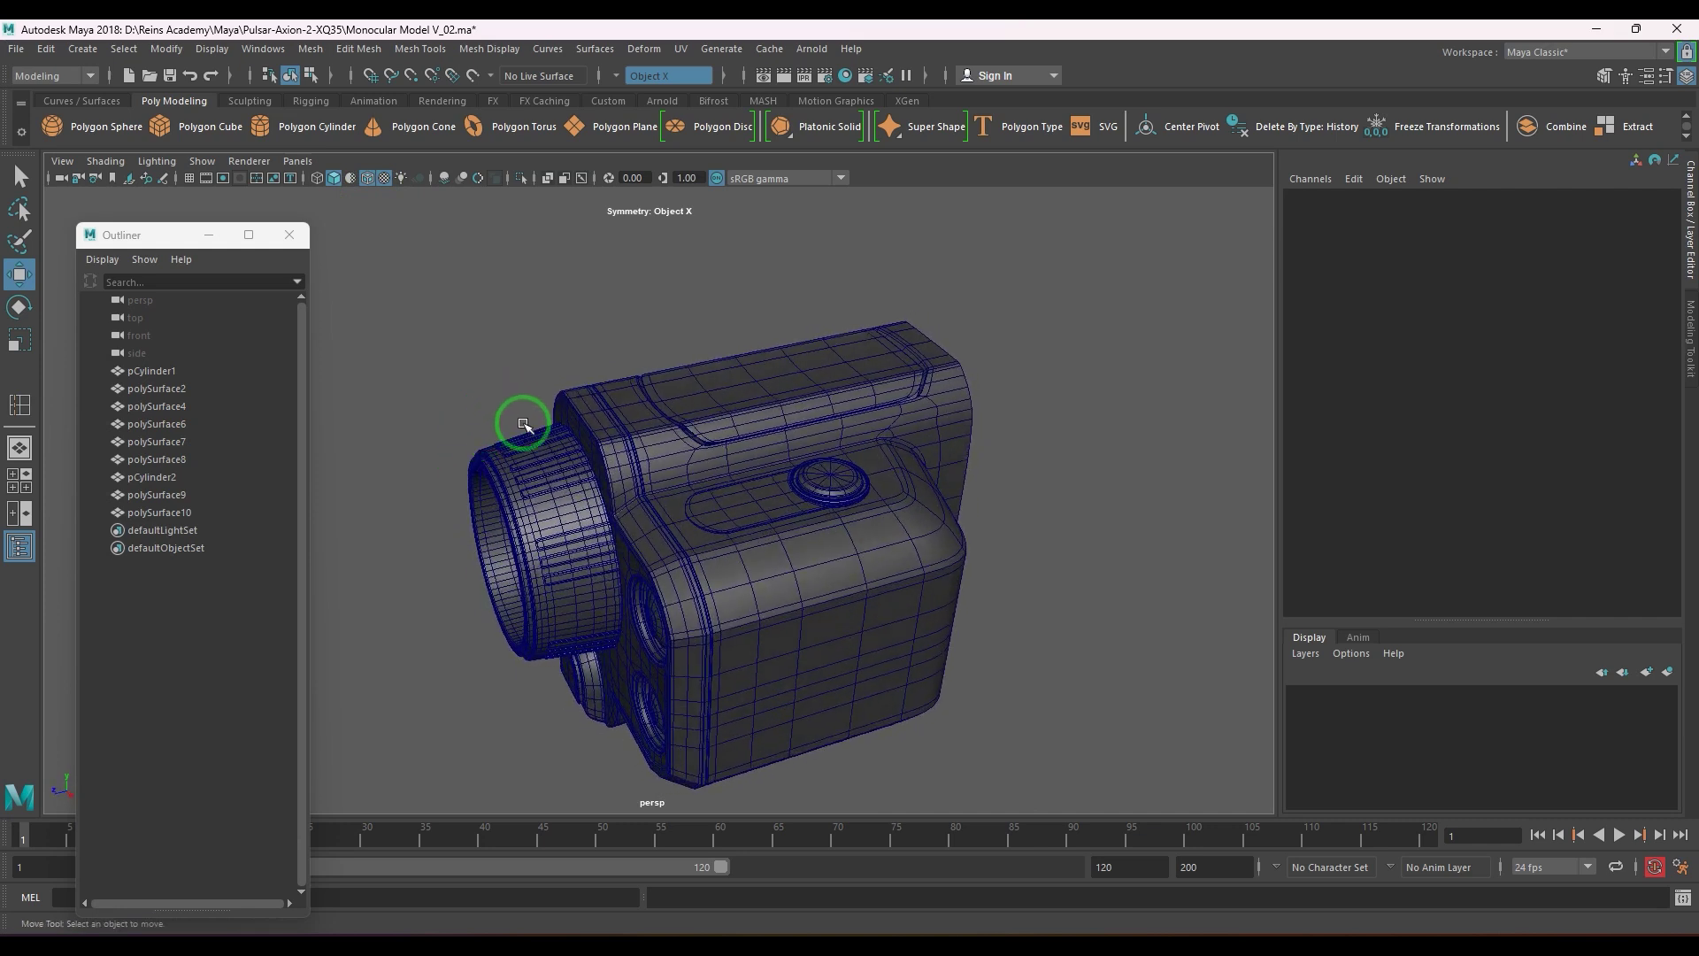
left_click_drag(585, 434, 728, 455, "alt")
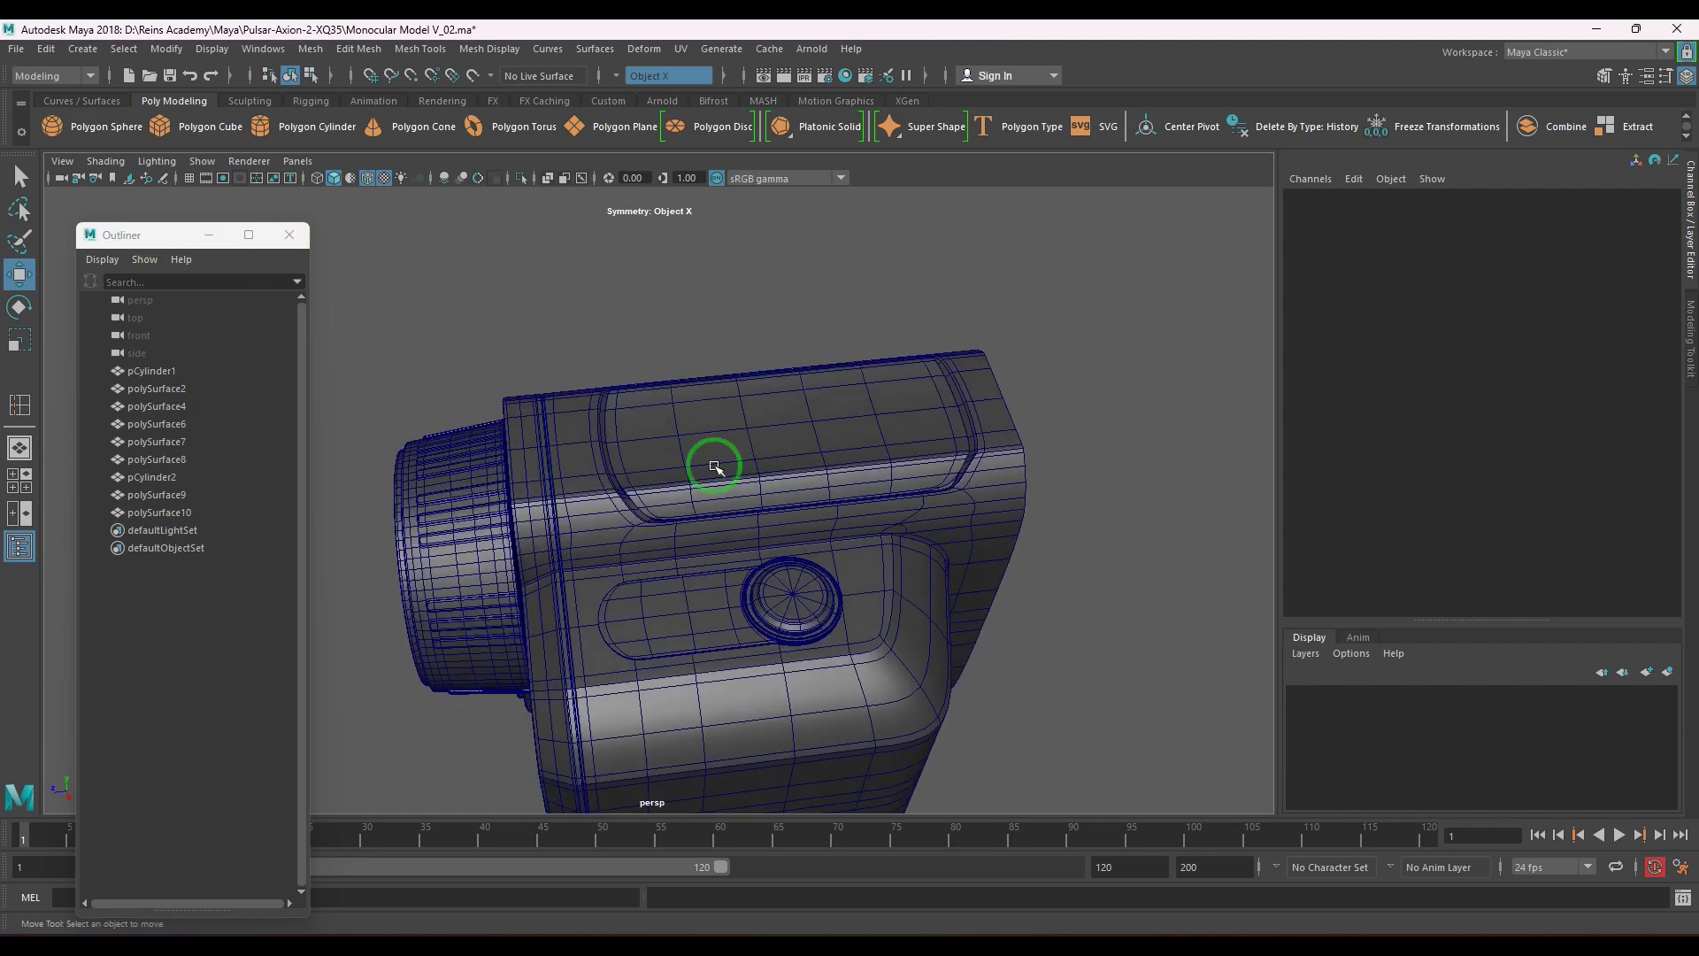
- Create a polygon sphere, scale it uniformly to 0.656 and place it at the front of the top cover at Y 3.675, Z -1.445
scroll(553, 426, "down", 3)
left_click(53, 128)
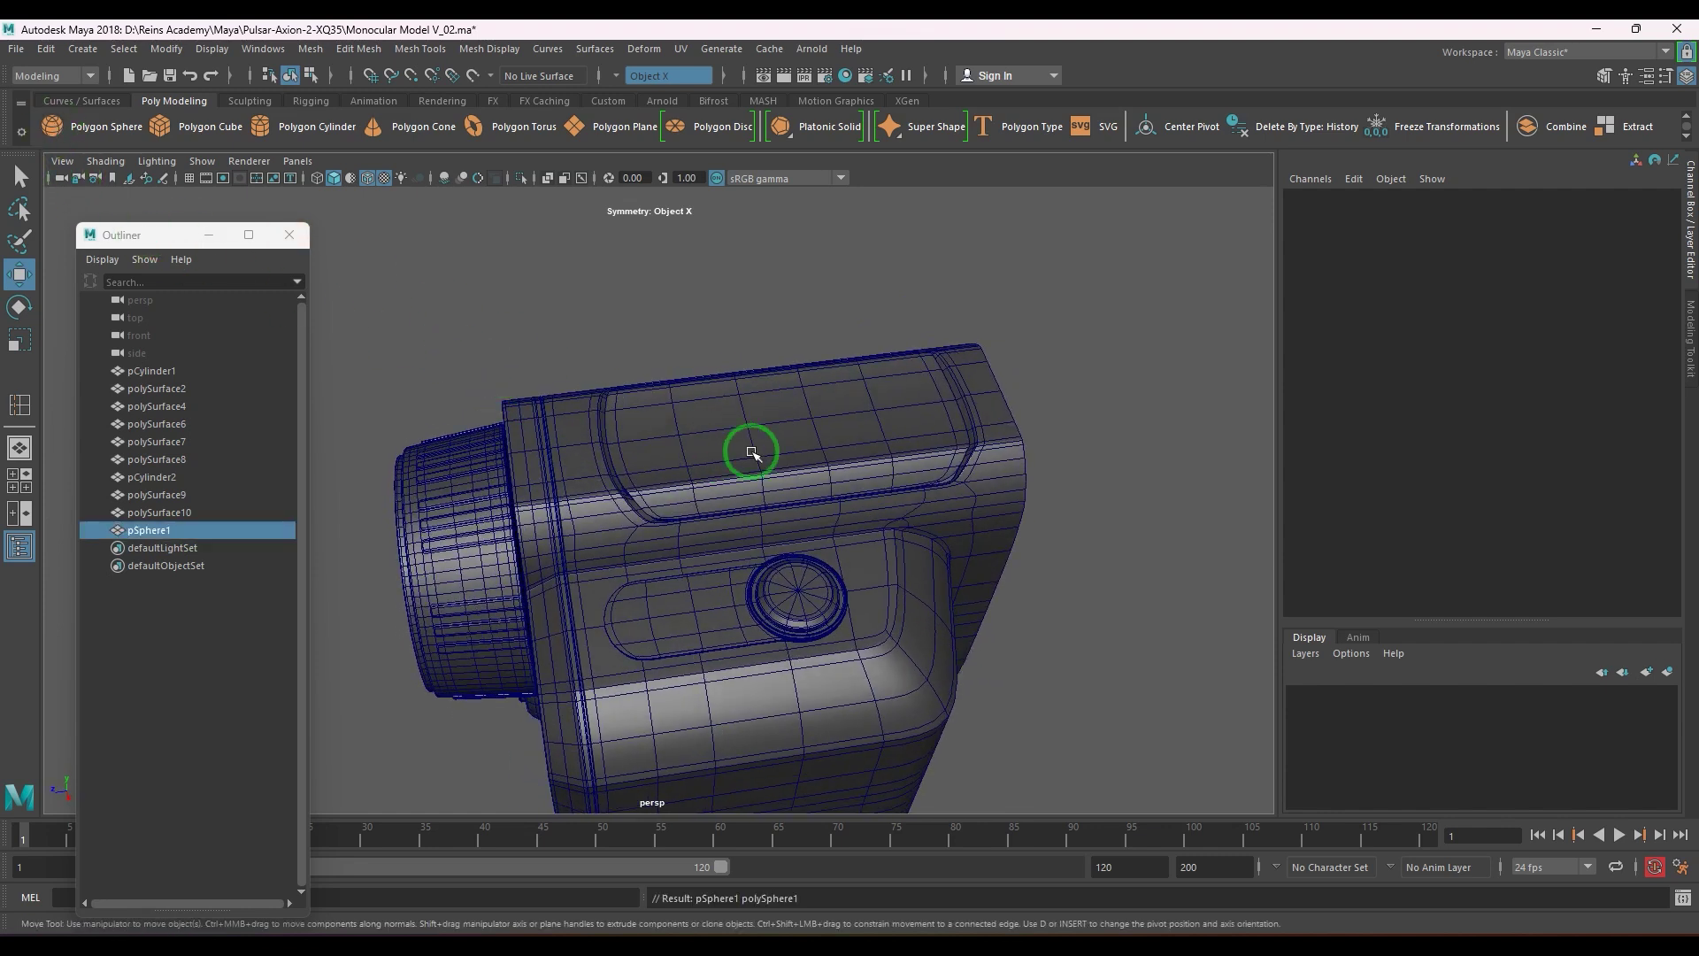
scroll(680, 487, "down", 3)
left_click_drag(680, 487, 645, 308, "alt")
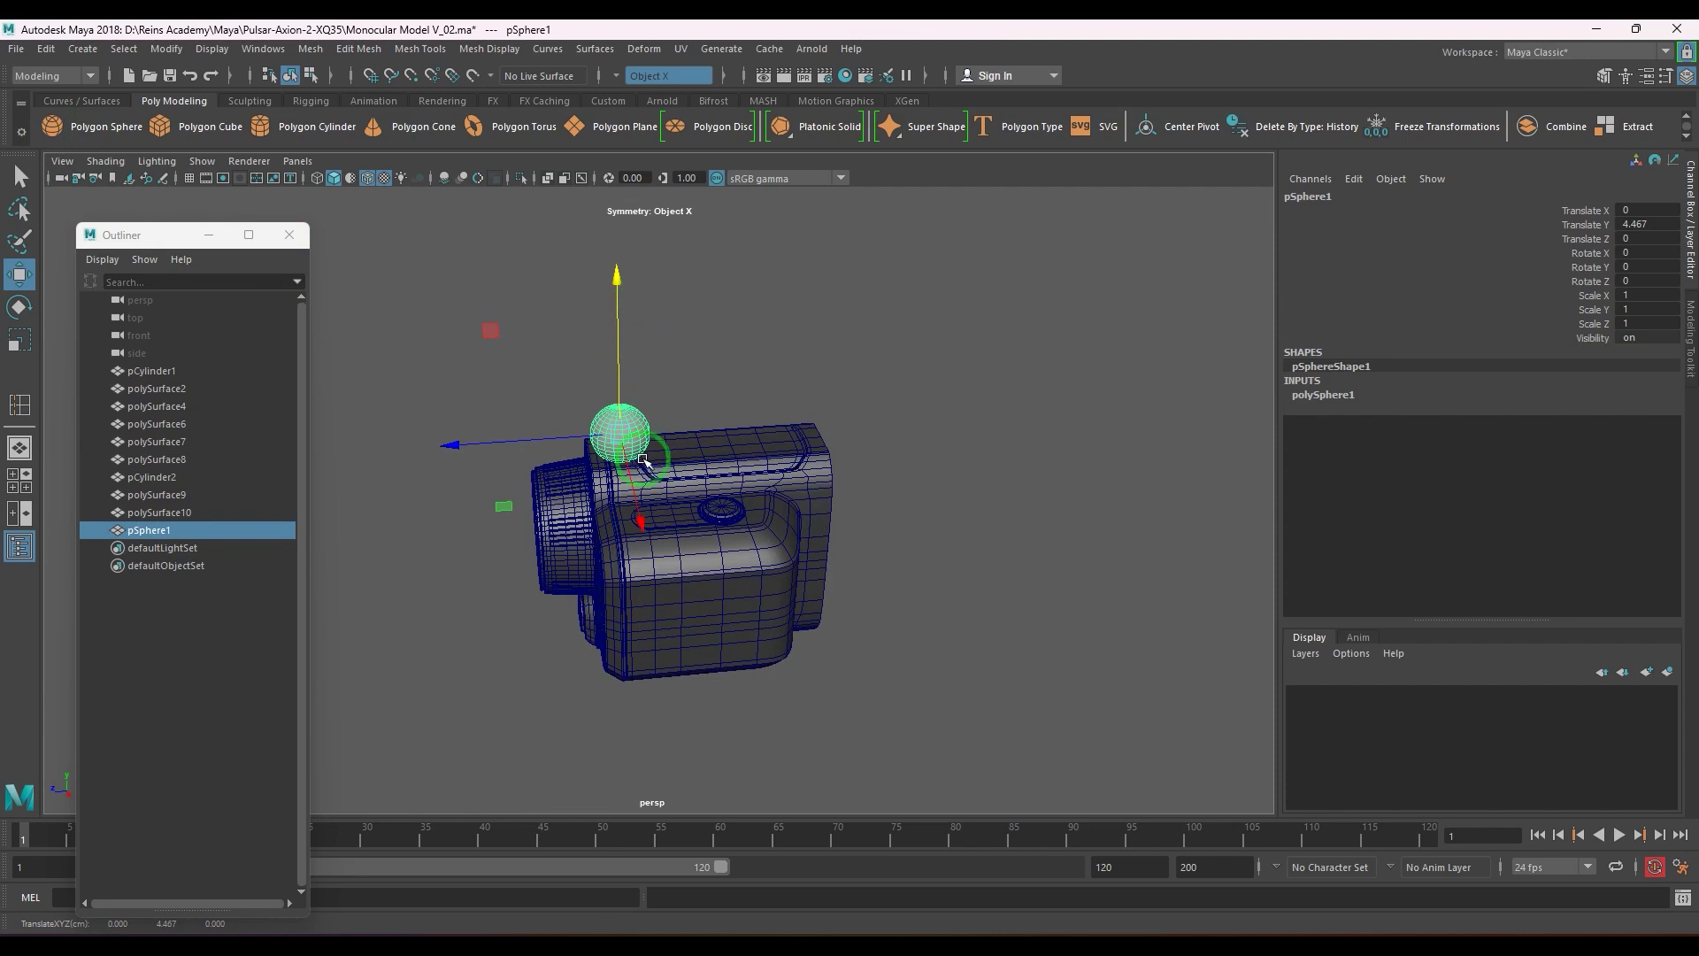
scroll(649, 456, "up", 4)
key("r")
mouse_move(592, 384)
left_mouse_down()
mouse_move(557, 410)
mouse_move(593, 400)
mouse_move(573, 399)
left_mouse_up()
key("w")
left_click_drag(662, 307, 664, 342)
left_click_drag(744, 425, 784, 474, "alt")
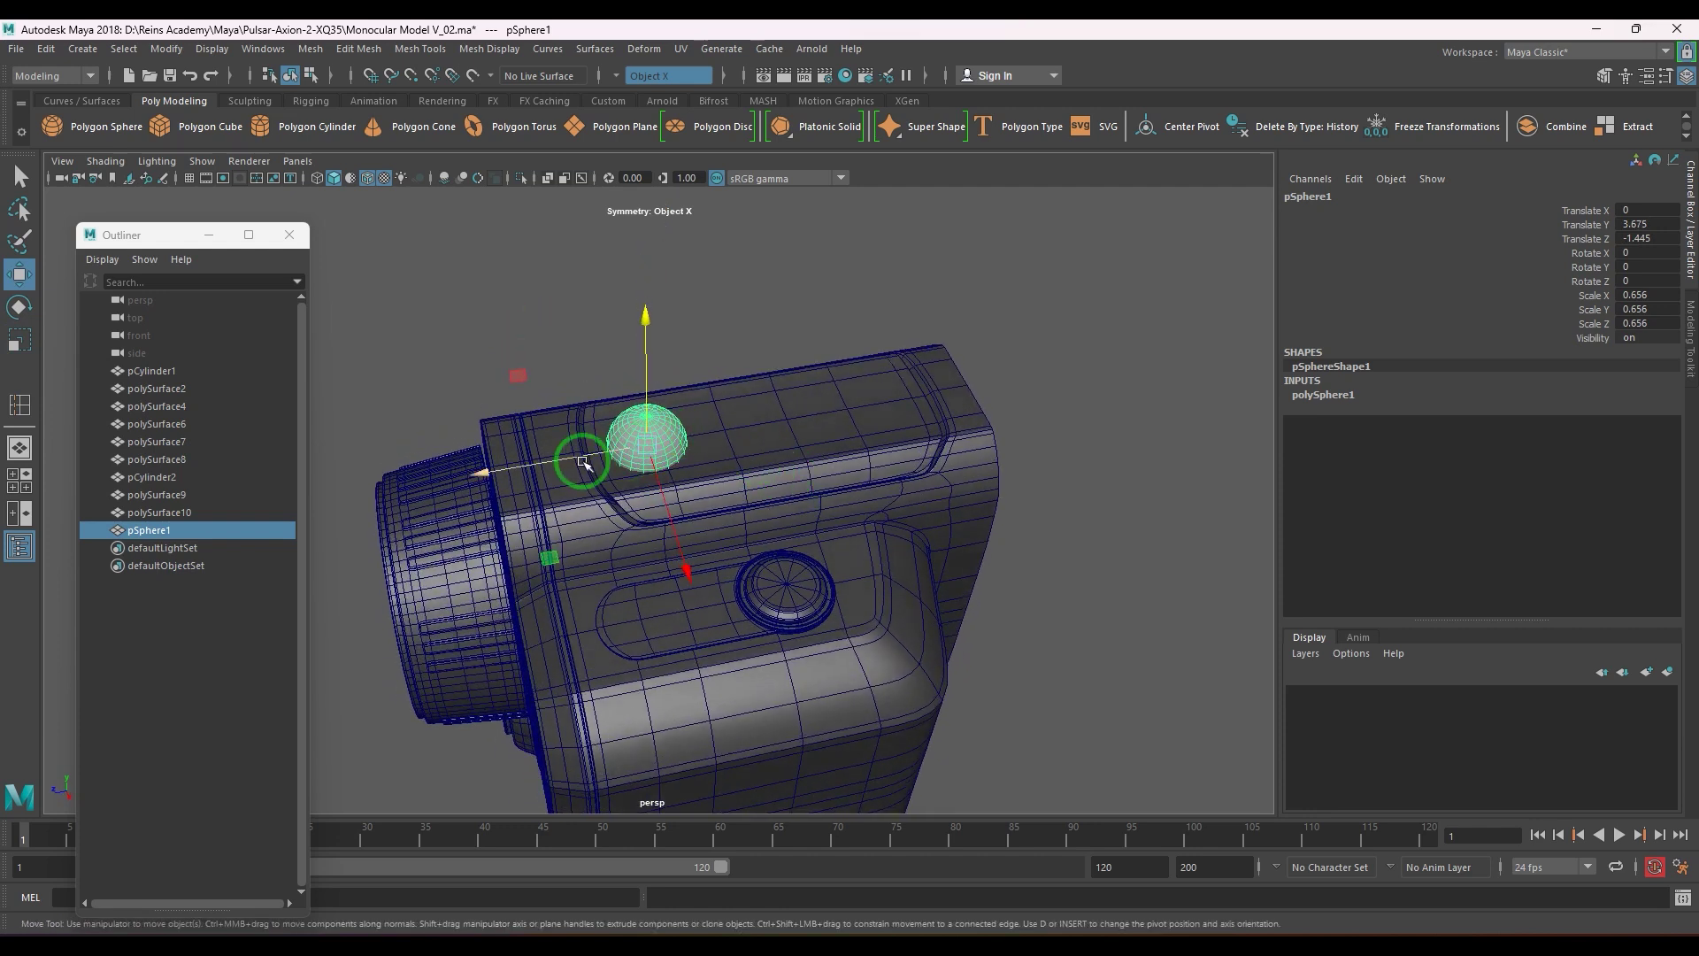
- Duplicate the sphere along the top cover to Z -2.958 and repeat the duplication twice at the same spacing, ending at Z -5.982
mouse_move(584, 462)
left_mouse_down("shift")
mouse_move(567, 458)
mouse_move(651, 461)
left_mouse_up("shift")
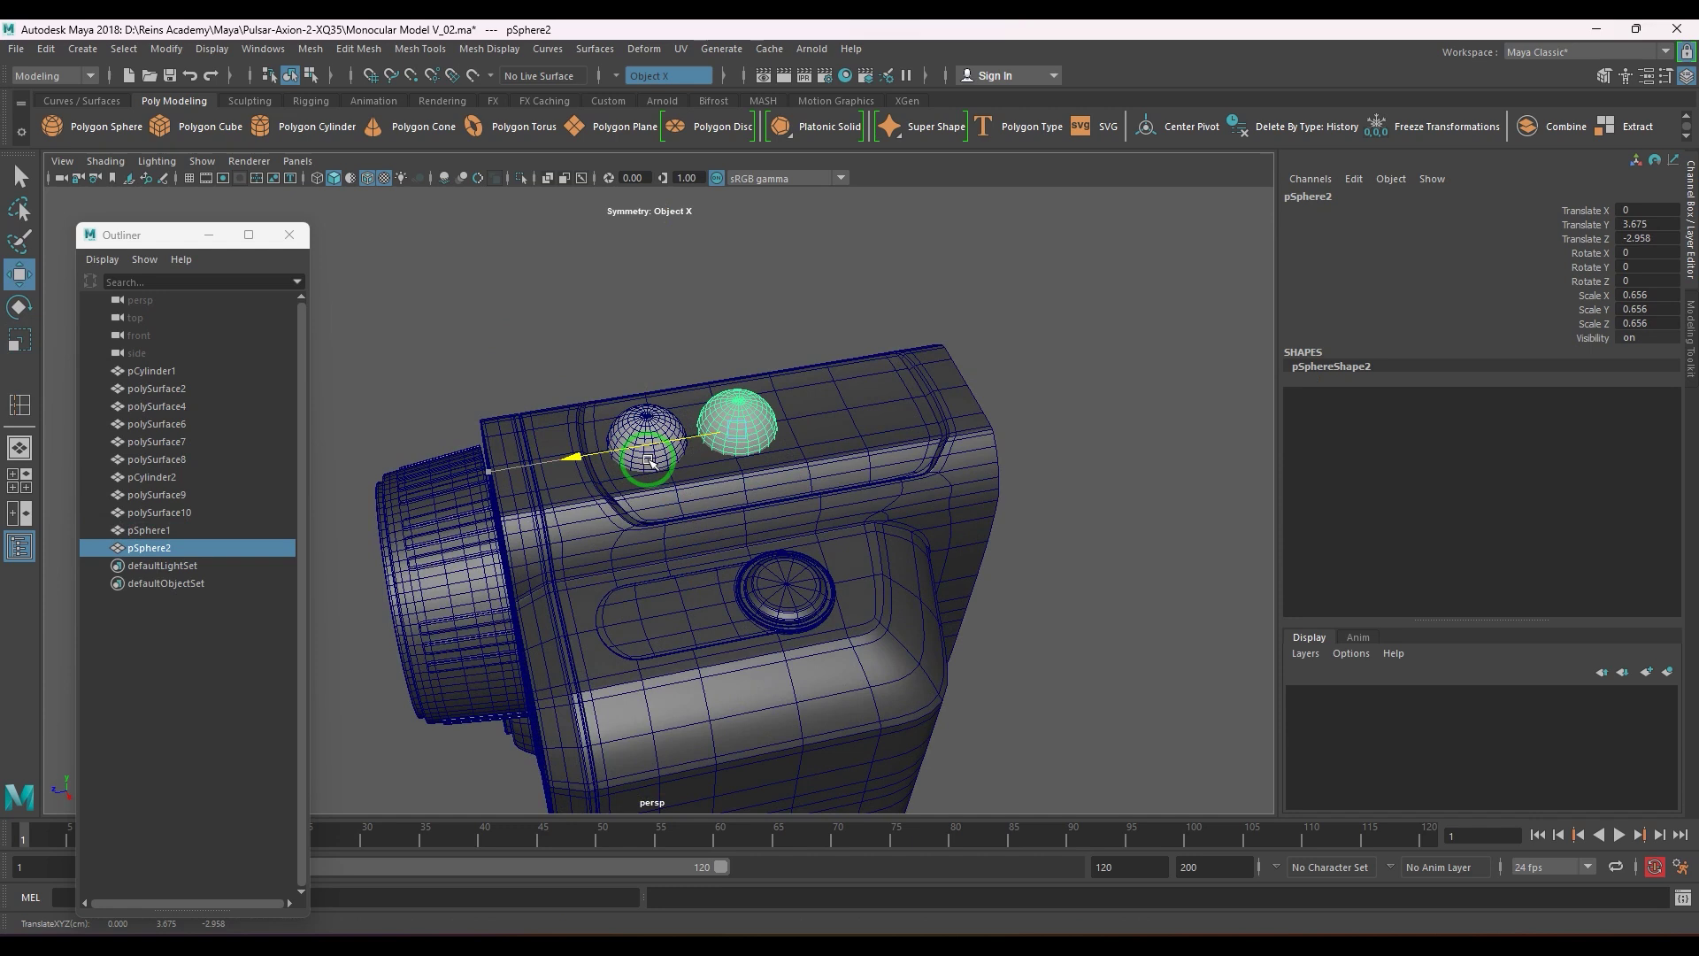
key("shift+d")
key("shift+d")
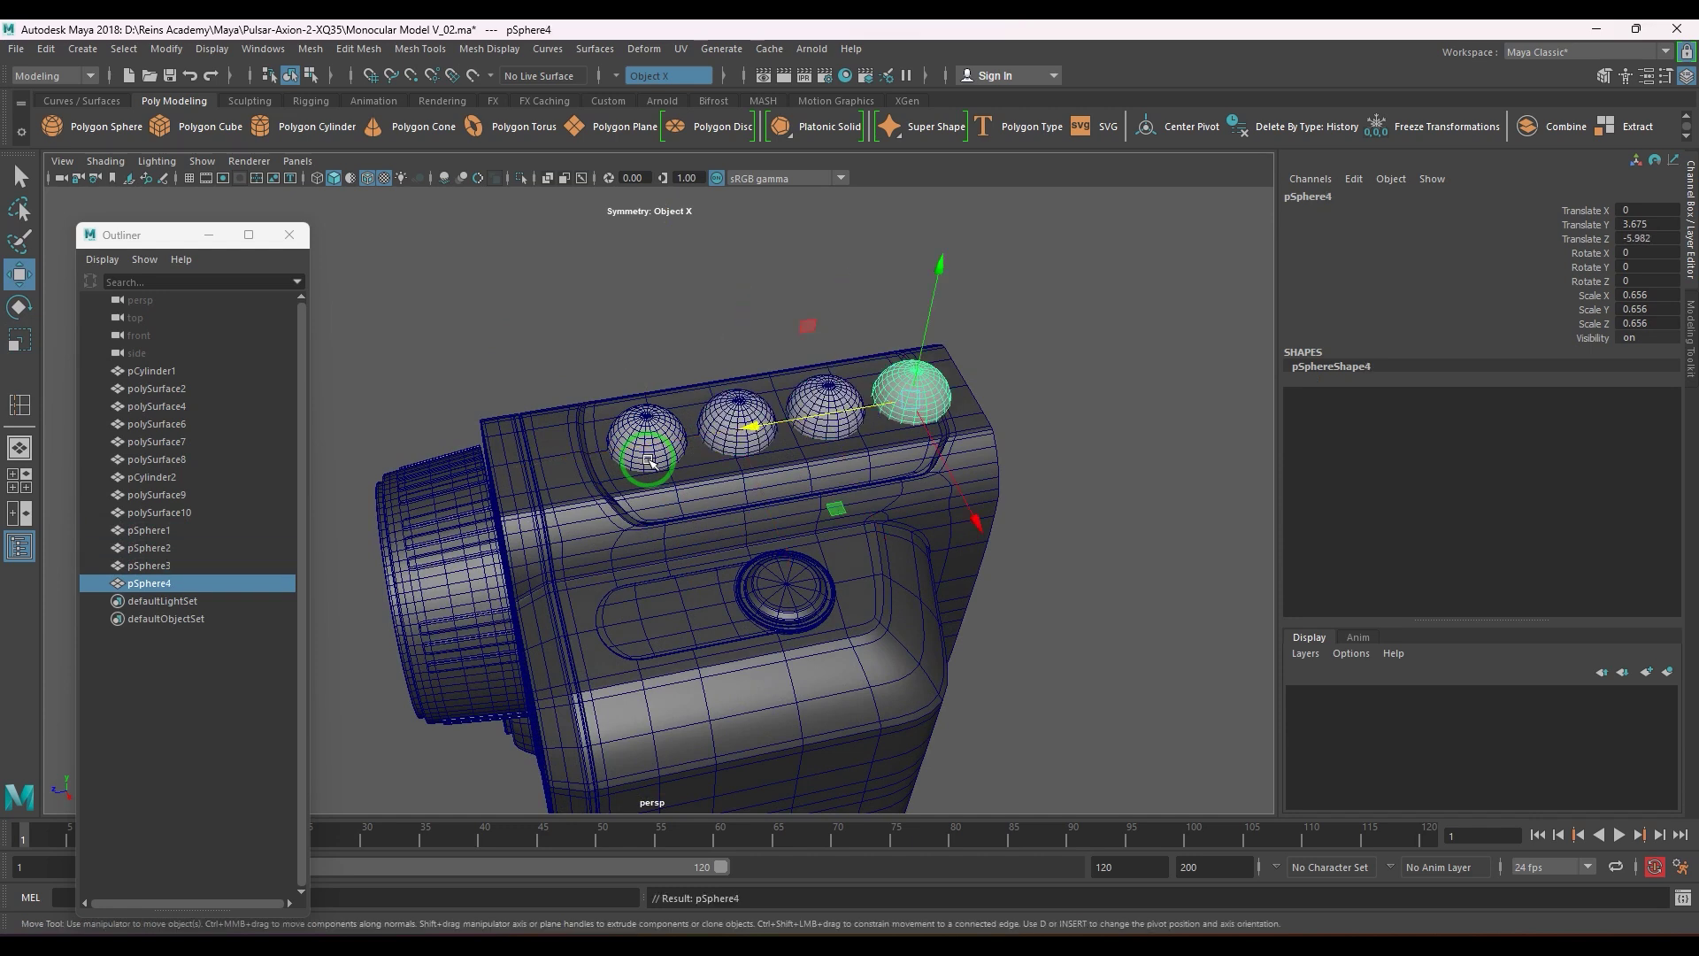
- Select all four spheres on the top cover and scale them uniformly to 0.546
left_click_drag(782, 480, 761, 460, "alt")
left_click(647, 433, "shift")
left_click(737, 418, "shift")
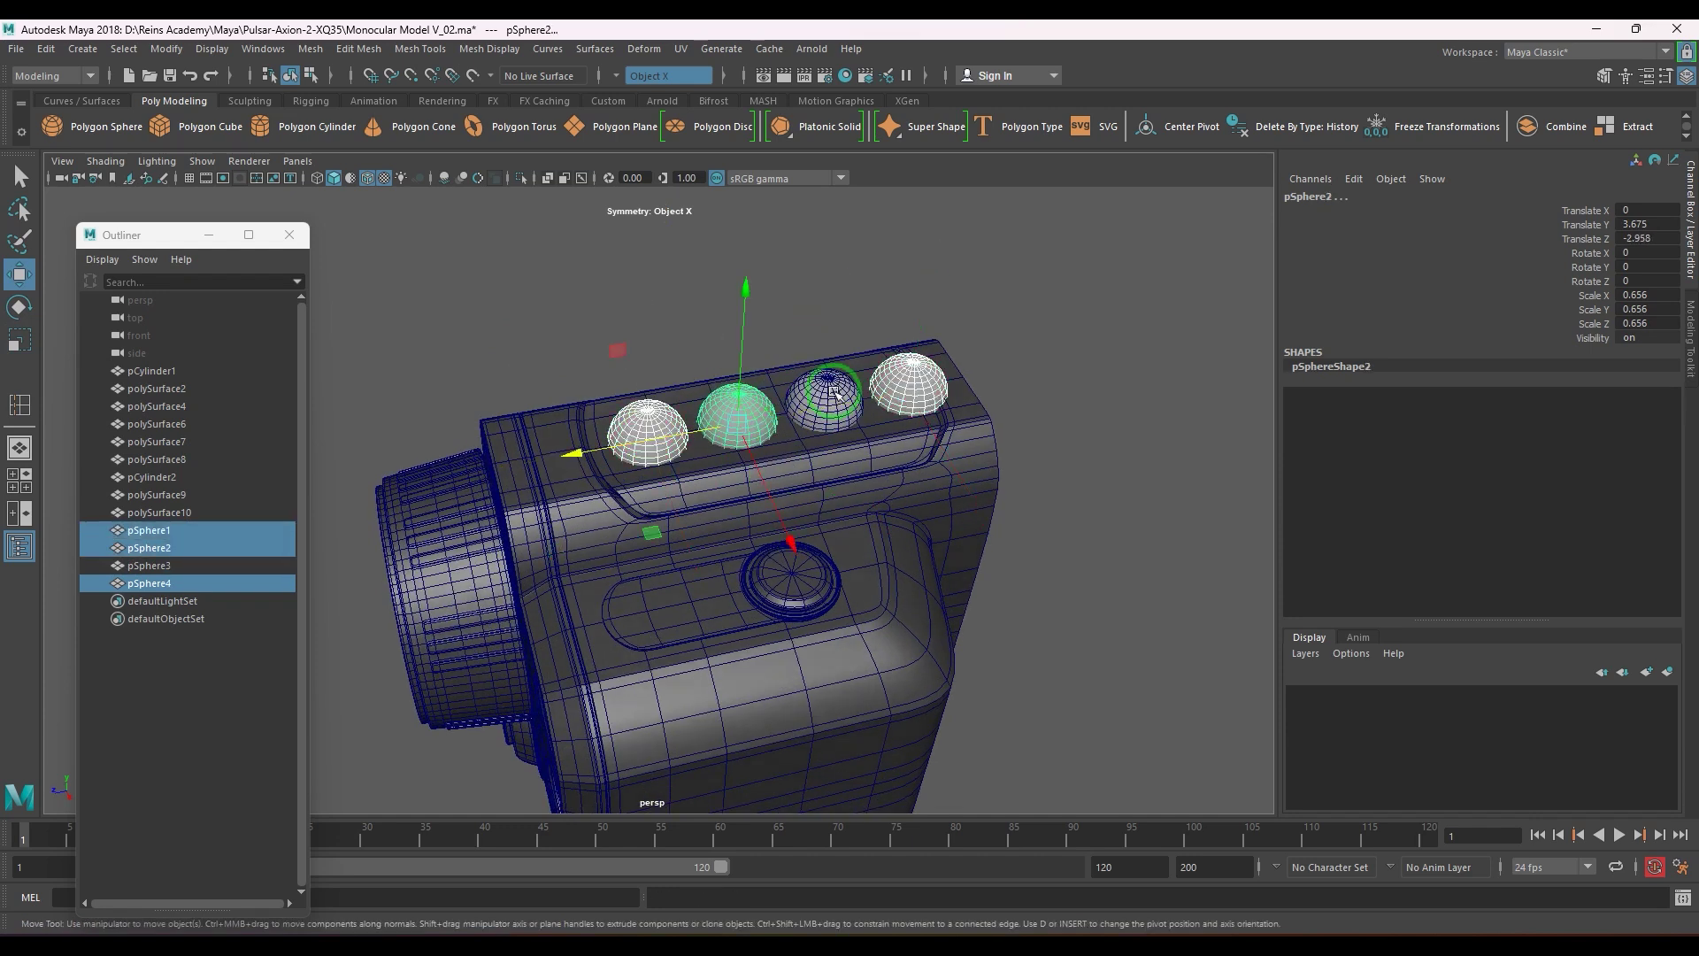
left_click(838, 431, "shift")
key("r")
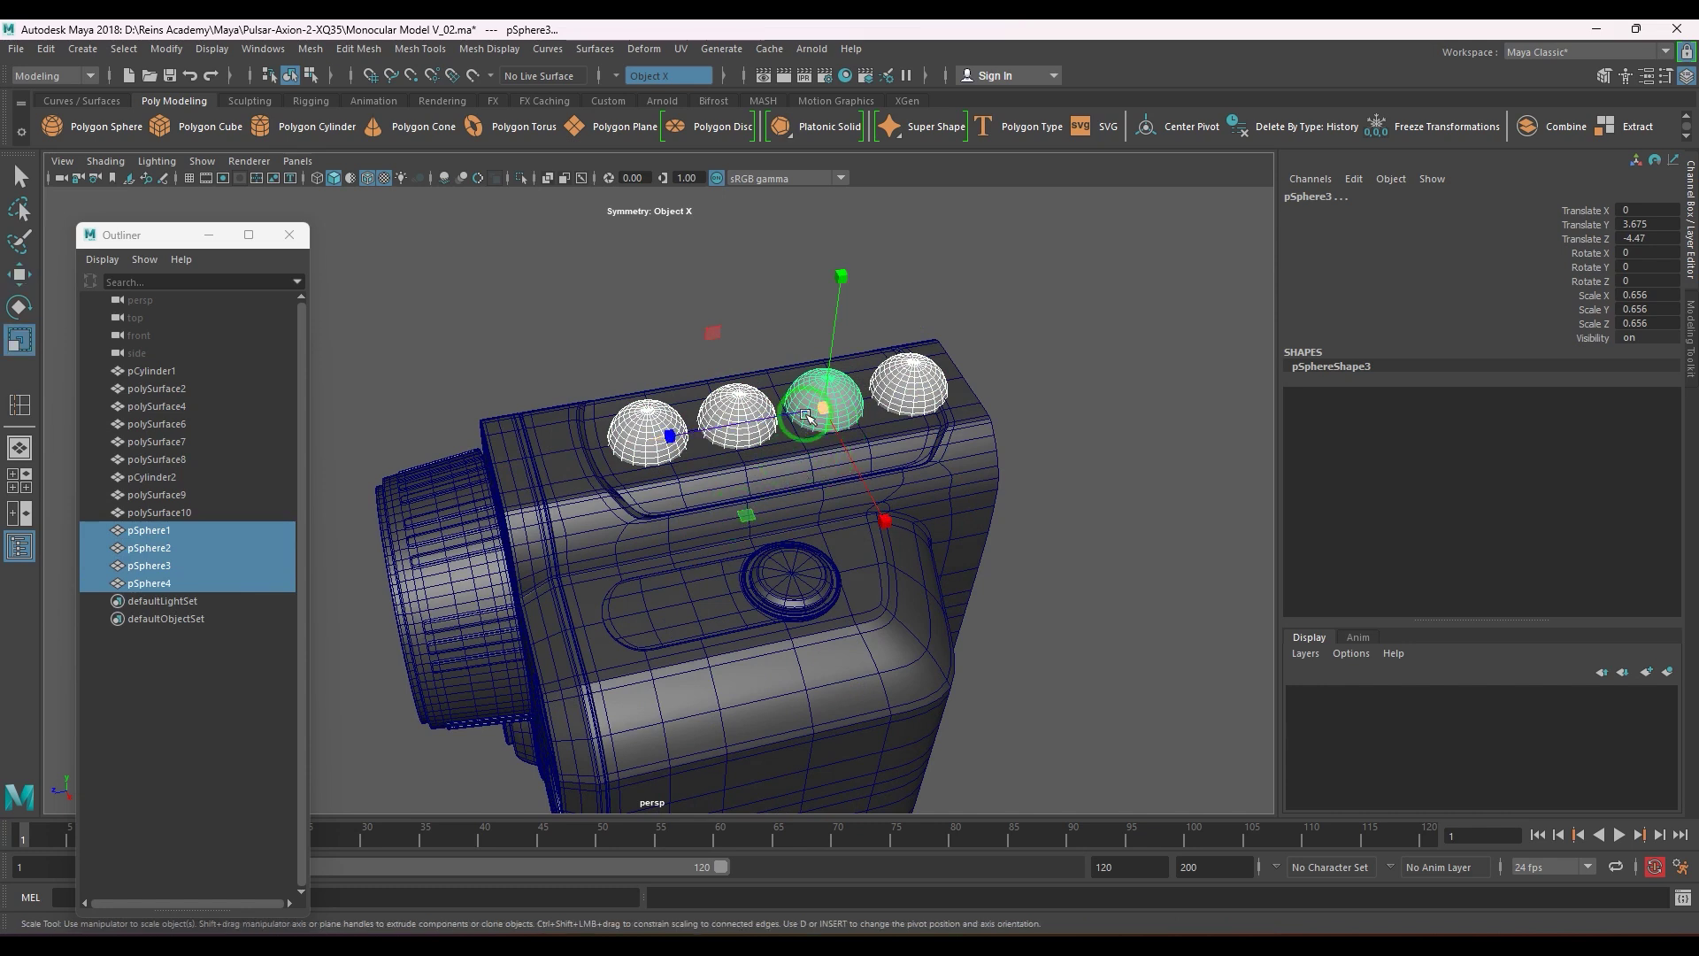
left_click_drag(806, 415, 810, 431)
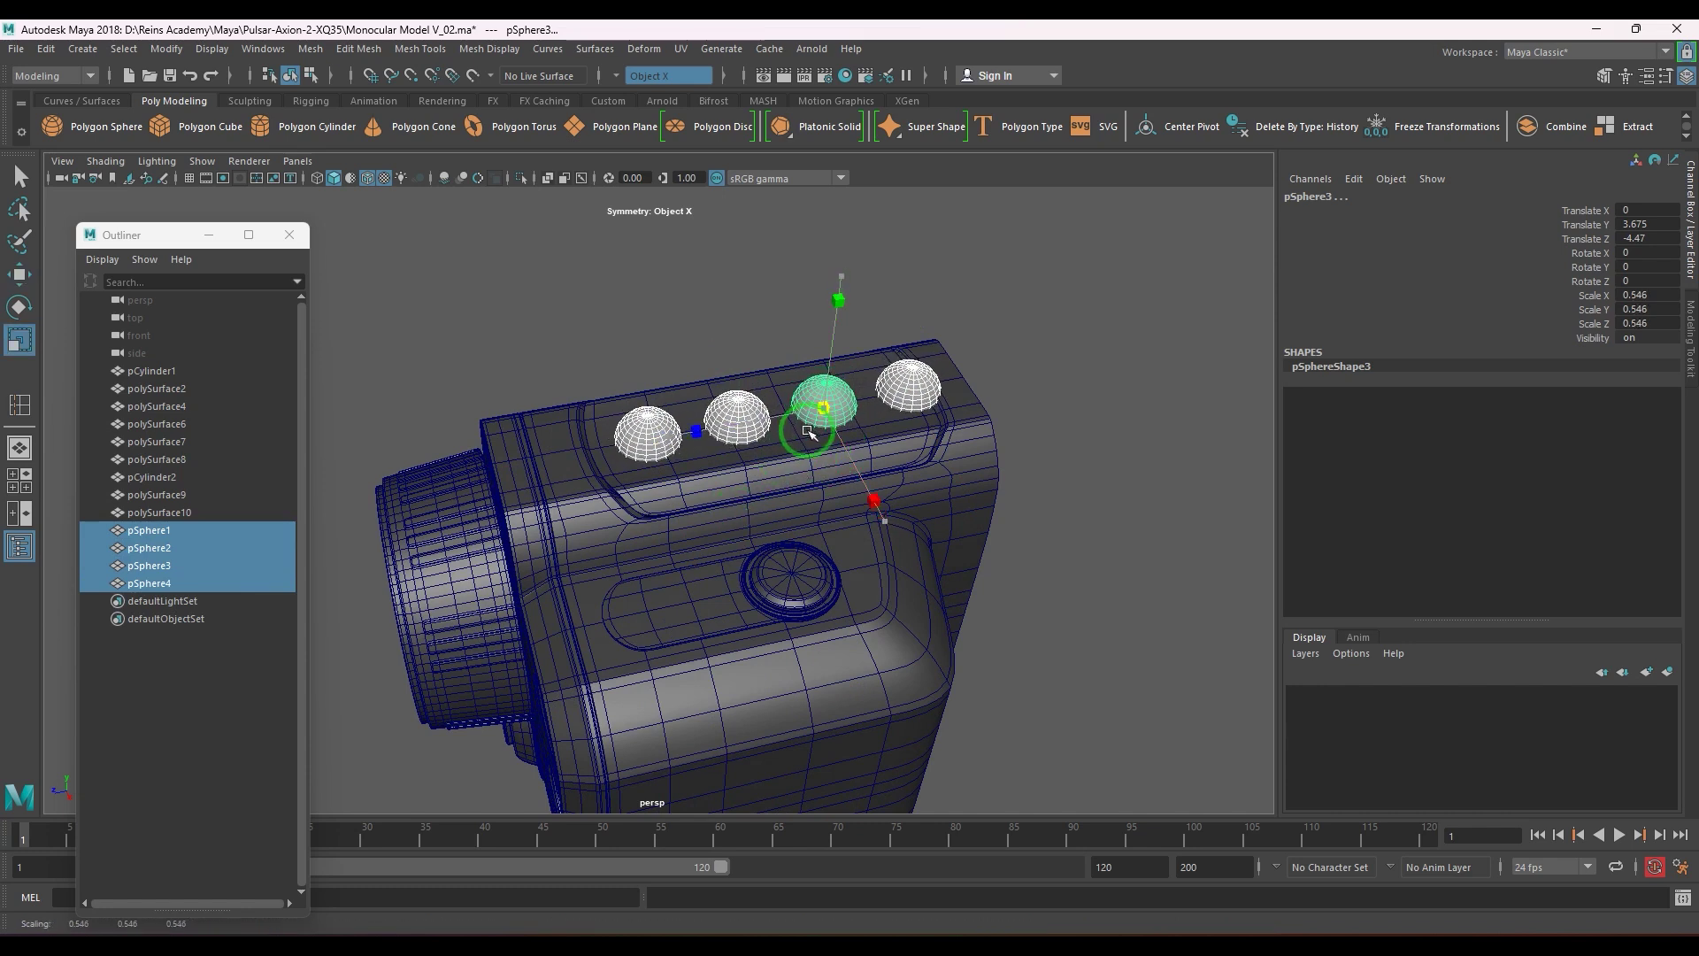
- Respace the four spheres evenly along the top cover, moving the front one to Z -1.34
left_click(643, 431)
key("w")
left_click_drag(569, 462, 546, 458)
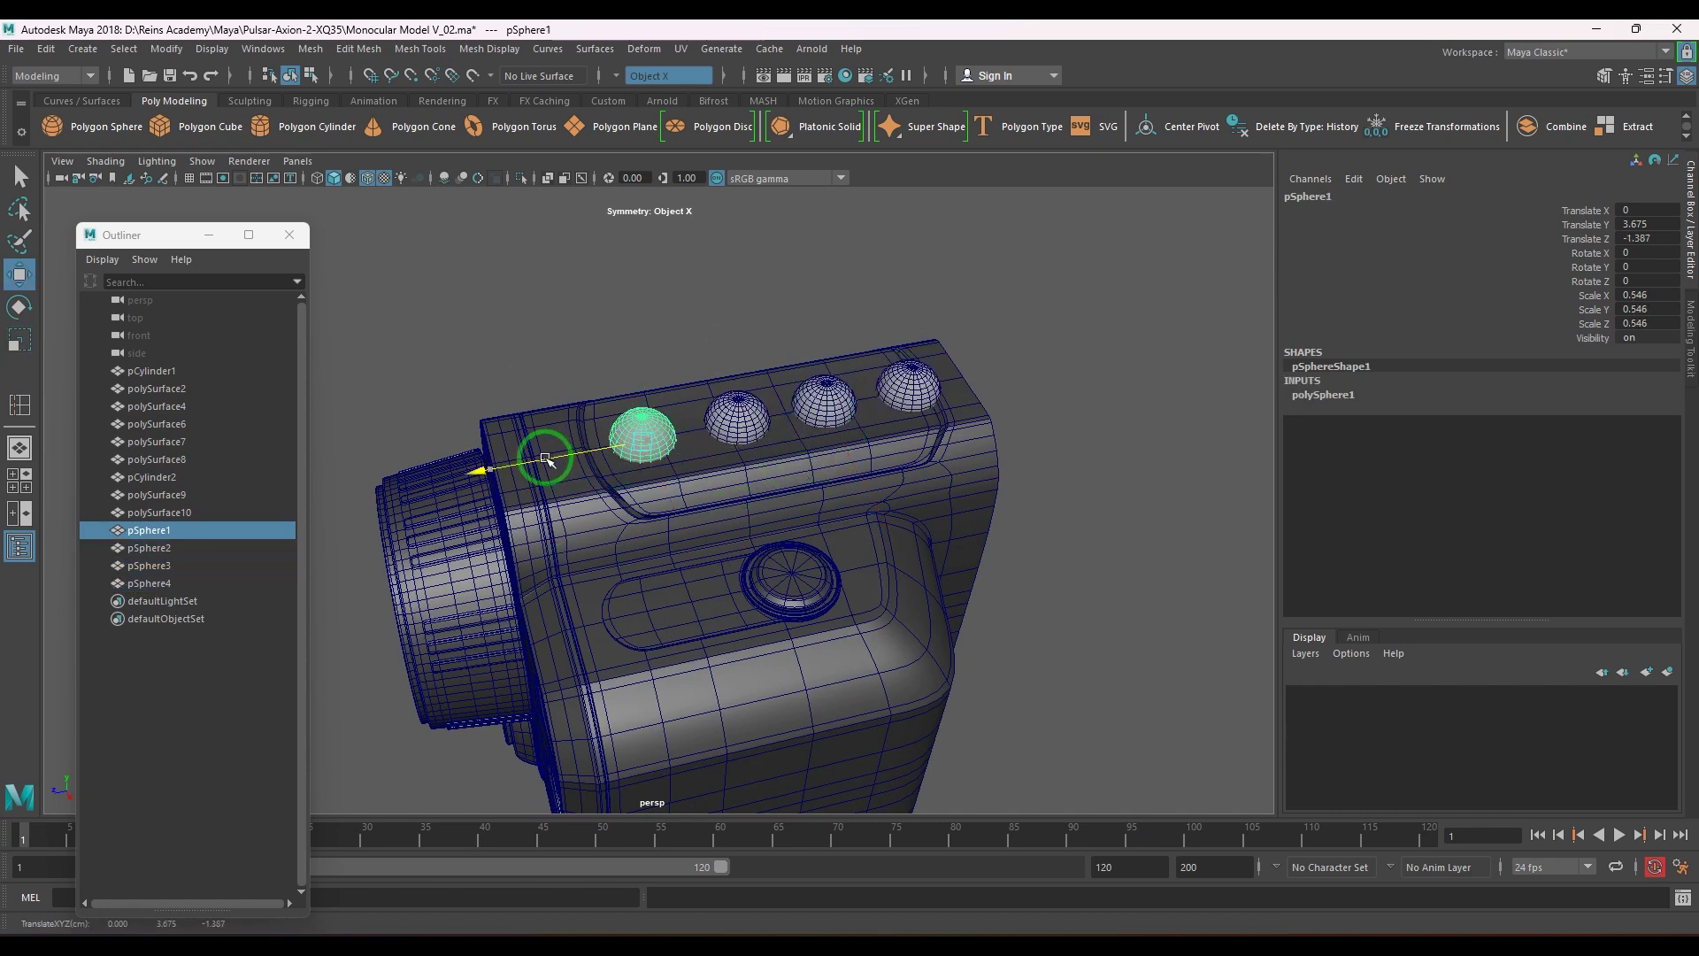
left_click(738, 416)
left_click_drag(737, 416, 669, 435)
left_click(821, 408)
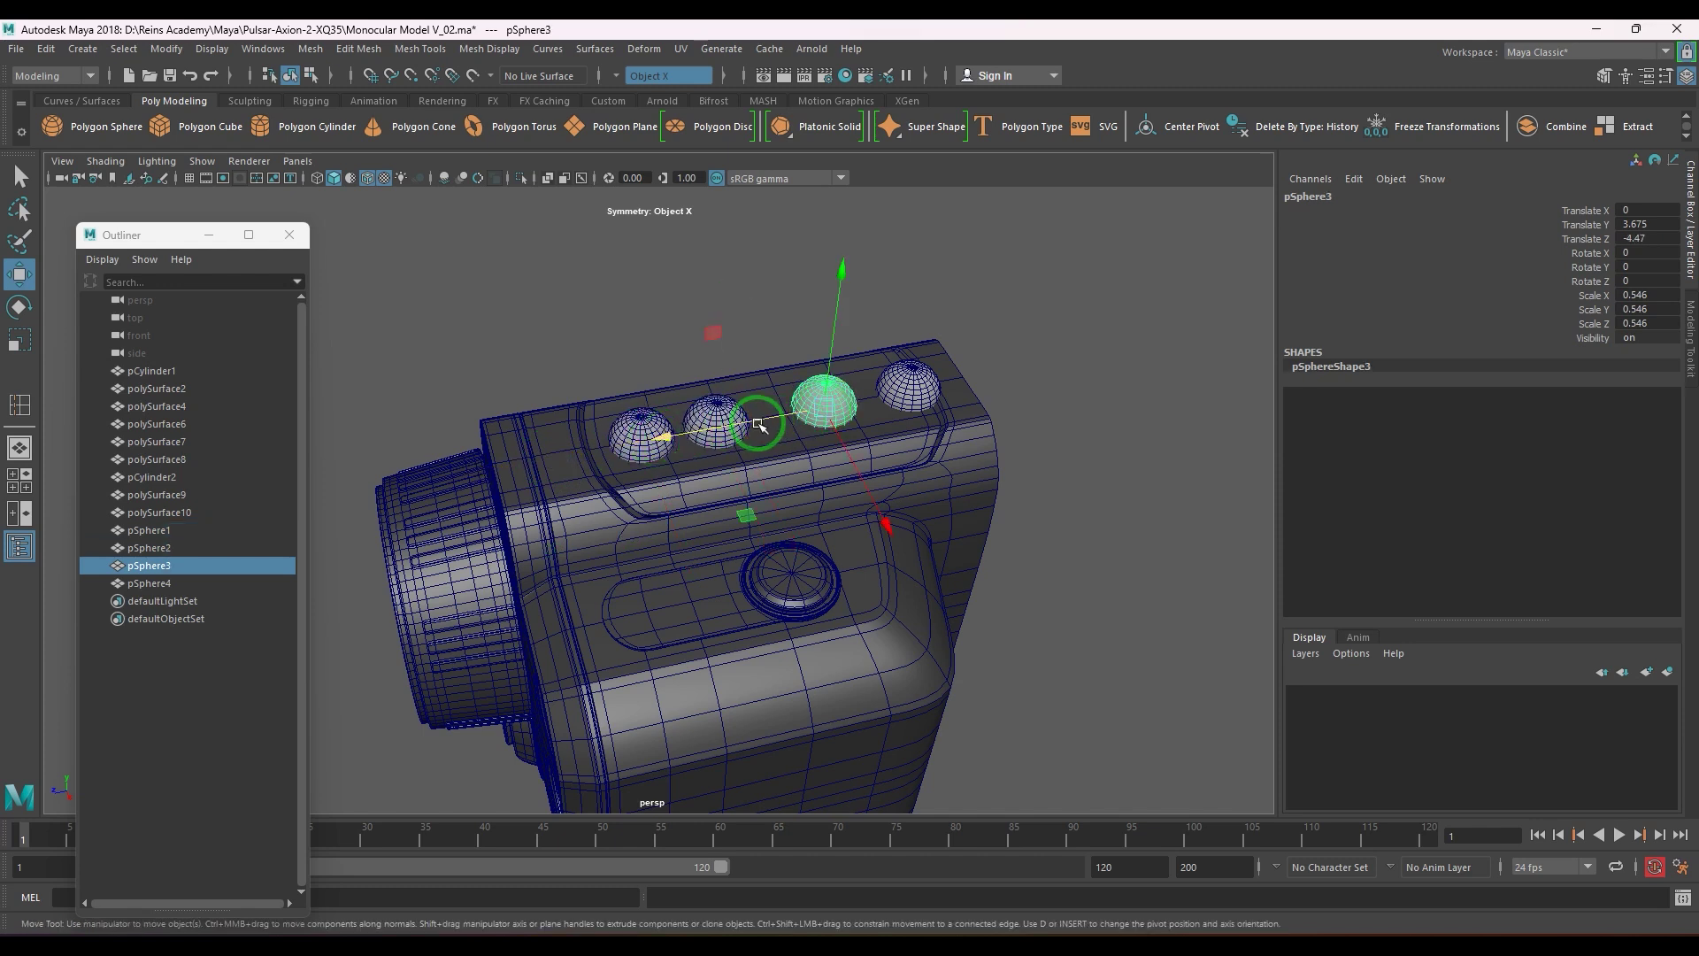
left_click_drag(821, 408, 724, 431)
left_click(904, 389)
left_click_drag(904, 389, 669, 433)
left_click(800, 408)
left_click(710, 446)
left_click(1081, 422)
- Check the sphere placement on the monocular from several angles and save the scene
scroll(1000, 445, "down", 3)
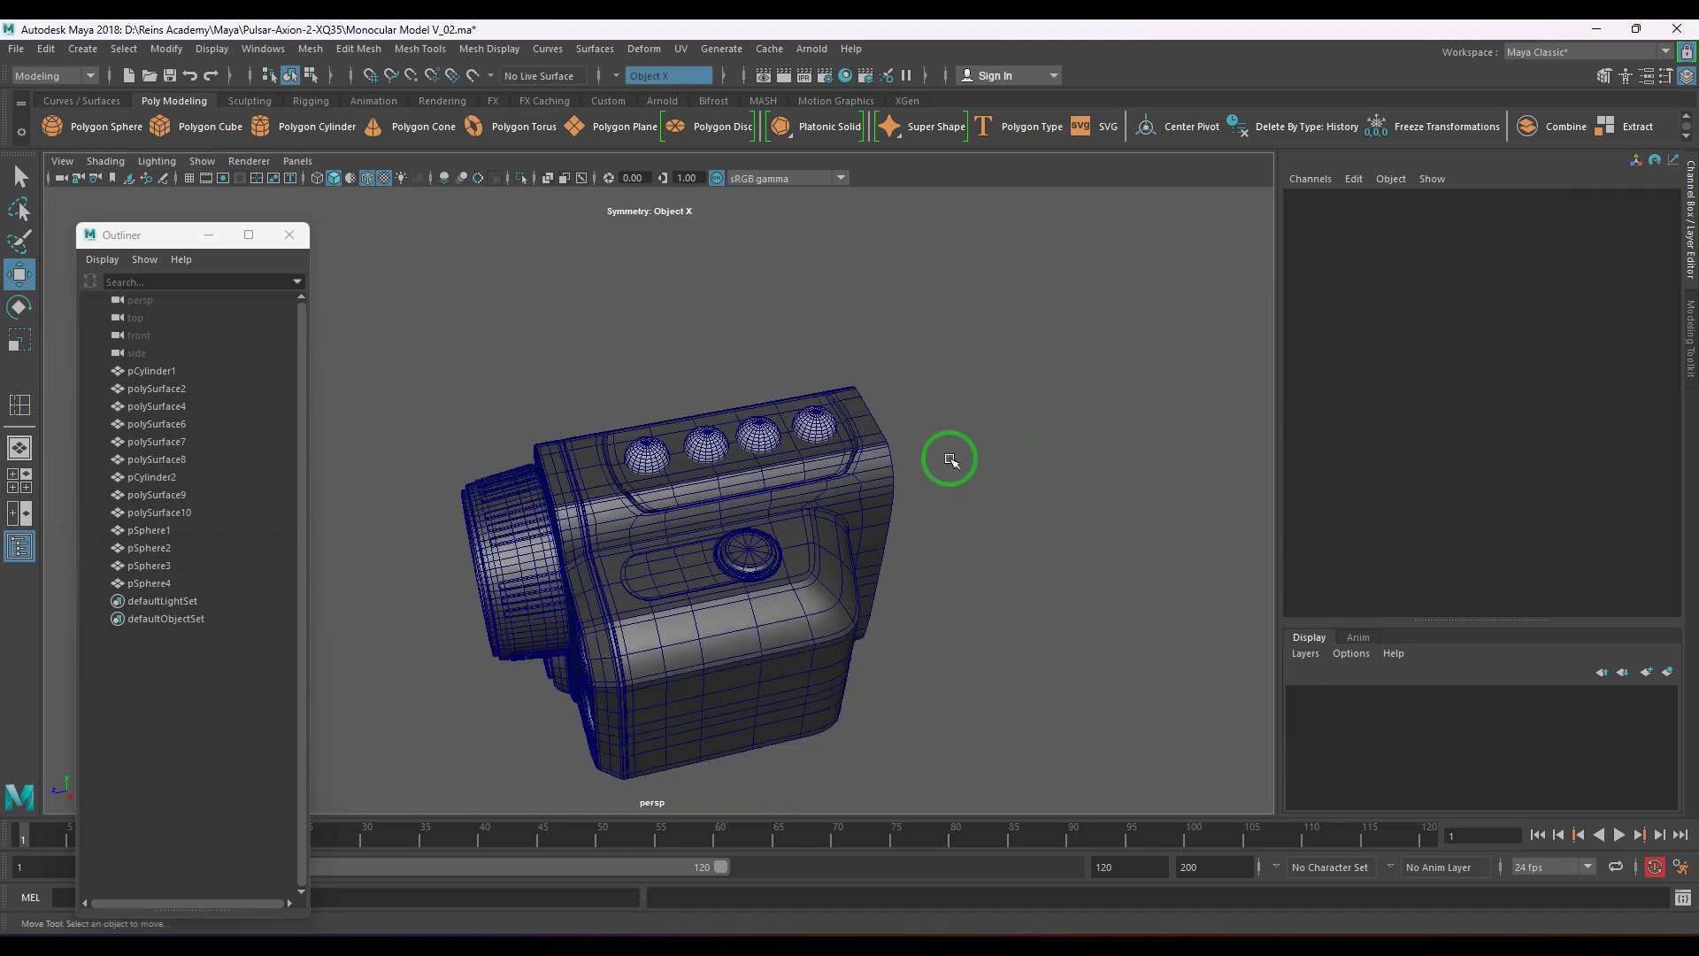
left_click_drag(894, 478, 981, 534, "alt")
scroll(853, 474, "up", 3)
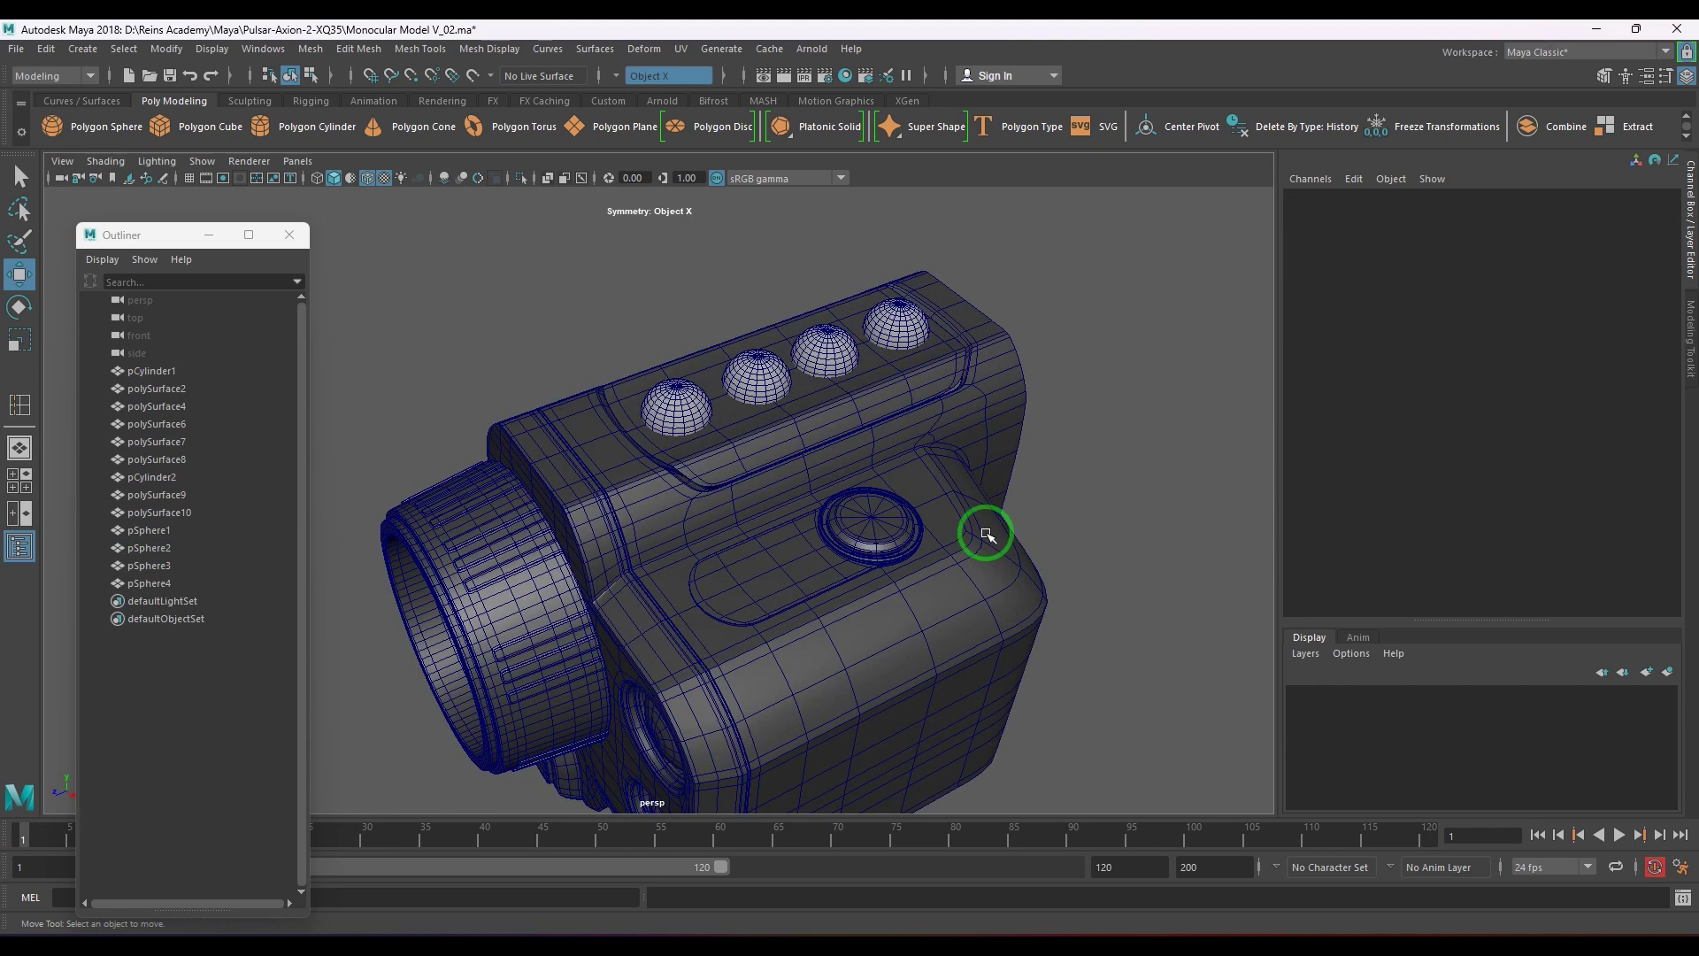
left_click_drag(732, 474, 783, 391, "alt")
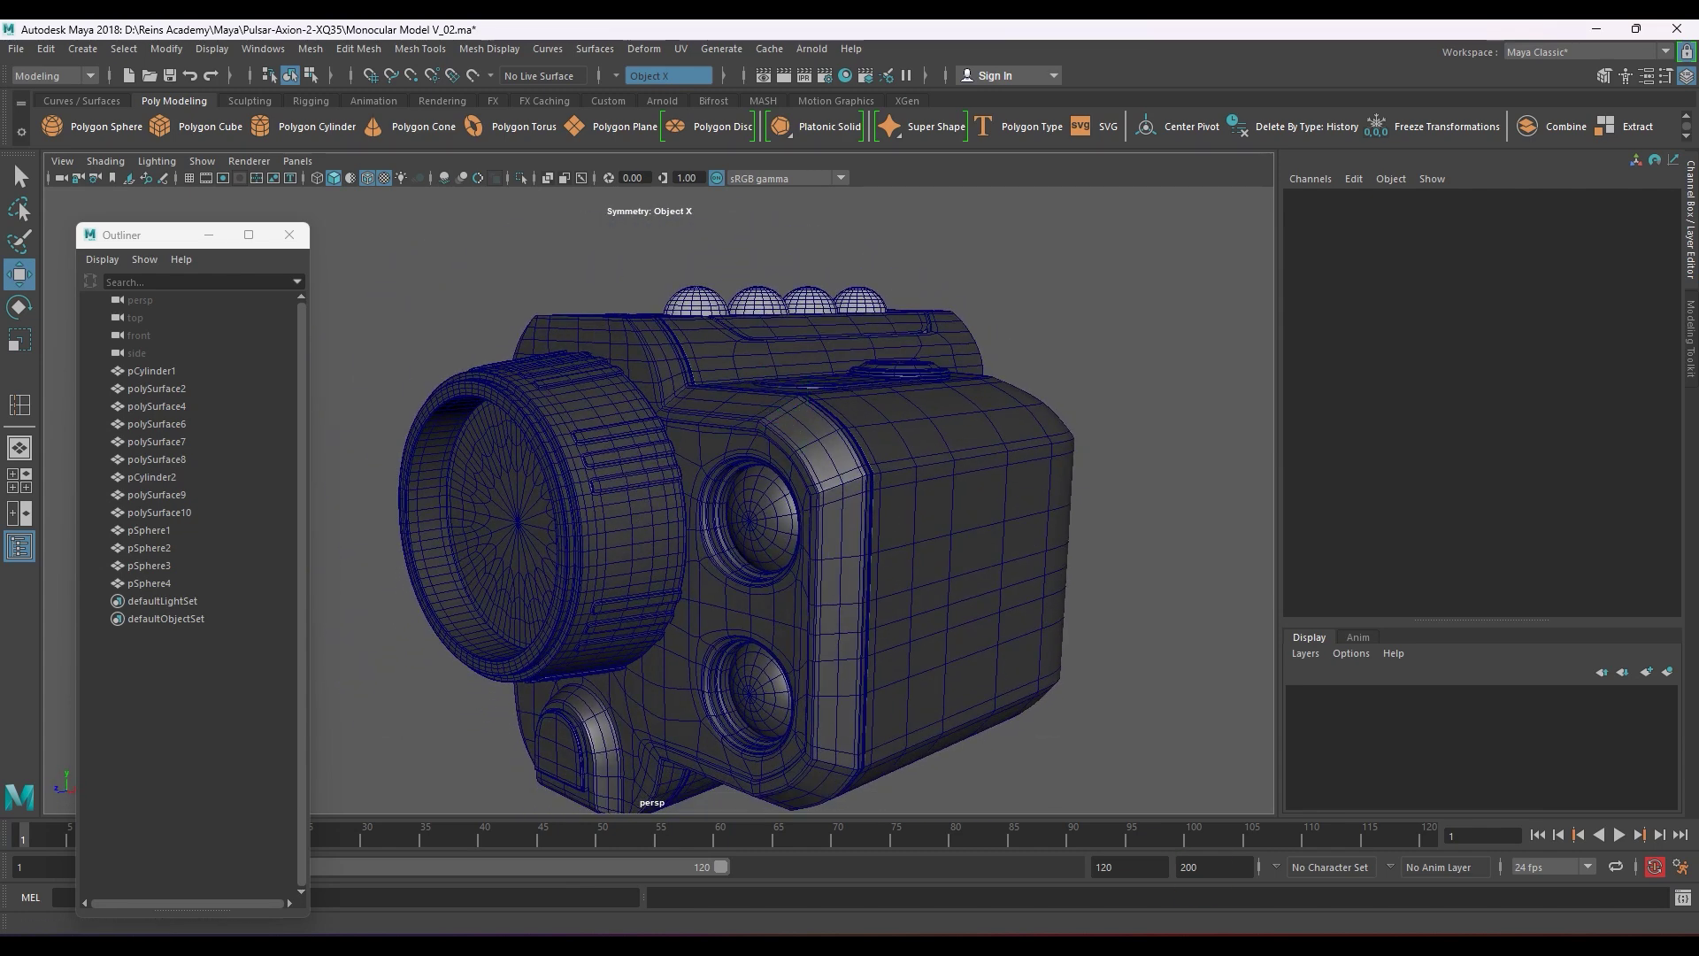
key("ctrl+s")
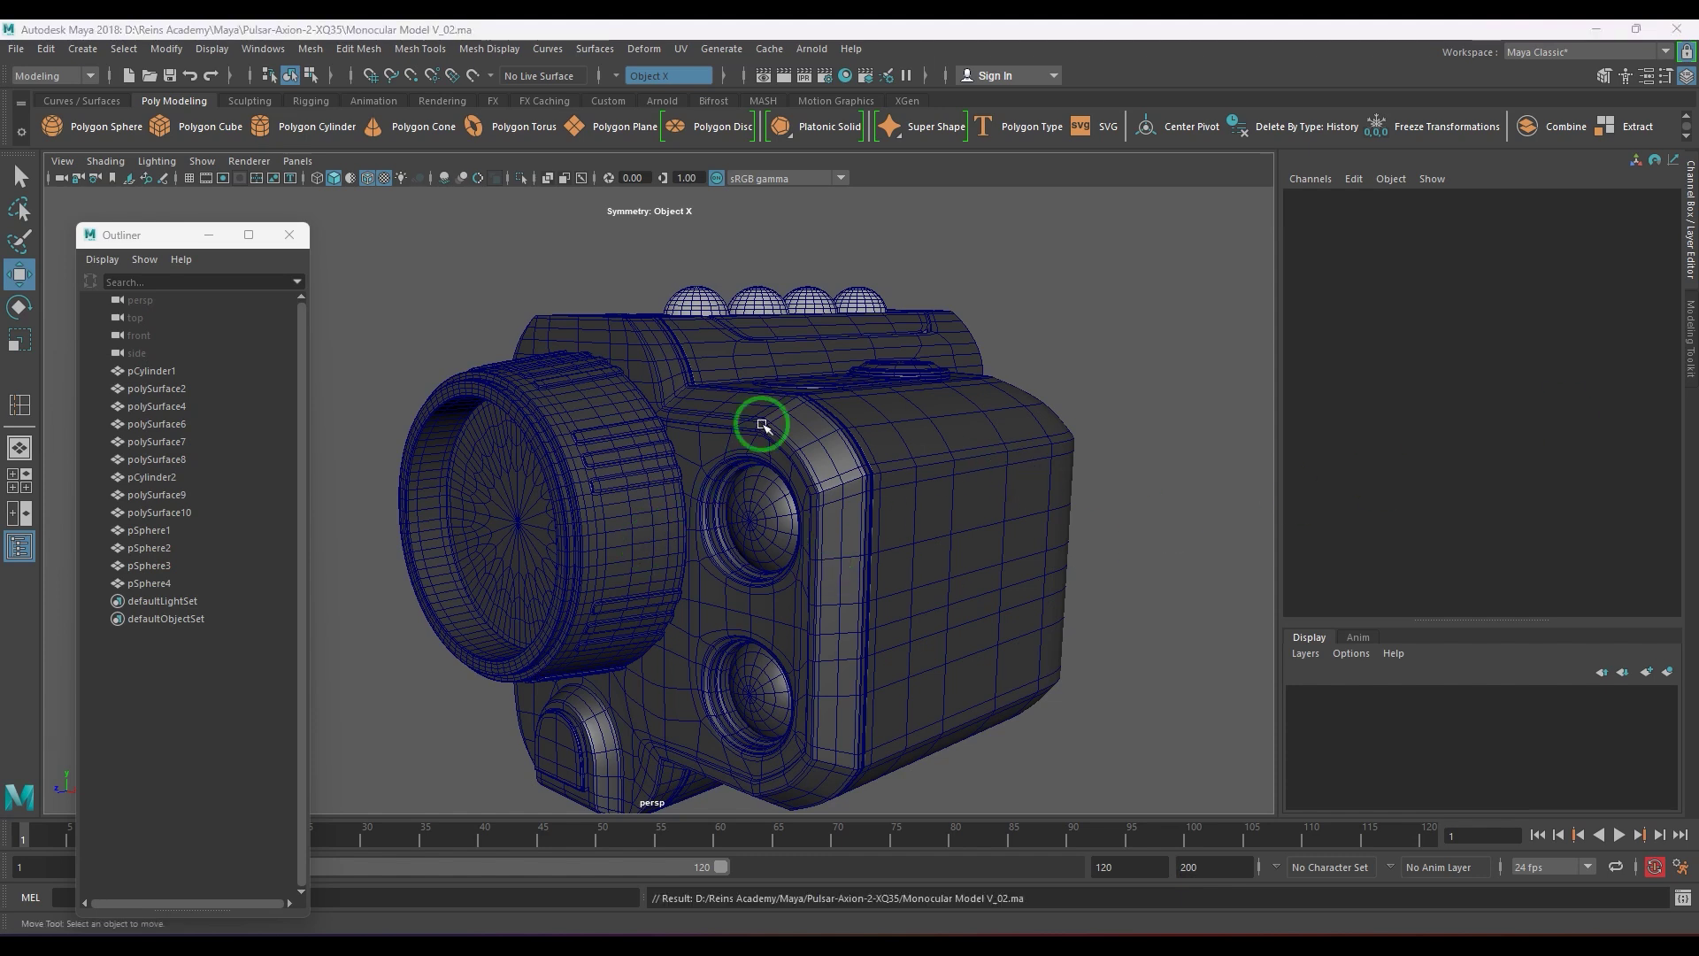
- Set the front sphere's axis and height subdivisions to 12
left_click_drag(763, 426, 742, 496, "alt")
middle_click_drag(751, 424, 731, 554, "alt")
scroll(722, 547, "up", 4)
left_click_drag(746, 543, 778, 528, "alt")
left_click(762, 498)
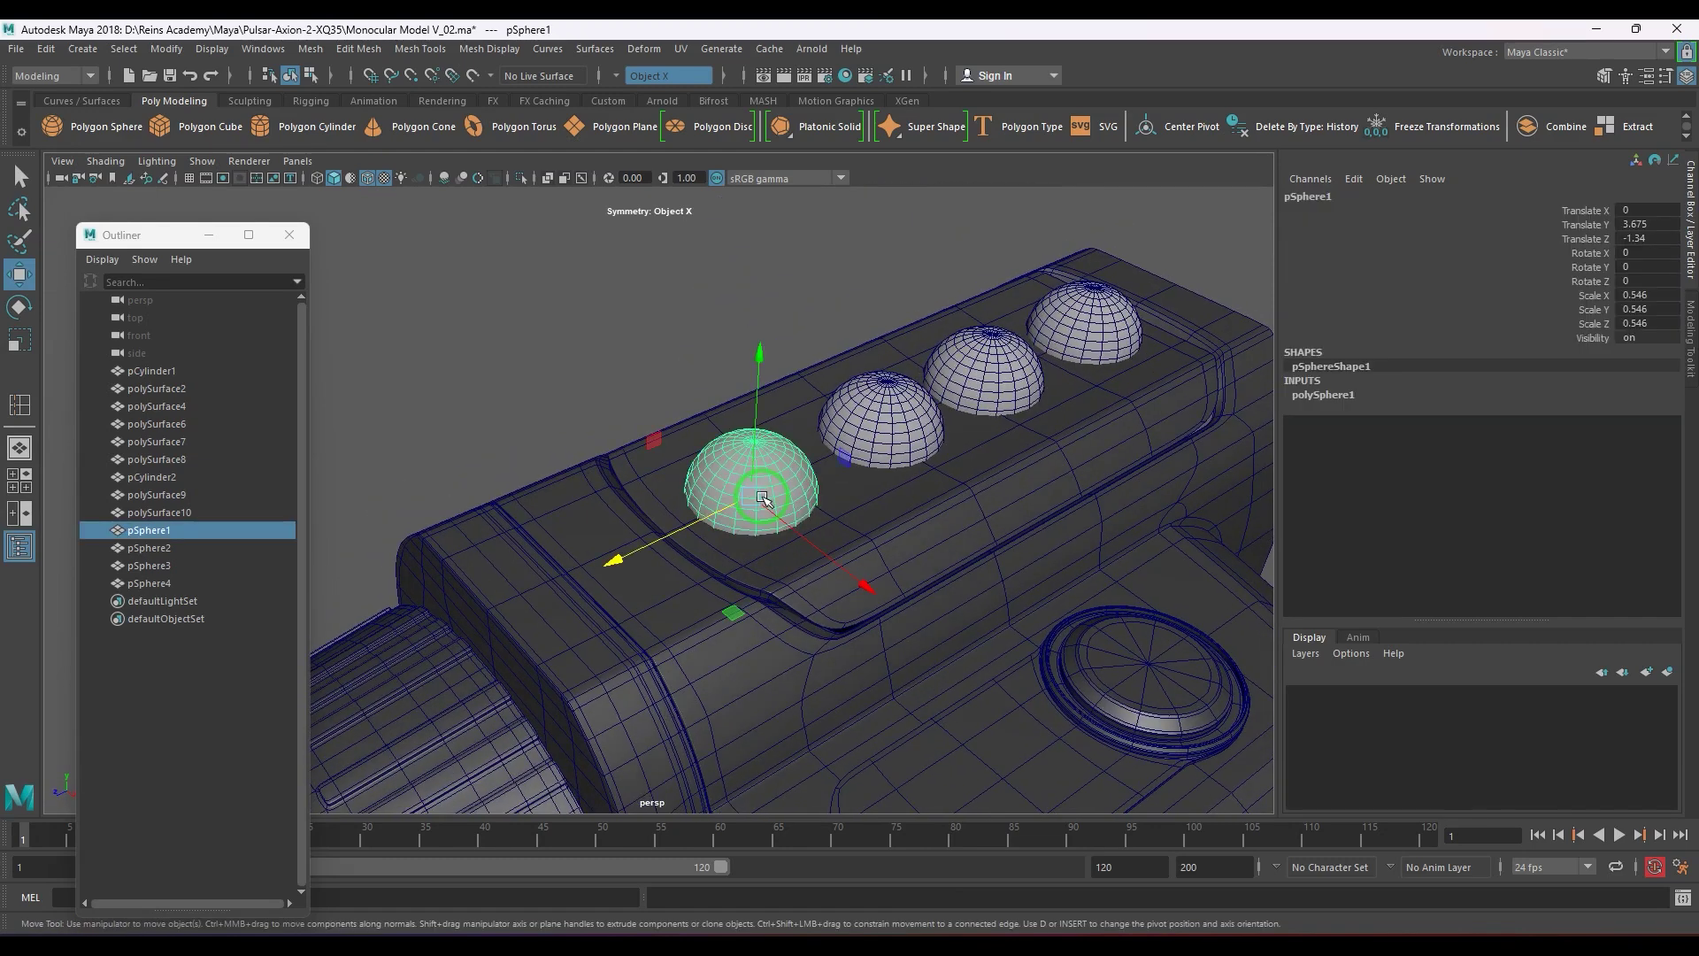
left_click(1388, 398)
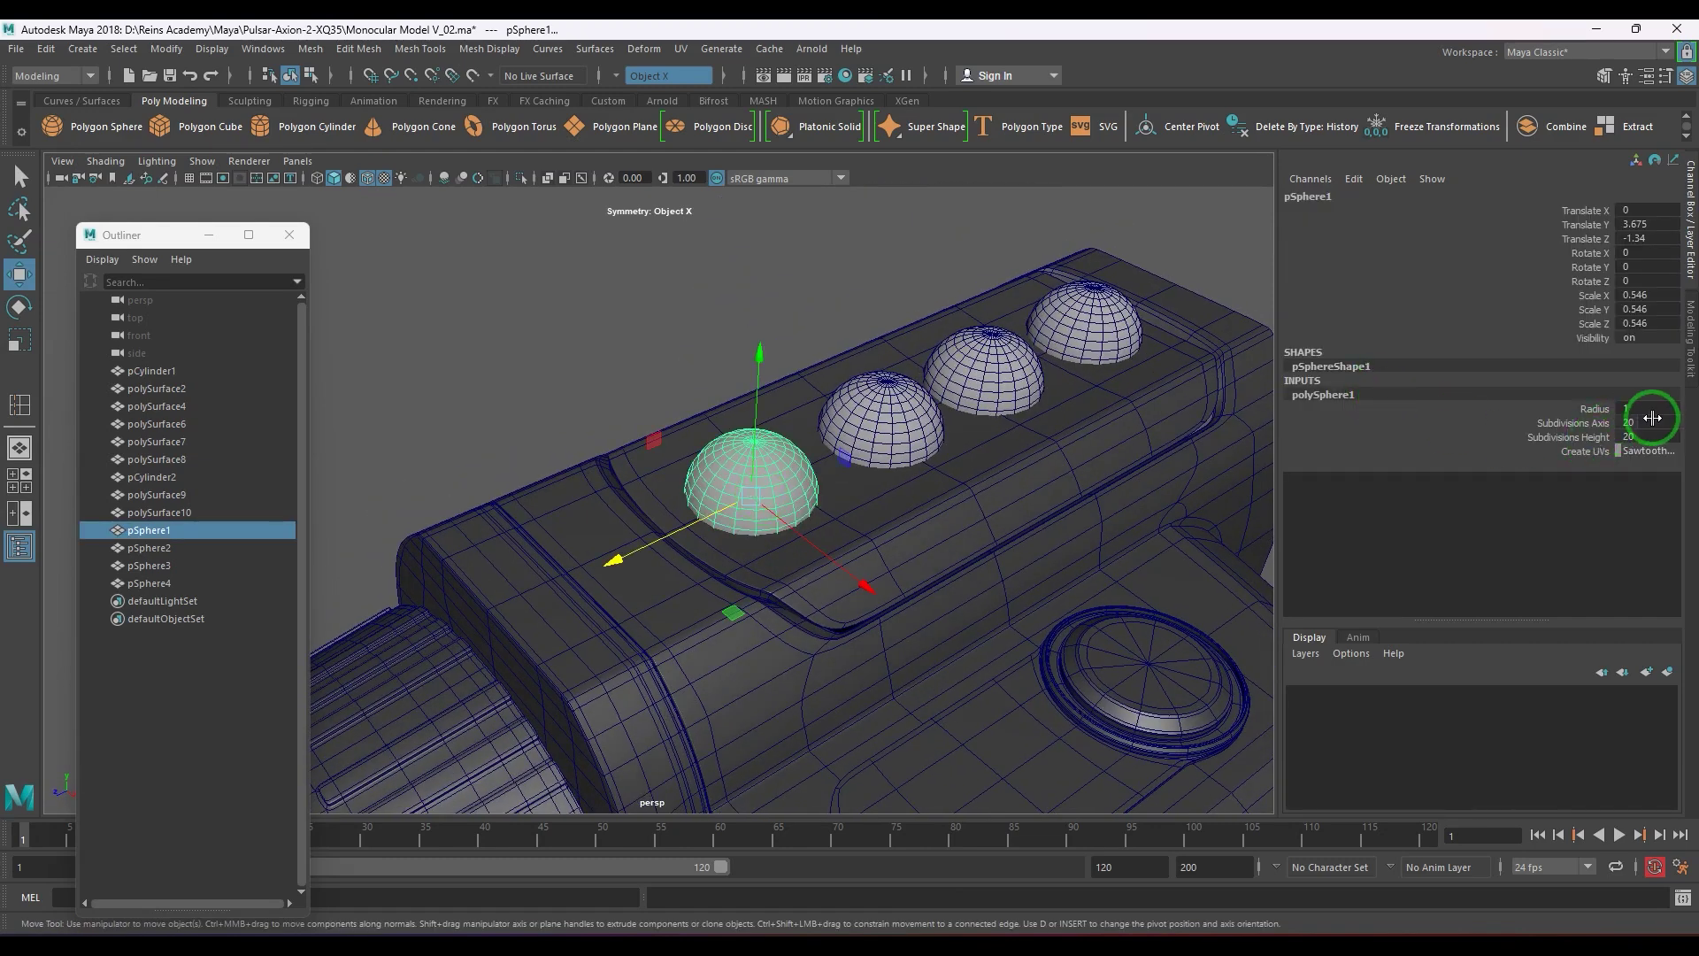
left_click_drag(1652, 418, 1659, 432)
type("12")
key("Return")
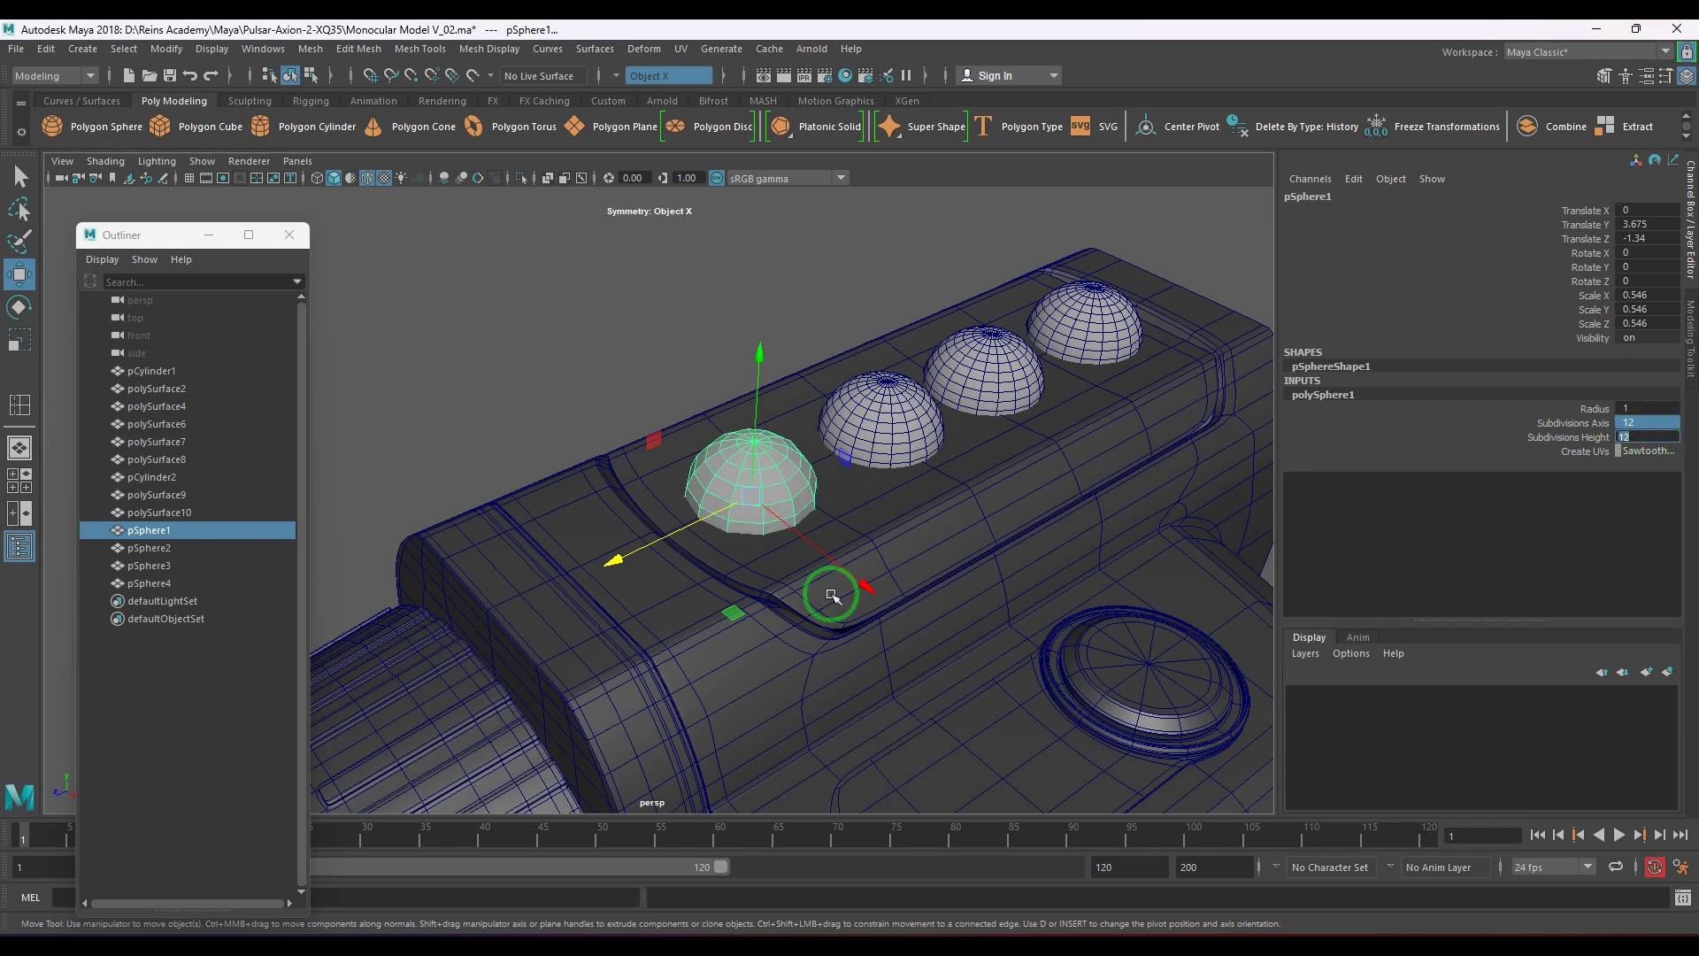
- Delete the lower half of the front sphere's faces, working in the wireframe side view
left_click_drag(732, 587, 542, 482, "alt")
key("space")
key("4")
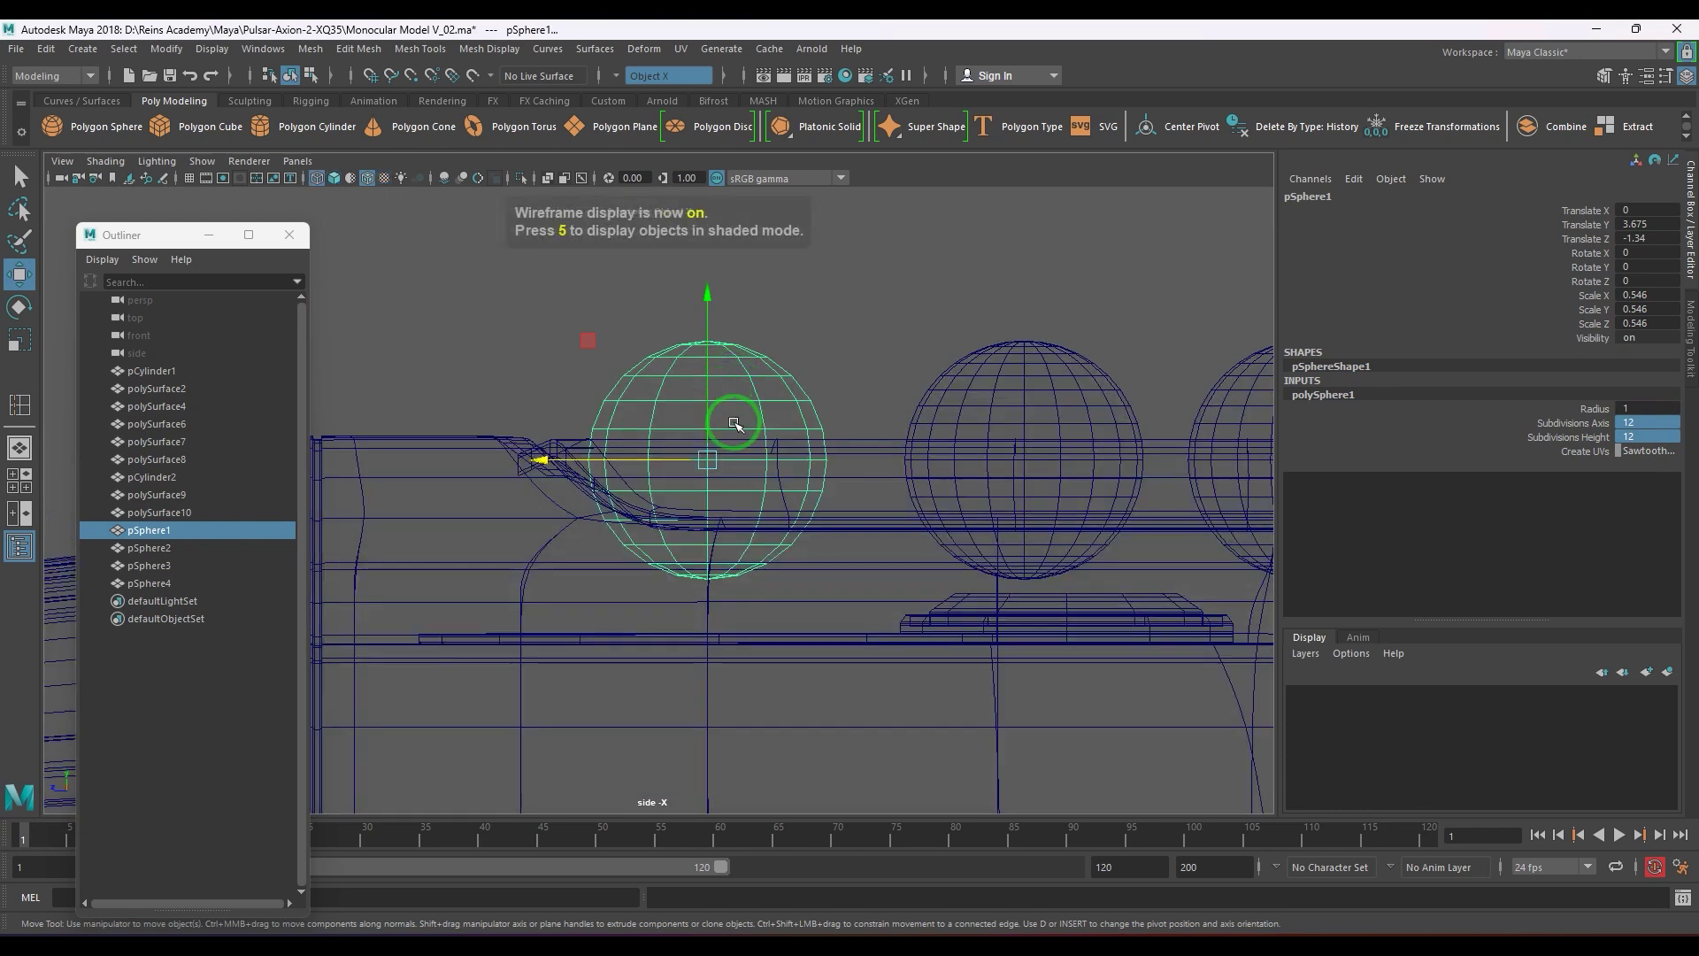
right_click(734, 424)
right_click_drag(739, 480, 738, 484)
left_click_drag(521, 482, 1171, 728)
key("Delete")
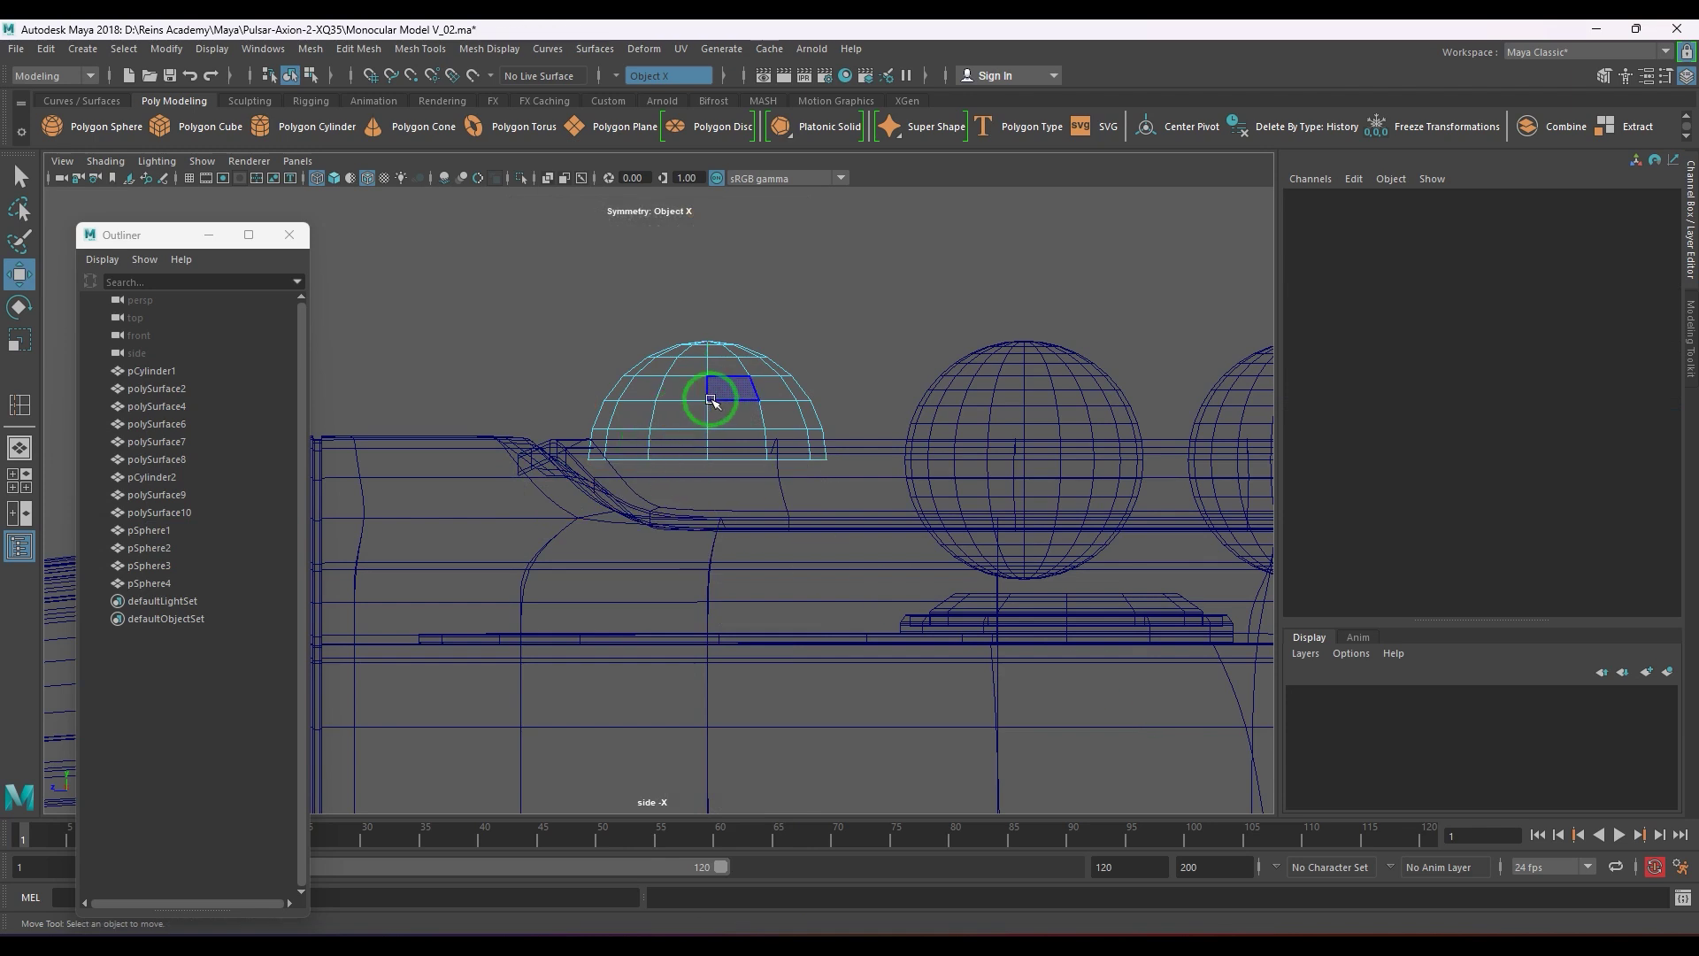
- Flatten the front dome's upper vertices vertically onto one level, leaving the two lowest rings in place
left_click_drag(518, 307, 873, 408)
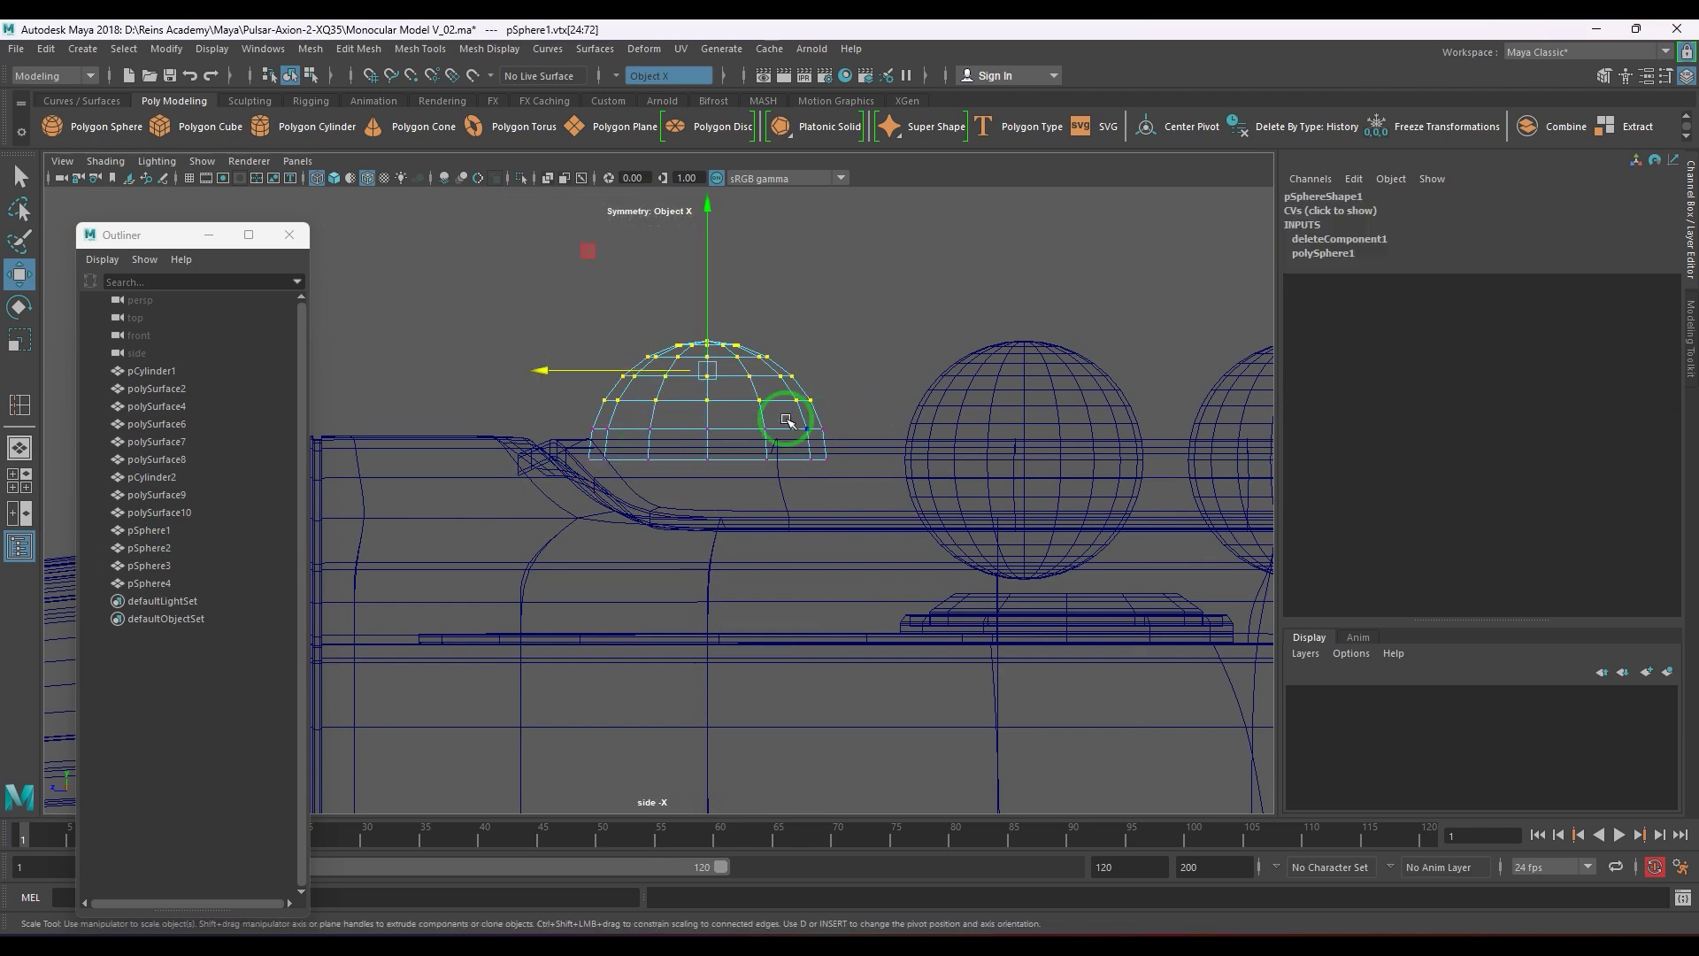
key("r")
left_click_drag(708, 213, 721, 377)
key("w")
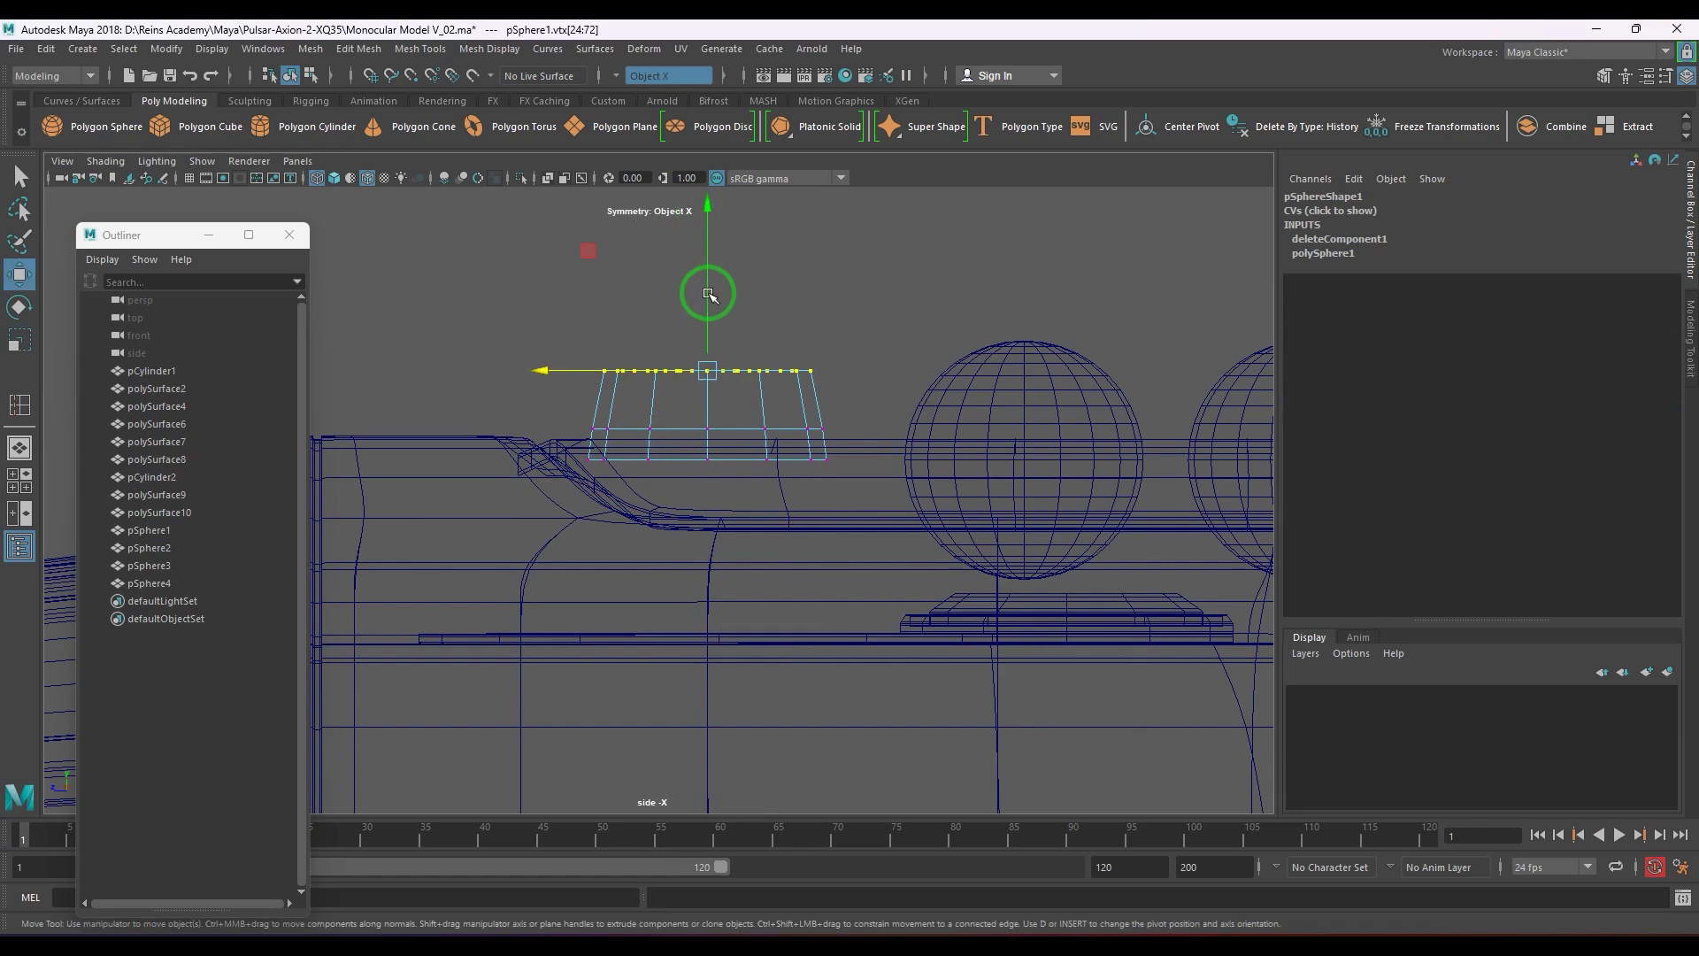
mouse_move(707, 281)
left_mouse_down()
mouse_move(706, 333)
mouse_move(706, 308)
left_mouse_up()
- Scale the flattened vertices slightly inward and snap them down to the height of the vertex ring beneath
key("r")
scroll(730, 323, "up", 3)
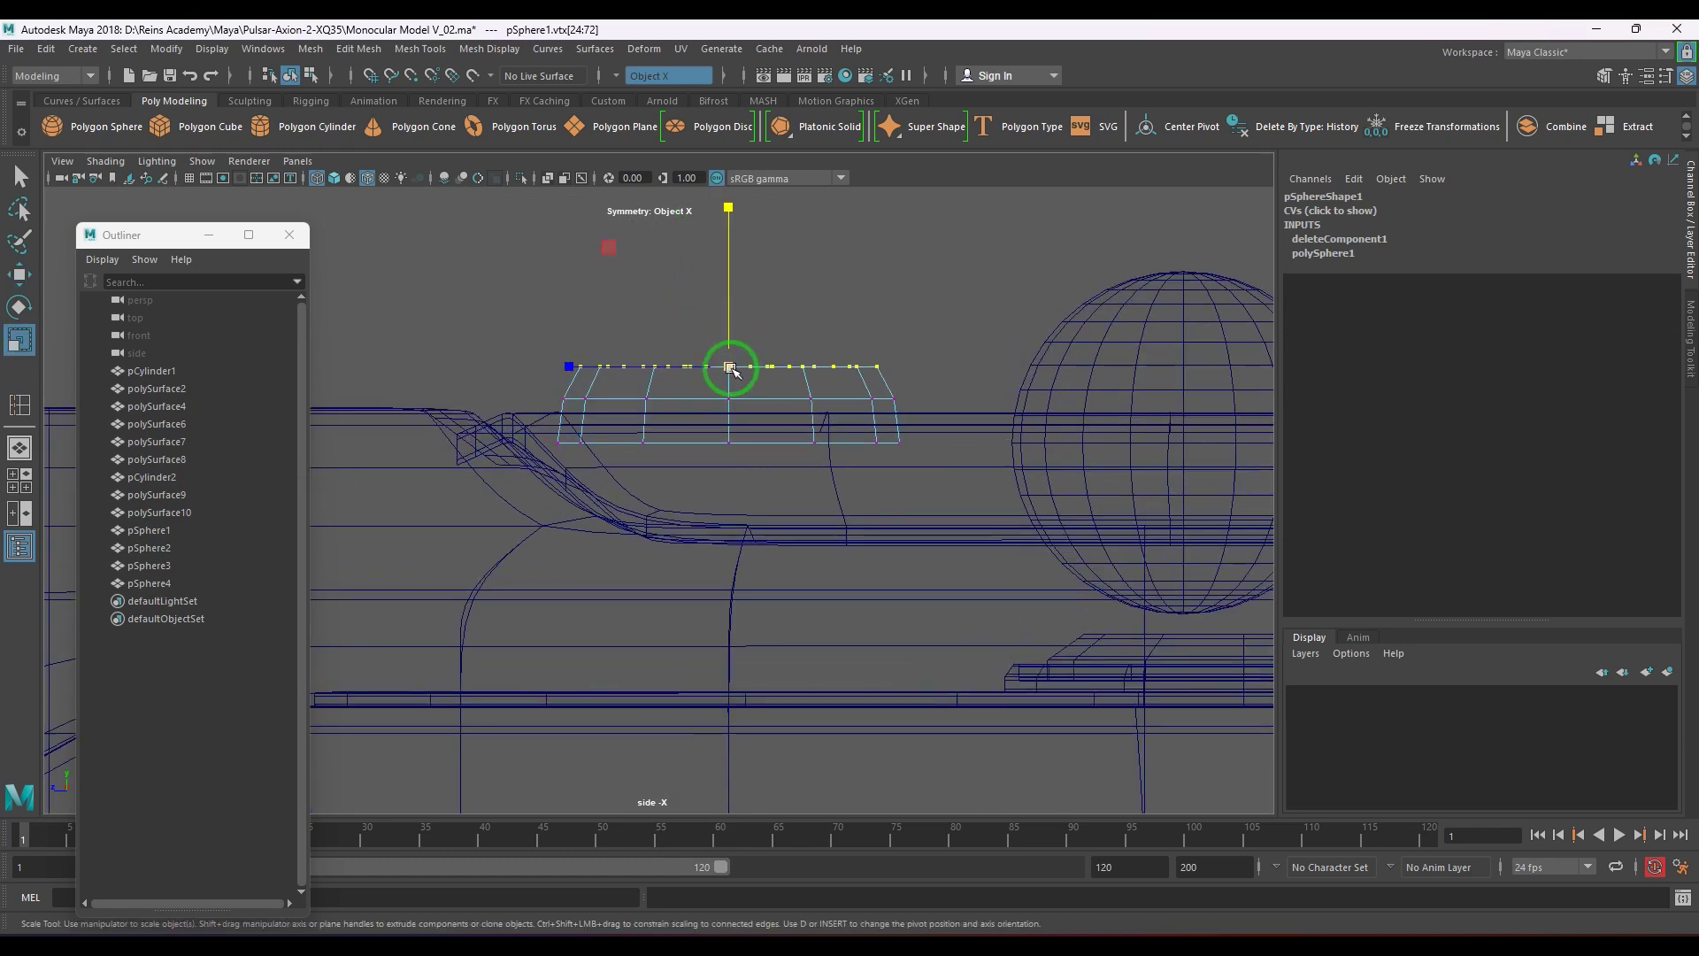
left_click_drag(731, 370, 723, 389)
key("w")
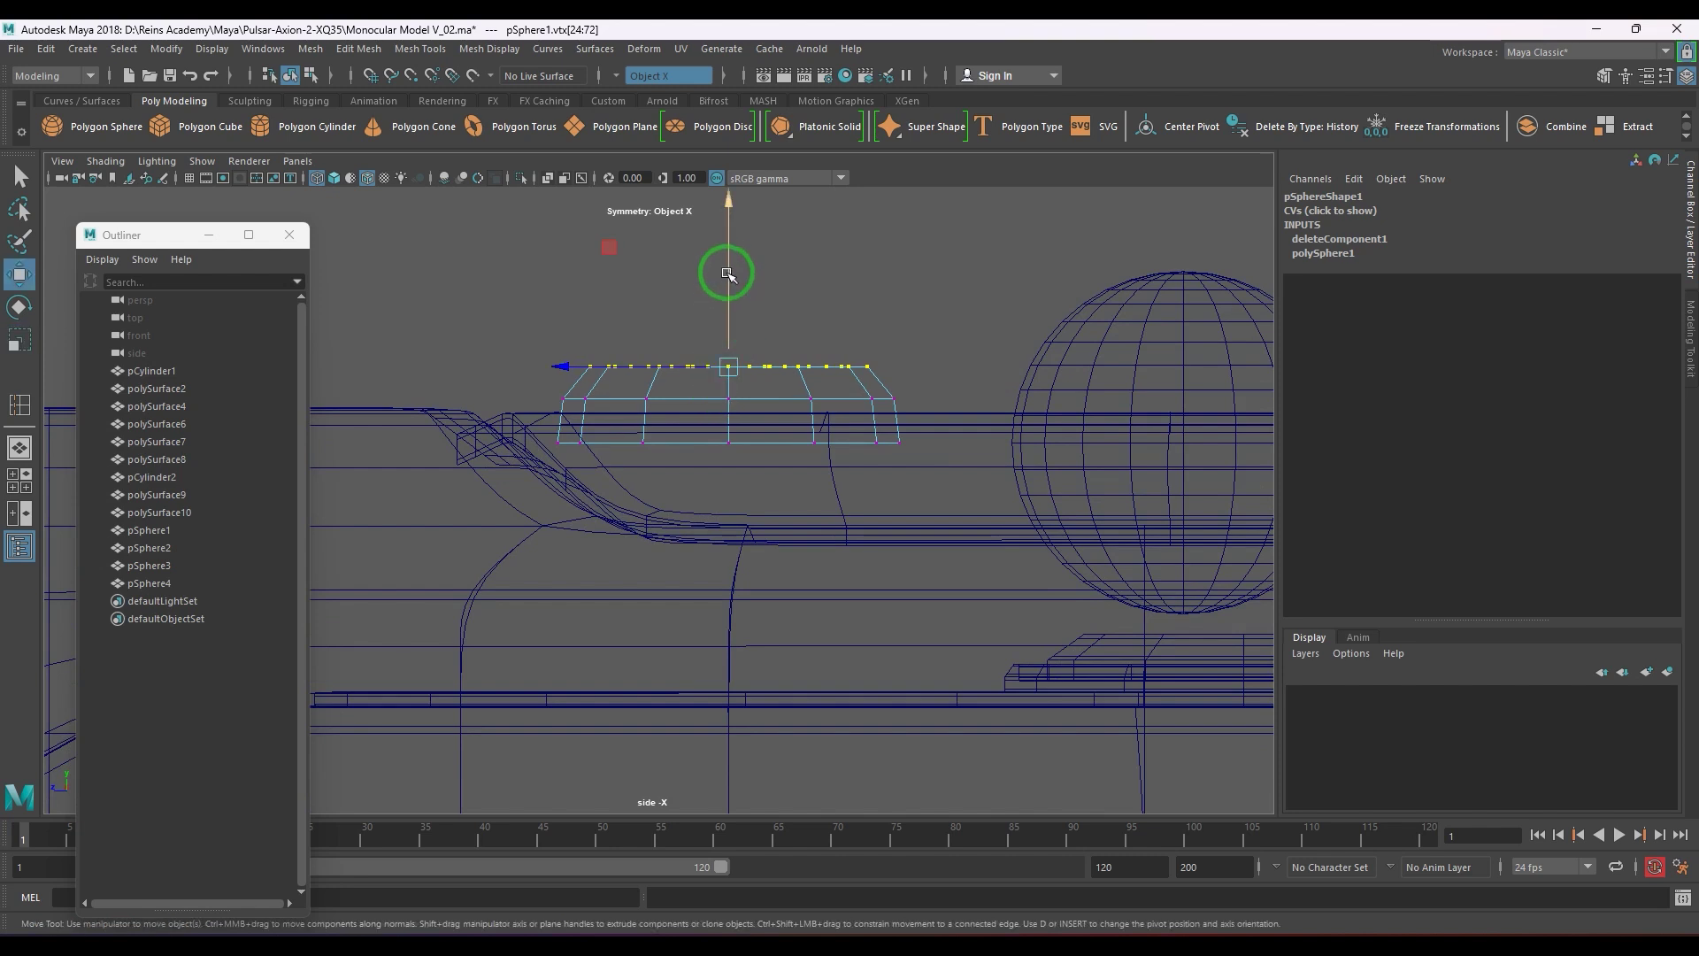
left_click(727, 268)
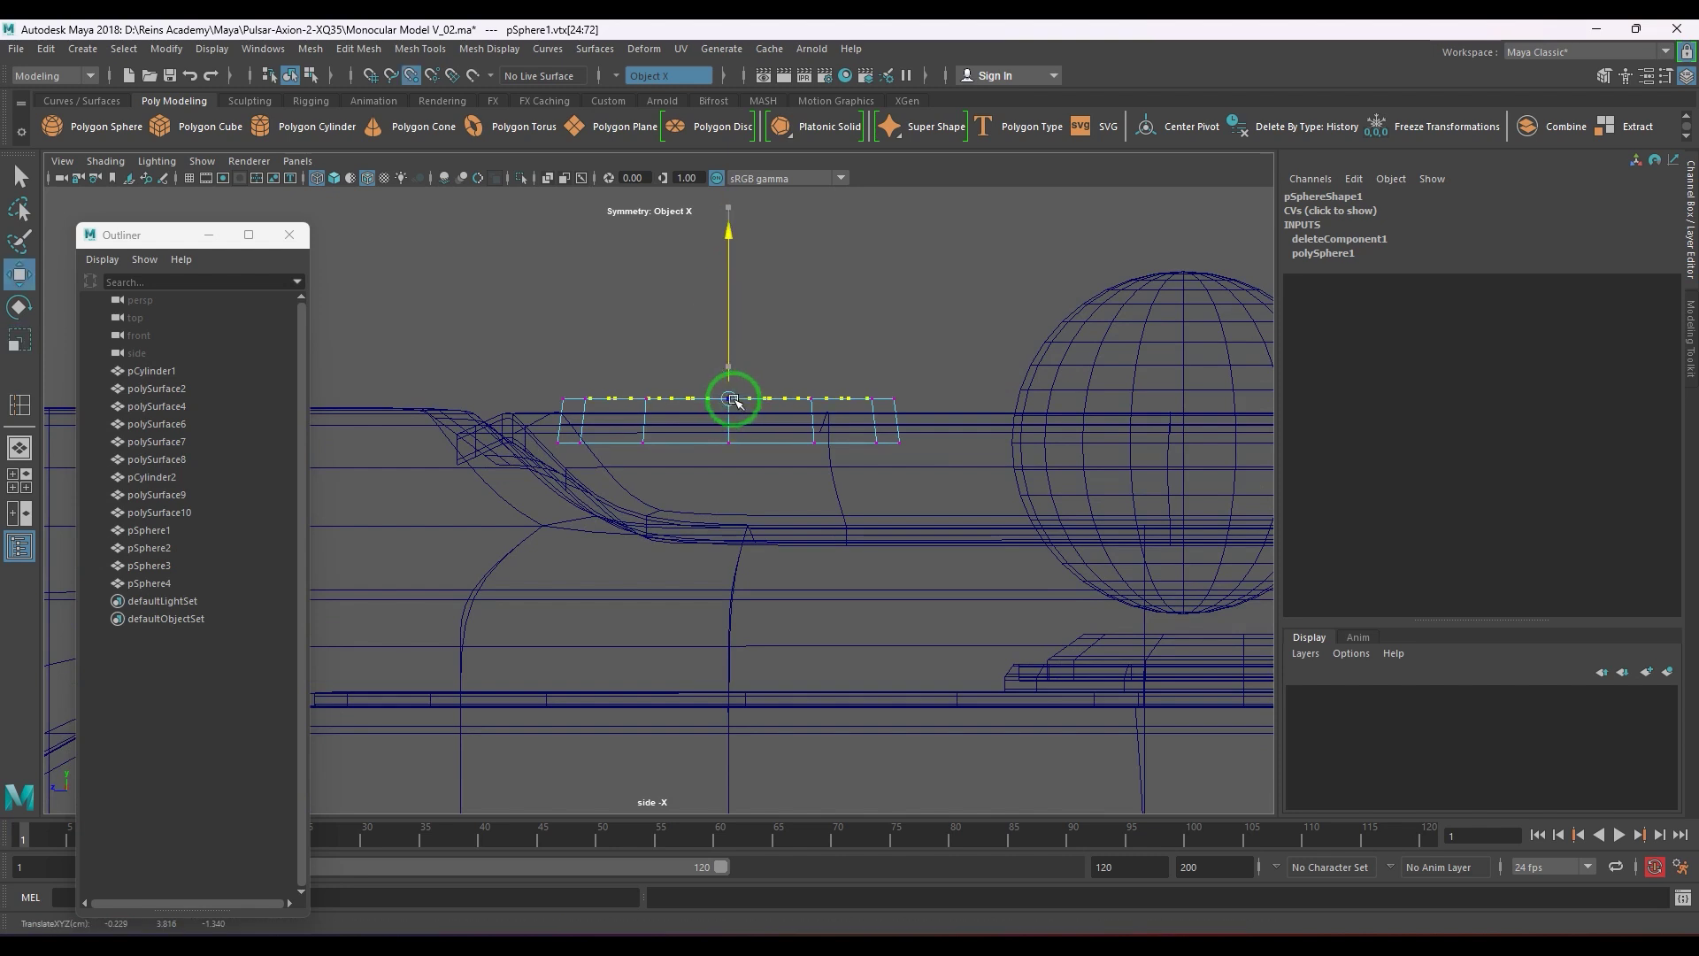
key("5")
mouse_move(743, 459)
left_mouse_down("alt")
mouse_move(744, 422)
mouse_move(754, 486)
left_mouse_up("alt")
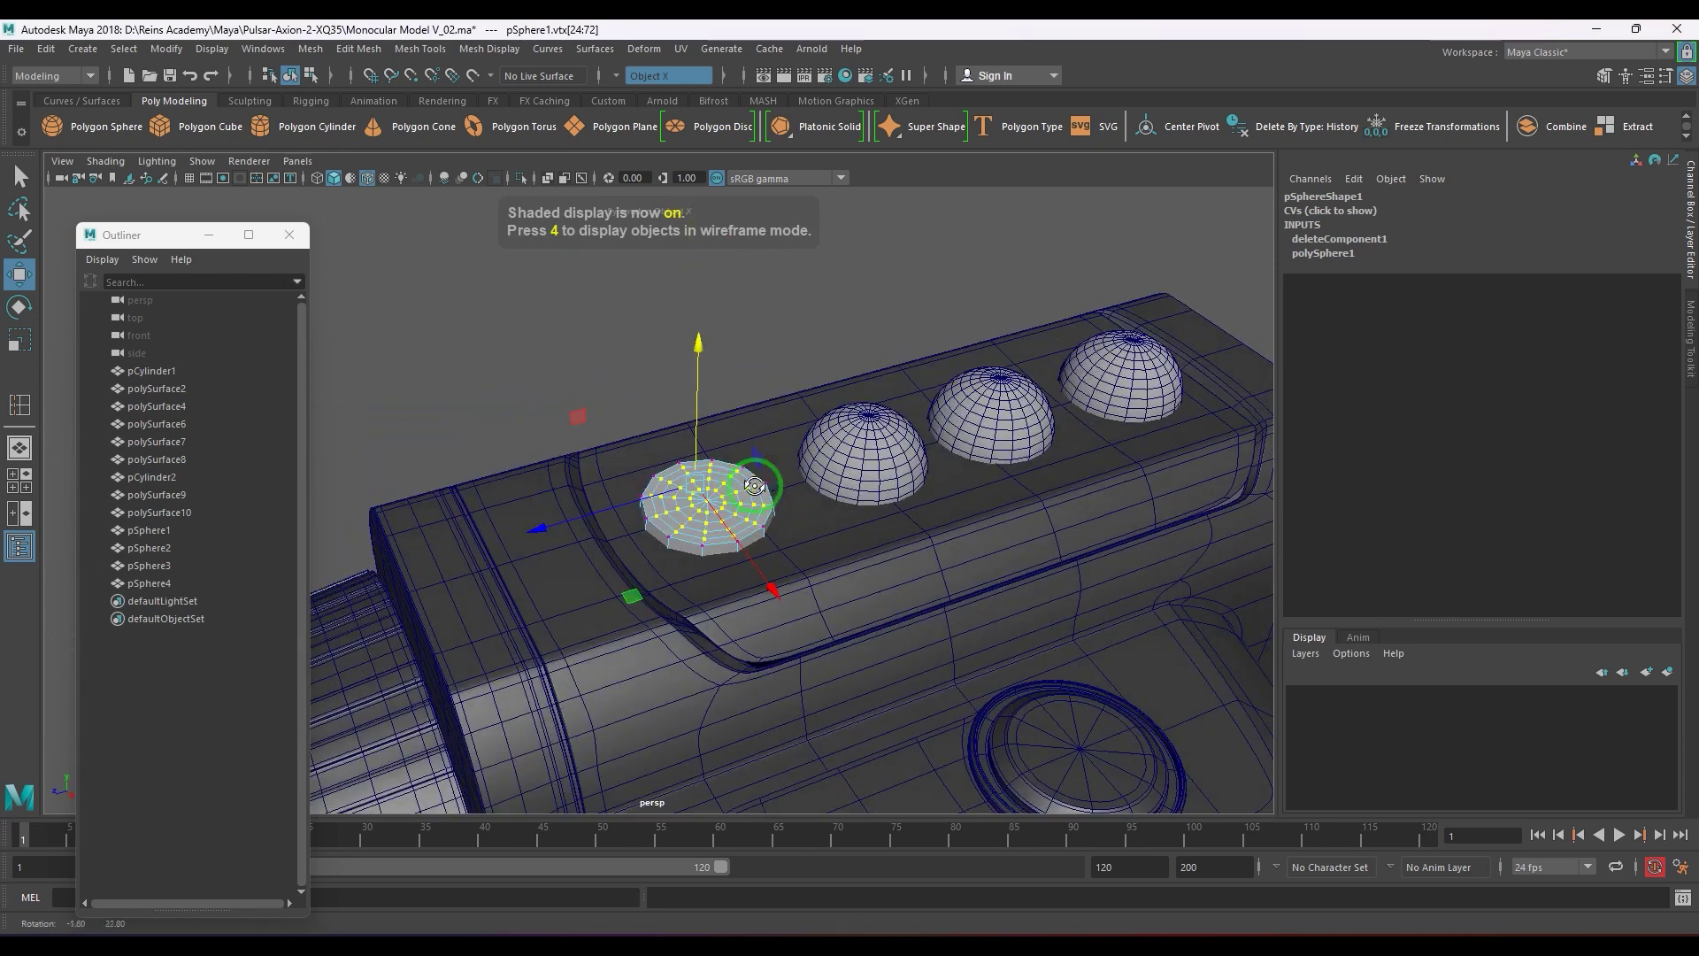
- Shrink the vertex selection toward the disc's centre ring by ring, lowering the inner vertices slightly
scroll(754, 485, "up", 8)
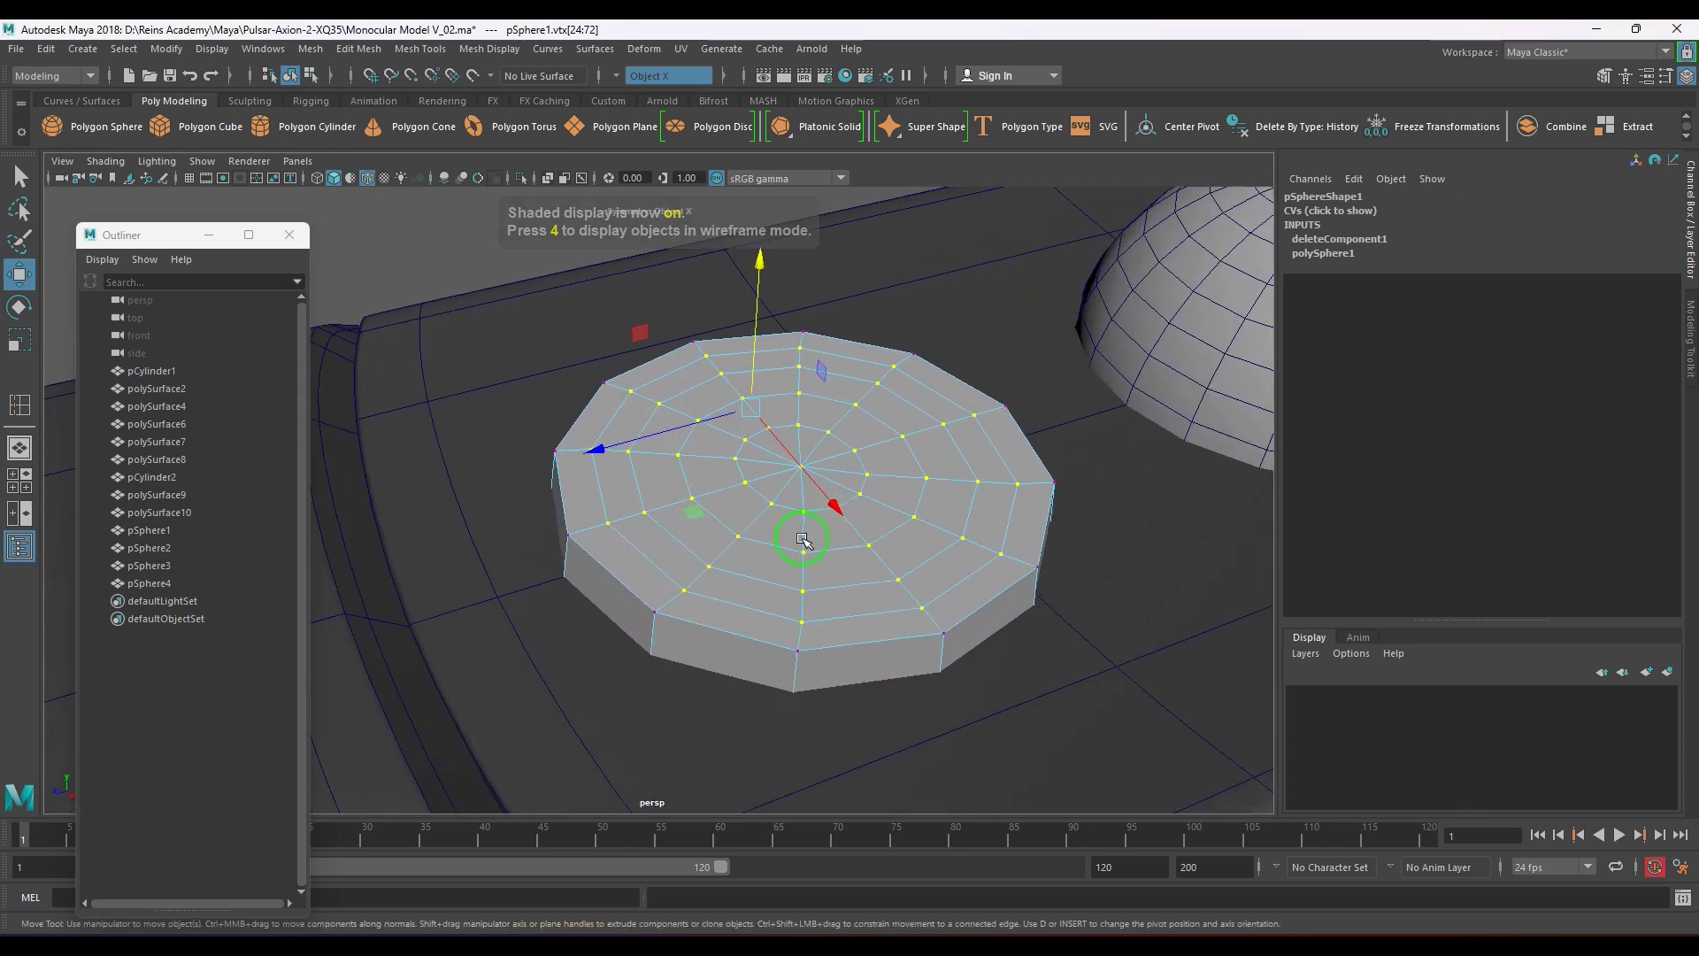
key("shift+comma")
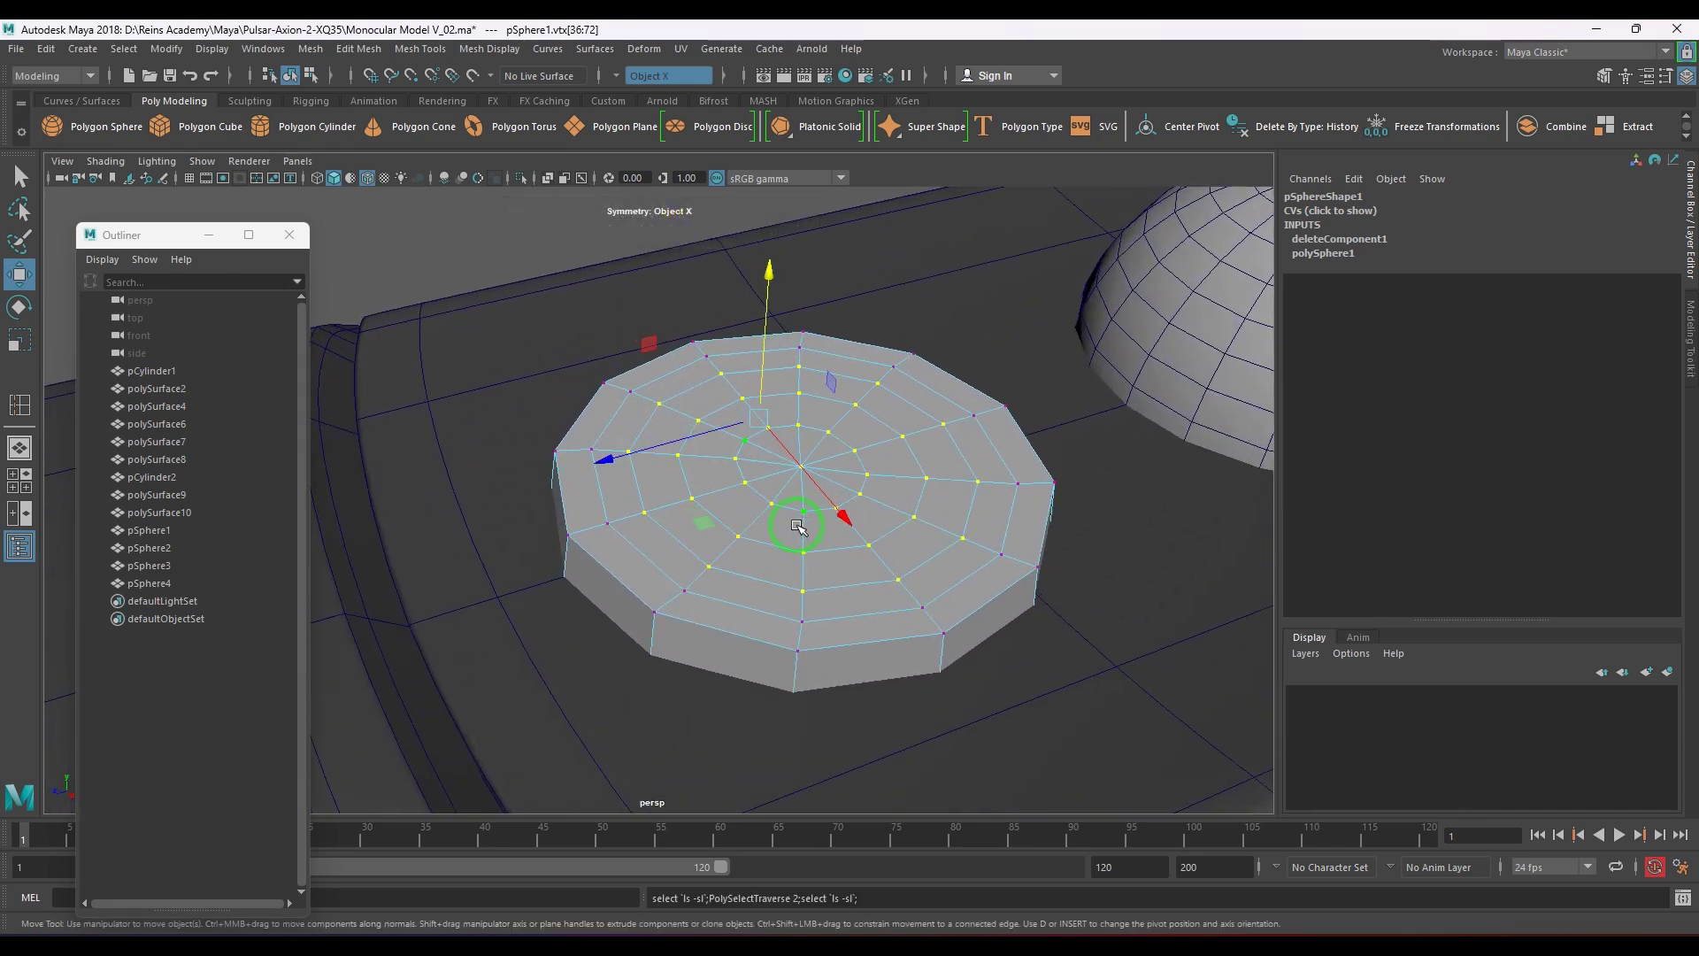
left_click_drag(768, 345, 784, 301)
key("shift+comma")
key("shift+comma")
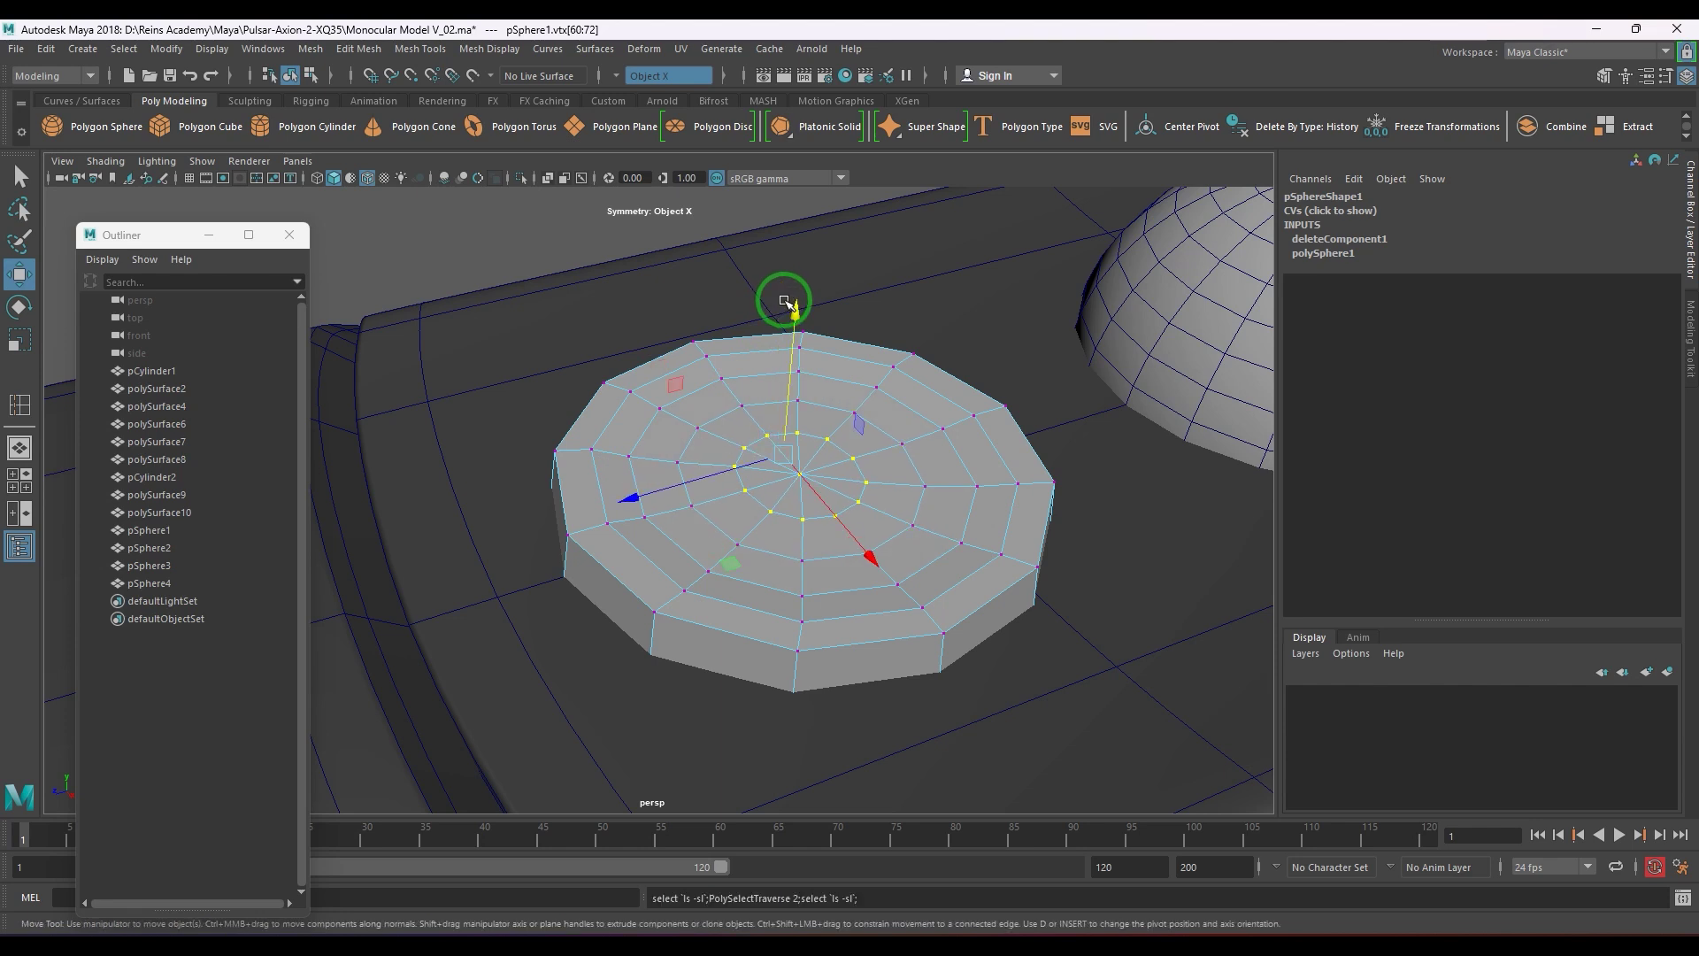
- Scale the disc's open bottom edge loop slightly outward to flare its side wall
scroll(655, 544, "up", 4)
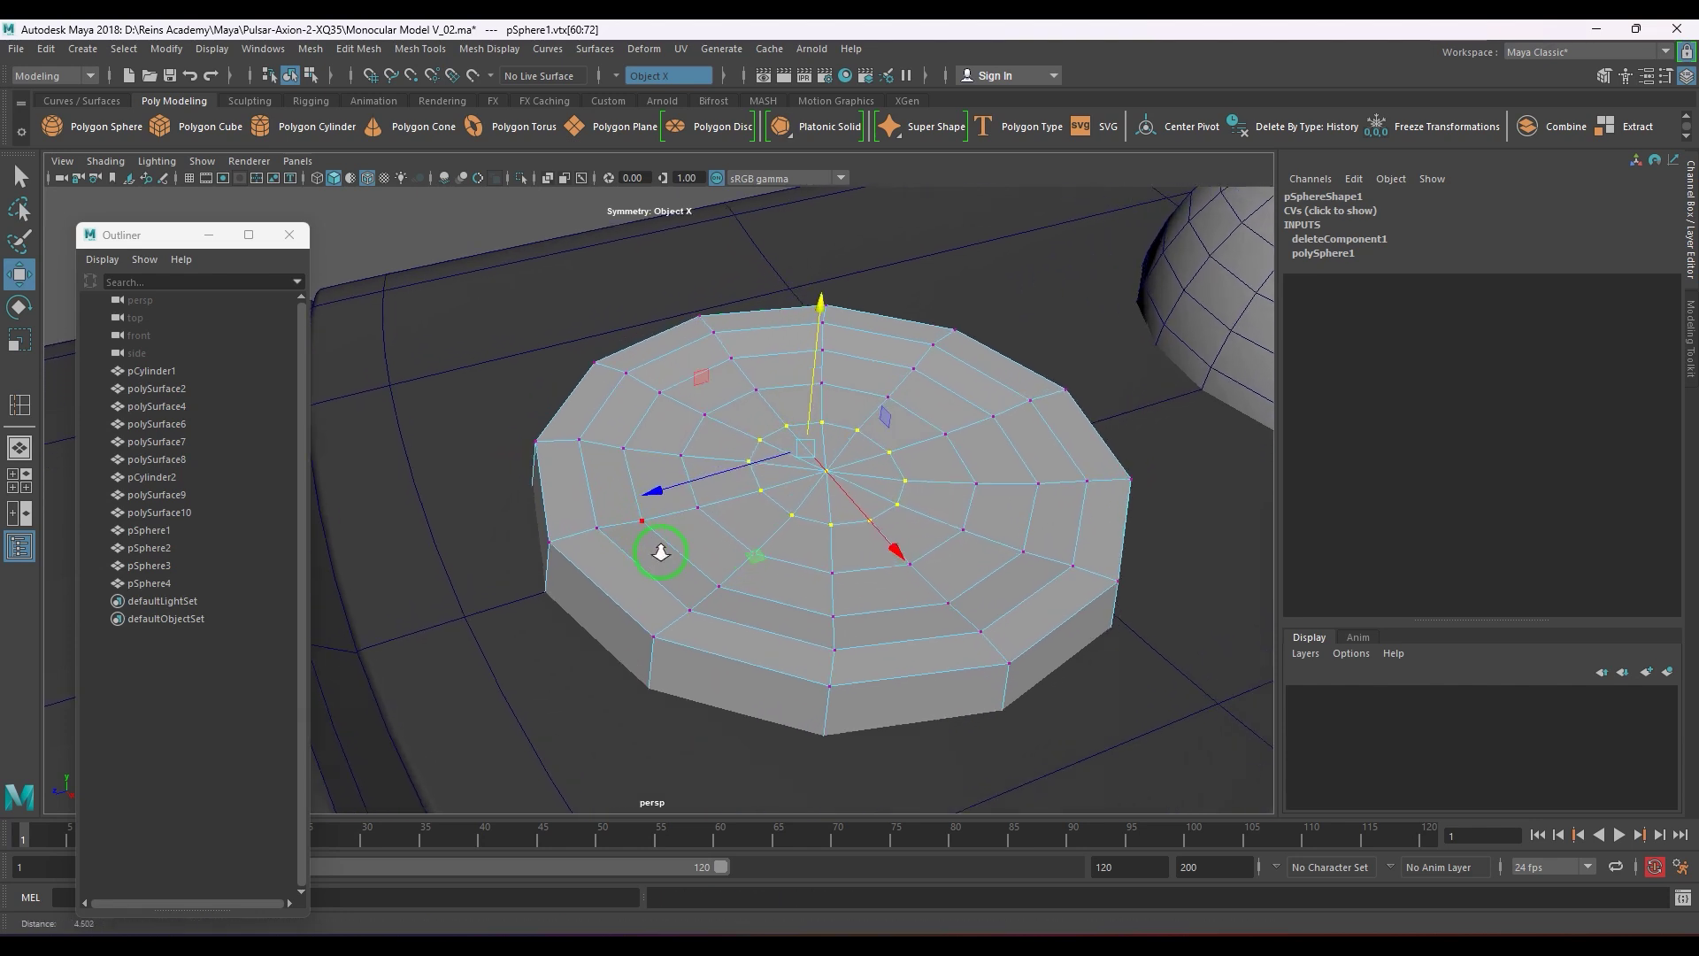
scroll(662, 509, "up", 3)
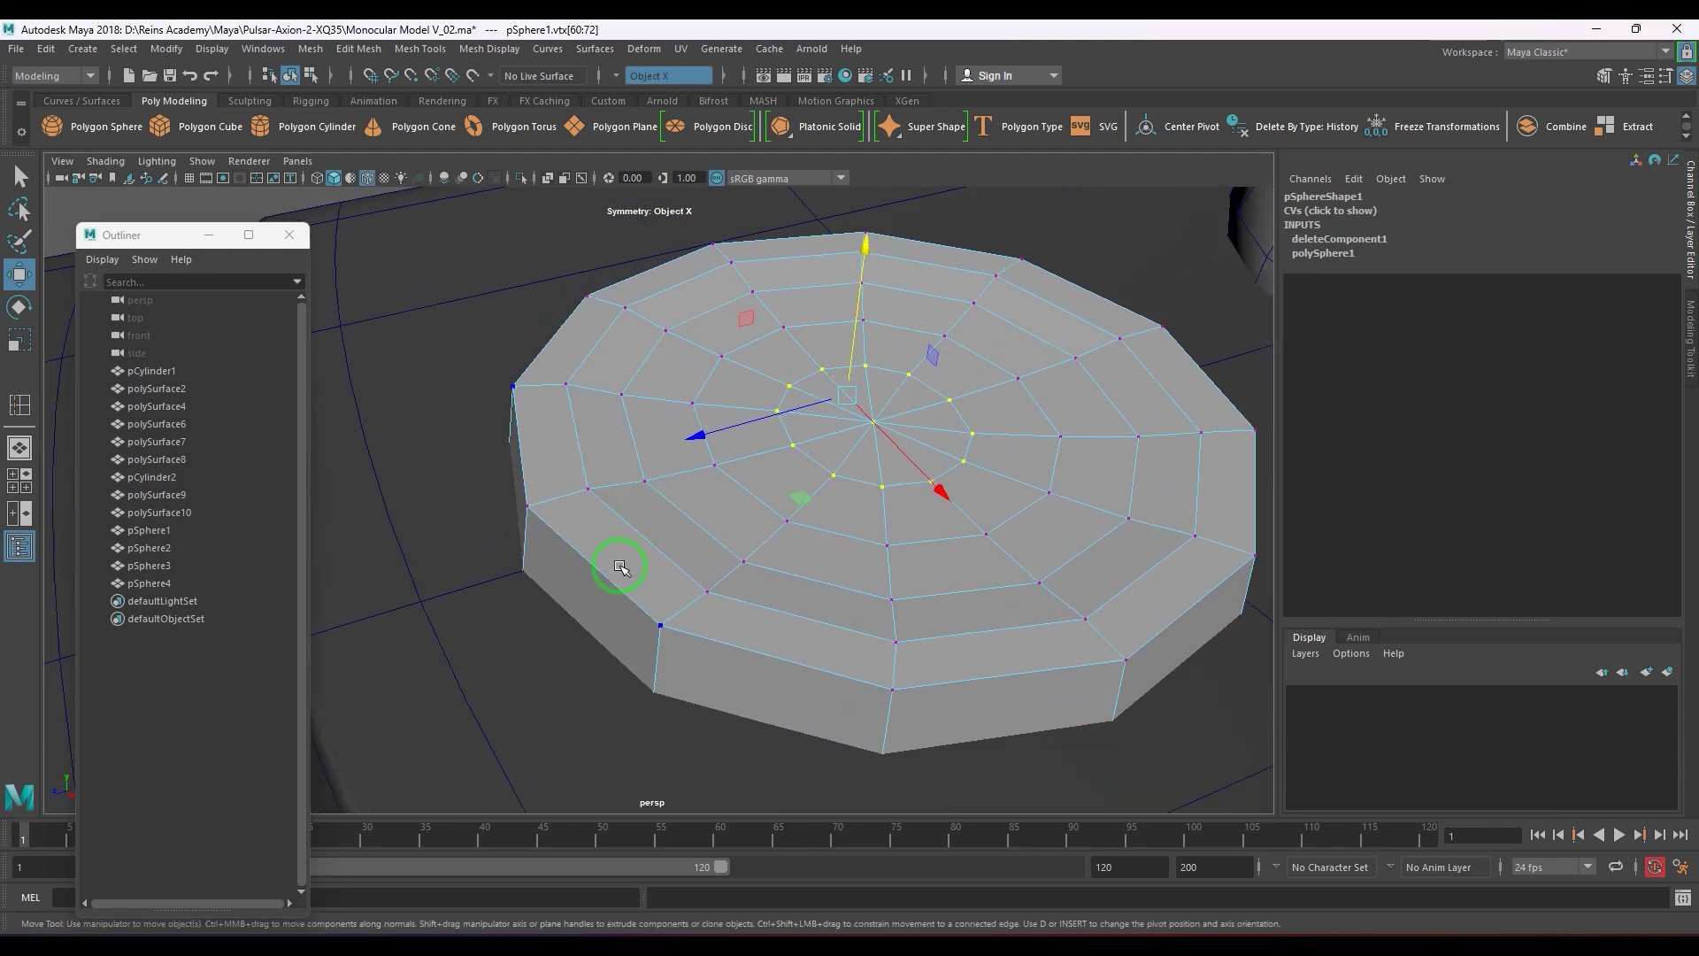
key("4")
key("5")
key("4")
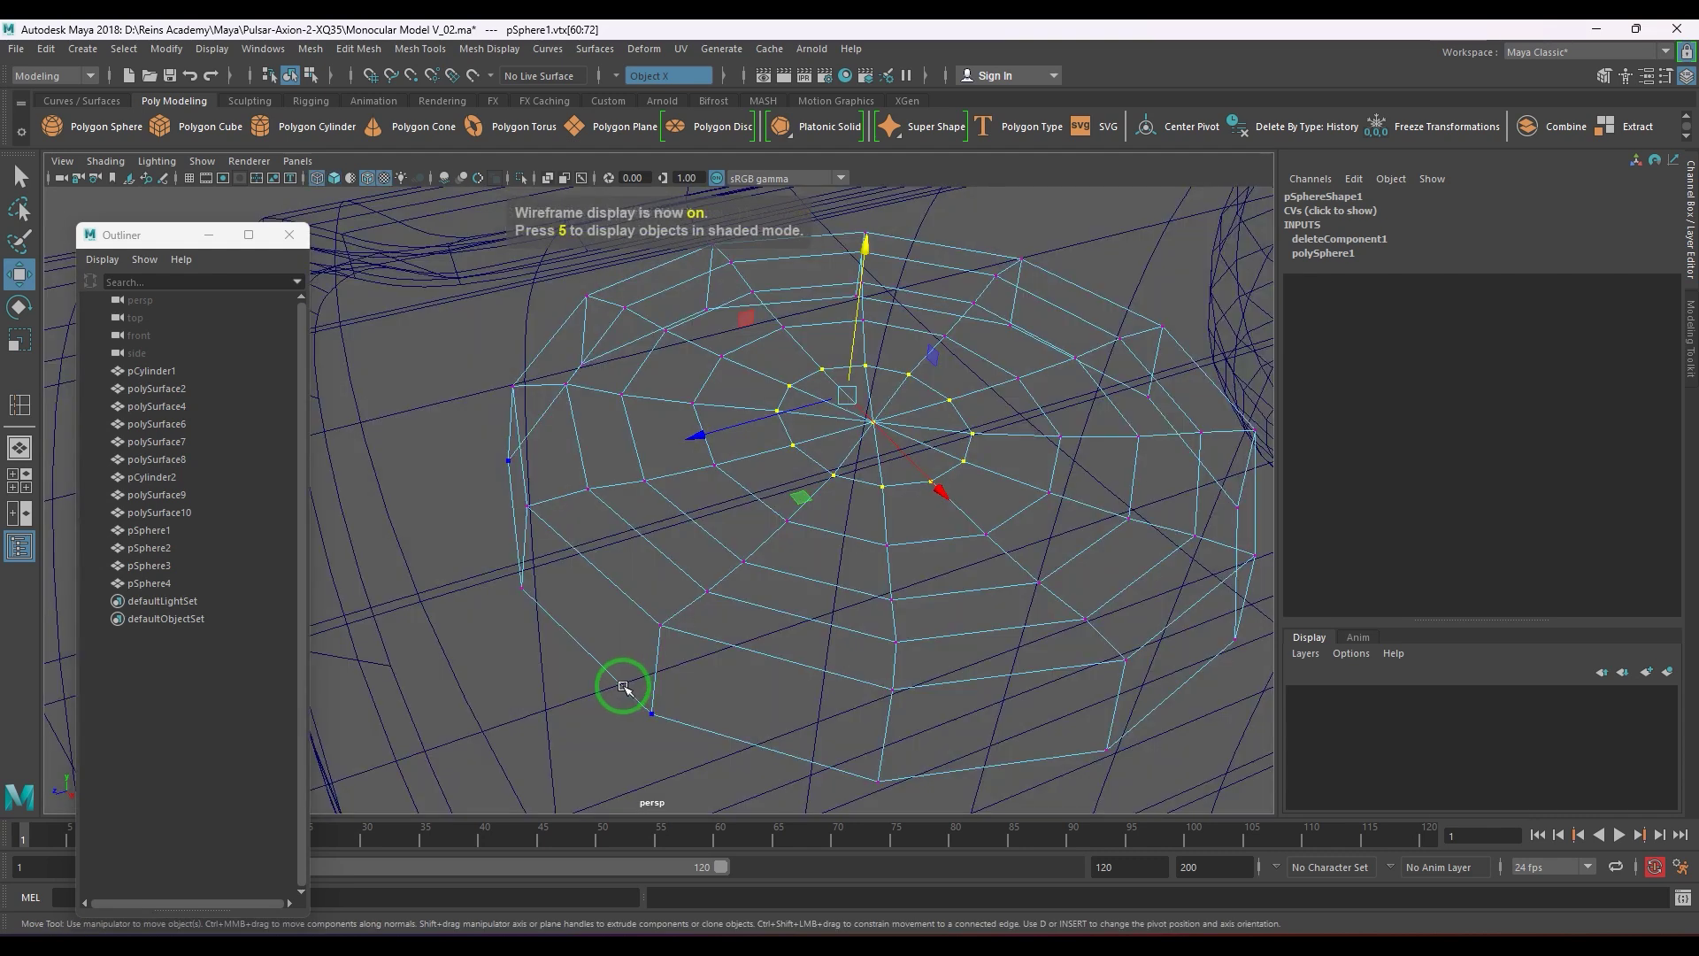
key("F10")
double_click(610, 671)
key("5")
key("r")
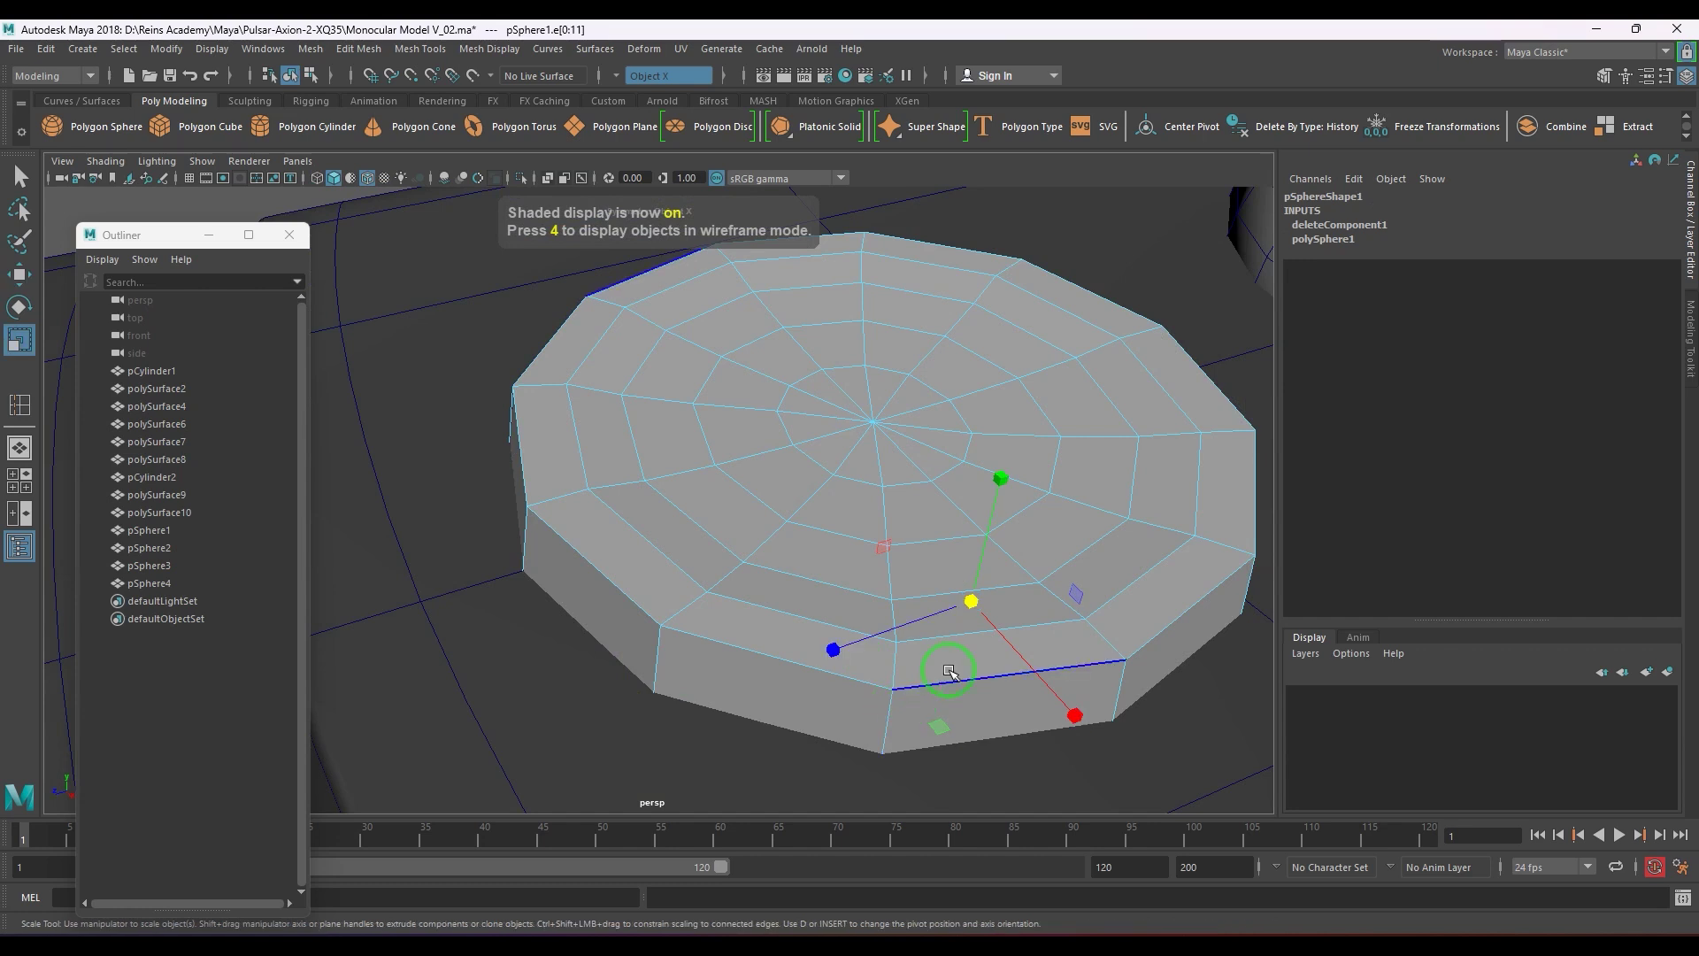
key("F8")
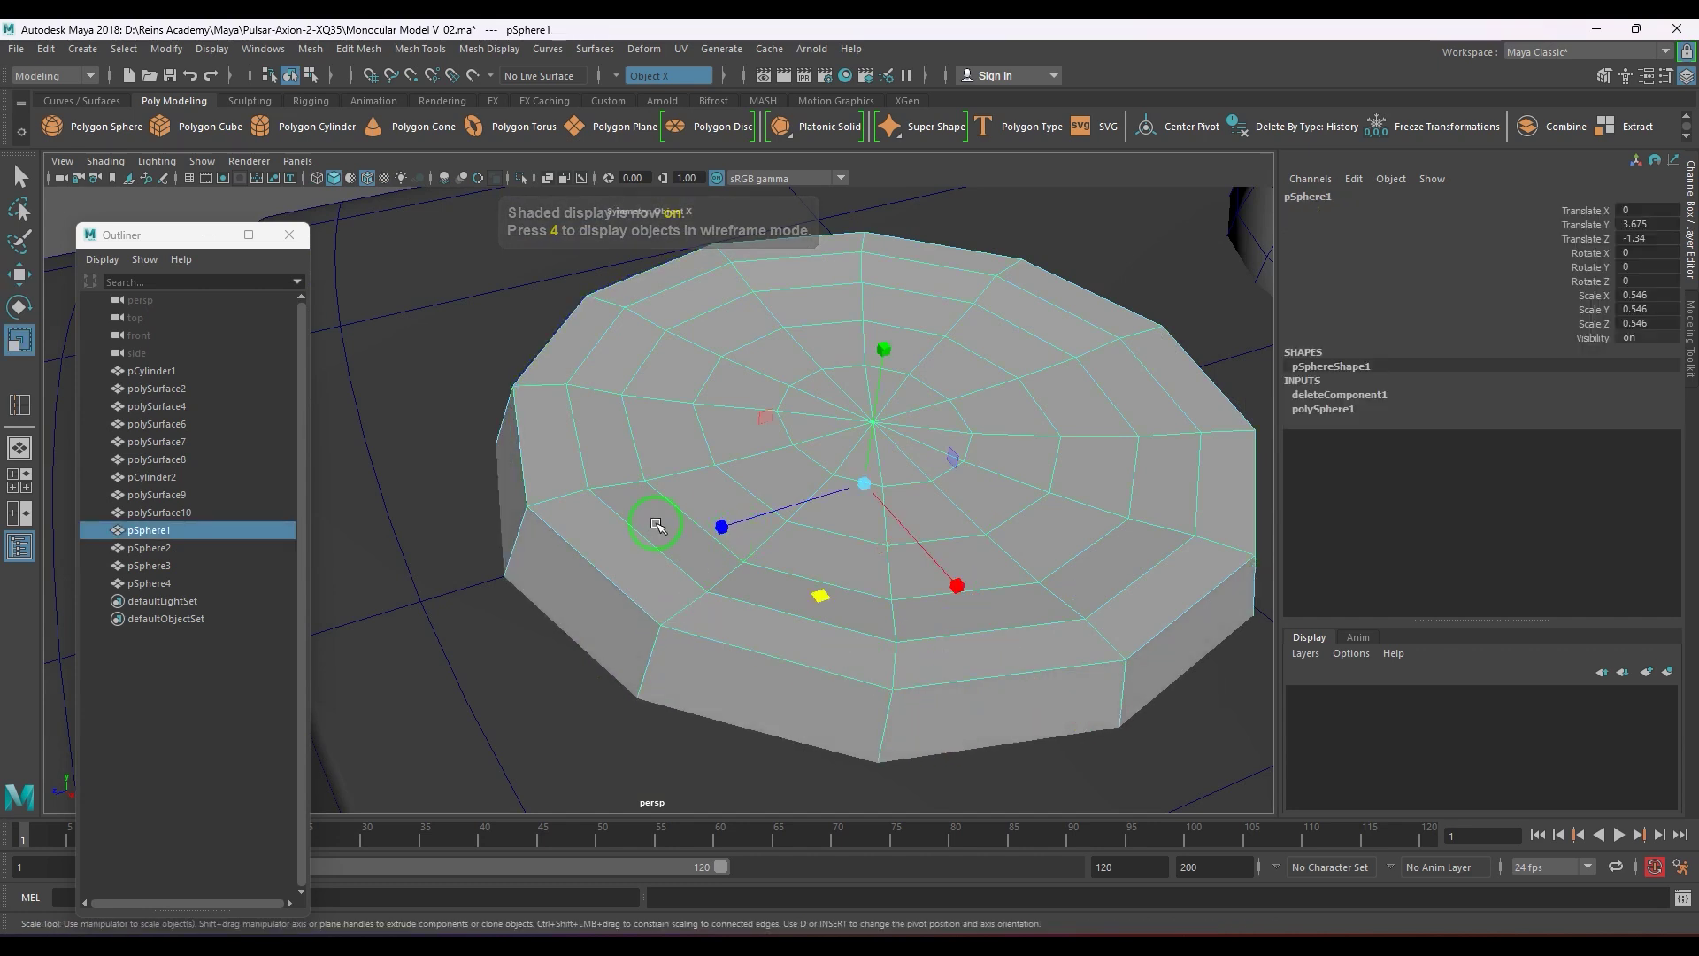
- Insert a supporting edge loop on the disc's side wall just below the upper rim
right_click_drag(669, 479, 631, 507, "shift")
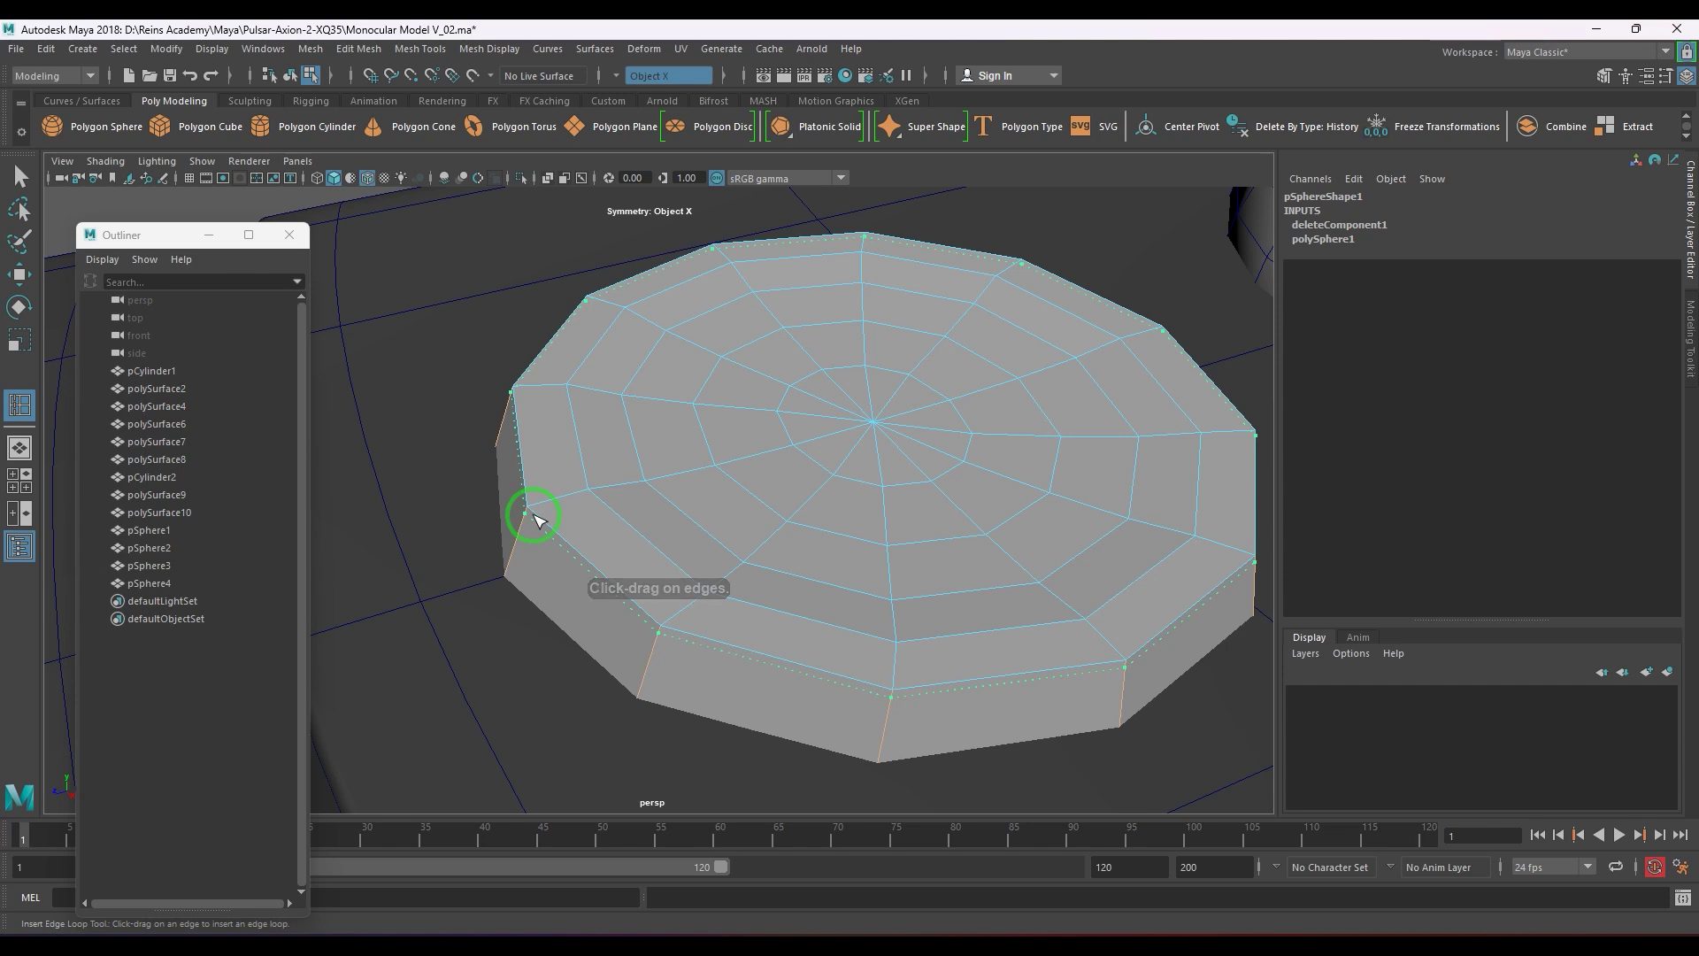
left_click(537, 516)
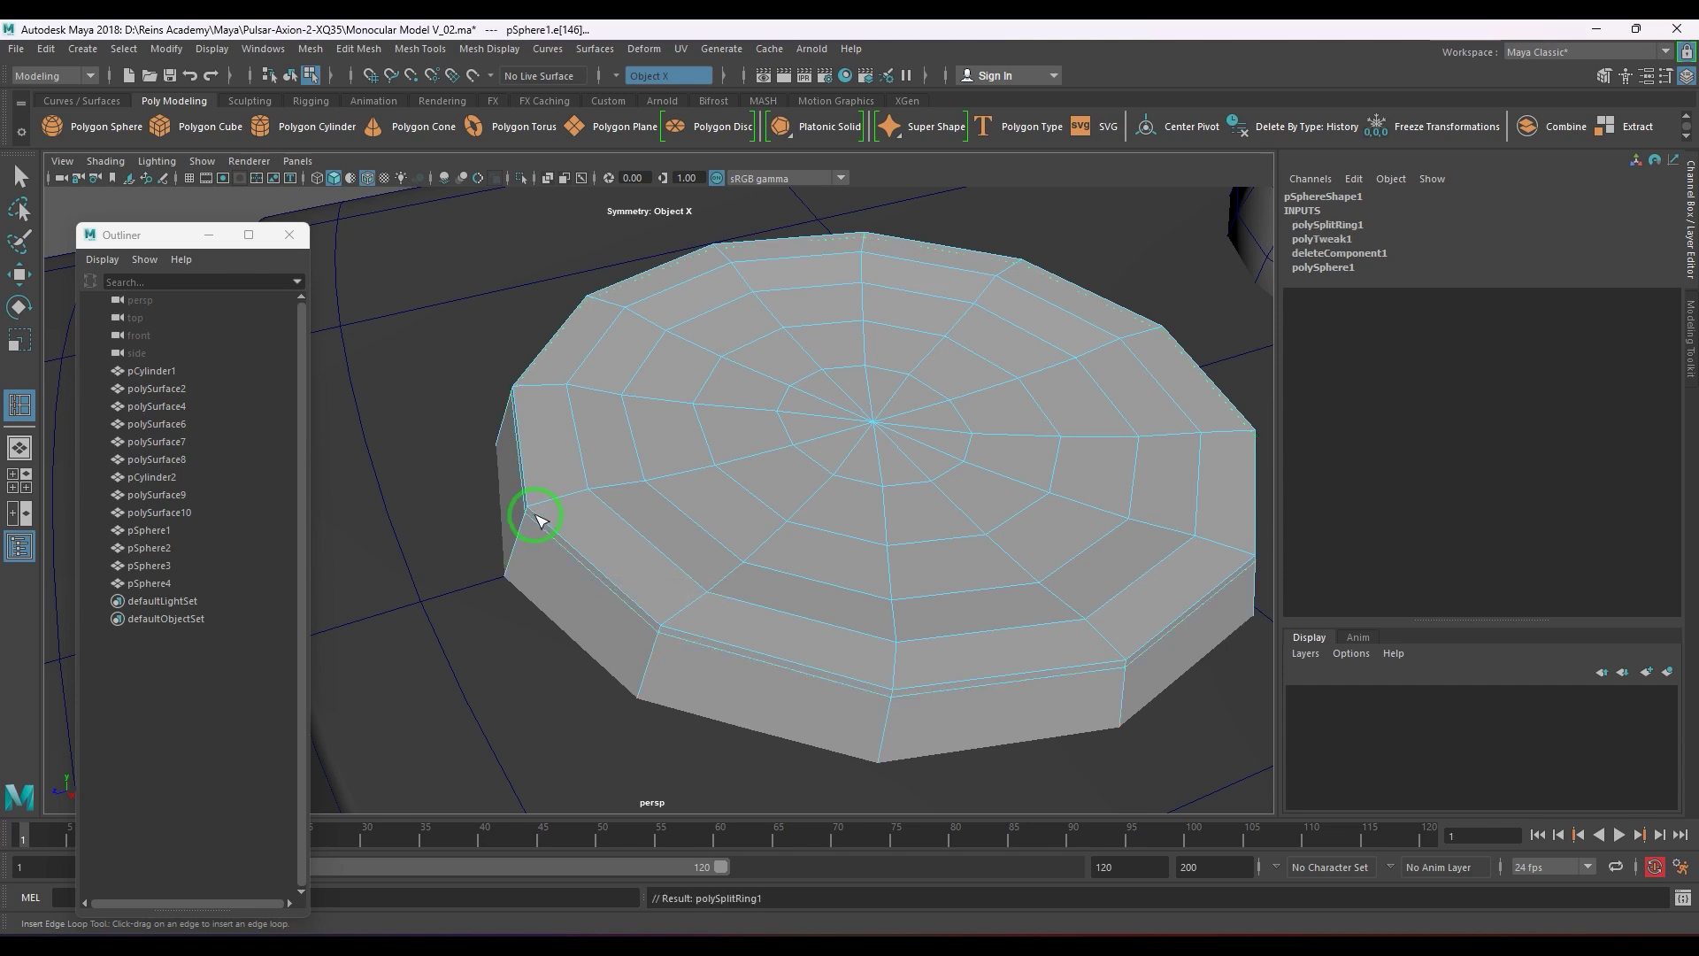
key("w")
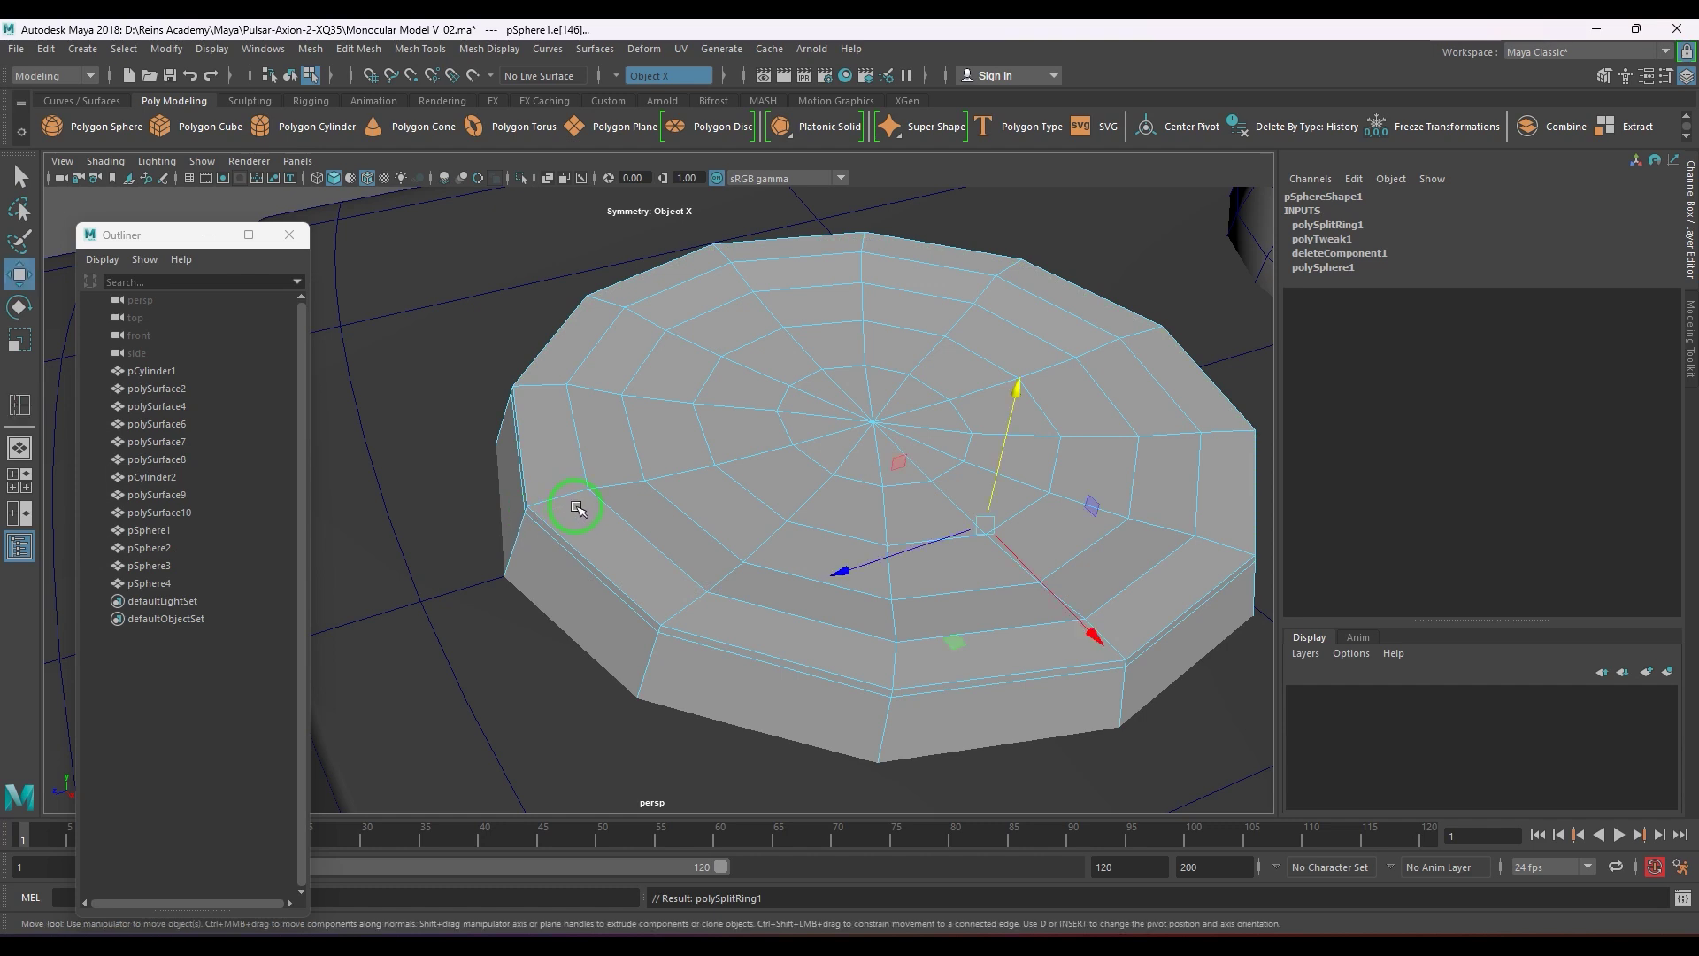
- Lower the disc top's concentric edge loops one after another toward the centre to form a concave surface
double_click(634, 524)
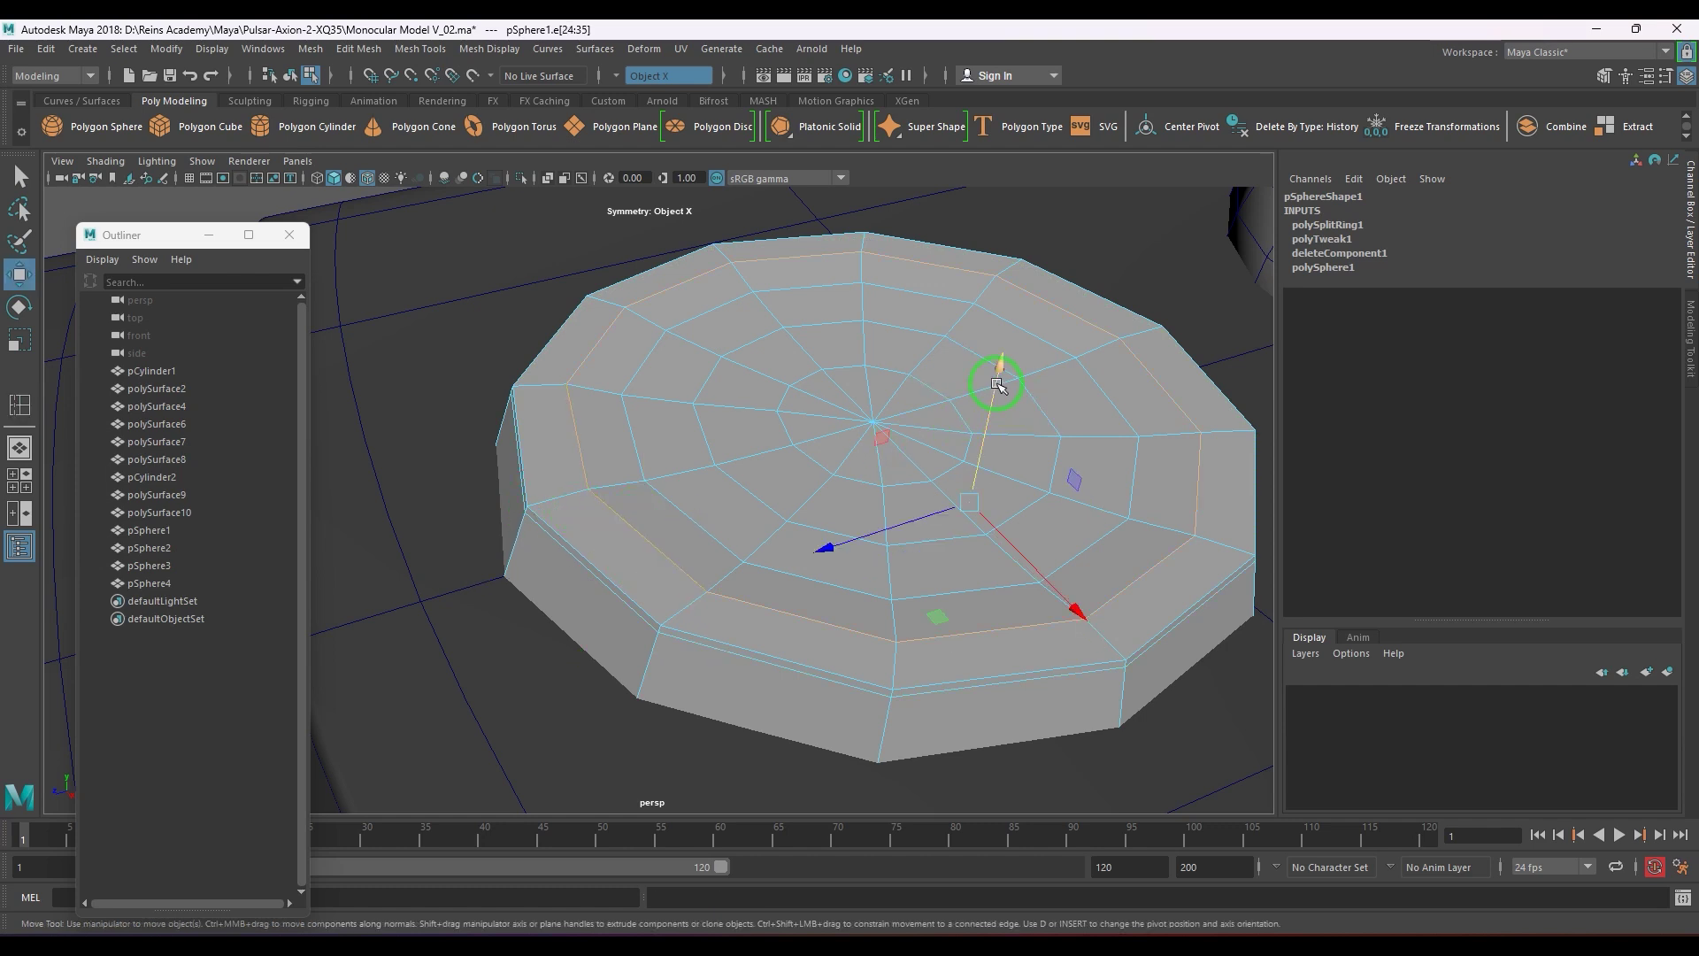
left_click_drag(997, 384, 999, 400)
double_click(630, 436)
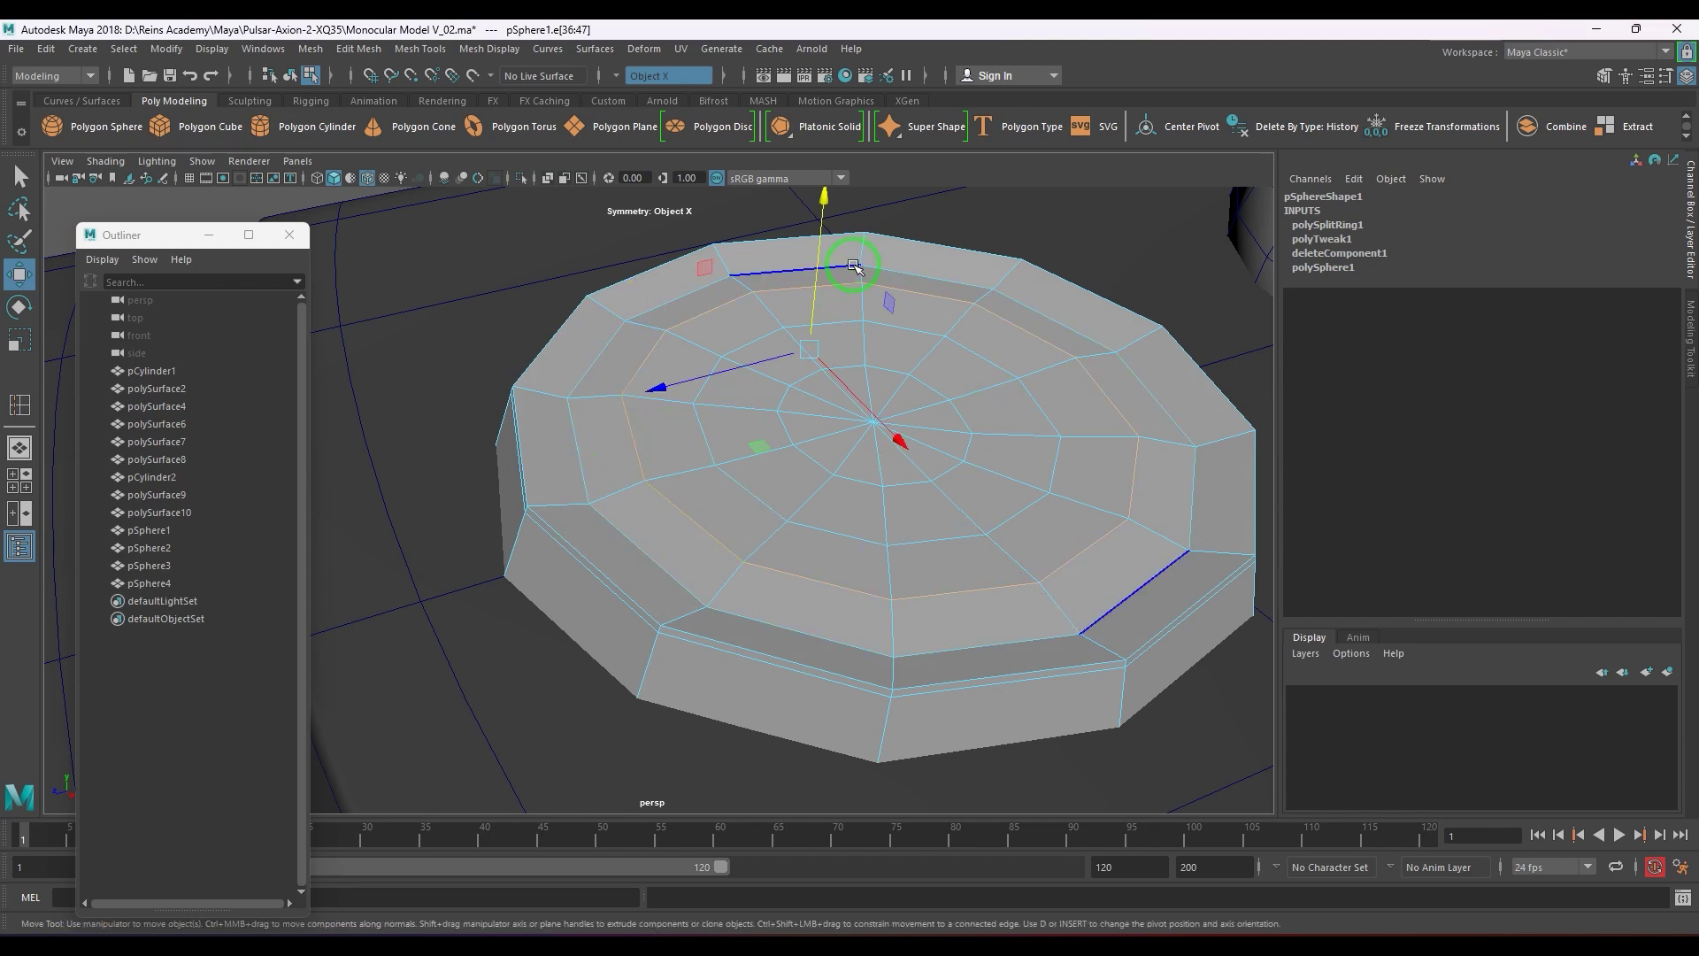
left_click_drag(815, 235, 815, 256)
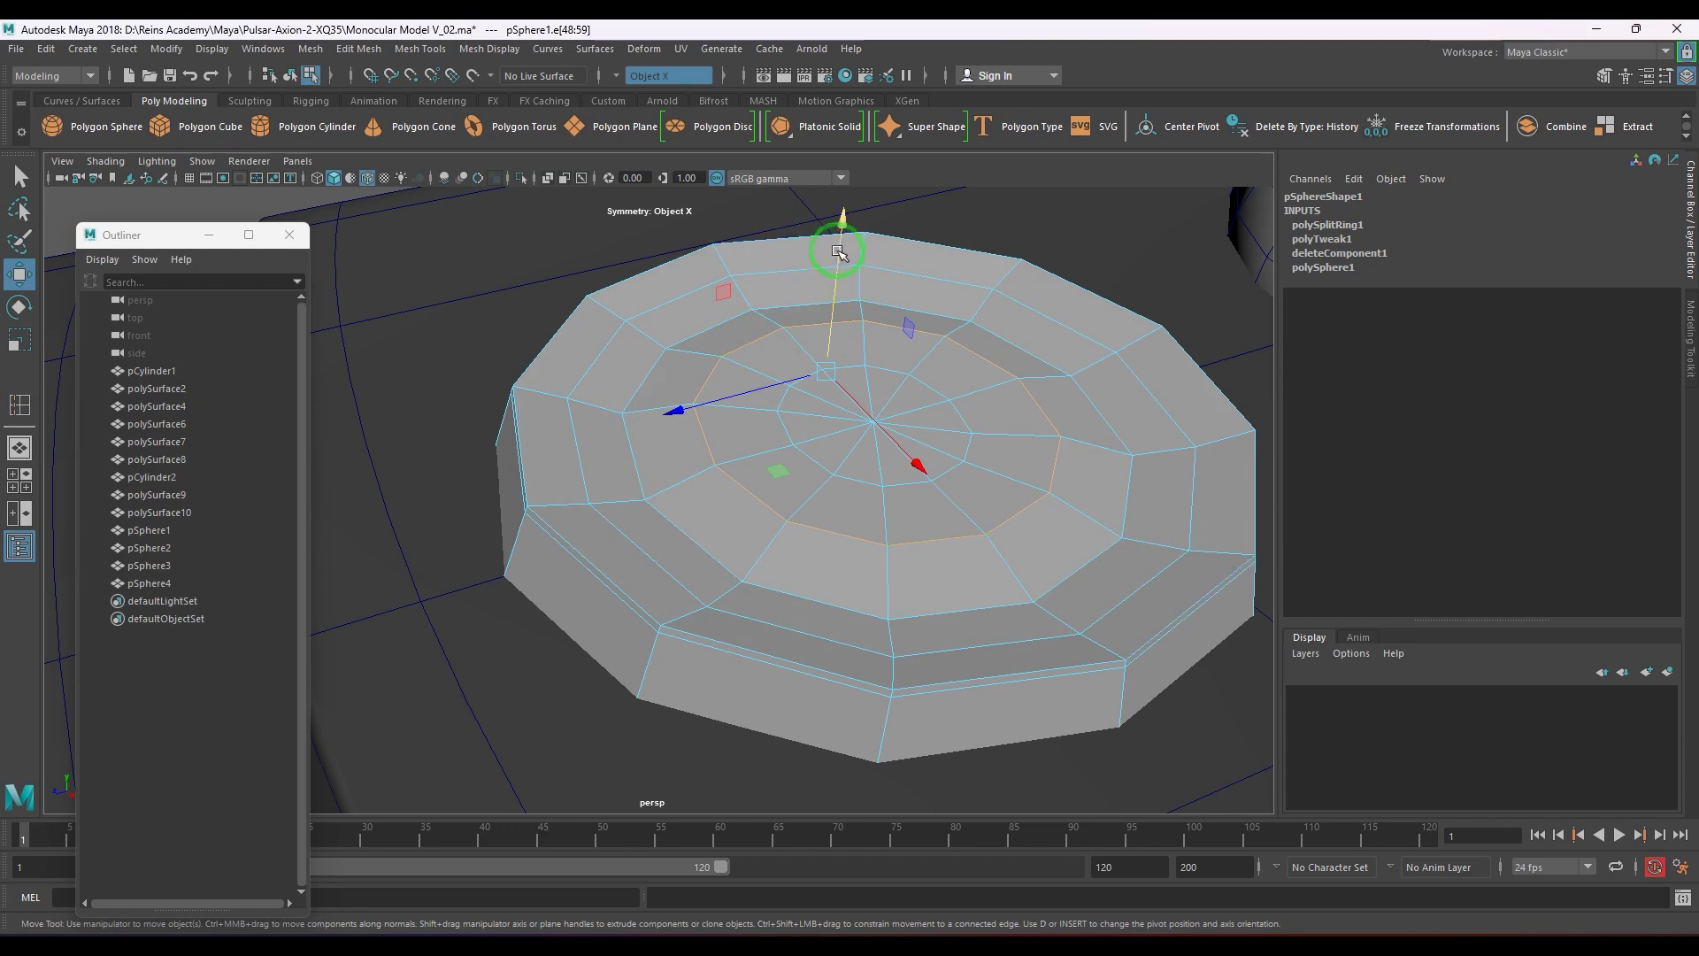
left_click_drag(838, 253, 866, 327)
double_click(850, 365)
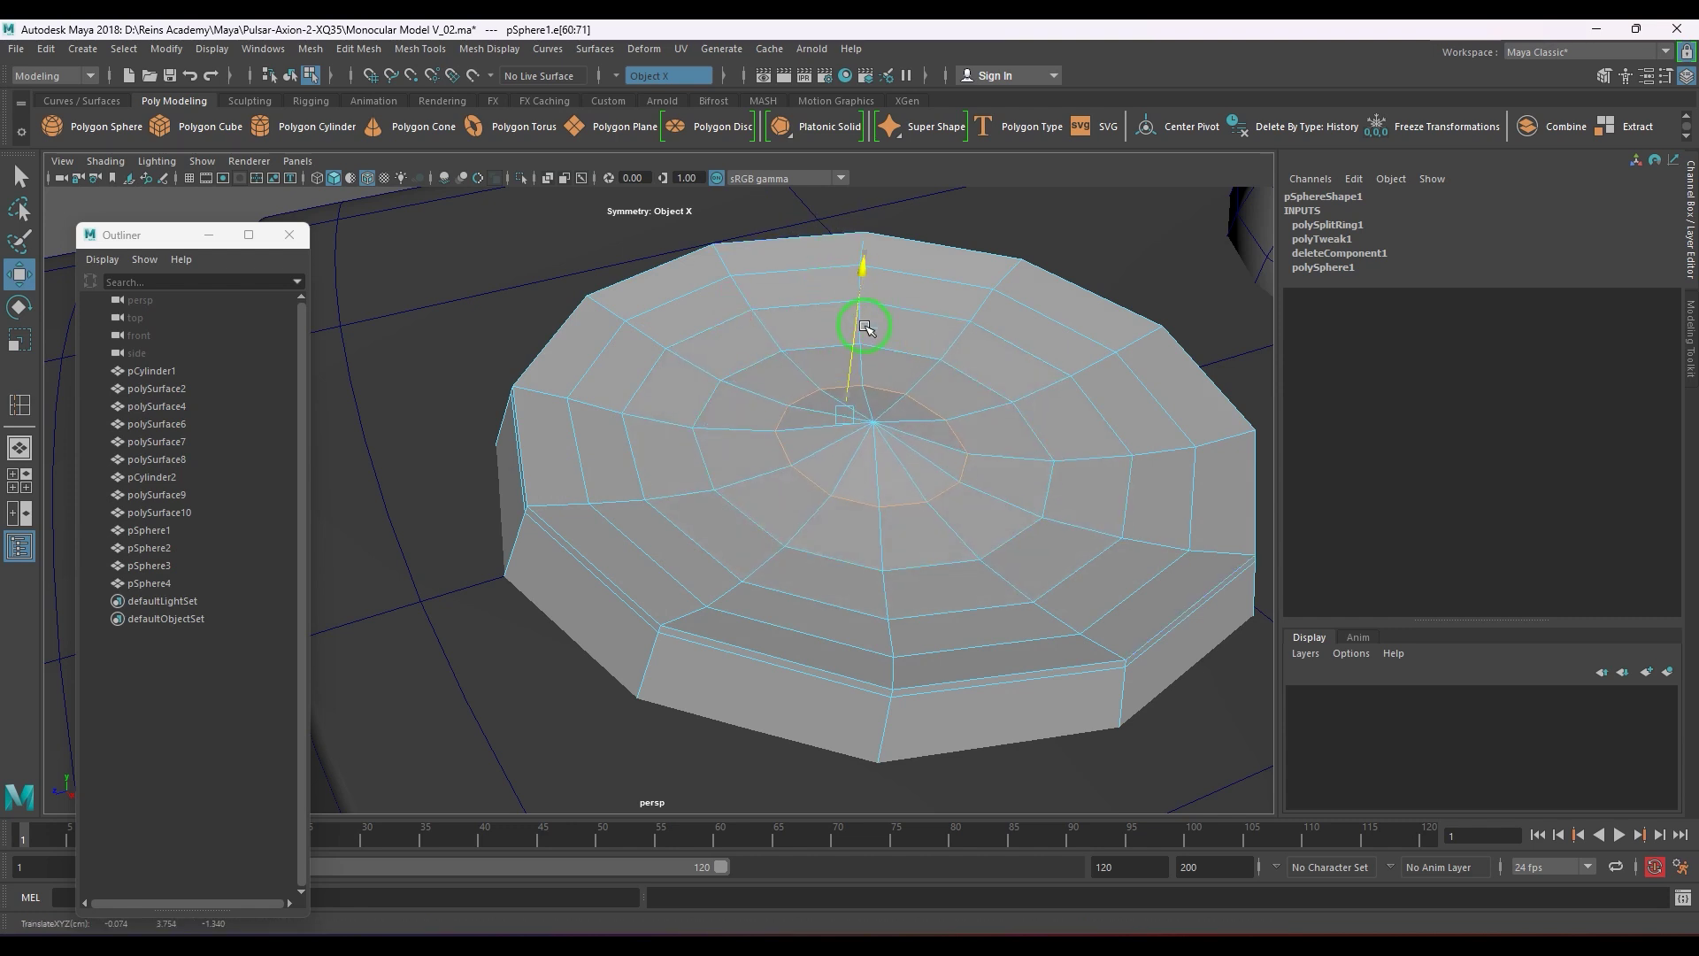
- Undo the stray selection and lower the disc's centre vertex slightly to complete the concave dip
left_click(874, 422)
key("ctrl+z")
key("ctrl+z")
key("ctrl+z")
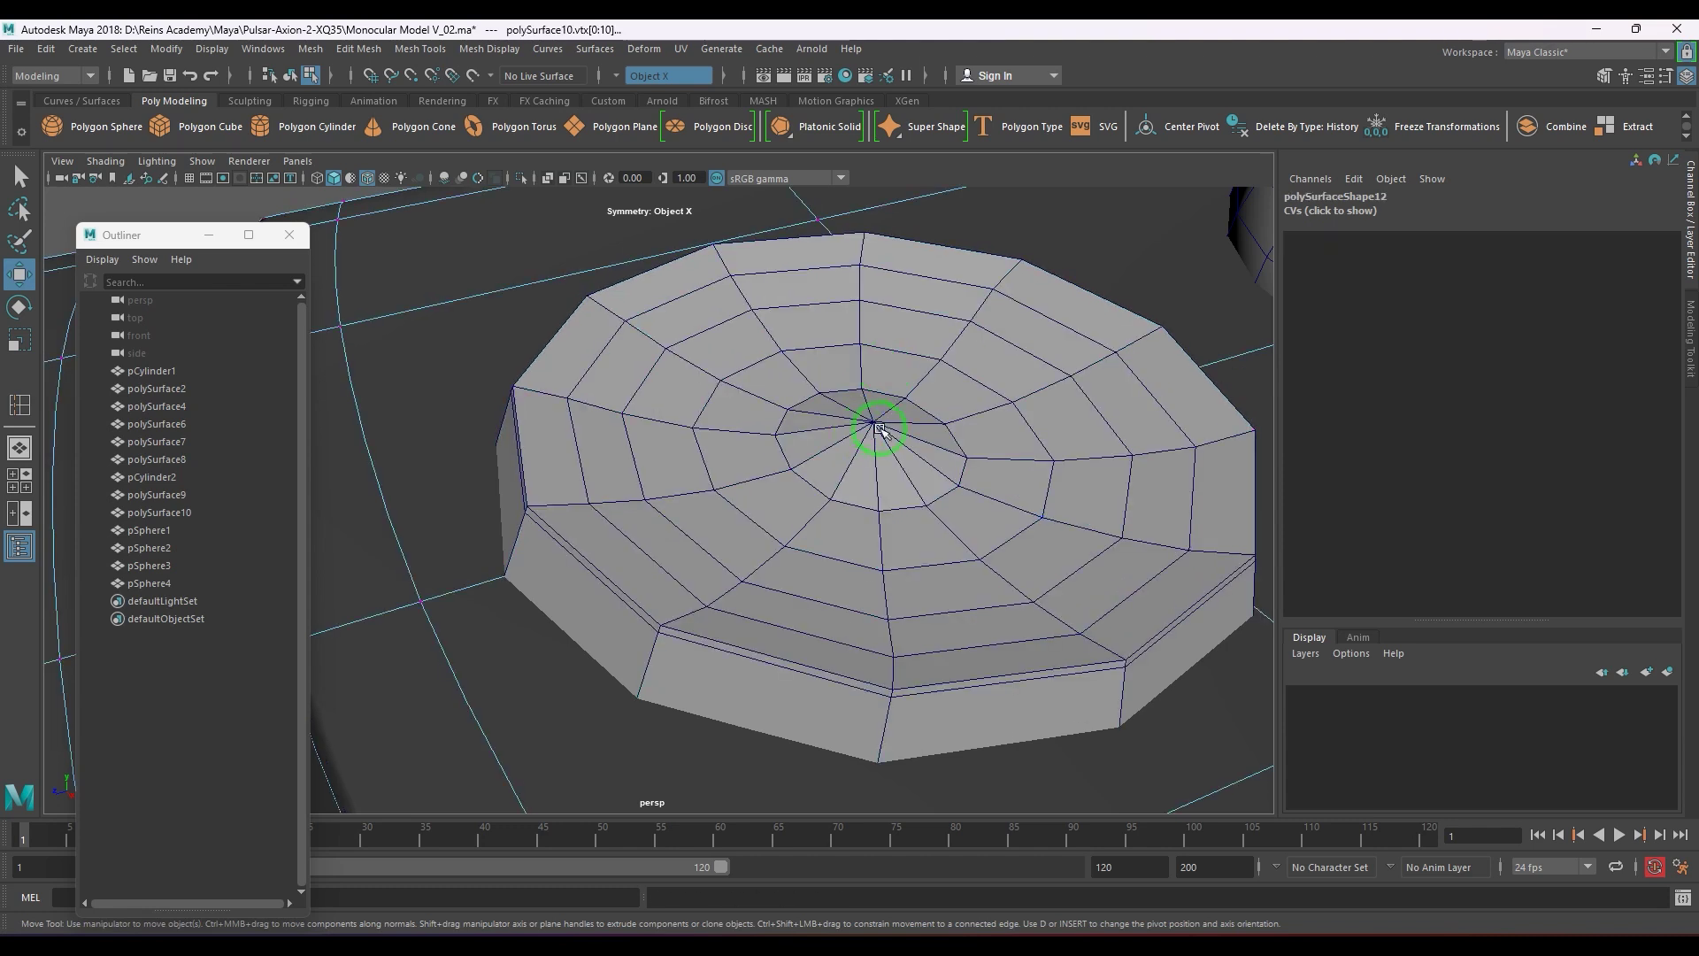
left_click(874, 428)
left_click_drag(882, 365, 882, 384)
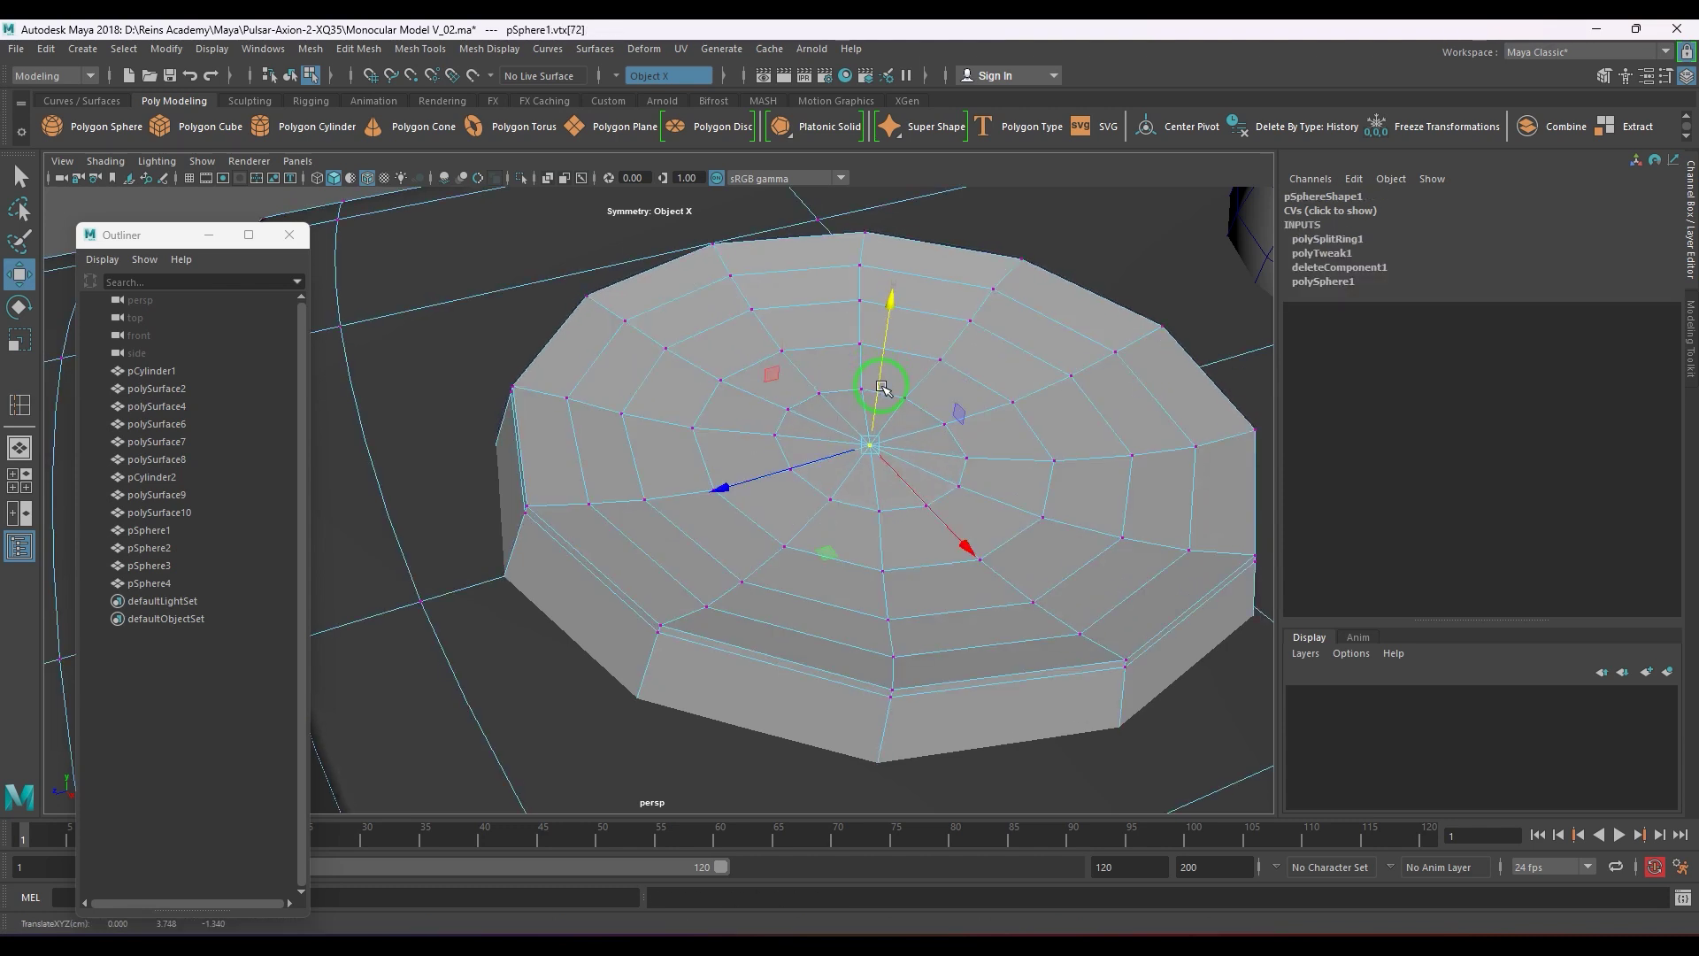
- Preview the disc smoothed in object mode with the wireframe overlay turned off and inspect its concave top
key("F8")
key("3")
scroll(697, 434, "down", 8)
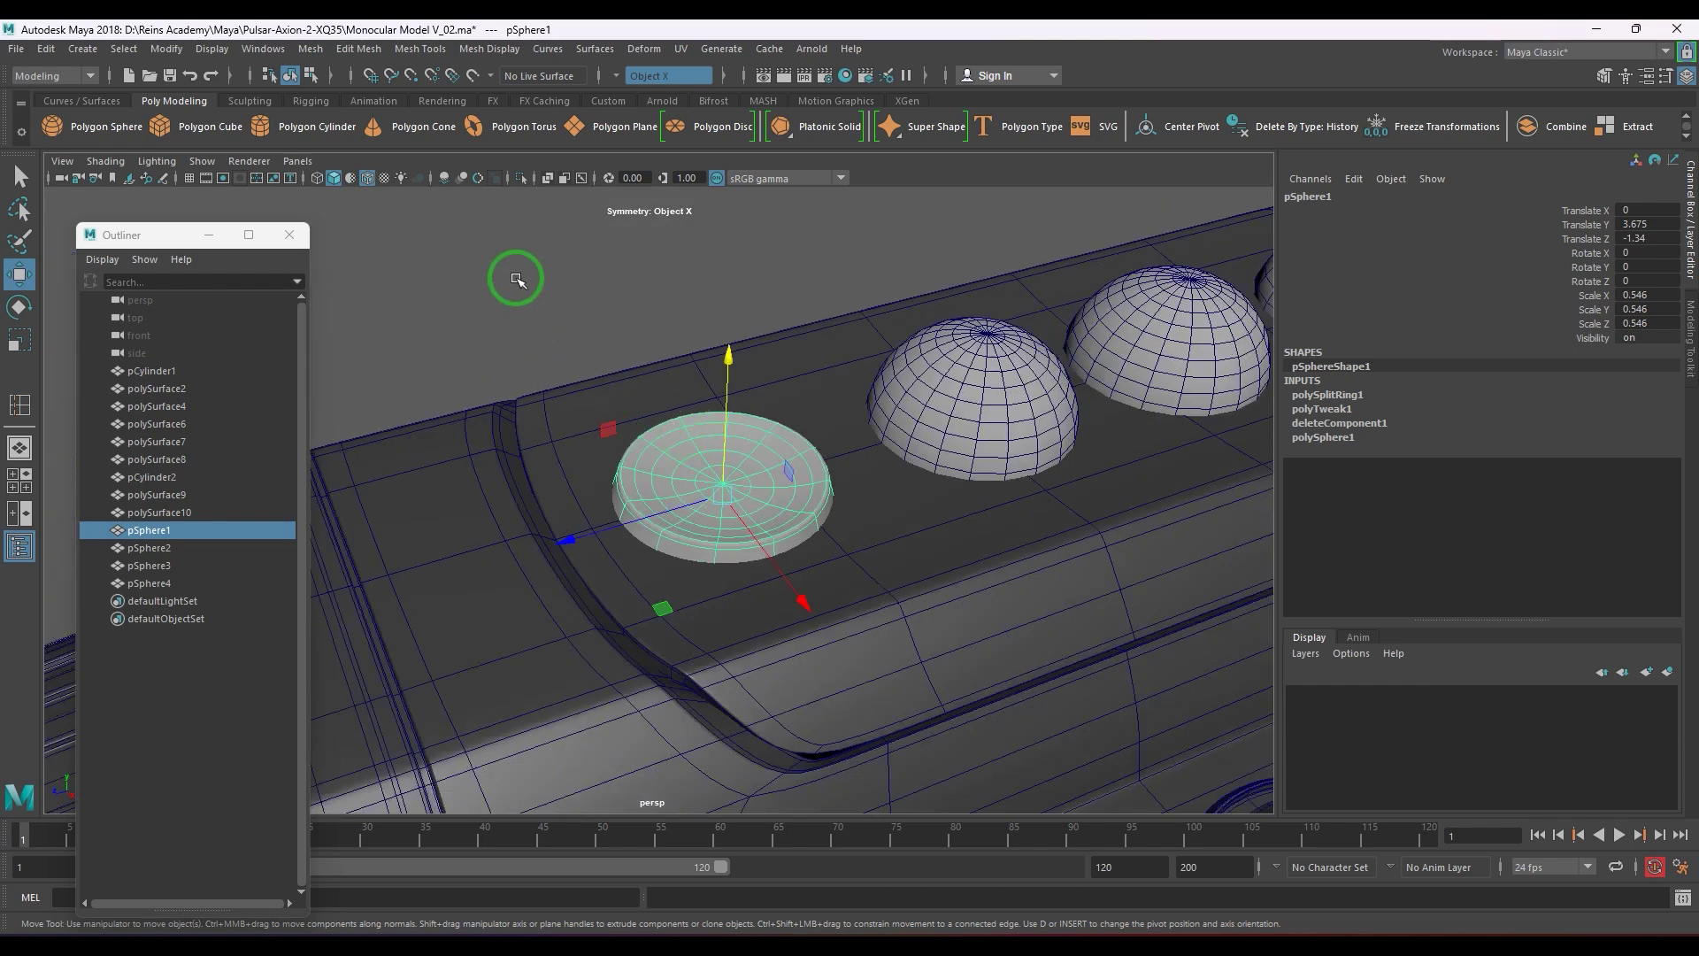
left_click(516, 280)
scroll(914, 611, "up", 6)
left_click(369, 180)
scroll(884, 523, "down", 6)
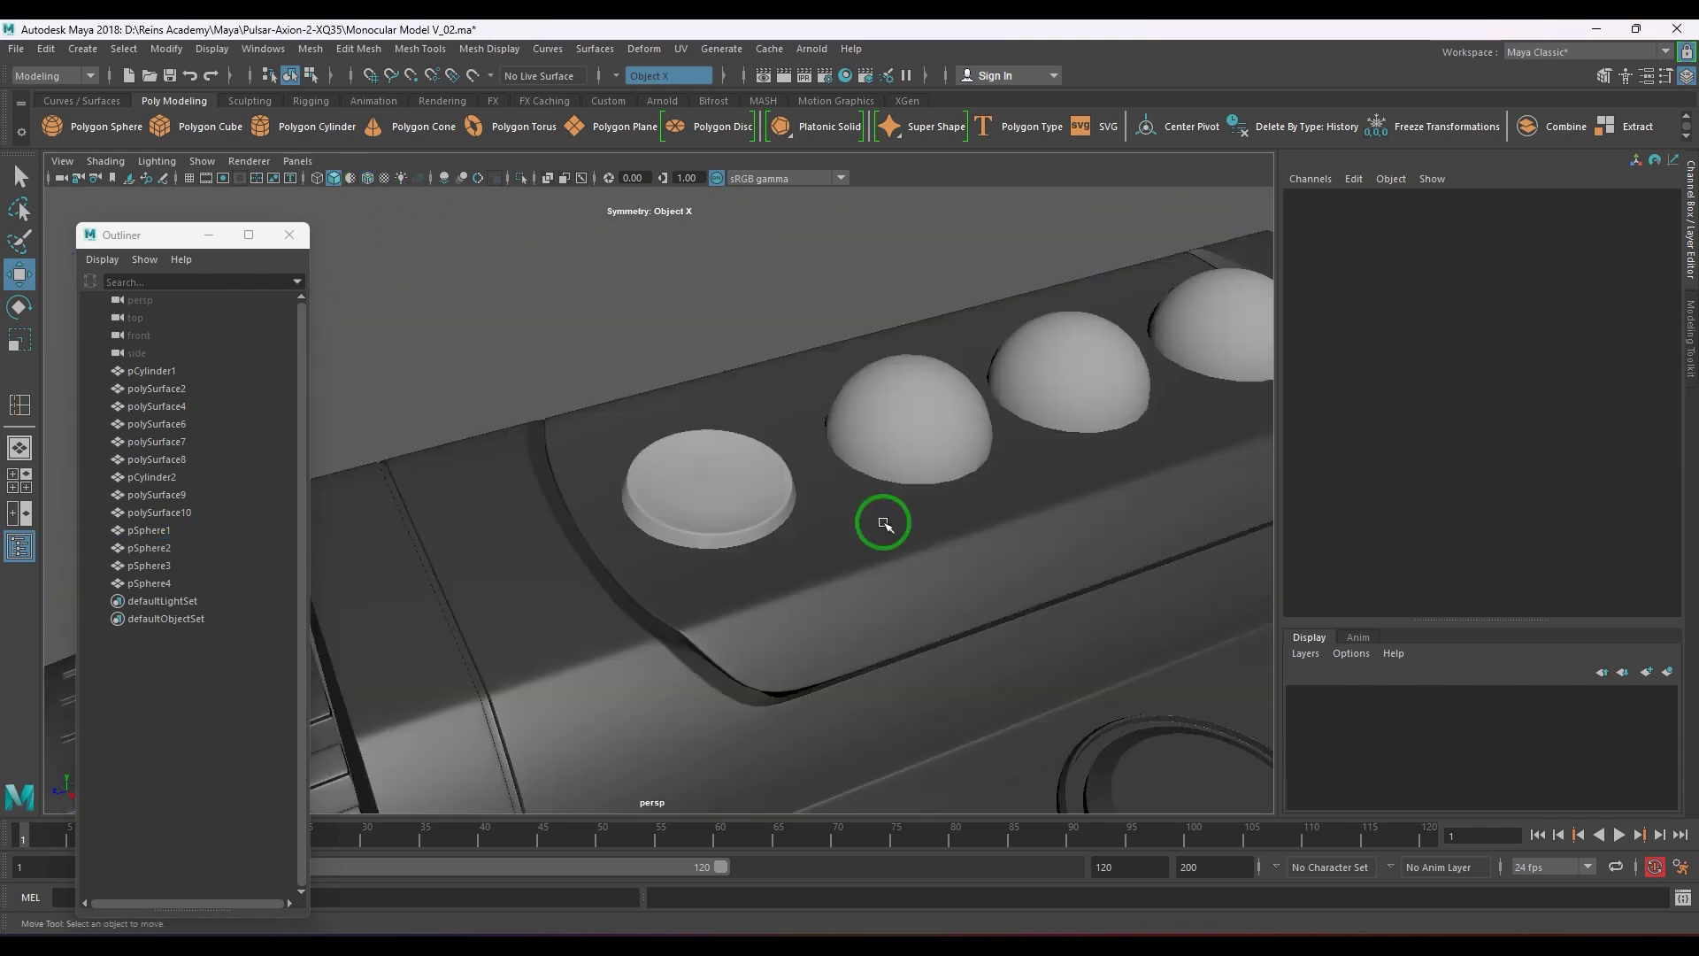
left_click_drag(884, 523, 941, 527, "alt")
scroll(942, 526, "up", 4)
middle_click_drag(892, 432, 850, 587, "alt")
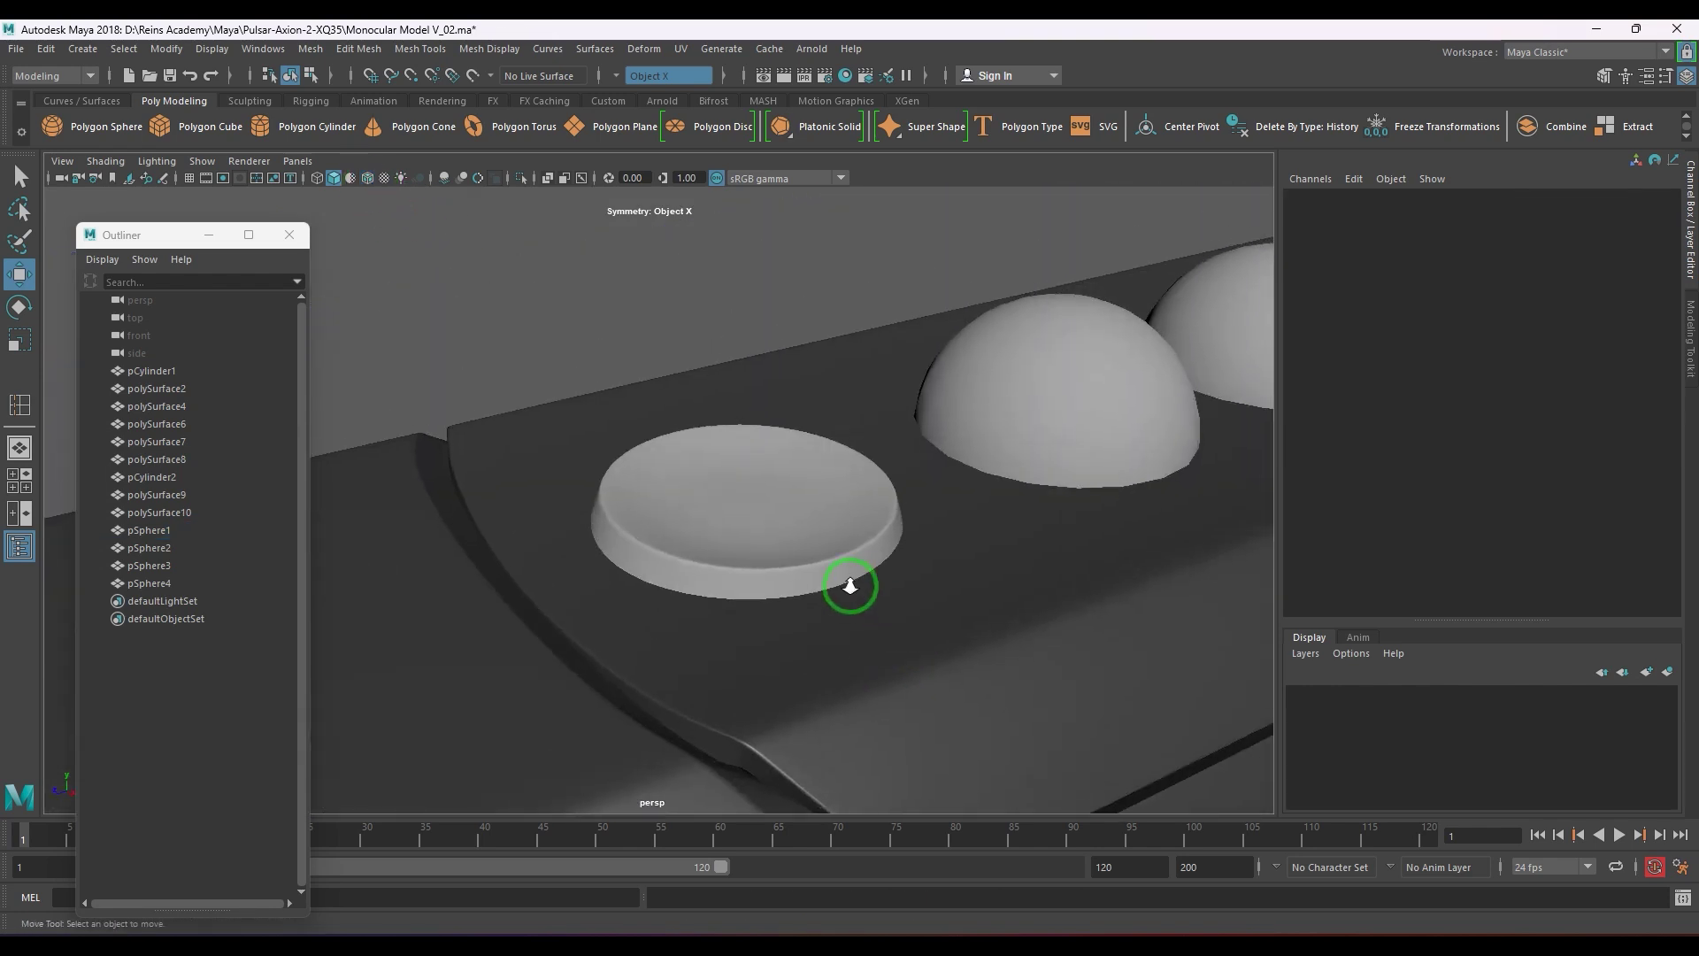
right_click_drag(850, 588, 1005, 705, "alt")
left_click_drag(1005, 705, 1024, 709, "alt")
right_click_drag(1024, 709, 725, 587, "alt")
- Insert a supporting edge loop on the unsmoothed disc's top just inside the rim and delete the object's history
left_click(724, 588)
key("1")
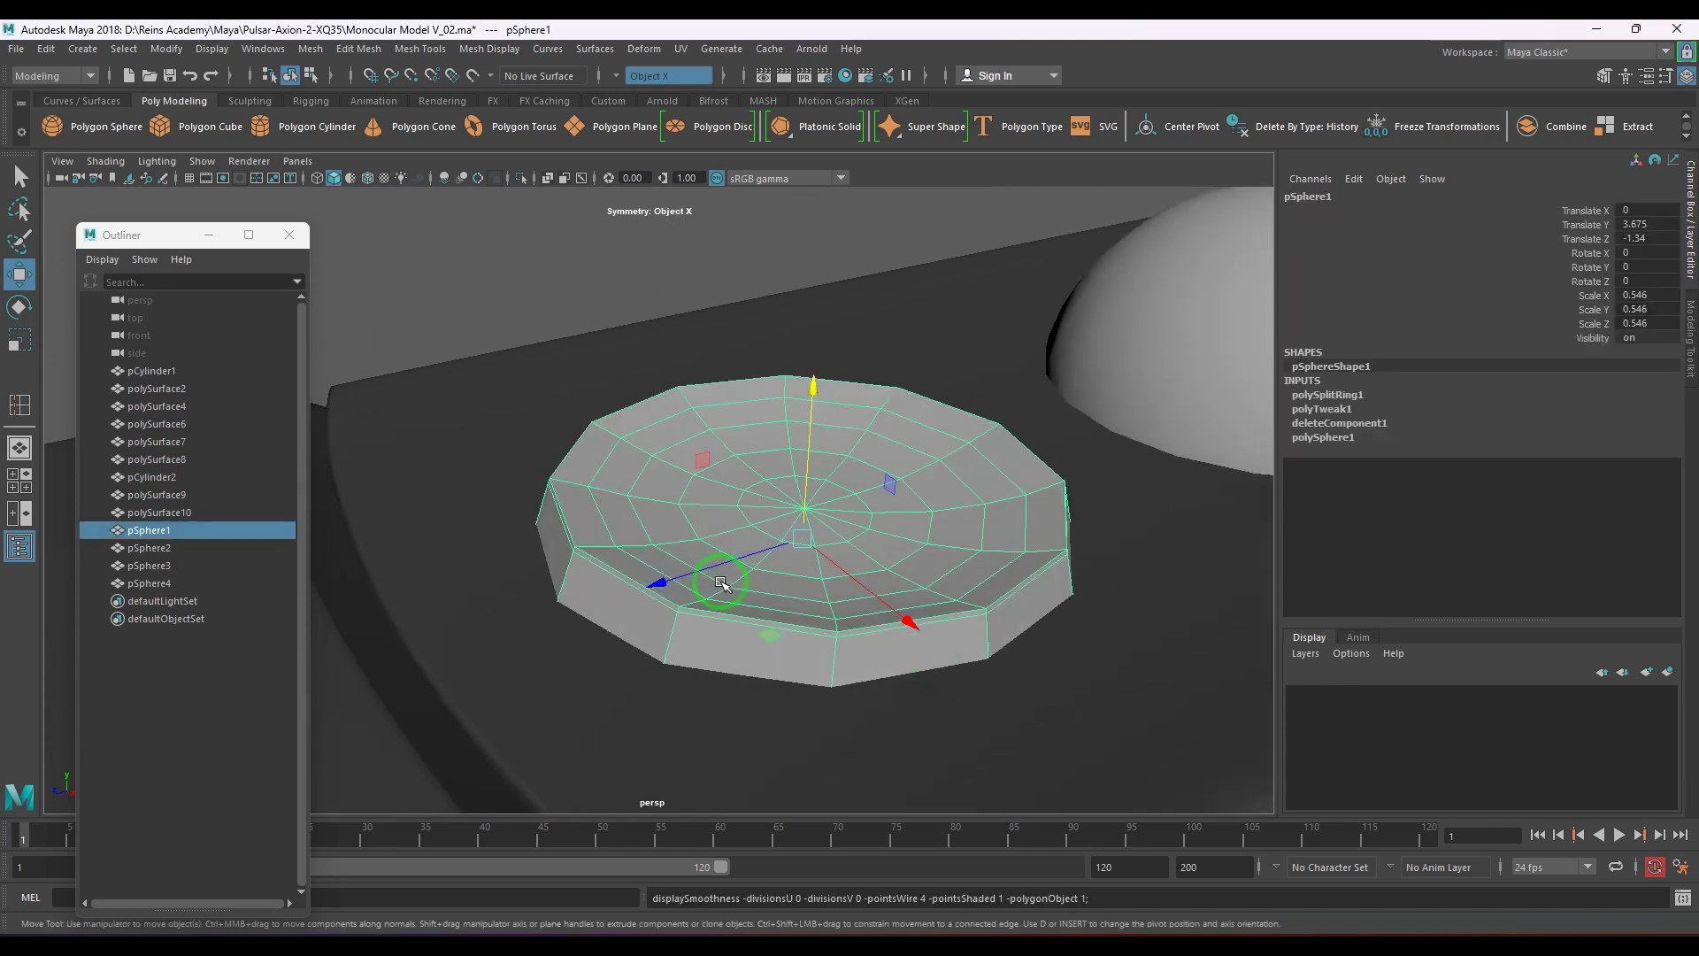
scroll(602, 549, "up", 5)
right_click_drag(495, 530, 571, 534, "shift")
left_click(570, 533)
key("w")
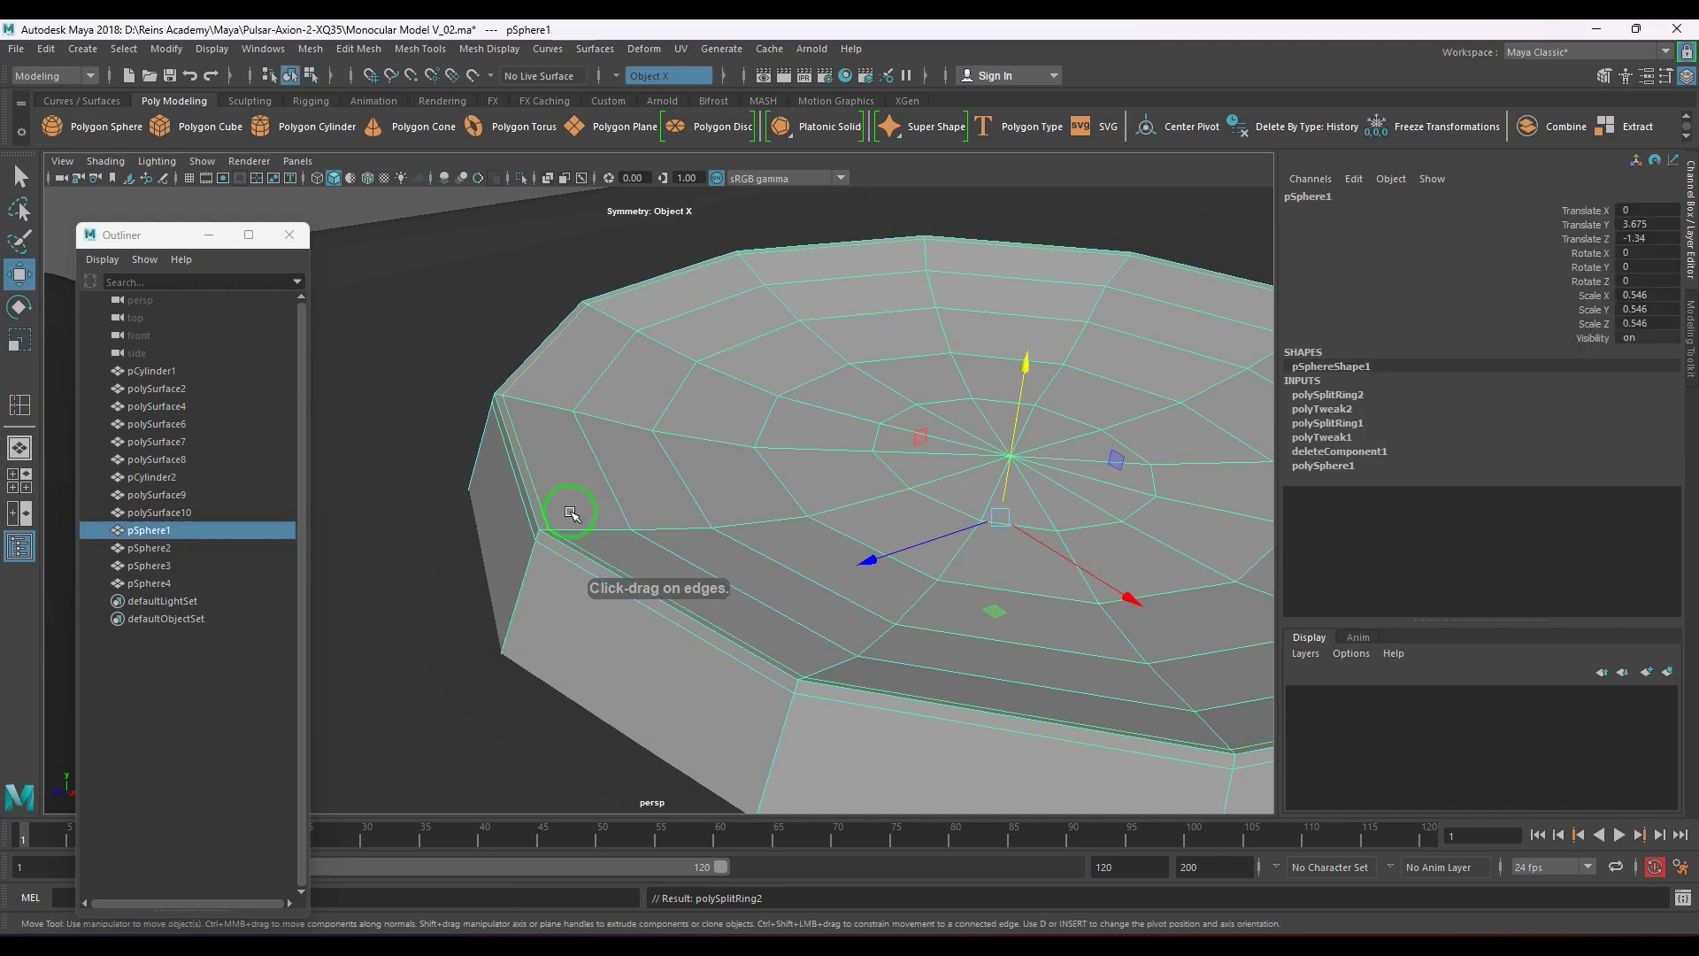
key("alt+shift+d")
- Preview the disc smoothed and check the shape of its supported rim
key("3")
scroll(569, 511, "down", 5)
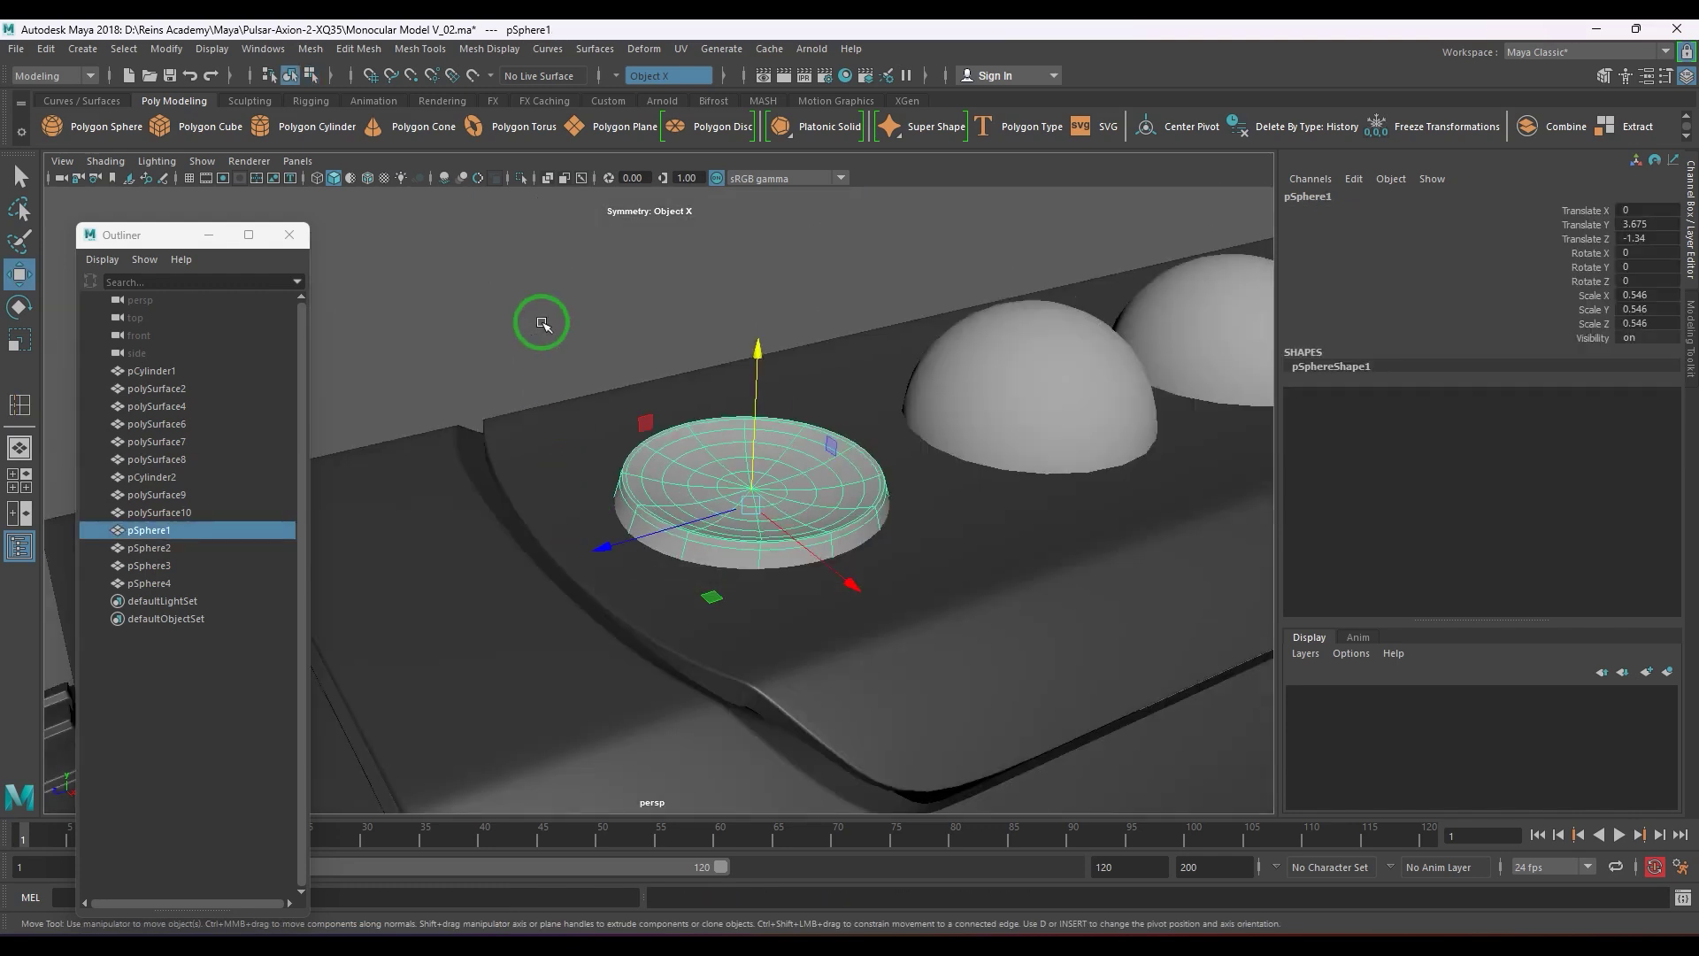
left_click(543, 322)
scroll(852, 536, "down", 3)
left_click_drag(854, 538, 743, 519, "alt")
scroll(974, 611, "up", 9)
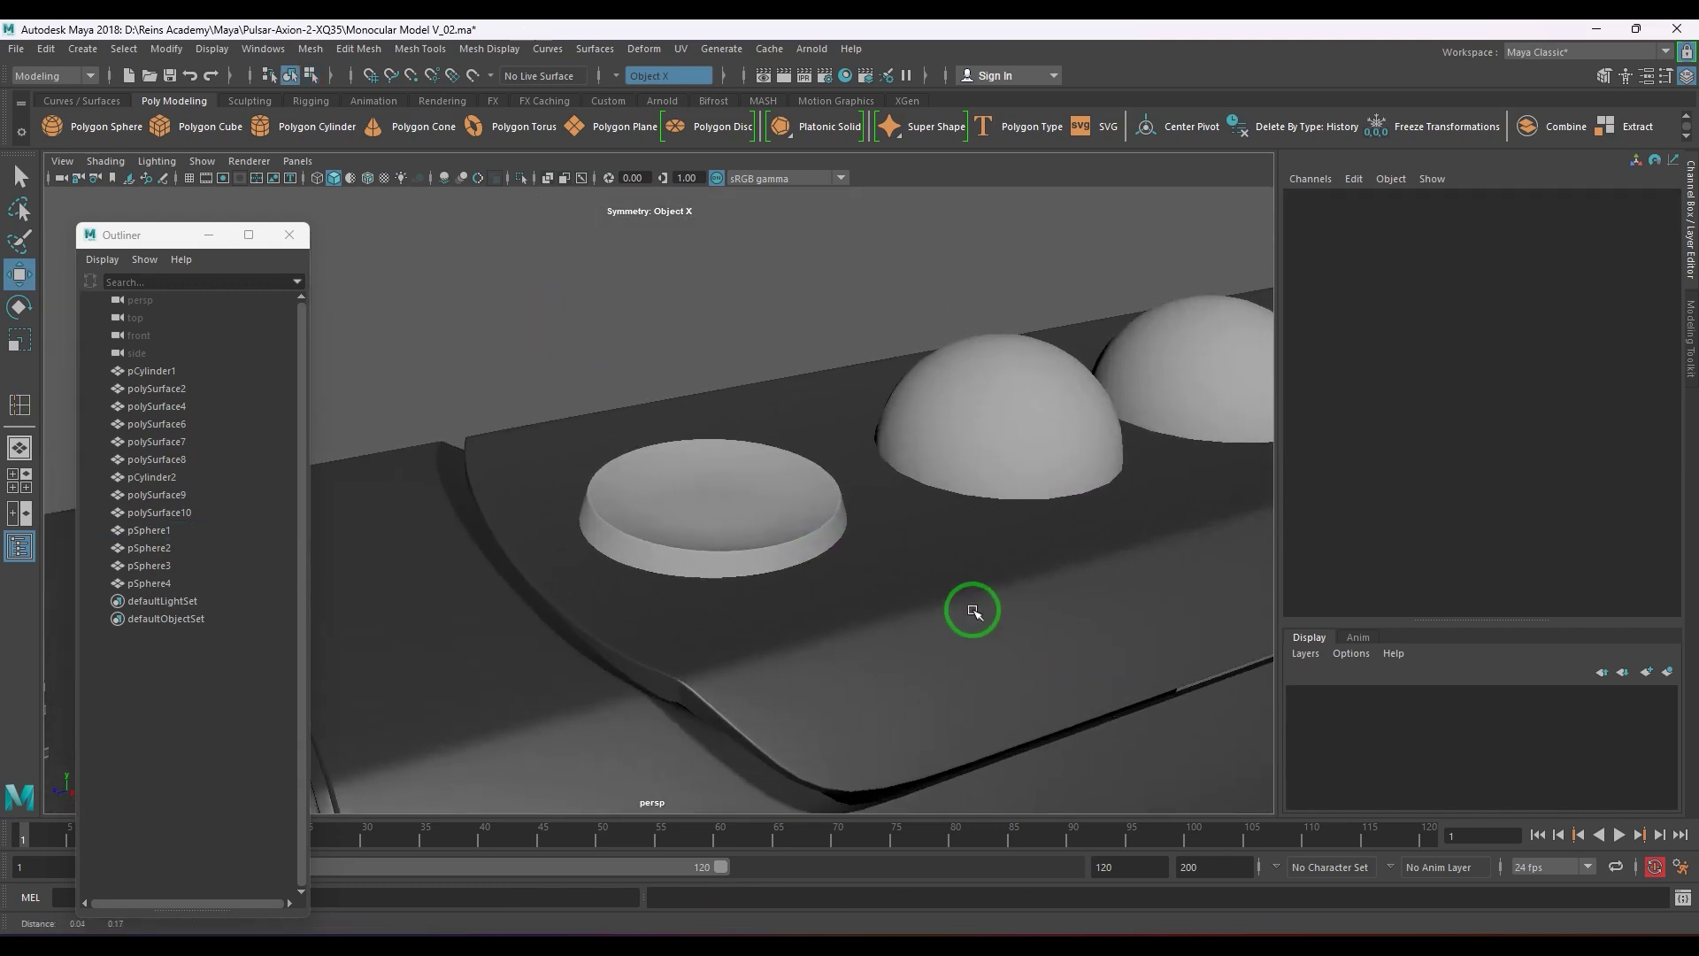
- In the wireframe side view, raise the second vertex ring from the centre of the unsmoothed disc's concave top slightly
left_click(832, 535)
key("1")
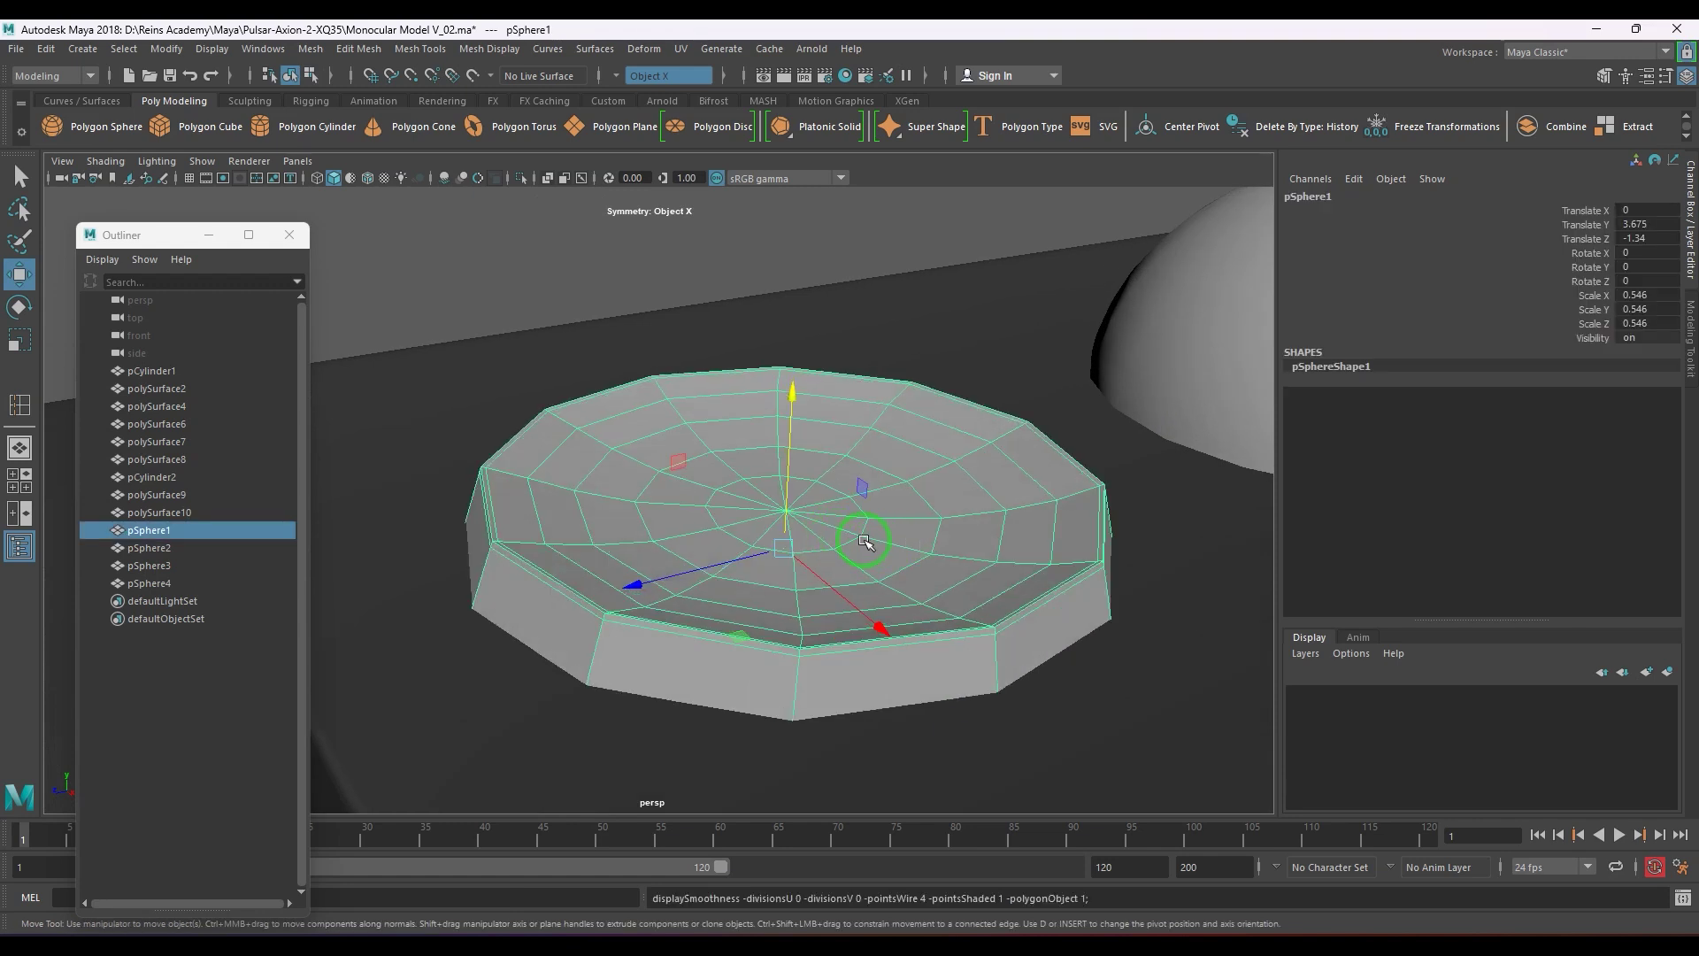
left_click_drag(878, 522, 960, 462, "alt")
middle_click_drag(959, 462, 846, 531, "alt")
key("space")
left_click_drag(846, 531, 884, 526)
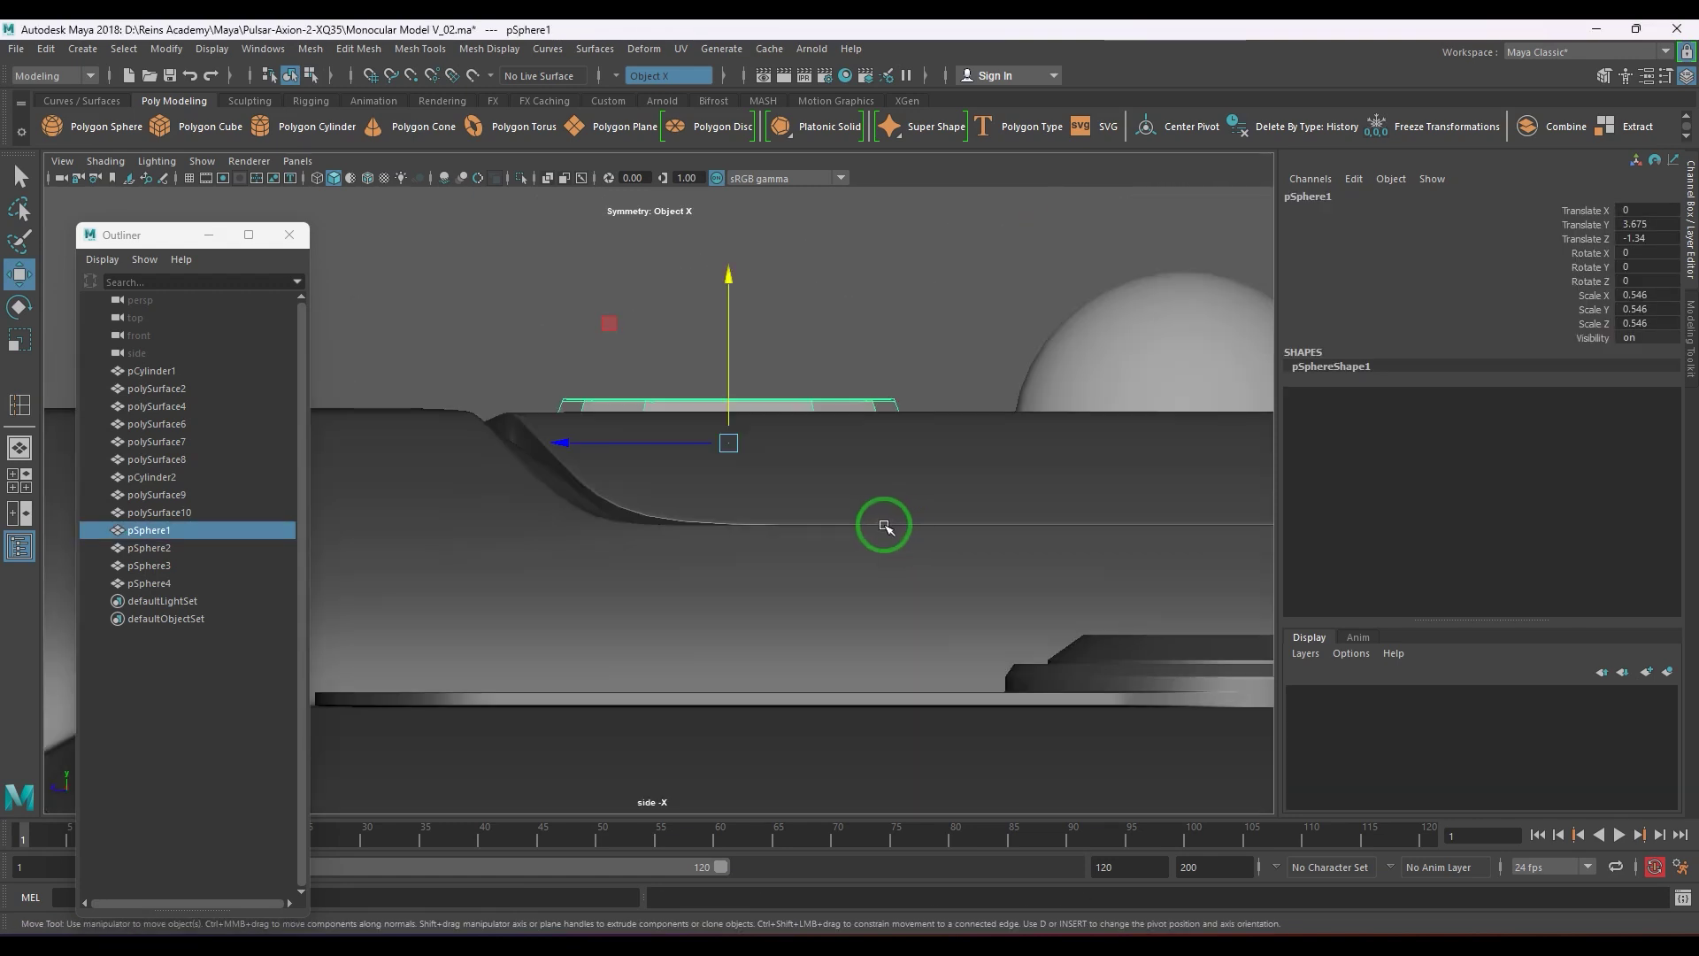
key("4")
scroll(761, 448, "up", 4)
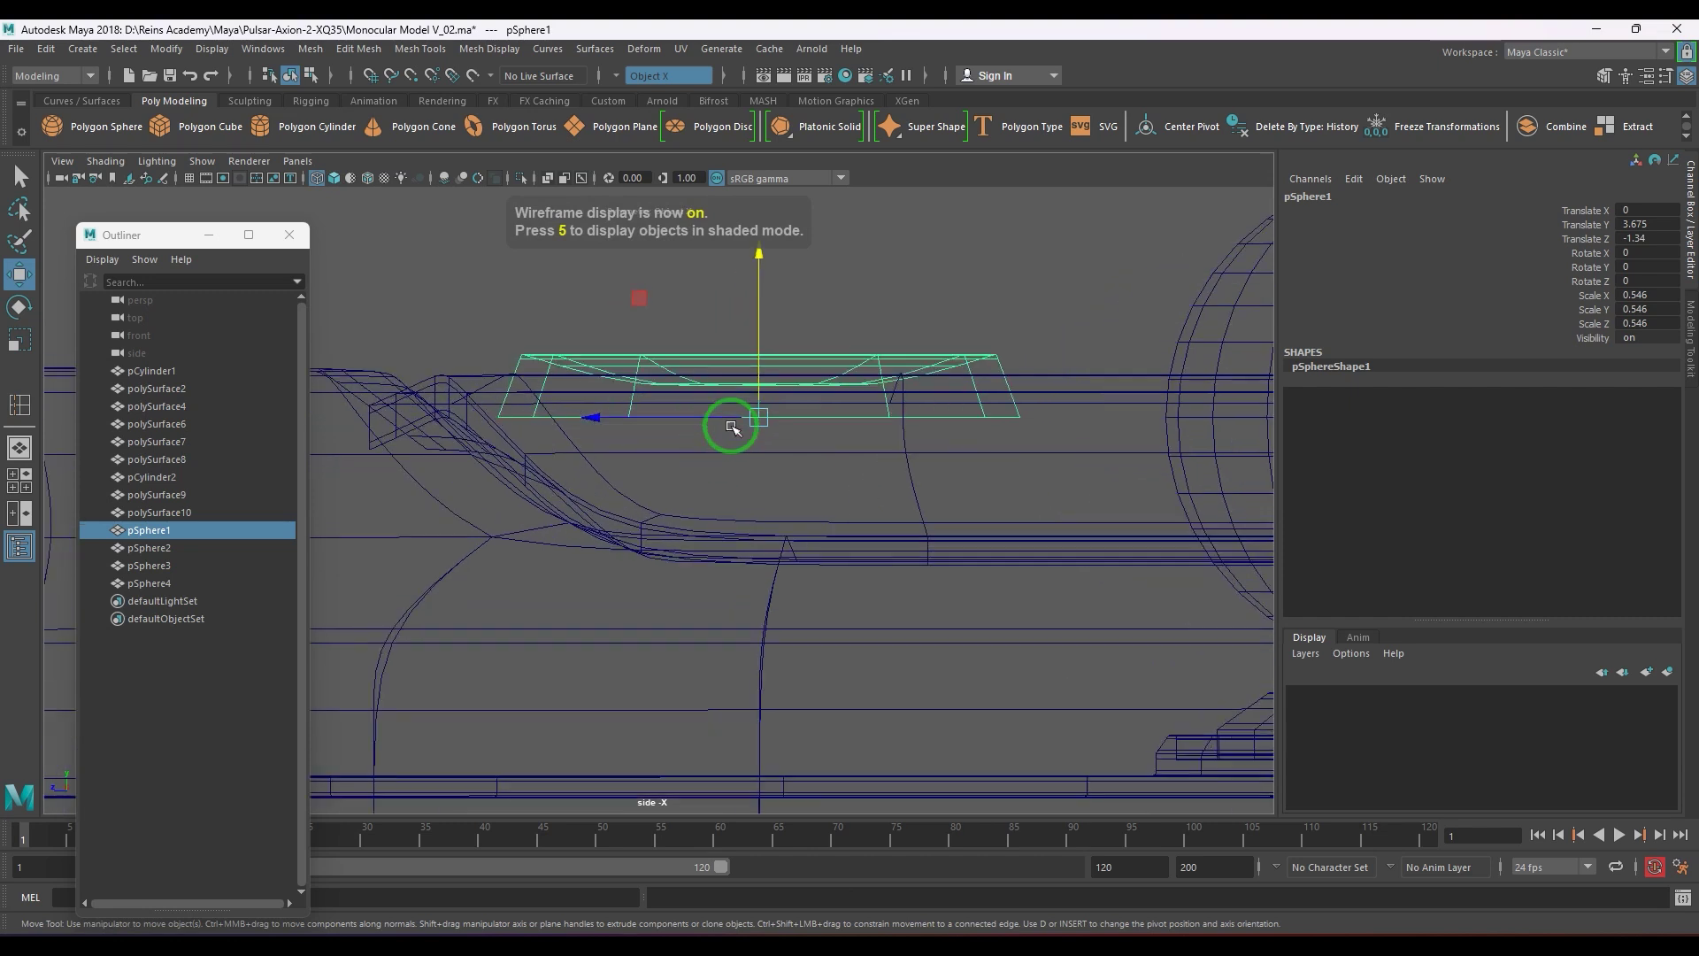
scroll(782, 536, "up", 3)
key("F9")
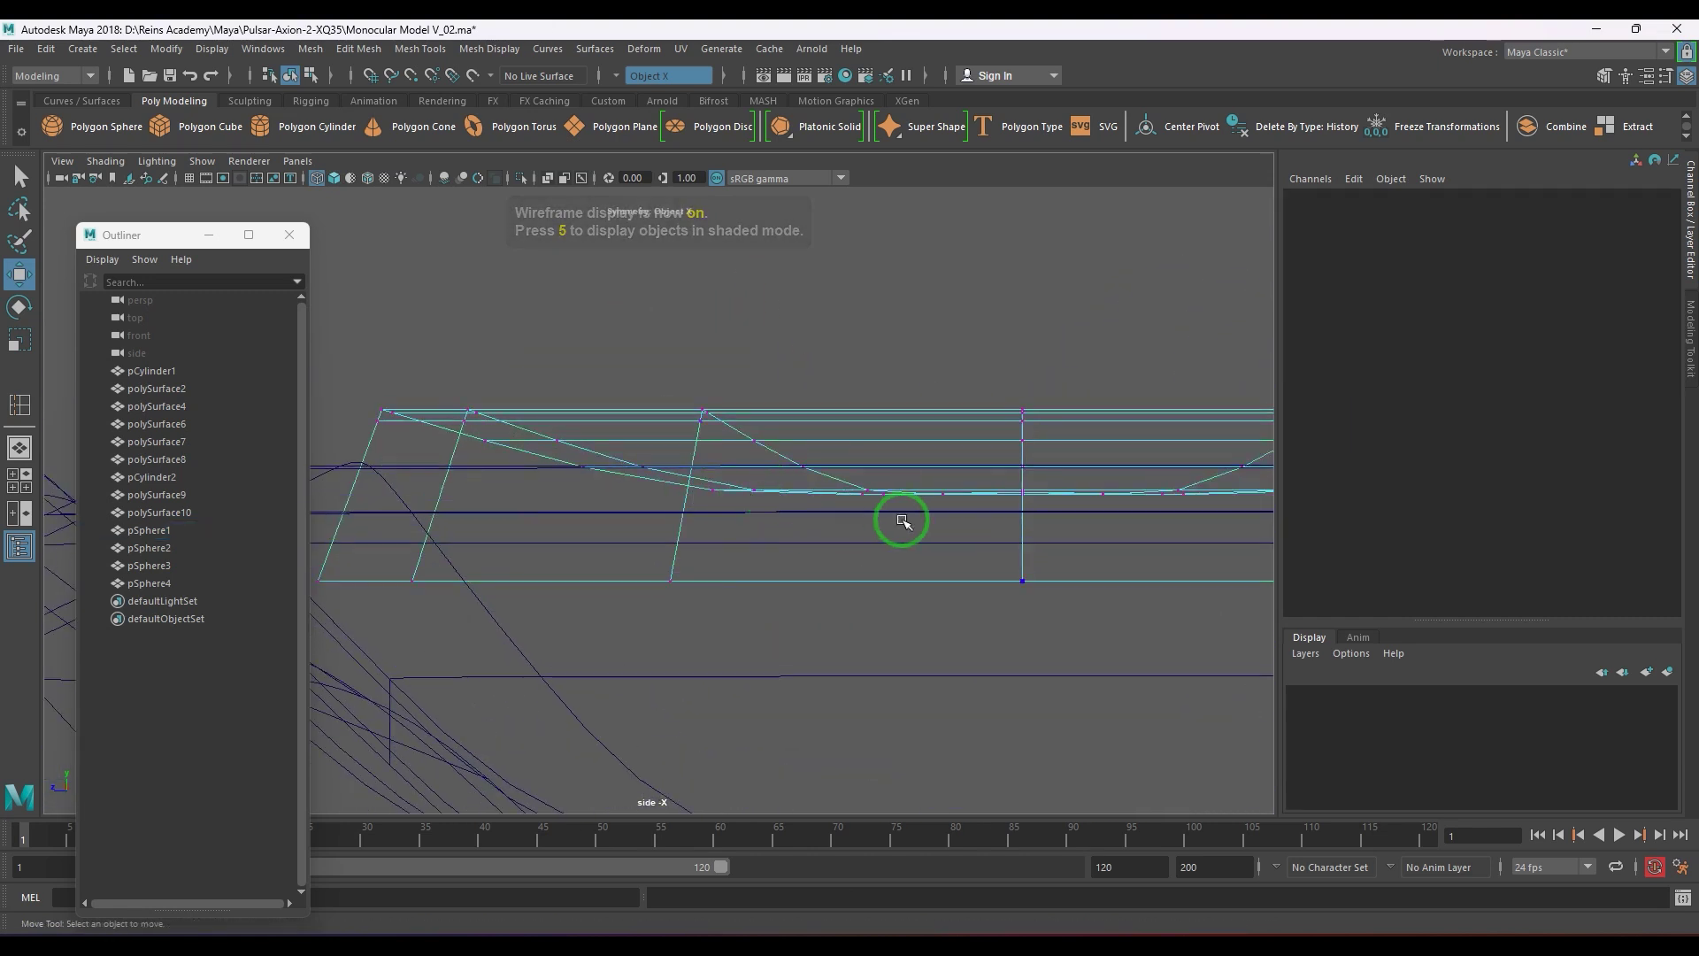
scroll(636, 506, "up", 2)
left_click_drag(604, 493, 1266, 513)
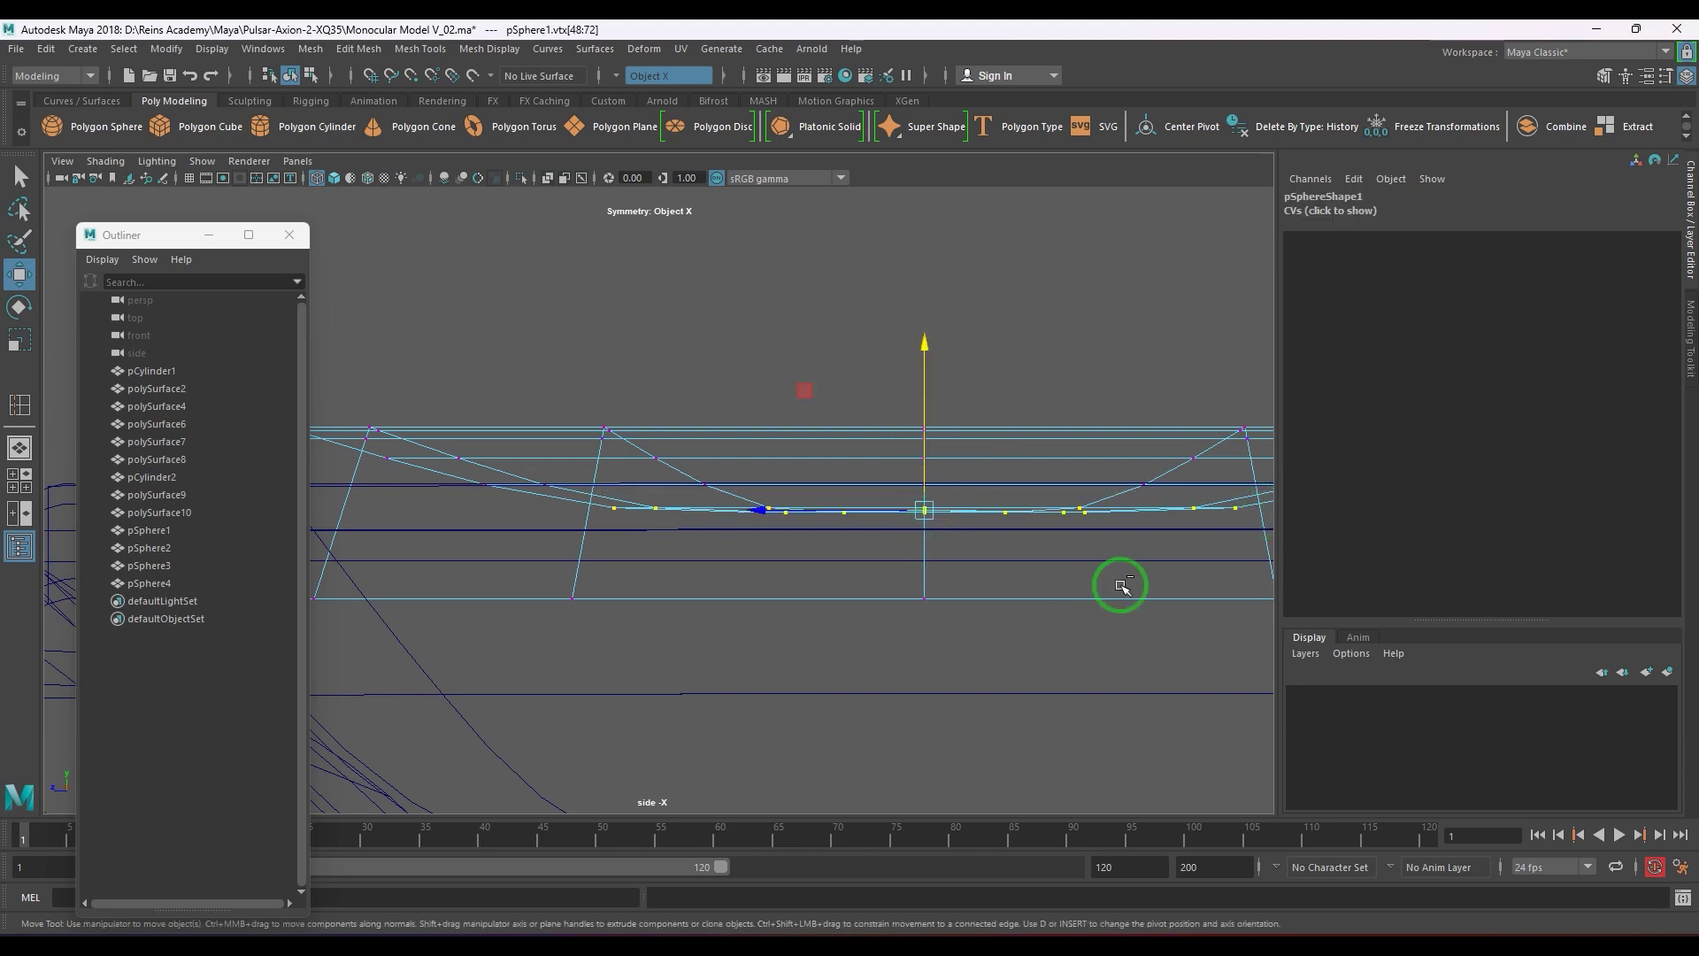
left_click_drag(803, 511, 755, 505, "ctrl")
left_click_drag(920, 428, 926, 419)
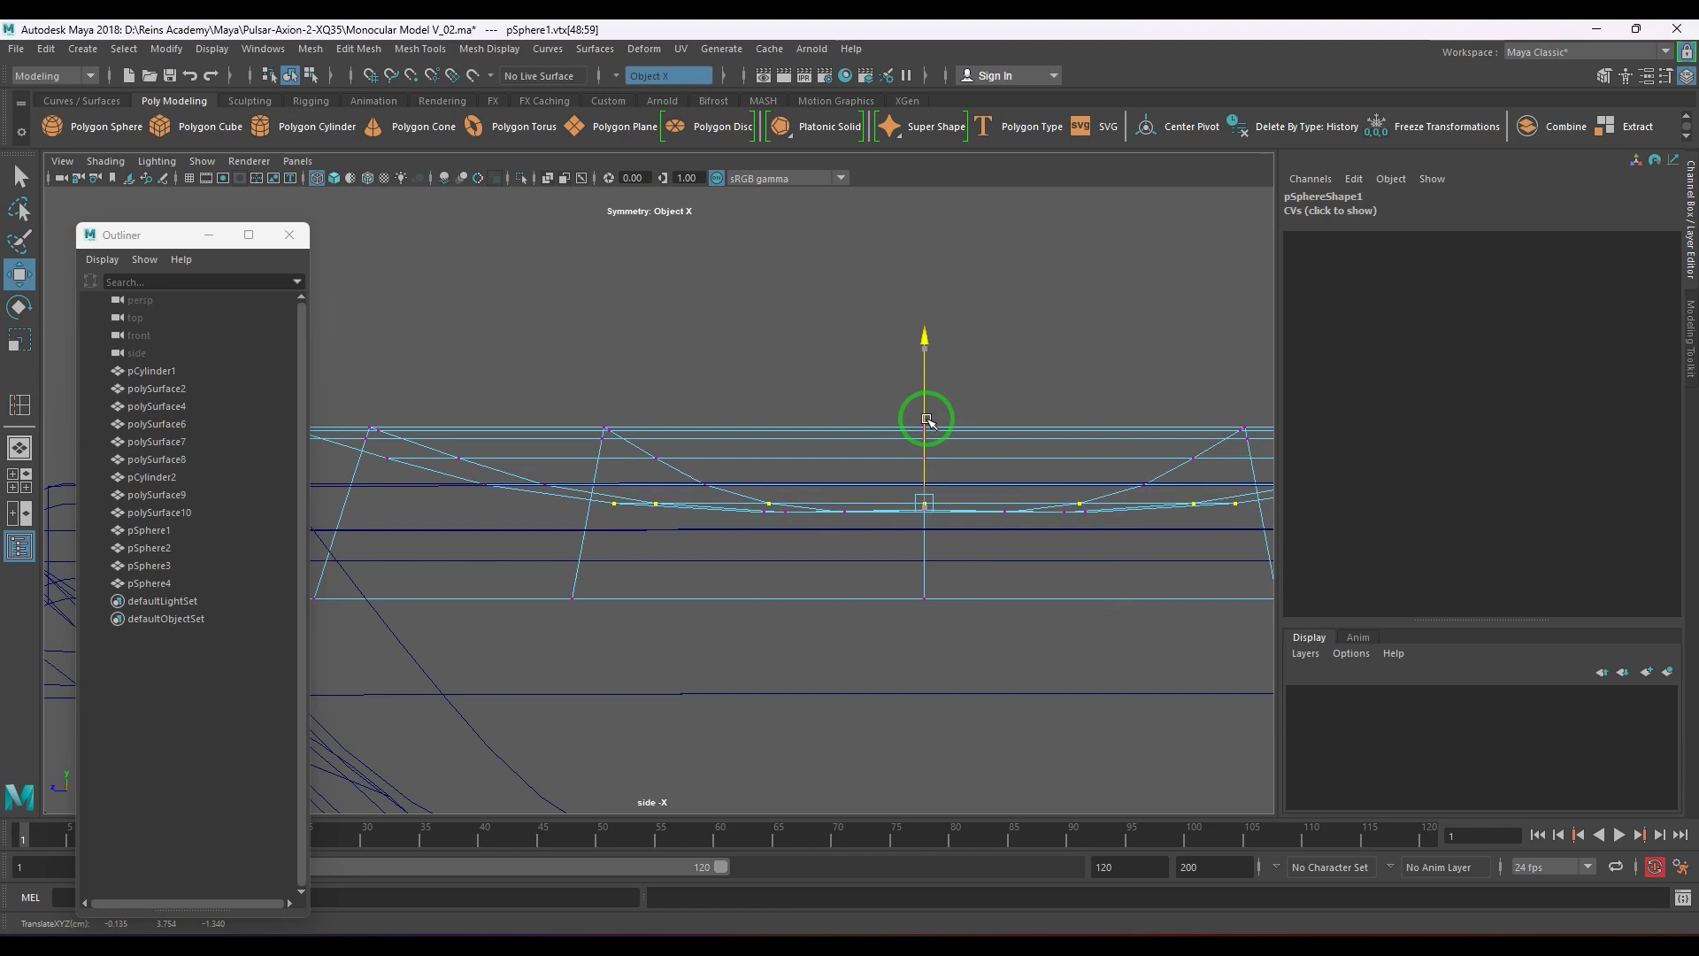
- Return to the shaded perspective view in object mode and inspect the smoothed disc's adjusted concave top
key("5")
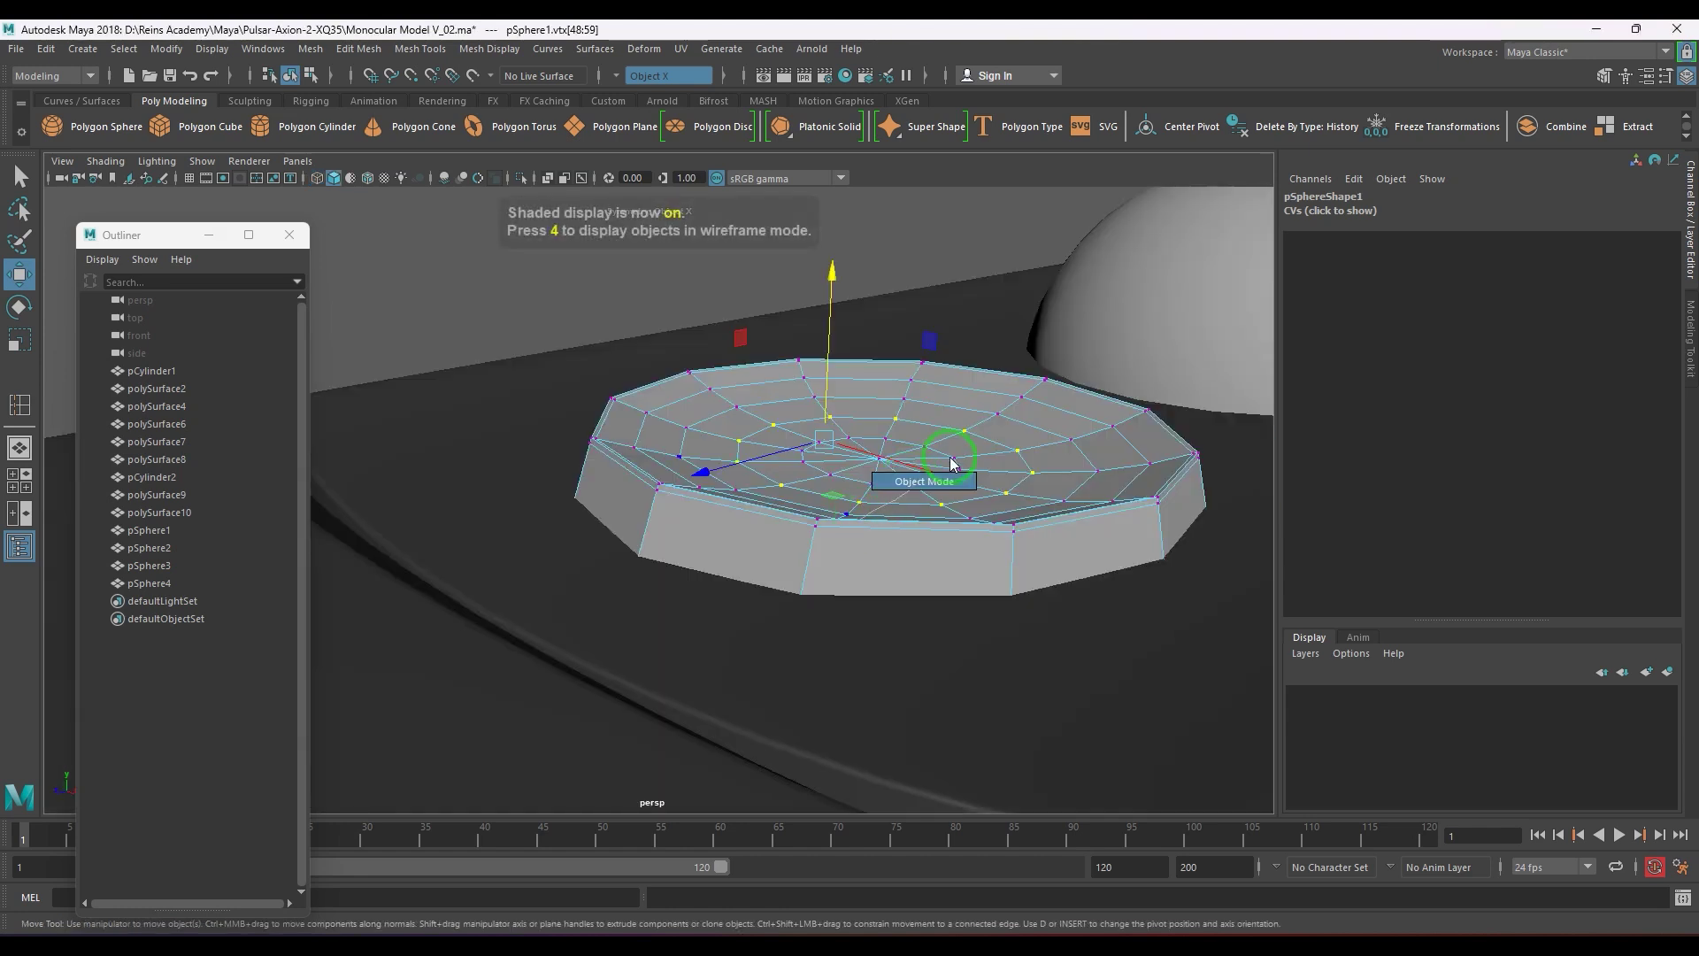
right_click_drag(951, 462, 951, 461)
scroll(848, 502, "down", 5)
key("3")
left_click(581, 352)
scroll(759, 504, "down", 5)
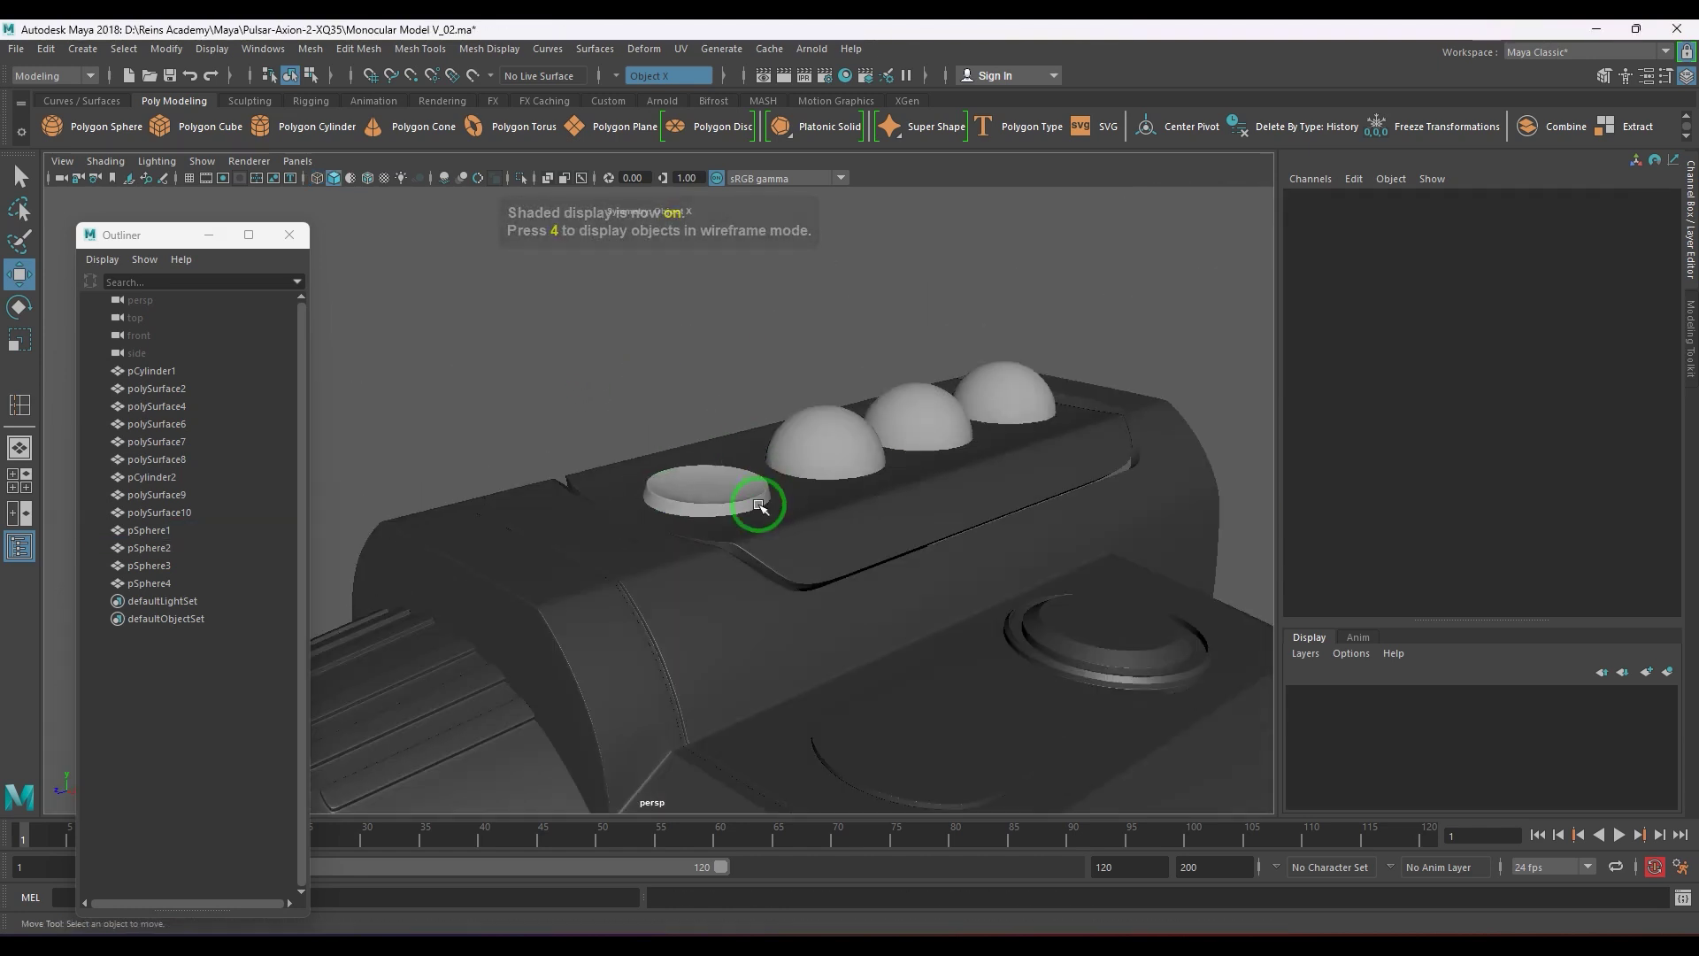
left_click_drag(759, 504, 739, 523, "alt")
scroll(974, 650, "up", 5)
scroll(867, 580, "up", 5)
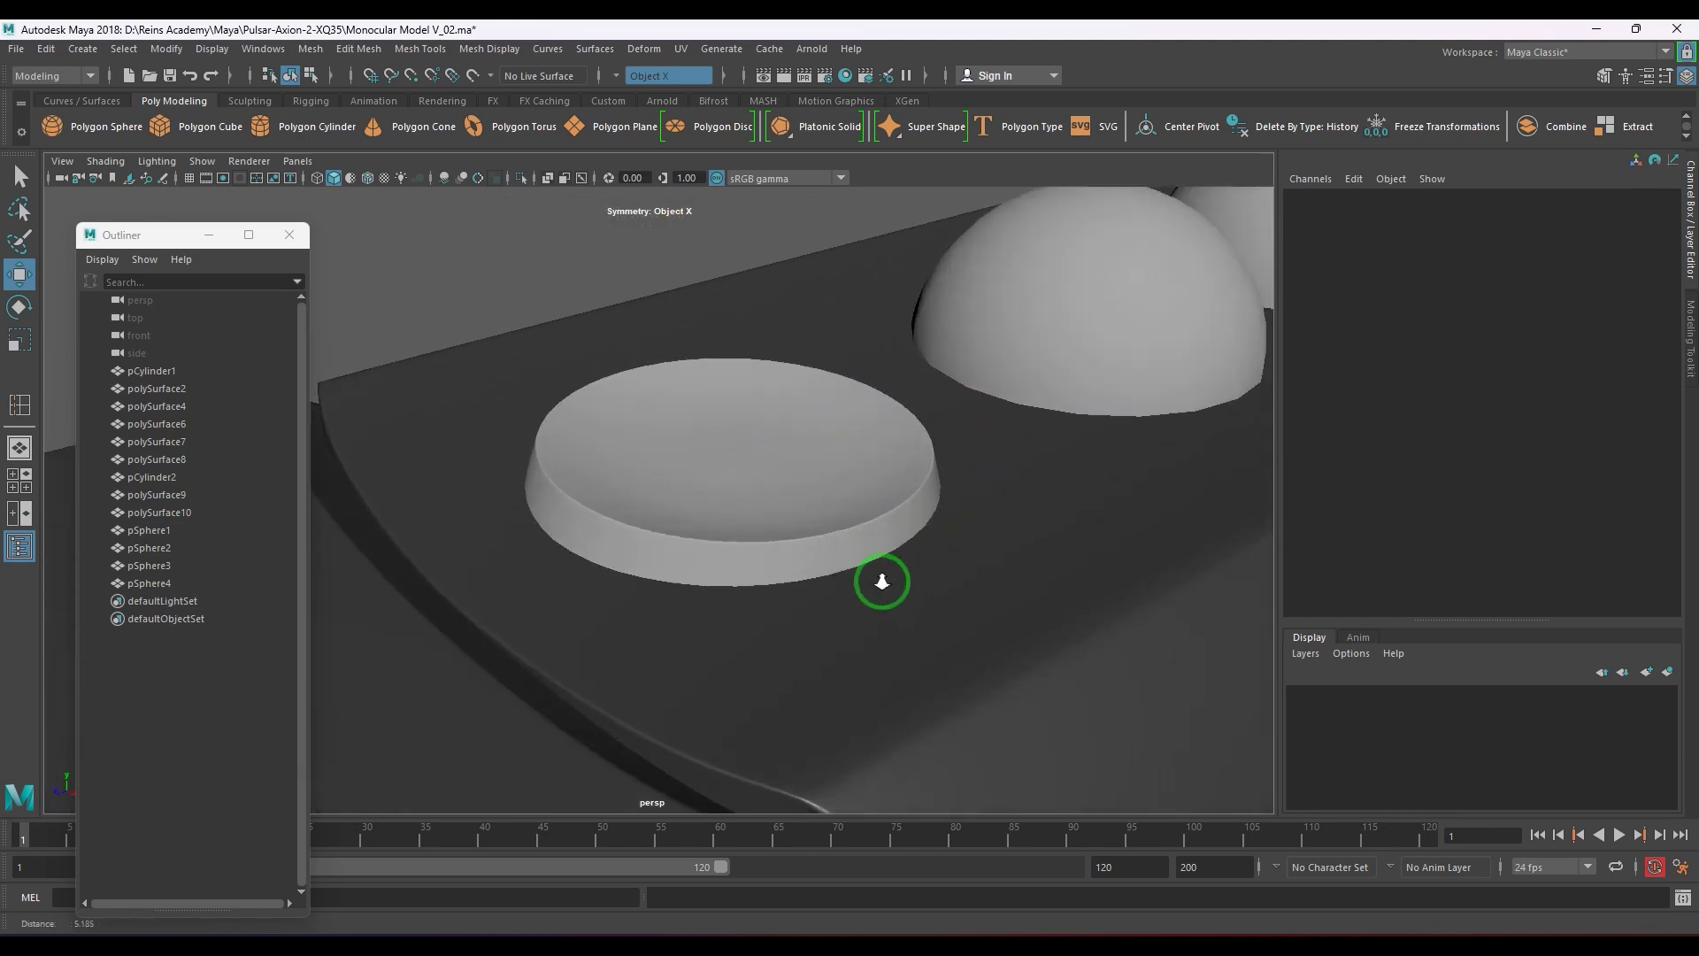
middle_click_drag(868, 599, 880, 462, "alt")
- Start assigning a new material to the disc and list Maya's surface shaders
left_click(748, 483)
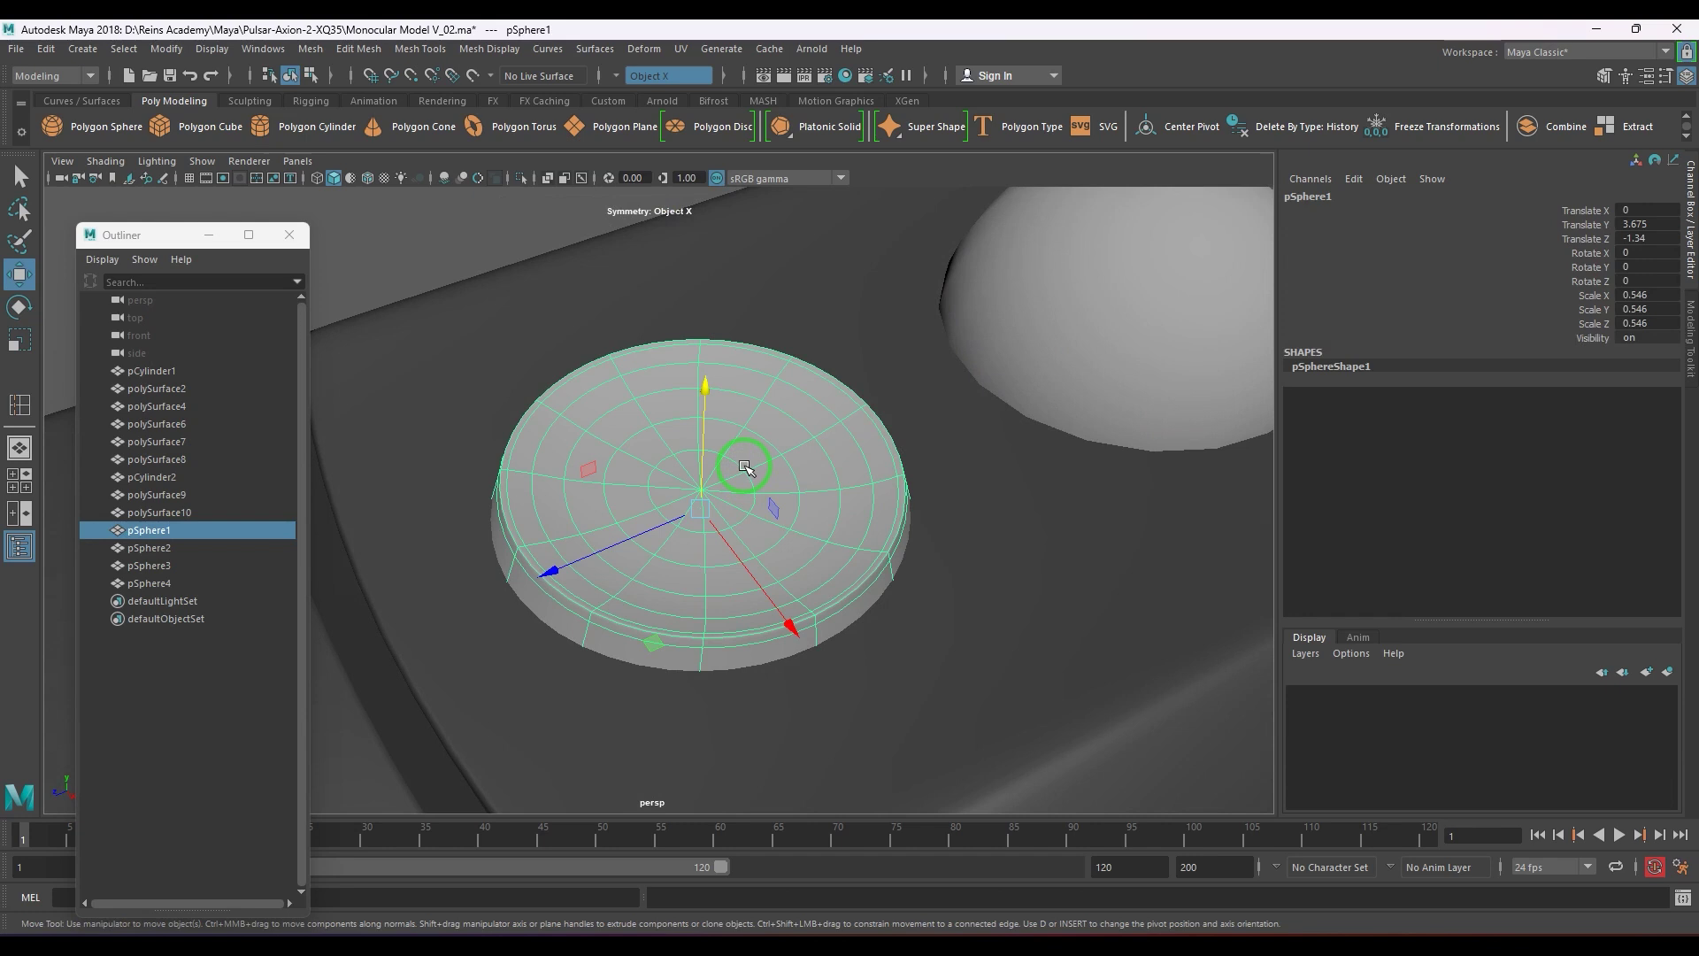
left_click(1022, 244)
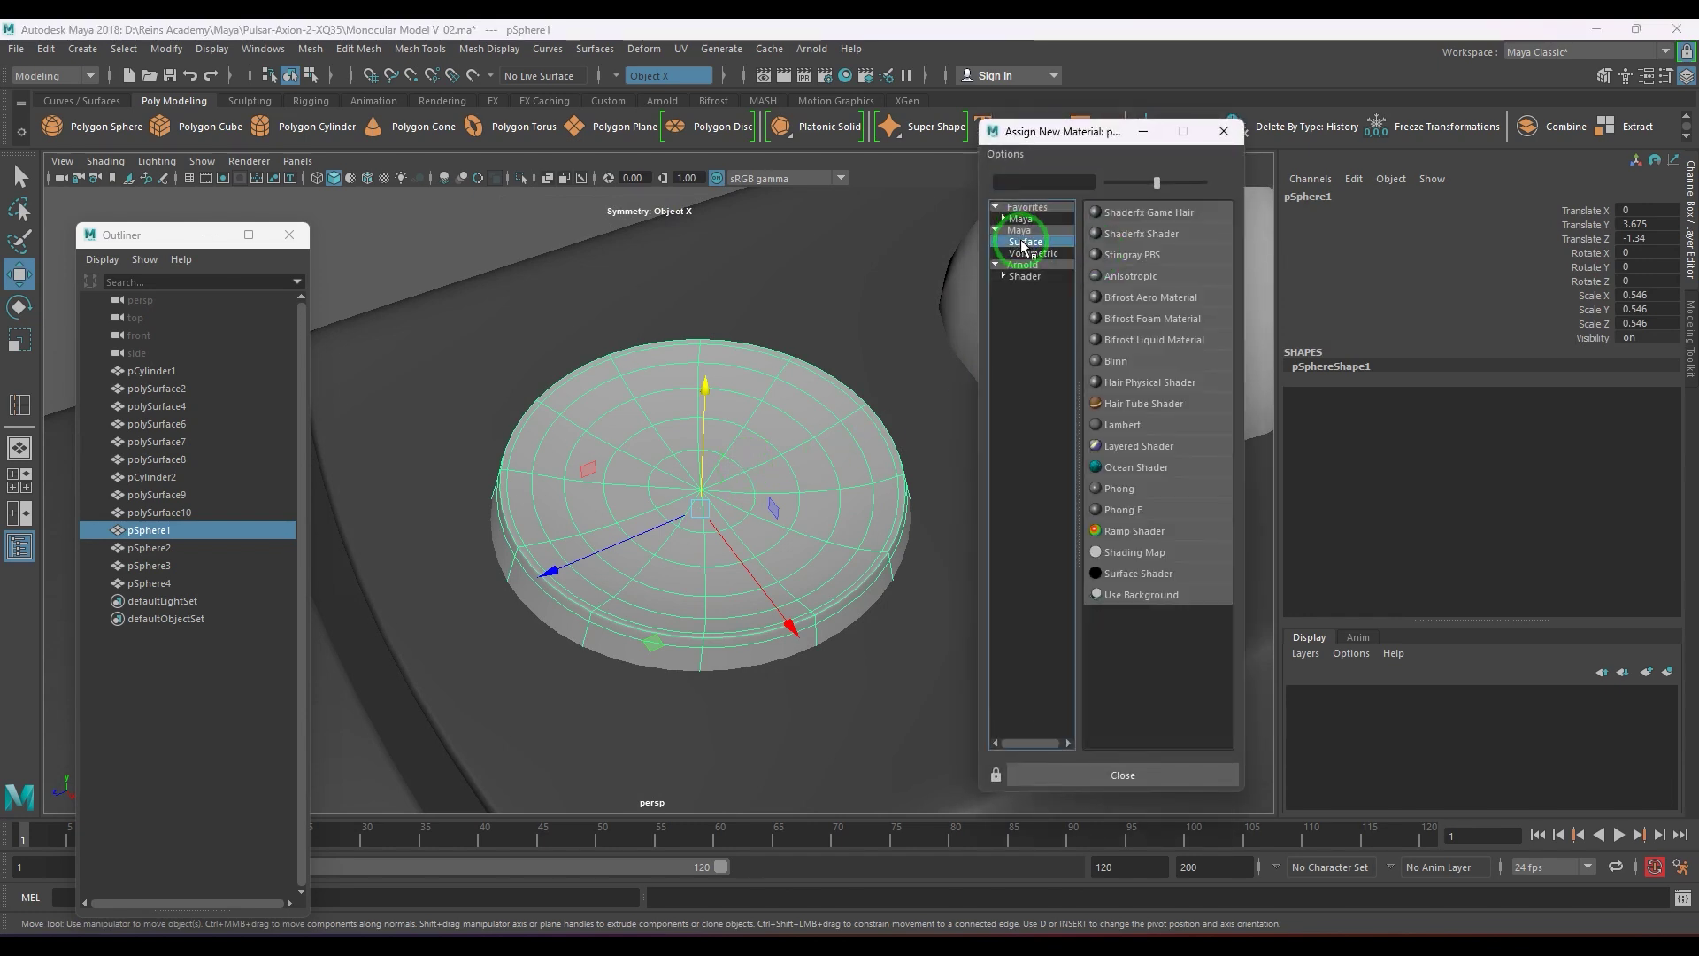
- Assign a new Blinn material to the flat round button and set its color to blue (H 230.76, S 0.923, V 0.472)
left_click(1108, 361)
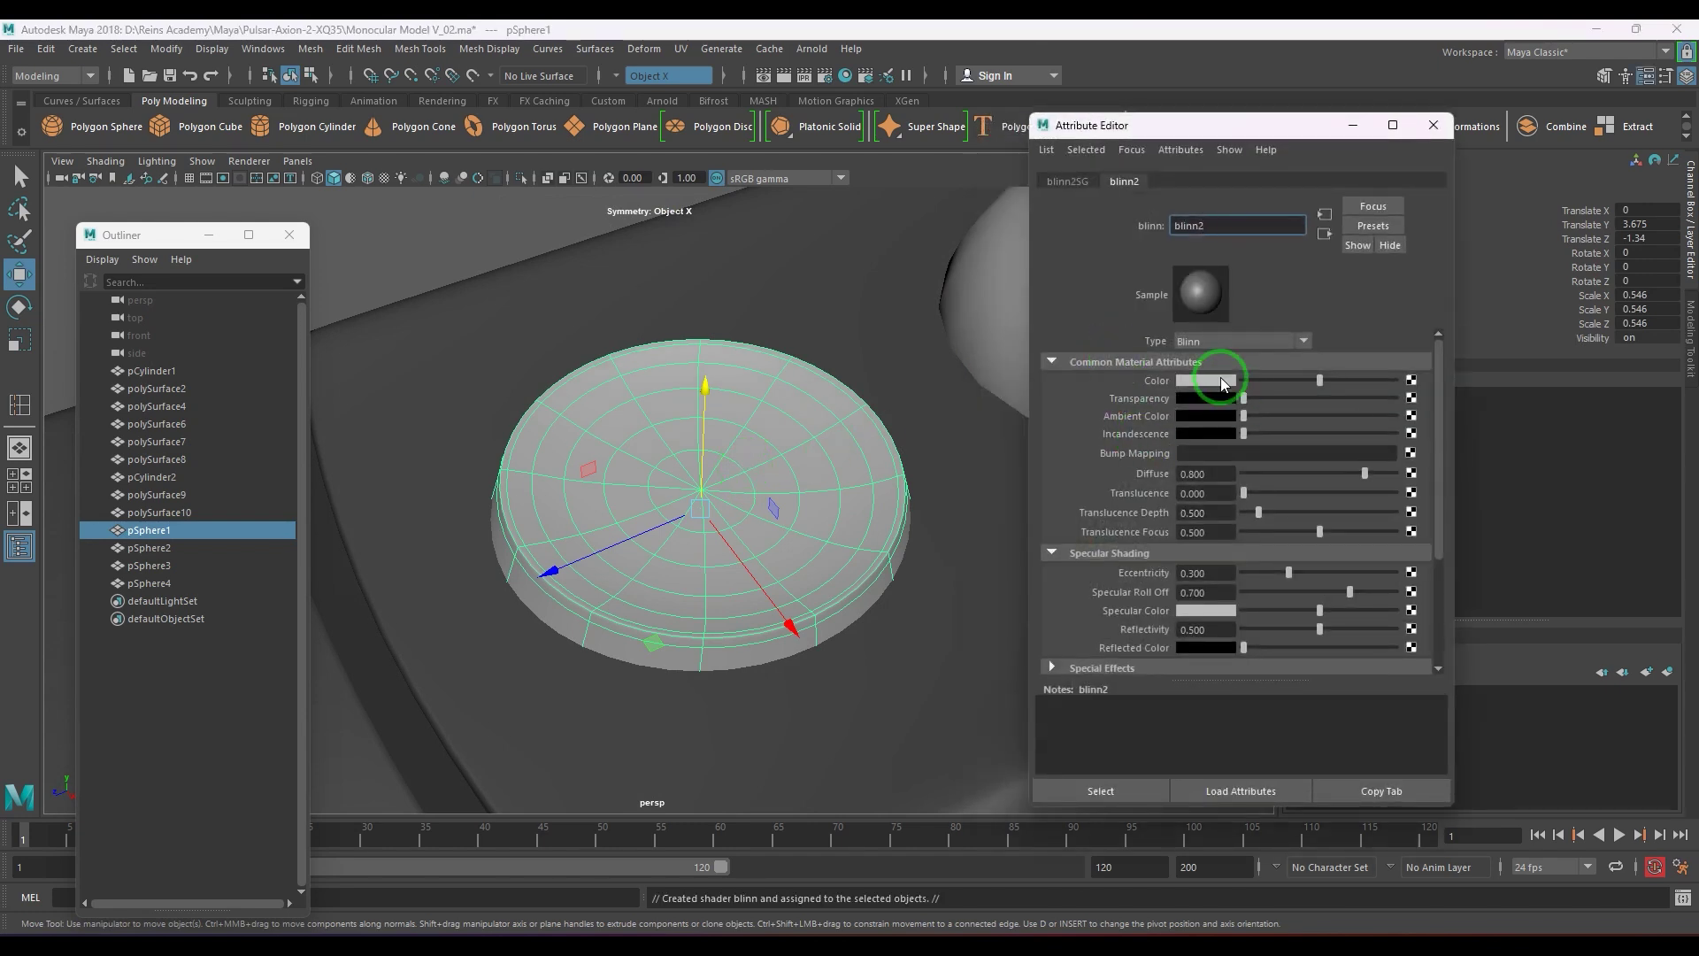
left_click(1224, 382)
mouse_move(1239, 445)
left_mouse_down()
mouse_move(1275, 450)
mouse_move(1267, 465)
mouse_move(1211, 429)
mouse_move(1255, 453)
left_mouse_up()
left_click(1232, 466)
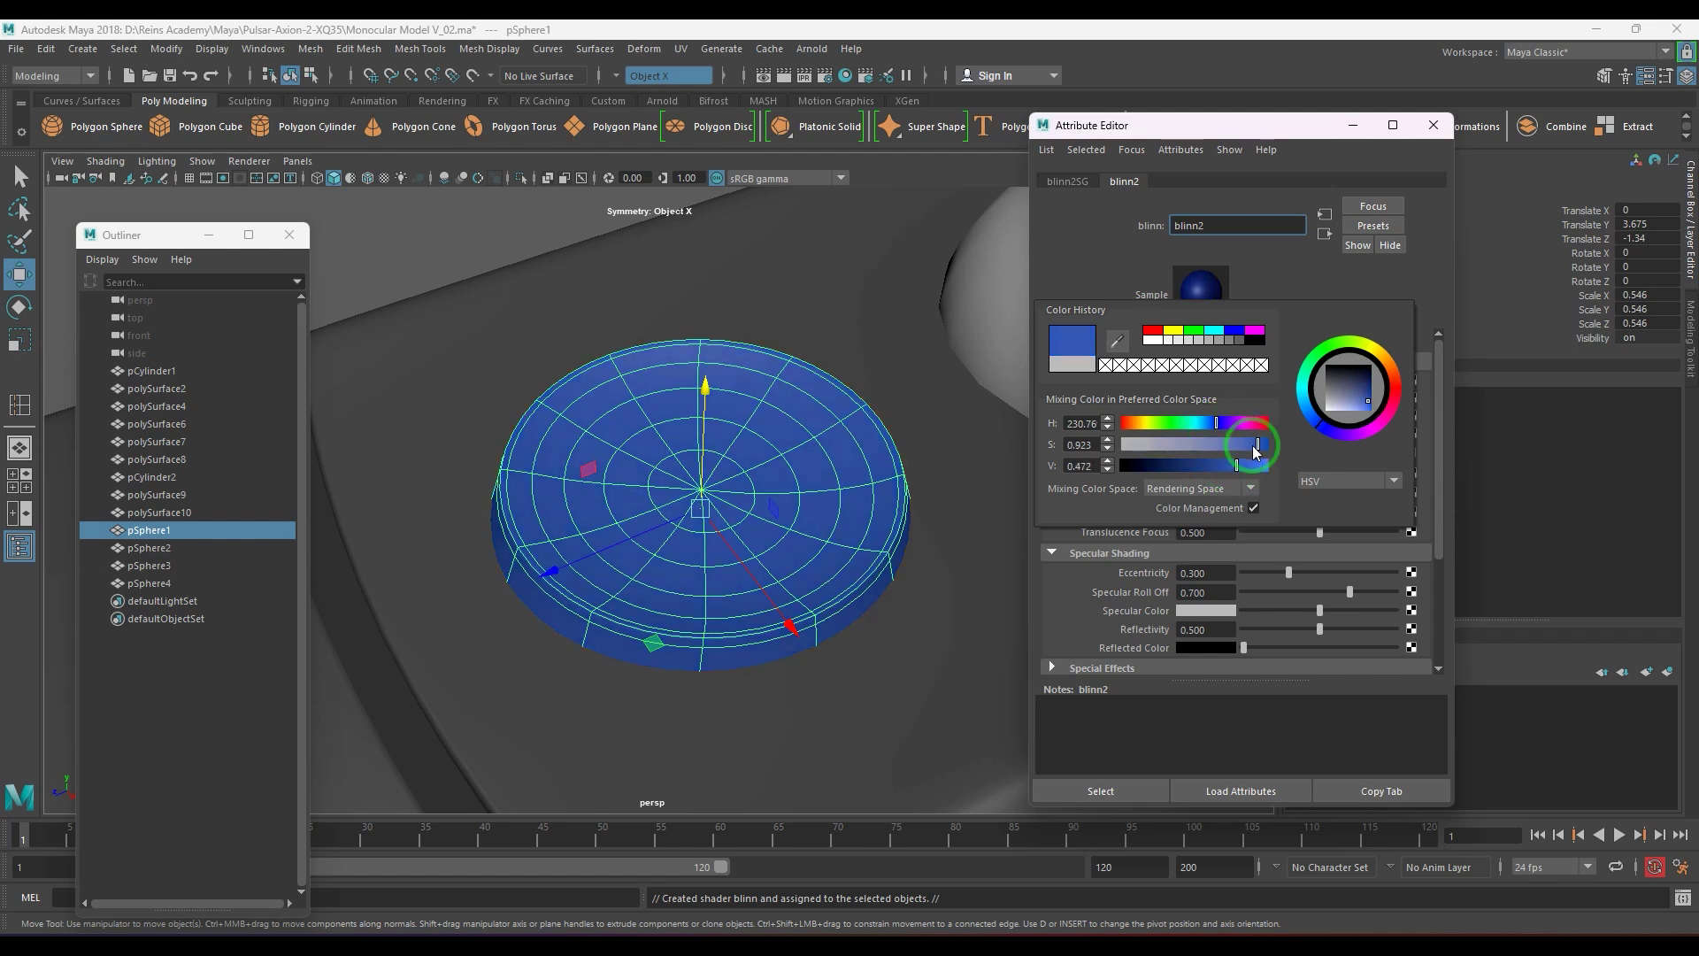
left_click(455, 235)
- Select the blue button and turn off its smooth mesh preview
left_click_drag(702, 401, 800, 504, "alt")
right_click_drag(800, 509, 960, 666, "alt")
left_click_drag(893, 549, 793, 501, "alt")
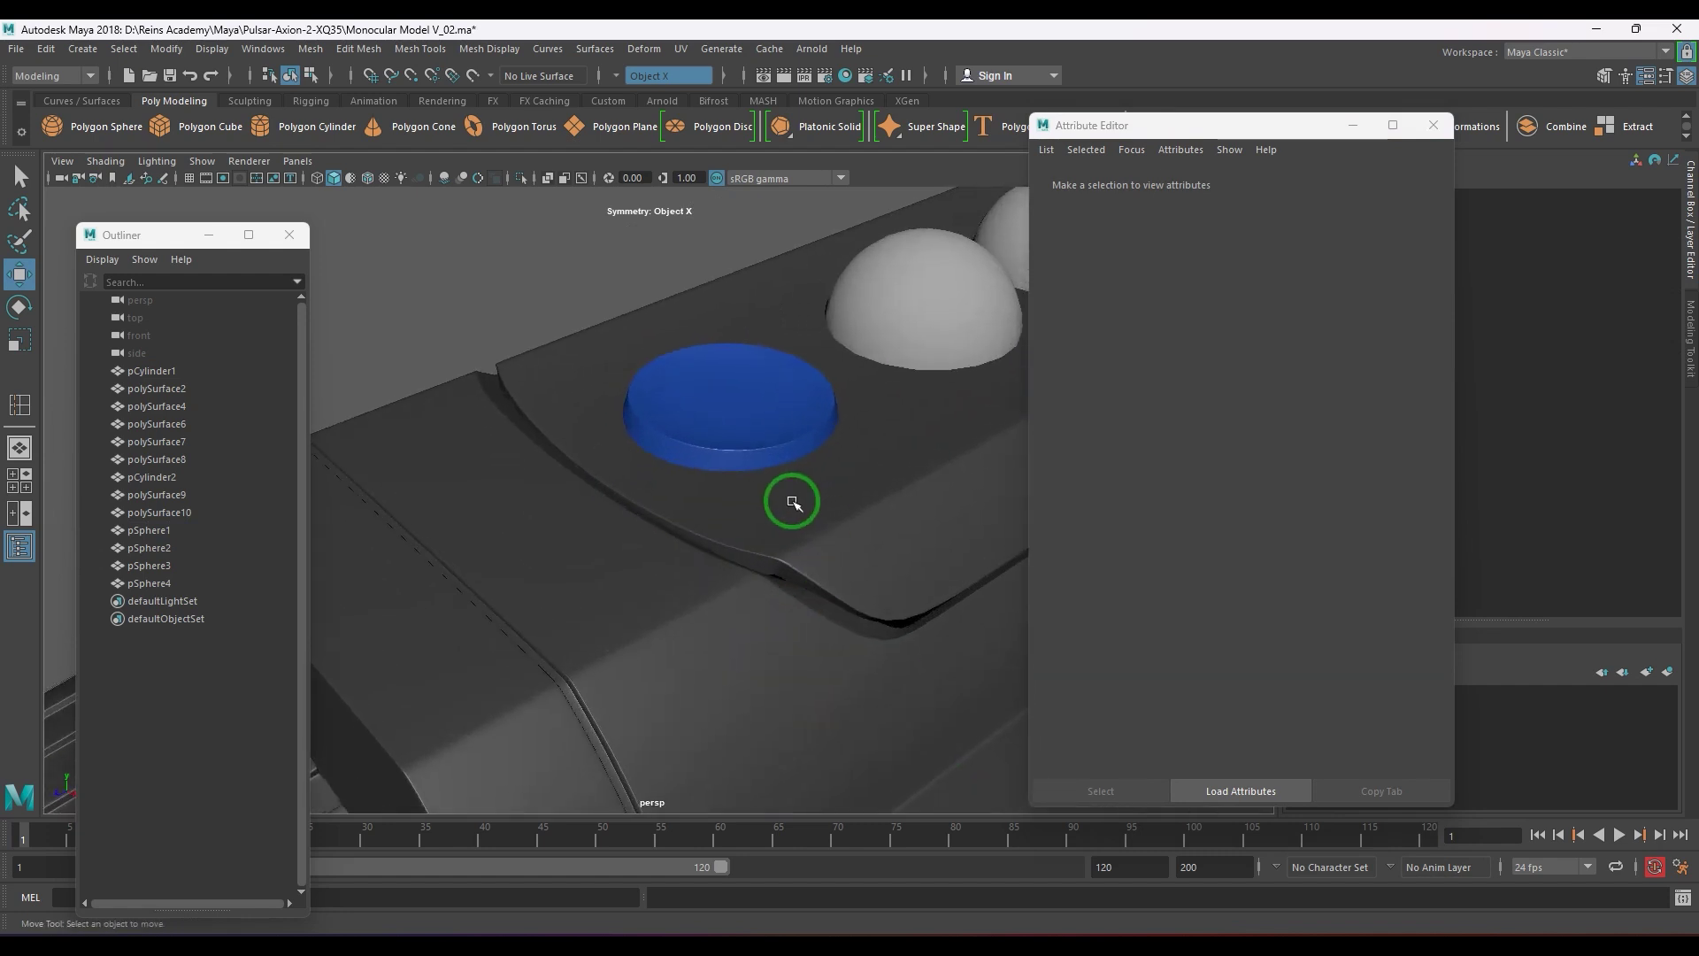
right_click_drag(793, 501, 859, 577, "alt")
left_click(738, 390)
key("1")
- Try to sink all of the button's top faces below its rim, then undo the move
middle_click_drag(758, 416, 716, 496, "alt")
right_click_drag(716, 496, 782, 538, "alt")
key("q")
key("shift+period")
key("shift+period")
key("shift+period")
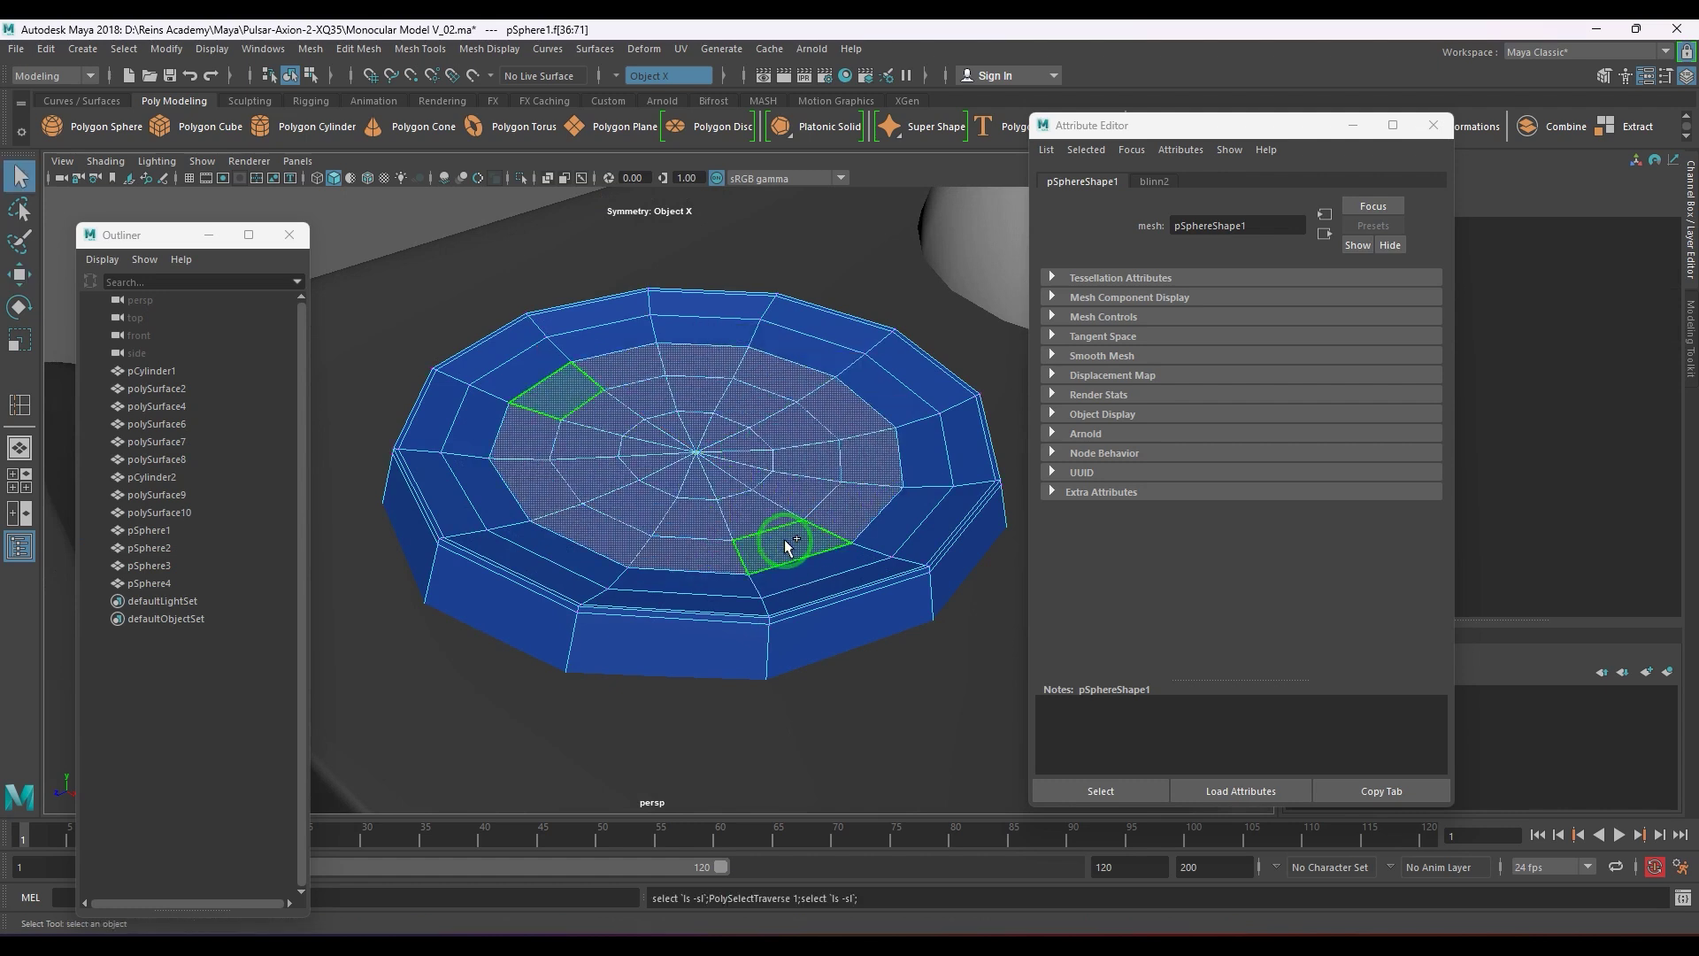
key("shift+period")
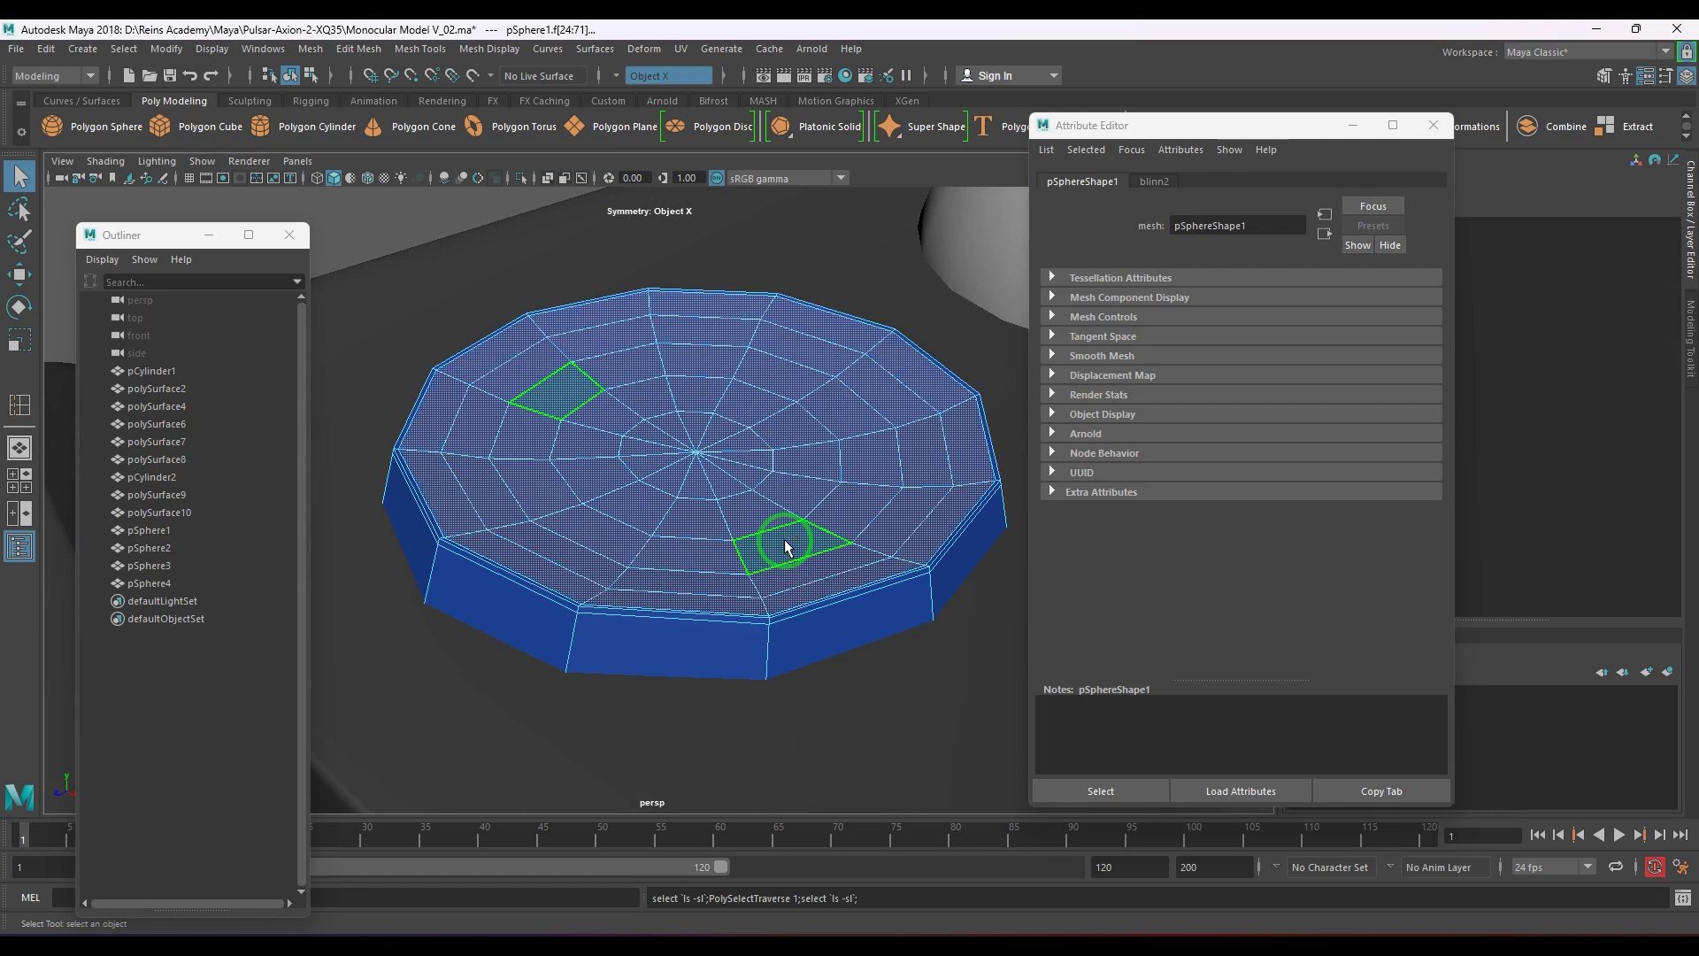
key("r")
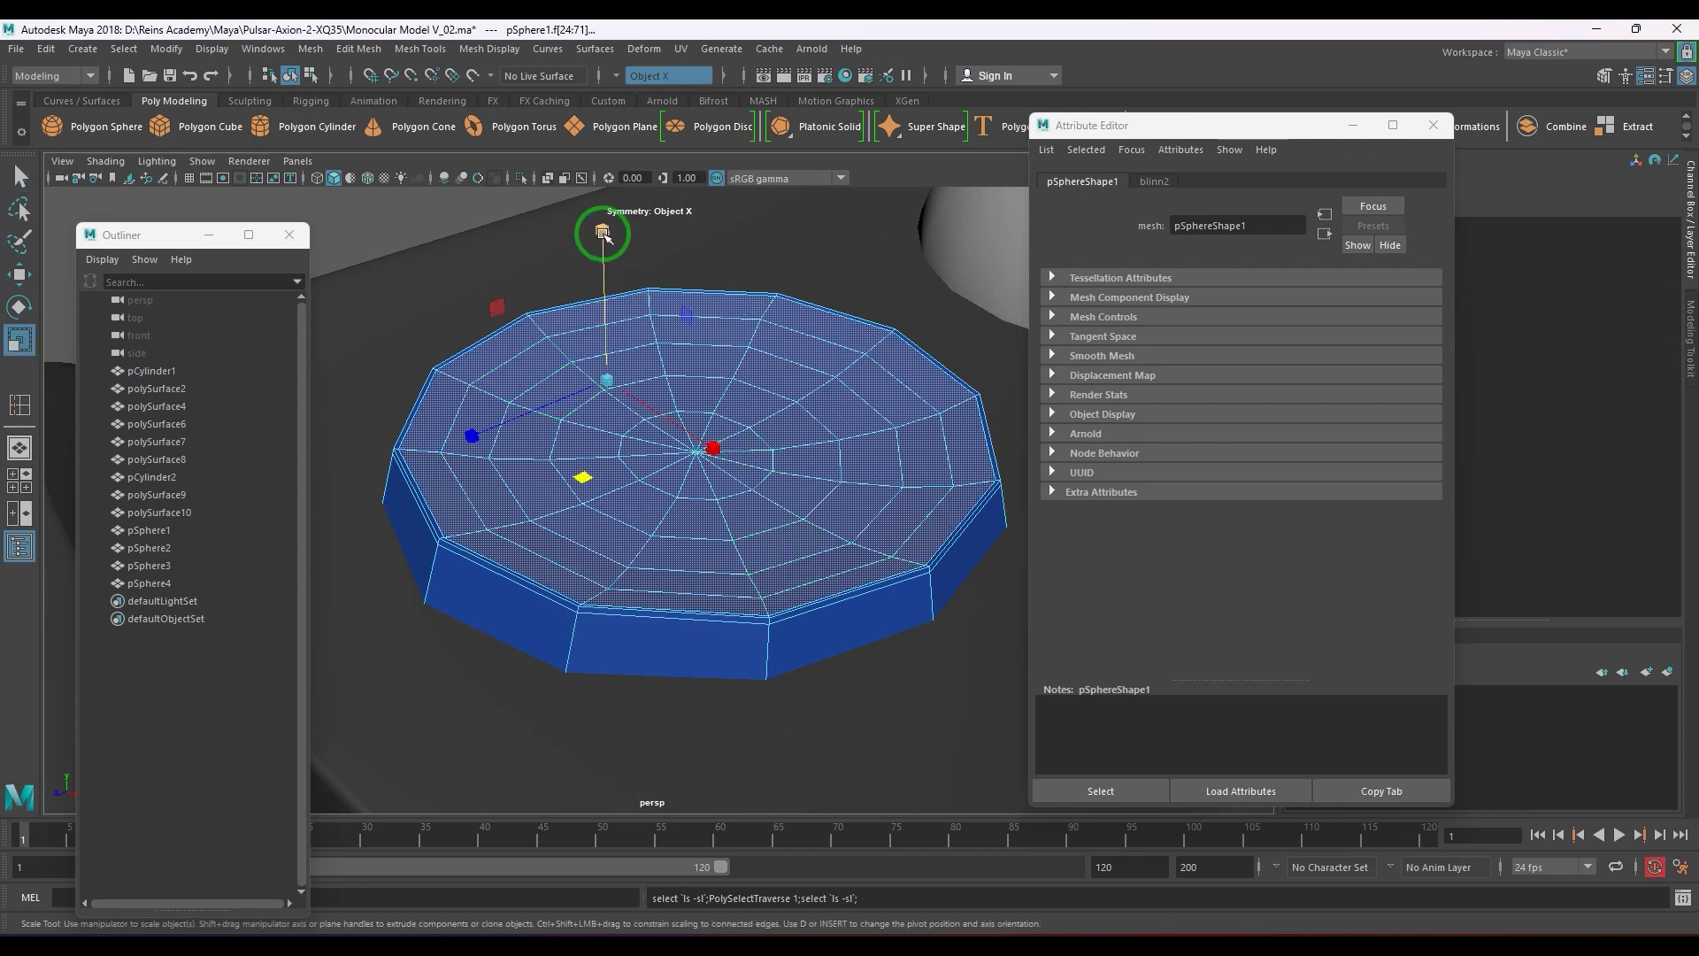
key("w")
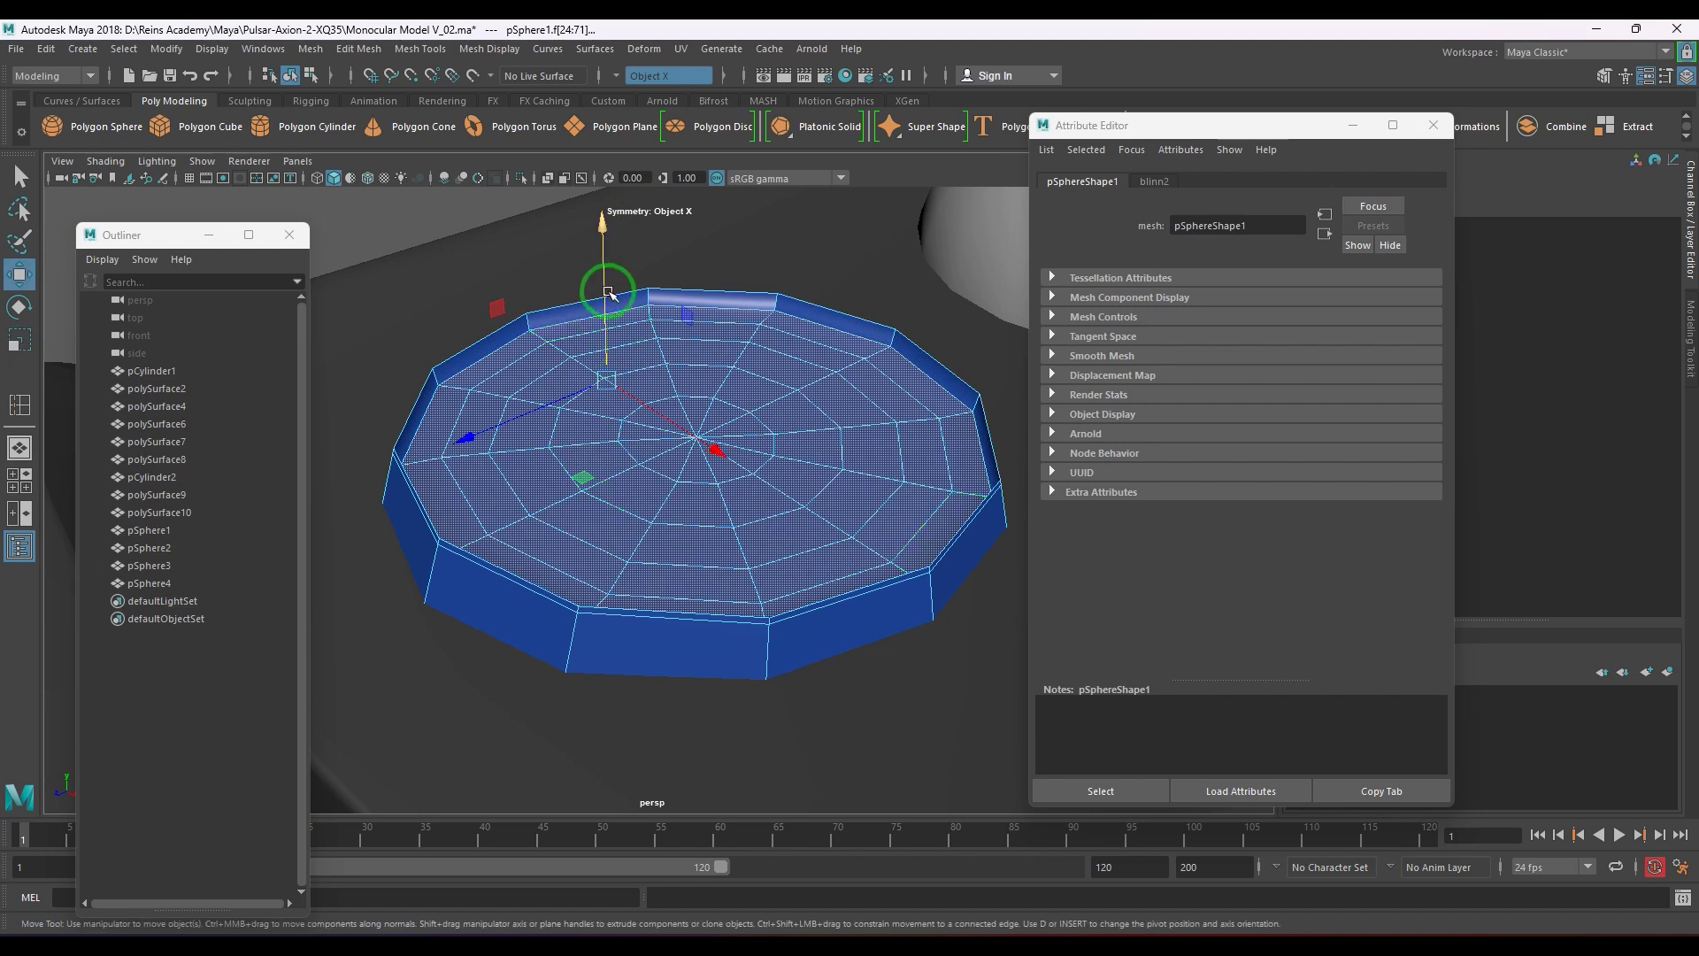
left_click_drag(609, 281, 608, 295)
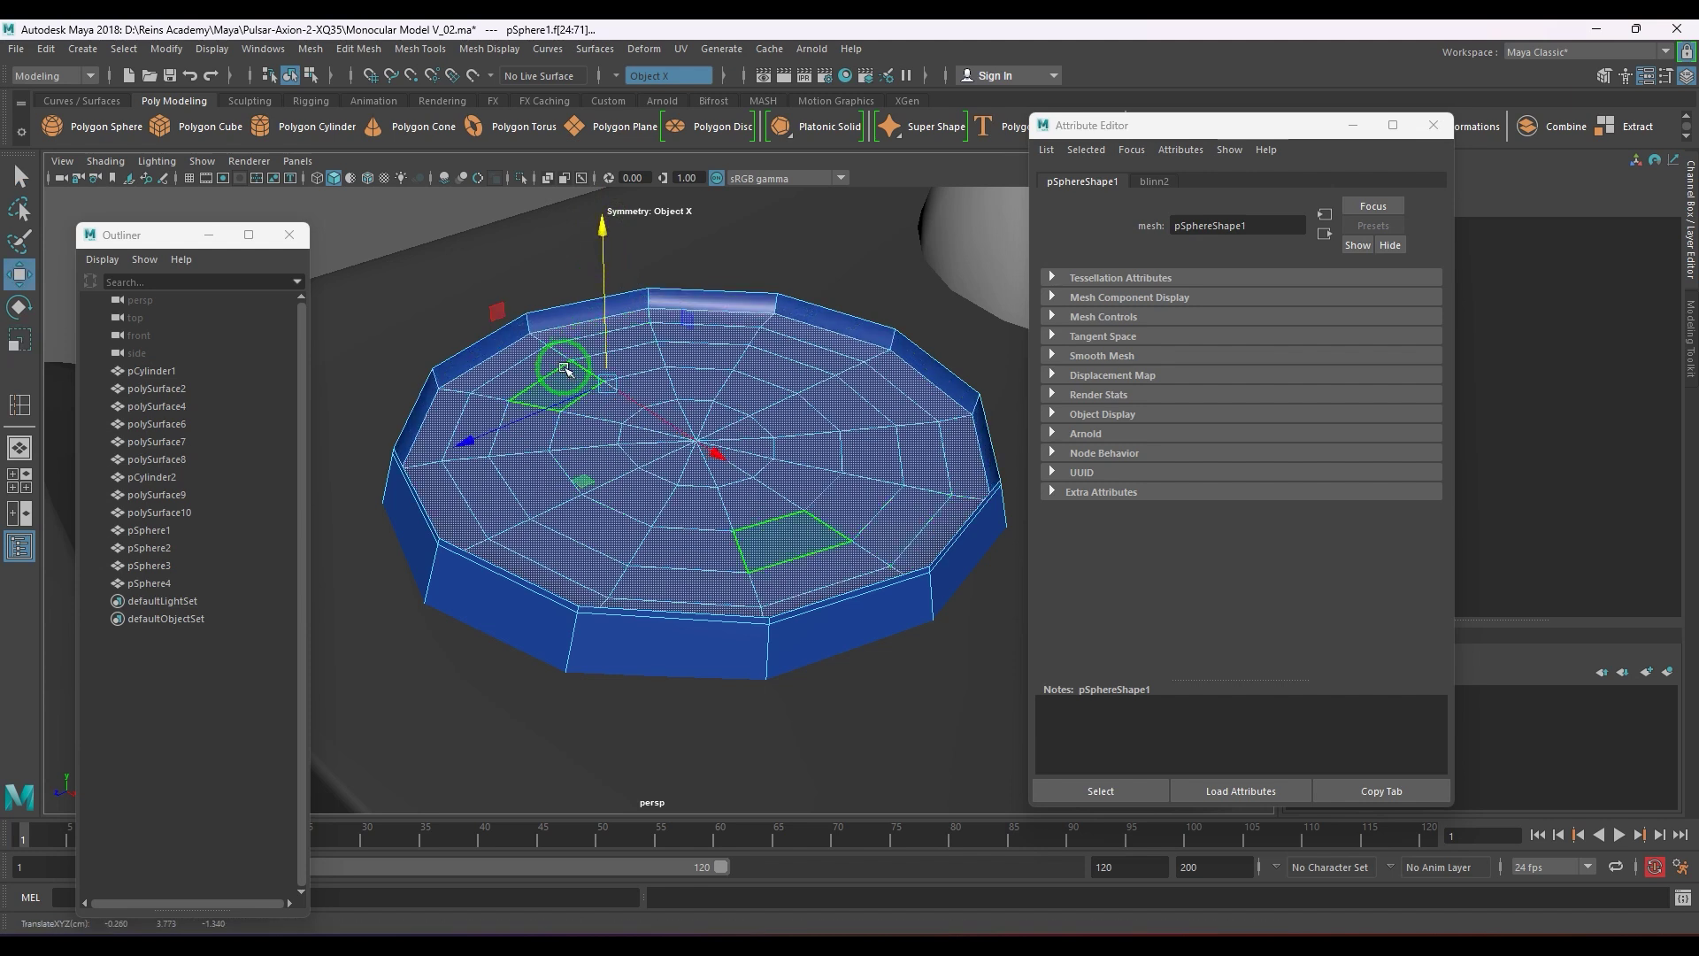
key("ctrl+z")
key("ctrl+z")
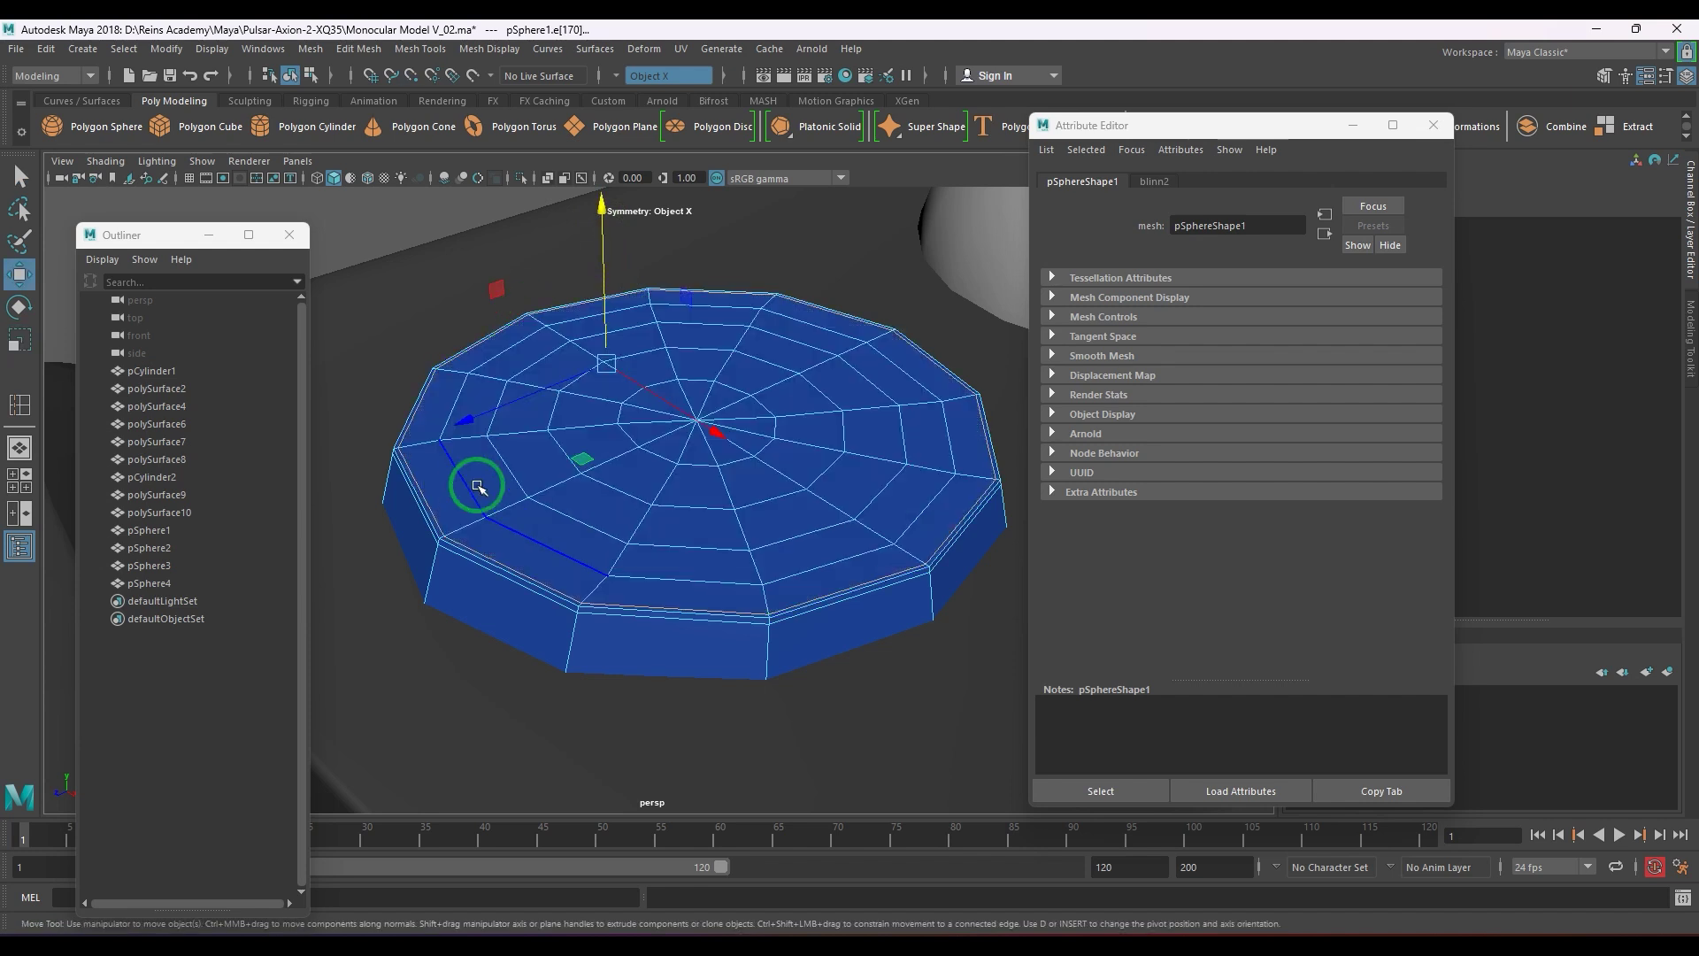
- Delete alternate edge loops on the button's top and slide the innermost remaining loop slightly outward
double_click(477, 487)
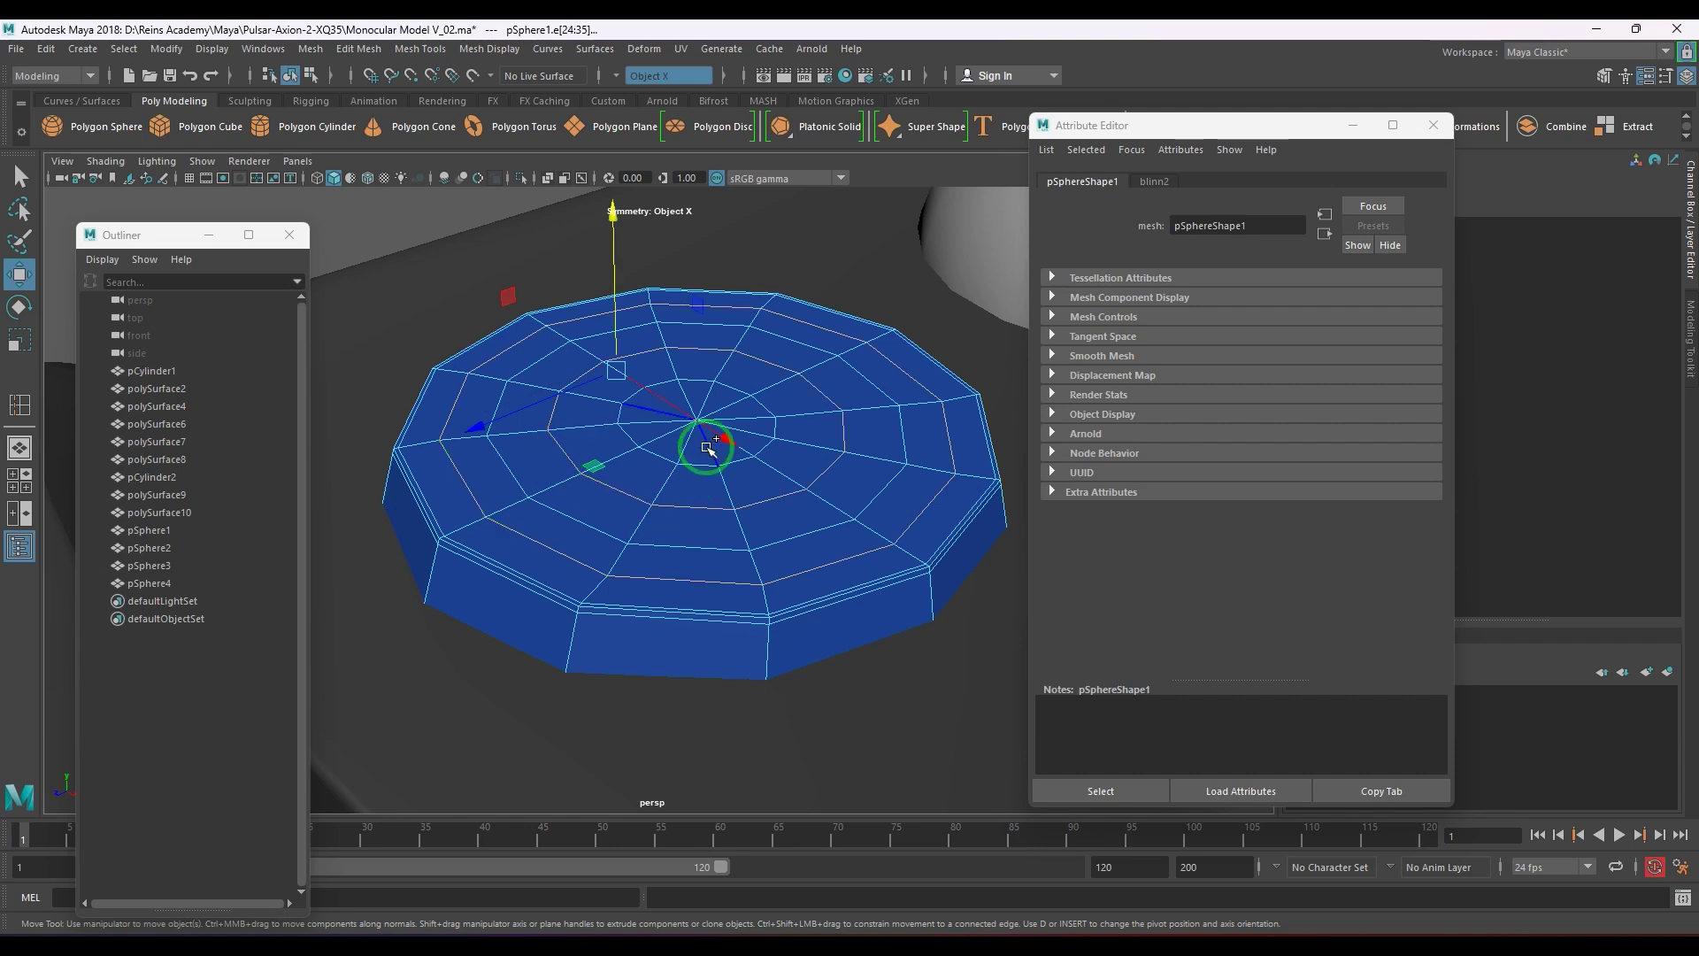
right_click_drag(706, 447, 702, 691, "shift")
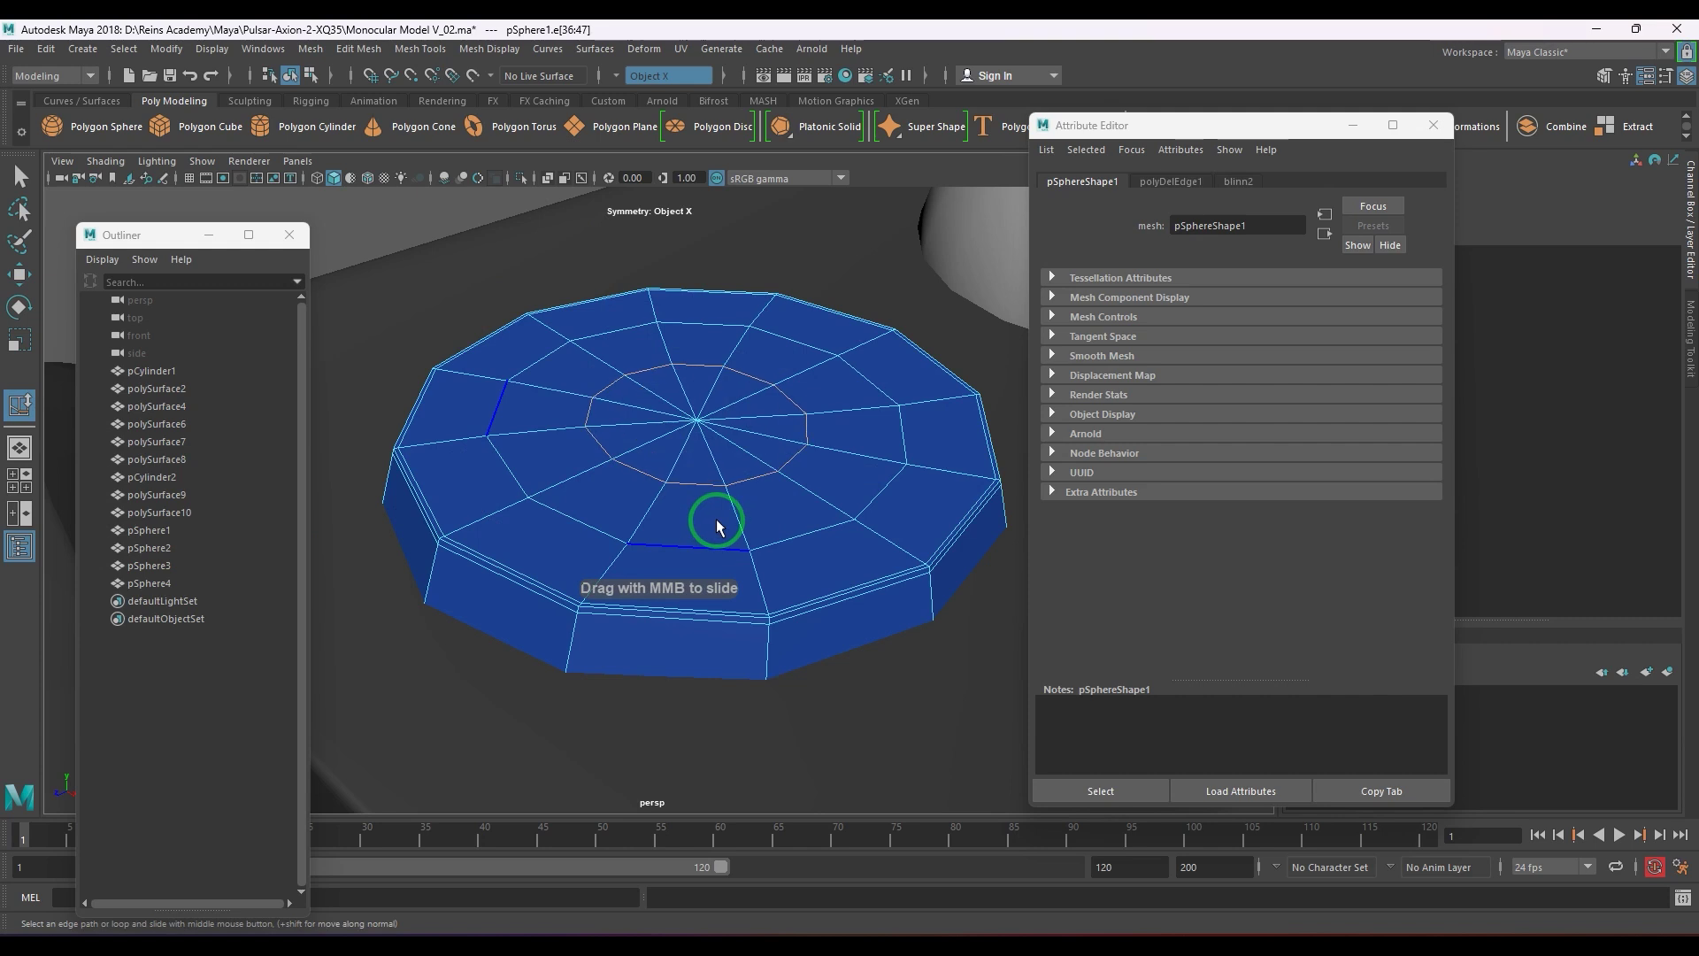
middle_click_drag(717, 523, 718, 525)
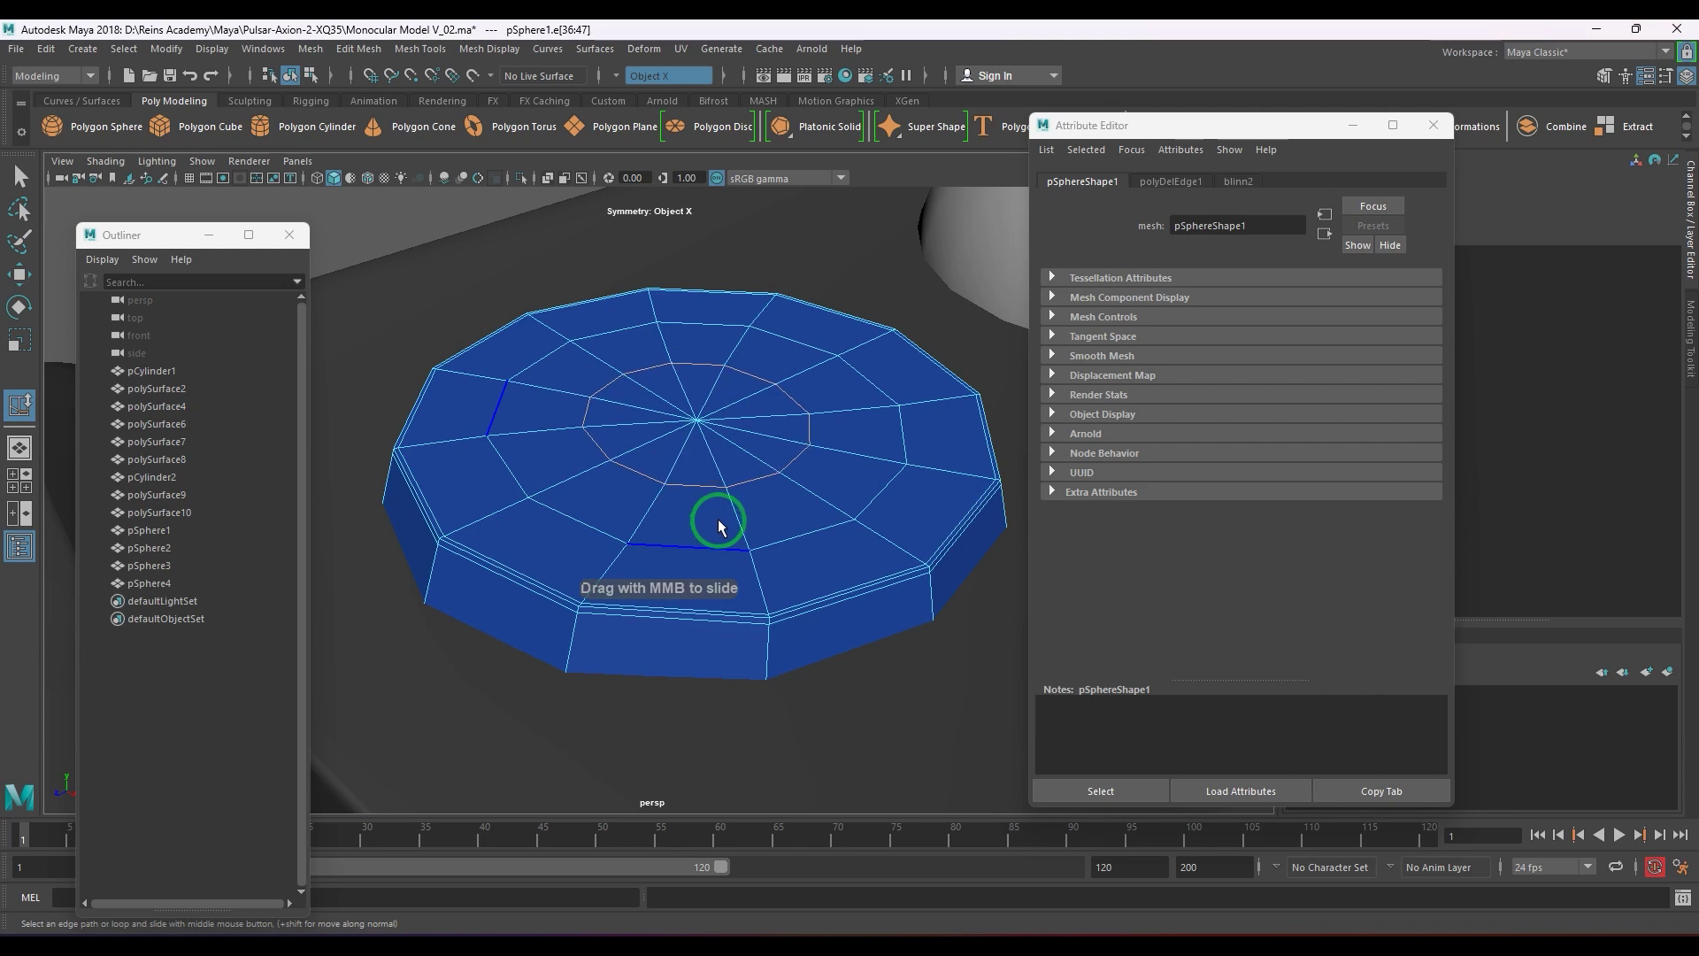
- Select the two inner rings of faces around the button's centre and lower them slightly
key("F9")
left_click(699, 419)
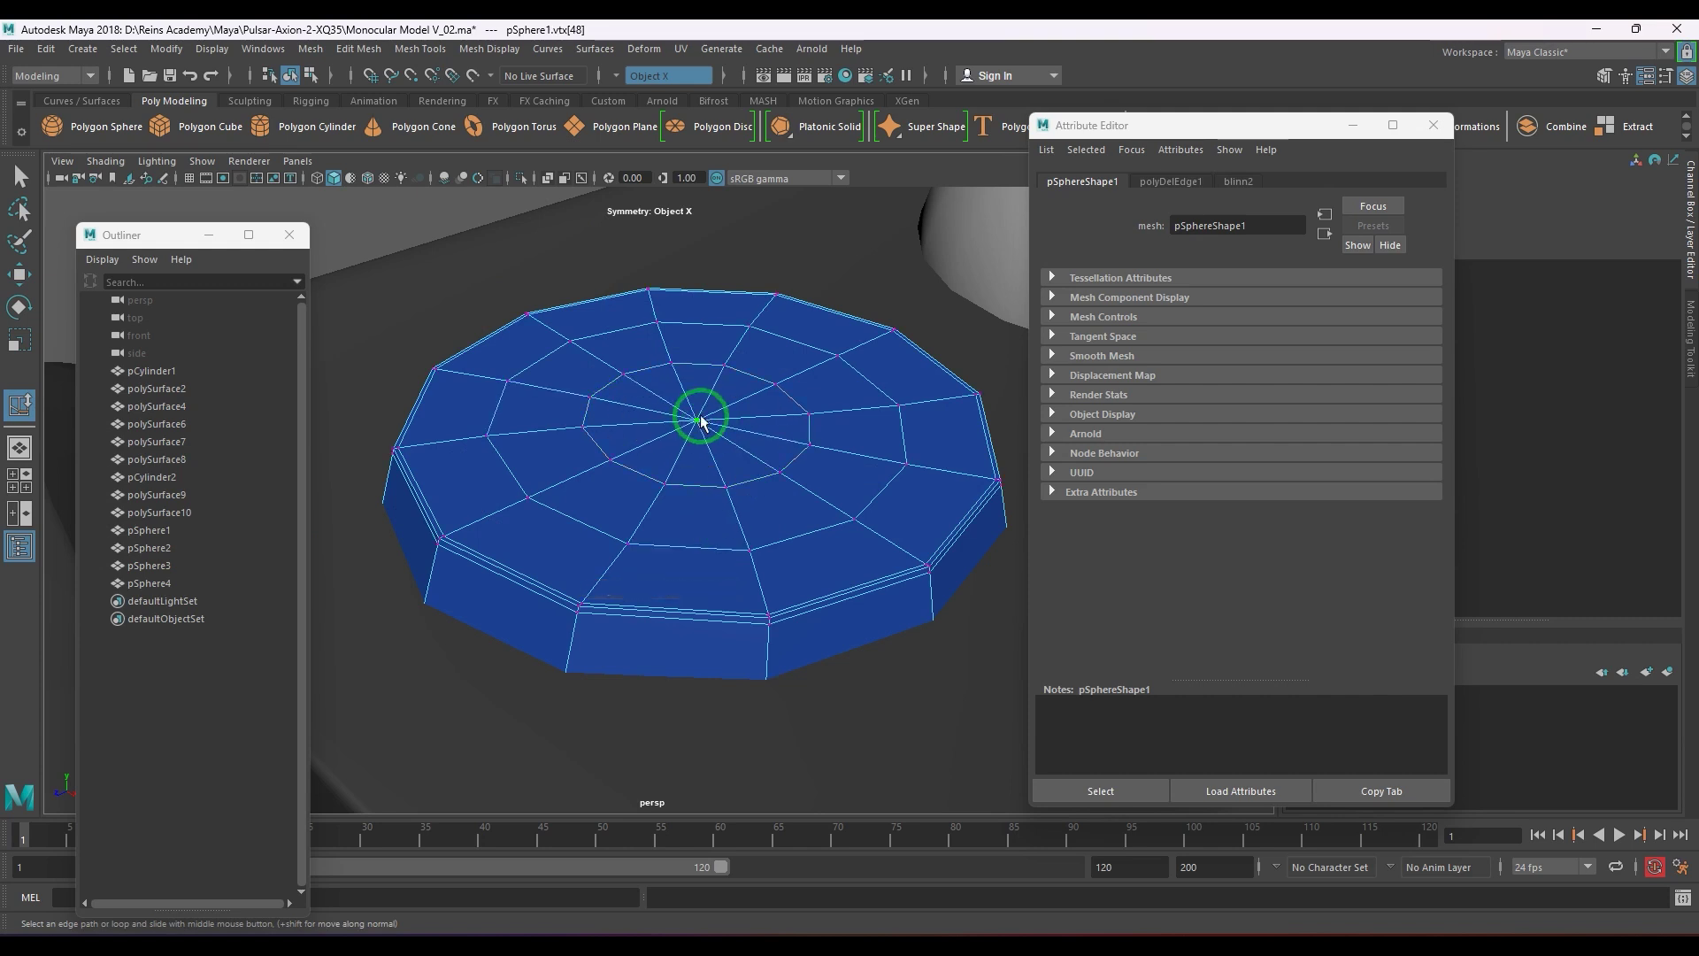
right_click_drag(699, 419, 732, 561, "ctrl")
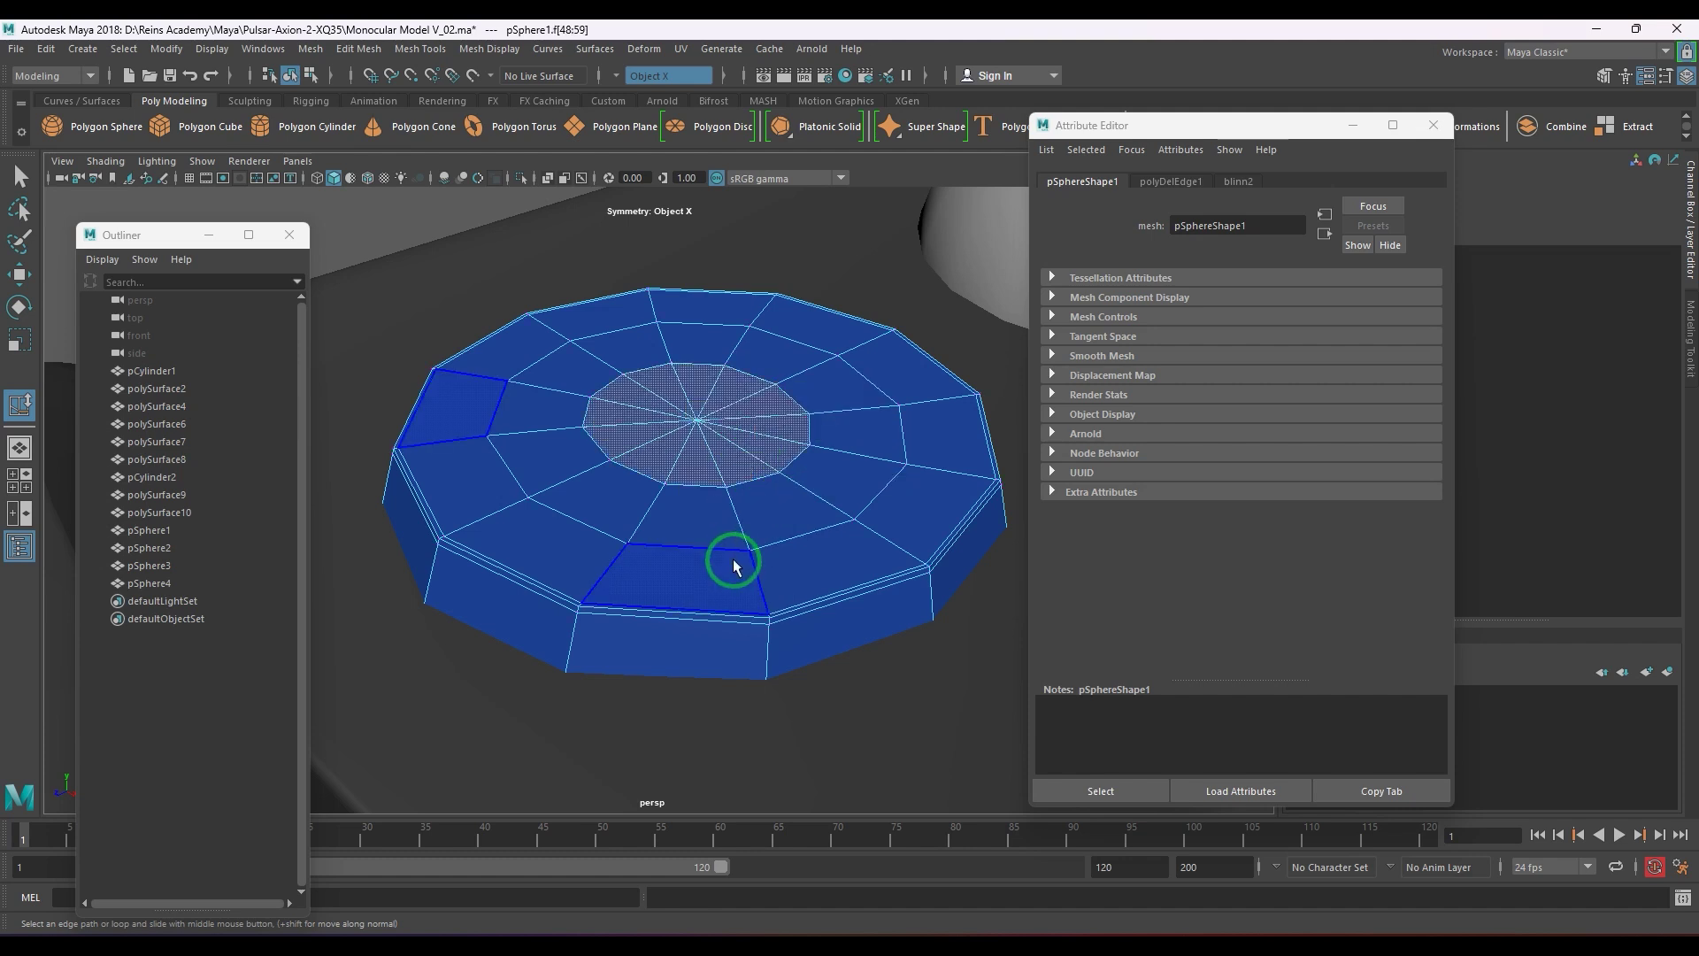
key("shift+period")
key("w")
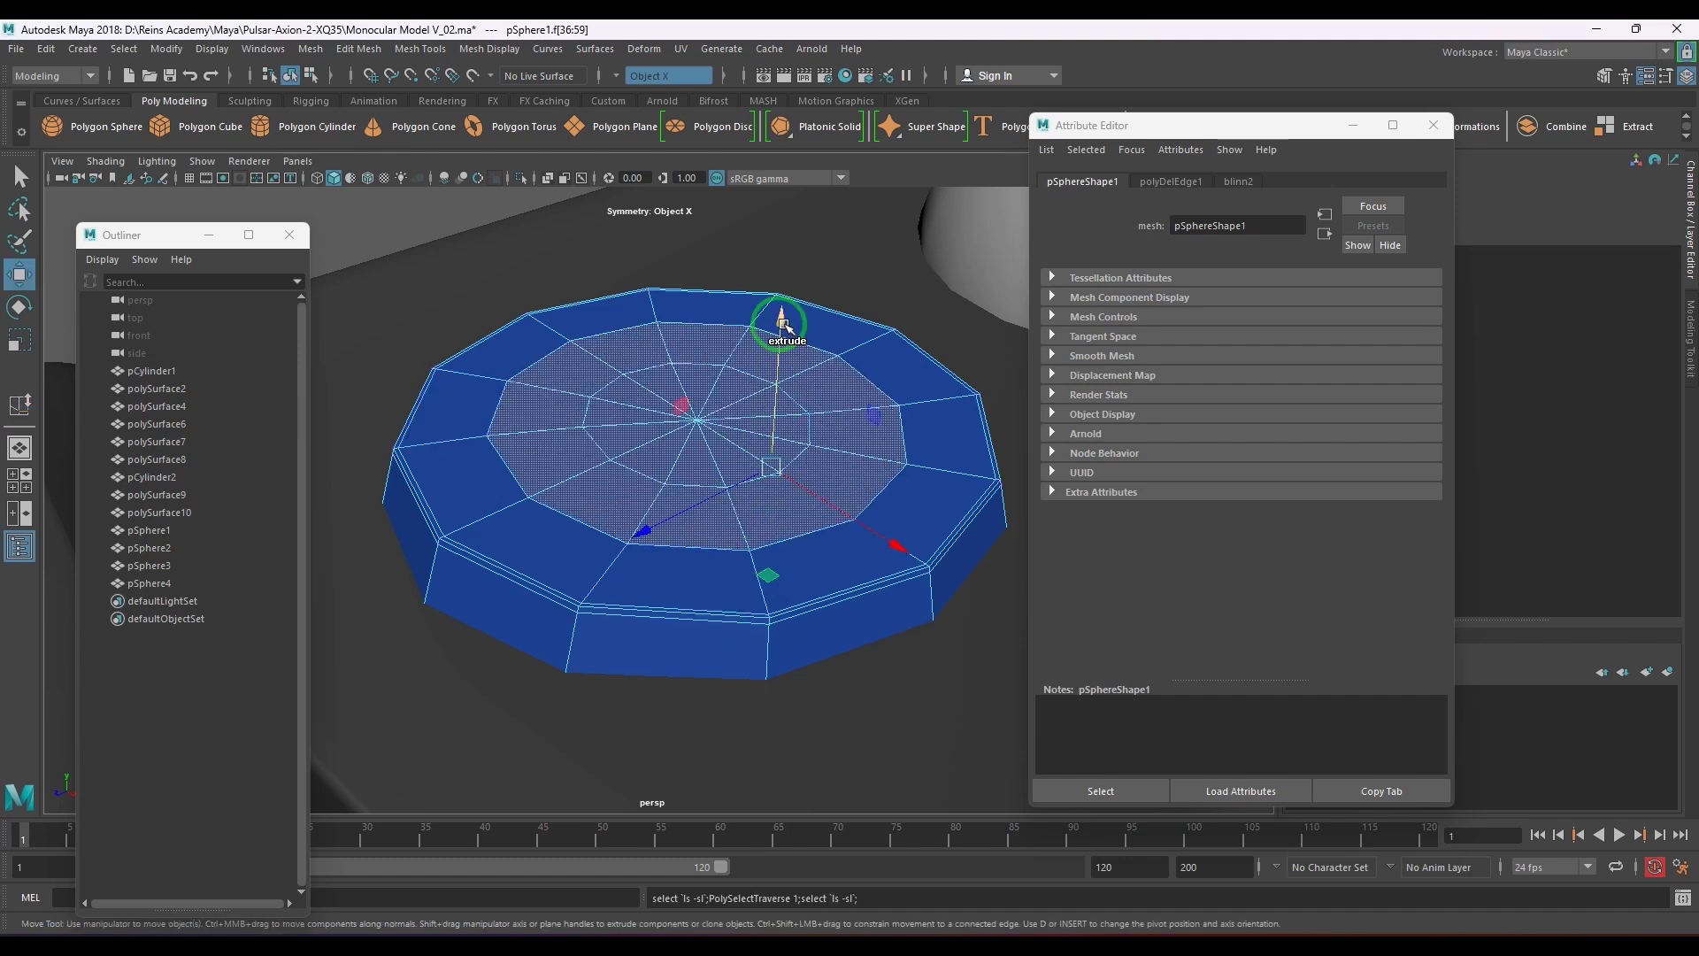
left_click_drag(778, 315, 780, 340)
- Select only the innermost ring of faces around the centre vertex and lower it slightly further
key("F9")
left_click(697, 433)
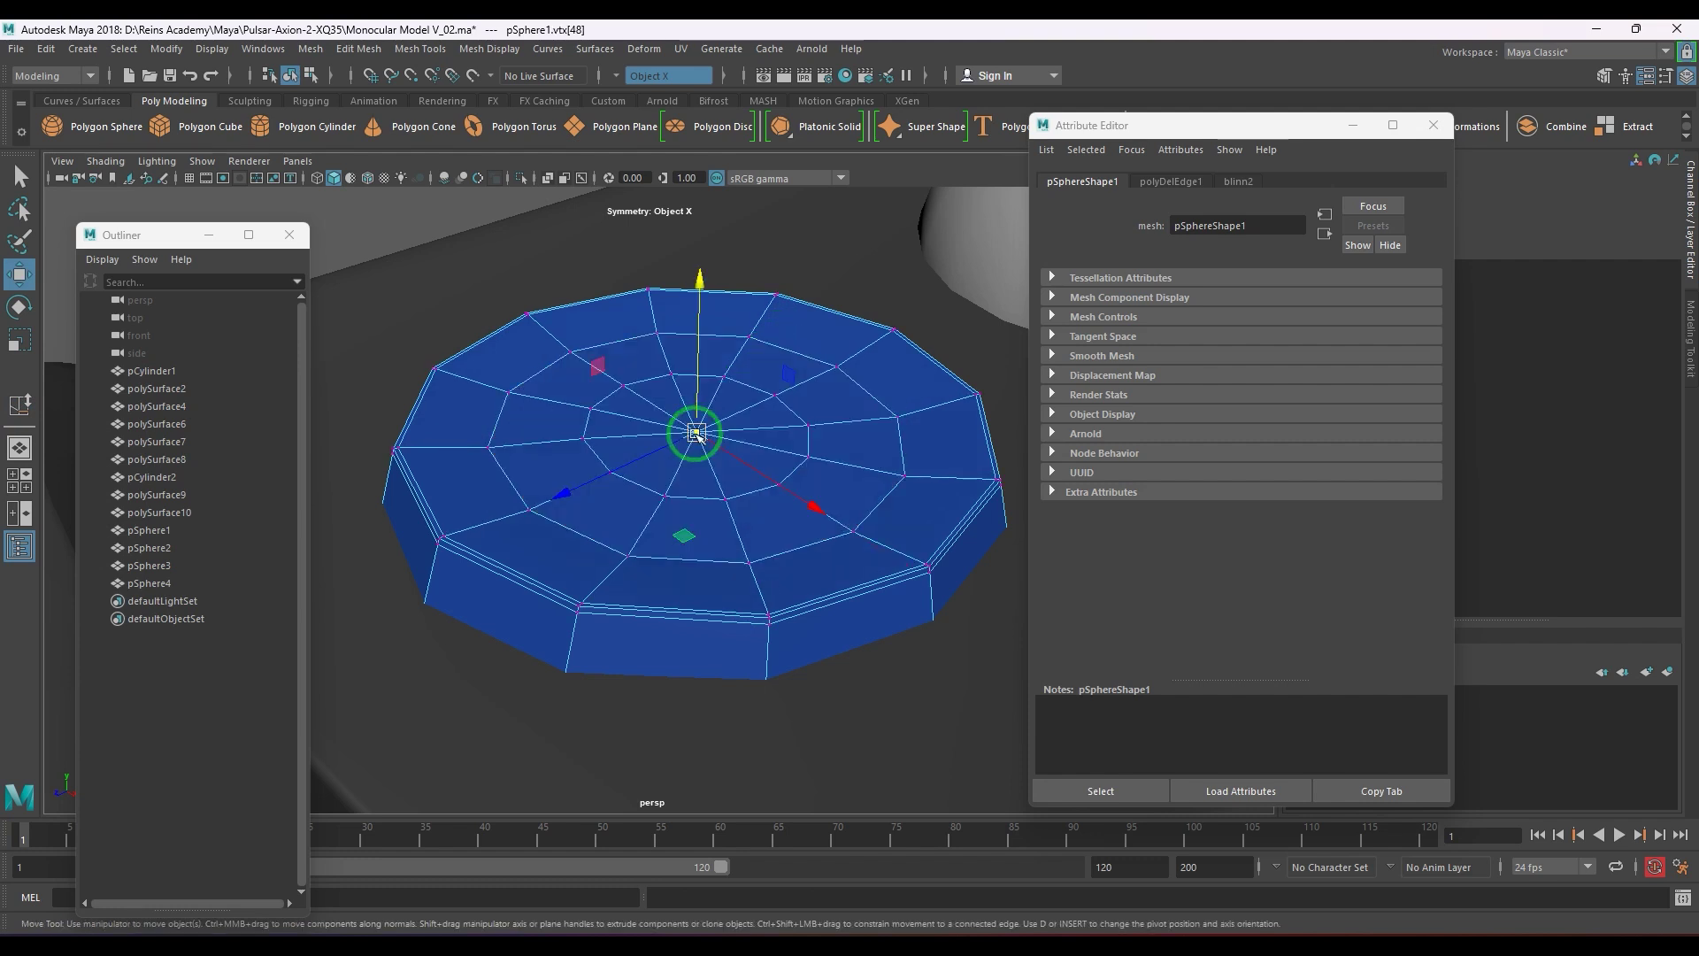
right_click_drag(760, 414, 760, 495, "ctrl")
right_click_drag(761, 375, 775, 553, "ctrl")
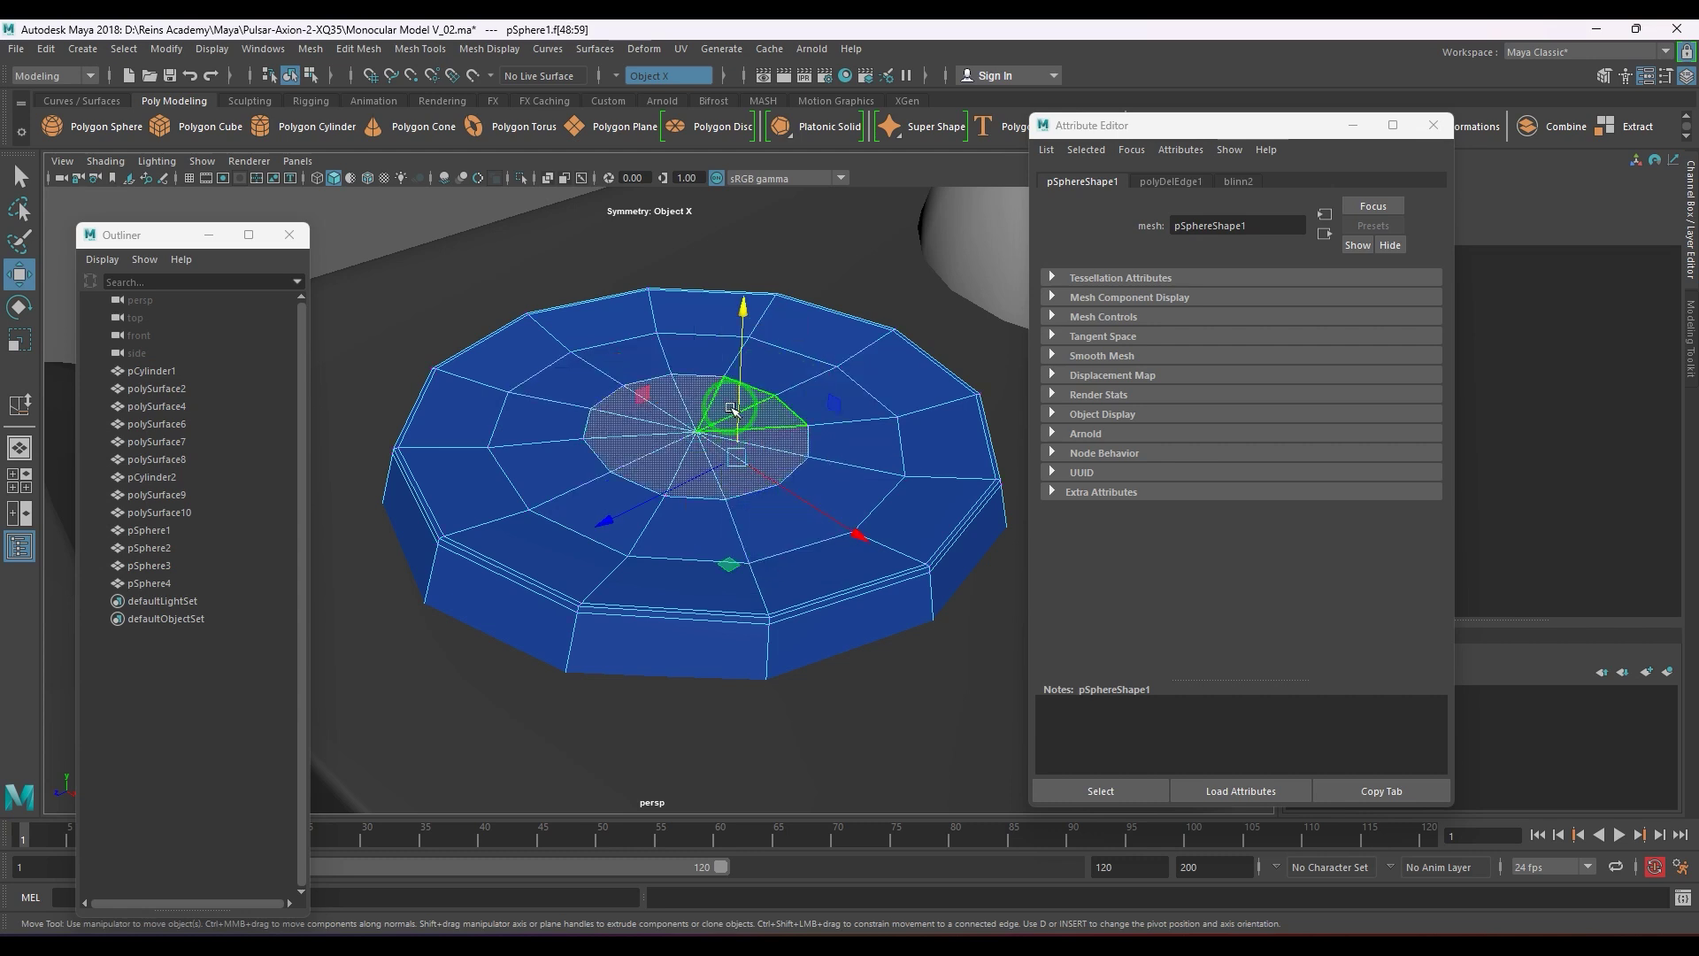
left_click_drag(742, 363, 740, 374)
- Select the centre vertex, then return the button to object mode with smooth mesh preview on
key("F9")
left_click(697, 438)
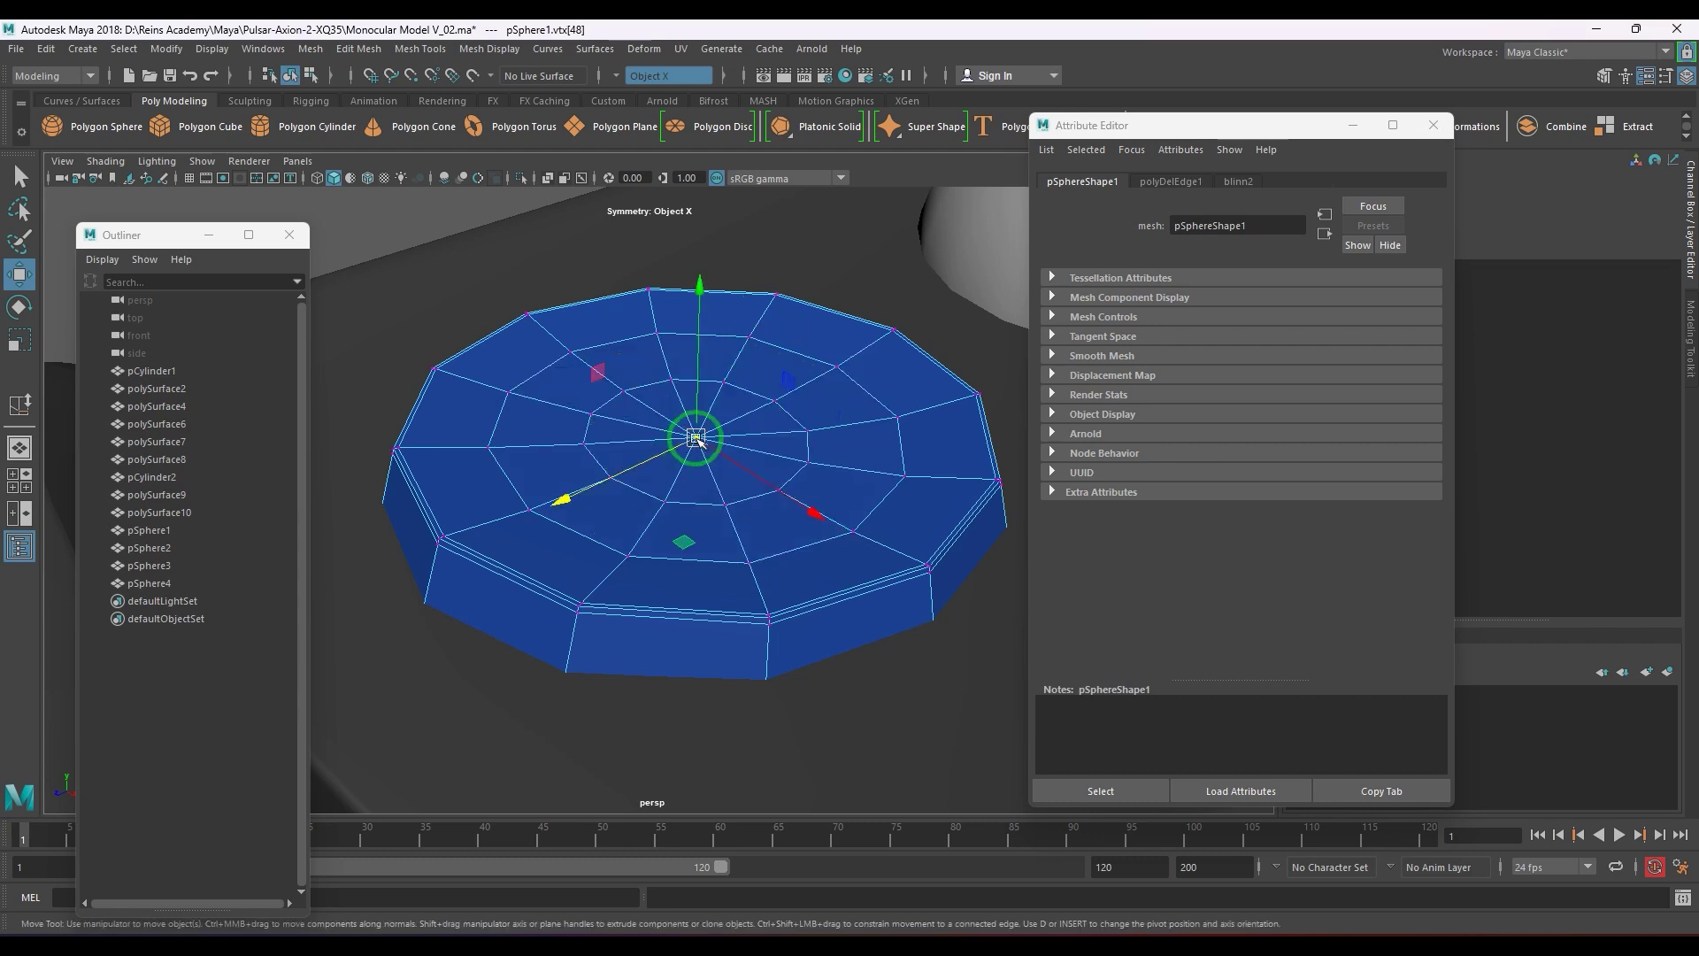
key("F8")
key("3")
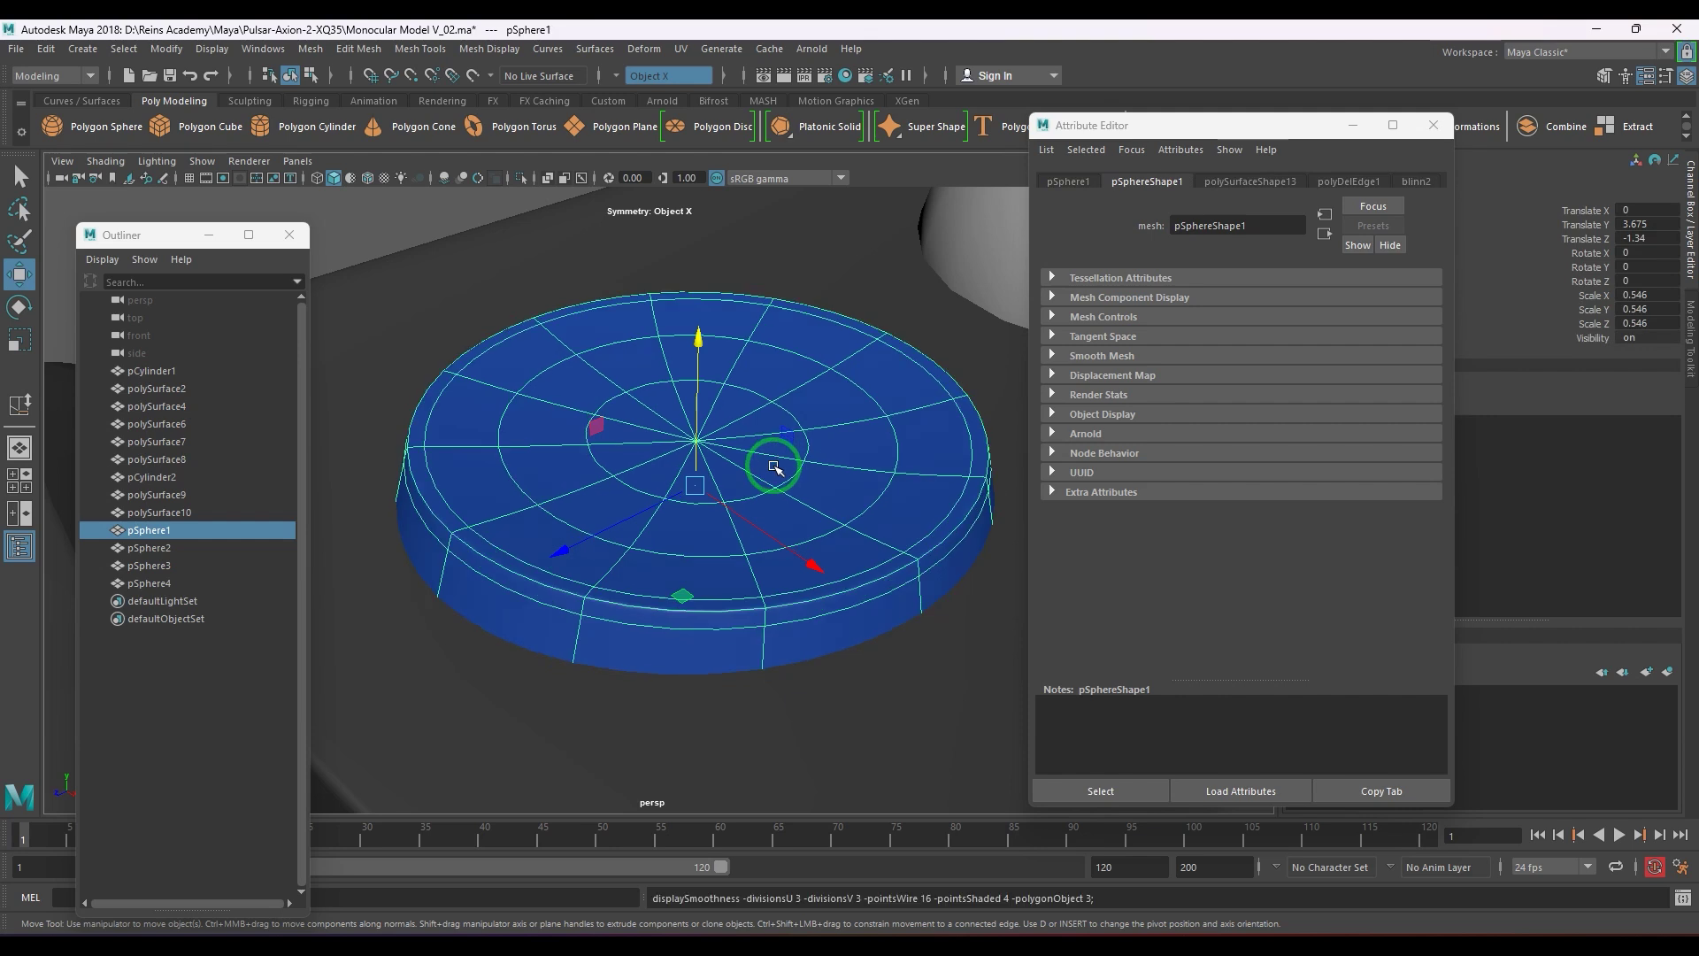
- Try deleting the two domes nearest the blue button, then undo the deletions
scroll(771, 460, "down", 5)
left_click(508, 326)
left_click_drag(510, 403, 732, 558, "alt")
left_click(743, 519)
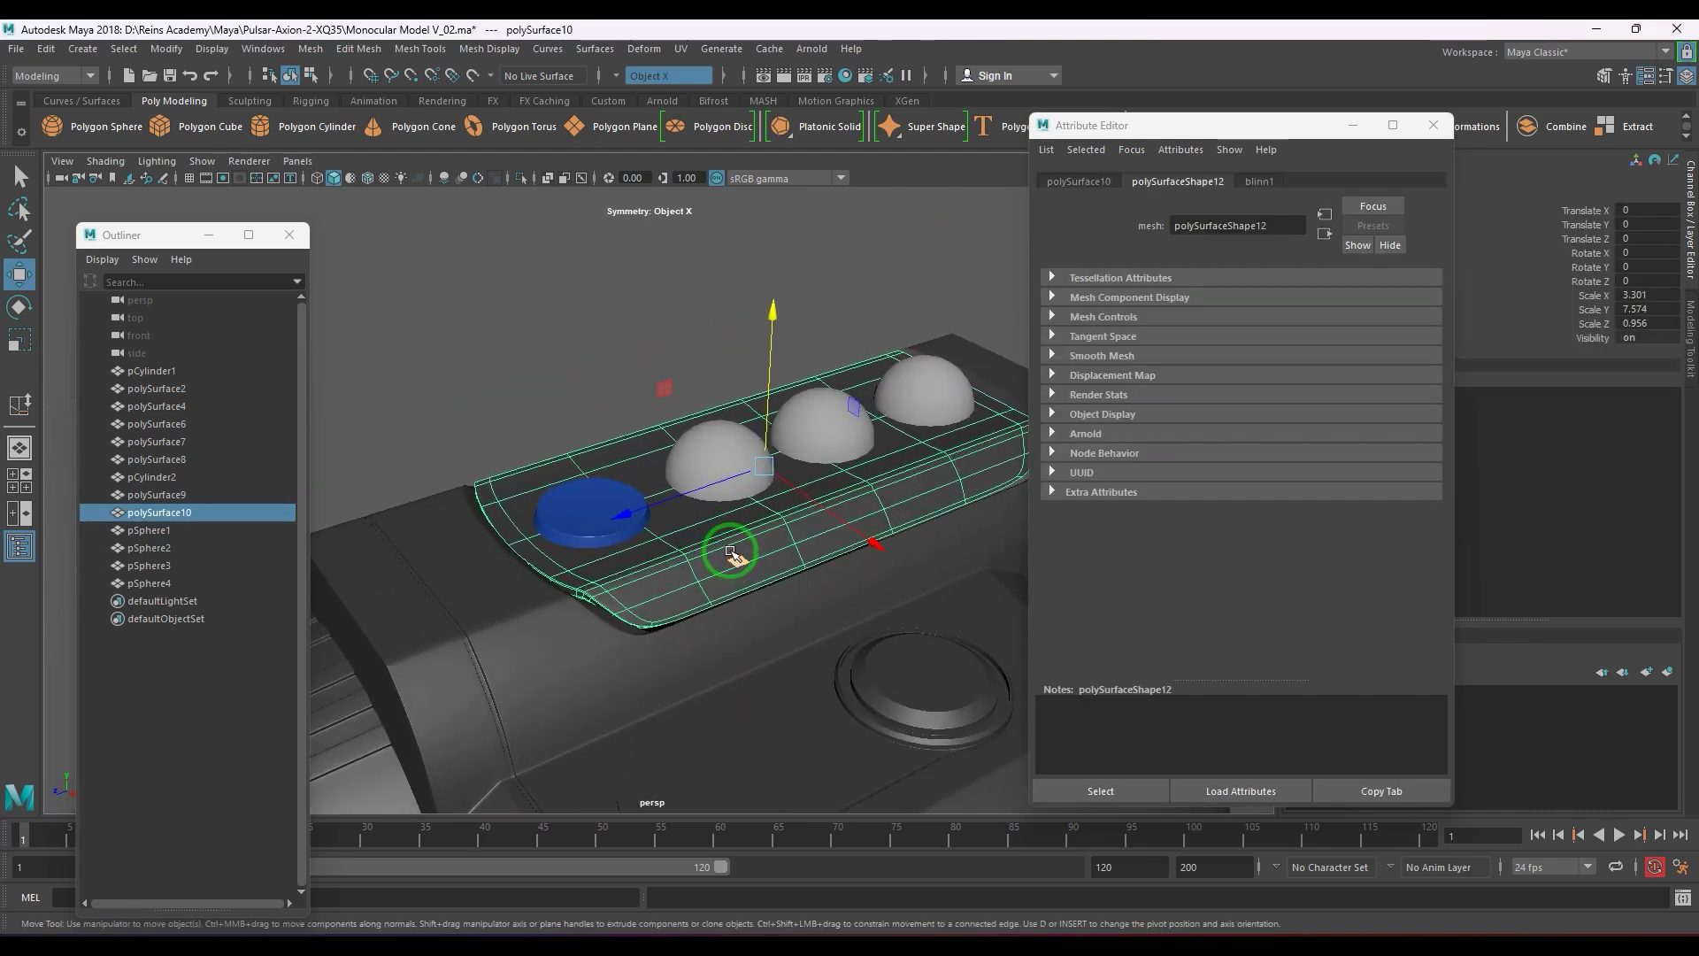
left_click(1437, 549)
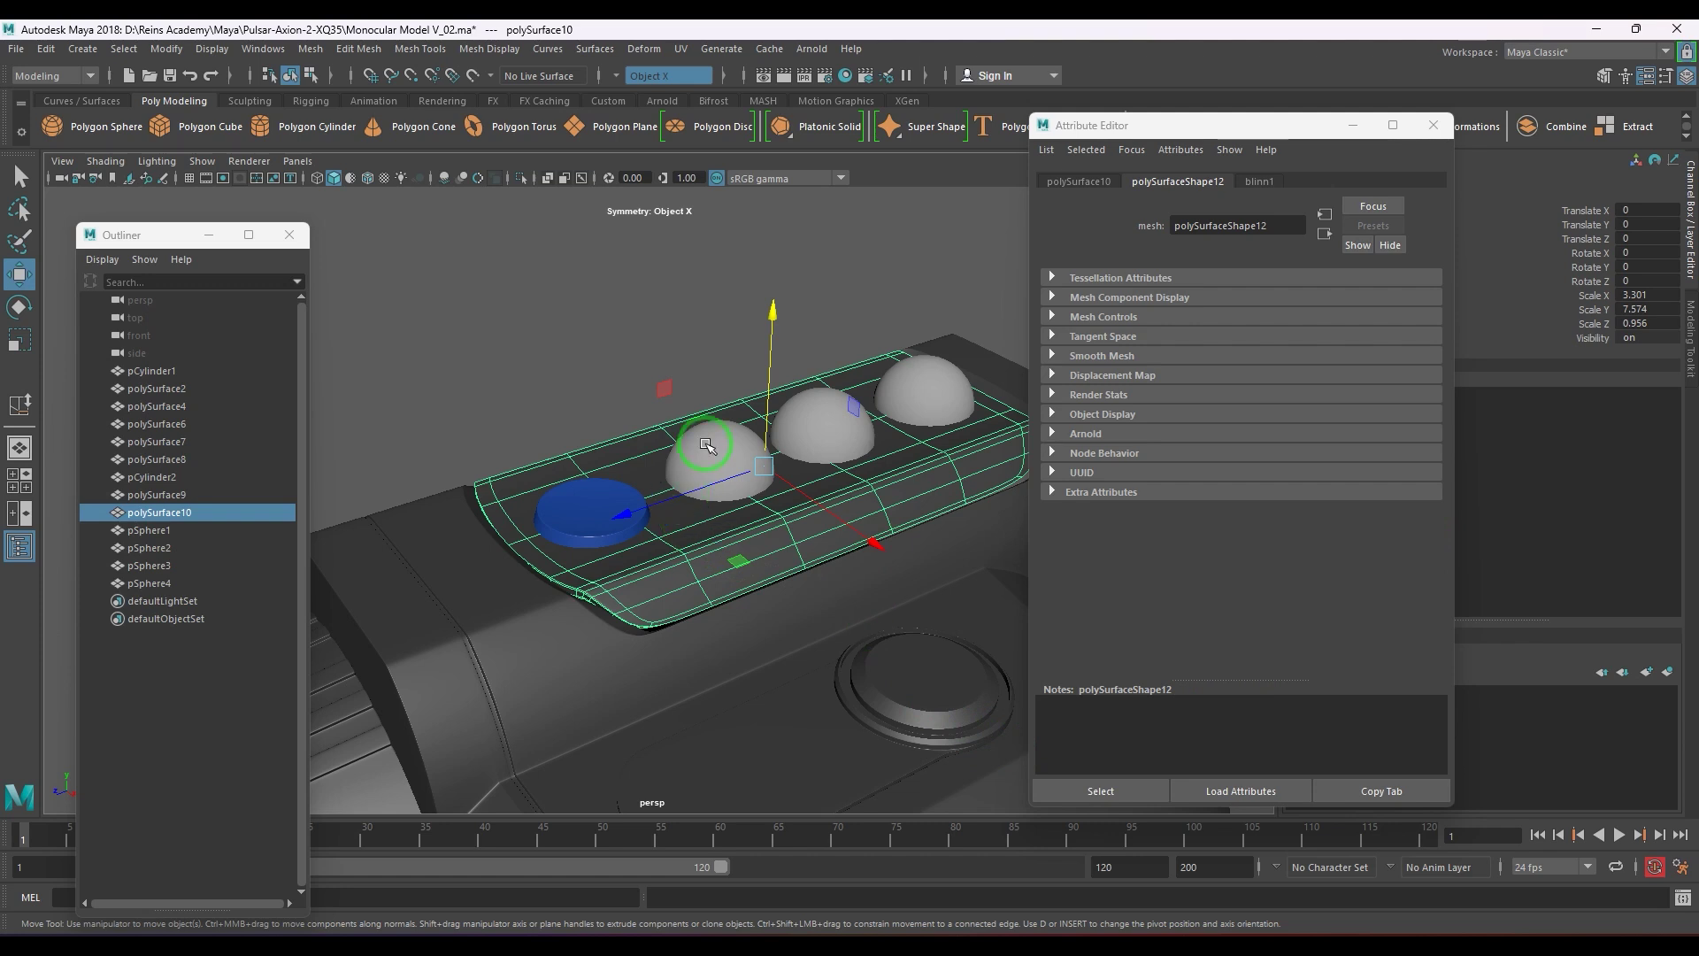
left_click(722, 463)
key("Delete")
left_click(828, 443)
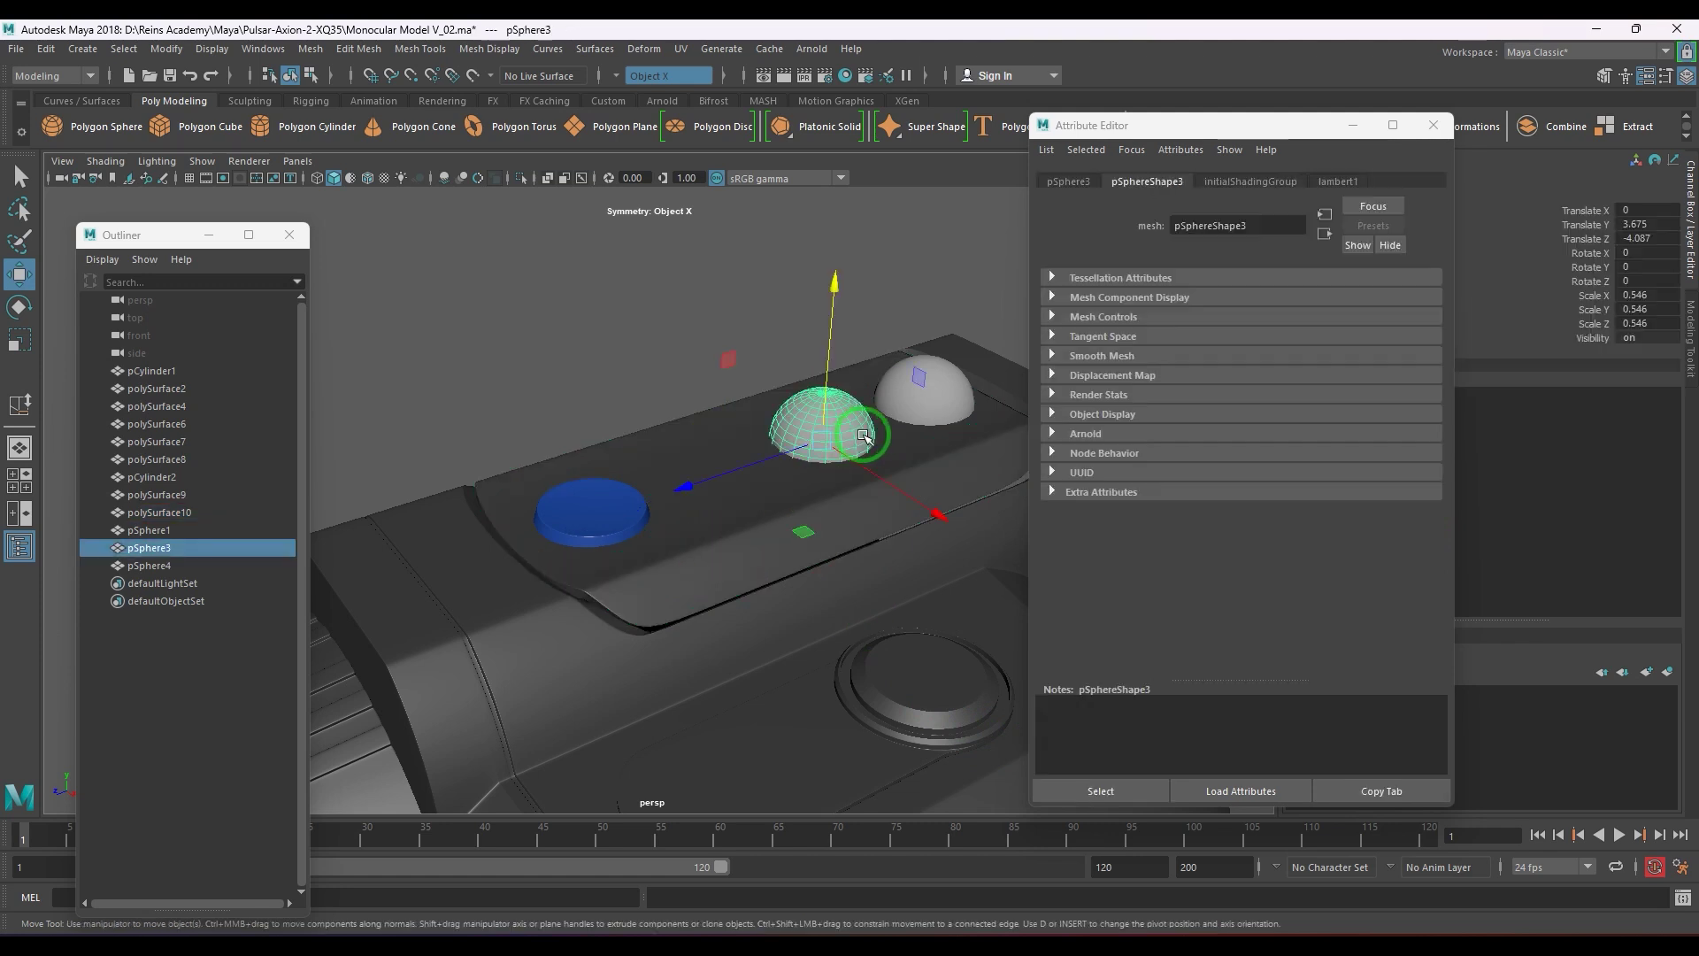
key("Delete")
key("ctrl+z")
key("ctrl+z")
key("ctrl+z")
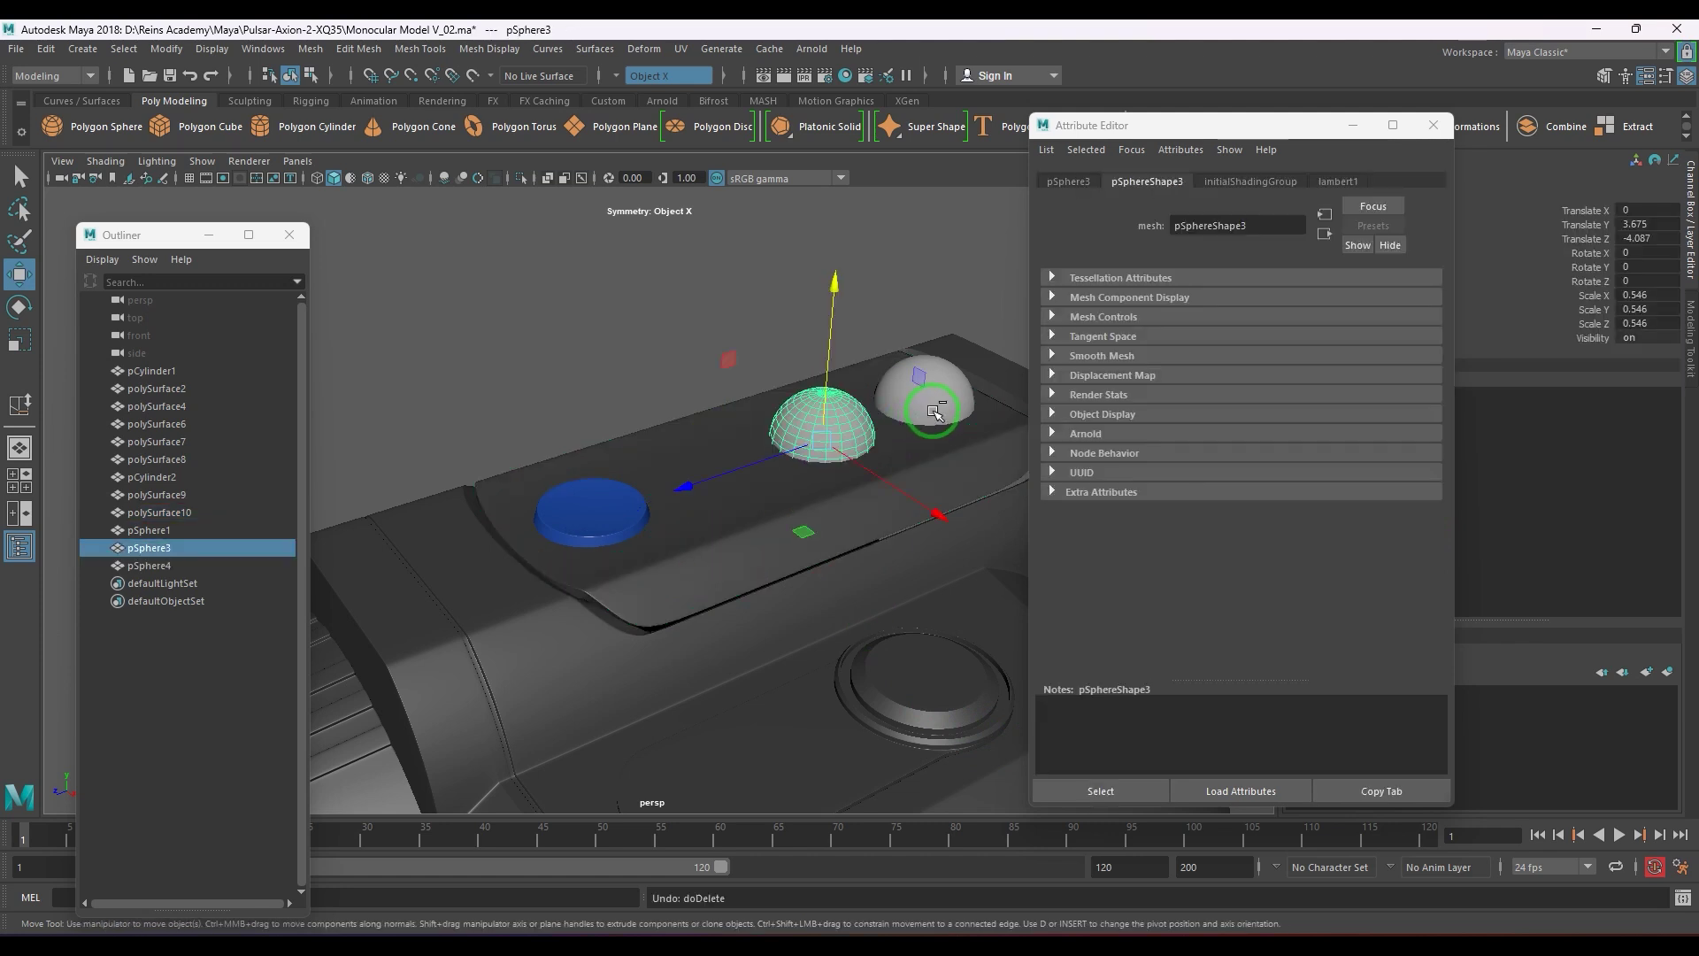
- Create a polygon cube, raise it to about Y 4.086 and flatten it to a Y scale of about 0.137
left_click_drag(933, 412, 683, 526, "alt")
left_click(160, 128)
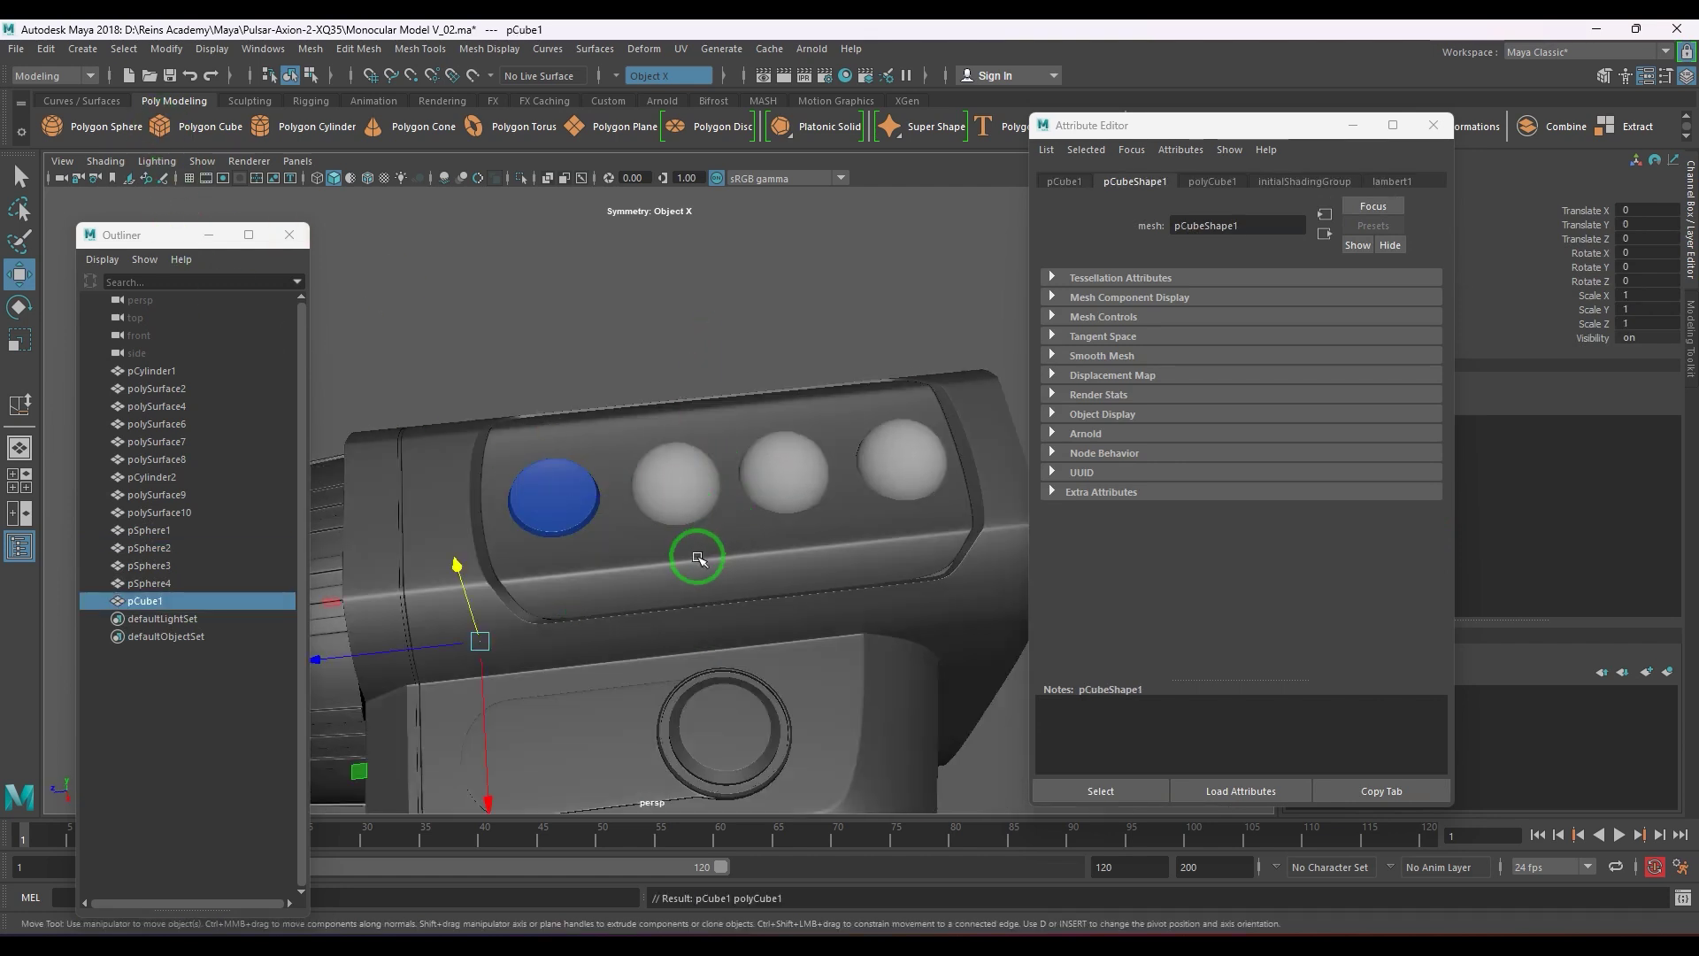
left_click_drag(459, 587, 624, 529)
key("r")
left_click_drag(514, 303, 517, 460)
- In the top view, move the flat block over the dome beside the blue button, at about Z -2.708
key("w")
key("space")
left_click_drag(624, 502, 587, 501)
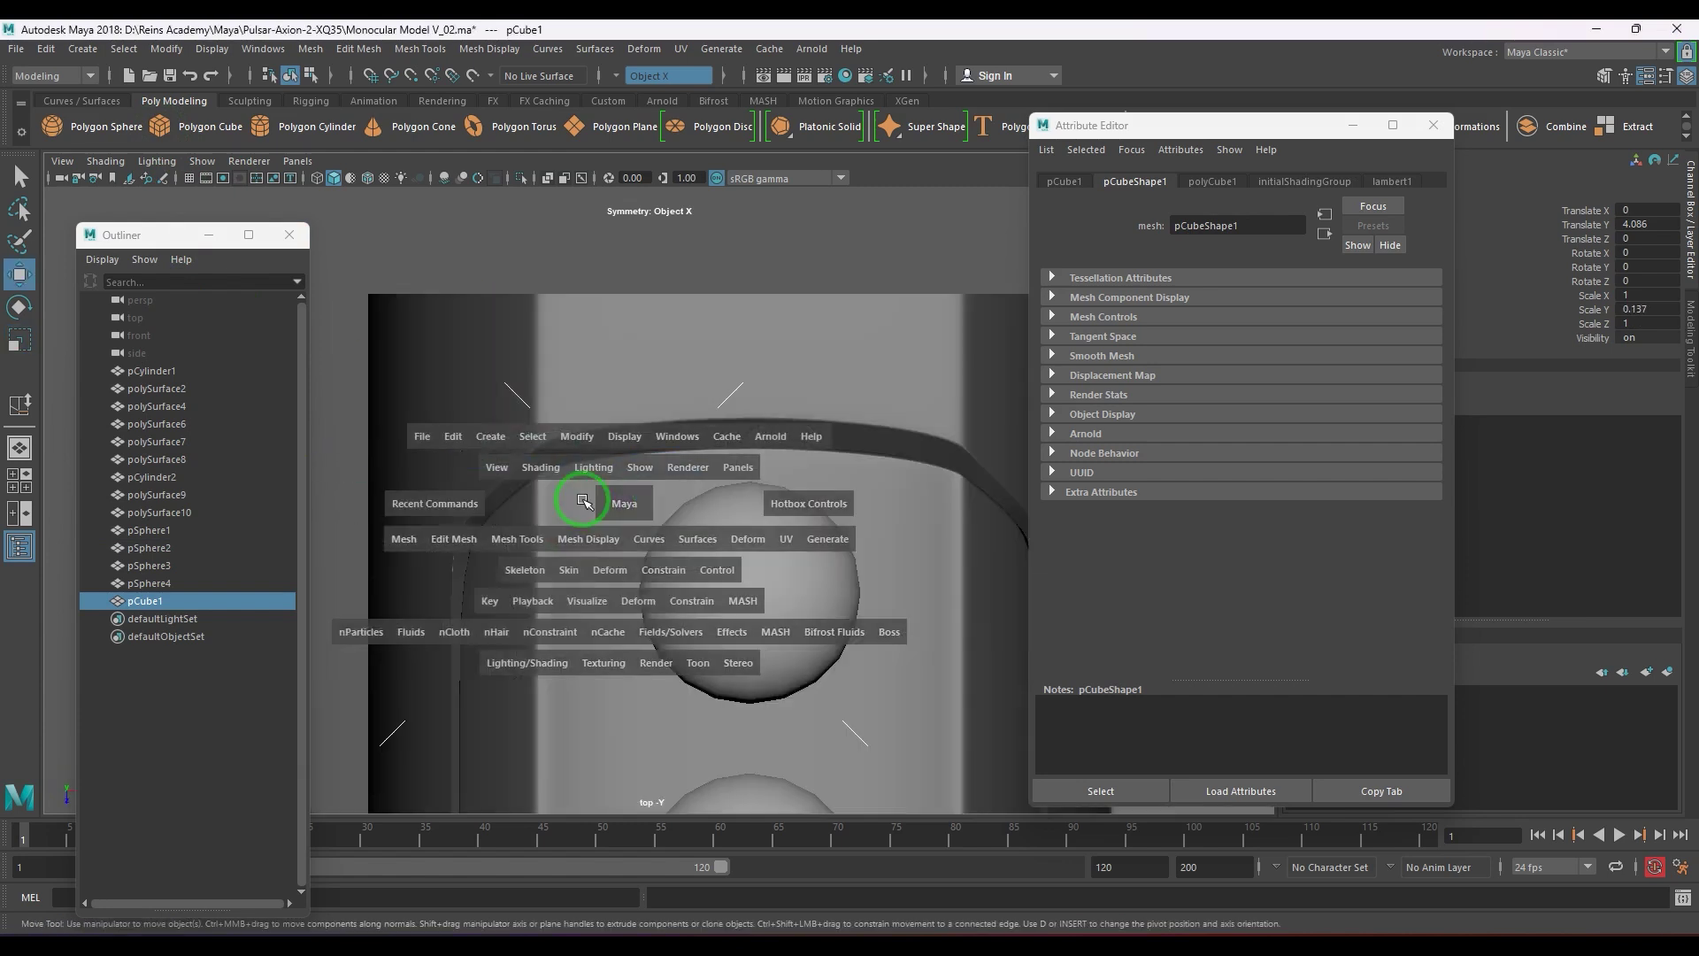
scroll(739, 611, "down", 7)
scroll(739, 612, "up", 3)
left_click_drag(650, 708, 691, 531)
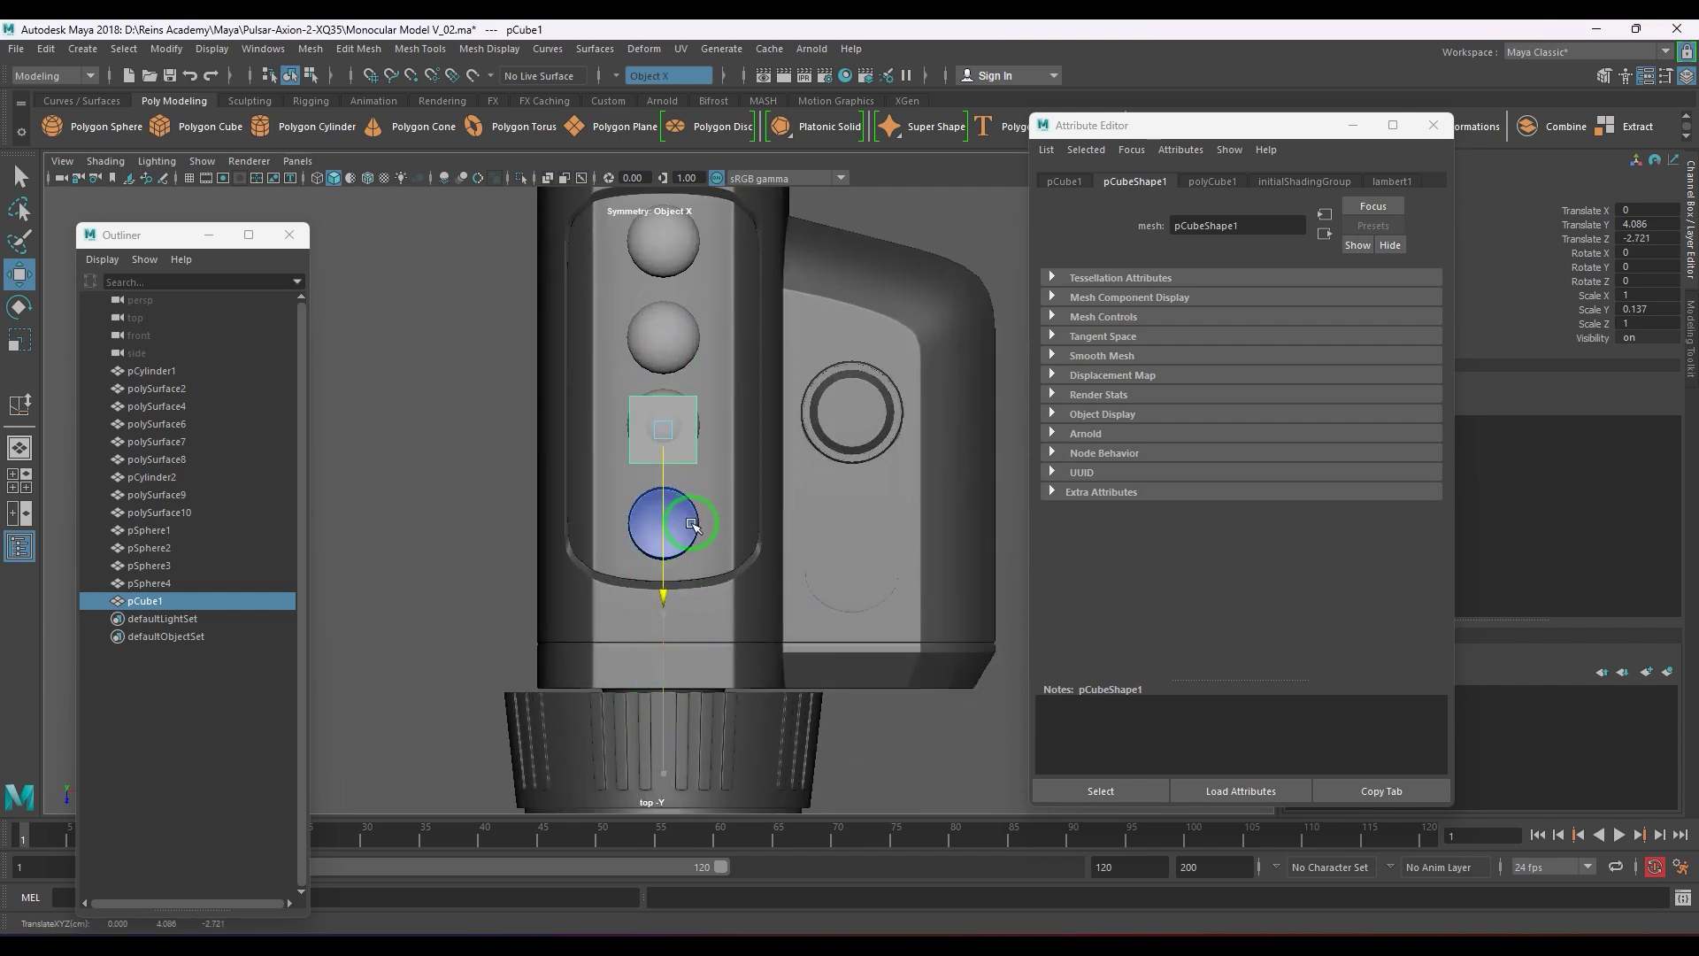
scroll(694, 526, "up", 2)
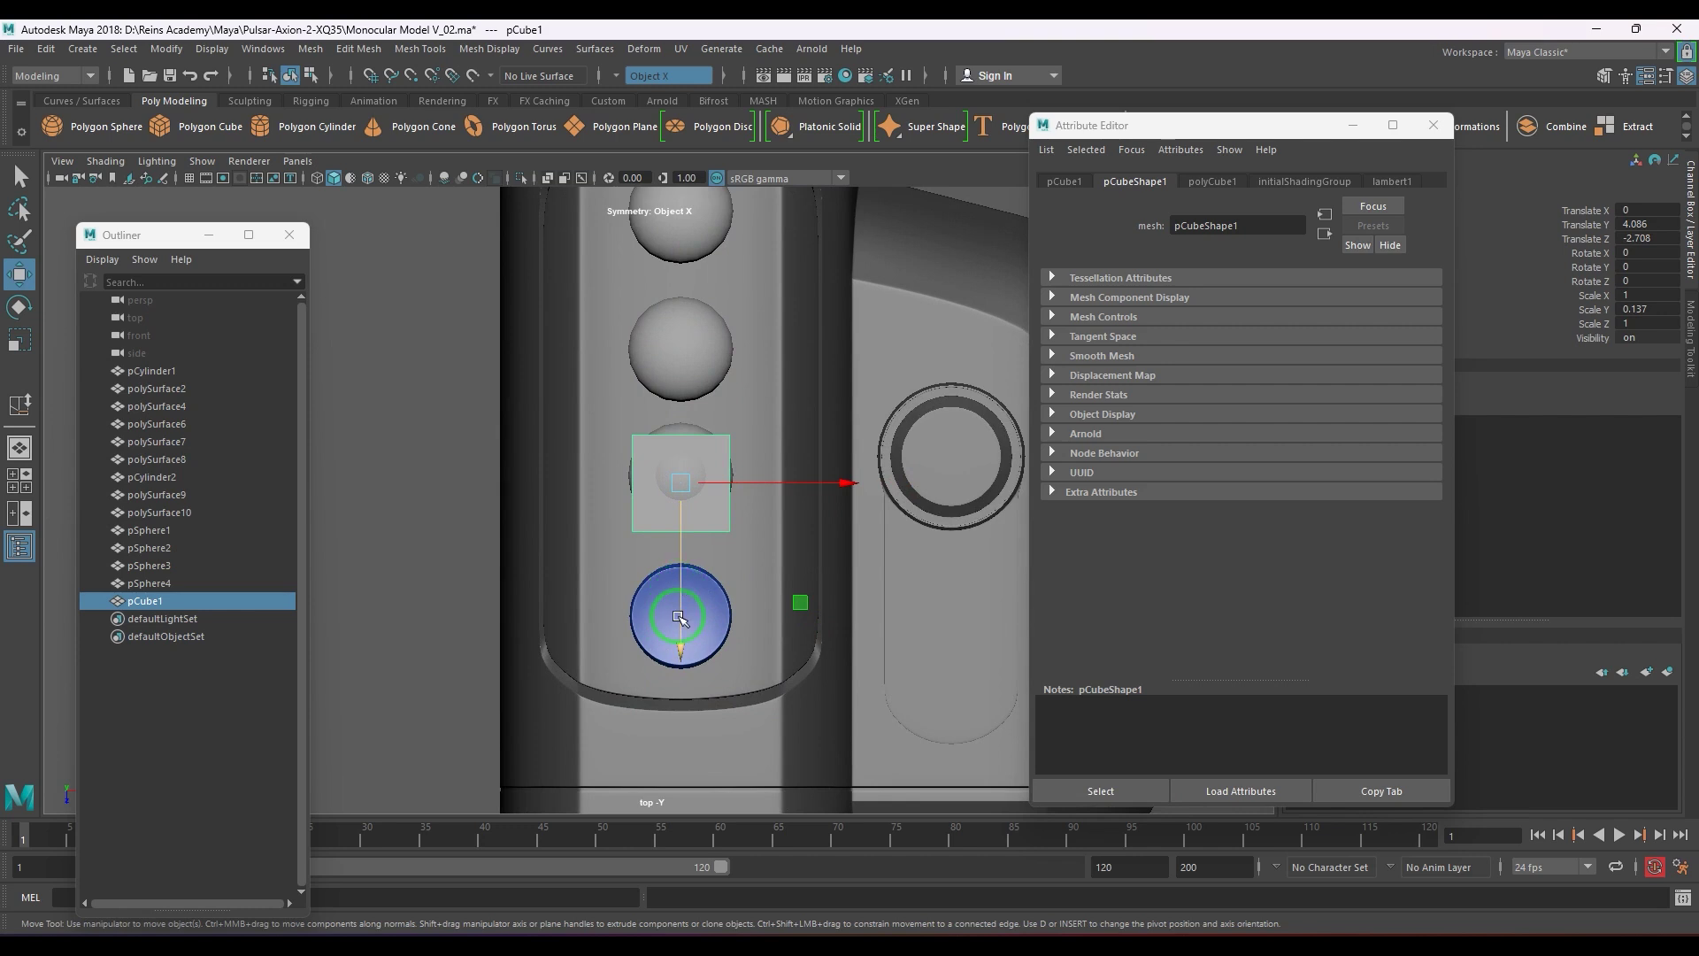
- Duplicate the flat block twice along Z, placing the copies over the other two domes at about Z -4.084 and -5.542
key("ctrl+d")
left_click_drag(680, 617, 678, 489)
middle_click_drag(688, 475, 652, 587, "alt")
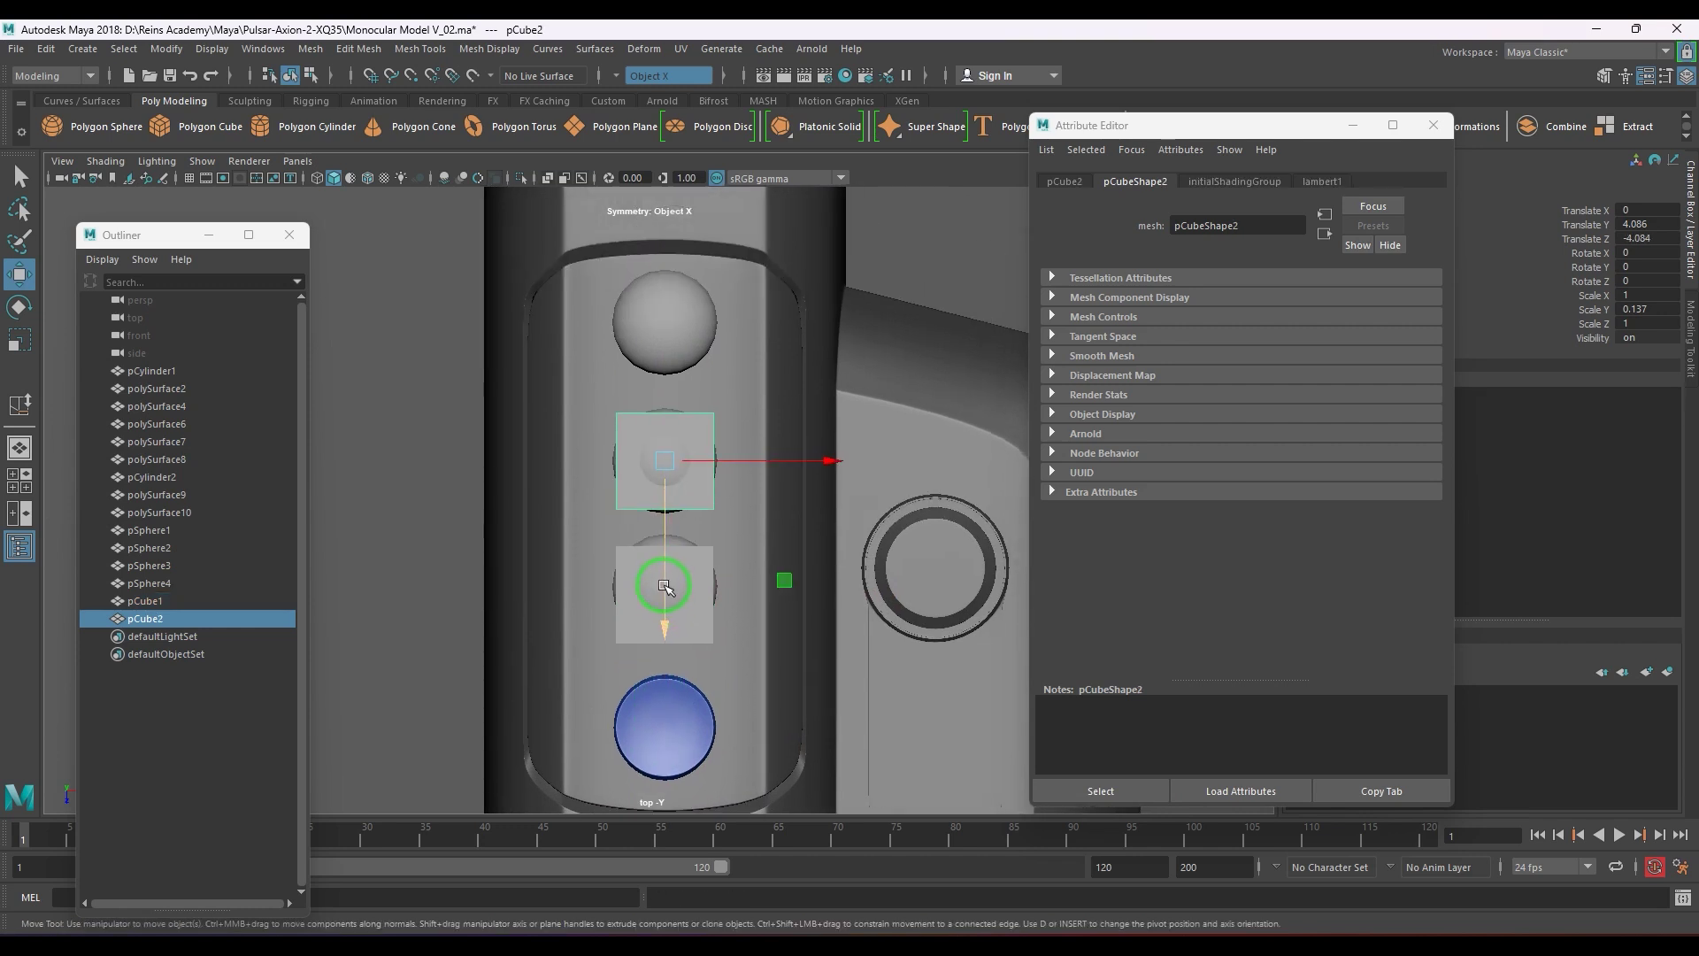
key("ctrl+d")
left_click_drag(665, 590, 612, 520)
- In the perspective view, select the three domes under the flat blocks and delete them
key("space")
key("space")
left_click(613, 518)
left_click(743, 495, "shift")
left_click(883, 490, "shift")
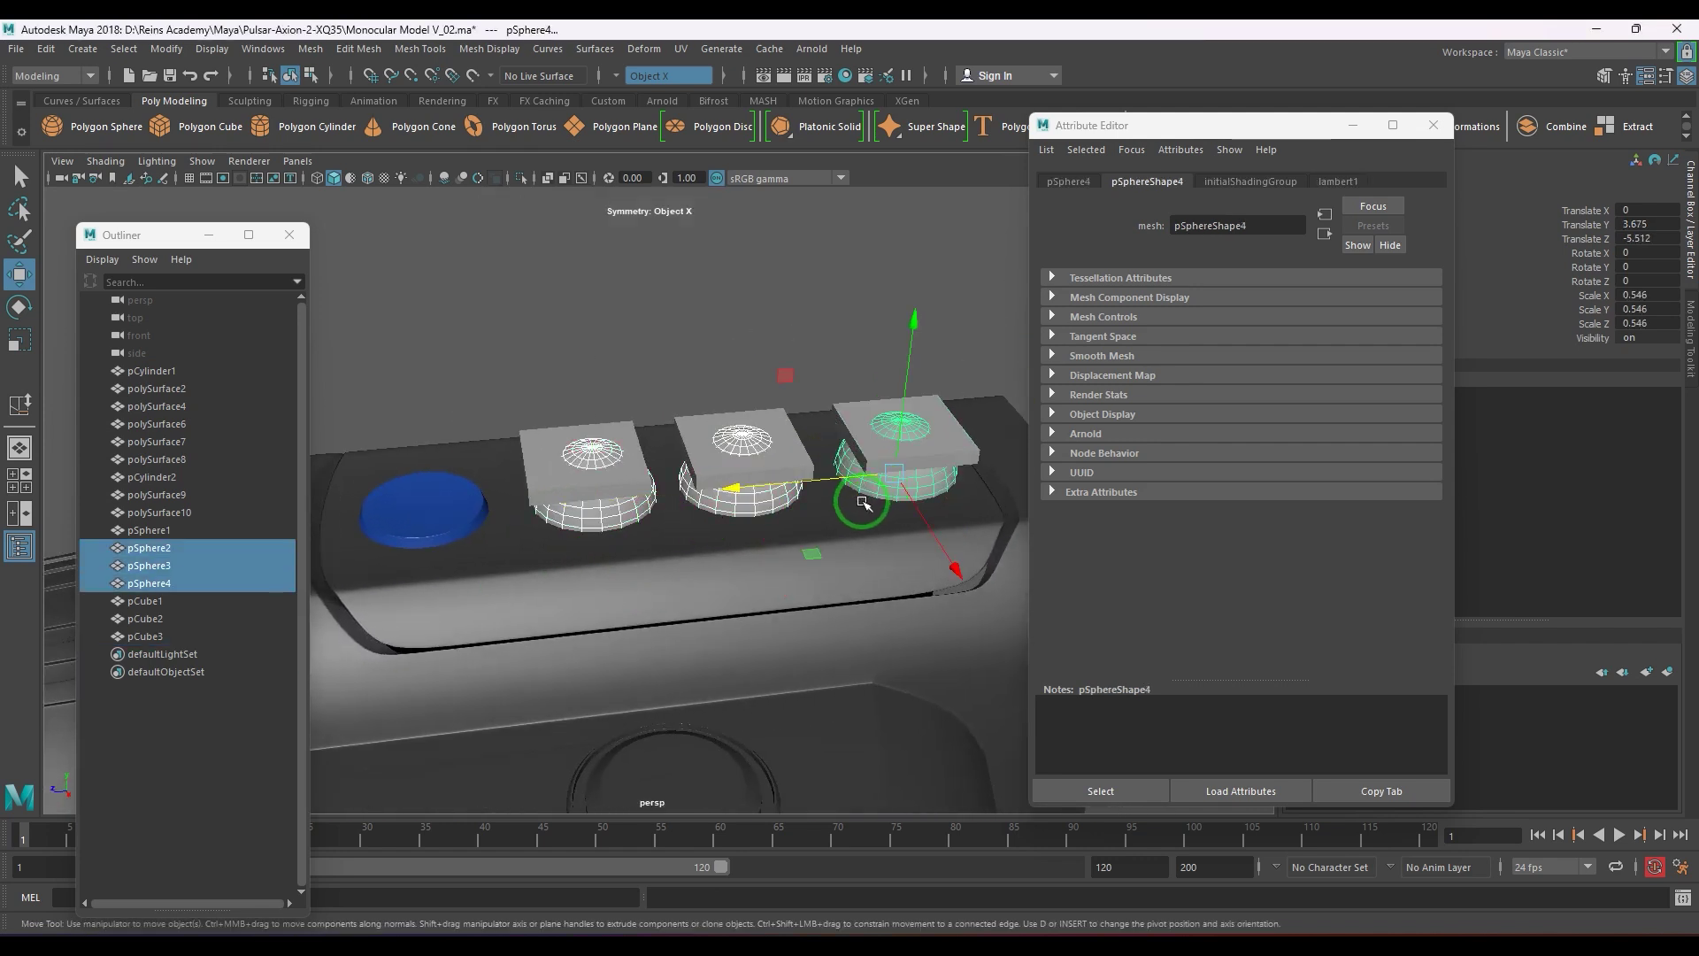
key("Delete")
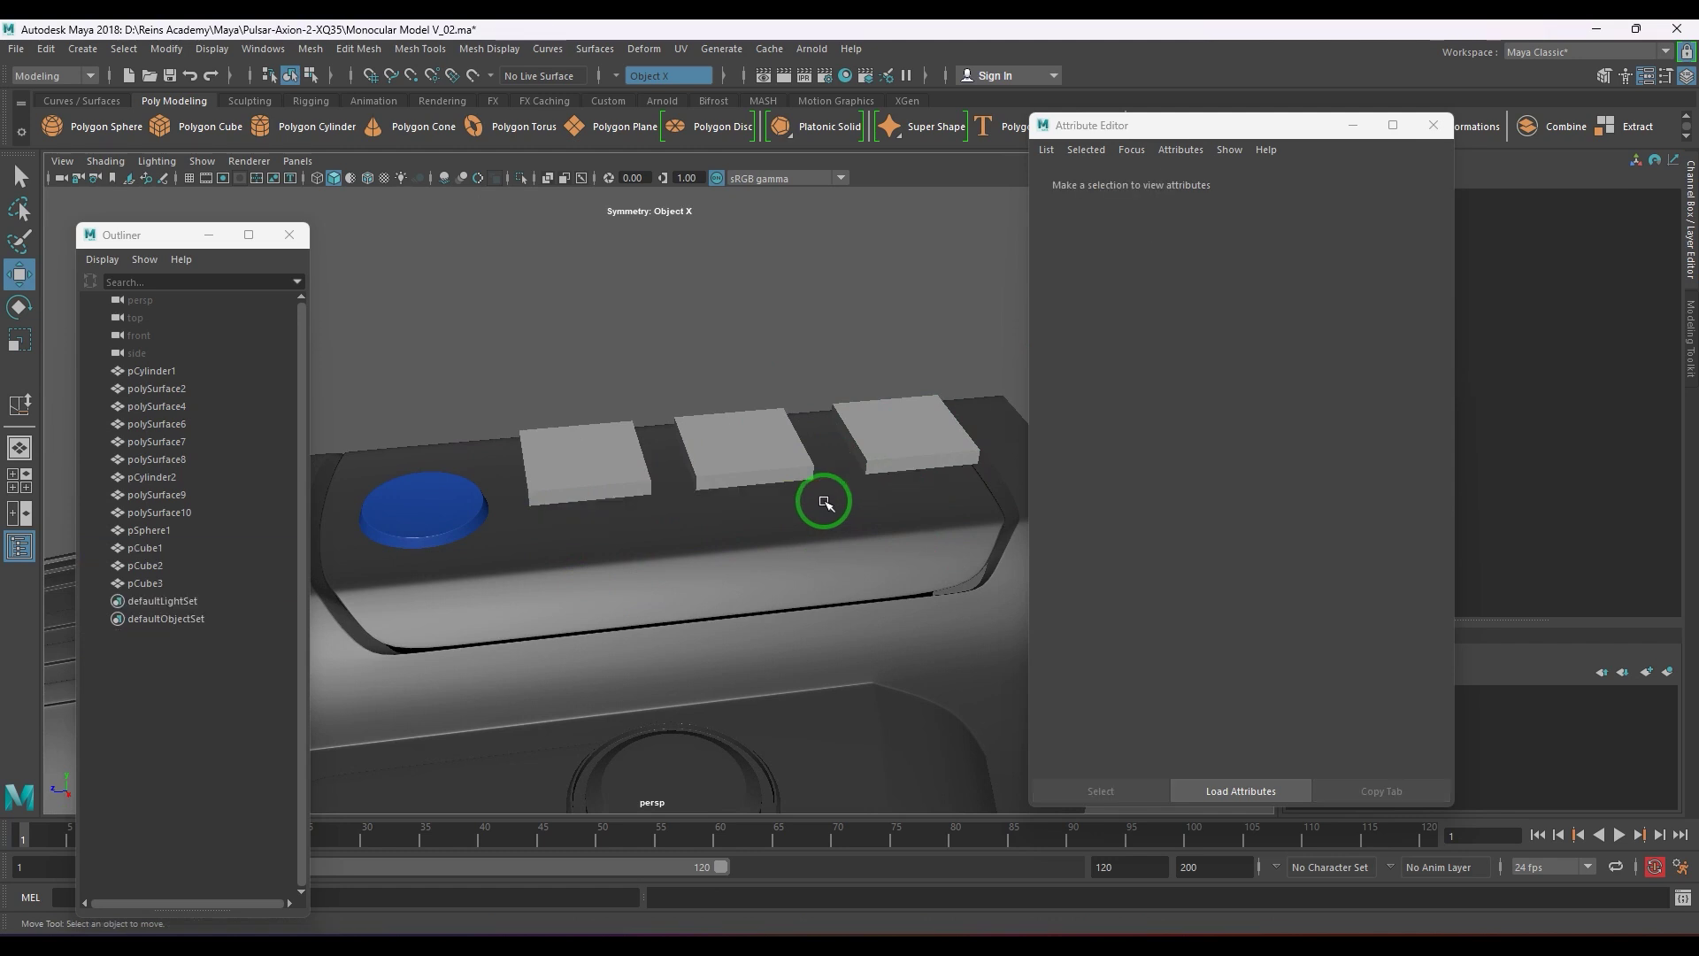
- Select the three flat blocks and lower them into the top panel to about Y 3.721 in the side view
left_click(554, 472)
left_click(752, 471, "shift")
left_click(898, 449, "shift")
left_click_drag(766, 531, 721, 454, "alt")
key("space")
key("space")
scroll(741, 503, "down", 5)
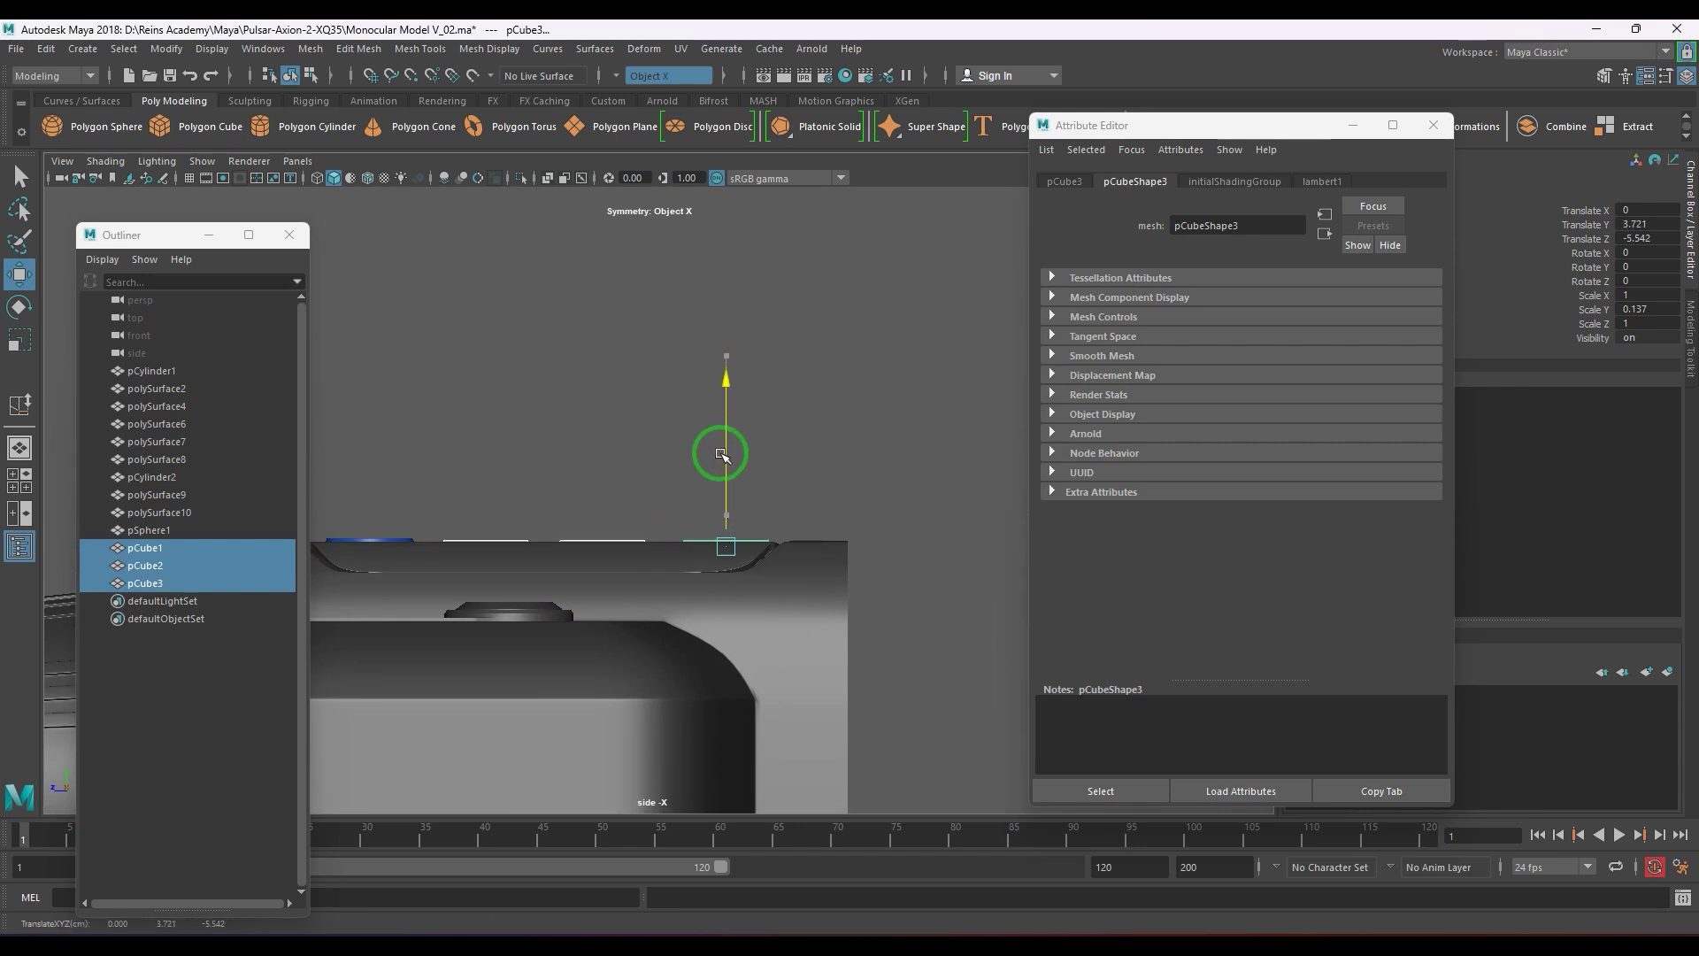
- Shift the three blocks toward the blue button and adjust the spacing, moving the farthest block to about Z -5.268
key("space")
key("space")
left_click_drag(715, 551, 687, 647, "alt")
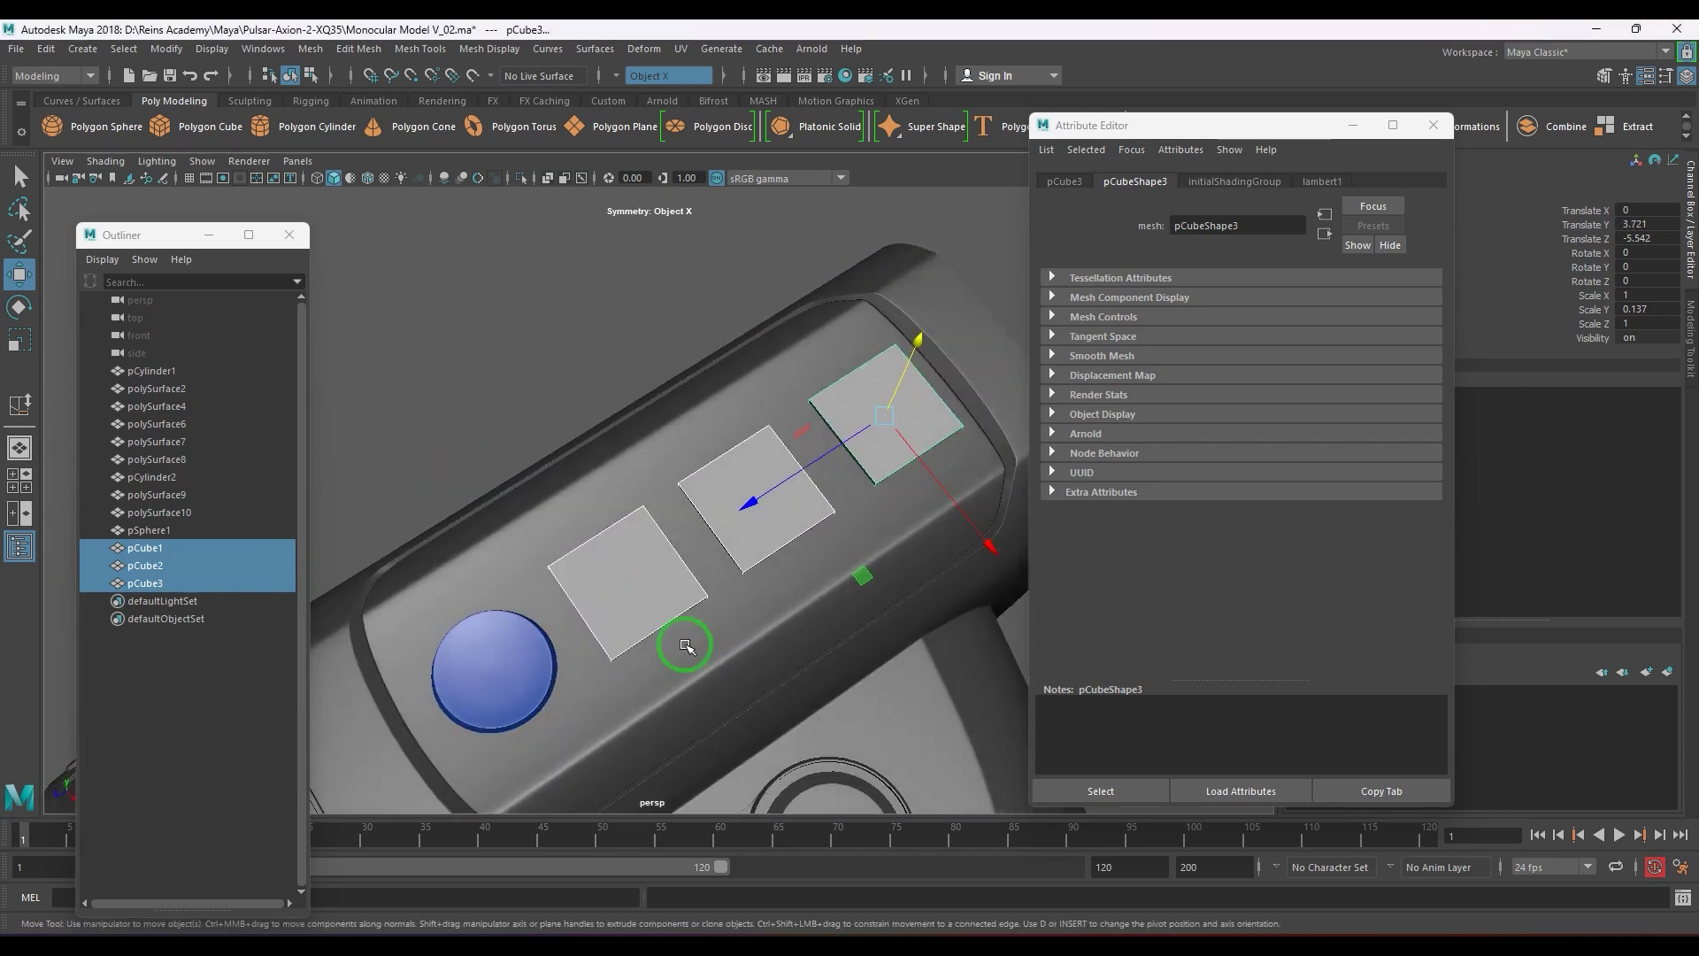
left_click_drag(741, 515, 686, 555)
left_click(718, 476)
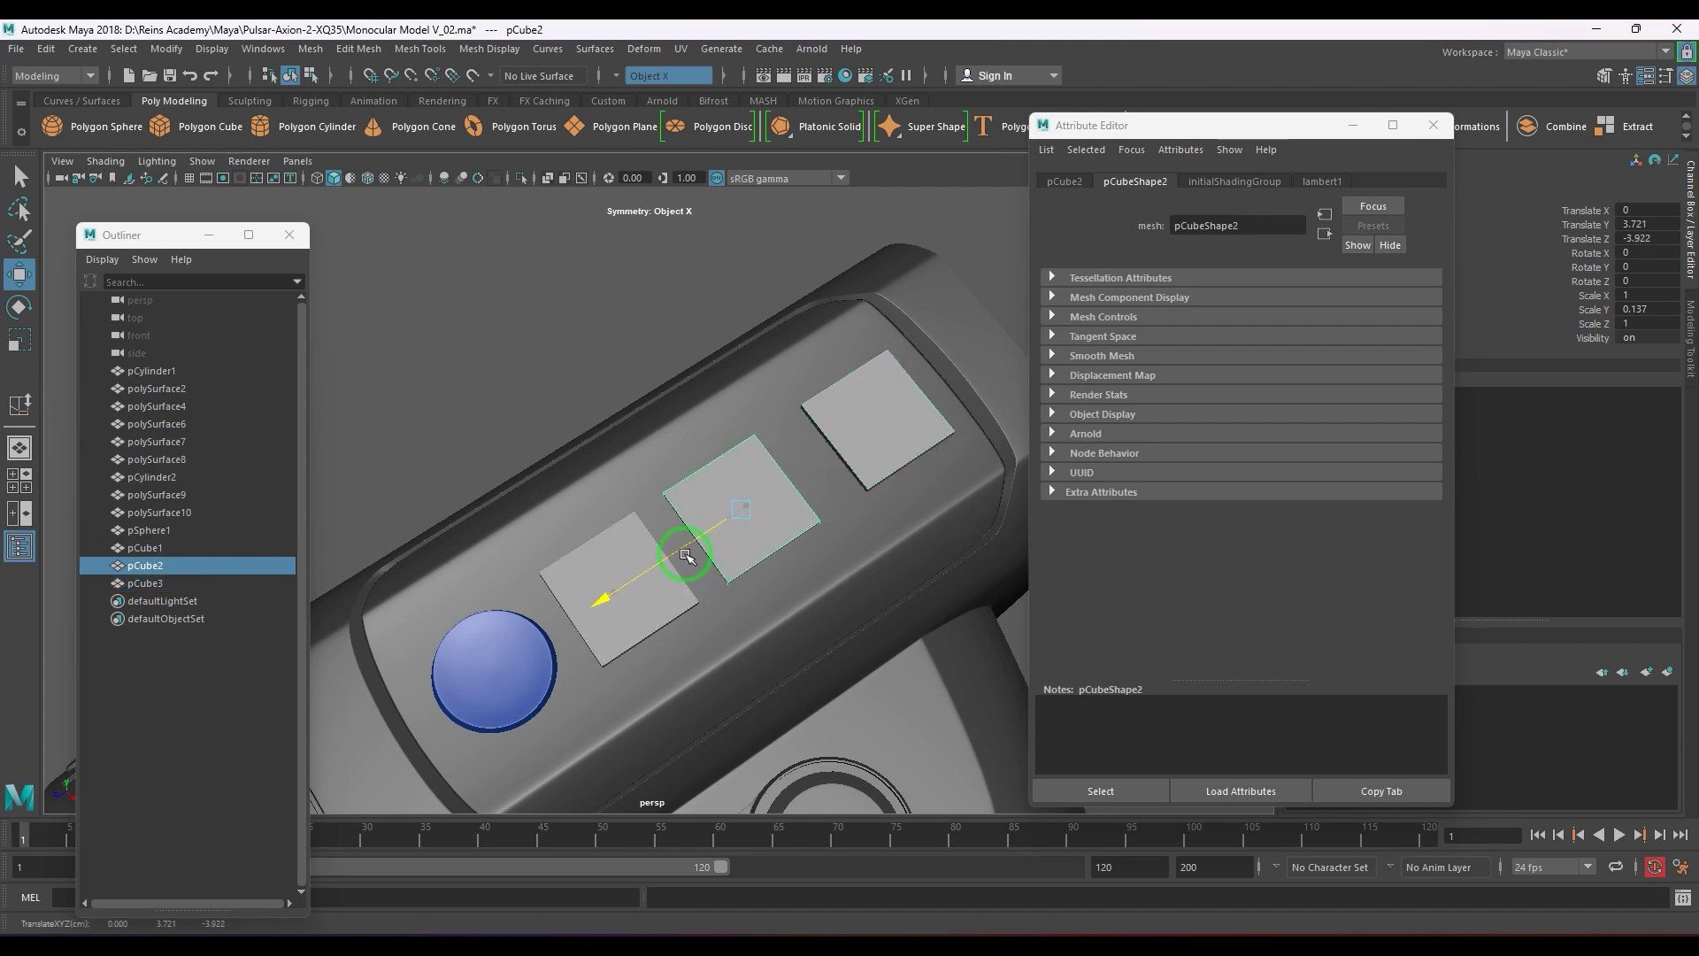
left_click(842, 458)
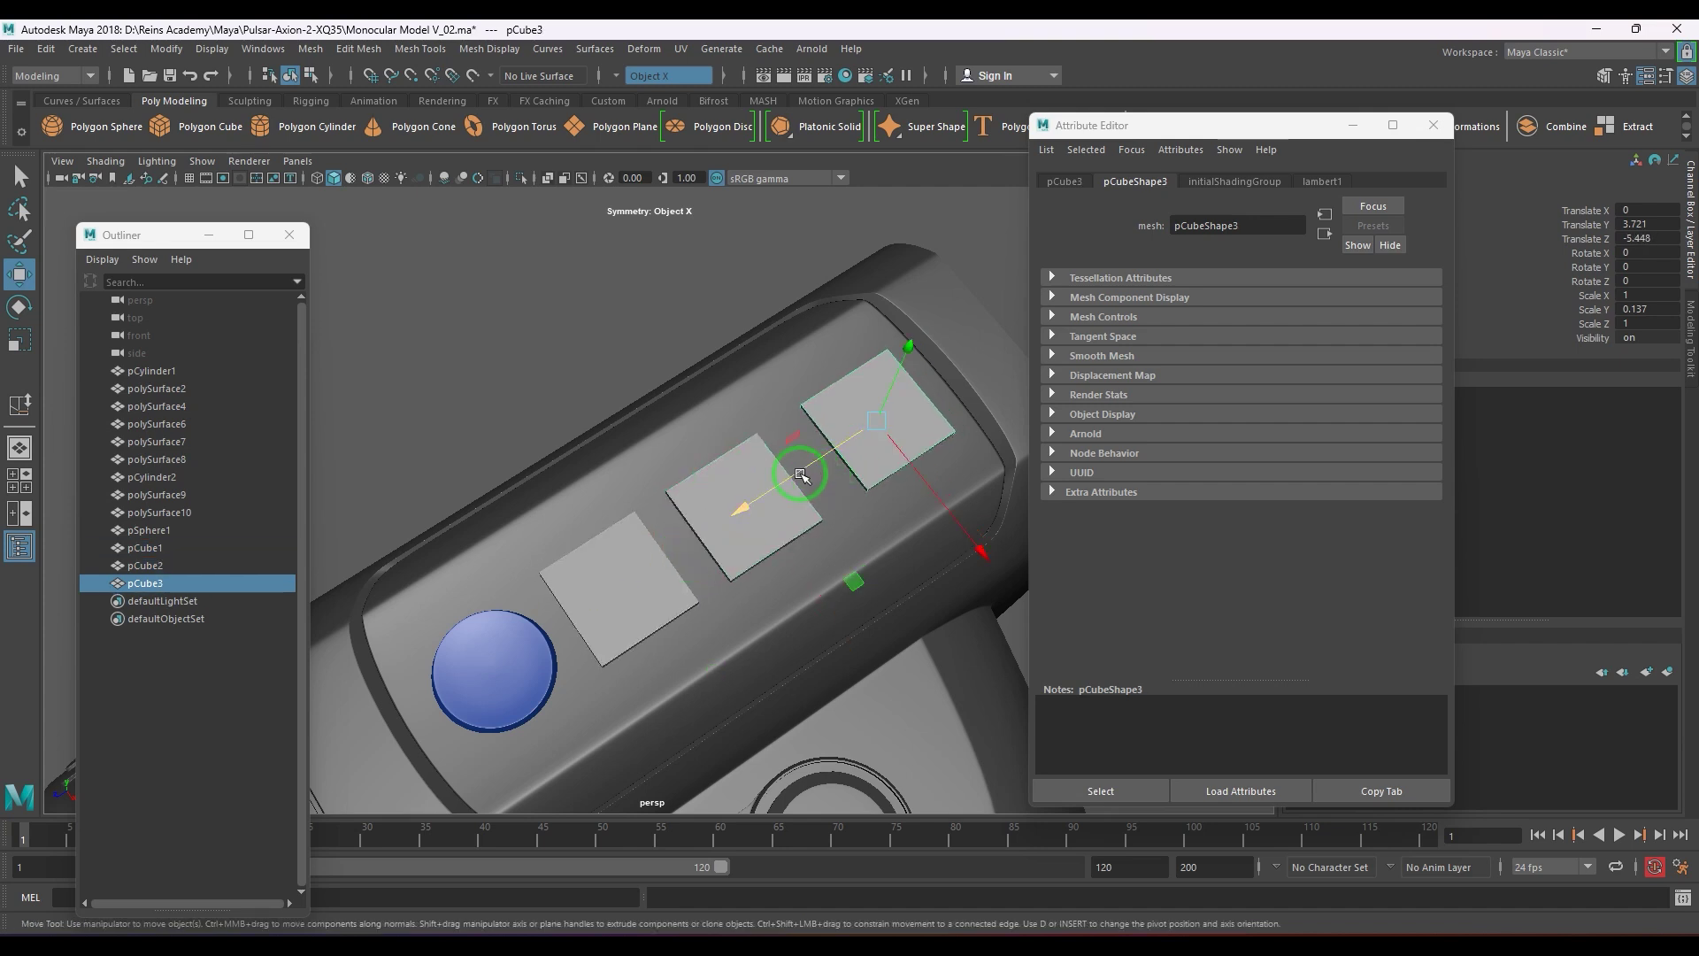
left_click_drag(794, 477, 778, 493)
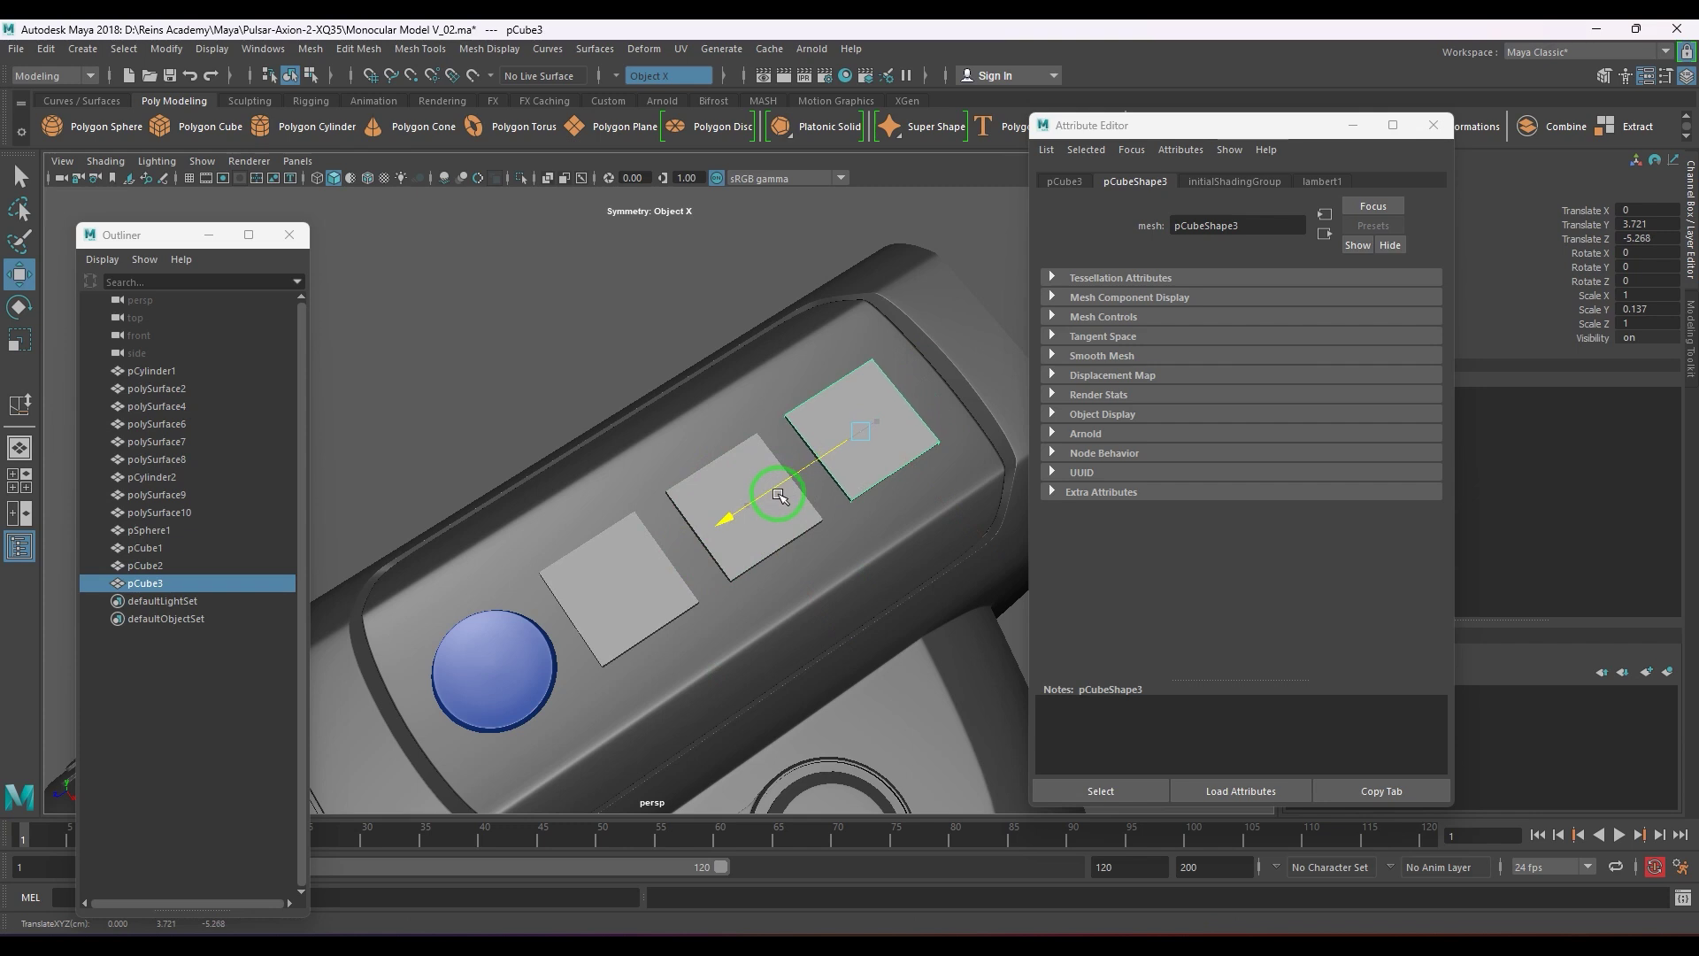
- Fine-tune the spacing along Z, nudging the middle block to about -3.95, the nearest block to -2.64 and the blue button to -1.35
left_click(740, 534)
left_click_drag(740, 535, 693, 537)
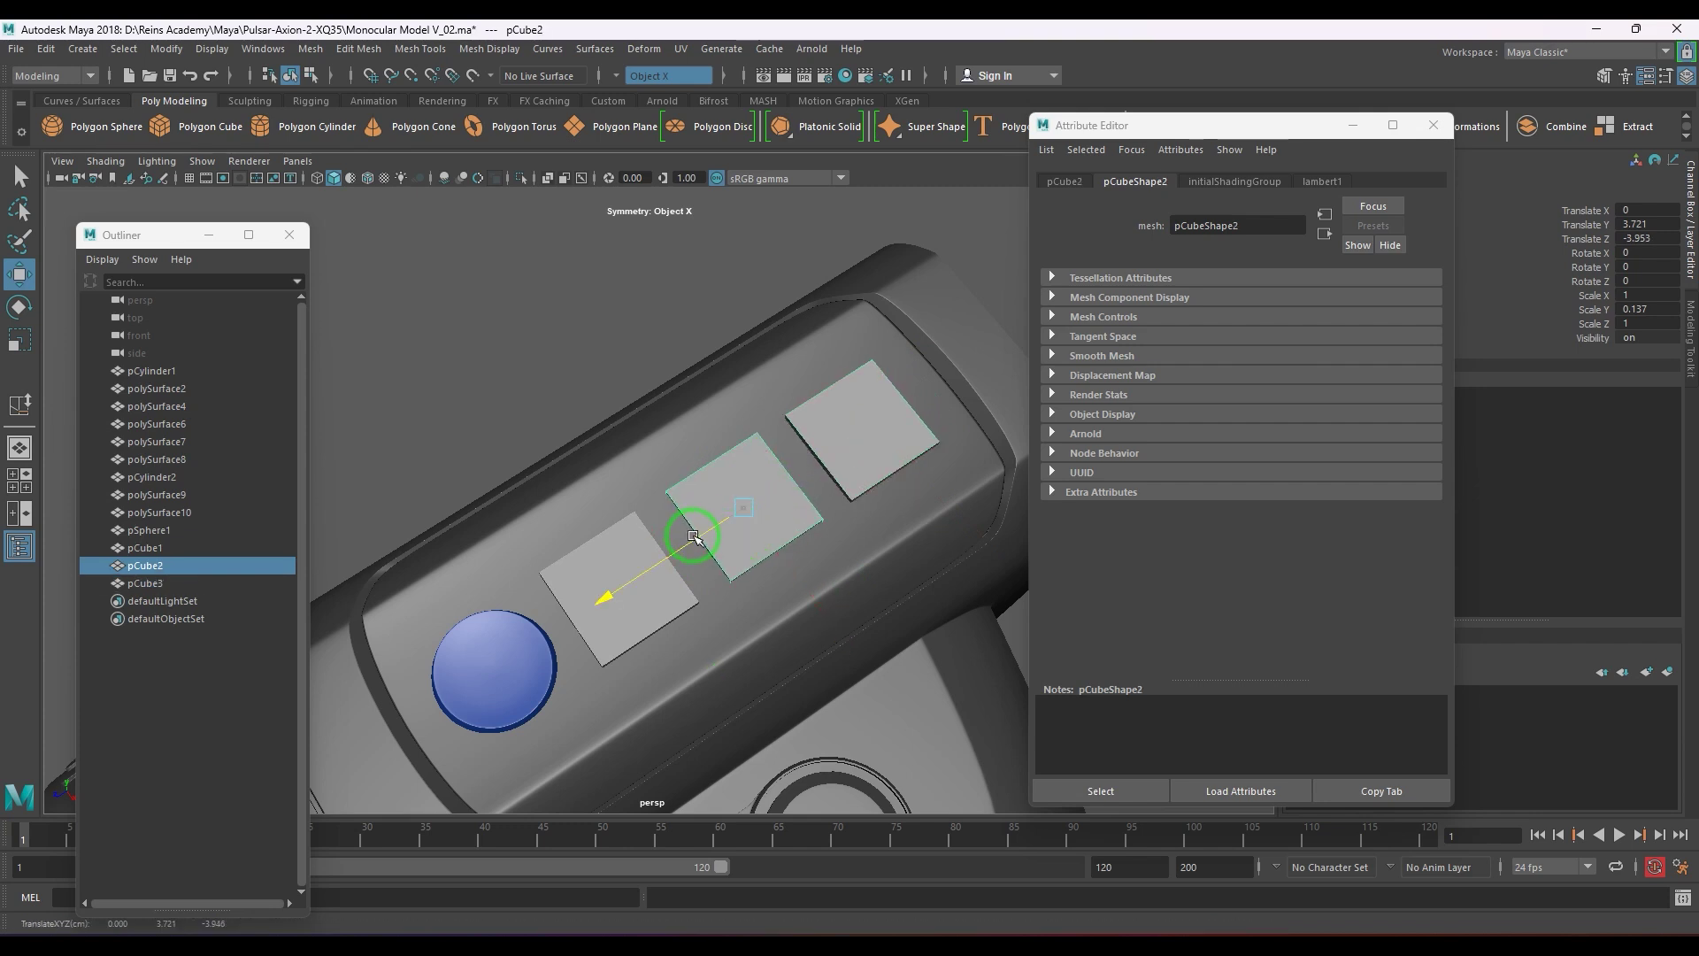
left_click(686, 575)
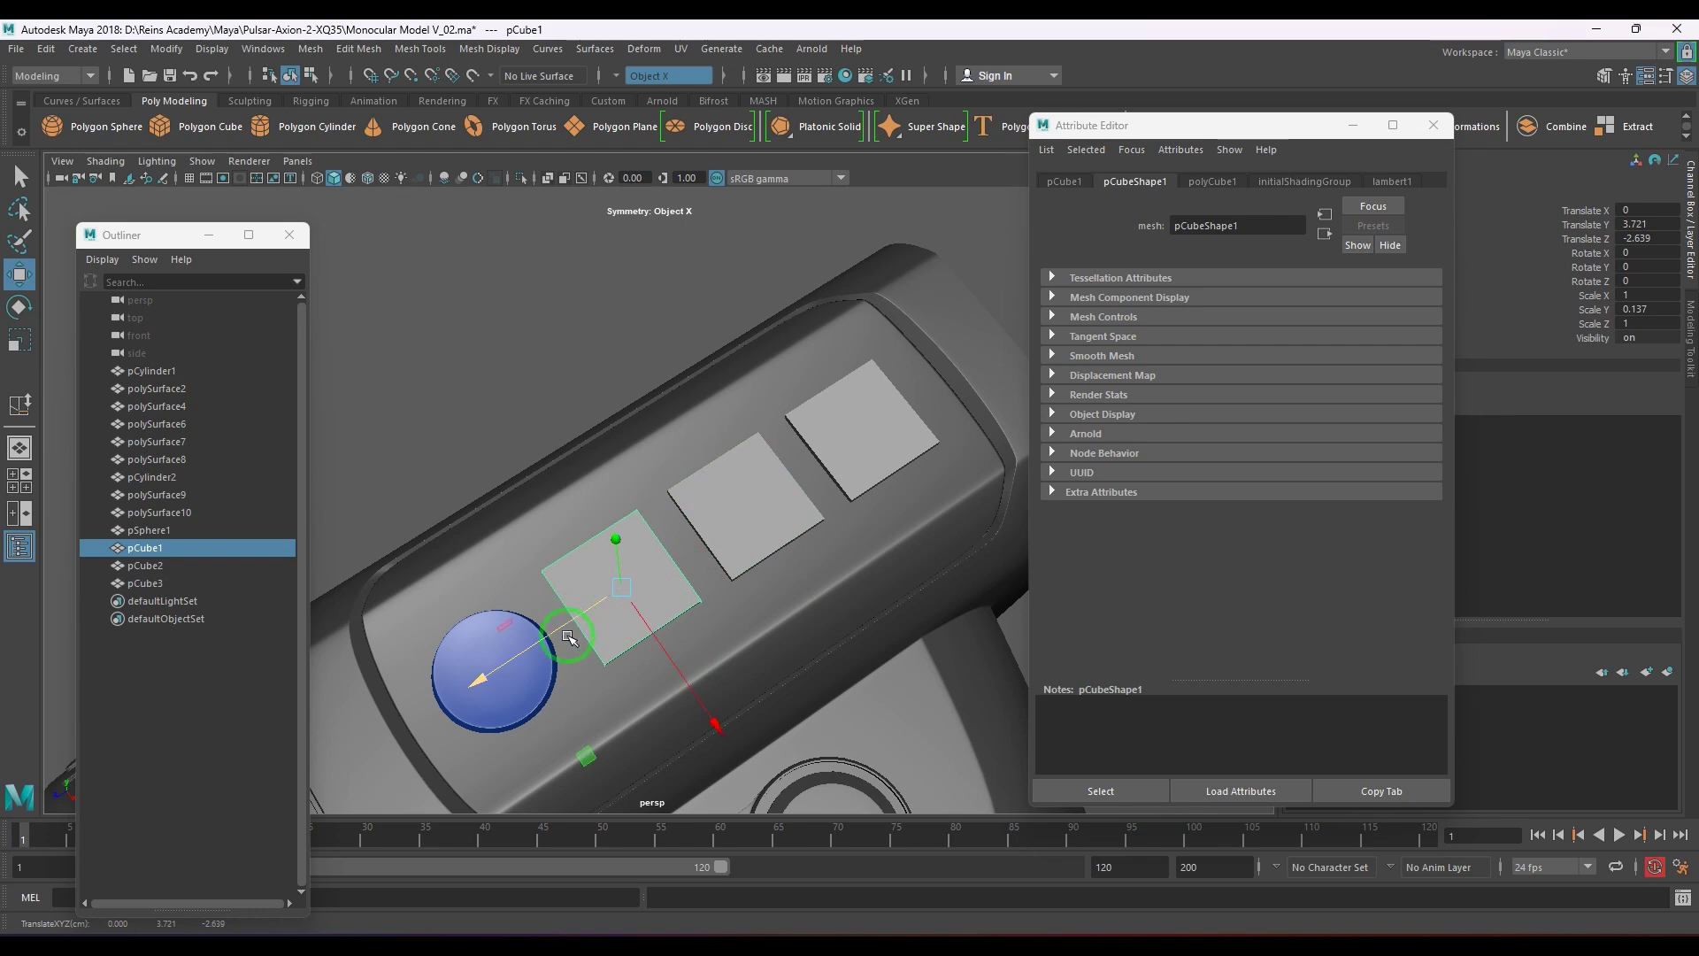
left_click(478, 695)
left_click_drag(457, 699, 458, 700)
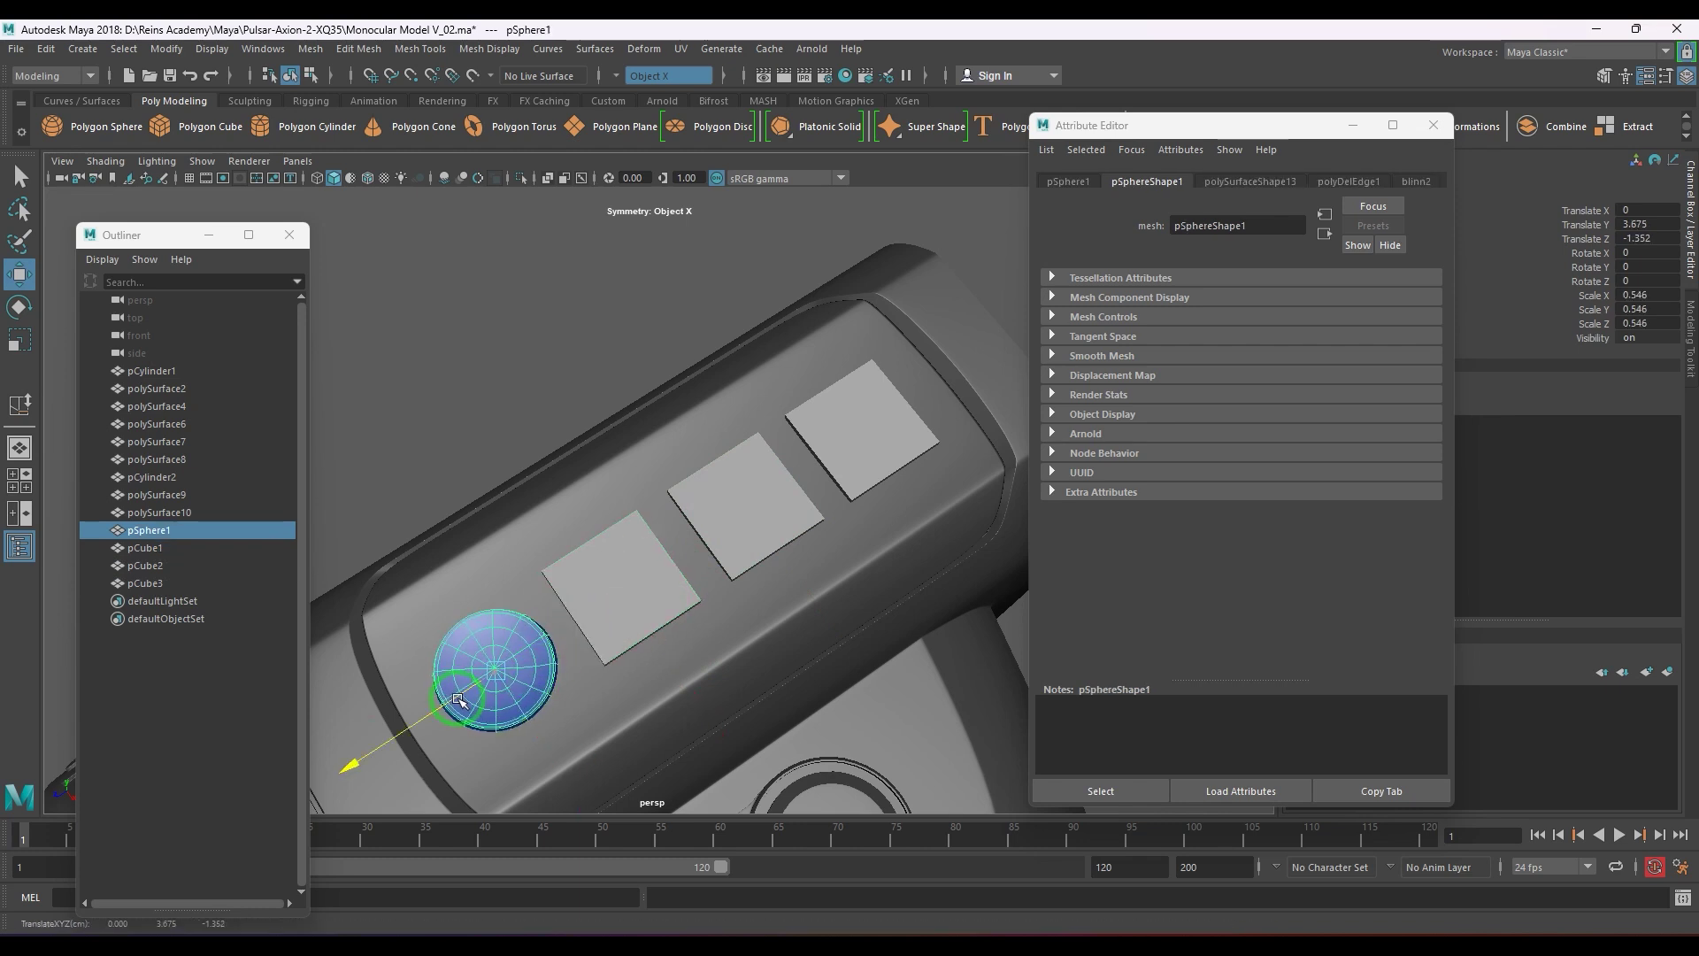
- Select the blue button with all three blocks and shift them together slightly along Z toward the far end of the panel
left_click(679, 594, "shift")
left_click(747, 520, "shift")
left_click(864, 448, "shift")
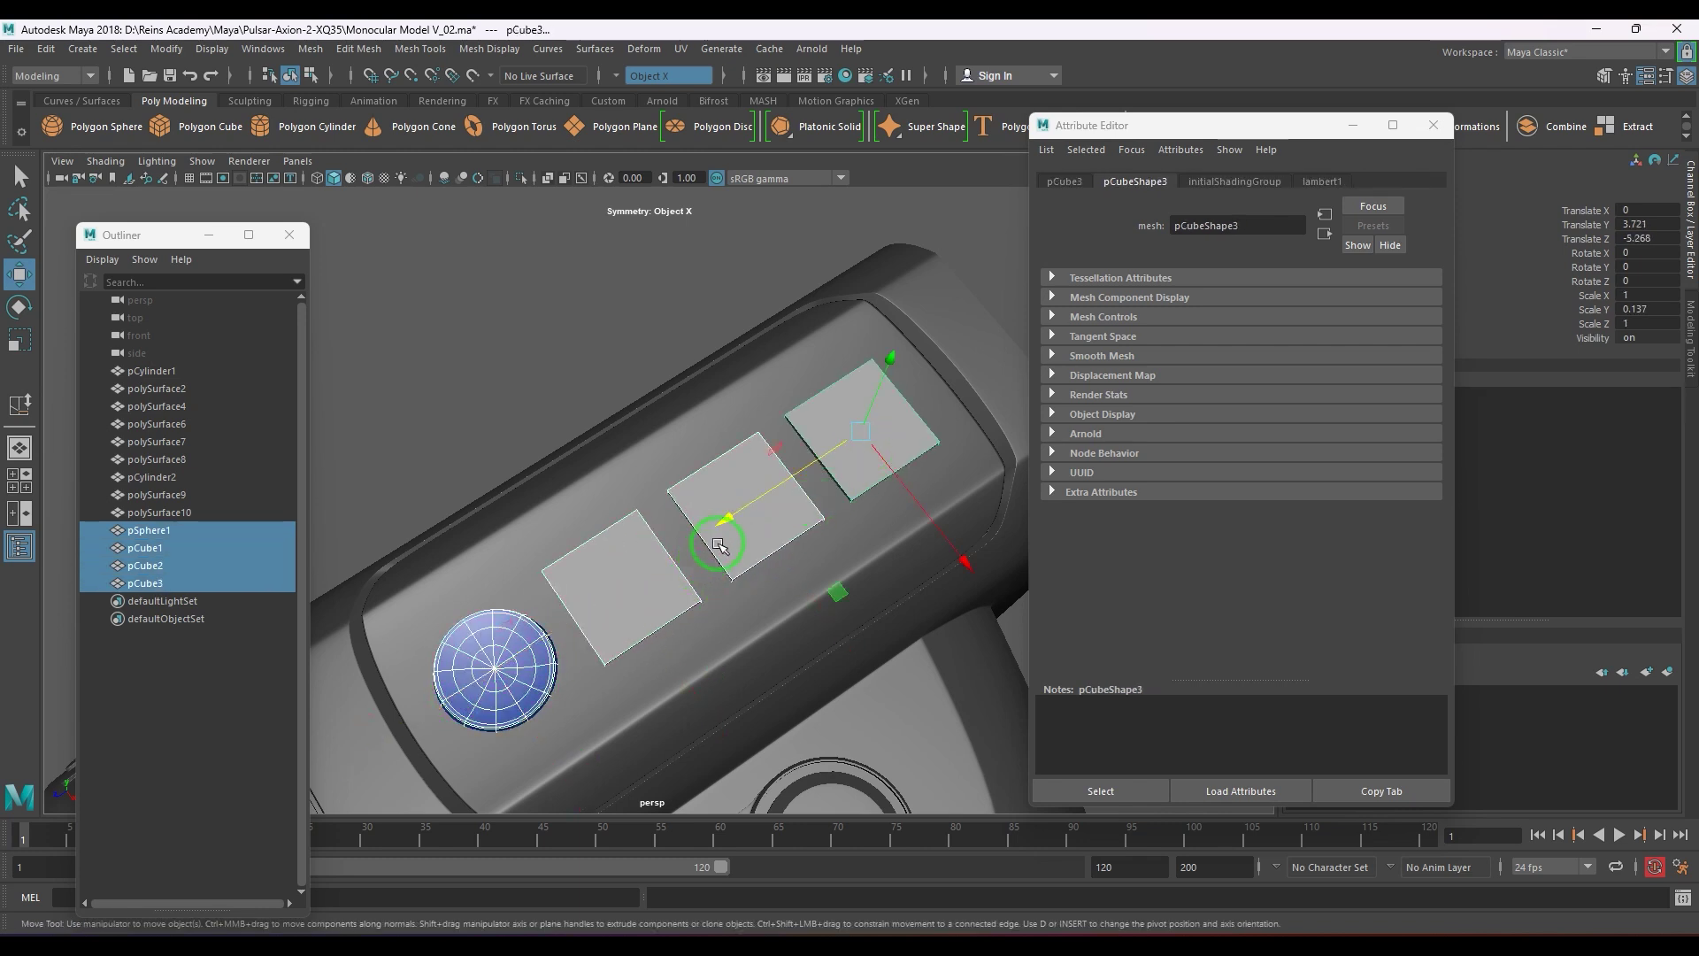
left_click_drag(729, 518, 621, 485)
left_click(555, 345)
- Isolate the middle block and insert two evenly spaced edge loops in each direction across its top face
scroll(706, 509, "down", 3)
scroll(697, 551, "up", 3)
left_click_drag(697, 549, 715, 443, "alt")
left_click(644, 542)
key("ctrl+1")
right_click_drag(715, 439, 673, 464, "shift")
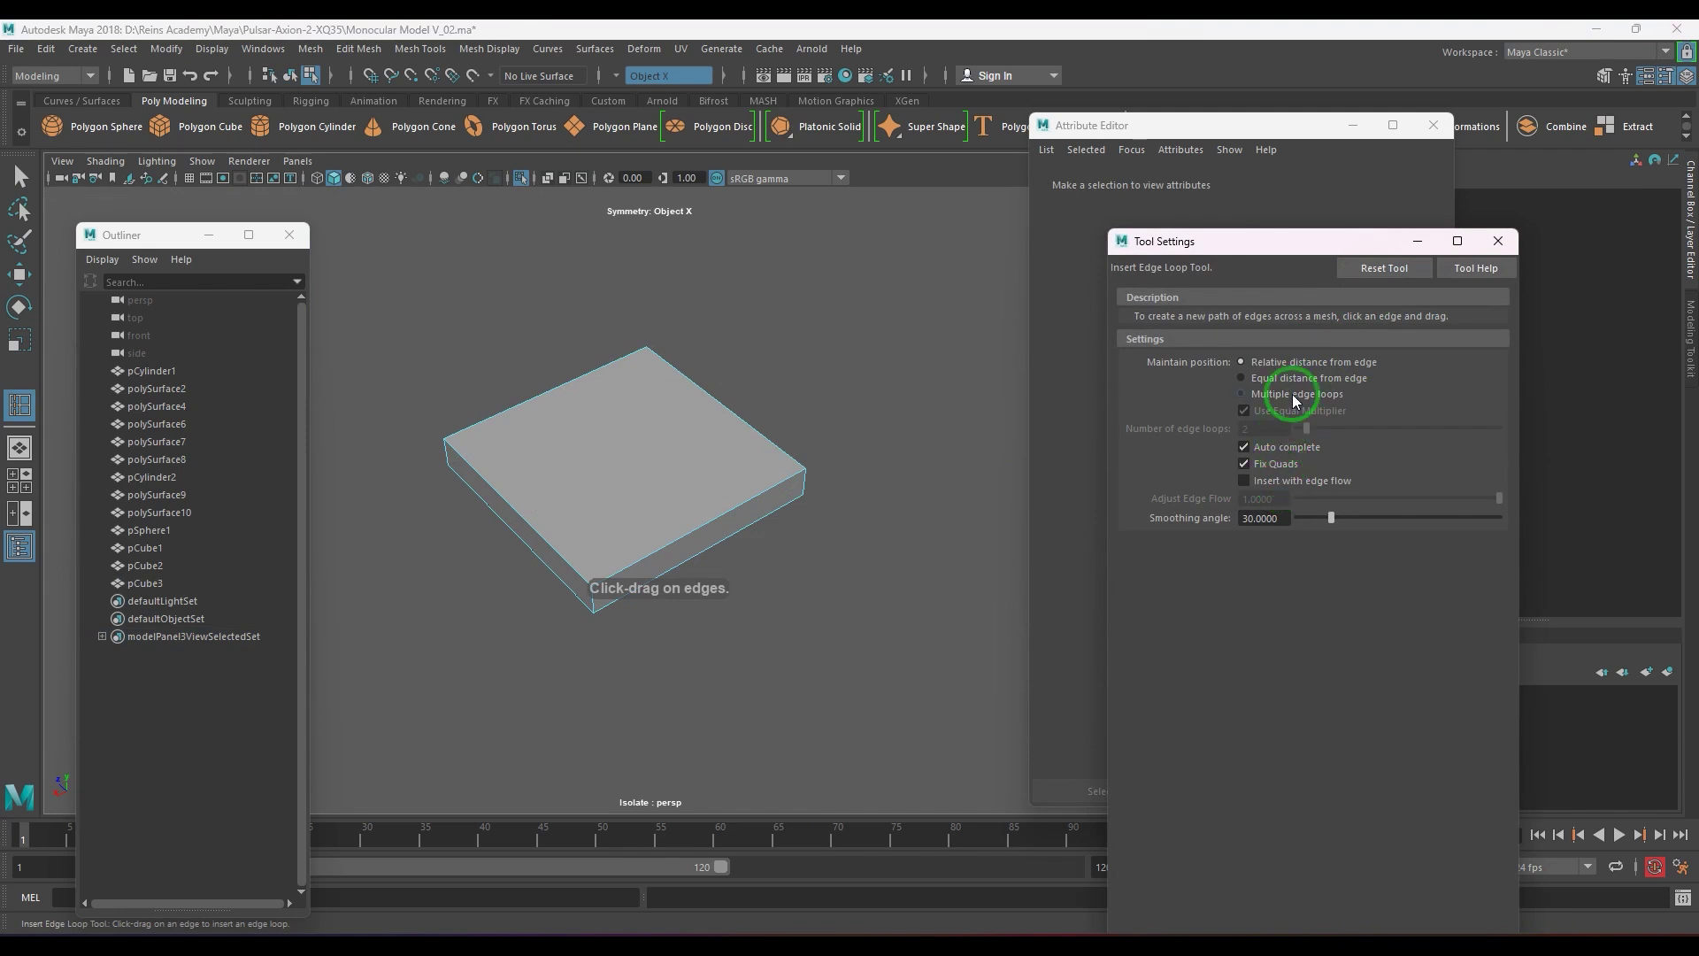
left_click(1293, 396)
left_click(694, 530)
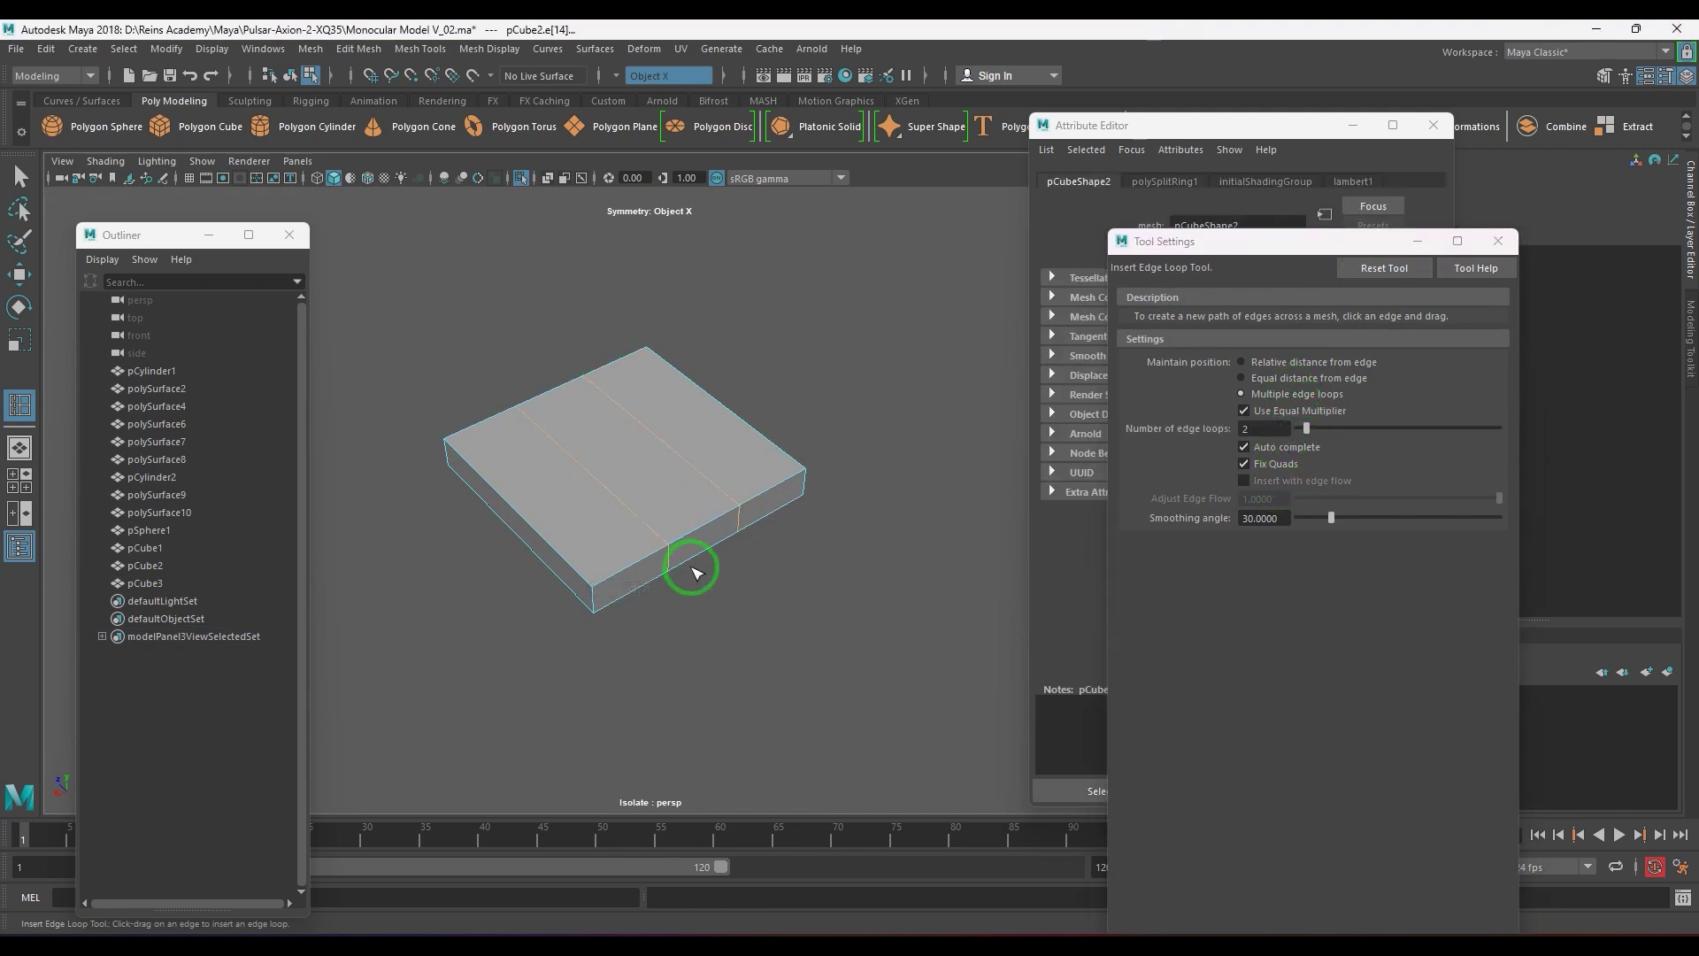
left_click(500, 514)
key("w")
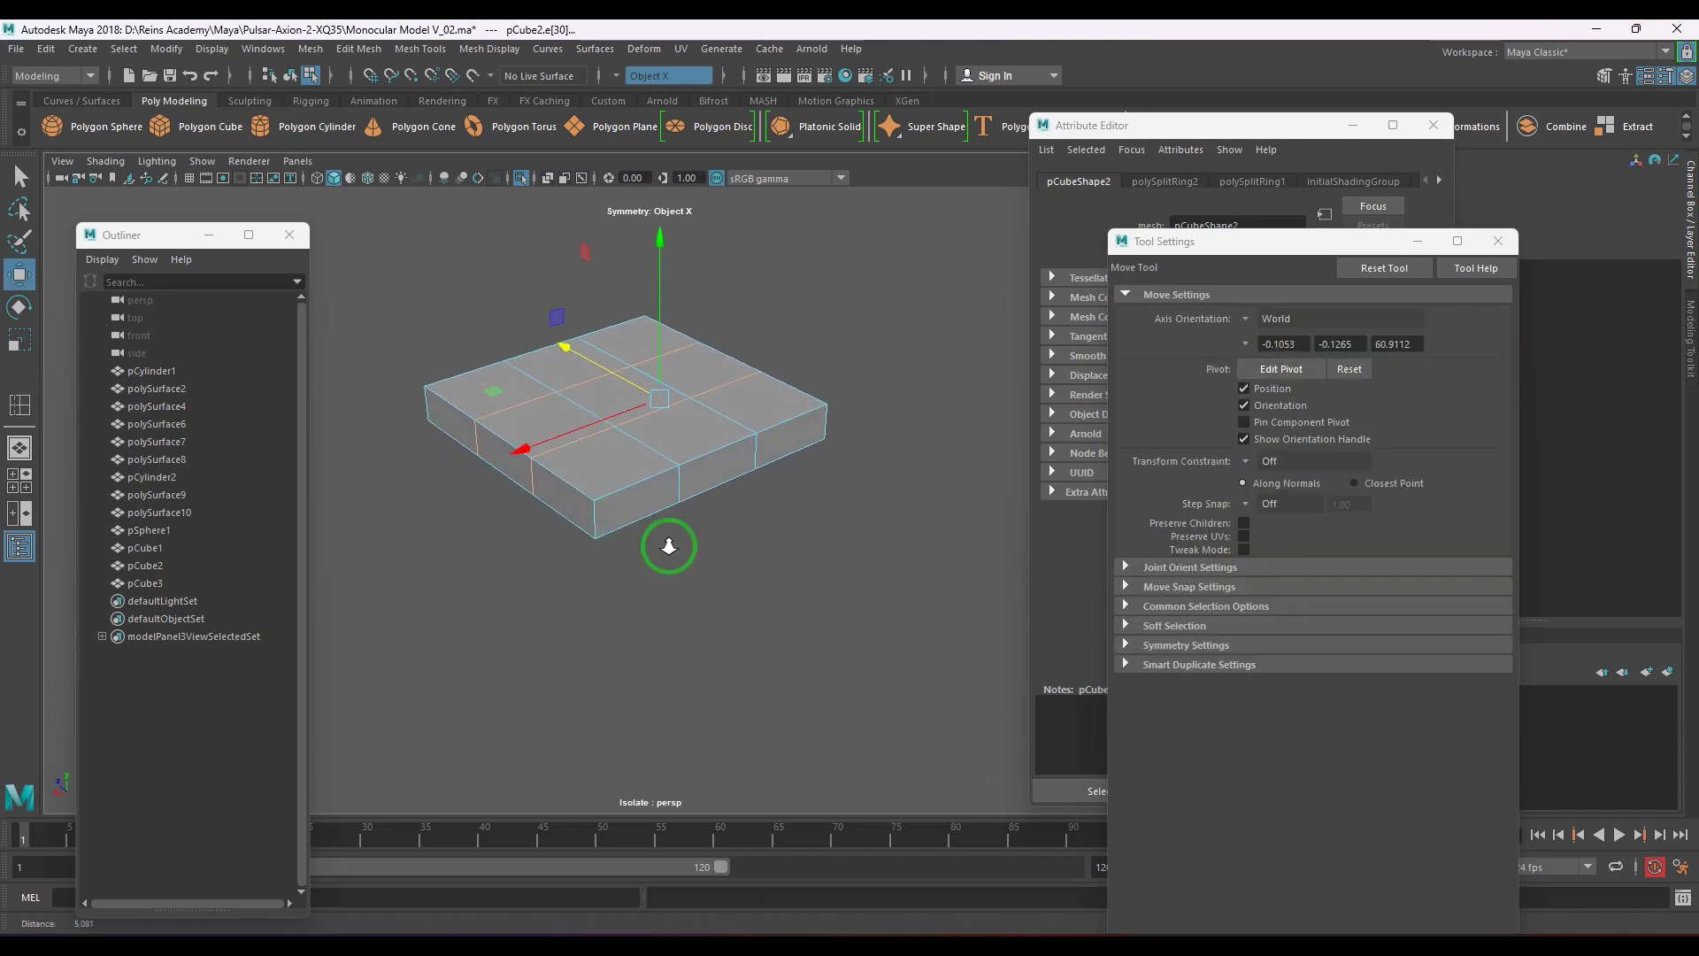
right_click_drag(669, 546, 699, 522, "alt")
left_click(710, 418)
right_click_drag(722, 378, 591, 419, "shift")
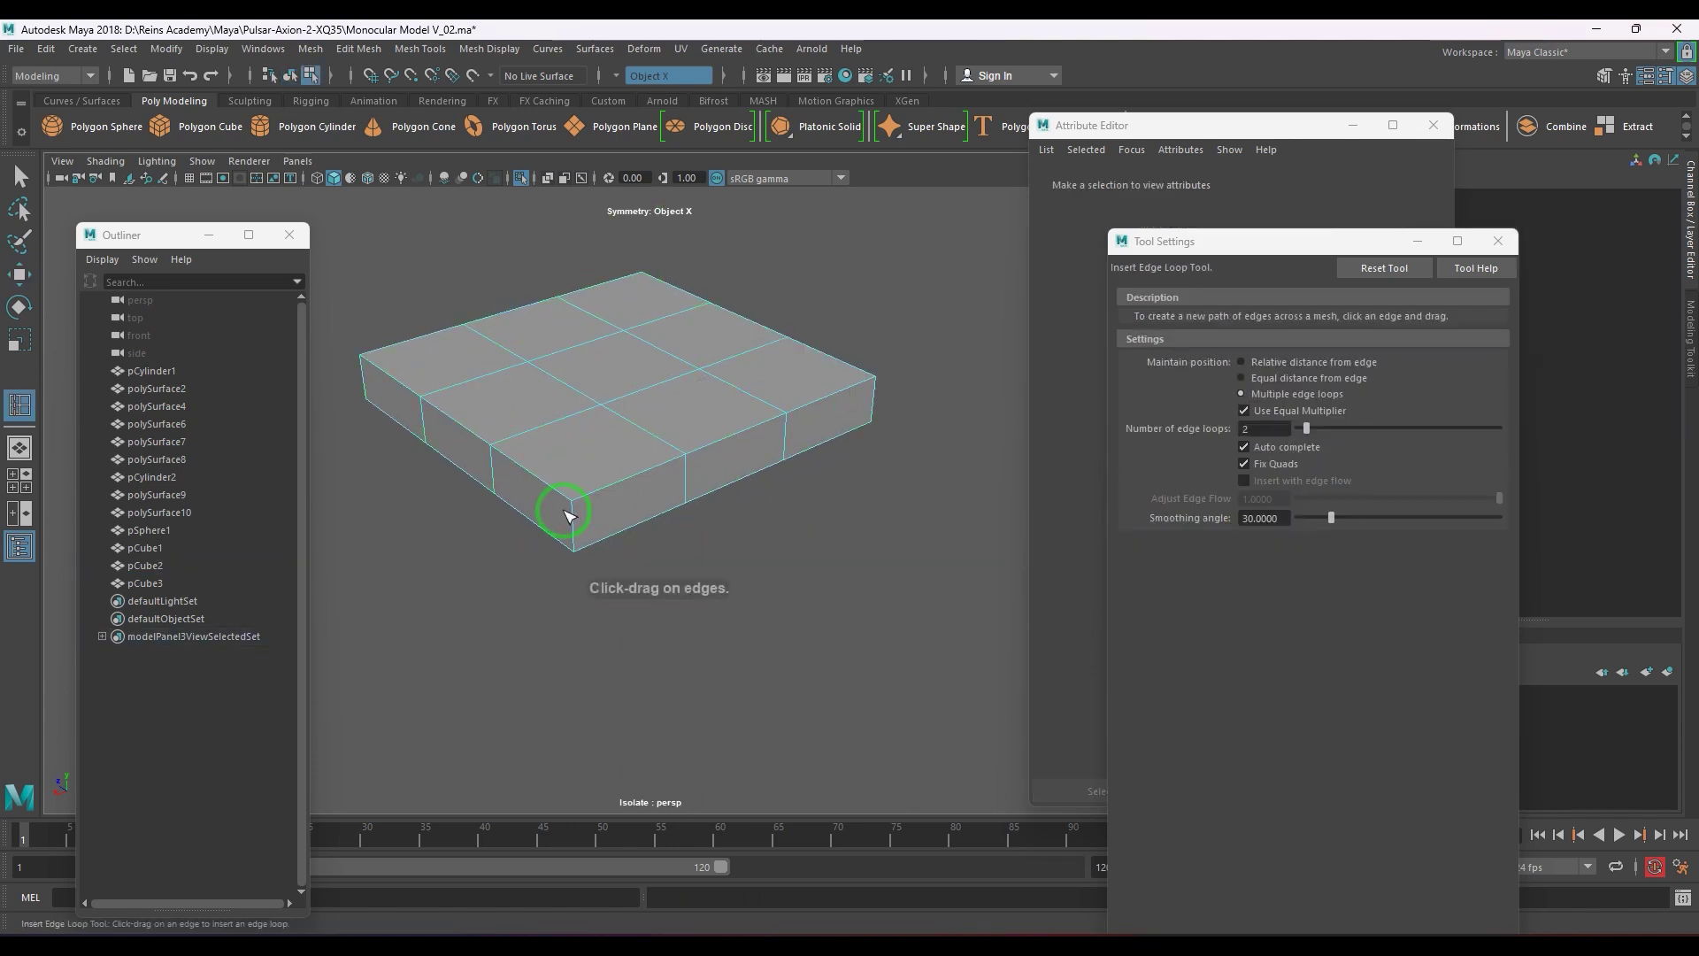
left_click(573, 512)
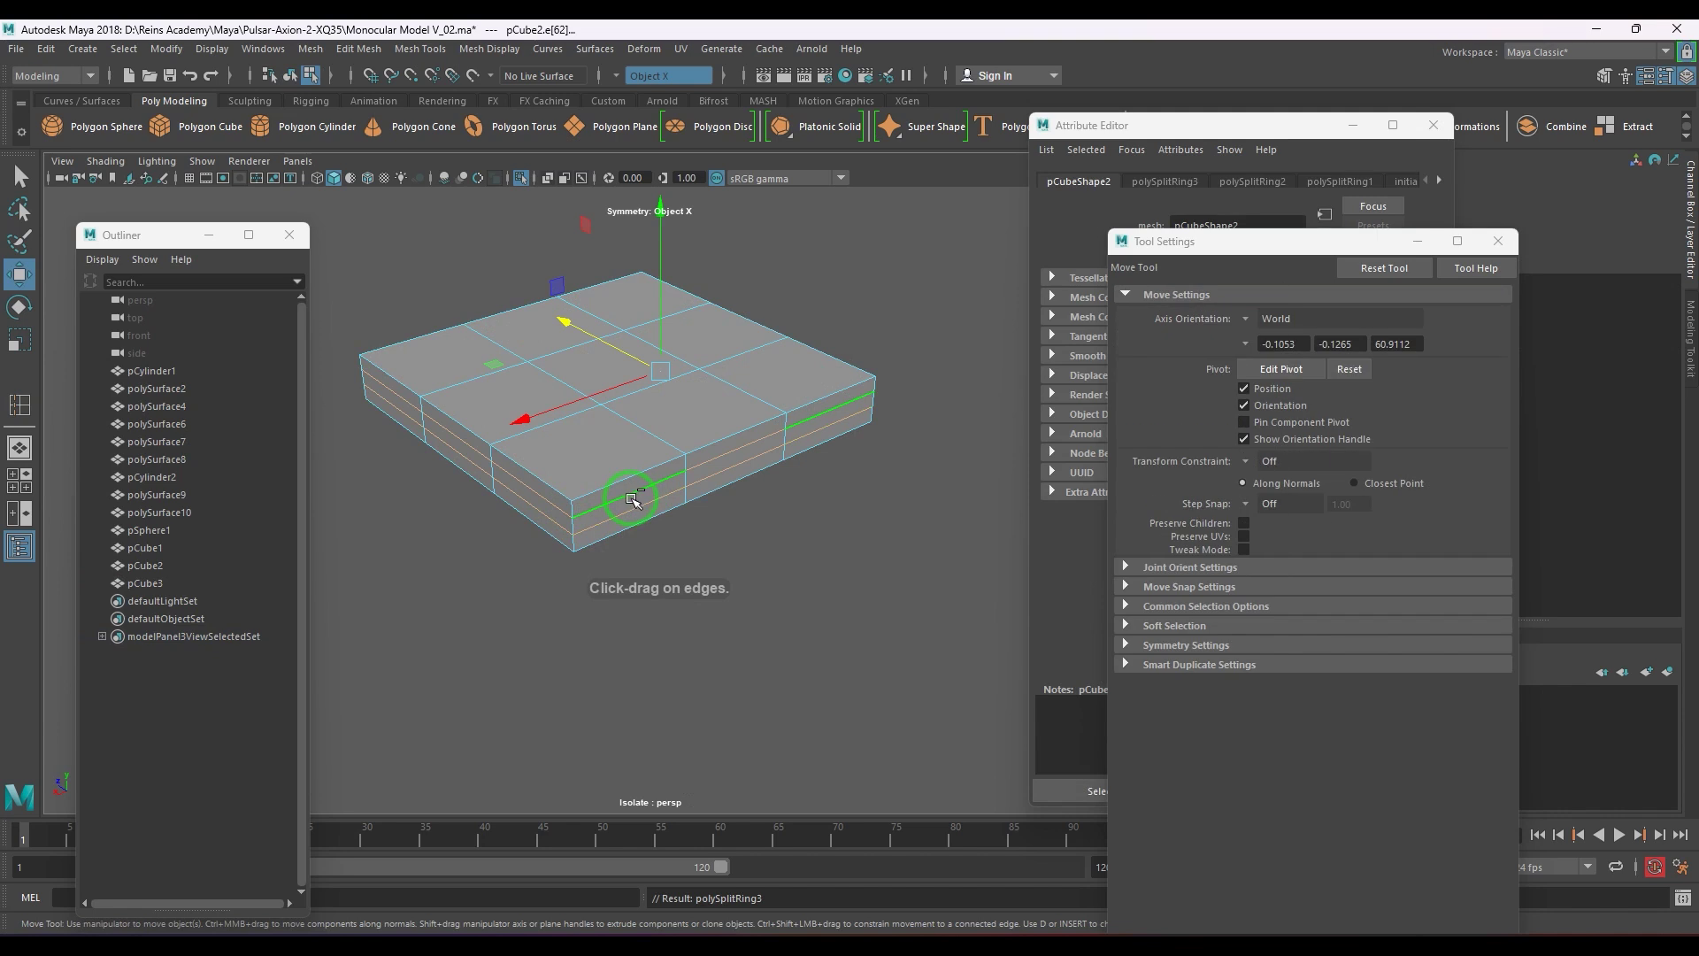
key("ctrl+z")
- Reset the Insert Edge Loop tool and add a support loop around the block's sides close to the top edge and another close to the bottom
right_click_drag(638, 497, 712, 426)
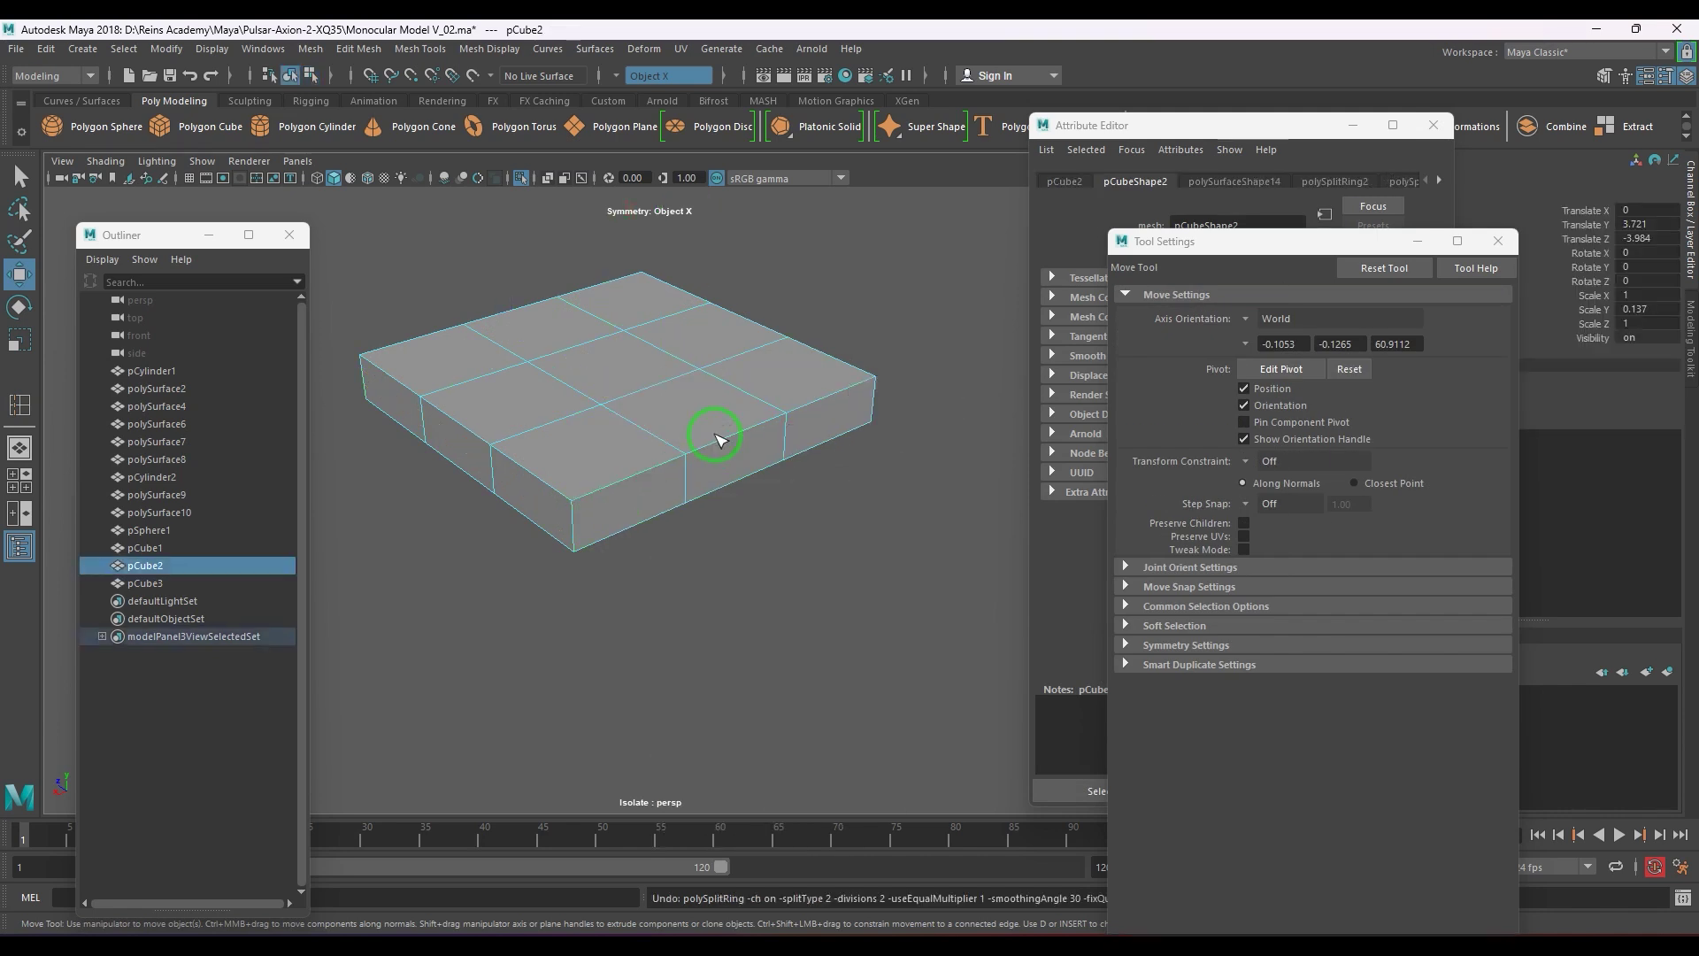
left_click(1384, 267)
scroll(531, 588, "up", 3)
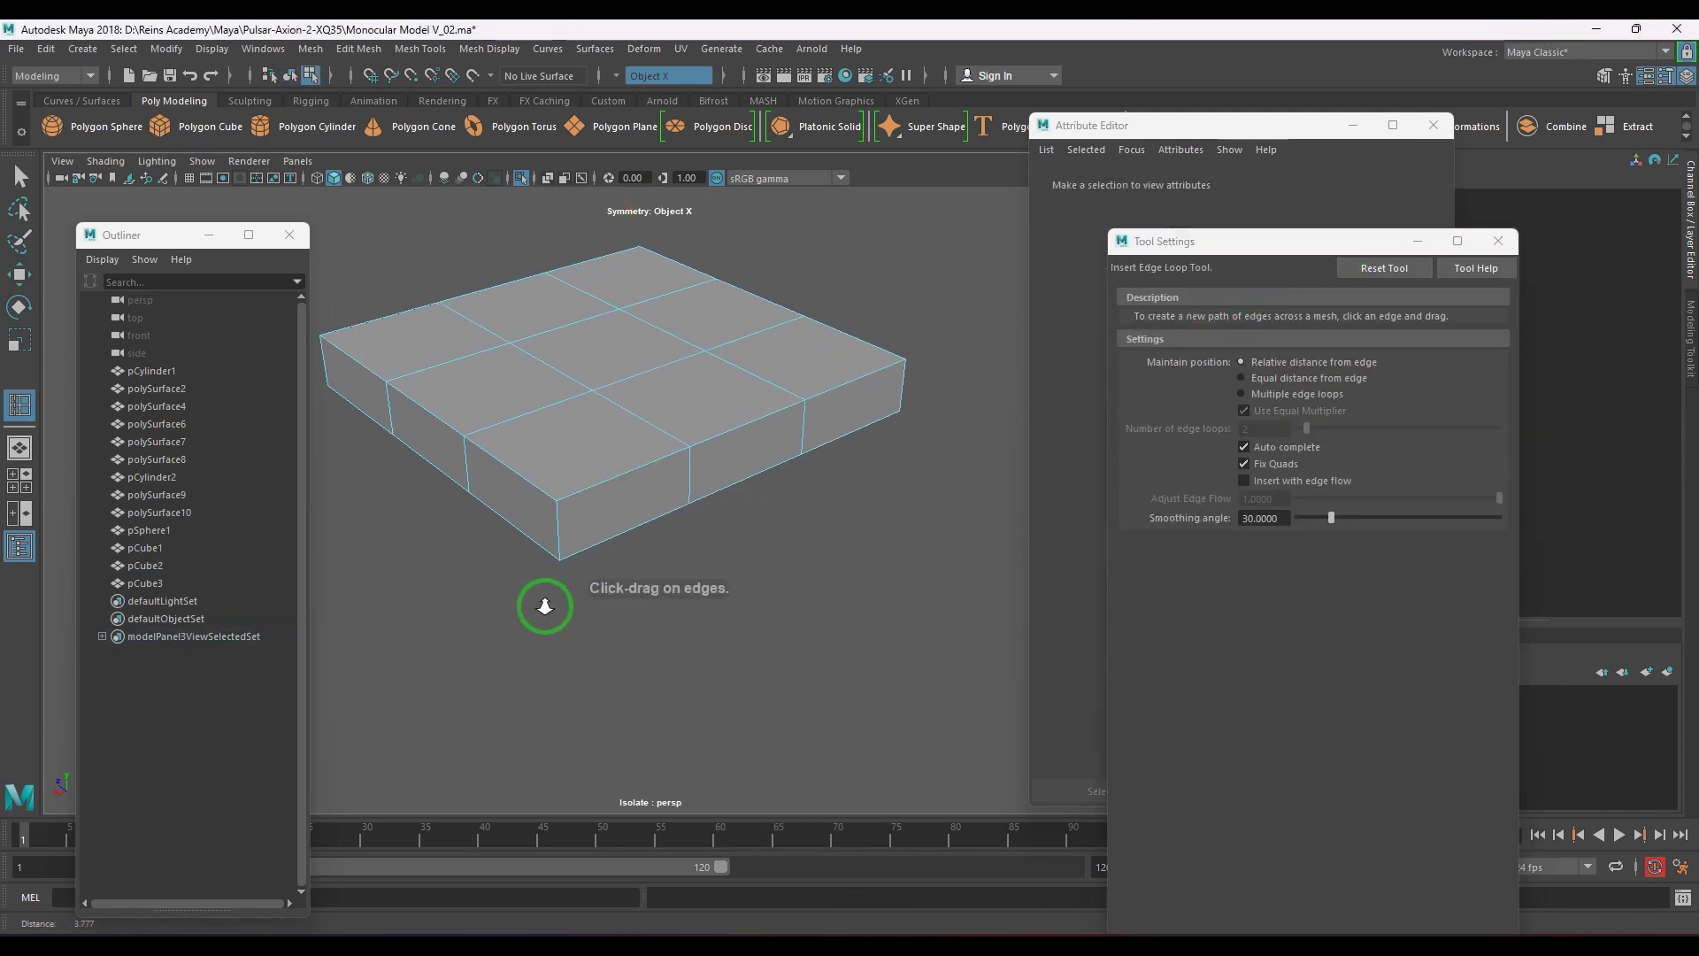
scroll(507, 622, "up", 4)
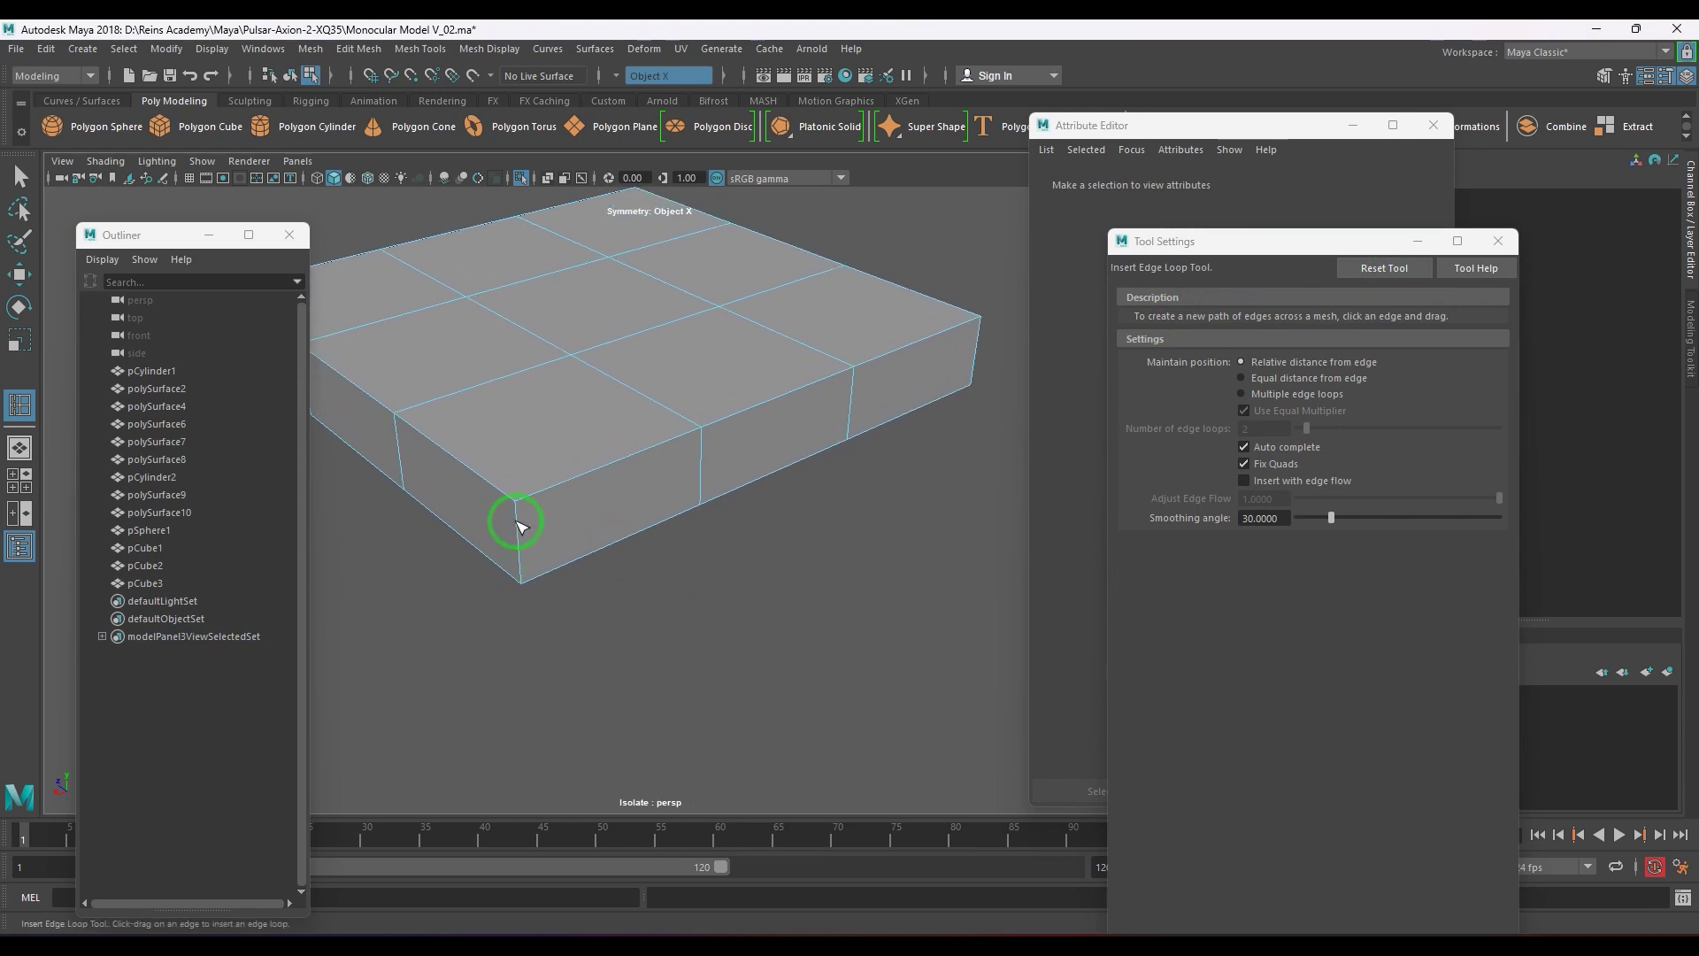
left_click_drag(520, 527, 520, 514)
left_click_drag(522, 550, 524, 580)
key("F8")
key("w")
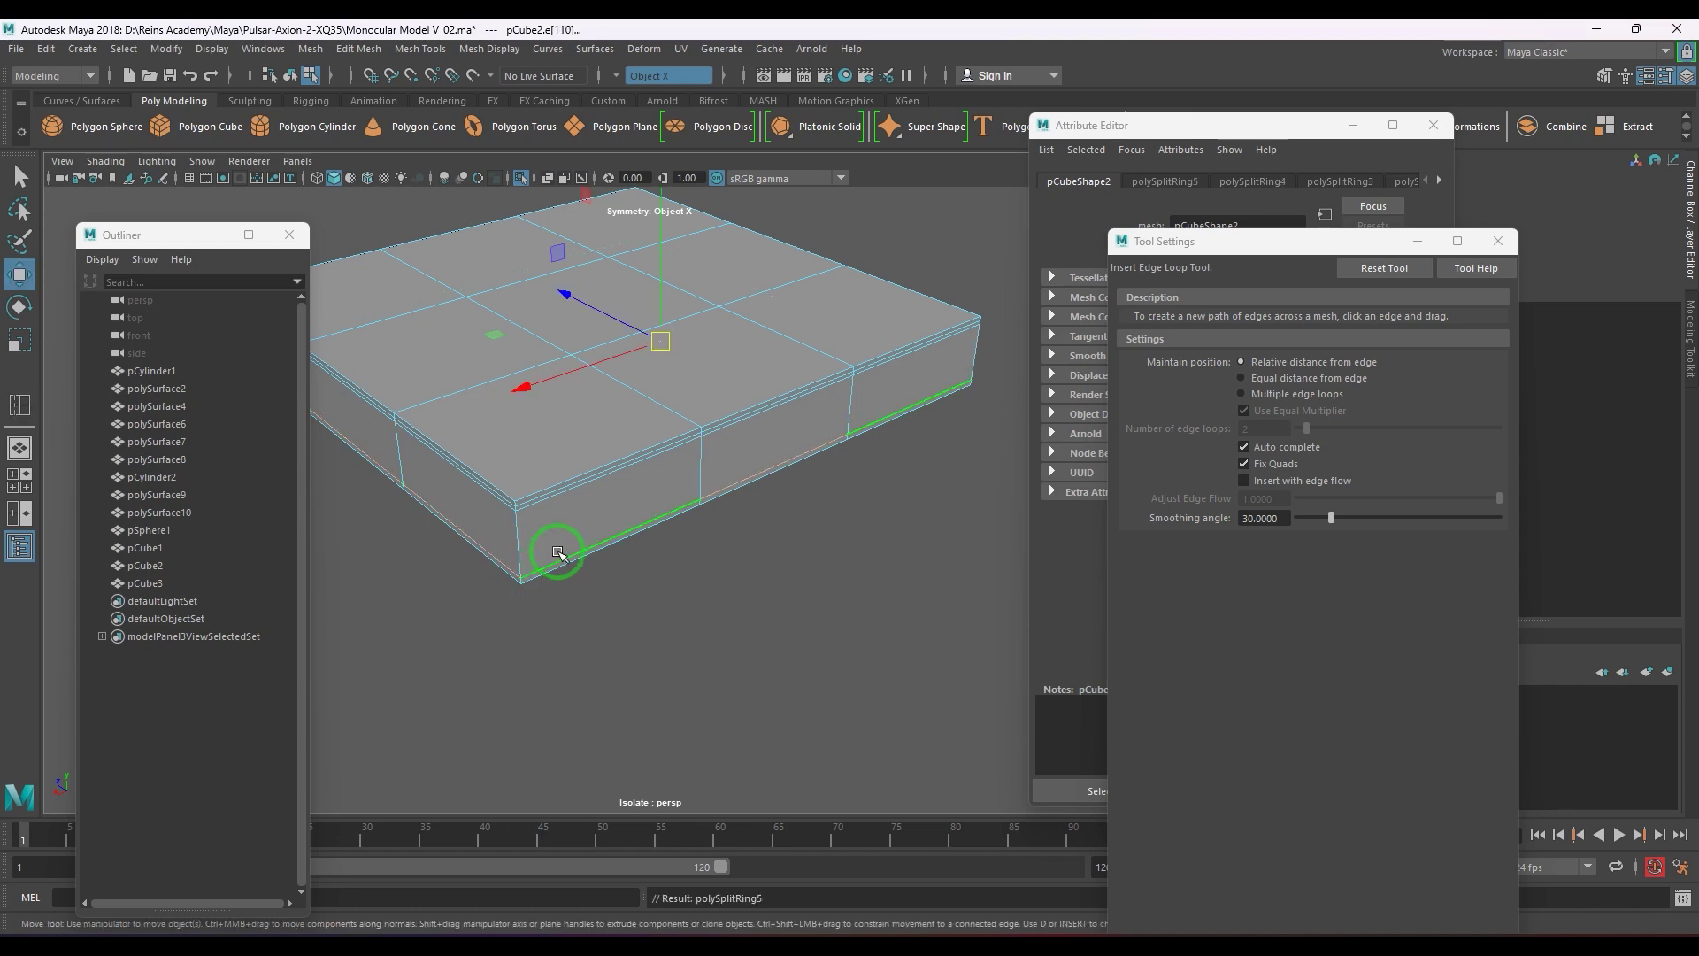
- Check the block with smooth preview, turn the preview off, and delete all the faces on its underside
key("3")
left_click(772, 653)
scroll(683, 582, "down", 5)
left_click_drag(683, 582, 796, 569, "alt")
middle_click_drag(796, 569, 700, 645, "alt")
scroll(701, 645, "up", 2)
left_click_drag(702, 647, 751, 296, "alt")
left_click(741, 331)
key("1")
key("F11")
left_click(755, 325)
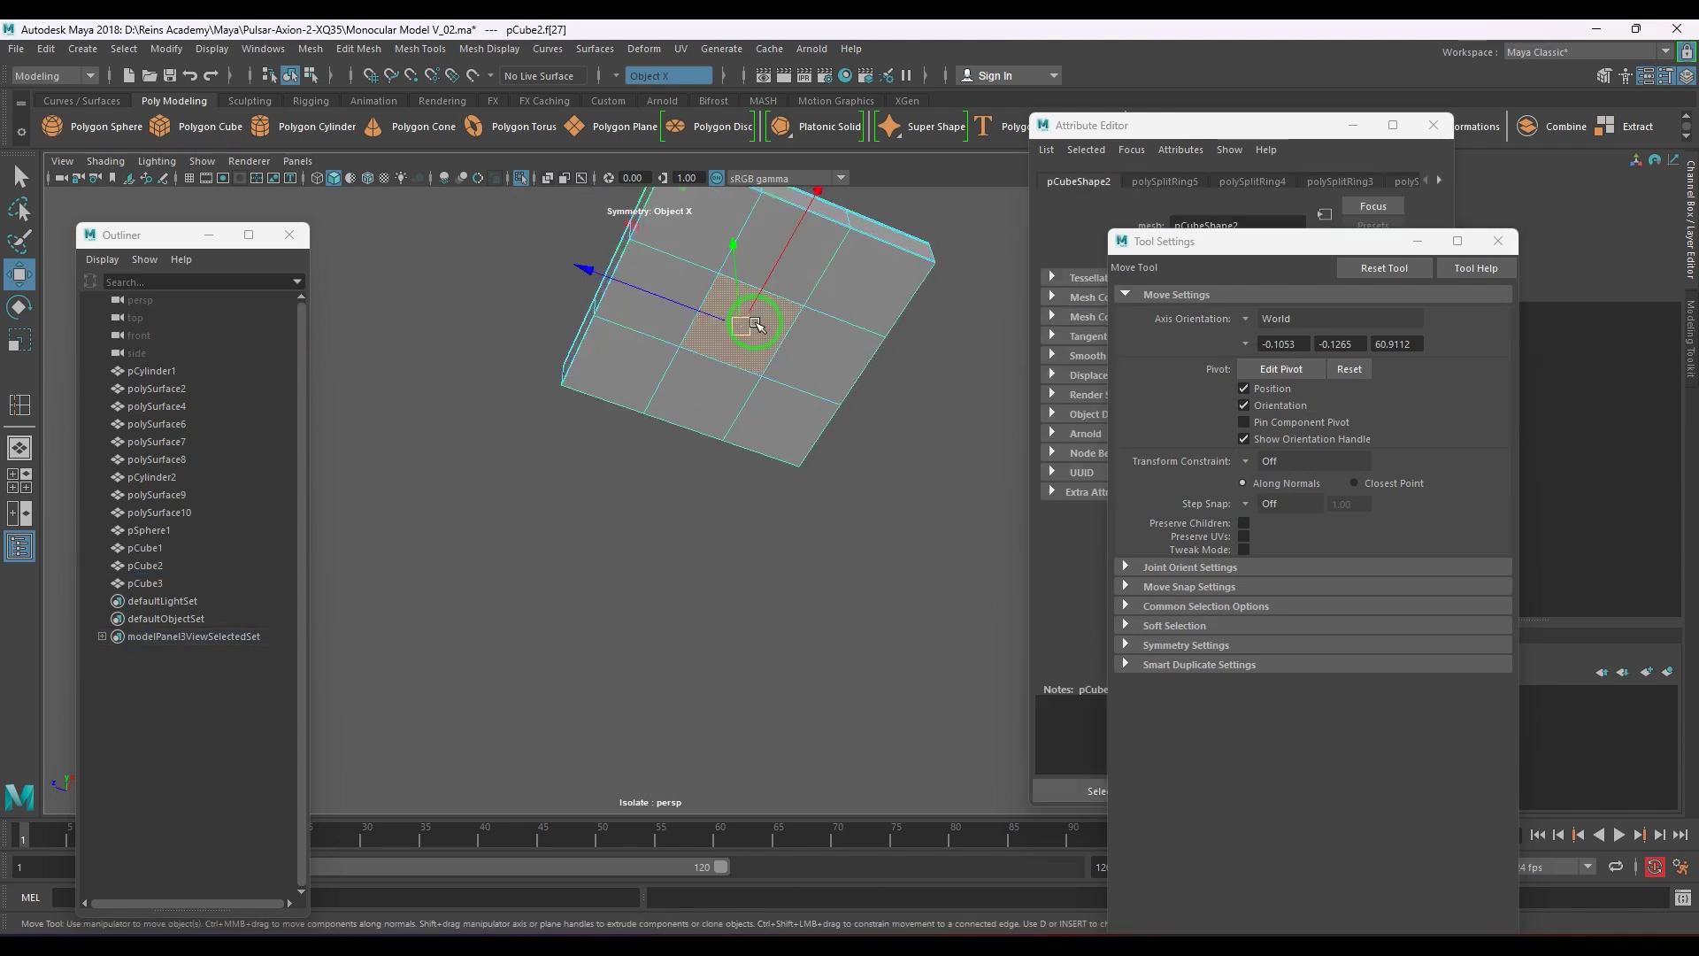
key("shift+period")
key("Delete")
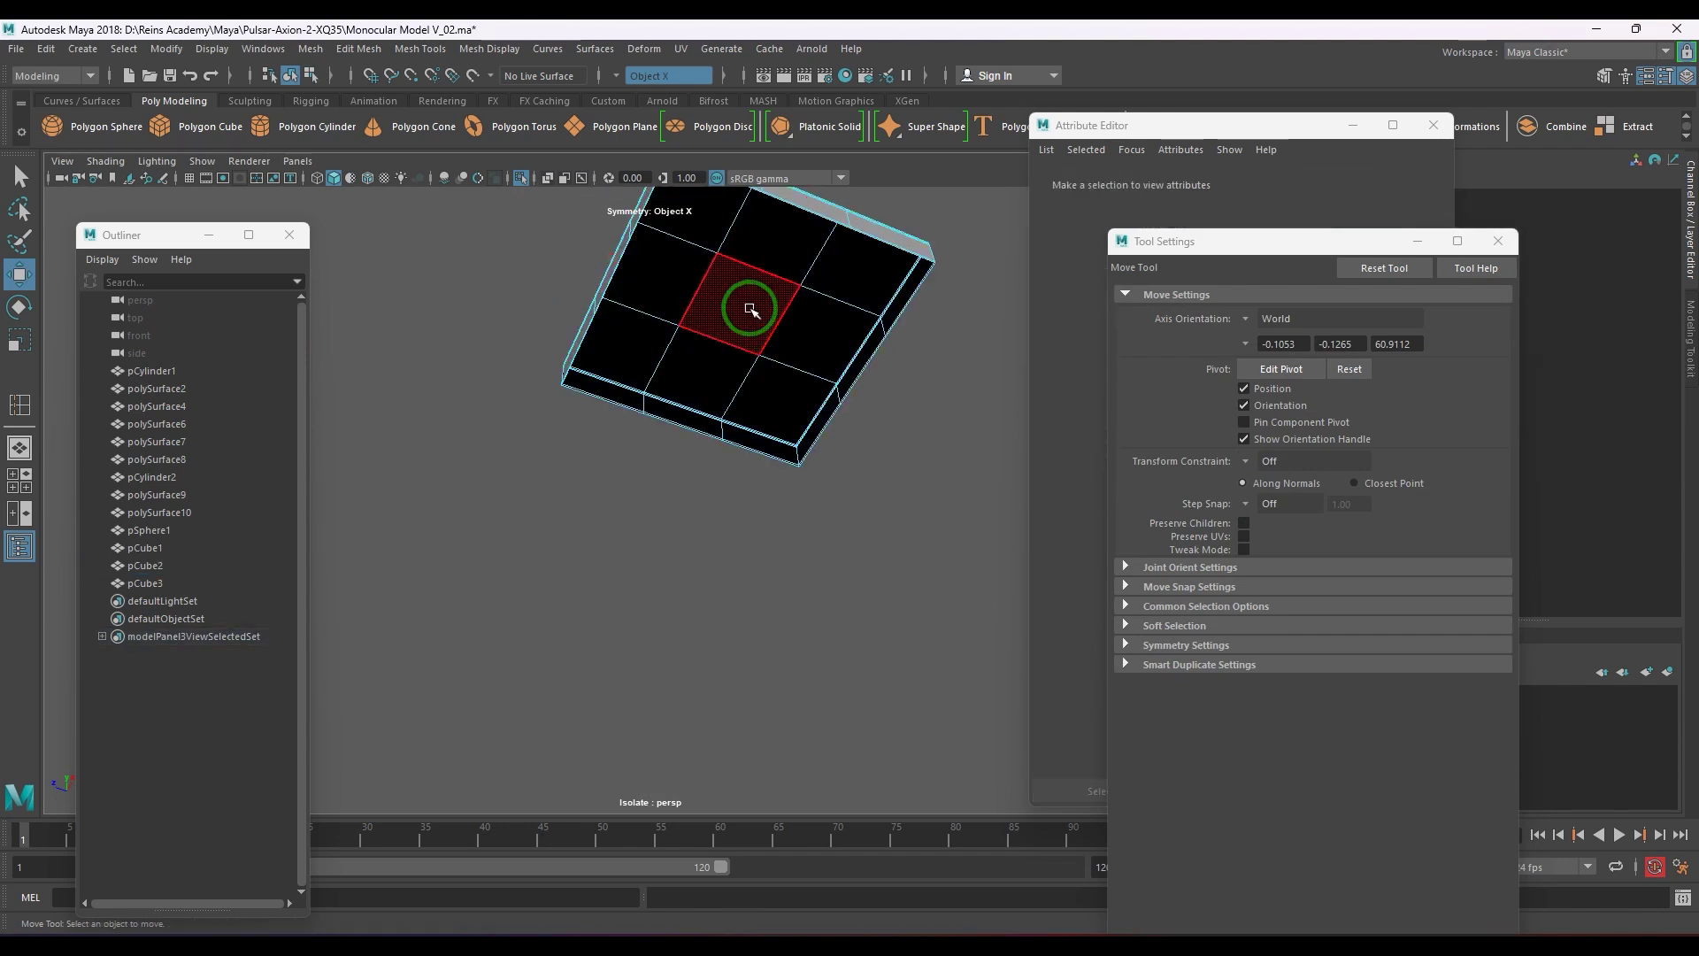
- Return to object mode, display the middle block smoothed, and exit isolation to show the whole model
left_click_drag(759, 303, 729, 528, "alt")
key("F8")
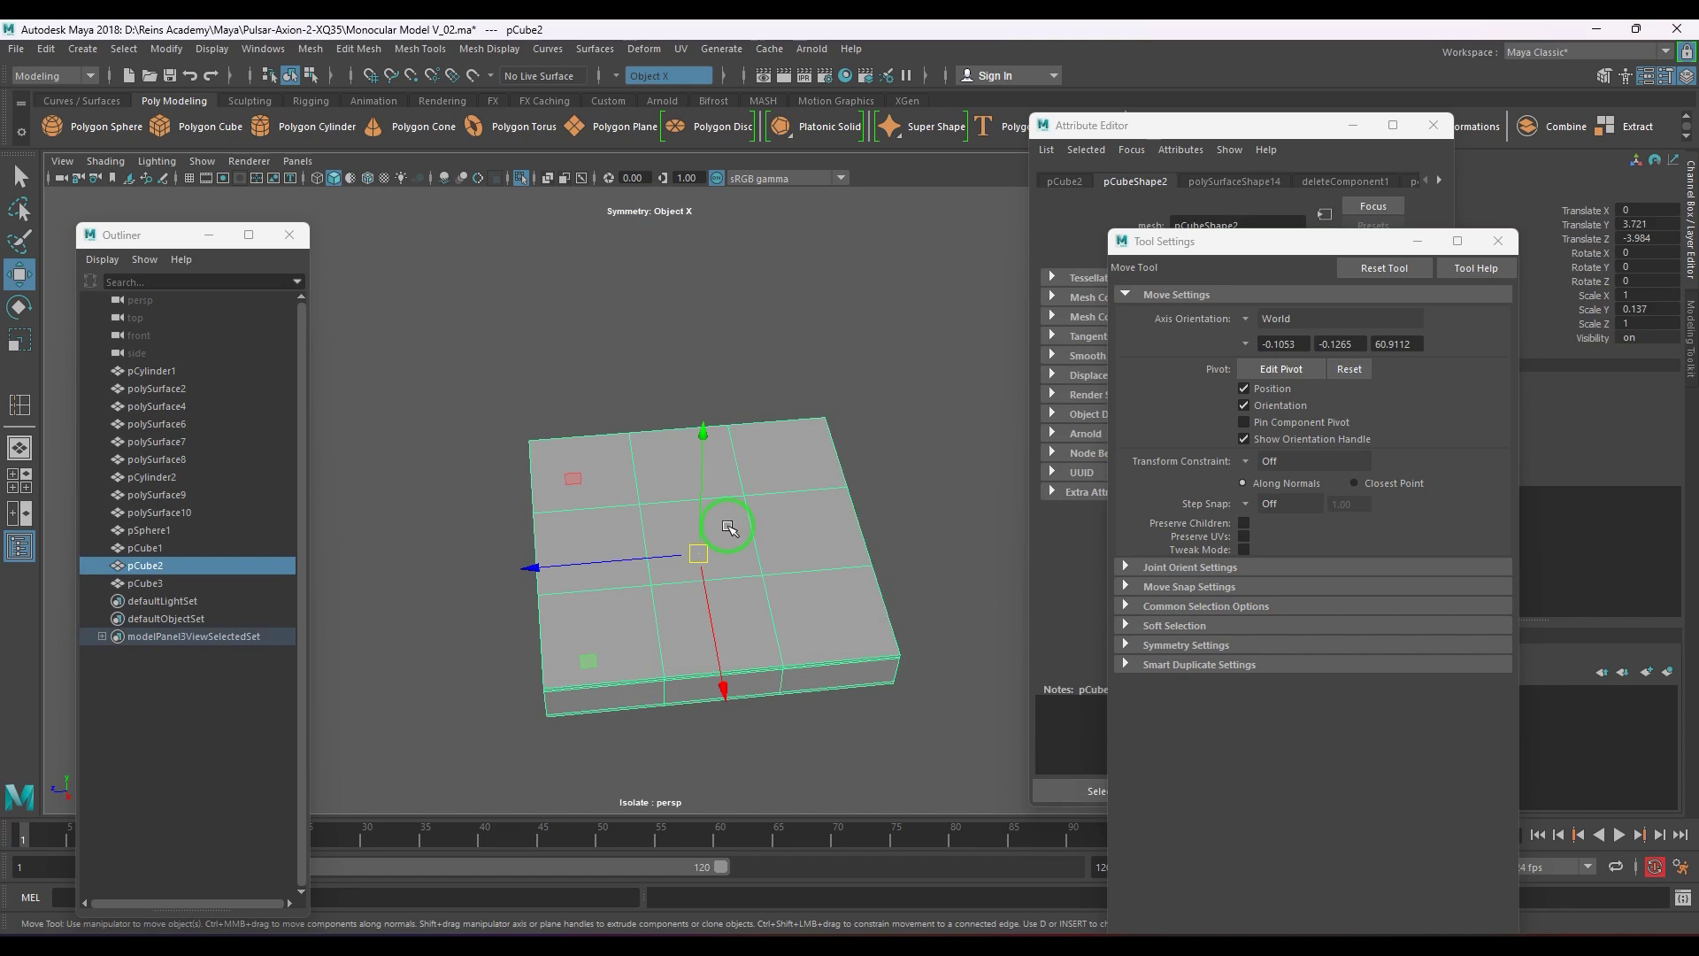
key("3")
left_click(800, 387)
left_click_drag(785, 497, 598, 271, "alt")
left_click(522, 178)
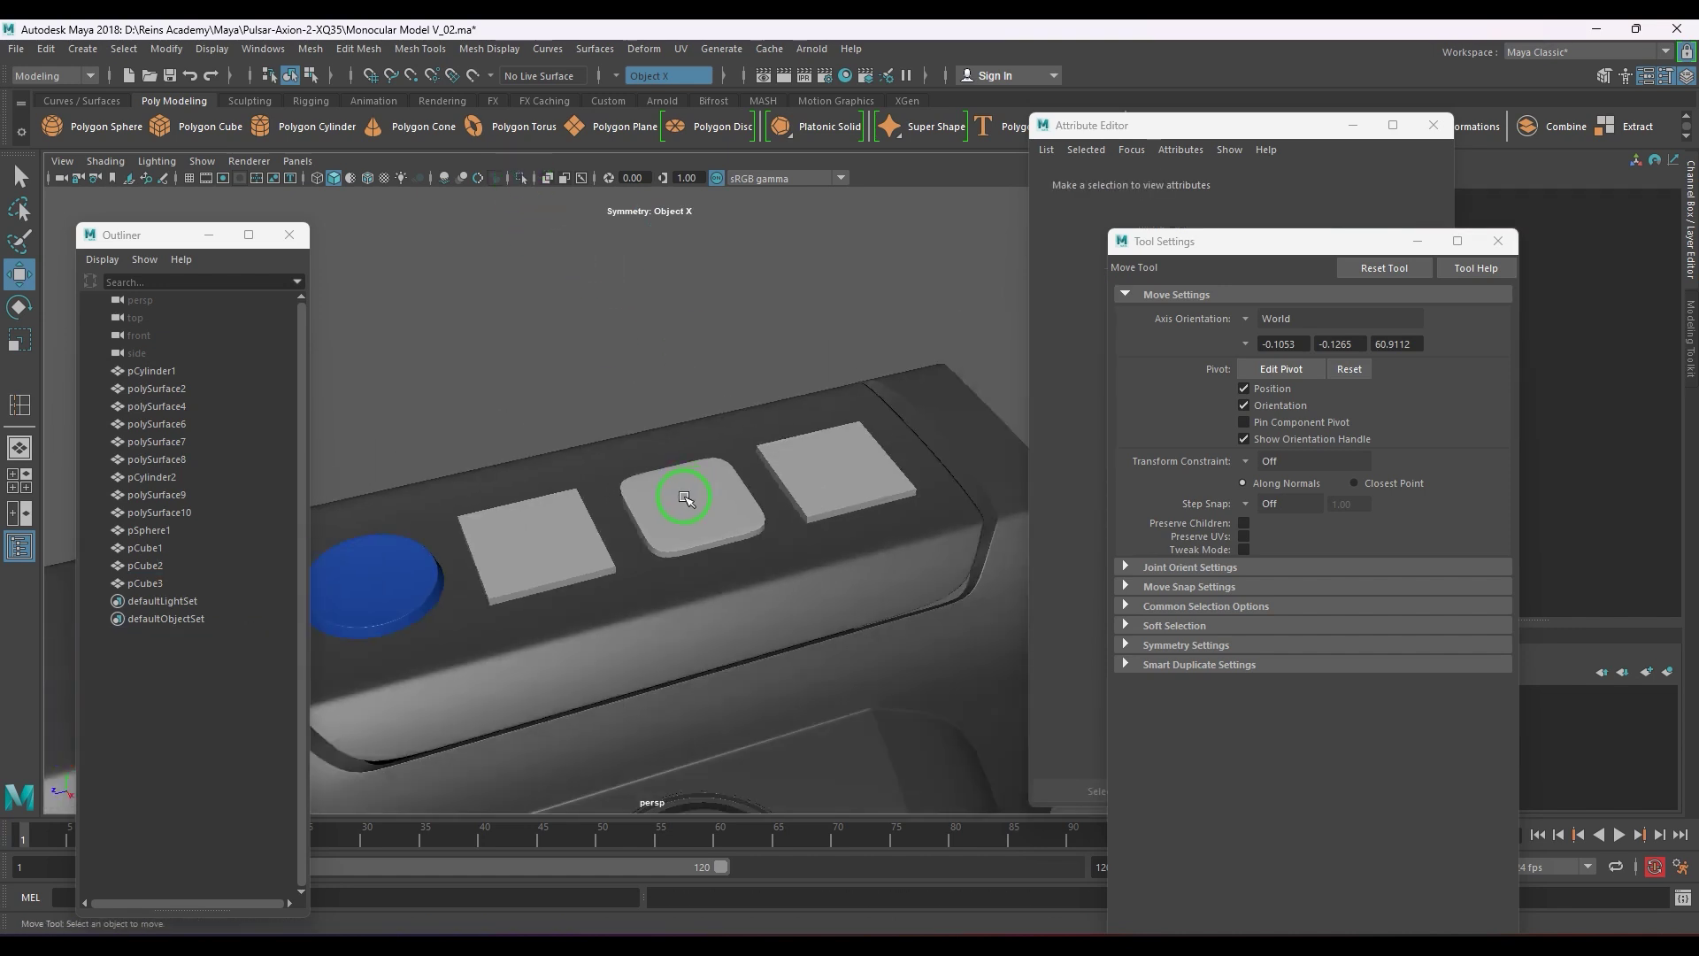
- Assign the existing blinn1 material to the middle block
left_click(683, 495)
right_click(690, 489)
mouse_move(683, 933)
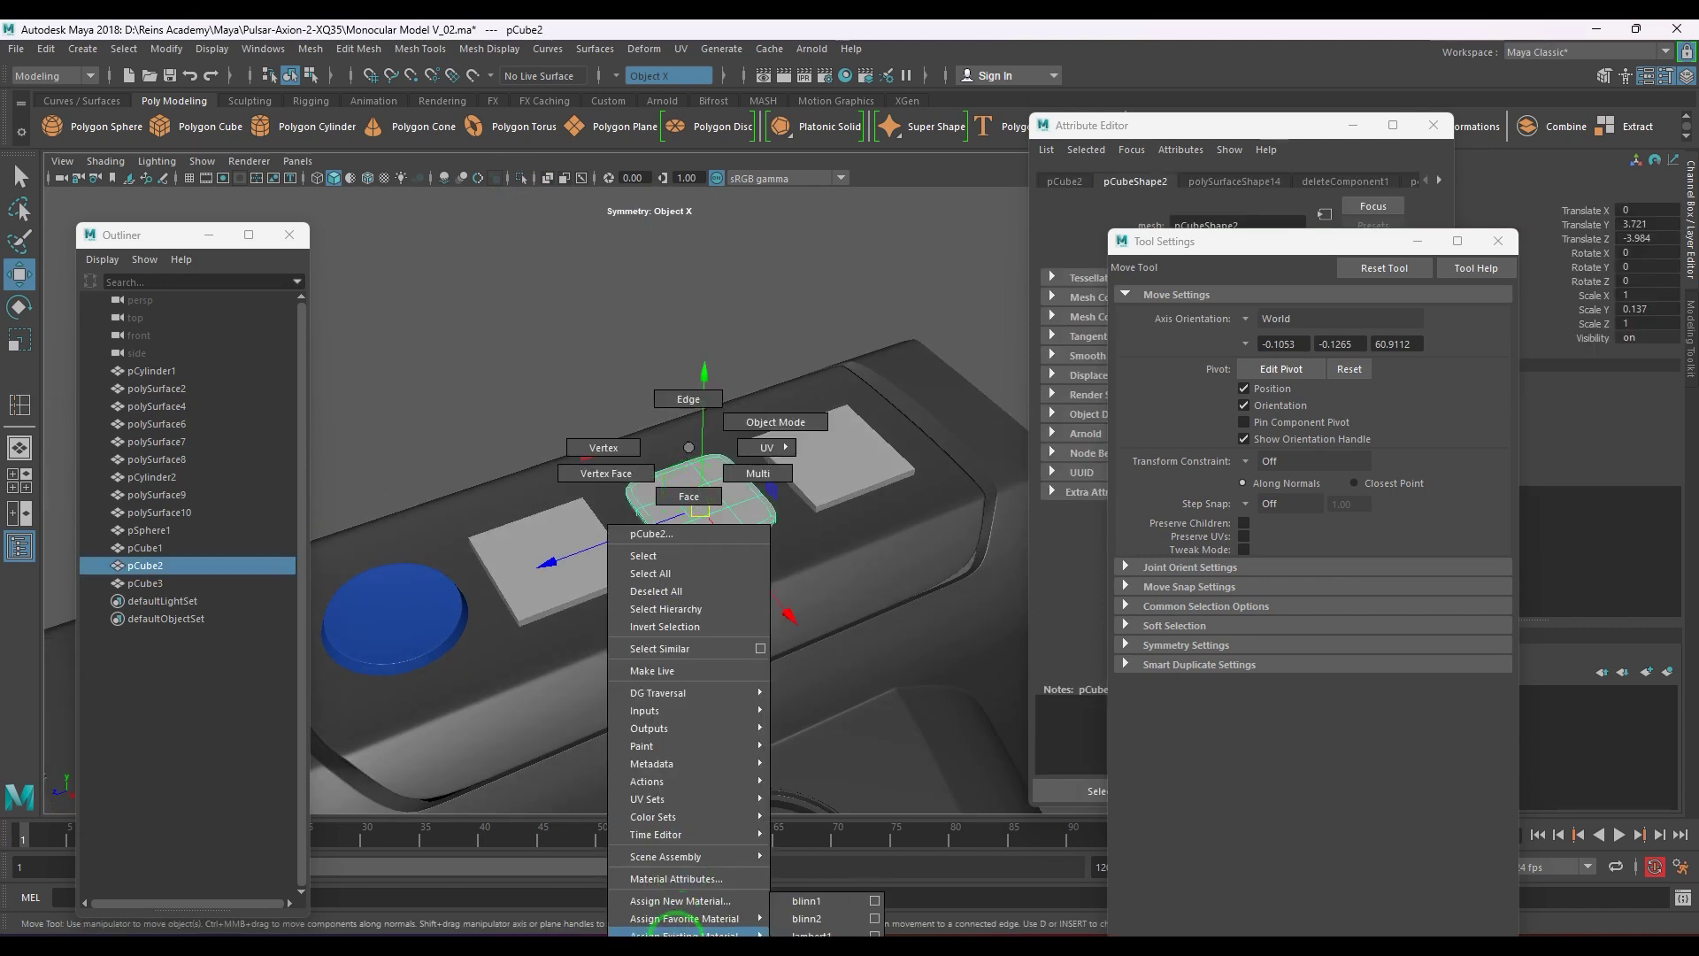
left_click(807, 904)
left_click(543, 357)
left_click_drag(762, 653, 827, 629, "alt")
scroll(789, 648, "up", 5)
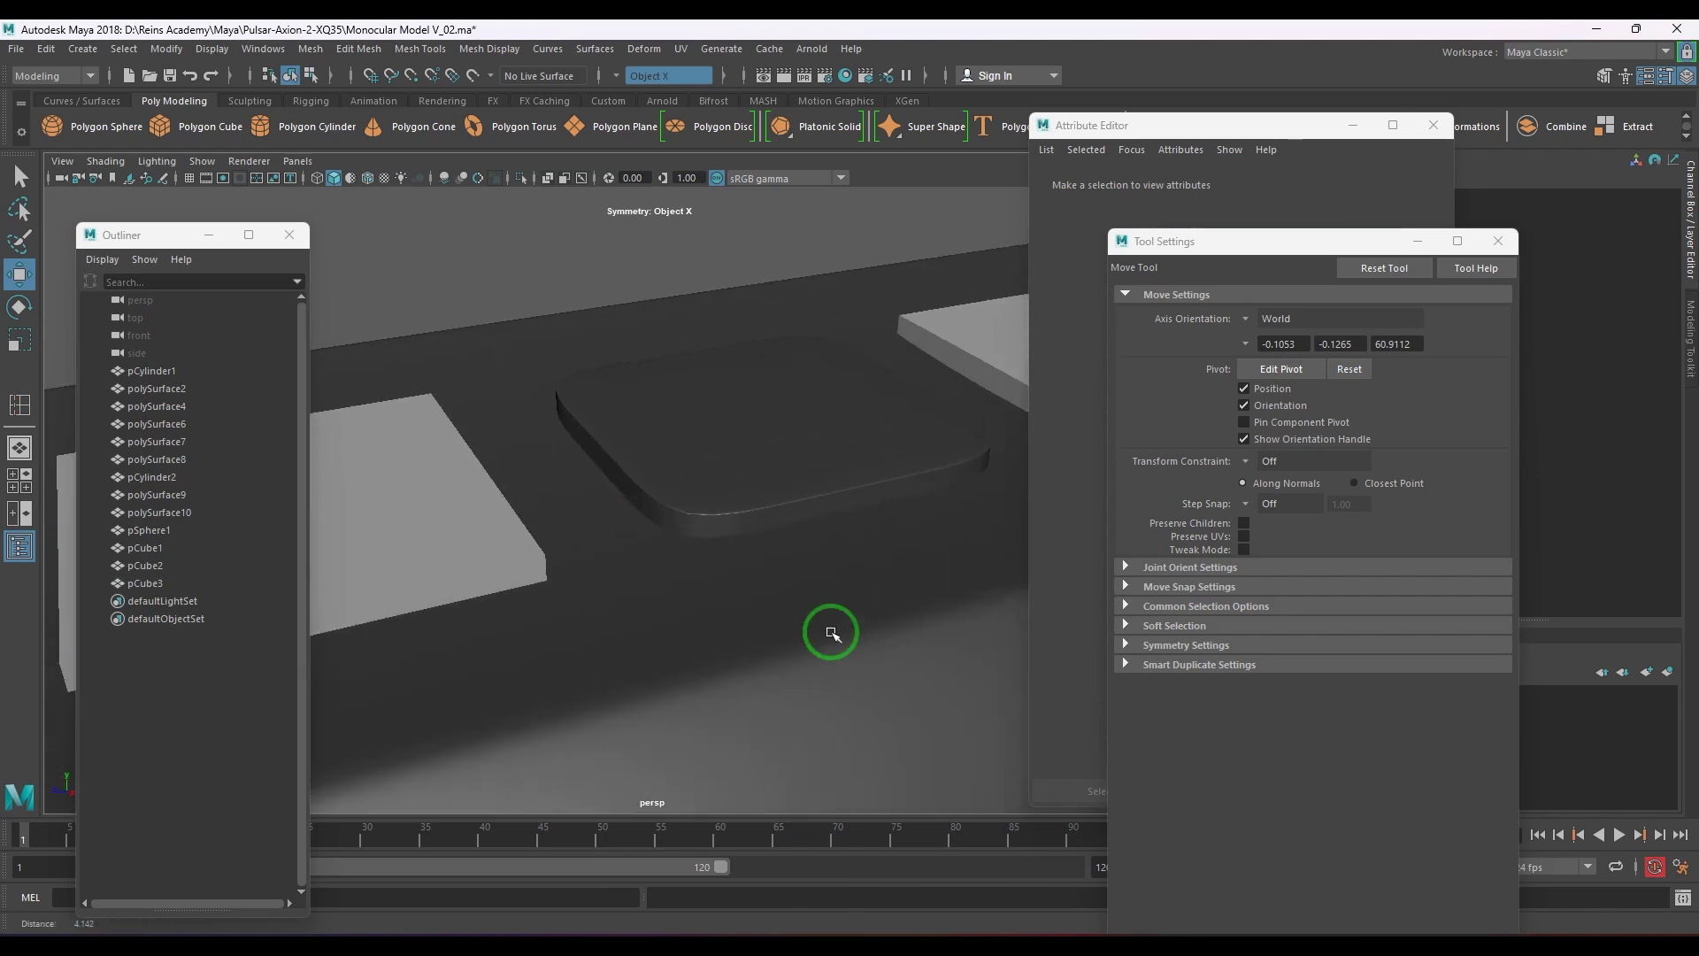
- Delete the support edge loop that runs around the middle block's sides just below its top edge
left_click(743, 493)
right_click_drag(751, 519, 740, 586, "alt")
right_click_drag(591, 602, 579, 555)
key("ctrl+z")
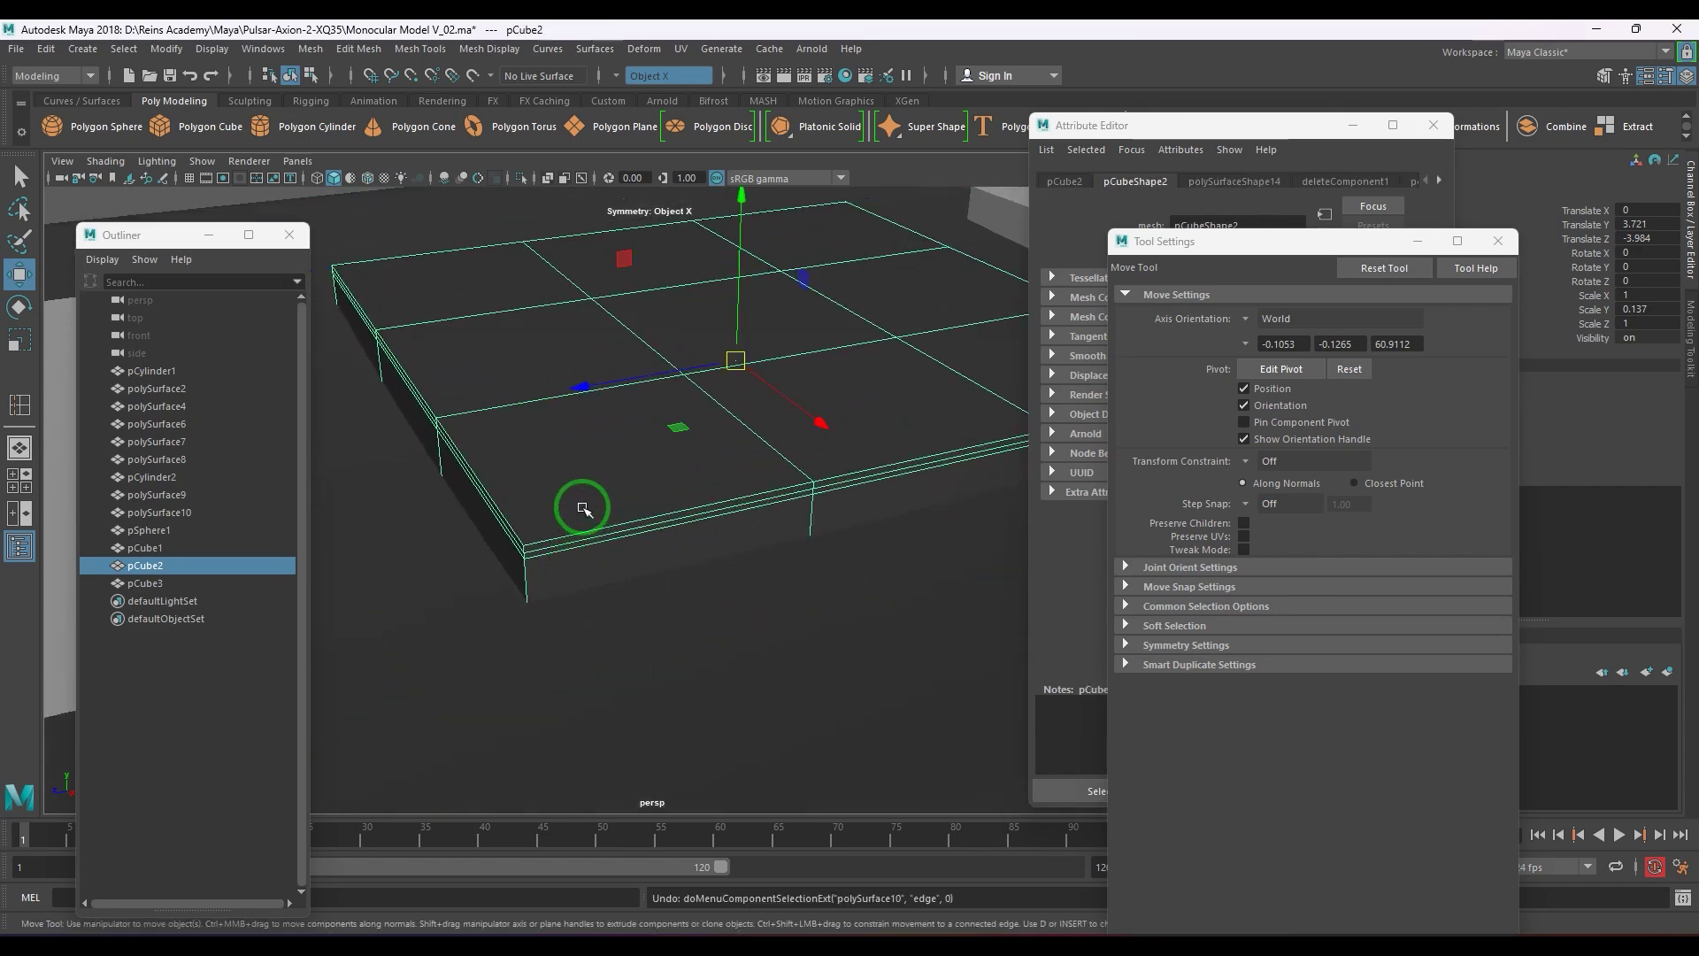
right_click_drag(603, 476, 622, 528)
double_click(602, 541)
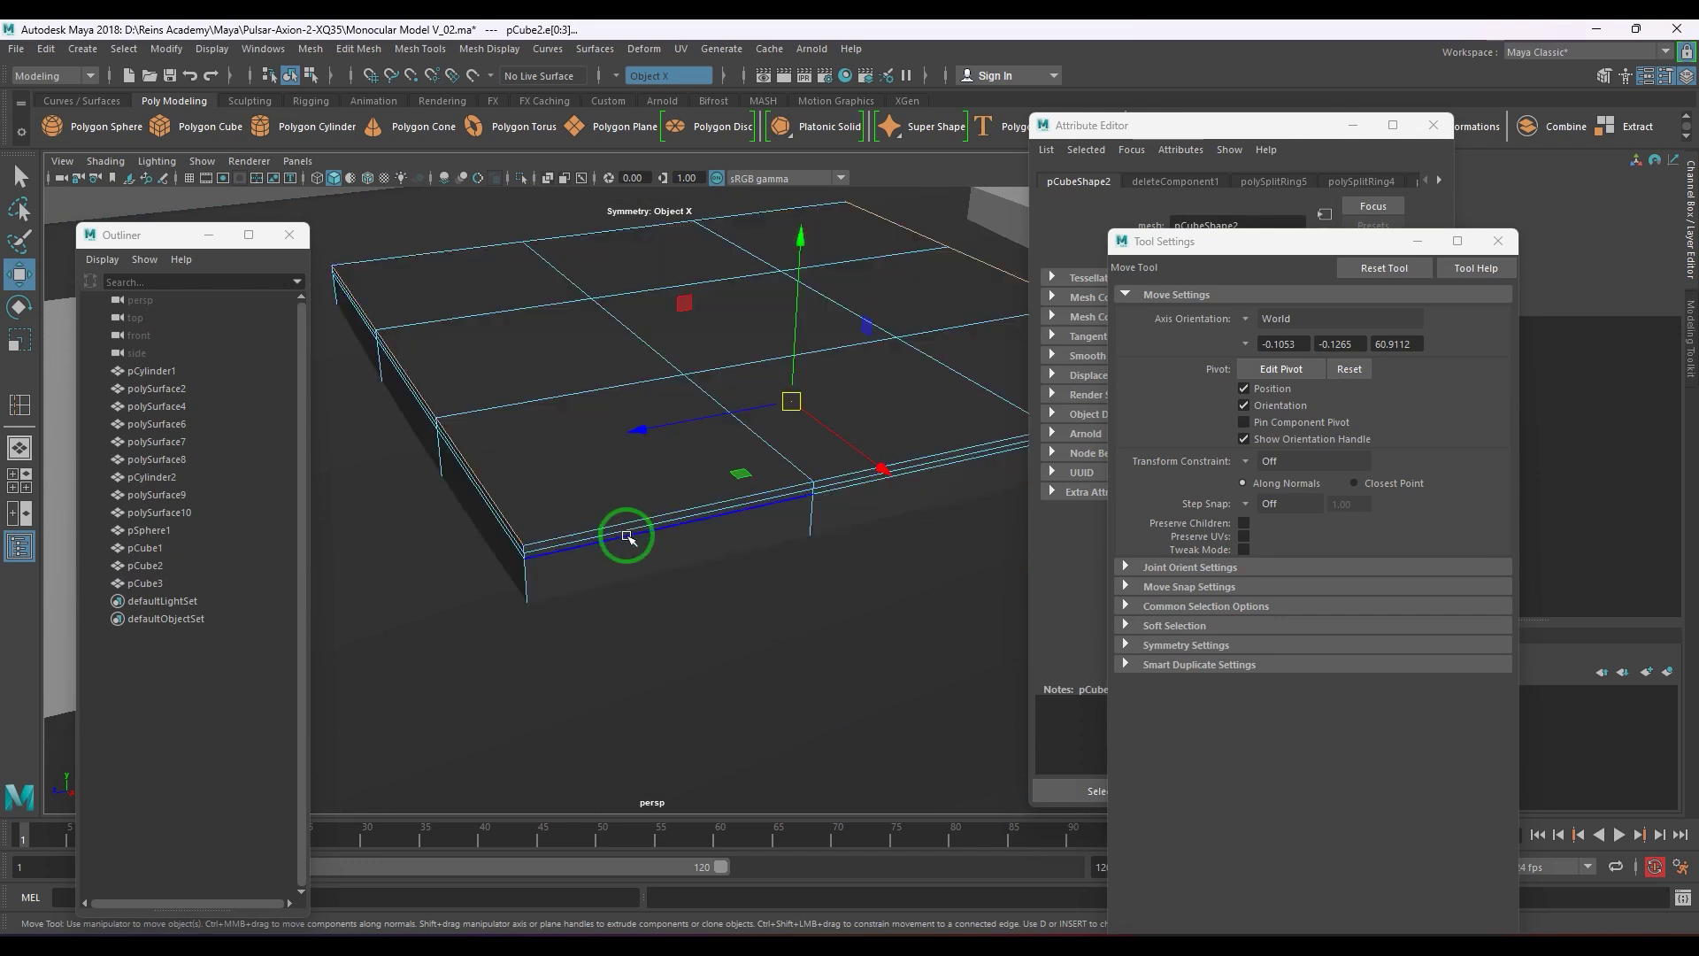
left_click(626, 536)
double_click(627, 535)
right_click_drag(634, 453, 569, 487, "shift")
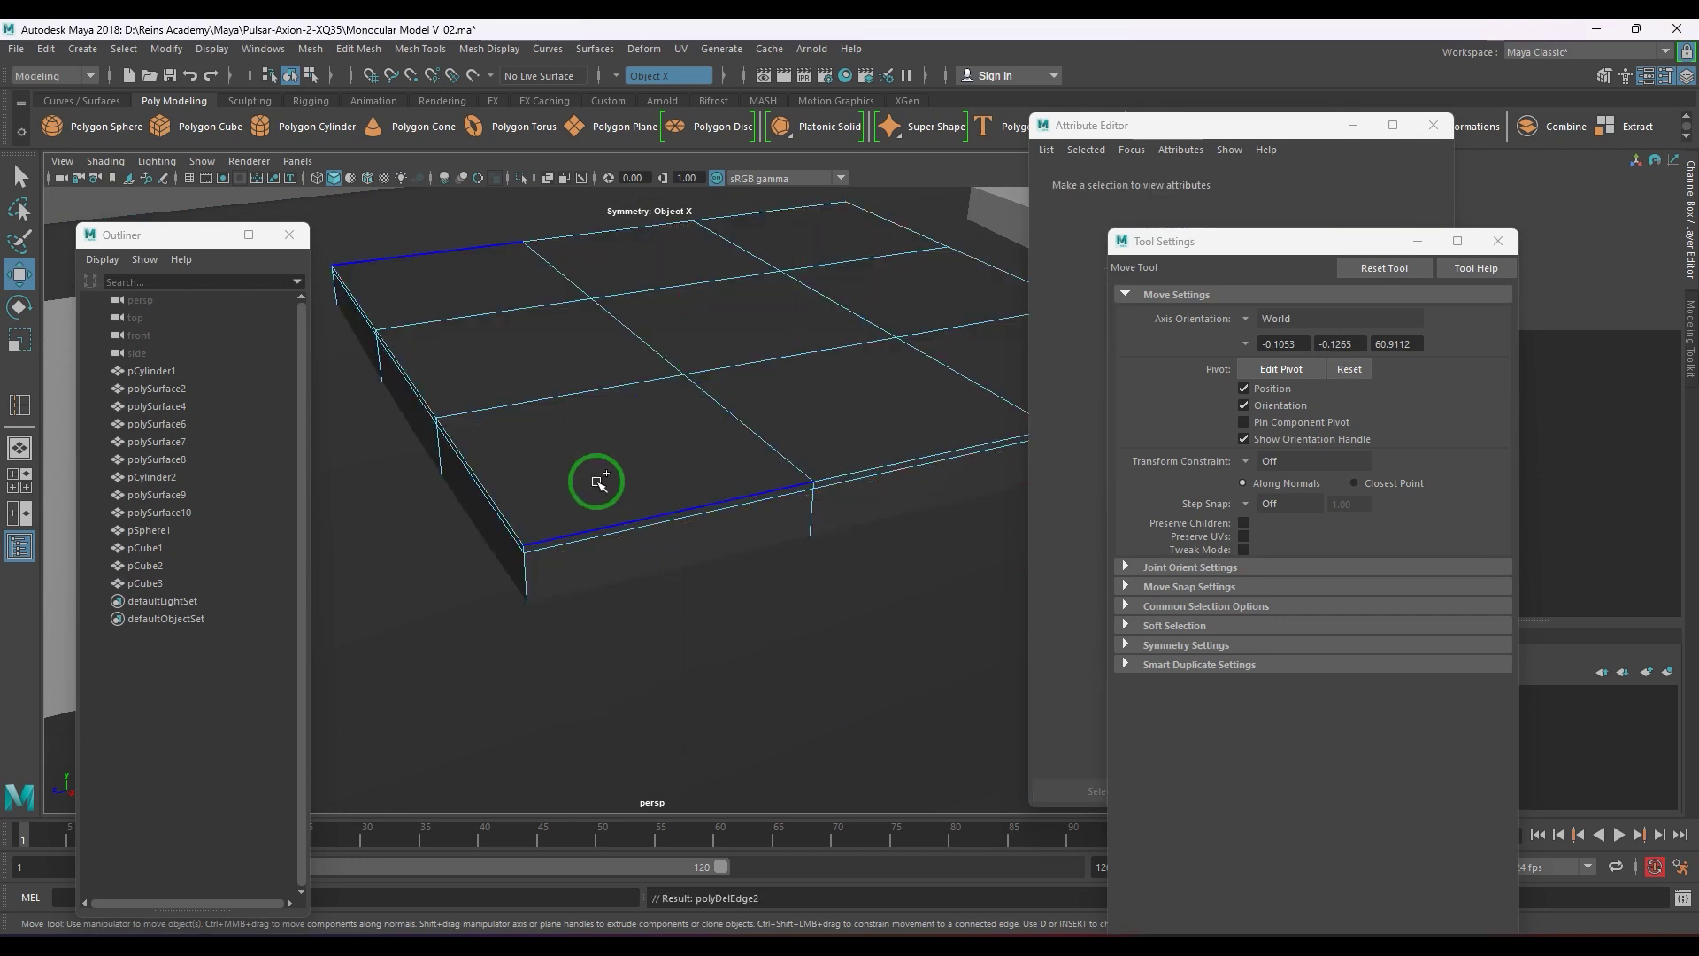
- Extrude all the top faces of the middle block and scale them slightly inward to form a narrow border, then return to object mode
right_click_drag(674, 380, 677, 429)
left_click(734, 323)
key("shift+period")
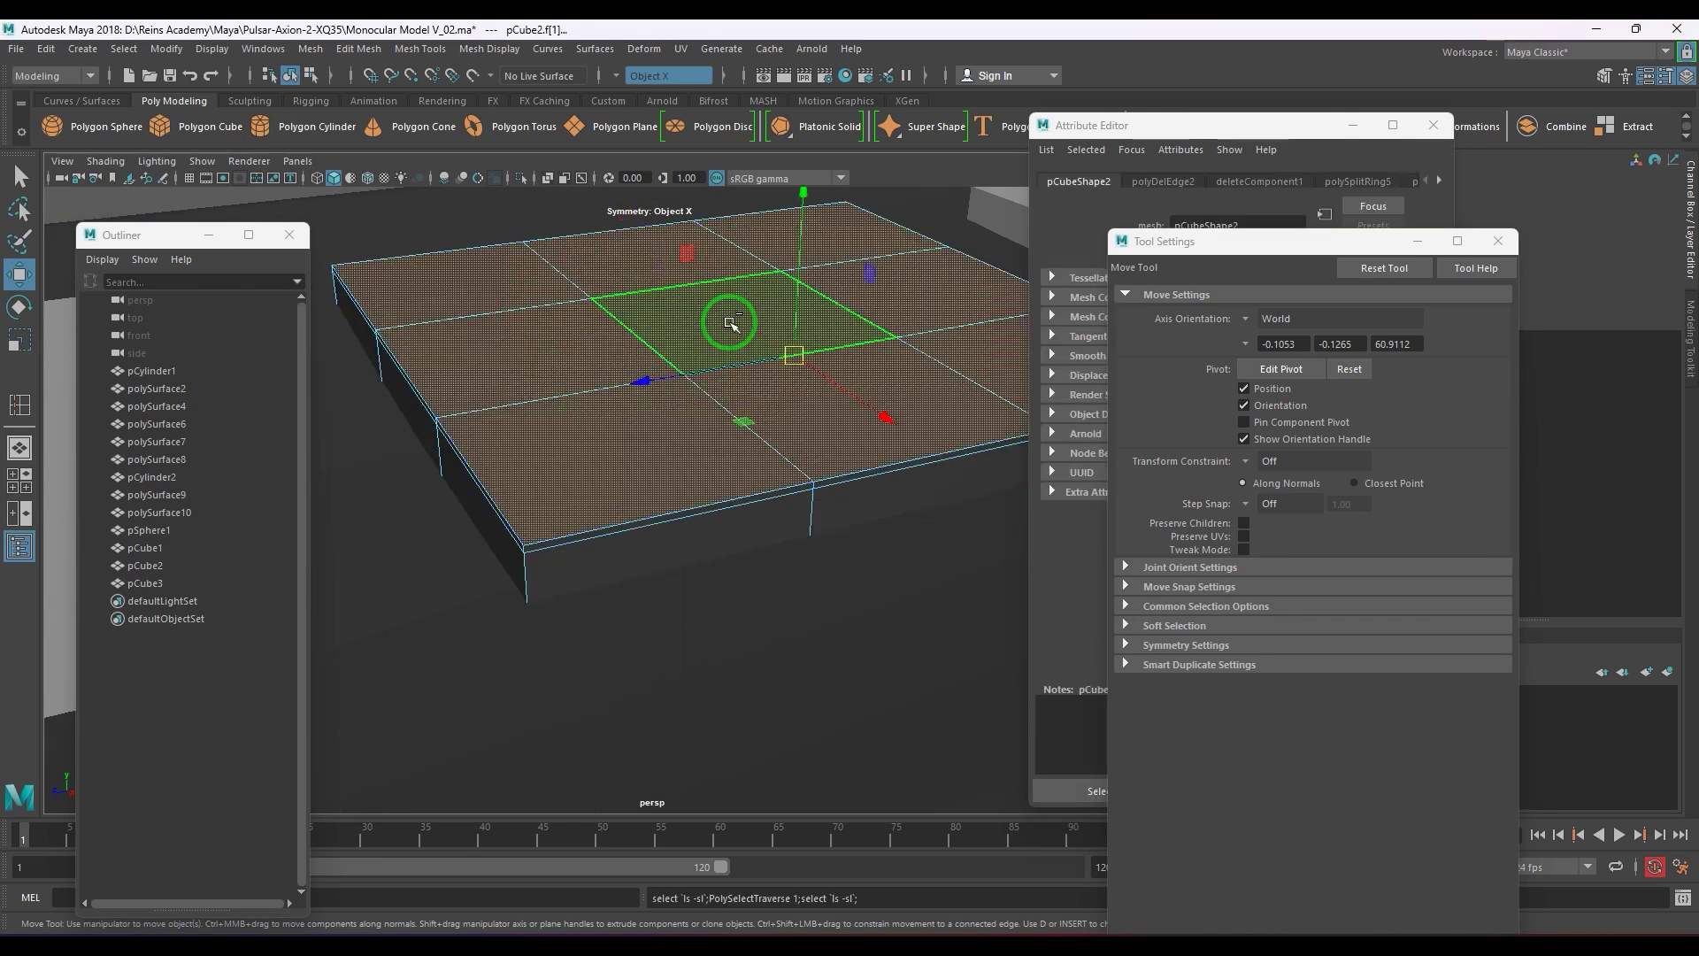
key("ctrl+e")
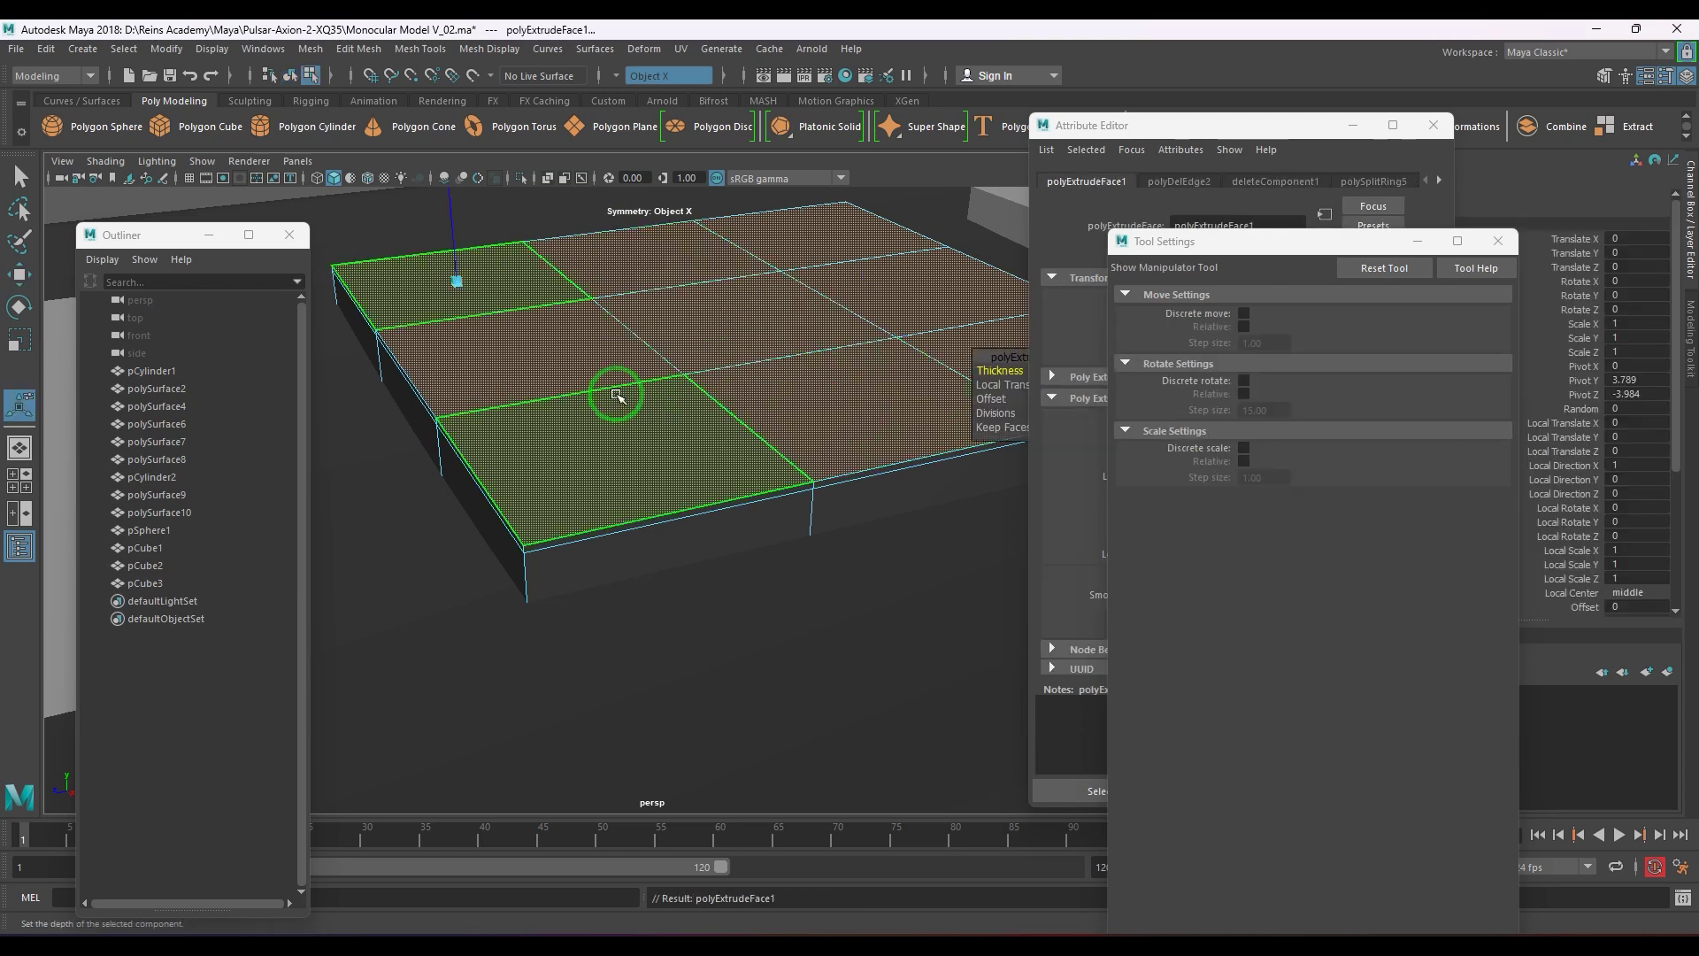
key("r")
left_click_drag(794, 355, 719, 527)
key("ctrl+z")
key("4")
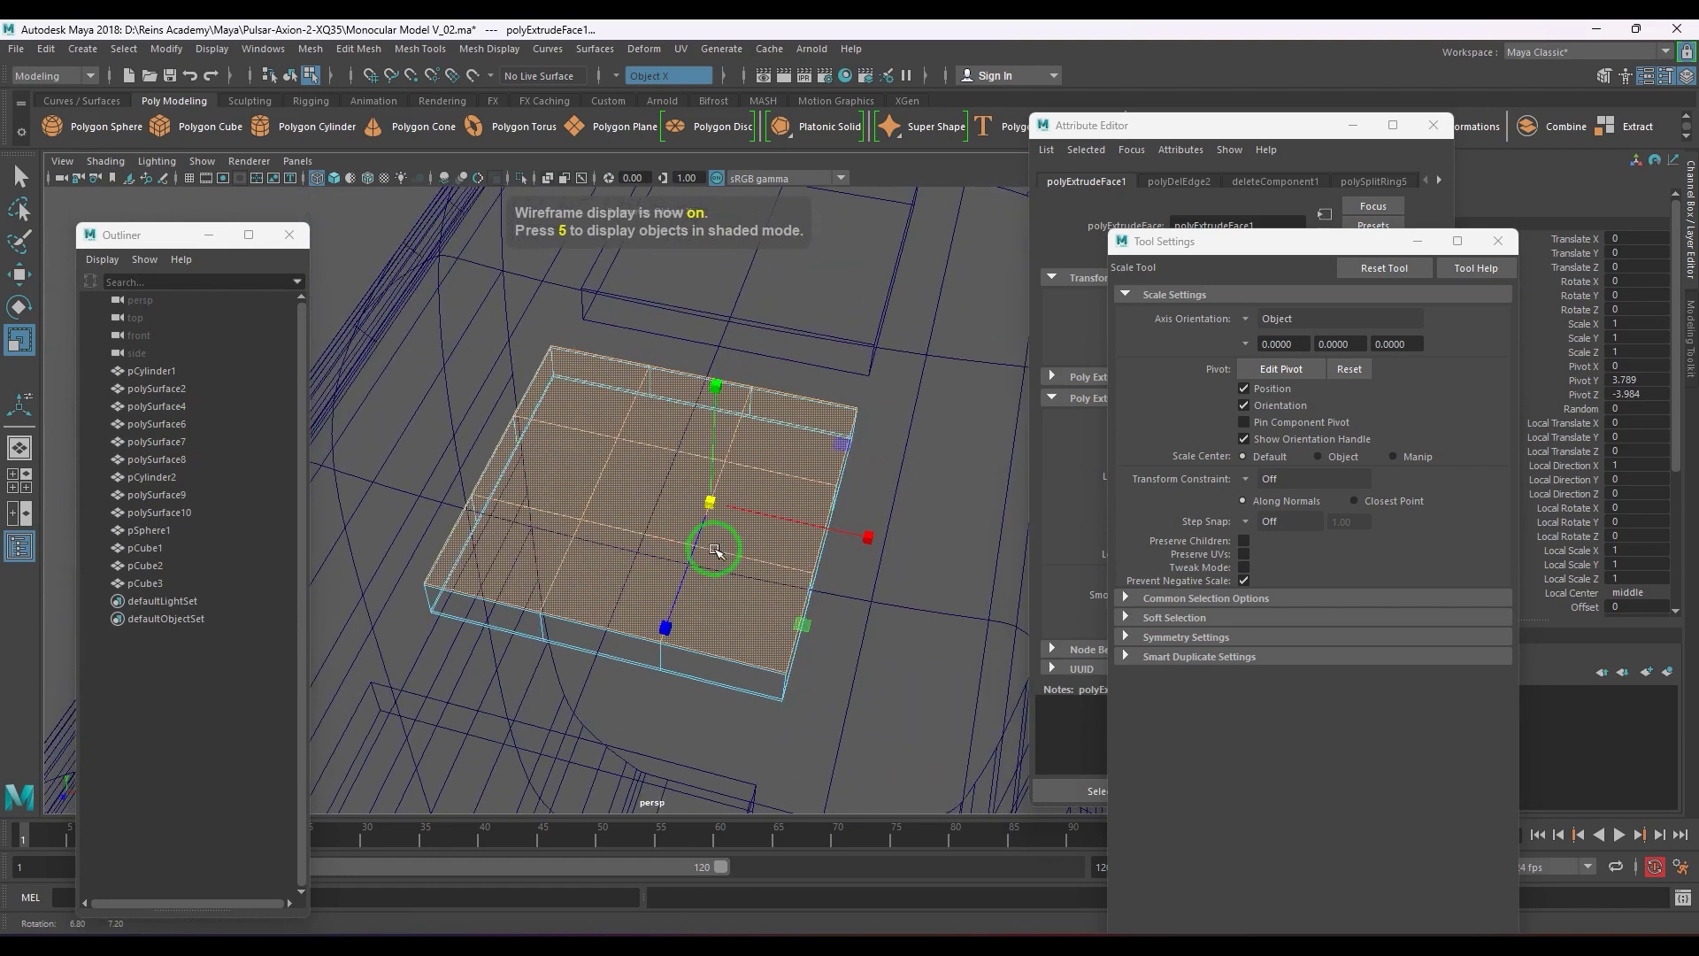
key("5")
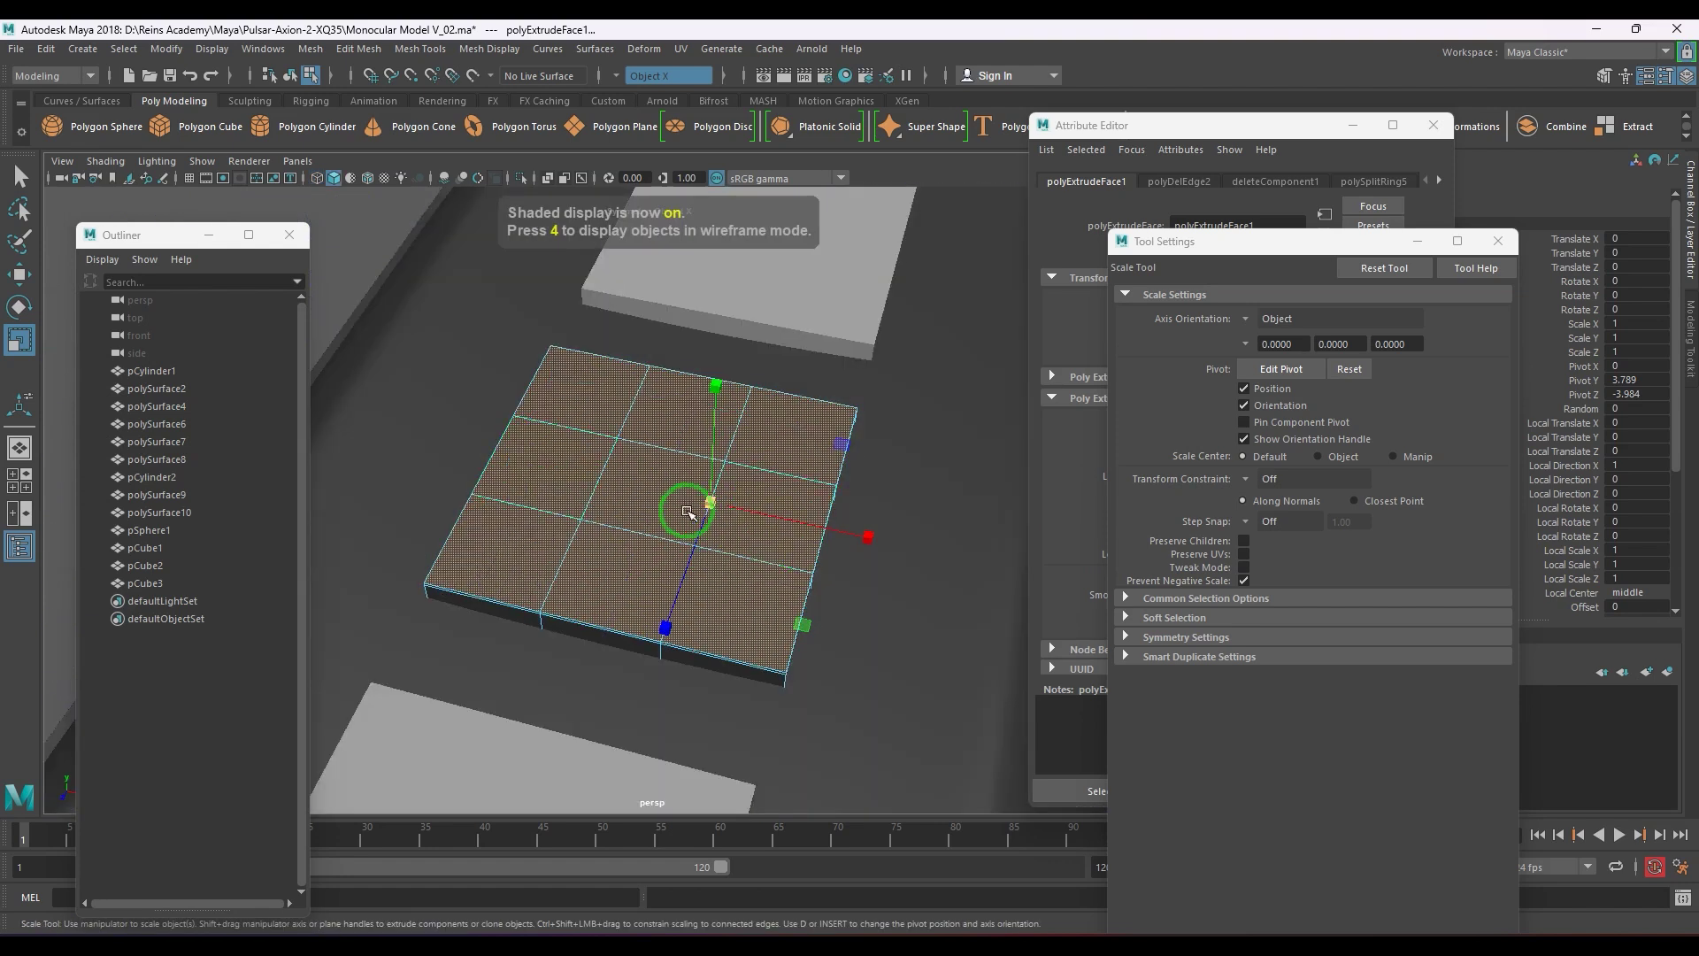
left_click(755, 519)
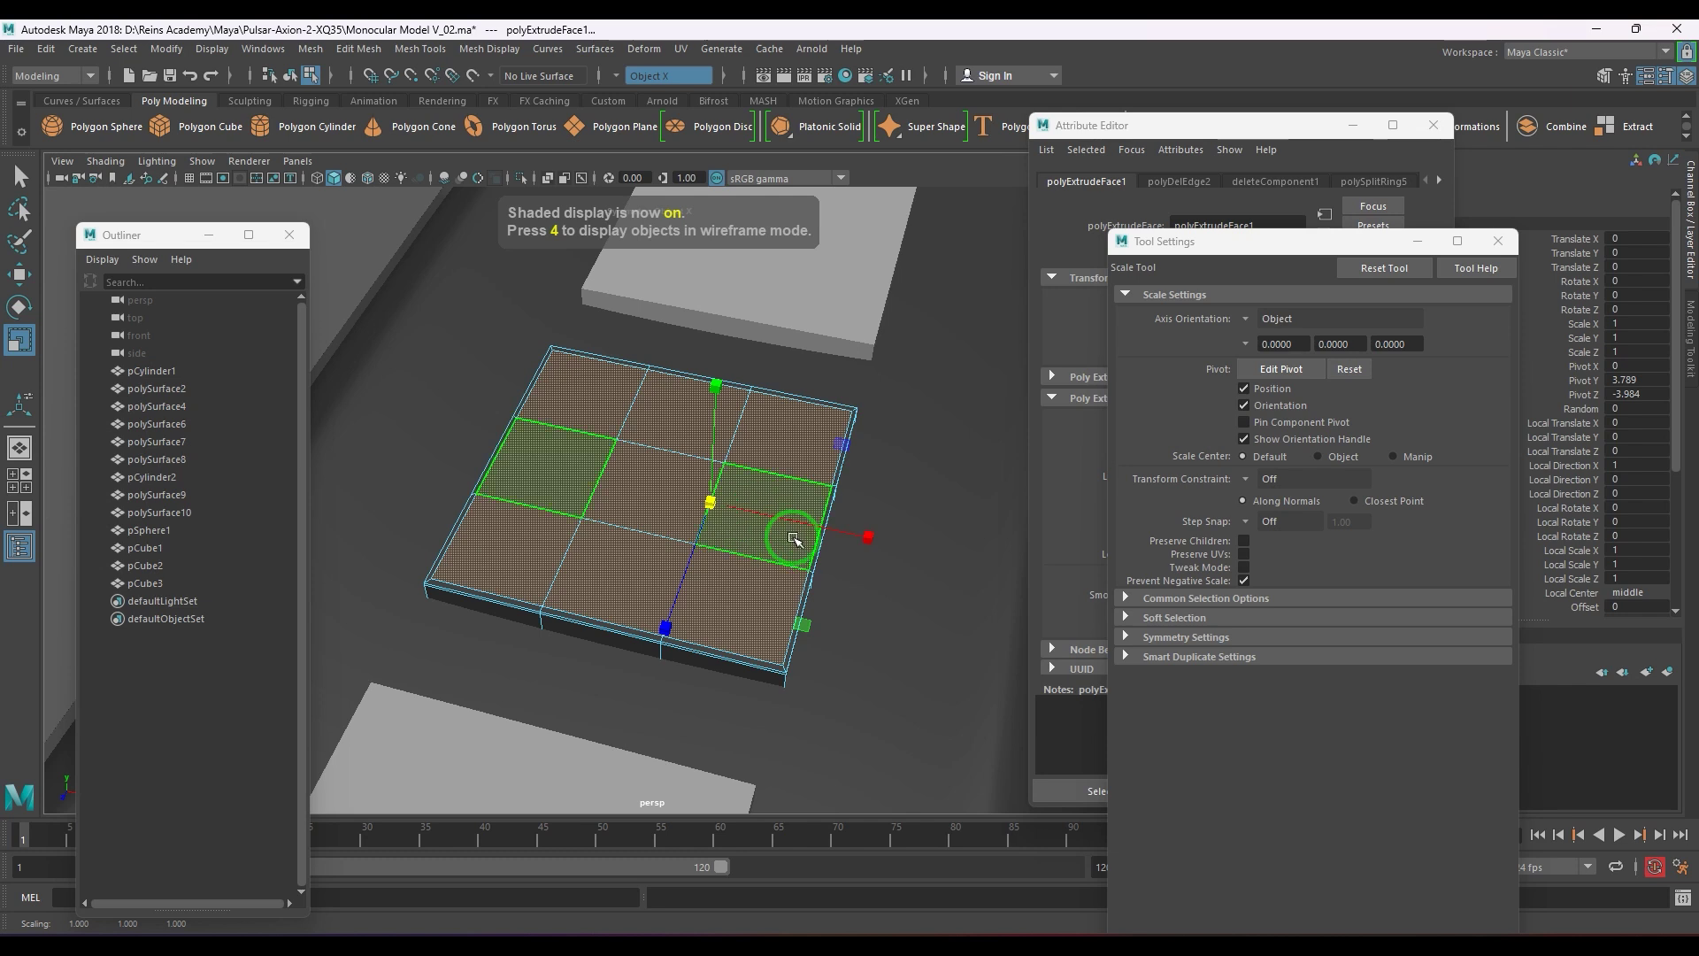
key("w")
key("4")
key("F8")
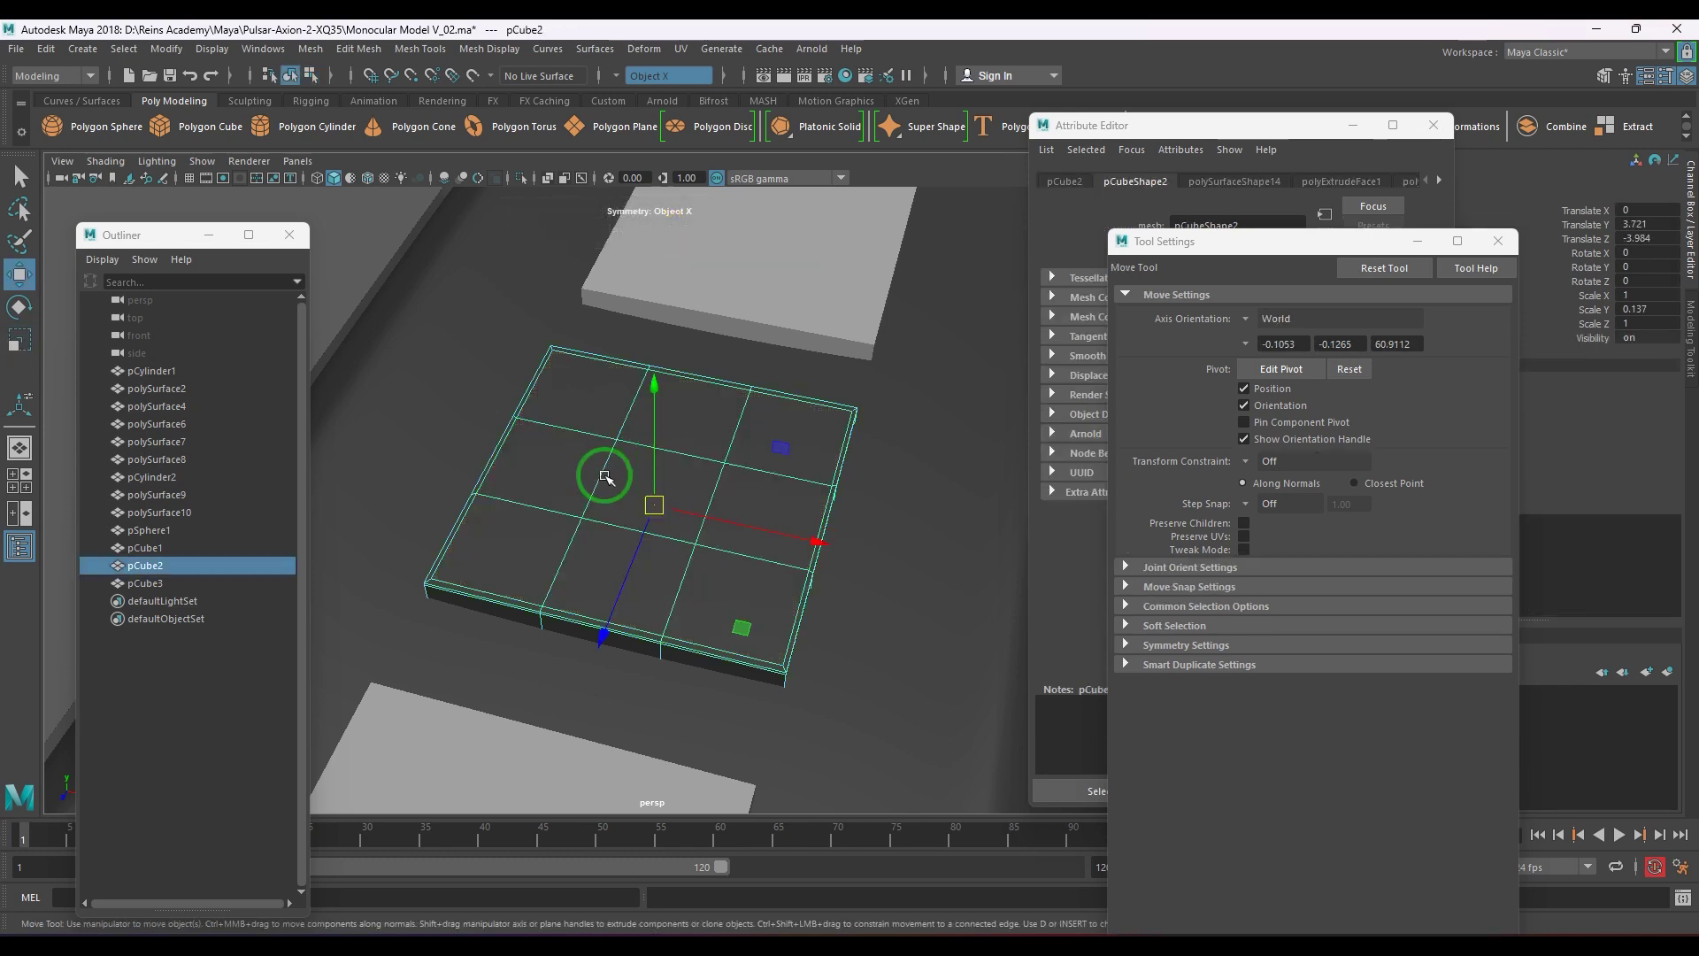
- Preview the middle block smoothed and examine its top edge and rounded corners from the side
key("3")
right_click_drag(605, 476, 566, 439, "alt")
left_click(407, 290)
left_click_drag(562, 497, 387, 425, "alt")
right_click_drag(672, 486, 798, 521, "alt")
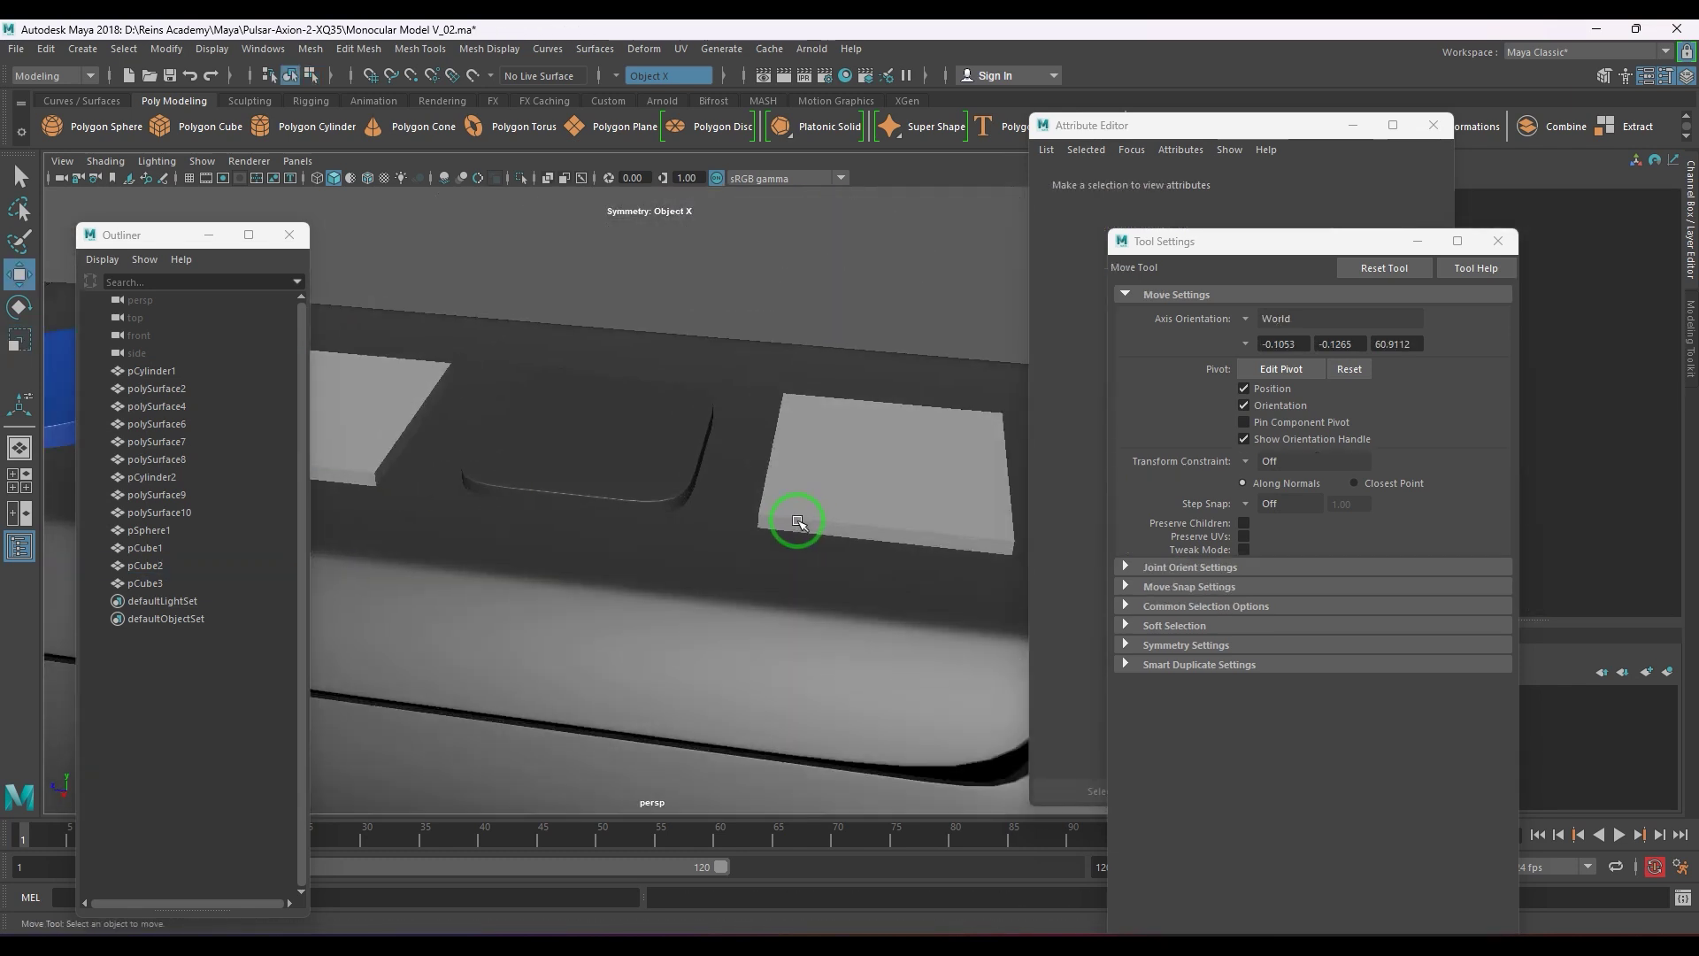
left_click_drag(798, 521, 699, 566, "alt")
- Raise the middle block's two inner vertex columns slightly in Y to crown its top, and display it smoothed in object mode
left_click(599, 433)
key("1")
left_click(527, 425, "shift")
left_click_drag(607, 440, 641, 429, "alt")
left_click(634, 423)
mouse_move(640, 428)
right_mouse_down("alt")
mouse_move(683, 440)
mouse_move(620, 408)
right_mouse_up("alt")
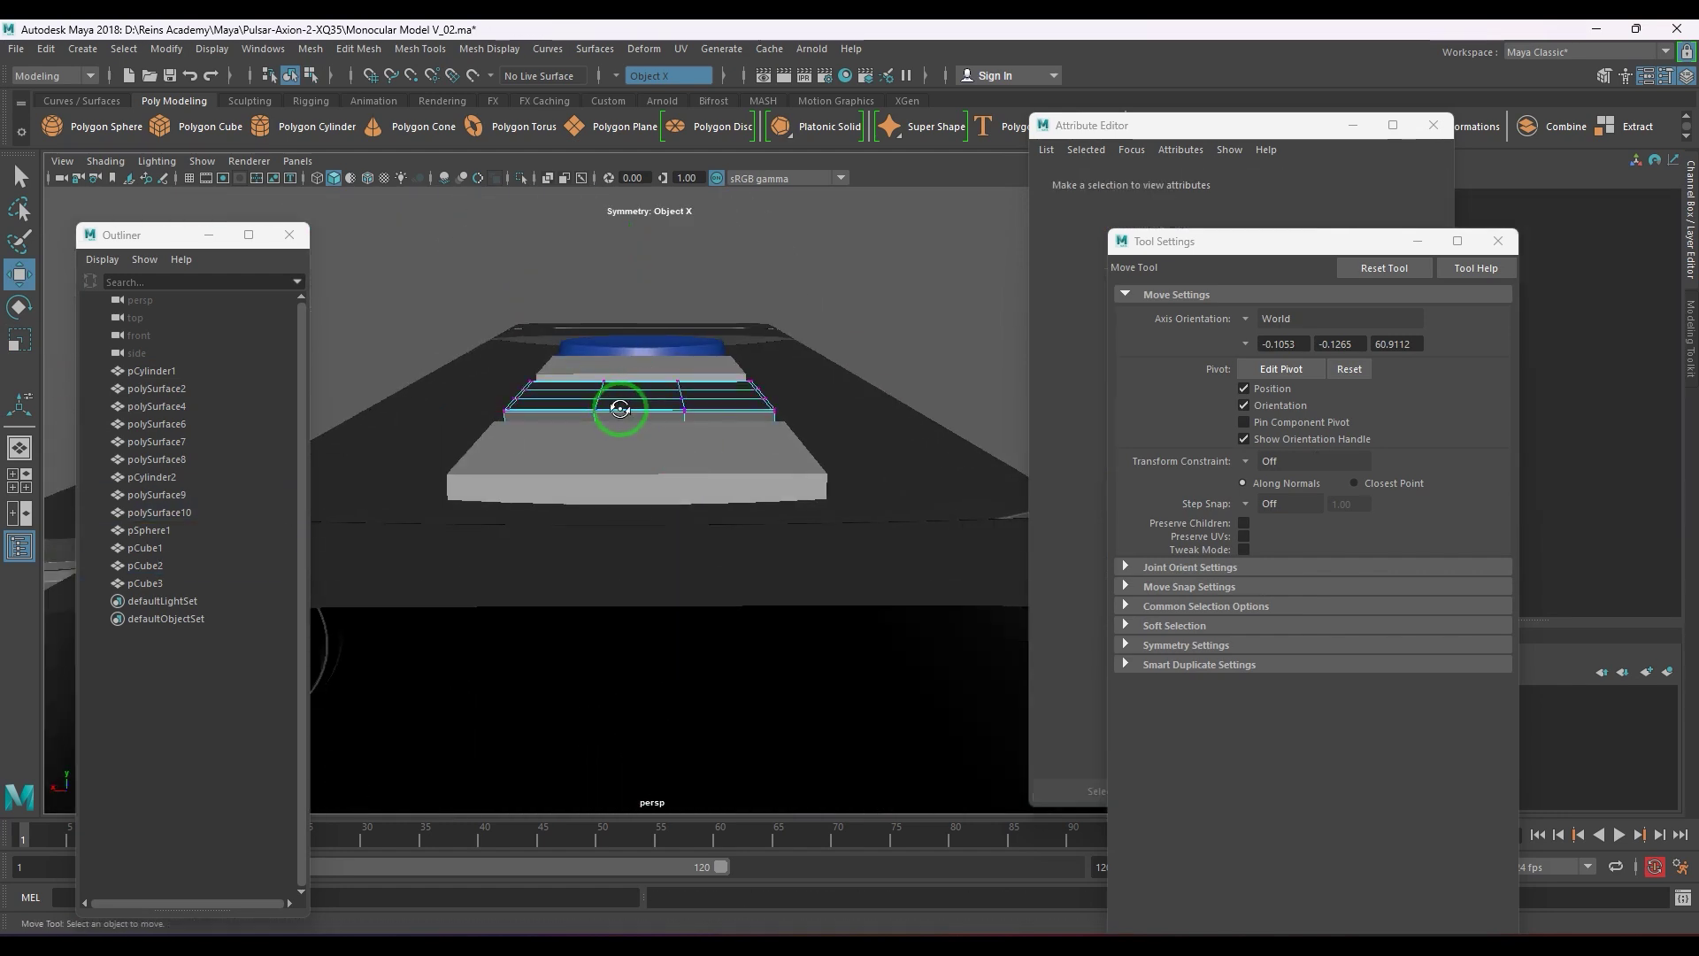
key("4")
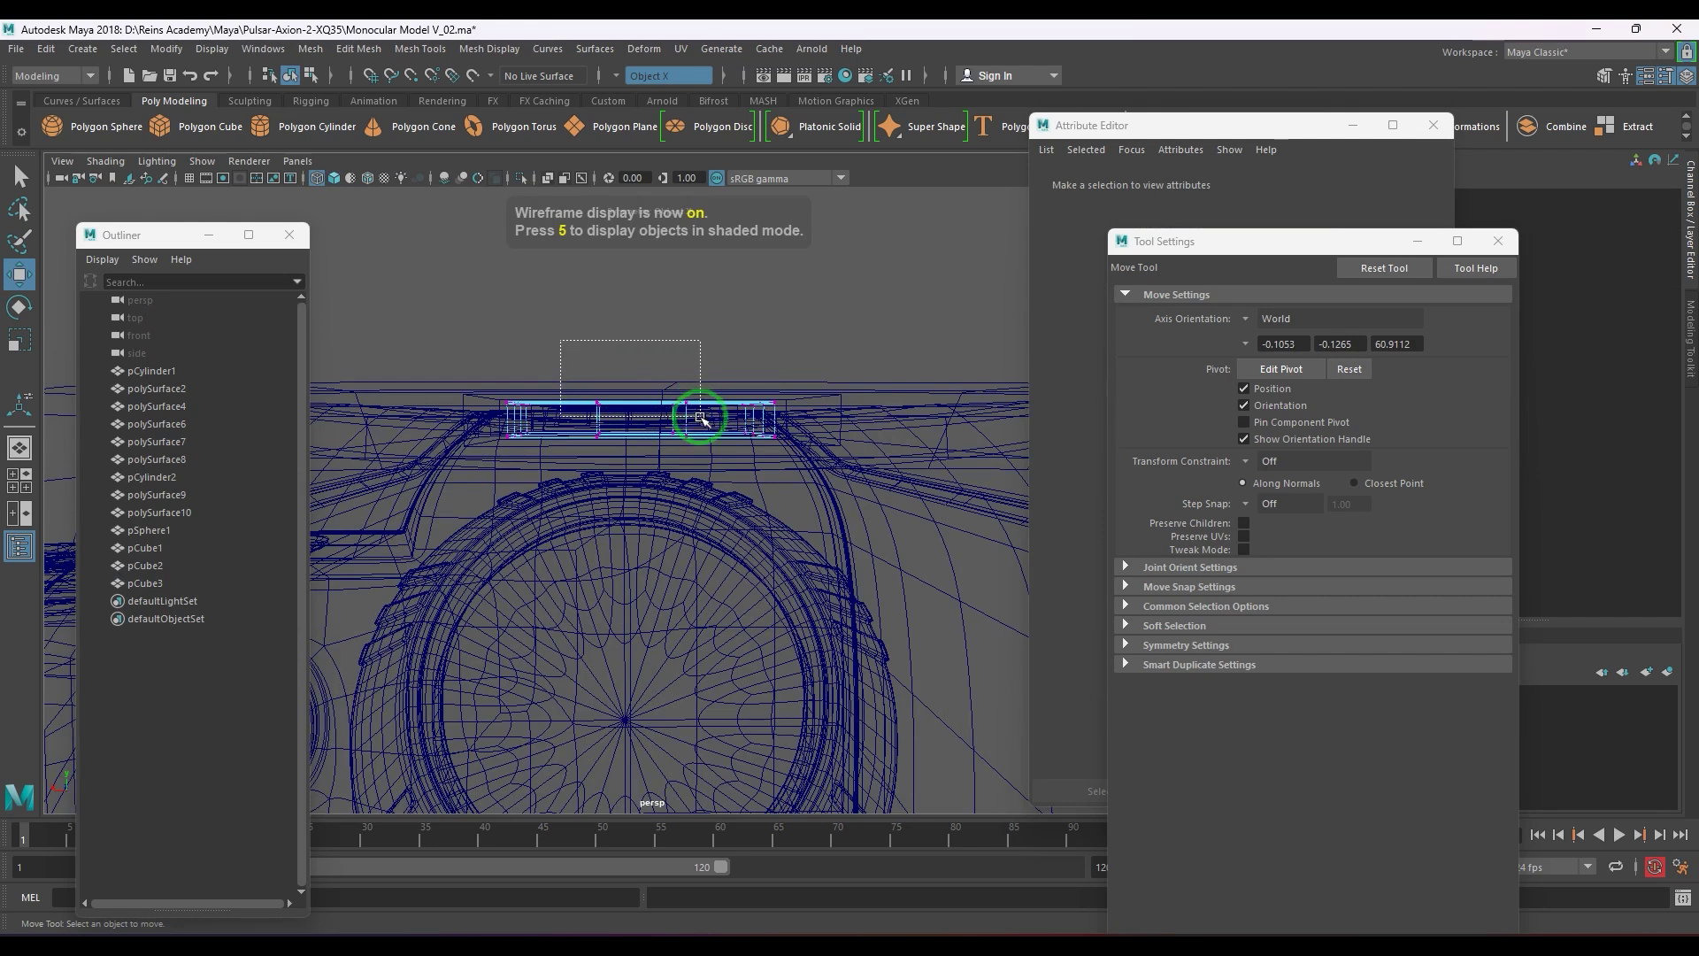
key("6")
left_click_drag(700, 418, 852, 422)
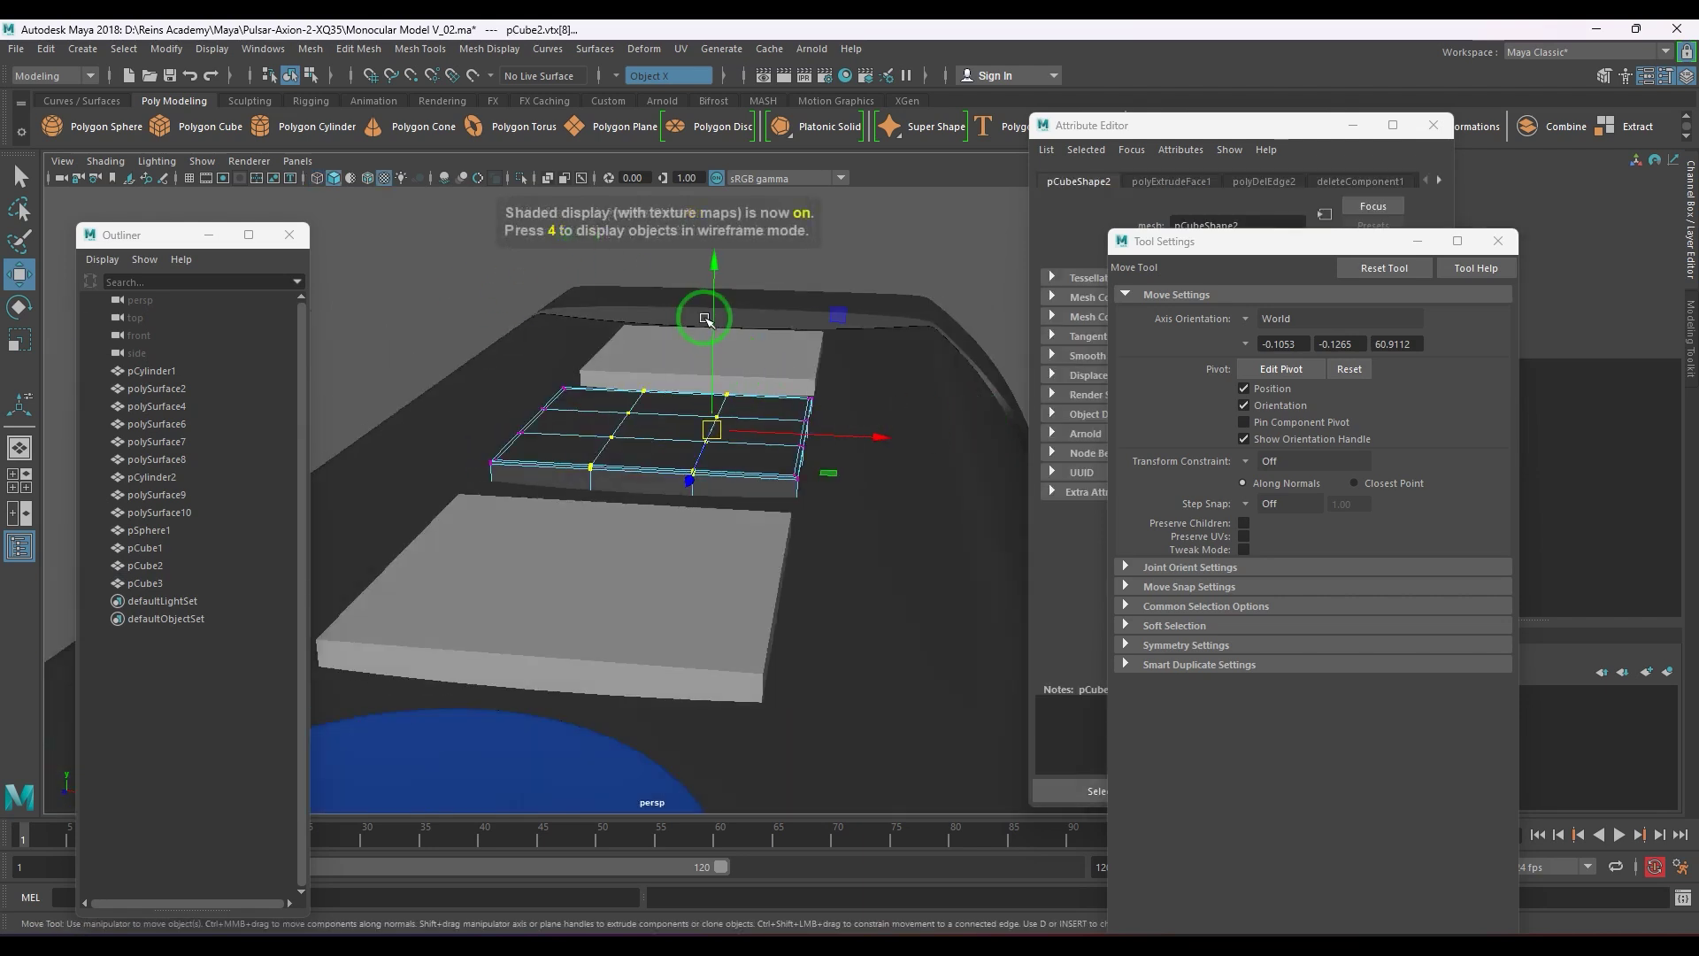
left_click_drag(705, 319, 714, 315)
key("3")
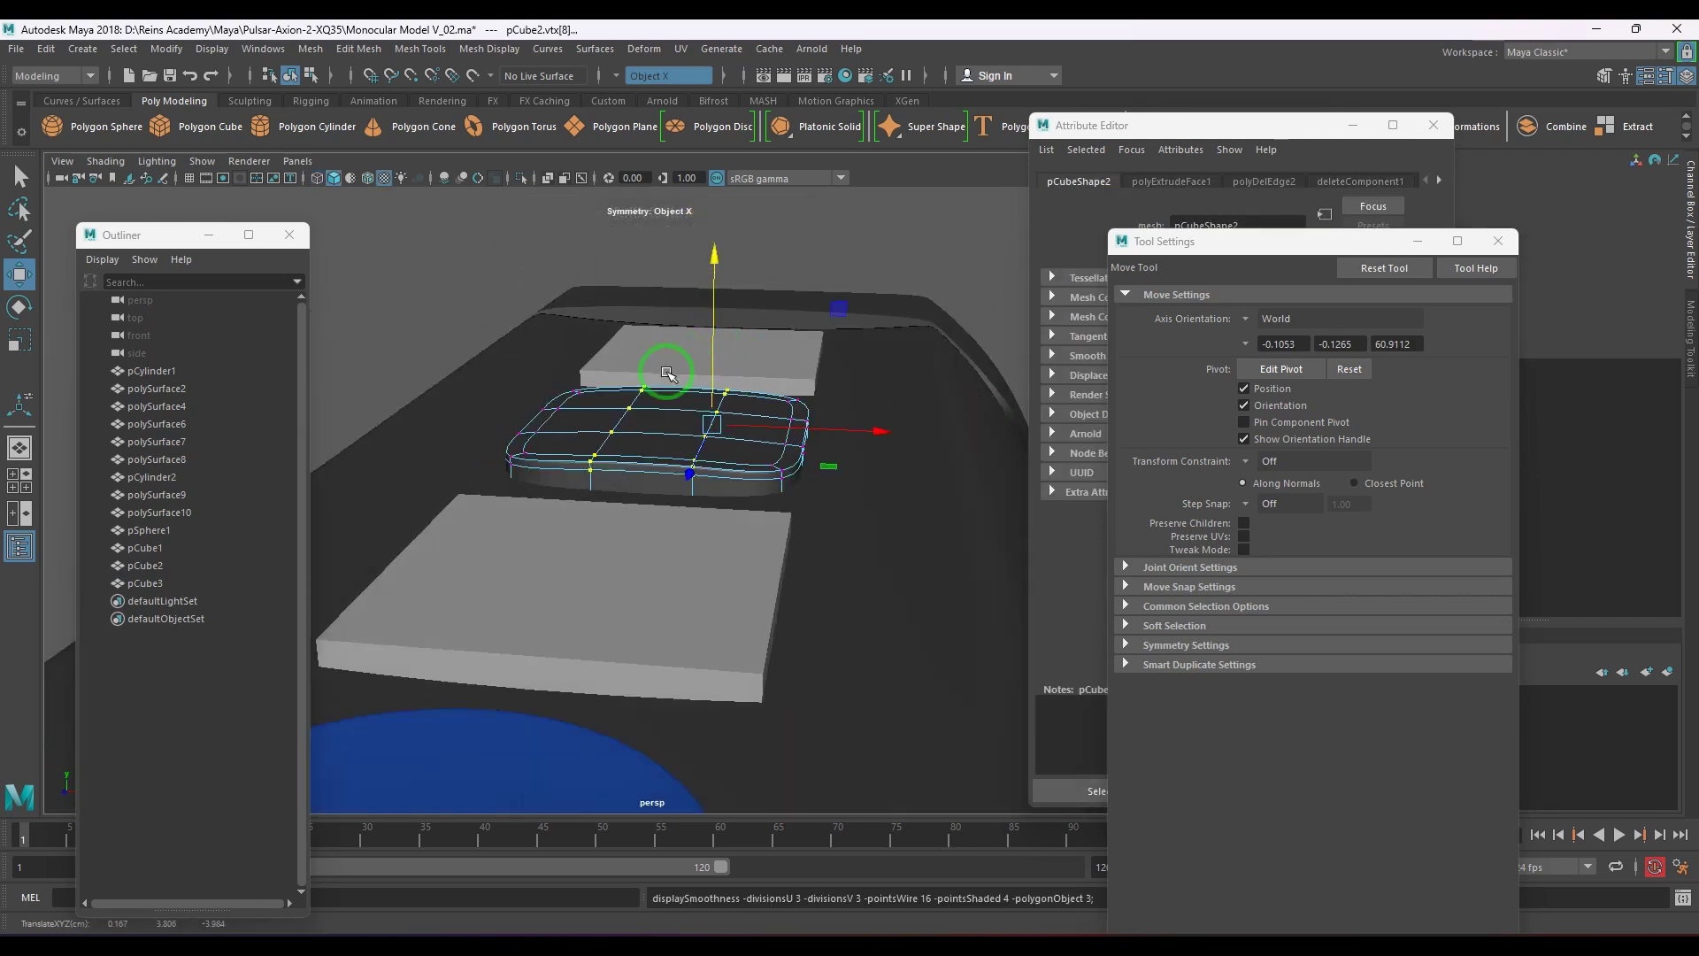
right_click_drag(619, 412, 653, 376)
left_click(498, 335)
left_click_drag(737, 472, 741, 507, "alt")
- Try to insert an edge loop into the square block next to the blue round button
left_click(620, 438)
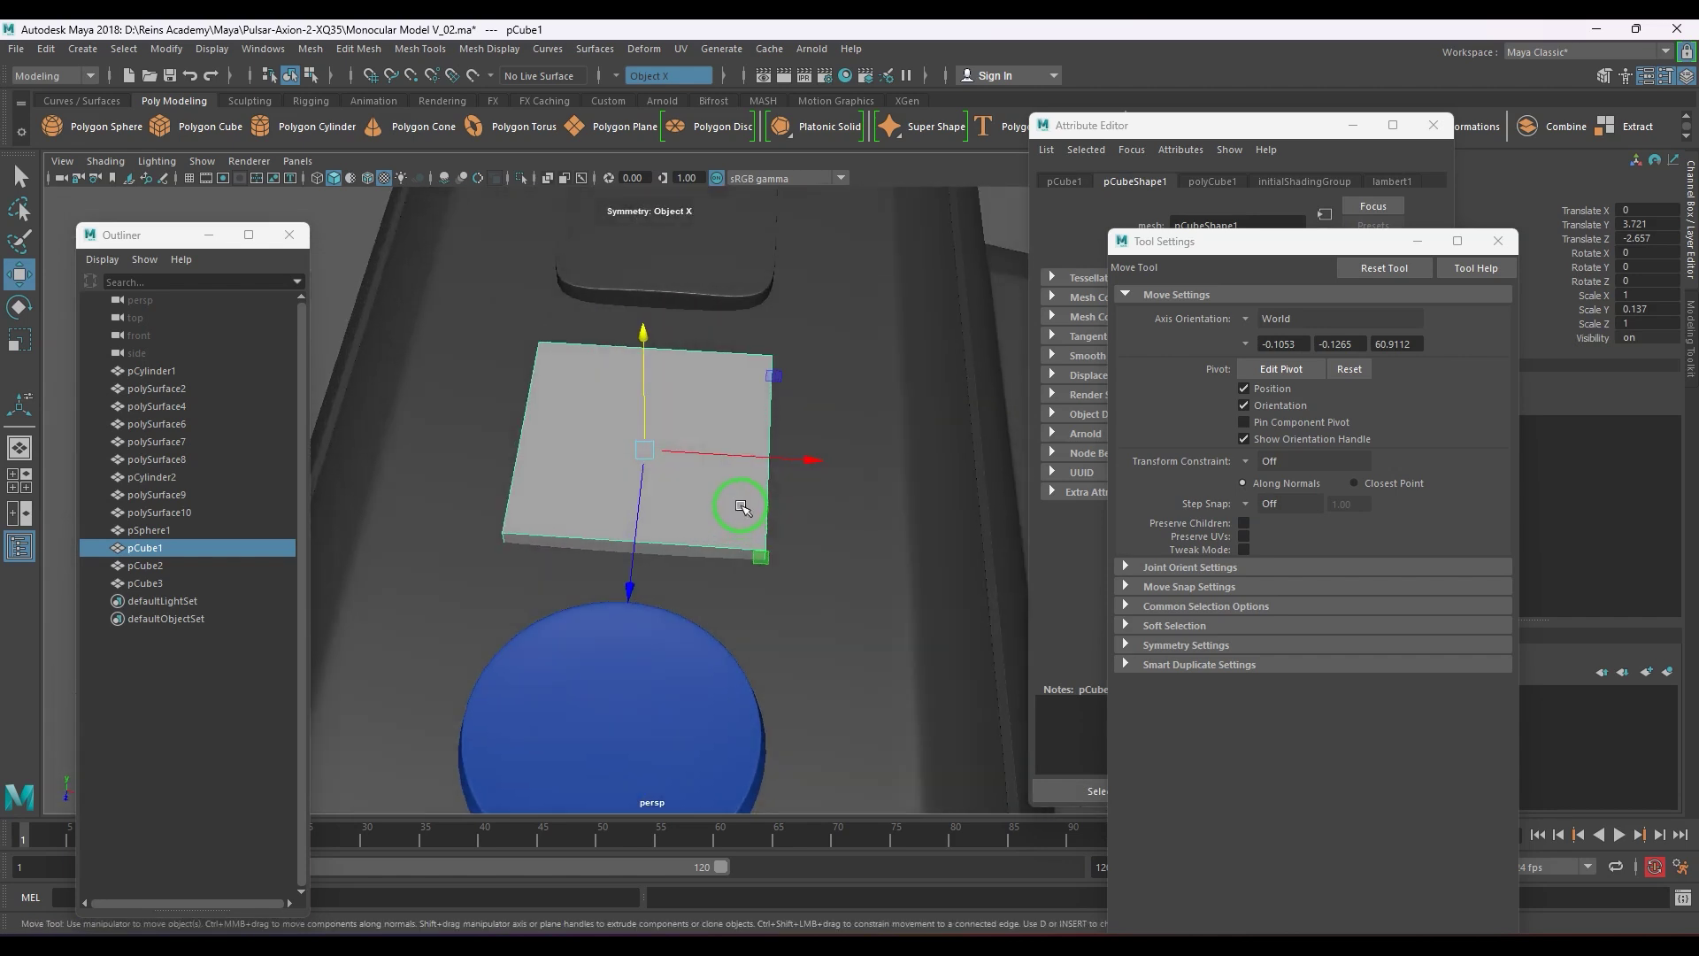
right_click_drag(713, 380, 604, 427, "shift")
left_click(617, 542)
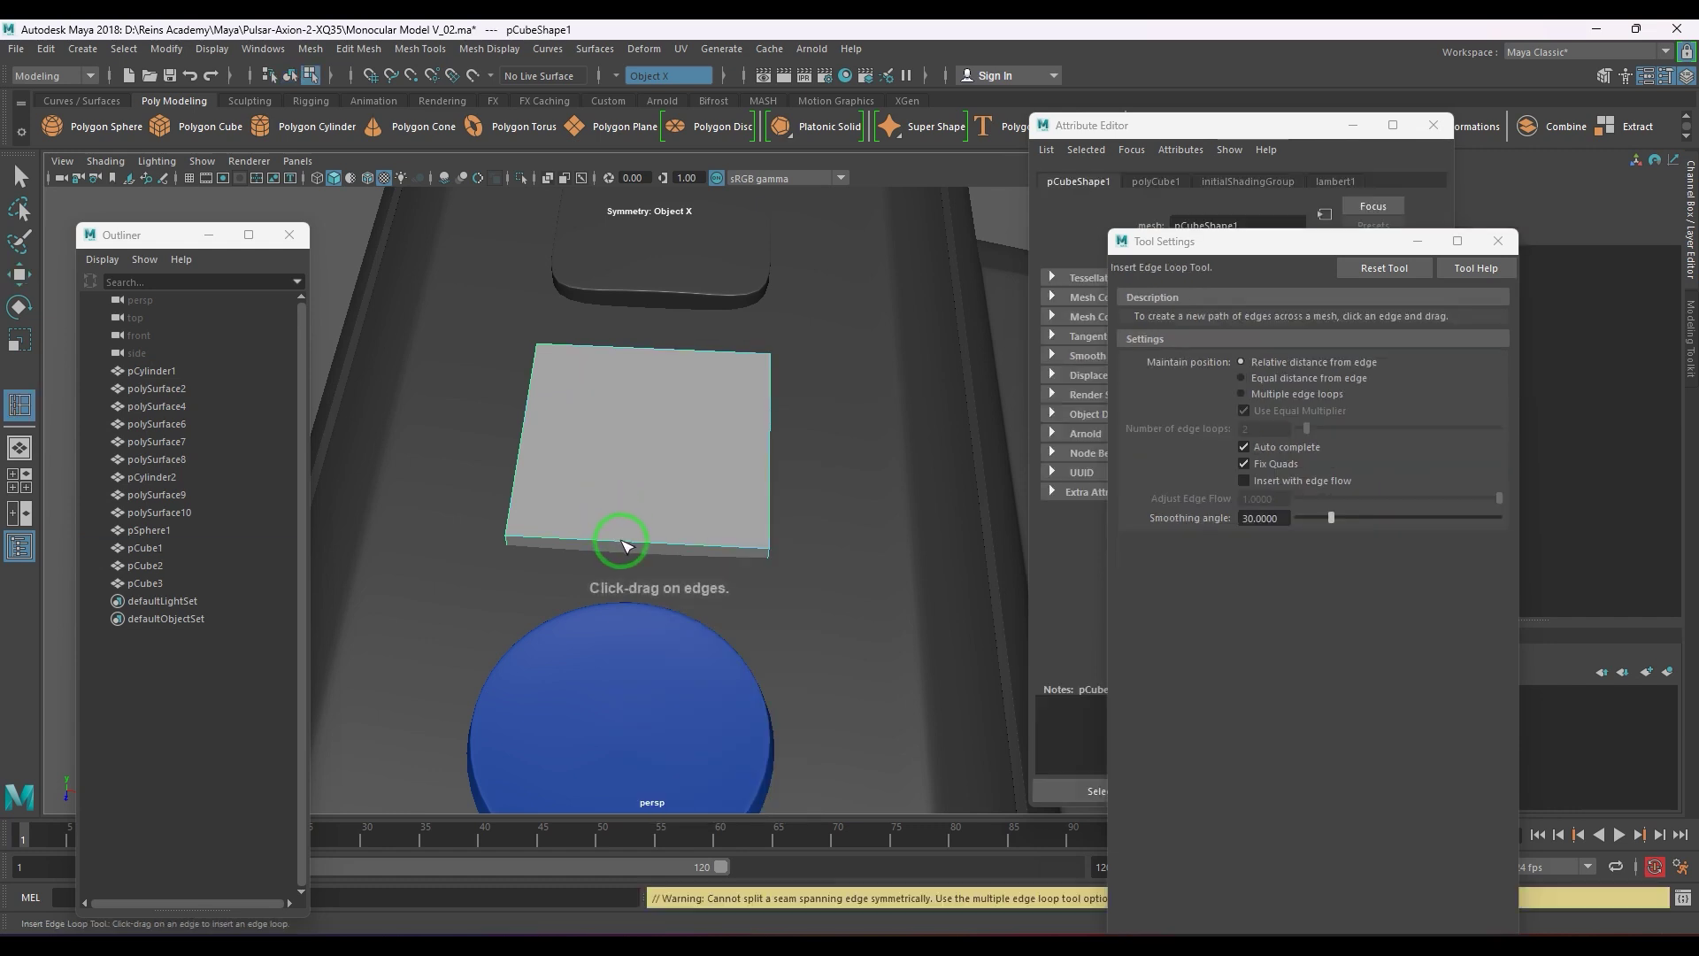
key("w")
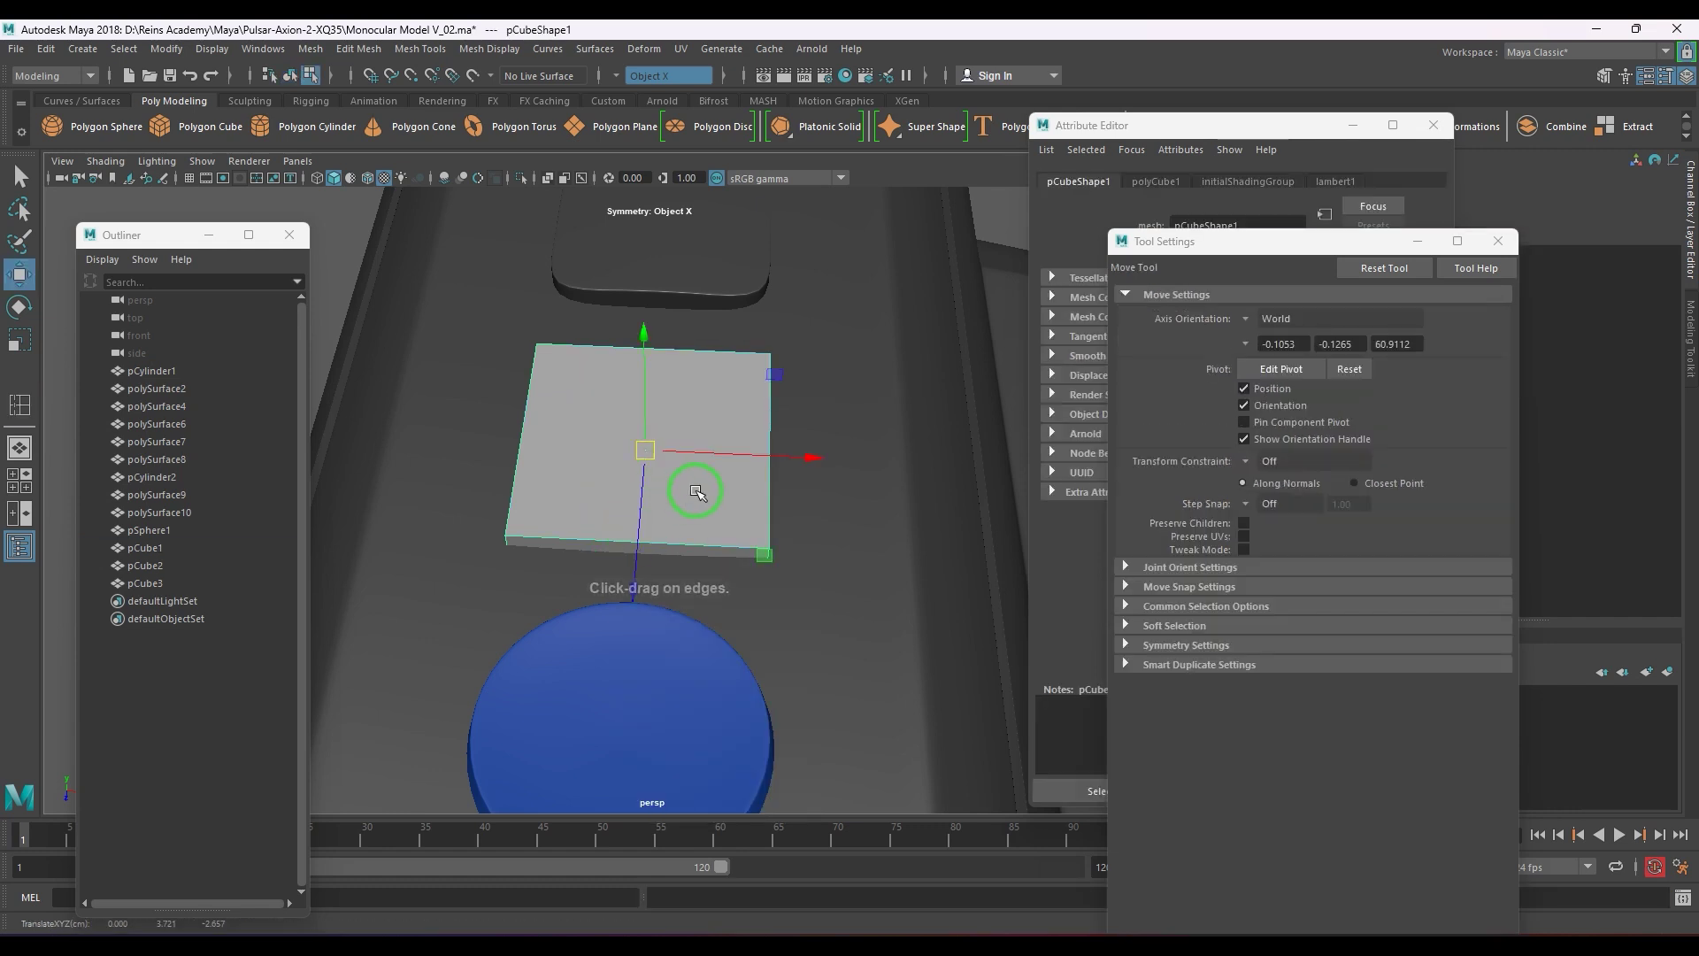
right_click_drag(691, 394, 583, 441, "shift")
left_click(612, 543)
key("w")
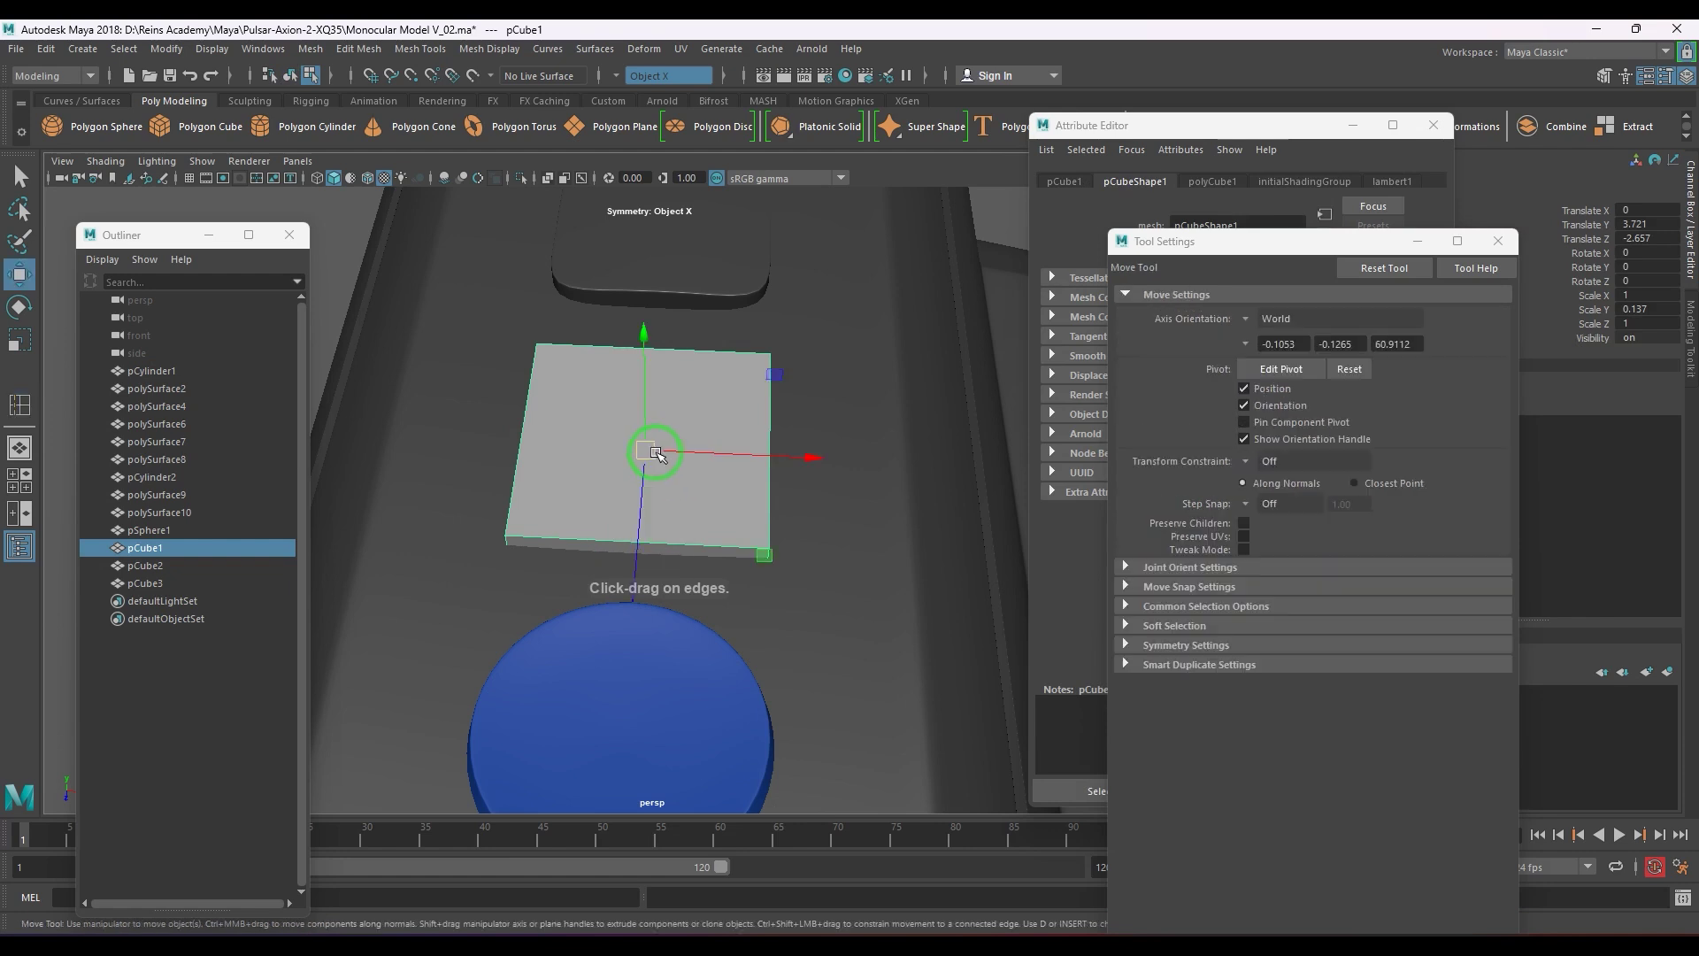
- Isolate the block beside the blue round button and turn modelling symmetry off
key("ctrl+1")
left_click_drag(675, 493, 643, 559, "alt")
scroll(643, 558, "up", 2)
right_click_drag(629, 411, 570, 436, "shift")
left_click(517, 454)
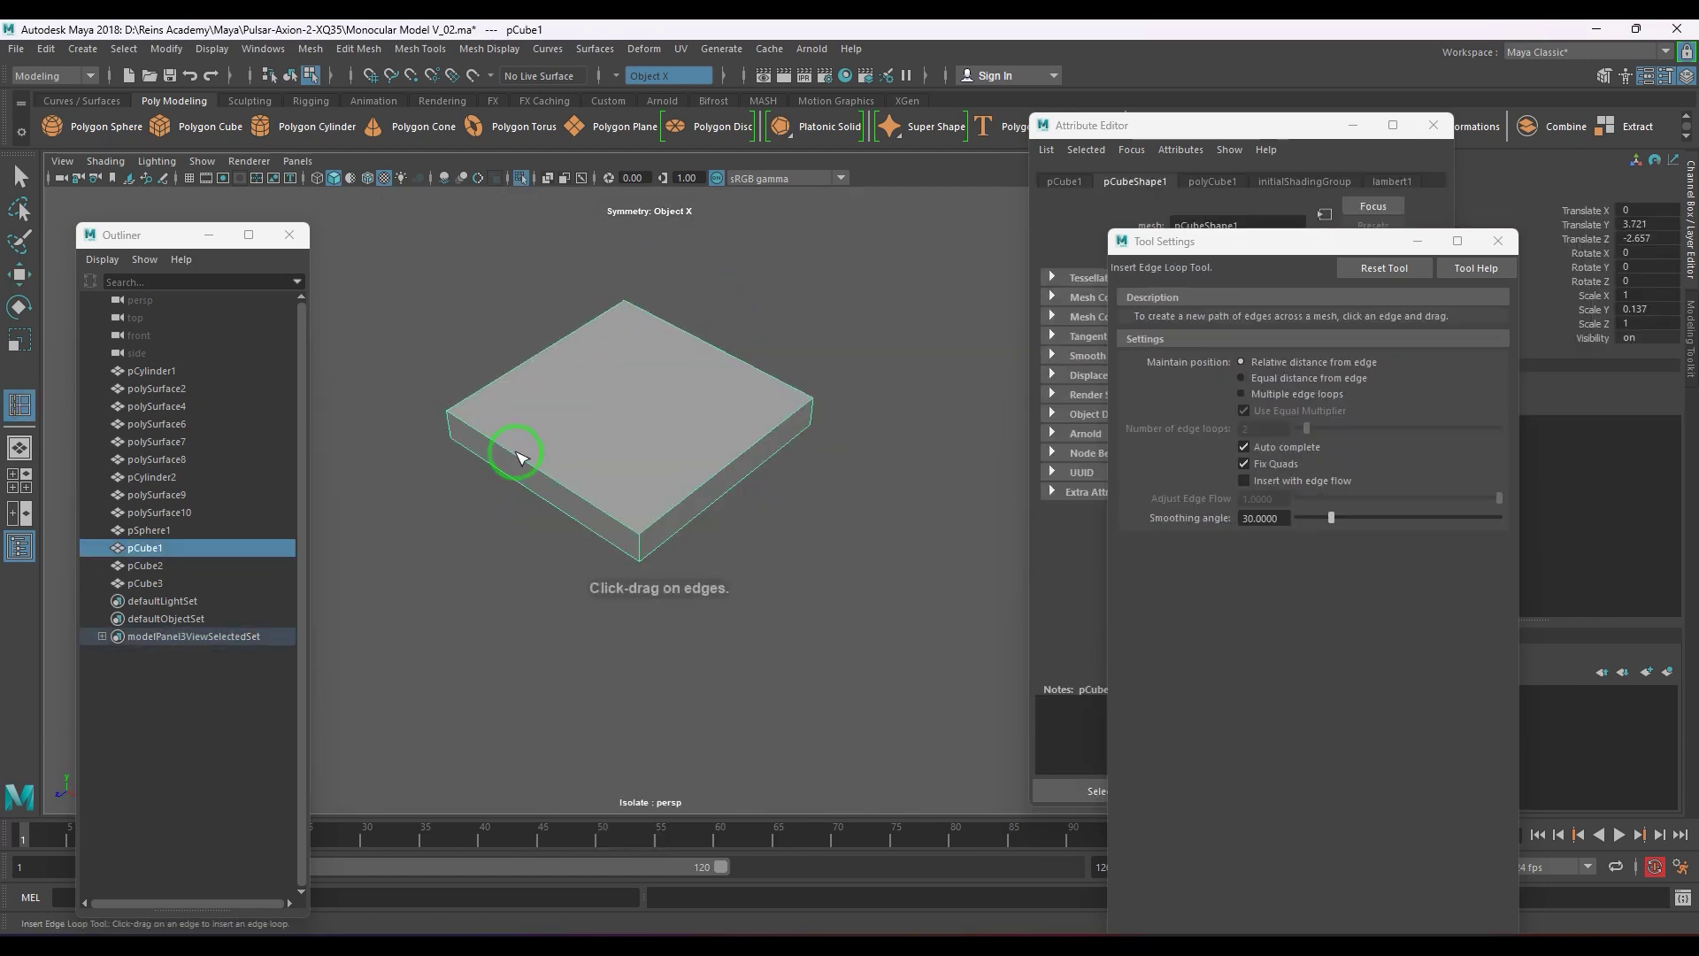
left_click(520, 453)
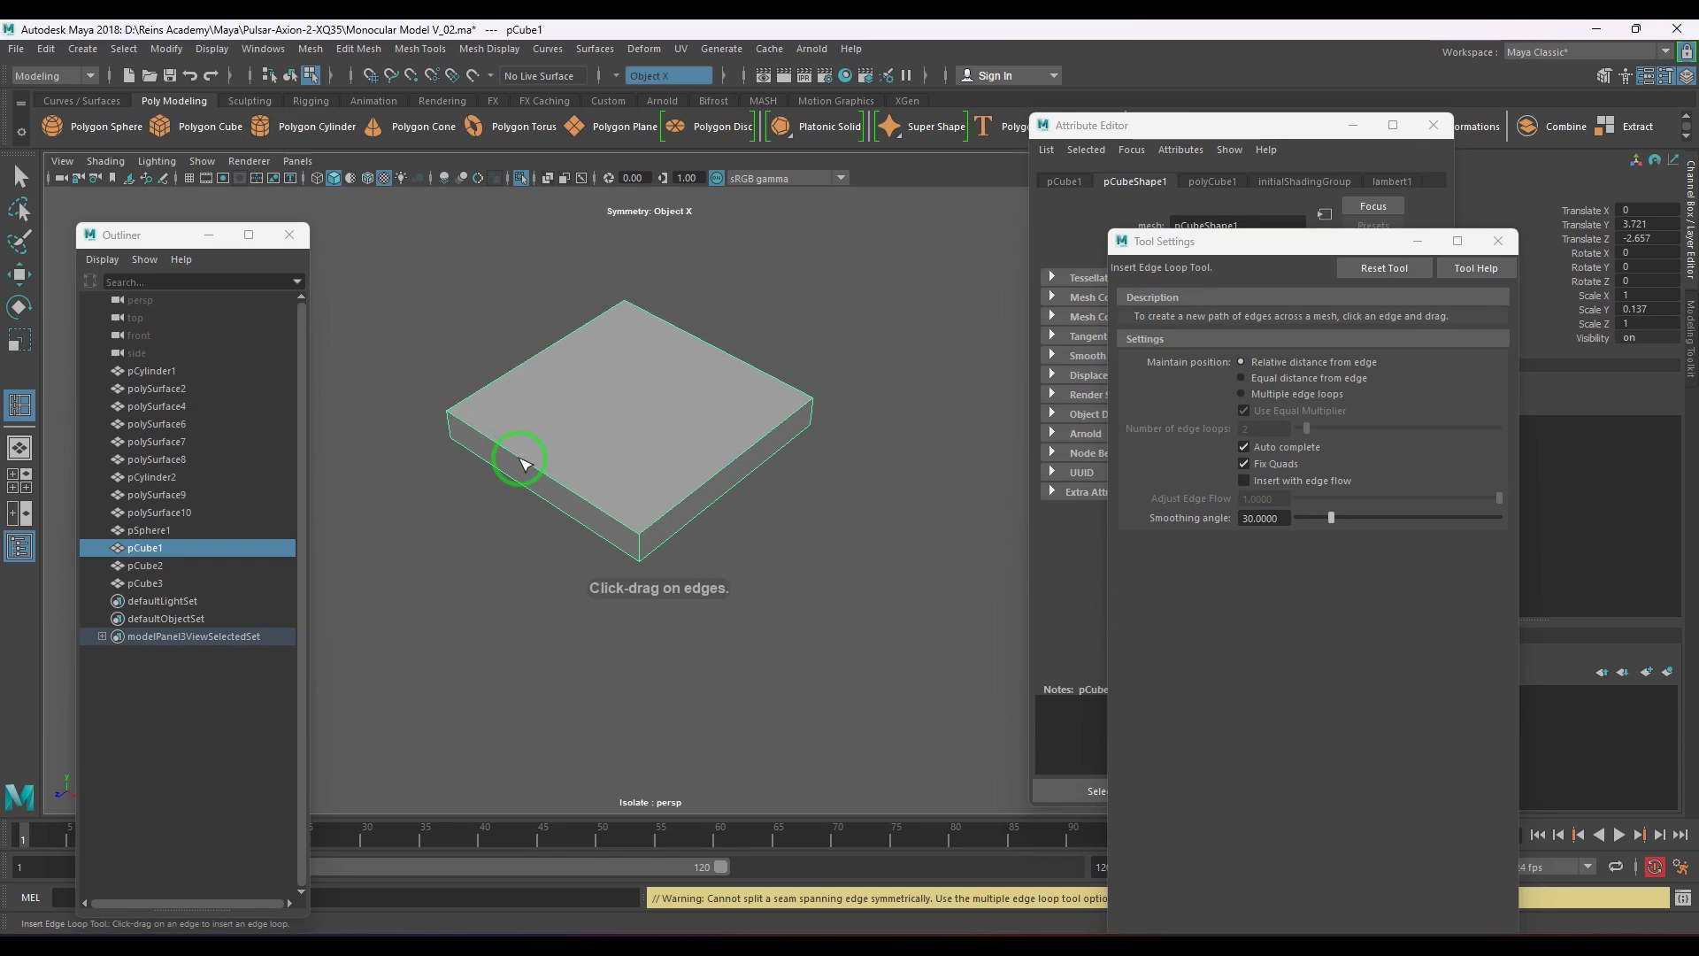
left_click(615, 76)
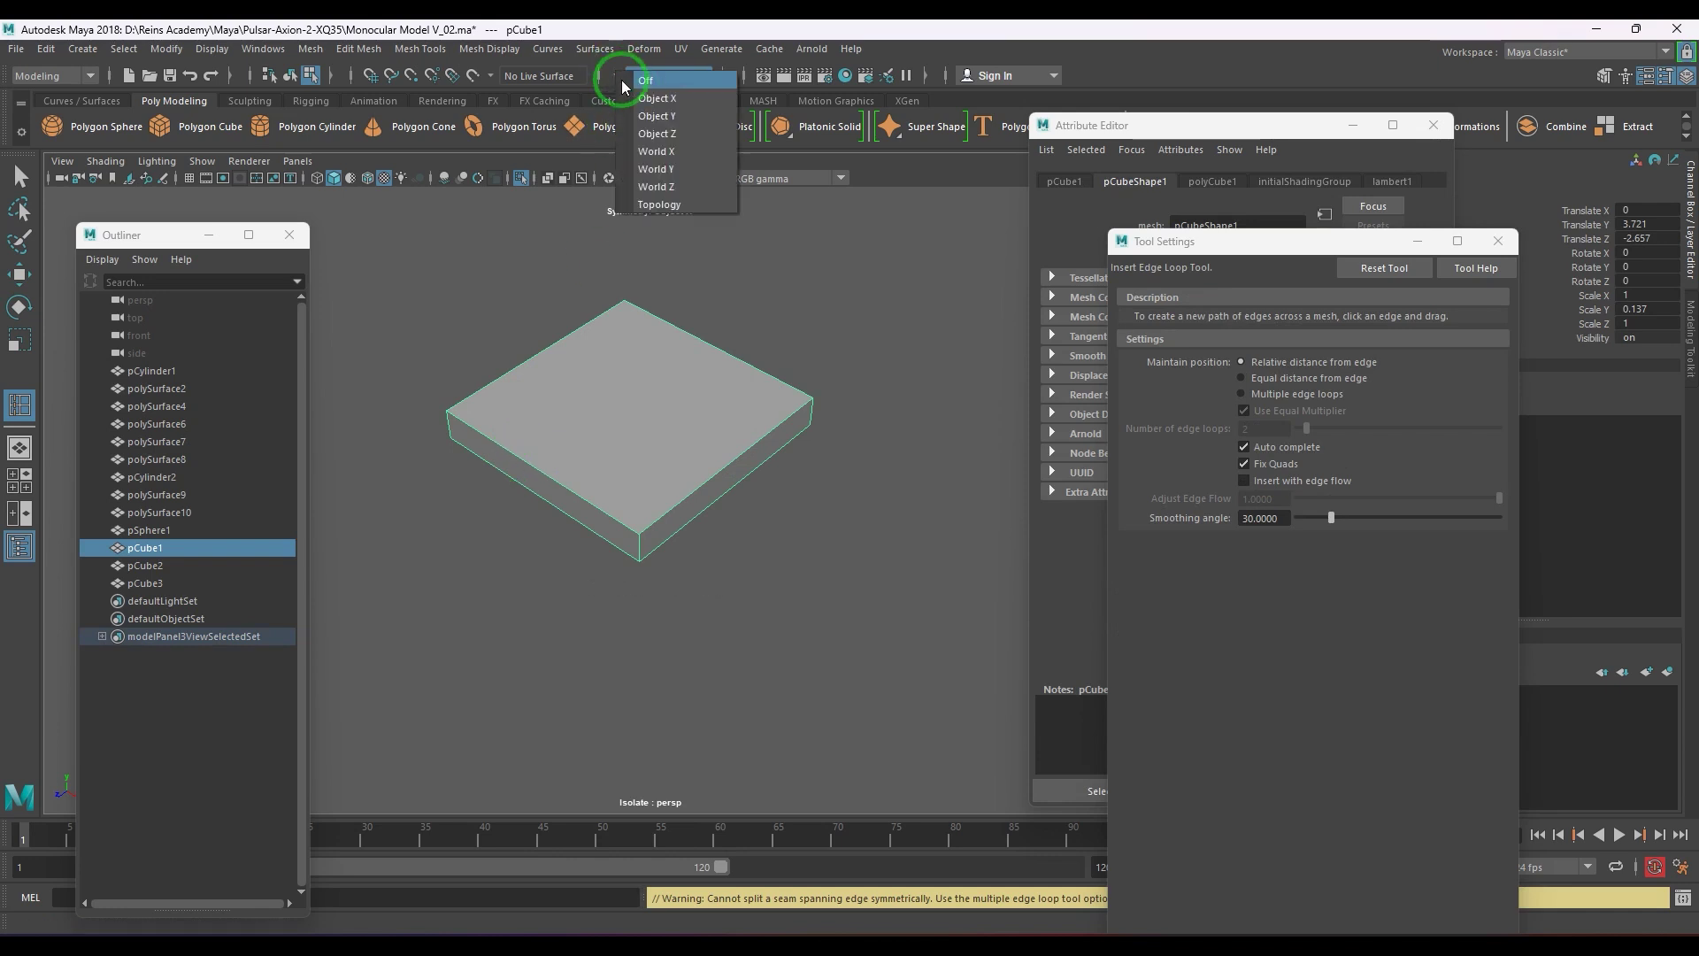
left_click(644, 81)
- Try a single lengthwise edge loop on the isolated block and undo it
left_click(550, 484)
left_click(555, 488)
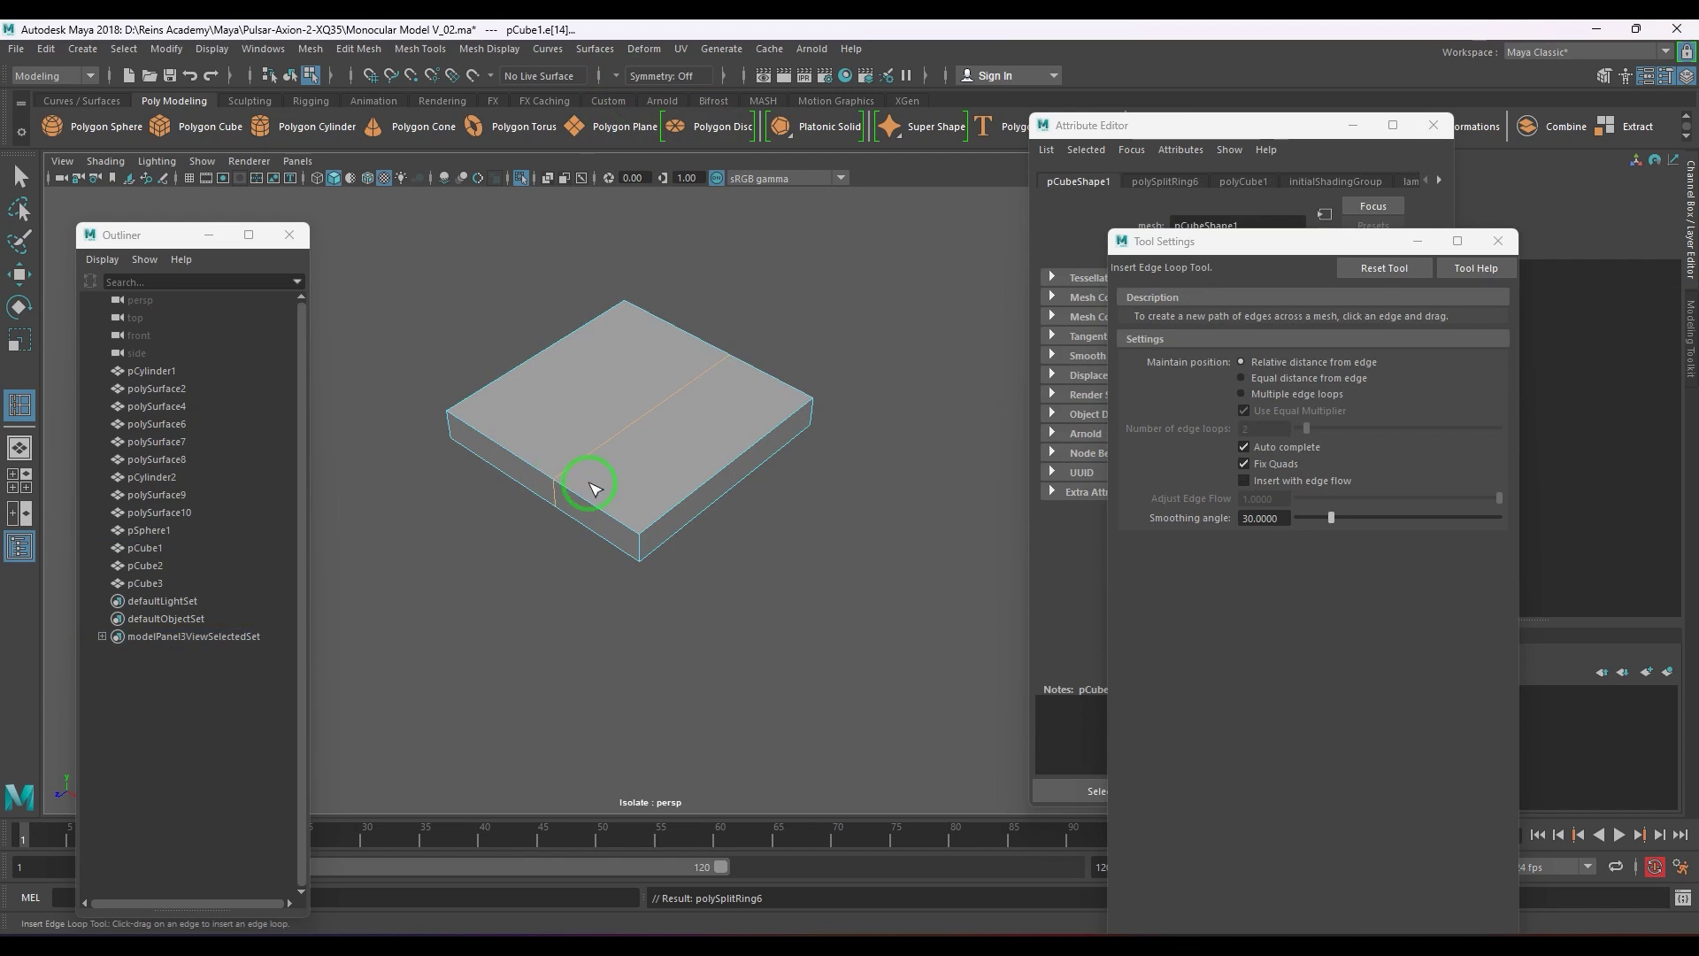
key("ctrl+z")
- Insert two evenly spaced lengthwise edge loops into the isolated block using the multiple edge loops option
key("w")
left_click(645, 463)
right_click_drag(732, 395, 664, 417, "shift")
left_click(1277, 393)
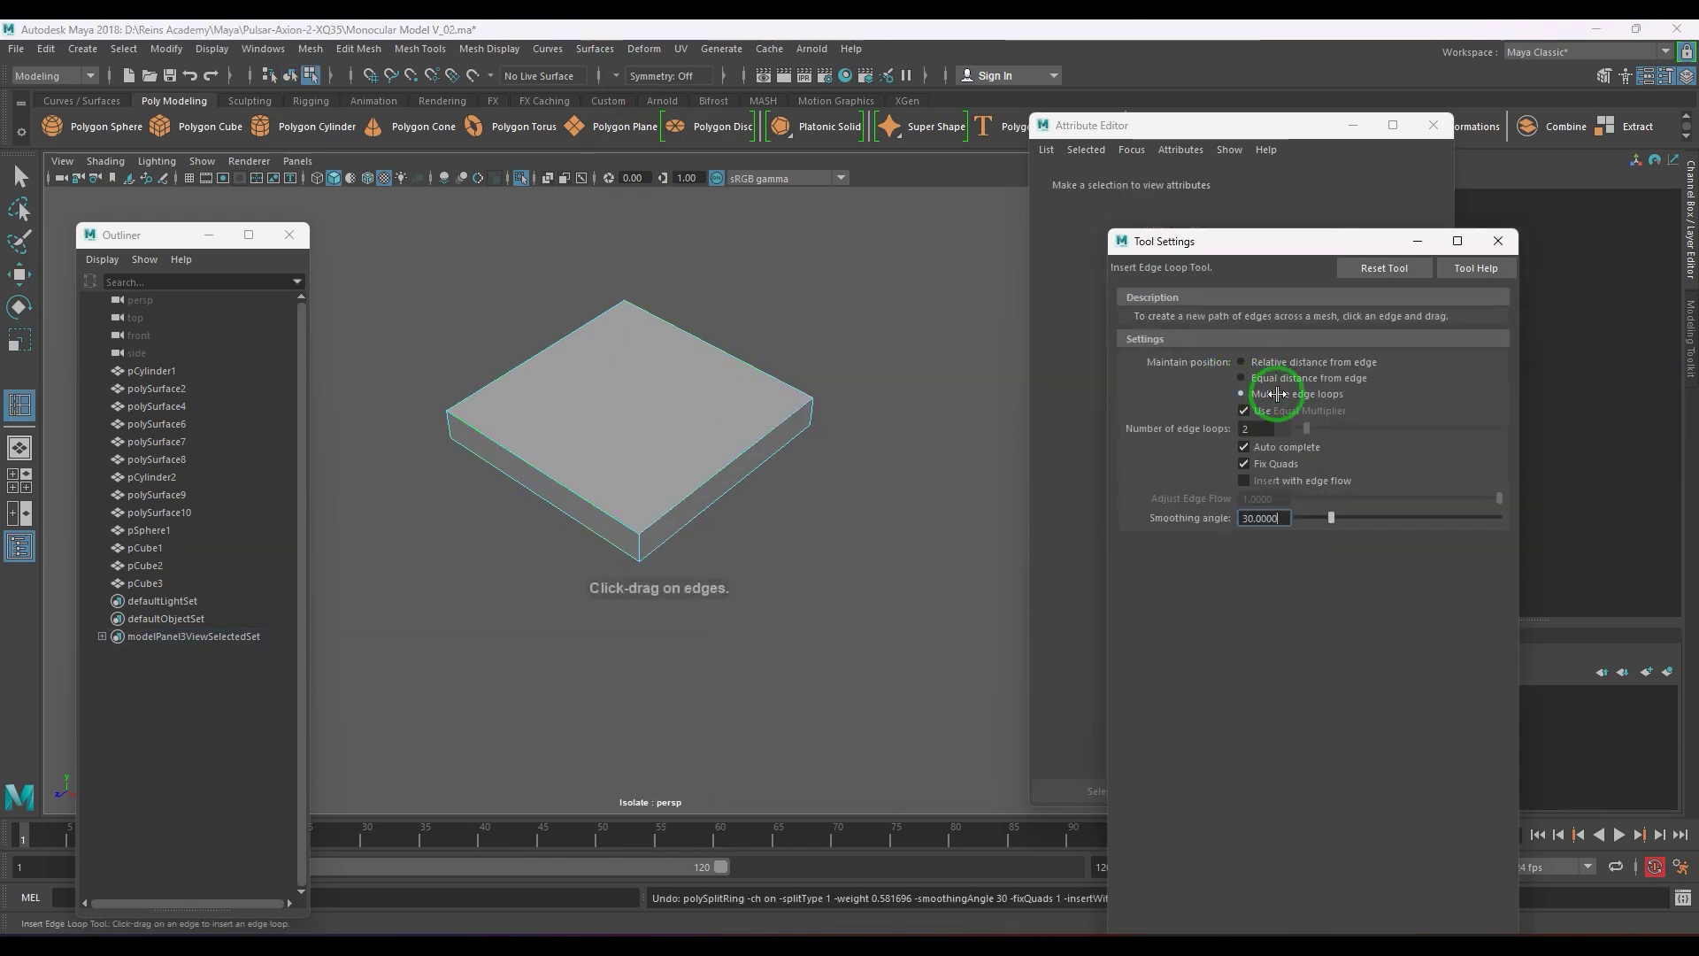
left_click(546, 467)
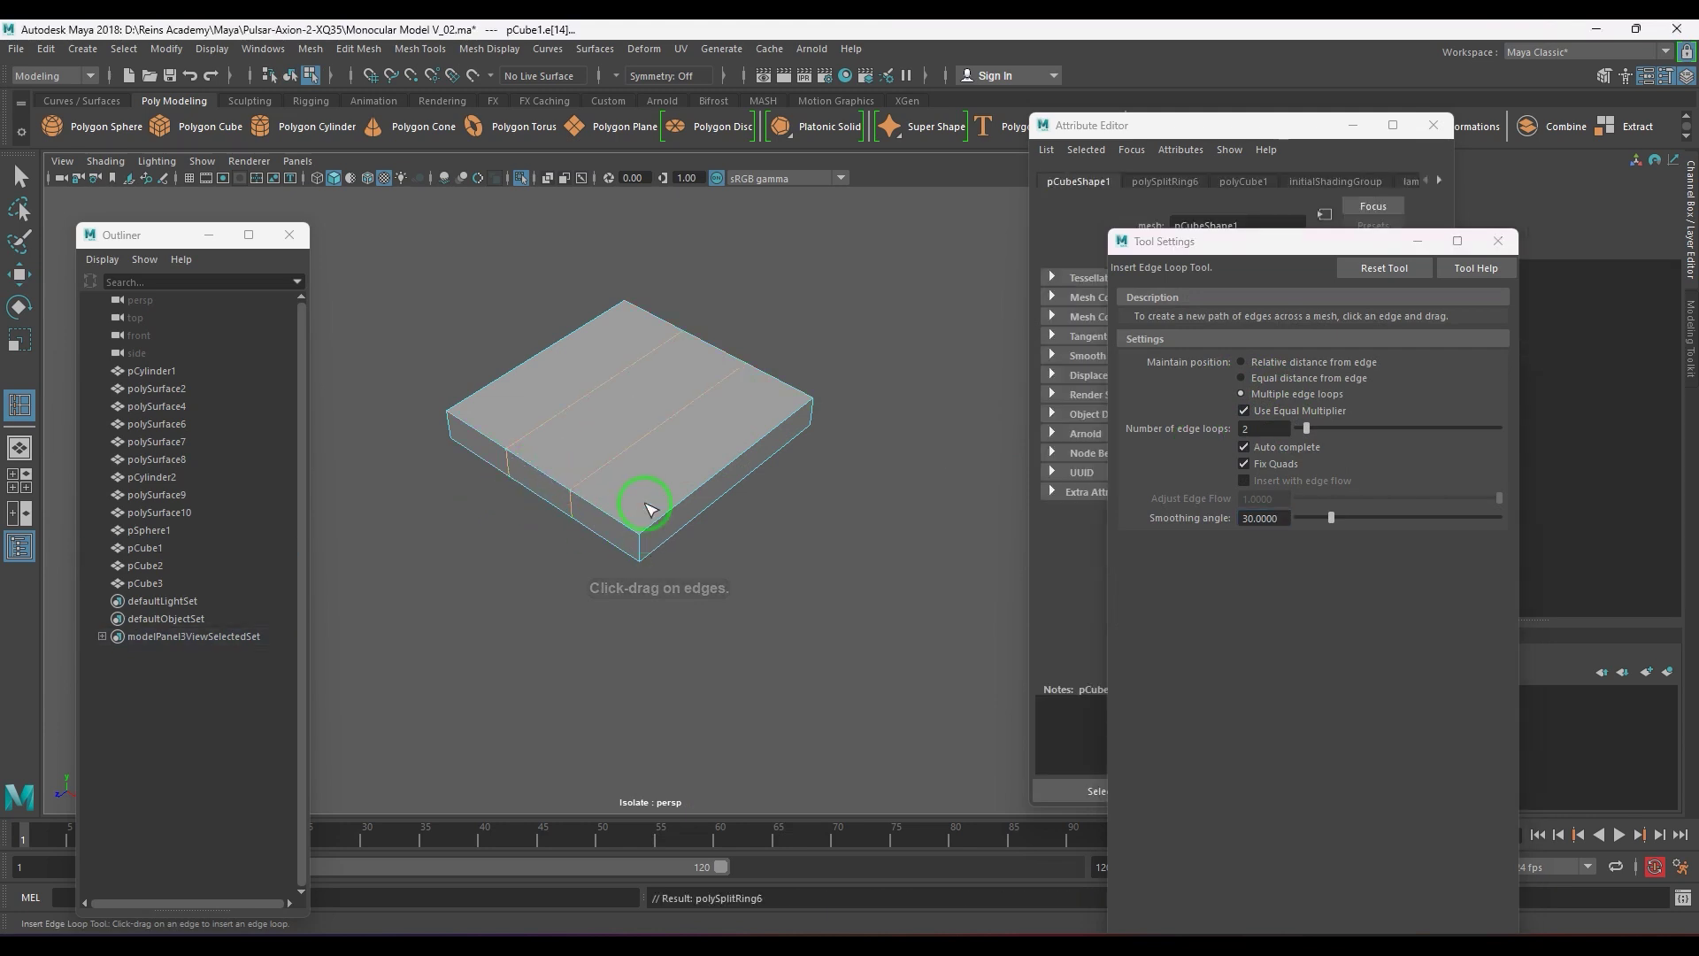
- End the isolation and, in the top view, insert one crosswise edge loop through the middle of the block
key("w")
mouse_move(627, 494)
left_mouse_down("alt")
mouse_move(398, 496)
mouse_move(552, 497)
left_mouse_up("alt")
key("ctrl+1")
key("space")
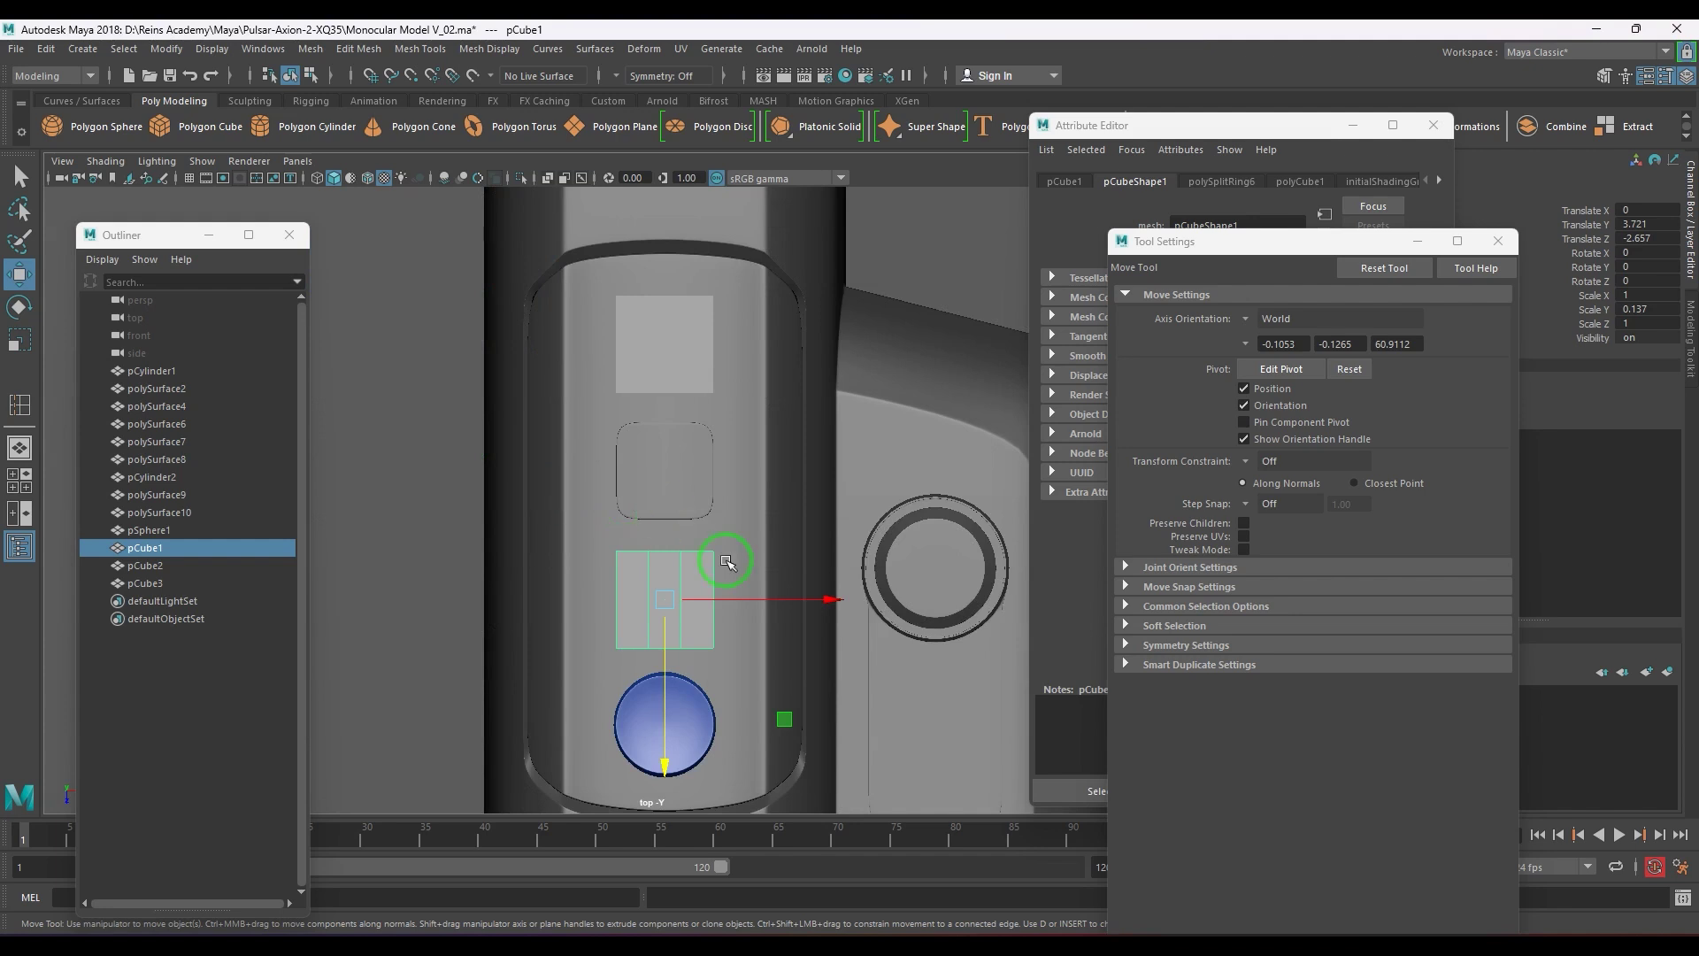
scroll(726, 562, "up", 2)
scroll(695, 496, "up", 2)
right_click_drag(693, 451, 651, 480, "shift")
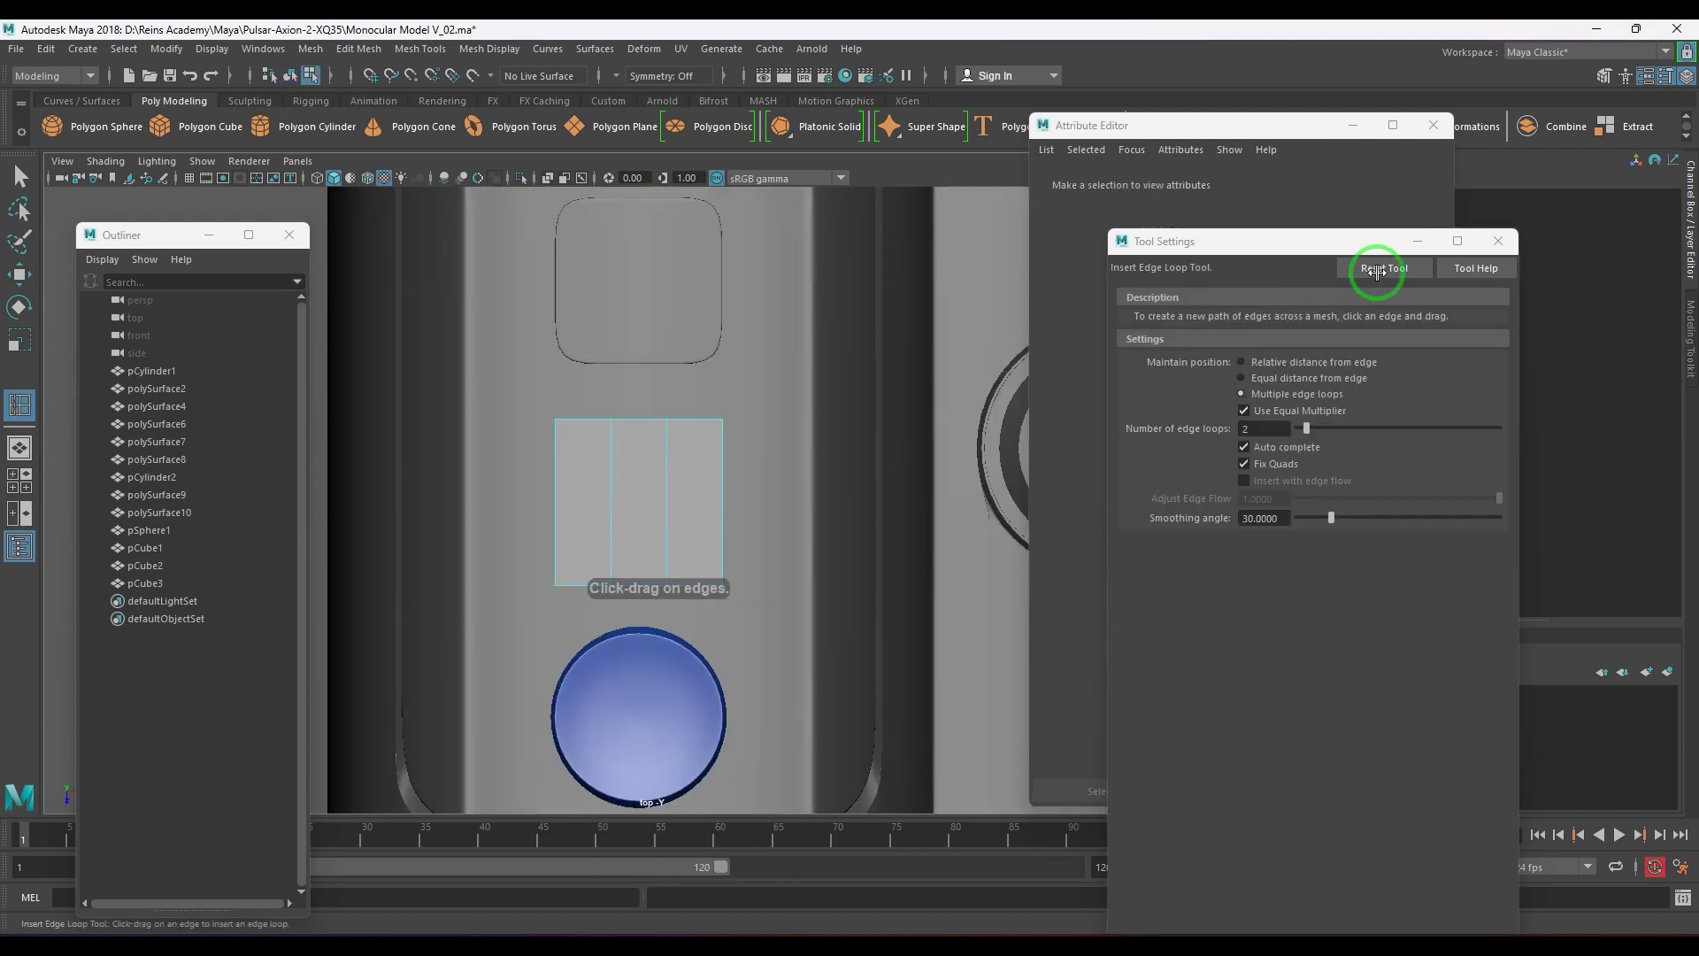
left_click_drag(1304, 432, 1302, 433)
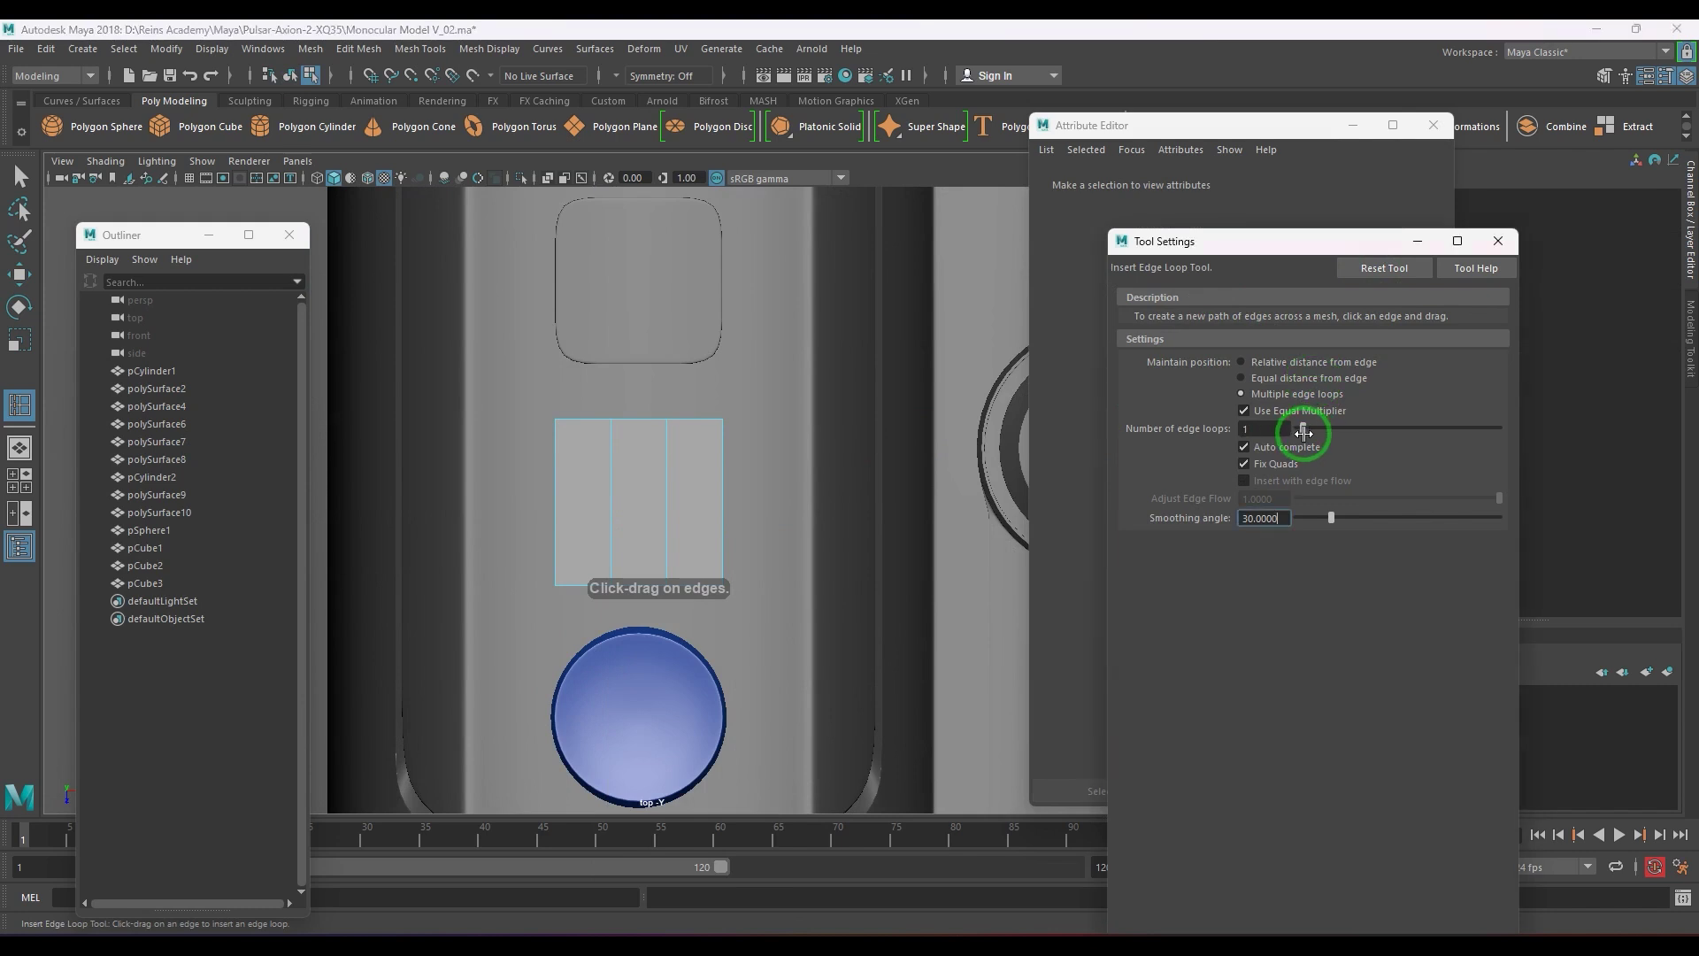
left_click(721, 508)
scroll(725, 549, "up", 2)
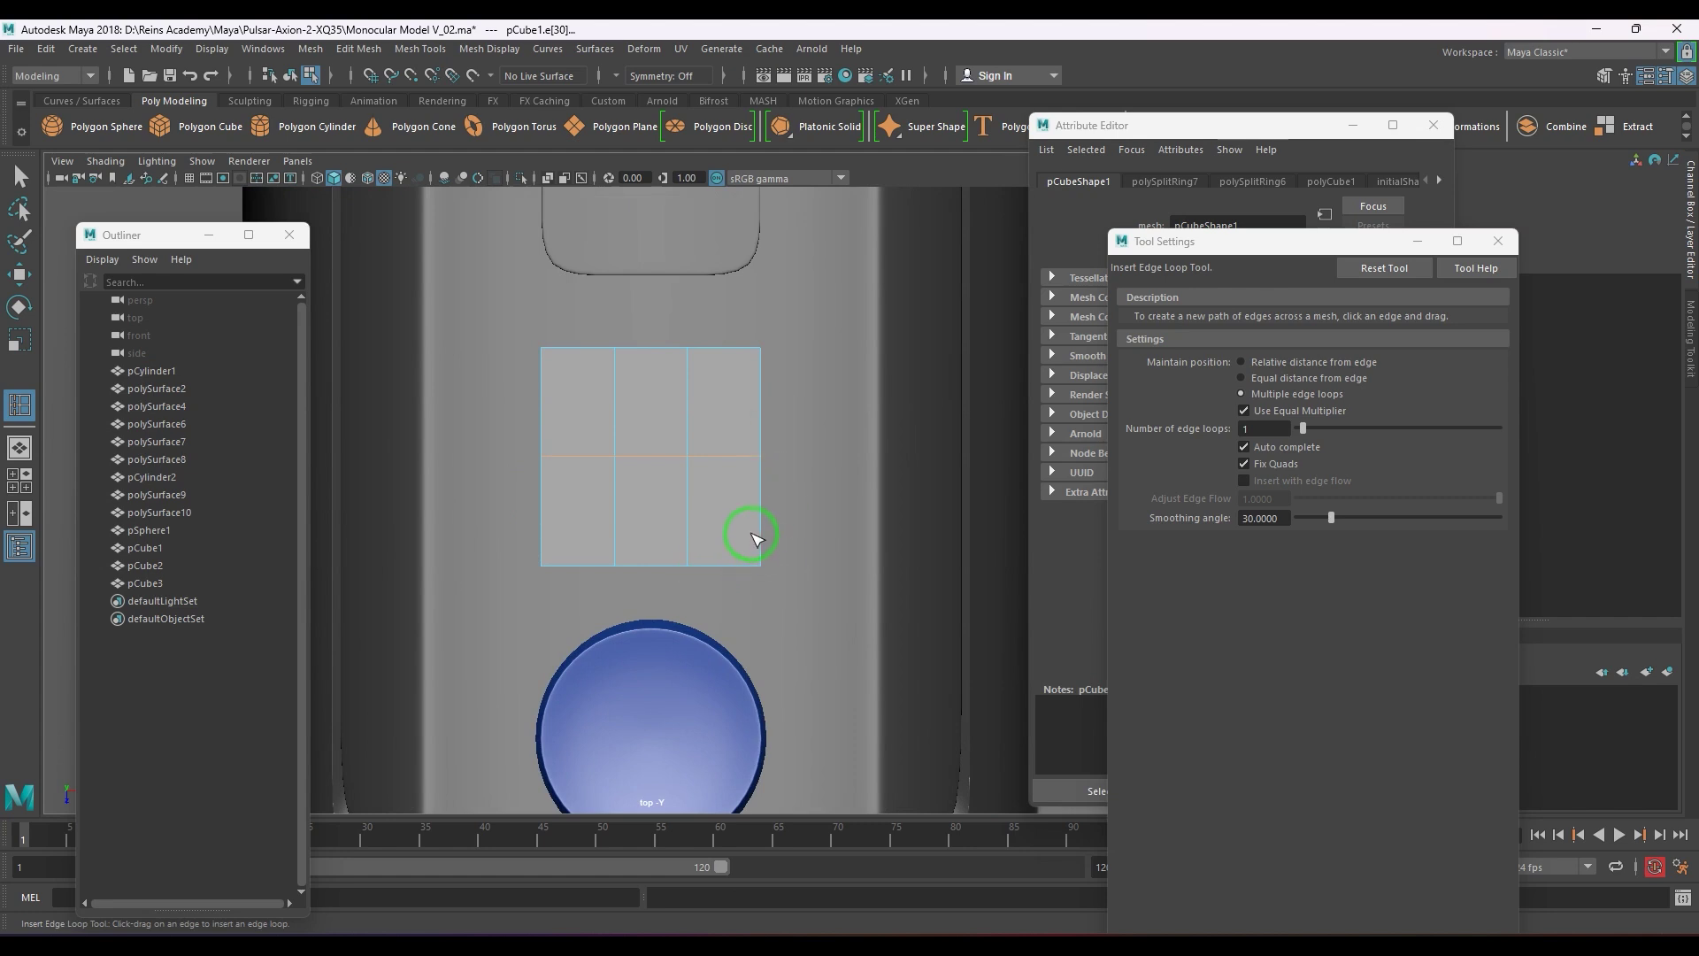
- Move the crosswise loop toward the blue round button to form square corner cells, then return to object mode
key("w")
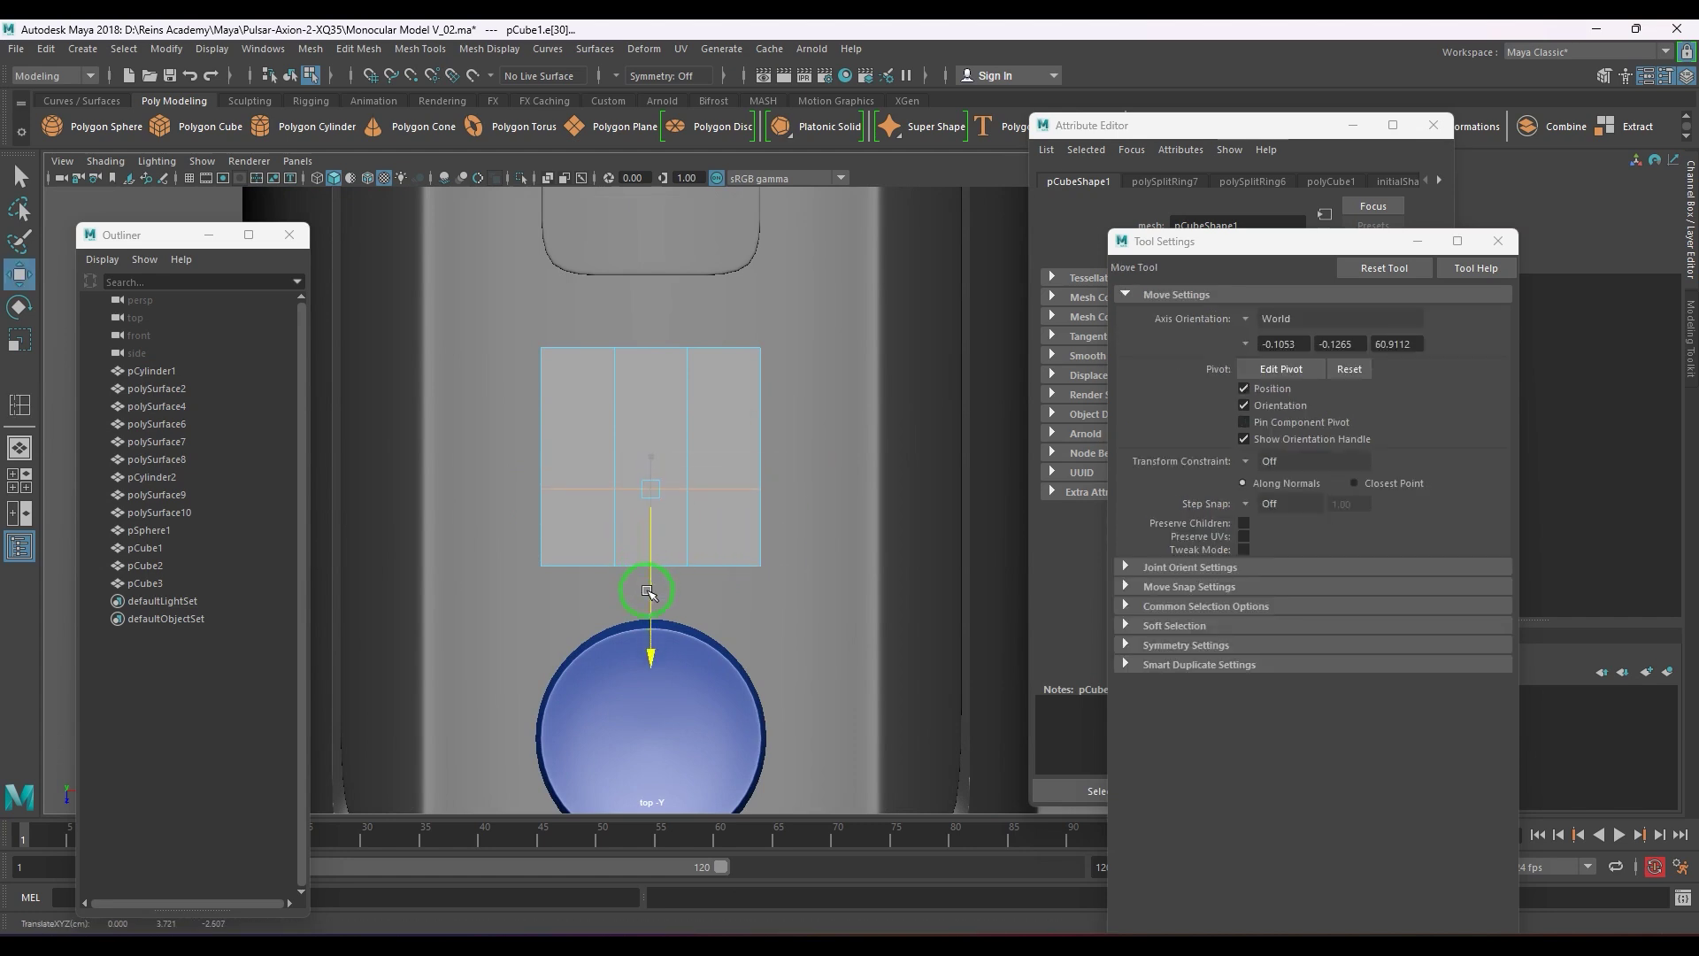
scroll(659, 531, "up", 4)
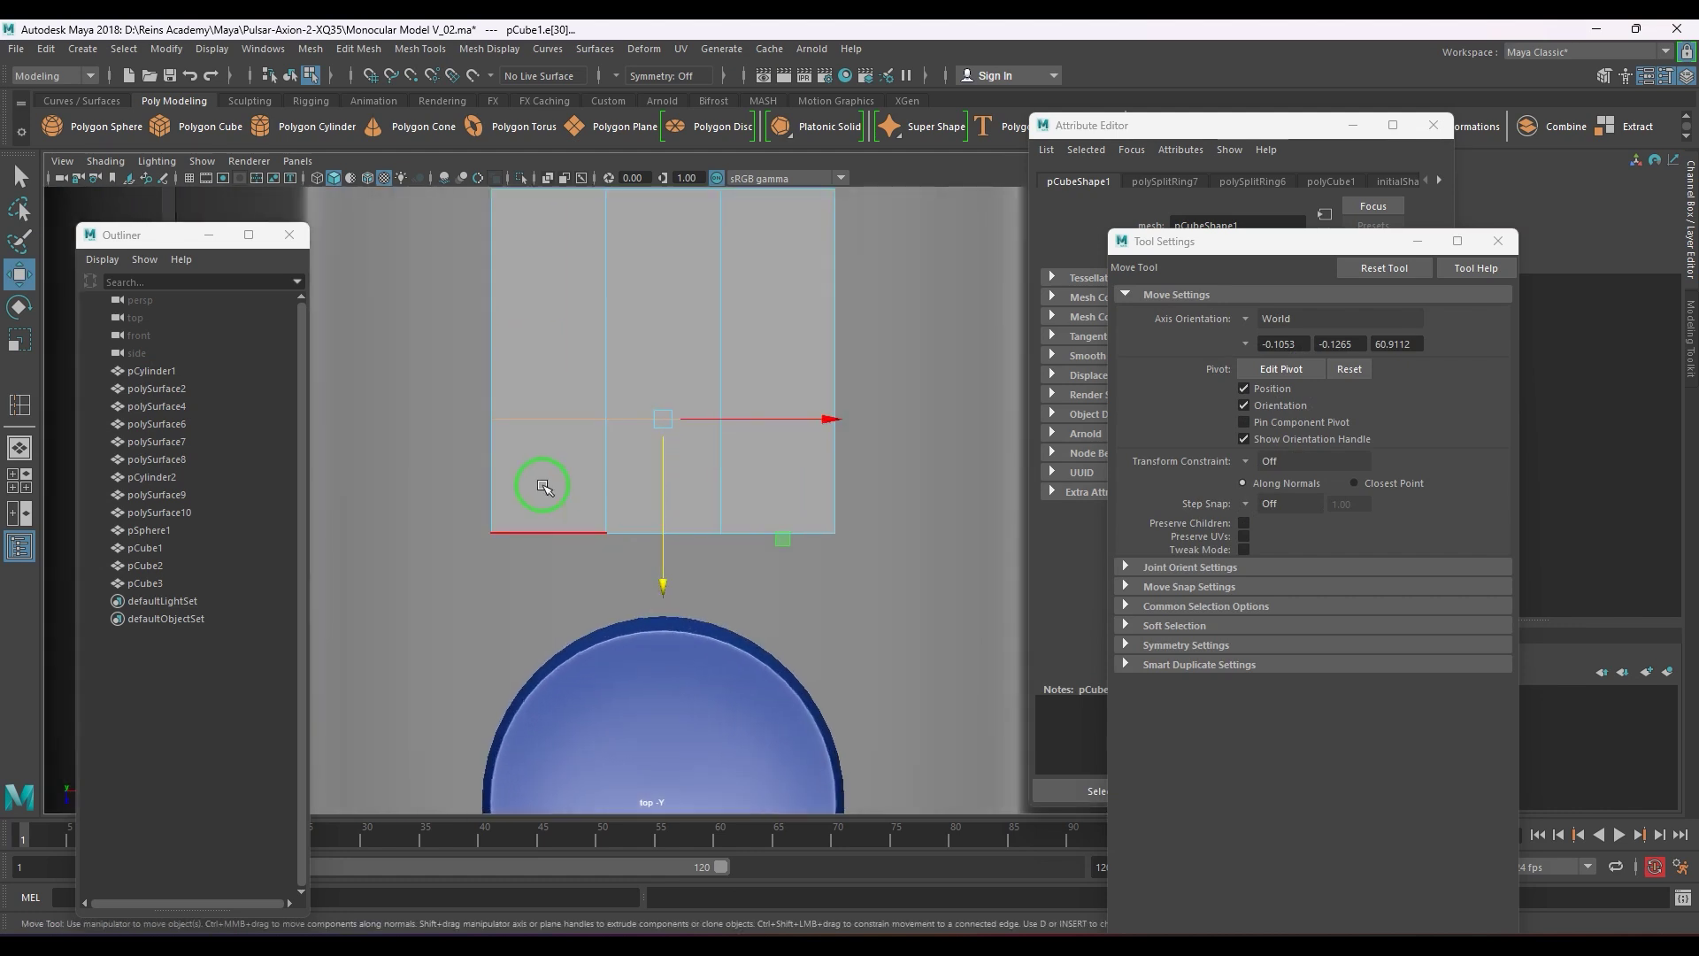
key("F8")
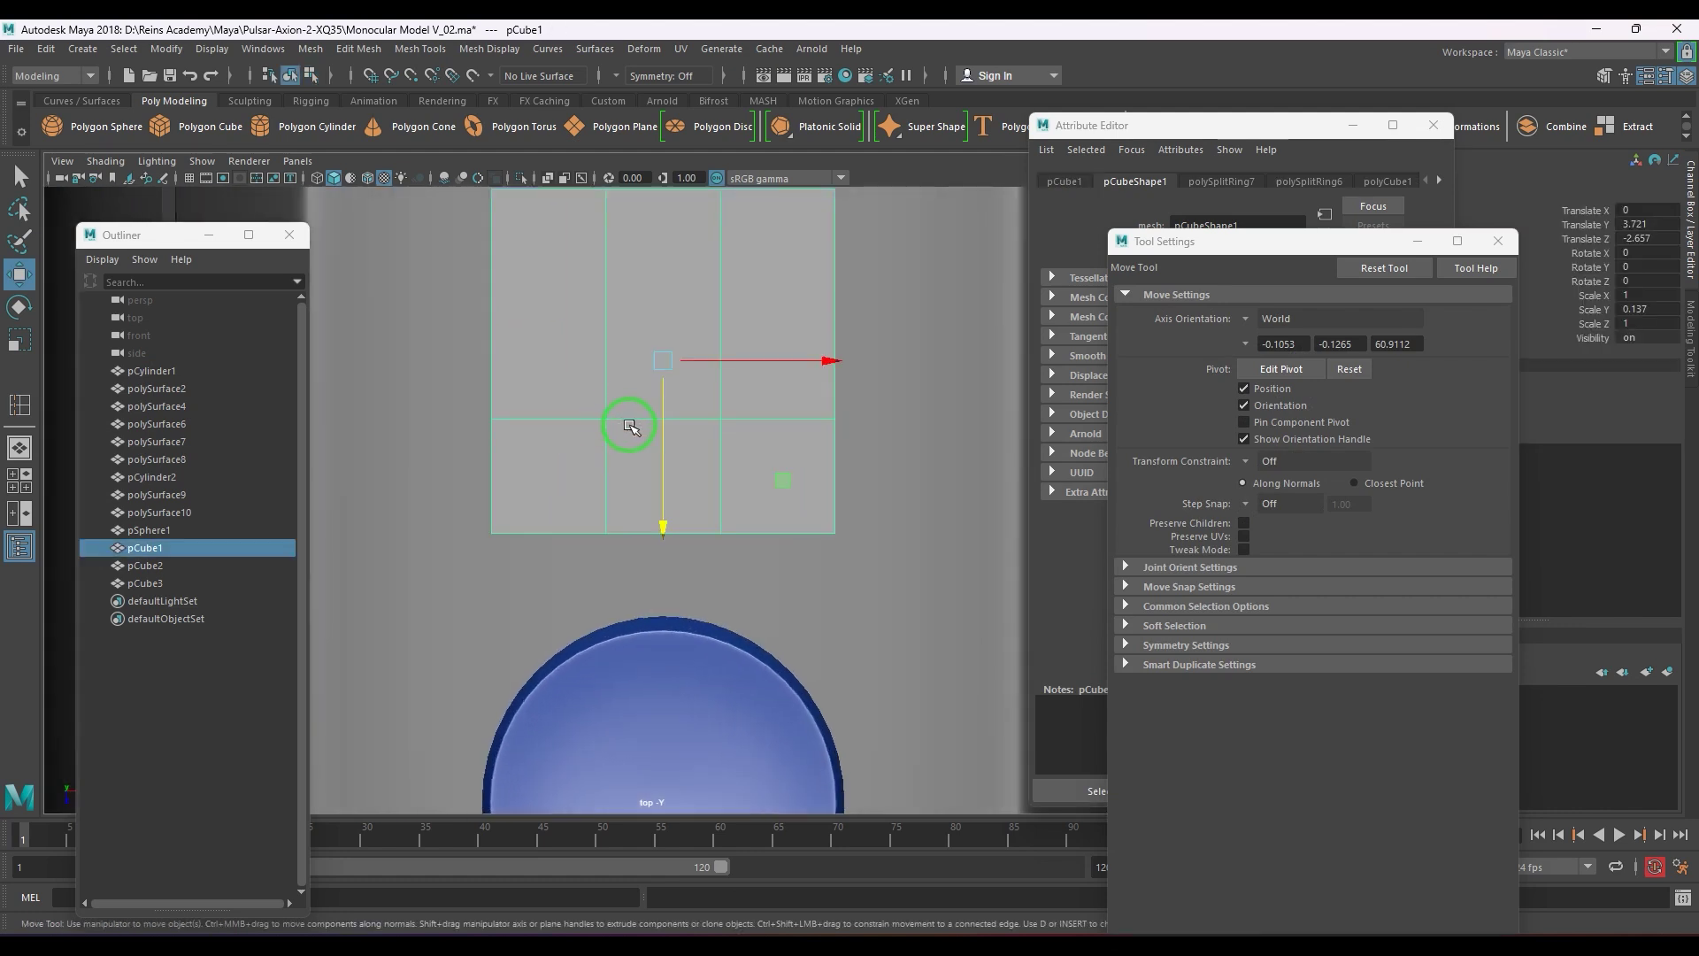
- Show wireframe on shaded and start a degree 3, 8-section two-point circular arc snapped between the crosswise loop's ends
left_click(96, 51)
mouse_move(235, 181)
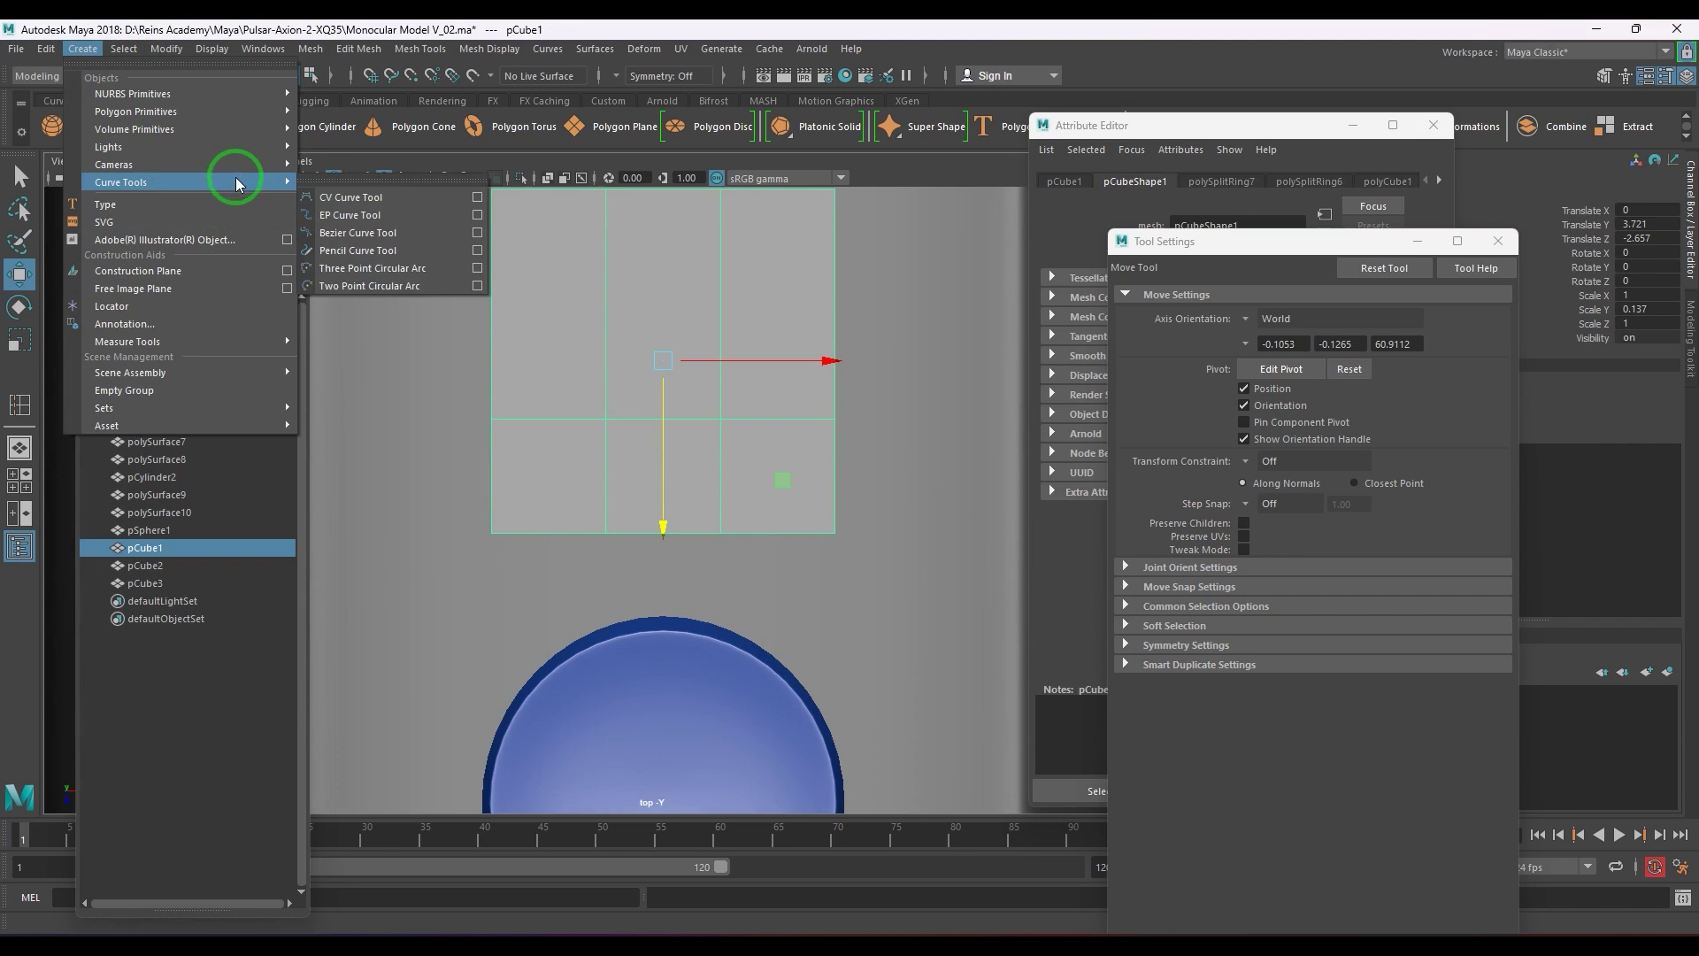
left_click(476, 286)
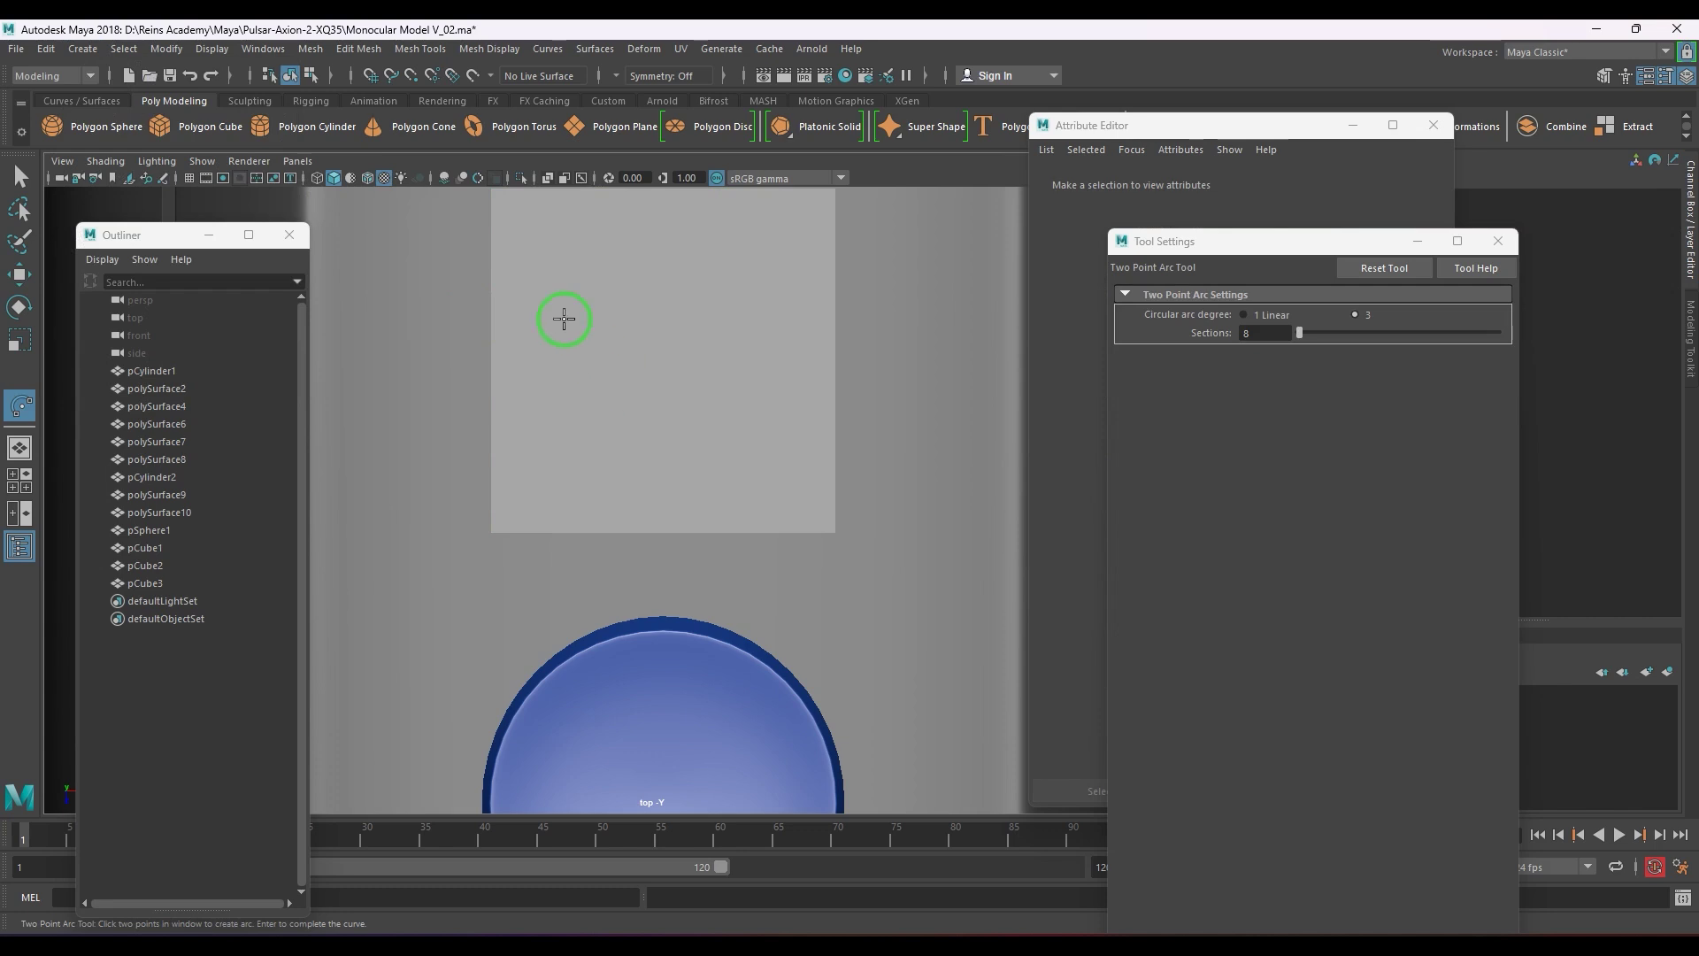
left_click(367, 178)
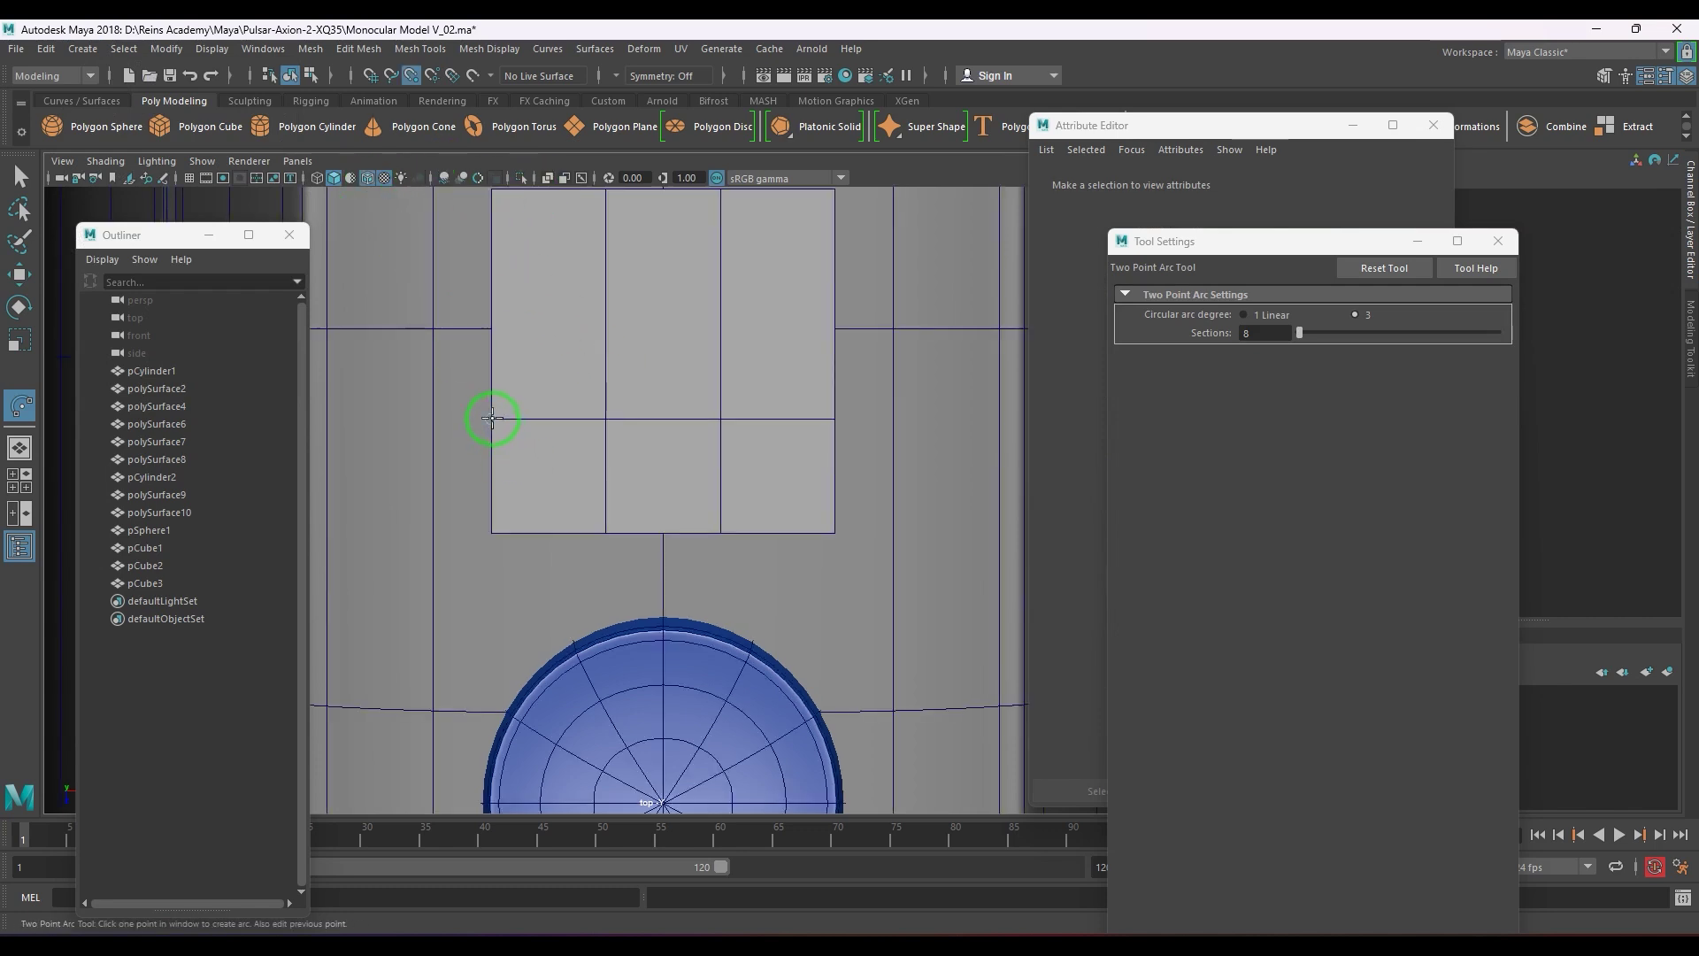
left_click(835, 417)
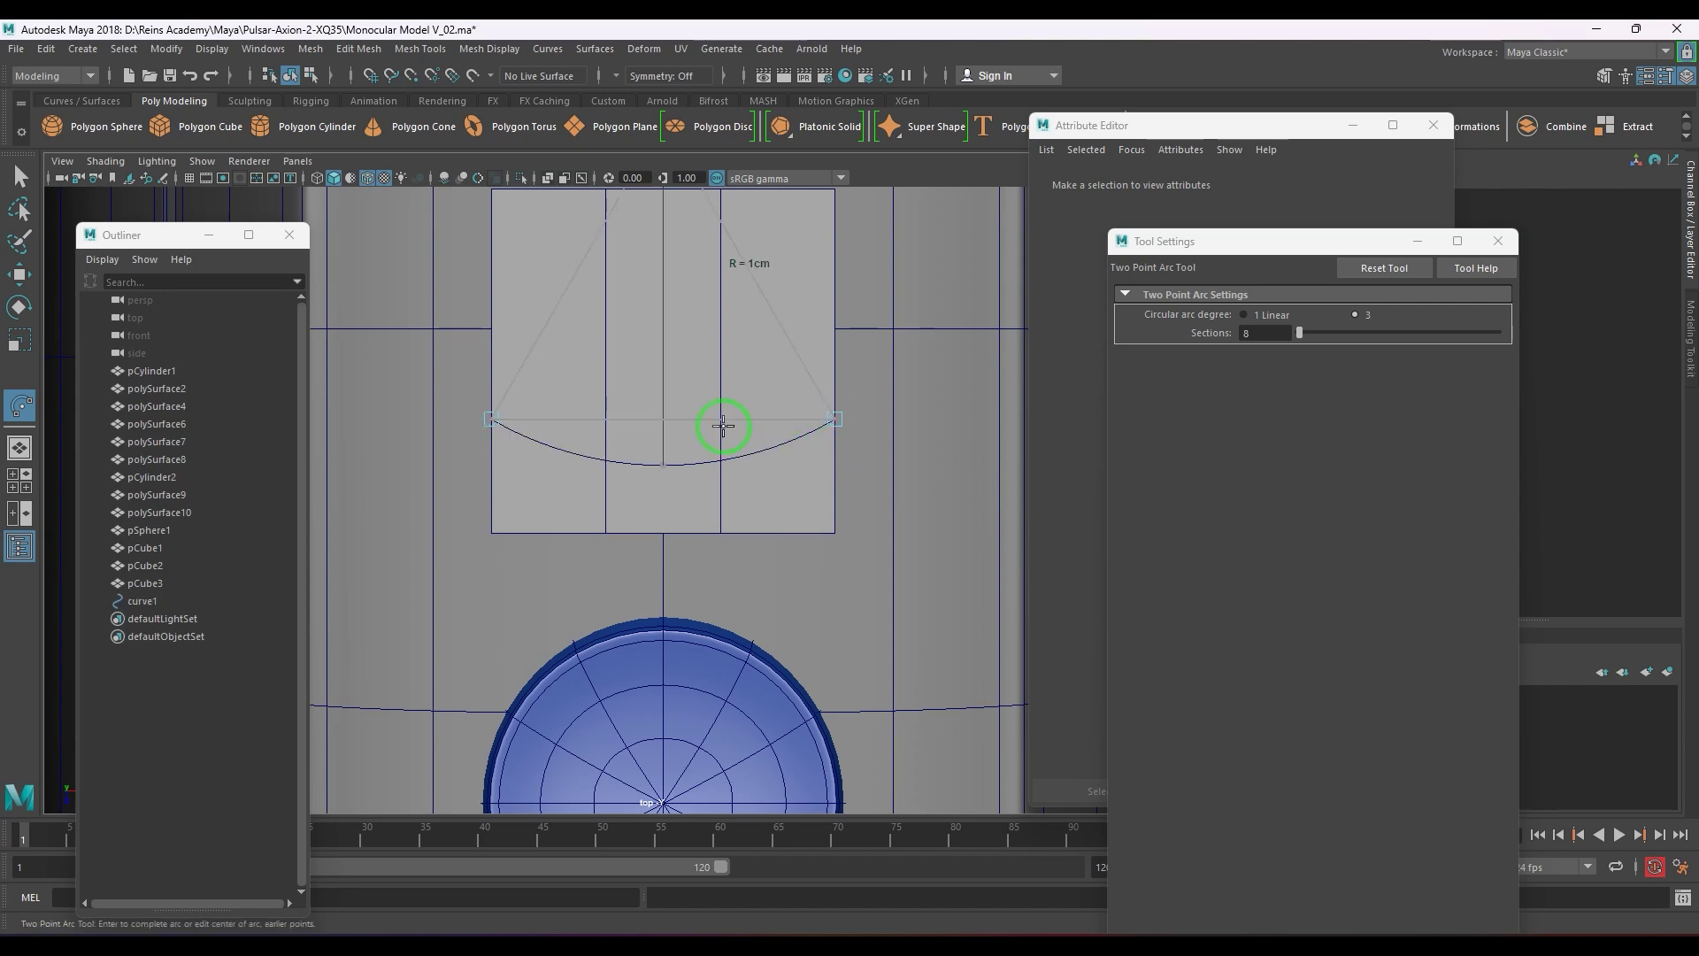
- Adjust the arc's radius to about 0.546 cm so it reaches the block's edge facing the round button, and complete it
scroll(723, 426, "down", 5)
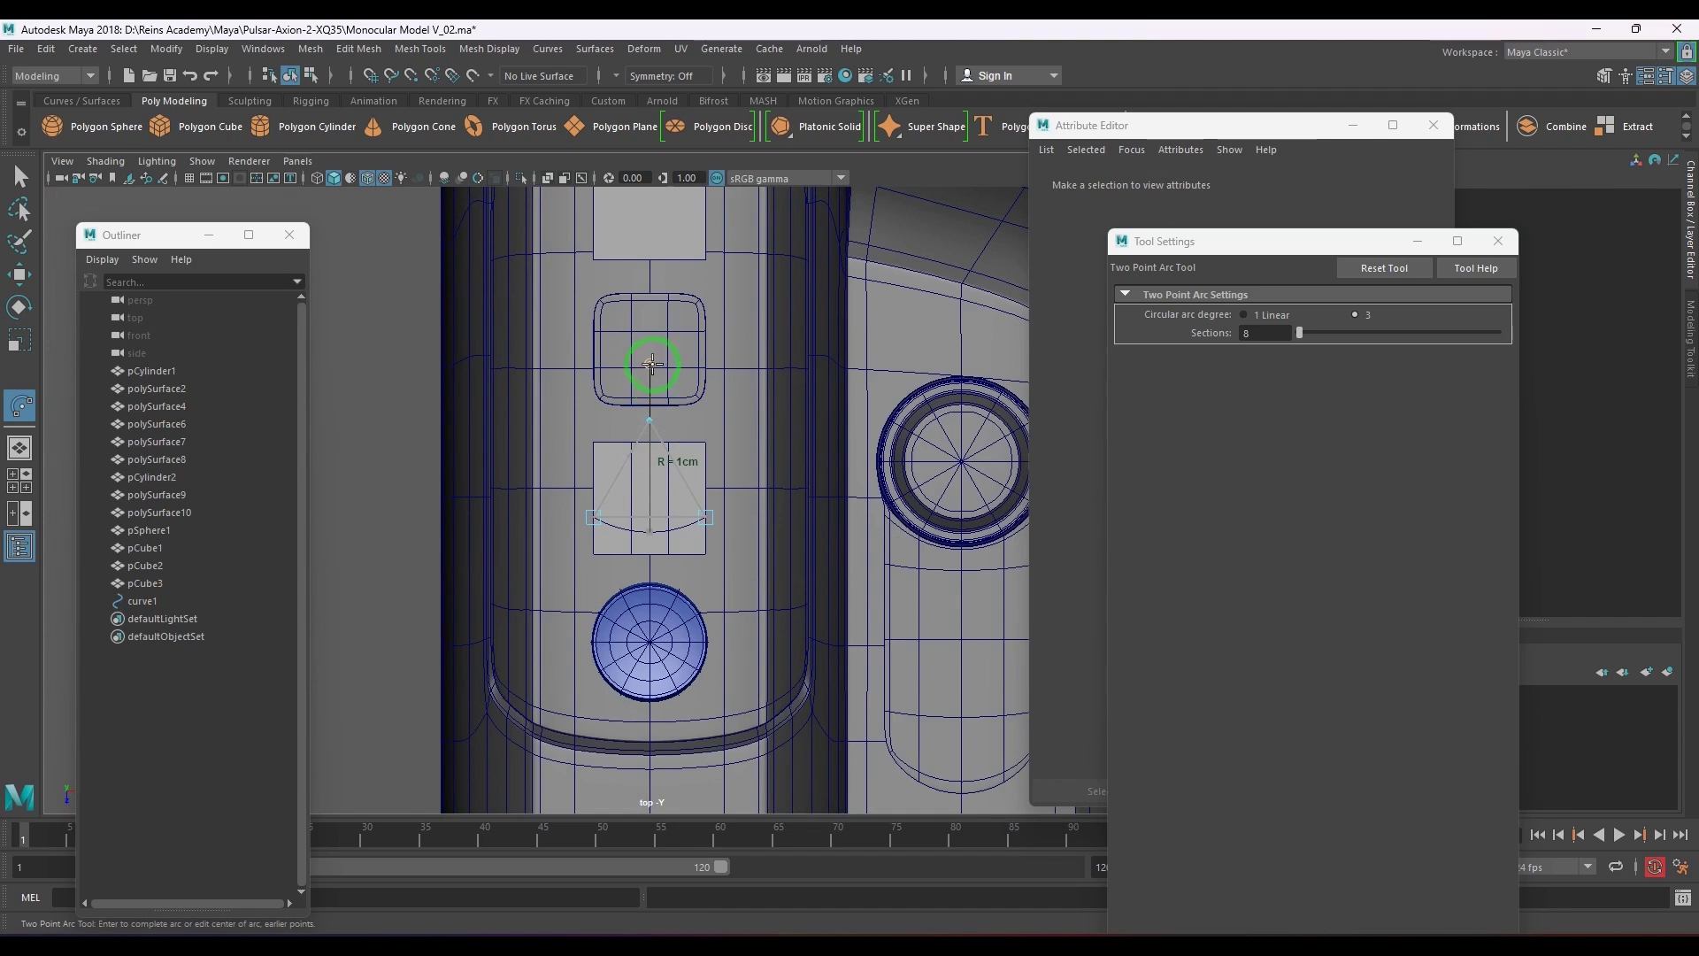
left_click(651, 364)
left_click(651, 364)
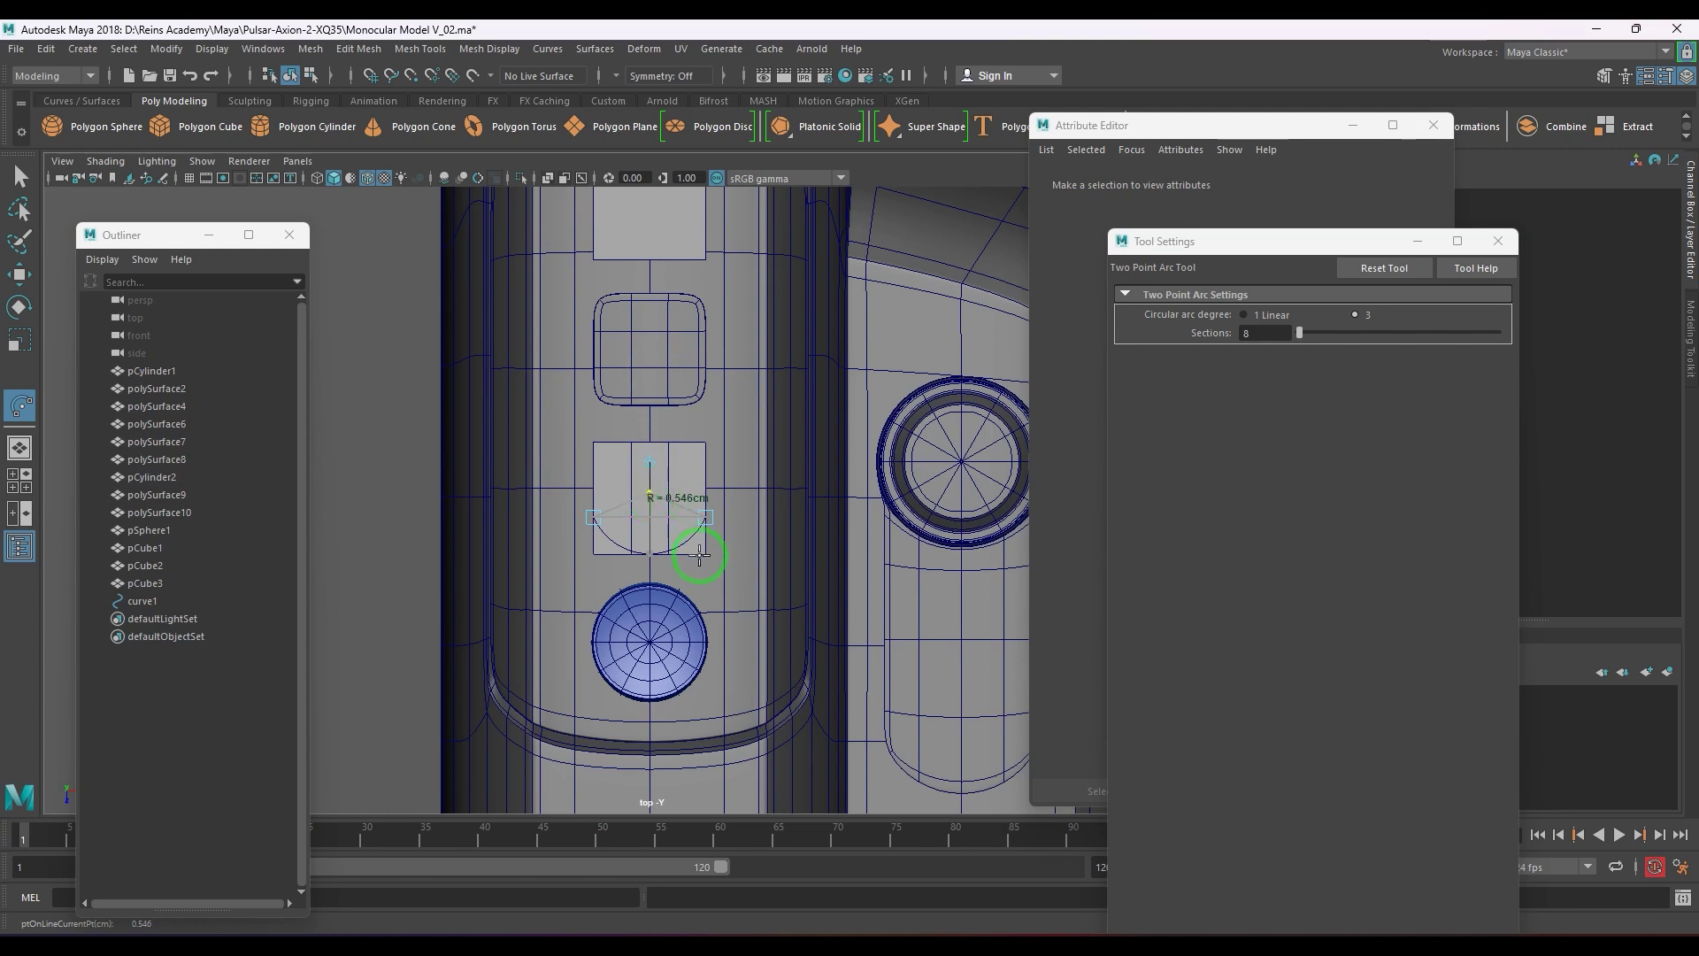
key("space")
left_click_drag(699, 555, 708, 531)
middle_click_drag(717, 533, 724, 599, "alt")
left_click_drag(724, 600, 682, 503, "alt")
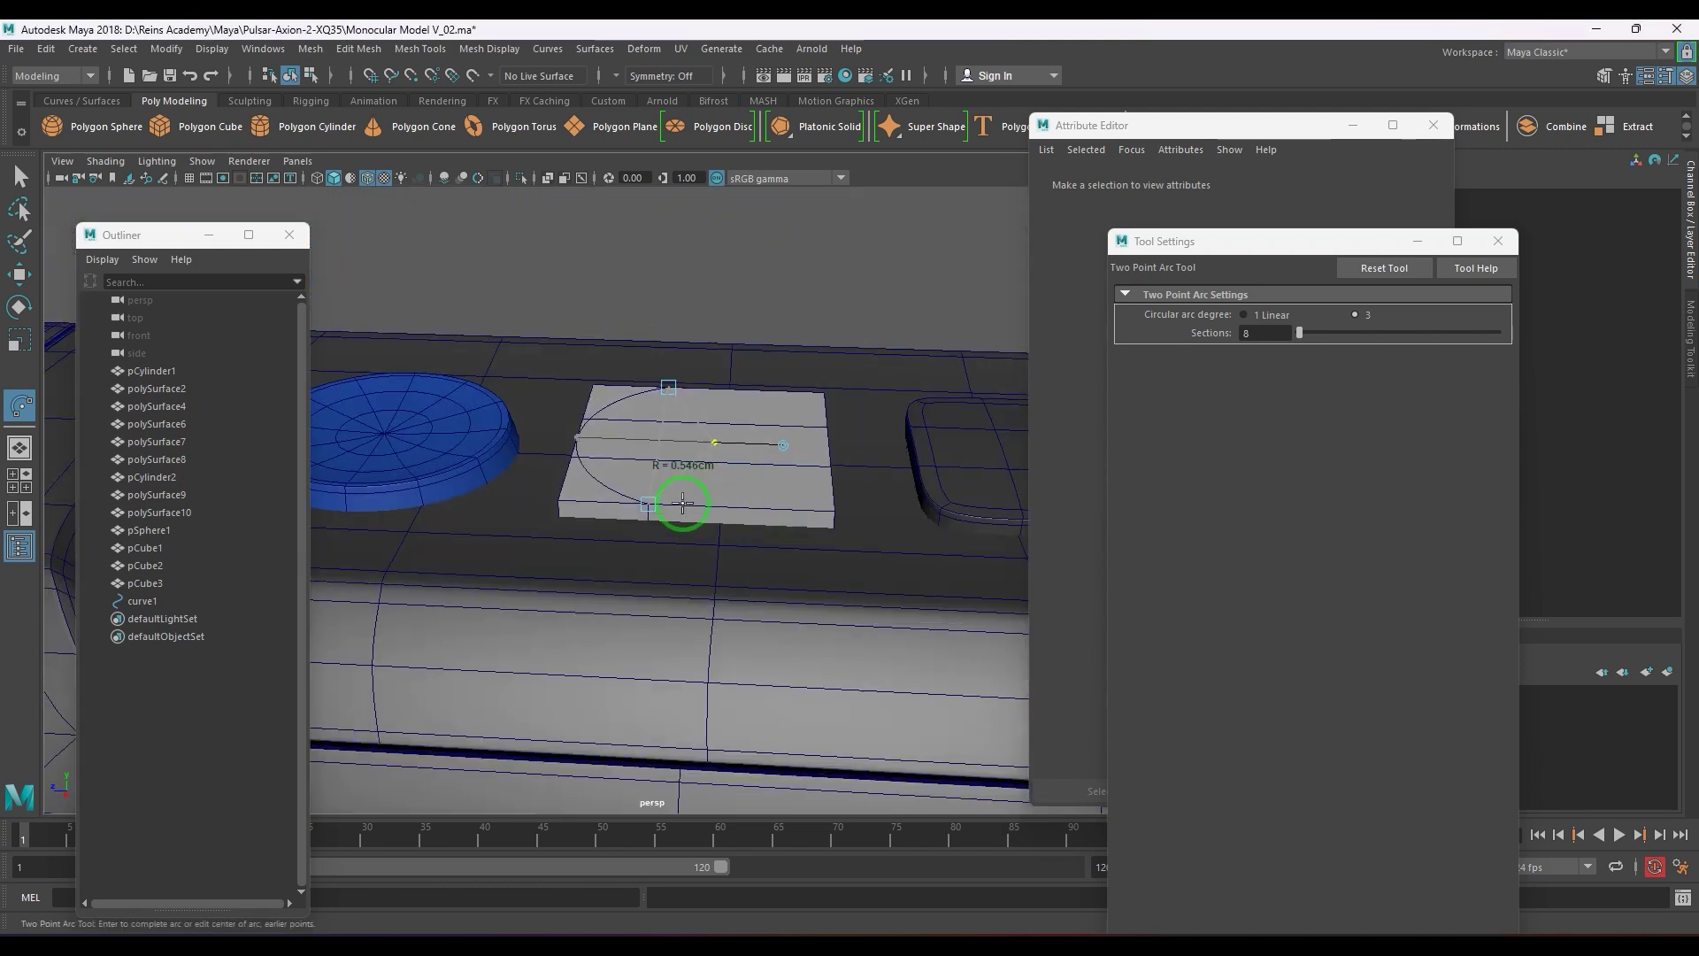
right_click_drag(683, 502, 751, 568, "alt")
left_click_drag(679, 503, 743, 528, "alt")
key("Return")
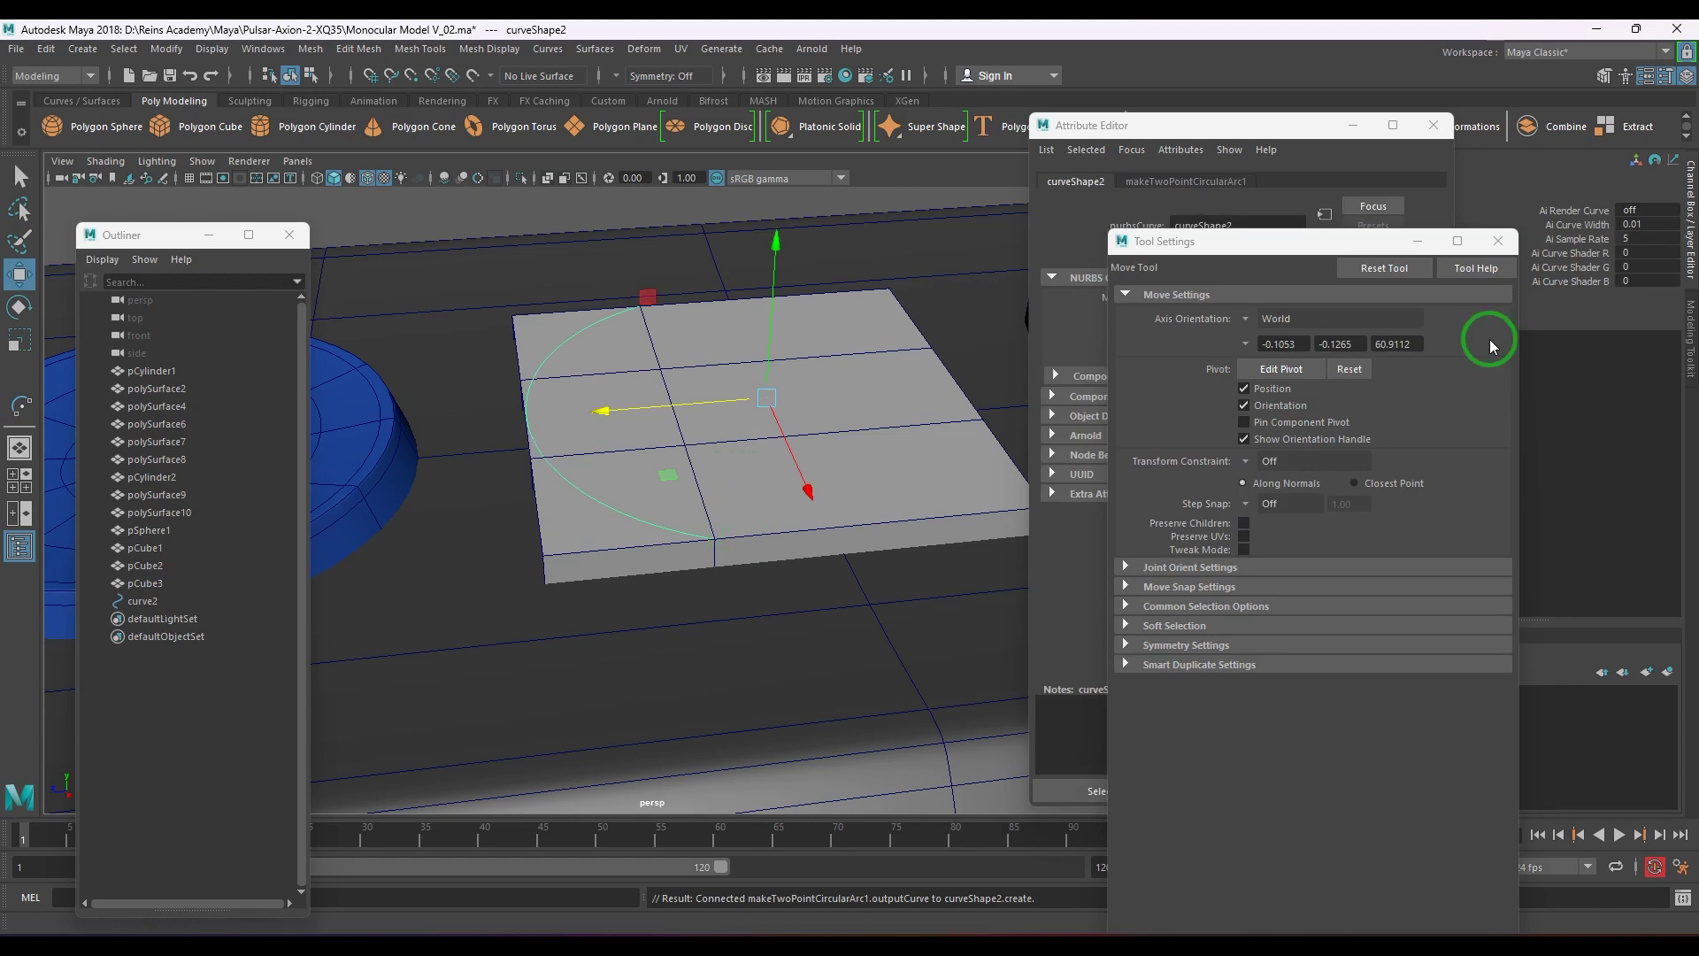
- Close the tool settings and attribute editor, and set the arc's degree to Linear with 5 sections
left_click(1498, 242)
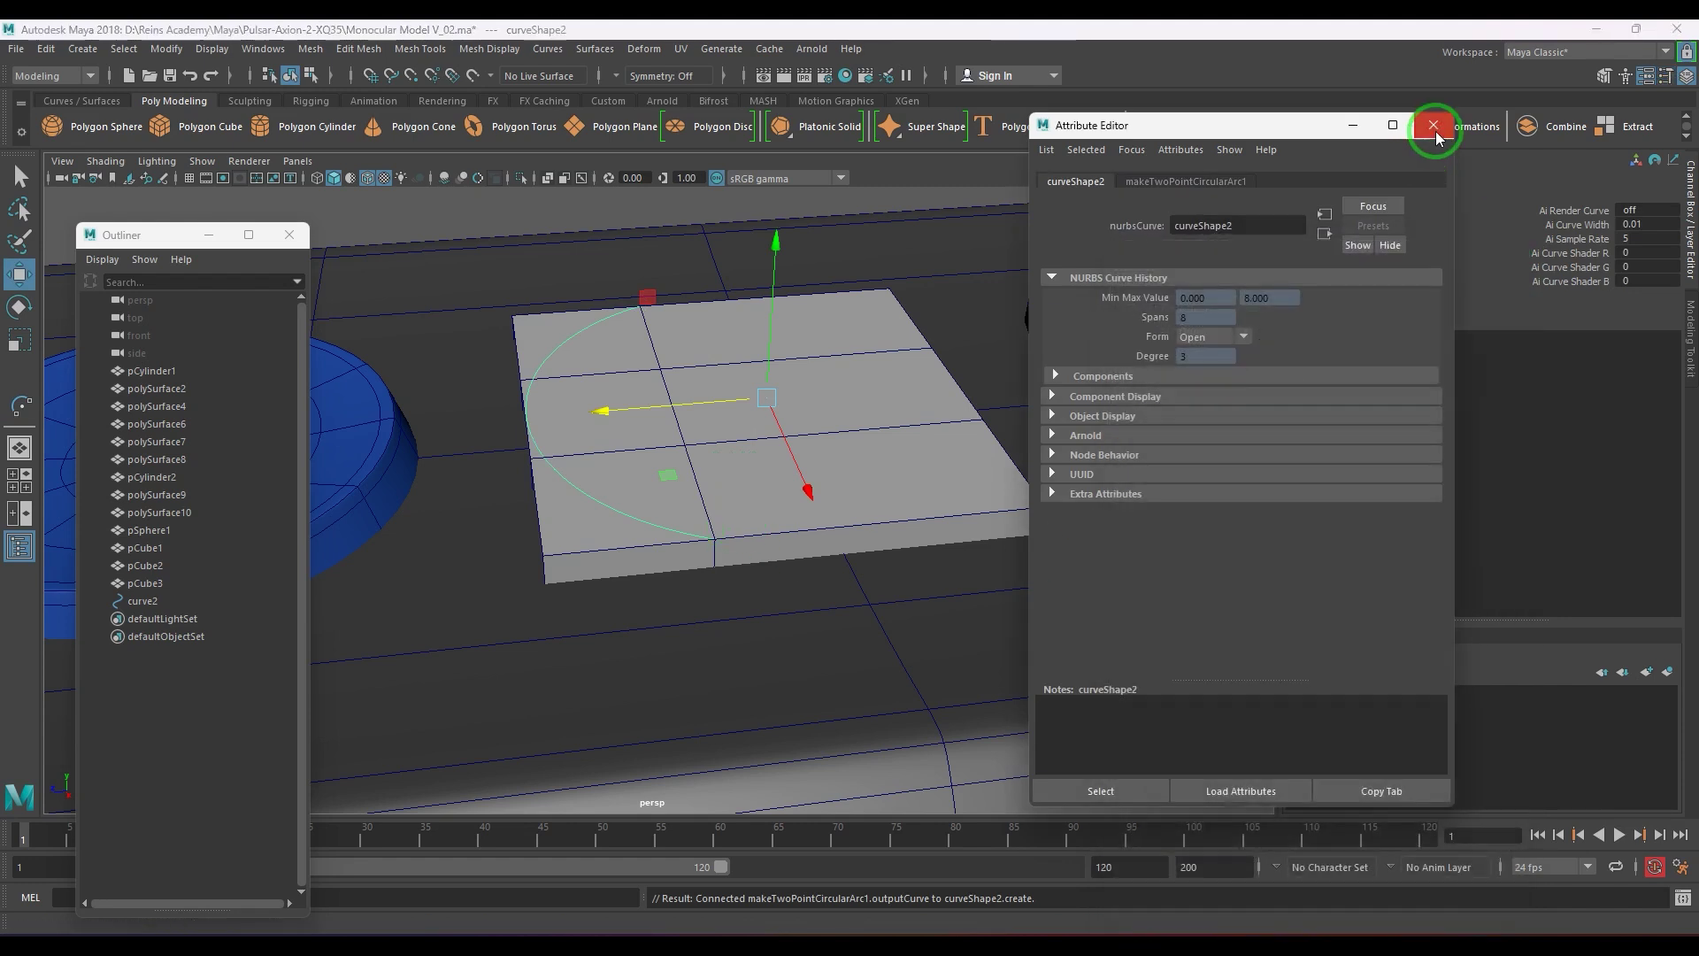
left_click(1434, 125)
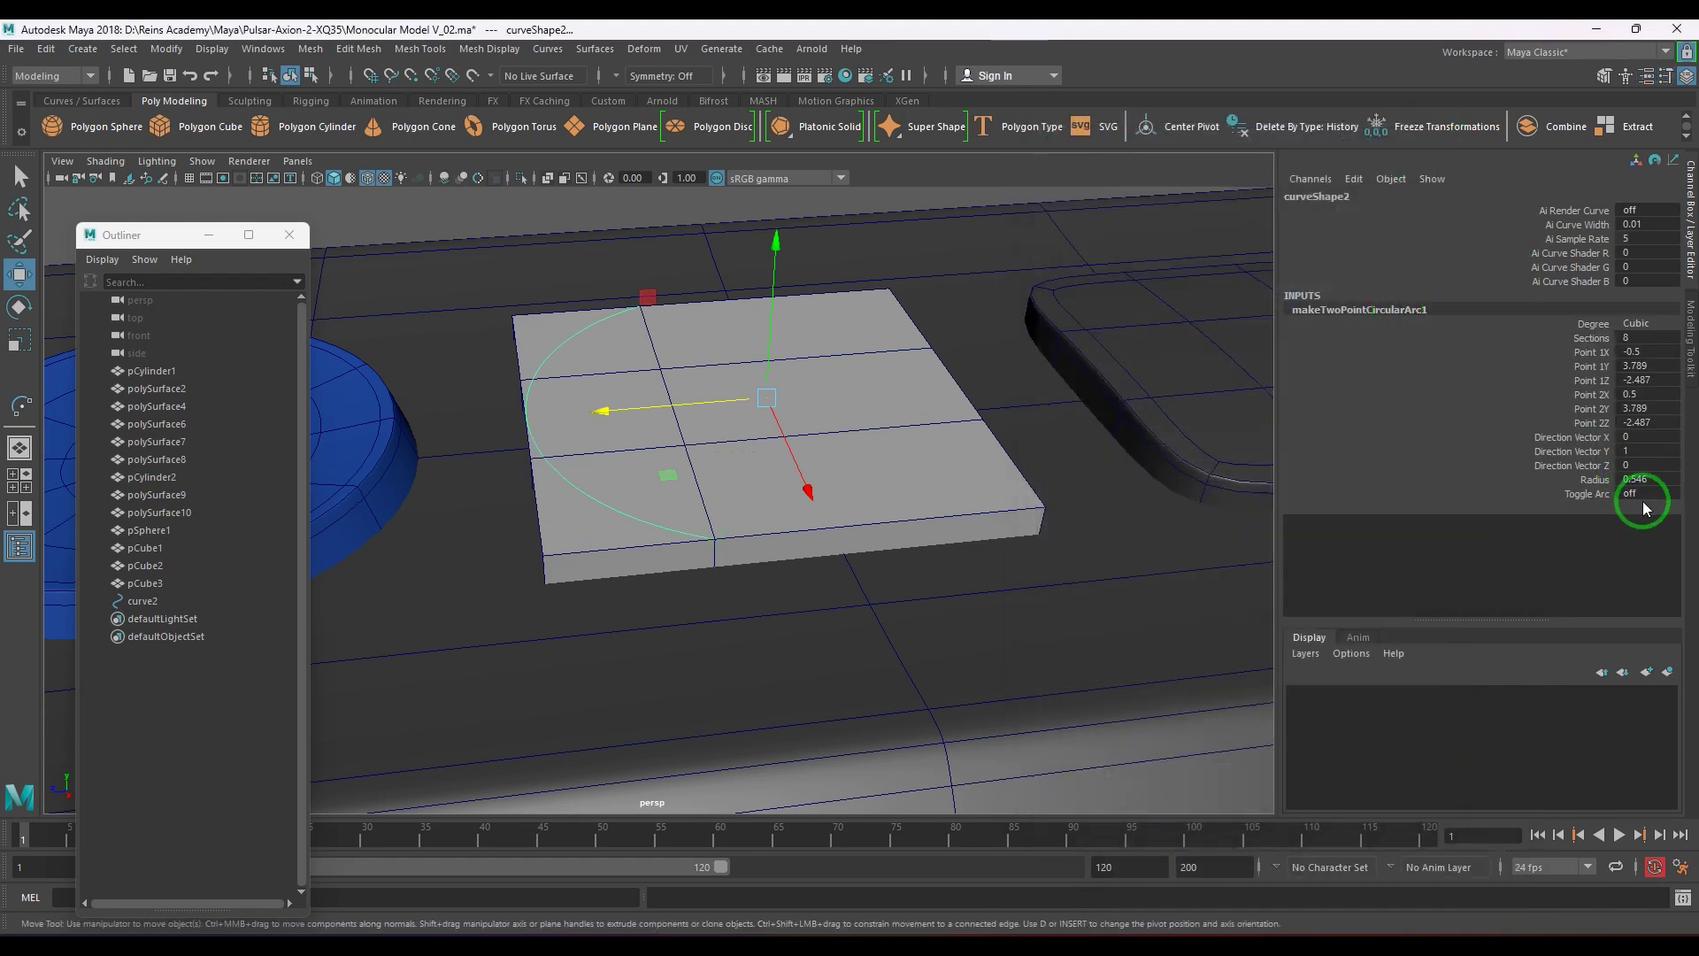
left_click(1658, 326)
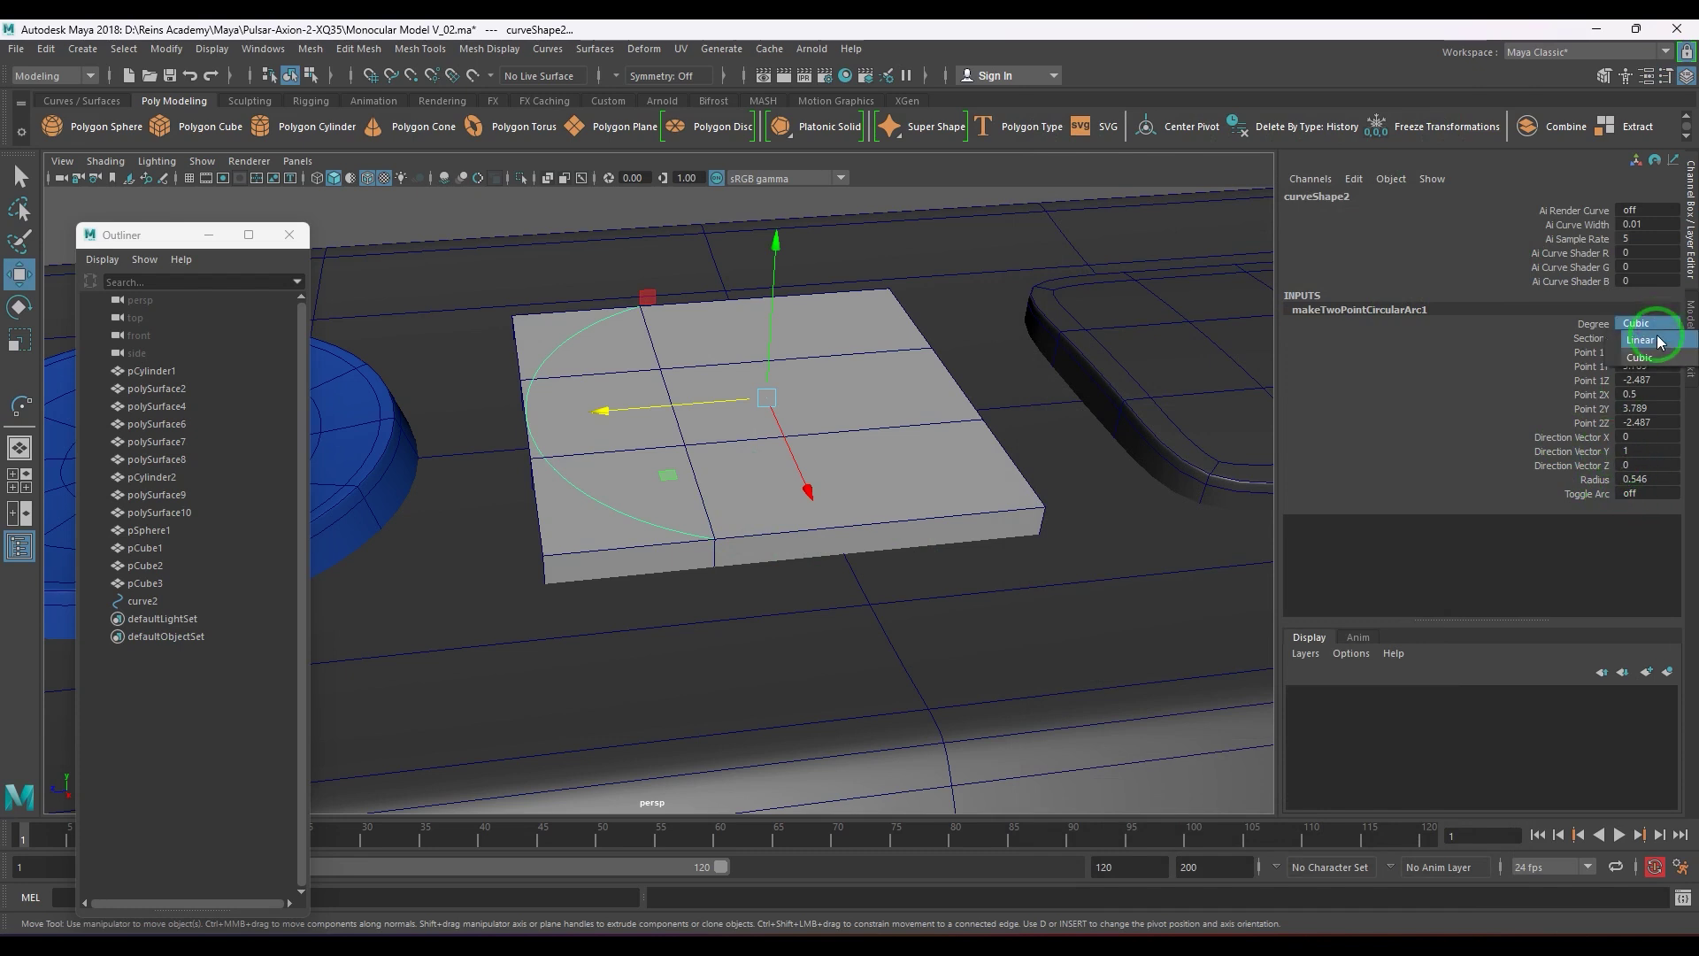
left_click(1655, 342)
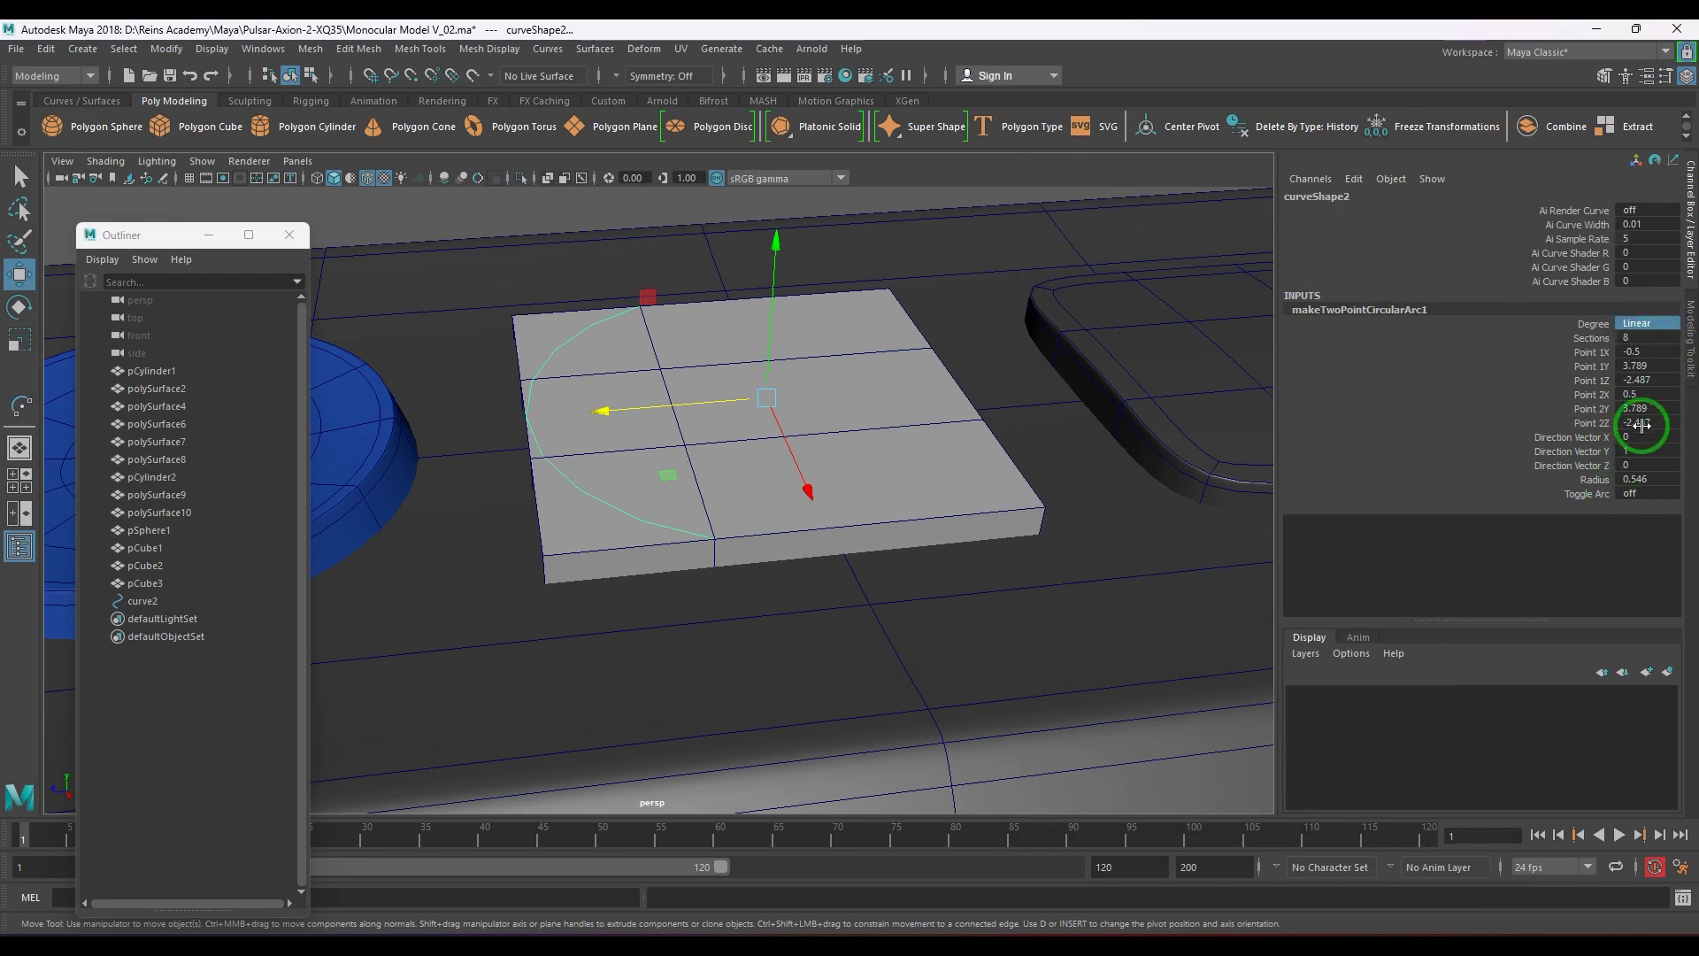
double_click(1647, 338)
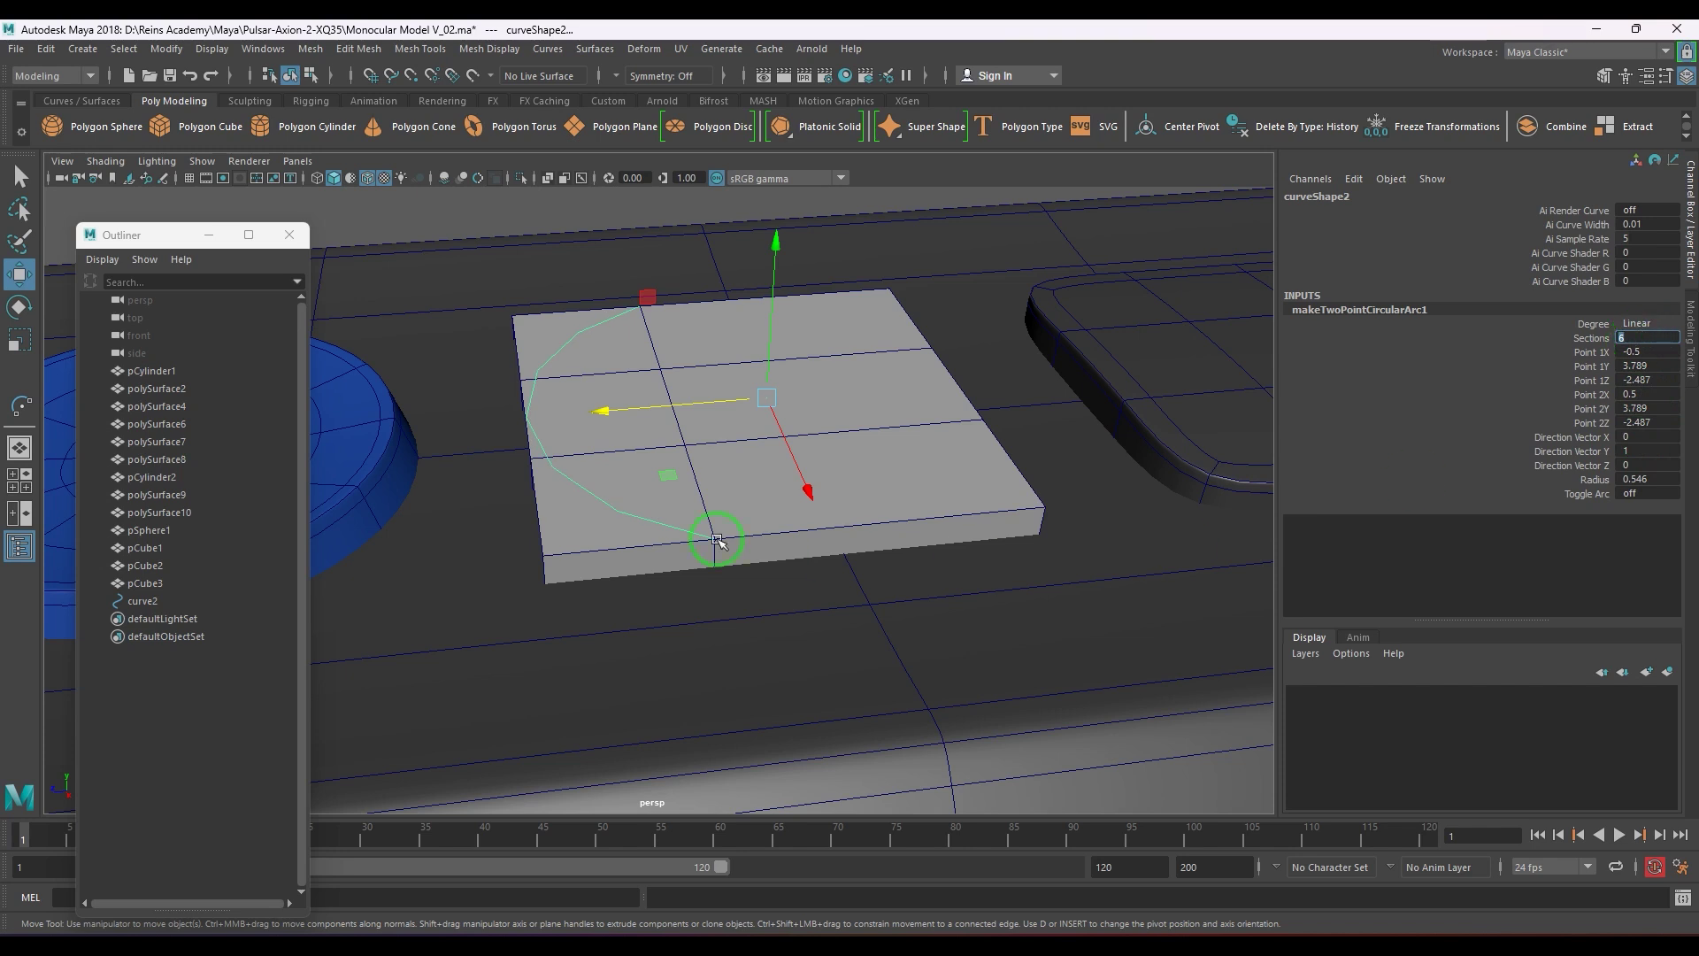
key("Return")
left_click_drag(717, 539, 811, 516, "alt")
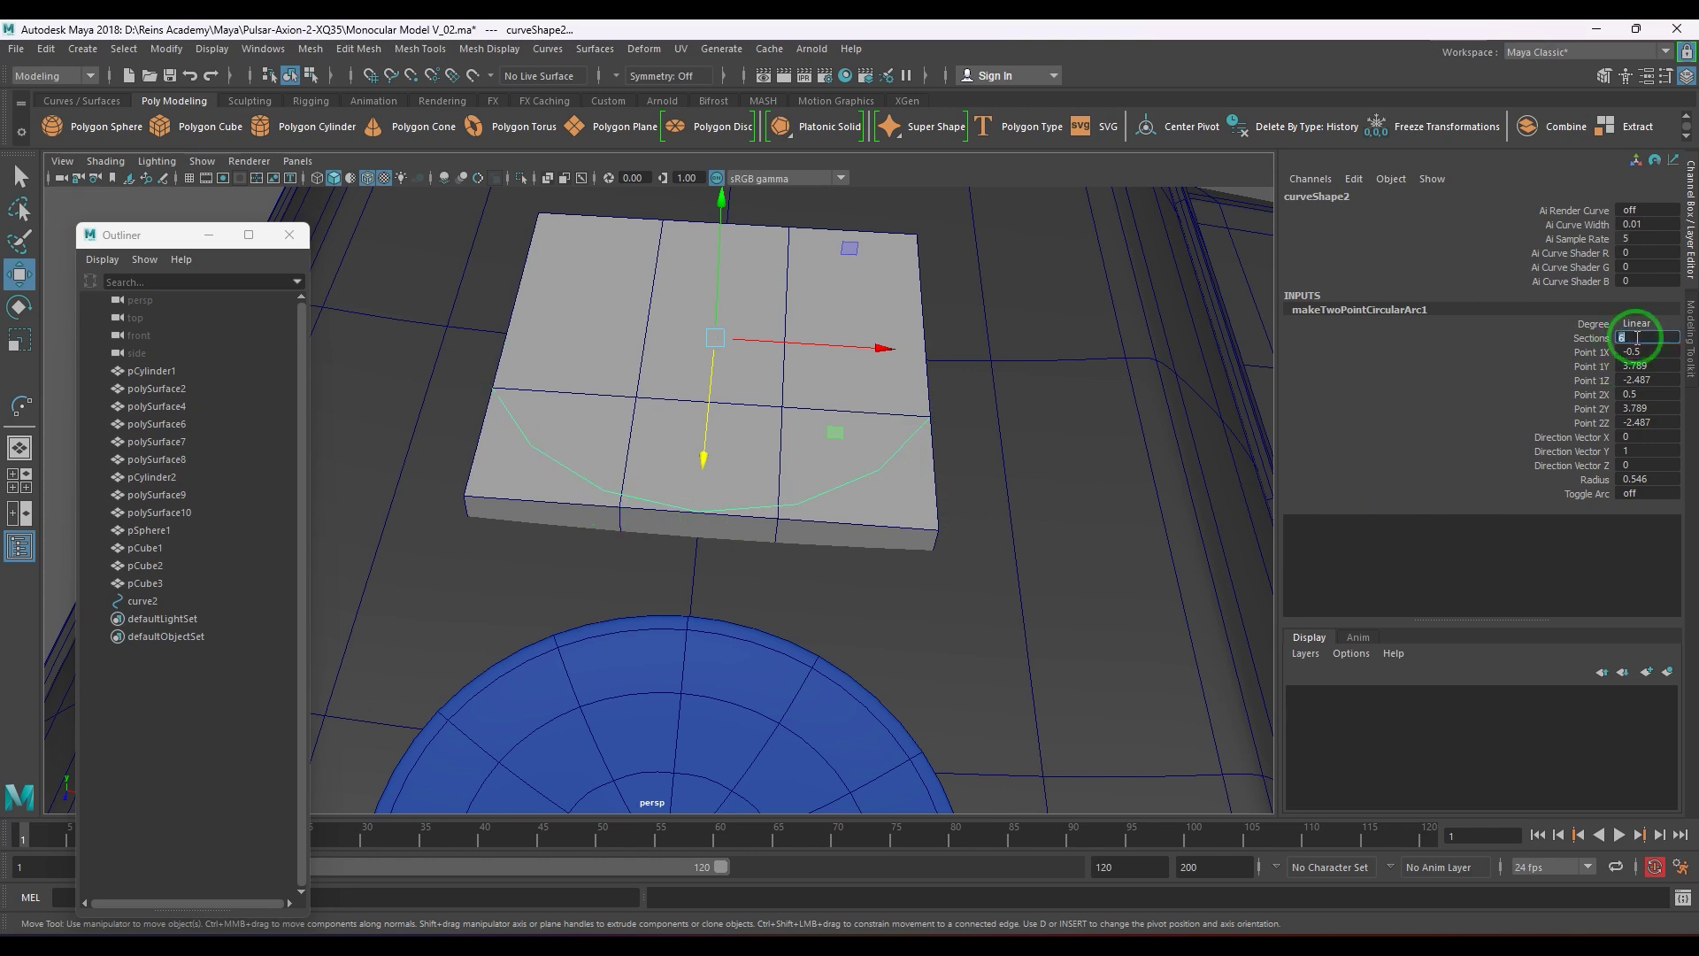
left_click_drag(799, 554, 958, 555, "alt")
- Display the NURBS edit points on the arc curve and view them at the block's corner
left_click(212, 49)
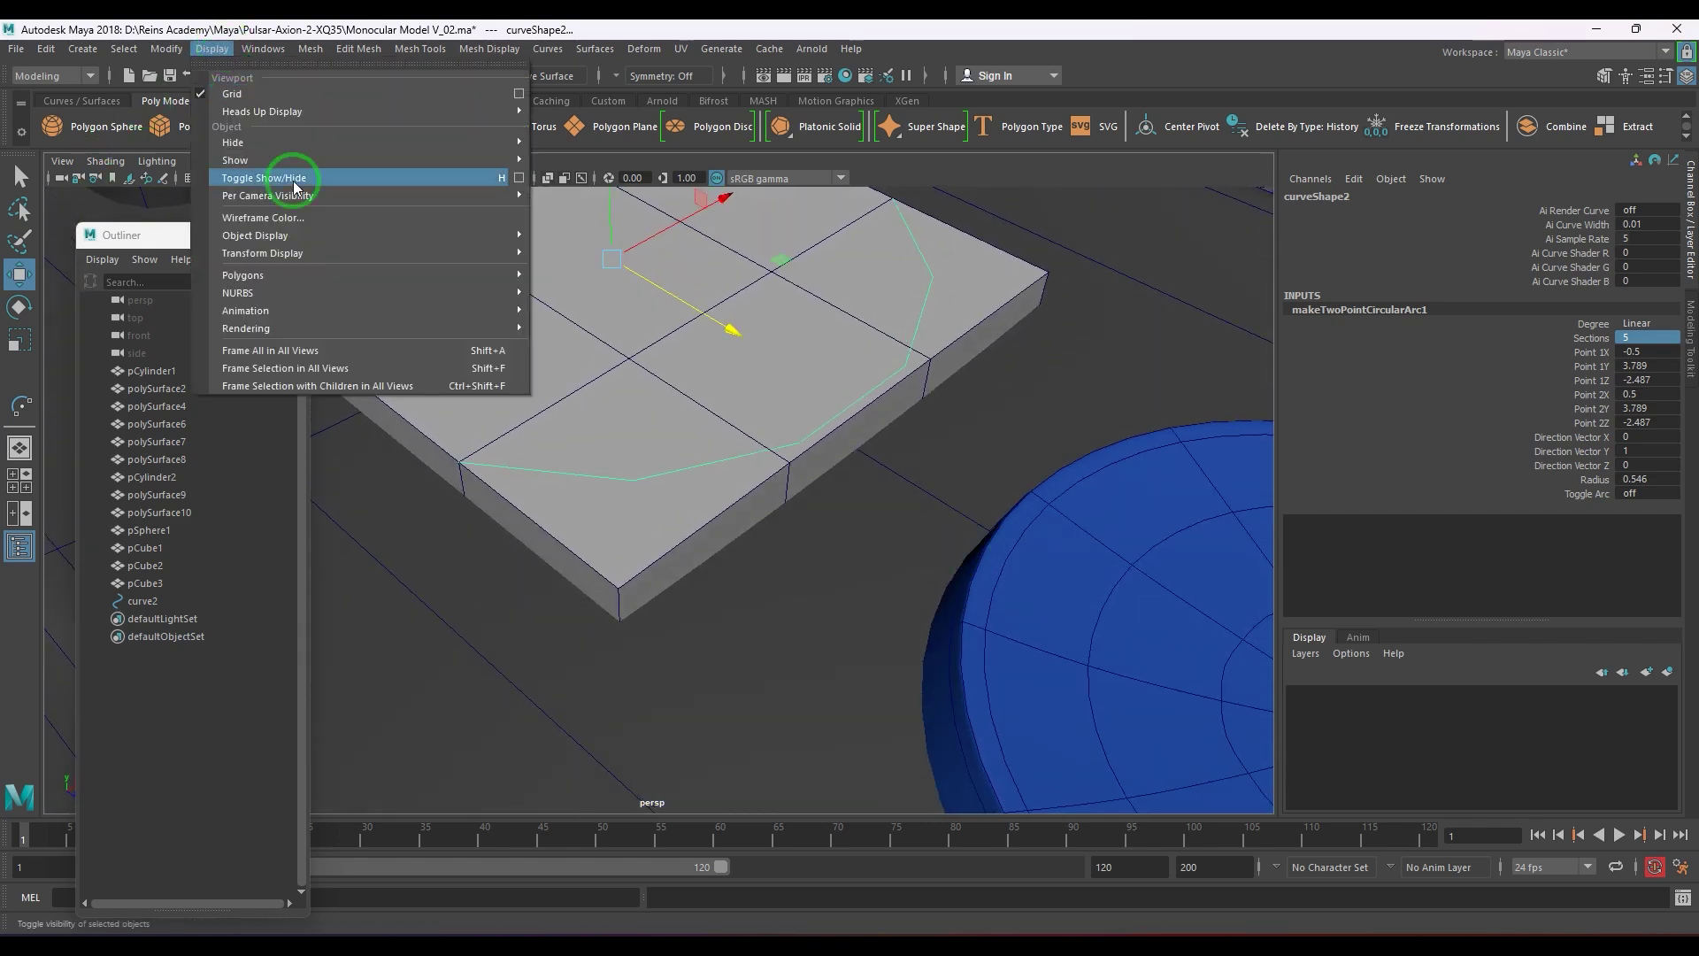
mouse_move(341, 294)
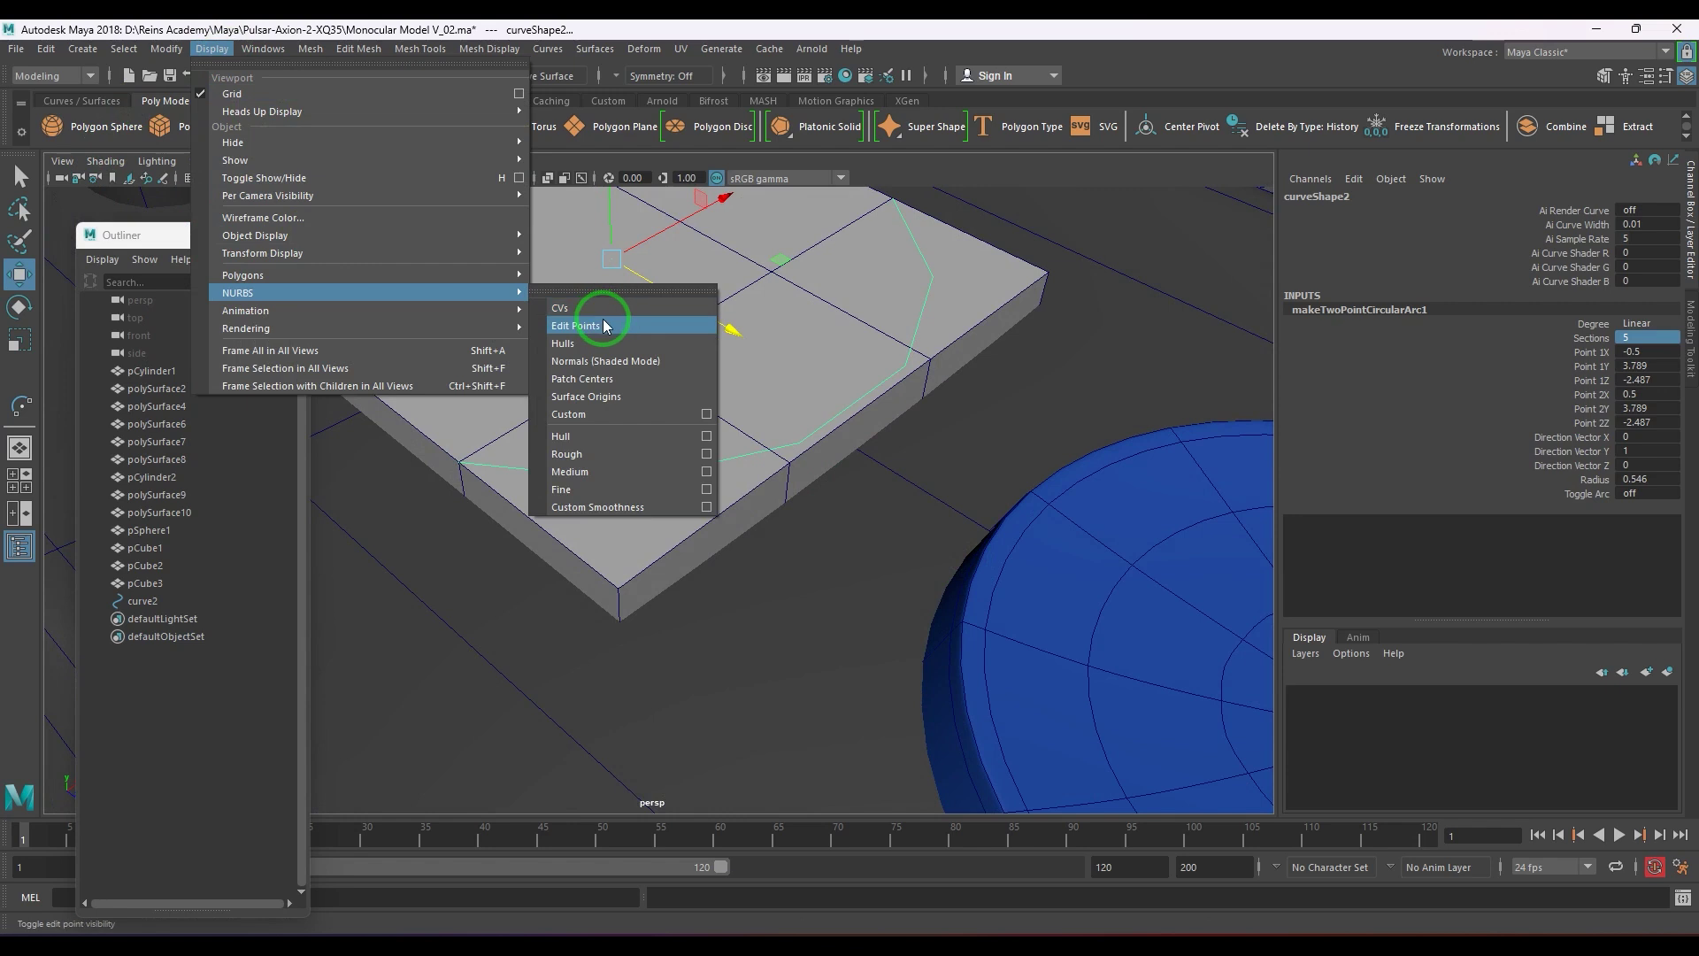
left_click(604, 326)
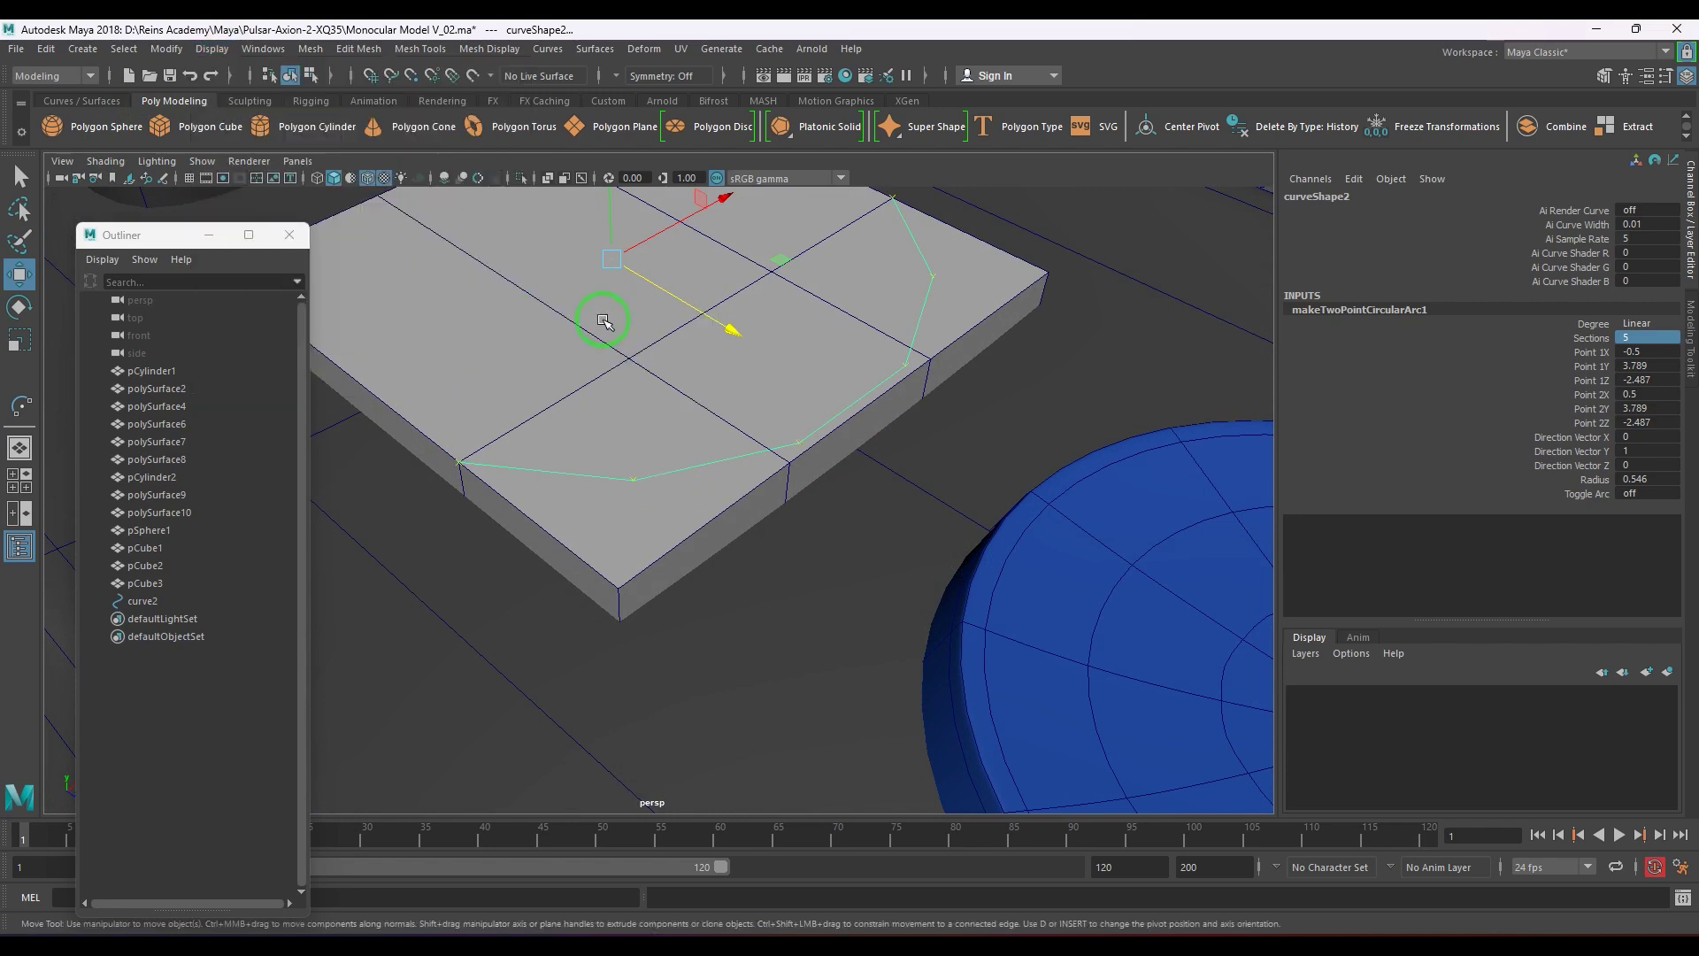
mouse_move(797, 493)
left_mouse_down("alt")
mouse_move(777, 492)
mouse_move(797, 486)
left_mouse_up("alt")
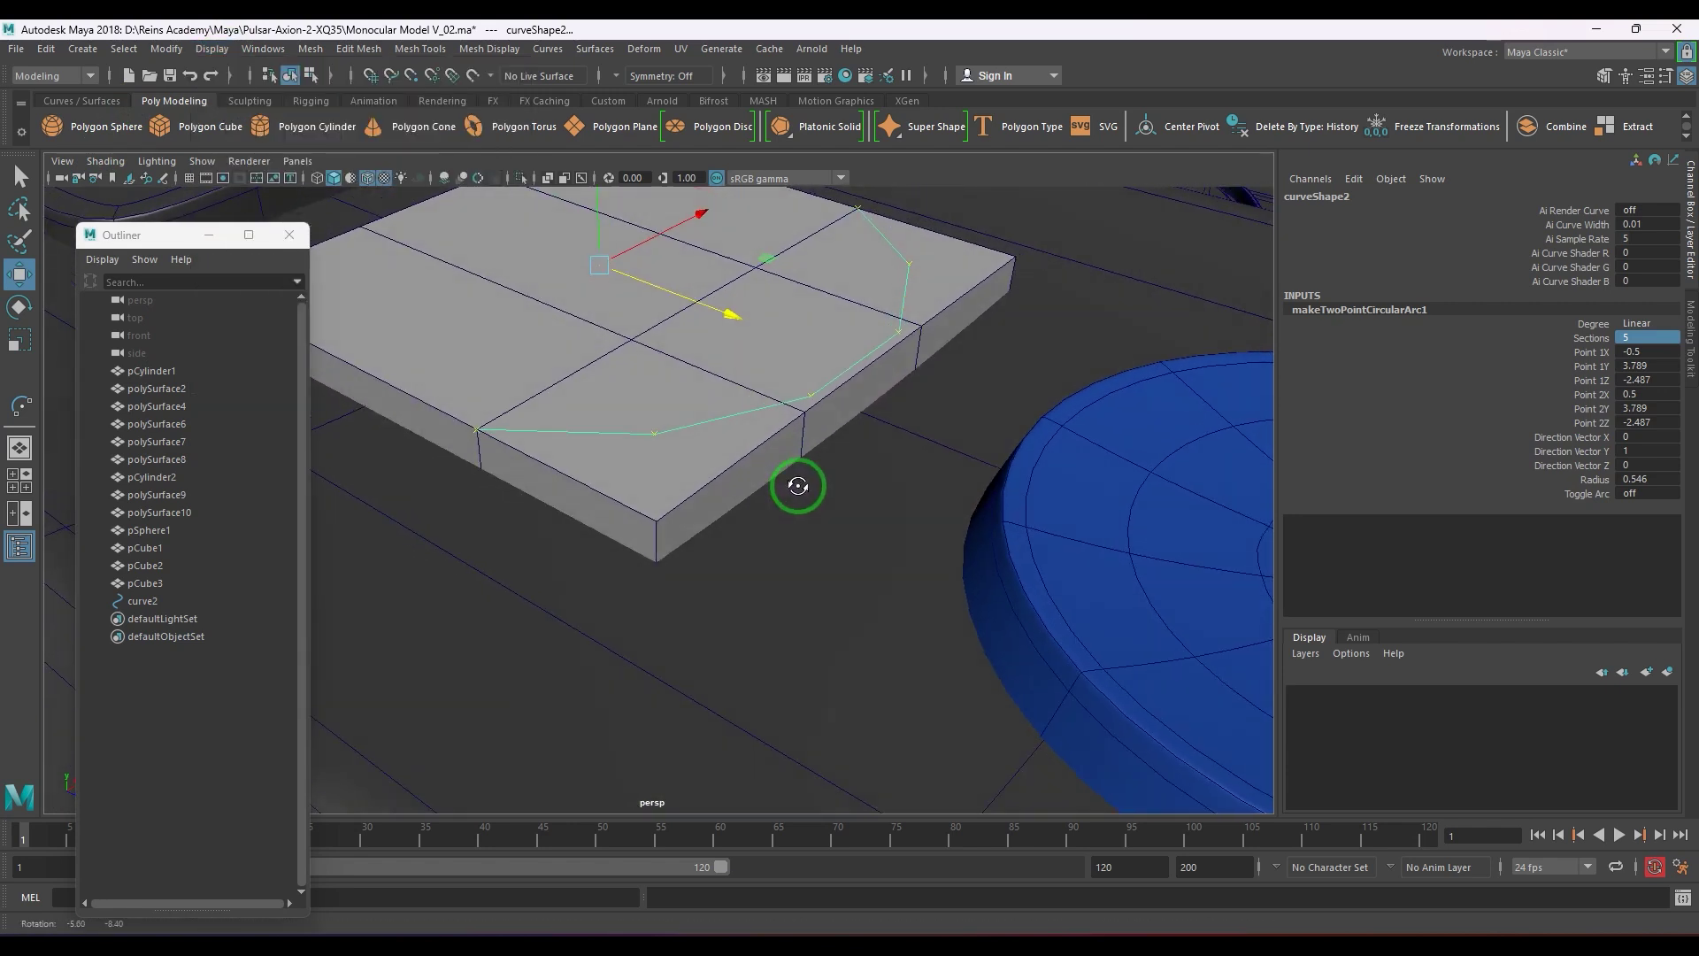
- Select the top and bottom vertices at the block's corner facing the round button, and set symmetry to Object X
right_click_drag(719, 497, 651, 502)
left_click_drag(666, 595, 666, 594)
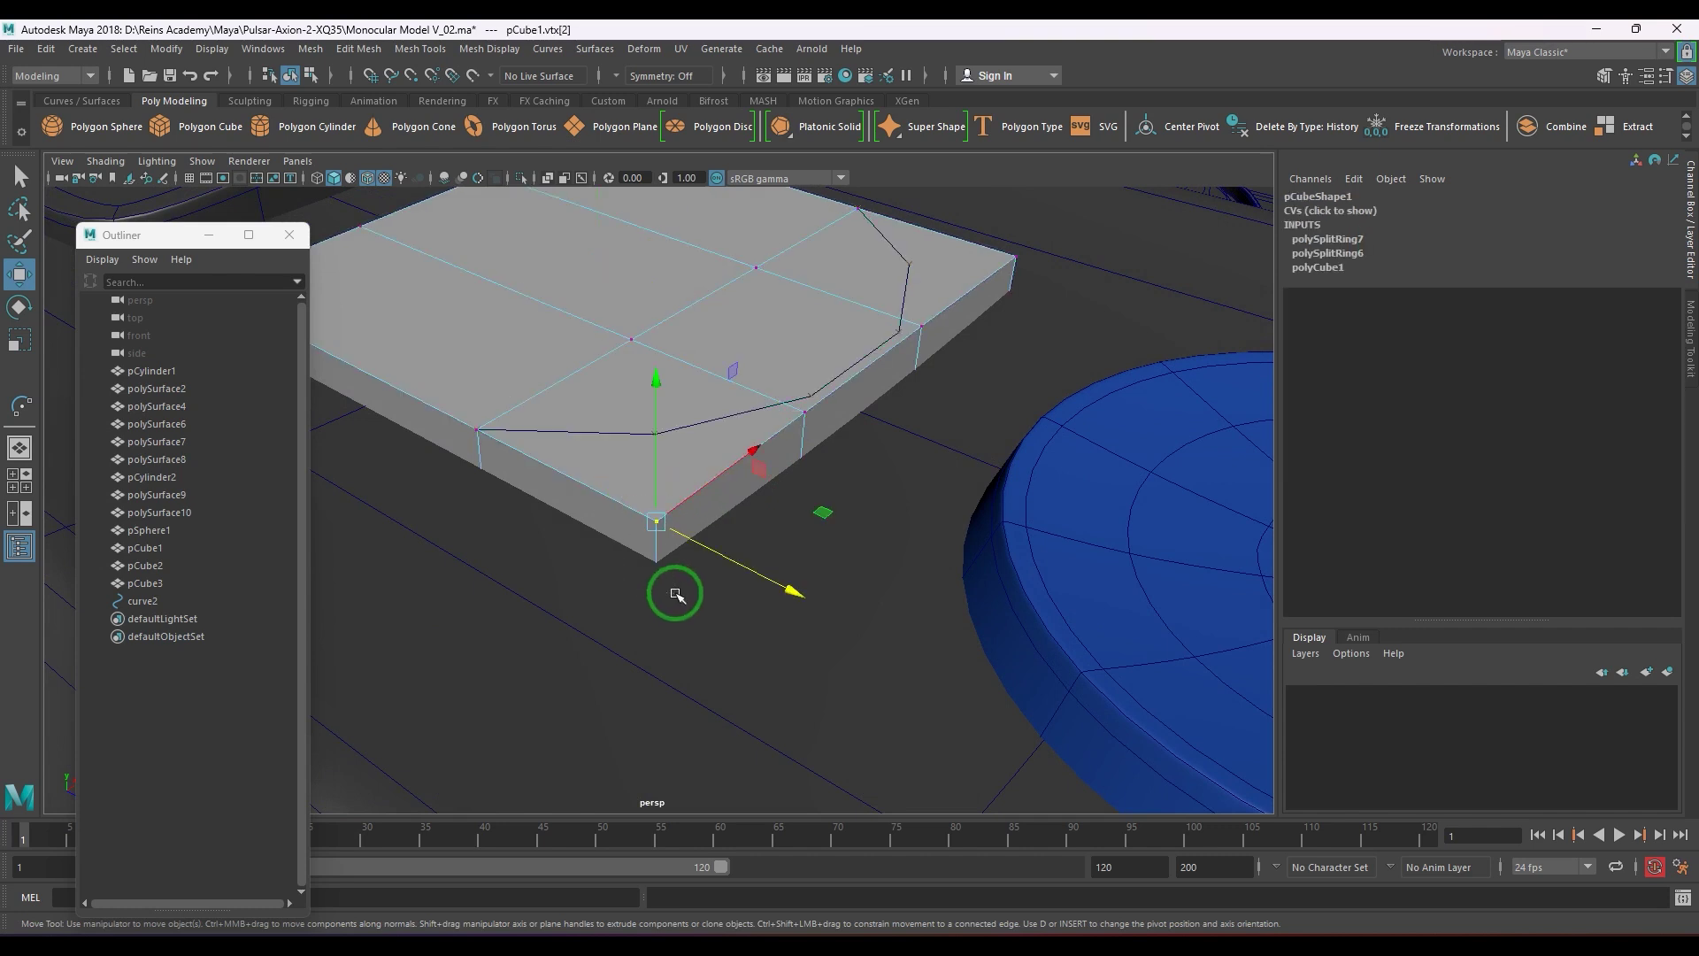
key("4")
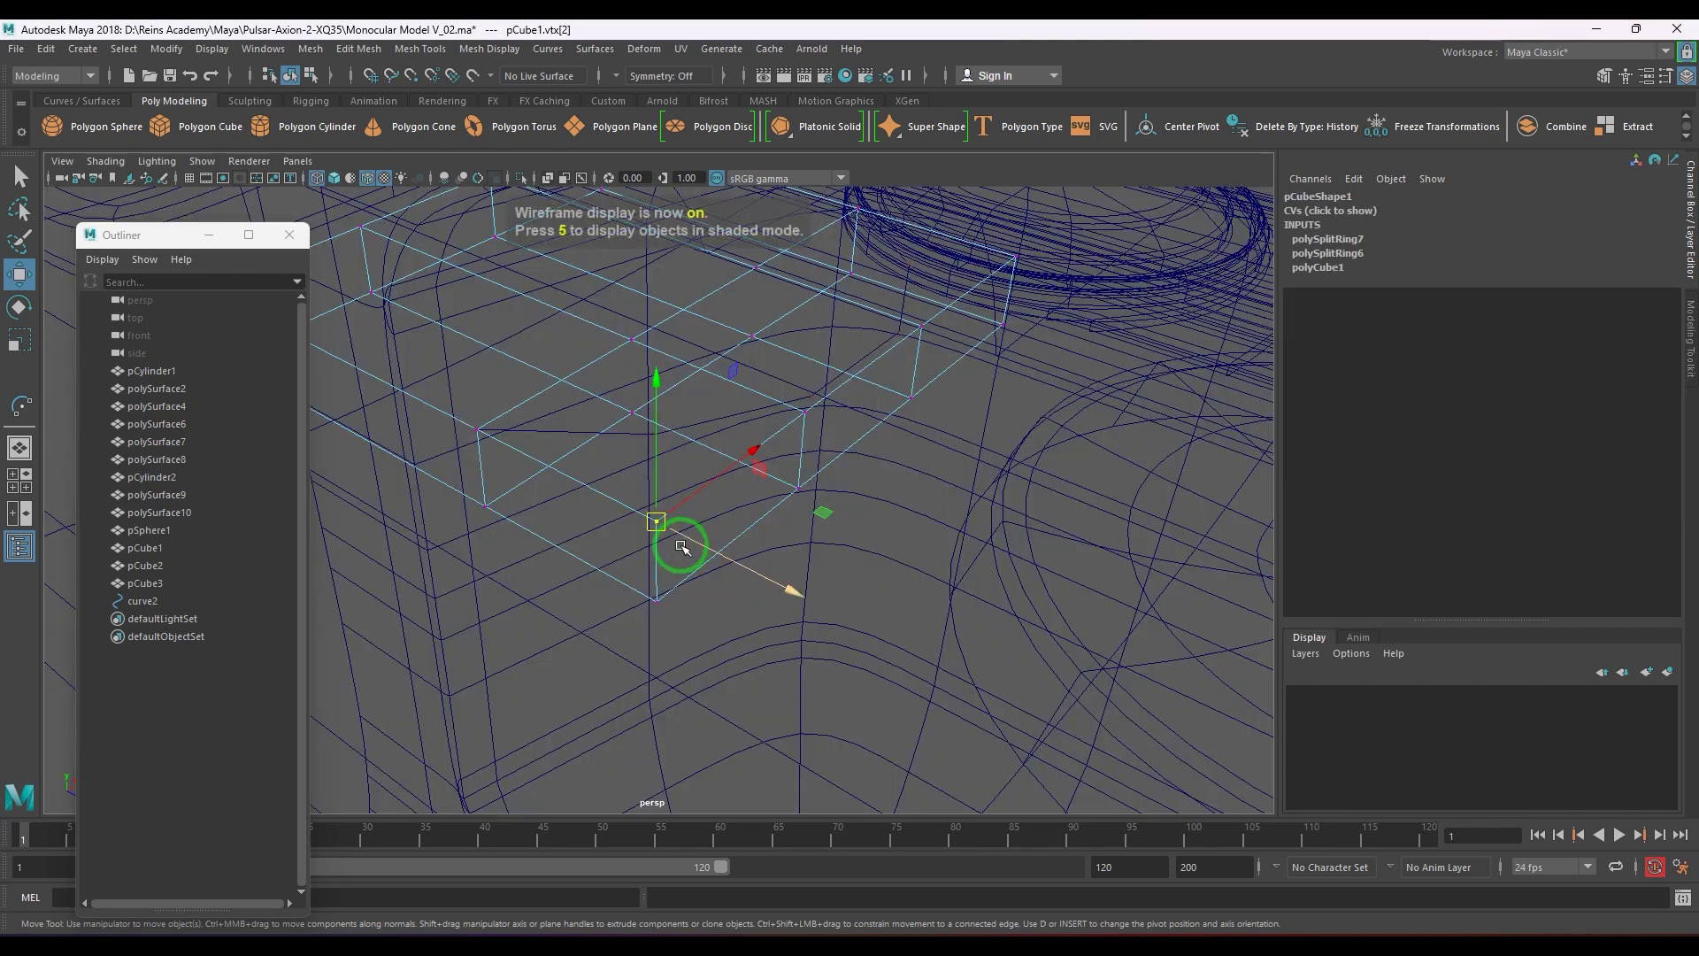
left_click_drag(581, 488, 704, 704)
key("6")
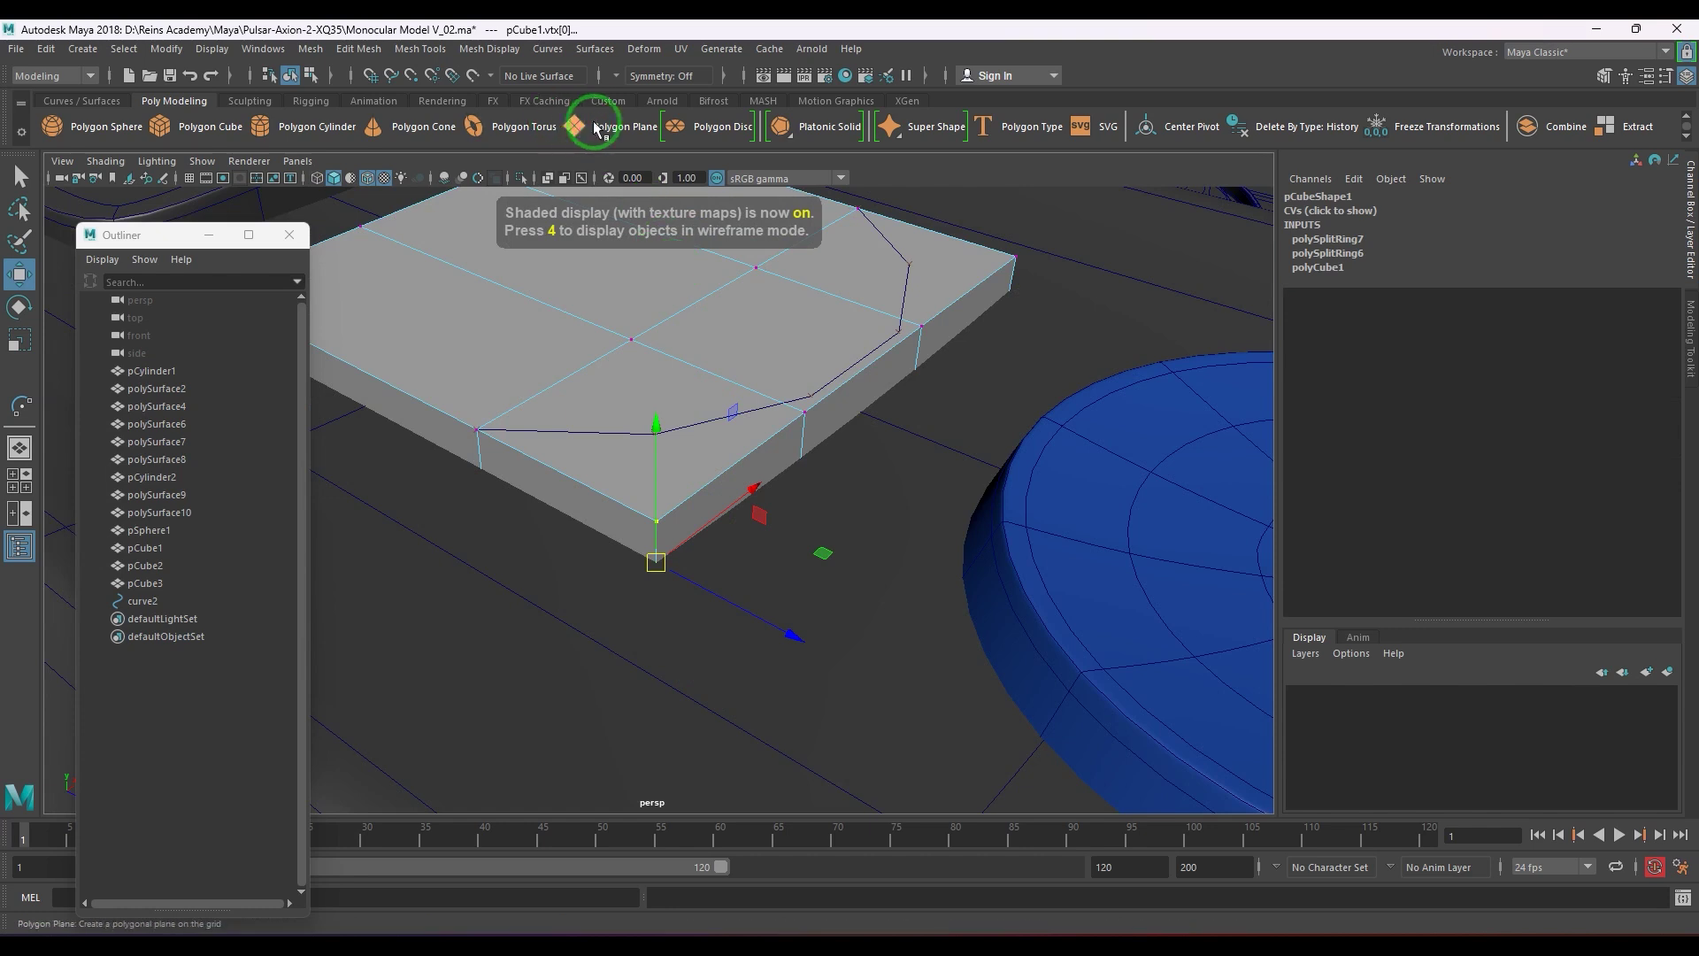
left_click(611, 86)
left_click(652, 131)
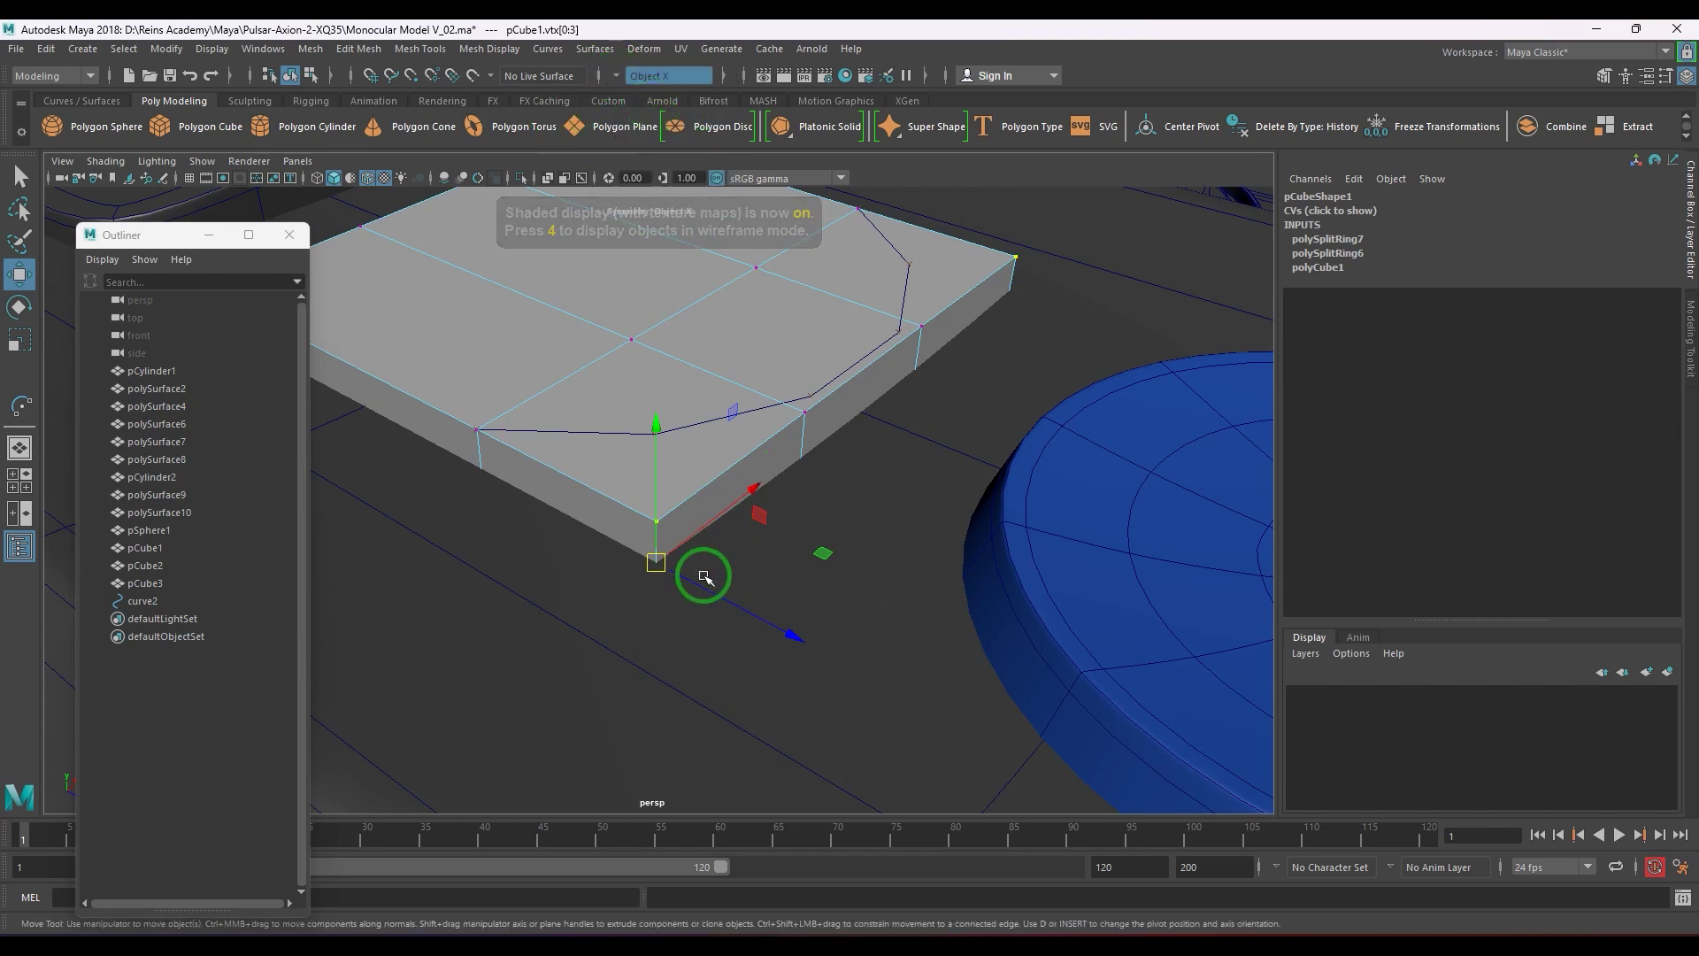
- Snap the mirrored corner vertices and the neighbouring front edge vertices onto the arc's points to round the block's end
left_click_drag(702, 569, 653, 577, "alt")
left_click(647, 564)
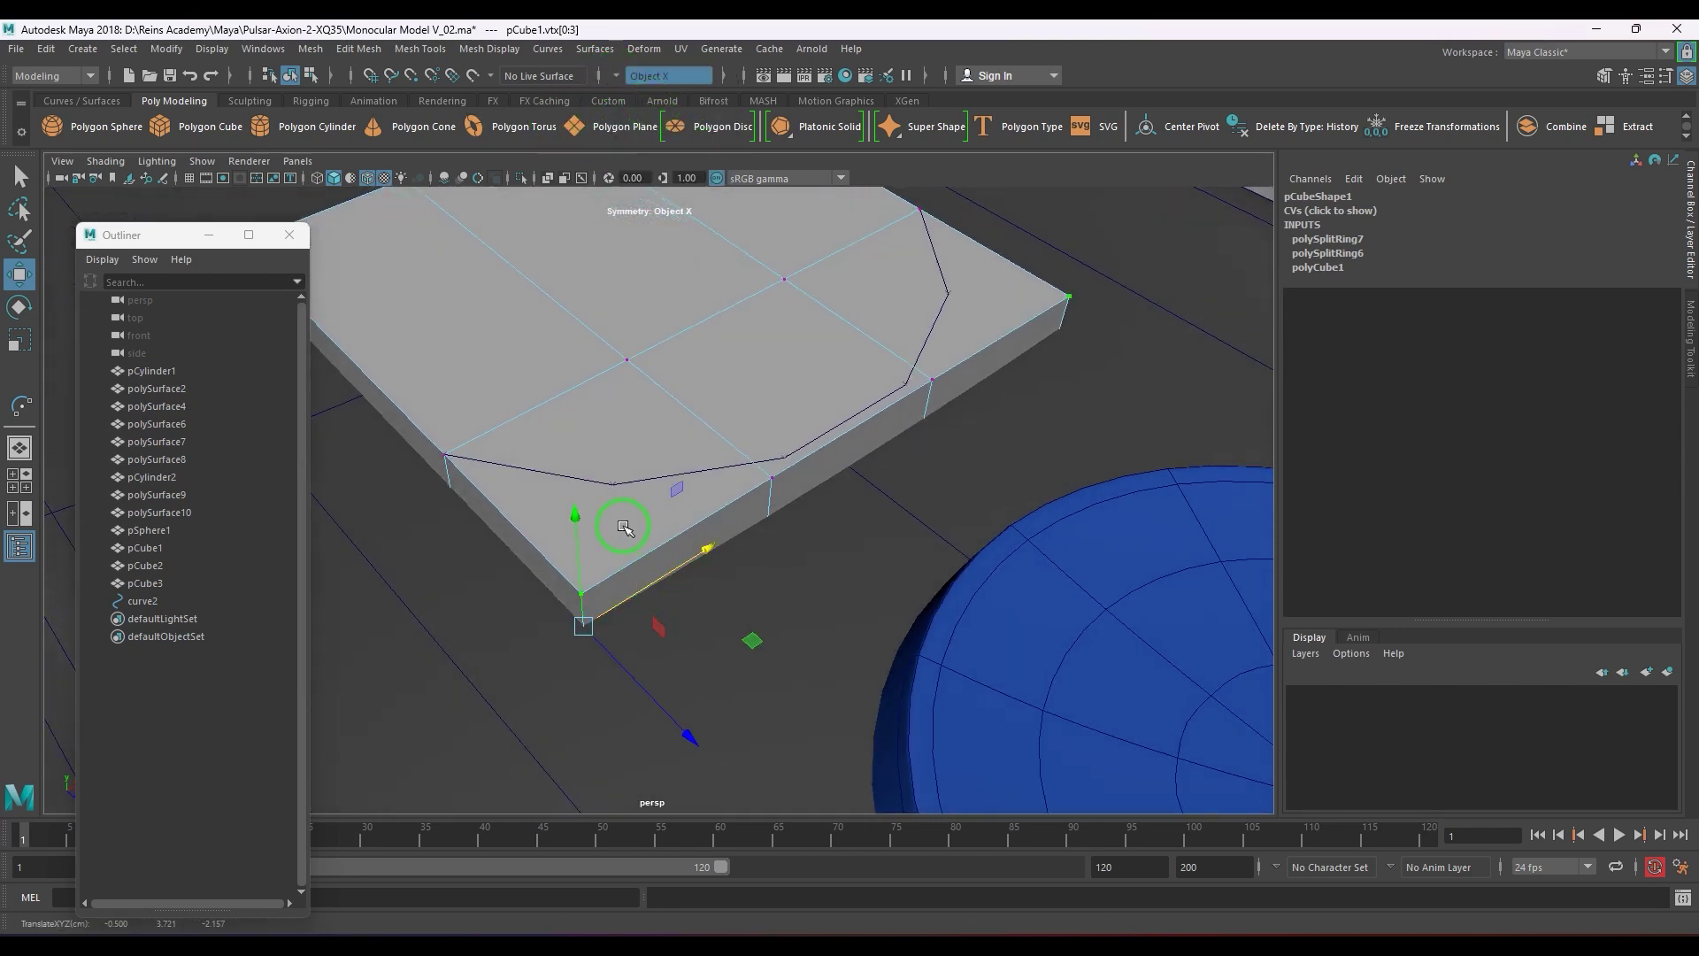
middle_click_drag(622, 489, 625, 486)
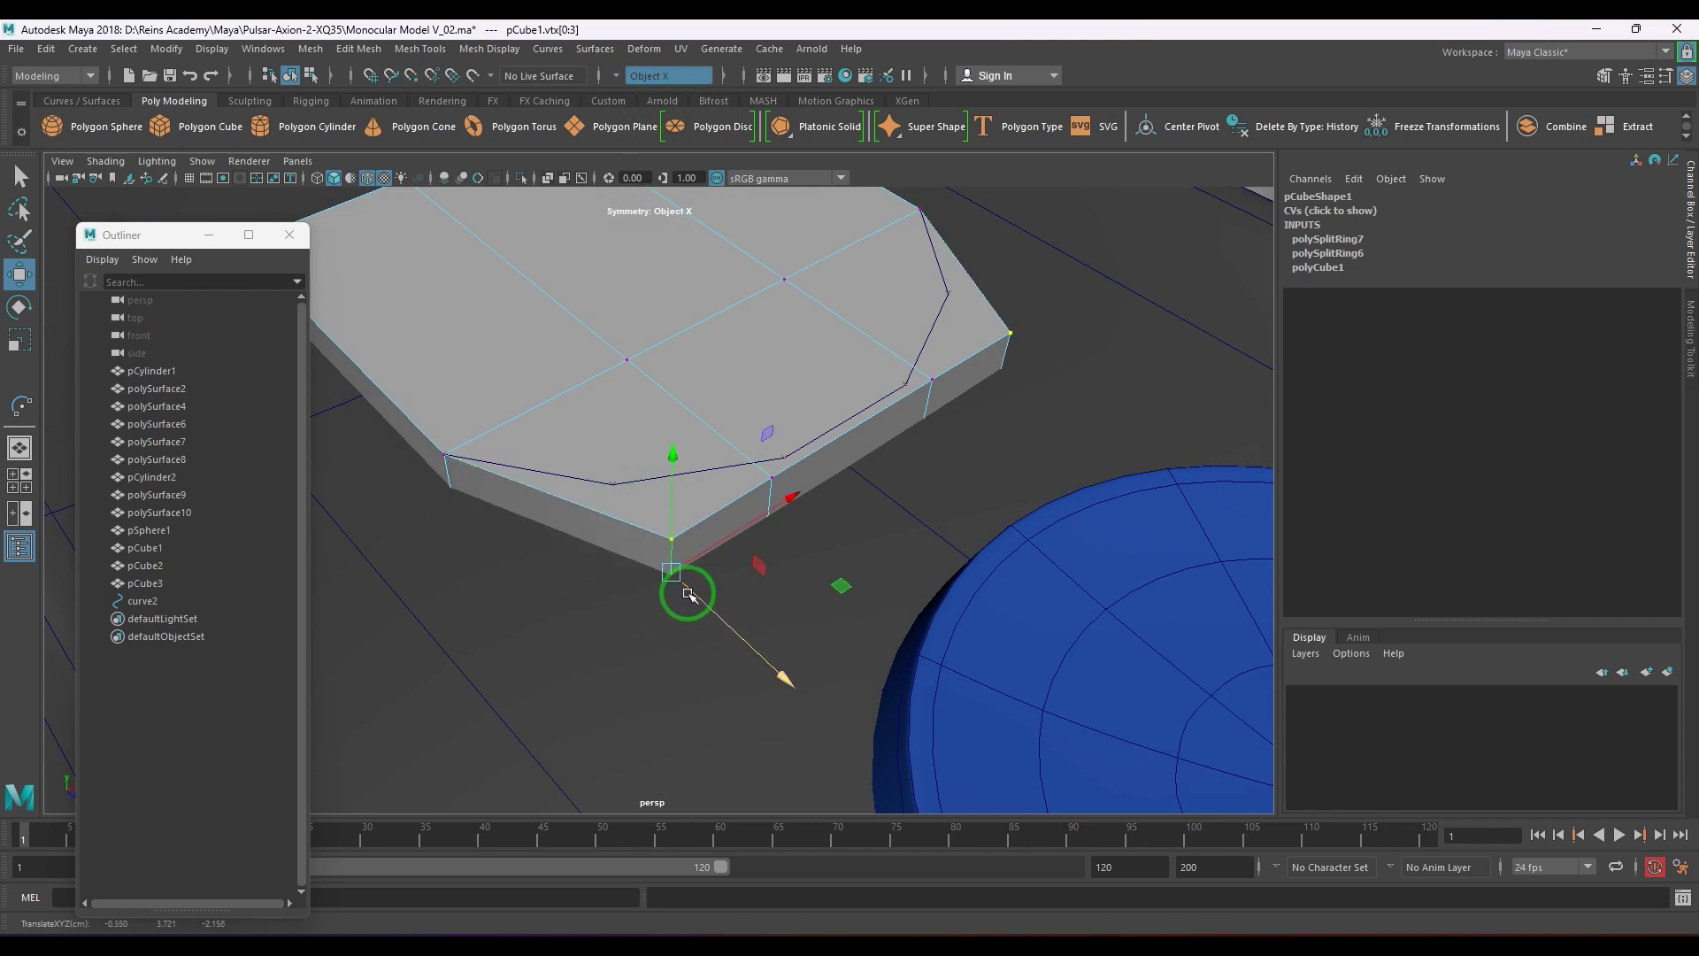
middle_click_drag(620, 507, 613, 485)
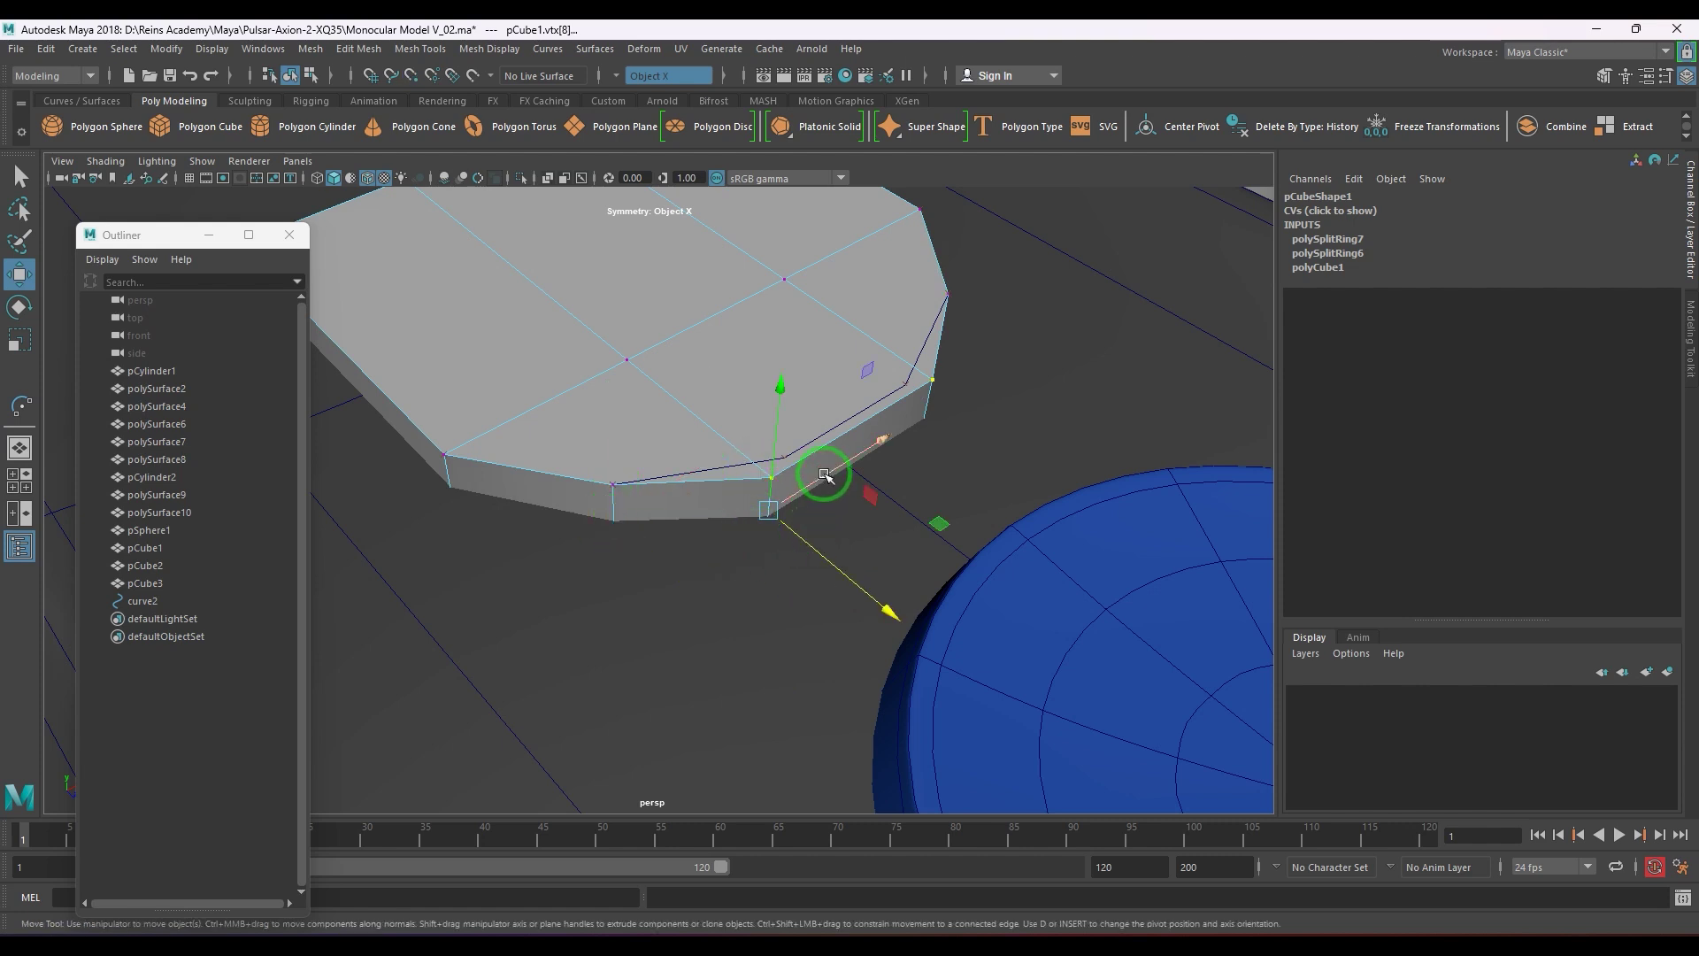
left_click_drag(823, 475, 794, 498)
middle_click_drag(786, 455, 783, 471)
scroll(796, 516, "down", 4)
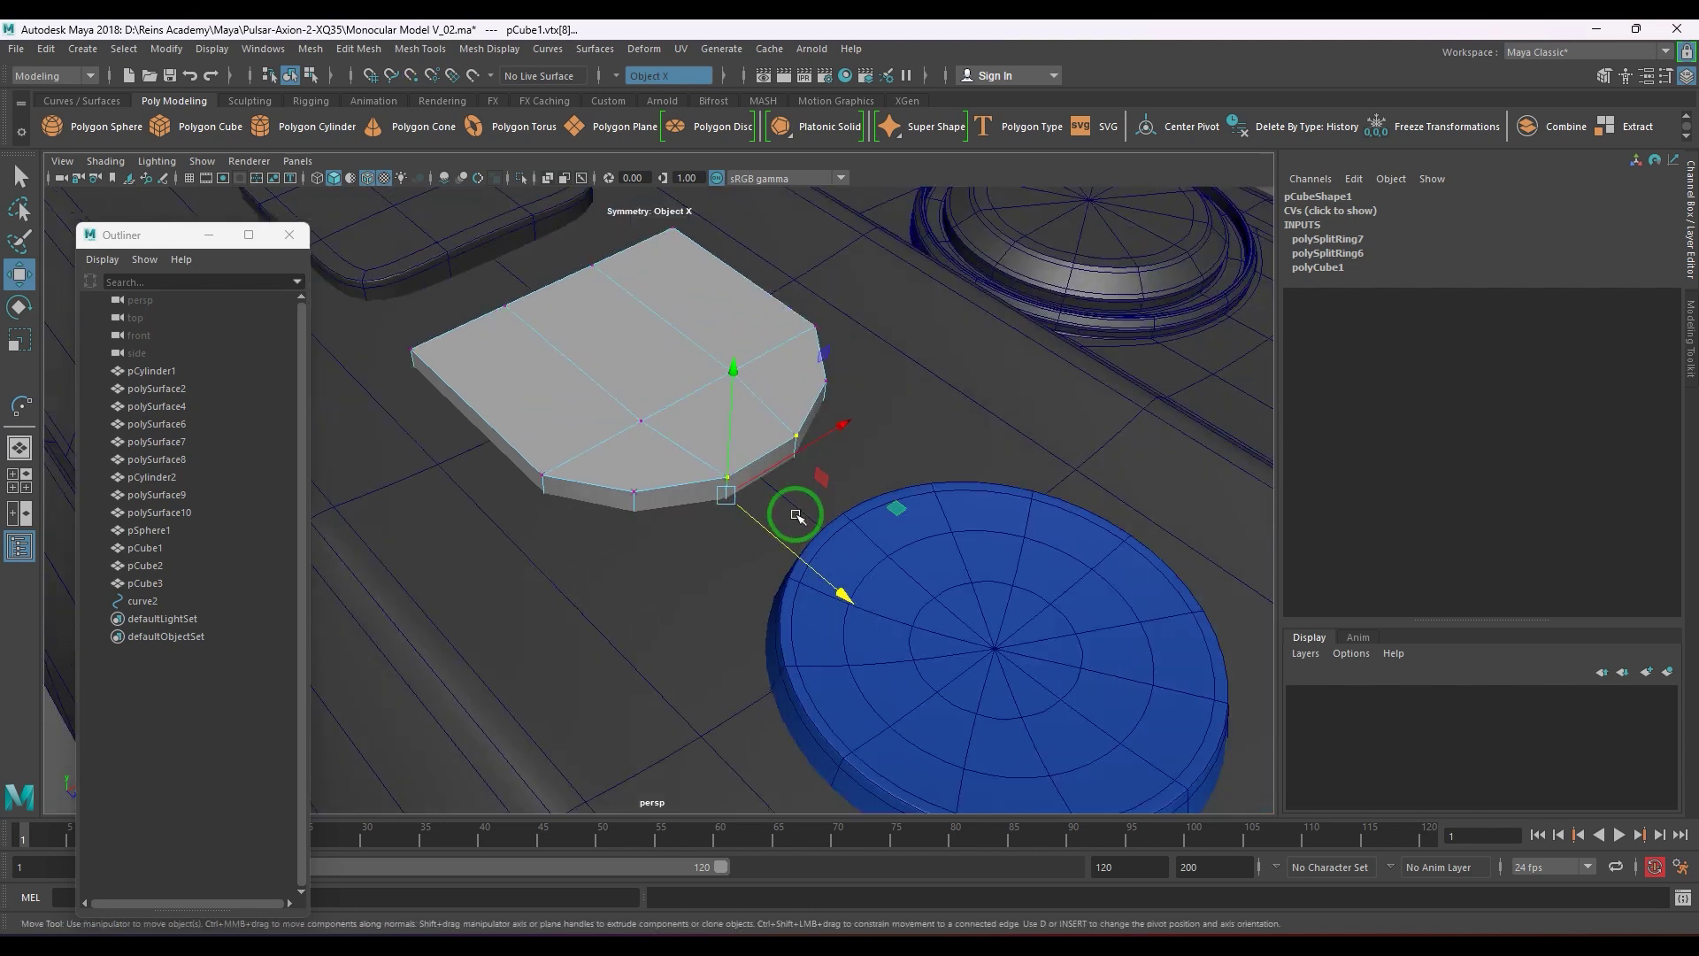
- Return the block to object mode, delete the arc guide curve, and reselect the block
left_click_drag(832, 480, 660, 478, "alt")
key("F8")
left_click_drag(751, 523, 880, 492, "alt")
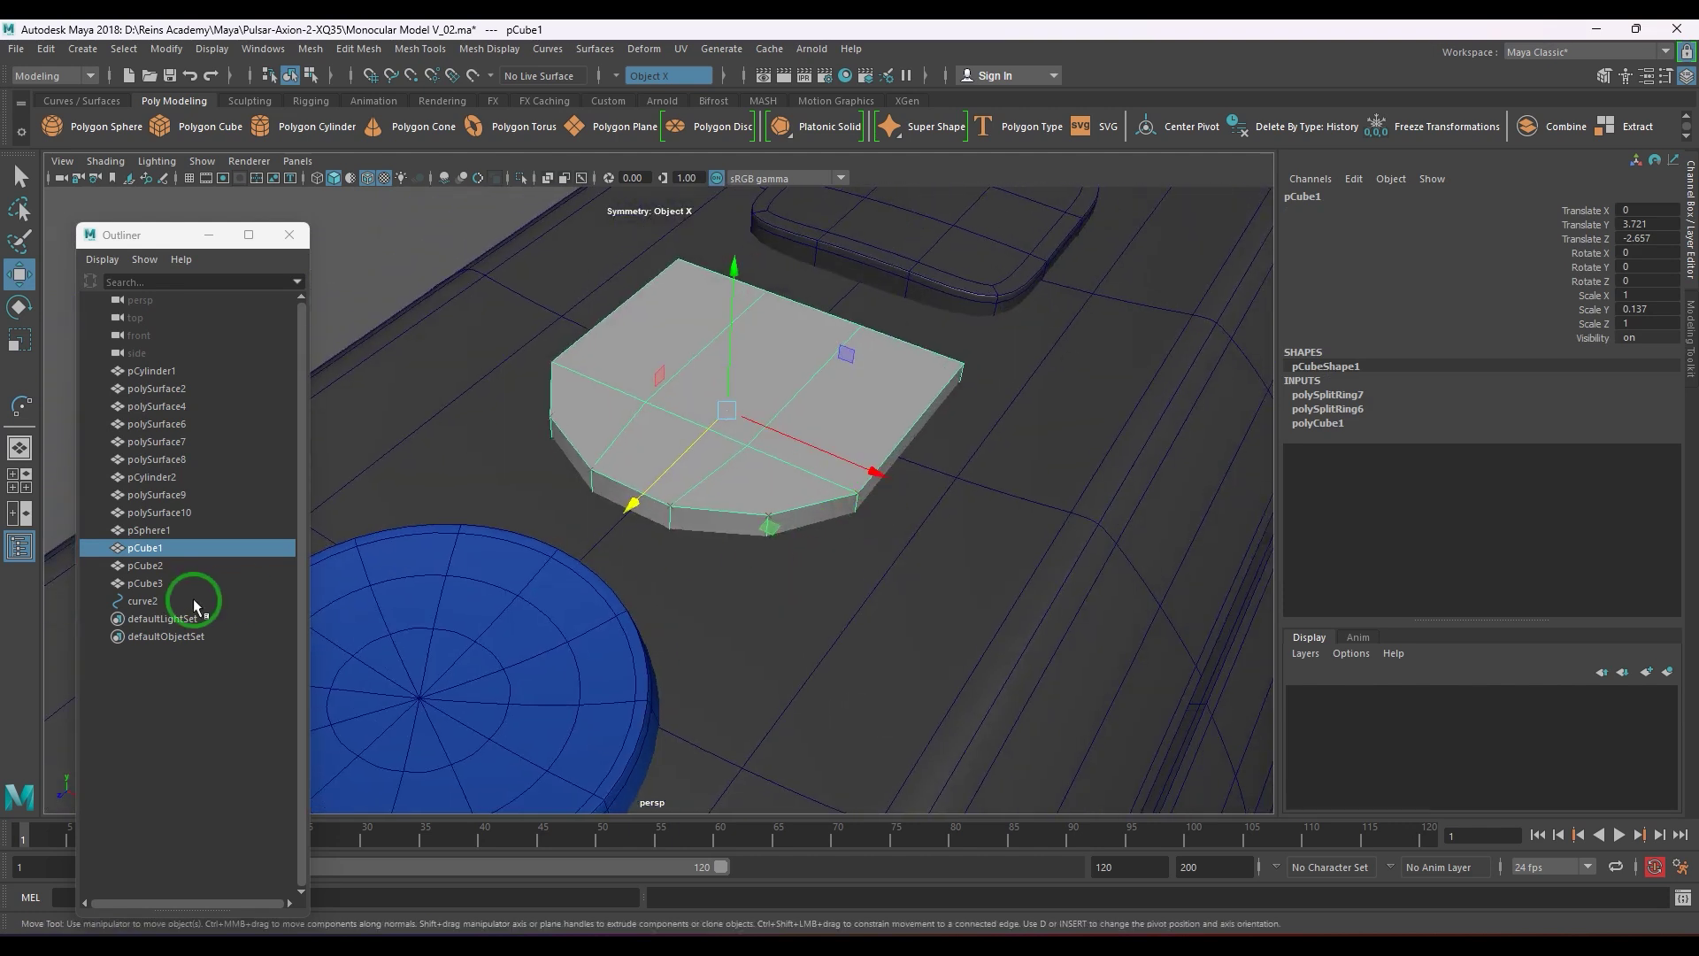
left_click(190, 599)
left_click(659, 529)
left_click(759, 469)
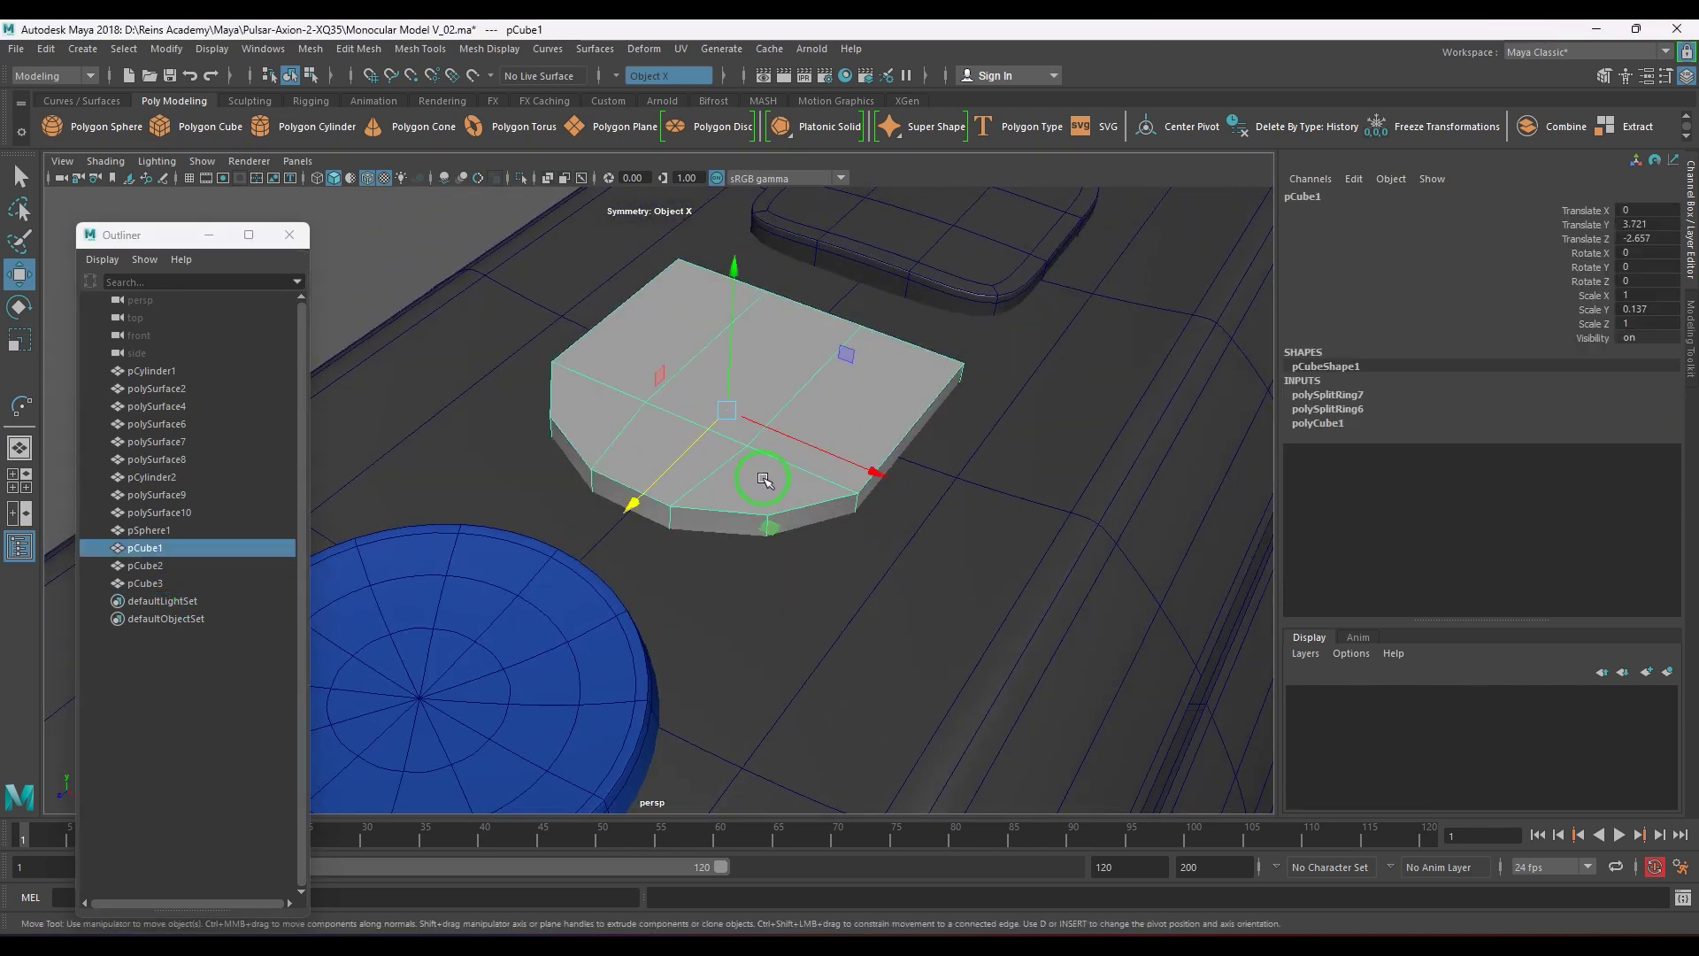
- Isolate the rounded block and delete all of its underside faces
left_click_drag(759, 469, 702, 297, "alt")
key("F11")
left_click(675, 377)
left_click(686, 408, "shift")
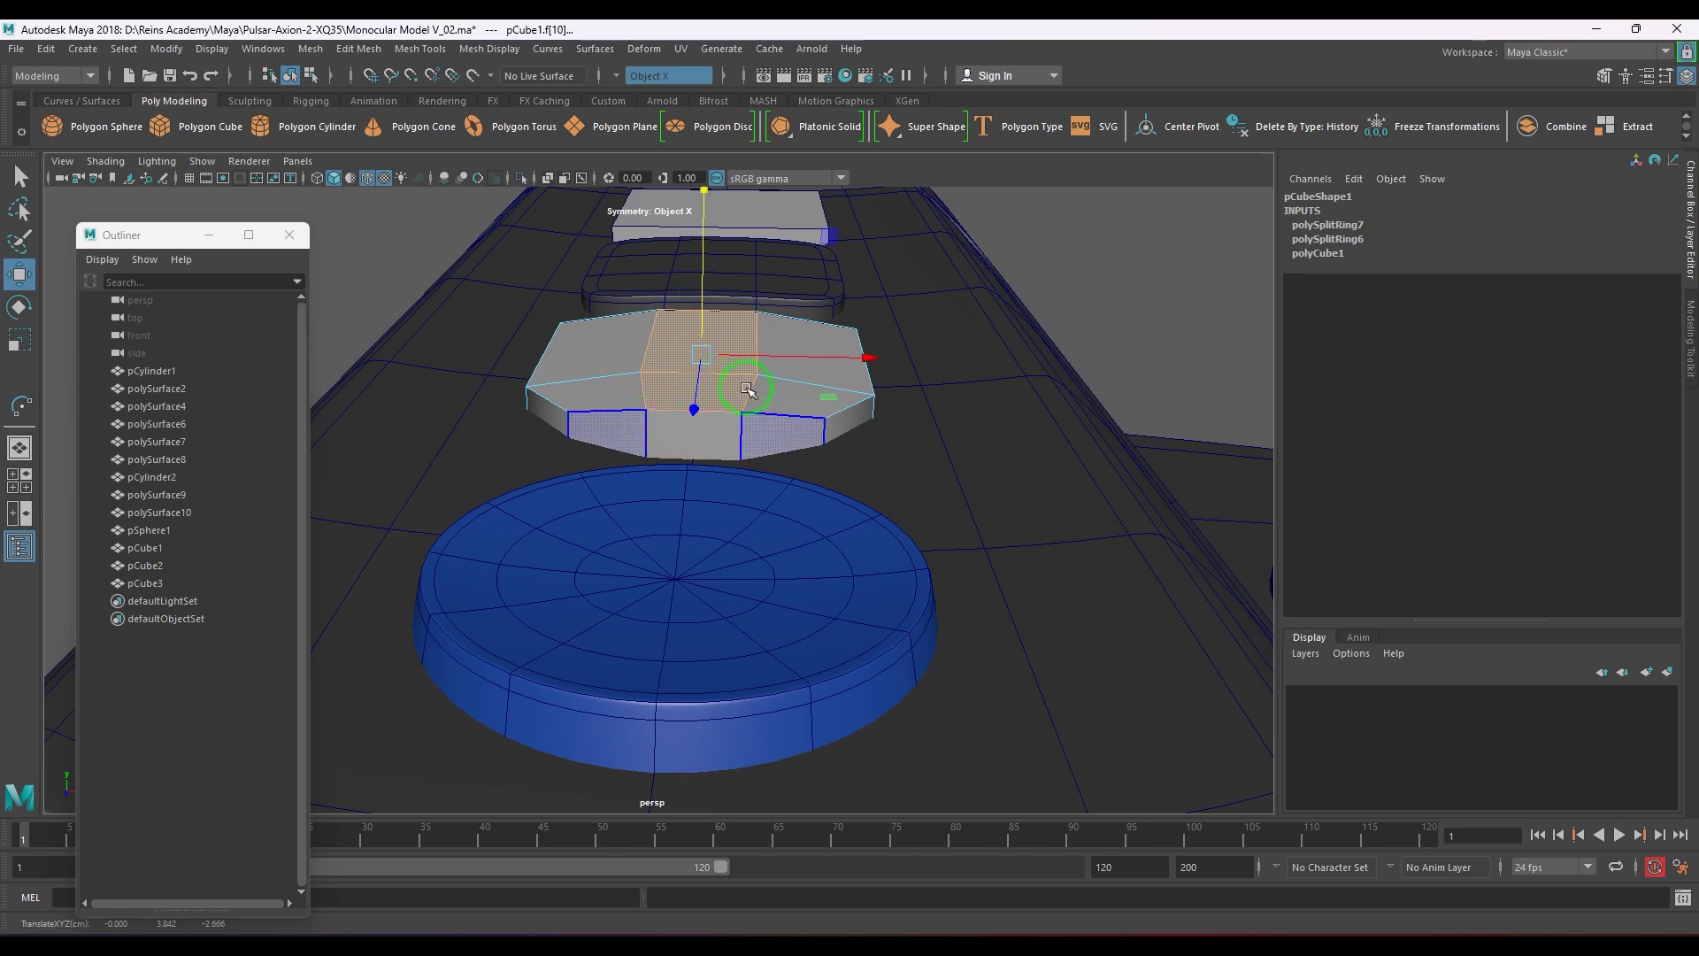
key("F8")
key("ctrl+1")
left_click_drag(747, 390, 758, 345, "alt")
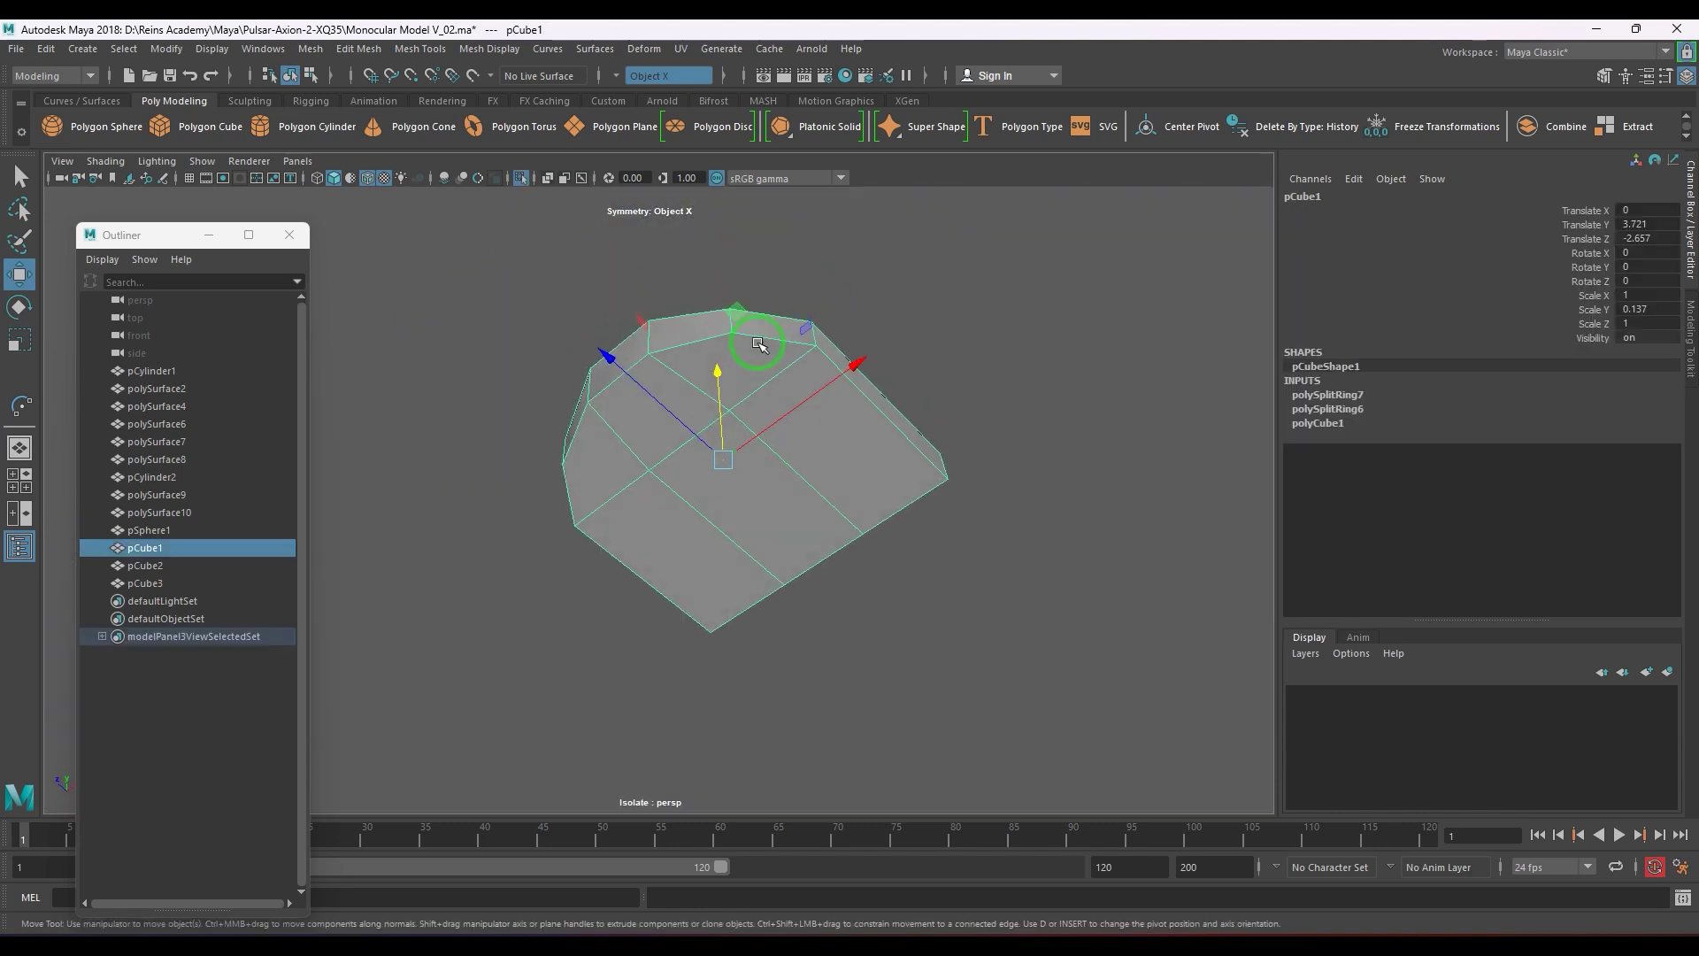
right_click_drag(758, 343, 759, 506)
left_click(758, 505)
left_click(649, 422, "shift")
left_click(611, 476, "shift")
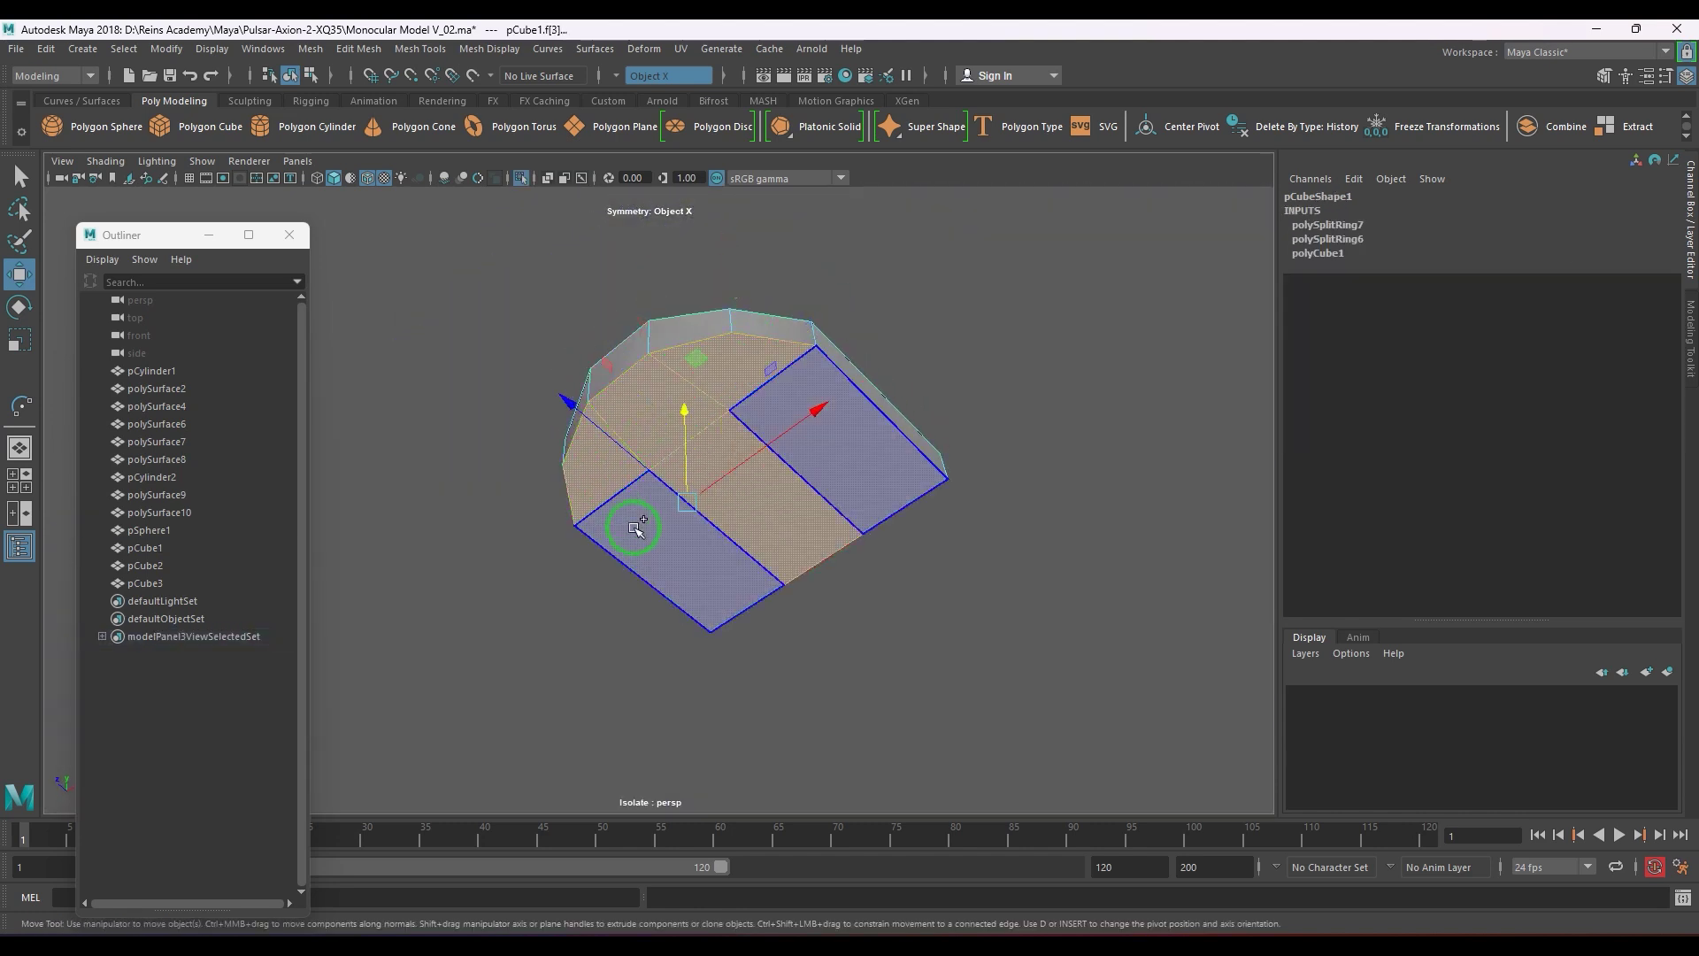
key("Delete")
- Try to insert a centred edge loop around the block's side wall and undo it
left_click_drag(803, 423, 805, 544, "alt")
scroll(914, 501, "up", 3)
scroll(797, 561, "up", 3)
left_click(941, 455)
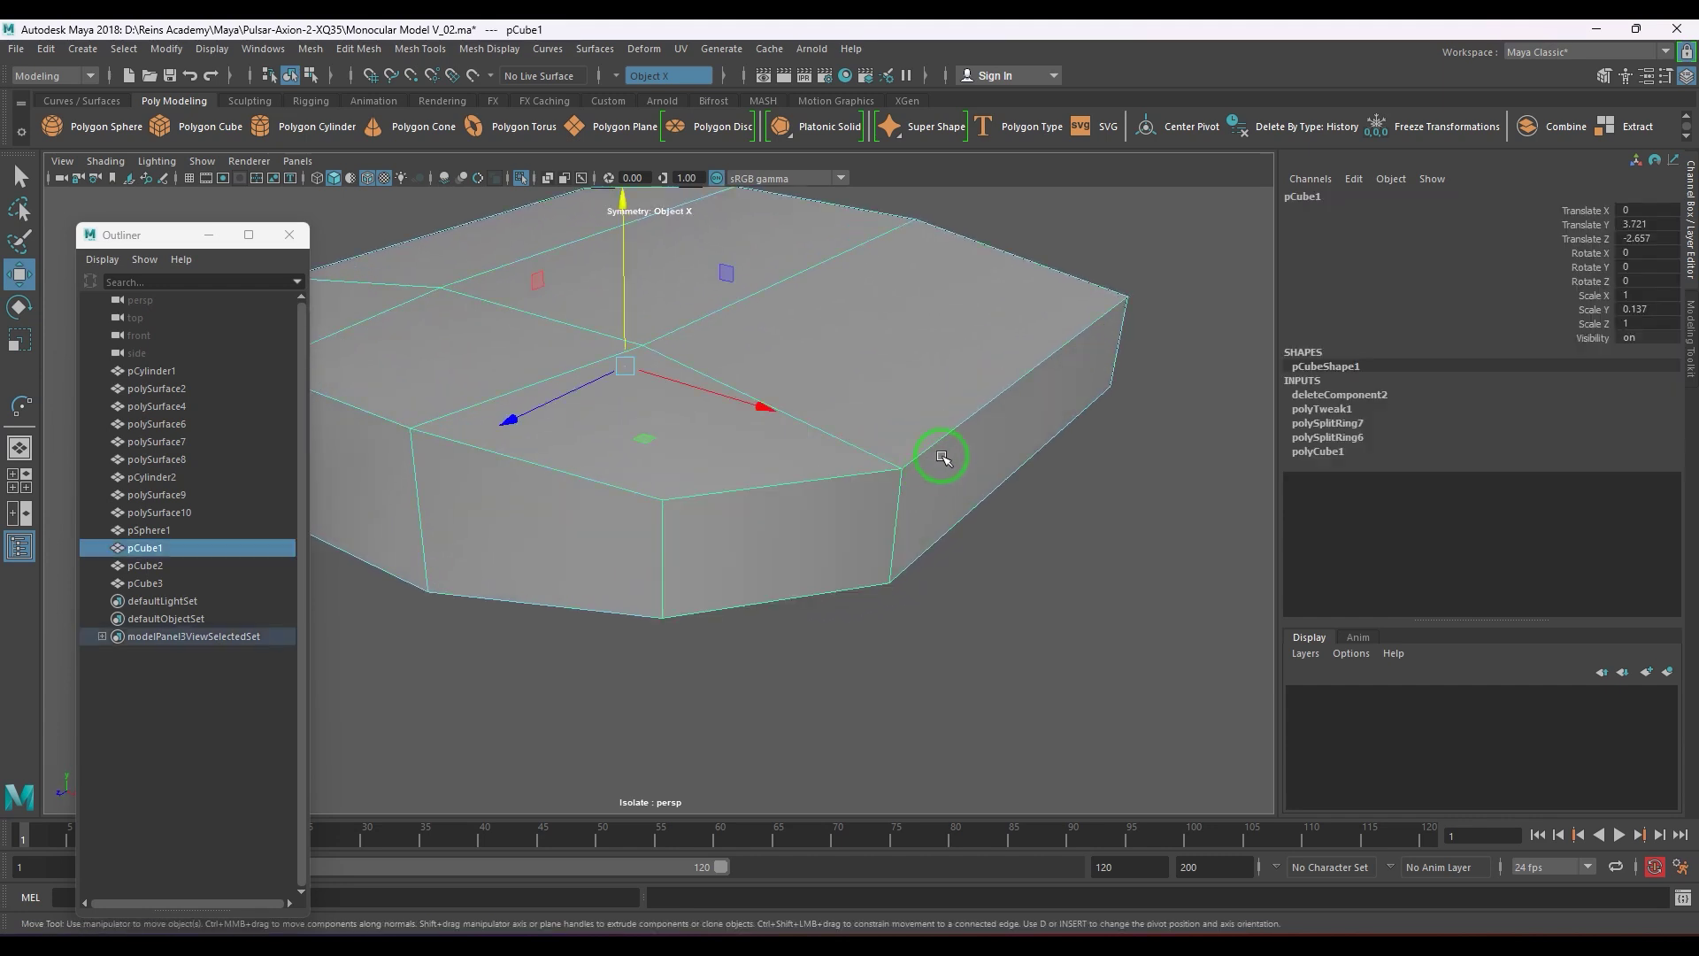
right_click_drag(952, 435, 825, 471, "shift")
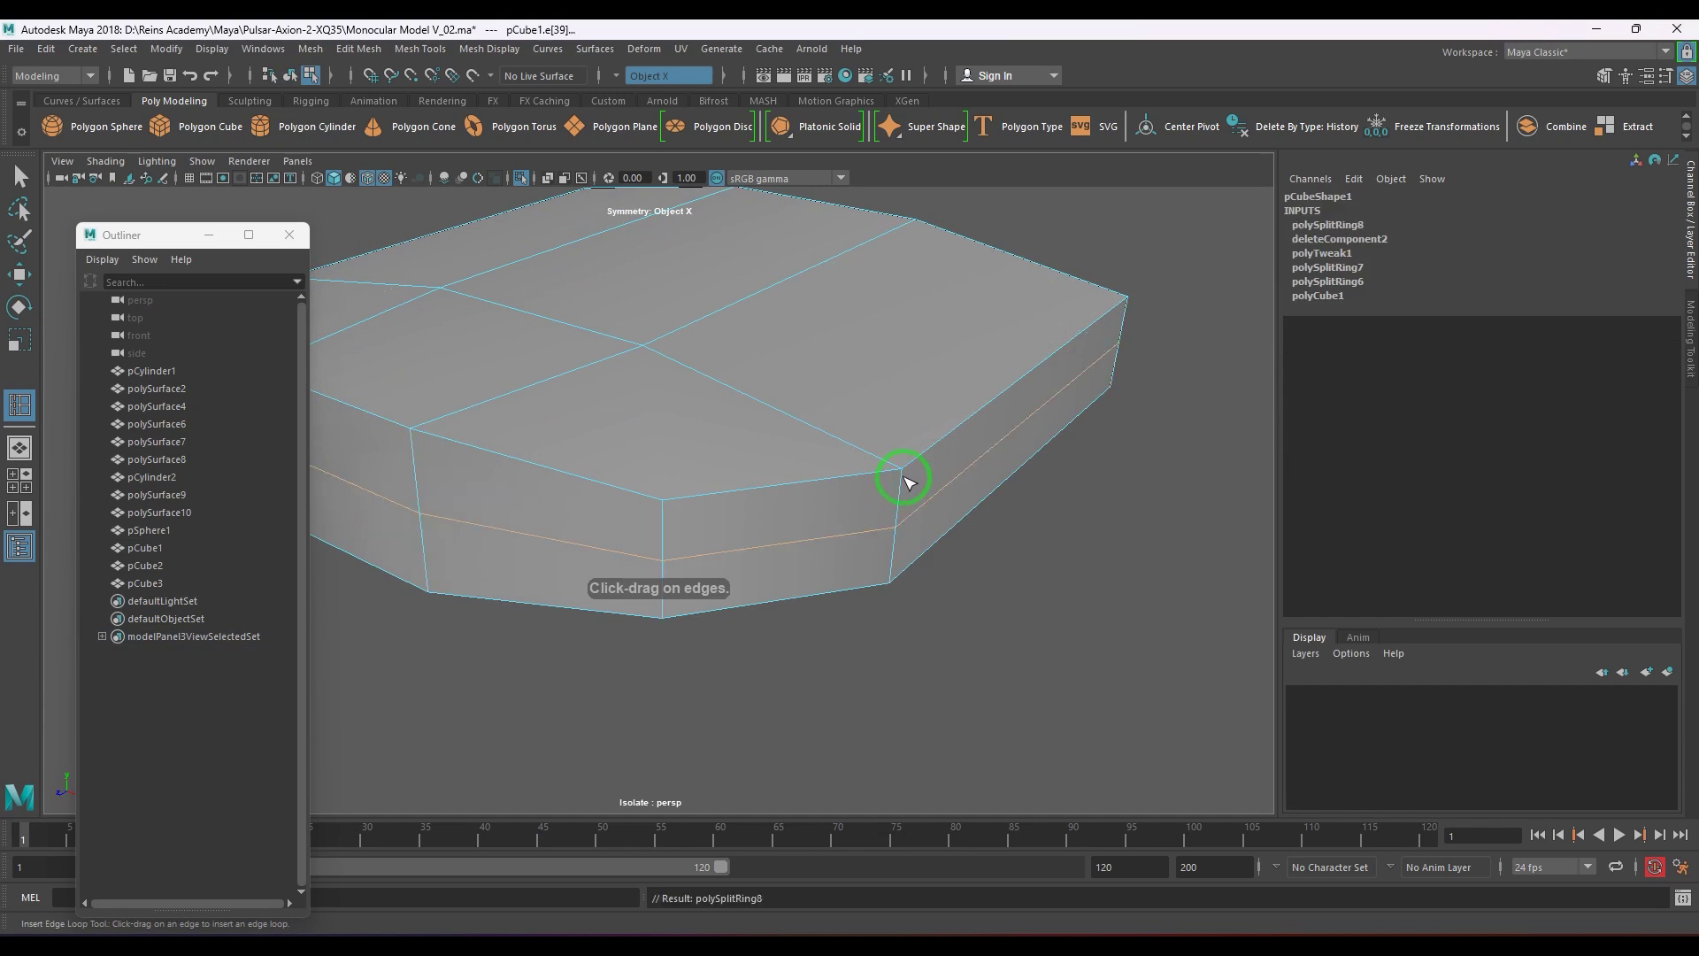
left_click(899, 483)
key("ctrl+z")
- Reset the Insert Edge Loop tool and add two support loops near the block's top edge and one near its bottom edge
right_click_drag(929, 436, 1024, 447, "shift")
left_click(1357, 276)
left_click(1498, 241)
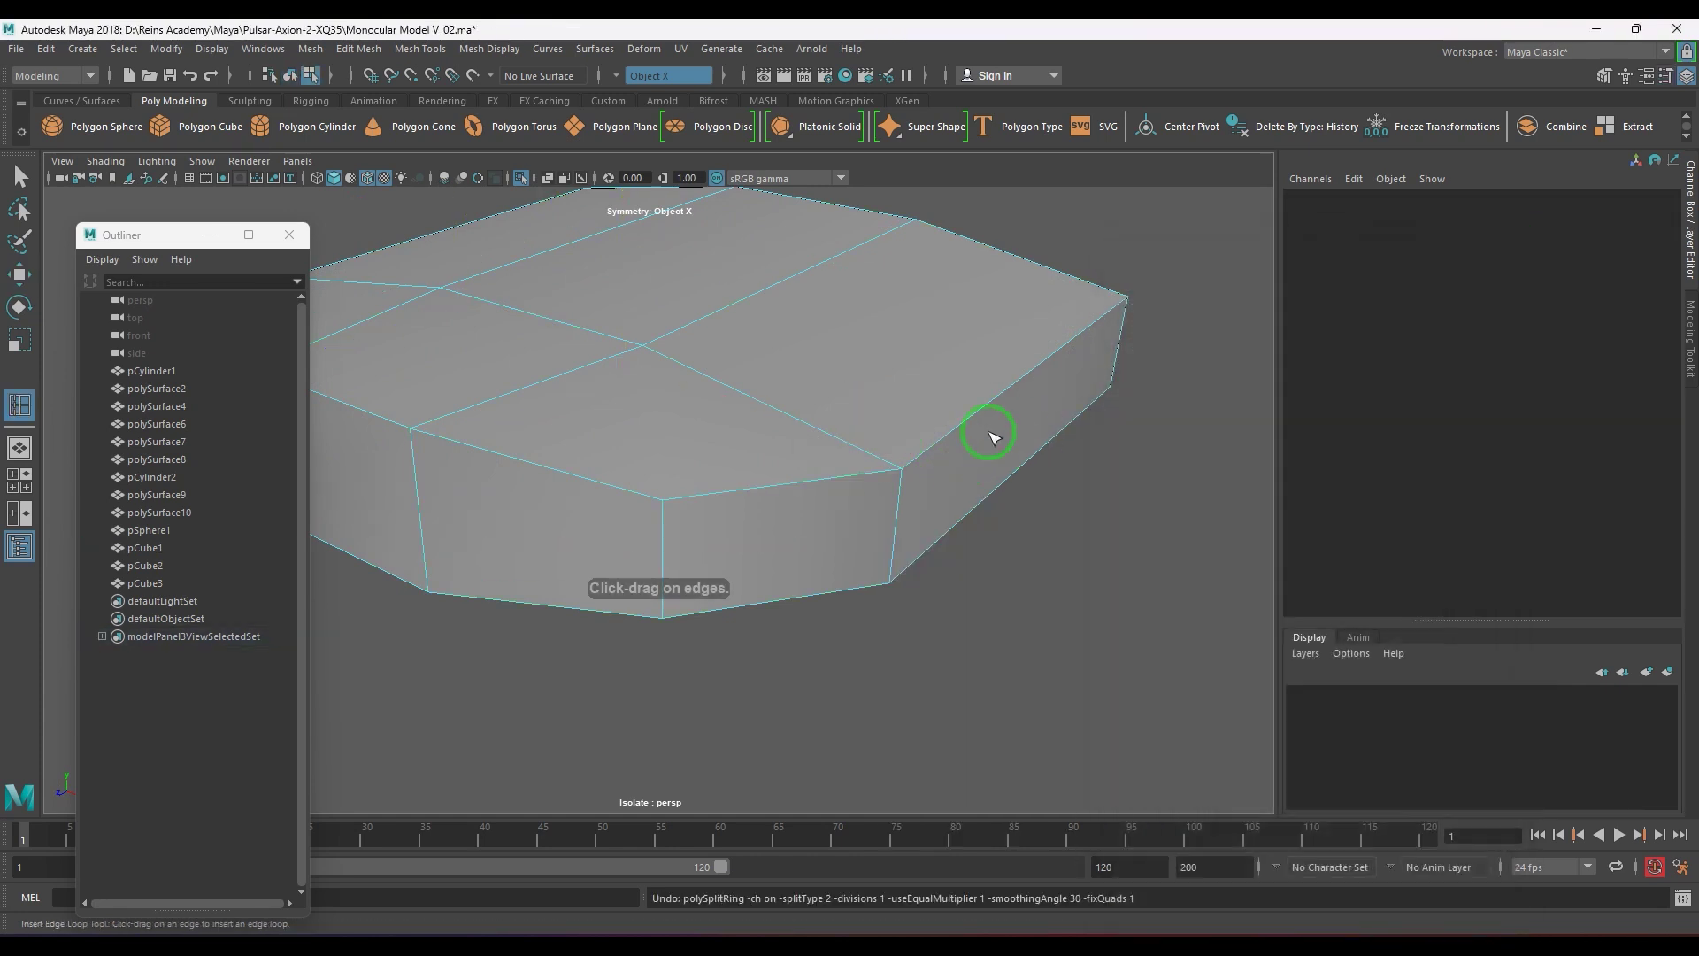
left_click_drag(986, 436, 988, 489, "alt")
left_click(986, 474)
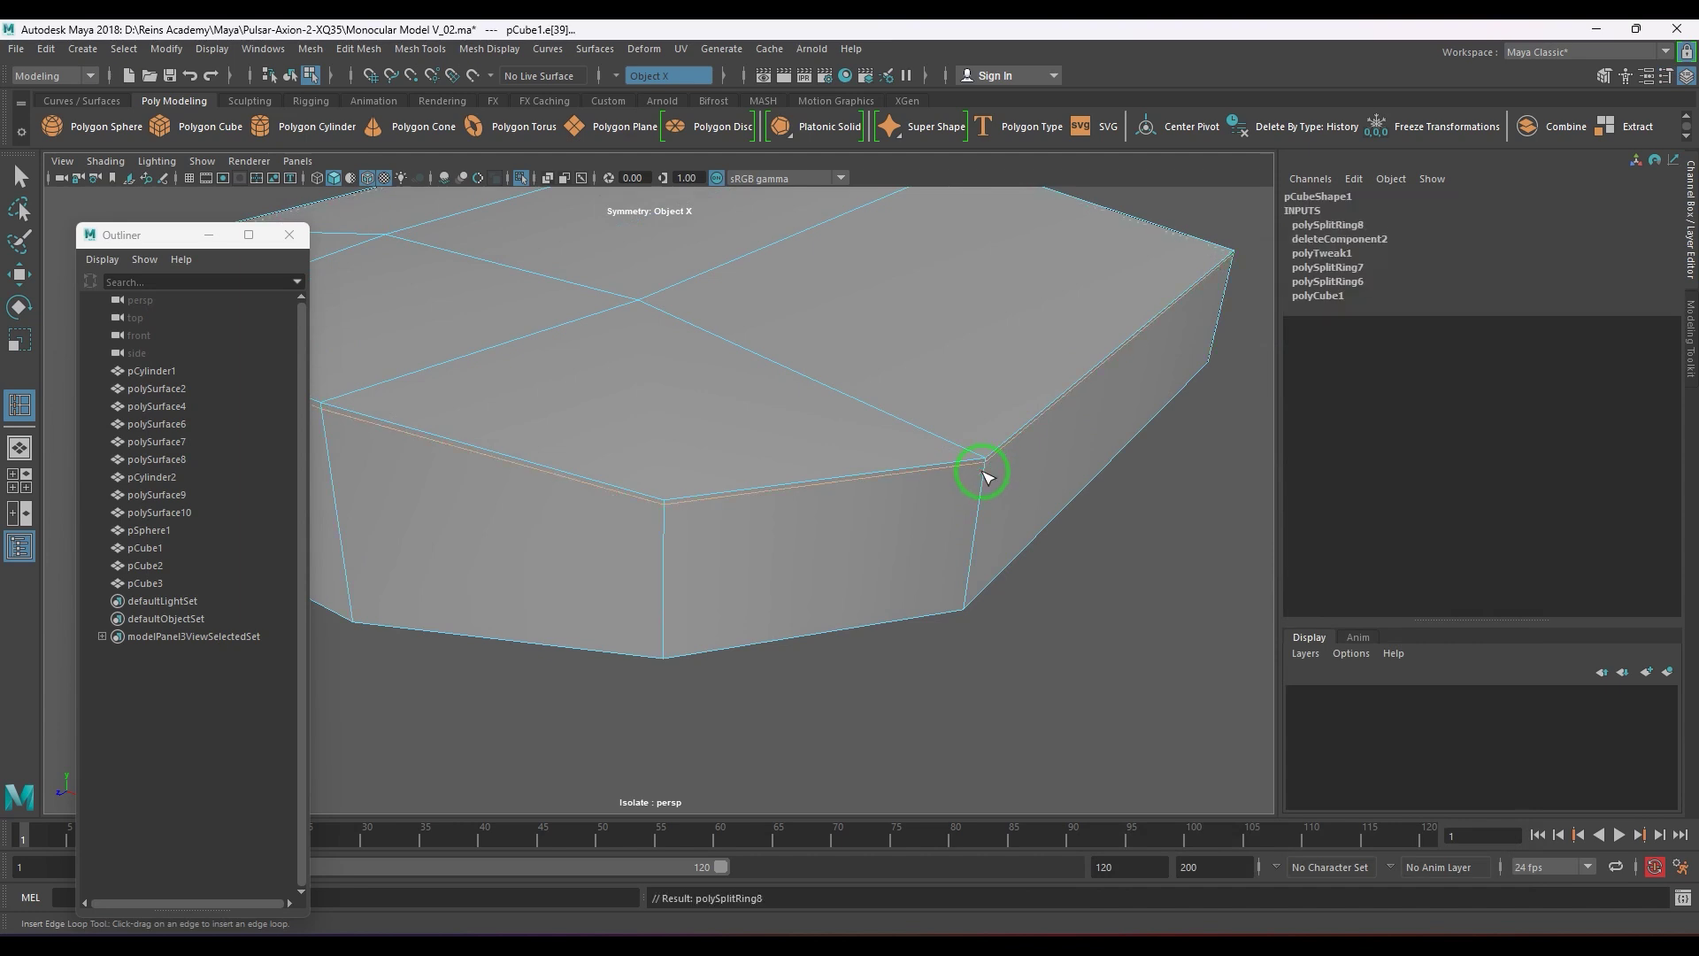
left_click(987, 469)
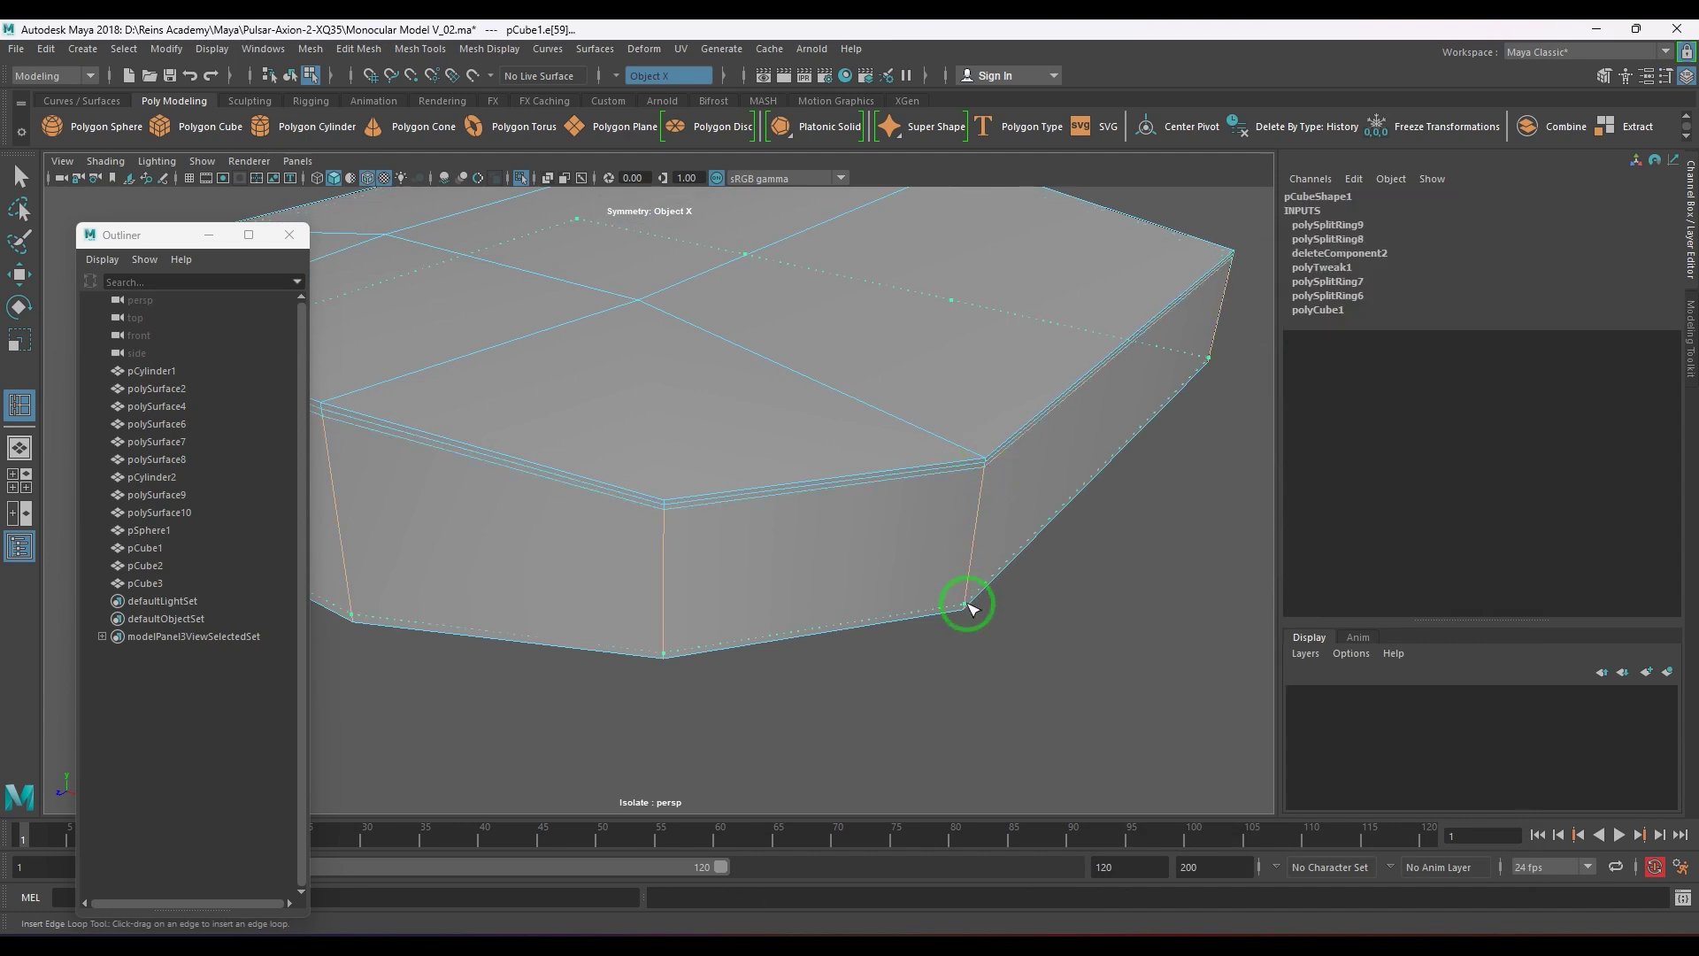
scroll(971, 611, "down", 5)
key("w")
key("F8")
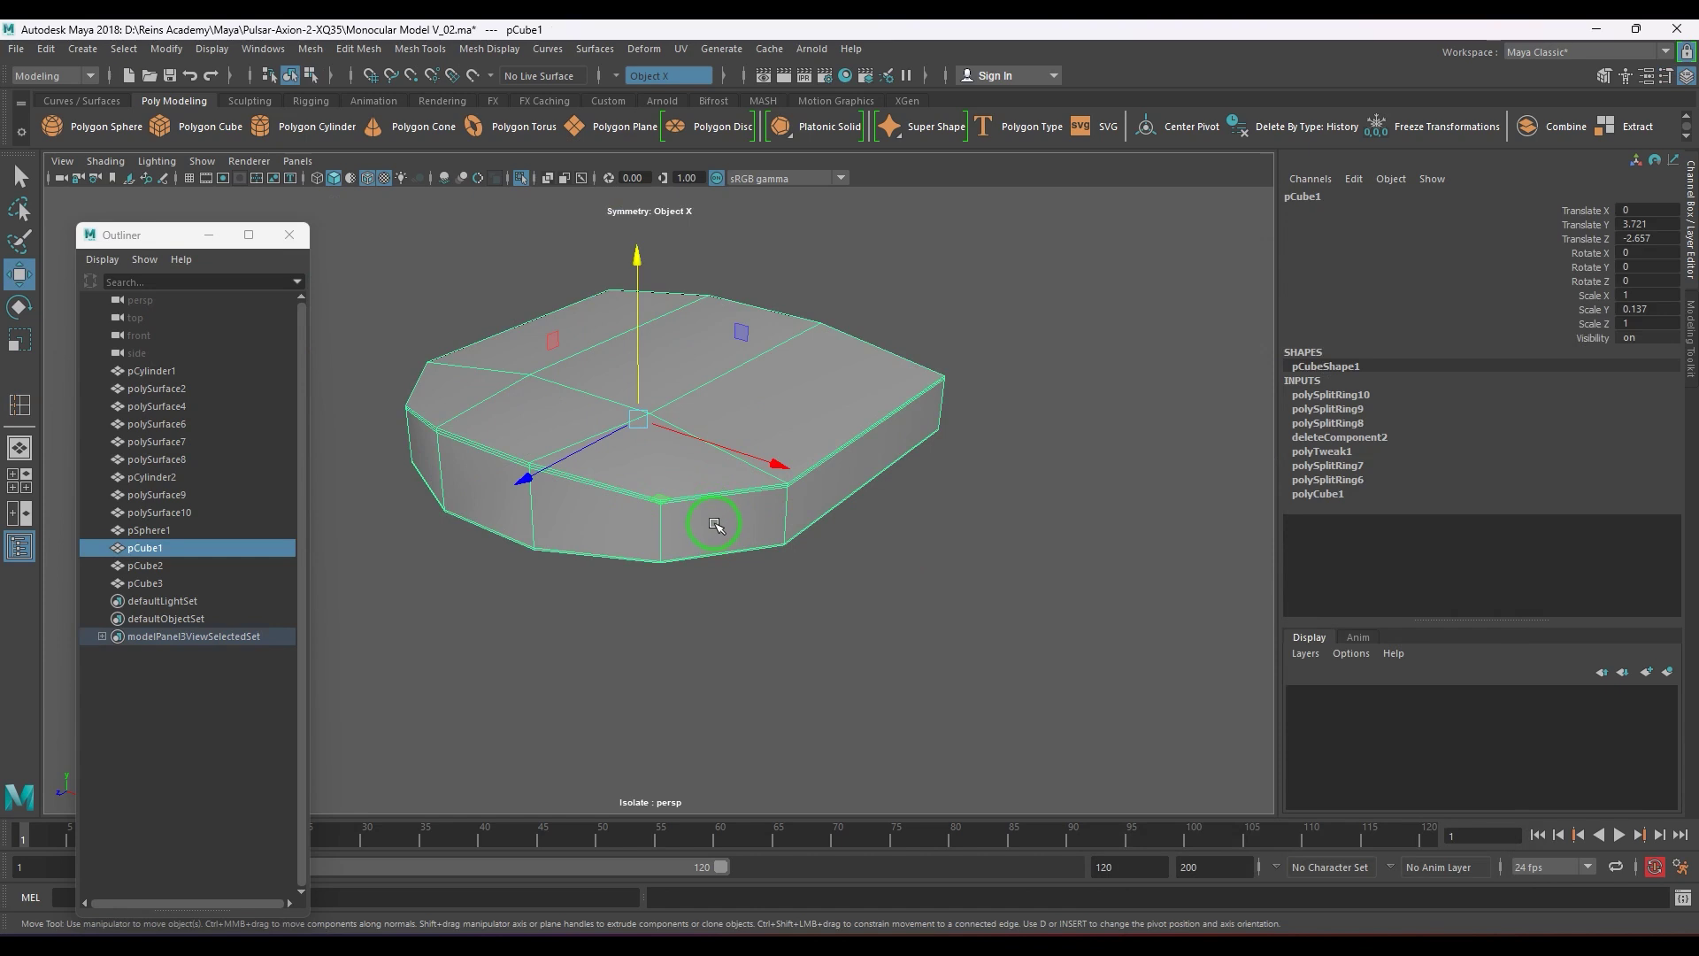
- Delete the block's construction history and preview it smoothed
key("alt+shift+d")
key("3")
left_click(869, 621)
left_click_drag(869, 508, 731, 507, "alt")
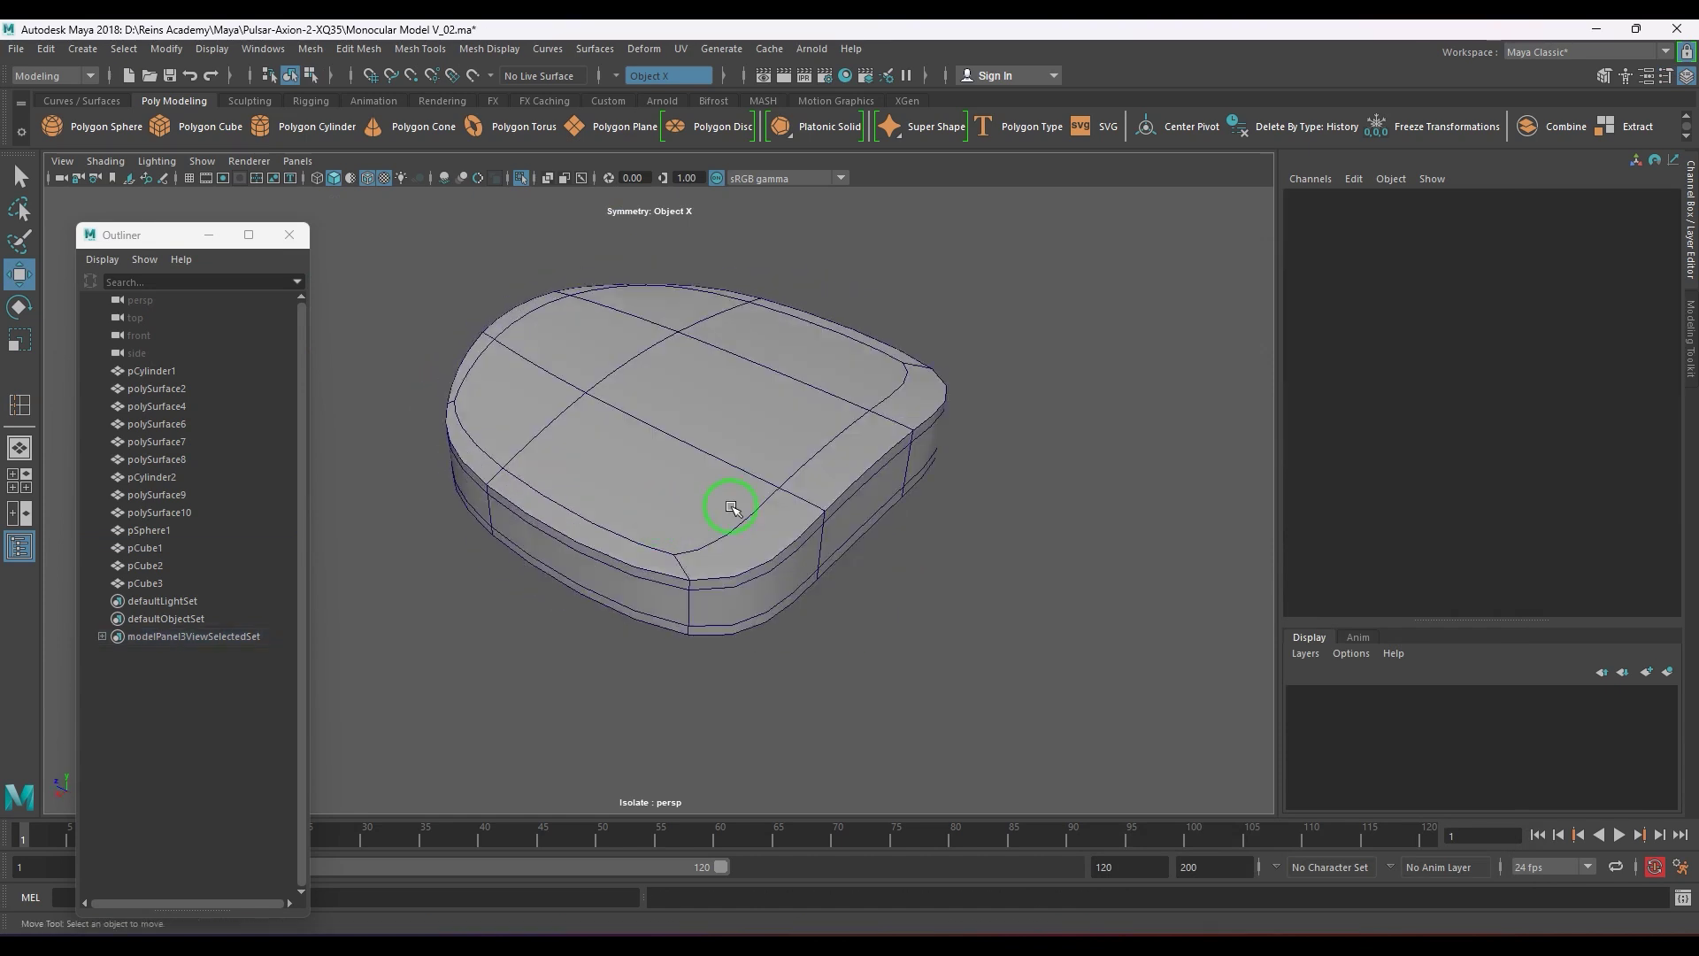
- Insert one centred edge loop across the block's square end, using Multiple edge loops set to 1, and preview the block smoothed
left_click(755, 543)
key("1")
left_click_drag(705, 569, 815, 440, "alt")
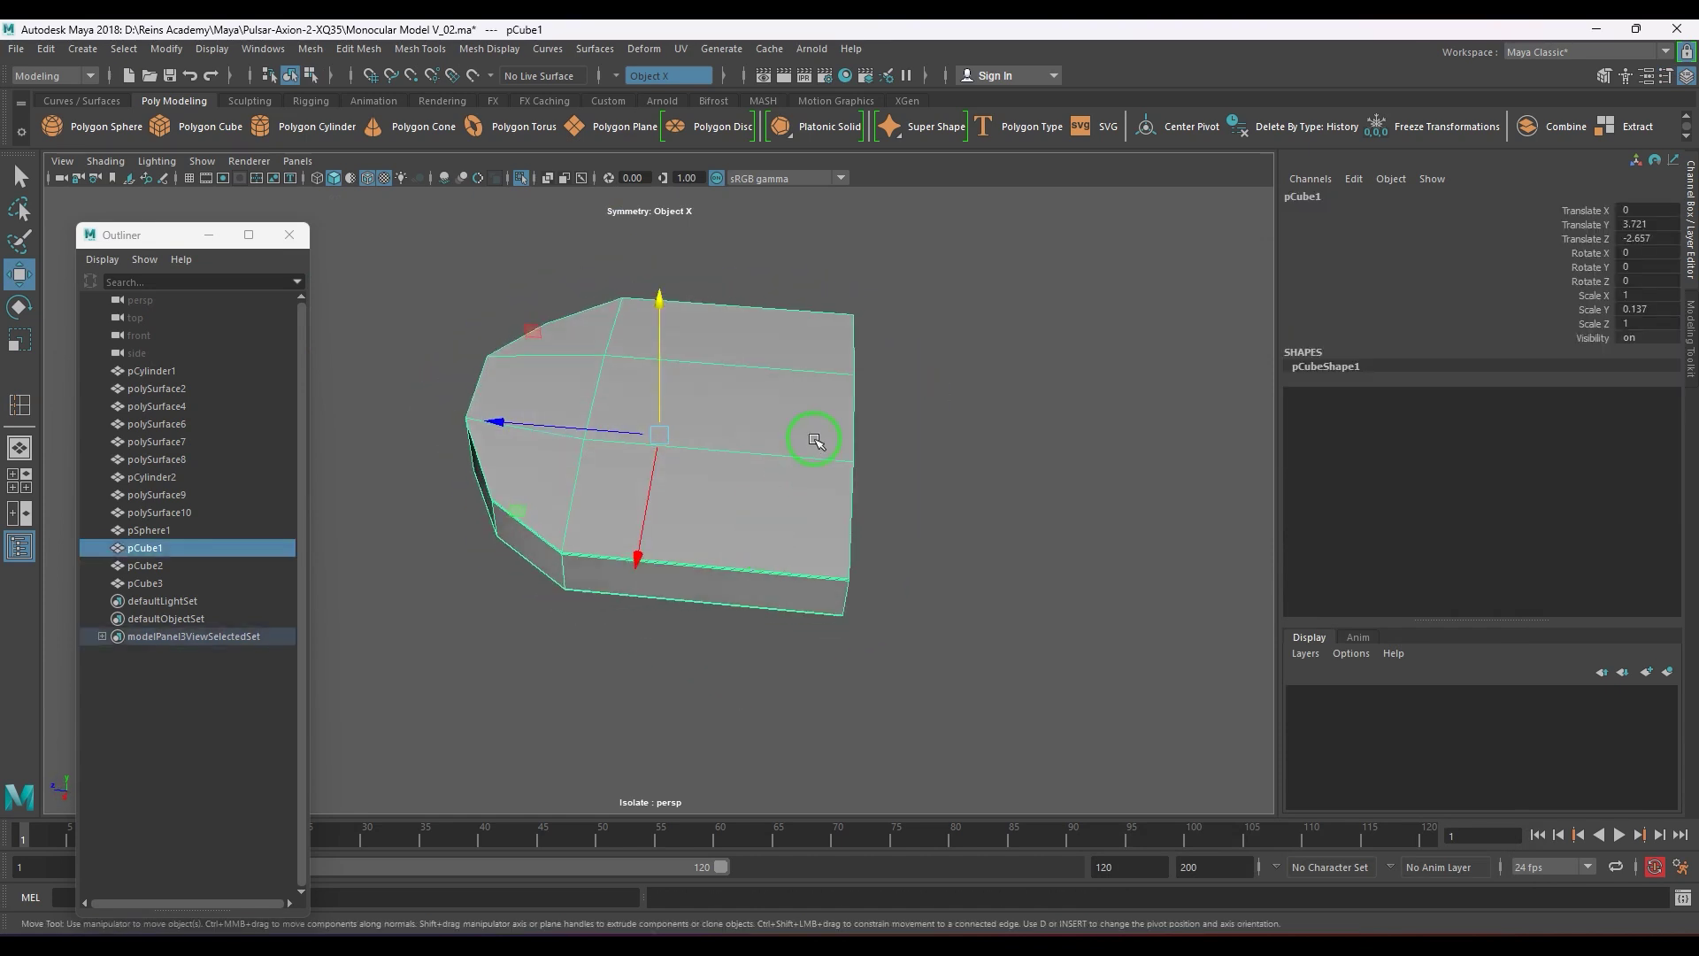
right_click_drag(815, 440, 771, 465, "shift")
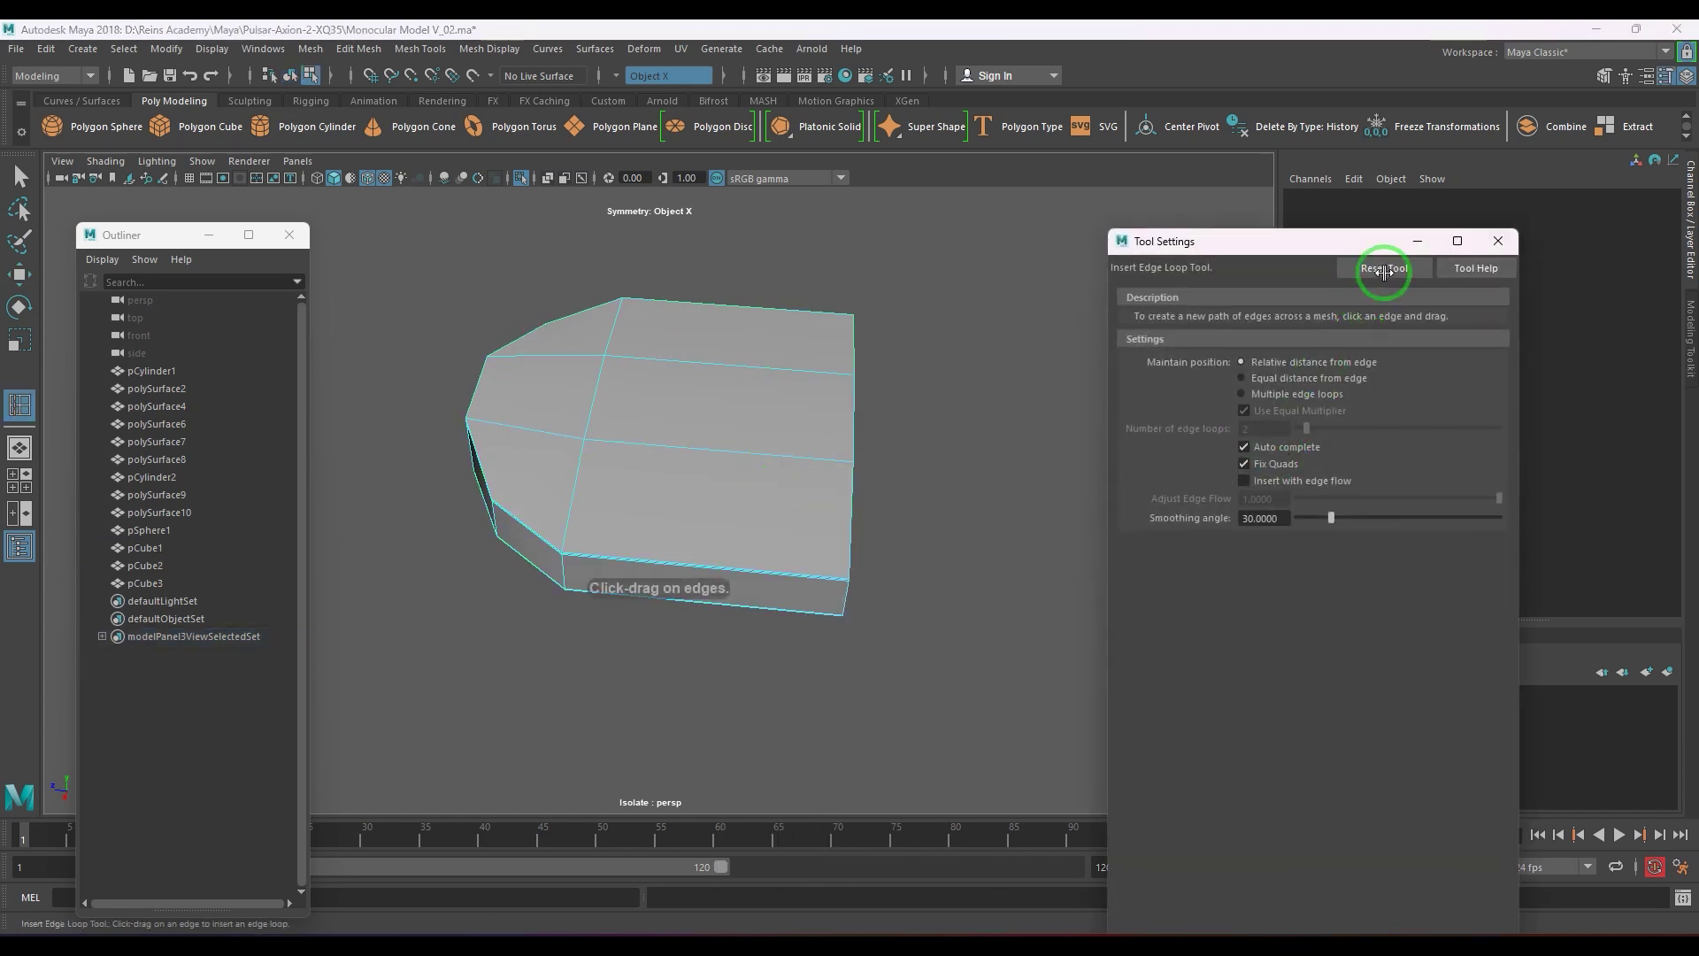
left_click(1293, 395)
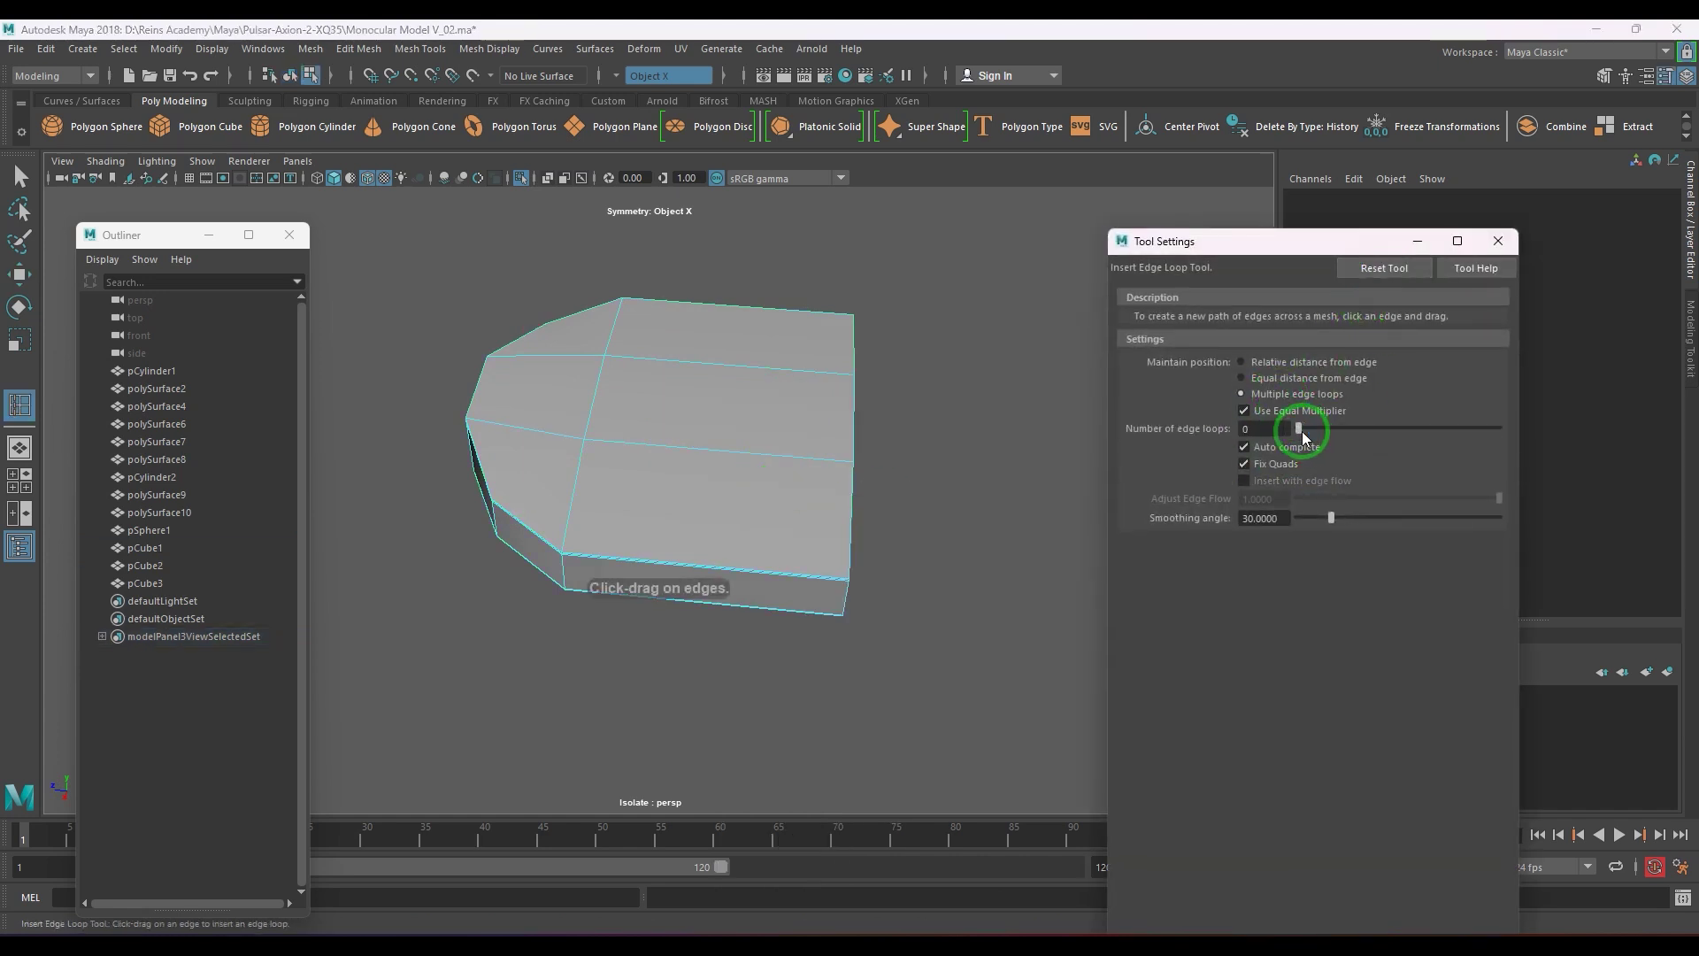
left_click(727, 577)
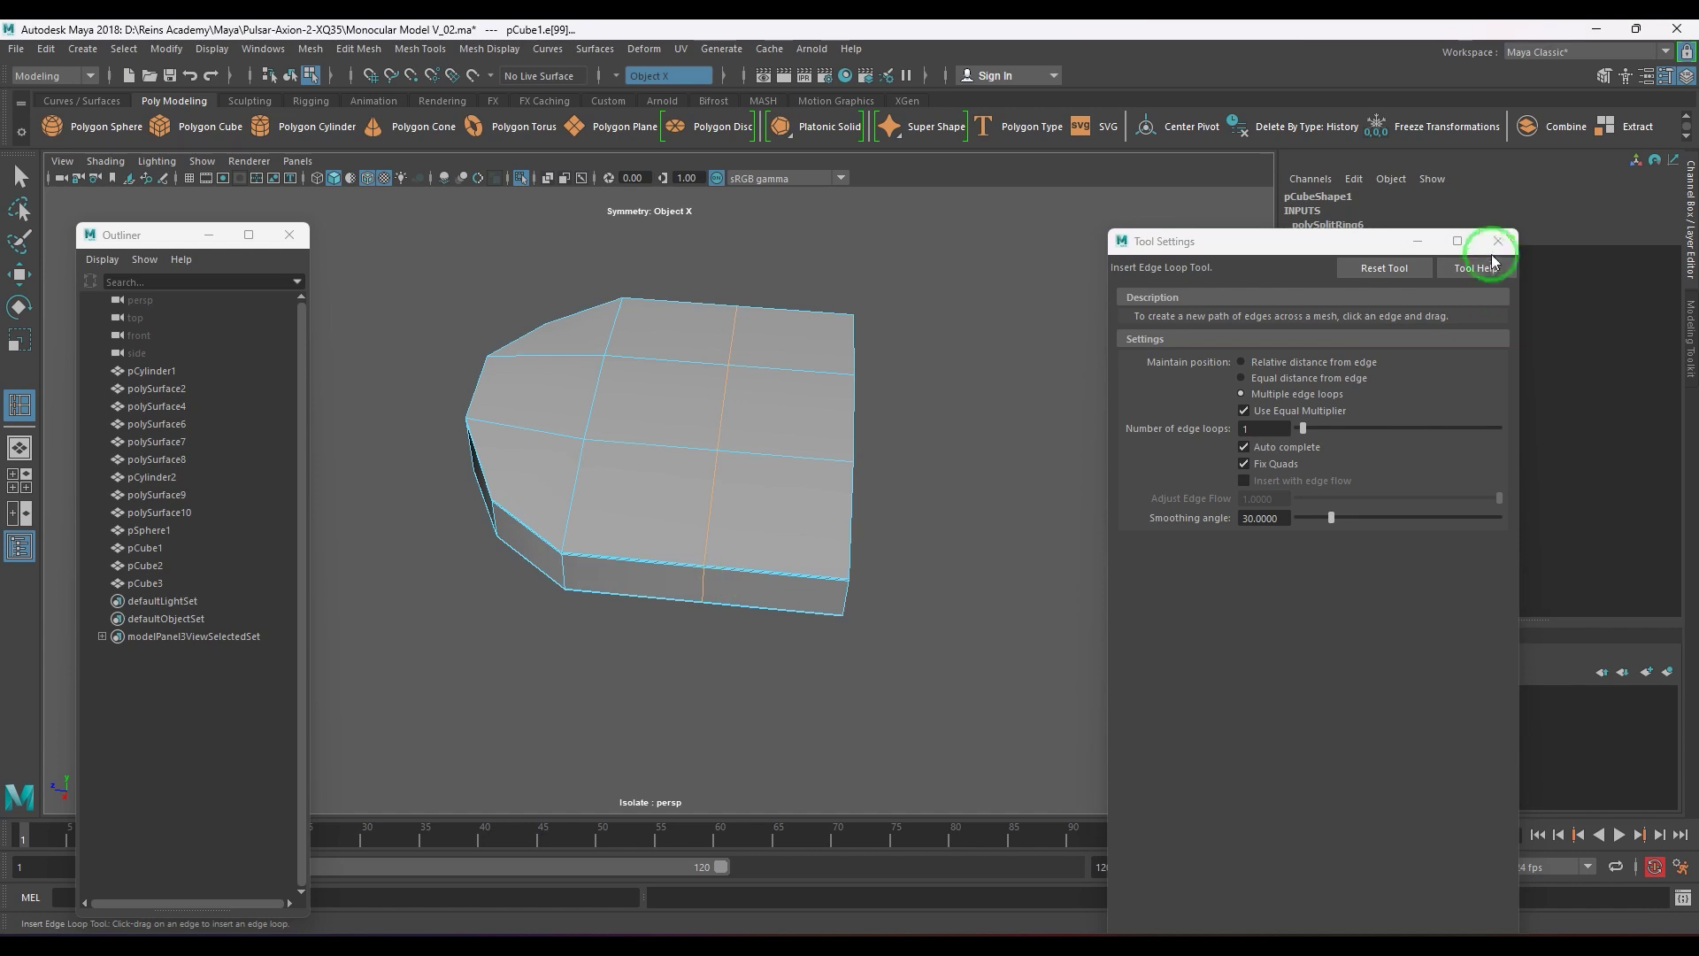
left_click(1497, 241)
key("w")
left_click(758, 468)
key("3")
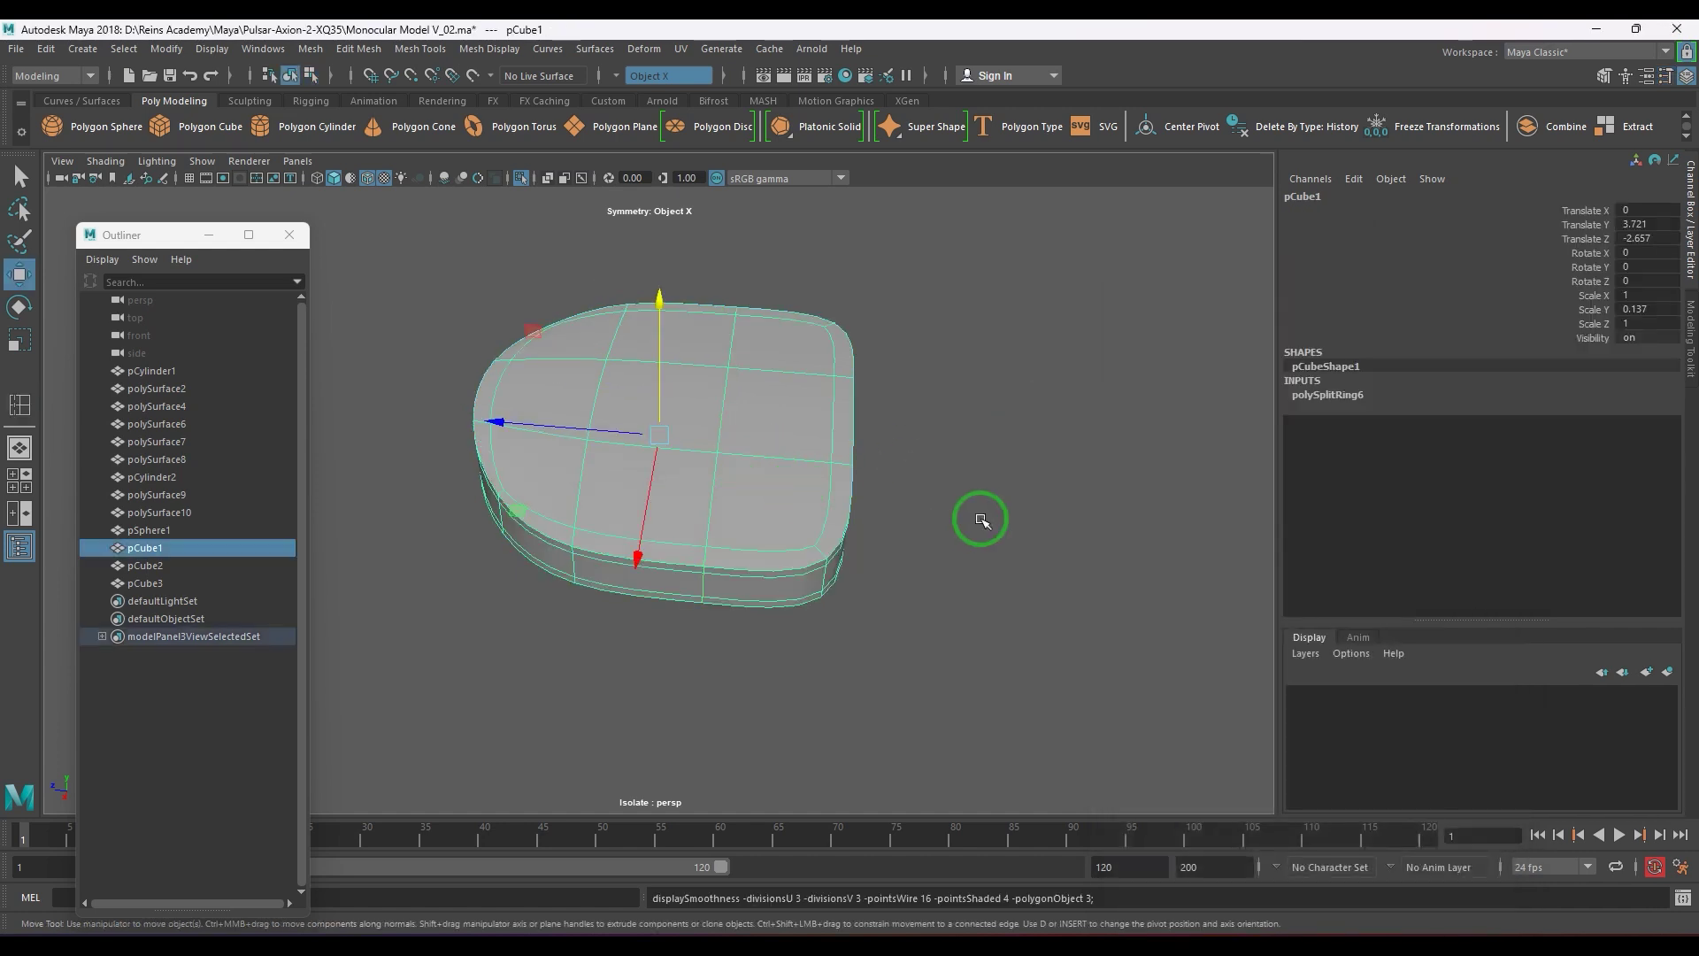
- Exit isolation and assign the existing dark material to the rounded button
left_click(978, 512)
left_click(522, 180)
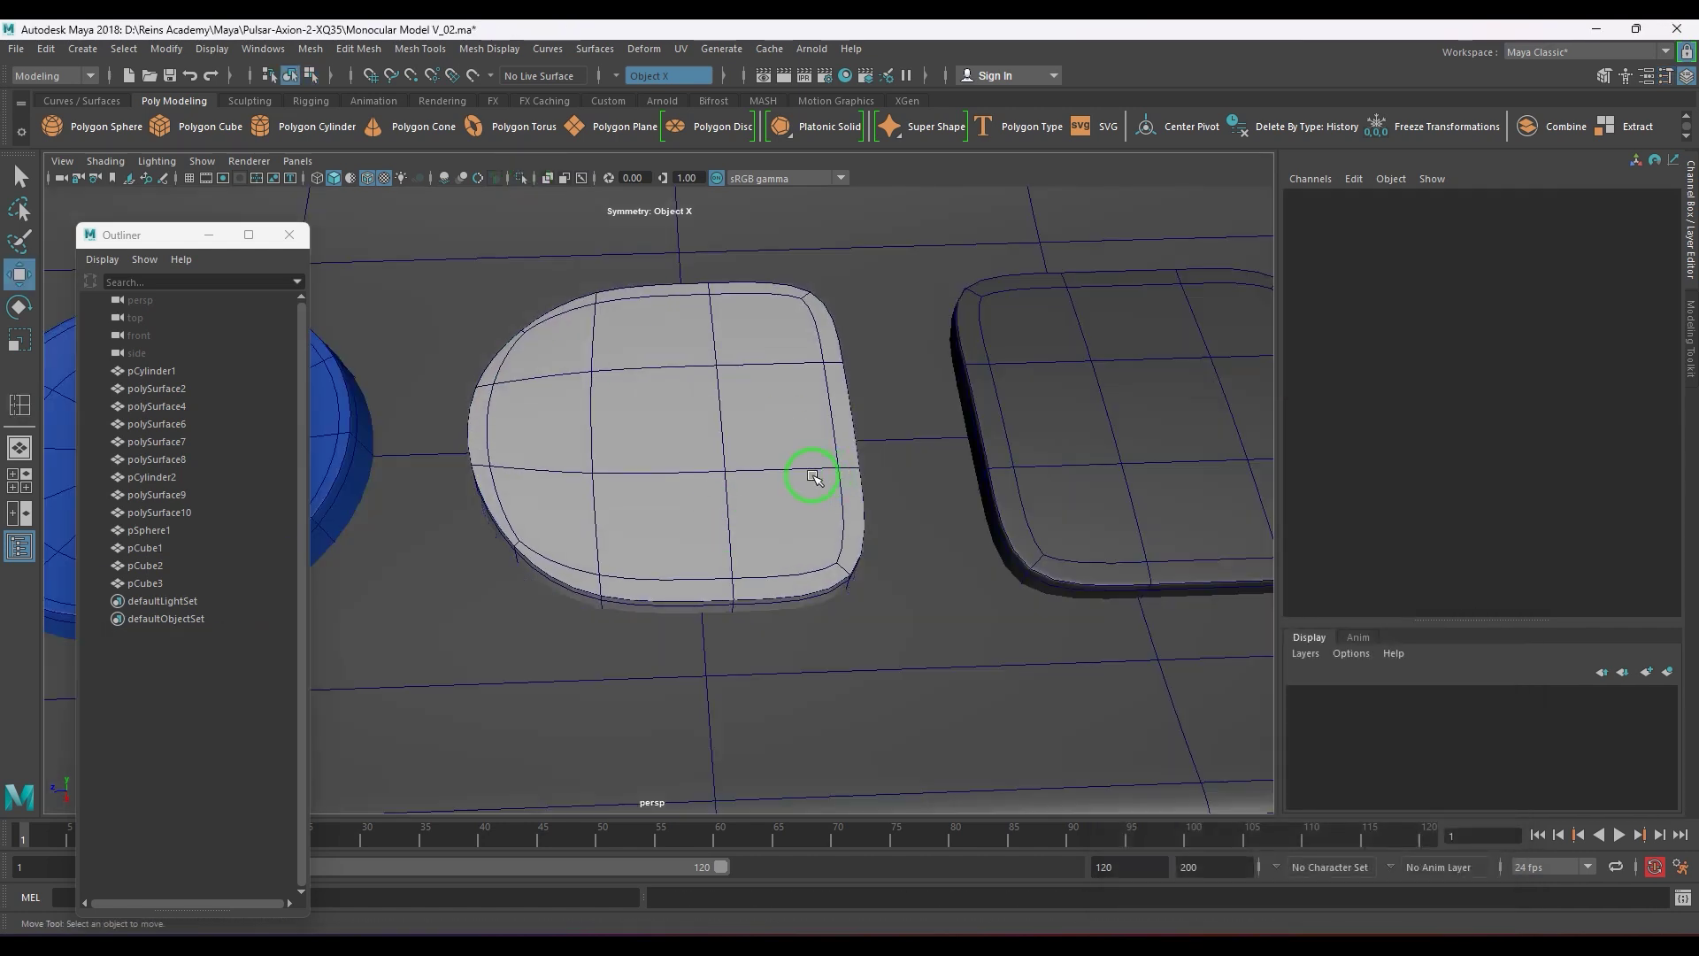
left_click(667, 345)
right_click_drag(694, 356, 758, 633)
scroll(756, 632, "down", 5)
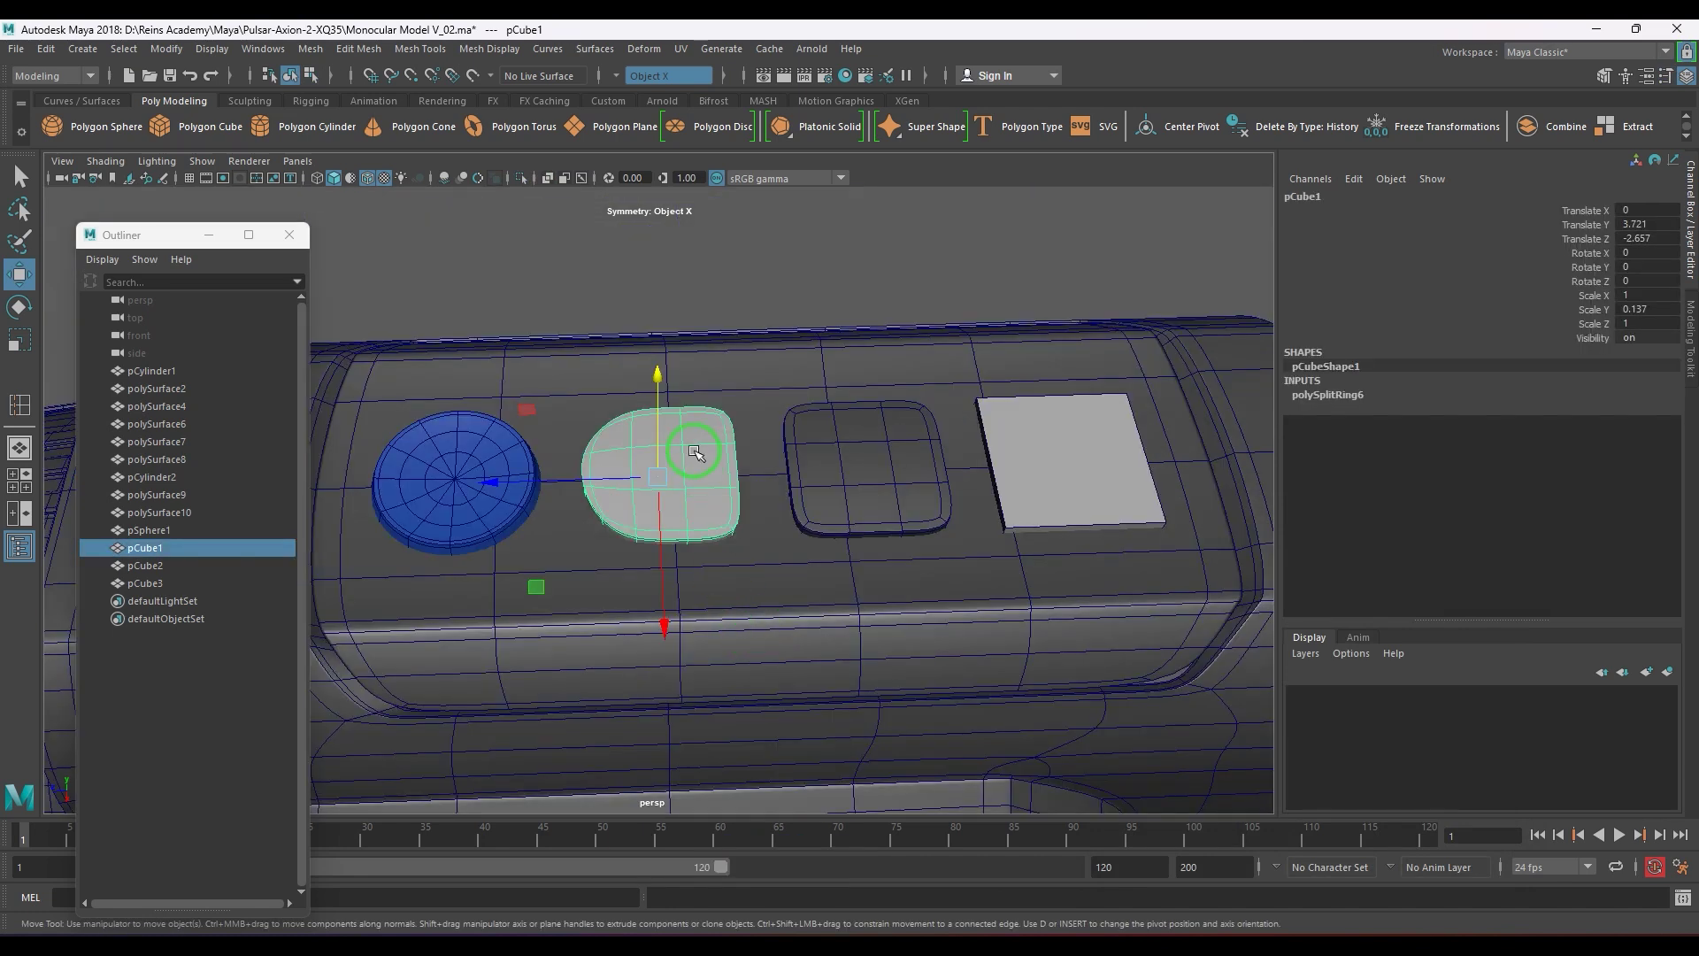
right_click_drag(693, 447, 814, 899)
left_click(714, 253)
- Hide wireframe on shaded and slightly raise the mirrored pair of top-rim corner vertices on the button's rounded end
mouse_move(713, 255)
left_mouse_down("alt")
mouse_move(932, 599)
mouse_move(831, 526)
mouse_move(844, 501)
mouse_move(741, 441)
mouse_move(741, 474)
mouse_move(878, 465)
mouse_move(668, 513)
mouse_move(692, 524)
mouse_move(717, 637)
mouse_move(652, 519)
mouse_move(731, 461)
mouse_move(664, 455)
mouse_move(702, 512)
mouse_move(713, 447)
mouse_move(759, 422)
left_mouse_up("alt")
left_click(368, 181)
left_click(645, 541)
key("F9")
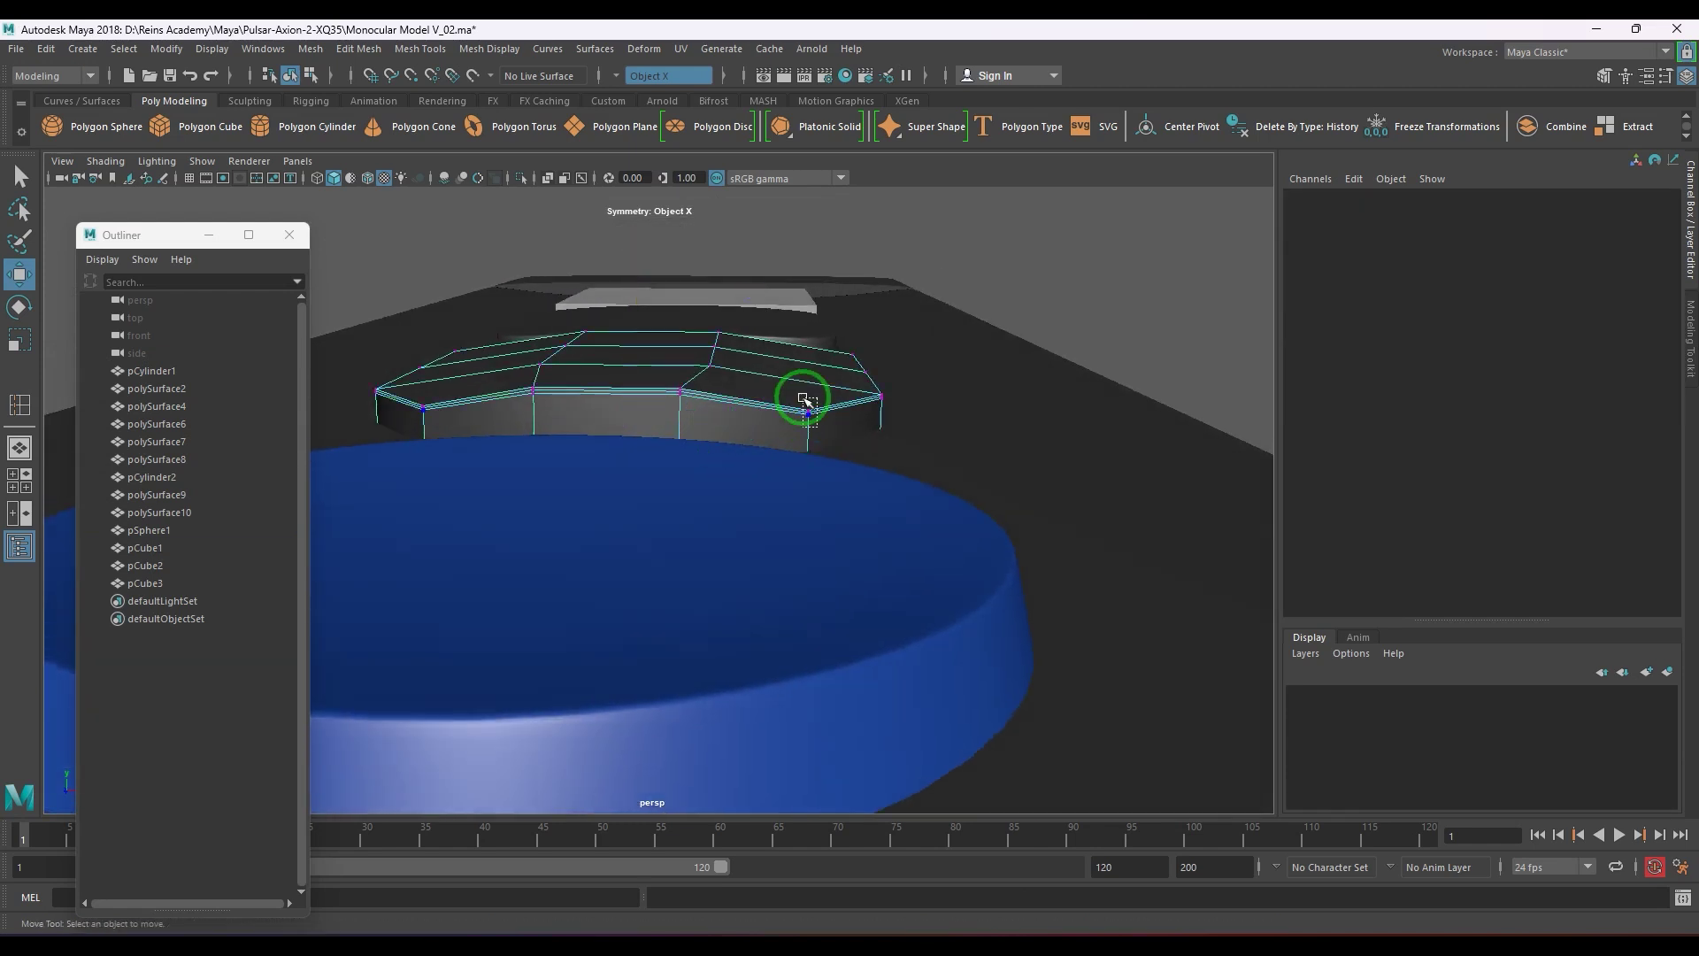
left_click(807, 400)
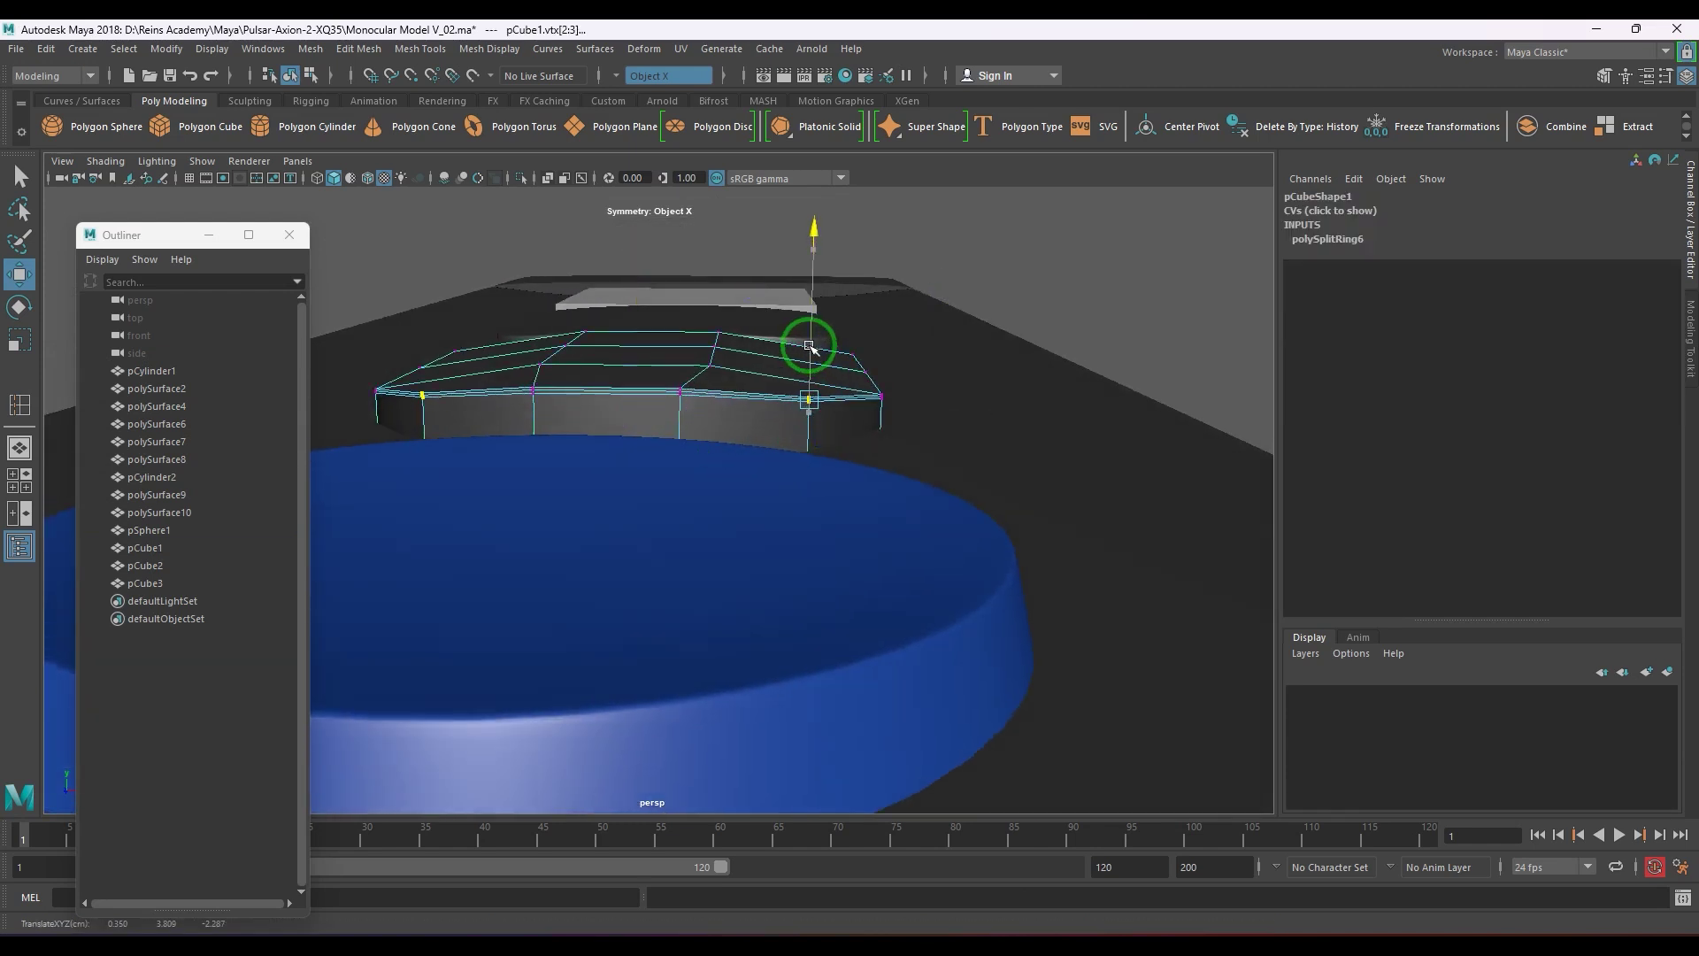
- Check the button's vertex heights in the side view, and return to the perspective view
left_click_drag(810, 350, 715, 504, "alt")
key("space")
middle_click_drag(692, 525, 891, 497, "alt")
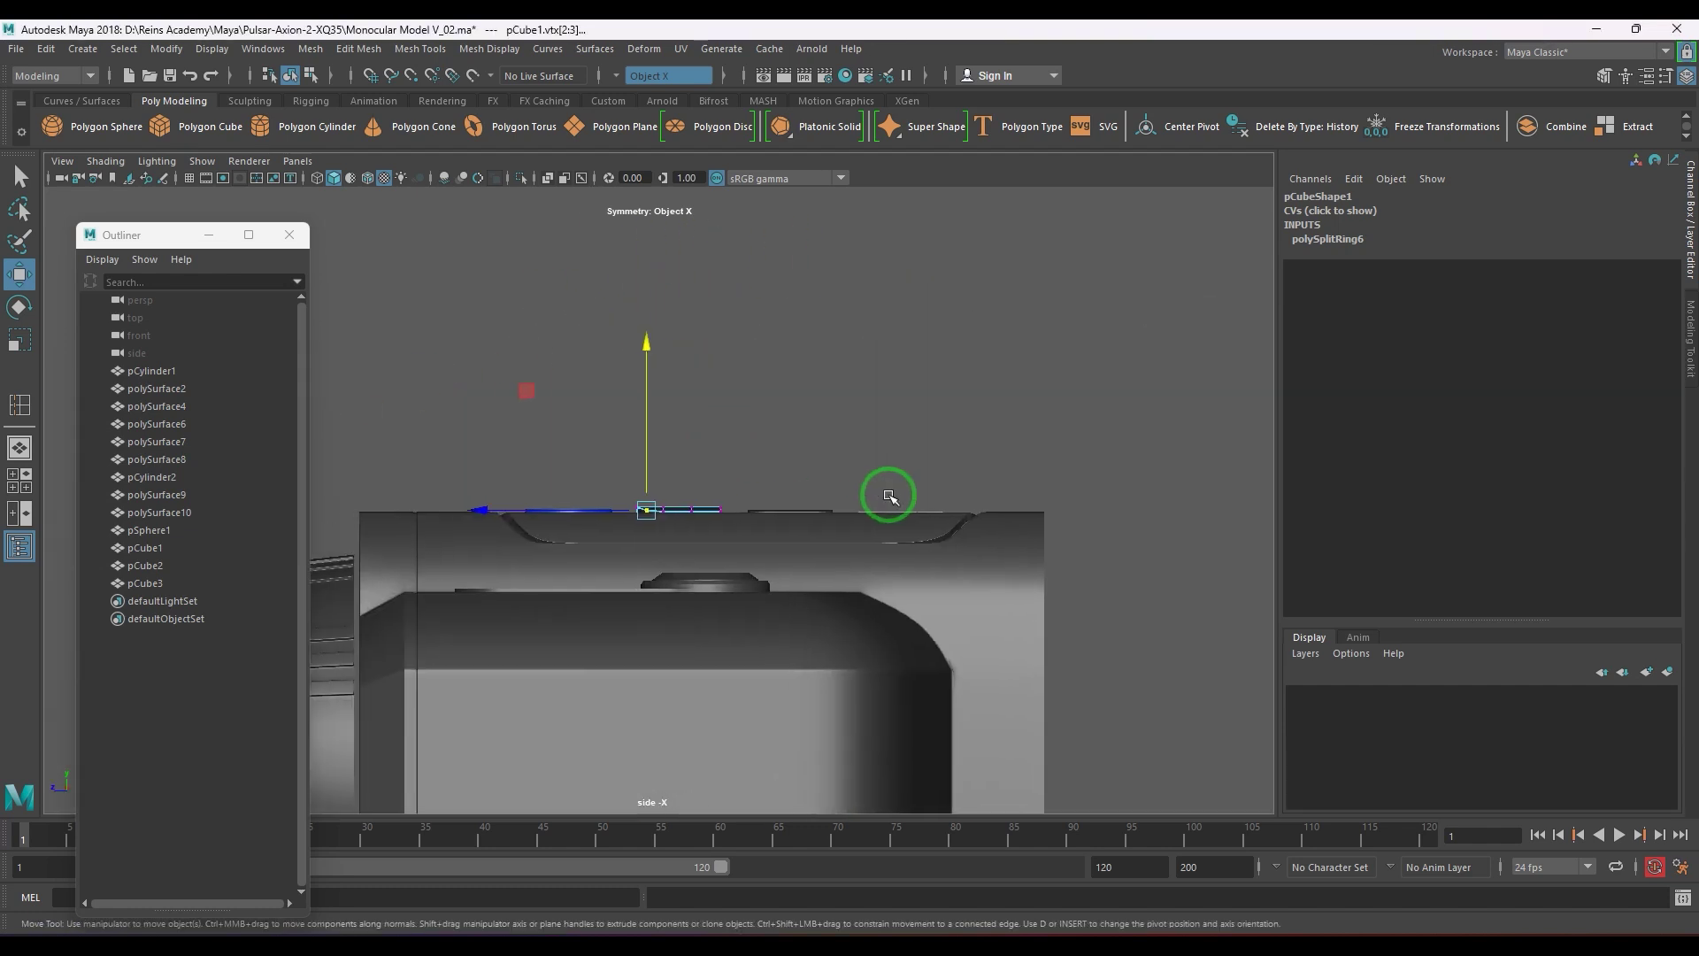
scroll(639, 489, "up", 2)
middle_click_drag(650, 492, 808, 546, "alt")
scroll(807, 546, "up", 7)
middle_click_drag(964, 584, 781, 501, "alt")
scroll(909, 557, "up", 8)
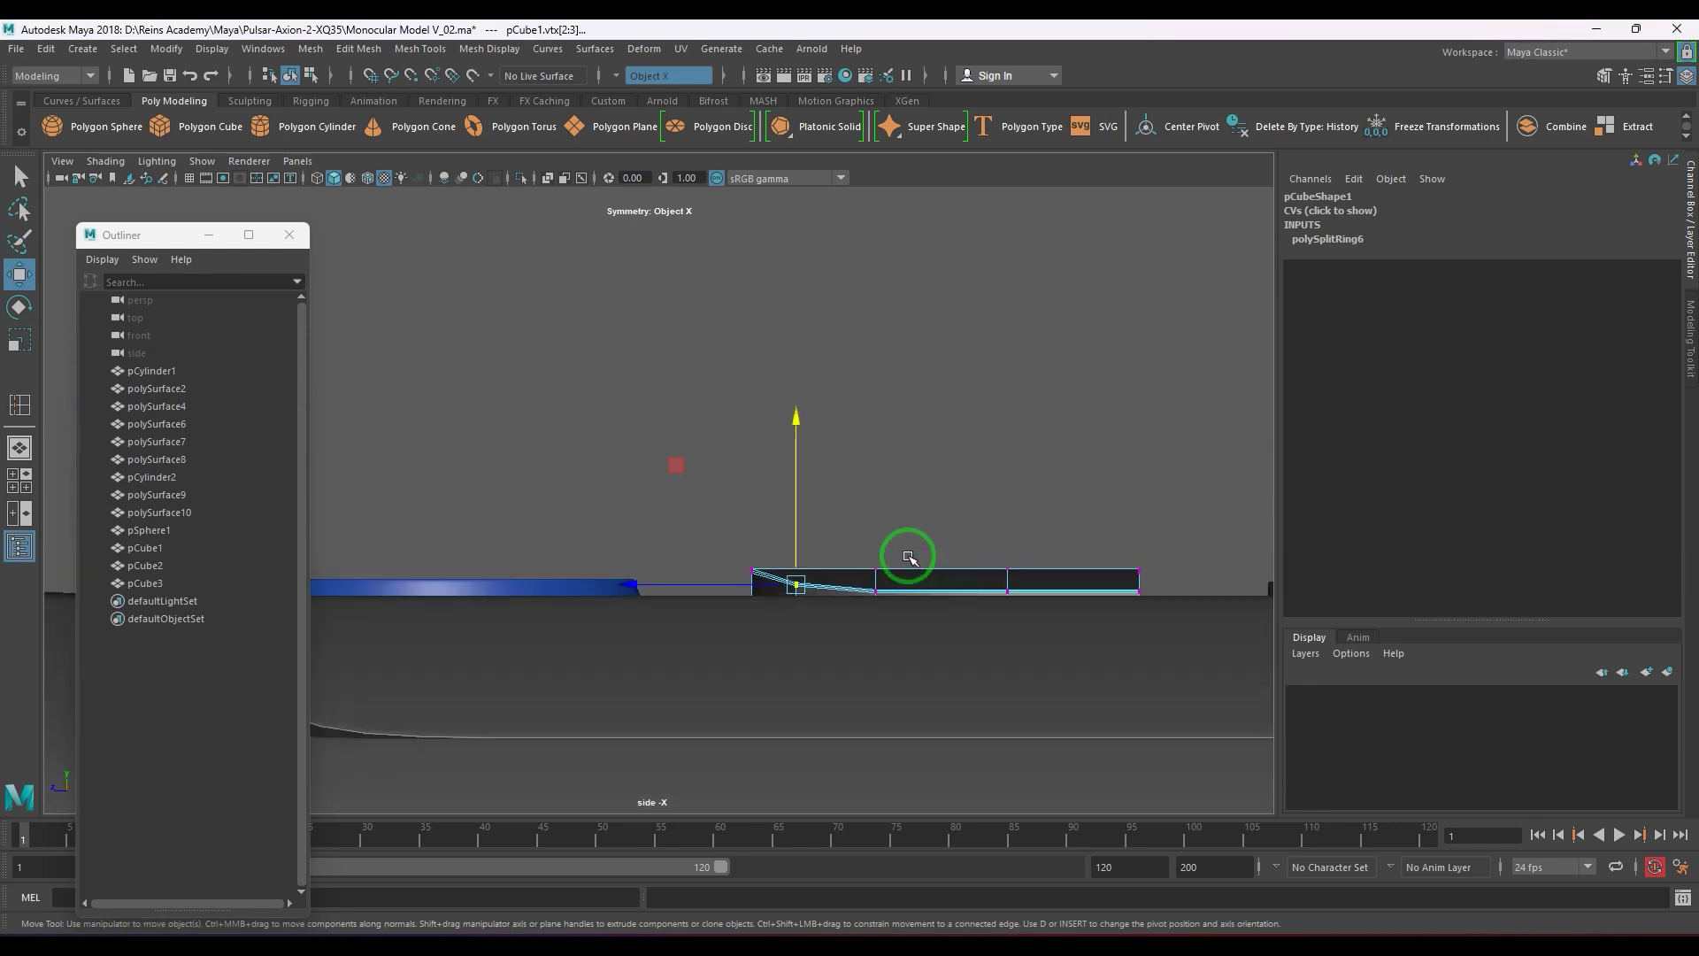
key("space")
left_click_drag(855, 594, 823, 531)
left_click_drag(786, 535, 849, 582, "alt")
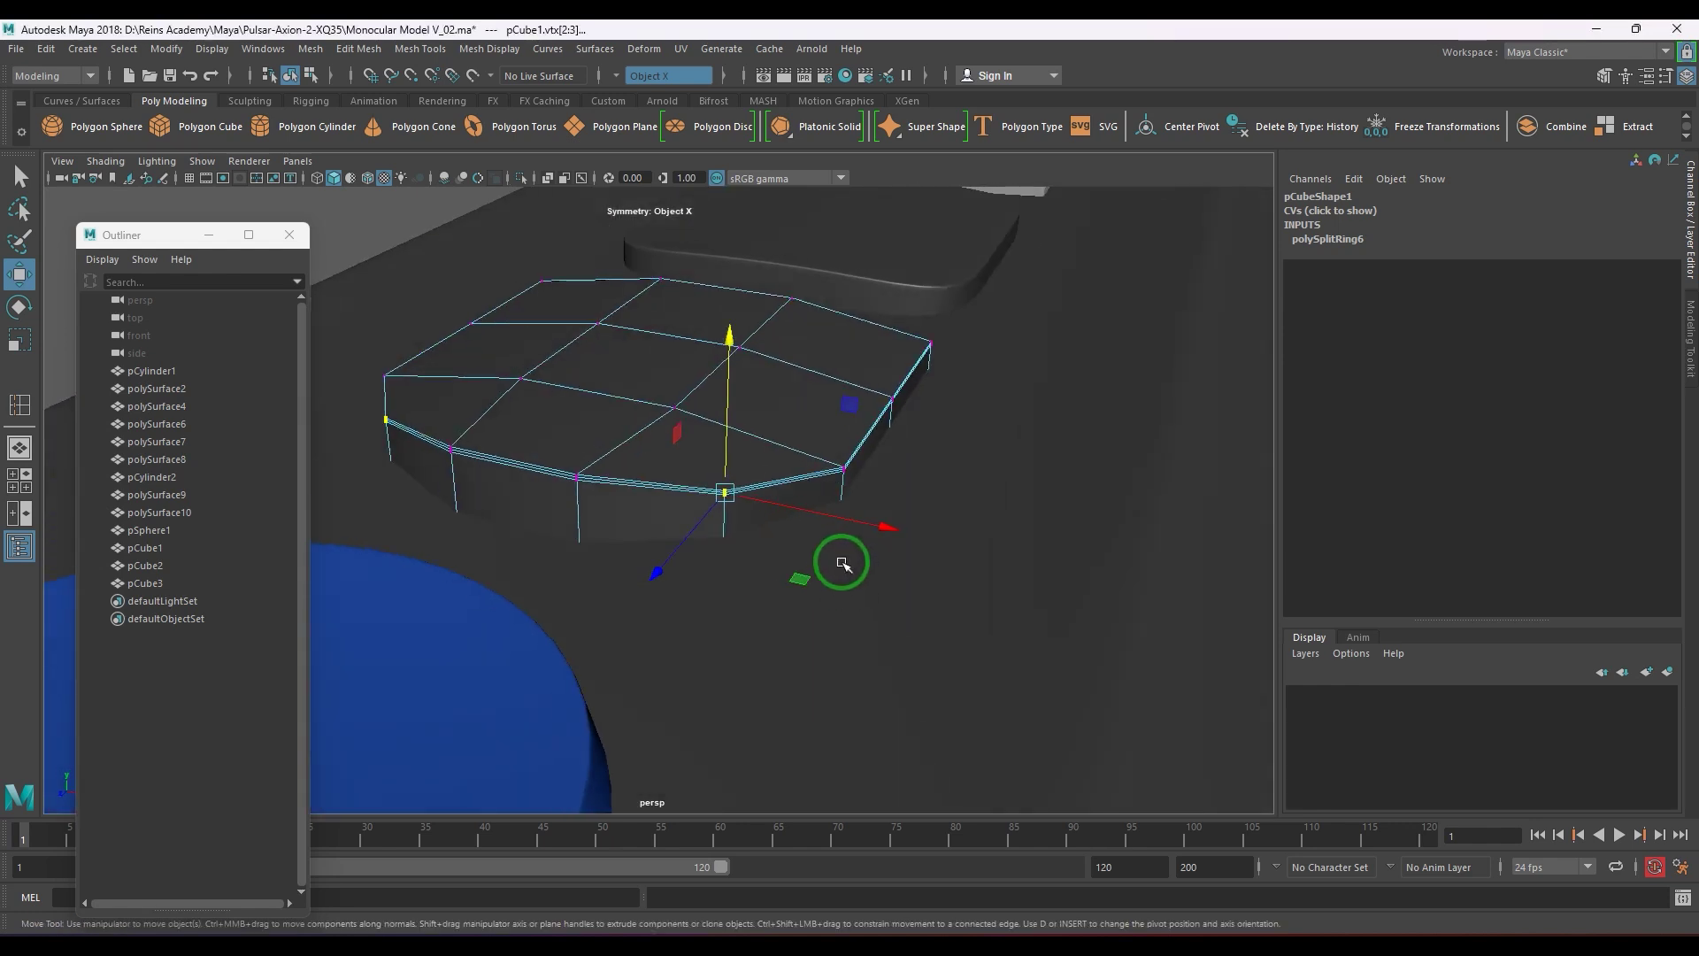
- Preview the rounded button smoothed, leave vertex mode, and deselect it
key("3")
key("F8")
left_click_drag(740, 443, 756, 539, "alt")
left_click(1118, 433)
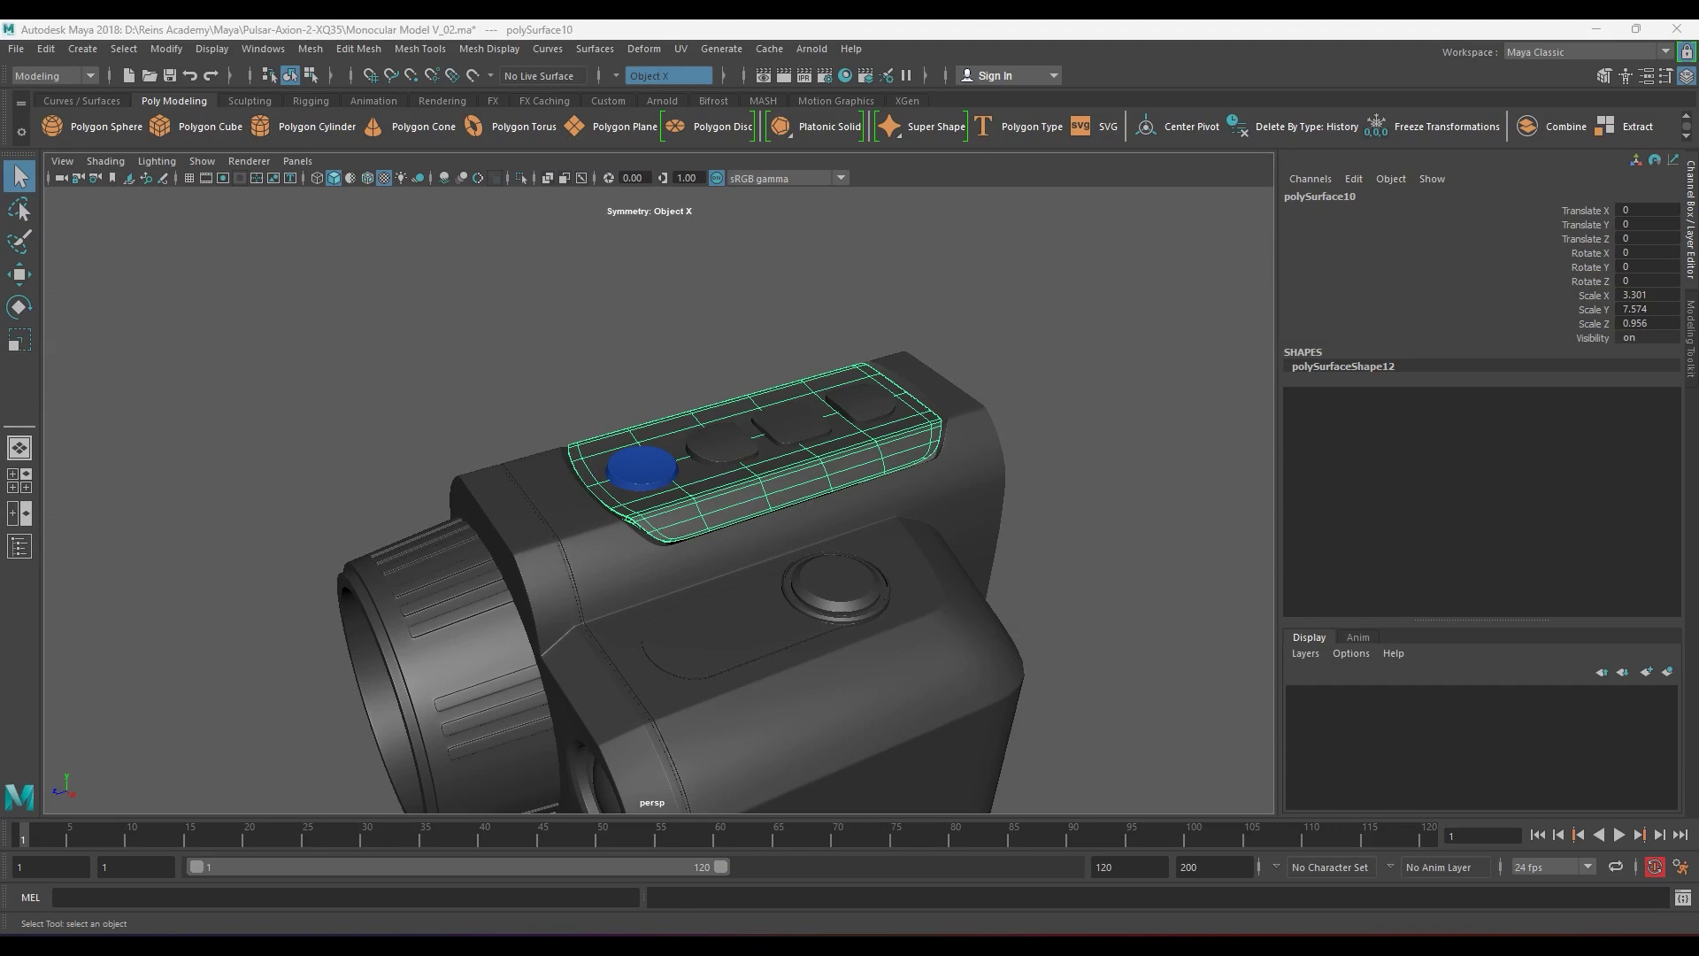
- Isolate the main body unsmoothed, select the inner border edge loop of its panel opening, and exit isolation
left_click_drag(658, 447, 854, 581, "alt")
left_click_drag(520, 611, 772, 483, "alt")
left_click(724, 574)
key("ctrl+1")
key("1")
right_click_drag(830, 409, 846, 388)
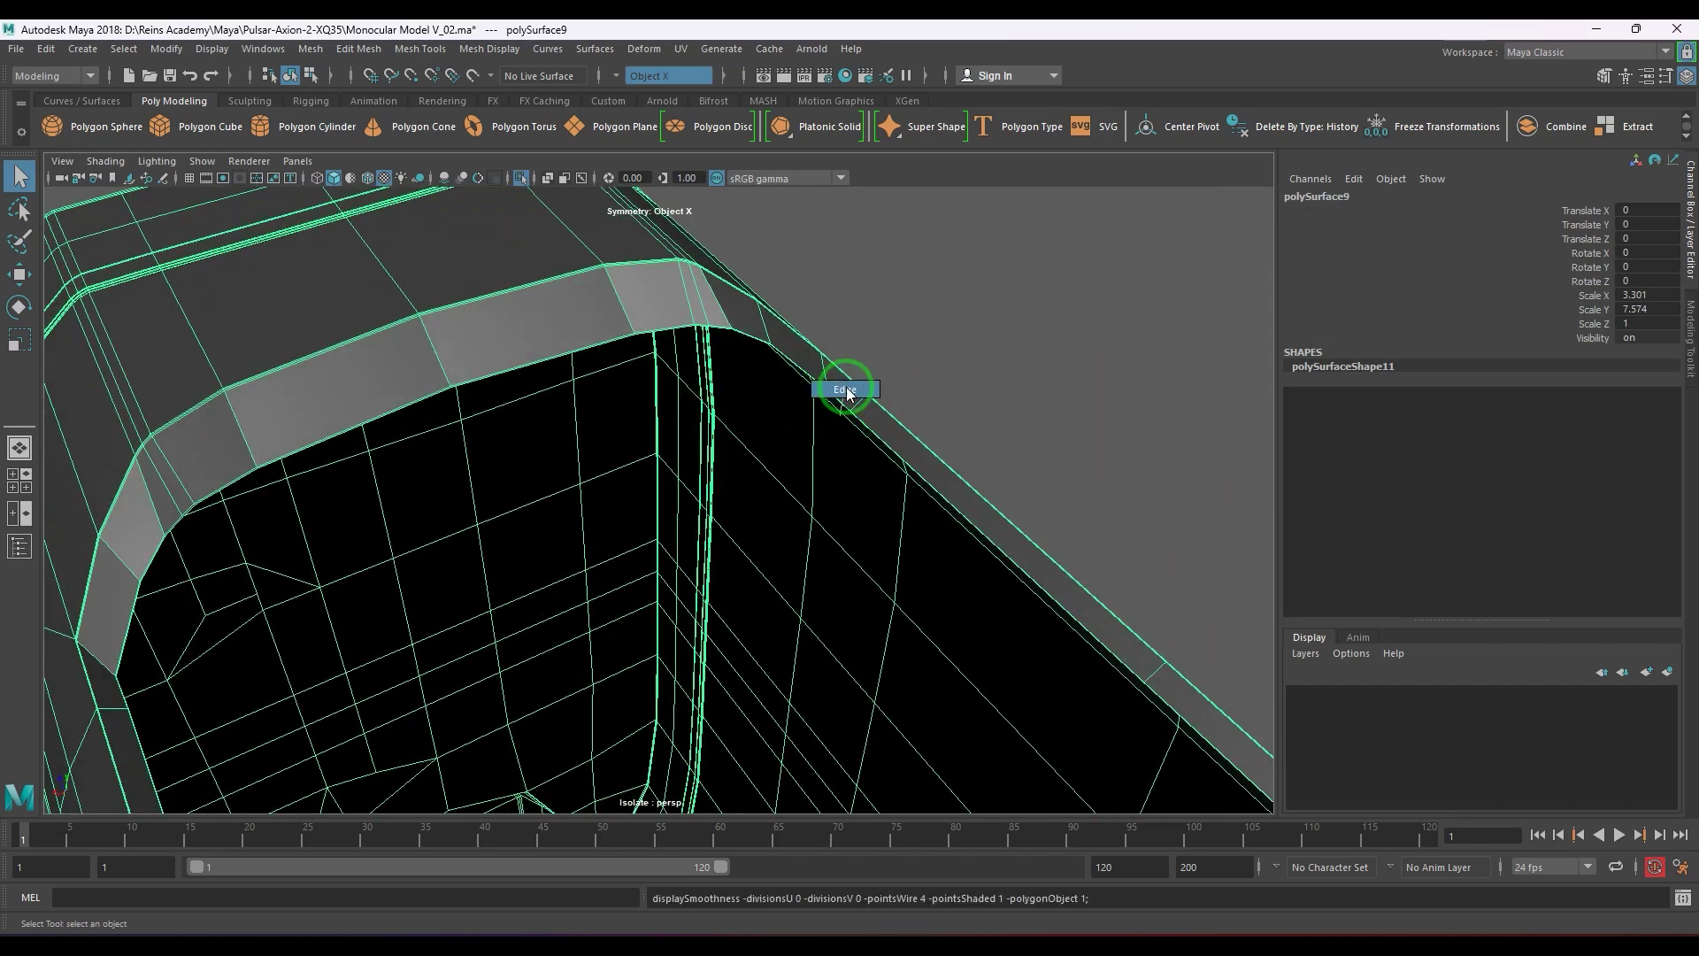
left_click_drag(846, 387, 713, 493, "alt")
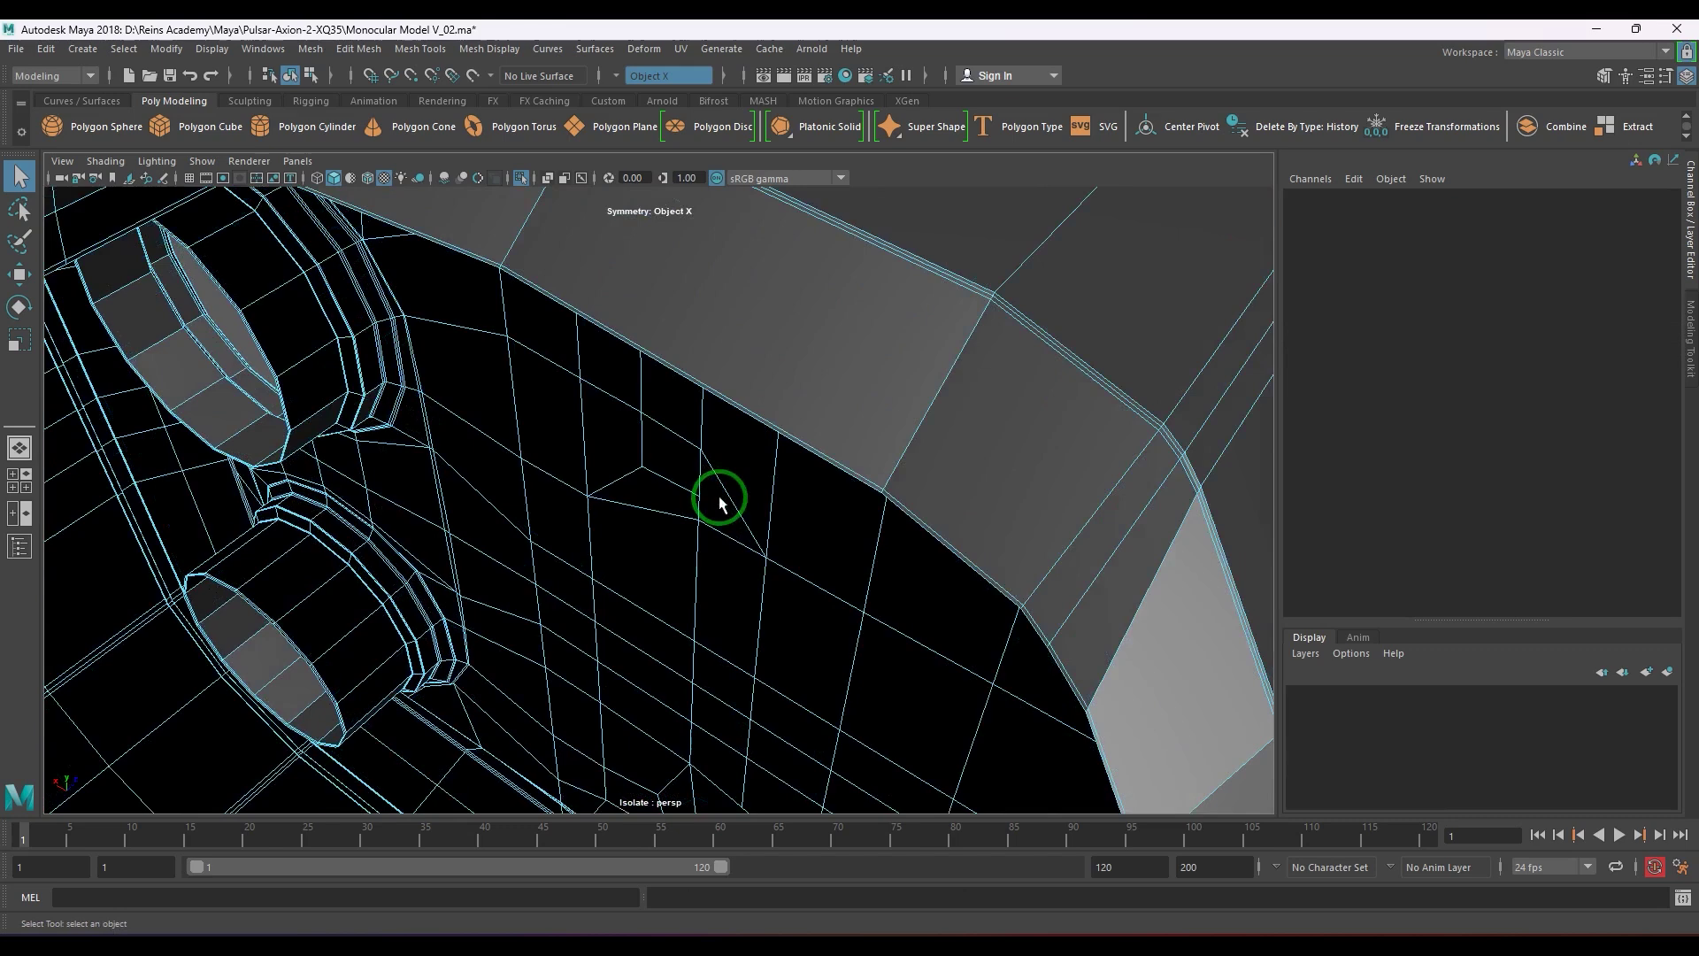
double_click(761, 428)
left_click_drag(761, 428, 823, 565, "alt")
key("r")
key("F8")
left_click(683, 296)
key("ctrl+1")
- Duplicate the top button panel polySurface10 through the Outliner, and hide the original
left_click(766, 543)
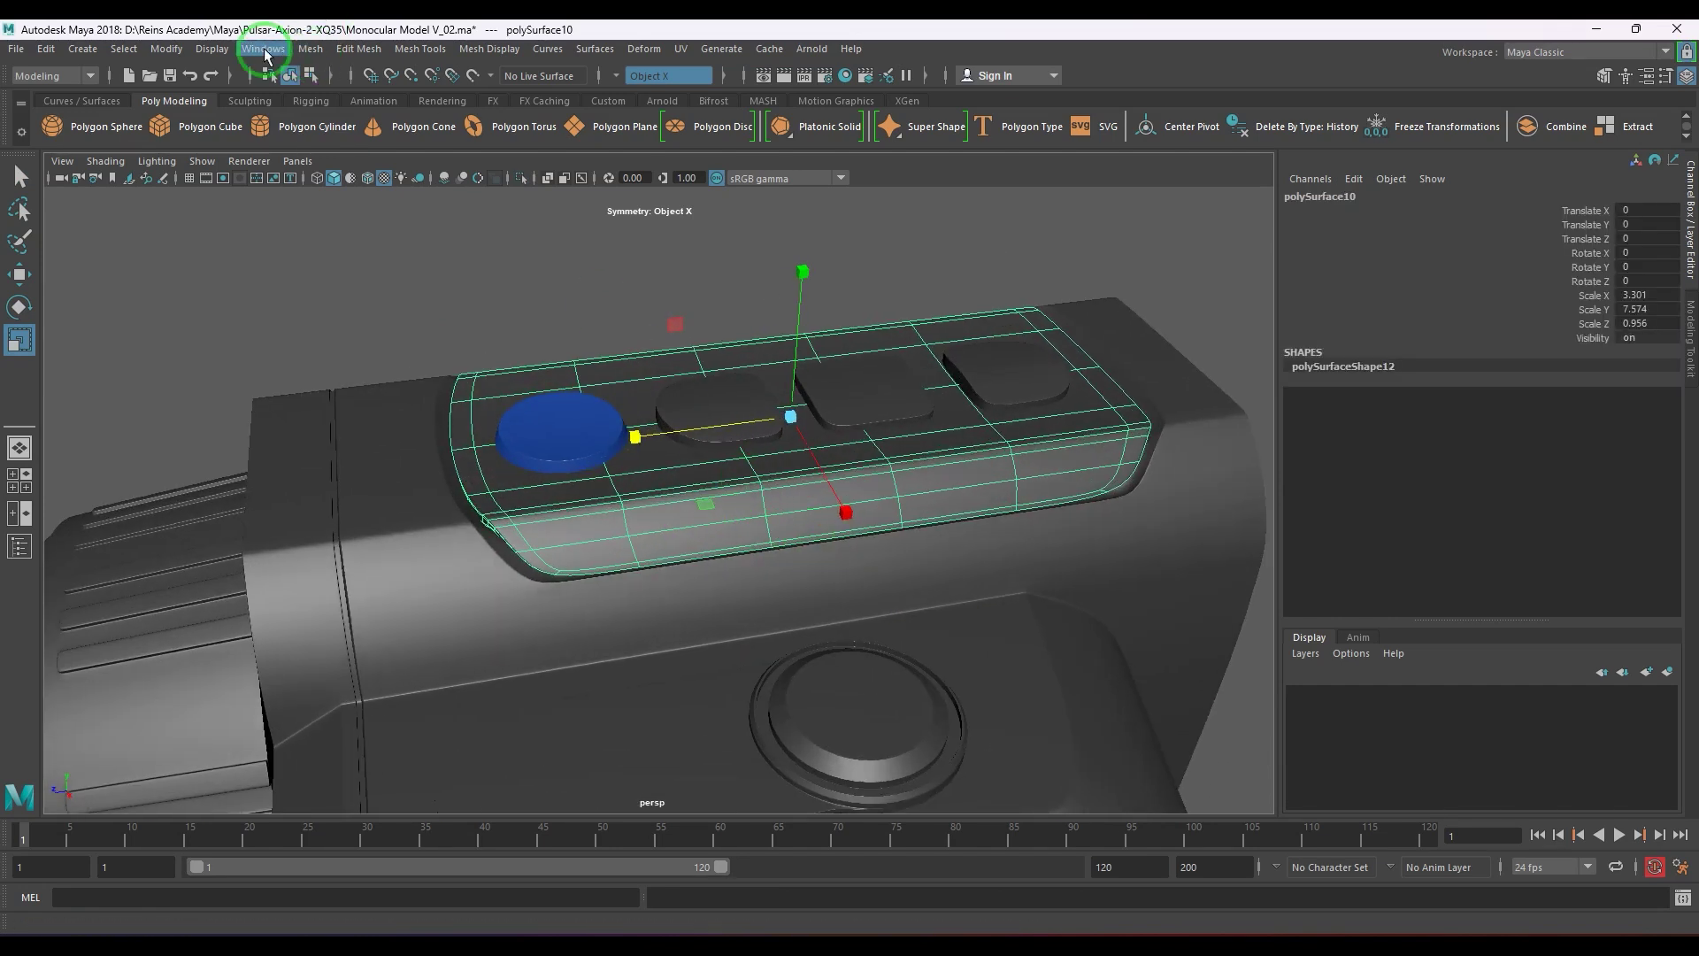
left_click(264, 49)
left_click(333, 239)
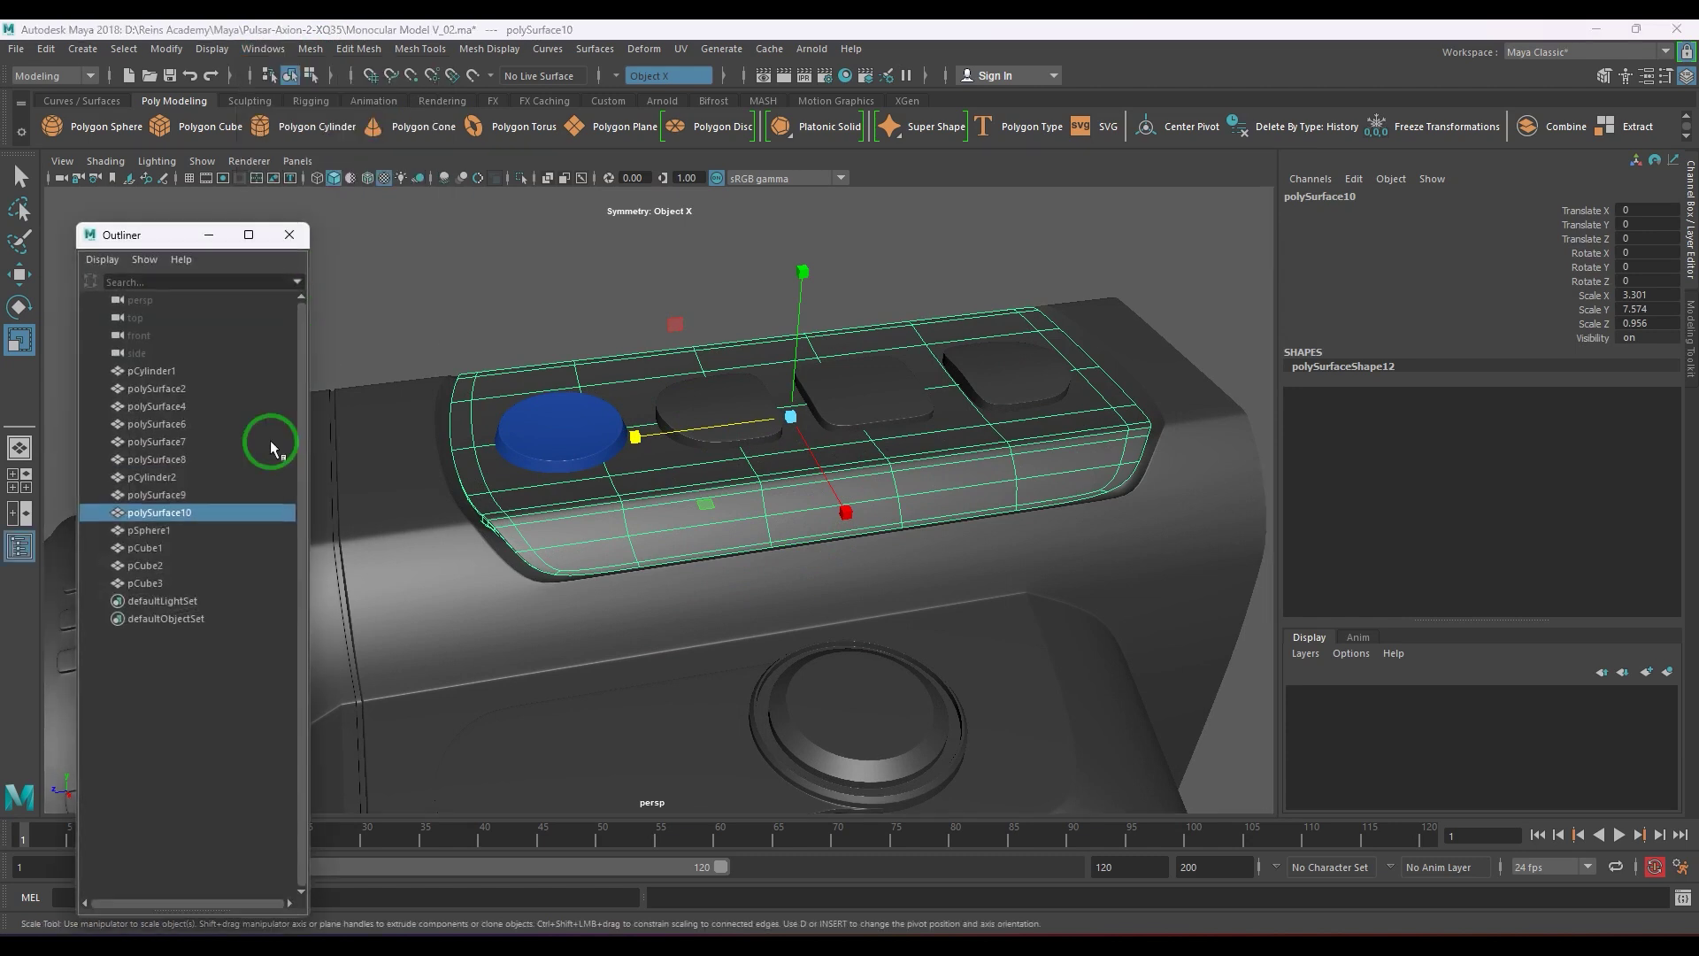
left_click(177, 665)
left_click(209, 517)
key("ctrl+d")
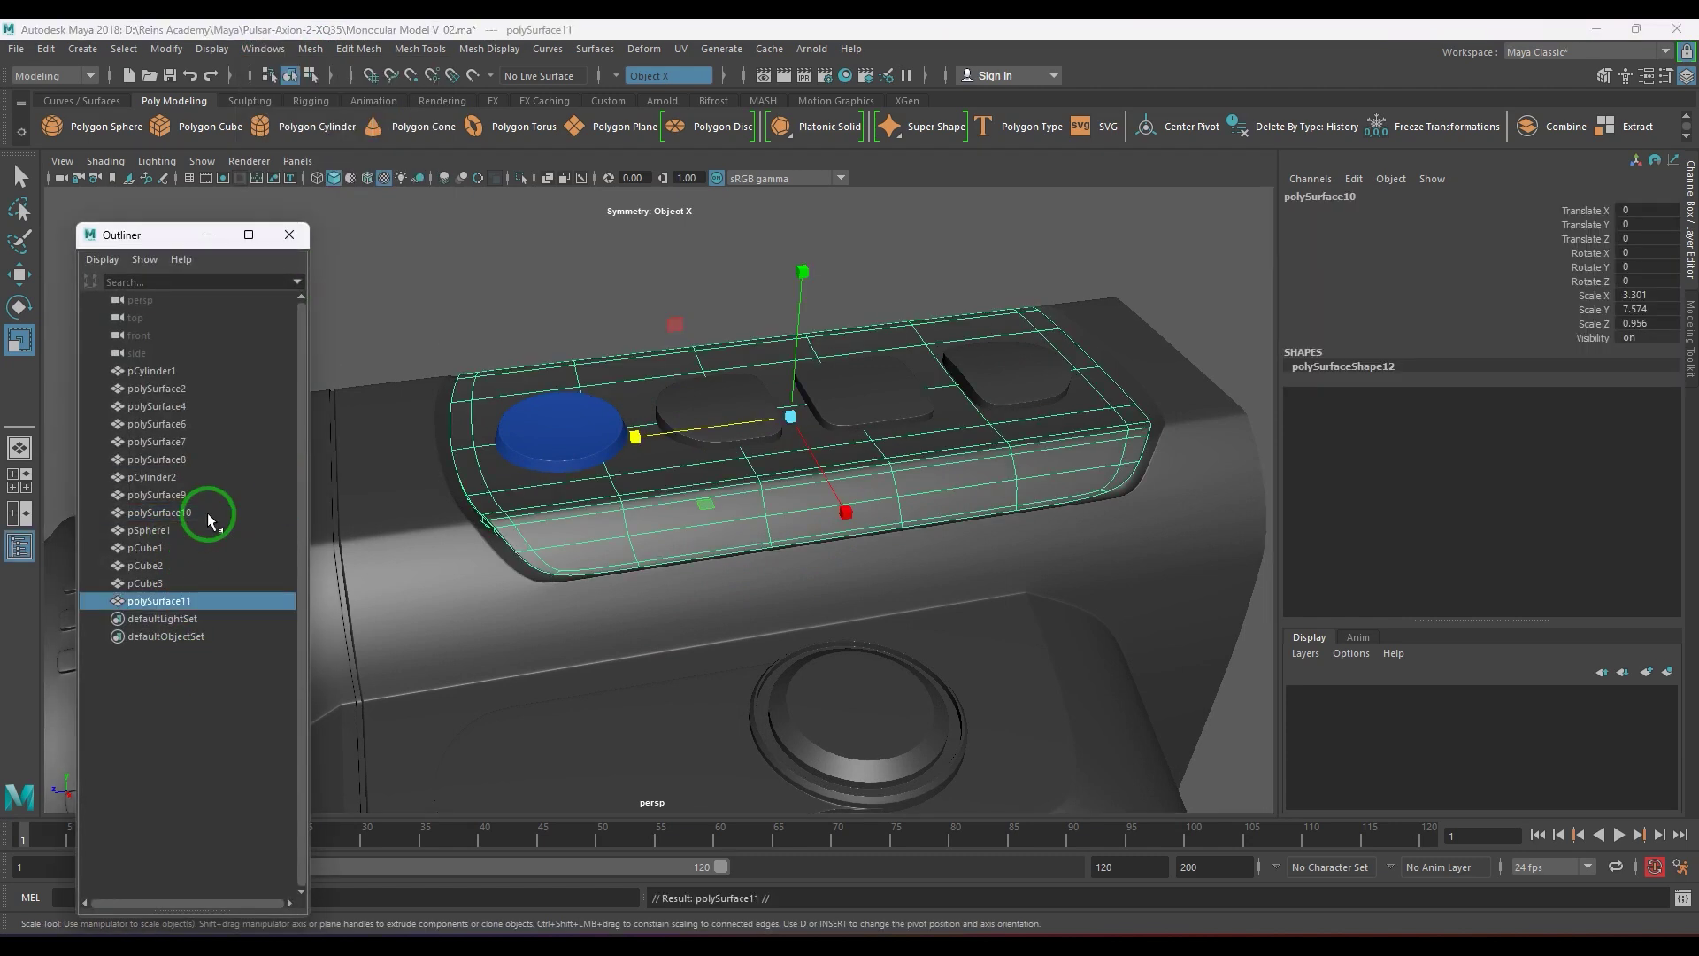
left_click(204, 512)
key("ctrl+h")
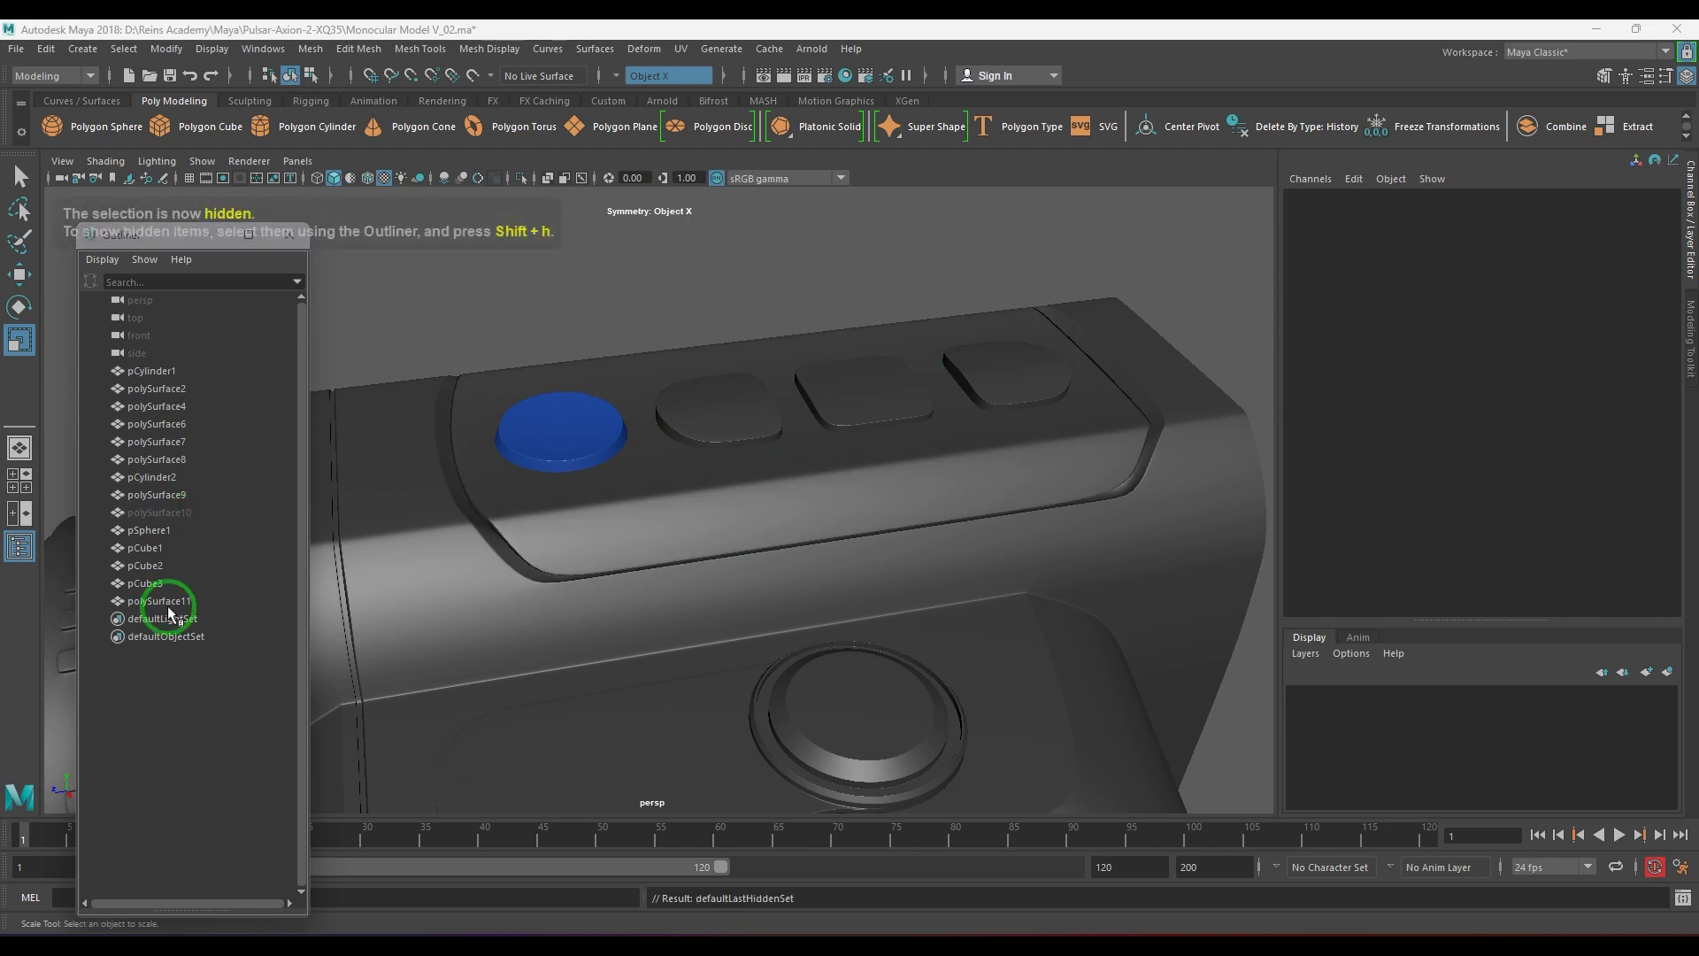
- Turn off smooth preview on the duplicate panel polySurface11, and apply Smooth with 2 division levels
left_click(173, 600)
key("1")
left_click_drag(690, 513, 798, 537, "alt")
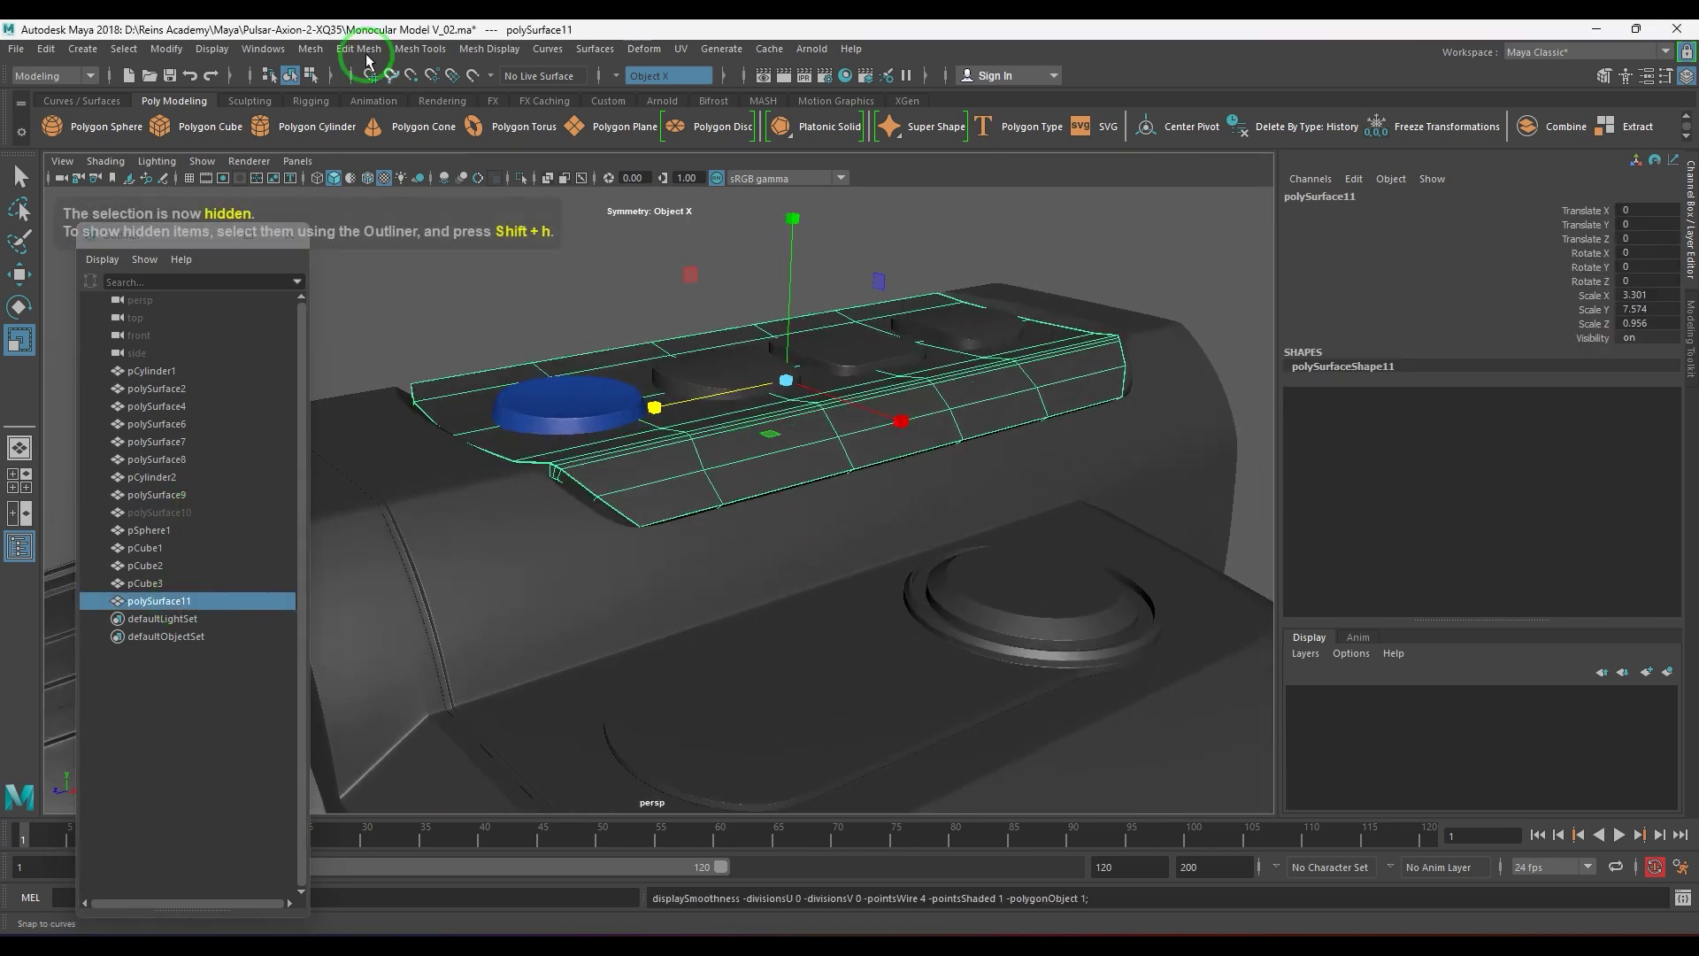
left_click(324, 55)
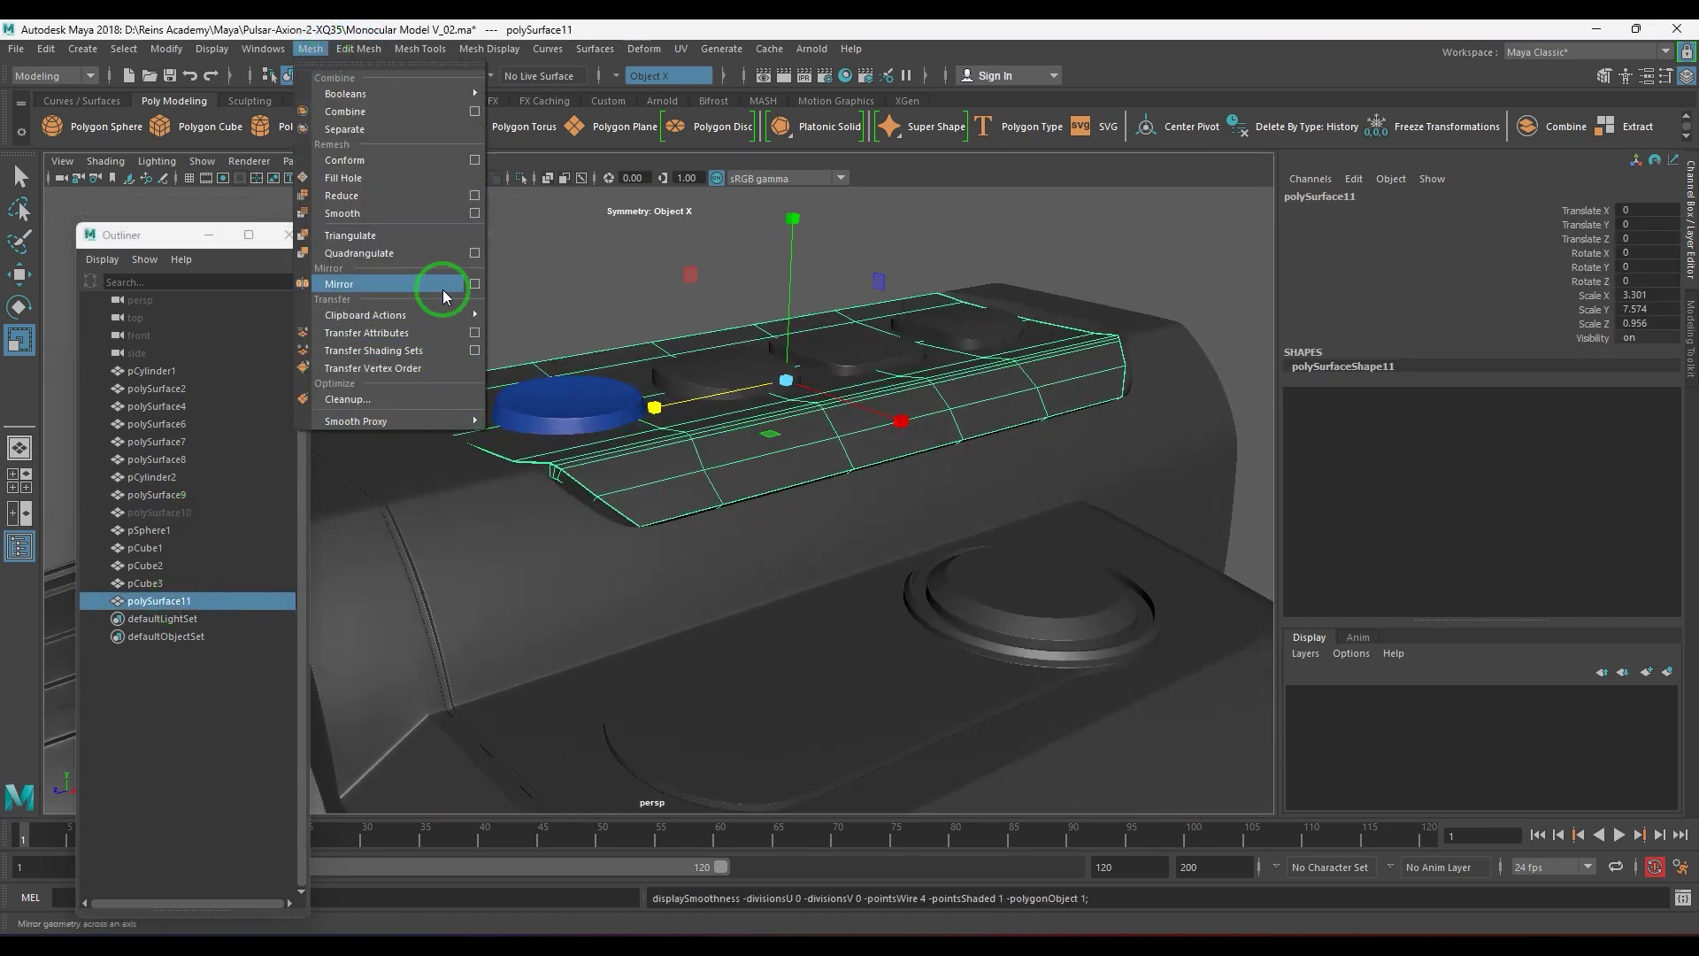
left_click(475, 214)
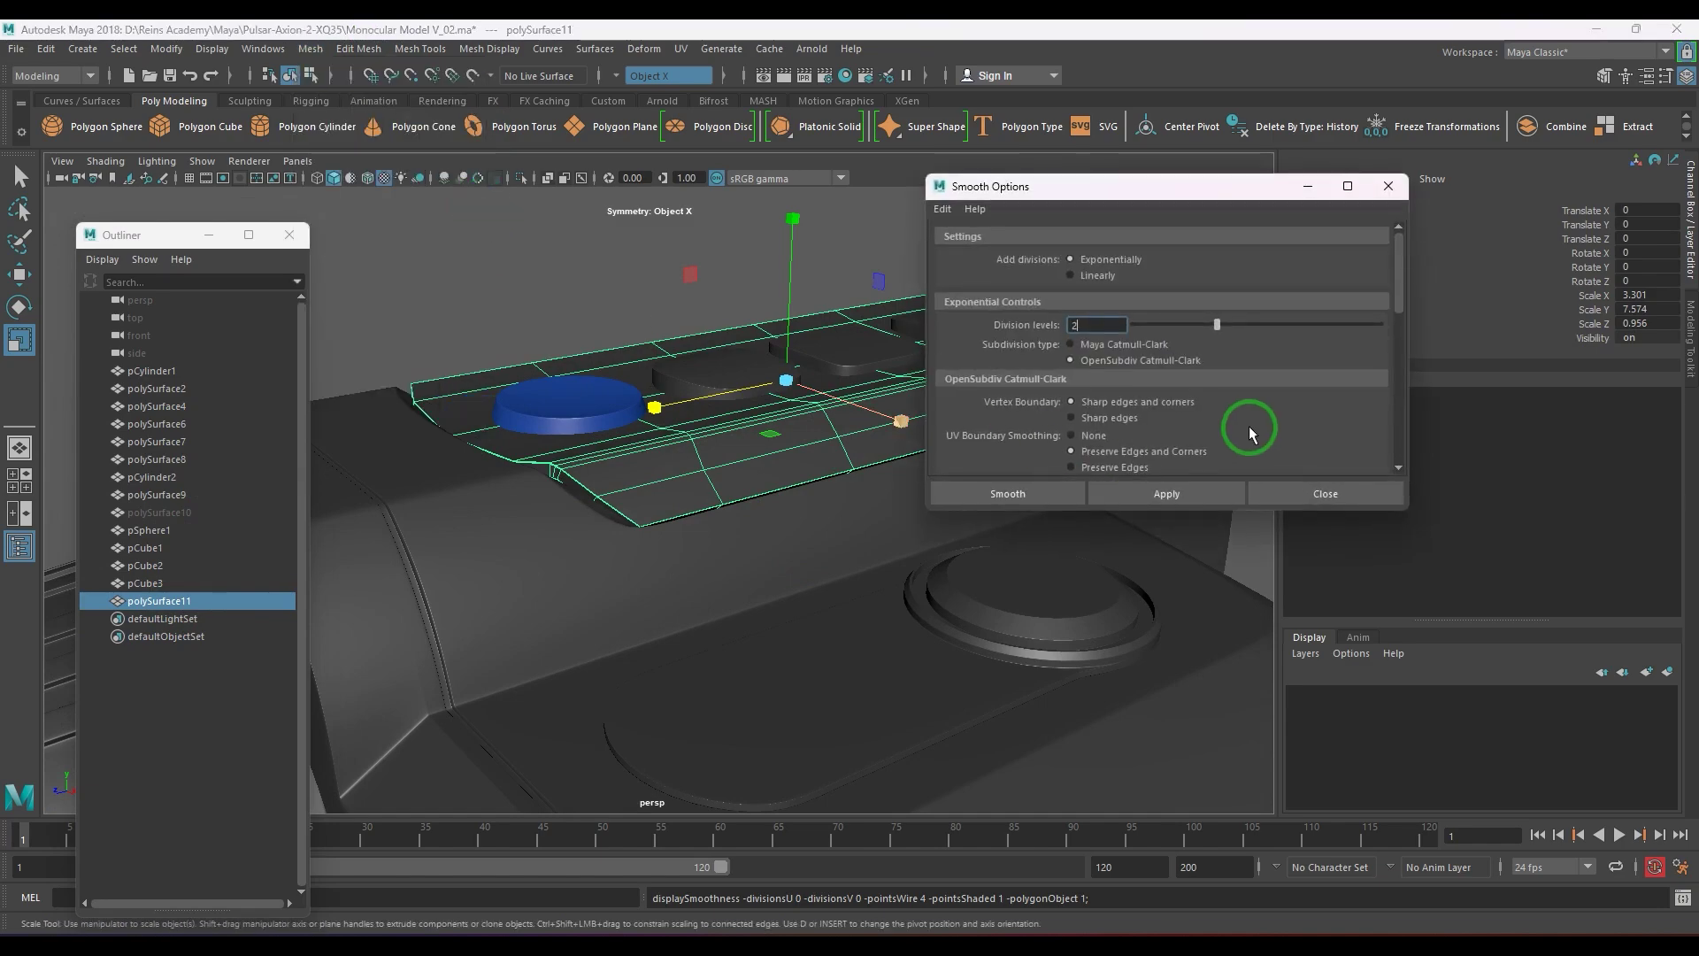
left_click(996, 506)
left_click_drag(997, 506, 692, 487, "alt")
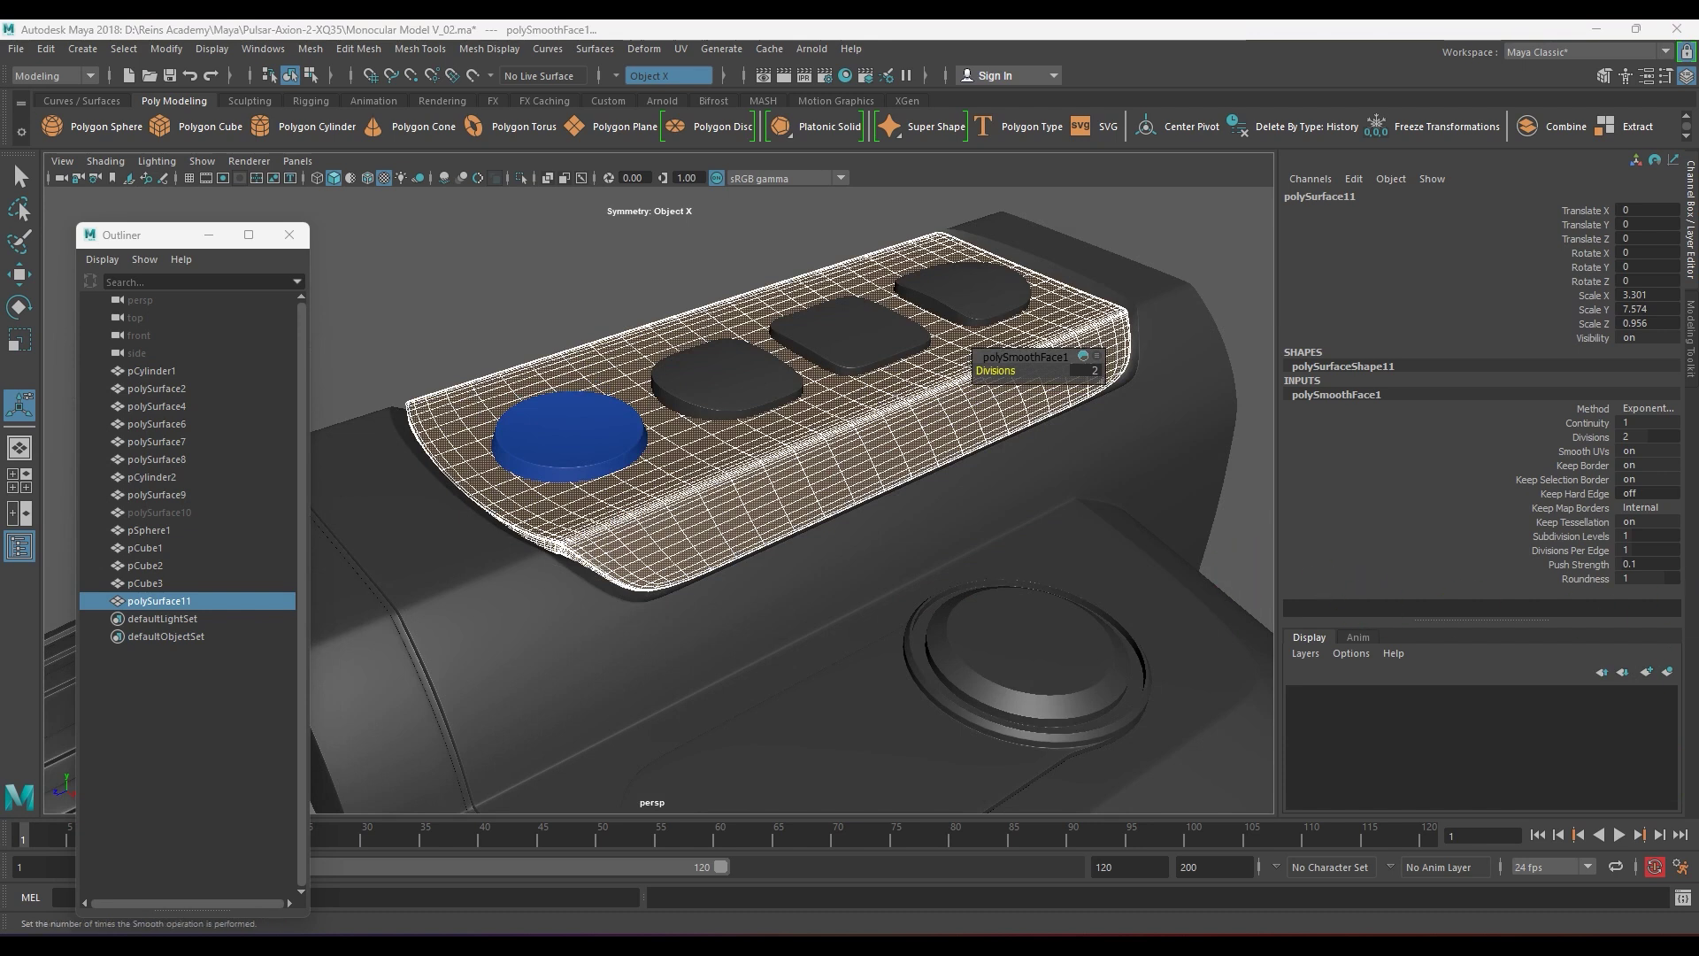
- Try selecting the panel faces beneath the arc-rounded button farthest from the blue one in the top view
left_click_drag(971, 564, 804, 509, "alt")
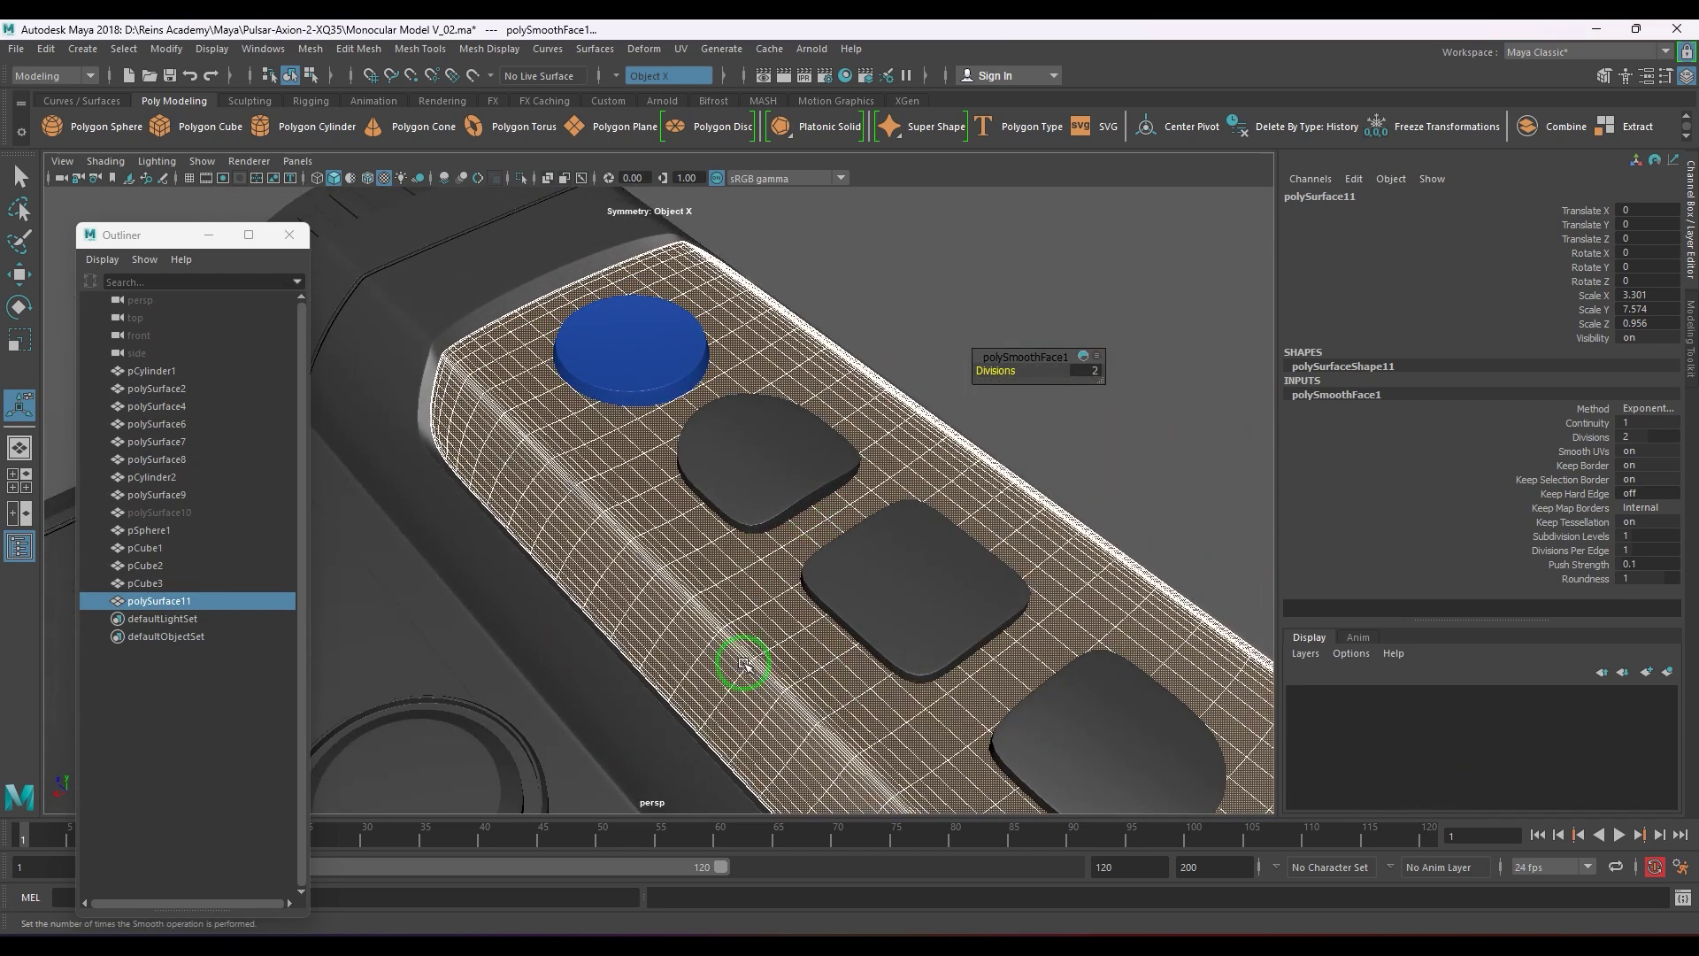
left_click_drag(743, 664, 699, 609, "alt+shift")
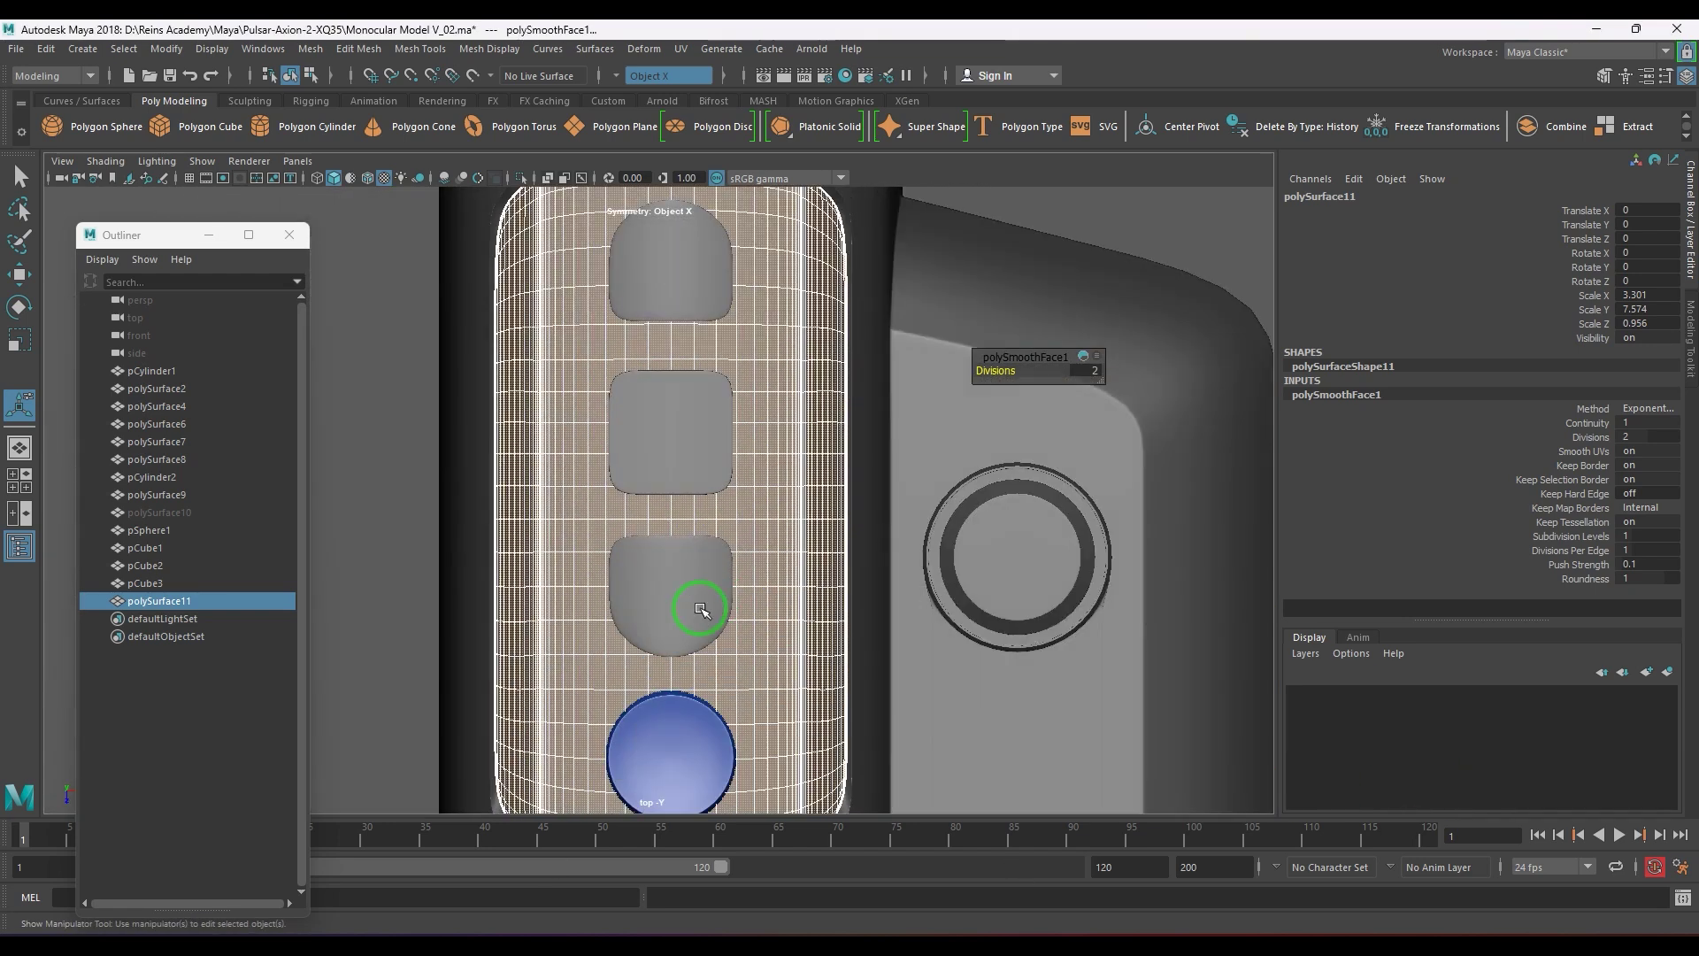
middle_click_drag(705, 354, 705, 541, "alt")
scroll(705, 541, "up", 4)
key("q")
left_click(611, 418)
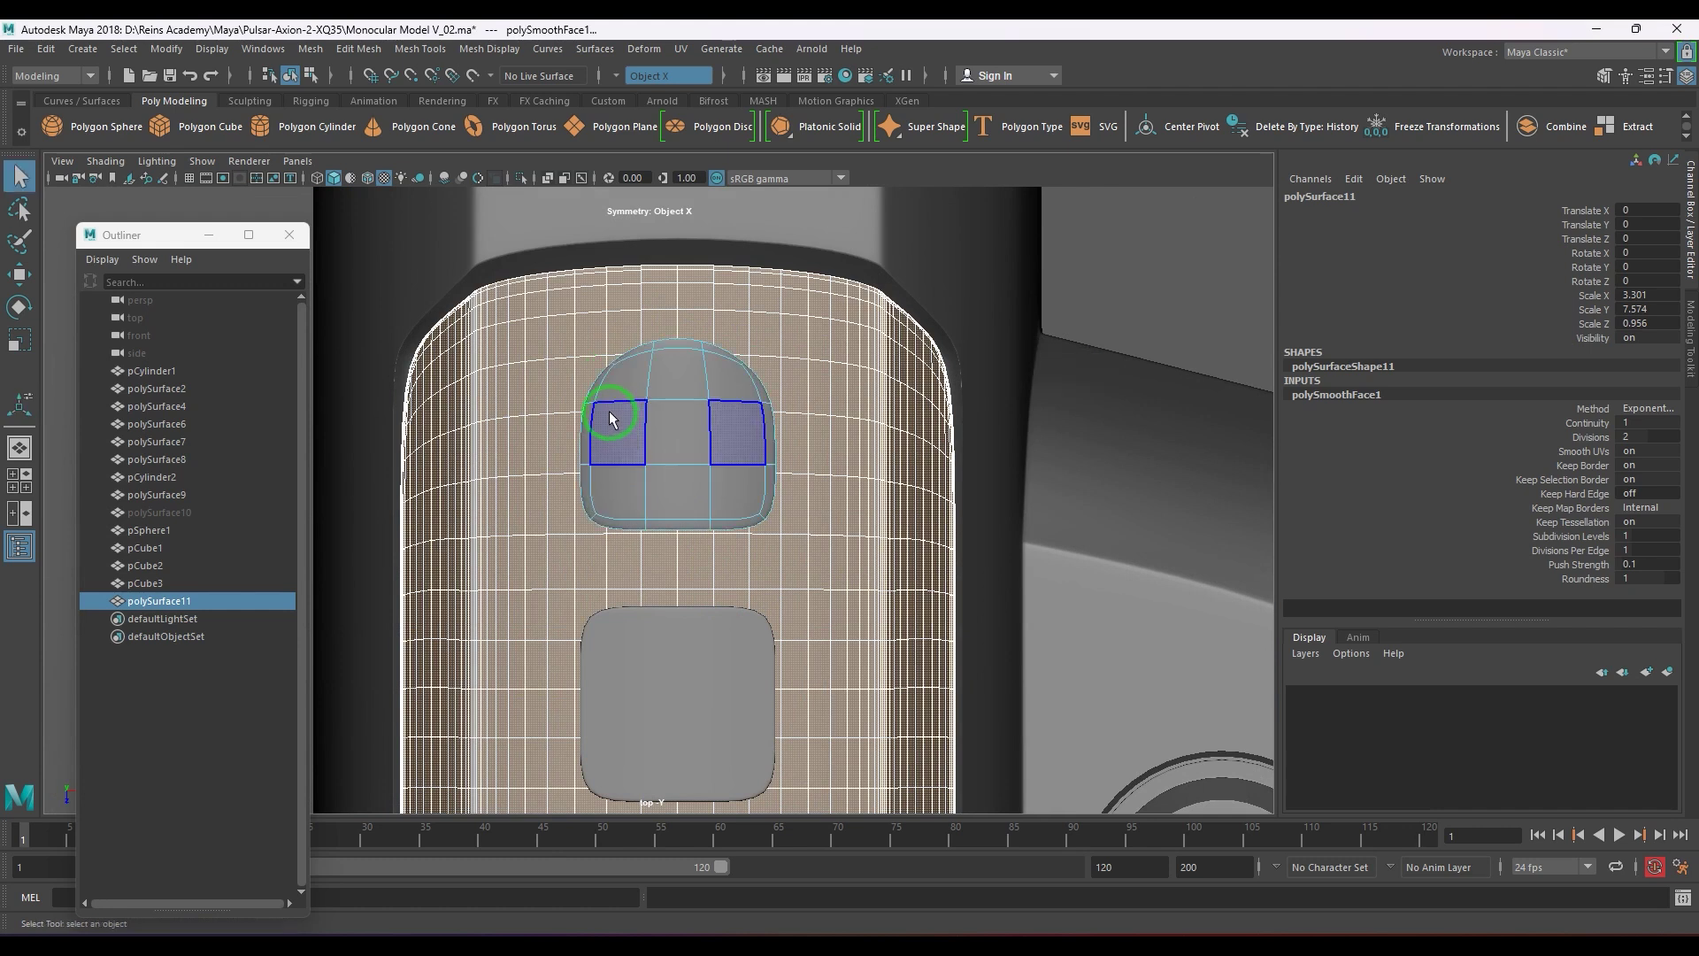
key("ctrl+z")
key("ctrl+z")
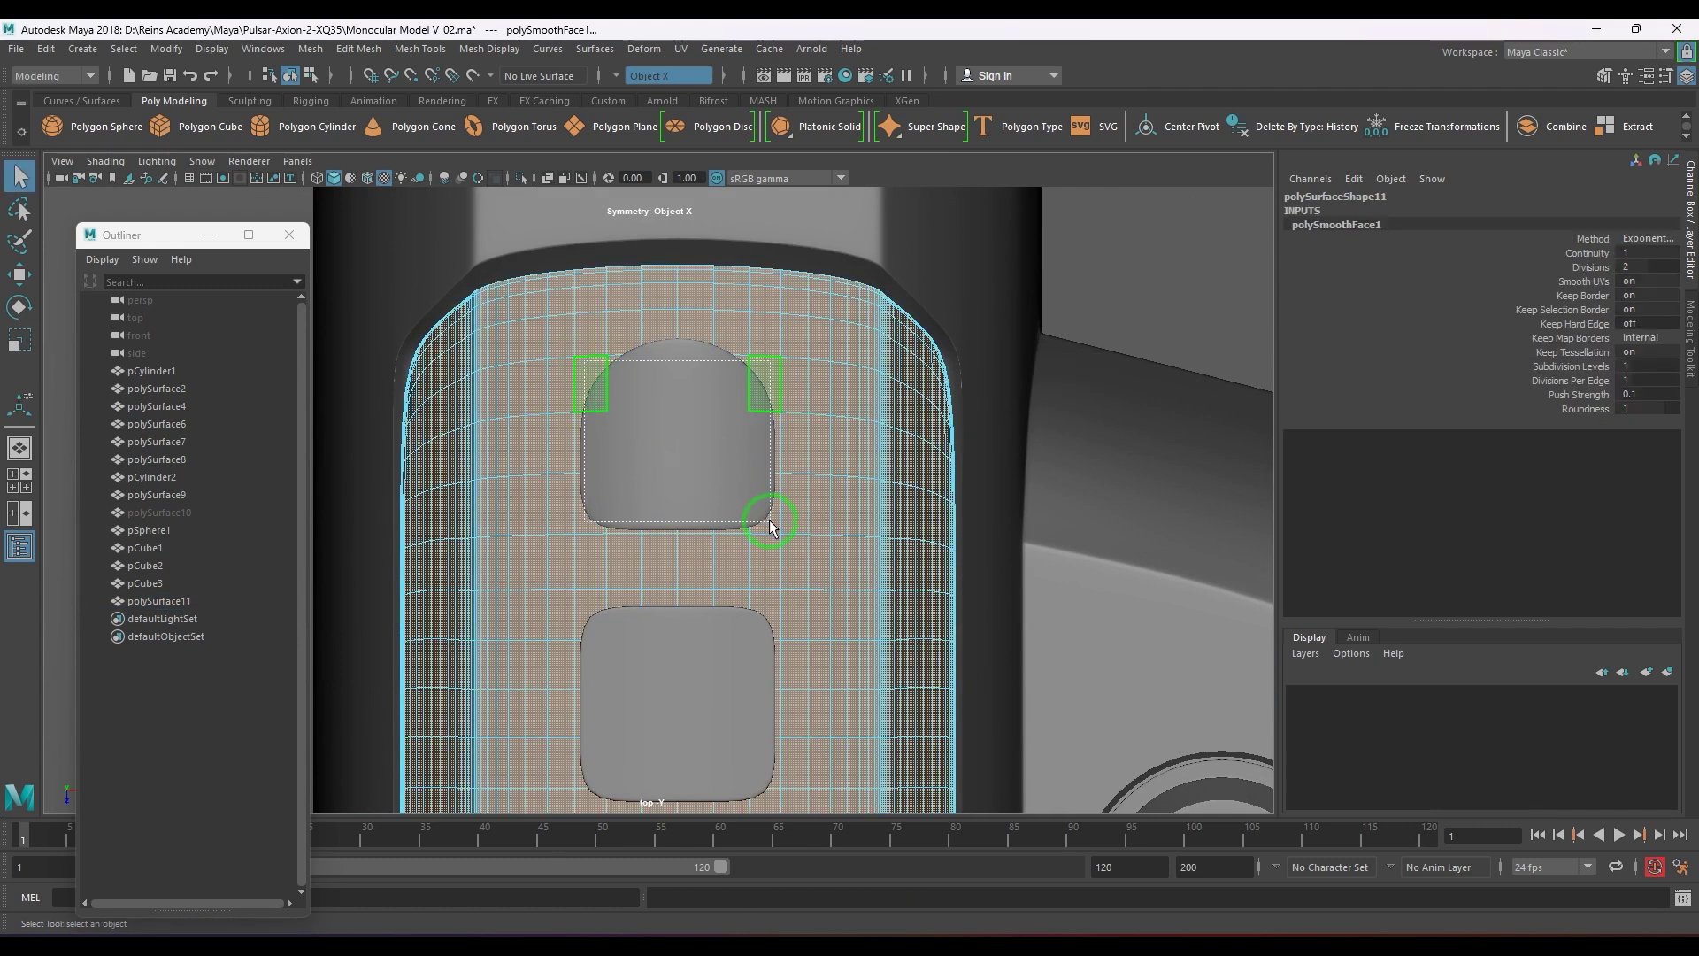
left_click_drag(770, 521, 770, 523)
- Select the panel faces beneath the blue round button, and return to the perspective view
middle_click_drag(743, 734, 725, 281, "alt")
middle_click_drag(716, 564, 715, 354, "alt")
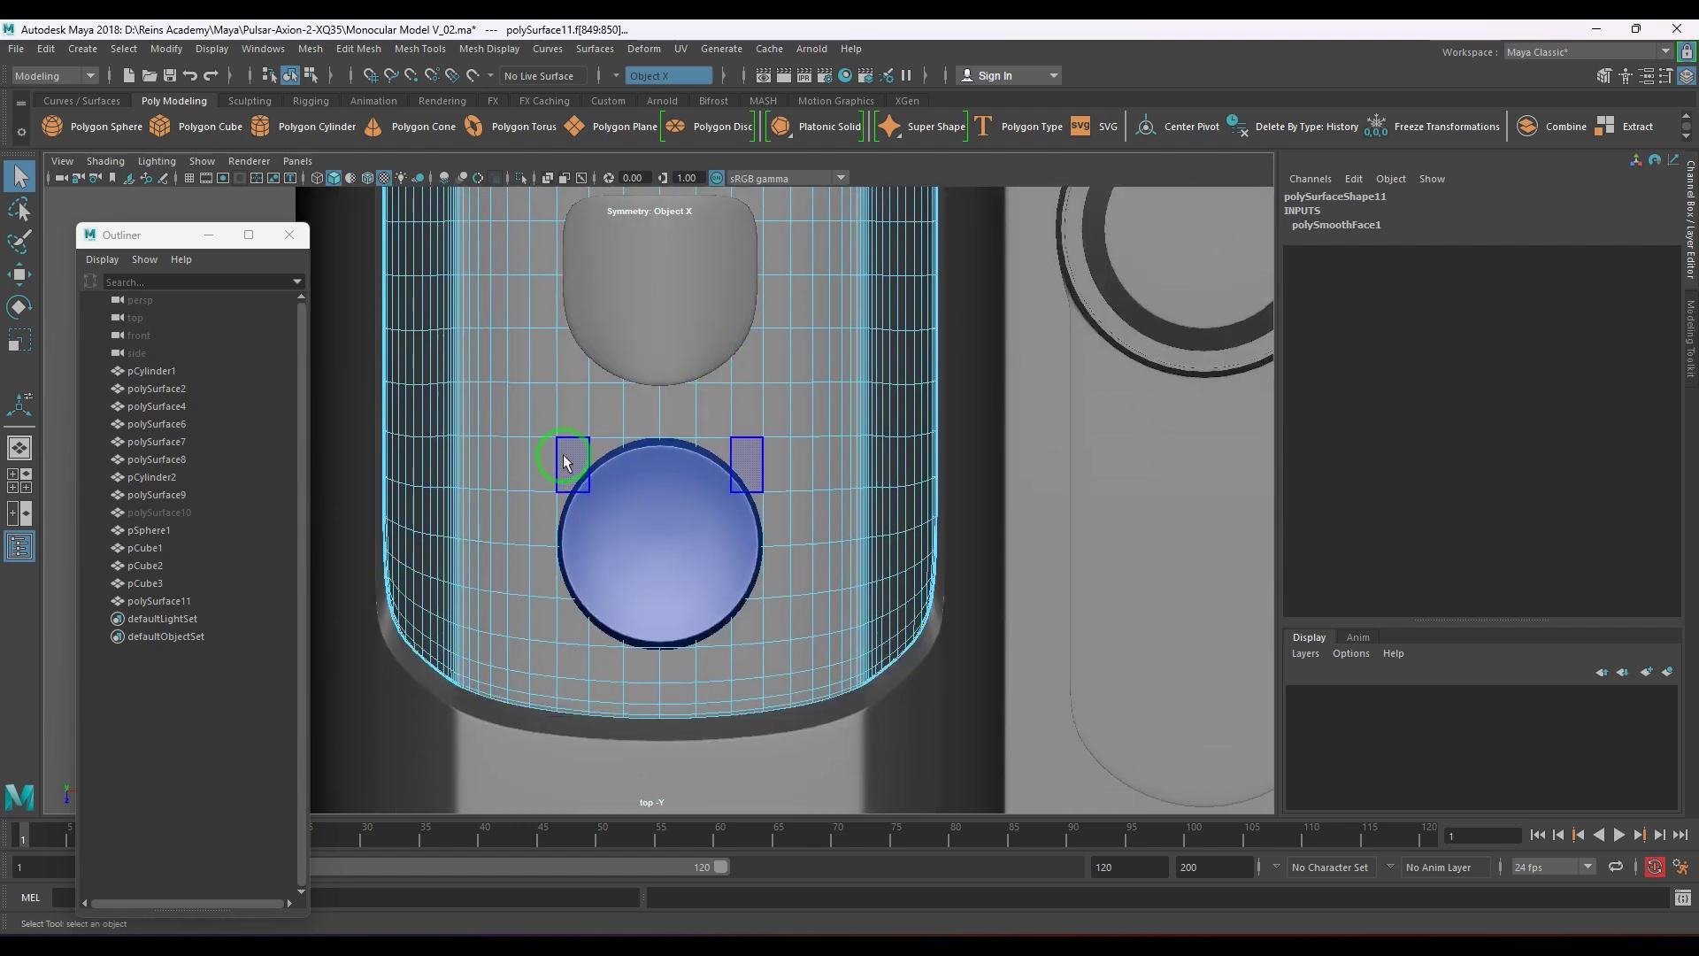
left_click_drag(751, 629, 753, 610)
key("space")
left_click_drag(753, 611, 549, 486, "alt")
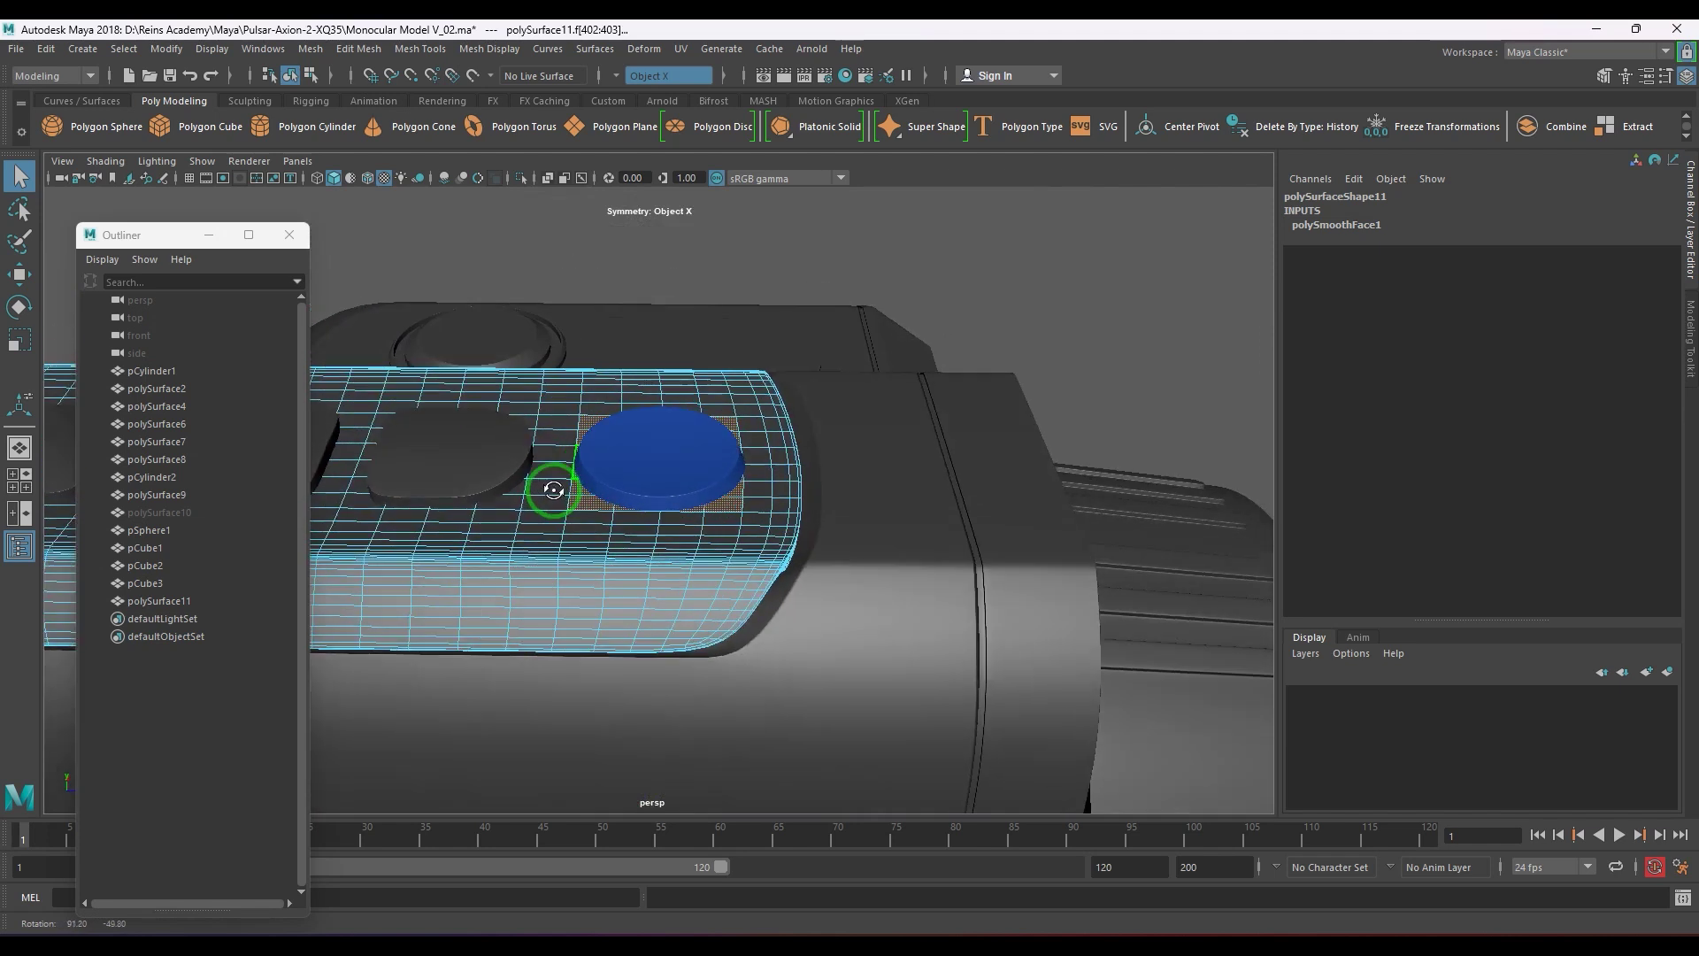
right_click_drag(549, 486, 694, 534, "alt")
middle_click_drag(693, 535, 788, 568, "alt")
- Turn symmetry off and circularize the selected panel faces beneath the blue round button
left_click(613, 77)
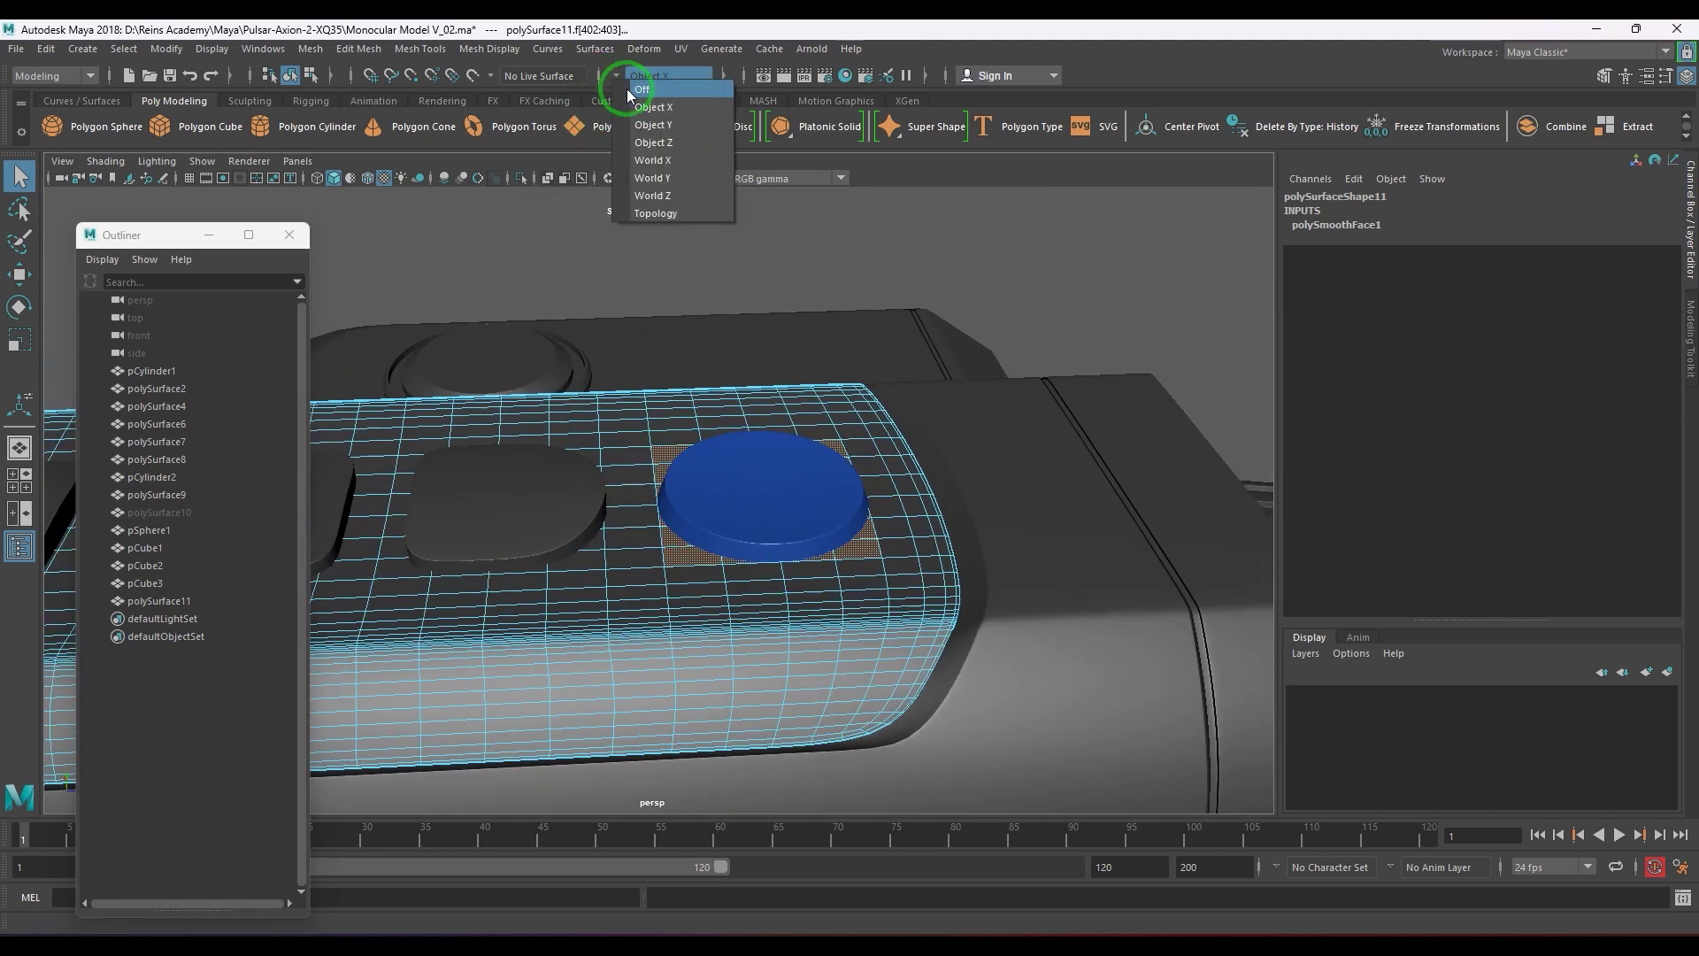
left_click(628, 89)
left_click_drag(792, 522, 833, 531, "alt")
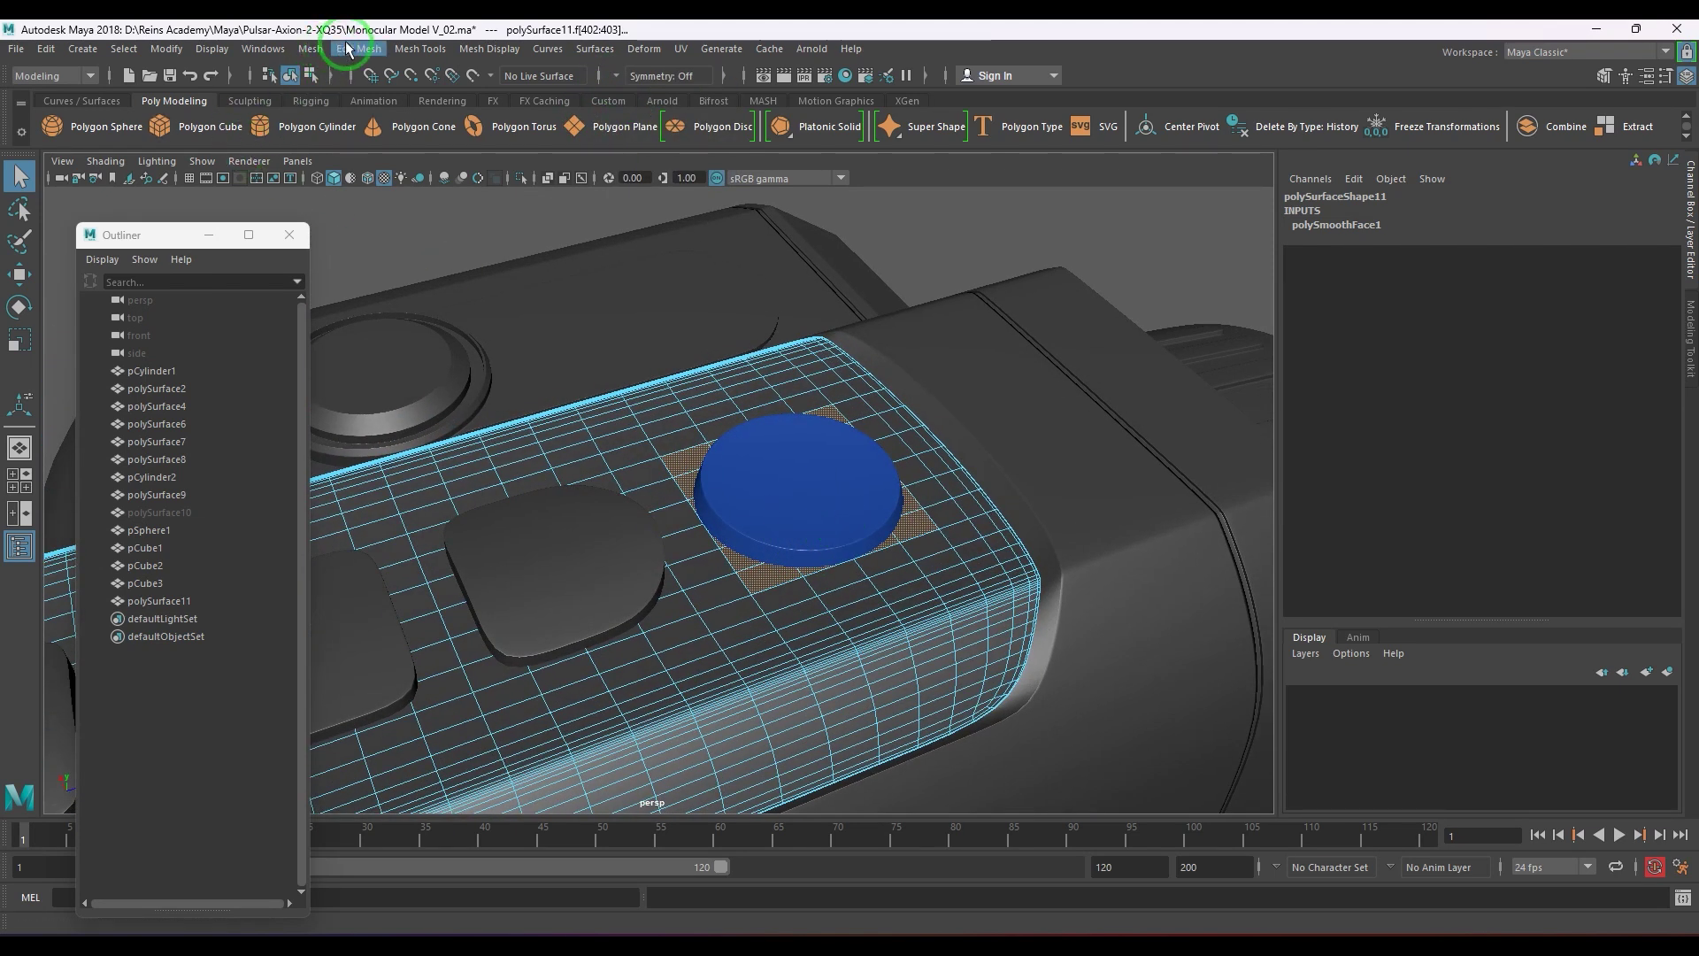
left_click(347, 48)
left_click(383, 144)
left_click_drag(832, 623, 894, 567, "alt")
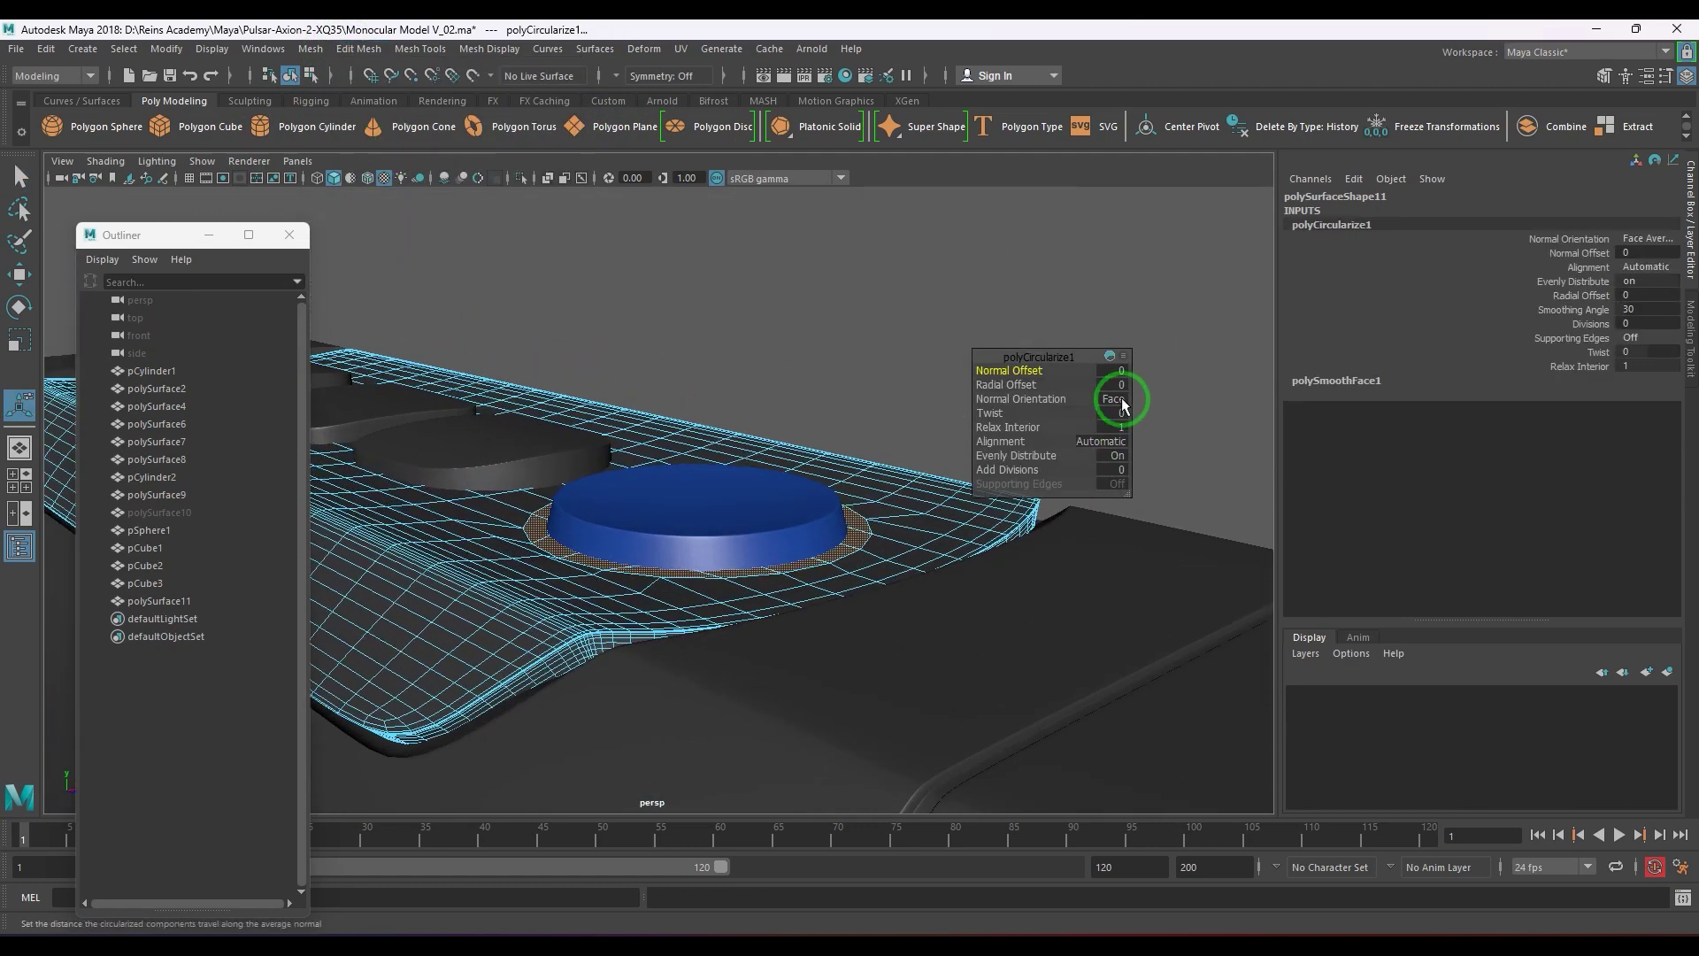
- Try the Edge Loop normal orientation on the circularized faces, and restore the Face Average orientation
left_click(1122, 402)
left_click(1144, 409)
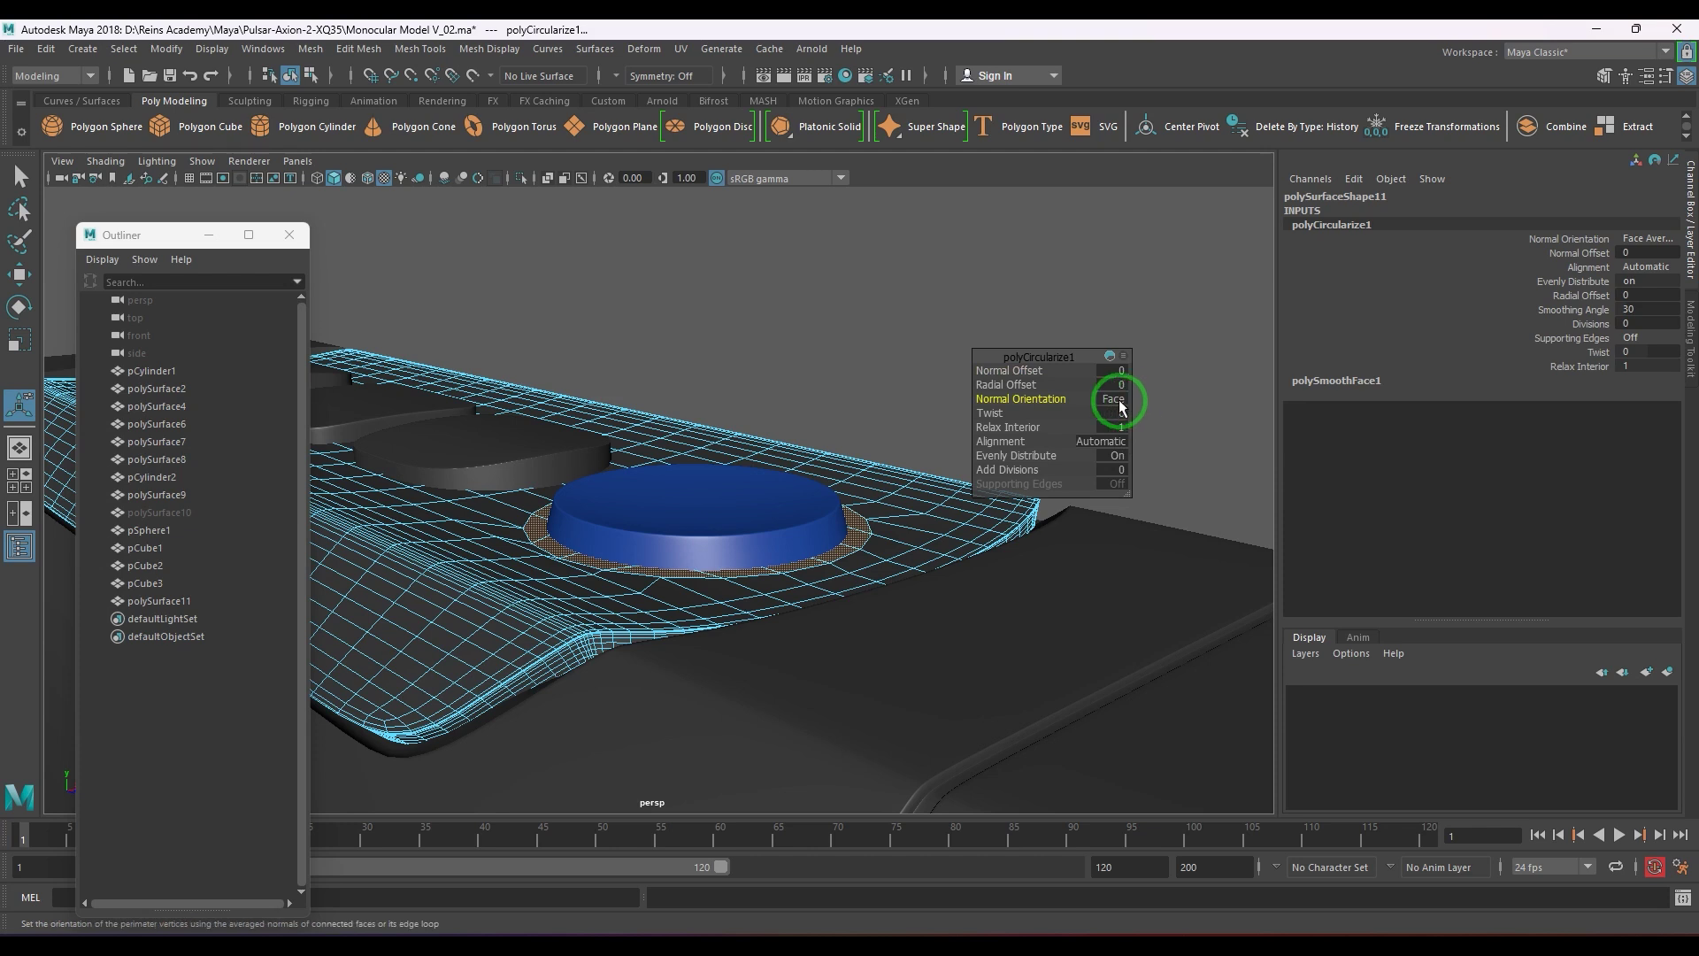
left_click_drag(1120, 402, 1162, 451)
left_click(1164, 447)
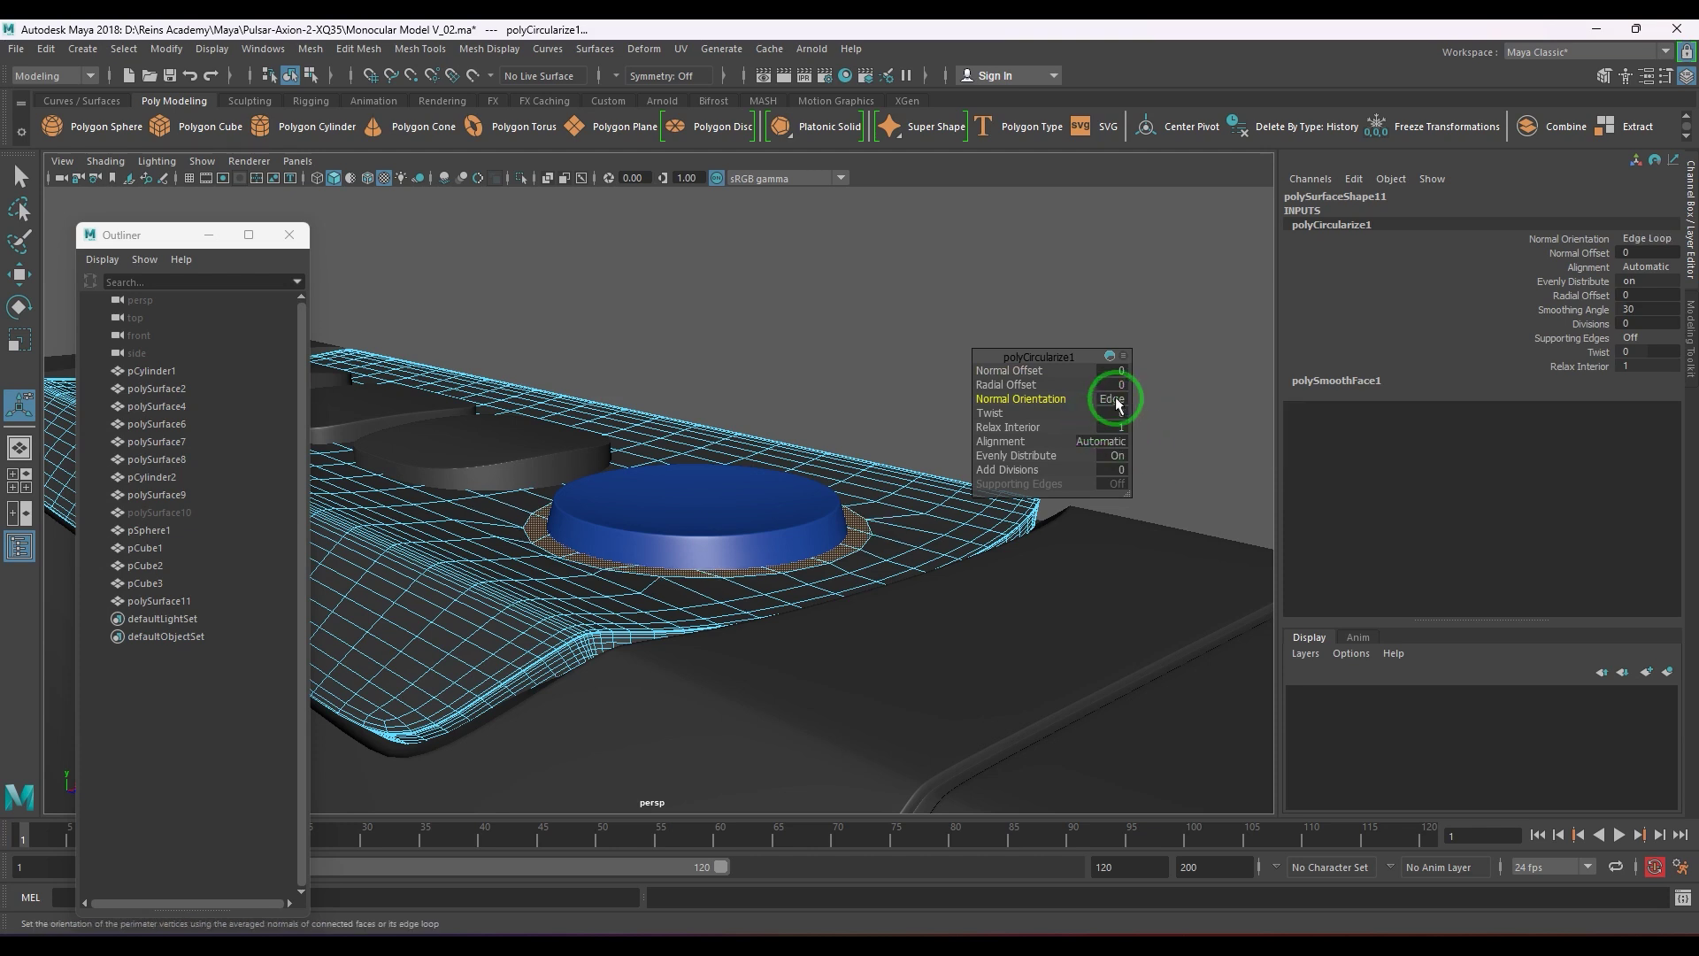
left_click(1118, 402)
left_click(1166, 423)
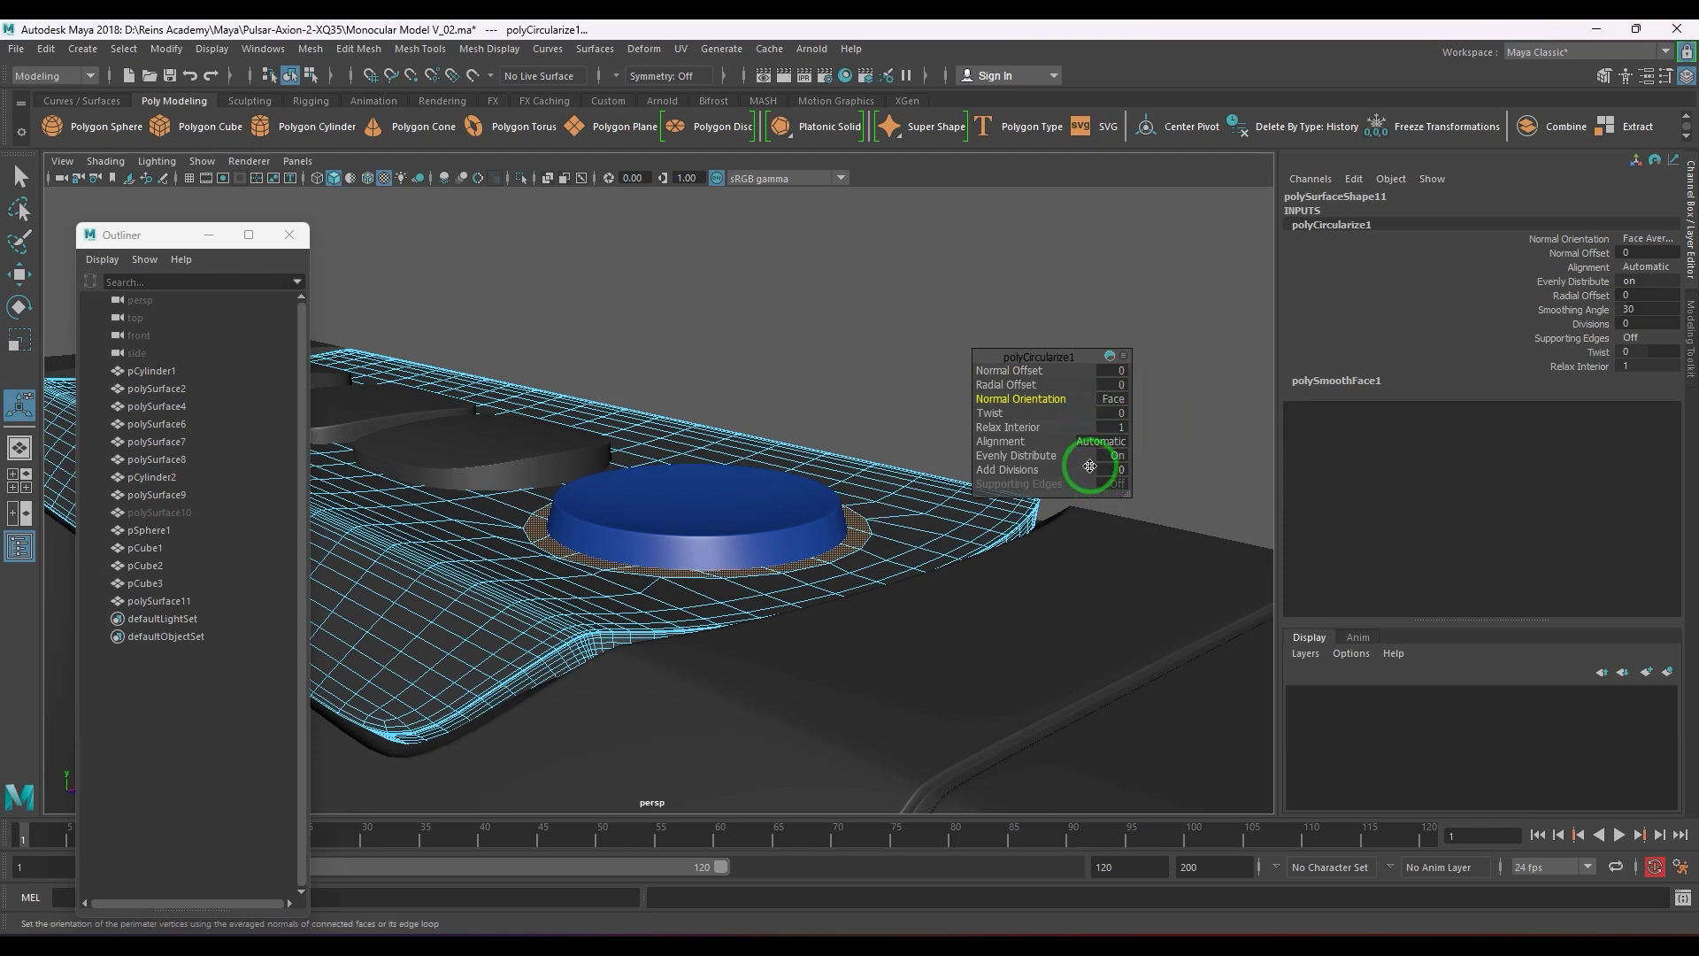
- Try Surface (per-vertex) alignment beneath the blue button, and set the Circularize alignment to Surface (average)
left_click(1106, 443)
left_click(1159, 462)
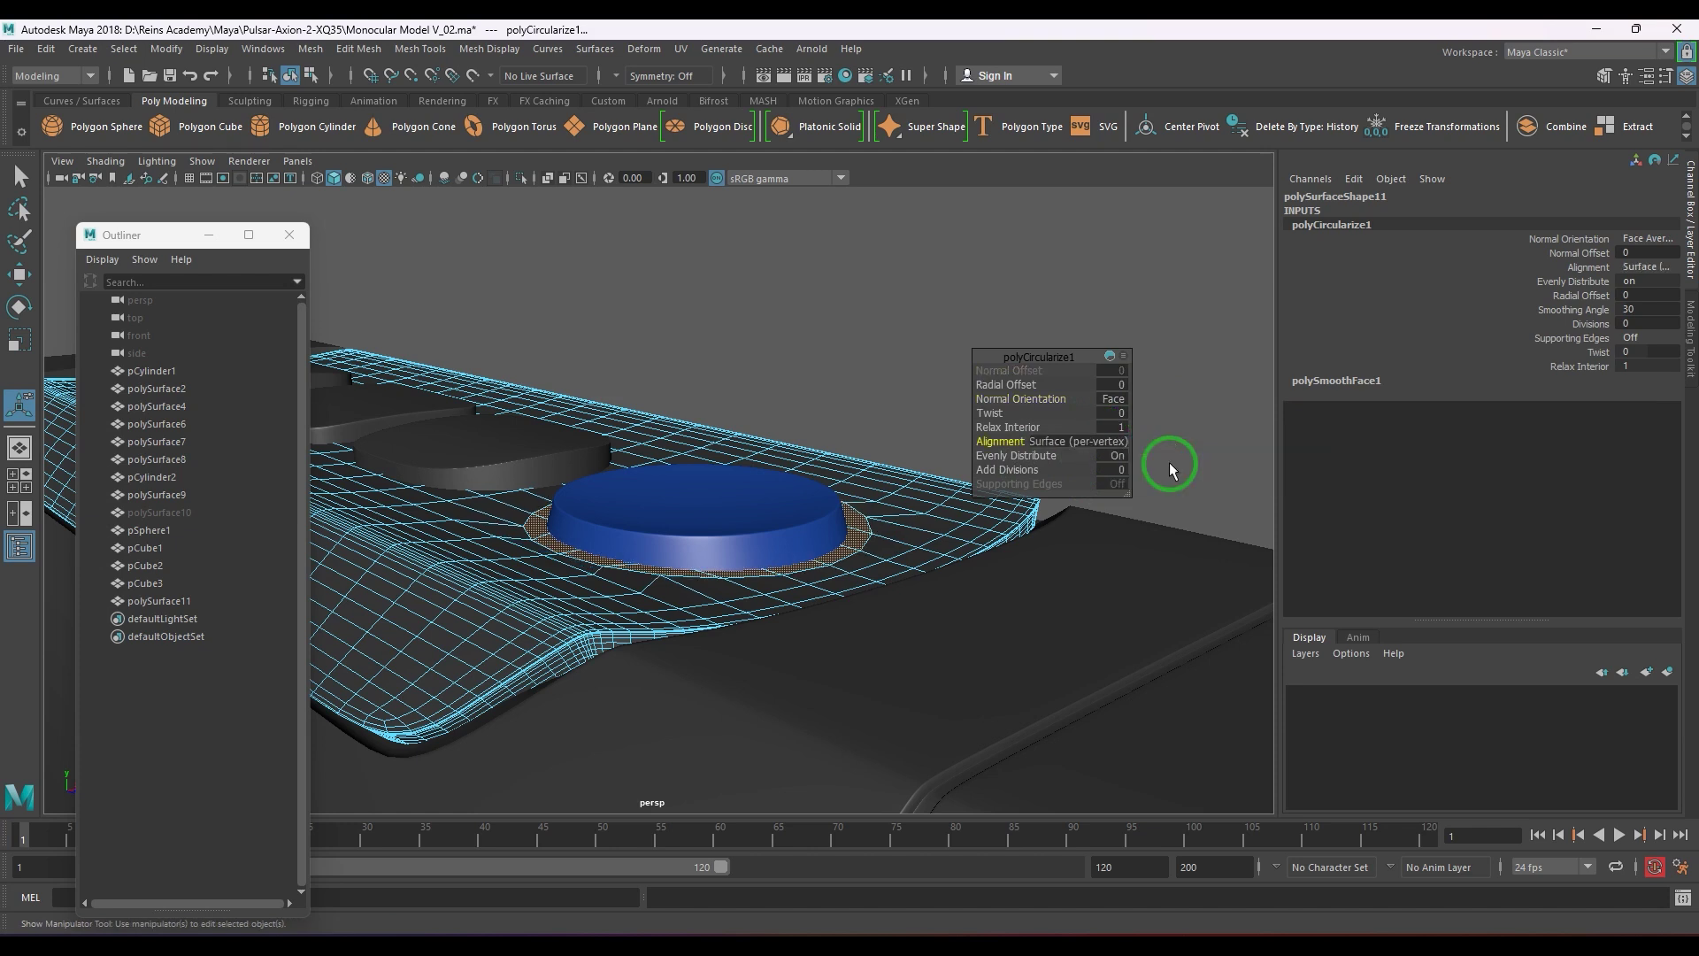
left_click_drag(703, 536, 1153, 760, "alt")
middle_click_drag(1152, 758, 1029, 568, "alt")
left_click_drag(950, 365, 883, 516, "alt")
right_click_drag(883, 516, 1084, 626, "alt")
middle_click_drag(1085, 625, 959, 602, "alt")
middle_click_drag(1124, 550, 982, 592, "alt")
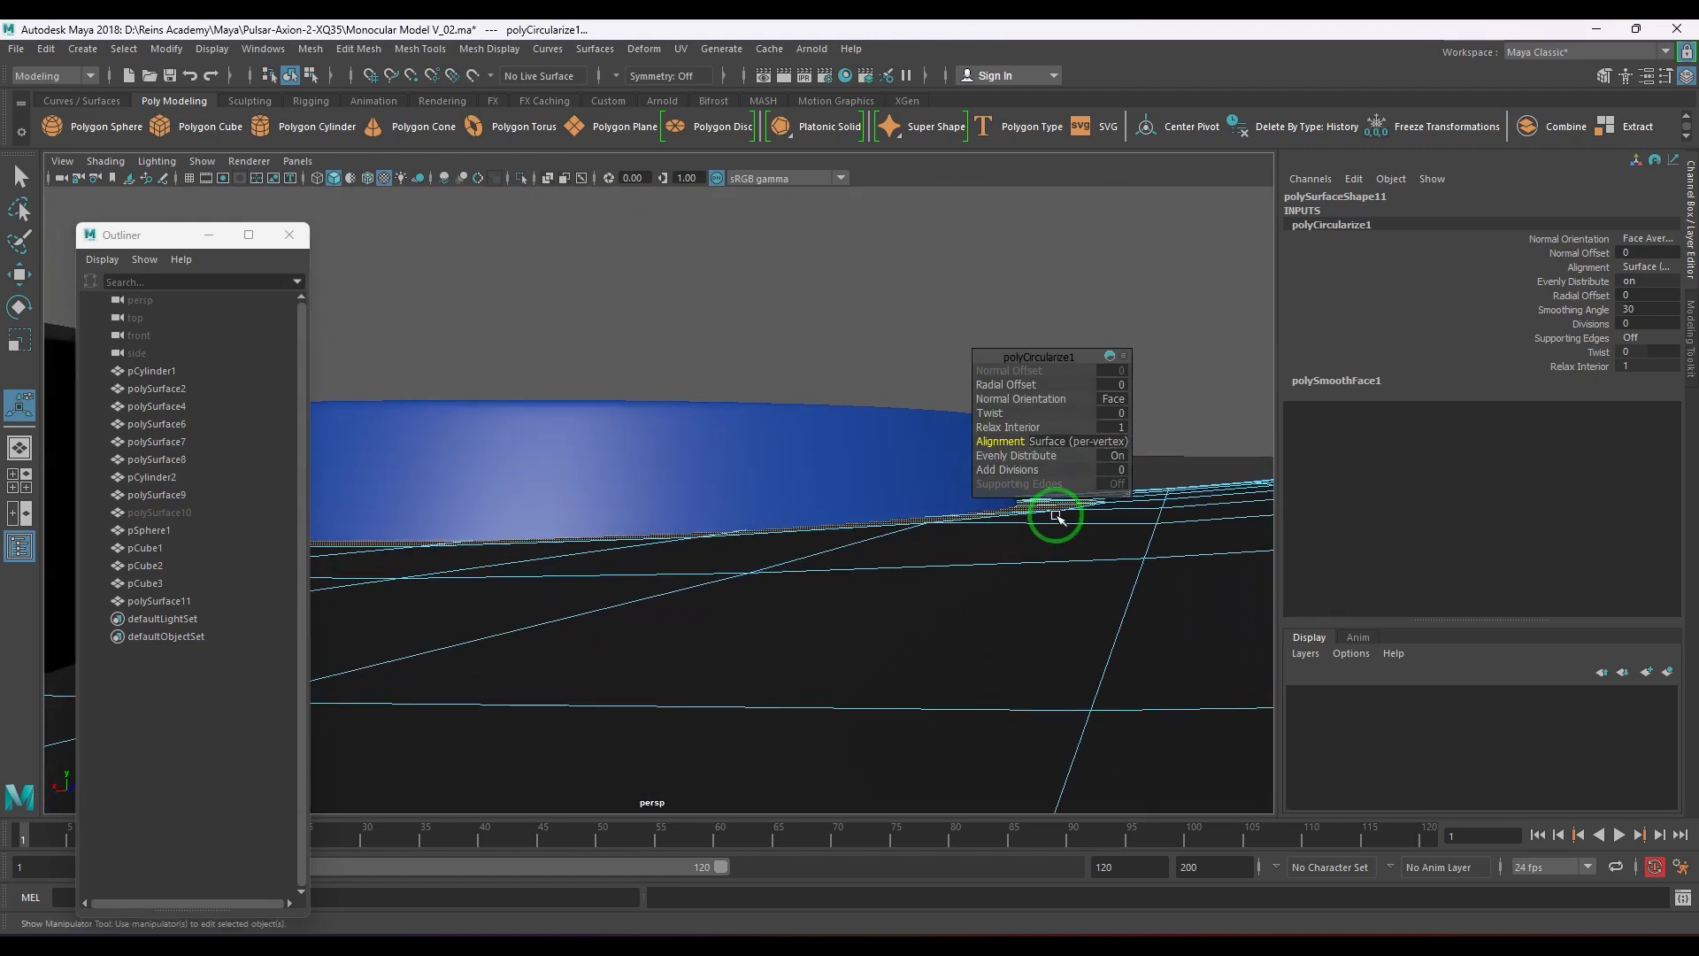
left_click(1107, 441)
left_click(1162, 480)
left_click_drag(1161, 479, 520, 599, "alt")
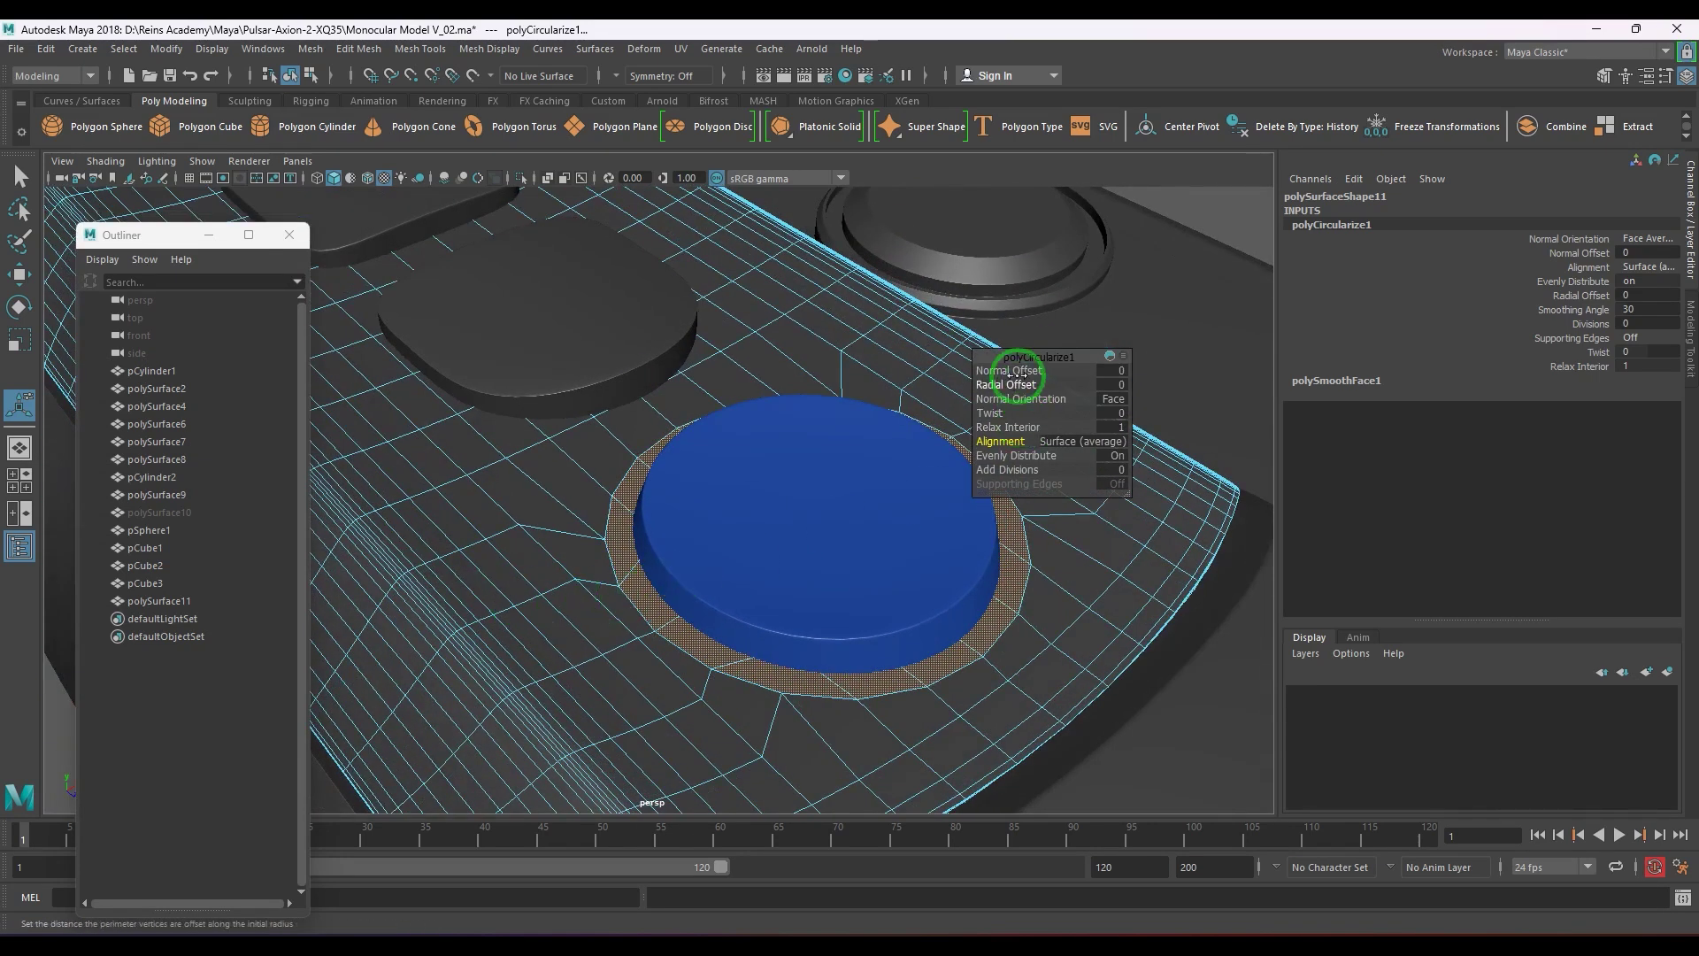
- Test the Circularize normal offset, return it to 0, and set the radial offset to -0.05
left_click_drag(1020, 372, 1018, 371)
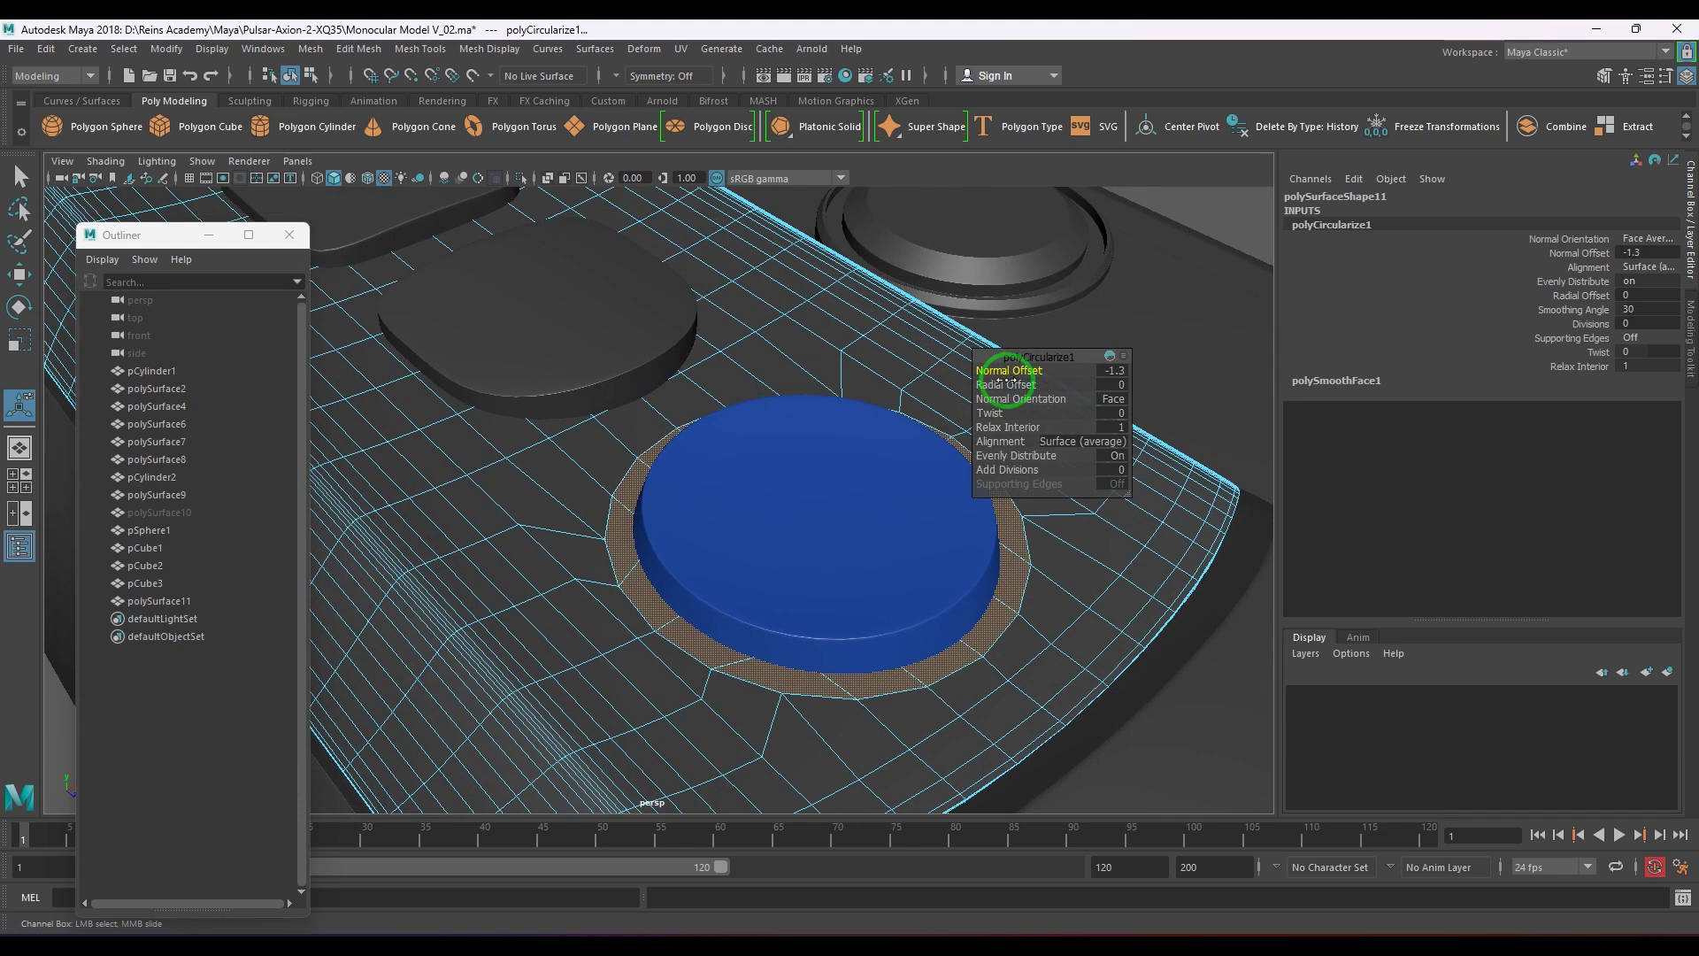
left_click_drag(1029, 384, 1103, 390)
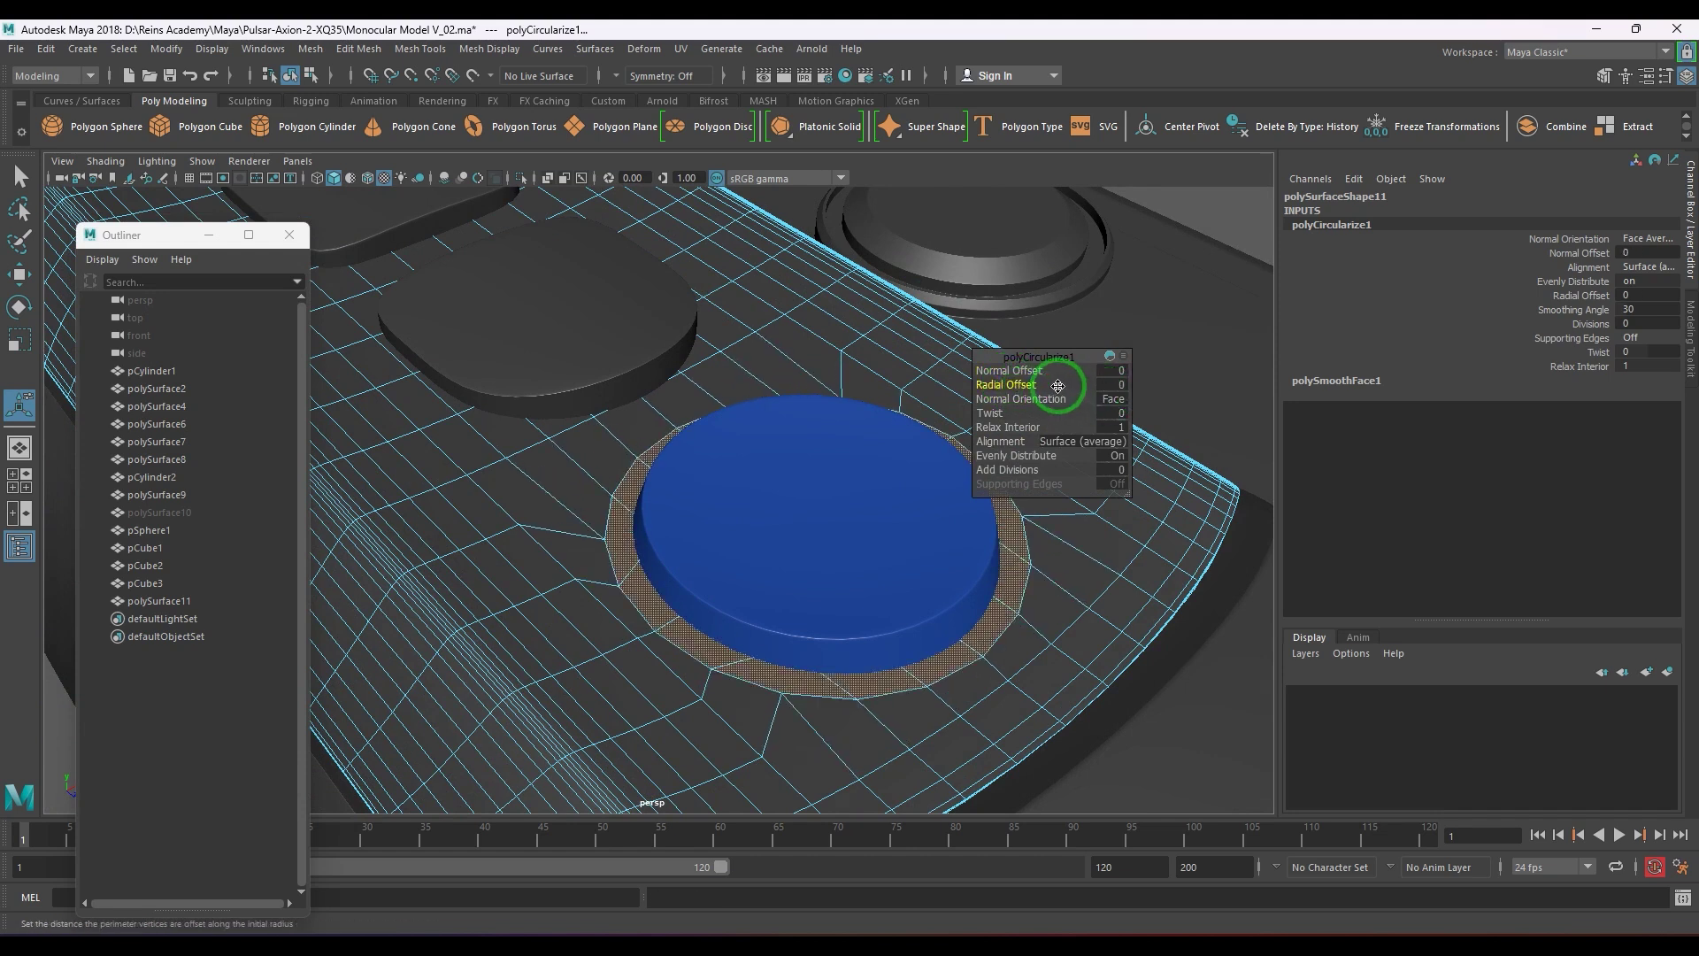
key("Return")
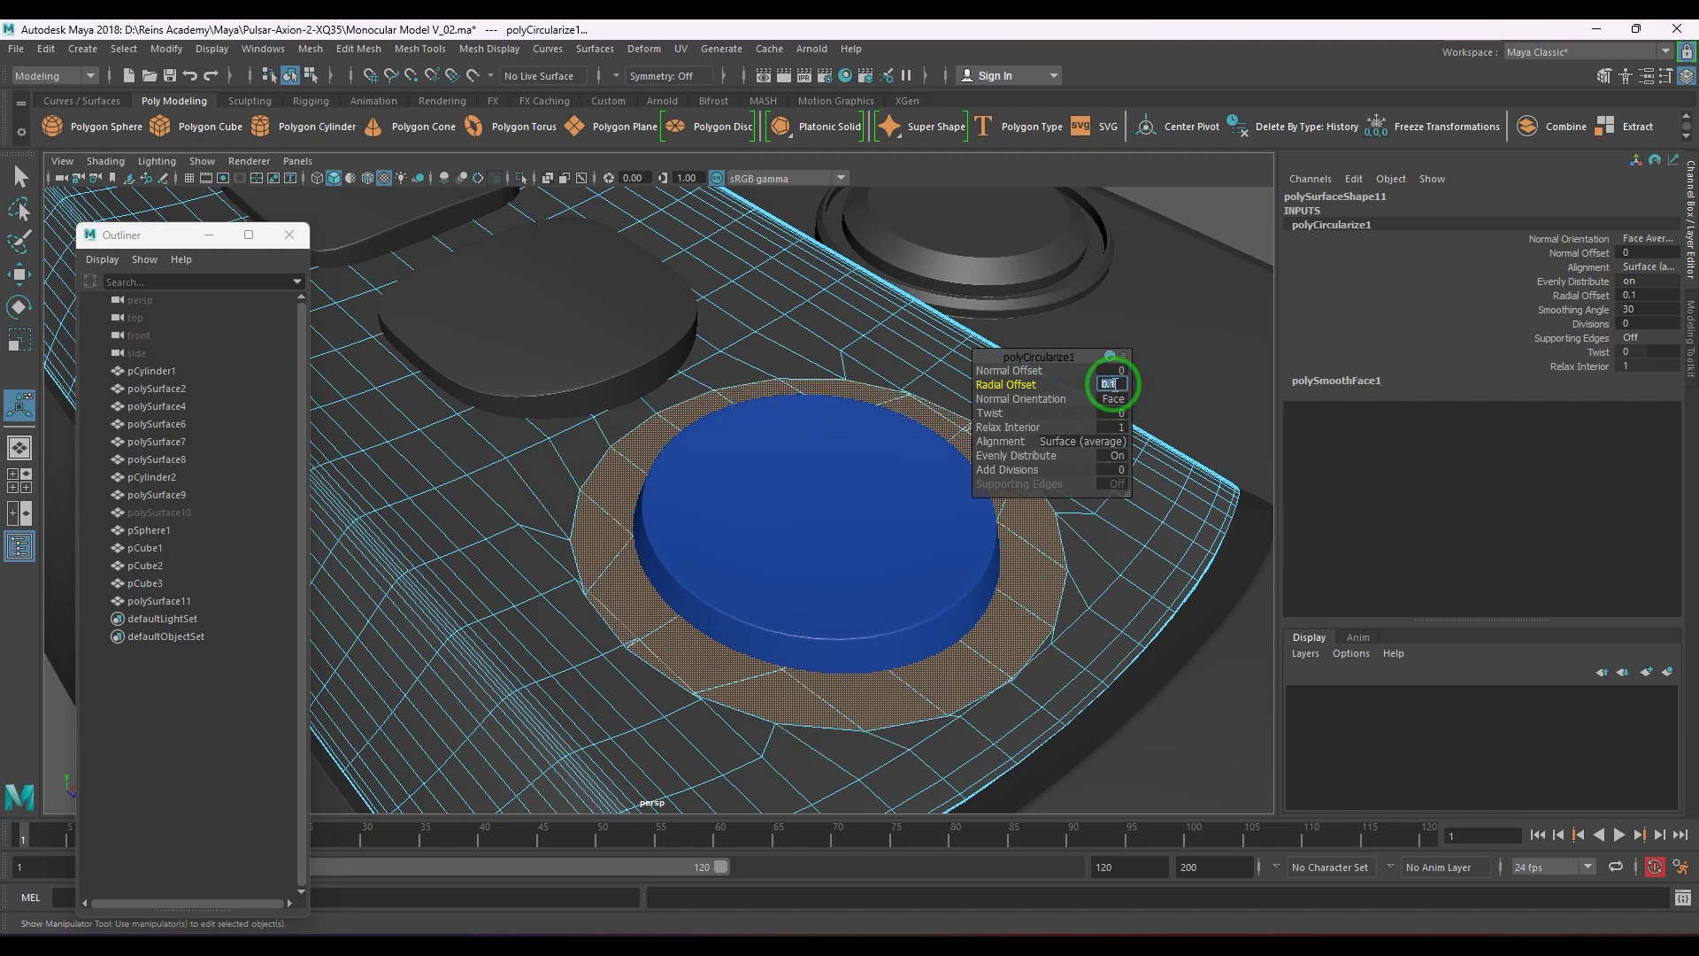
type("-0.05")
key("Return")
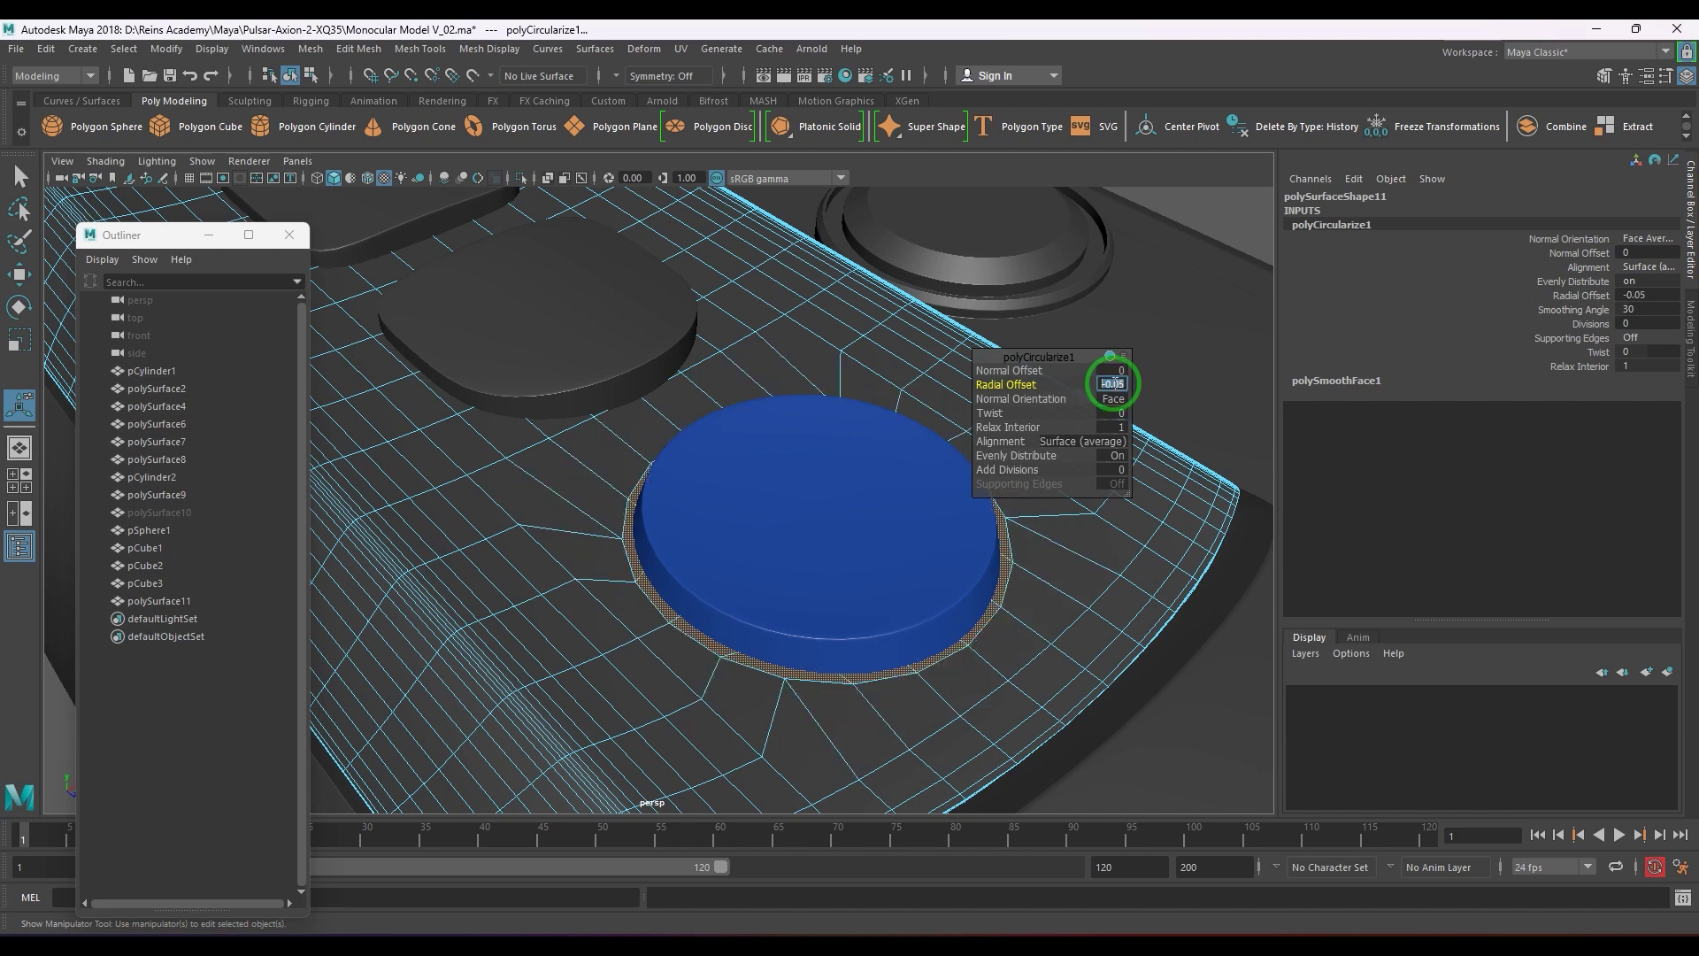
- Slide the panel's edge loop between the arc-rounded button and the blue round button slightly toward the blue one
left_click_drag(804, 587, 684, 566, "alt")
right_click_drag(683, 566, 849, 197)
scroll(699, 519, "down", 3)
left_click_drag(698, 518, 638, 538, "alt")
key("F10")
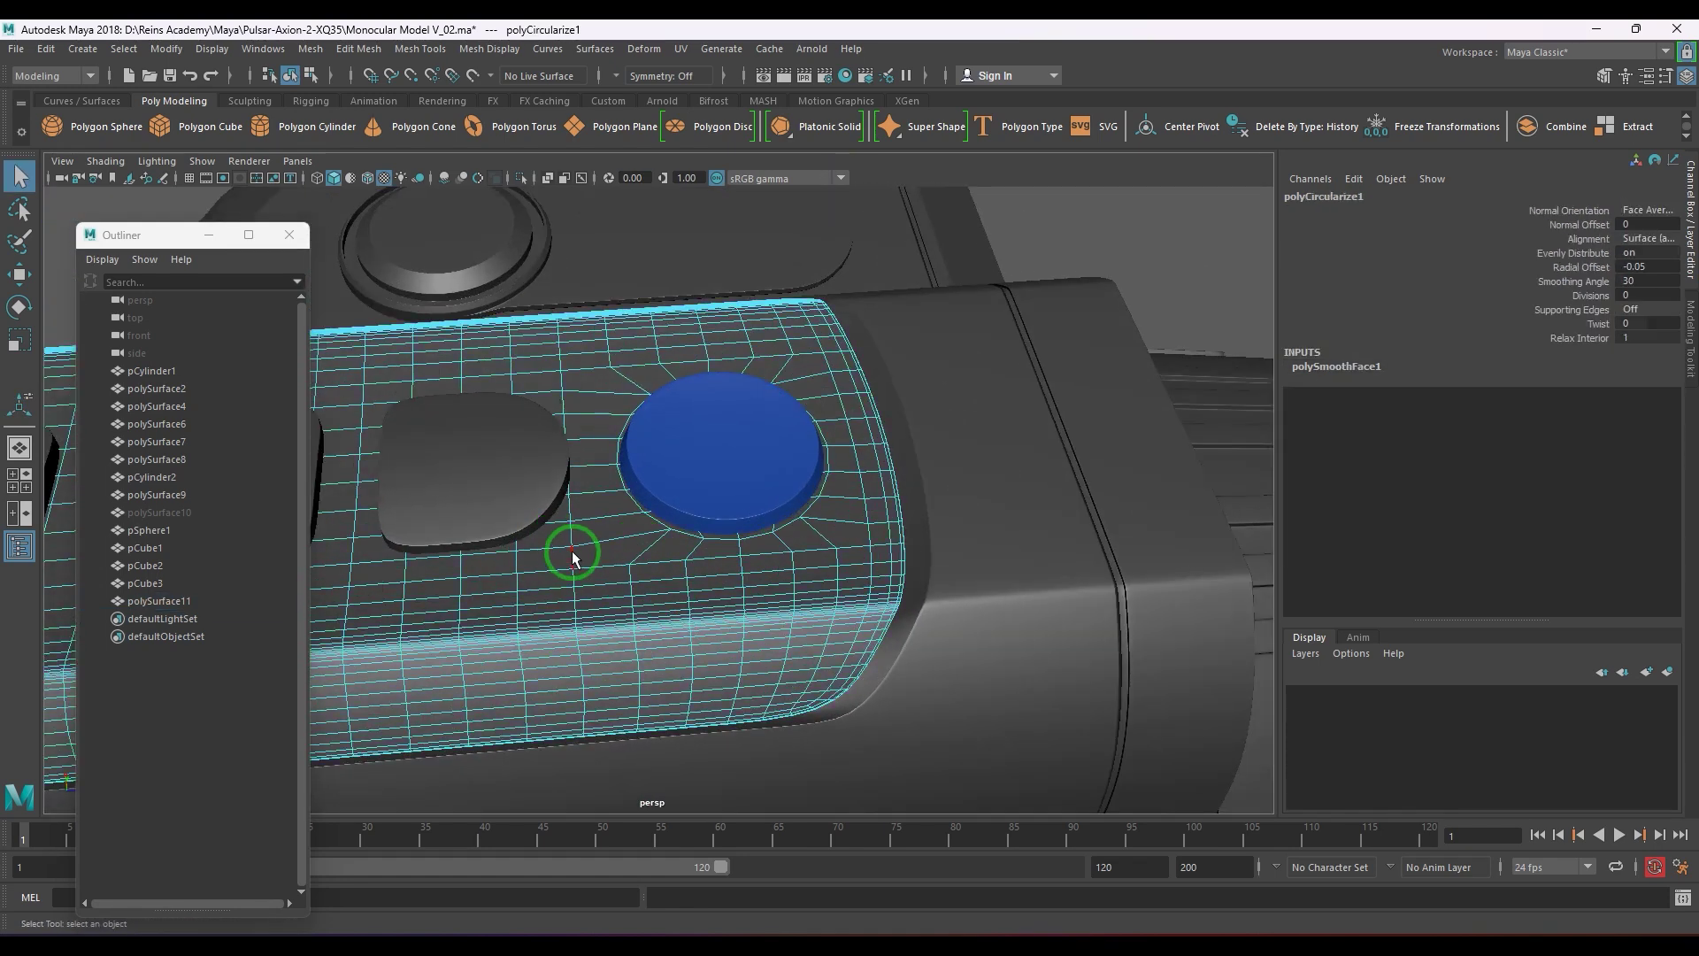
double_click(573, 556)
key("w")
right_click_drag(619, 494, 623, 637, "shift")
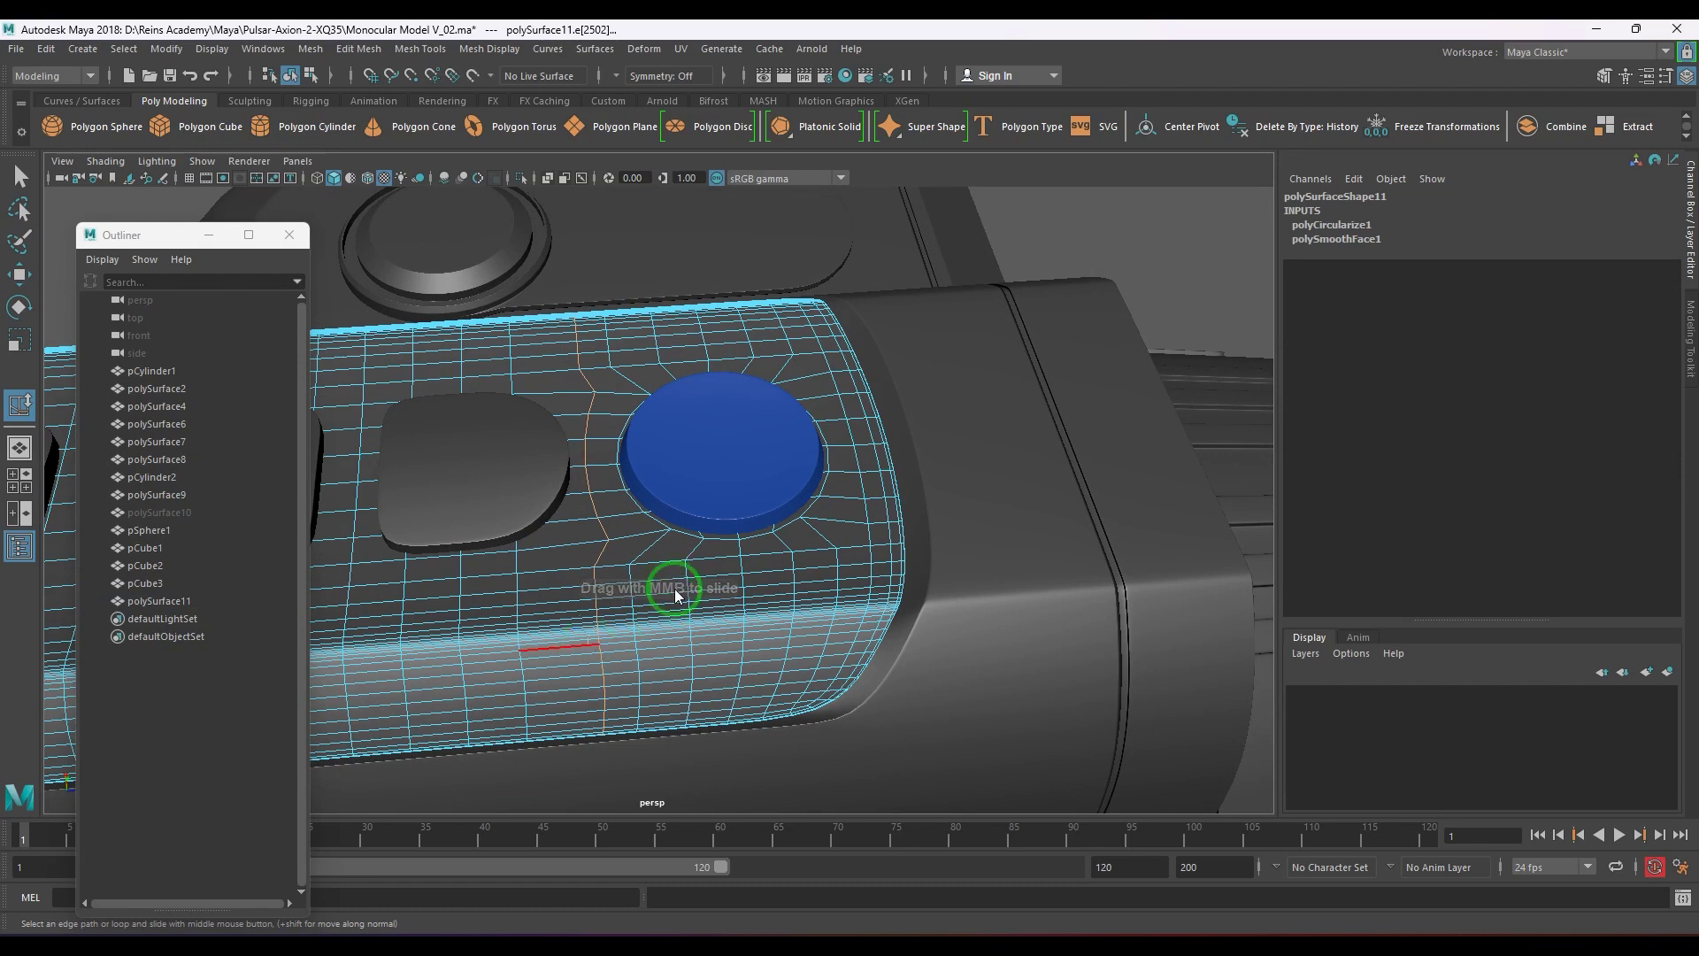
- Isolate the panel and return to face mode with the circular patch's faces selected
key("F8")
left_click_drag(667, 584, 753, 598, "alt")
key("ctrl+1")
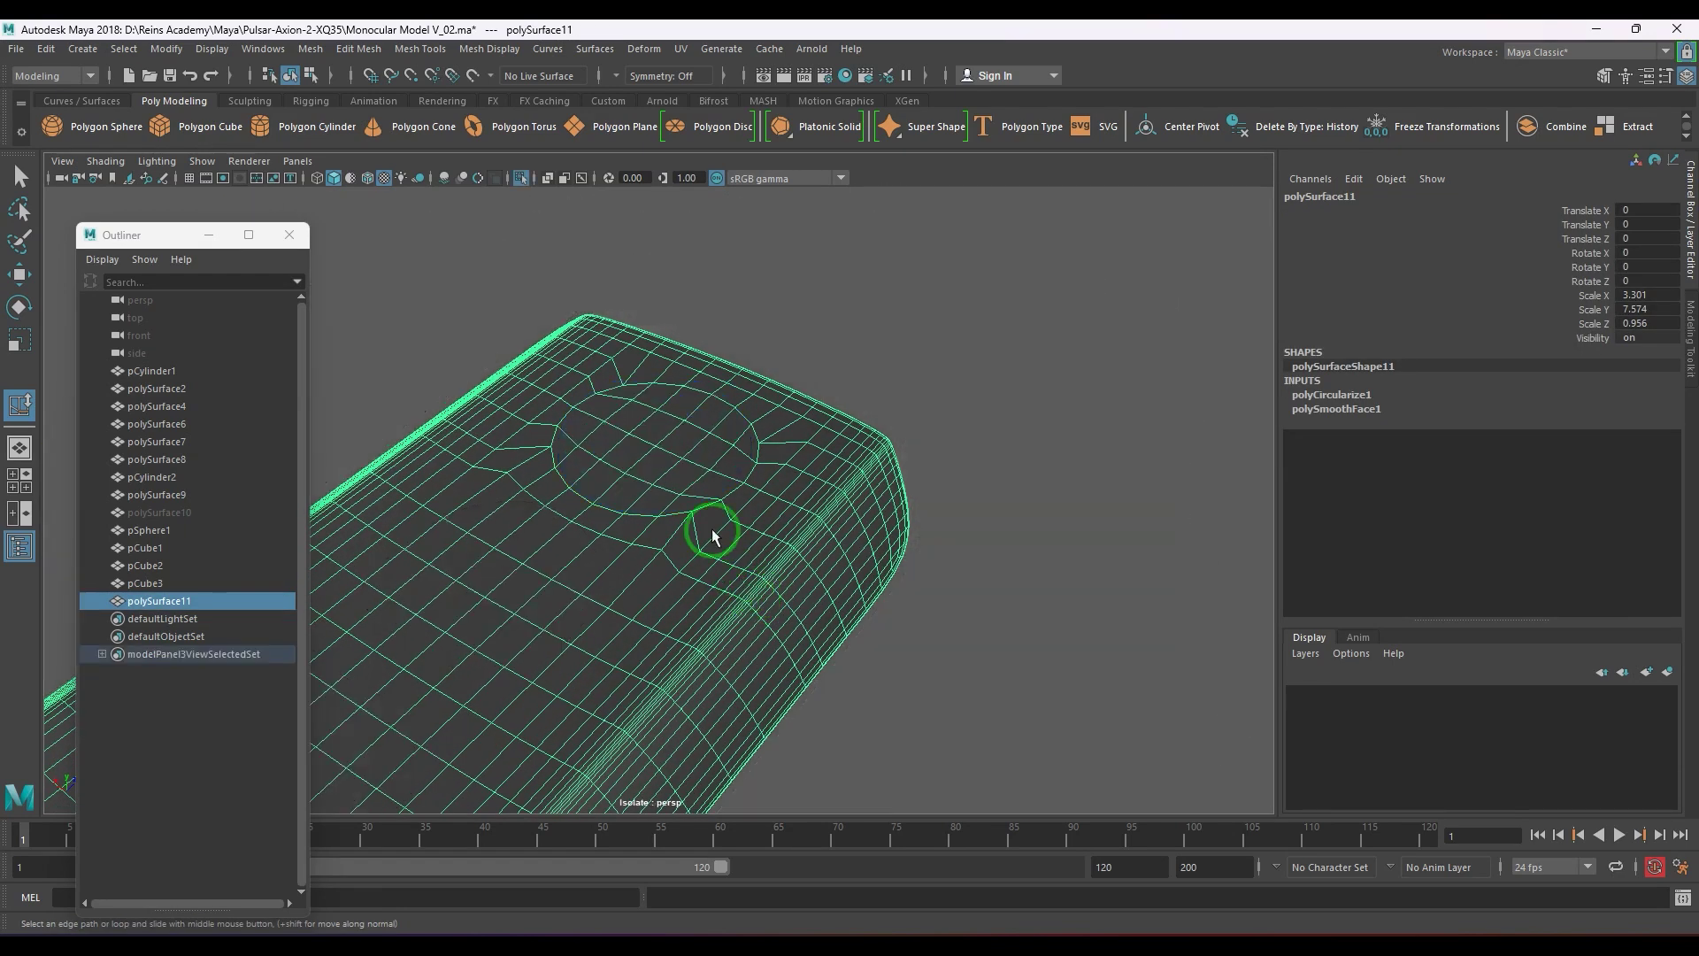
middle_click_drag(711, 528, 745, 607, "alt")
scroll(683, 529, "up", 3)
right_click_drag(683, 528, 682, 579)
left_click_drag(682, 584, 716, 633, "alt")
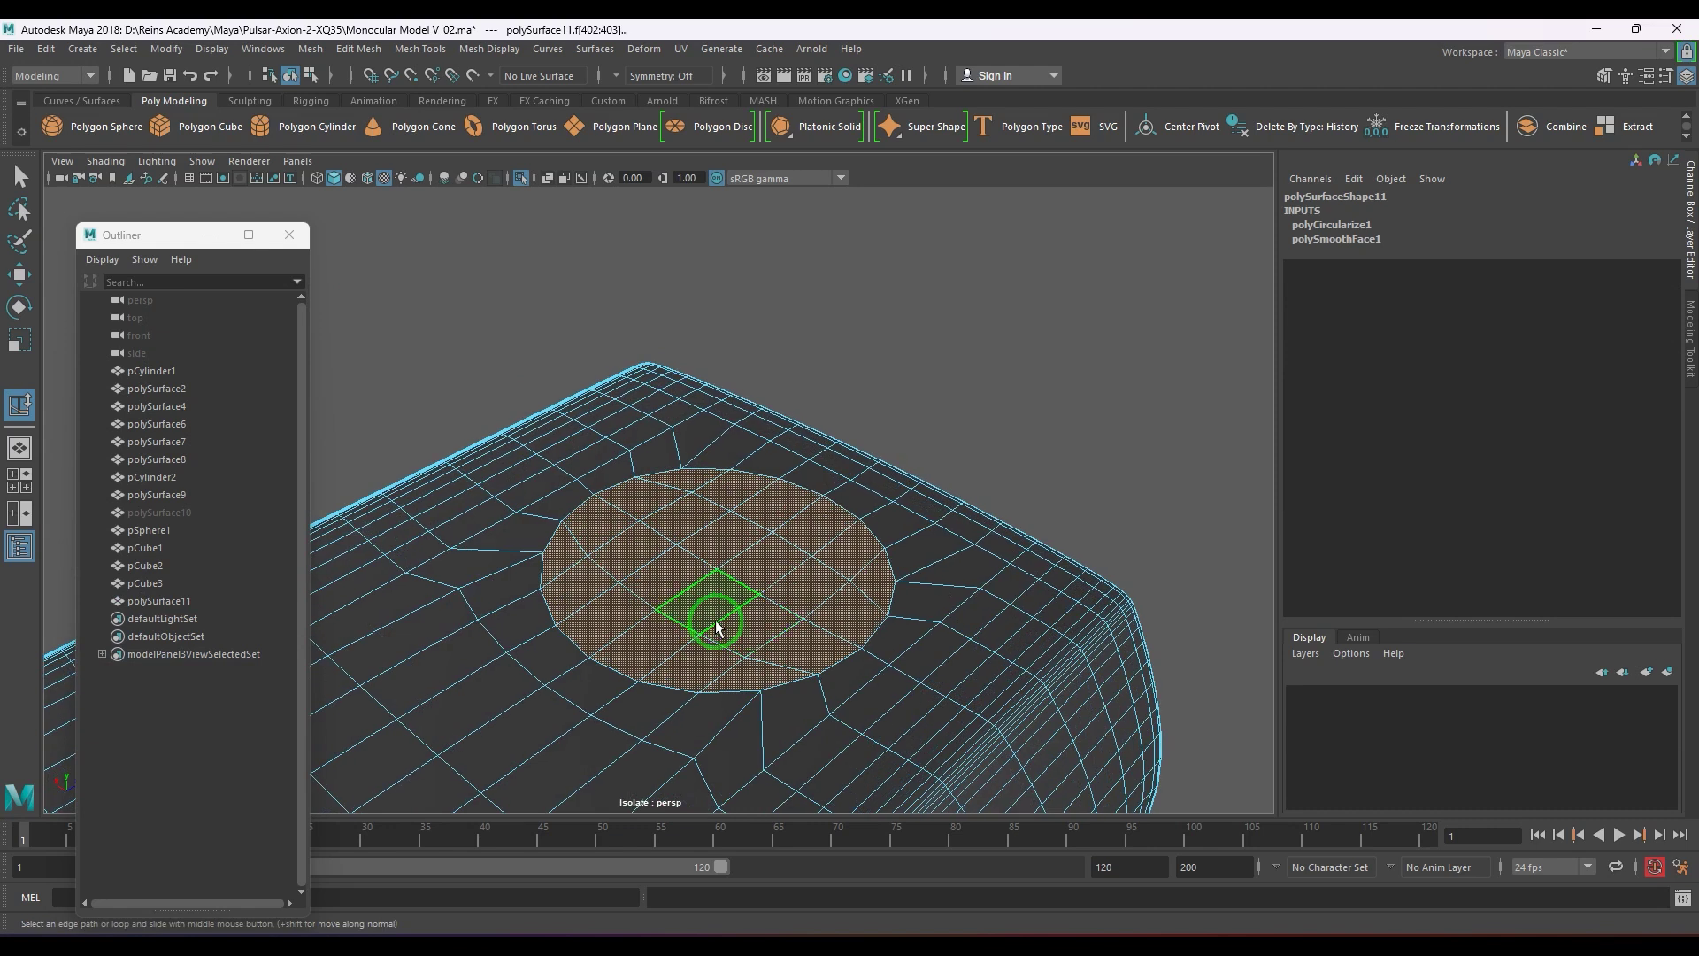
- Extrude the panel's circular patch with a slight inward scale to form a narrow rim, and circularize the inner faces
key("ctrl+e")
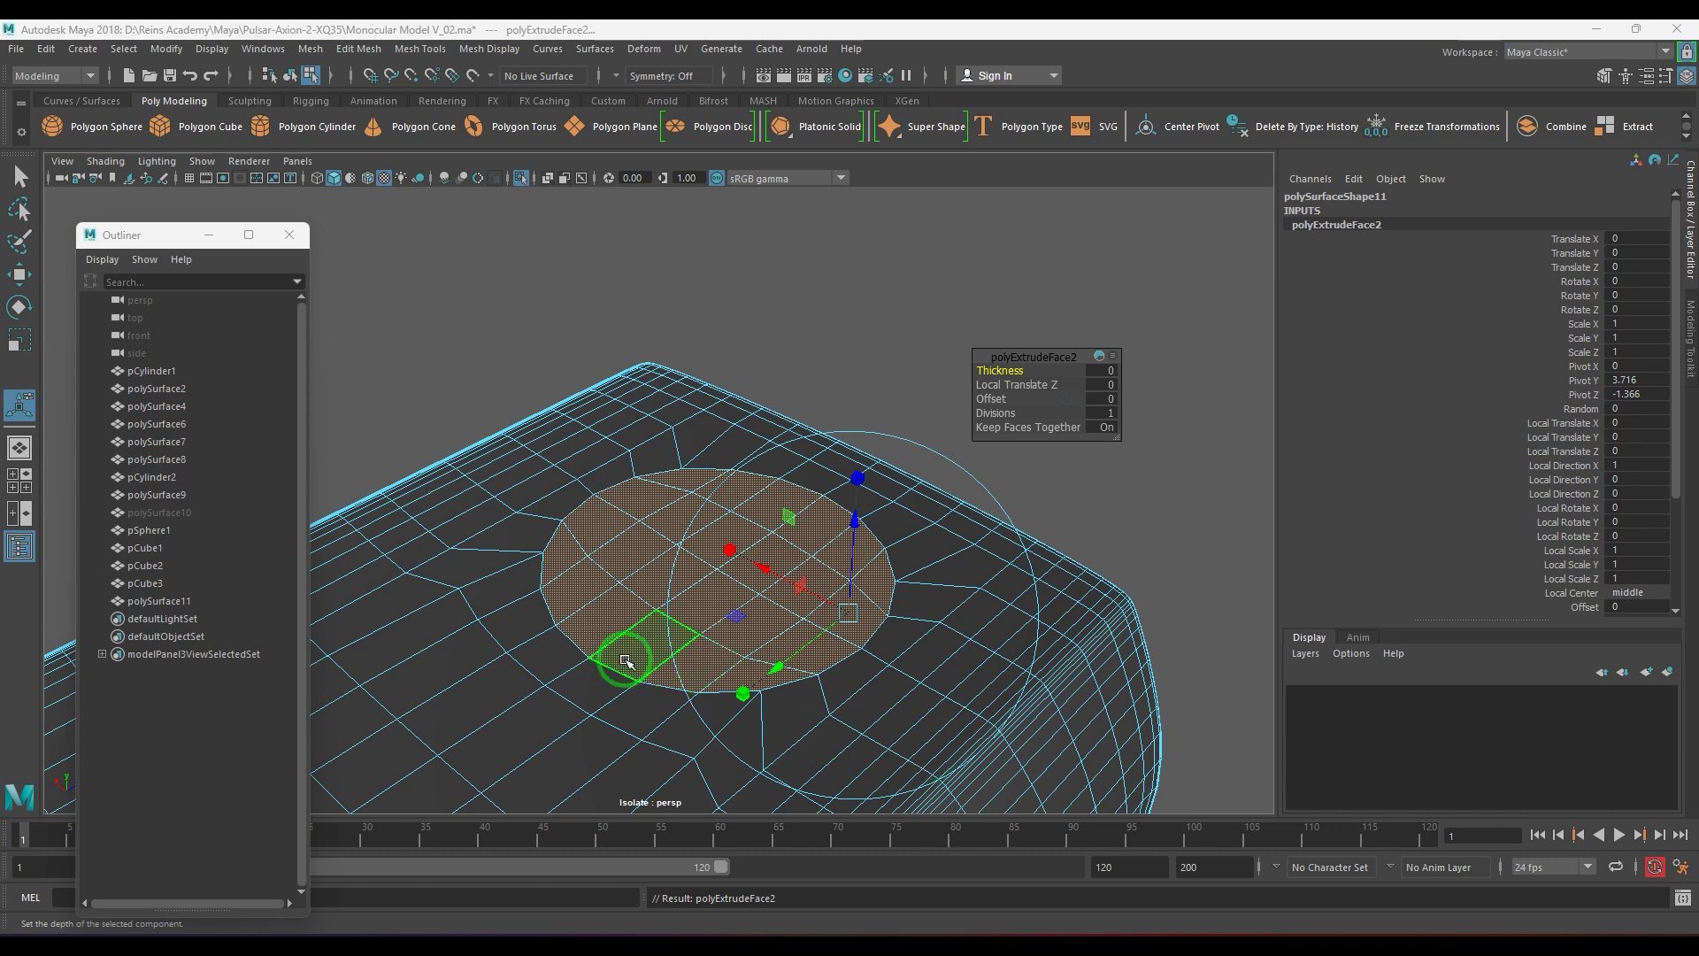
left_click(857, 479)
left_click_drag(847, 614, 826, 628)
left_click(358, 49)
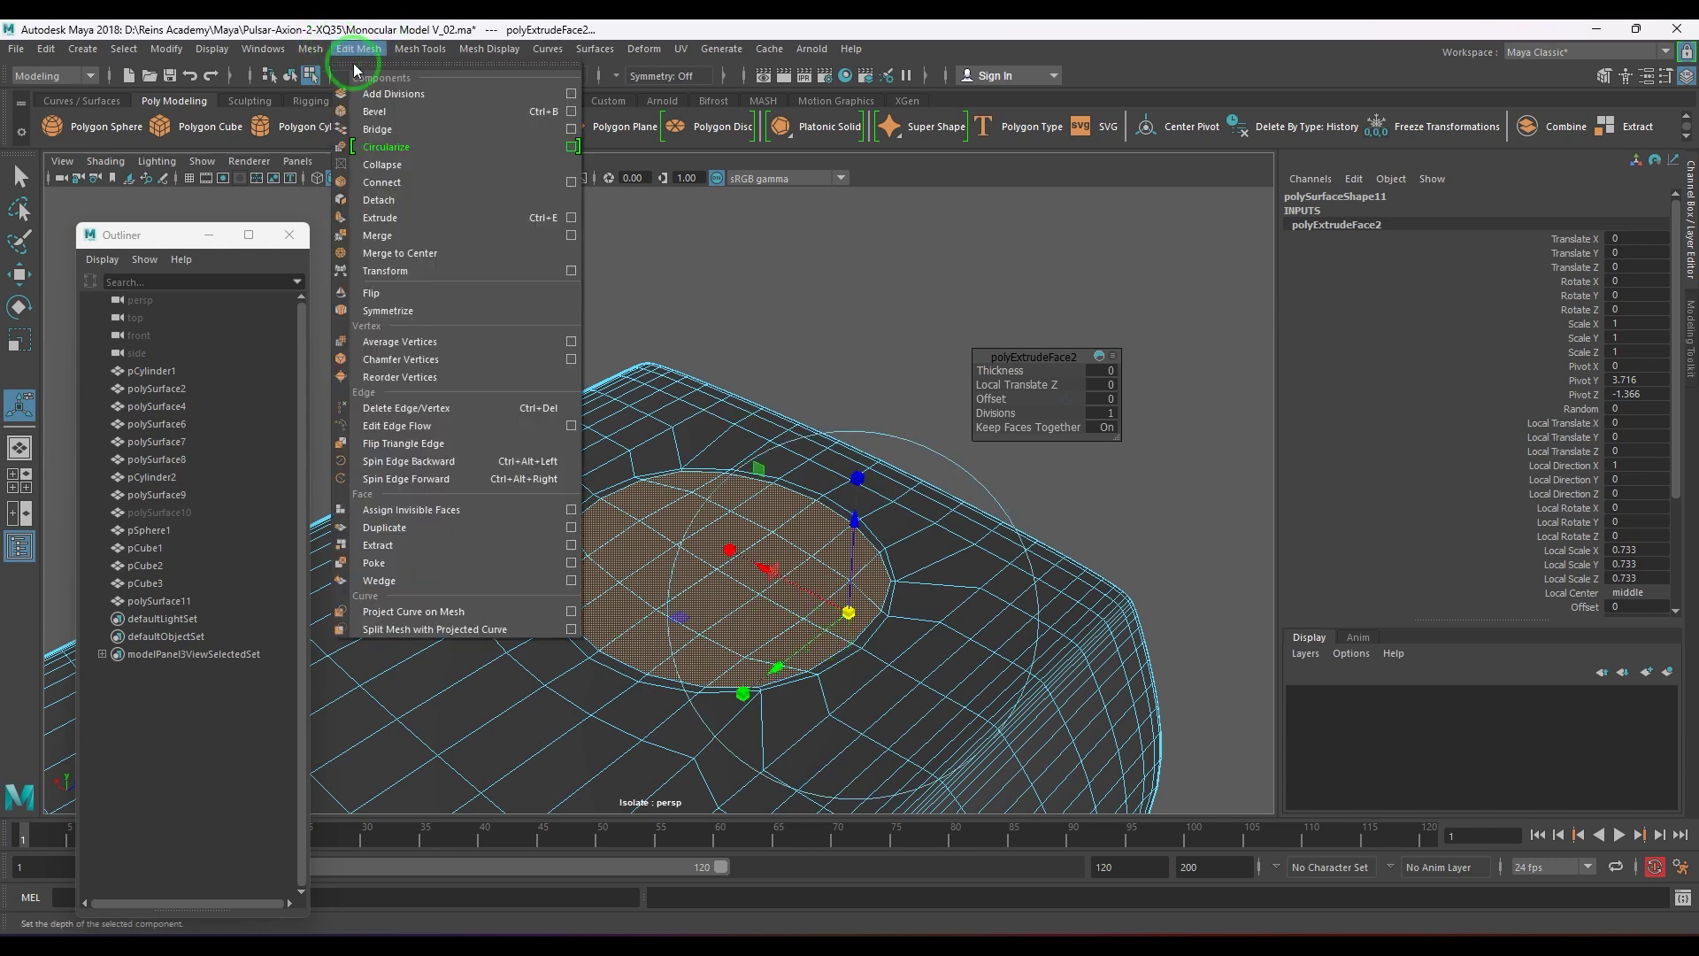
left_click(402, 155)
- Lower the inner circular faces slightly, extrude them down into the panel, and delete them to leave an open hole
left_click_drag(770, 587, 908, 624, "alt")
key("w")
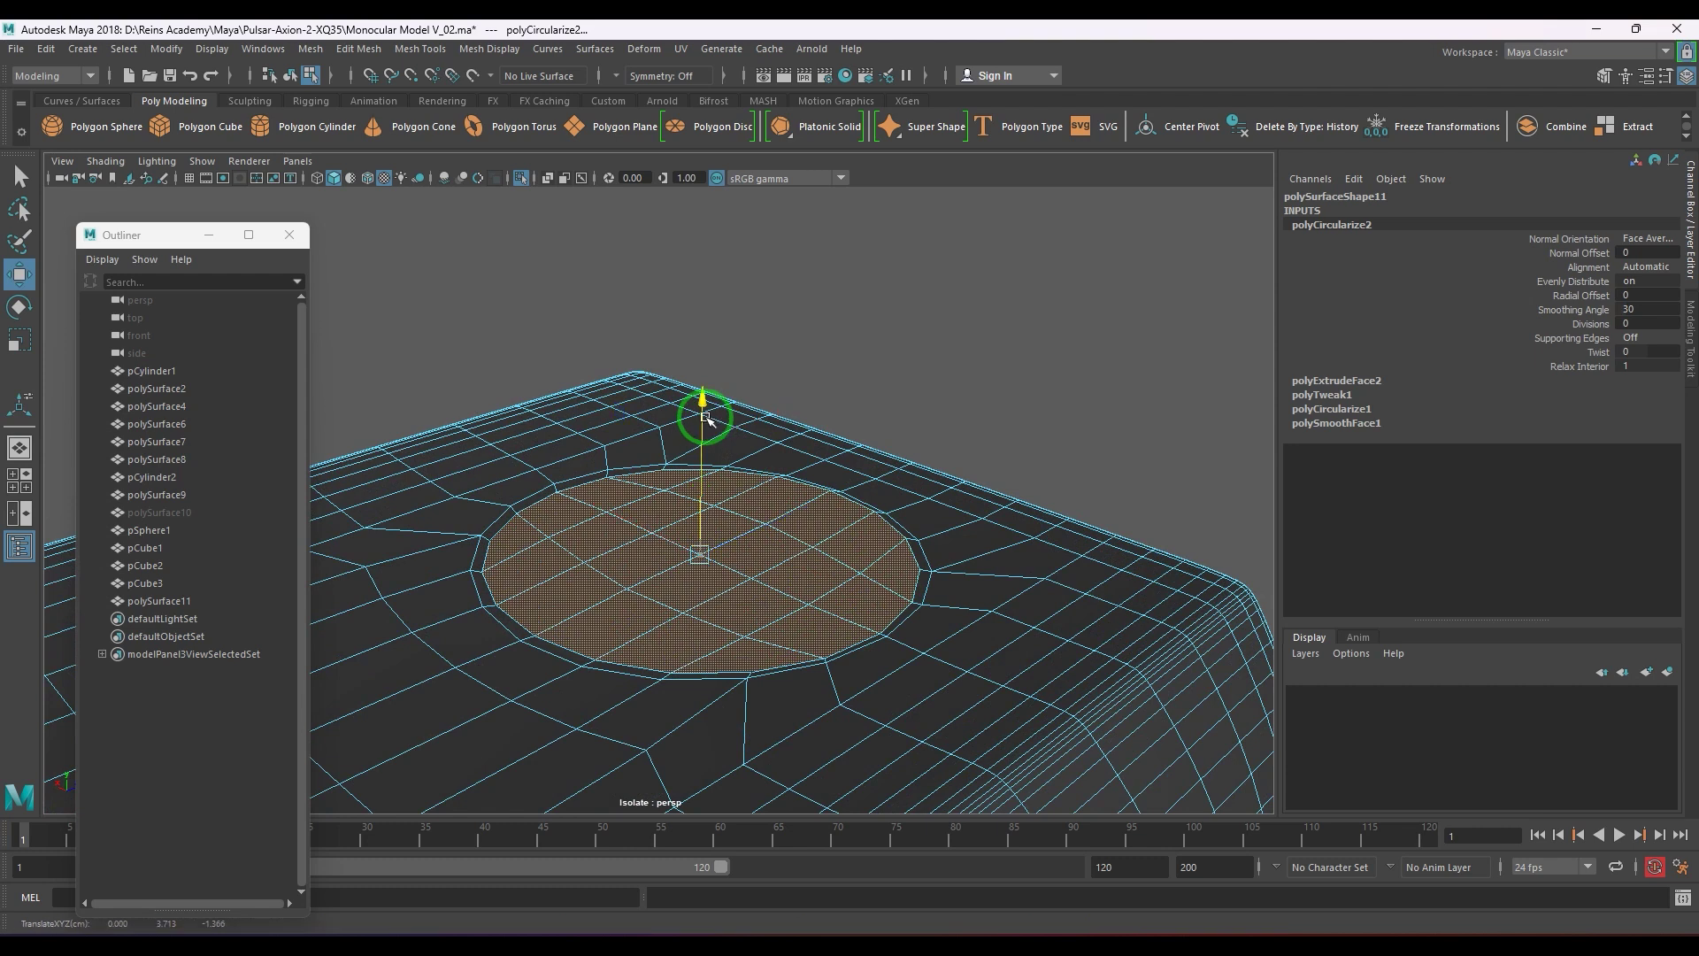
left_click_drag(708, 422, 701, 440)
key("ctrl+e")
key("w")
key("Delete")
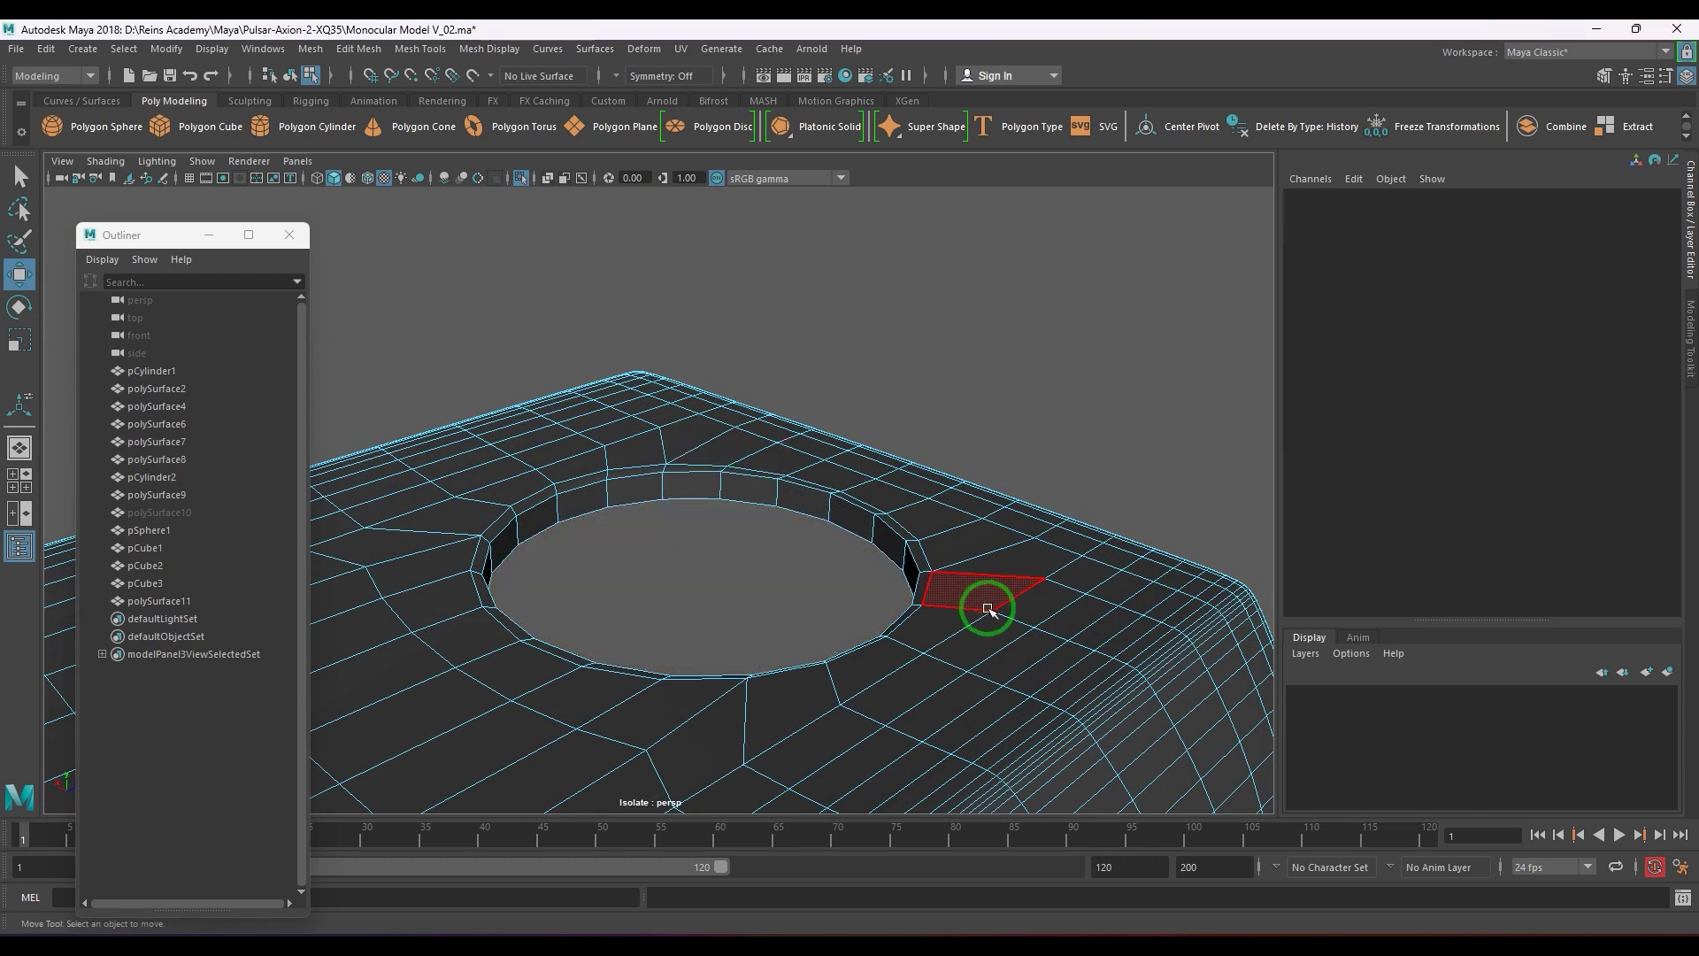
- Bevel the upper inner edge loop of the round hole with a fraction of 0.1
scroll(835, 554, "up", 3)
double_click(817, 479)
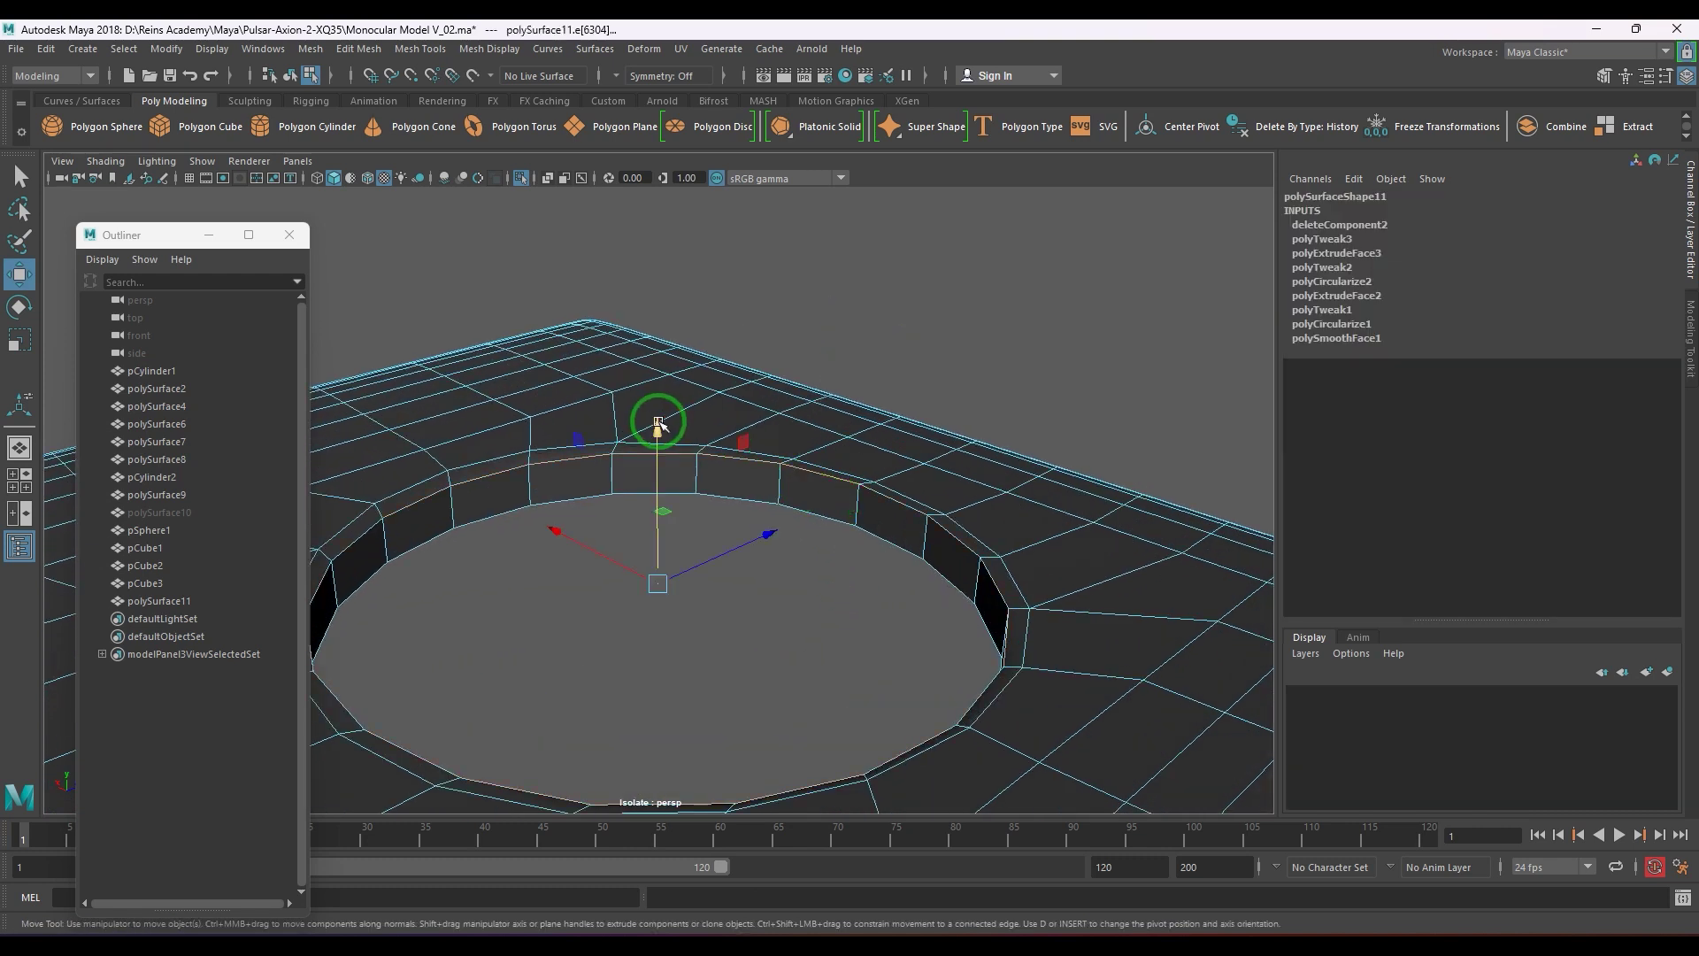
middle_click_drag(868, 538, 649, 527, "alt")
right_click_drag(649, 527, 933, 596, "alt")
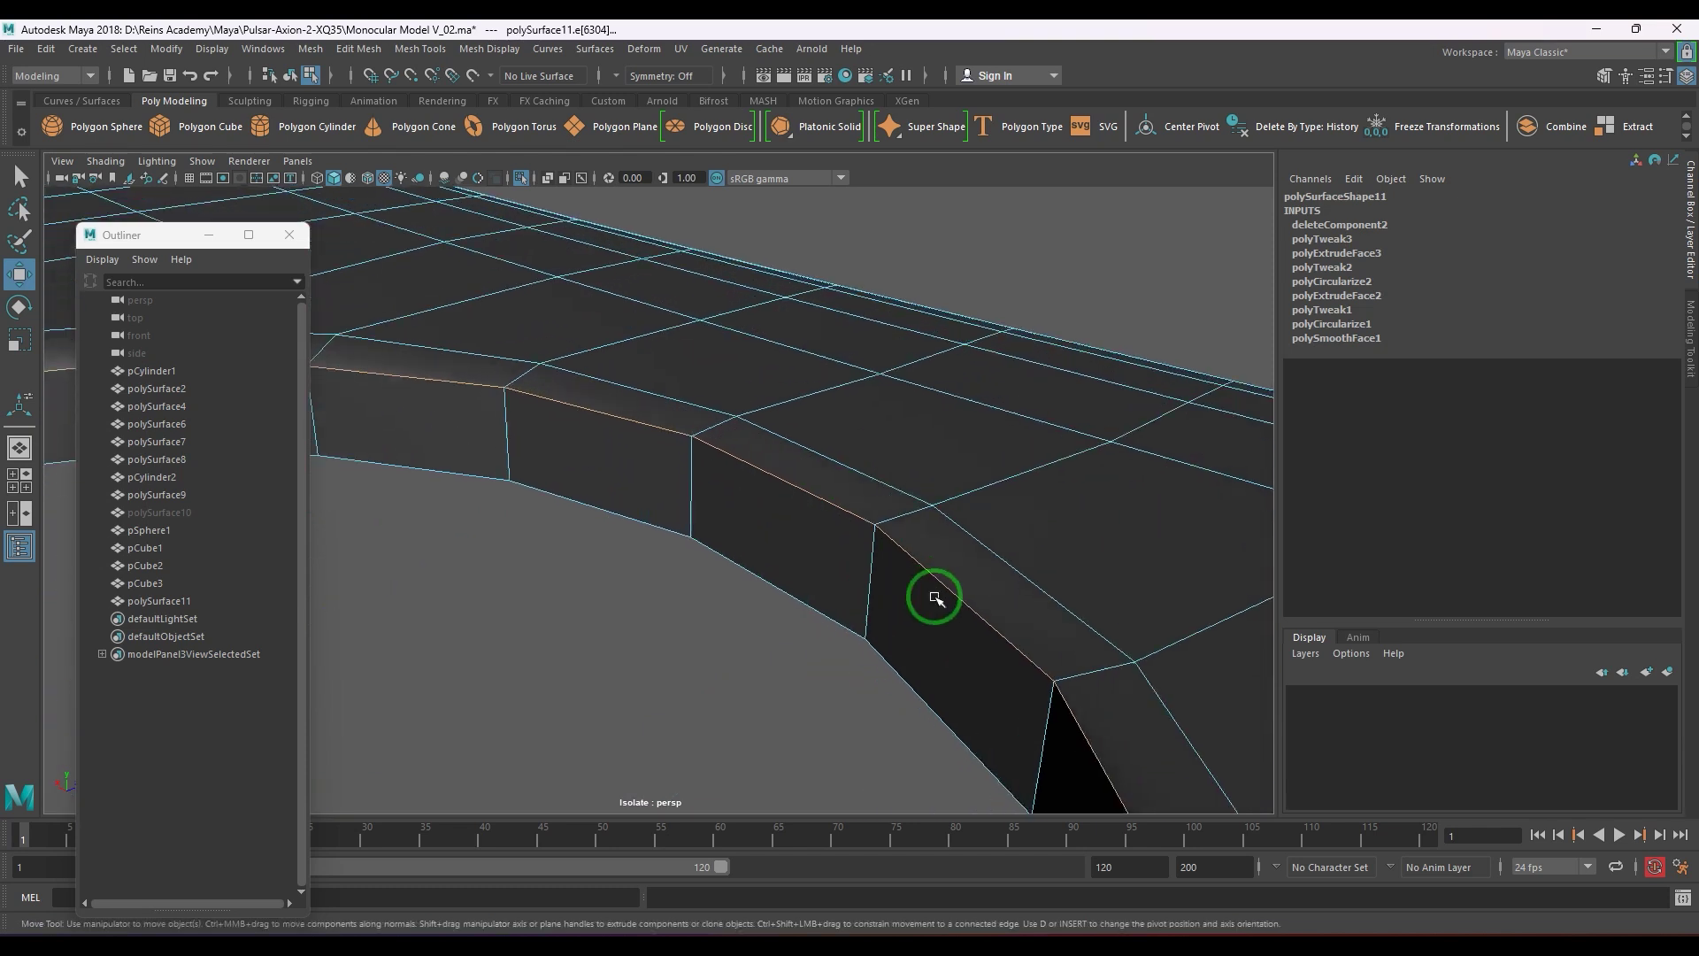
right_click_drag(788, 566, 913, 591, "shift")
left_click_drag(995, 374, 994, 389)
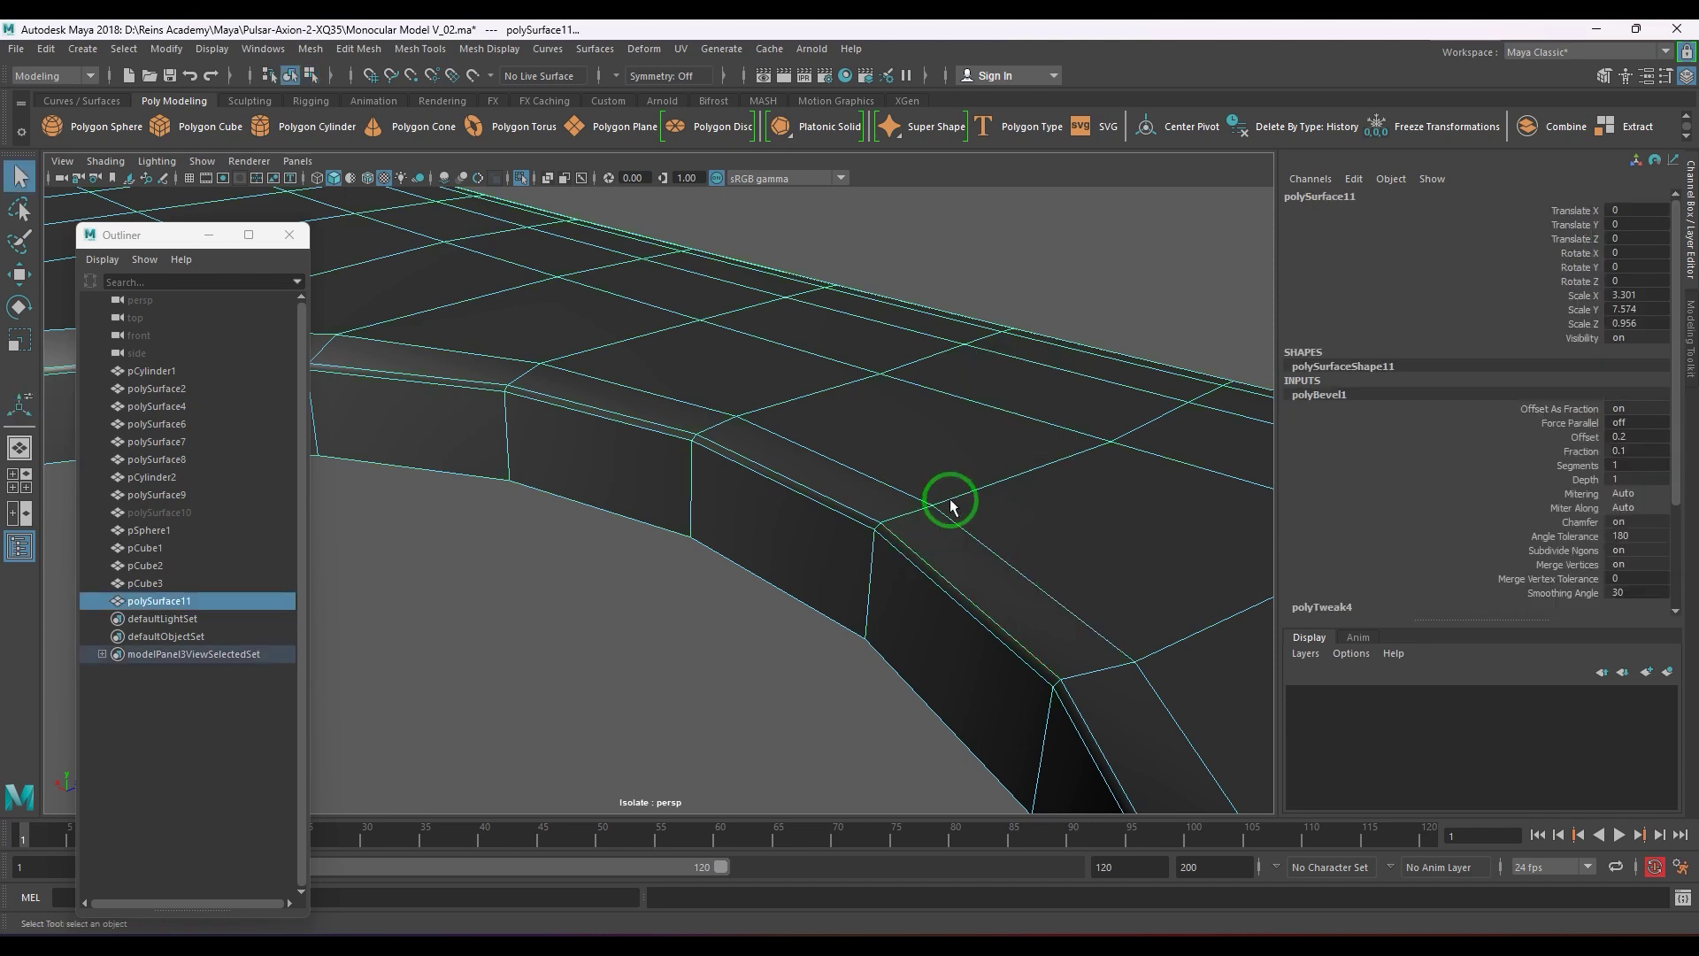
mouse_move(947, 497)
right_mouse_down("shift")
mouse_move(899, 529)
mouse_move(929, 500)
right_mouse_up("shift")
left_click(923, 509)
key("ctrl+z")
key("w")
- Reset the Insert Edge Loop tool and insert a supporting loop close to the outer edge of the round hole's rim
left_click(921, 501)
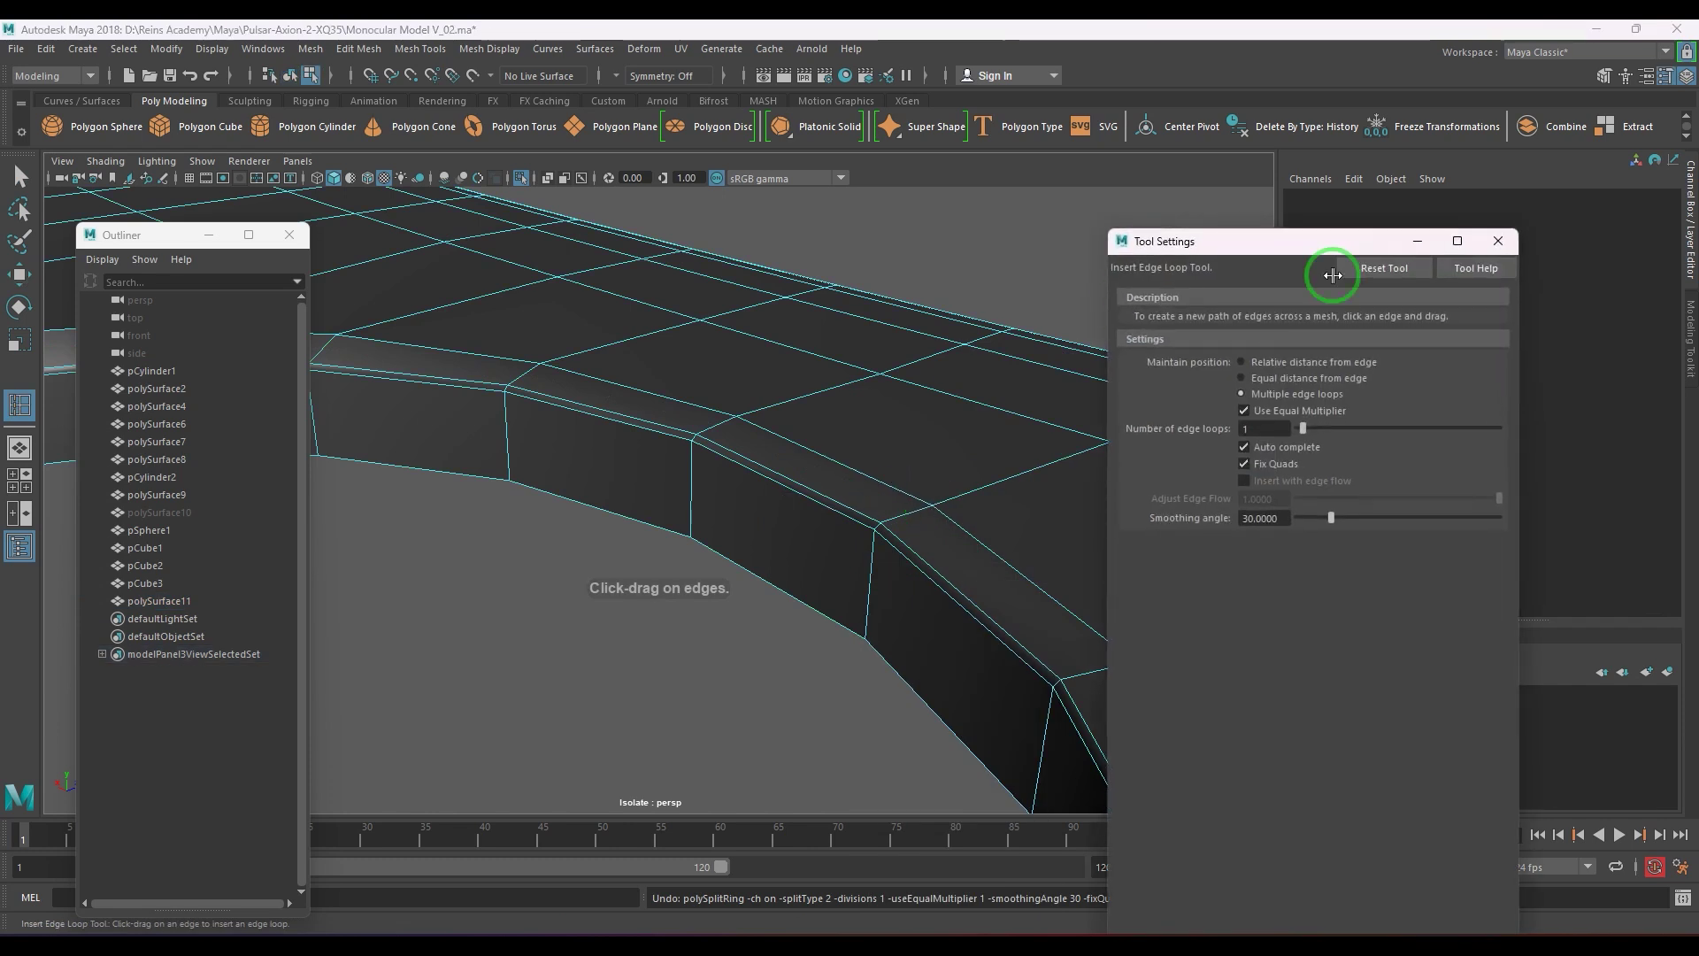
left_click(1336, 267)
left_click(1500, 234)
left_click_drag(893, 515, 929, 511)
key("w")
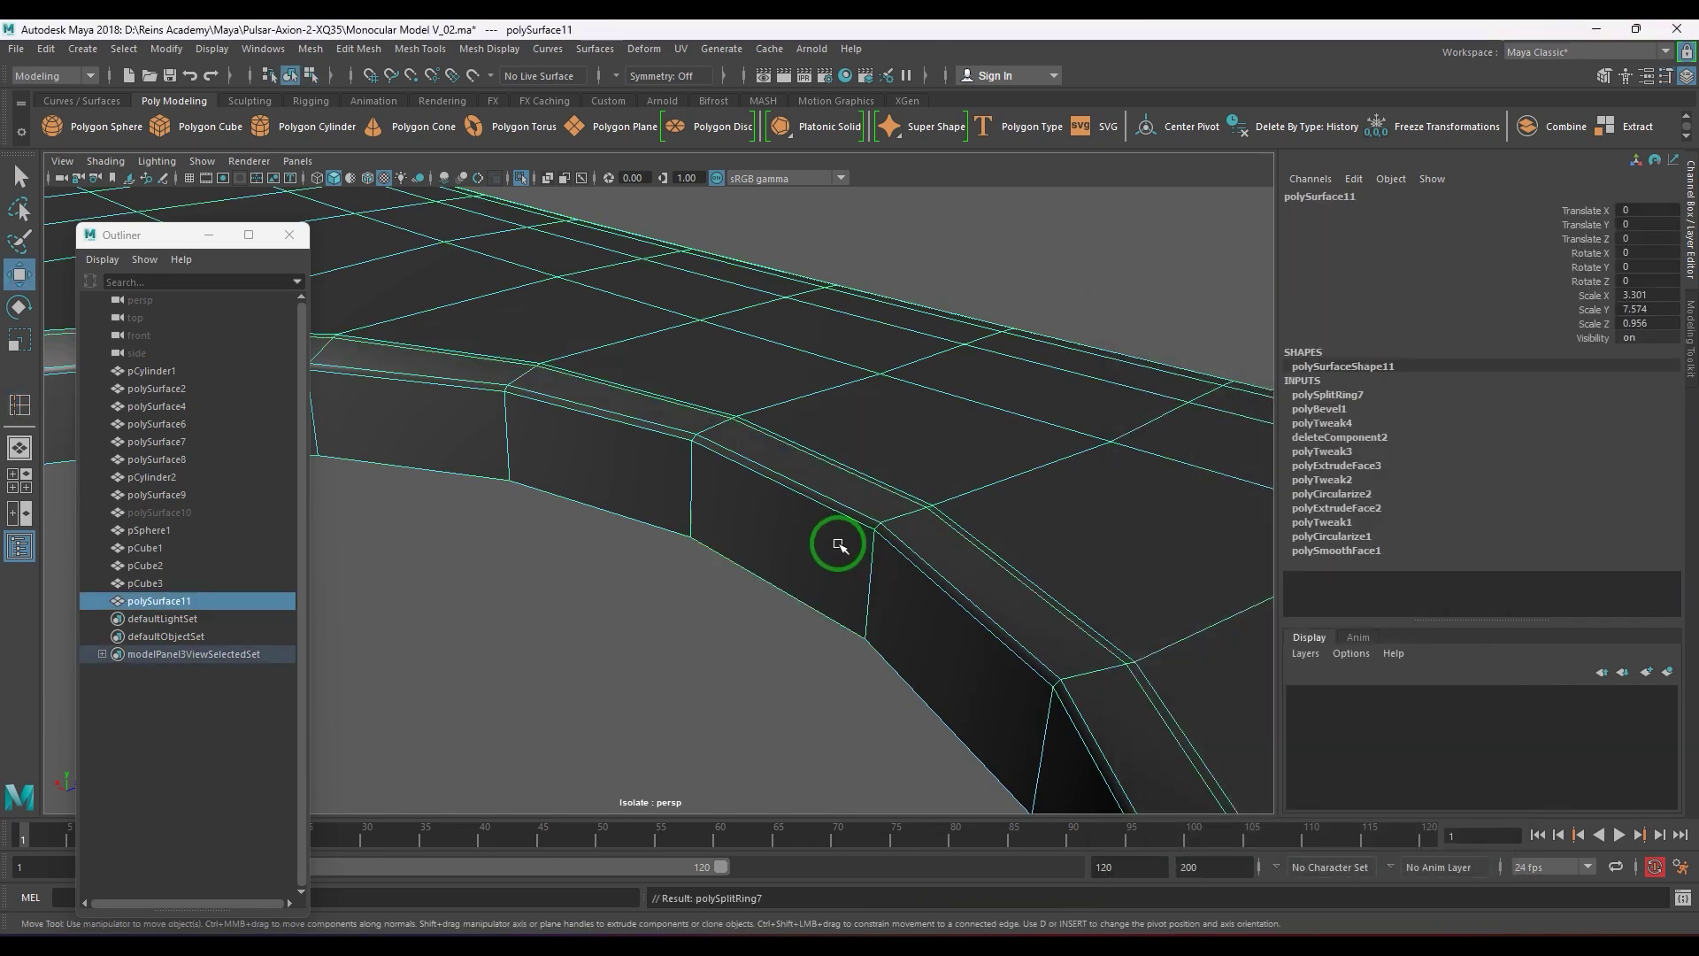
- Preview the panel smoothed, bring back the hidden objects, and view the panel from the top around the arc-rounded button
key("3")
left_click(1032, 249)
scroll(832, 504, "down", 4)
left_click_drag(819, 515, 744, 515, "alt")
key("ctrl+1")
left_click(788, 498)
key("space")
middle_click_drag(737, 445, 729, 532, "alt")
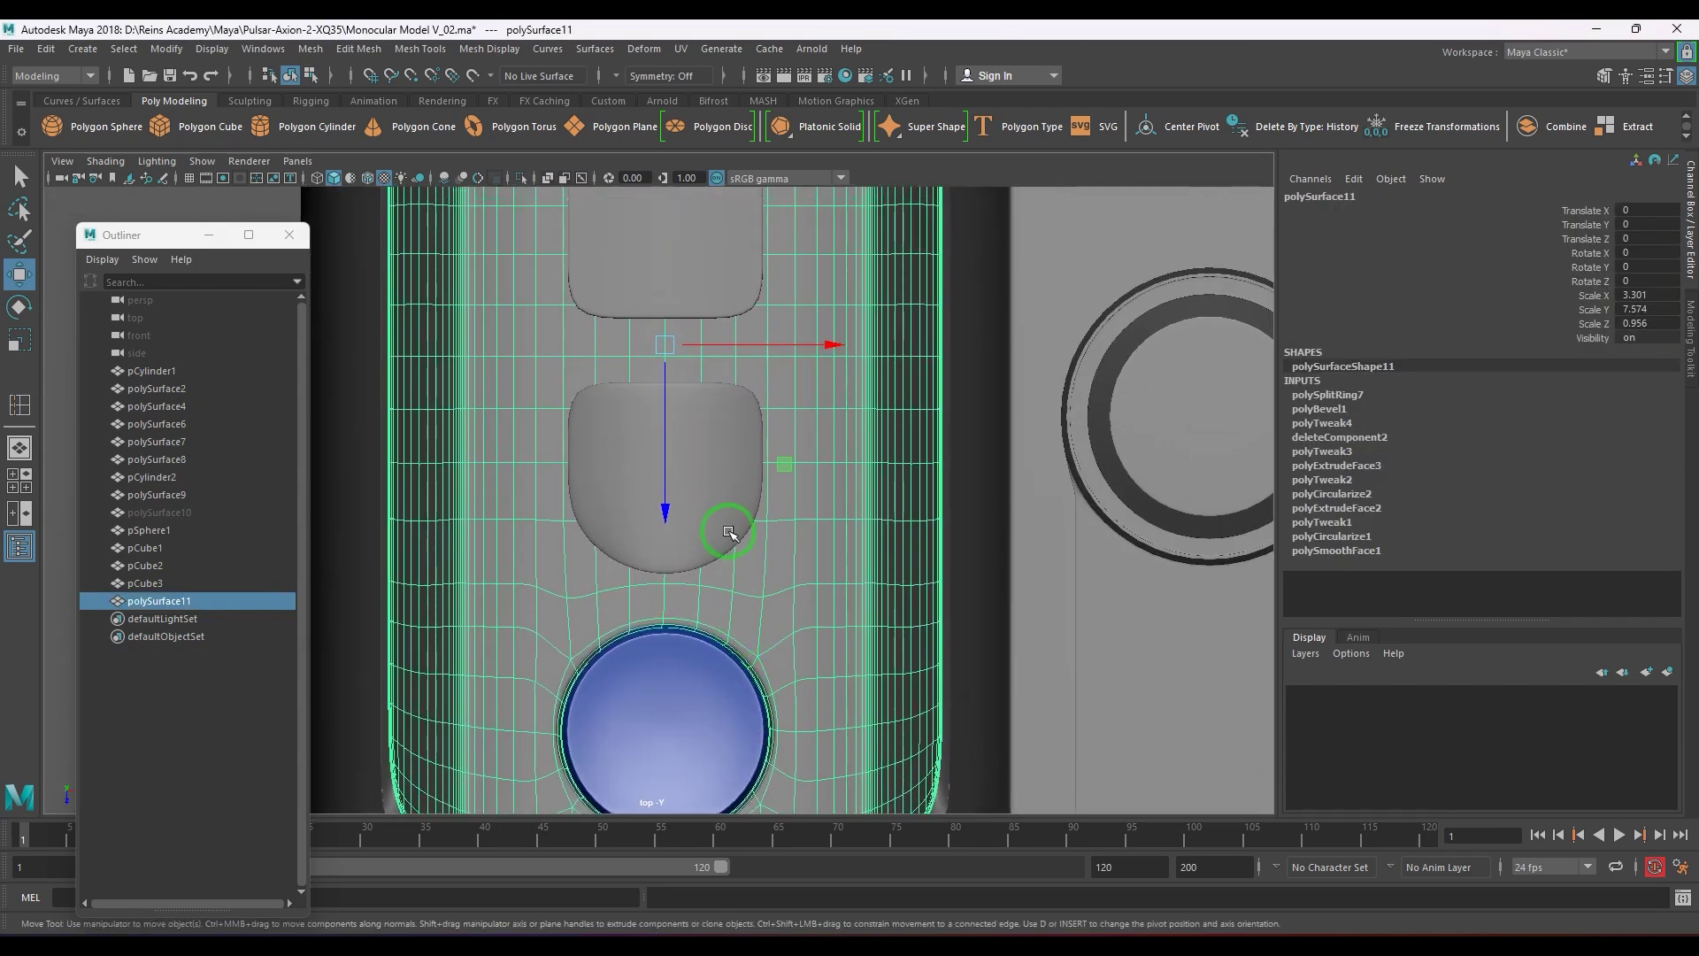
- Return the panel to unsmoothed display and bevel its edge loop between the arc-rounded button and the blue round button
right_click_drag(773, 554, 763, 477)
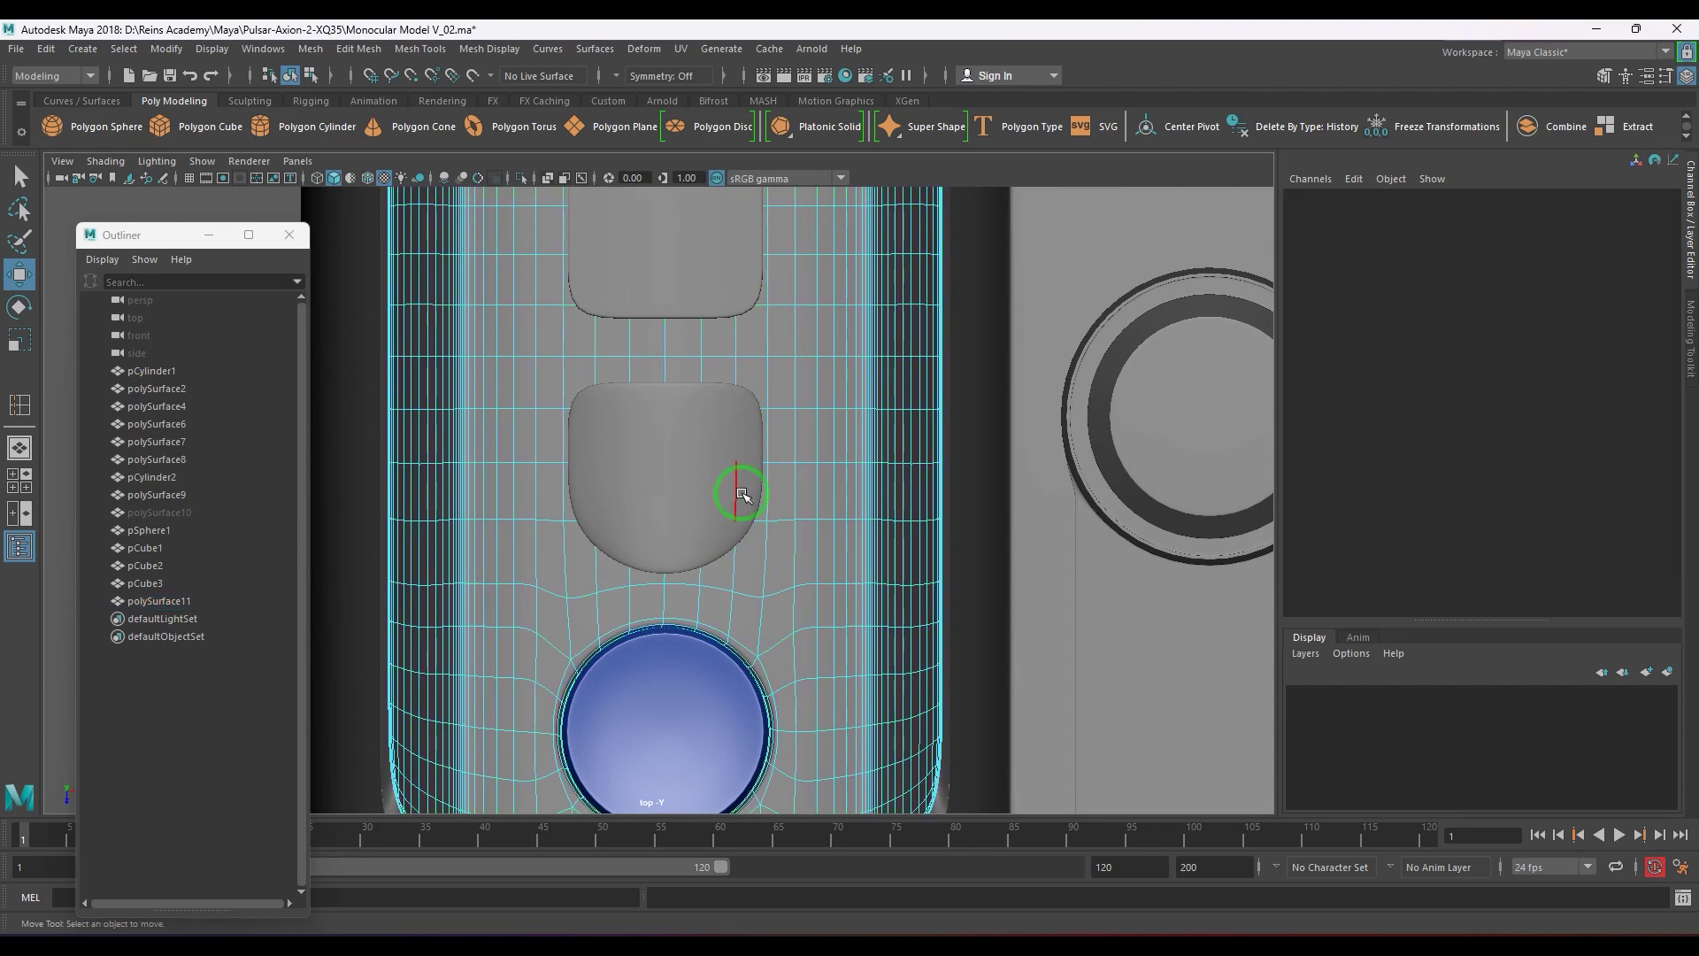
key("1")
double_click(739, 598)
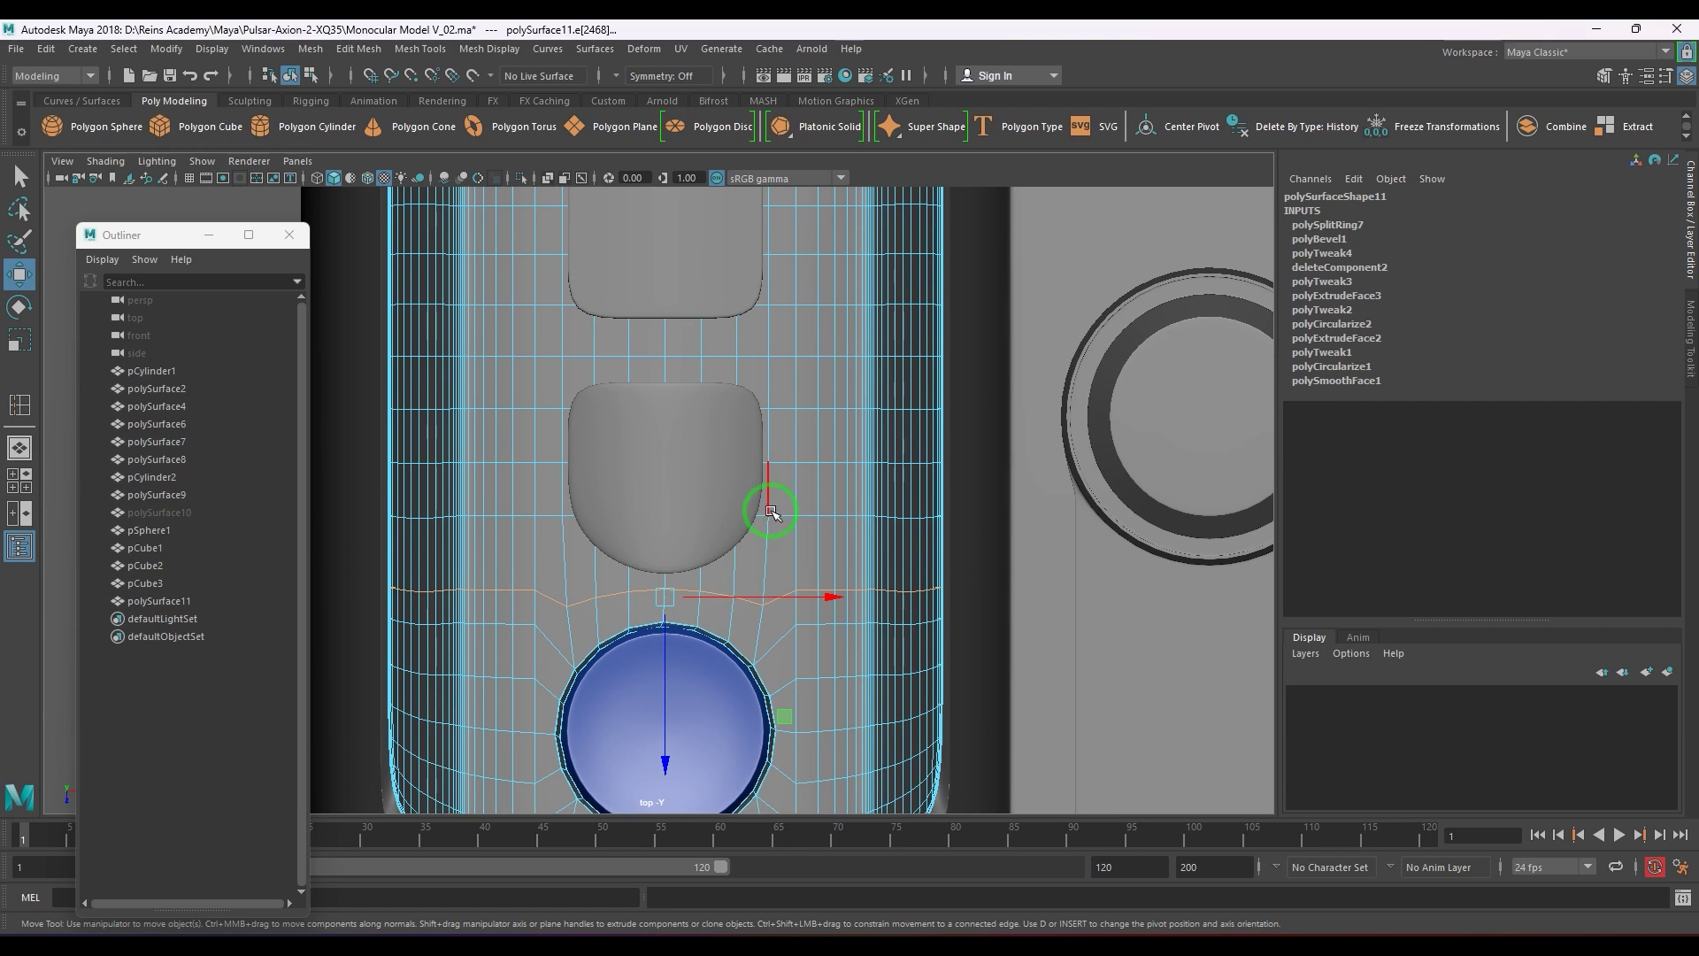
key("ctrl+b")
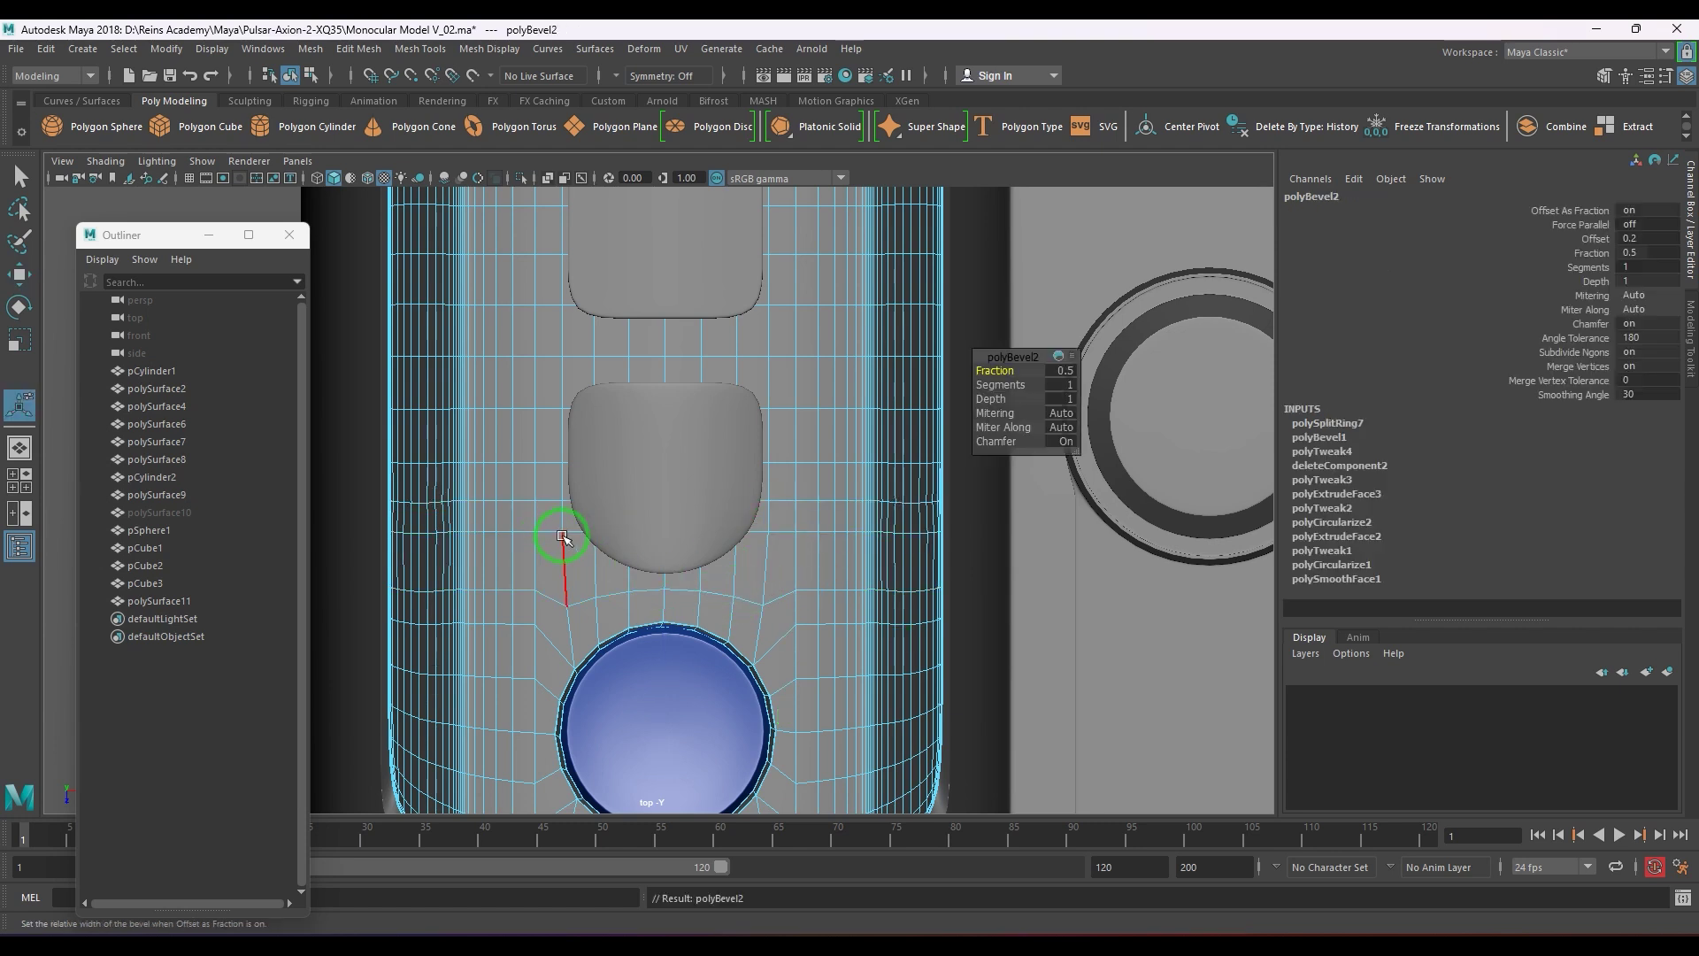
- Slide the two panel edge loops by the arc-rounded button's curved end slightly toward the blue button
right_click_drag(797, 486, 818, 587, "shift")
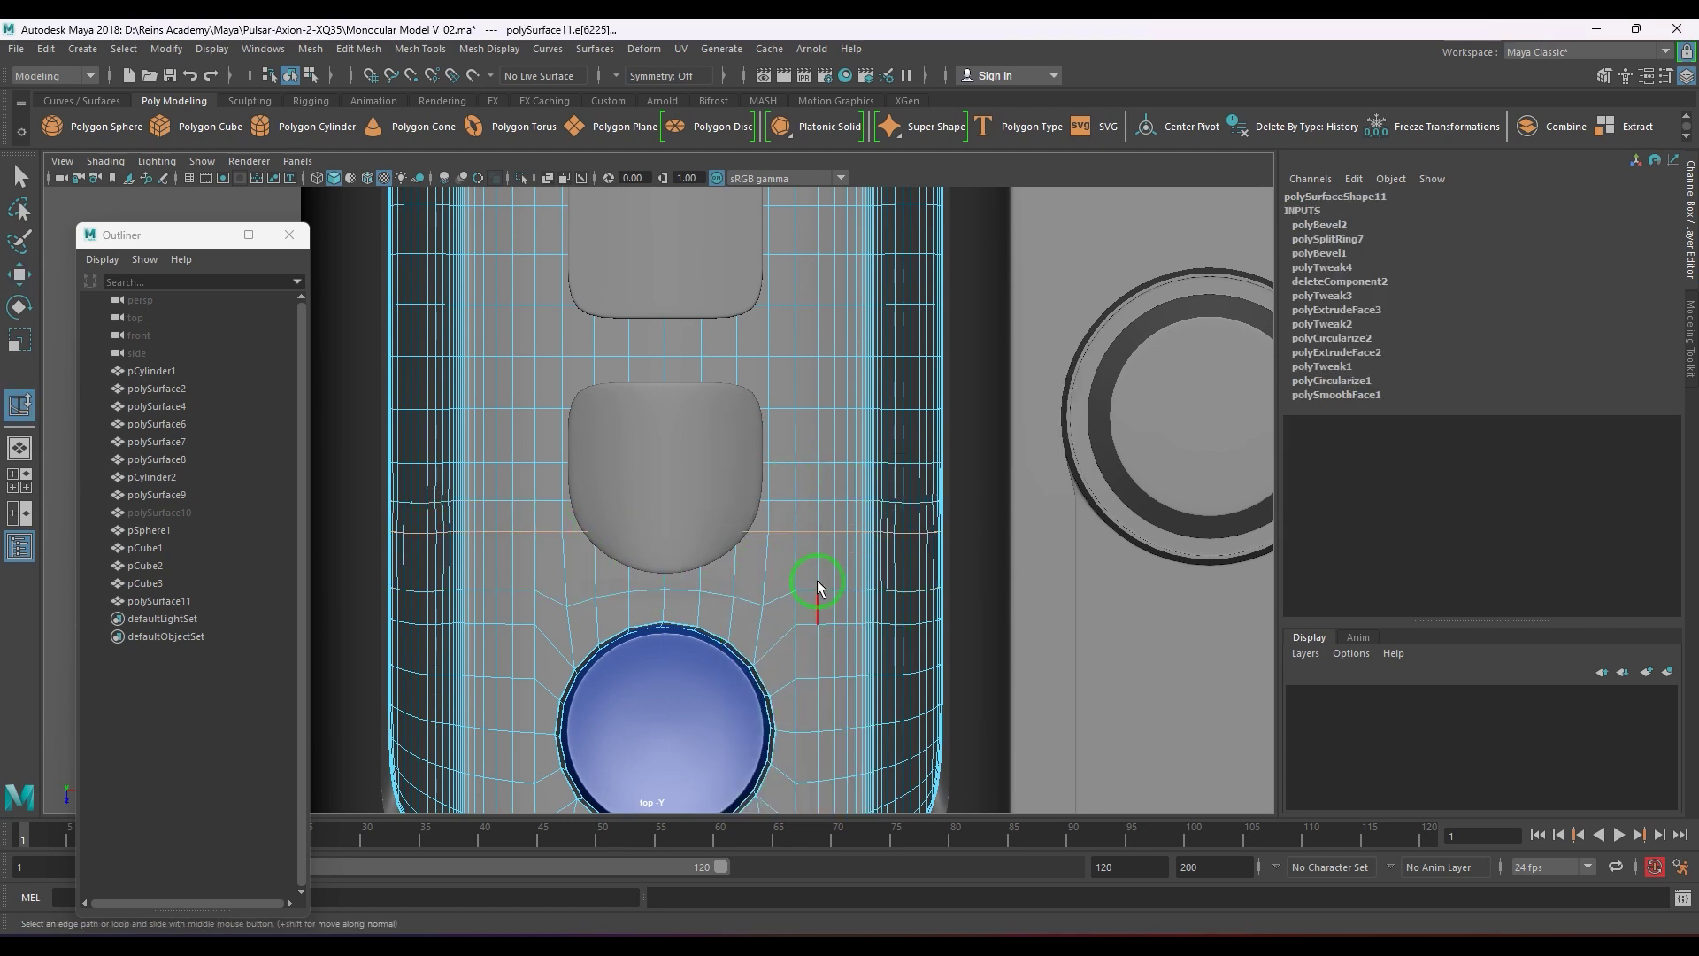
left_click(761, 571)
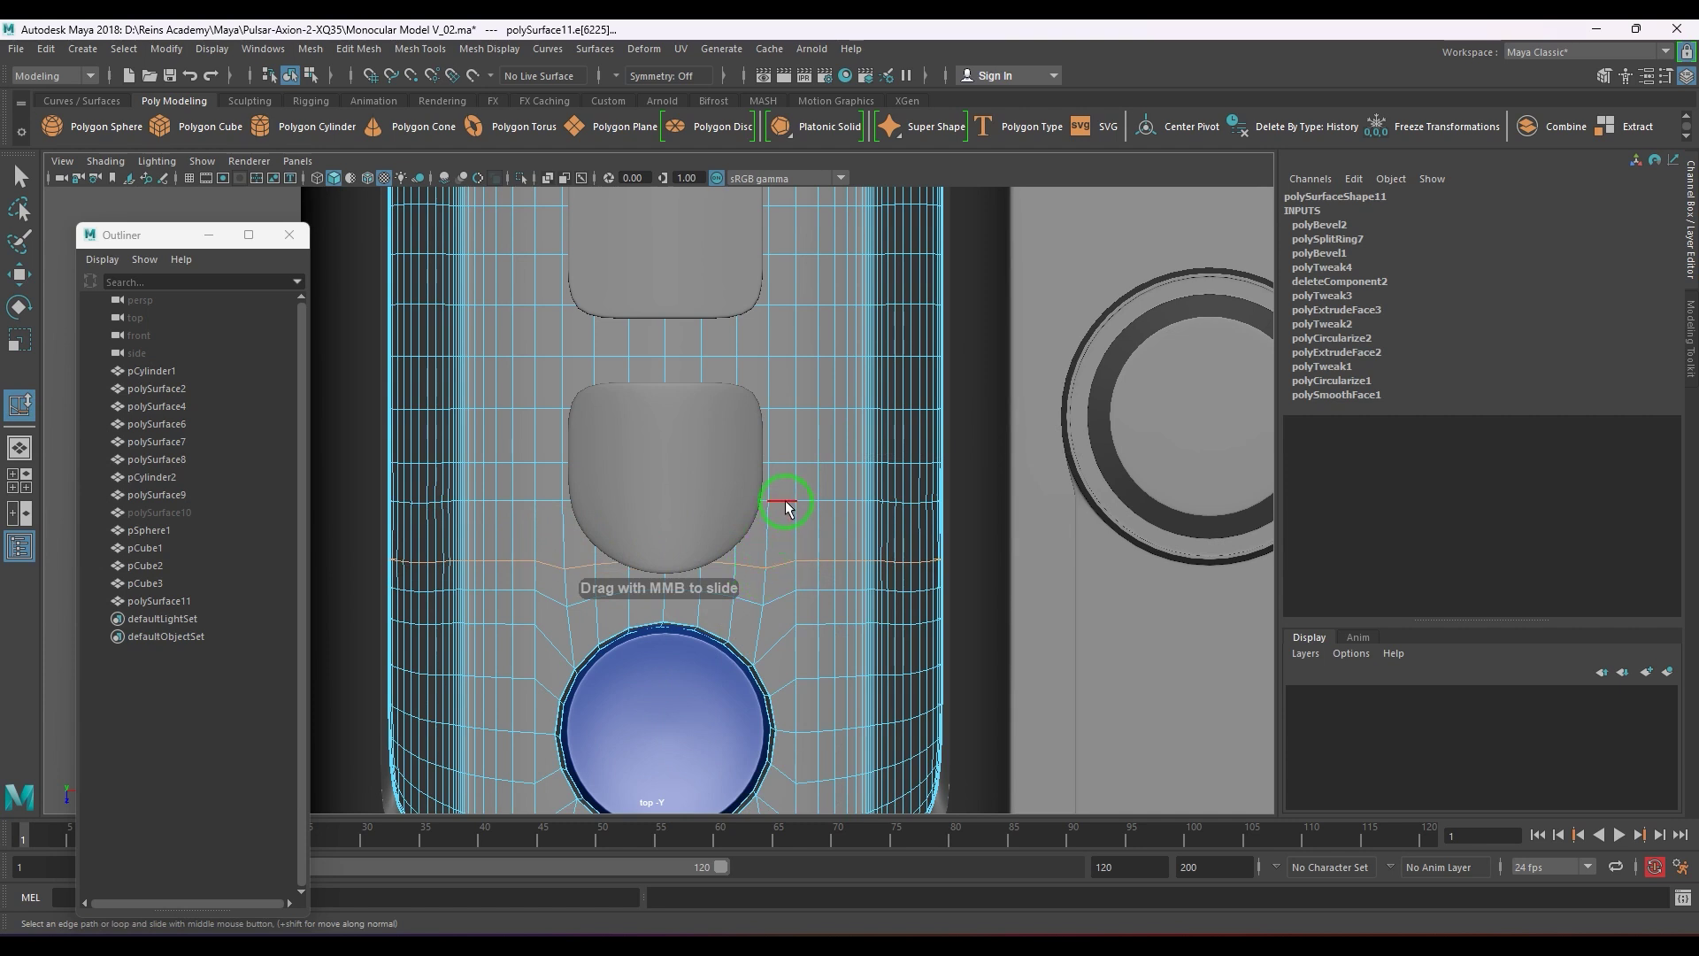
middle_click_drag(770, 538, 802, 536)
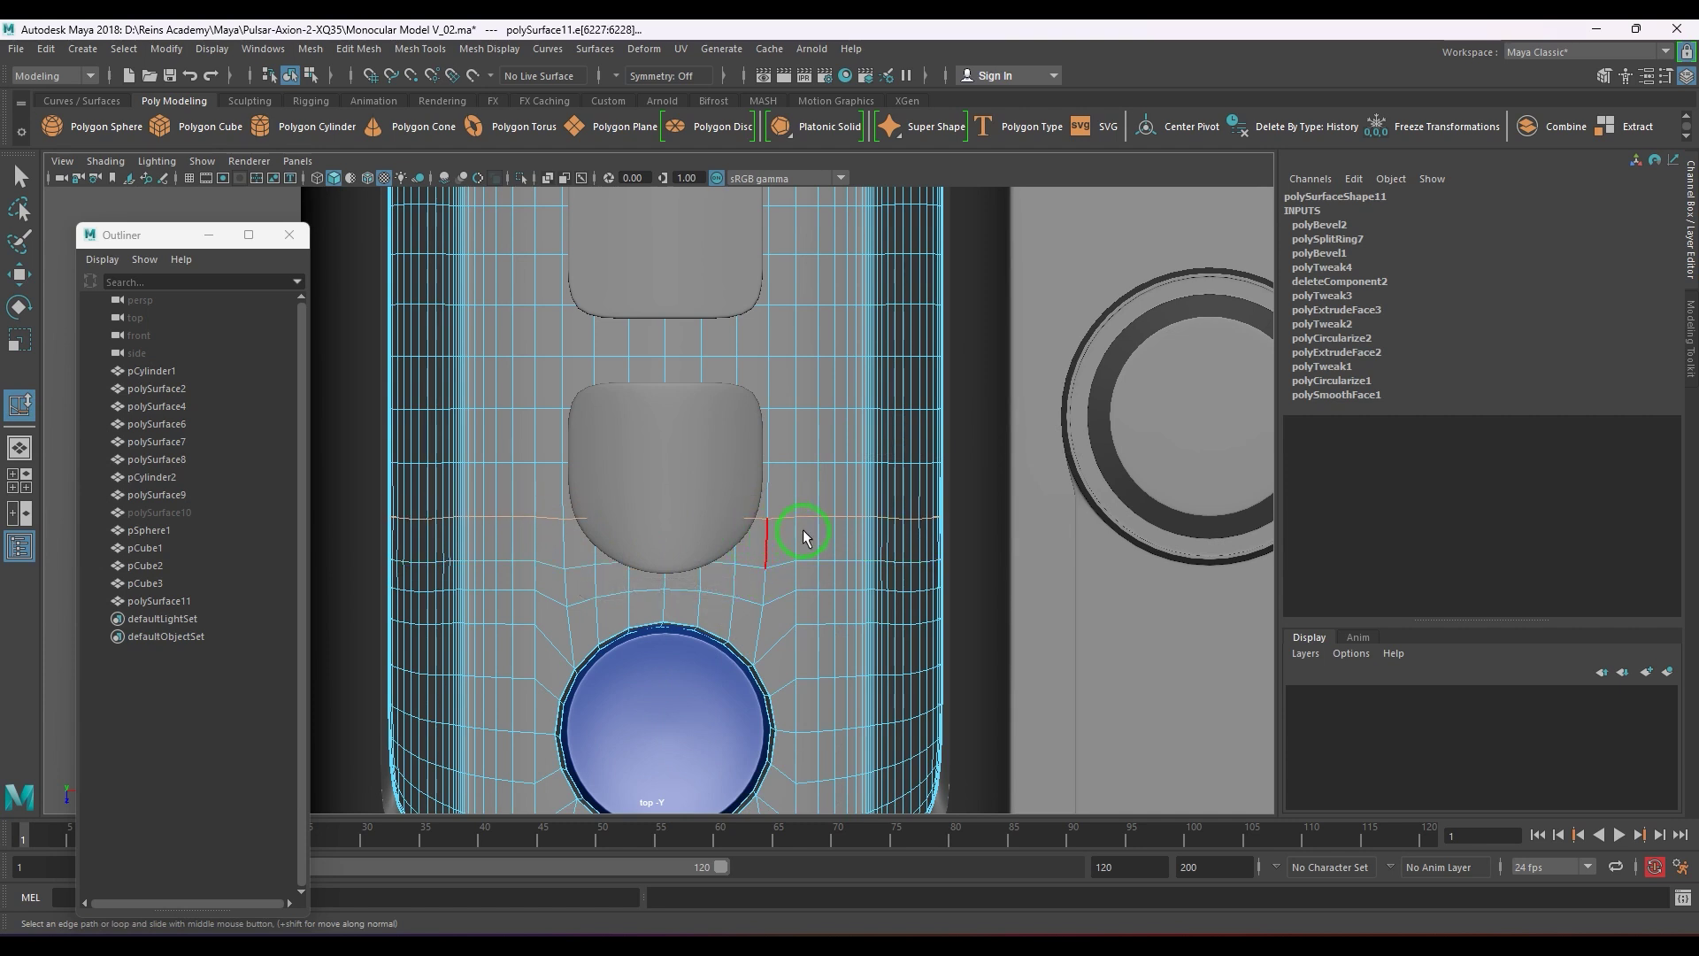
- Slide and move the panel's edge loop at the arc-rounded button's straight end until it lines up with that edge
mouse_move(635, 370)
middle_mouse_down()
mouse_move(588, 378)
mouse_move(659, 386)
middle_mouse_up()
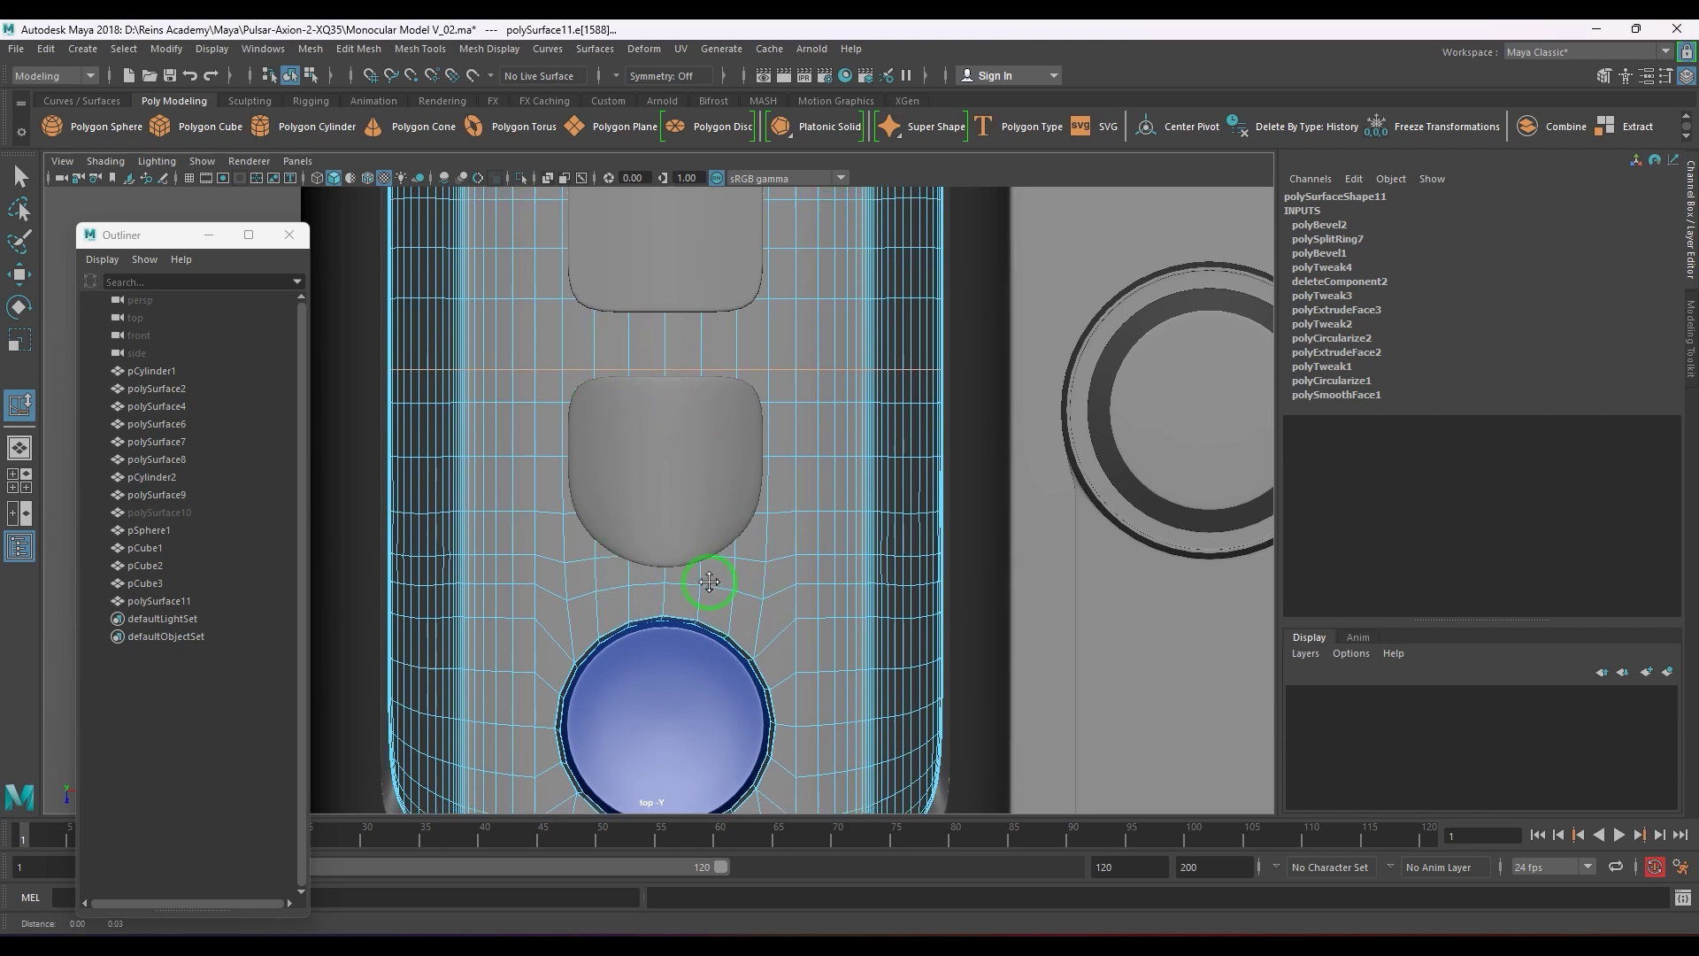
middle_click_drag(746, 566, 750, 549, "alt")
scroll(750, 549, "up", 3)
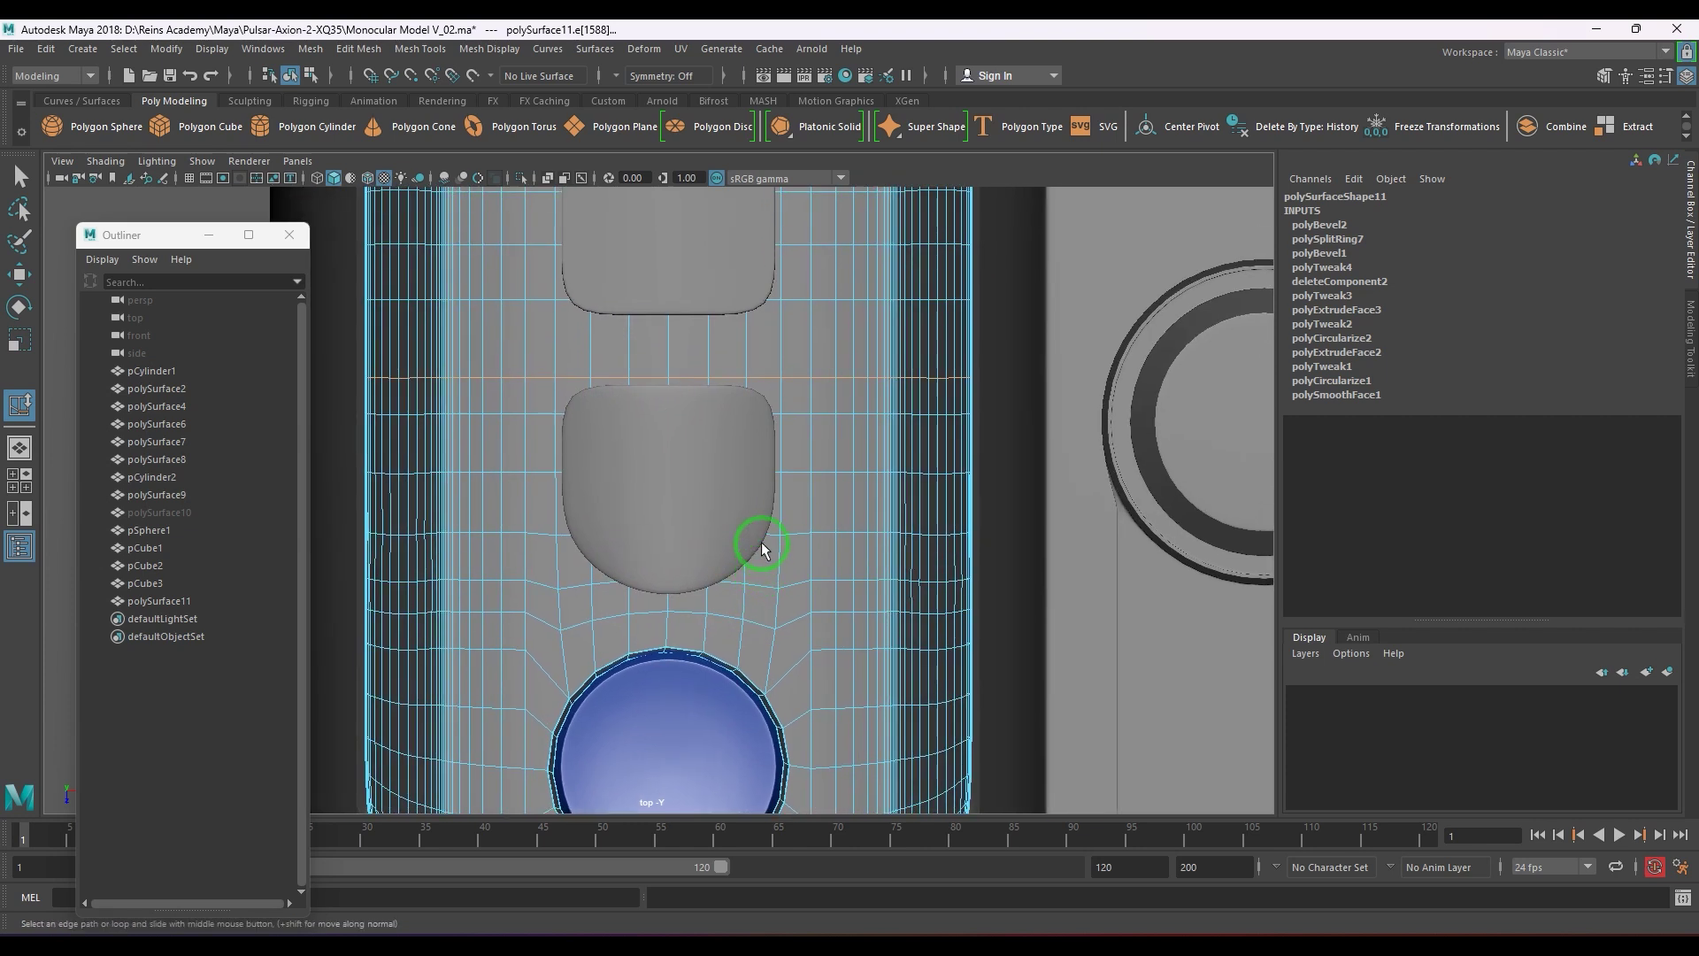
key("w")
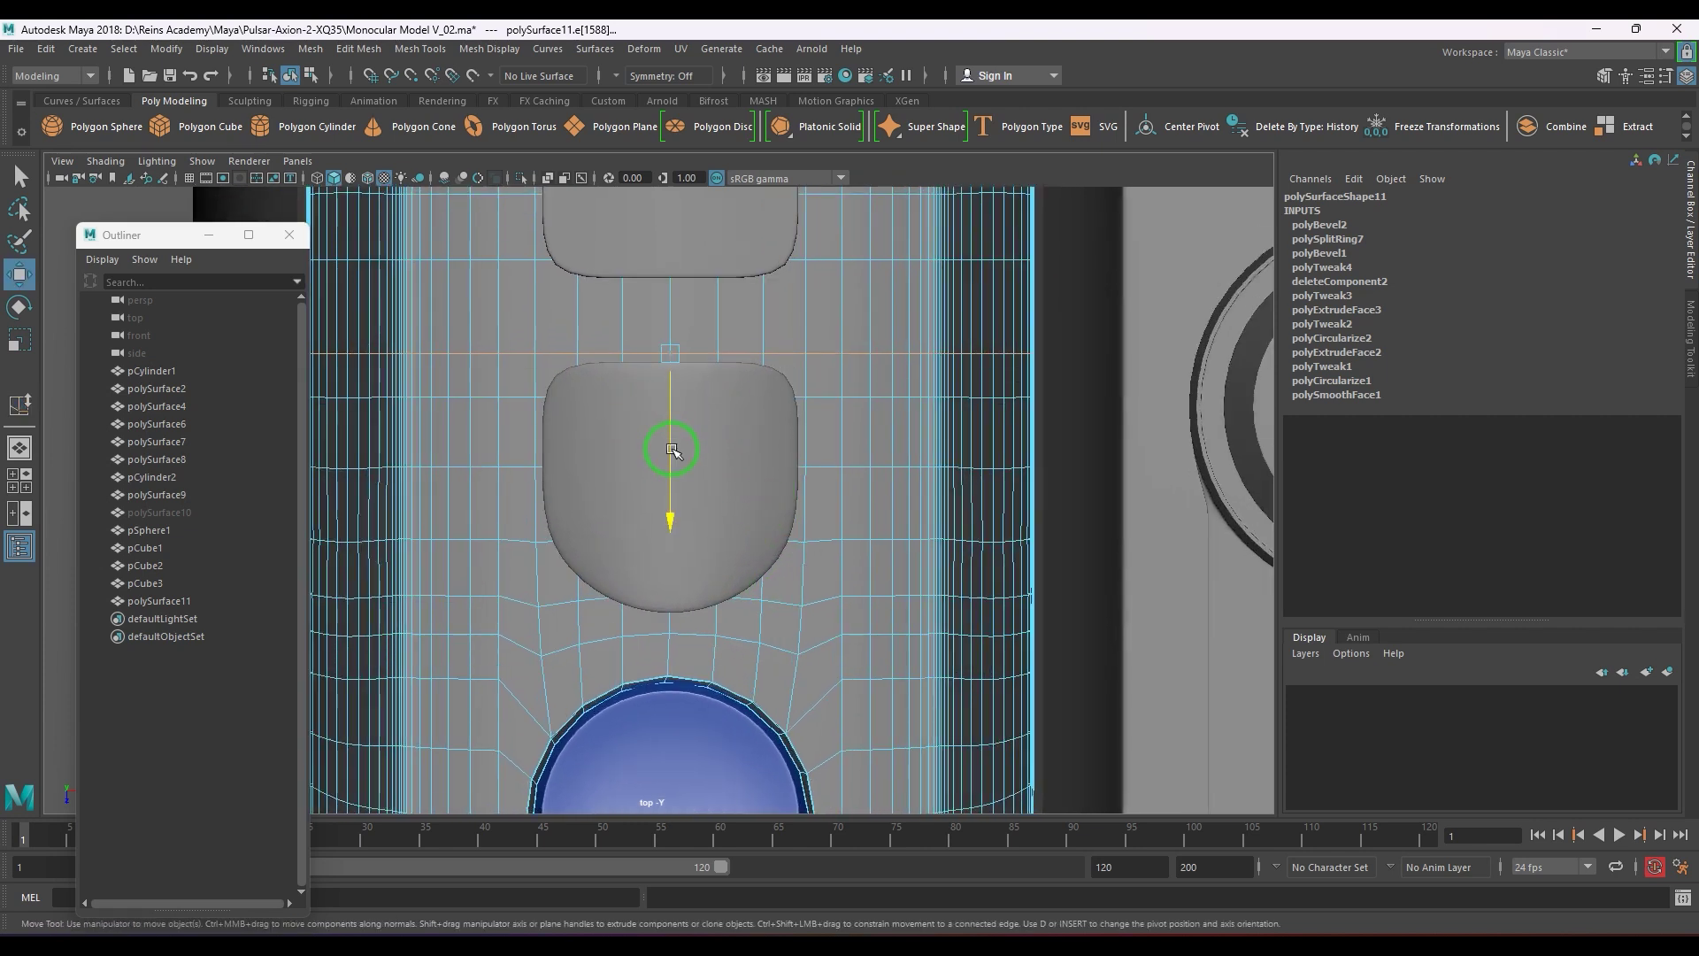
left_click_drag(673, 451, 673, 457)
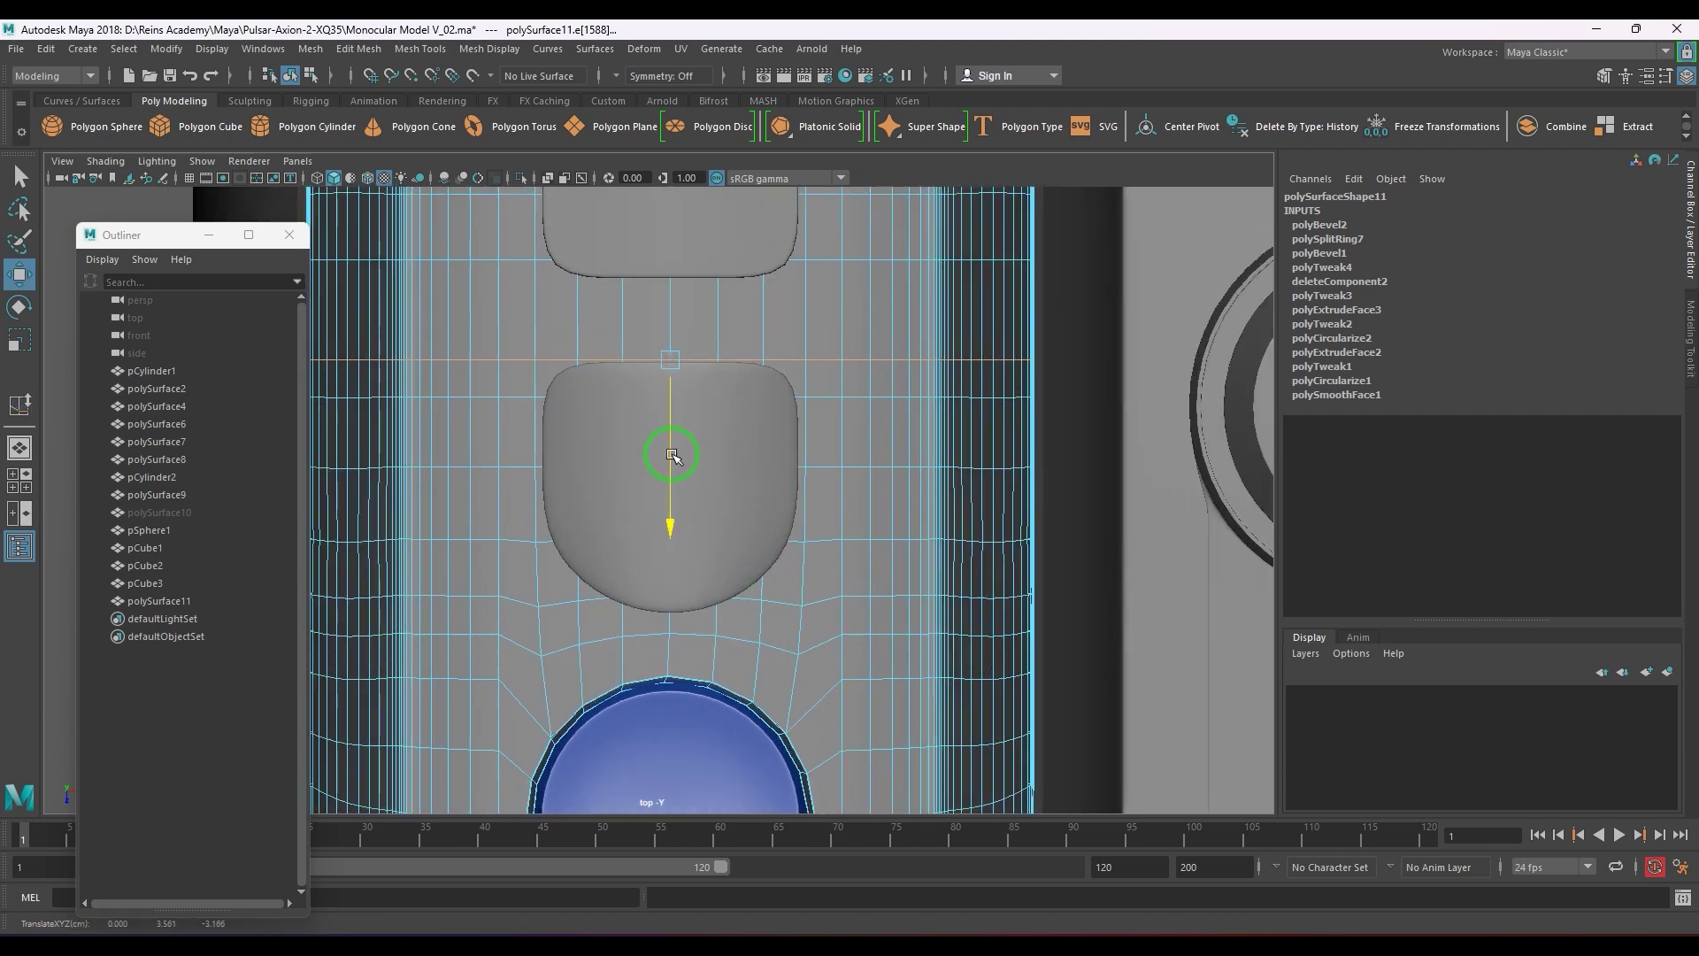
- Try moving the edge loop at the arc-rounded button's curved end toward the blue button, and undo the move
double_click(555, 603)
left_click_drag(665, 706, 670, 725)
middle_click_drag(705, 647, 706, 608, "alt")
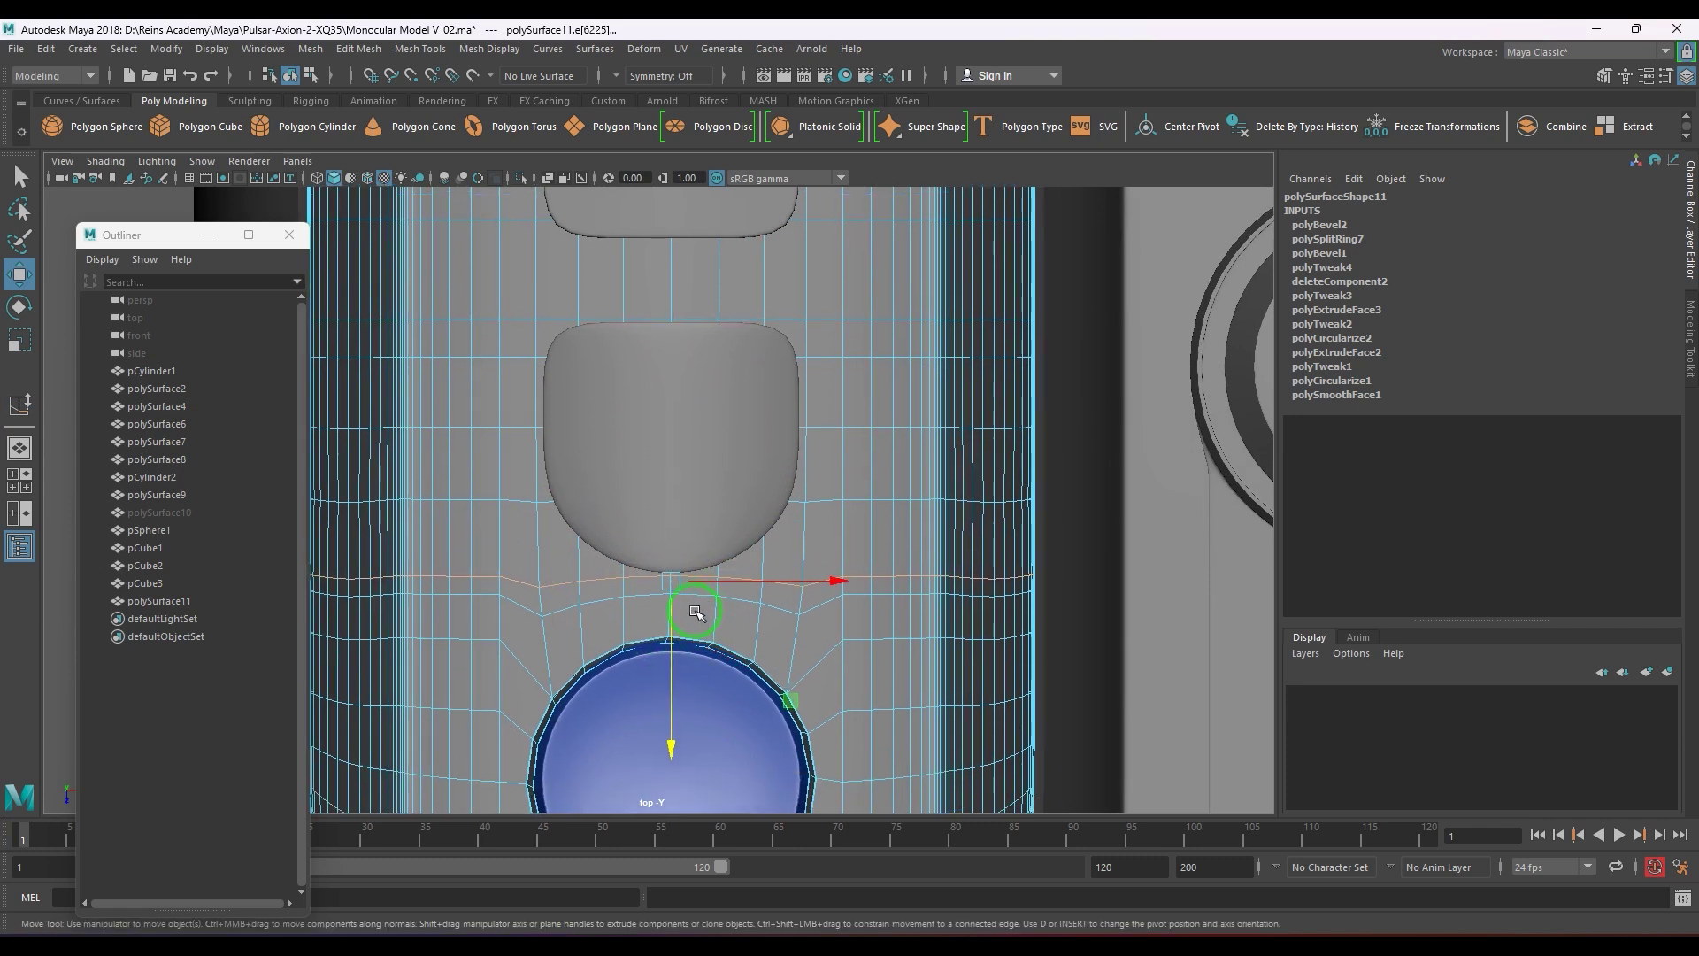
key("ctrl+z")
- Turn on Object X symmetry and move the panel's centre vertex just past the tip of the arc-rounded button's curved end
scroll(742, 625, "up", 1)
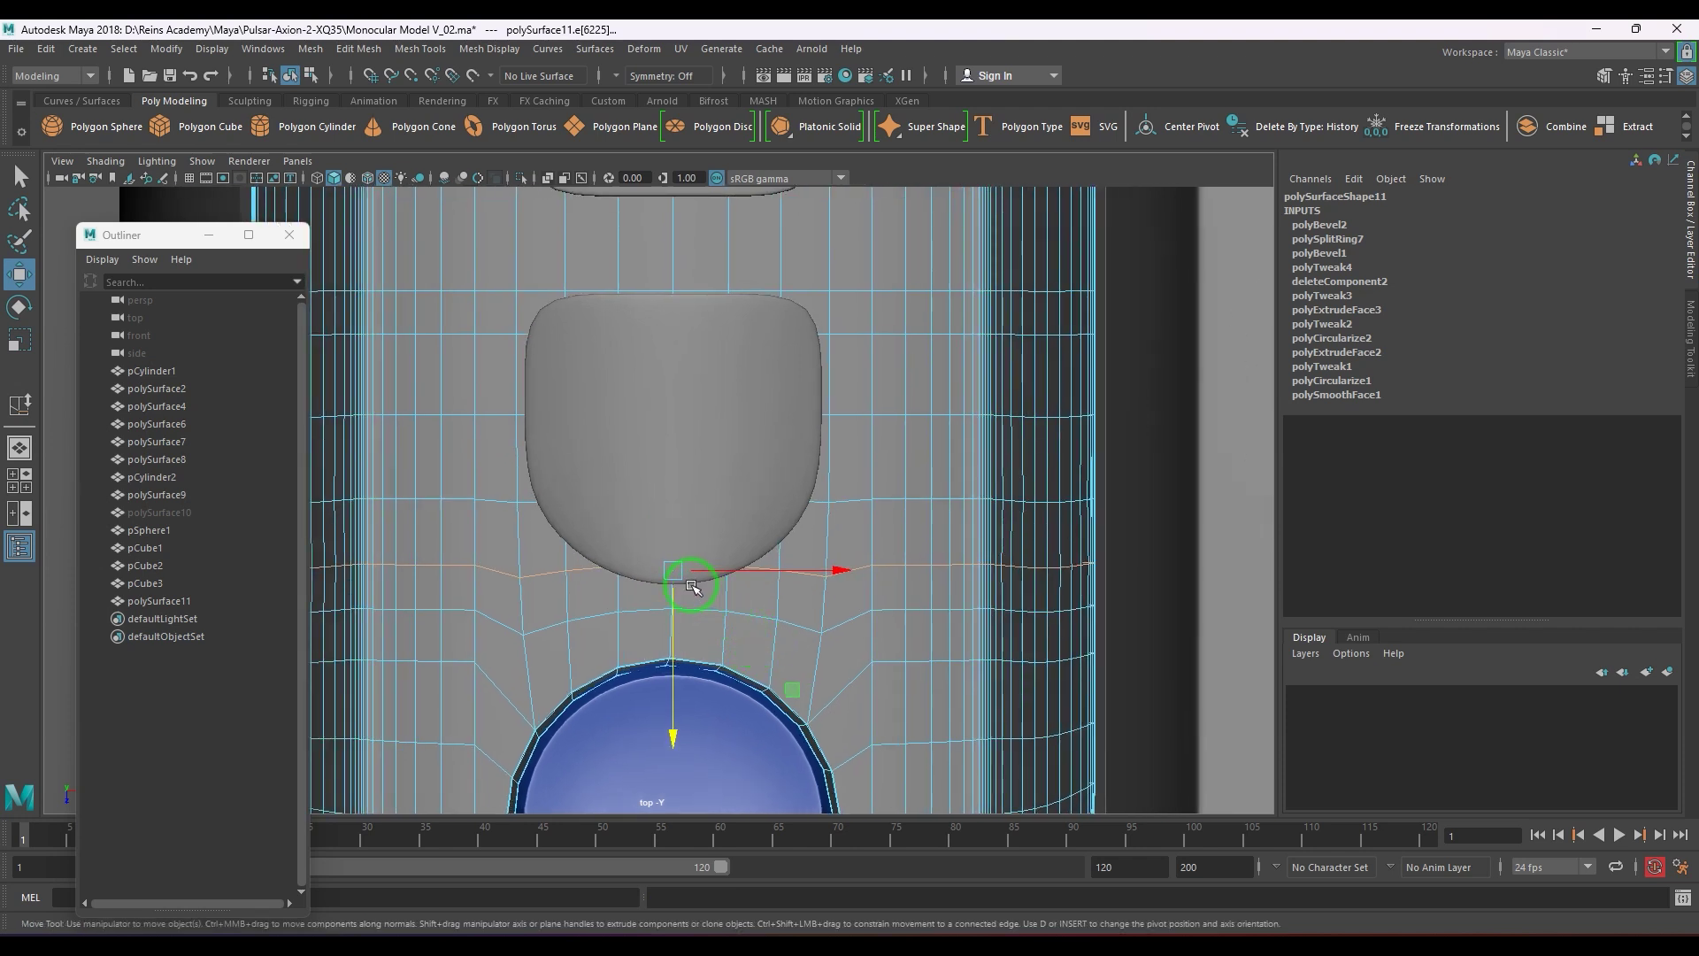
middle_click_drag(691, 586, 712, 531, "alt")
right_click_drag(853, 551, 833, 543)
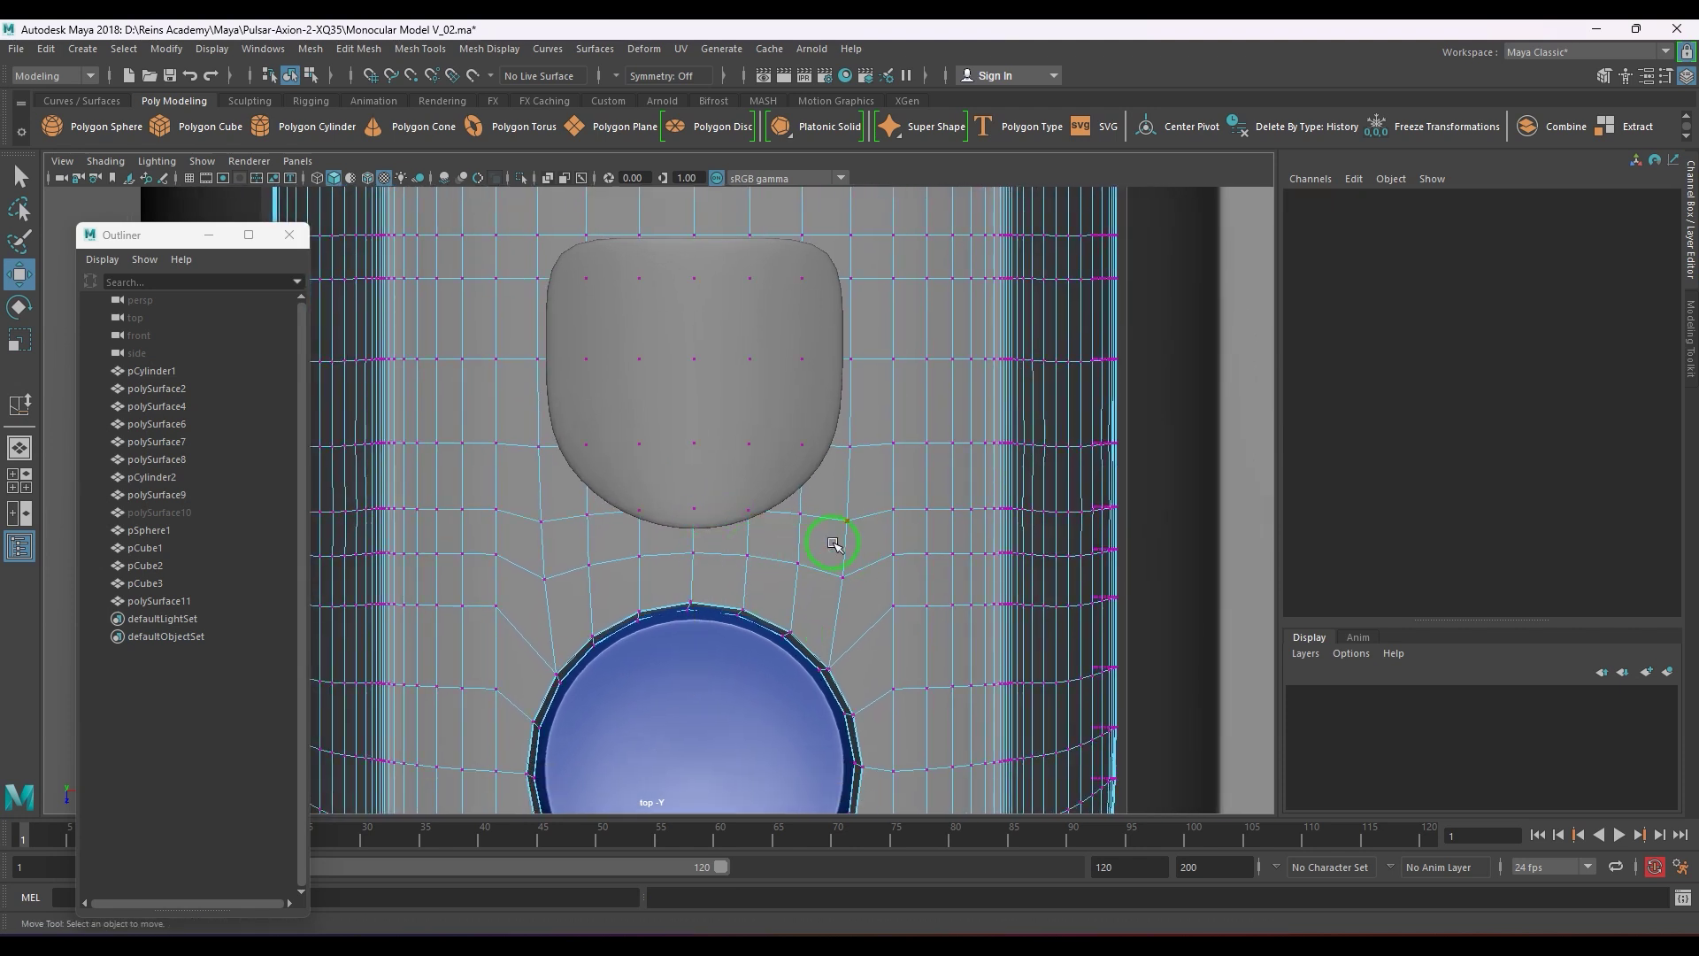
left_click(697, 510)
left_click(639, 76)
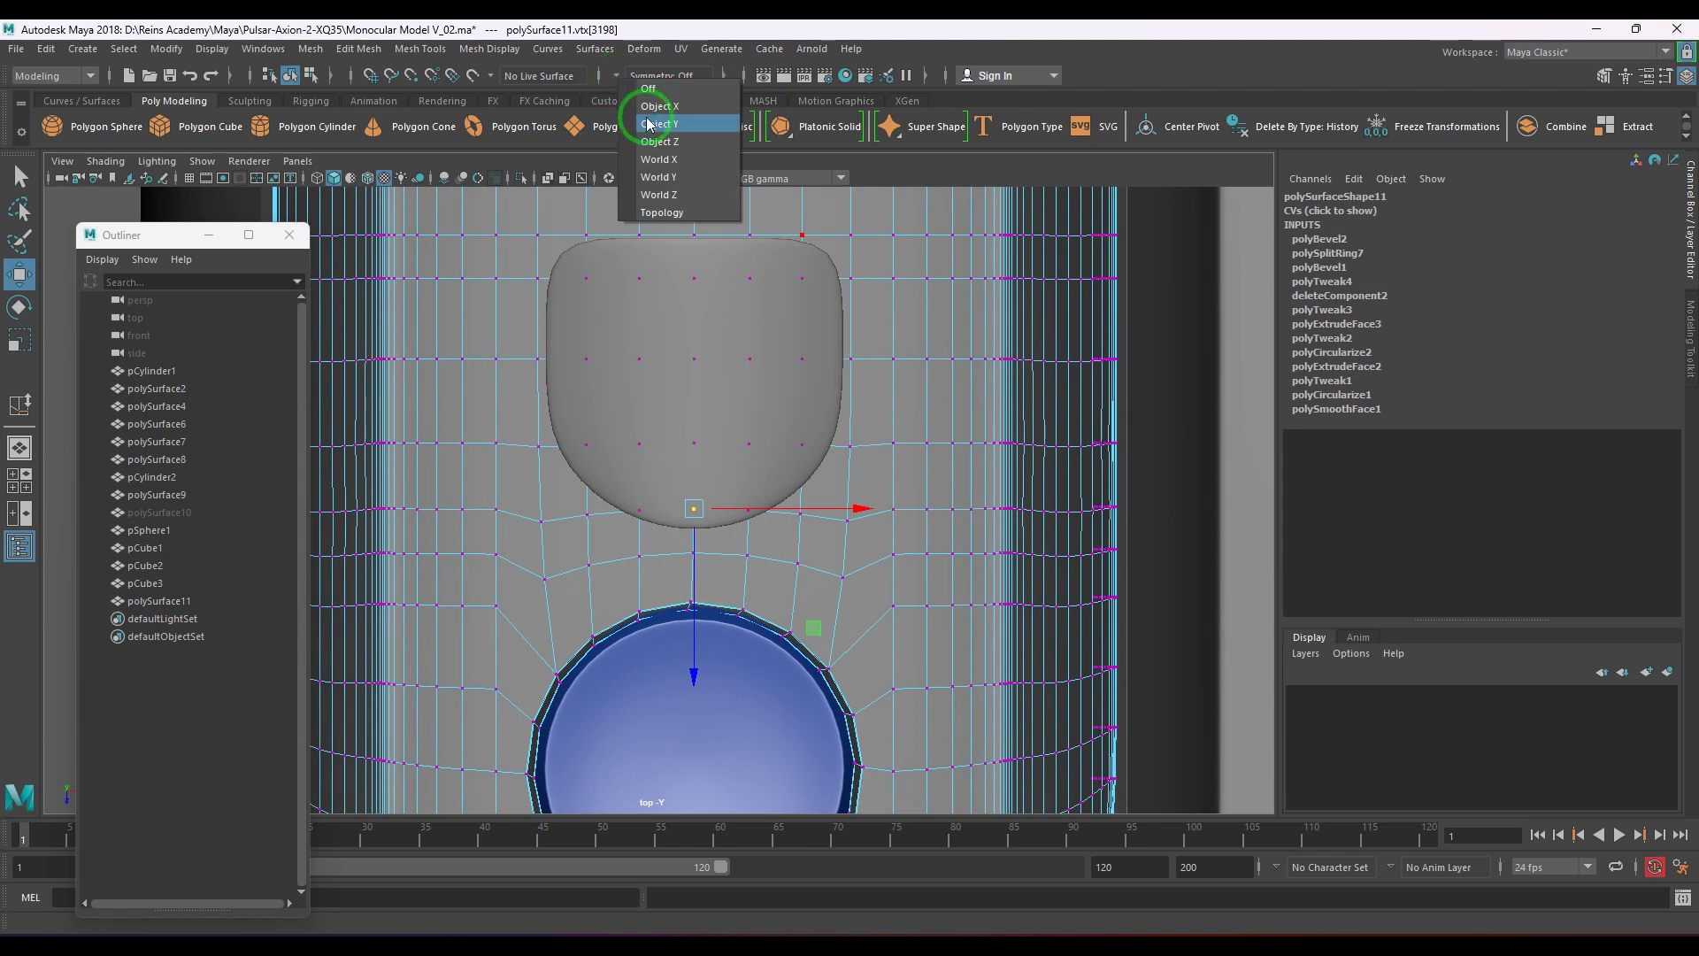
left_click(659, 107)
left_click_drag(698, 611, 696, 639)
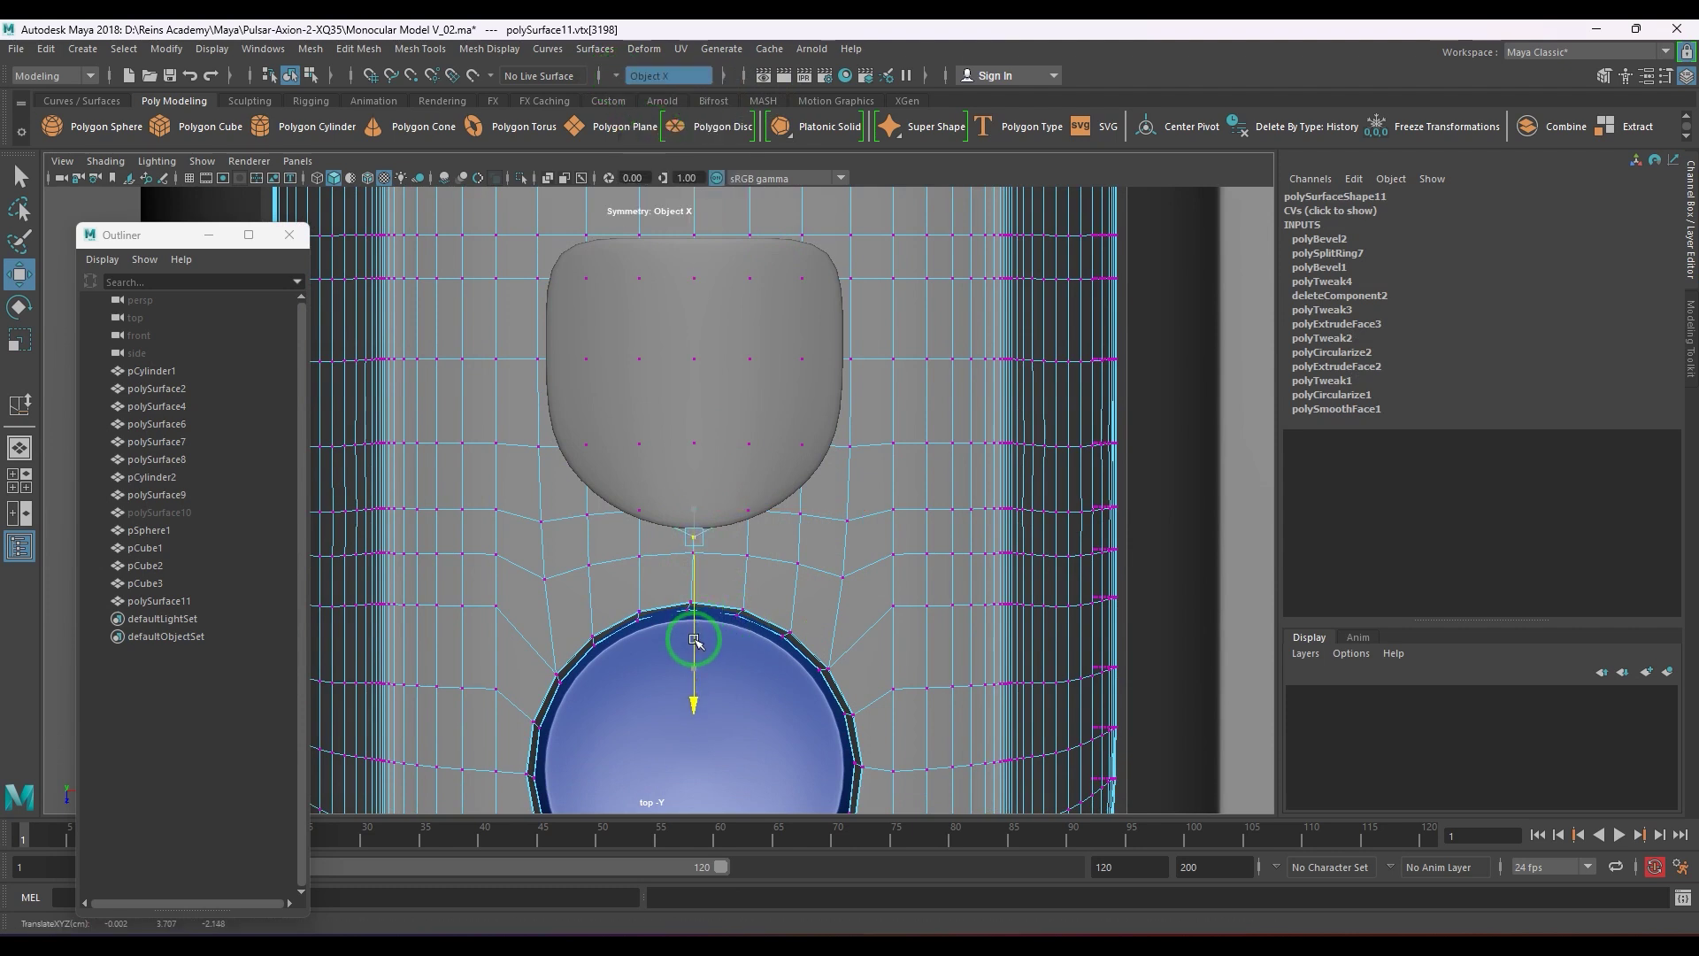
- Move the next three mirrored vertex pairs on that loop to follow the arc-rounded button's curved outline
left_click(752, 497)
left_click_drag(748, 550, 746, 573)
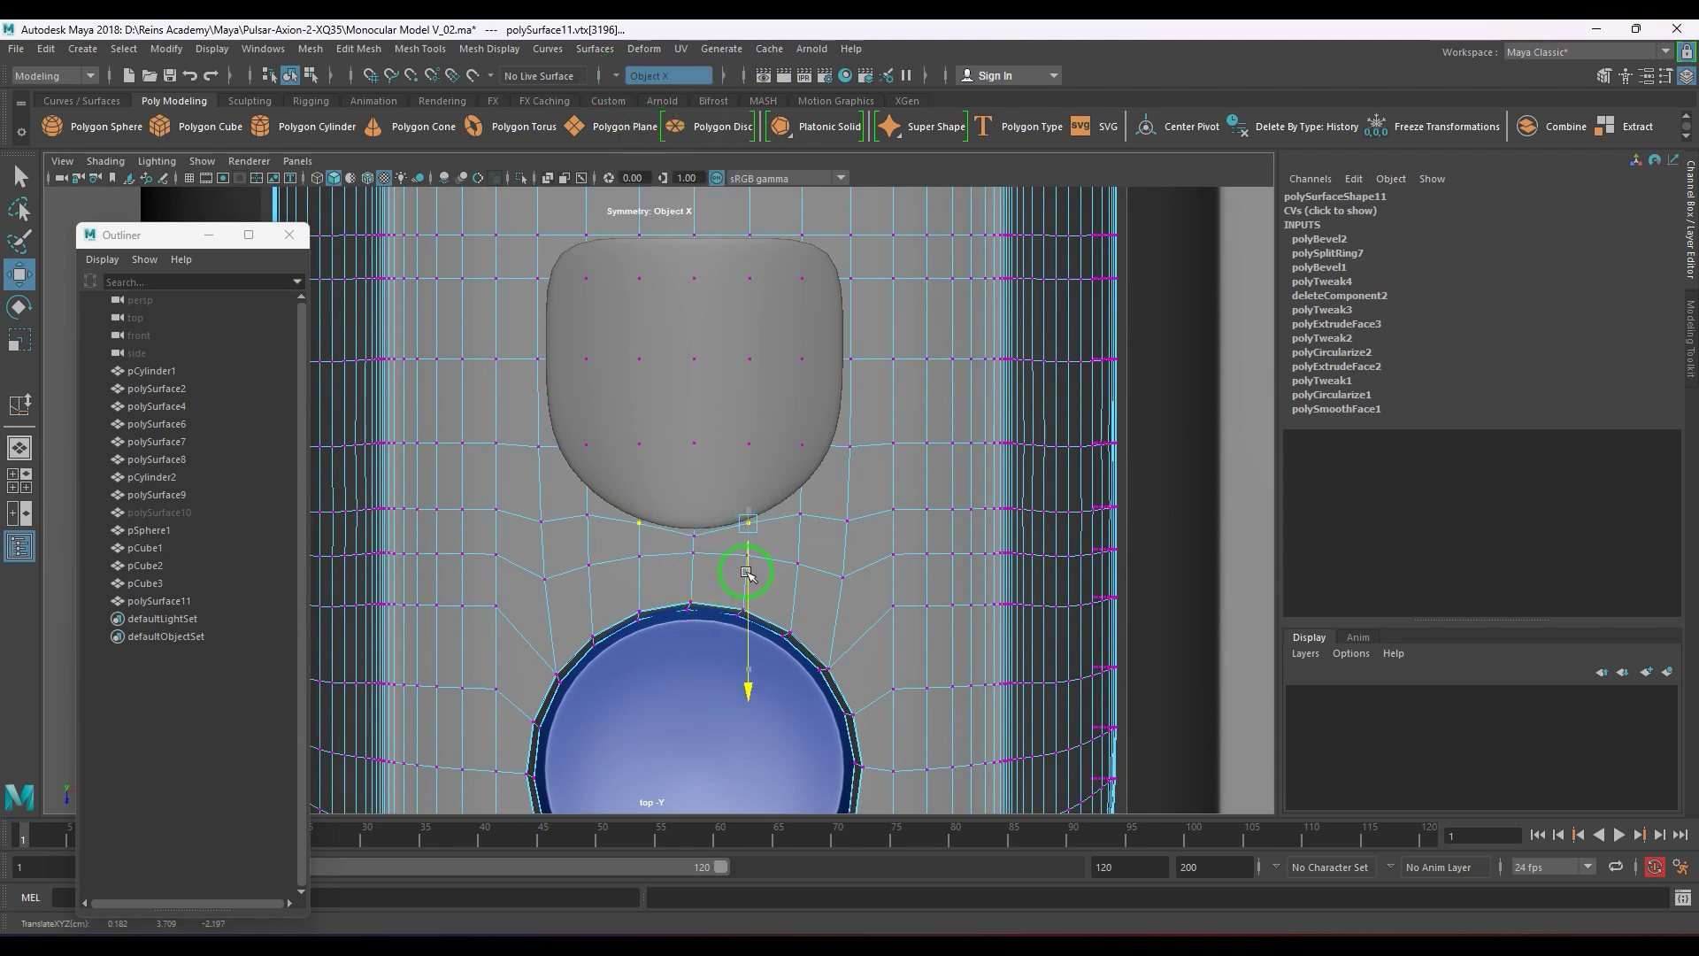
left_click(801, 513)
left_click_drag(800, 523, 797, 549)
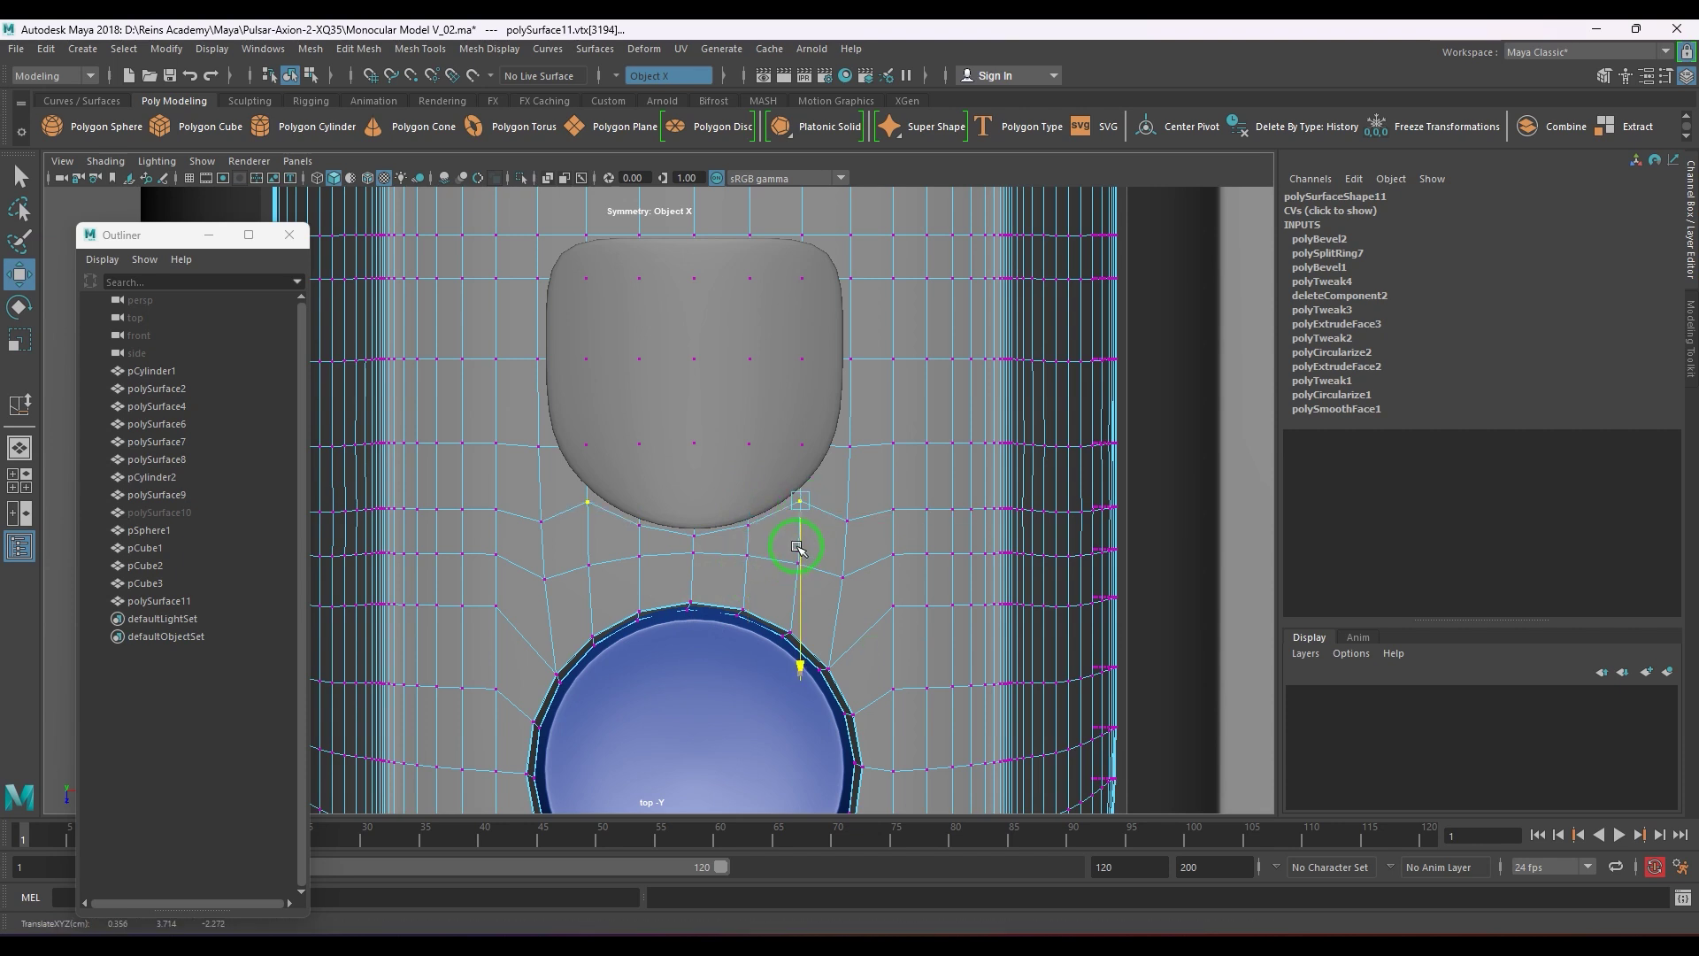
left_click(845, 522)
left_click_drag(865, 599, 851, 553)
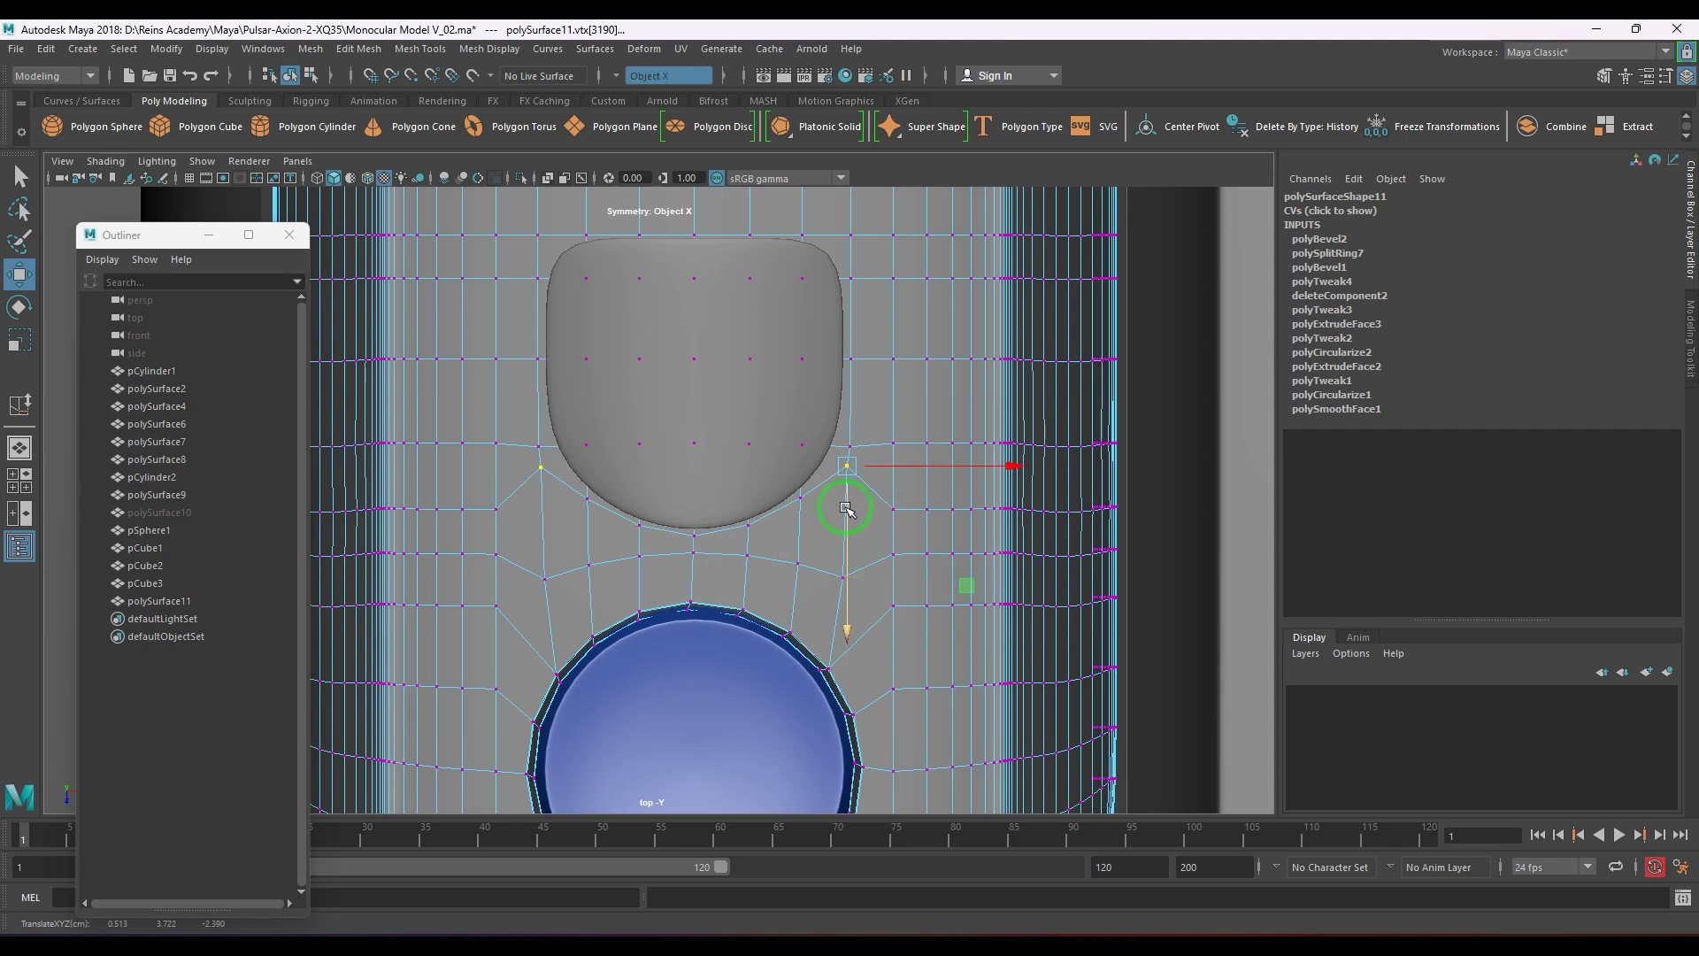
- Try sliding the mirrored edges beside the arc-rounded button inward against its sides, and undo the slide
key("F10")
left_click(851, 266)
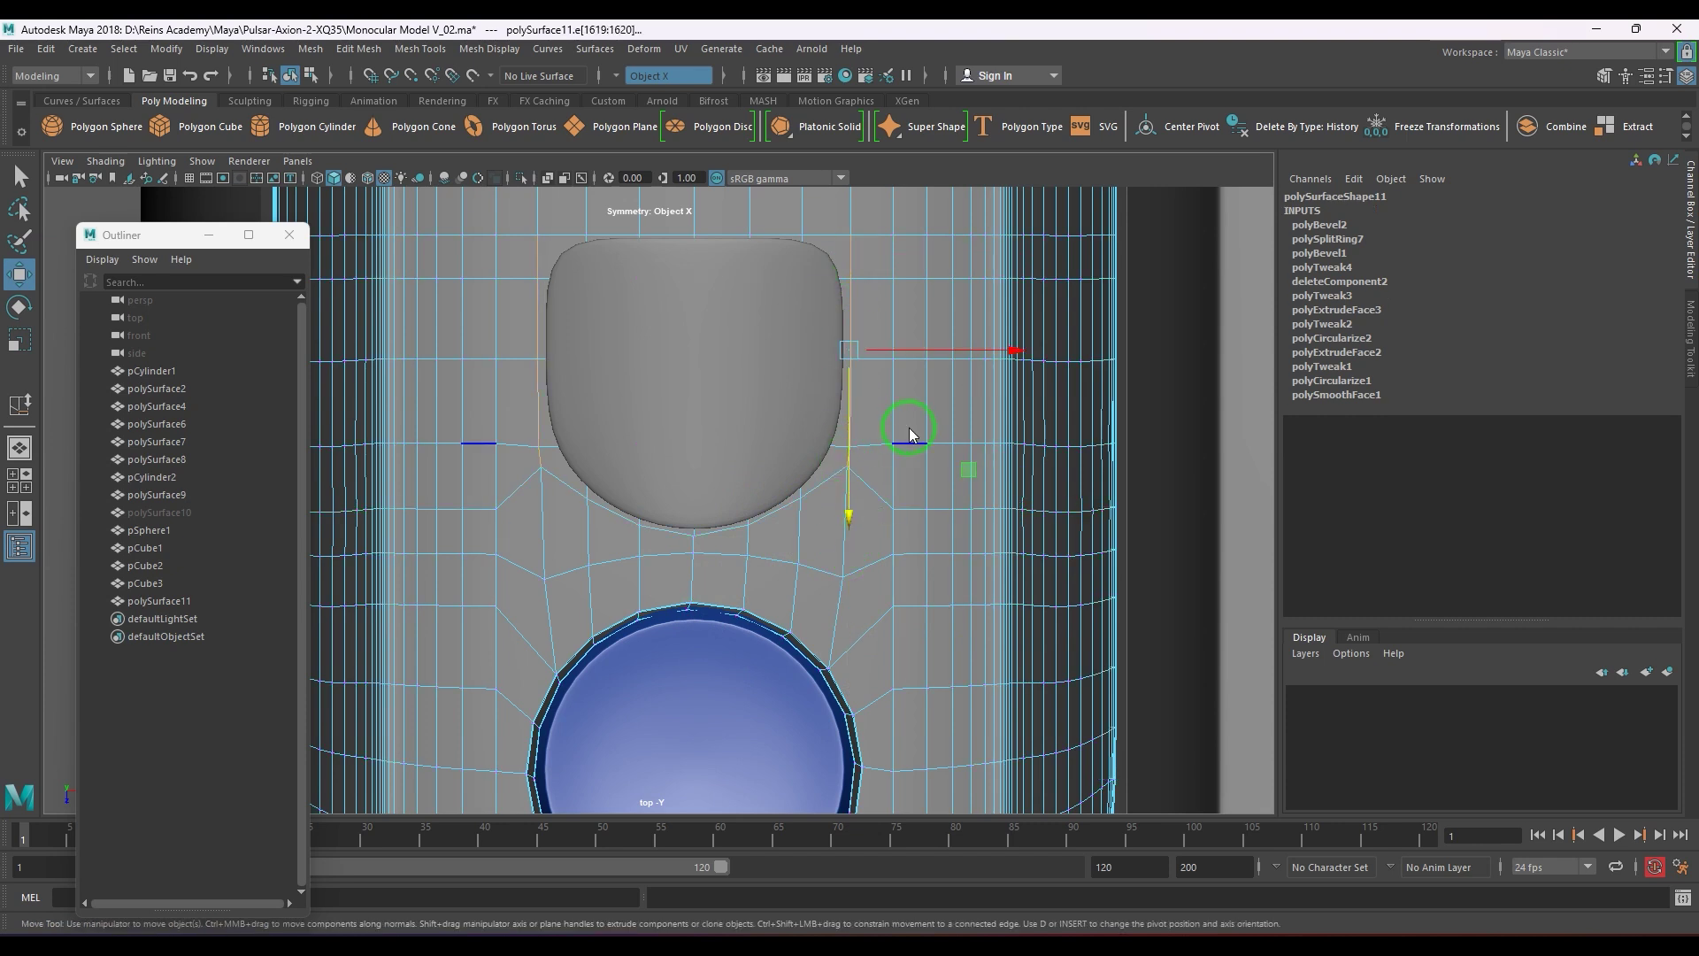
right_click_drag(910, 433, 909, 566, "shift")
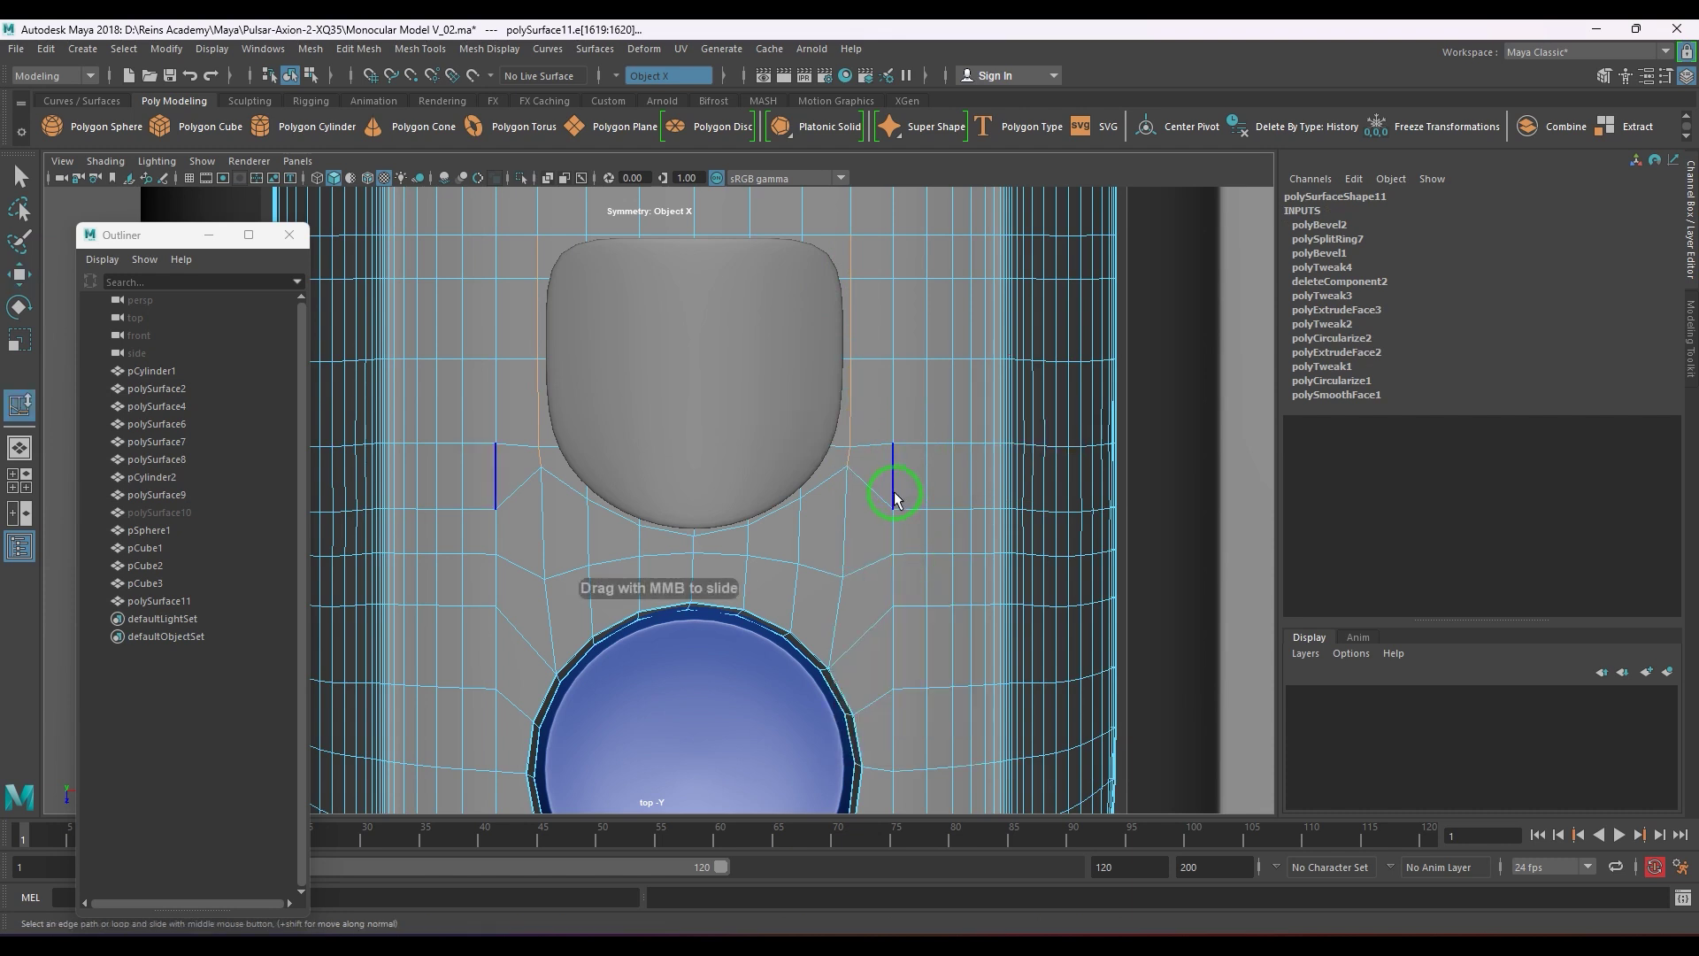
middle_click_drag(894, 498, 910, 498)
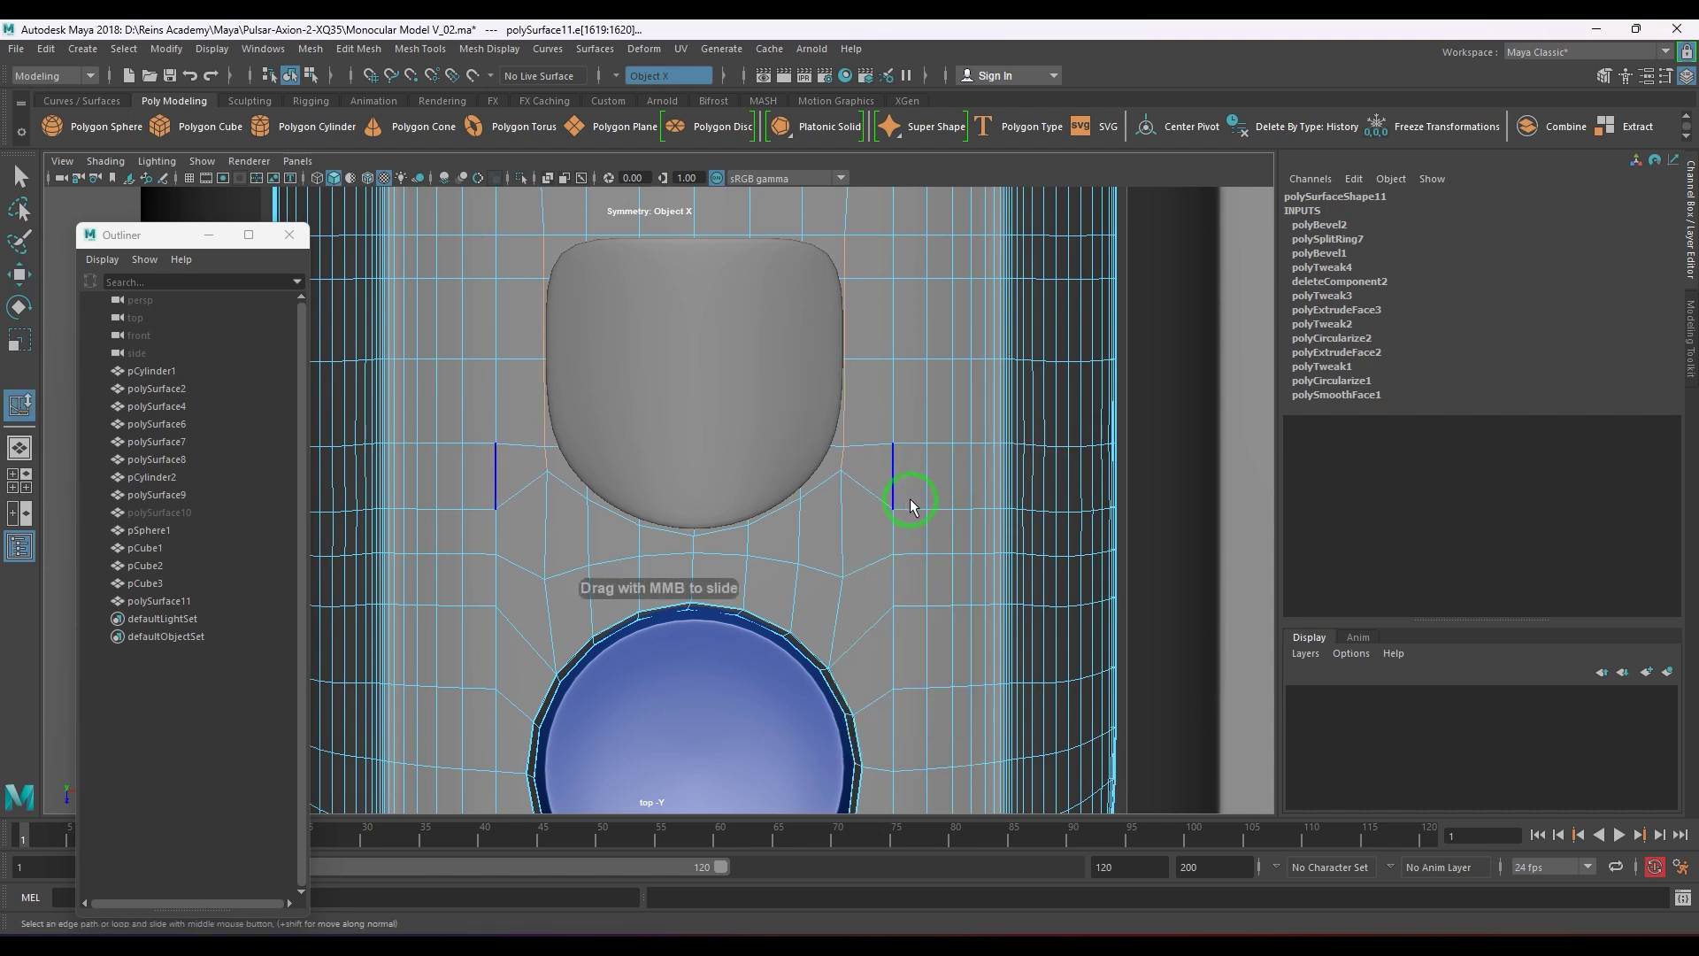
key("ctrl+z")
- Isolate the panel in perspective, select the faces beneath the arc-rounded button, and bring back the hidden objects
middle_click_drag(842, 445, 841, 538, "alt")
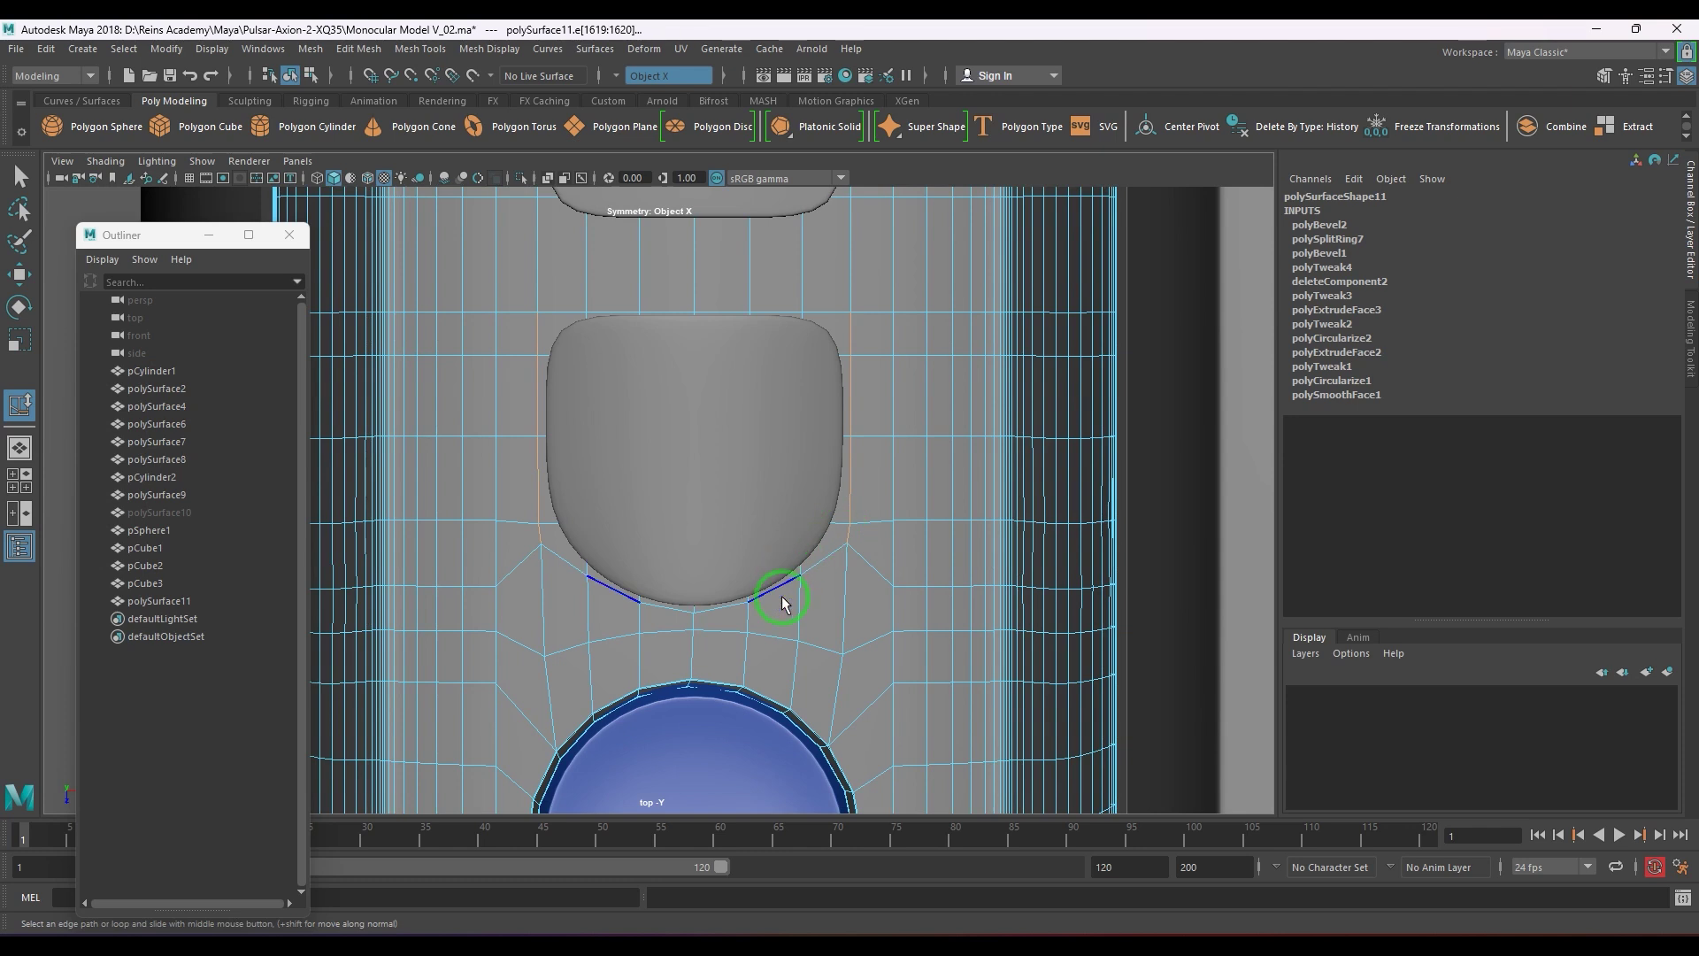
key("space")
left_click_drag(790, 625, 682, 567)
right_click_drag(682, 567, 856, 535, "alt")
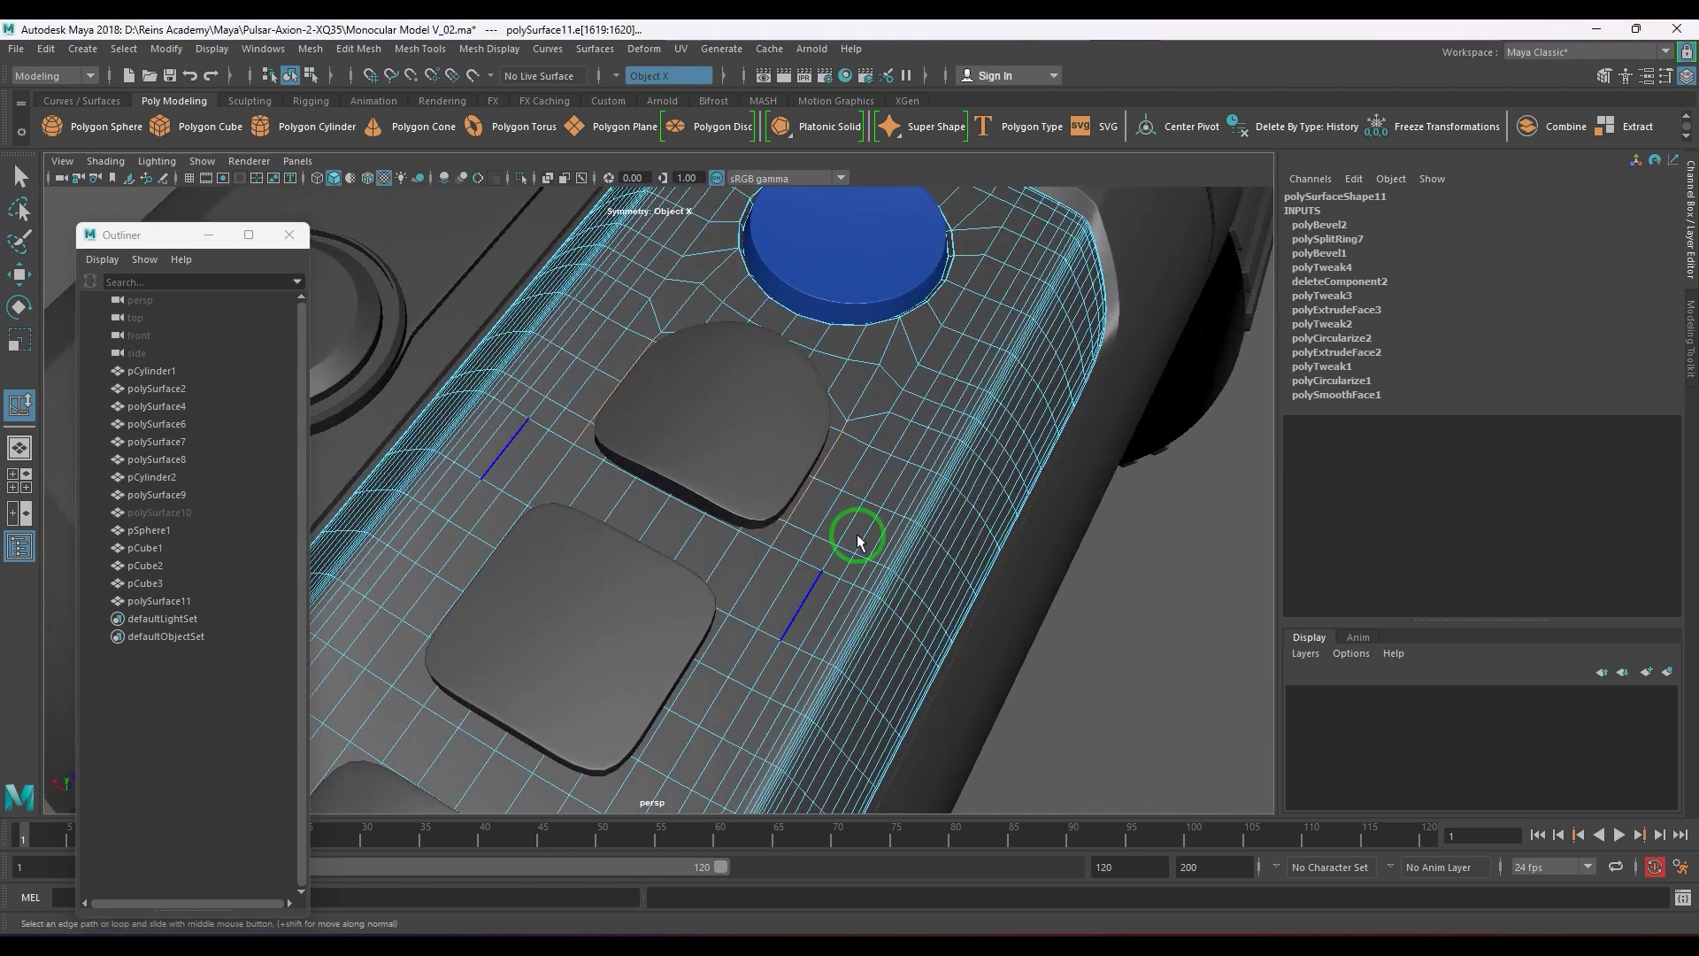
key("F8")
key("ctrl+1")
key("F11")
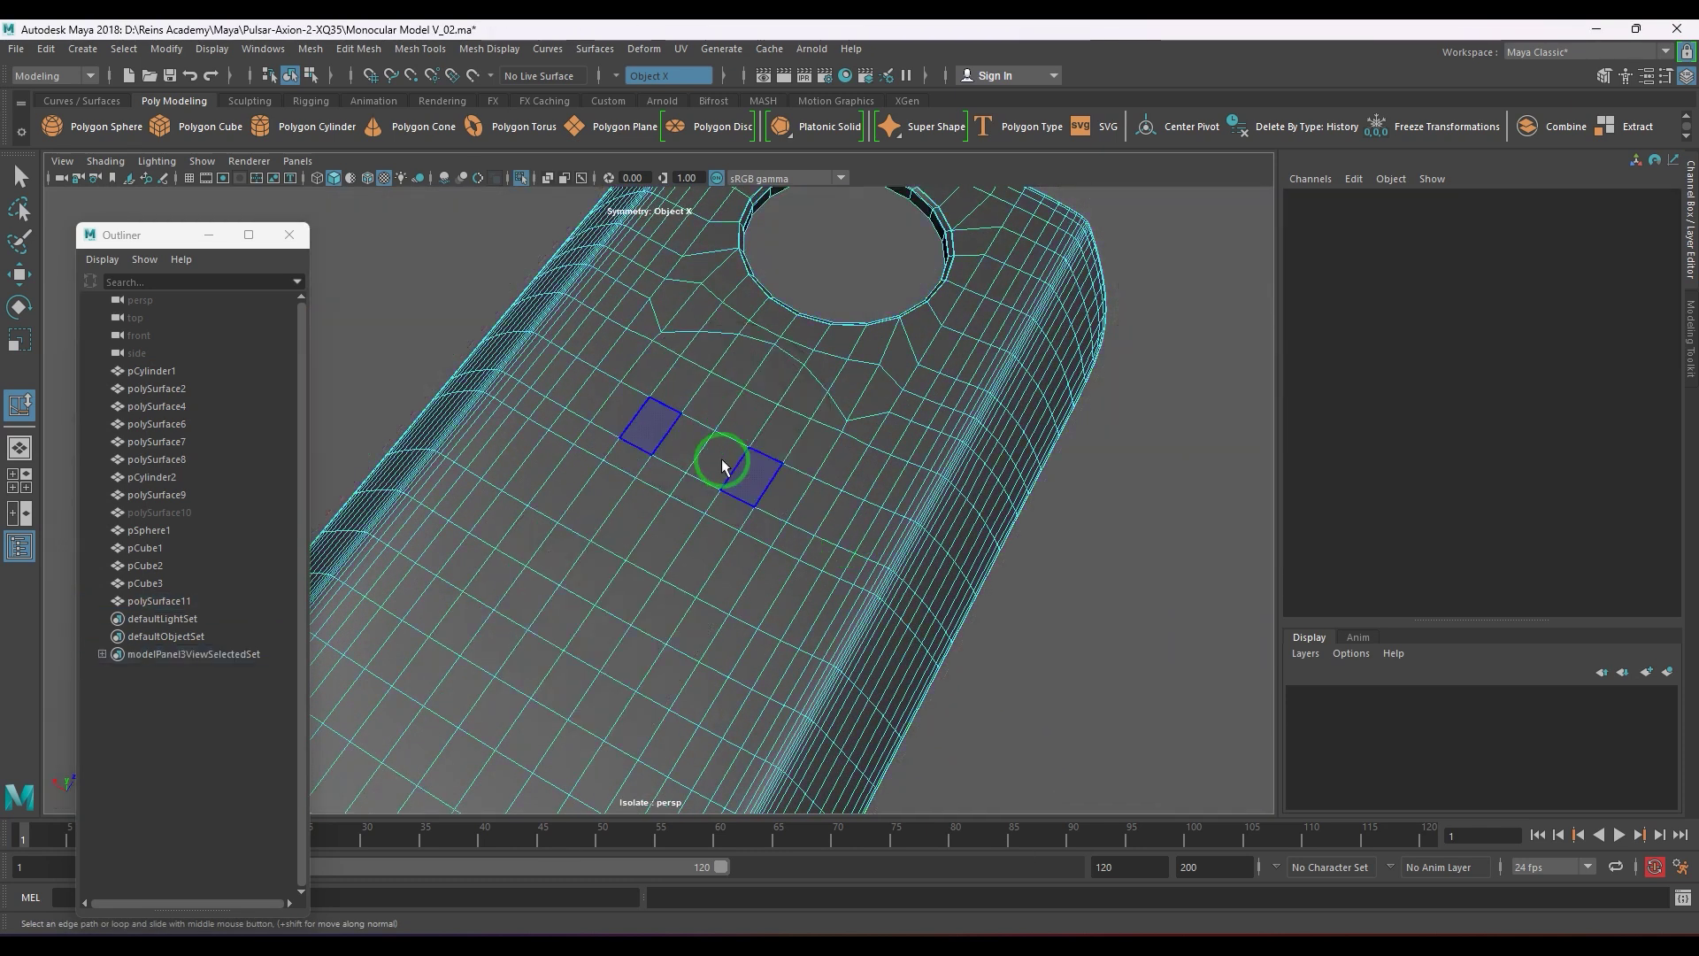
mouse_move(675, 350)
left_mouse_down()
mouse_move(755, 364)
mouse_move(797, 462)
mouse_move(762, 516)
mouse_move(725, 519)
mouse_move(701, 497)
mouse_move(773, 451)
mouse_move(619, 513)
mouse_move(523, 497)
left_mouse_up()
key("ctrl+1")
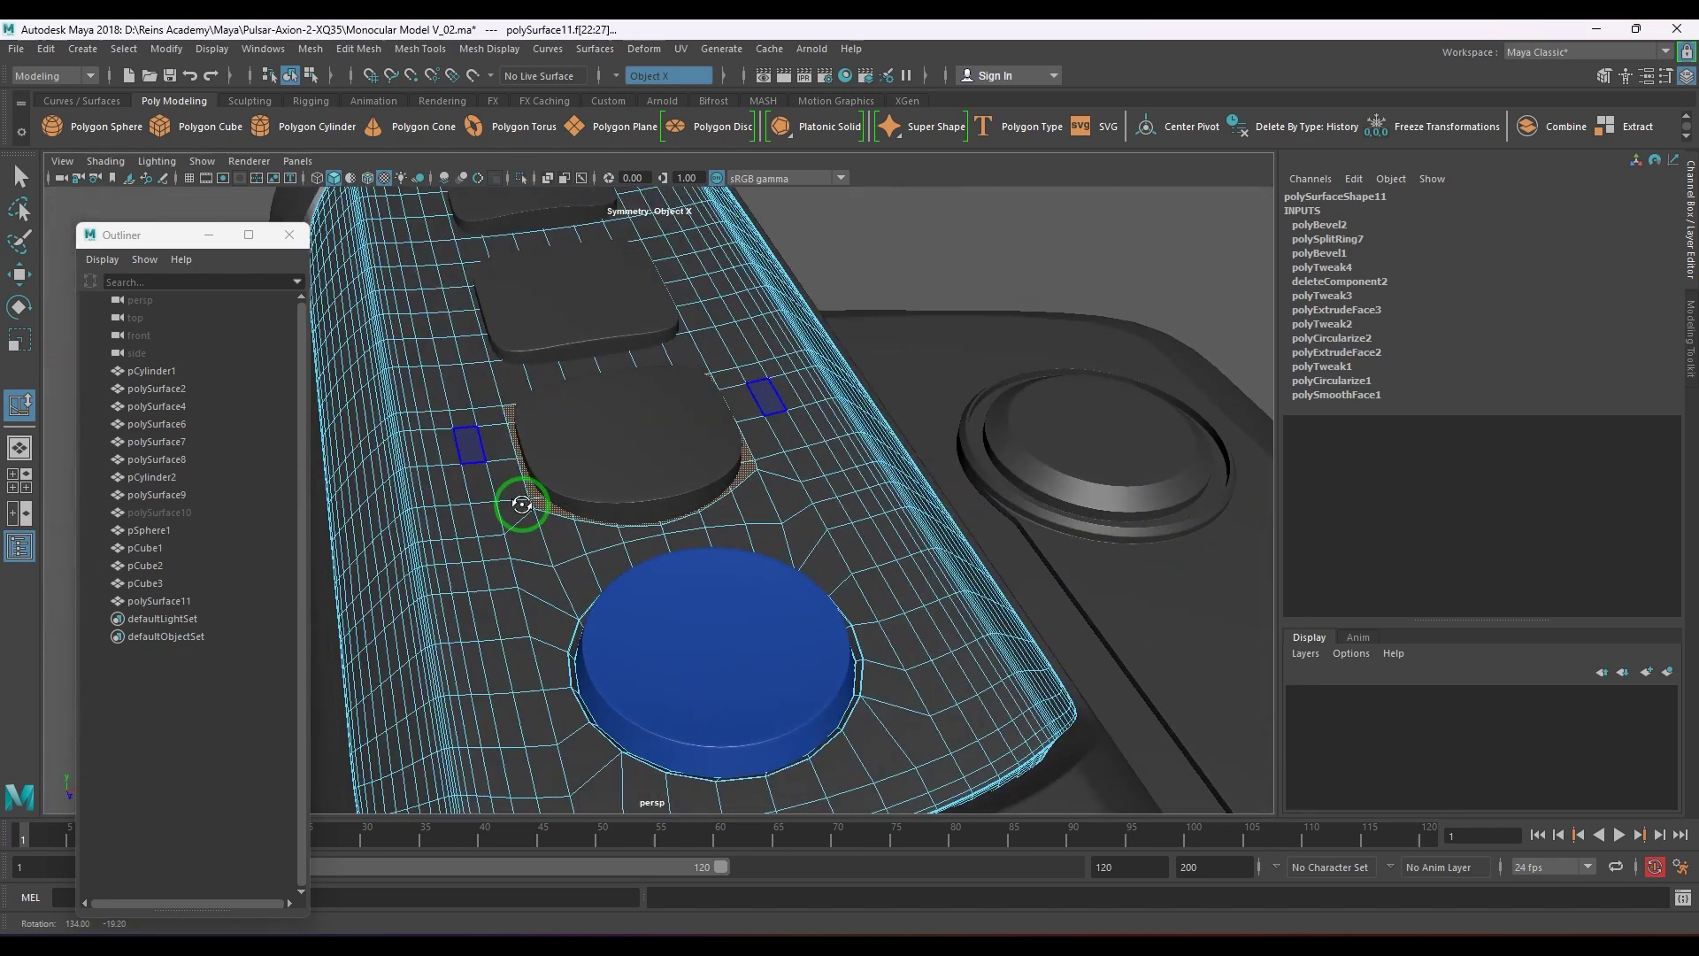
- Turn symmetry off, then extrude the panel faces beneath the arc-rounded button and scale them slightly inward to form a thin border
left_click(616, 77)
left_click(630, 102)
left_click_drag(758, 424, 770, 619, "alt")
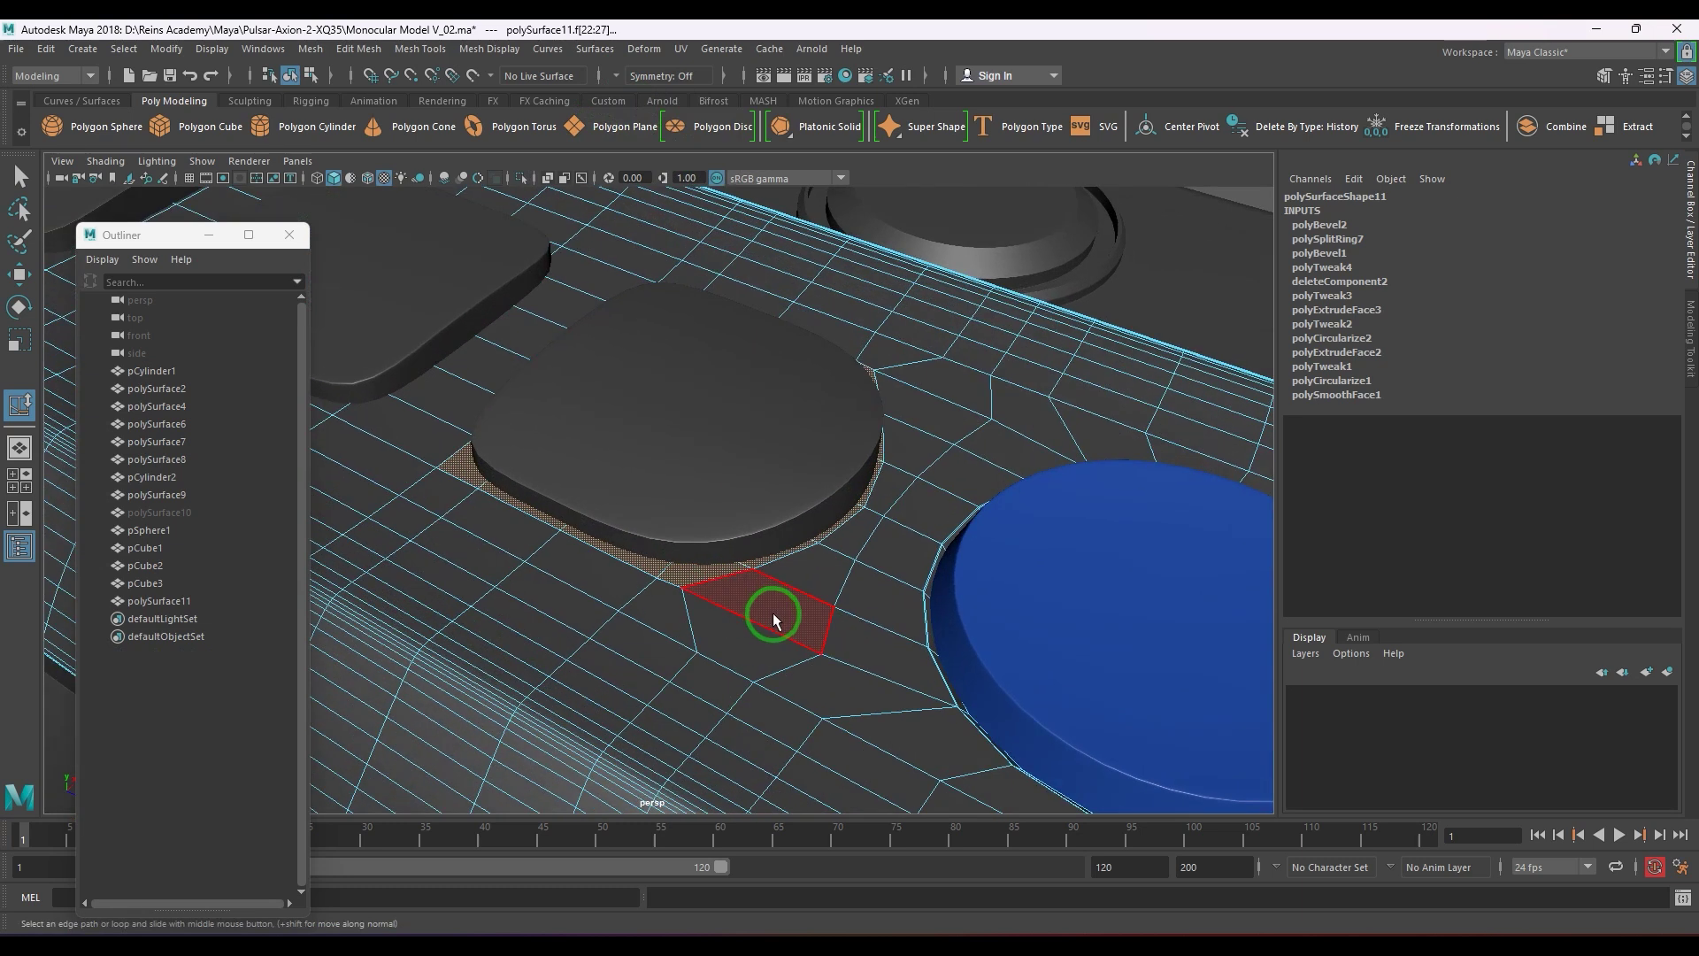
left_click(772, 617)
key("ctrl+e")
left_click_drag(531, 483, 523, 511)
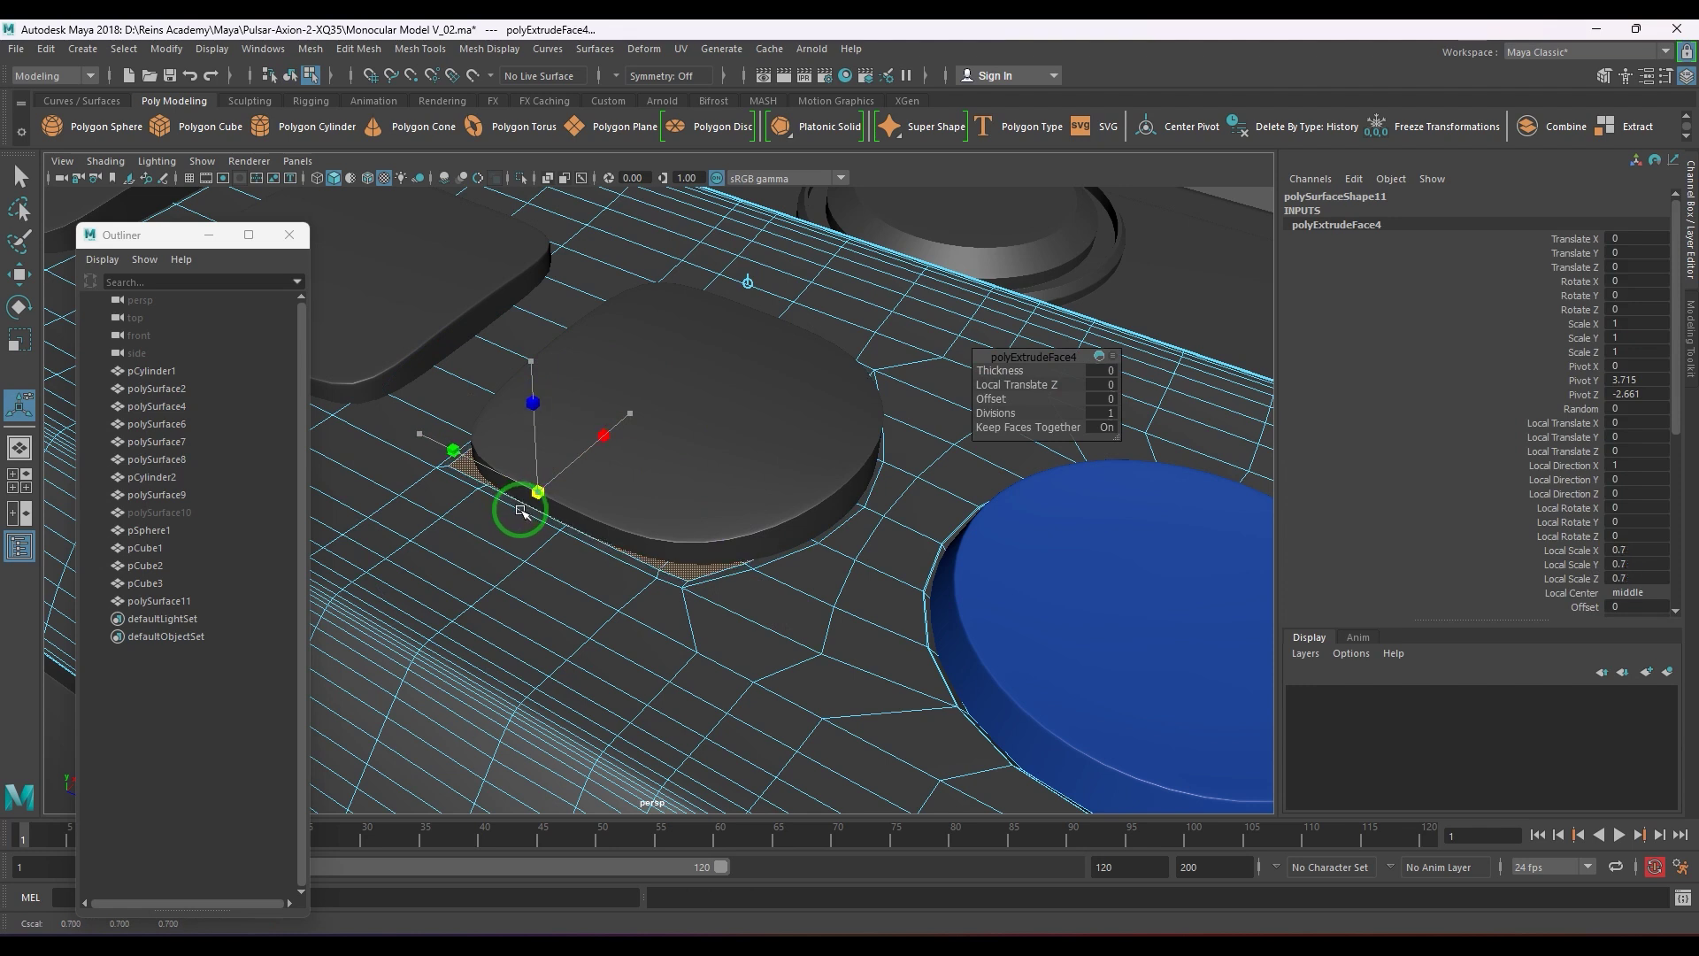
- Isolate the panel in top view and, with Object X symmetry, move the inner border loop's corner vertices slightly away from the curved end
right_click_drag(566, 600, 634, 569)
key("ctrl+1")
key("space")
left_click_drag(680, 595, 684, 591)
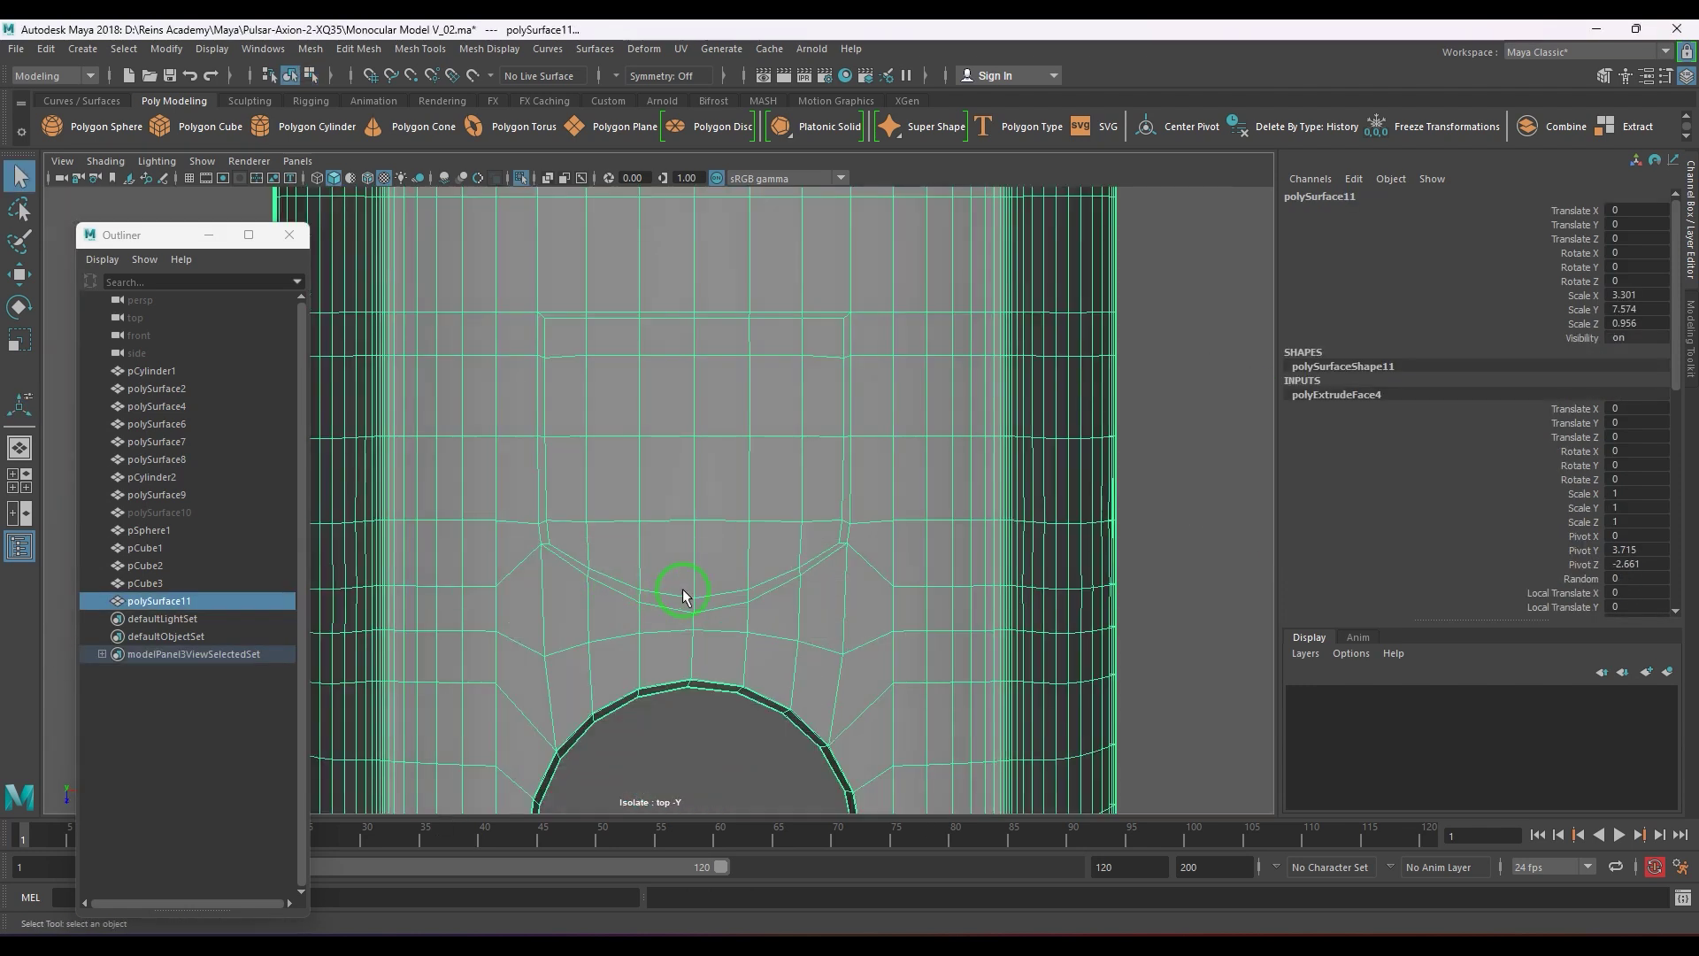
scroll(621, 599, "up", 4)
right_click_drag(587, 594, 496, 587)
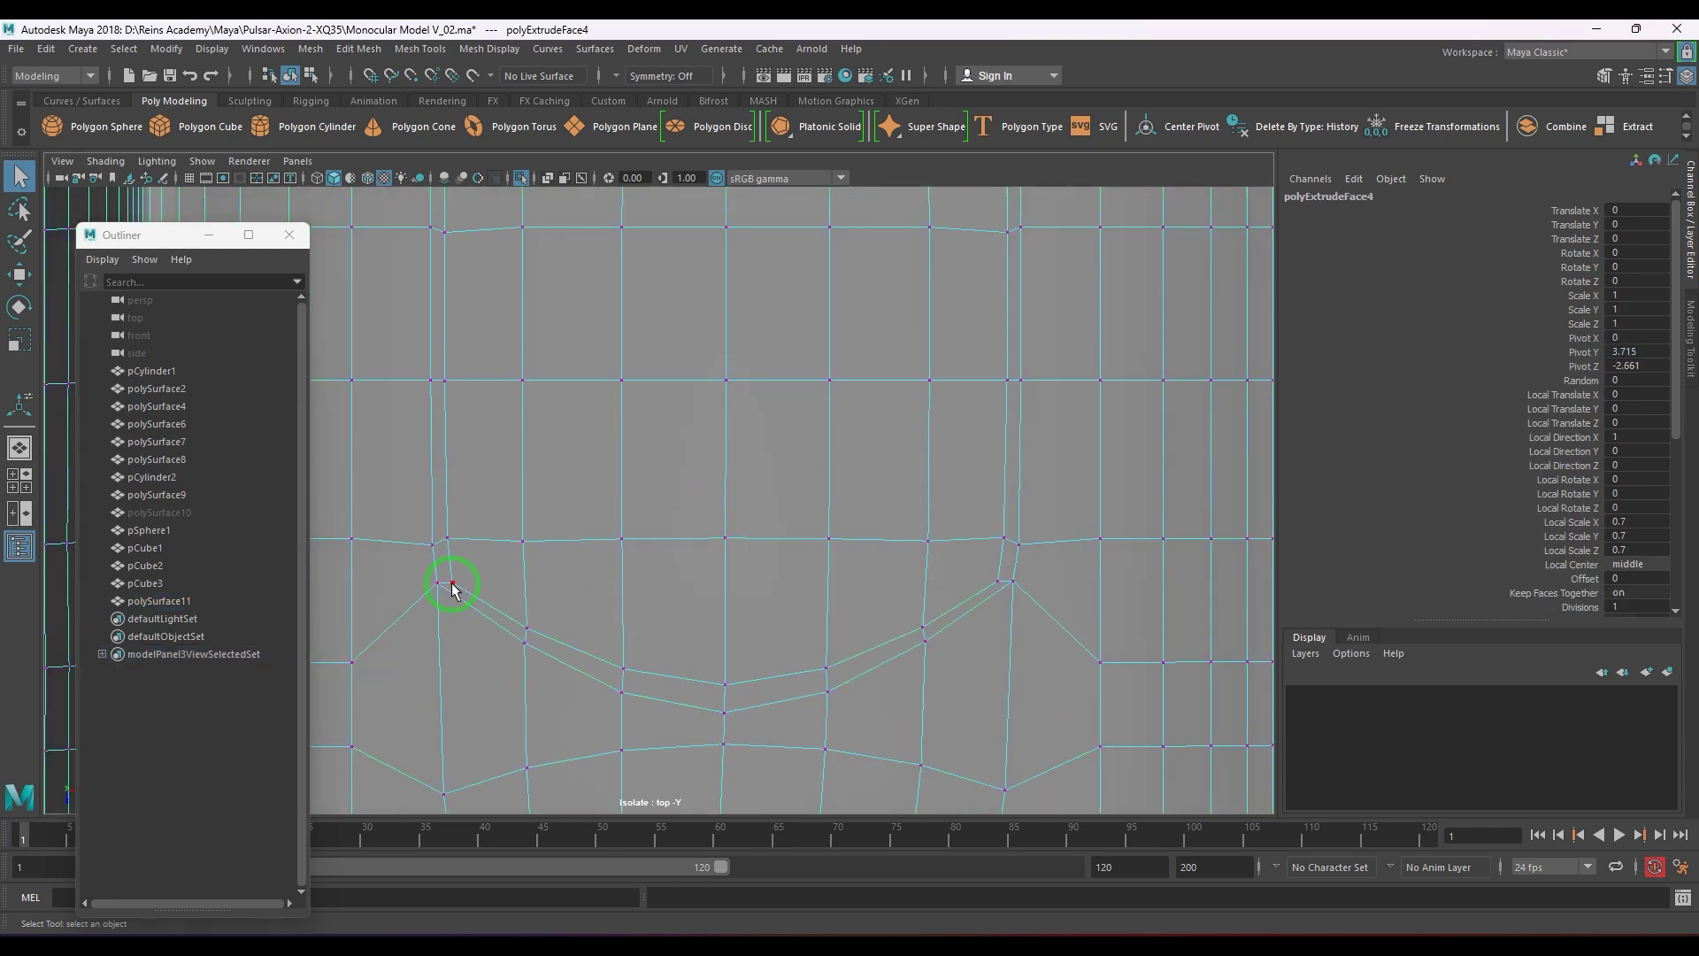
left_click(452, 586)
key("w")
left_click(629, 77)
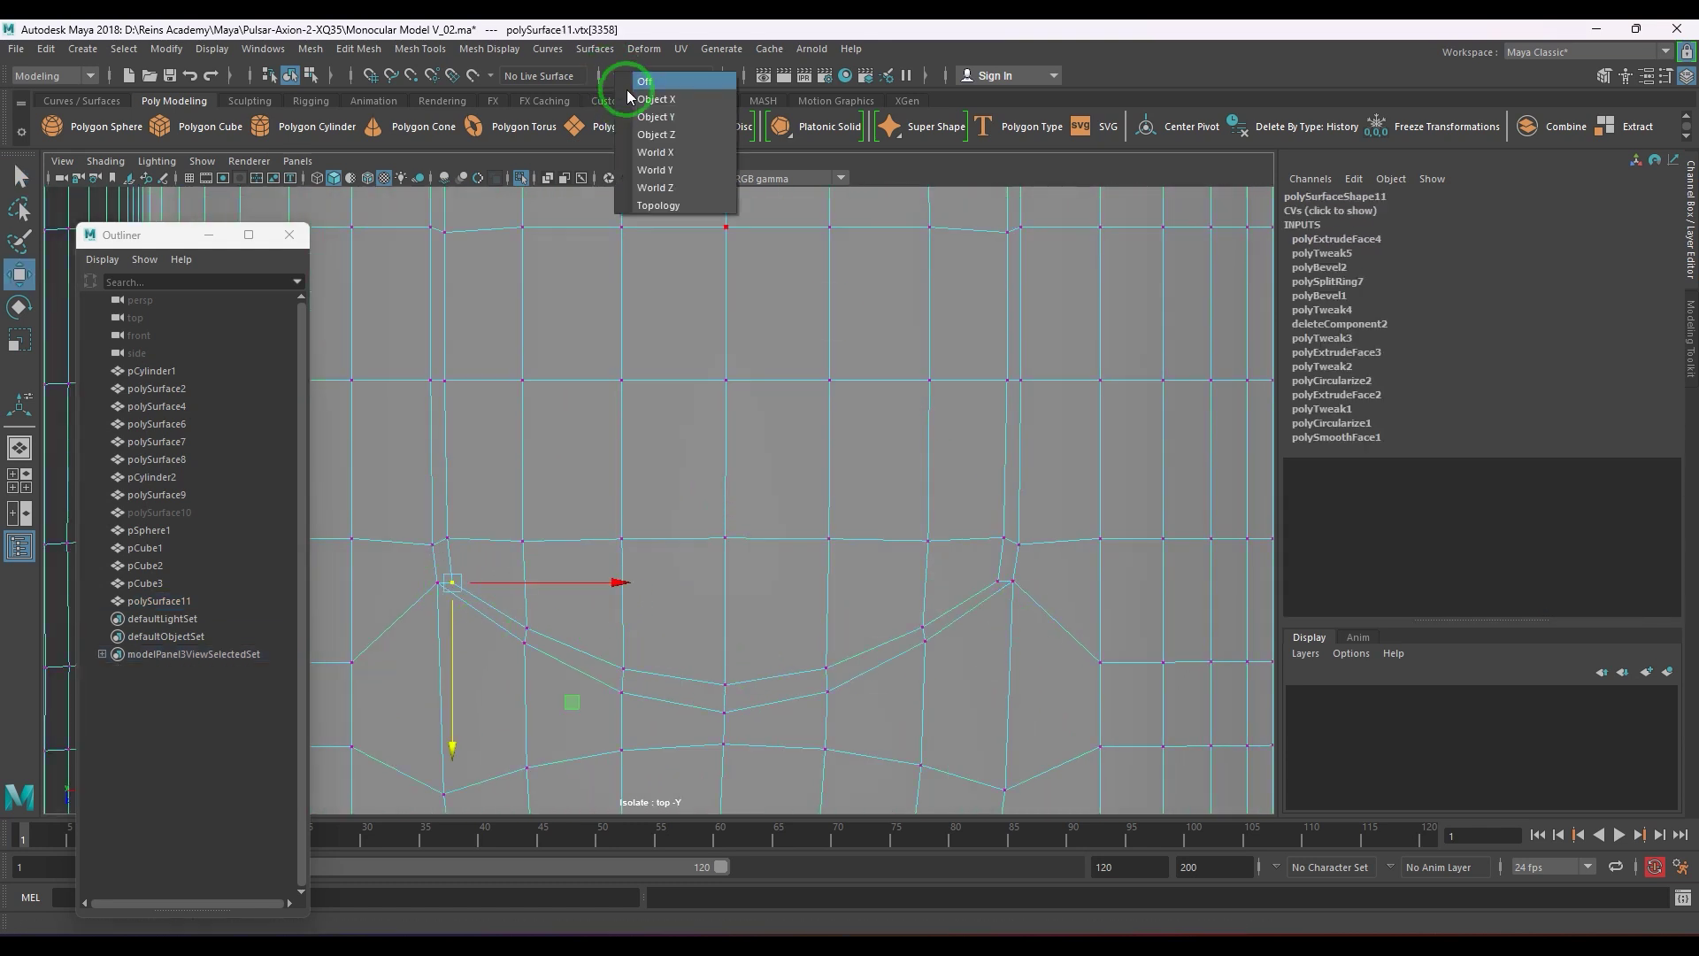
left_click(629, 97)
left_click_drag(462, 677, 460, 665)
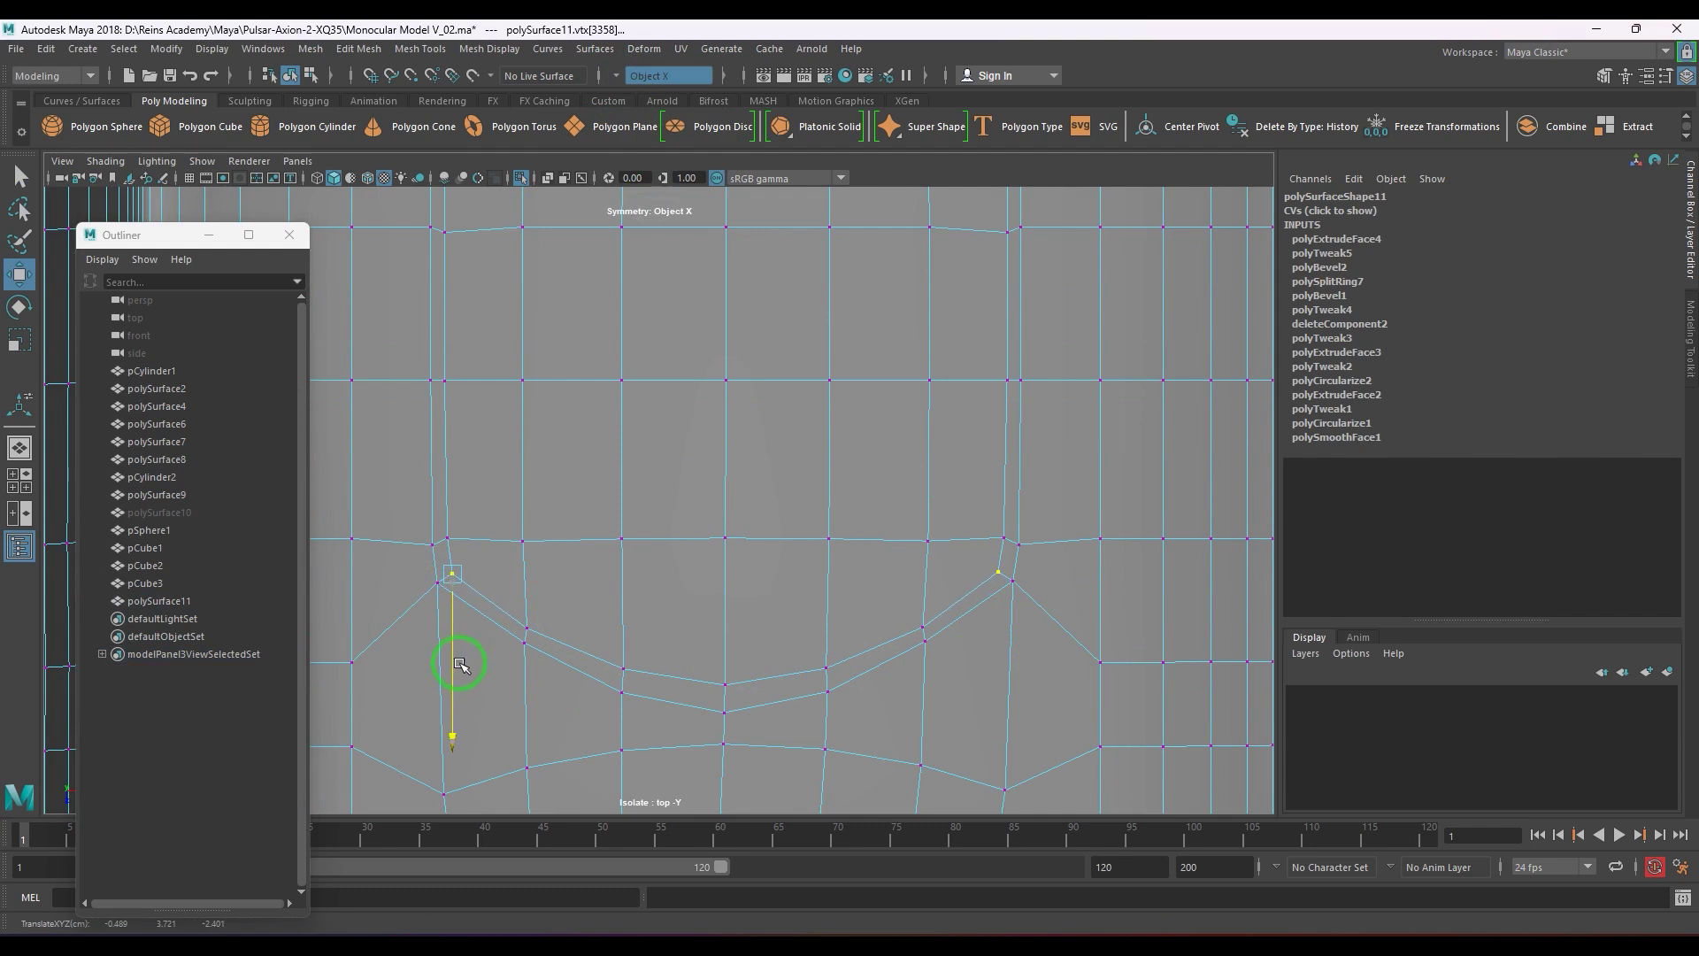
- Move the inner loop's centre vertex and its adjacent mirrored pair slightly toward the outer loop at the curved end
left_click(724, 691)
left_click_drag(724, 726, 724, 734)
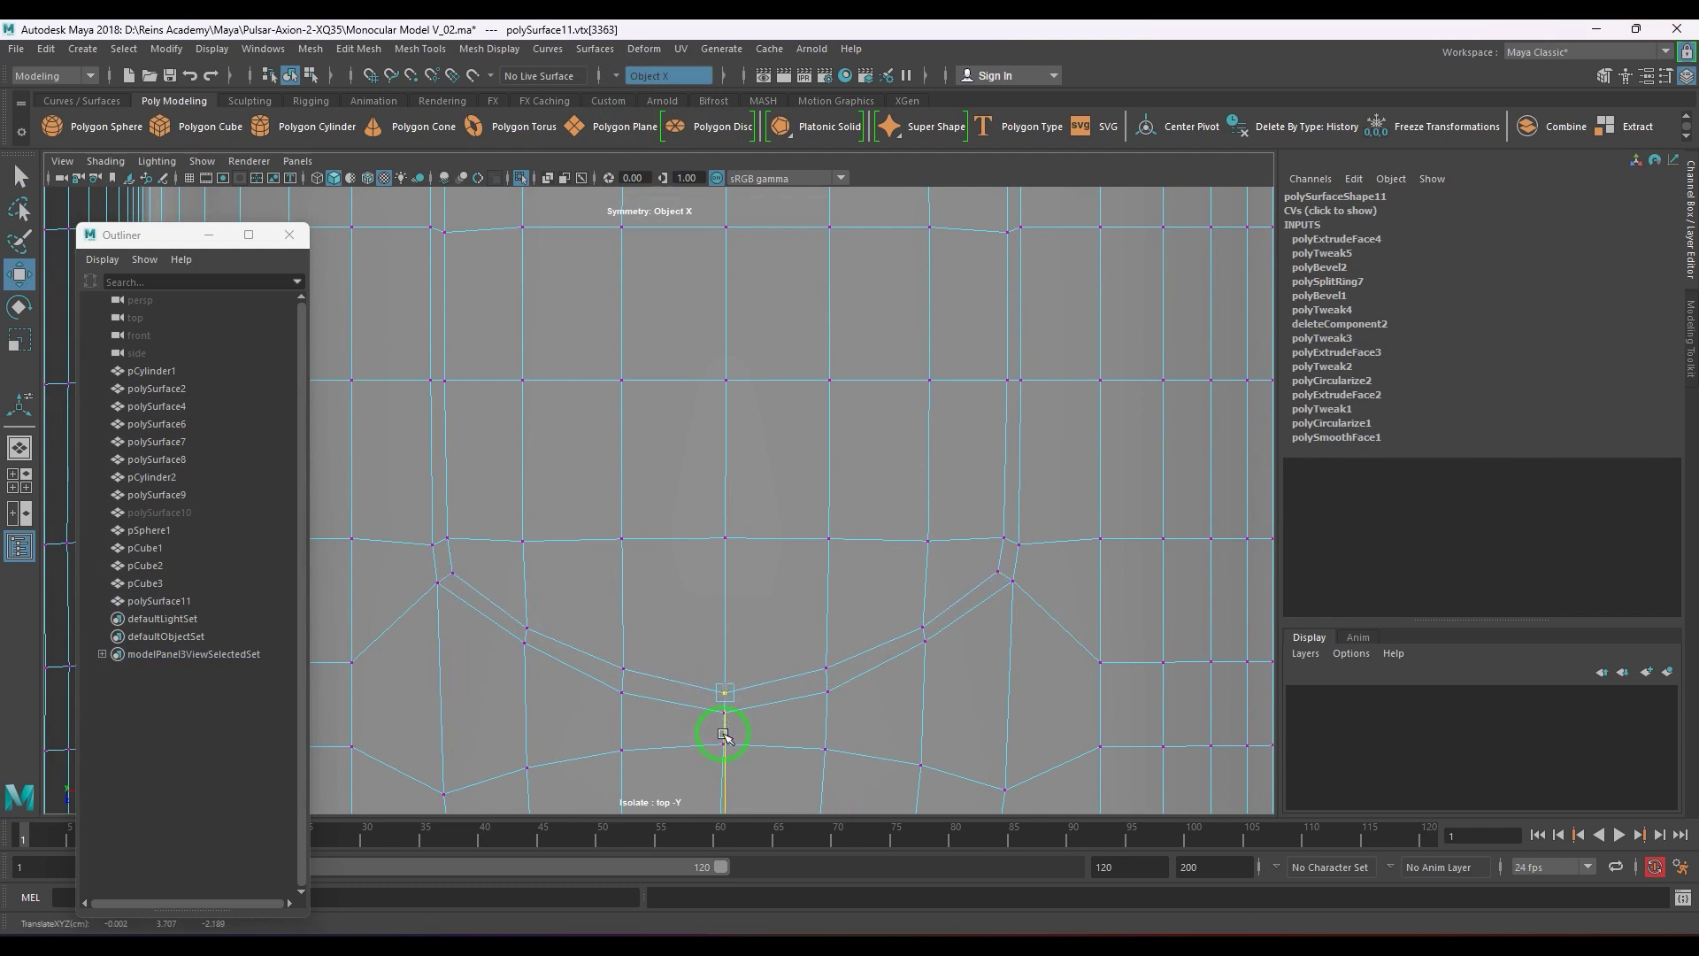
left_click(824, 671)
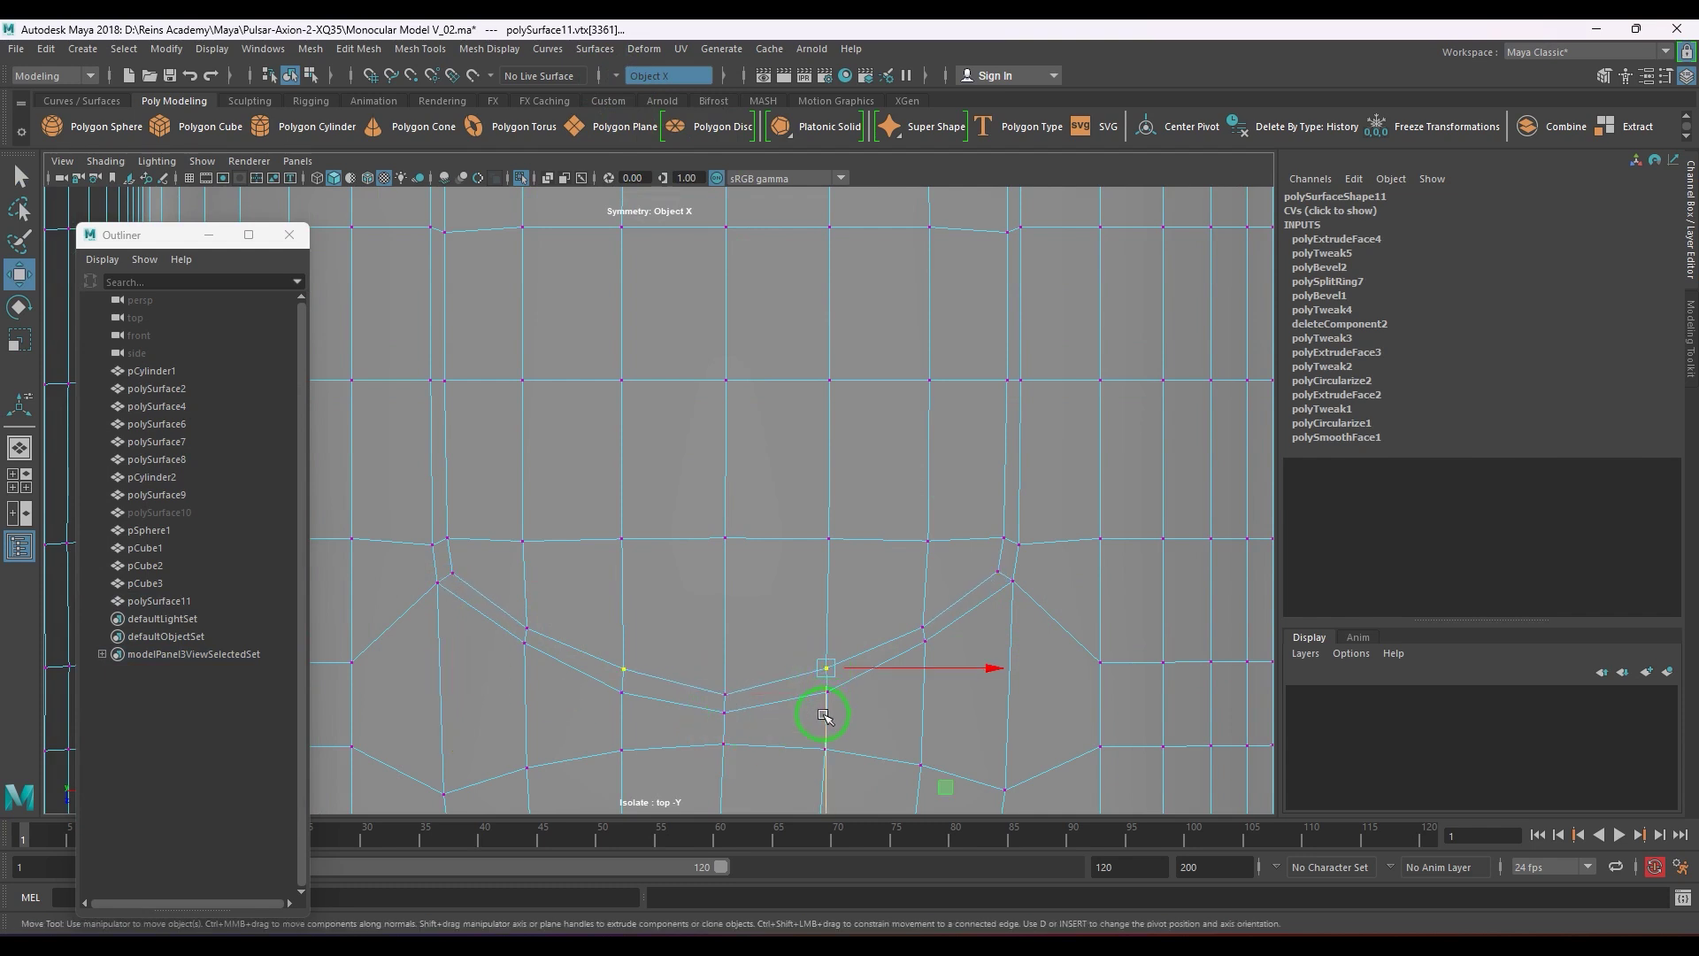
left_click_drag(823, 709, 838, 581)
- Bring back the hidden objects in perspective, extrude the inner faces again and lower them to sink the arc-rounded button's seat
key("space")
key("F11")
key("ctrl+1")
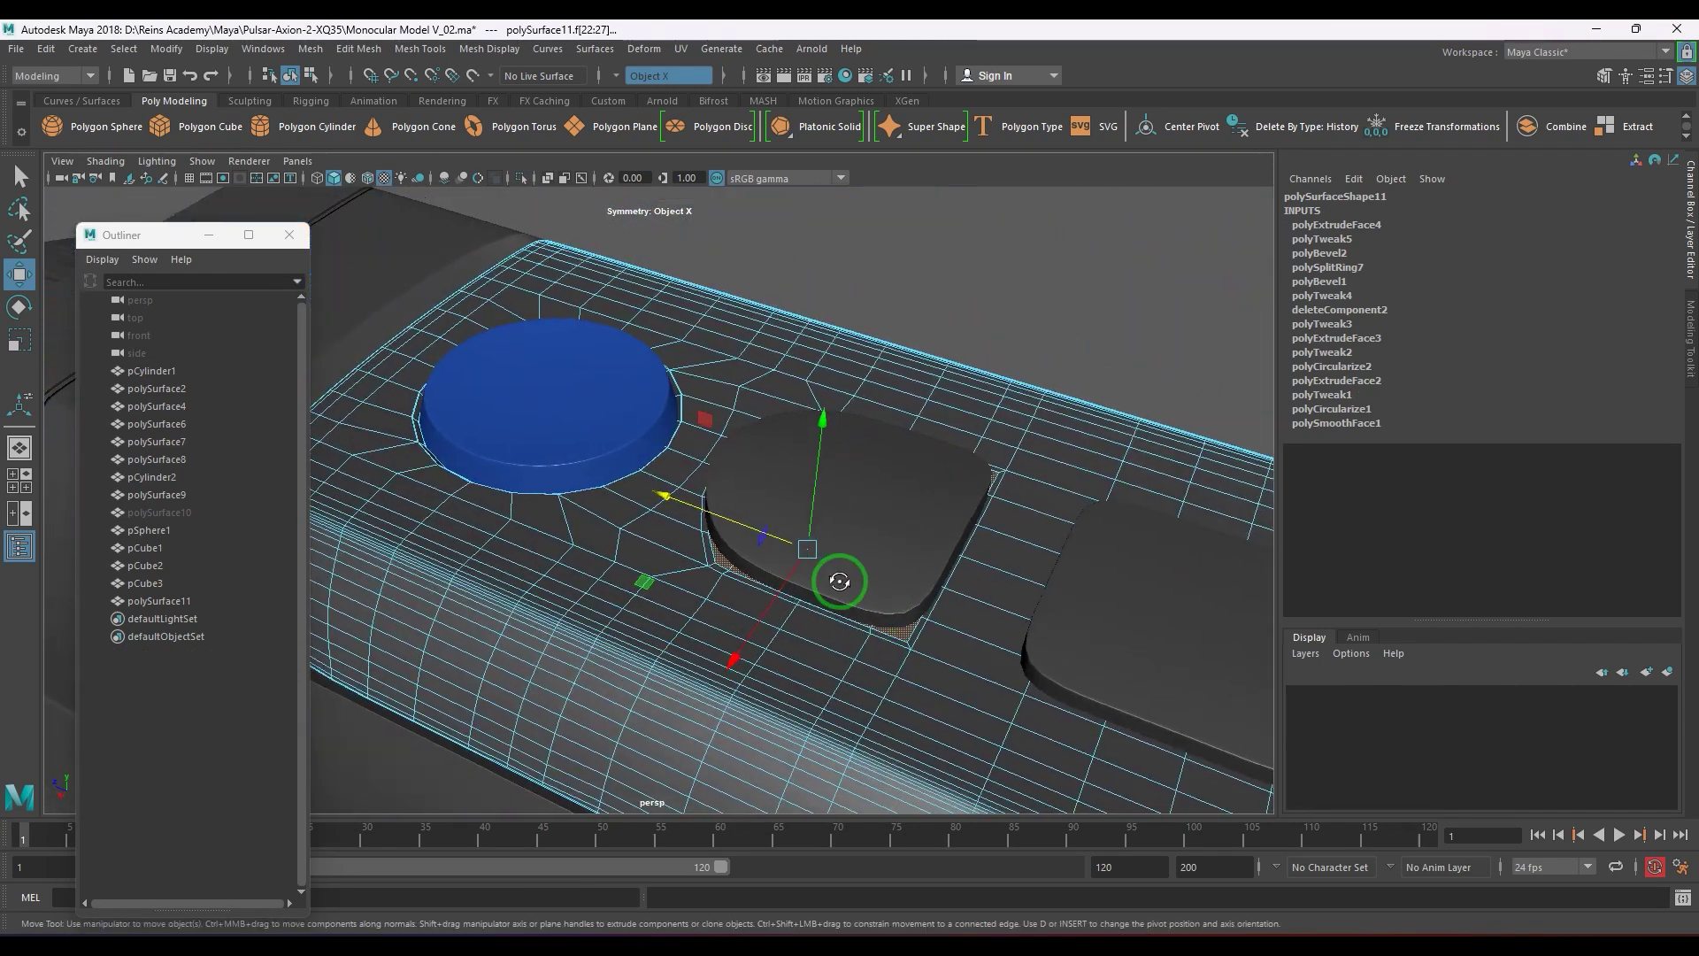
right_click_drag(838, 582, 923, 574, "alt")
left_click_drag(945, 424, 946, 420)
middle_click_drag(953, 555, 872, 534, "alt")
key("ctrl+e")
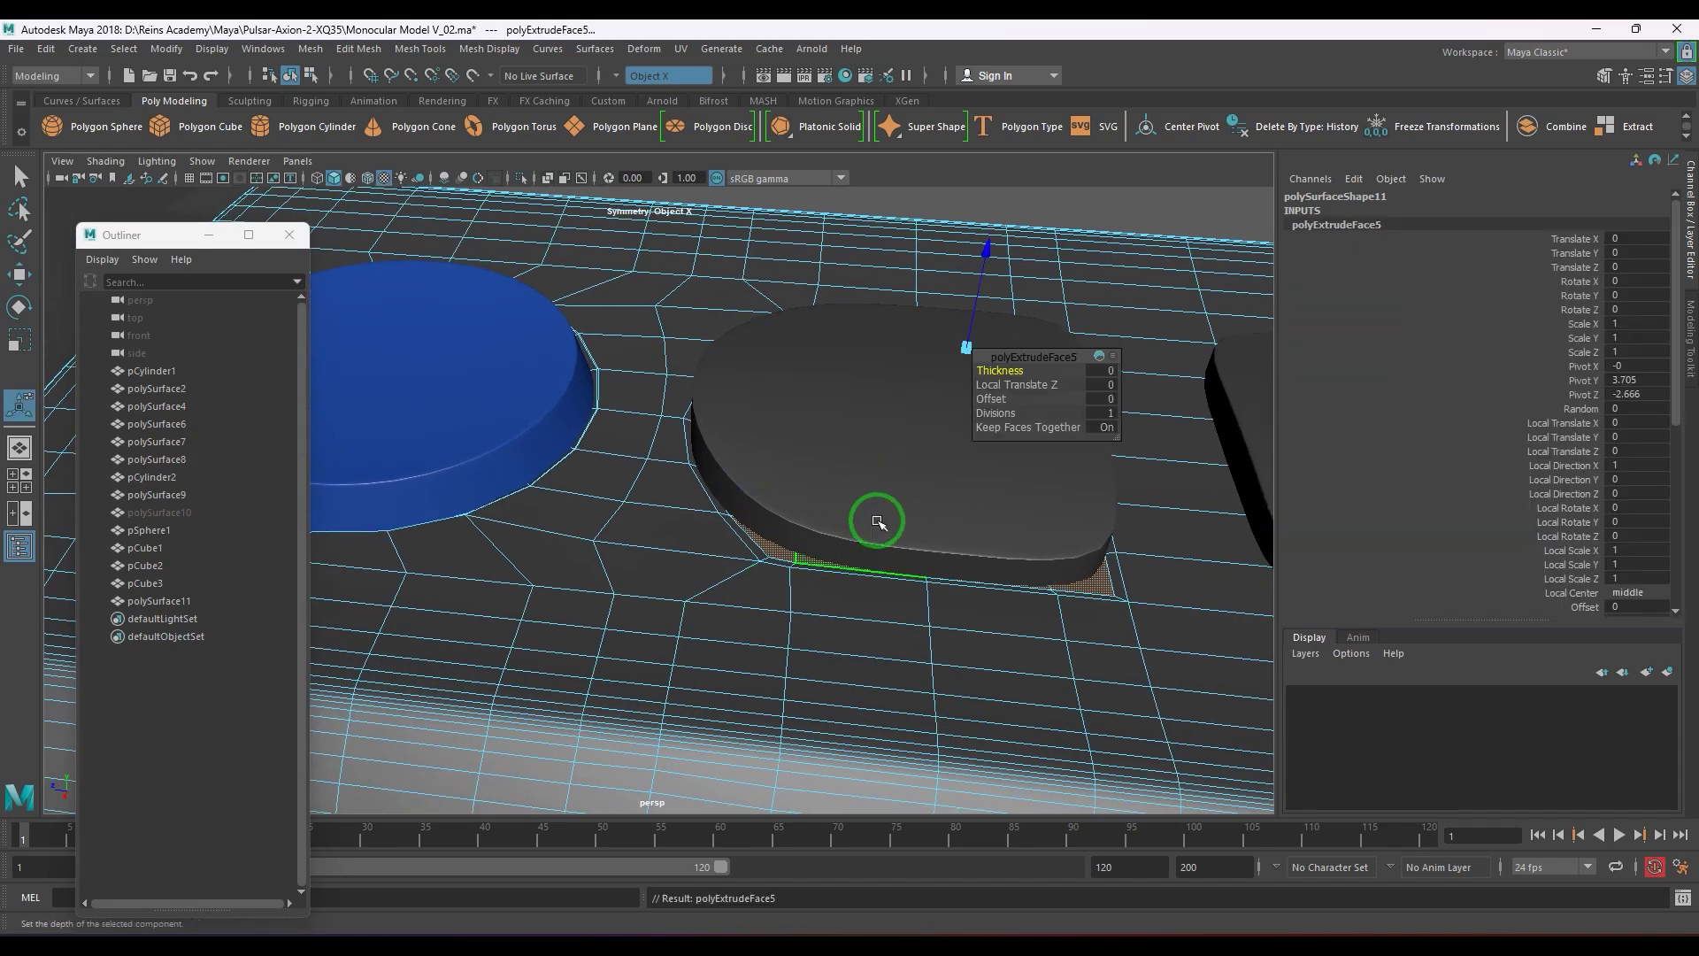
mouse_move(919, 400)
left_mouse_down()
mouse_move(898, 392)
mouse_move(905, 409)
left_mouse_up()
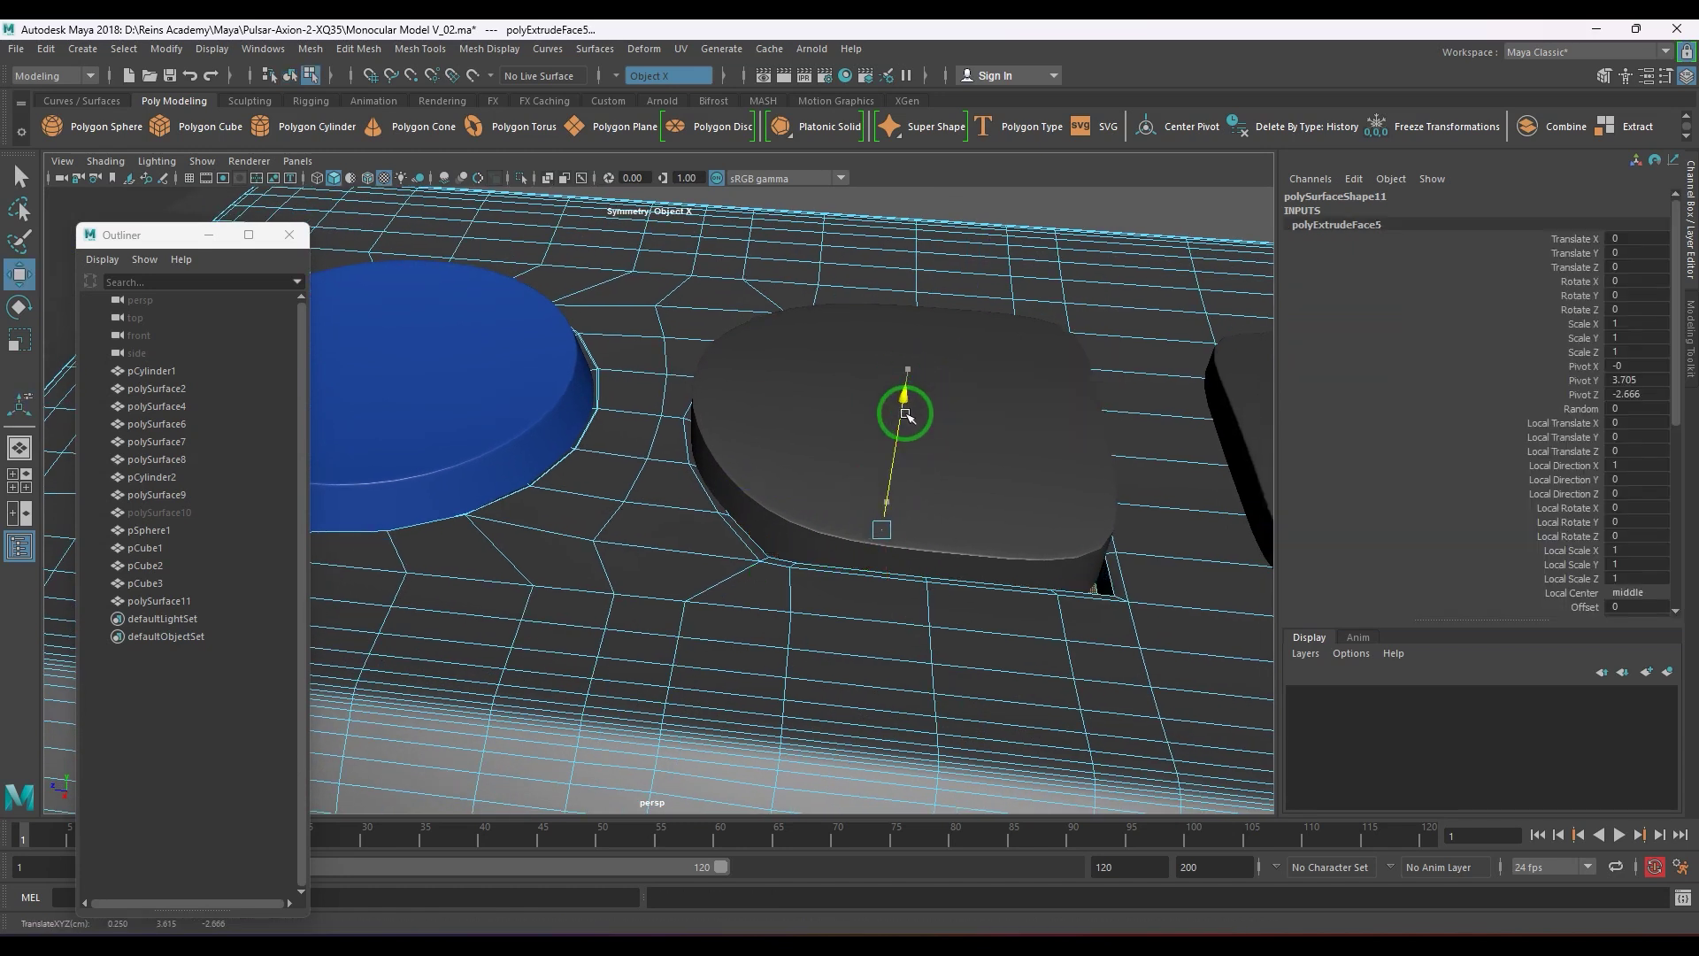
left_click(744, 596)
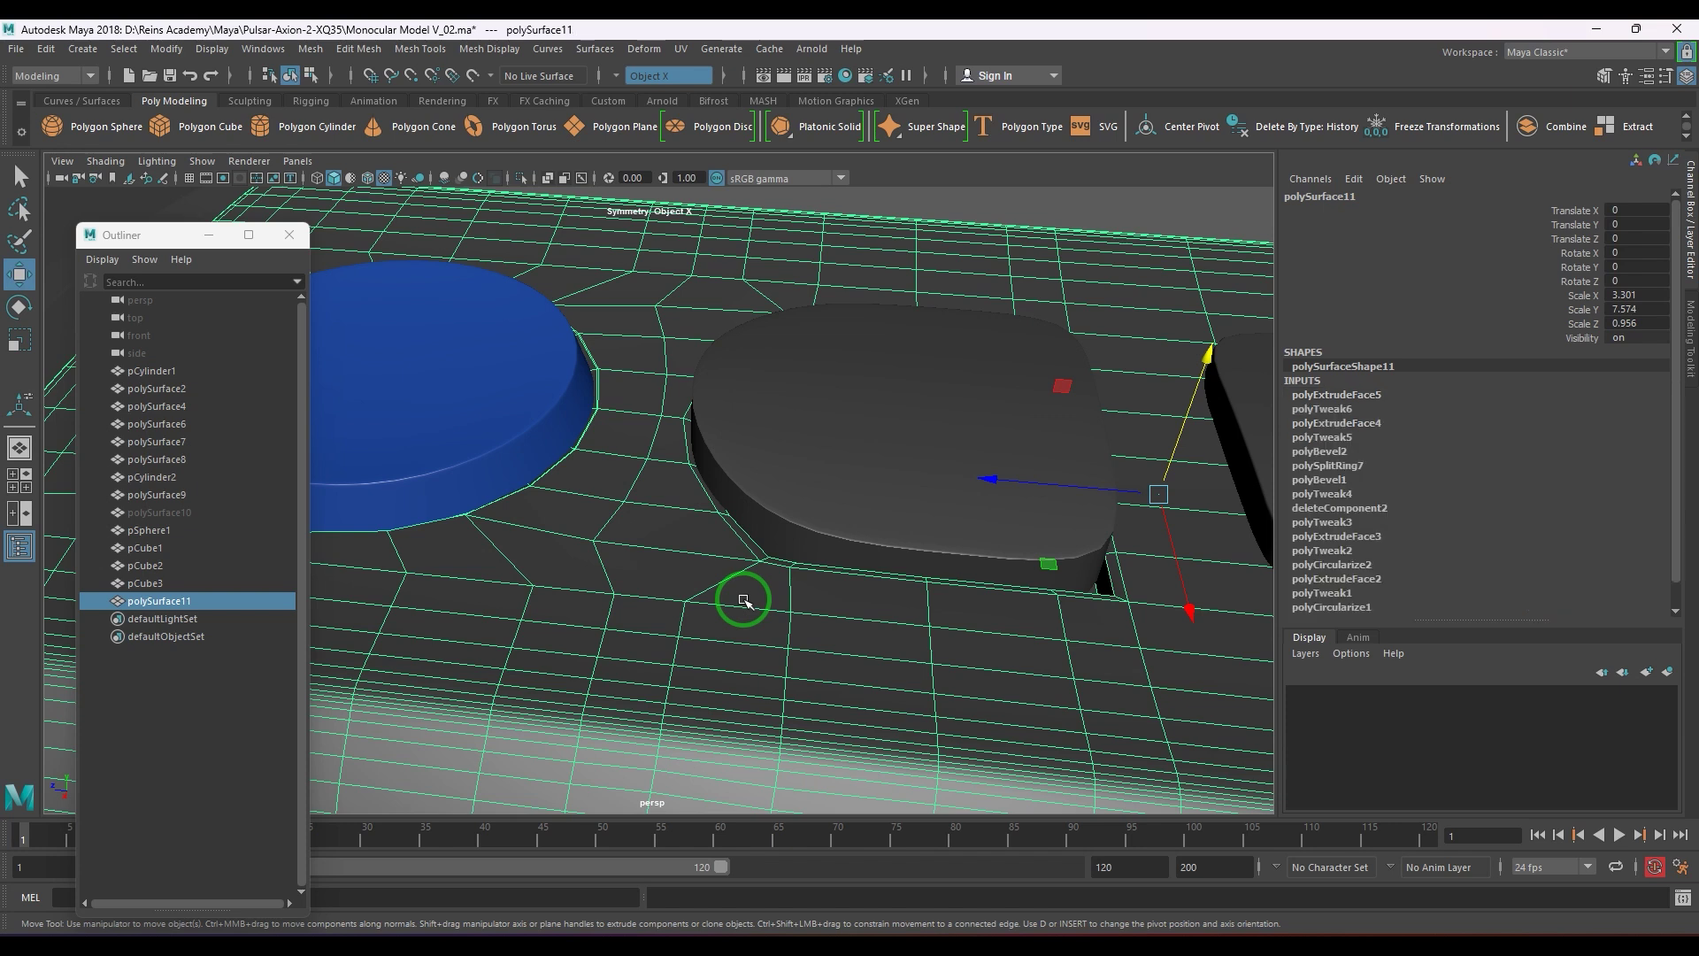
- Preview the smoothed panel in top view and move the mirrored corner vertices at the seat's straight end inward to round them
key("f")
left_click(861, 271)
left_click_drag(913, 478, 789, 618, "alt")
scroll(789, 617, "up", 4)
left_click(801, 593)
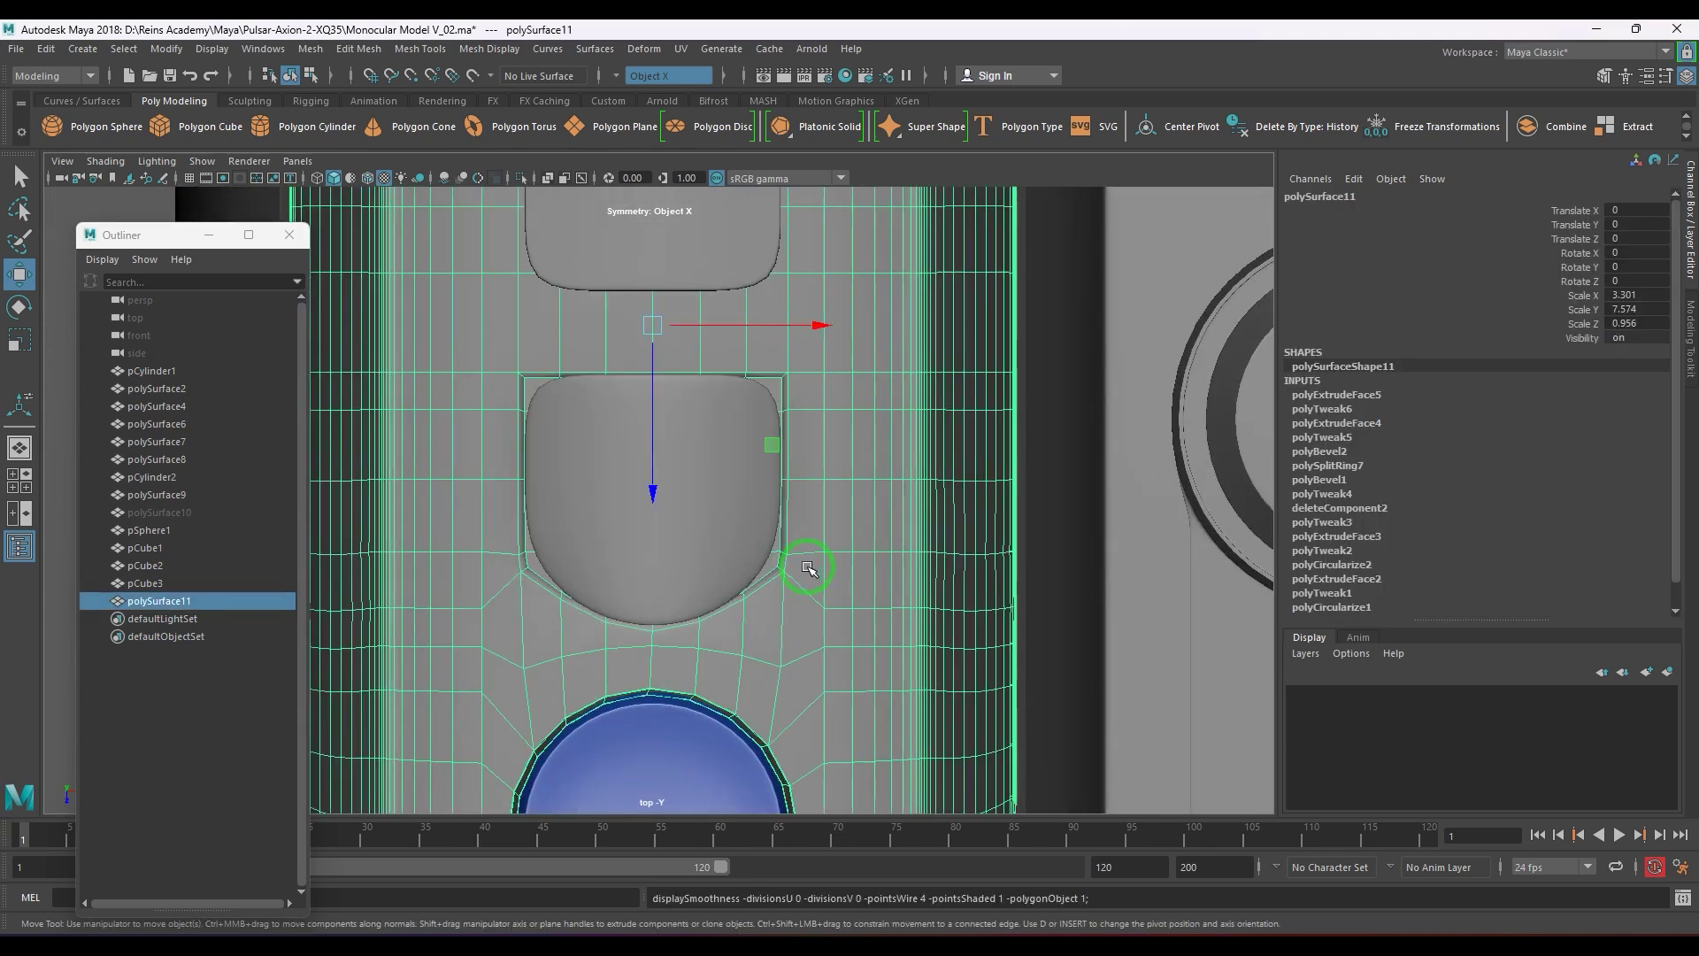
key("3")
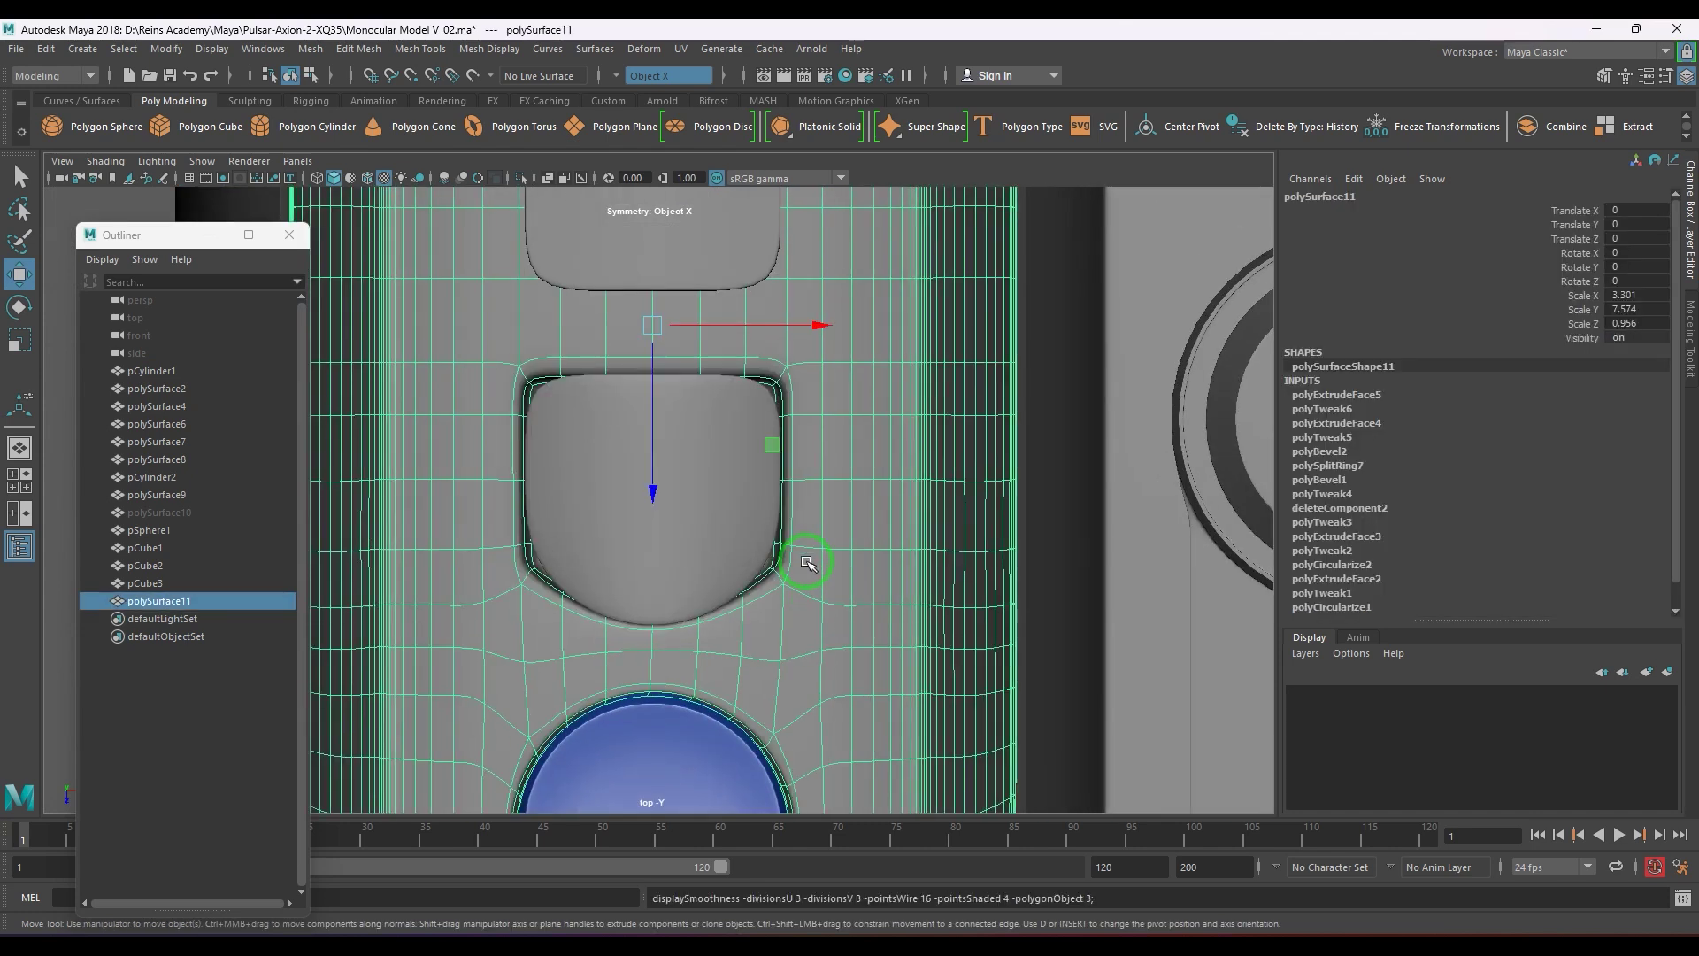
key("1")
mouse_move(799, 444)
right_mouse_down("alt")
mouse_move(834, 417)
mouse_move(799, 413)
right_mouse_up("alt")
left_click_drag(838, 379, 810, 424)
left_click_drag(904, 362, 904, 363)
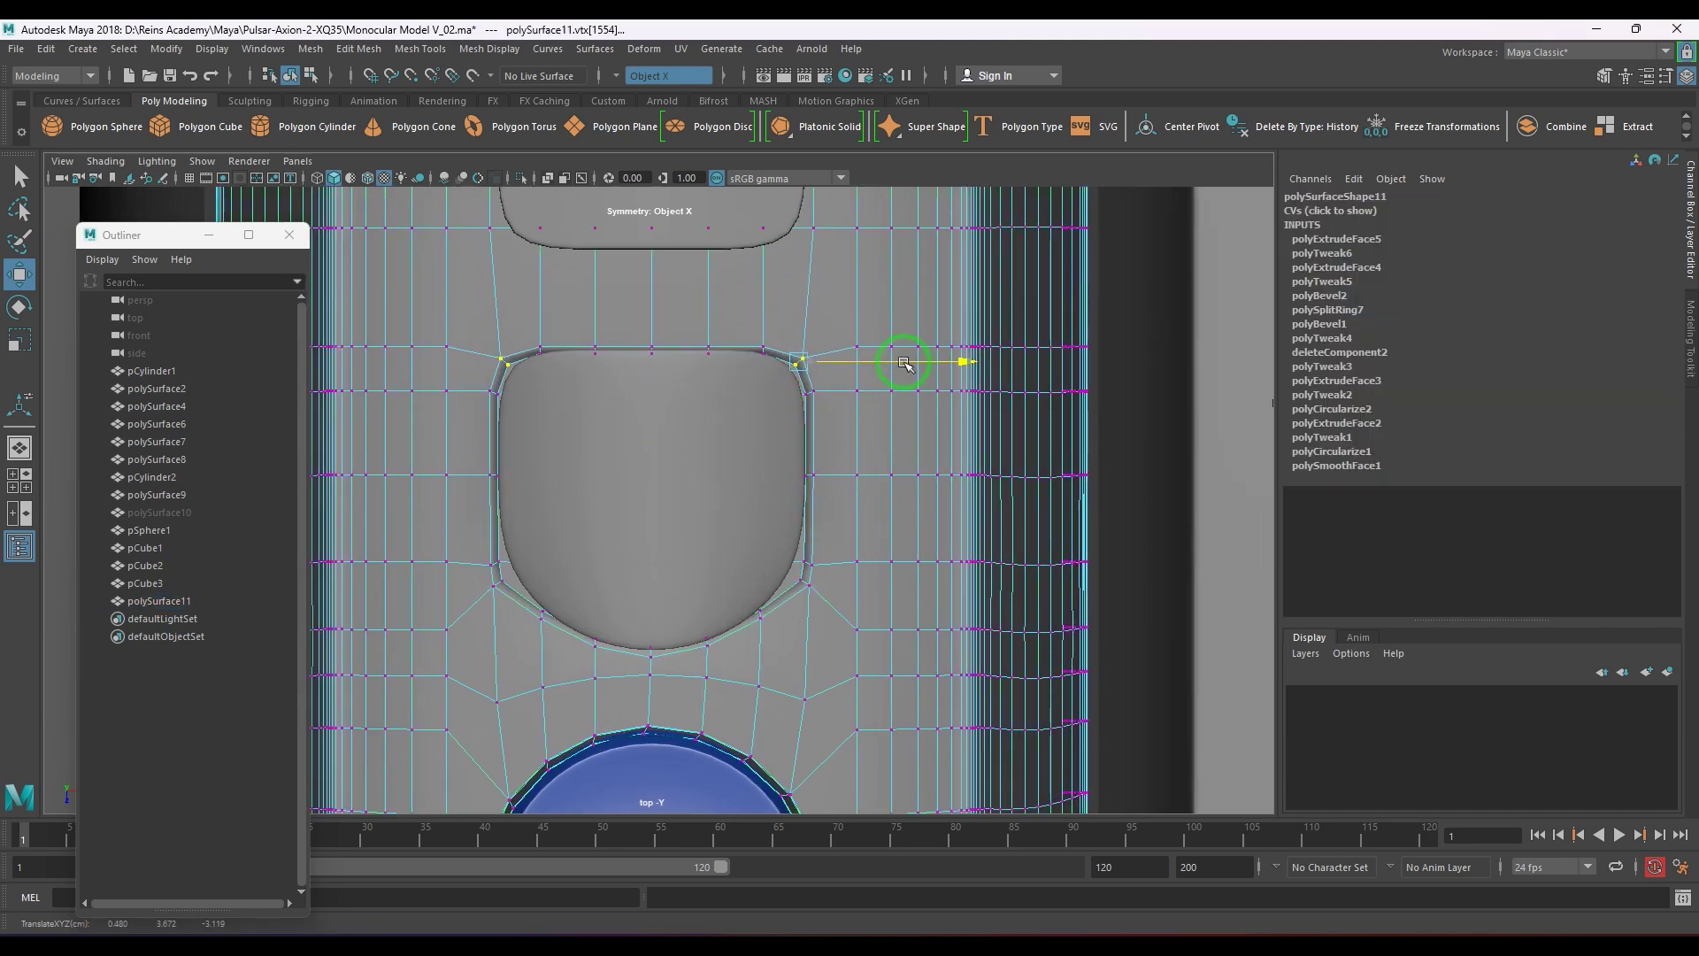
- Move the row of vertices along the seat's straight end slightly outward, away from the arc-rounded button
key("3")
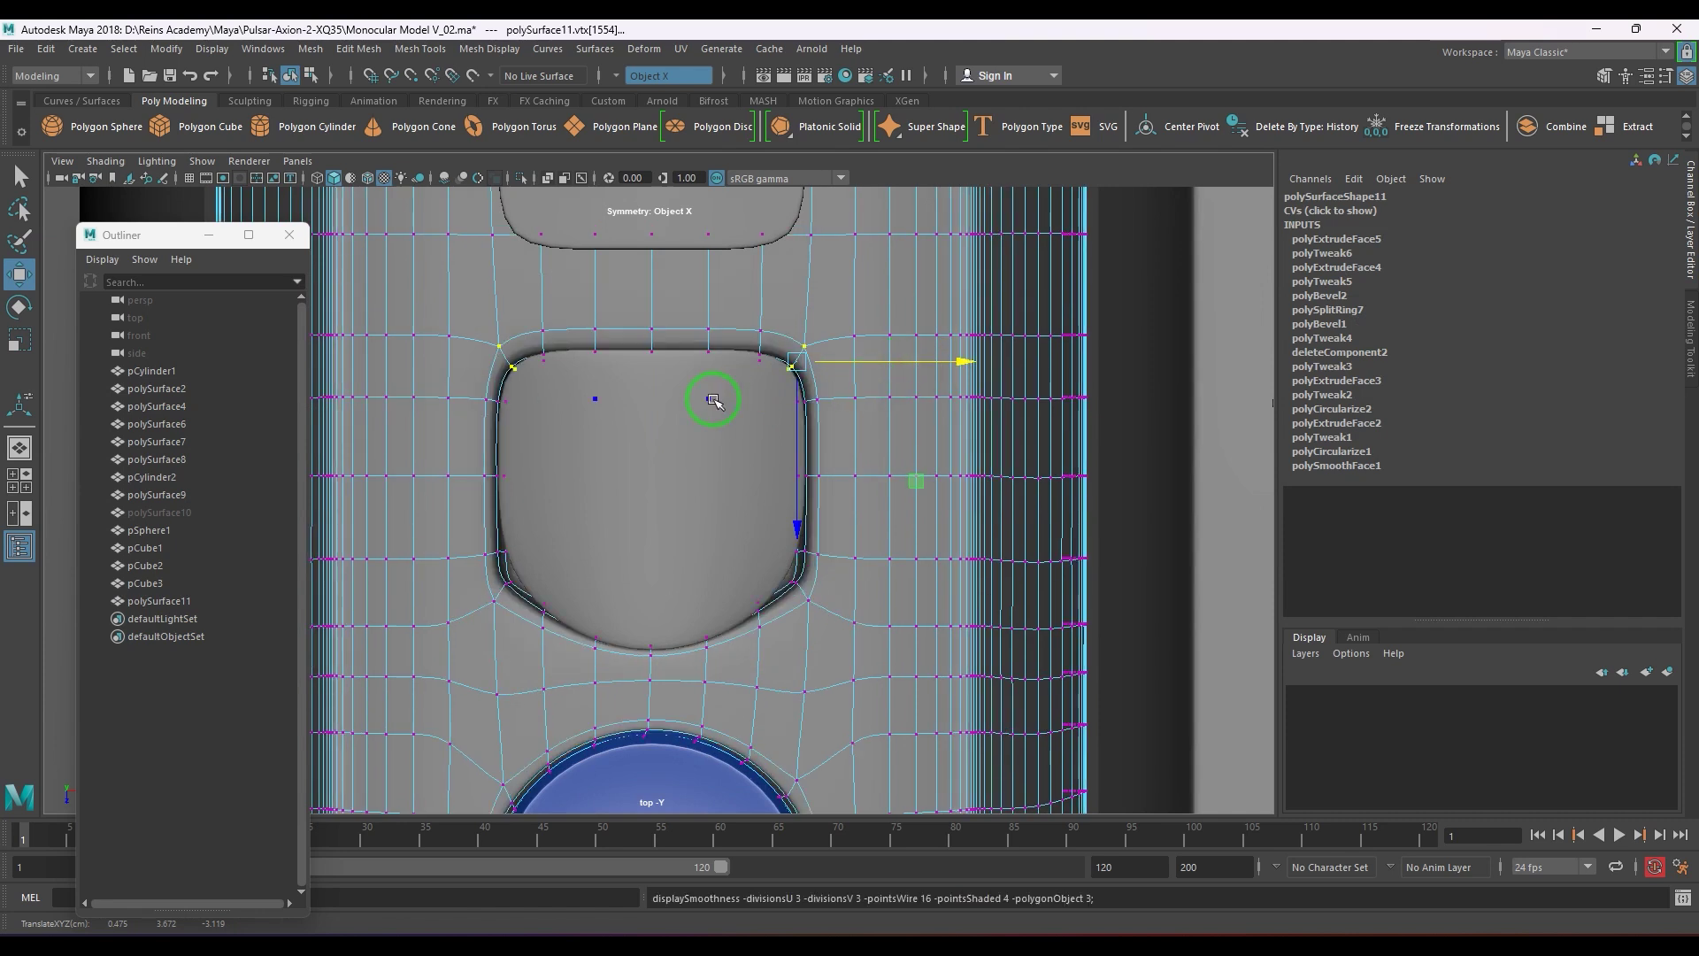
key("1")
left_click_drag(533, 331, 778, 372)
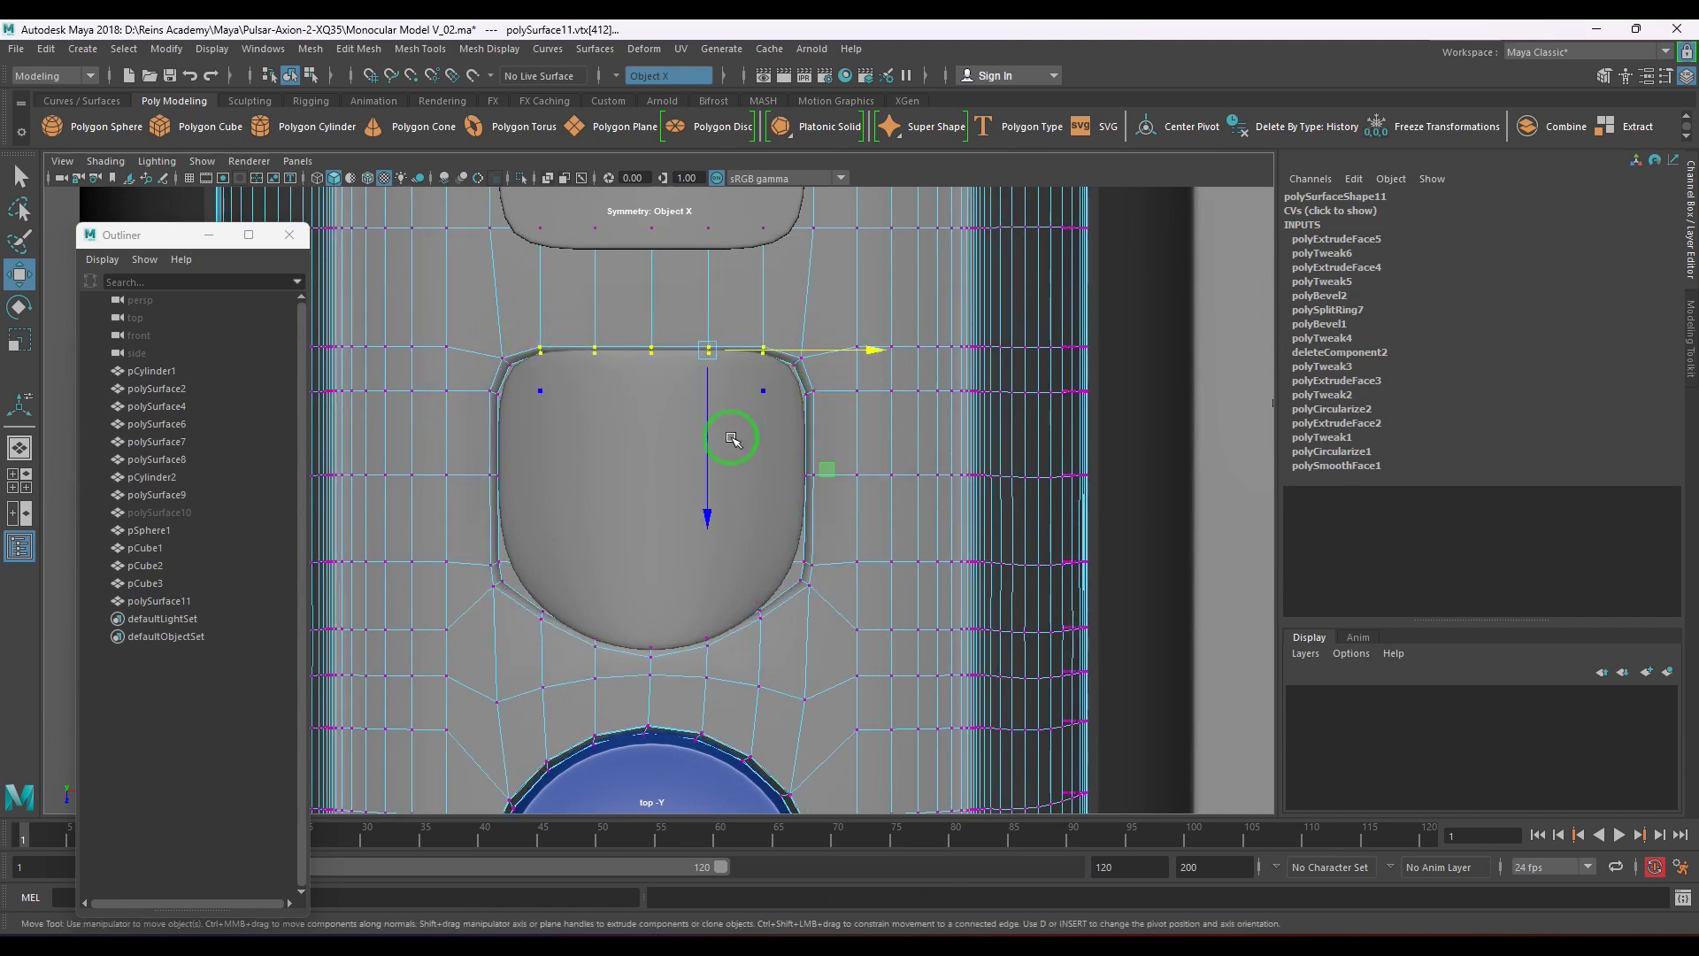
left_click_drag(707, 486, 709, 479)
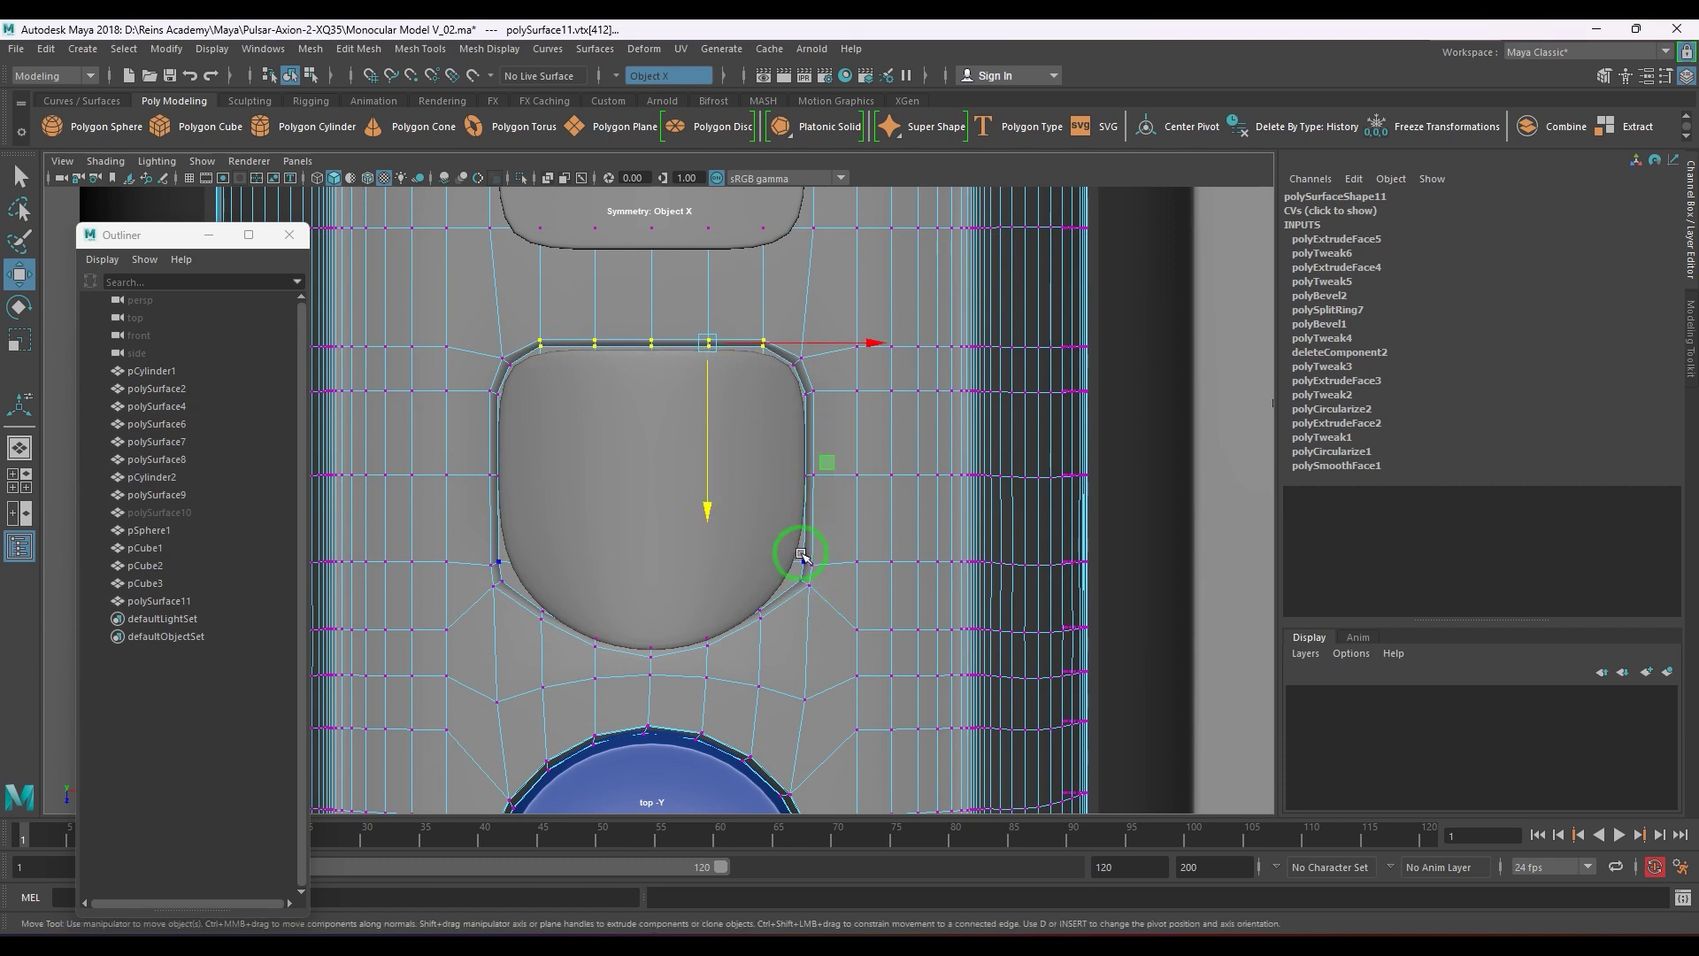
- Adjust the two mirrored vertex groups where the seat's sides meet the curve, pulling the second inward, and check the smooth preview
left_click_drag(820, 569, 822, 569)
left_click_drag(931, 682, 927, 677)
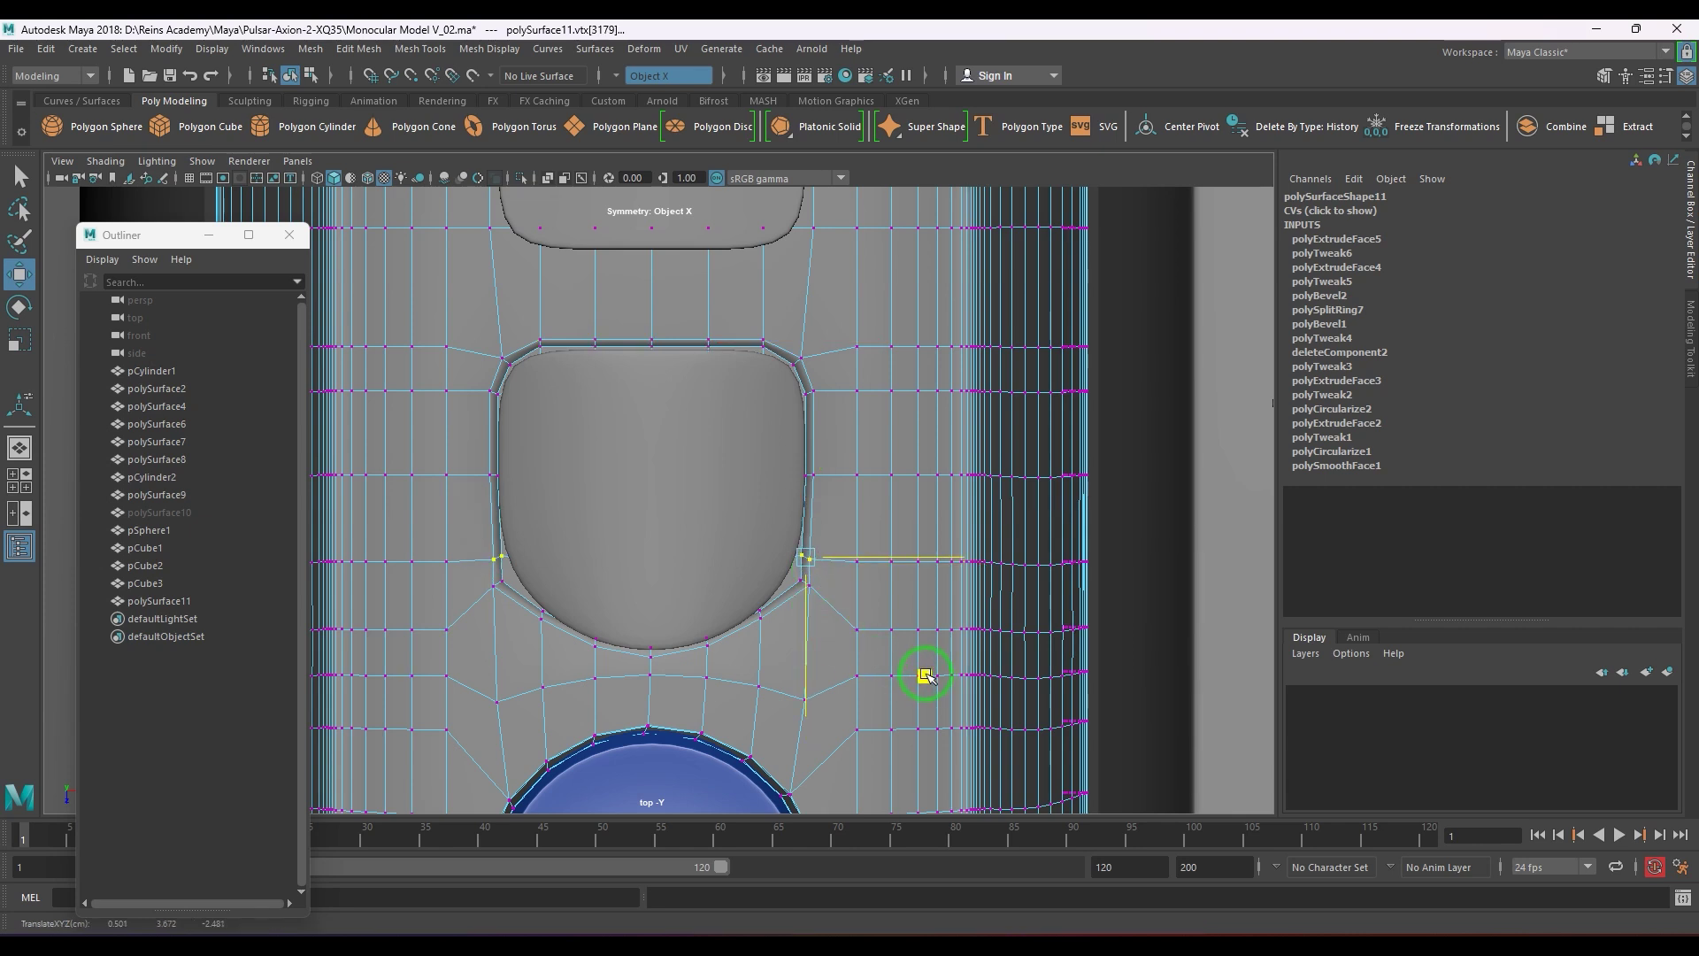
left_click(807, 583)
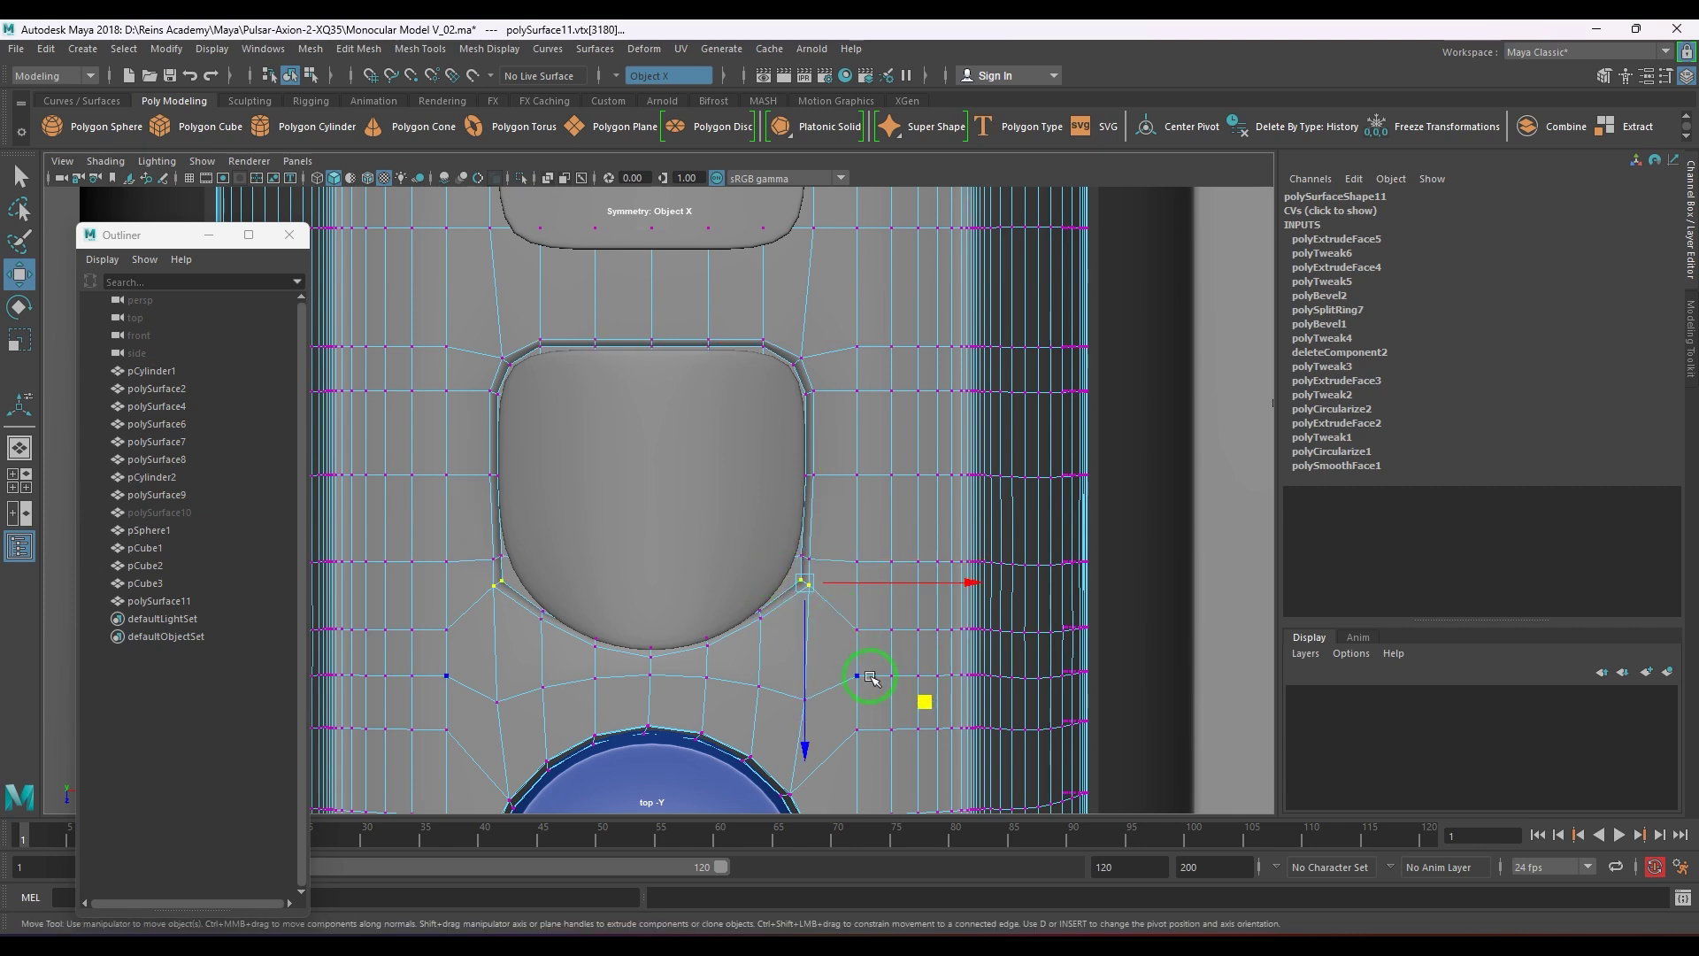
left_click_drag(917, 700, 915, 700)
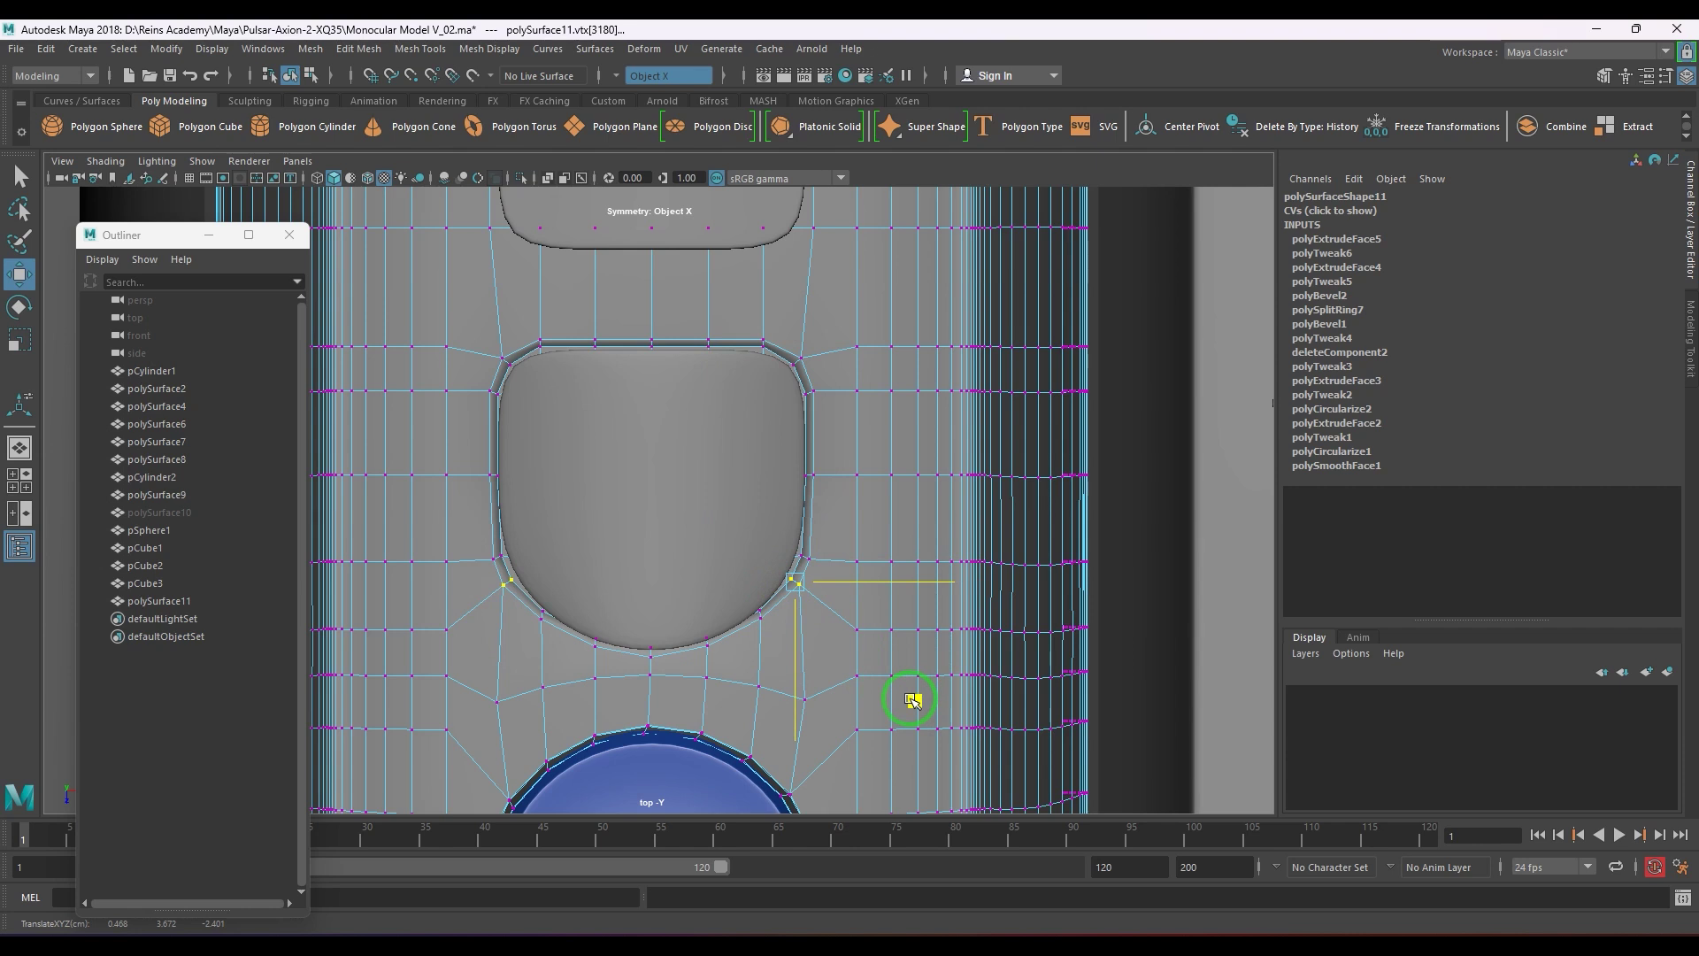
key("3")
key("1")
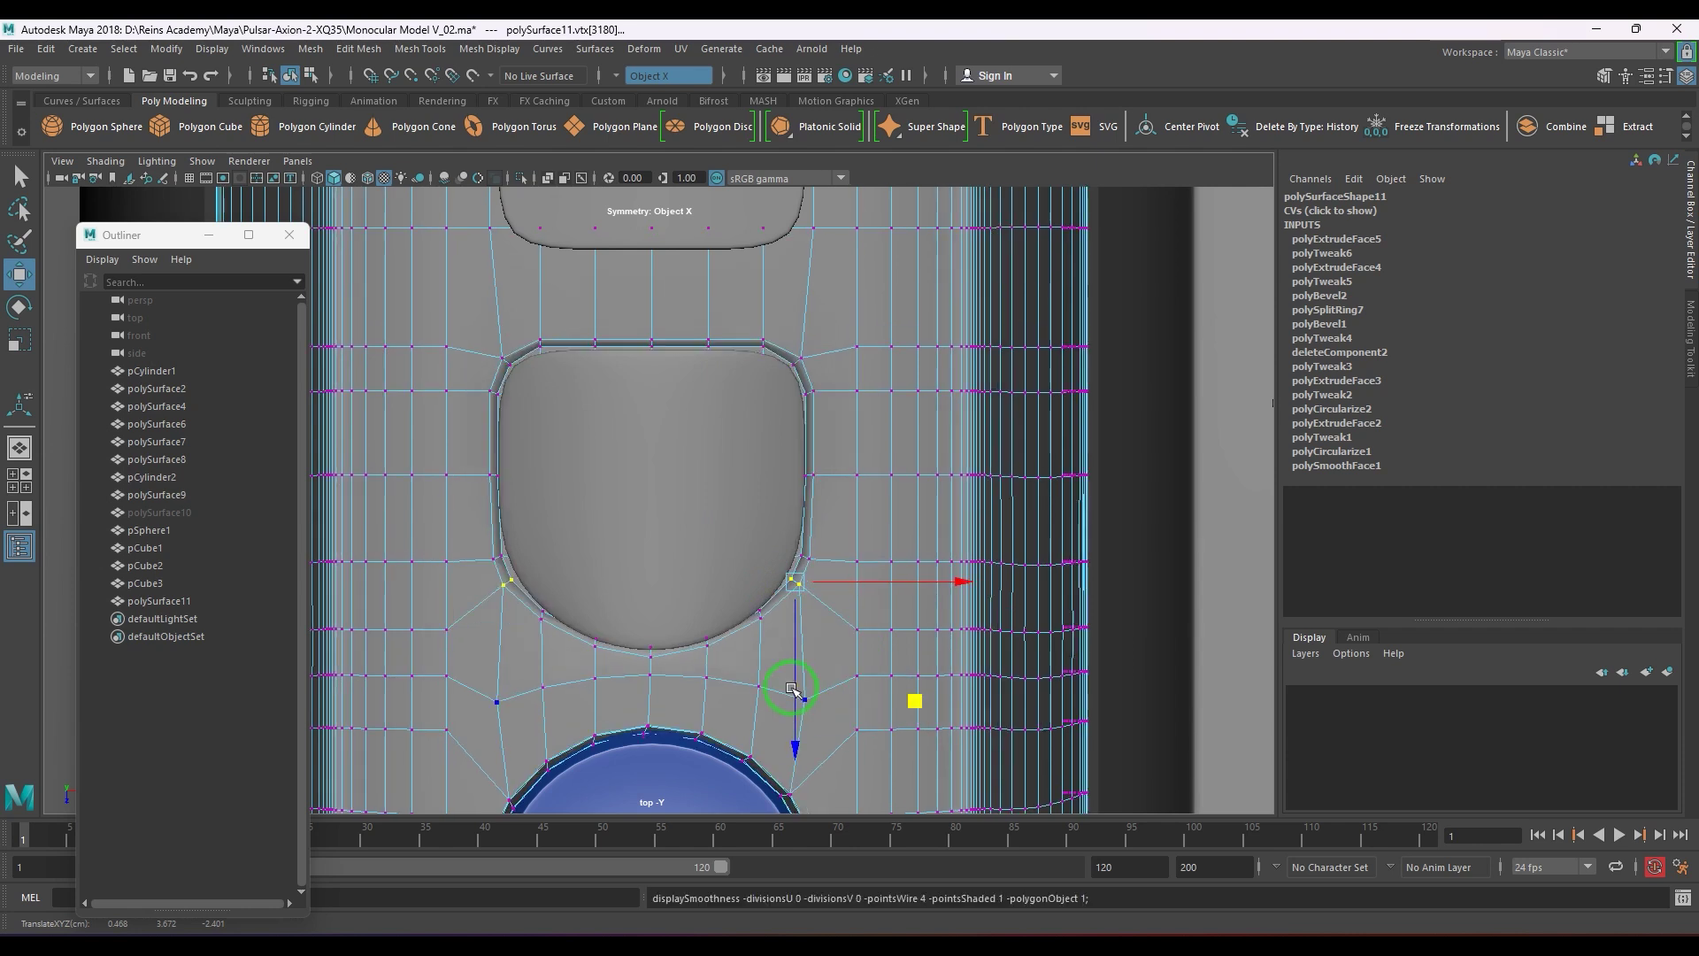
- With the smoothed cage displayed, move the curved end's mirrored vertices and centre vertices outward to follow the button's outline
left_click(759, 610)
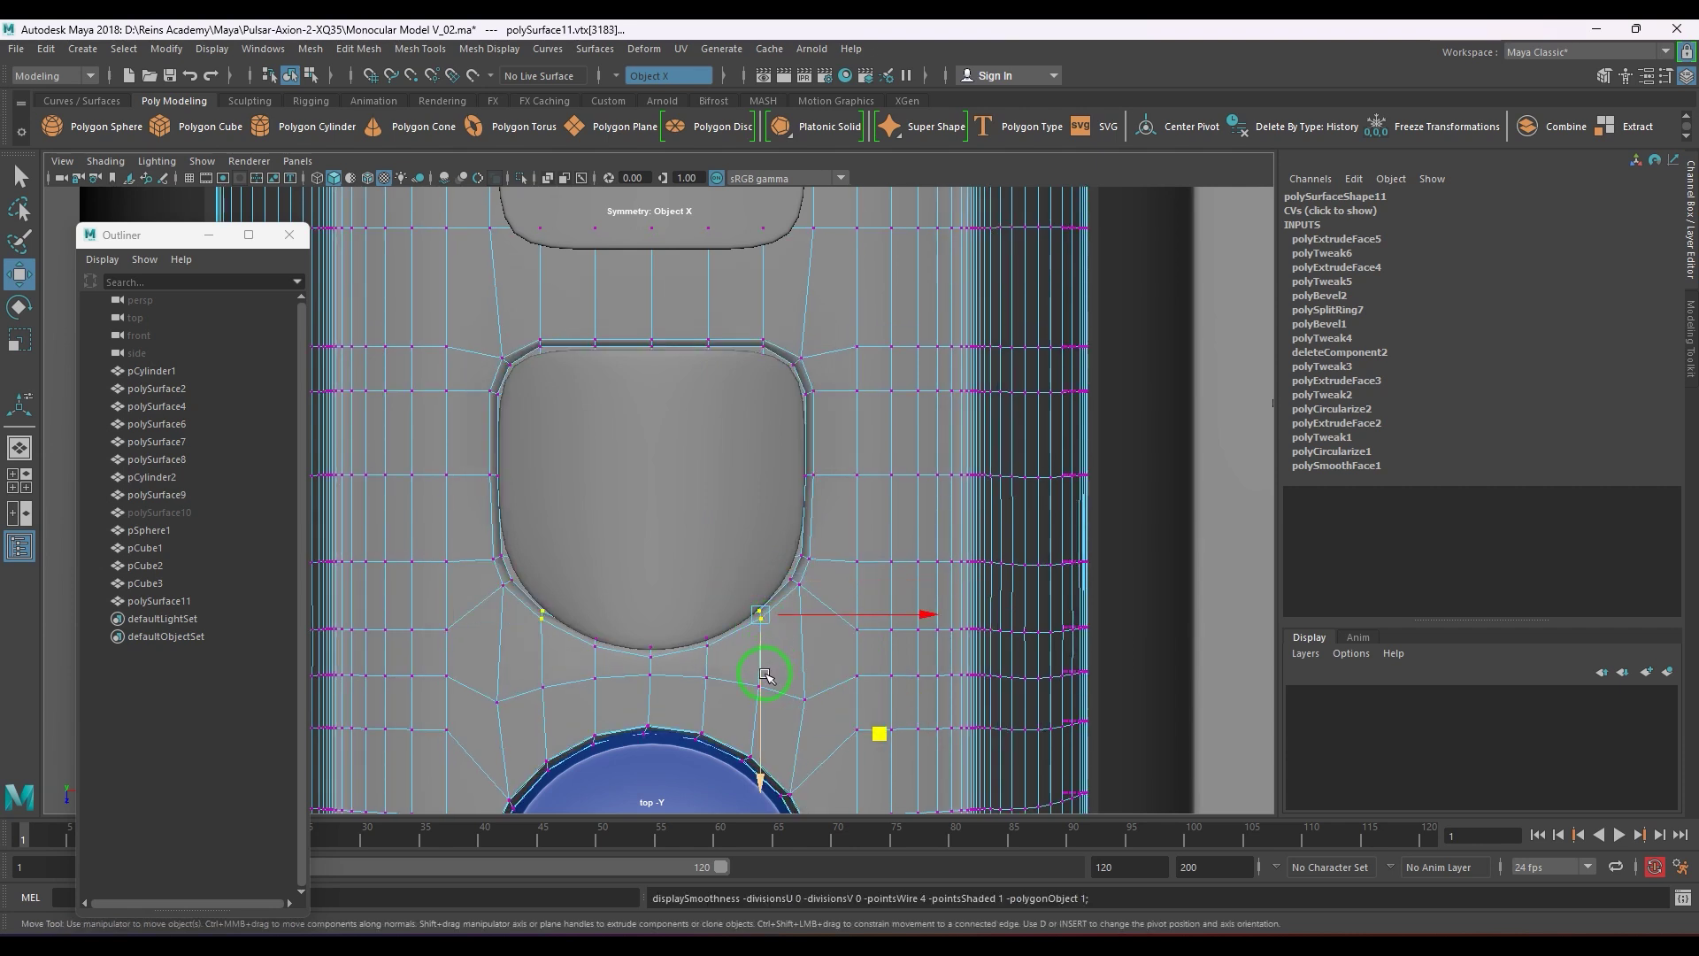
key("2")
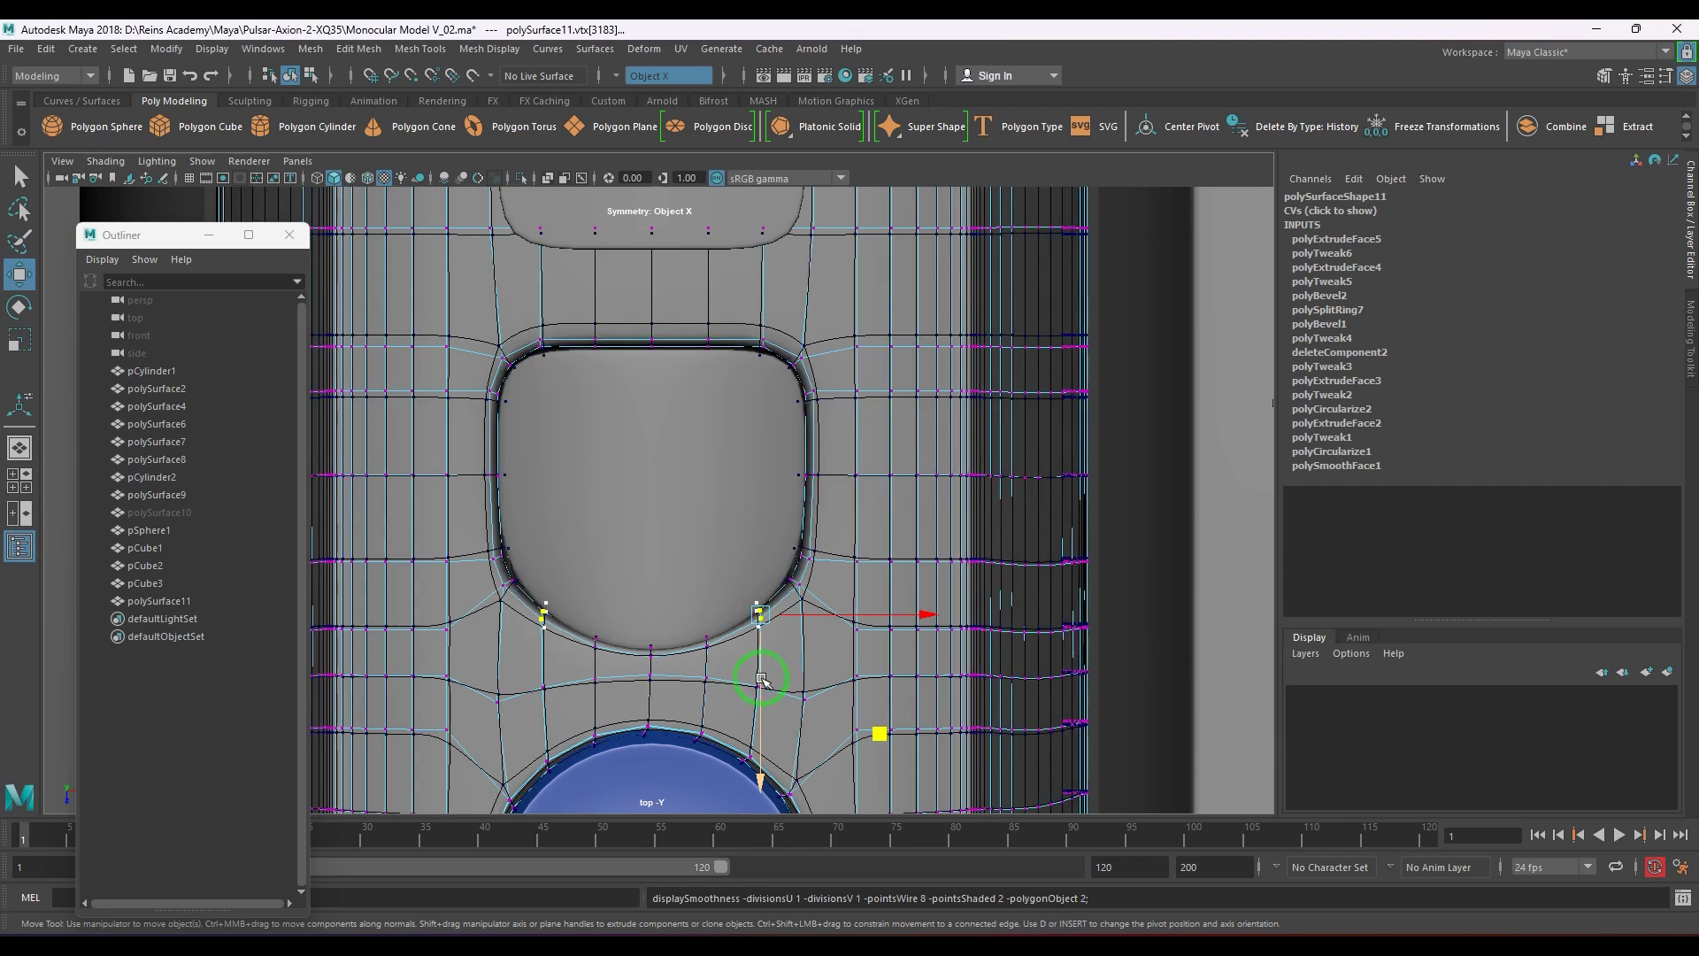
left_click_drag(762, 678, 763, 684)
left_click_drag(688, 624, 719, 663)
left_click_drag(708, 688, 655, 711)
left_click(650, 630)
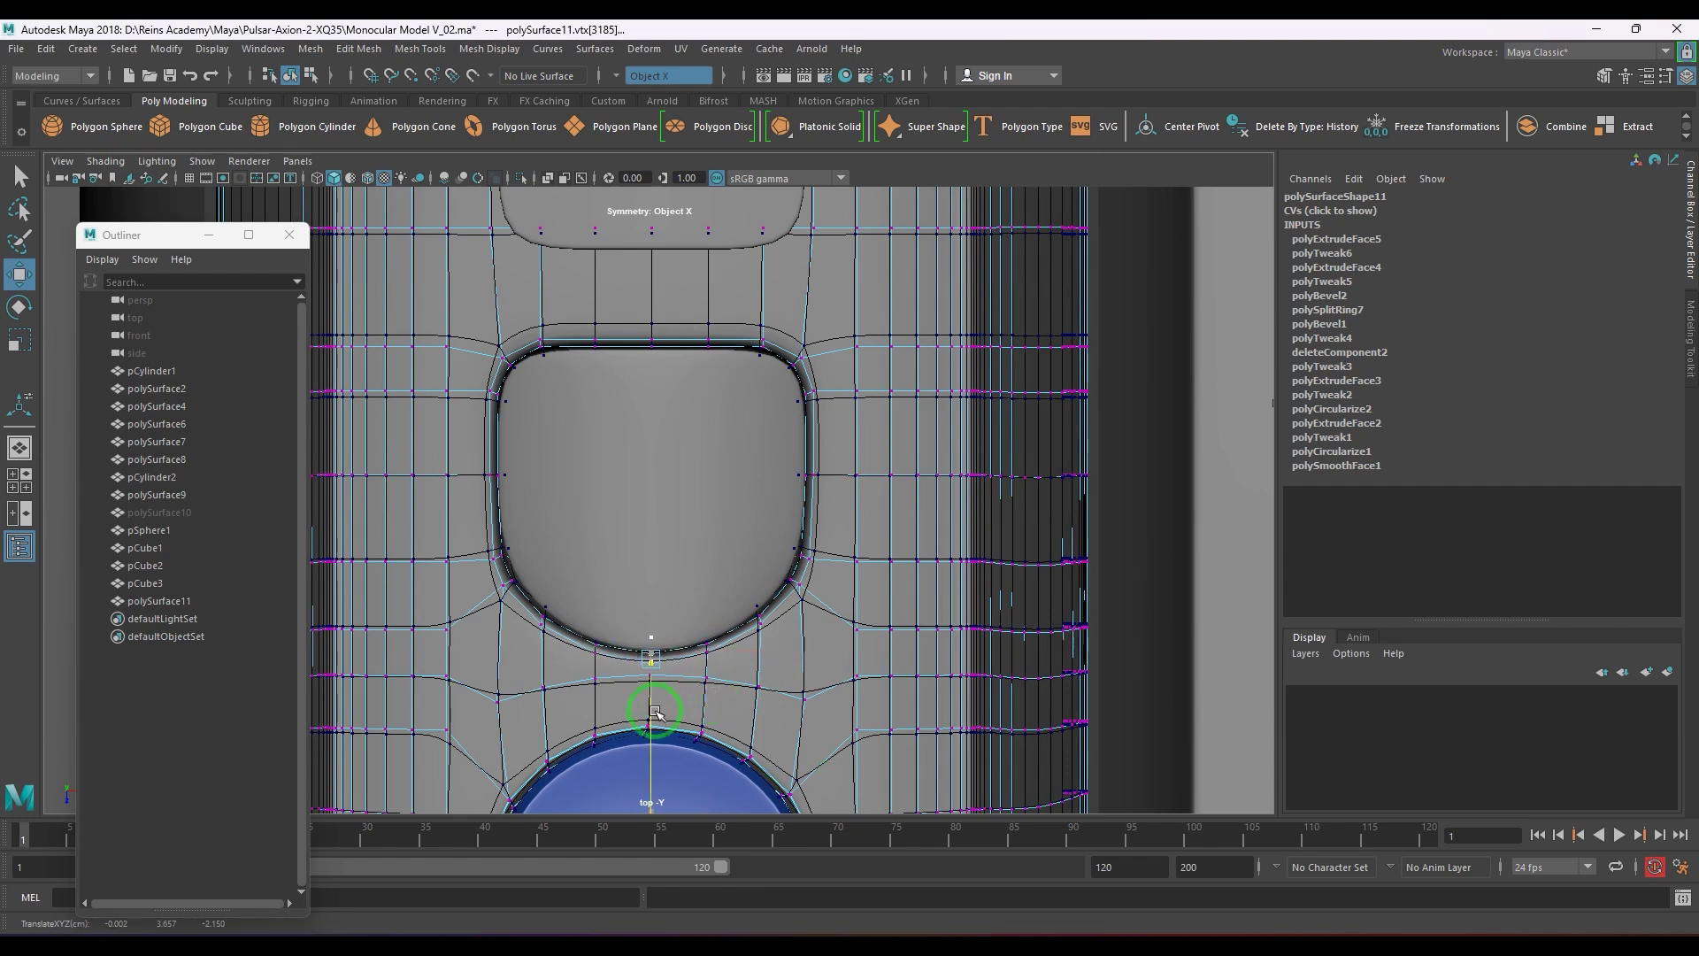
key("F8")
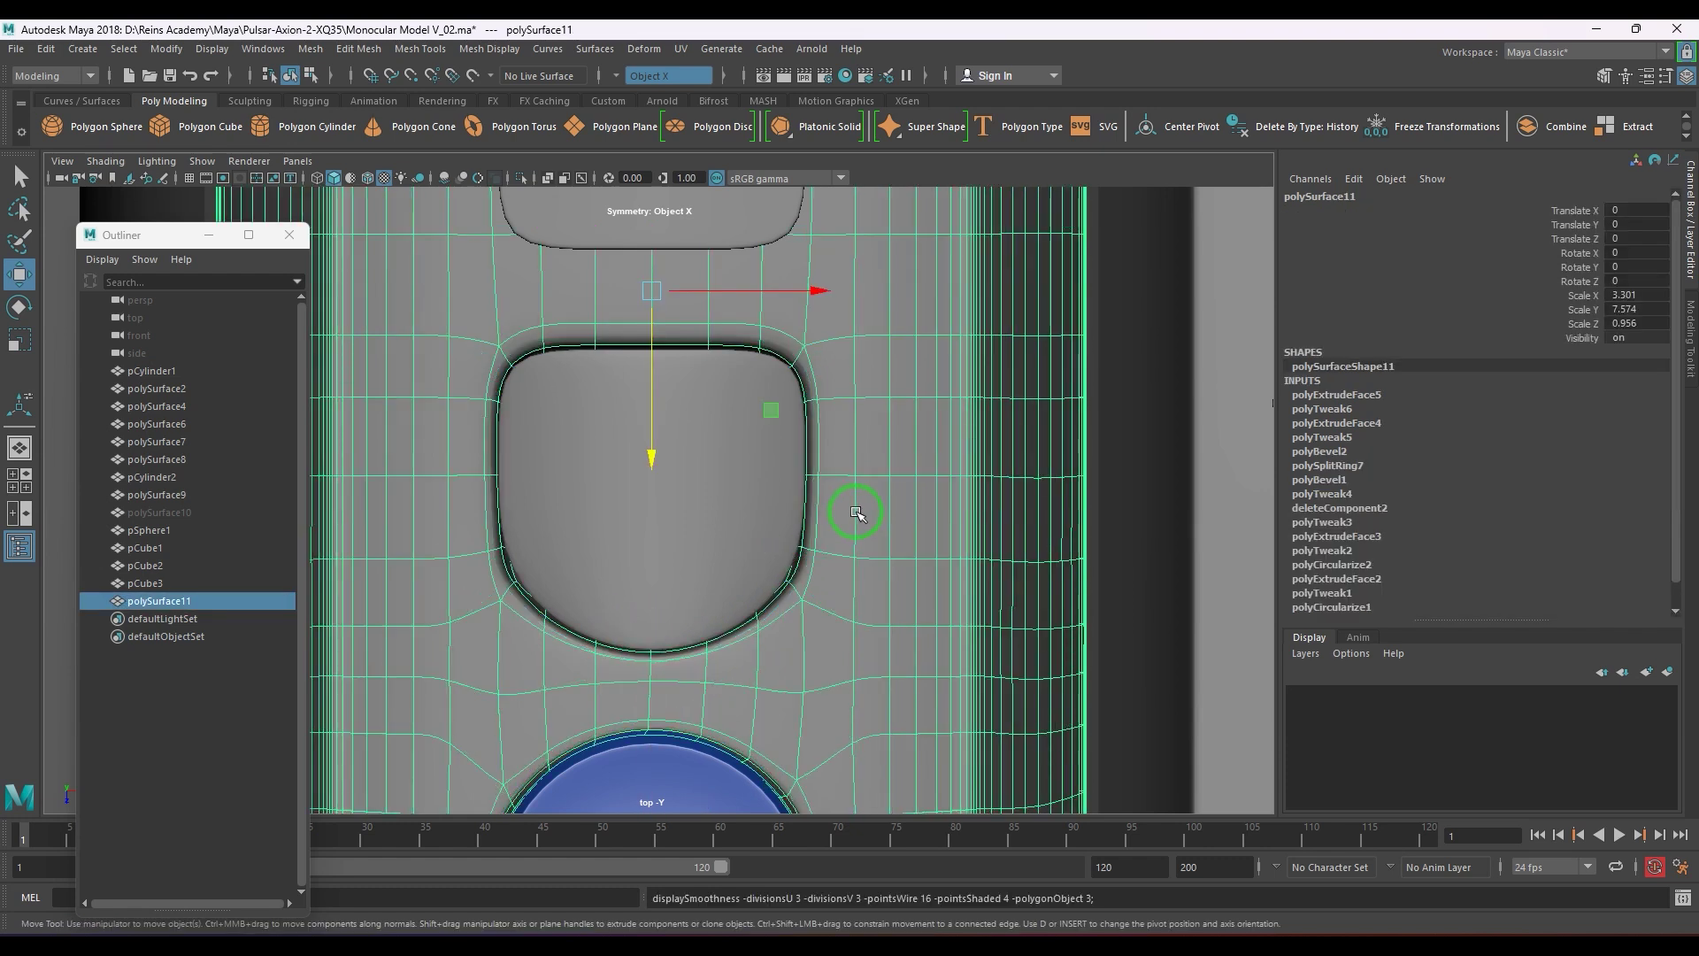
- Insert two supporting edge loops in the arc-rounded button's seat border, one near its outer edge and one near its inner edge
key("1")
key("space")
left_click_drag(856, 513, 855, 486)
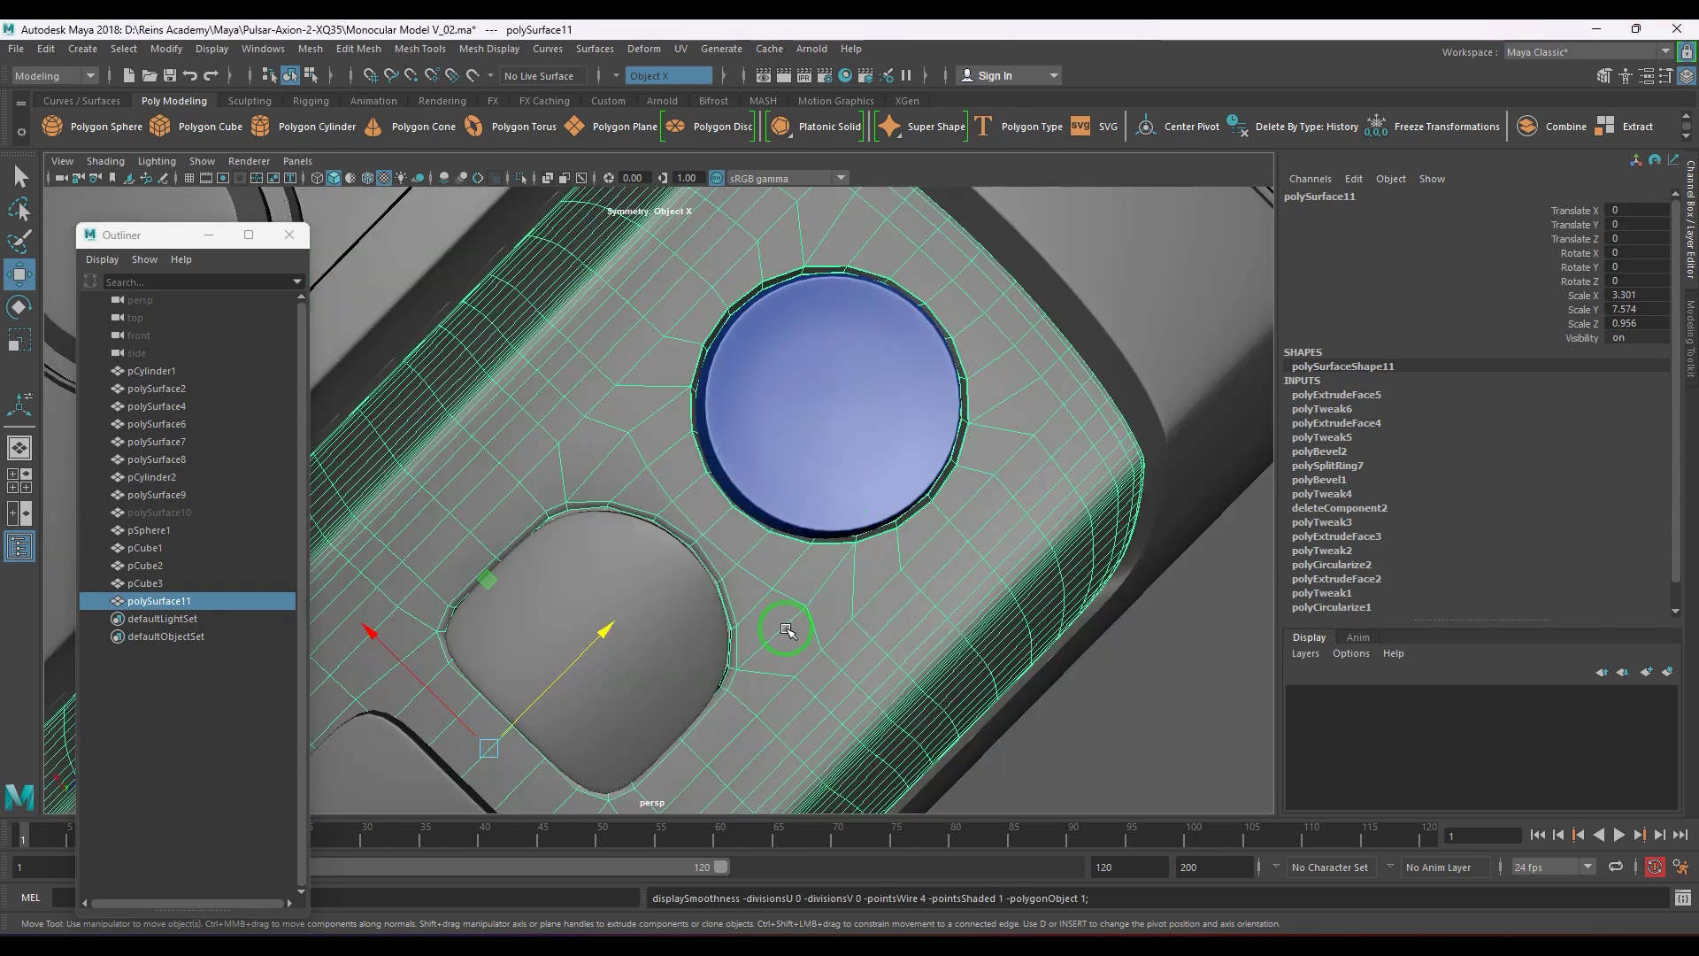
left_click_drag(787, 630, 703, 588, "alt")
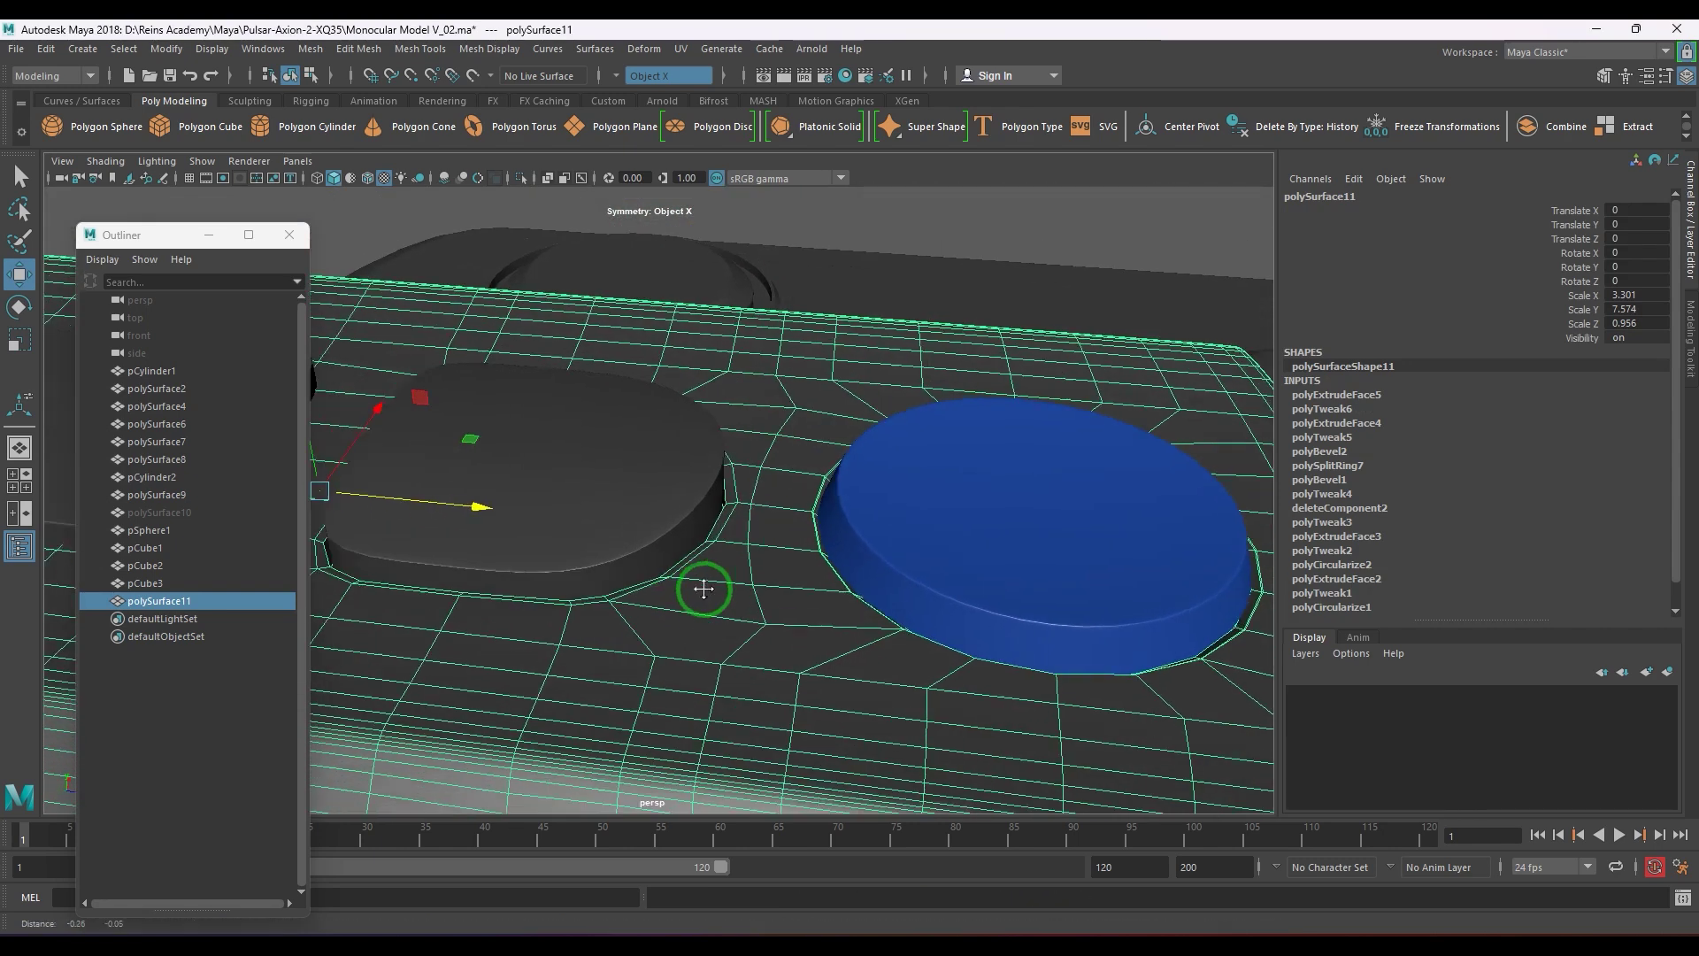
middle_click_drag(703, 589, 831, 600, "alt")
scroll(842, 603, "up", 3)
left_click_drag(842, 603, 876, 588, "alt")
middle_click_drag(876, 587, 963, 656, "alt")
scroll(961, 657, "up", 3)
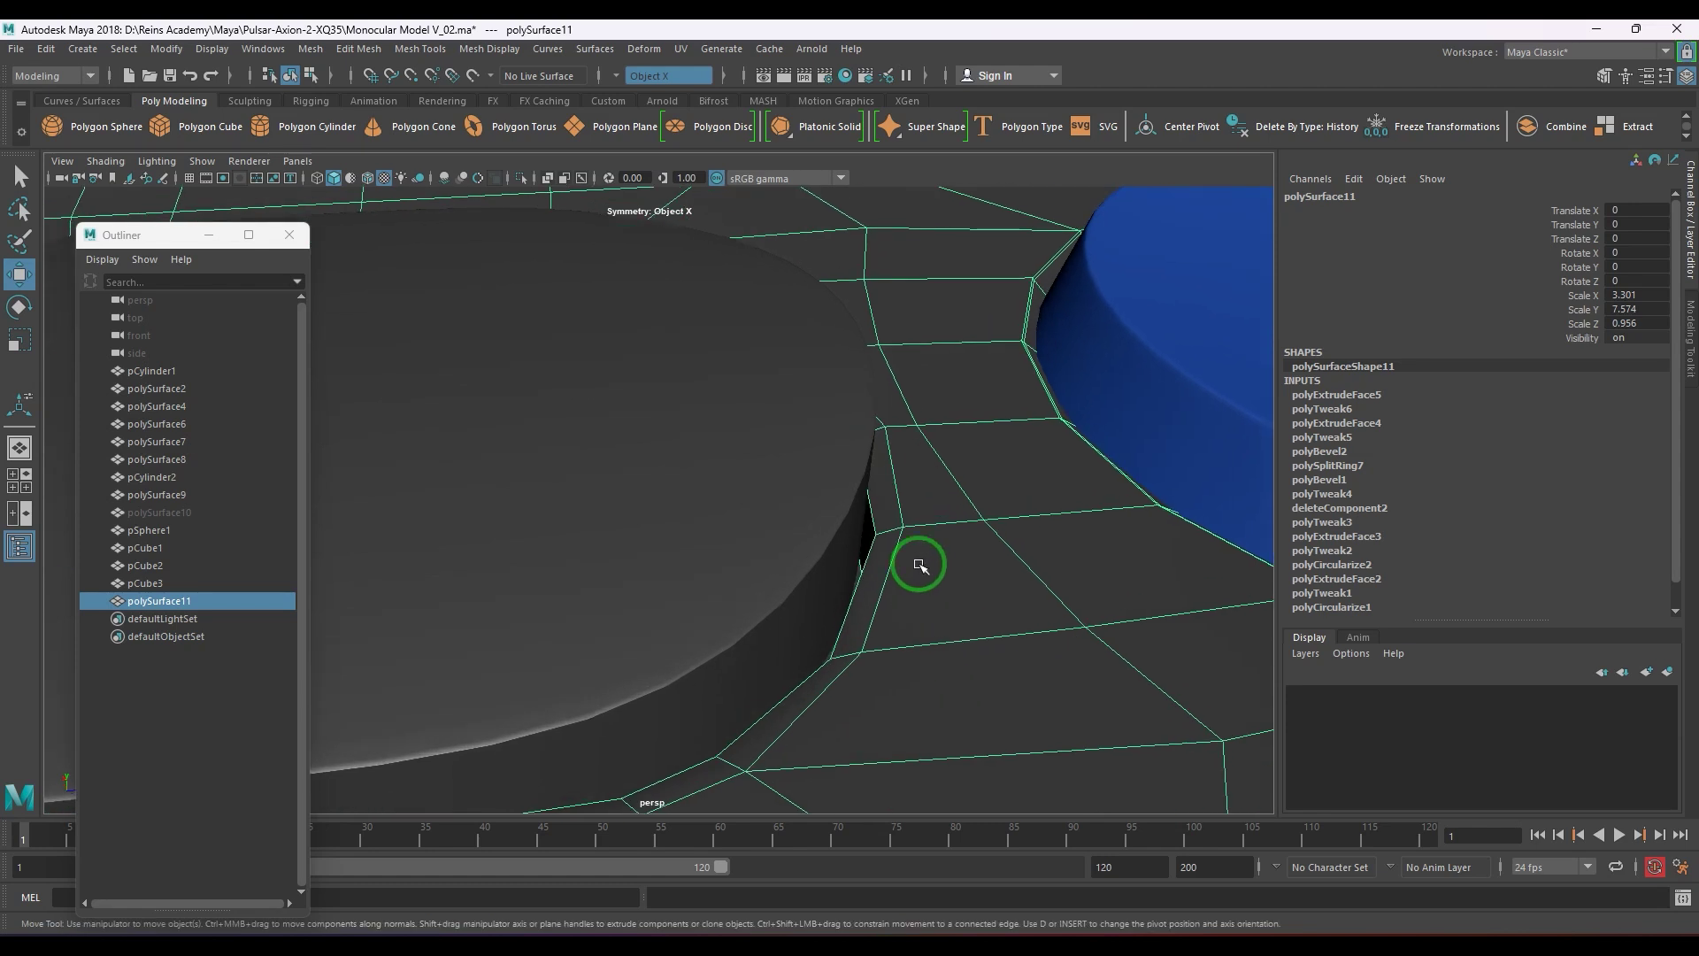
right_click_drag(918, 564, 1024, 652, "alt")
right_click_drag(1068, 522, 935, 573, "shift")
left_click(1031, 537)
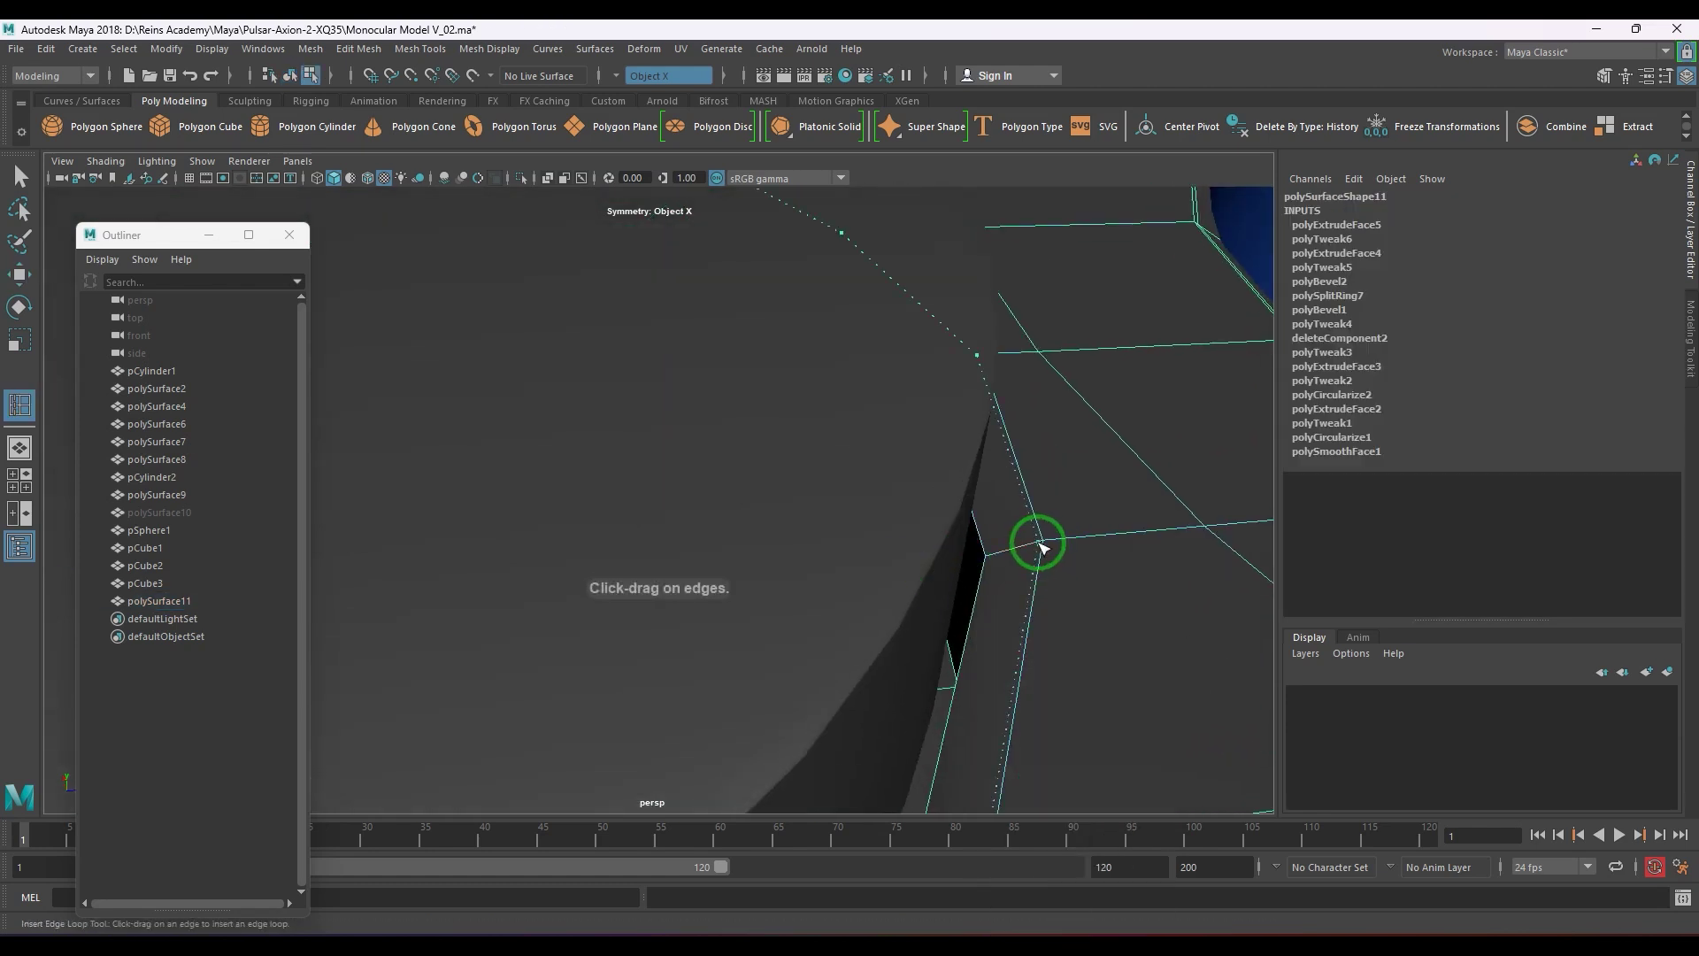
left_click(991, 558)
left_click(1087, 592)
key("w")
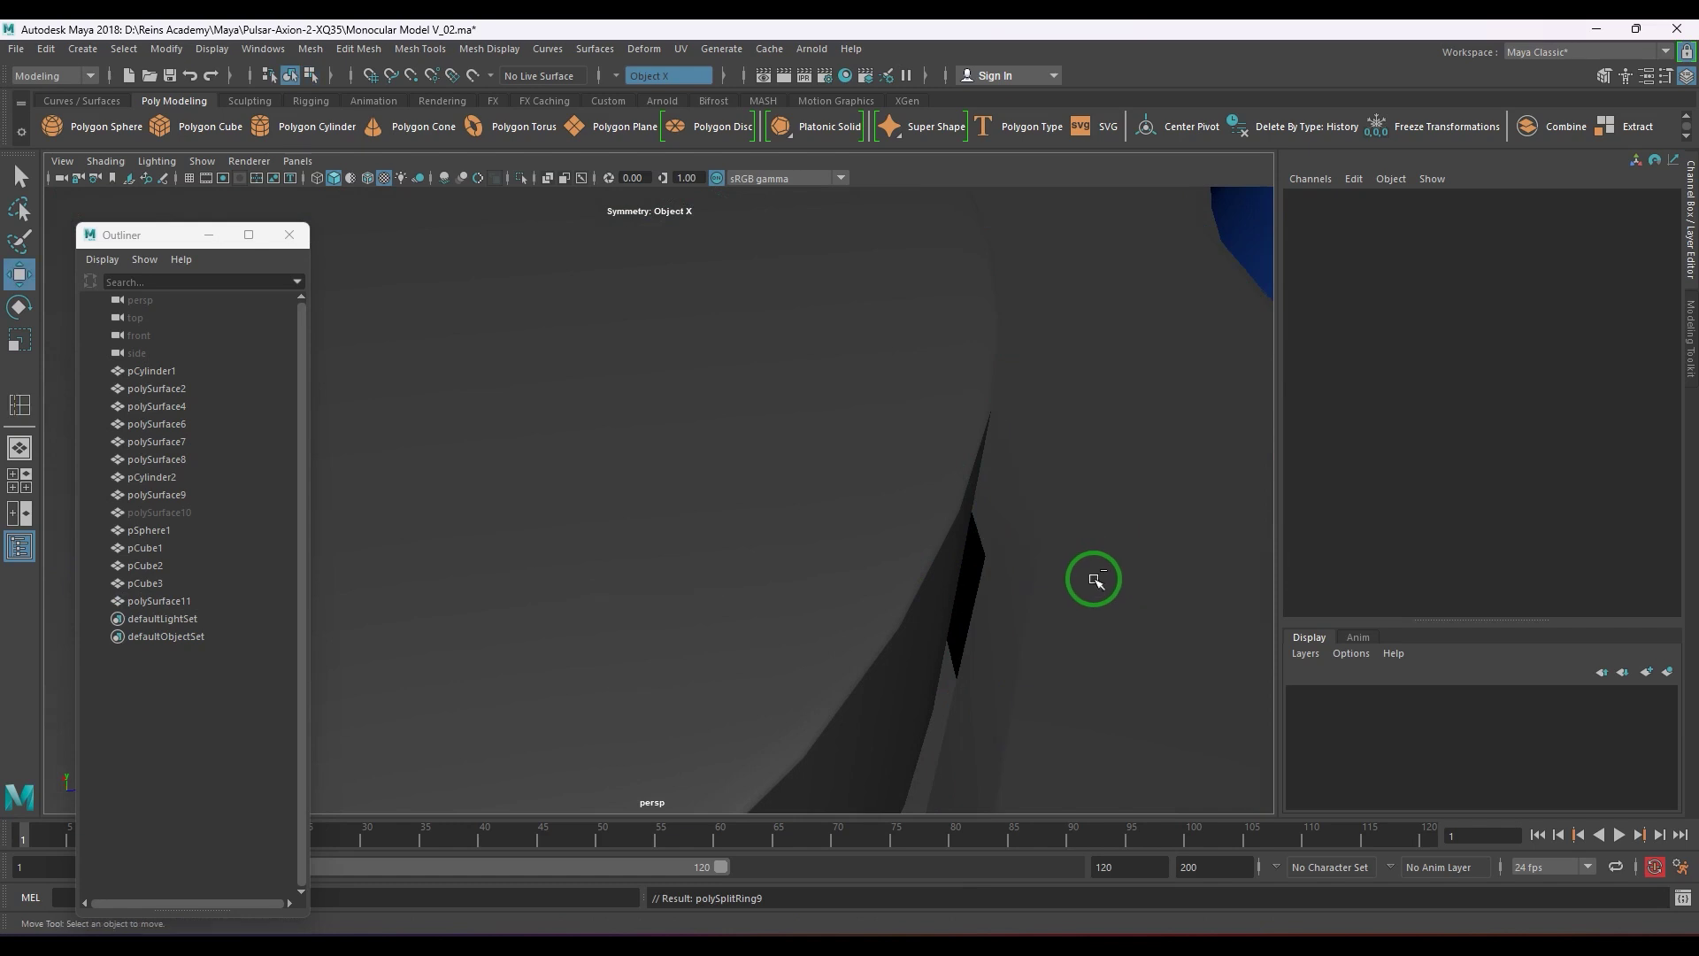
- Select the panel, delete its construction history, and isolate it
key("ctrl+1")
key("ctrl+1")
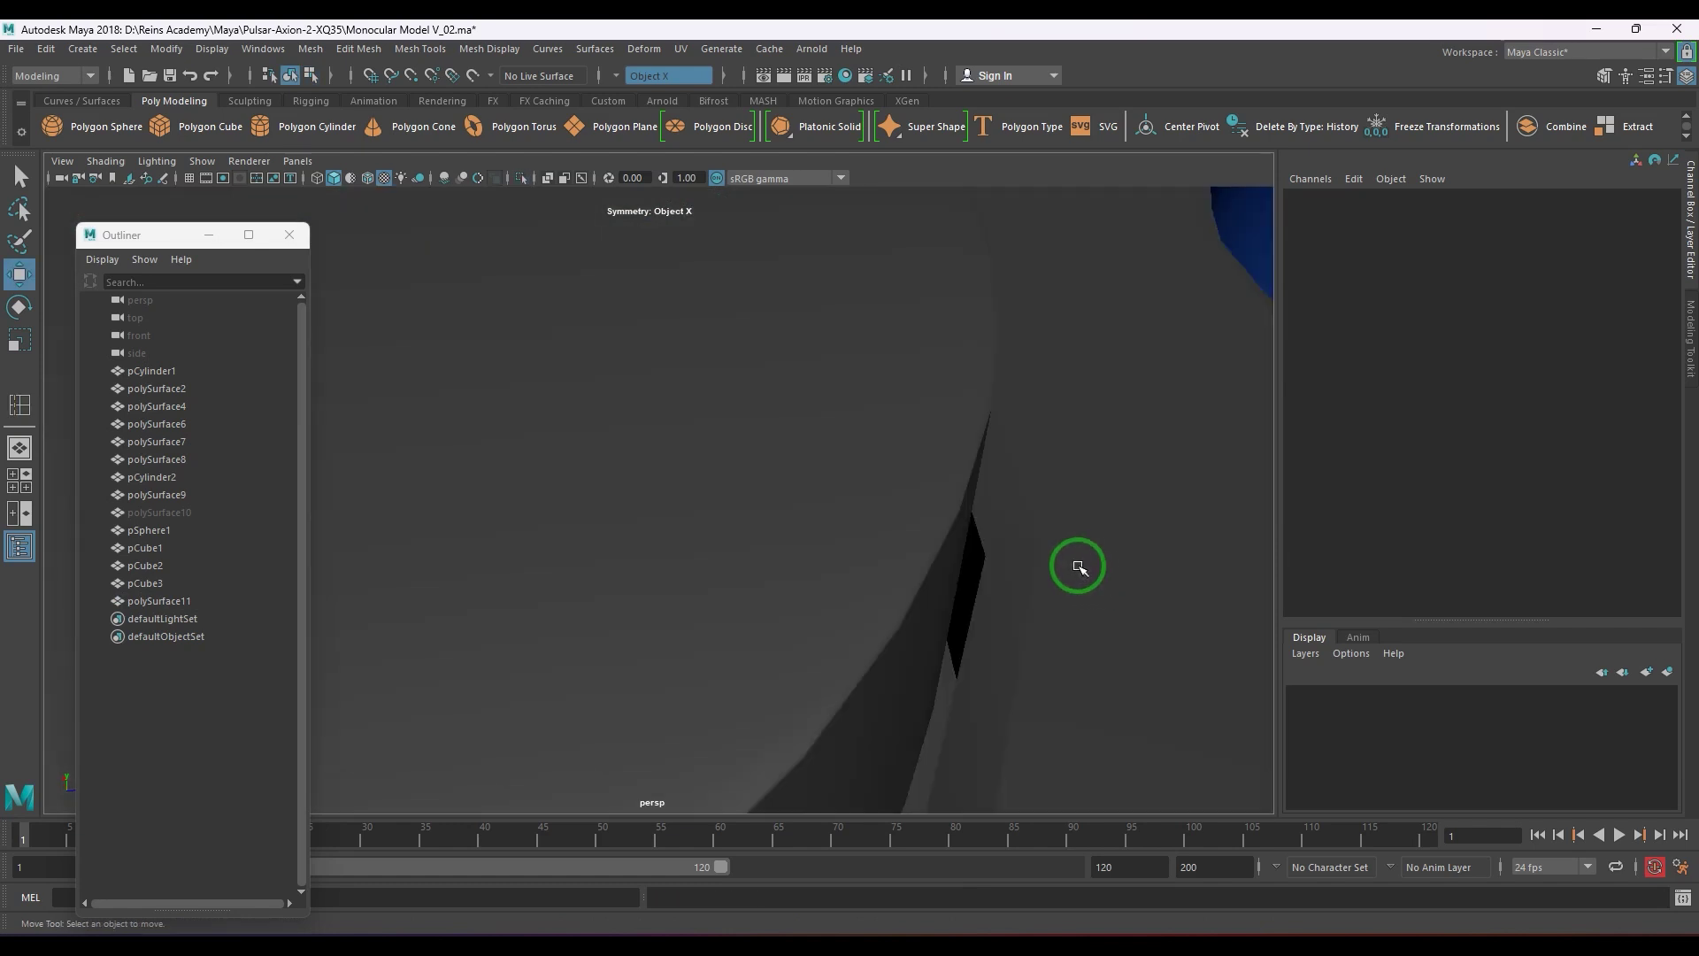
left_click(1076, 566)
right_click_drag(1020, 628, 1123, 534)
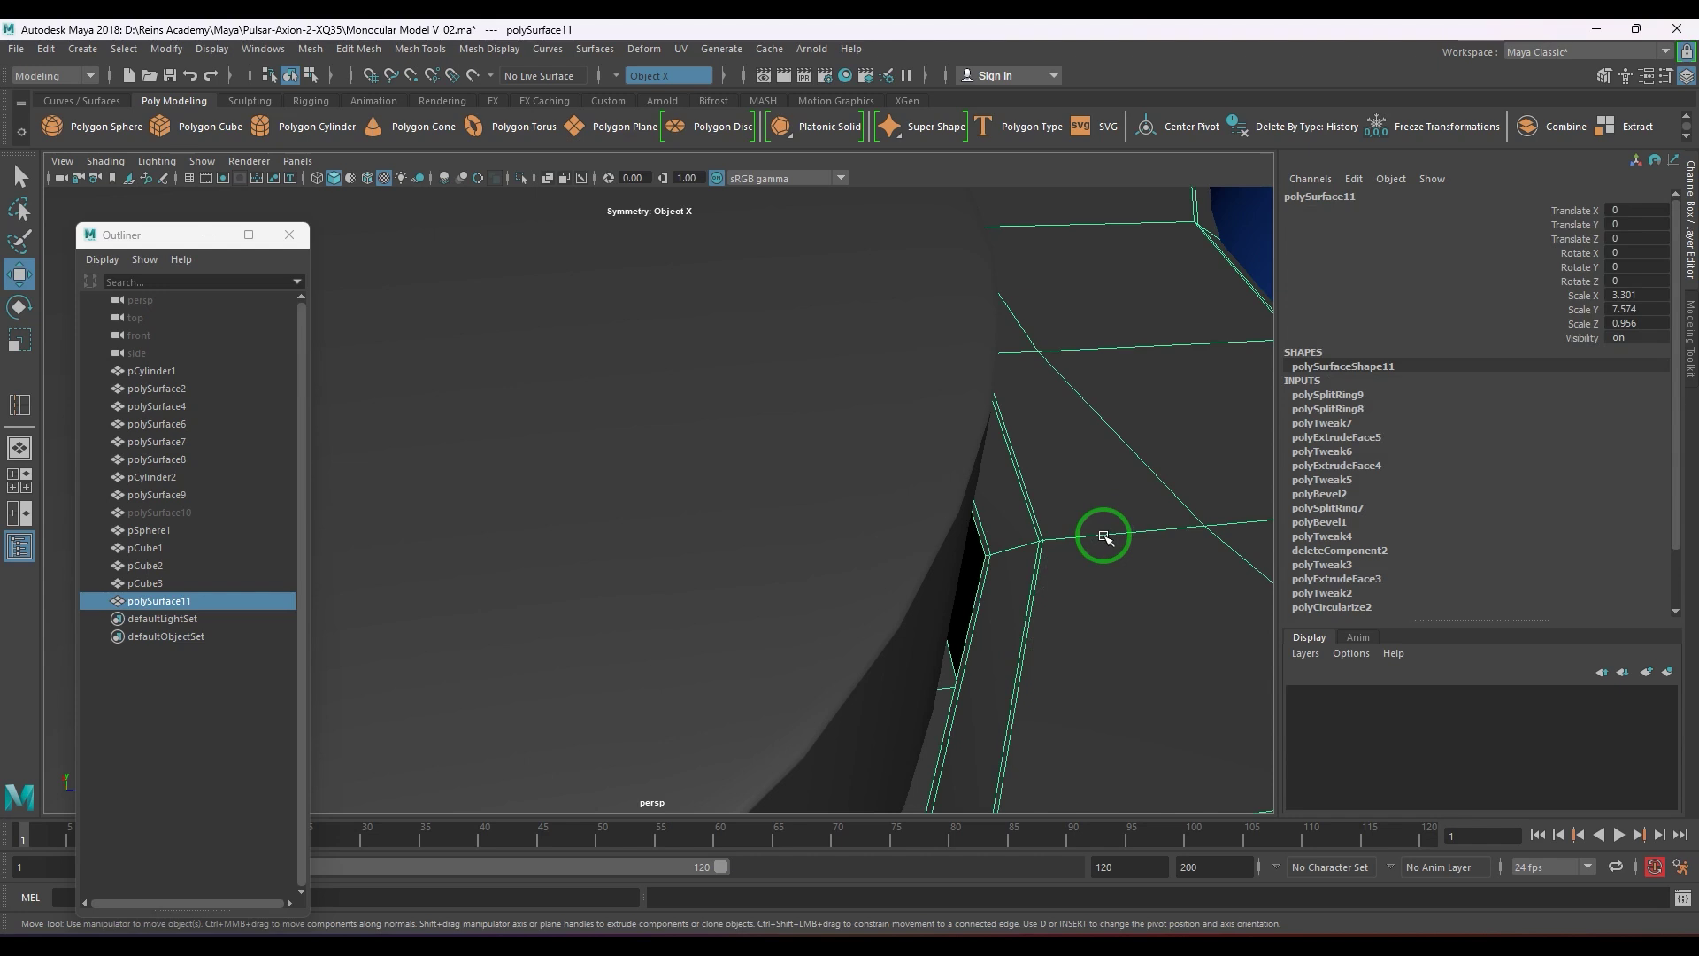
key("alt+shift+d")
key("ctrl+1")
- Insert a supporting edge loop around the arc-rounded seat's inner wall, just below the rim
left_click_drag(1070, 572, 1112, 508, "alt")
middle_click_drag(1111, 508, 1005, 591, "alt")
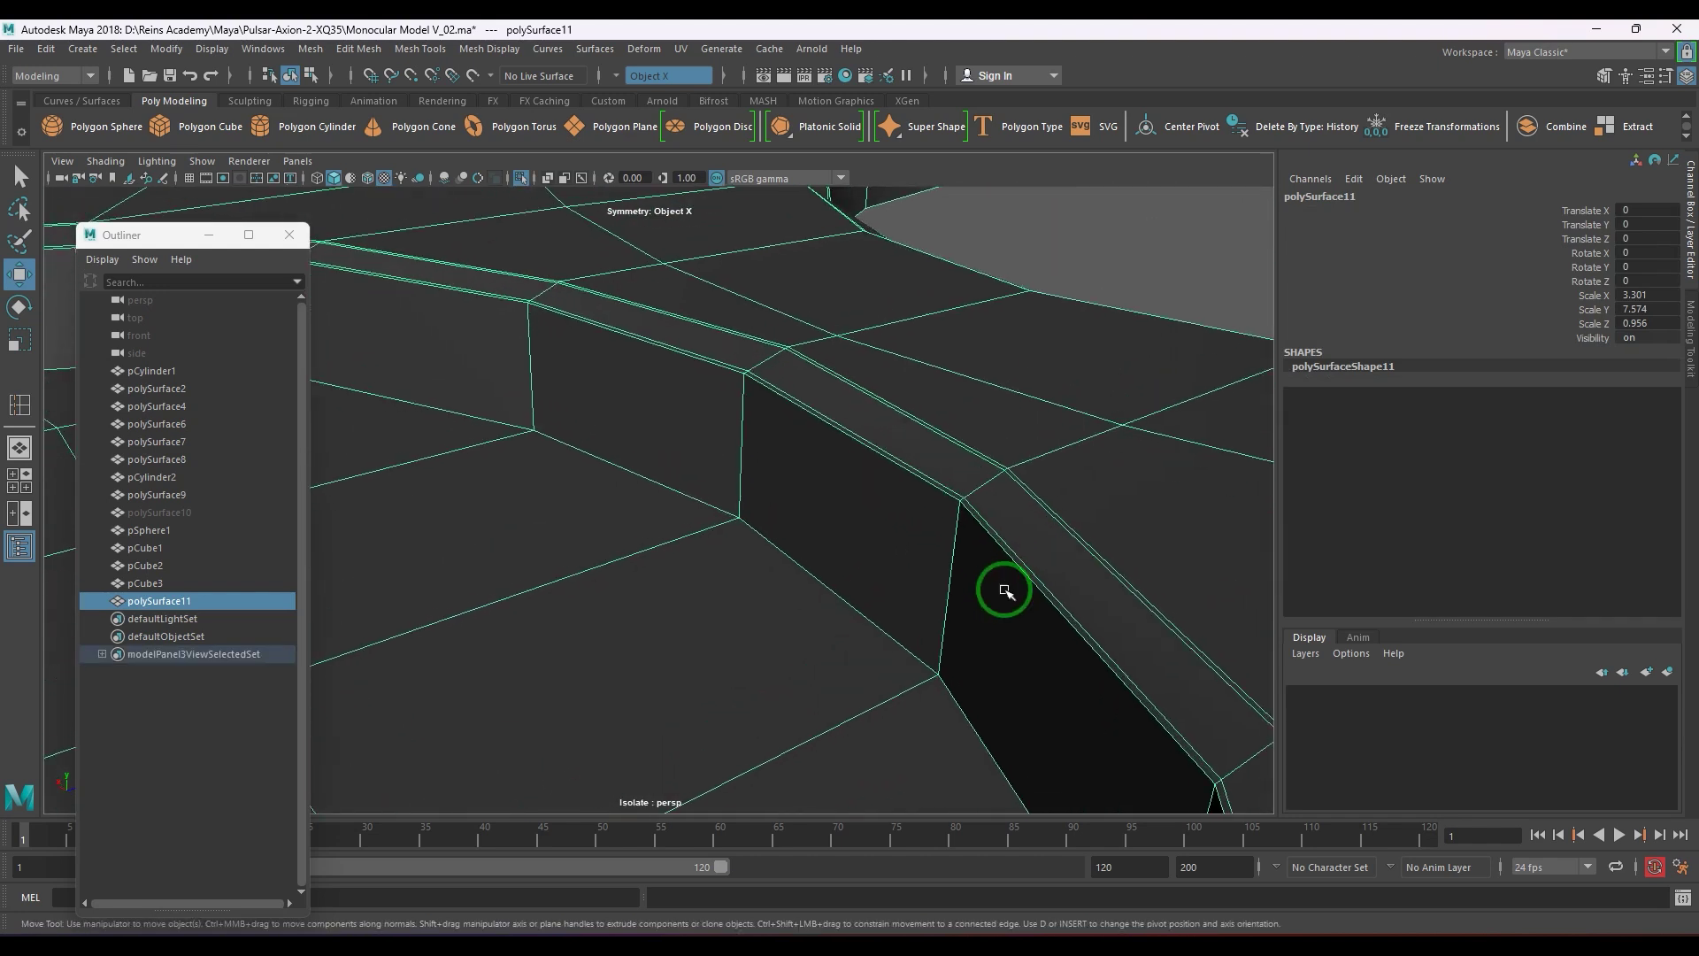
right_click_drag(993, 501, 912, 519, "shift")
left_click_drag(959, 516, 969, 511)
key("w")
right_click_drag(897, 566, 962, 491)
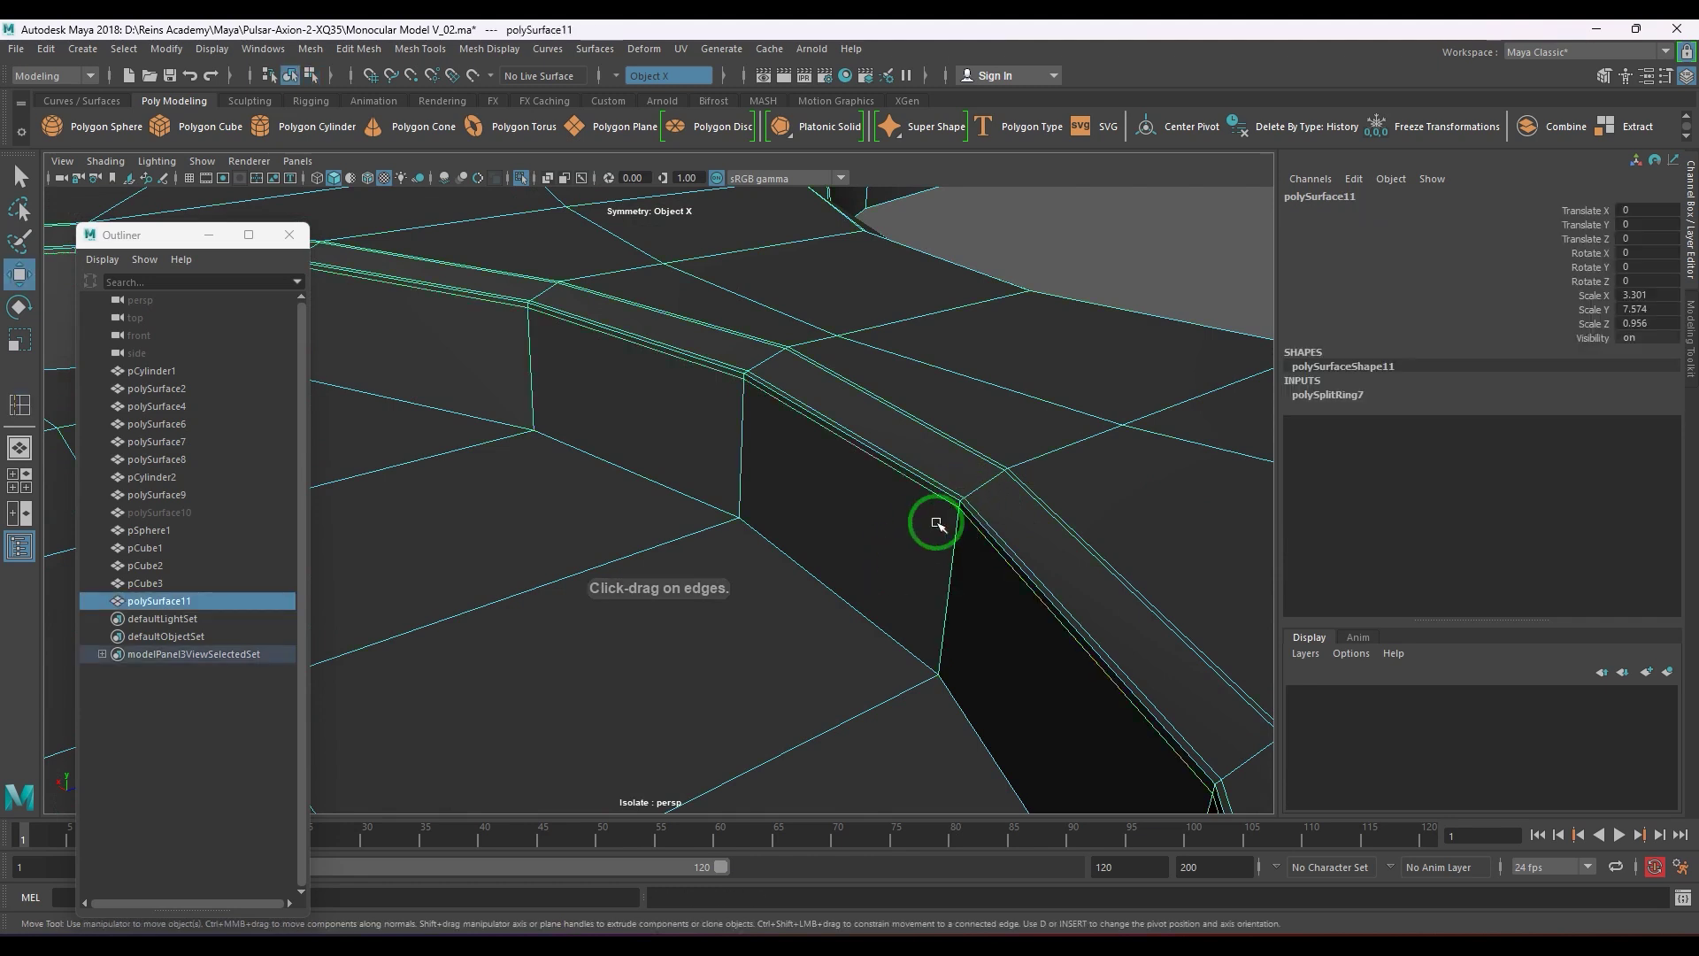
- Select all the floor faces inside the arc-rounded button's seat and delete them
scroll(916, 546, "down", 5)
left_click_drag(917, 546, 885, 557, "alt")
key("F11")
left_click(886, 544)
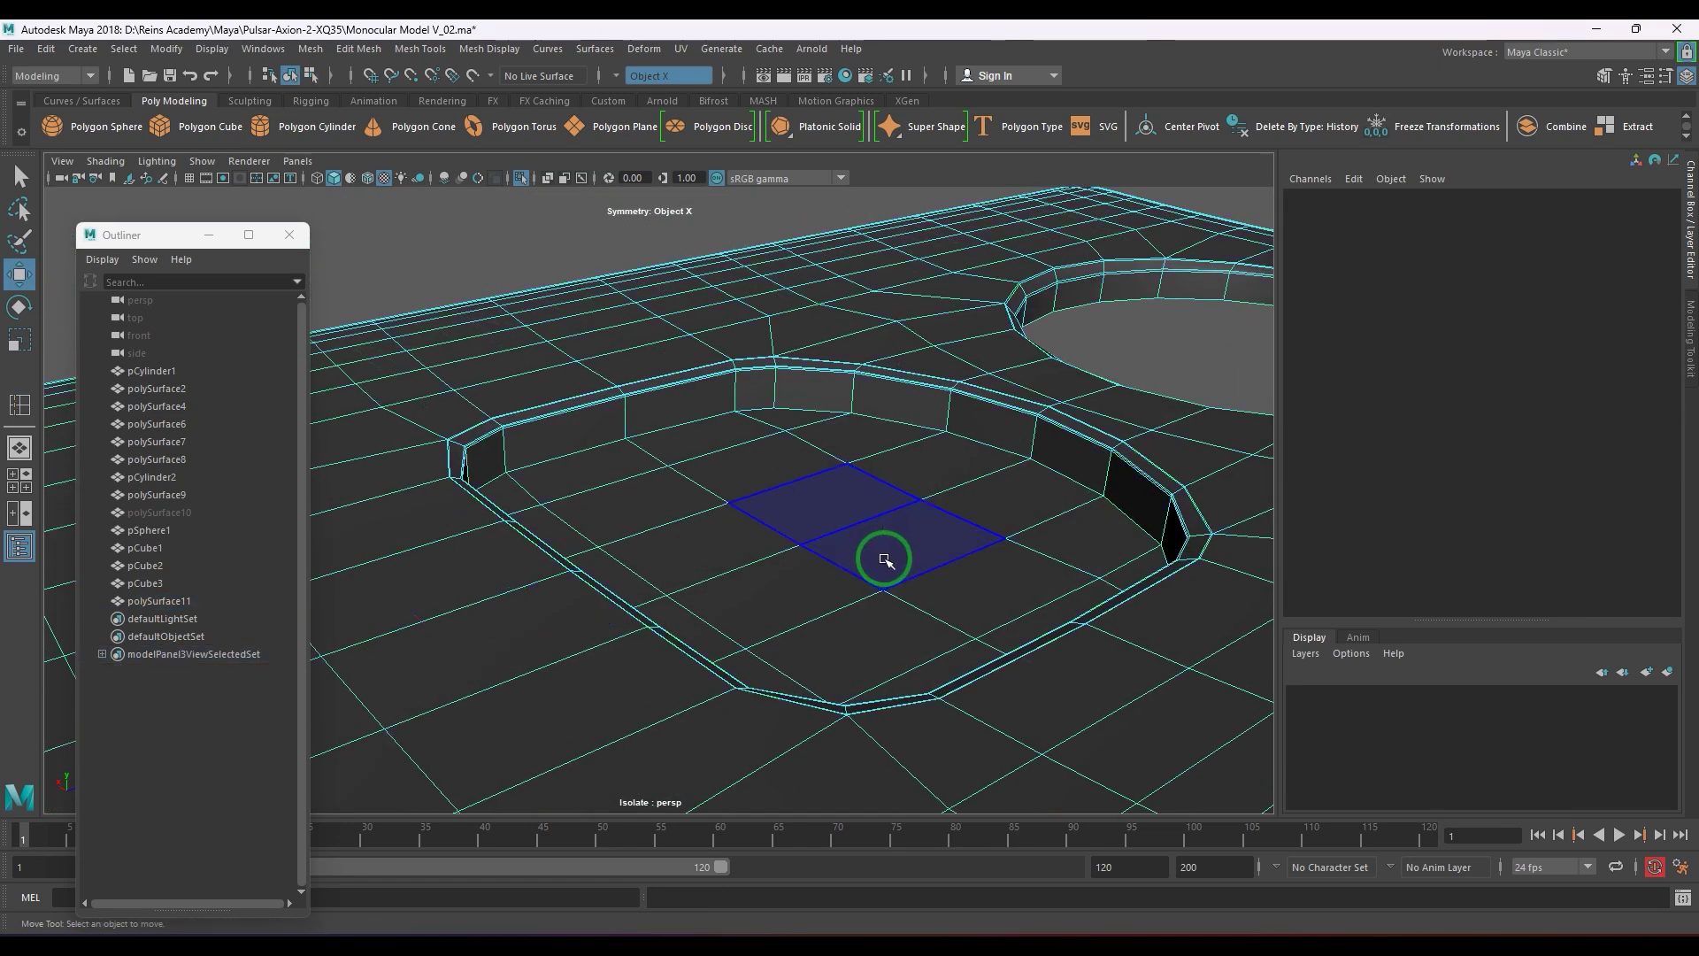
left_click(887, 540)
left_click(825, 608, "shift")
left_click(852, 635, "shift")
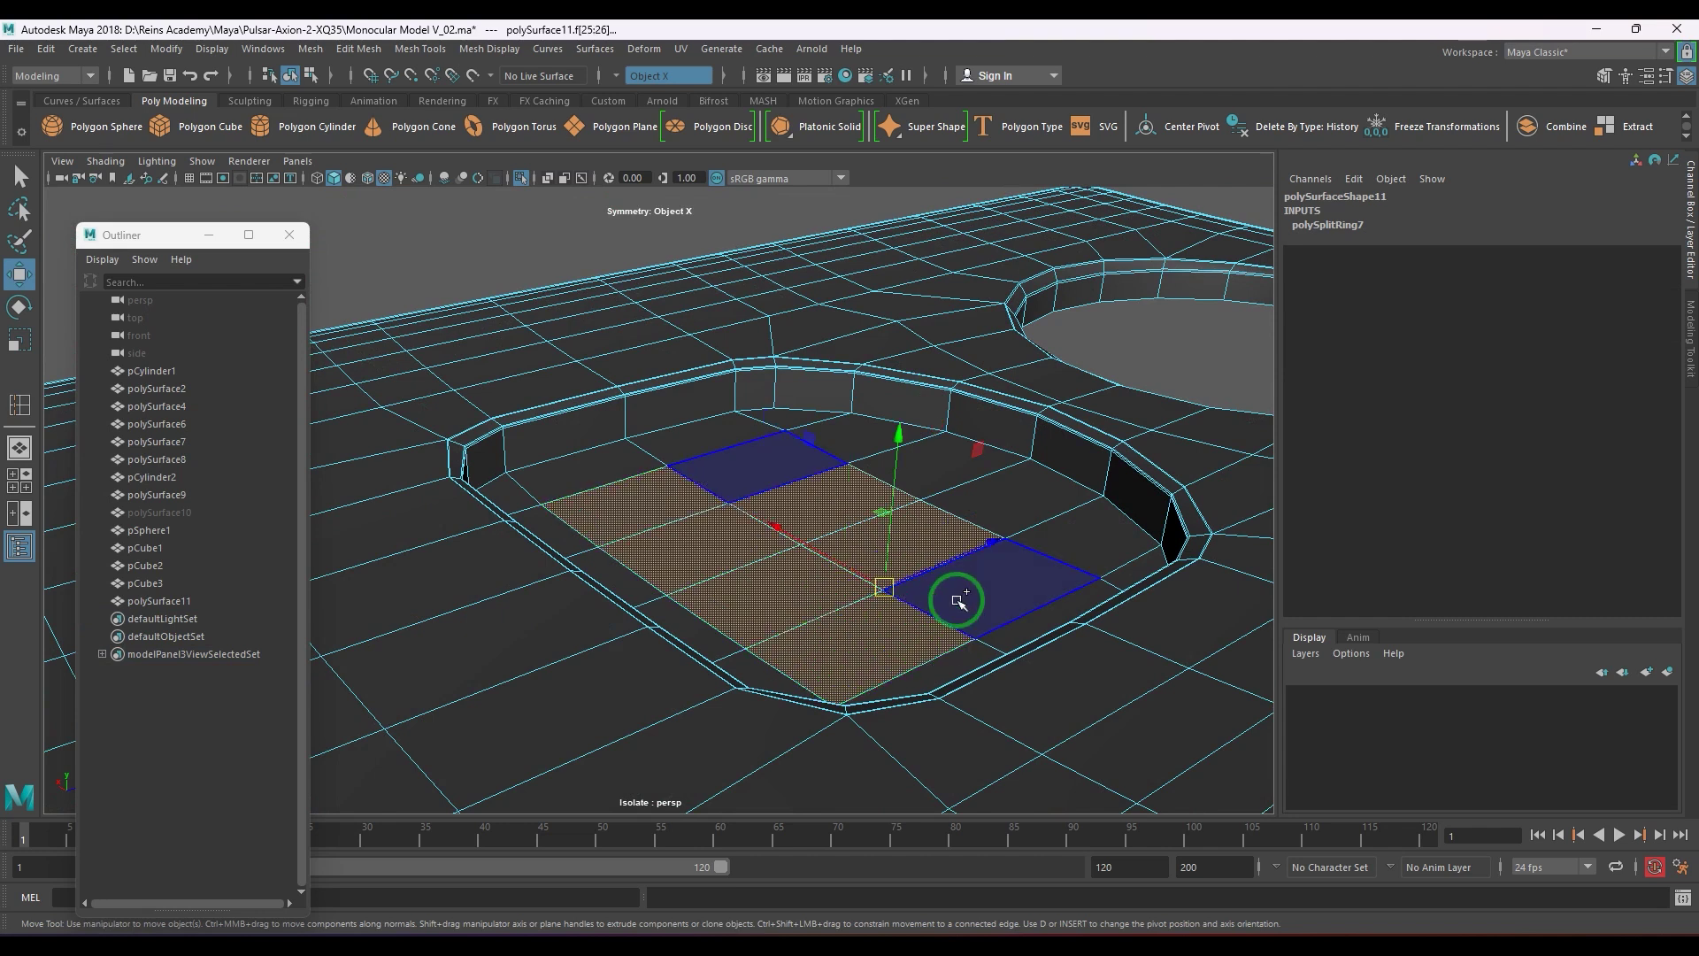
left_click(966, 593, "shift")
left_click(1077, 521, "shift")
left_click(1023, 497, "shift")
left_click_drag(977, 616, 1061, 637, "alt")
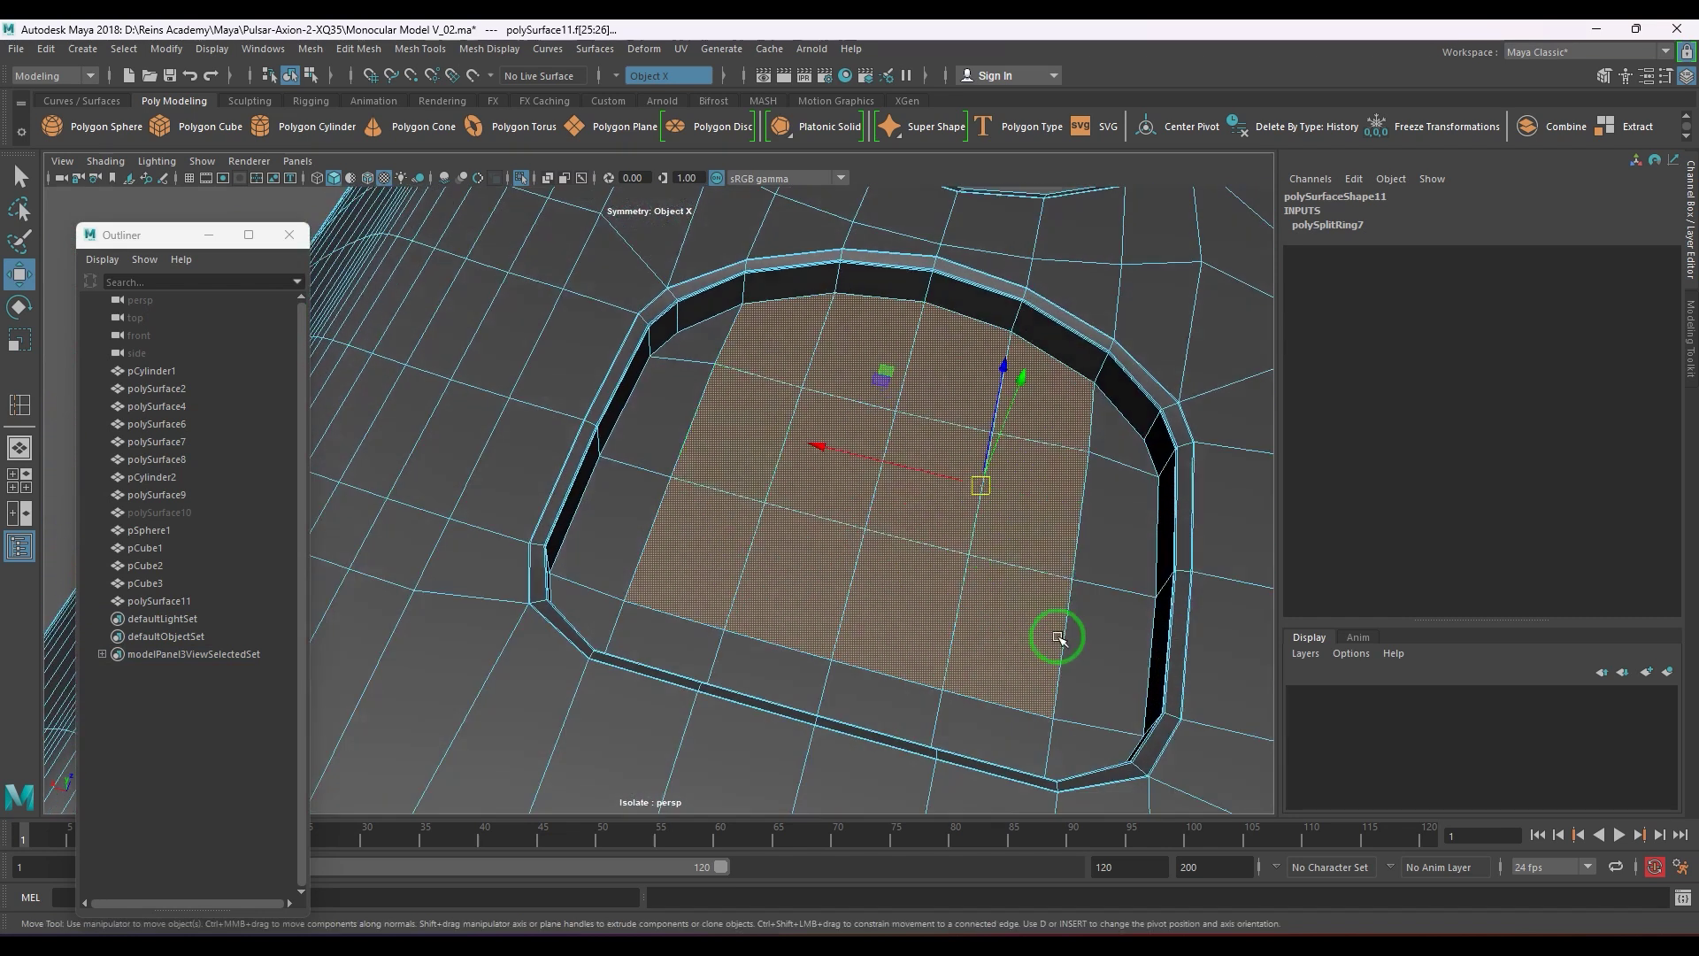
left_click(1124, 449, "shift")
mouse_move(1126, 449)
left_mouse_down()
mouse_move(1111, 645)
mouse_move(1084, 733)
mouse_move(883, 694)
mouse_move(941, 615)
left_mouse_up()
key("Delete")
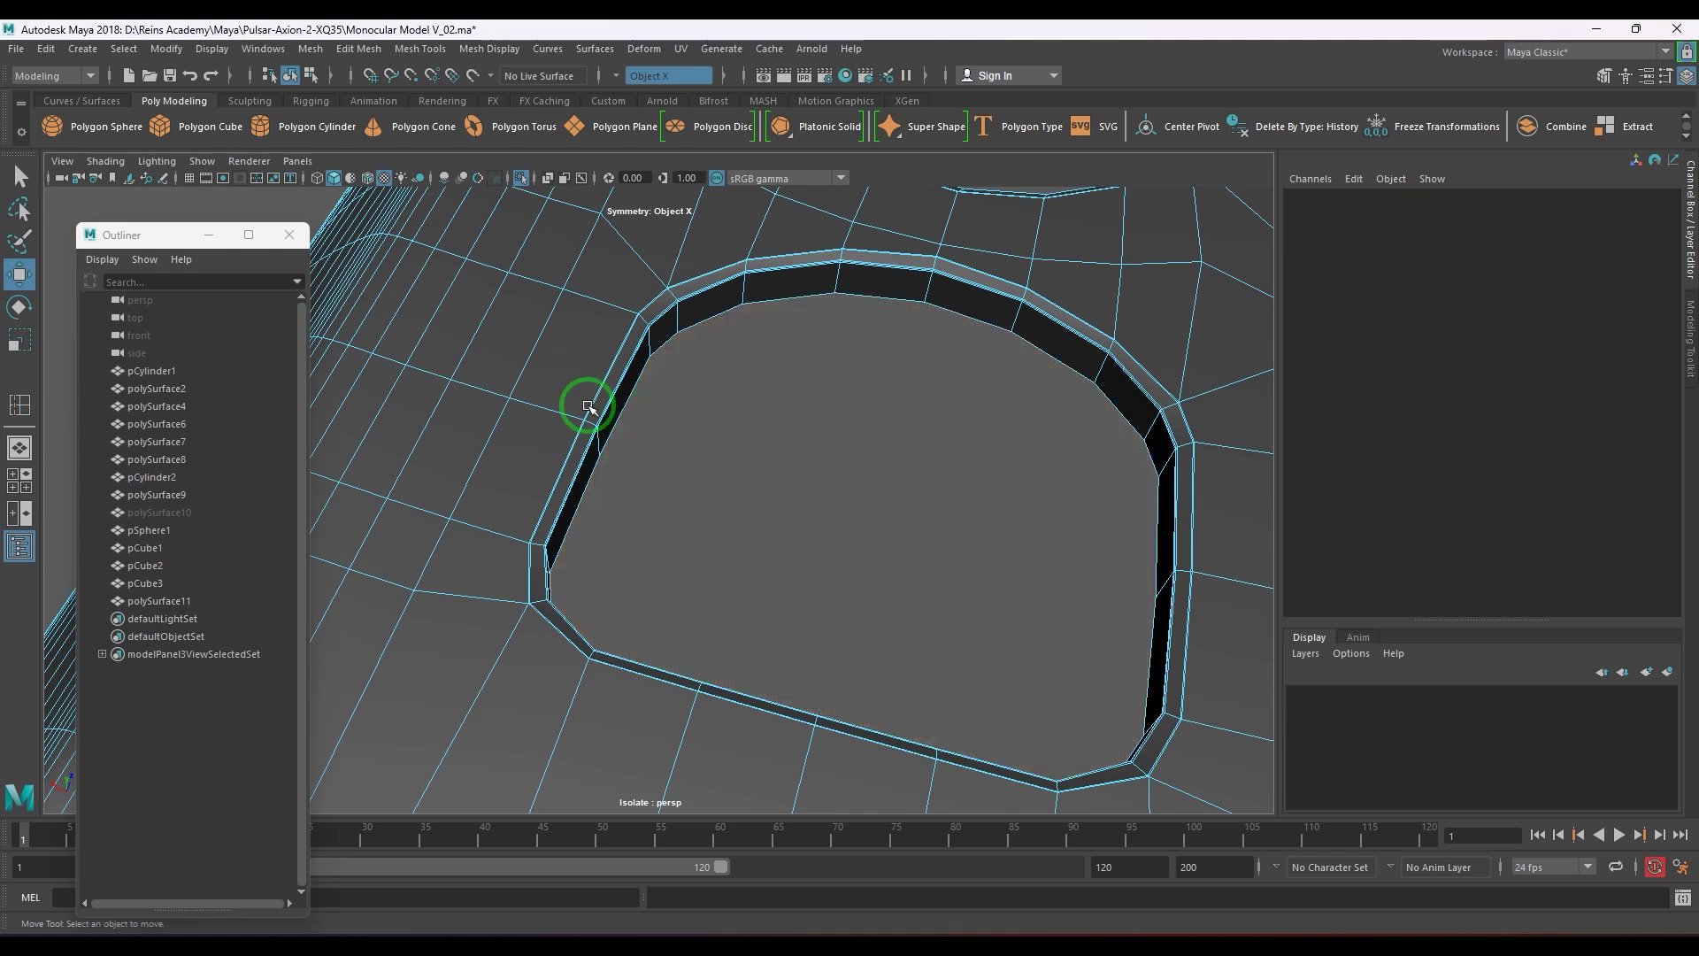
- Insert two closely spaced supporting edge loops around the arc-rounded seat's inner wall, near its open lower edge
key("F8")
left_click_drag(763, 426, 720, 372, "alt")
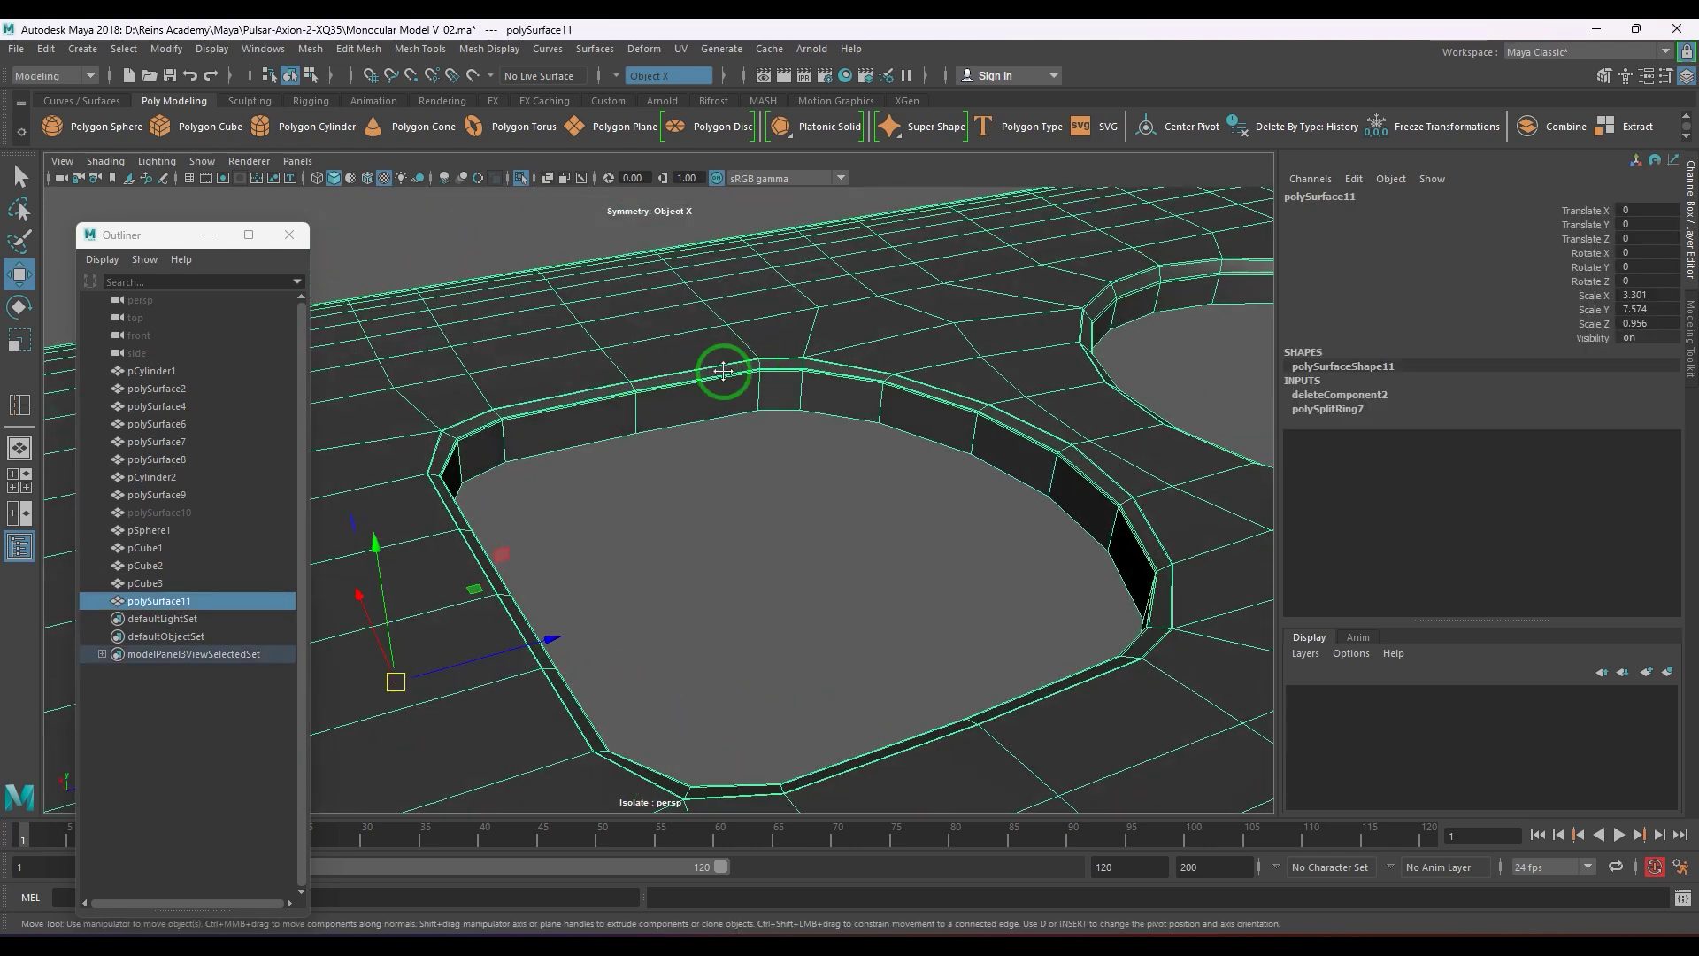
middle_click_drag(720, 371, 808, 446, "alt")
scroll(808, 445, "up", 5)
left_click_drag(808, 445, 739, 462, "alt")
right_click_drag(739, 462, 860, 497, "alt")
right_click_drag(830, 363, 706, 417, "shift")
left_click_drag(767, 406, 767, 410)
key("w")
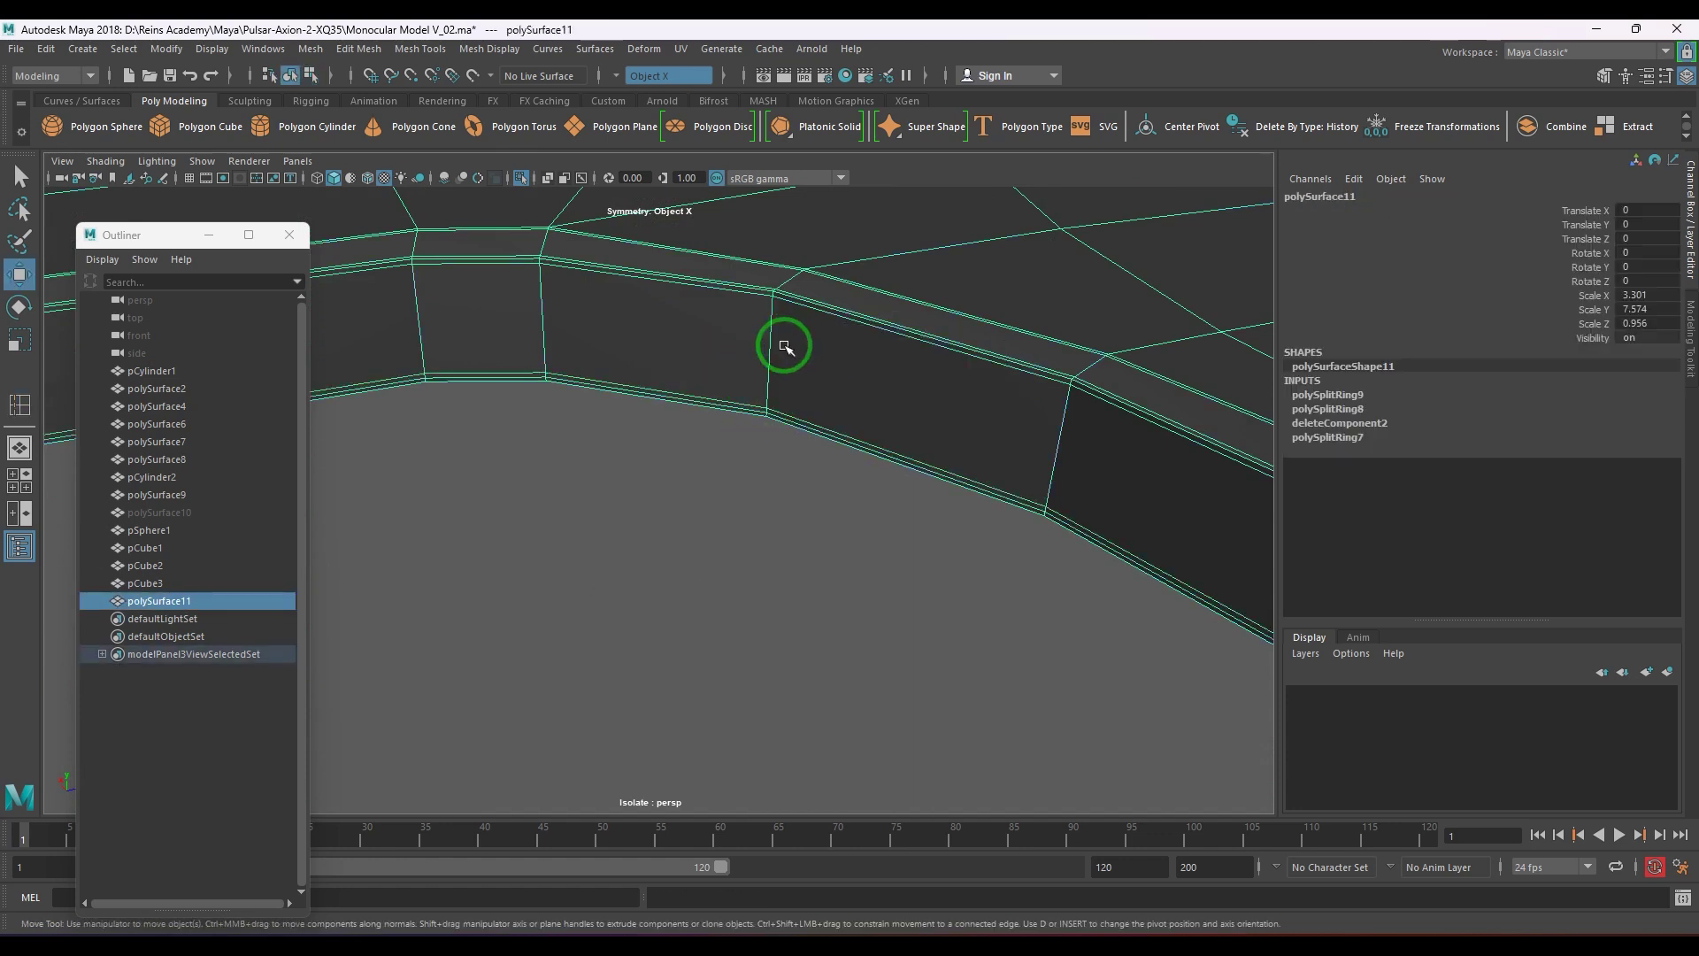
- Delete the panel's construction history, display it smoothed, and bring the isolated-out parts back into view
key("alt+shift+d")
key("3")
left_click(776, 561)
right_click_drag(780, 559, 747, 610, "alt")
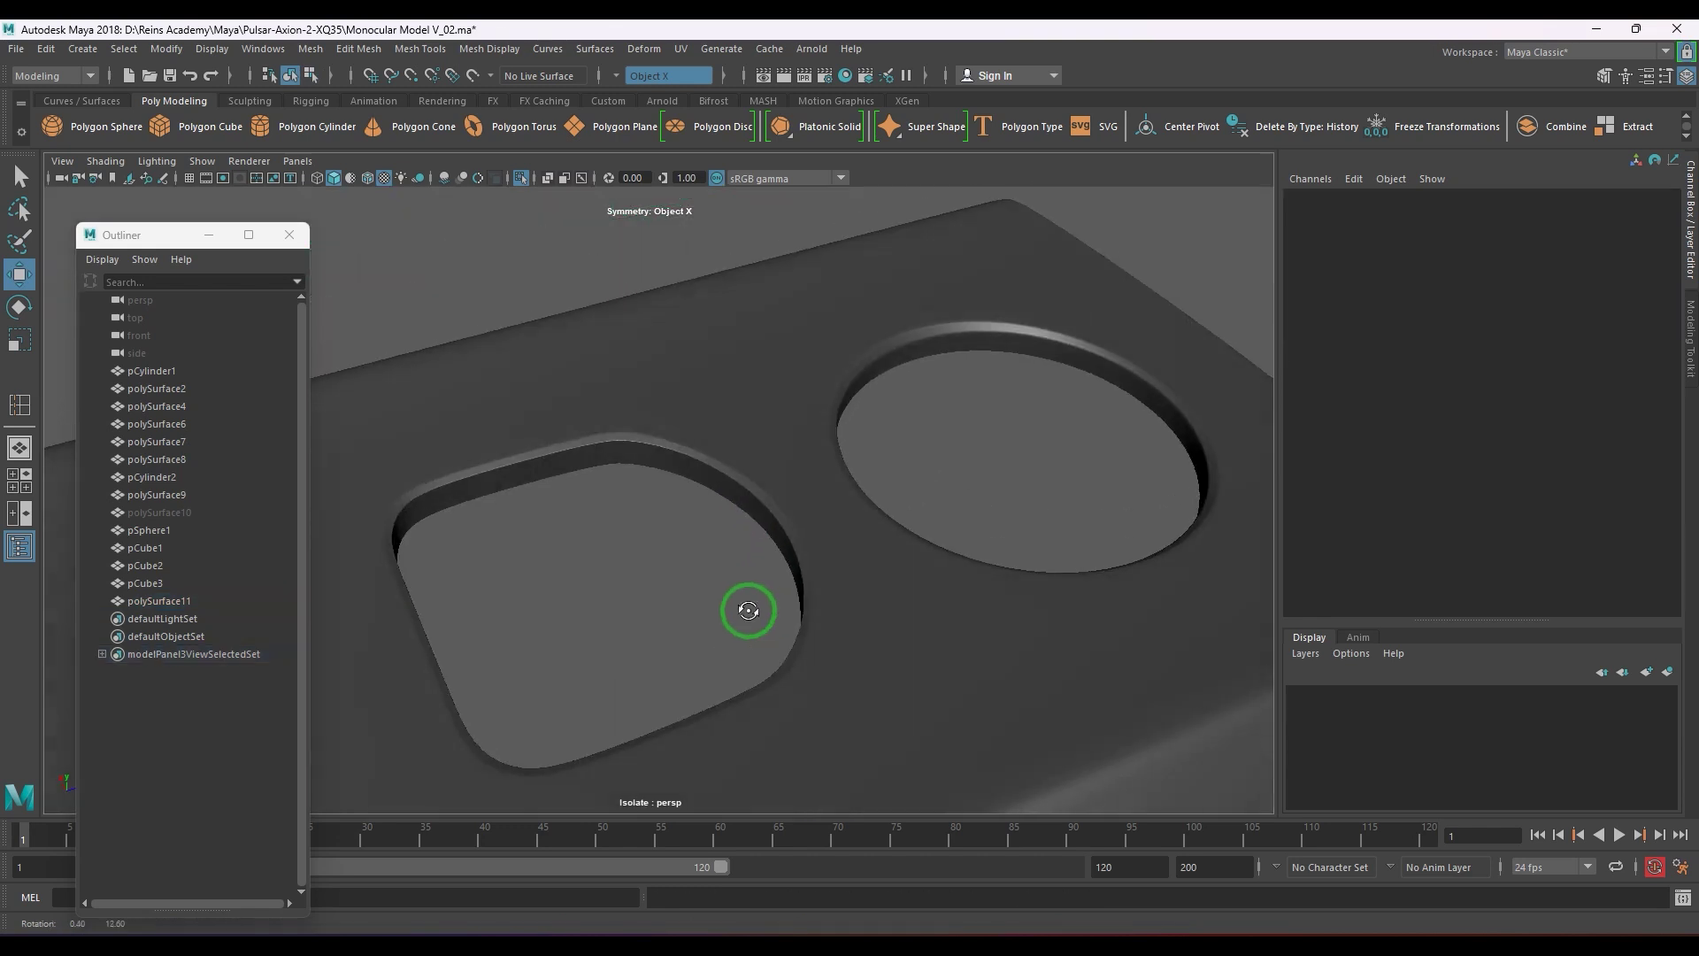
left_click_drag(747, 610, 754, 607, "alt")
key("ctrl+1")
- In the top view, adjust the mirrored vertices where the arc-rounded seat's sides meet its curved end to follow the button's outline
right_click_drag(754, 607, 770, 576, "alt")
left_click_drag(770, 576, 535, 653, "alt")
key("space")
left_click_drag(715, 630, 748, 553)
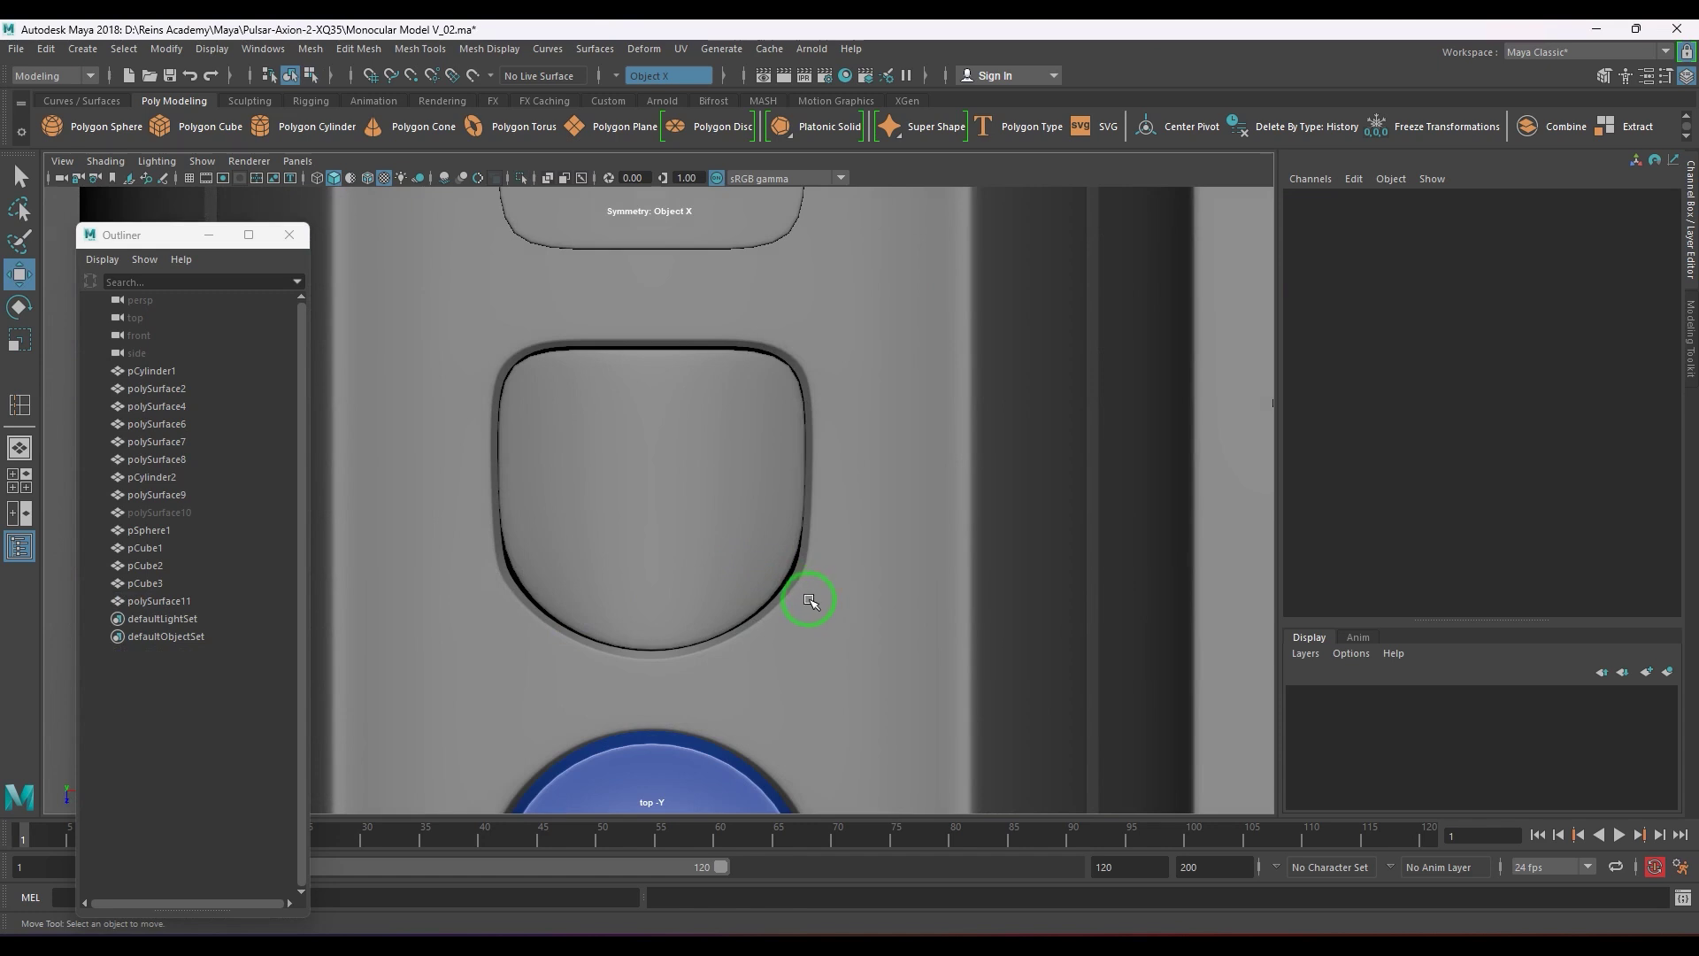
left_click(808, 585)
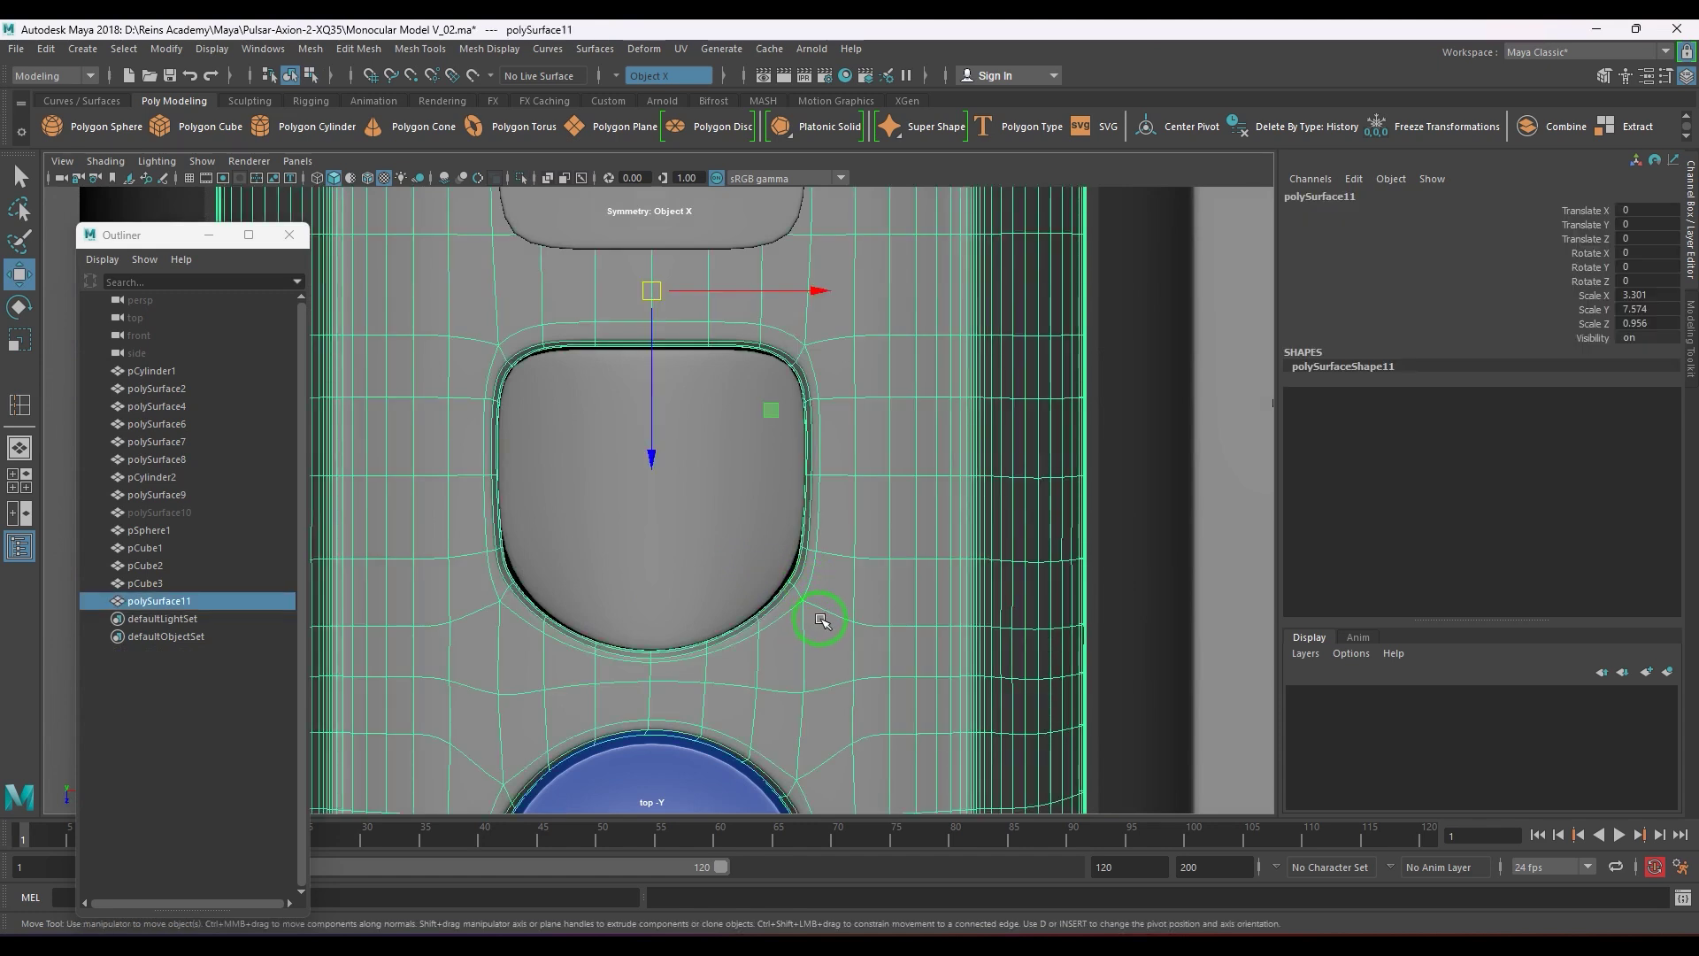
key("F9")
scroll(832, 621, "up", 4)
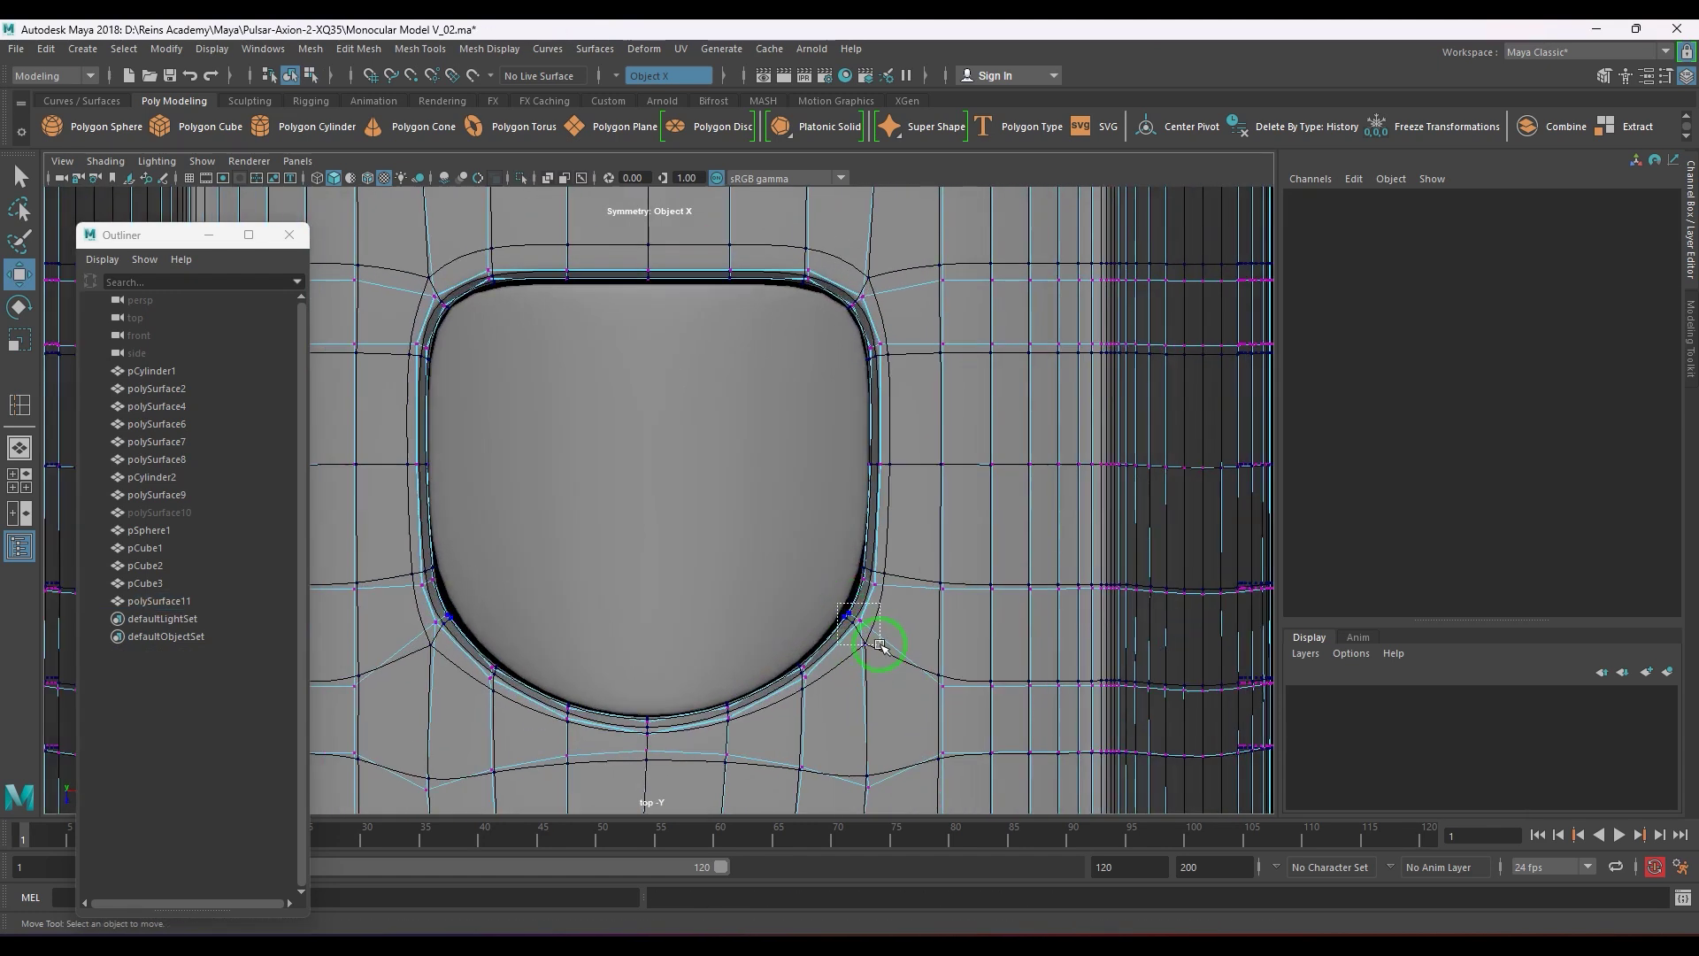
left_click_drag(880, 646, 882, 647)
left_click_drag(992, 616, 990, 619)
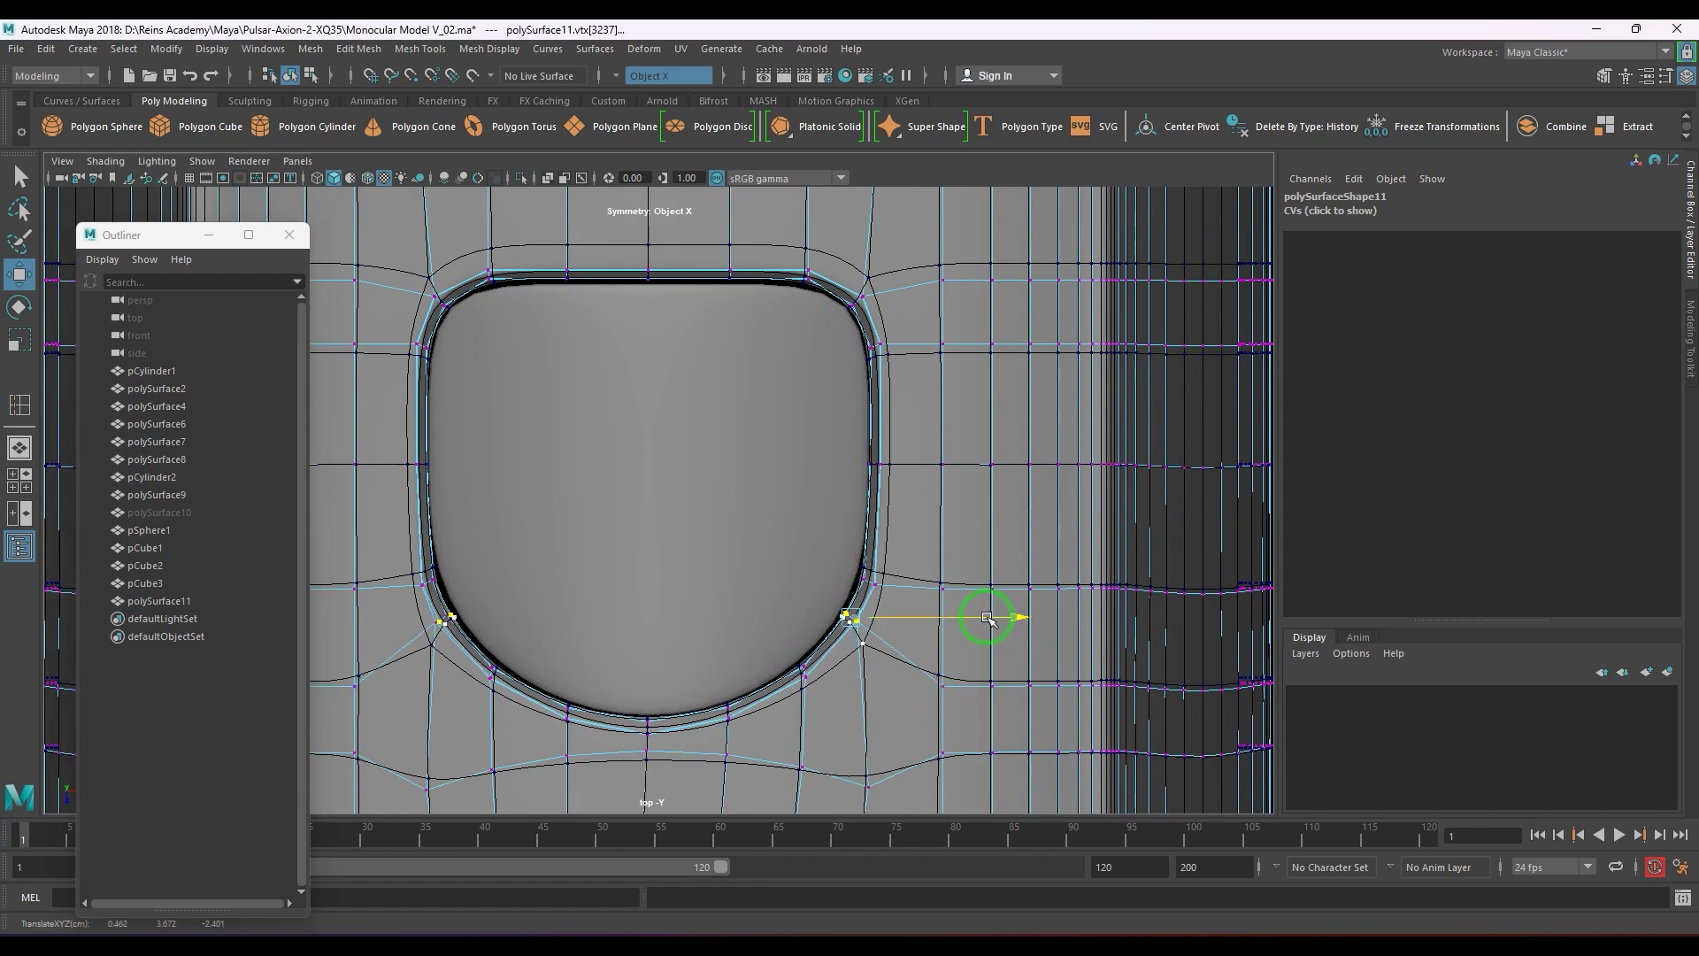
left_click_drag(863, 576, 963, 582)
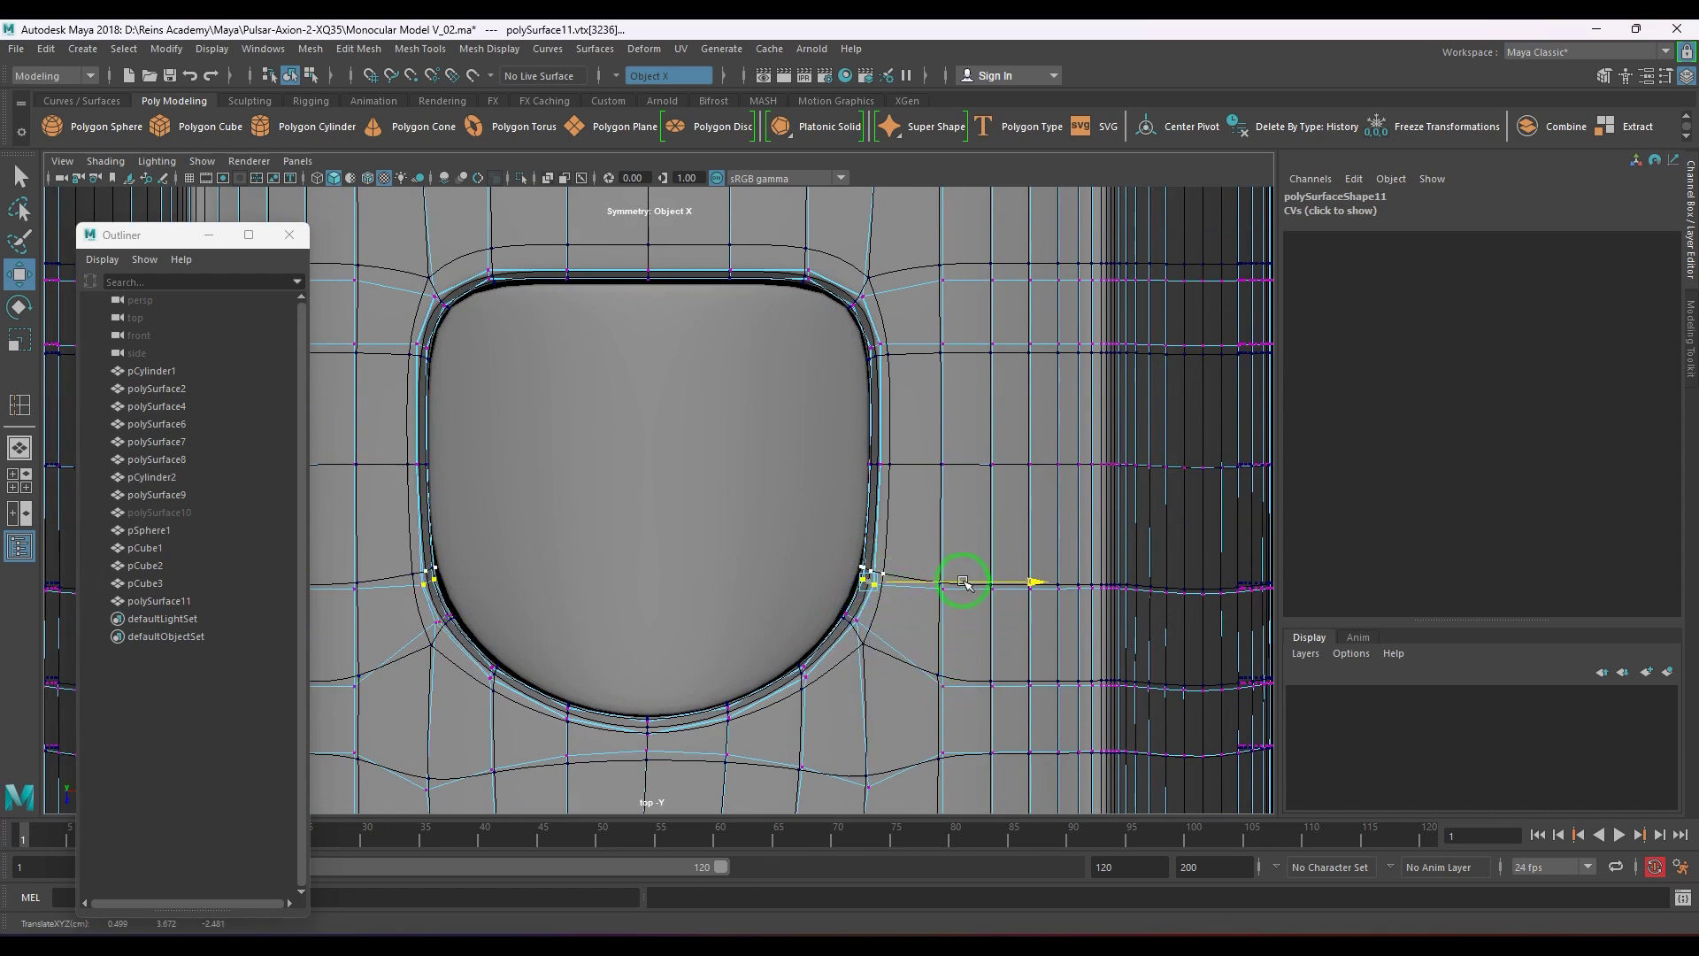
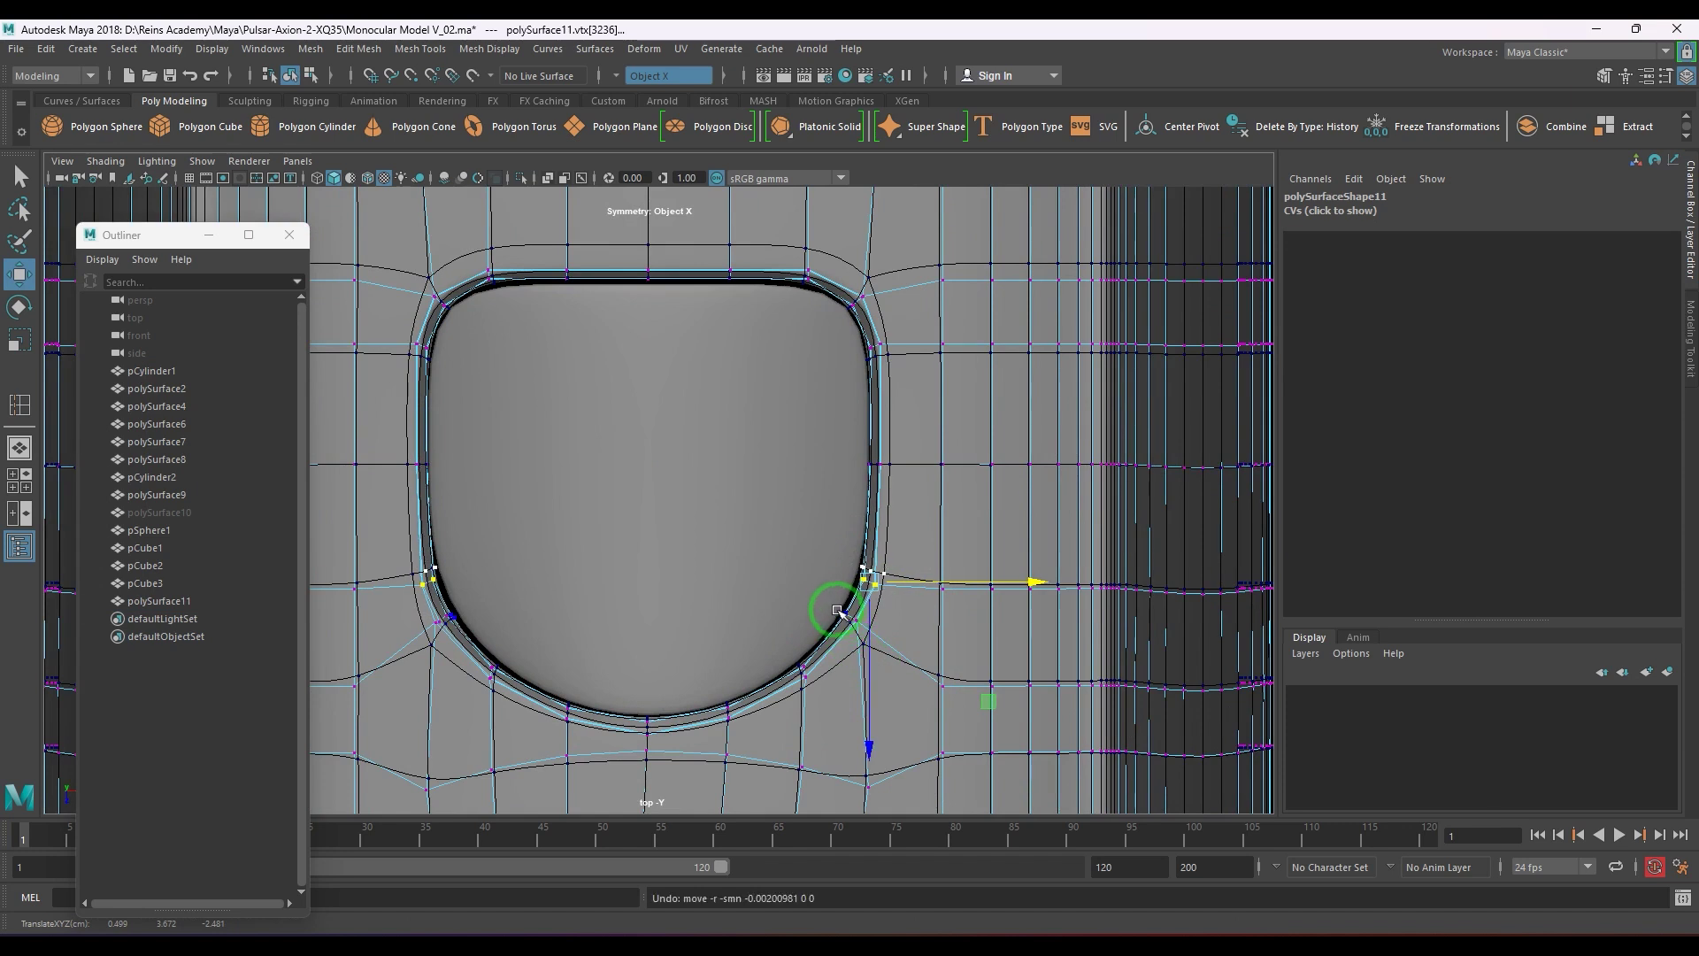
mouse_move(832, 595)
left_mouse_down()
mouse_move(882, 656)
mouse_move(856, 619)
left_mouse_up()
left_click_drag(855, 568, 936, 567)
right_click_drag(894, 641, 932, 585)
- Inspect the gap between the arc-rounded button and its seat in the perspective and top views
key("space")
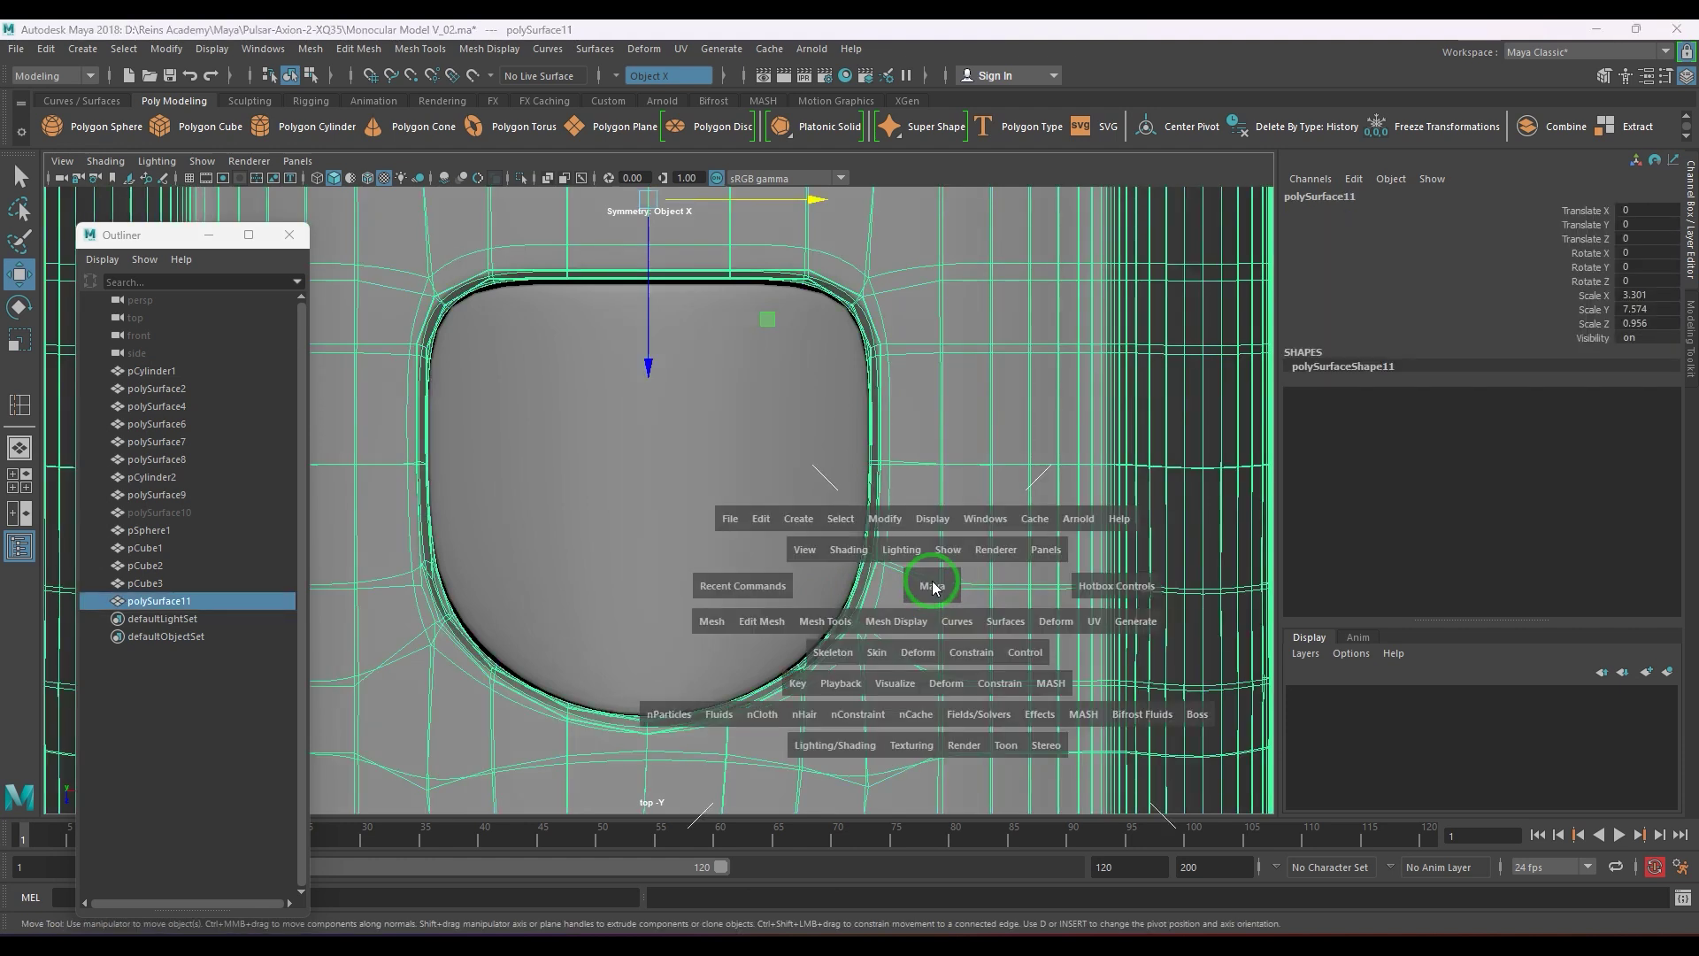
left_click_drag(933, 584, 929, 551)
scroll(777, 583, "down", 5)
left_click(1010, 496)
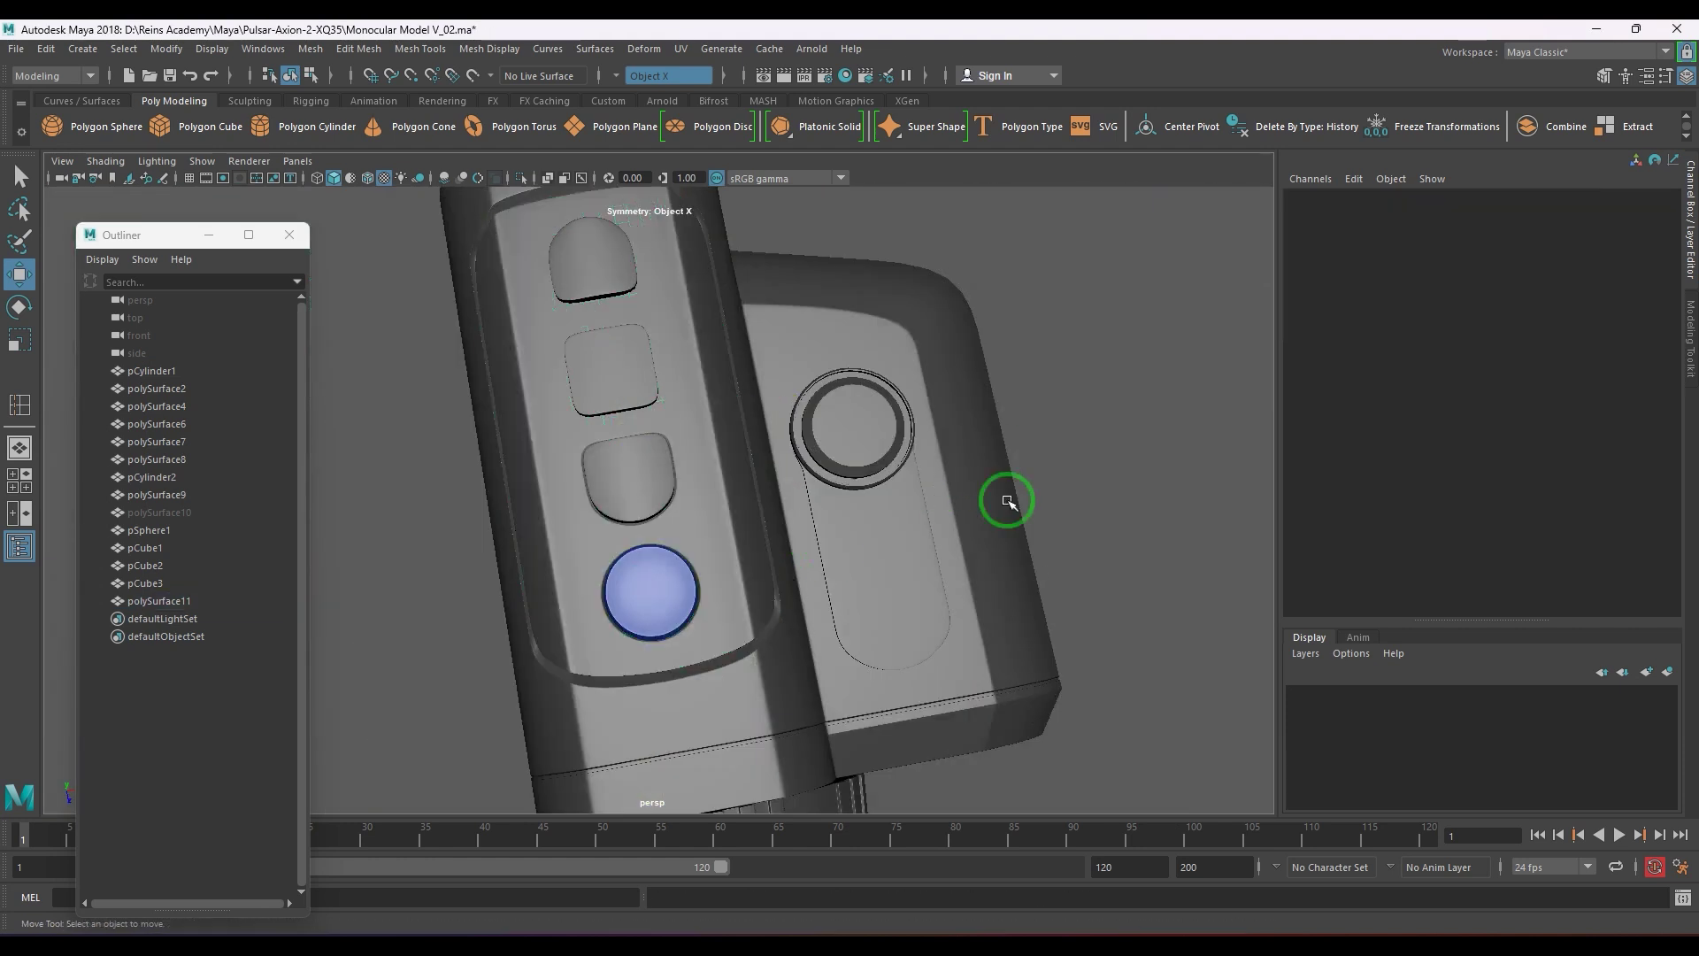
left_click_drag(779, 601, 764, 677, "alt")
scroll(925, 523, "up", 3)
key("space")
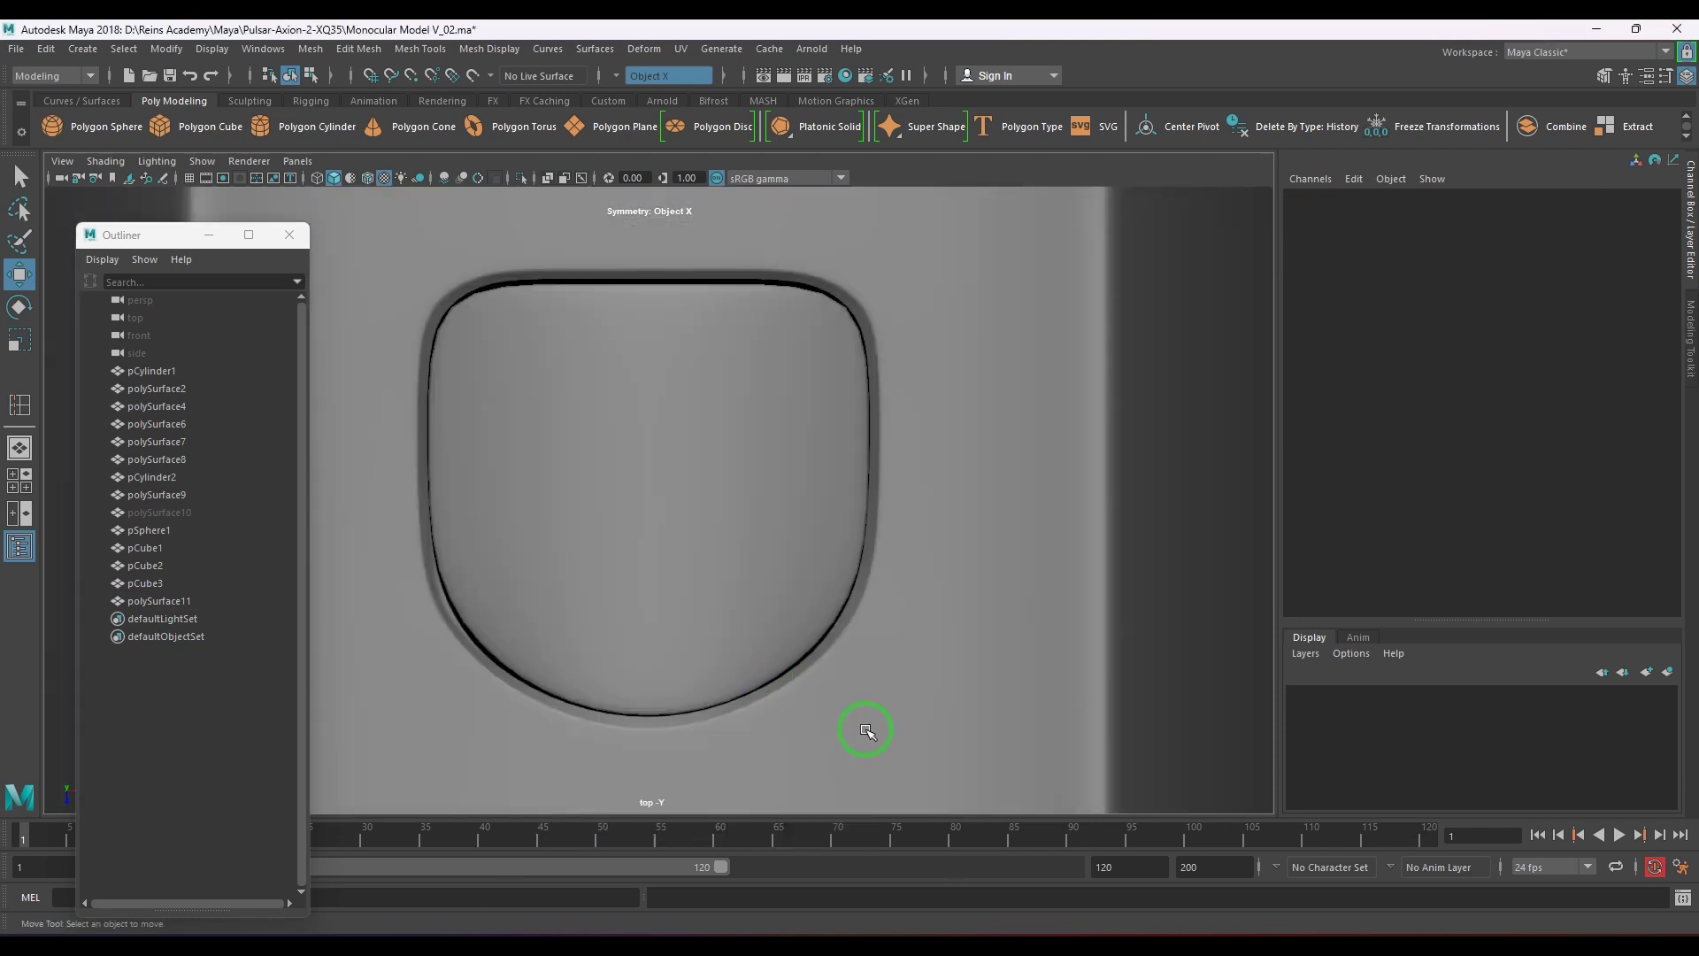
- Undo the last vertex moves at the seat's curved end and return the panel to object mode
key("ctrl+z")
key("ctrl+z")
key("ctrl+z")
key("ctrl+z")
key("ctrl+z")
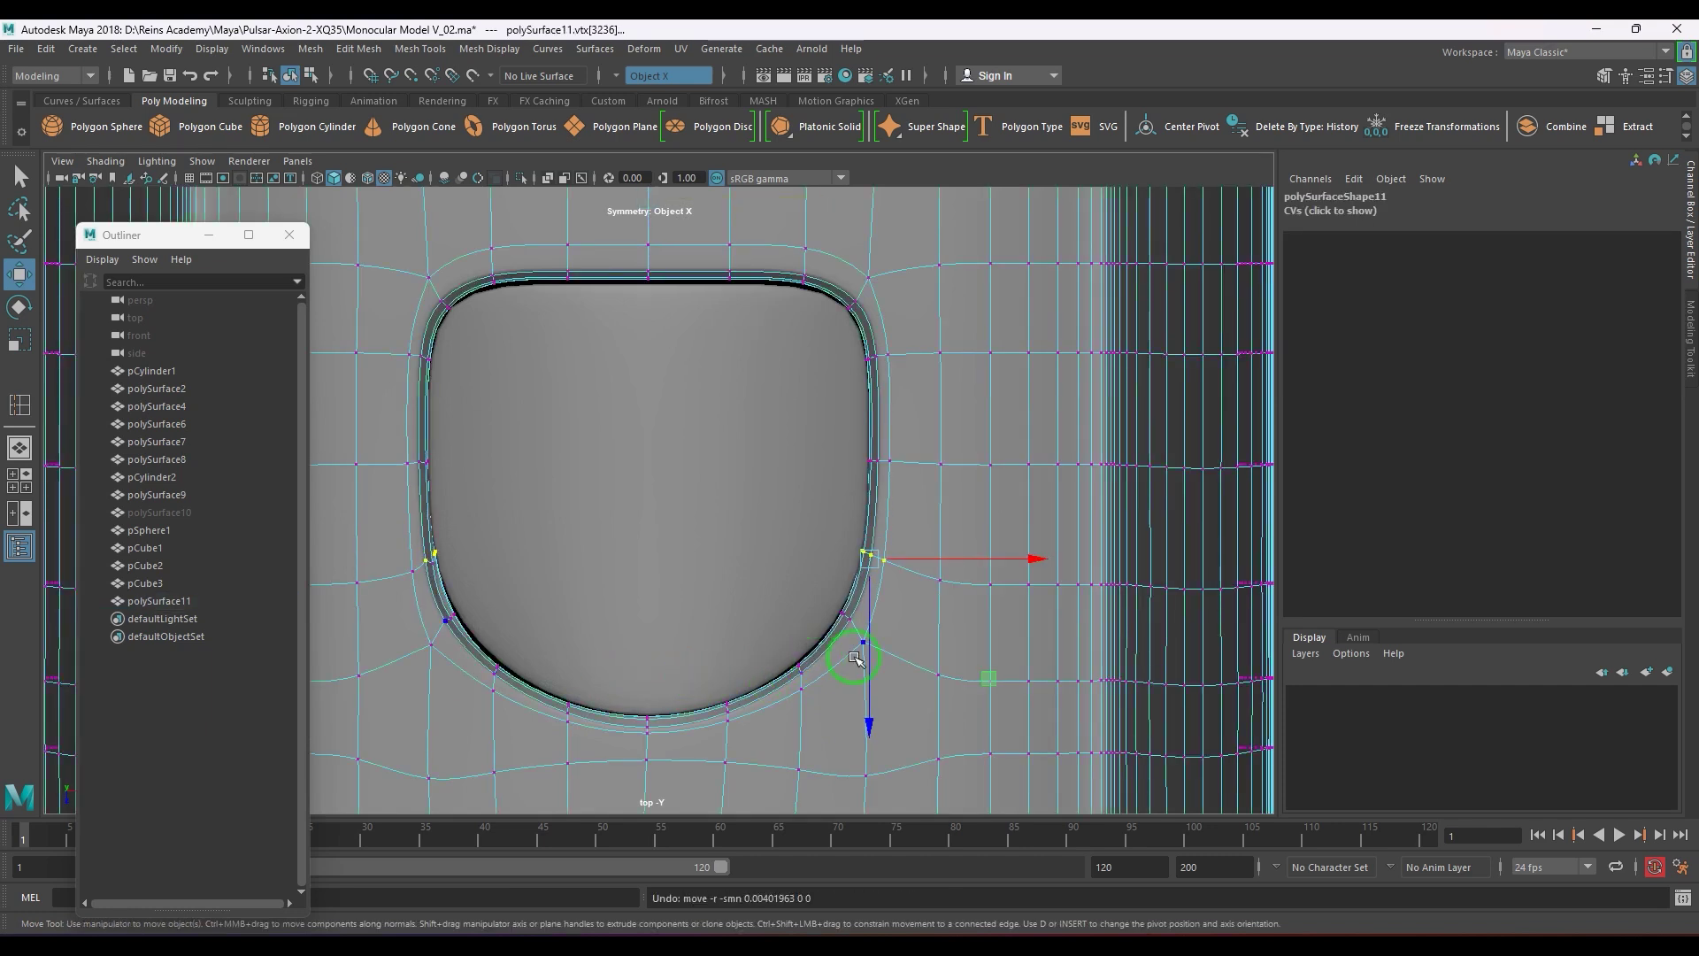
right_click_drag(855, 658, 937, 622)
left_click(927, 621)
scroll(925, 621, "down", 6)
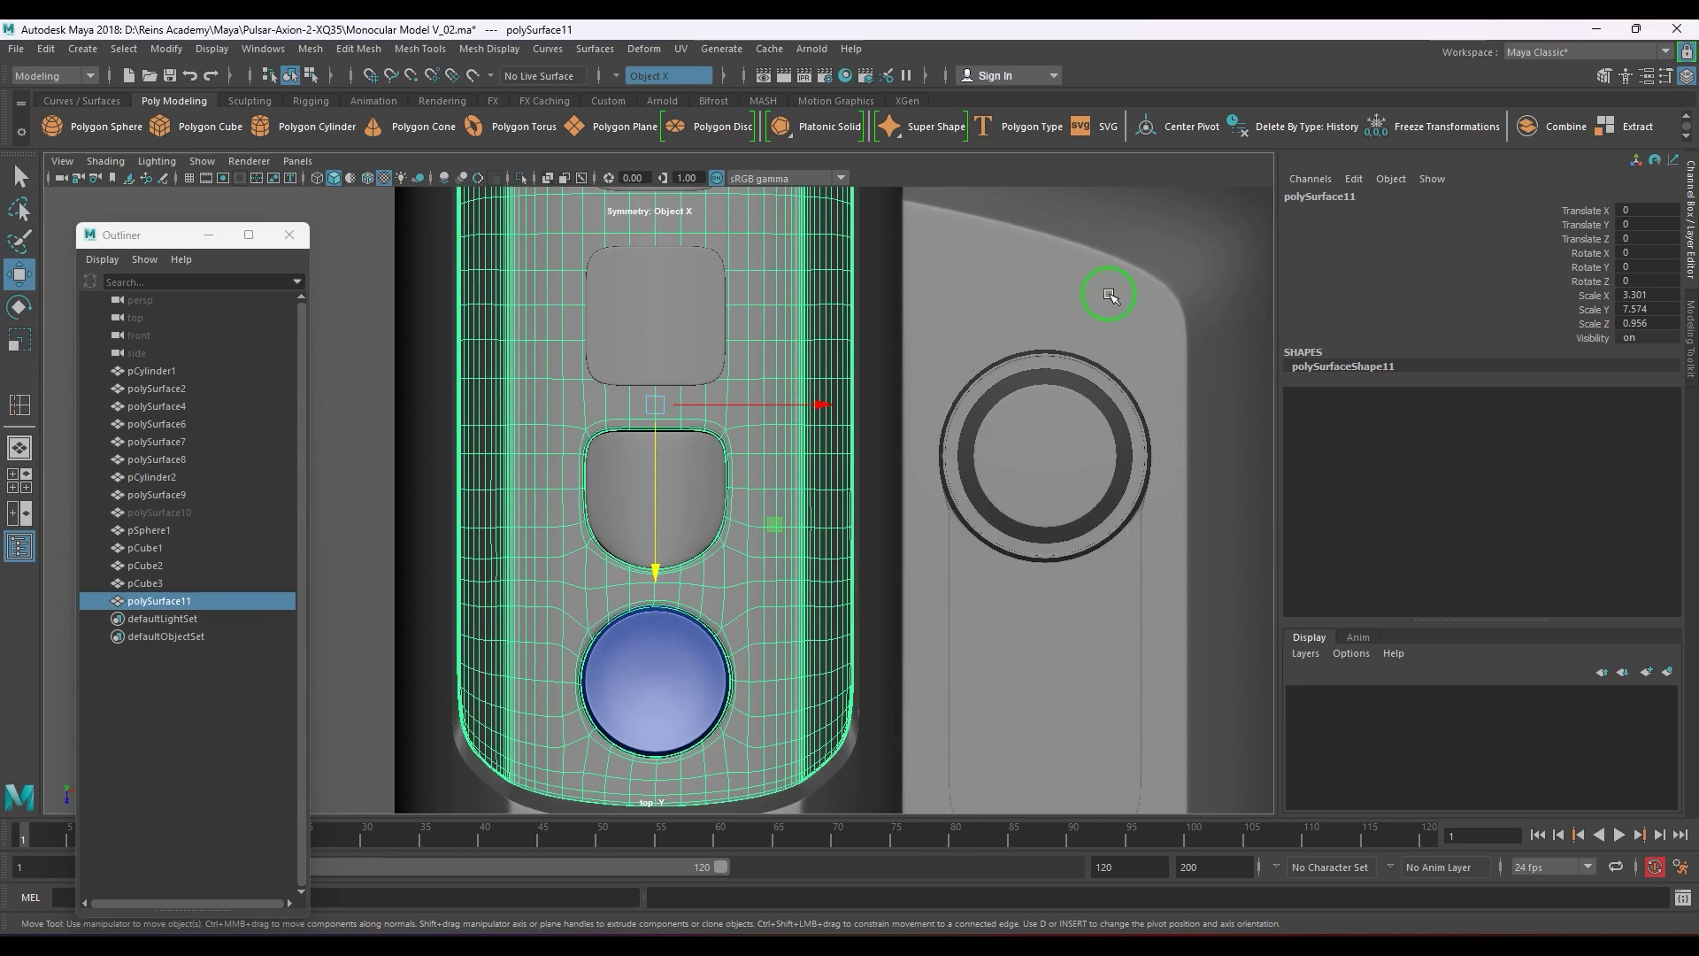
left_click(1136, 287)
right_click_drag(527, 673, 822, 726, "alt")
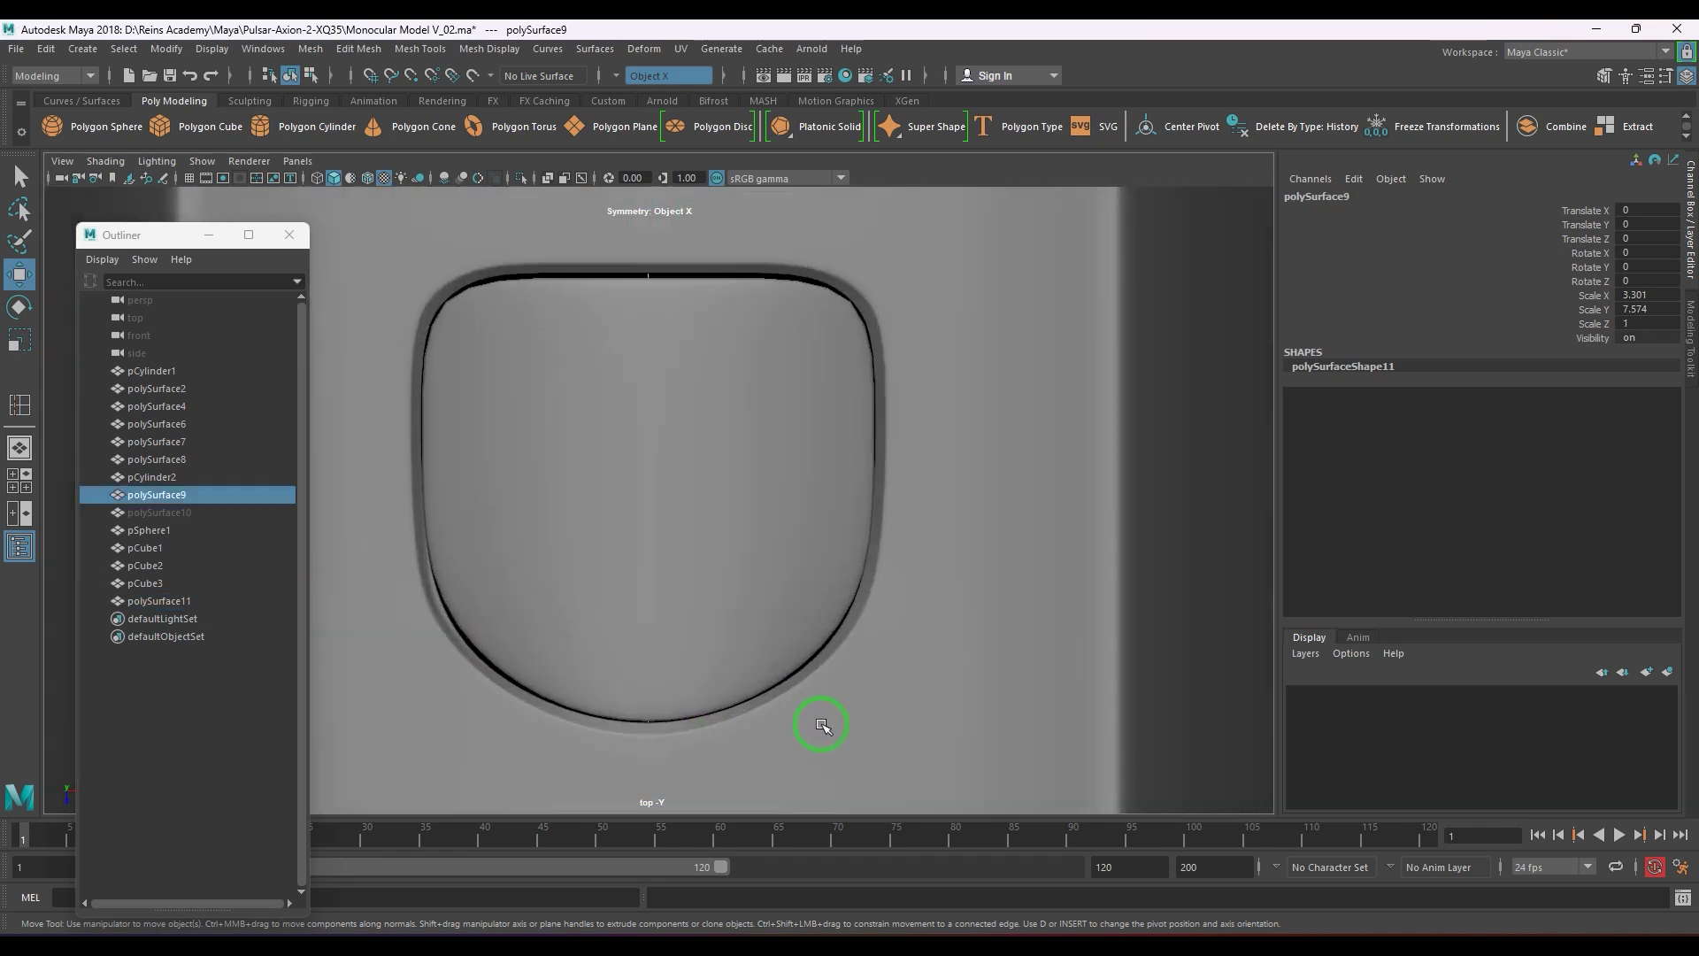
- With the unsmoothed cage displayed, try to reposition the individual corner vertices on one side of the seat's curved end
left_click(460, 692)
key("1")
right_click_drag(453, 674, 370, 669)
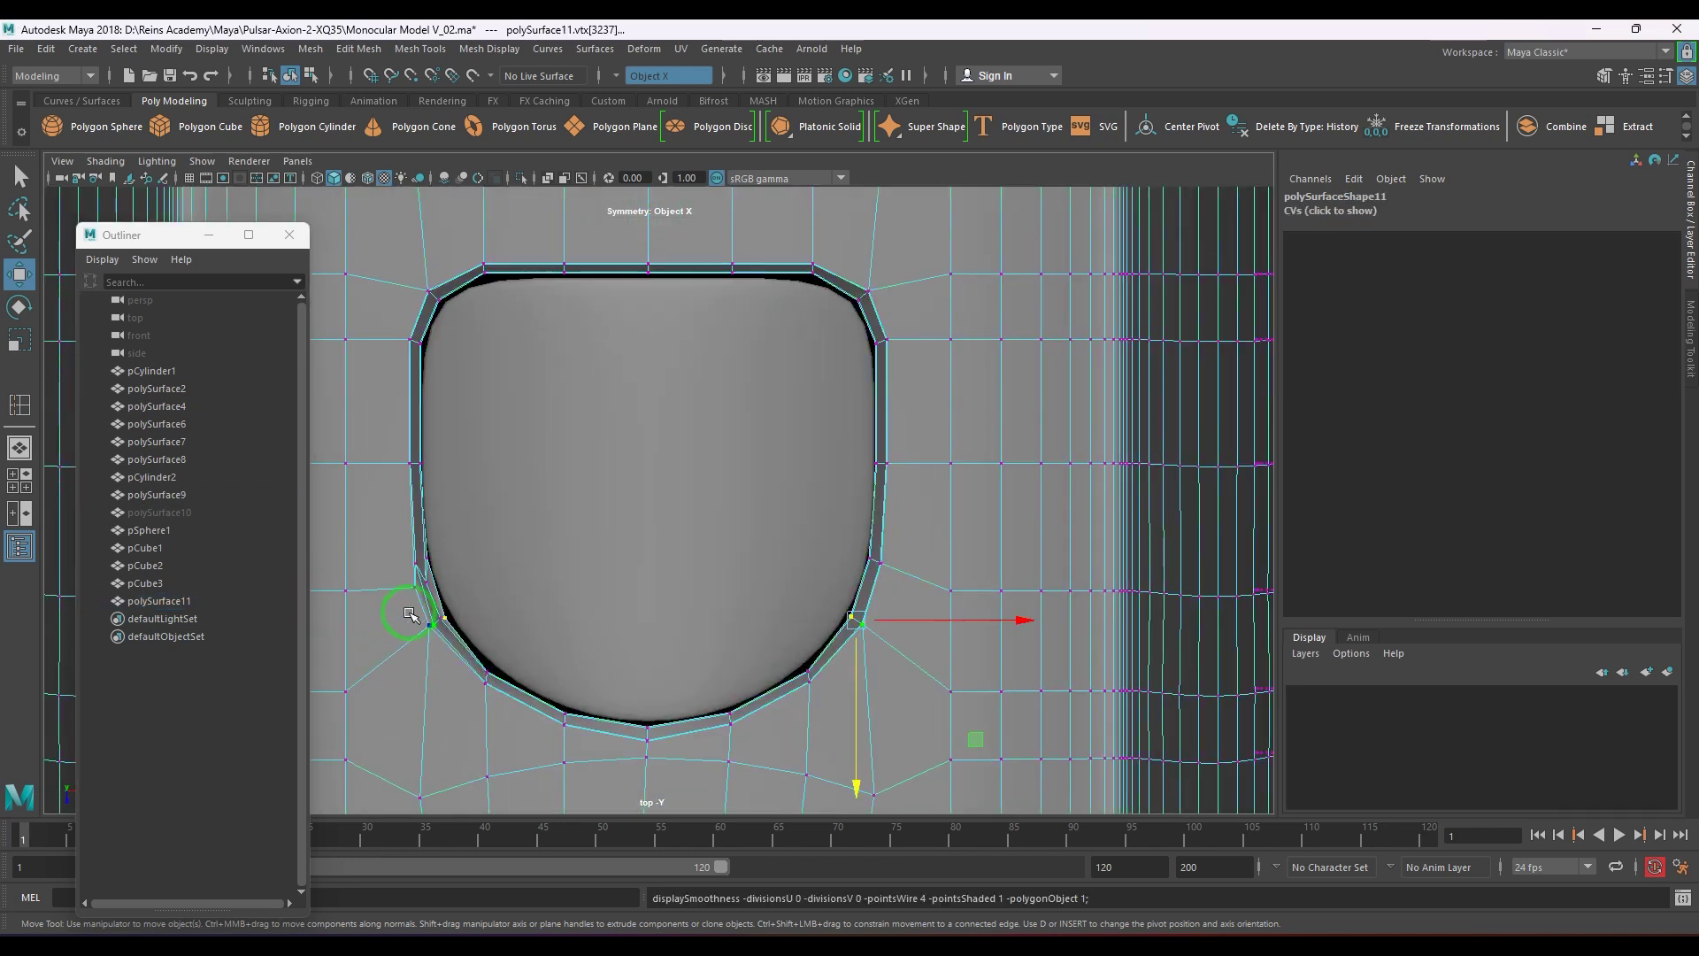
left_click_drag(411, 610, 444, 624)
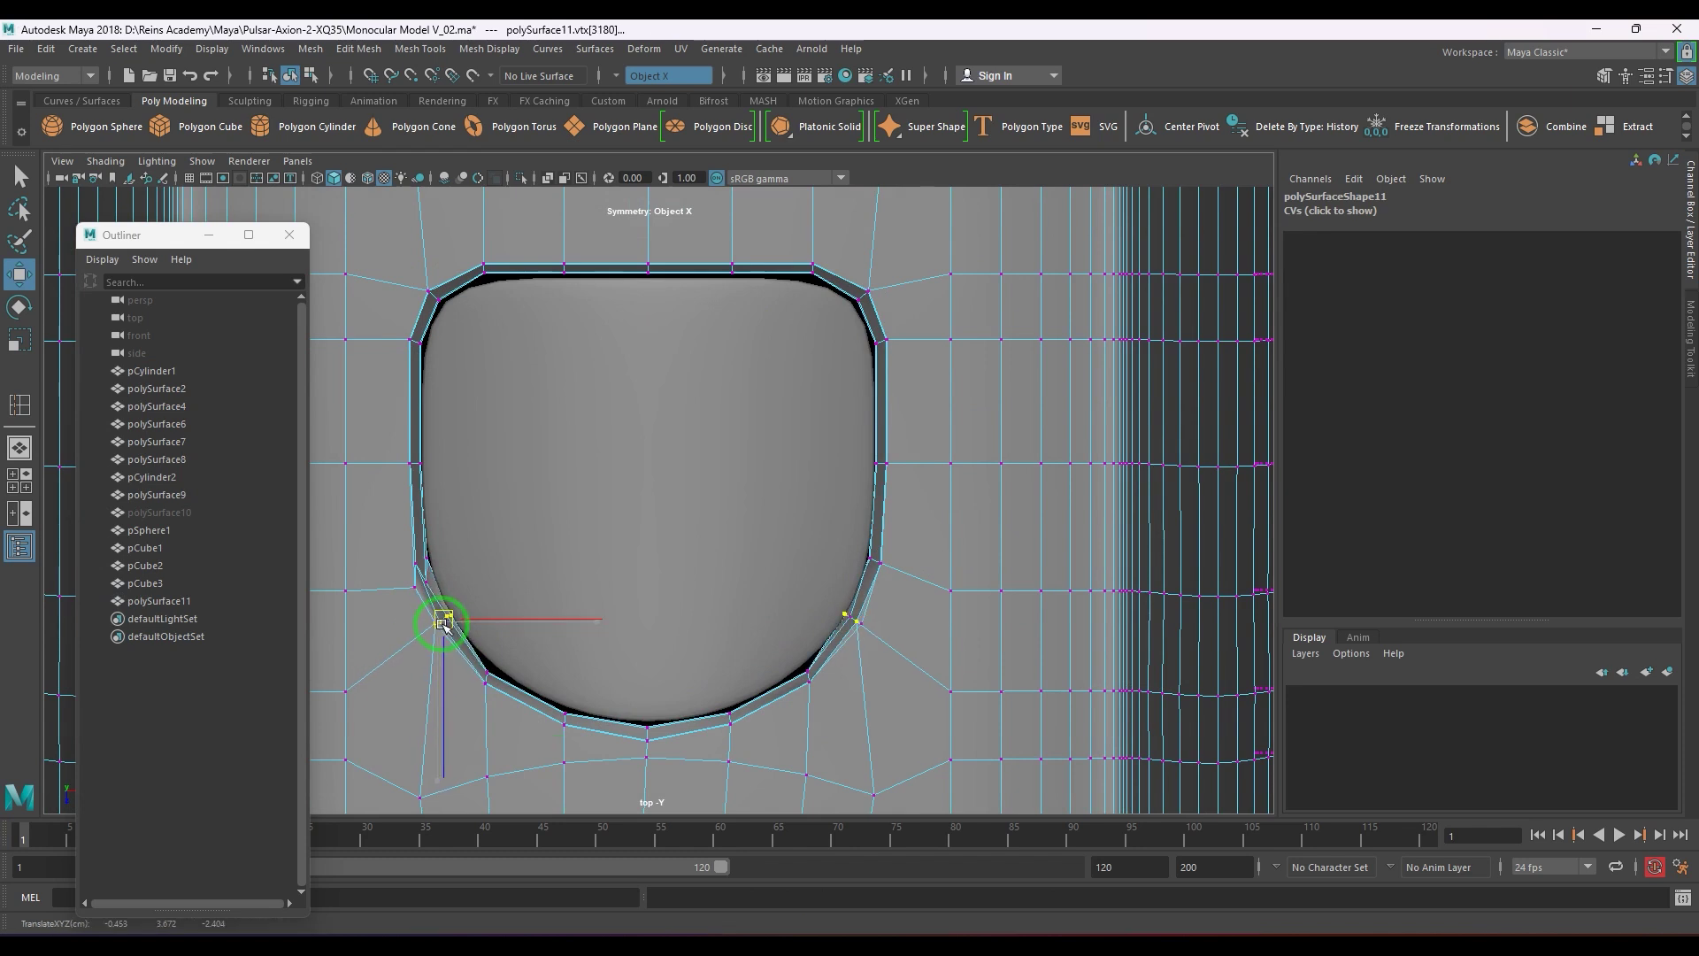
middle_click_drag(477, 630, 577, 579, "alt")
right_click_drag(398, 611, 535, 649, "alt")
middle_click_drag(347, 682, 644, 628, "alt")
left_click(556, 484)
left_click_drag(560, 576, 574, 627)
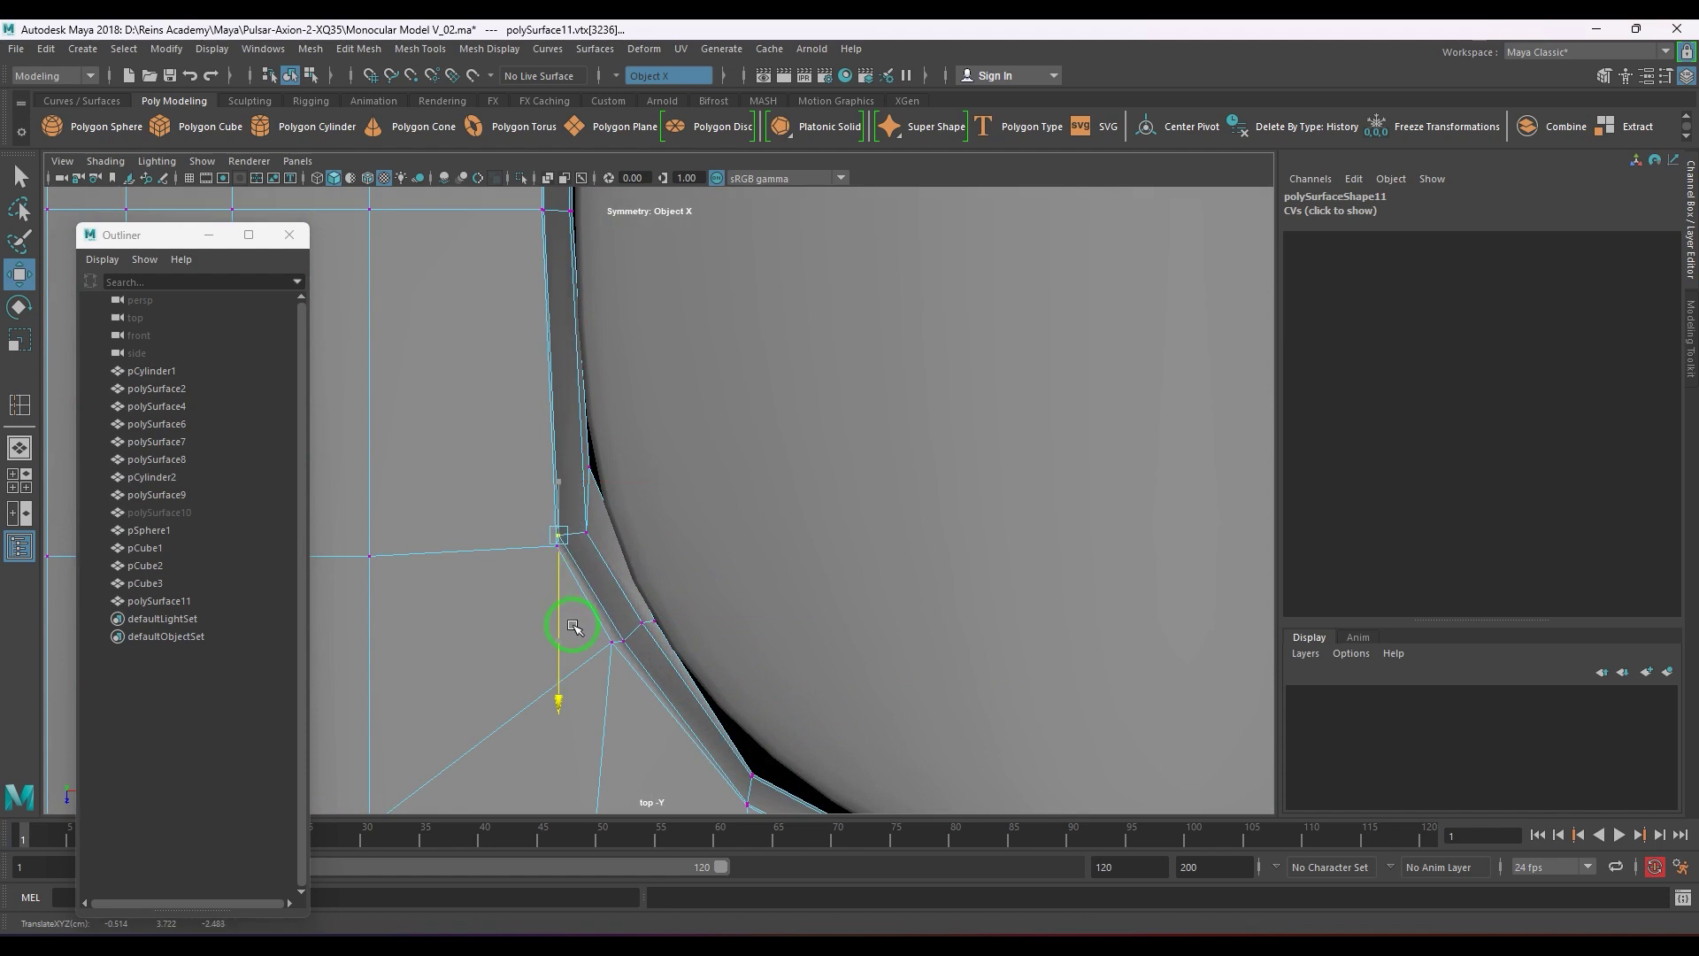
left_click_drag(566, 550, 563, 542)
left_click(592, 468)
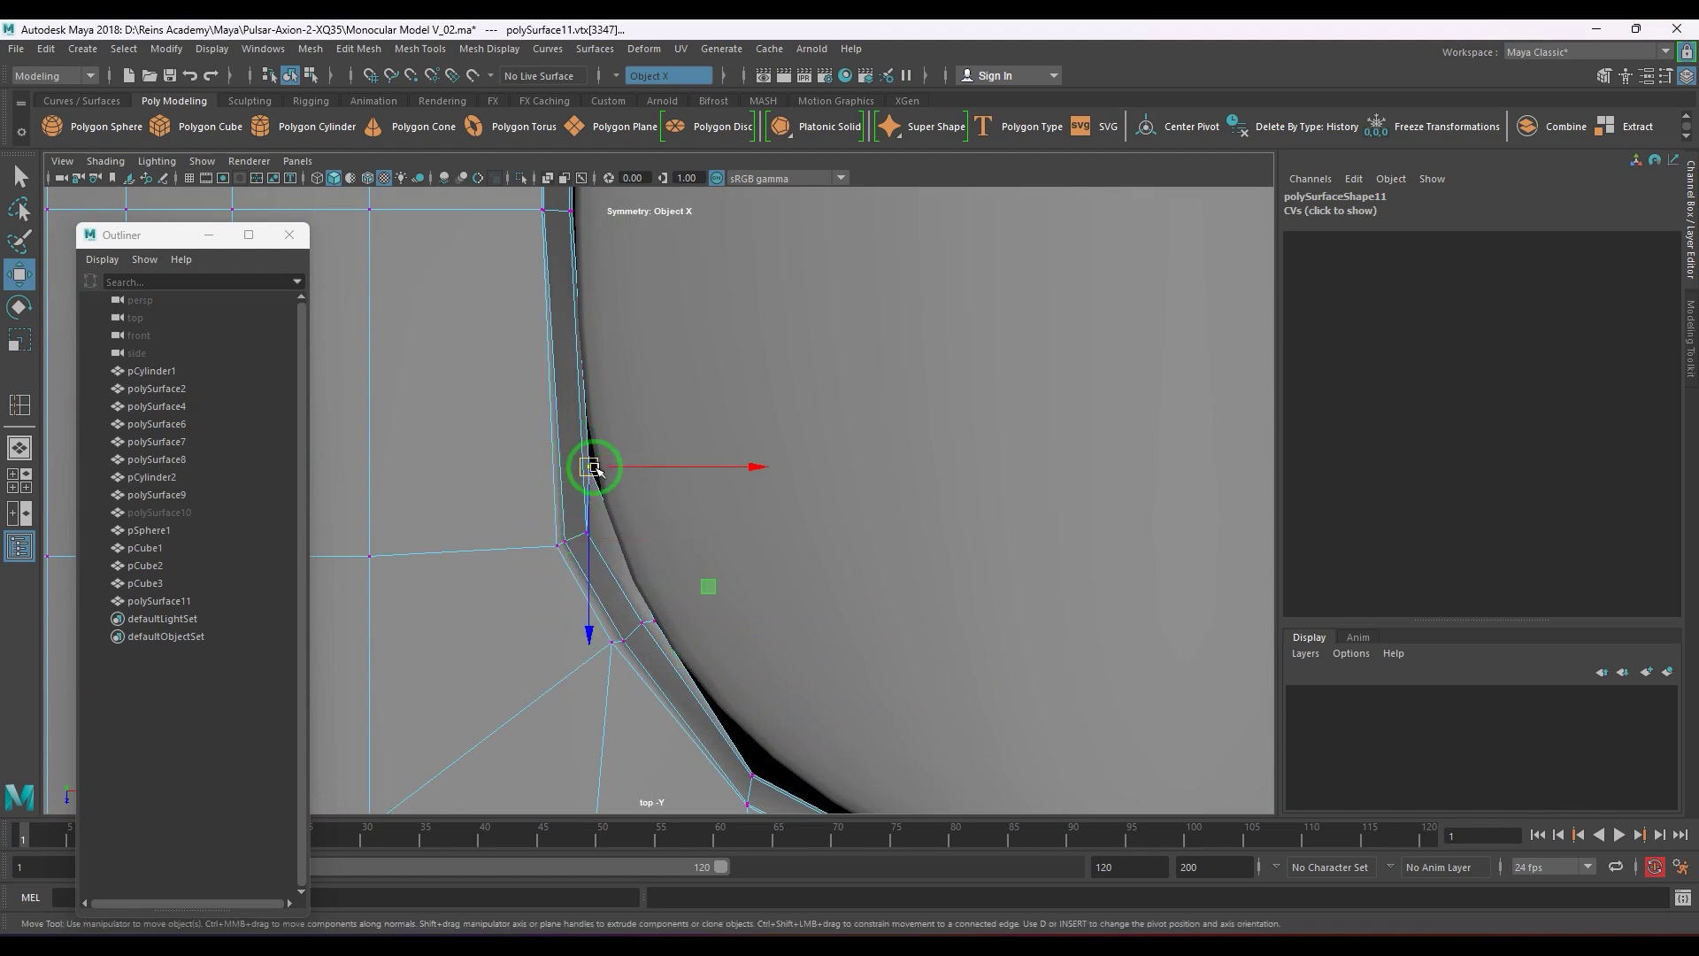
left_click_drag(594, 467, 597, 526)
left_click(614, 641)
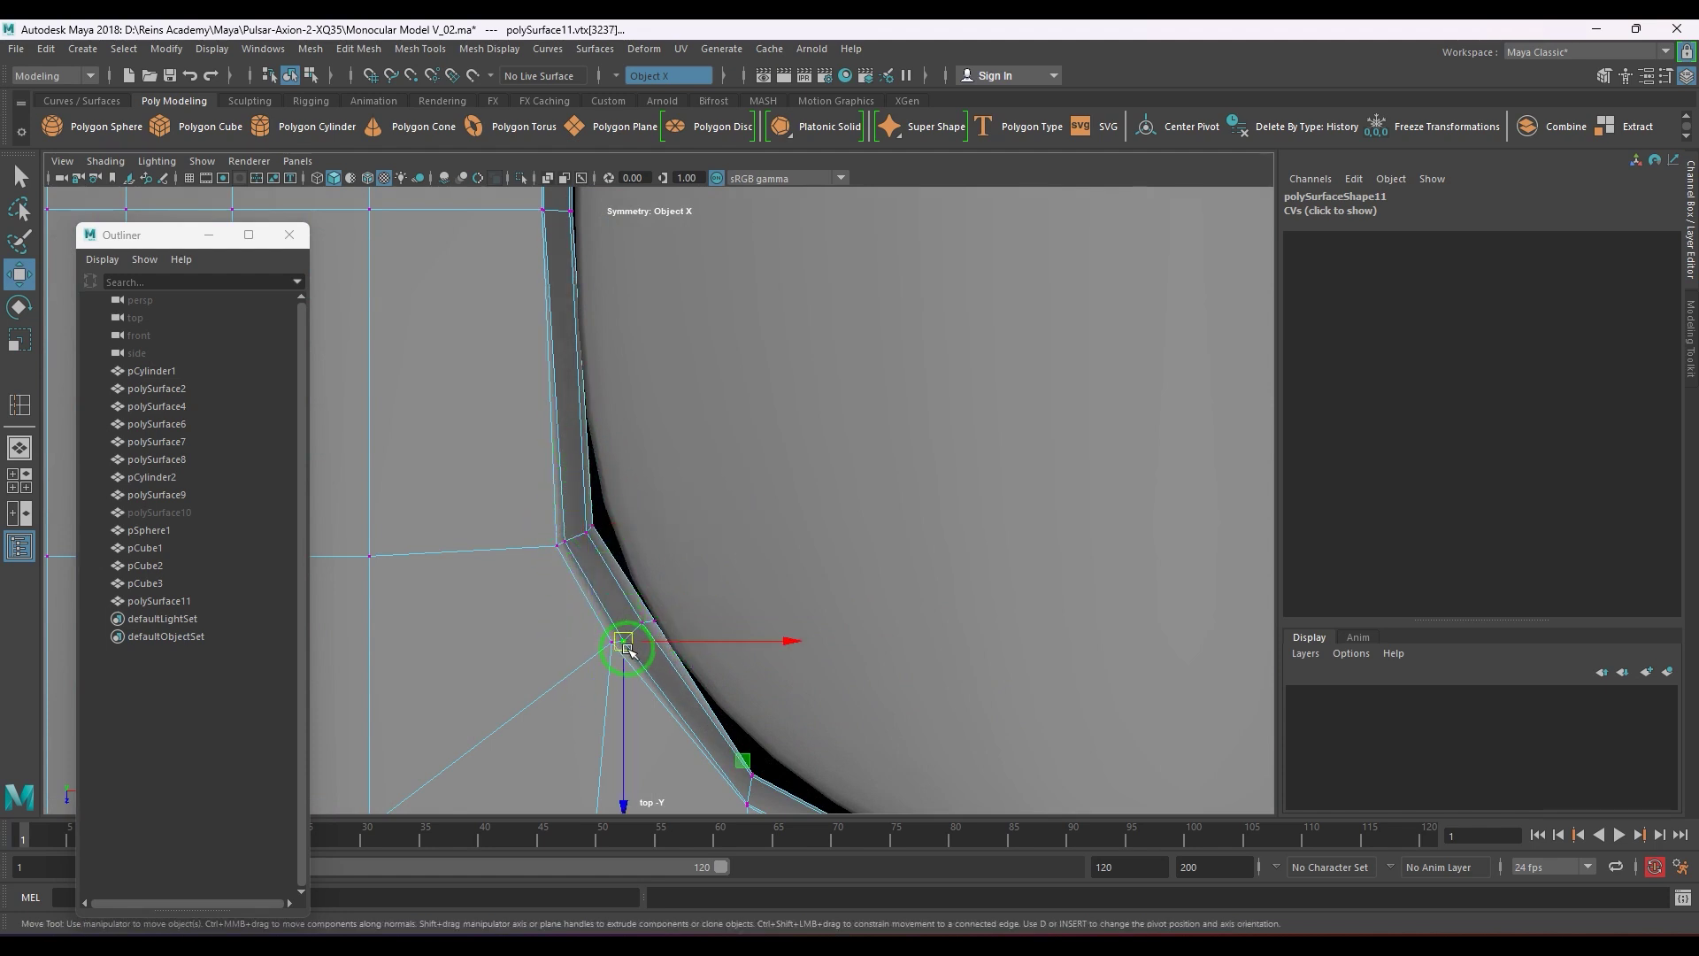
right_click_drag(861, 702, 786, 679, "alt")
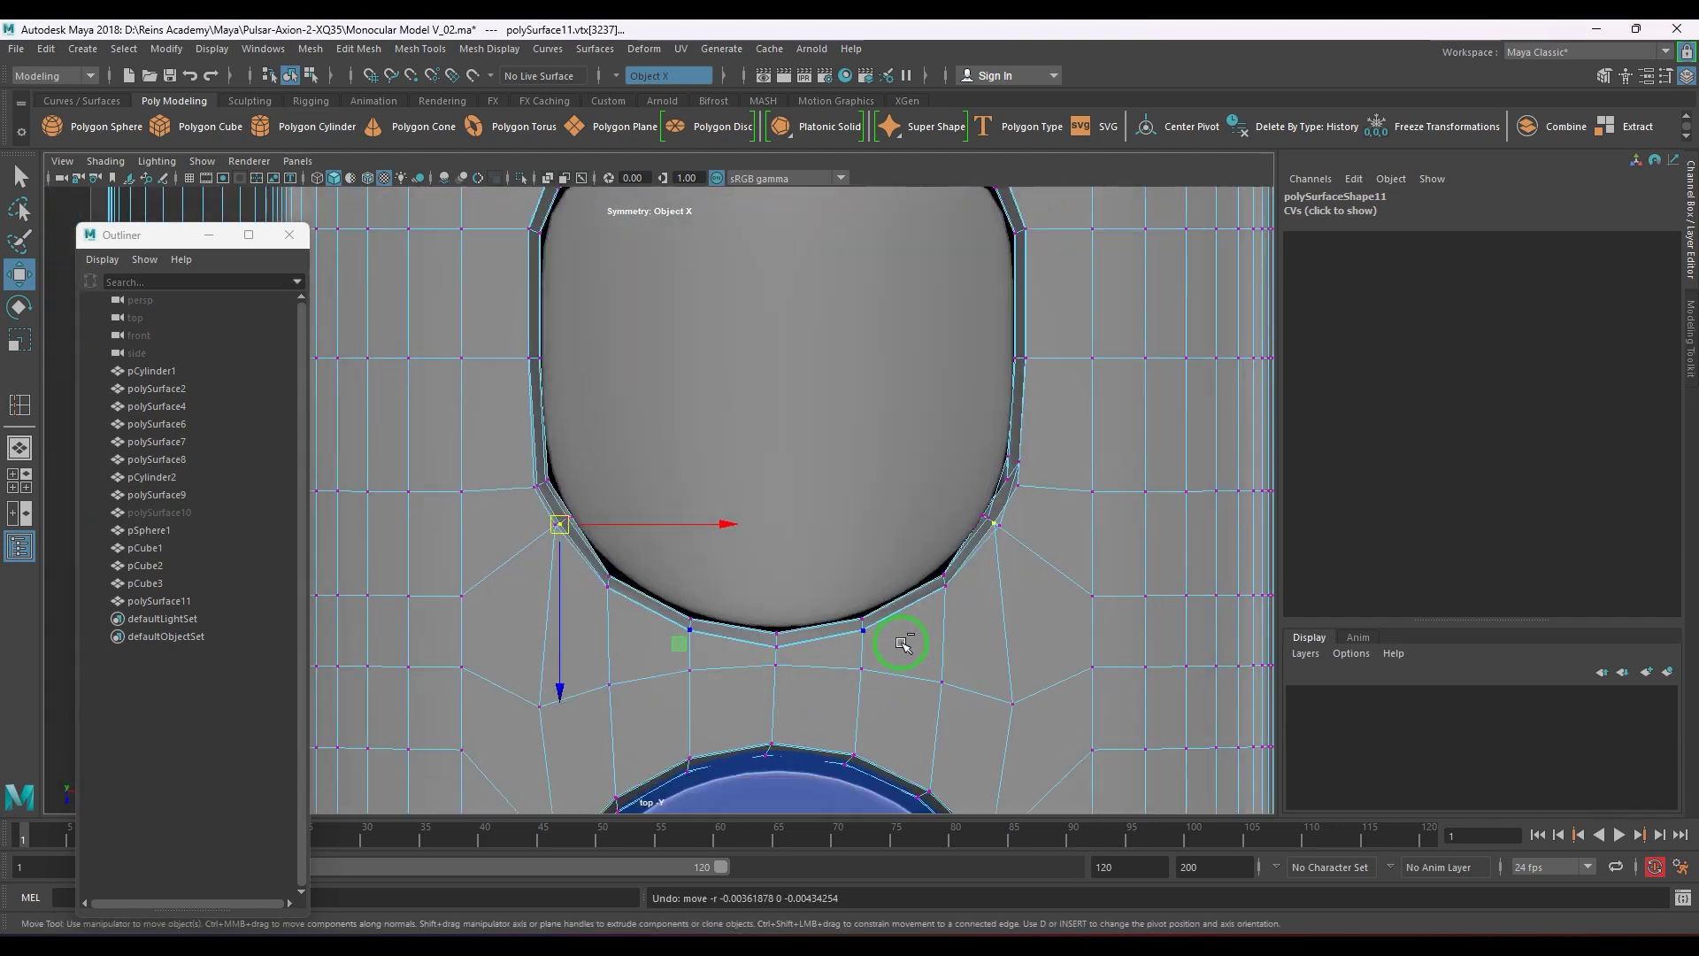
- Undo the last vertex moves made on the seat's unsmoothed cage
key("ctrl+z")
key("ctrl+z")
key("ctrl+z")
key("ctrl+z")
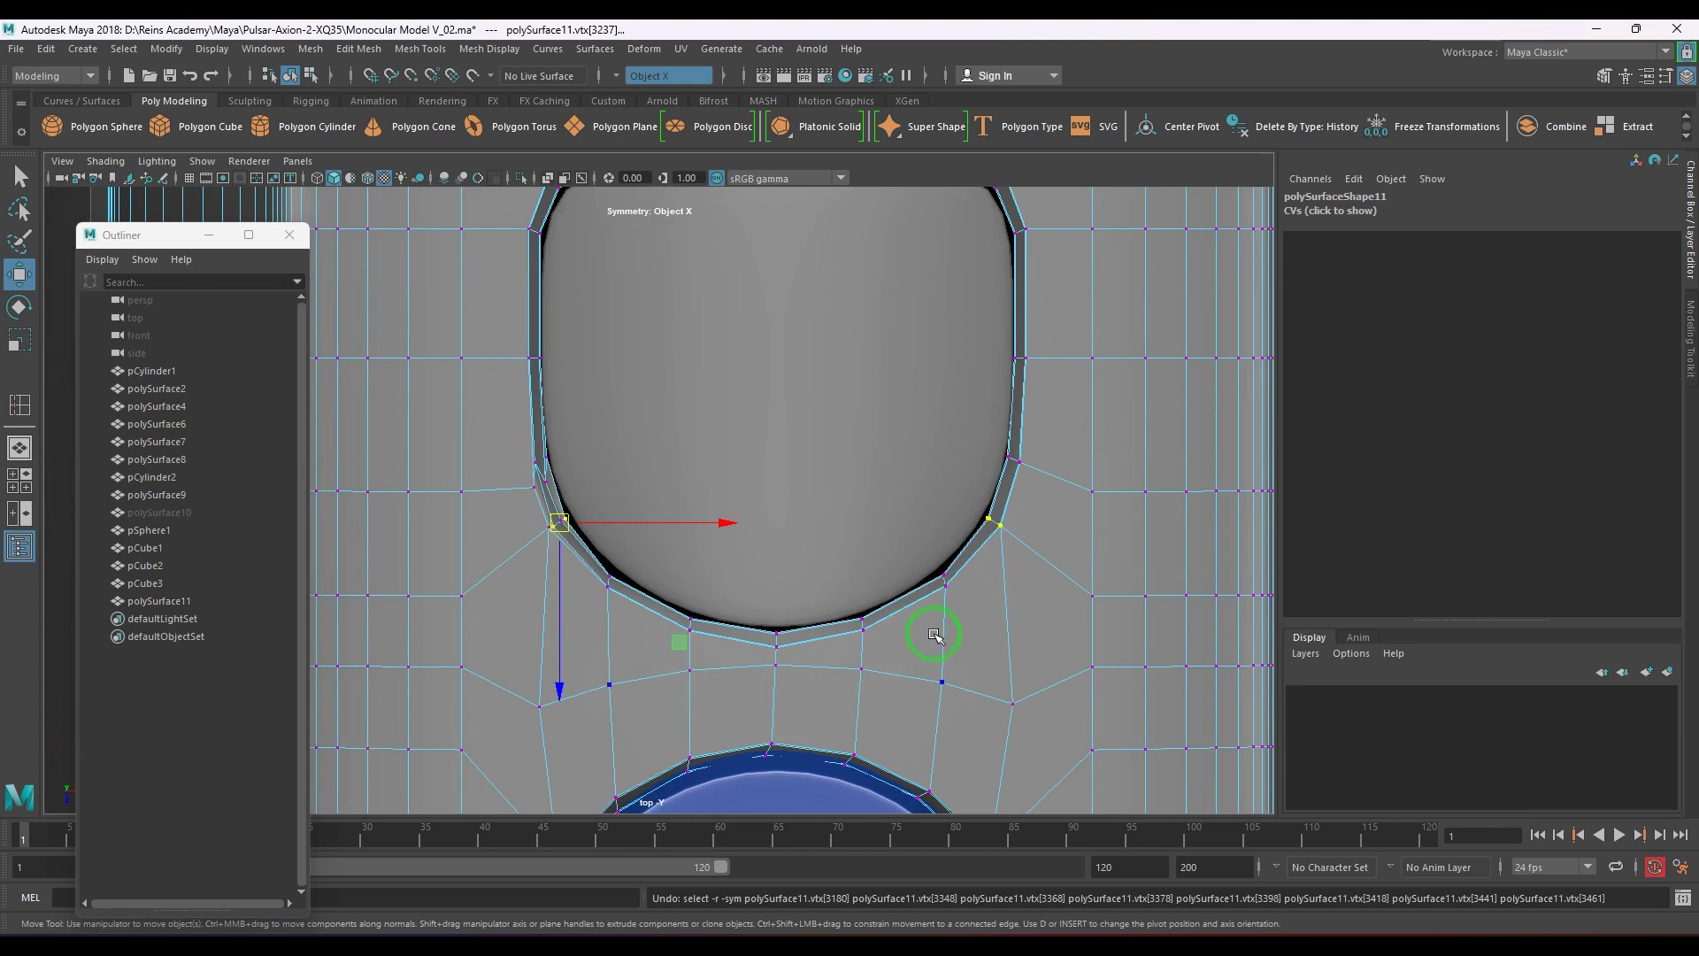
- With the panel displayed smoothed, nudge two mirrored vertex groups along the seat's curved end to match the button's outline
key("F8")
right_click_drag(899, 649, 998, 607, "alt")
key("3")
left_click(1146, 398)
left_click(1012, 592)
key("F8")
left_click(985, 549)
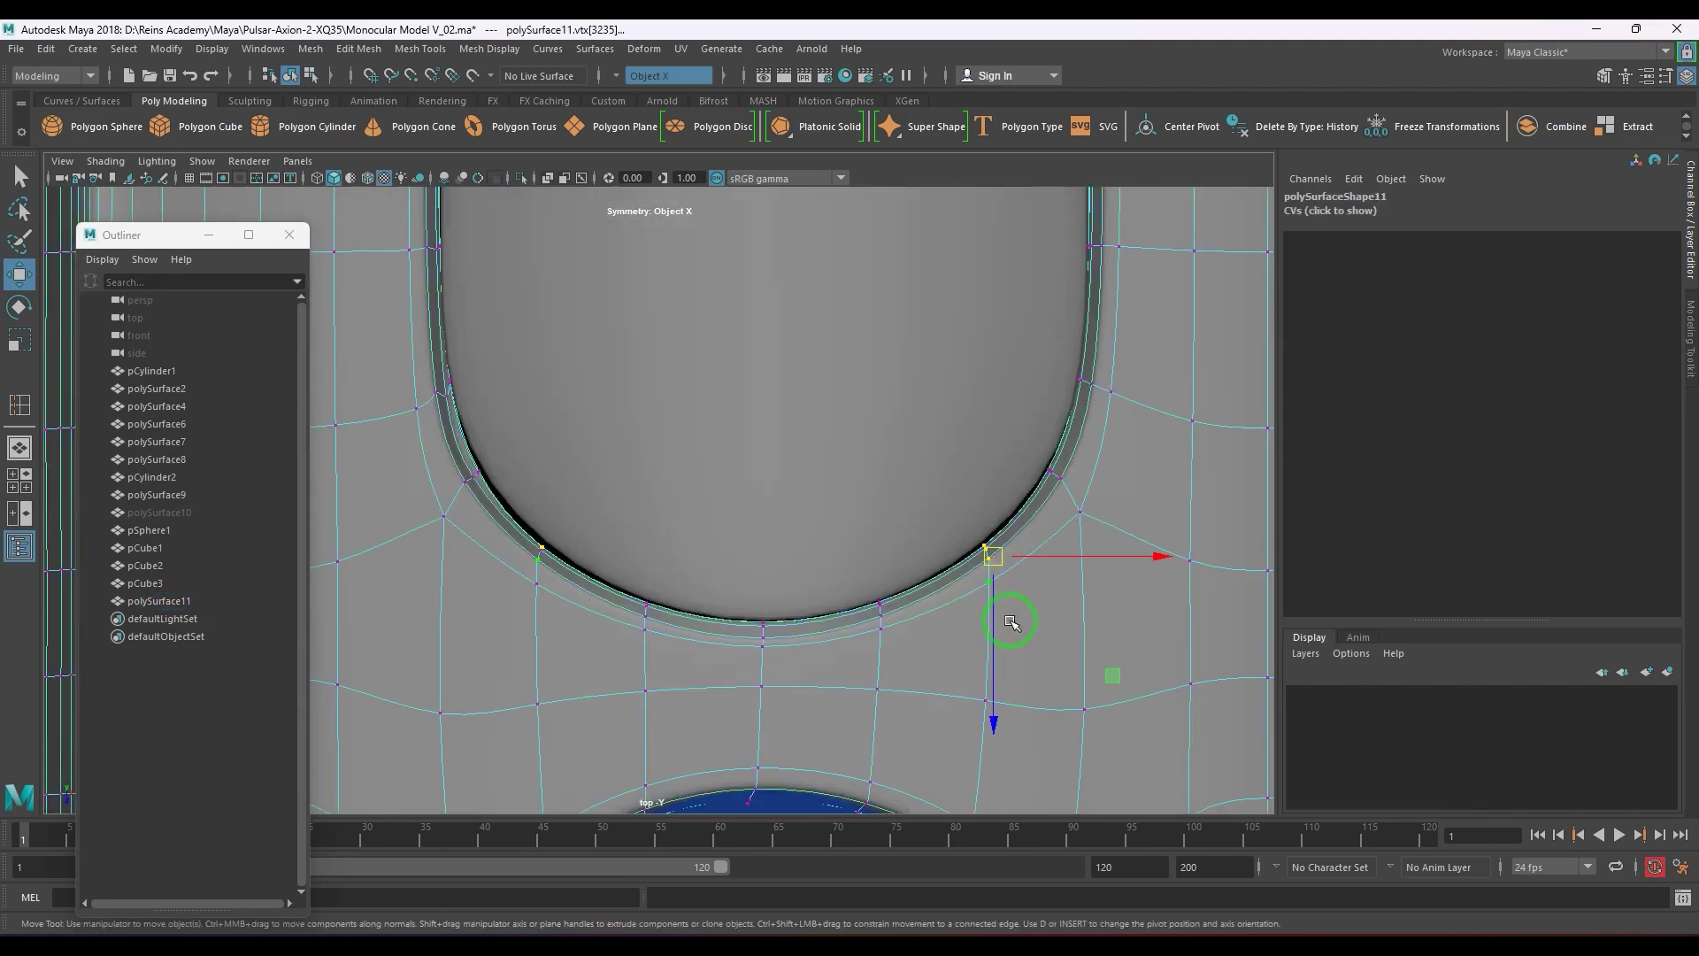
left_click(1060, 476)
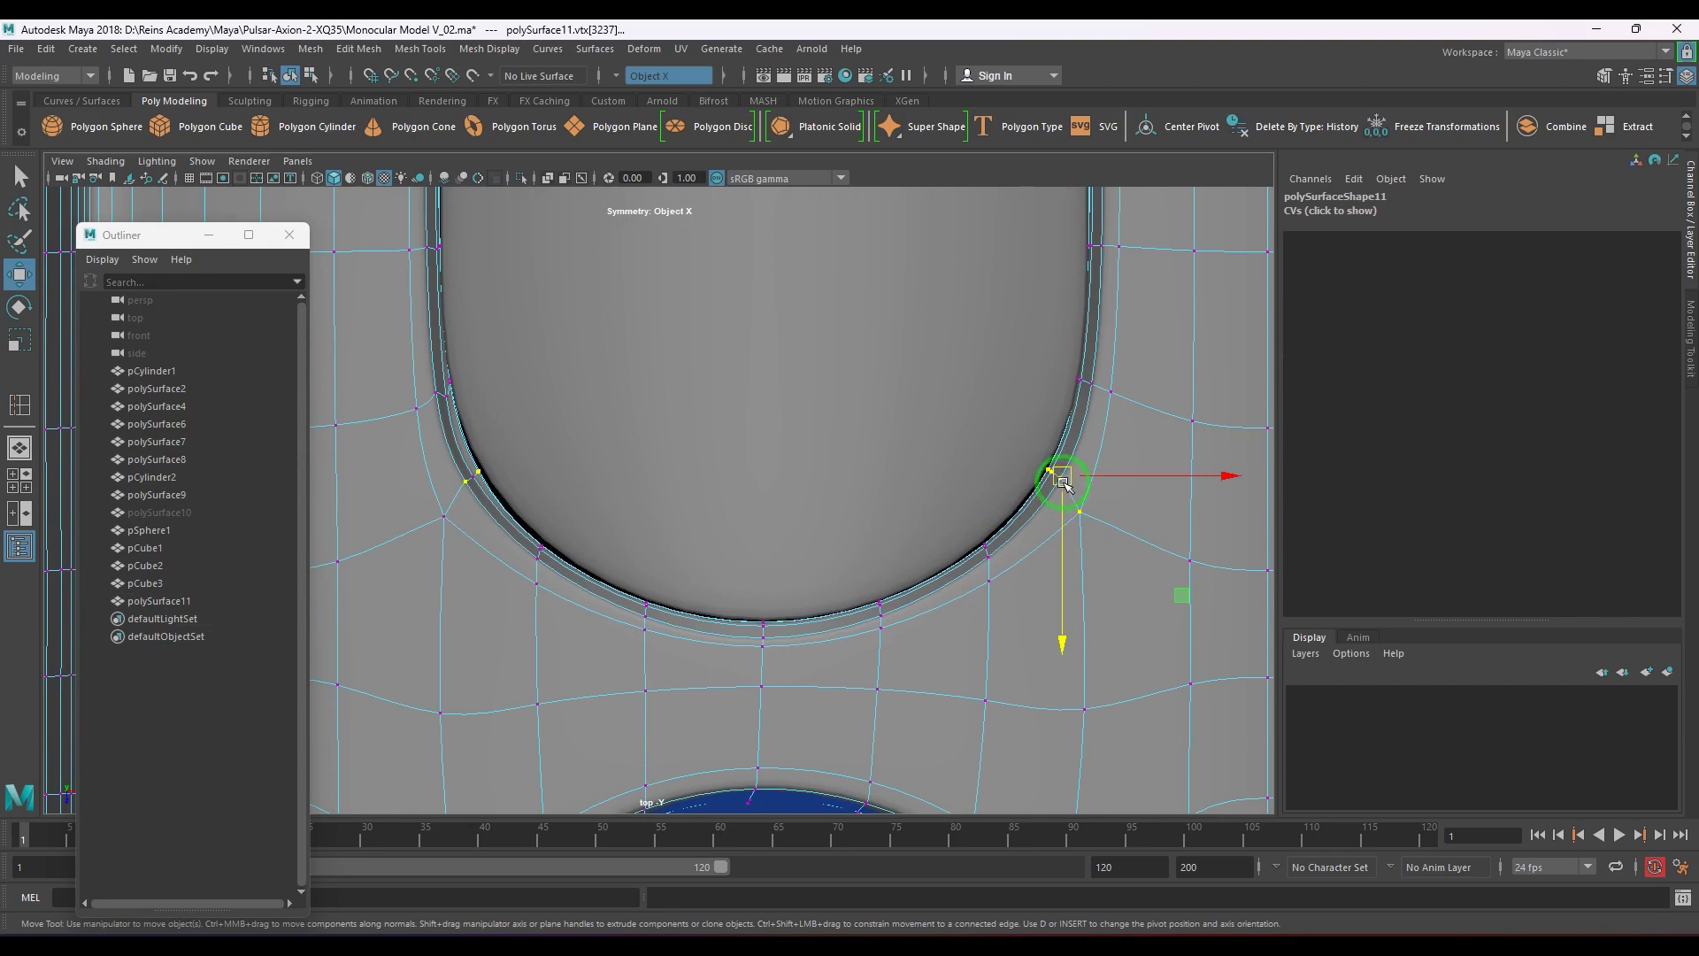
left_click(986, 550)
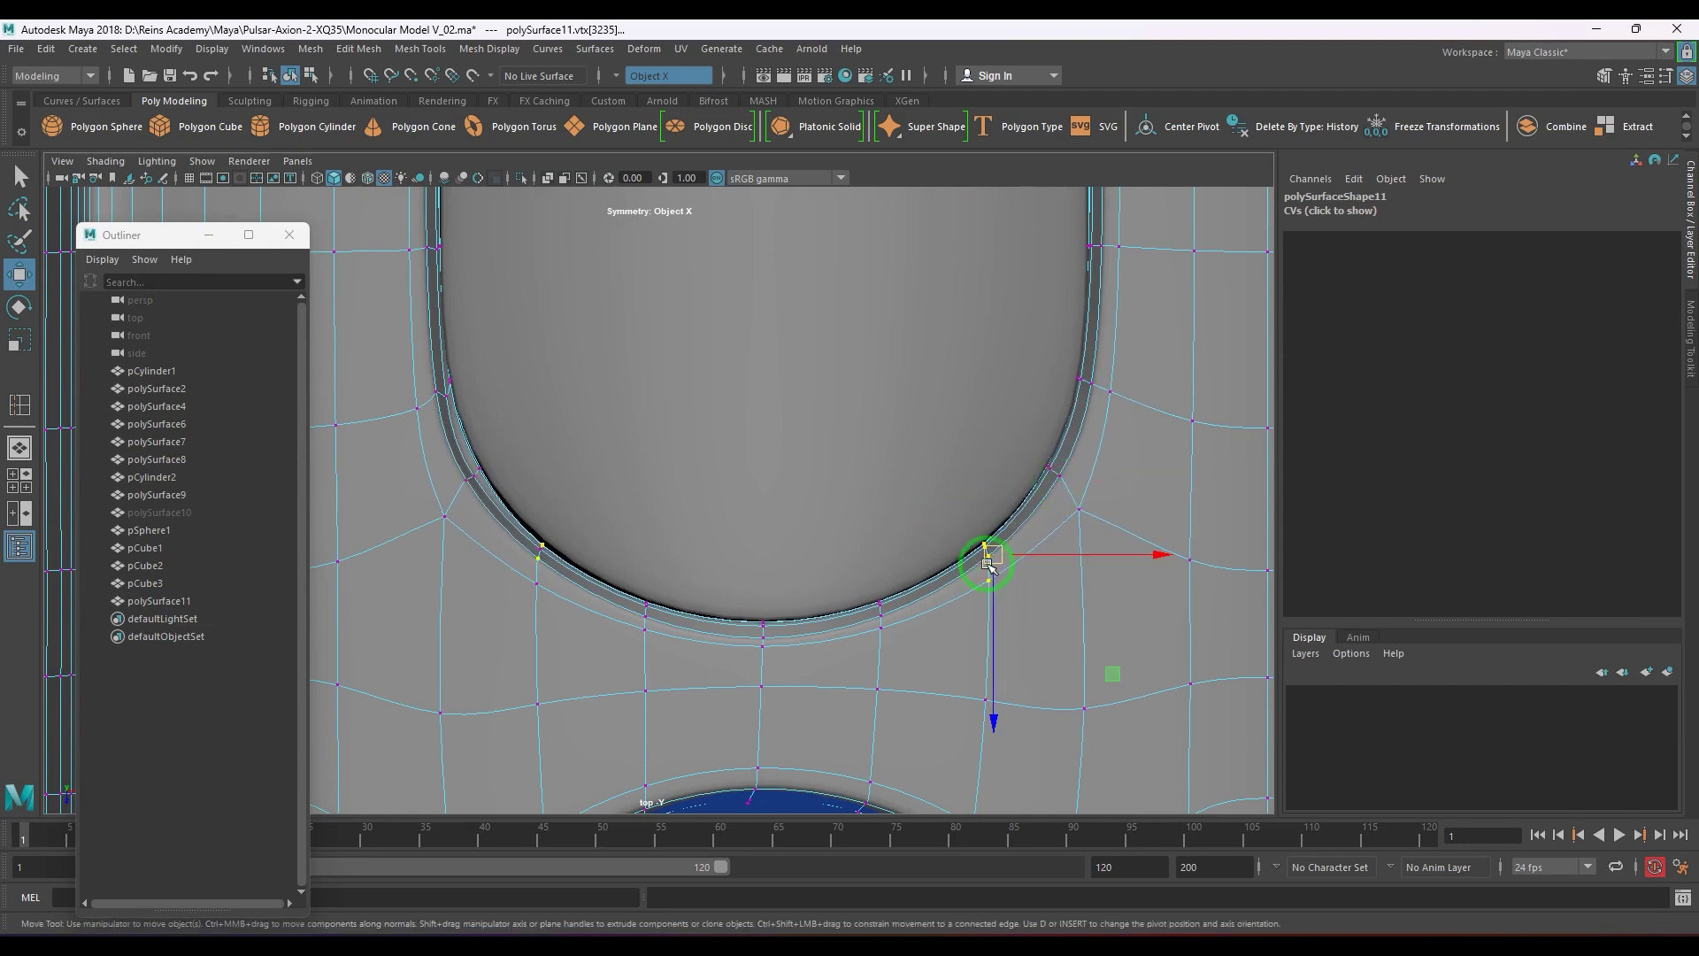
left_click_drag(990, 560, 991, 561)
- Shift the vertices along the seat's straight end and corners slightly along Z to even the gap around the button
scroll(1087, 563, "down", 5)
middle_click_drag(1008, 495, 1005, 631, "alt")
scroll(994, 626, "up", 2)
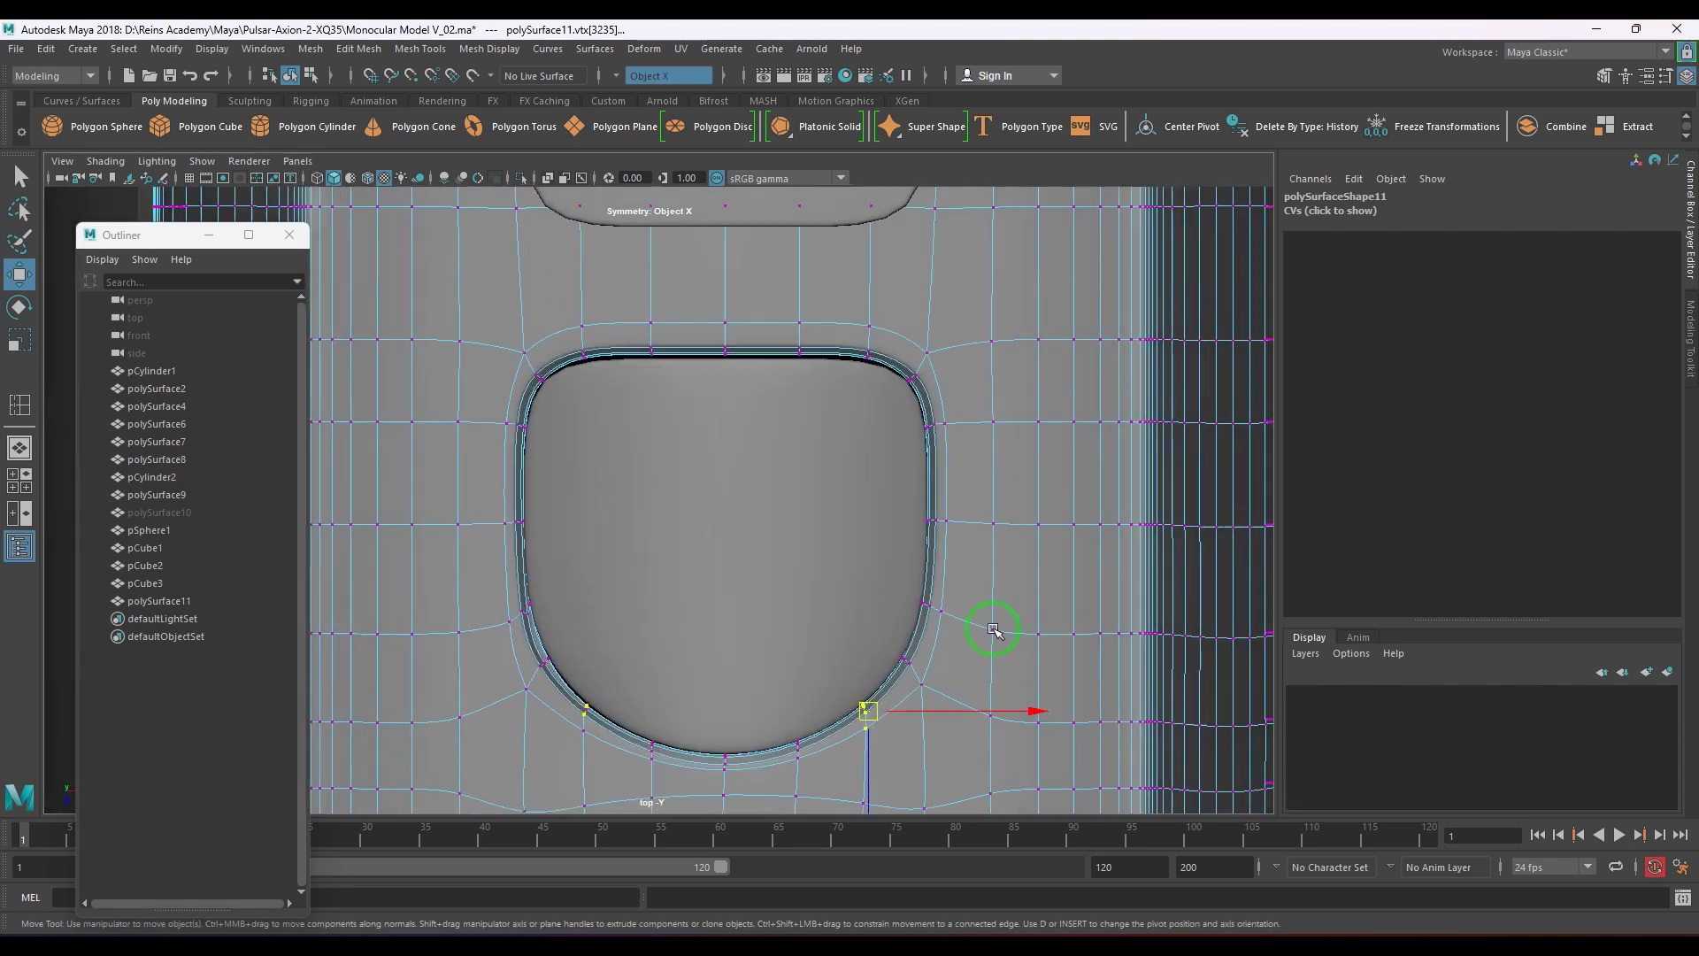
middle_click_drag(925, 533, 948, 679, "alt")
scroll(948, 679, "up", 2)
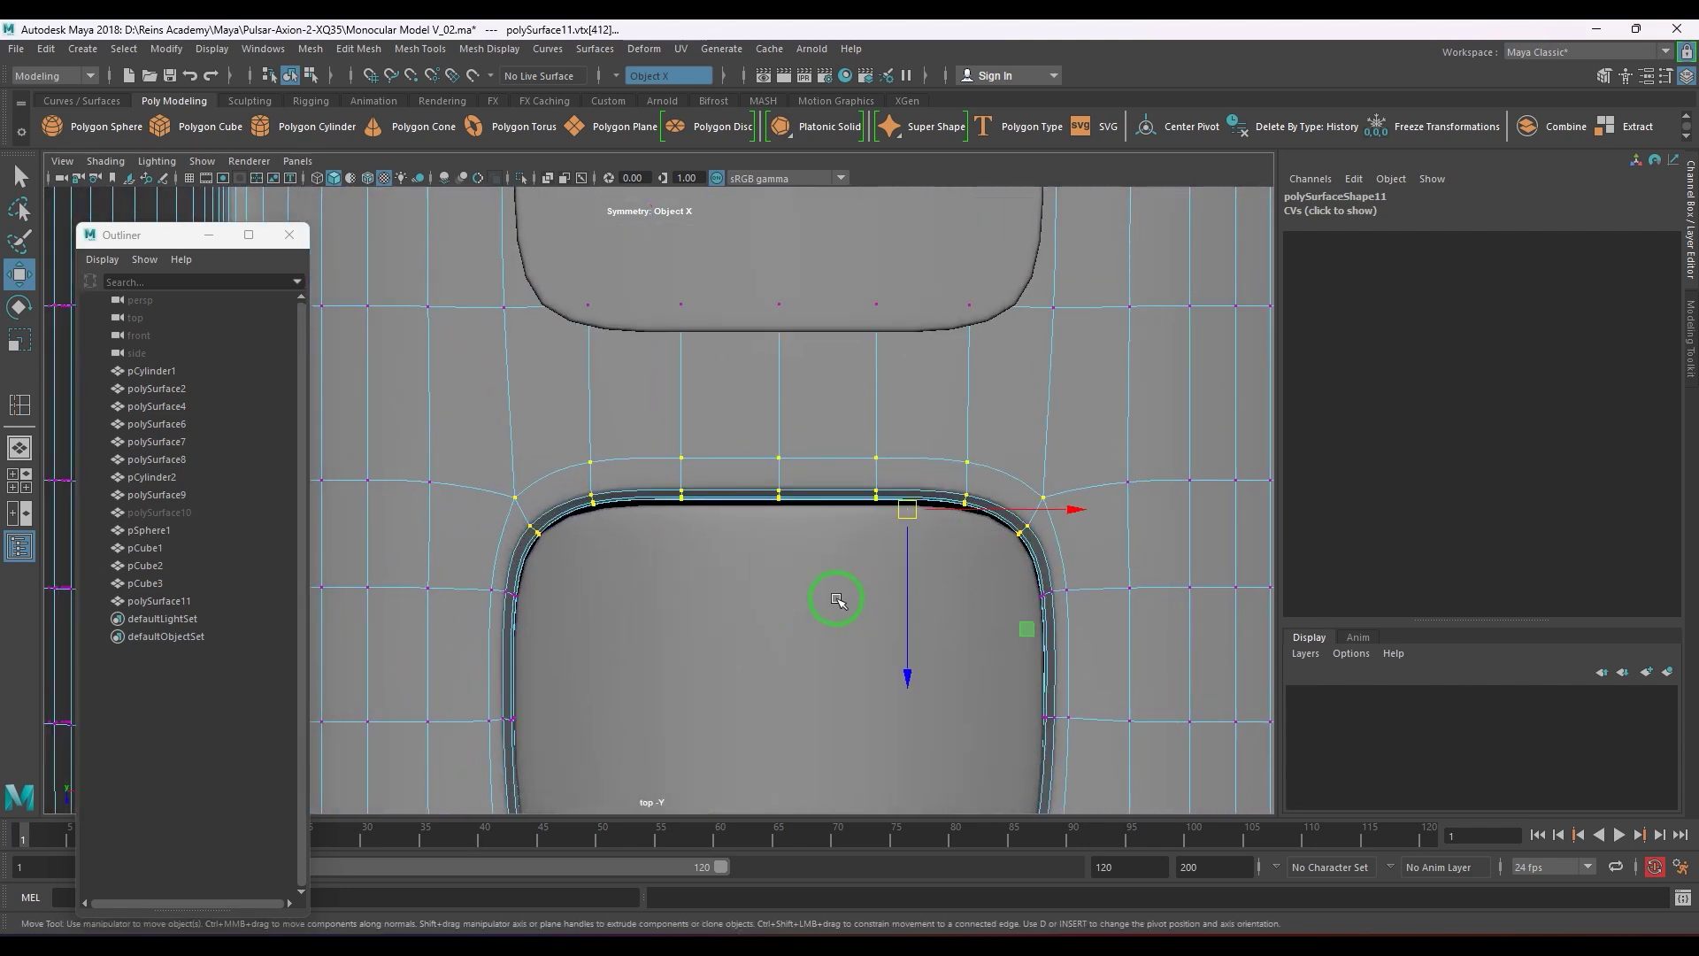
left_click_drag(906, 634, 907, 630)
scroll(882, 549, "down", 3)
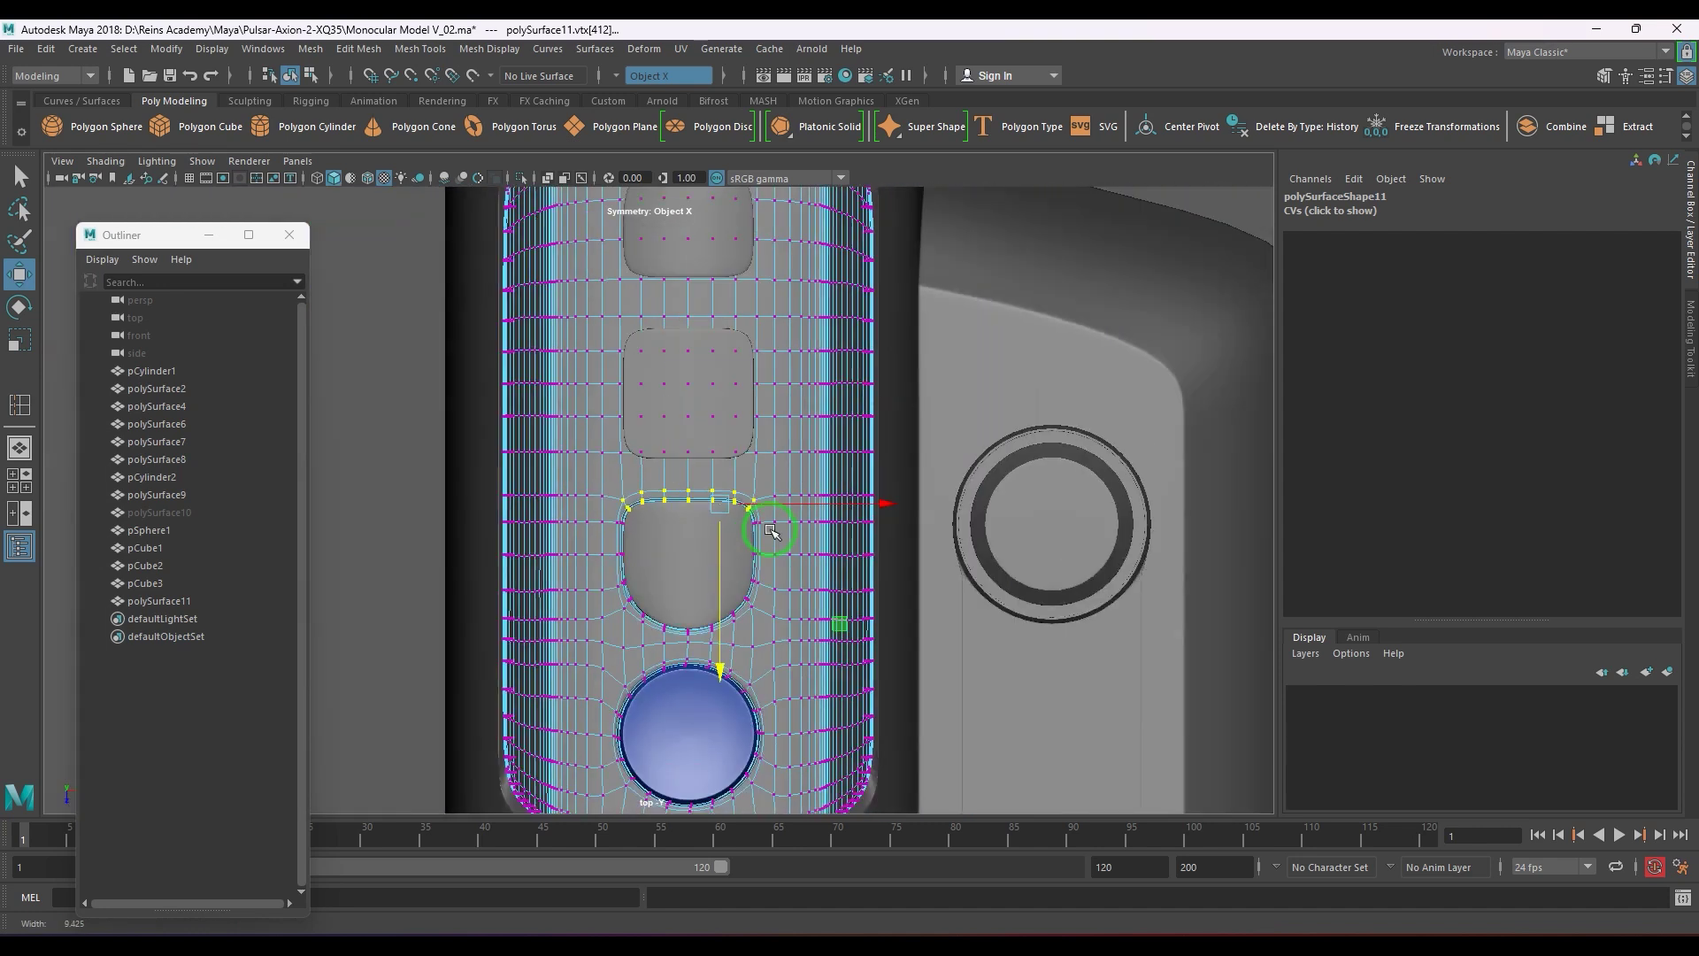
- Move the panel's crosswise edge loop at the square button's lower edge along Z toward the arc-rounded seat
key("F8")
scroll(793, 531, "up", 3)
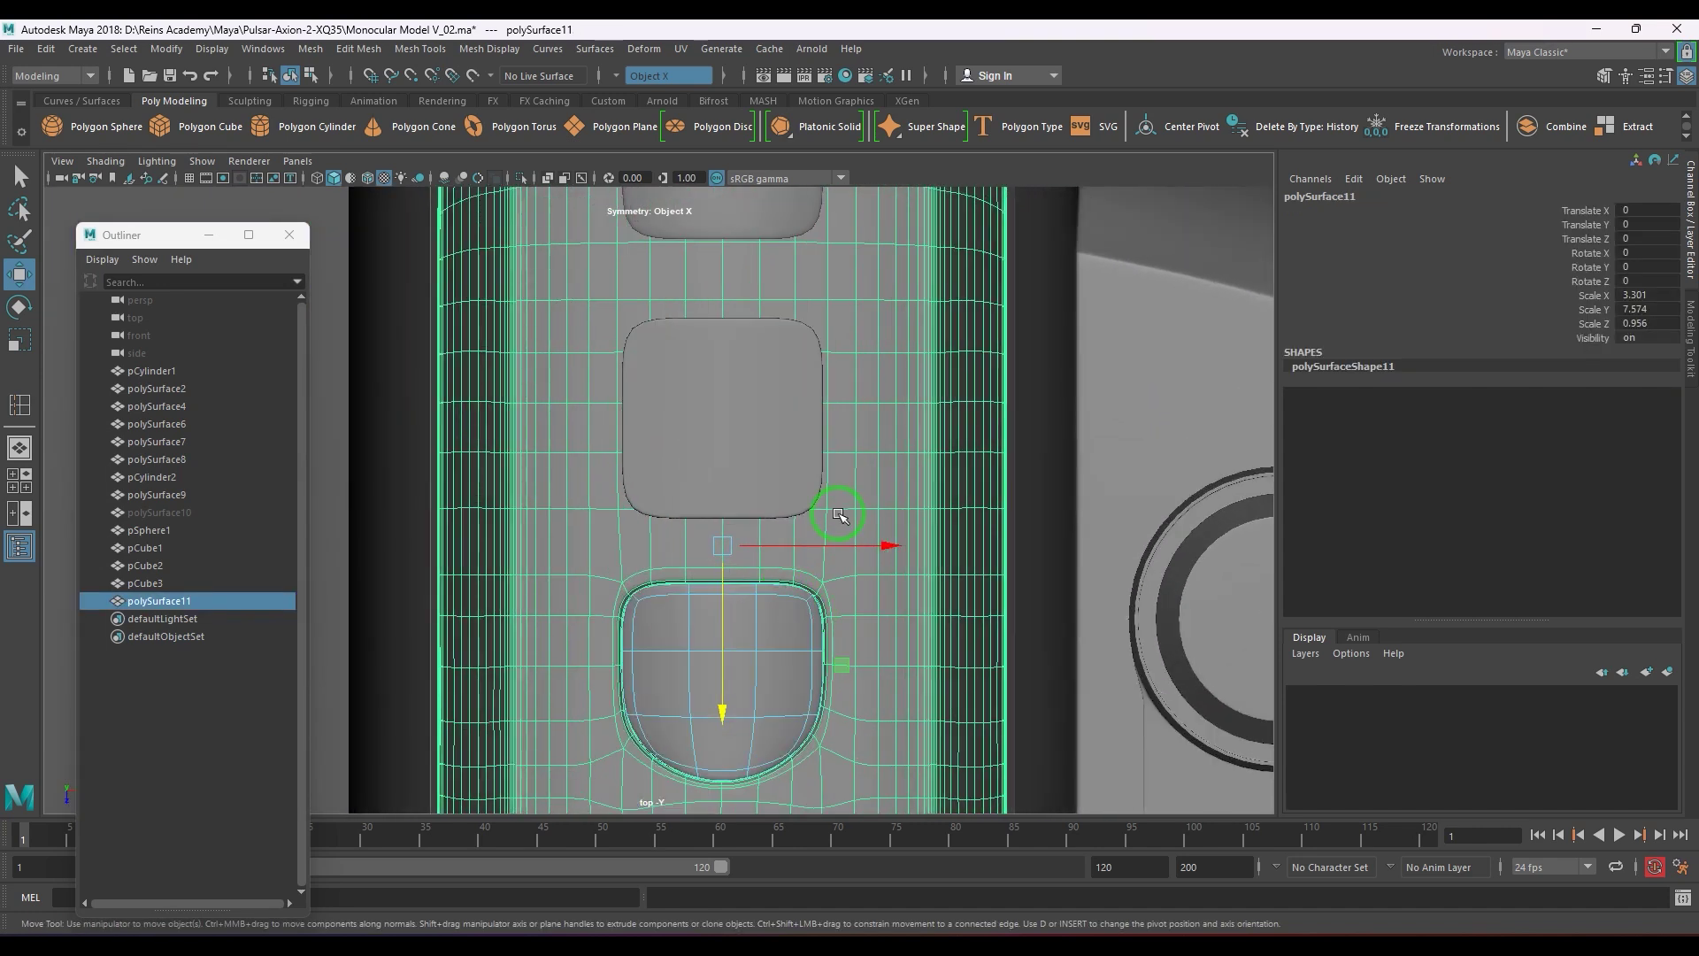
key("F10")
left_click(825, 611)
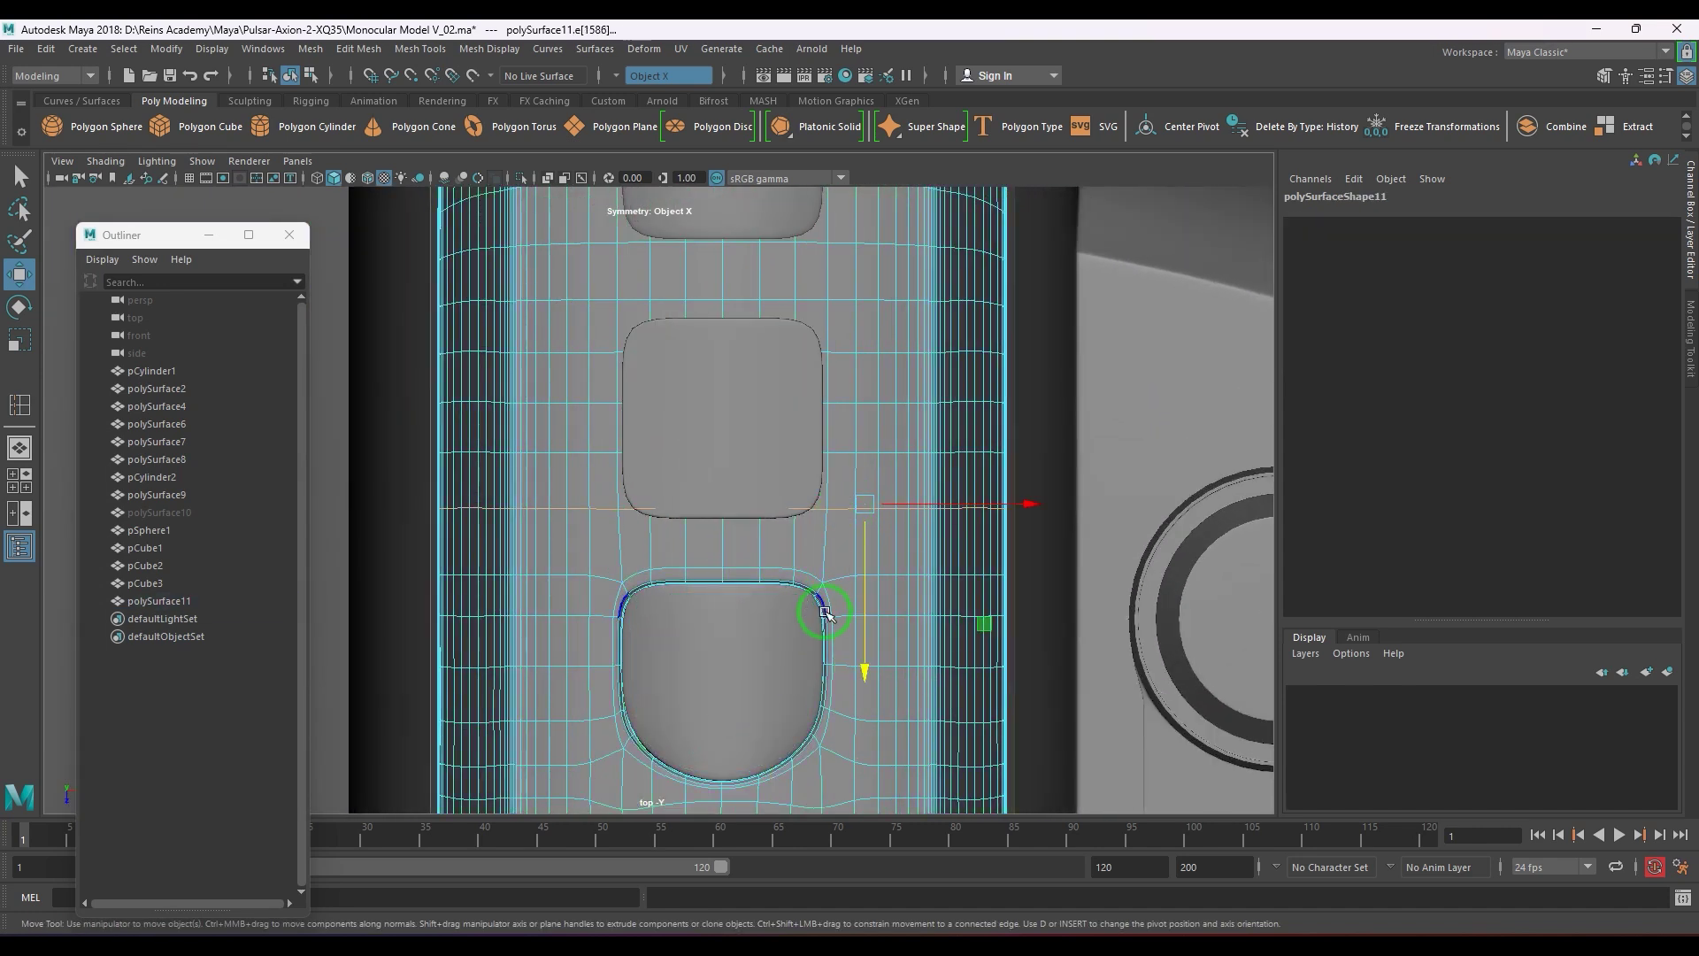
left_click_drag(870, 602, 864, 642)
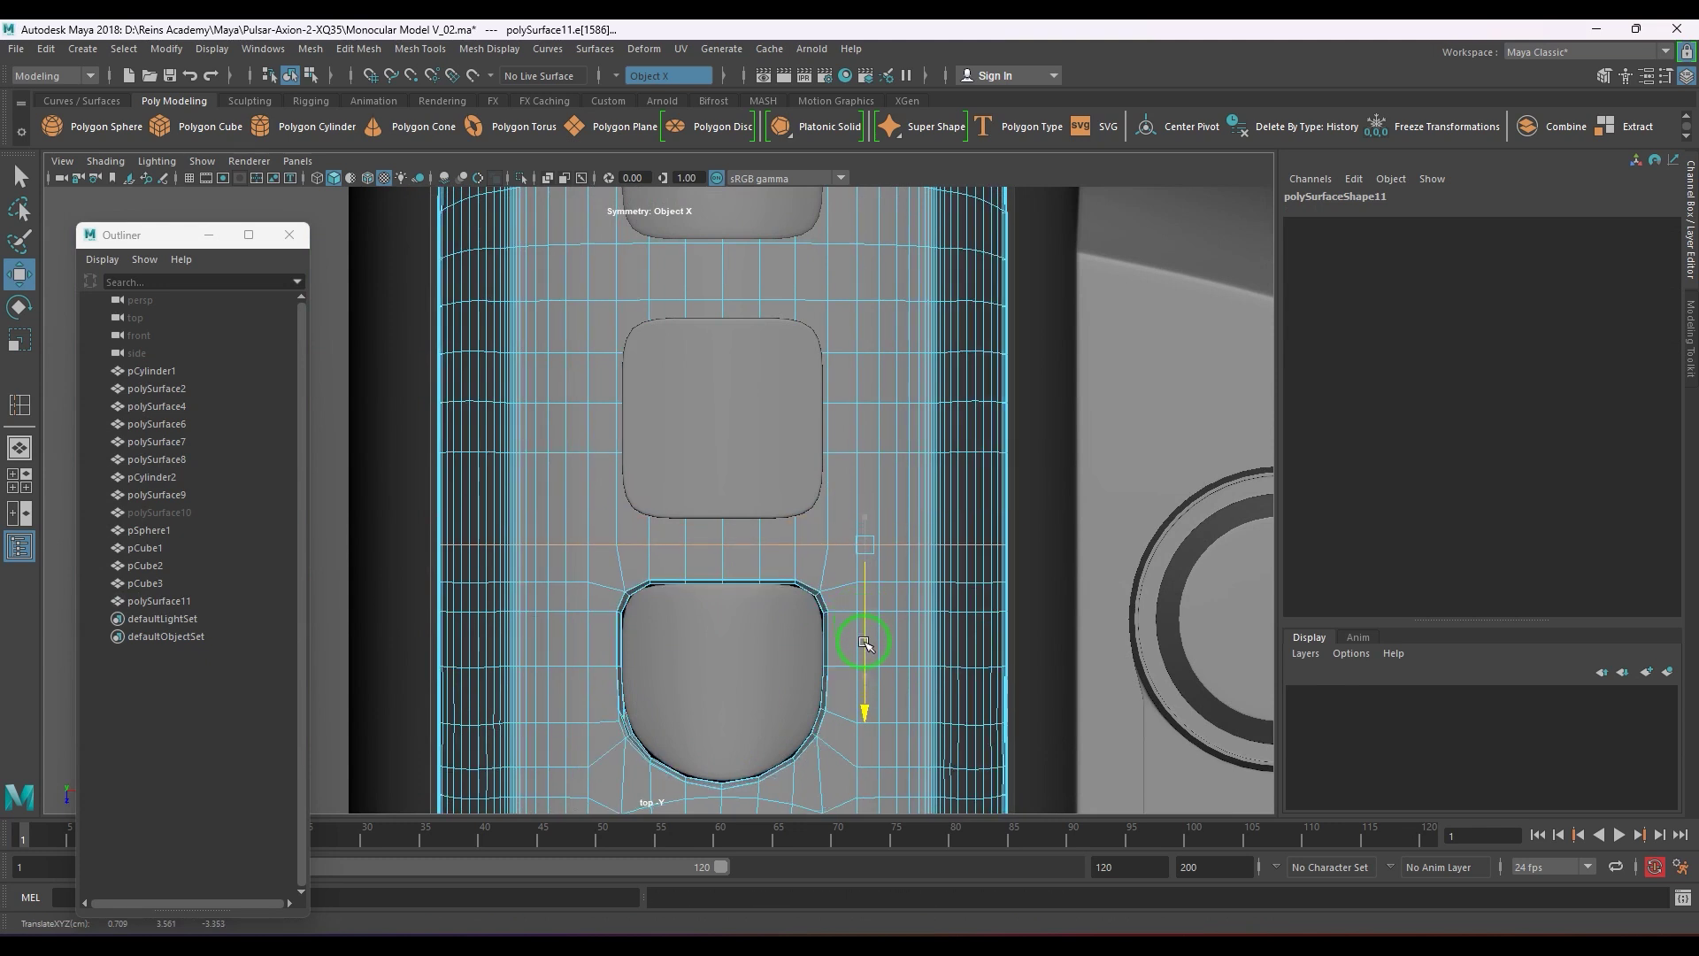
- Bevel the crosswise edge loop in the square button's lower half and shift the two resulting loops along Z
left_click(830, 511)
key("ctrl+b")
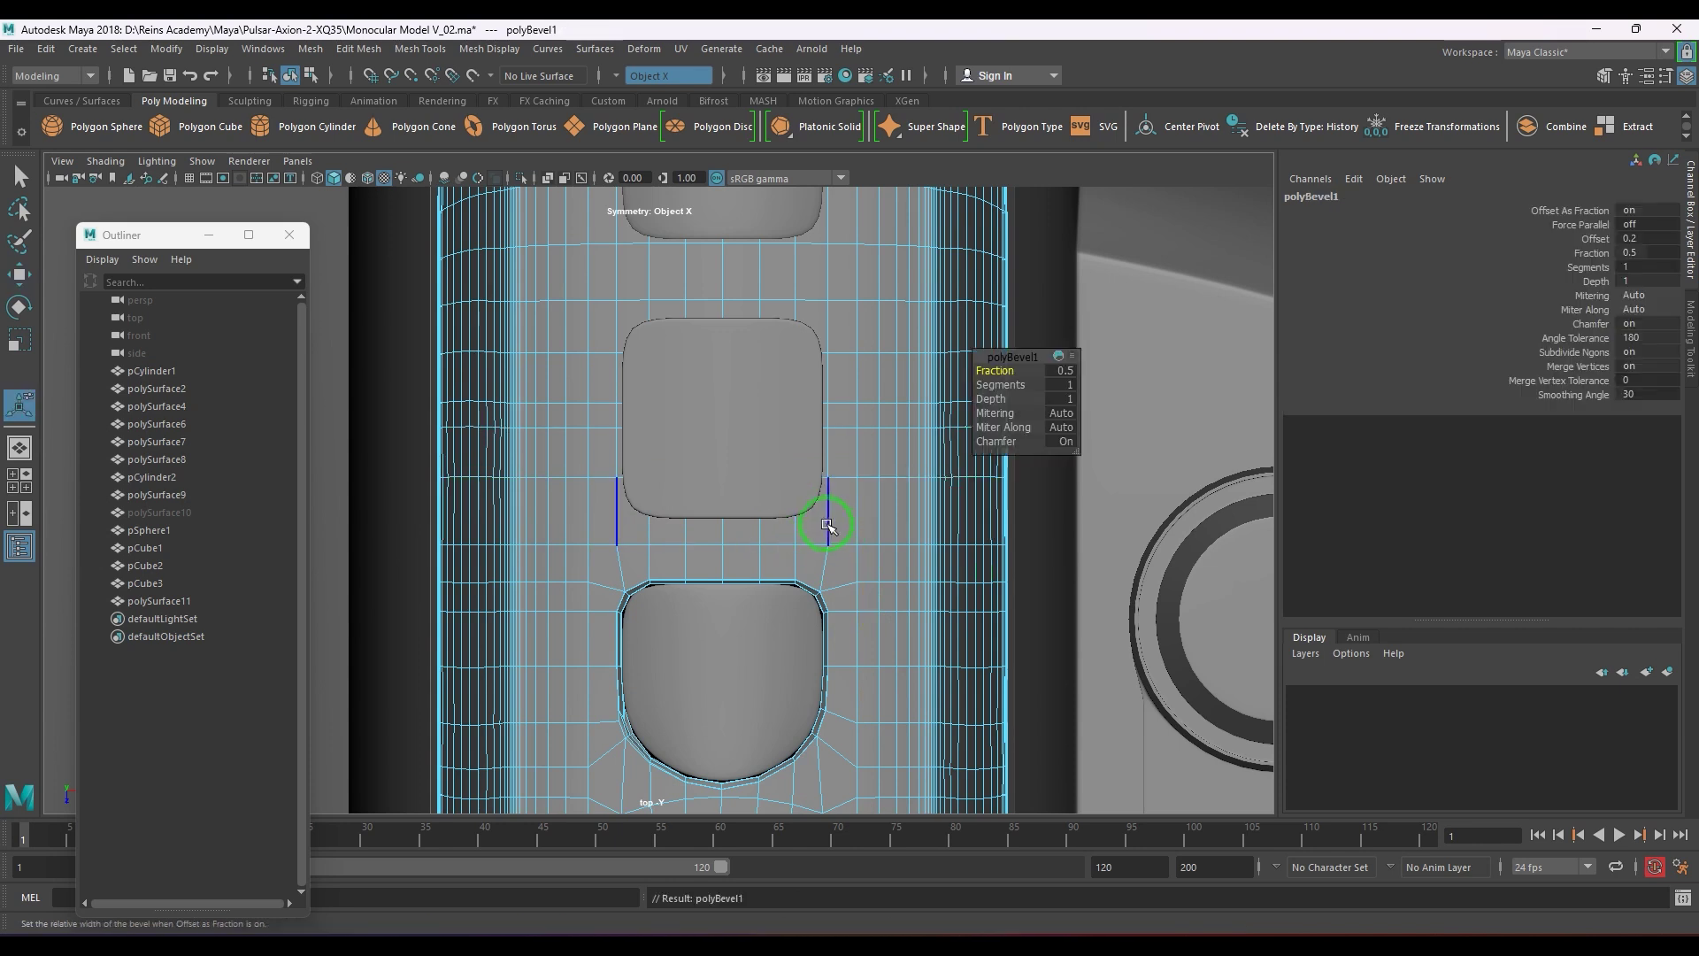
left_click(857, 563)
key("w")
left_click(820, 558)
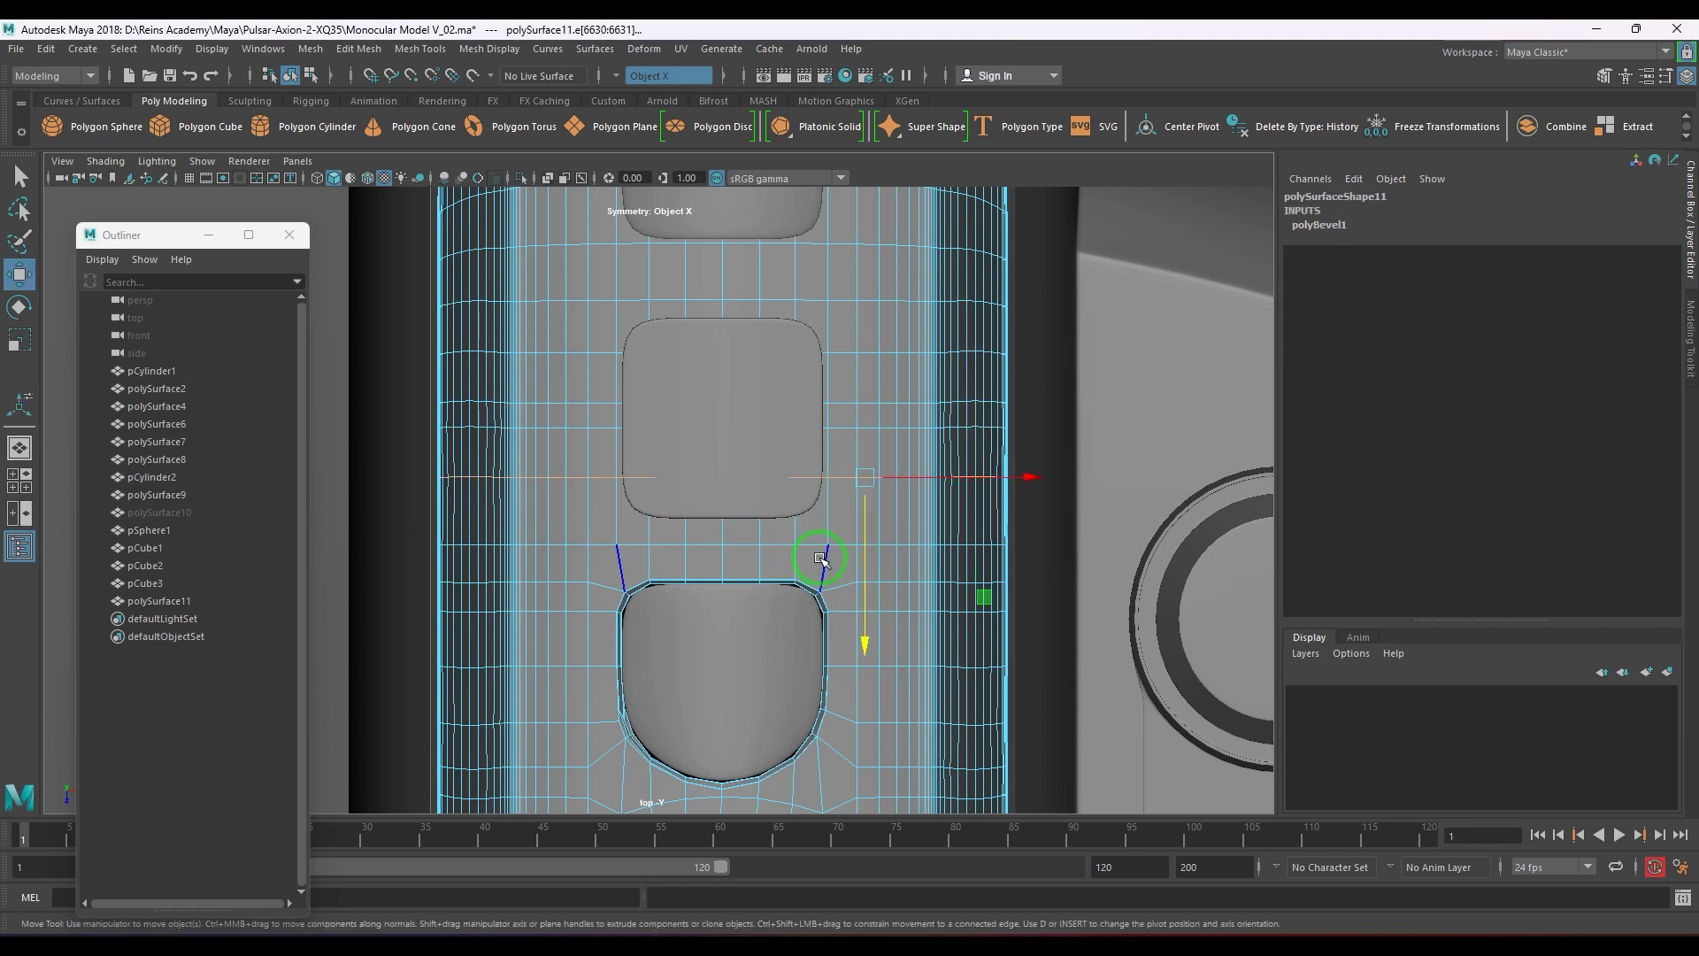
mouse_move(869, 584)
left_mouse_down("shift")
mouse_move(863, 631)
mouse_move(865, 604)
left_mouse_up("shift")
left_click(848, 432)
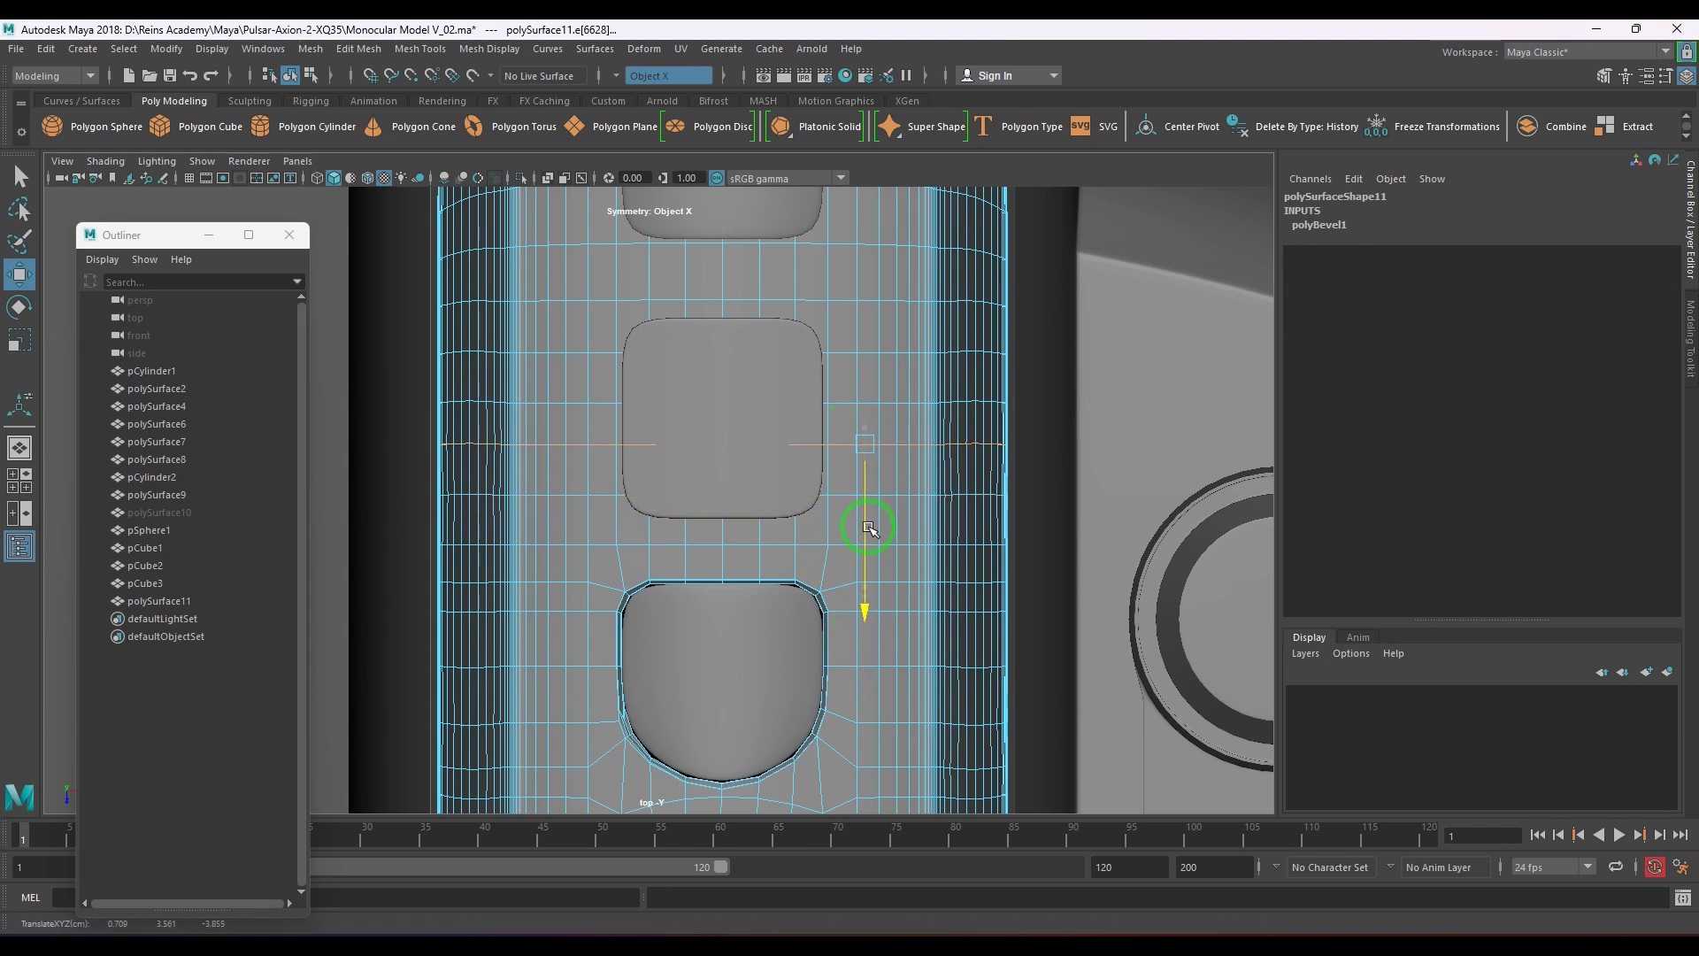
- Move the crosswise edge loops at the square button's upper and lower edges along Z closer to its outline
left_click(785, 299)
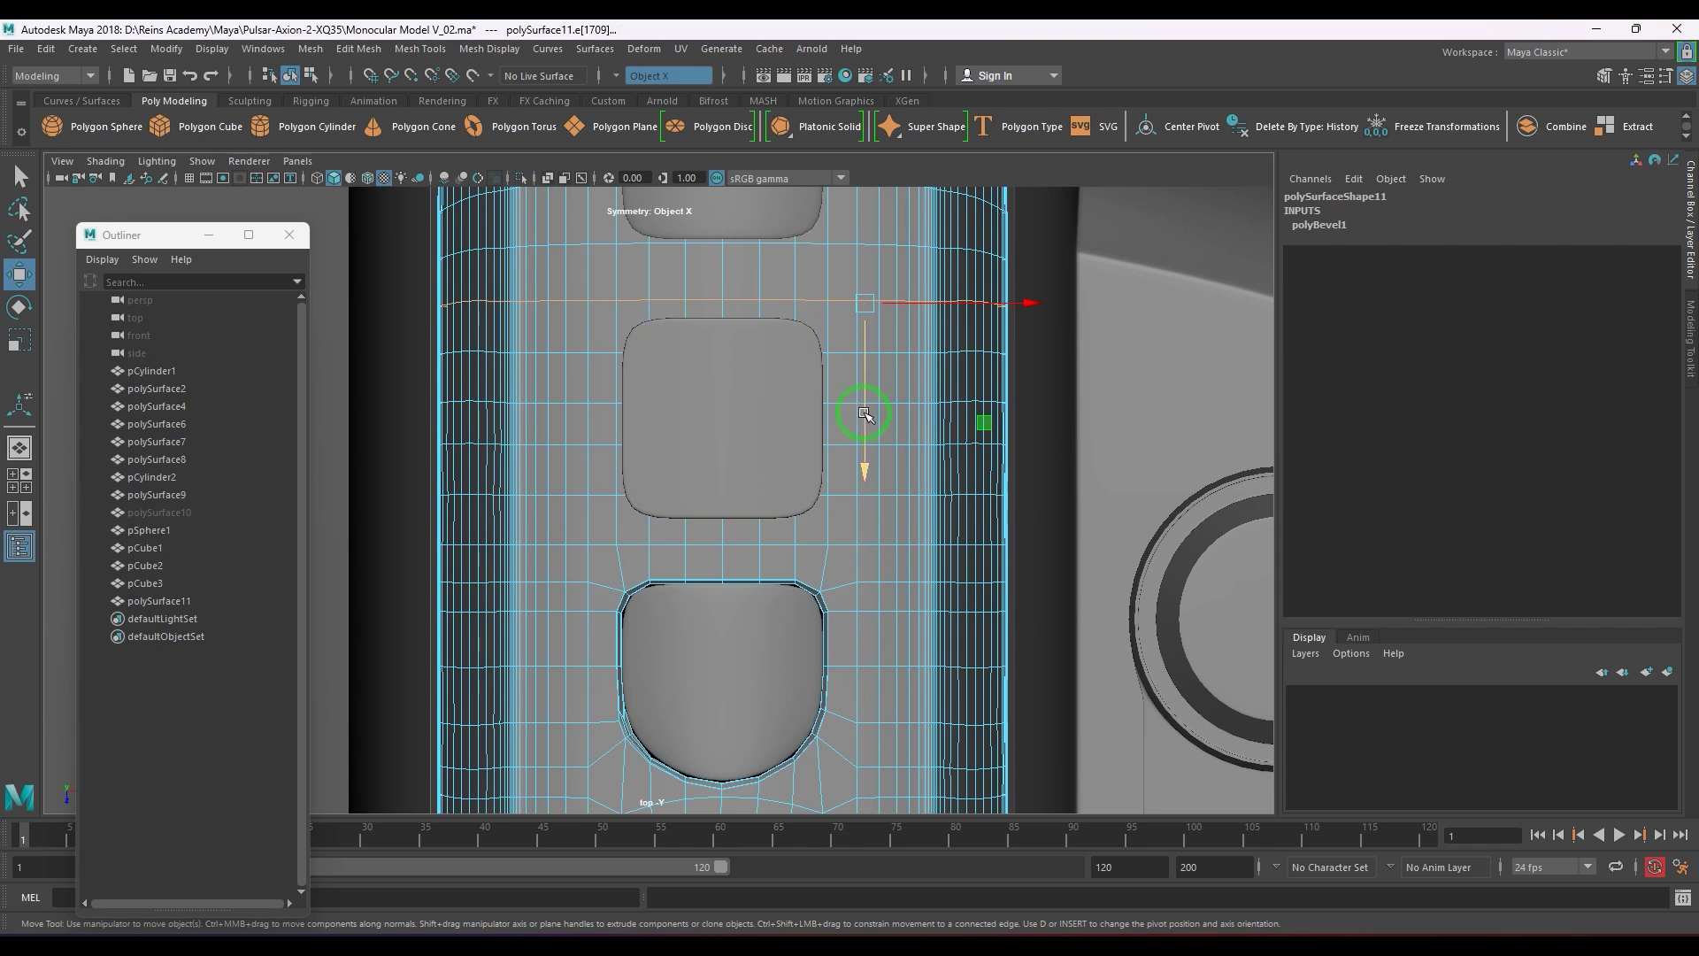
left_click_drag(865, 413, 866, 430)
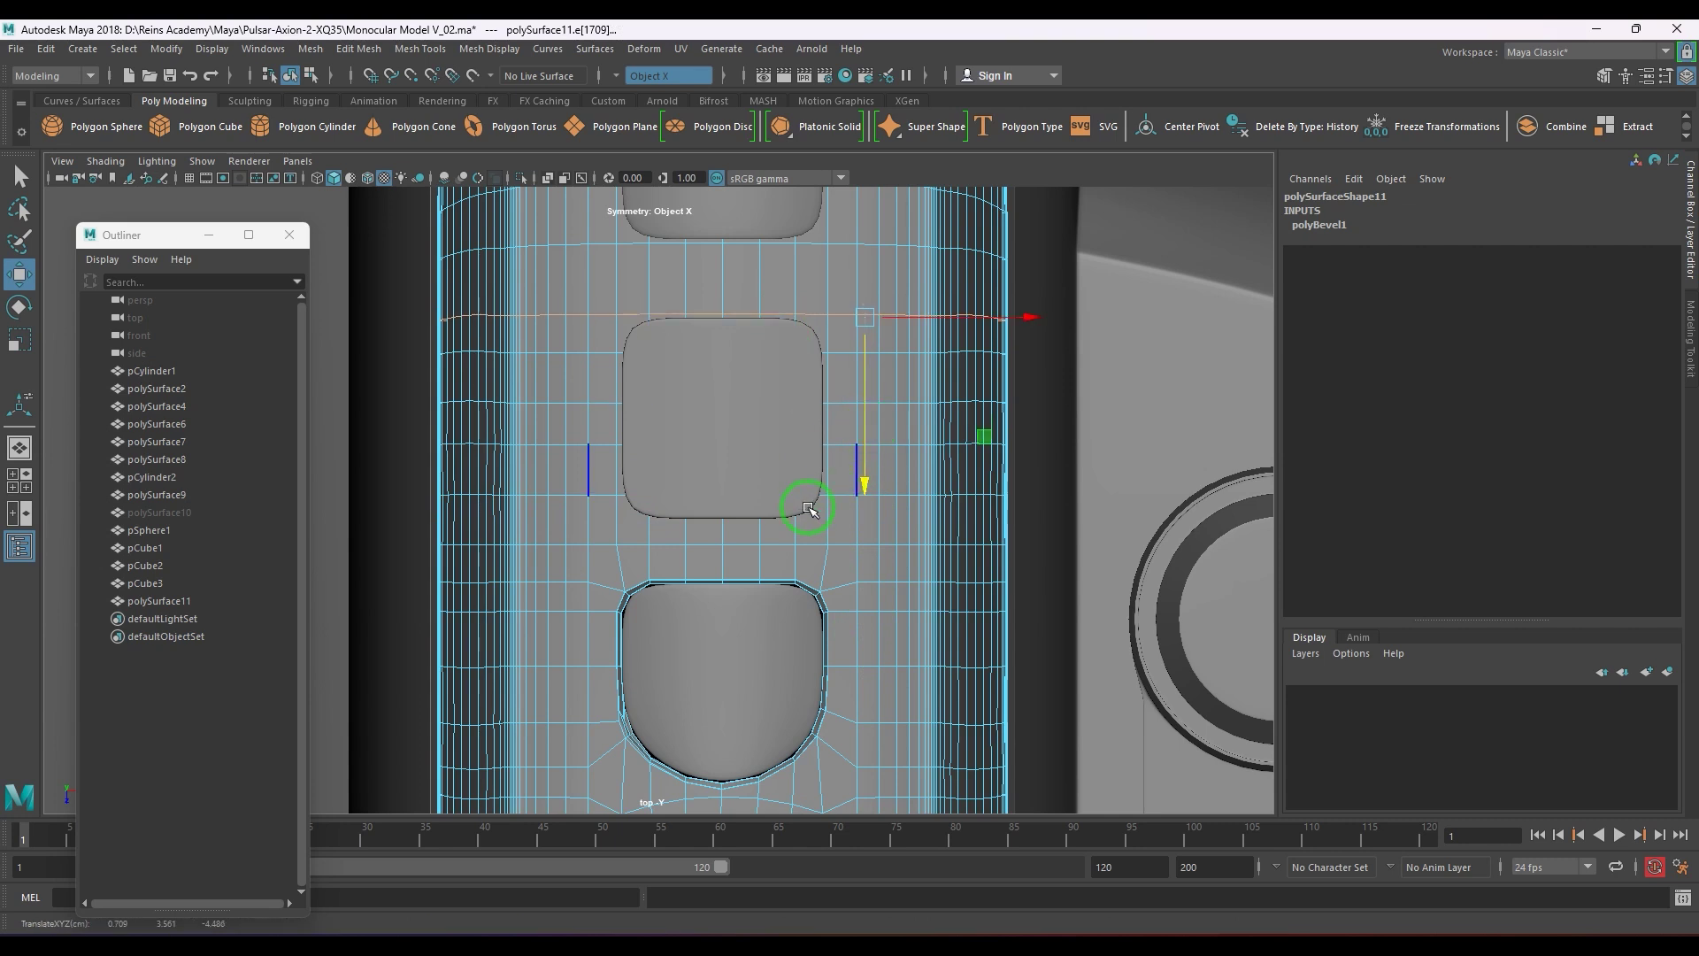
scroll(808, 509, "up", 1)
left_click(821, 550)
left_click_drag(871, 595, 880, 584)
scroll(758, 557, "up", 3)
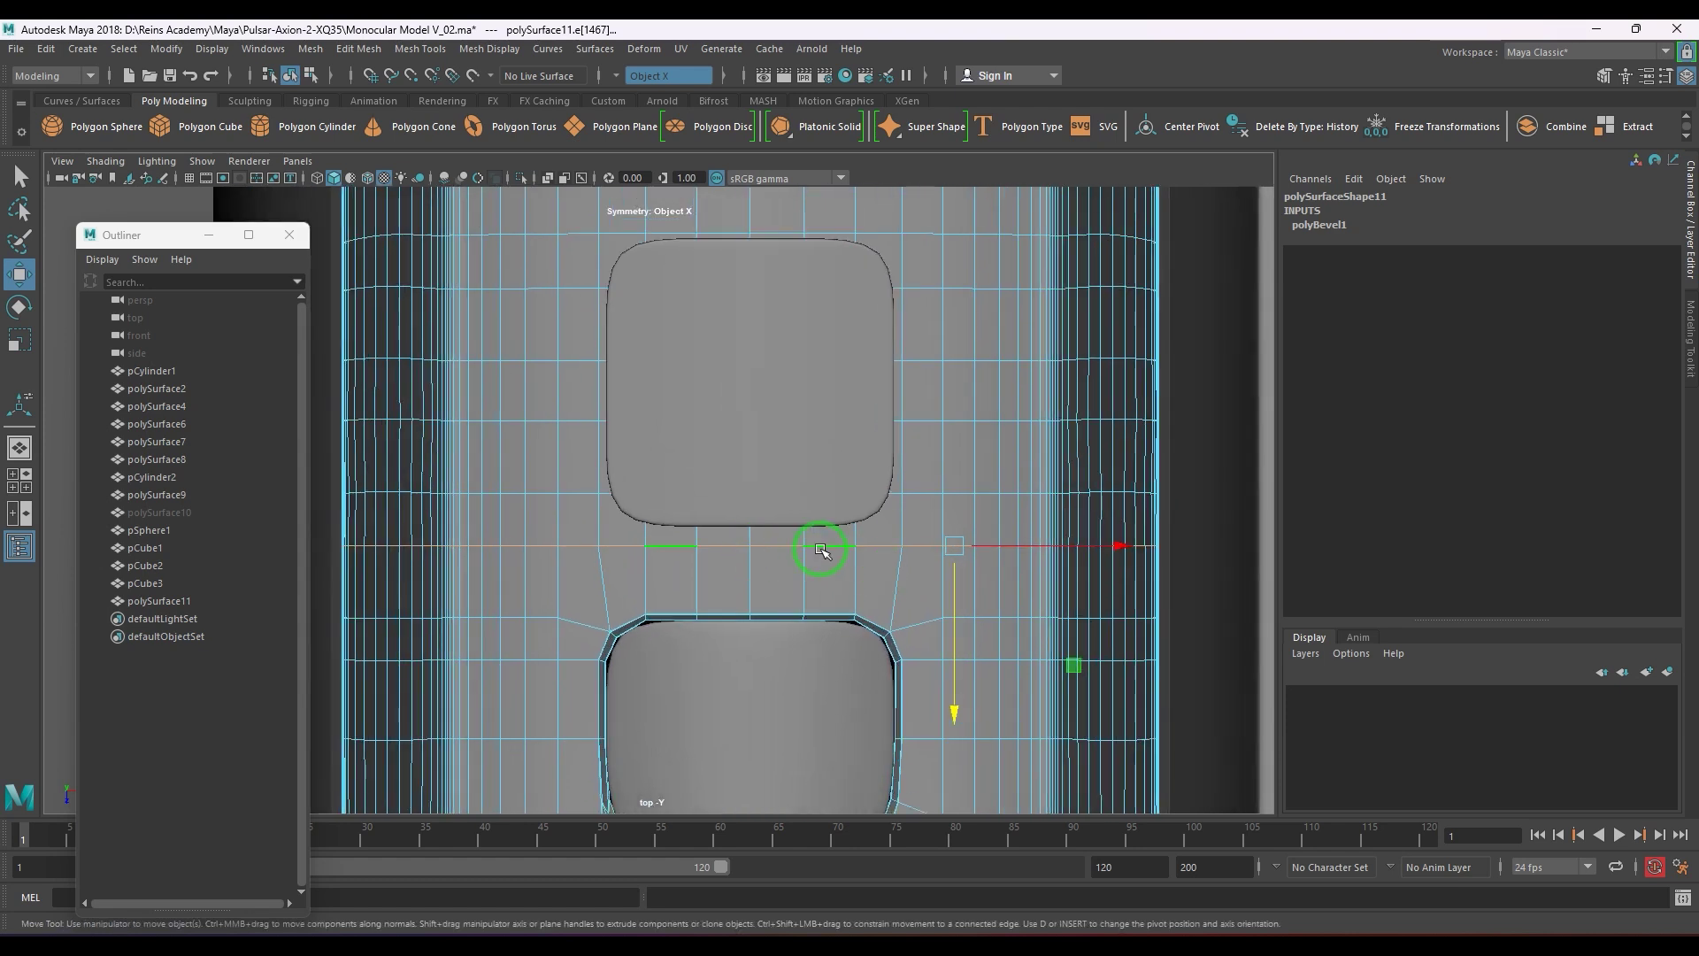
- Move the mirrored corner vertices at the square button's lower and upper ends diagonally inward onto its rounded corners
key("F9")
left_click(901, 546)
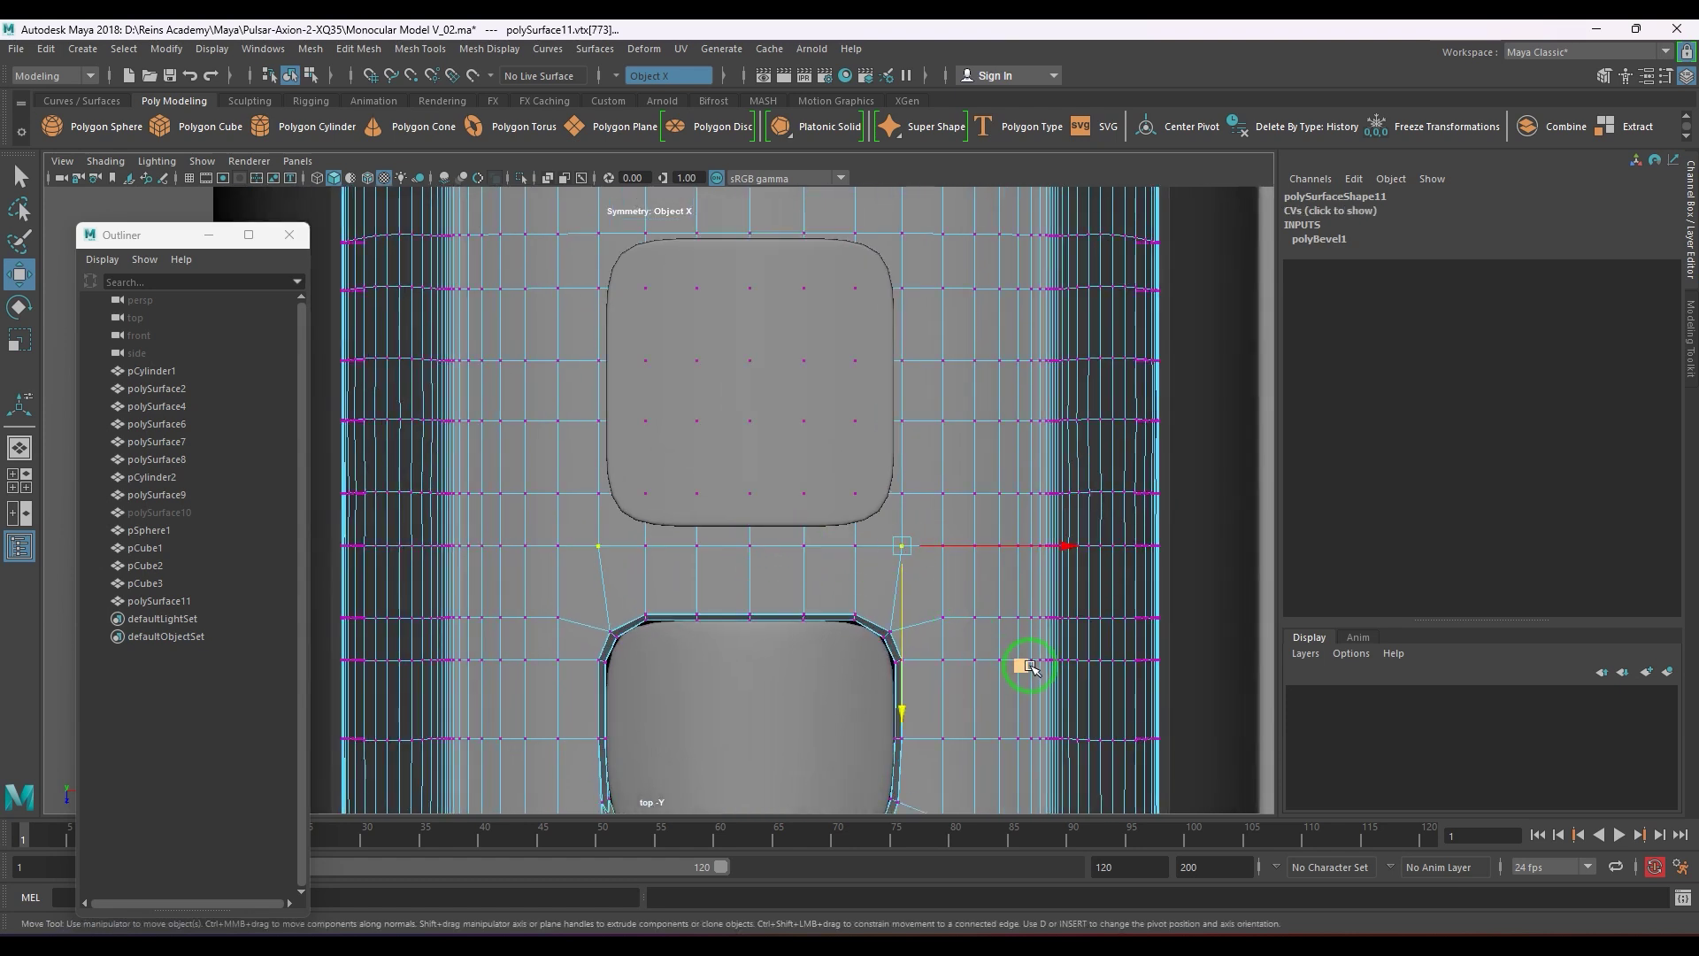
middle_click_drag(1029, 665, 1013, 644)
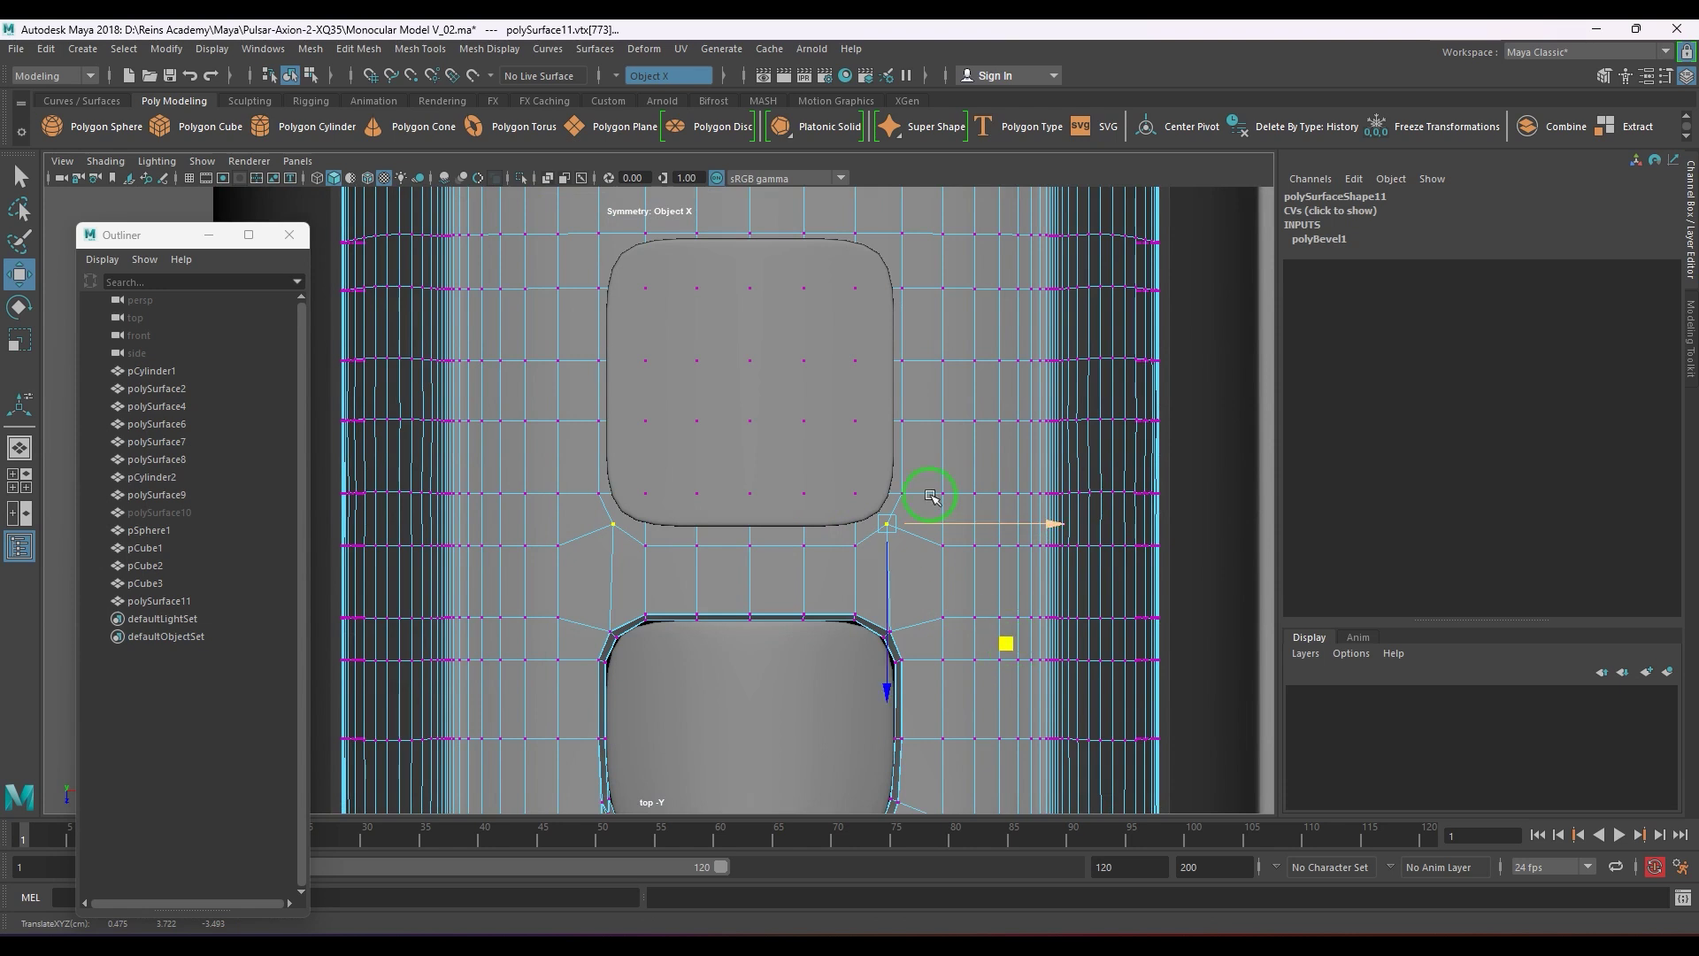
middle_click_drag(897, 278, 858, 382, "alt")
left_click(863, 338)
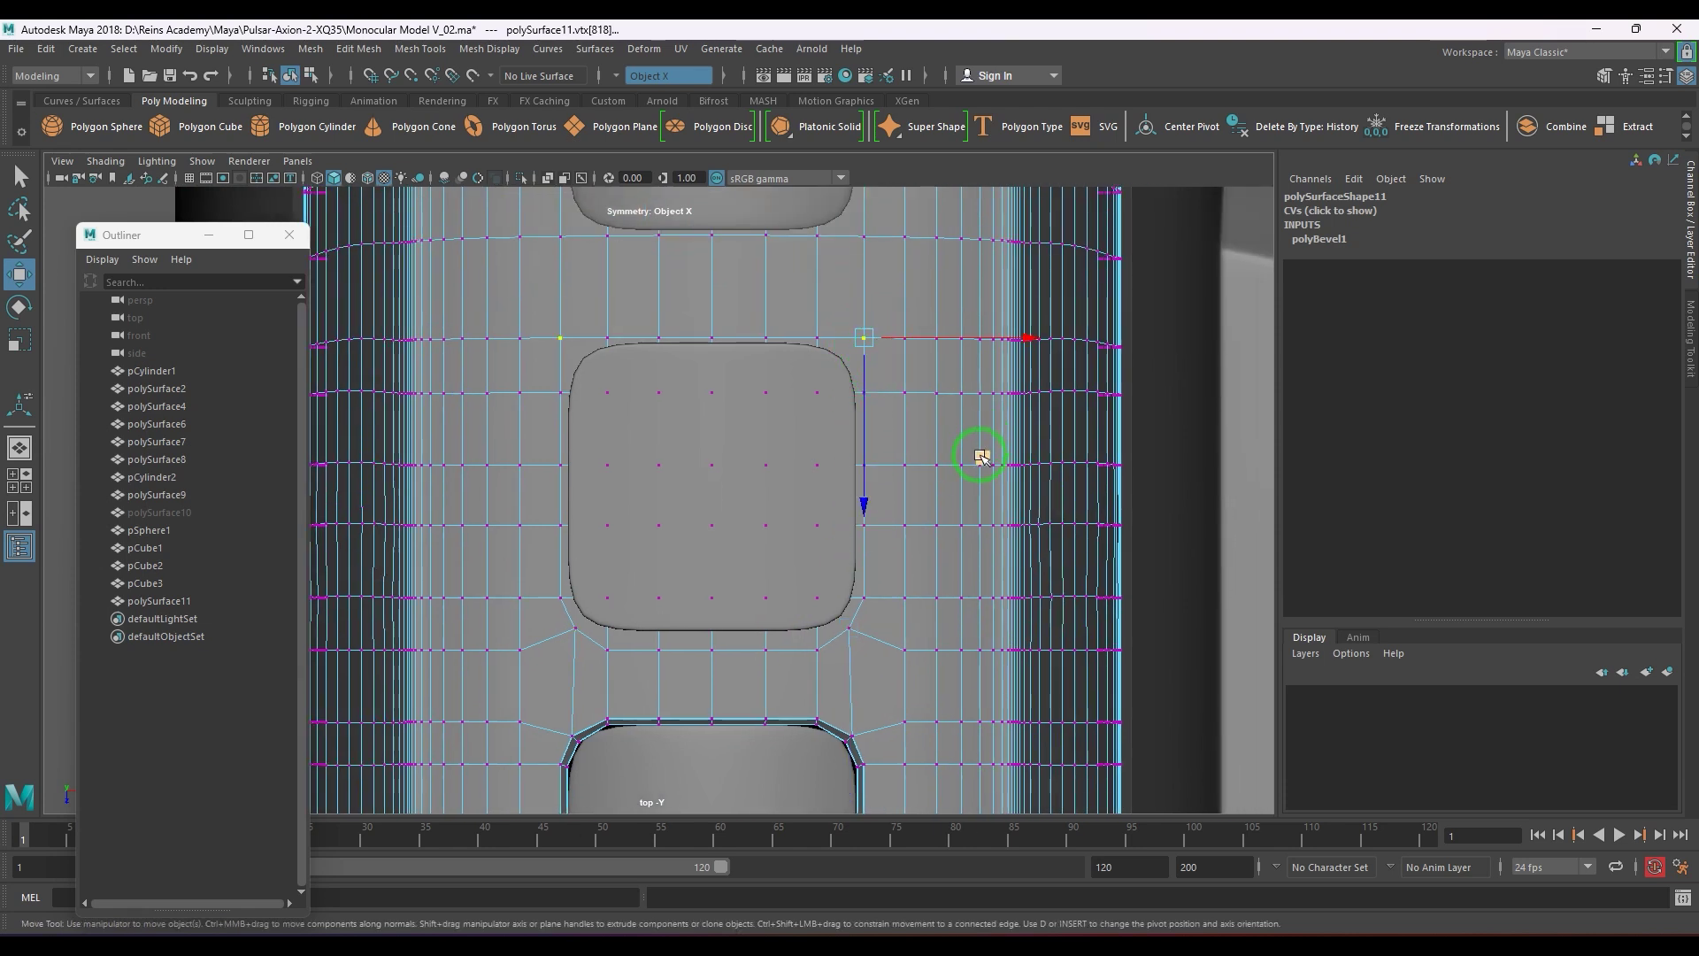
middle_click_drag(980, 456, 967, 468)
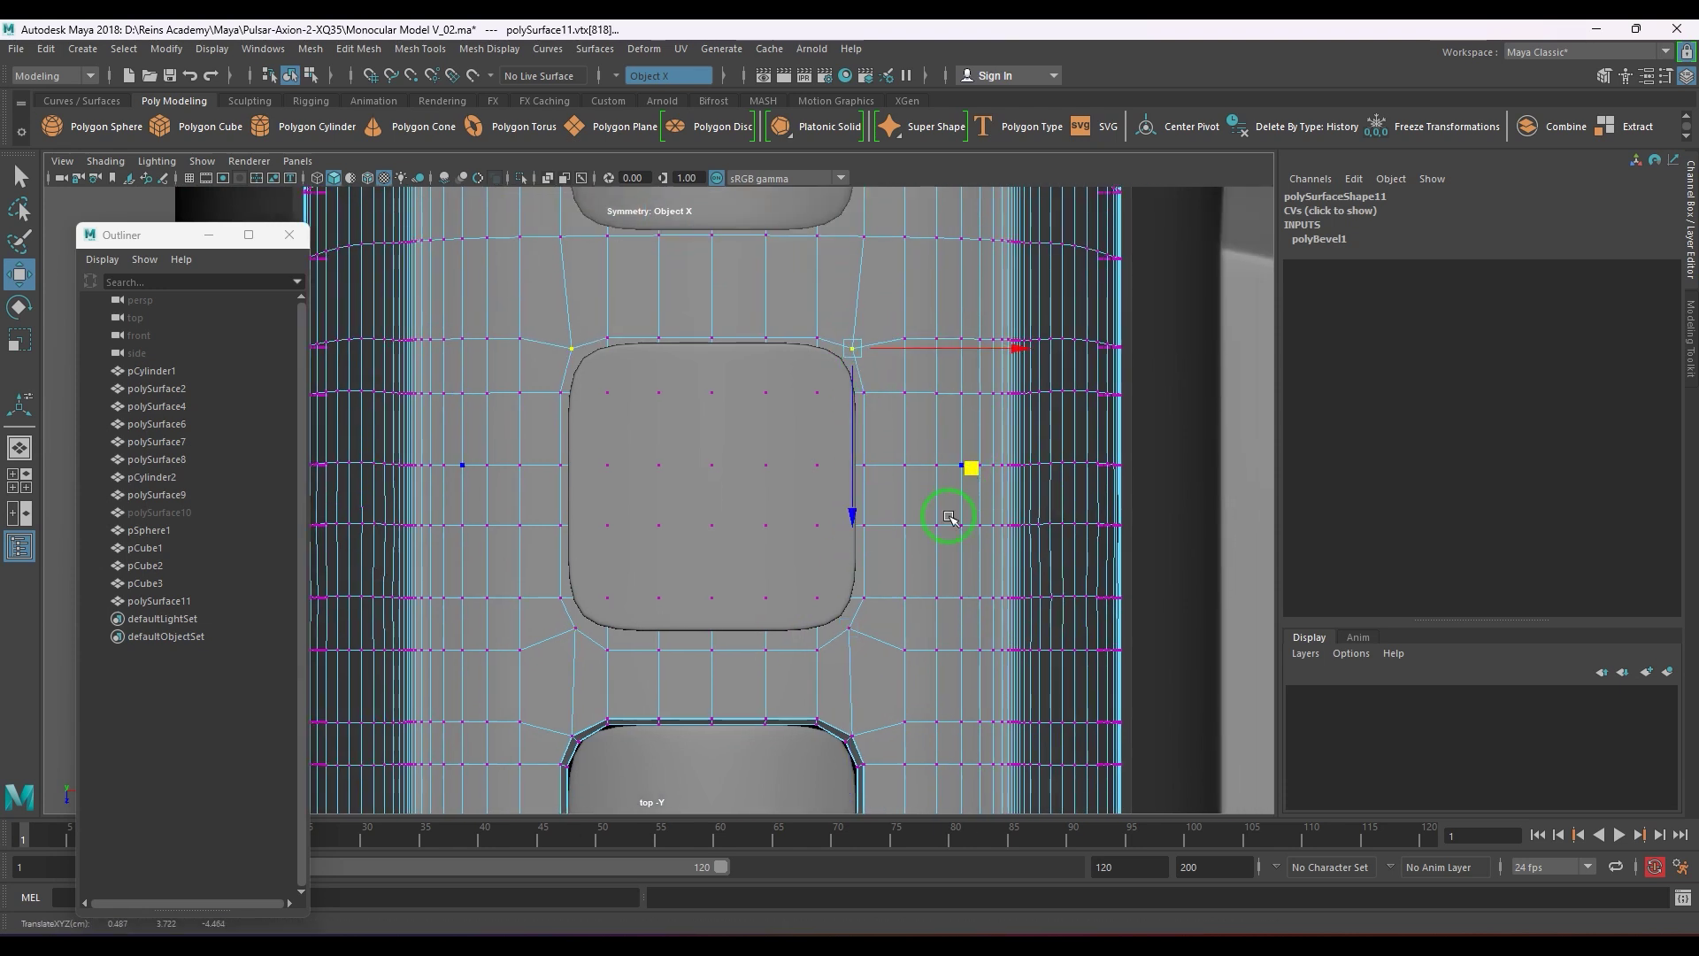
- Switch to the perspective view and isolate the panel in object mode
key("space")
left_click_drag(866, 621, 732, 569)
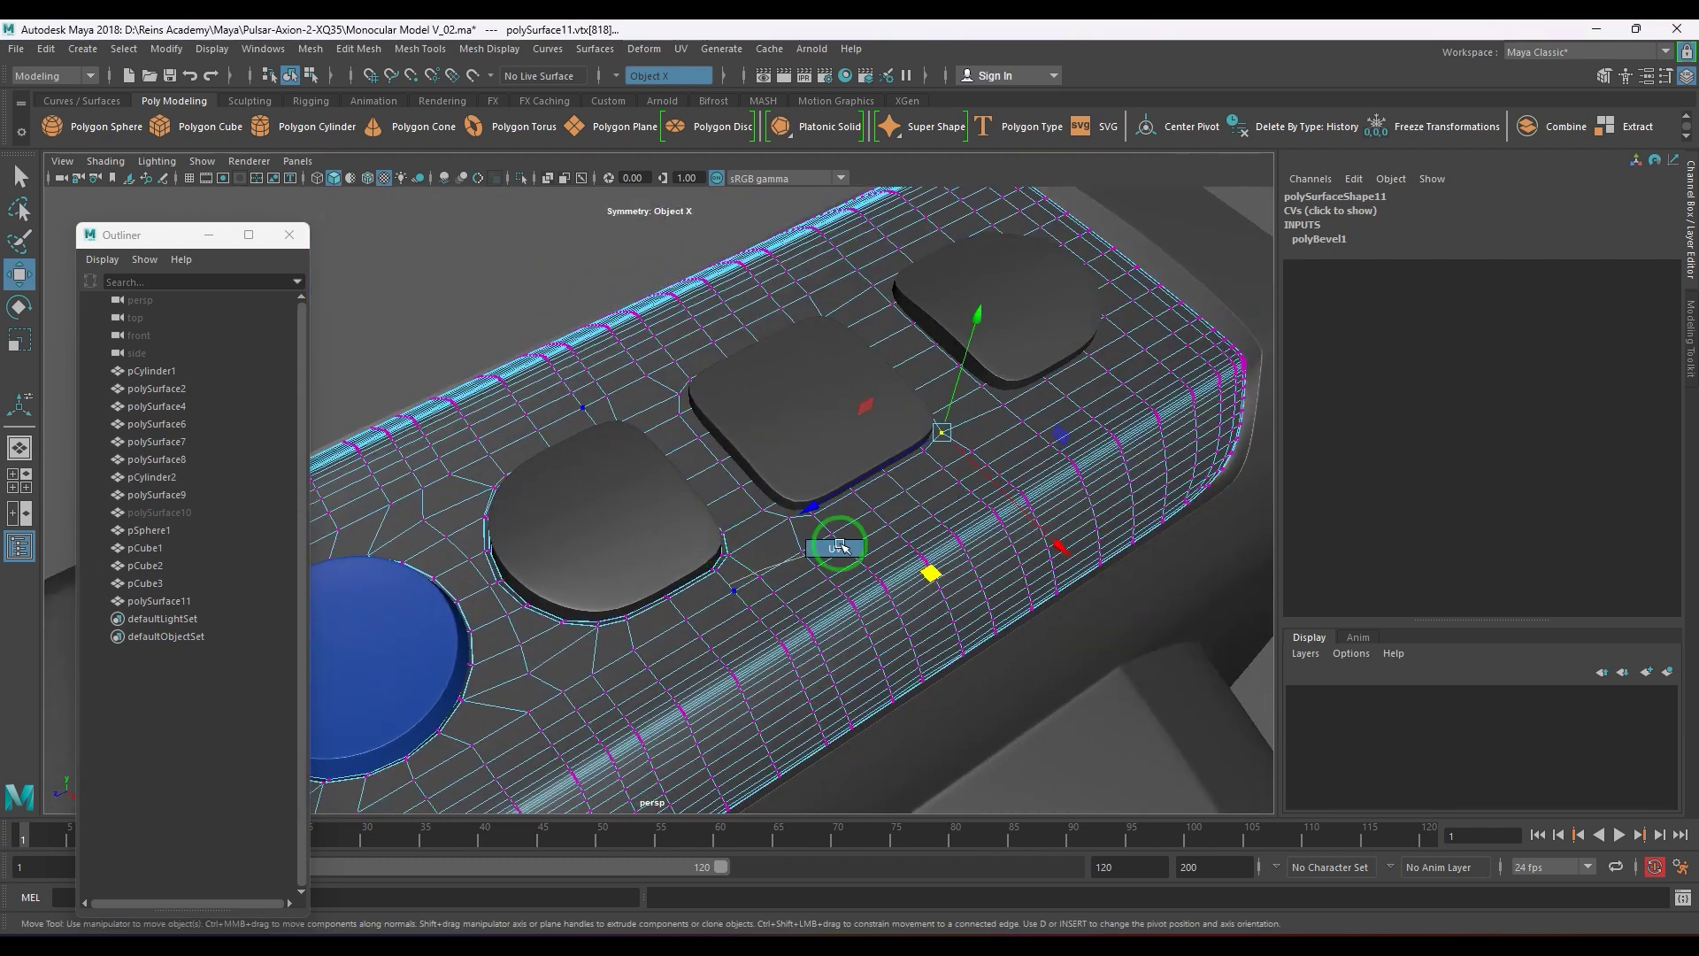
left_click(817, 562)
key("F8")
key("ctrl+1")
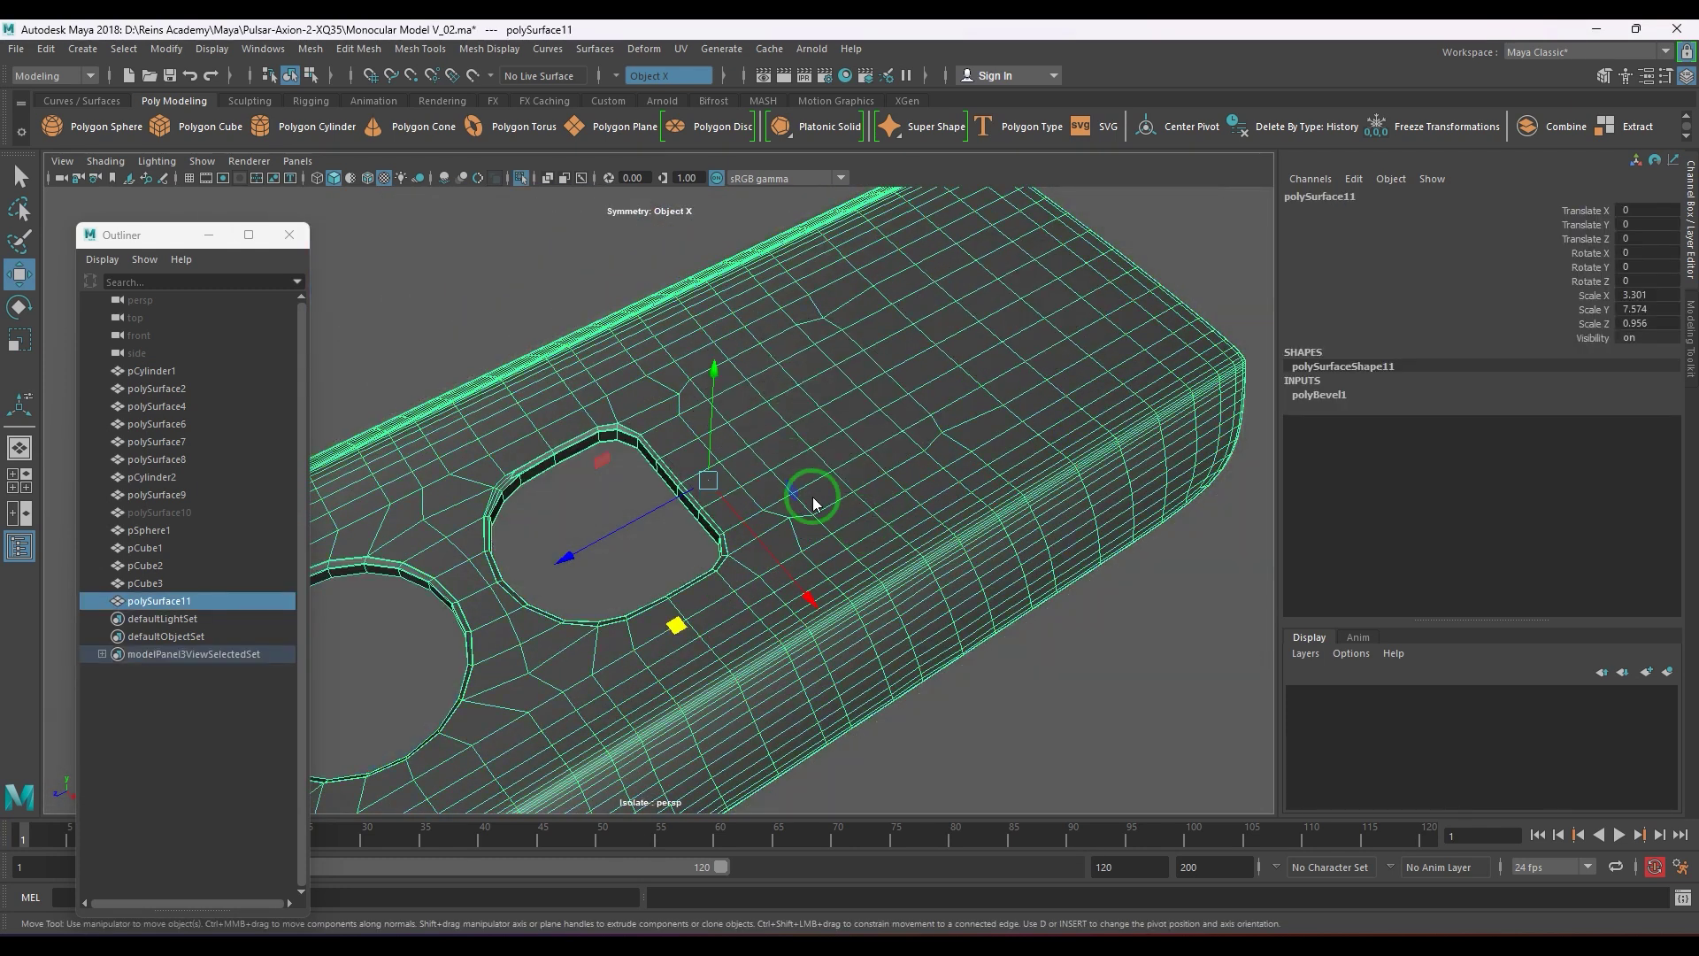
- Extrude the faces inside the square button's outline, scaling them slightly inward and lowering them a little to form a narrow border
key("F11")
left_click(799, 423)
key("shift+period")
key("shift+period")
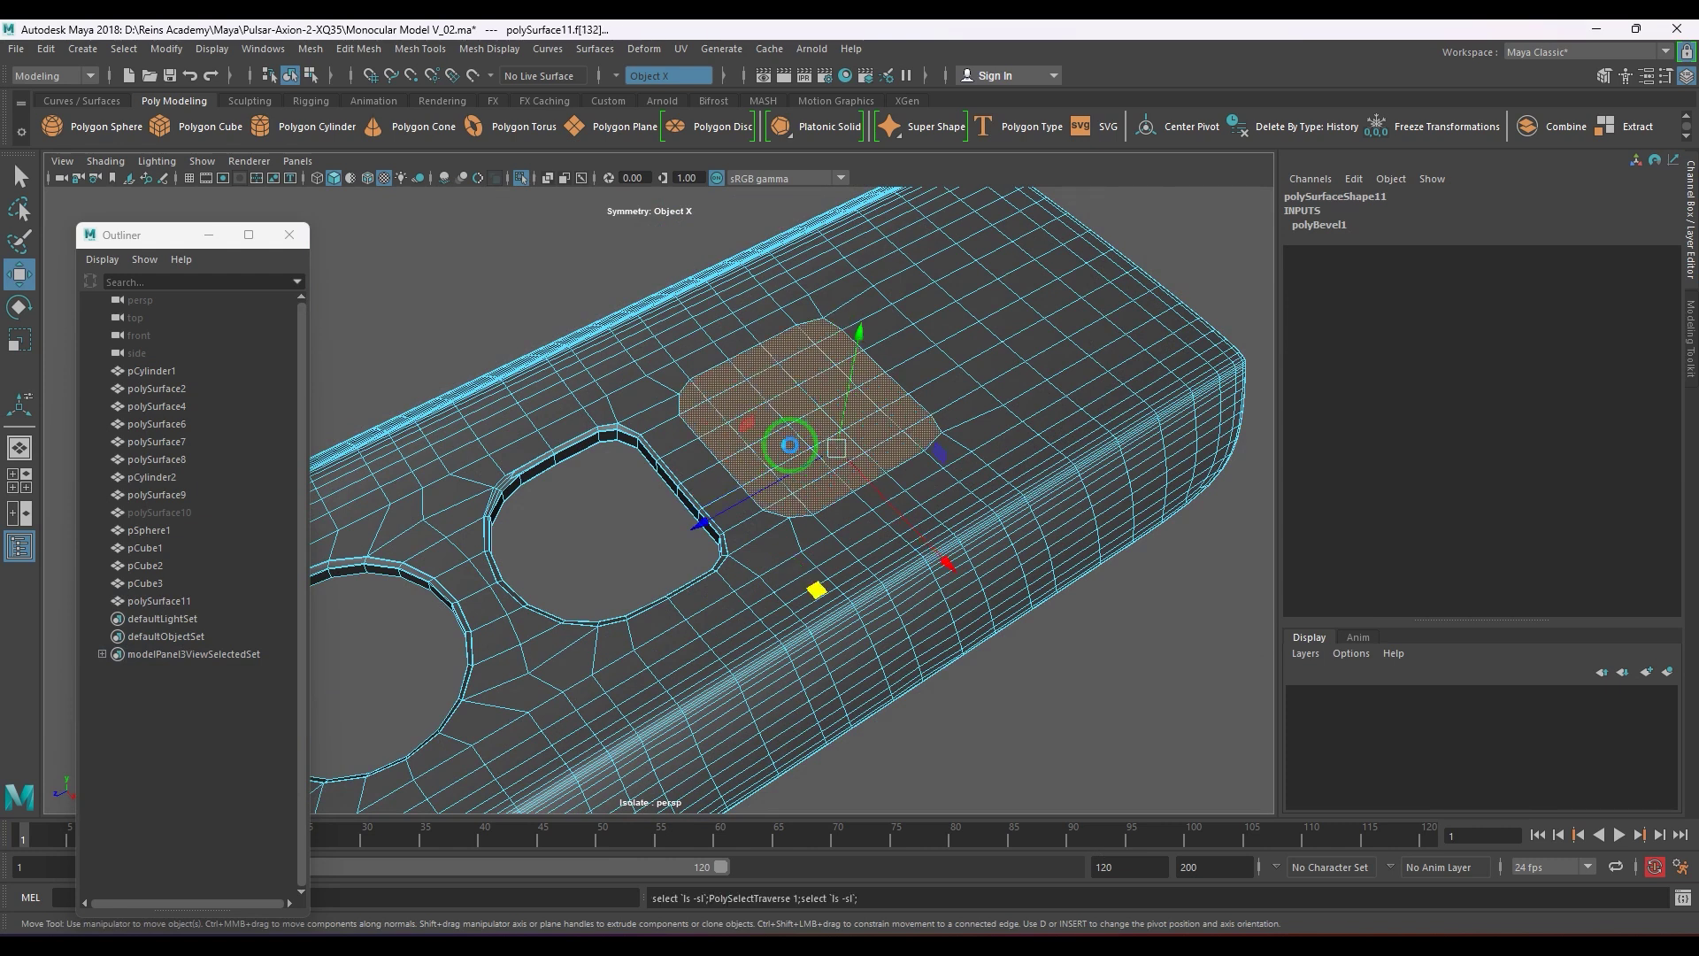
key("ctrl+e")
key("r")
left_click_drag(788, 409, 908, 550)
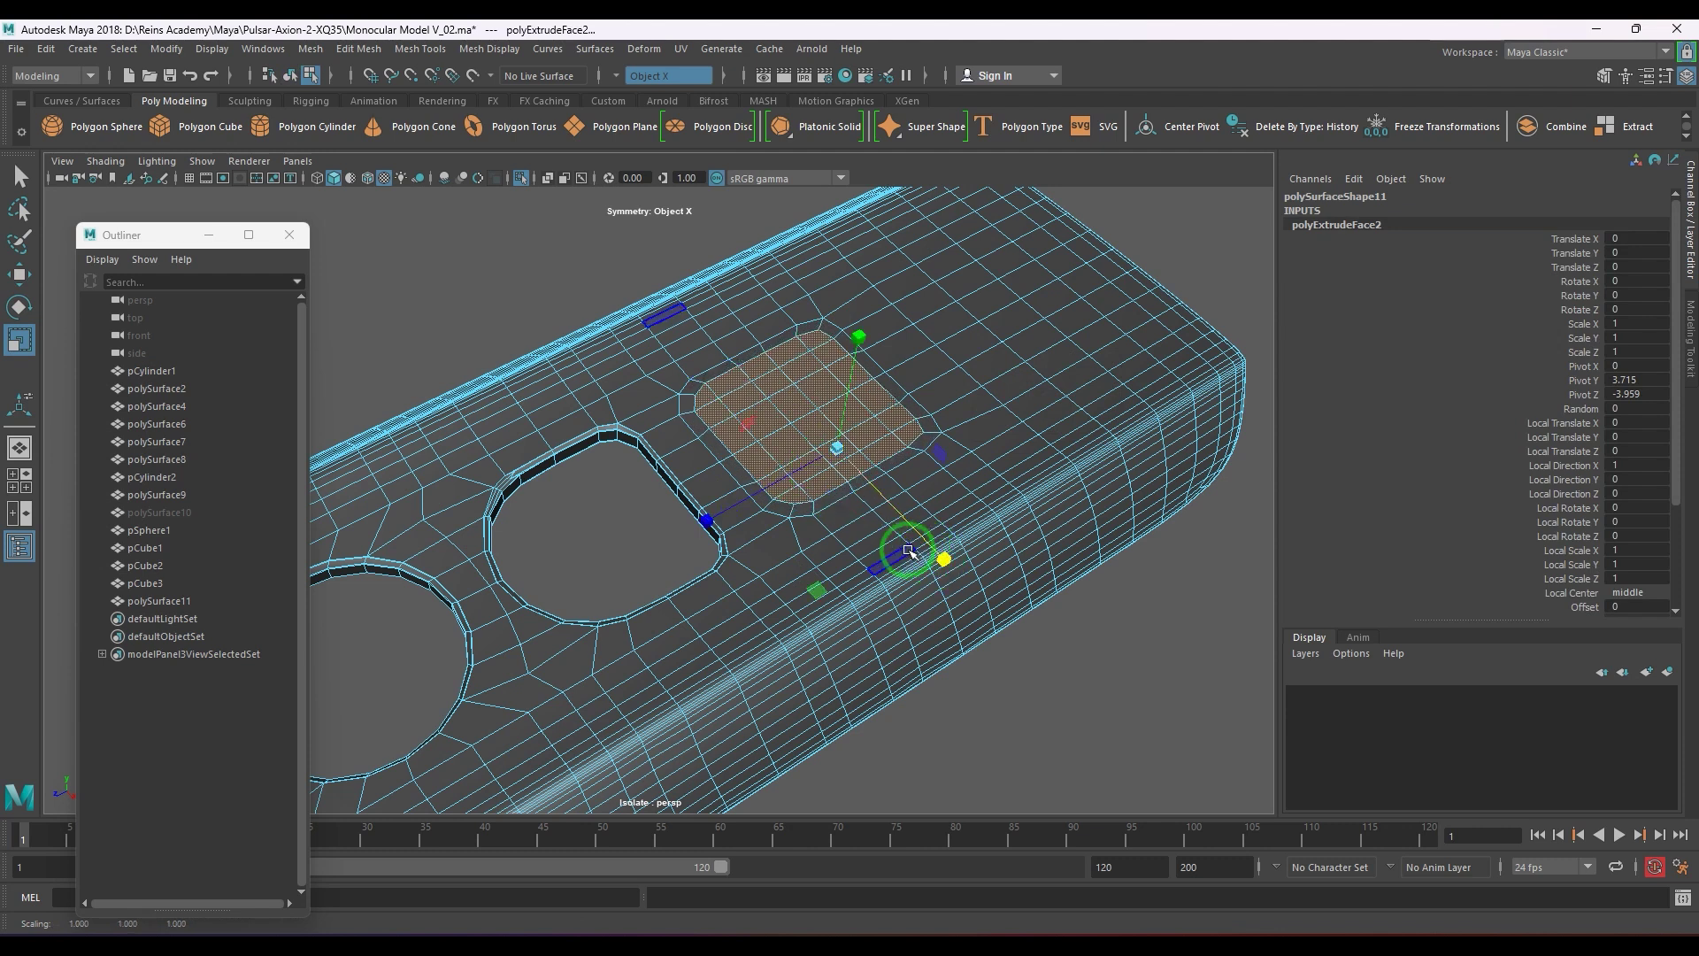
right_click_drag(832, 489, 823, 395, "alt")
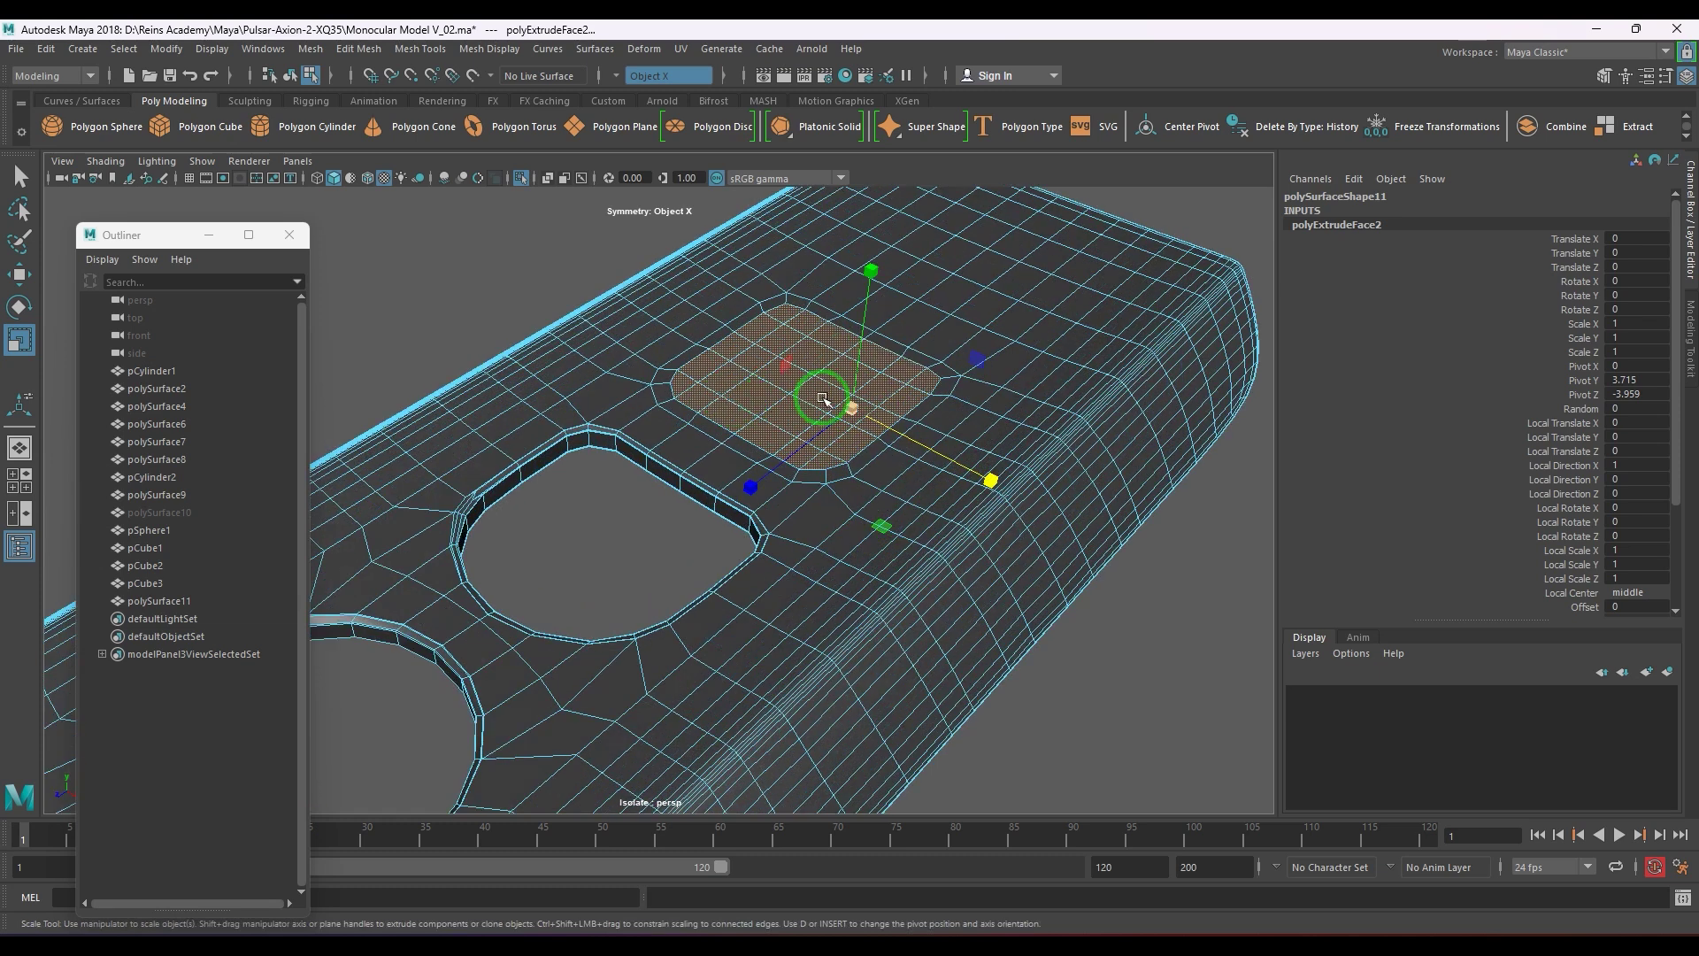
key("w")
left_click_drag(853, 316, 856, 313)
key("r")
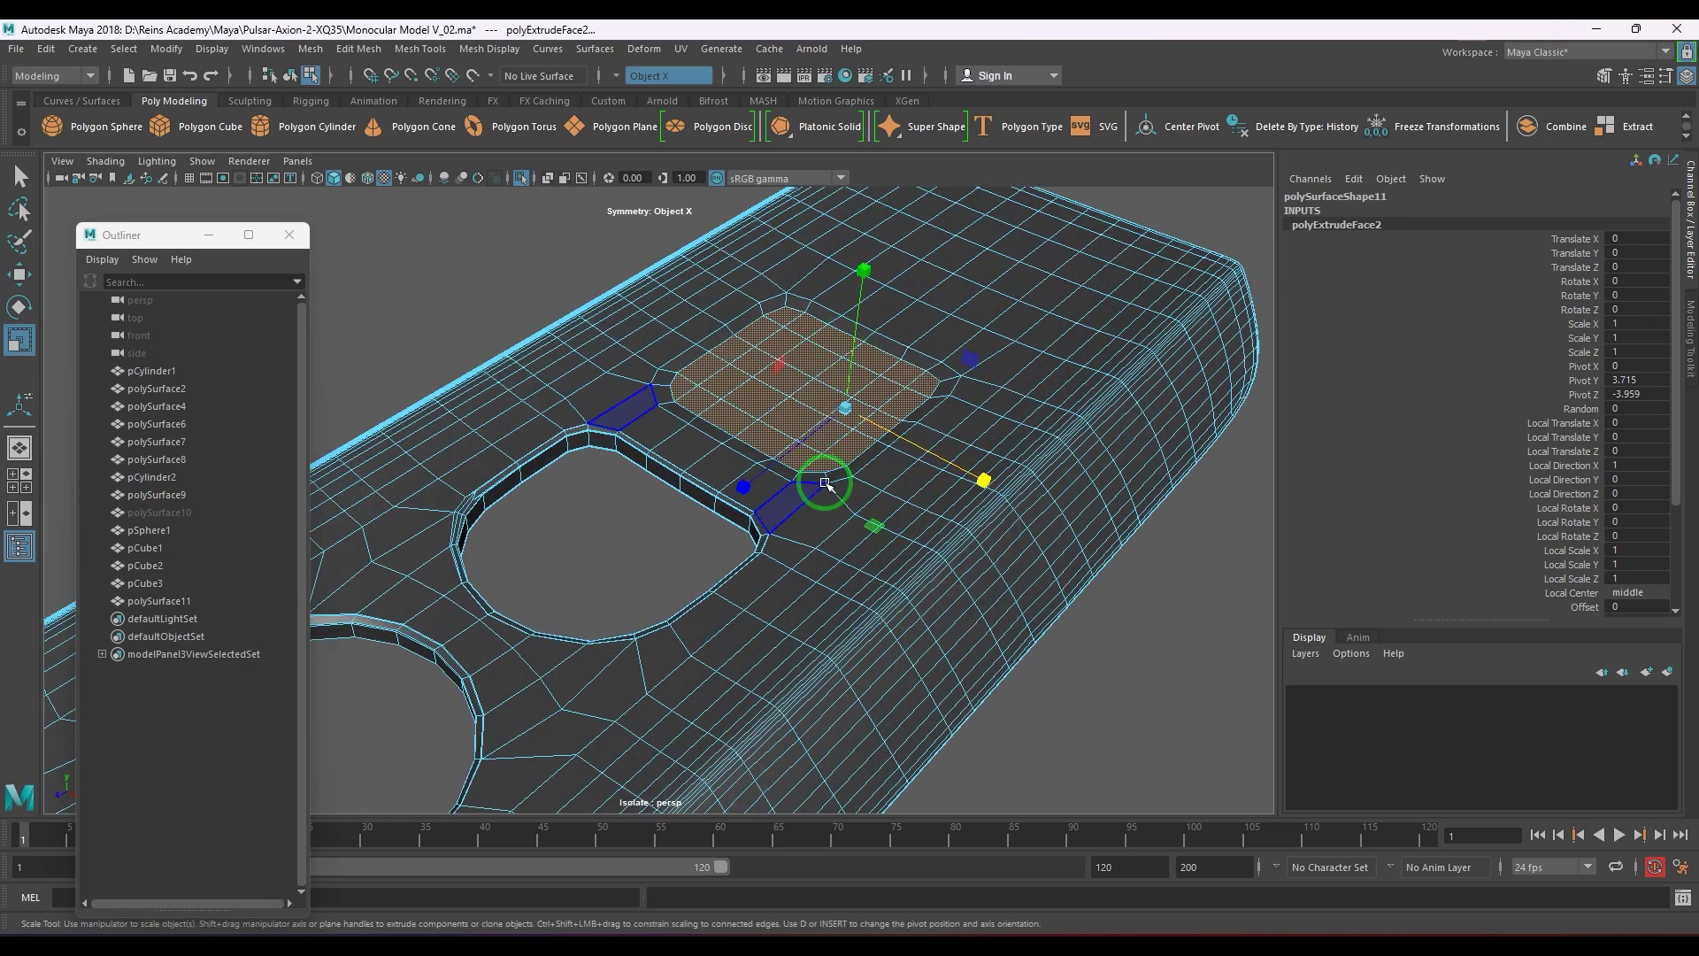
left_click_drag(840, 404, 844, 407)
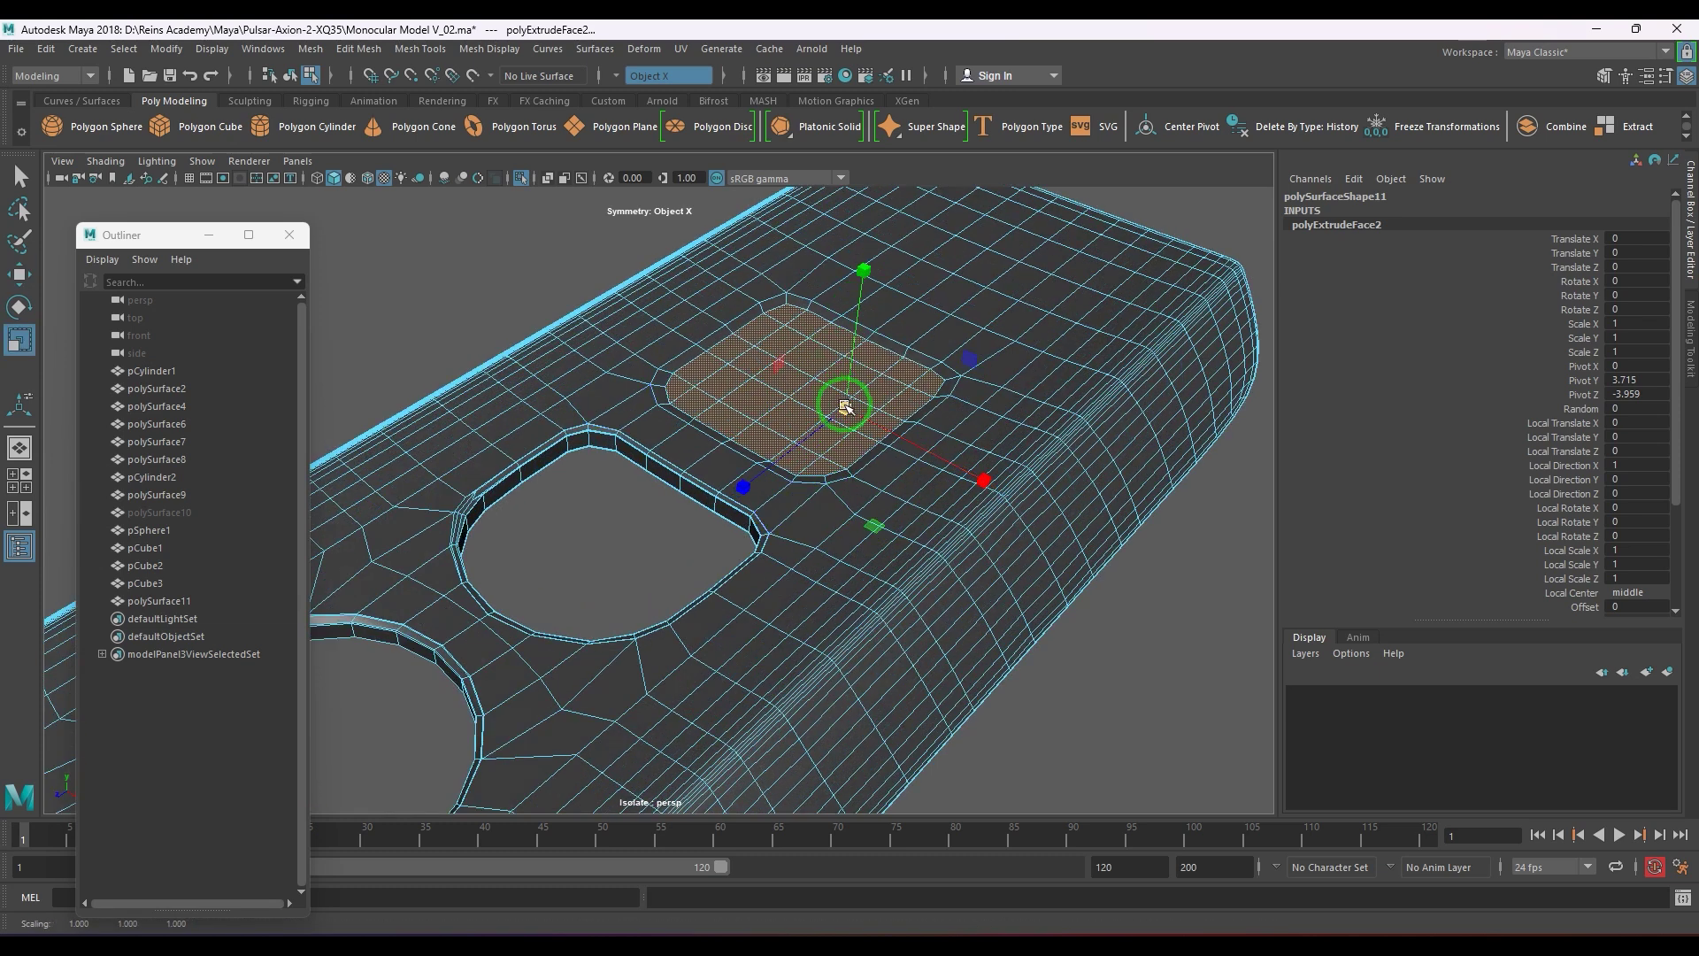
- Extrude the square seat's faces downward into the panel and delete them to leave an open recess
key("ctrl+e")
key("w")
left_click(860, 301)
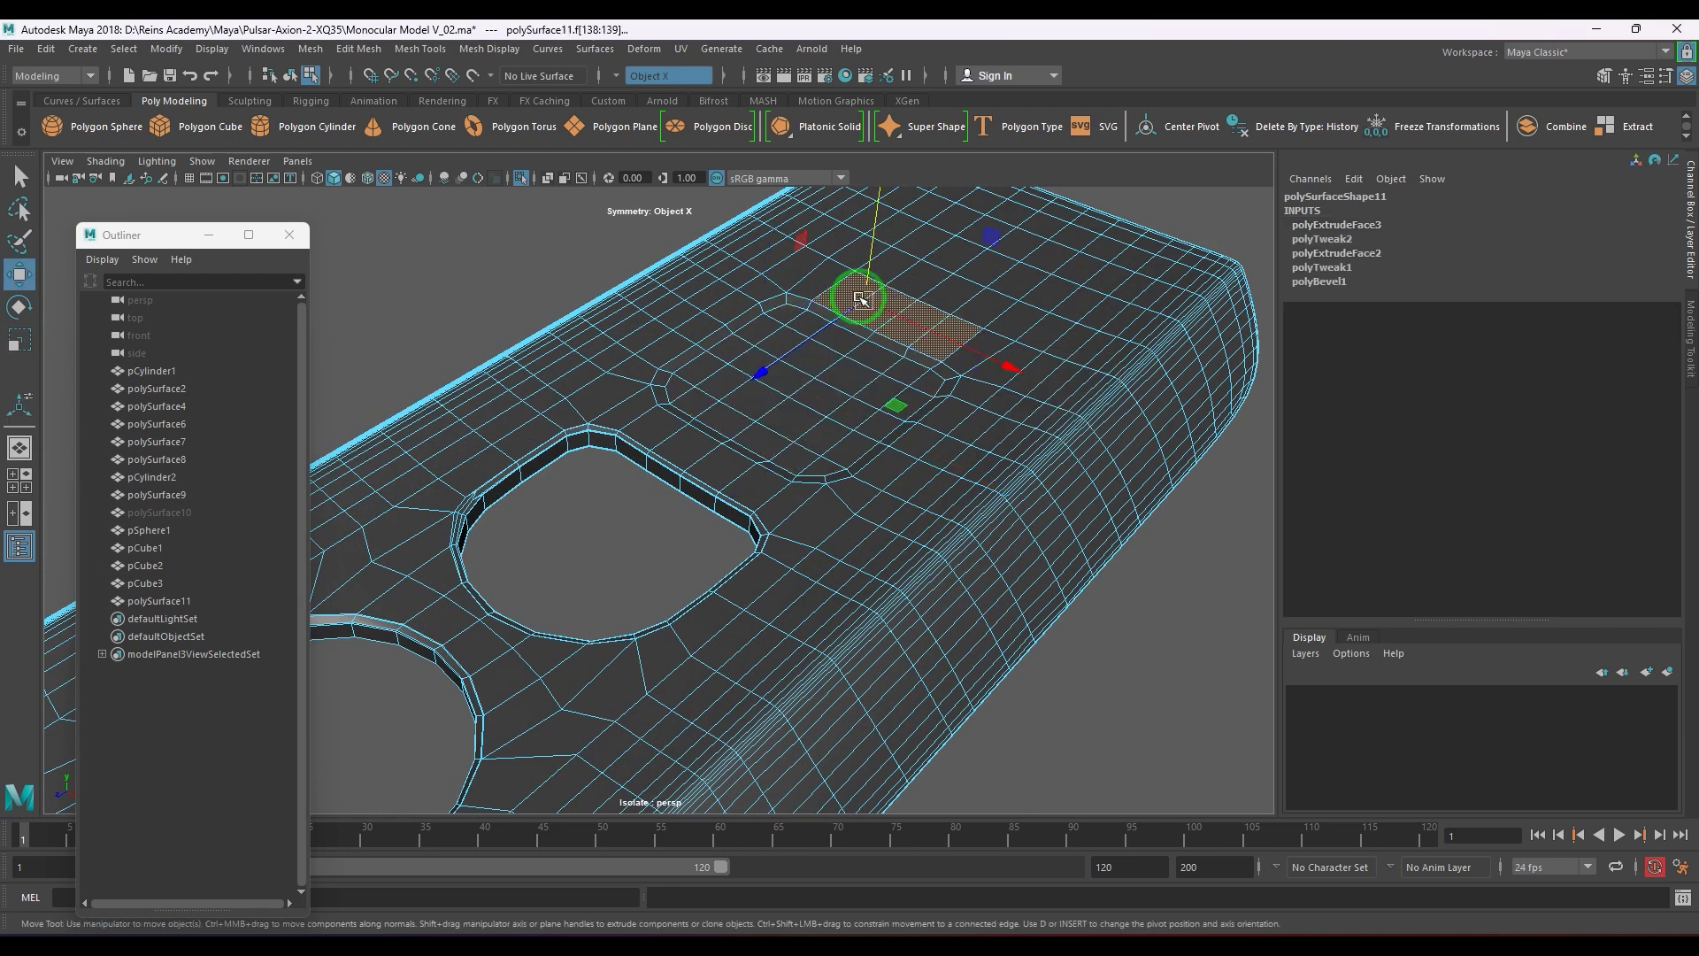
key("ctrl+z")
left_click(775, 244)
key("ctrl+z")
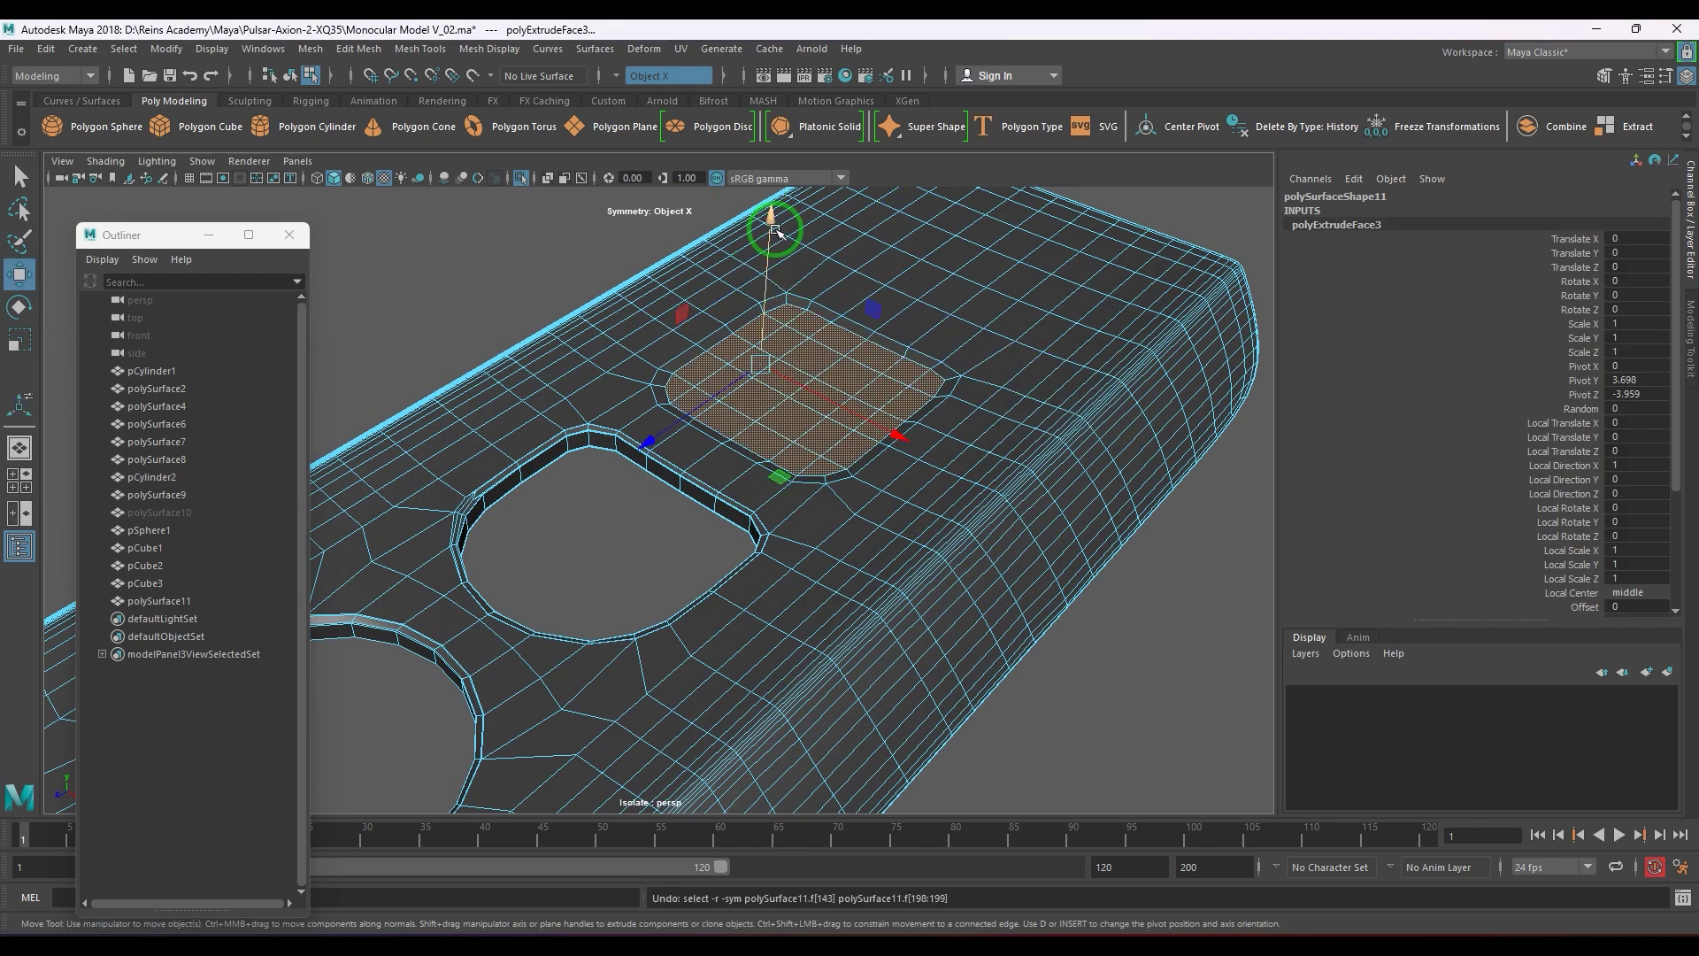
left_click_drag(770, 246, 777, 268)
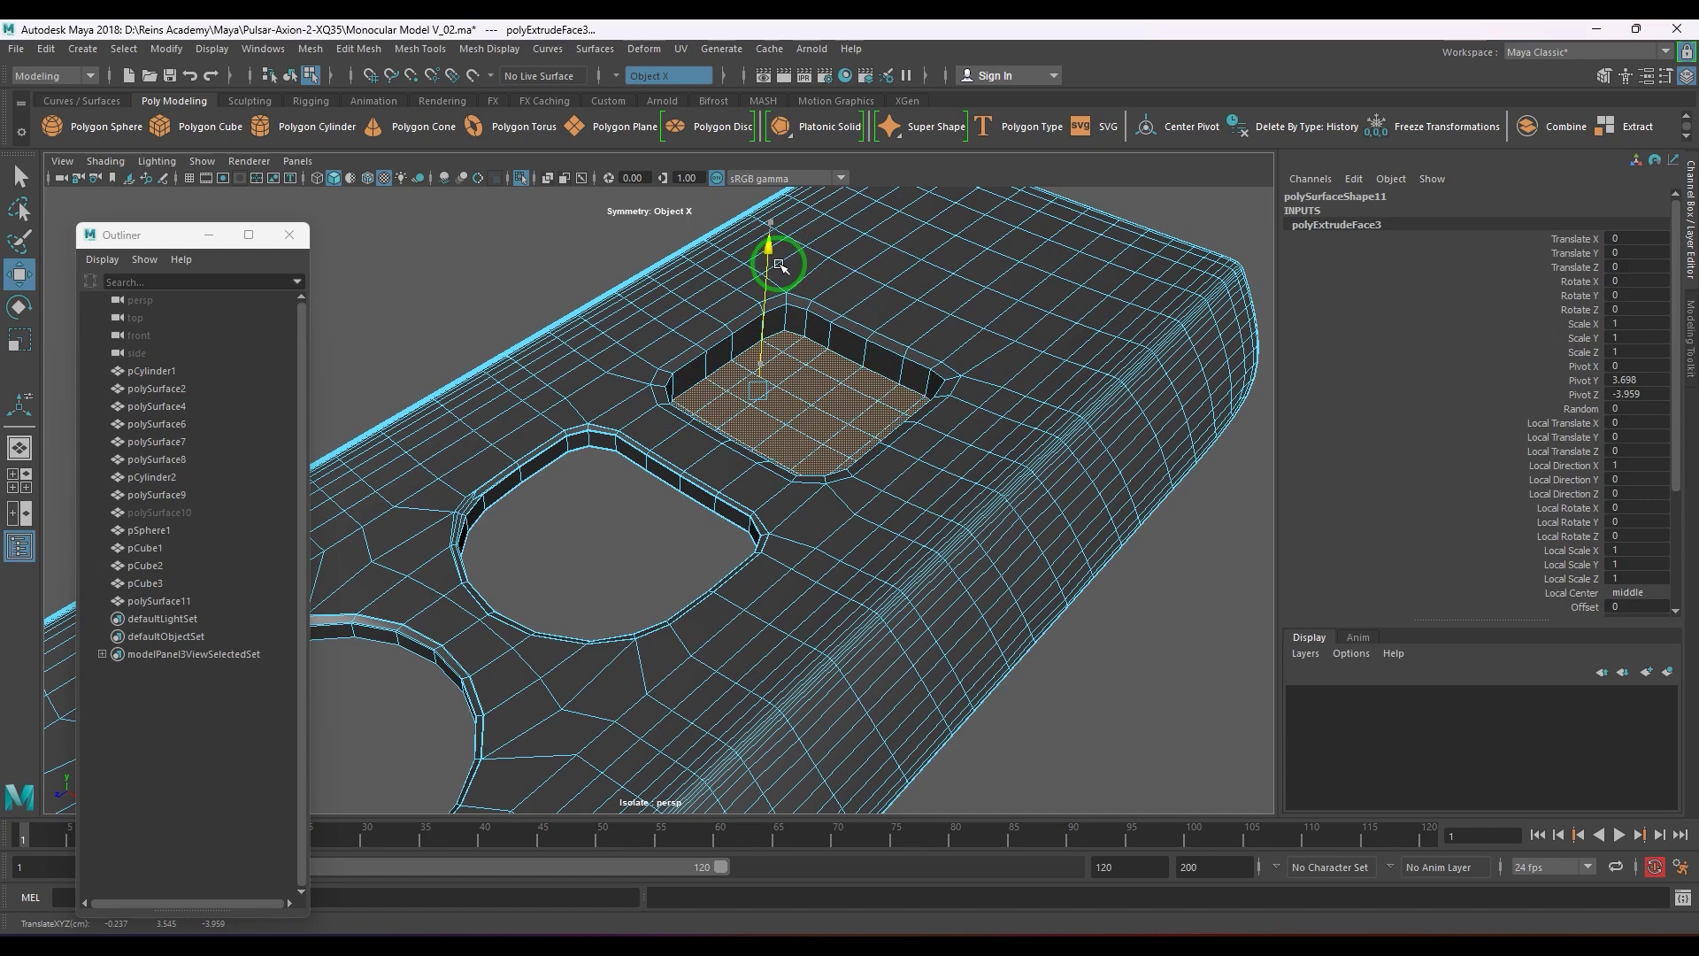
key("Delete")
key("F8")
- Insert supporting edge loops along the square seat's border, upper rim and lower wall edge
left_click_drag(888, 373, 786, 376, "alt")
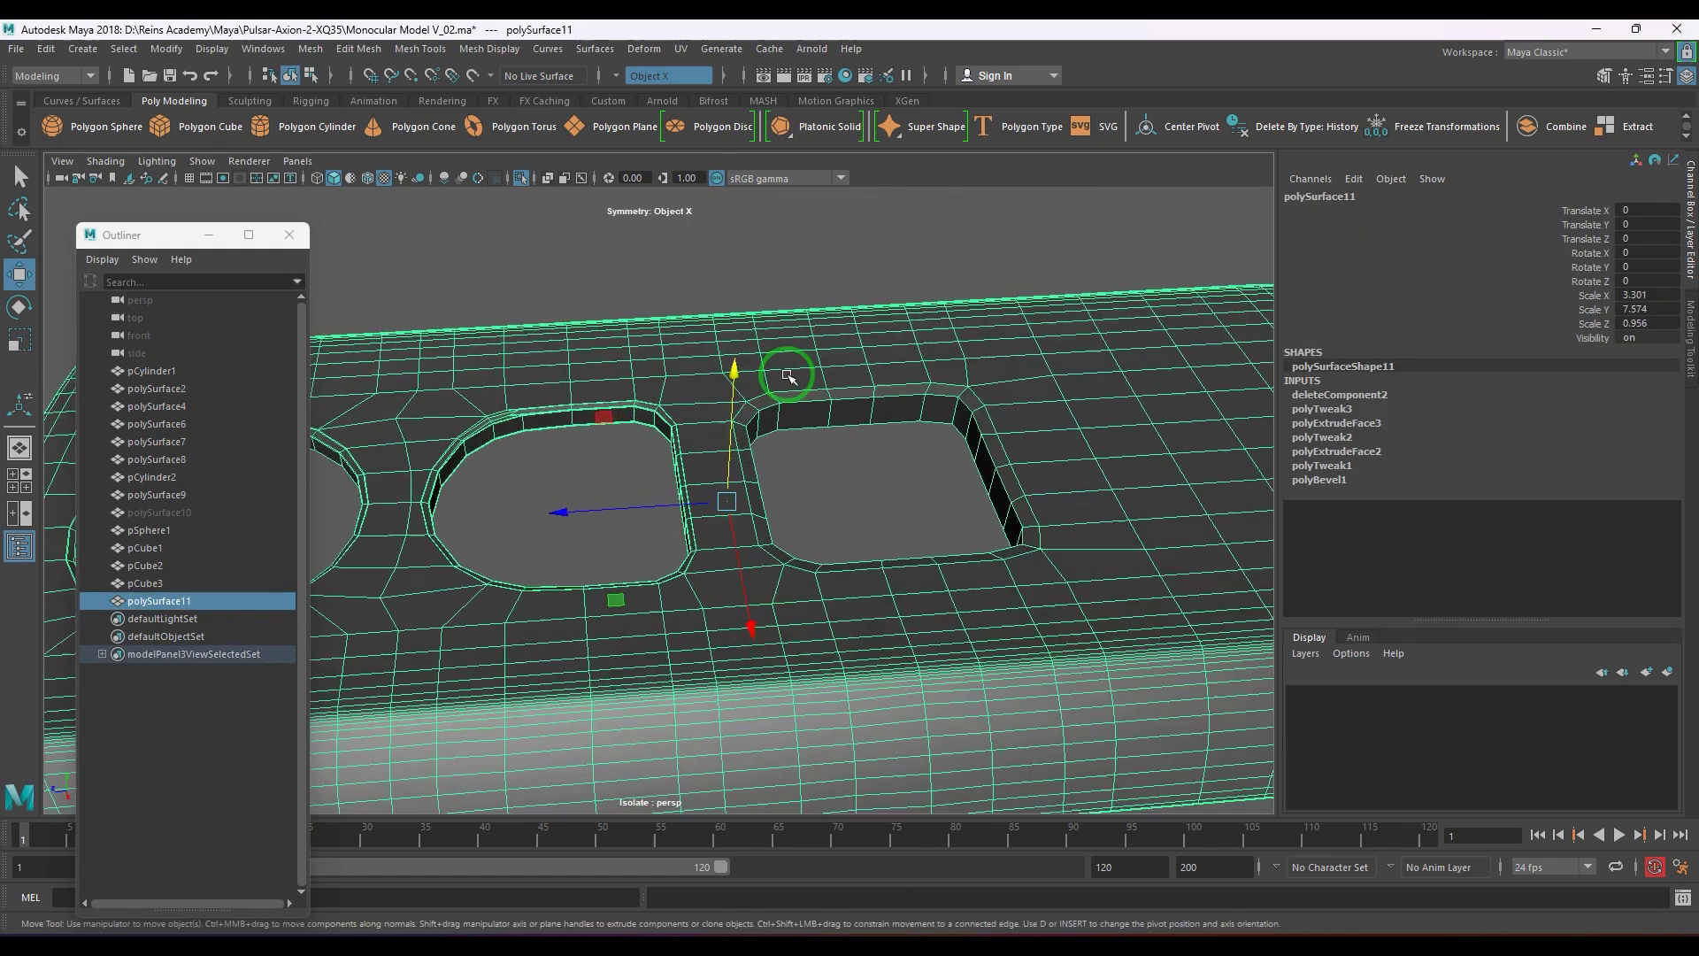
middle_click_drag(995, 437, 770, 496, "alt")
right_click_drag(770, 497, 910, 489, "alt")
middle_click_drag(911, 489, 730, 507, "alt")
right_click_drag(729, 506, 759, 502, "alt")
left_click_drag(759, 503, 811, 311, "alt")
right_click_drag(653, 349, 779, 352, "shift")
left_click_drag(781, 350, 686, 456)
left_click(797, 346)
left_click(735, 379)
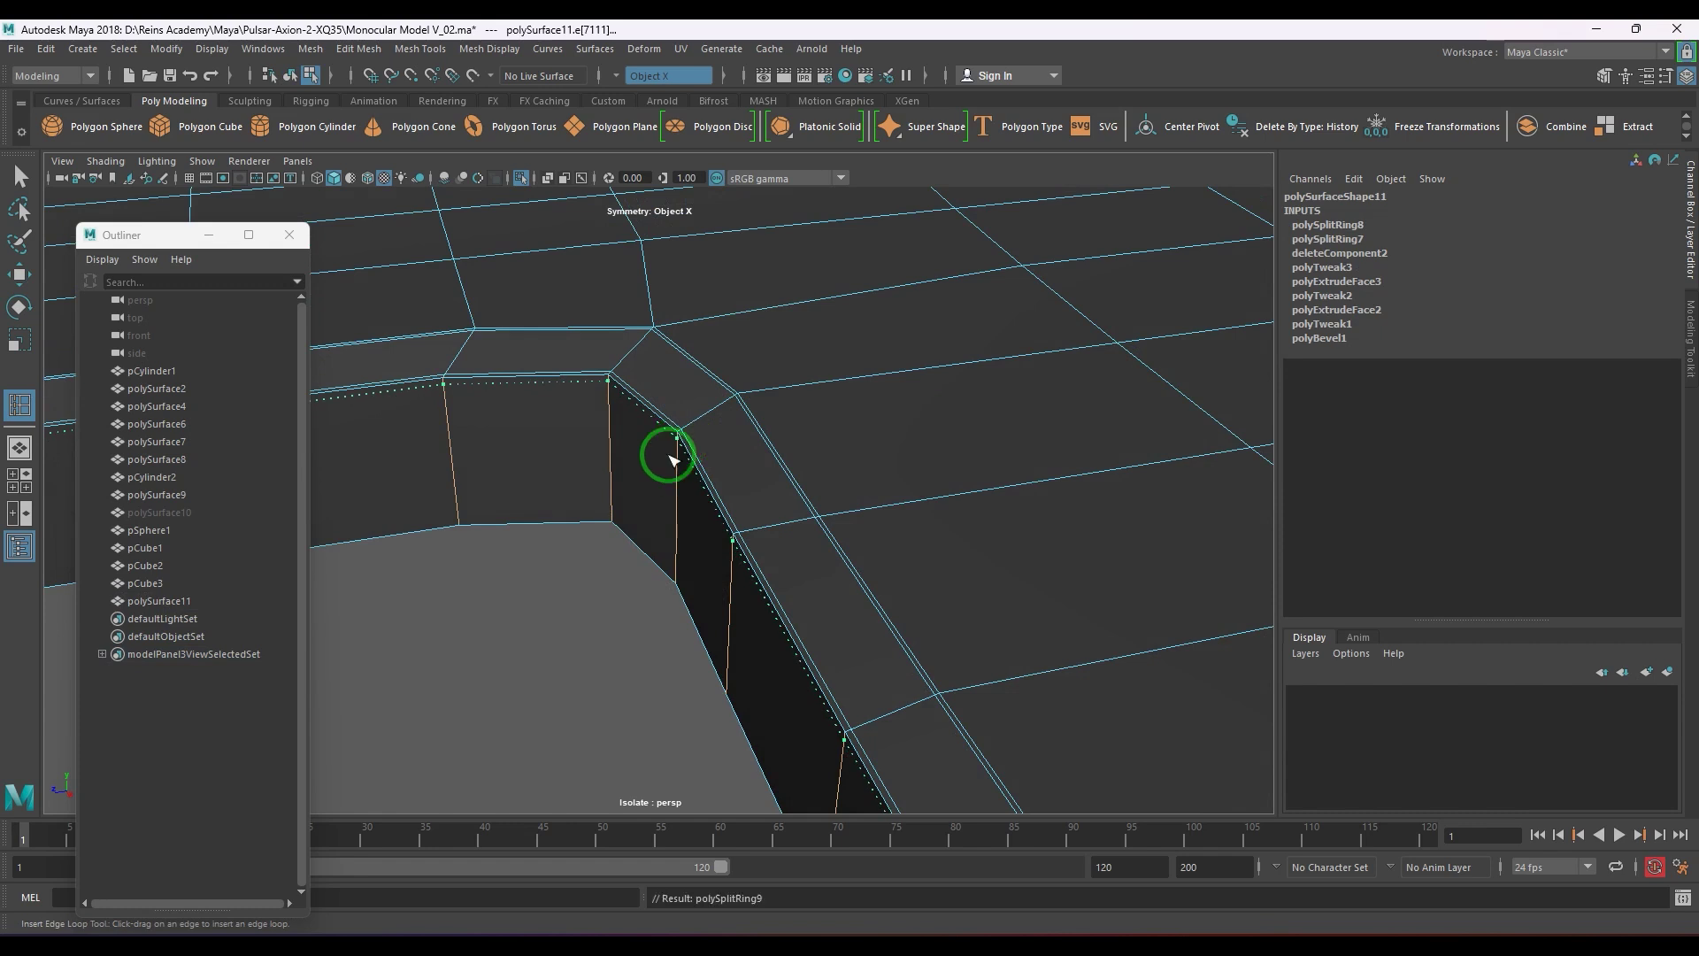
left_click(612, 519)
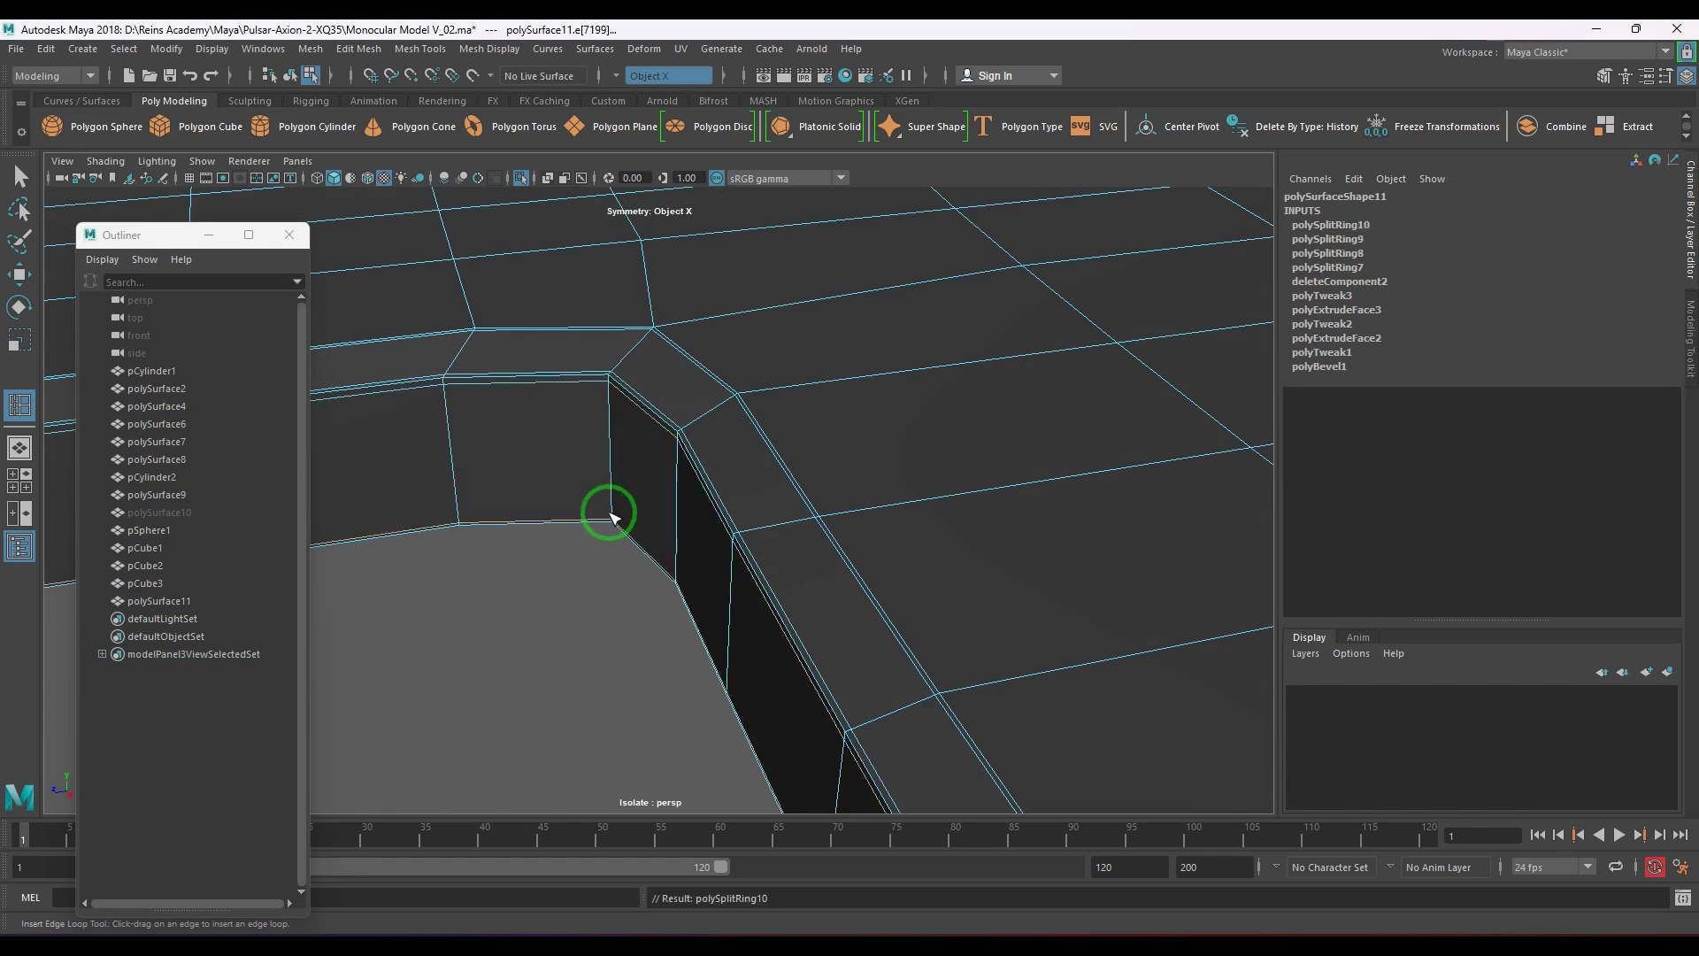
left_click(613, 520)
key("w")
key("F8")
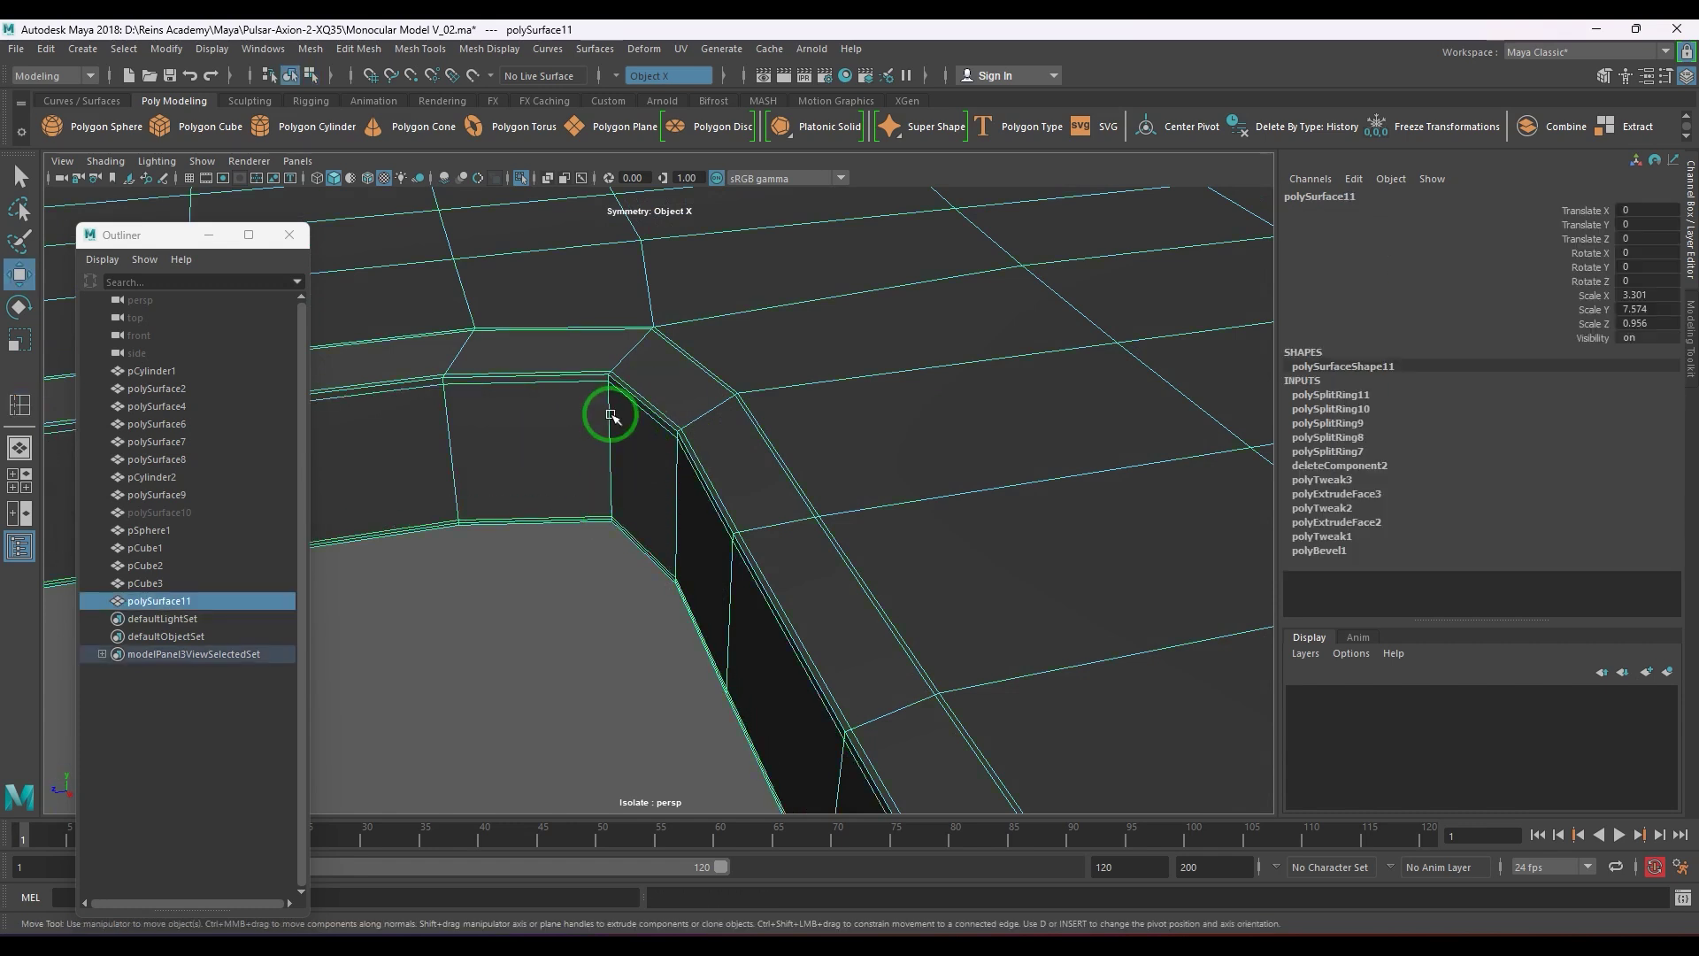
- Delete the panel's history, then display it smoothed with all parts shown to check the button seats from perspective and top views
key("alt+shift+d")
key("3")
scroll(609, 429, "down", 8)
left_click(641, 315)
left_click_drag(641, 315, 646, 561, "alt")
key("ctrl+1")
left_click_drag(792, 531, 747, 505, "alt")
middle_click_drag(747, 504, 1007, 418, "alt")
left_click_drag(1007, 417, 683, 499, "alt")
left_click(825, 531)
key("space")
middle_click_drag(752, 419, 711, 800, "alt")
middle_click_drag(752, 611, 823, 450, "alt")
- Turn symmetry off and extract the ring of faces surrounding the arc-rounded seat from the unsmoothed panel
key("1")
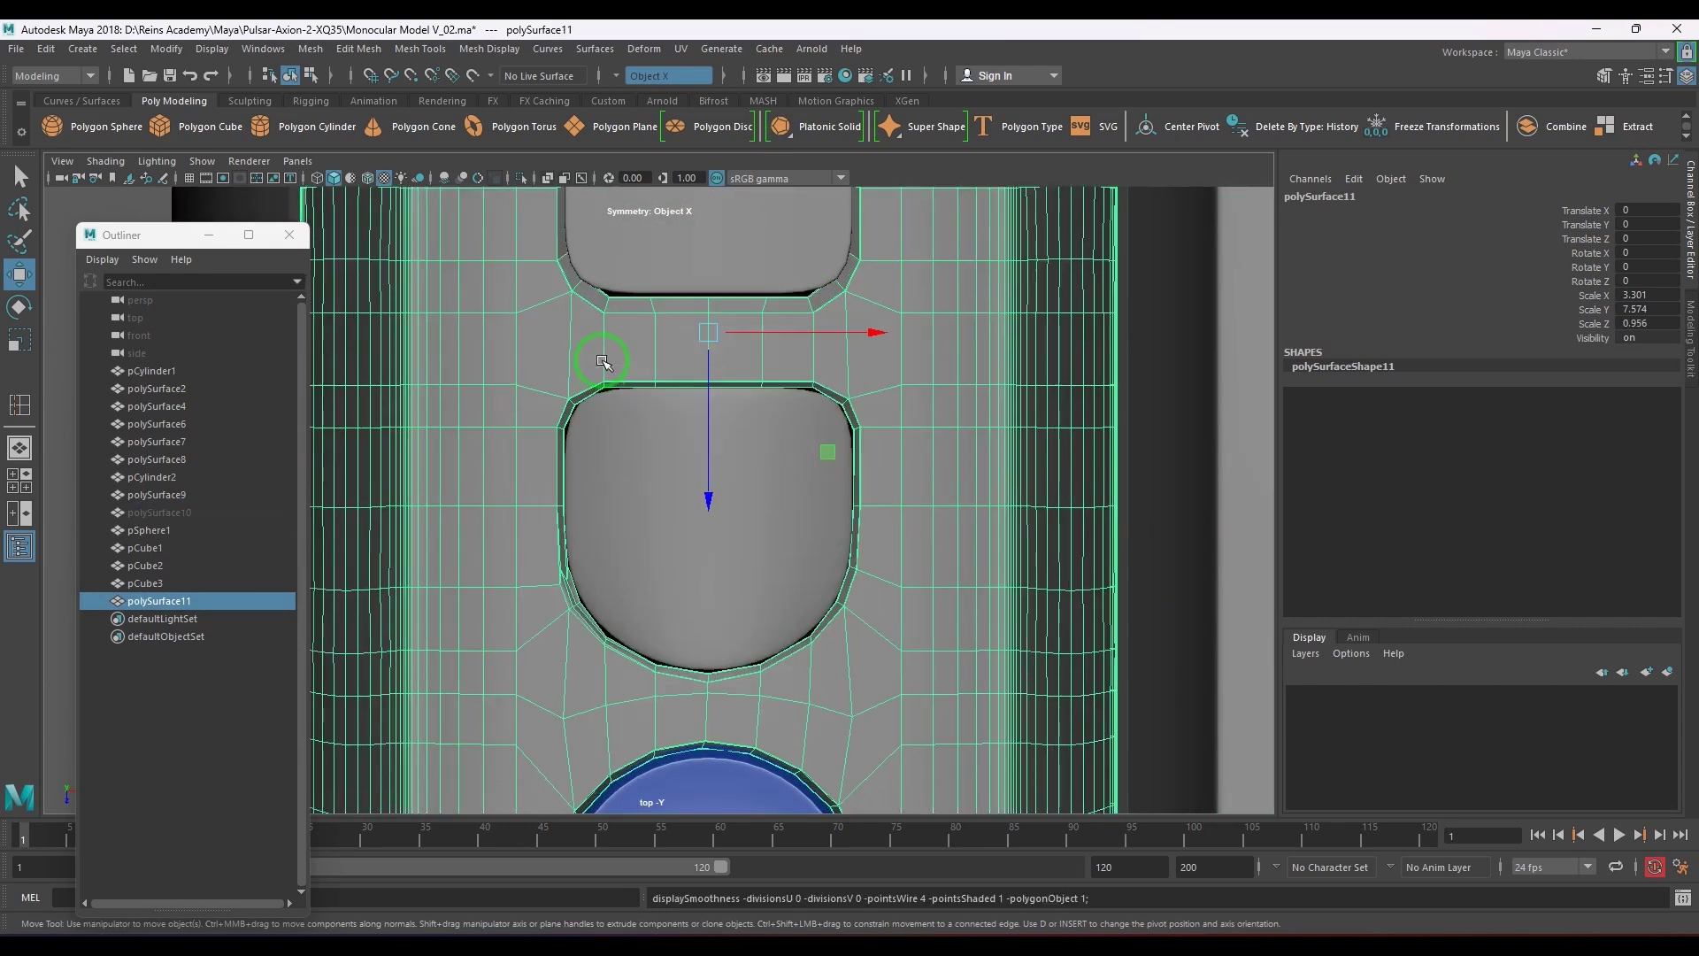
key("F11")
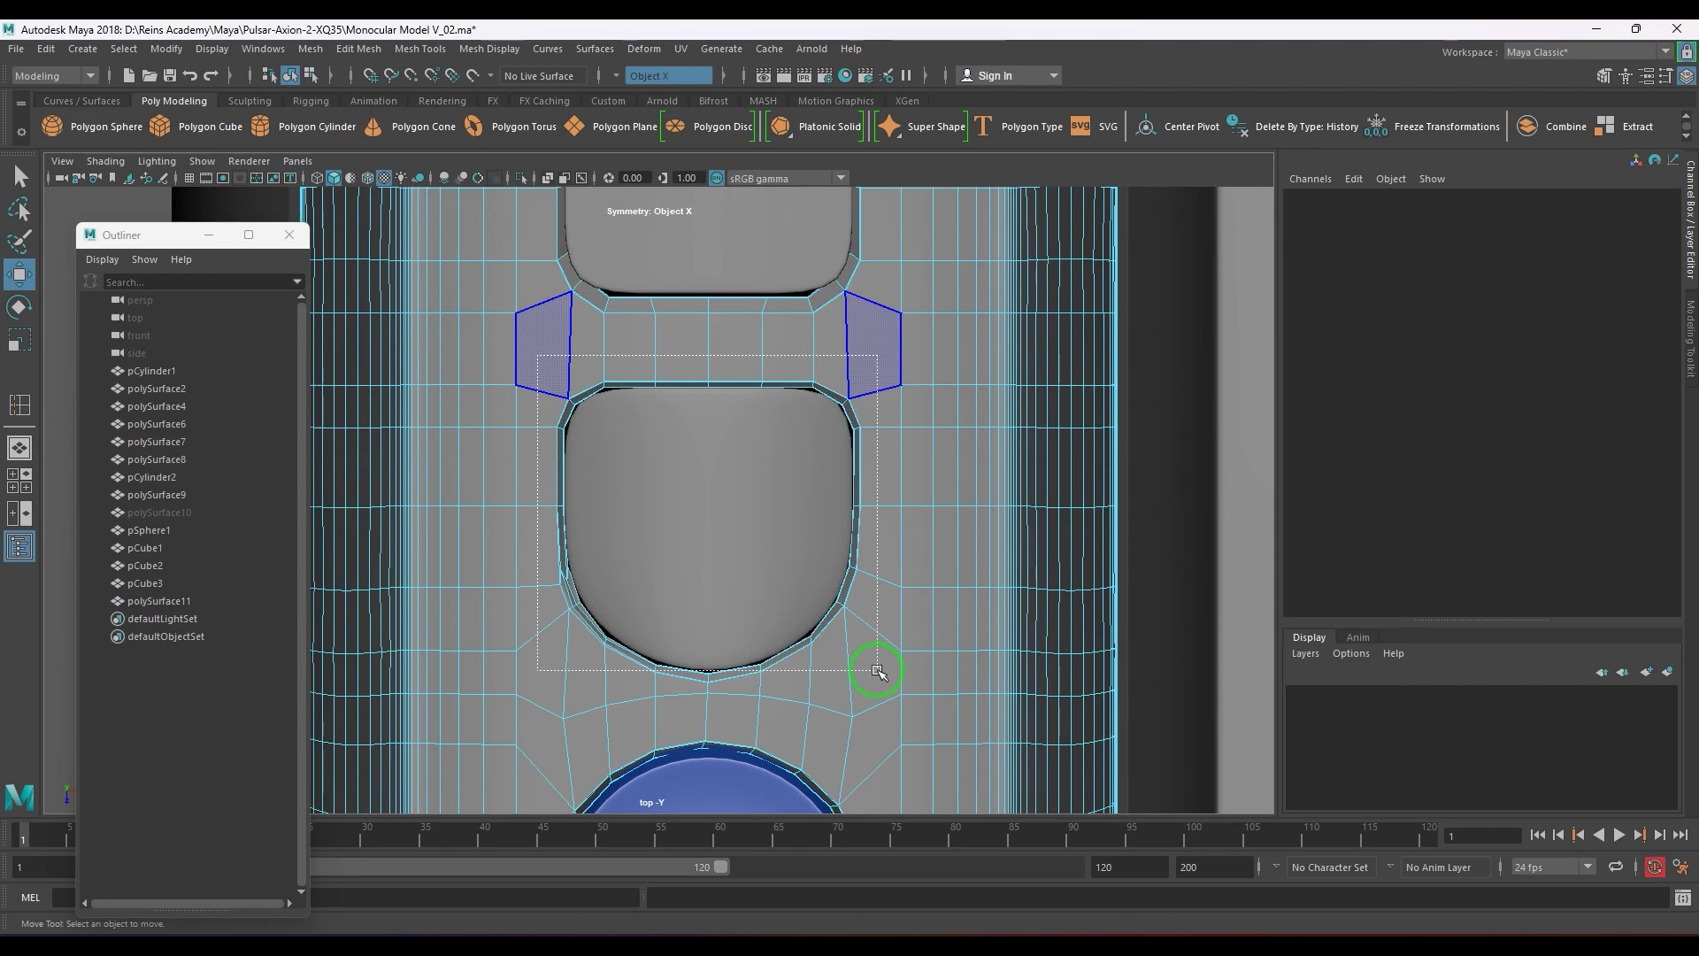
double_click(877, 674)
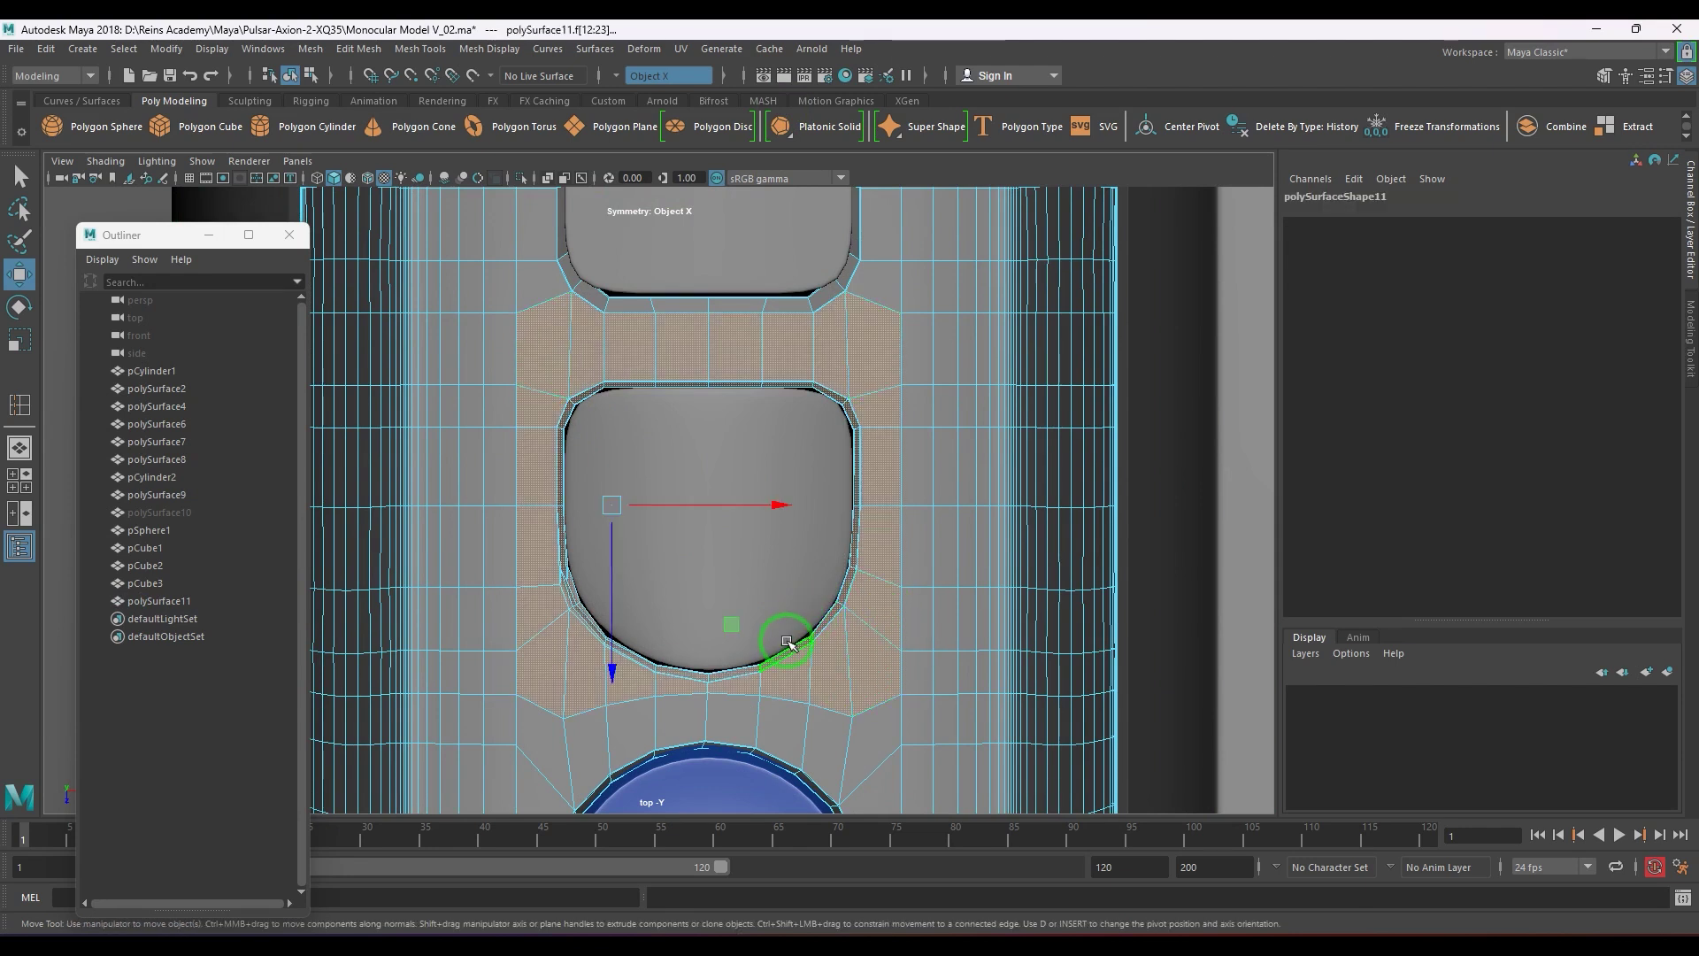
key("6")
scroll(779, 619, "down", 5)
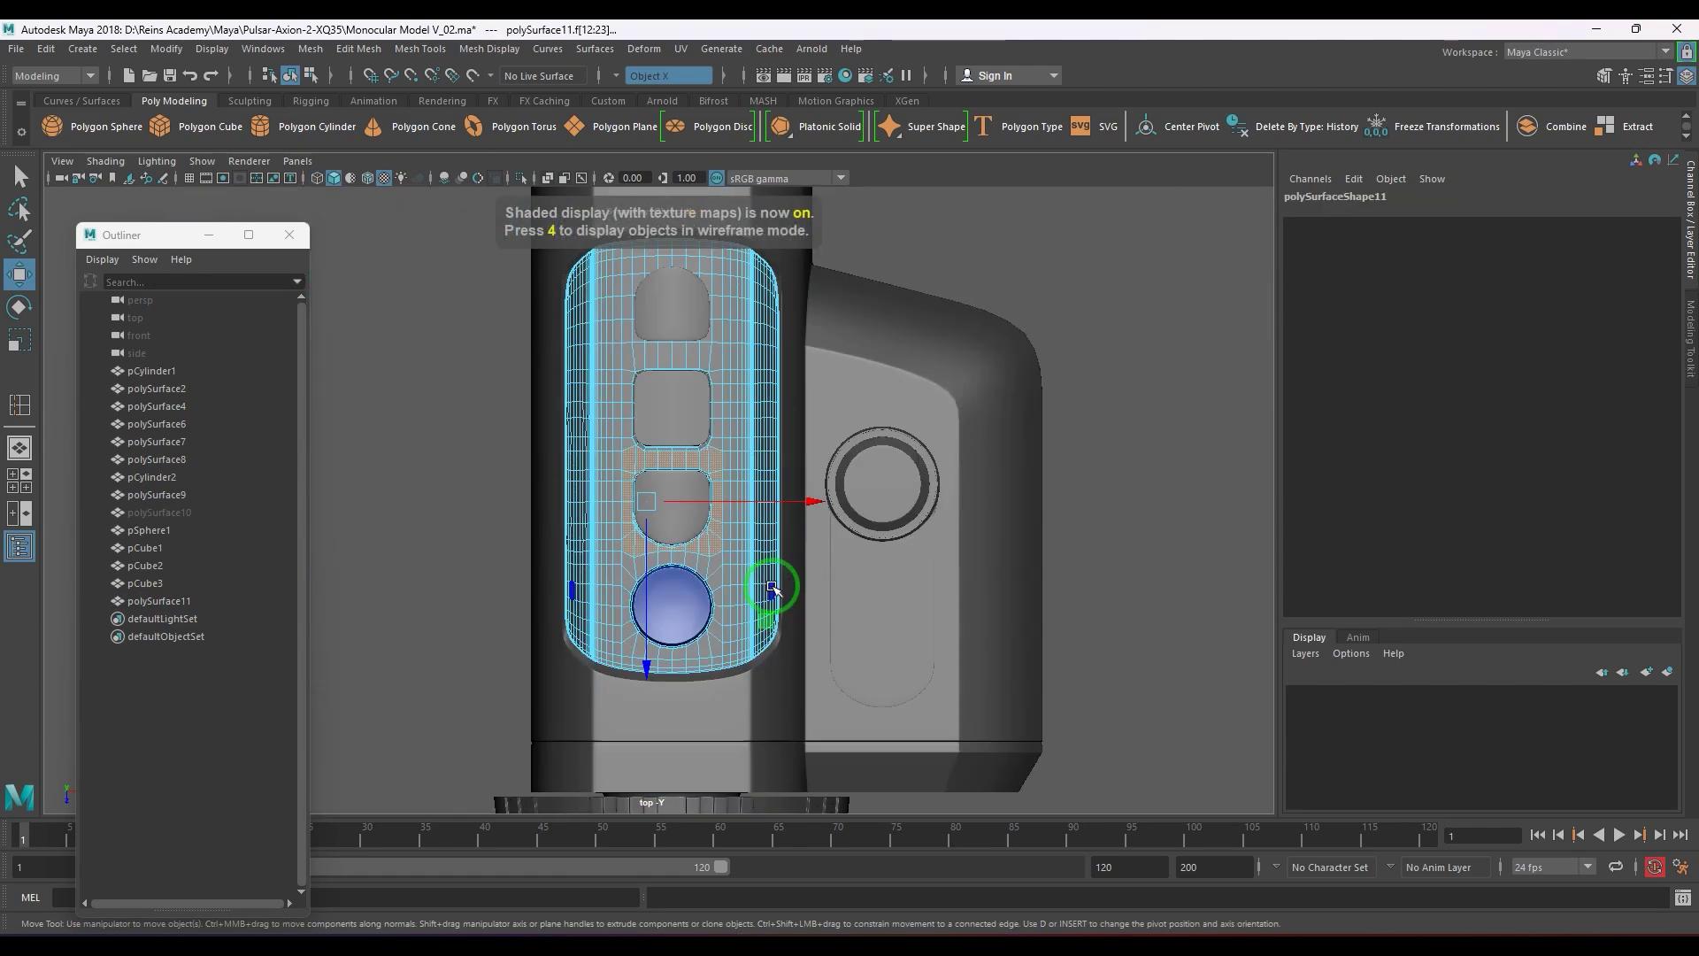
scroll(773, 588, "up", 4)
left_click(616, 75)
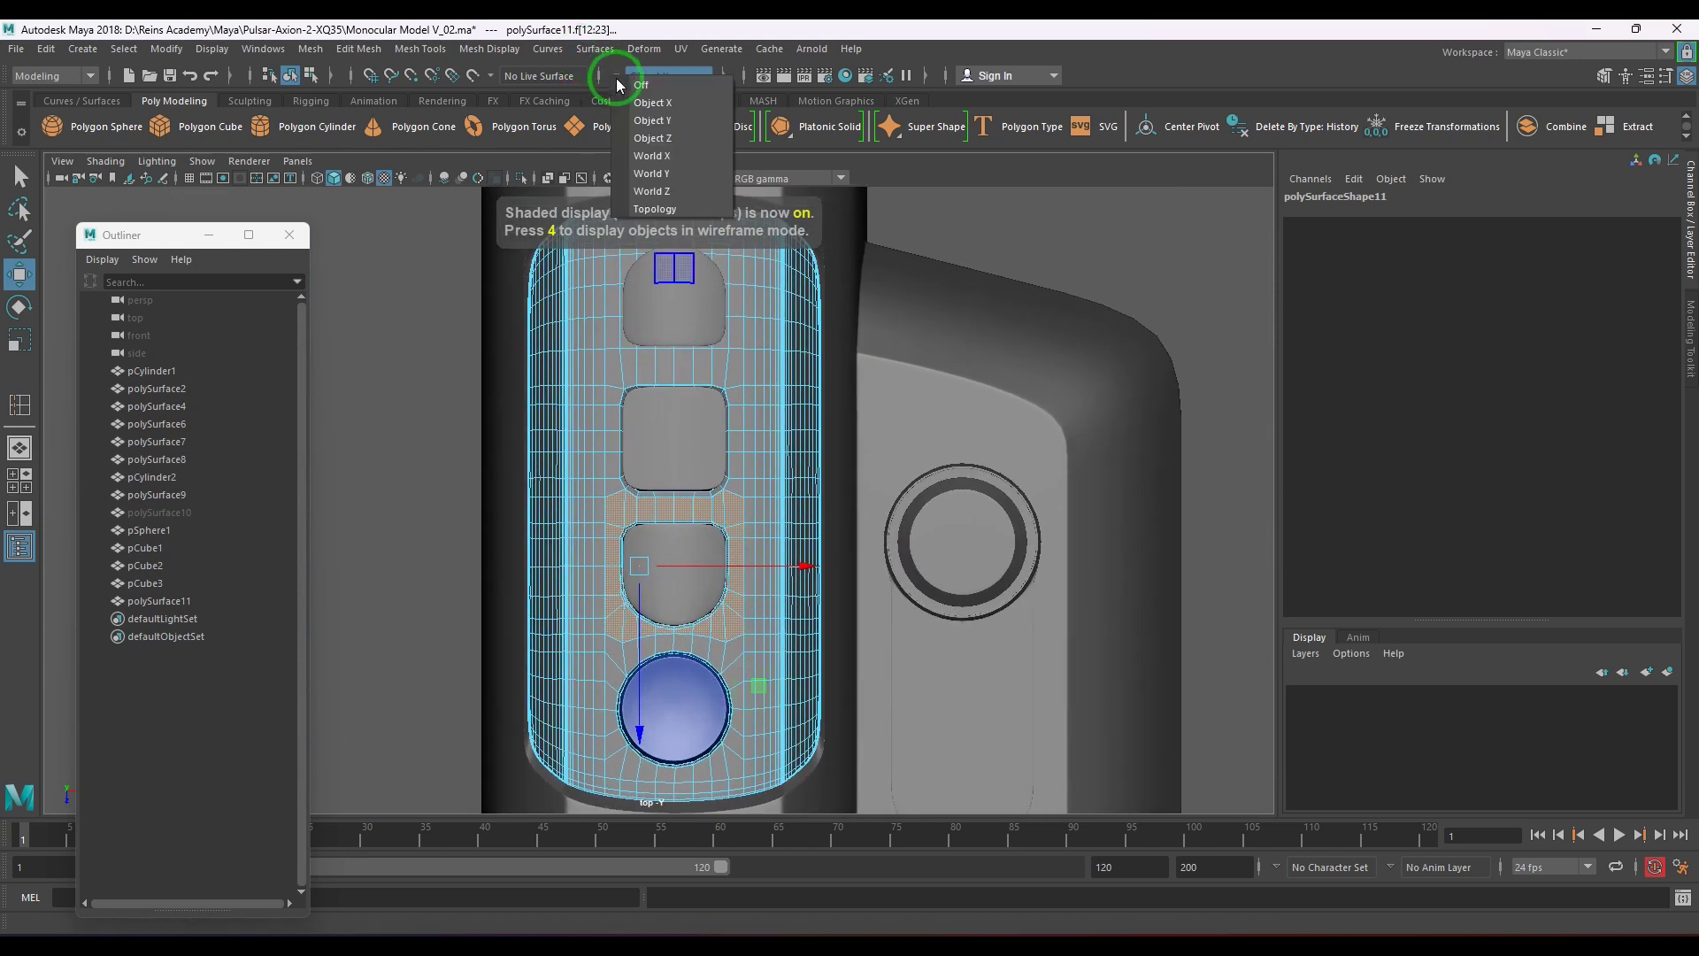
left_click(637, 85)
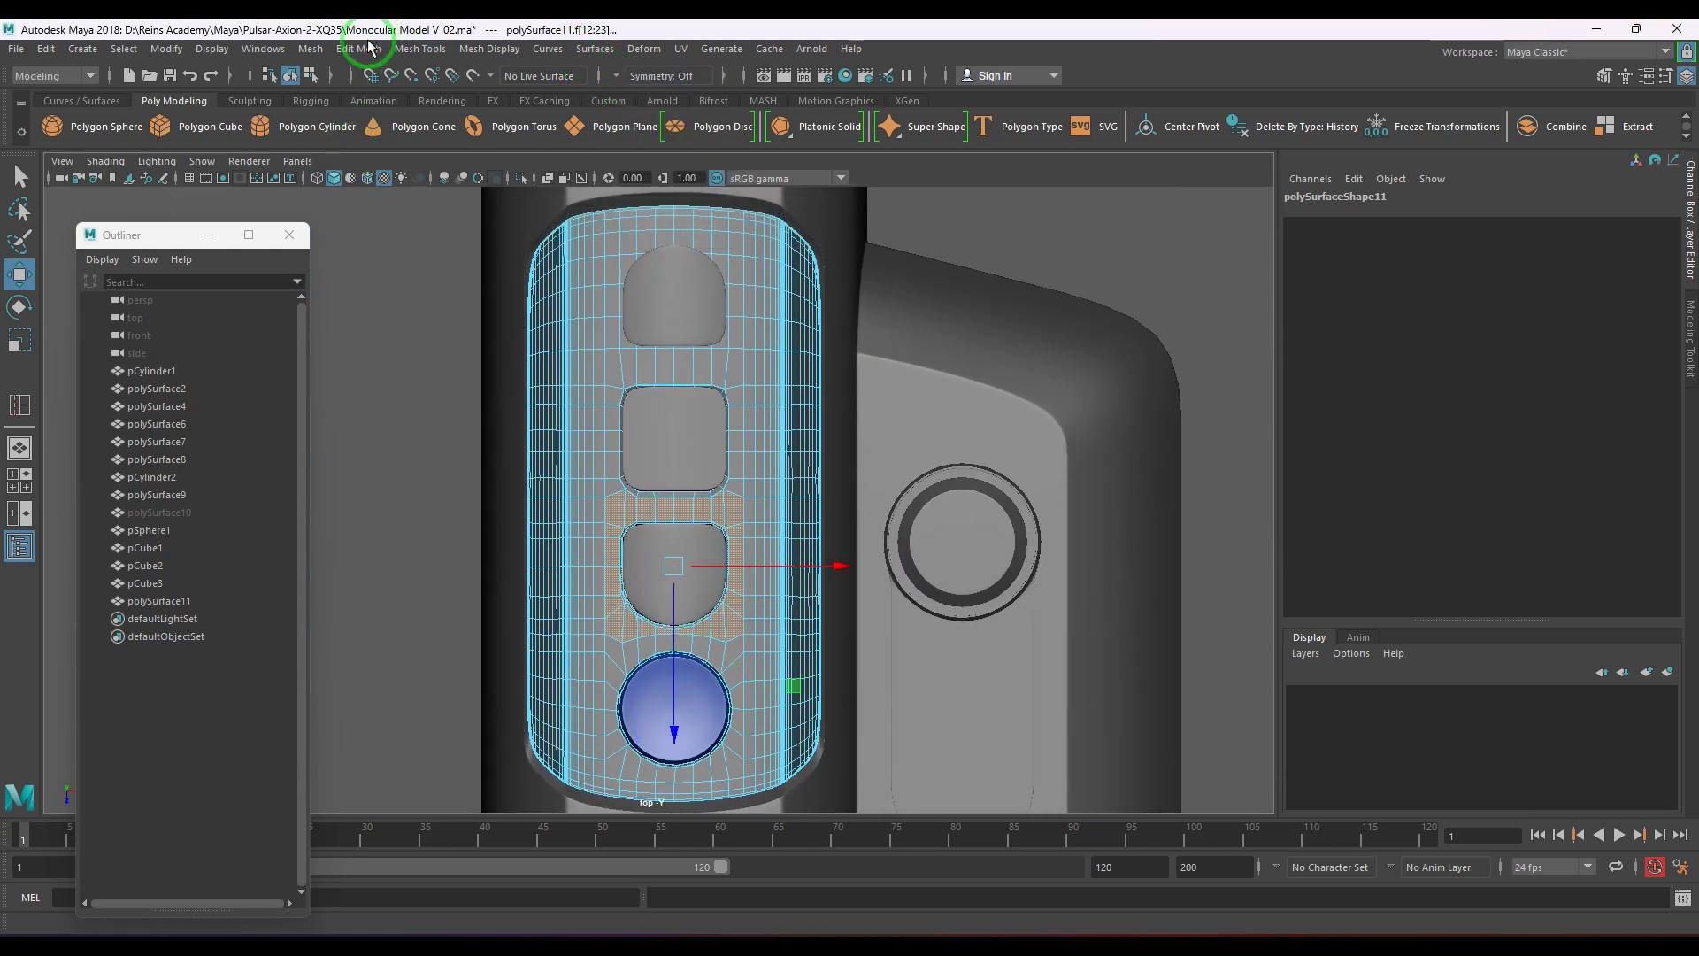
left_click(320, 49)
mouse_move(350, 52)
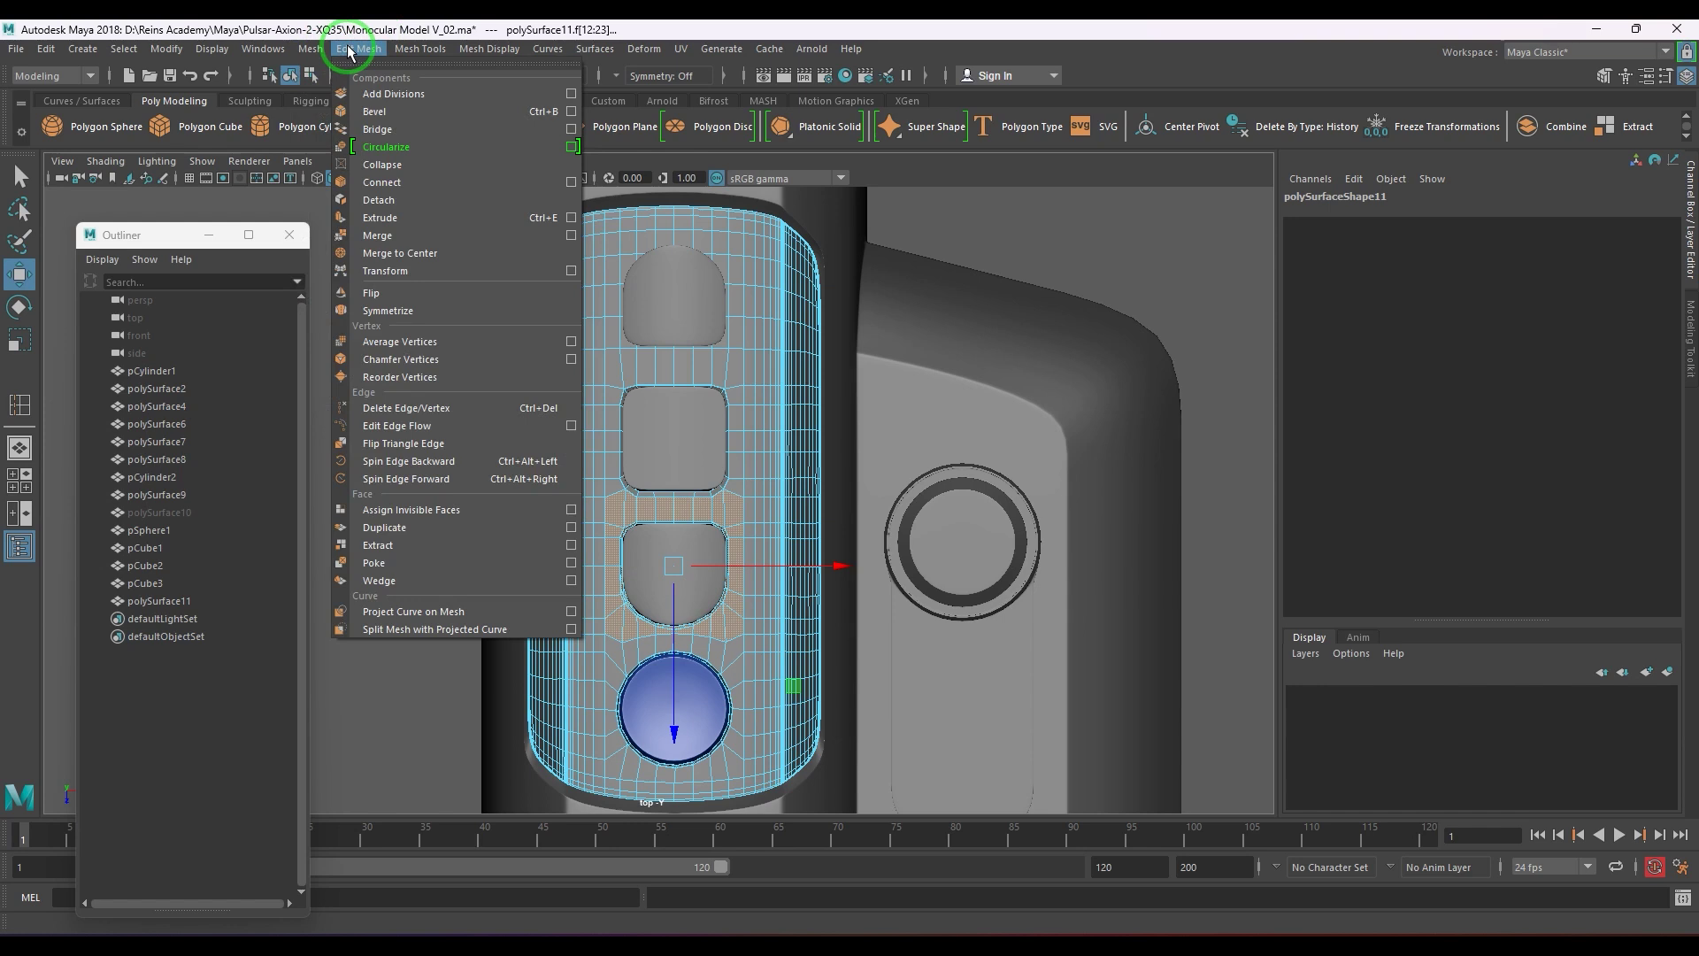
left_click(425, 544)
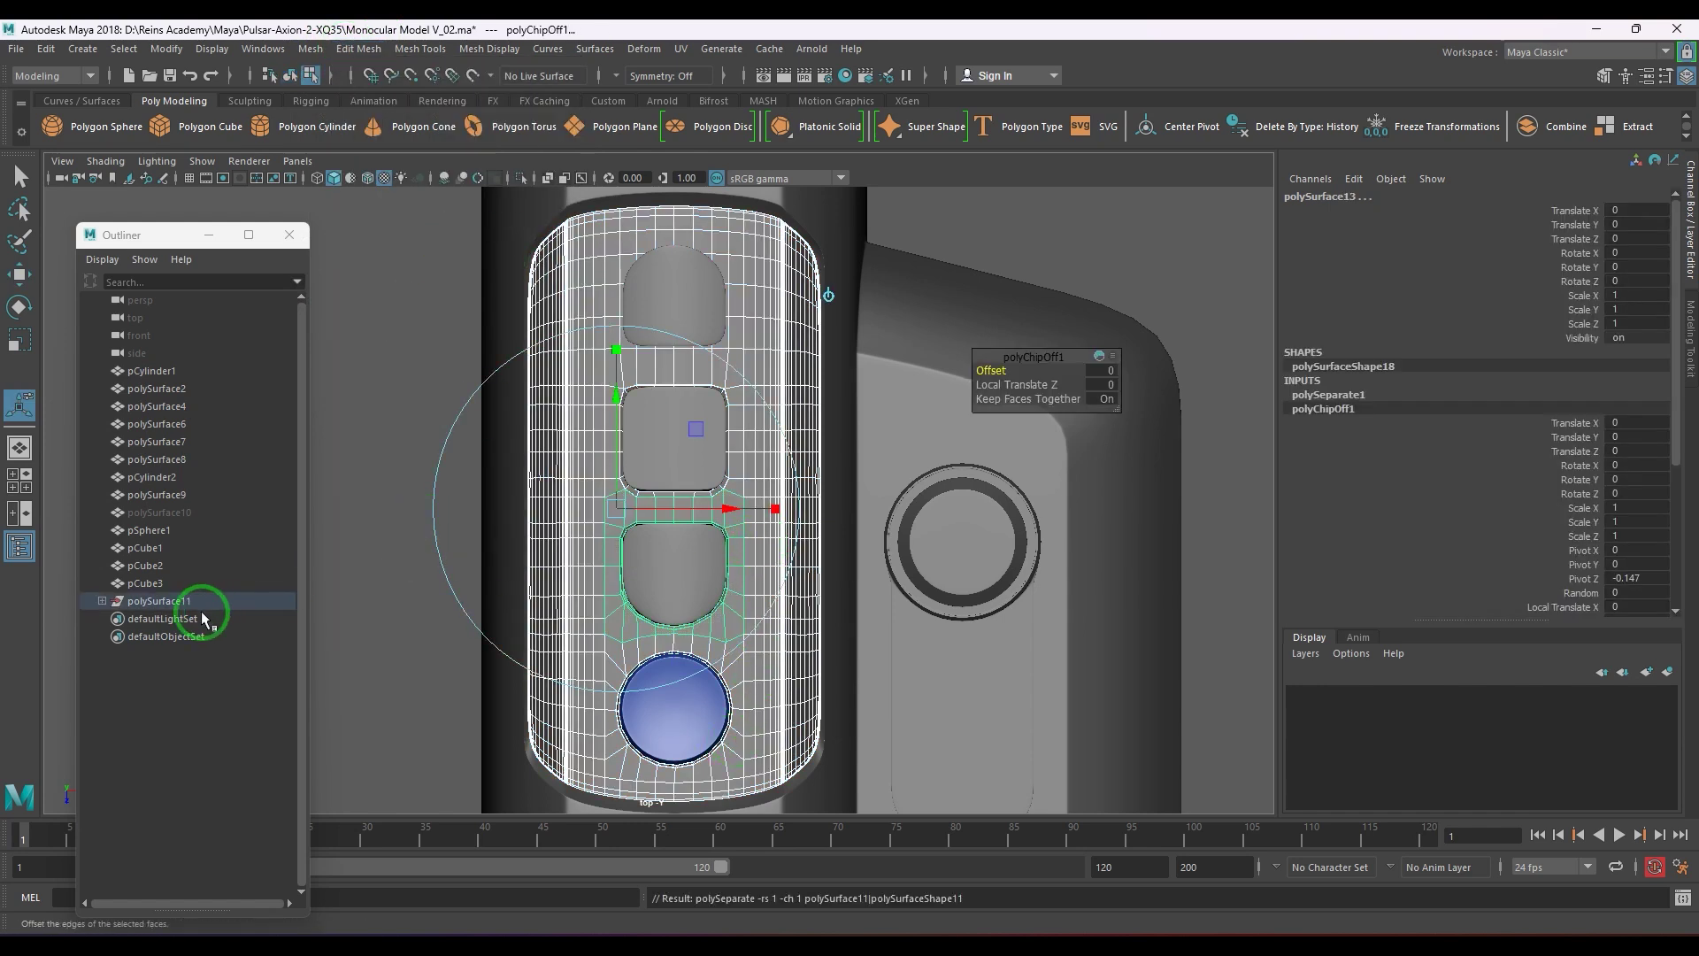
- Delete the construction history of the panel and the ring piece, then ungroup them from polySurface11
left_click(102, 601)
left_click(177, 601)
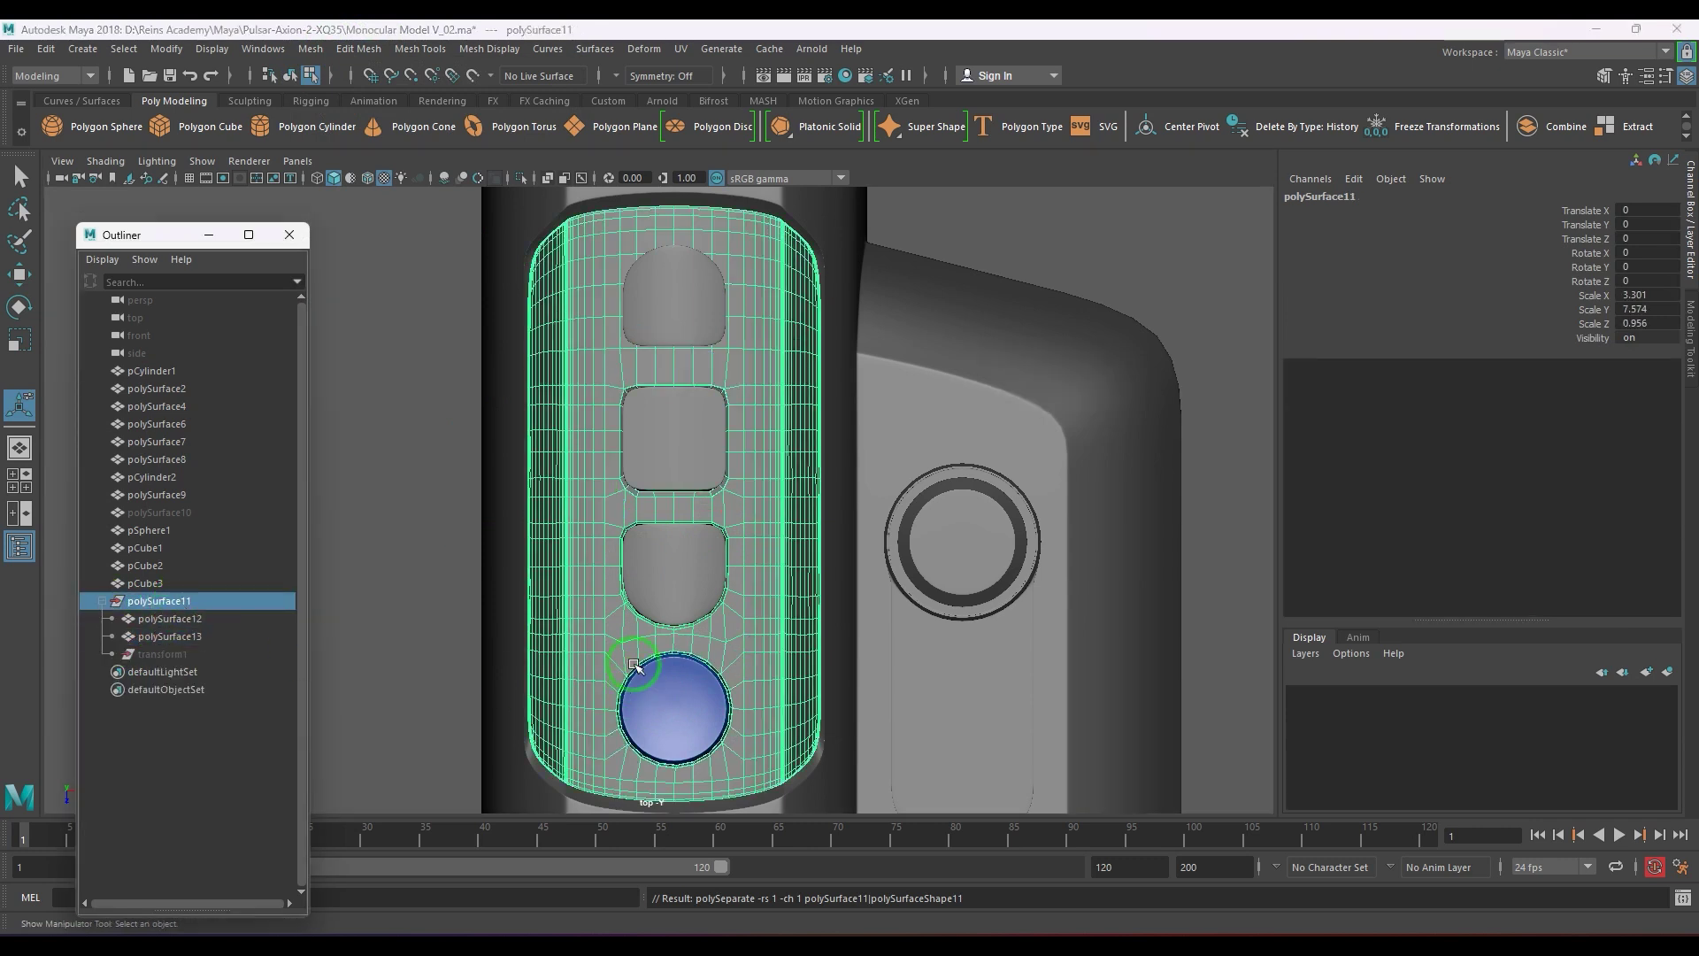
left_click(182, 618)
left_click(186, 637, "shift")
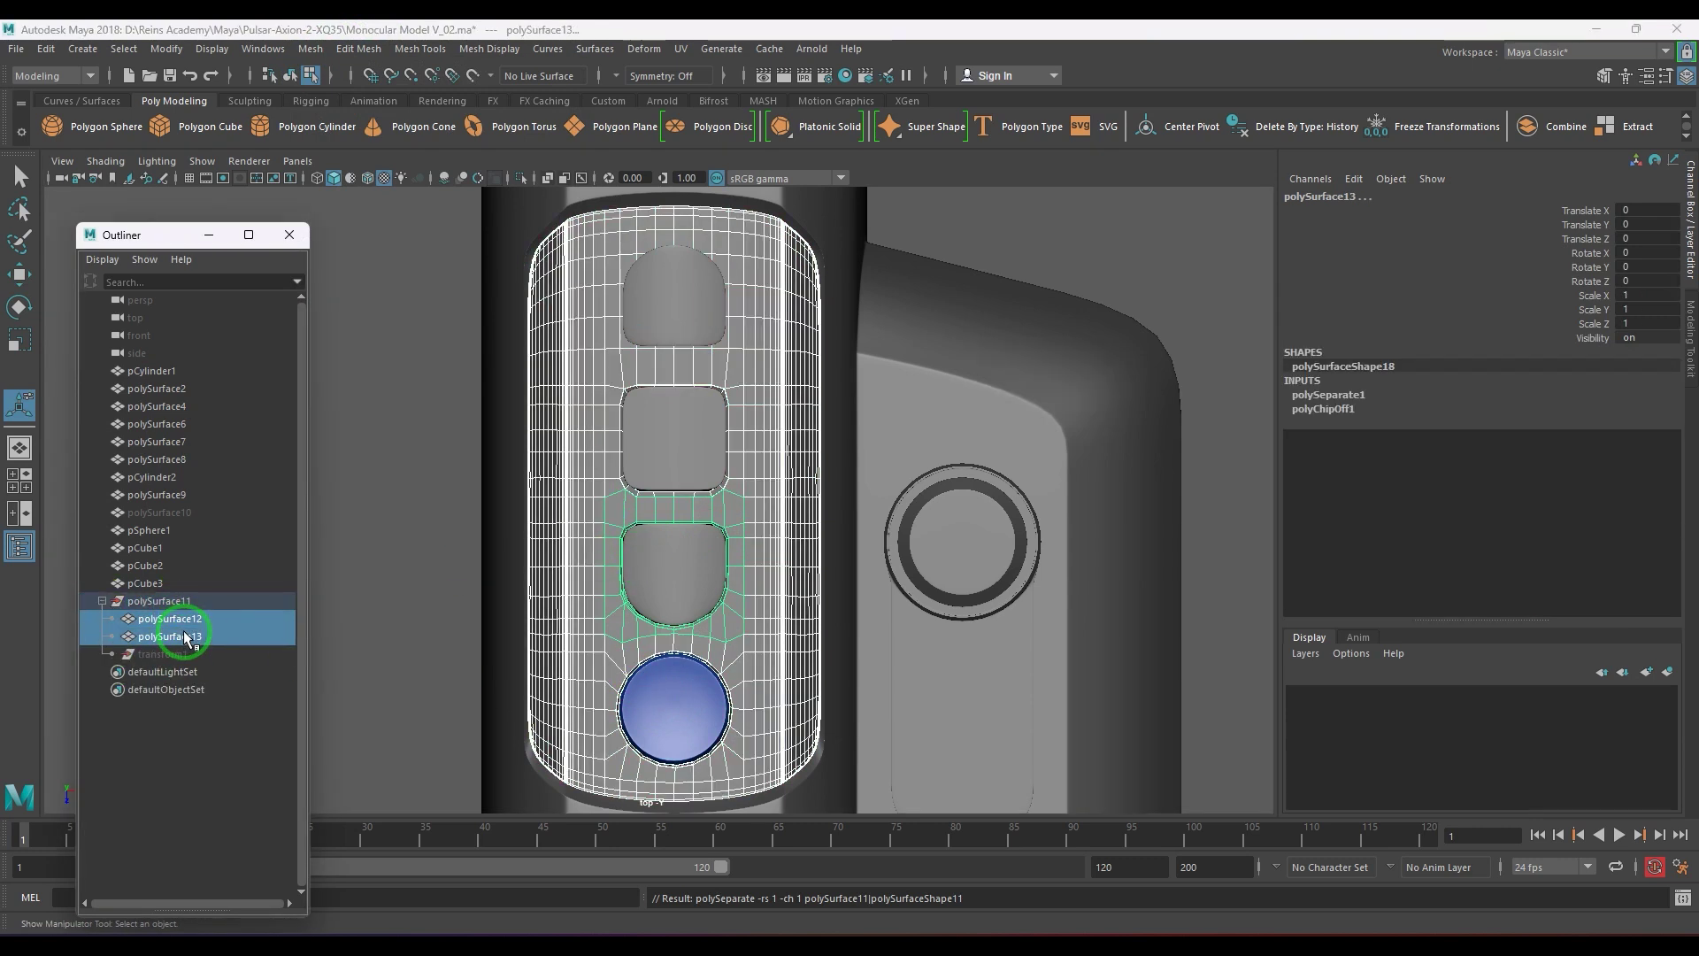
key("alt+shift+d")
left_click(177, 602)
left_click(45, 49)
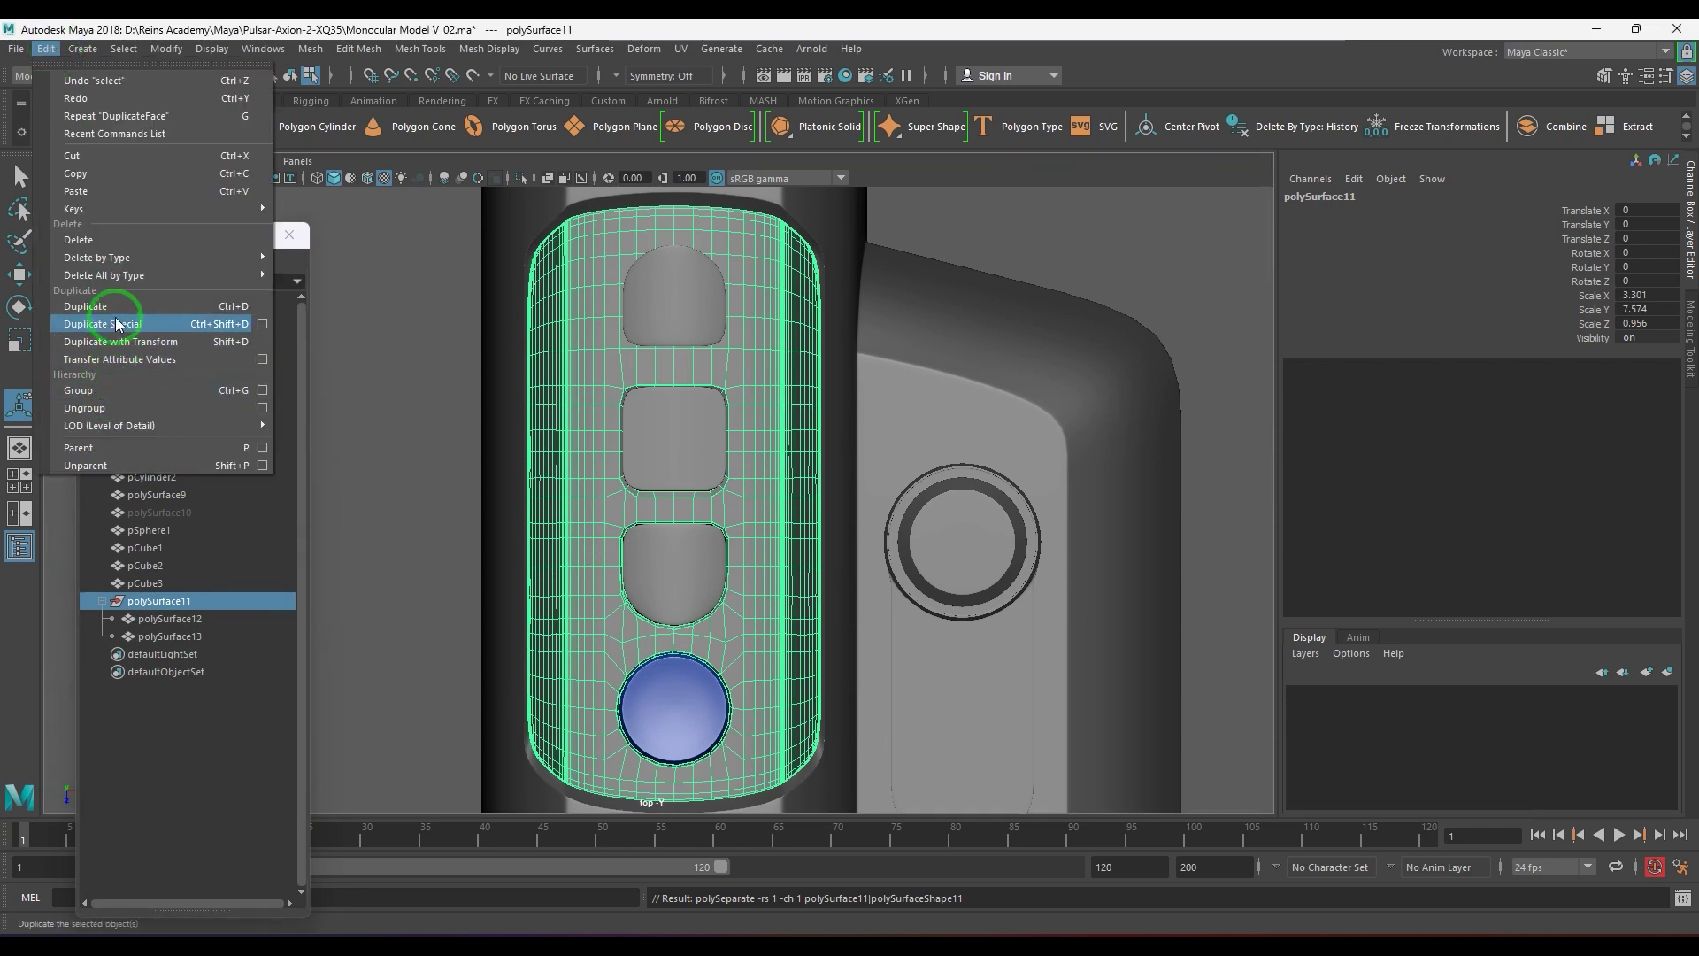
left_click(106, 408)
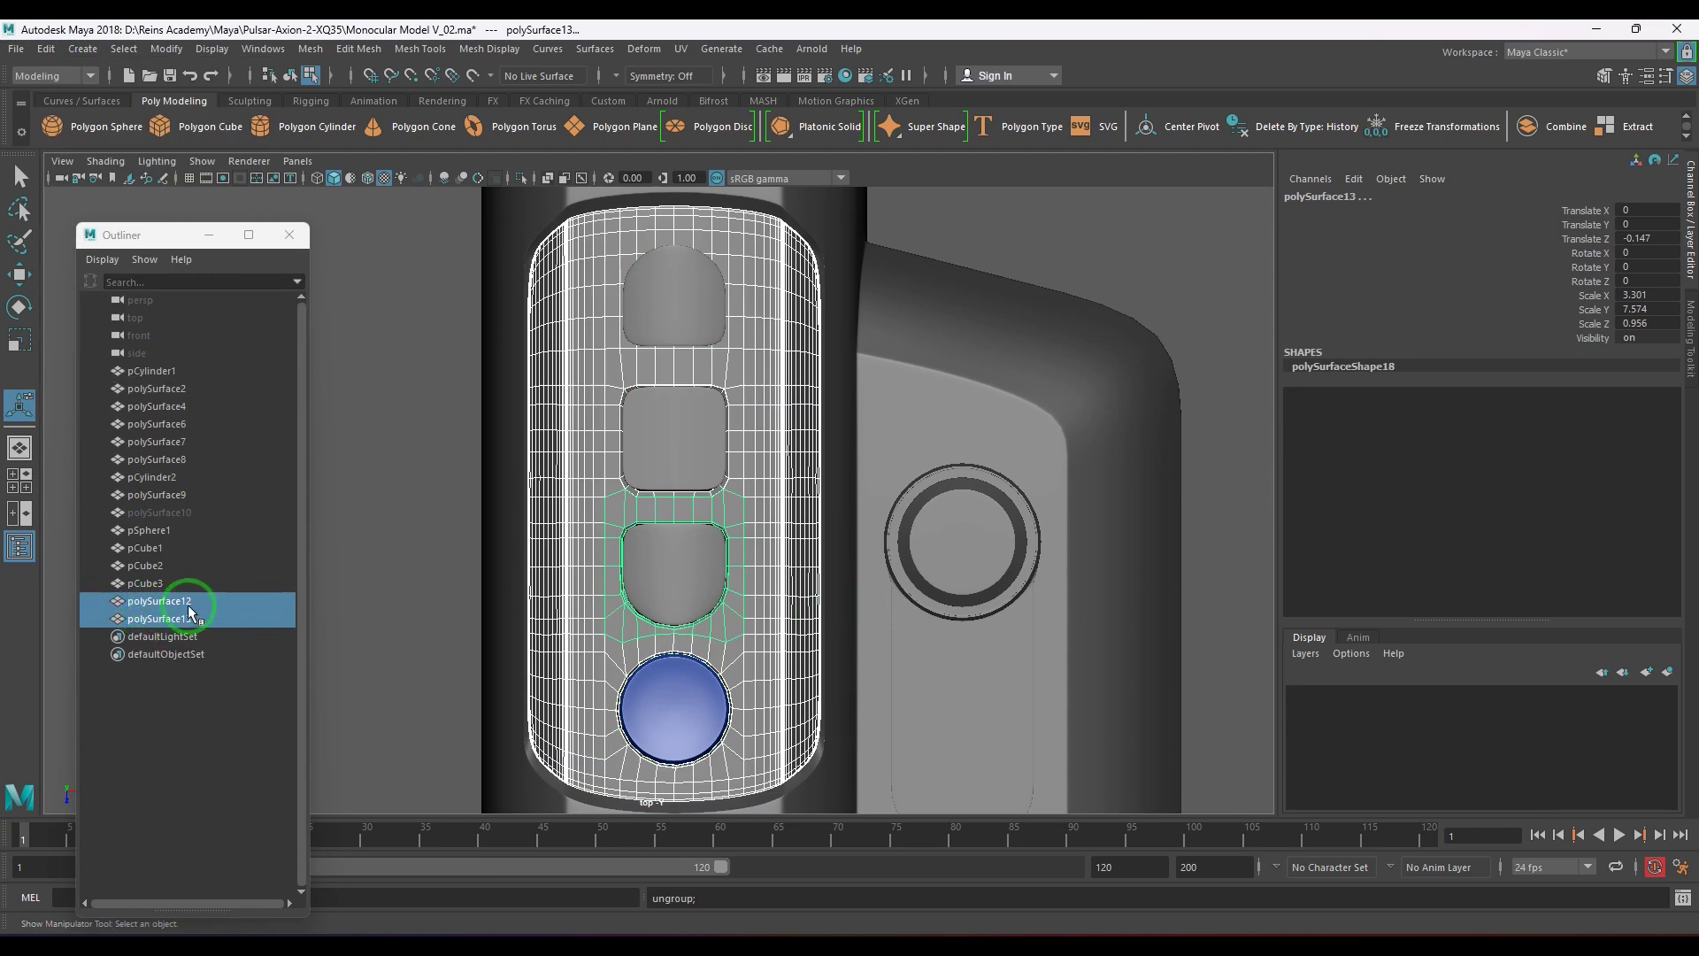
- Center the pivot of ring piece polySurface13 and move it over the arched button at the panel's upper end, Translate Z about -2.586
left_click(186, 602)
left_click(190, 619)
key("w")
left_click(647, 642)
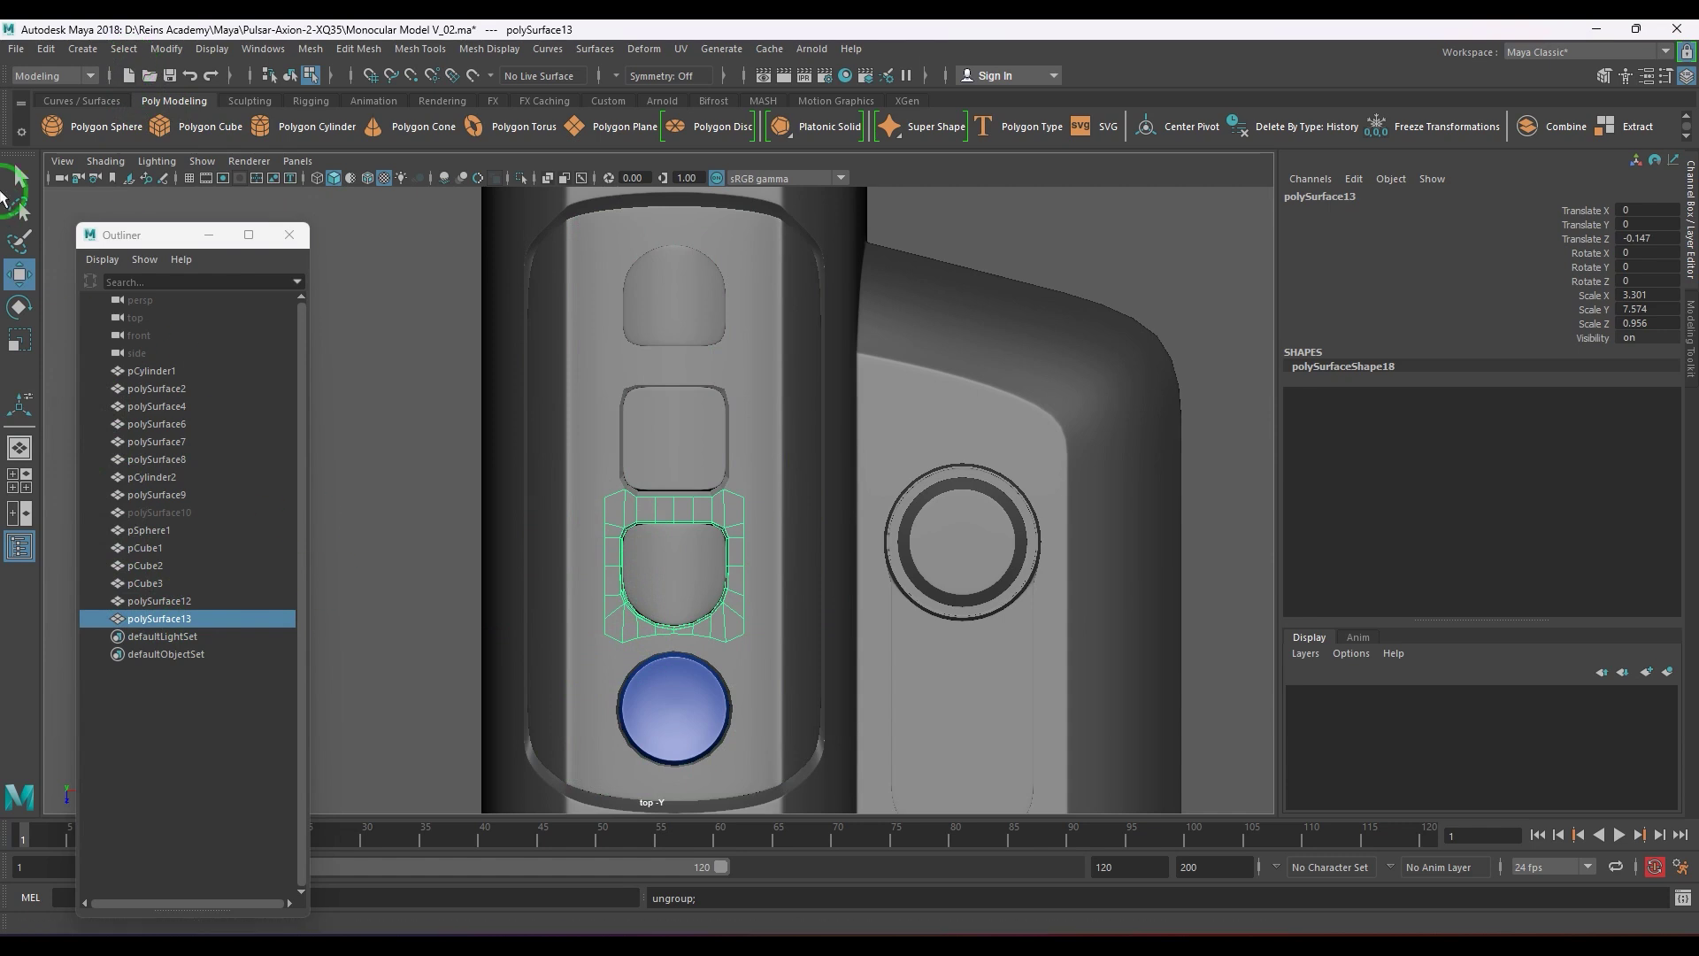
left_click(161, 51)
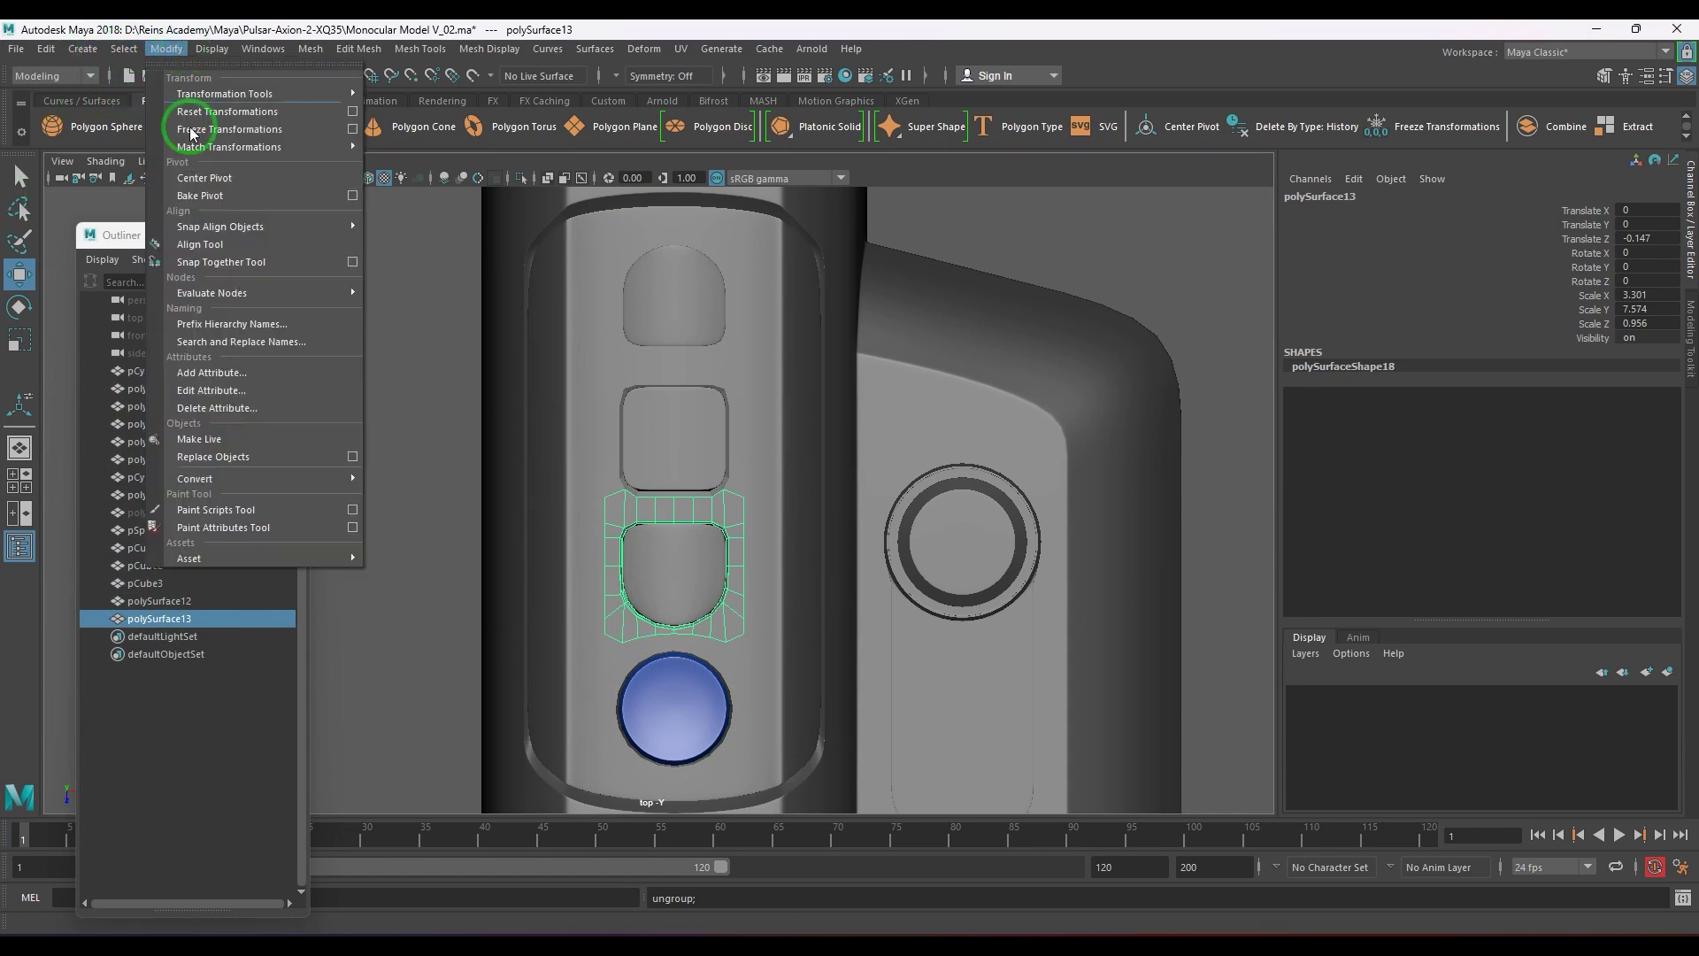
left_click(210, 178)
left_click_drag(675, 676, 690, 455)
scroll(690, 454, "up", 4)
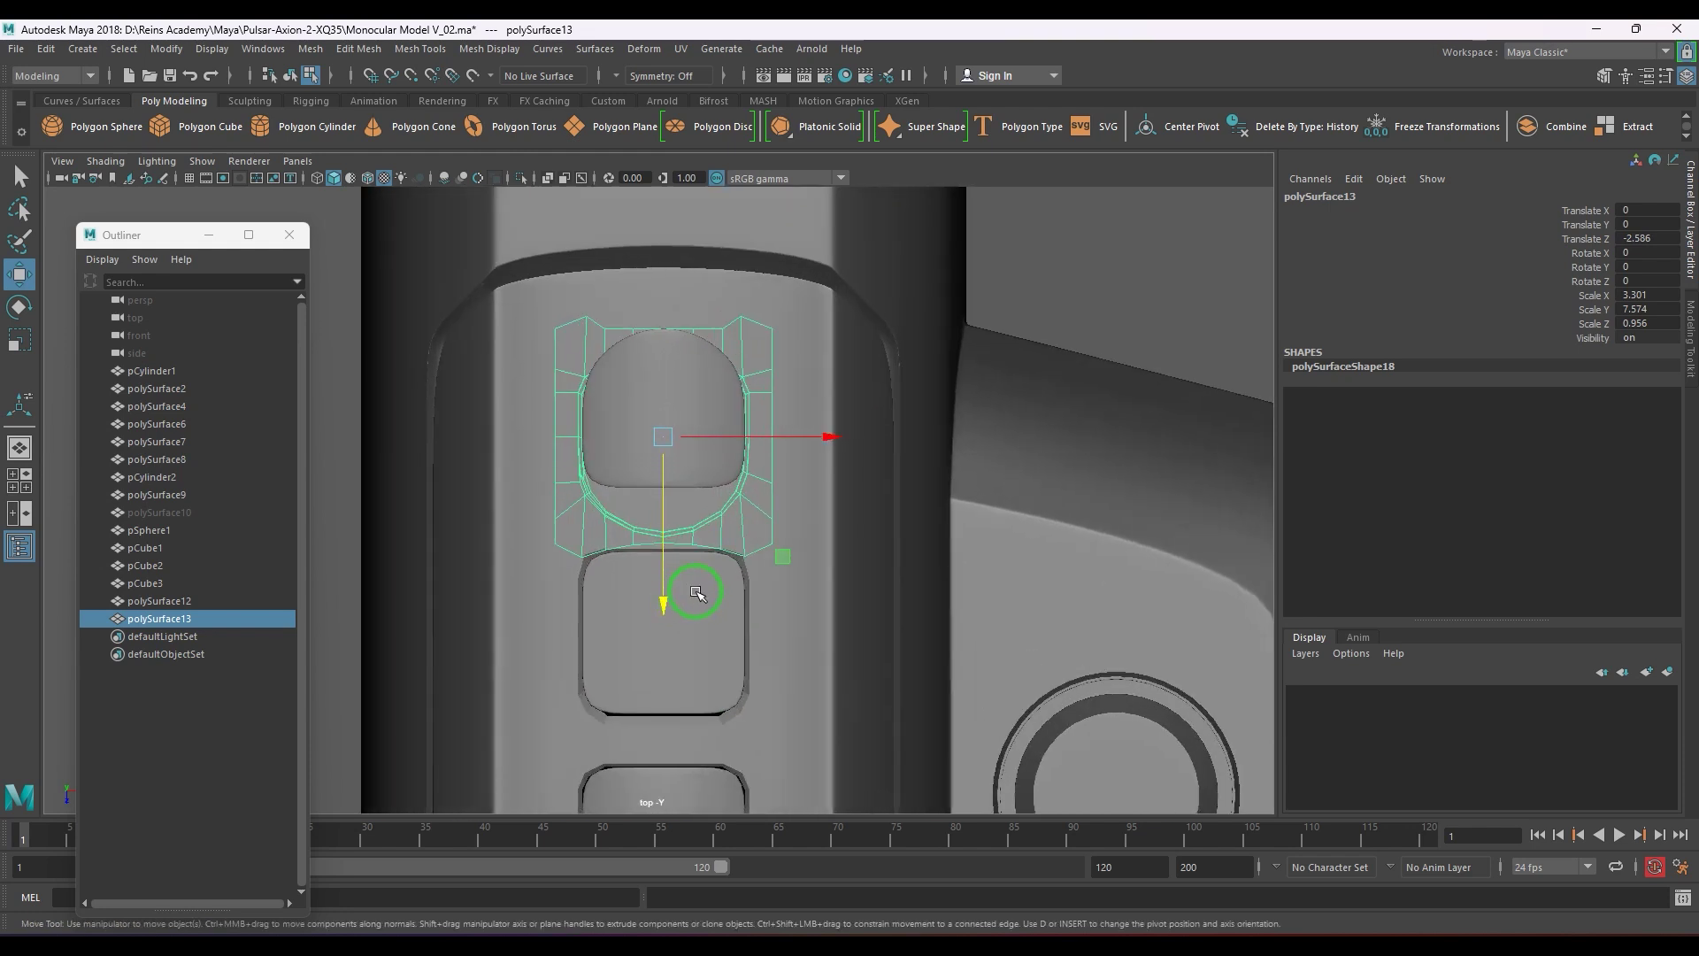
- Freeze the ring's transformations and flip it lengthwise by setting Scale Z to -1
key("r")
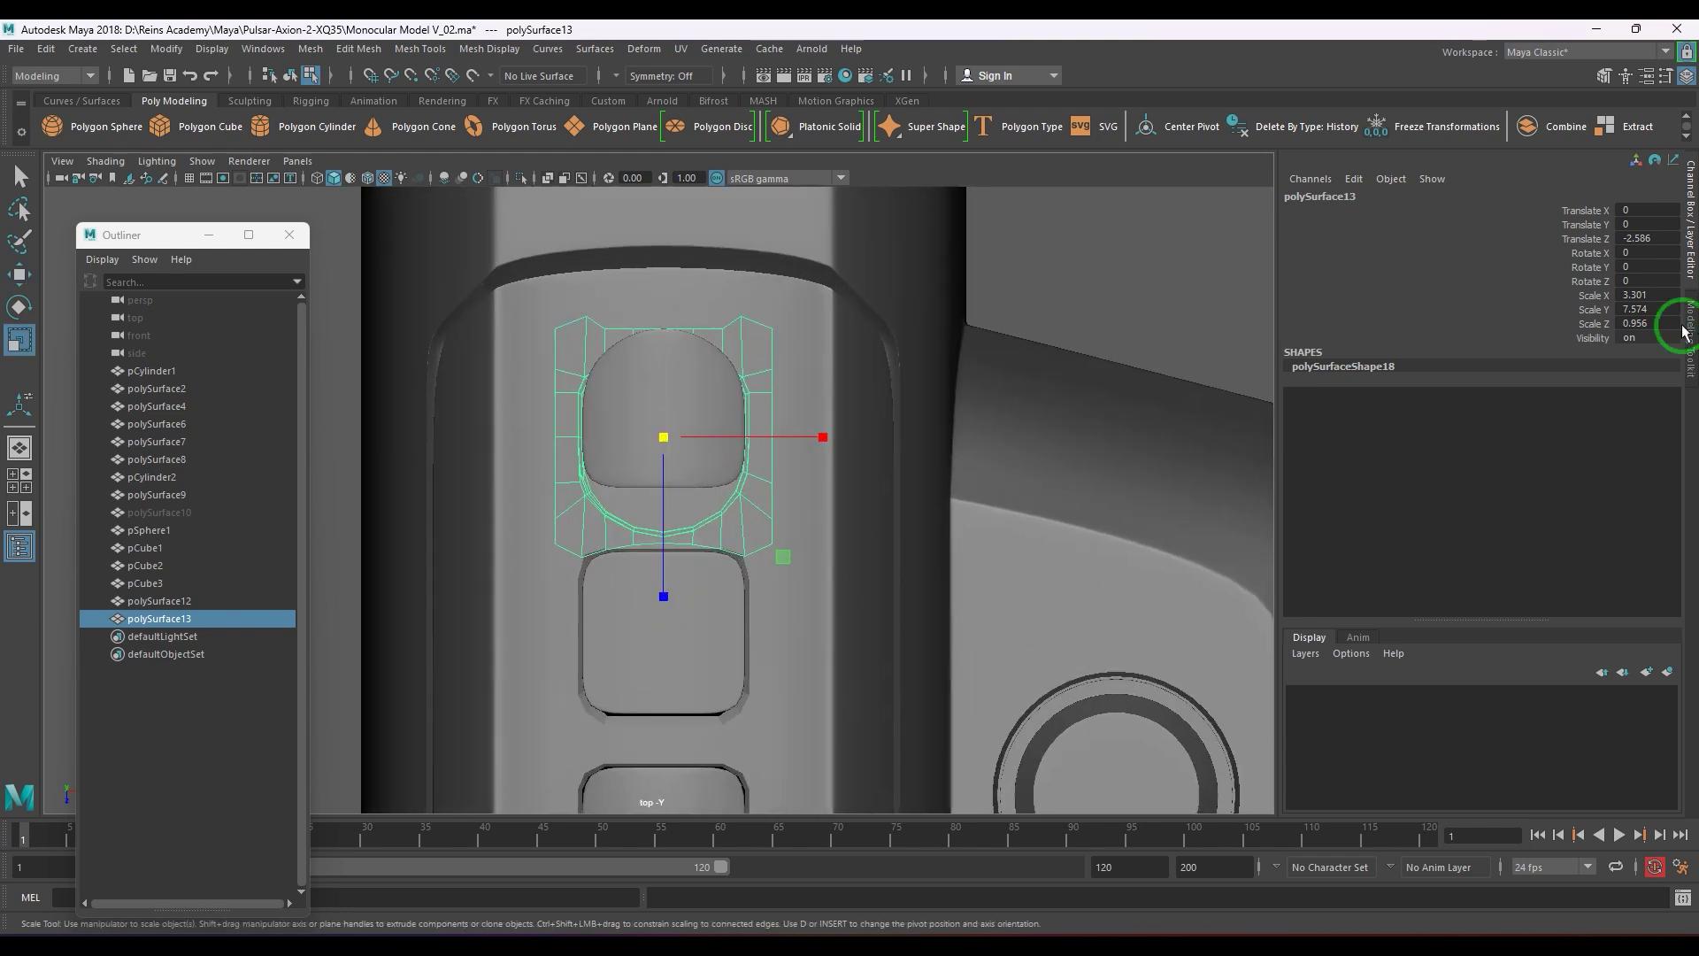
left_click(154, 55)
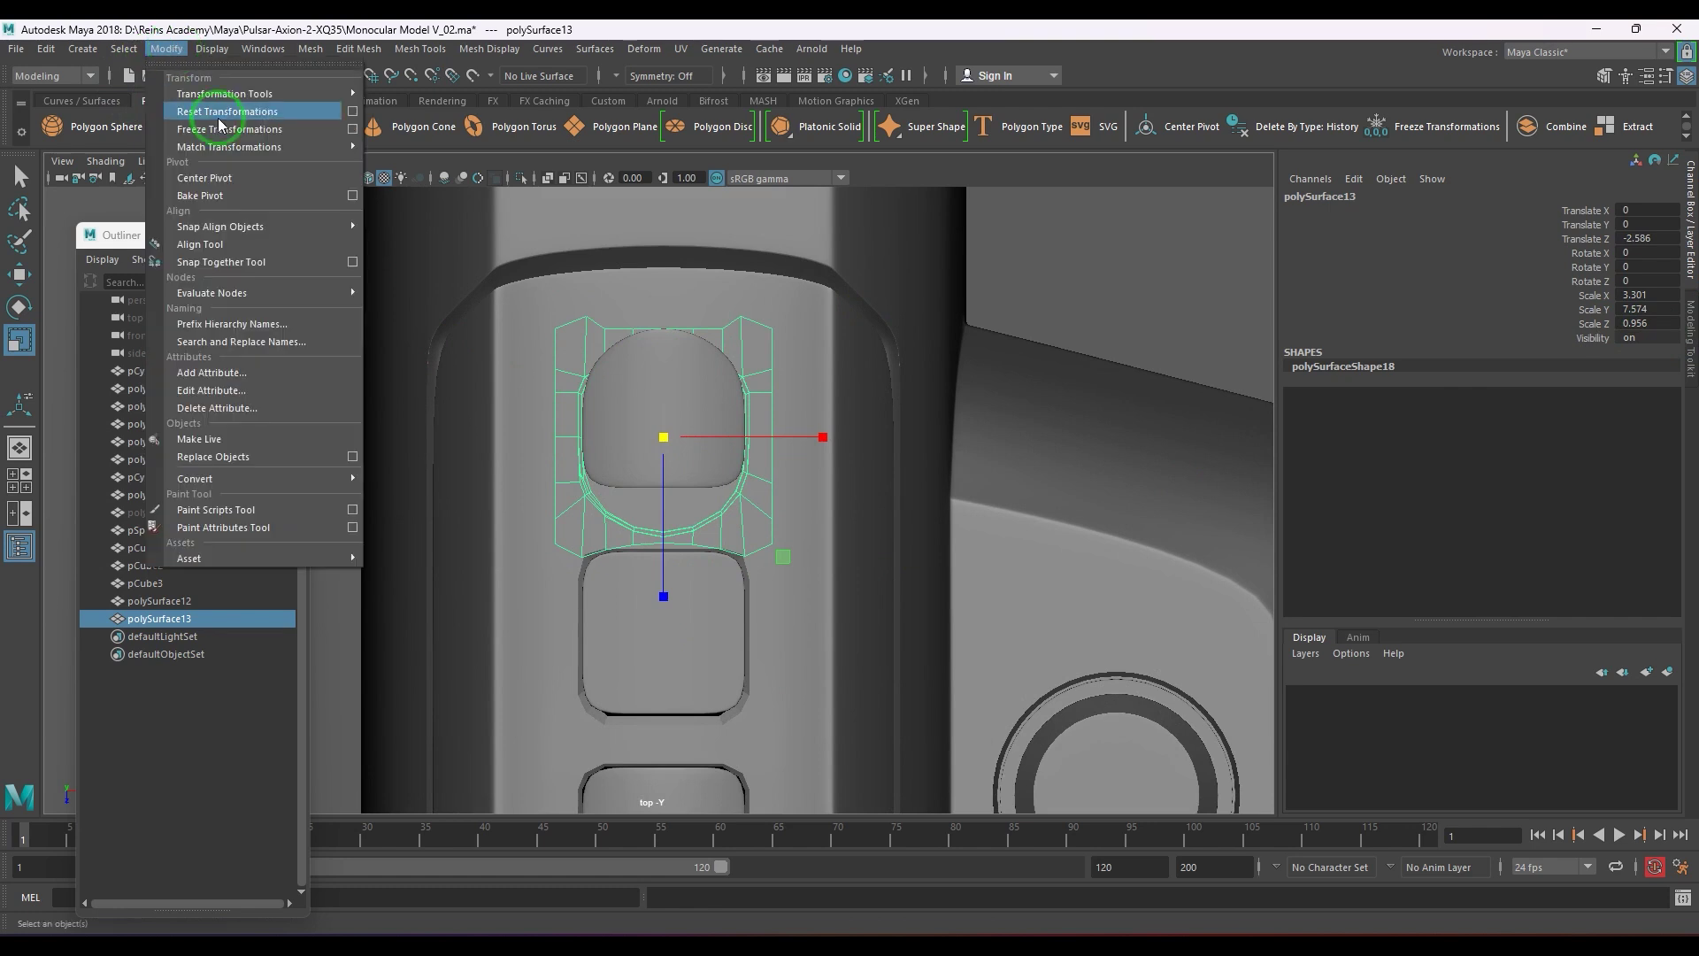
left_click(225, 128)
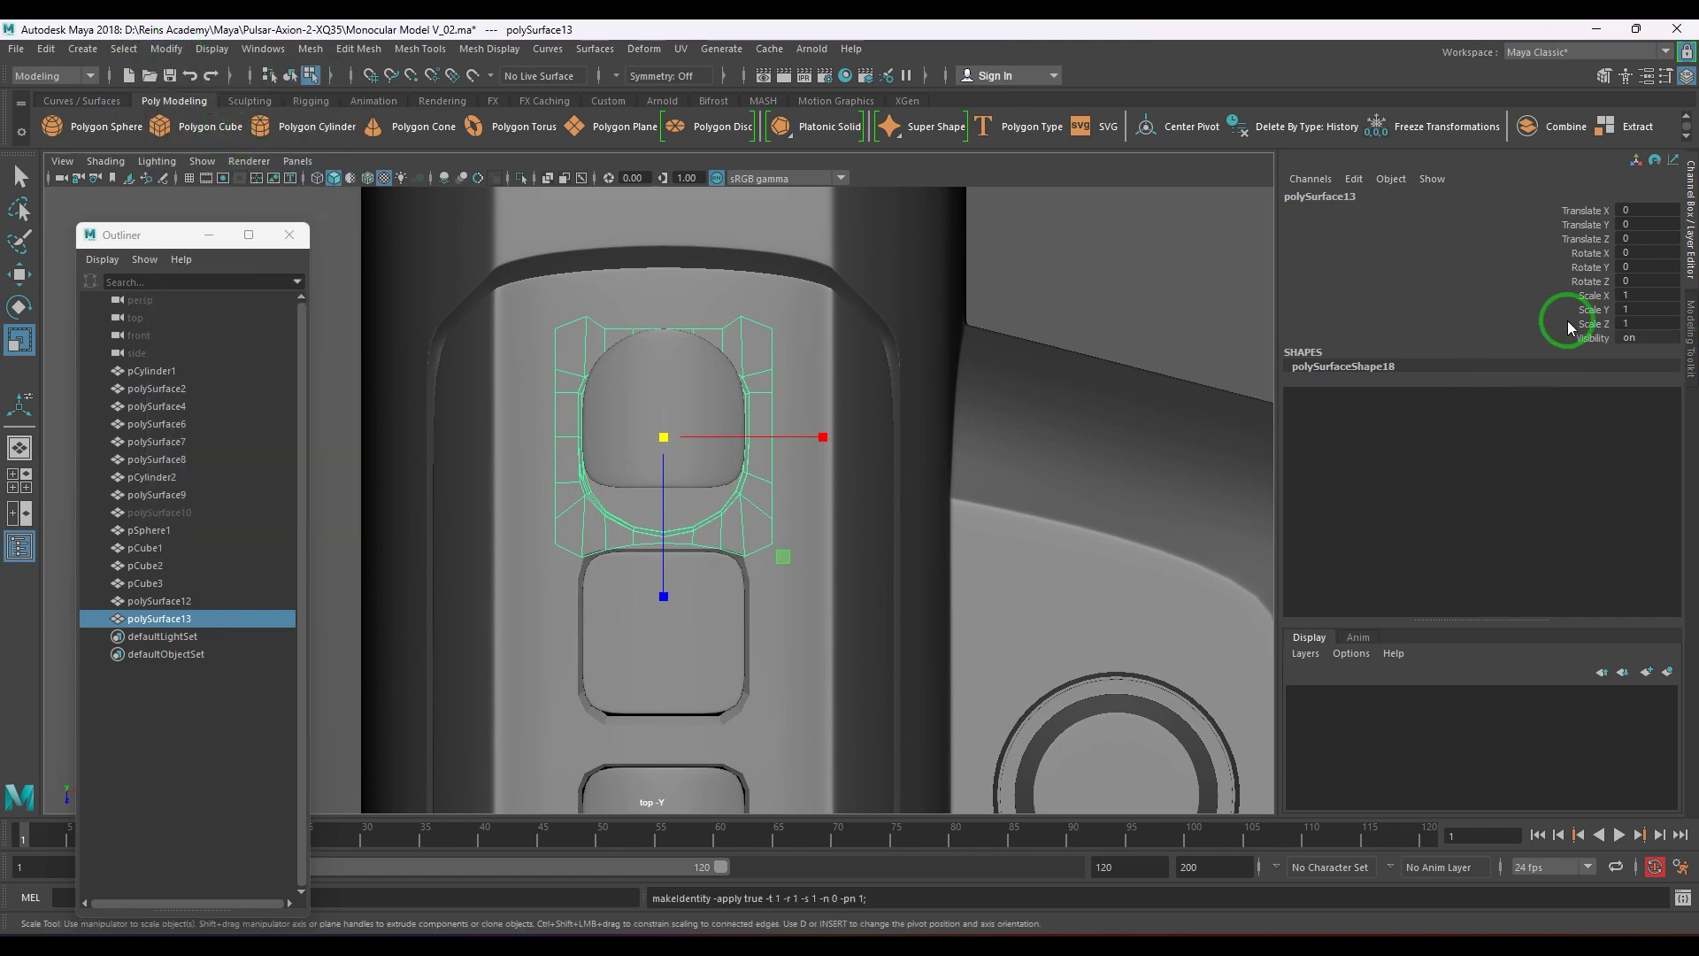
left_click(1664, 324)
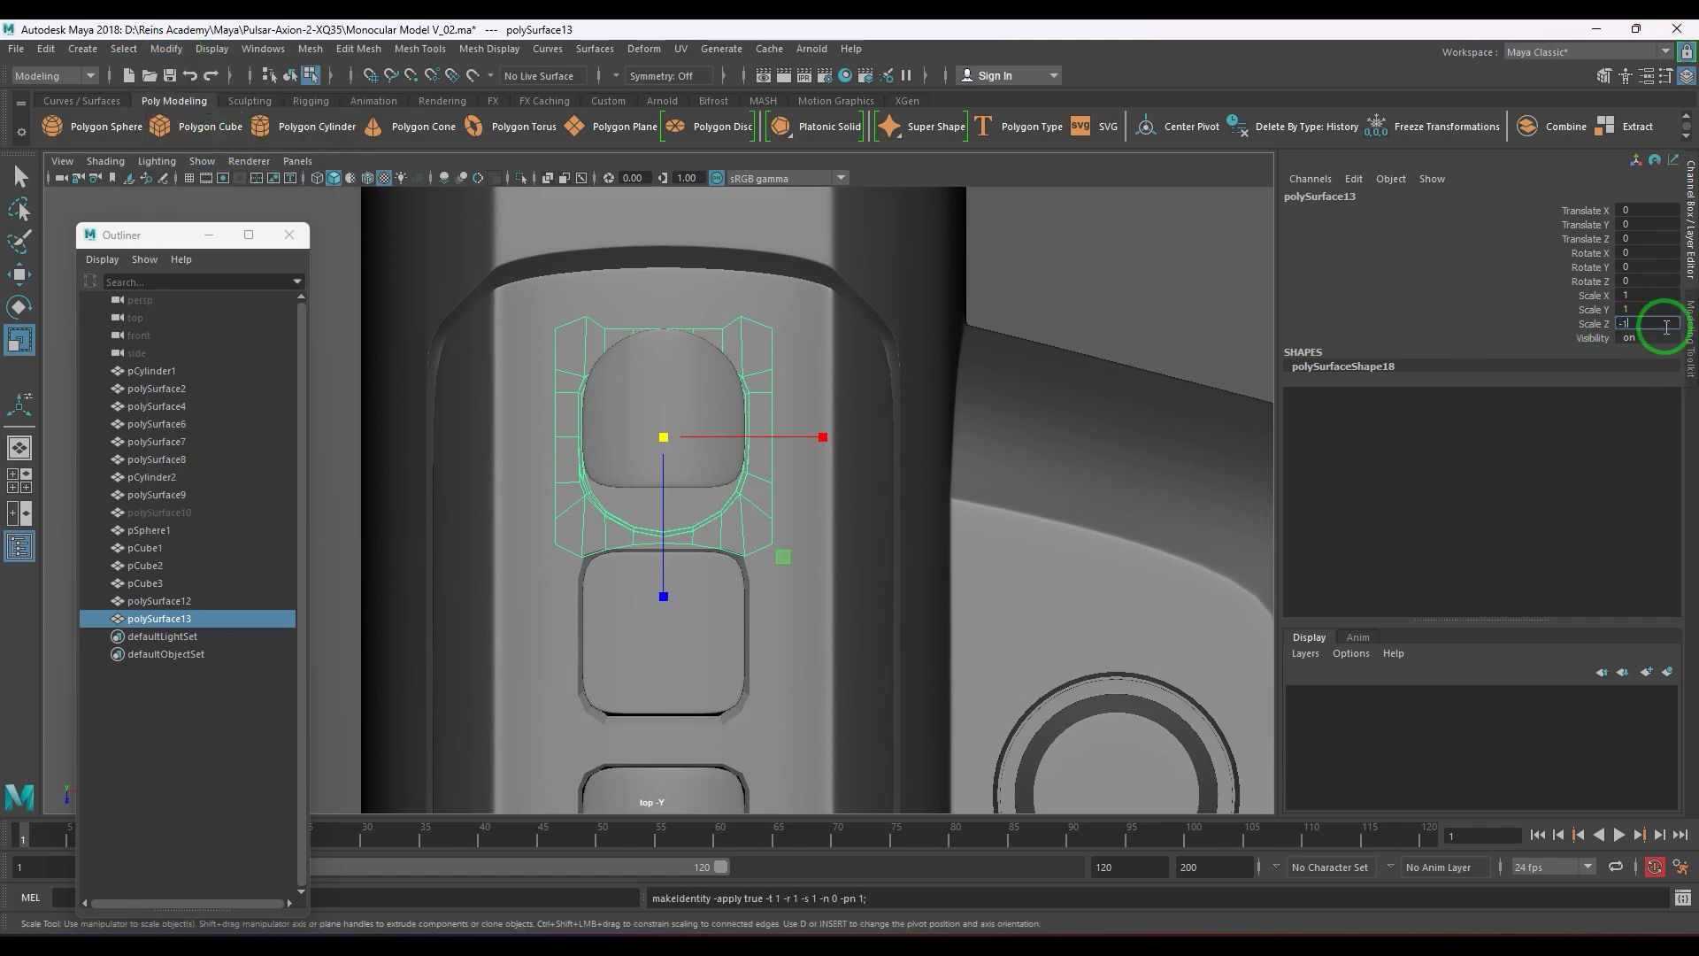
type("-1")
key("Return")
scroll(865, 600, "up", 4)
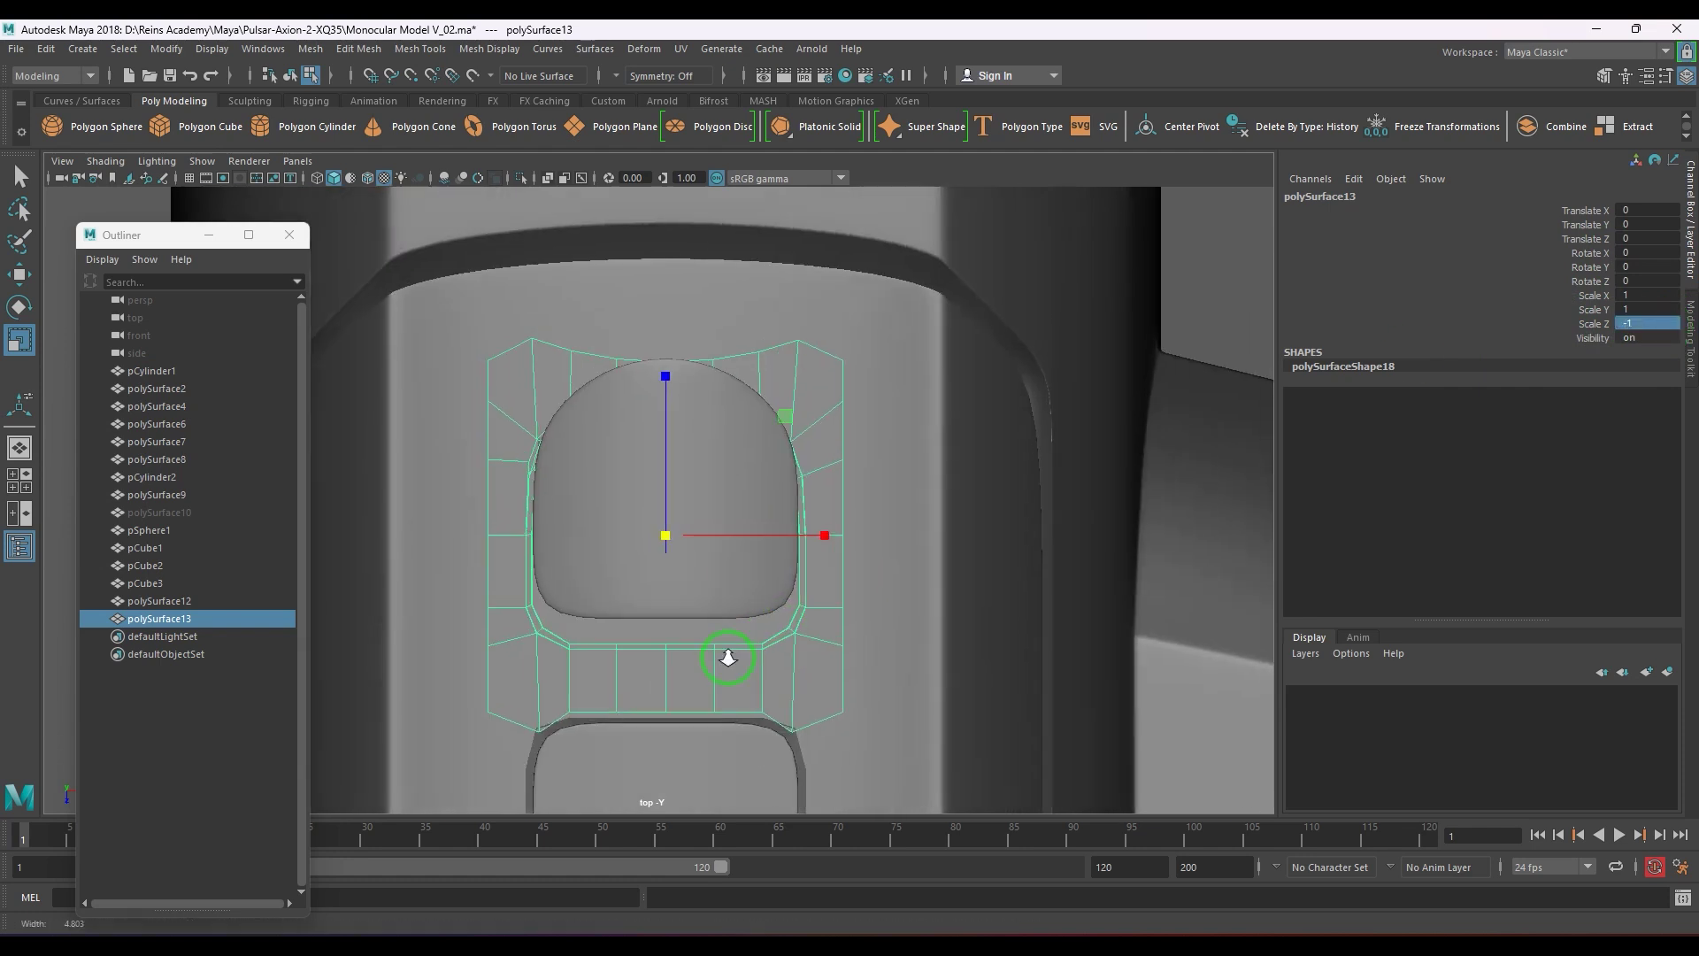
- Shift the flipped ring to fit around the upper arched button, Translate Z about -0.083, and compare it with the lower seat
scroll(727, 658, "up", 2)
key("w")
left_click_drag(675, 660, 668, 648)
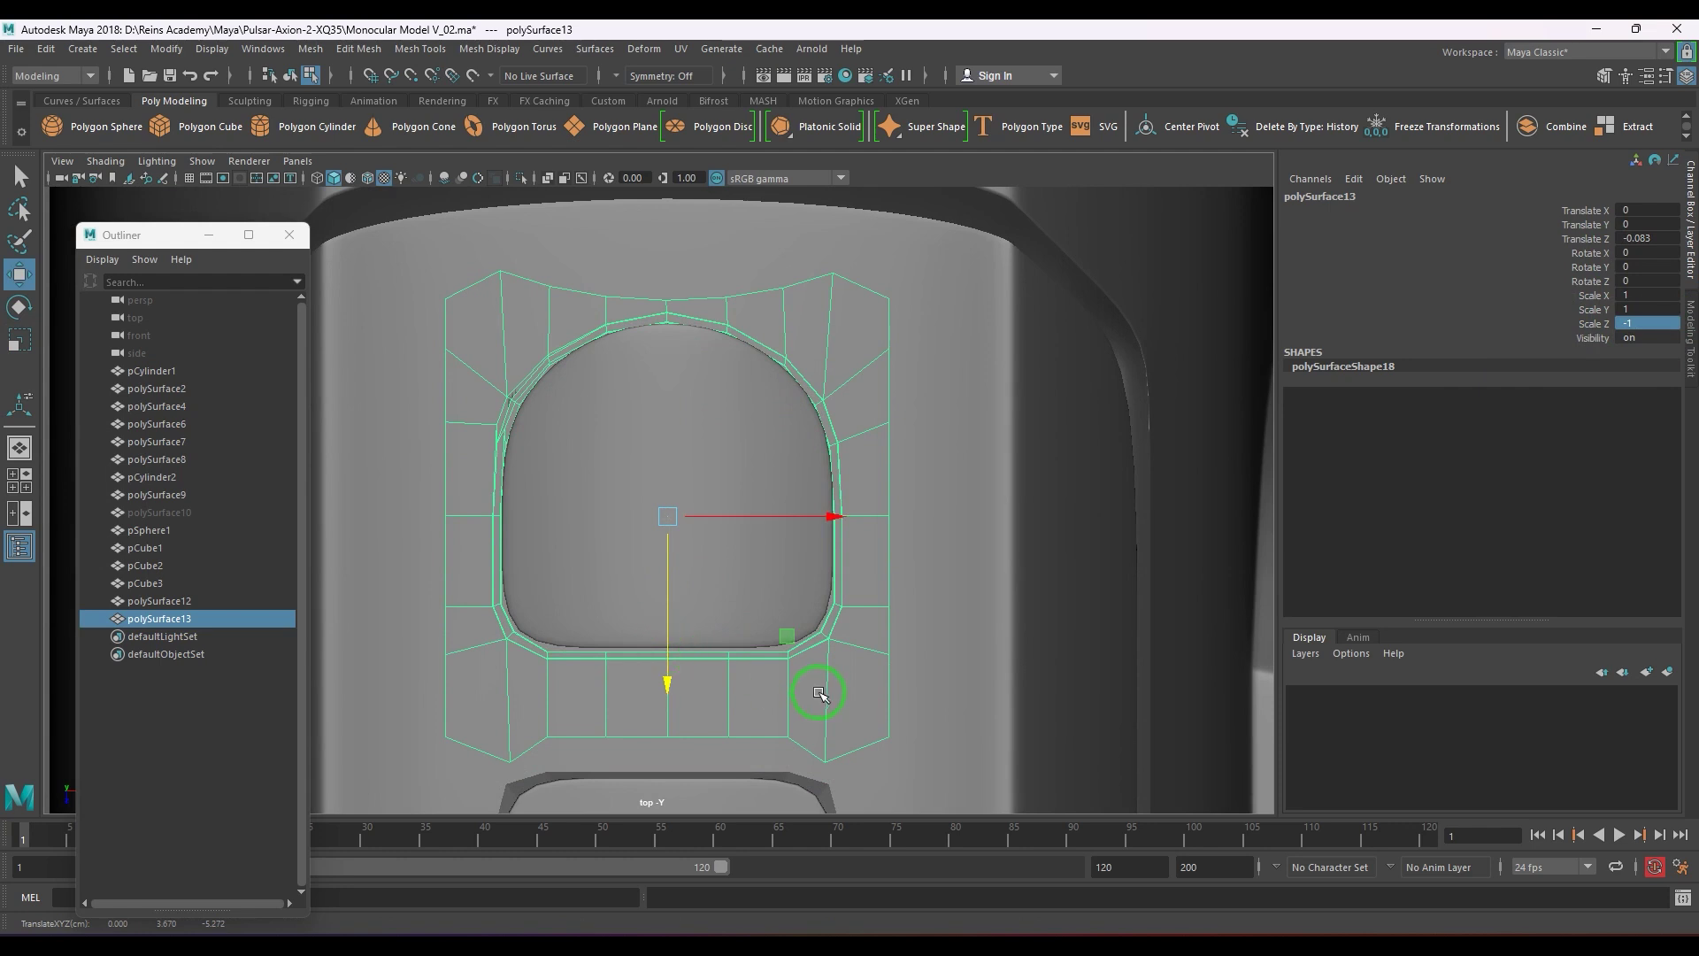
scroll(820, 693, "down", 5)
scroll(804, 497, "up", 6)
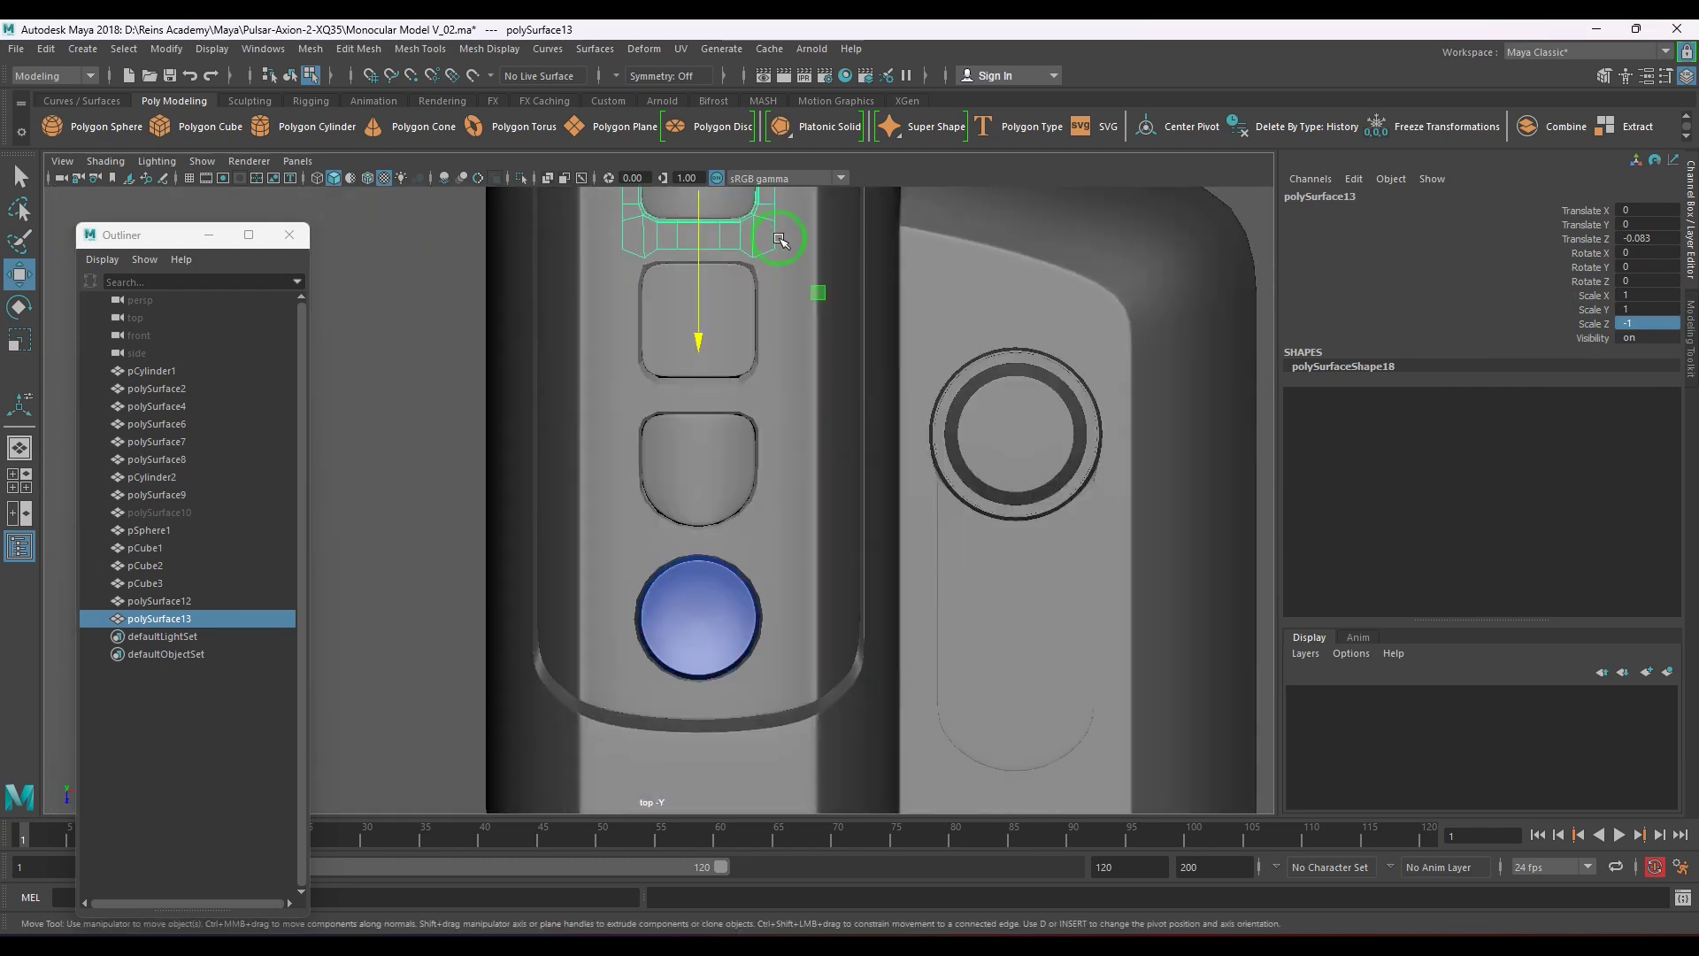
right_click_drag(803, 569, 799, 577)
left_click(781, 524, "shift")
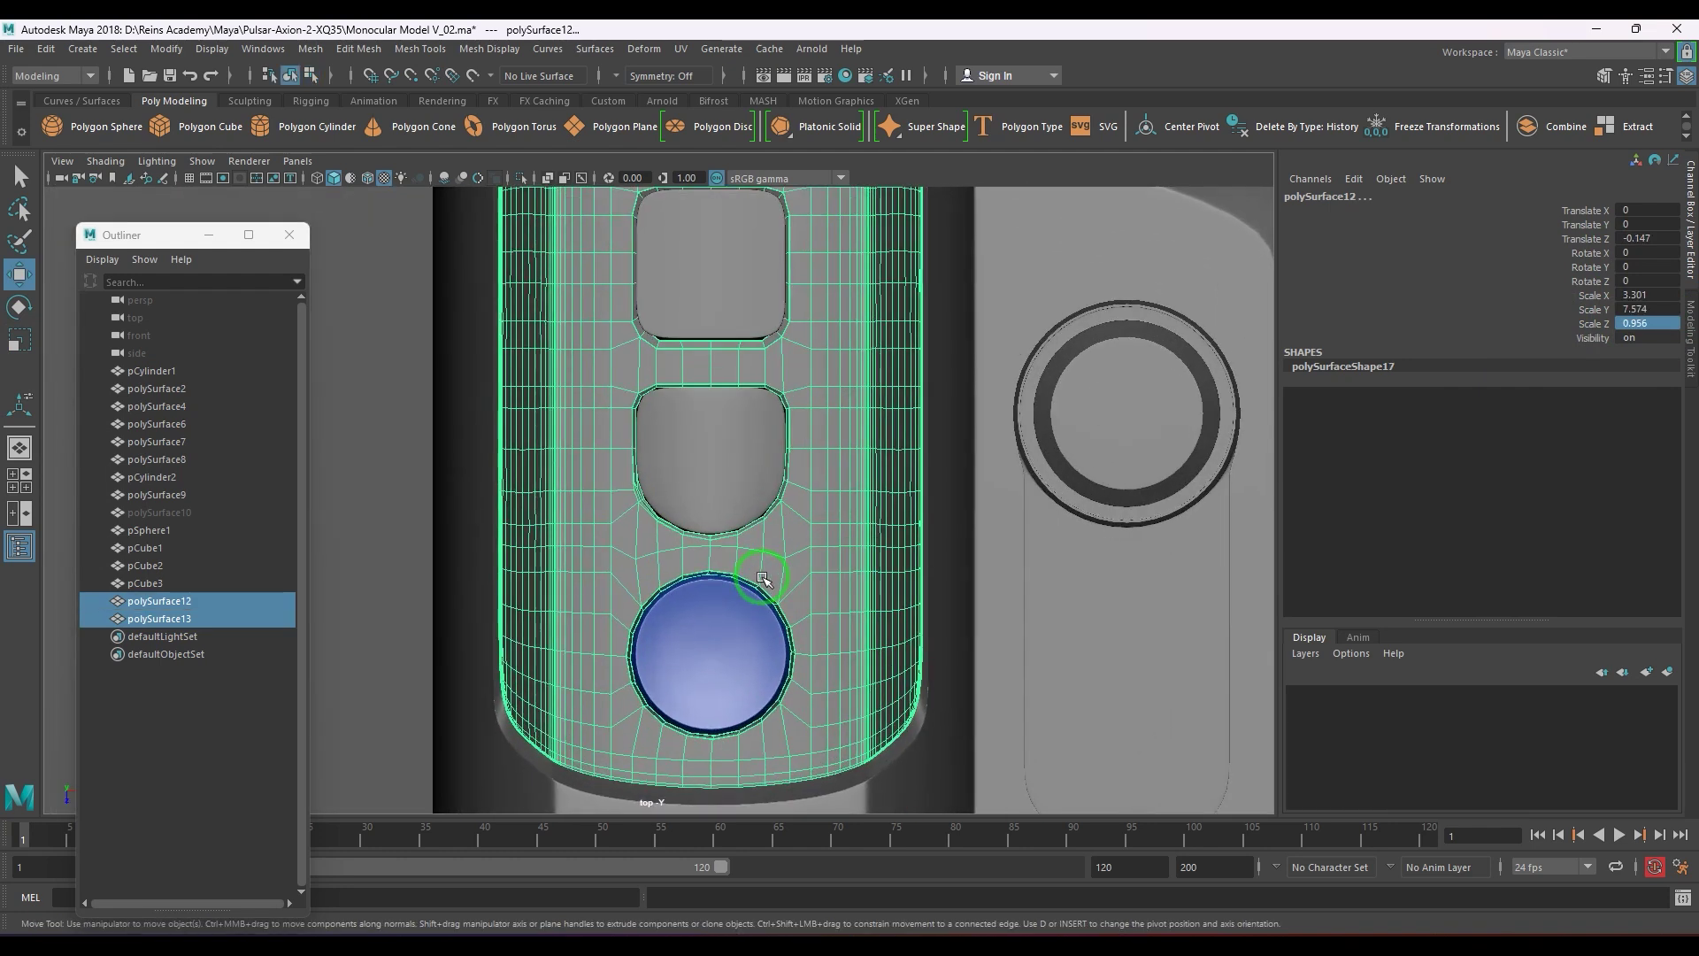
scroll(797, 567, "up", 5)
left_click(845, 588)
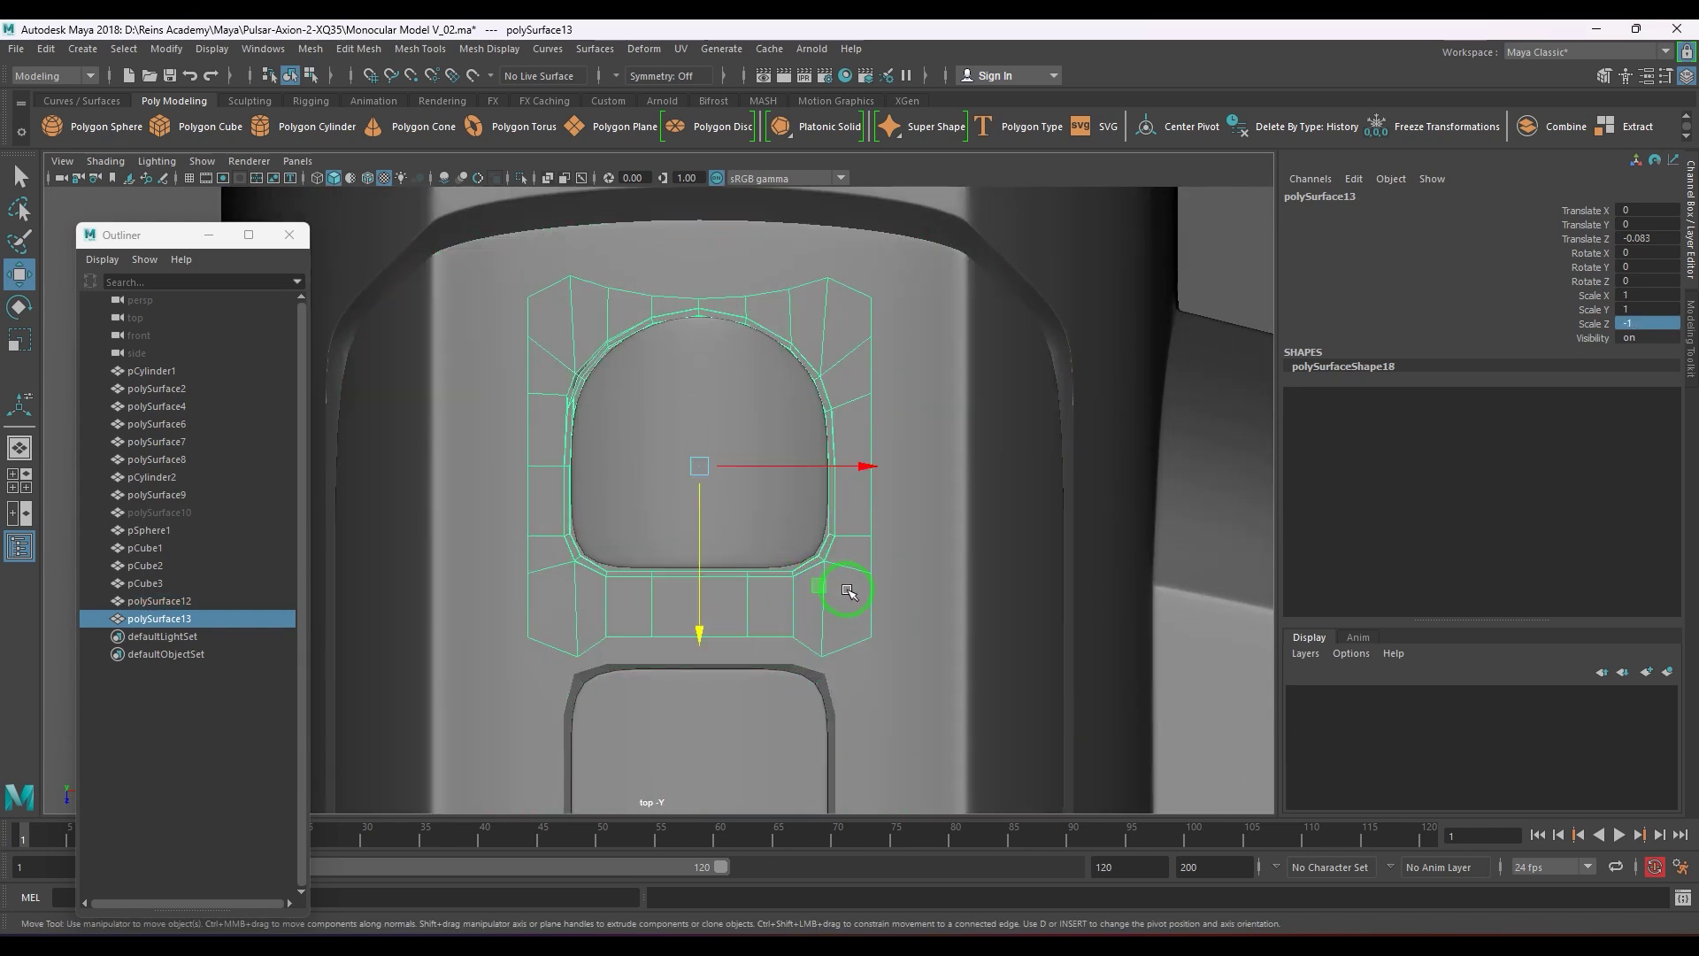
- Try to flip the ring sideways as well with a Scale X of -1
left_click(1661, 292)
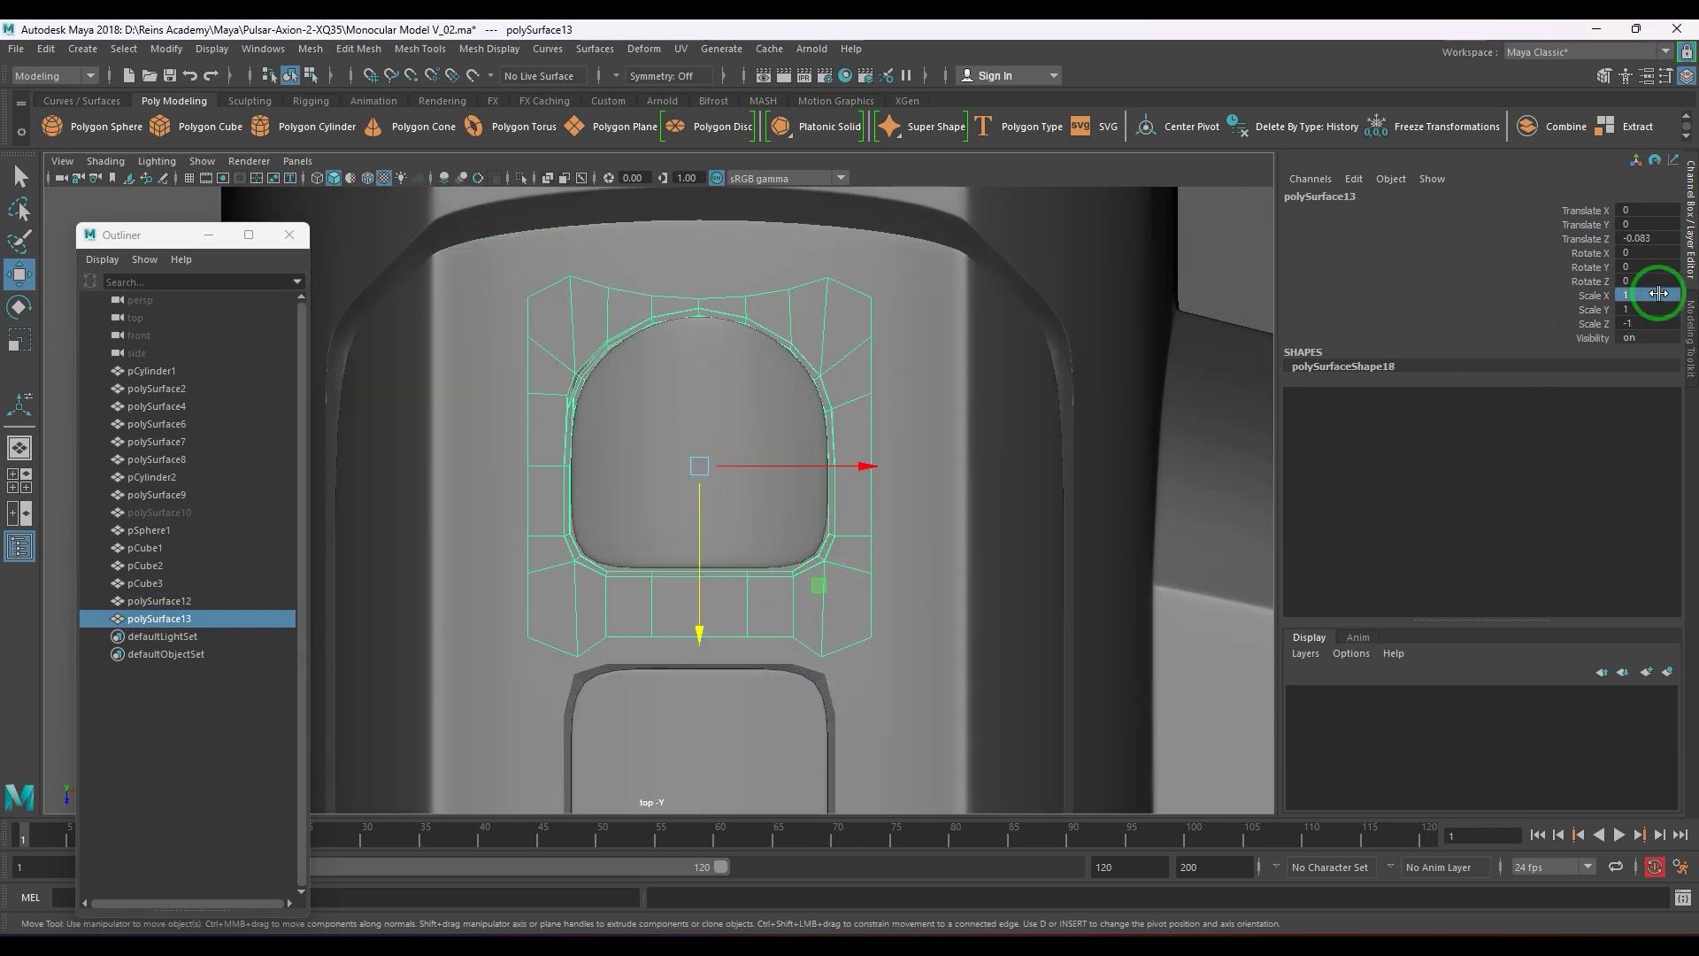
key("Return")
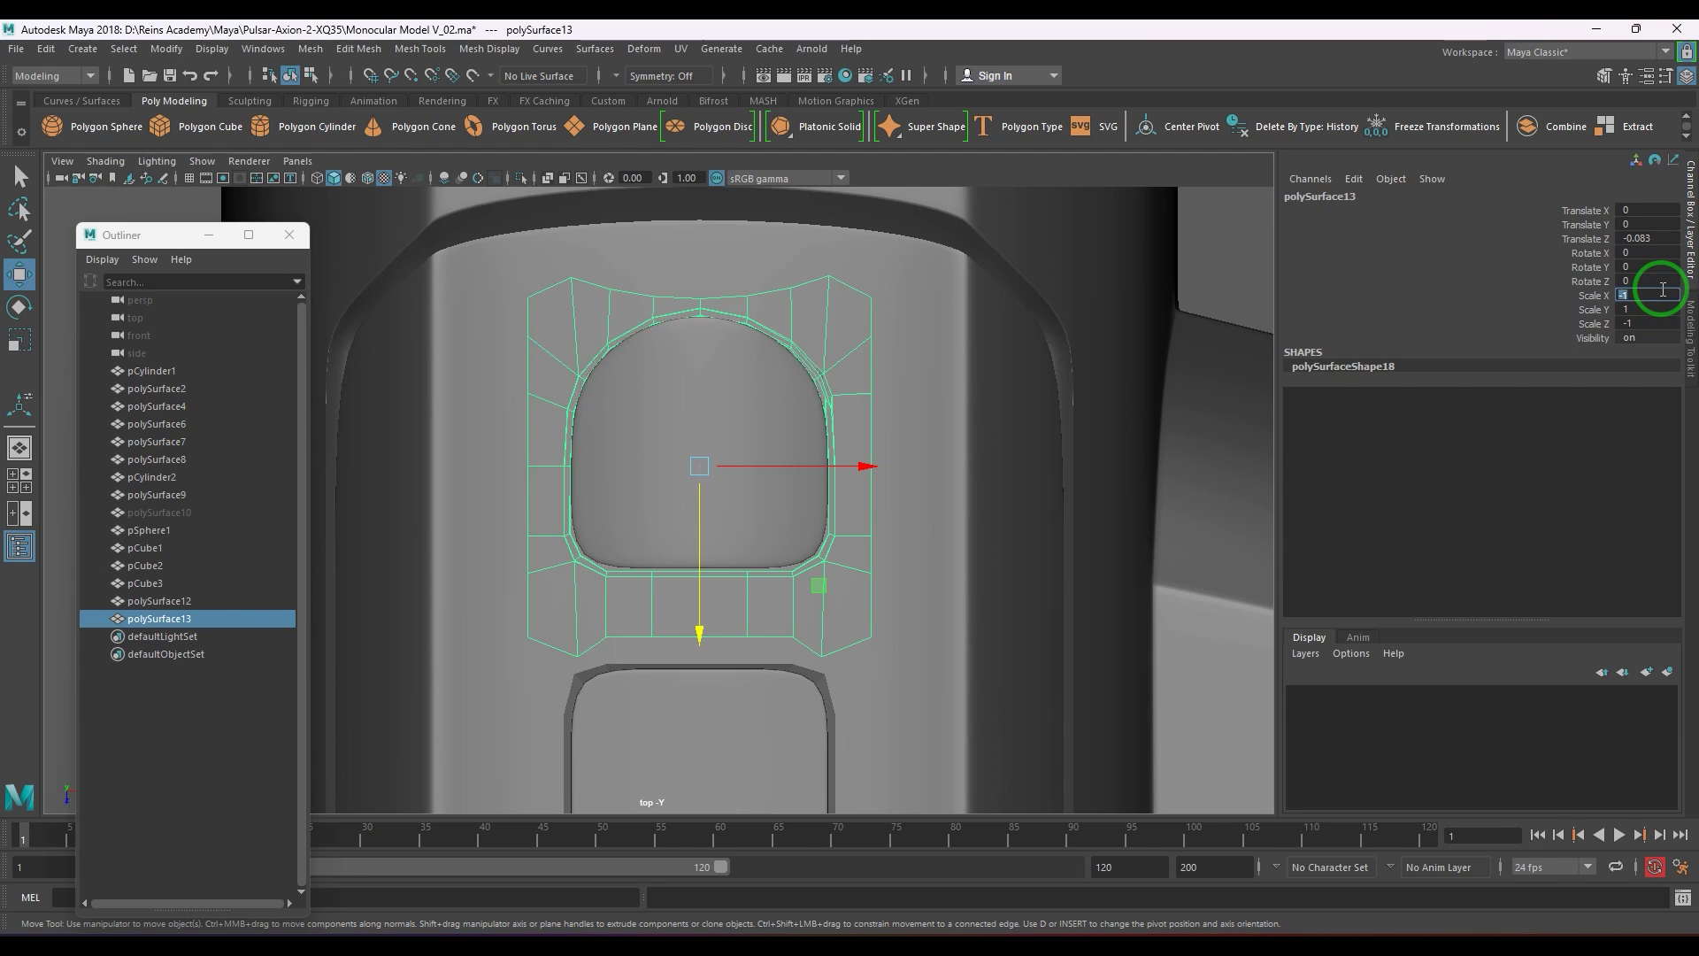
middle_click_drag(1207, 536, 1175, 227, "alt")
scroll(910, 475, "down", 3)
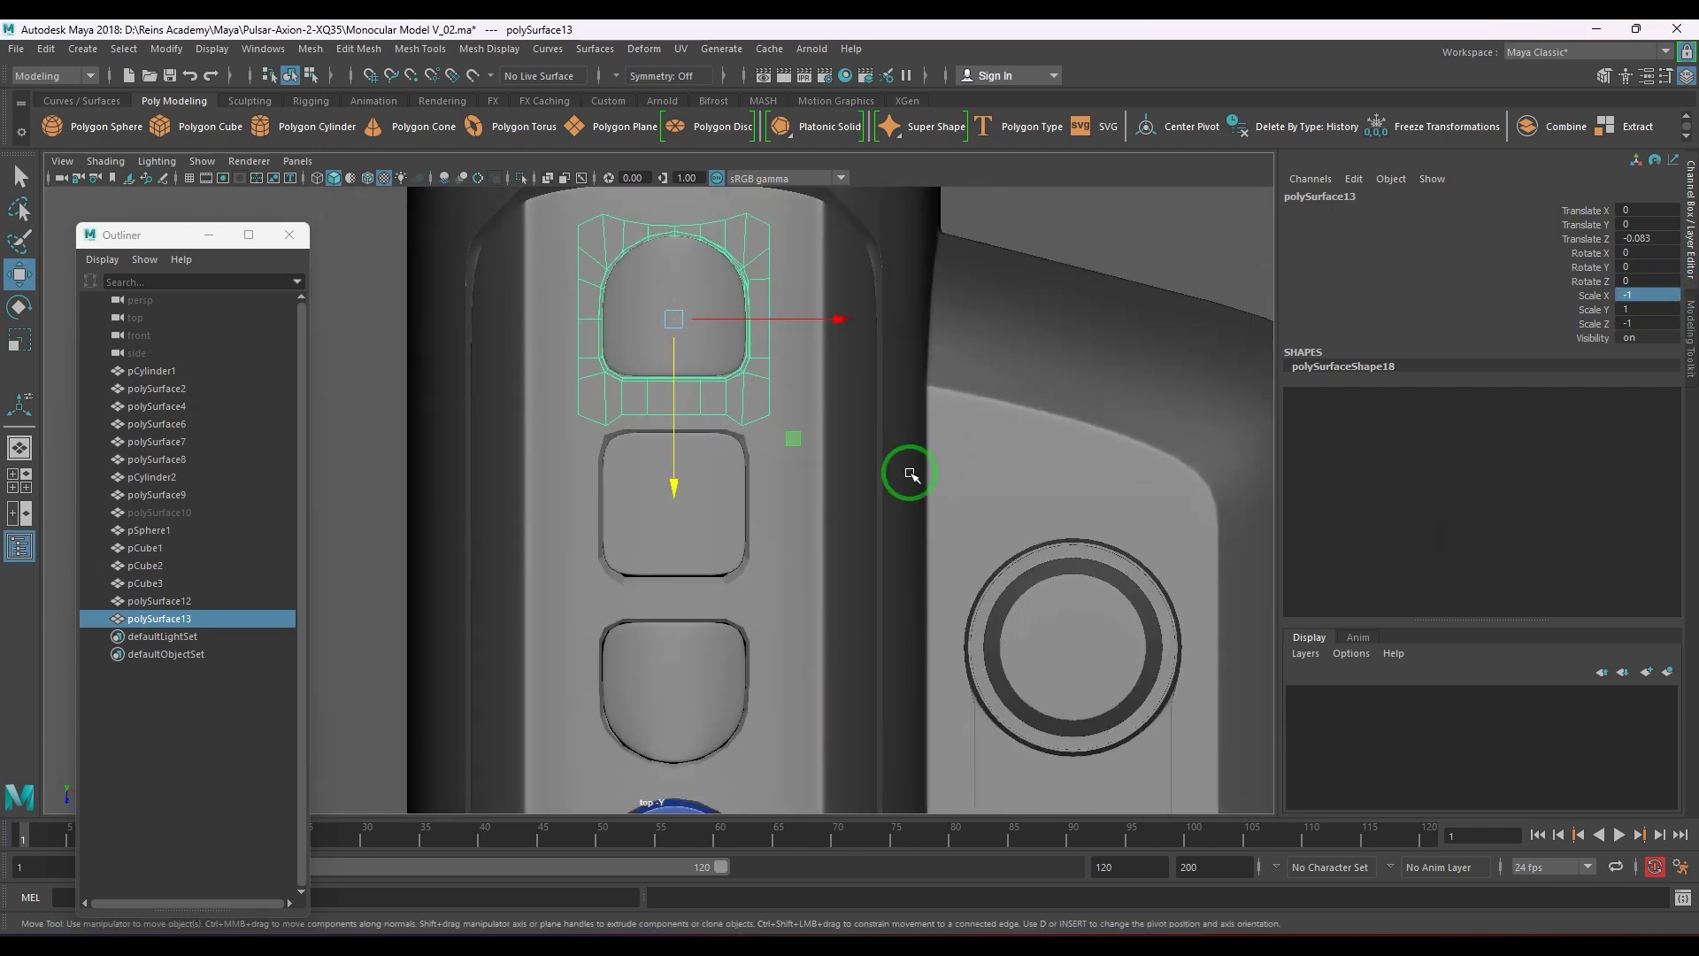
key("ctrl+z")
- Nudge the ring to center it evenly around the upper arched button, Translate Z about -0.09
middle_click_drag(772, 435, 803, 309, "alt")
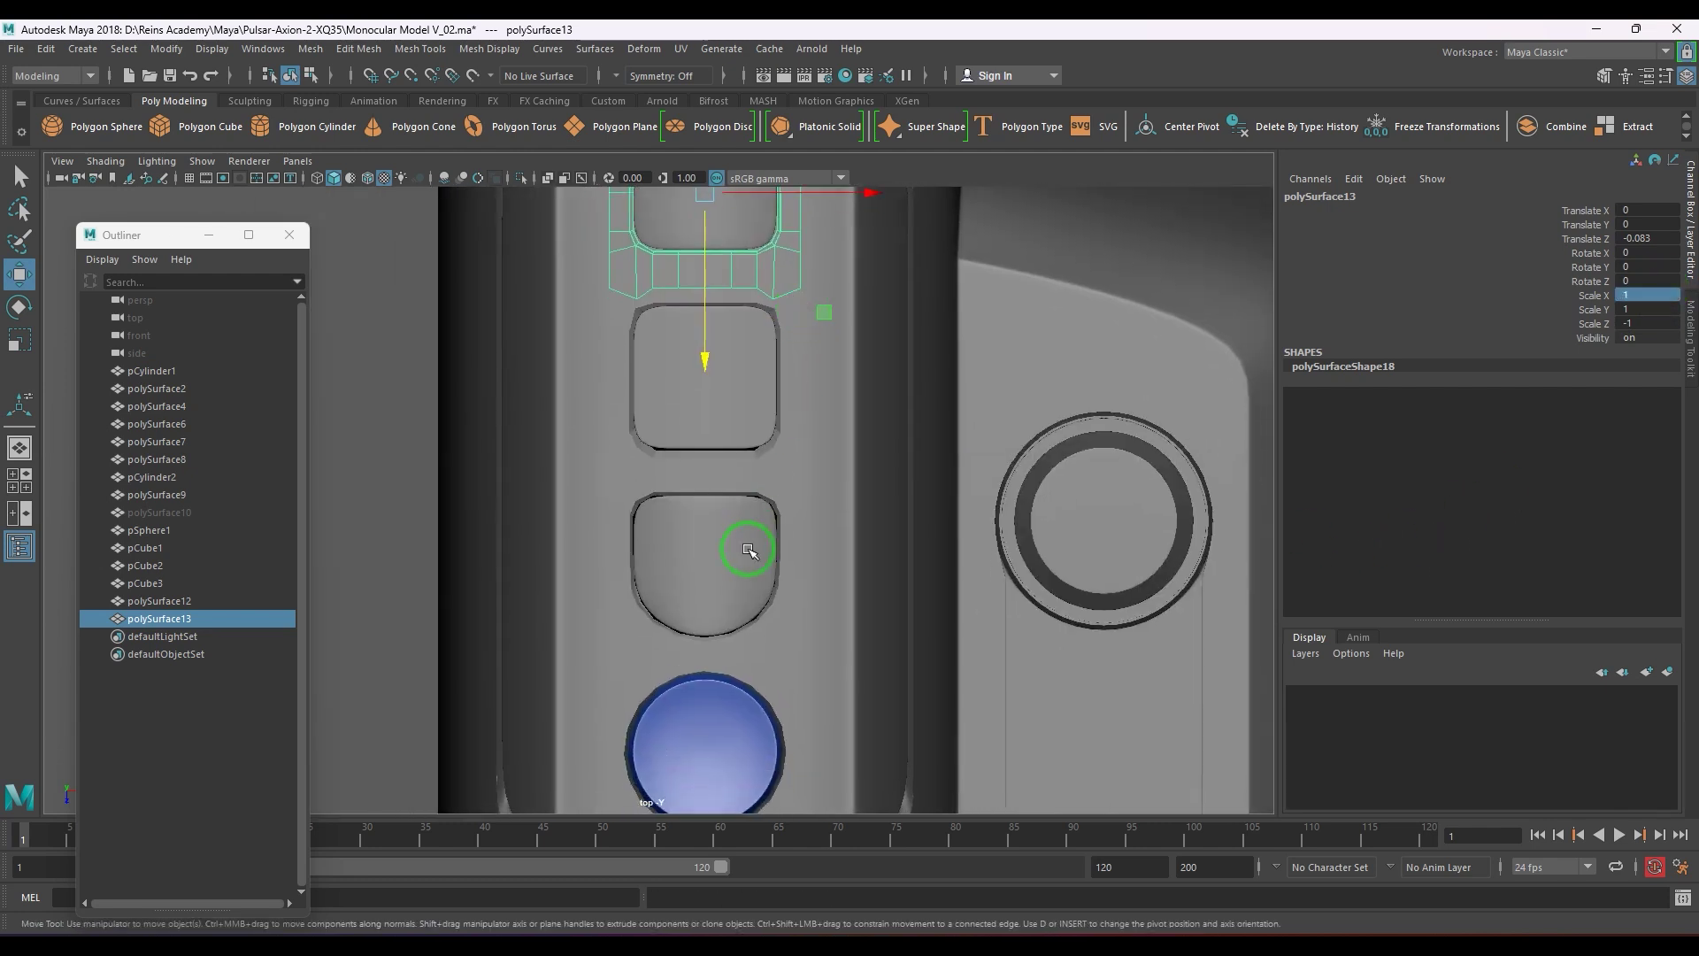
key("f")
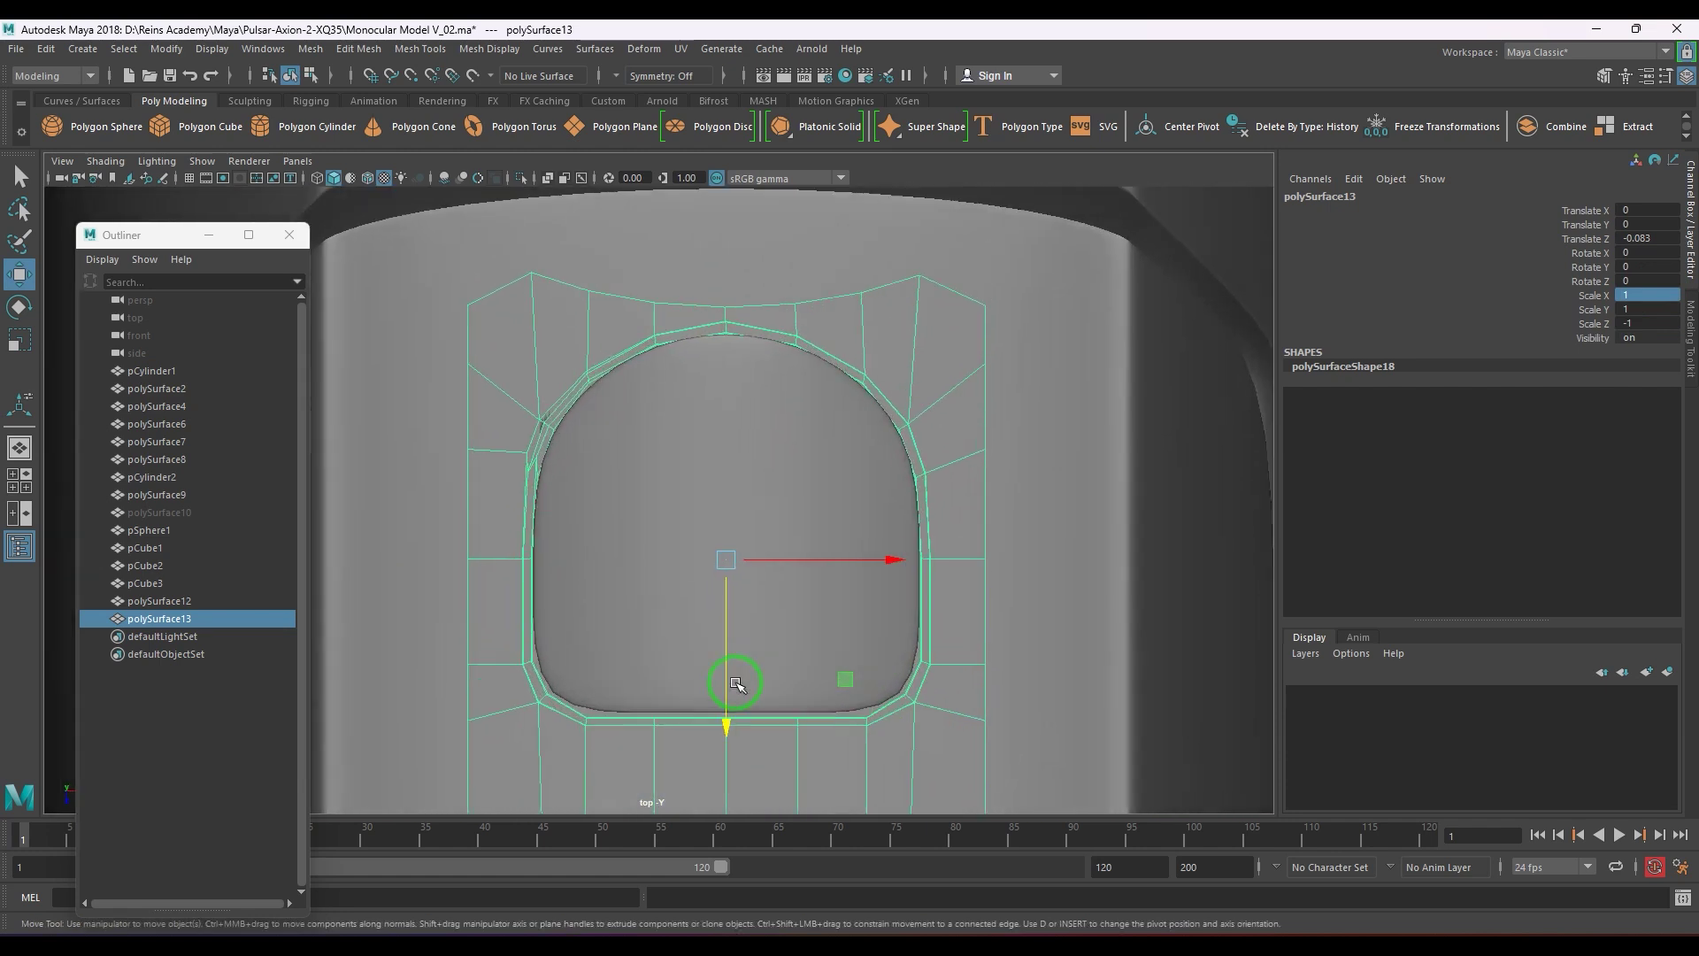
left_click_drag(717, 721, 721, 718)
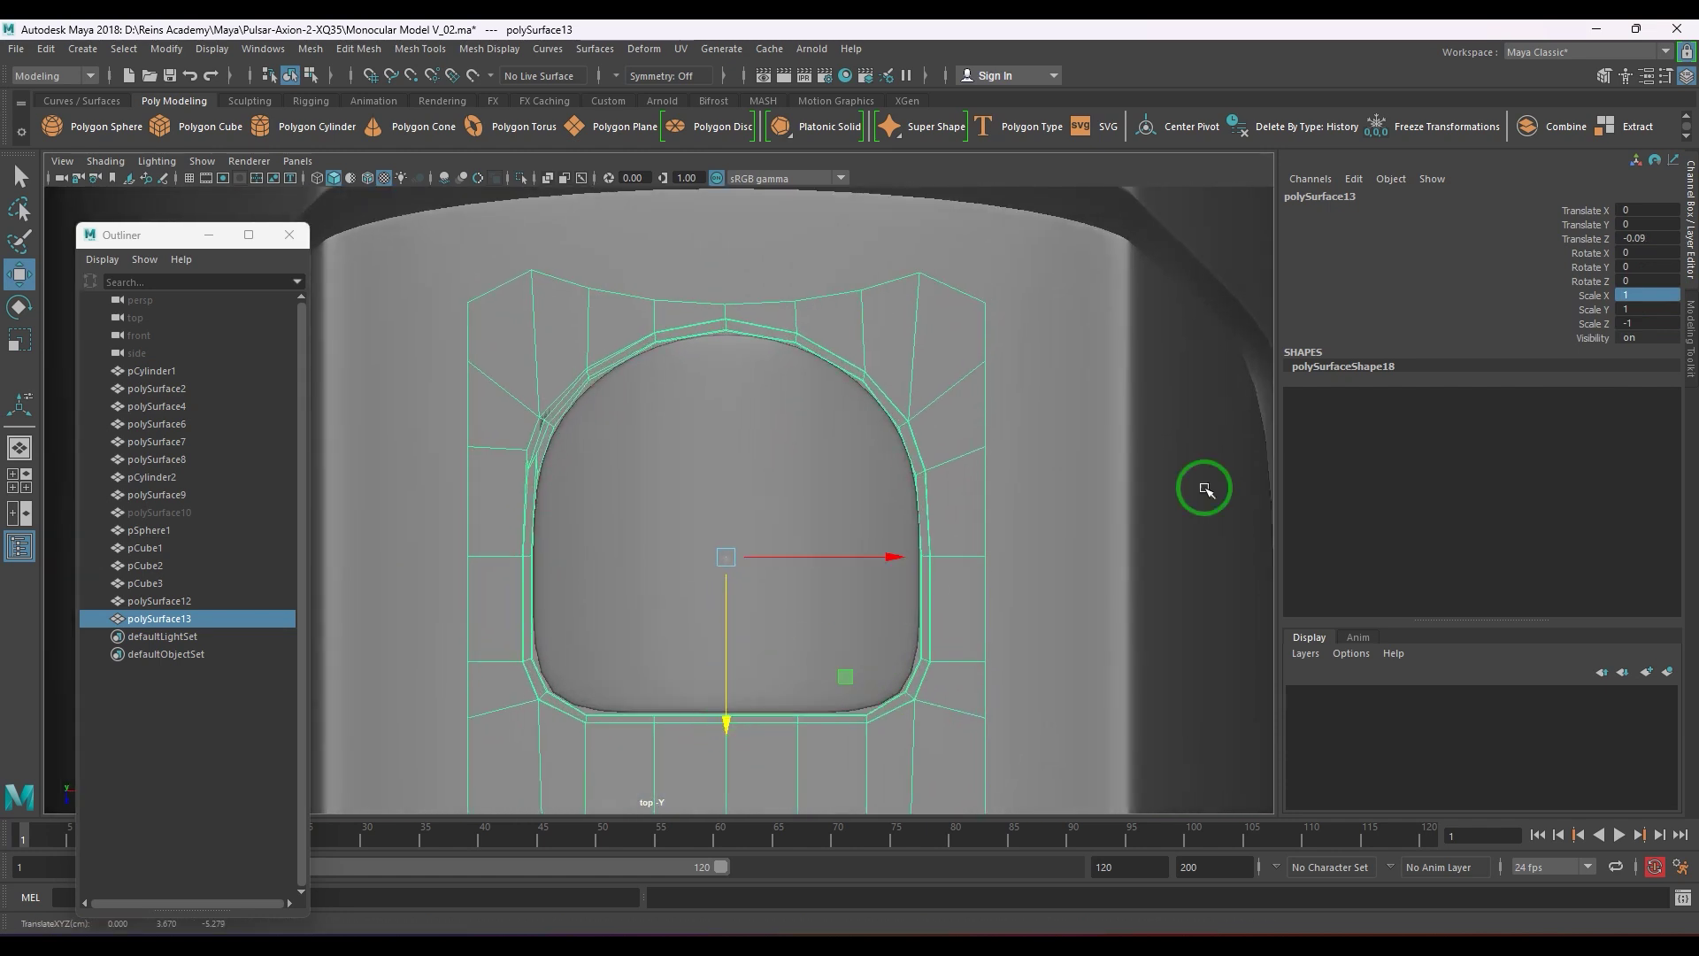
- Isolate the panel and the flipped ring piece in the top view with shaded display
left_click(1036, 474)
scroll(1024, 469, "down", 5)
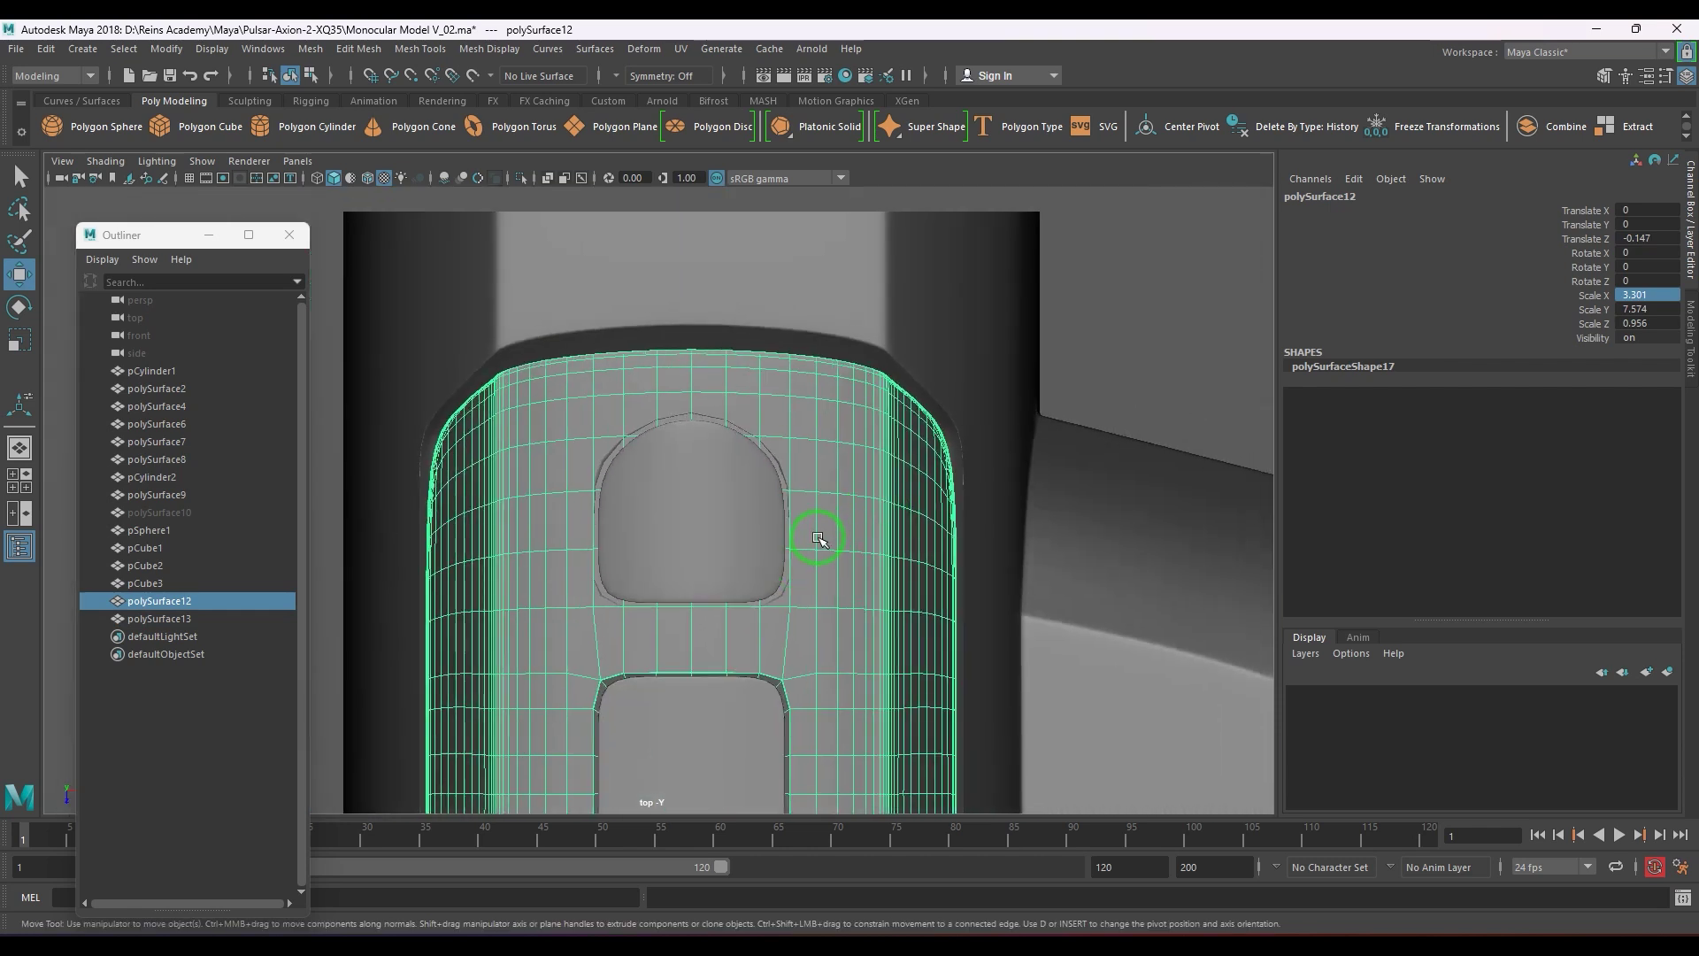
left_click(793, 612)
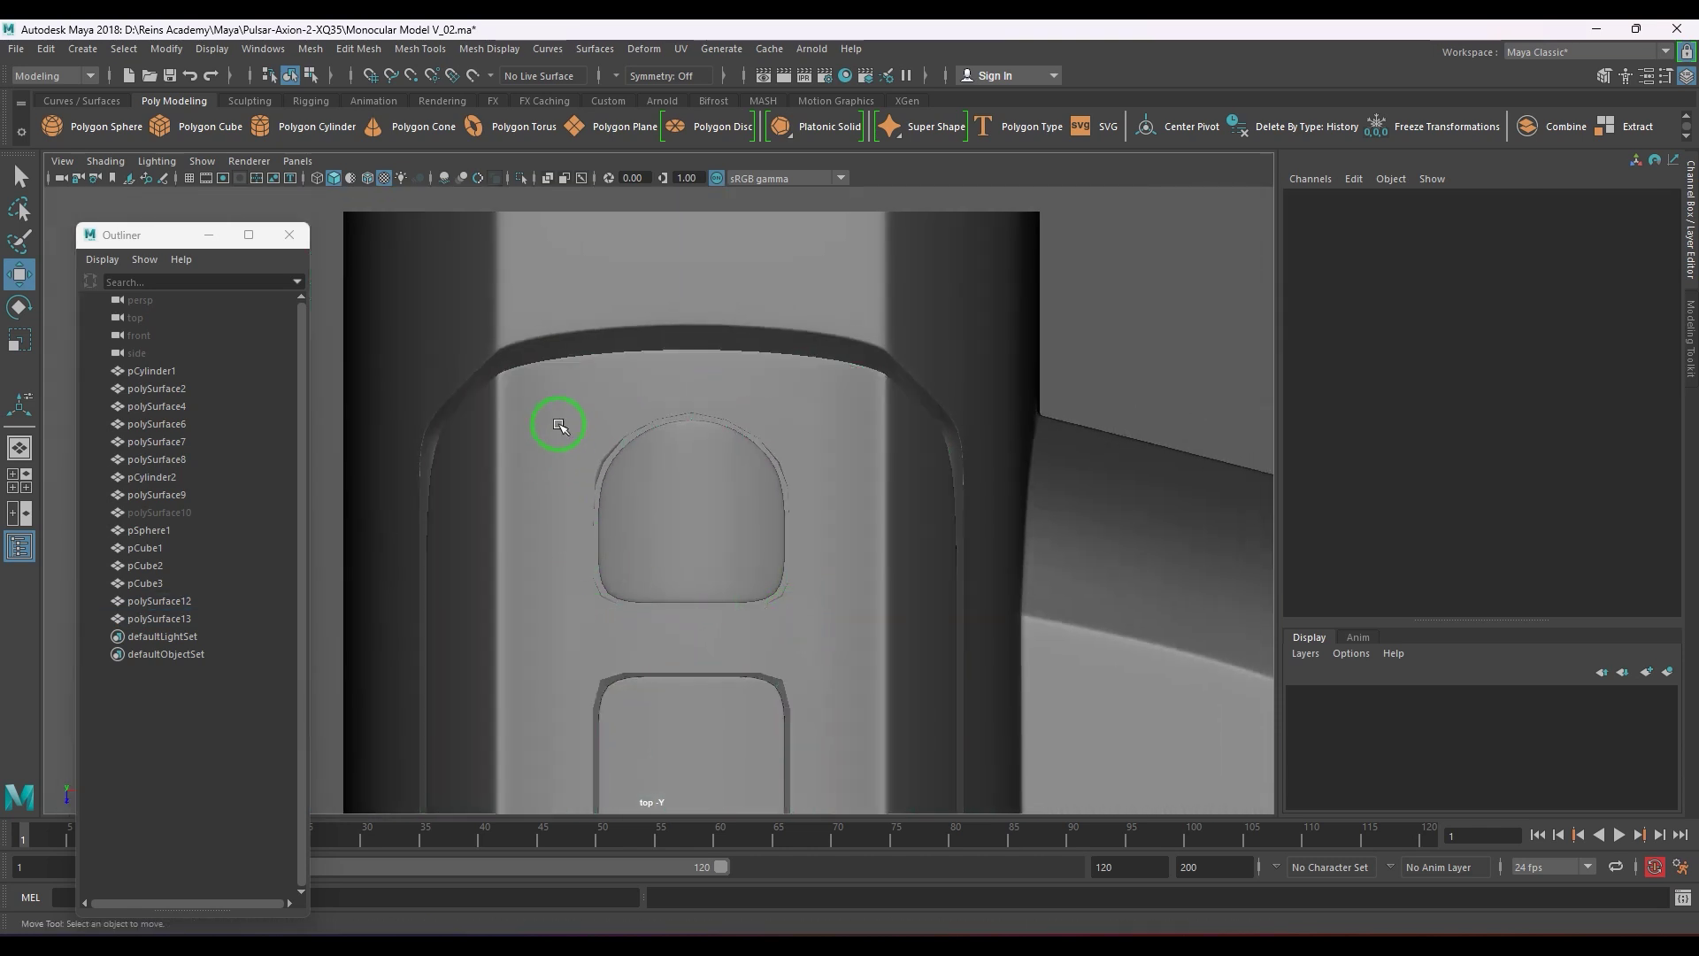
left_click_drag(558, 426, 593, 461)
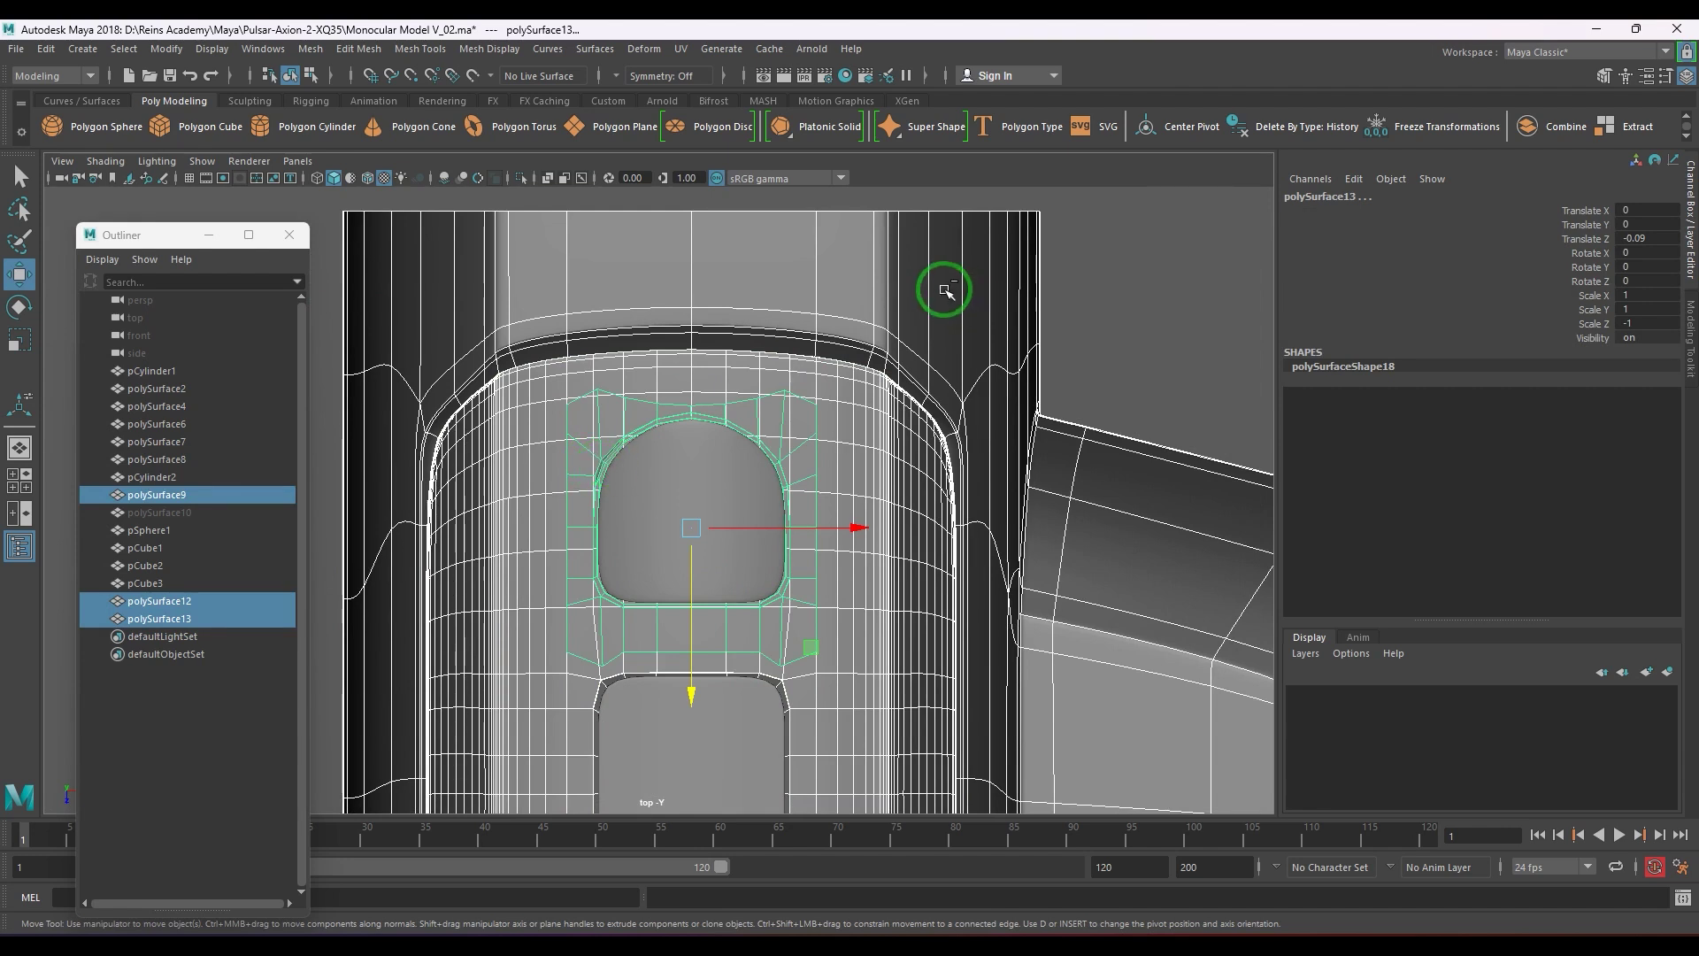
left_click(1003, 381, "ctrl")
key("4")
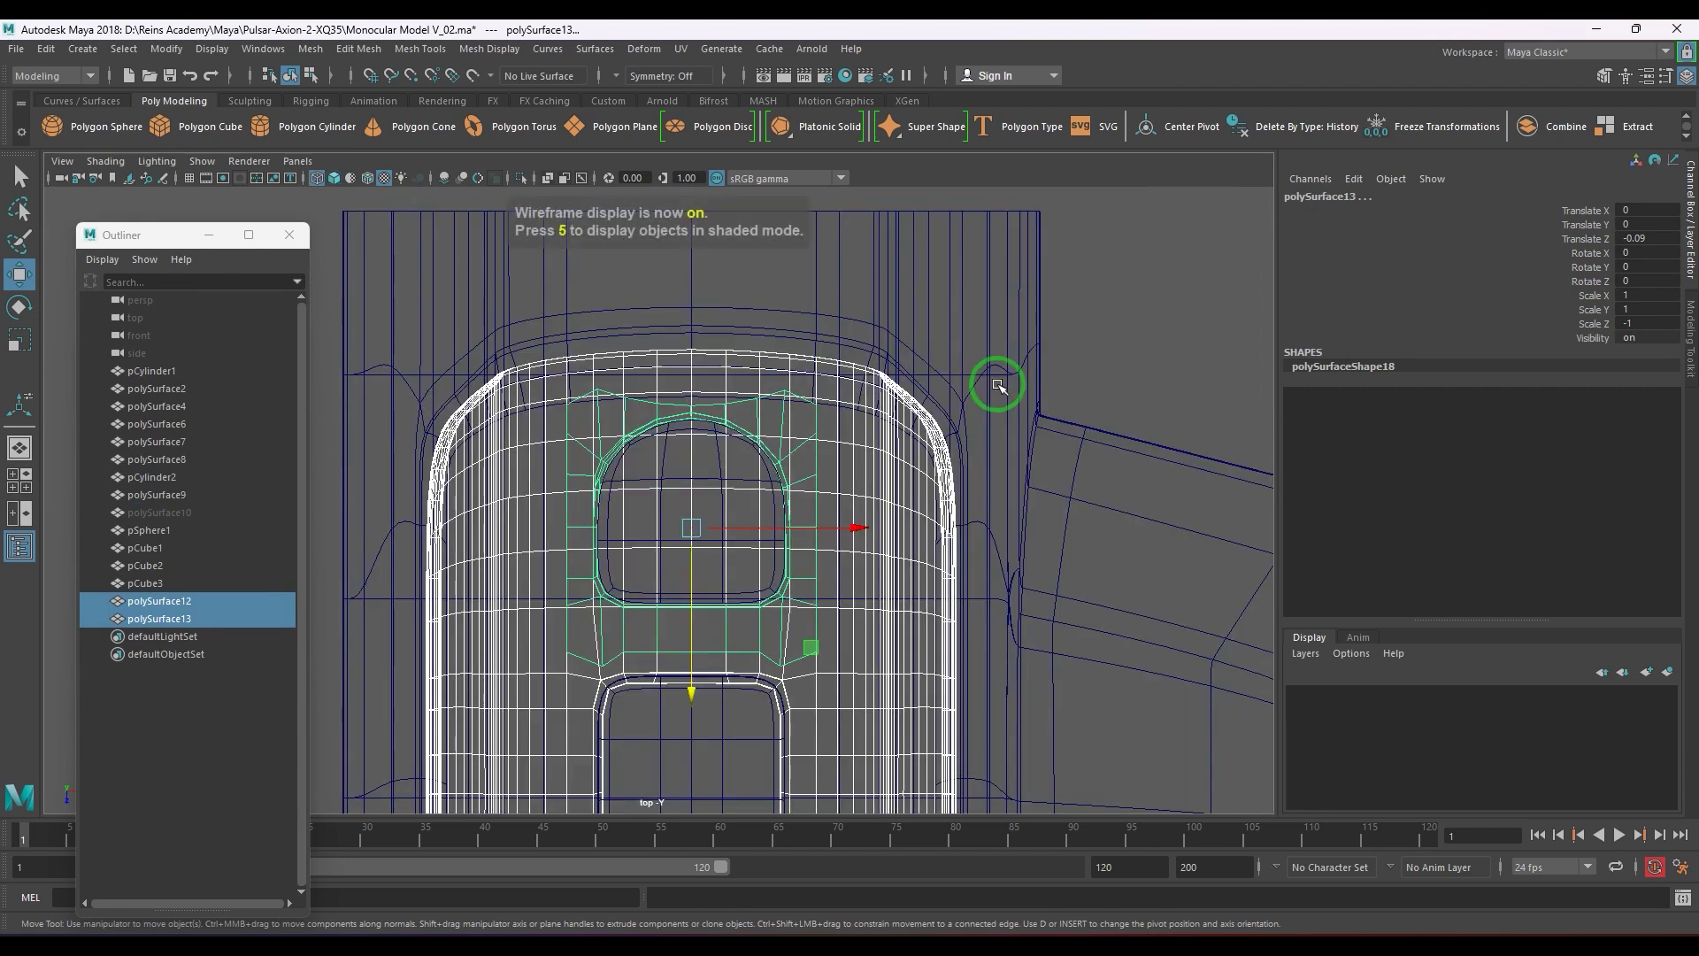
key("ctrl+1")
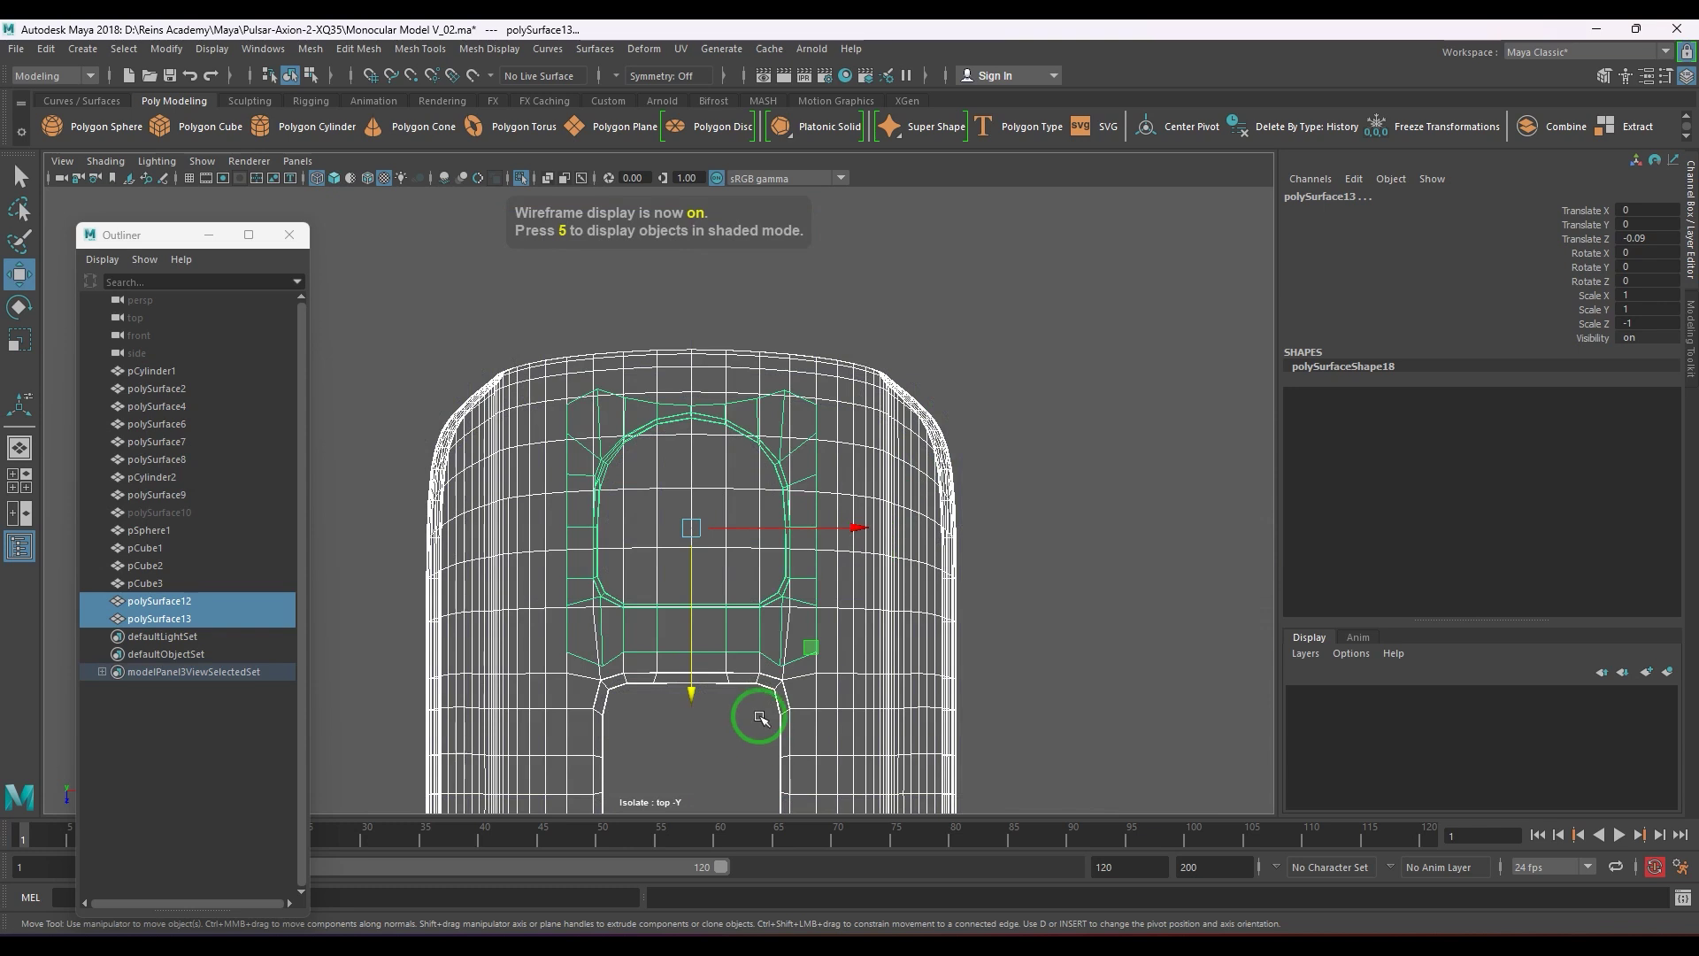
key("5")
- Turn on wireframe on shaded to see the panel's mesh beneath the ring piece
left_click(702, 464)
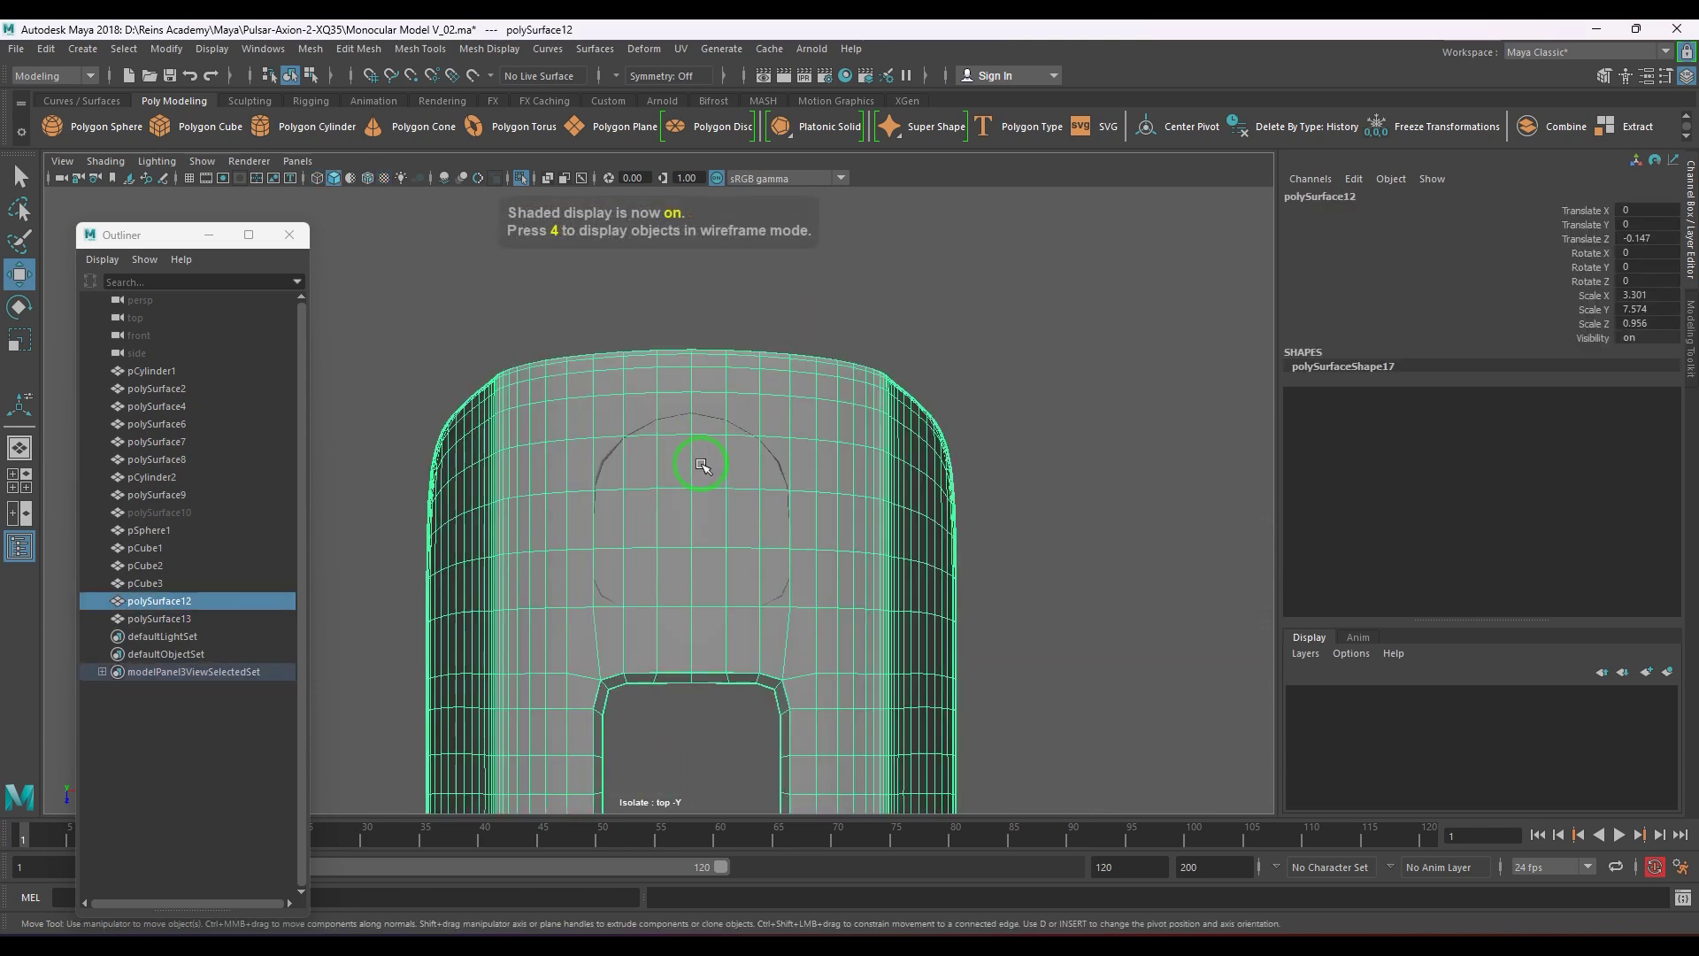
left_click(765, 466, "shift")
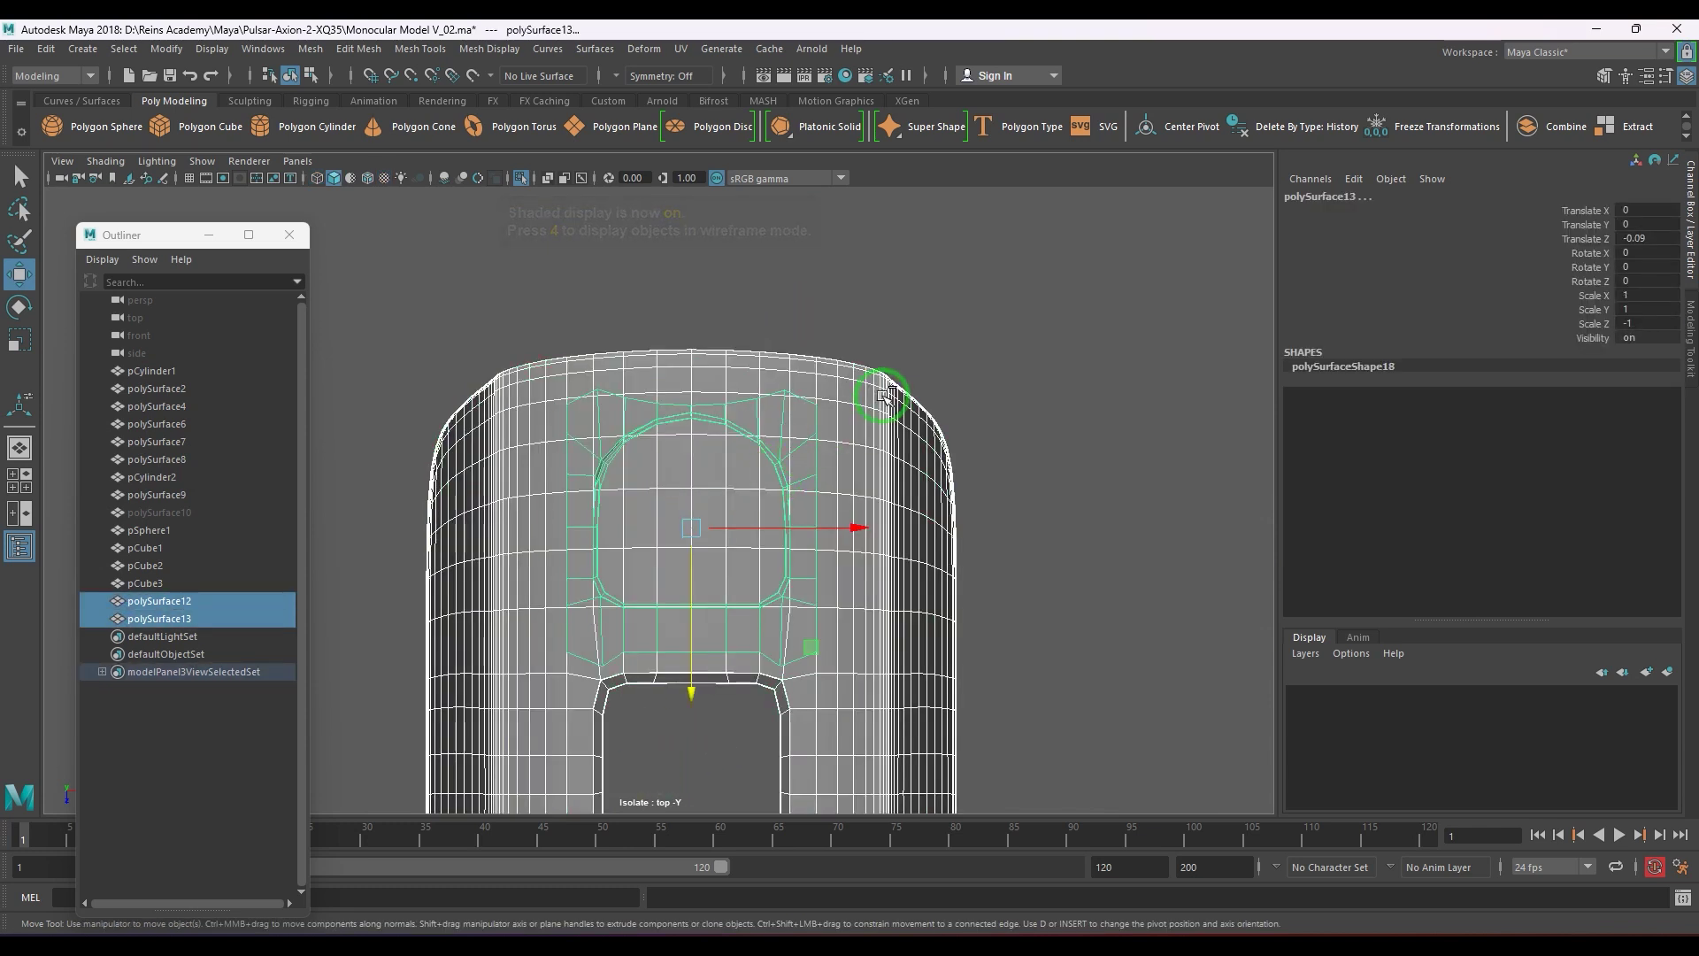
left_click(875, 488, "shift")
left_click(368, 177)
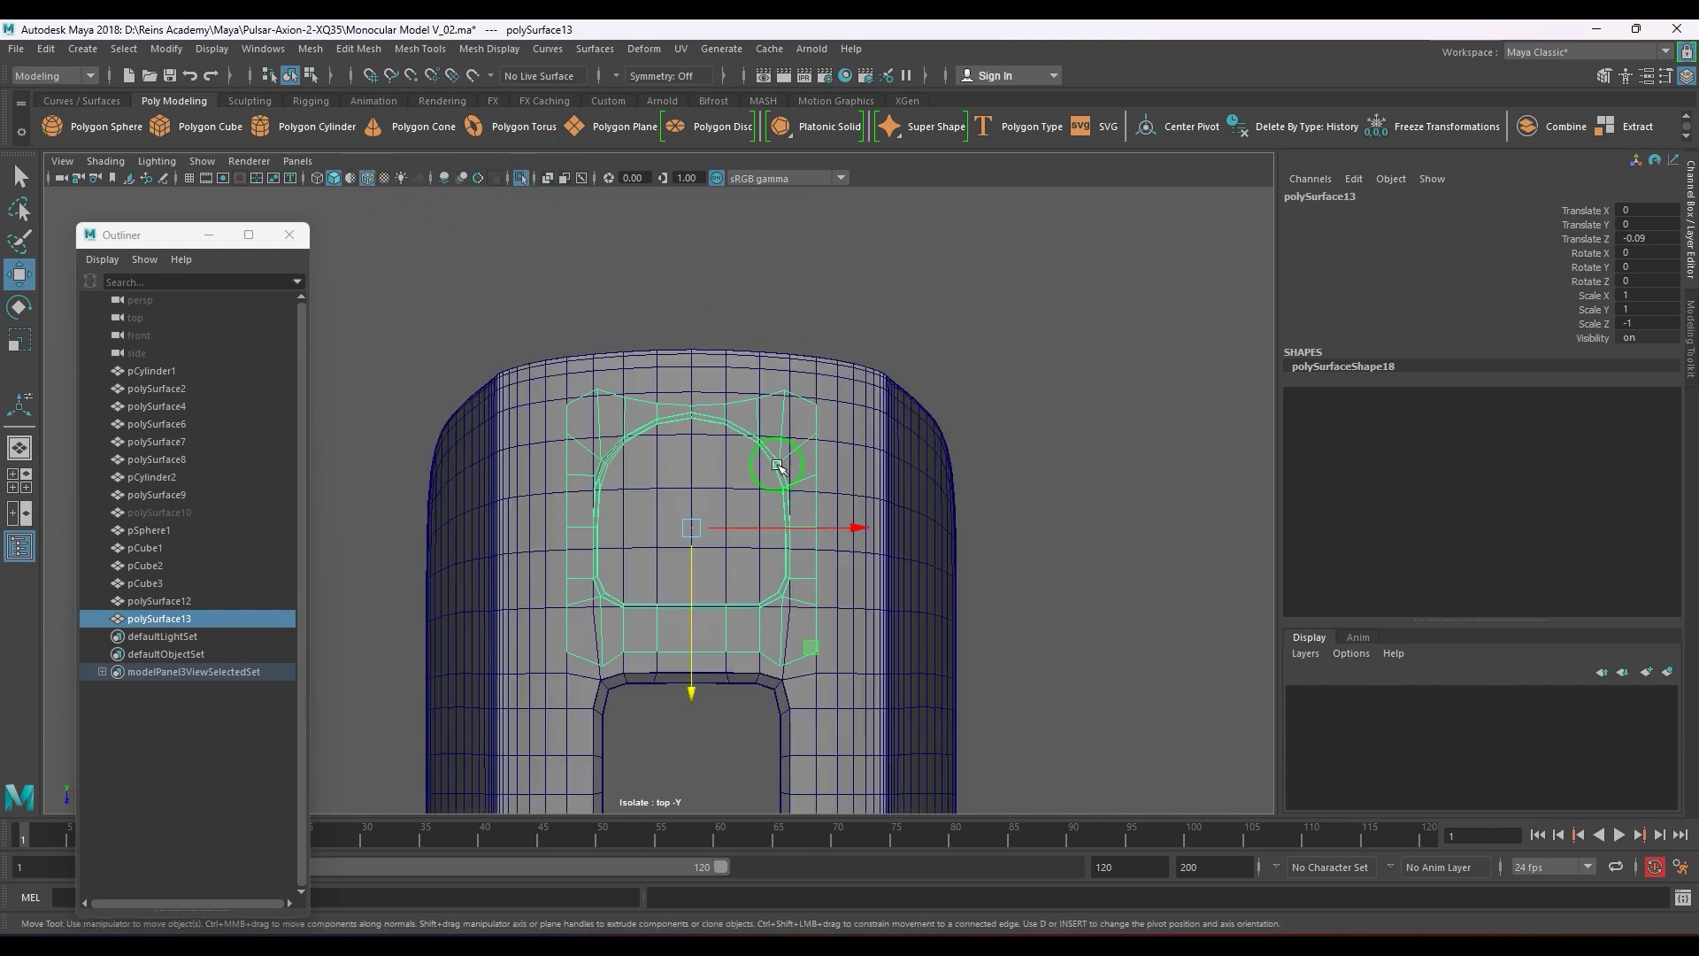
- Delete the block of panel faces lying under the flipped ring and return to object mode
scroll(855, 552, "up", 3)
scroll(781, 567, "up", 4)
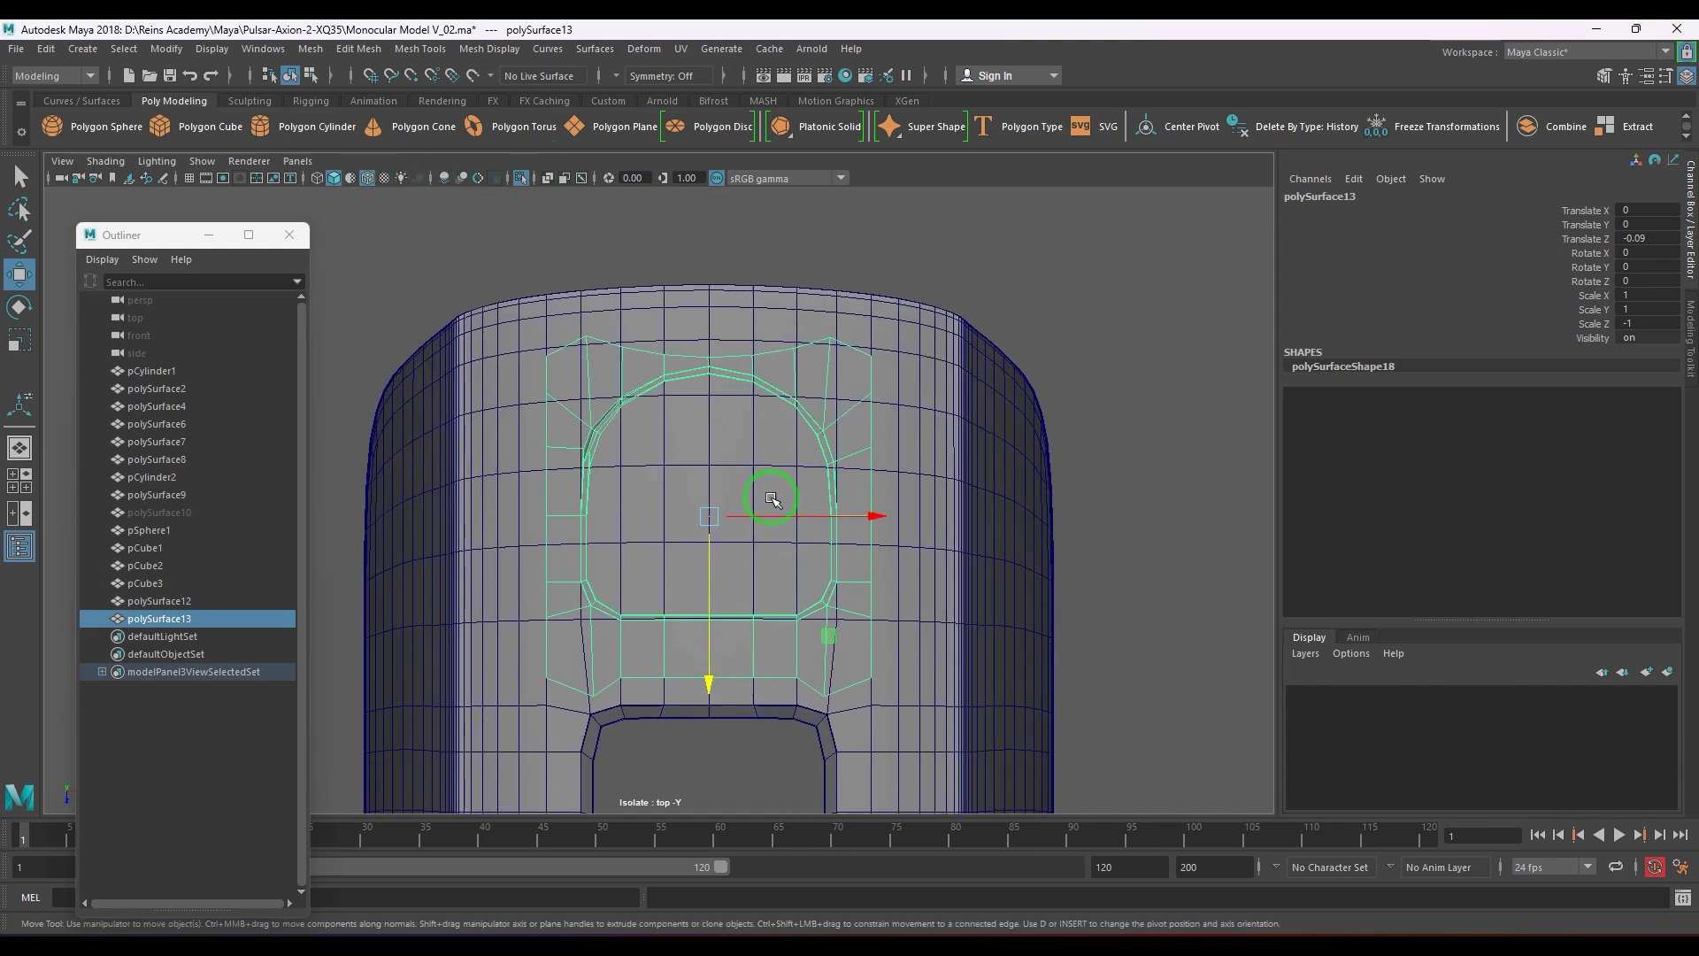
middle_click_drag(779, 477, 781, 486, "alt")
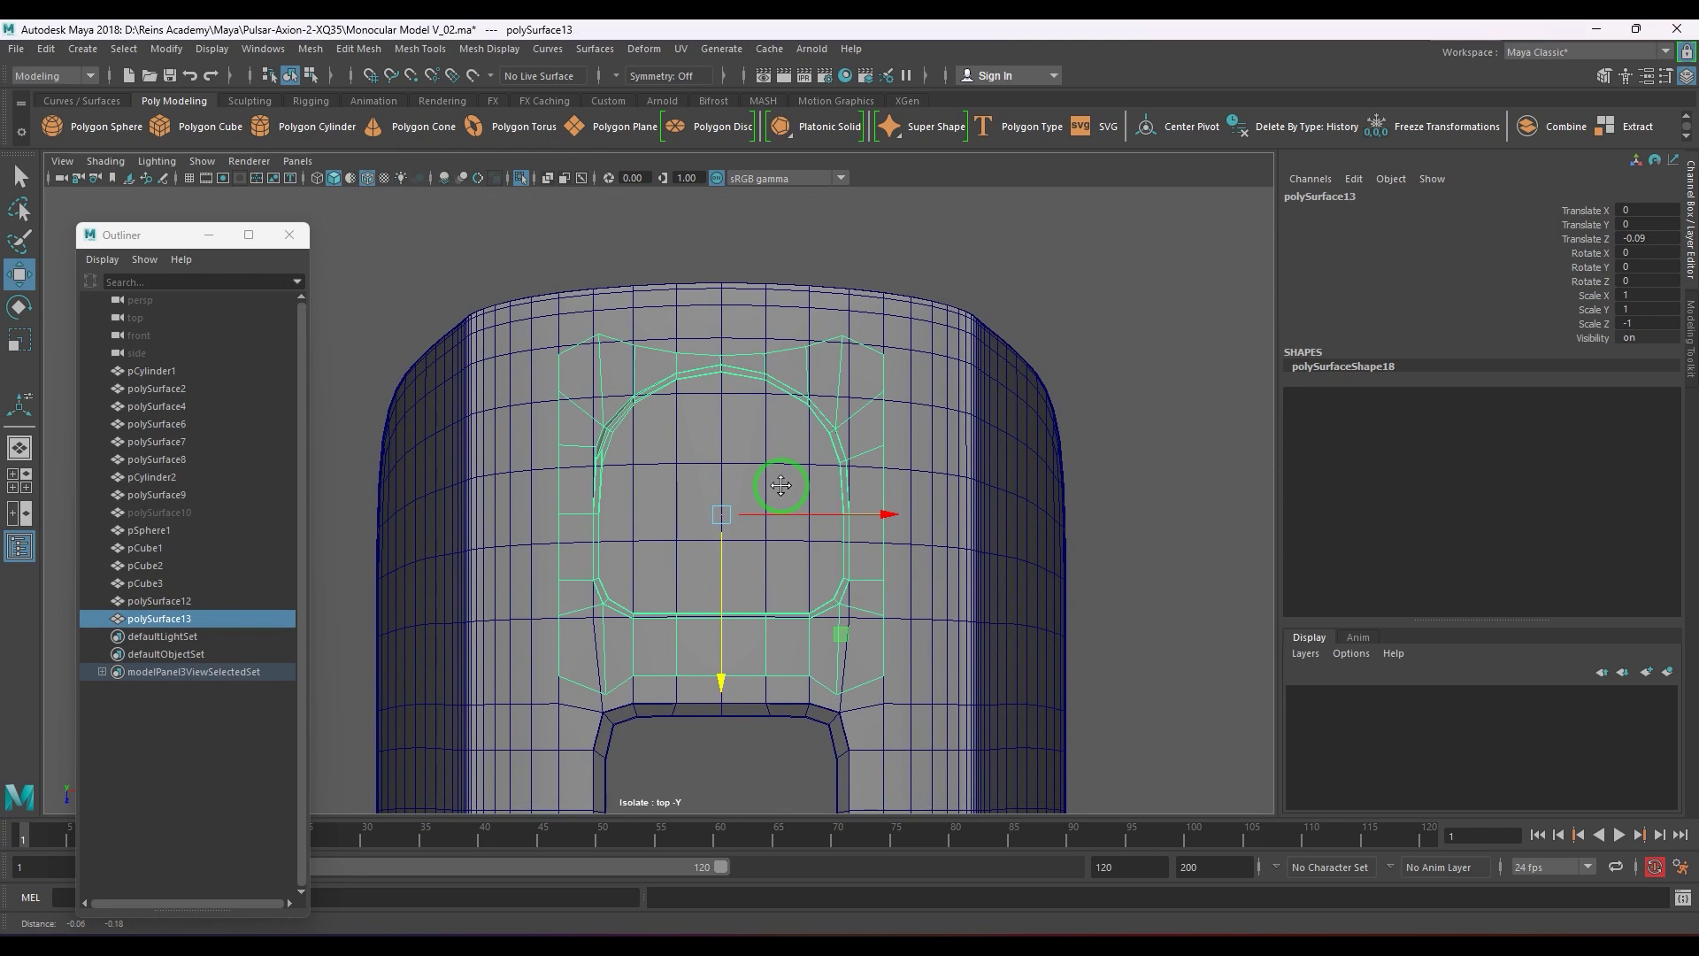
left_click(519, 376)
right_click_drag(519, 368, 511, 464)
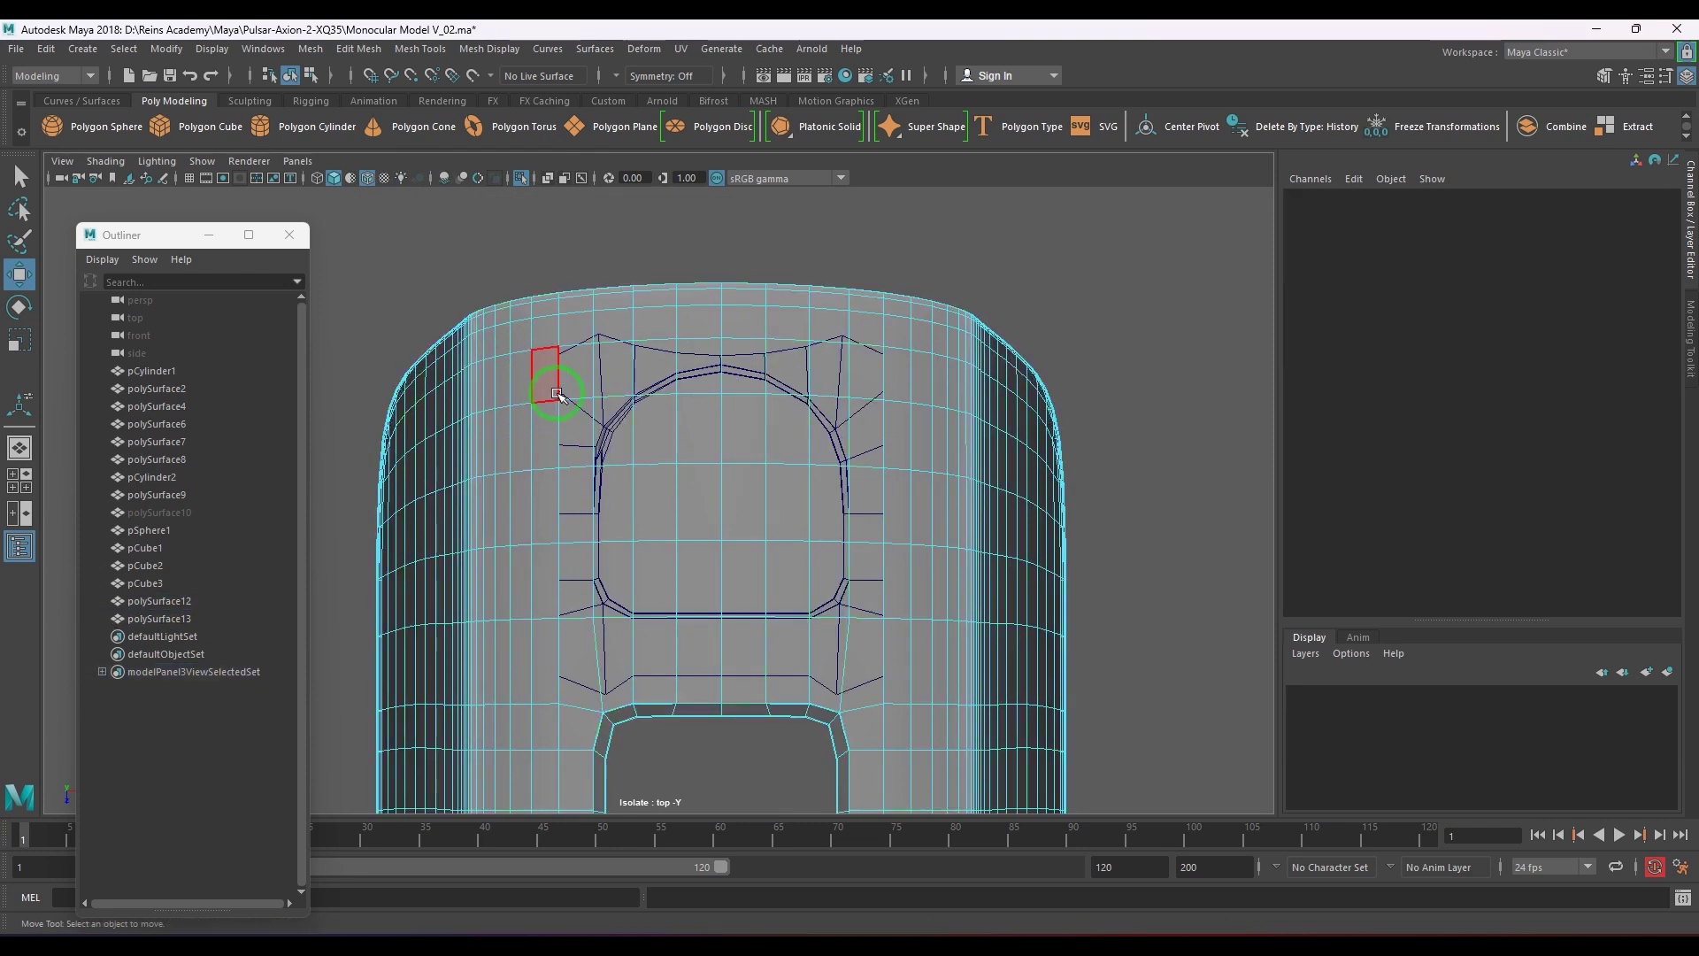
left_click_drag(625, 444, 856, 640)
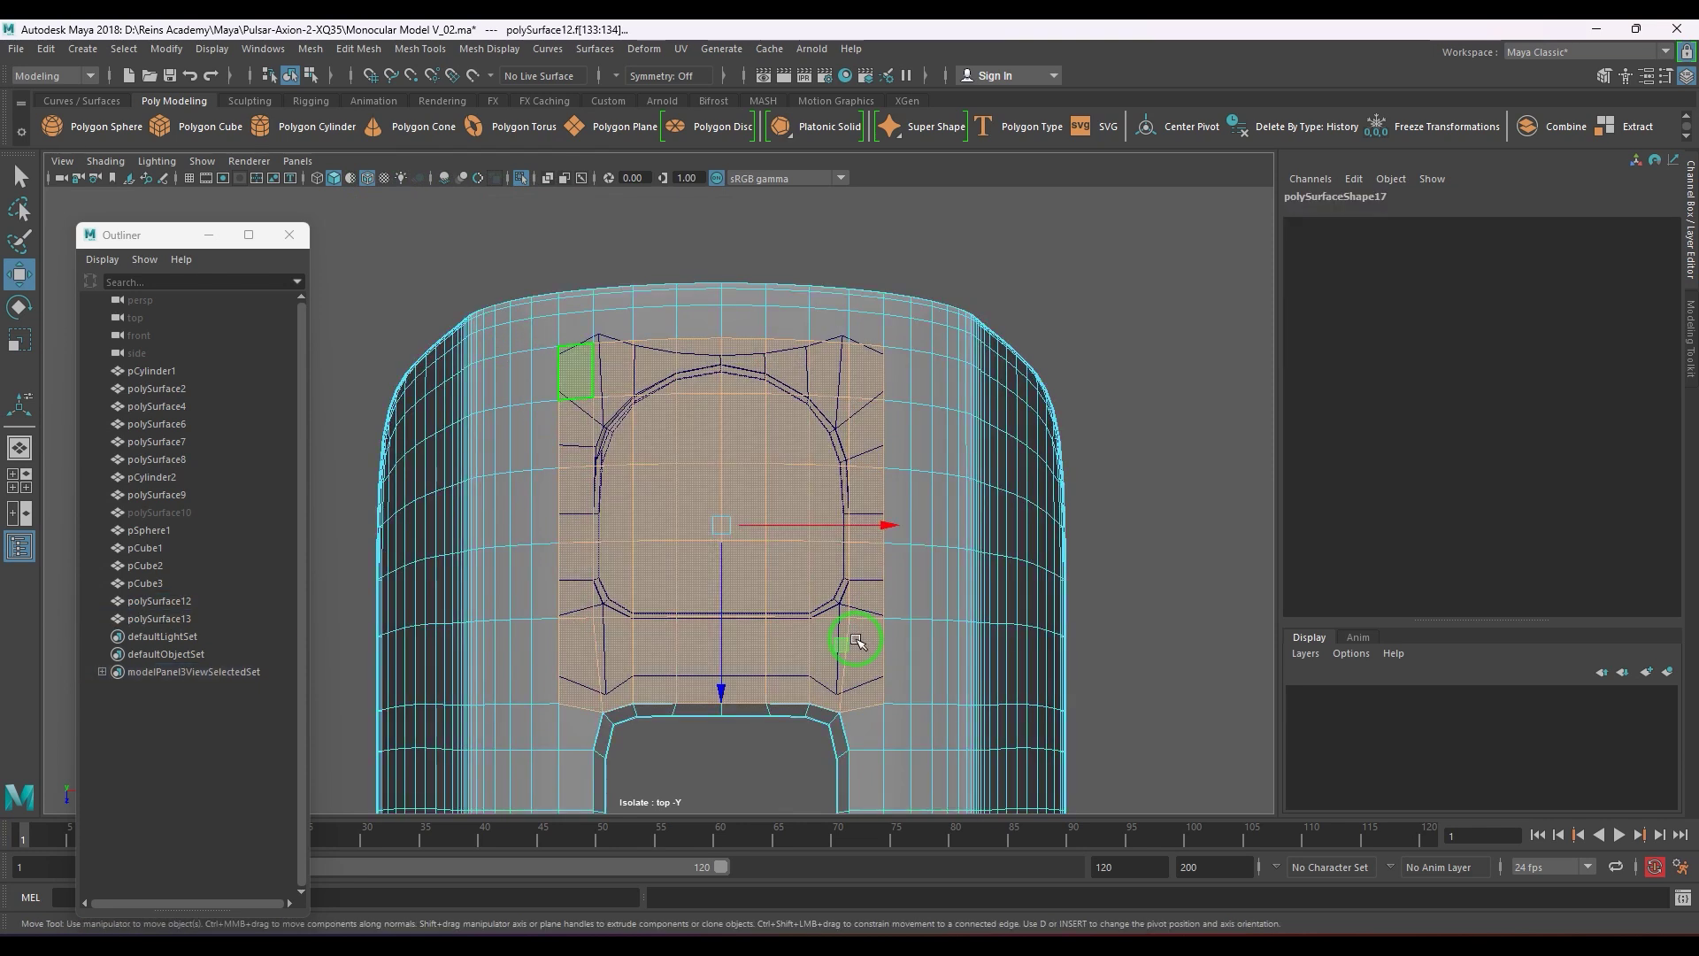
key("Delete")
key("F8")
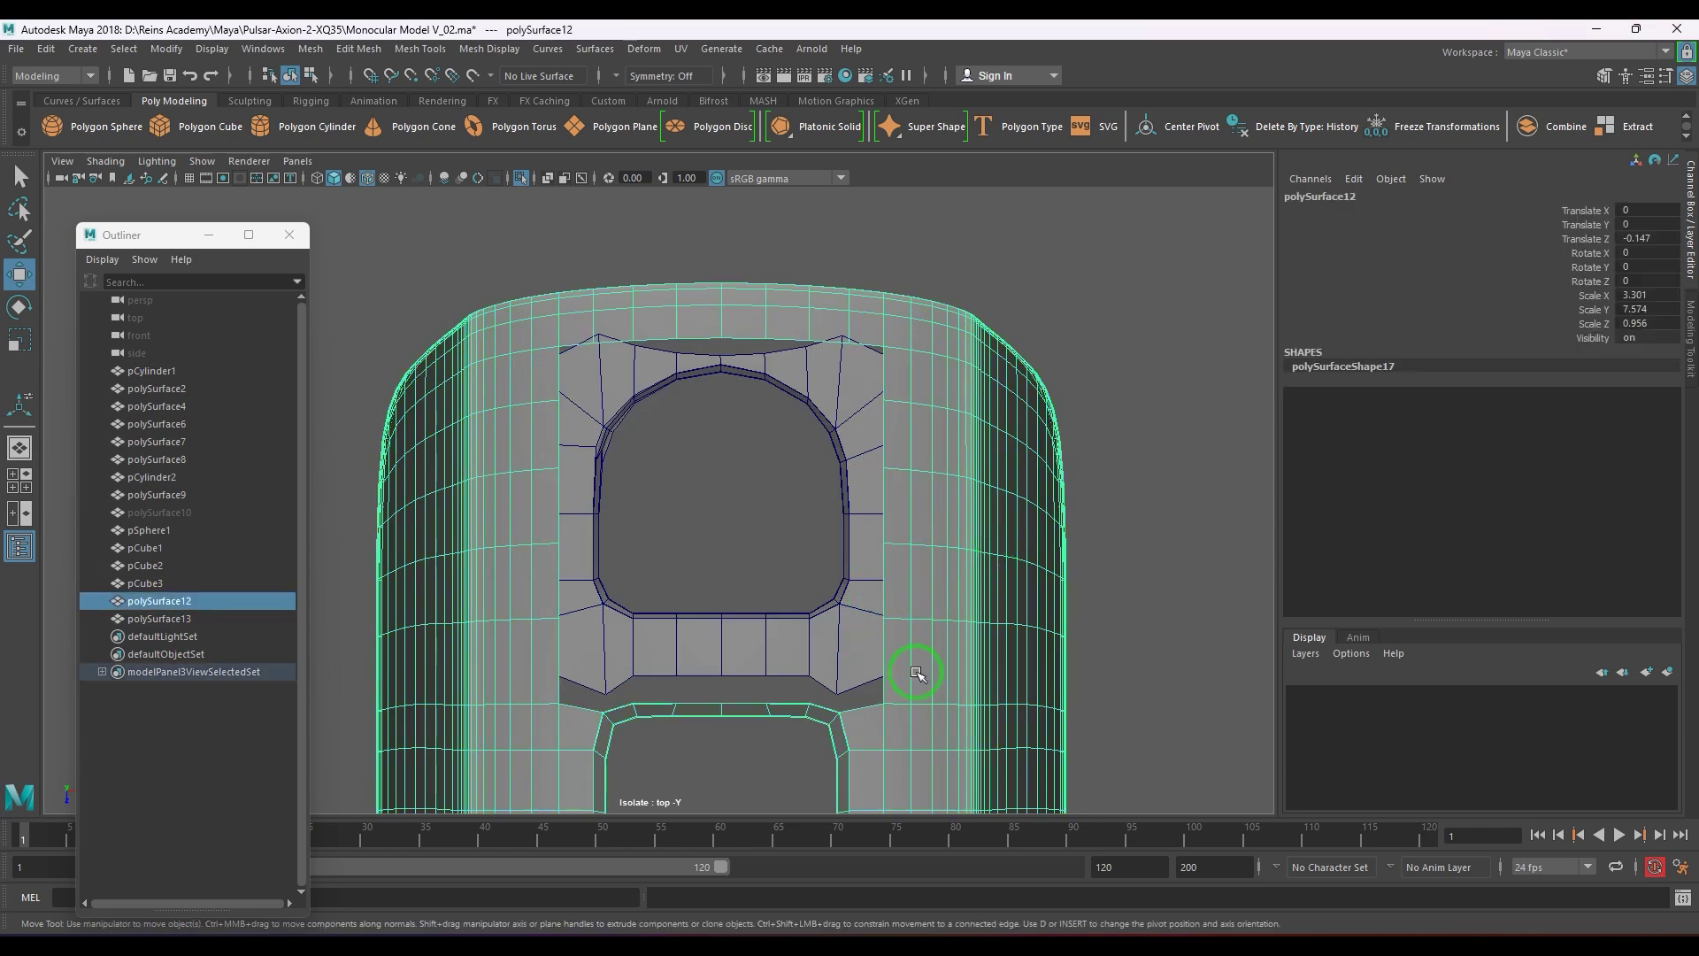
- Undo the deletion of the panel faces under the flipped ring
middle_click_drag(874, 676, 873, 638, "alt")
scroll(854, 591, "up", 2)
key("ctrl+z")
key("ctrl+z")
key("ctrl+z")
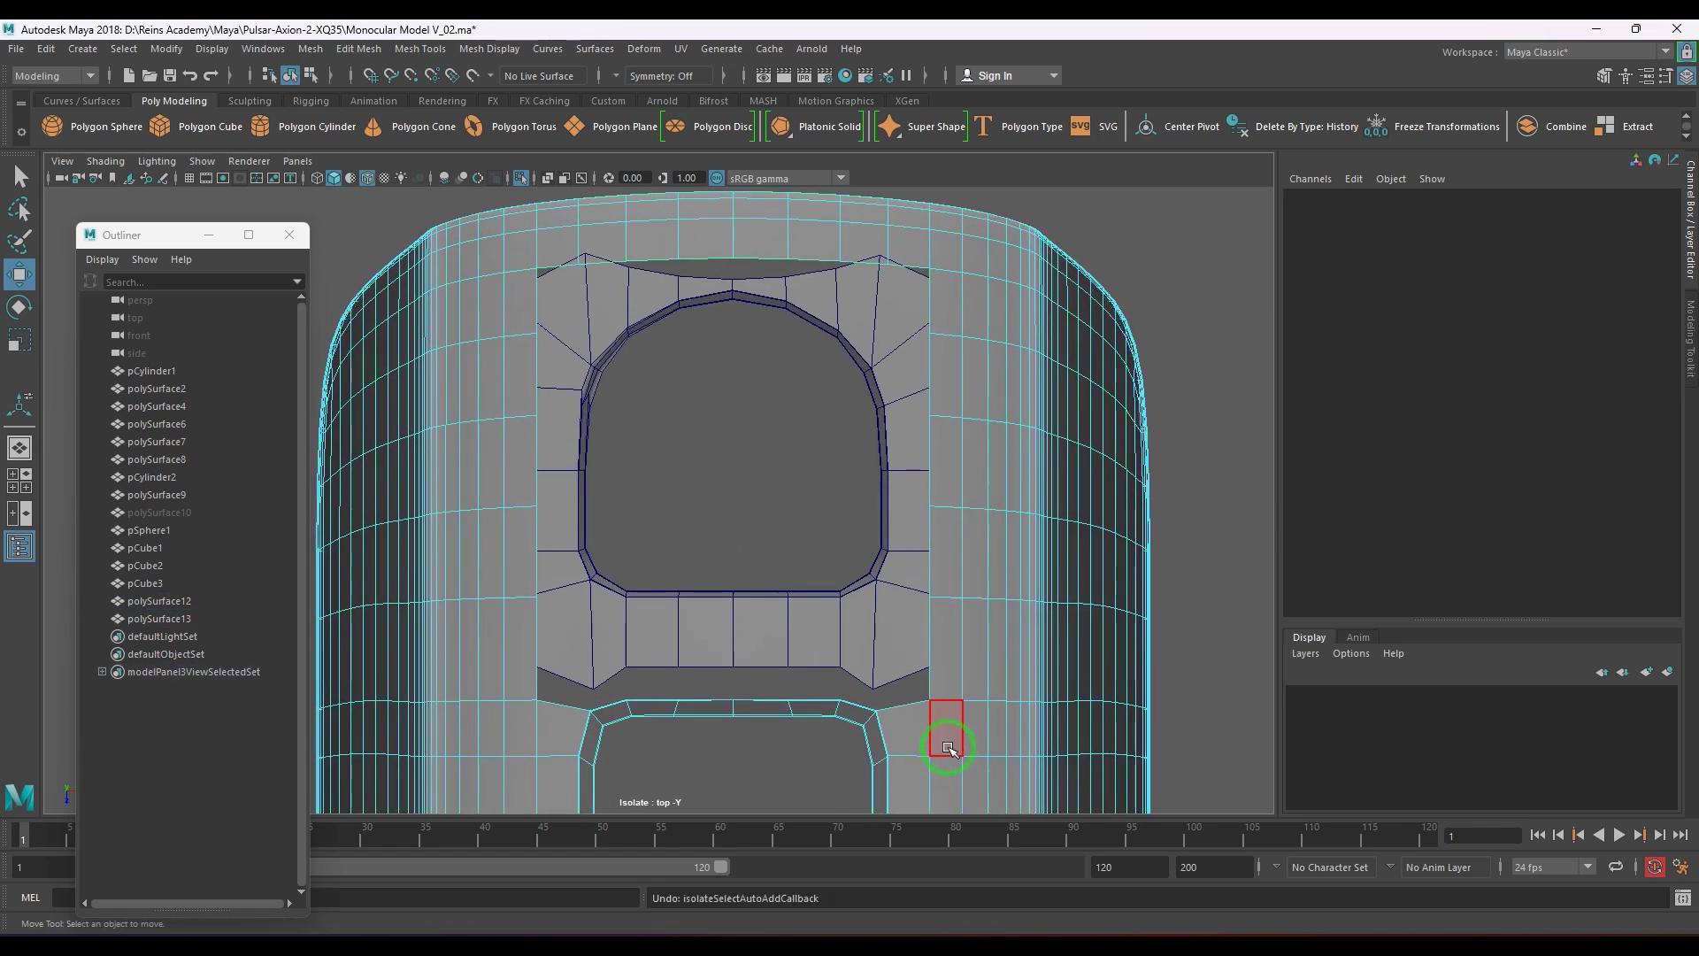
- Insert an edge loop across the panel between the ring's button opening and the lower button seat
key("F9")
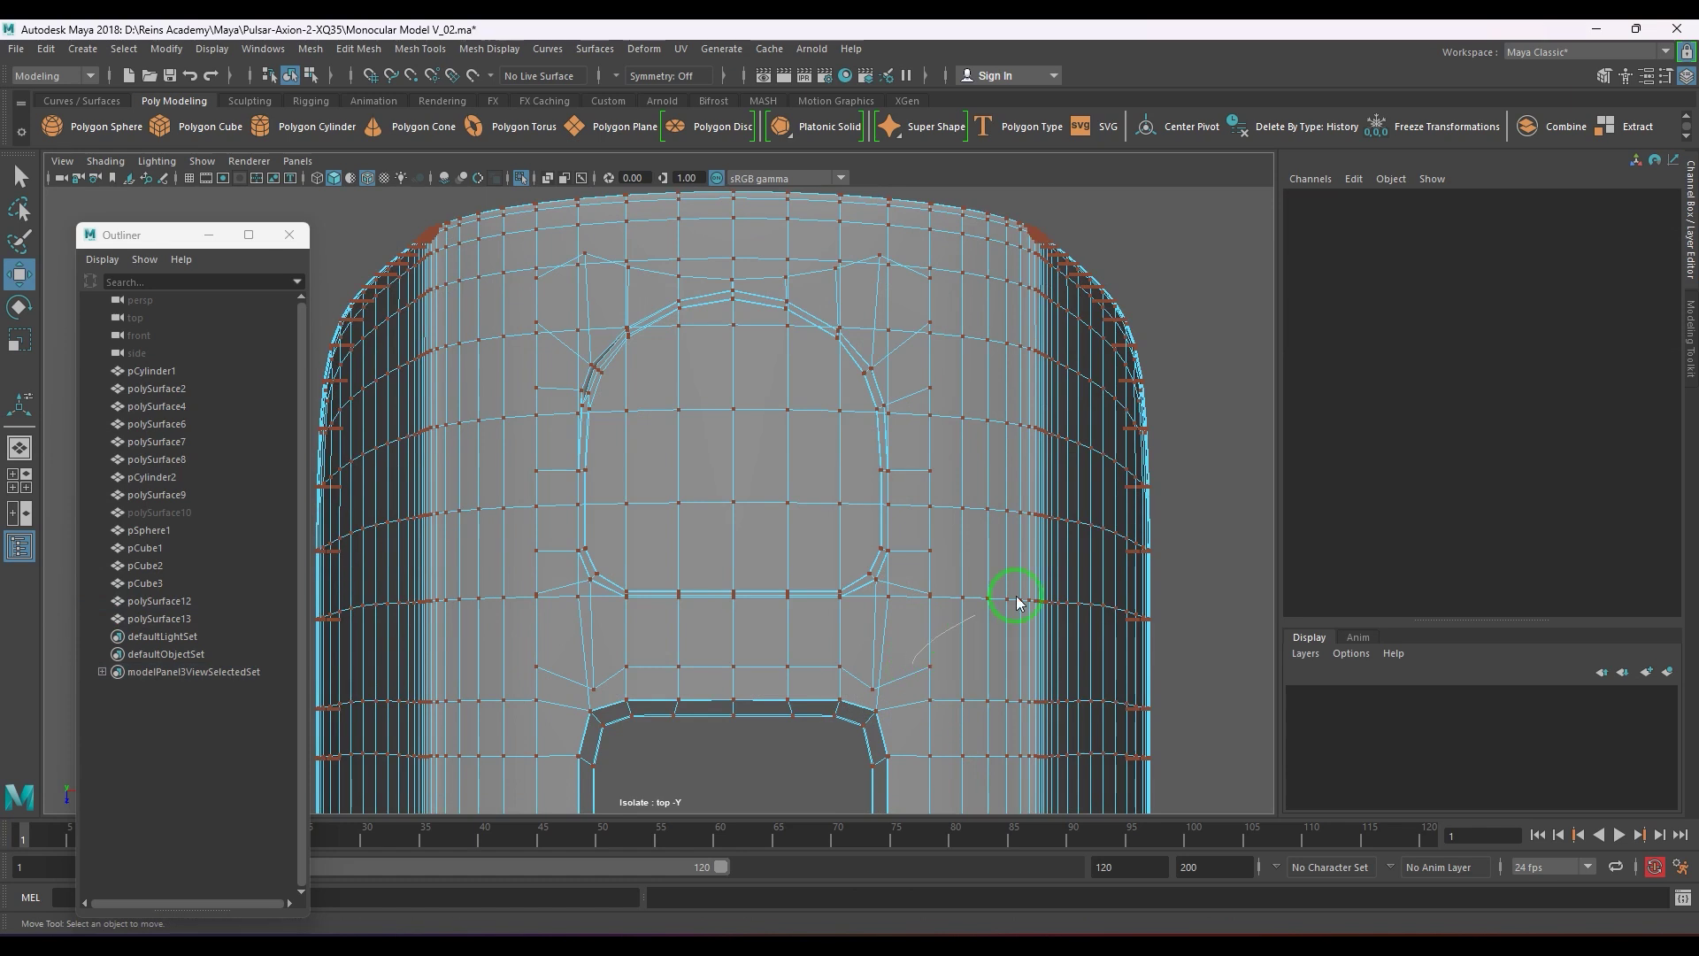
right_click_drag(911, 664, 1011, 533)
left_click(1015, 652)
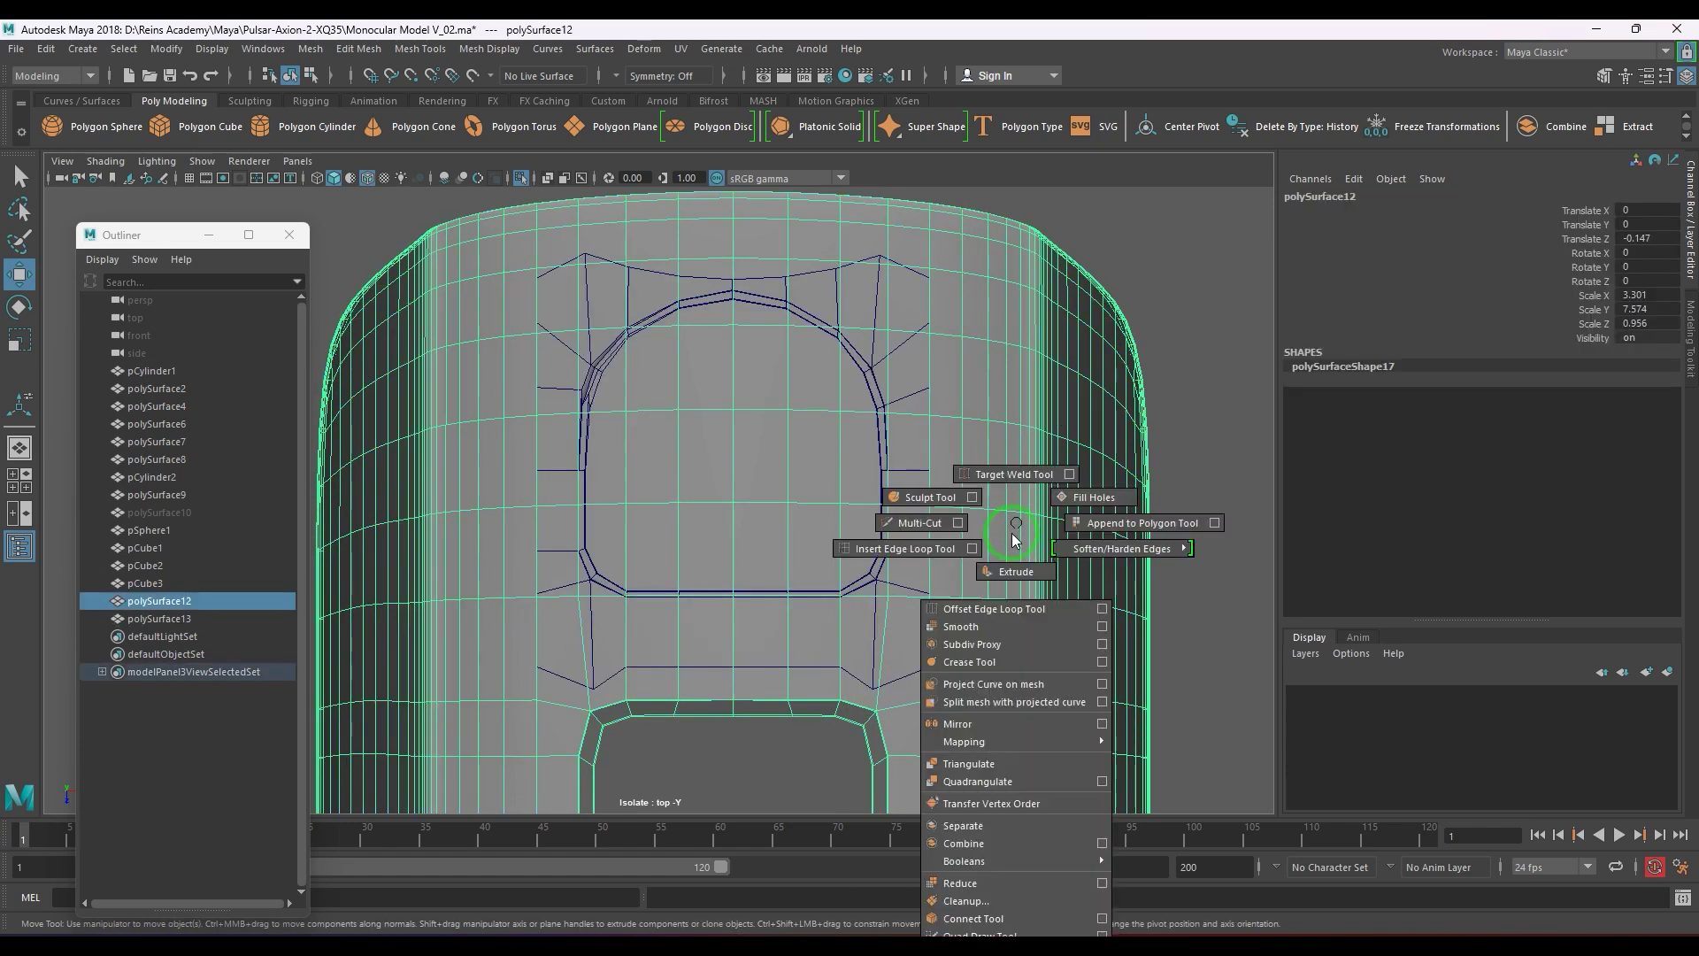
left_click(907, 549)
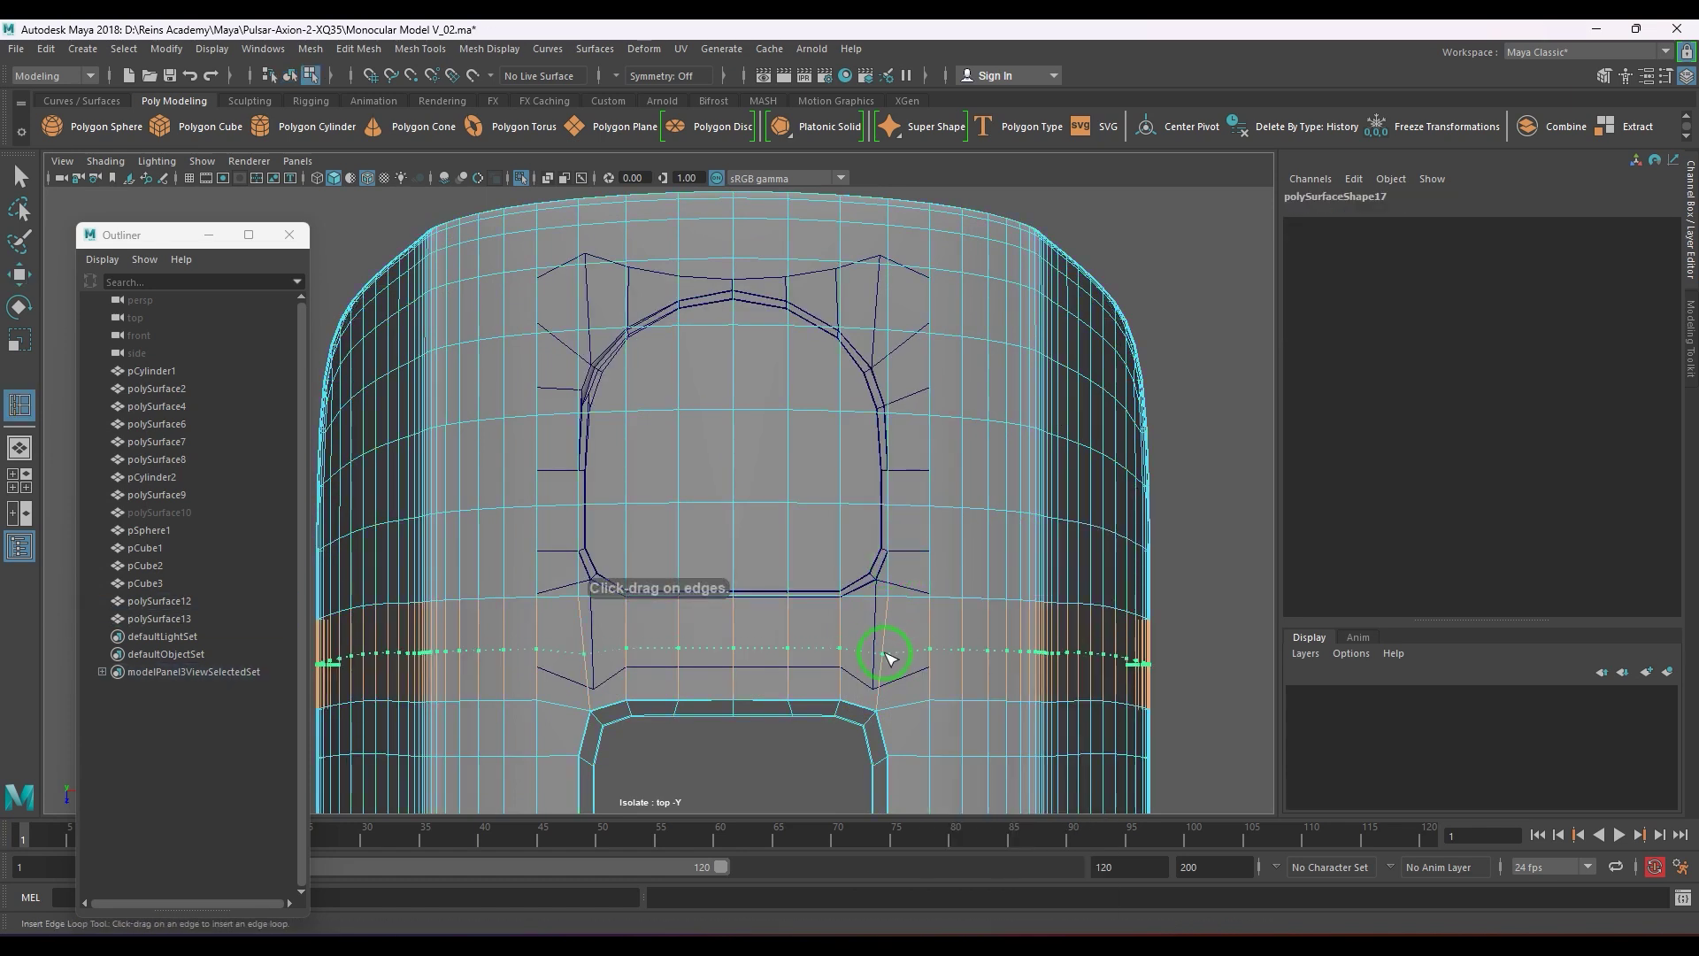
left_click(885, 653)
- Delete the block of panel faces under the flipped ring, down to the new edge loop
key("w")
right_click_drag(929, 532, 926, 599)
left_click_drag(906, 676, 913, 636)
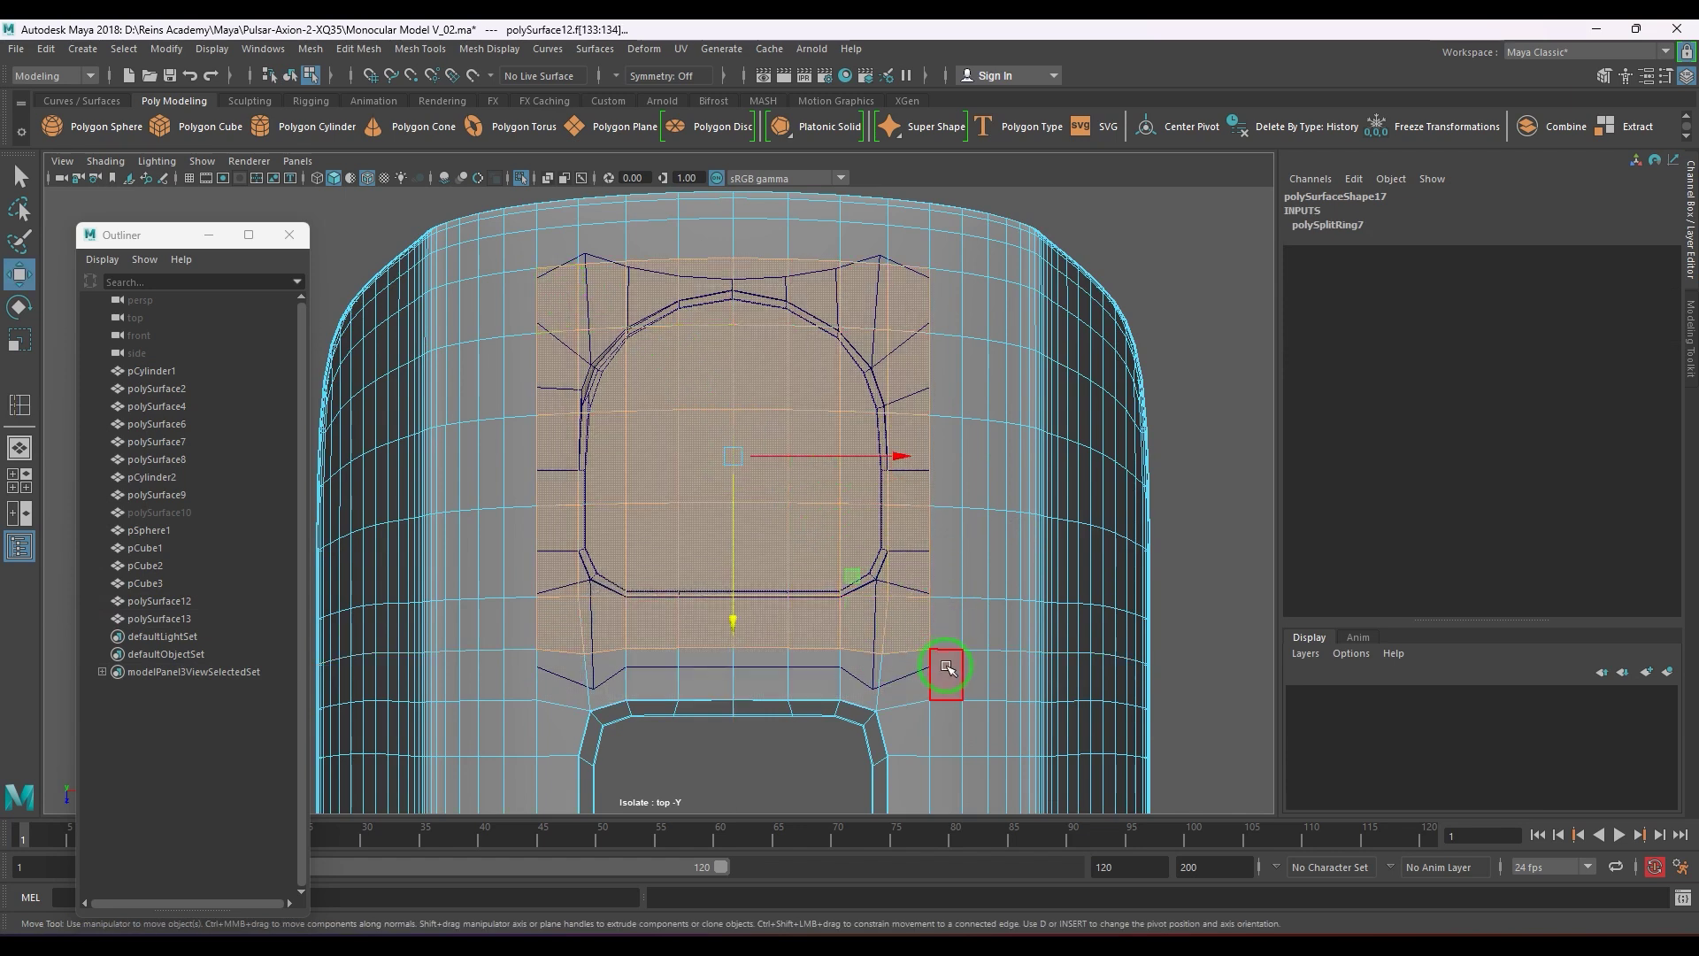
key("Delete")
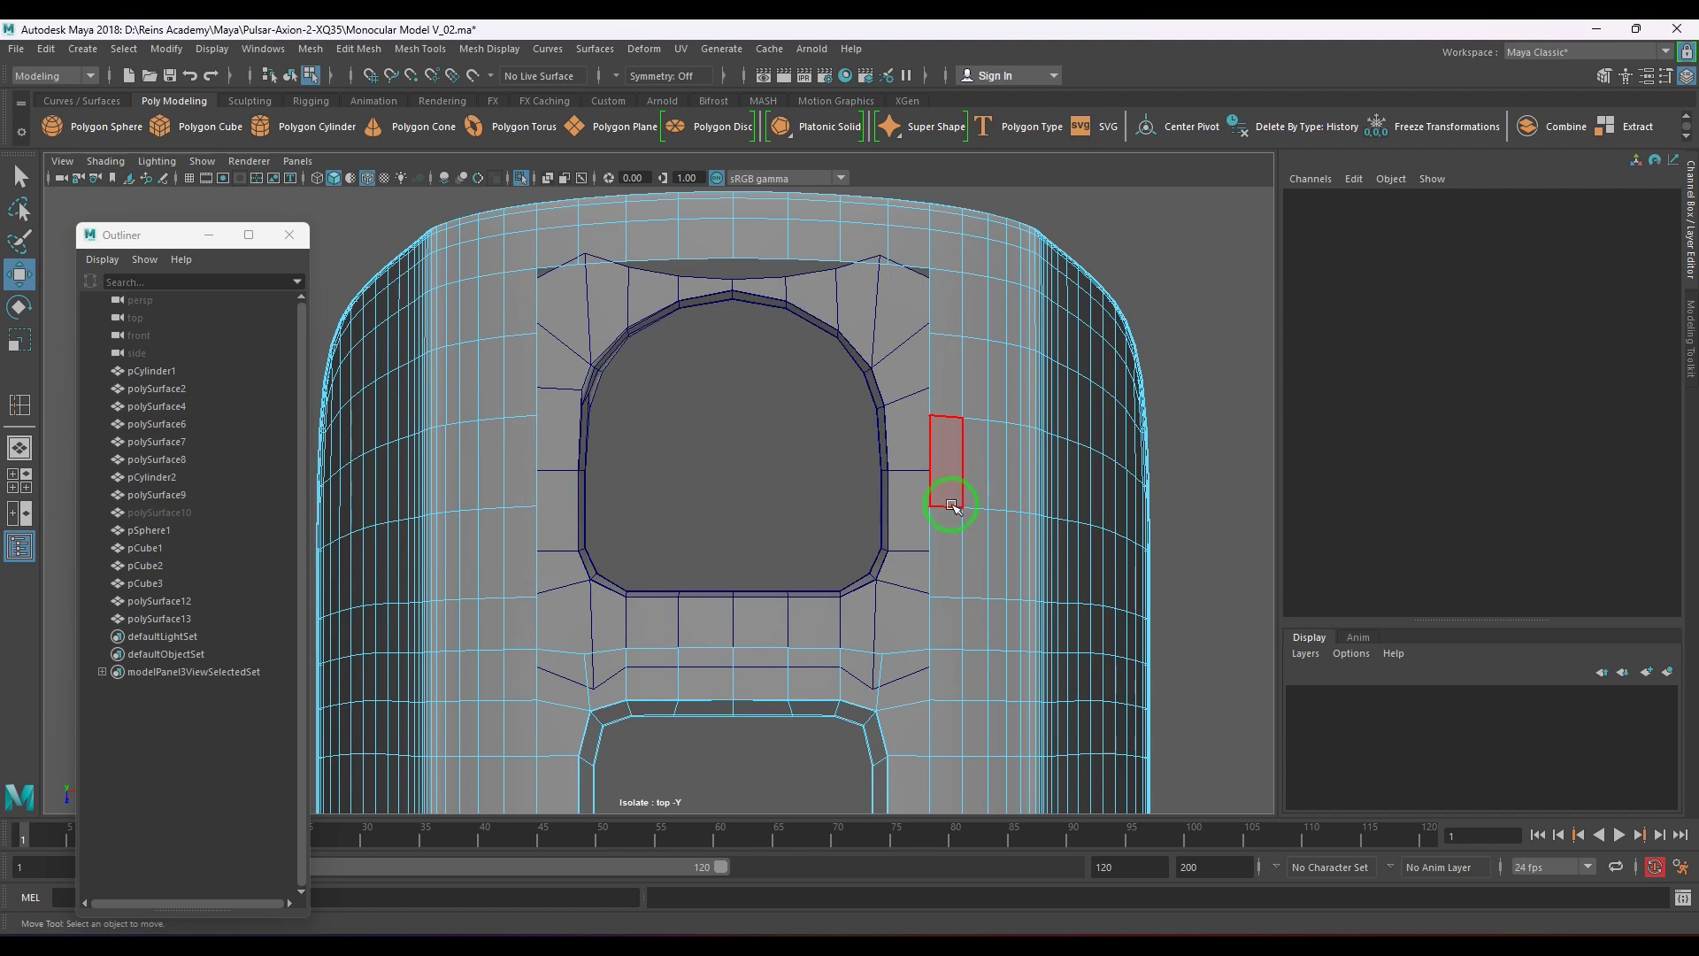
- Return to object mode, end the isolation to show the whole model, and select the ring piece together with the panel
right_click_drag(951, 505, 1041, 460)
left_click(913, 386)
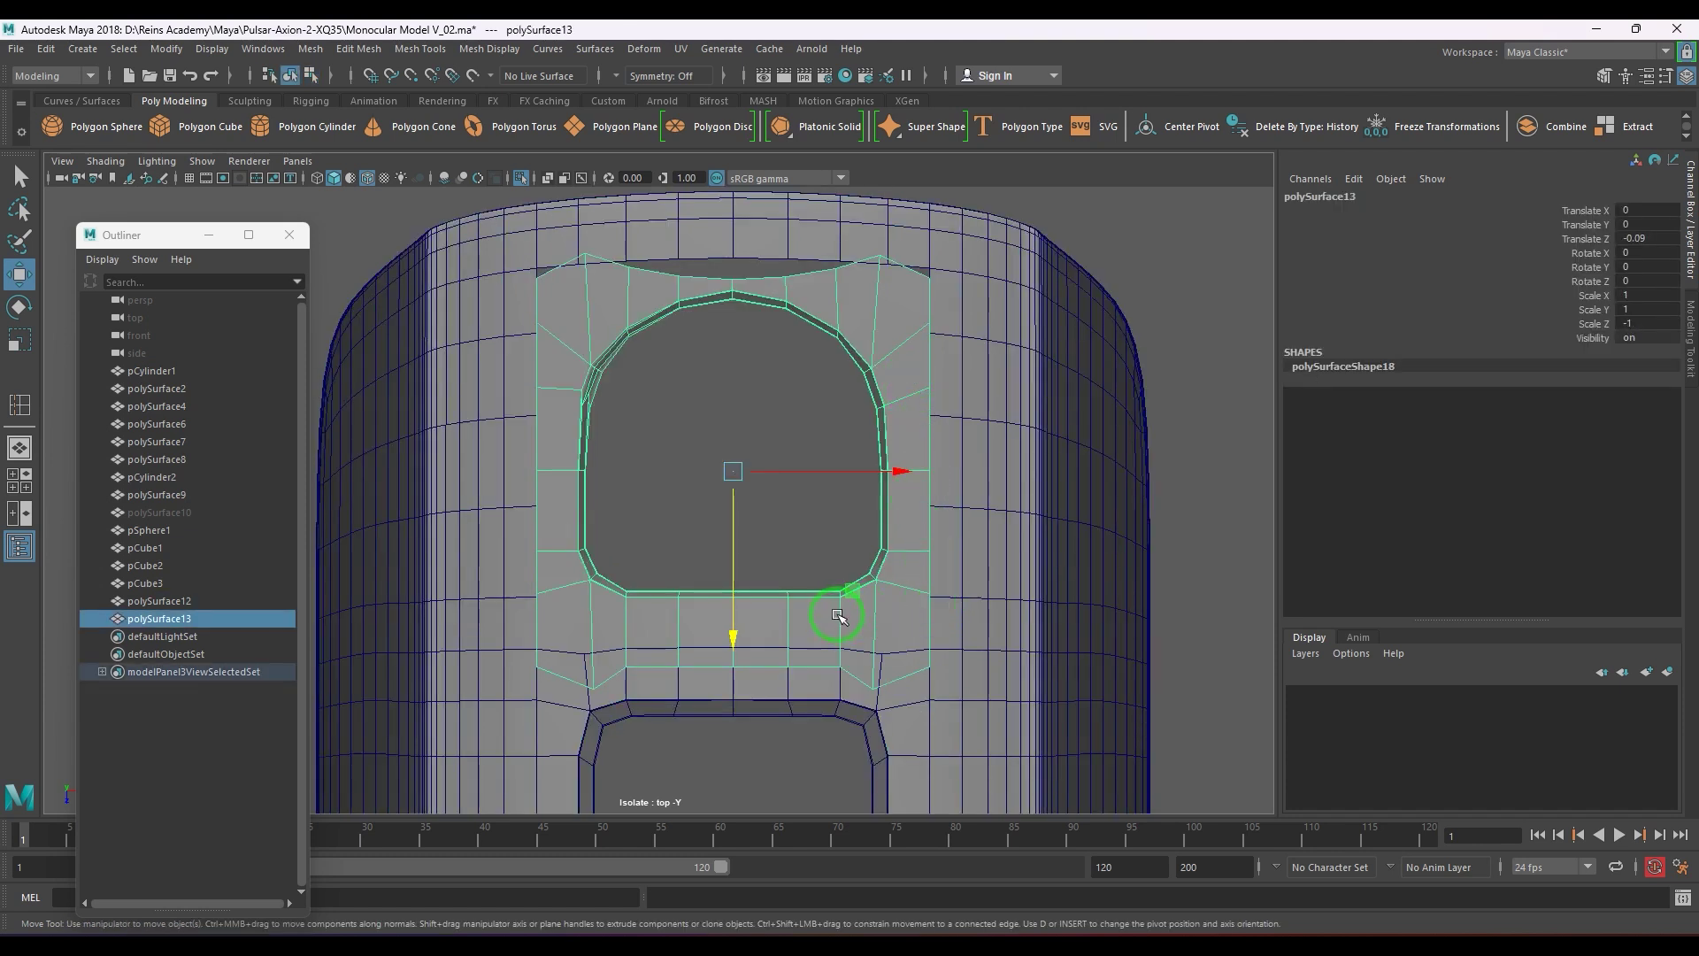
key("ctrl+1")
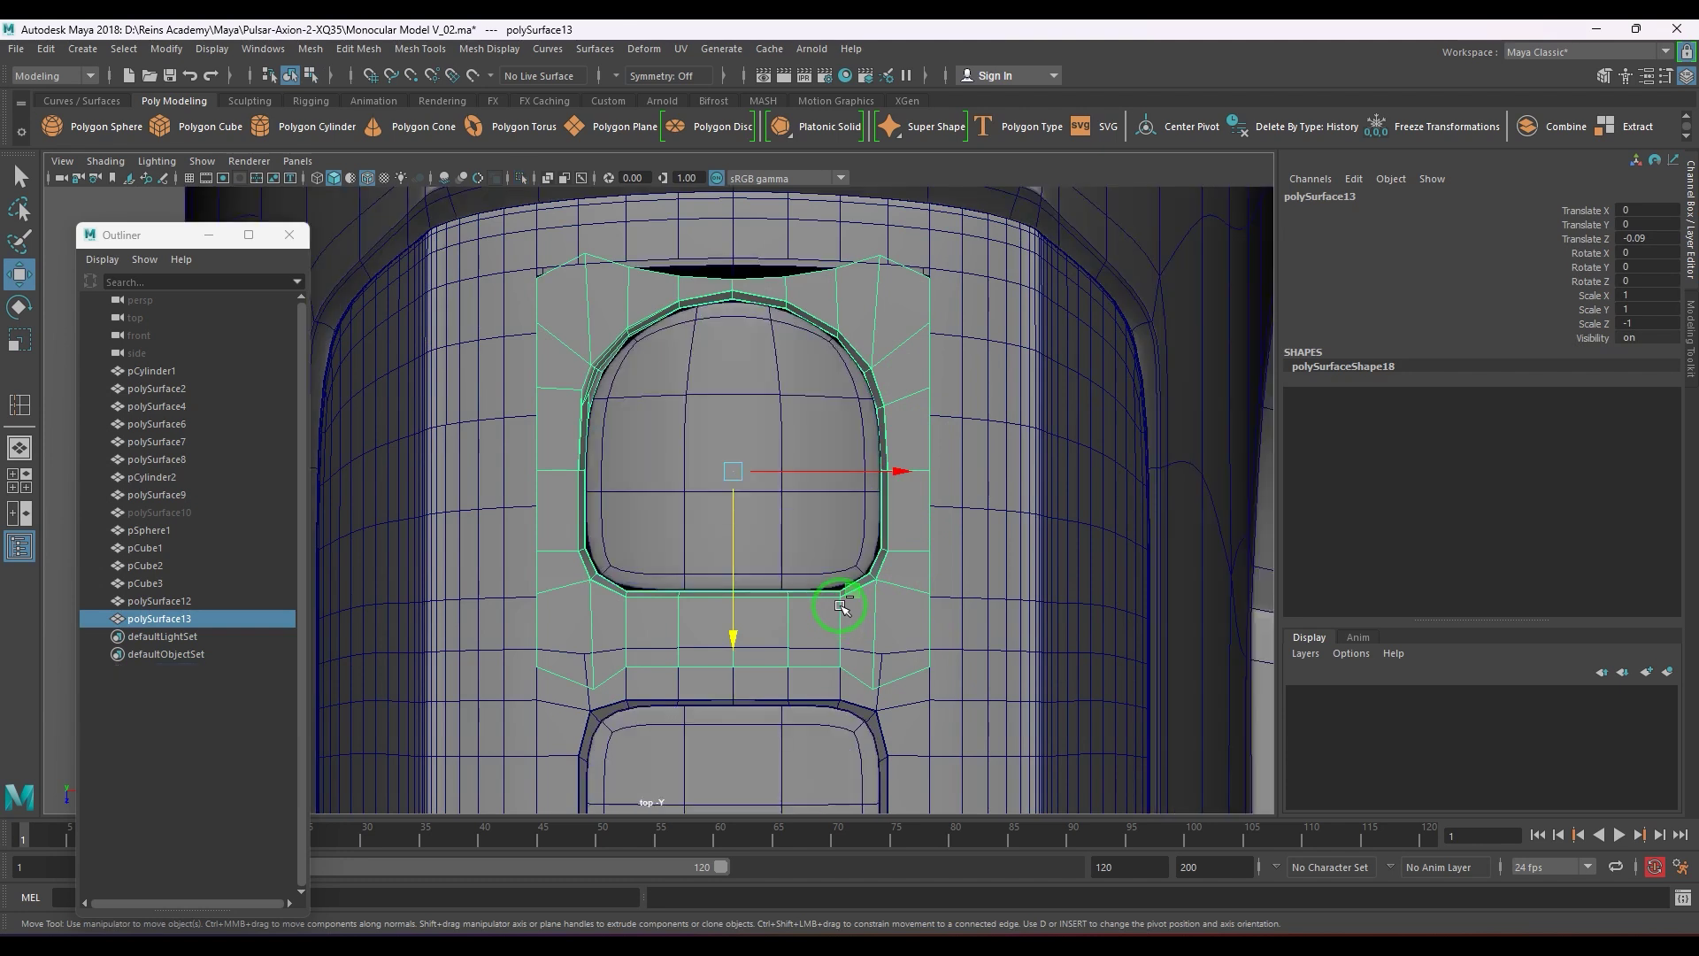
left_click(973, 535, "shift")
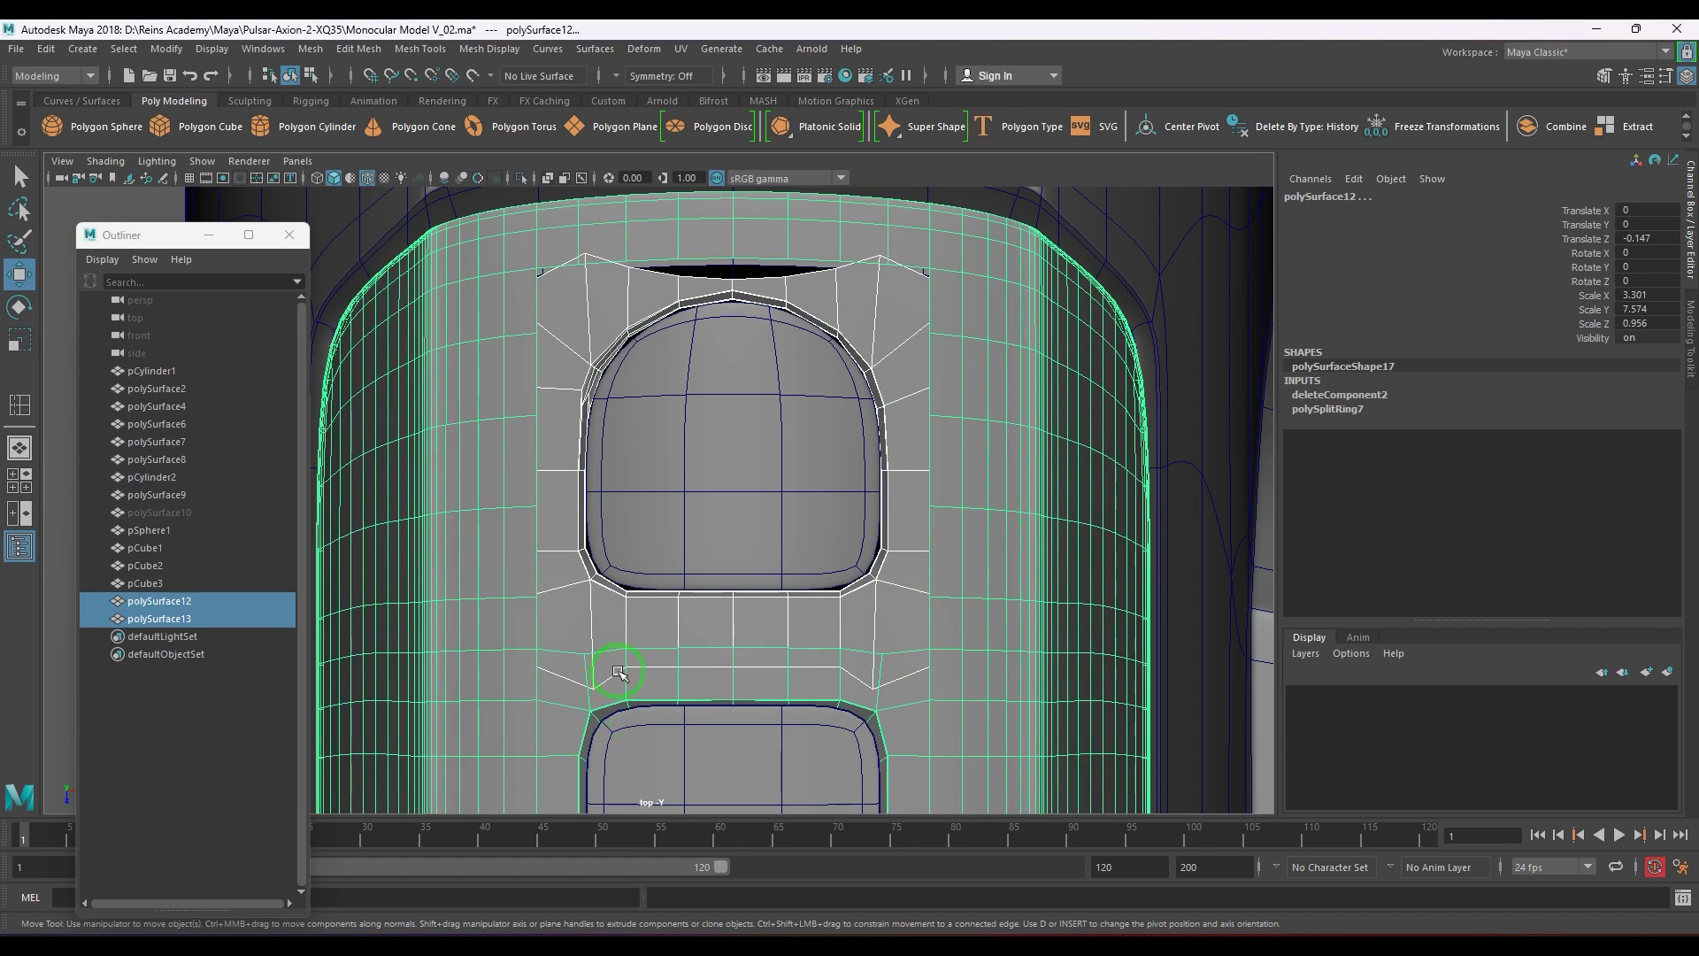
- Flatten the ring piece's lower border vertices into a straight row and move it closer to the button opening
right_click_drag(618, 672, 638, 633)
left_click_drag(483, 639, 1007, 752)
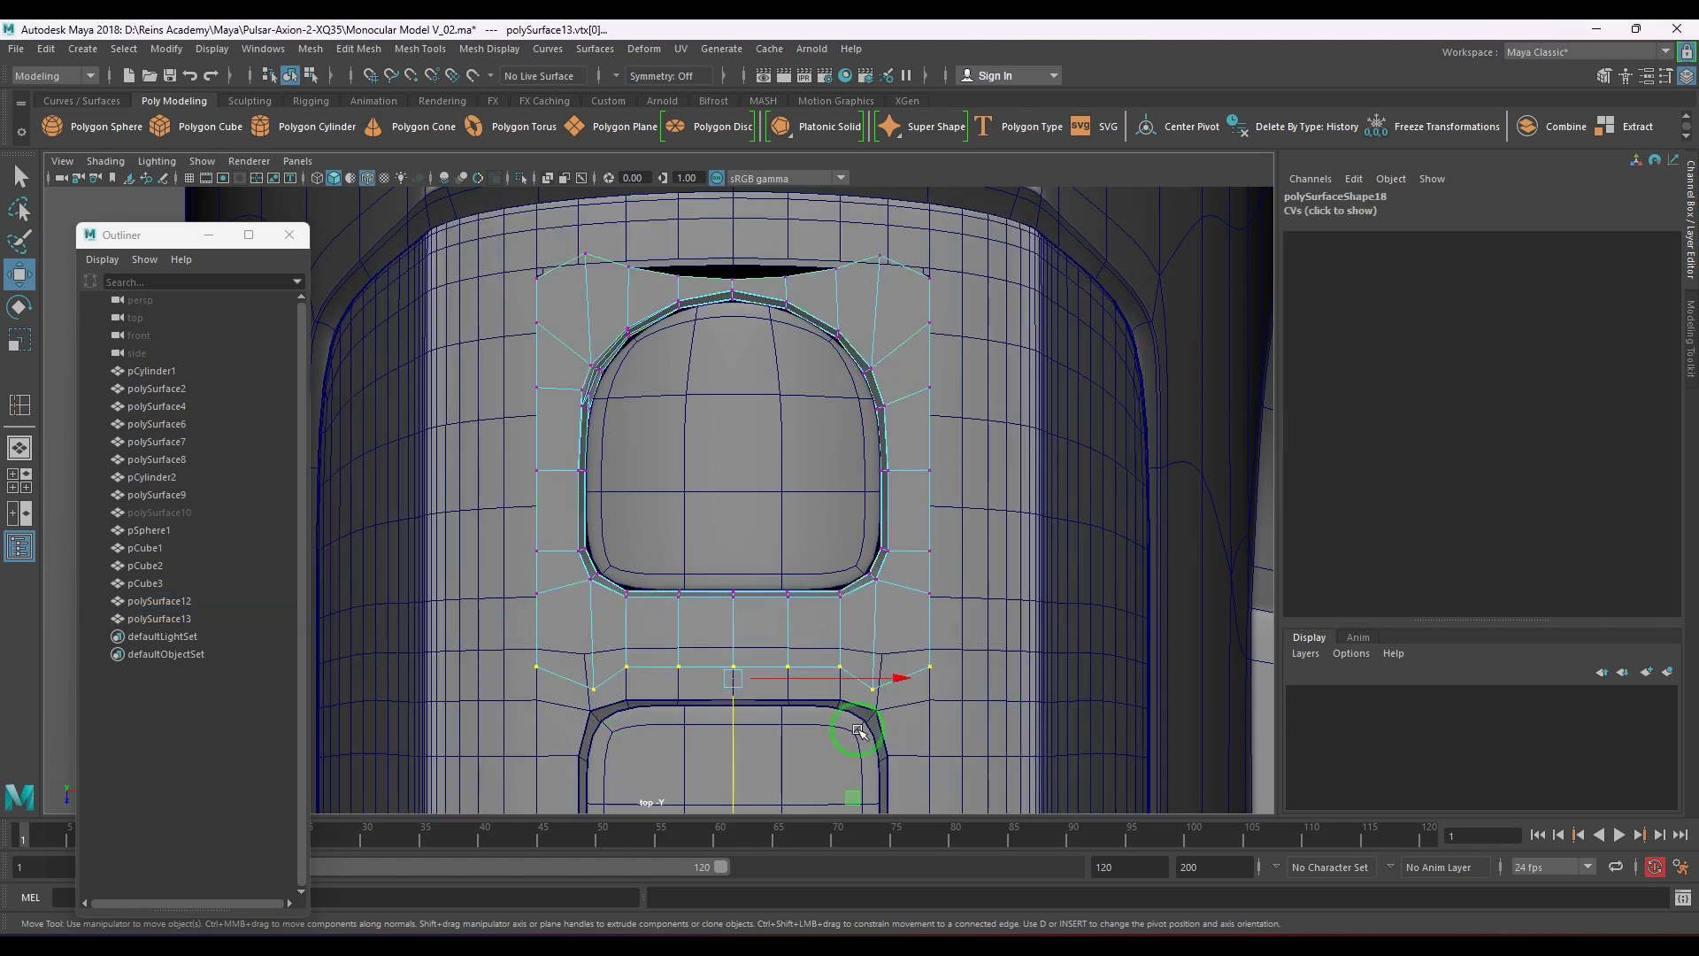
left_click_drag(735, 781, 739, 736)
key("r")
left_click_drag(734, 793, 758, 628)
key("w")
left_click_drag(736, 702, 732, 708)
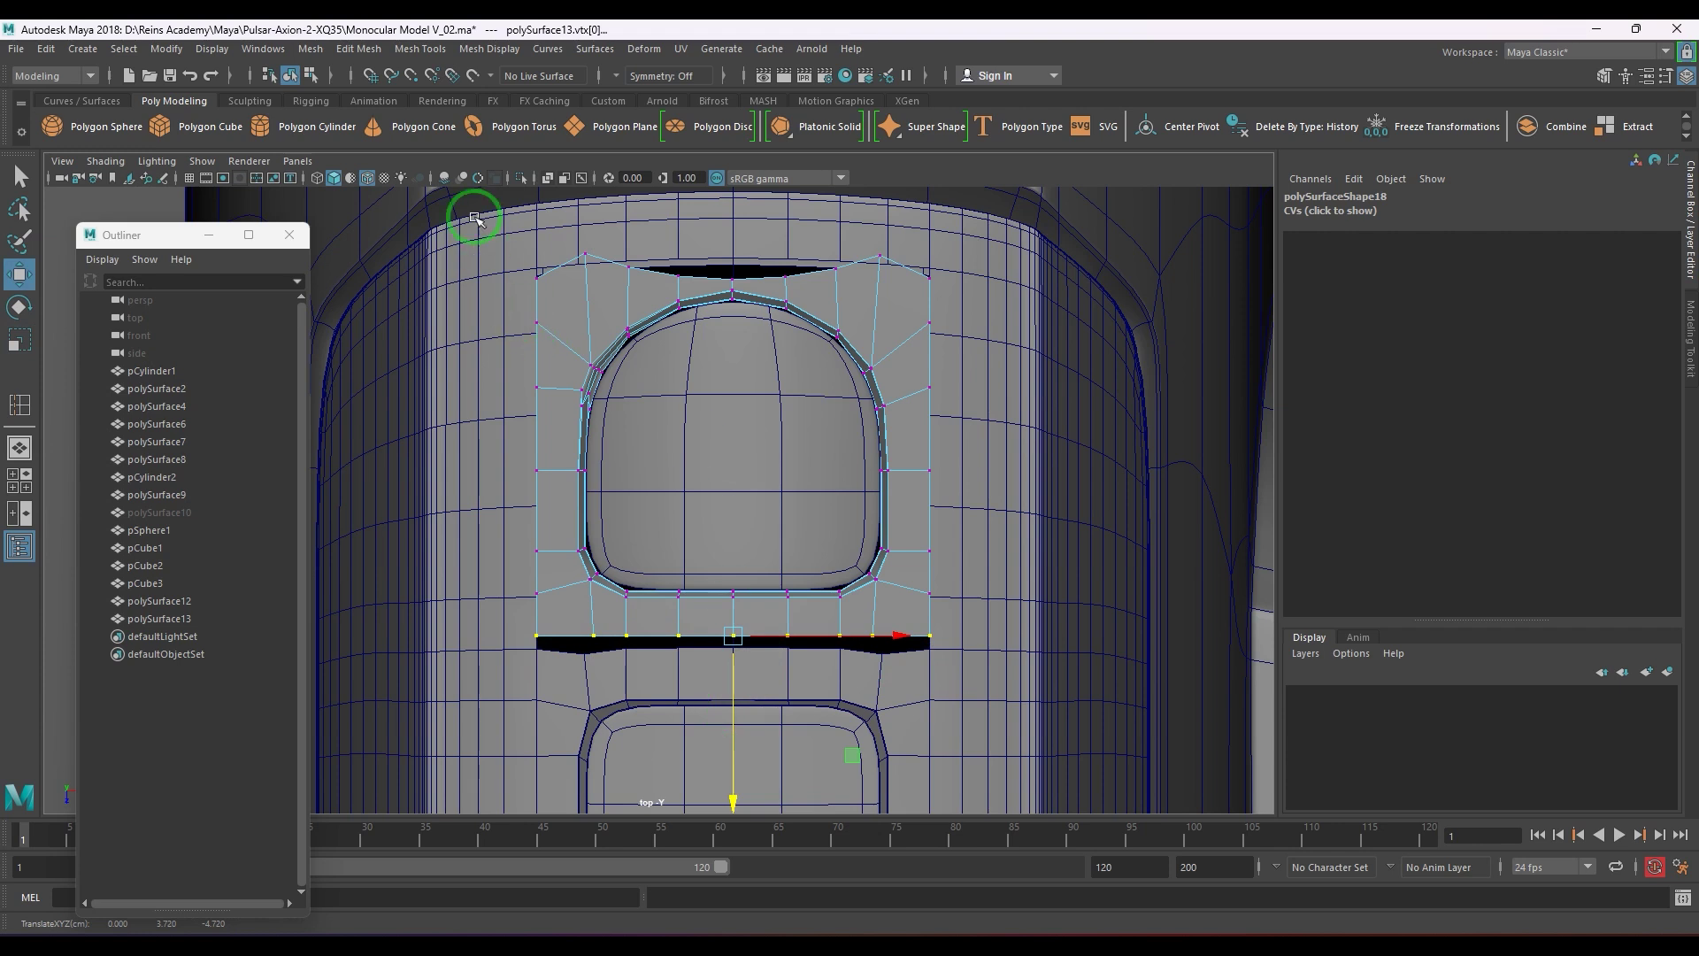
- Flatten the ring piece's upper border vertices into a straight row and move it slightly toward the arch
left_click_drag(476, 219, 1036, 280)
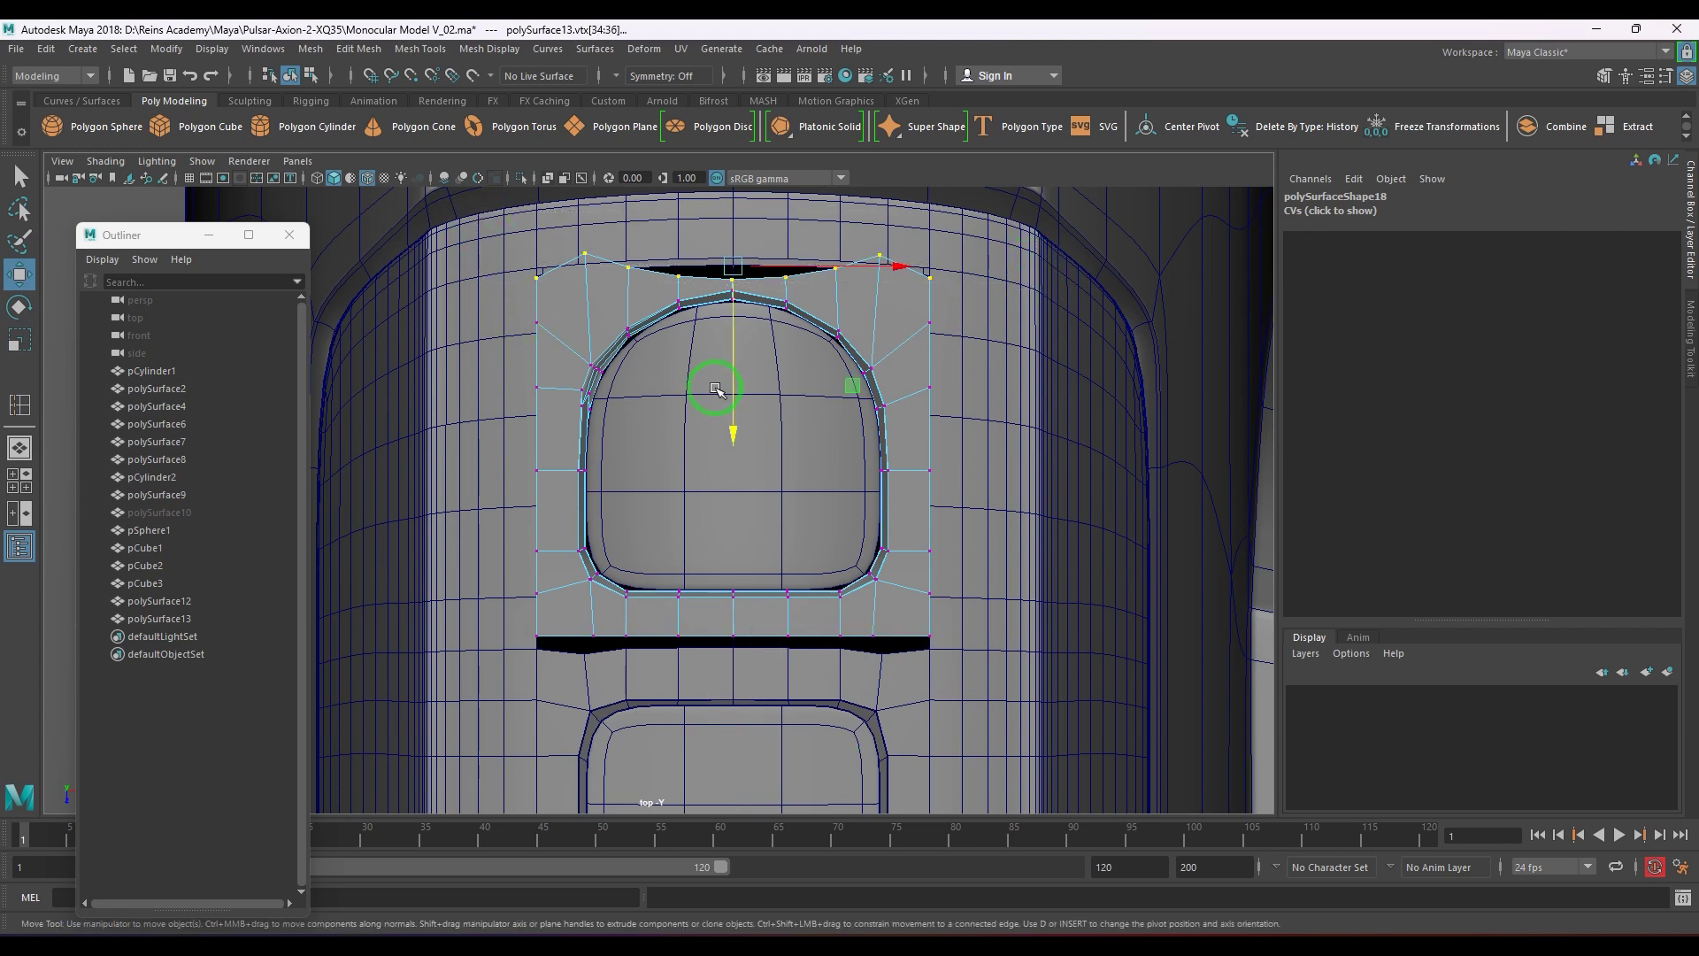
key("r")
left_click_drag(744, 425, 758, 228)
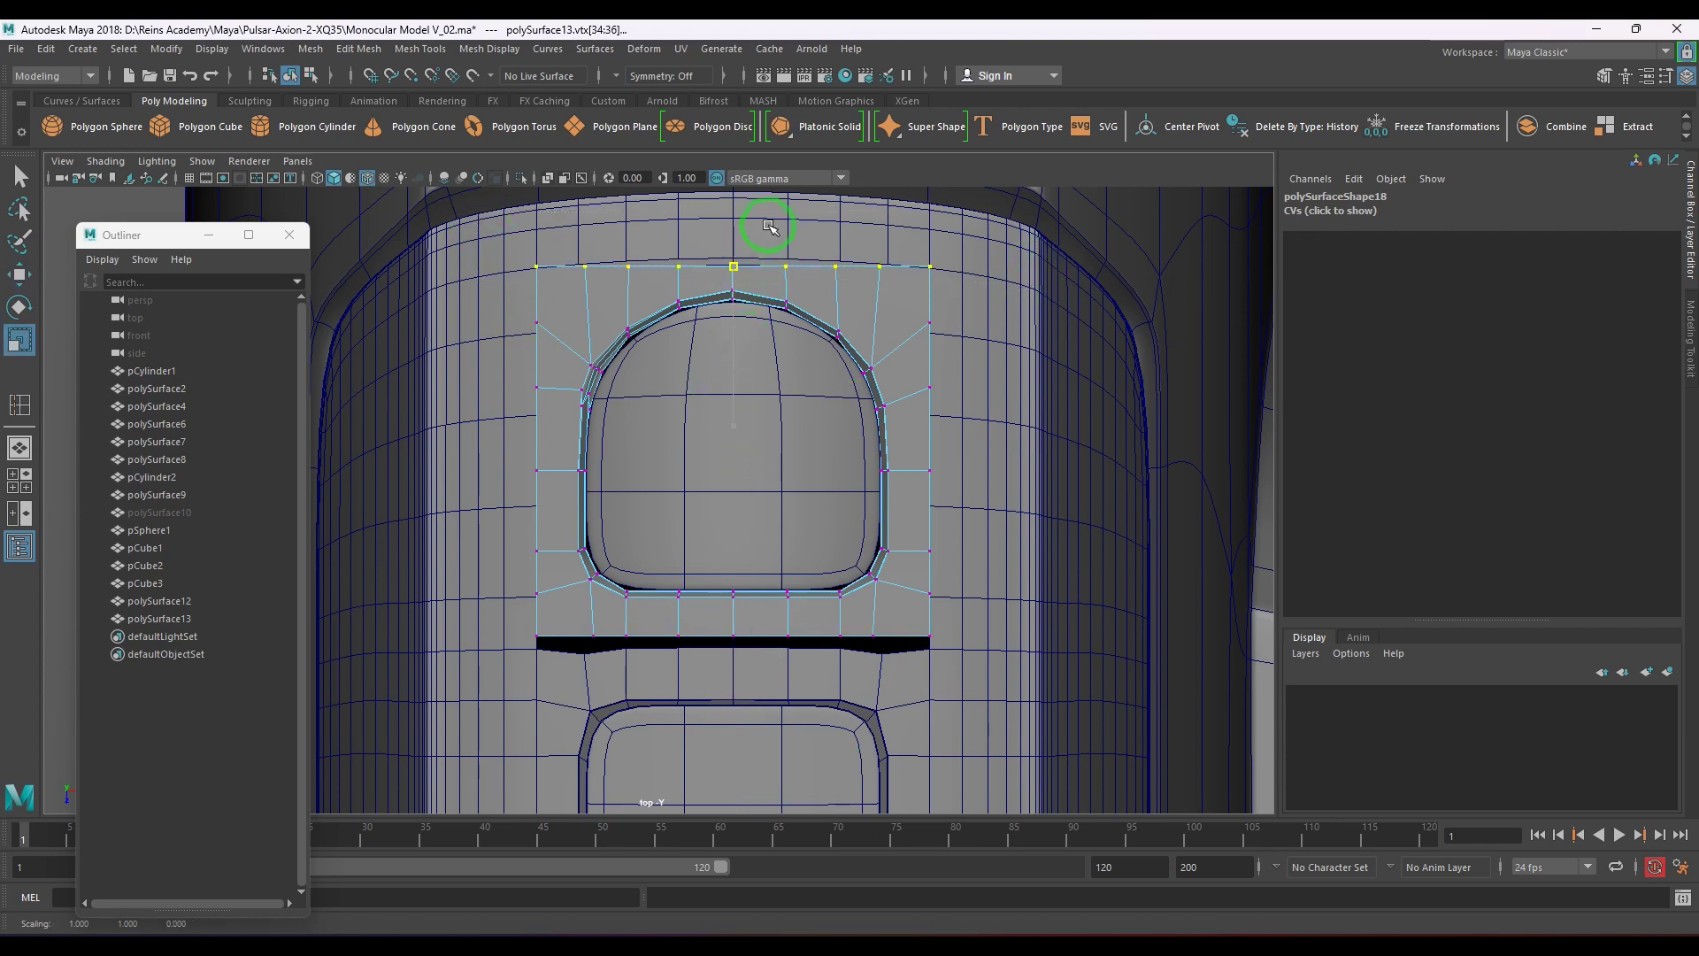
key("w")
left_click_drag(736, 398, 735, 414)
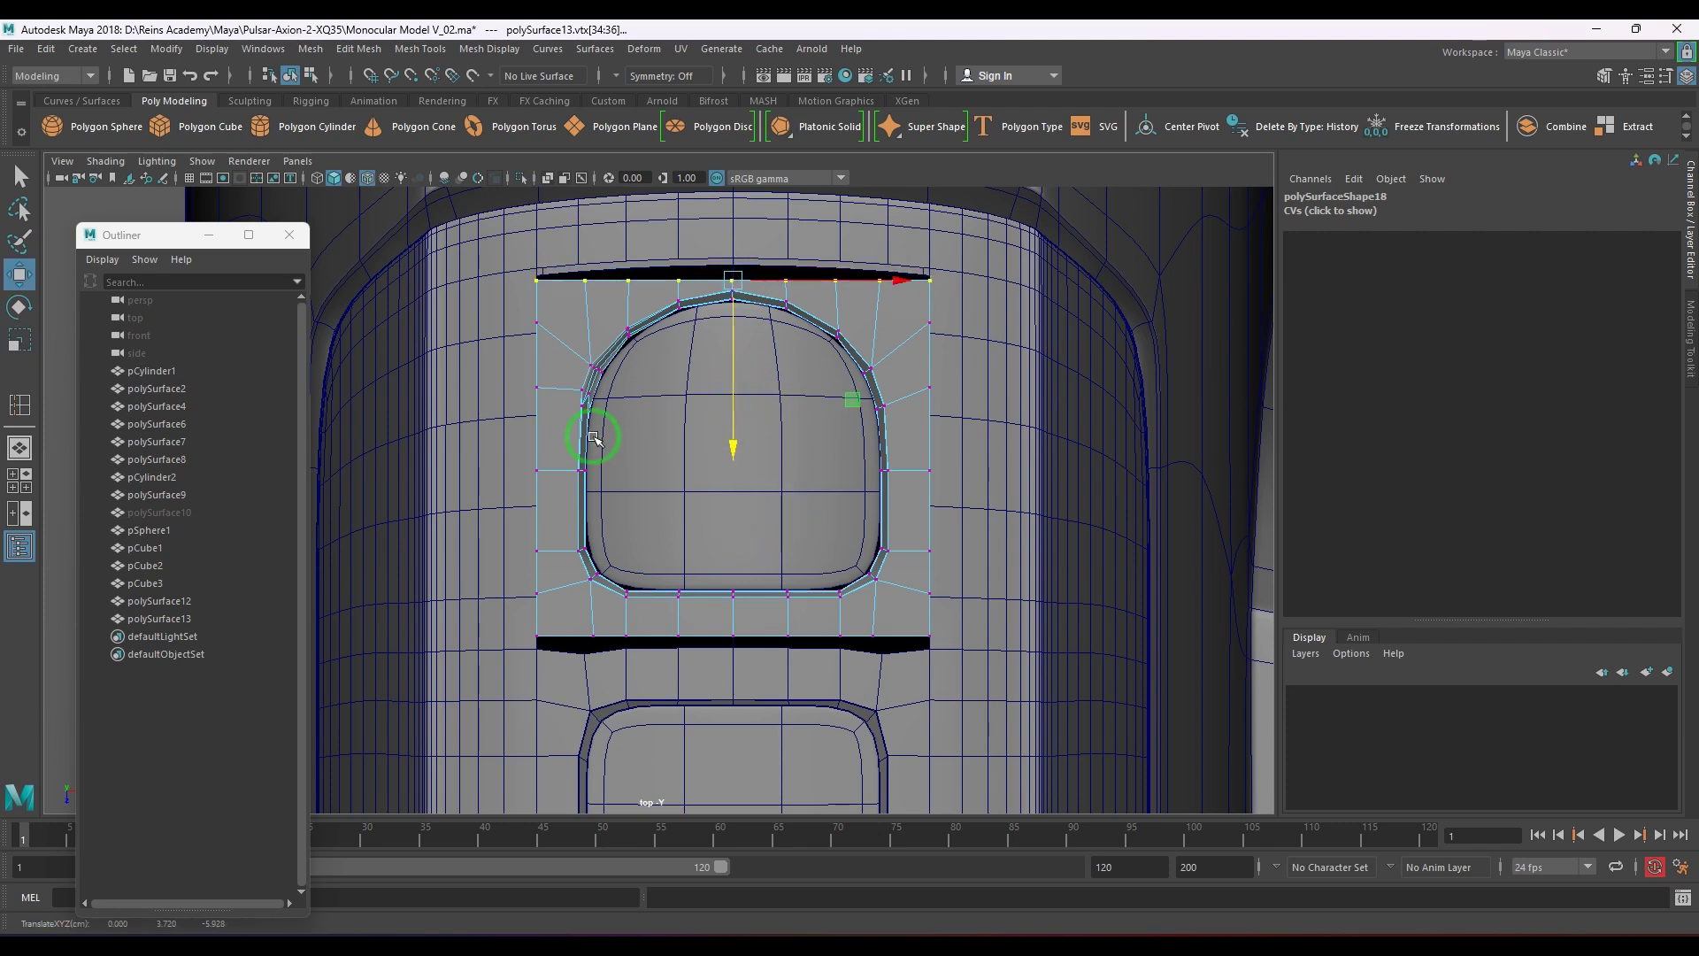
- Select the panel's horizontal edge loop running outward from the hole beside the ring's upper arc
right_click_drag(960, 456, 976, 338)
key("ctrl+z")
double_click(948, 335)
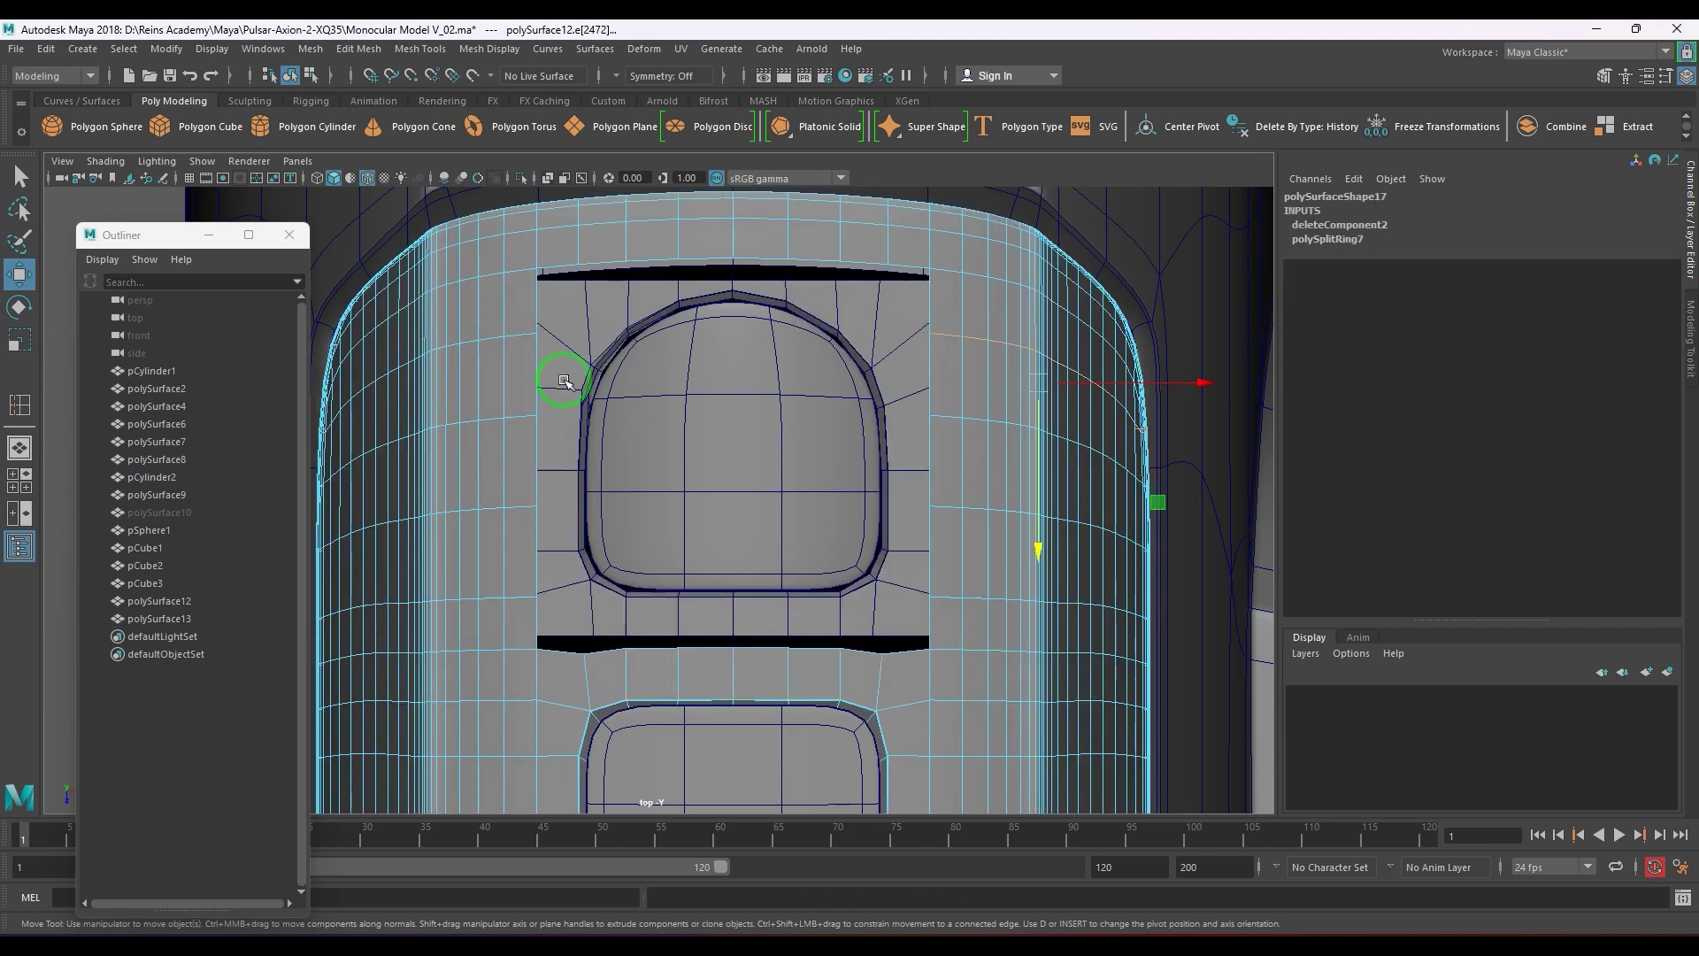
- Move the two upper side edge rows beside the arched opening upward, on both flanks, to line up with the inset panel's edges
double_click(514, 335)
left_click_drag(744, 526, 732, 506)
left_click(954, 413)
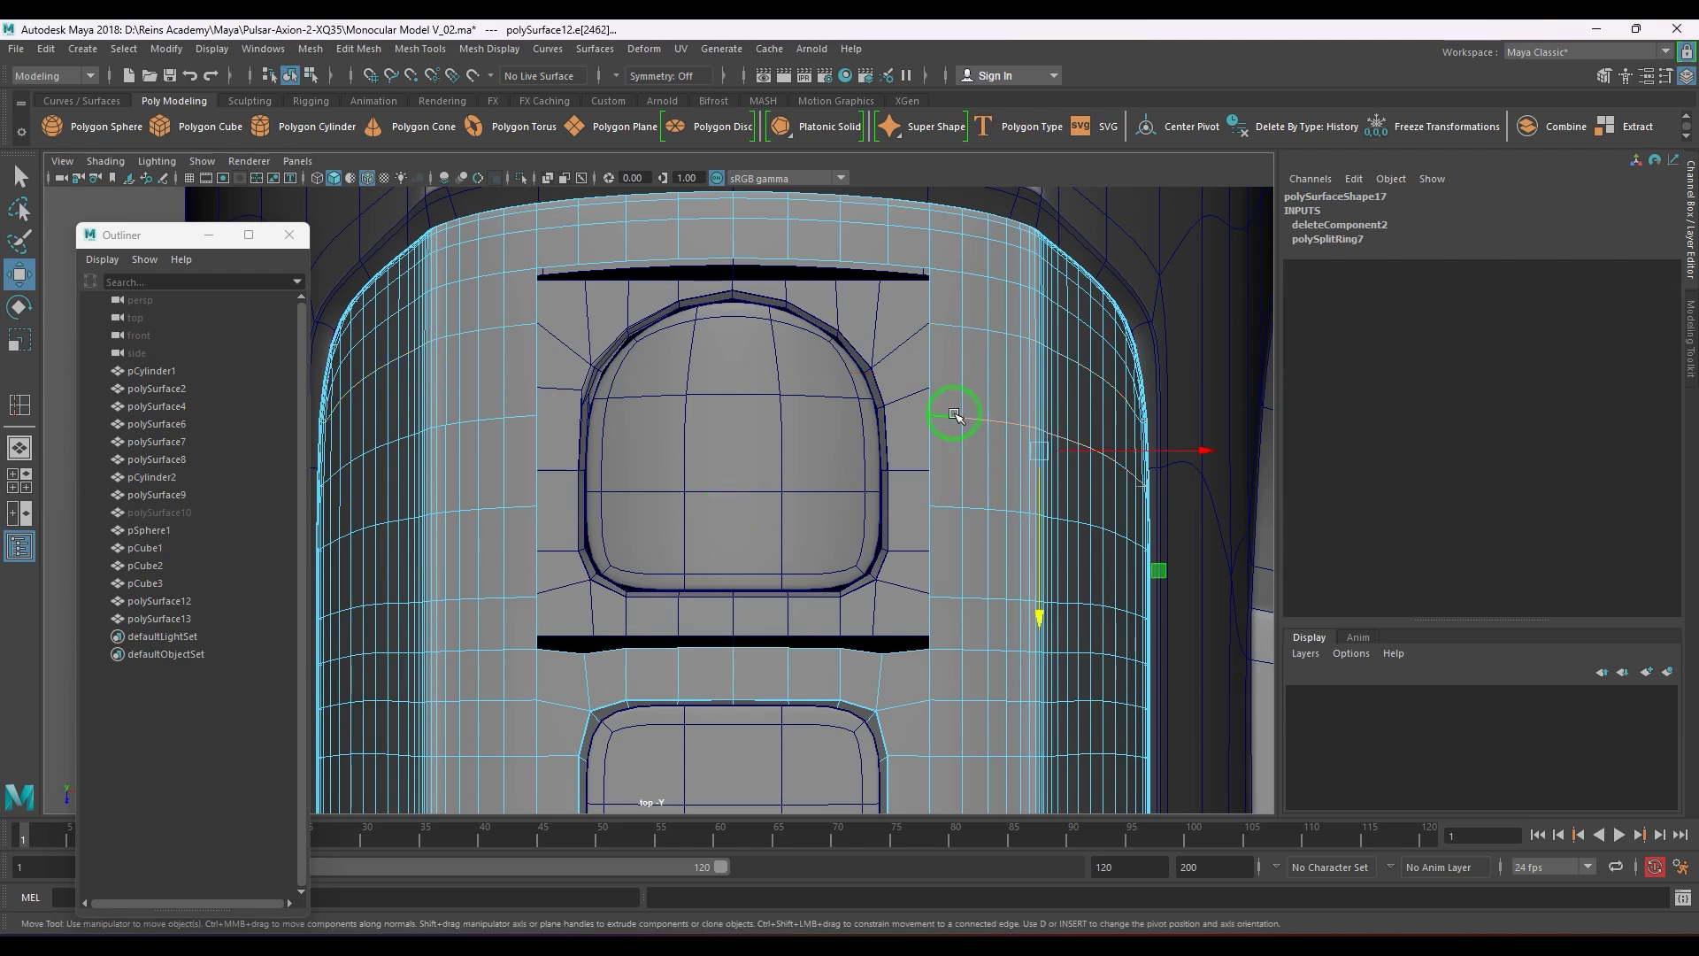
left_click(520, 418, "shift")
left_click_drag(739, 602, 732, 592)
- Move the next two side edge rows beside the arched opening's lower part upward to match the inset panel's horizontal edges
left_click(938, 535)
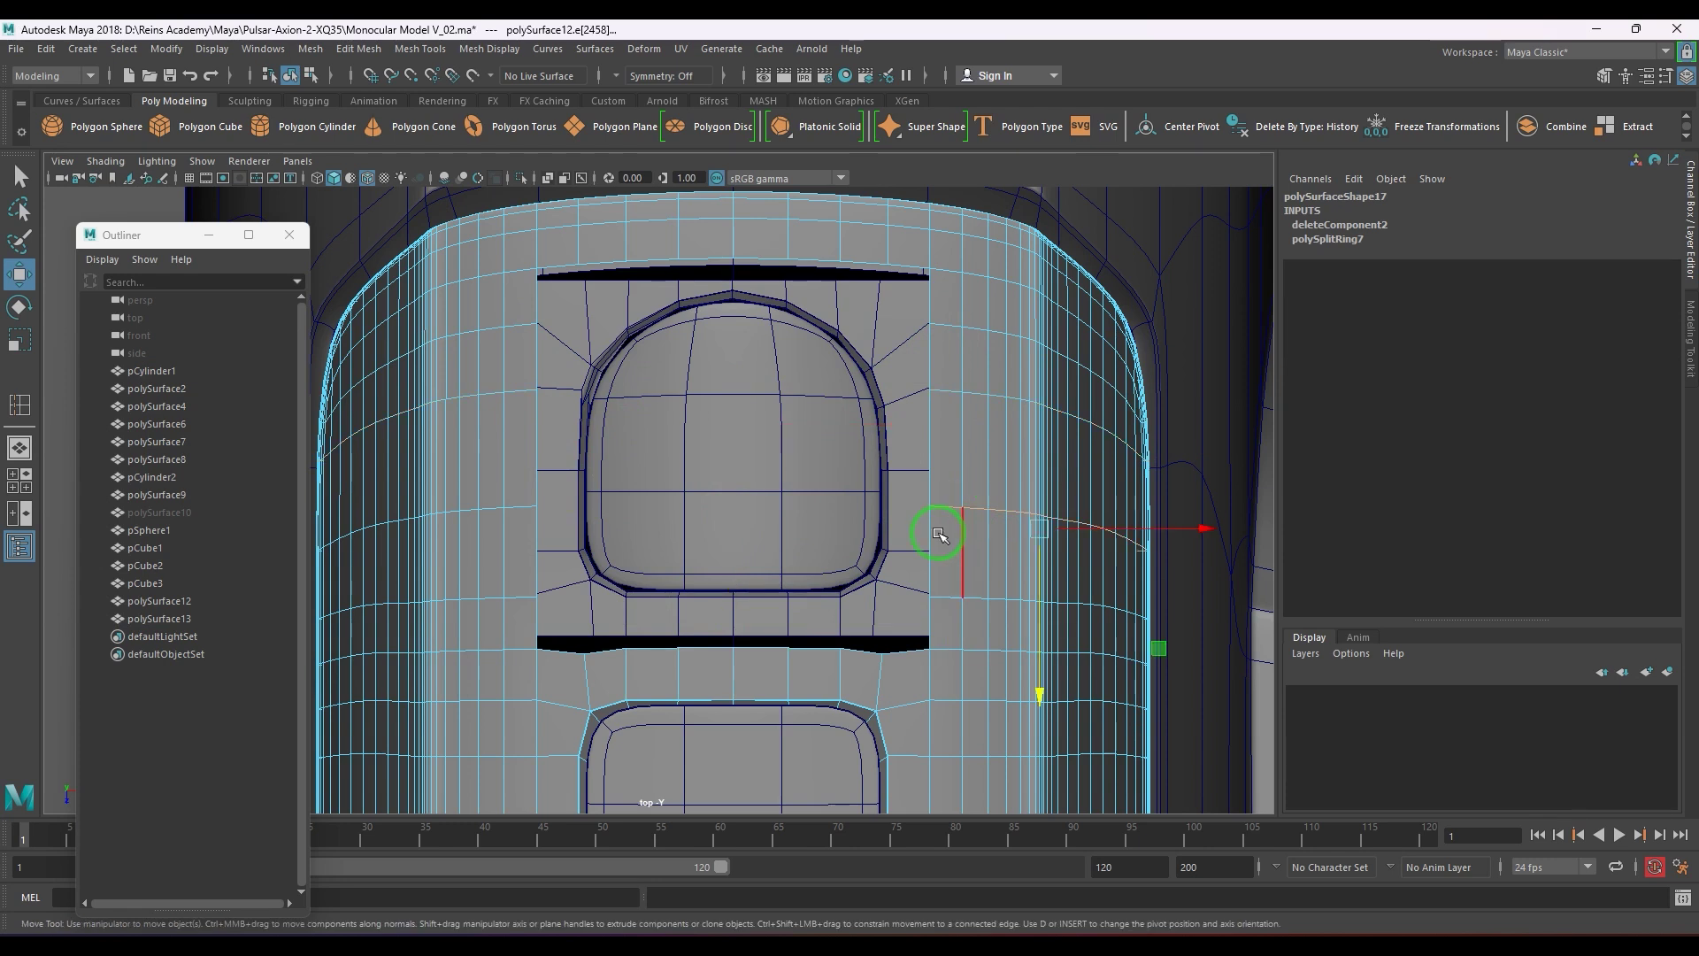
left_click(529, 511, "shift")
left_click_drag(722, 653, 749, 612)
left_click(956, 601)
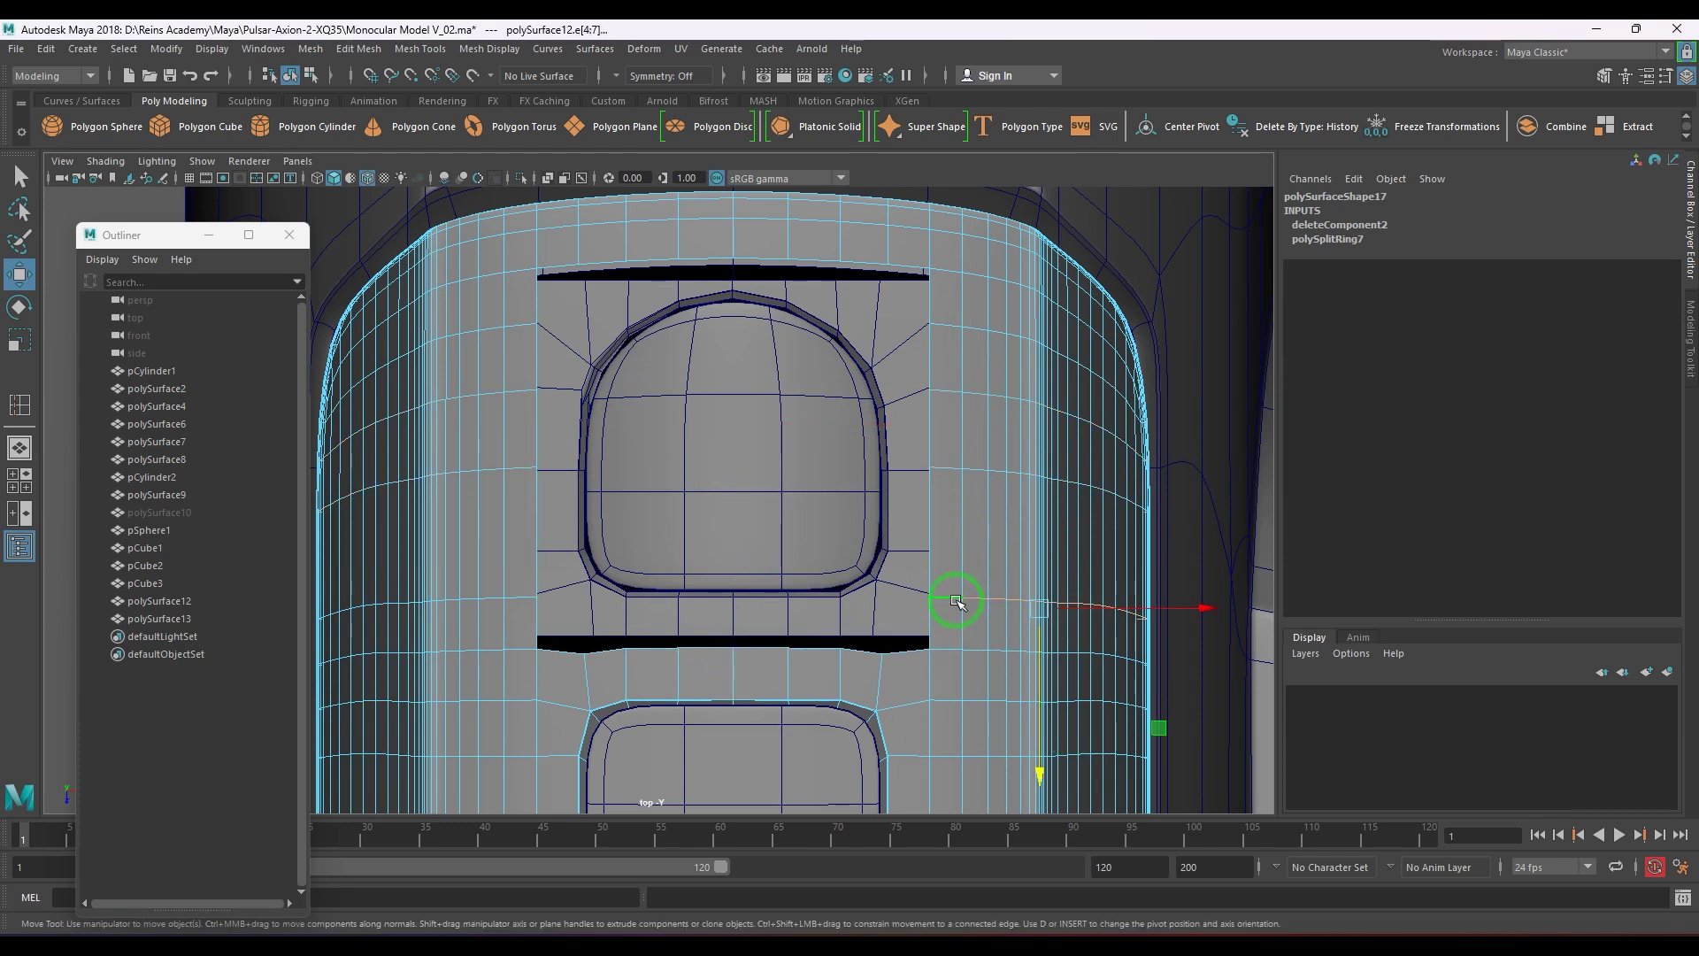
double_click(525, 599)
left_click_drag(734, 748, 736, 708)
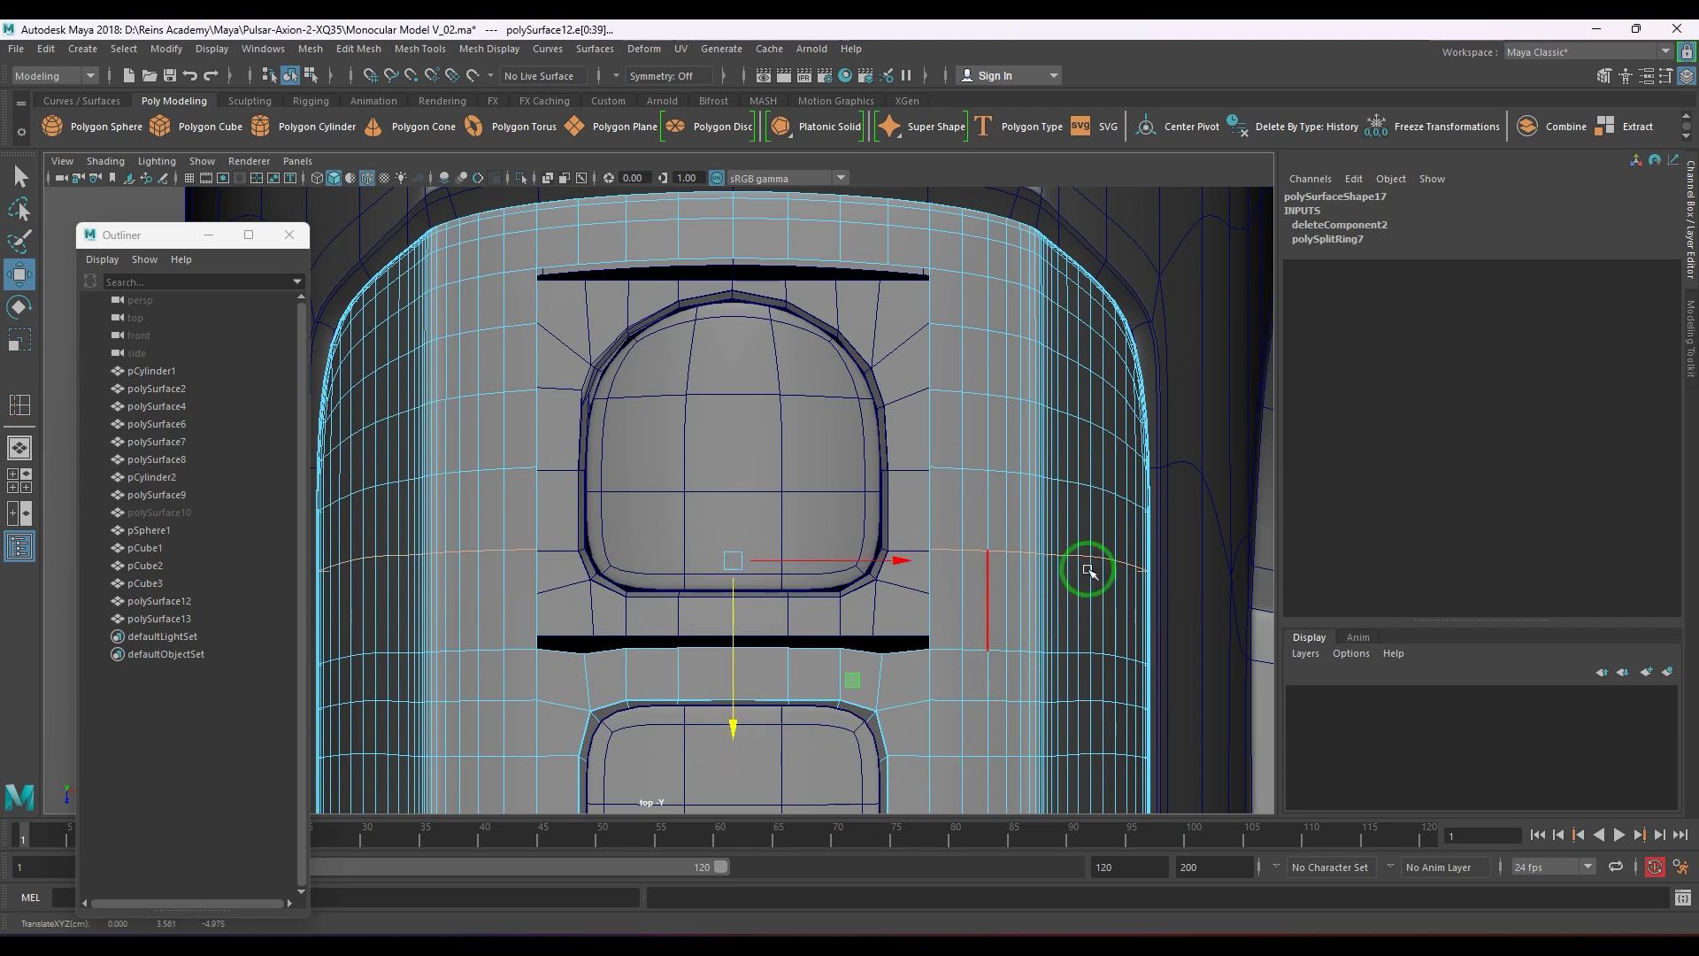
- Insert one evenly spaced edge loop into the wide face row on each flank, using Multiple edge loops with the count set to 1
key("F8")
right_click_drag(1049, 522, 953, 577, "shift")
right_click_drag(1006, 549, 1006, 549)
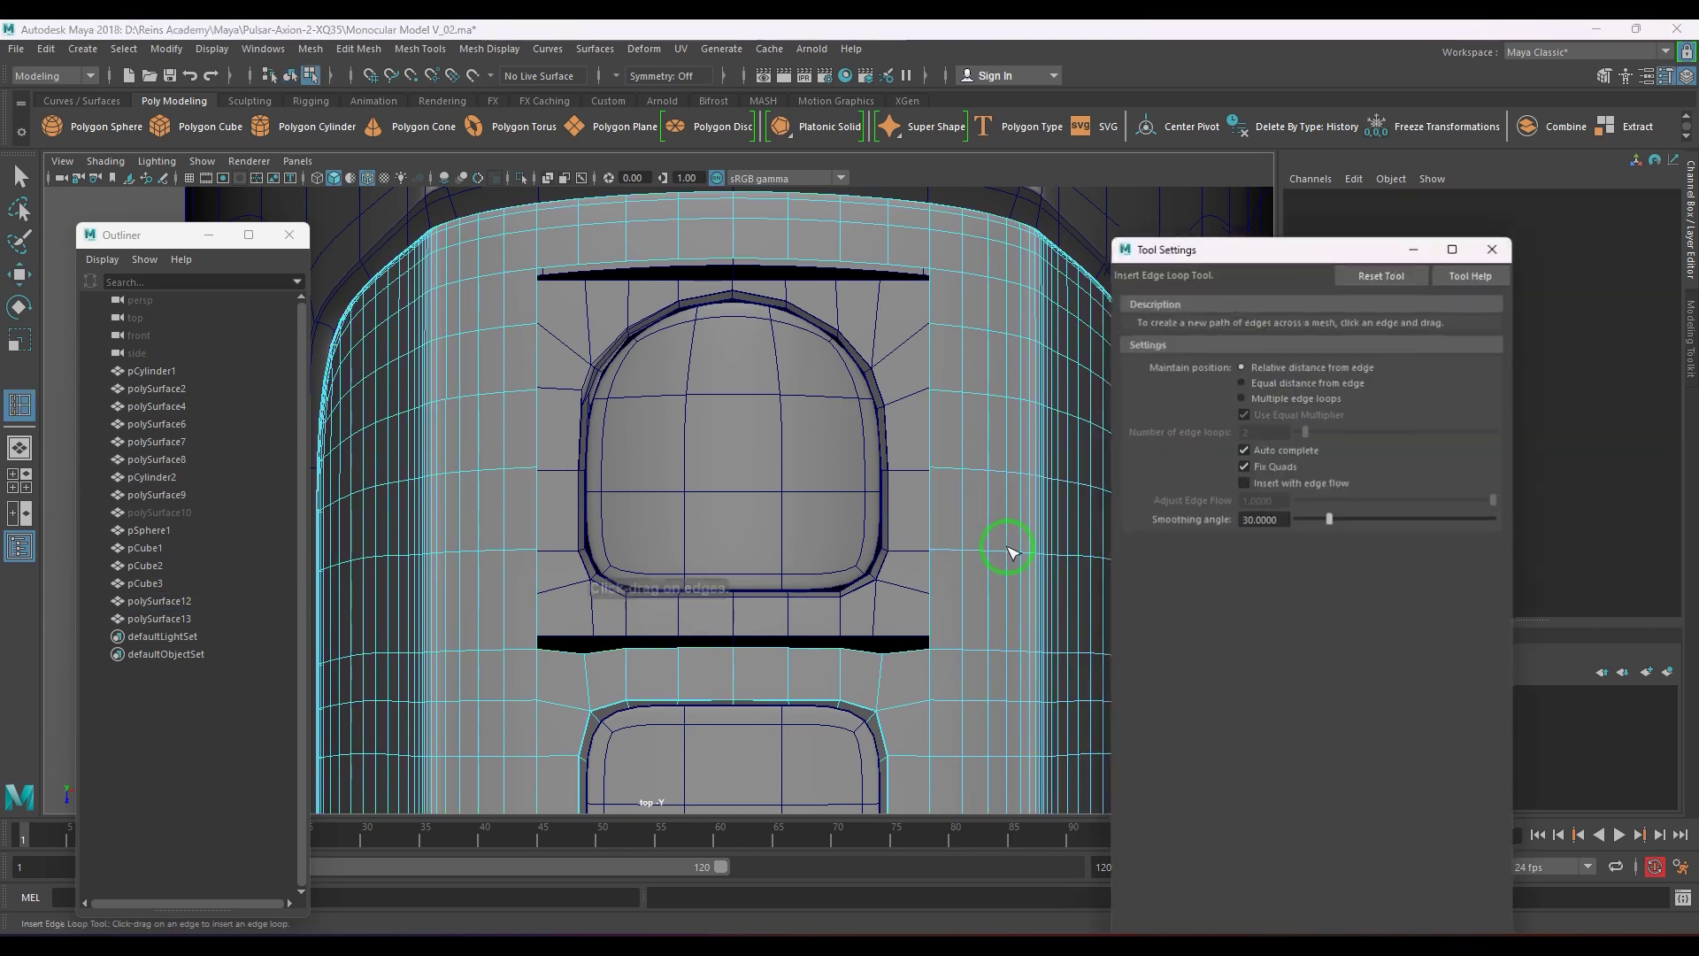
left_click(1291, 400)
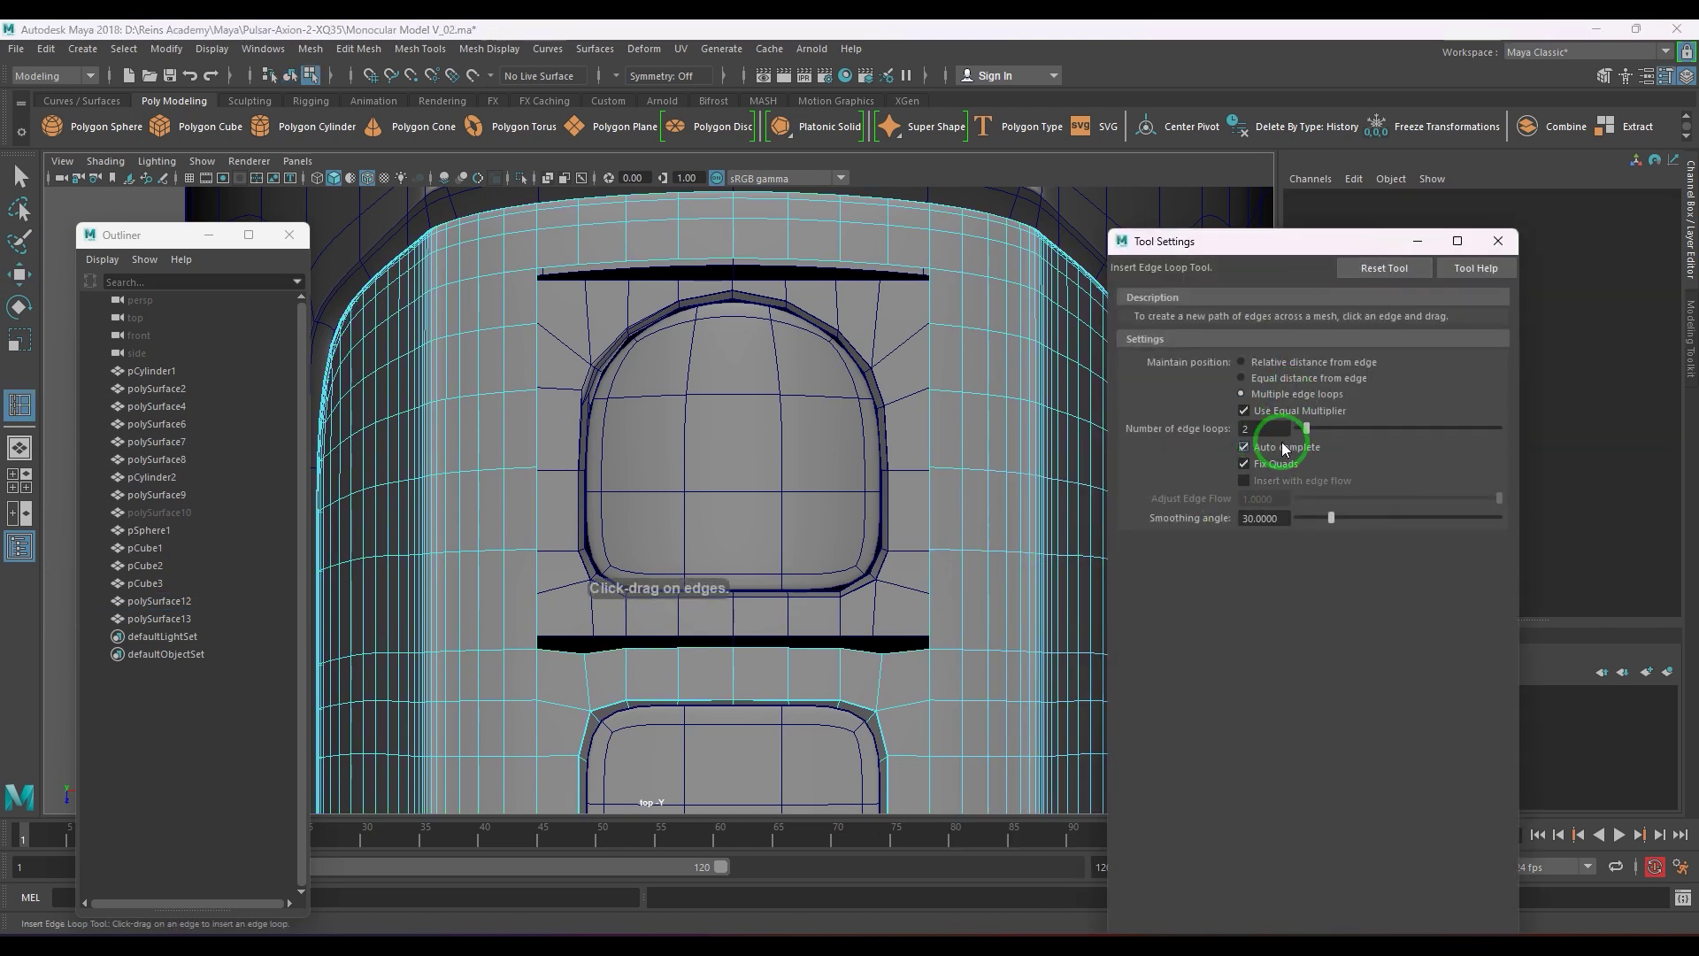
left_click_drag(1306, 434, 1300, 434)
left_click(920, 624)
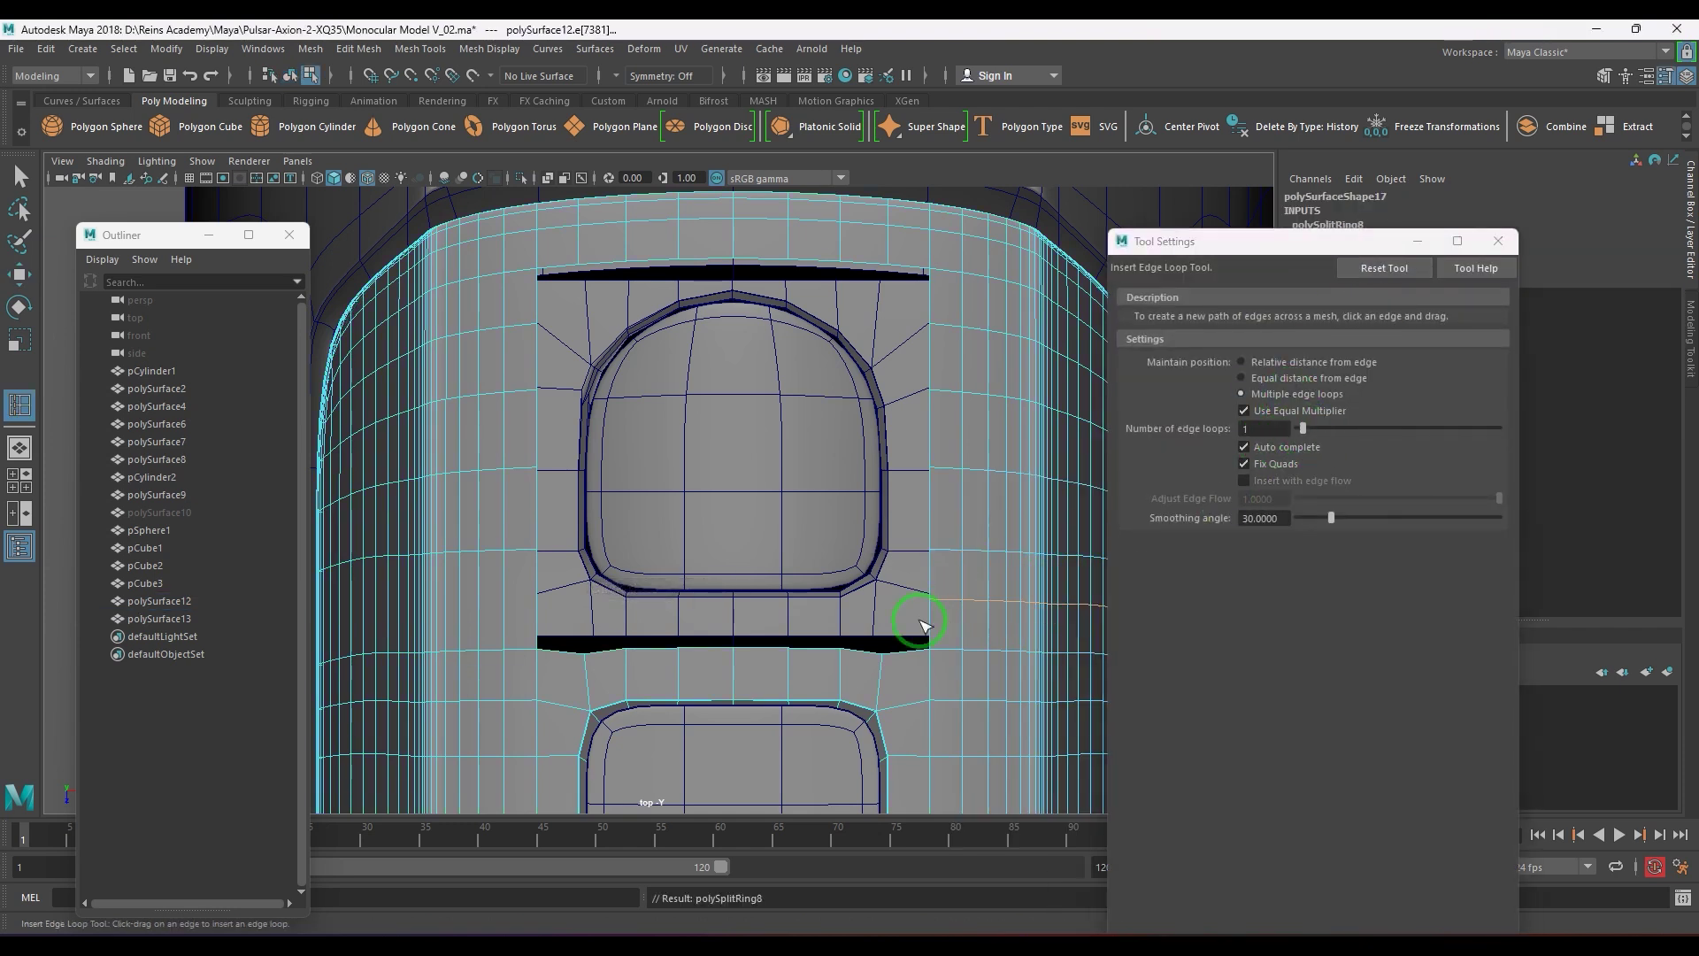
left_click(493, 606)
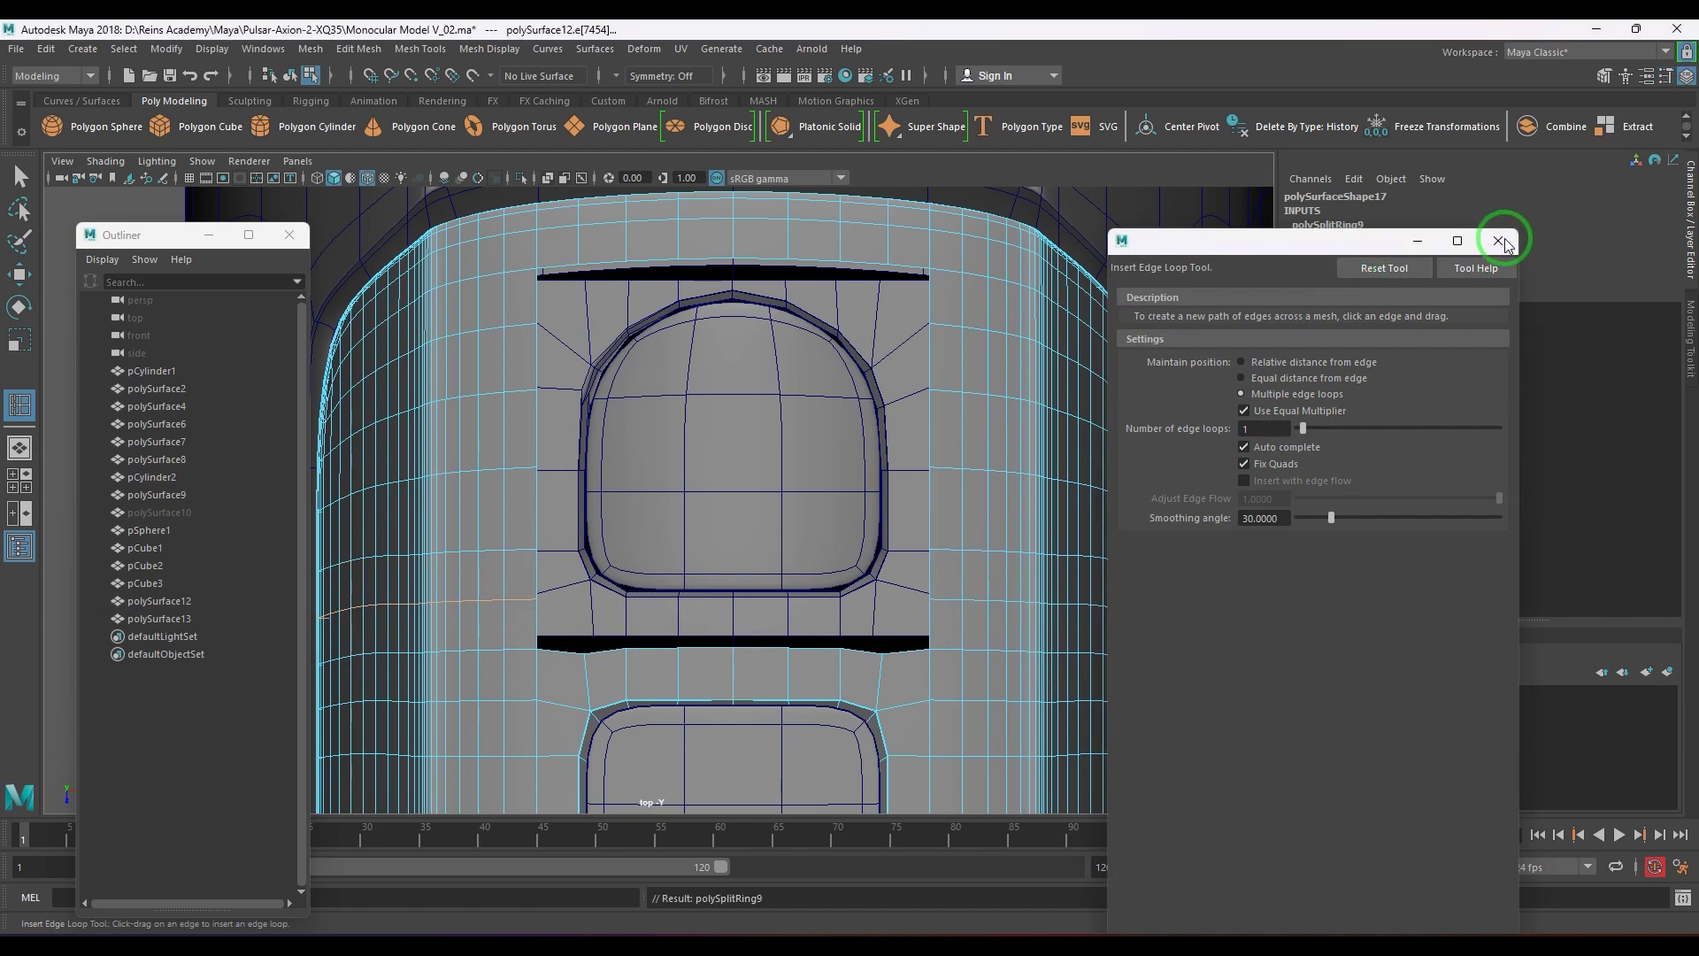
left_click(1497, 240)
- Combine the housing shell polySurface12 and the inset panel polySurface13 into one mesh
key("w")
double_click(974, 607)
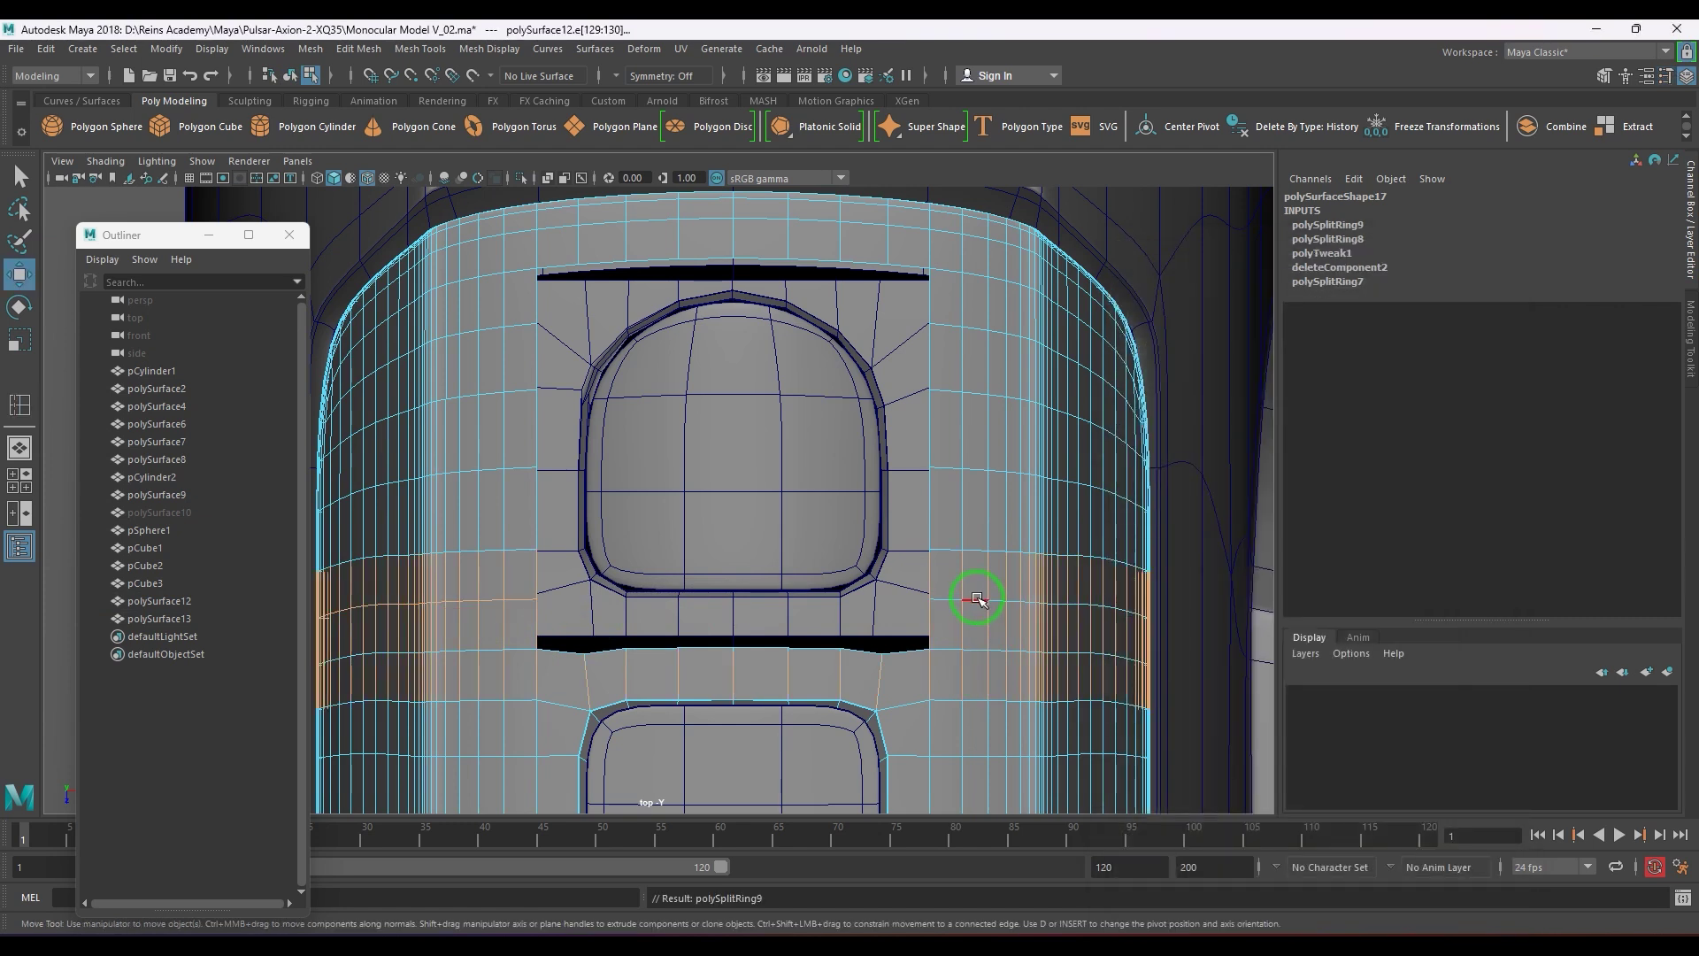
double_click(522, 604)
right_click_drag(969, 542, 1063, 428)
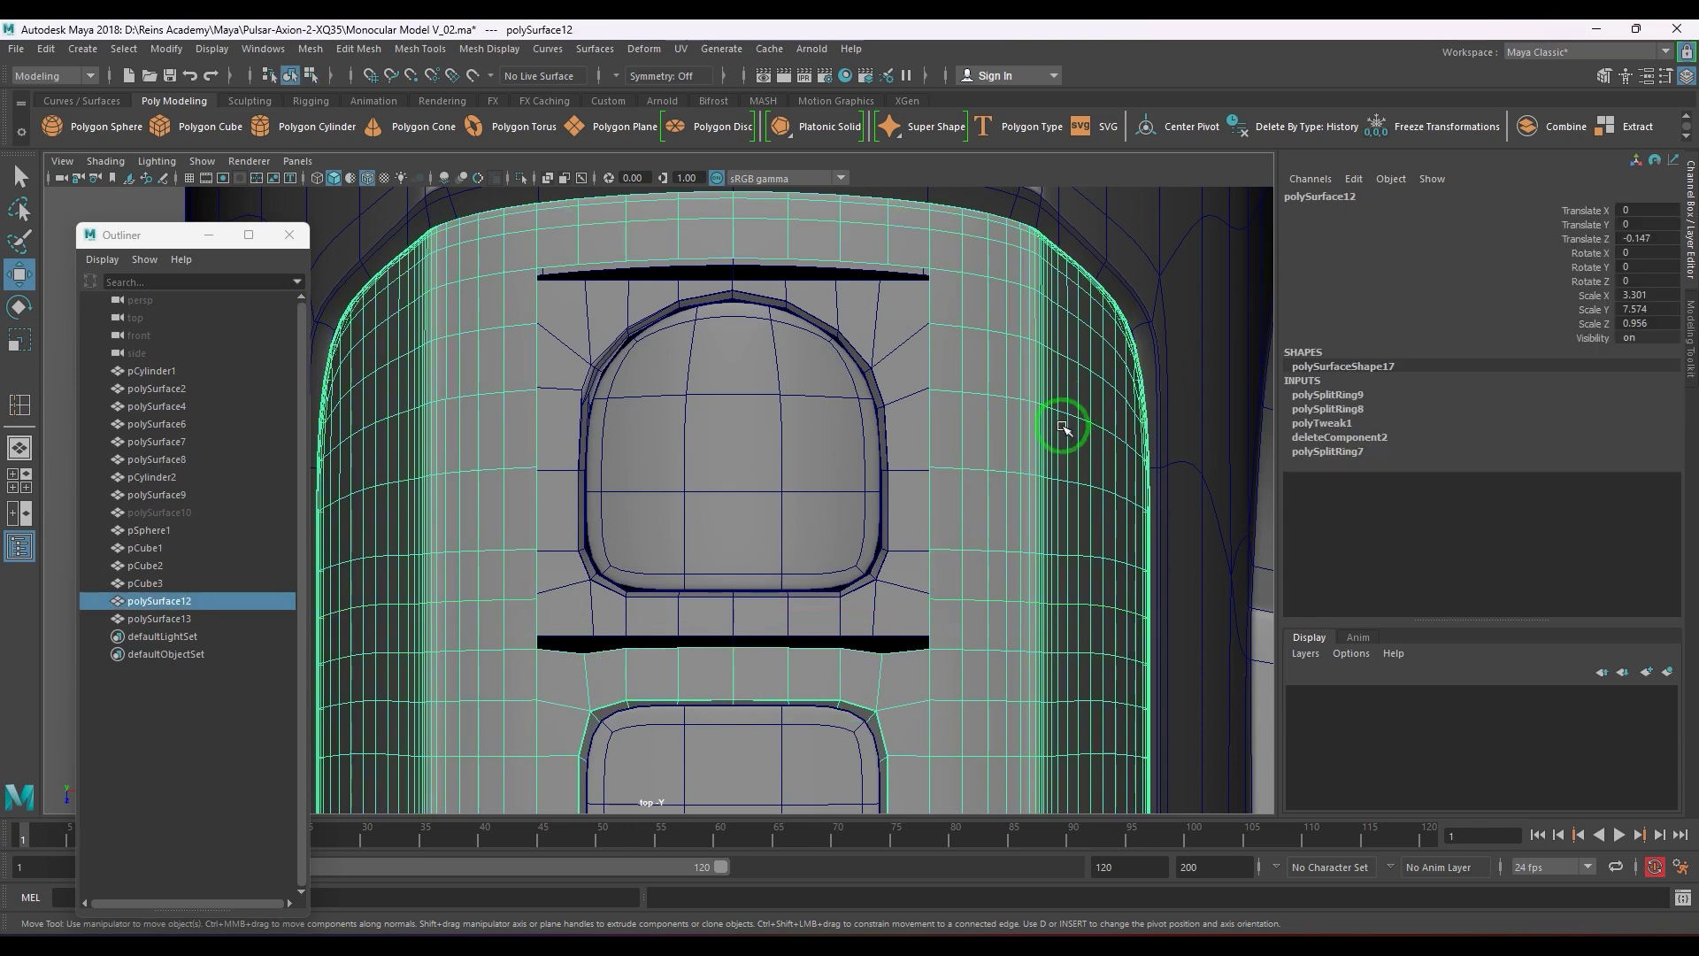
left_click(909, 605, "shift")
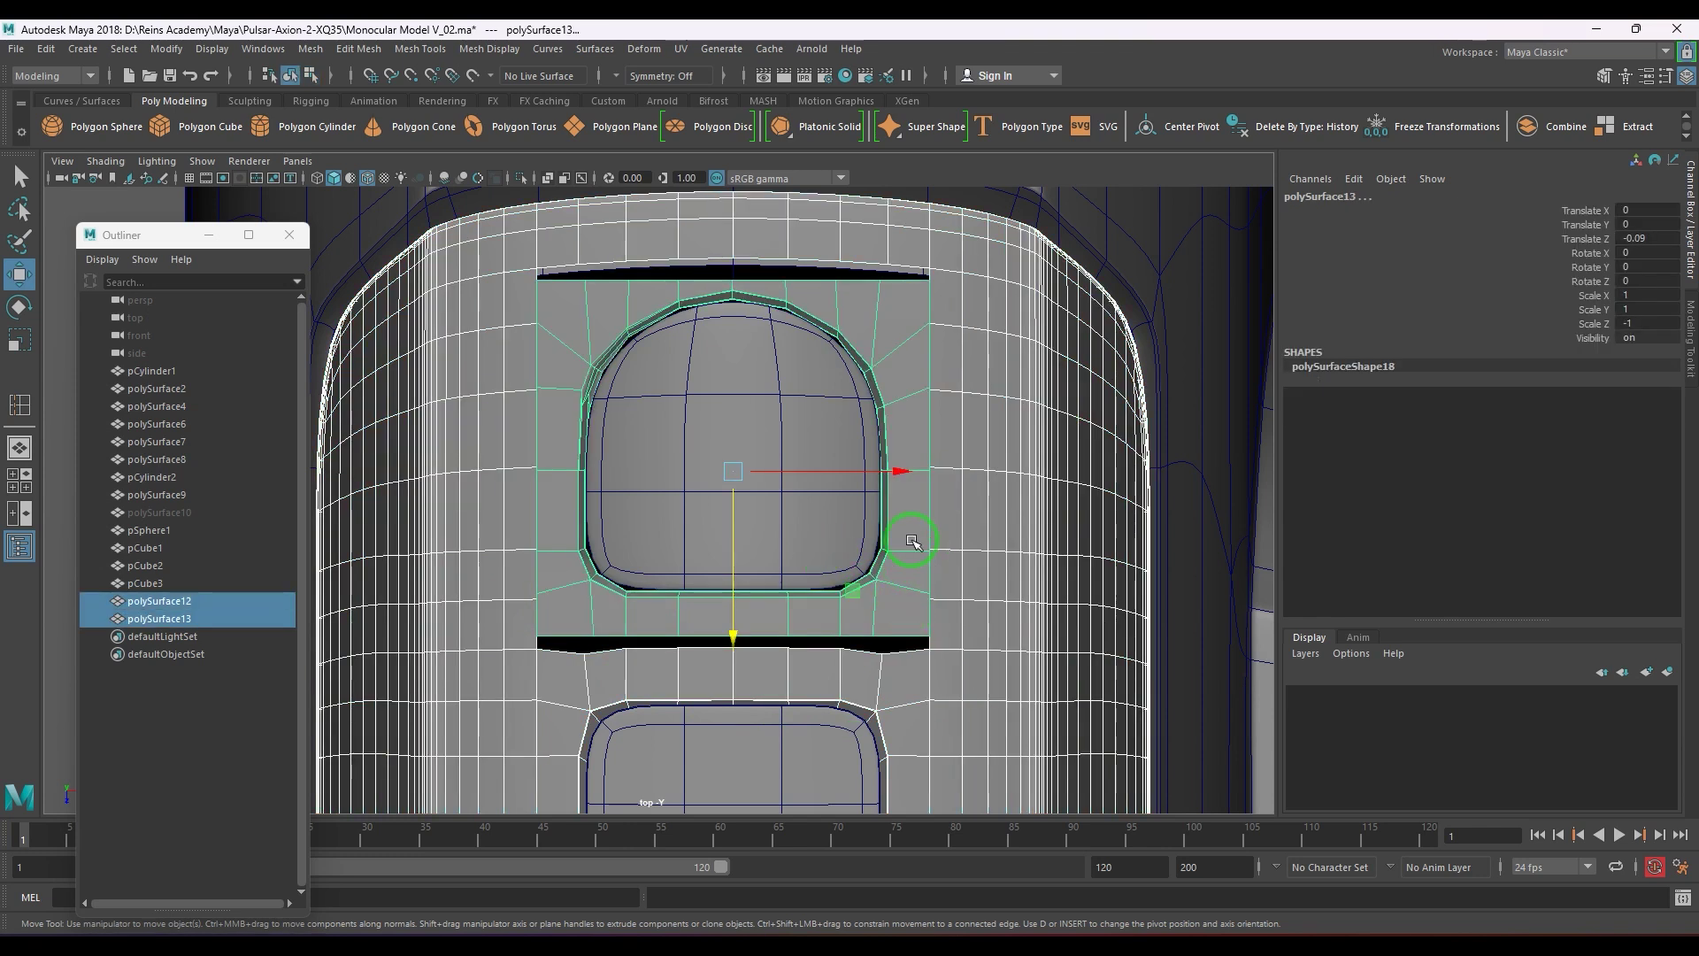
left_click(311, 48)
left_click(382, 115)
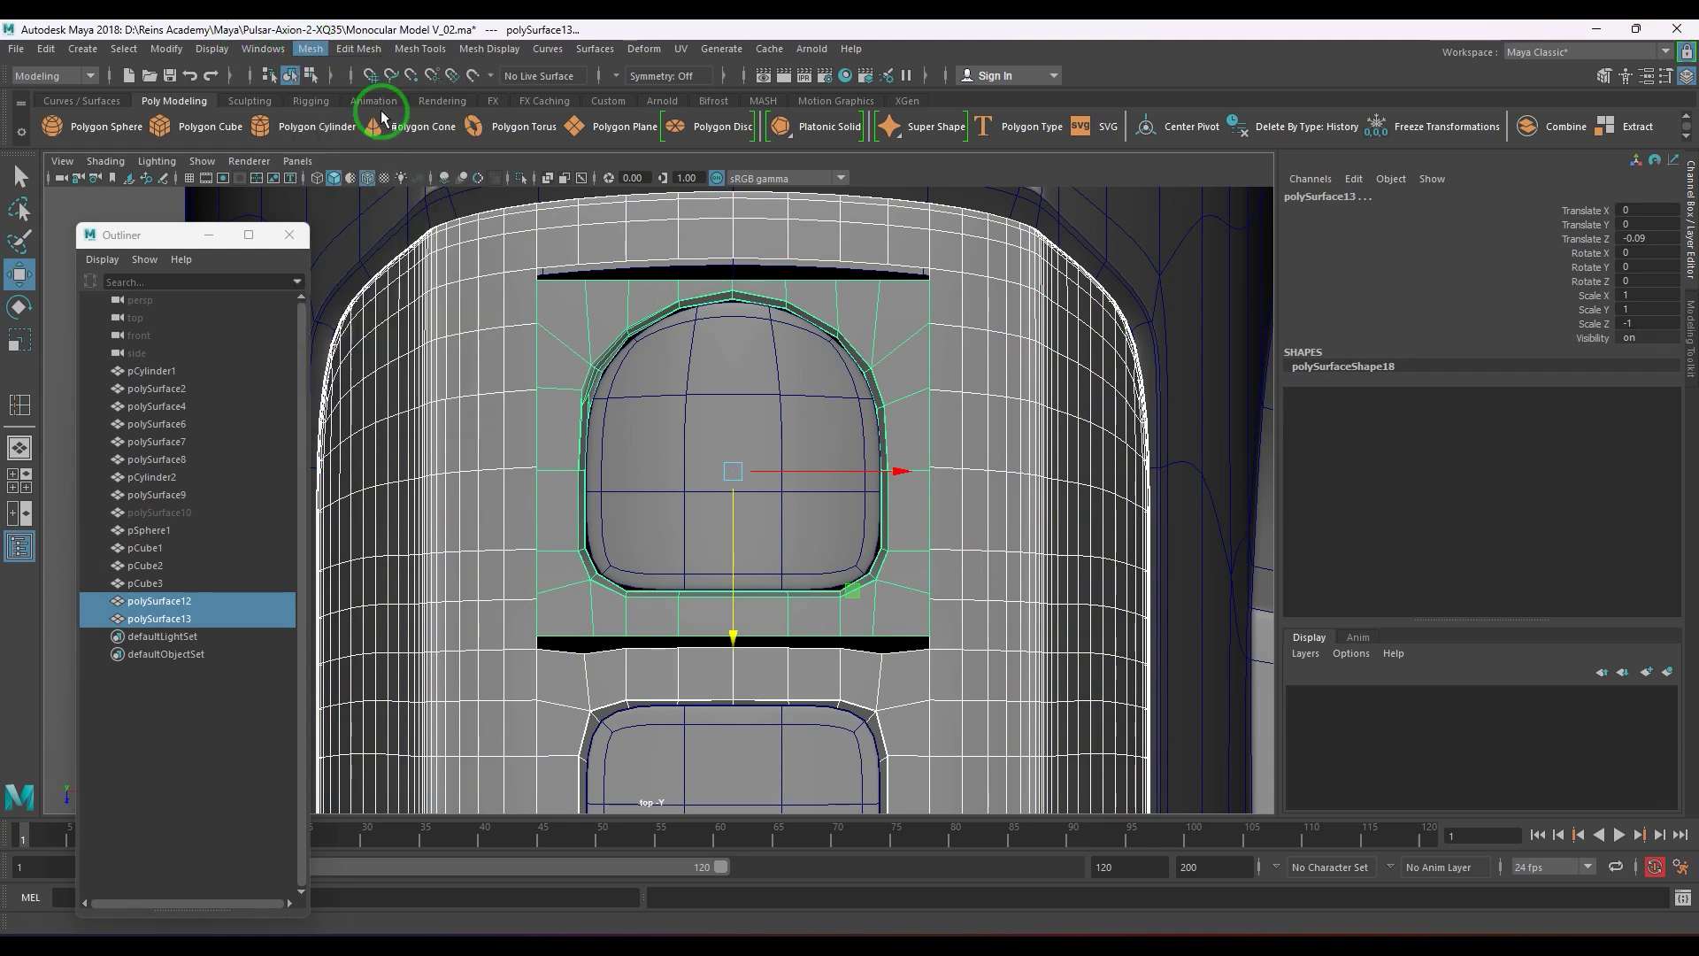
- Isolate the combined housing mesh in the perspective view
middle_click_drag(861, 361, 816, 557, "alt")
key("space")
left_click_drag(815, 557, 914, 516)
key("ctrl+1")
scroll(593, 434, "up", 5)
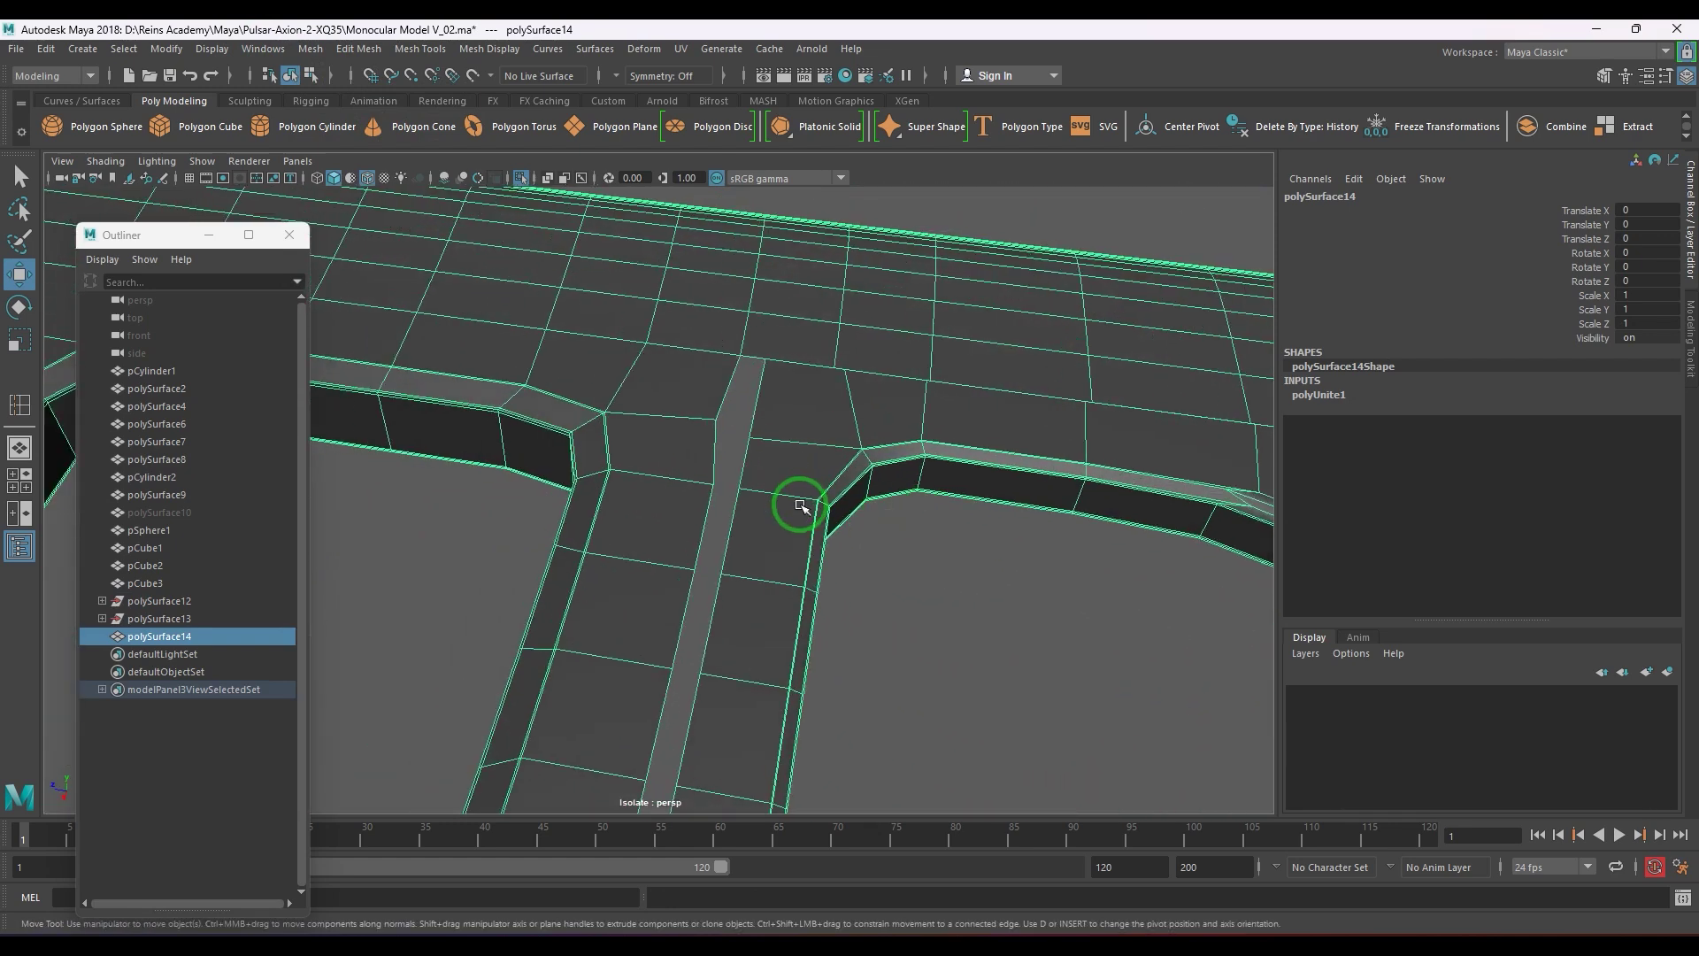
- Target-weld two panel vertices midway along the gap between the square and arched openings onto the facing housing vertices
left_click_drag(803, 504, 827, 345, "alt")
scroll(812, 428, "down", 2)
right_click_drag(813, 429, 778, 436, "alt")
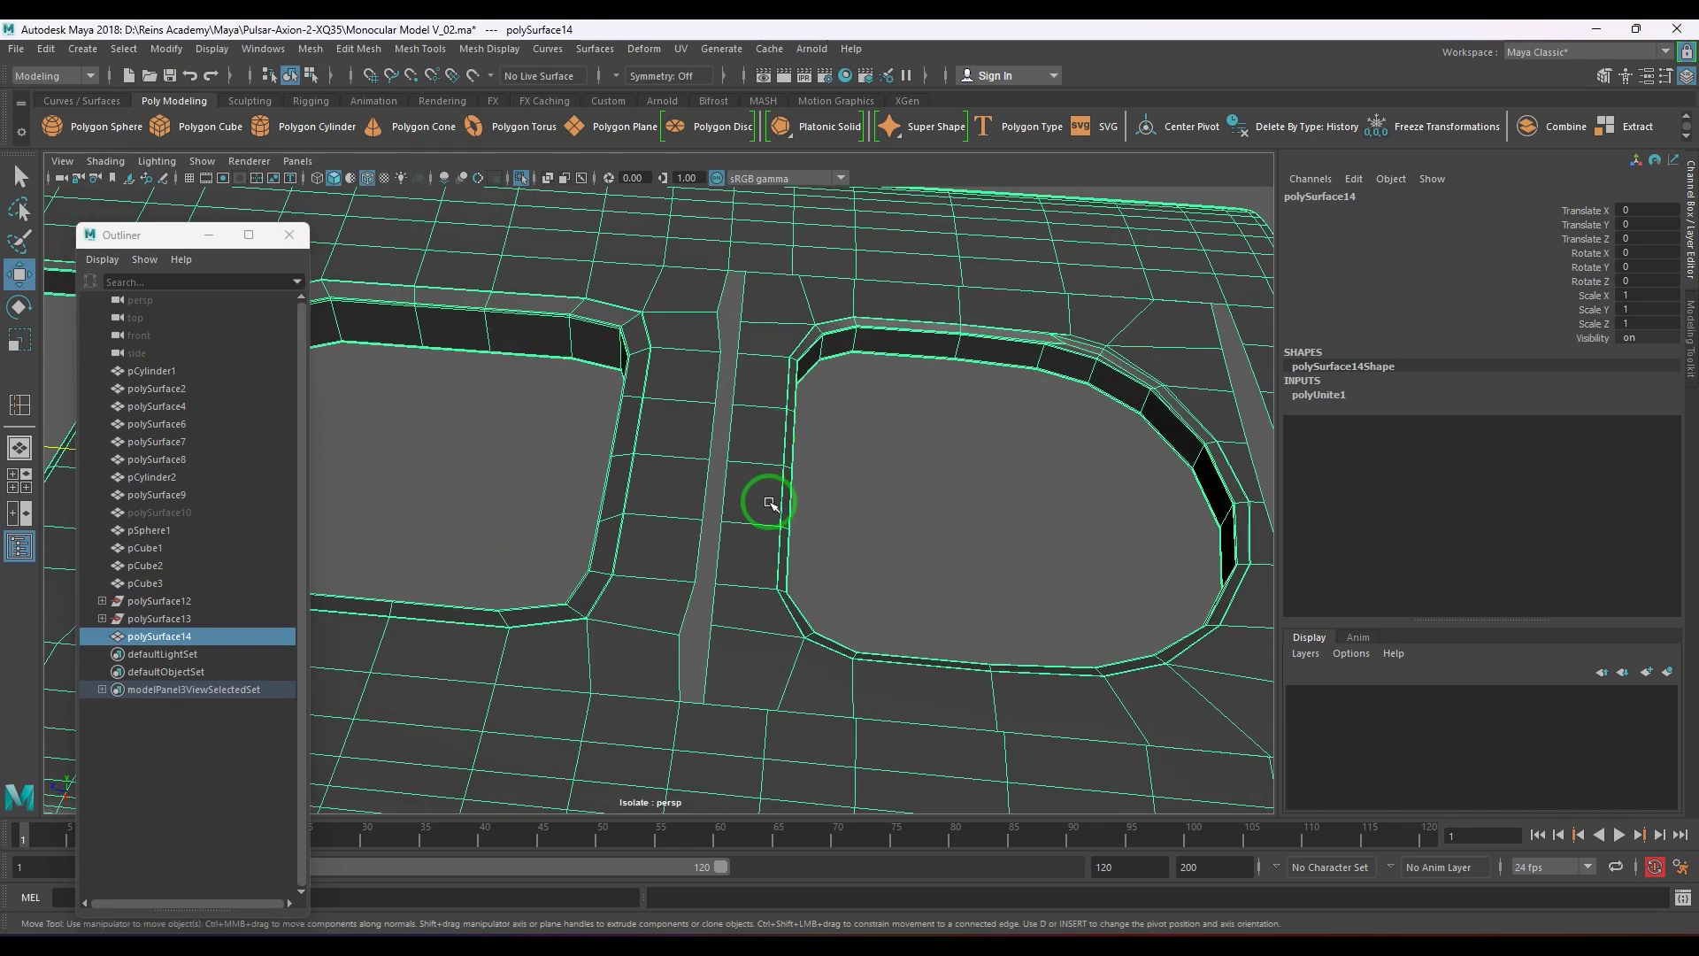
right_click_drag(705, 481, 769, 518, "alt")
right_click(827, 438)
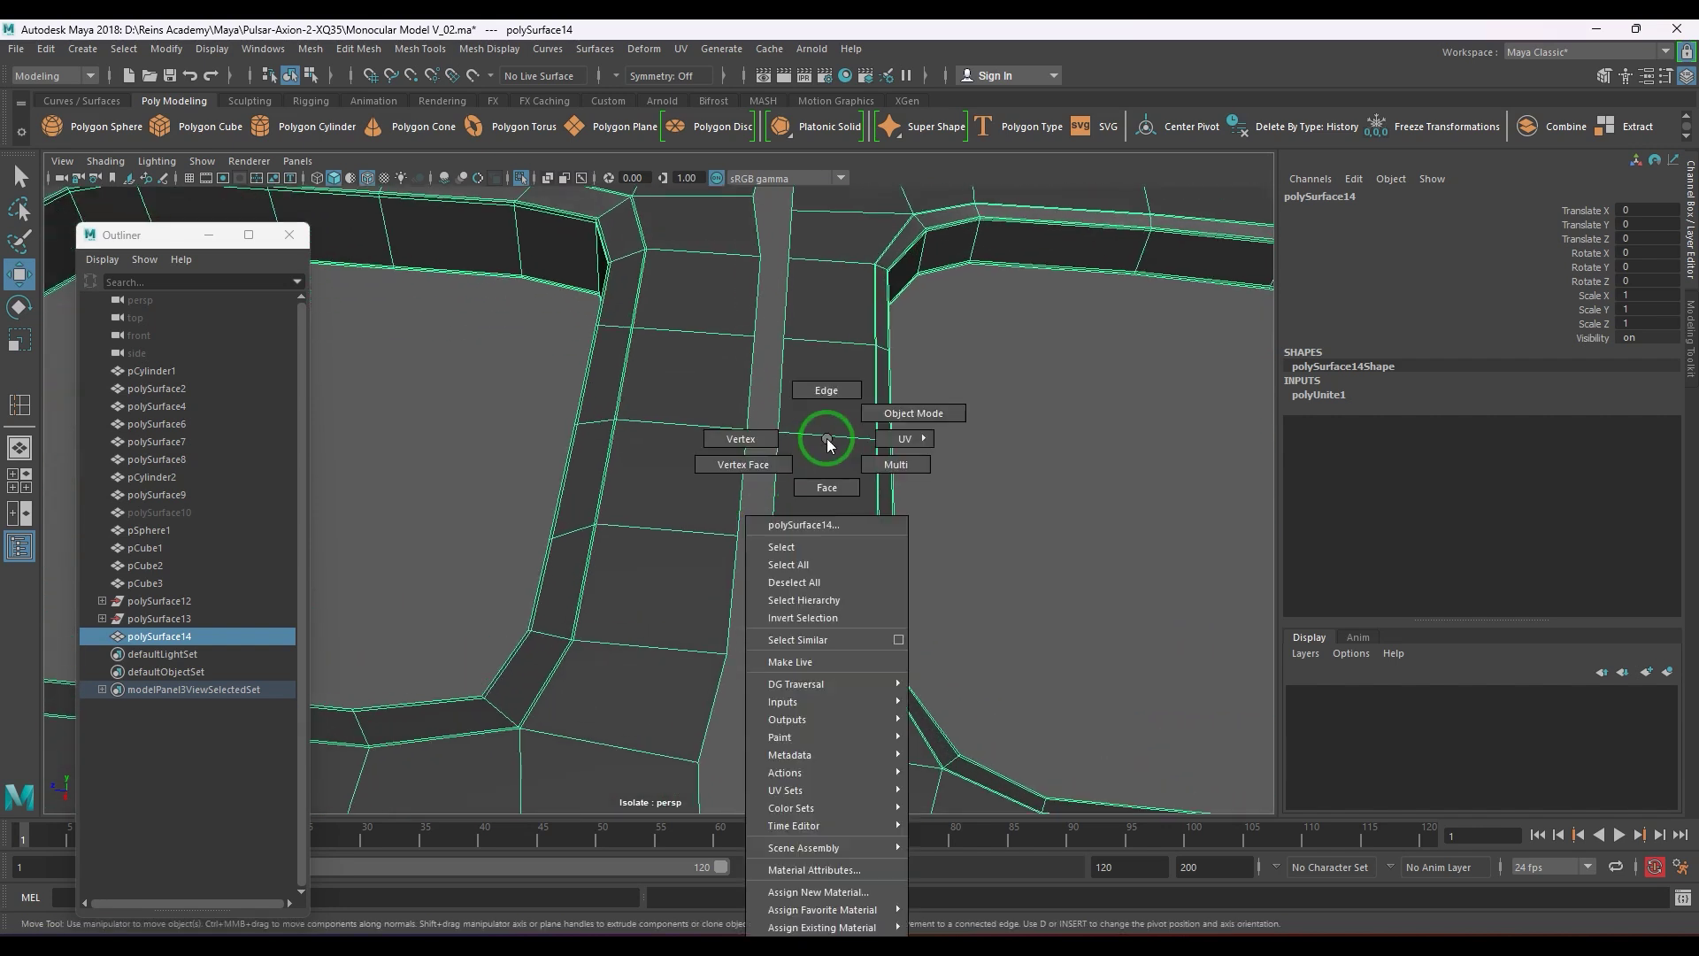
right_click_drag(803, 436, 845, 437)
left_click(781, 432)
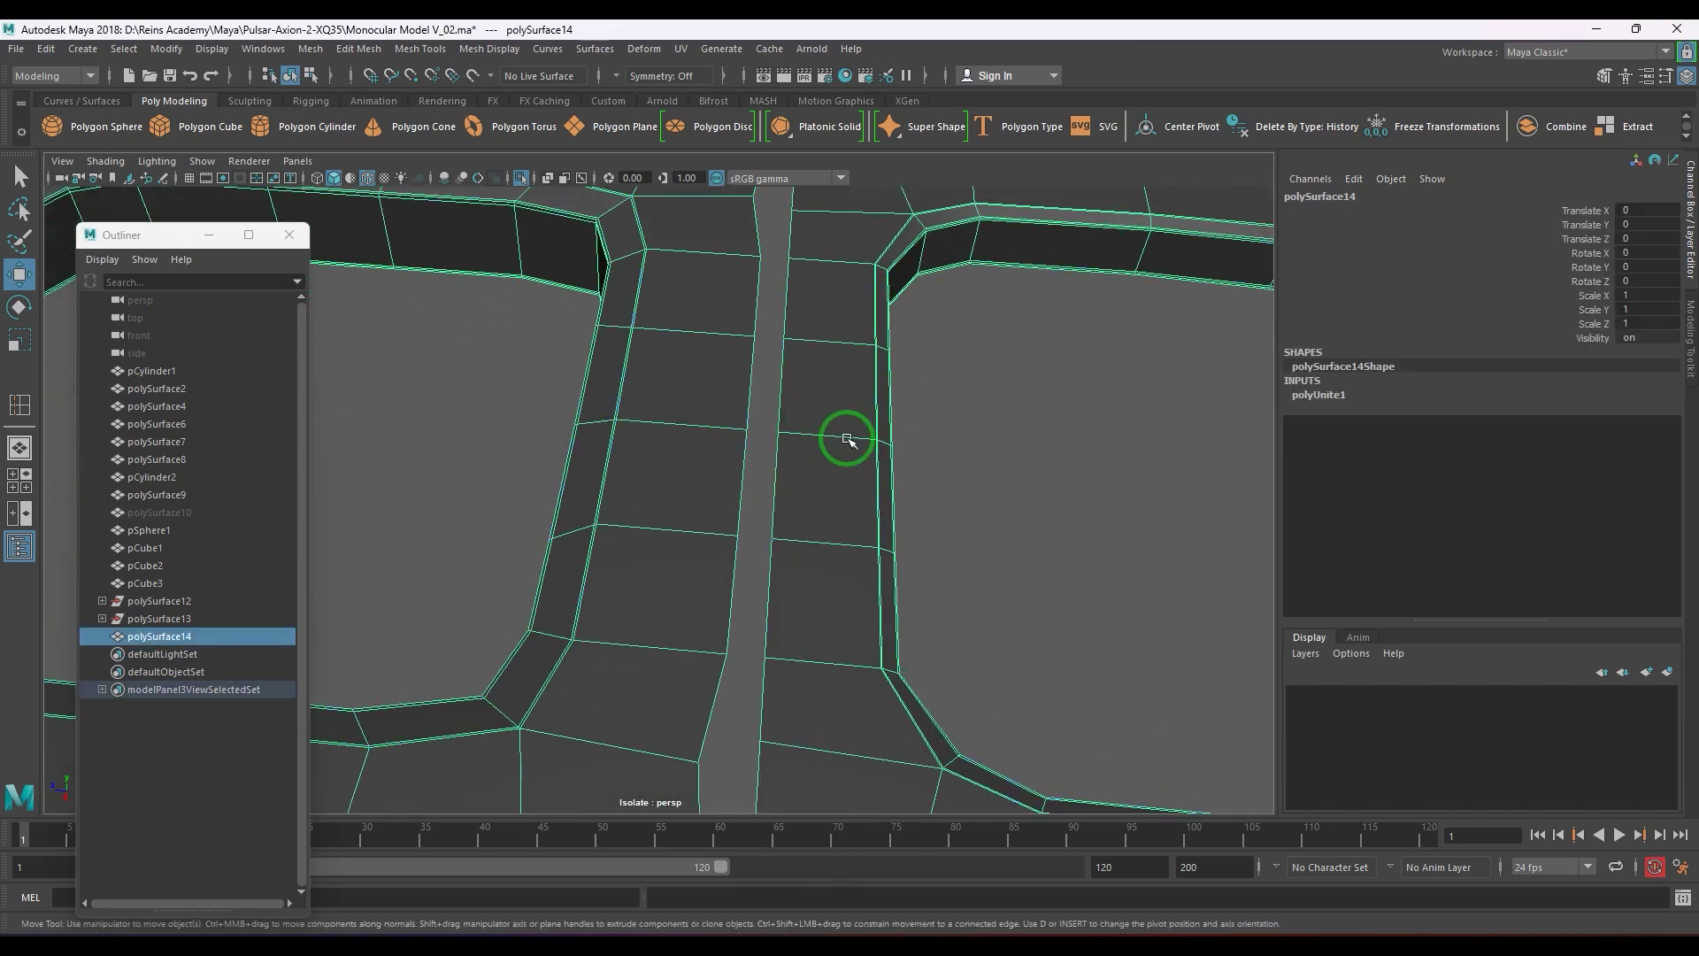
right_click(846, 438, "shift")
left_click(844, 390)
left_click_drag(782, 431, 746, 431)
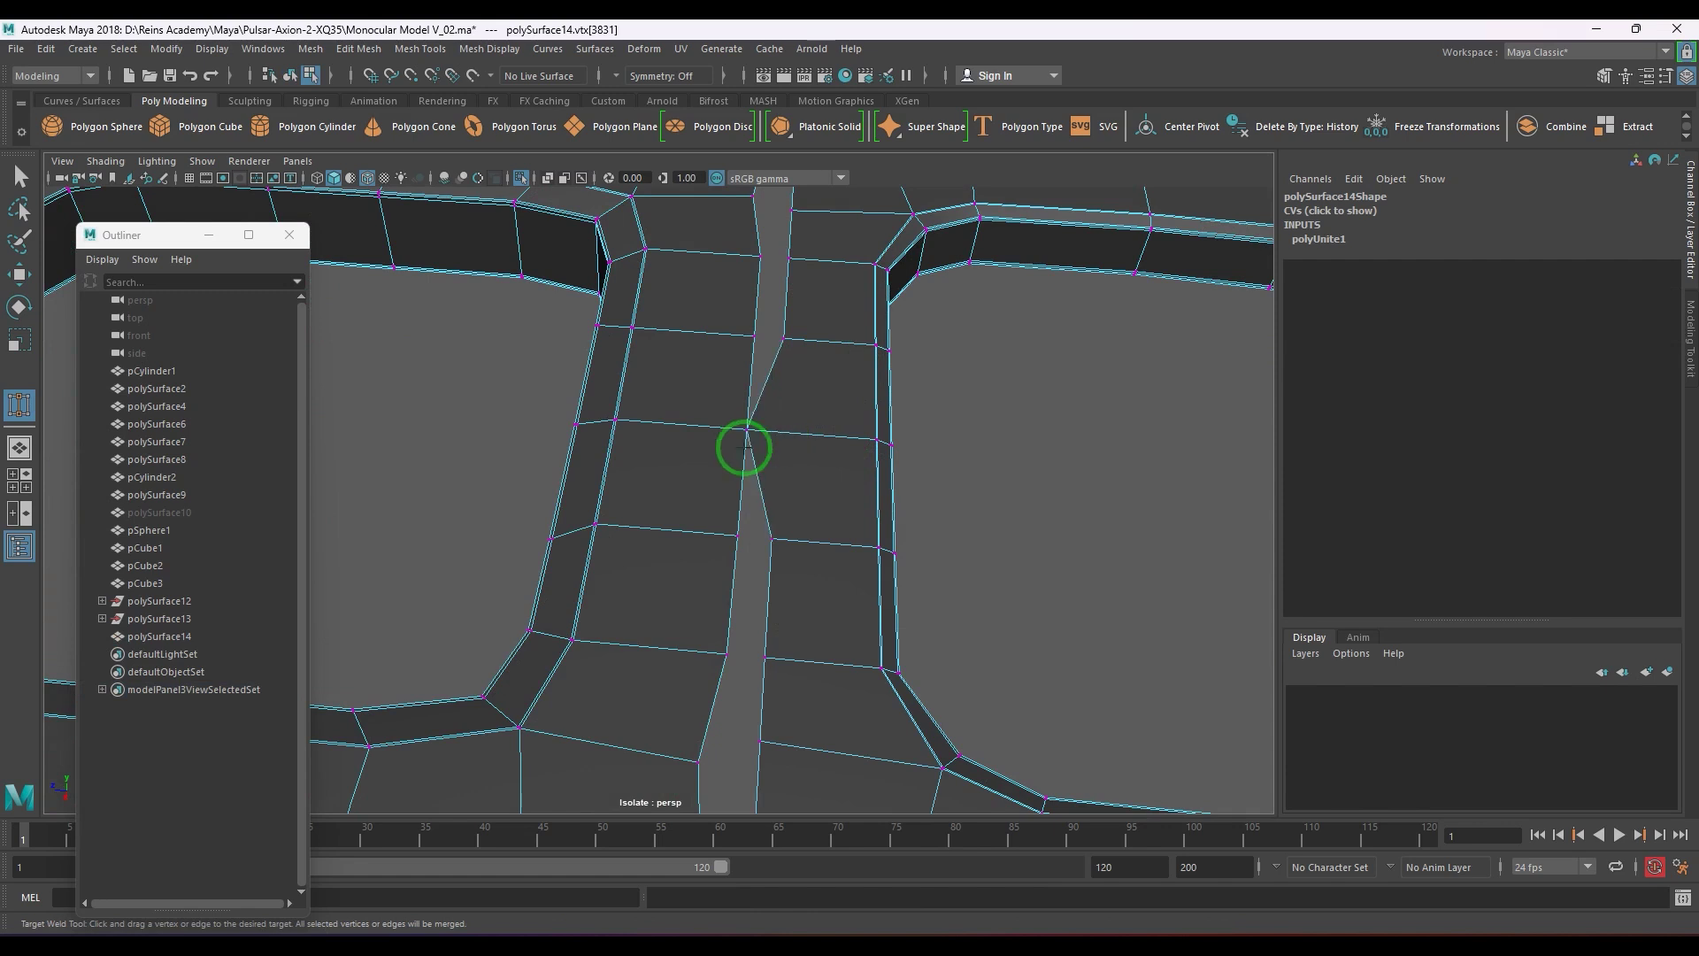
left_click_drag(771, 540, 737, 536)
- Weld the remaining three panel vertices toward the side end of that gap onto the housing vertices, closing it at the corner
middle_click_drag(831, 614, 807, 454, "alt")
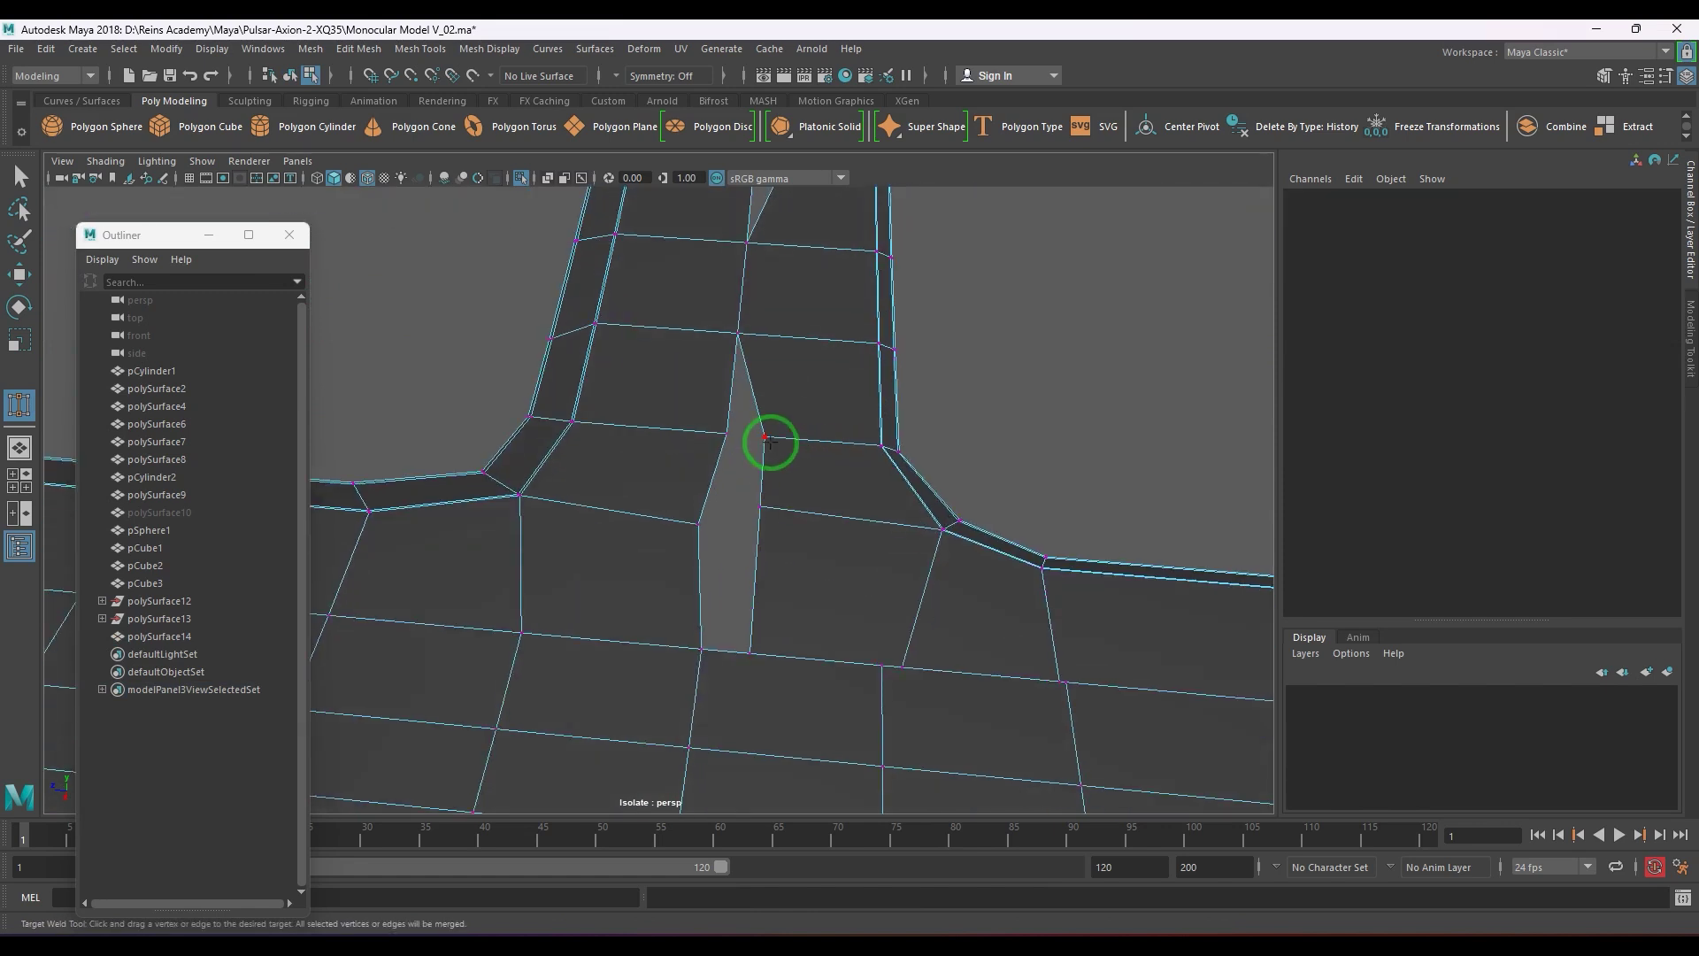
left_click_drag(773, 436, 727, 434)
left_click_drag(760, 505, 699, 523)
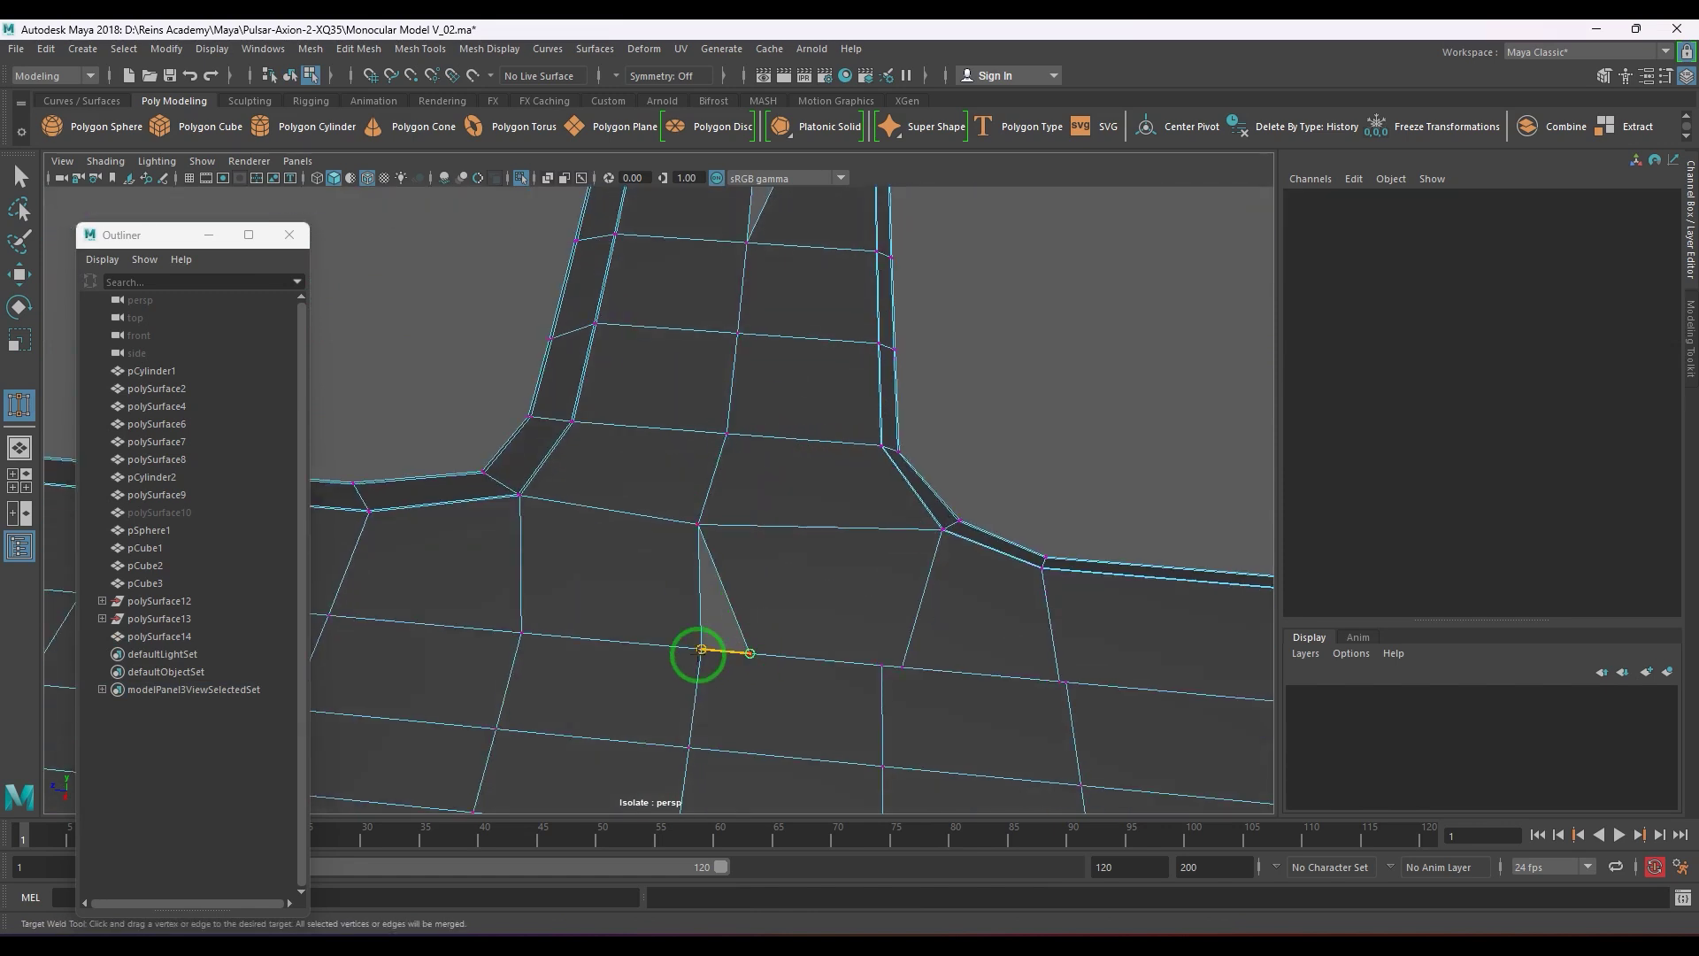
left_click_drag(698, 653, 701, 650)
- Weld the mismatched vertices along the panel's side seam so its edges meet the housing's edge rows
left_click_drag(882, 666, 882, 665)
middle_click_drag(986, 672, 792, 576, "alt")
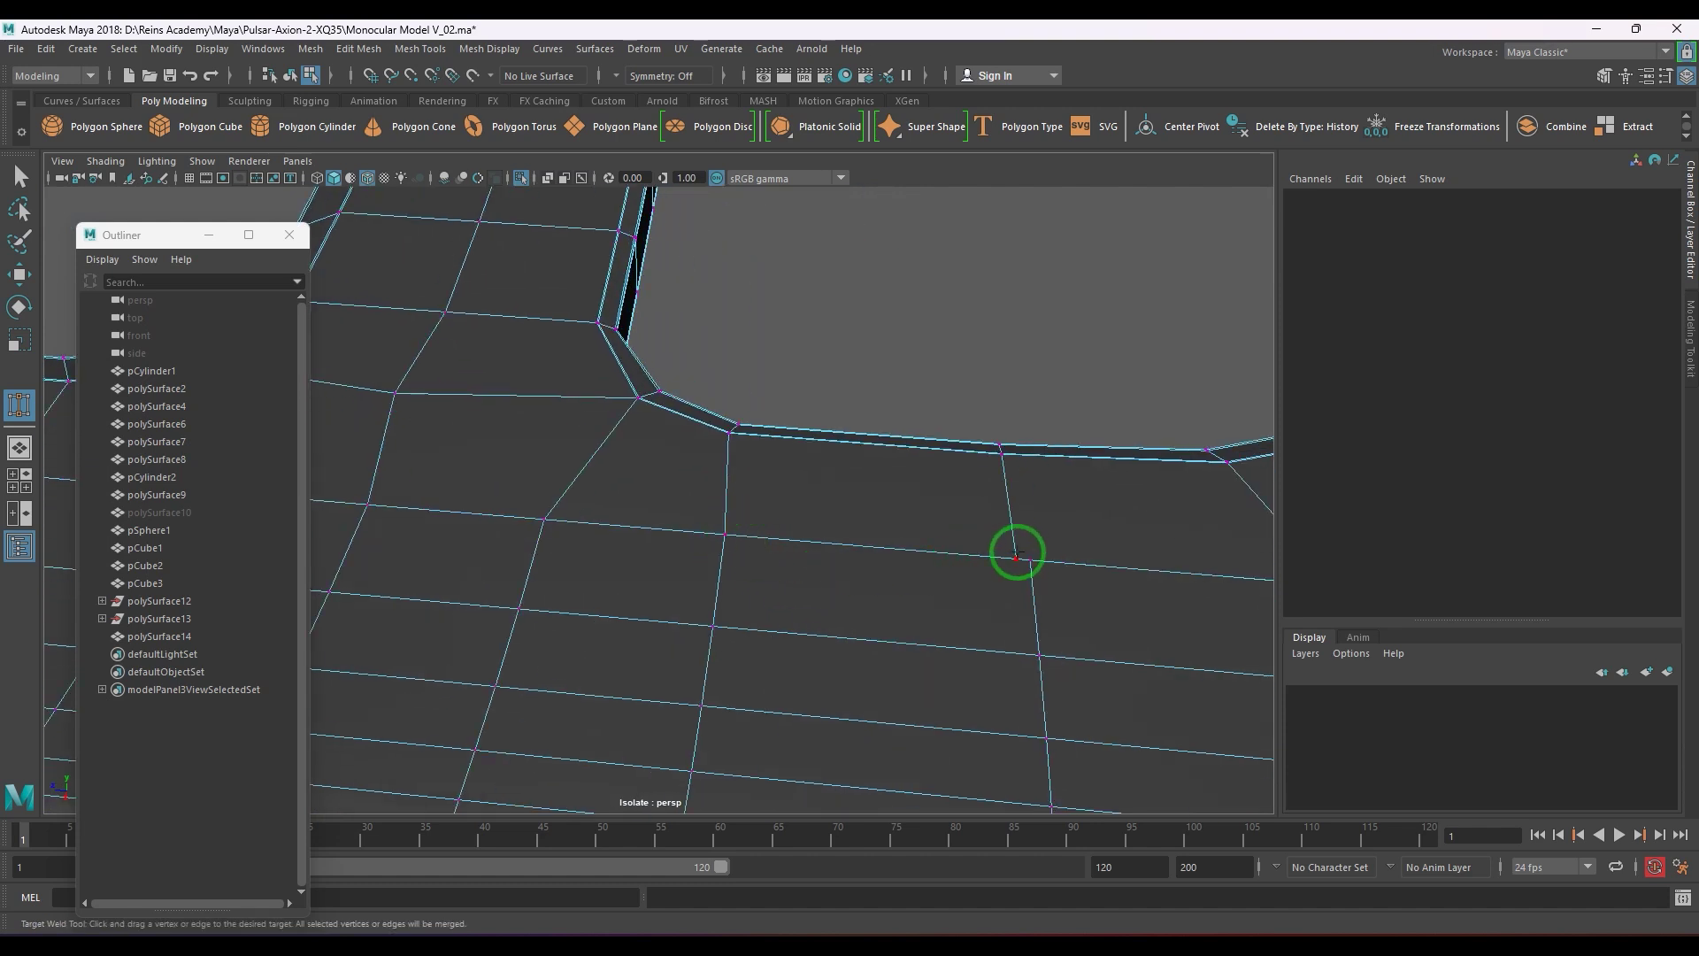
middle_click_drag(1092, 588, 853, 587, "alt")
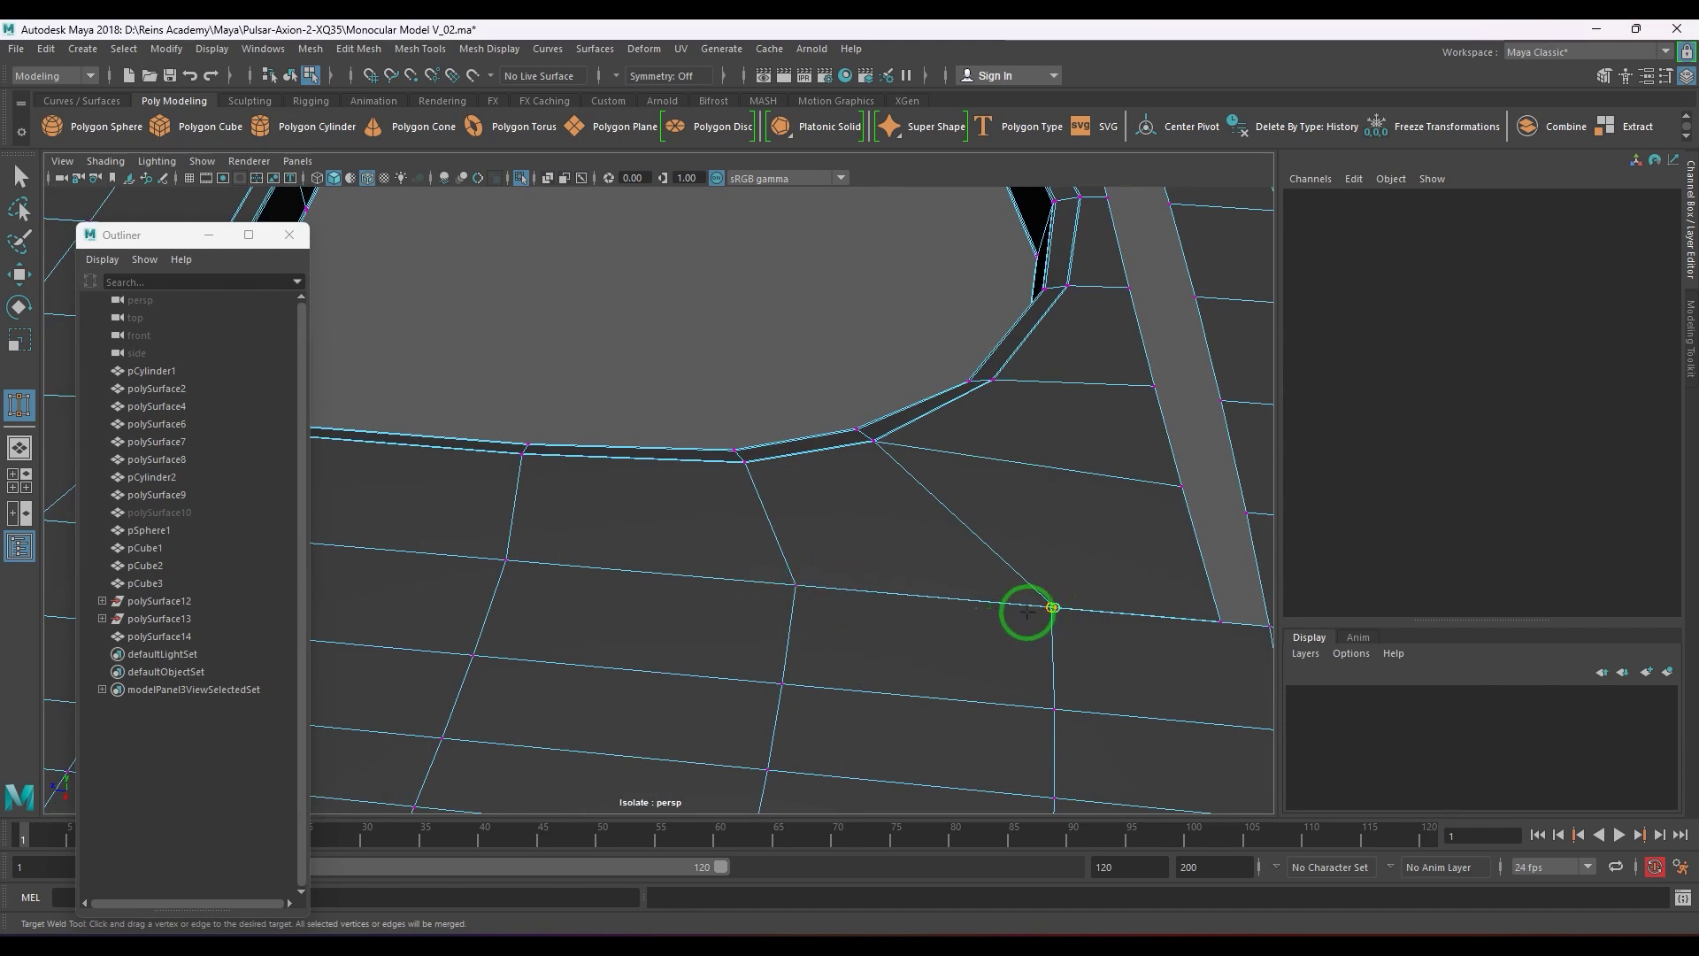
middle_click_drag(1100, 652, 947, 616, "alt")
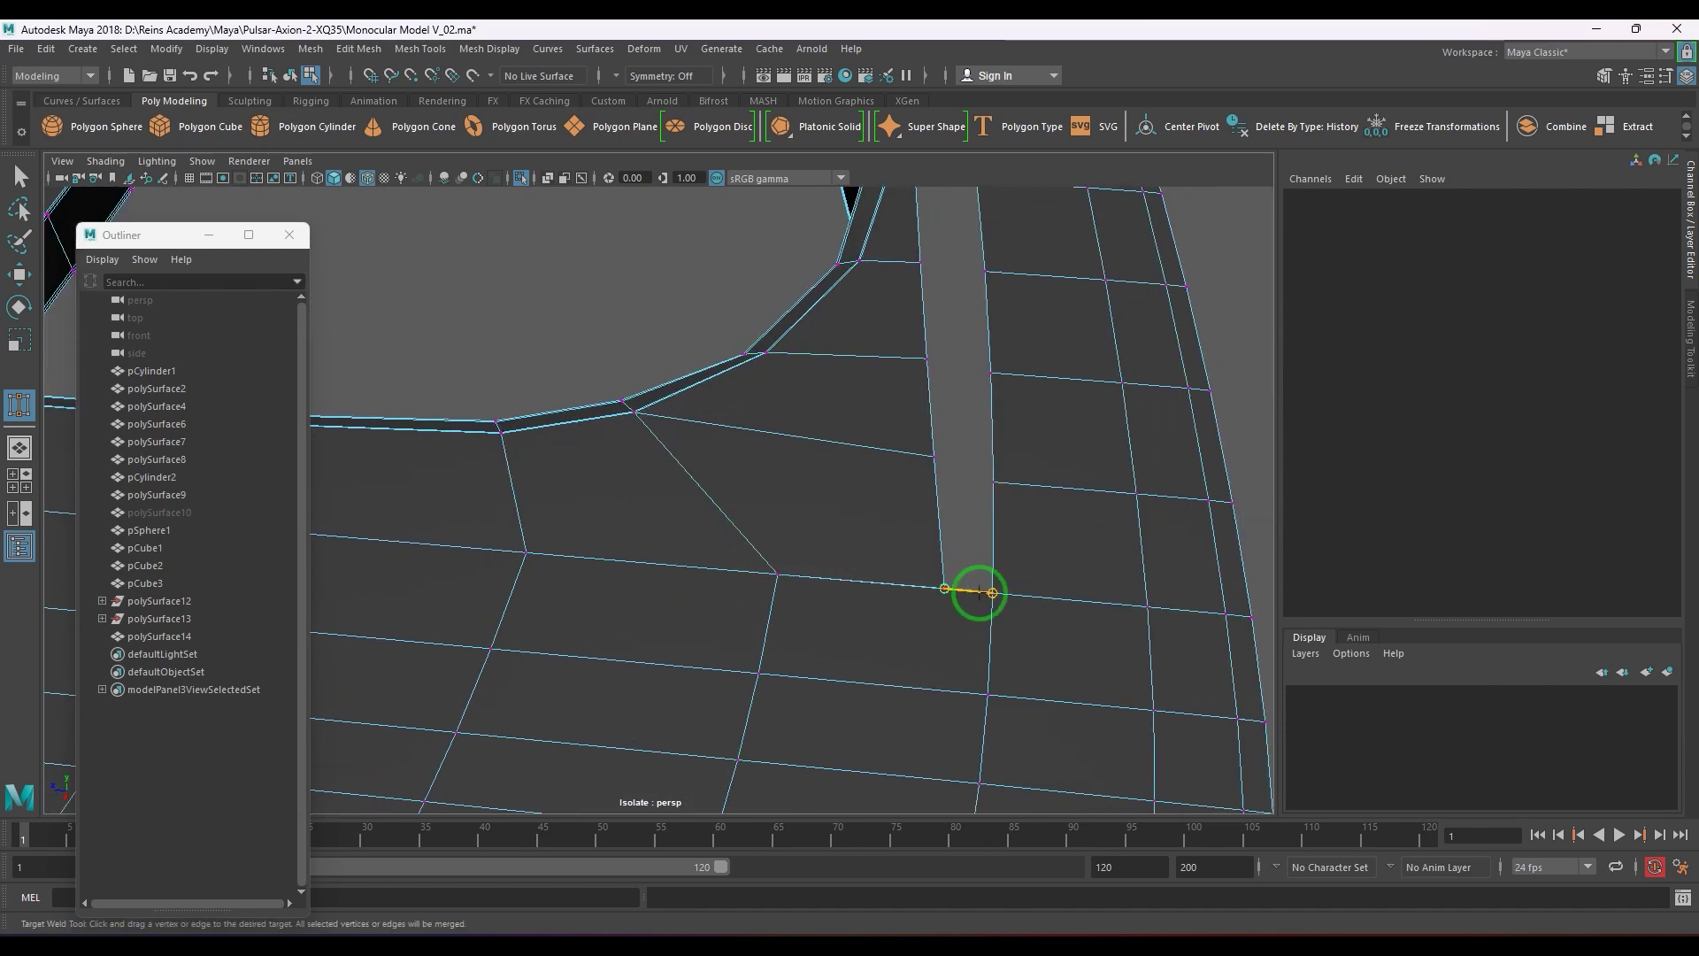
- Weld the panel's vertices across the gap beyond the arched opening onto the housing, from the side corner to the middle
left_click_drag(979, 593, 992, 592)
left_click_drag(935, 456, 992, 481)
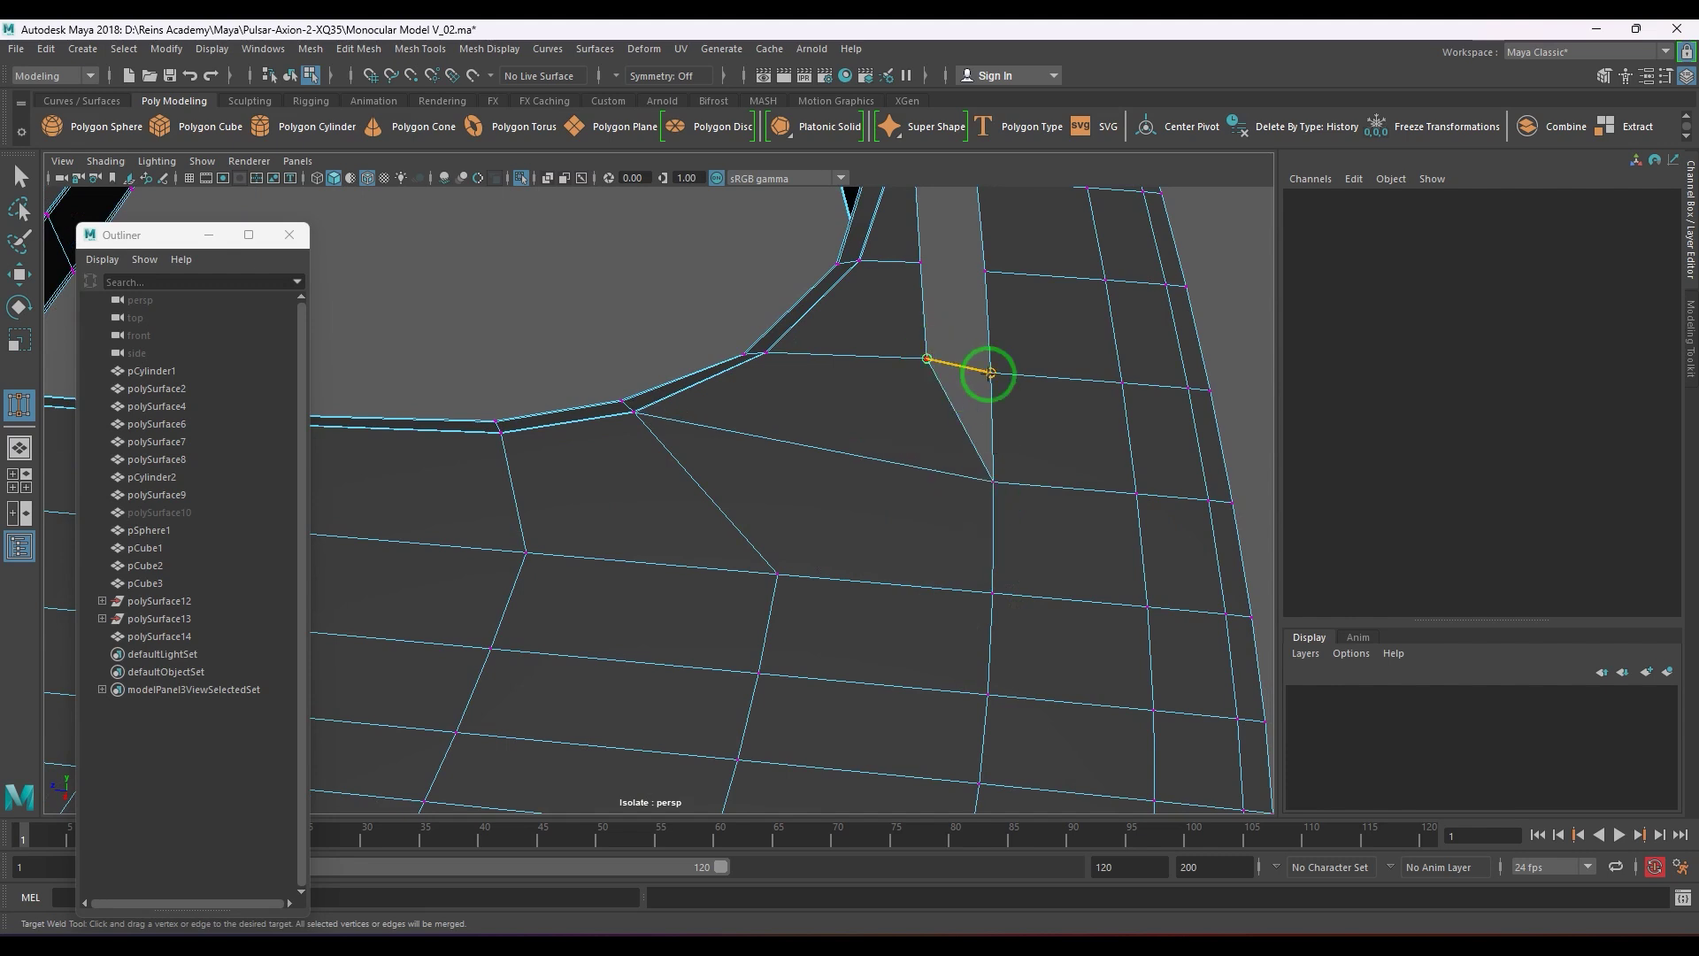
left_click_drag(990, 374, 990, 373)
middle_click_drag(989, 375, 908, 517, "alt")
left_click_drag(808, 496, 871, 507)
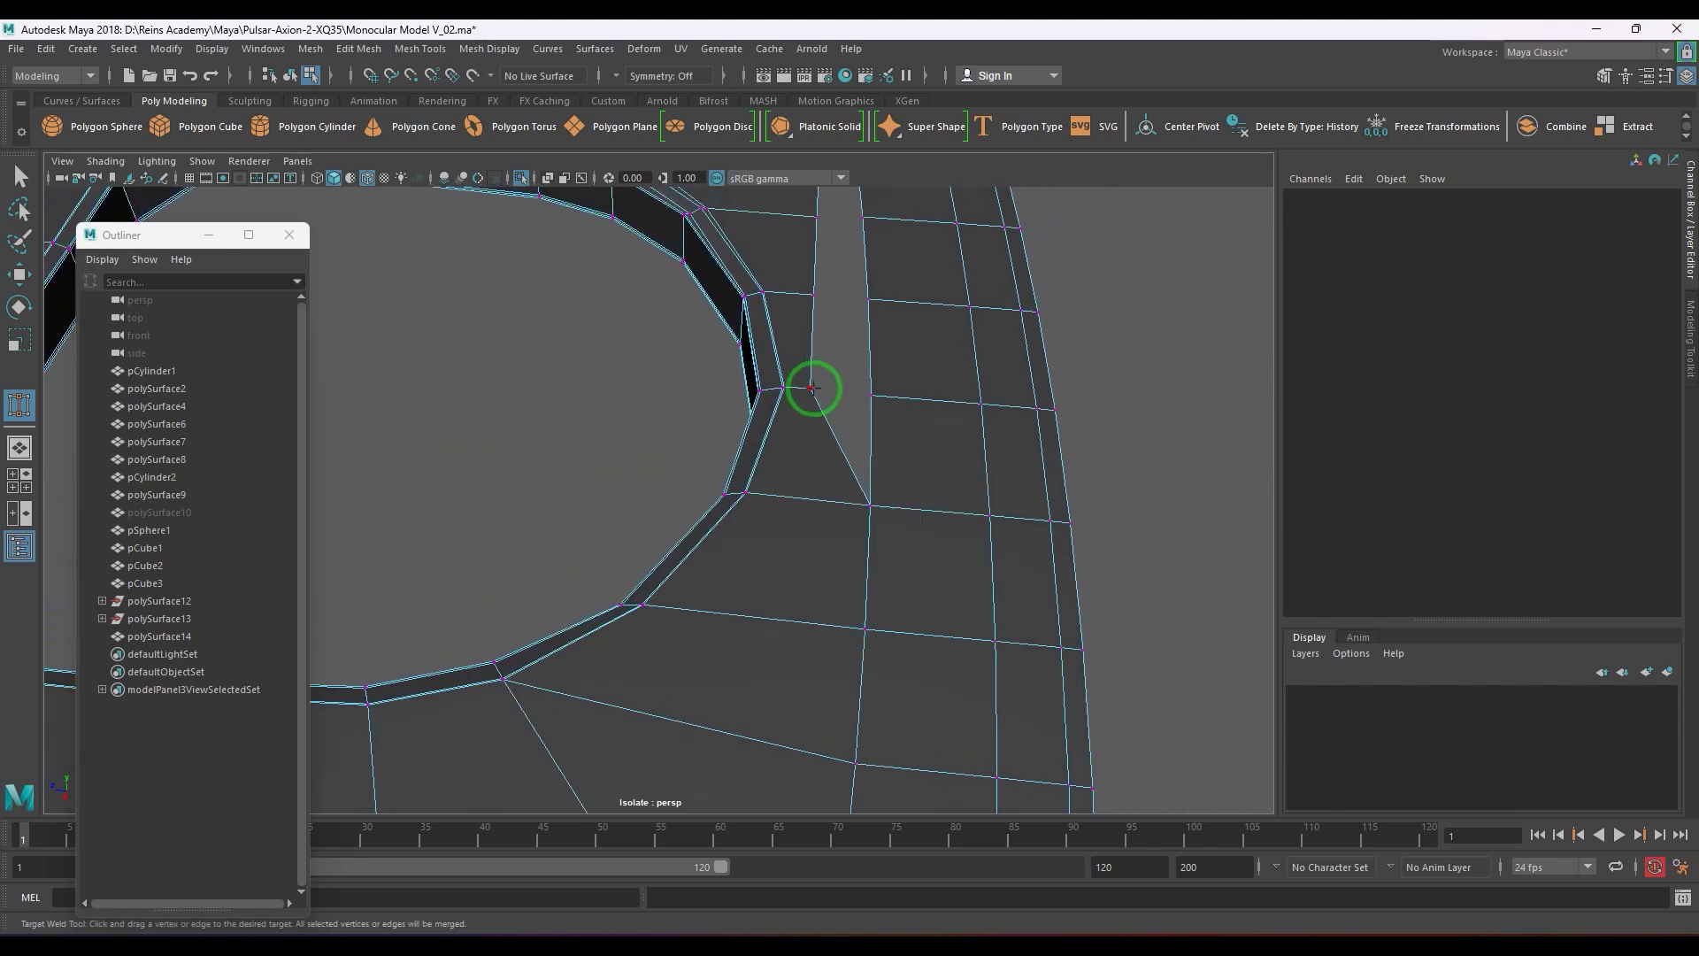
left_click_drag(812, 387, 874, 398)
- Delete the faces of the half of the housing whose gaps are still unwelded, selecting them from the top view
right_click_drag(965, 498, 588, 481, "alt")
left_click_drag(588, 481, 690, 489, "alt")
key("w")
key("space")
right_click_drag(929, 500, 708, 584, "alt")
middle_click_drag(706, 598, 739, 432, "alt")
right_click_drag(740, 433, 772, 429, "alt")
key("F11")
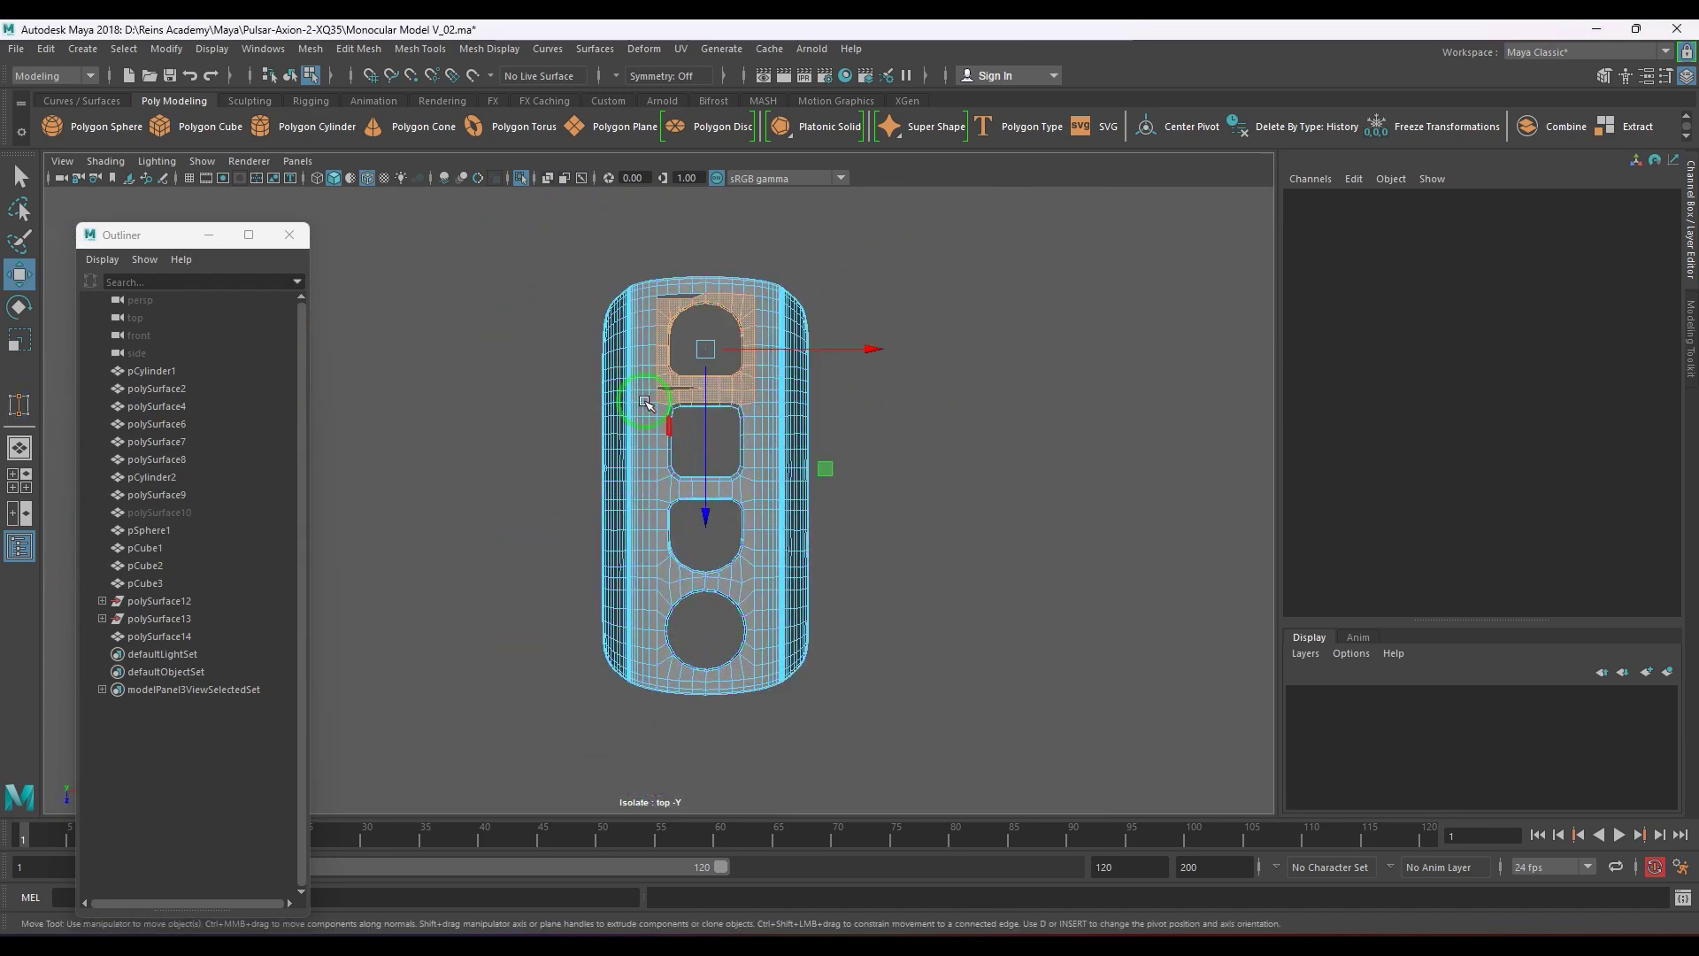
left_click_drag(539, 235, 699, 735)
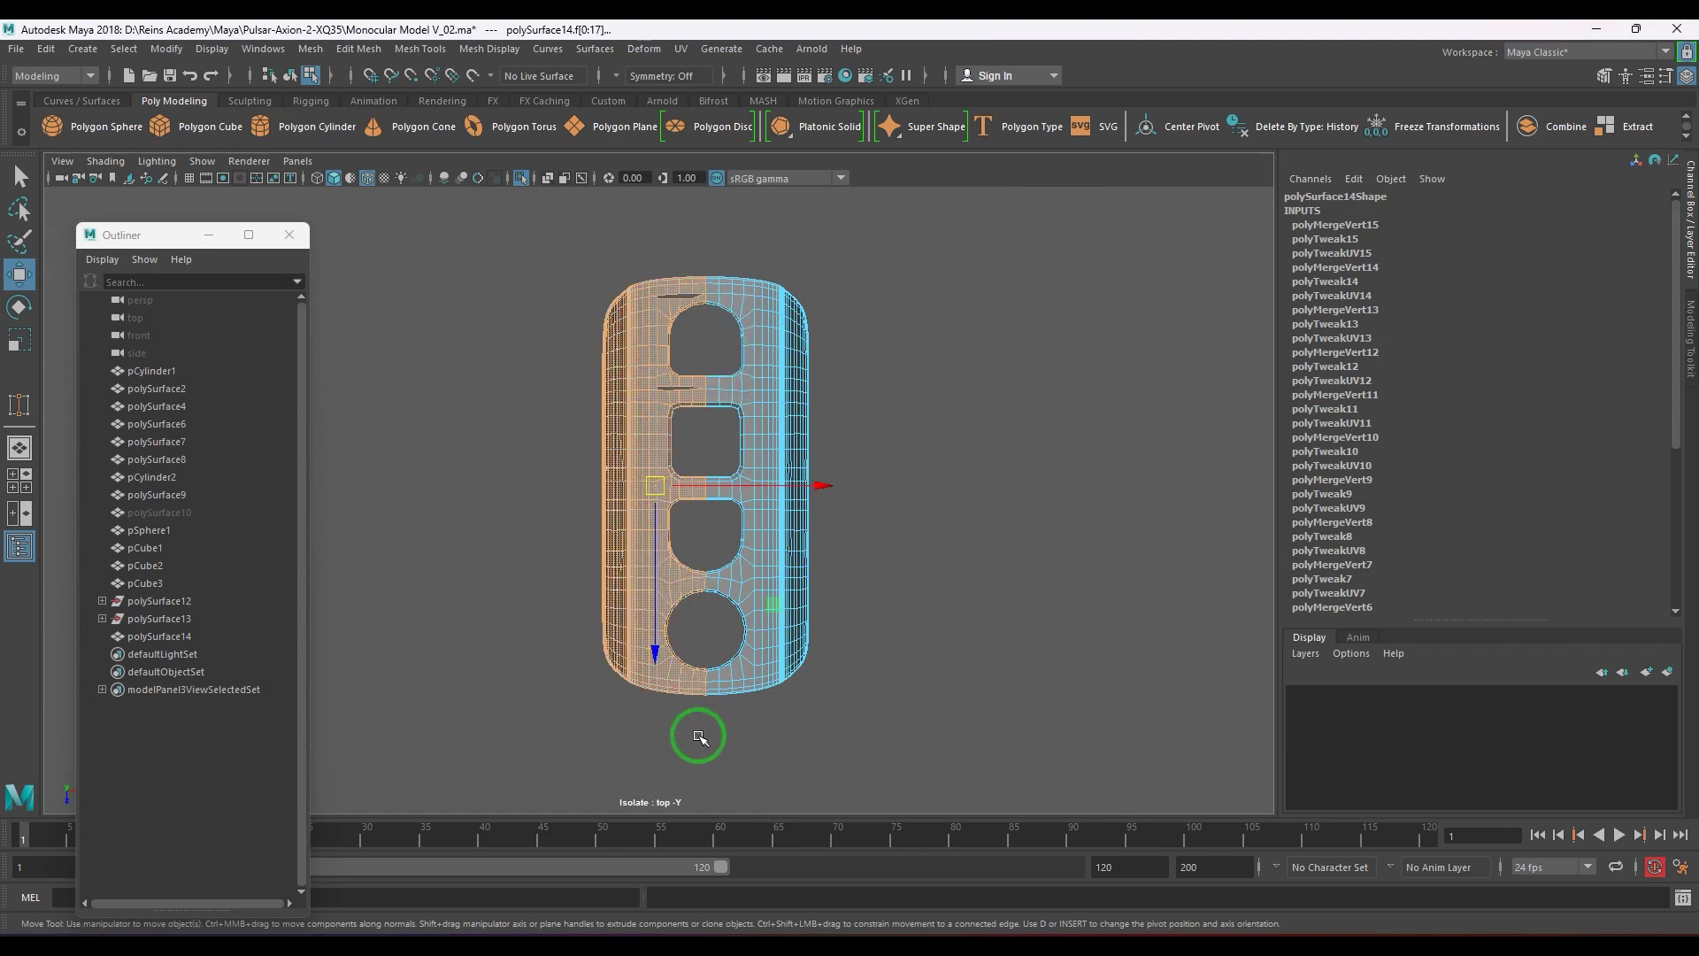
key("Delete")
- Enter vertex selection on the remaining half of the housing and show the viewport grid
left_click(765, 478)
scroll(802, 513, "up", 5)
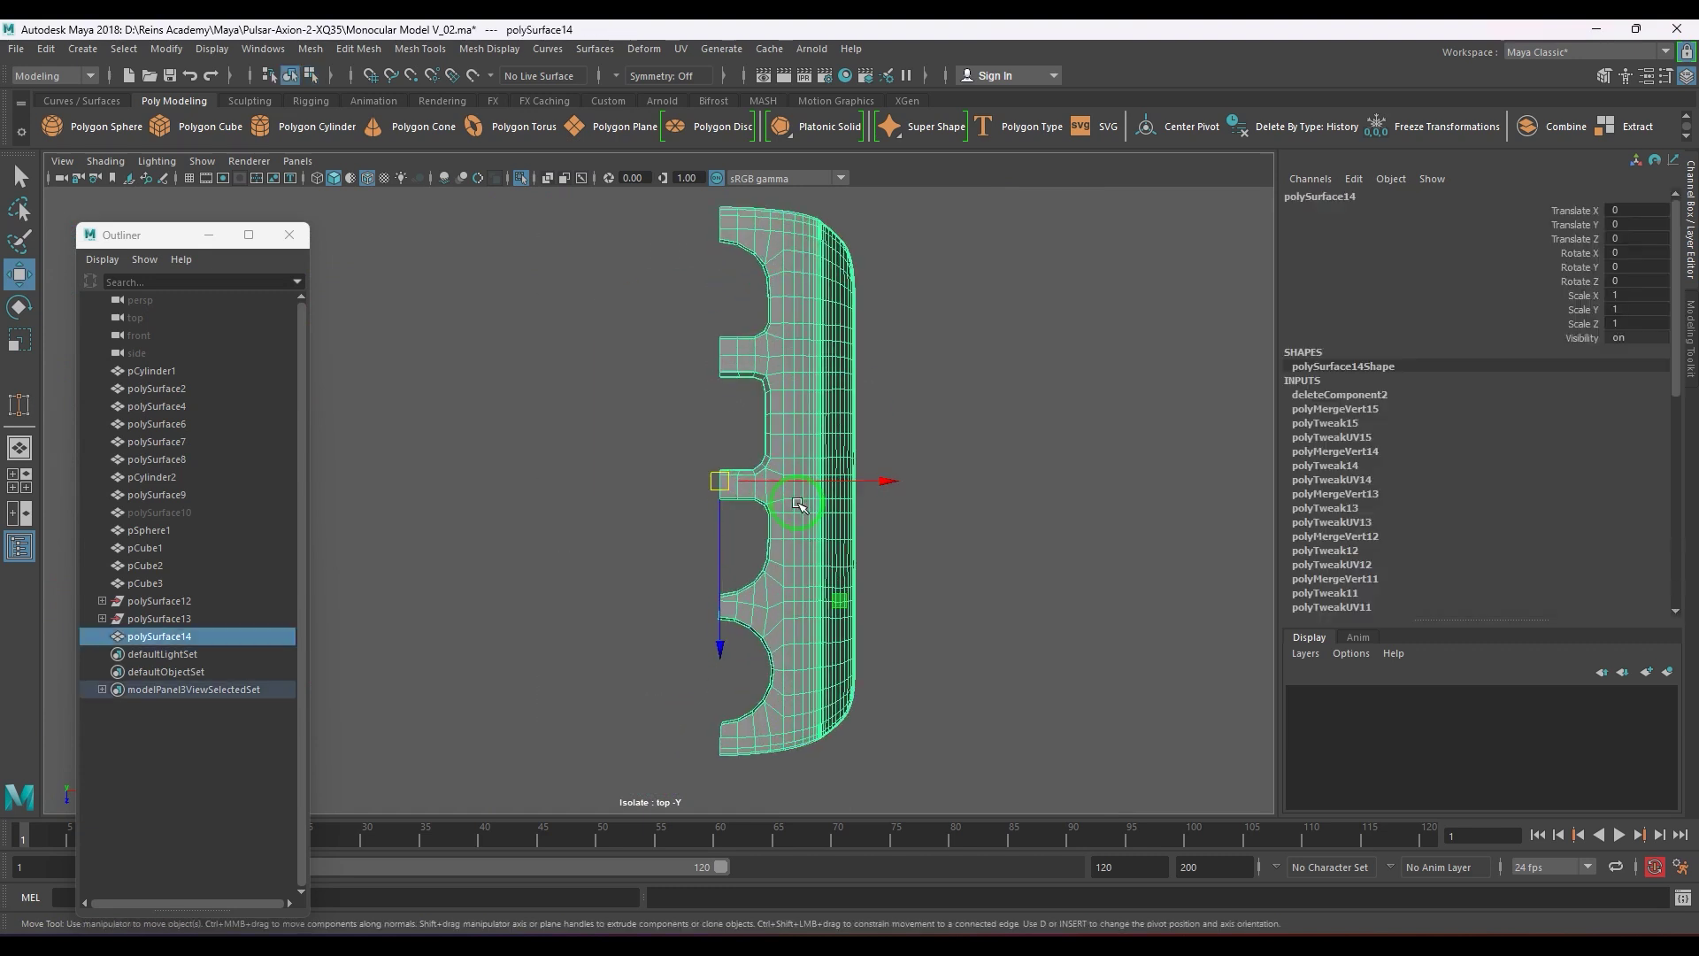
middle_click_drag(822, 657, 769, 427, "alt")
scroll(833, 539, "up", 5)
right_click_drag(768, 370, 638, 373)
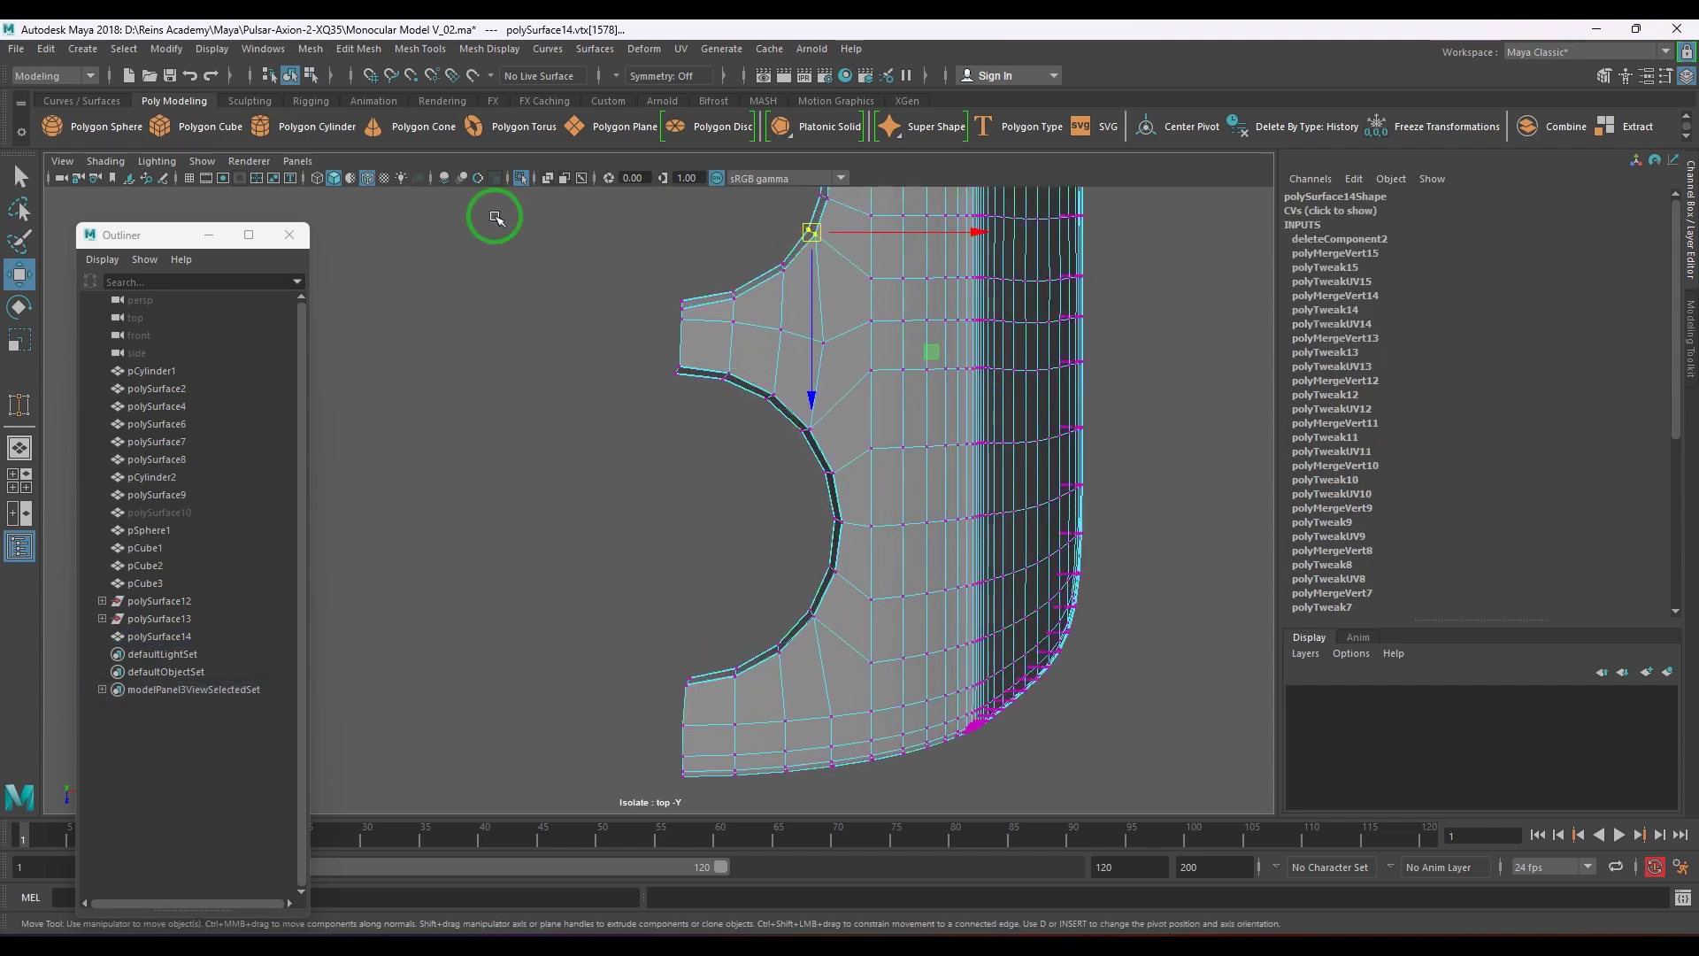
left_click(190, 178)
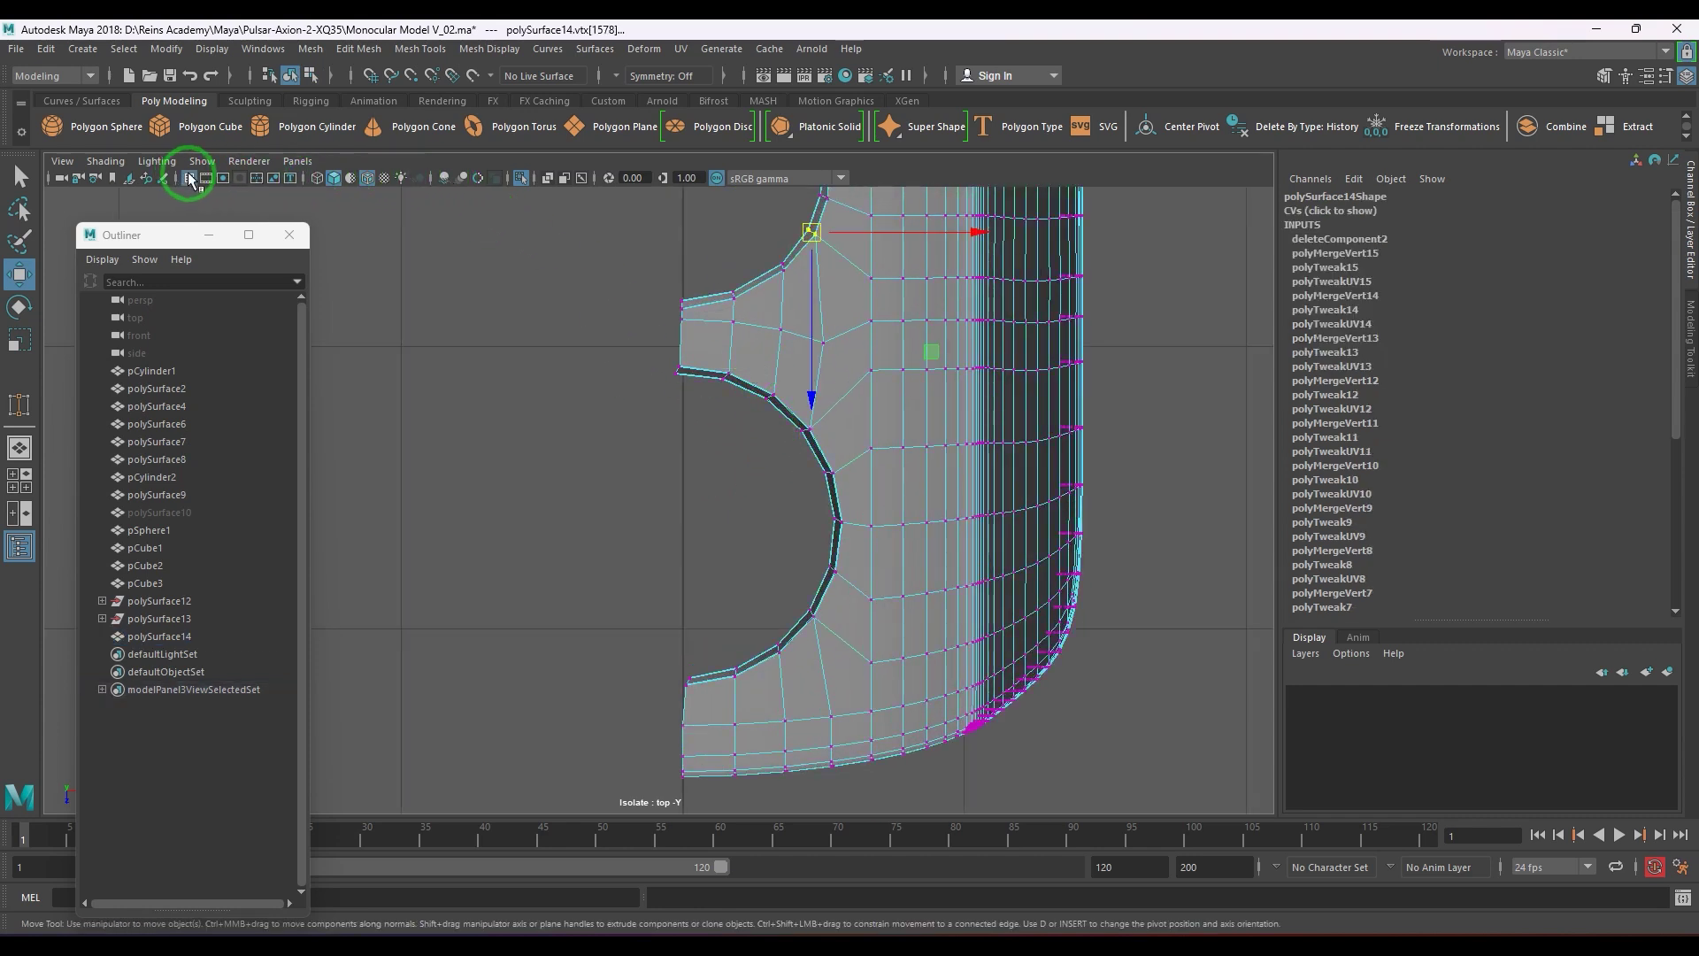
- Snap the outer and inner rim vertices at the round opening's lower end onto the grid's centre line along X
scroll(700, 626, "up", 8)
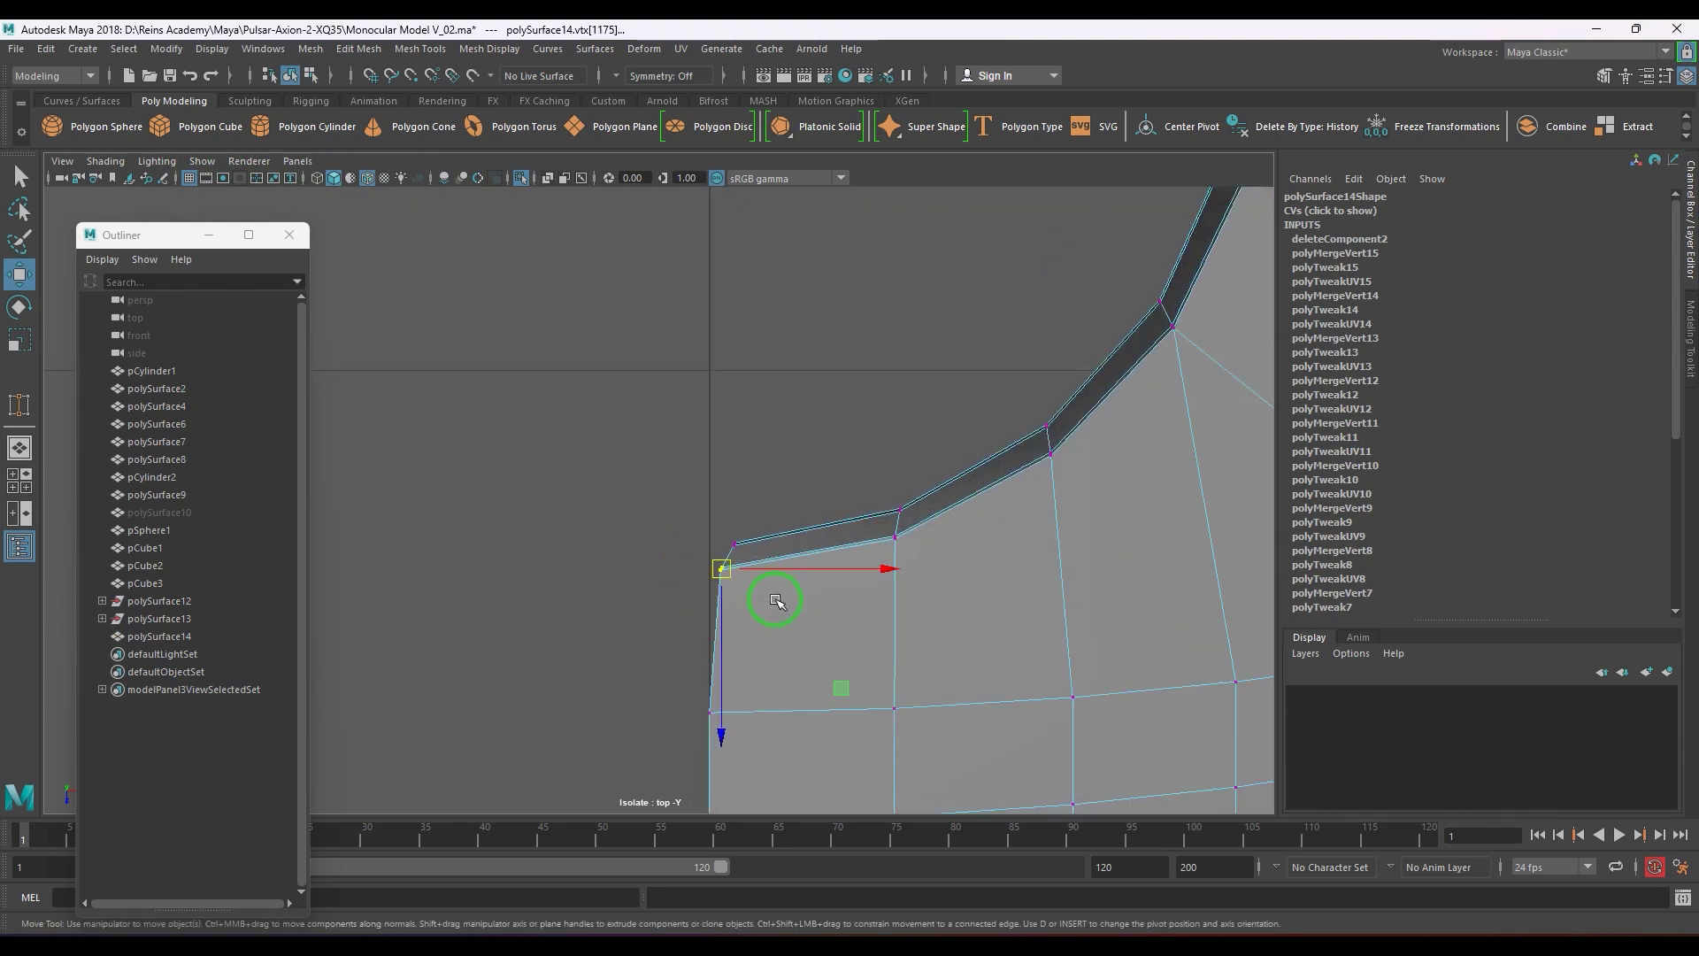
scroll(776, 601, "up", 5)
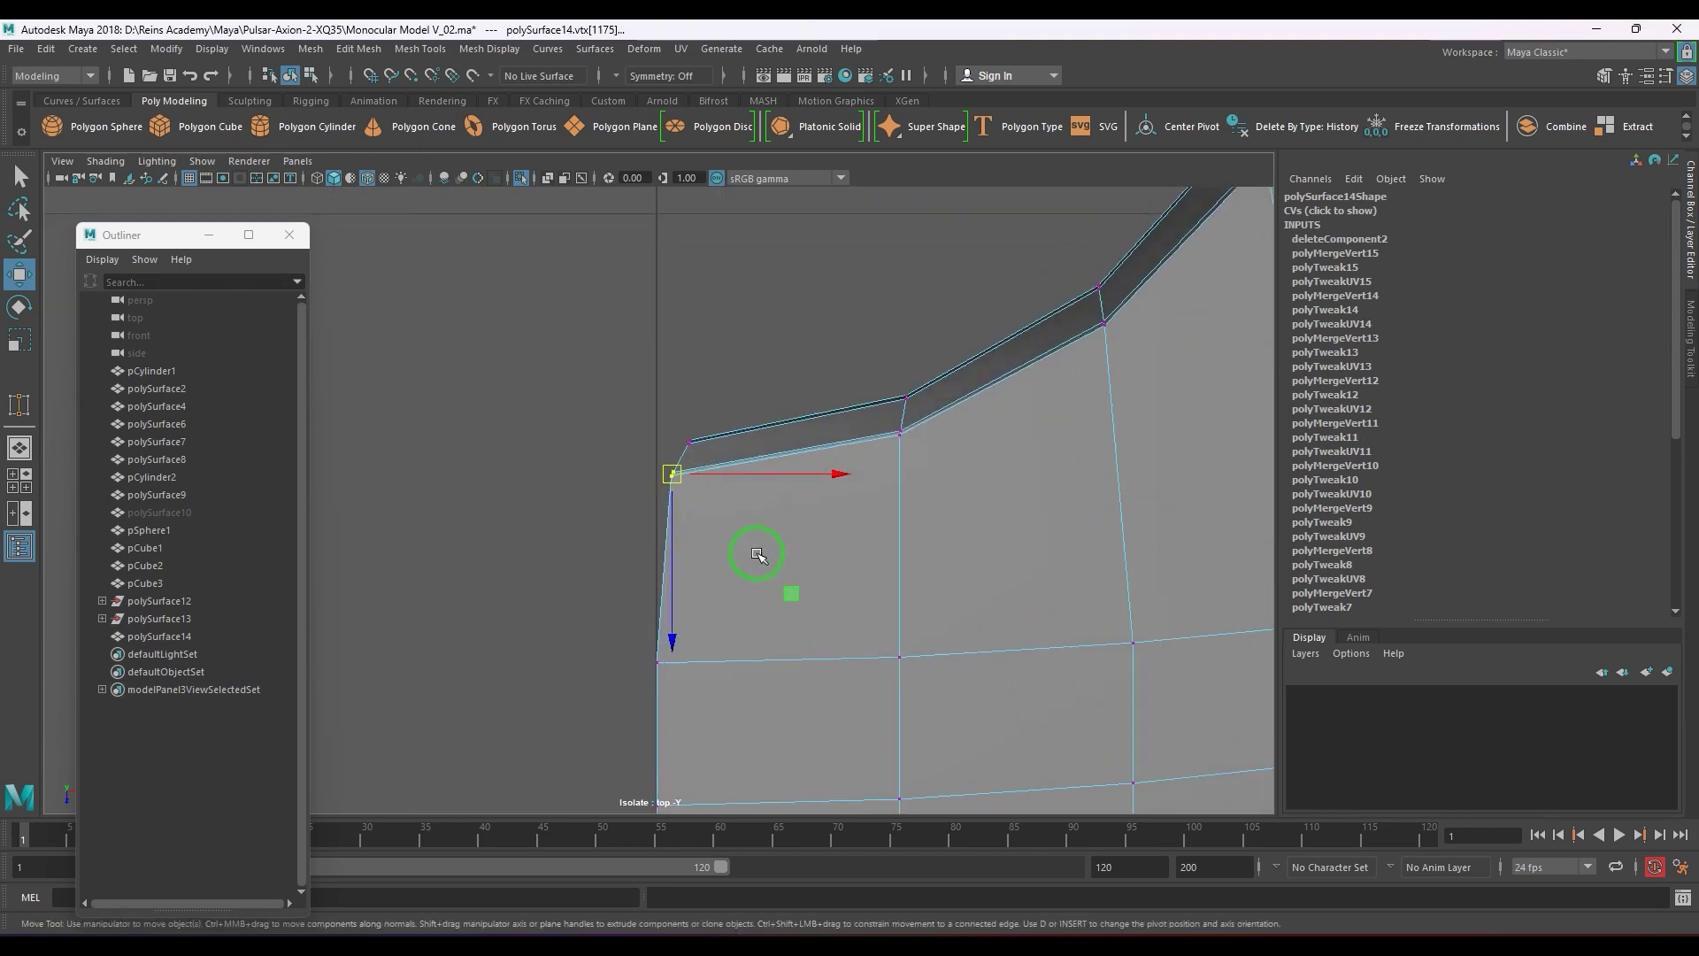
left_click(575, 423)
left_click_drag(645, 462, 787, 462)
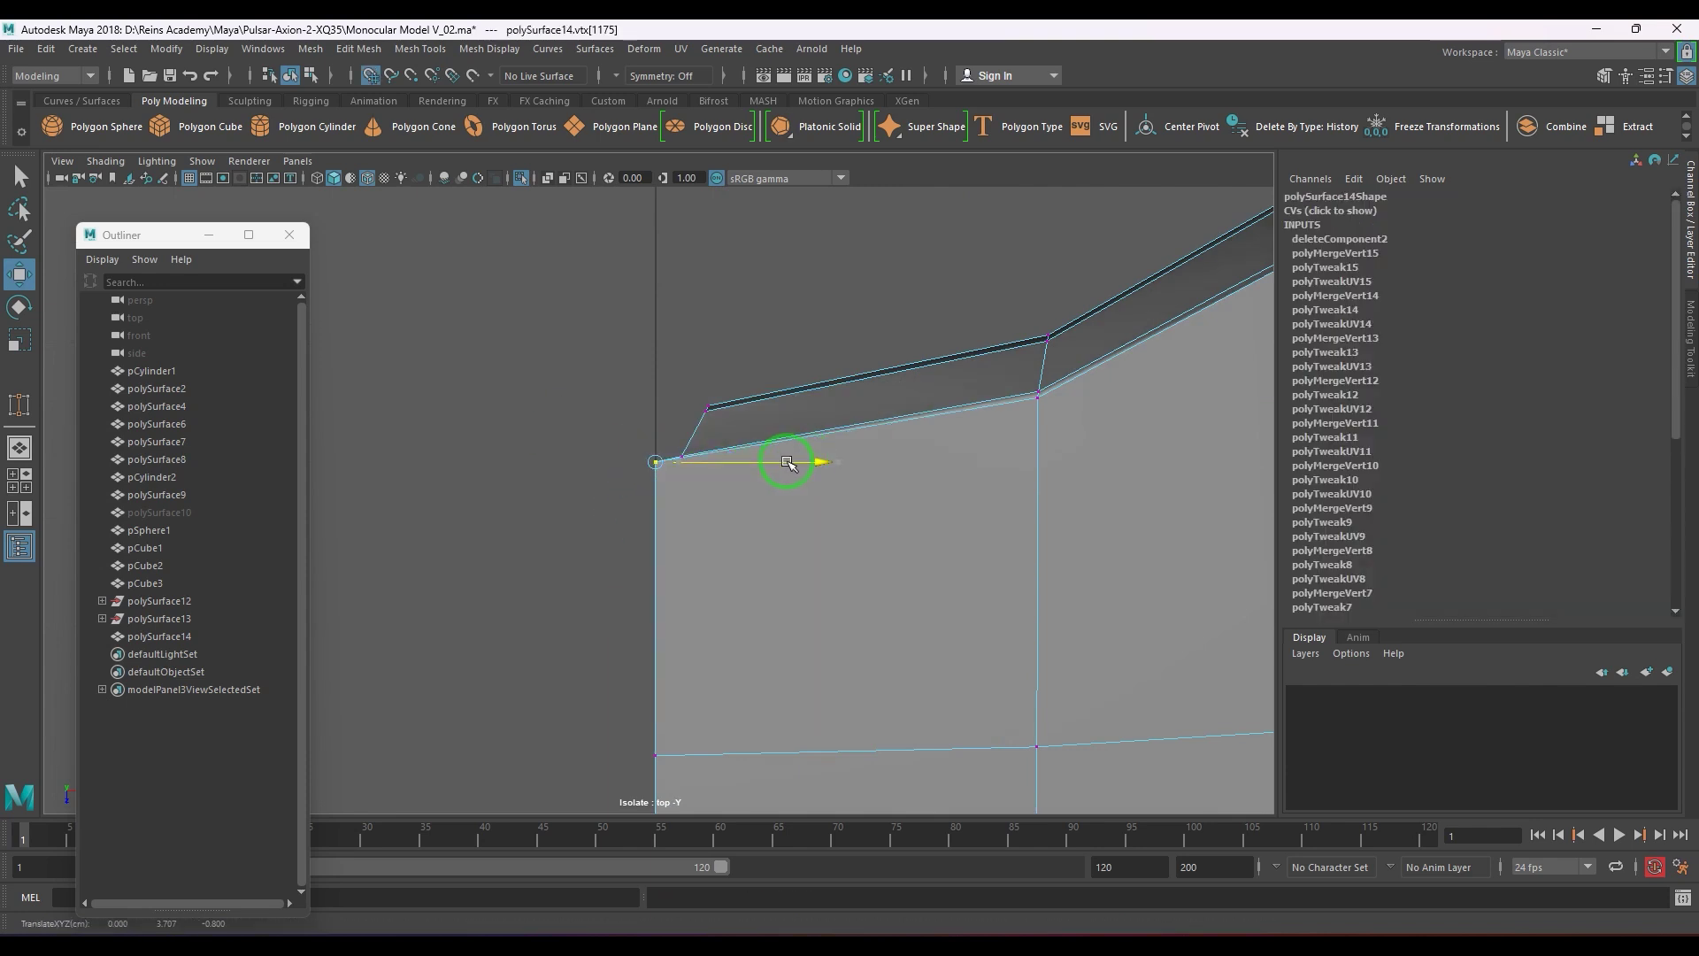
left_click(713, 409)
left_click_drag(687, 375, 734, 413)
key("x")
key("x")
left_click_drag(735, 407, 726, 399)
scroll(902, 458, "down", 5)
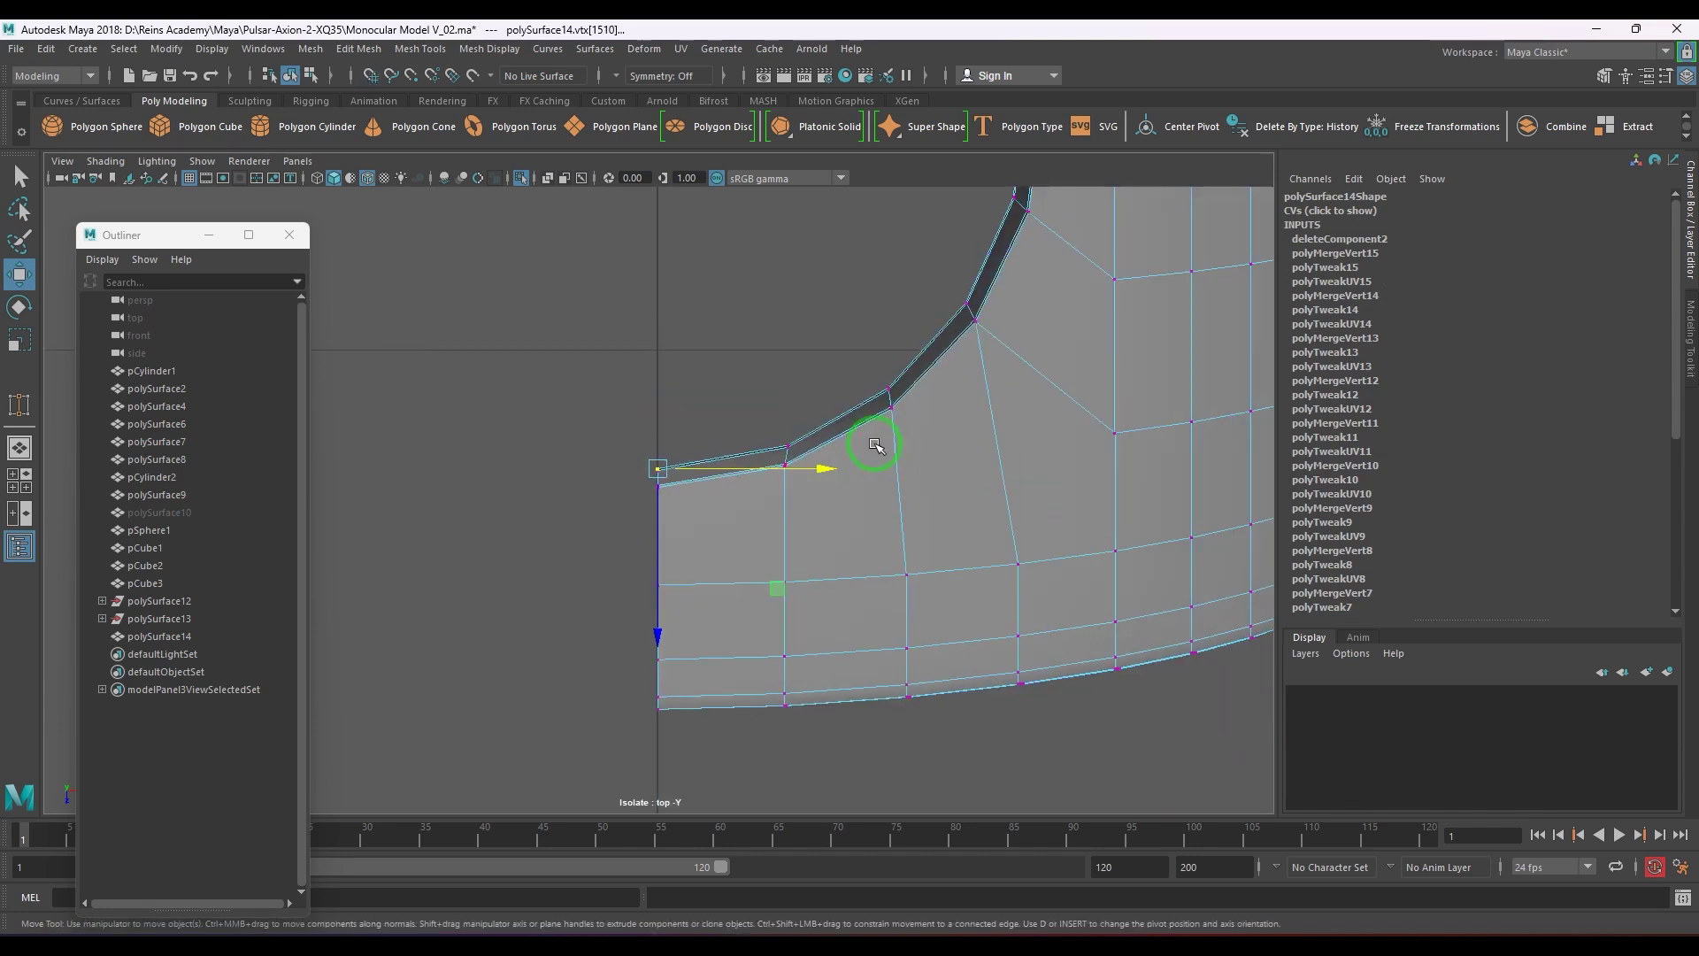
- Flatten the open-edge vertices of the bridge above the round opening into a straight column by scaling them along X
middle_click_drag(784, 221, 799, 899, "alt")
scroll(762, 632, "up", 6)
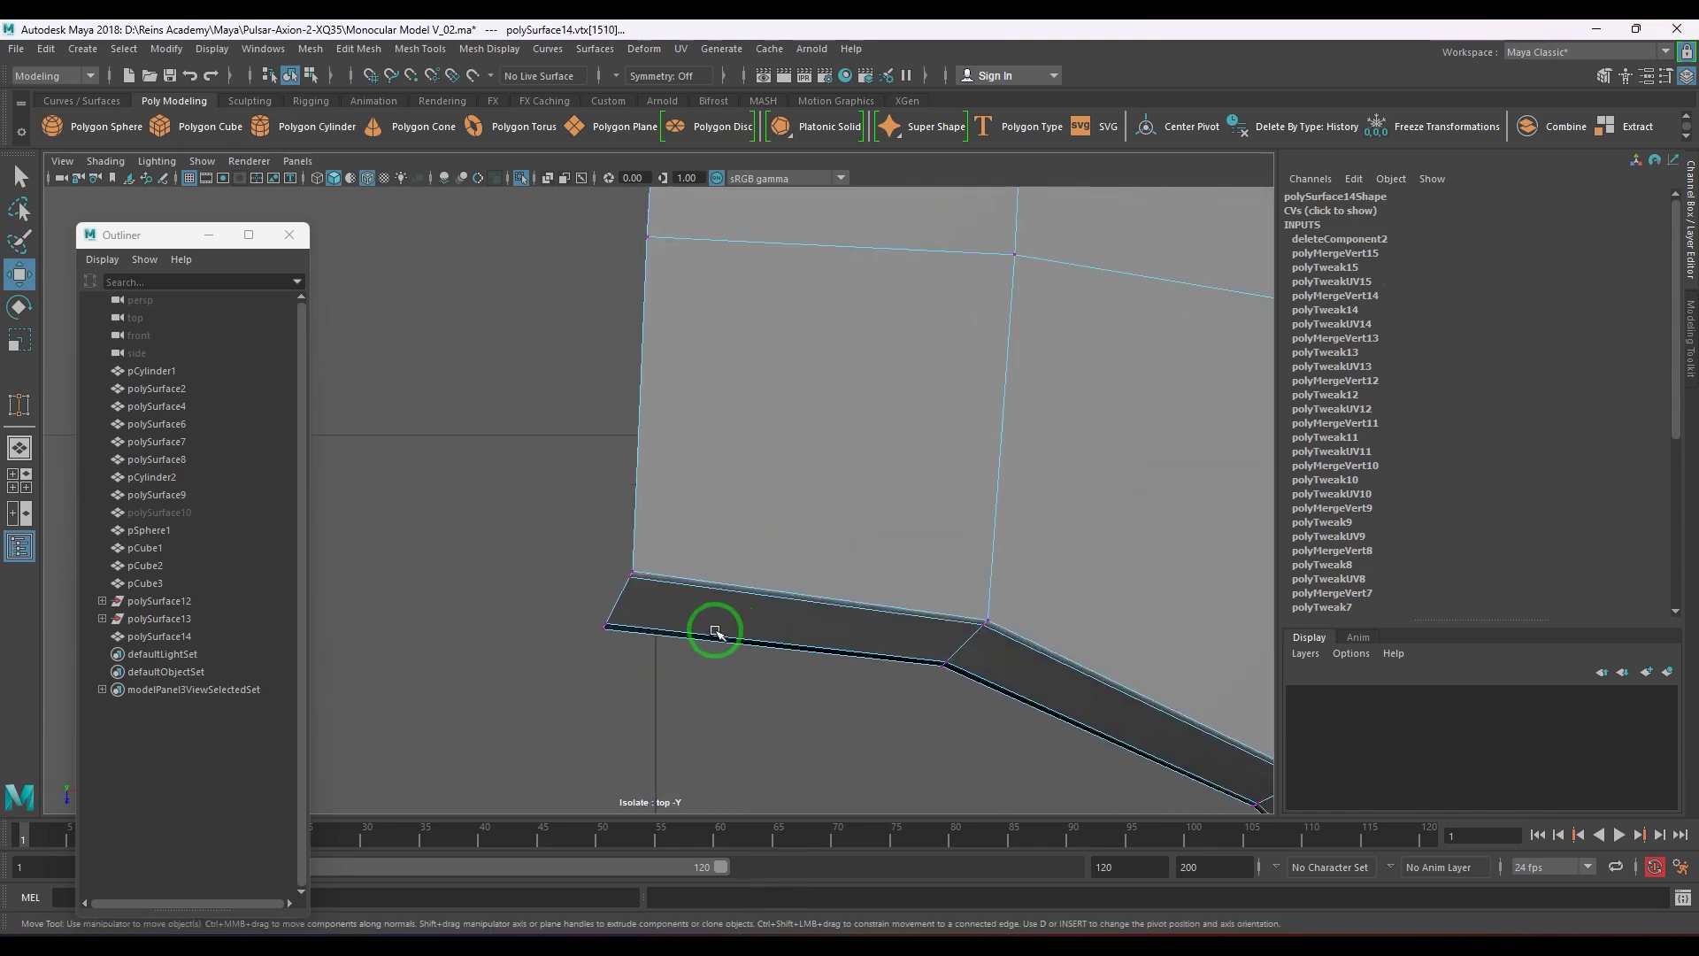
middle_click_drag(715, 550, 724, 652, "alt")
scroll(740, 580, "down", 1)
left_click_drag(572, 228, 755, 699)
key("r")
left_click_drag(789, 475, 410, 455)
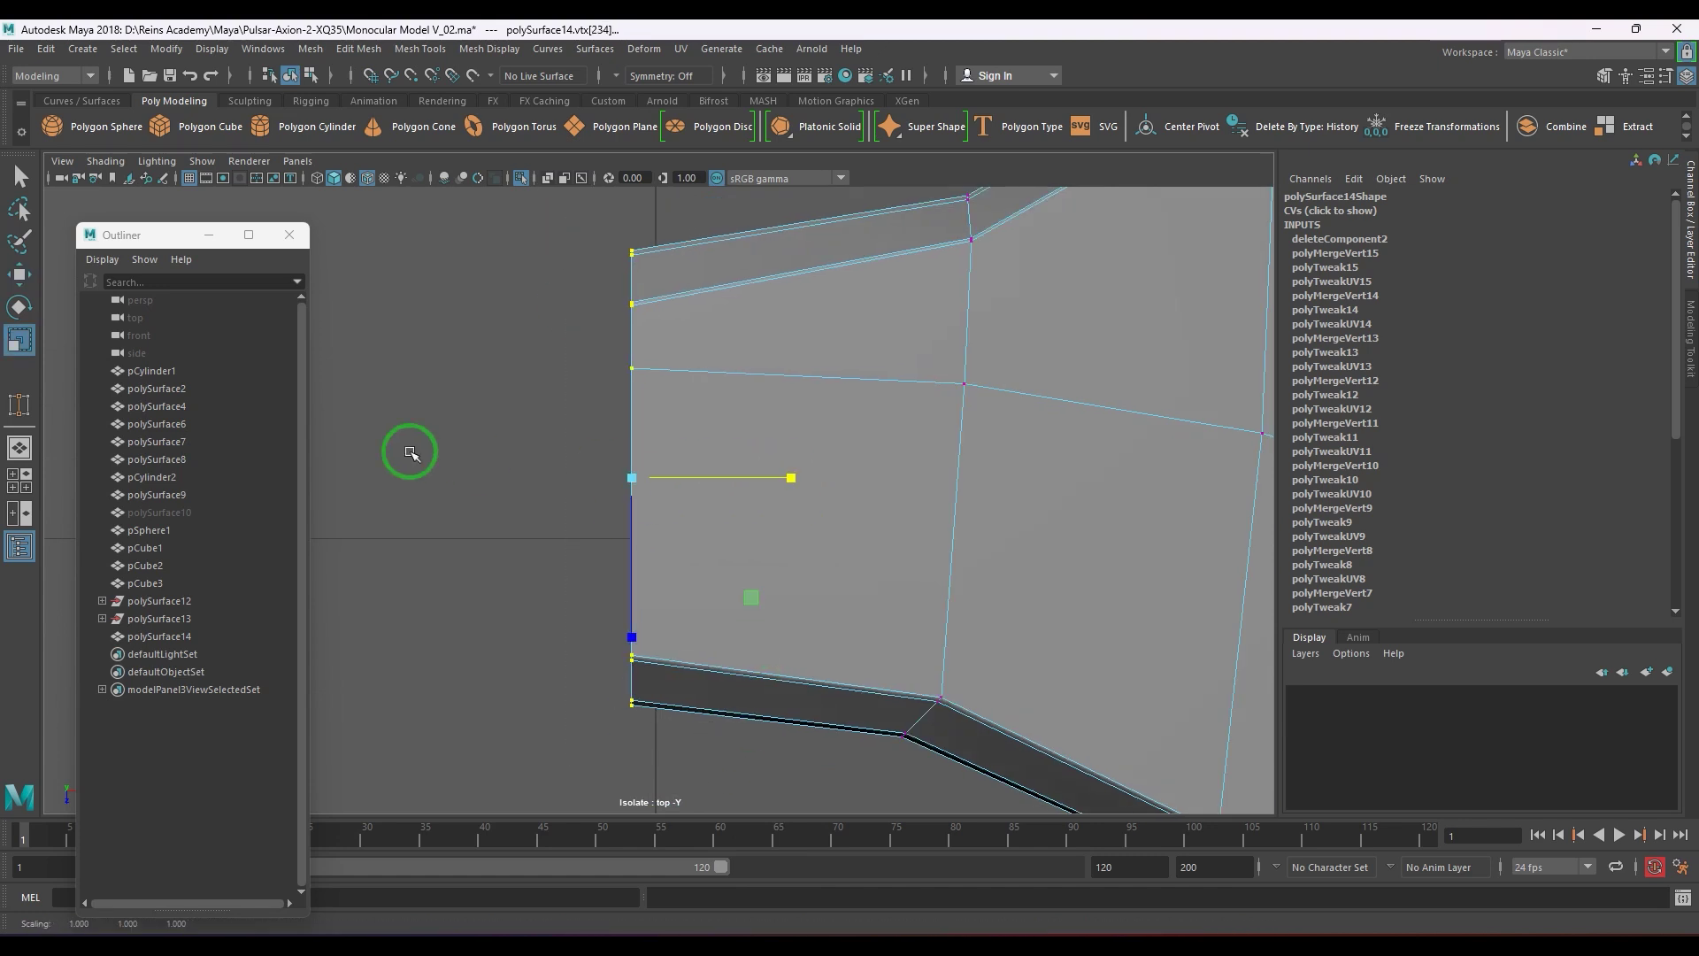
- Snap the flattened bridge column onto the grid's centre line along X and flatten the next bridge's open-edge vertices by scaling along X
key("w")
left_click_drag(781, 478, 803, 472)
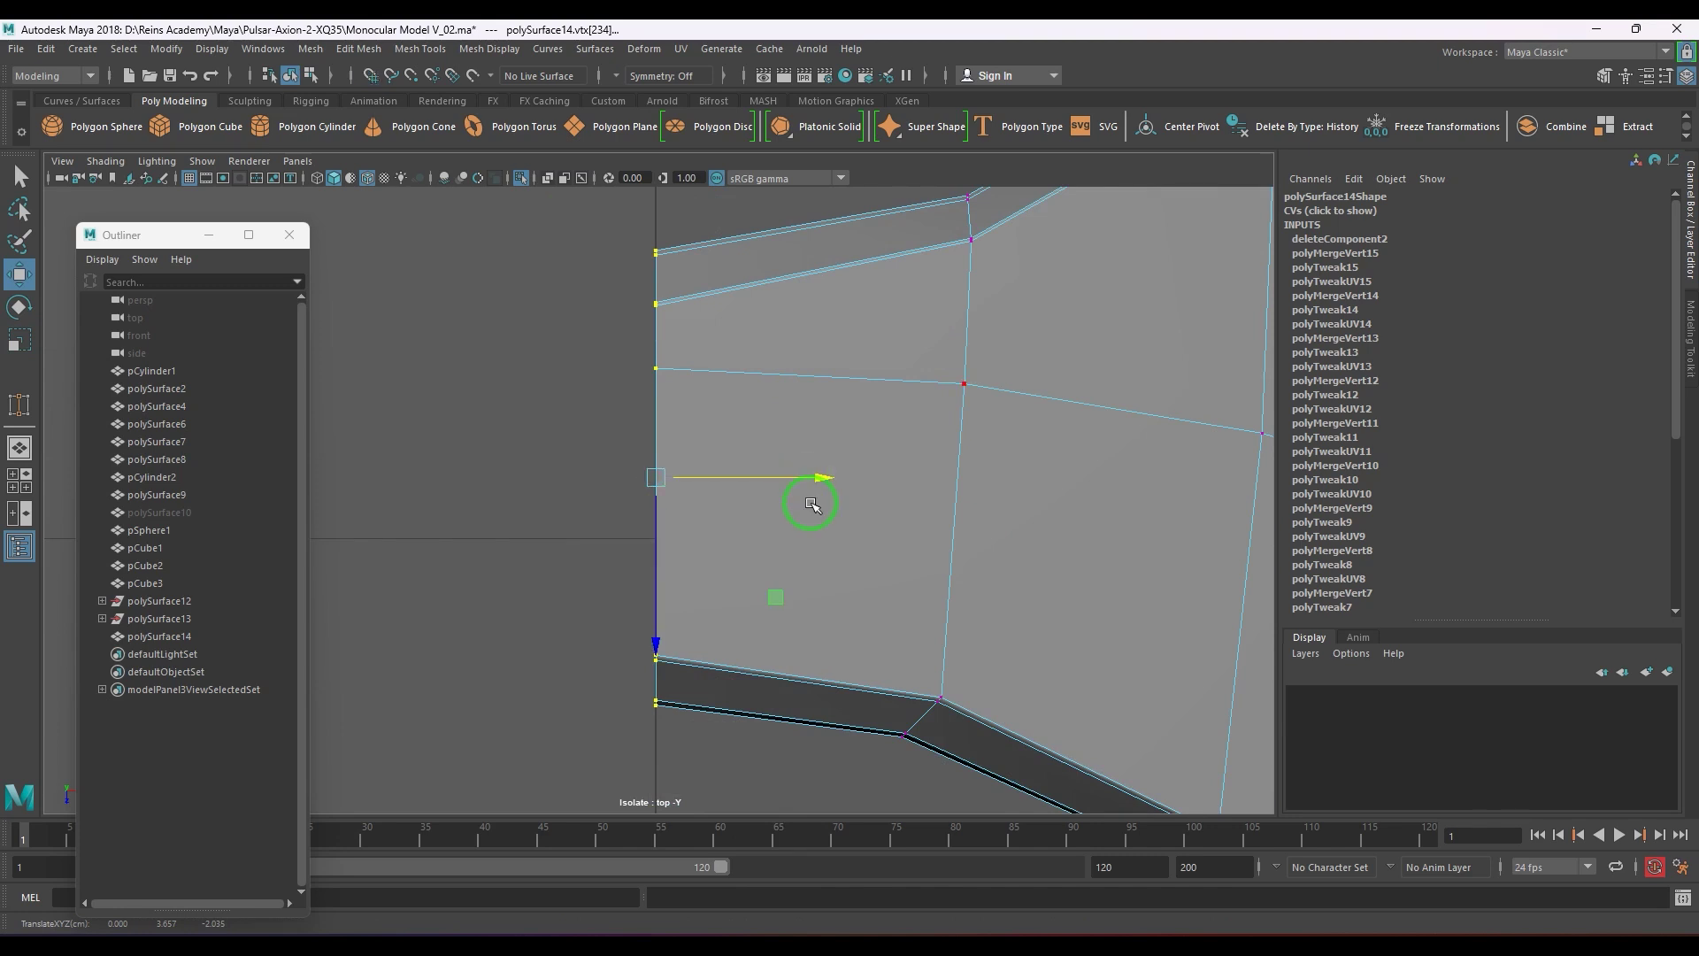
right_click_drag(941, 485, 854, 484, "alt")
middle_click_drag(819, 447, 814, 680, "alt")
right_click_drag(763, 606, 818, 594, "alt")
left_click_drag(593, 342, 644, 471)
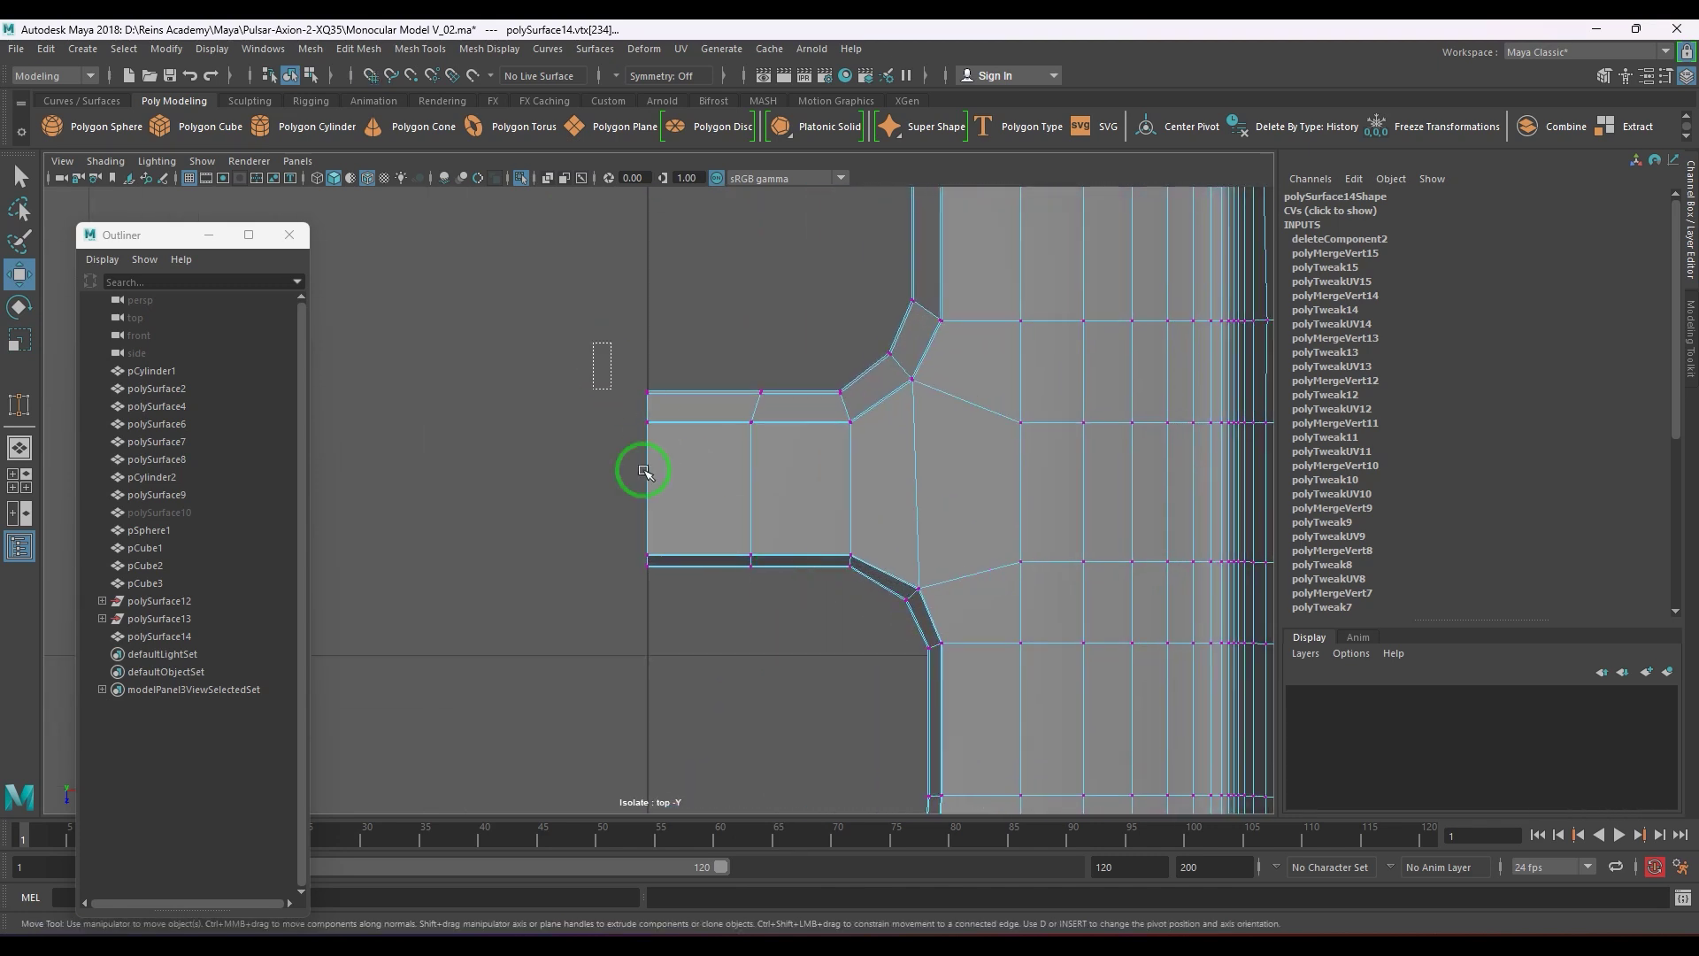
left_click_drag(630, 376, 693, 627)
key("r")
left_click_drag(803, 478, 394, 455)
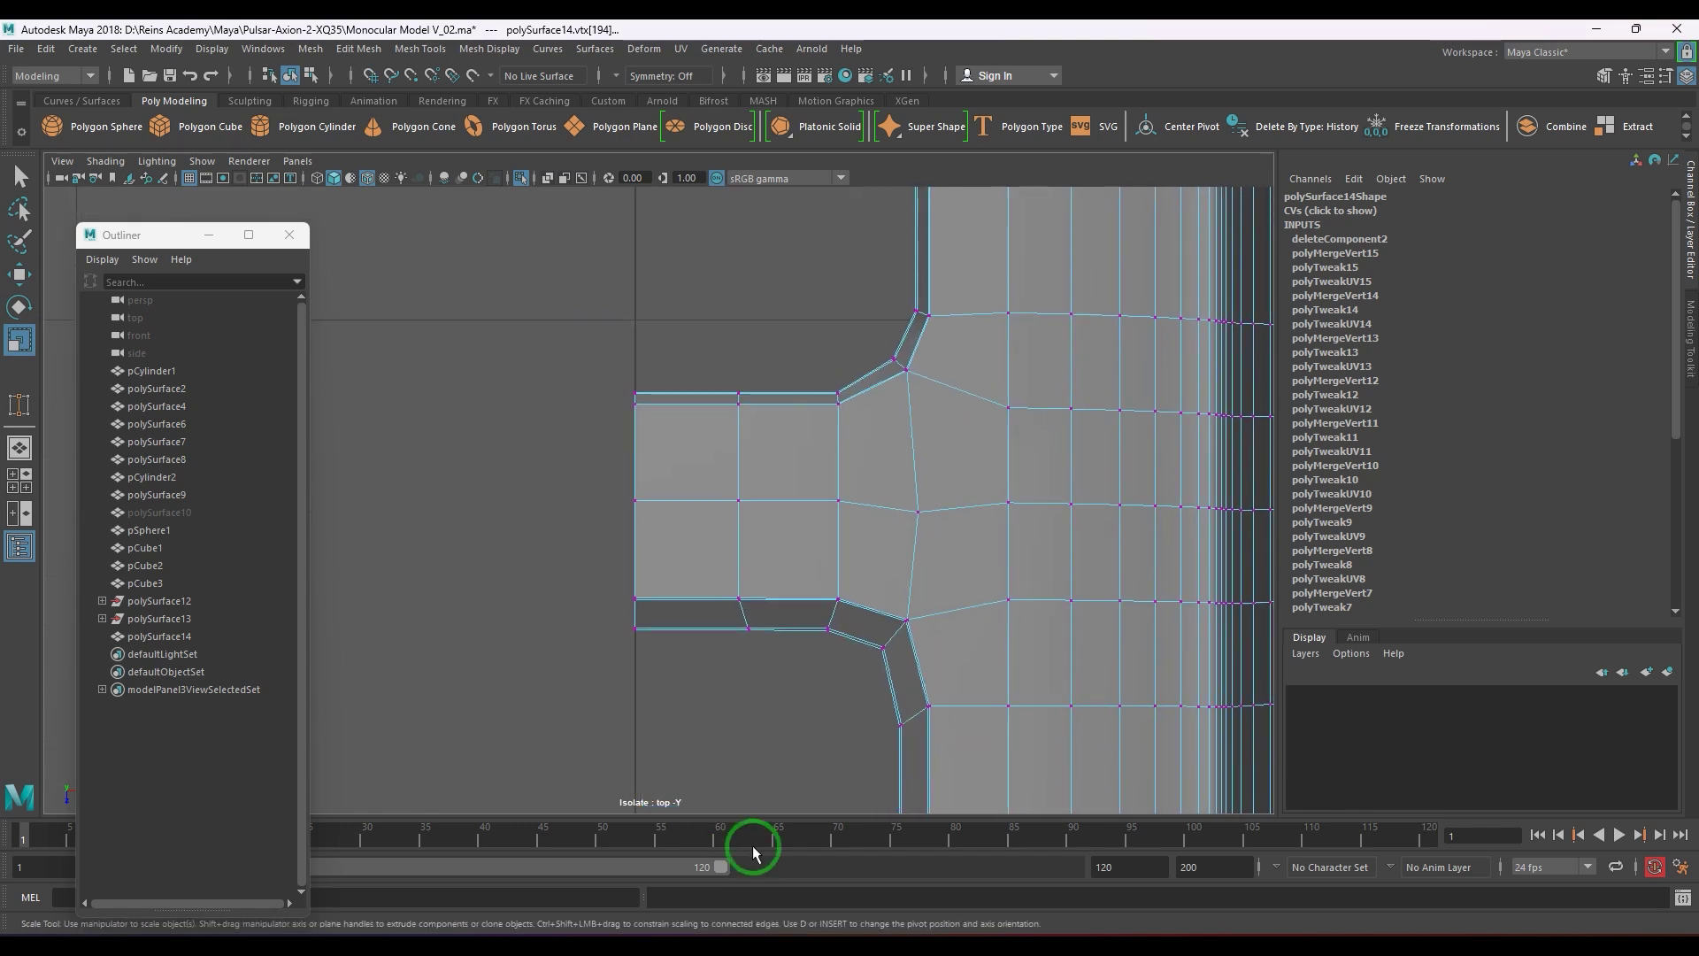
- Return to object selection on the half housing and delete its construction history
middle_click_drag(753, 478, 796, 366, "alt")
right_click_drag(850, 579, 783, 573, "alt")
middle_click_drag(779, 614, 784, 361, "alt")
right_click_drag(771, 492, 815, 485, "alt")
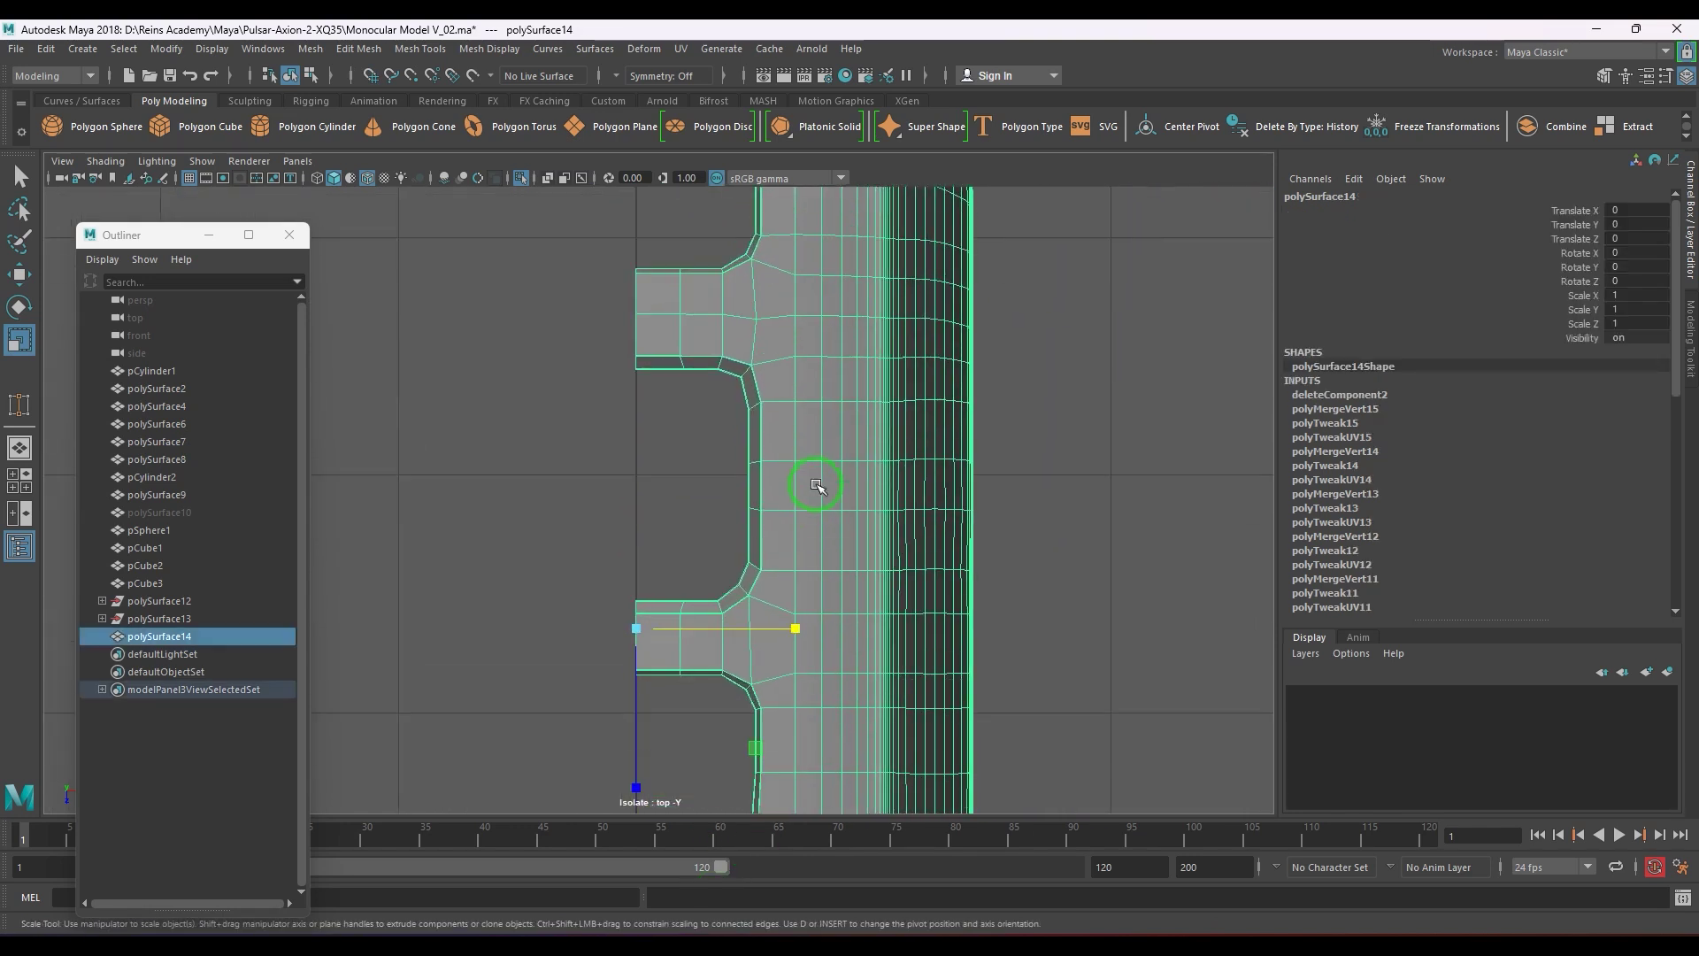
key("alt+shift+d")
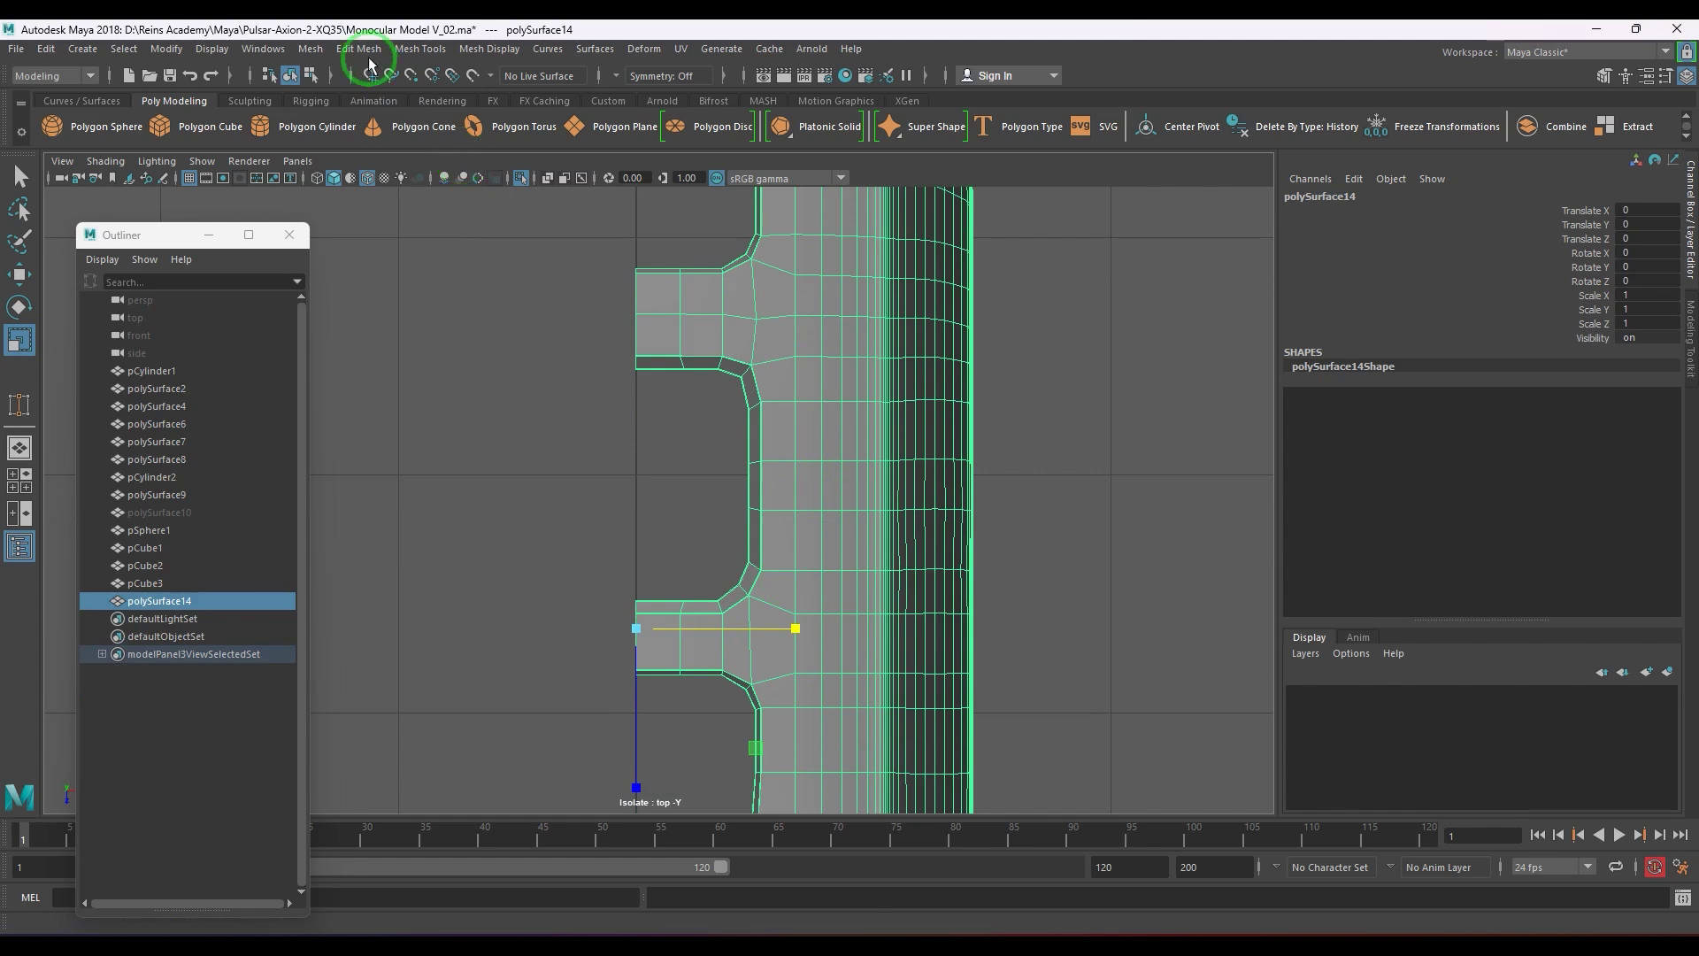
- Mirror the half housing across the world X axis in the negative direction, combining with the original and merging border vertices
left_click(310, 48)
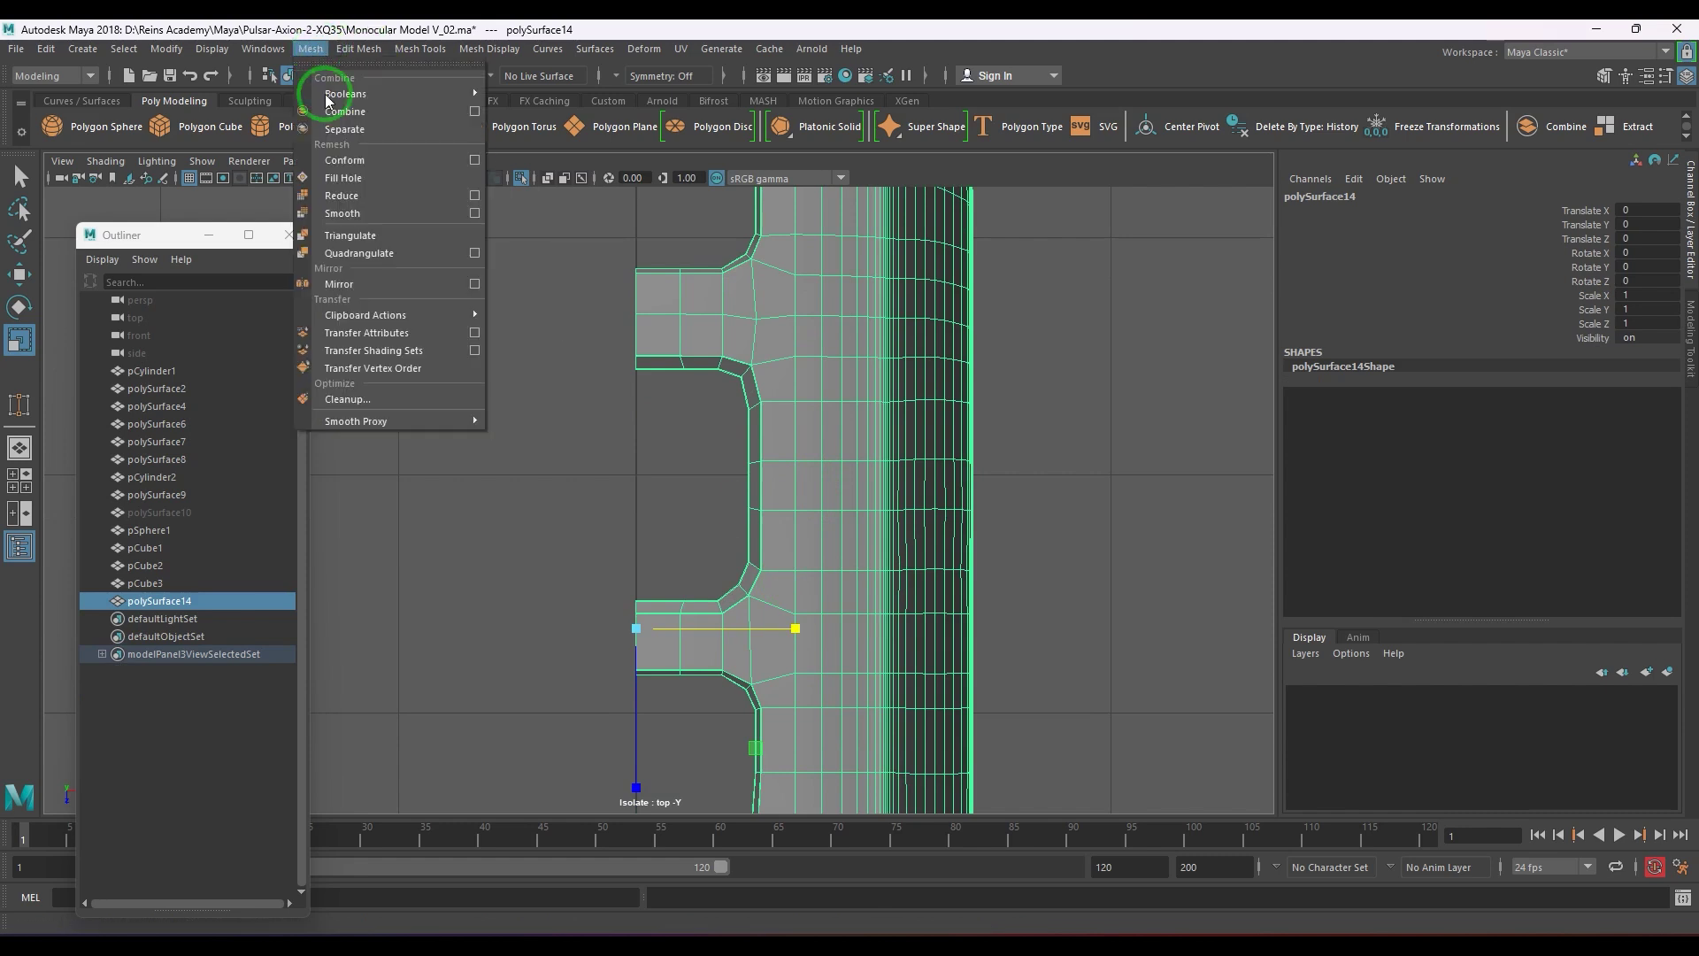
left_click(474, 283)
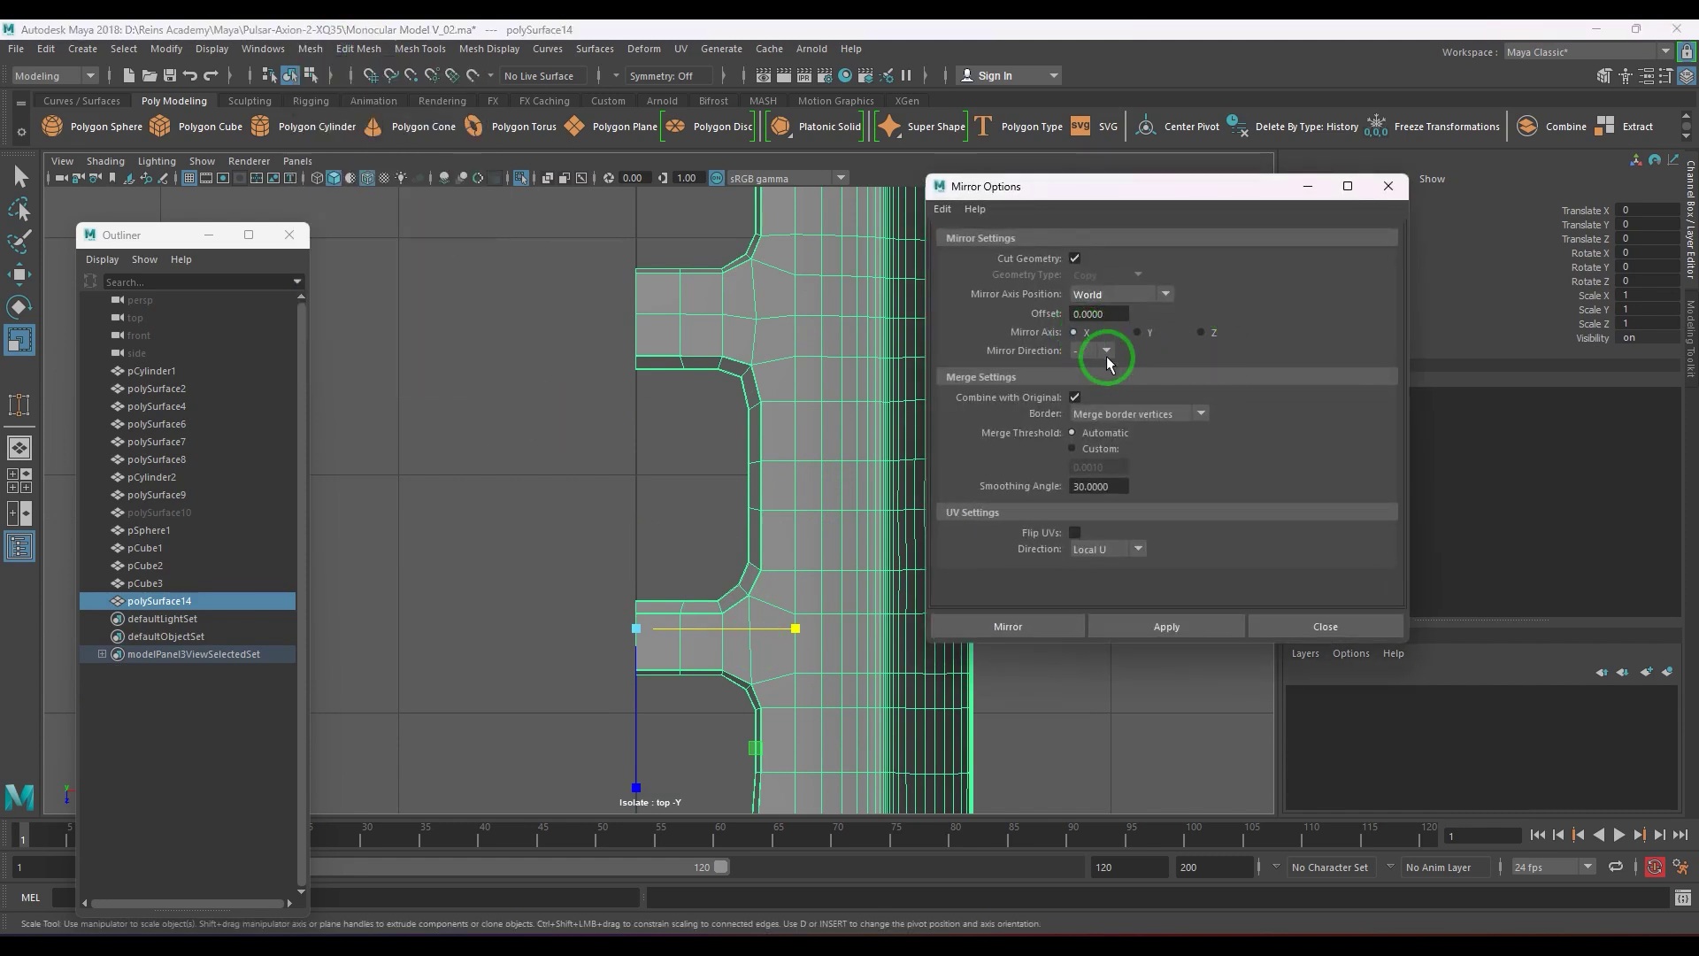
left_click(1008, 626)
left_click_drag(693, 625, 731, 592, "alt")
right_click_drag(732, 592, 725, 539, "alt")
middle_click_drag(725, 539, 753, 543, "alt")
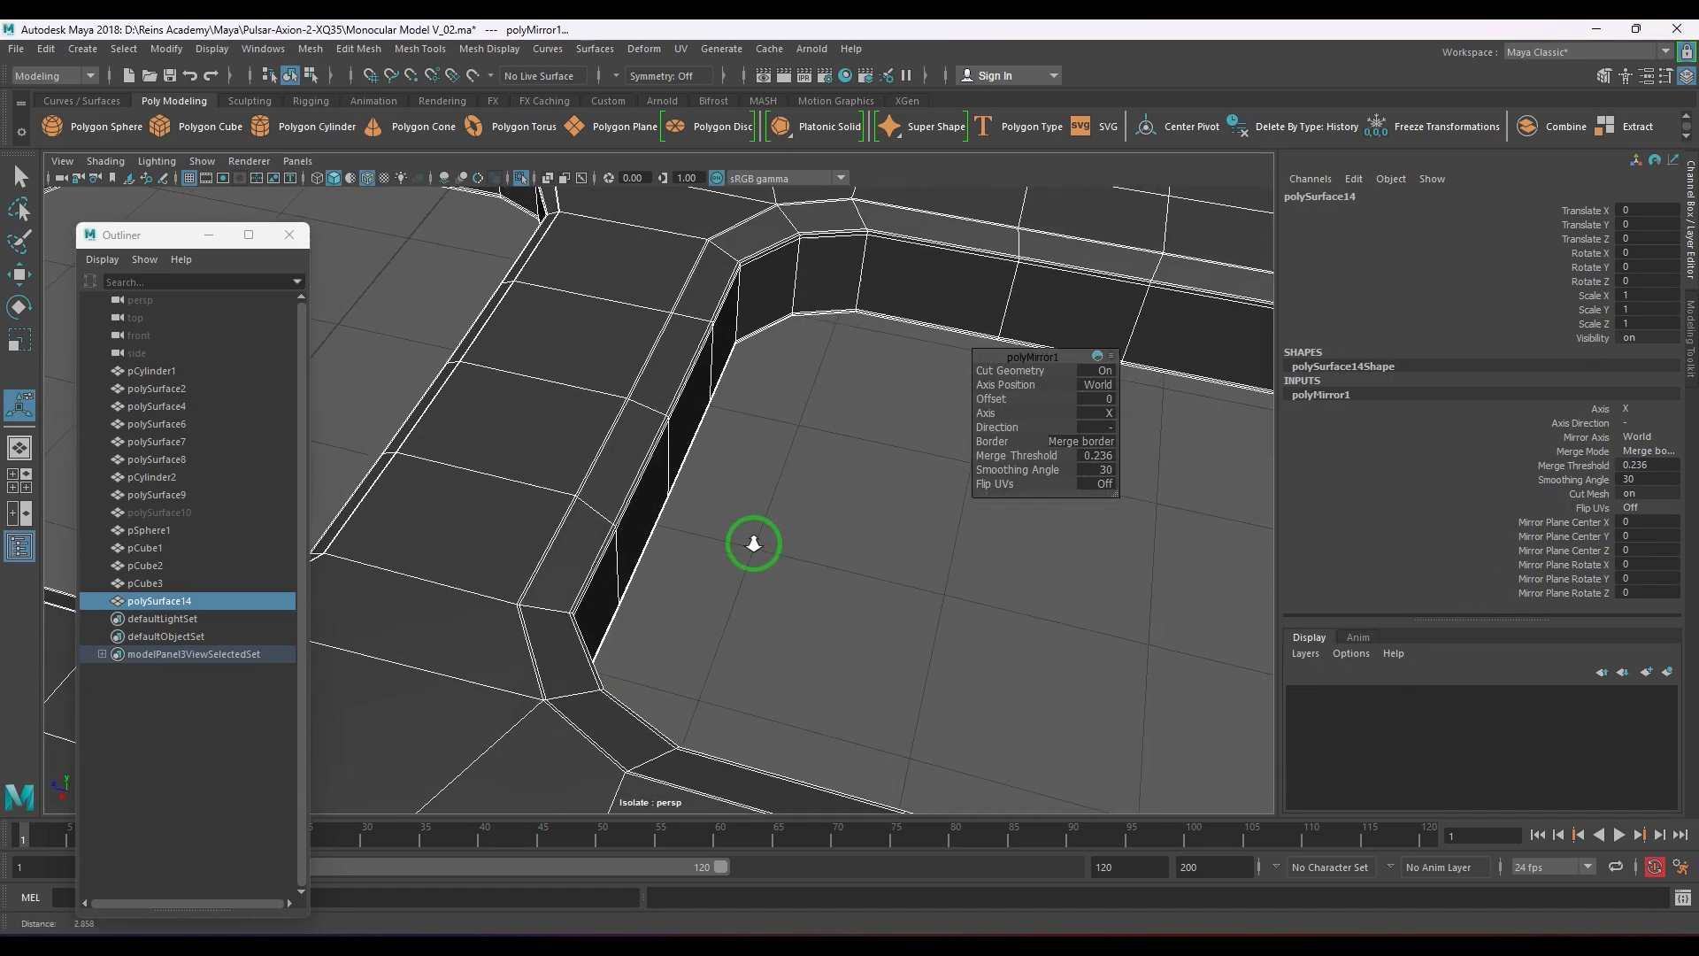
- Set the mirror's merge threshold to 0.01
right_click_drag(753, 543, 892, 598, "alt")
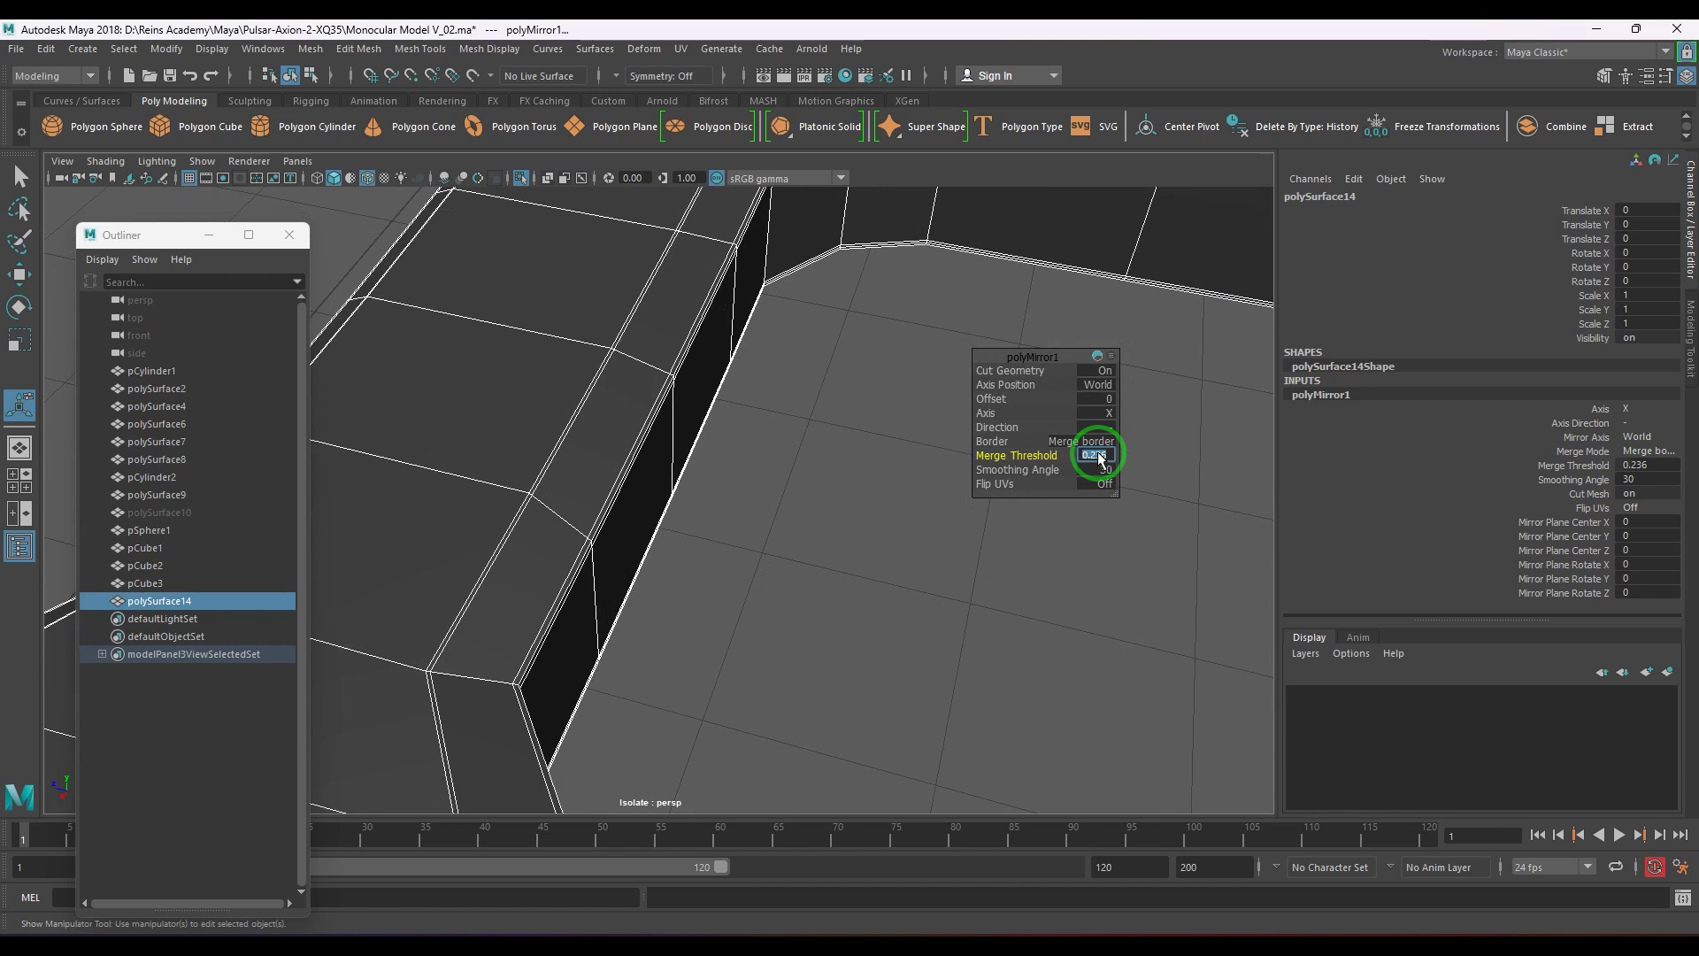
type("1")
key("Return")
scroll(664, 513, "down", 6)
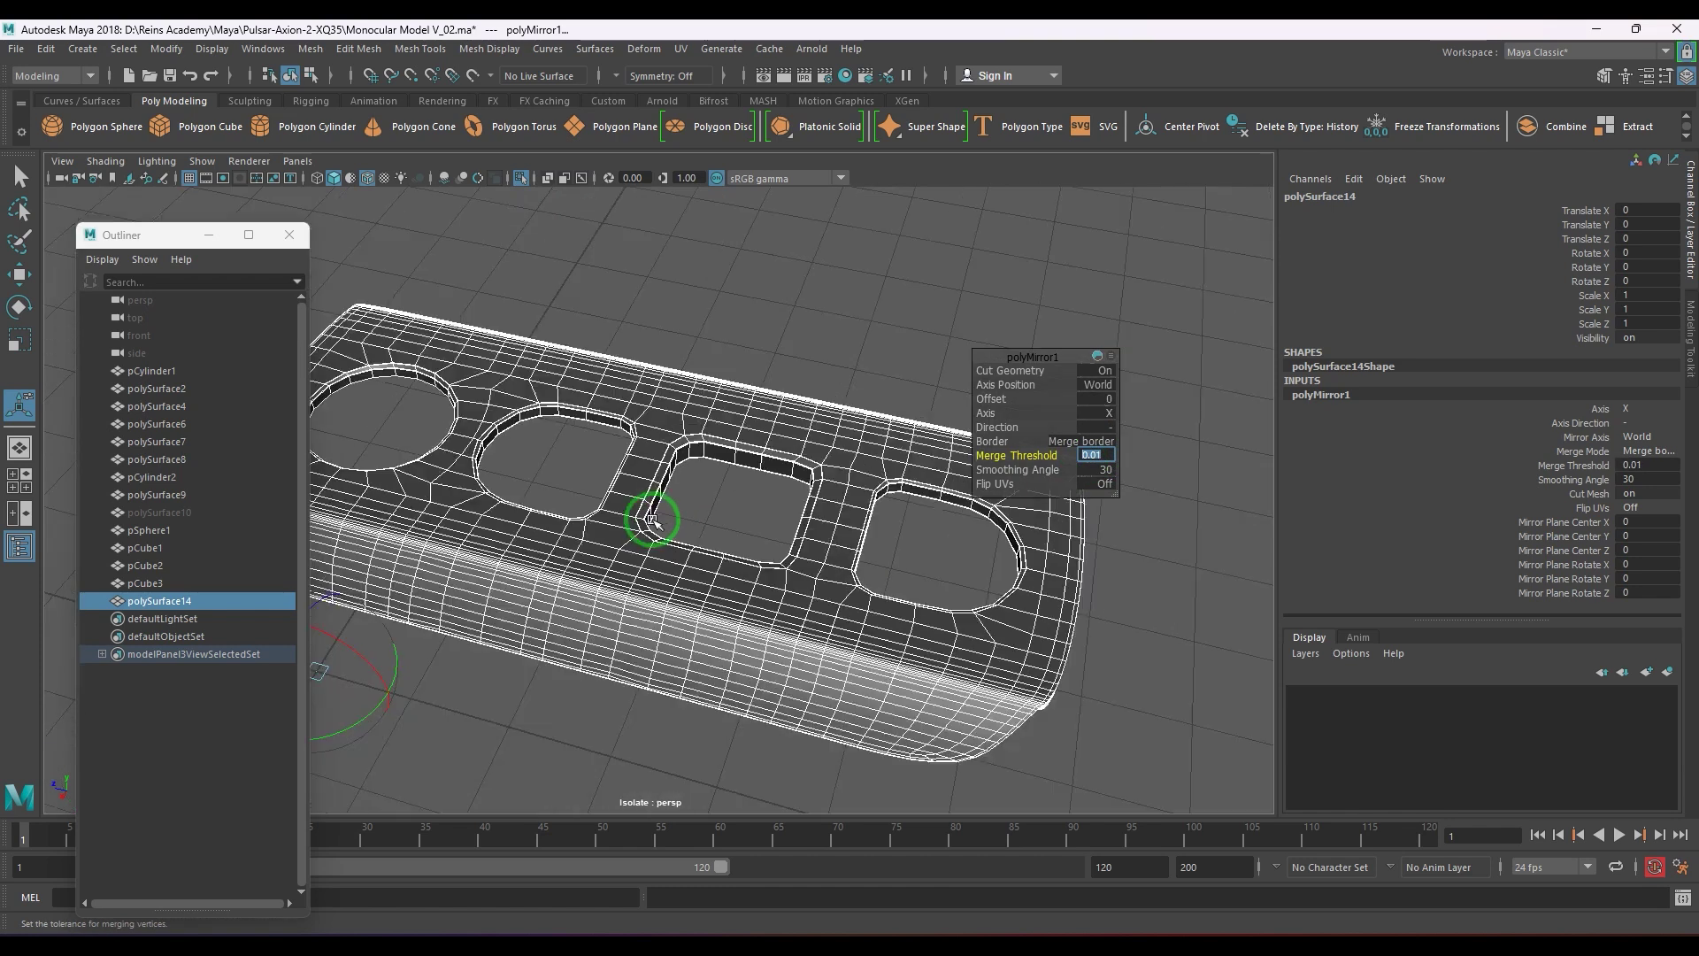
scroll(531, 516, "down", 3)
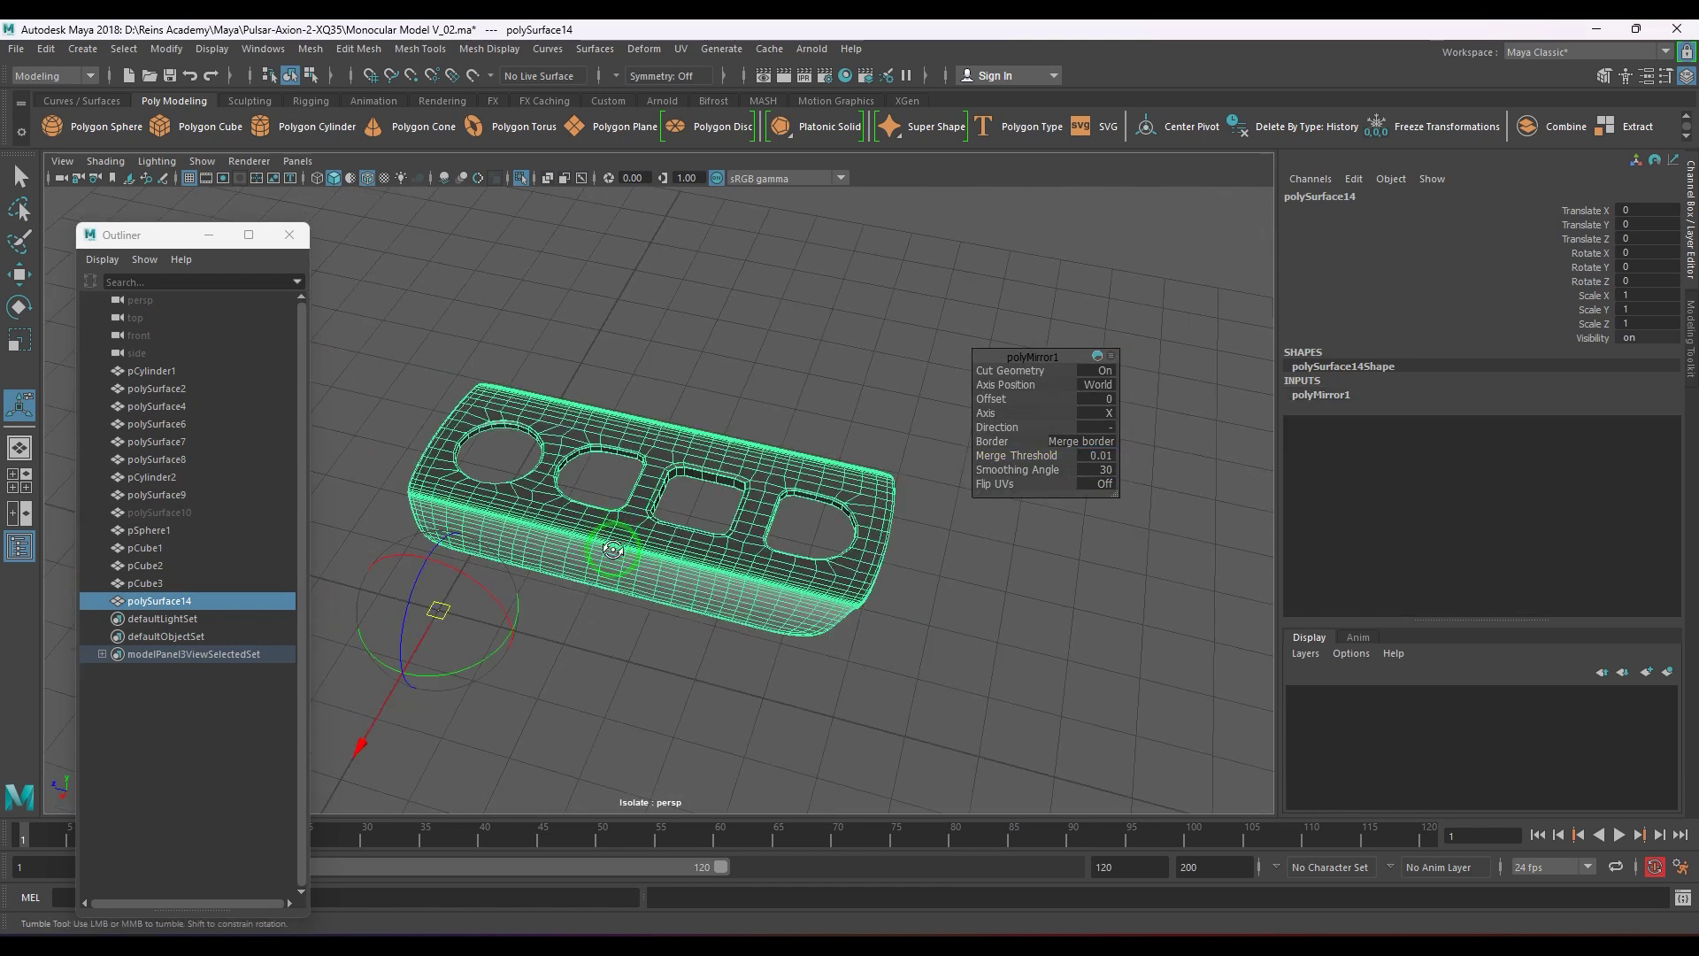
- Leave isolate selection and examine the mirrored panel in place on the full monocular model
left_click_drag(531, 516, 809, 630, "alt")
key("ctrl+1")
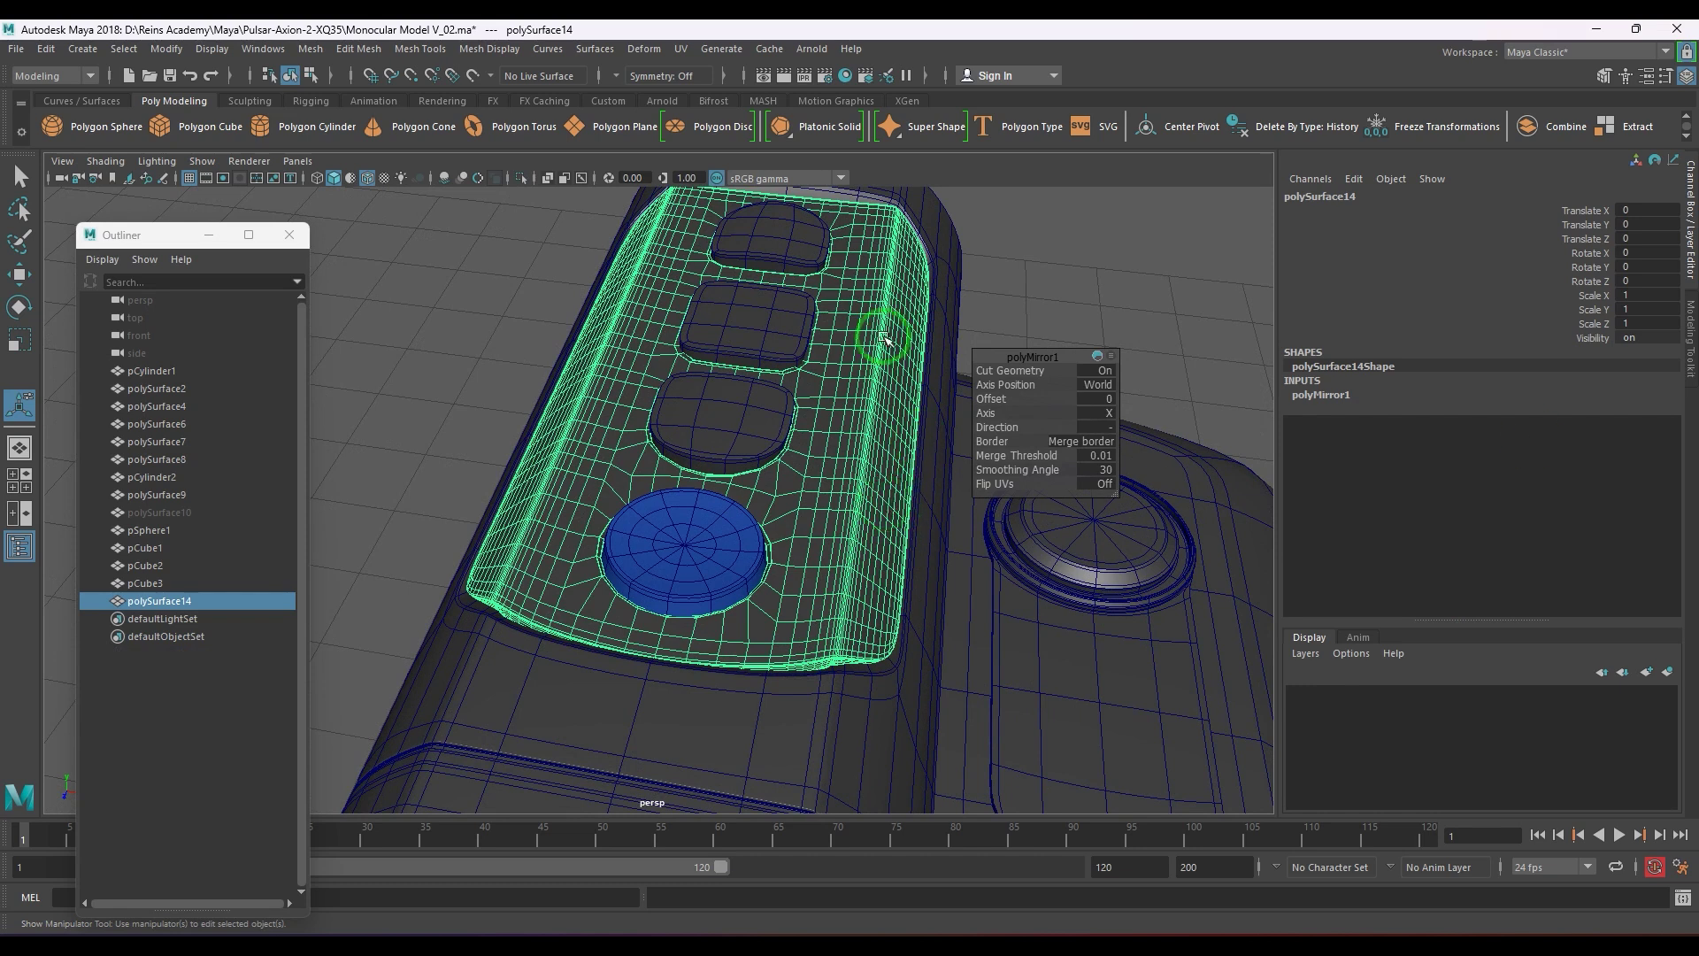
left_click_drag(883, 336, 763, 541, "alt")
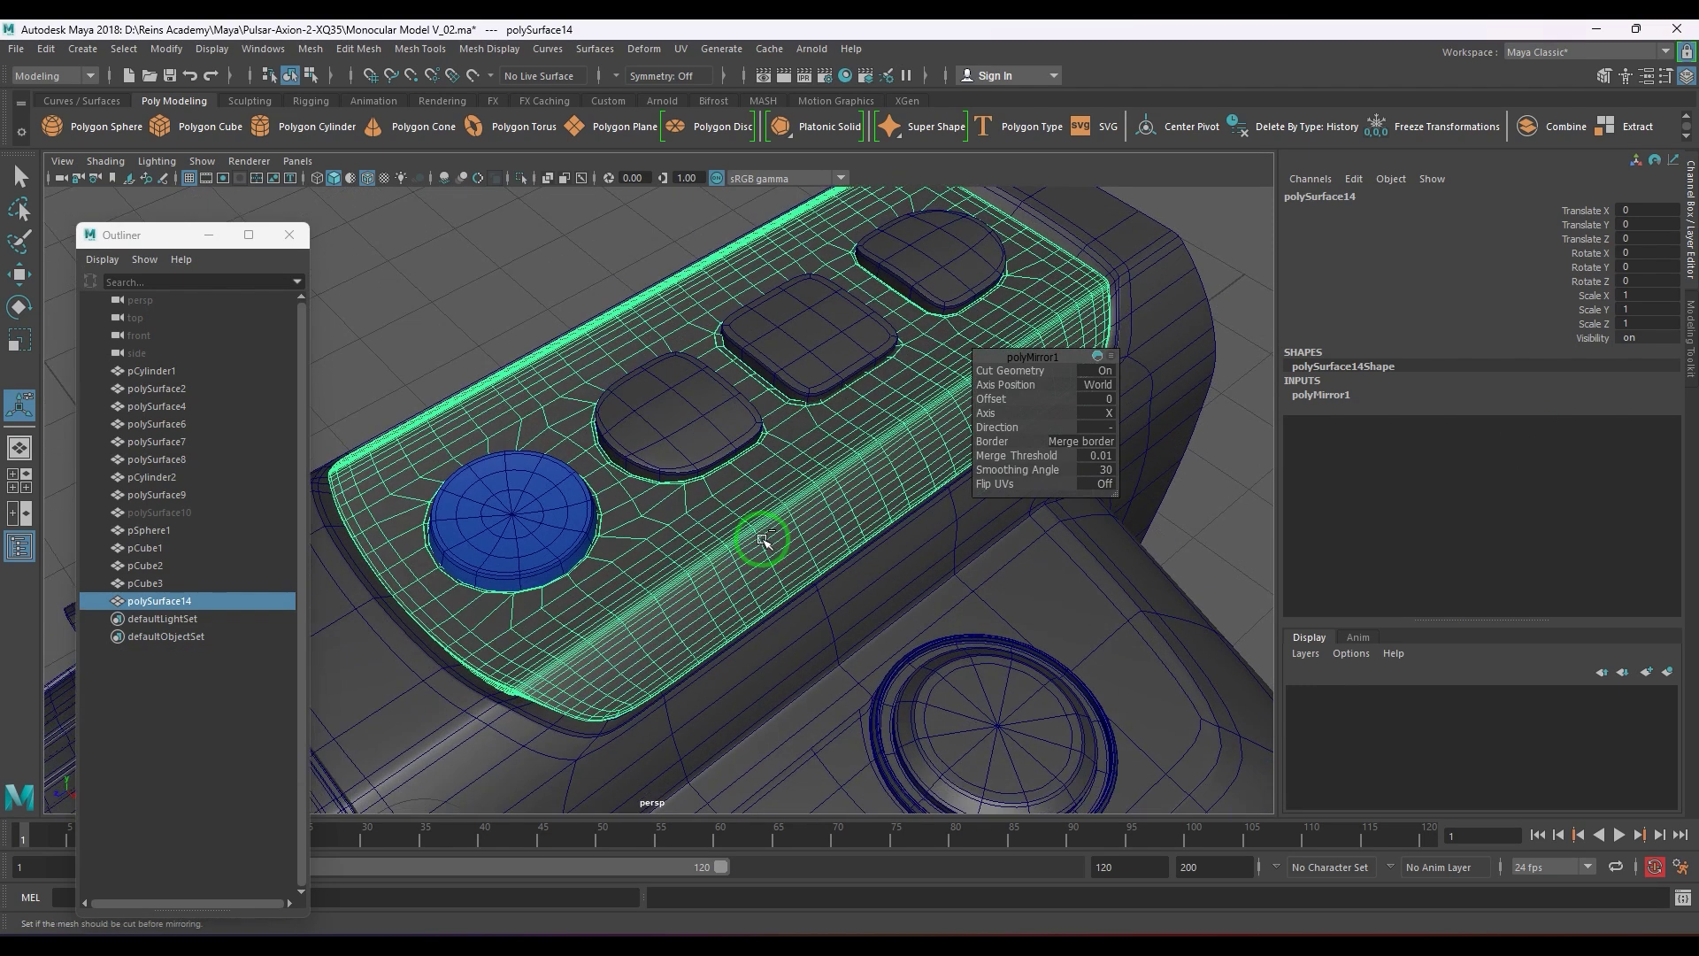
- Undo the isolation change and the mirror, keeping the half housing with its construction history deleted
key("ctrl+z")
key("ctrl+z")
key("ctrl+z")
key("ctrl+z")
key("ctrl+z")
key("ctrl+z")
key("ctrl+z")
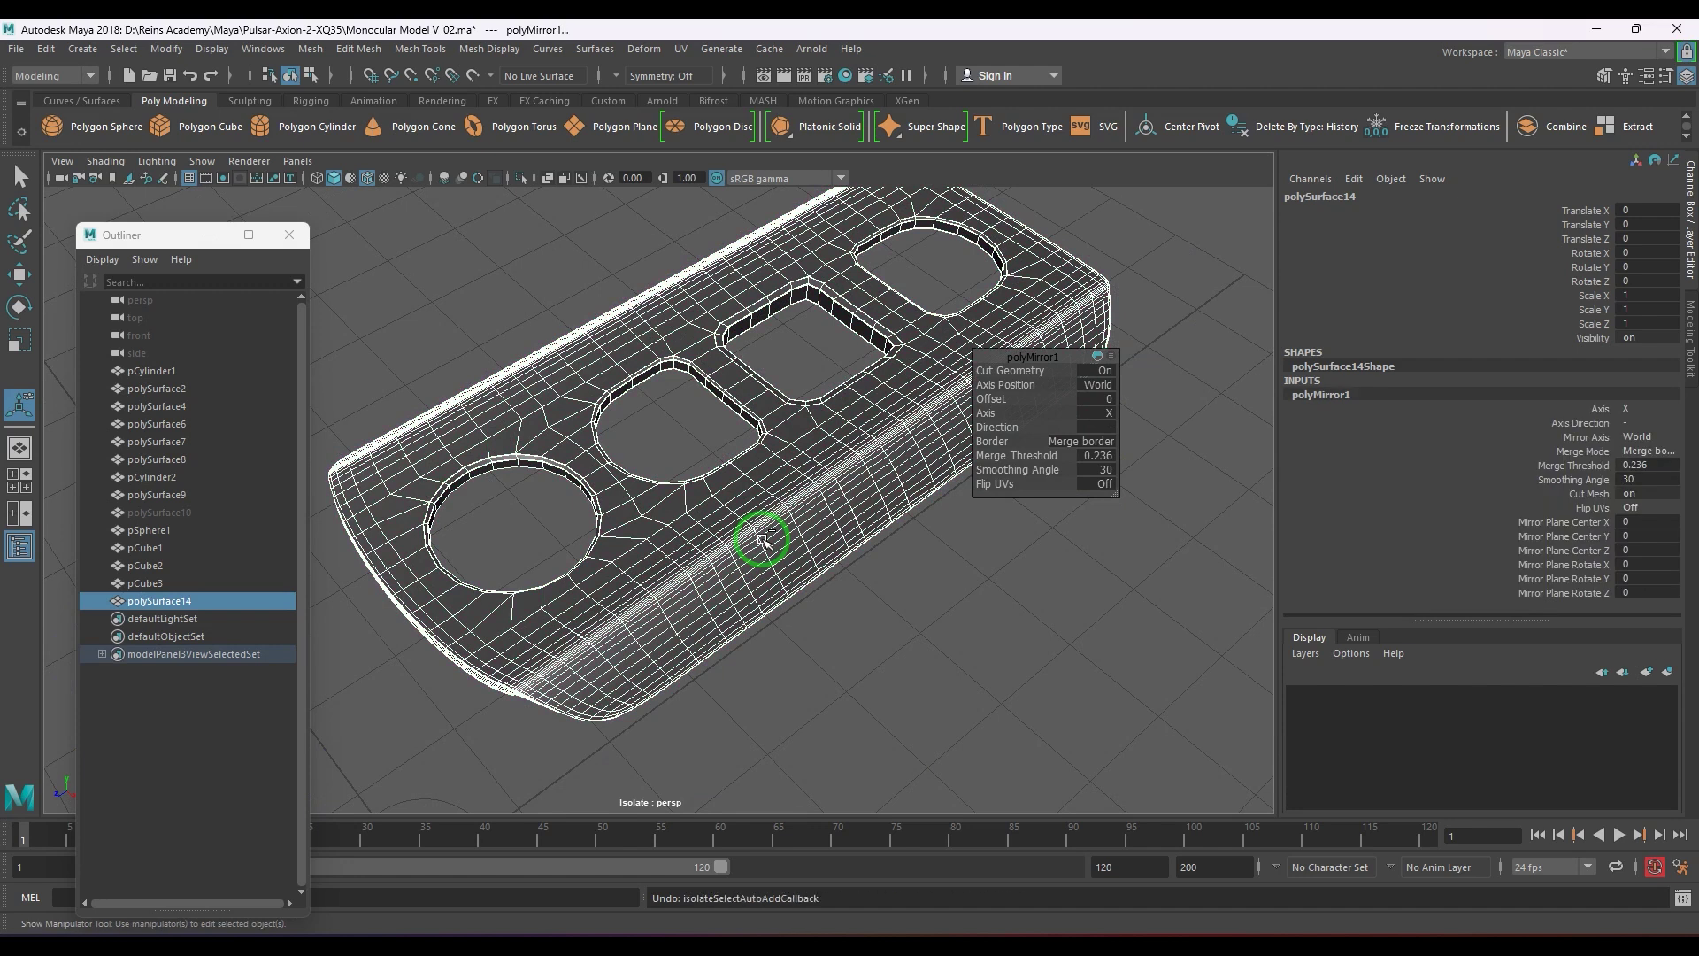
key("ctrl+z")
key("ctrl+z")
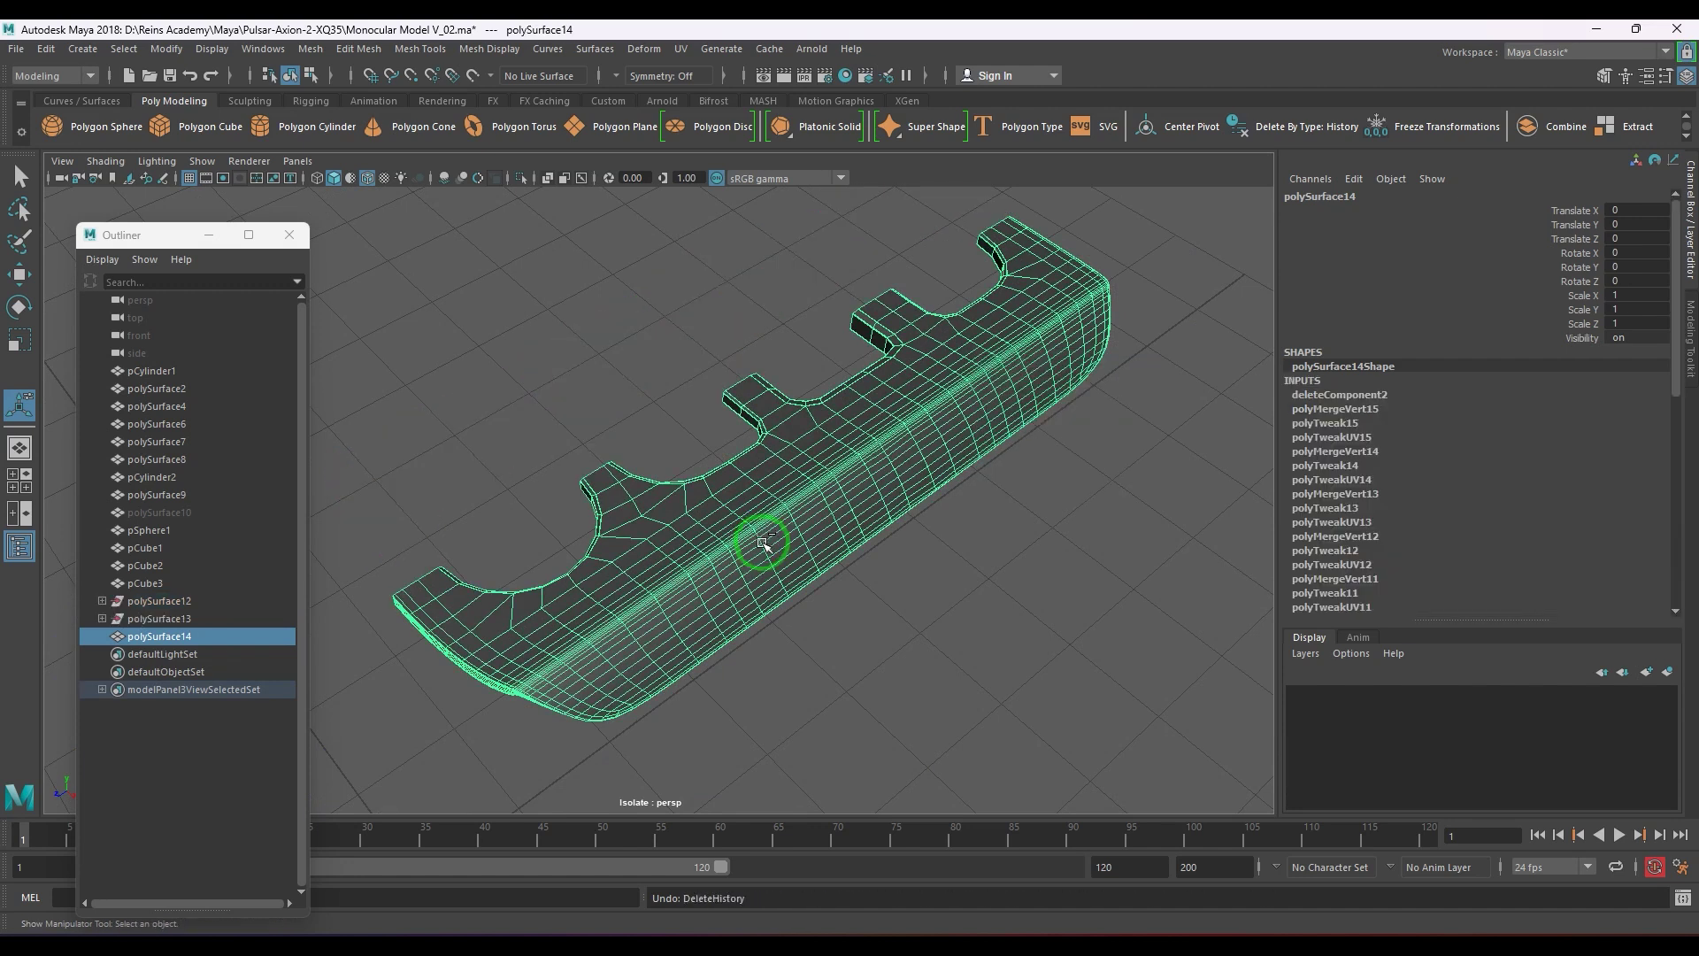
key("ctrl+y")
left_click(855, 644)
left_click(711, 611)
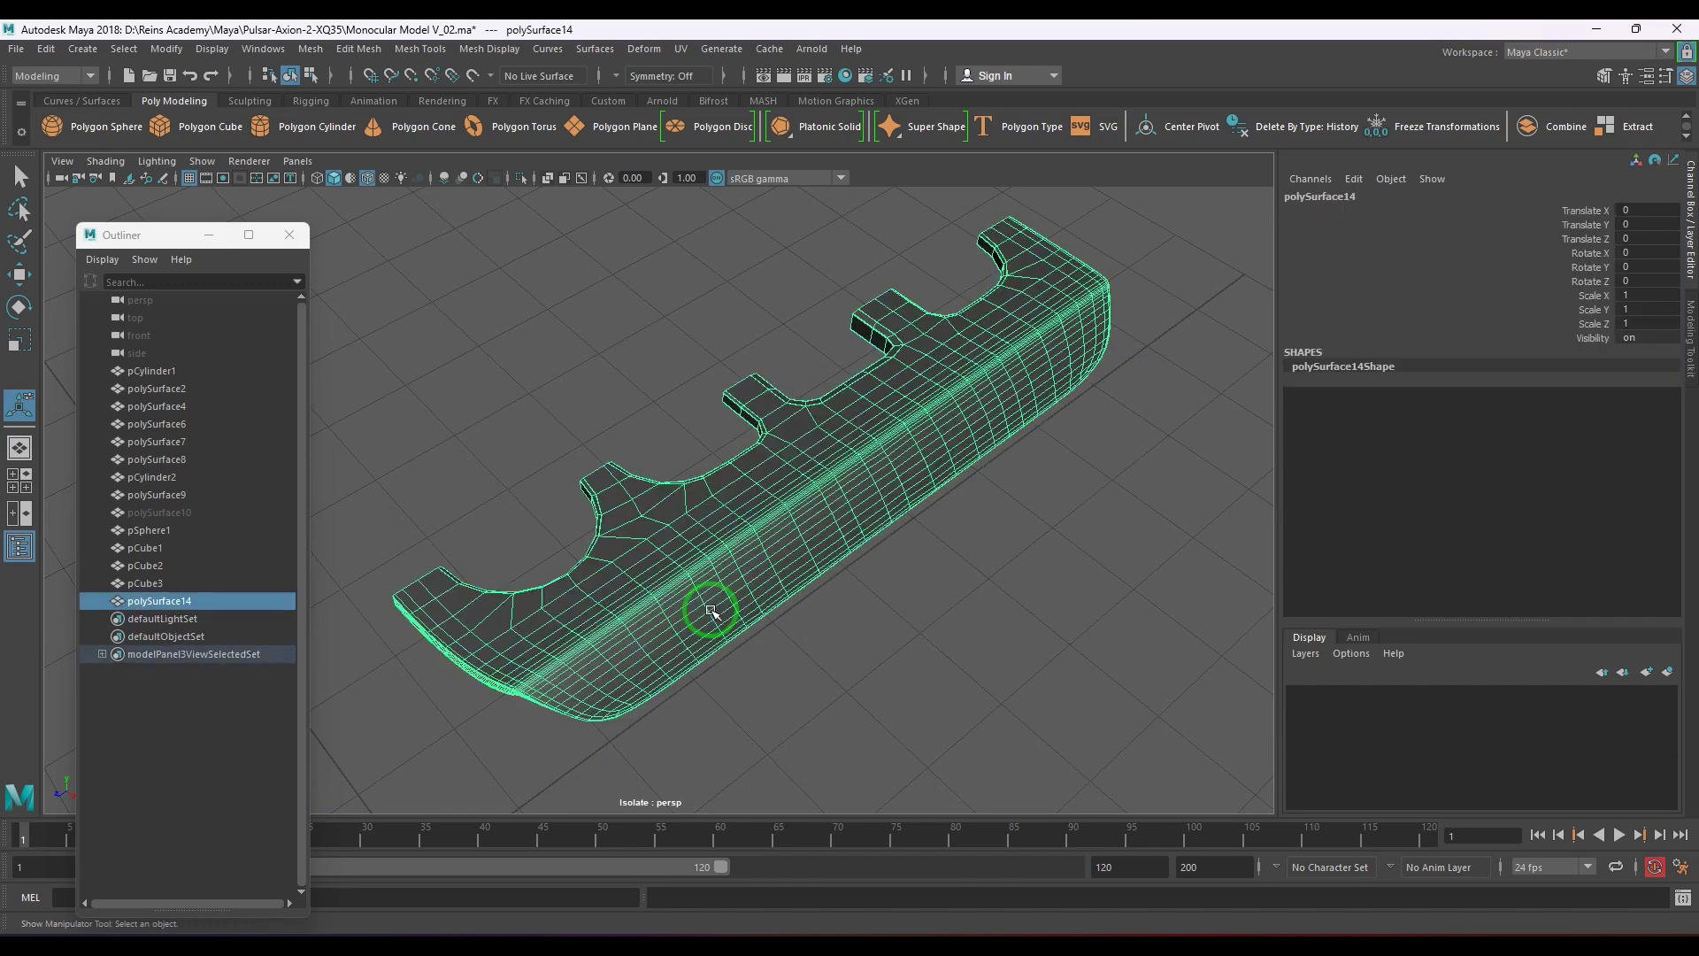
- In the top view, bevel the edge loop running across the housing through the bridge above the round opening, at a fraction of 0.5
key("space")
left_click_drag(710, 611, 635, 605)
scroll(747, 607, "down", 5)
middle_click_drag(763, 607, 796, 406, "alt")
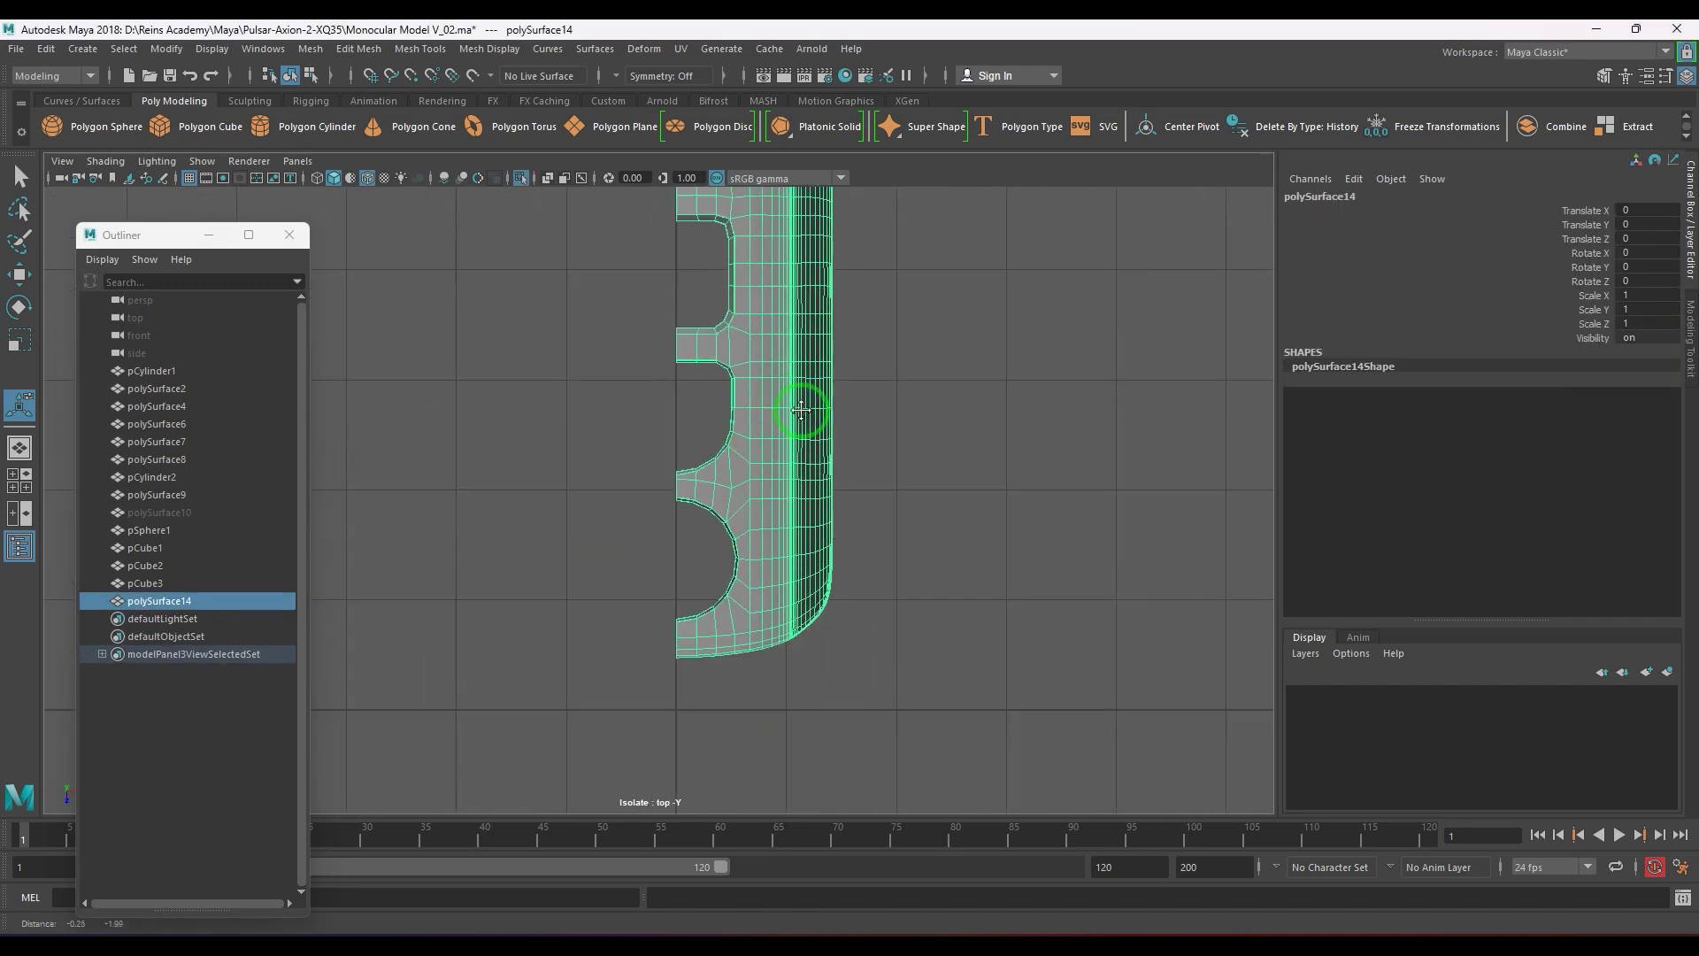
scroll(800, 515, "up", 3)
scroll(746, 595, "up", 6)
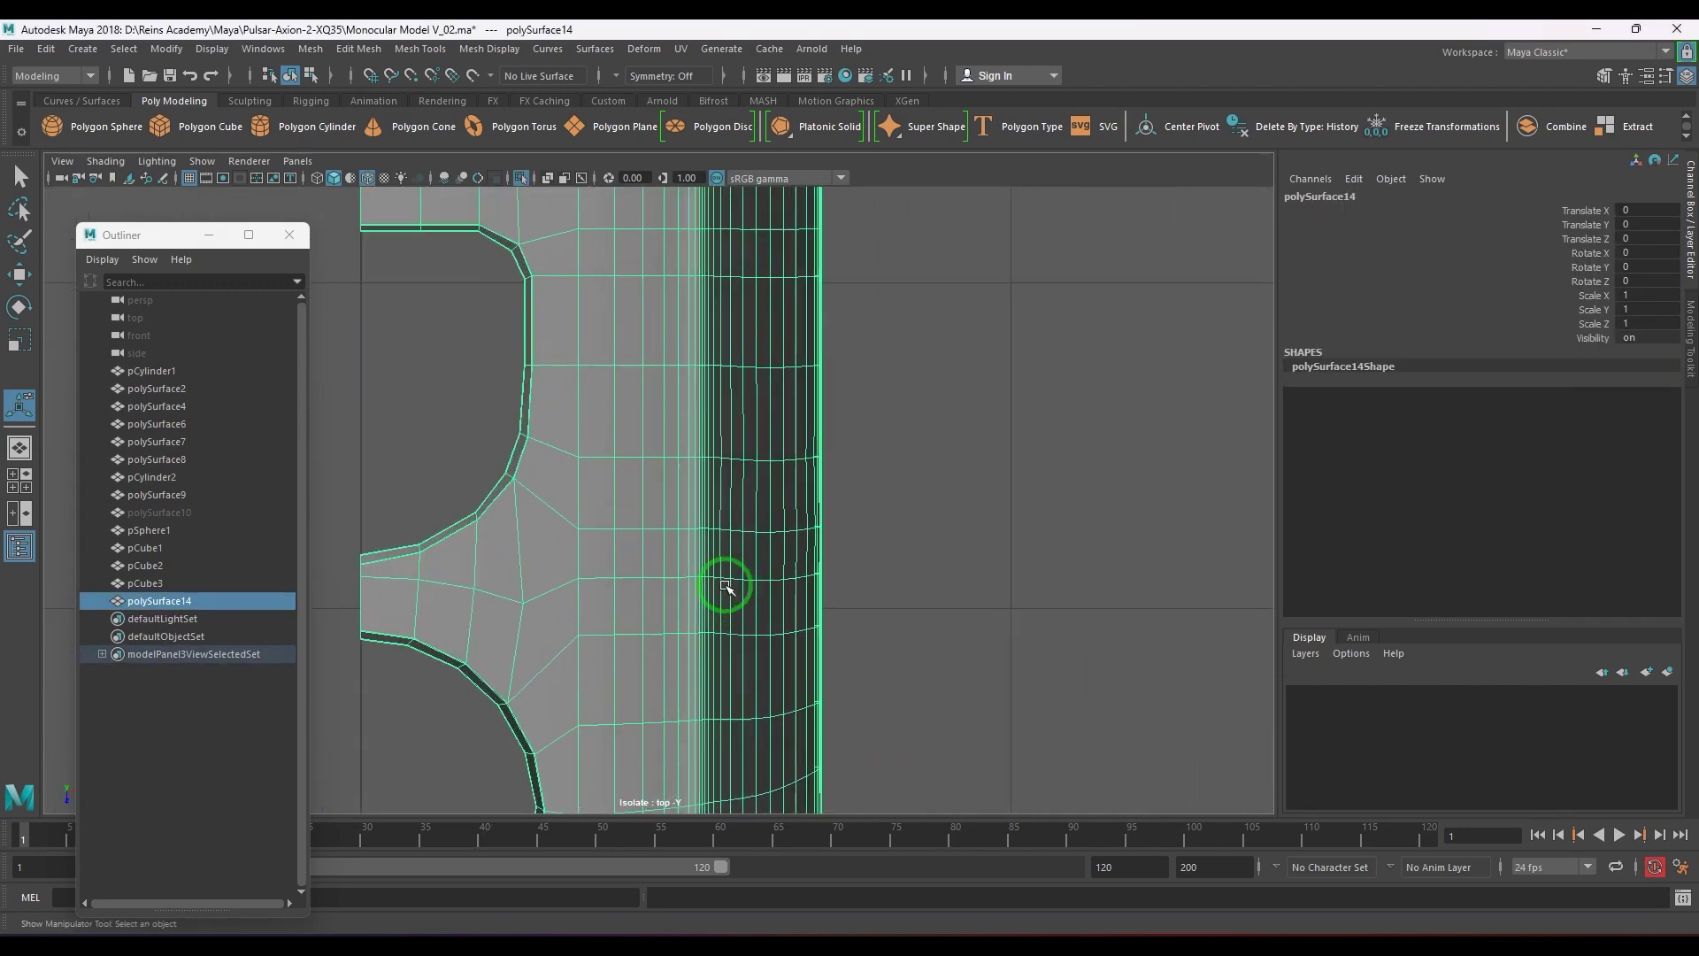
middle_click_drag(719, 604, 920, 555, "alt")
key("F10")
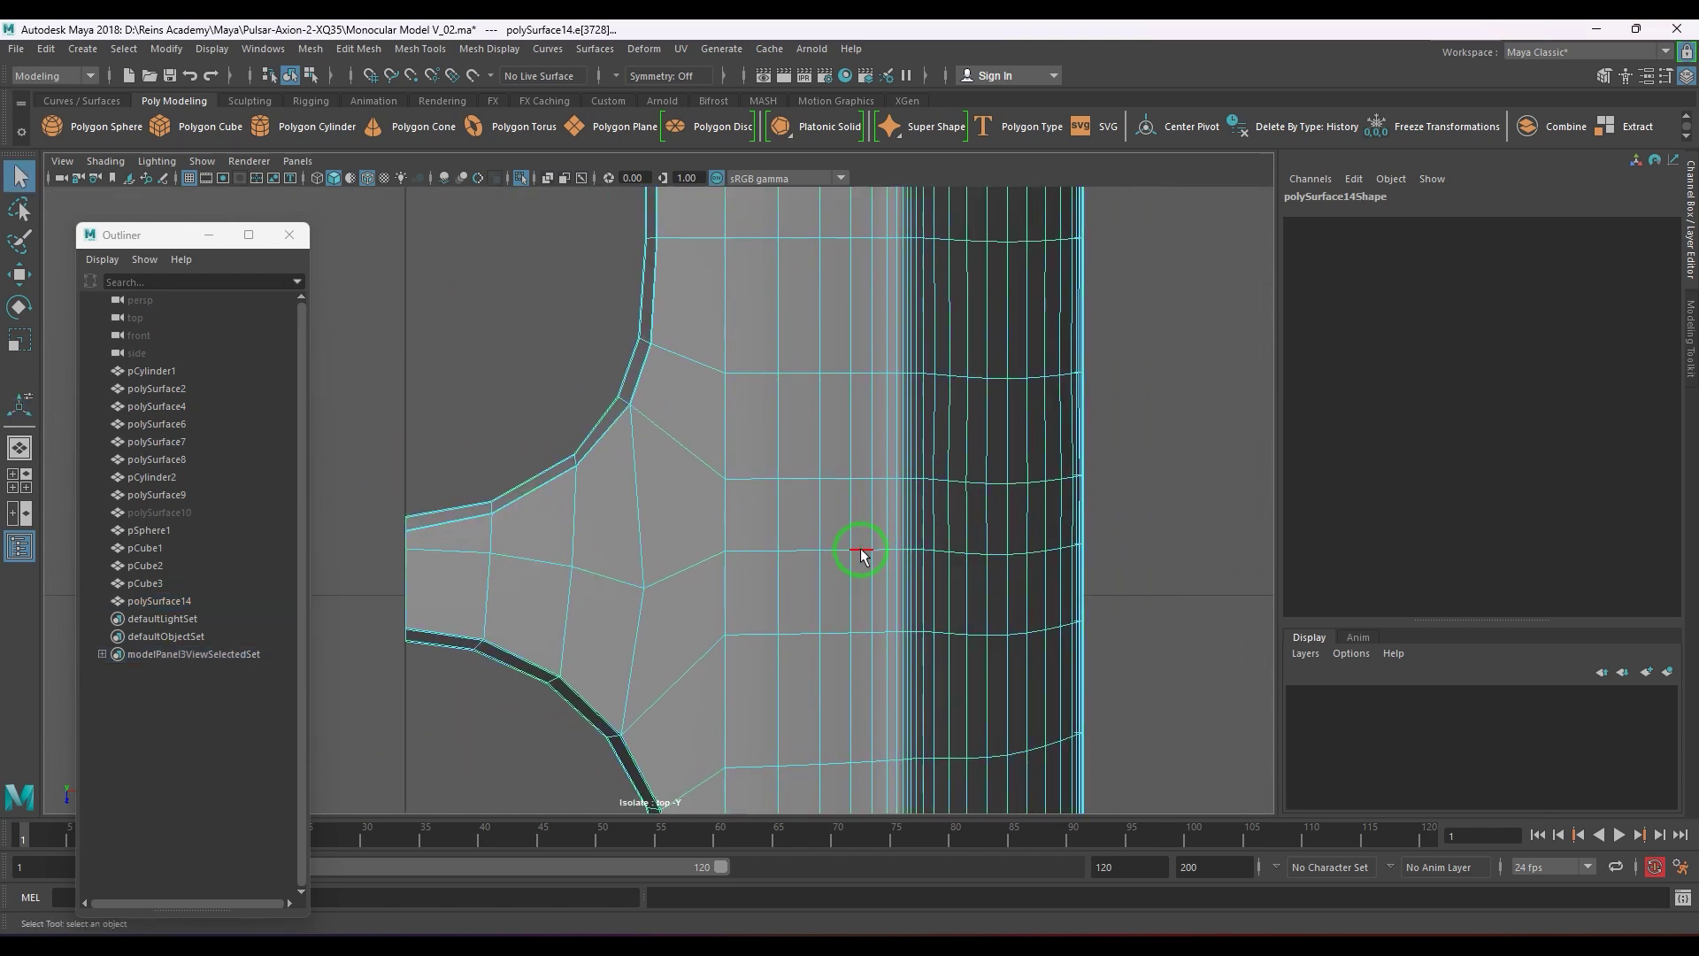
key("ctrl+b")
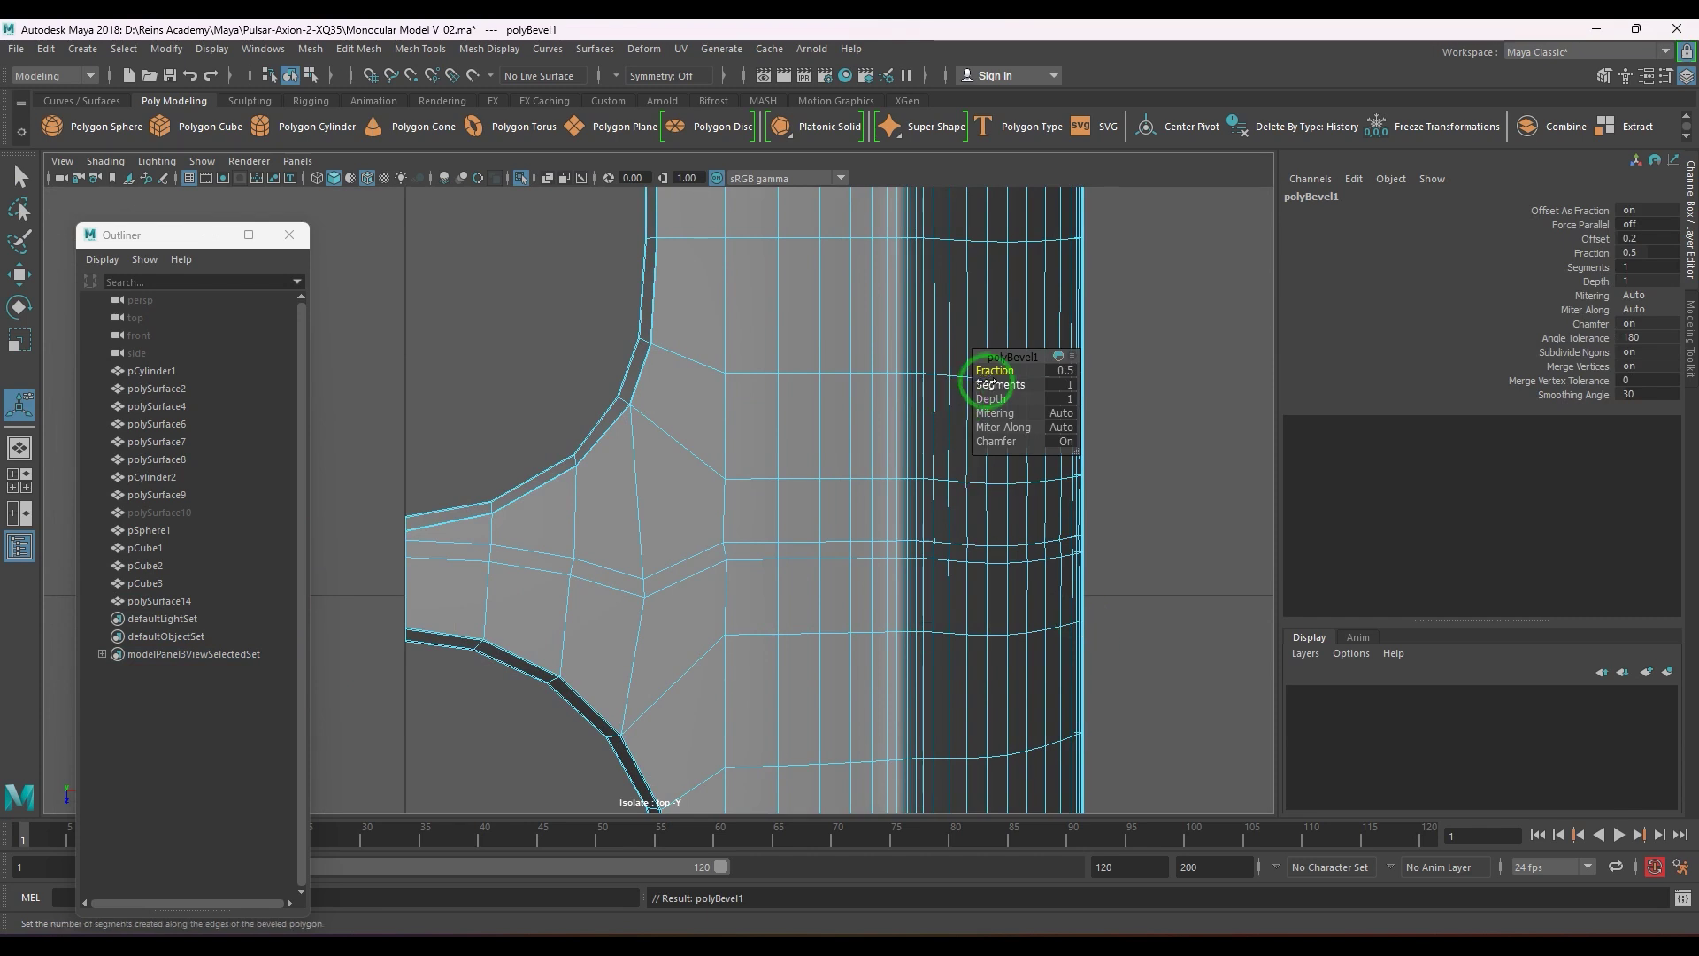
left_click_drag(993, 374, 999, 384)
left_click(849, 567)
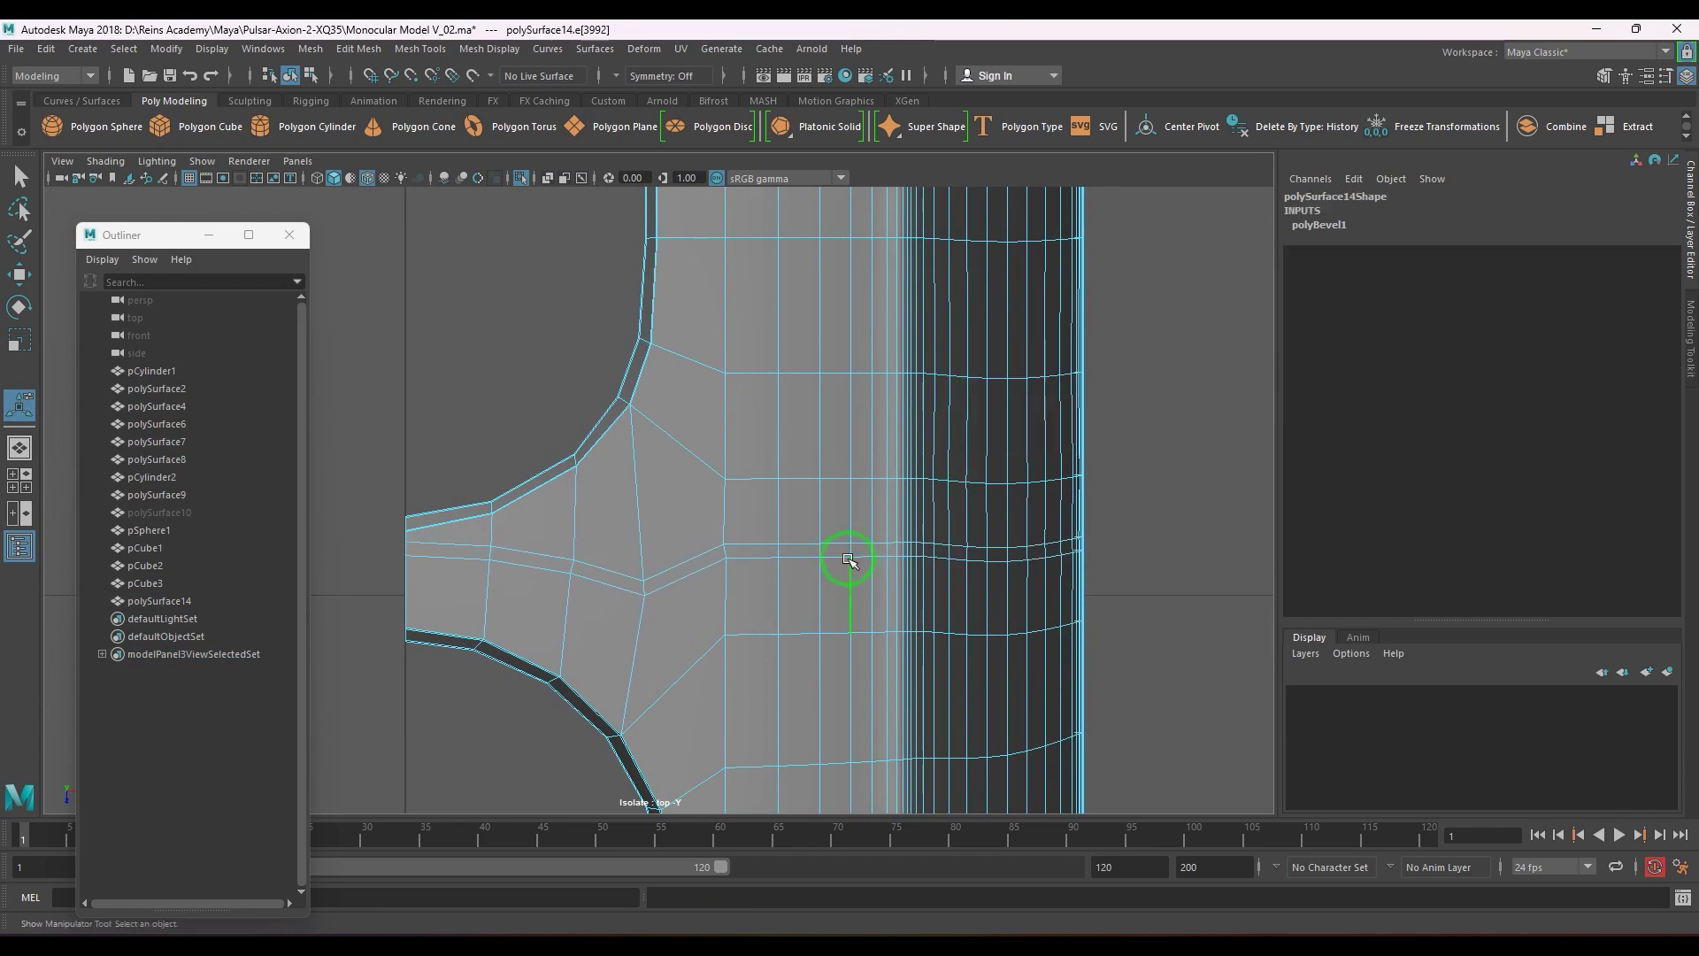
- Slide the lower bevelled edge loop toward the round opening and move the kinked vertex on each bevelled loop along Z to straighten them
right_click_drag(832, 553, 876, 636, "shift")
middle_click_drag(884, 602, 852, 623)
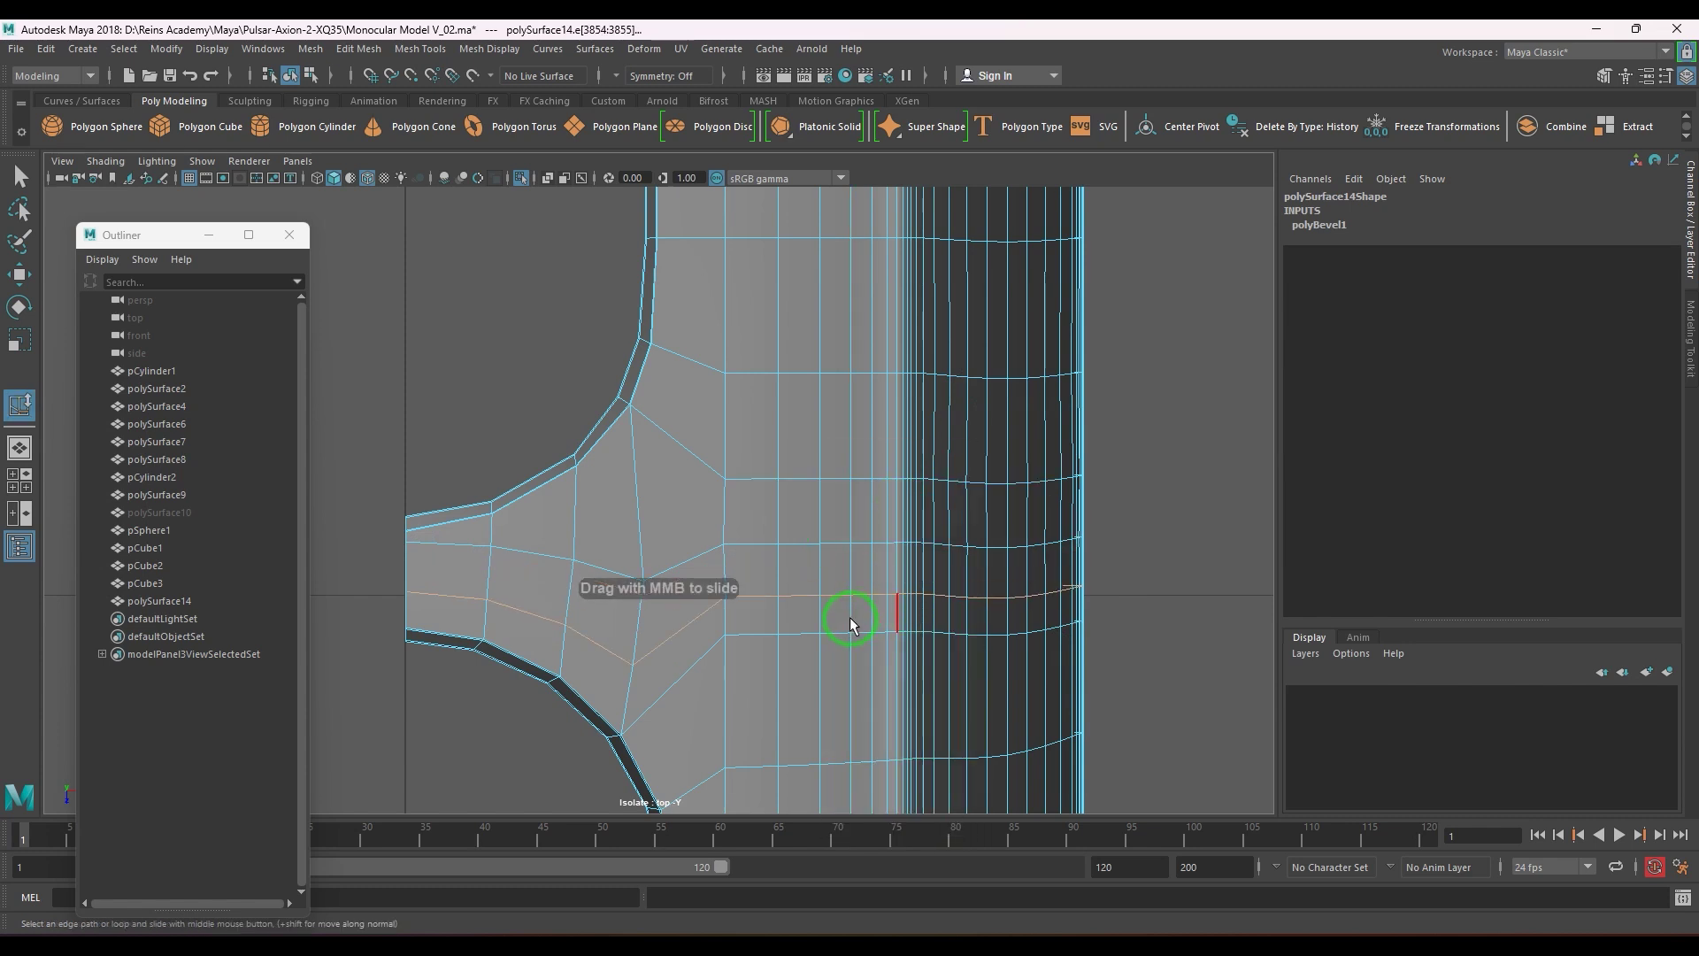
key("F9")
left_click(643, 583)
left_click(643, 583)
key("w")
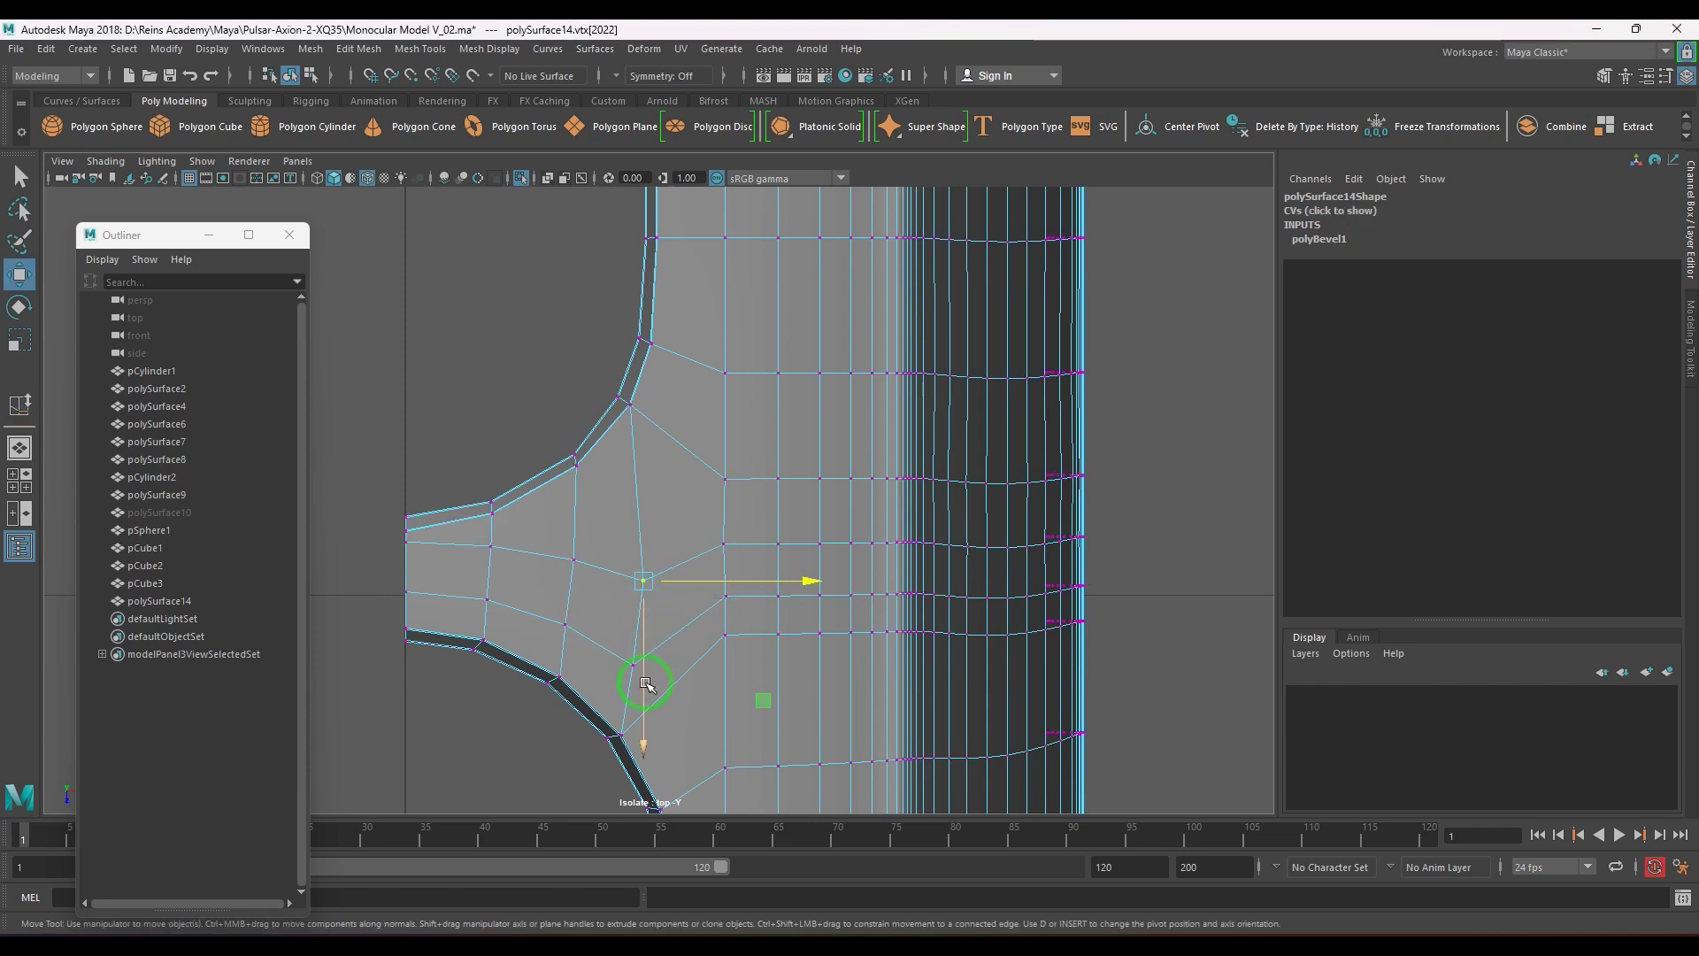
left_click_drag(640, 690, 647, 649)
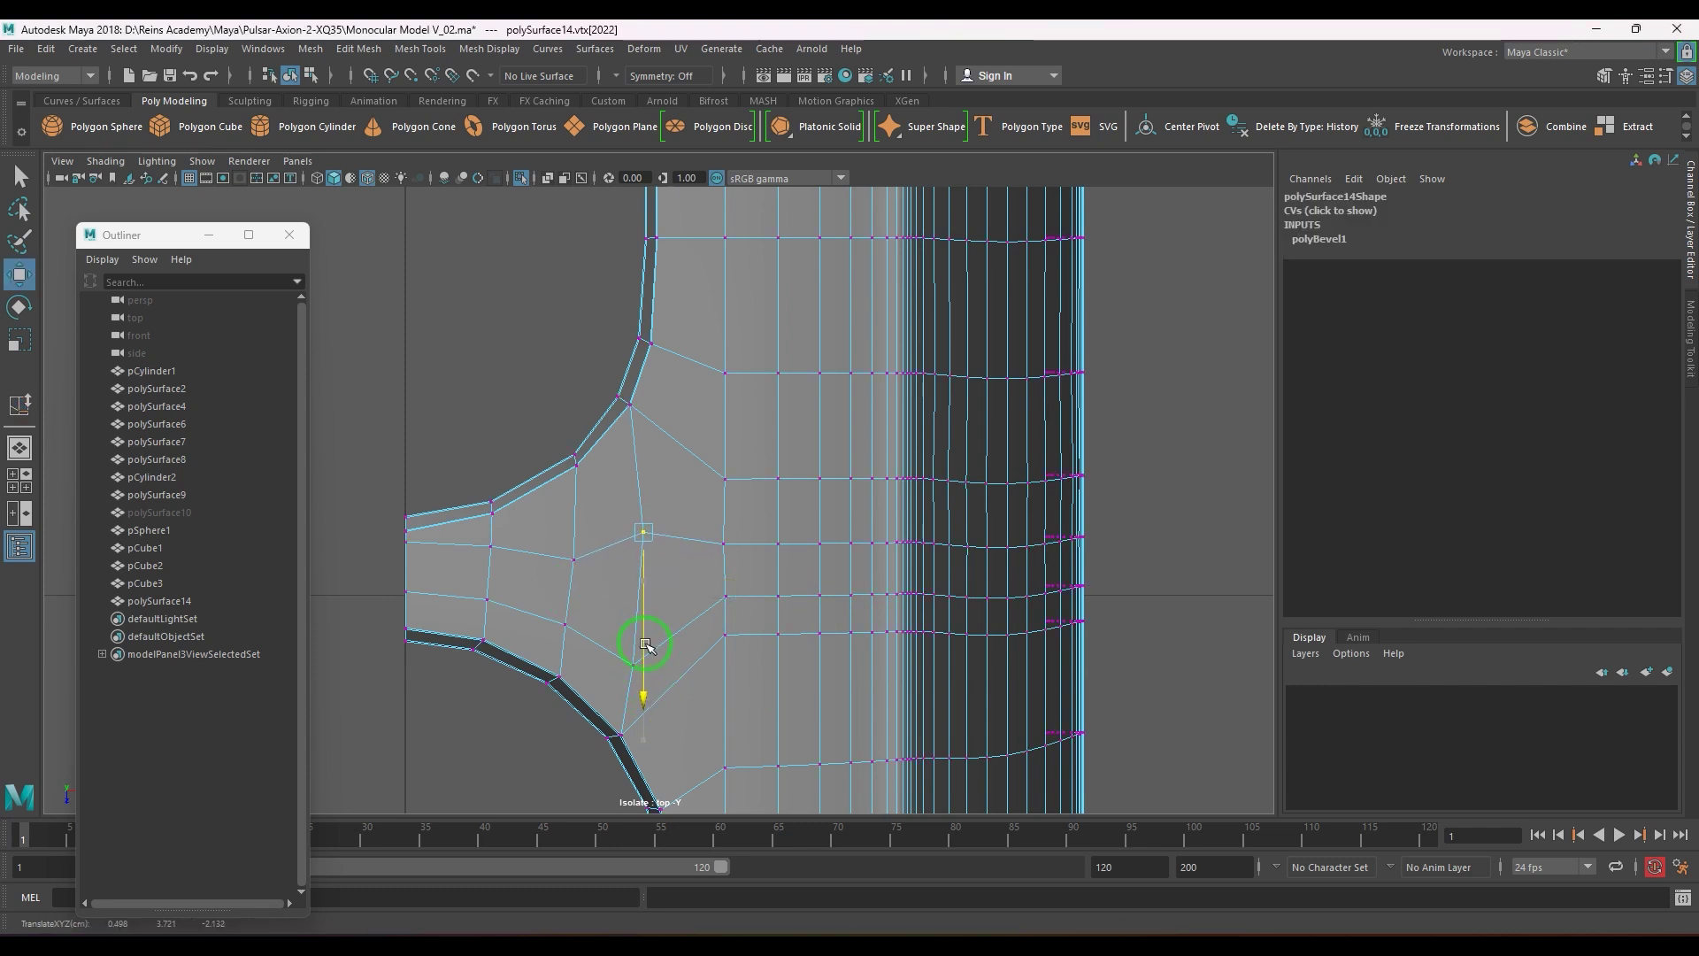
left_click(628, 669)
left_click_drag(638, 709, 643, 668)
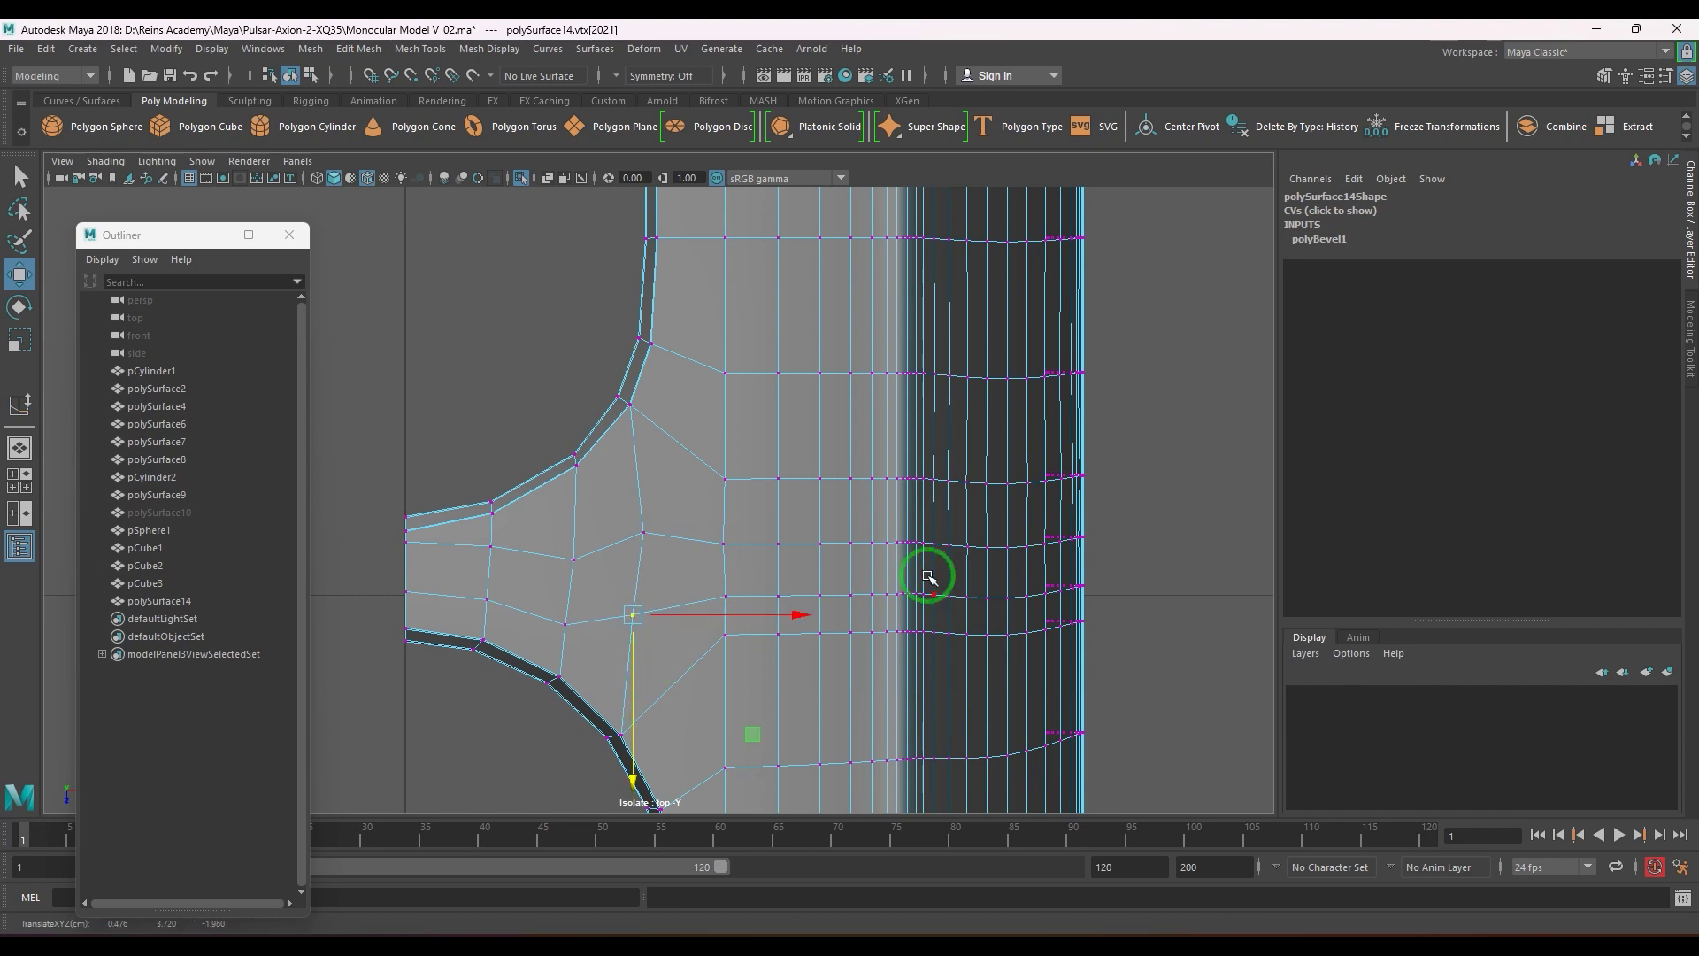
- Slide the upper bevelled edge loop away from the round opening to widen the band between the two loops
key("F10")
left_click(822, 555)
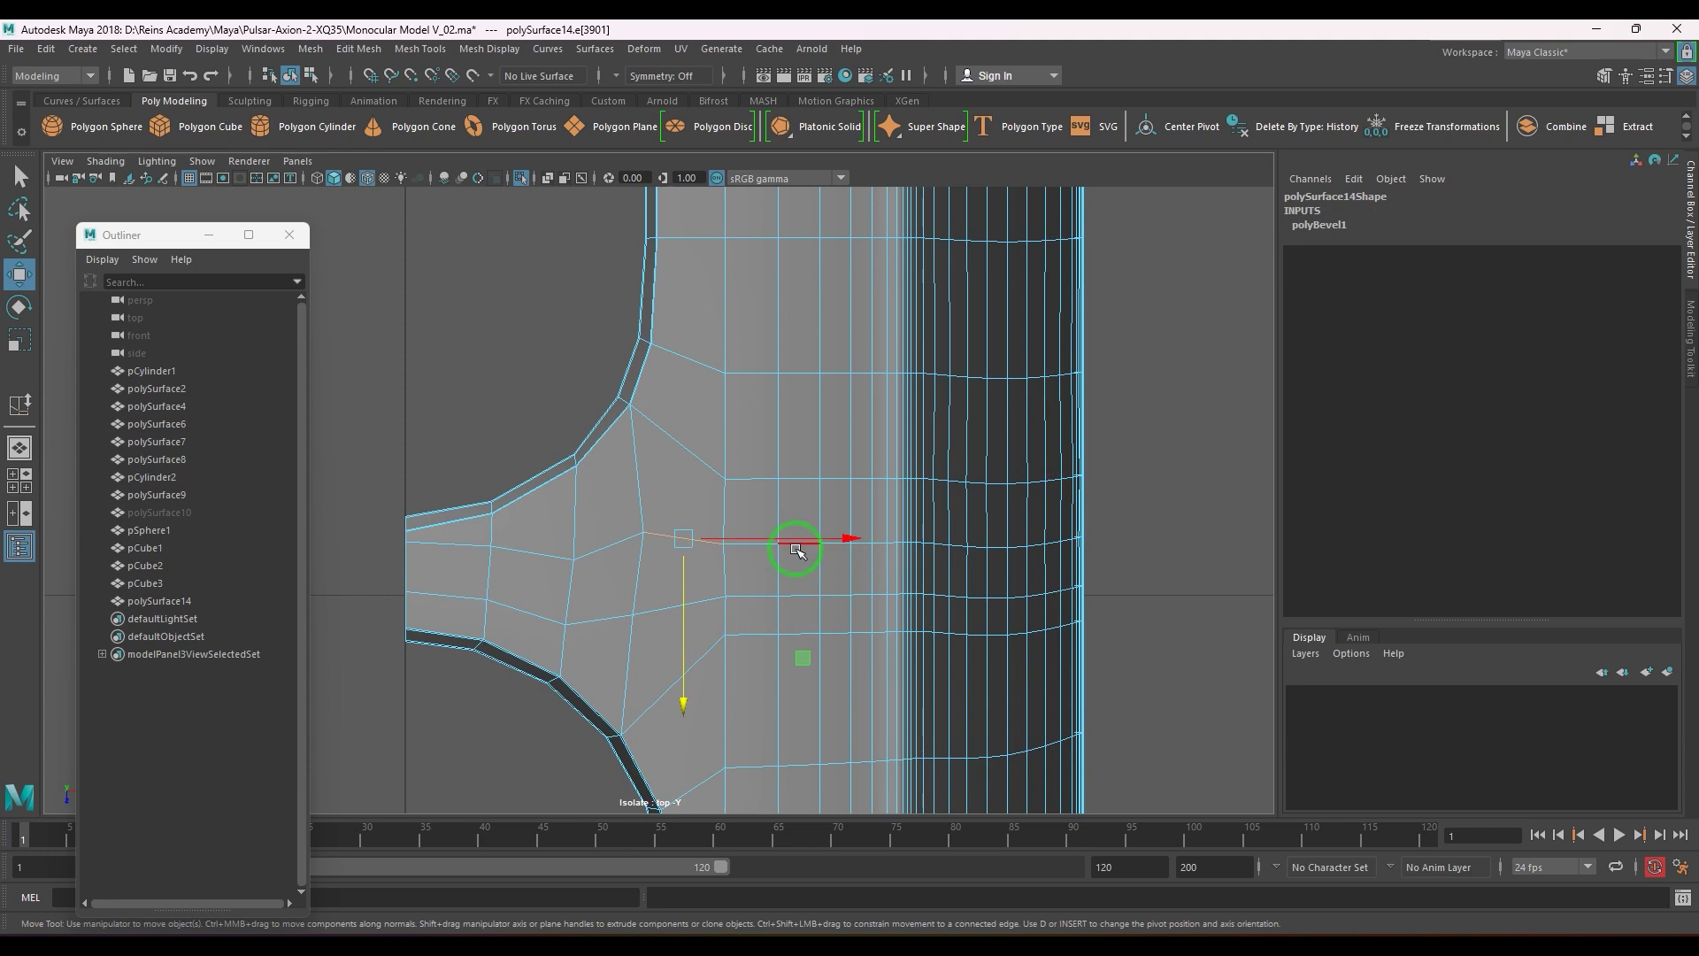
double_click(801, 542)
right_click_drag(891, 531, 888, 669, "shift")
middle_click_drag(893, 607, 895, 612)
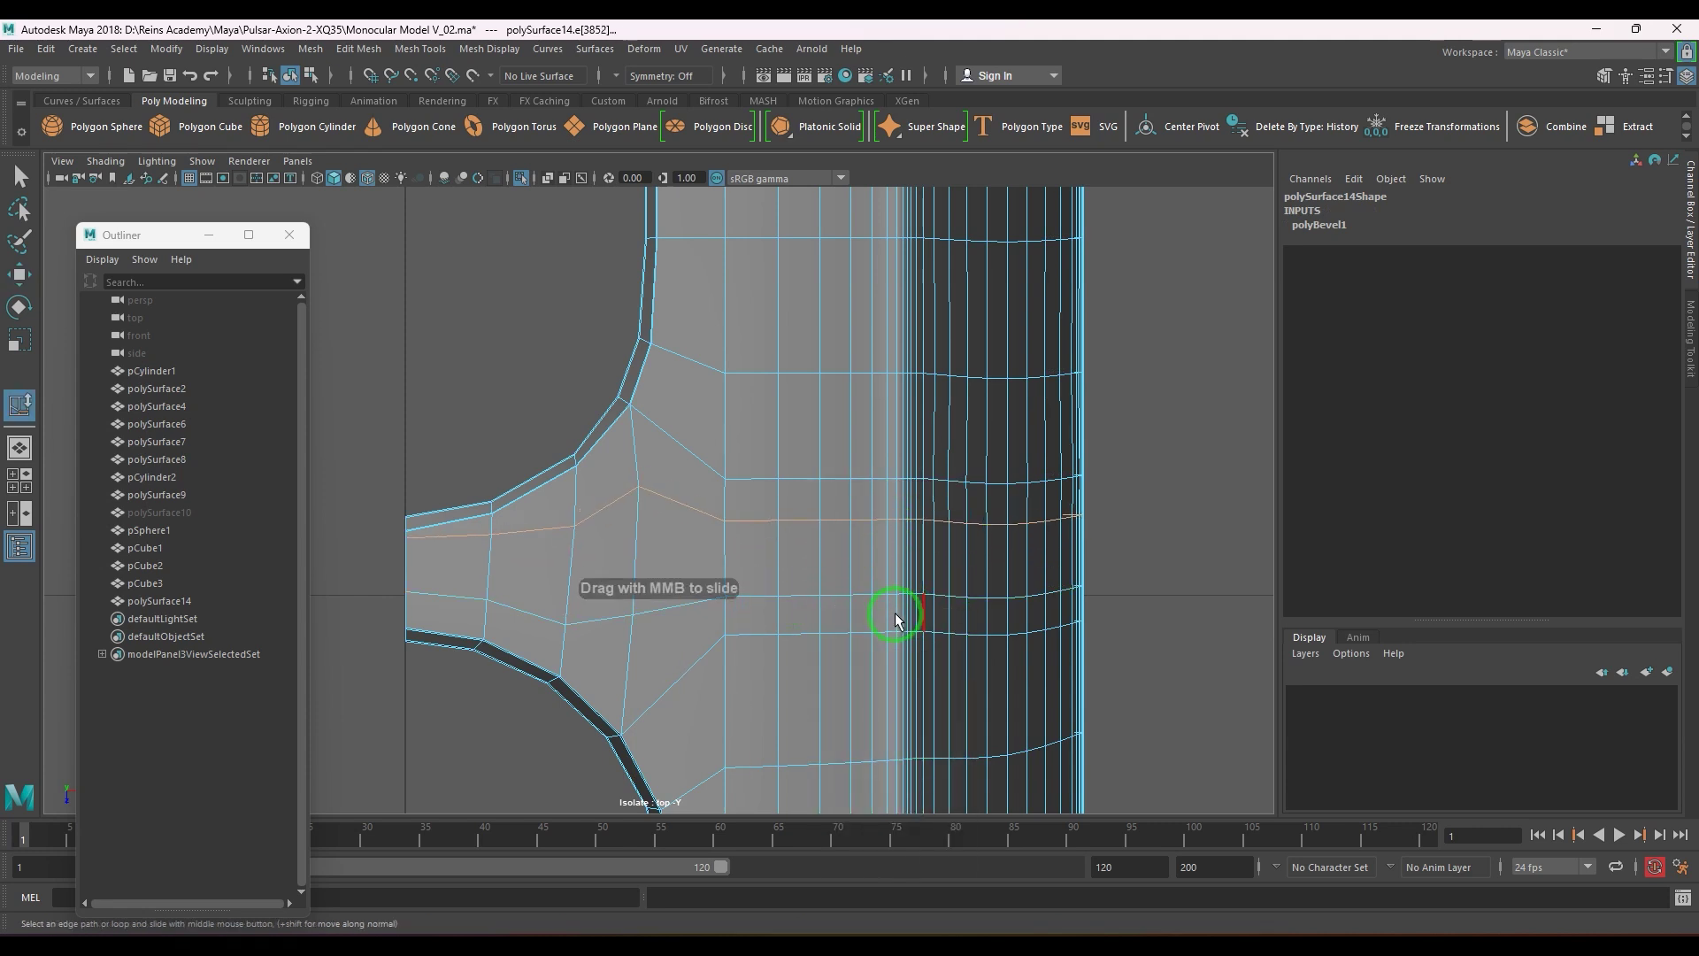
- Insert a centred edge loop with Multi-Cut between the two bevelled loops
right_click_drag(925, 535, 818, 546, "shift")
middle_click(903, 556, "ctrl")
left_click(1114, 641)
key("w")
- Select the block of faces around the new edge loop at the housing's rounded shoulder and frame it in the perspective view
scroll(973, 615, "up", 3)
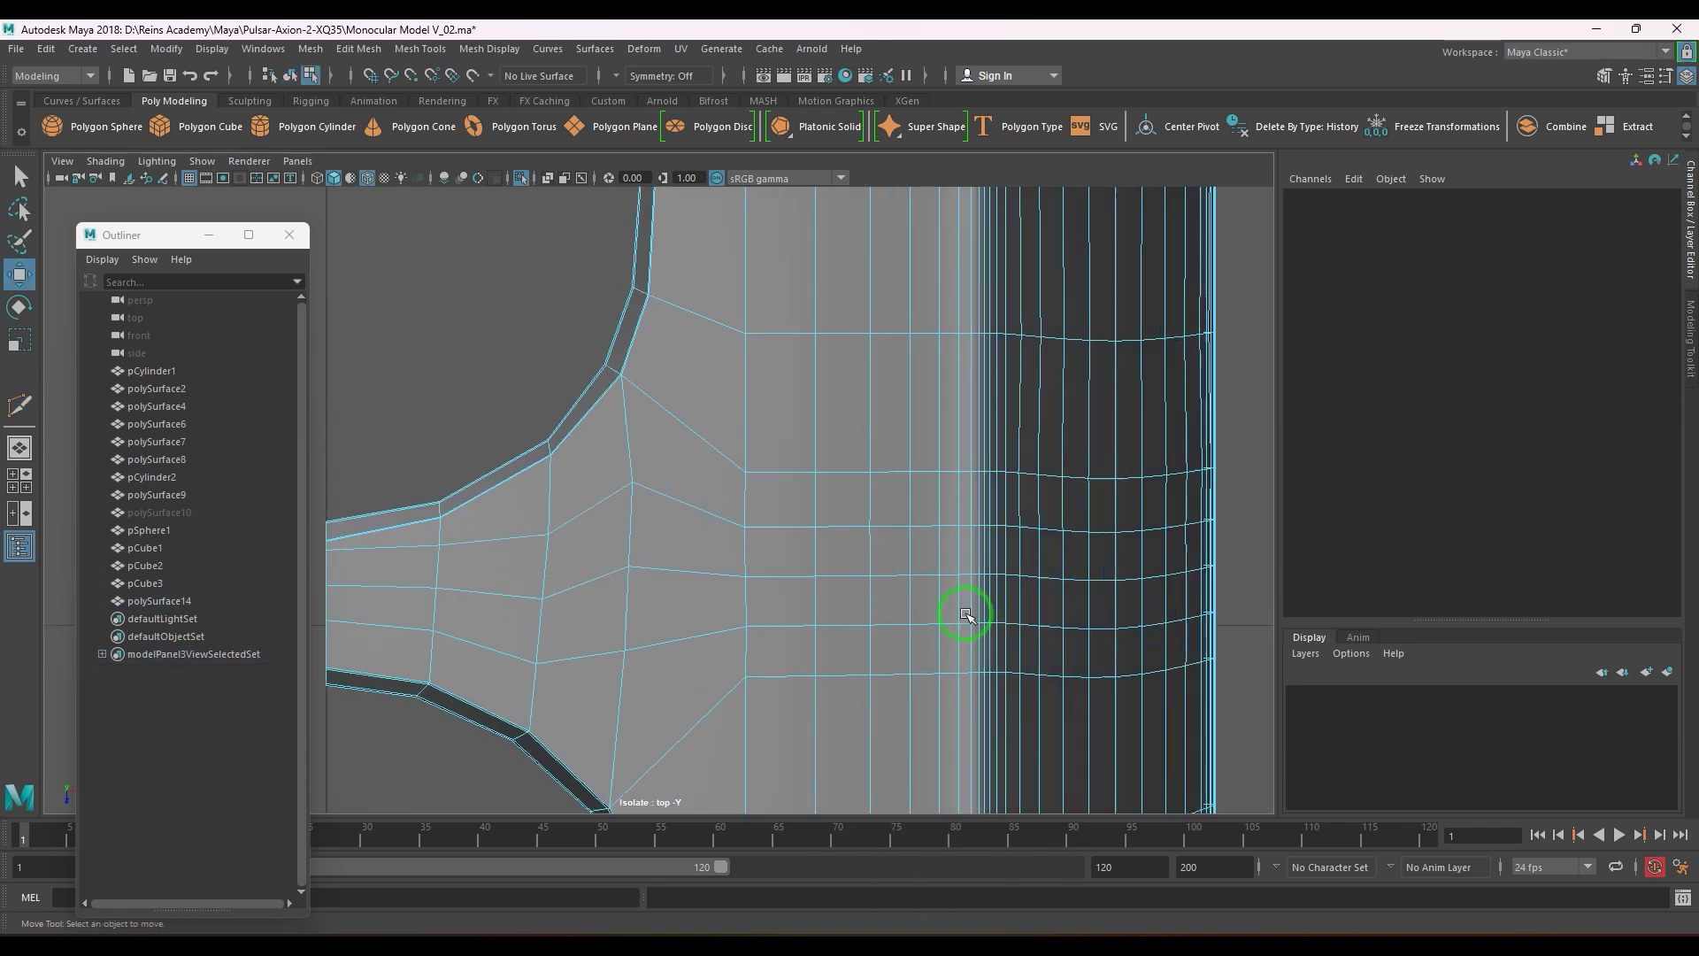
middle_click_drag(966, 617, 873, 609, "alt")
scroll(872, 609, "up", 2)
left_click(899, 569)
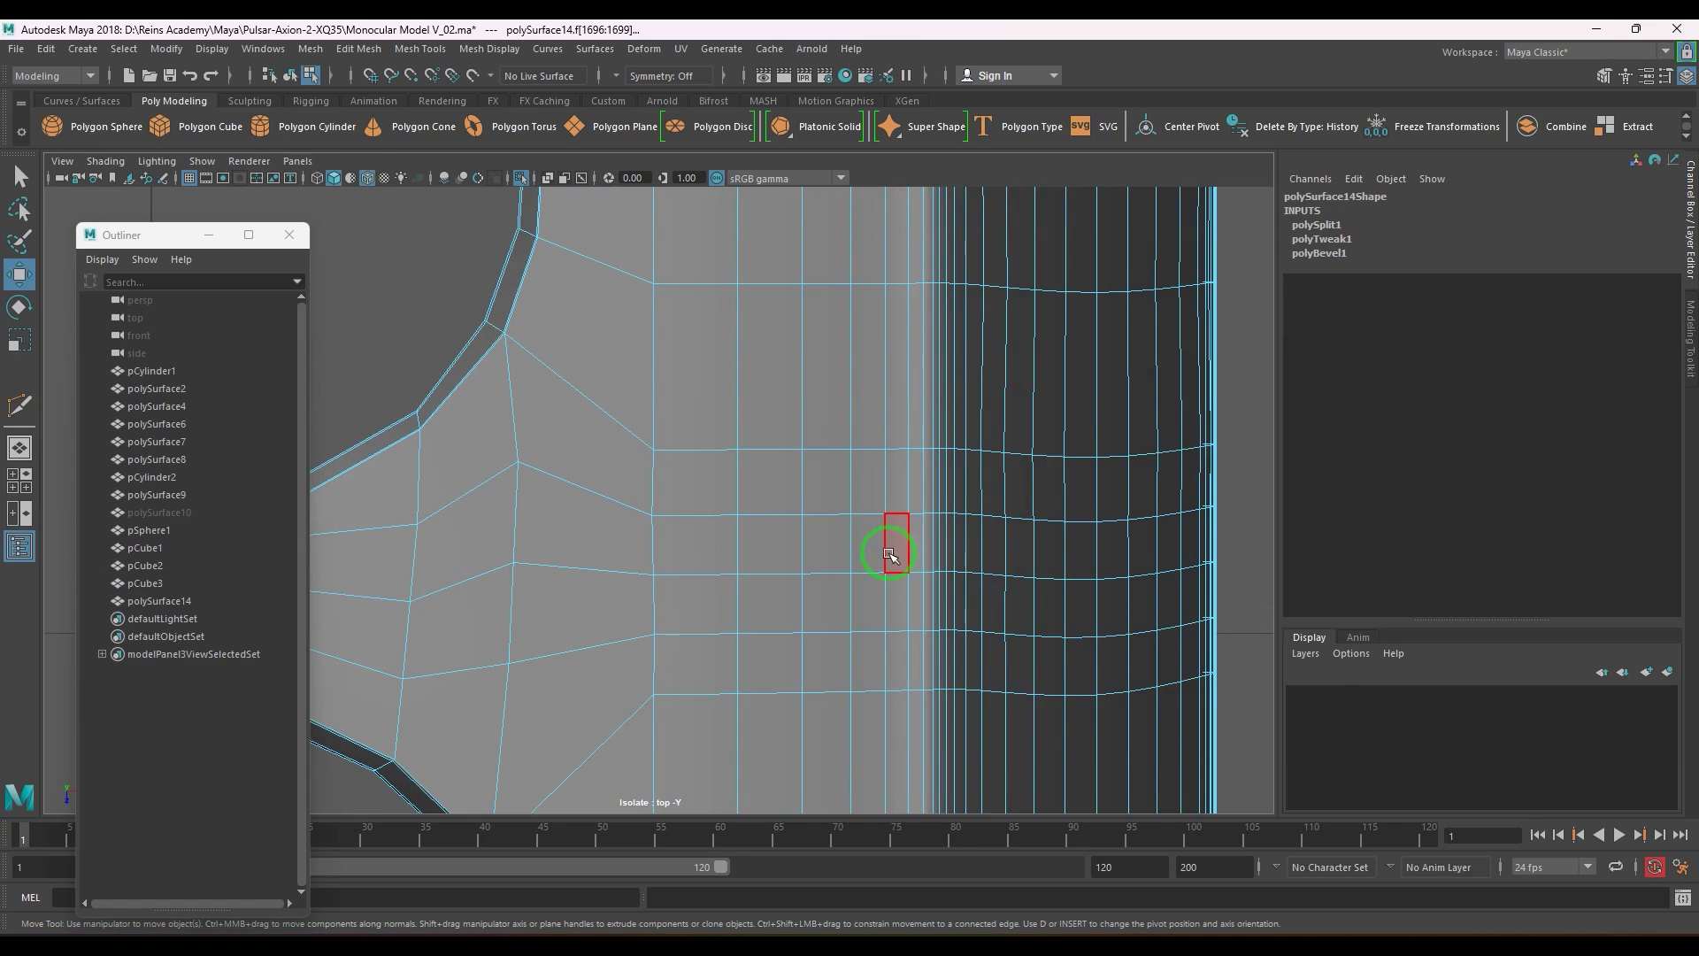
left_click_drag(955, 587, 959, 588)
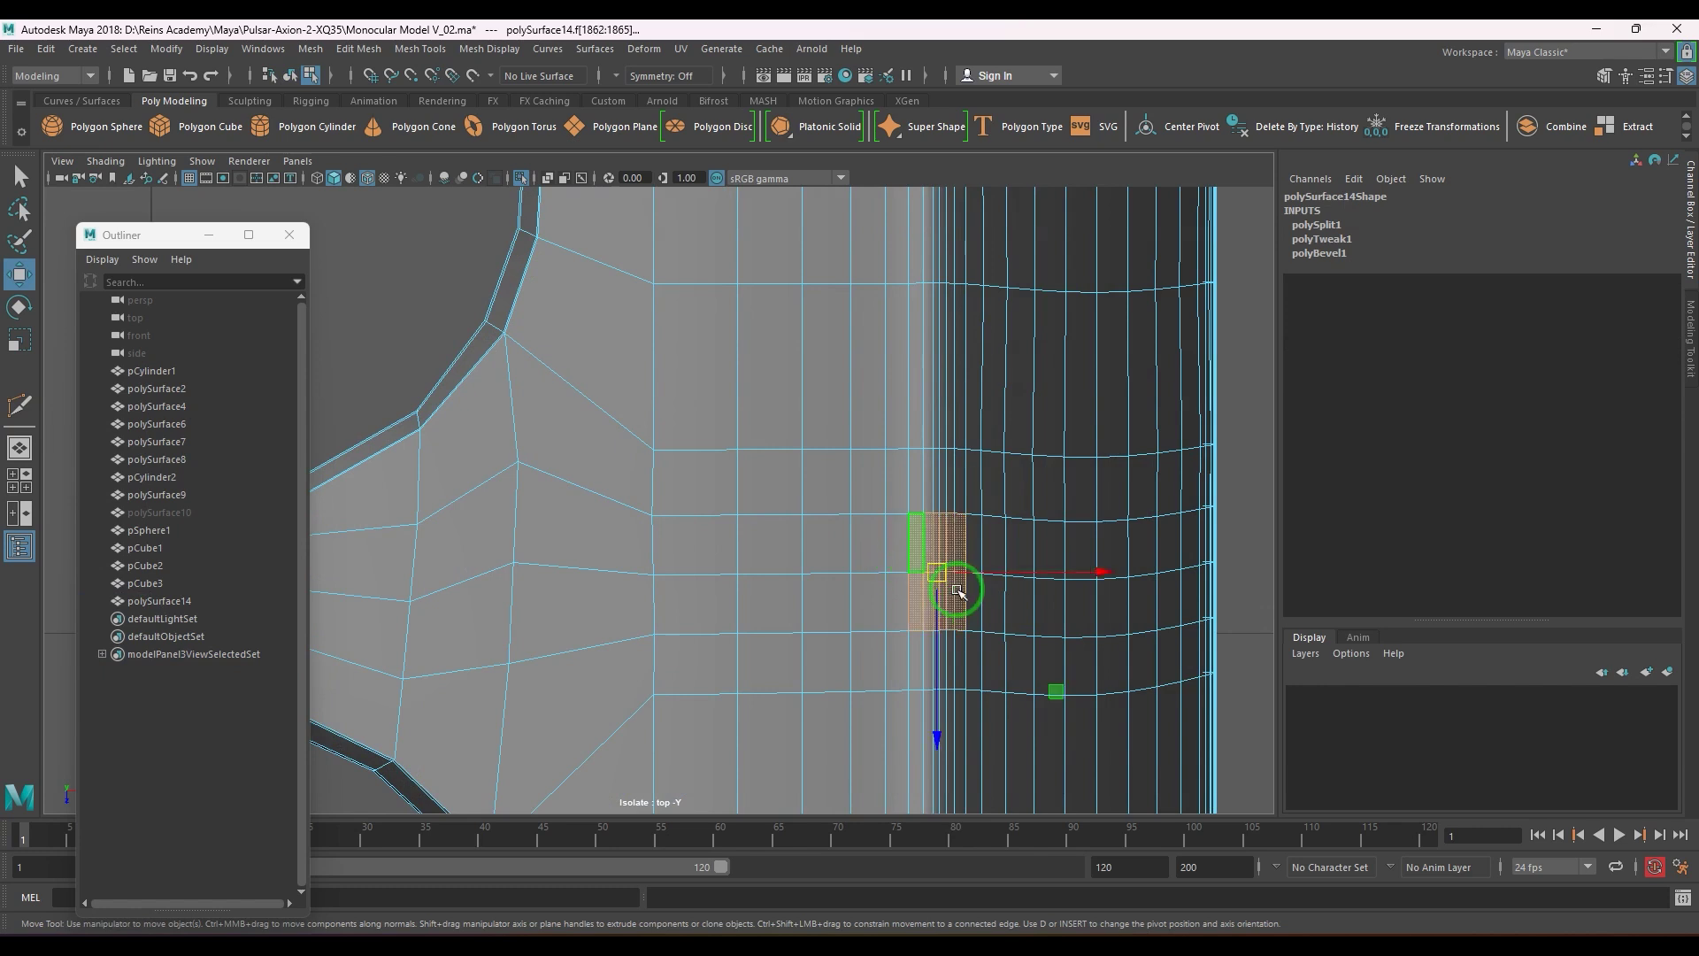
key("space")
left_click(945, 598)
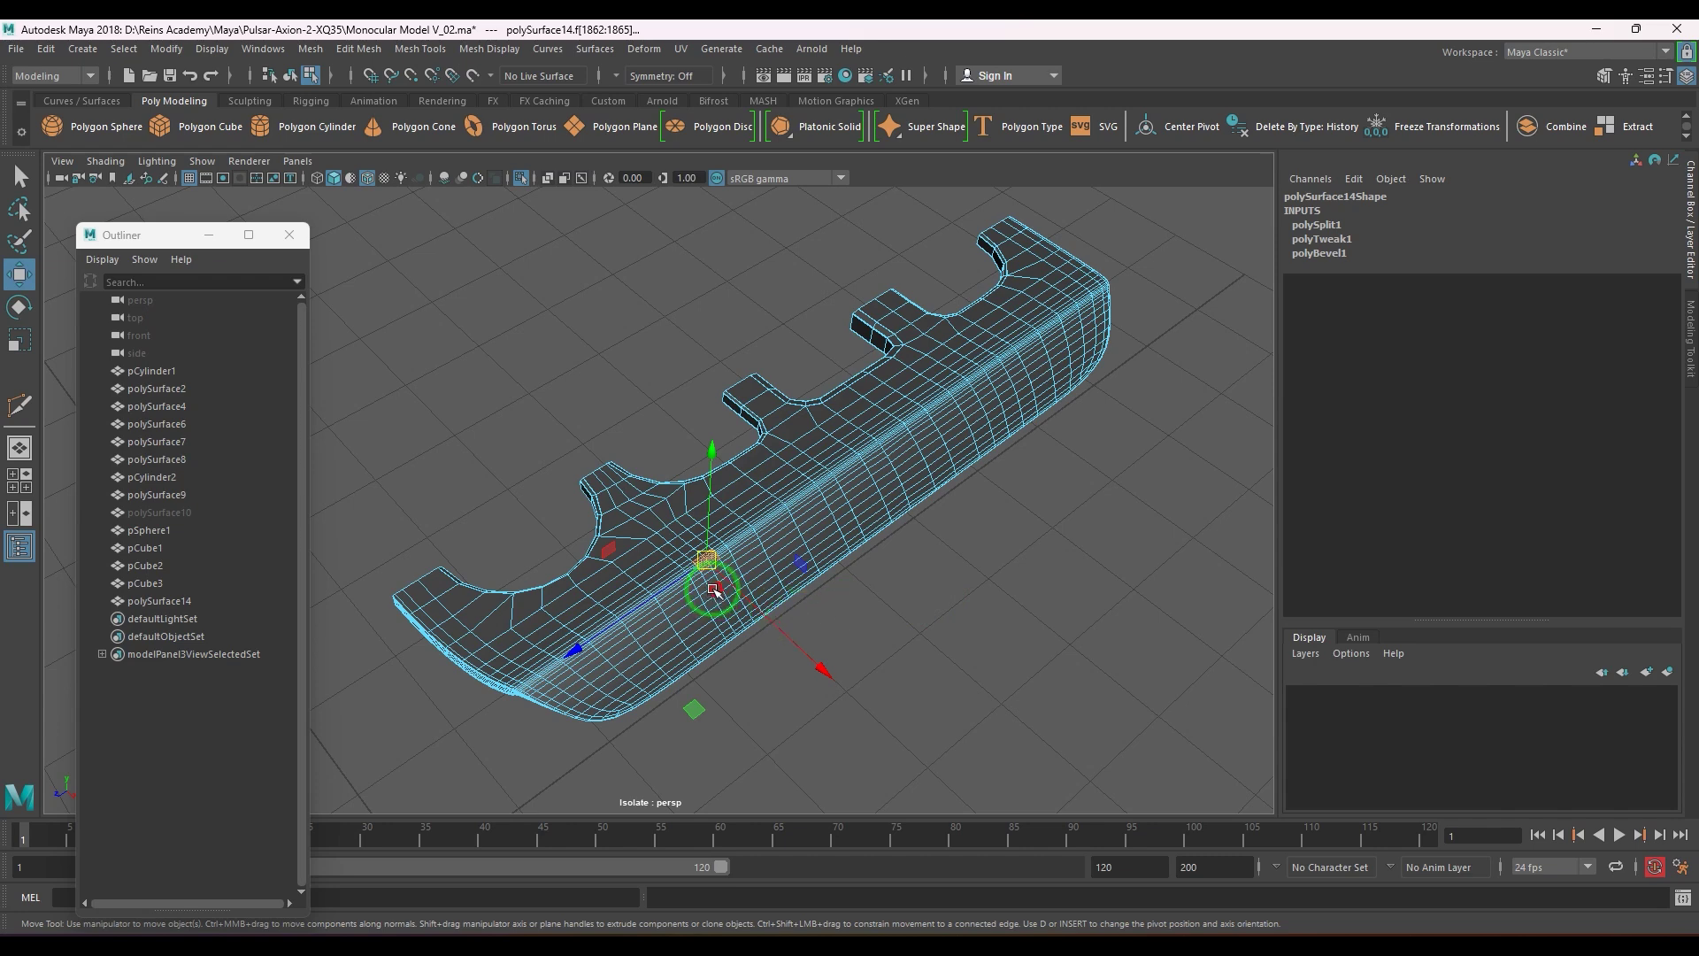
key("f")
scroll(718, 579, "down", 4)
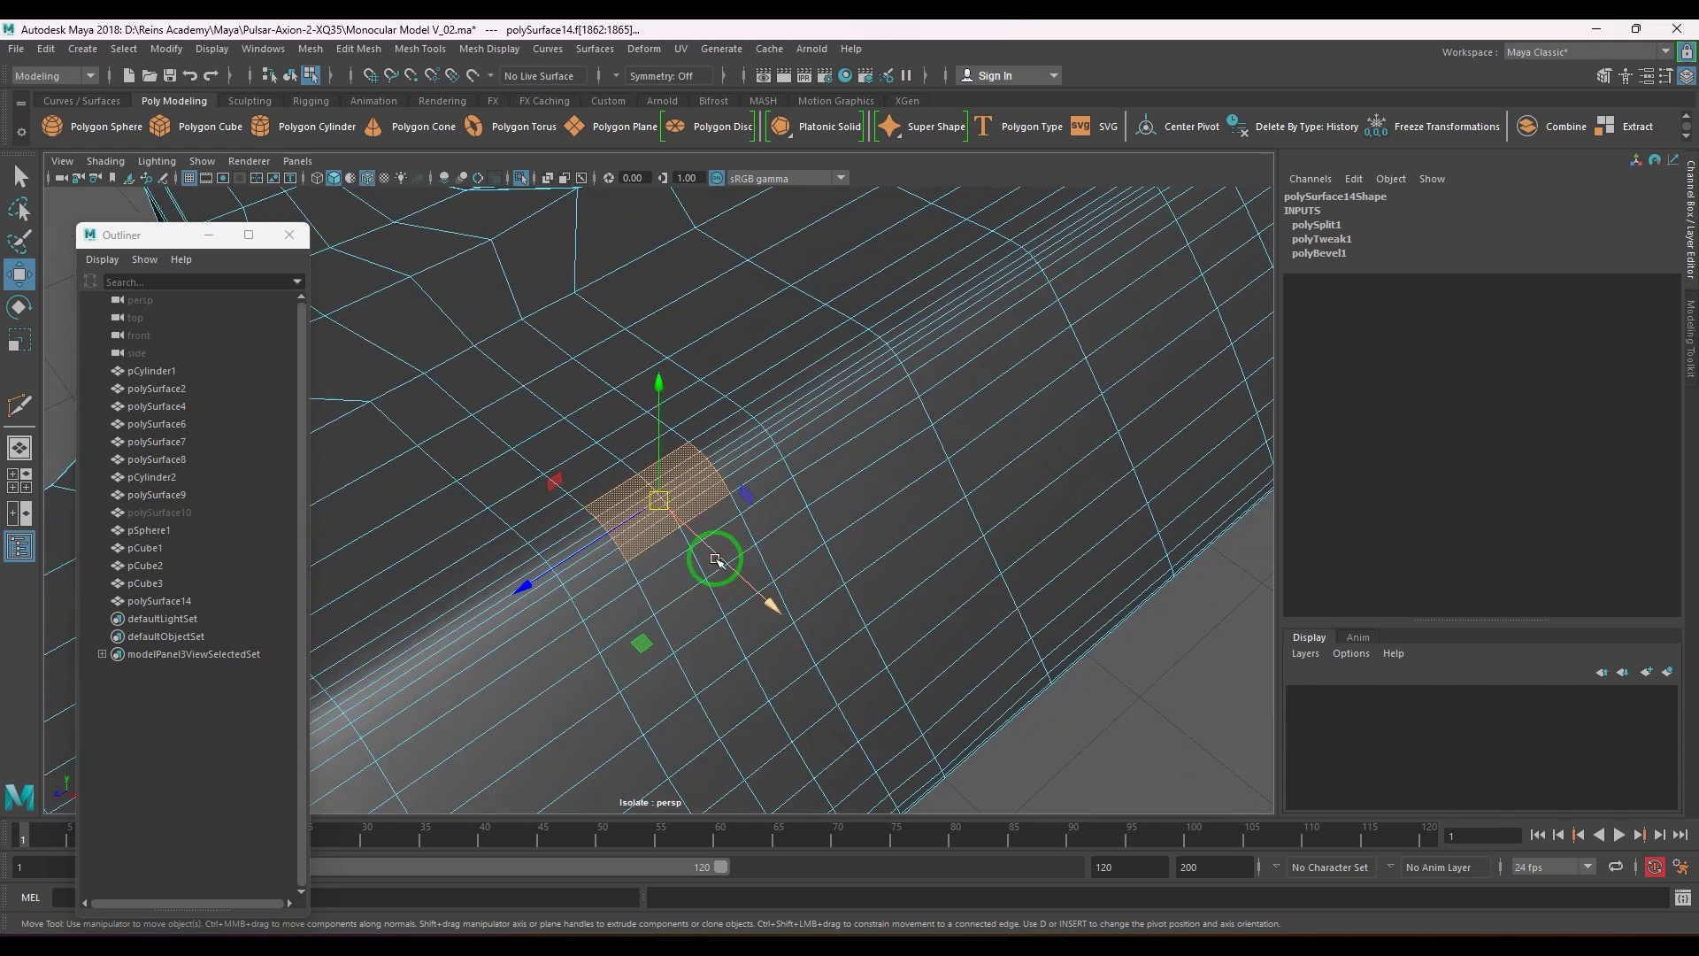
- Slide the two outer edge loops in toward the inserted middle loop to form a tight band across the rounded shoulder
left_click_drag(713, 558, 675, 576, "alt")
left_click(733, 470)
double_click(722, 484)
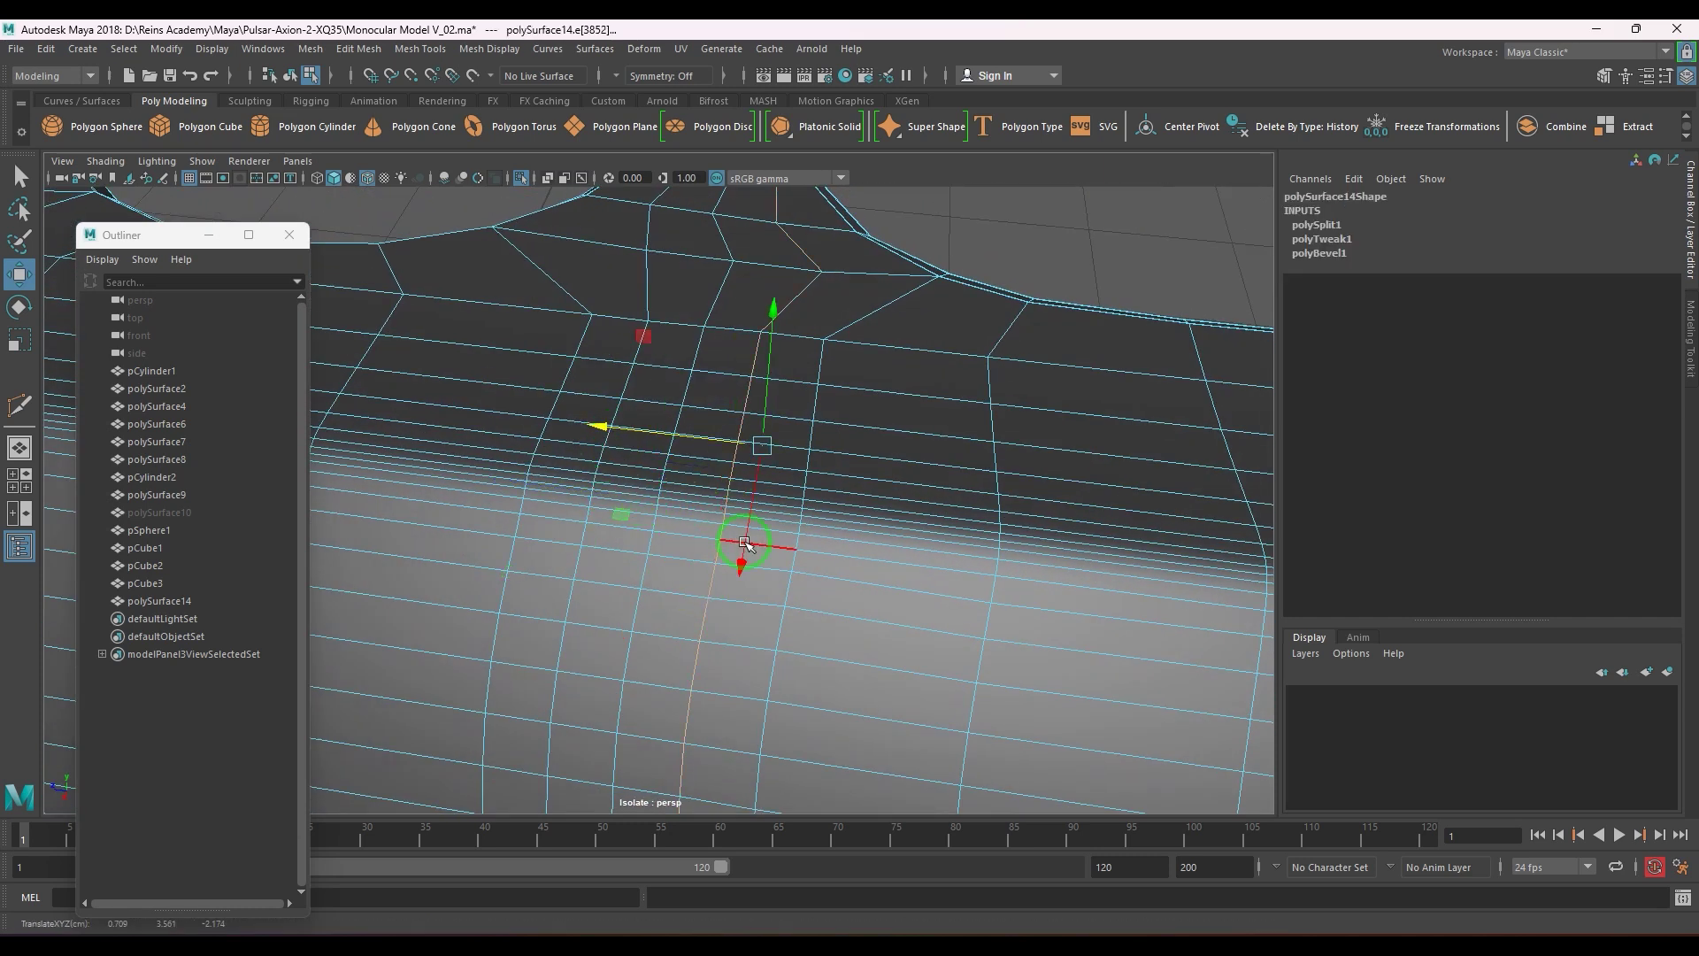
right_click_drag(855, 443, 834, 582, "shift")
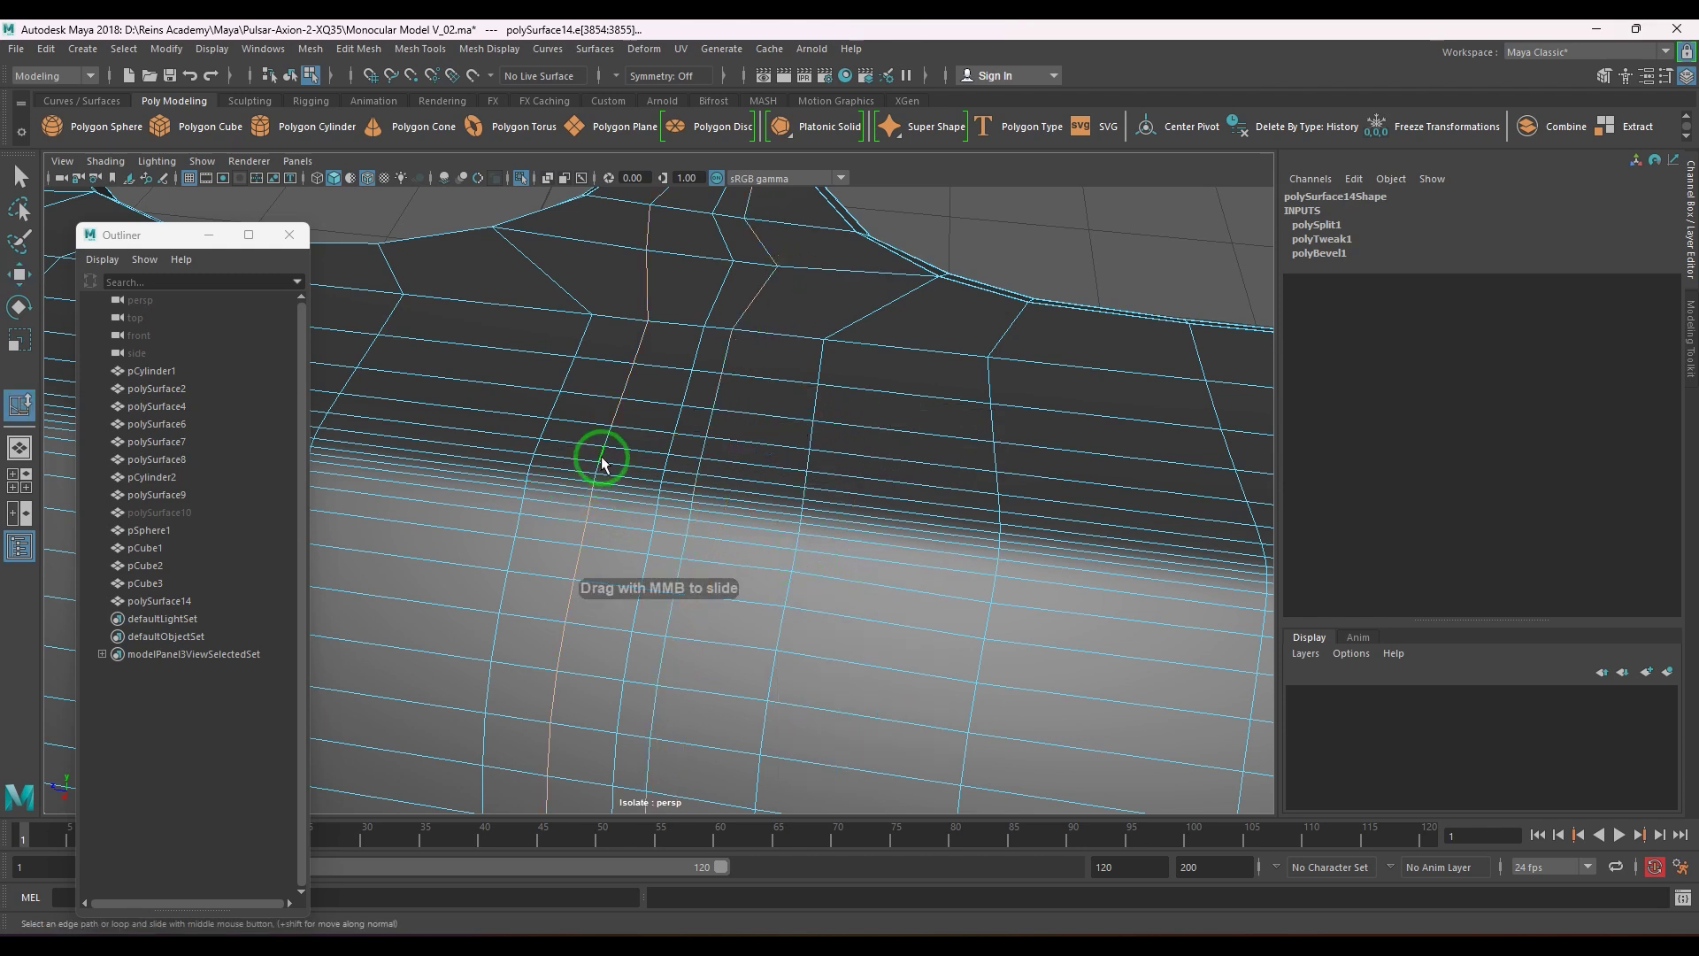
middle_click_drag(602, 460, 623, 517)
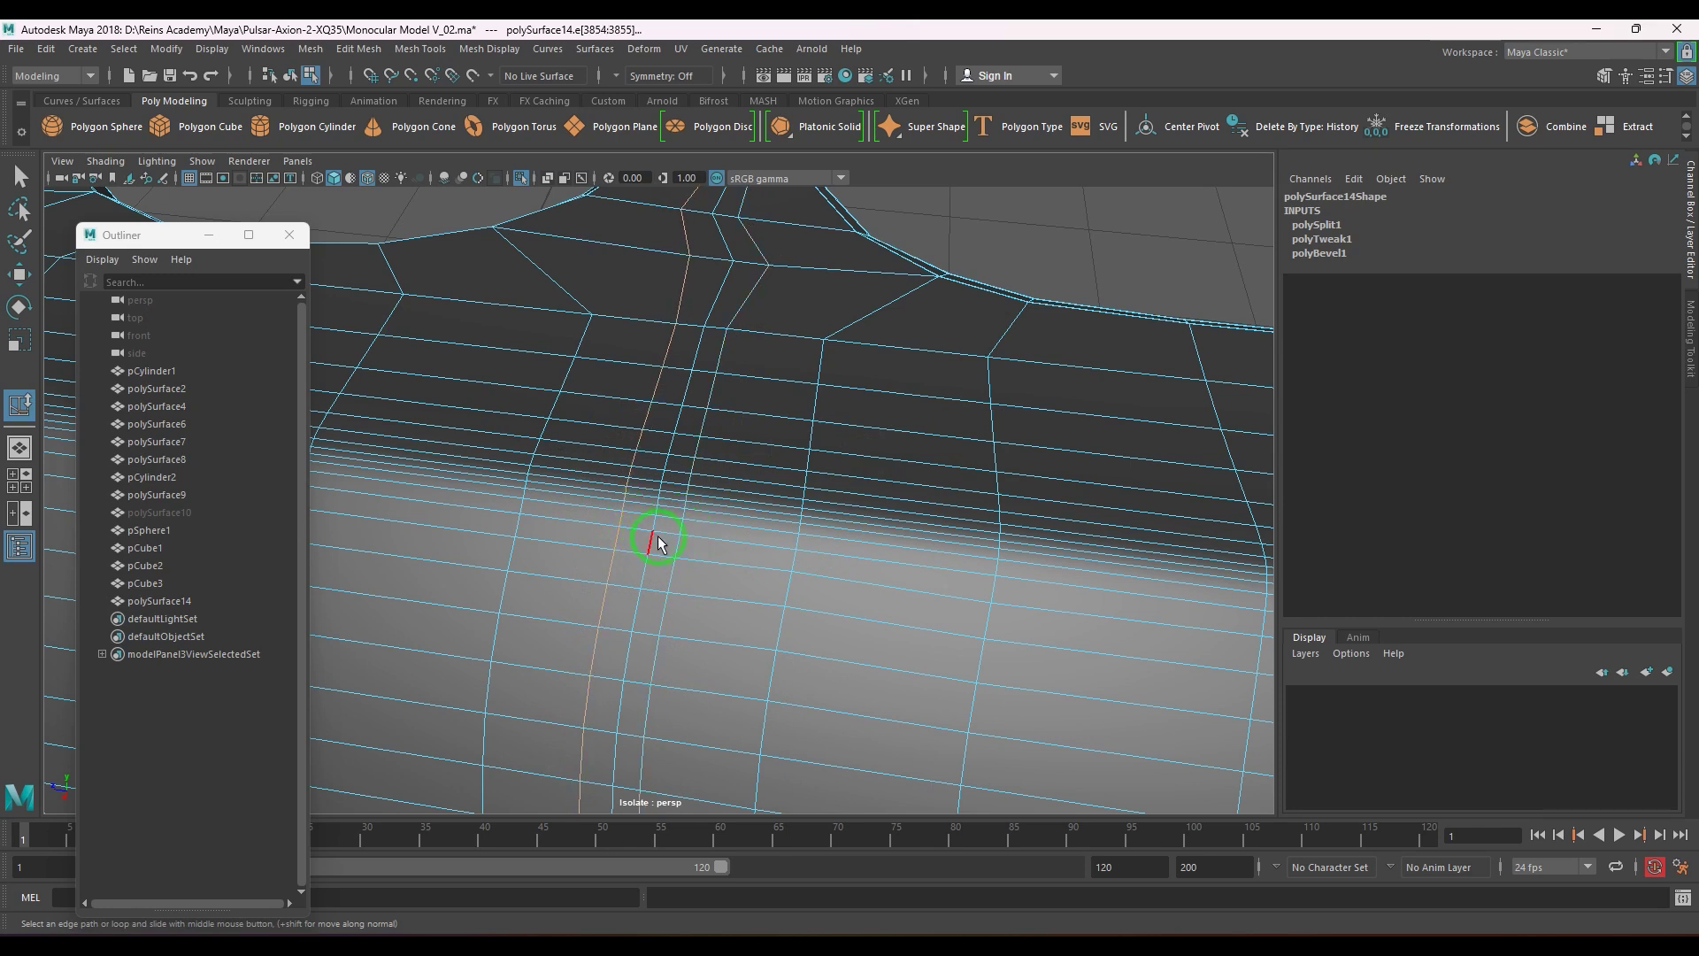
- Slide the upper segments of the band's three edge lines apart above the rounded shoulder, spacing them evenly toward the narrow tab
left_click_drag(656, 541, 725, 506, "alt")
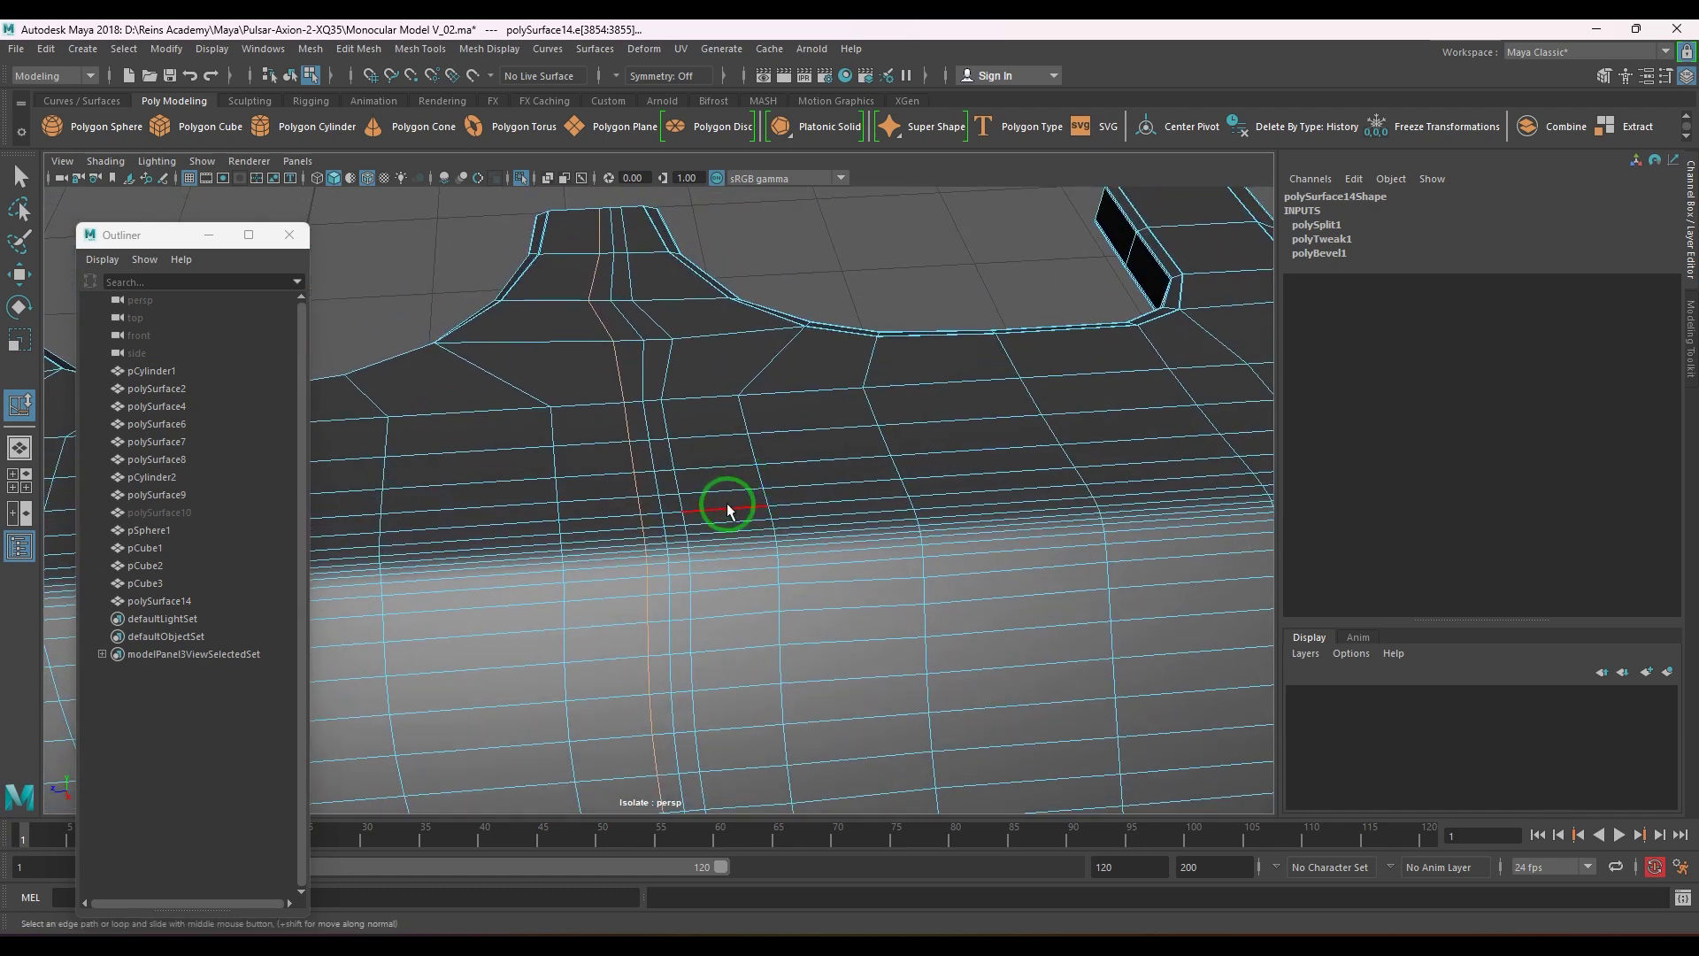
scroll(727, 508, "down", 3)
scroll(758, 561, "up", 2)
right_click_drag(717, 398, 735, 537, "shift")
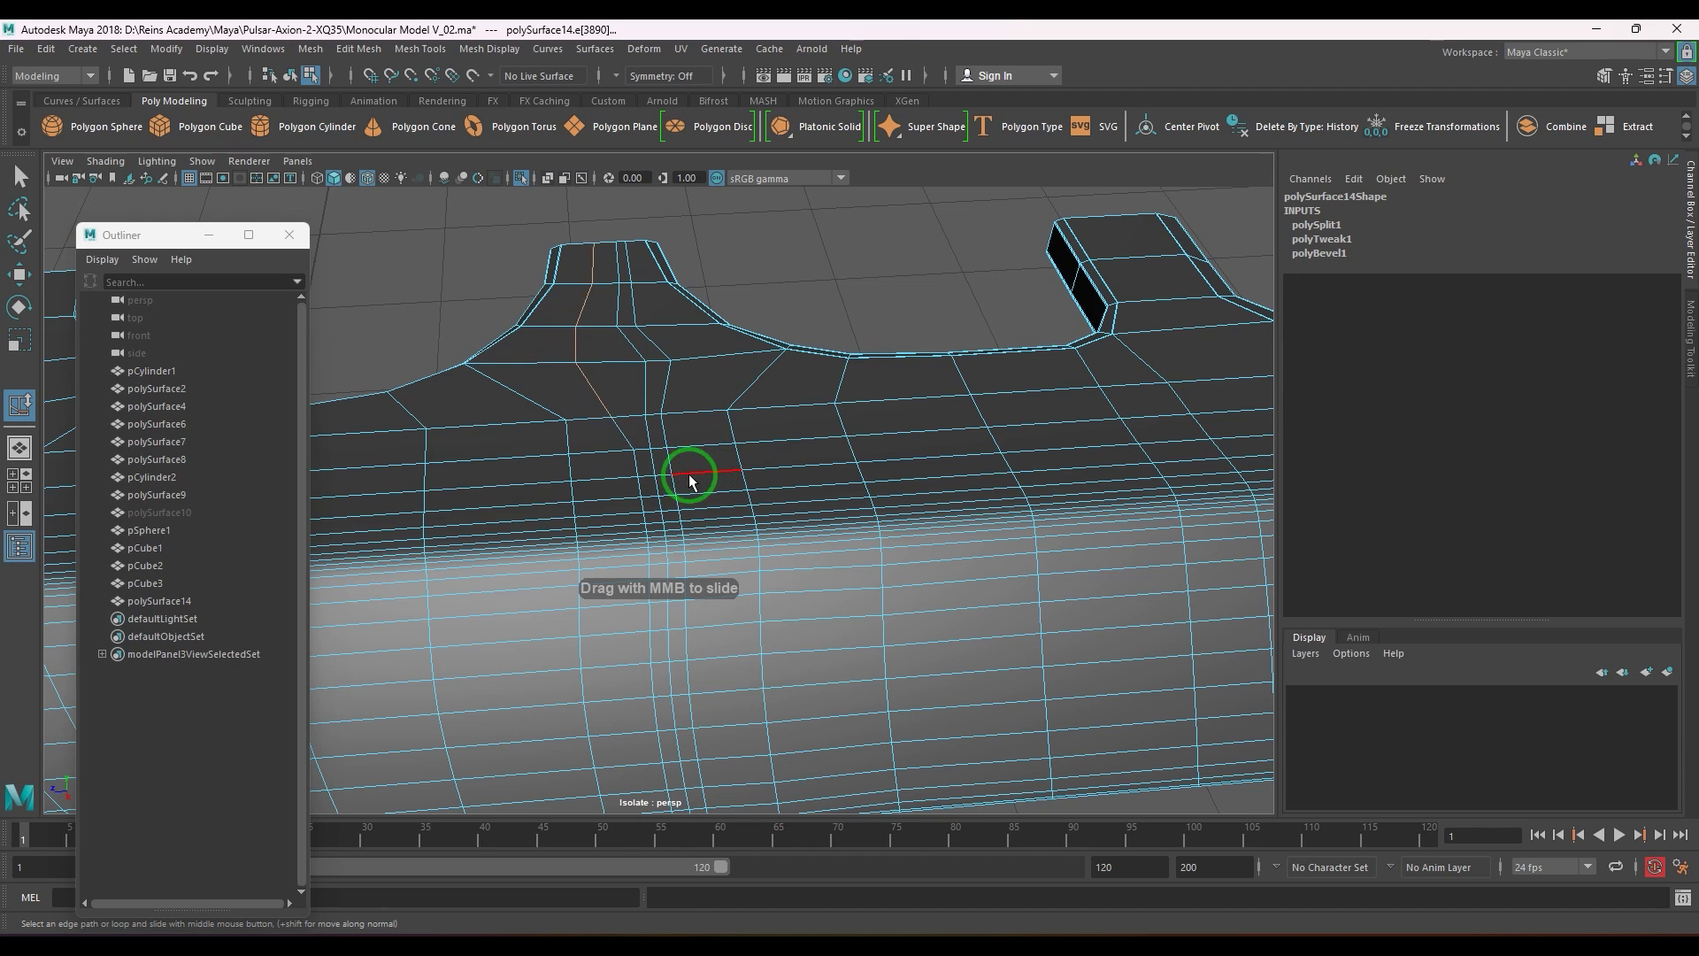
left_click_drag(679, 471, 684, 407, "alt")
left_click_drag(552, 426, 1080, 916, "ctrl")
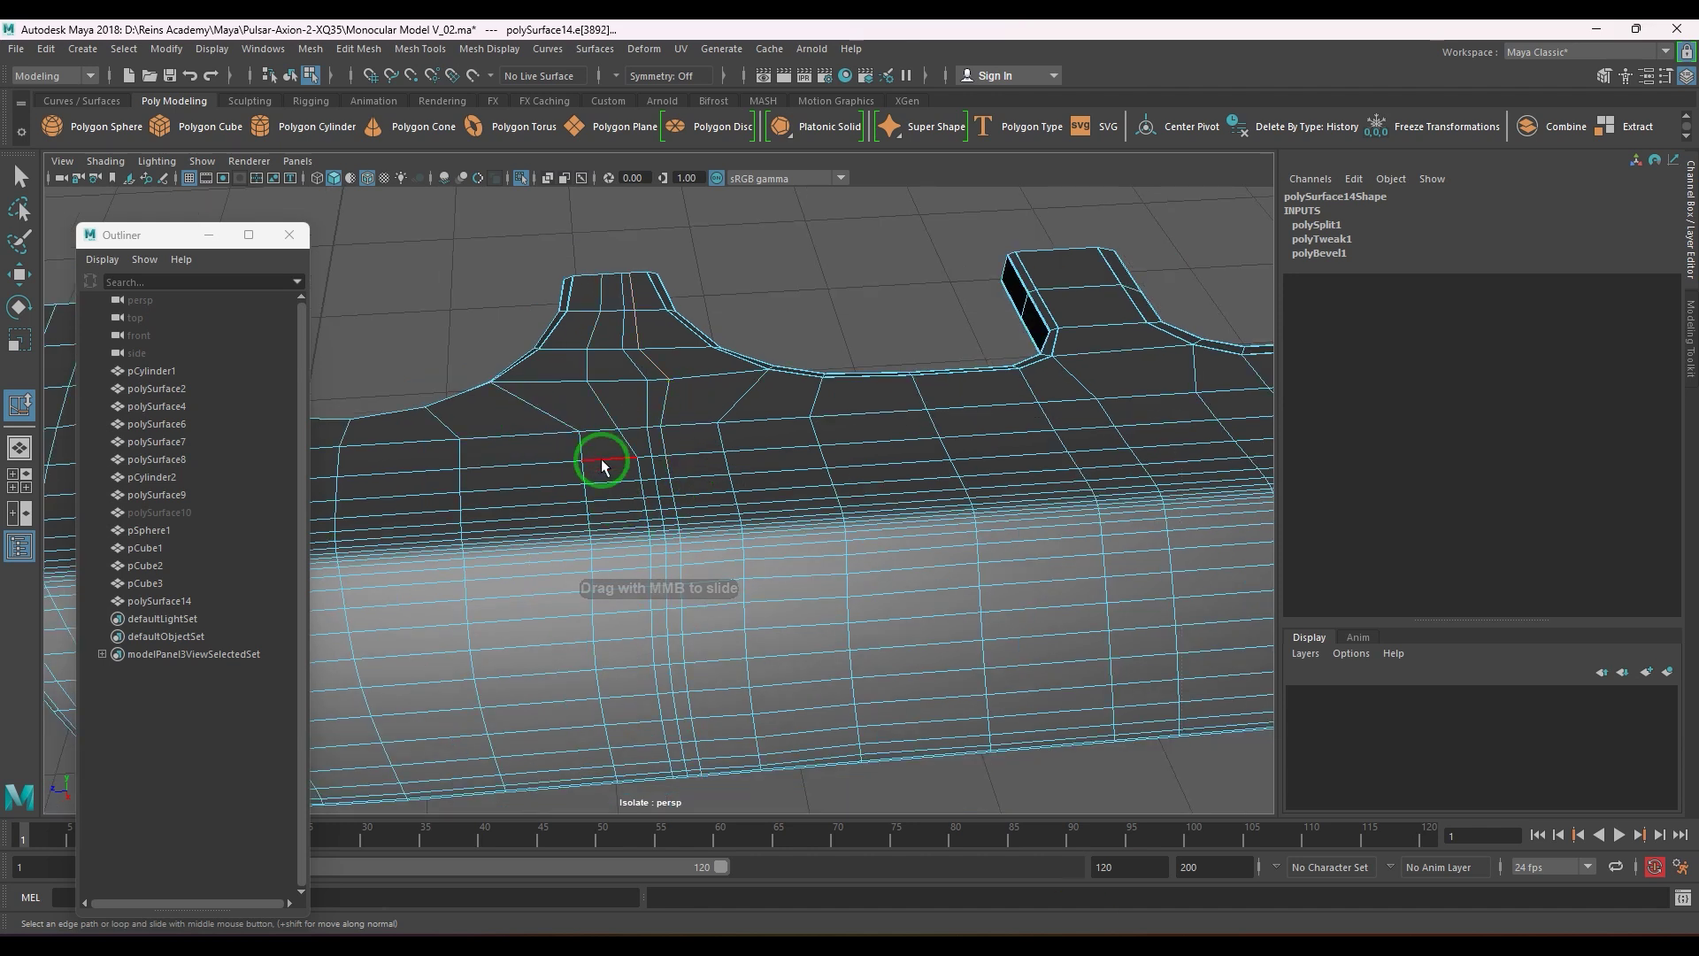
middle_click_drag(602, 460, 635, 478)
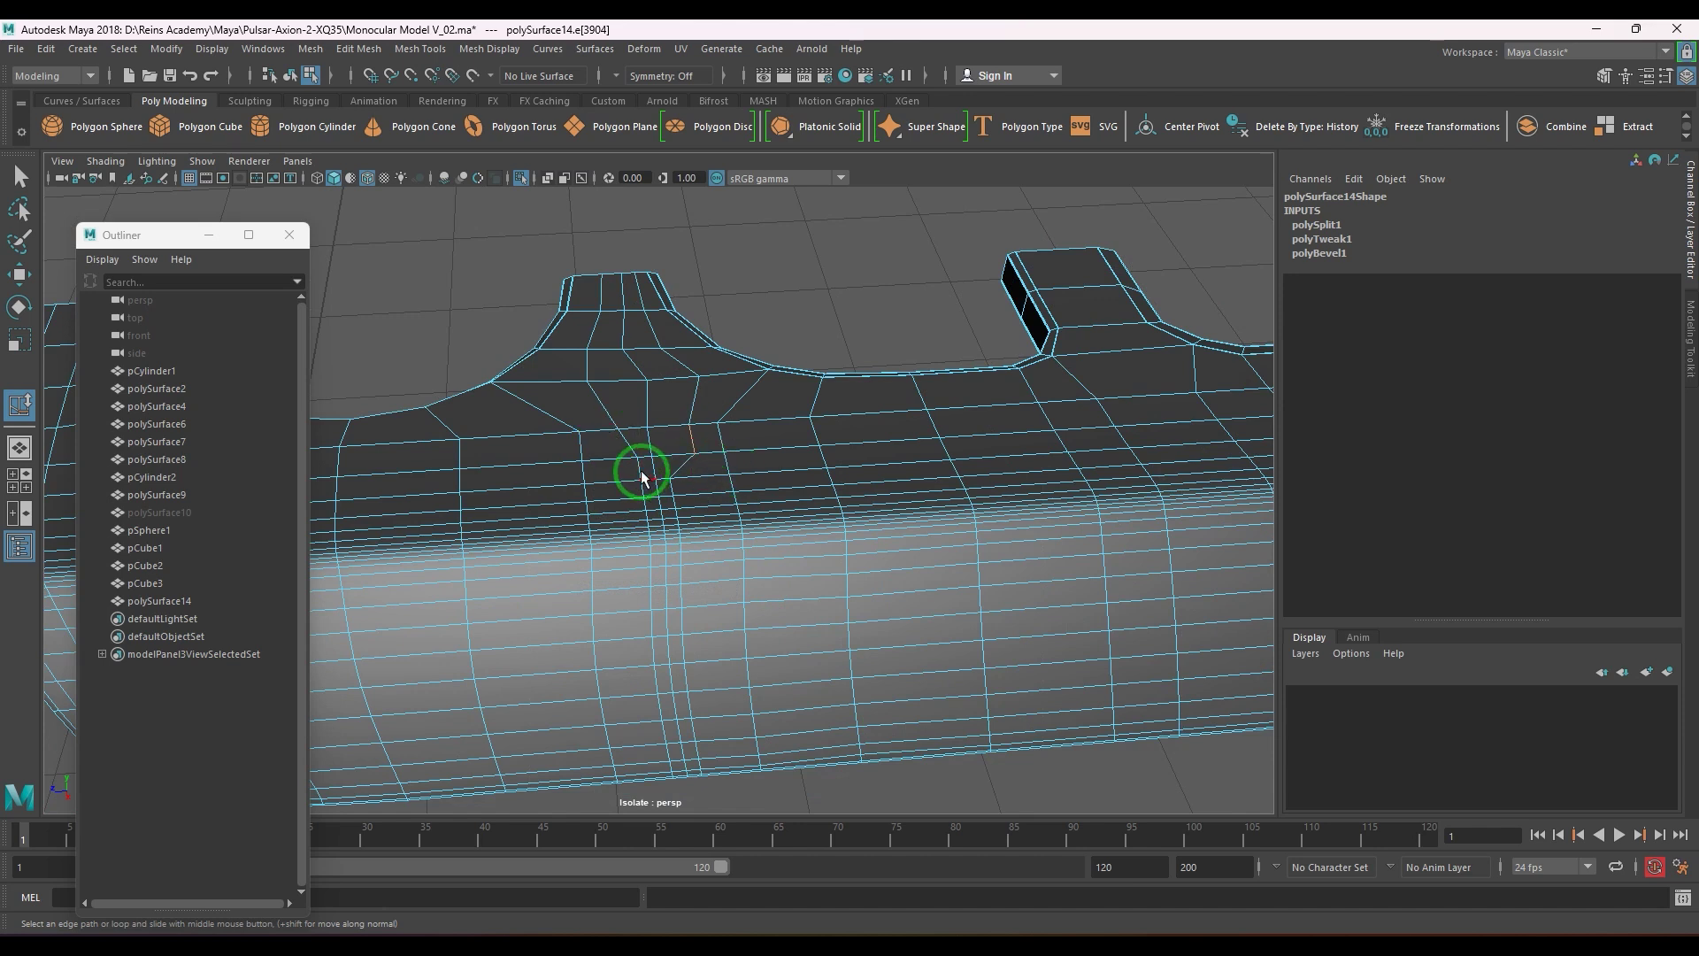
- Circularize the block of faces where the narrow edge band crosses the housing's rounded shoulder
scroll(691, 571, "up", 3)
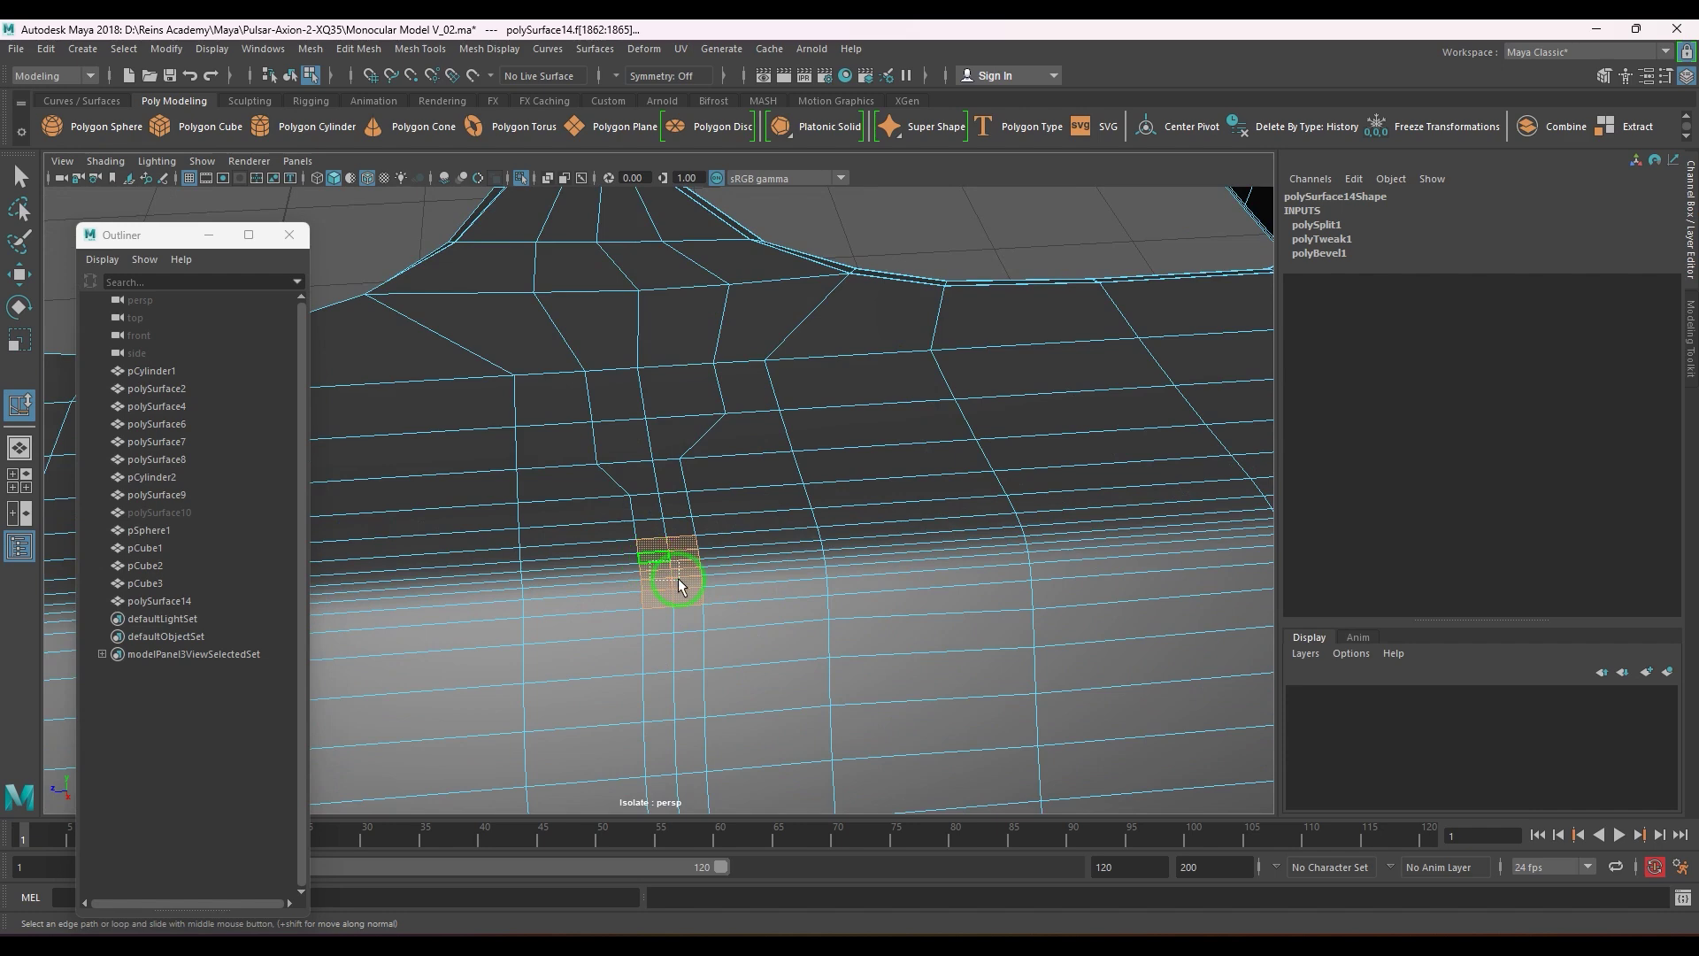
left_click_drag(723, 611, 684, 634, "alt")
left_click(634, 544, "shift")
left_click(358, 49)
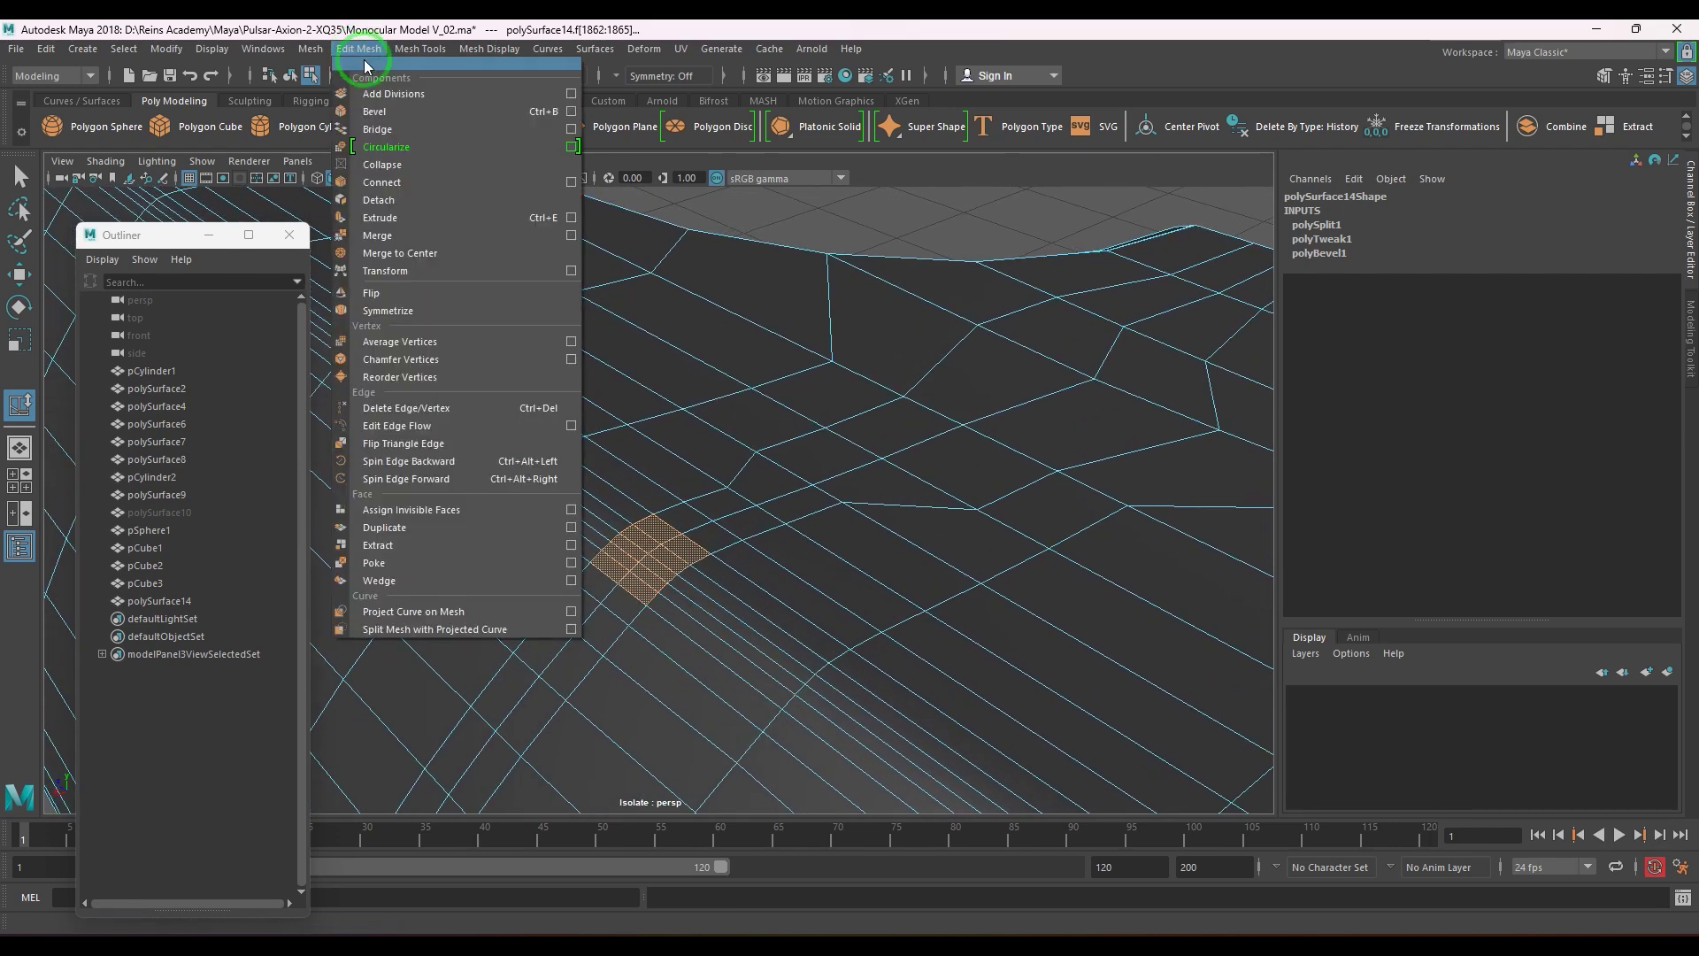
left_click(401, 135)
- Set the Circularize alignment to Surface (average) so the circle follows the curved shoulder
left_click_drag(578, 380, 599, 451, "alt")
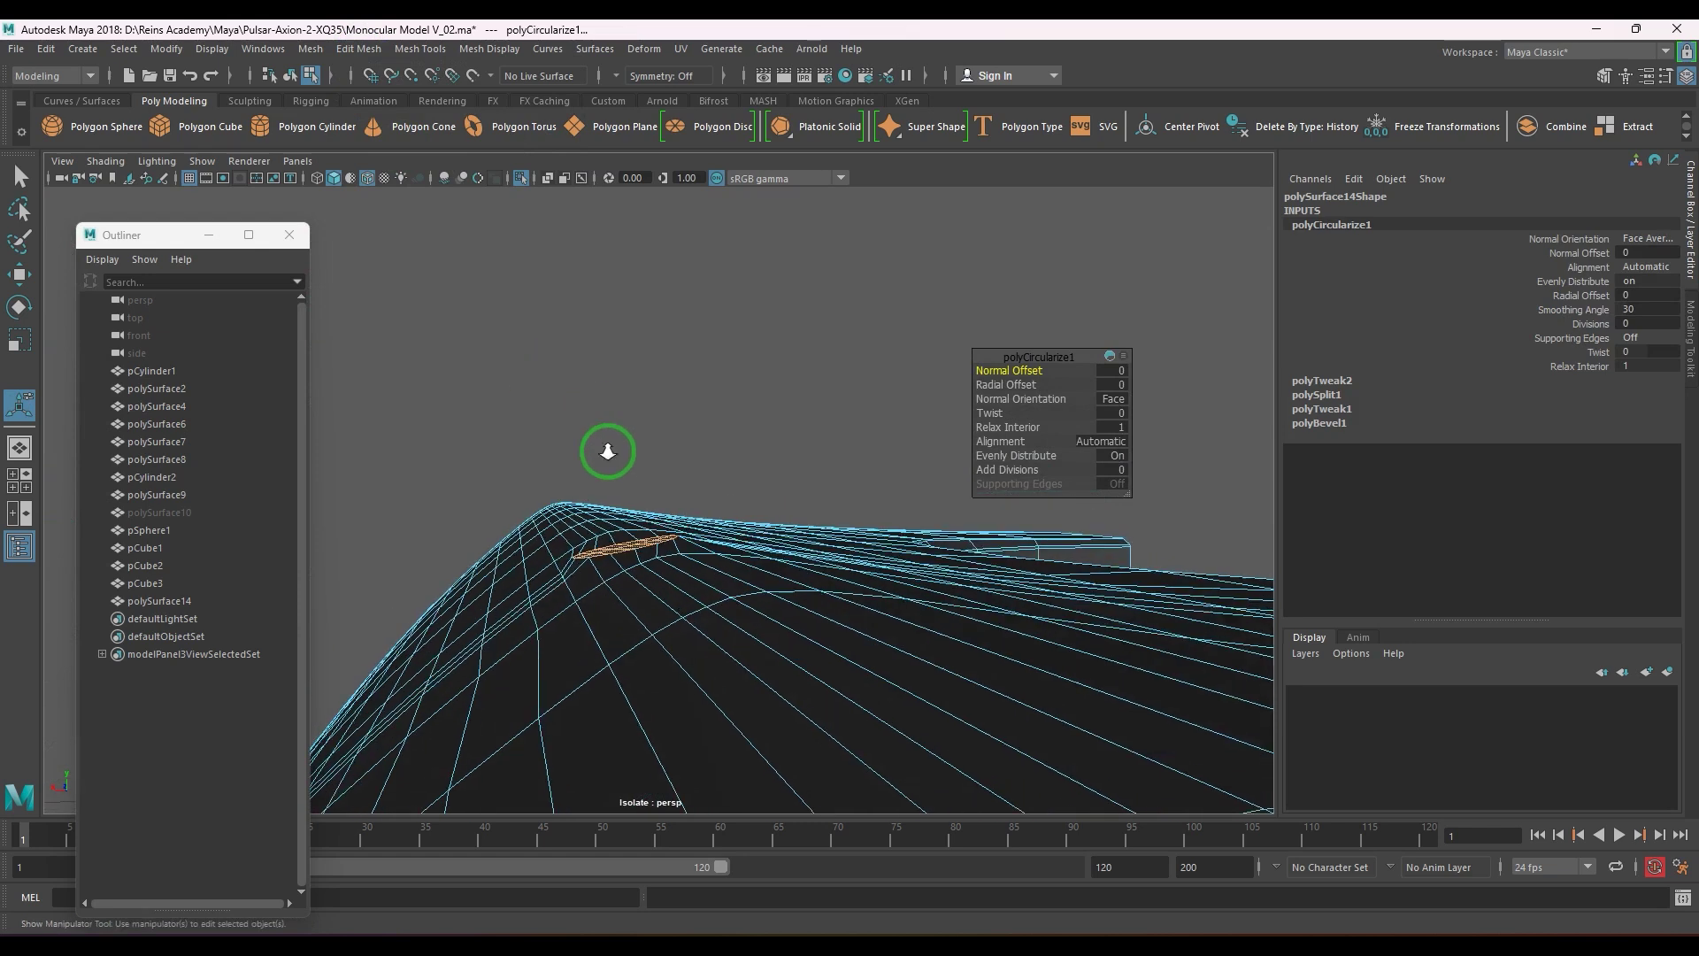
left_click_drag(885, 496, 708, 496, "alt")
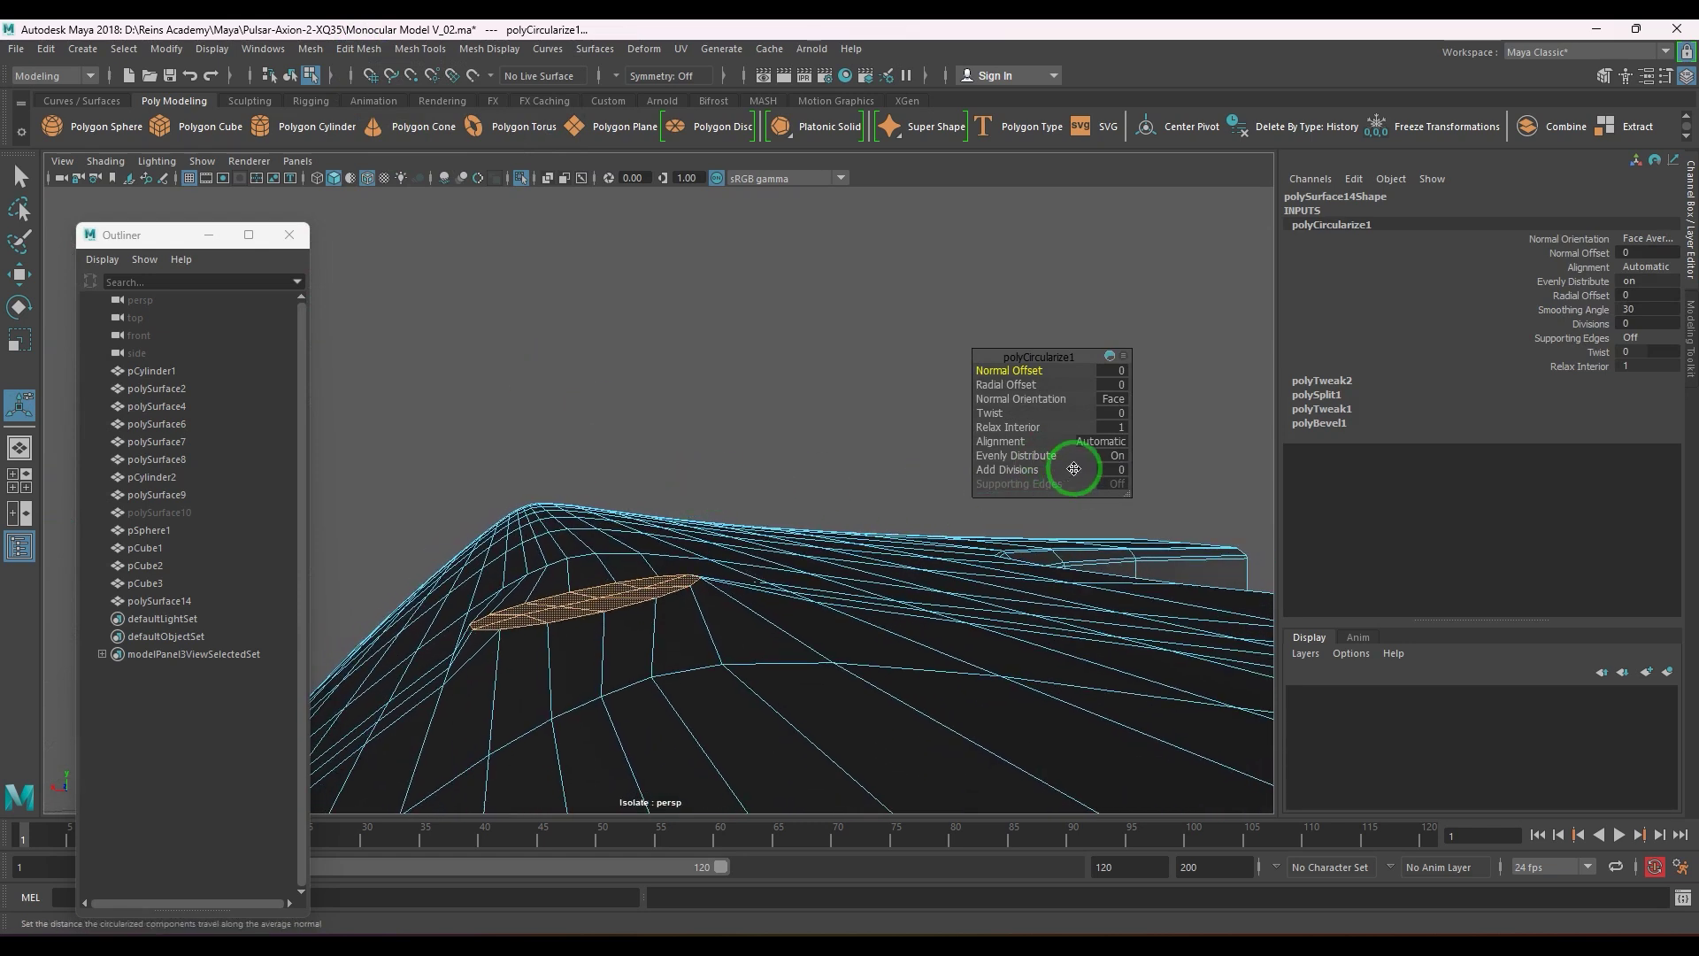
left_click(1111, 449)
left_click(1125, 472)
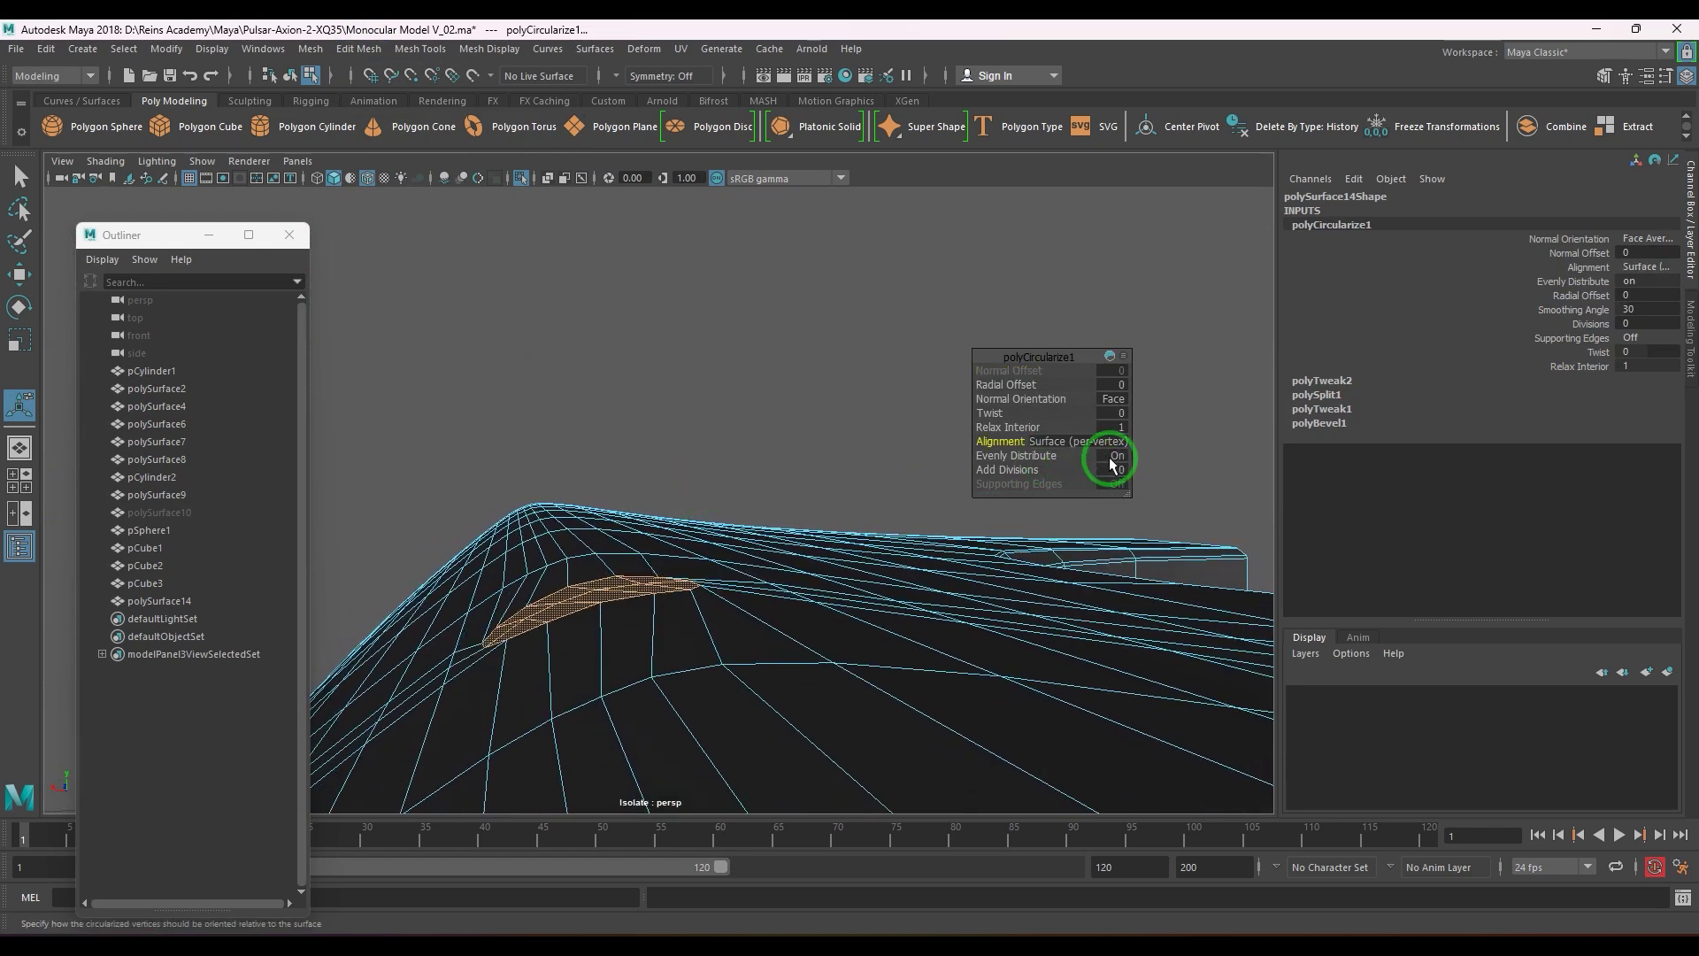
left_click(1111, 442)
left_click(1120, 483)
- Try changing the circle's normal and radial offsets, and undo the changes
left_click_drag(531, 601, 779, 601, "alt")
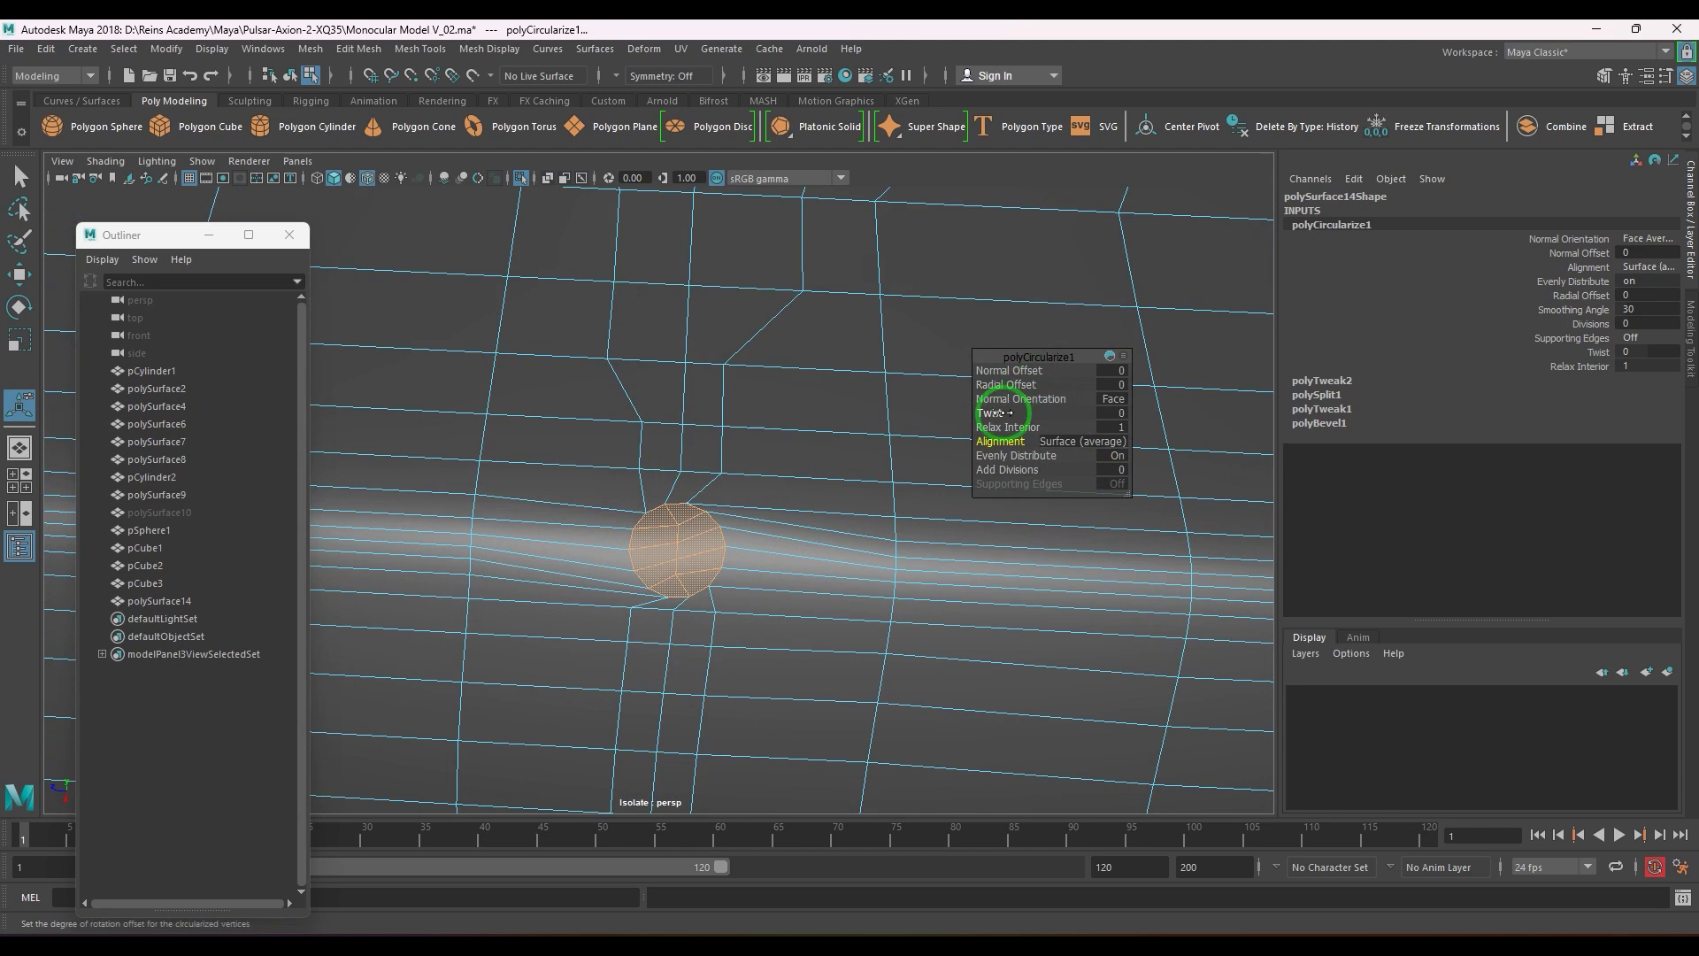
left_click(1120, 416)
left_click_drag(1013, 375, 1043, 383)
left_click_drag(673, 631, 485, 535, "alt")
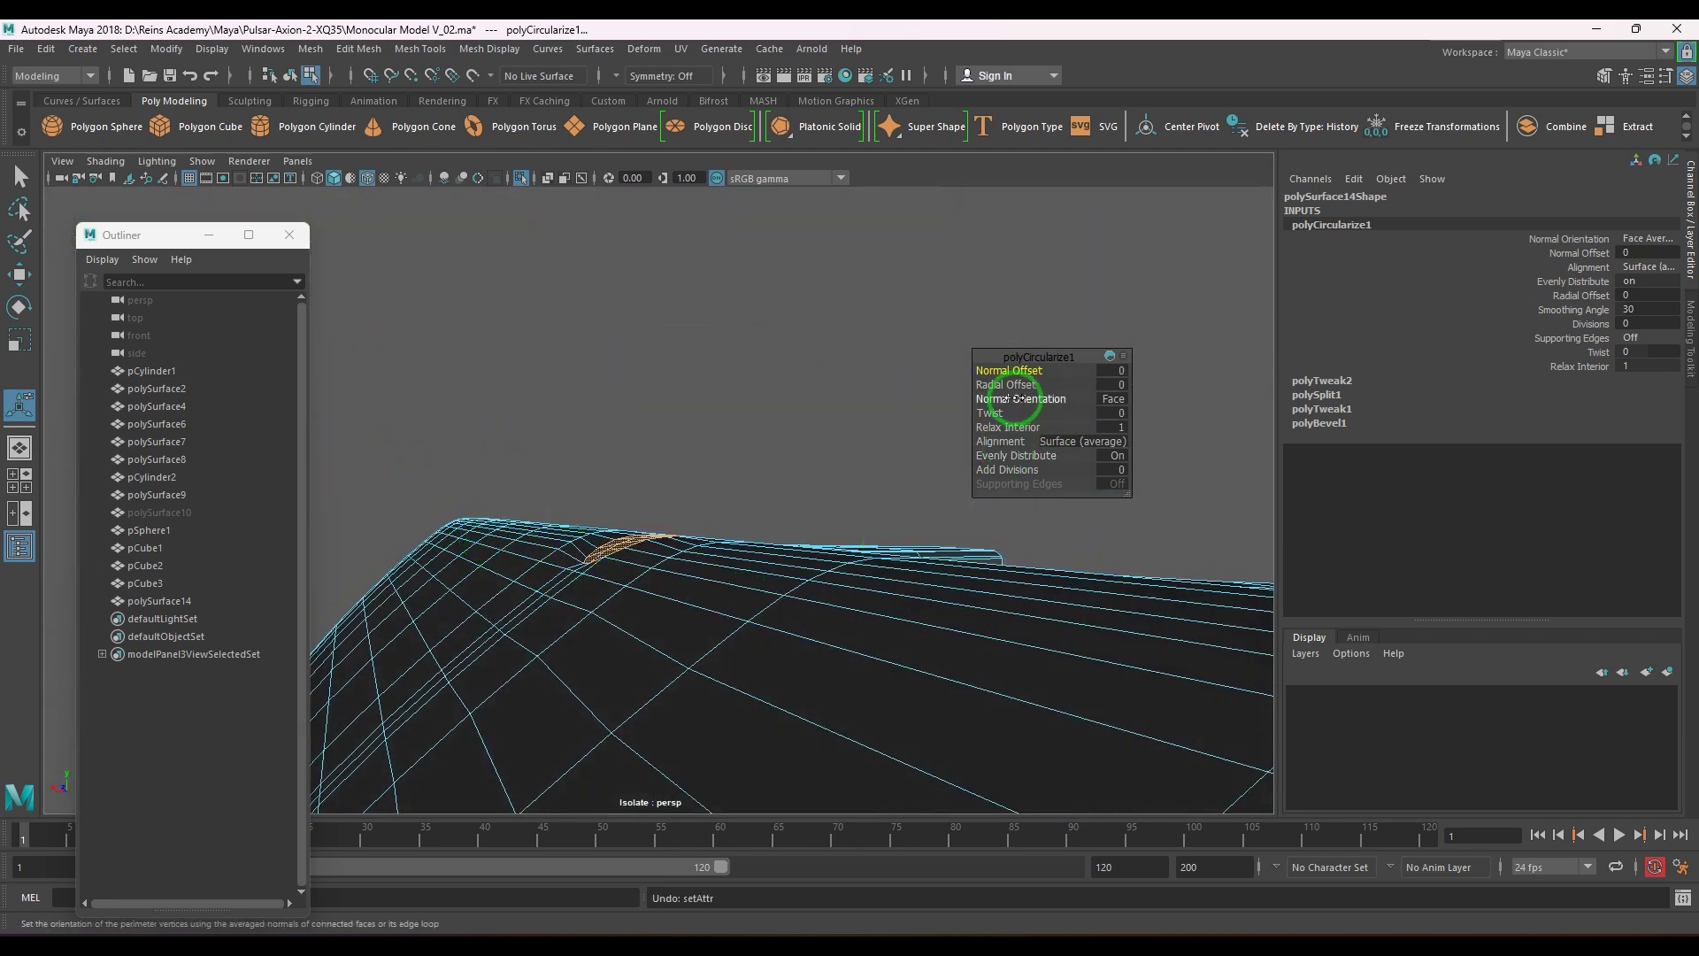
left_click_drag(1009, 386, 1036, 388)
key("ctrl+z")
left_click_drag(789, 534, 951, 611, "alt")
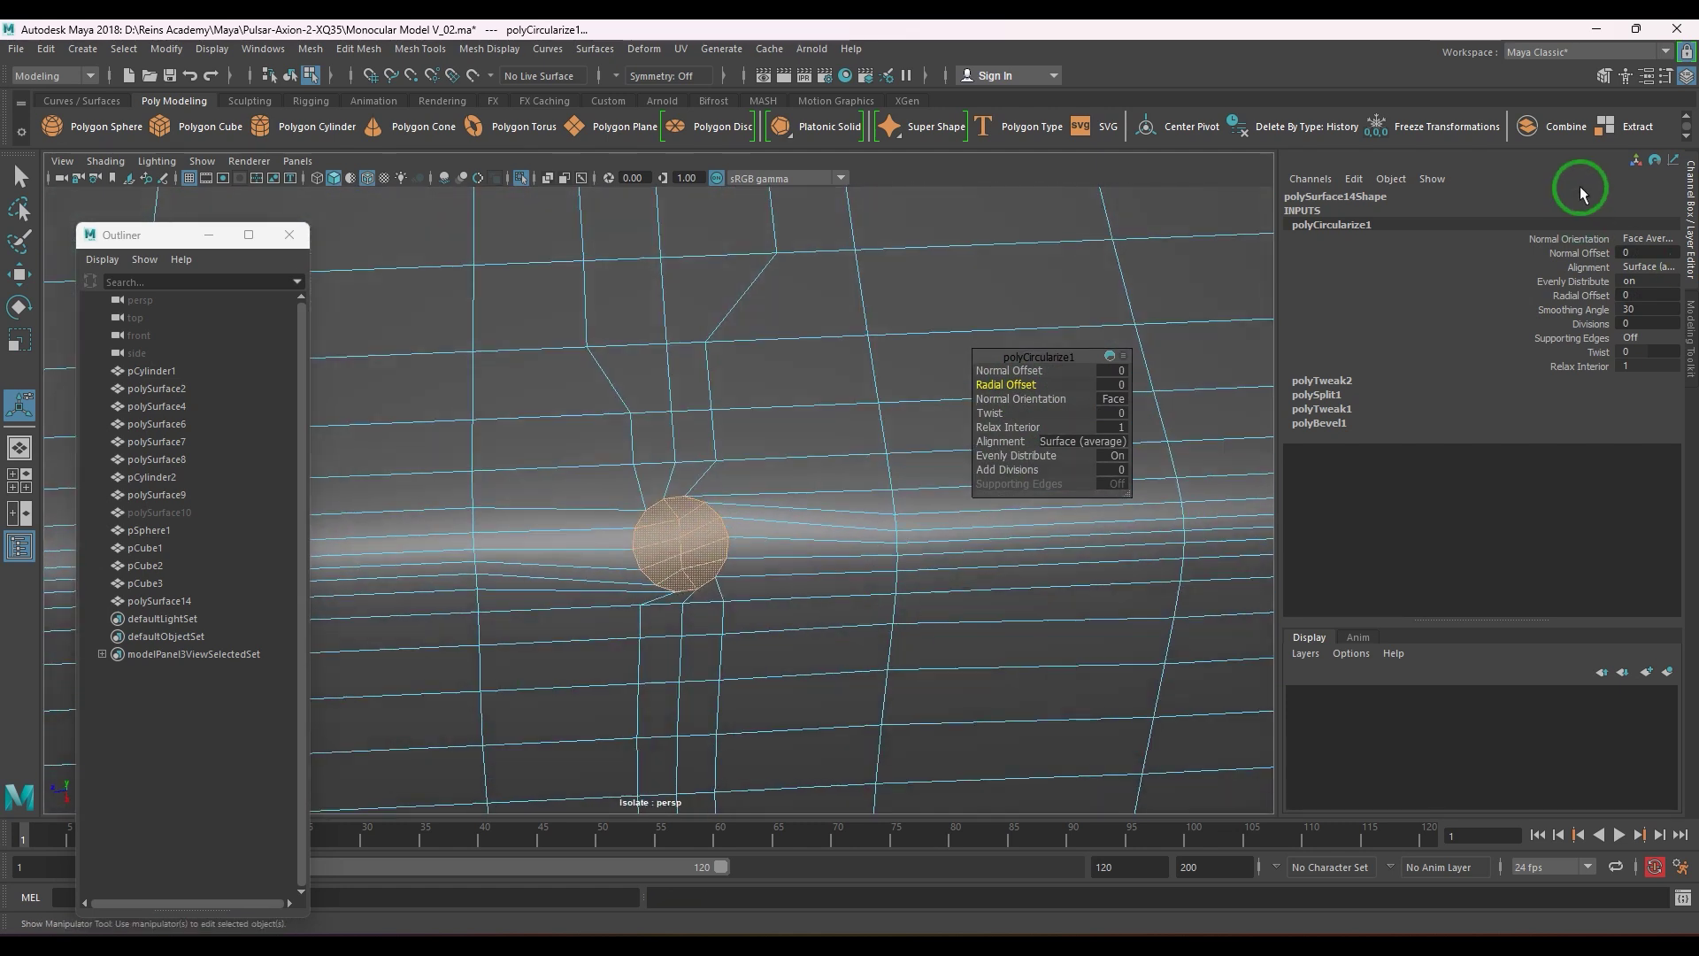
left_click(1567, 297)
middle_click_drag(610, 563, 690, 558)
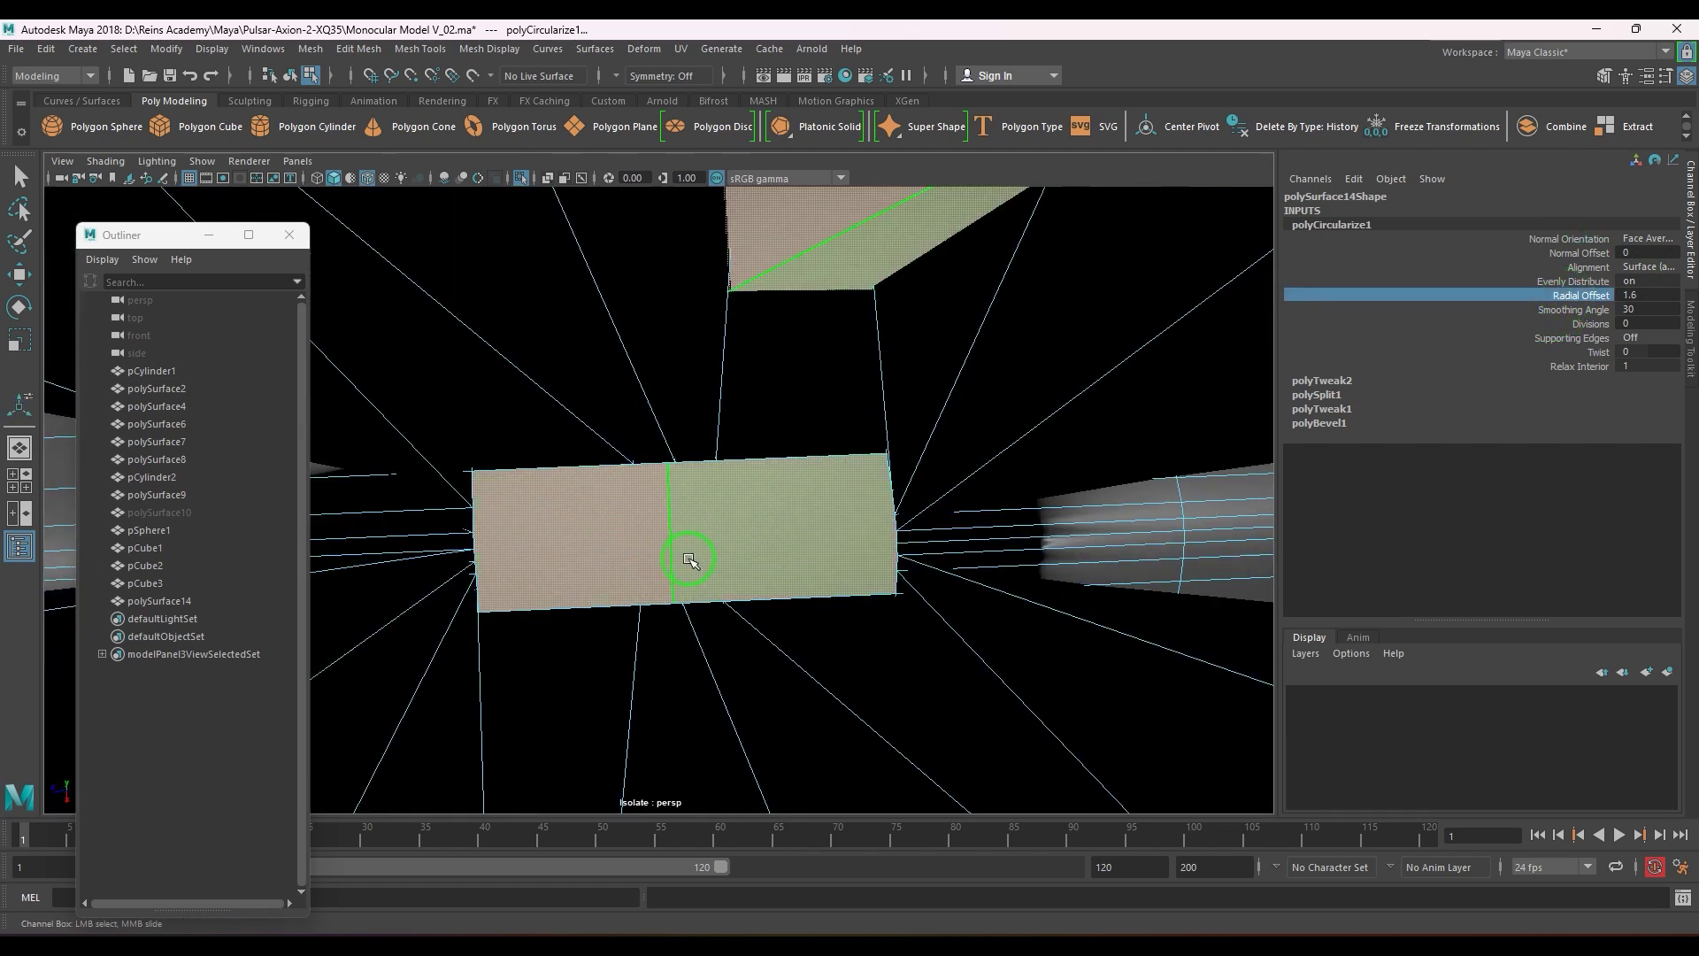
key("ctrl+z")
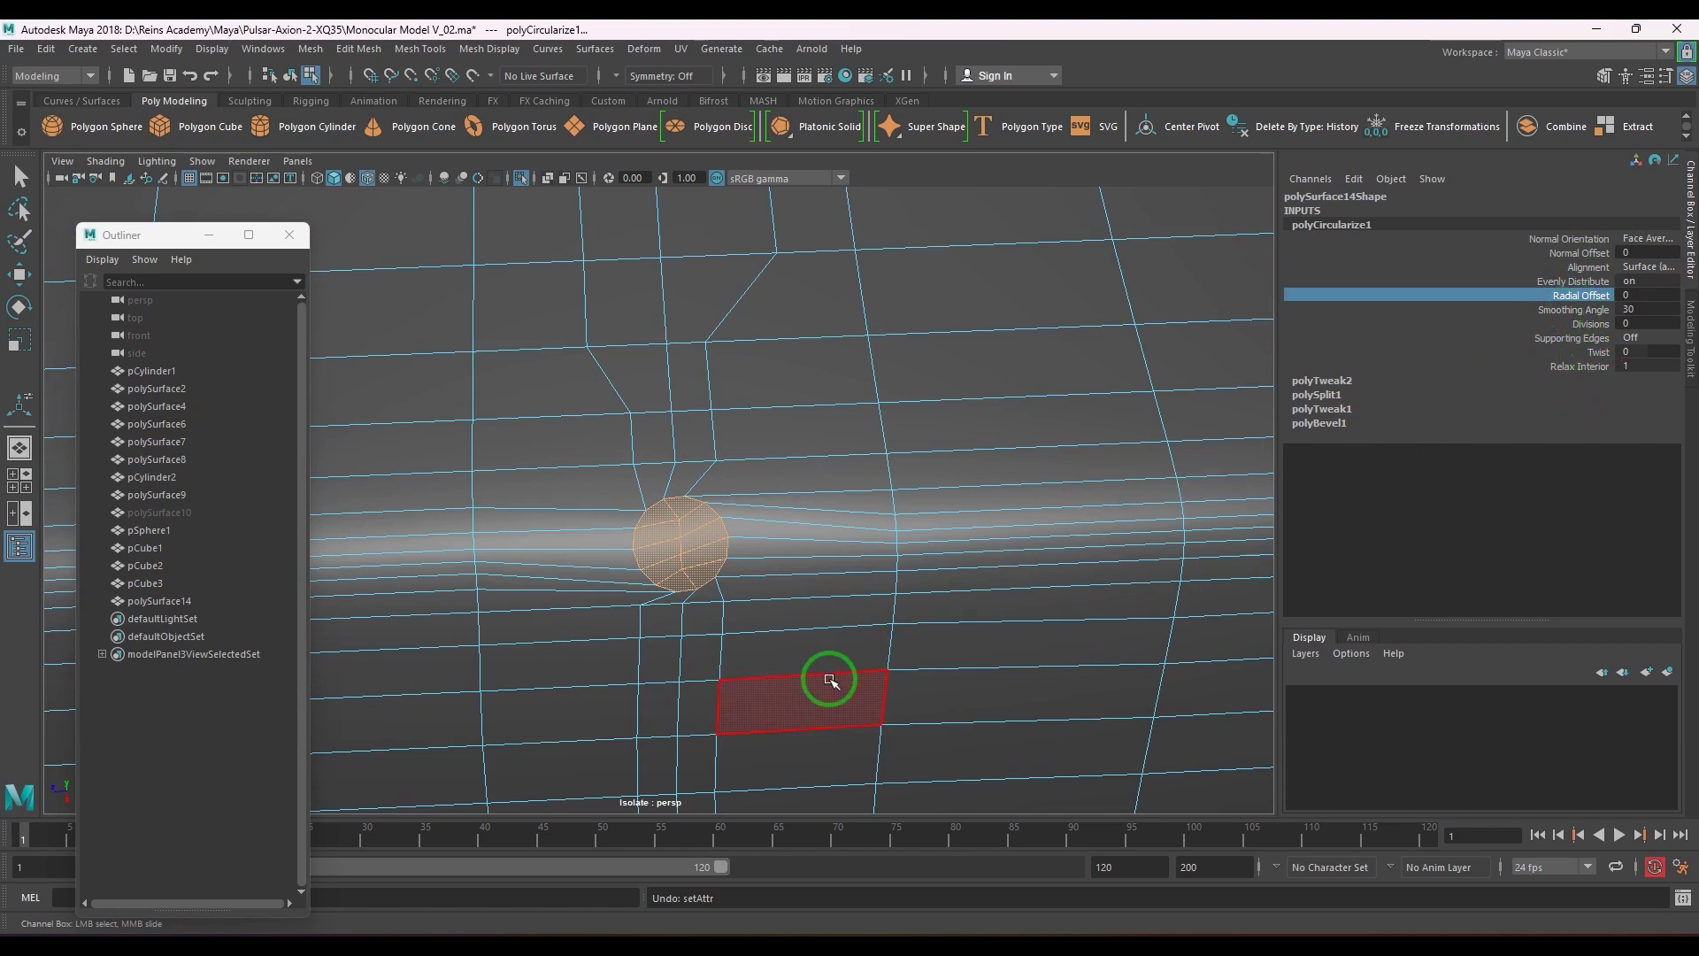
left_click_drag(826, 682, 671, 662, "alt")
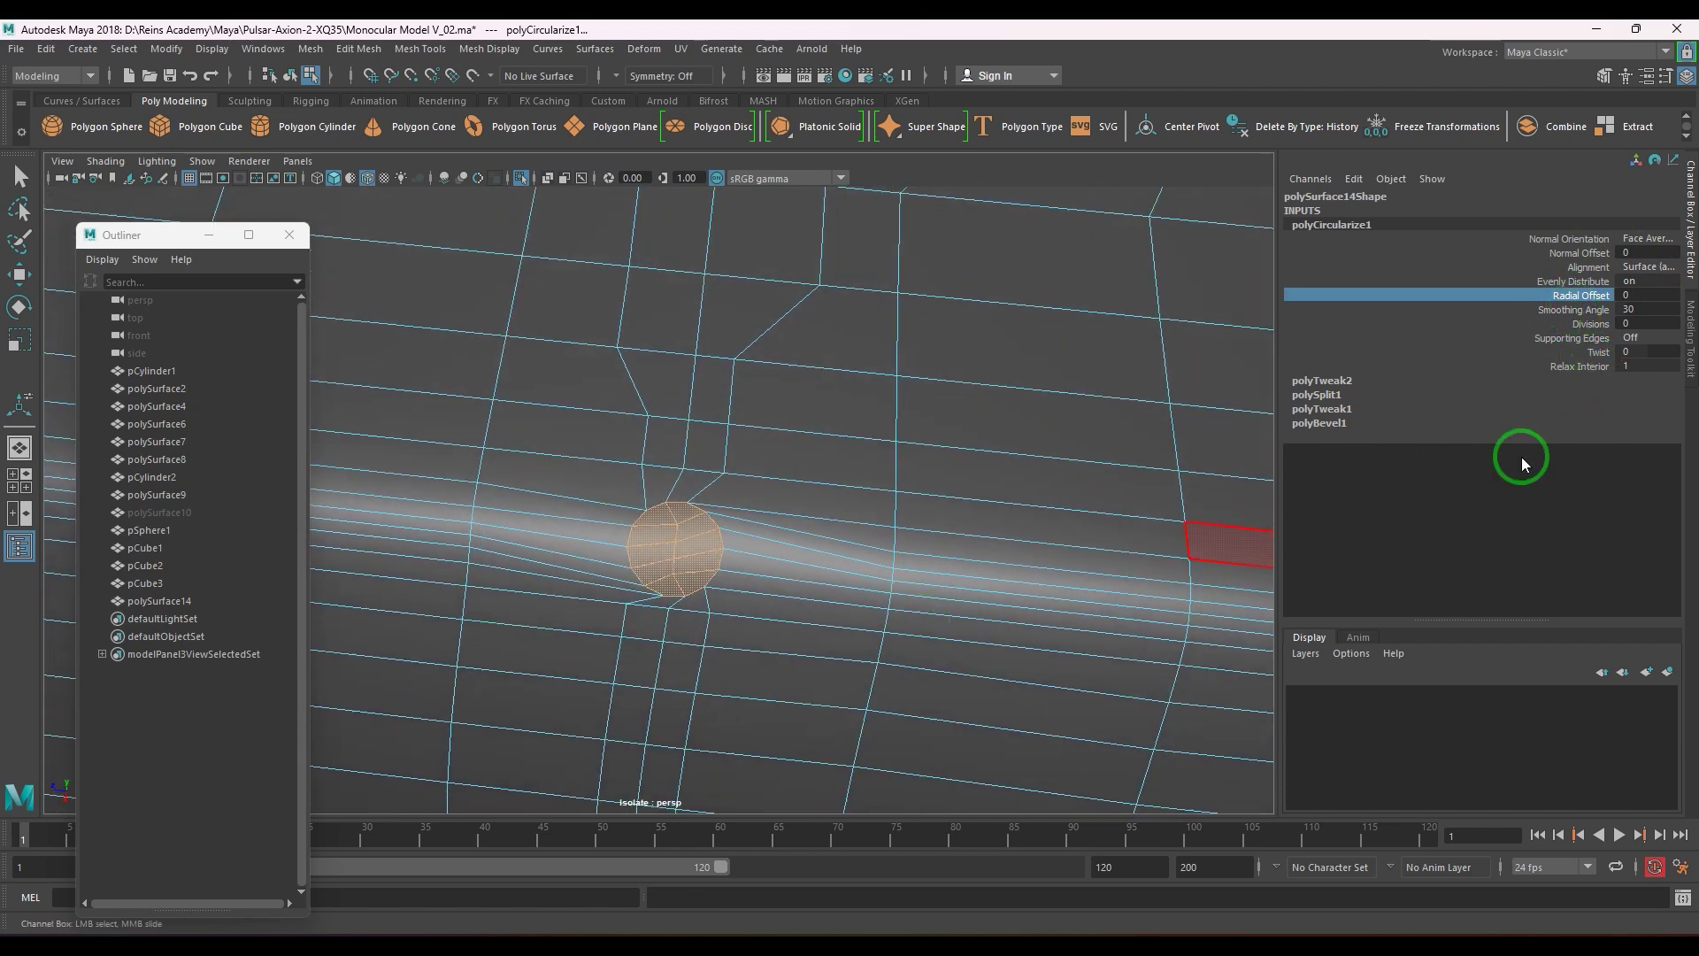
- Set the Circularize divisions to 1 to smooth the circle's outline
left_click(1580, 253)
left_click_drag(776, 726, 624, 682, "alt")
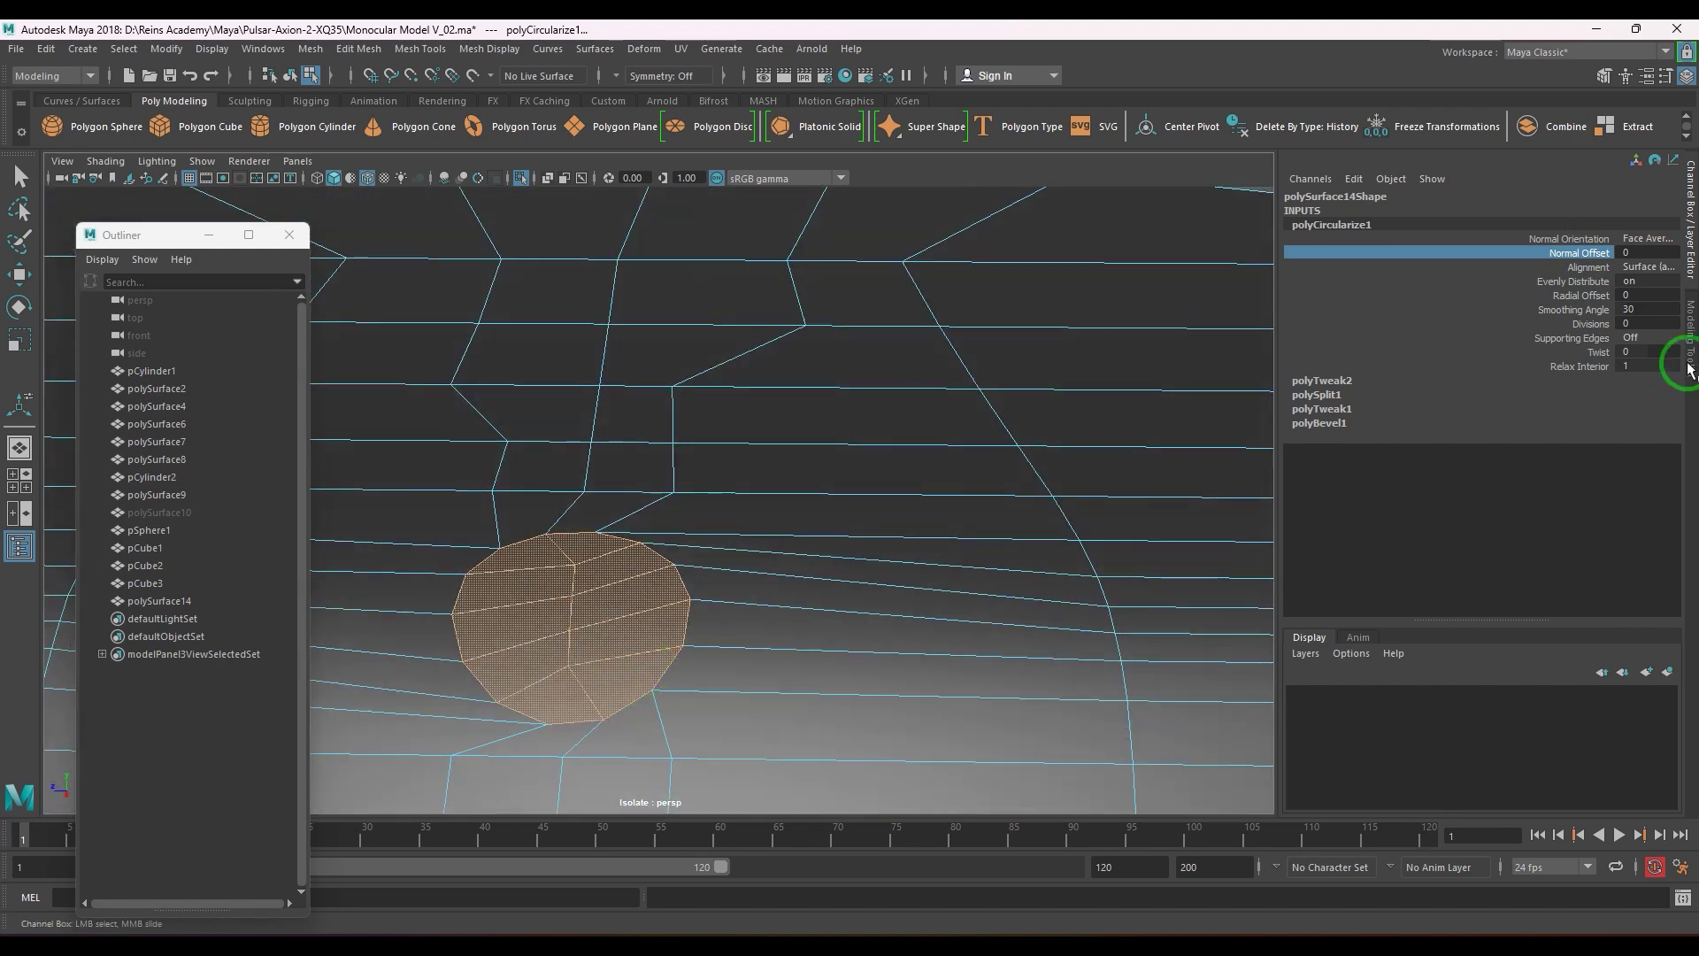
double_click(1651, 252)
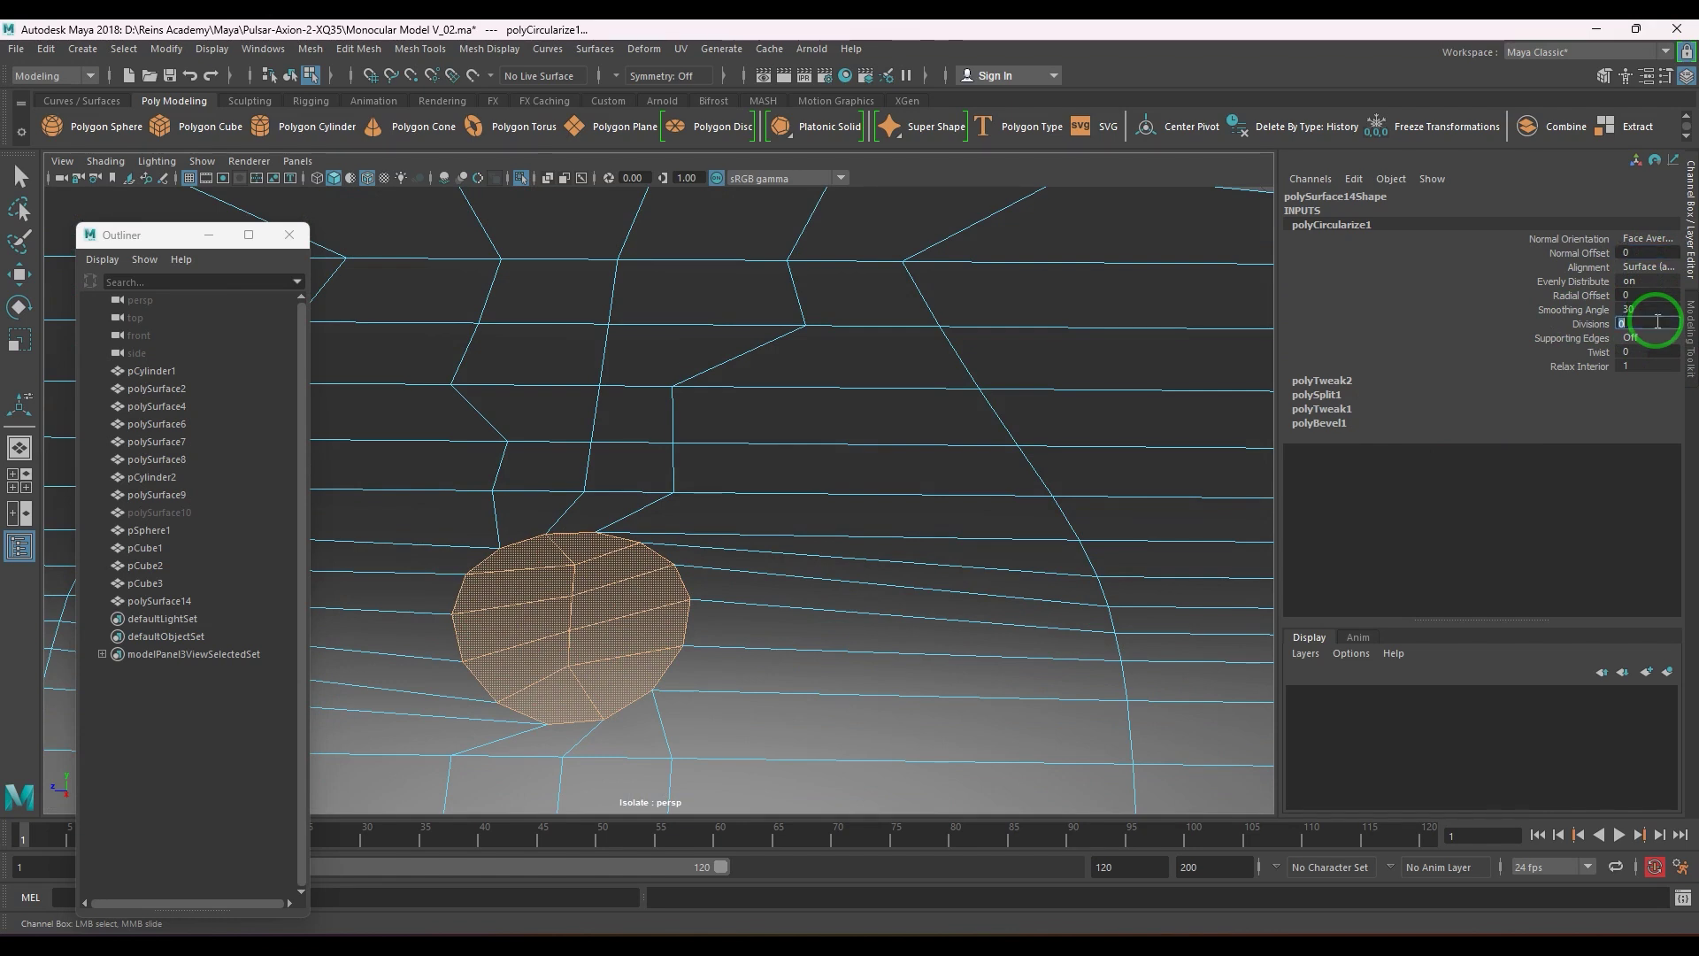
type("1")
key("Return")
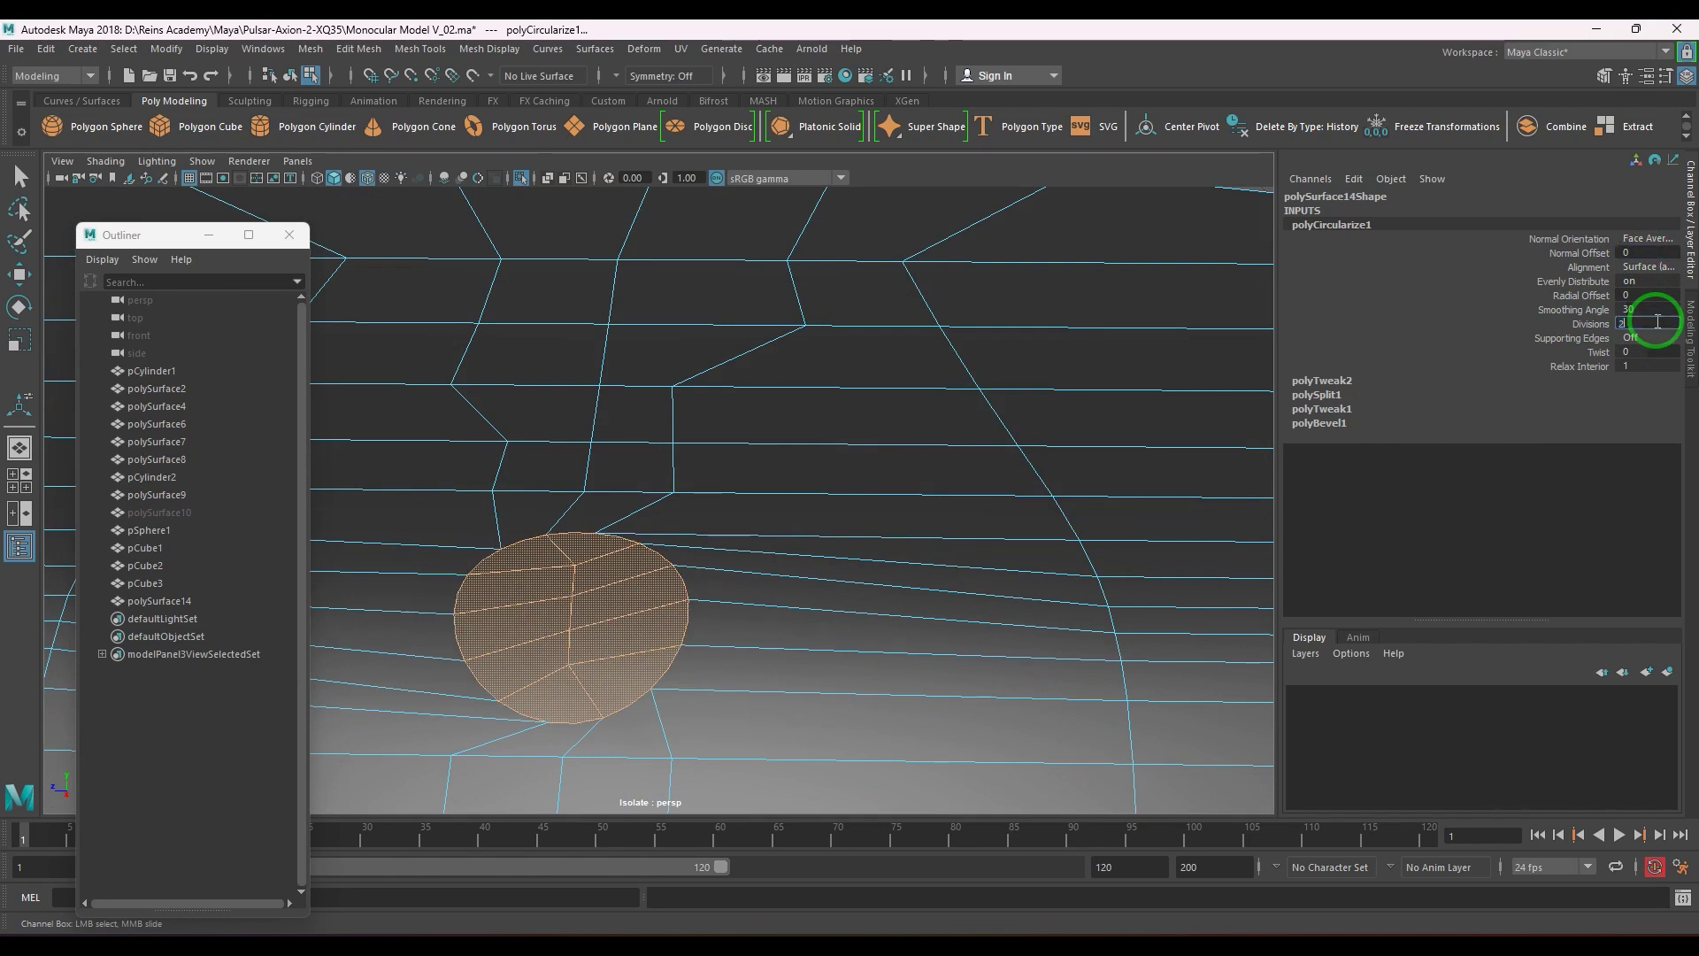
type("0")
key("Return")
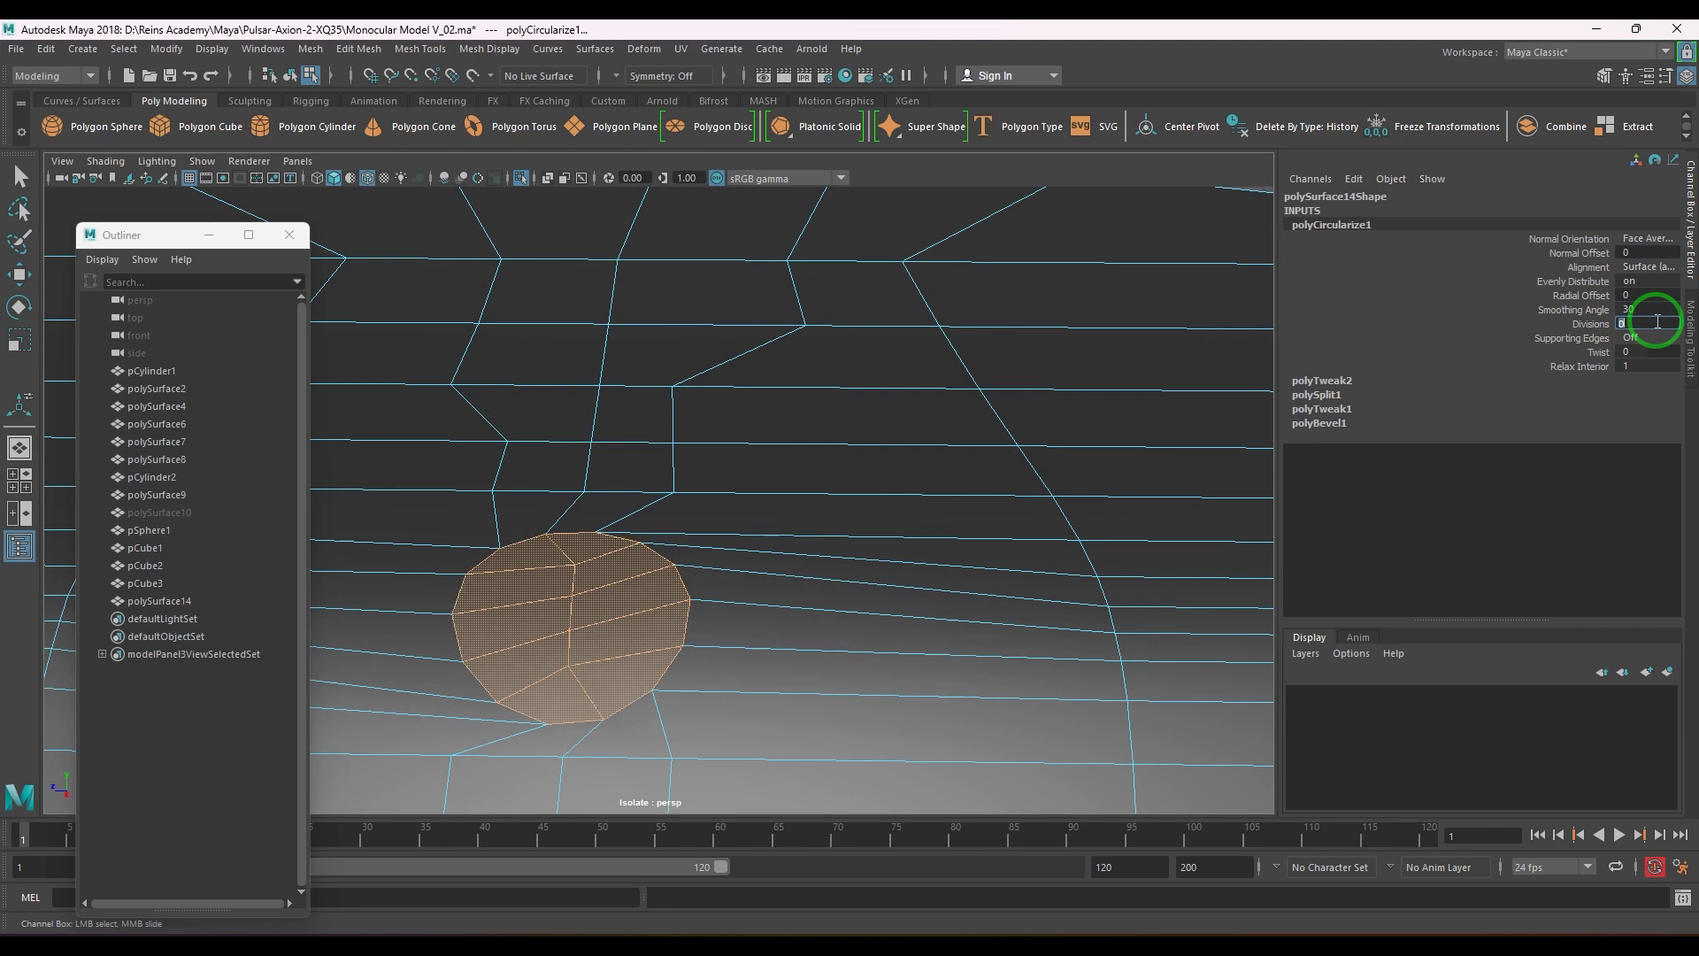
type("1")
key("Return")
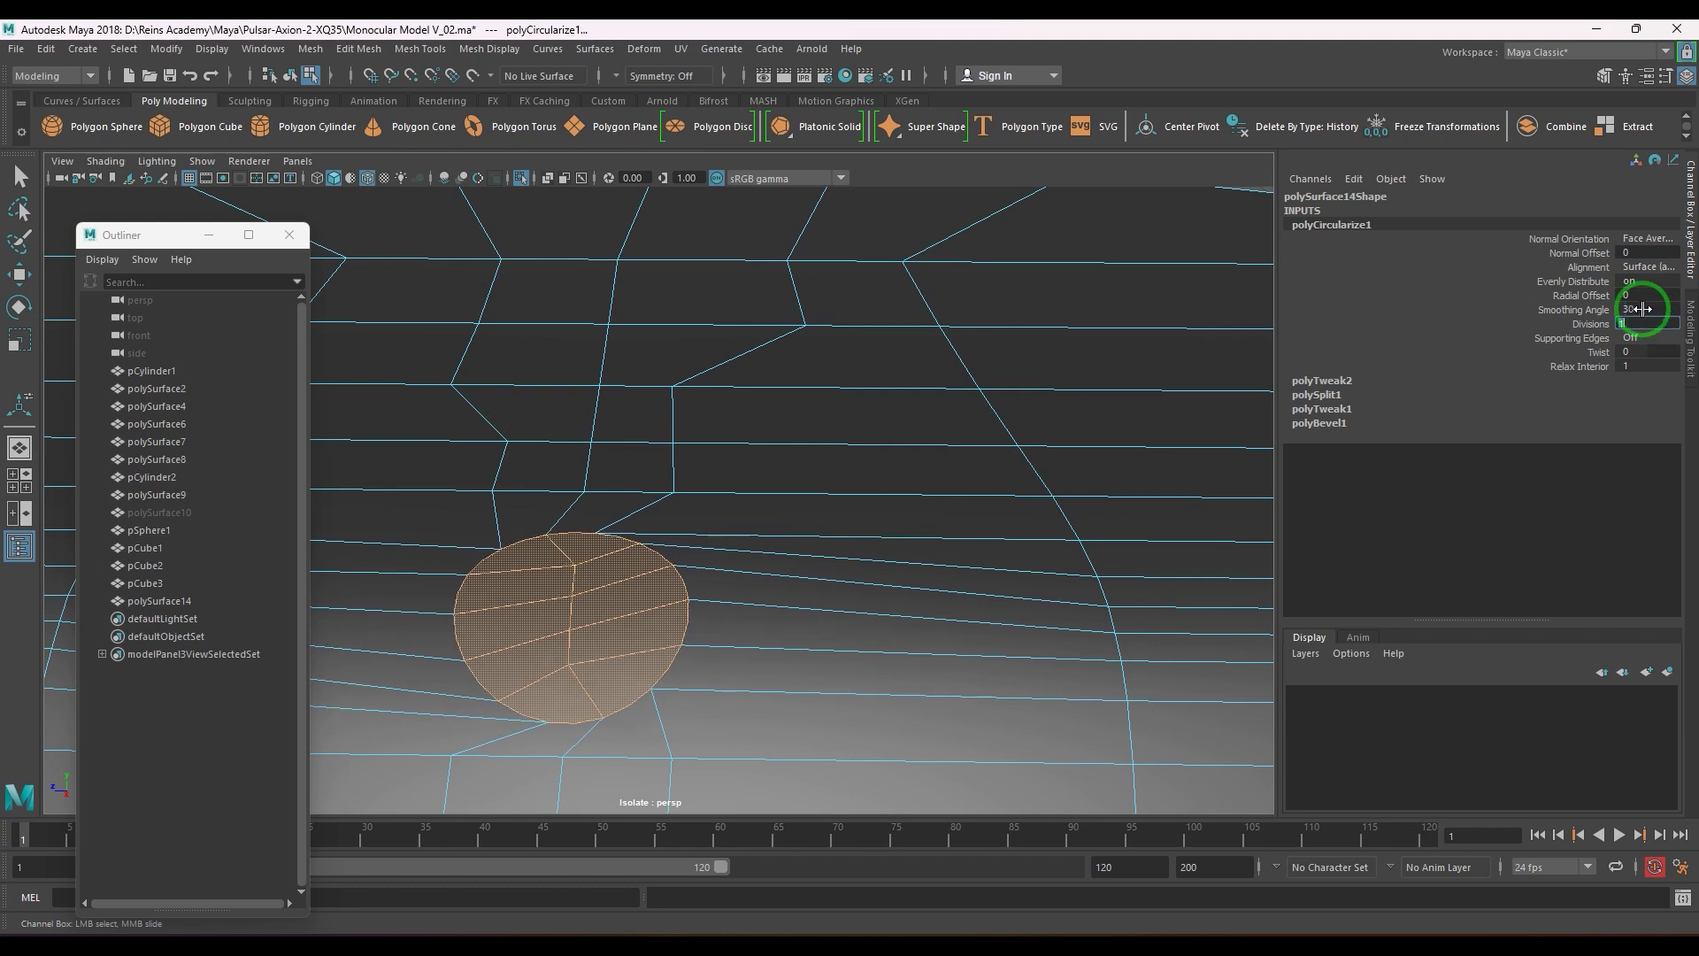
- Try a small radial offset on the circle and reset it to 0
double_click(1665, 295)
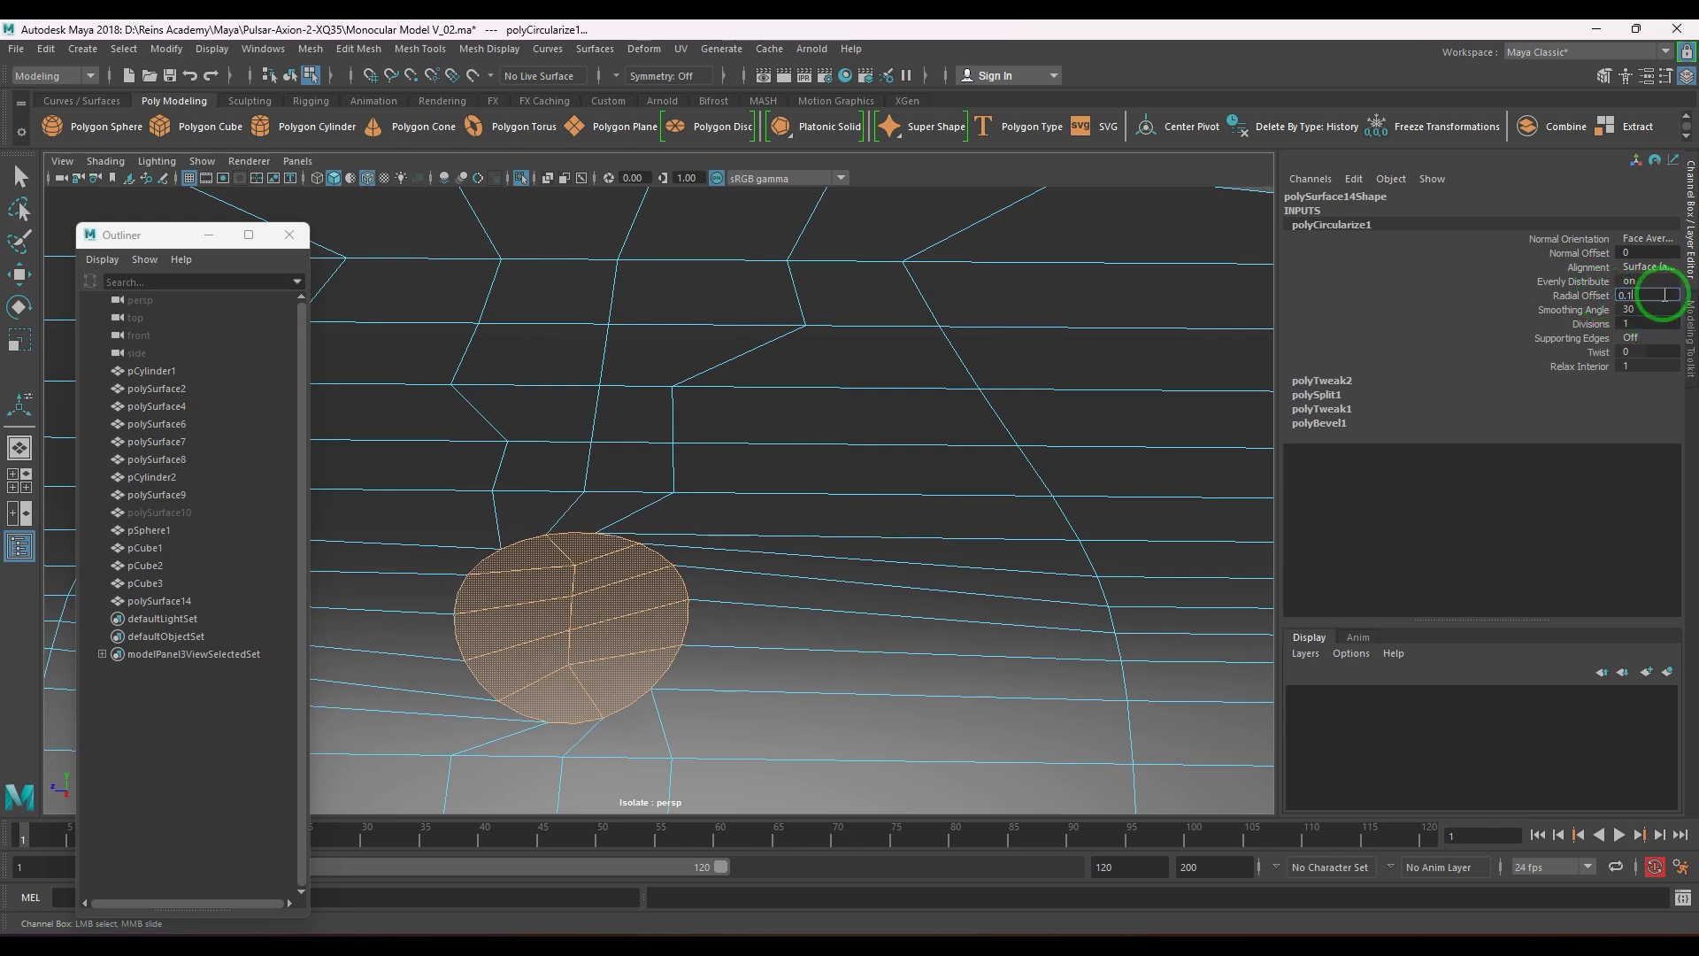
key("Return")
type("0")
key("Return")
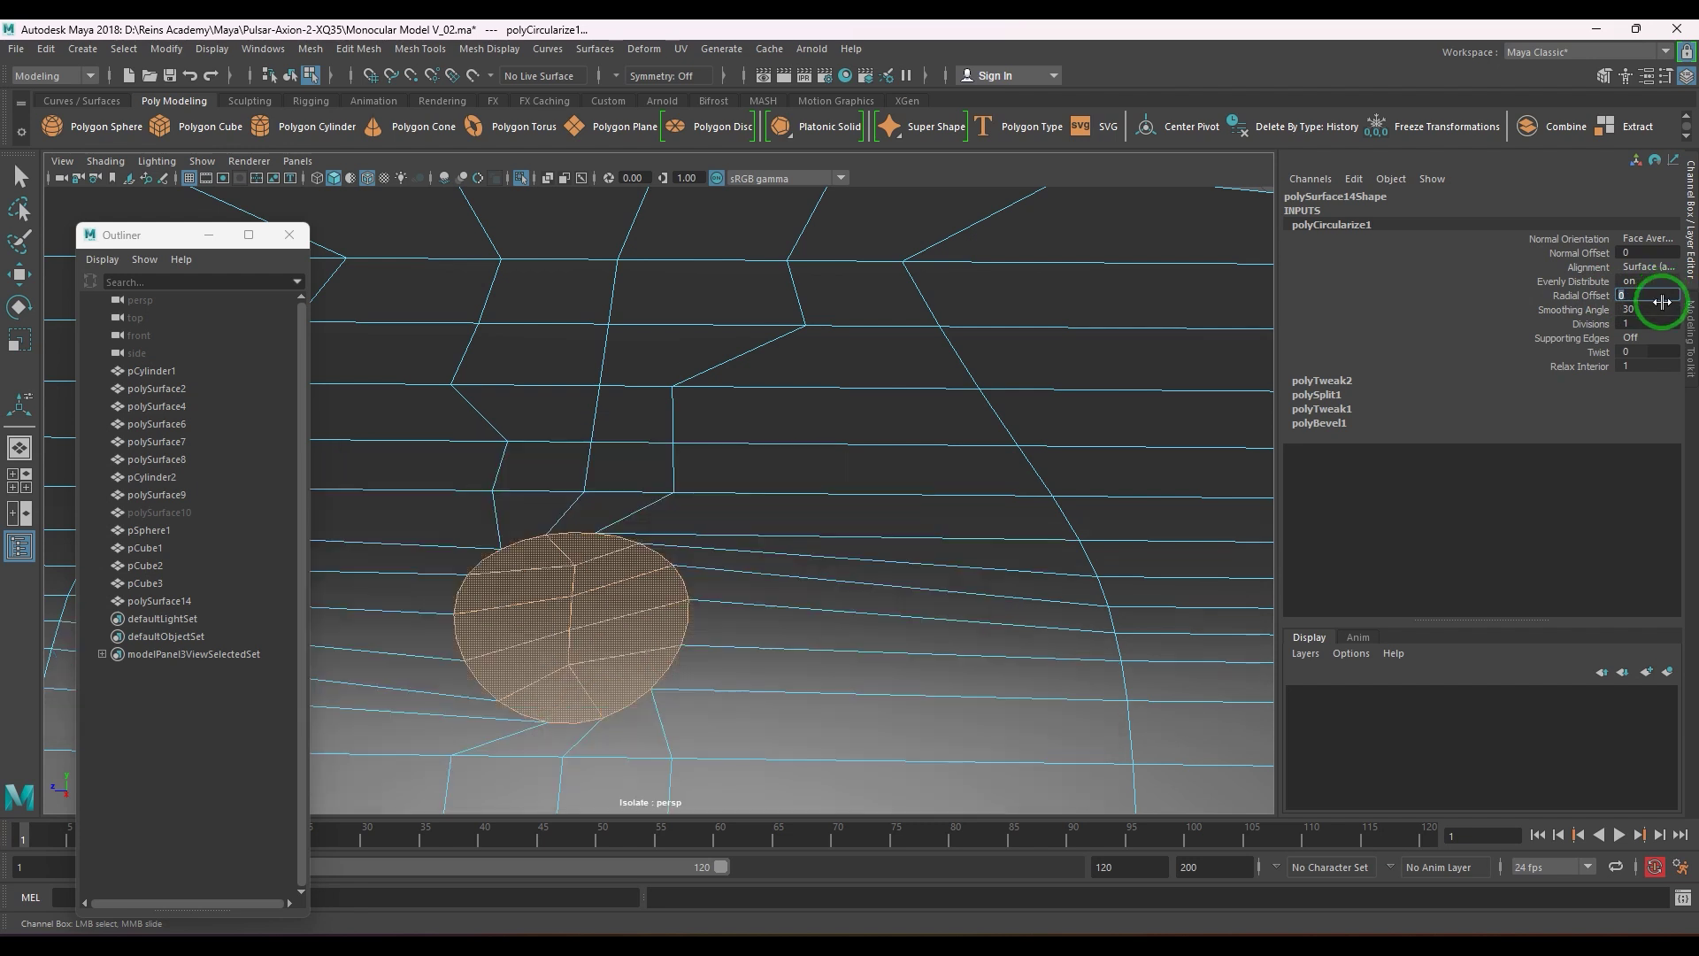
- Set the Circularize twist to -15 to straighten the circle's inner edges along the band
left_click(1654, 348)
type("2")
key("Return")
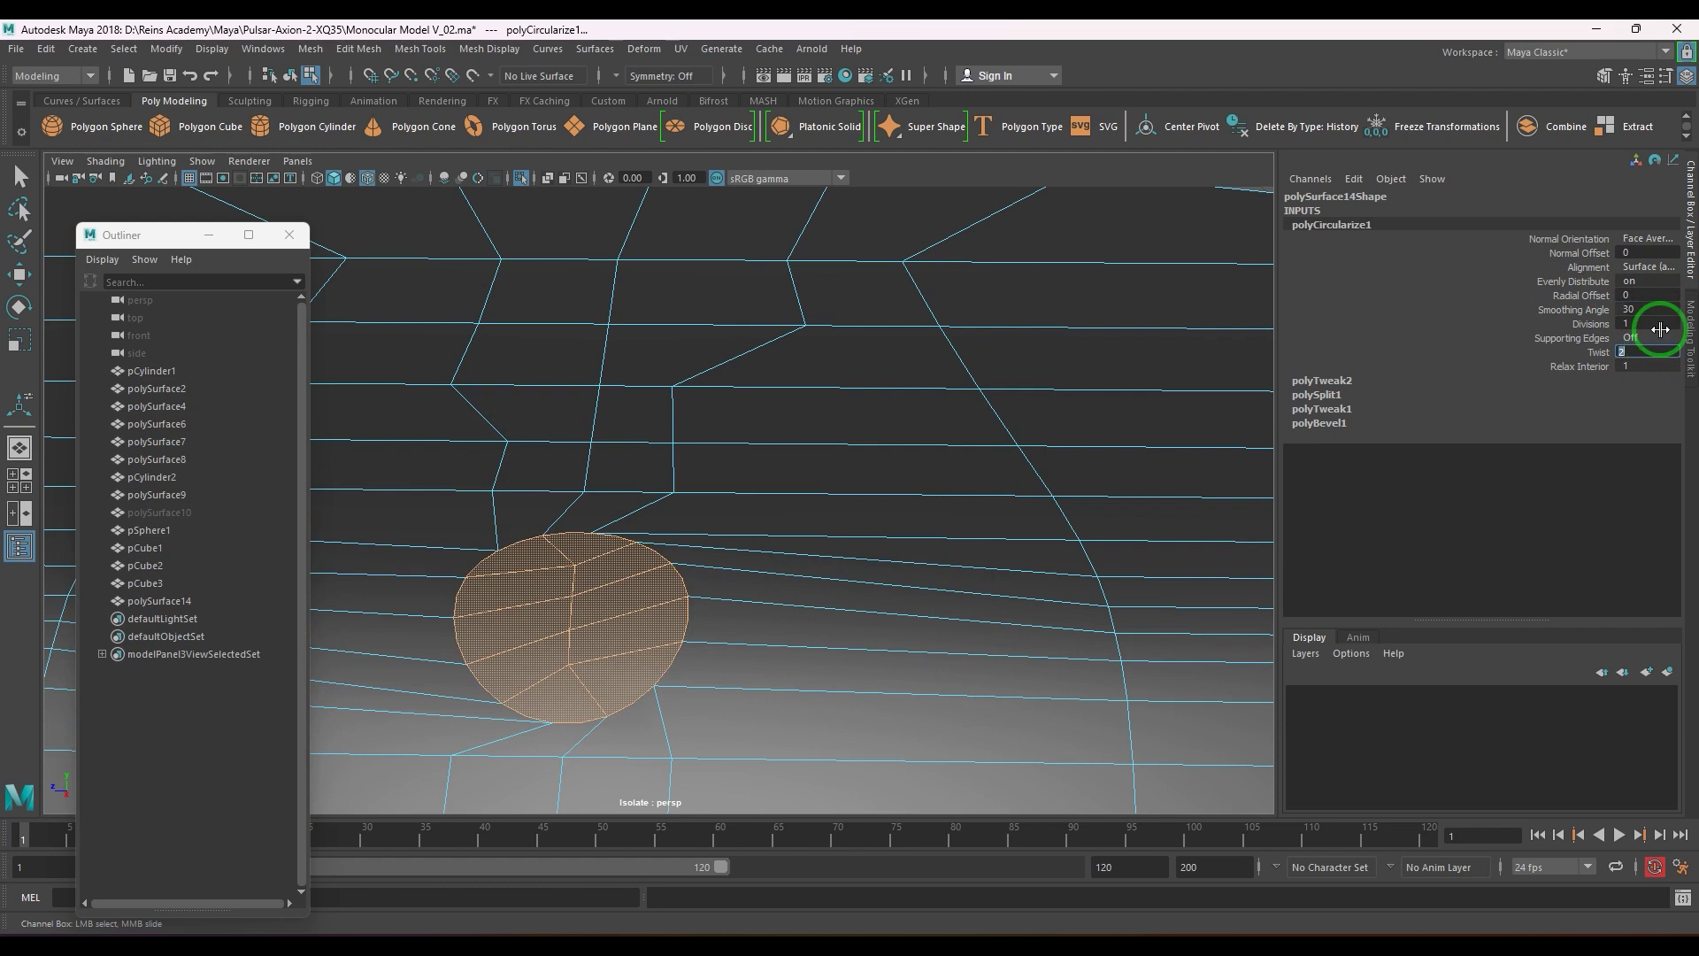
type("-5")
key("Return")
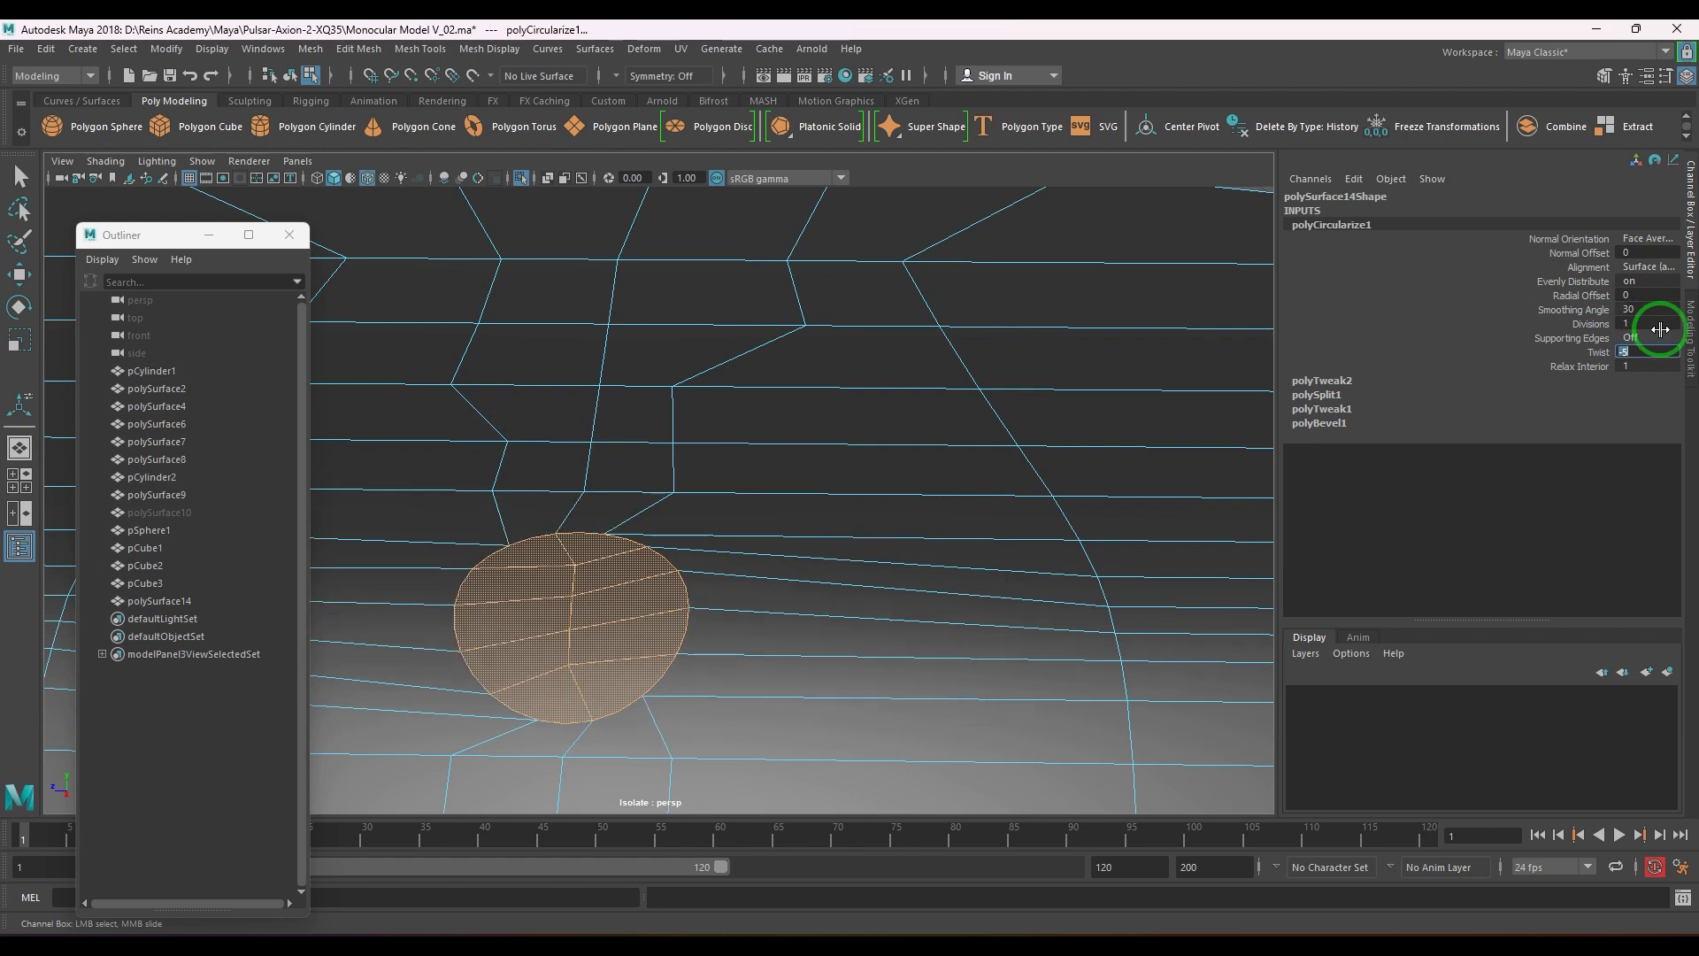
type("-10")
key("Return")
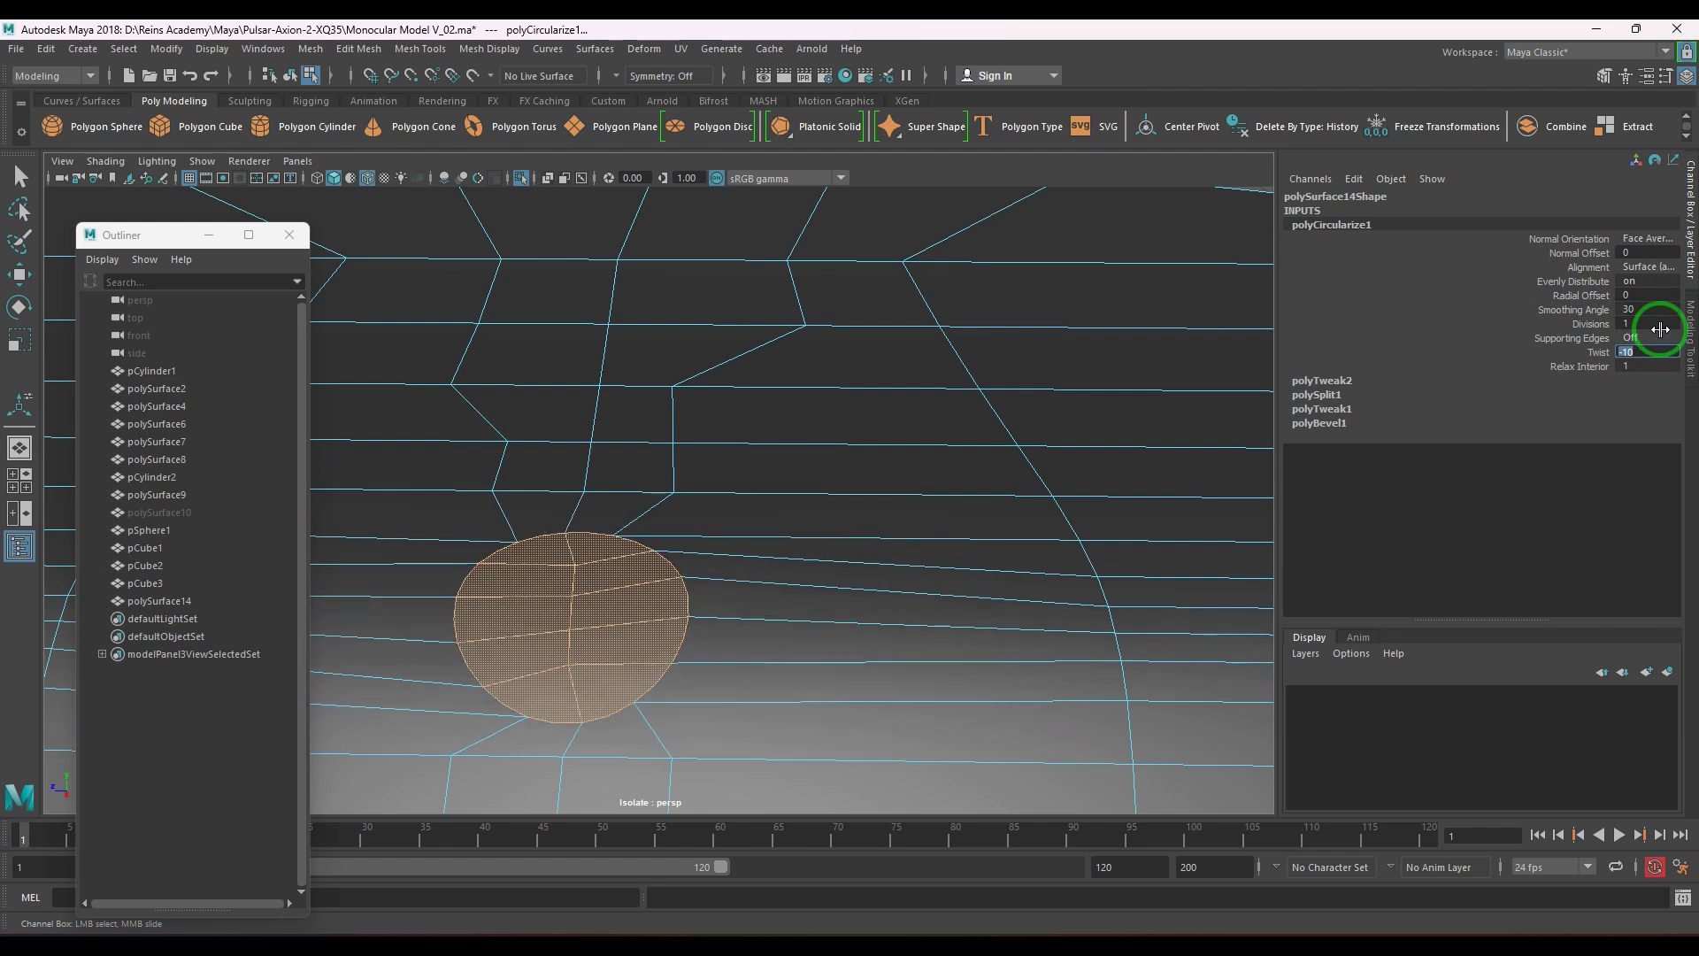
key("Return")
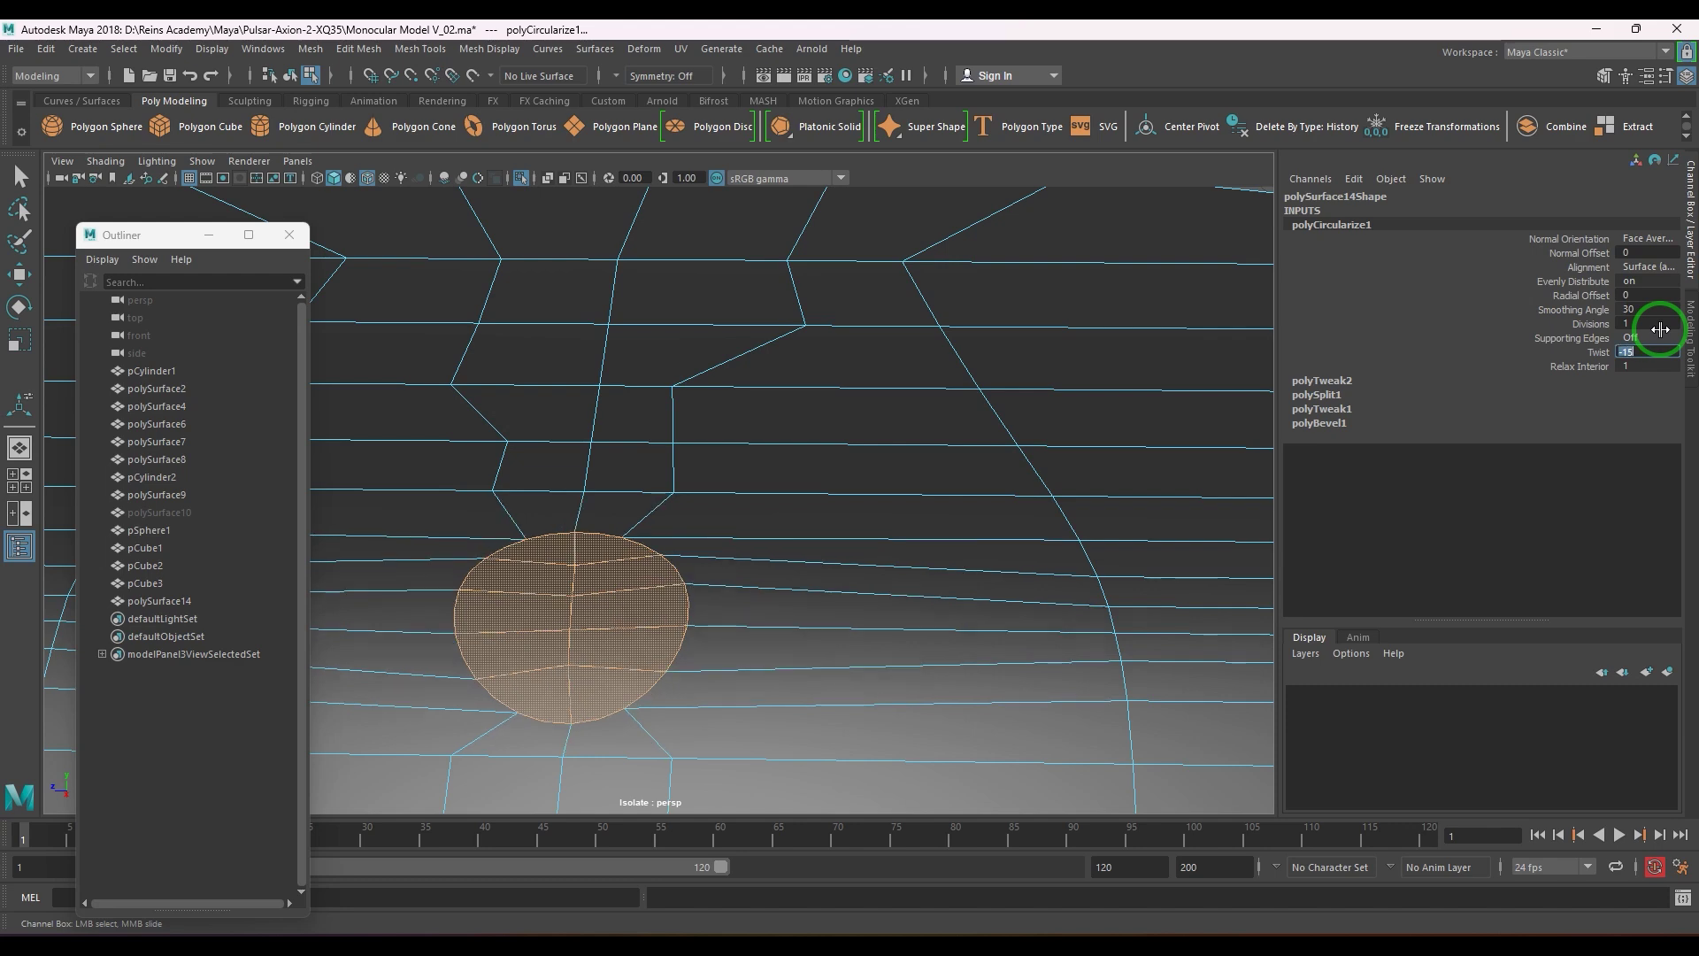
- Slide the two outer edge lines running down from the circle outward to widen the band on the housing's side
left_click_drag(899, 496, 751, 511, "alt")
right_click_drag(751, 511, 842, 561, "alt")
left_click_drag(841, 561, 892, 584, "alt")
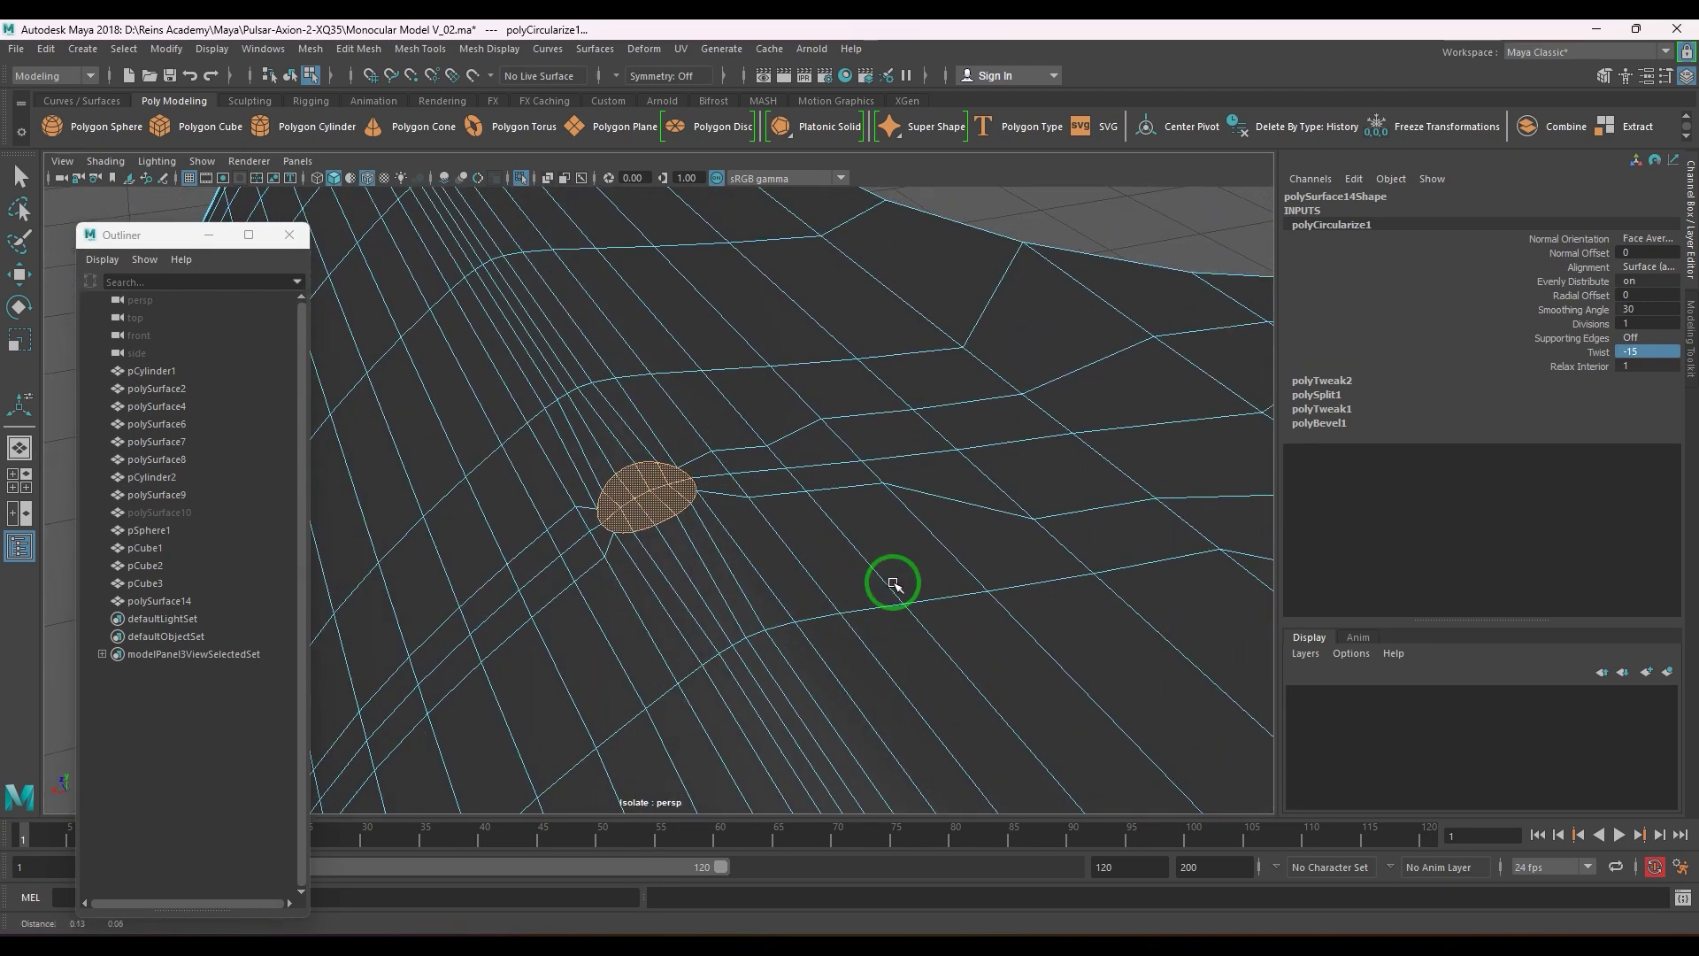
right_click_drag(892, 576, 758, 549, "alt")
left_click_drag(758, 550, 757, 447, "alt")
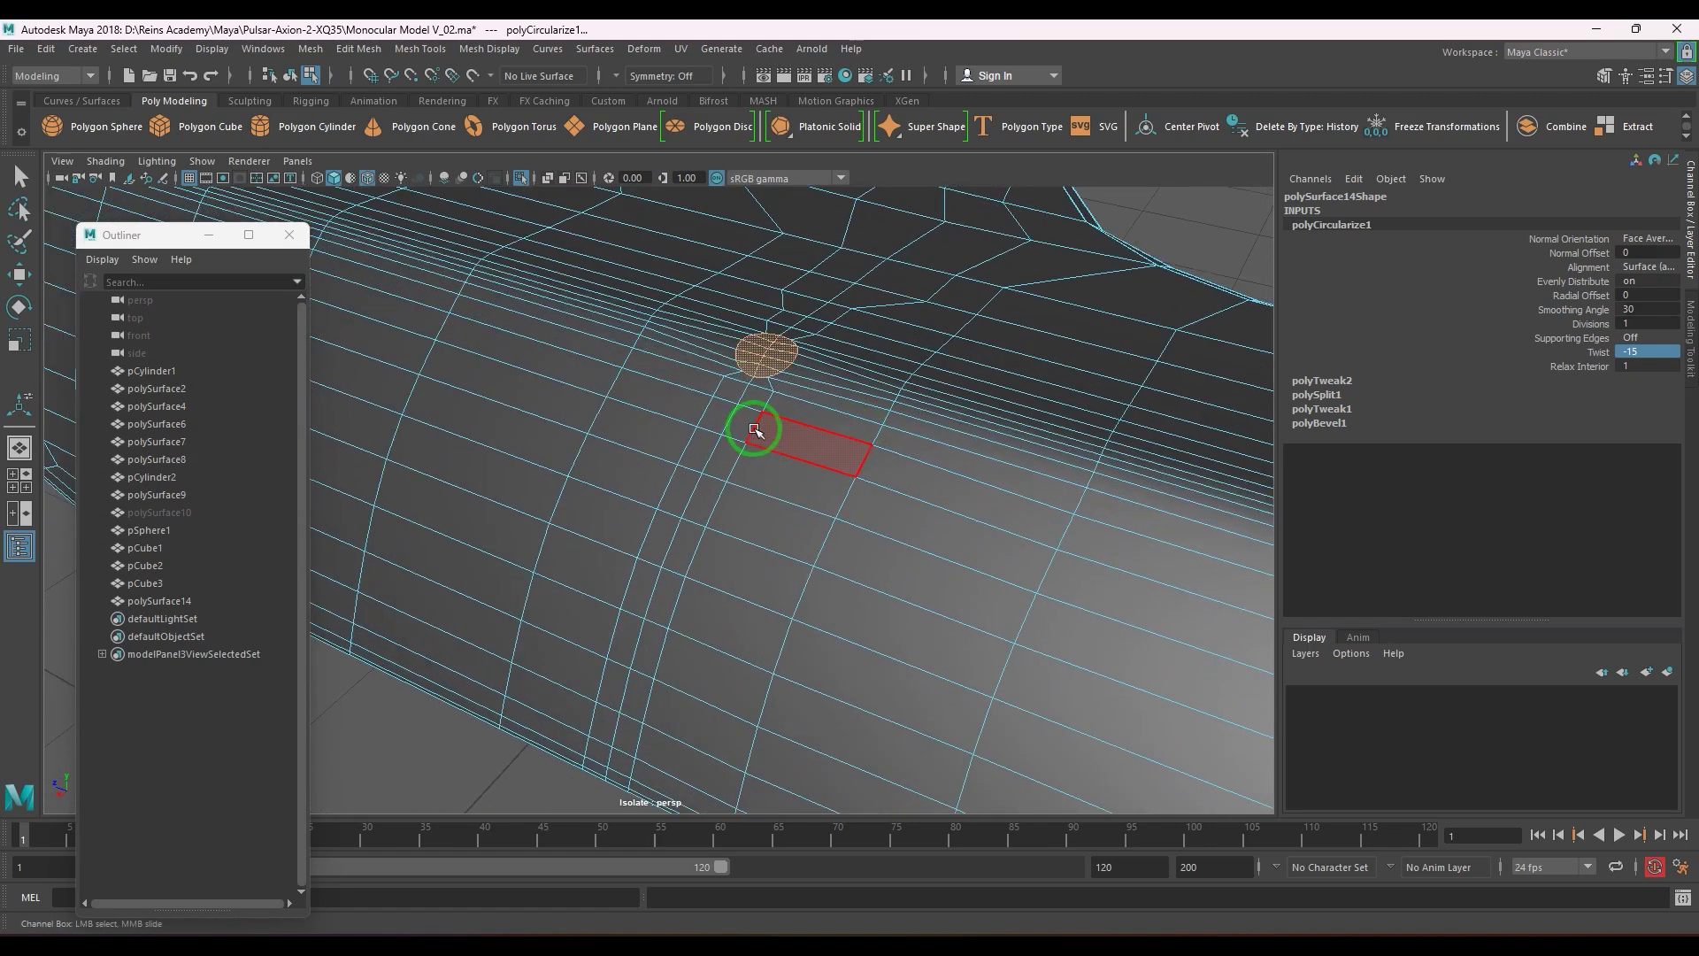
key("q")
left_click(760, 425)
left_click_drag(651, 321, 1043, 390)
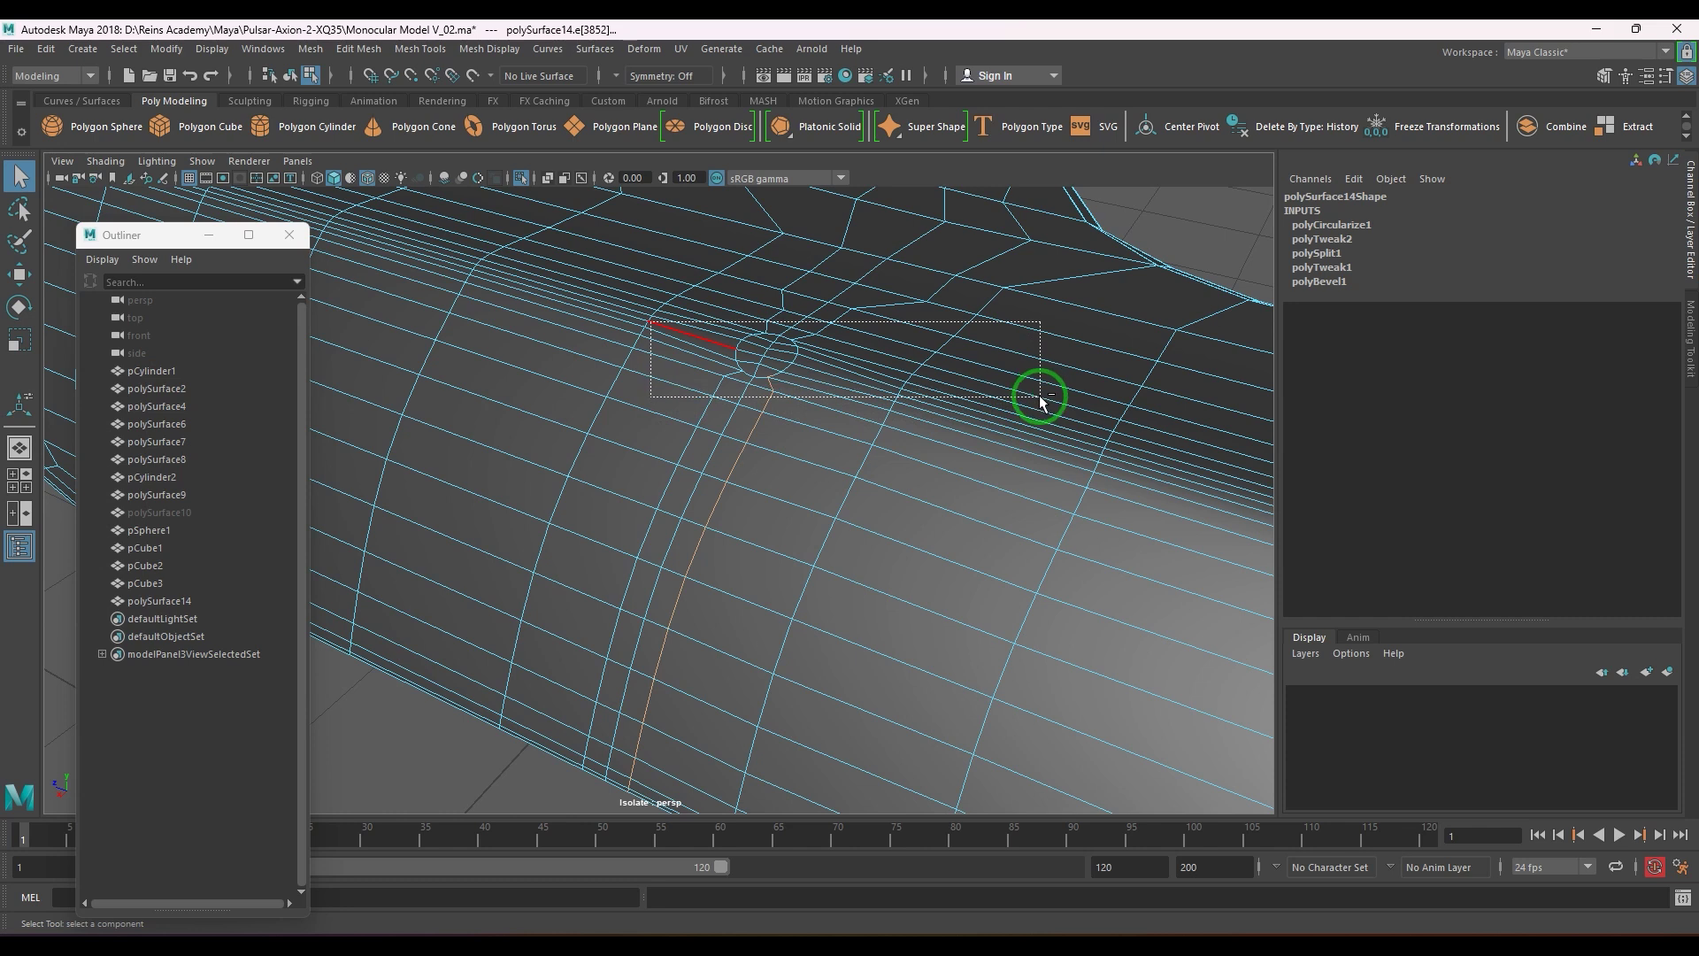
right_click_drag(858, 387, 871, 522, "shift")
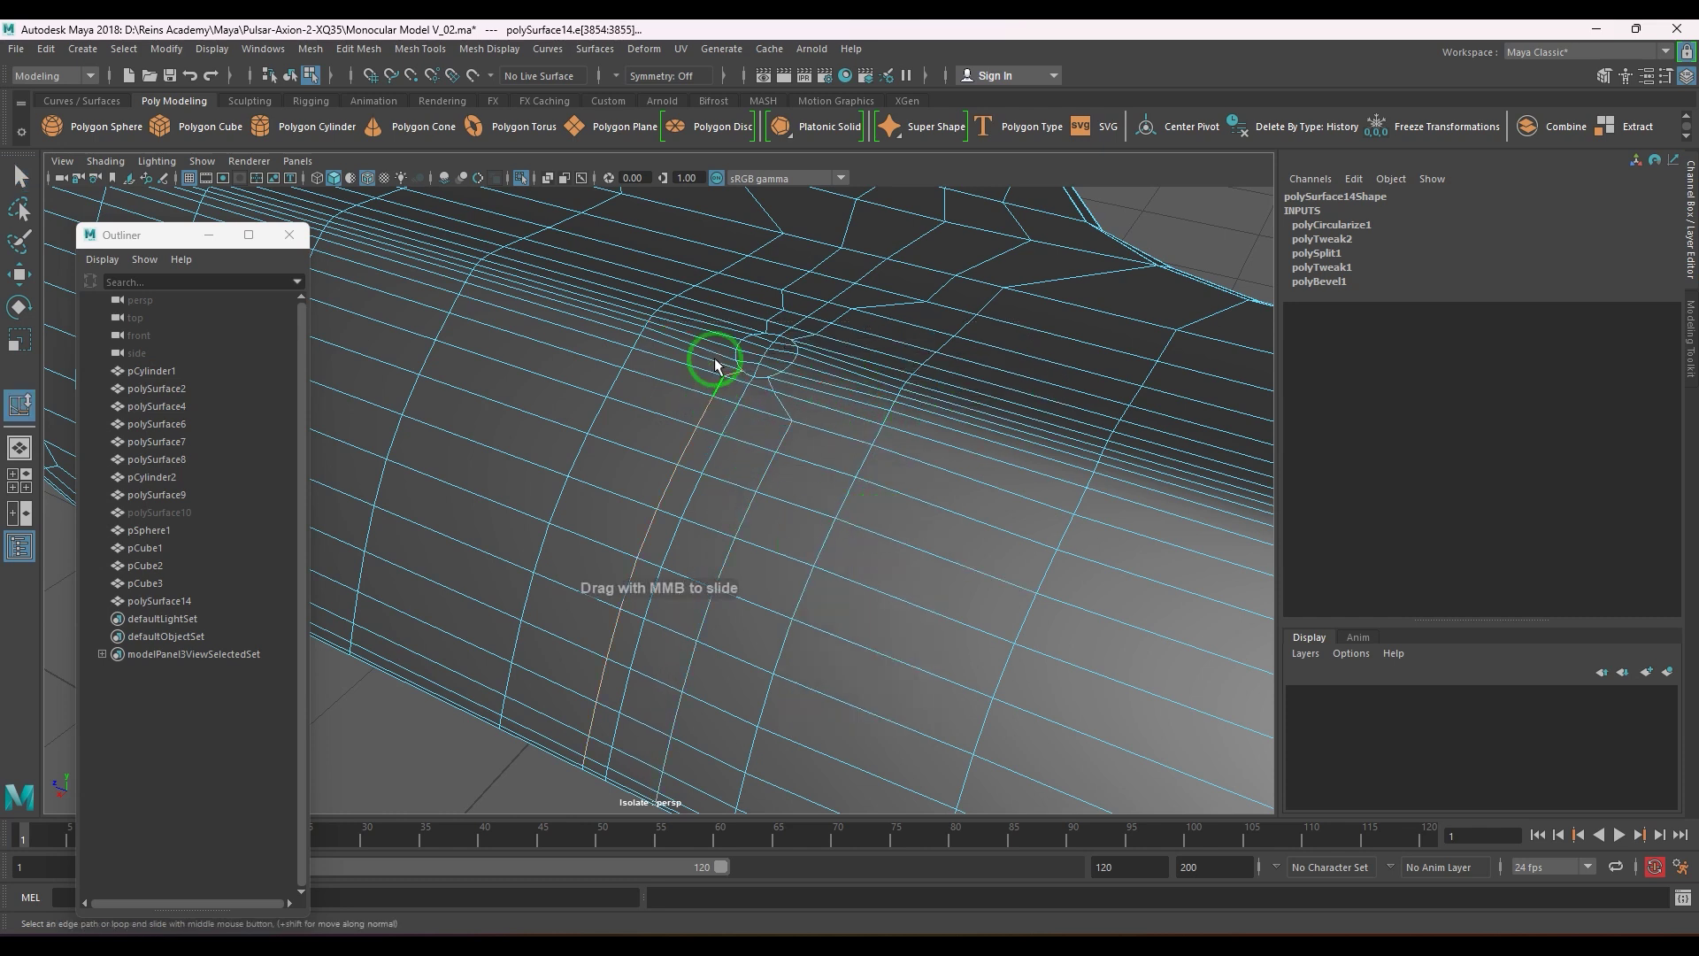
right_click_drag(839, 375, 832, 514, "shift")
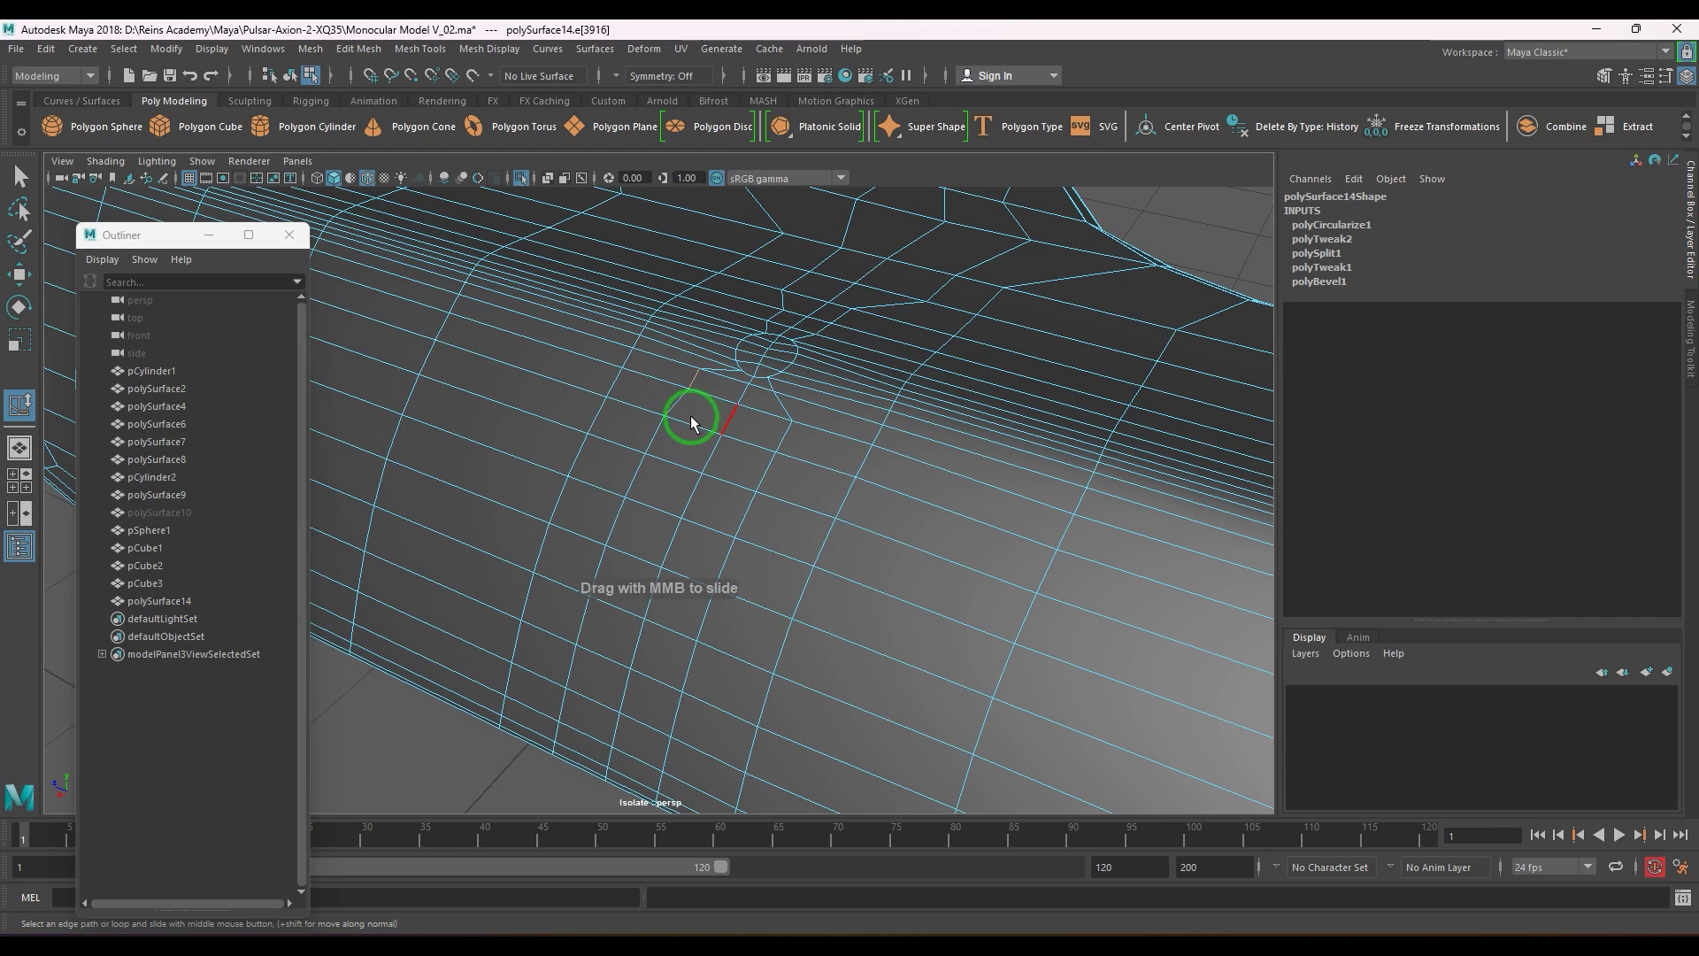
- Extrude the circular faces on the shoulder, scale them inward as an inset and raise the inner faces slightly
left_click_drag(686, 416, 778, 508, "alt")
scroll(778, 508, "up", 6)
middle_click_drag(837, 442, 803, 553, "alt")
right_click_drag(804, 549, 779, 591)
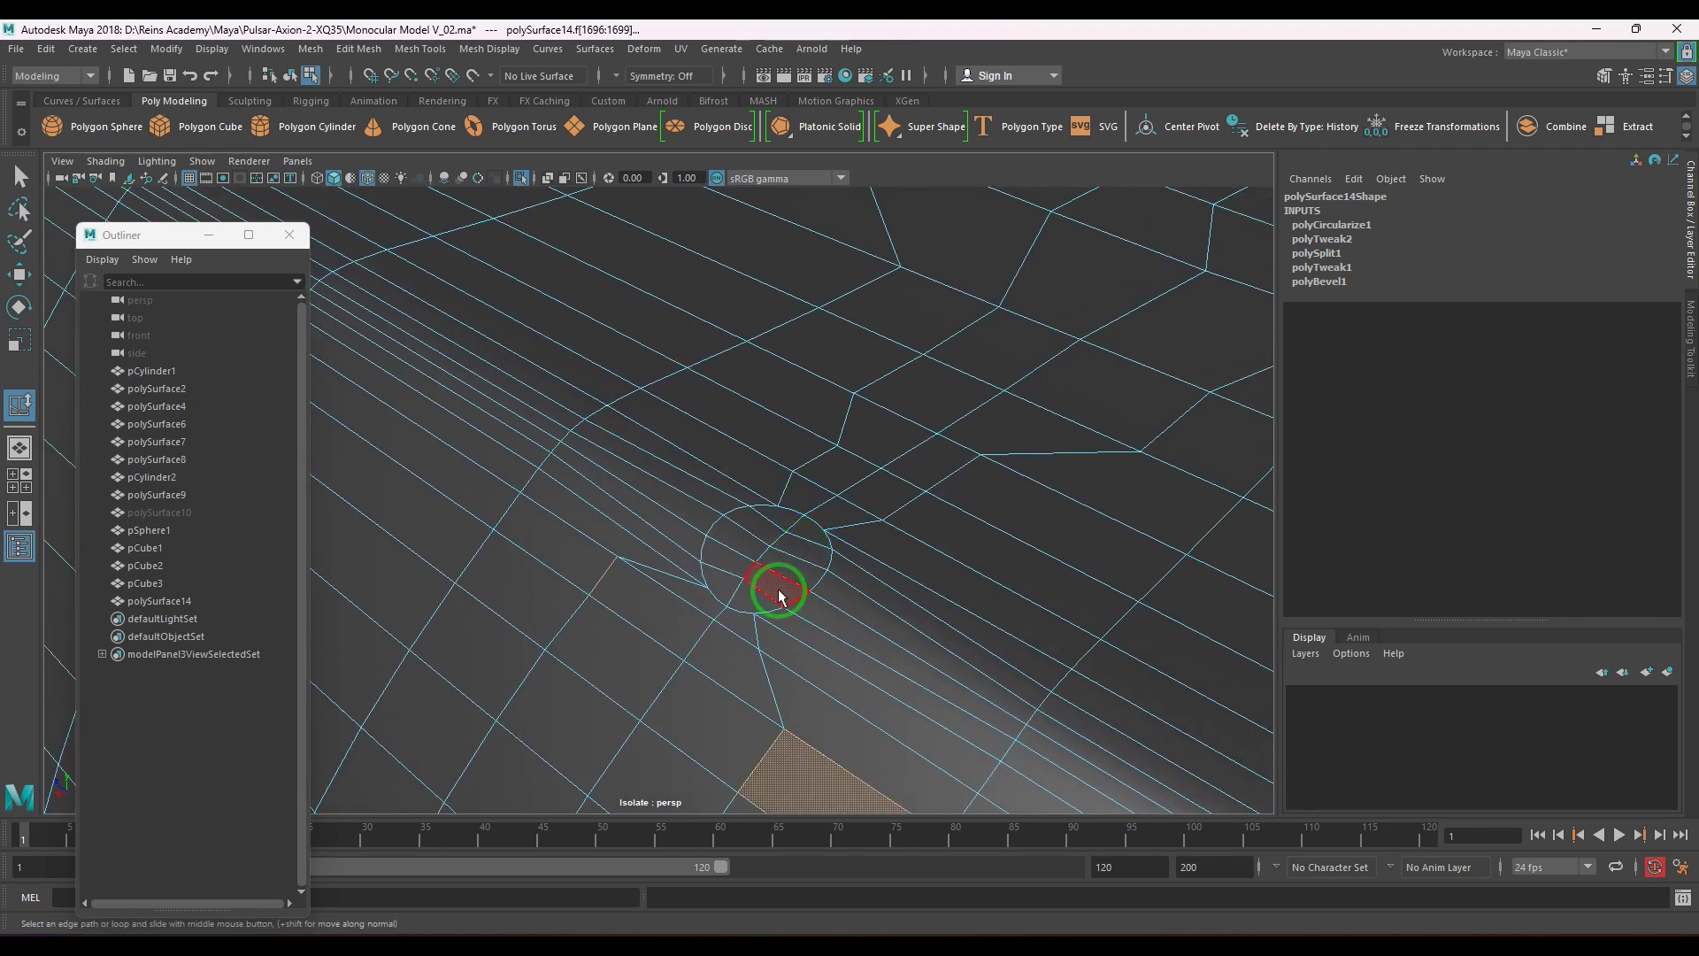
left_click_drag(798, 593, 798, 593)
scroll(790, 595, "down", 3)
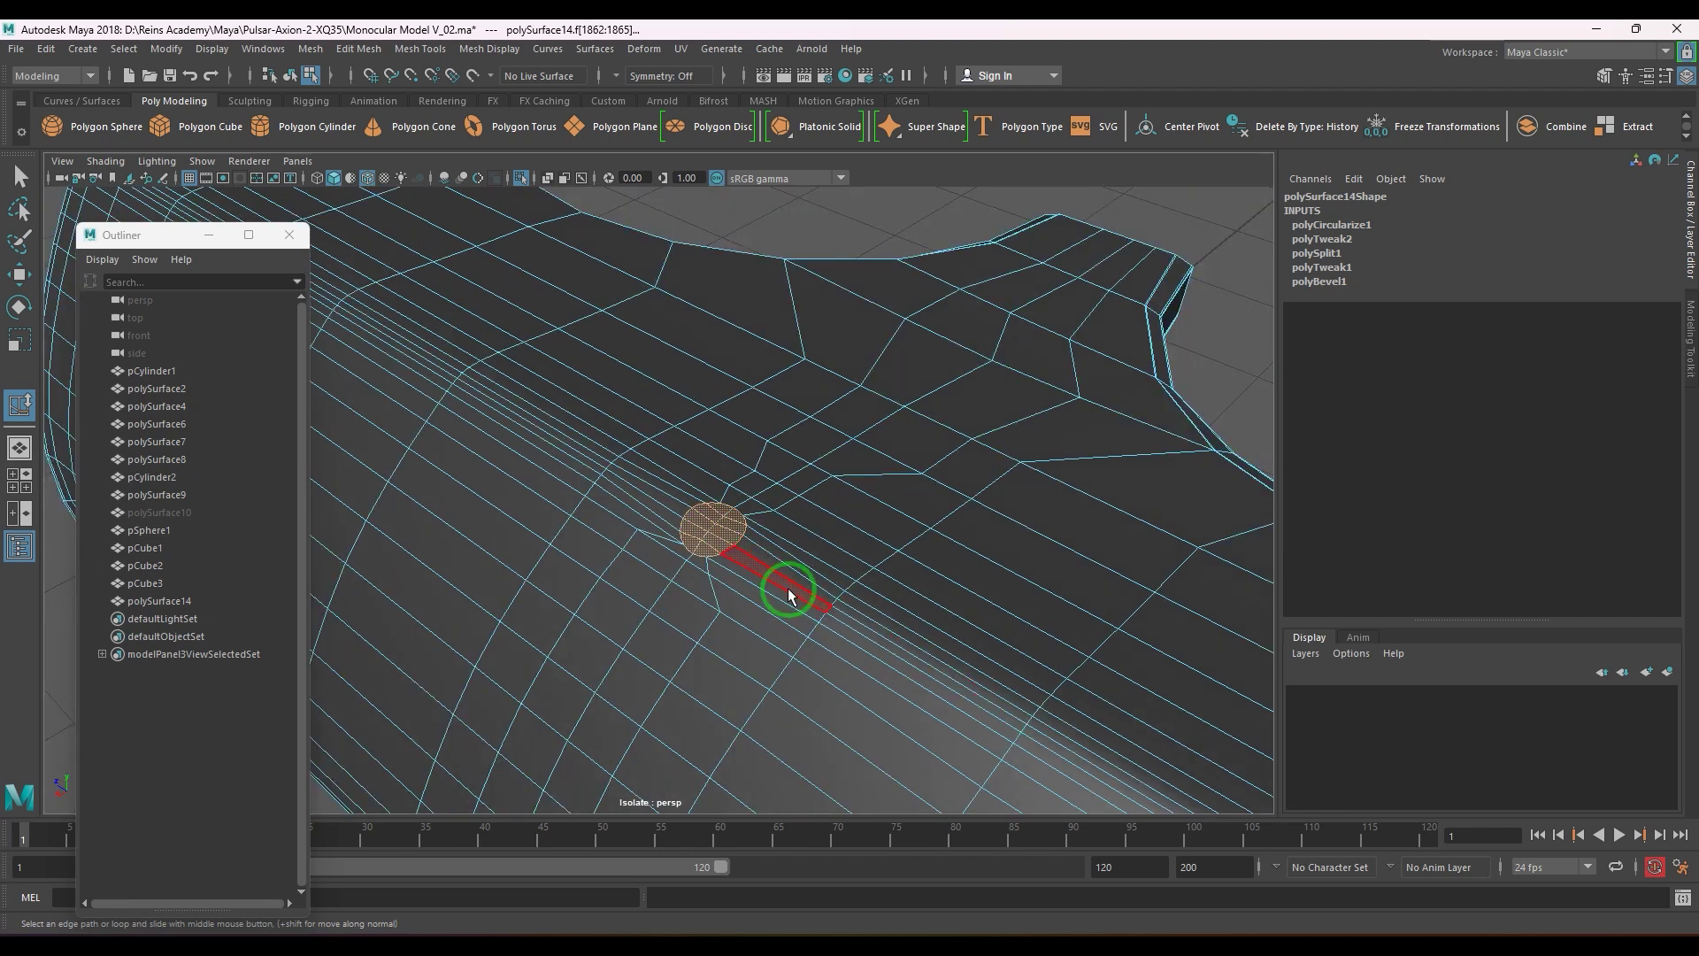
key("ctrl+e")
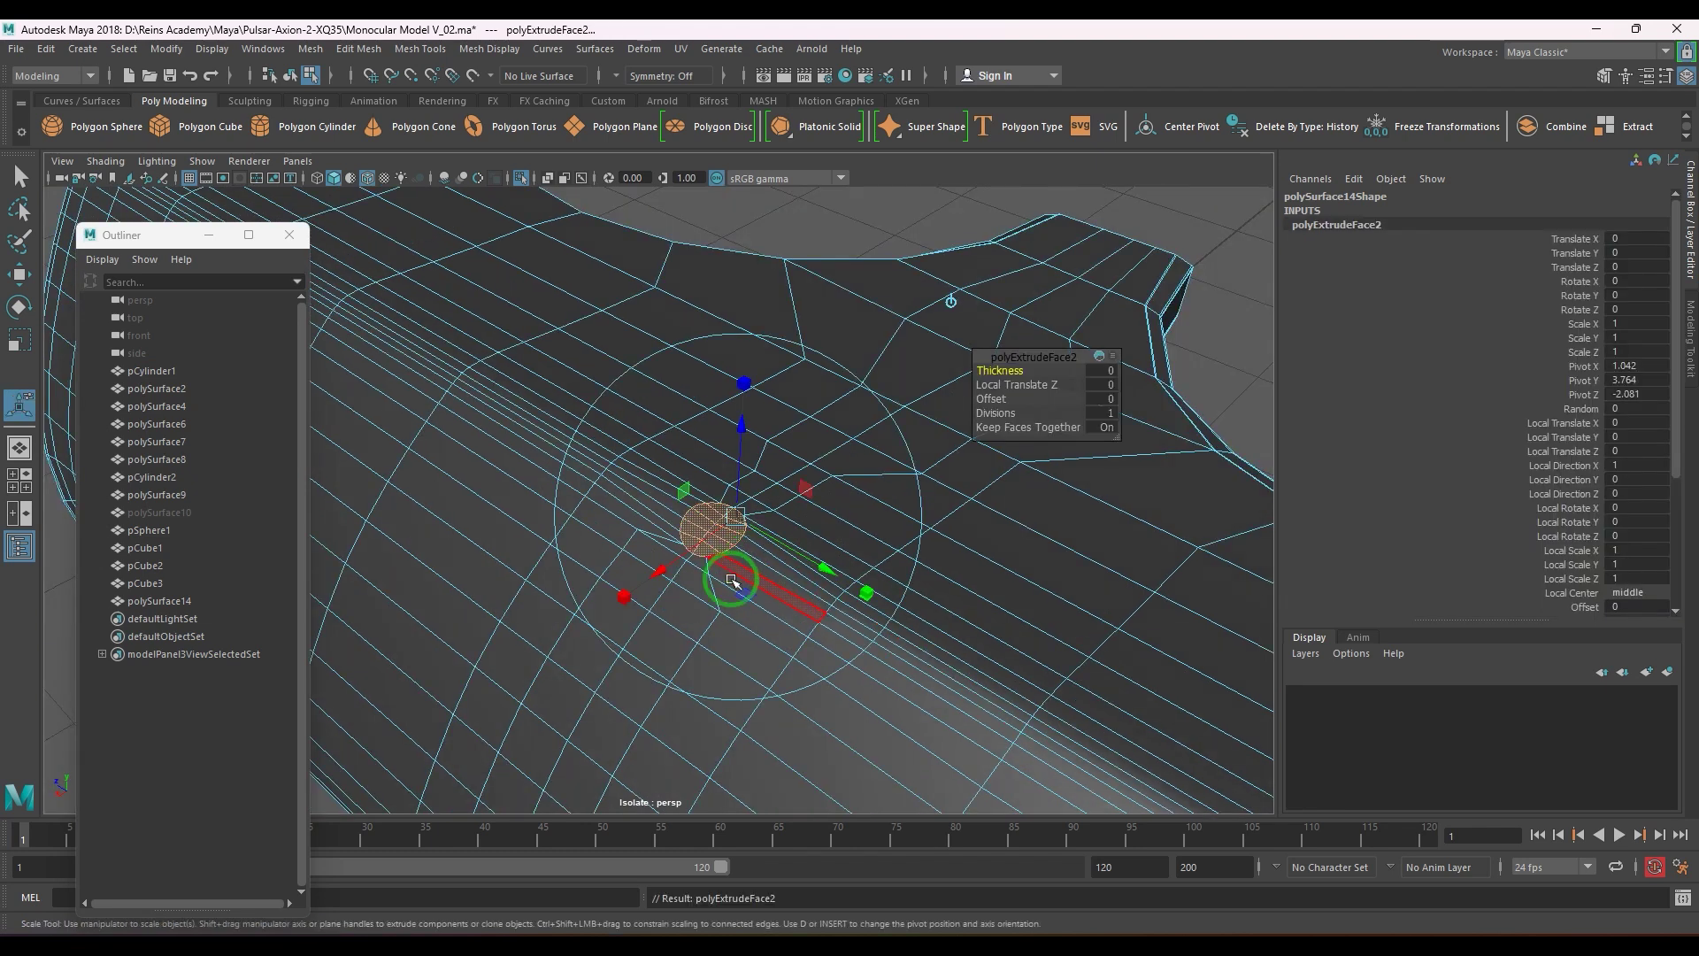
key("r")
key("w")
left_click_drag(718, 527, 717, 482)
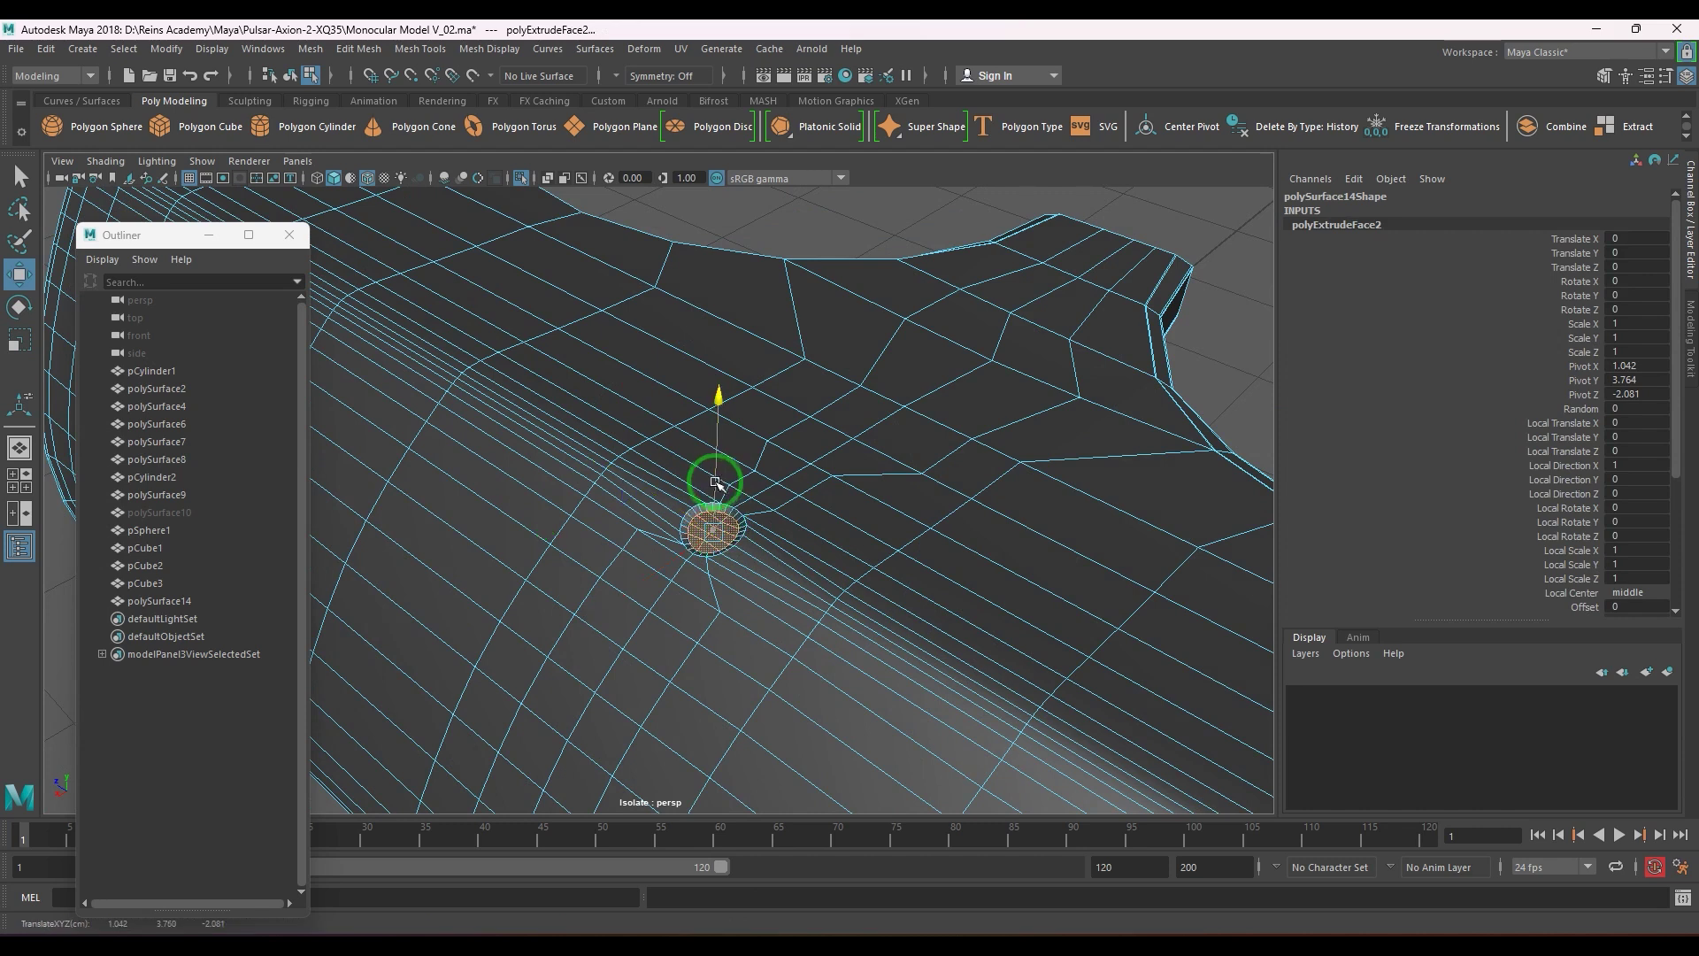
- Extrude the circle's inner faces down into the housing and delete the bottom faces to open a hole
key("ctrl+e")
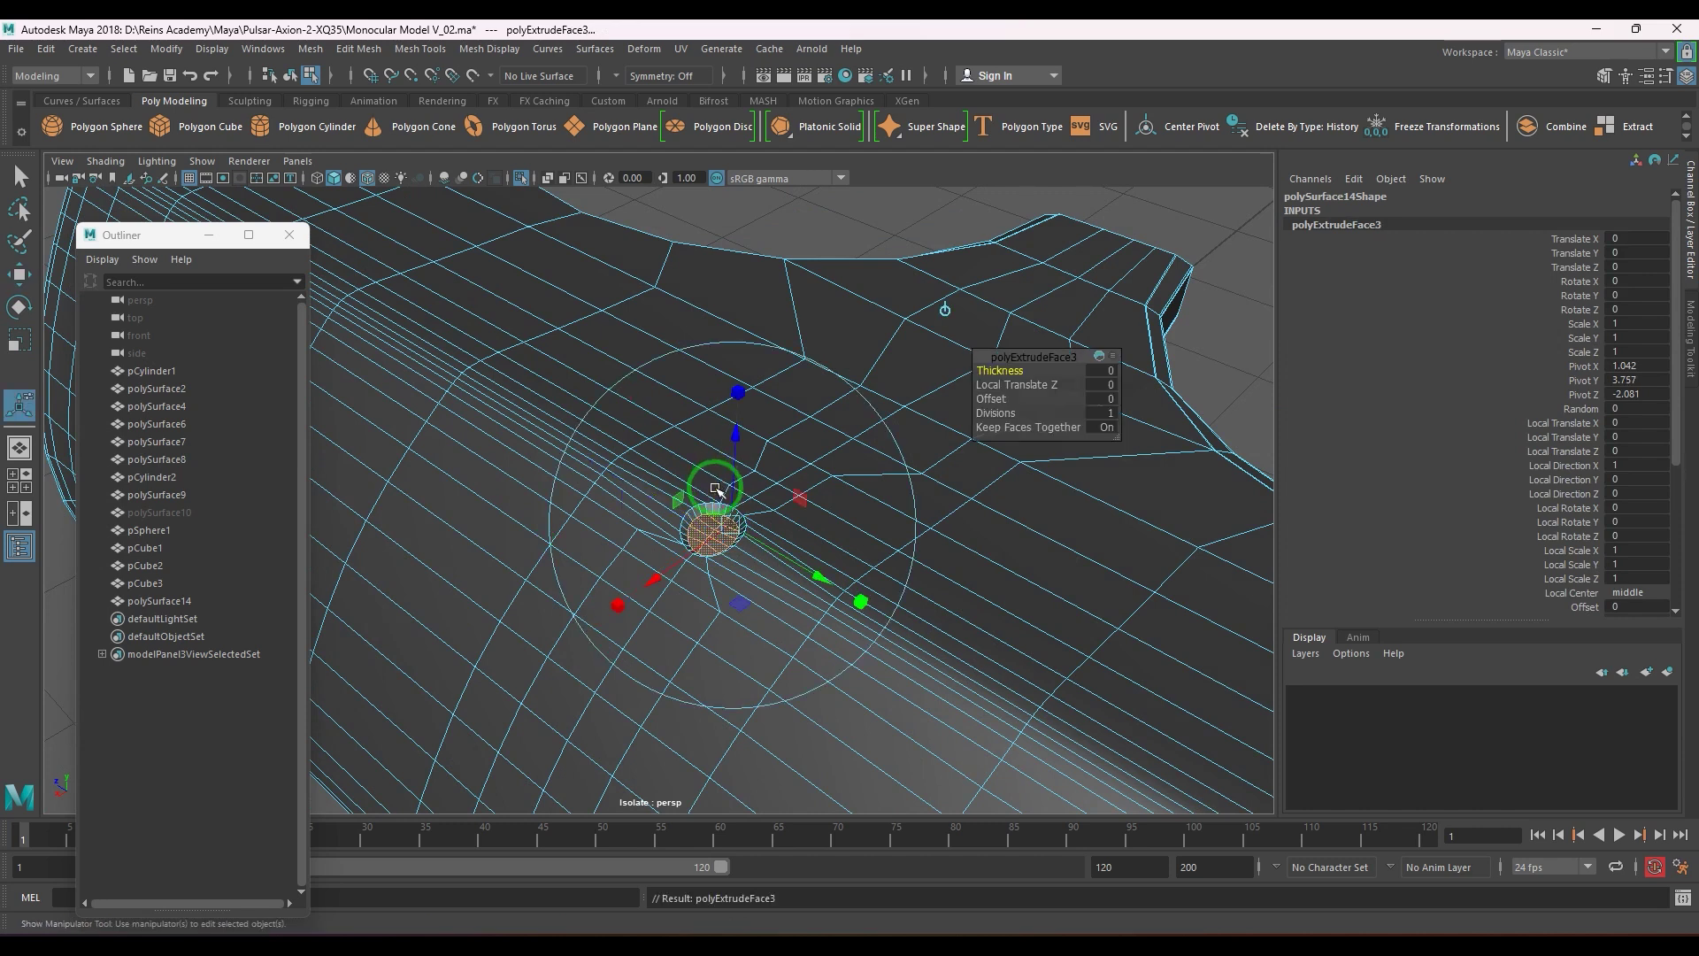
mouse_move(717, 488)
left_mouse_down()
mouse_move(717, 503)
mouse_move(716, 484)
left_mouse_up()
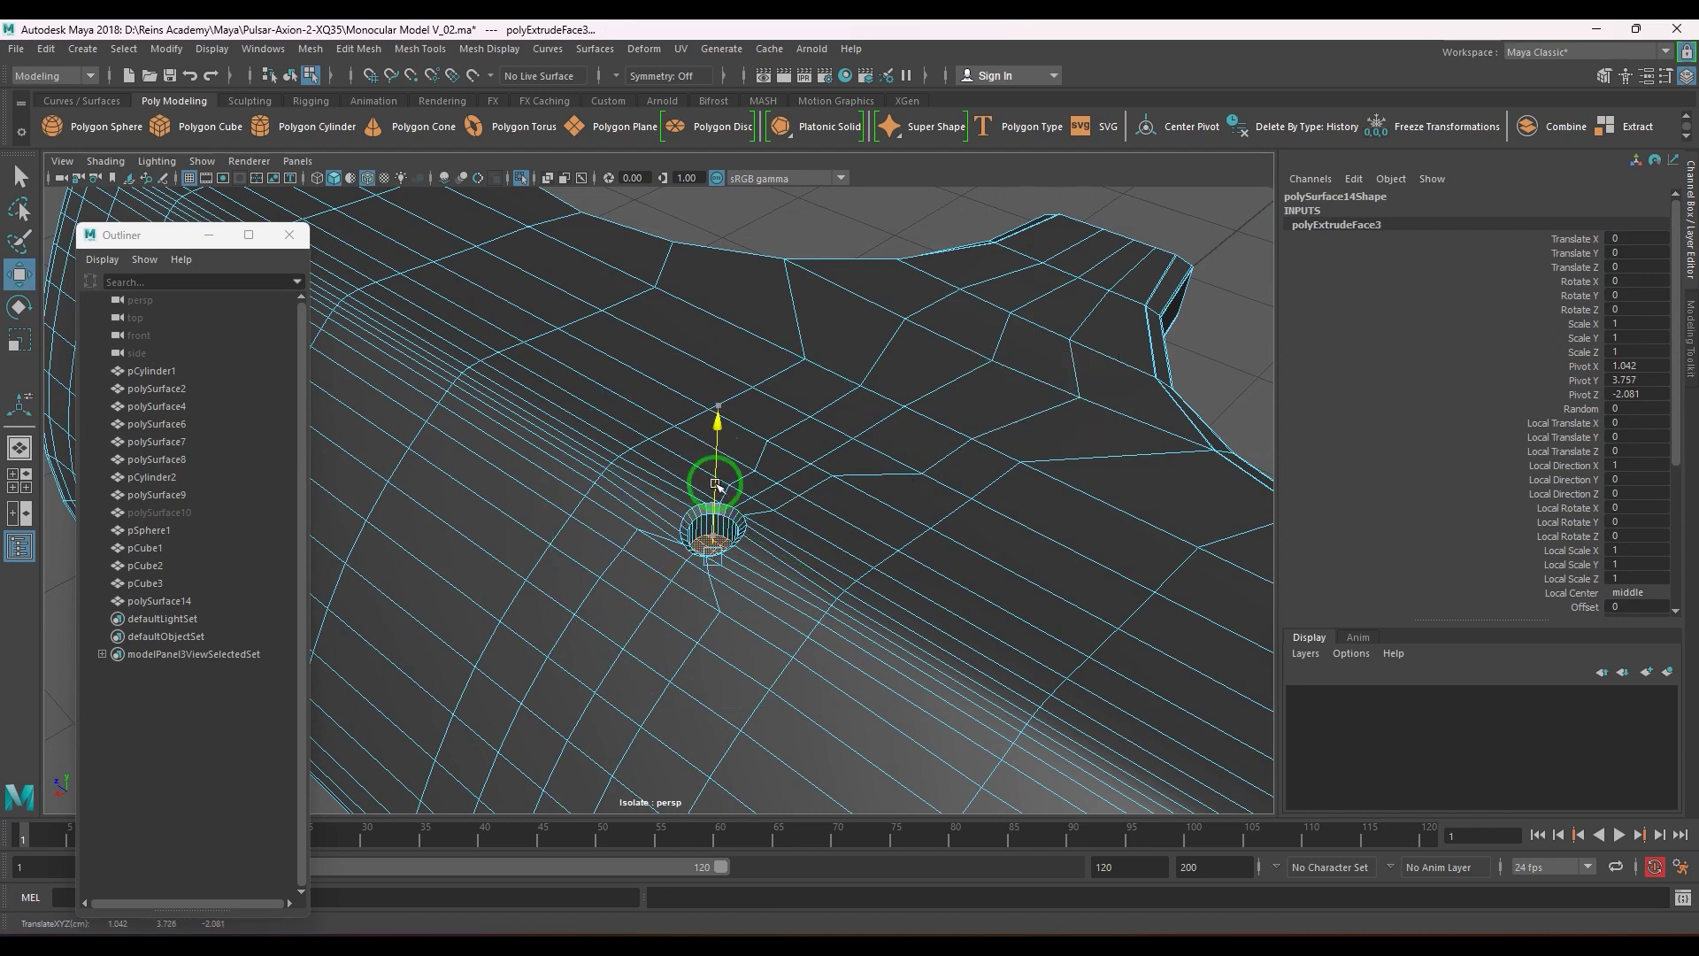
key("Delete")
right_click_drag(741, 497, 805, 482)
left_click_drag(786, 577, 720, 497, "alt")
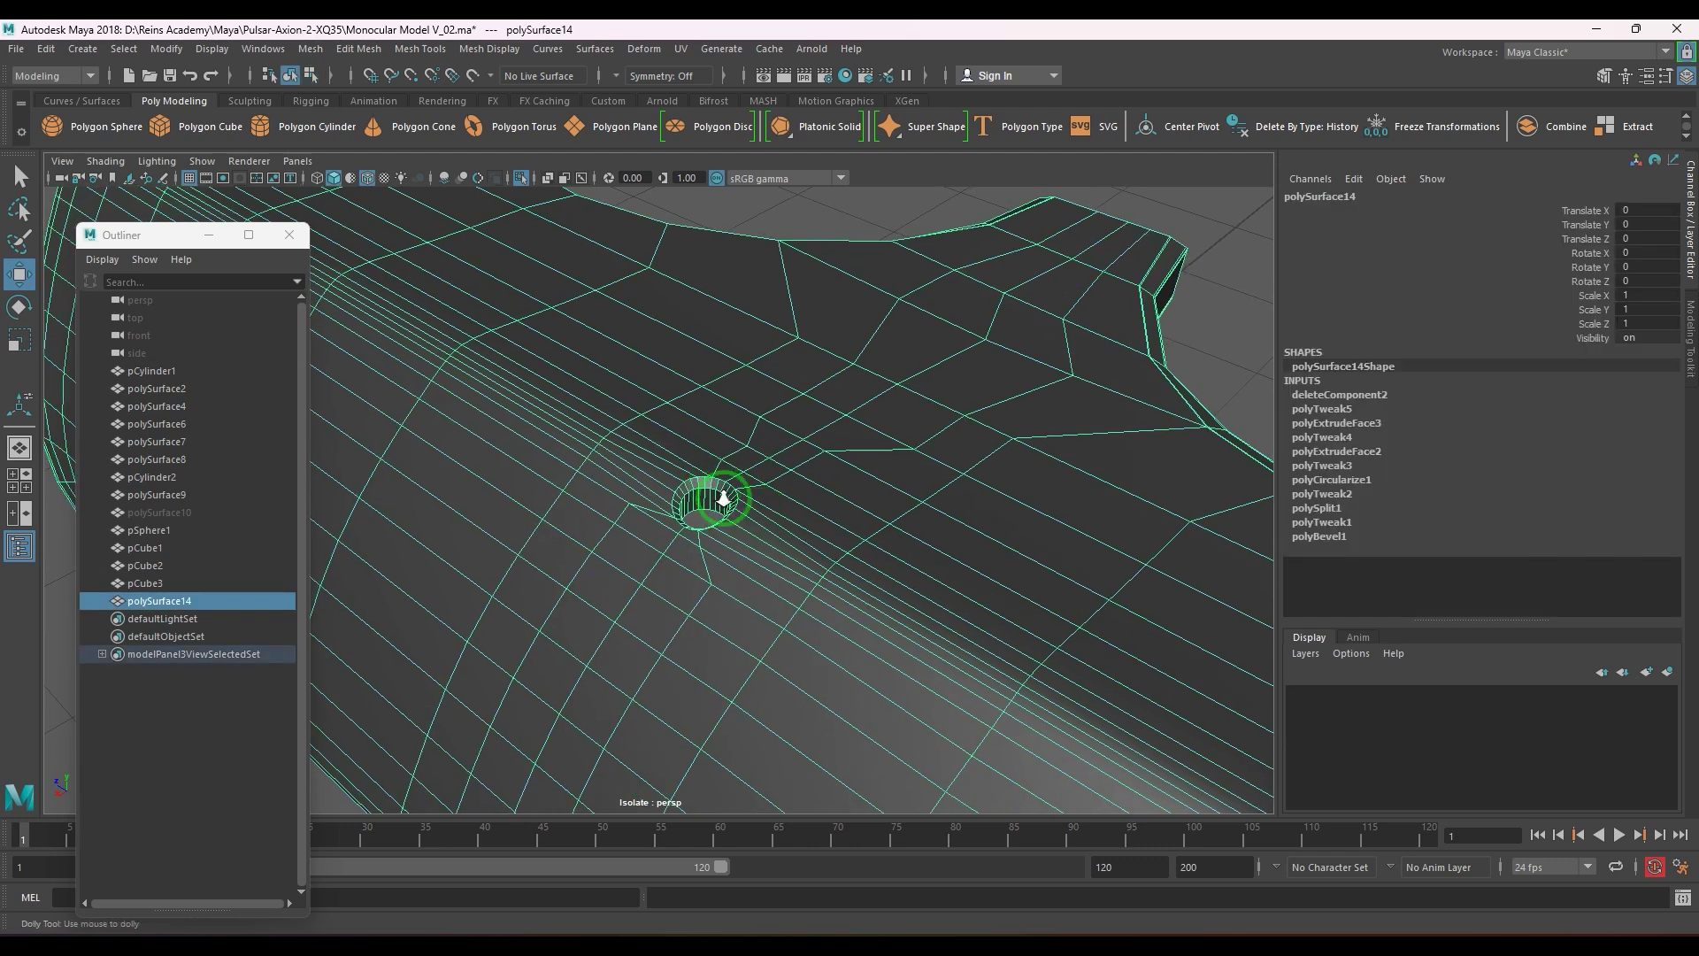
- Undo the trial edge loop on the hole's sloped rim and reset the Insert Edge Loop tool's settings
right_click_drag(720, 496, 1146, 656, "alt")
scroll(785, 504, "up", 3)
mouse_move(885, 373)
right_mouse_down("shift")
mouse_move(833, 401)
mouse_move(864, 394)
right_mouse_up("shift")
left_click(832, 401)
key("ctrl+z")
key("w")
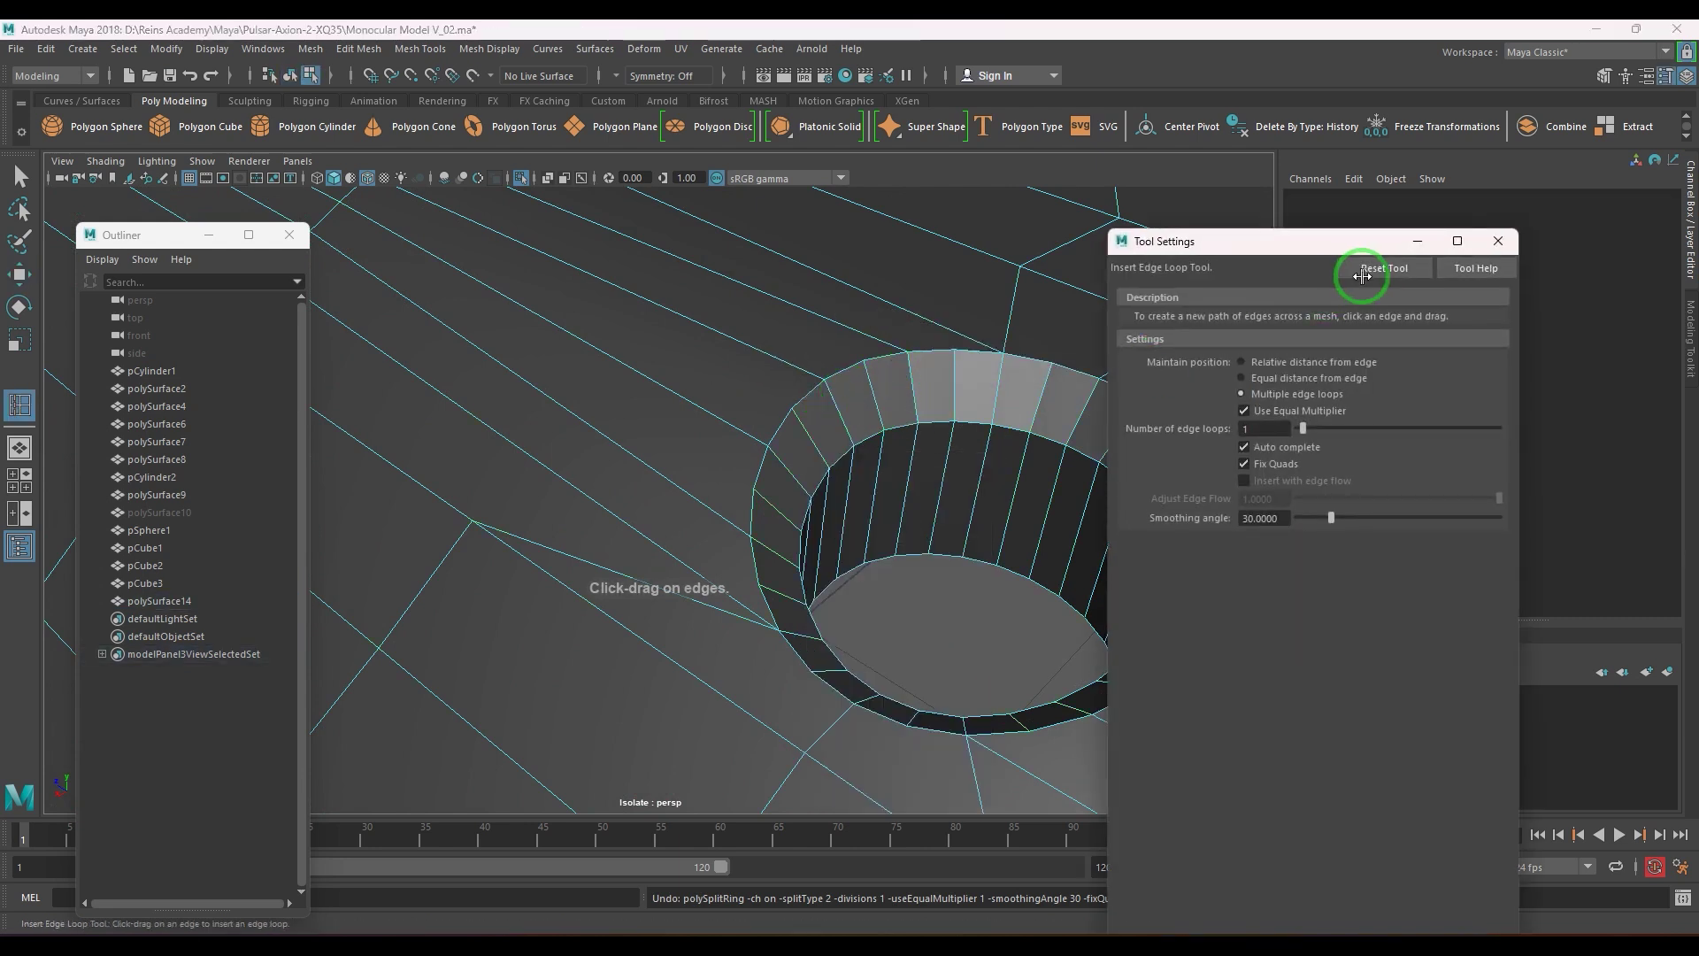
left_click(1498, 241)
- Insert supporting edge loops around the hole close to its outer rim, inner rim and the wall's bottom edge
left_click(823, 386)
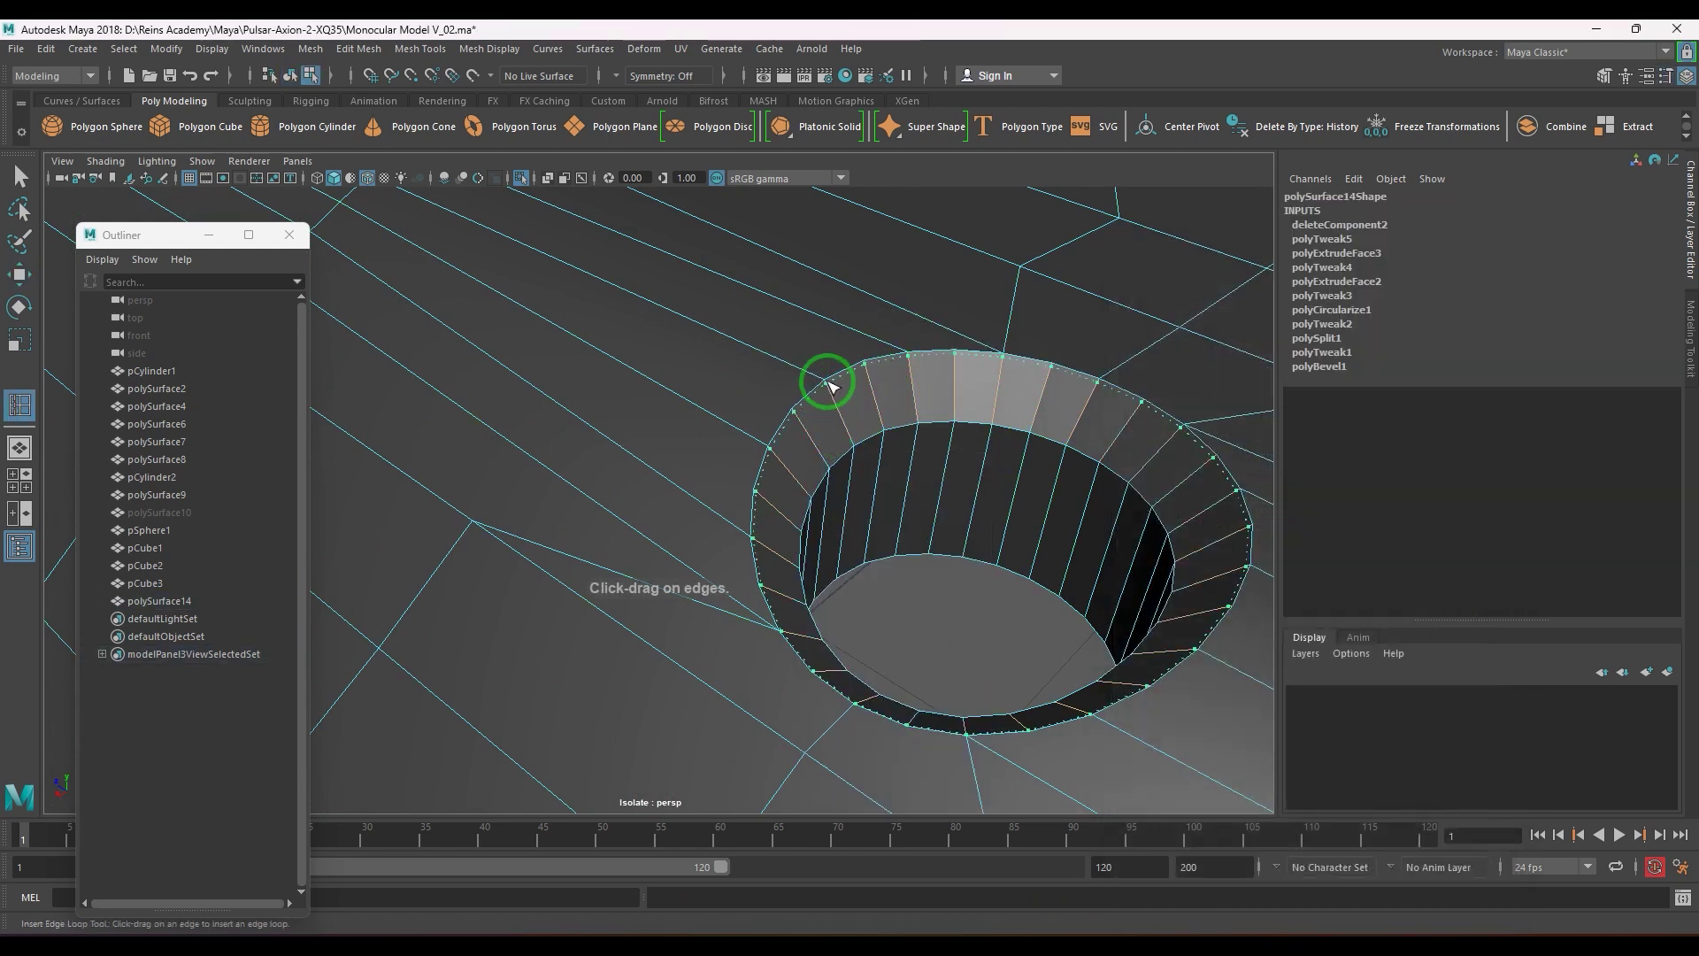
left_click_drag(833, 400, 852, 442)
left_click(853, 454)
left_click_drag(873, 537, 875, 557)
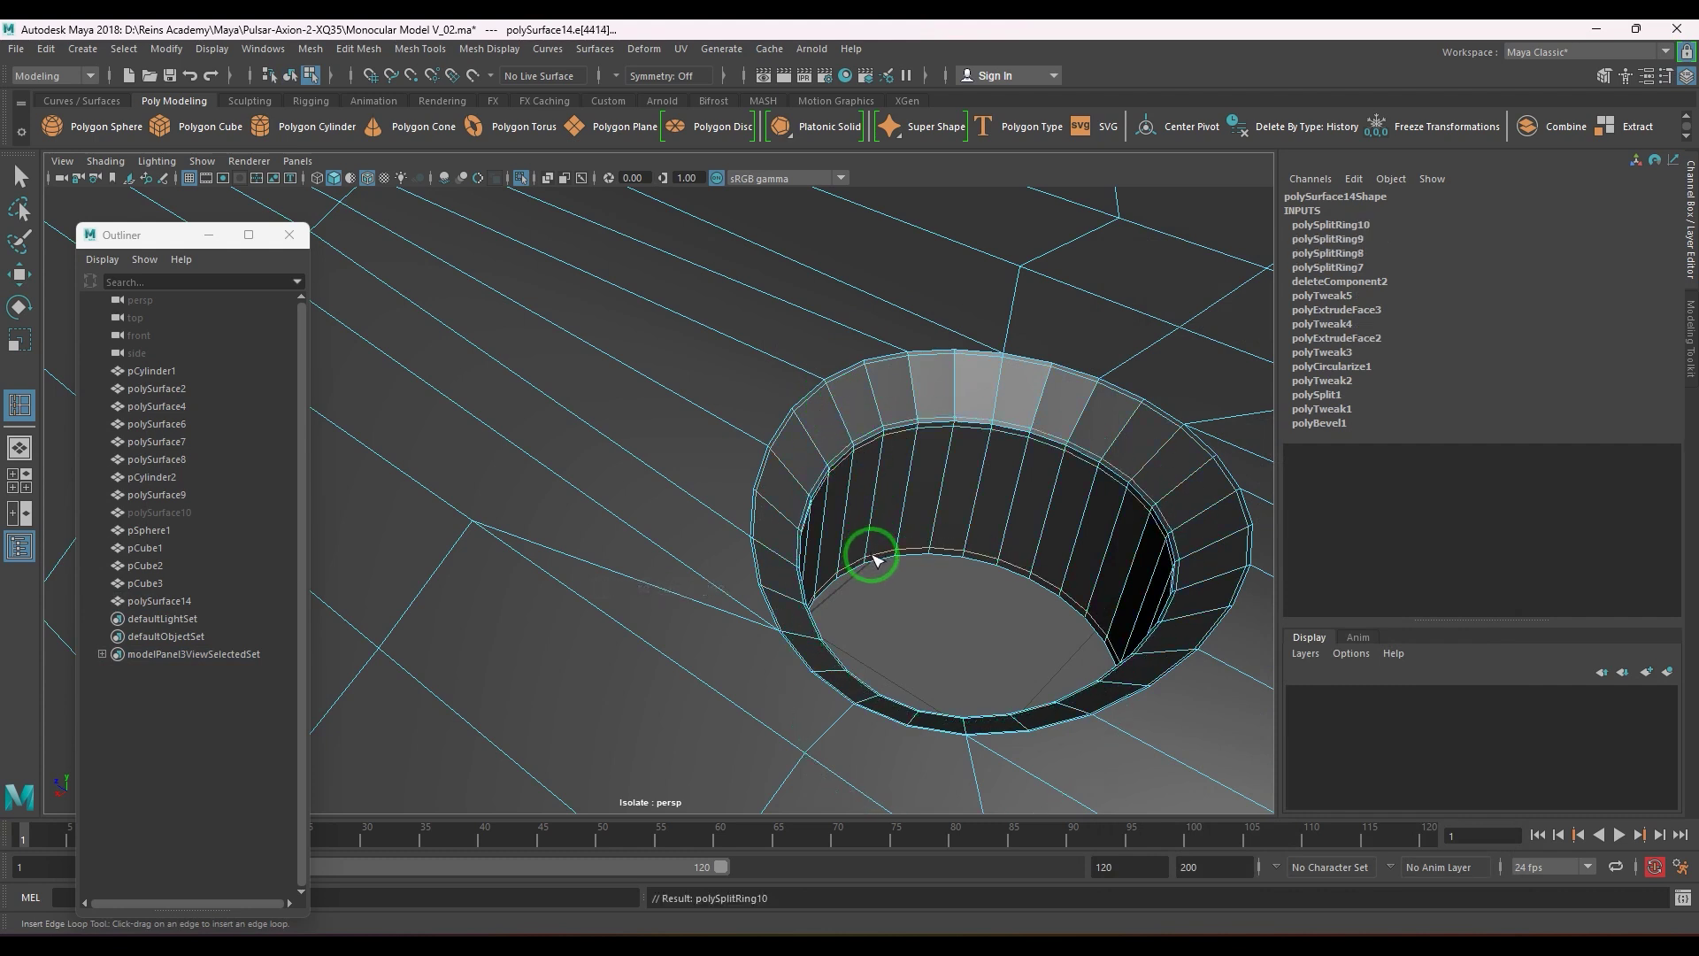
left_click(872, 376)
key("w")
- Preview the panel smoothed and without wireframe on shaded to examine the hole and shoulder, and return it to unsmoothed display
key("F8")
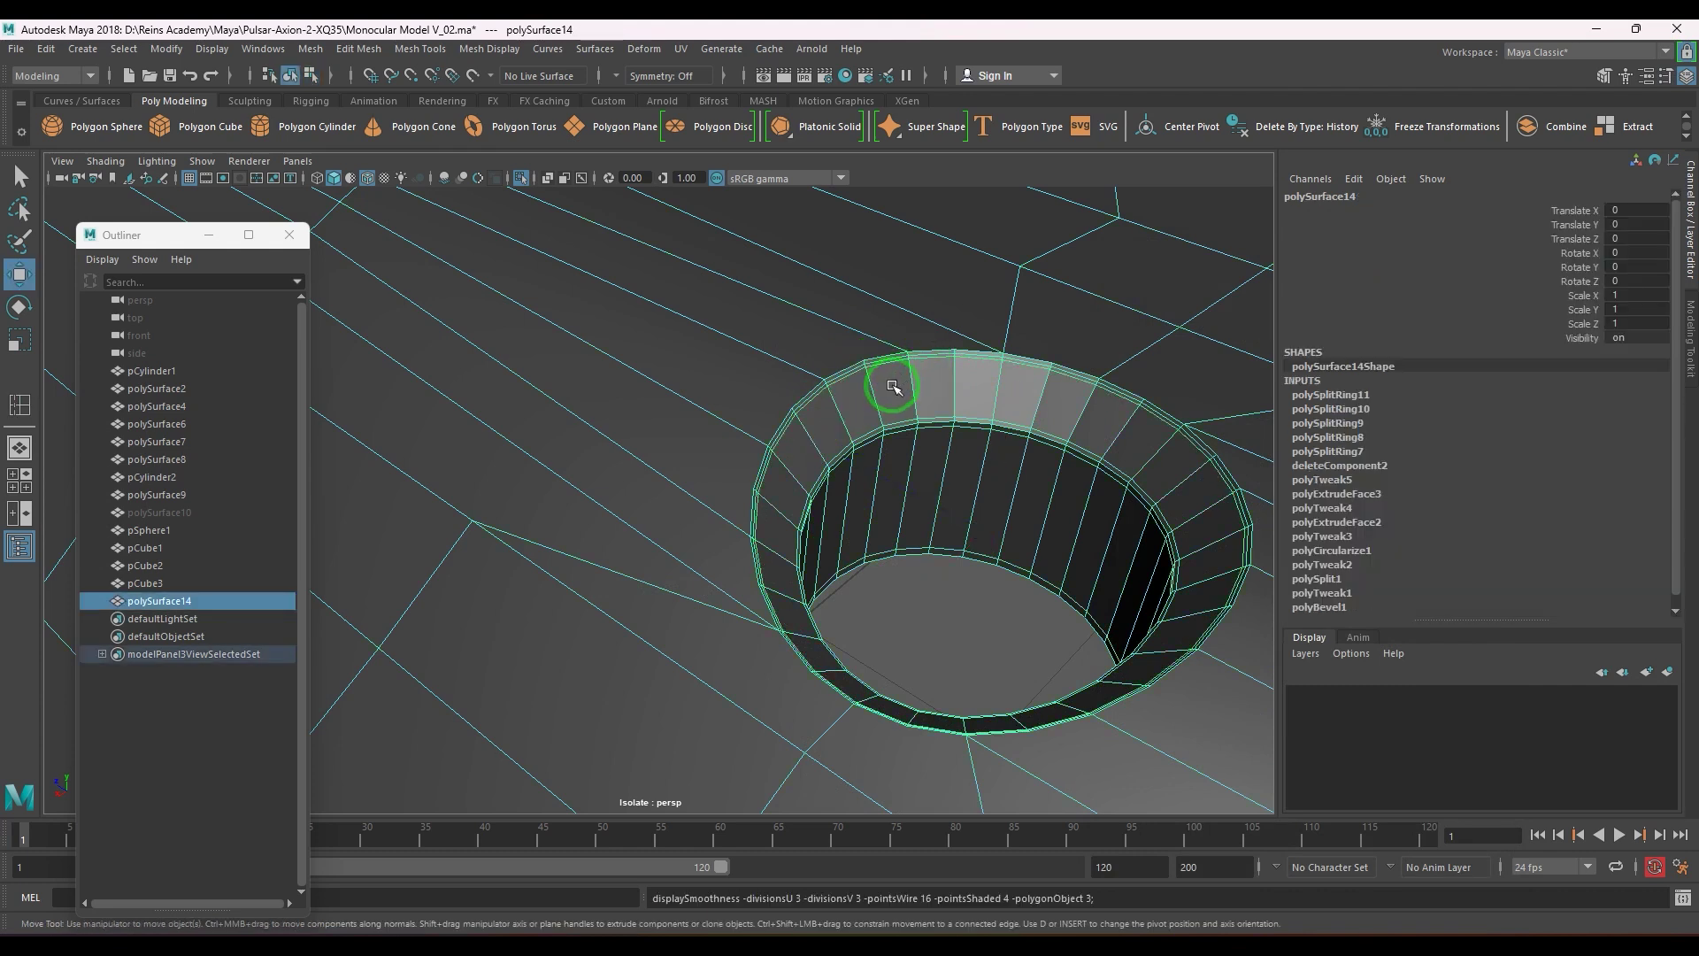
scroll(889, 385, "down", 10)
left_click(1097, 387)
left_click_drag(792, 534, 937, 569, "alt")
scroll(829, 569, "up", 3)
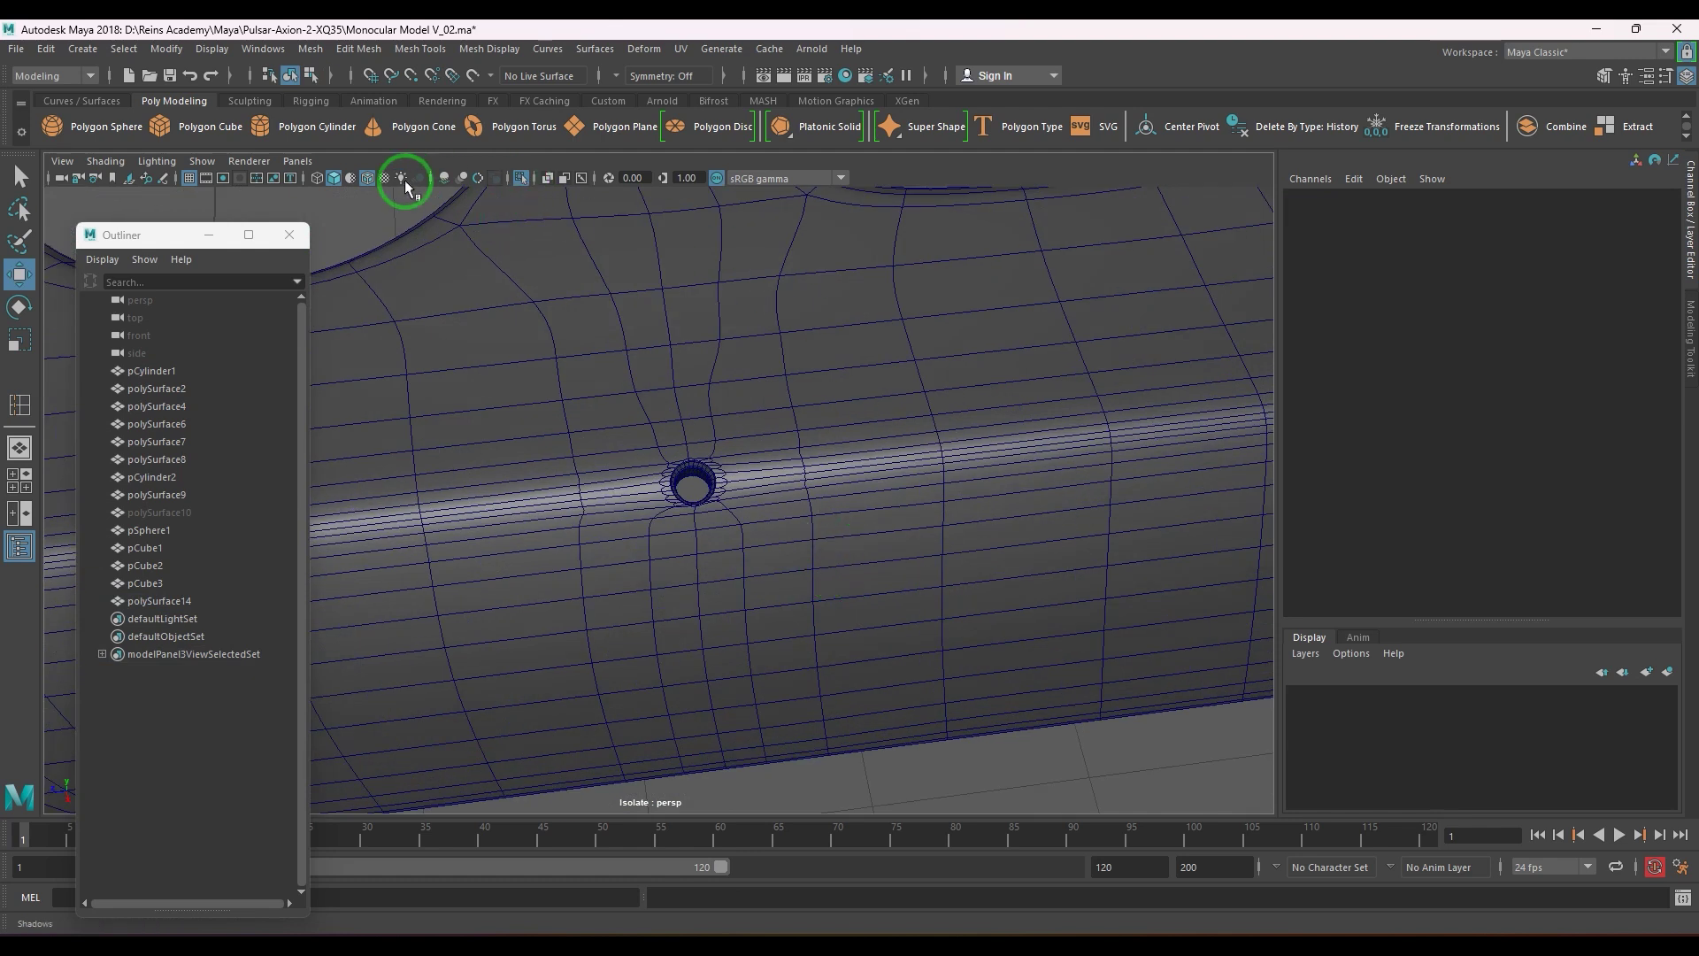
left_click(367, 179)
mouse_move(705, 576)
left_mouse_down("alt")
mouse_move(743, 516)
mouse_move(1094, 572)
mouse_move(1035, 645)
mouse_move(815, 561)
mouse_move(890, 577)
mouse_move(913, 516)
left_mouse_up("alt")
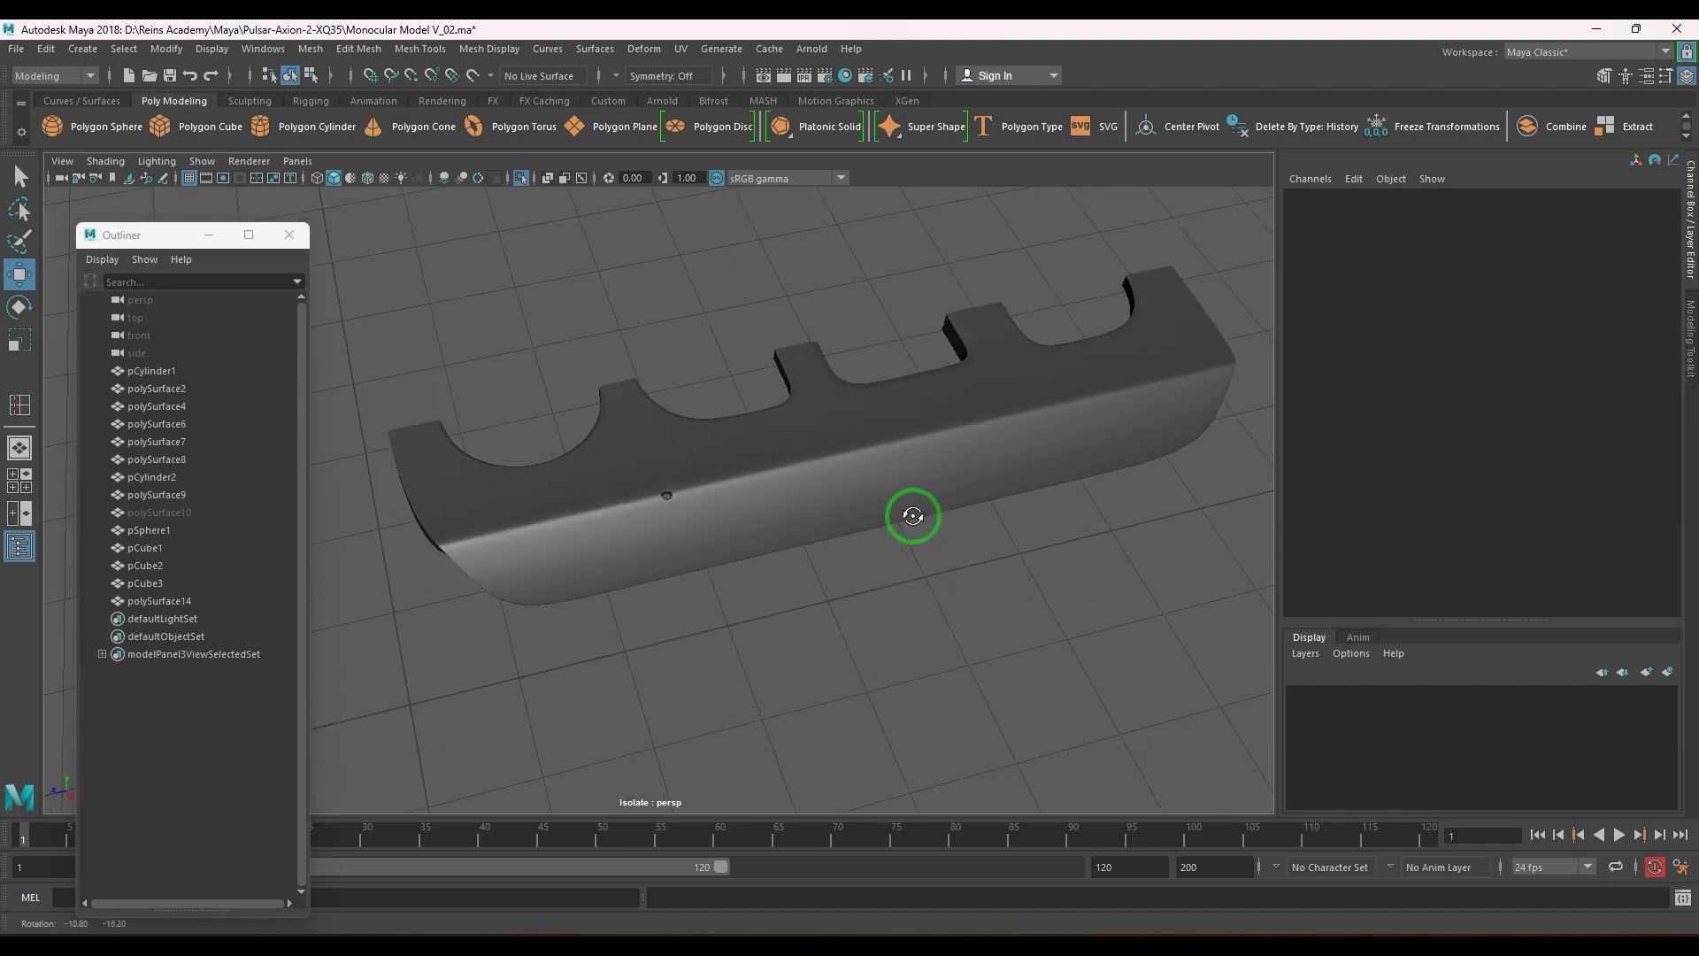
scroll(912, 516, "up", 3)
left_click(953, 466)
- Insert 3 evenly spaced edge loops across the panel, running from the next tab over the rounded shoulder
scroll(954, 467, "up", 2)
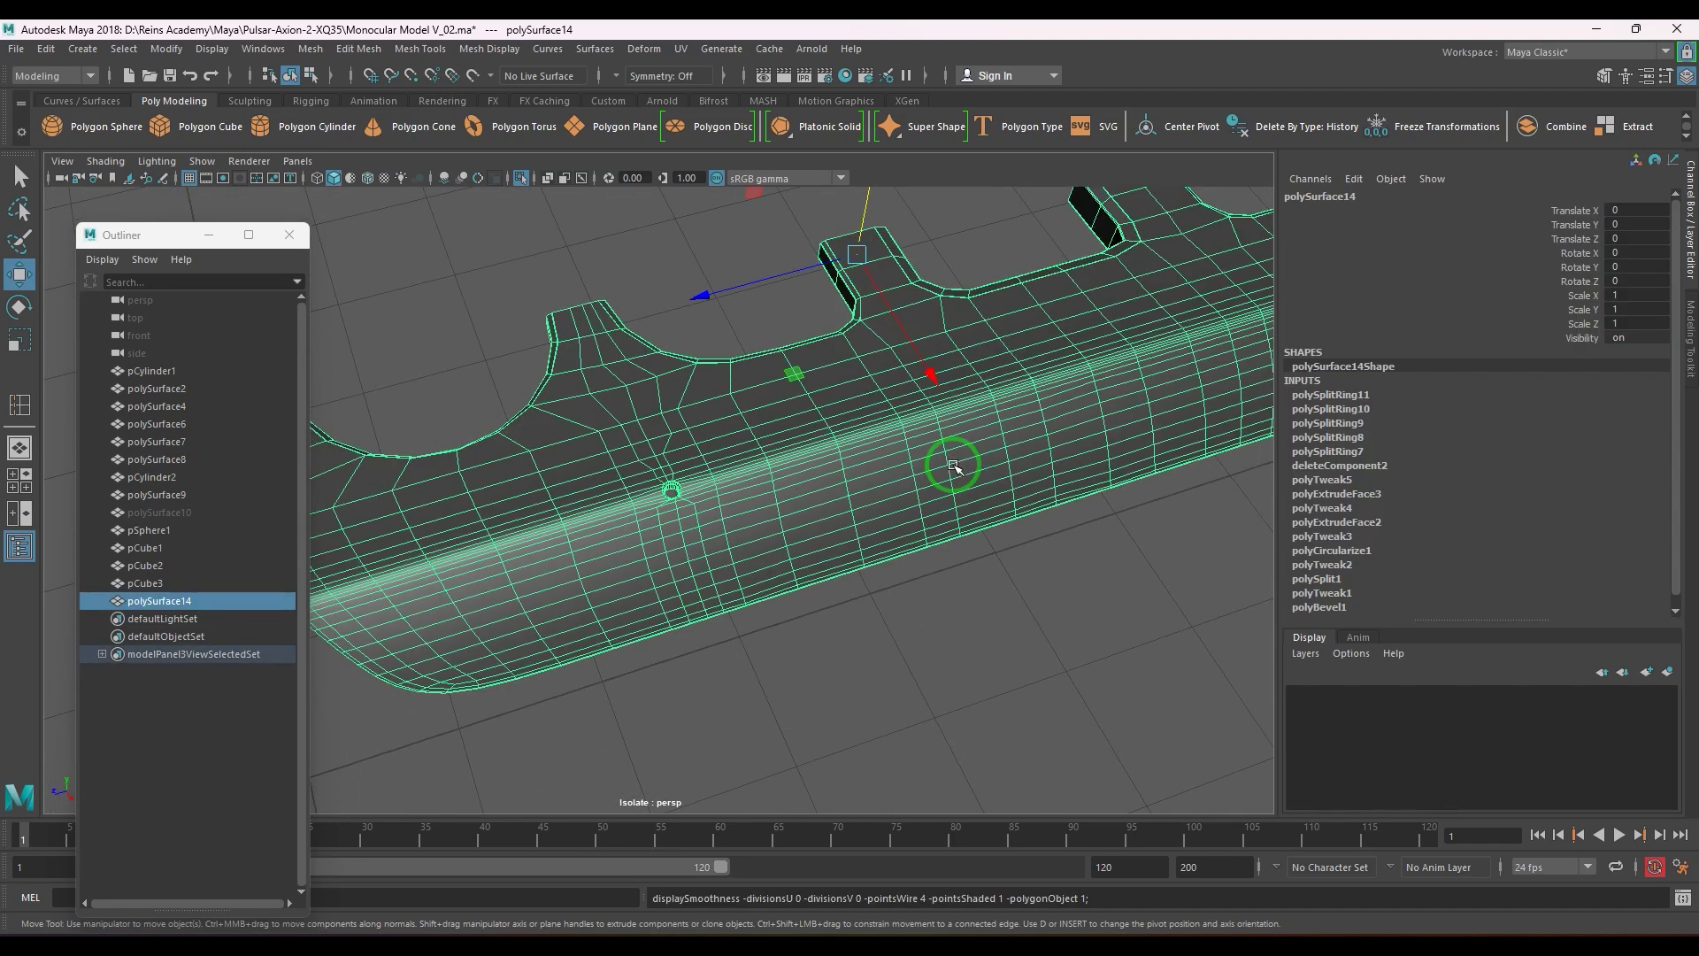
left_click_drag(1046, 462, 934, 453, "alt")
middle_click_drag(934, 453, 679, 380, "alt")
right_click_drag(701, 374, 819, 469, "alt")
right_click_drag(840, 365, 803, 397, "shift")
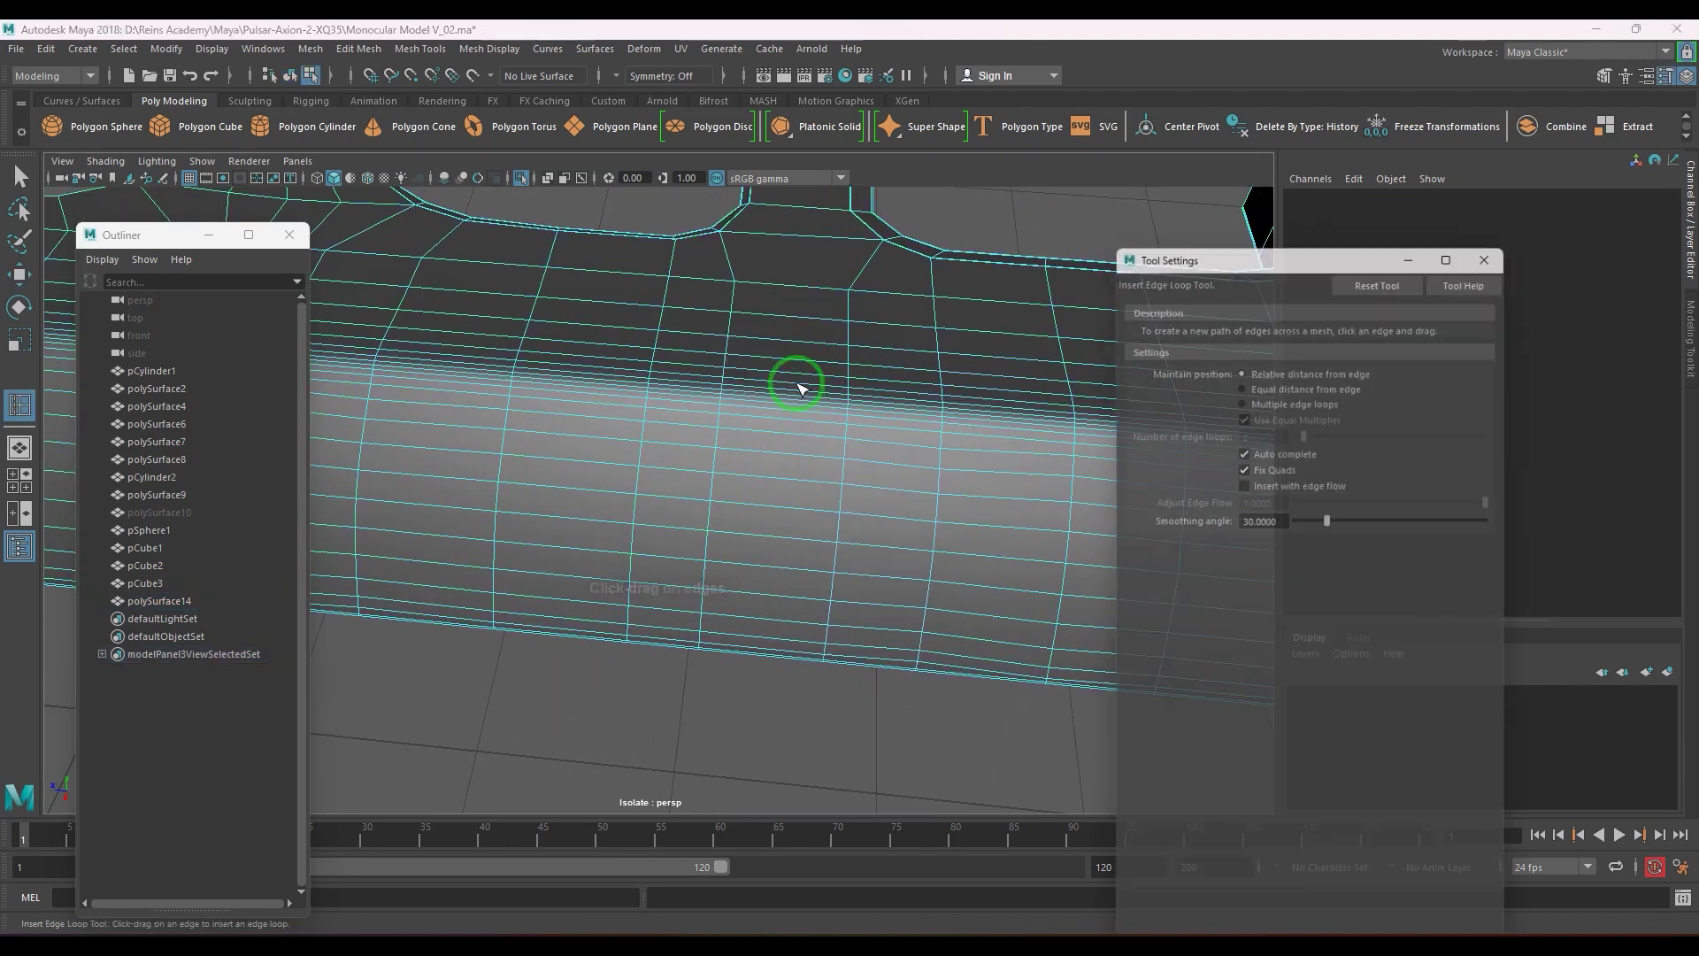
left_click(1293, 394)
left_click(784, 412)
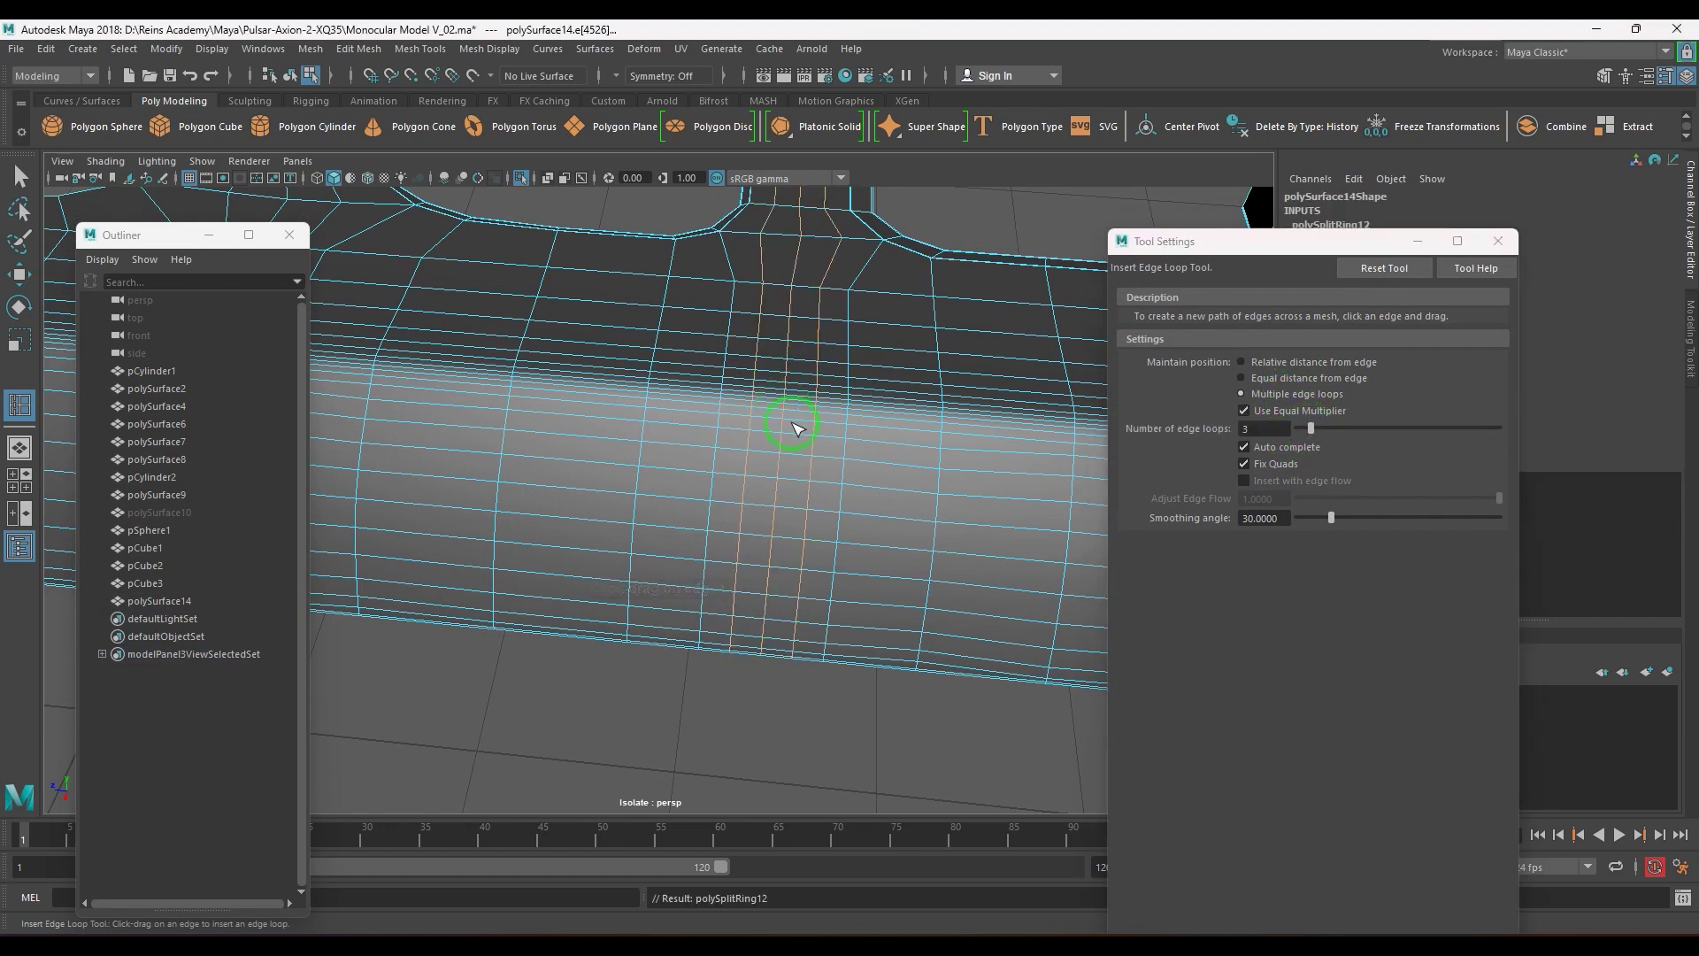
left_click(1498, 240)
mouse_move(885, 482)
left_mouse_down("alt")
mouse_move(713, 496)
mouse_move(835, 526)
mouse_move(863, 486)
left_mouse_up("alt")
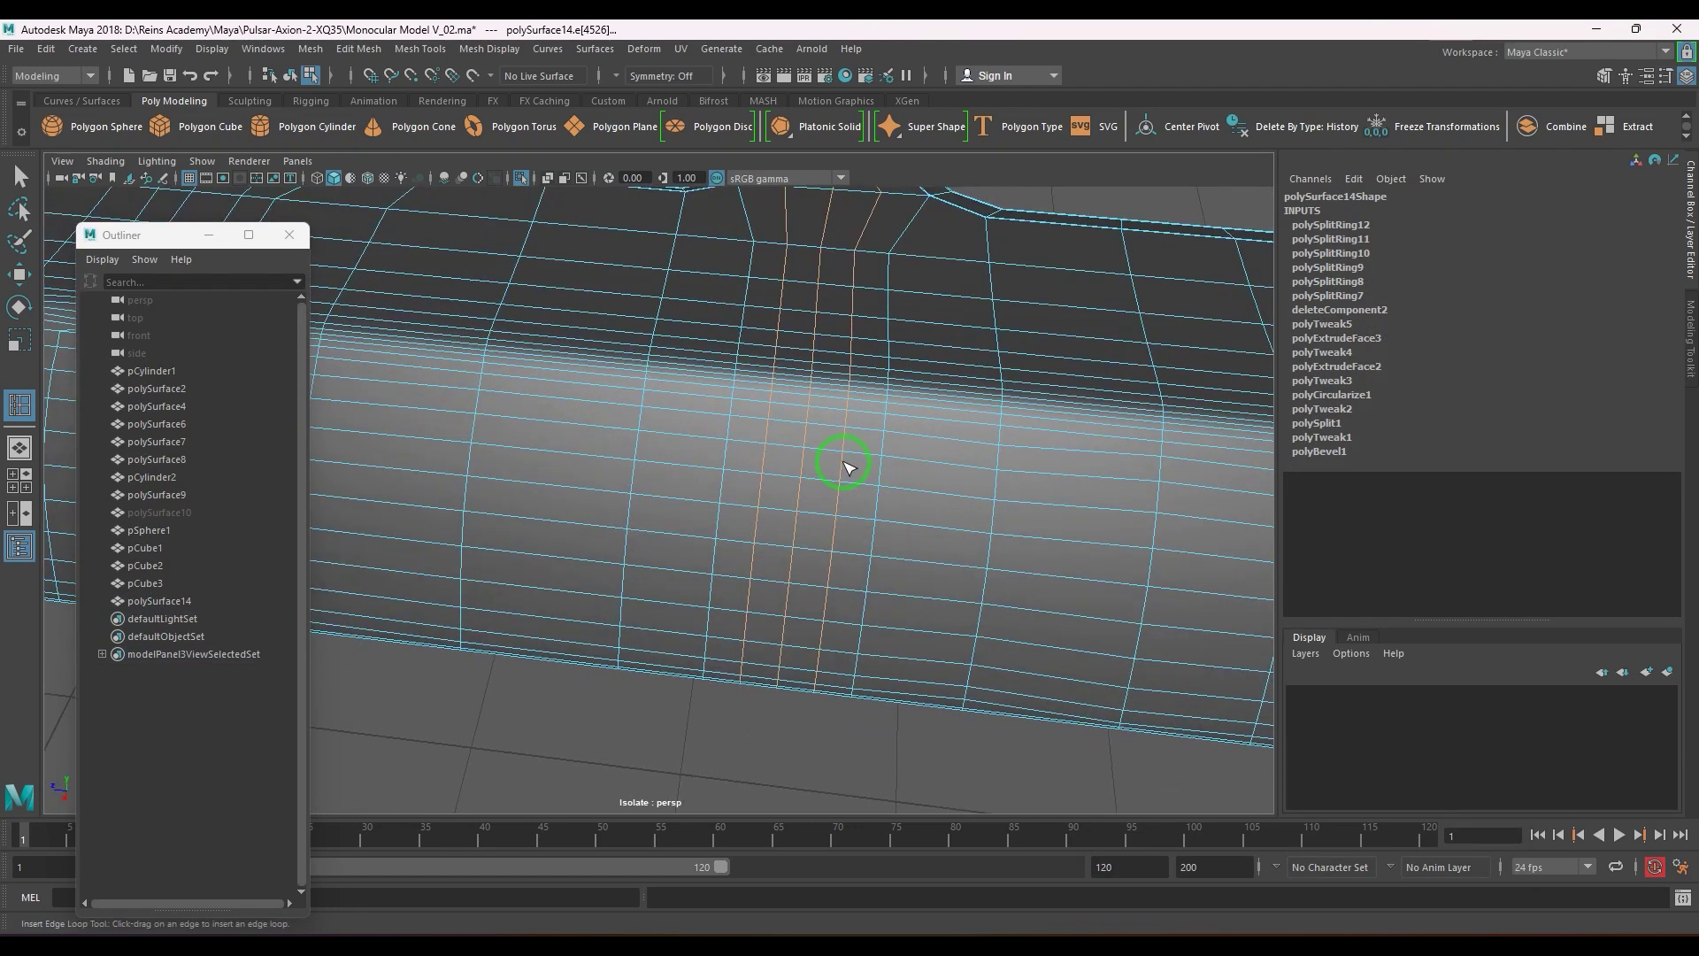
- Slide the two outer new edge loops toward the middle one to match the spacing for a second hole
key("w")
right_click_drag(897, 396, 878, 536, "shift")
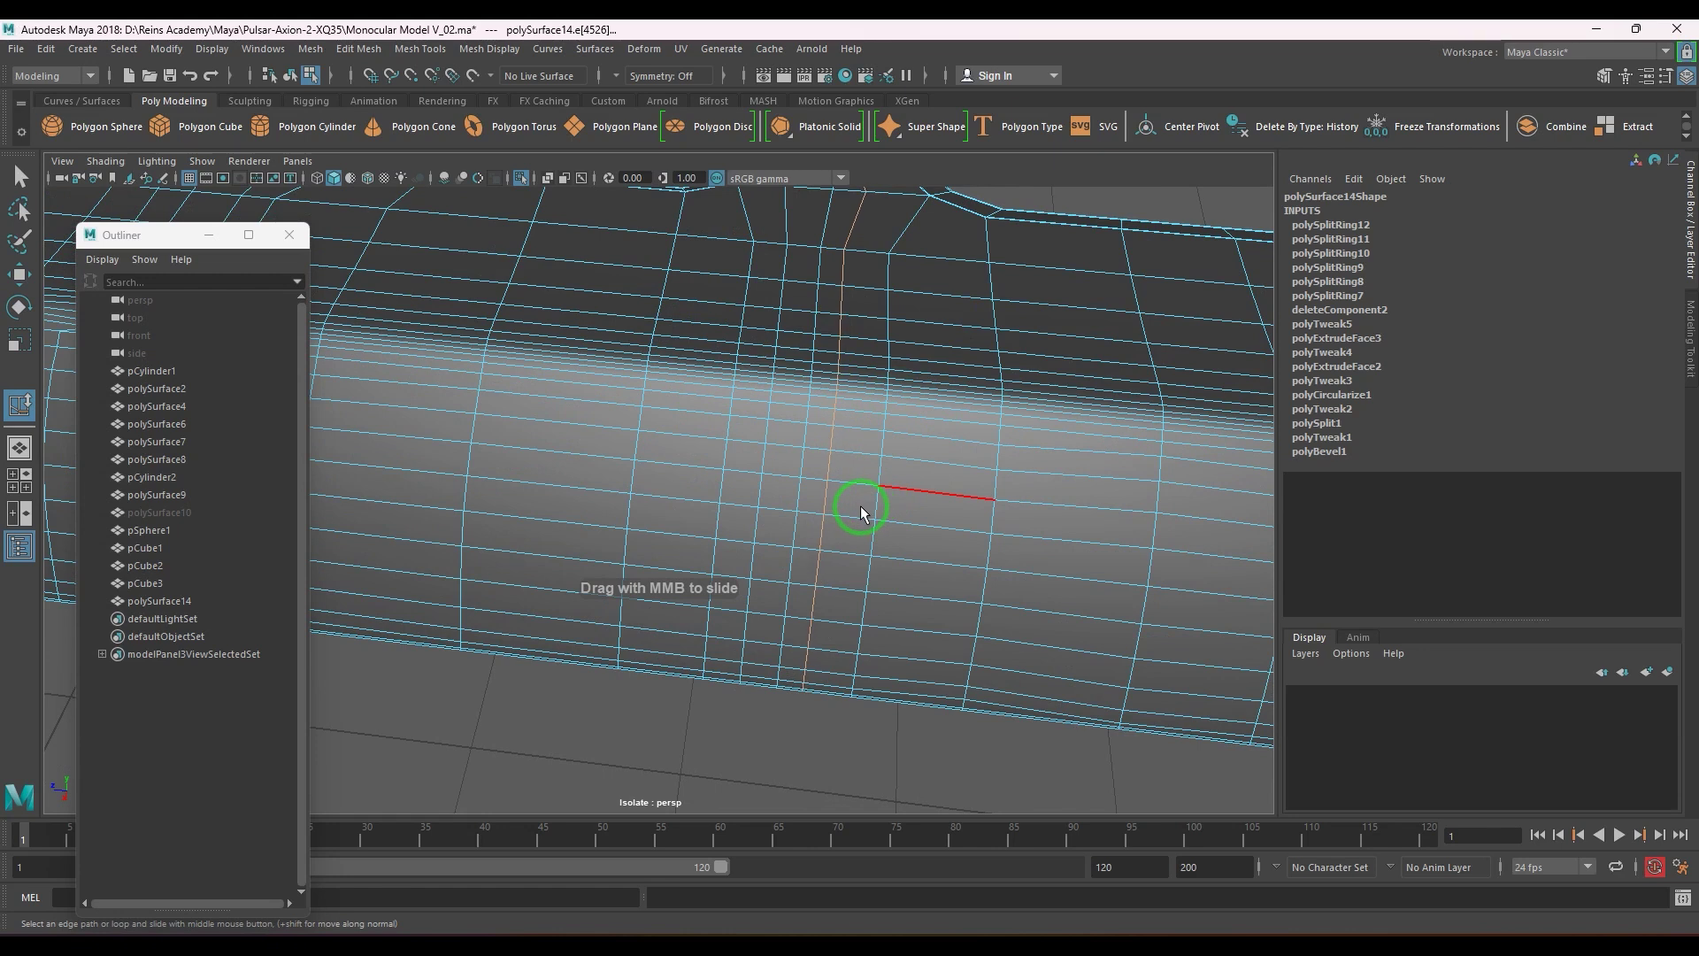
middle_click_drag(800, 486, 825, 494)
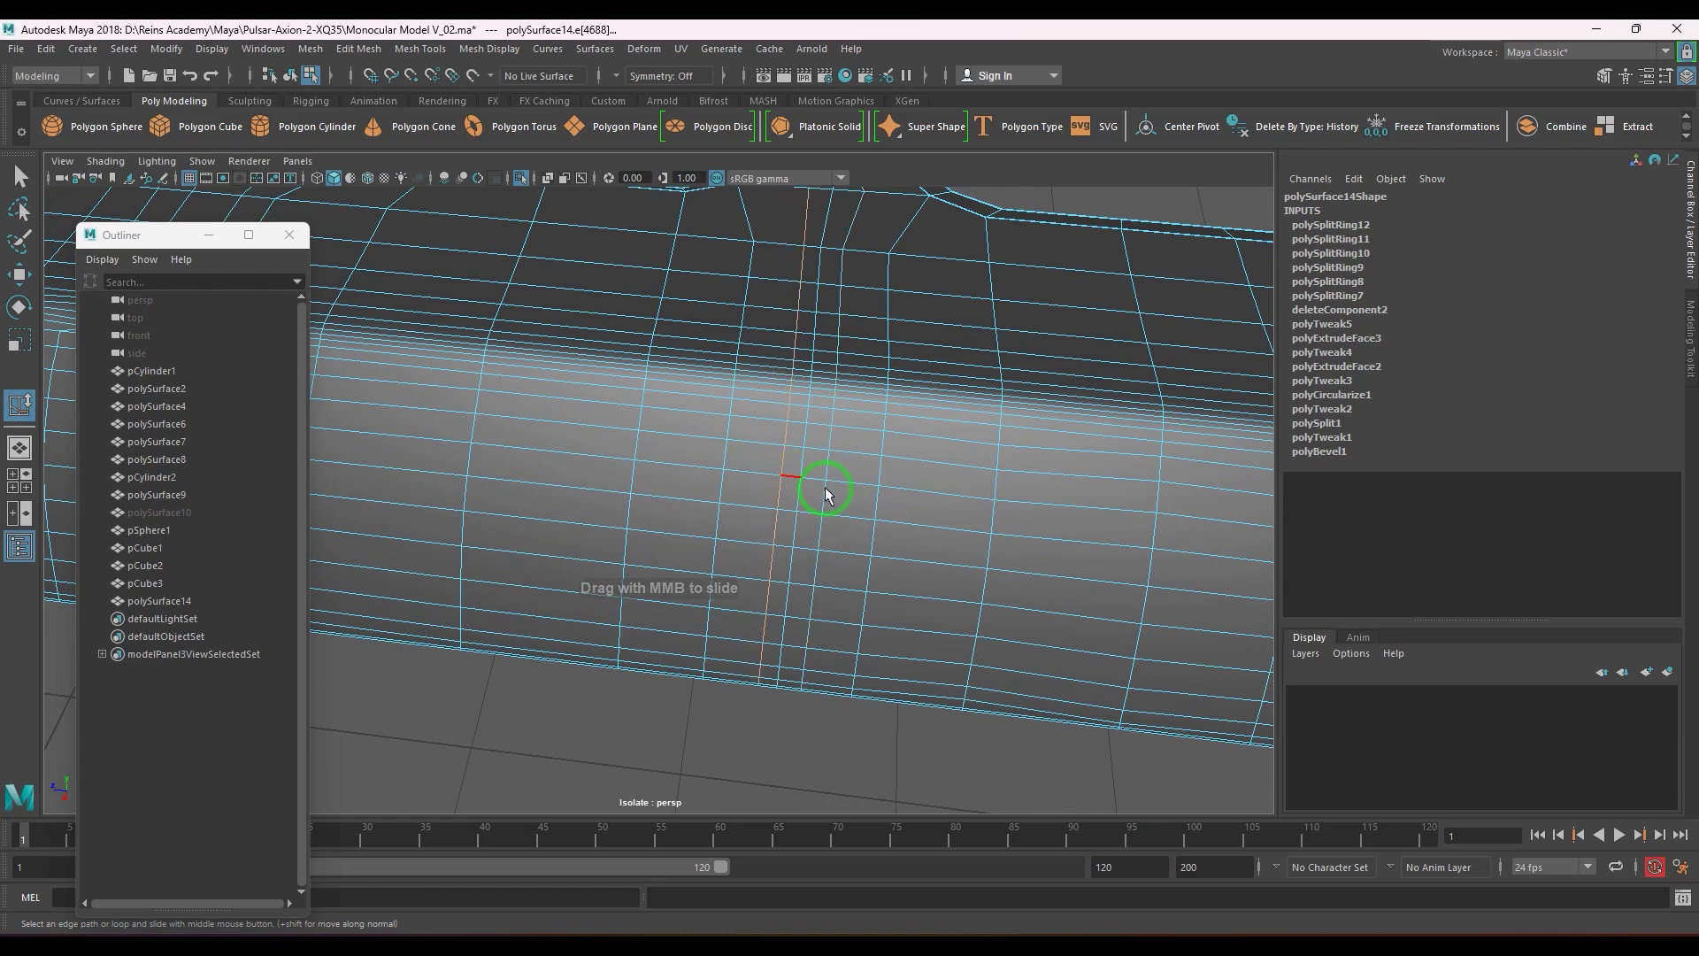
left_click_drag(822, 497, 812, 554, "alt")
key("space")
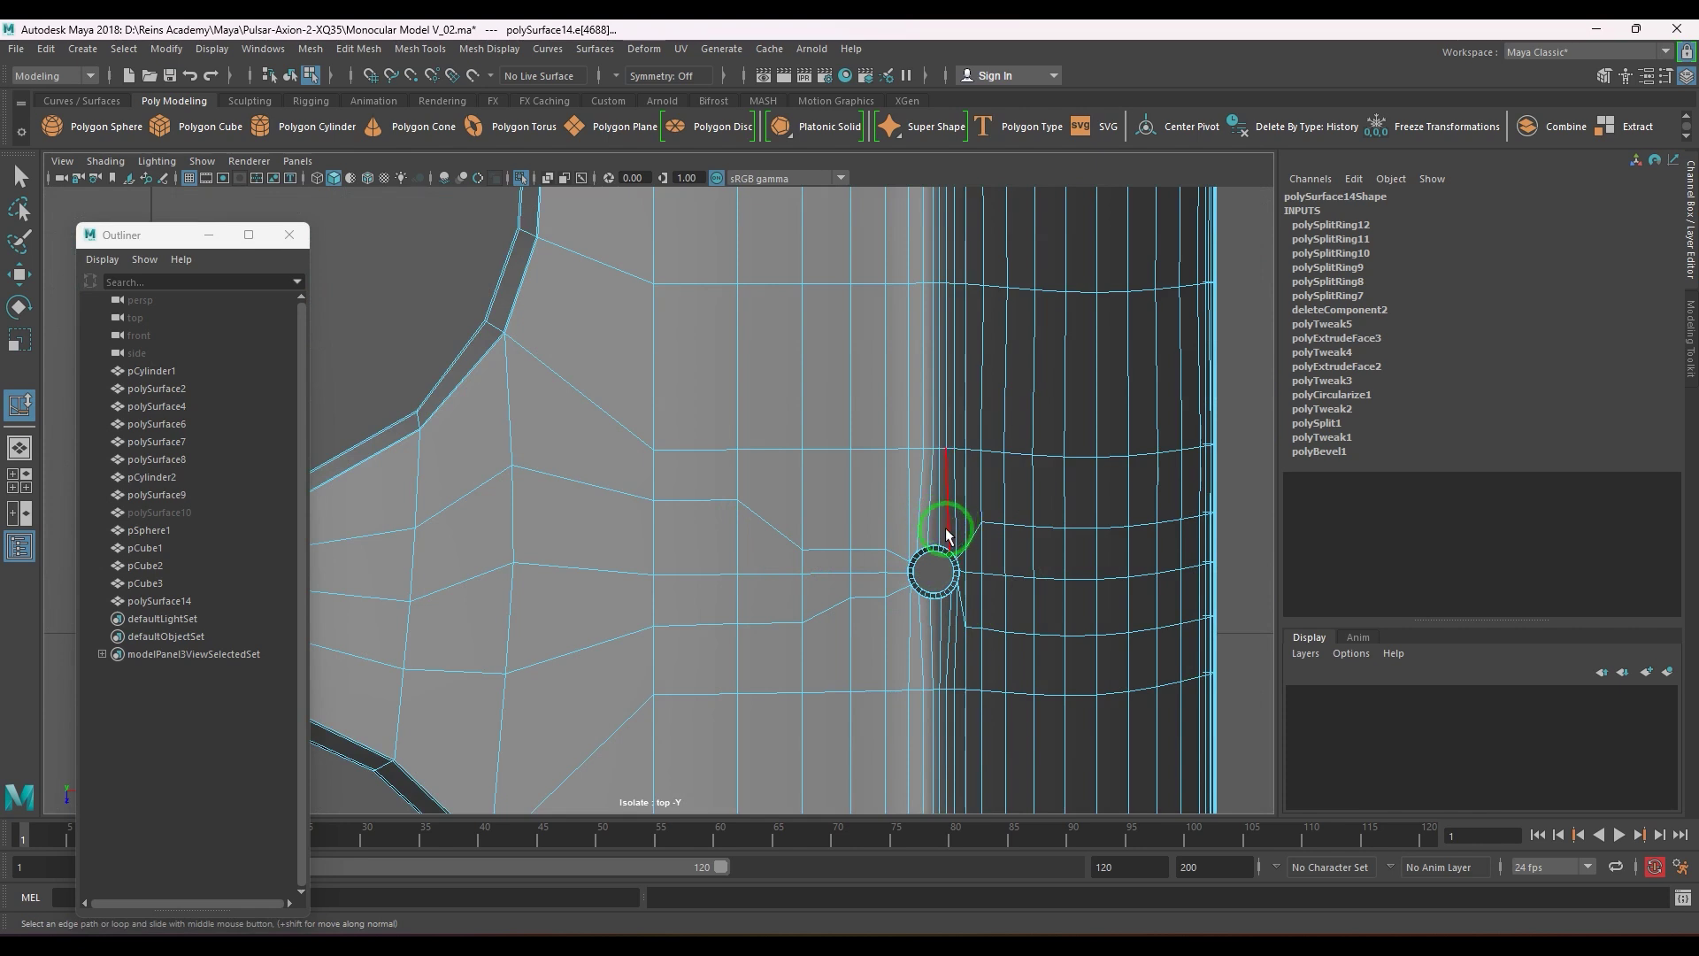
scroll(930, 518, "down", 10)
left_click_drag(876, 464, 849, 645, "alt")
key("space")
key("w")
- Select the block of faces around the middle new loop on the rounded shoulder and circularize them
left_click(896, 565)
left_click(917, 563, "shift")
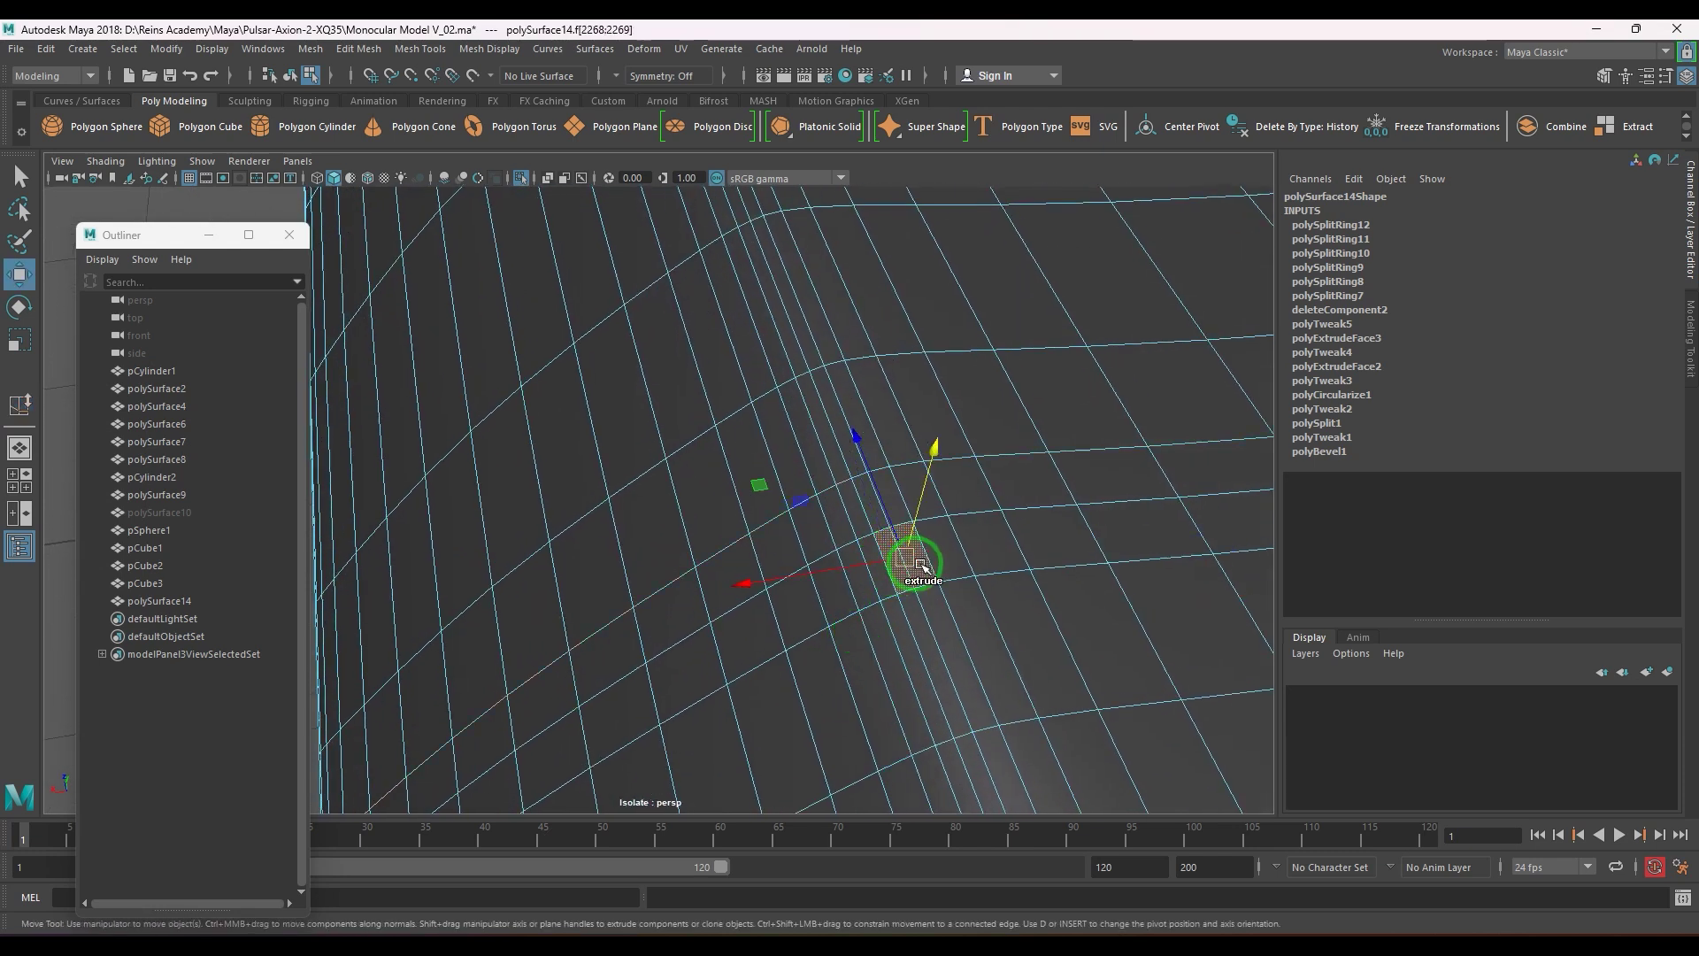
left_click(887, 588, "shift")
left_click(865, 596, "shift")
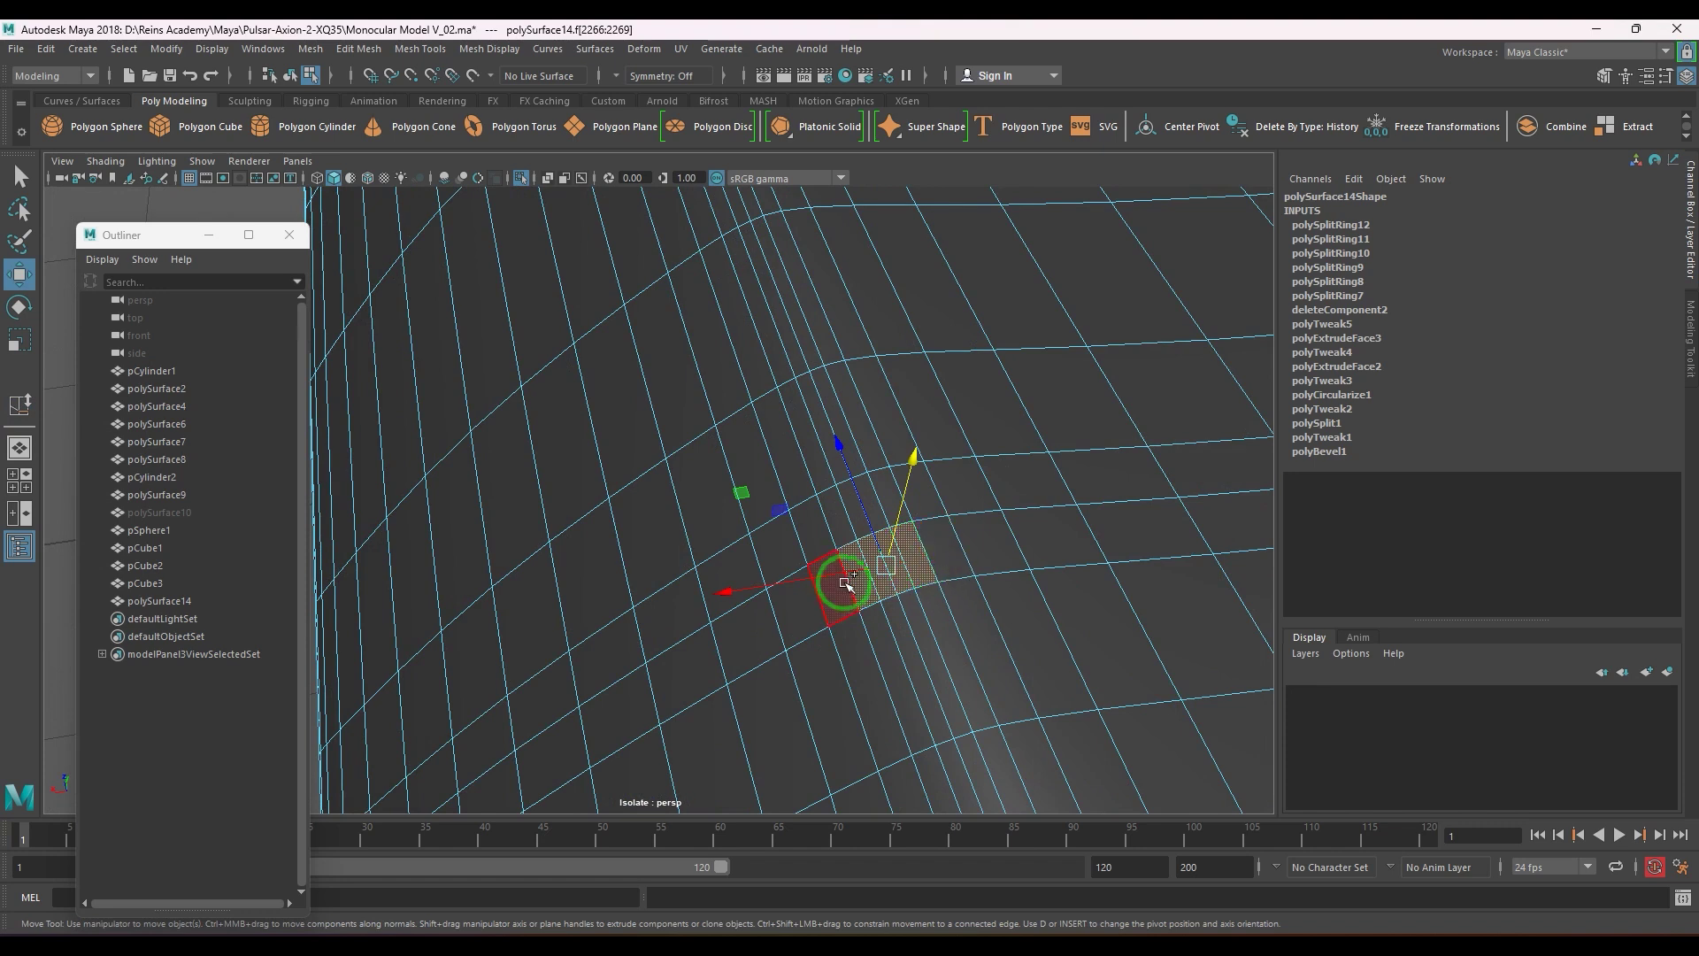
left_click_drag(840, 538, 867, 515)
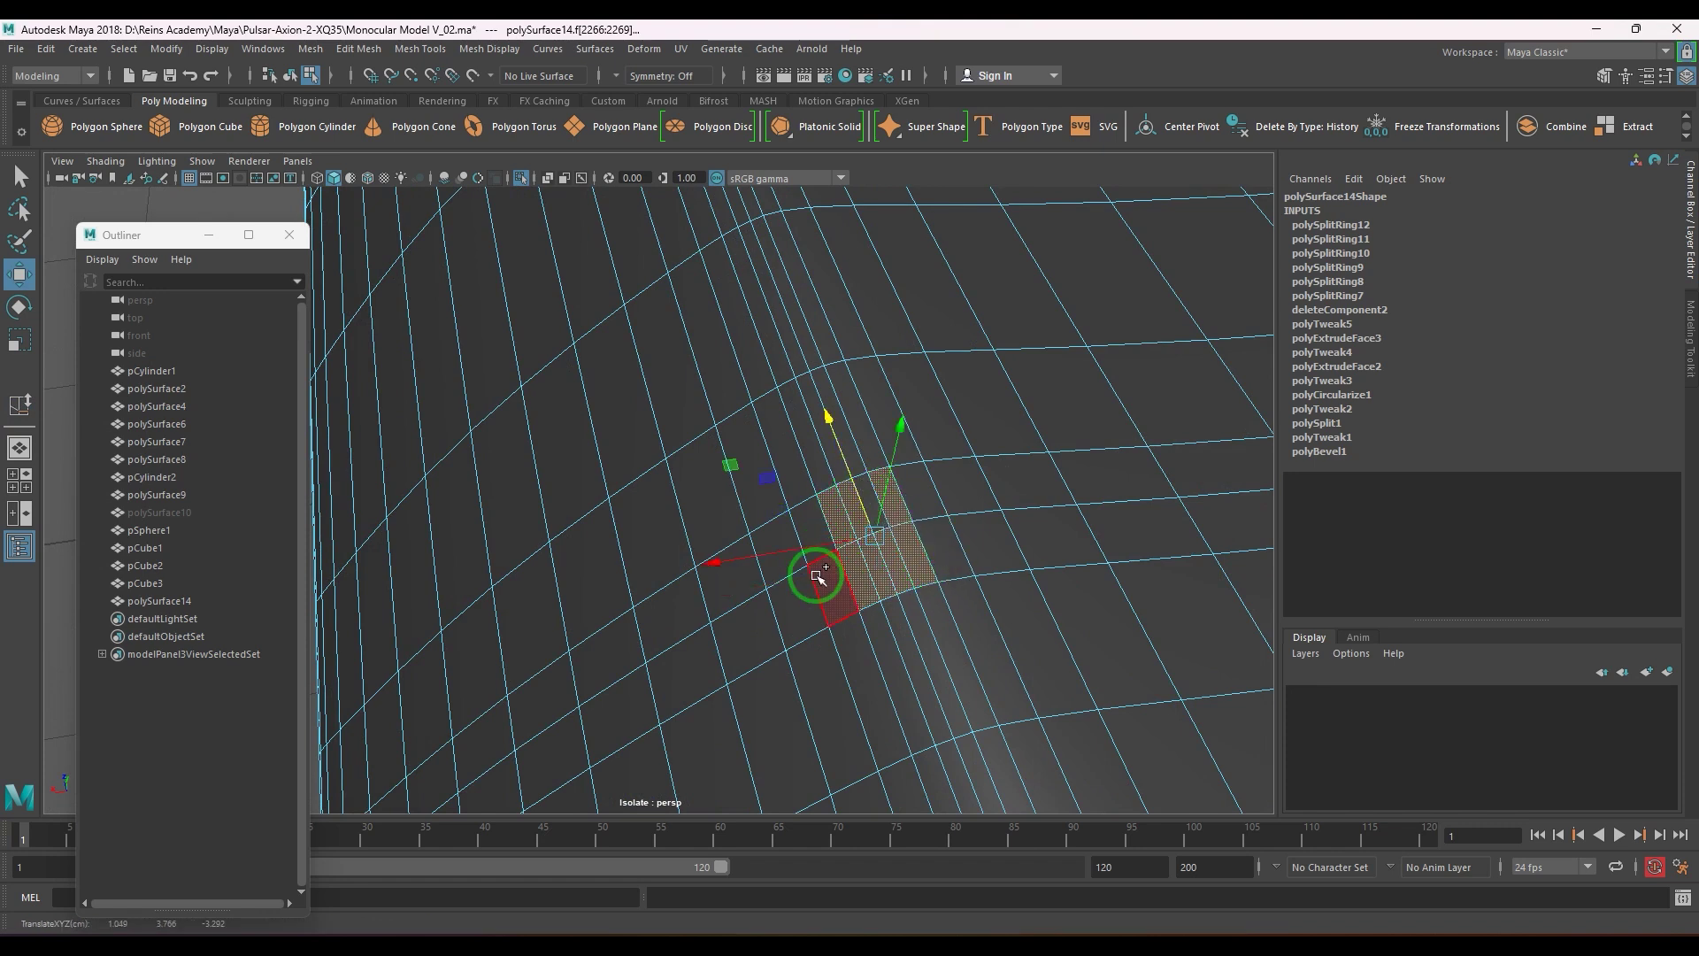
left_click(824, 582, "shift")
left_click(819, 533, "shift")
scroll(923, 550, "down", 3)
left_click_drag(923, 548, 831, 519, "alt")
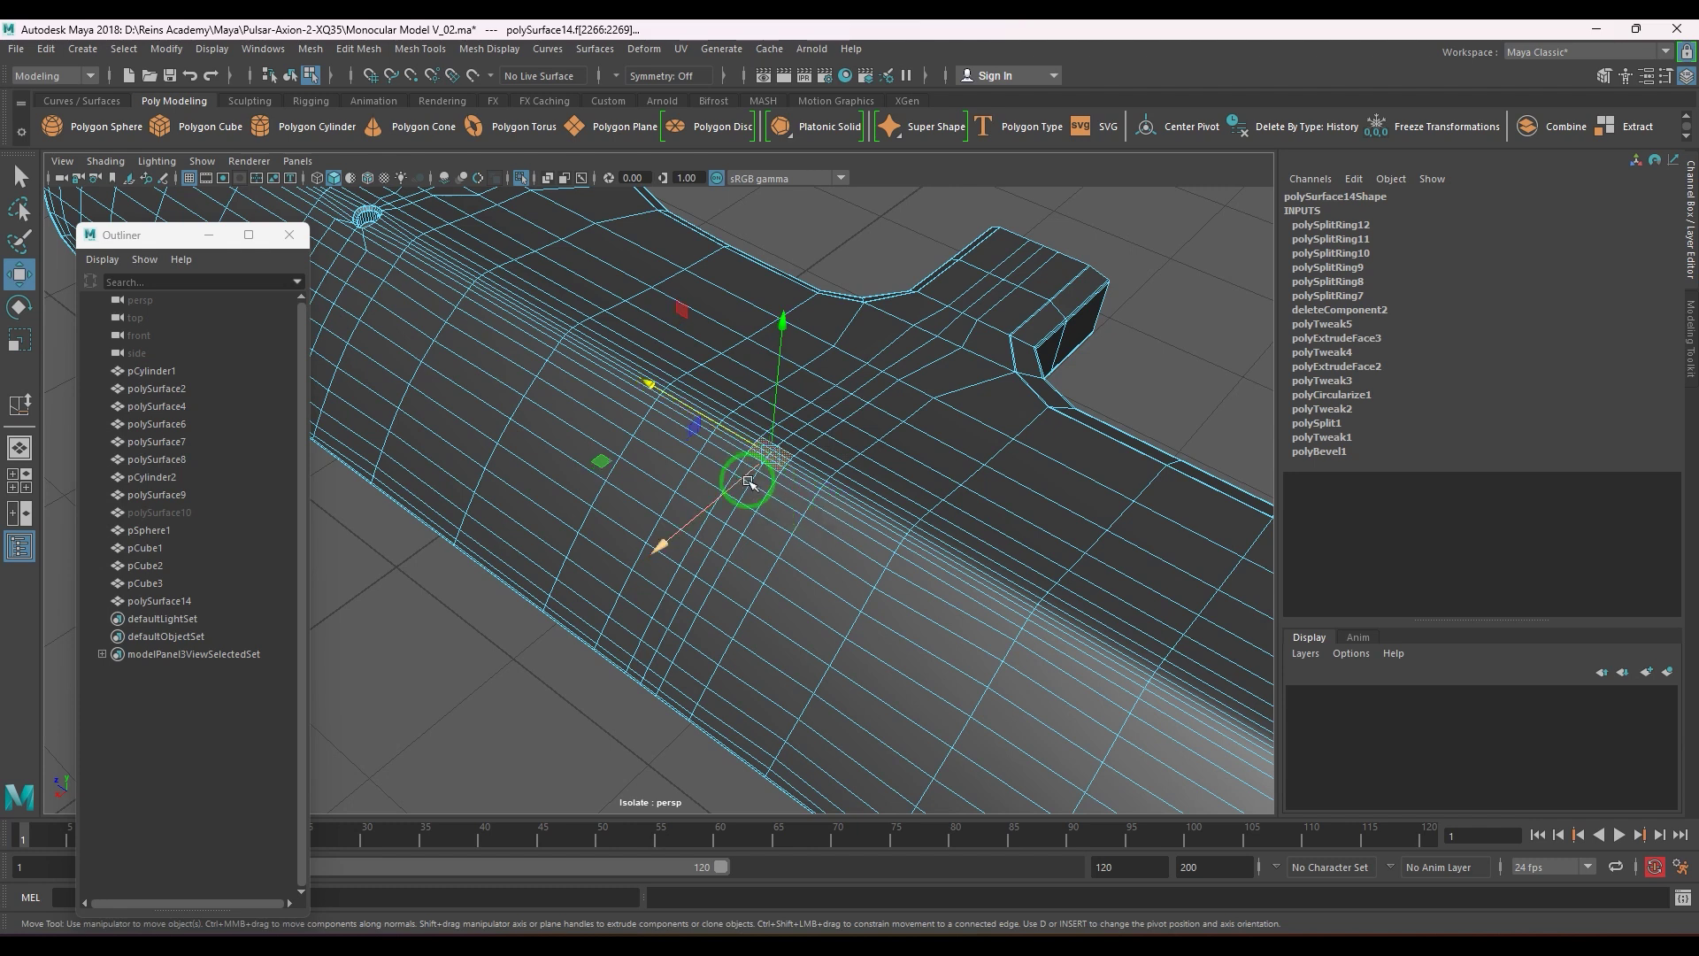
left_click_drag(842, 526, 733, 503, "alt")
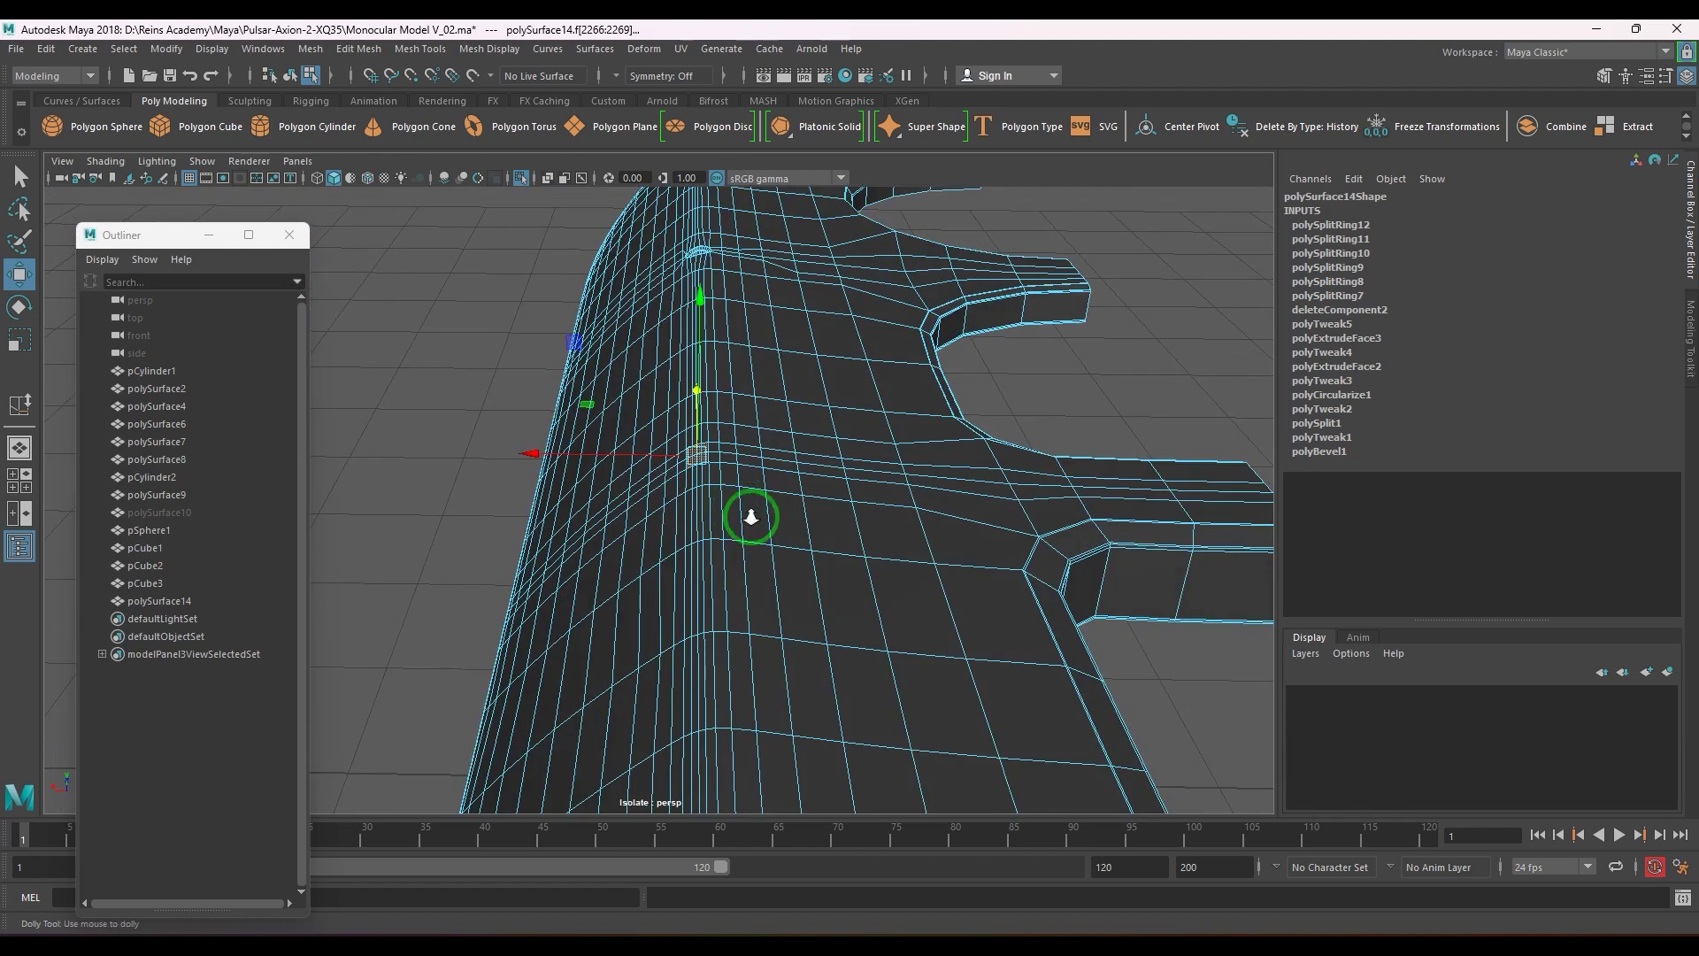
right_click_drag(750, 517, 882, 643, "alt")
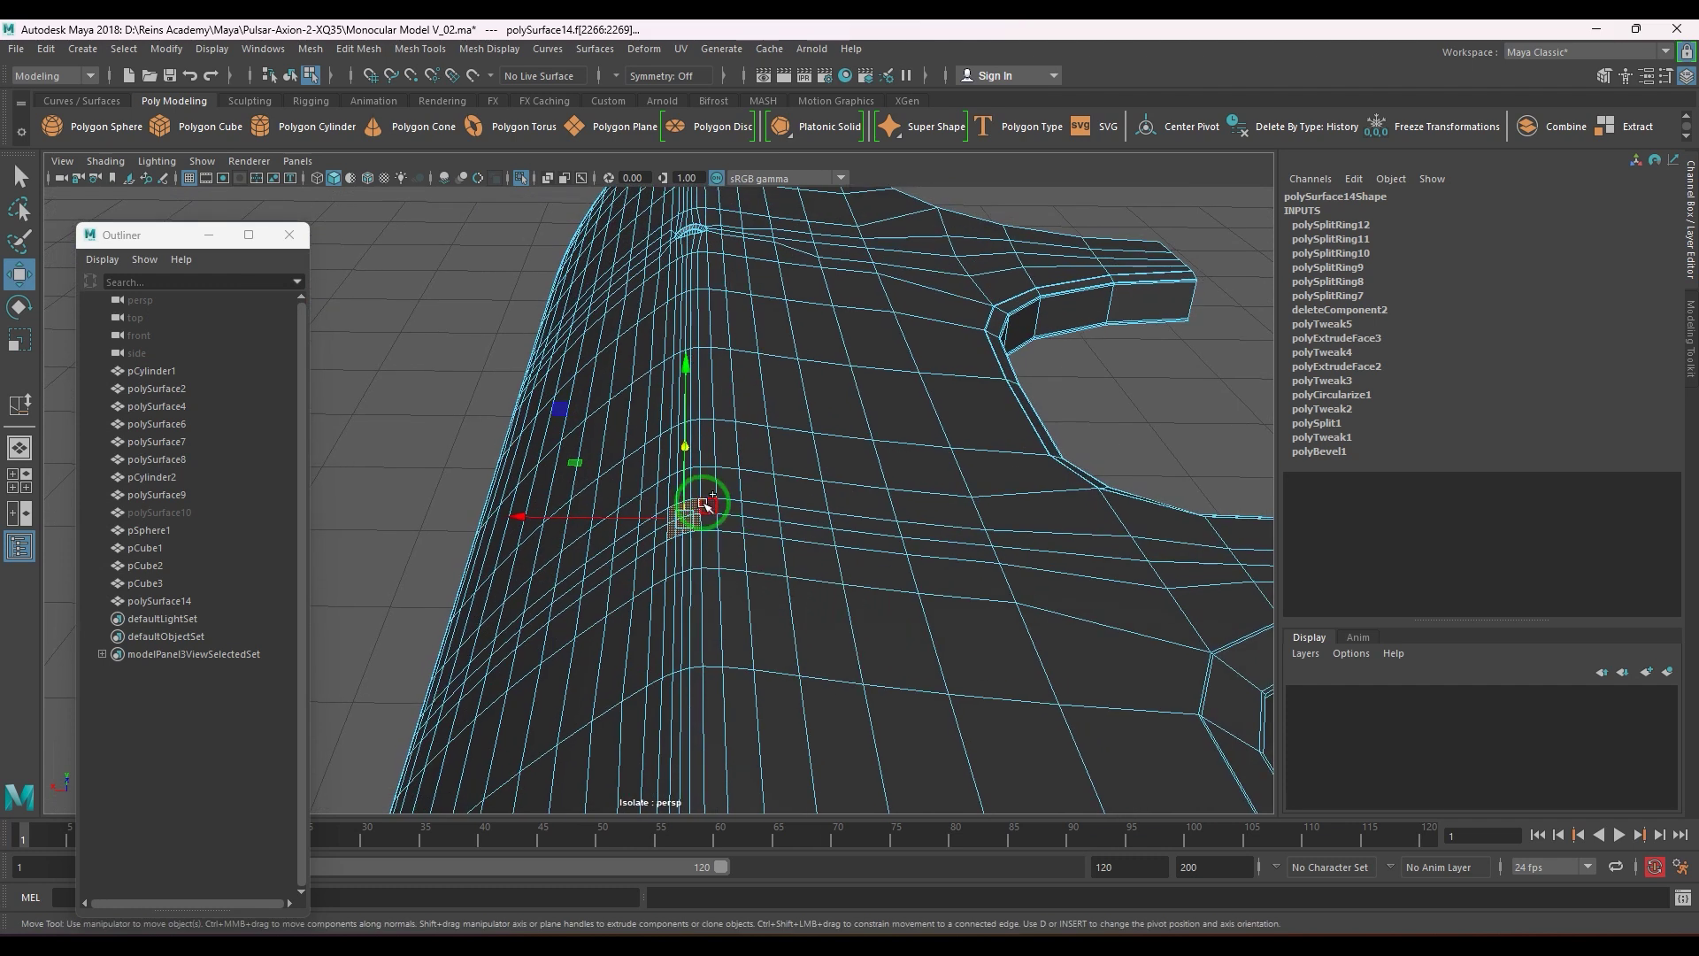
left_click_drag(704, 529, 891, 567, "alt")
left_click(949, 580, "shift")
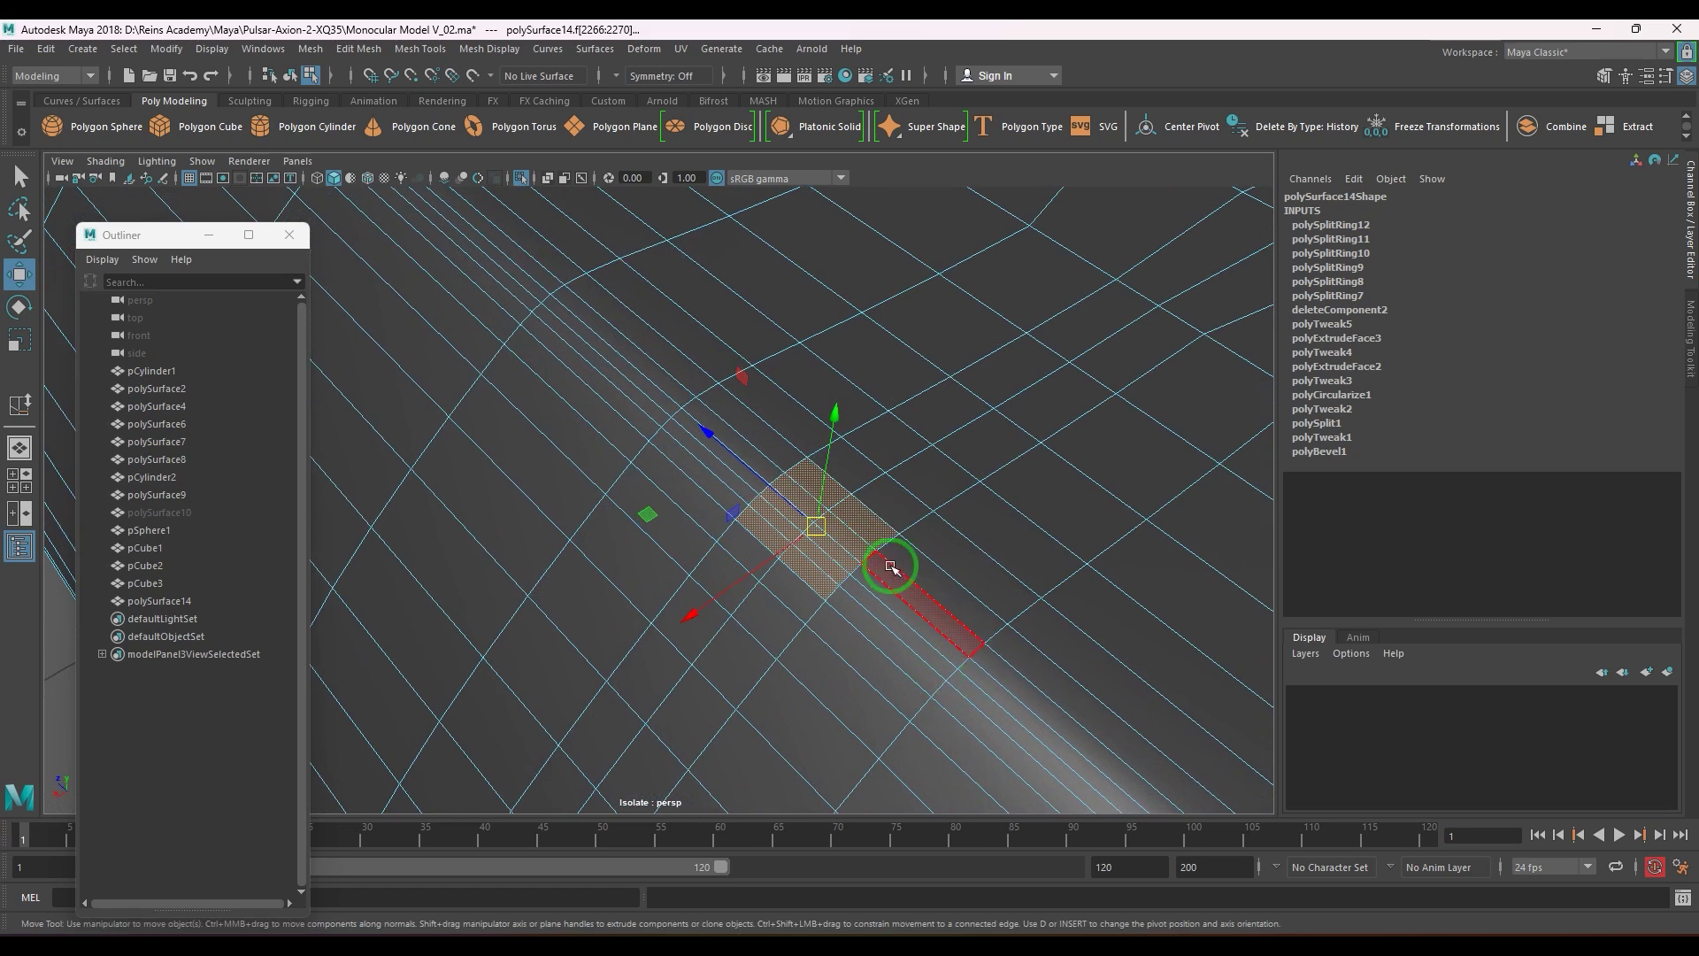
left_click(358, 49)
left_click(382, 139)
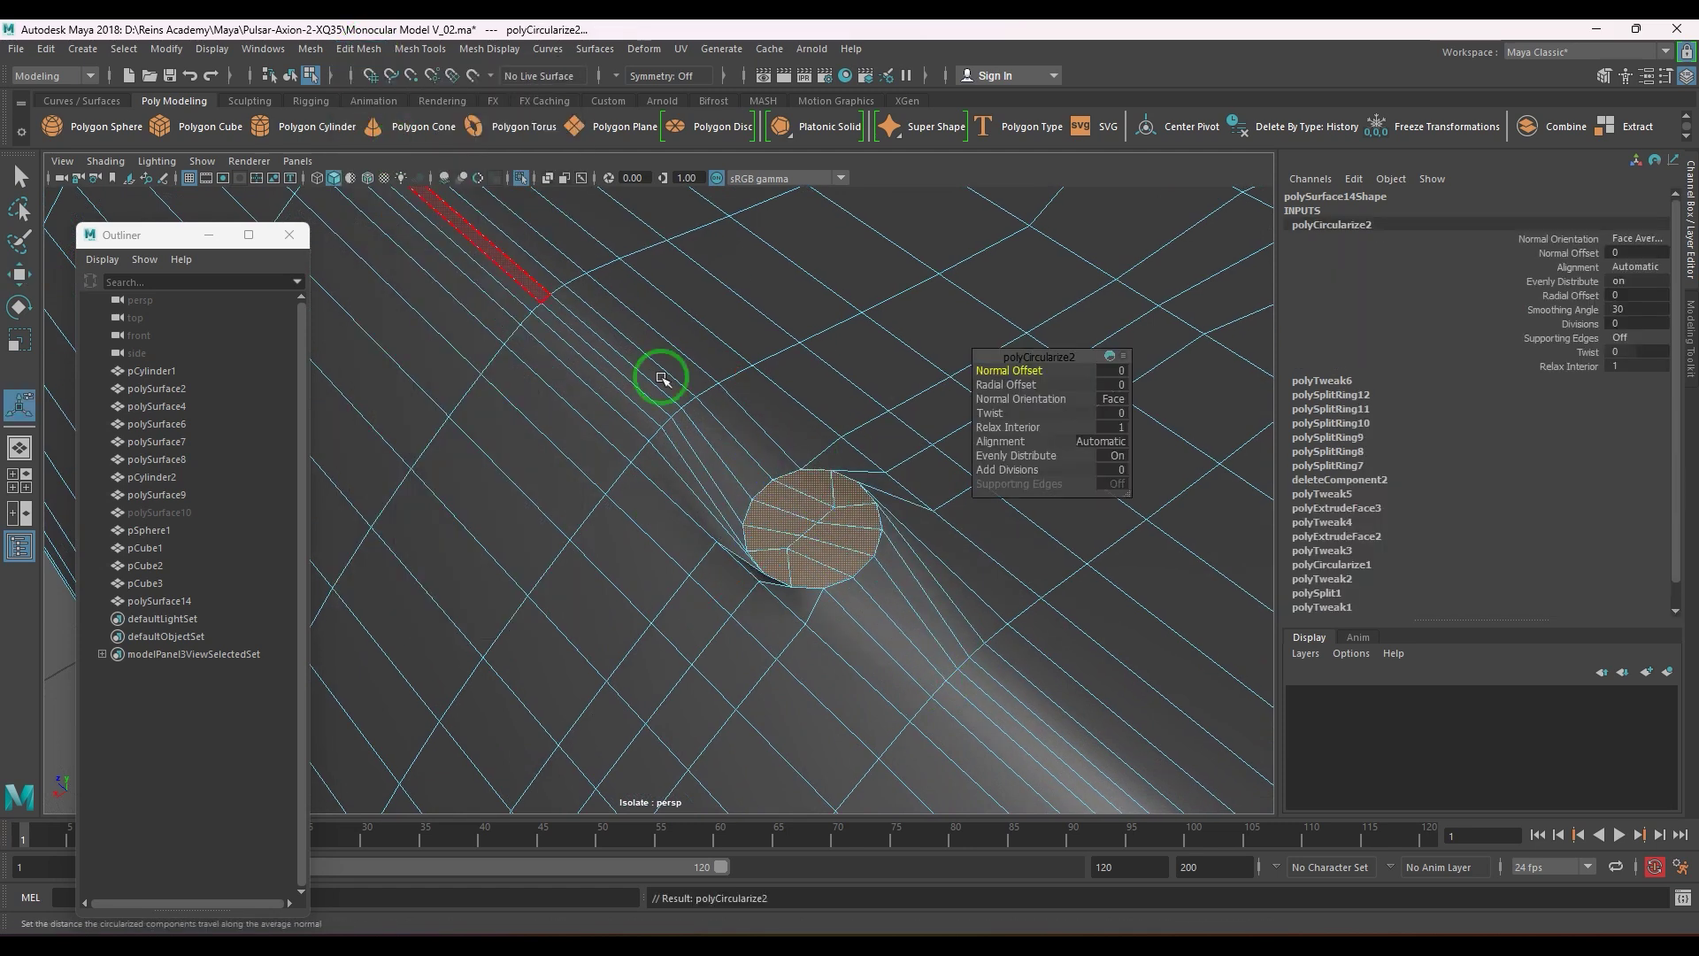
- Set the Circularize alignment to Surface (average) so the circle follows the shoulder's curvature
left_click_drag(746, 486, 739, 533, "alt")
right_click_drag(739, 534, 902, 558, "alt")
left_click(1111, 452)
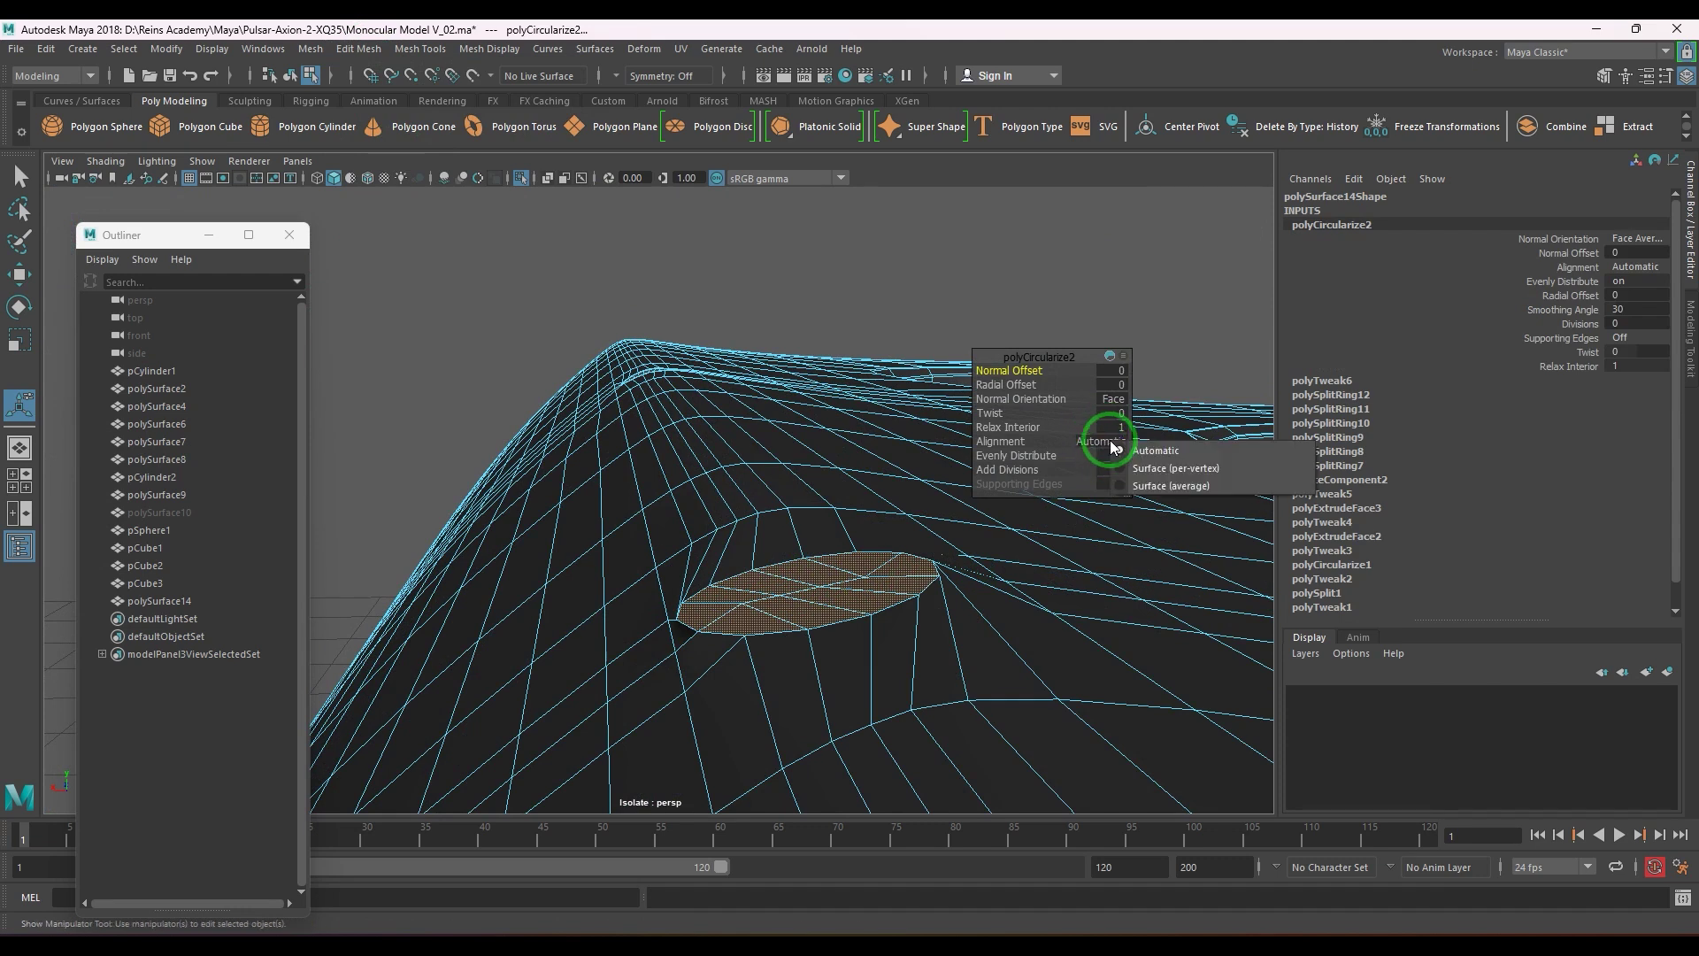
left_click(1164, 490)
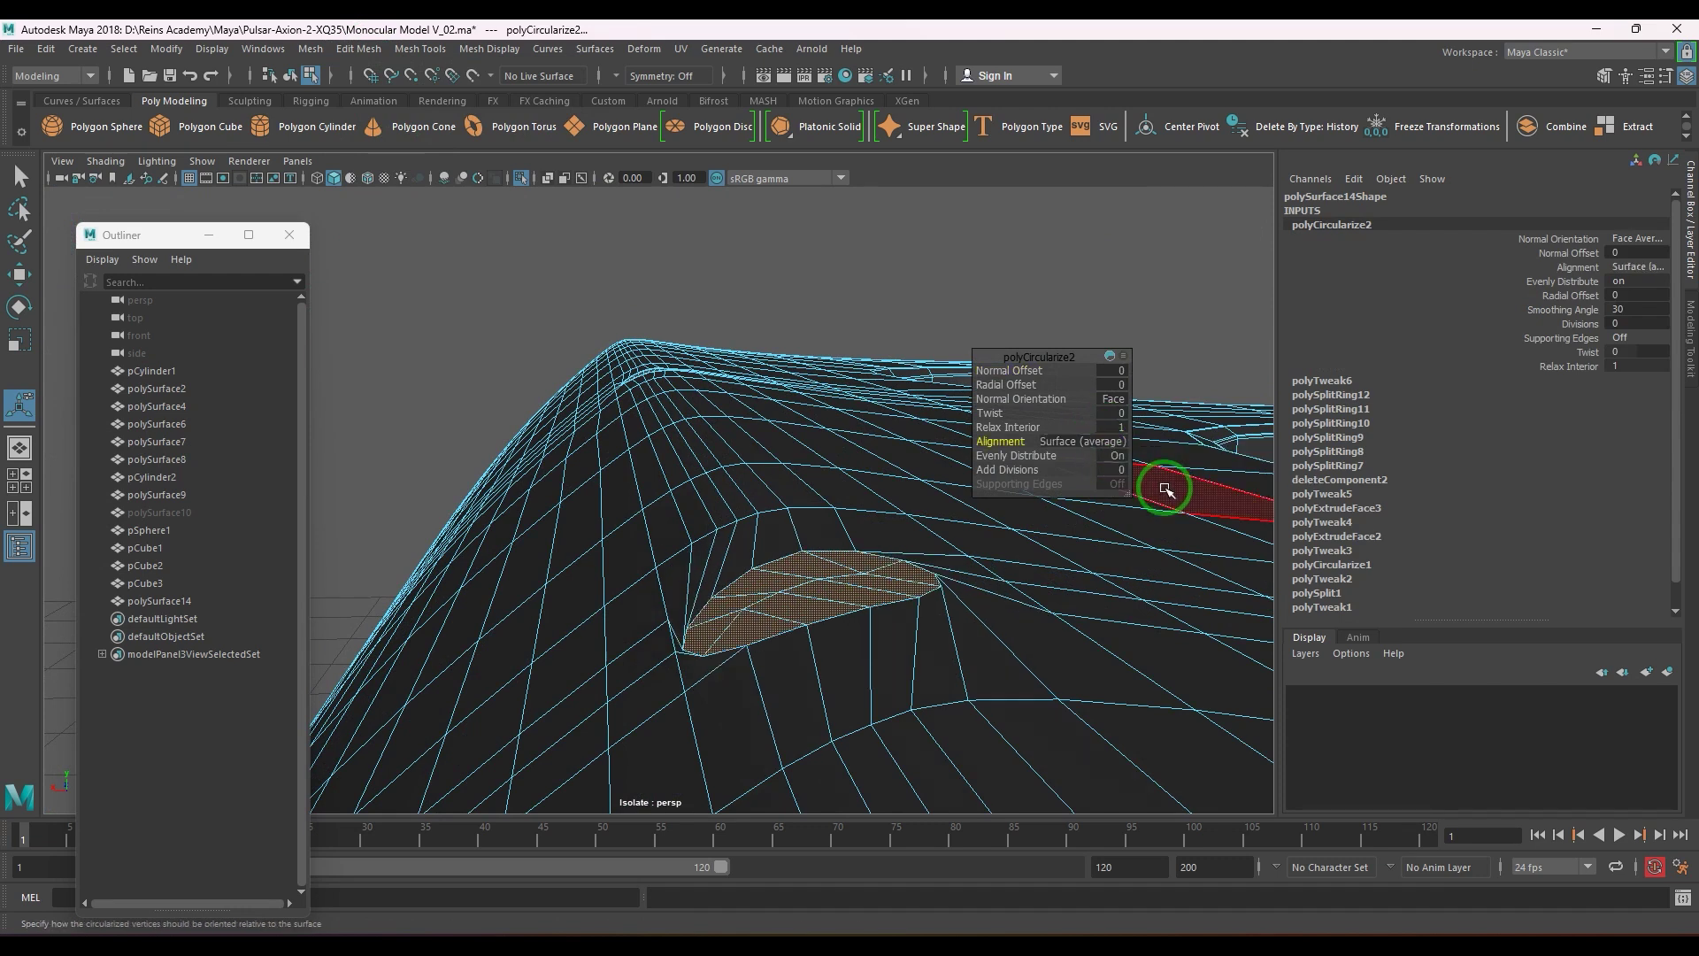
- Try Circularize twist values of -15 and -20 on the new circle
double_click(1642, 324)
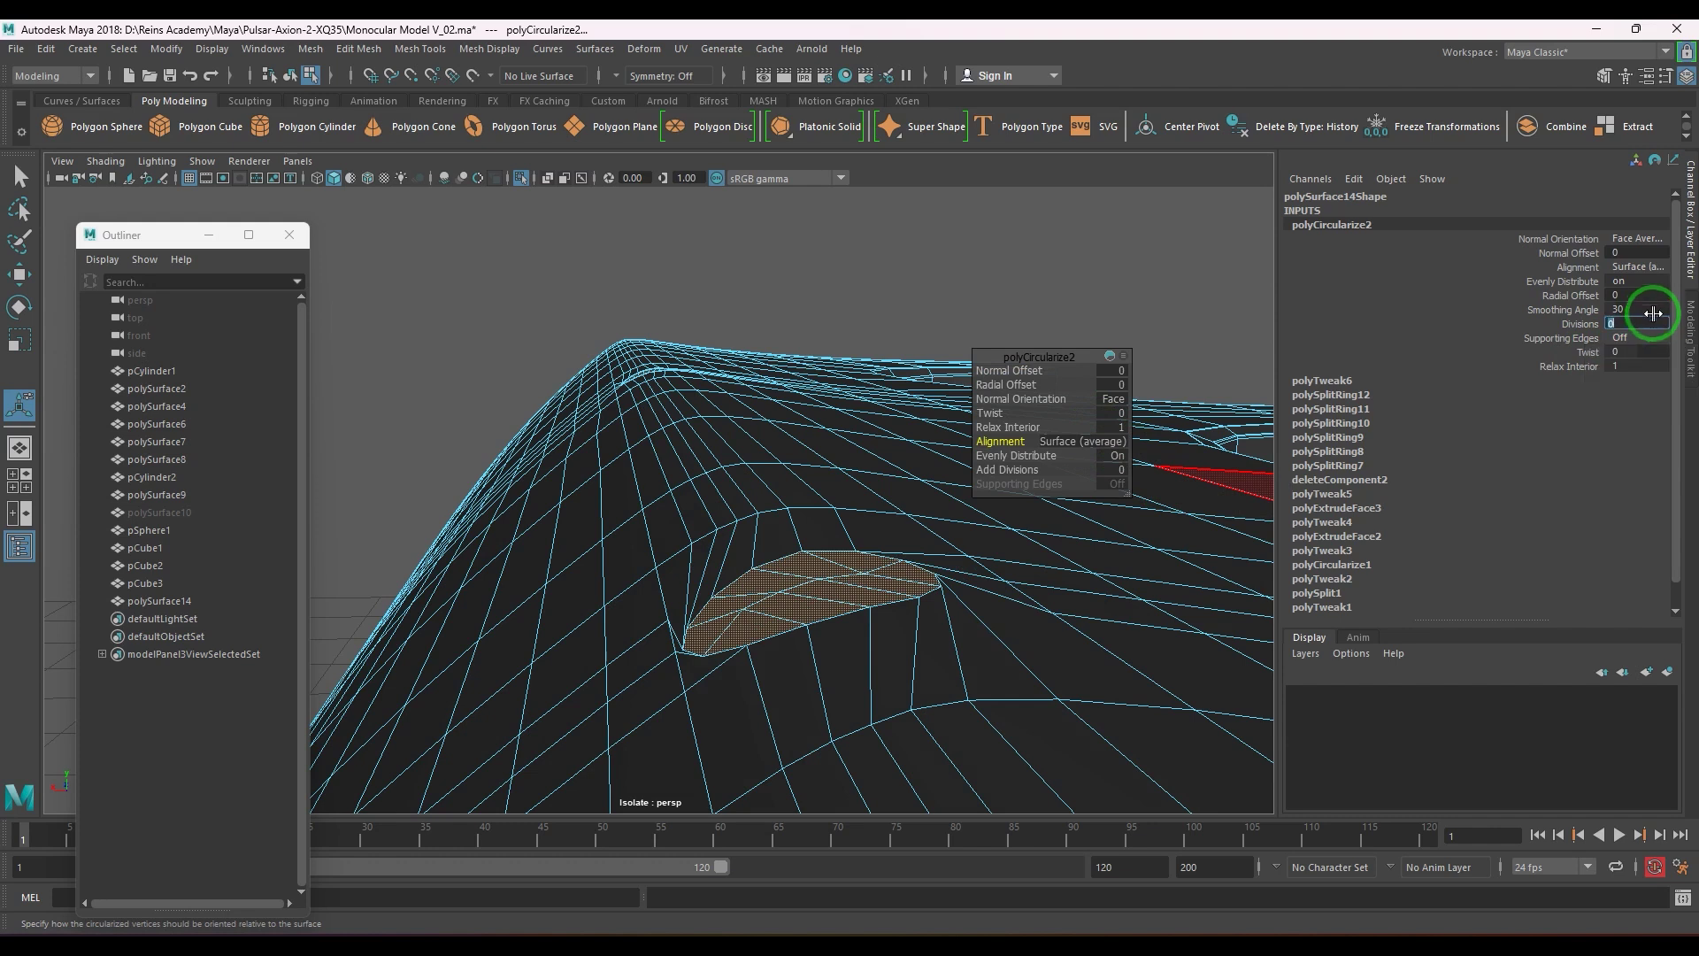
left_click(1654, 353)
type("-")
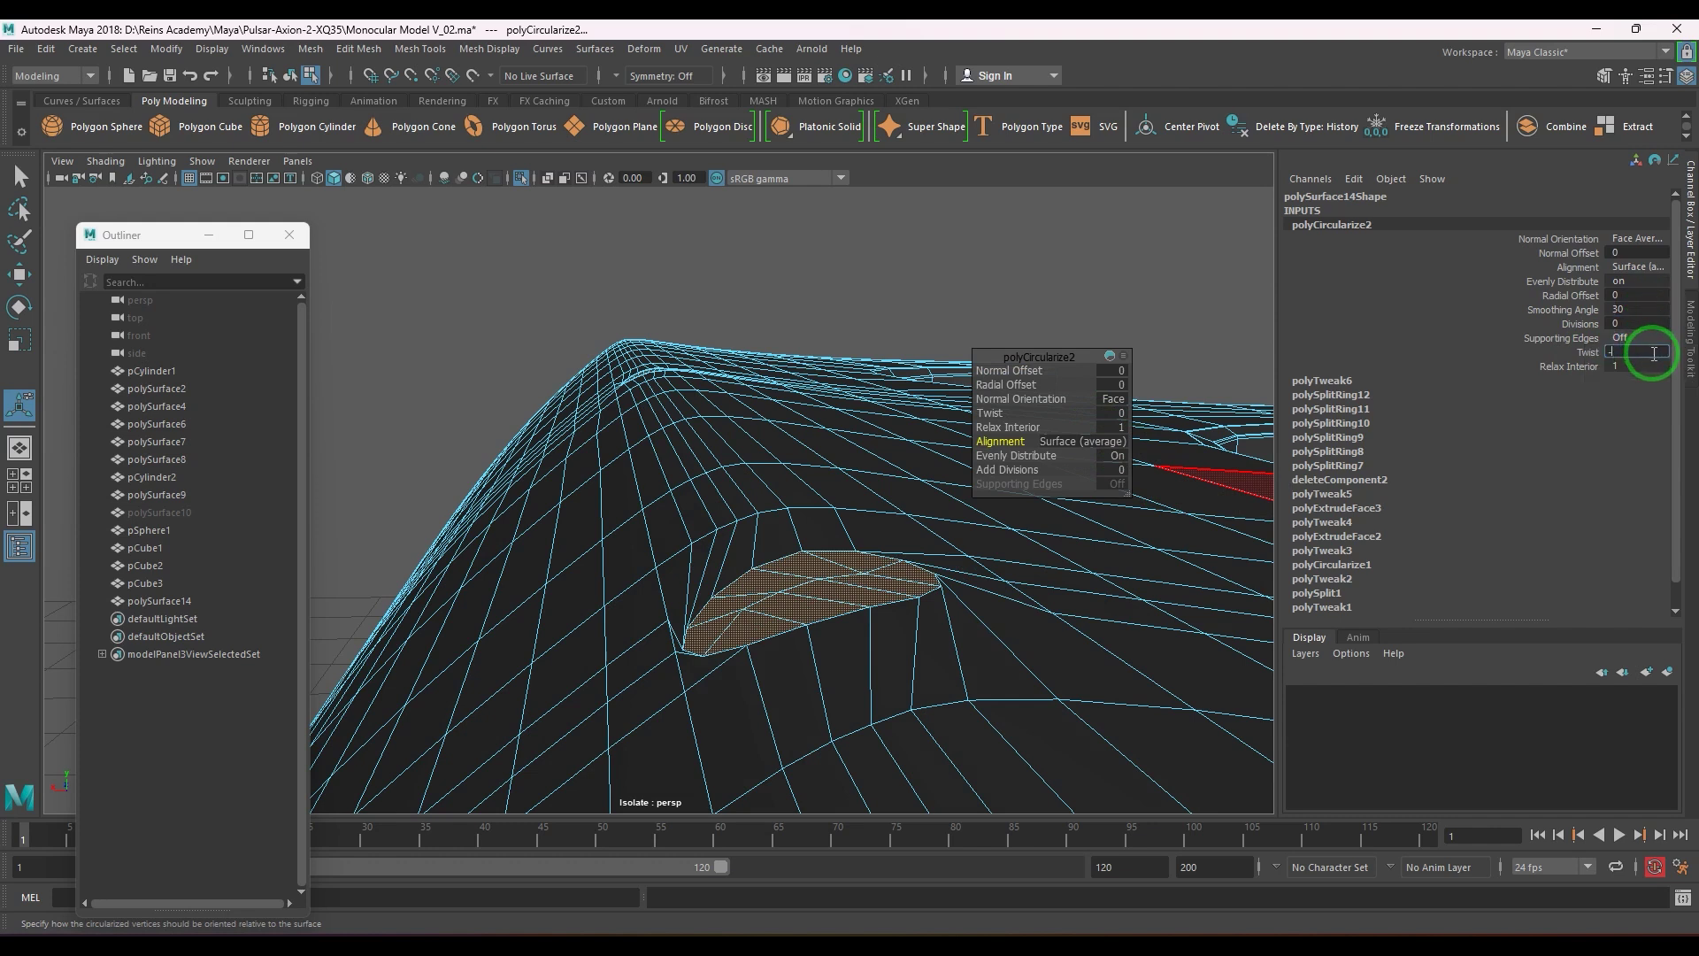
type("15")
key("Return")
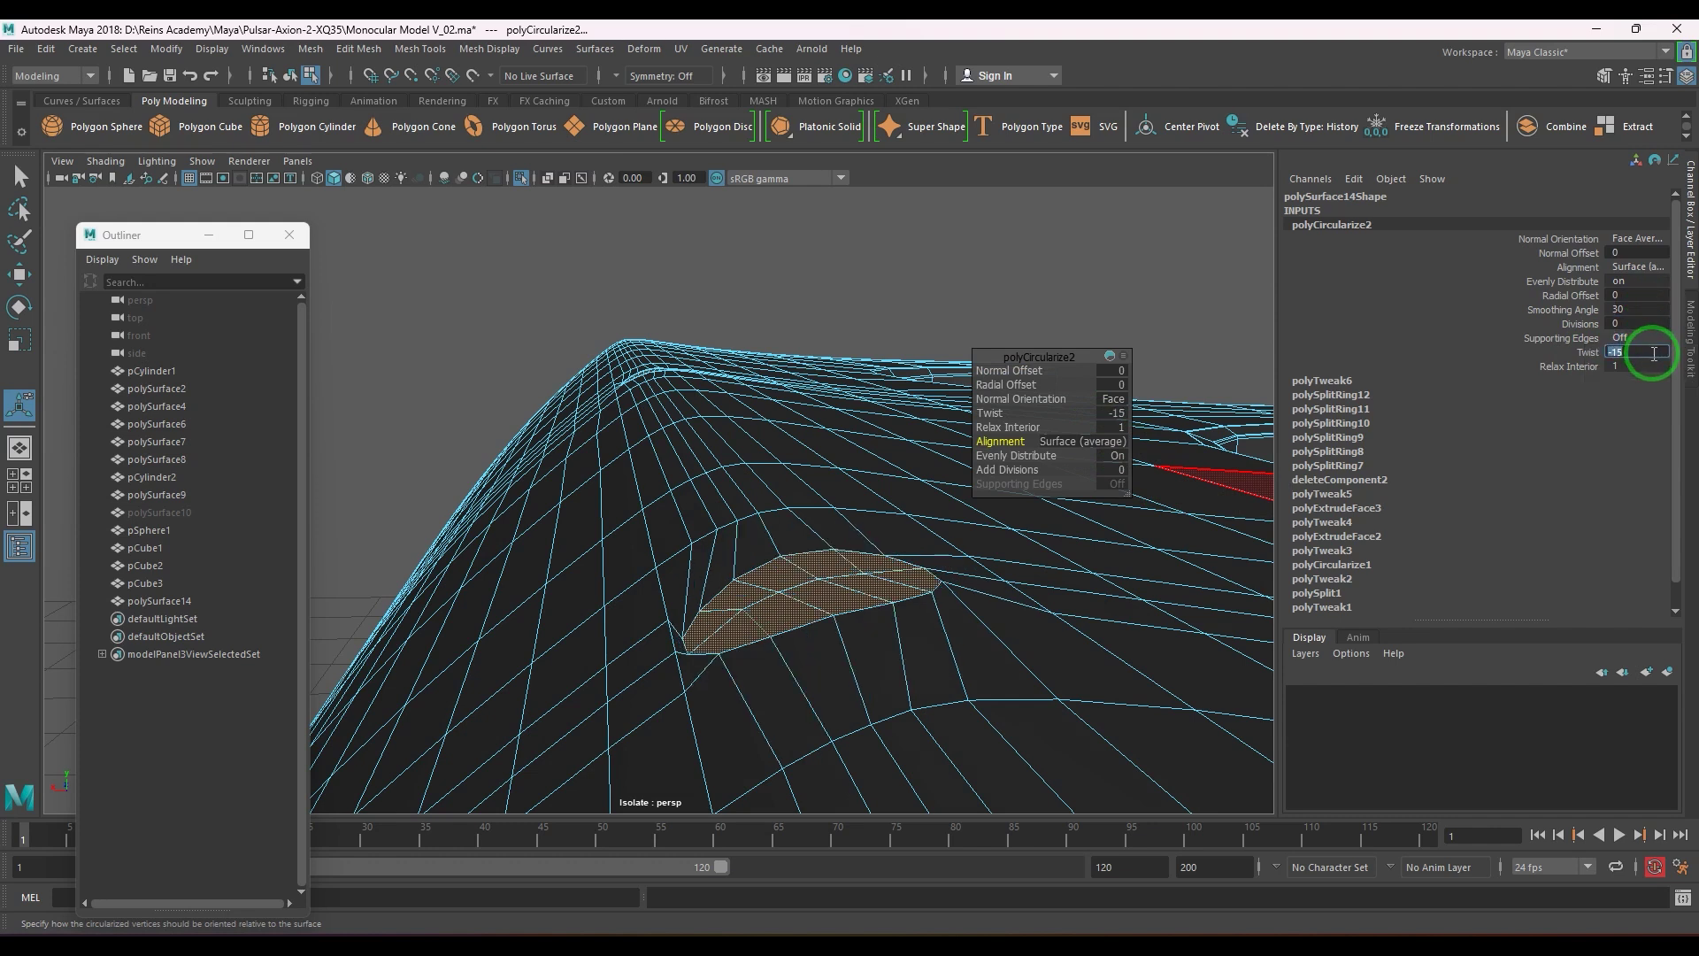
type("-20")
key("Return")
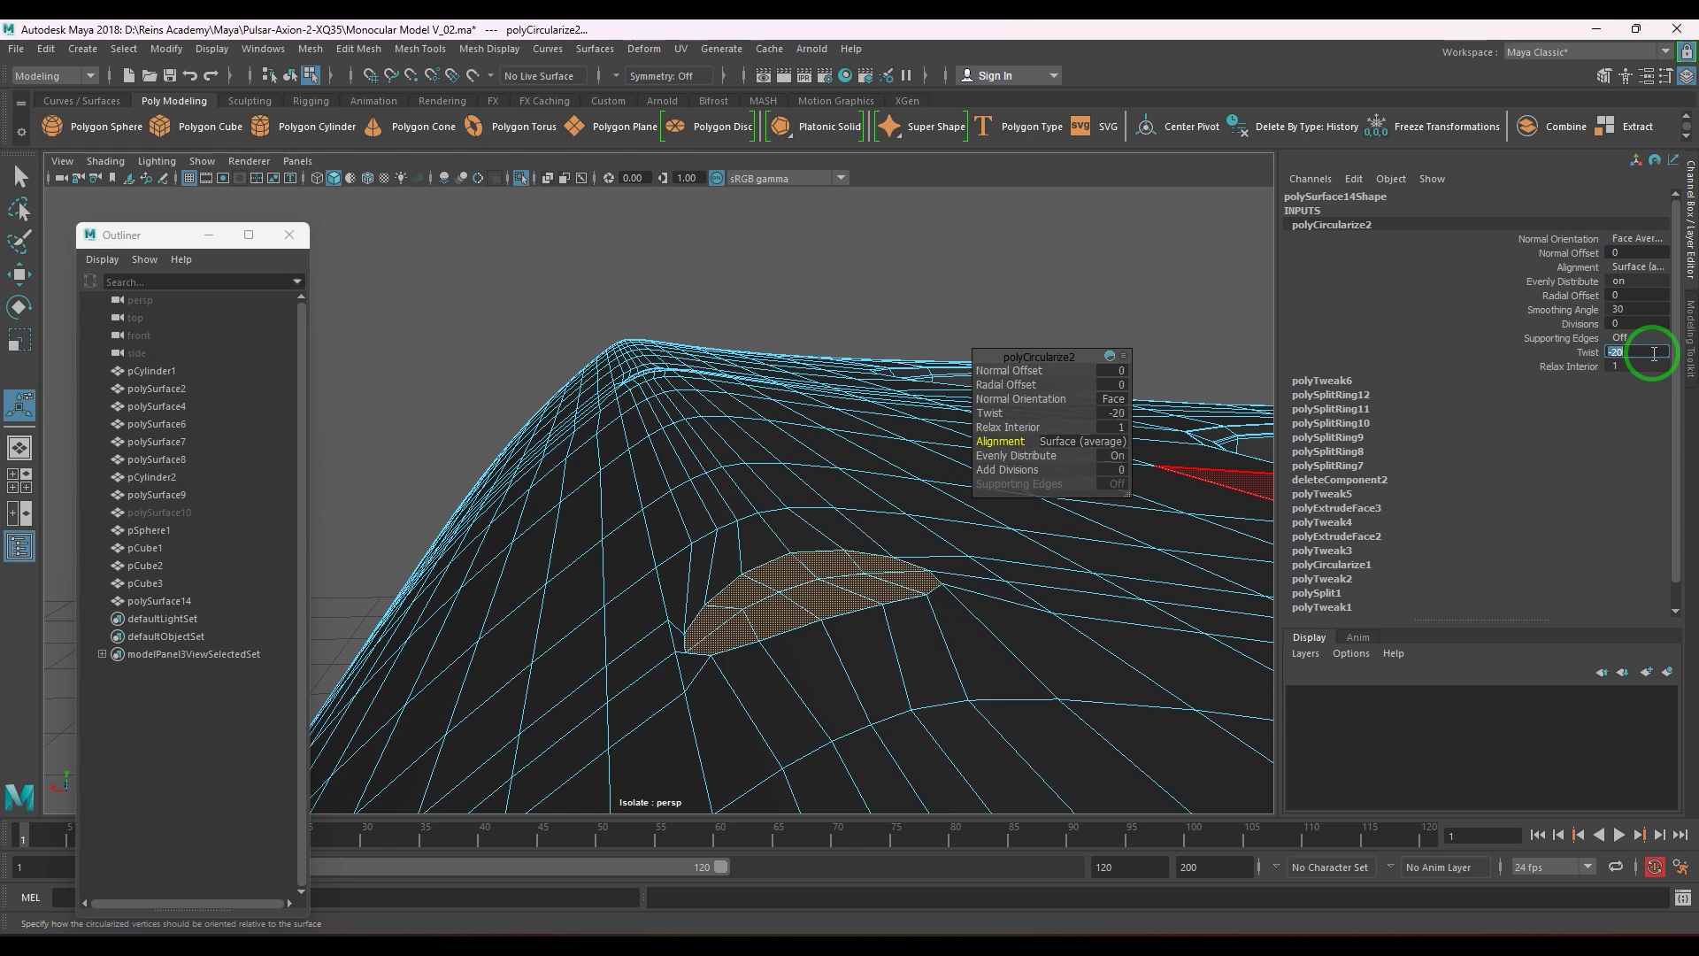
- Set the Circularize twist to -30 on the new circle
scroll(941, 667, "down", 5)
left_click_drag(941, 667, 890, 663, "alt")
right_click_drag(889, 664, 1052, 680, "alt")
left_click_drag(1052, 681, 1149, 749, "alt")
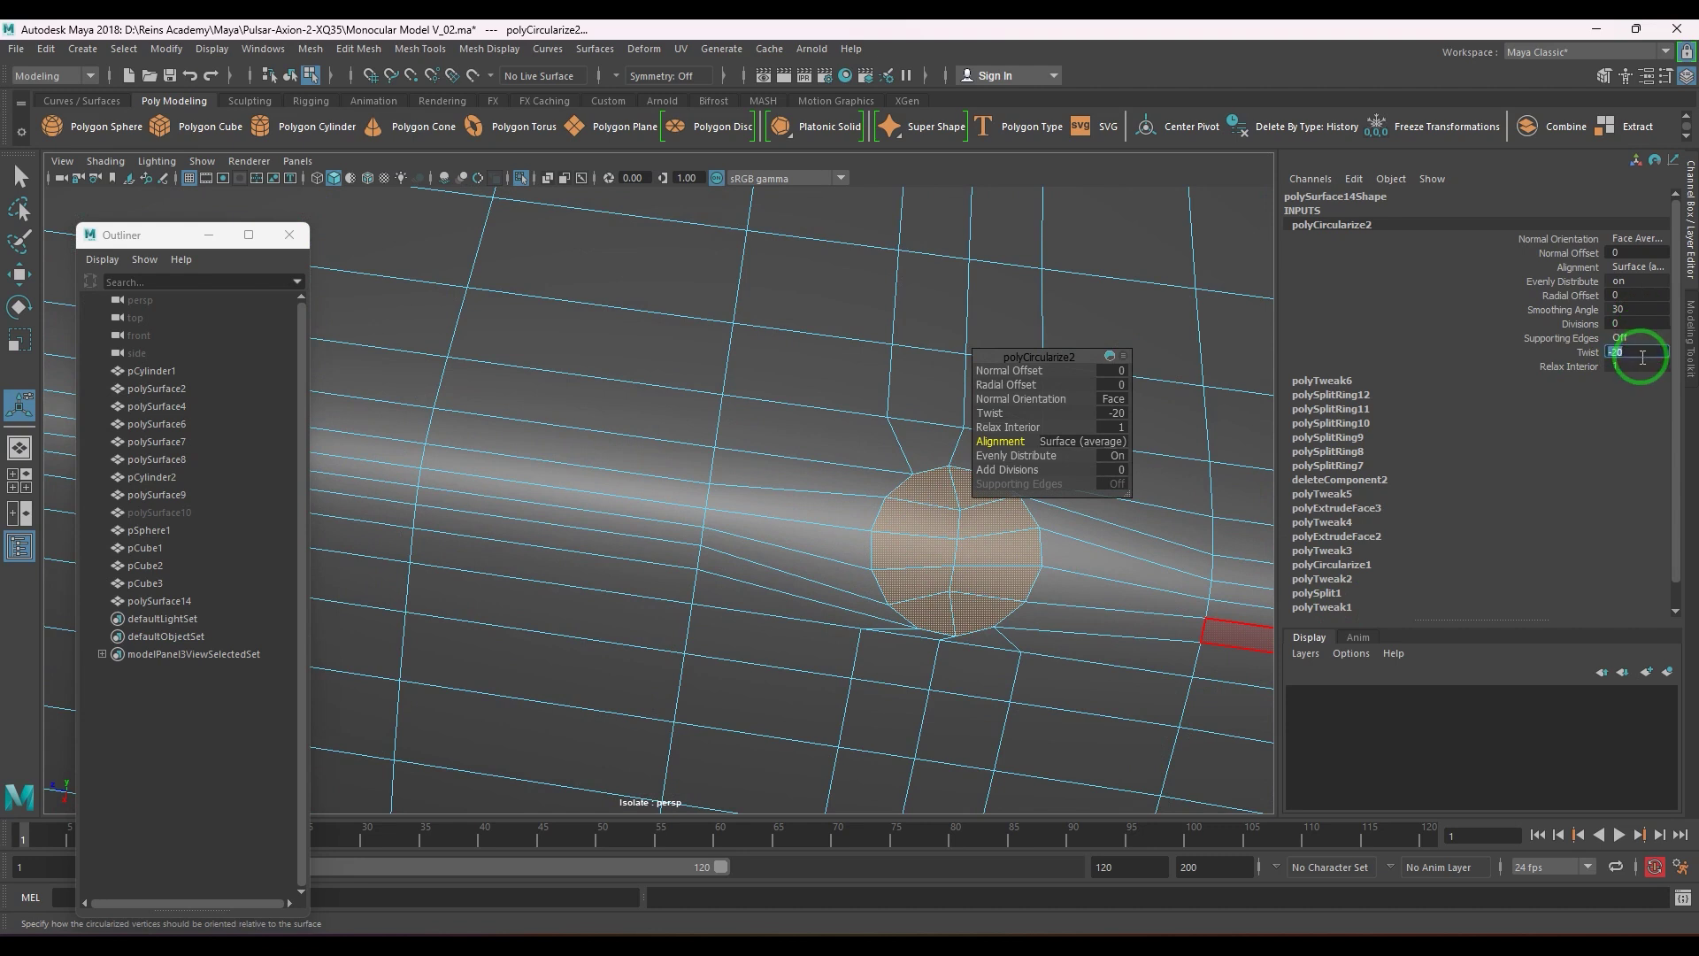
key("Return")
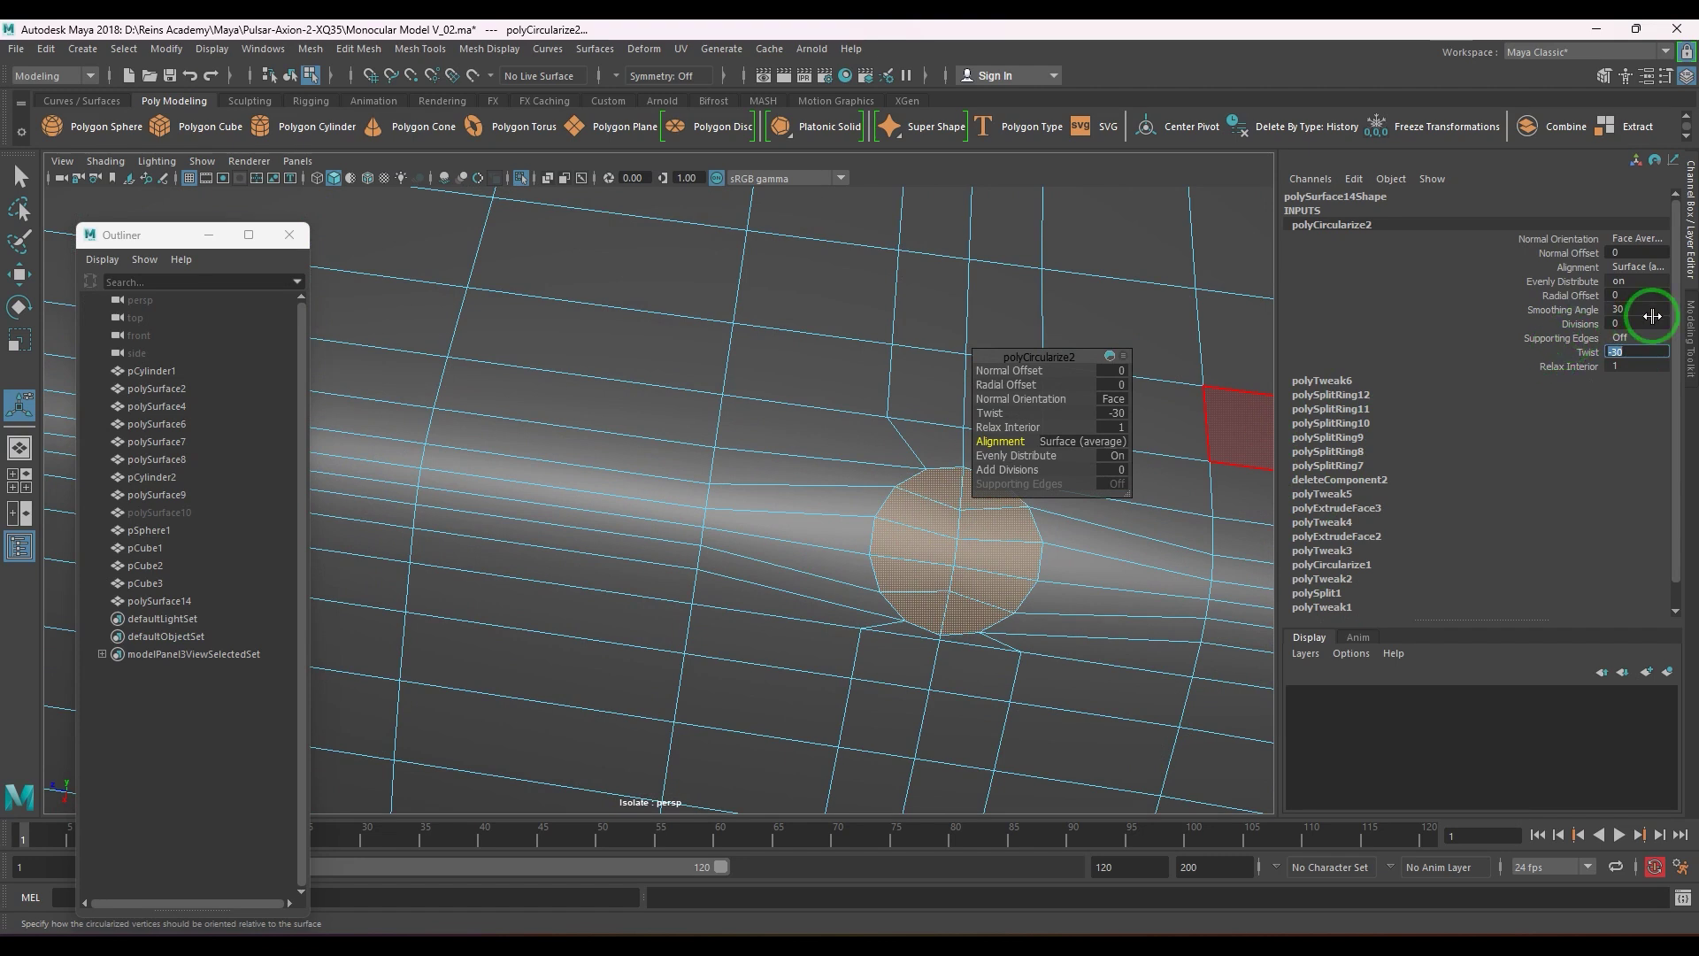
- Extrude the second circle's faces and scale them inward as a narrow inset
left_click_drag(931, 606, 816, 595, "alt")
right_click_drag(816, 594, 861, 602, "alt")
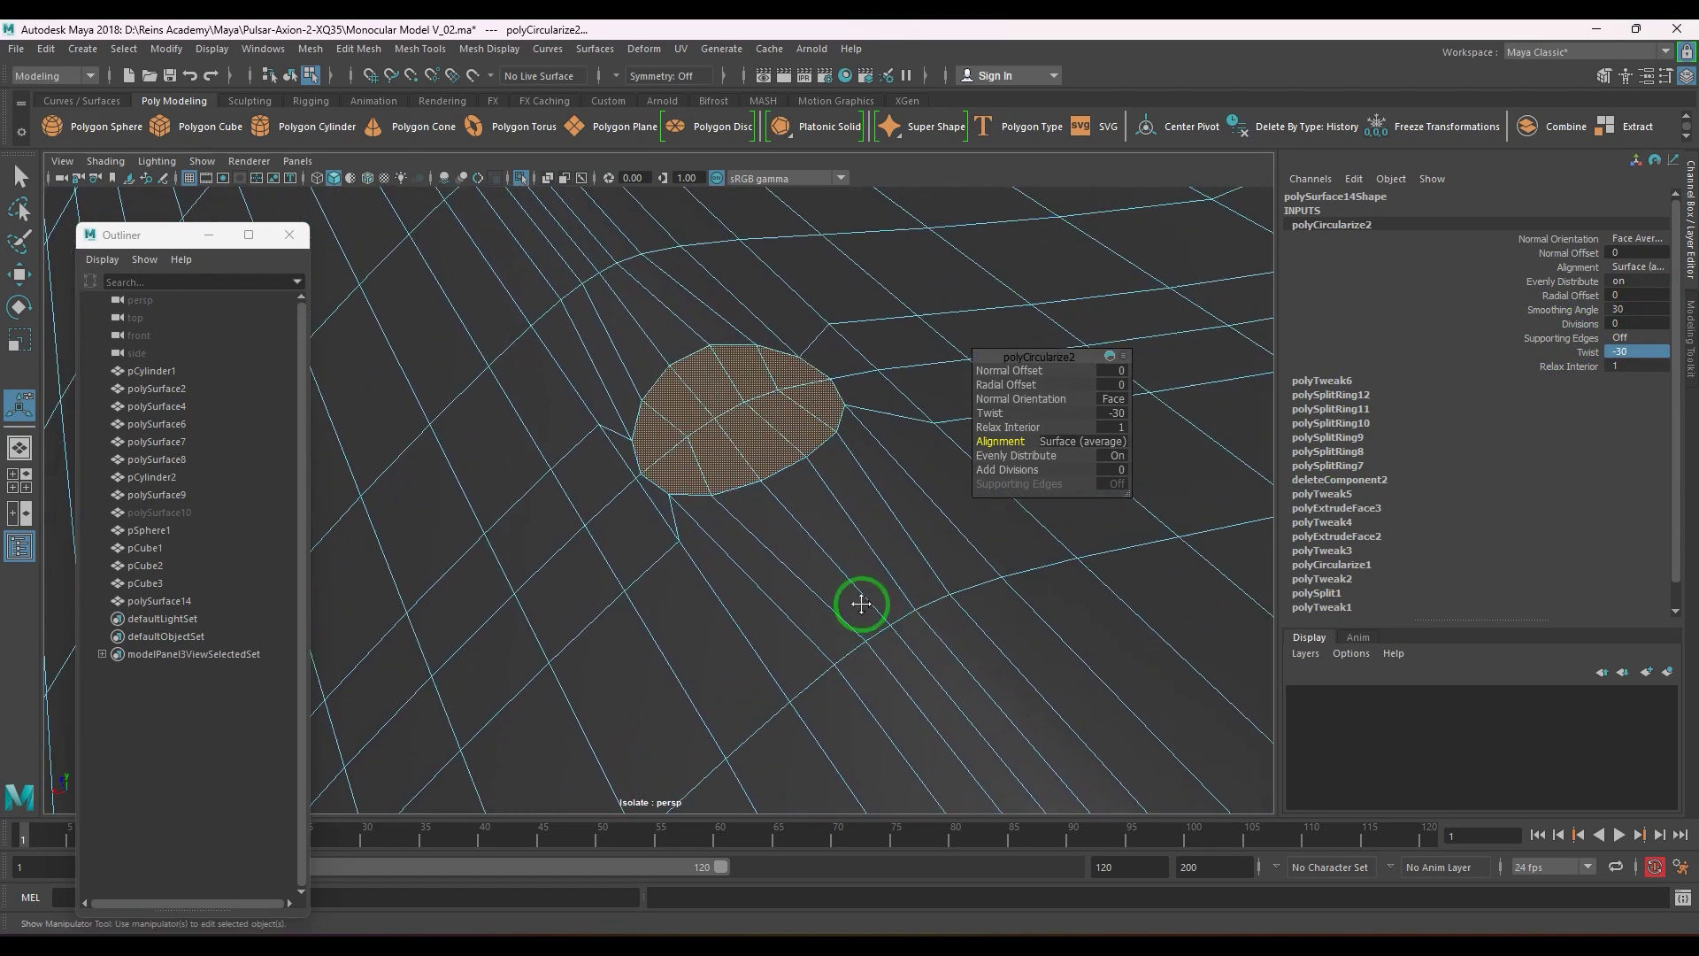
left_click_drag(861, 602, 857, 614, "alt")
key("ctrl+e")
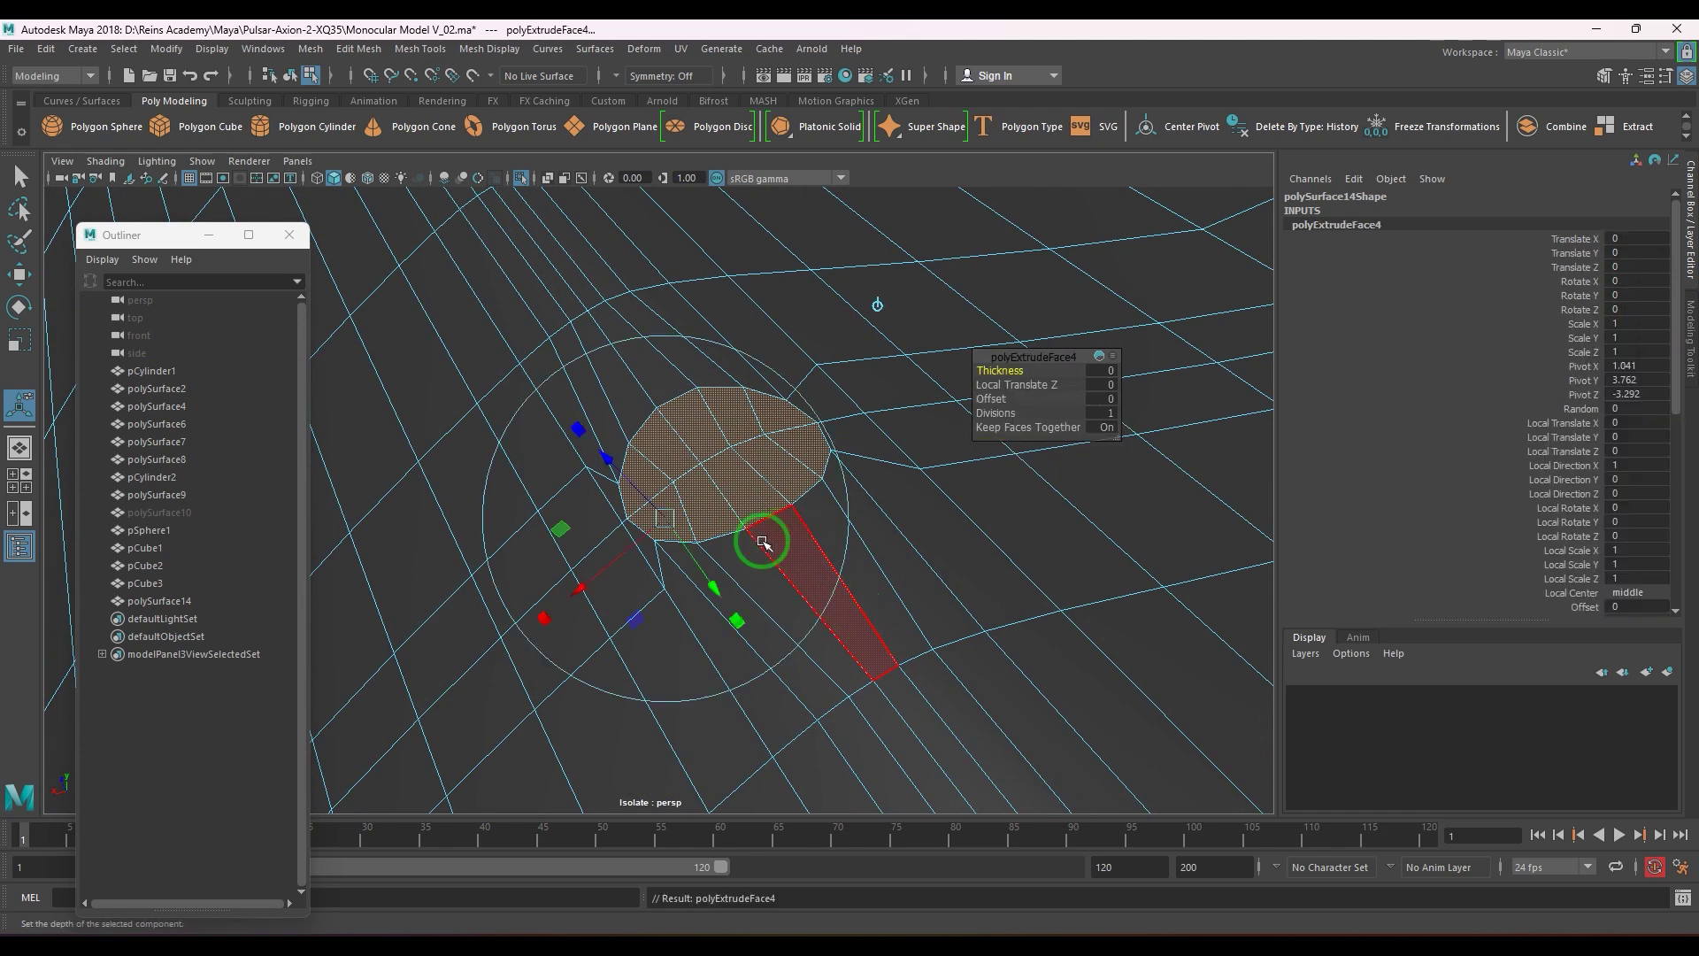
key("r")
left_click_drag(724, 470, 698, 493)
key("w")
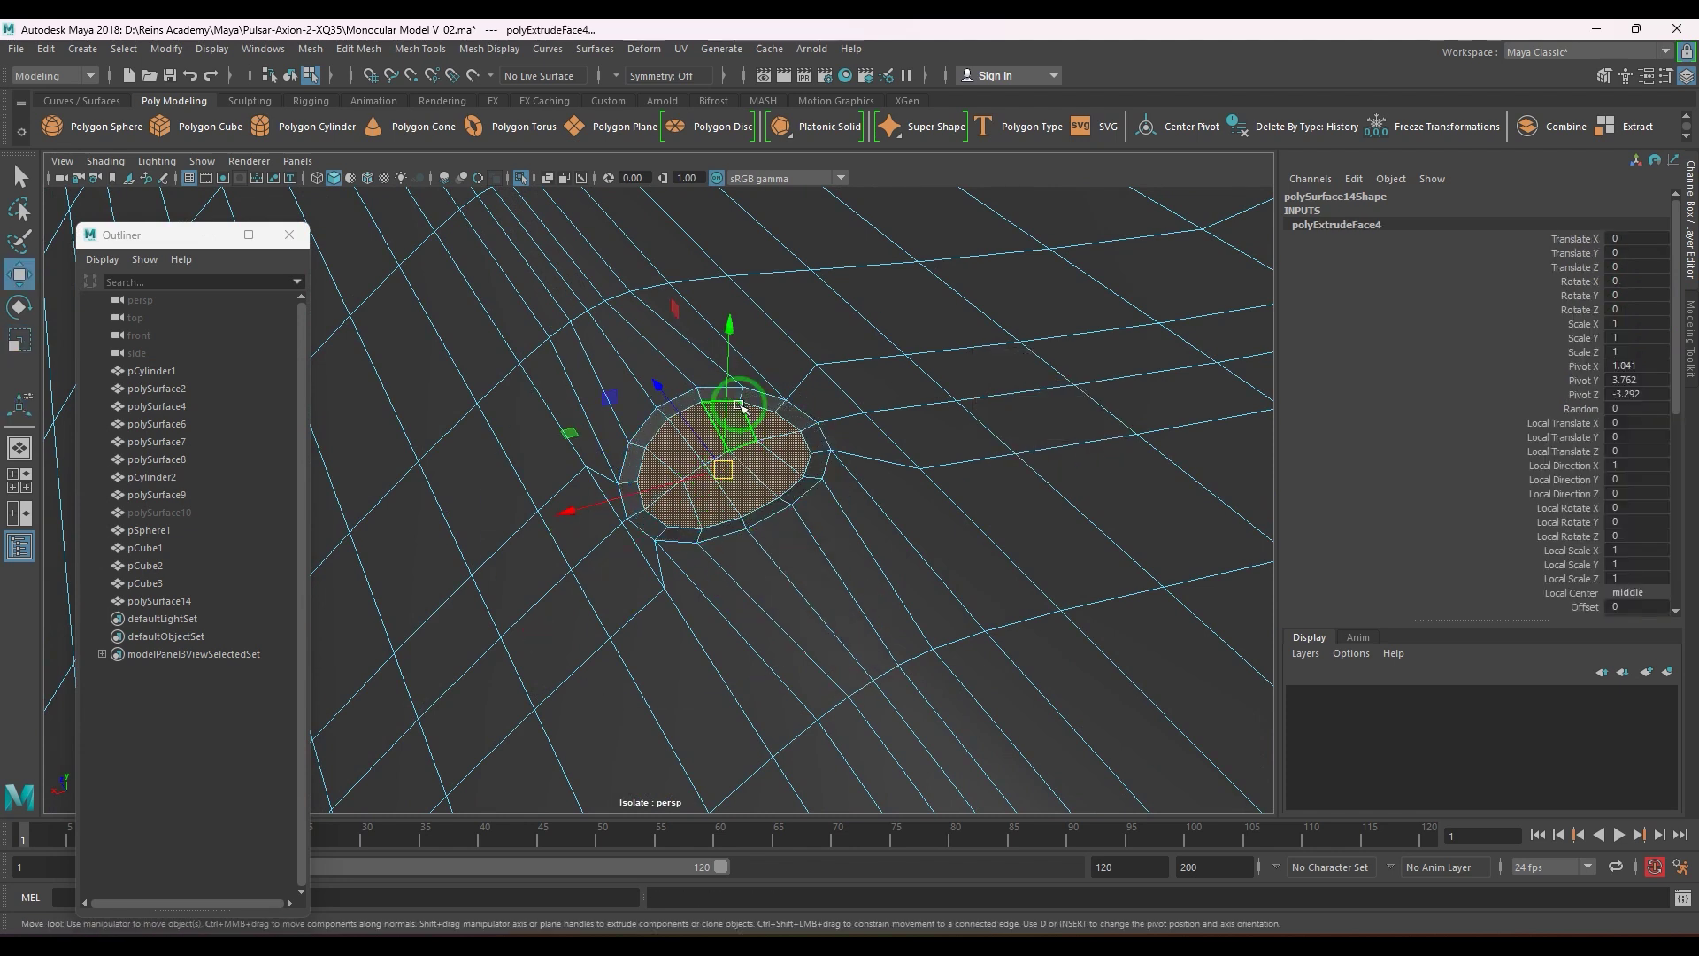
- Push the second circle's inset faces into the shoulder, extrude them deeper and delete them to open the hole
right_click_drag(746, 438, 832, 410, "ctrl+shift")
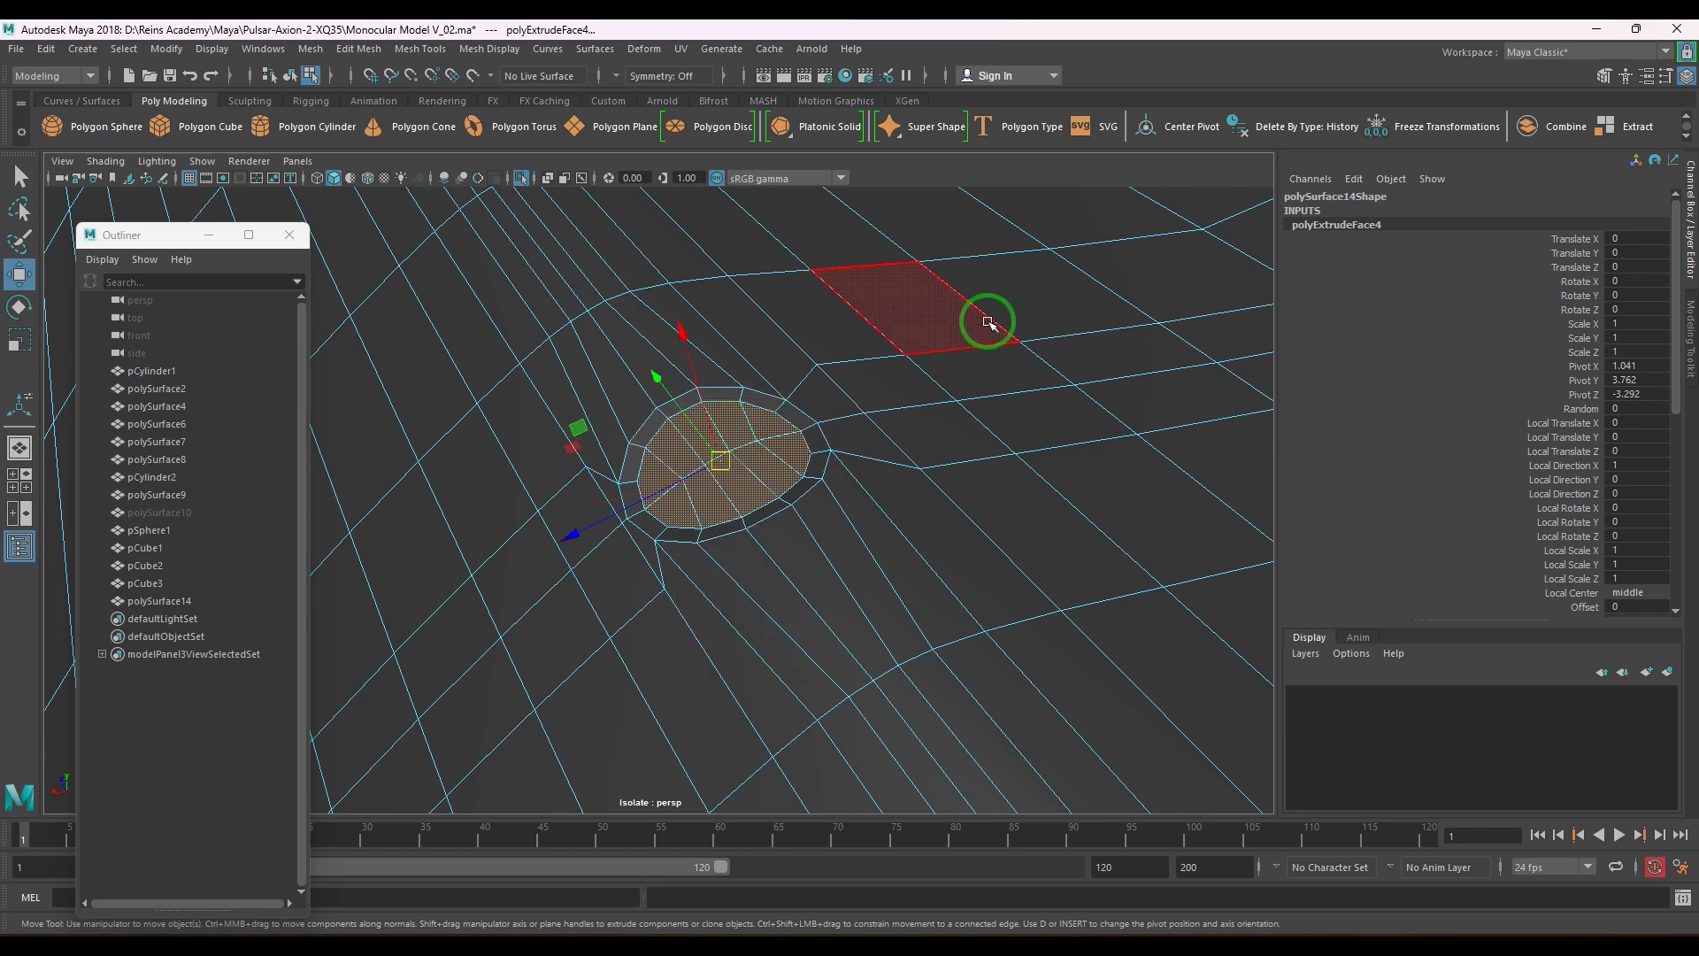
left_click_drag(708, 385, 701, 377)
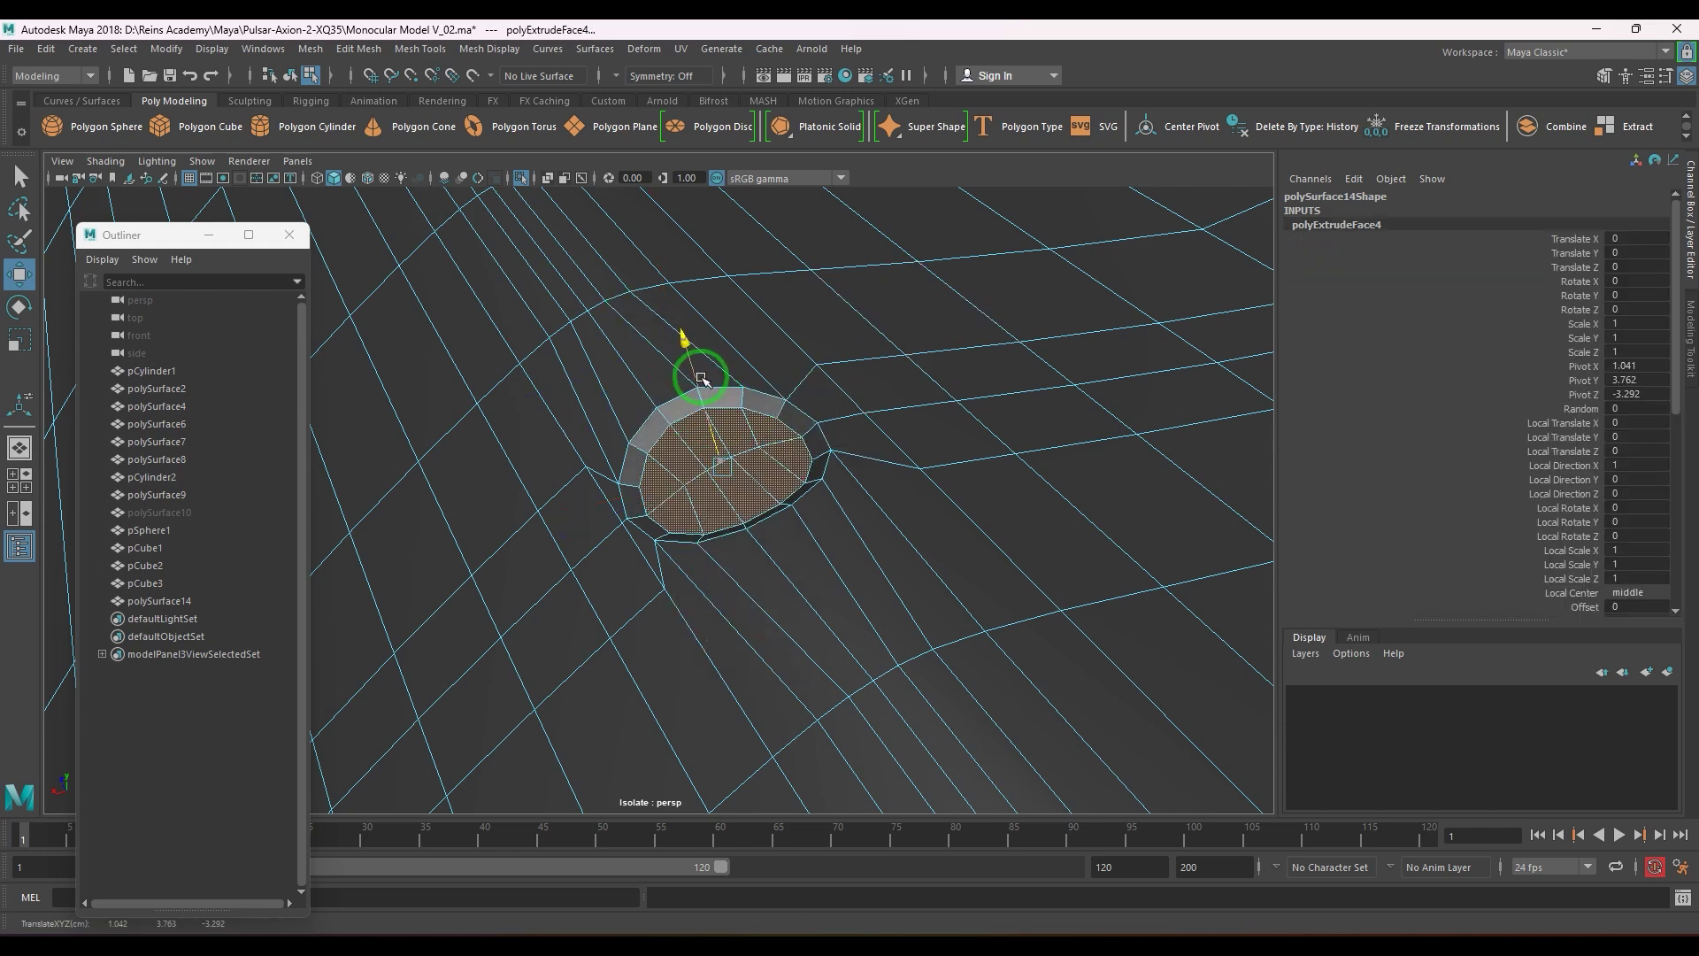
key("ctrl+e")
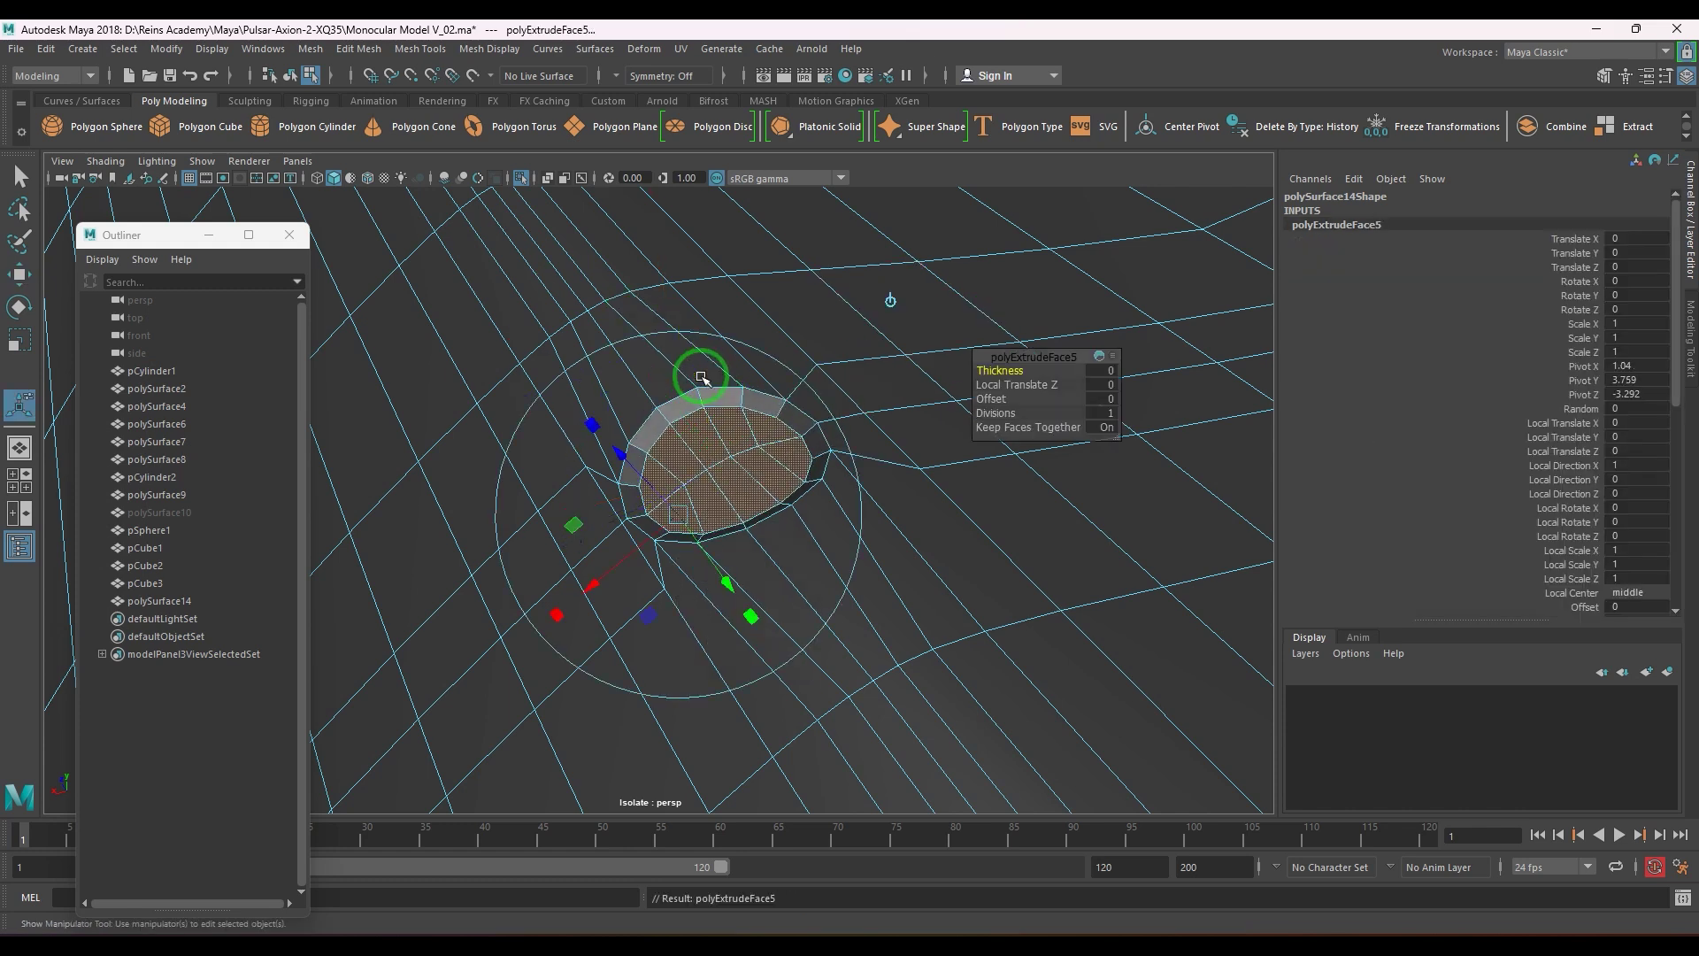
key("w")
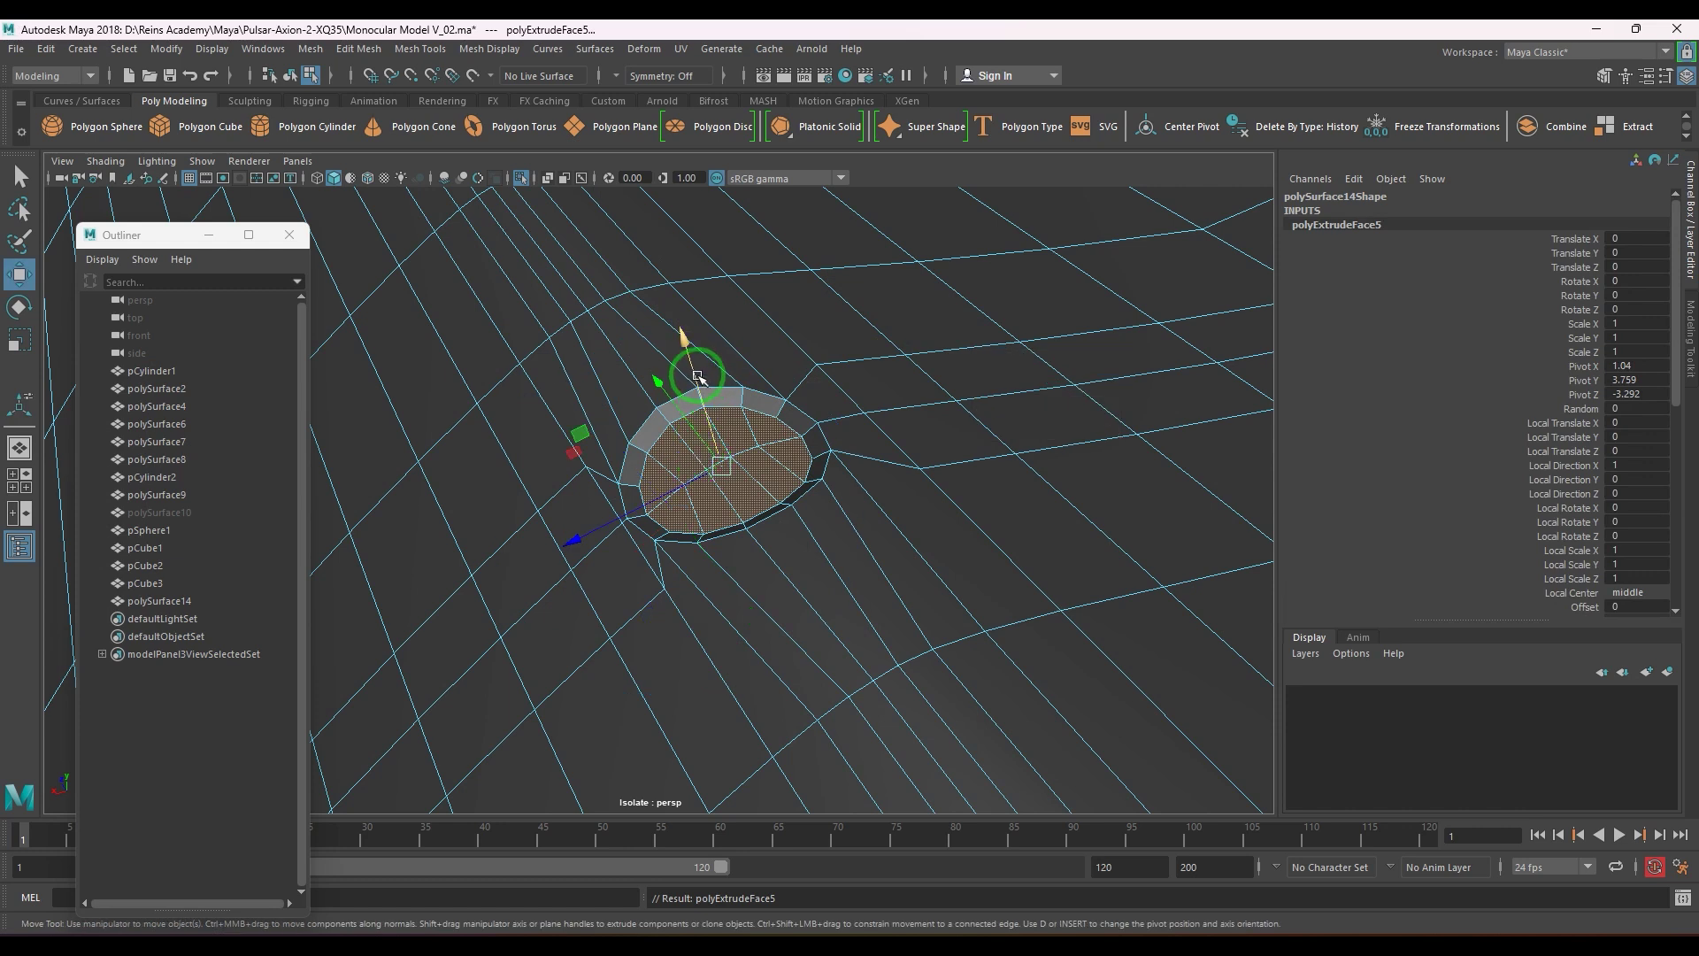
left_click_drag(698, 376, 725, 484)
key("Delete")
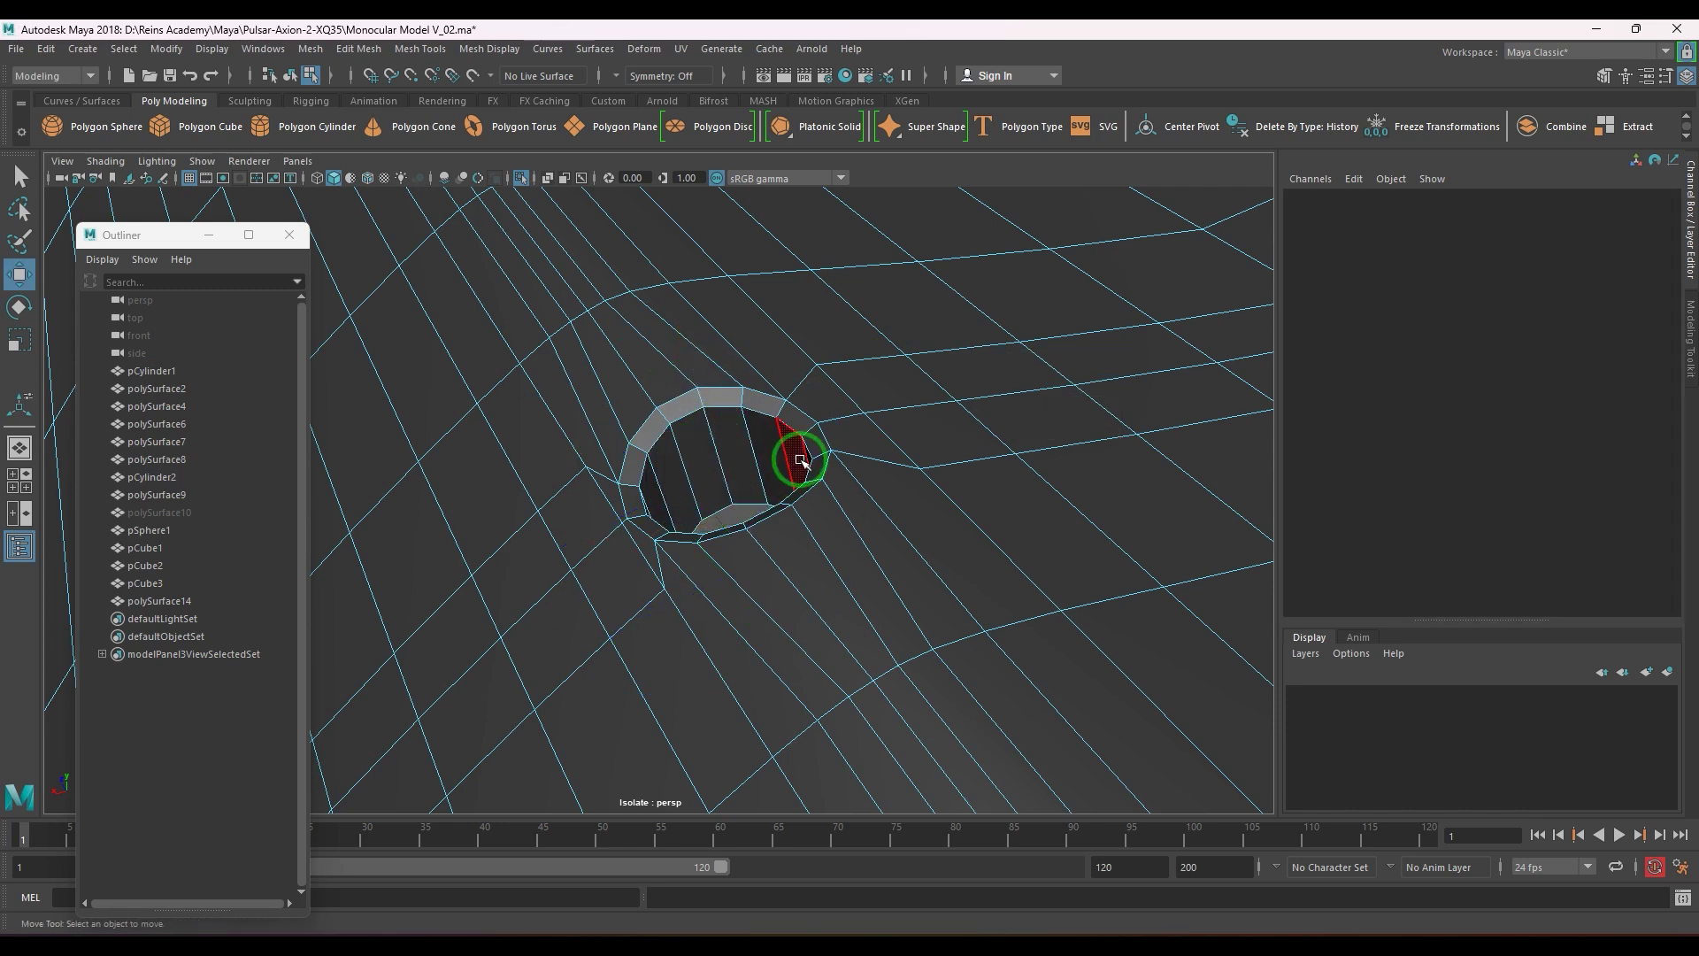
- Undo the trial edge loop on the second hole's rim and reset the Insert Edge Loop tool to its default settings
right_click_drag(723, 412, 767, 473, "alt")
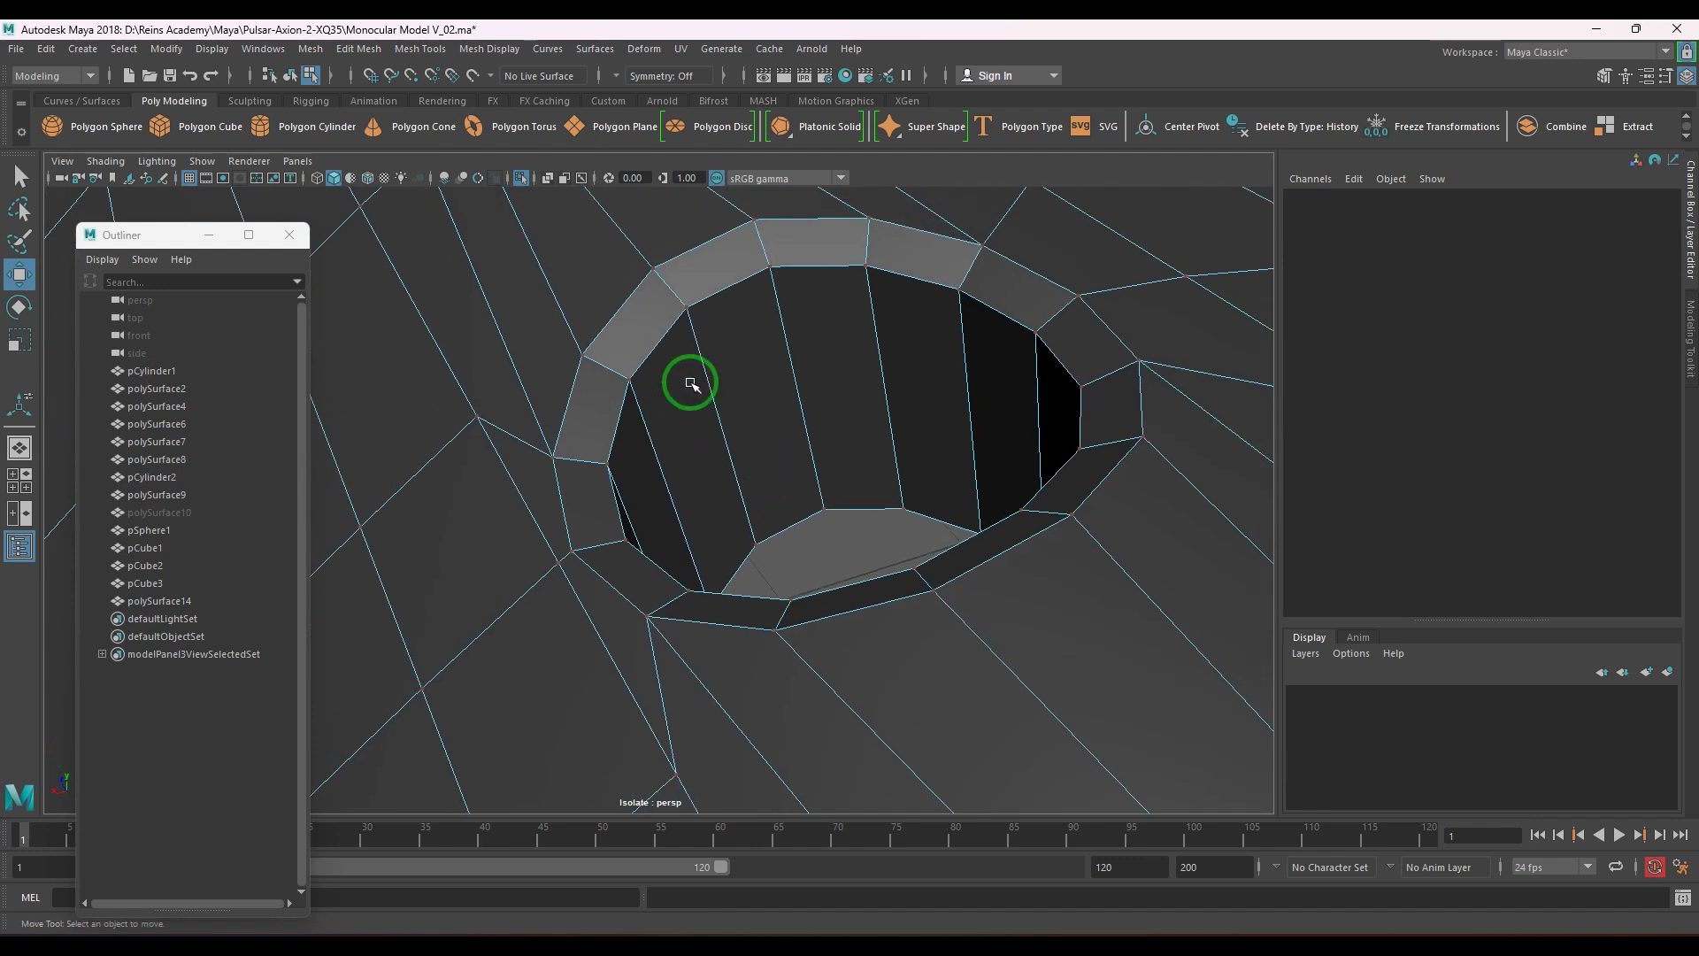
right_click_drag(690, 382, 690, 290)
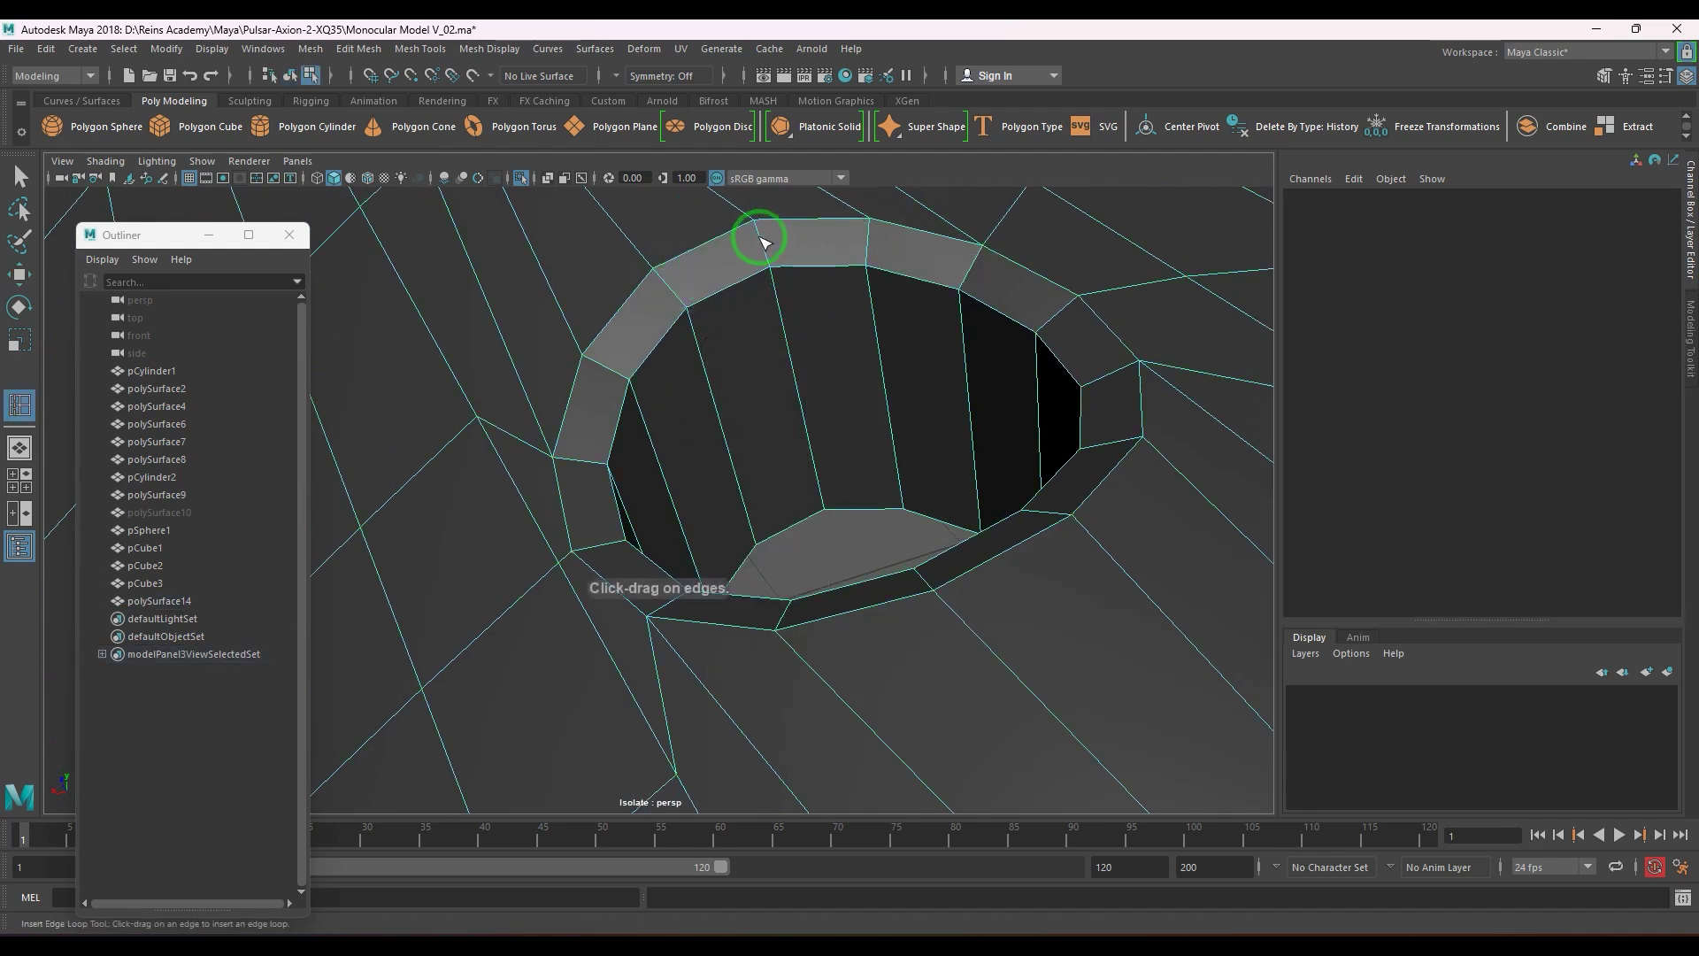
left_click(759, 230)
key("ctrl+z")
mouse_move(805, 261)
right_mouse_down("shift")
mouse_move(808, 278)
mouse_move(782, 274)
right_mouse_up("shift")
left_click(1376, 272)
left_click(1500, 236)
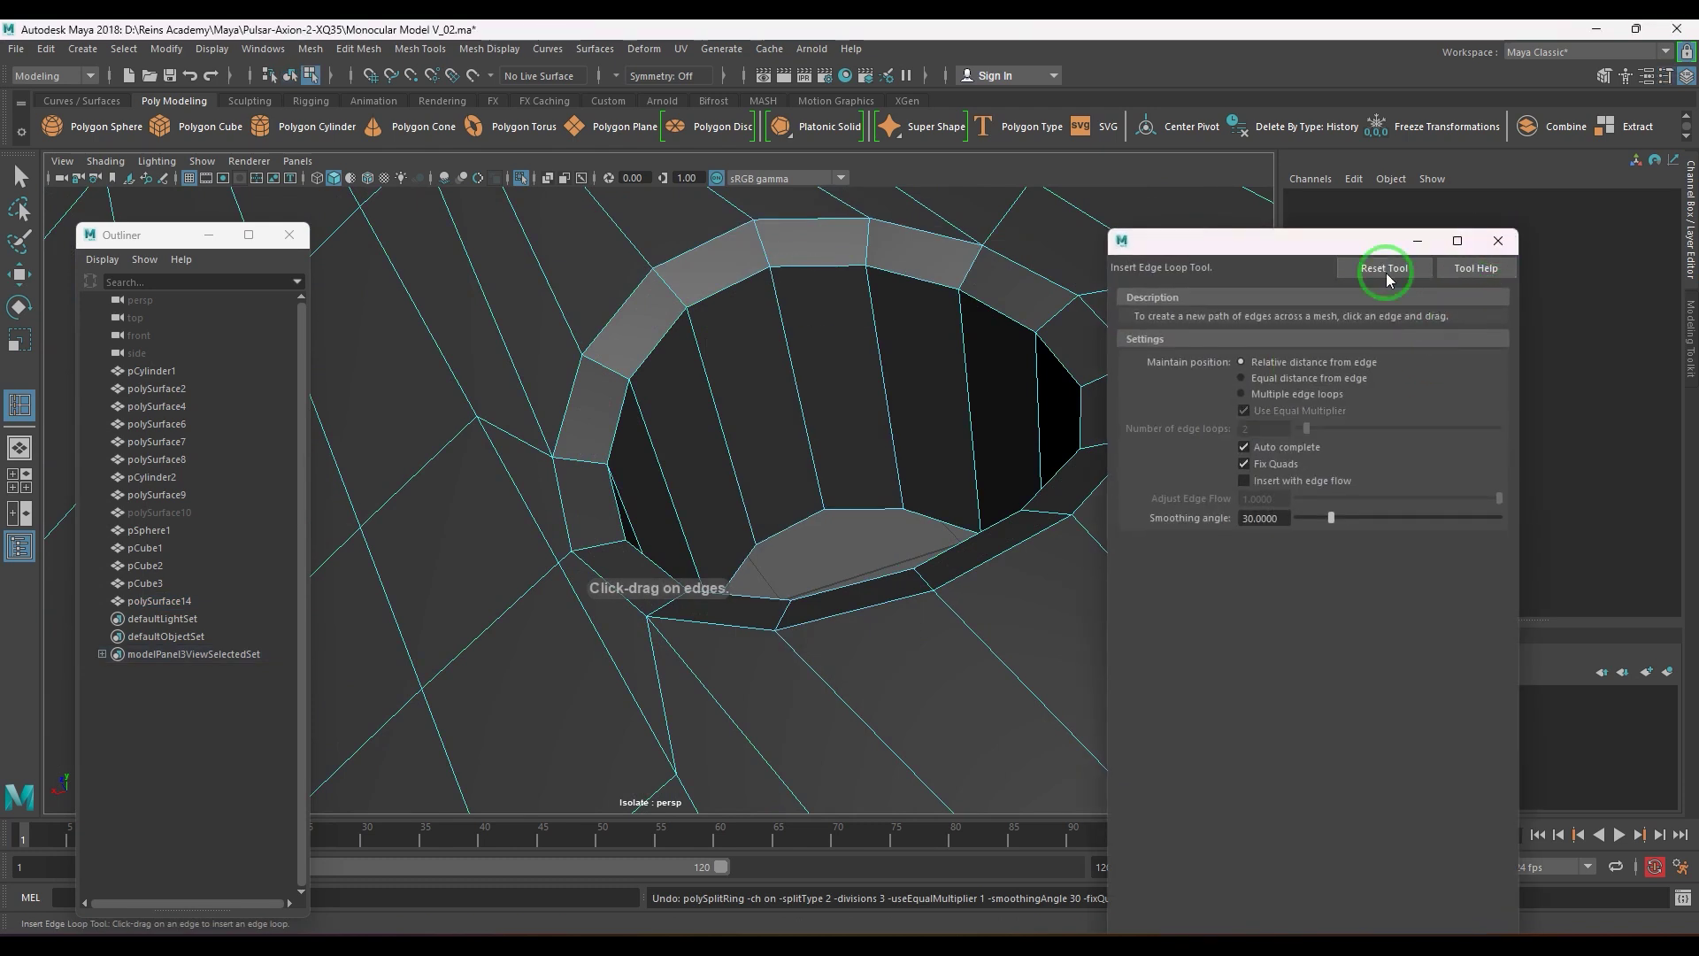
- Insert supporting edge loops along the rim and inner wall of the second hole
mouse_move(767, 247)
left_mouse_down()
mouse_move(755, 221)
mouse_move(773, 270)
left_mouse_up()
left_click_drag(811, 461, 823, 502)
key("w")
scroll(765, 355, "down", 6)
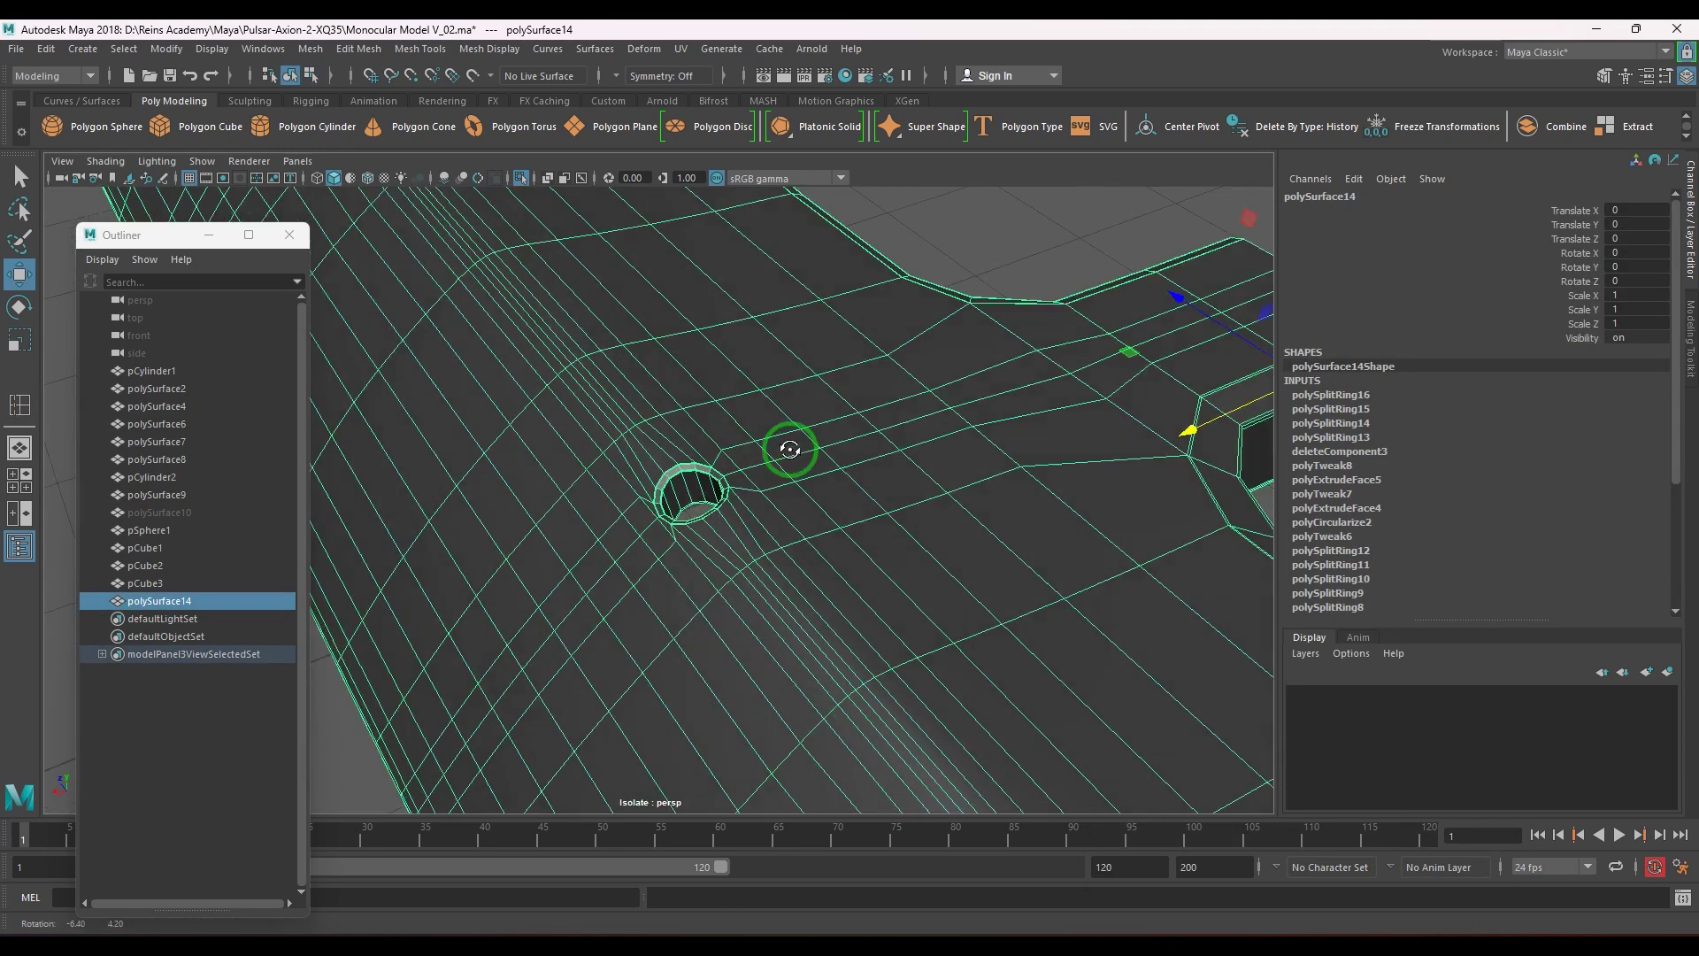
- Preview the panel smoothed to examine the second hole, and toggle the wireframe on the shaded panel
key("3")
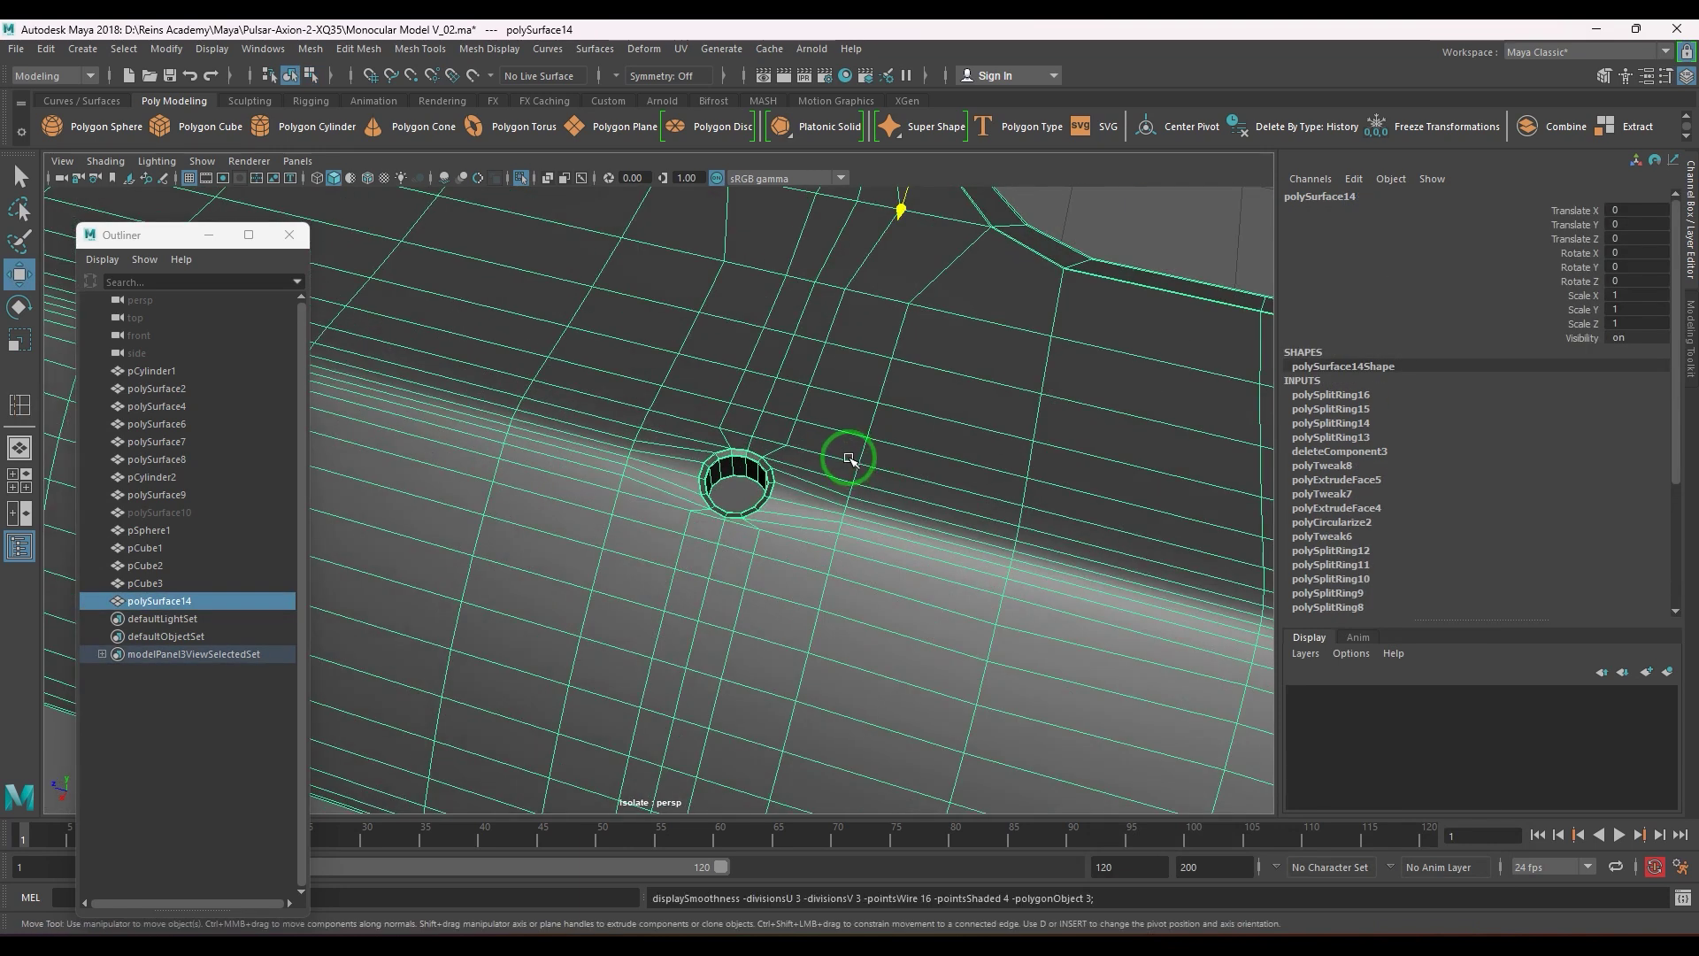
scroll(873, 406, "down", 4)
left_click(1034, 297)
mouse_move(812, 561)
left_mouse_down("alt")
mouse_move(816, 589)
mouse_move(713, 553)
mouse_move(805, 562)
mouse_move(819, 523)
left_mouse_up("alt")
scroll(808, 542, "down", 3)
left_click(363, 183)
- Bevel the crosswise edge loop at the third hole's location on the shoulder with 2 segments
left_click(863, 559)
left_click_drag(961, 579, 735, 481, "alt")
scroll(839, 522, "up", 5)
mouse_move(809, 535)
left_mouse_down("alt")
mouse_move(842, 512)
mouse_move(807, 527)
left_mouse_up("alt")
right_click_drag(808, 527, 882, 561, "alt")
right_click_drag(847, 493, 845, 492)
left_click(847, 485)
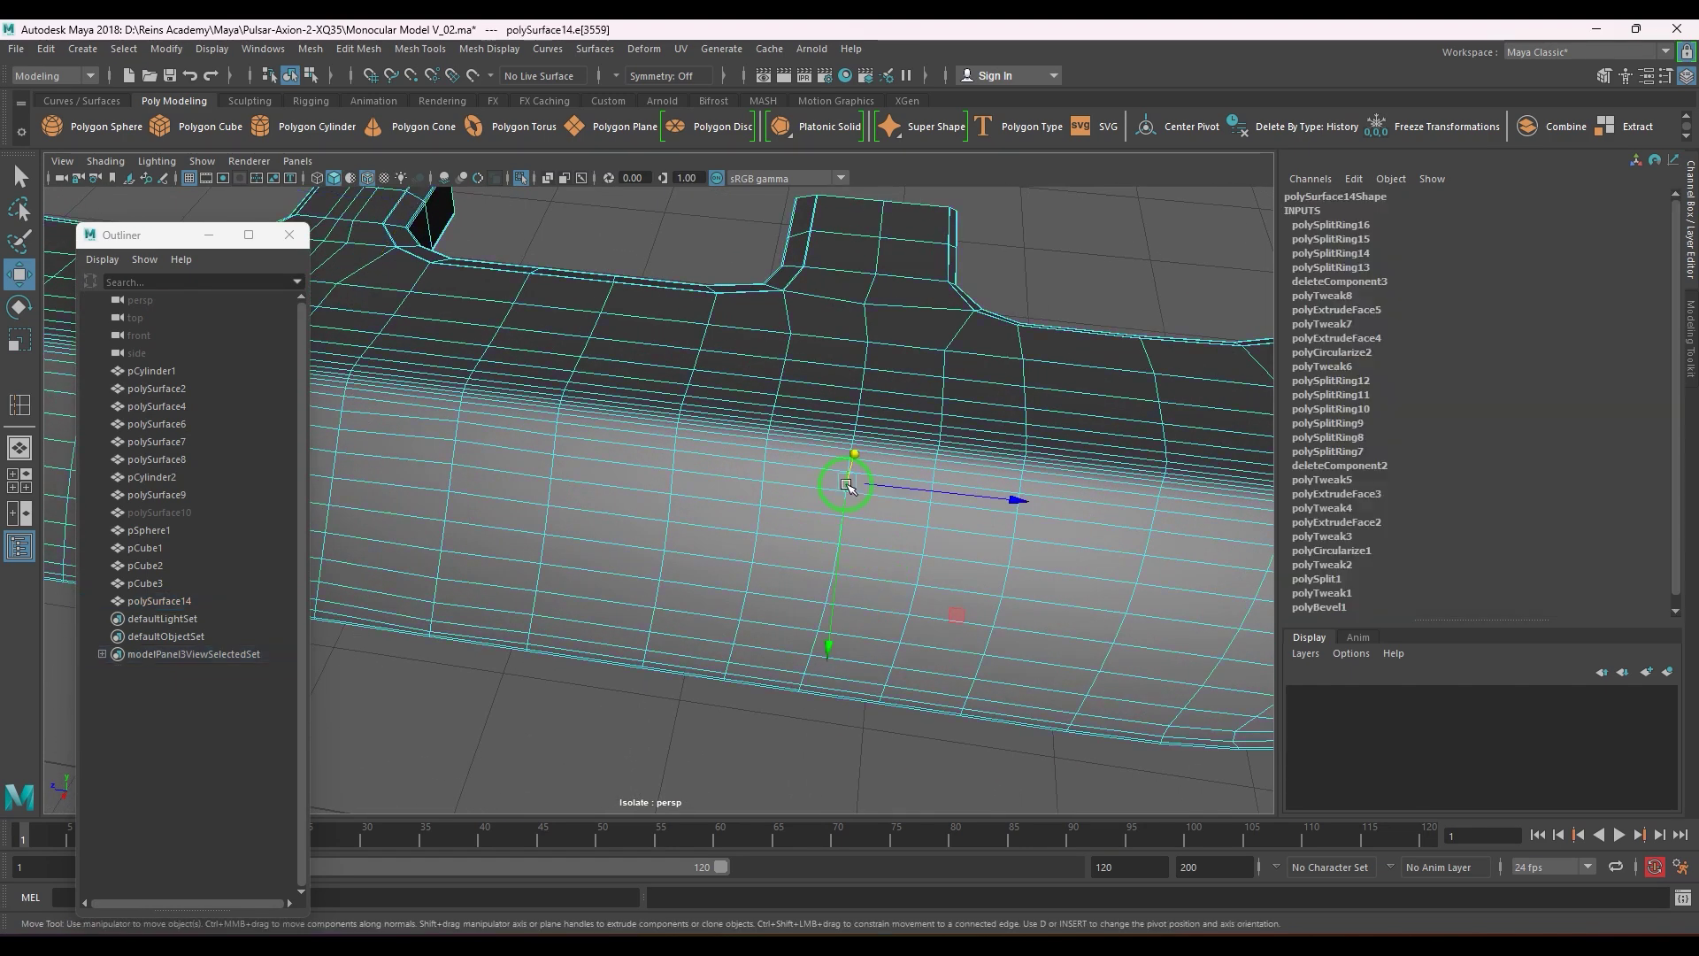
key("ctrl+b")
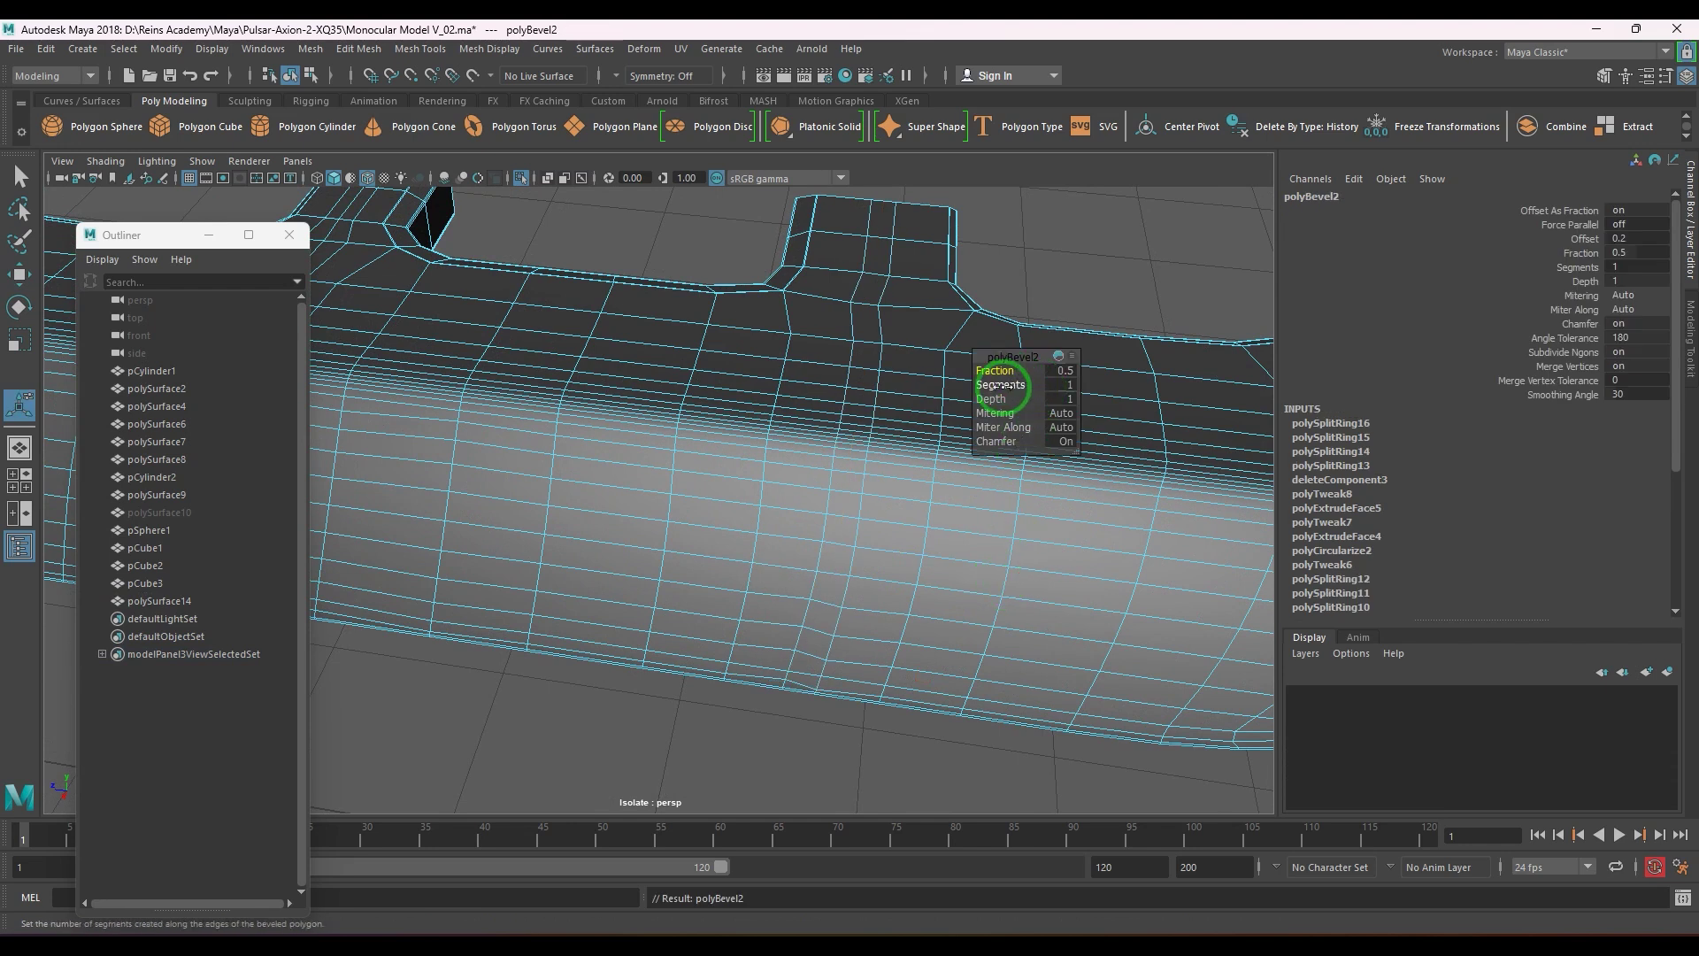
left_click_drag(1001, 387, 730, 581)
right_click_drag(730, 581, 773, 612, "alt")
- Circularize the block of faces where the beveled loops cross the rounded shoulder
key("q")
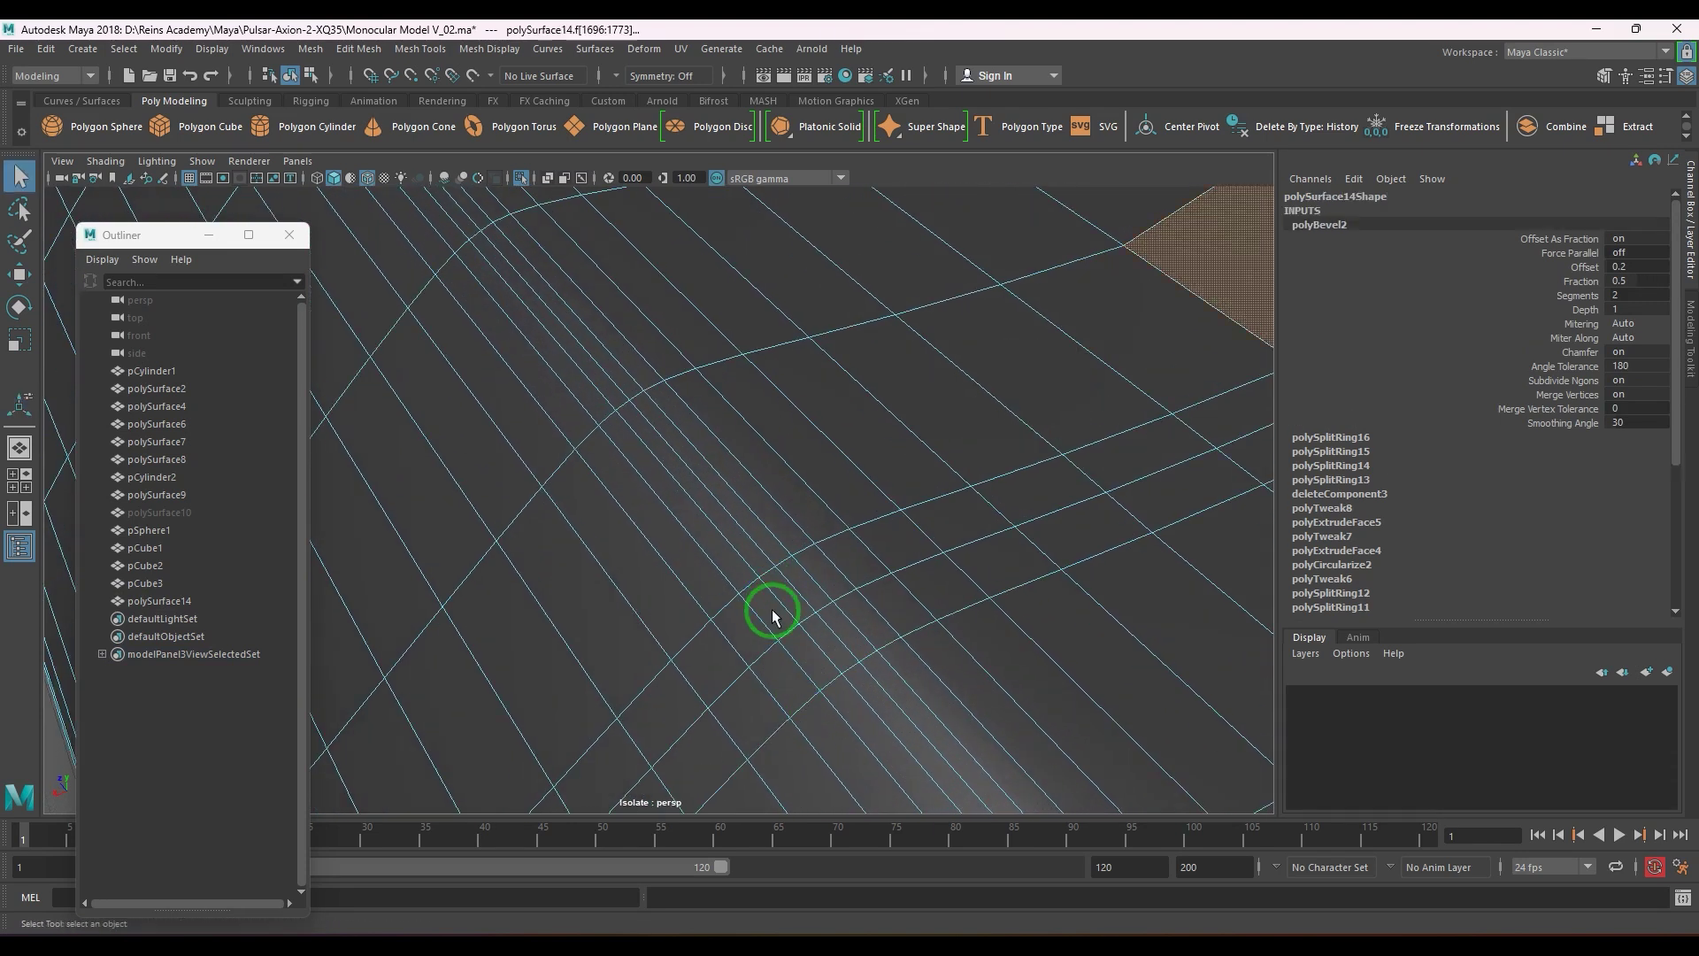
left_click(770, 610)
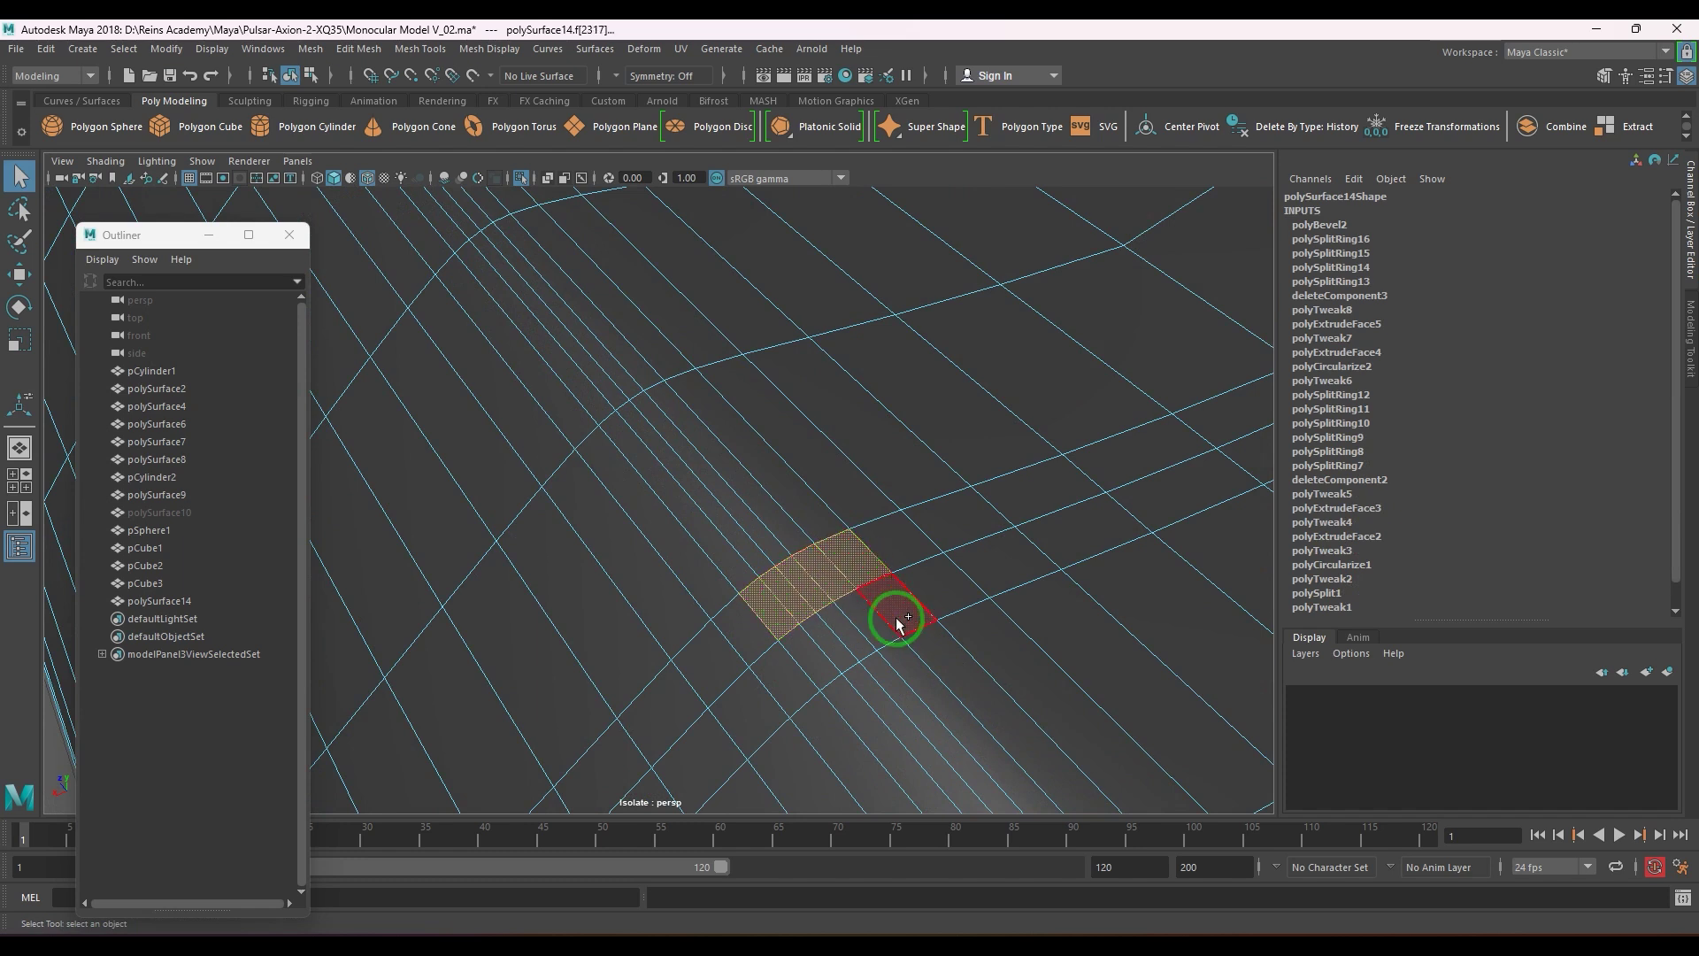
left_click(869, 632, "shift")
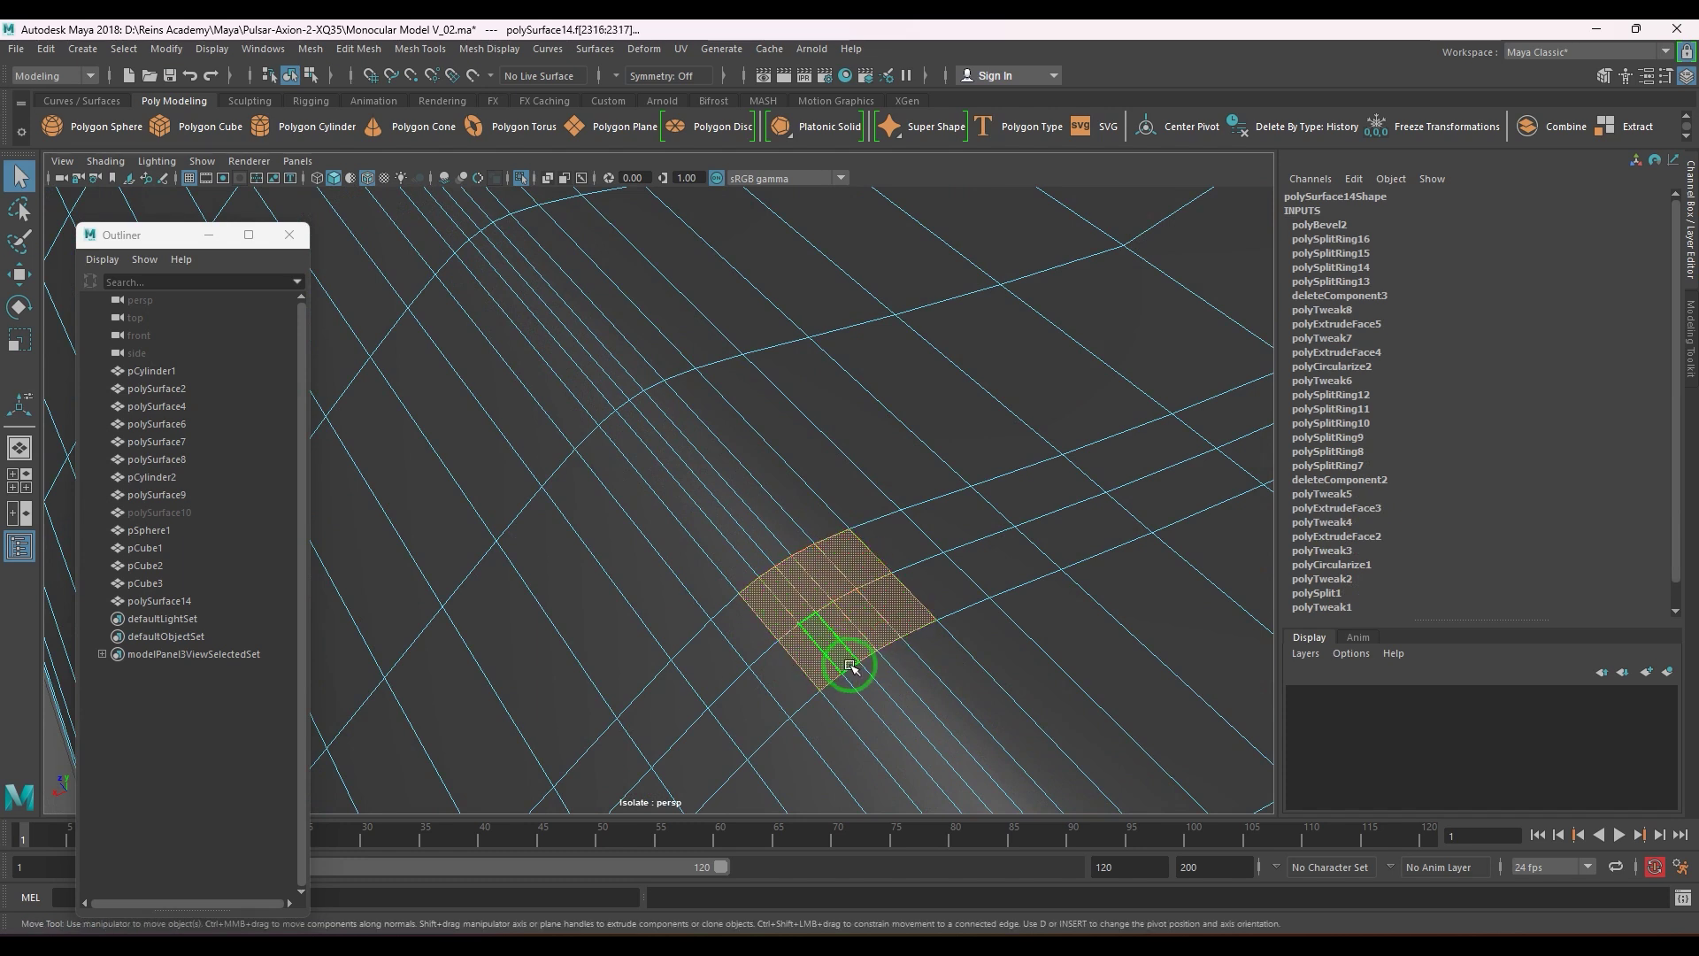
key("w")
left_click_drag(849, 667, 758, 588, "alt")
right_click_drag(758, 588, 847, 657, "alt")
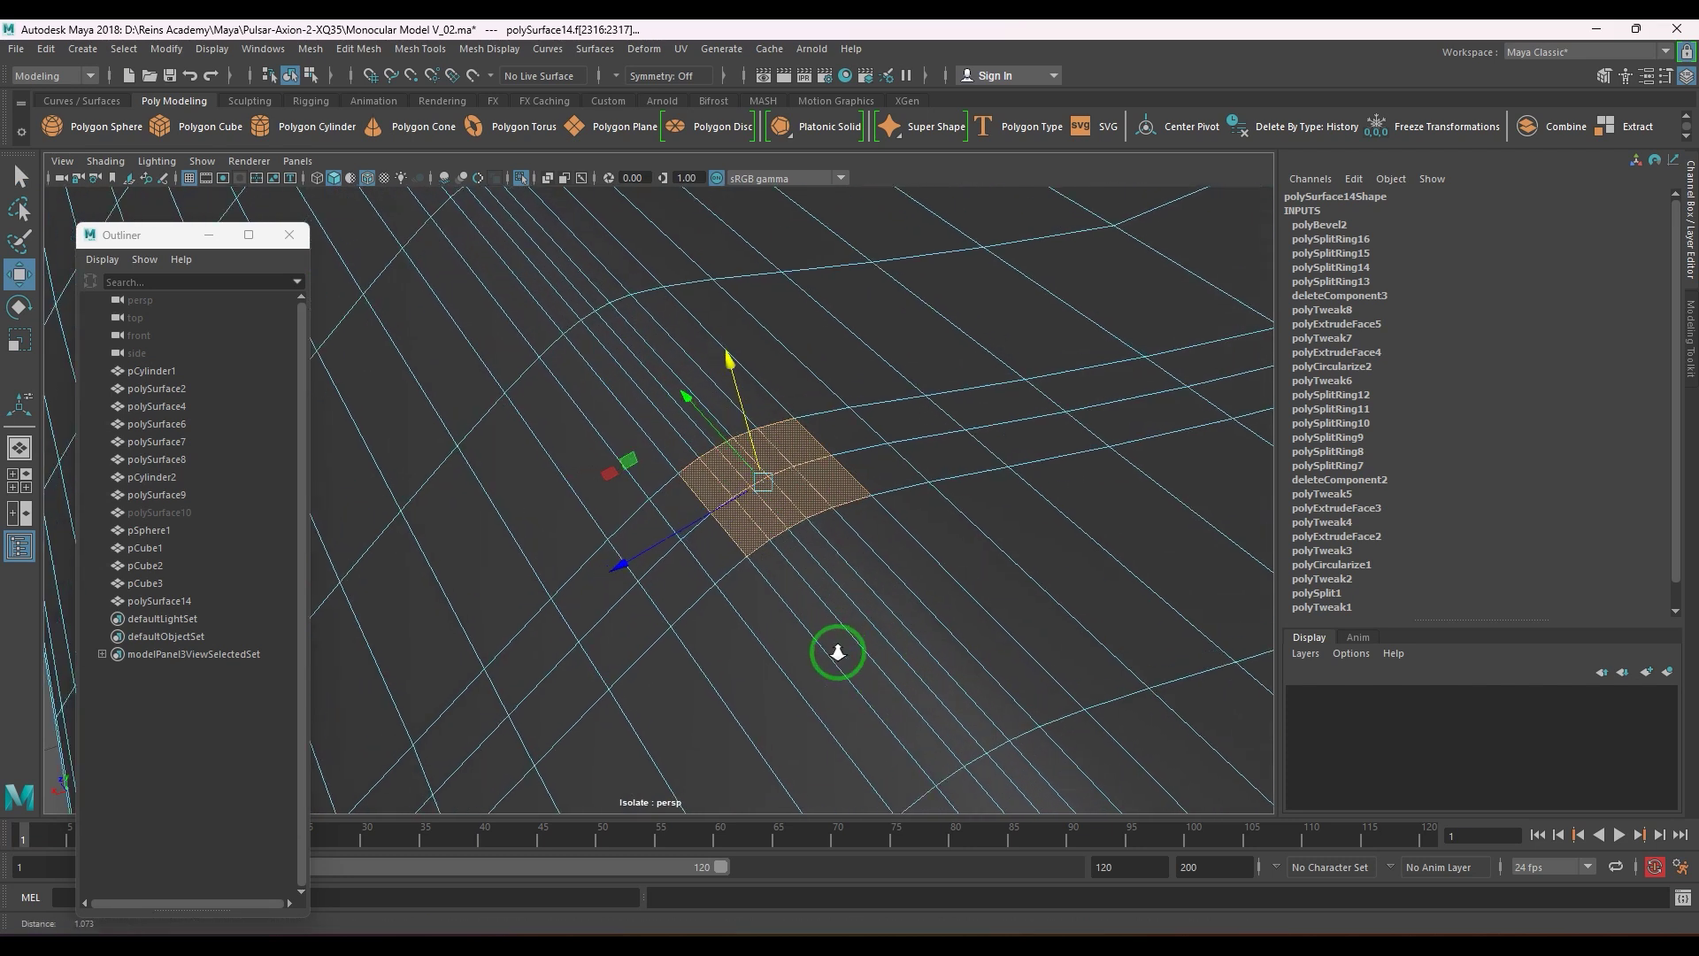
left_click(352, 48)
left_click(380, 140)
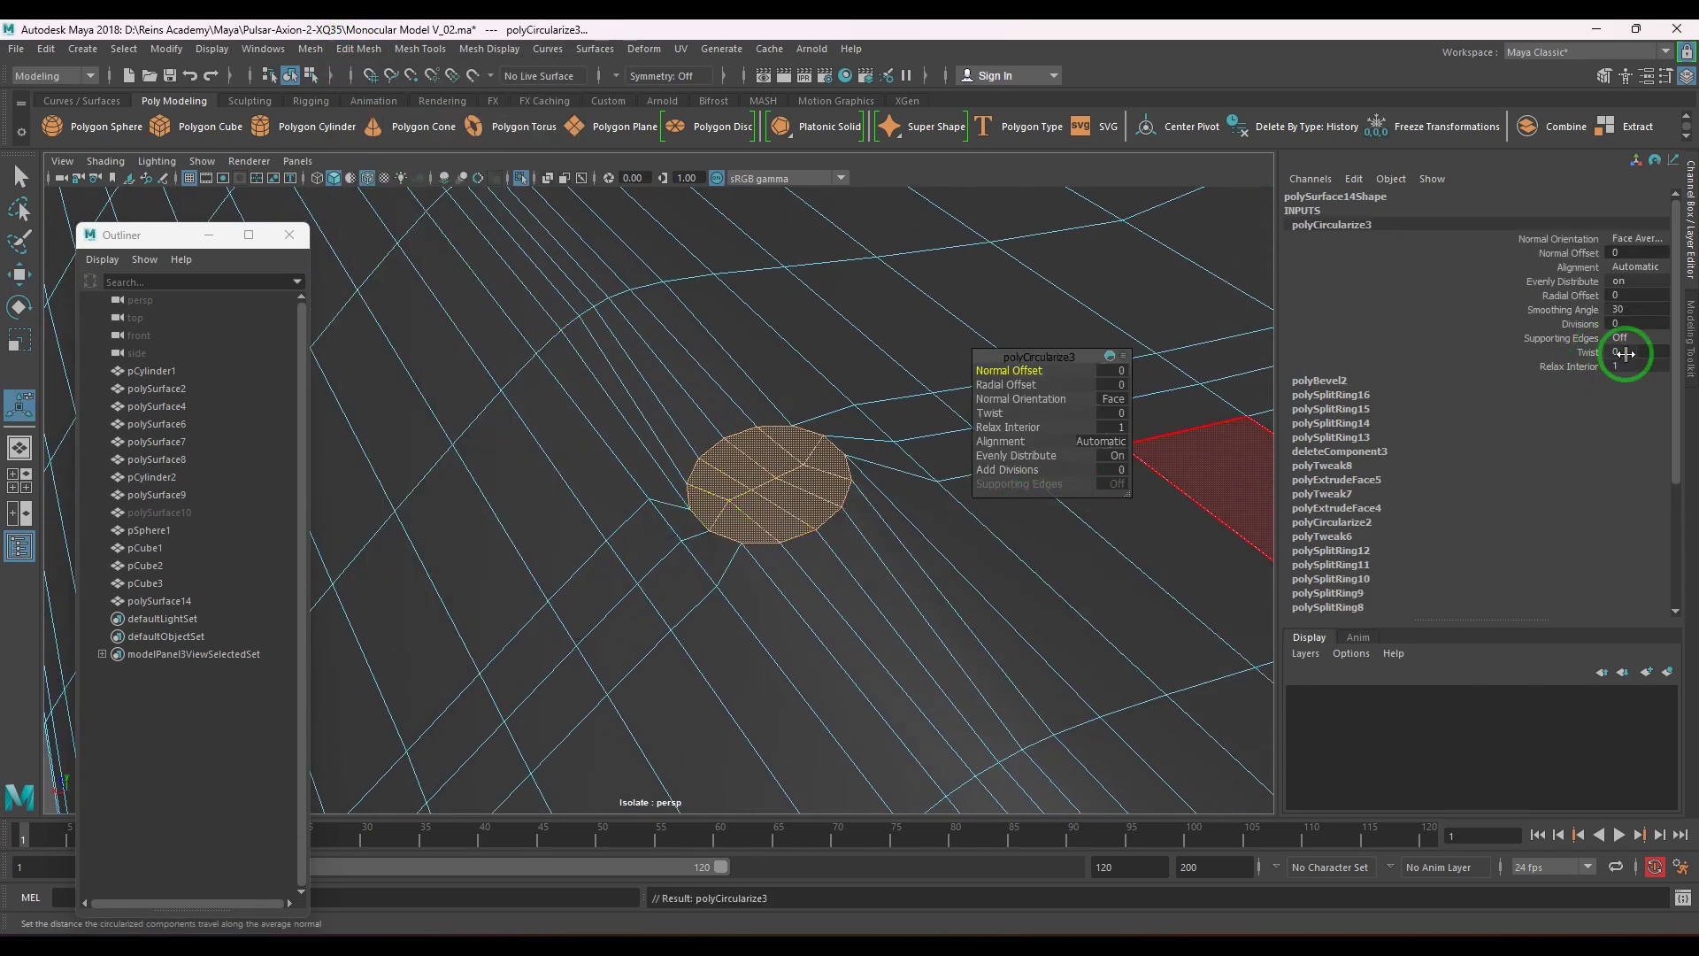
- Set the Circularize twist to -20 on the third circle
key("Return")
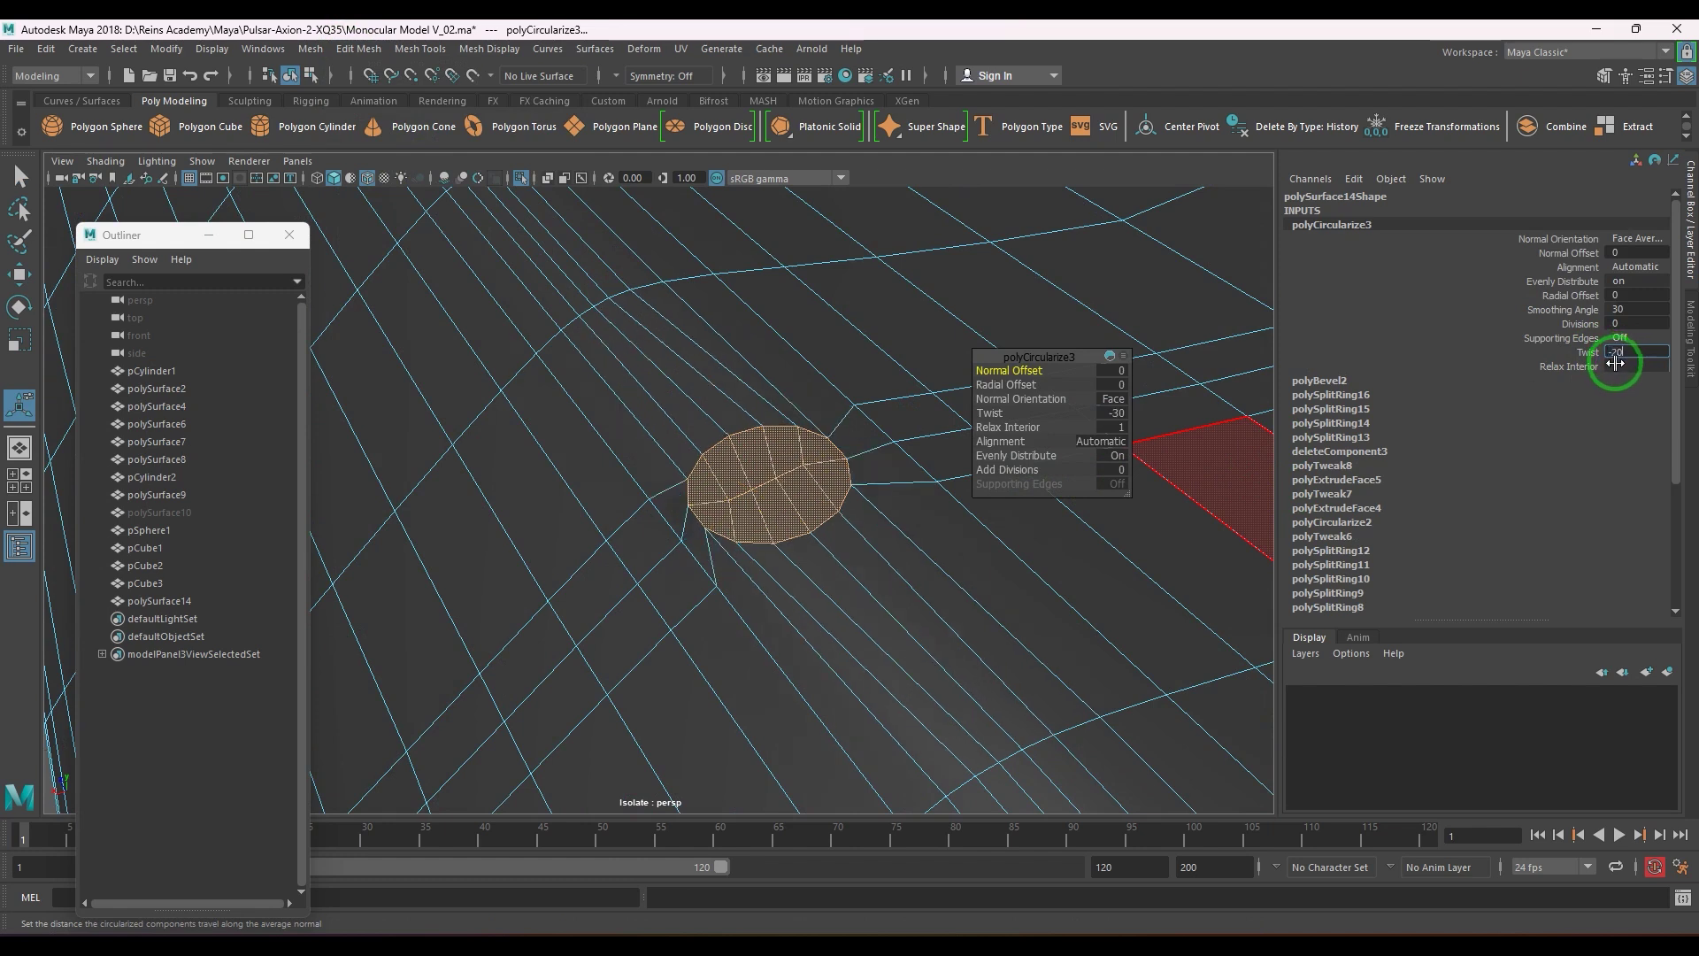
type("-20")
key("Return")
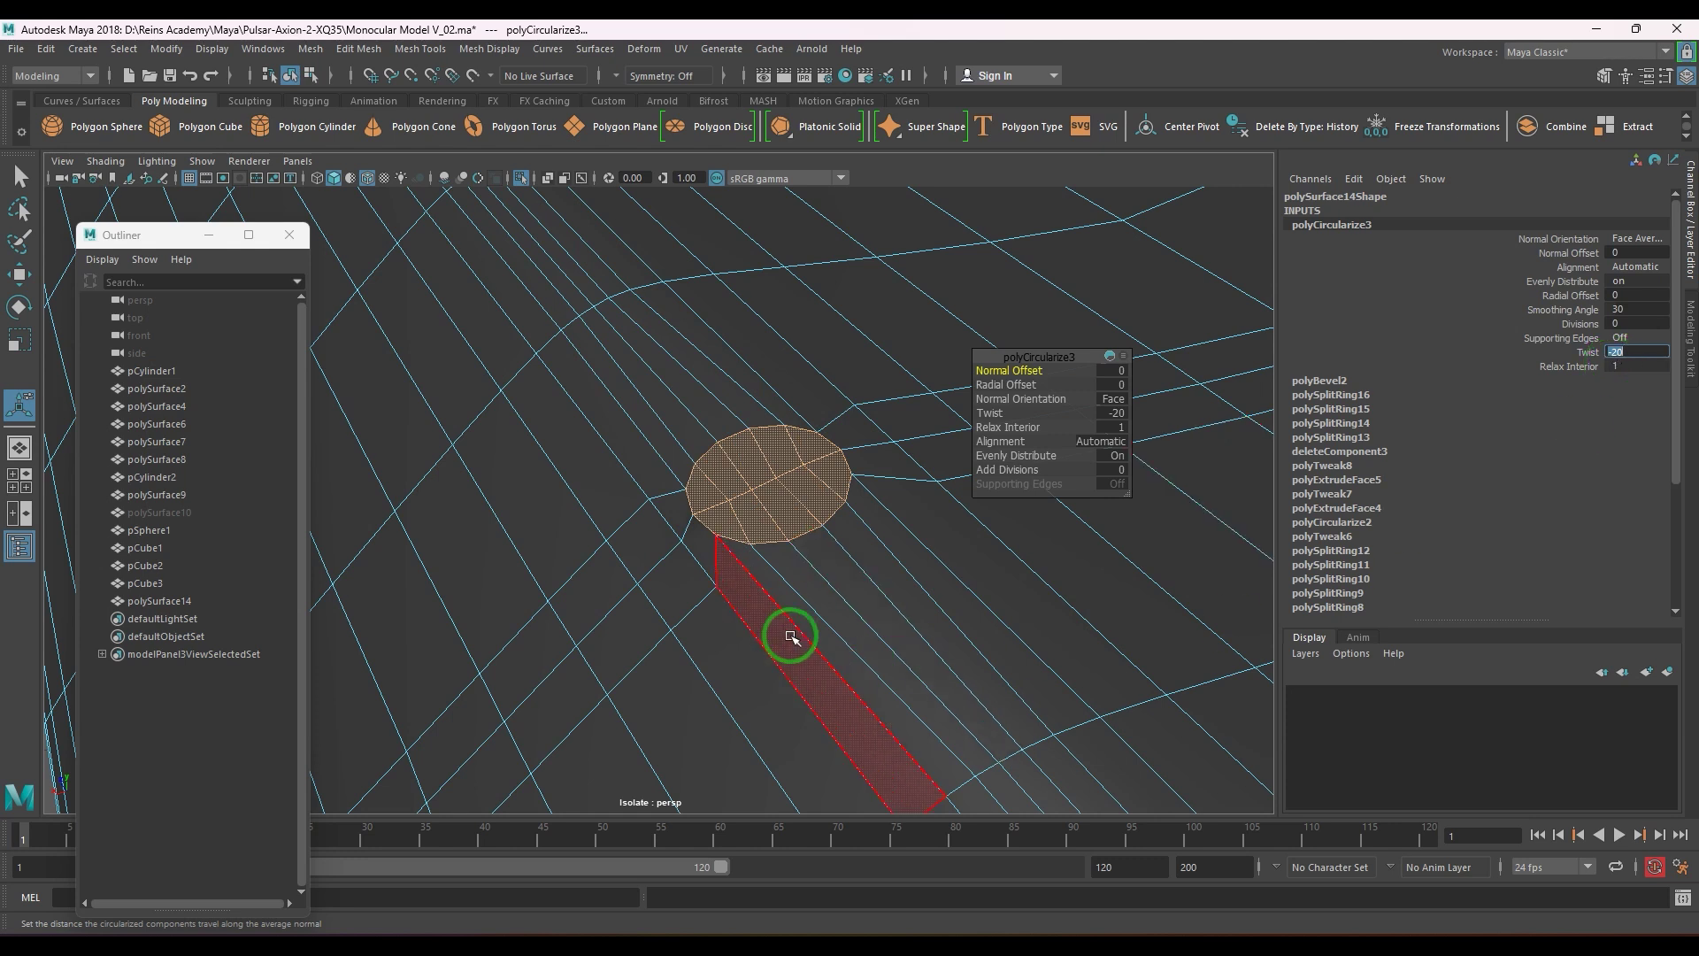
left_click_drag(789, 633, 889, 689, "alt")
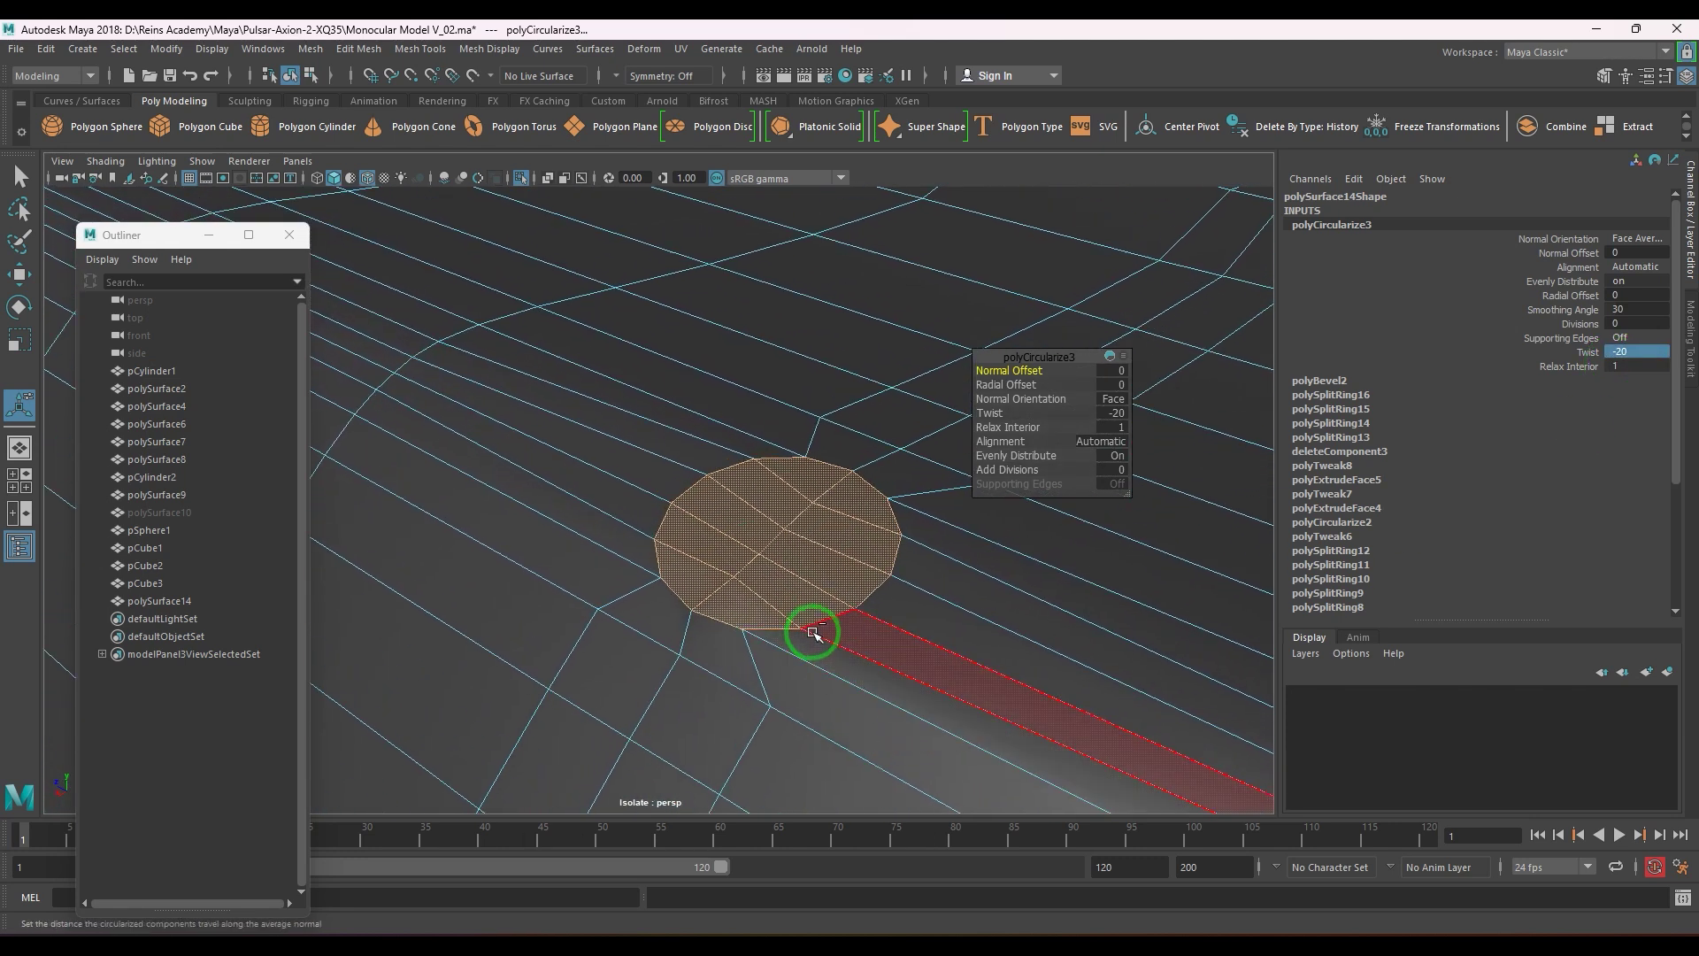
key("ctrl+e")
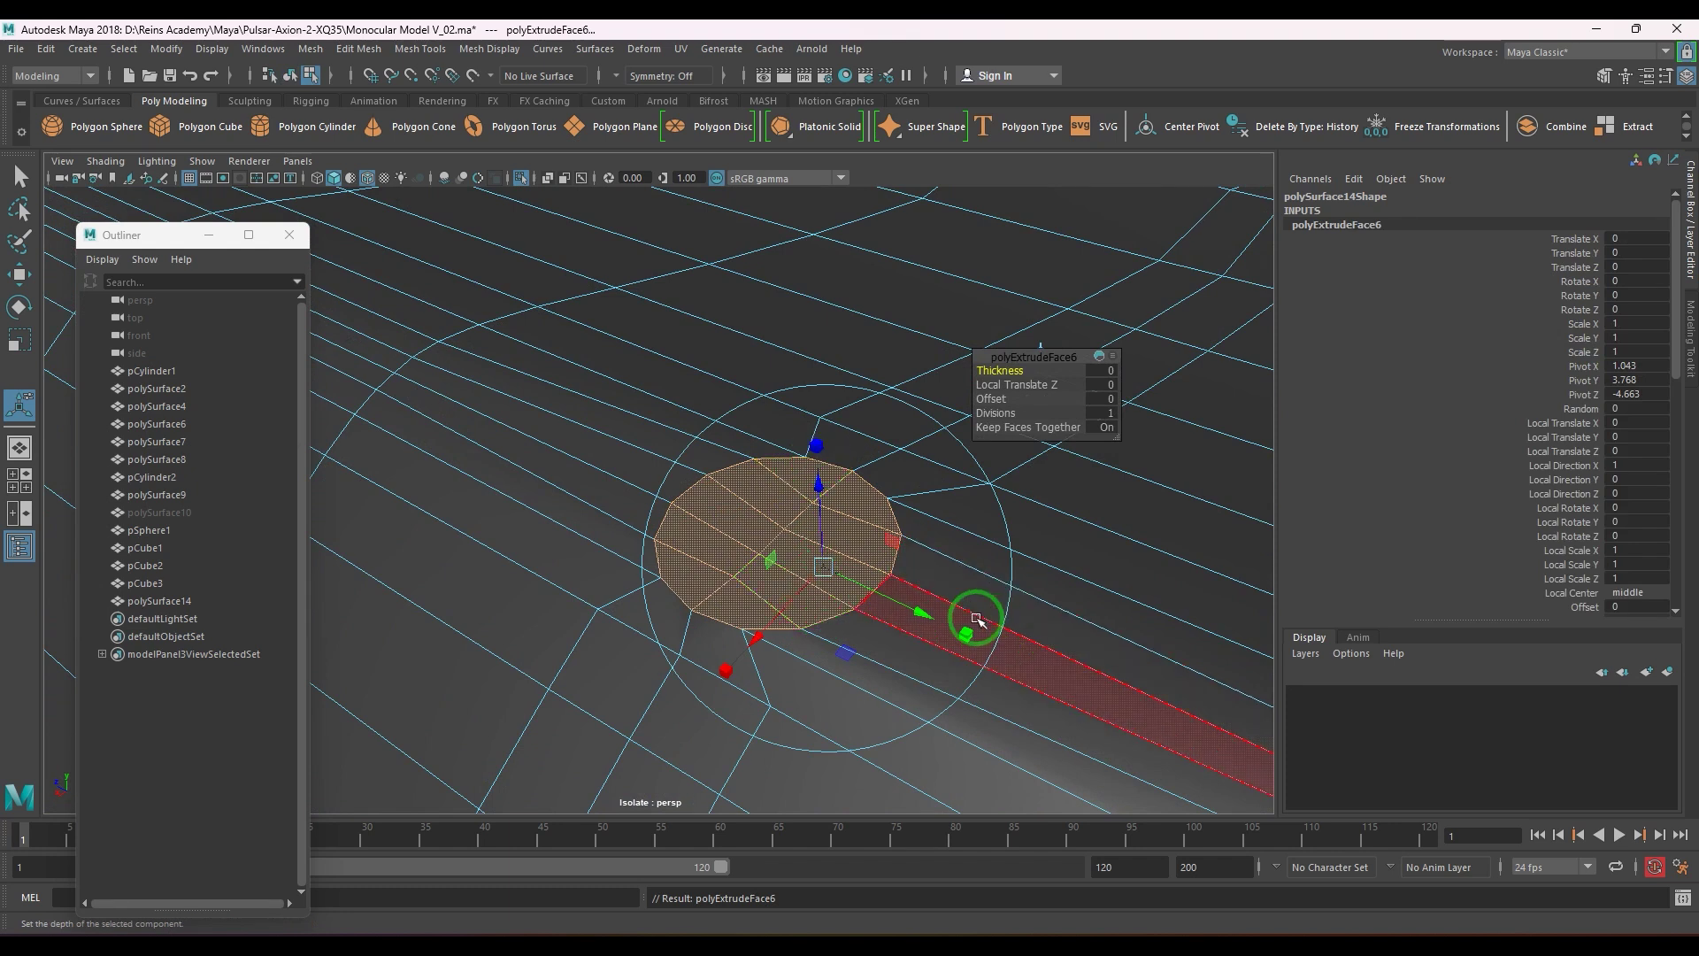
key("ctrl+z")
- Set the third circle's Circularize alignment to Surface (average)
left_click(1108, 441)
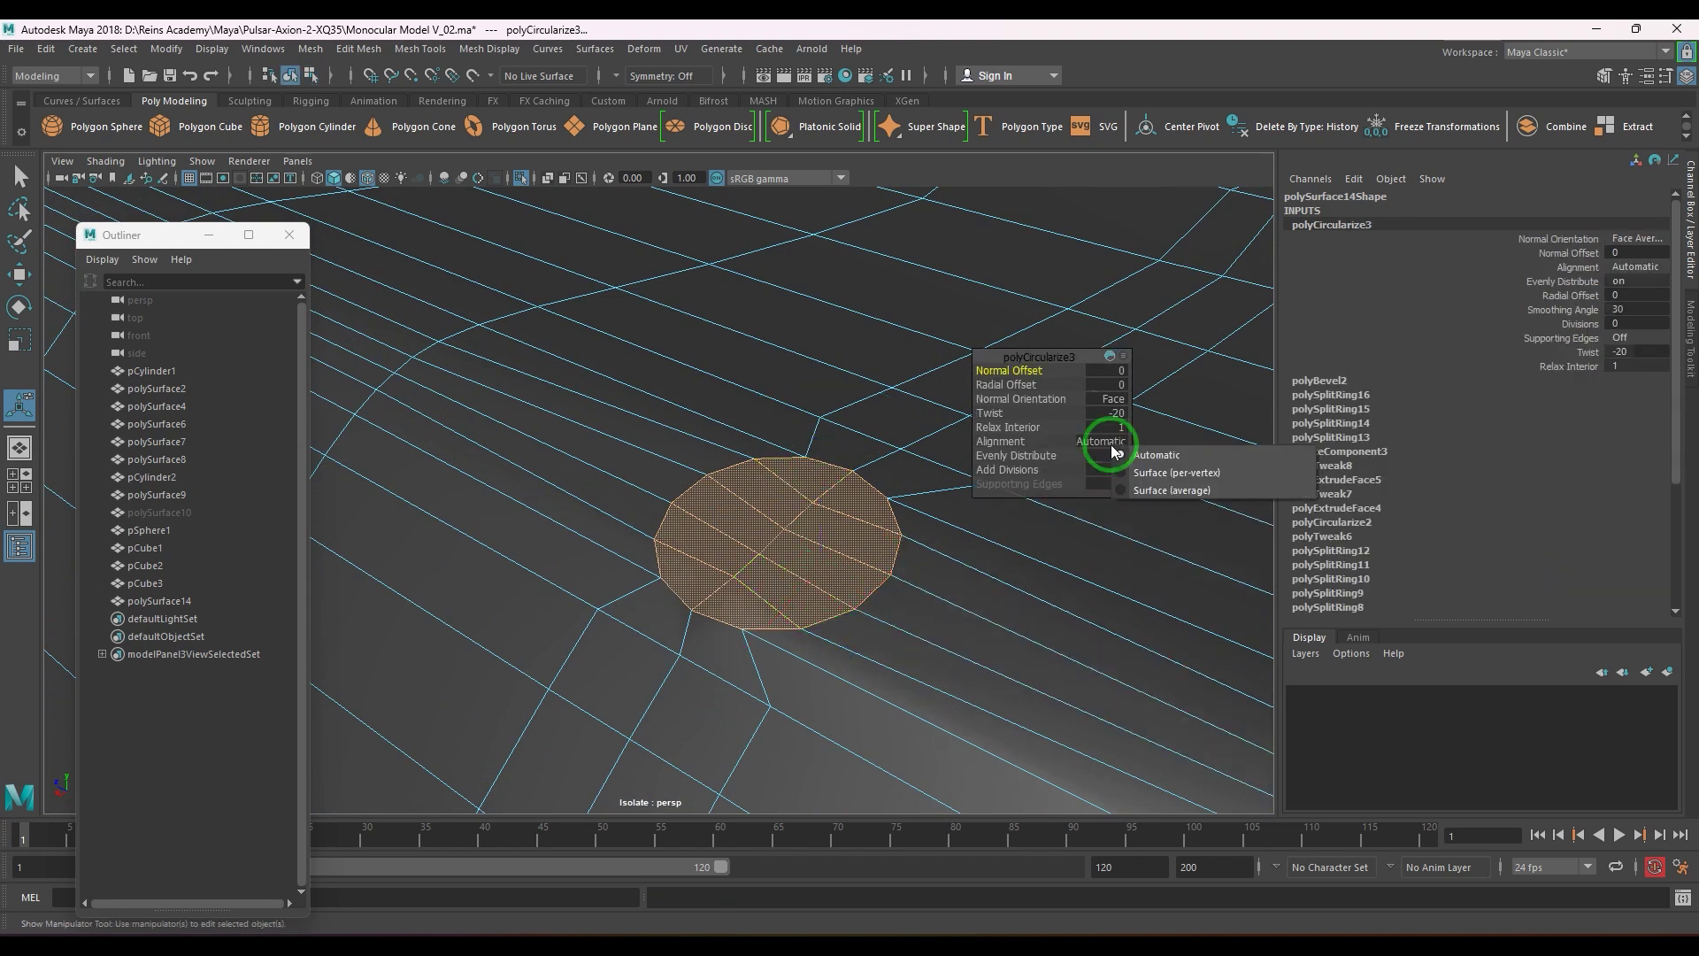
left_click(1155, 489)
left_click_drag(914, 576, 679, 504, "alt")
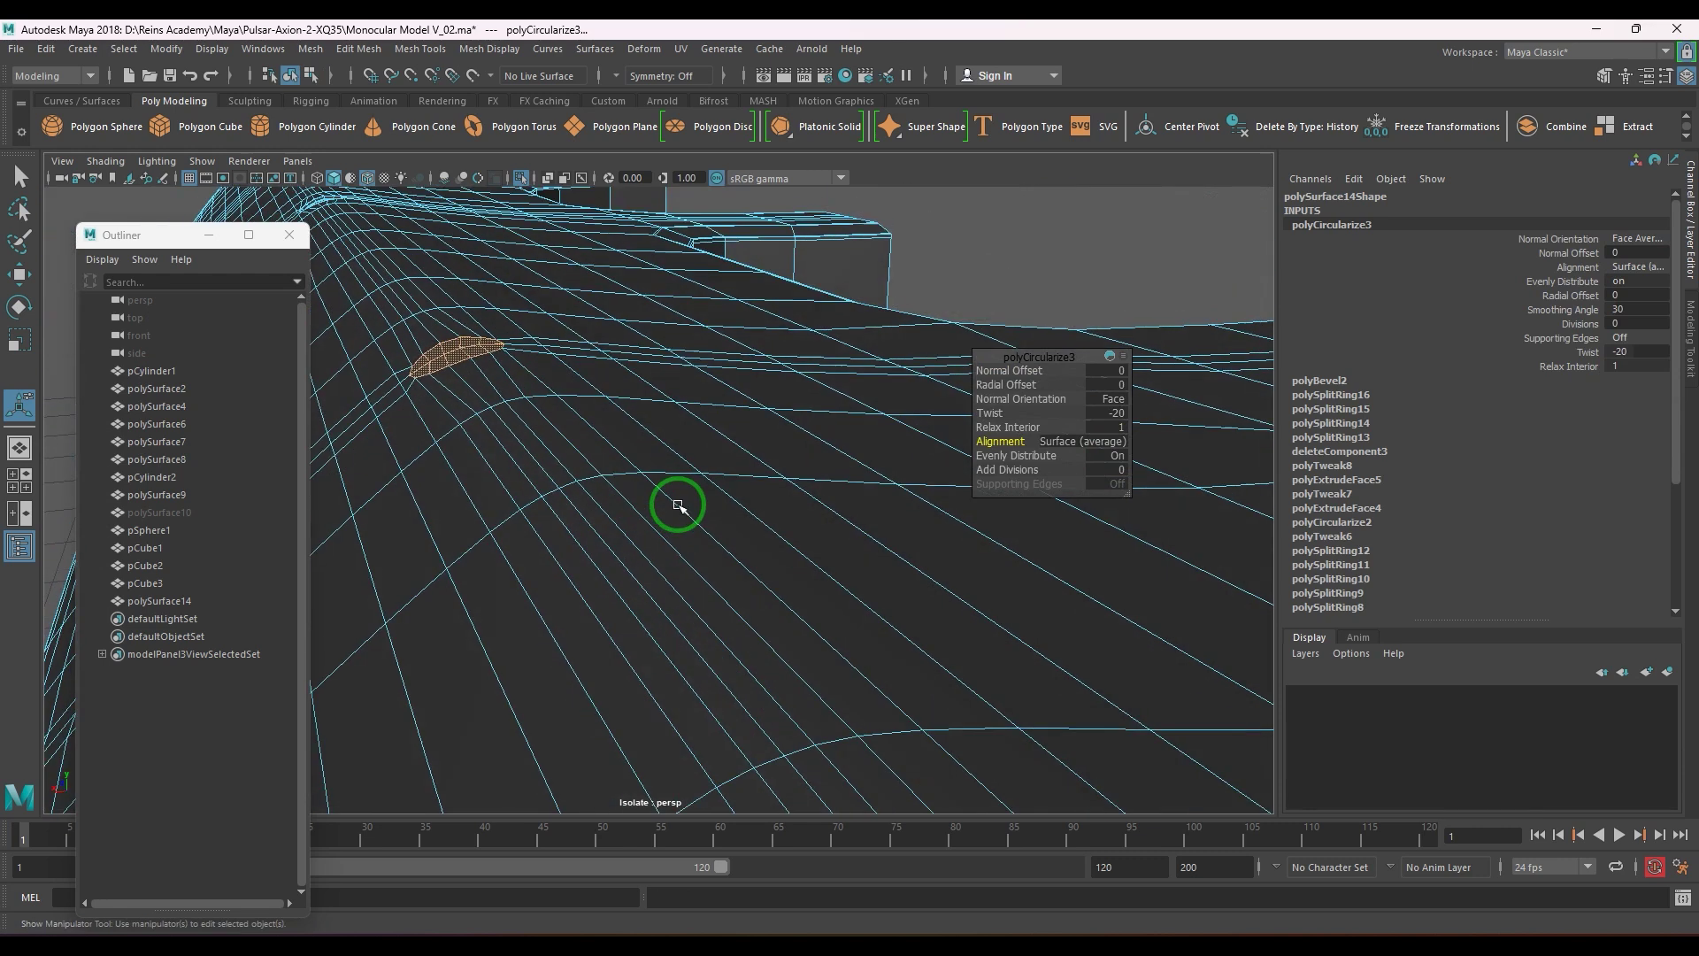
middle_click_drag(678, 505, 785, 576, "alt")
right_click_drag(784, 576, 1032, 713, "alt")
right_click_drag(867, 575, 945, 615, "alt")
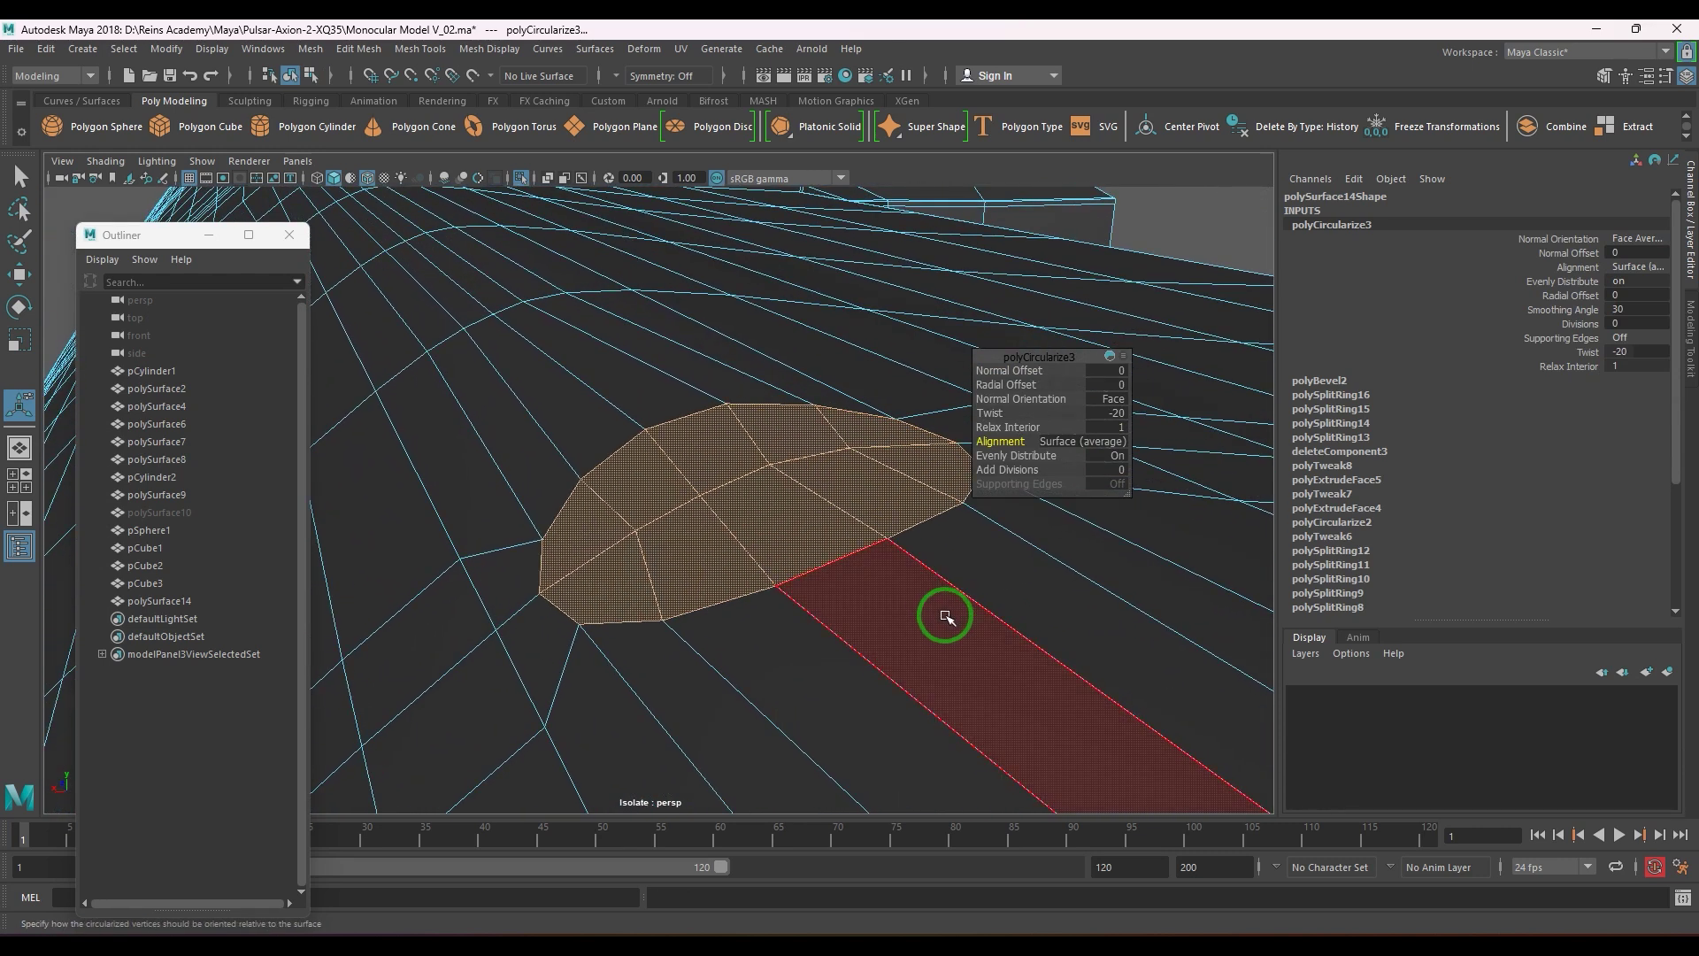
- Extrude the third circle's faces and scale them inward to about 0.417 as a narrow inset
key("ctrl+e")
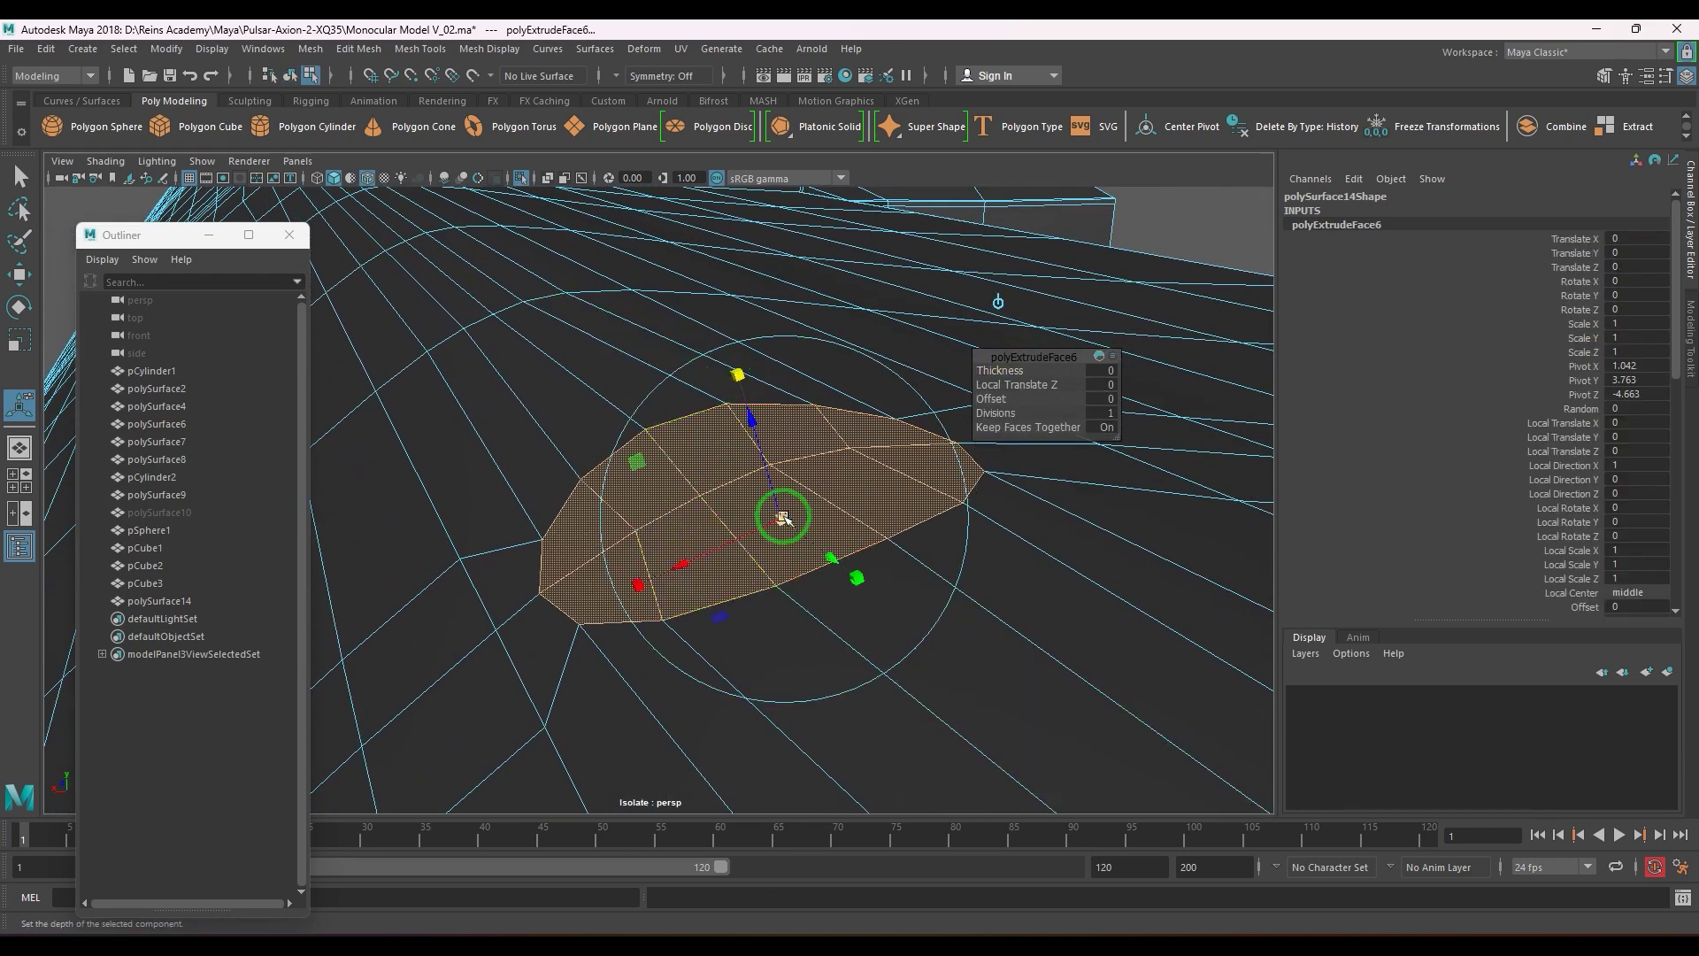
left_click_drag(778, 513, 744, 536)
right_click_drag(885, 595, 786, 558, "alt")
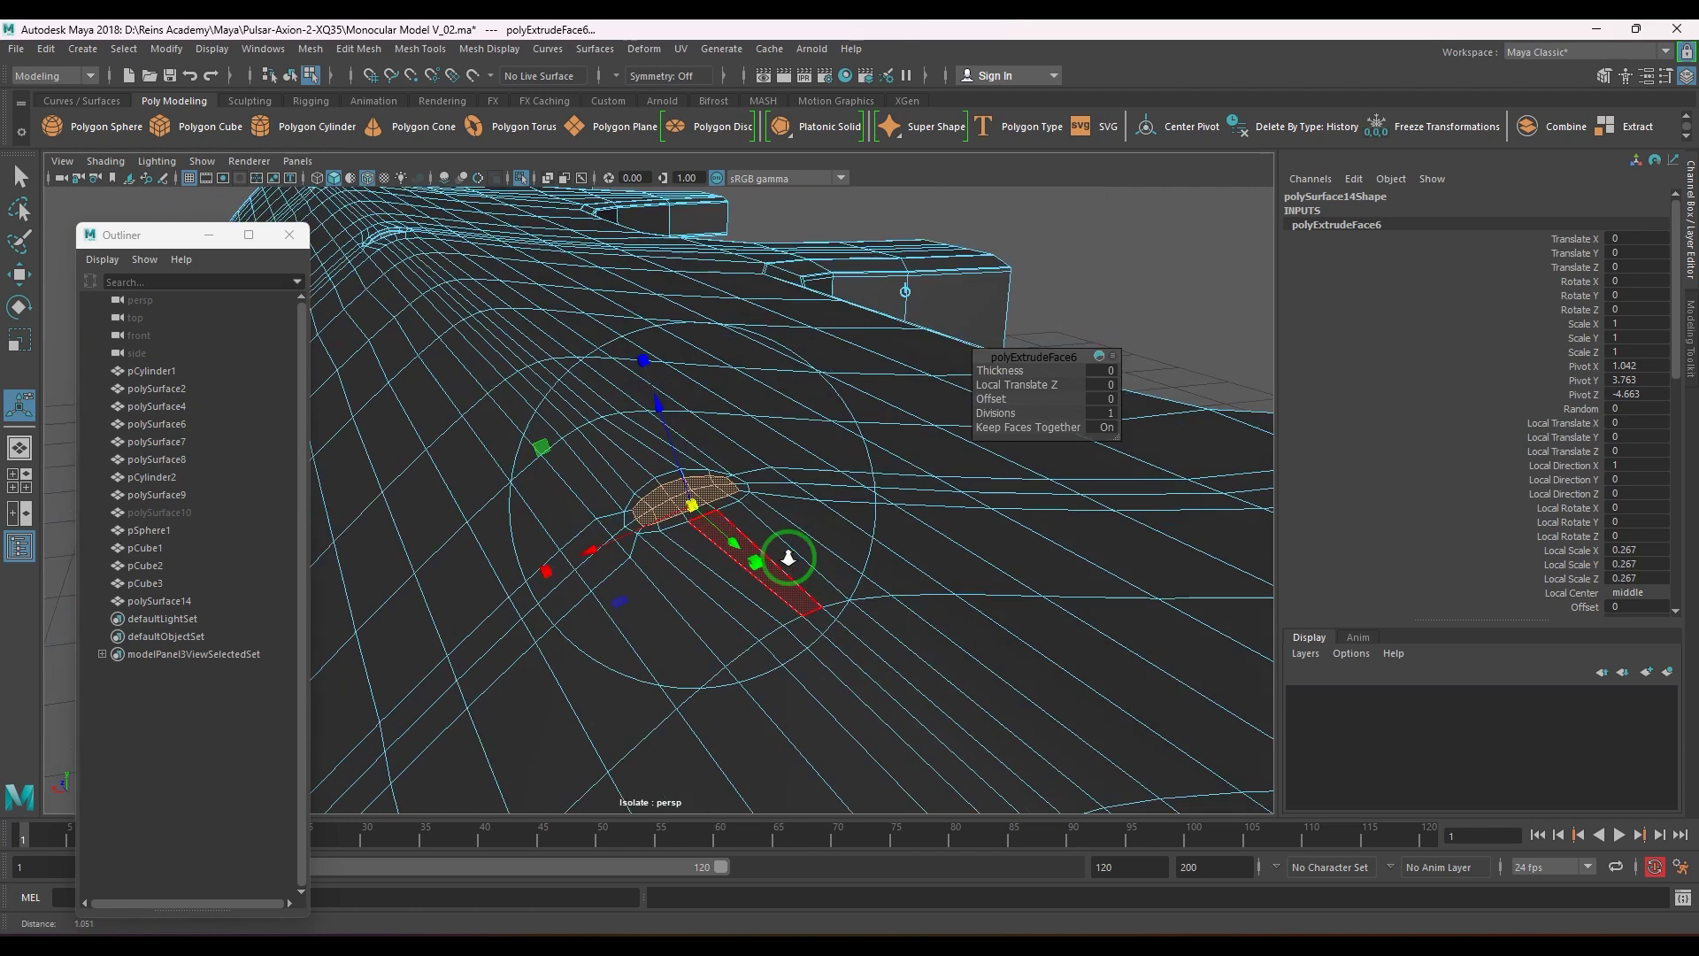
left_click_drag(786, 558, 889, 594, "alt")
middle_click_drag(889, 594, 831, 603, "alt")
right_click_drag(831, 603, 860, 632, "alt")
key("ctrl+z")
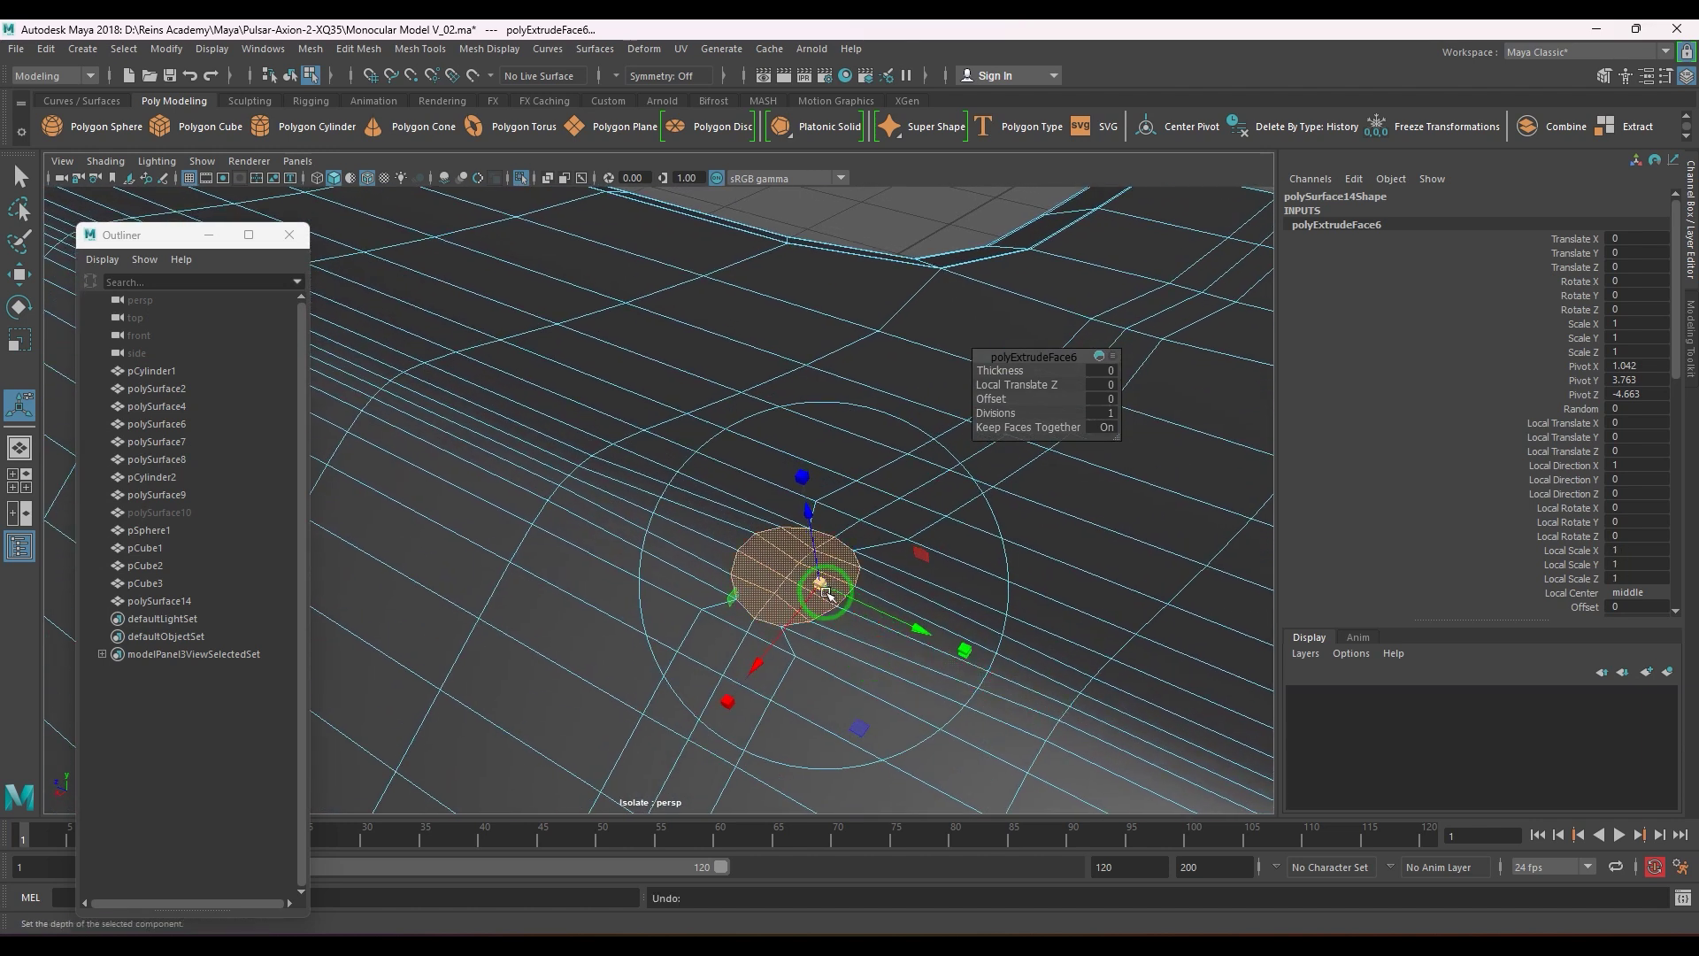
left_click_drag(819, 586, 797, 600)
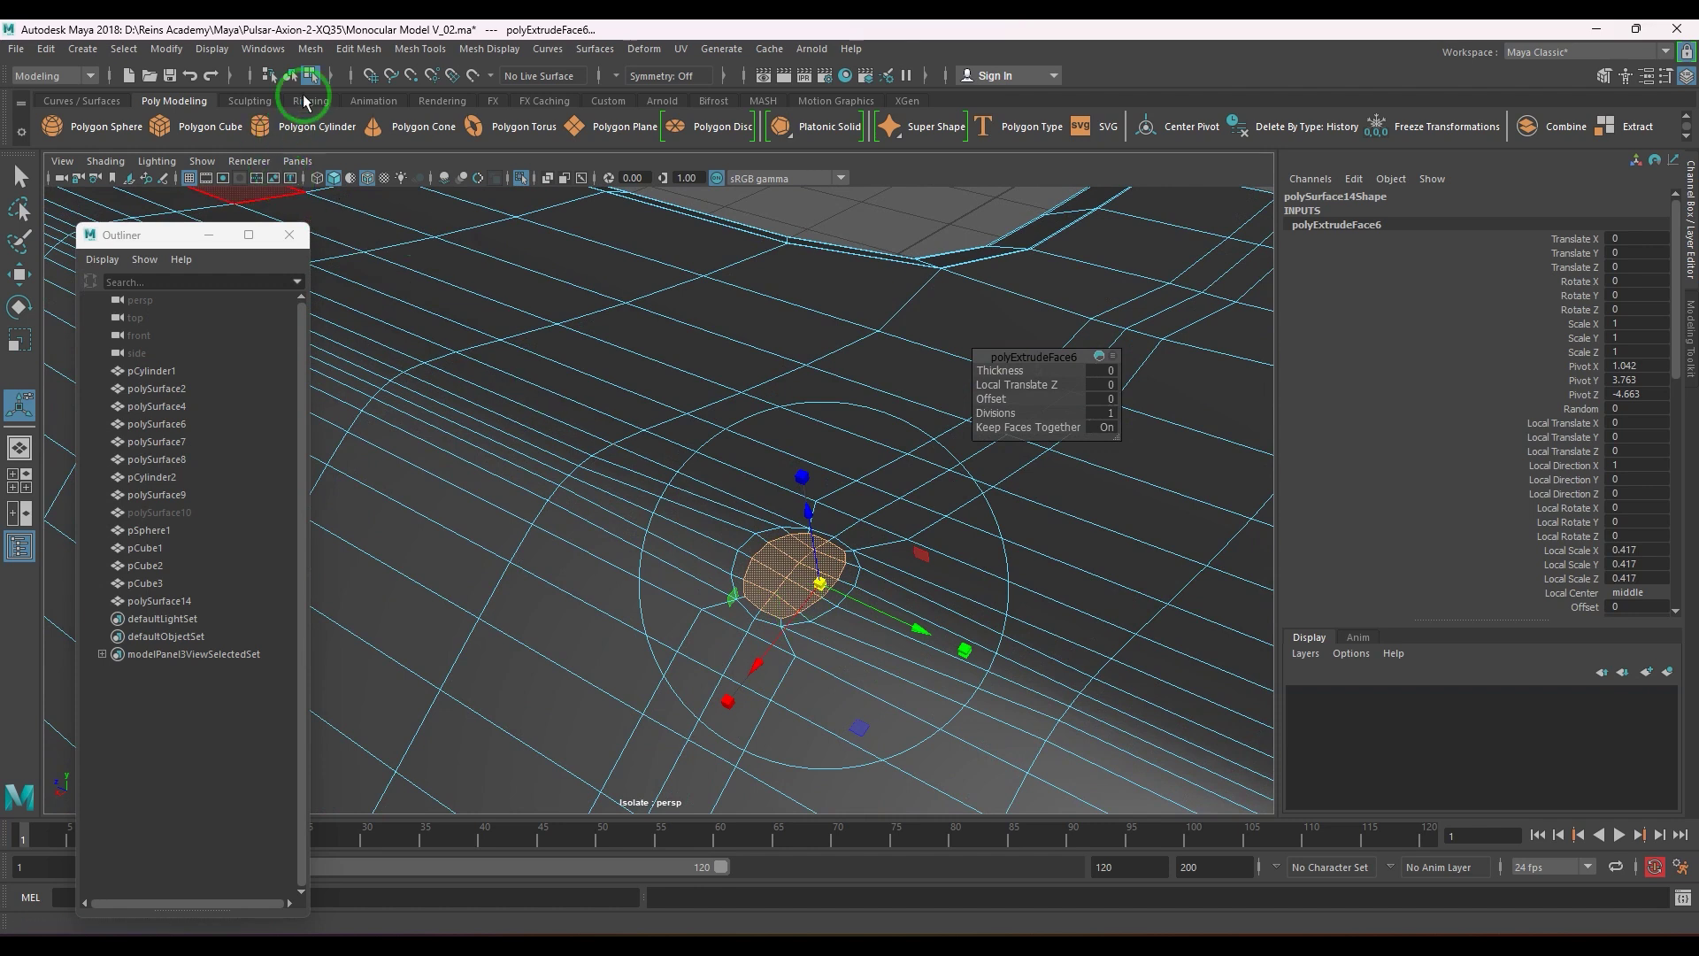
- Circularize the third circle's inset faces with automatic alignment
left_click(336, 51)
left_click(391, 149)
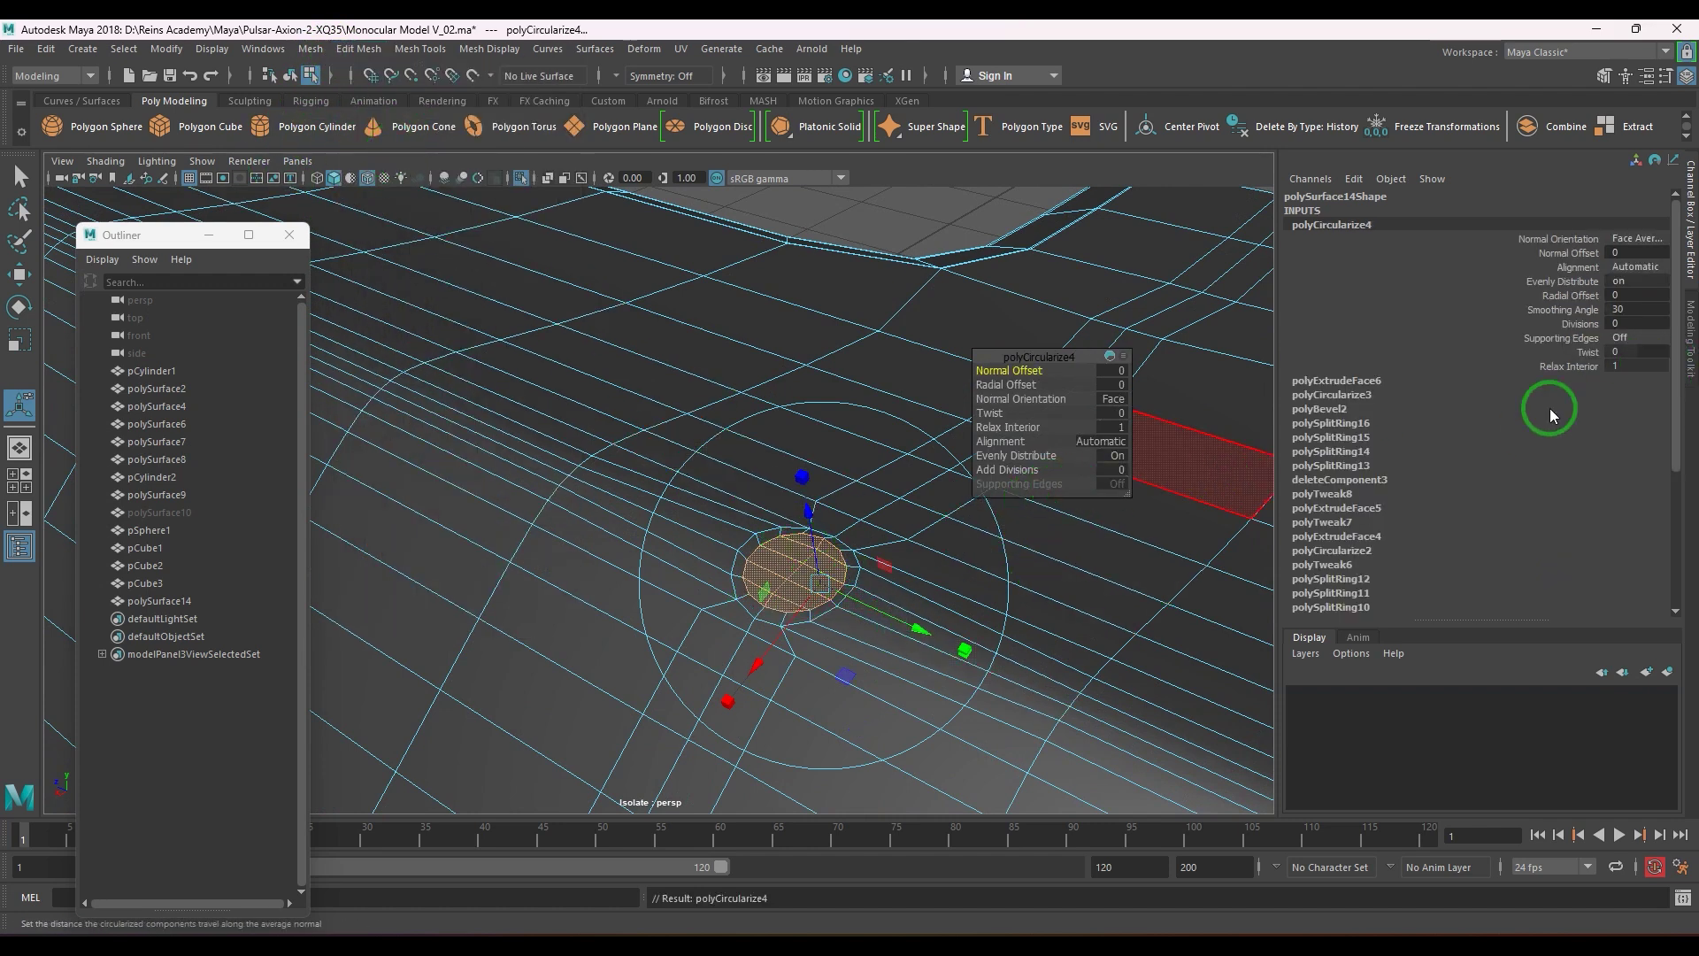
left_click_drag(849, 721, 766, 702, "alt")
right_click_drag(766, 702, 876, 758, "alt")
left_click_drag(876, 758, 803, 649, "alt")
middle_click_drag(731, 515, 839, 709, "alt")
- Extrude the third circle's inset faces into the shoulder and delete the end faces to open the hole
left_click_drag(691, 453, 648, 501)
key("ctrl+e")
key("w")
key("Delete")
- Insert supporting edge loops beside the inner and outer rims of the third hole
scroll(691, 484, "up", 5)
scroll(649, 501, "down", 3)
right_click_drag(561, 497, 592, 389)
left_click_drag(649, 380, 644, 350)
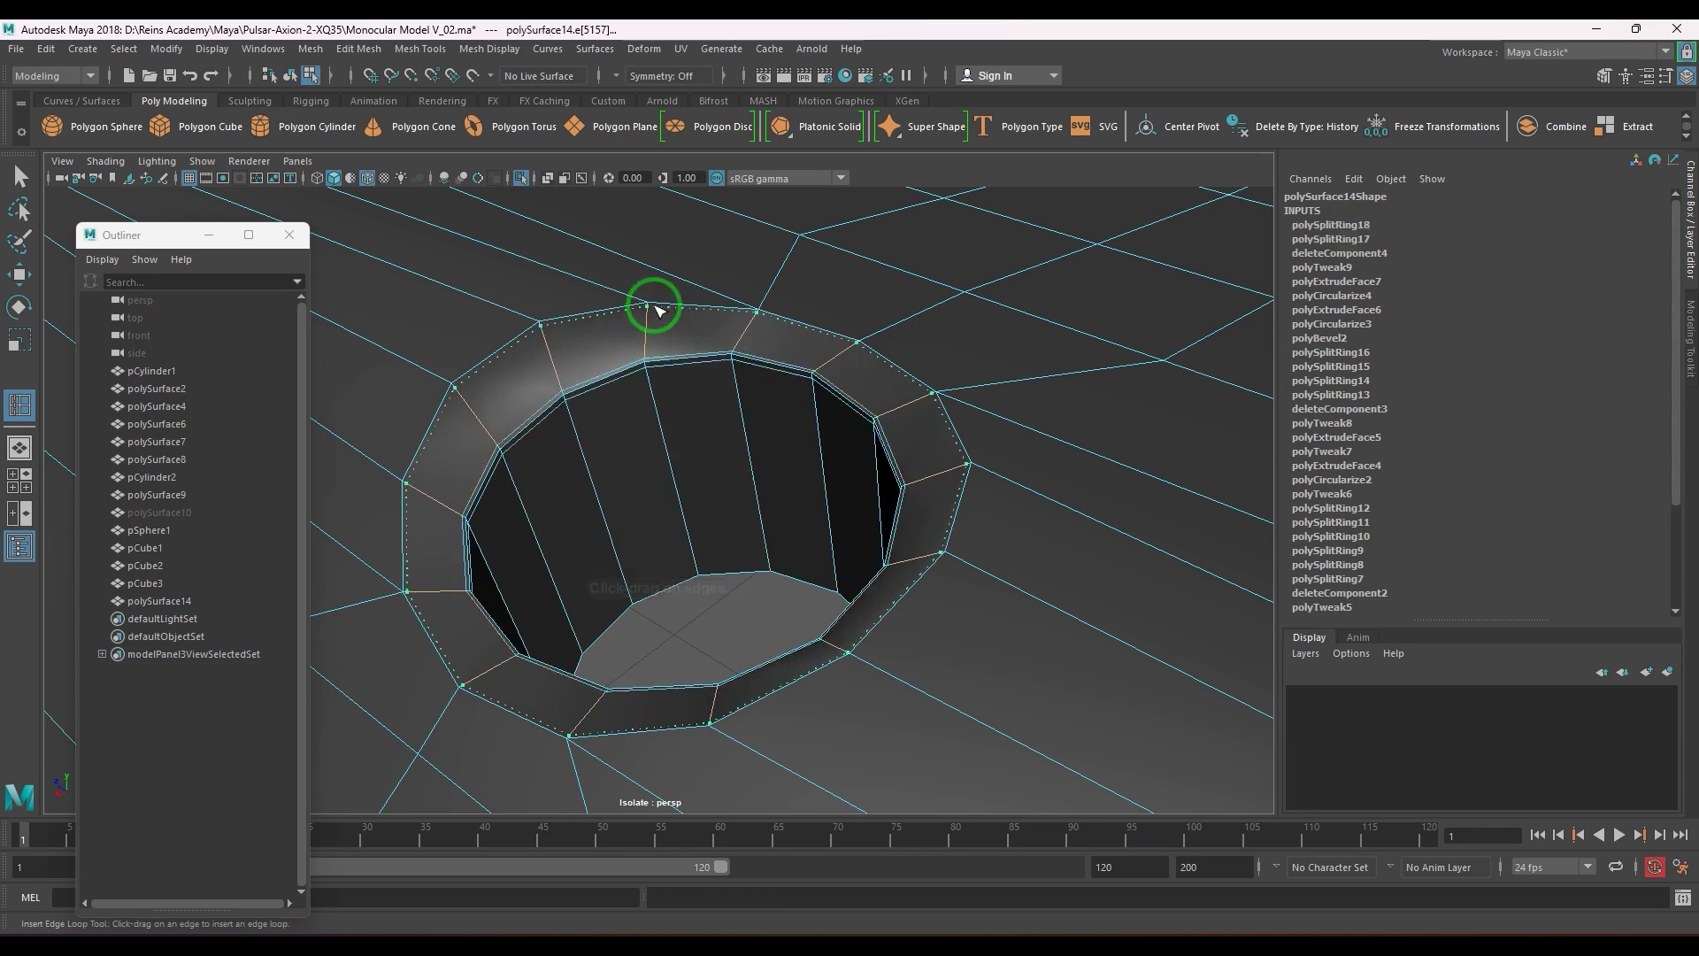
left_click(646, 320)
left_click(651, 310)
key("w")
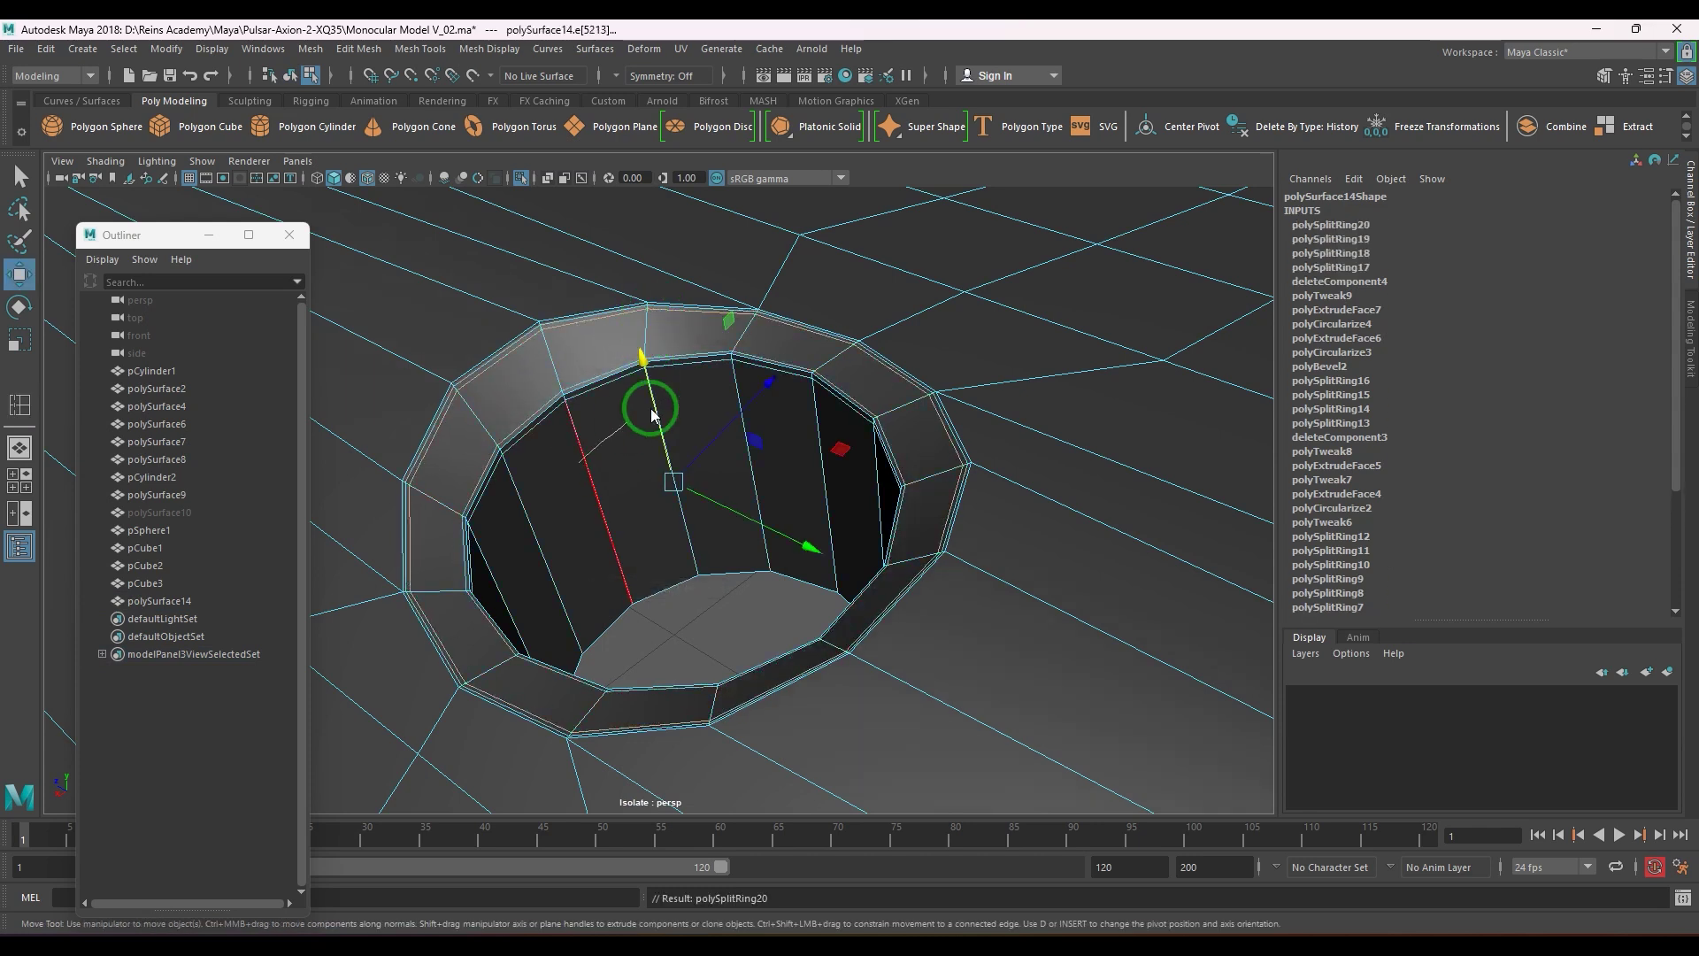
- Return to object mode, delete the panel's construction history and display it smoothed
key("F8")
key("alt+shift+d")
key("3")
left_click(702, 597)
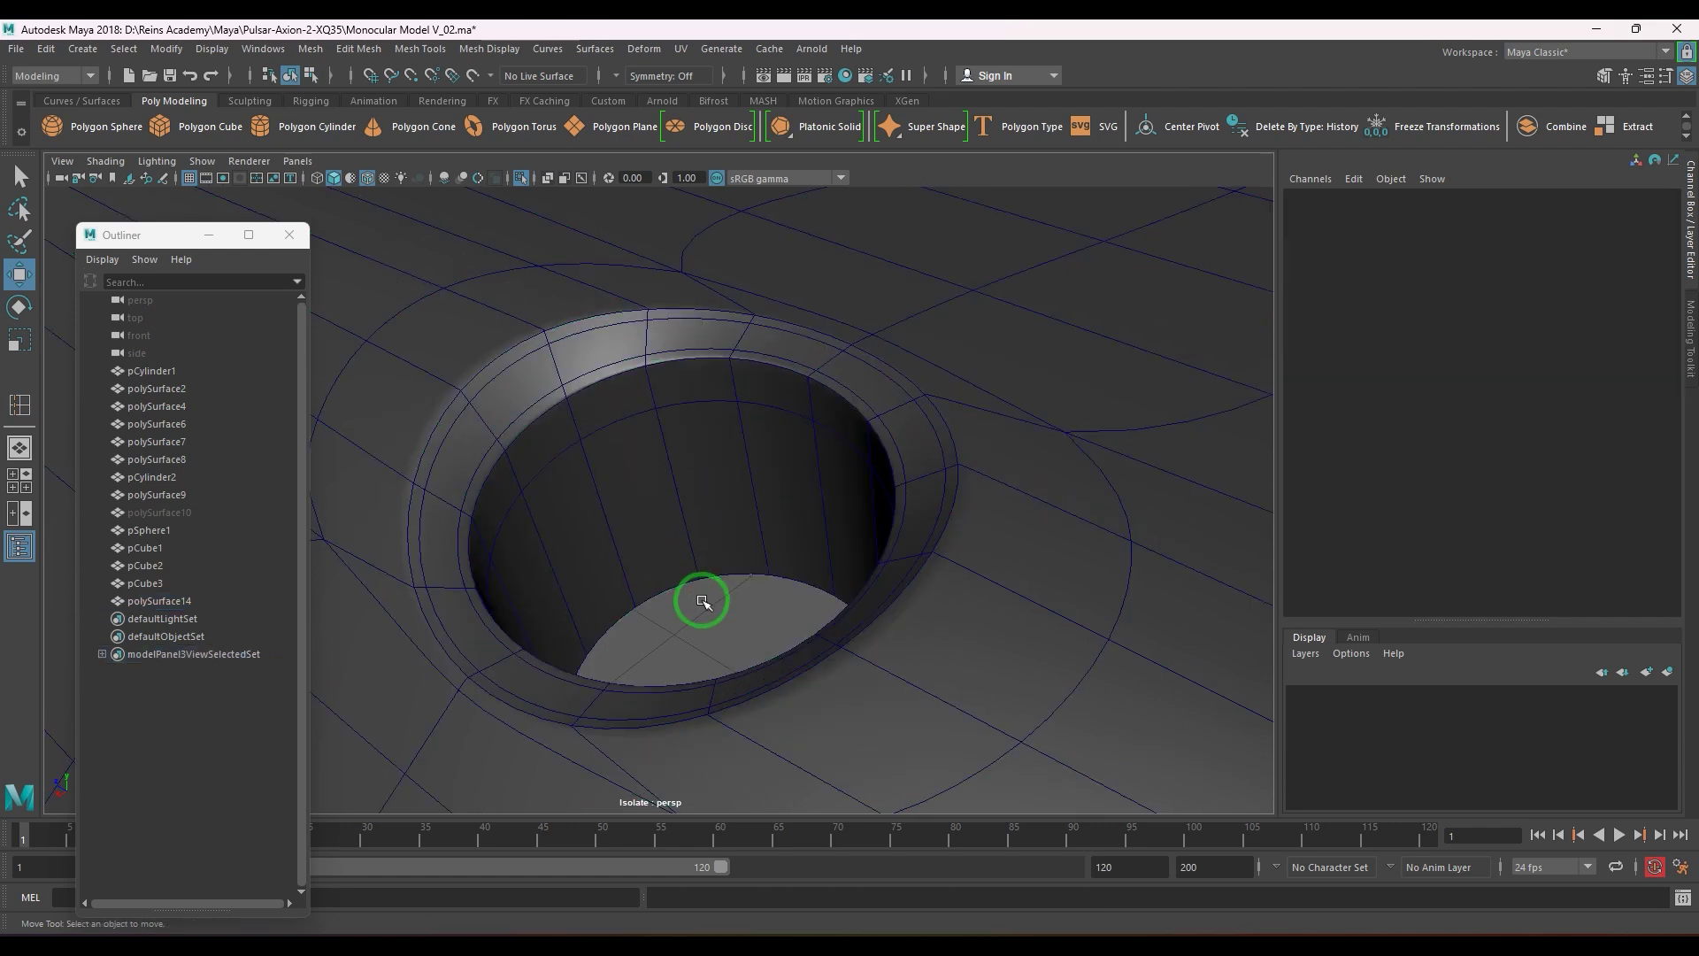
- Hide the wireframe on the shaded panel to check its three shoulder holes, and select the whole panel
scroll(707, 573, "down", 10)
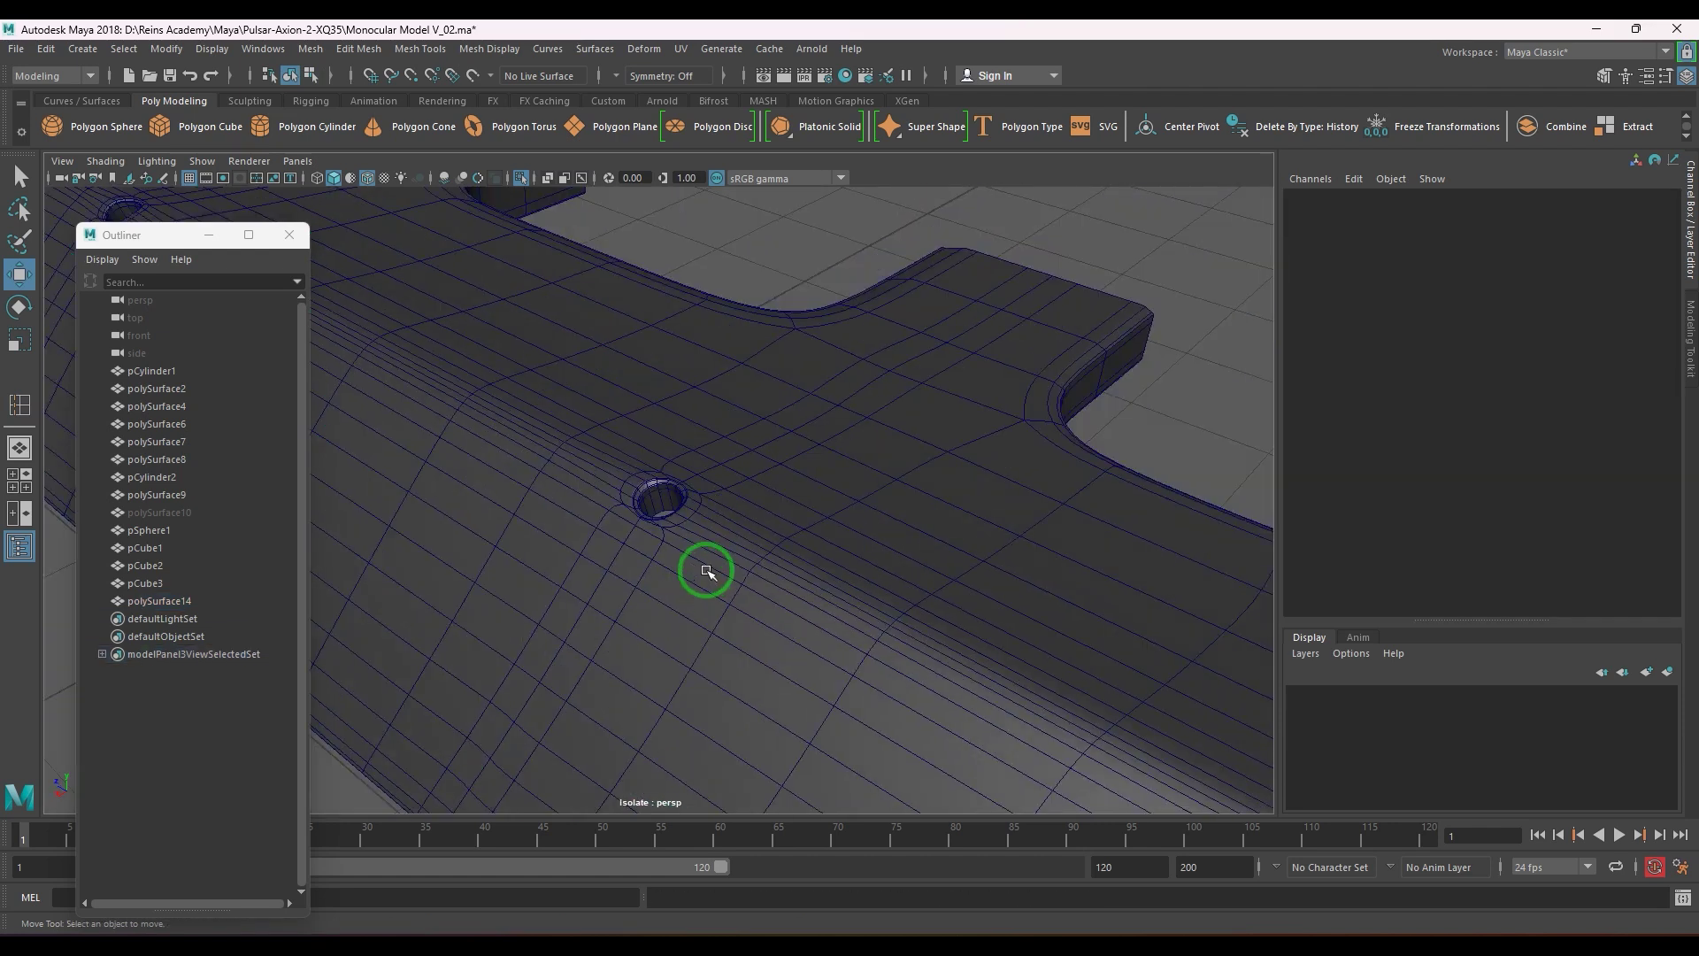
left_click(370, 183)
mouse_move(911, 539)
left_mouse_down("alt")
mouse_move(998, 581)
mouse_move(531, 507)
left_mouse_up("alt")
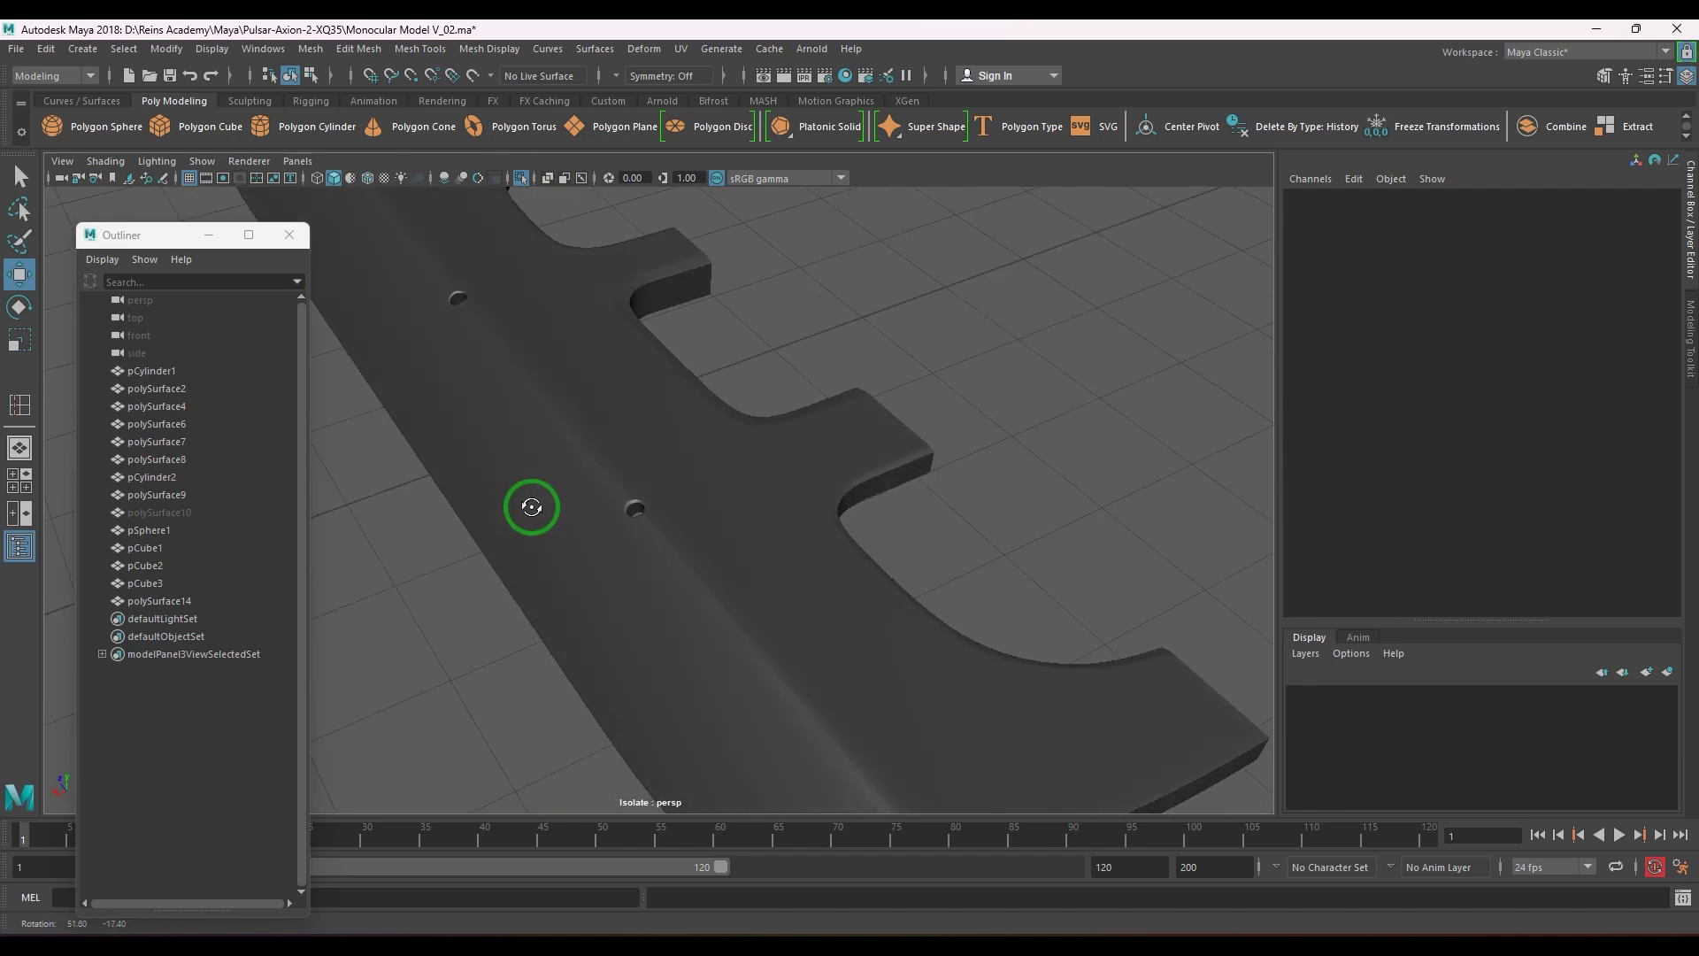
left_click_drag(739, 536, 768, 498, "alt")
right_click_drag(768, 499, 549, 459, "alt")
left_click(550, 459)
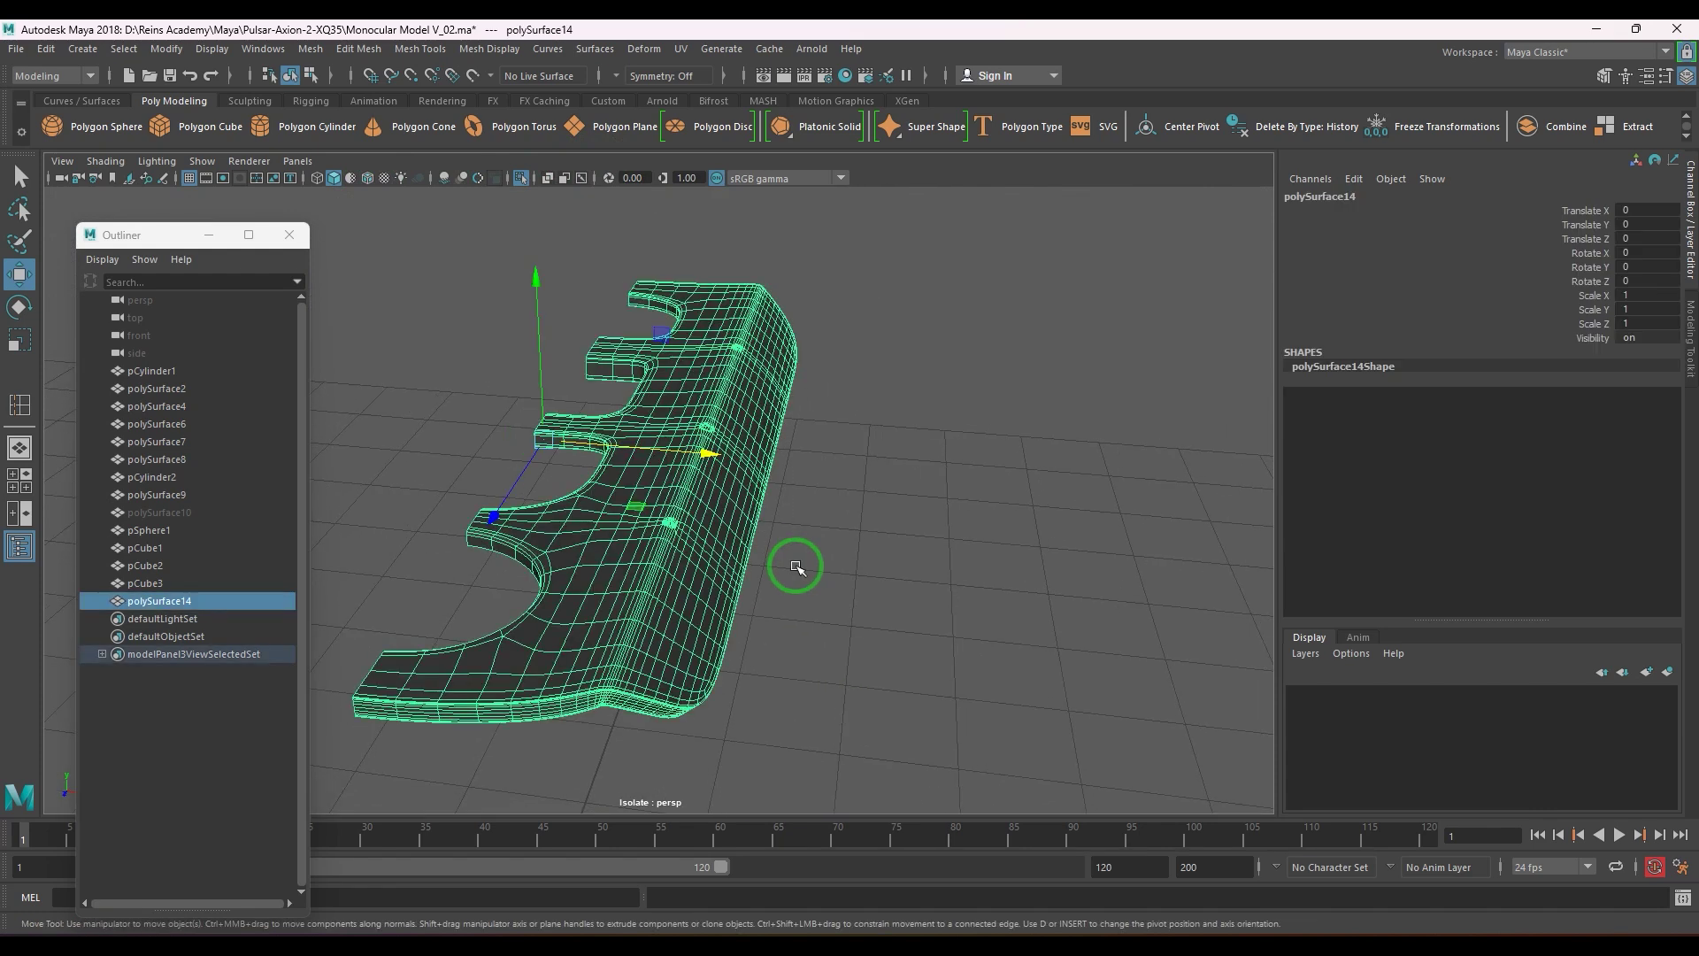
- Exit isolation and mirror the half panel across the world X axis, combined with the original and with merged border vertices
key("ctrl+1")
scroll(741, 566, "up", 10)
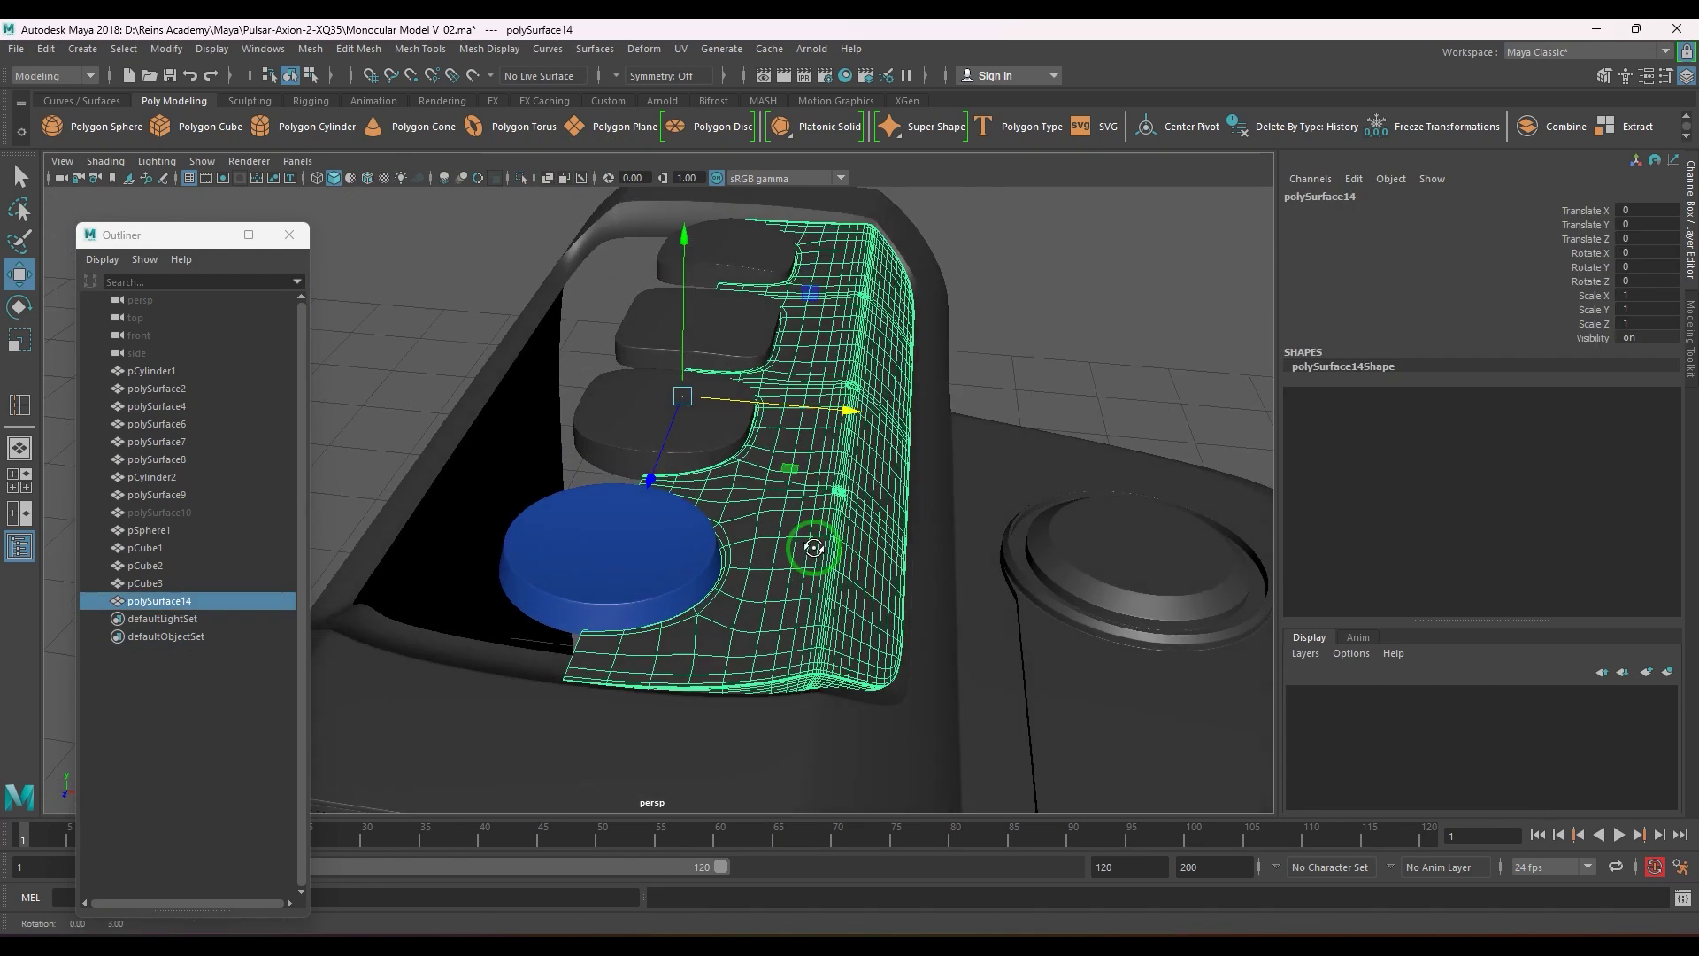
scroll(765, 573, "up", 3)
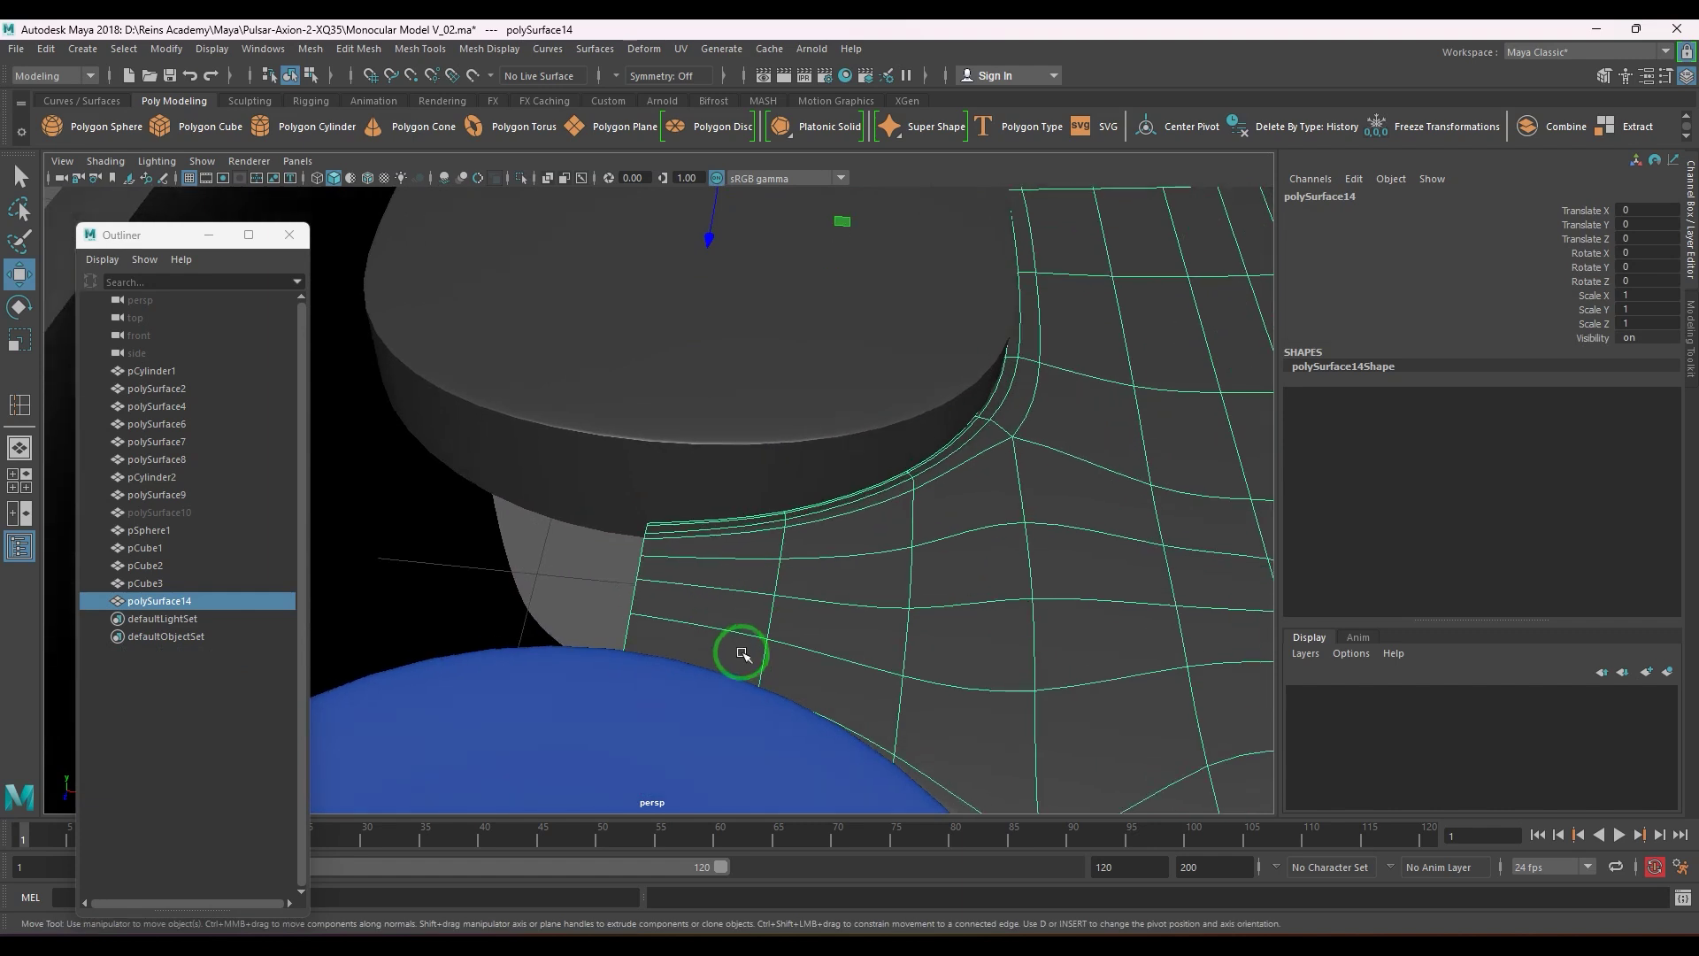
scroll(847, 589, "down", 8)
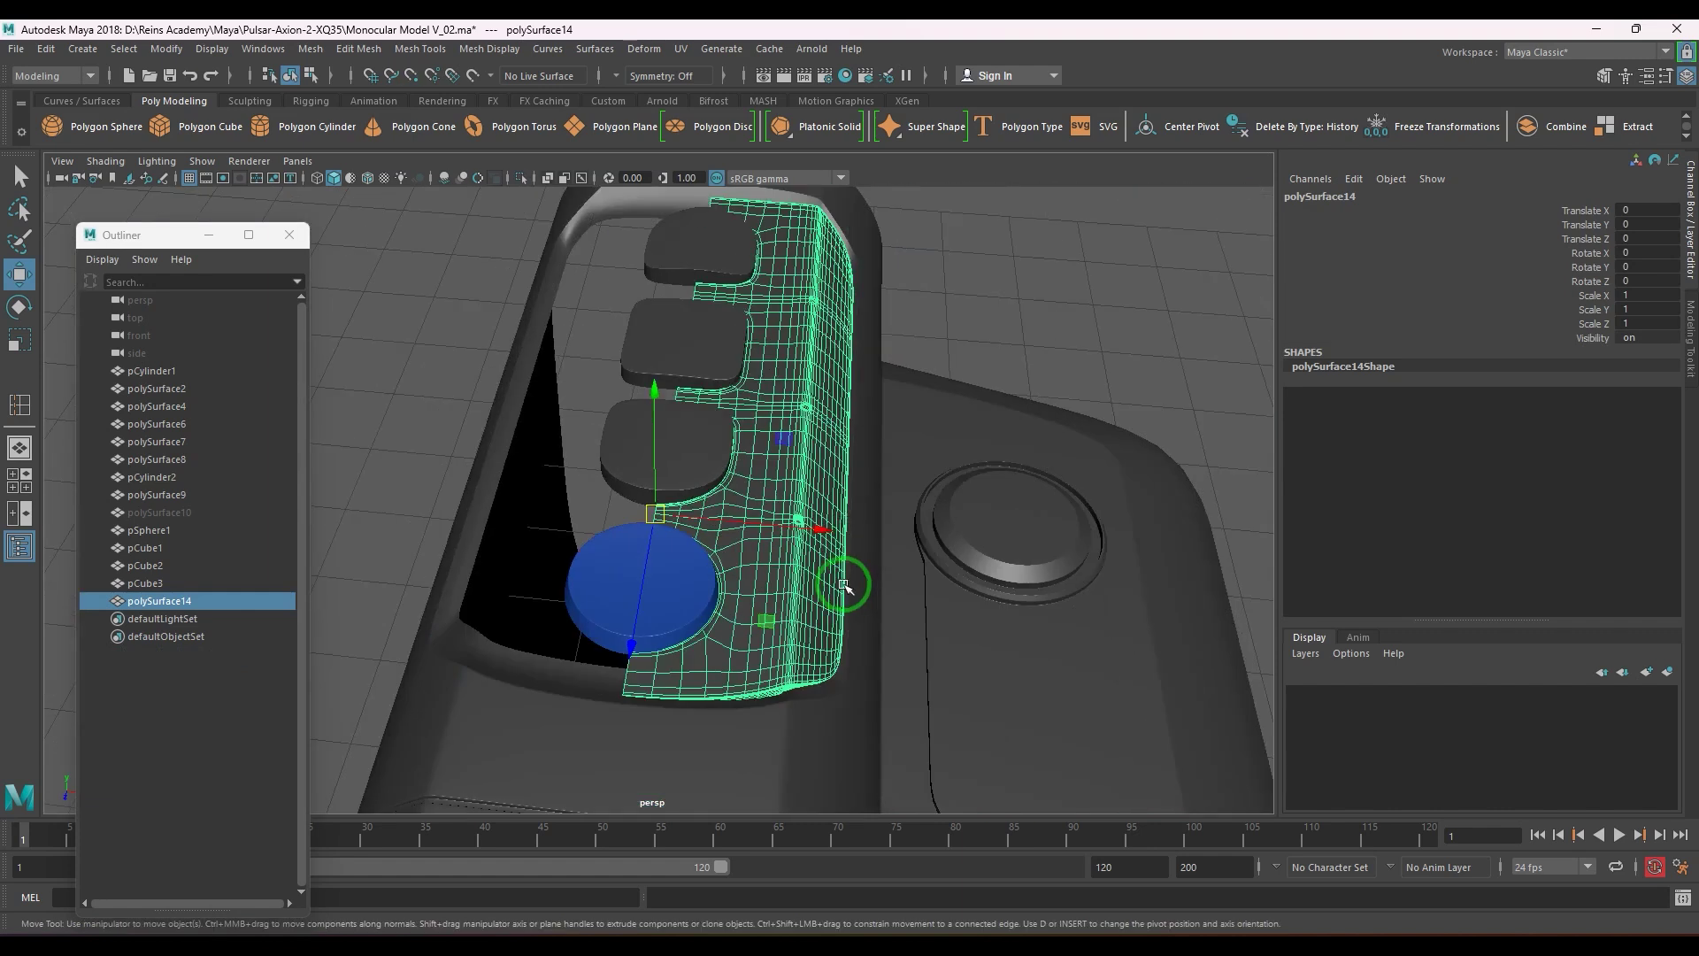
scroll(843, 585, "down", 1)
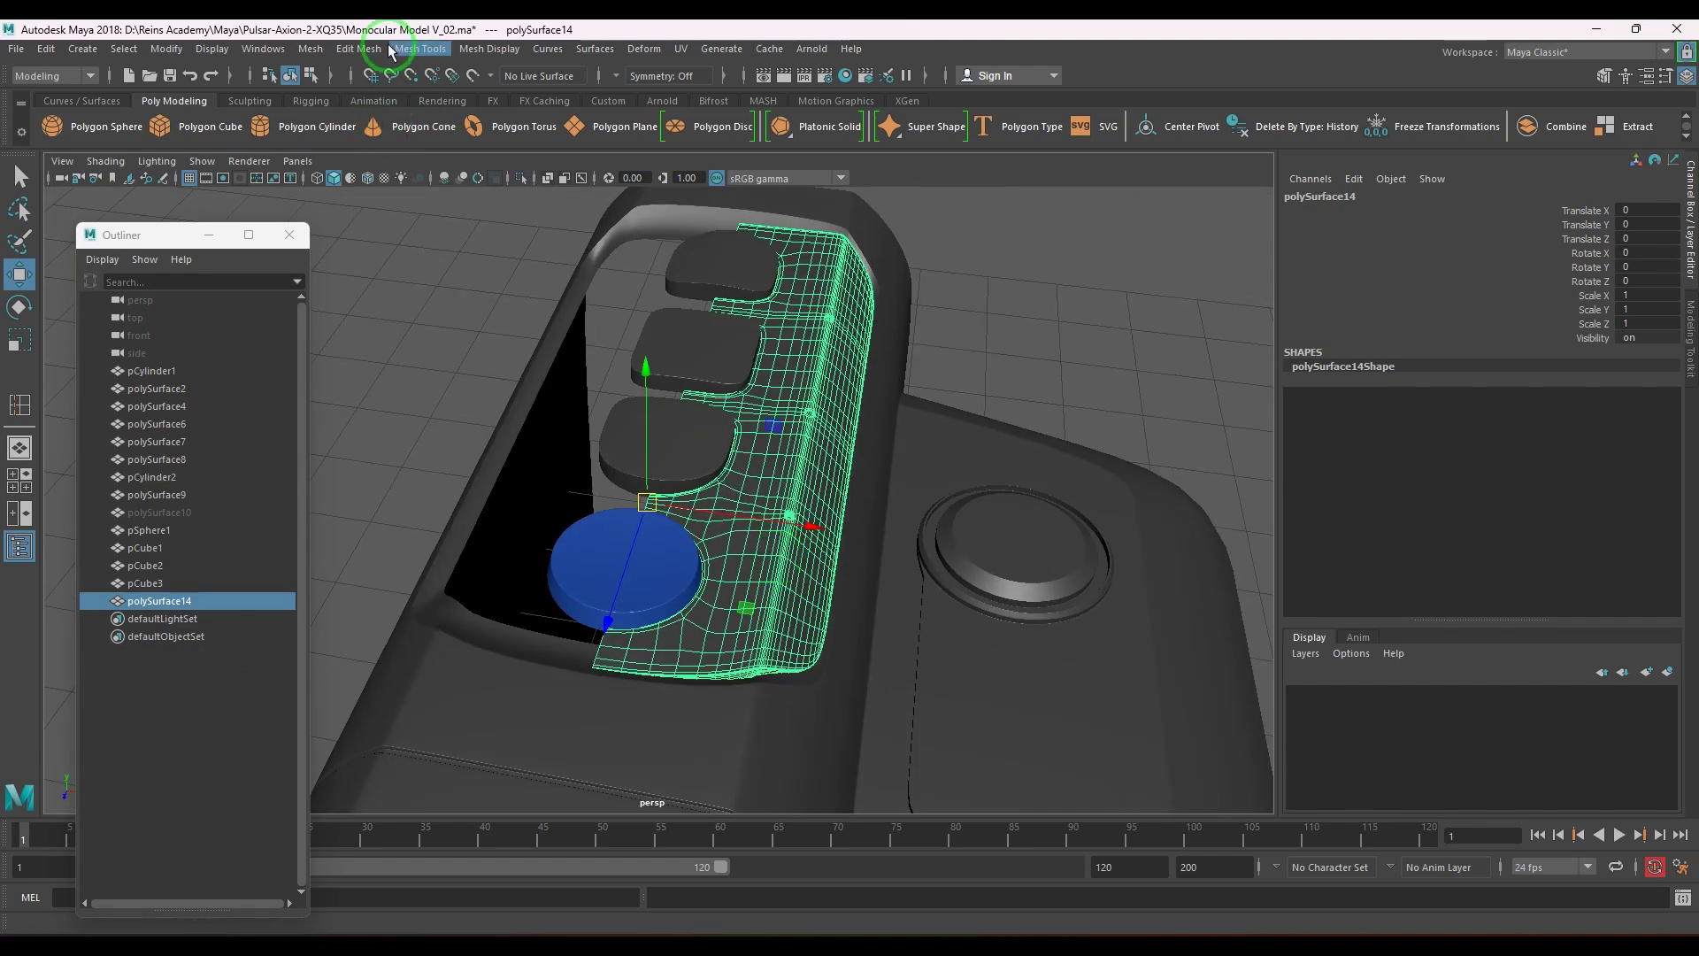
left_click(362, 48)
mouse_move(310, 48)
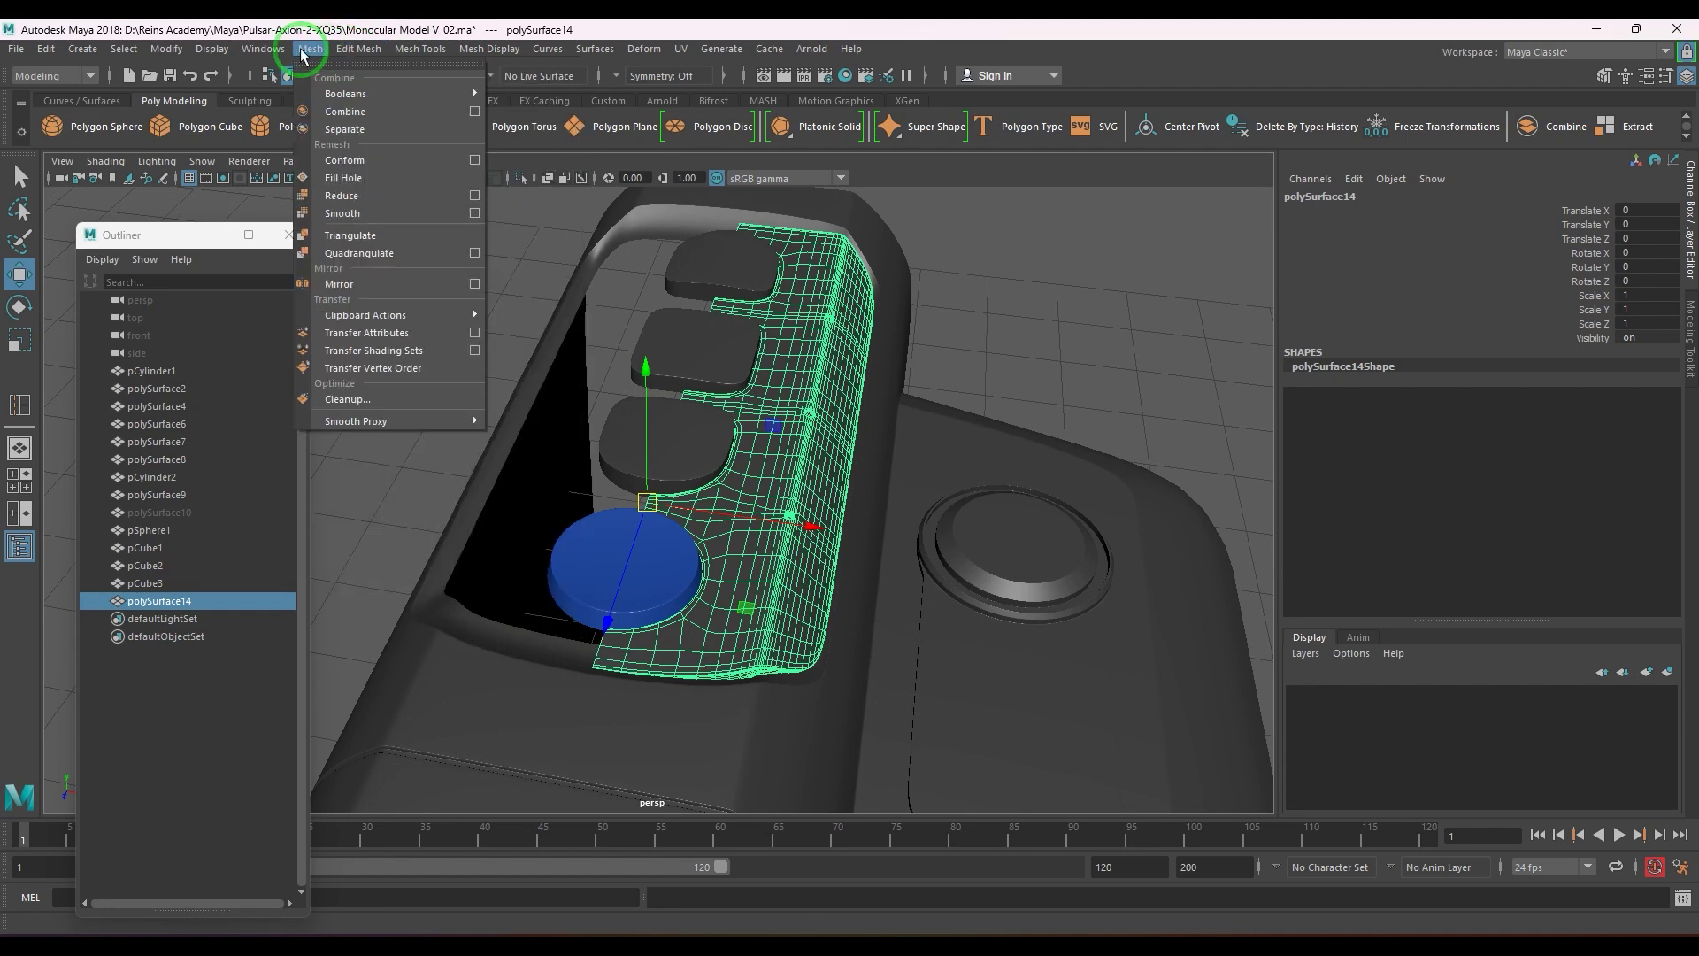
left_click(475, 284)
left_click(1018, 619)
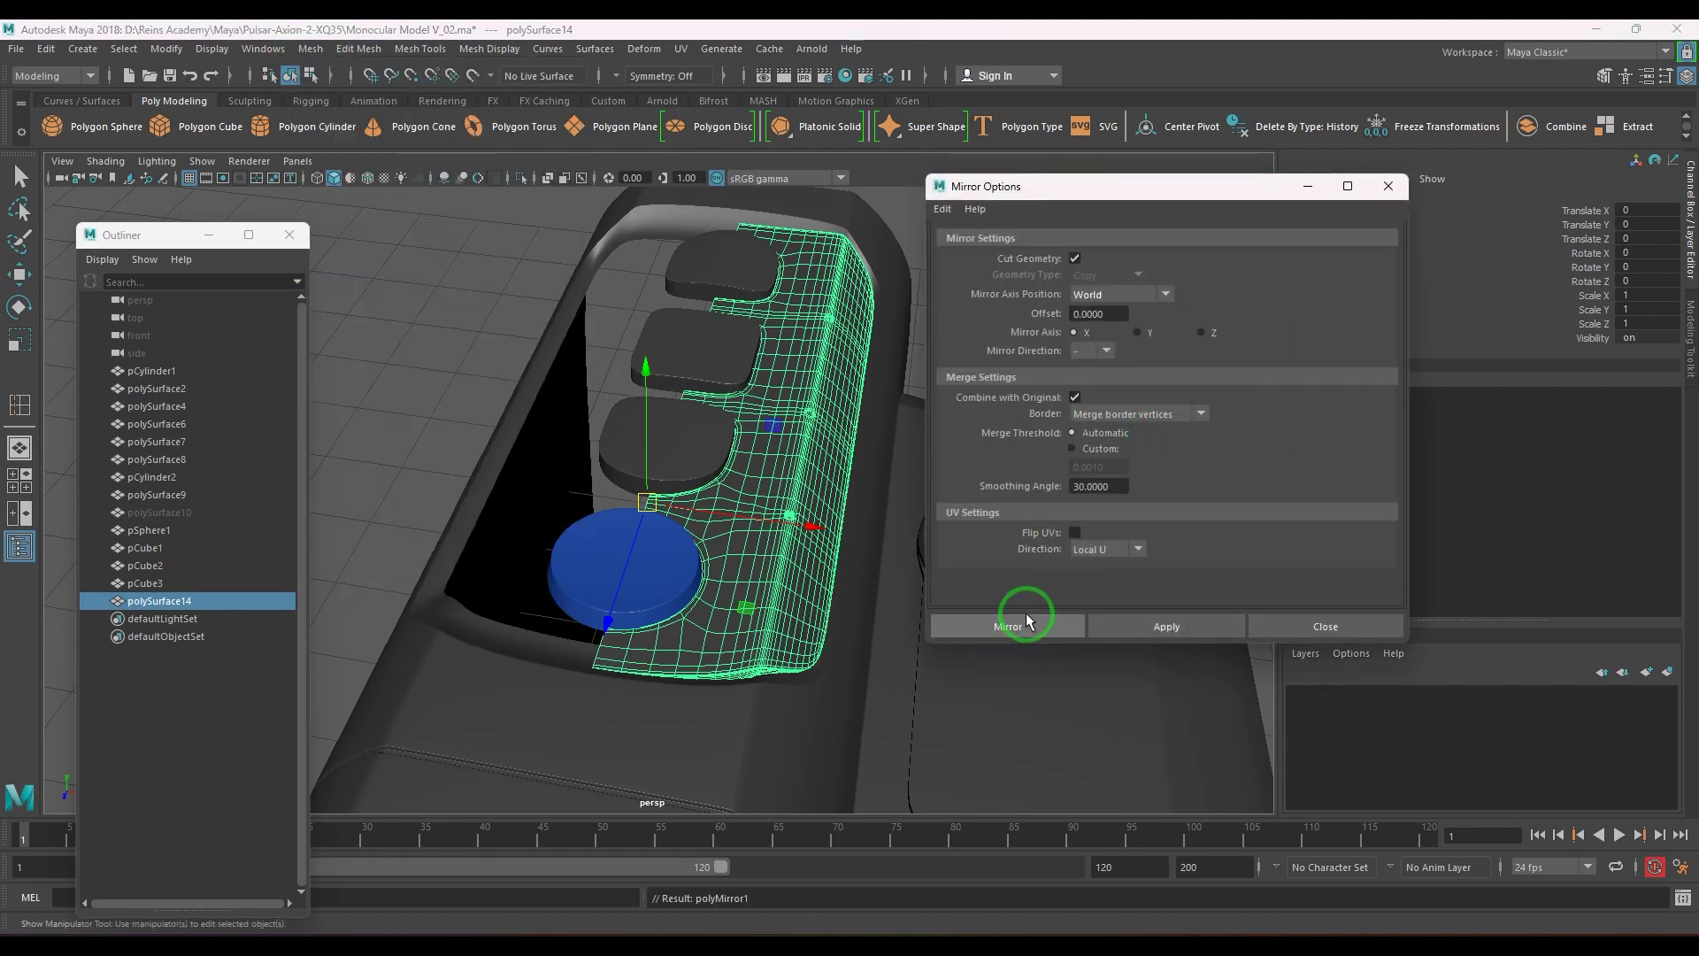
left_click(1106, 455)
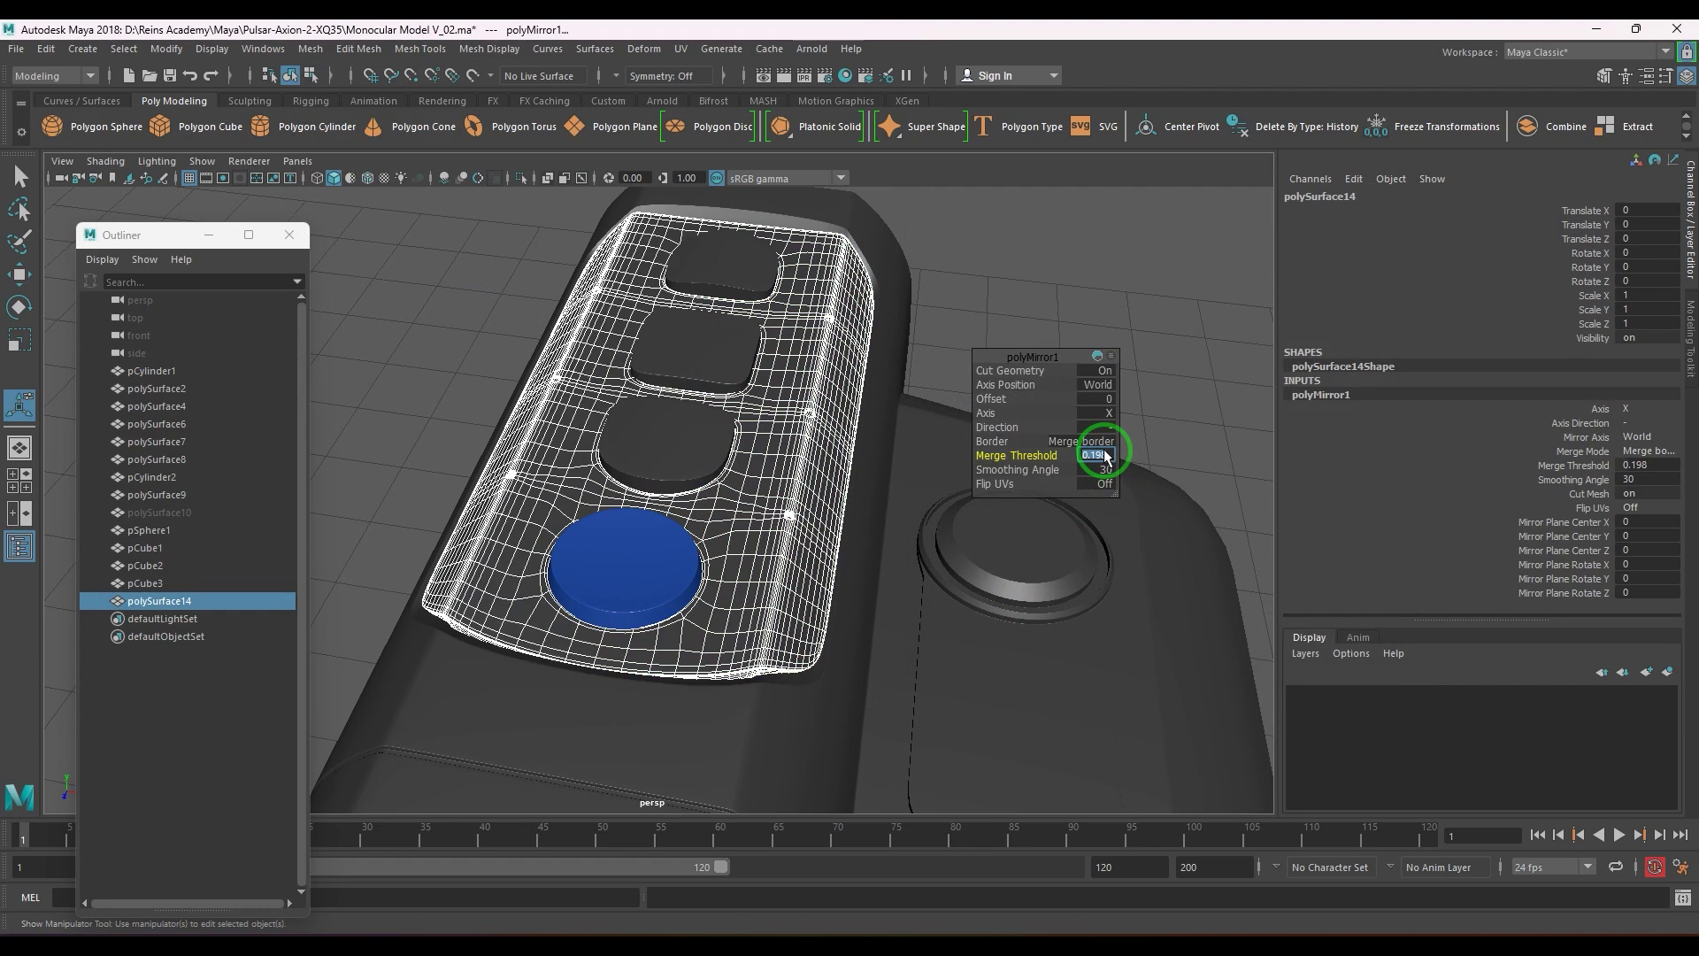
left_click(929, 292)
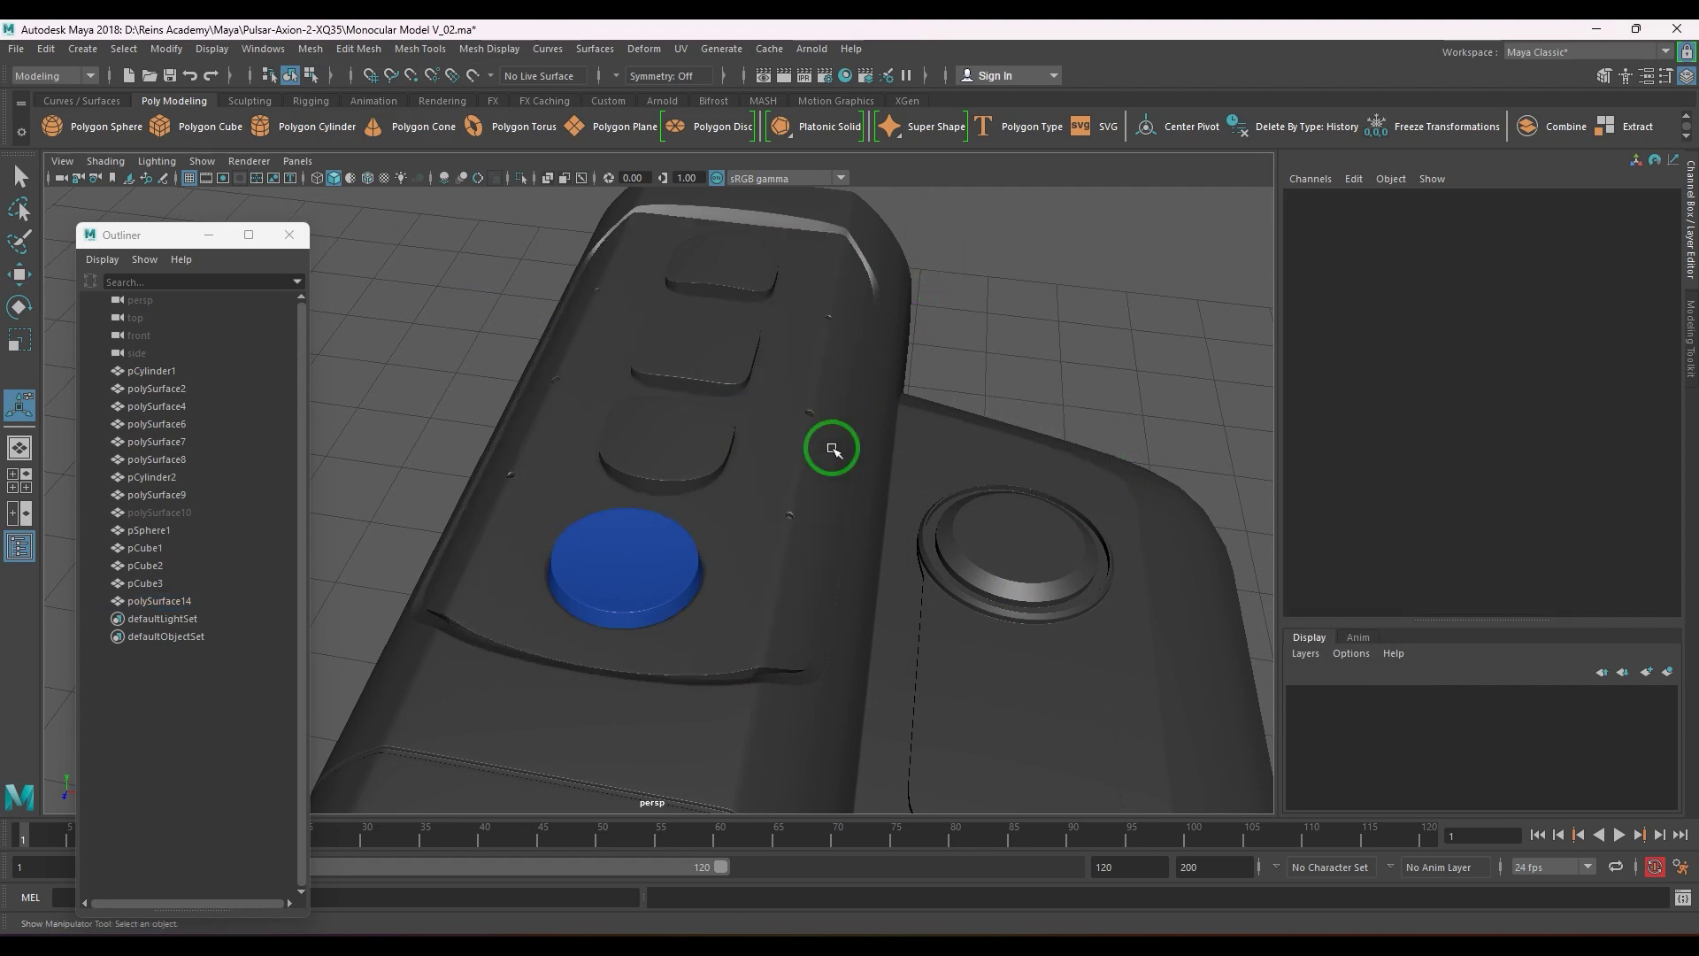
- Display the main housing body unsmoothed and select the border edge loop around its open rear end
left_click_drag(827, 447, 755, 481, "alt")
middle_click_drag(754, 481, 851, 526, "alt")
left_click_drag(851, 526, 843, 501, "alt")
left_click(843, 585)
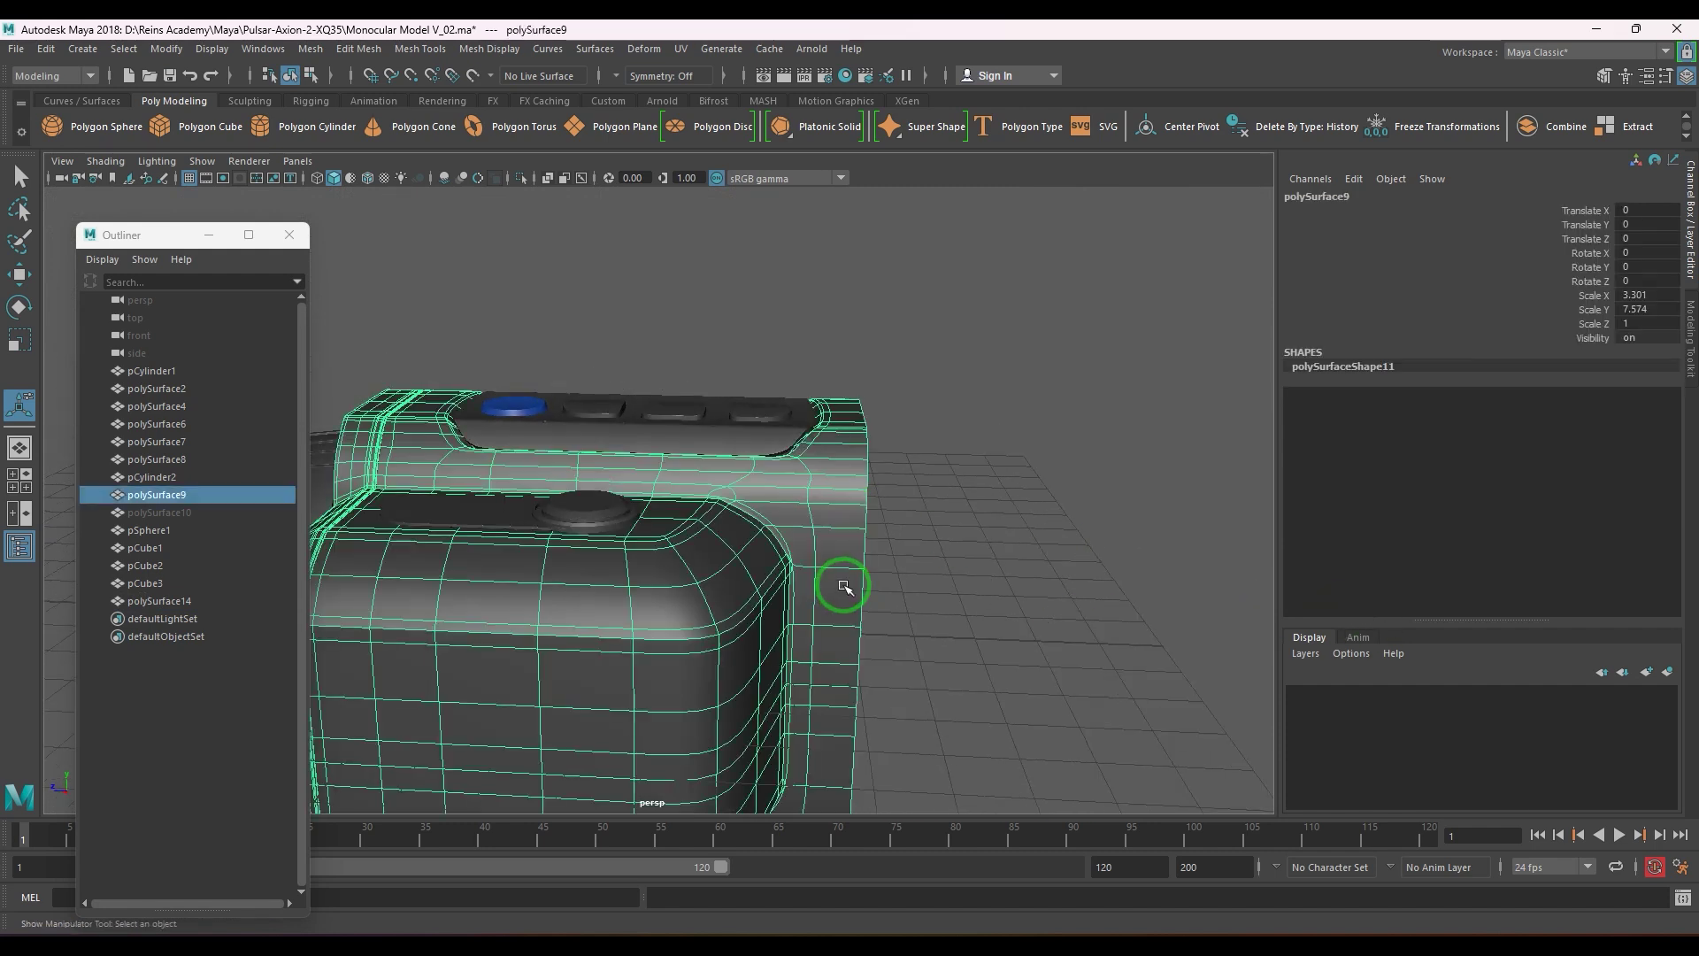
key("1")
right_click_drag(842, 613, 857, 580)
double_click(860, 581)
scroll(887, 613, "down", 4)
left_click_drag(886, 613, 853, 623, "alt")
key("w")
key("ctrl+e")
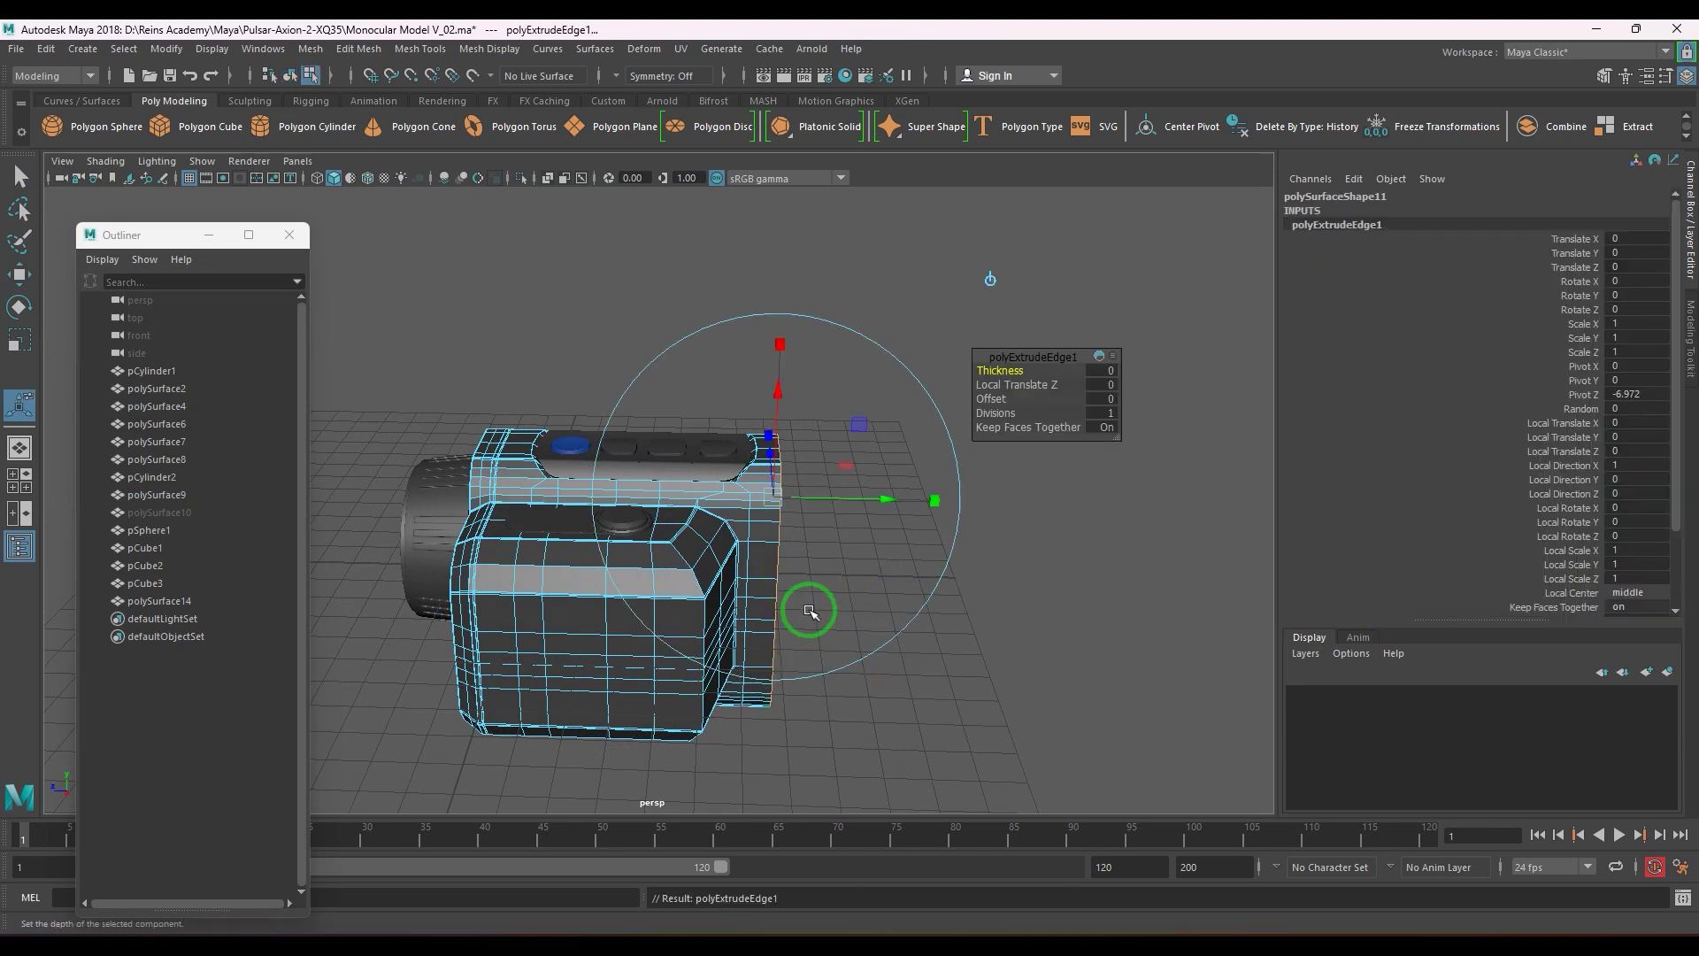
left_click_drag(770, 588, 753, 585)
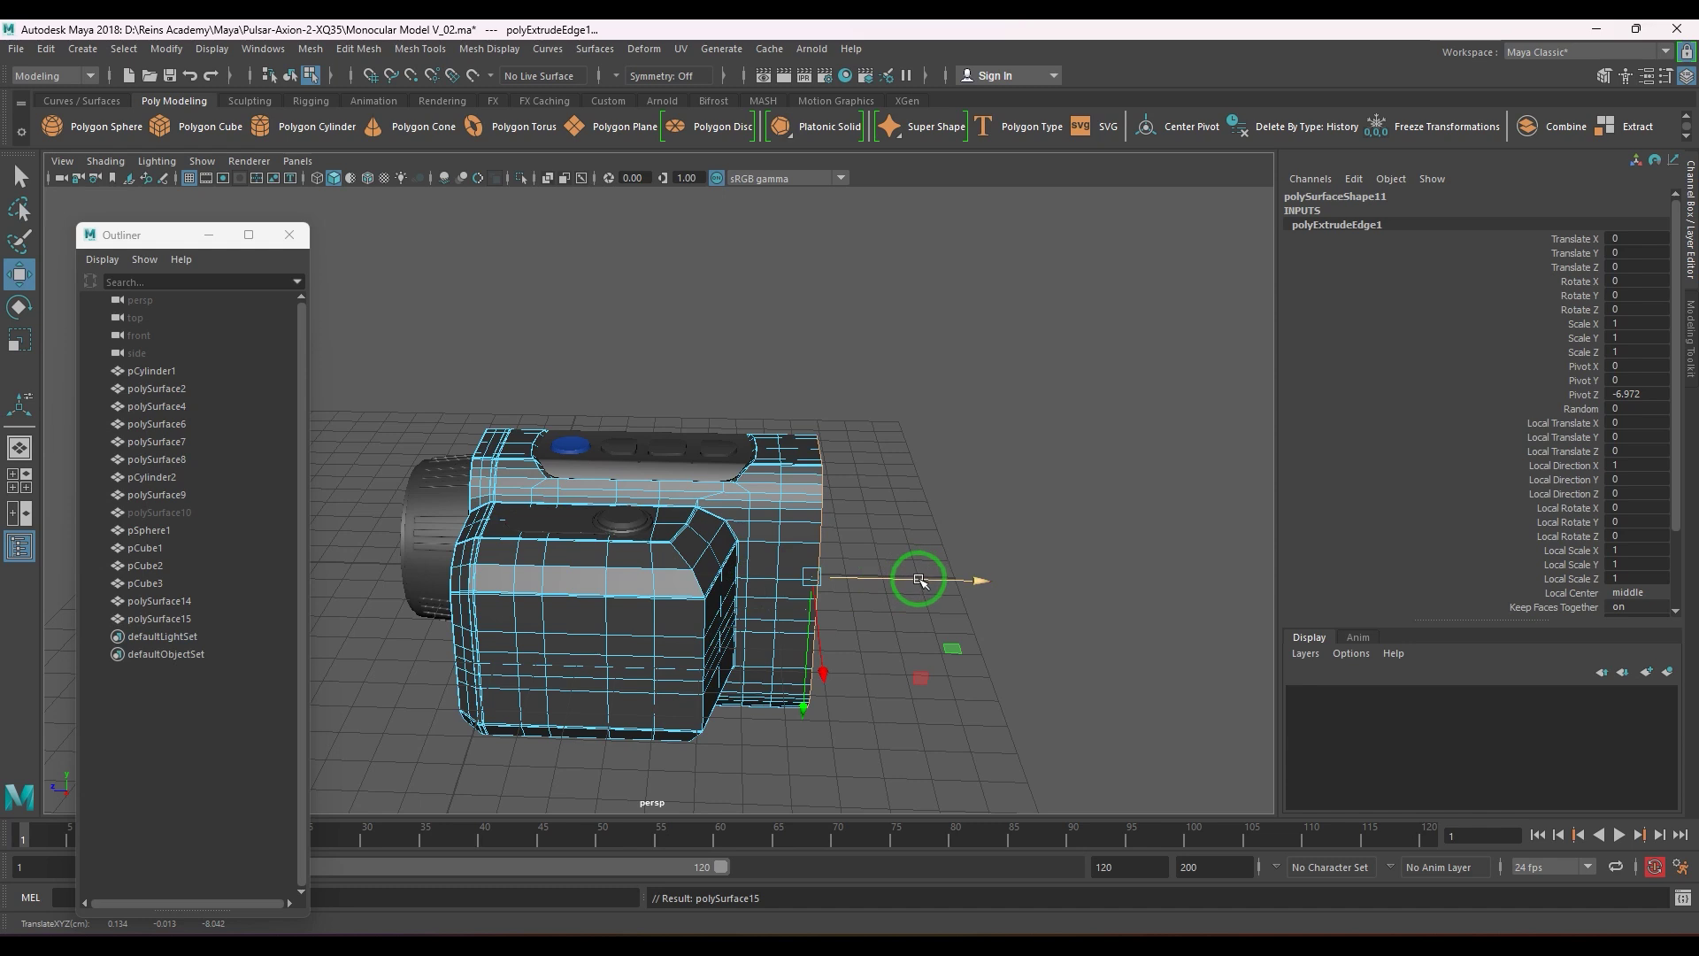
key("ctrl+z")
key("ctrl+z")
key("ctrl+z")
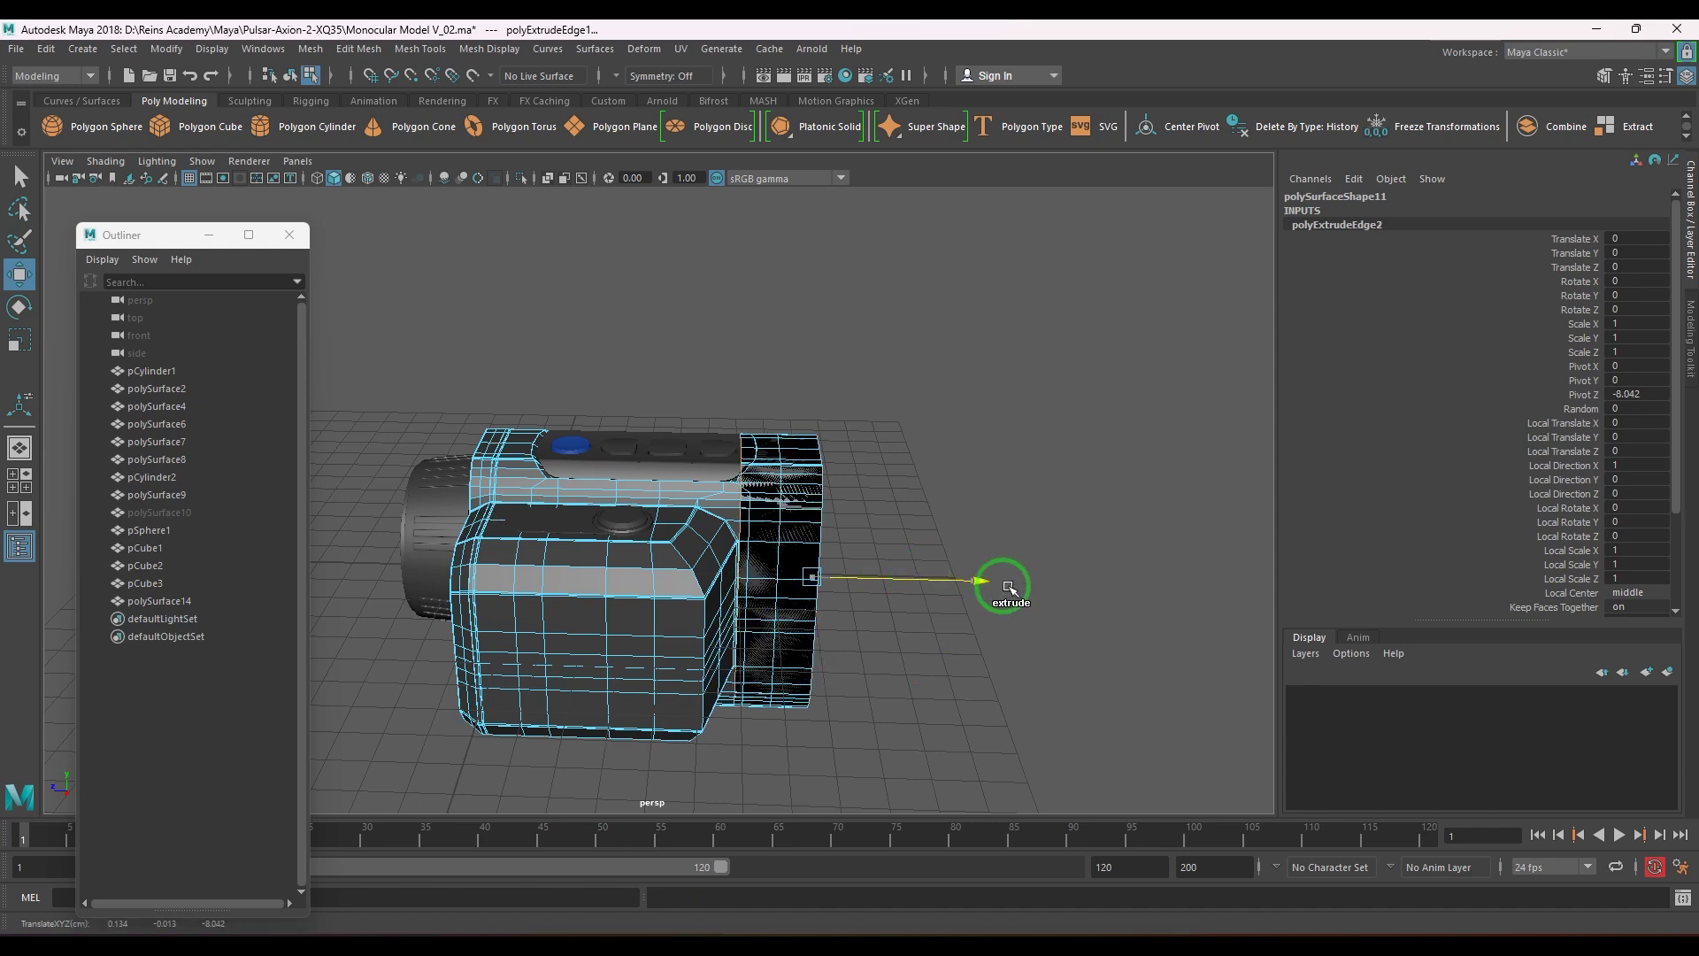
left_click_drag(885, 598, 821, 612, "alt")
key("ctrl+z")
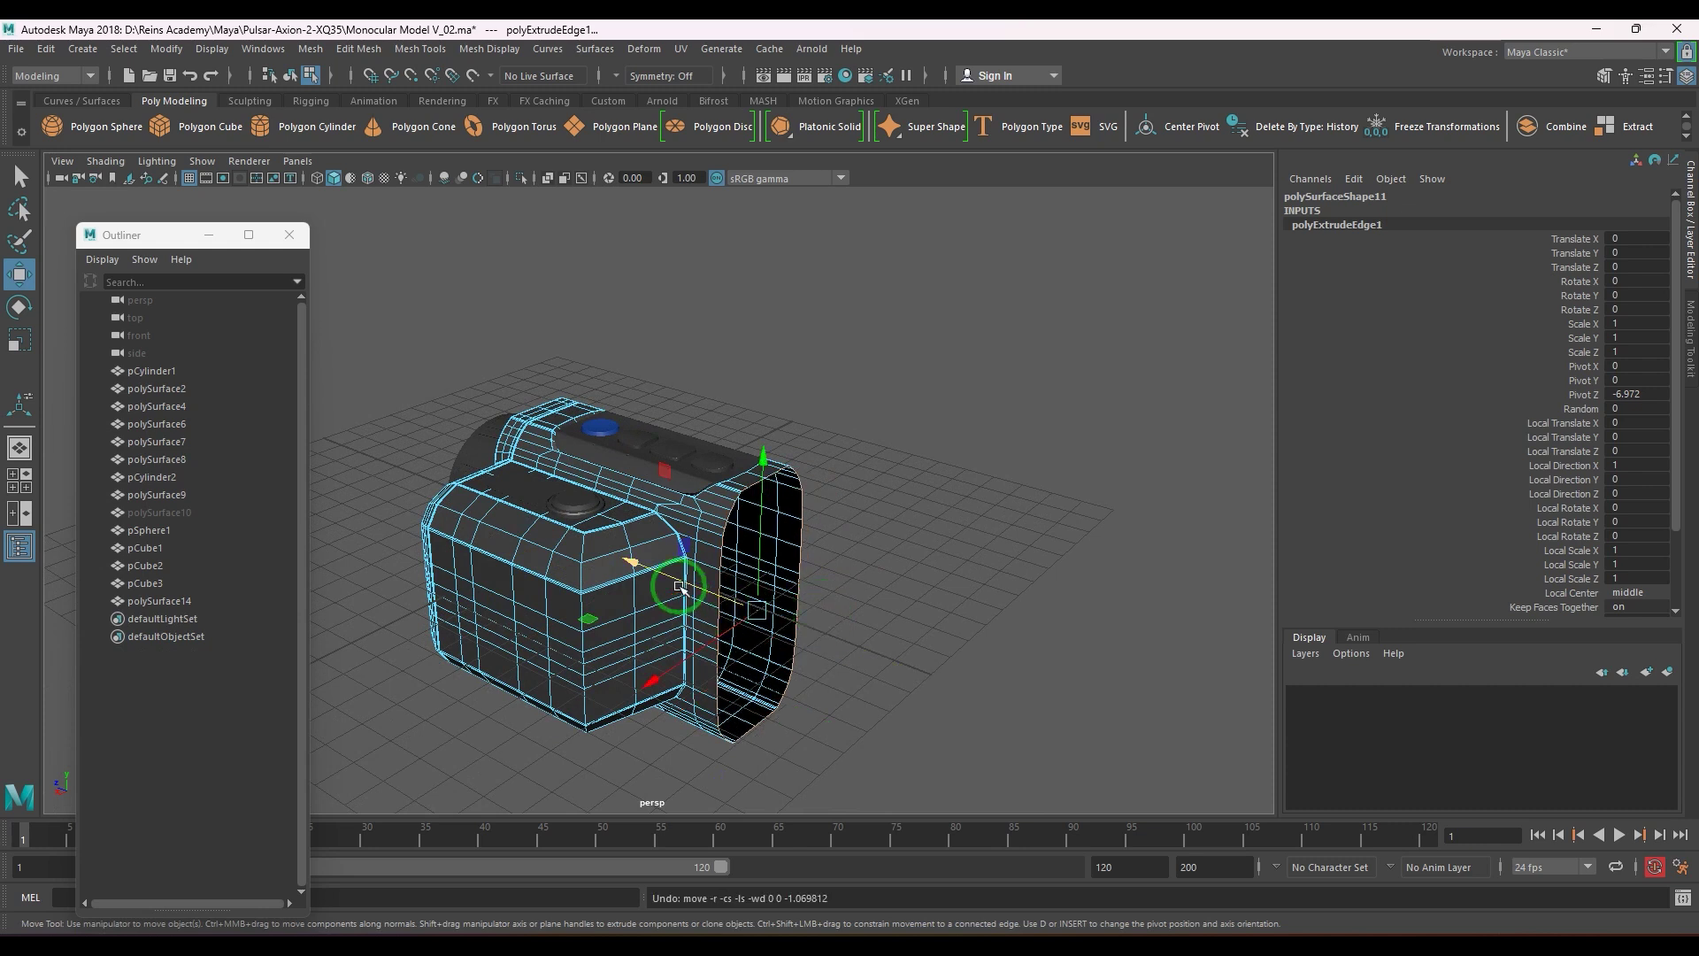
- Extrude the housing's rear border edge loop backward three times, to about Z -8.02, -9.17 and -9.55
key("ctrl+e")
key("w")
left_click_drag(693, 607, 701, 592)
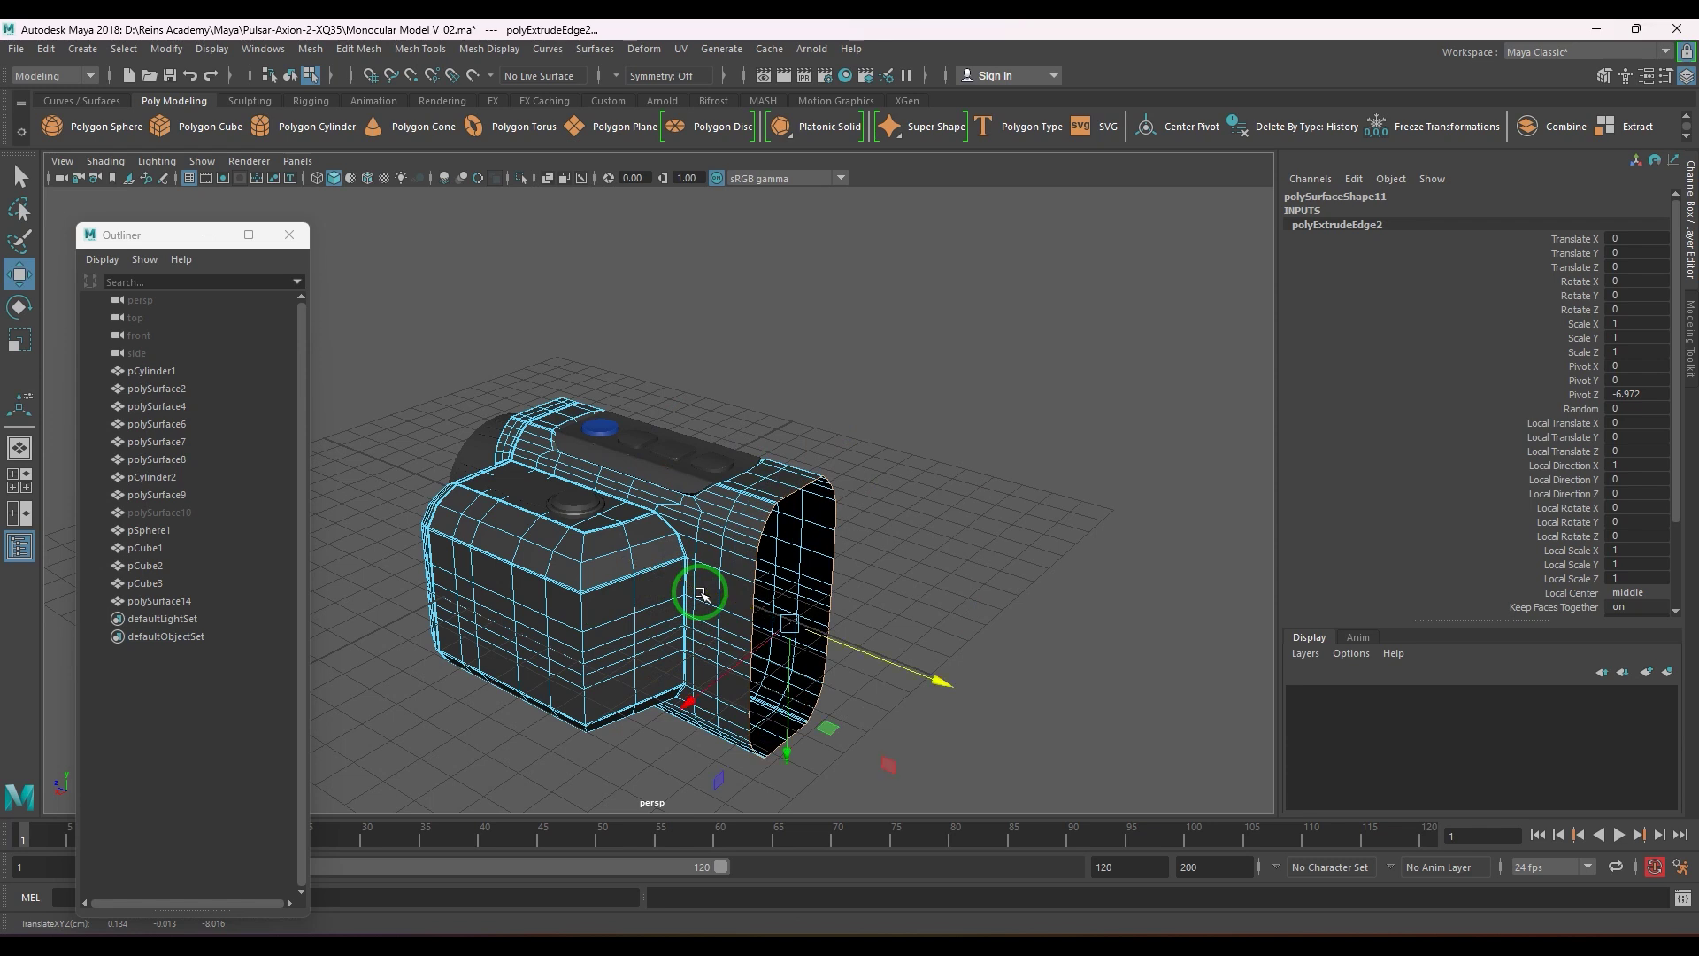
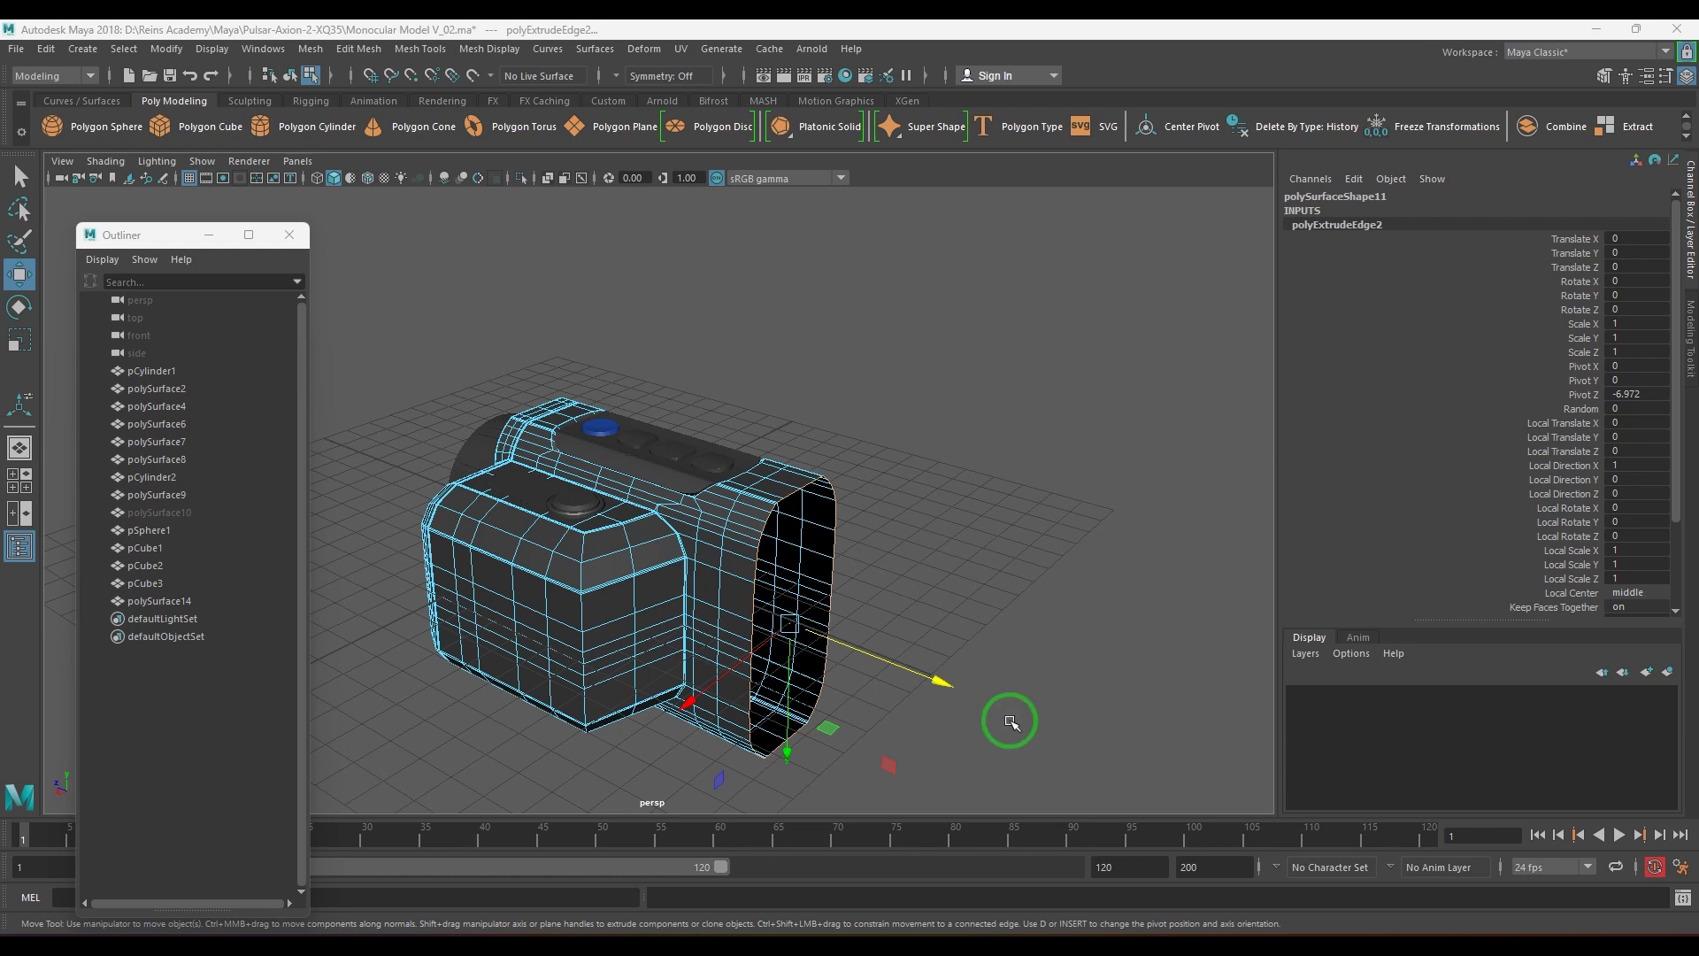
left_click_drag(853, 649, 883, 641, "alt")
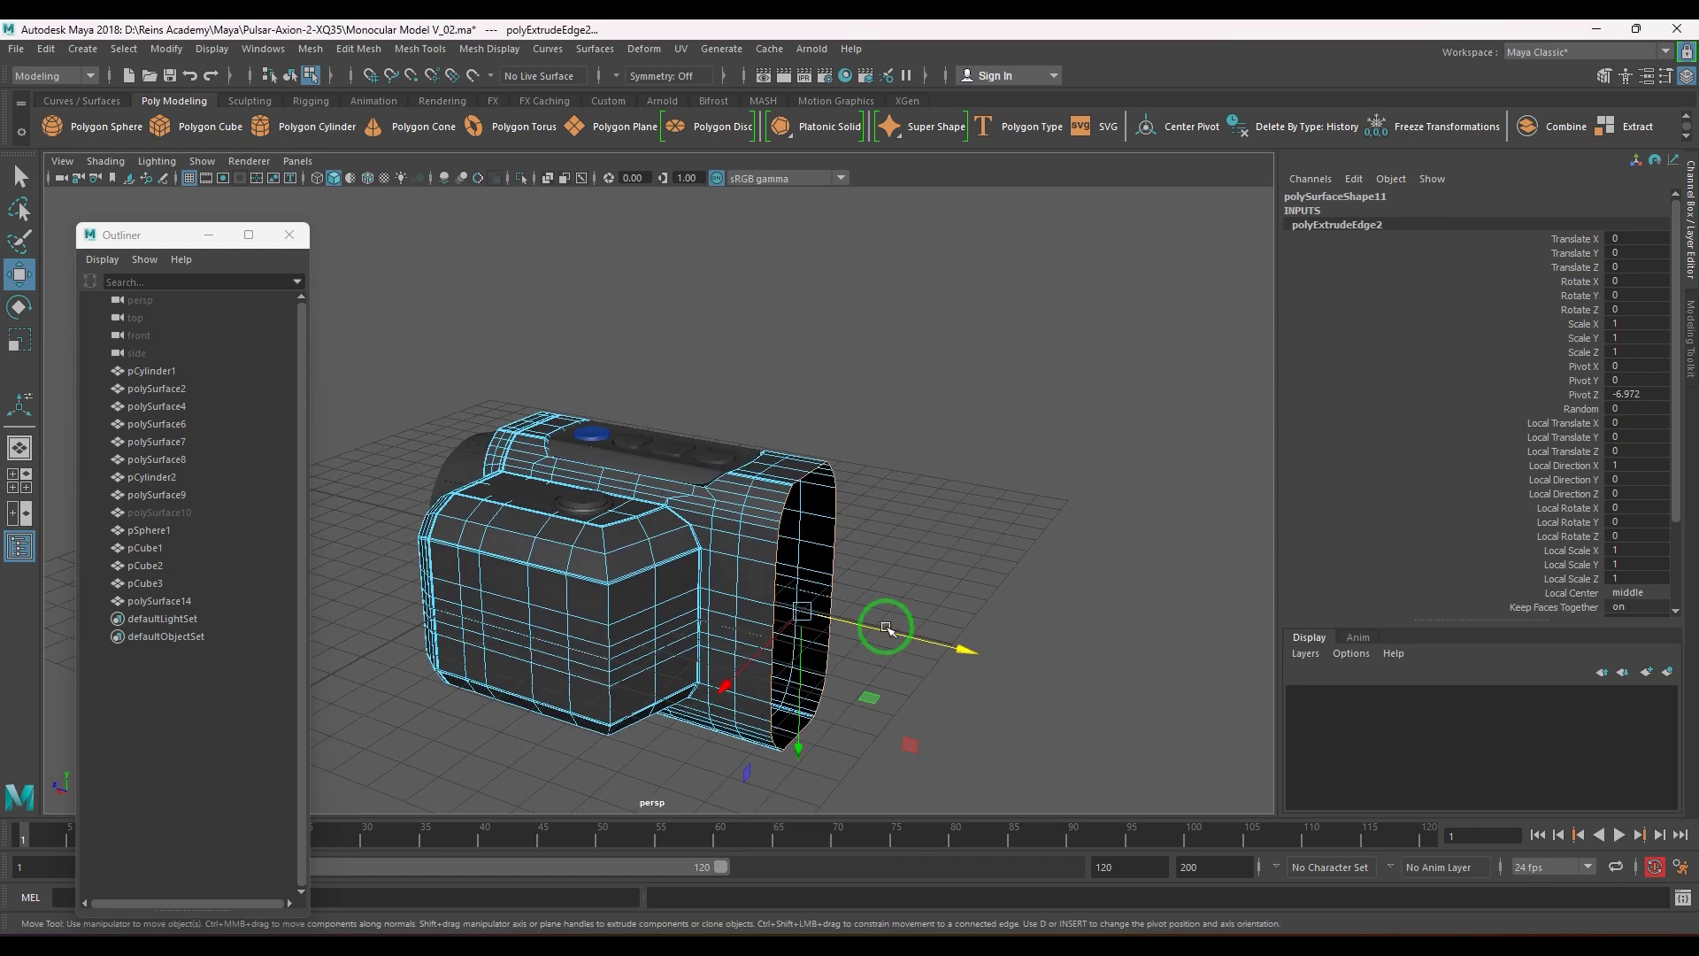
scroll(886, 627, "up", 1)
key("ctrl+e")
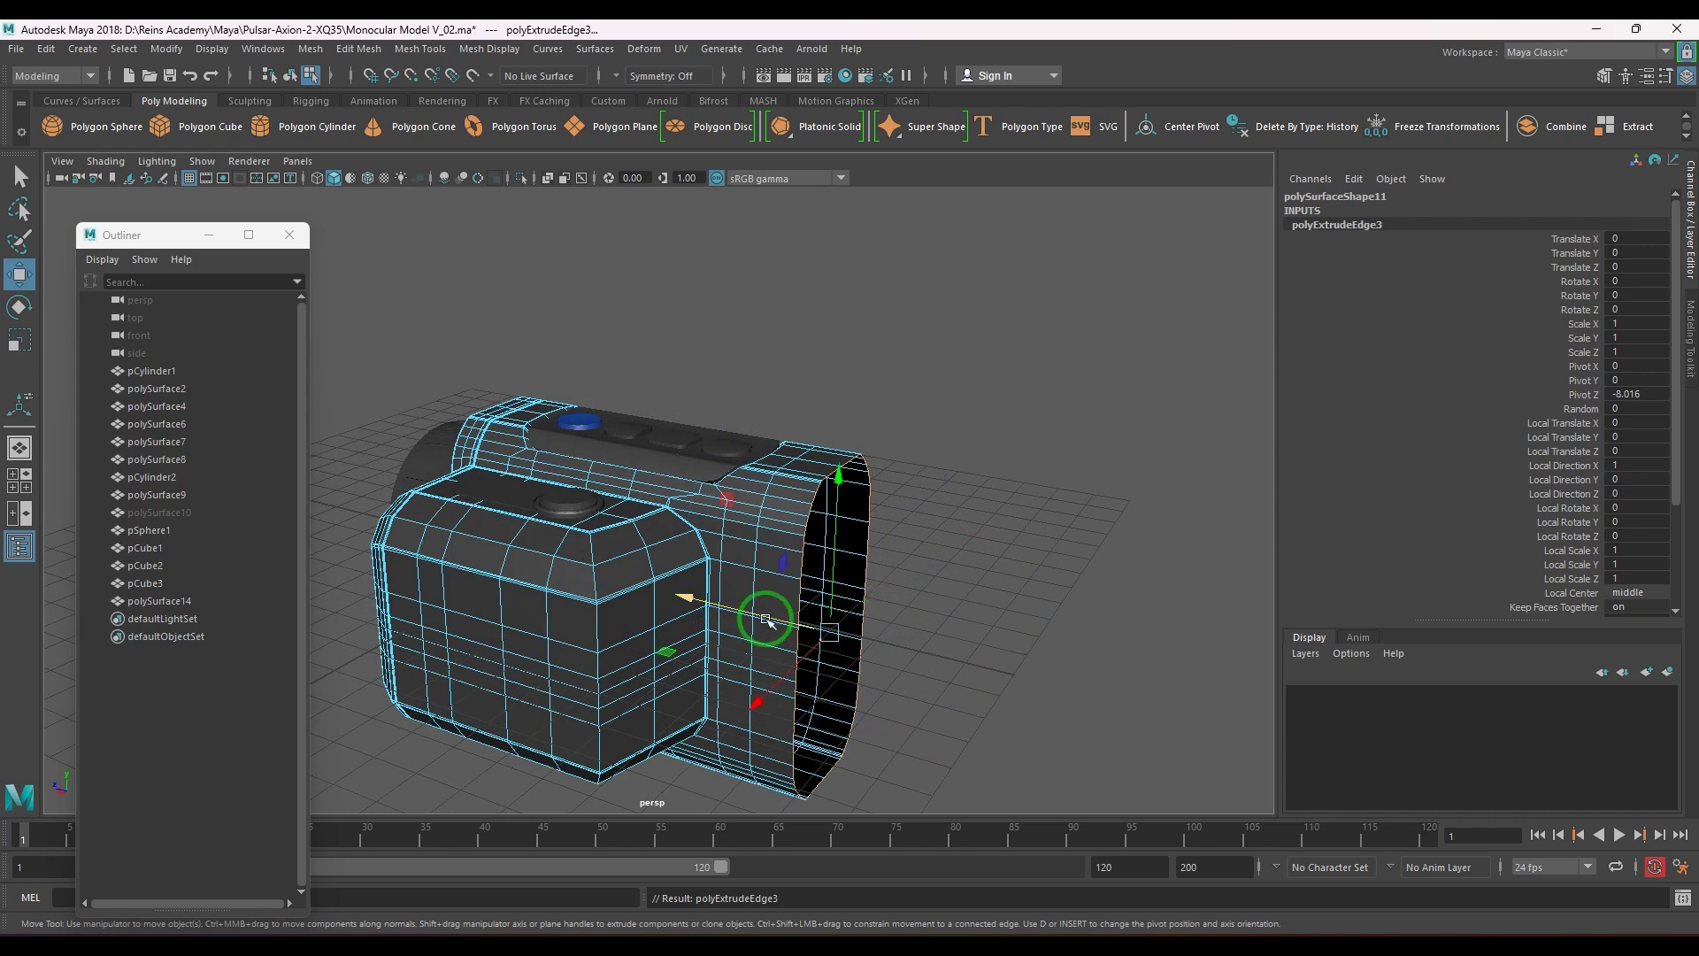
left_click_drag(770, 617, 807, 631)
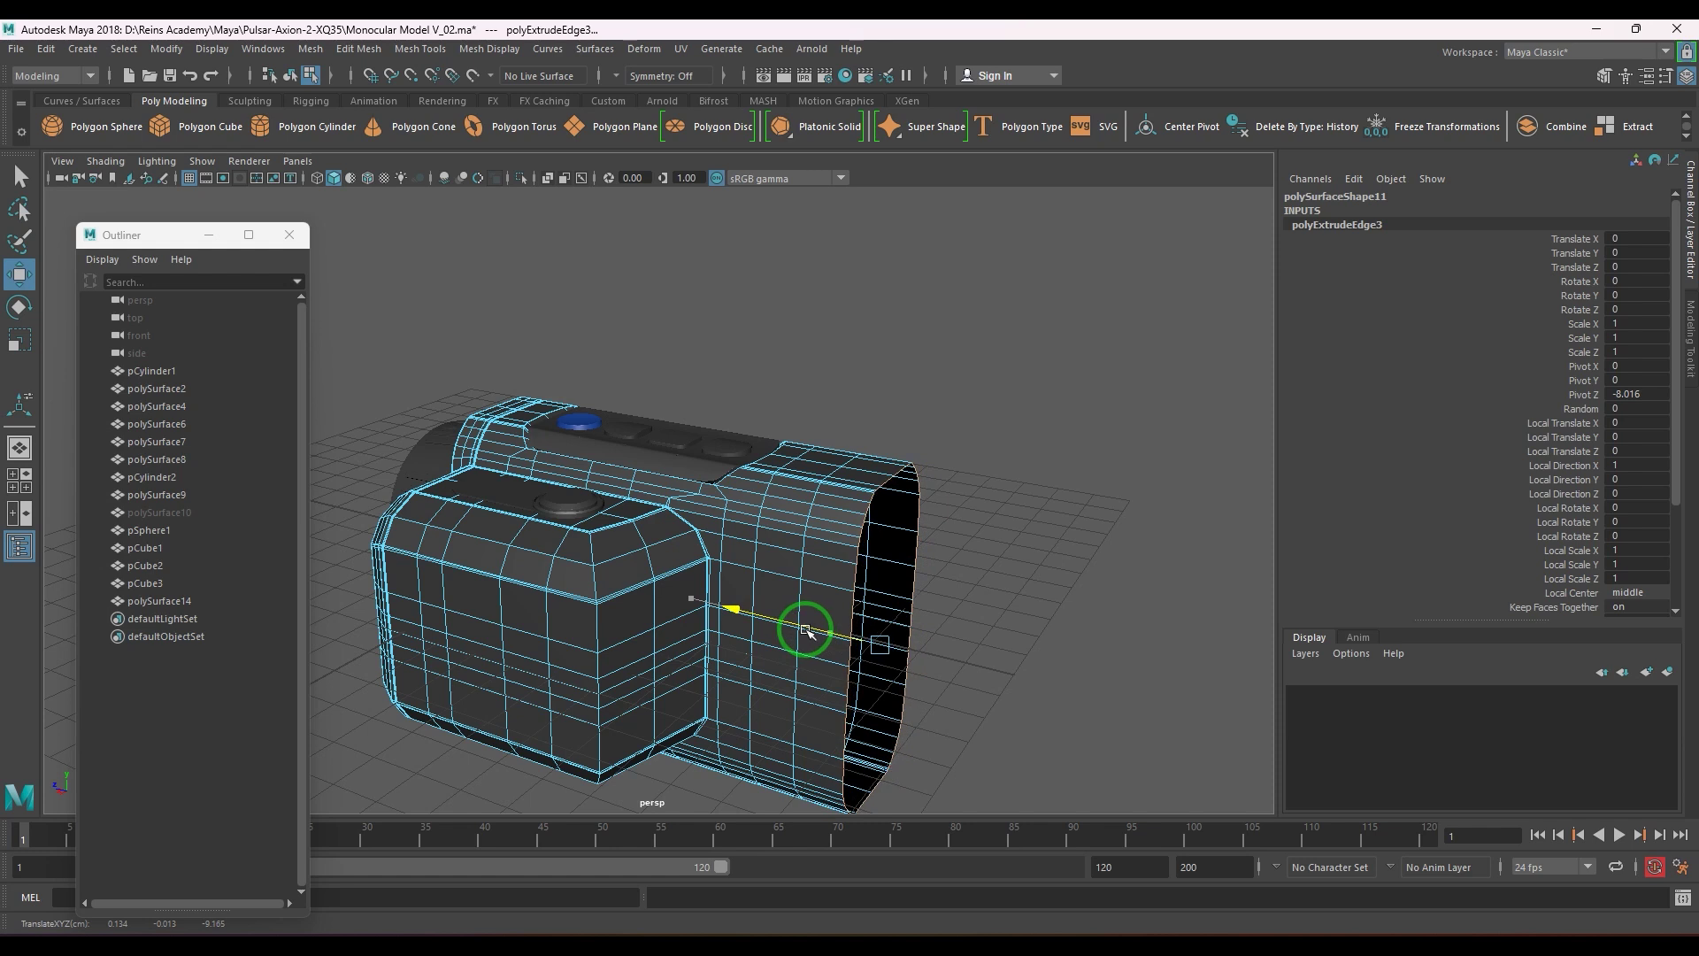
key("ctrl+e")
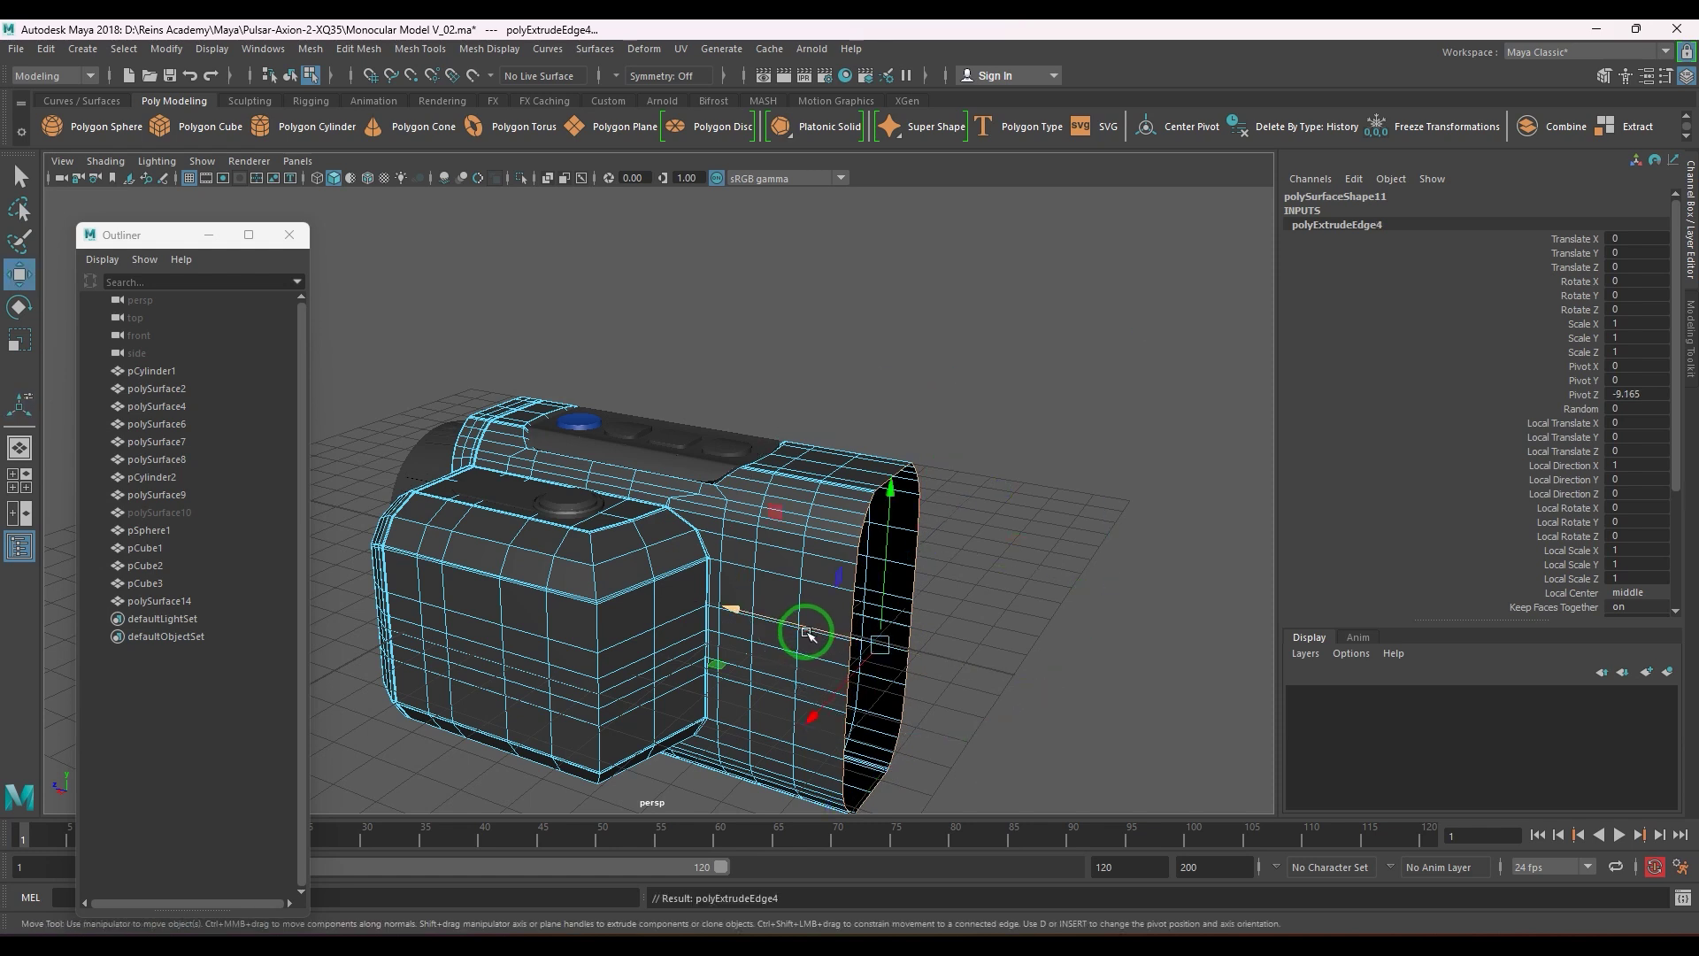
left_click_drag(794, 622, 807, 629)
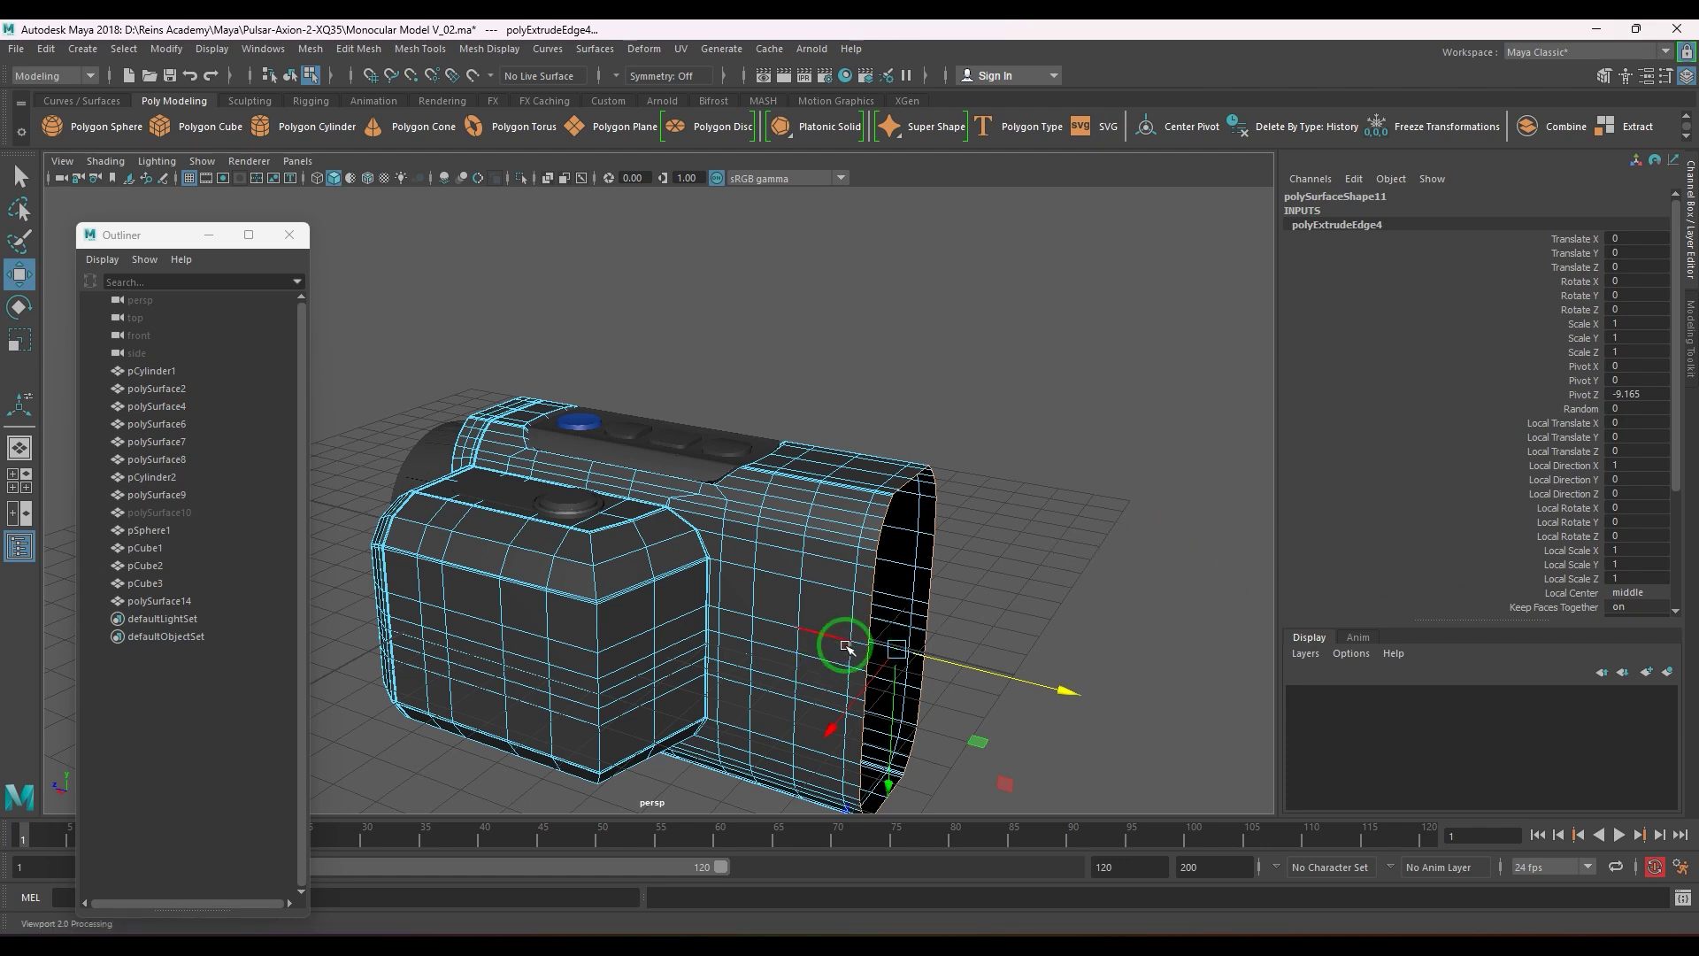
- Bevel the edge loop nearest the housing's rear rim with a fraction of 0.06
mouse_move(840, 647)
left_mouse_down("alt")
mouse_move(796, 676)
mouse_move(837, 664)
left_mouse_up("alt")
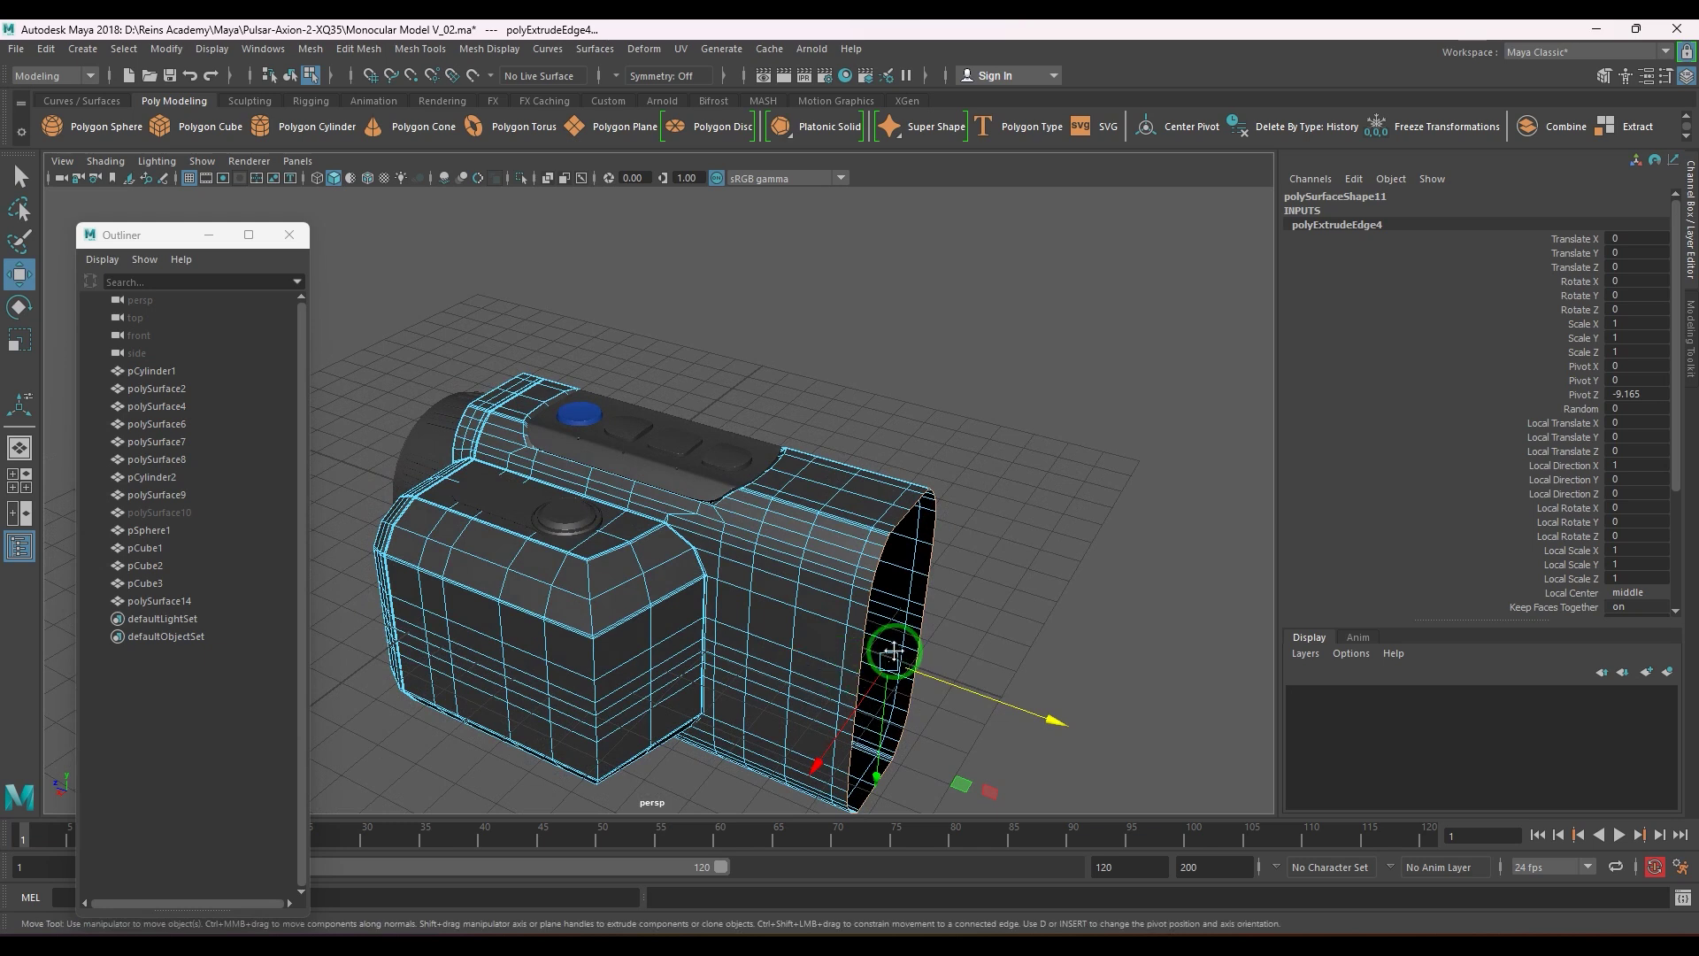
scroll(892, 652, "up", 10)
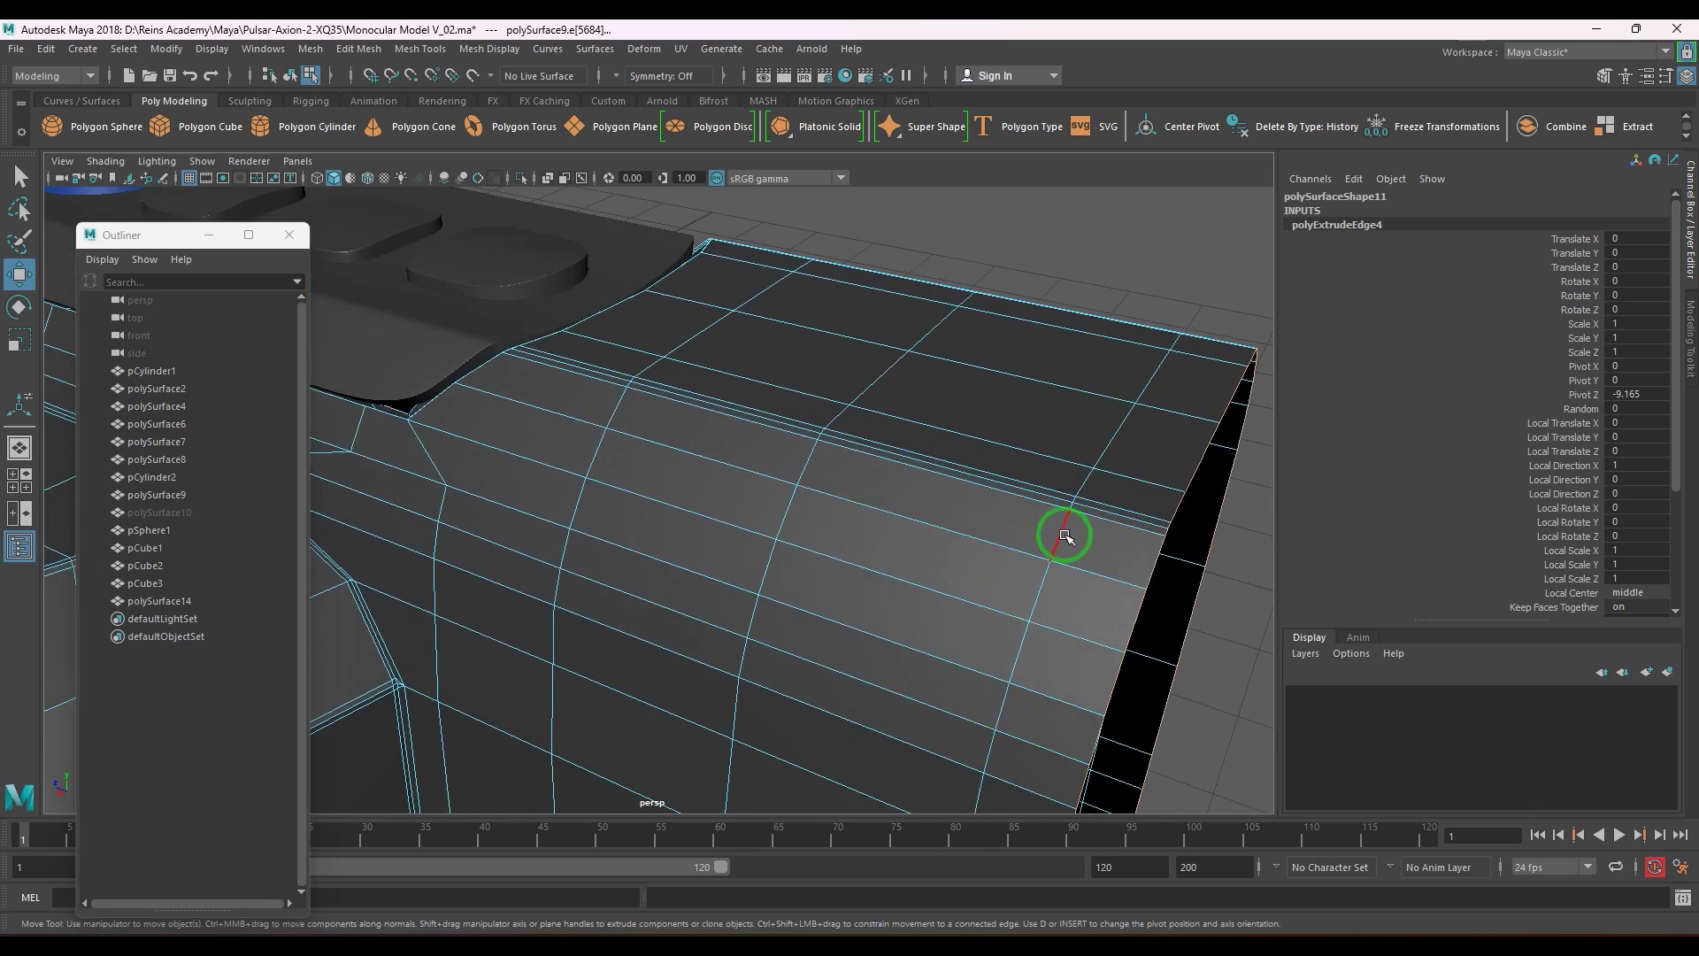
double_click(1065, 534)
key("ctrl+b")
left_click(1065, 371)
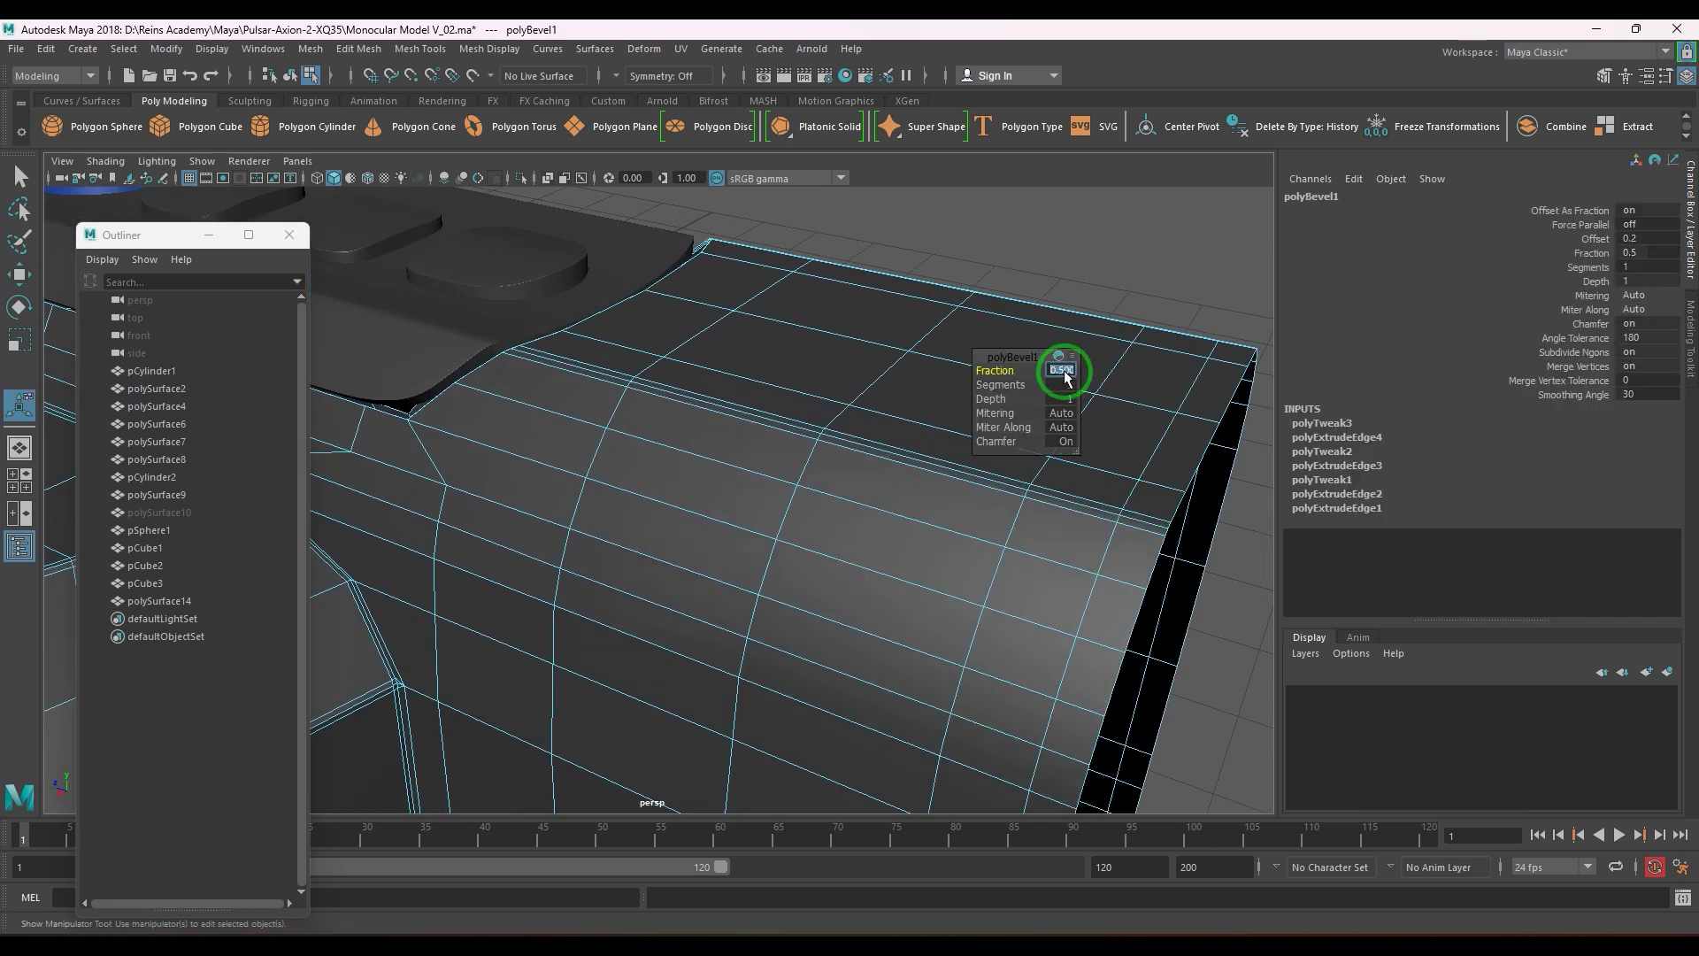
type("0.1")
key("Return")
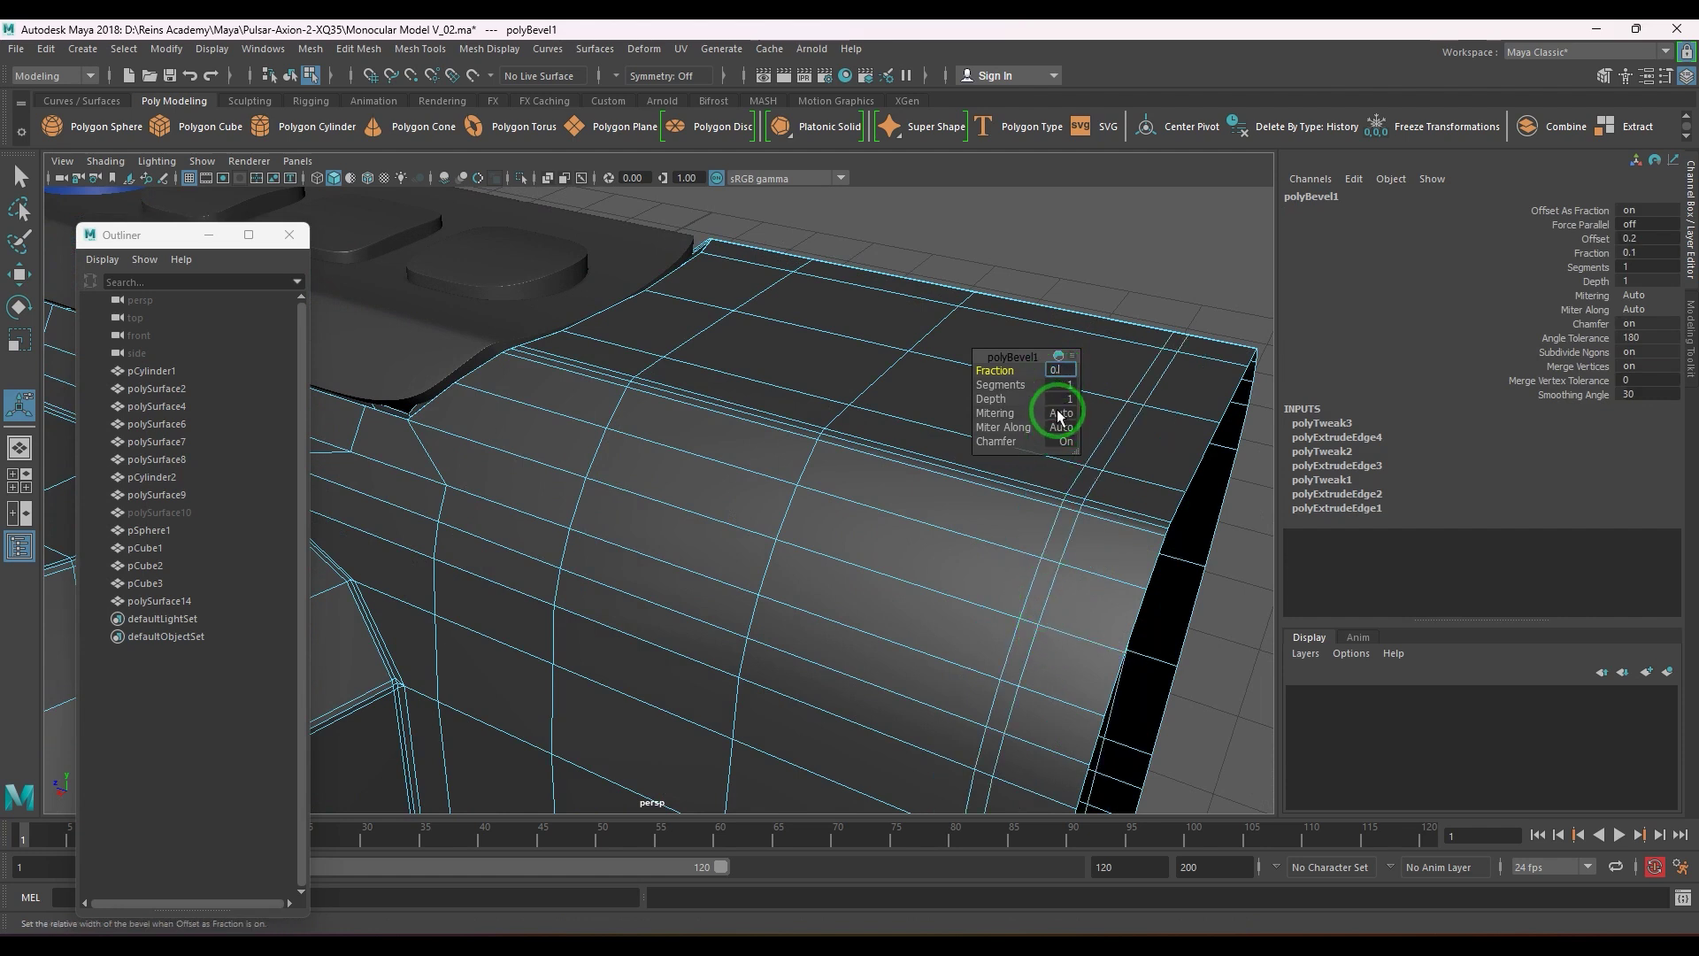
type("0.06")
key("Return")
key("q")
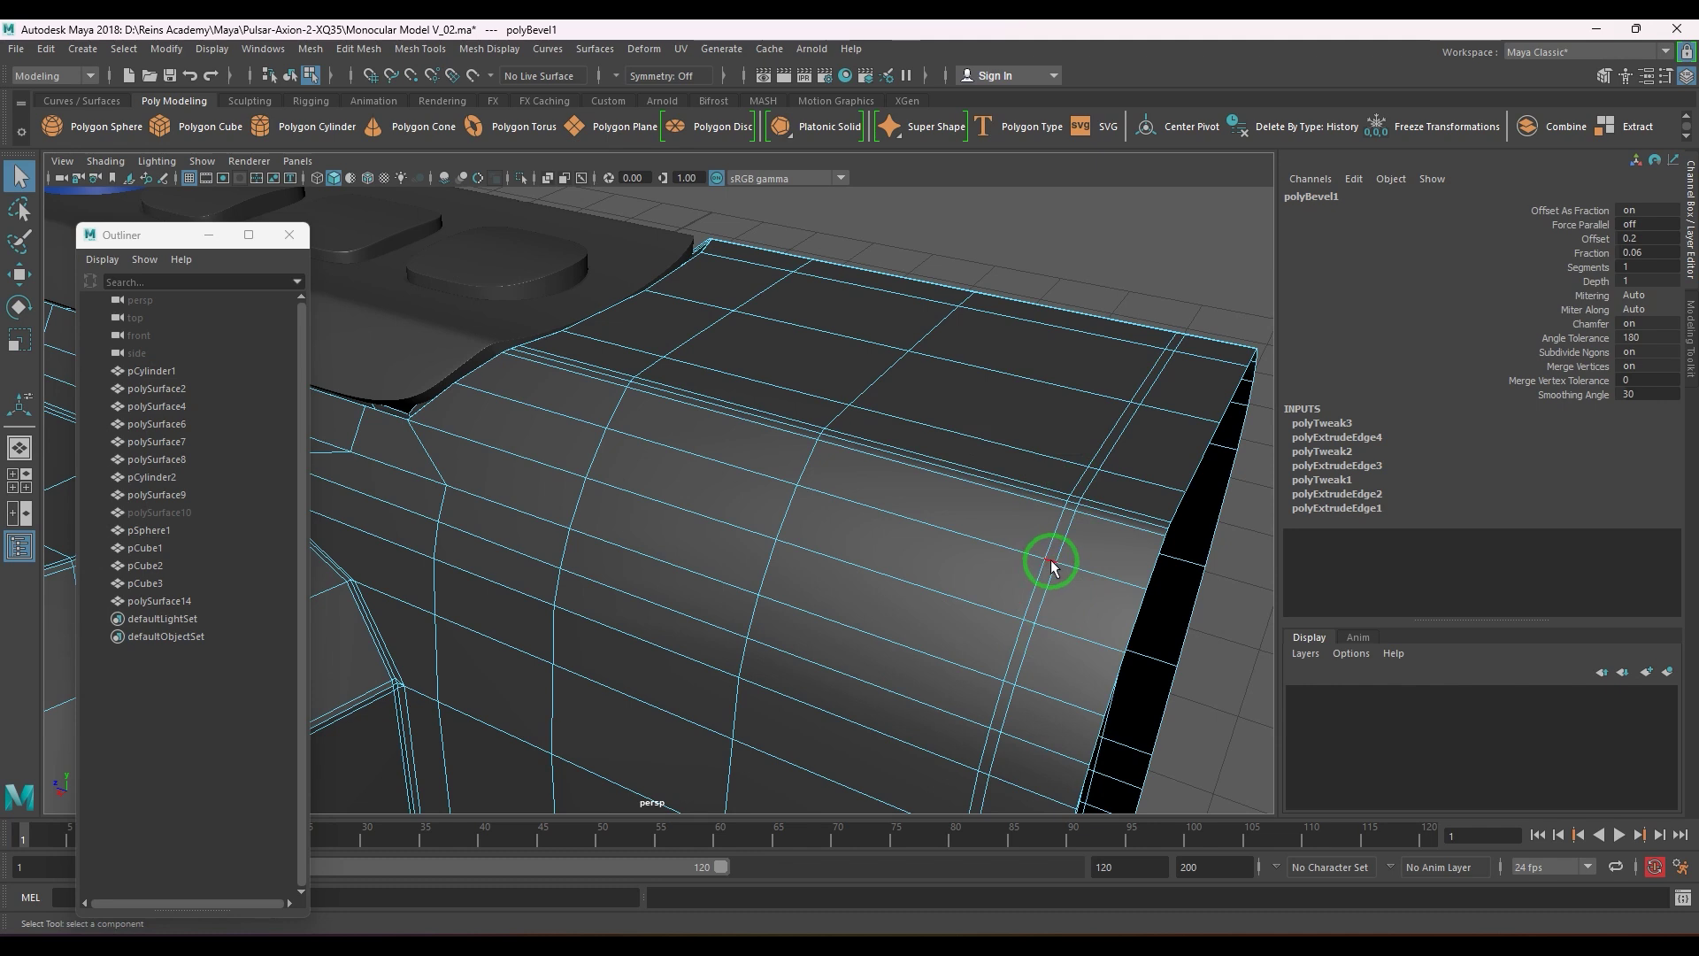
- Select the narrow beveled face loop around the rear section and extrude it inward as a groove
left_click(1051, 561)
right_click_drag(1087, 463, 1088, 559, "ctrl")
key("ctrl+e")
- Insert supporting edge loops along the groove wall nearer the controls
left_click_drag(956, 563, 637, 576, "alt")
right_click_drag(637, 576, 811, 629, "alt")
left_click_drag(812, 630, 676, 569, "alt")
right_click_drag(675, 569, 793, 676, "alt")
right_click_drag(715, 461, 664, 439)
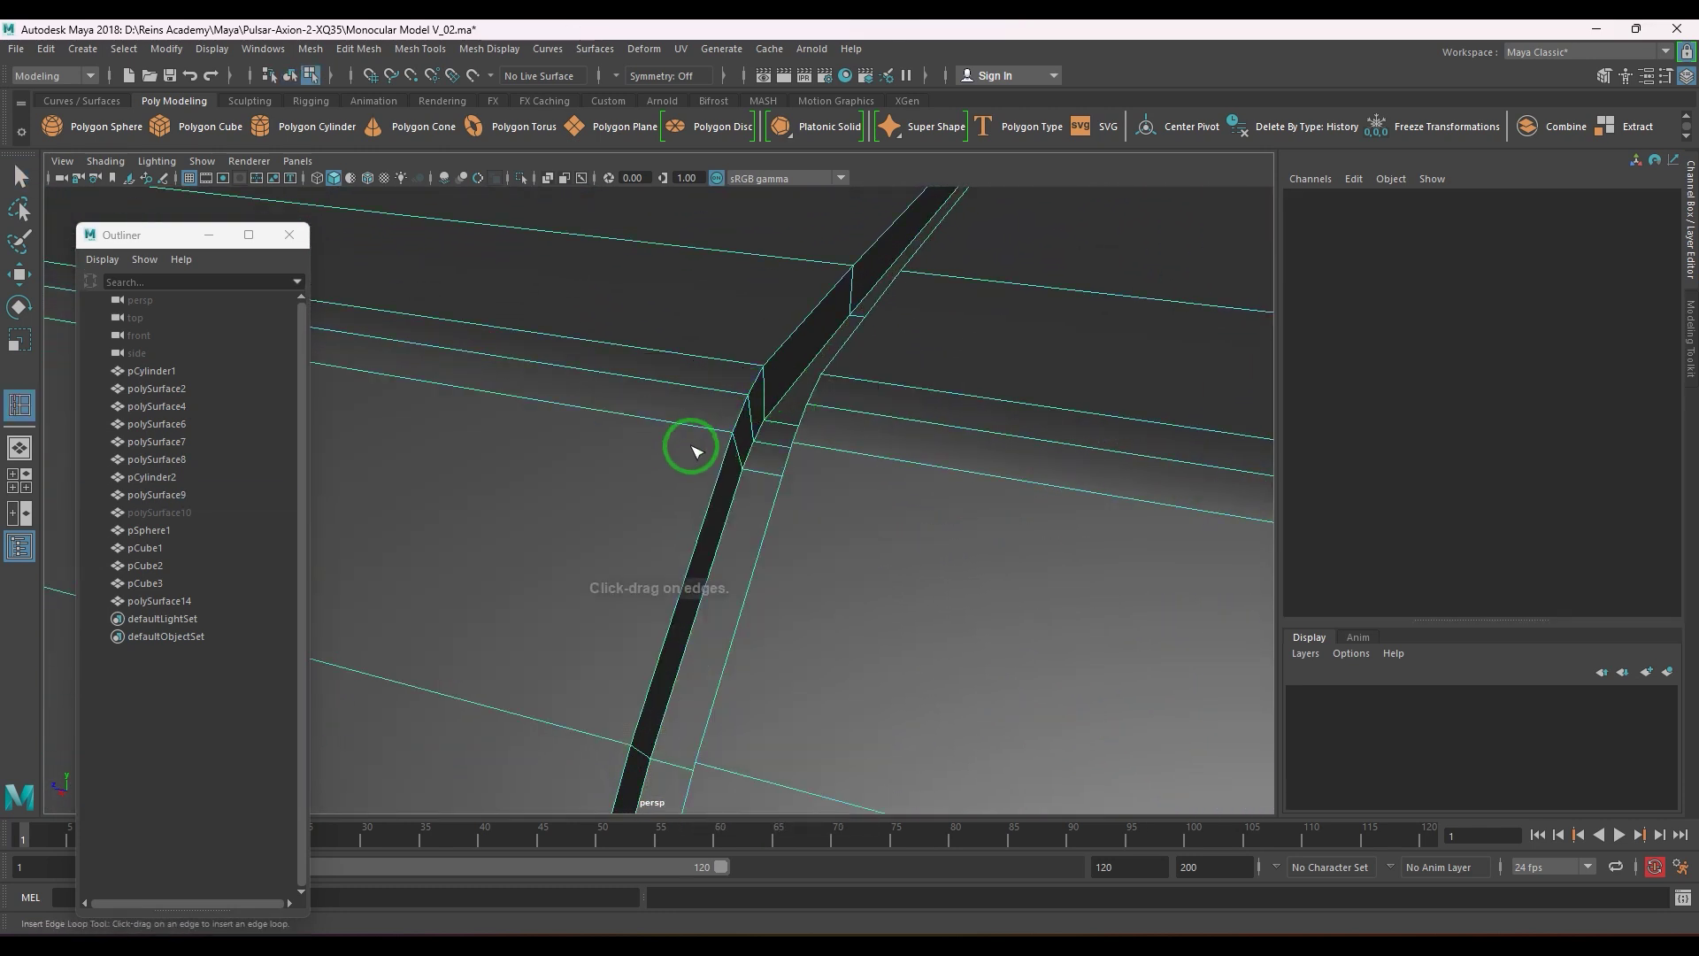
left_click_drag(712, 436, 982, 478)
scroll(745, 486, "down", 4)
middle_click_drag(983, 478, 773, 512, "alt")
- Insert supporting edge loops along the opposite groove wall, beside its floor edge and its outer edge
middle_click_drag(1097, 534, 934, 588, "alt")
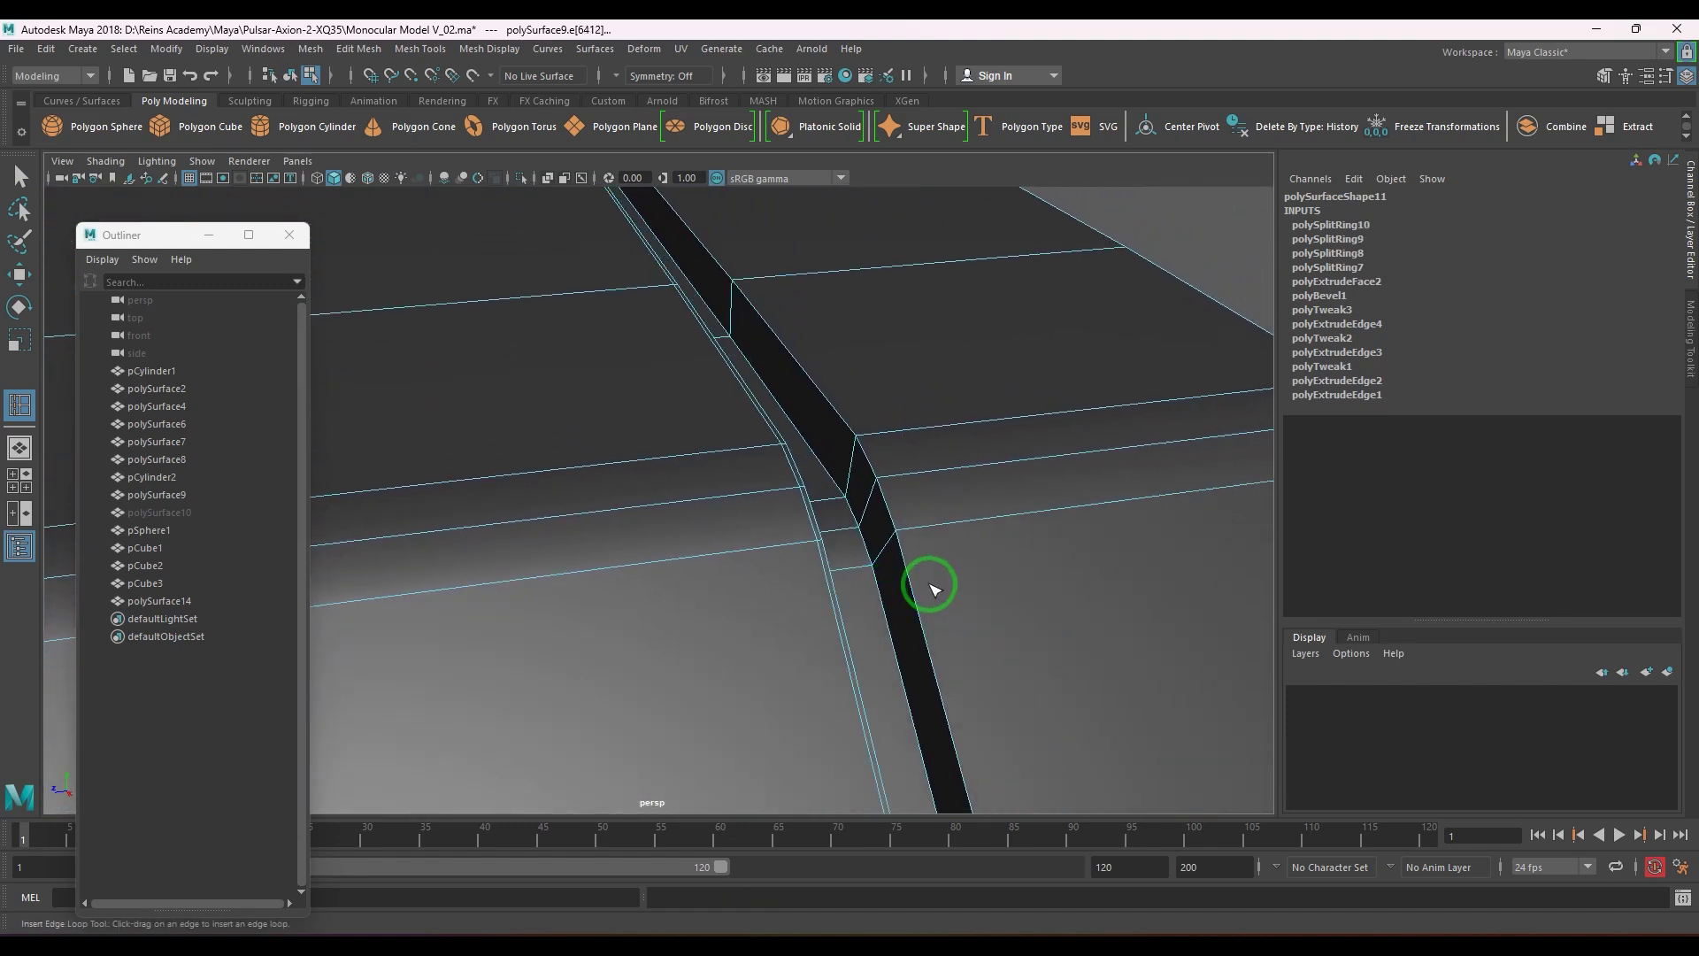
scroll(930, 587, "up", 2)
left_click(918, 580)
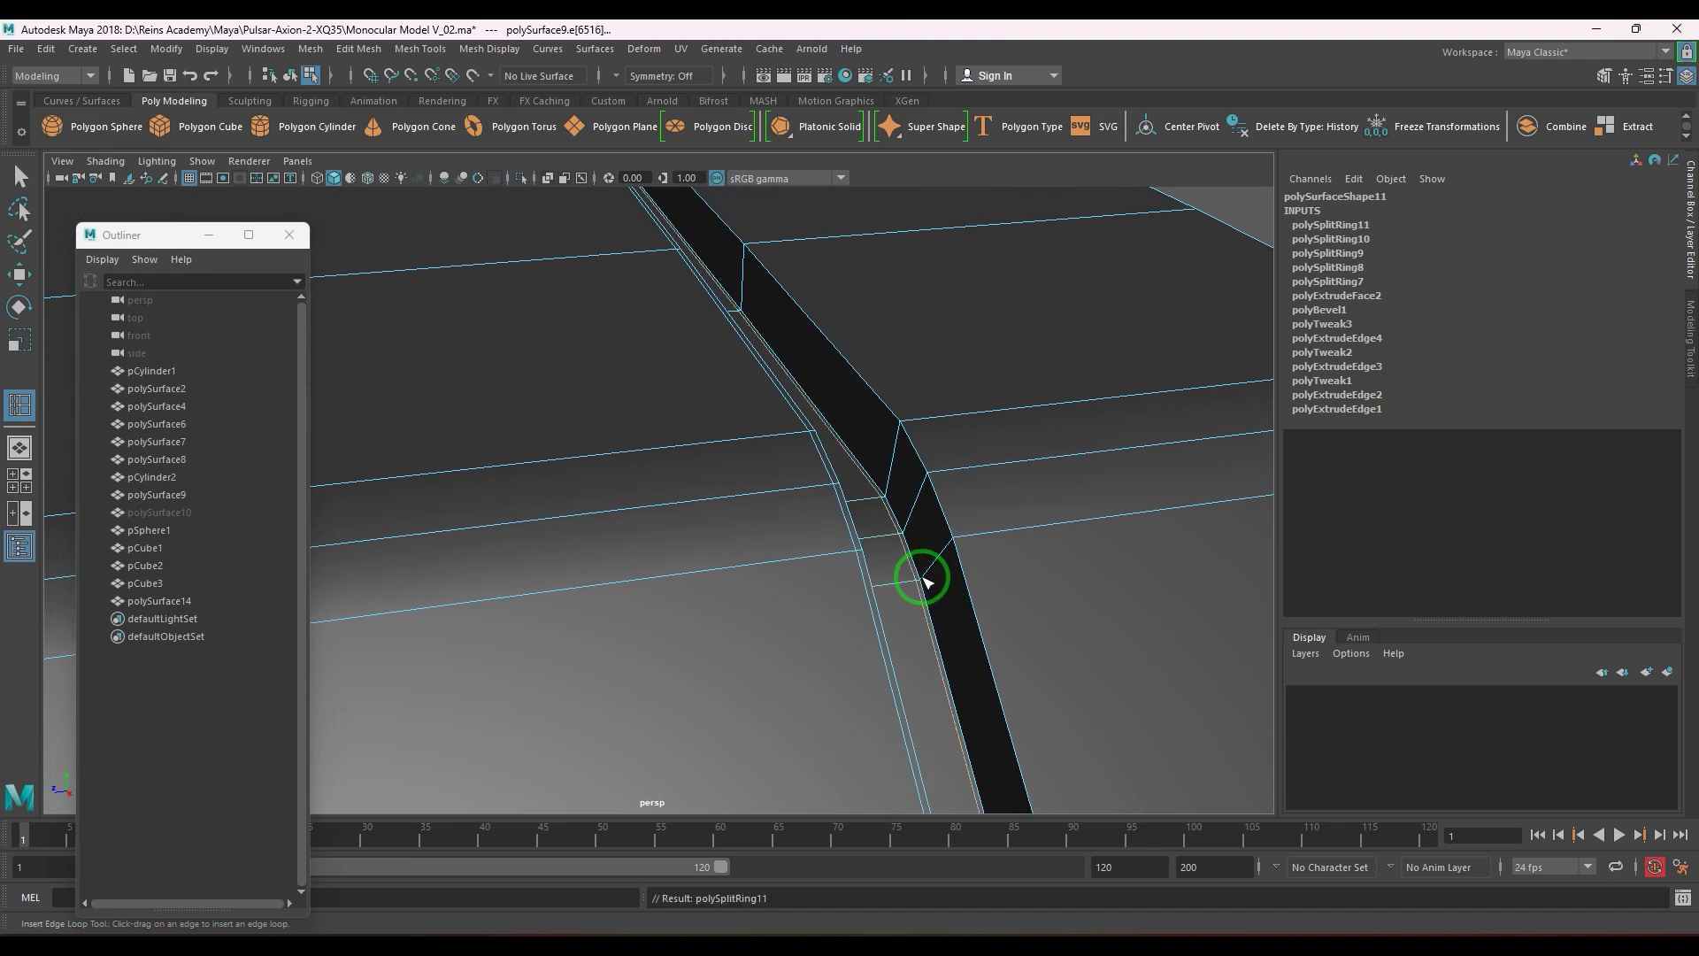
left_click(929, 568)
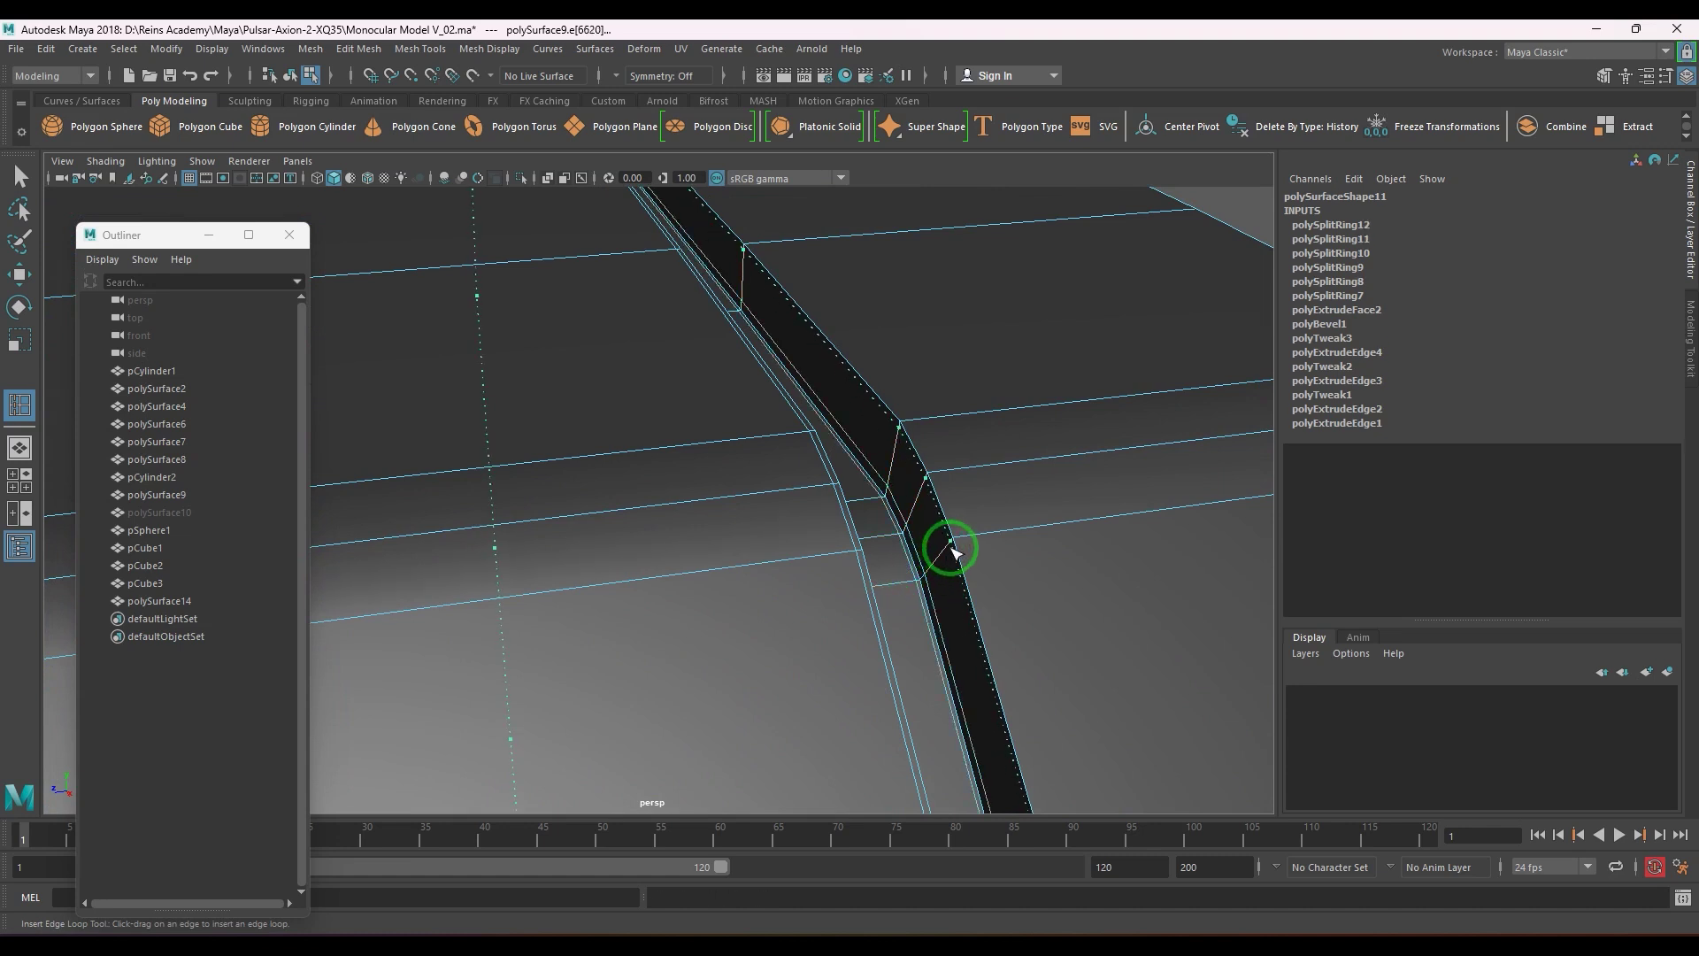
left_click(960, 540)
left_click(954, 542)
- Return the housing body to object mode, delete its construction history and deselect it to check the smoothed groove
key("w")
right_click_drag(889, 488, 892, 484)
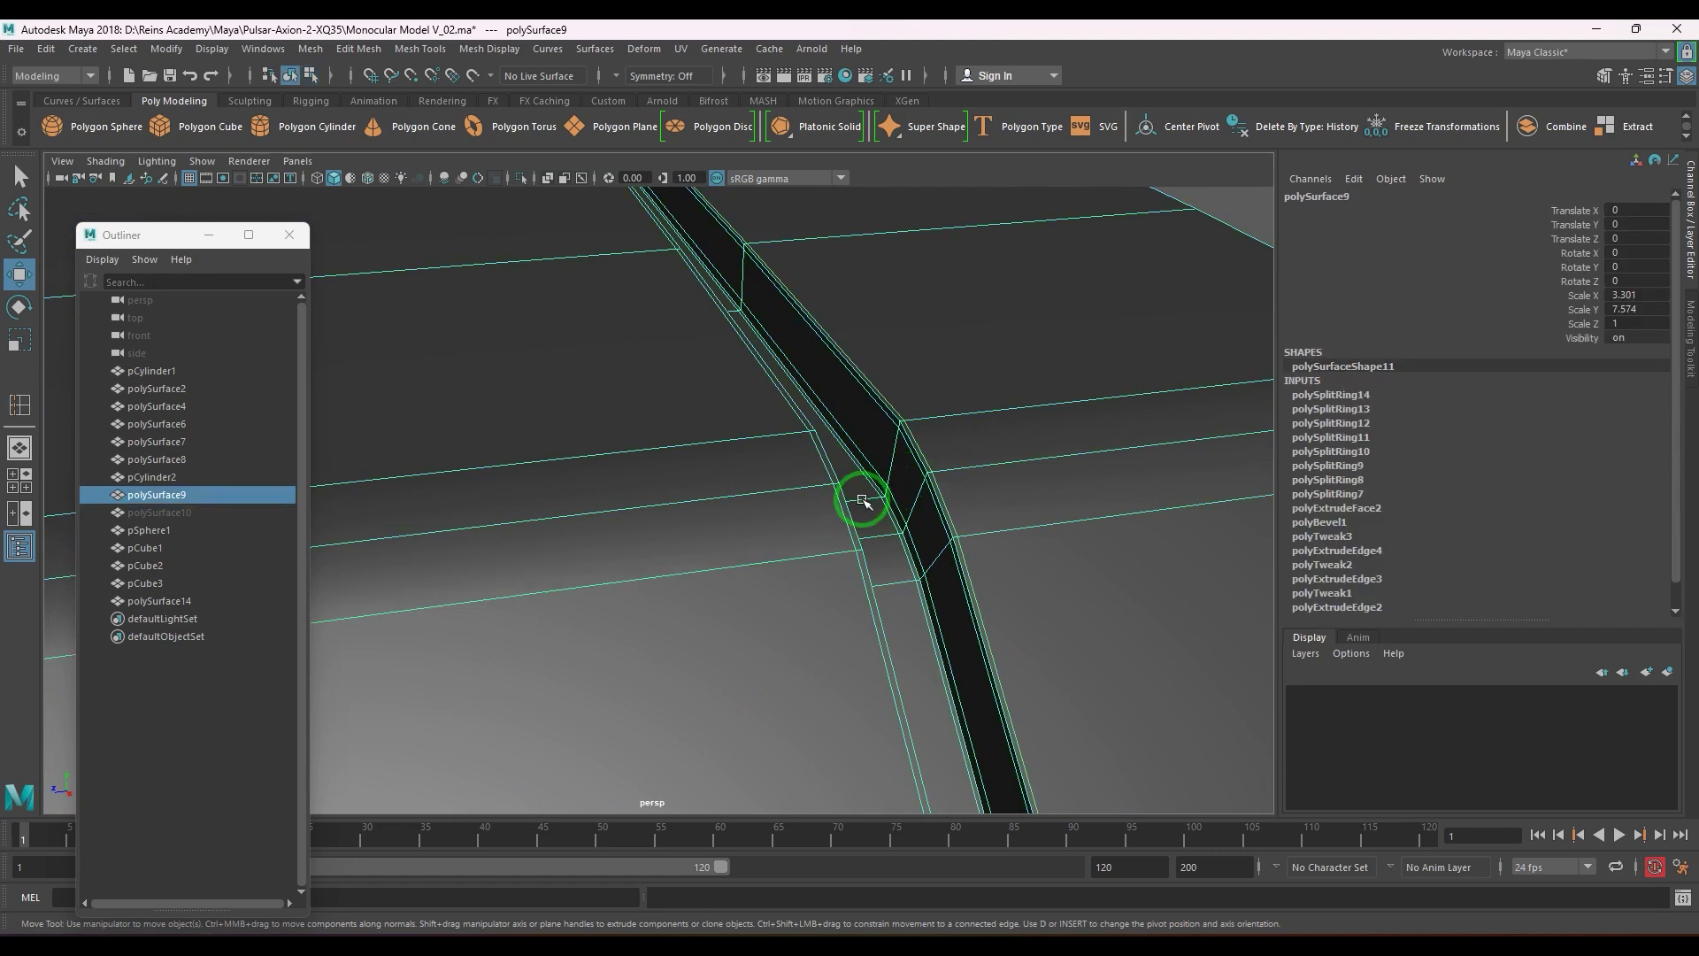
key("alt+shift+d")
scroll(858, 500, "down", 10)
left_click(952, 486)
left_click_drag(953, 486, 549, 385, "alt")
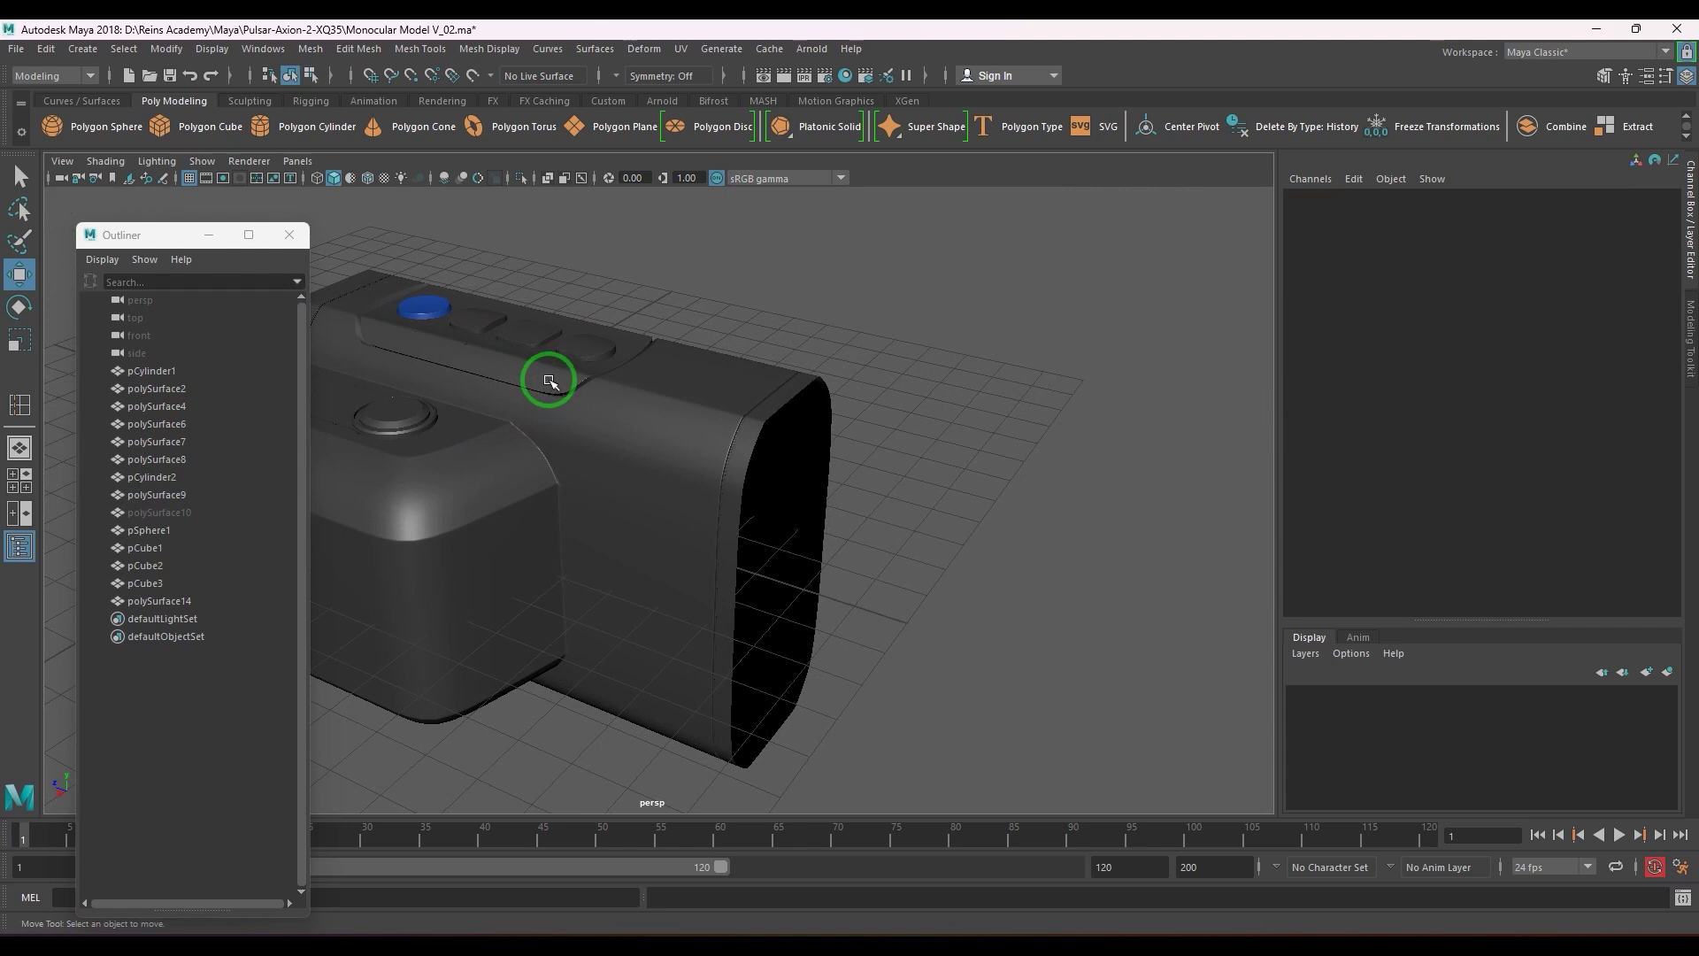
- Extrude the housing's rear border edge loop inward with a local Z translation of about -0.45 and display the body unsmoothed
left_click(741, 494)
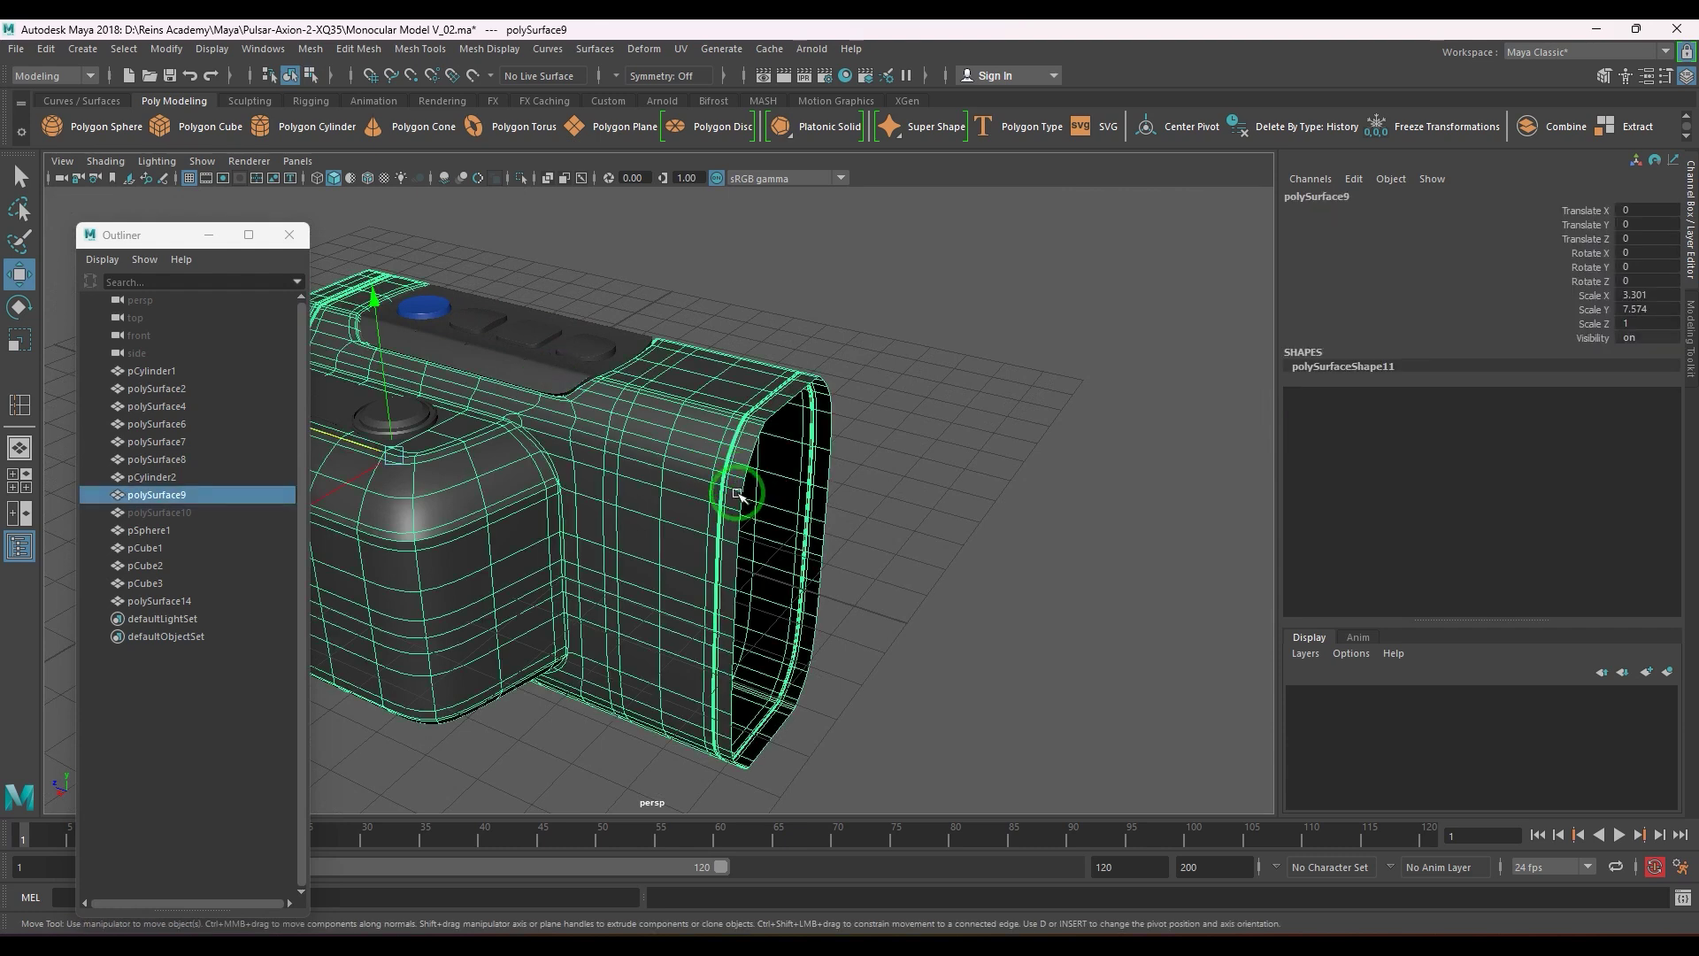
right_click_drag(719, 528, 743, 453)
double_click(841, 410)
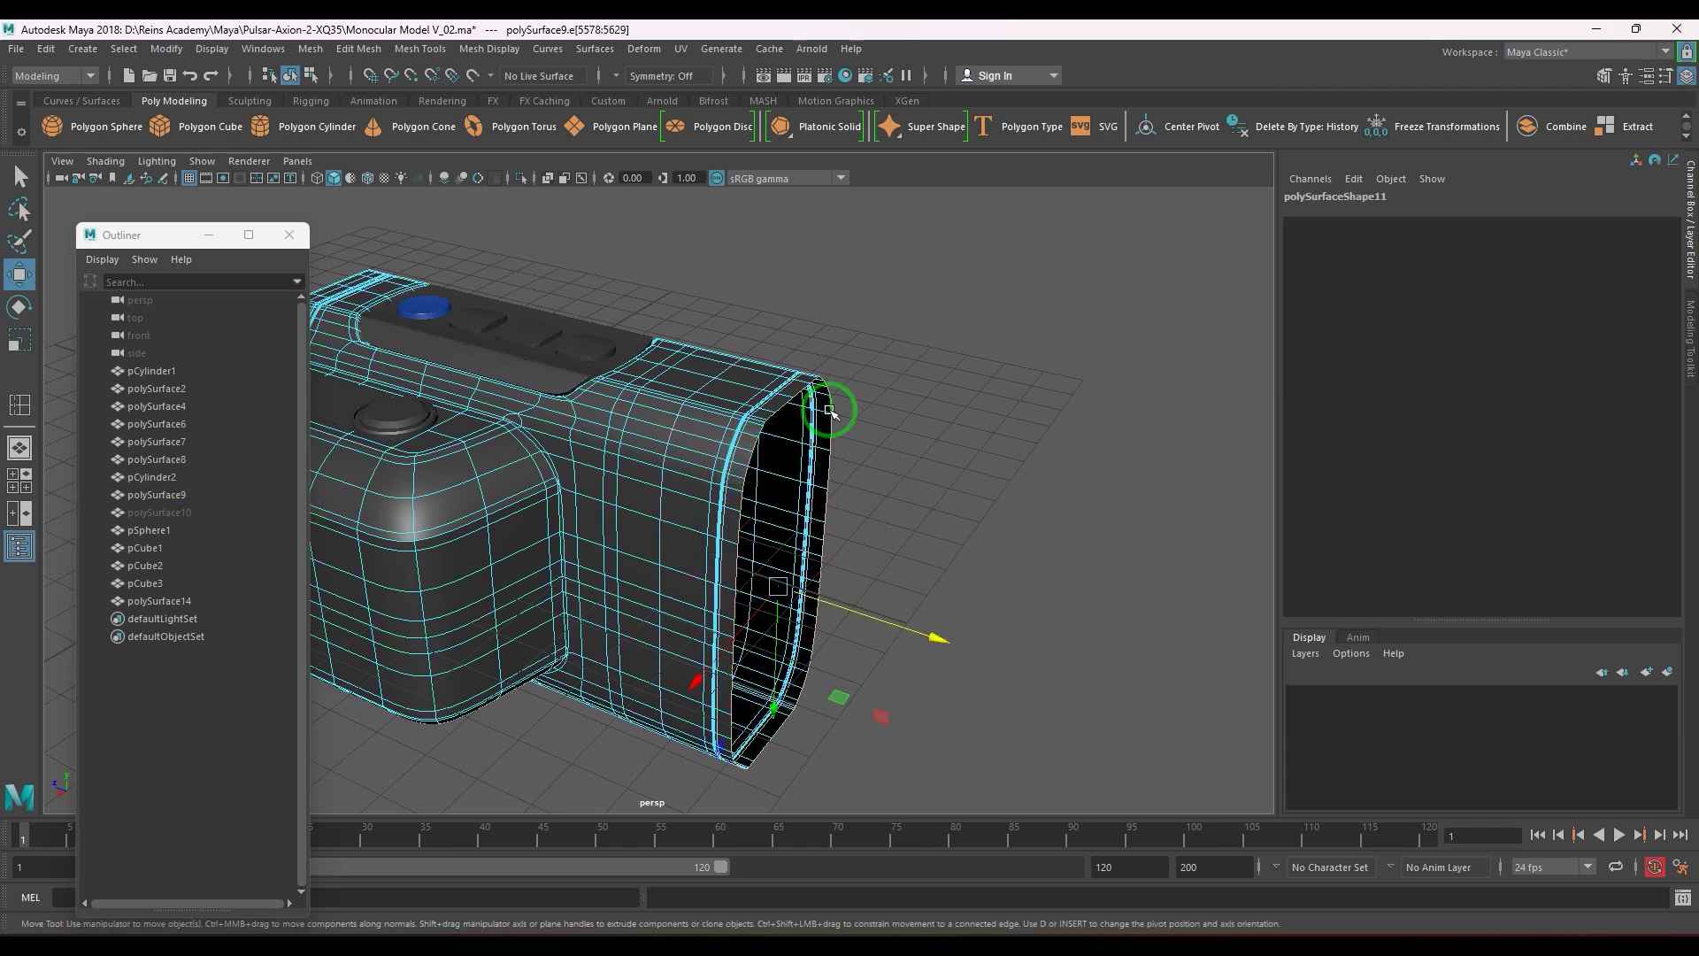
left_click_drag(842, 410, 851, 585, "alt")
key("ctrl+e")
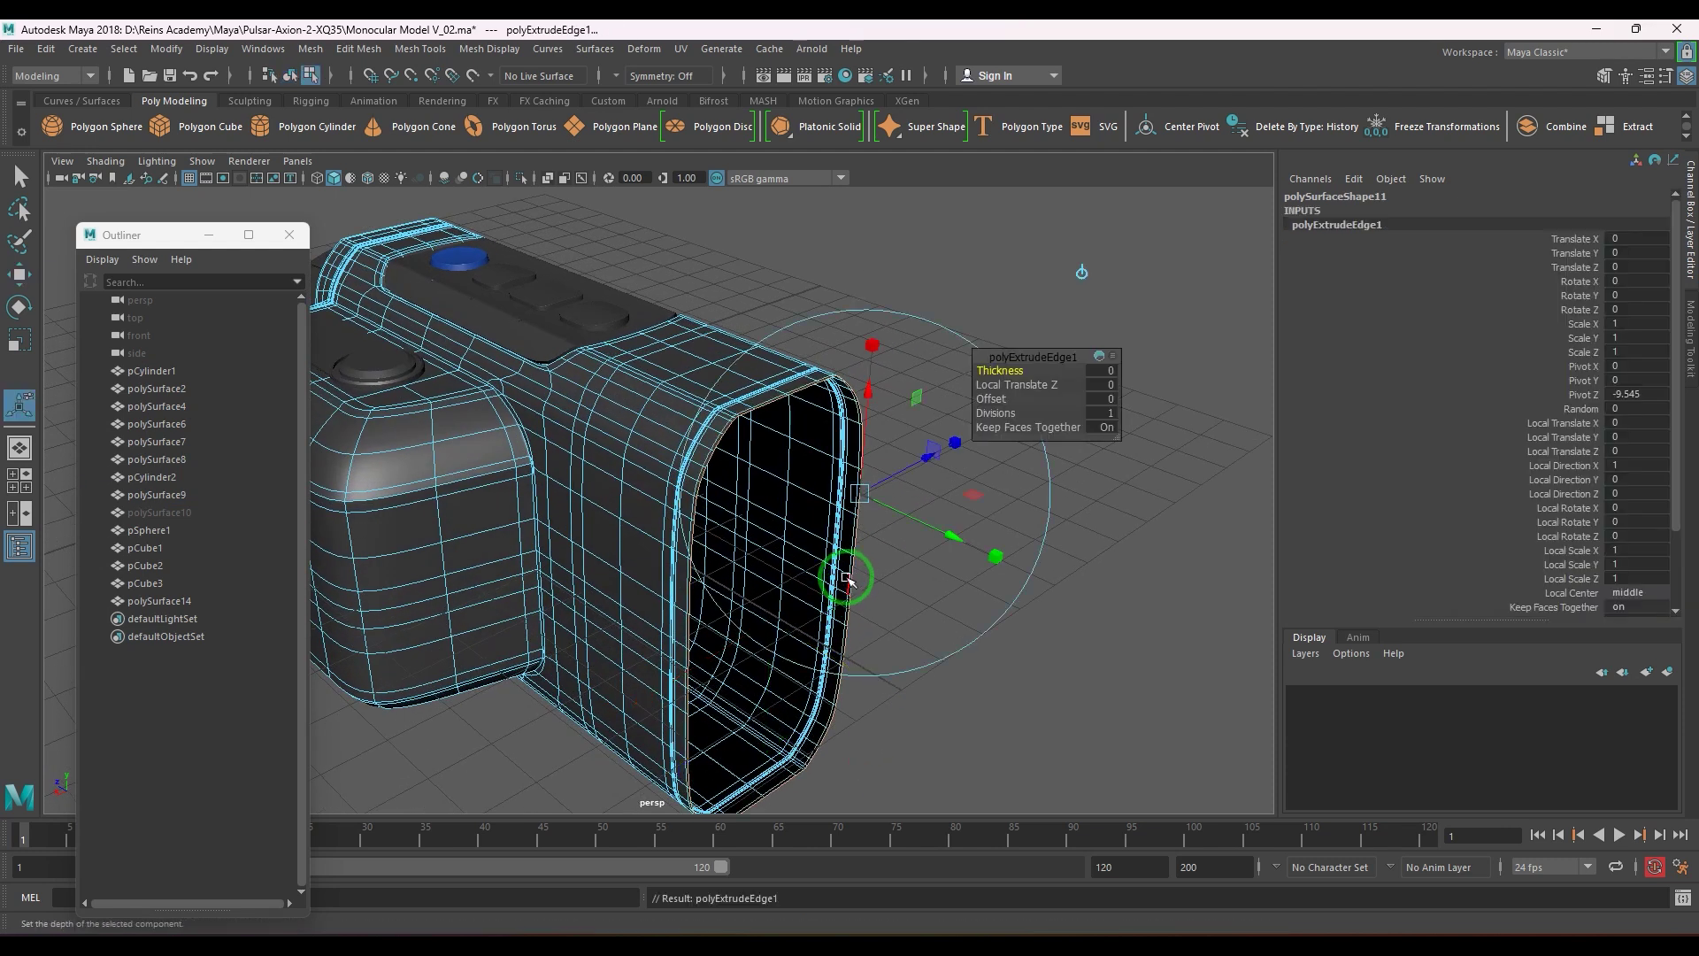
left_click_drag(919, 459, 887, 541)
key("1")
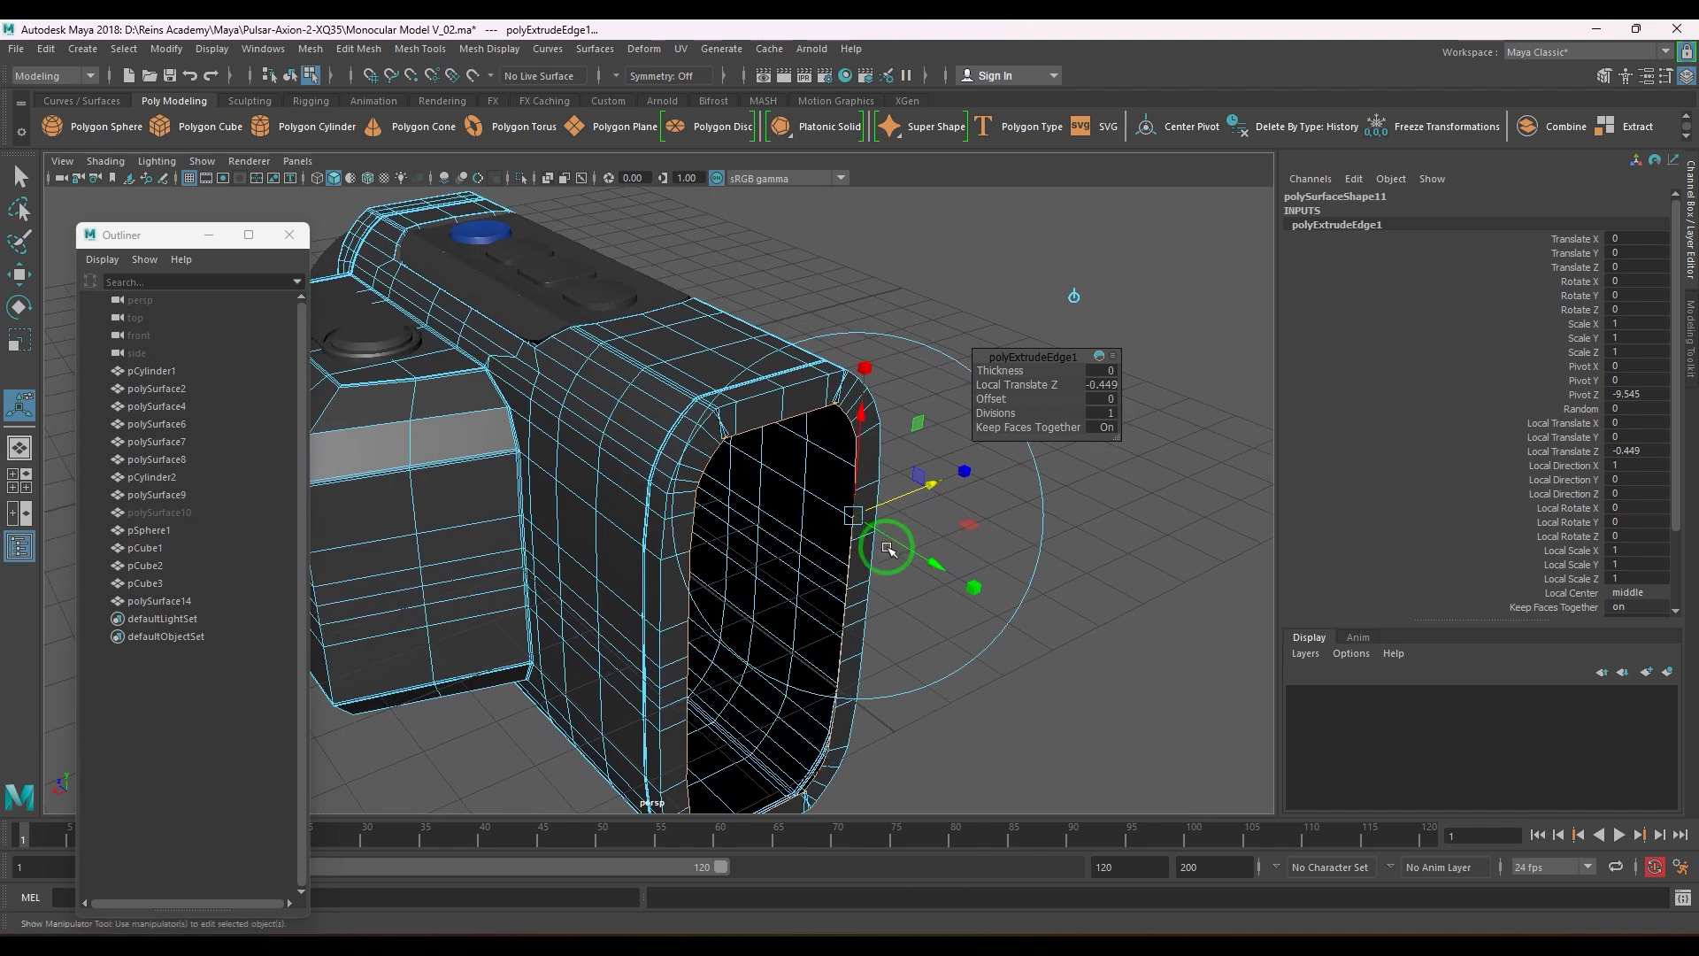
- Undo the rim extrusion's local Z offset and extend the border inward again to a Local Translate Z of about -0.224
key("ctrl+z")
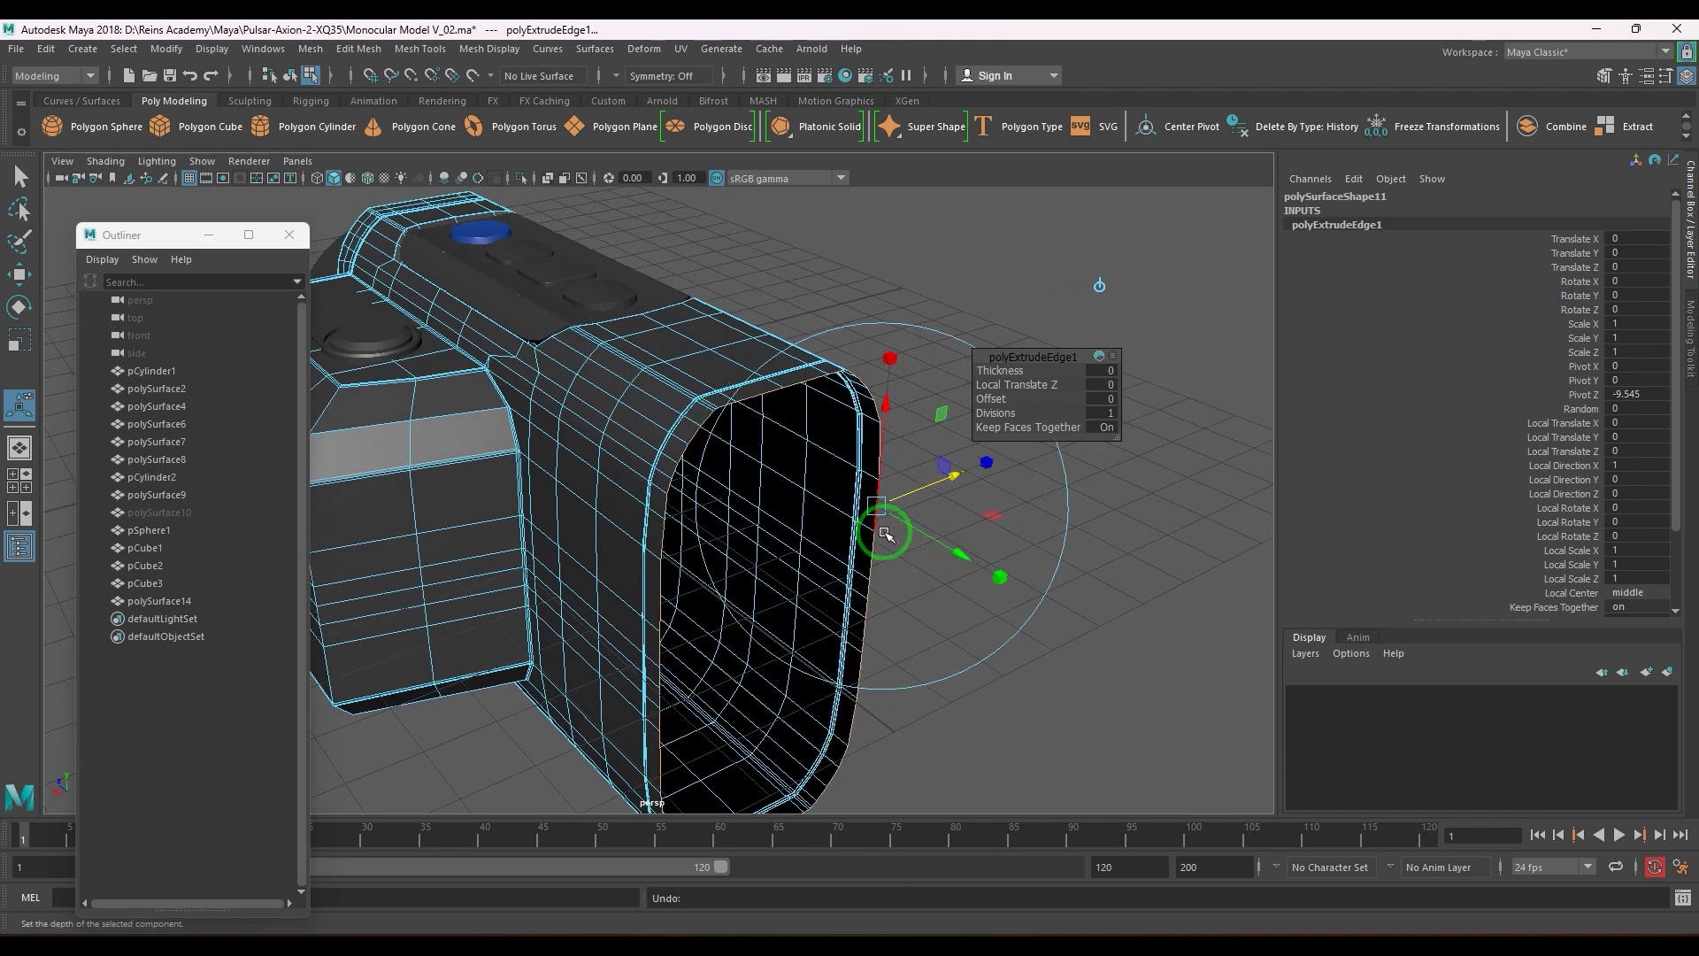
left_click_drag(910, 490, 914, 497)
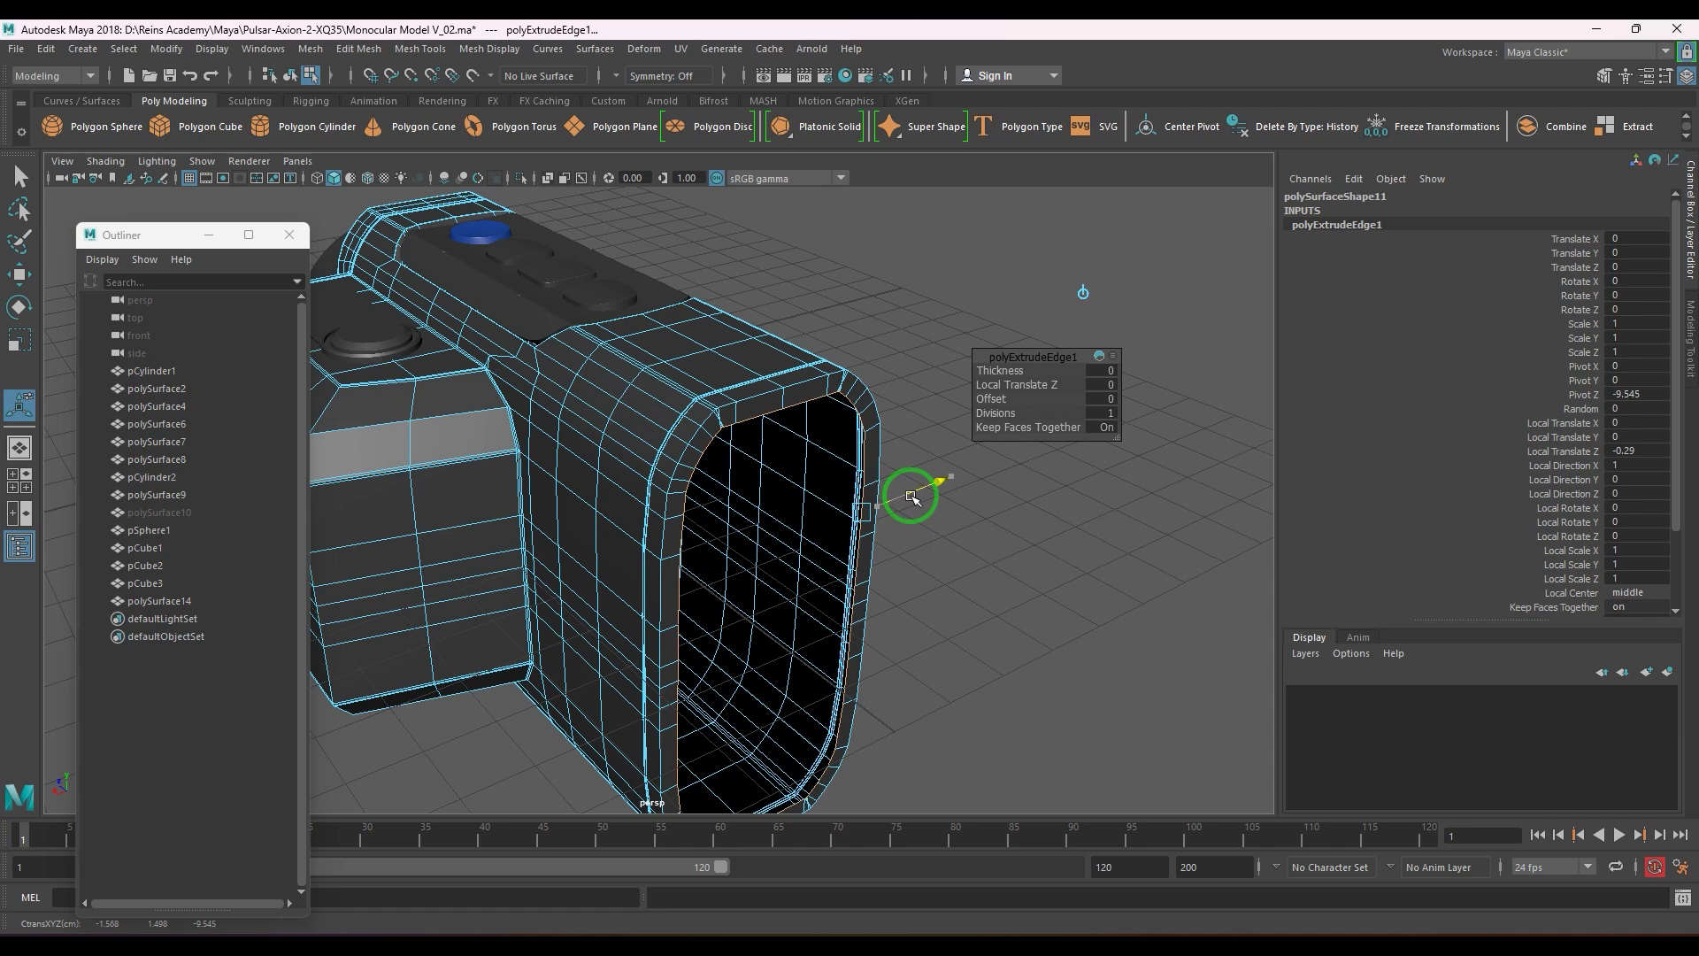
left_click_drag(914, 497, 913, 497)
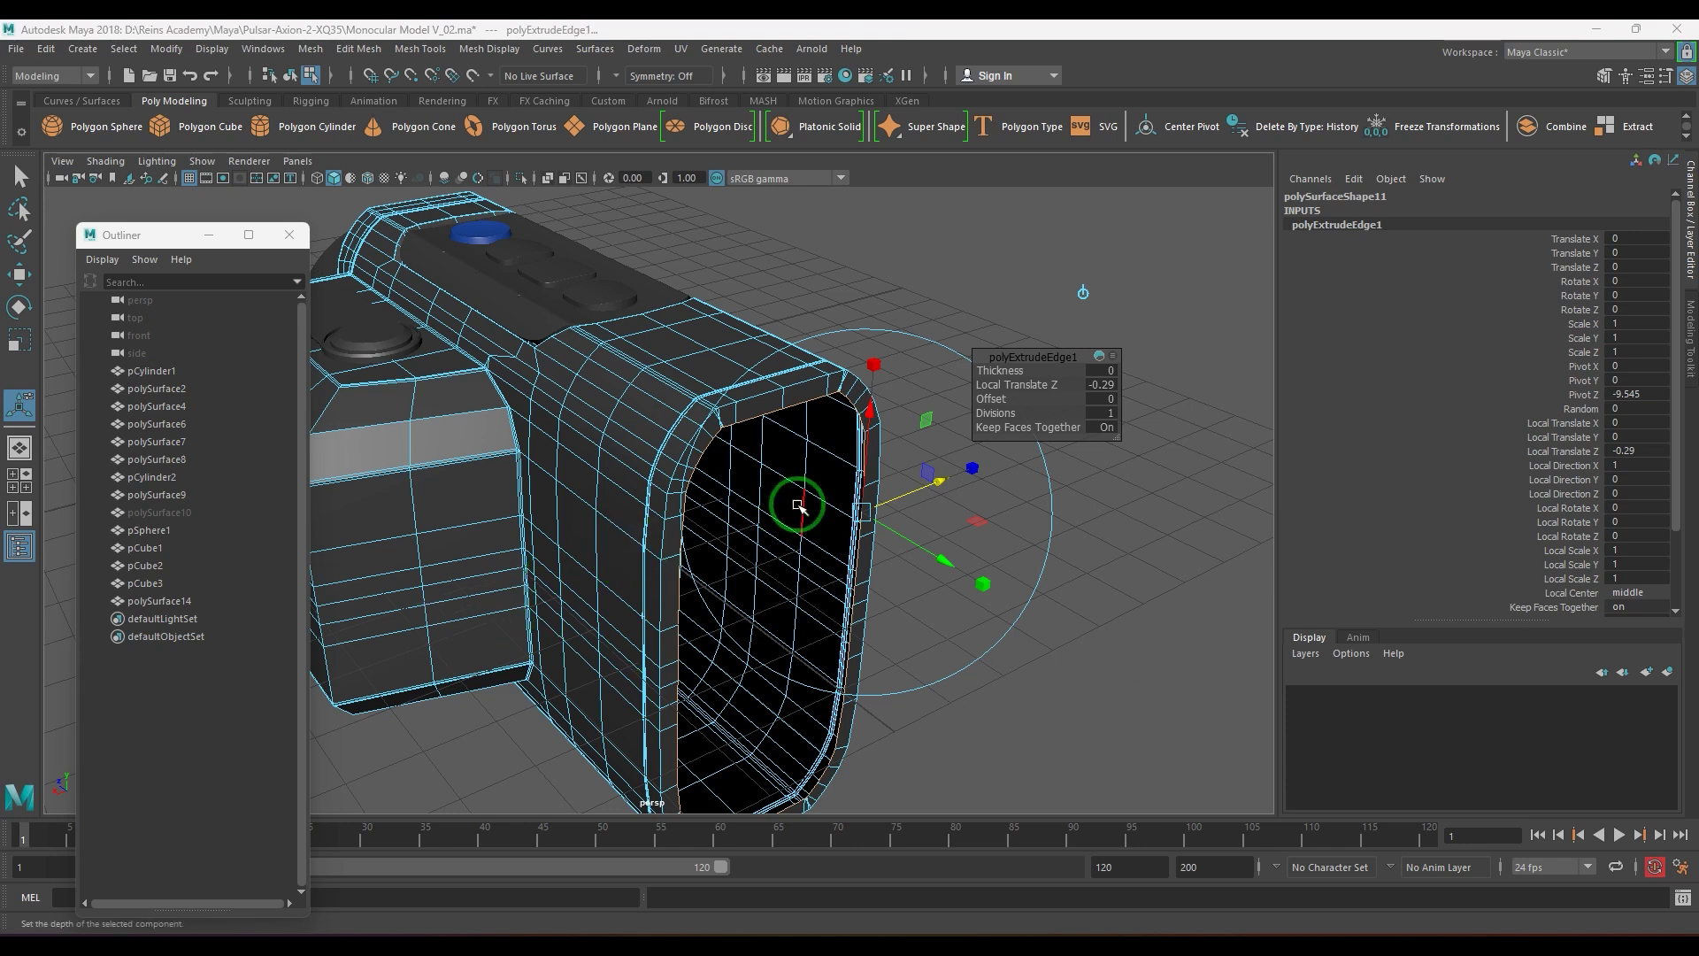
scroll(799, 513, "up", 5)
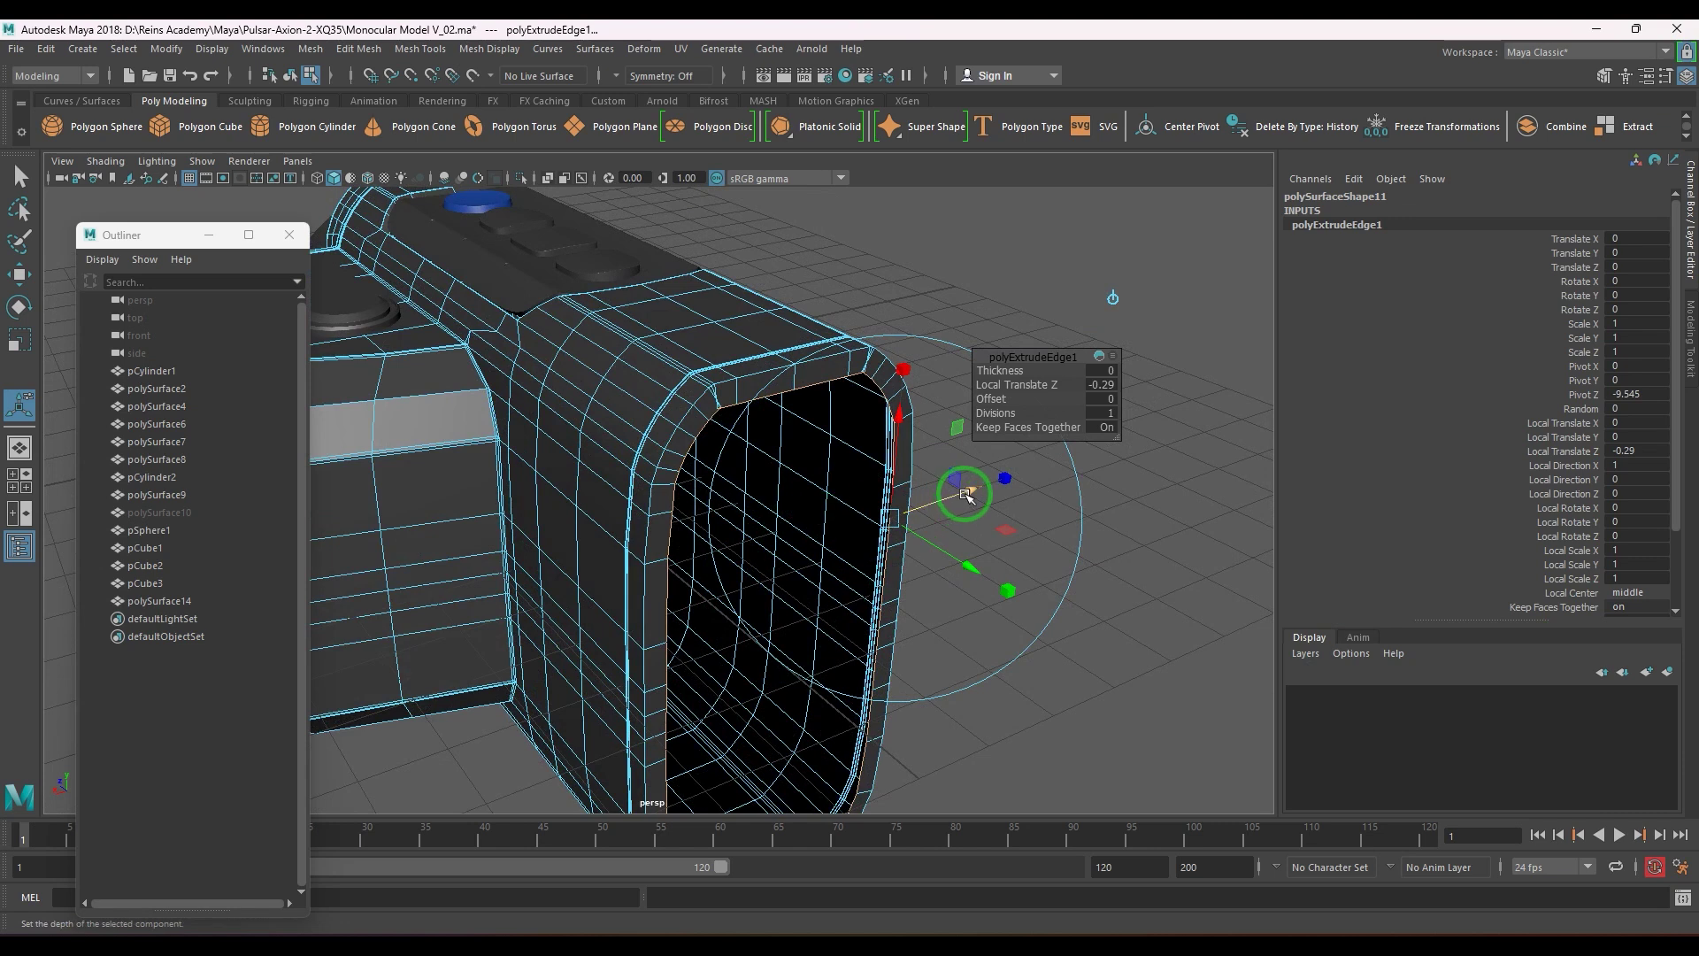
left_click_drag(966, 495, 971, 495)
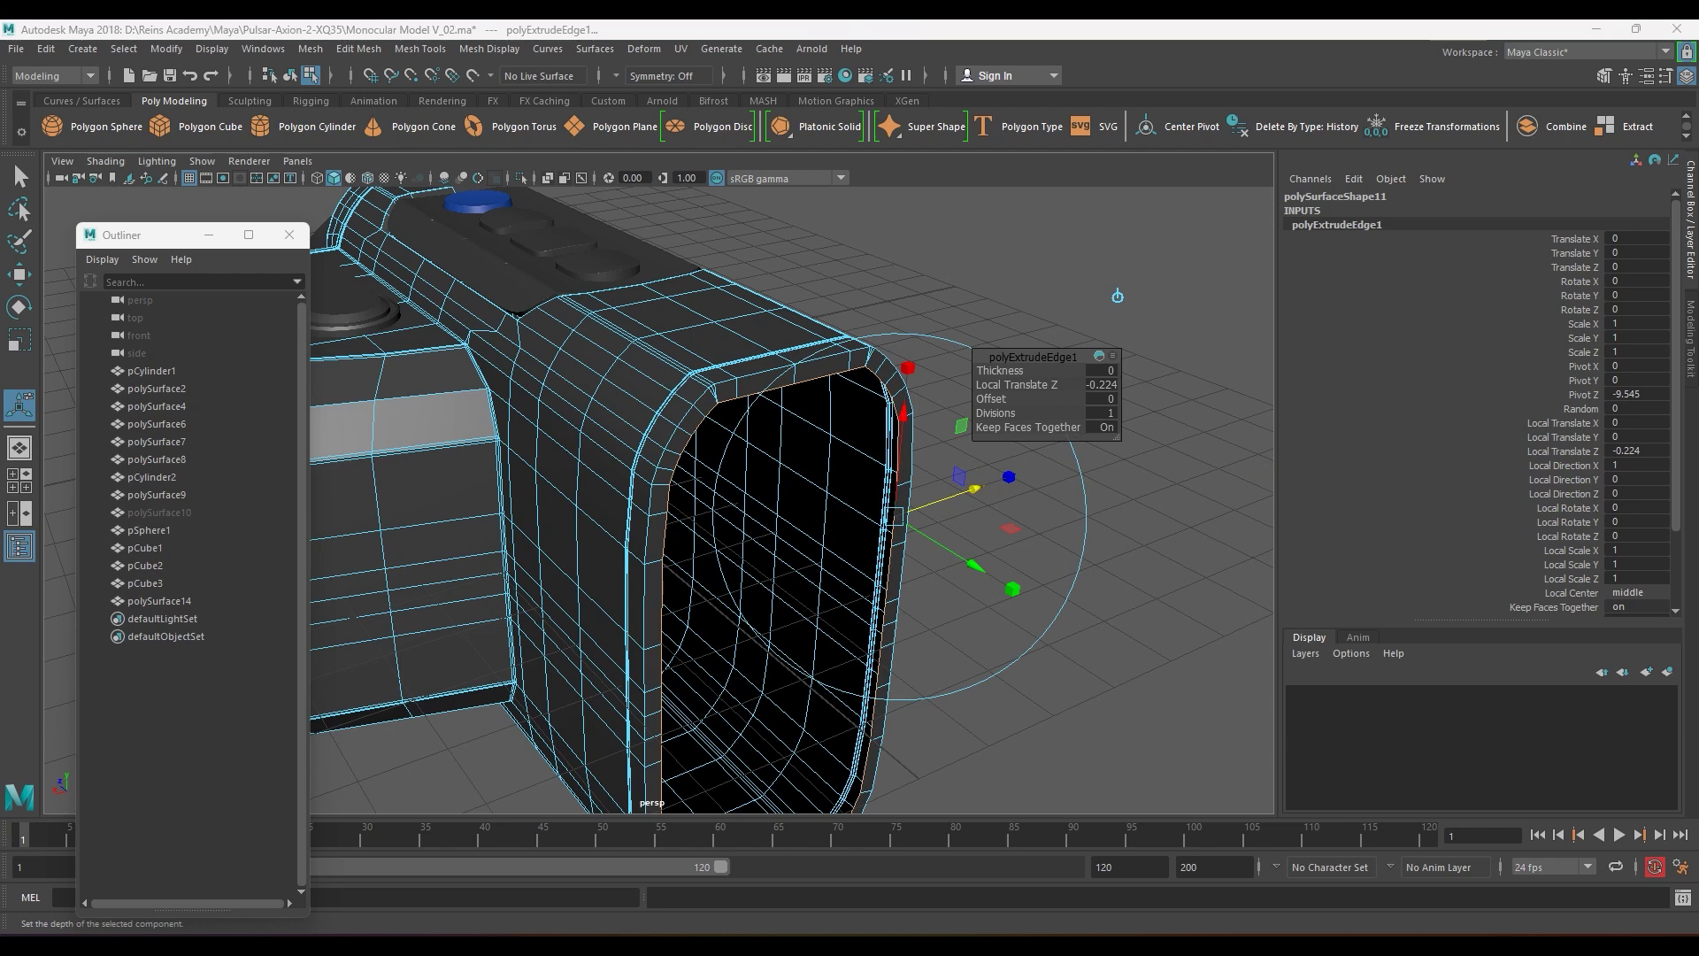
left_click_drag(780, 541, 607, 463, "alt")
right_click_drag(607, 463, 789, 472, "alt")
scroll(708, 451, "down", 4)
scroll(732, 523, "up", 6)
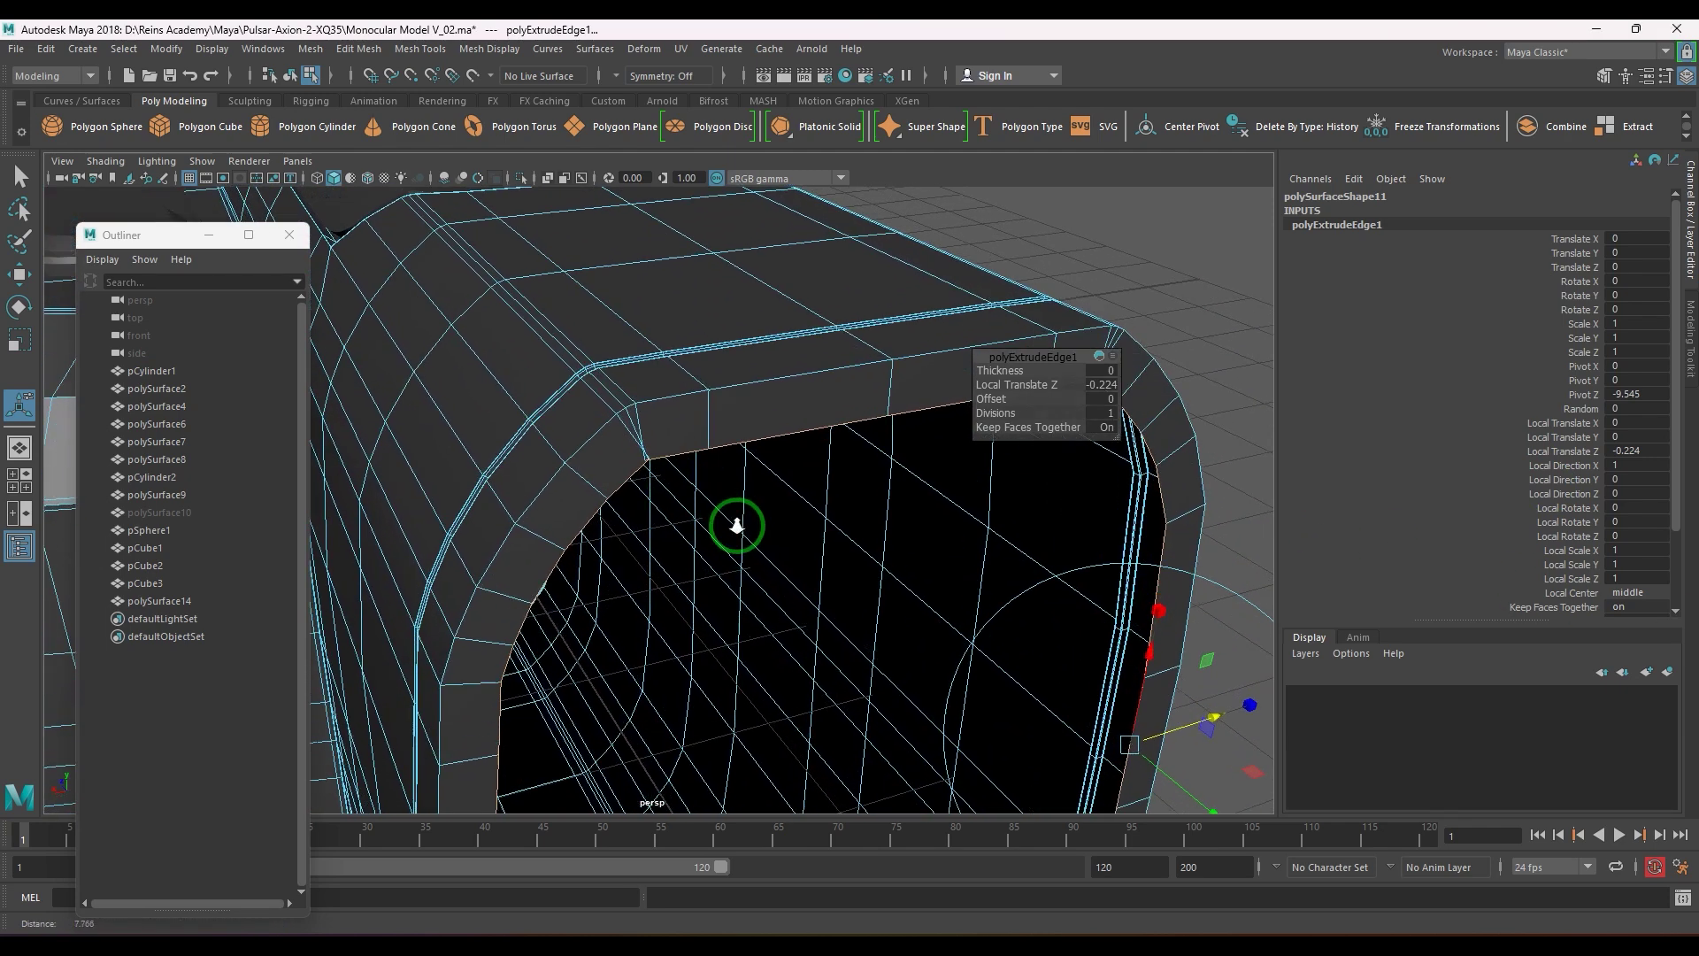
key("q")
left_click(646, 450)
key("w")
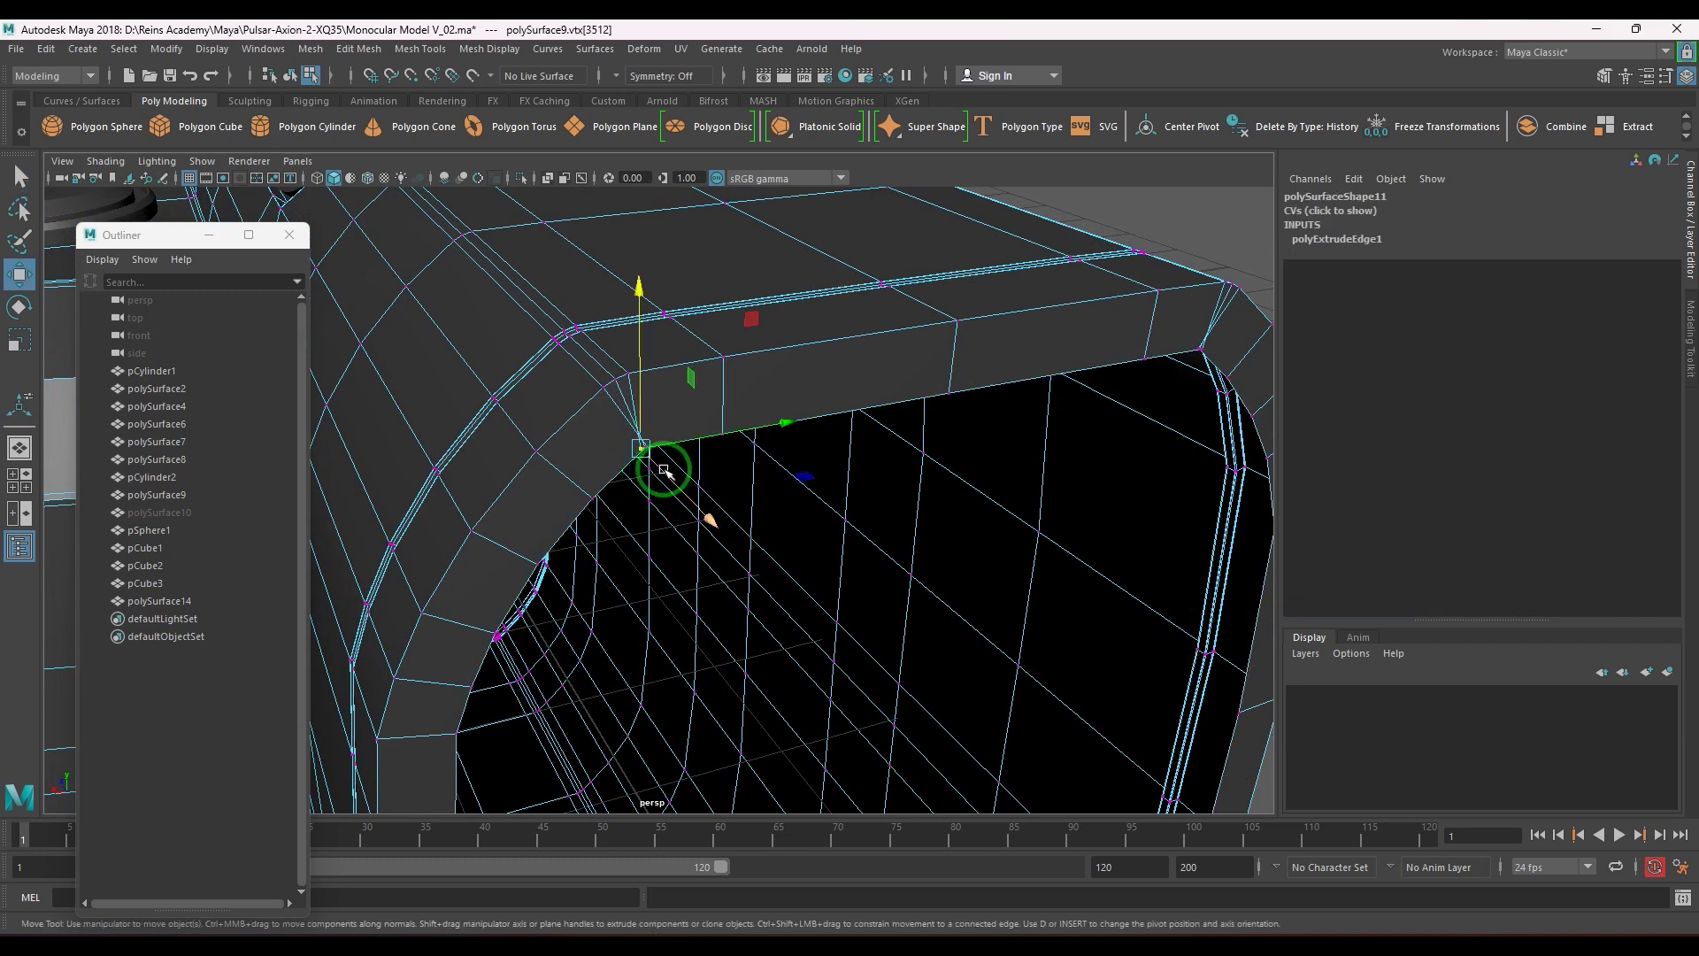
left_click_drag(781, 423, 746, 438)
left_click(646, 448)
key("Left")
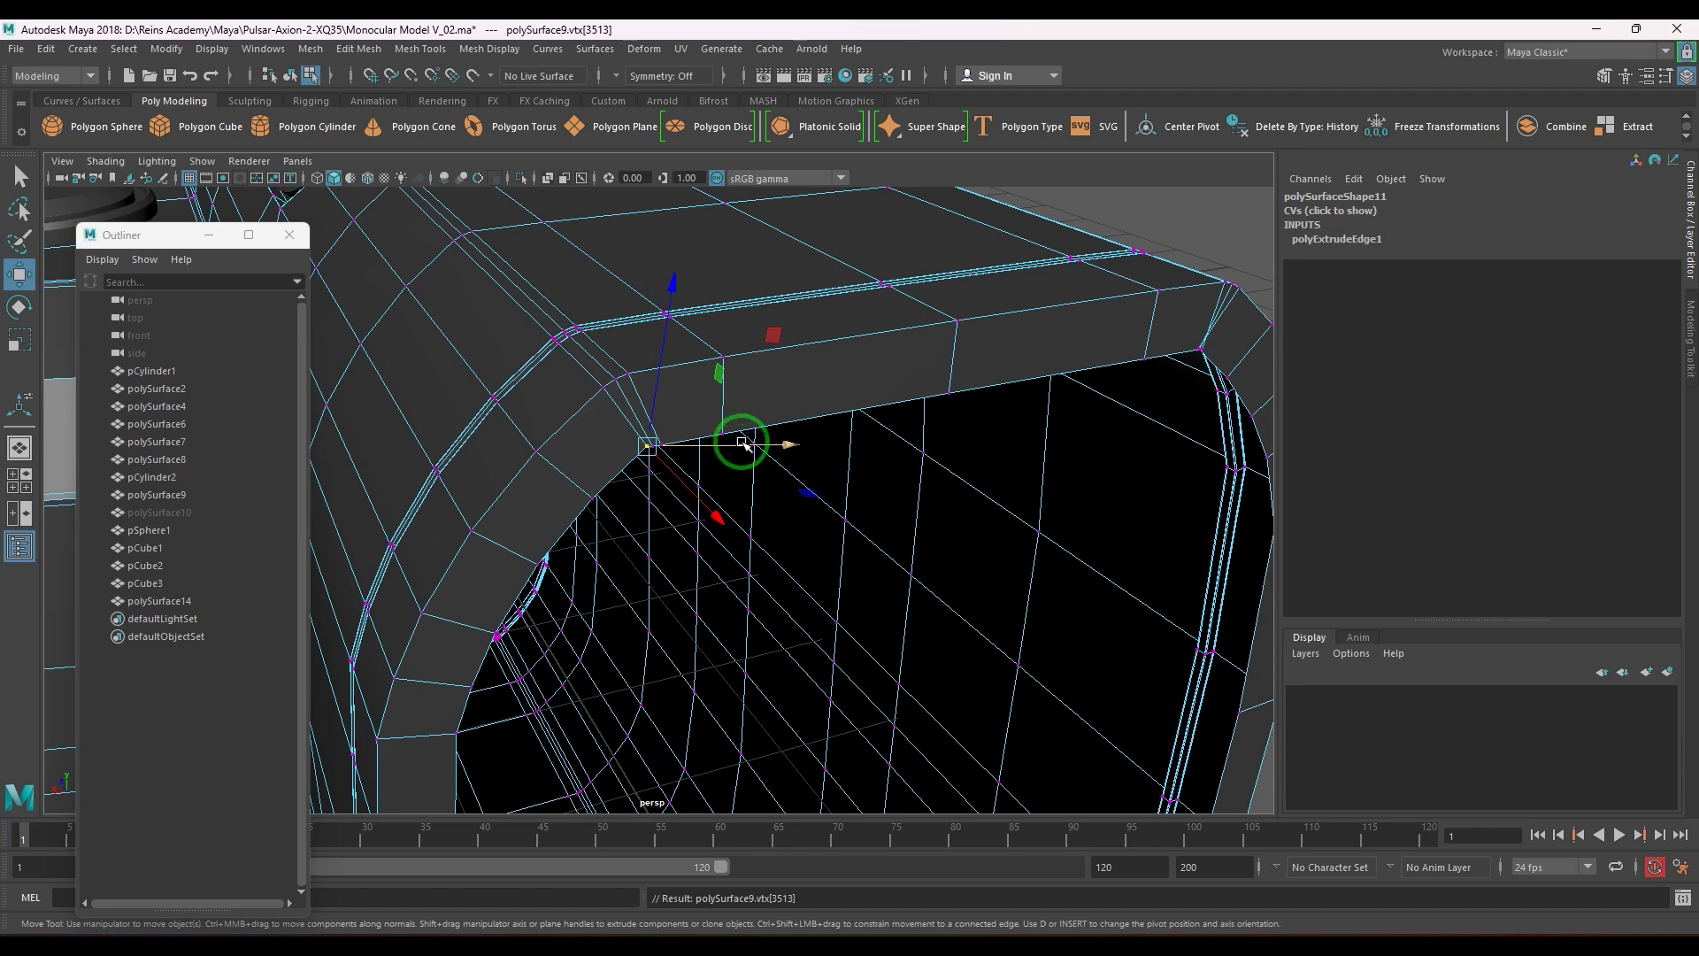
key("ctrl+z")
key("ctrl+z")
key("ctrl+z")
key("ctrl+z")
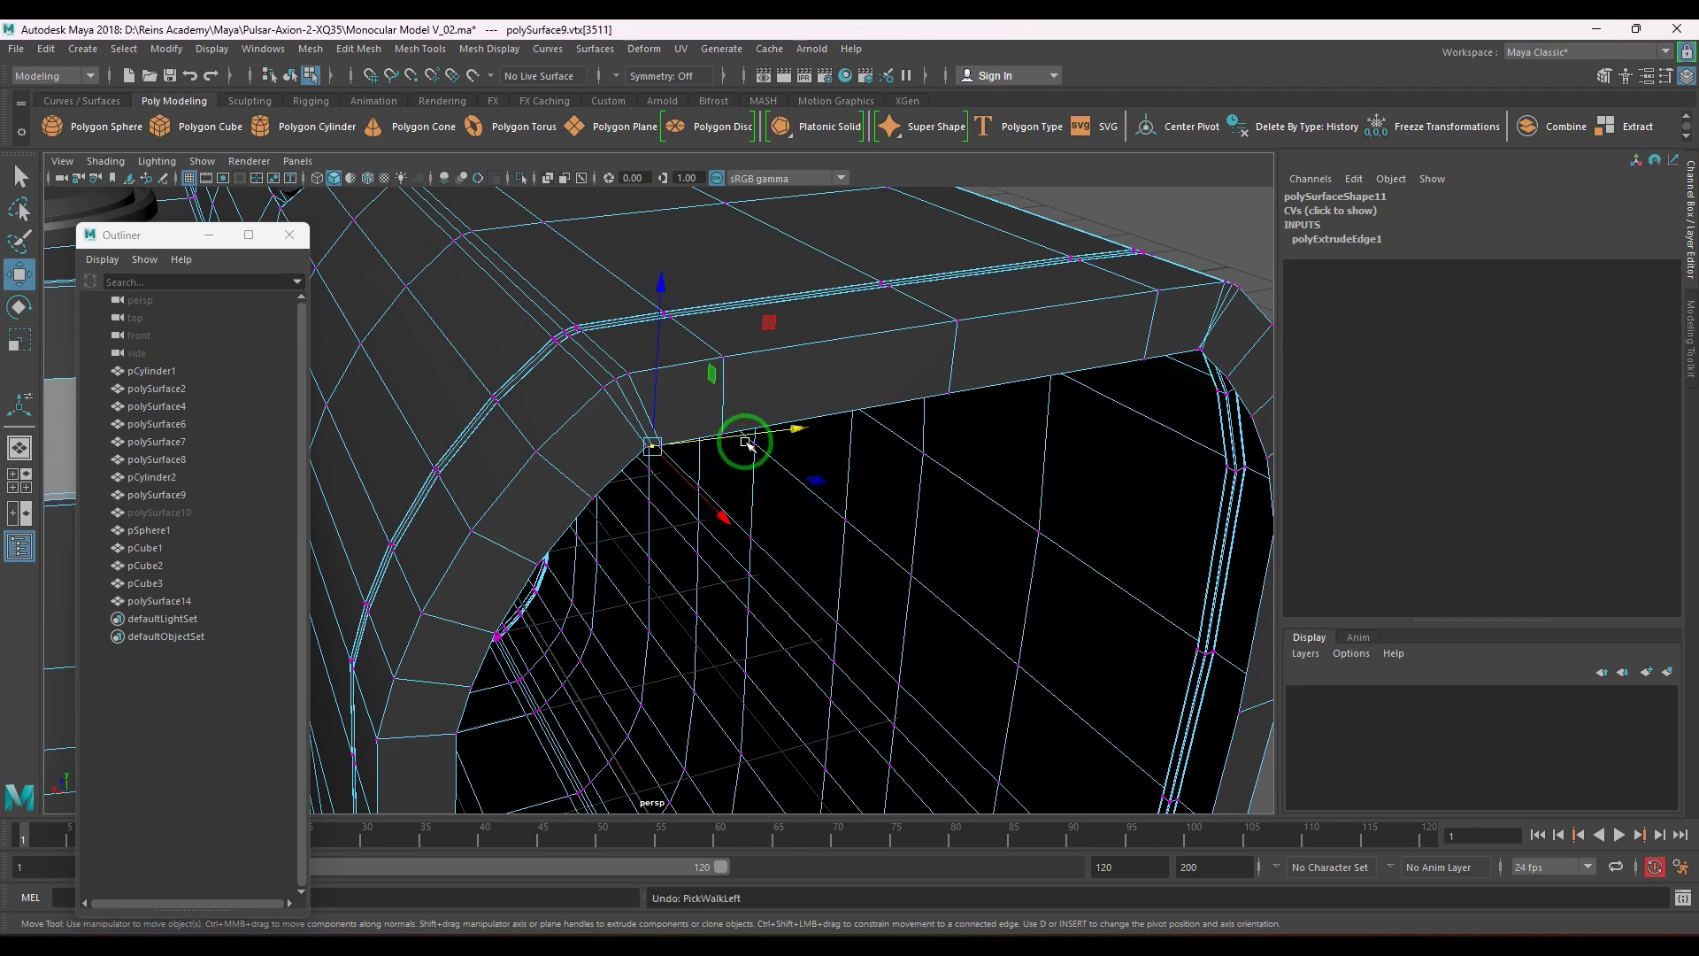
- Enable Object X symmetry and slide the crowded inner rim vertices at the housing's upper corners into an even spacing
left_click(639, 75)
left_click(655, 112)
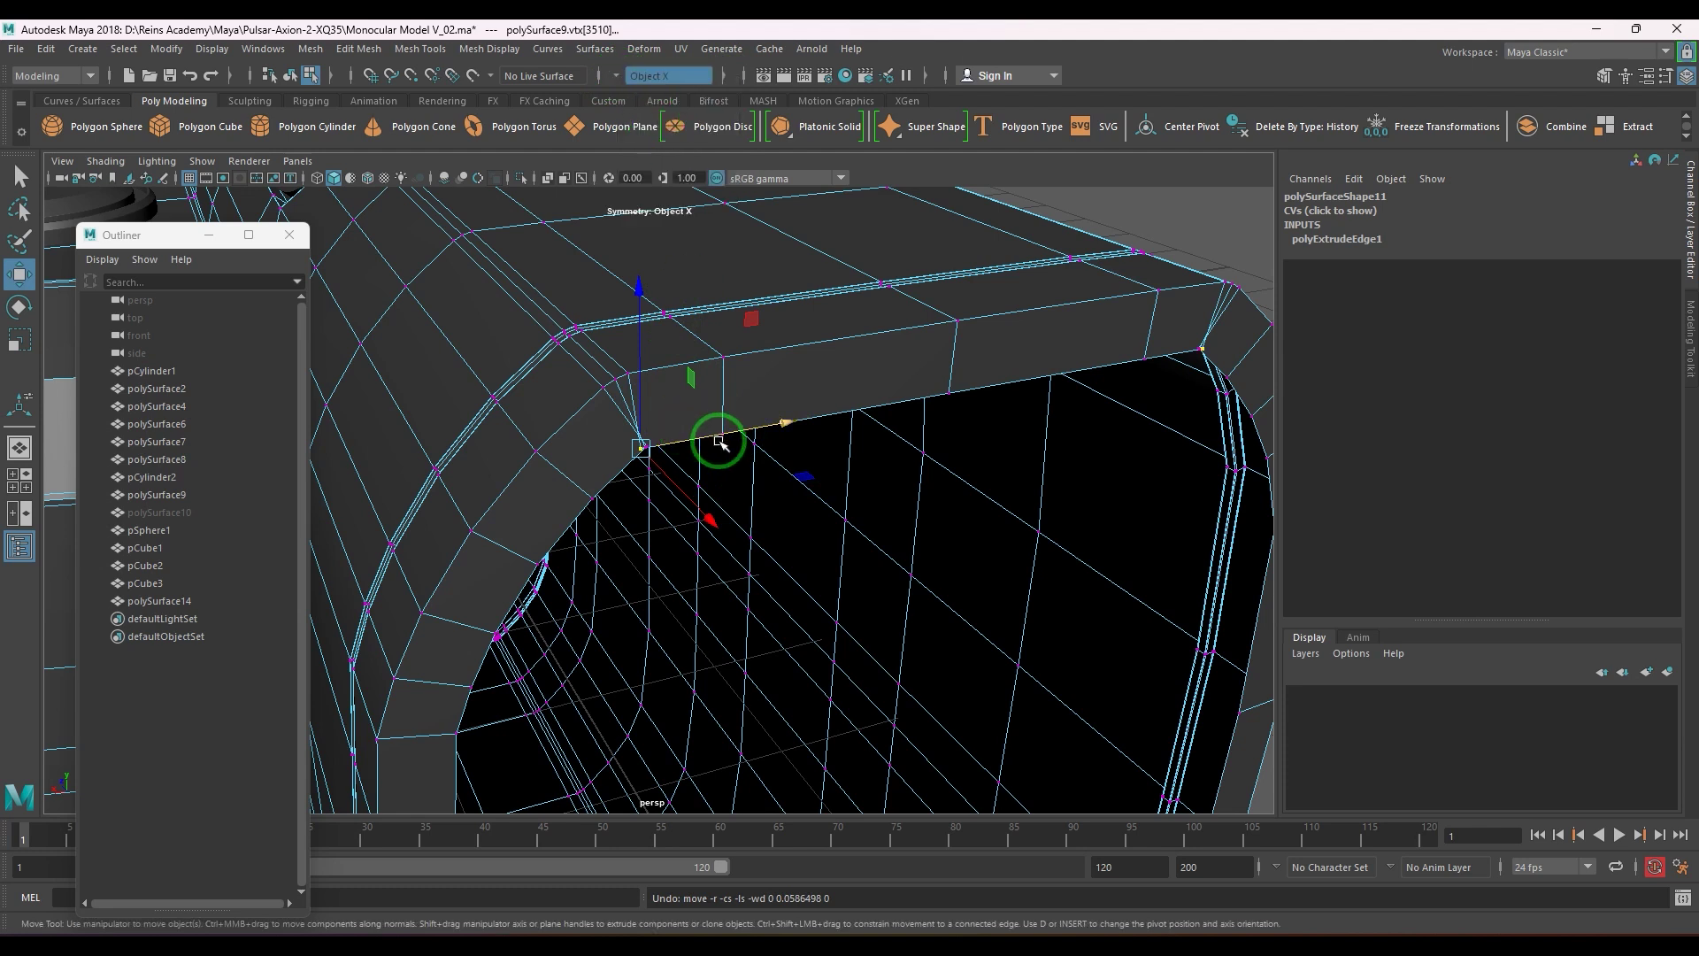
left_click_drag(720, 442, 750, 430, "ctrl+shift")
left_click(590, 498)
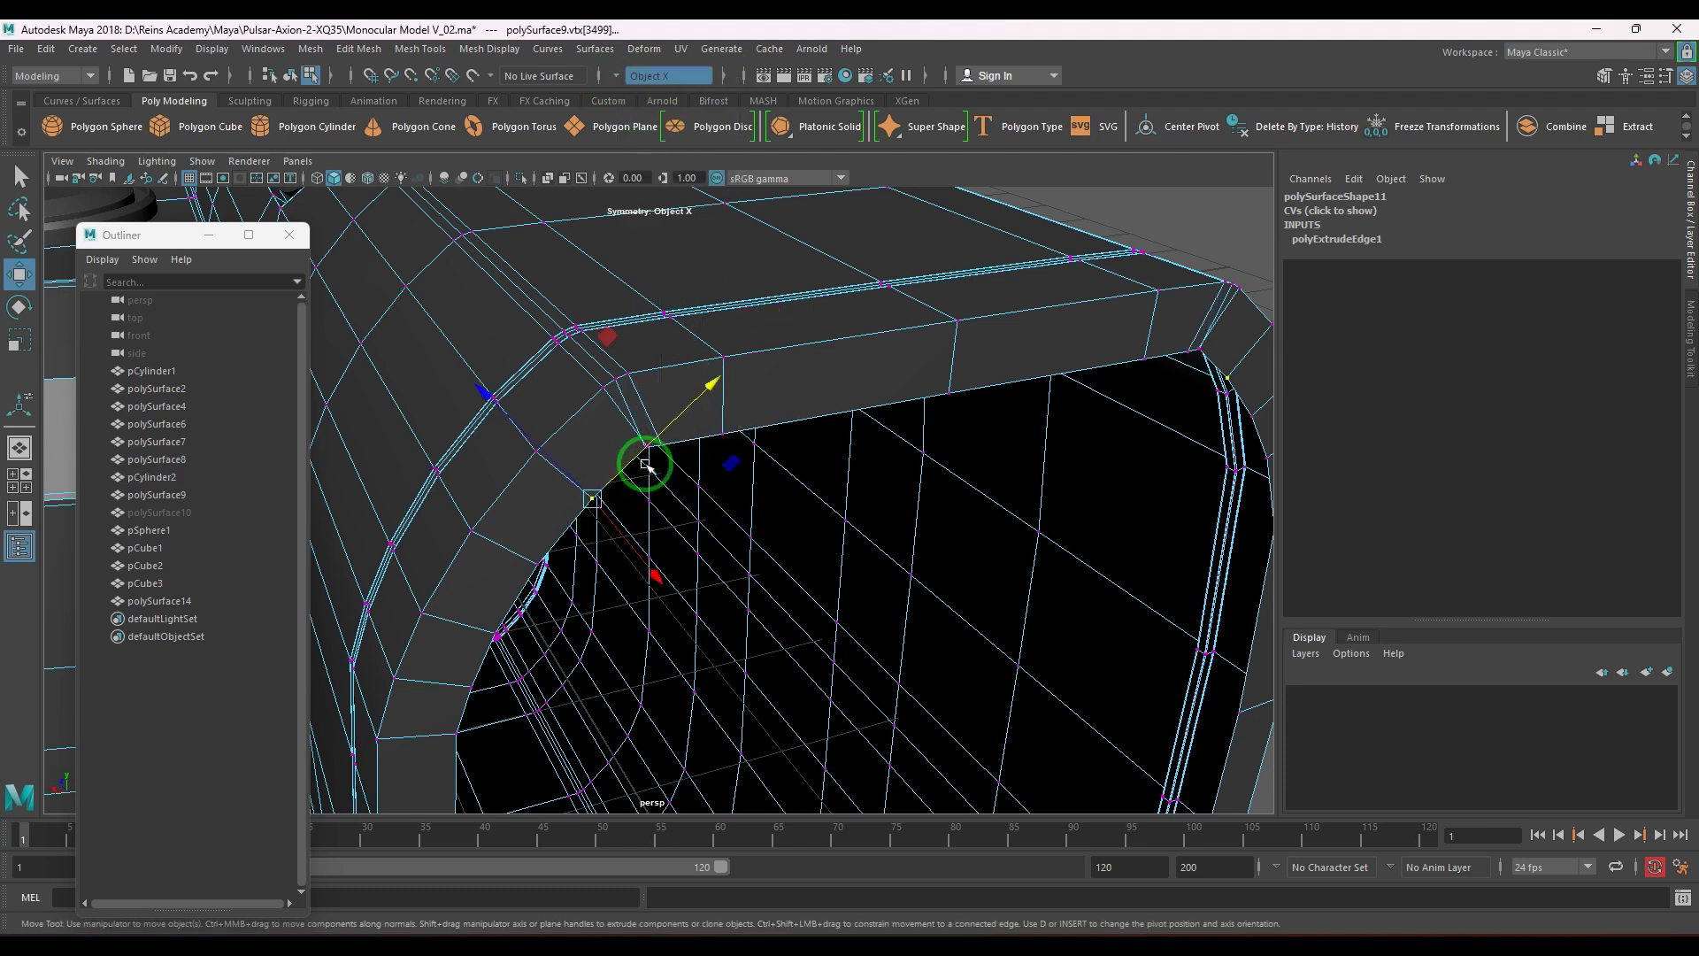
key("q")
key("w")
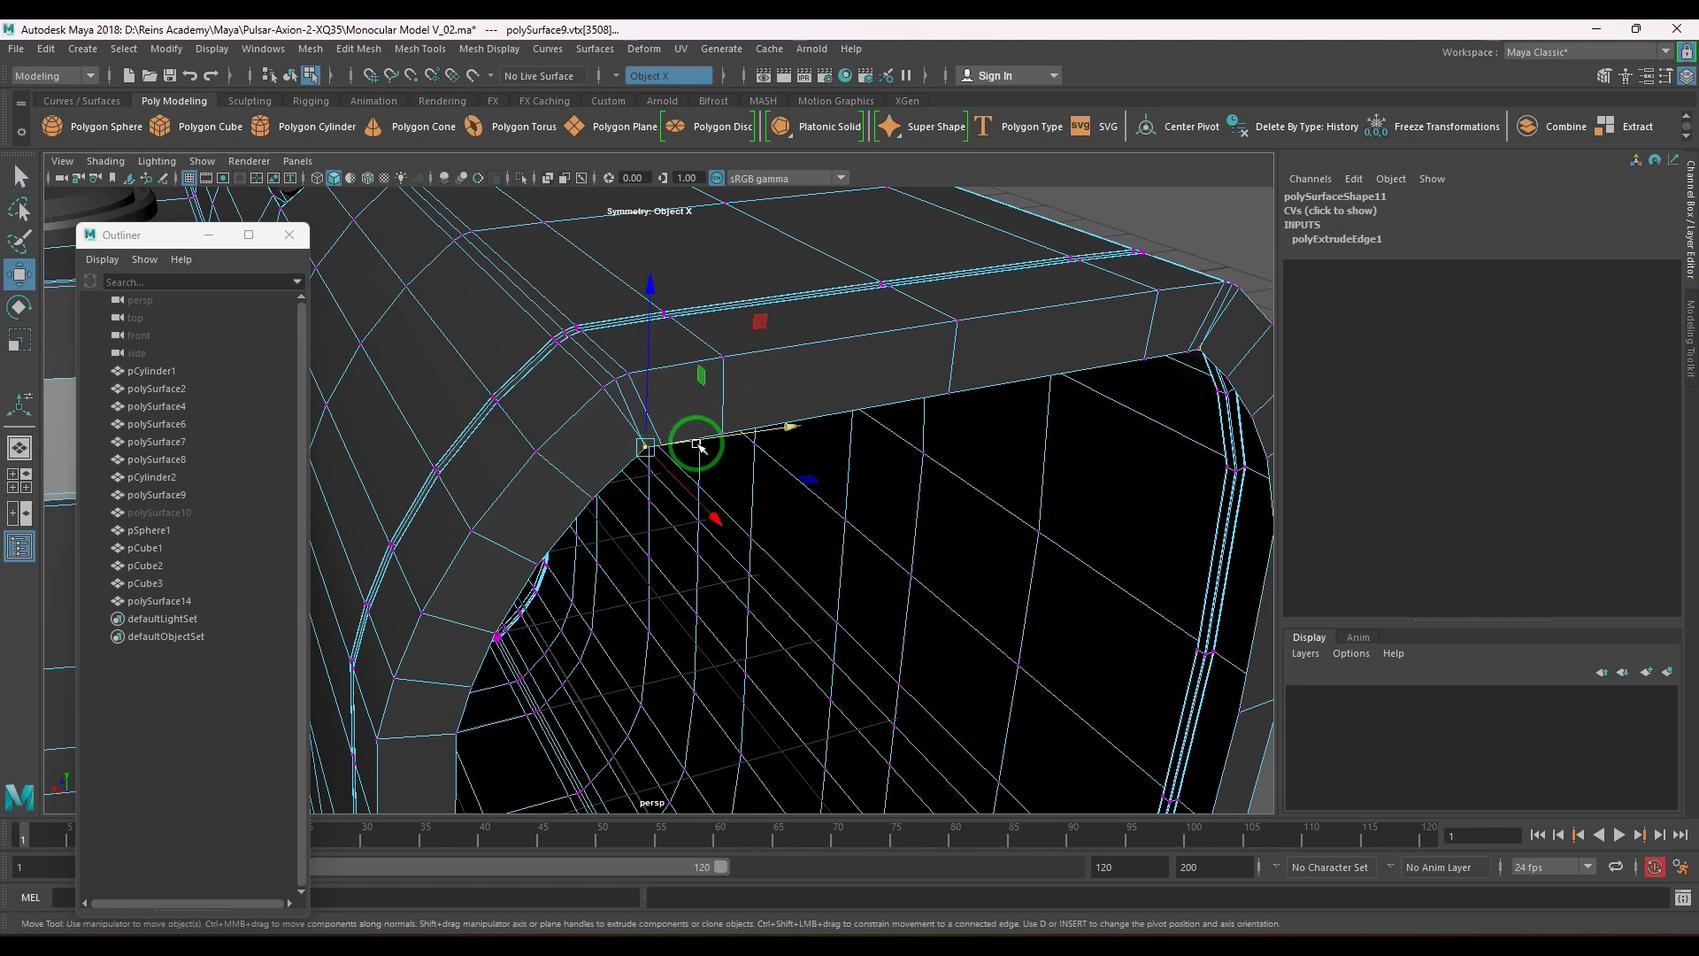
left_click_drag(717, 434, 723, 431, "ctrl+shift")
key("q")
left_click(649, 449)
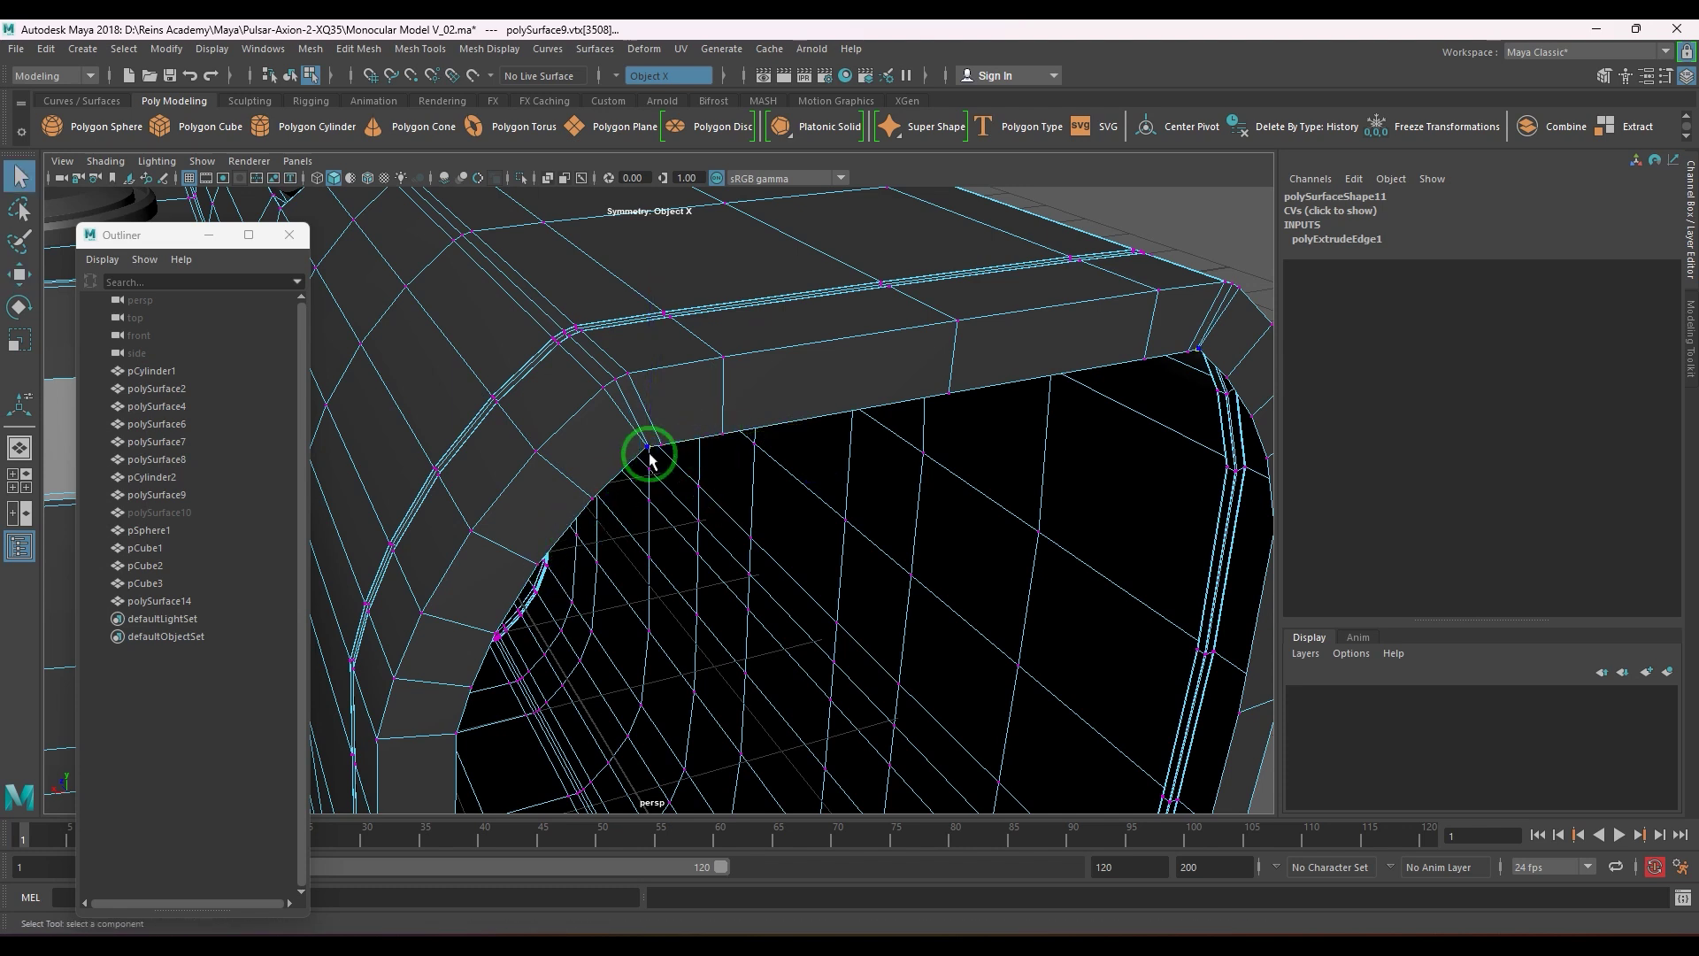
key("w")
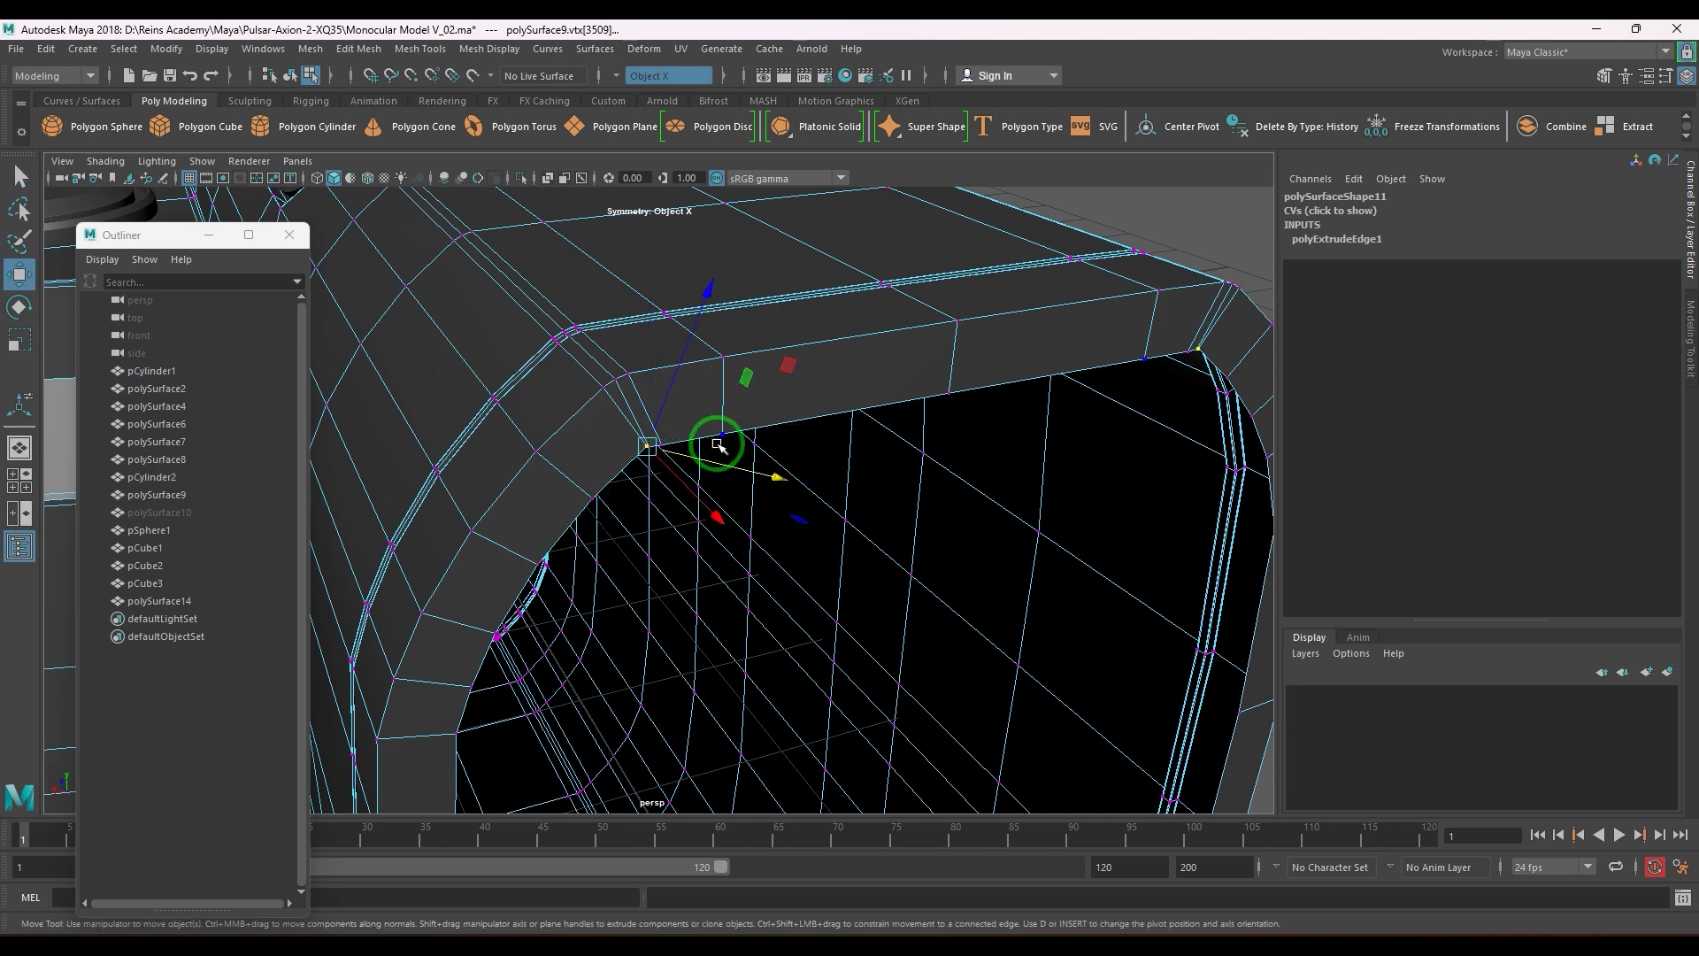
left_click_drag(717, 443, 577, 448)
left_click_drag(535, 346, 519, 358)
middle_click_drag(518, 361, 518, 361)
- Slide the inner rim vertex beside the housing's lower corner along the bottom edge, away from the corner cluster
left_click_drag(517, 361, 652, 489, "alt")
right_click_drag(652, 488, 968, 808, "alt")
left_click_drag(967, 808, 650, 539, "alt")
right_click_drag(650, 540, 665, 602, "alt")
left_click(601, 521)
left_click_drag(479, 387, 450, 377)
left_click(577, 534)
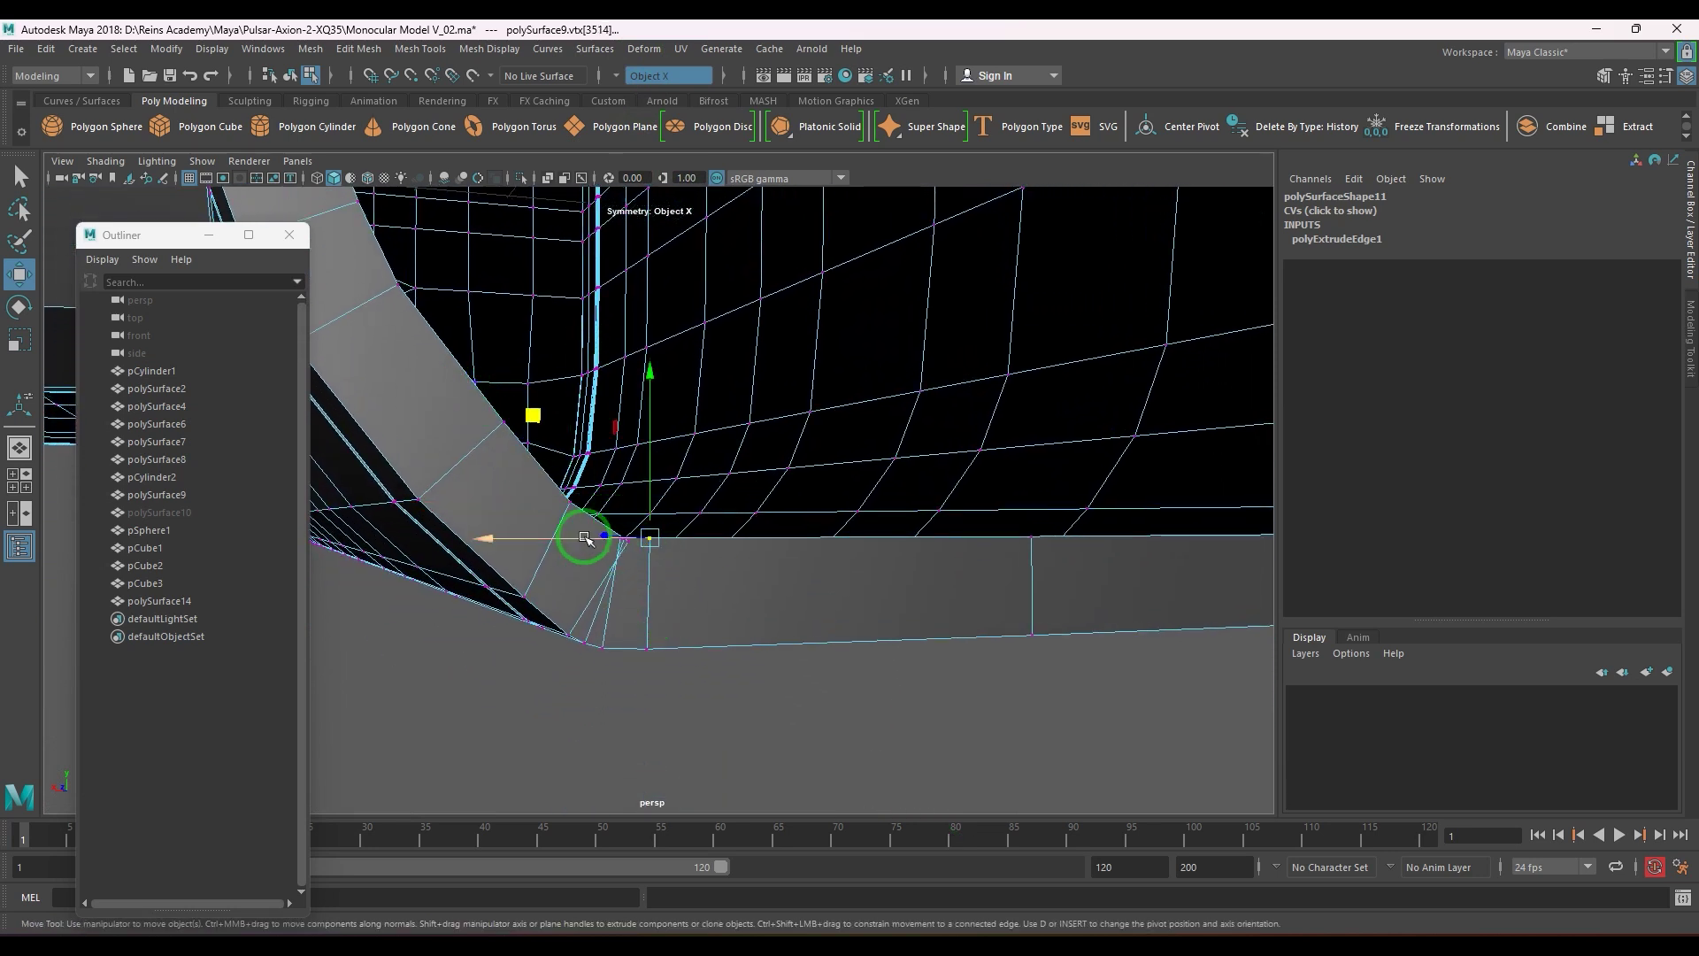
key("ctrl+z")
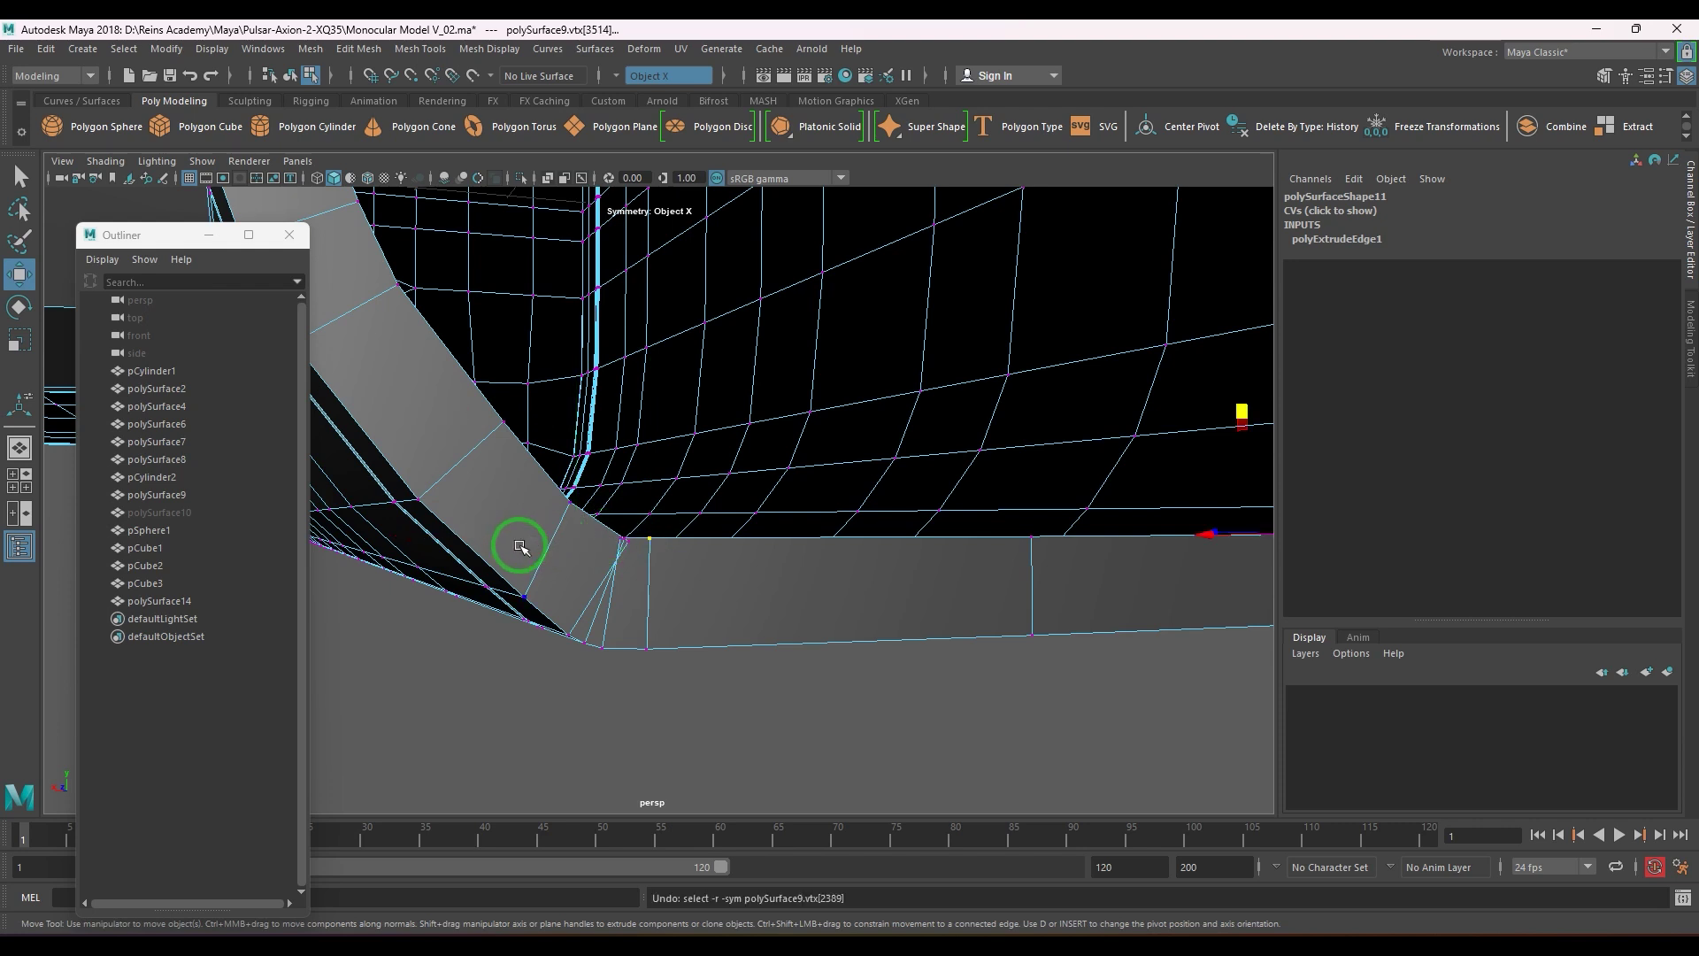
left_click(653, 540)
left_click_drag(561, 539, 594, 537)
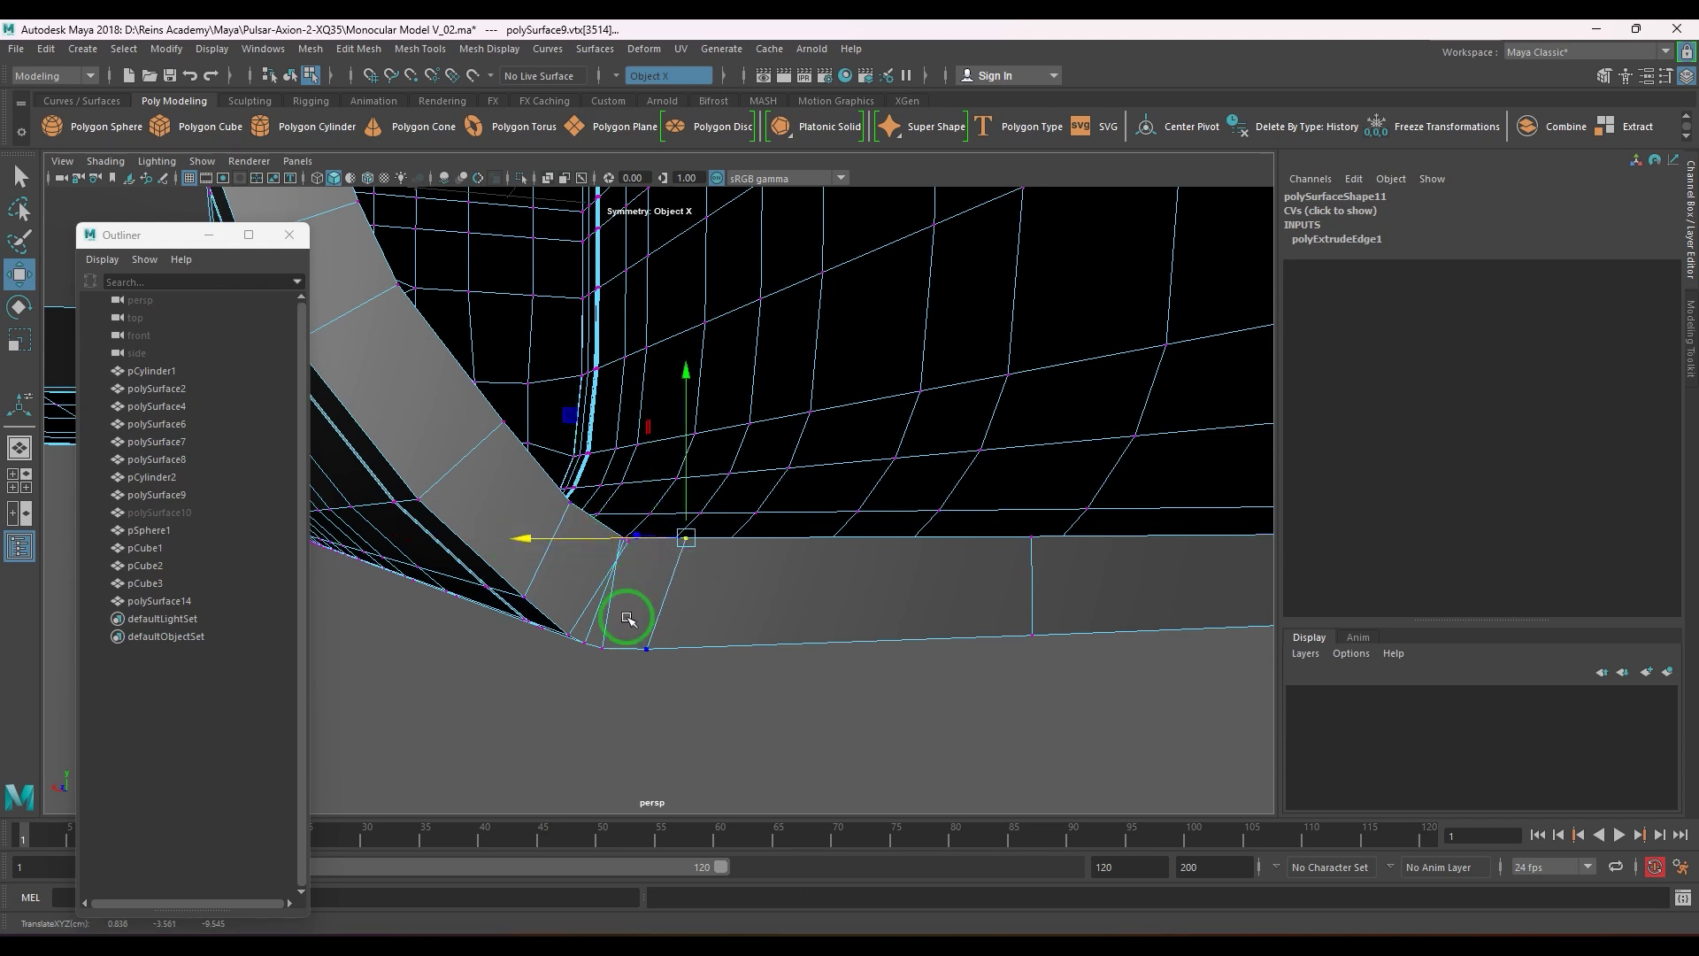
- Spread the remaining clustered inner rim vertices at the lower corner apart along the bottom edge
key("q")
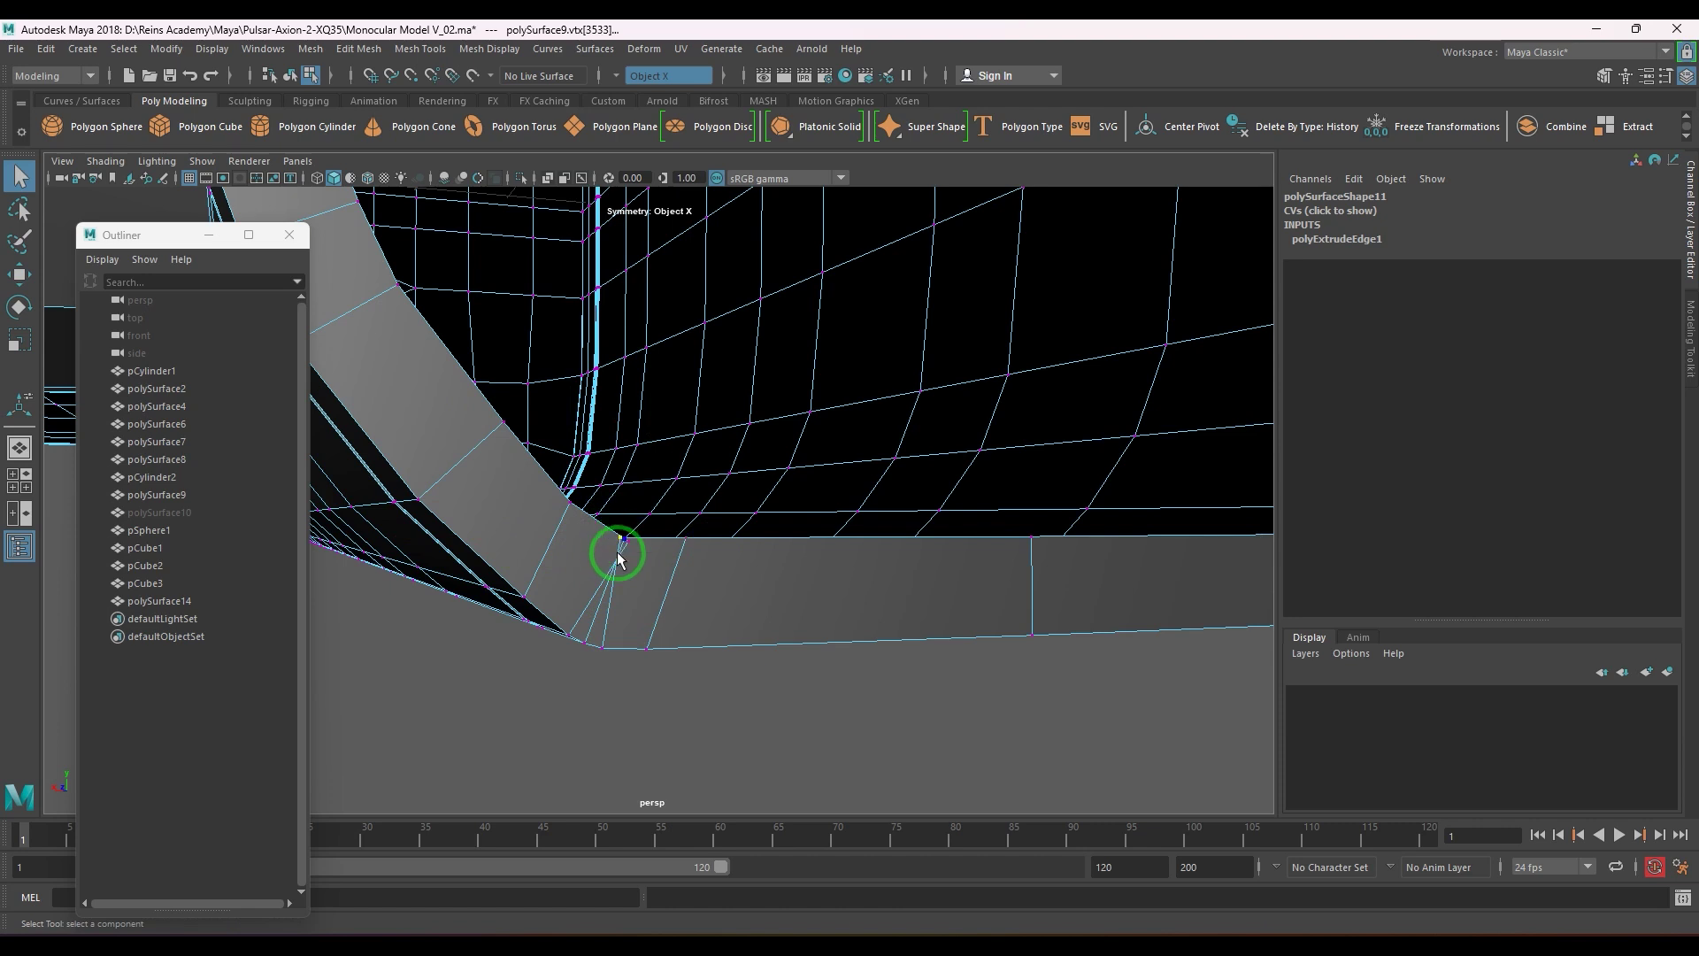
key("w")
left_click_drag(556, 540, 586, 543)
key("q")
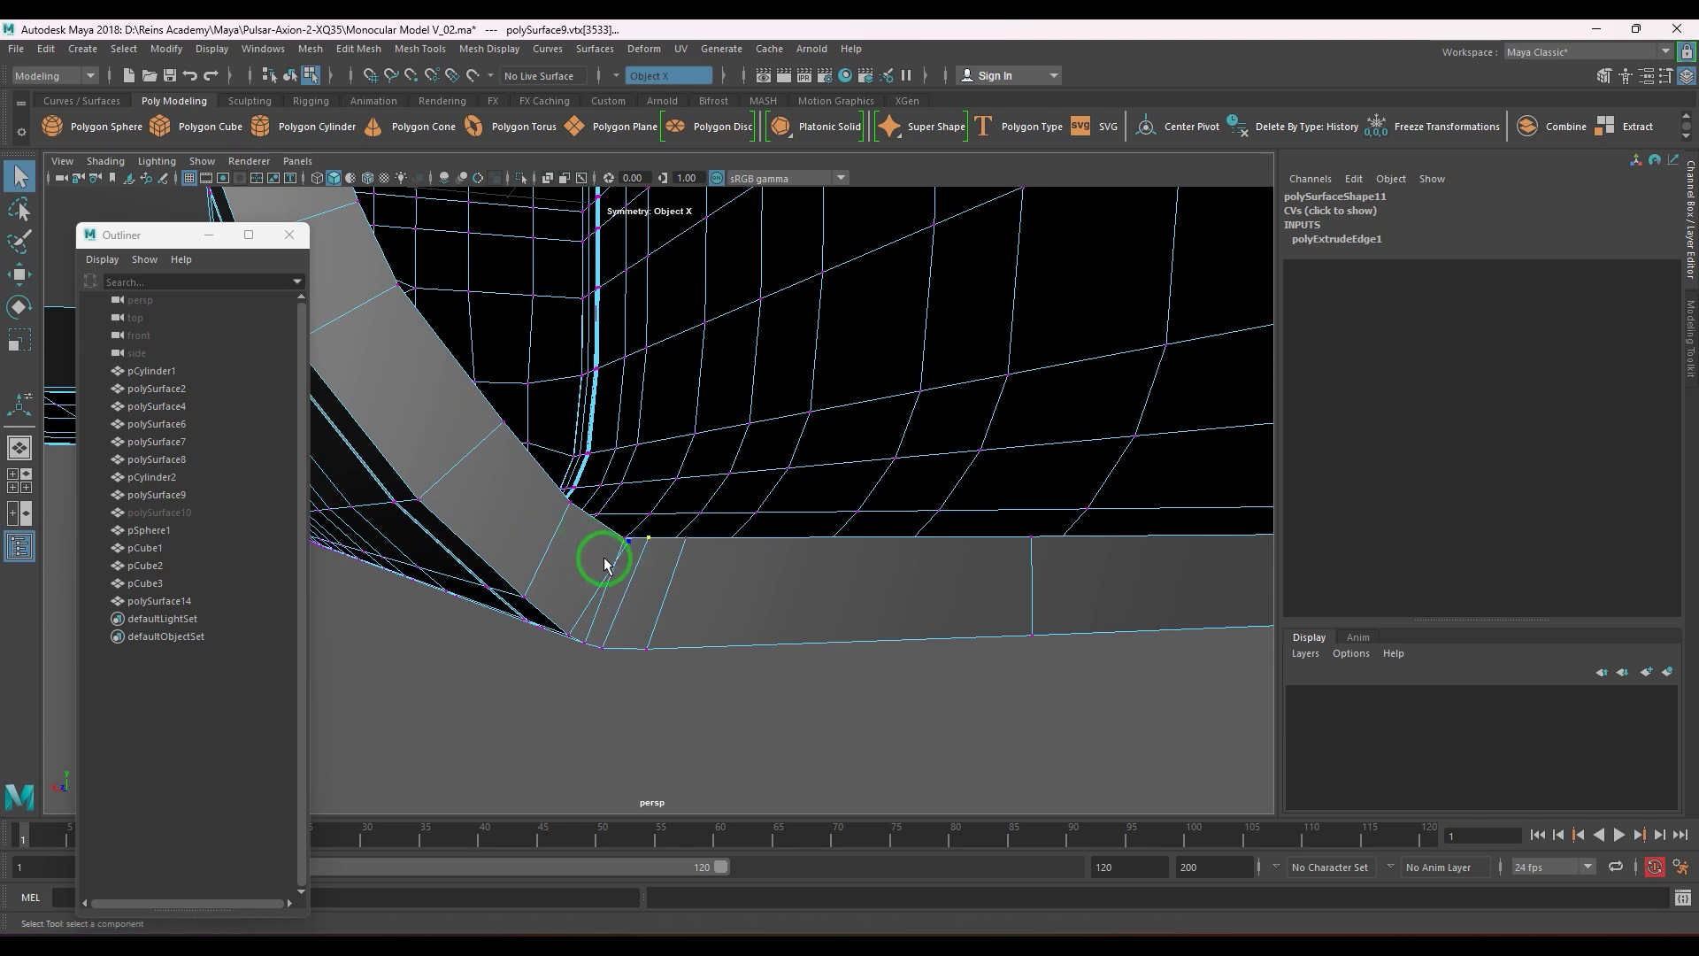
left_click(628, 543)
key("w")
left_click_drag(507, 418, 485, 409)
- Check the rim's inner edge, then return the housing body to object mode and deselect it
left_click_drag(850, 531, 734, 511, "alt")
middle_click_drag(735, 511, 747, 652, "alt")
left_click_drag(747, 652, 706, 601, "alt")
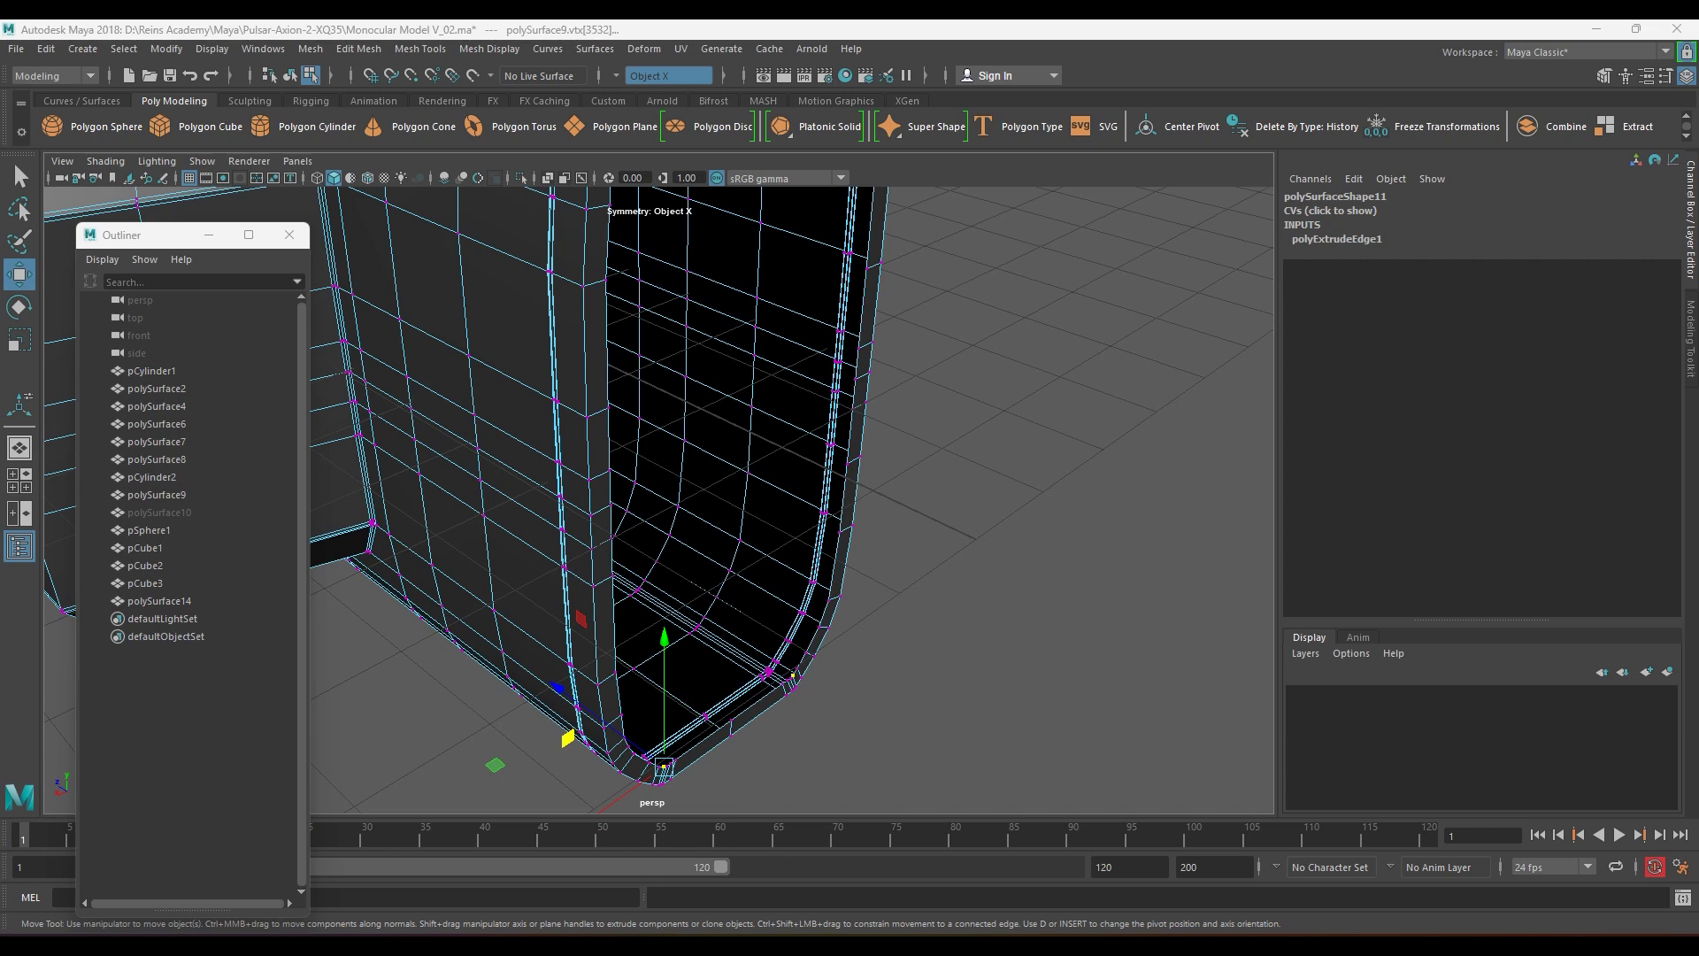
right_click_drag(885, 529, 653, 471, "alt")
scroll(653, 472, "down", 3)
middle_click_drag(653, 471, 676, 538, "alt")
scroll(651, 493, "down", 1)
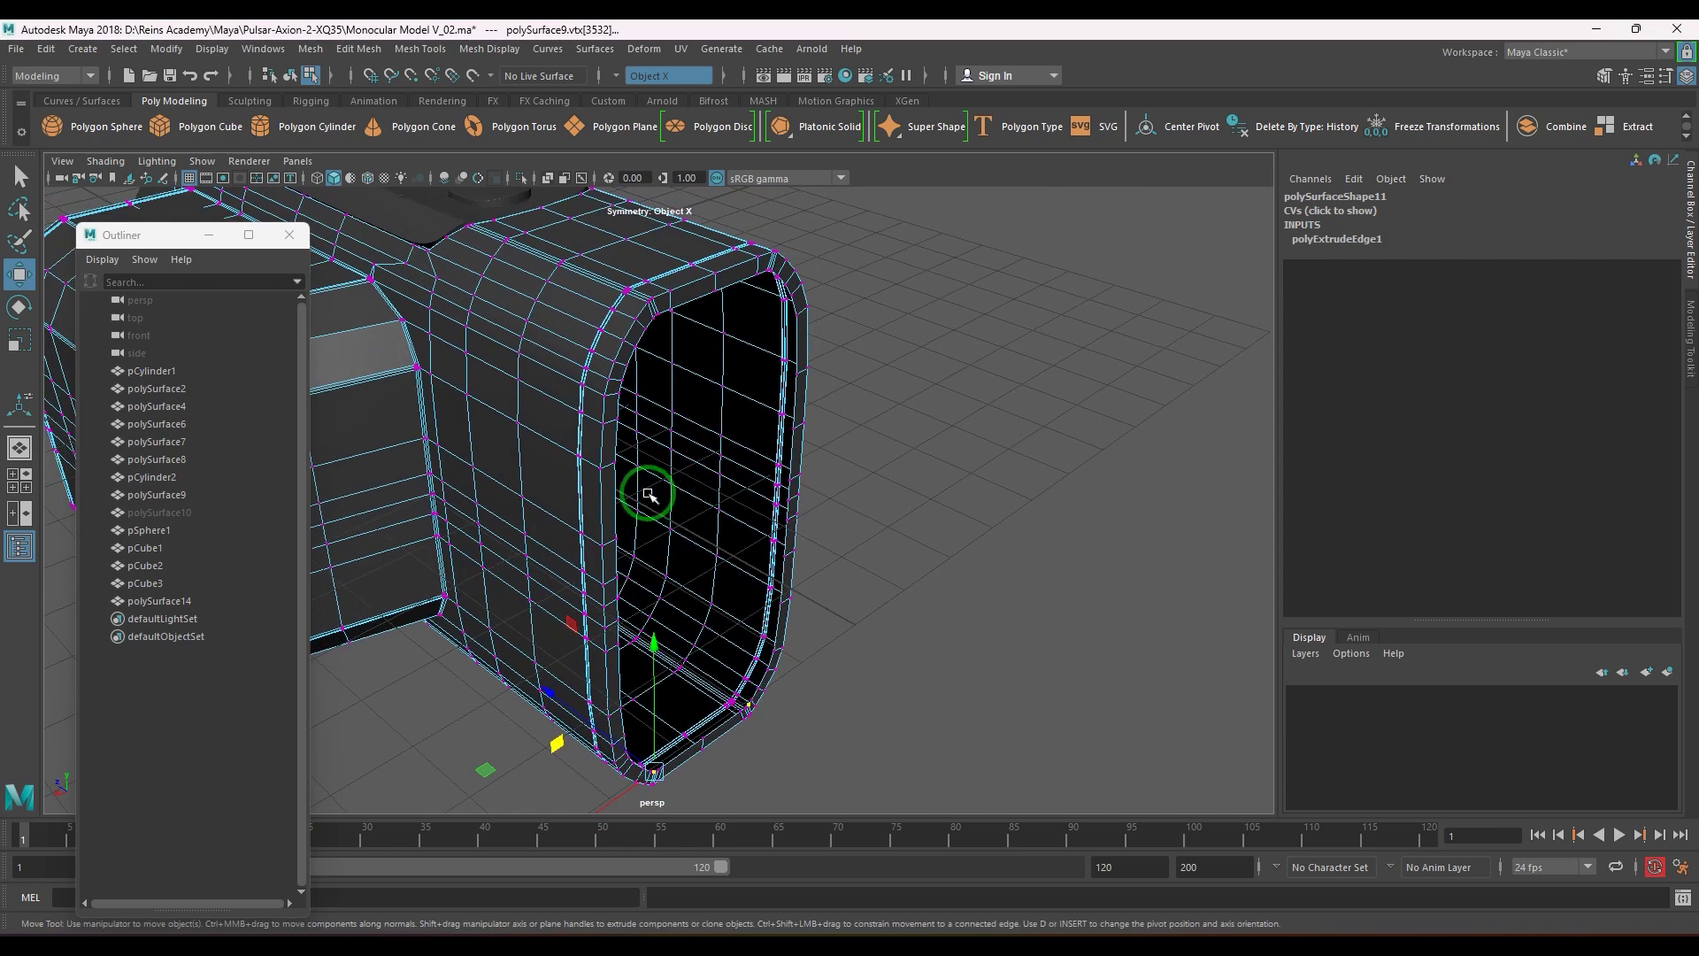
left_click_drag(648, 493, 629, 497, "alt")
key("F10")
double_click(595, 500)
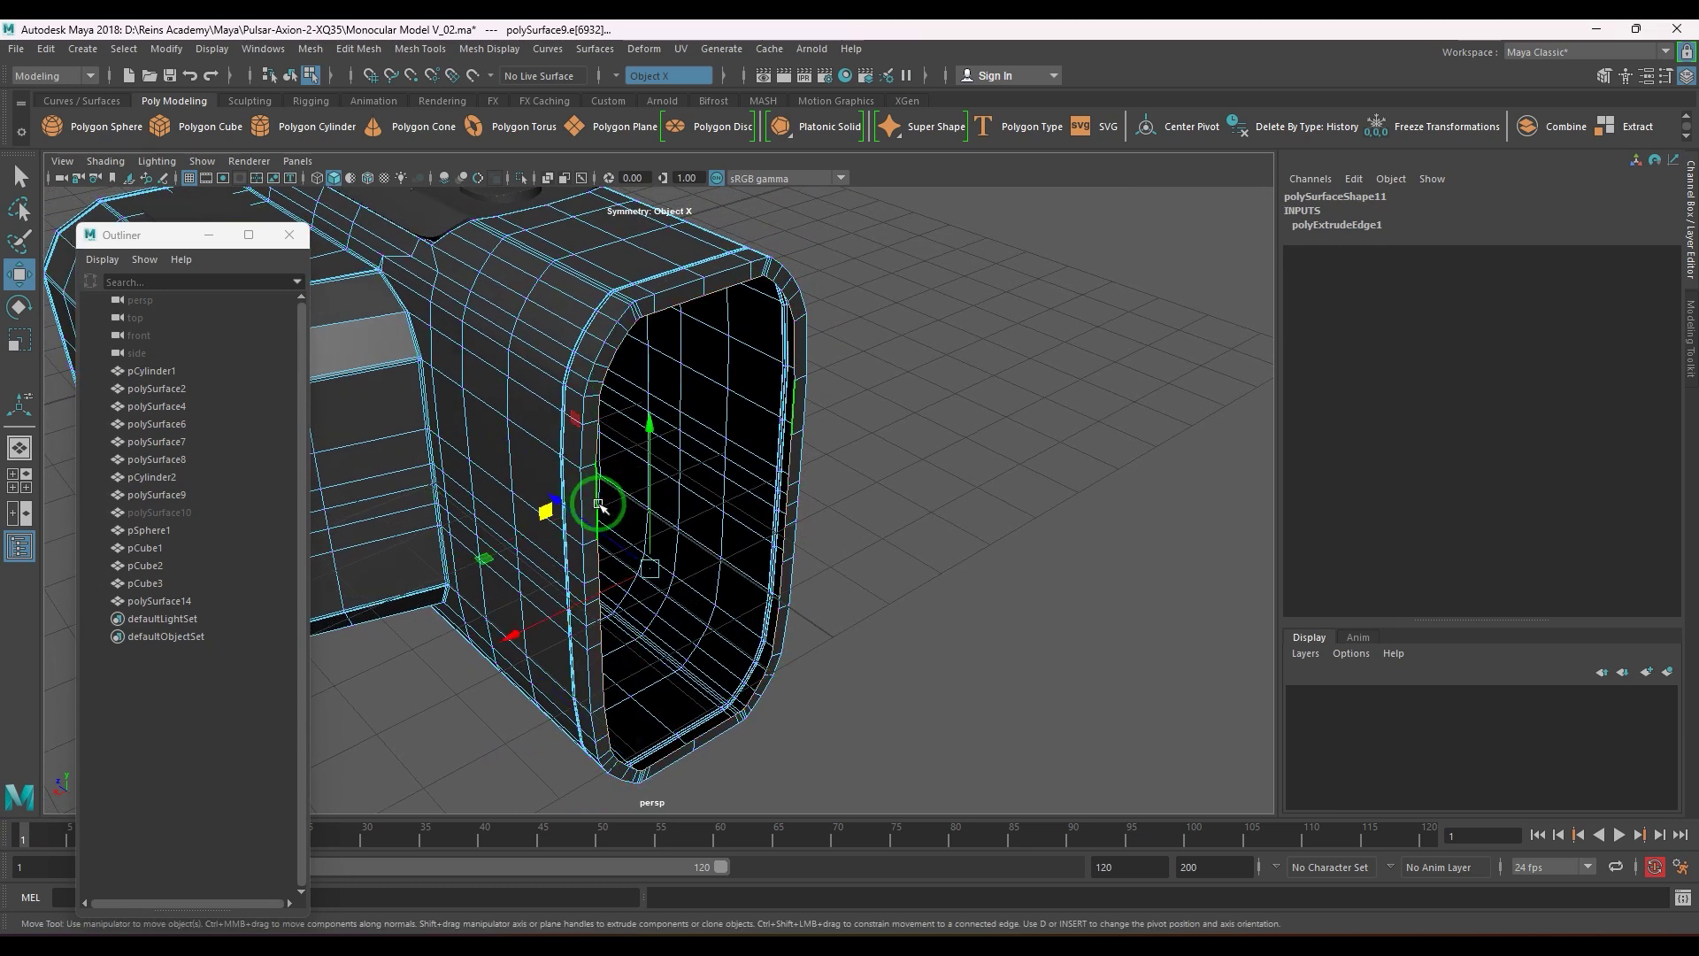
key("F8")
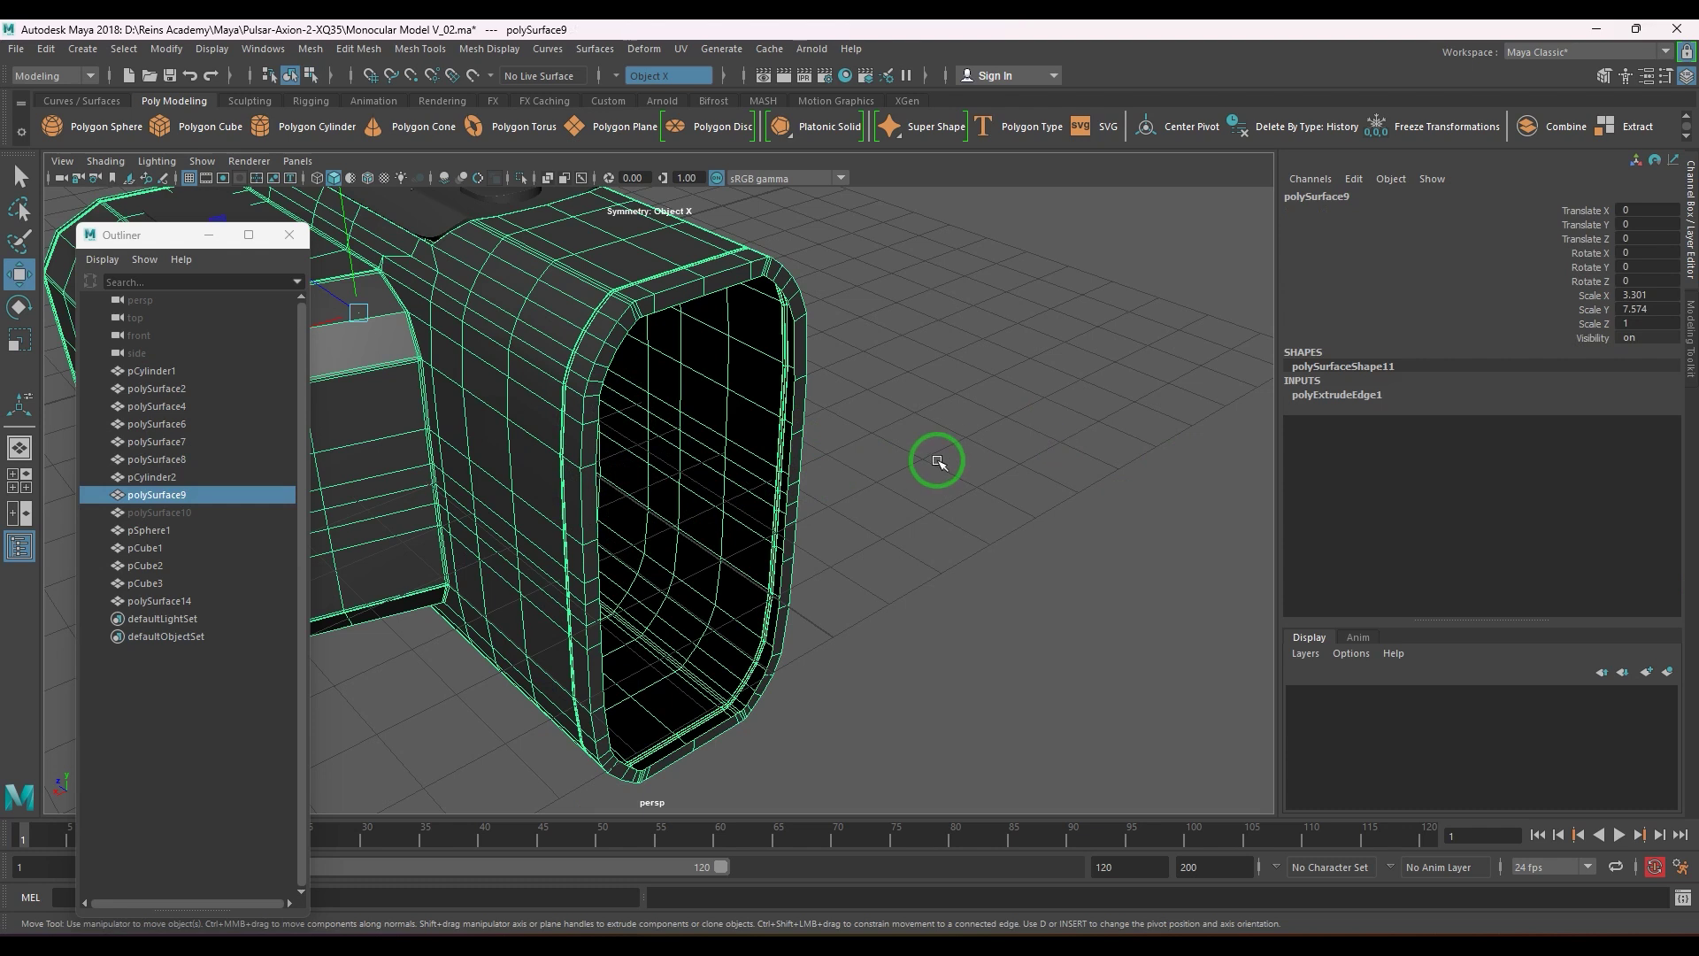
left_click(938, 461)
scroll(937, 460, "down", 5)
middle_click_drag(748, 469, 941, 572, "alt")
mouse_move(863, 547)
left_mouse_down("alt")
mouse_move(1030, 530)
mouse_move(990, 527)
left_mouse_up("alt")
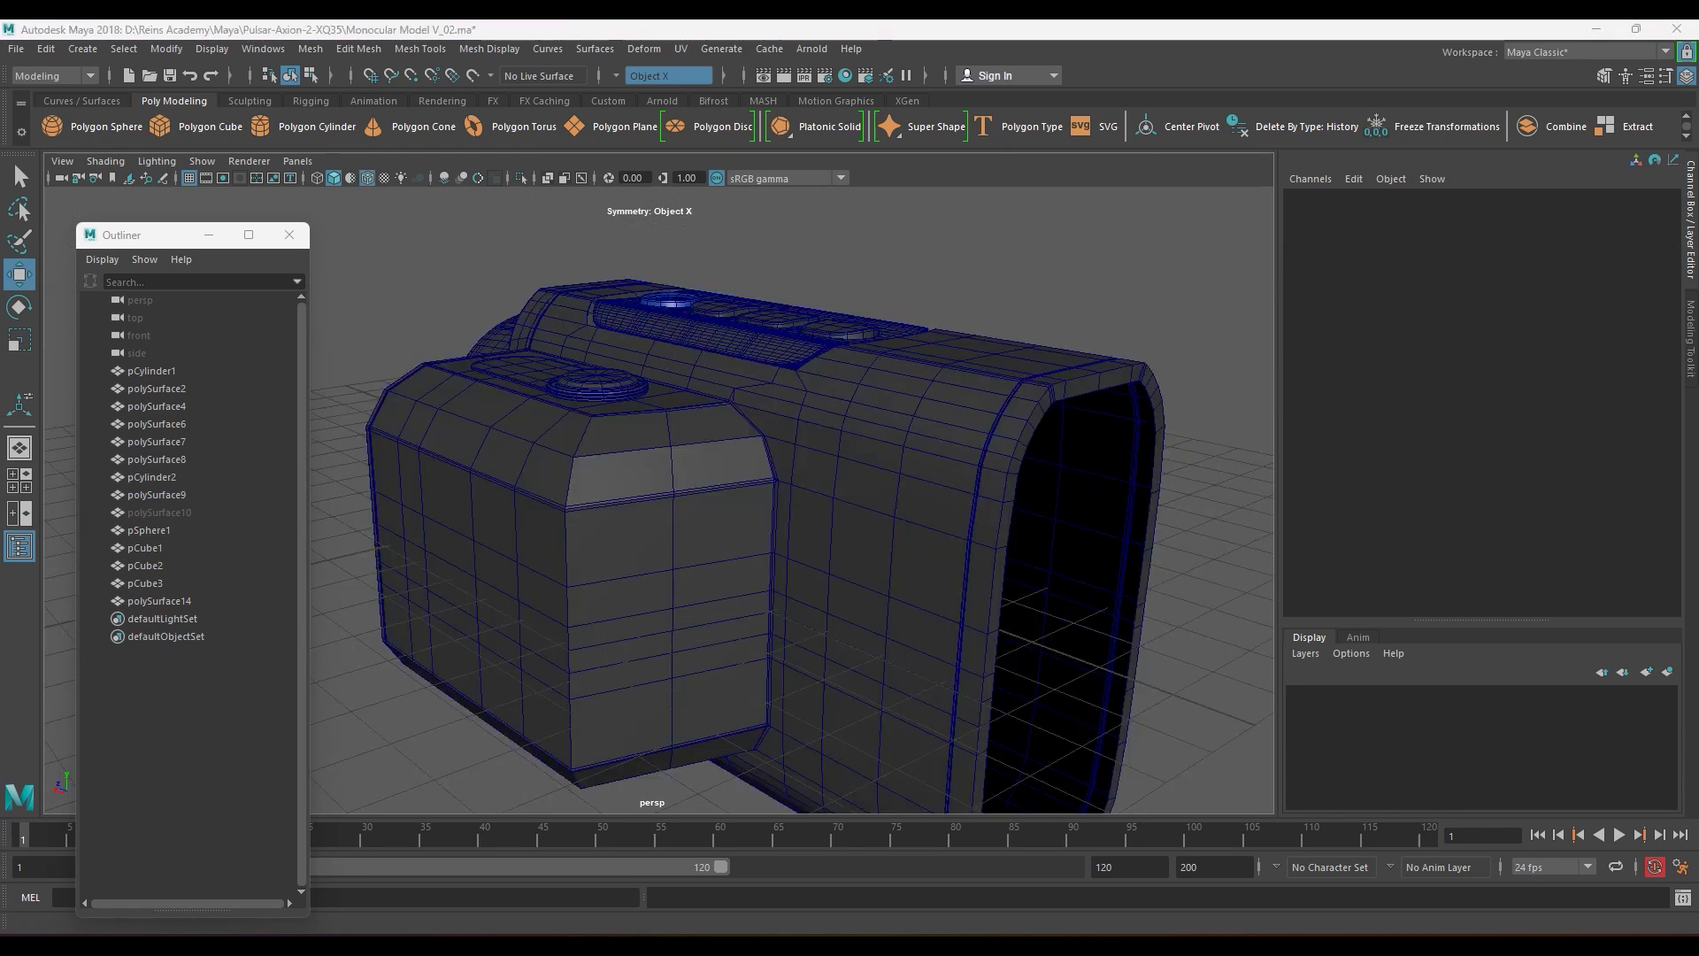
left_click_drag(821, 656, 572, 434, "alt")
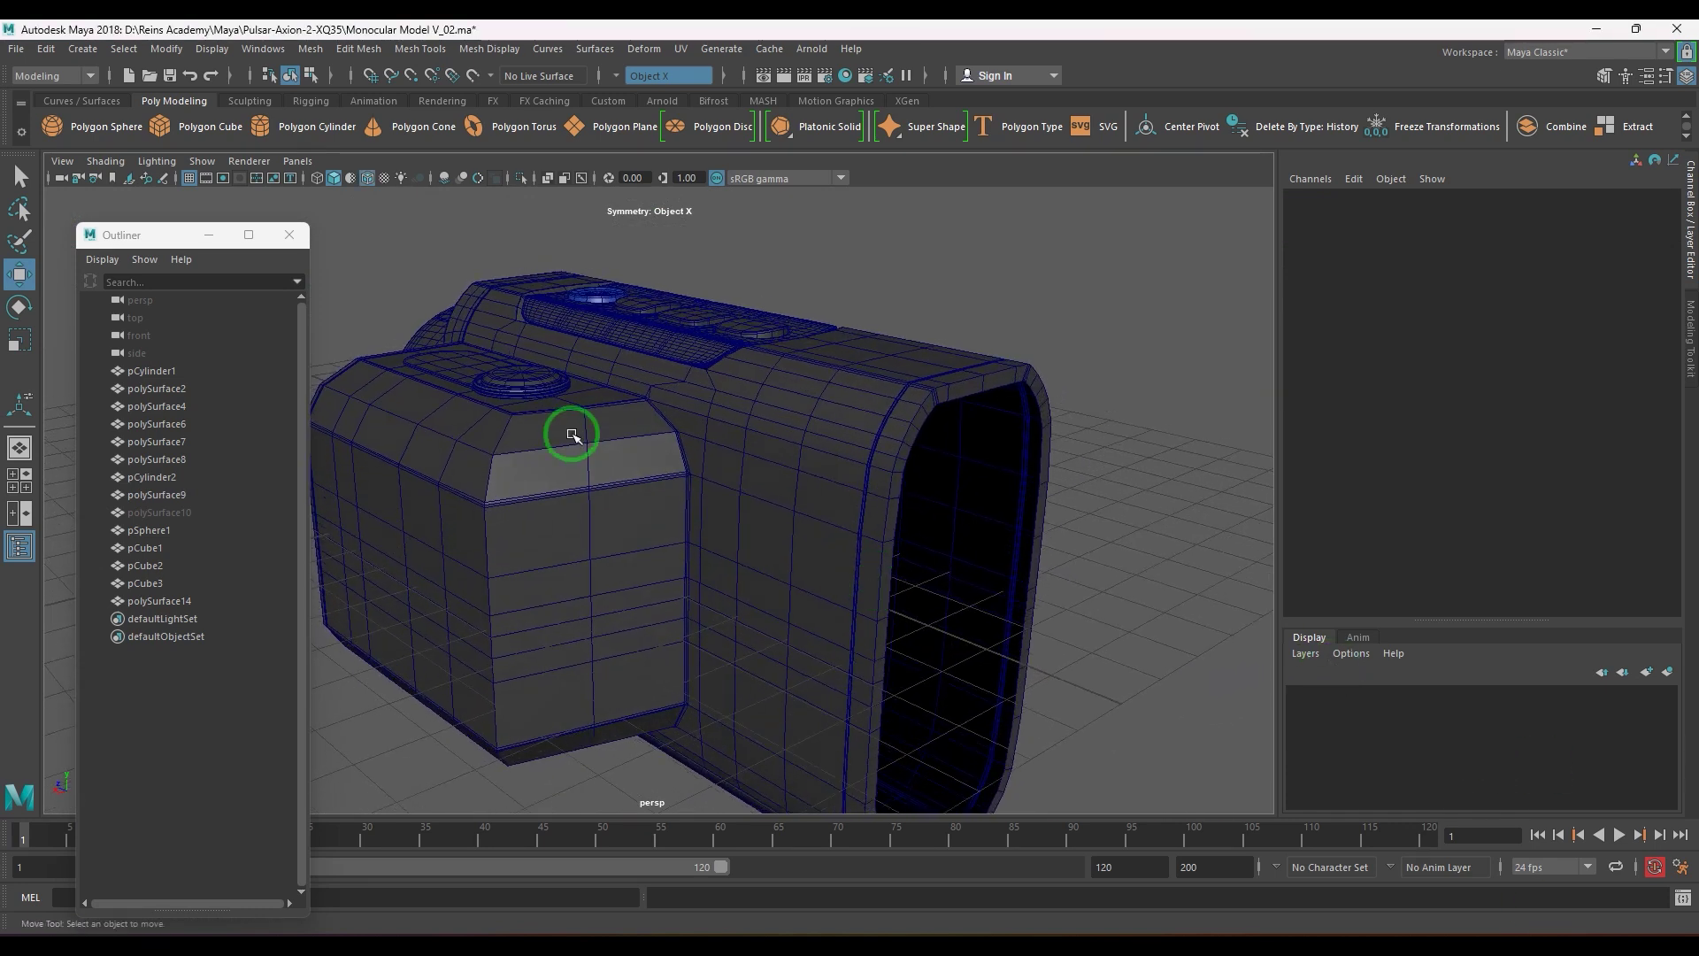
- Close the Outliner, create a polygon cylinder and move it behind the housing to a Translate Z of about -13.17
left_click(301, 241)
left_click(260, 126)
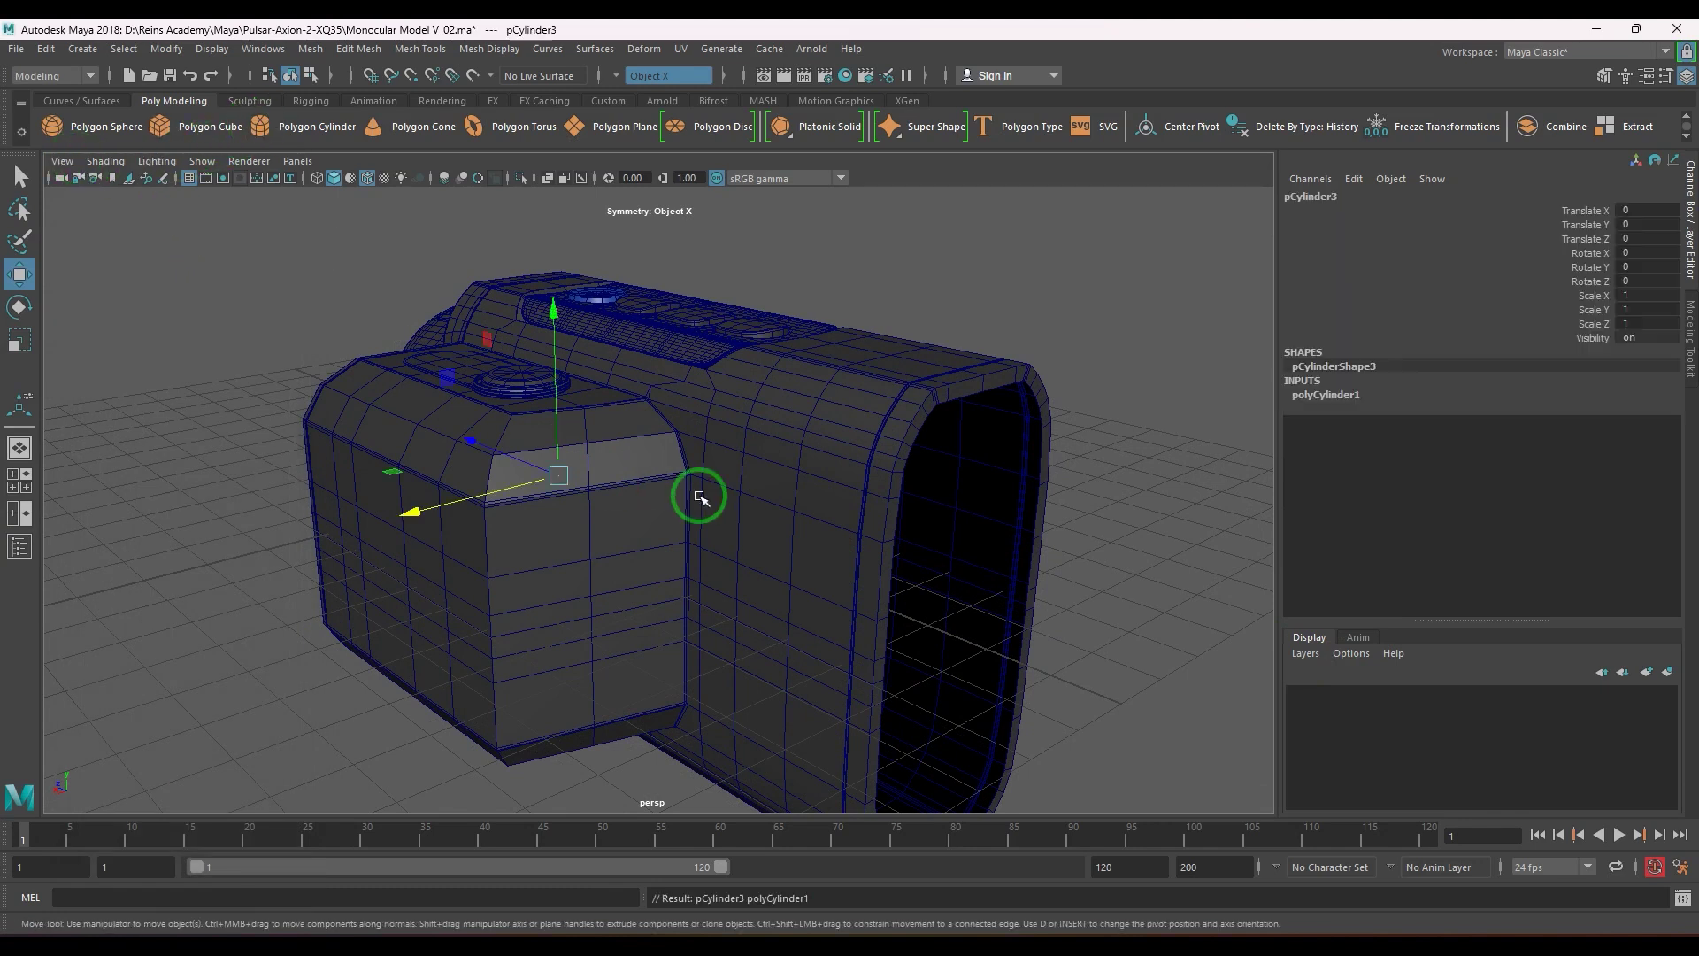
left_click_drag(699, 497, 869, 564, "alt")
key("space")
scroll(863, 565, "down", 12)
middle_click_drag(856, 565, 644, 478, "alt")
scroll(697, 505, "up", 2)
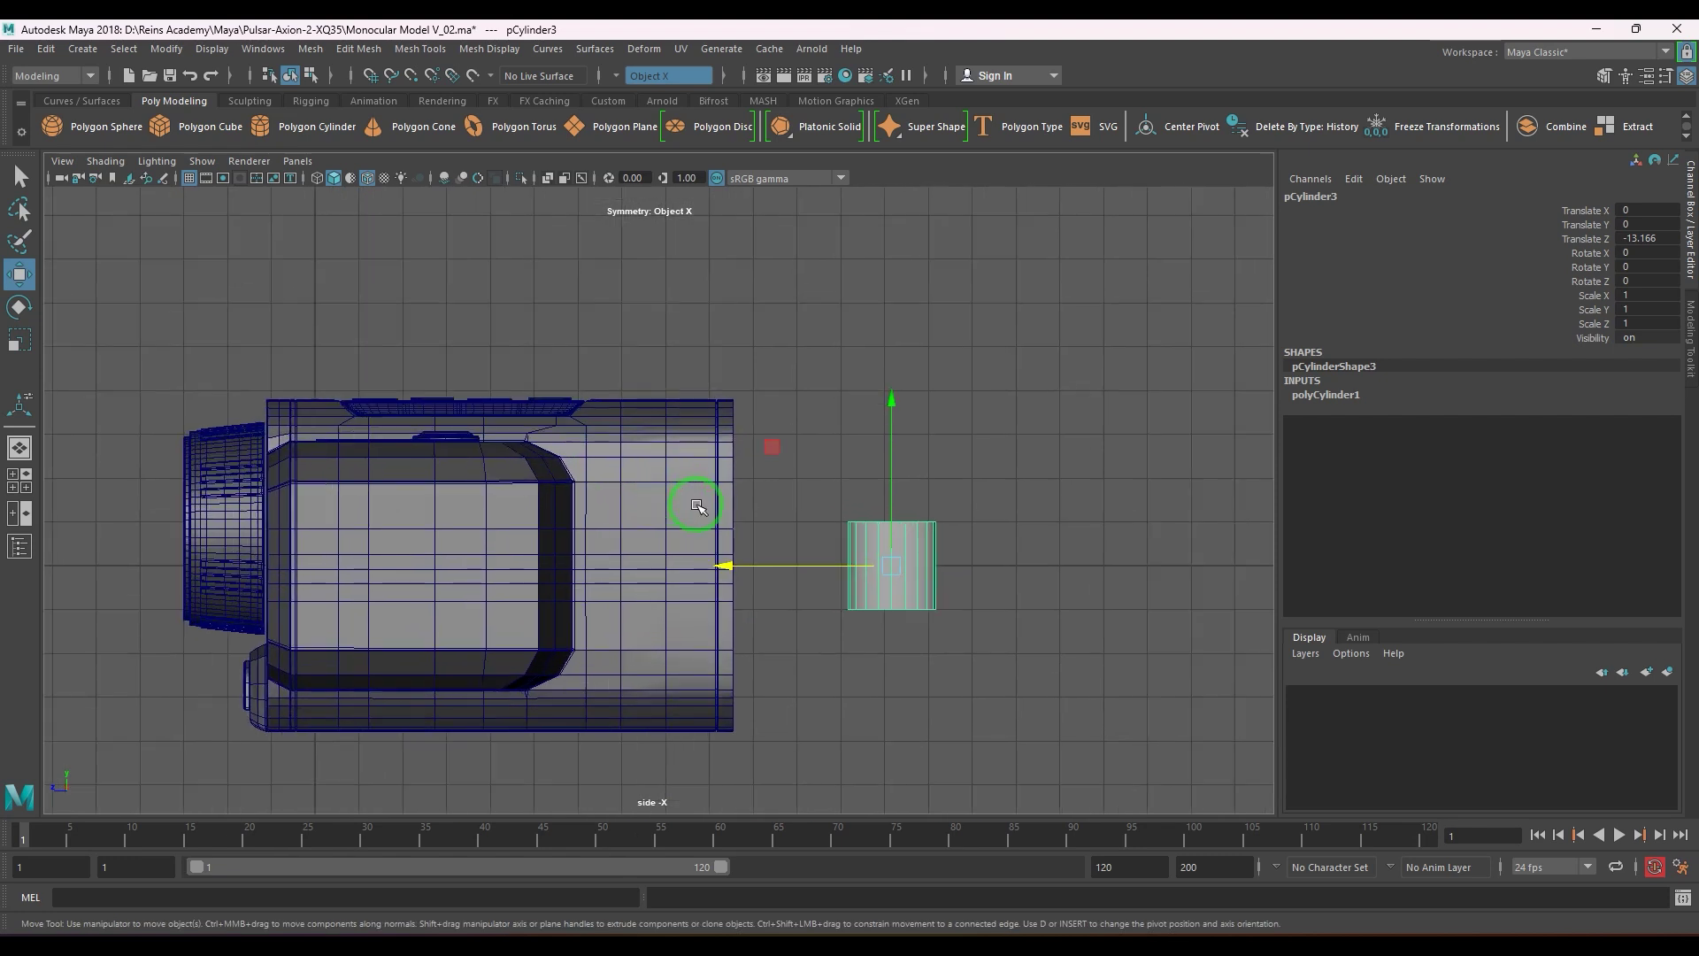
- Rotate the cylinder -90 degrees in X and move it to the rear opening at about Y 2.647, Z -10.6
key("e")
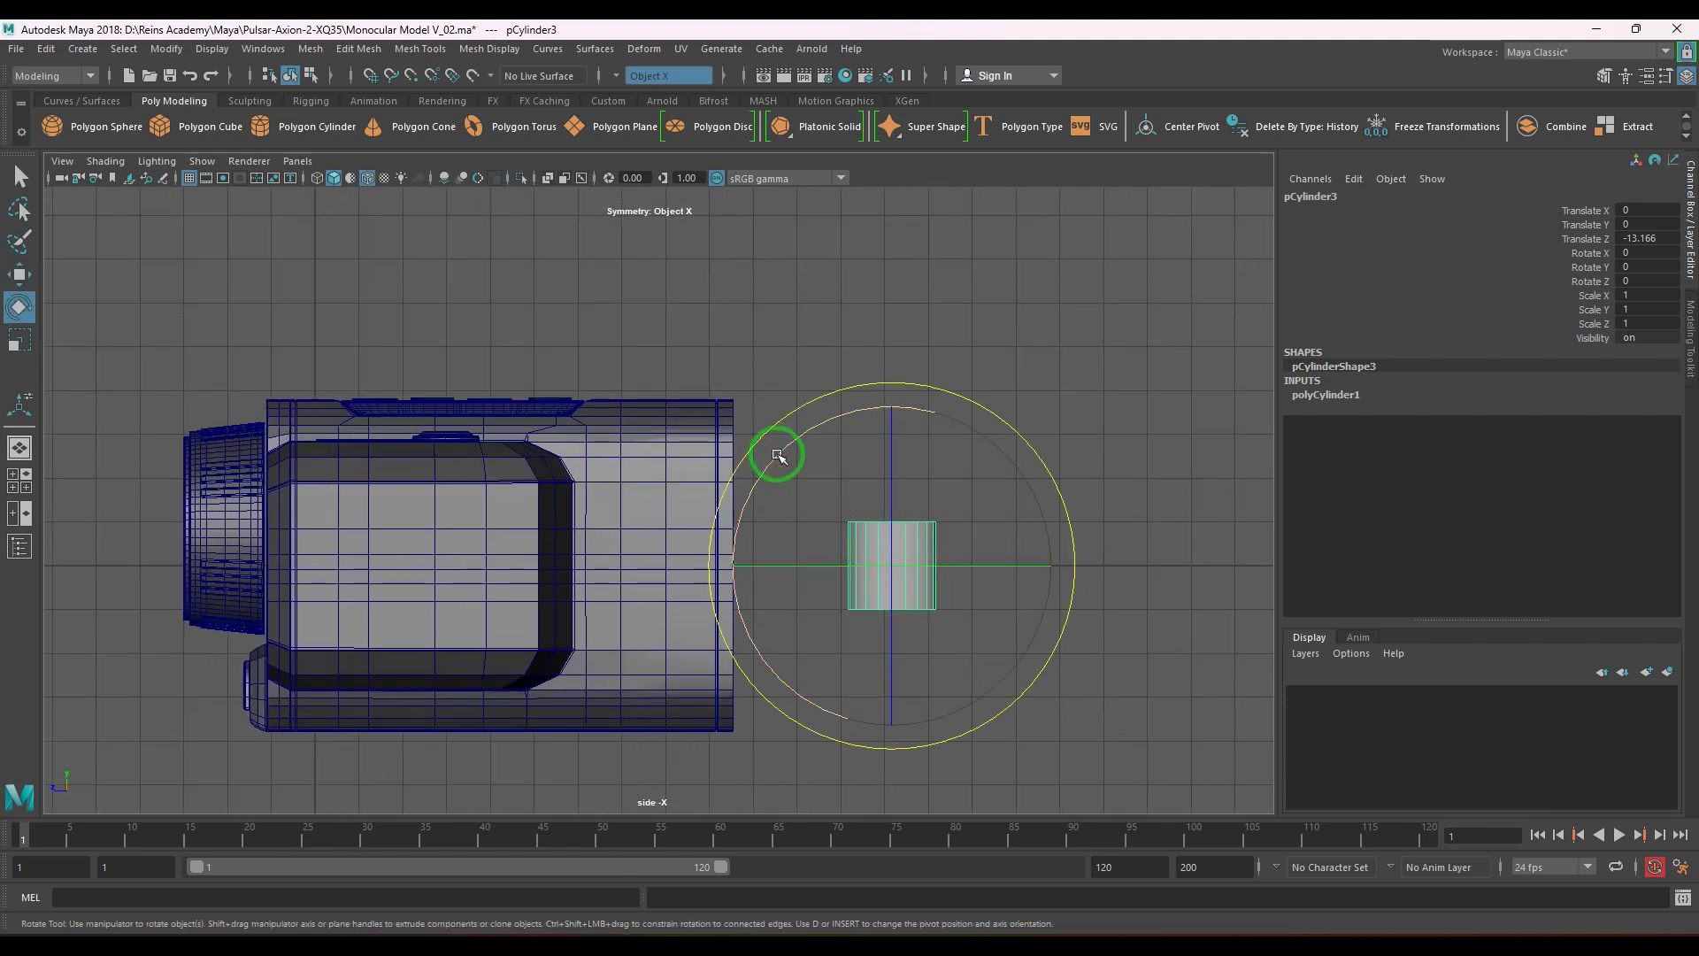
left_click_drag(778, 455, 917, 461)
key("w")
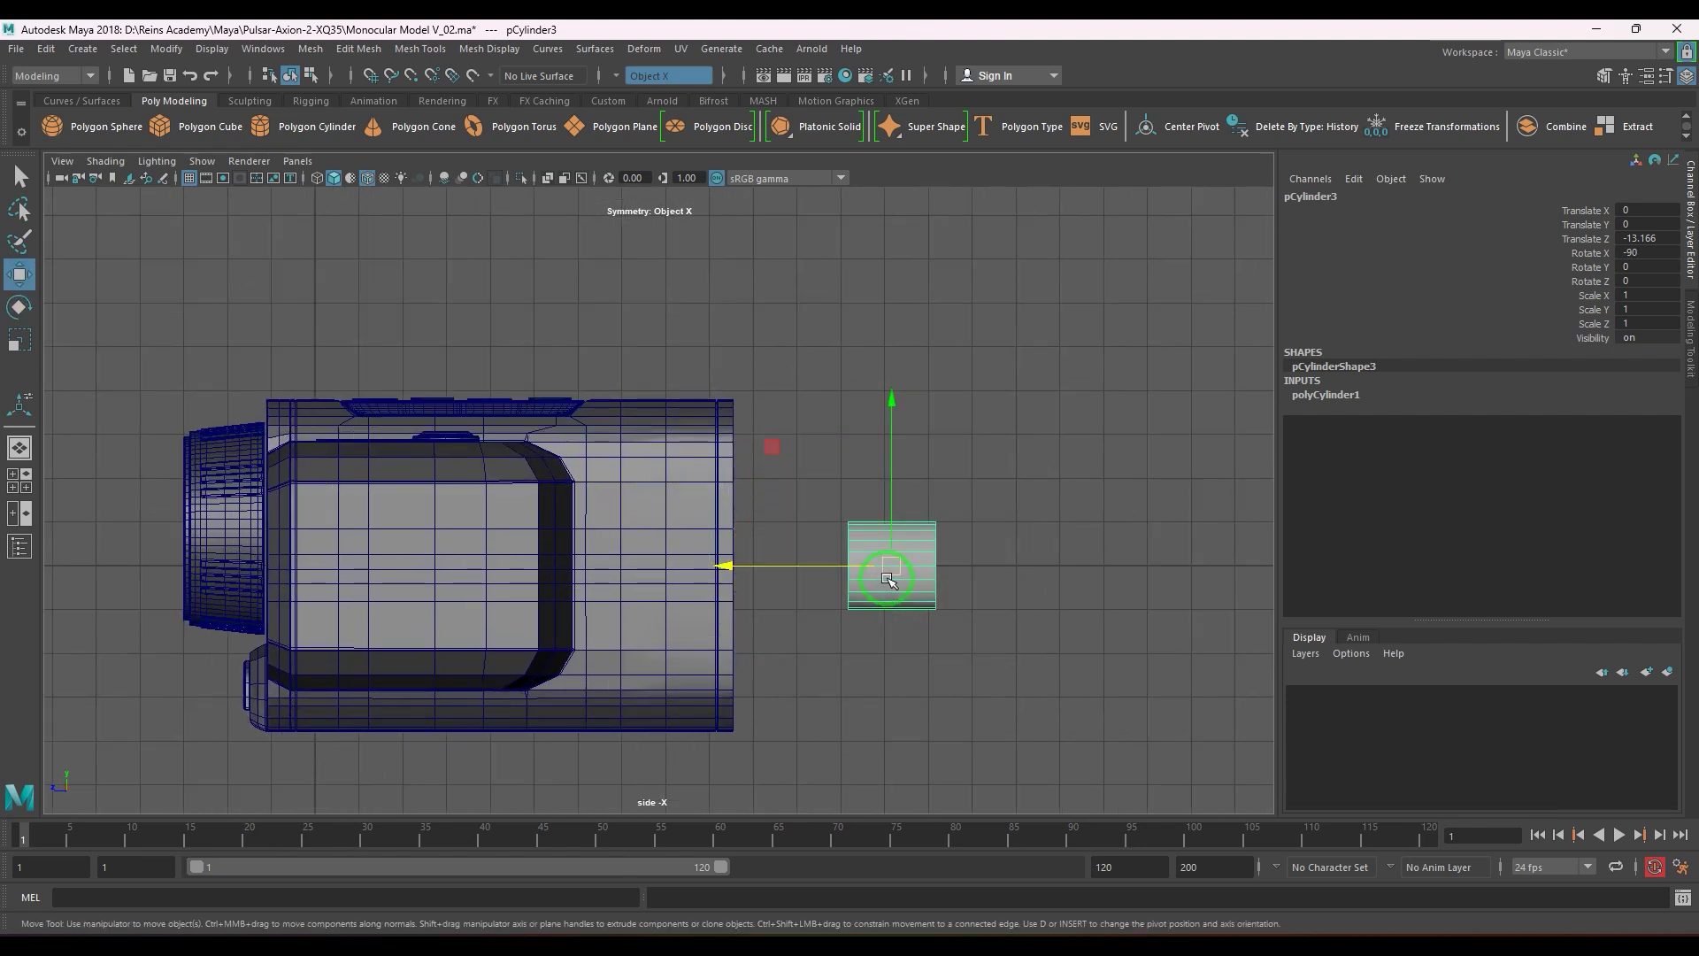
left_click_drag(885, 592, 722, 506)
- Return to the perspective view and set the cylinder's axis subdivisions to 12
key("space")
key("space")
right_click_drag(778, 558, 852, 557, "alt")
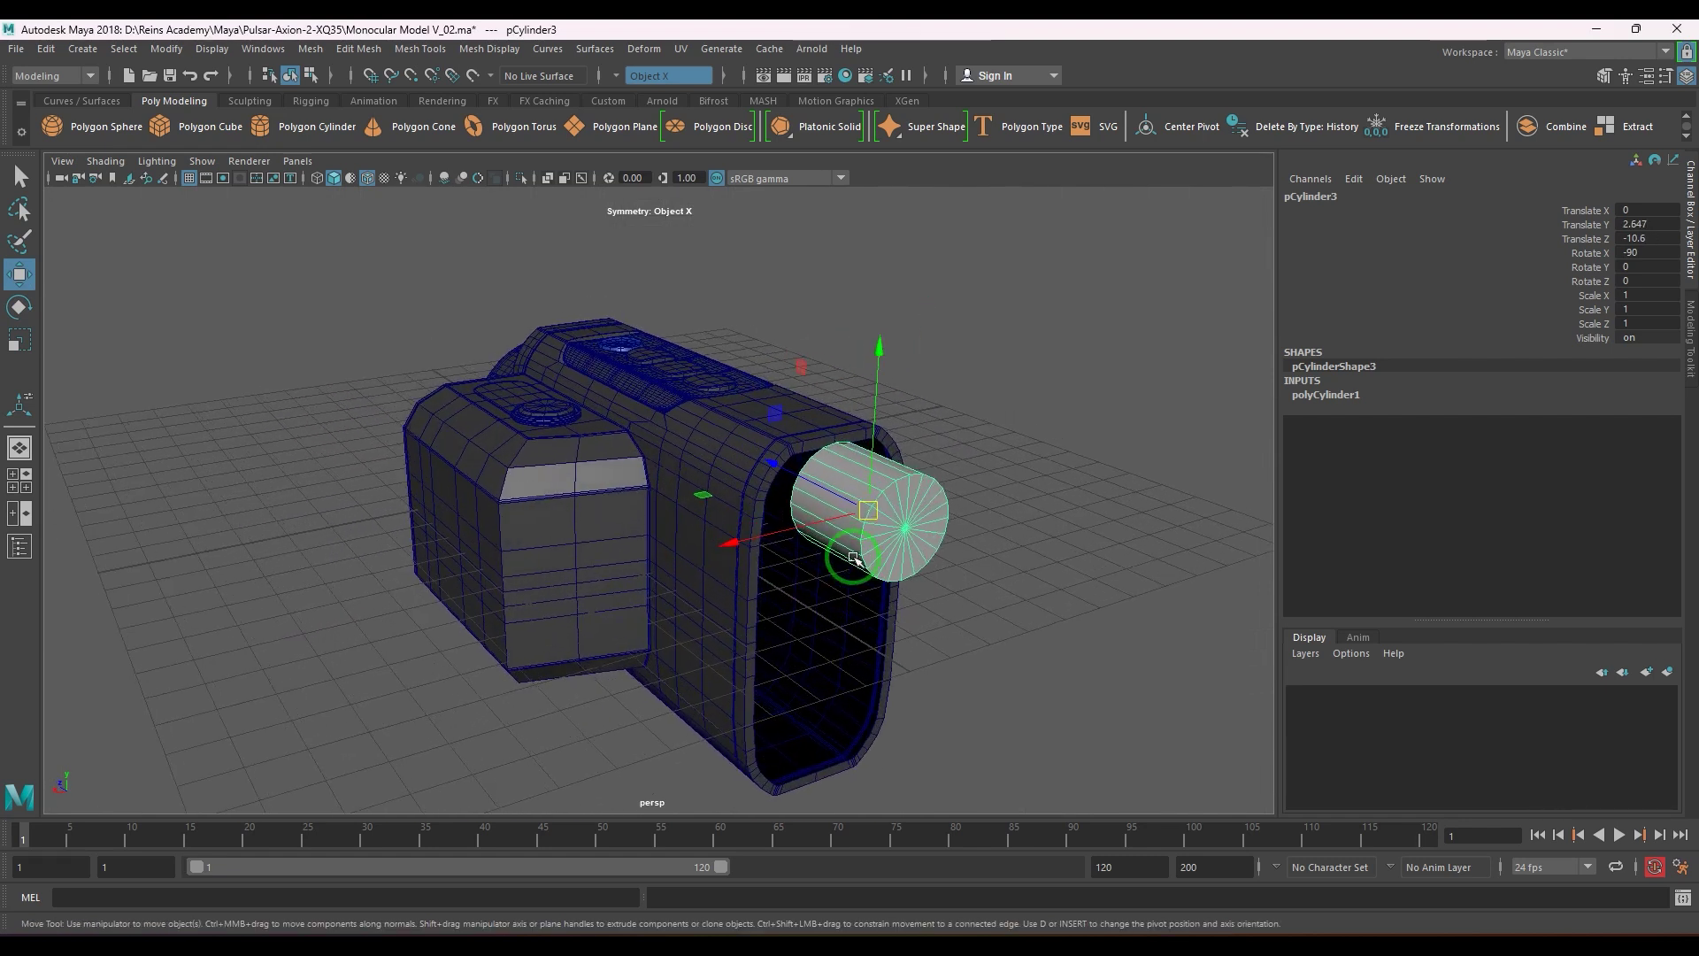
left_click(1360, 430)
left_click(1662, 434)
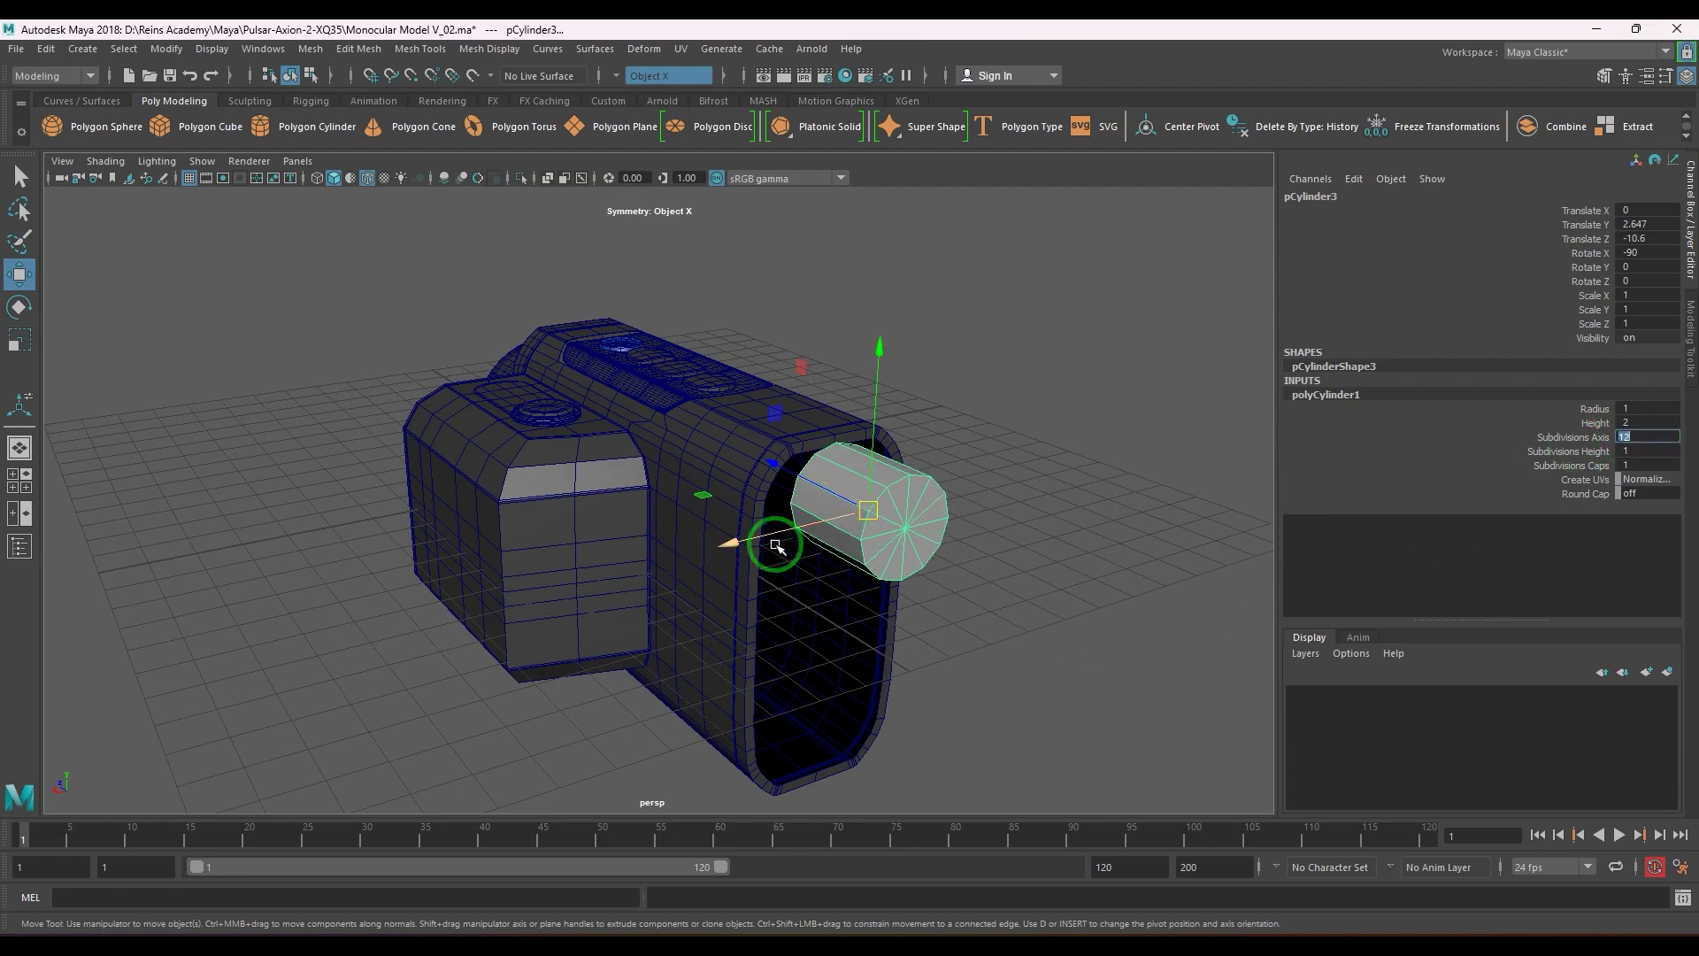
- Scale the cylinder to about 1.514 in X and Z and lower it to a Translate Y of about 2.282
left_click_drag(779, 542, 790, 570, "alt")
key("r")
left_click_drag(783, 414, 746, 401)
key("w")
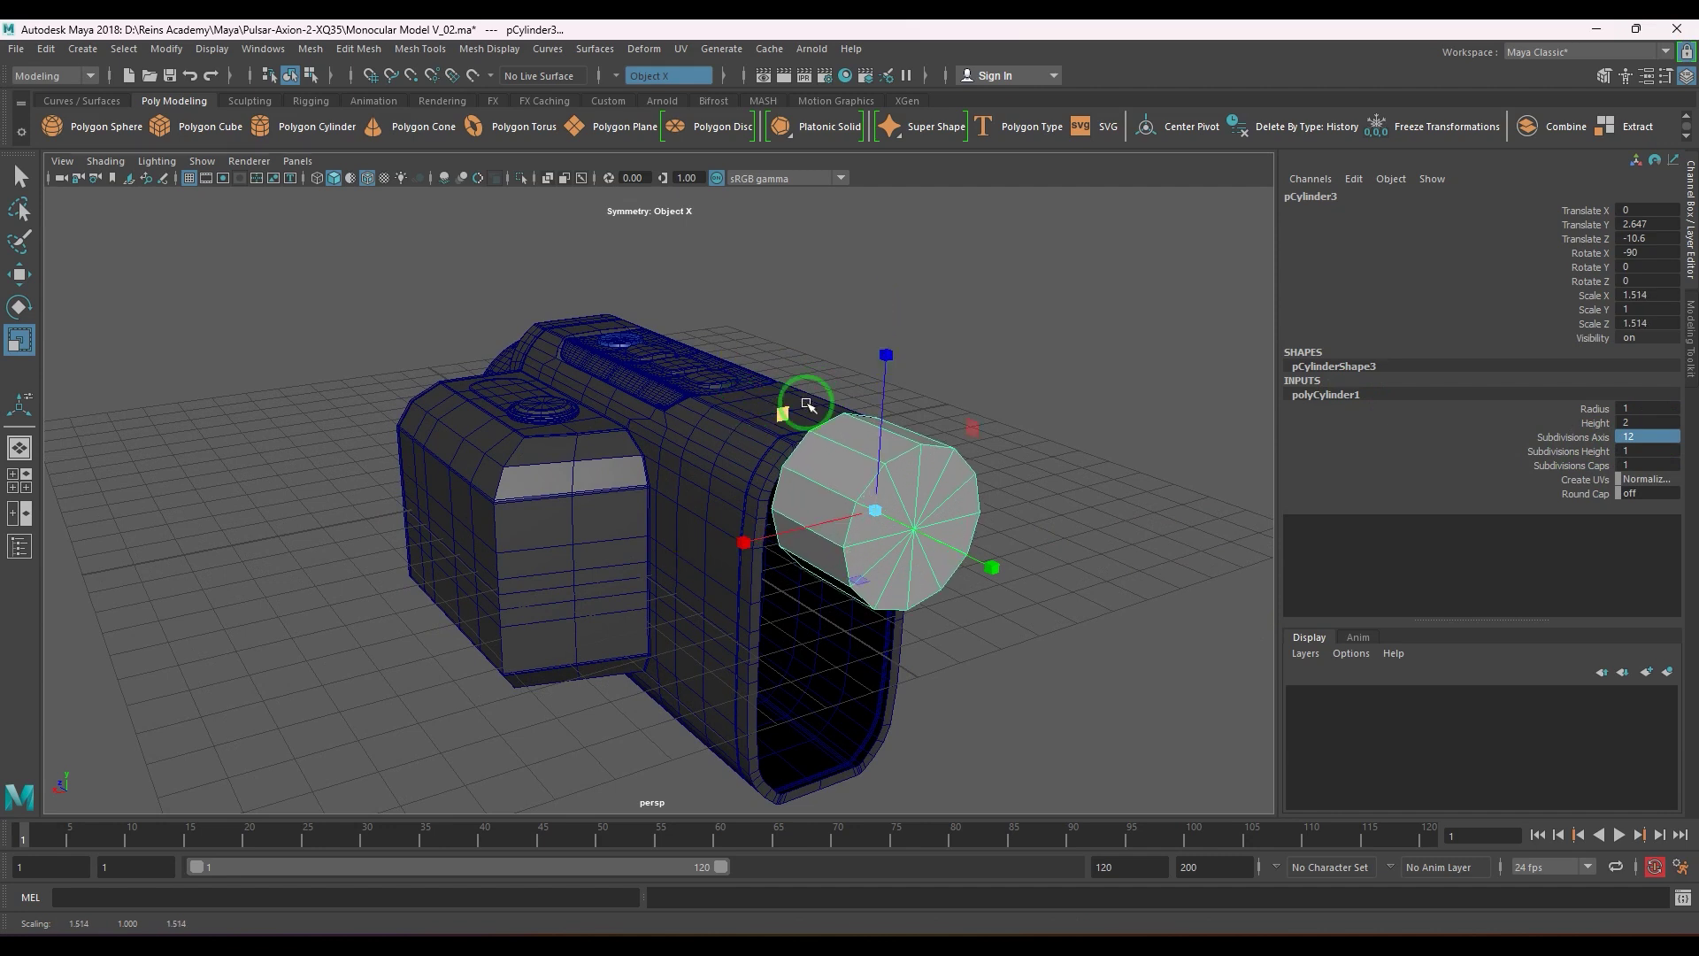
left_click_drag(889, 381, 881, 408)
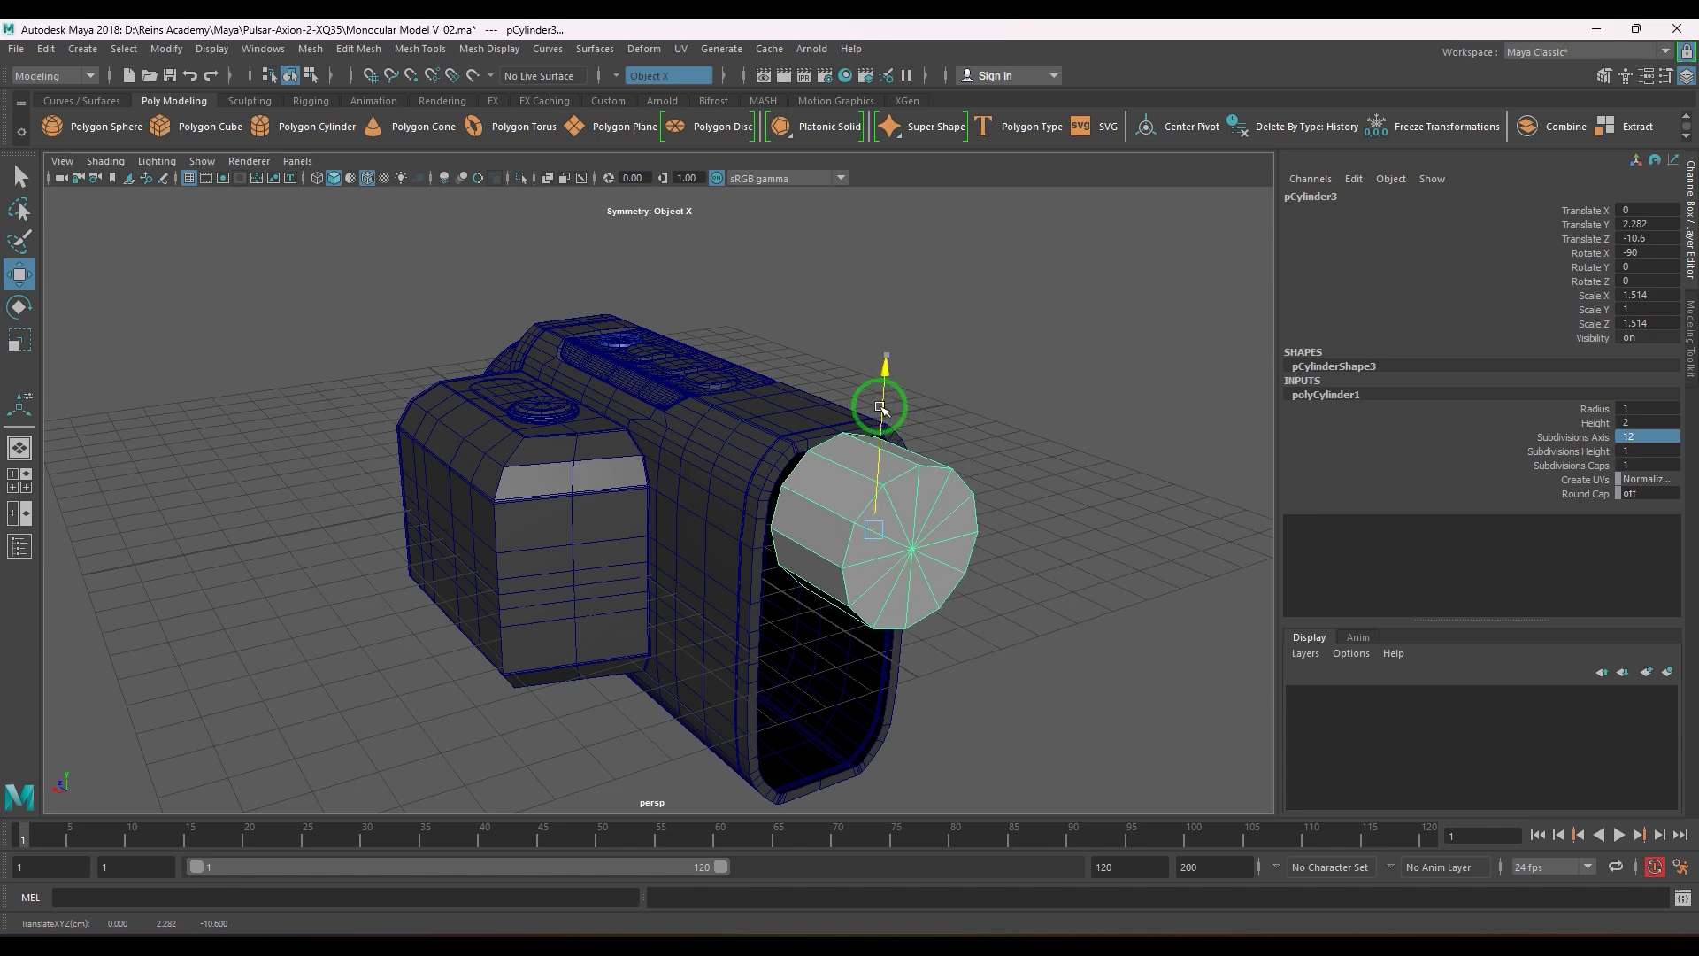
- From the back view, scale the cylinder up uniformly until it nearly spans the housing's width and lower it slightly
key("space")
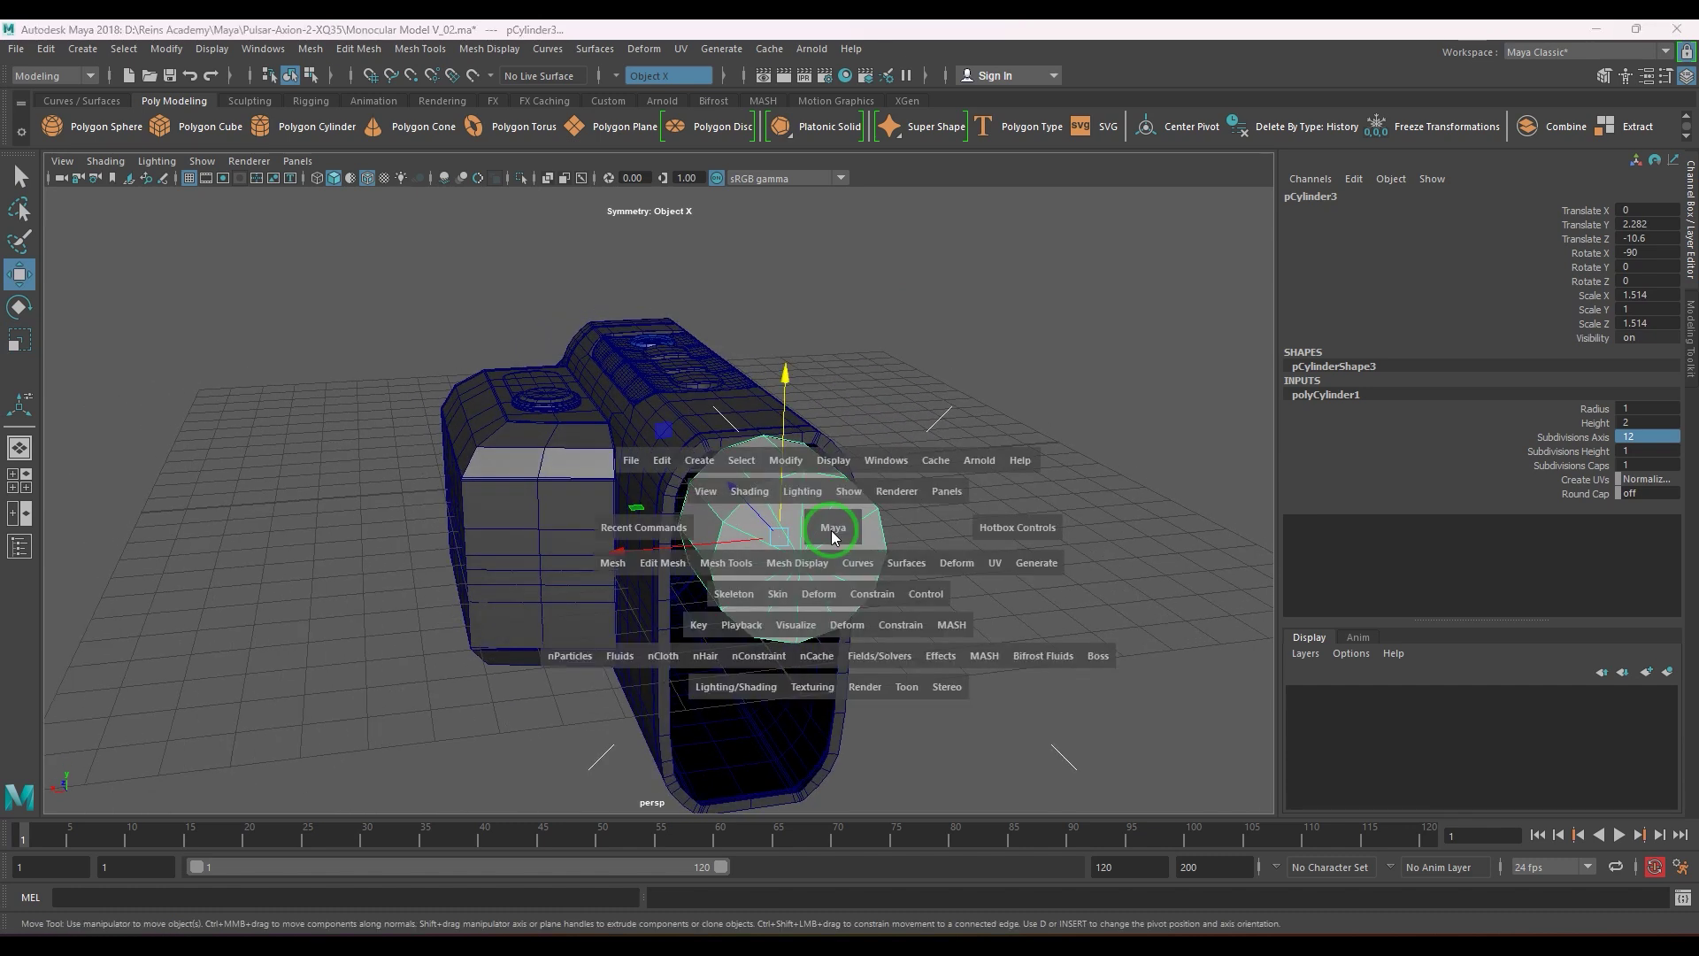
left_click_drag(826, 531, 835, 549)
key("space")
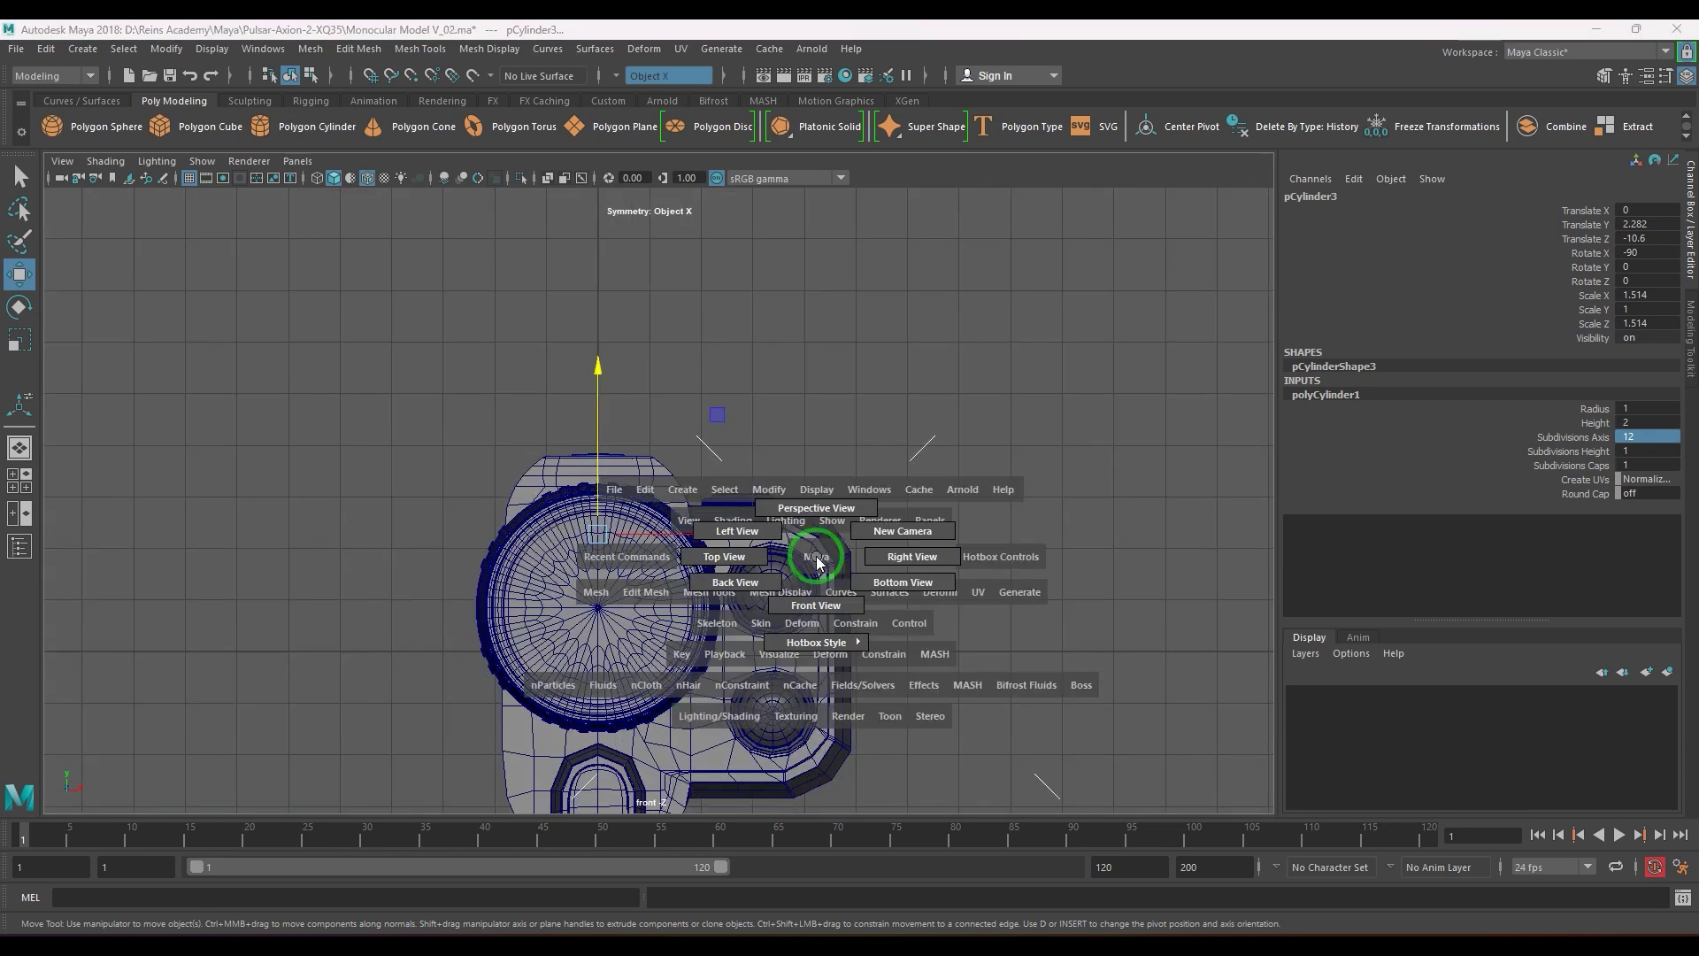
left_click_drag(815, 562, 760, 580)
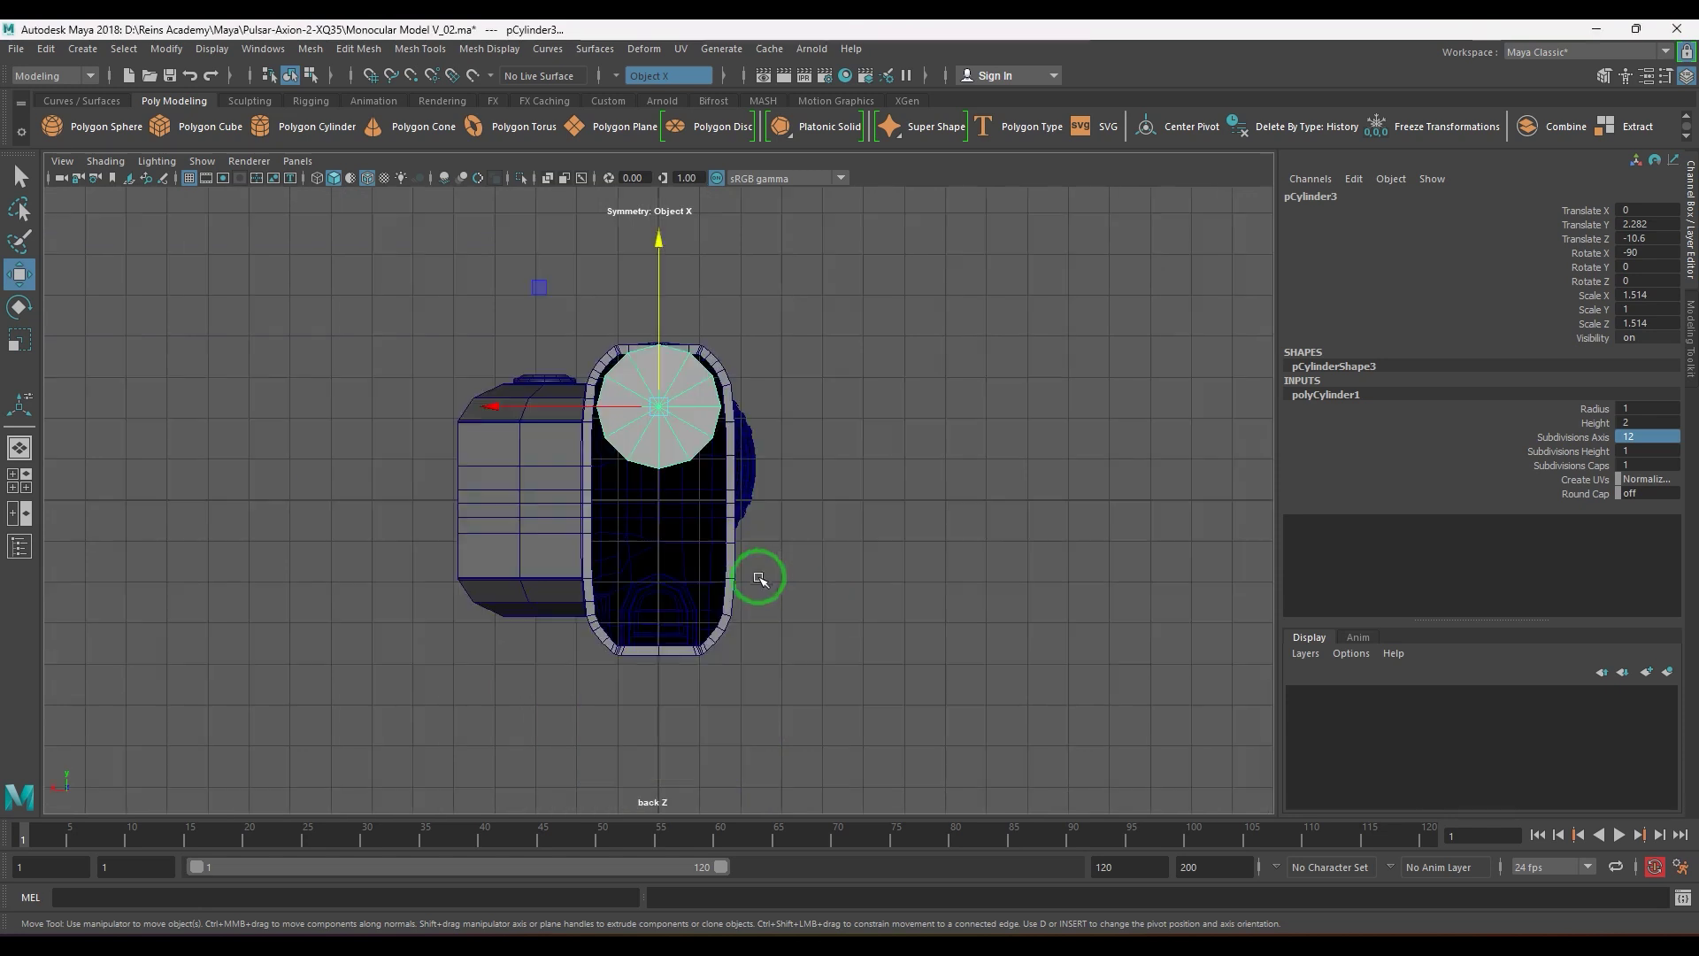
scroll(743, 474, "up", 3)
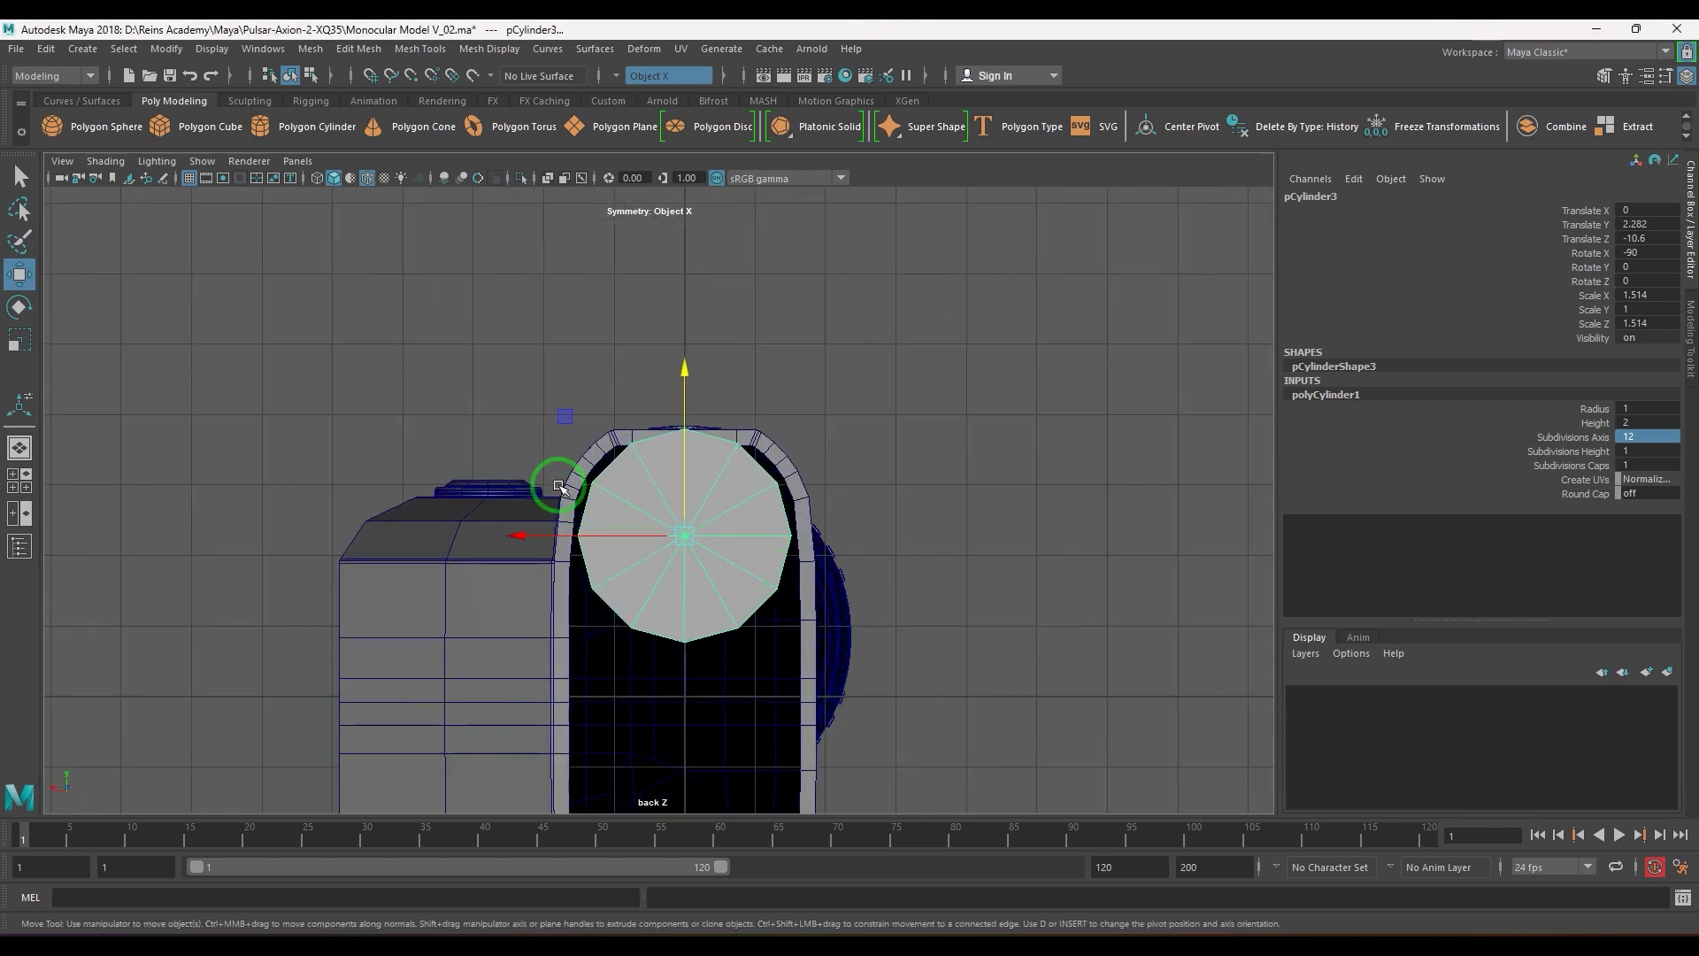
key("r")
left_click_drag(562, 411, 544, 403)
key("w")
left_click_drag(682, 400, 701, 447)
- Return to a close perspective view of the housing's rear opening and hide the grid
key("space")
left_click_drag(793, 505, 705, 528, "alt")
left_click(744, 505)
mouse_move(705, 528)
right_mouse_down("alt")
mouse_move(740, 565)
mouse_move(729, 509)
right_mouse_up("alt")
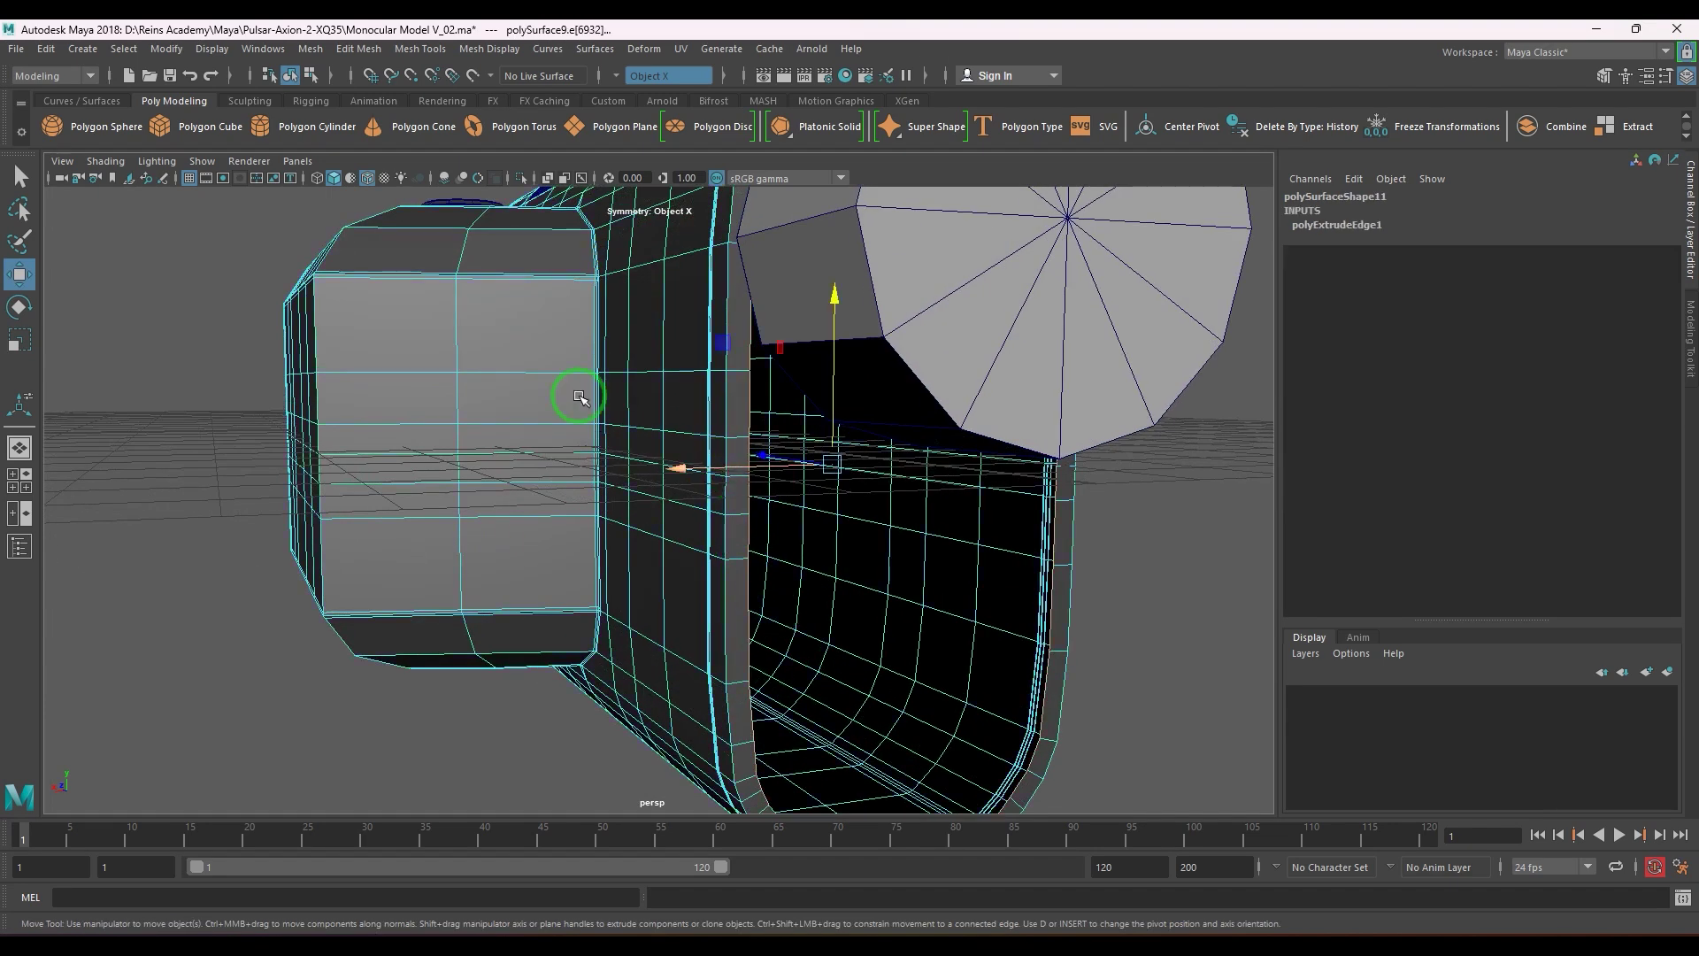
left_click(195, 180)
- Turn symmetry off and bridge two opposite inner rim edges across the rear opening, just below the cylinder
left_click(745, 459)
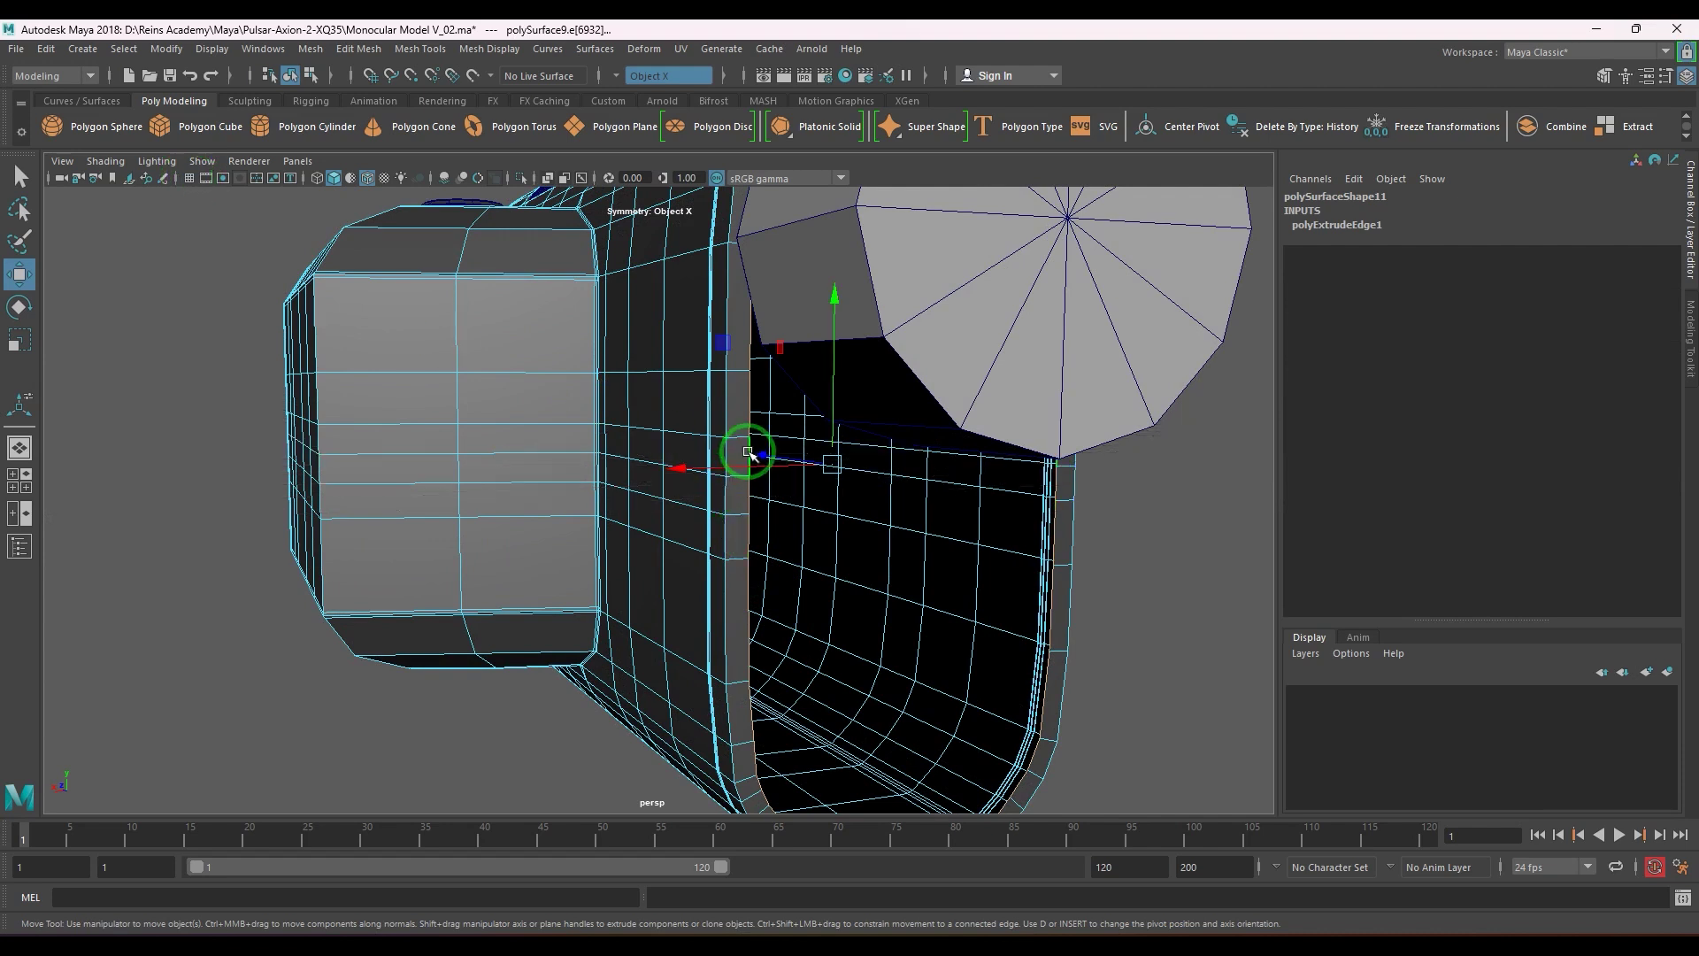
left_click_drag(747, 455, 725, 416, "alt")
left_click(617, 76)
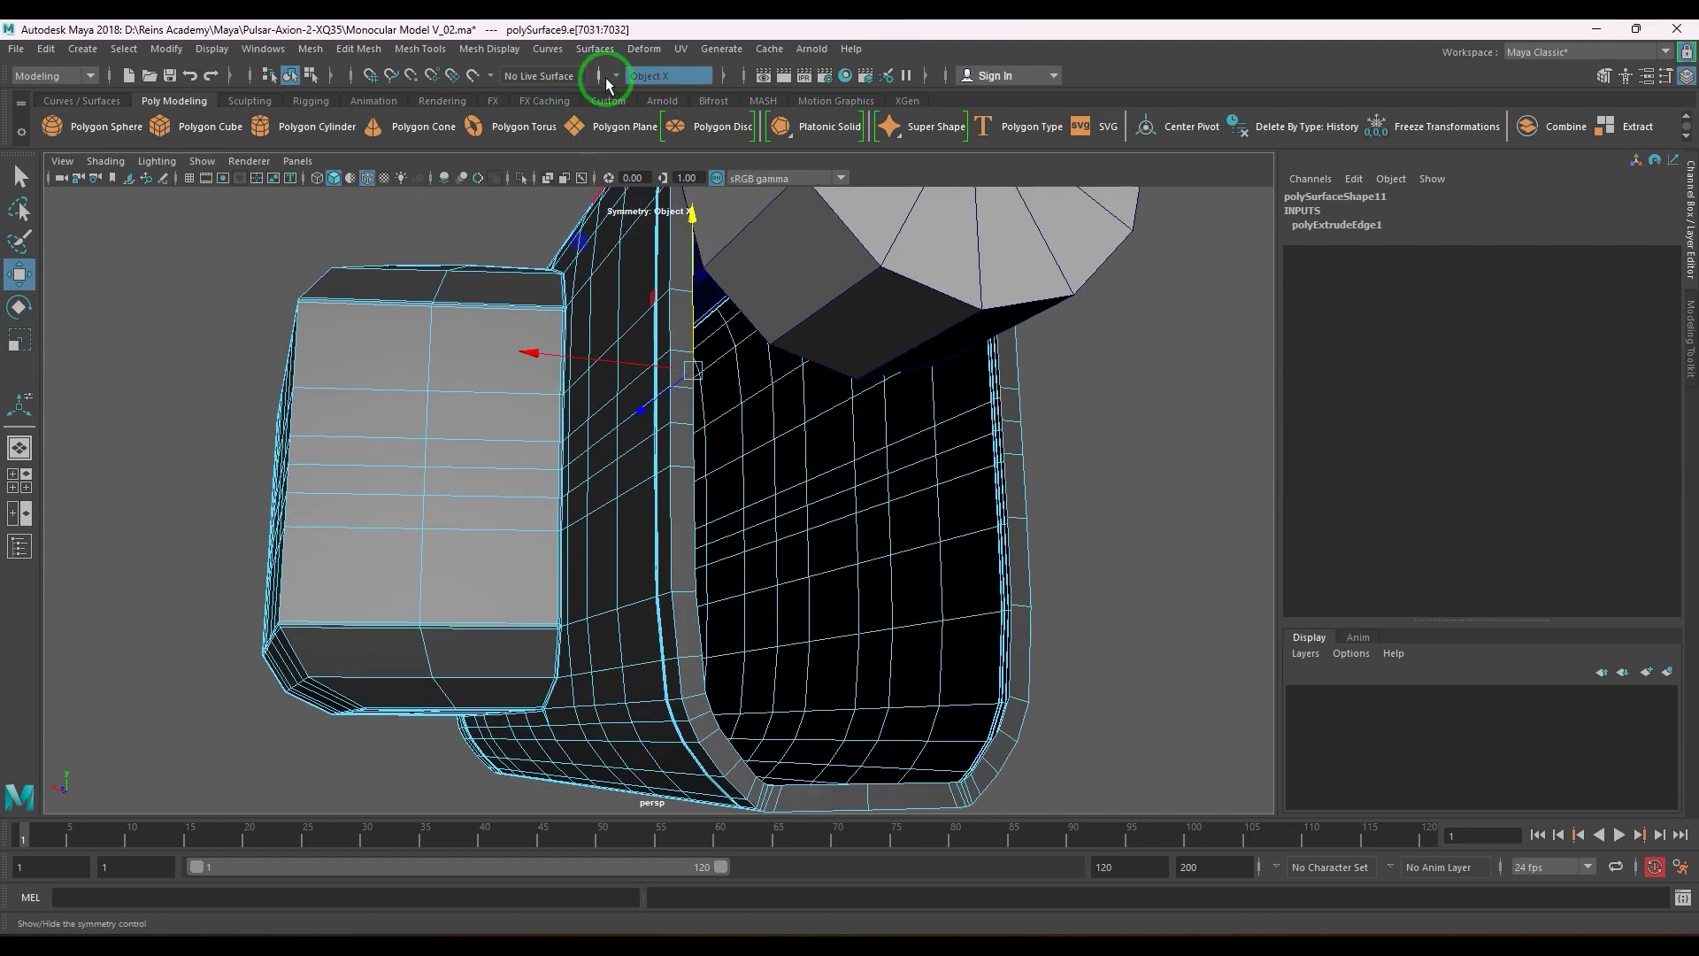
left_click(630, 78)
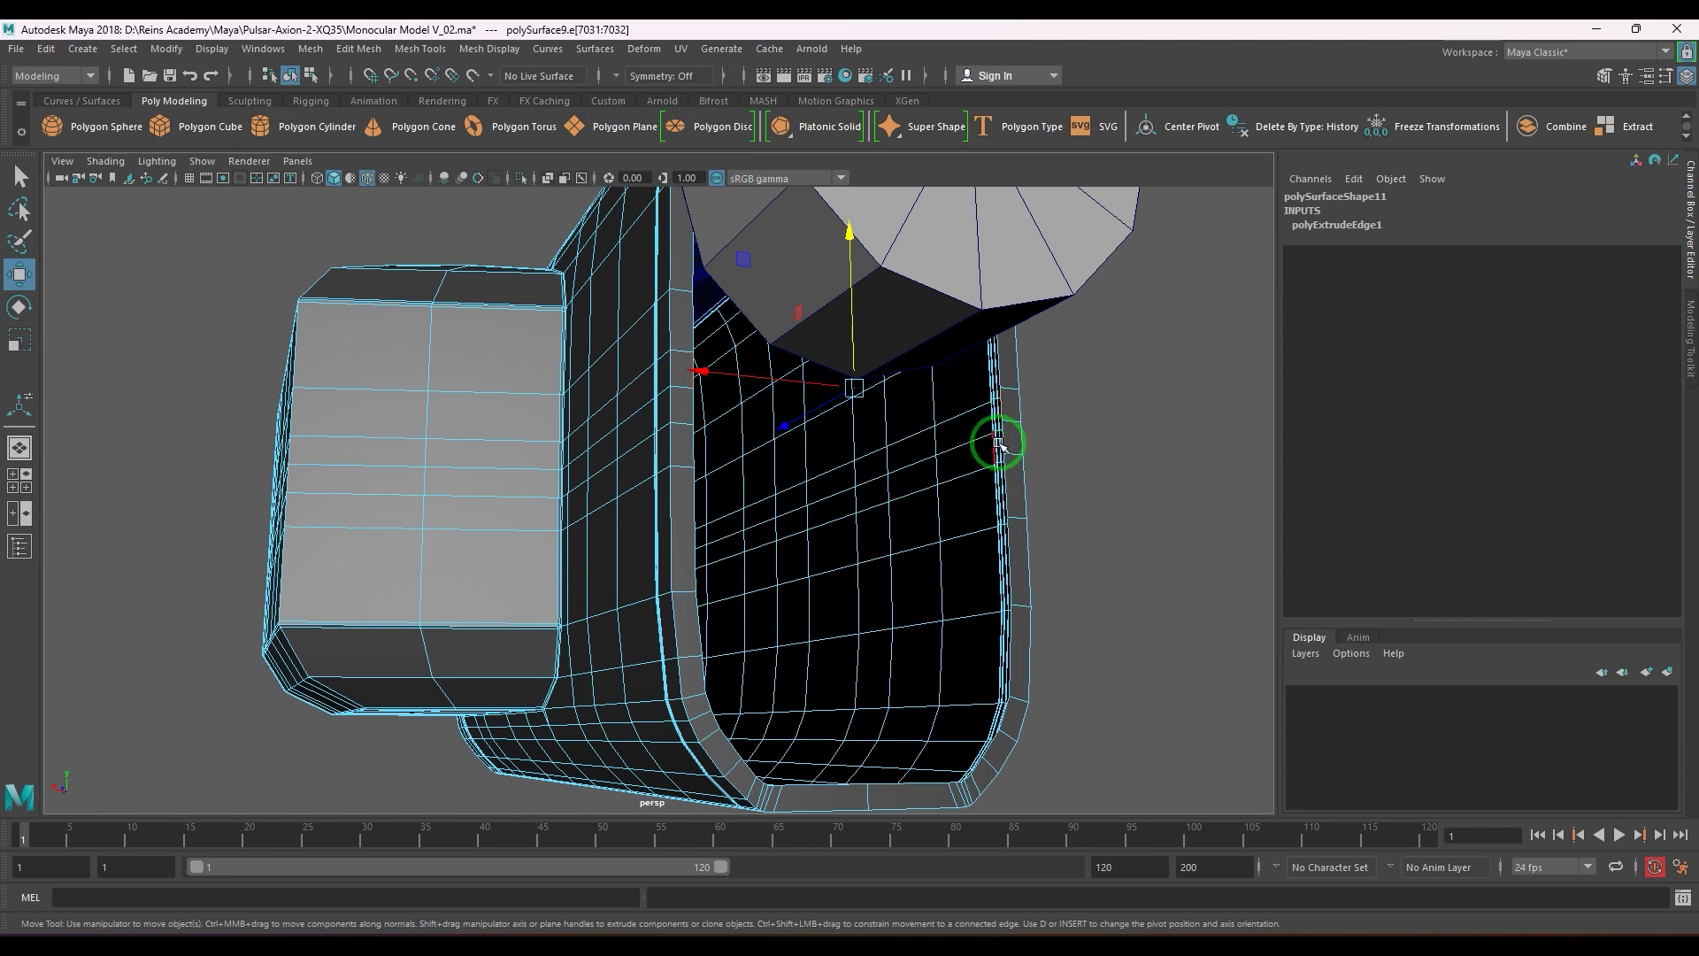
right_click(1086, 403, "shift")
left_click(1037, 616)
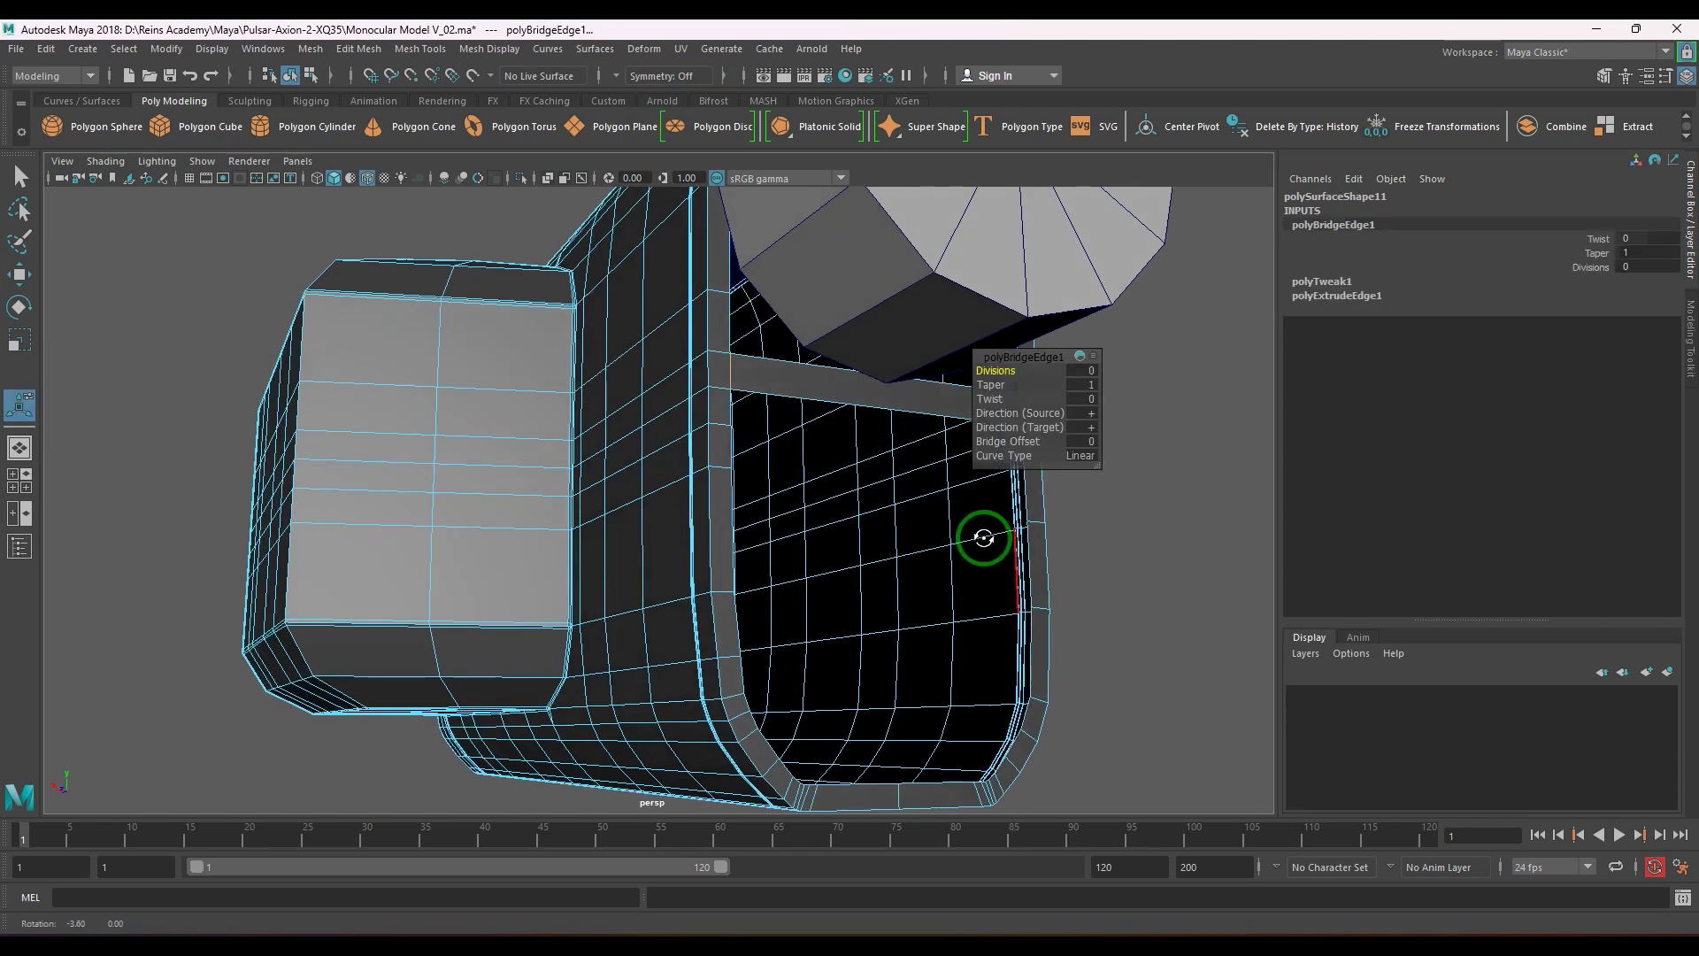
- Fill the open hole below the bridge with a single face and return to object mode
left_click_drag(940, 395, 785, 486, "alt")
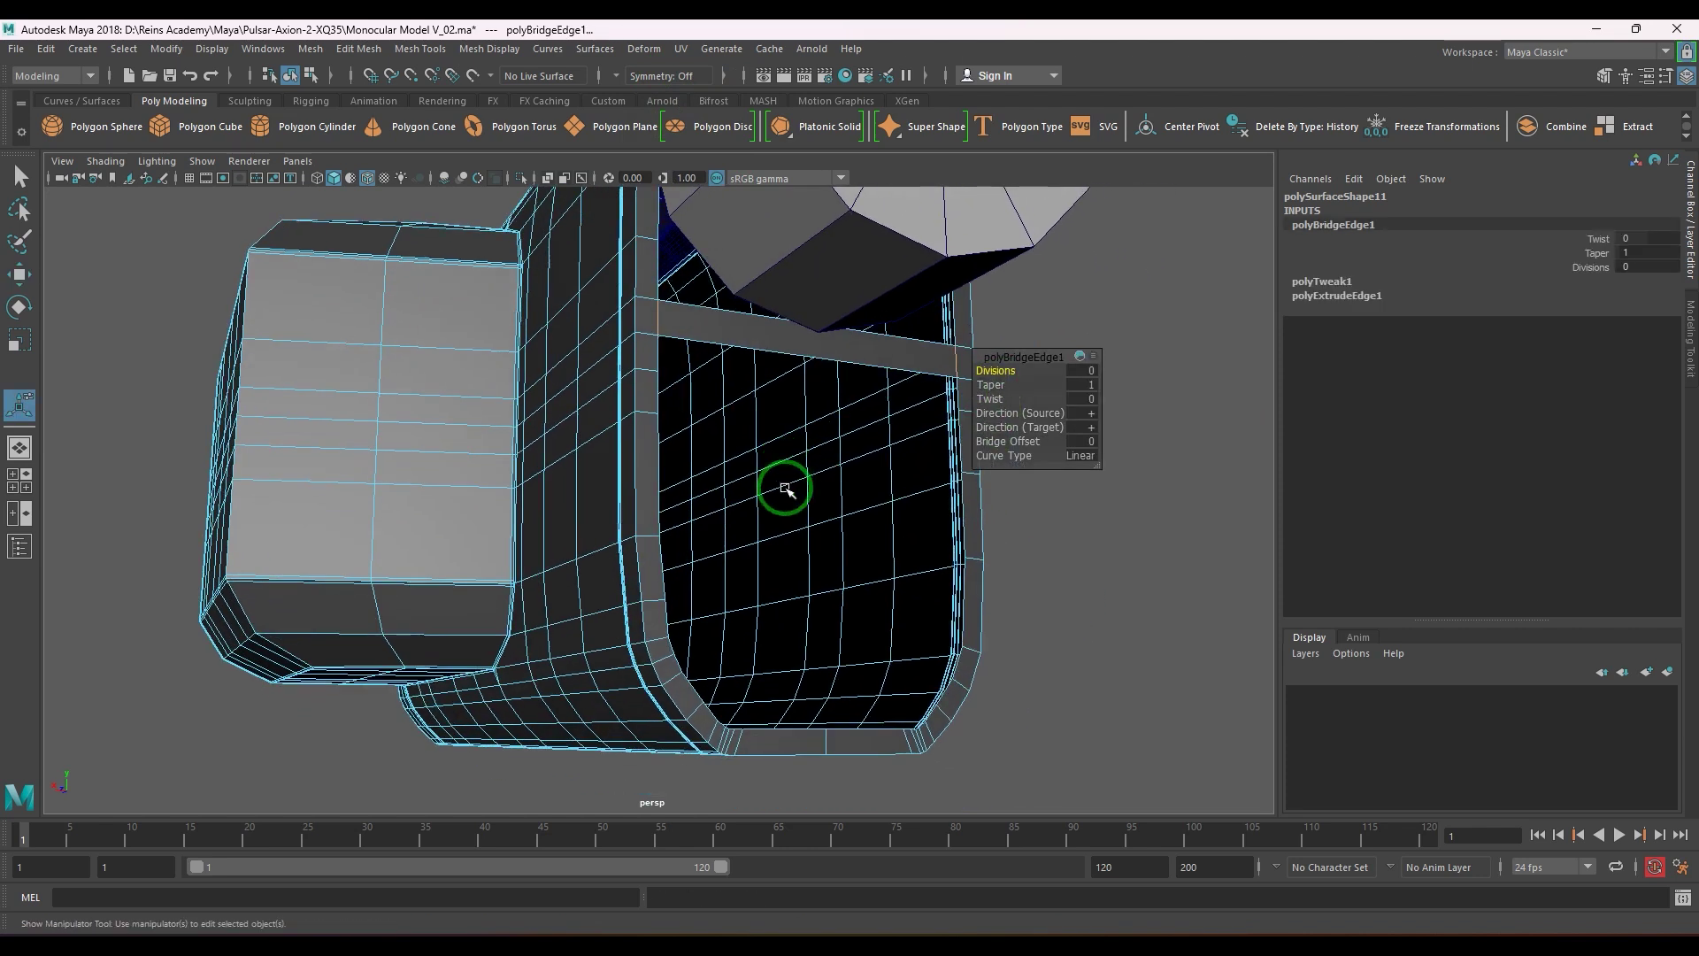
key("q")
left_click(803, 730)
right_click_drag(1067, 485, 1050, 716, "shift")
key("w")
left_click_drag(959, 600, 897, 558, "alt")
key("F8")
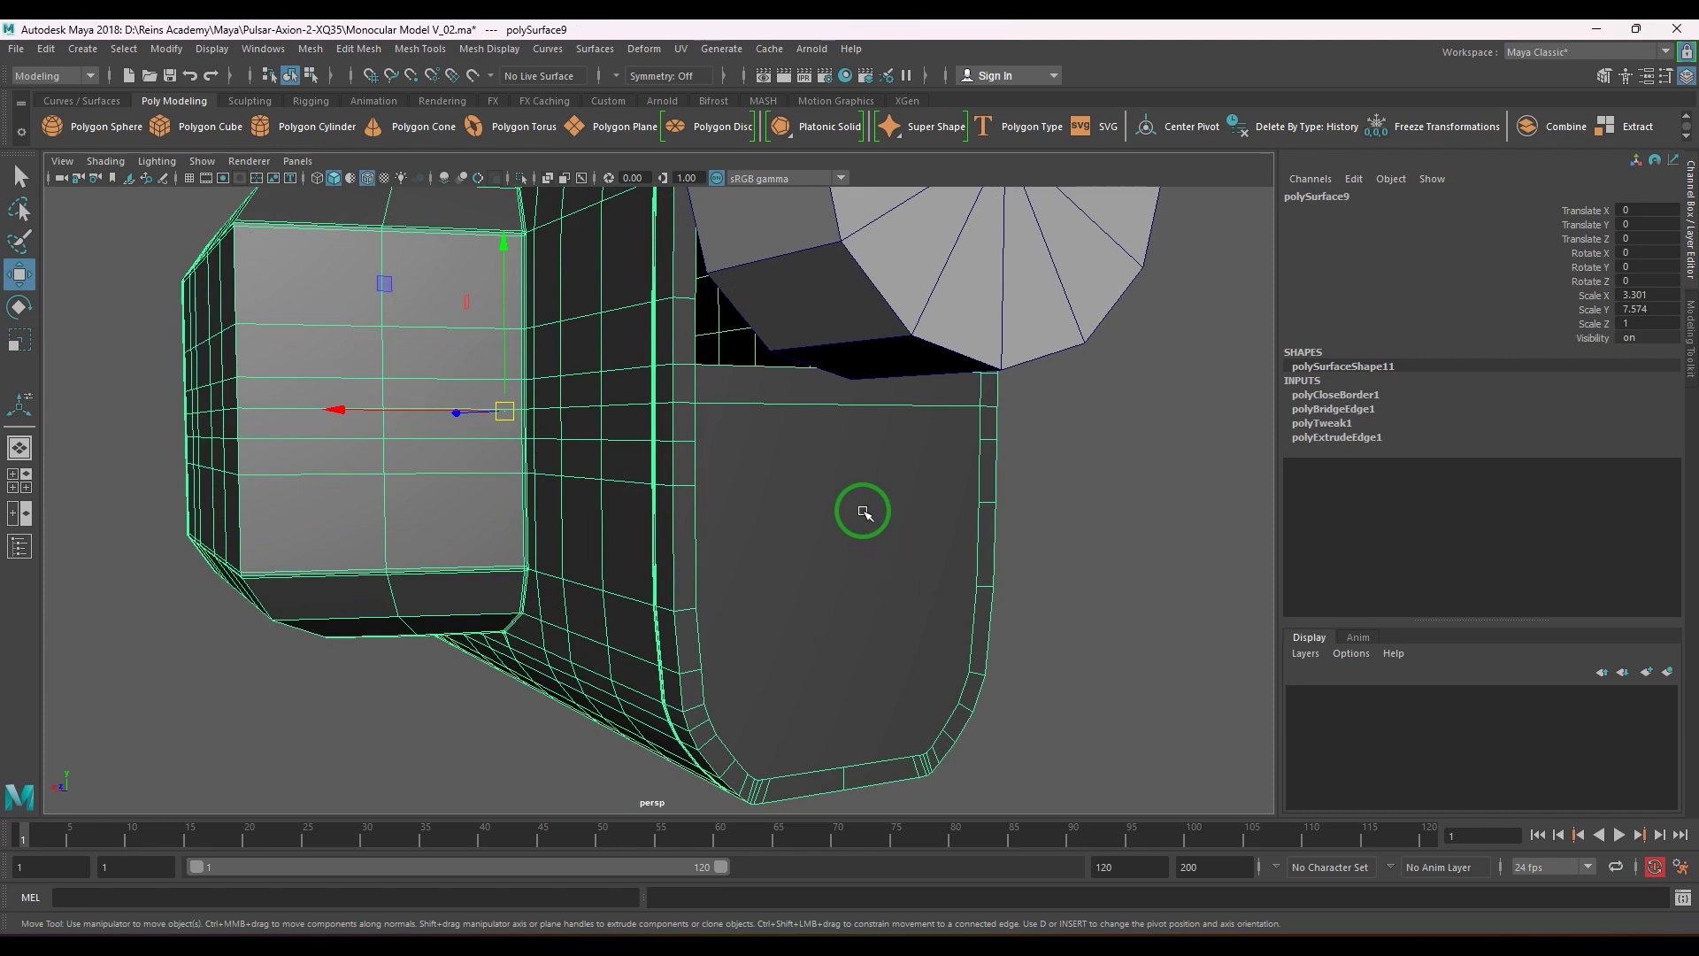
- Select the filled rear face and grow the selection to the surrounding rim and bridge faces
left_click_drag(840, 522, 879, 513, "alt")
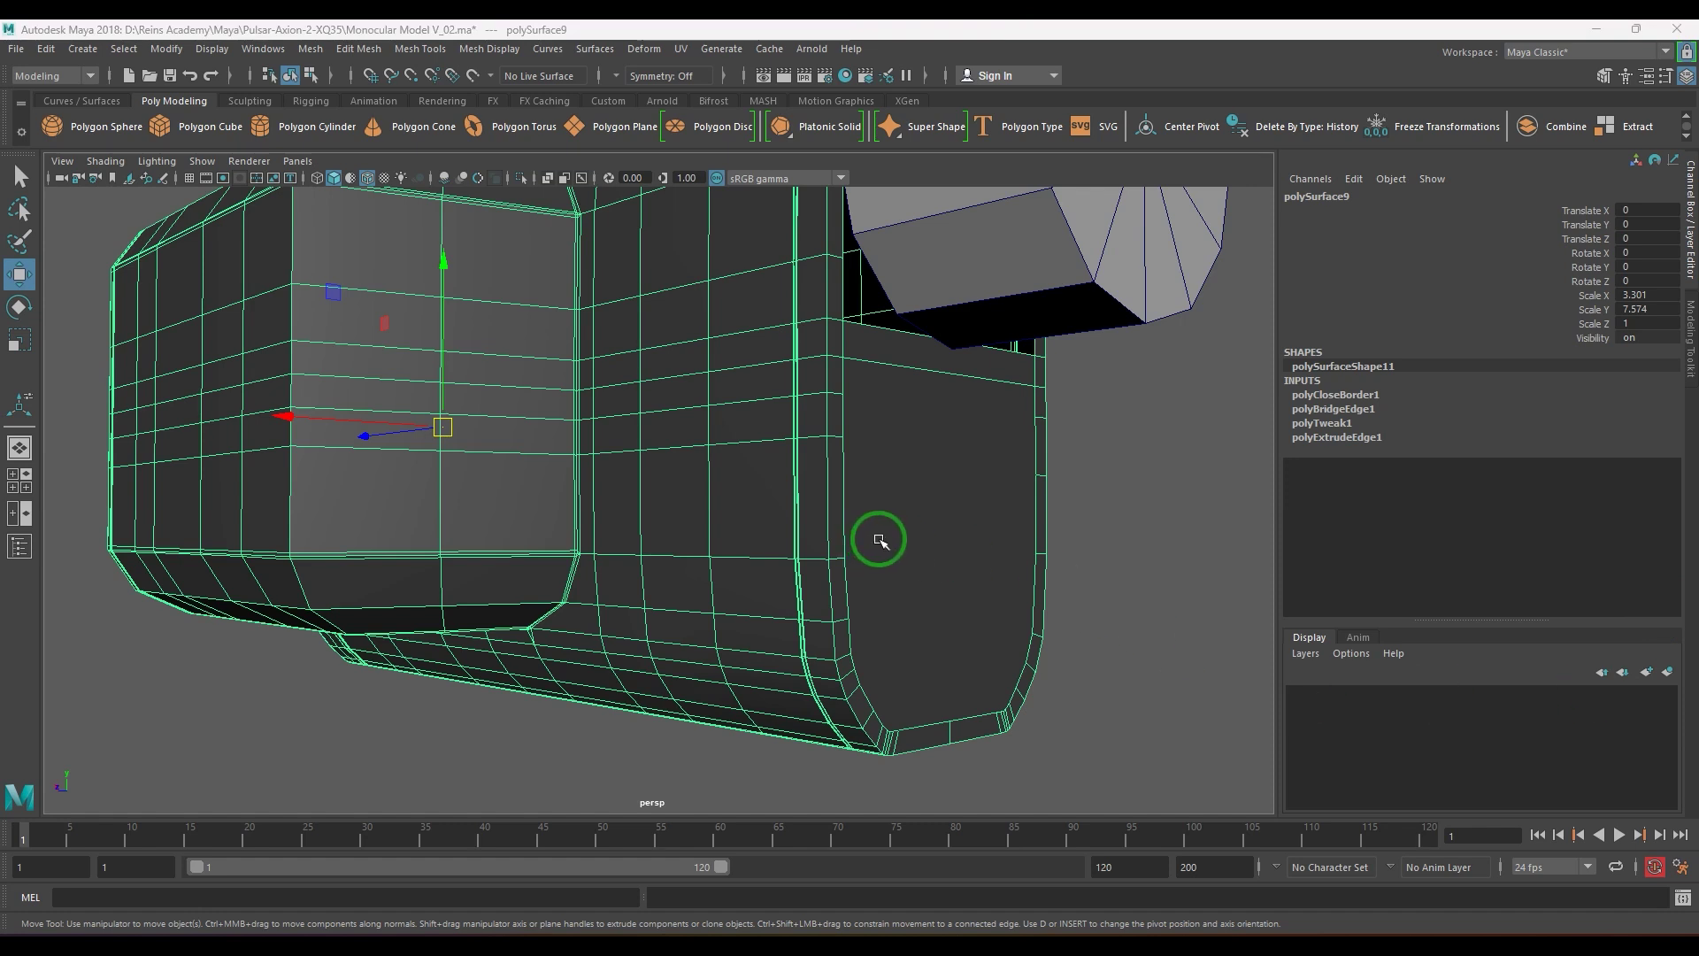
key("F11")
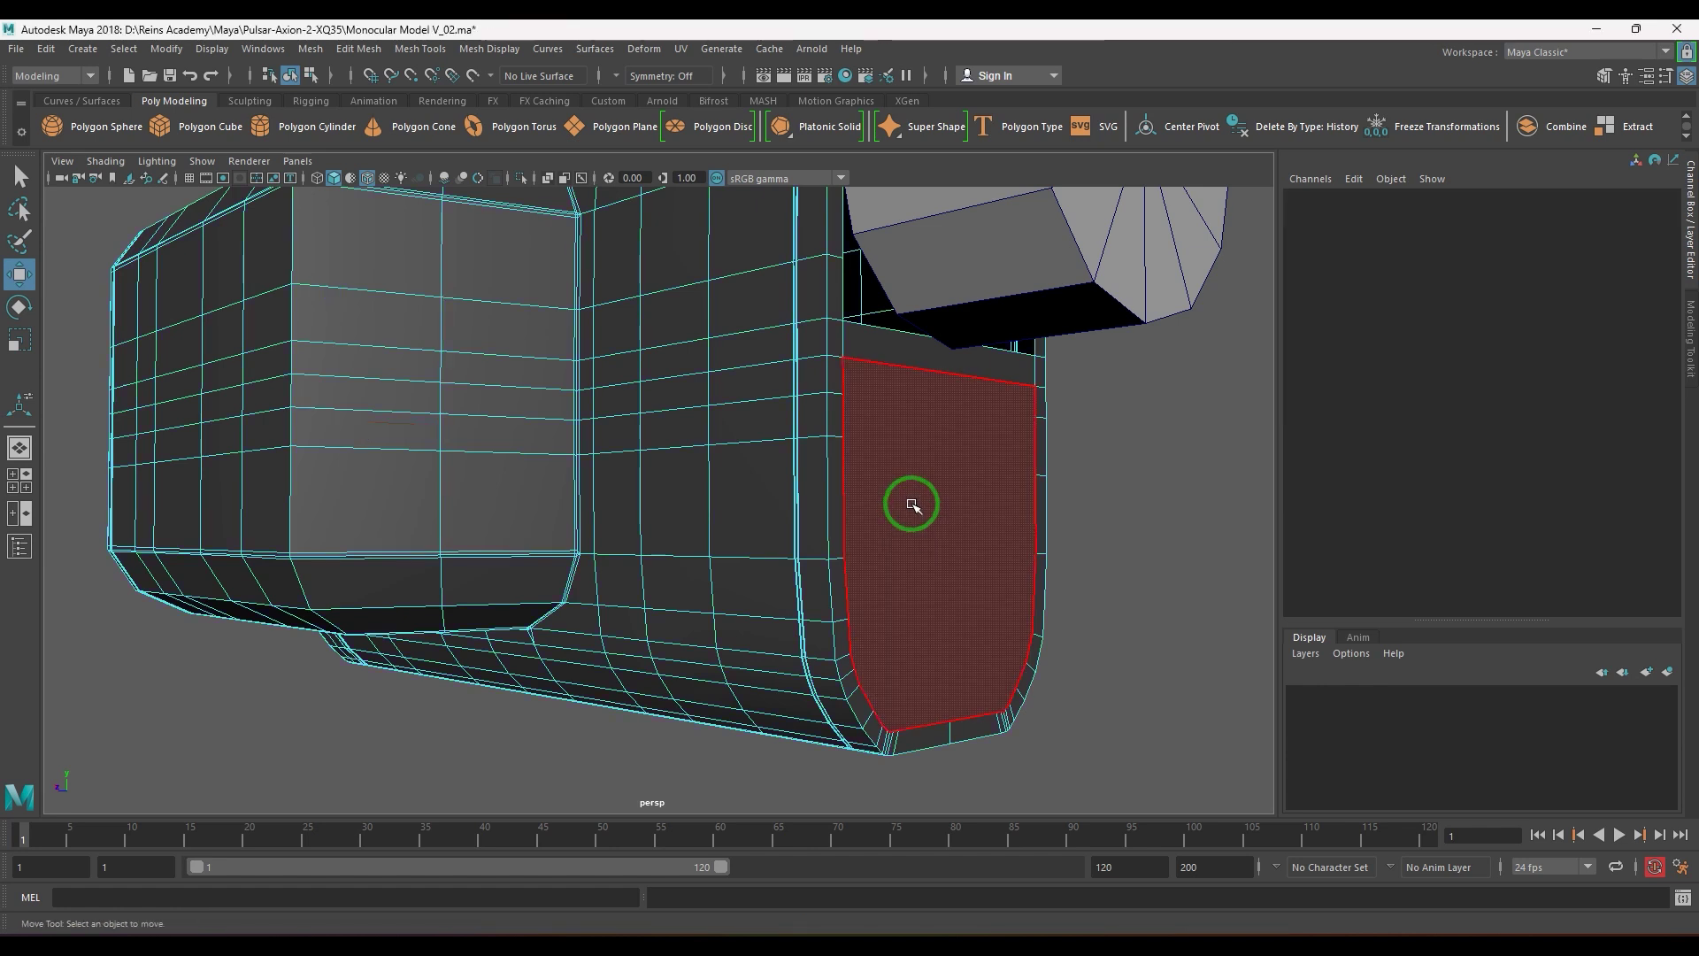
left_click(912, 506)
scroll(948, 561, "up", 3)
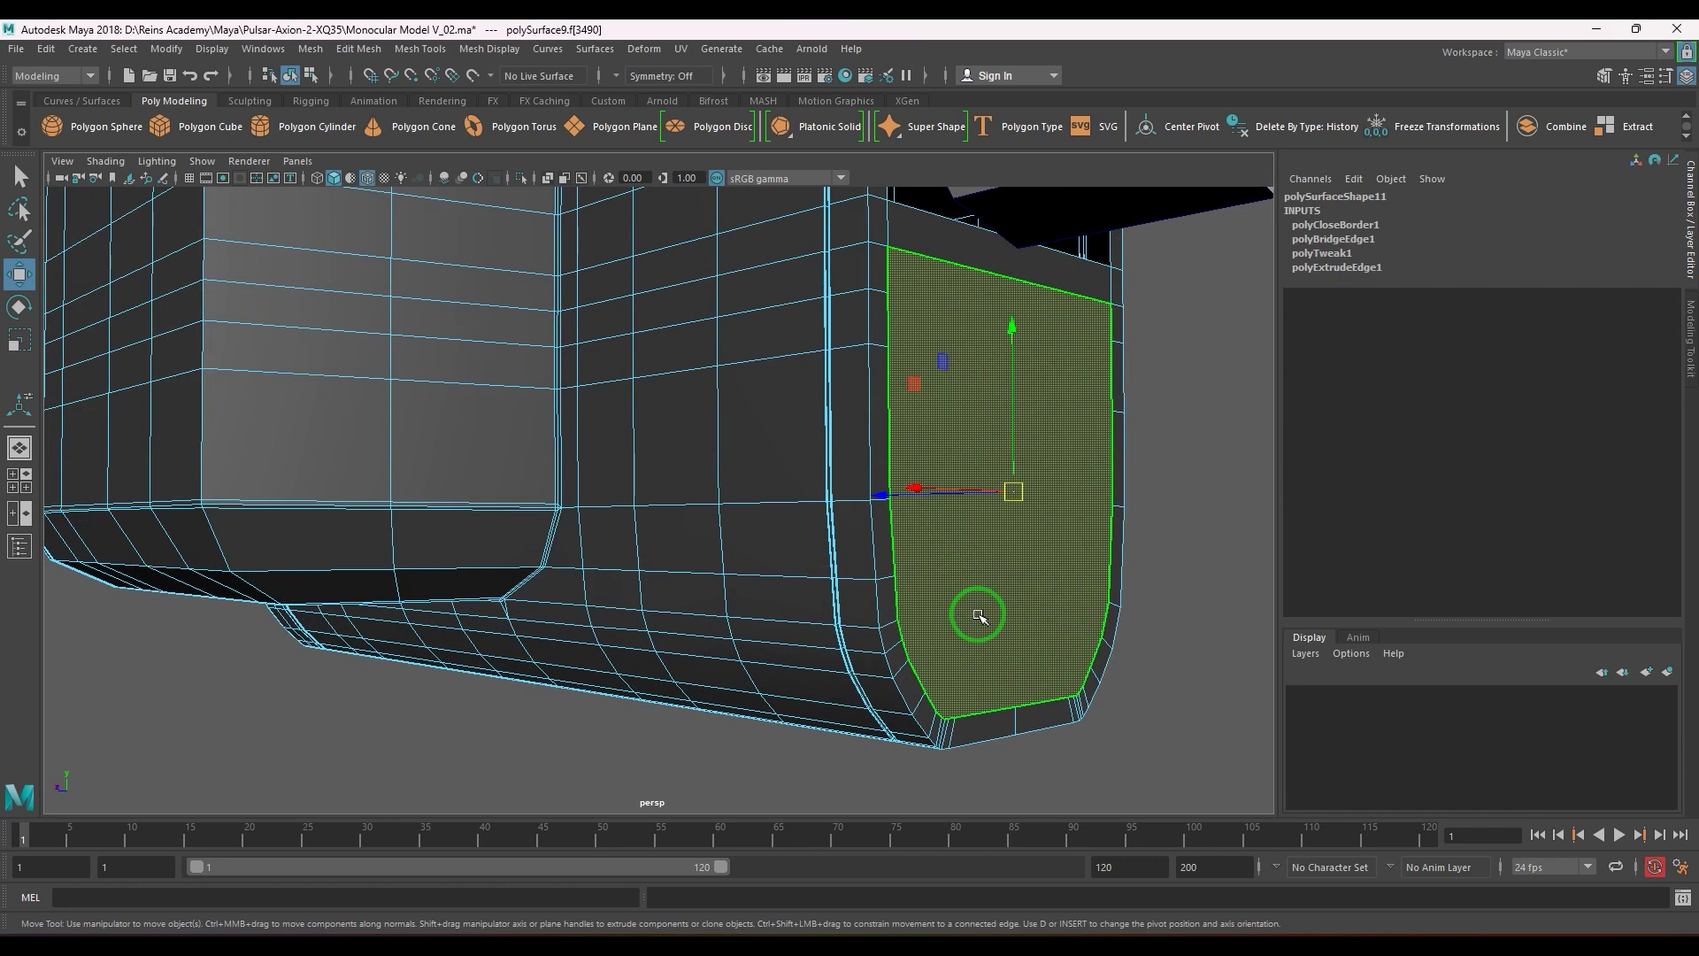
key("d")
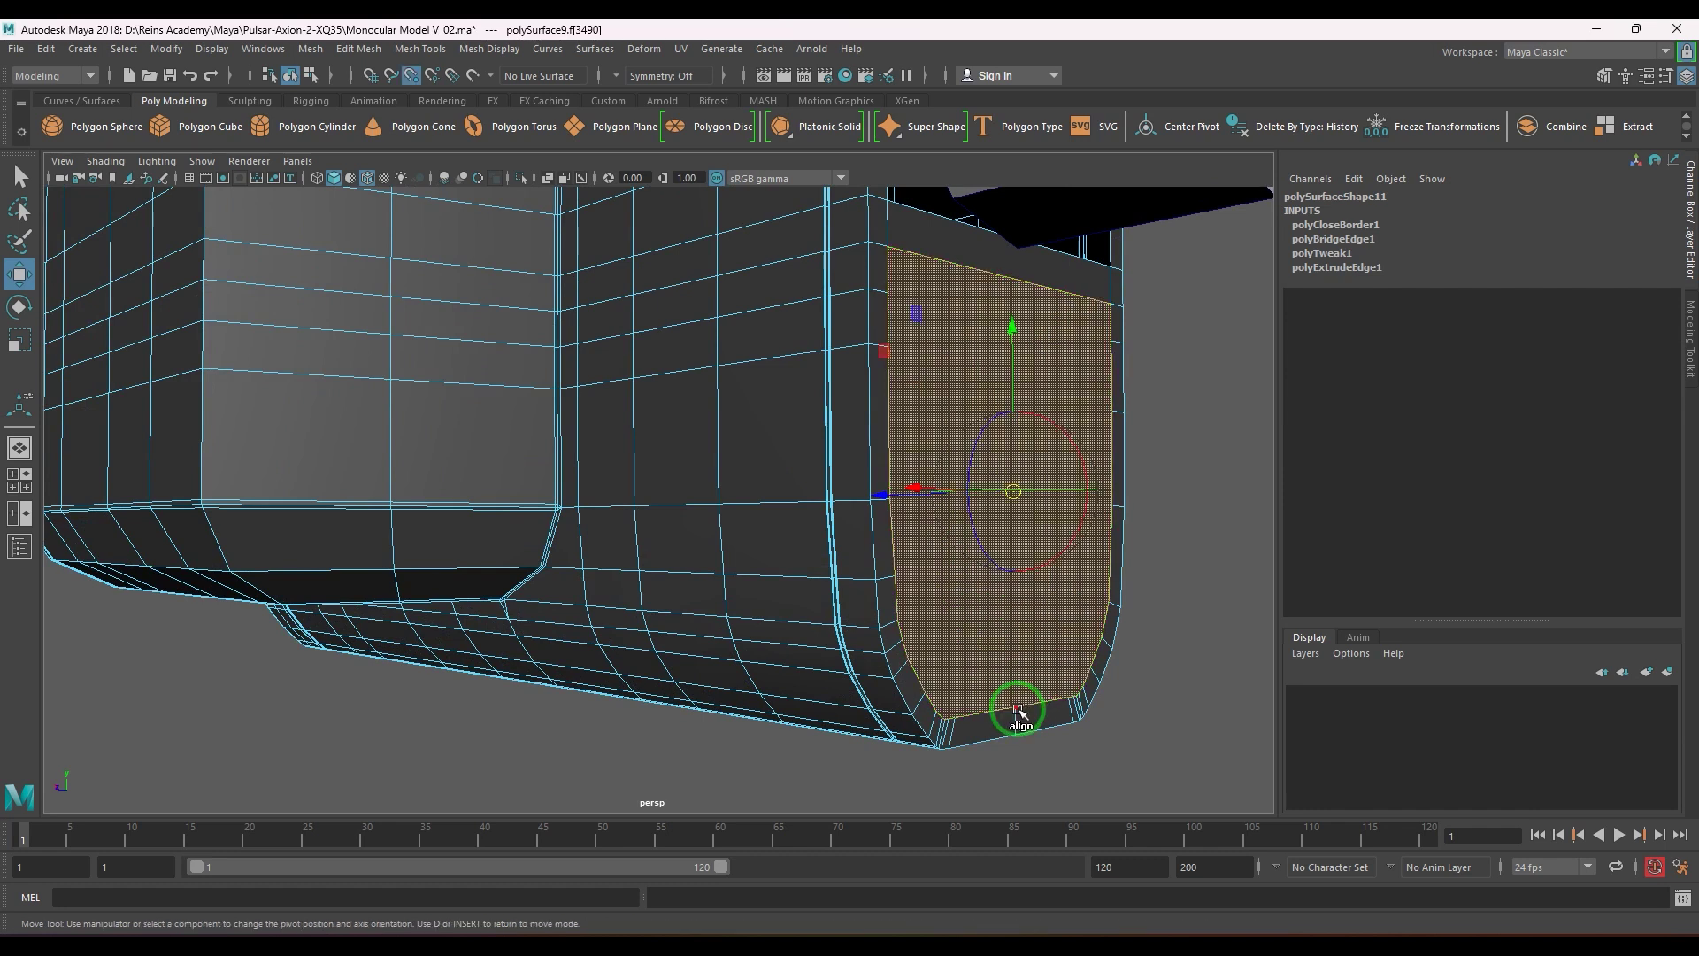
key("d")
key("shift+period")
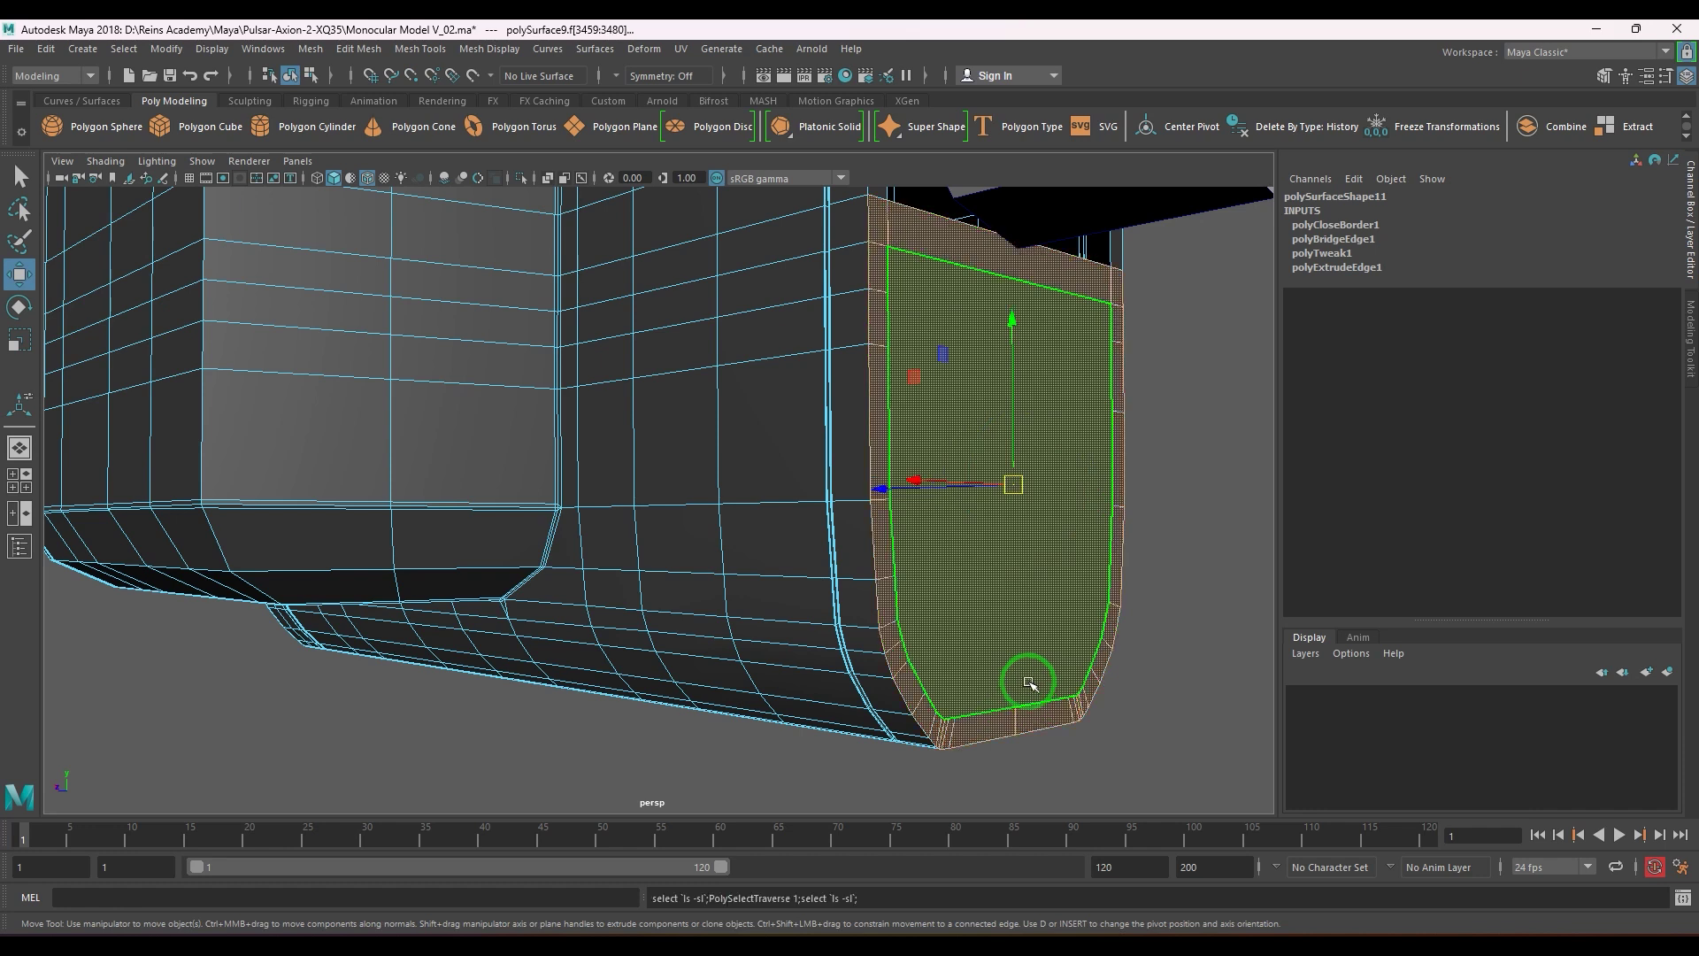
- Snap the pivot of the selected rear faces to the middle of the lower rim edge
key("d")
key("v")
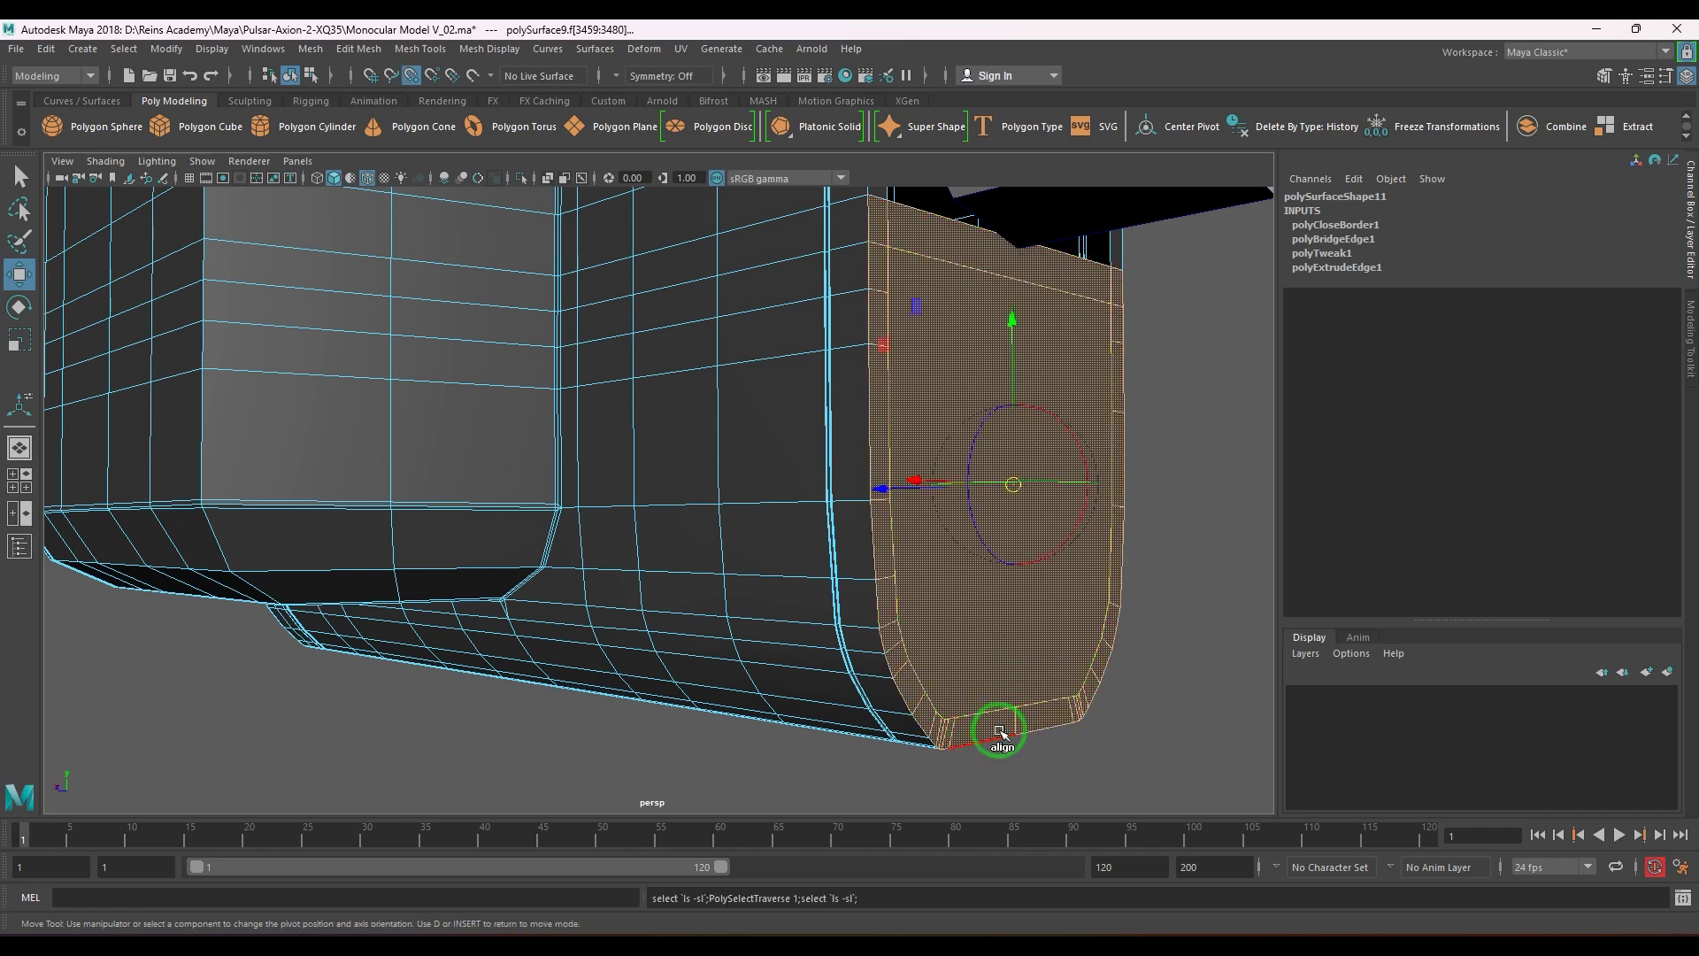
middle_click(1015, 734)
scroll(1097, 721, "down", 3)
left_click_drag(1004, 653, 1050, 649, "alt")
middle_click_drag(1041, 638, 967, 672, "alt")
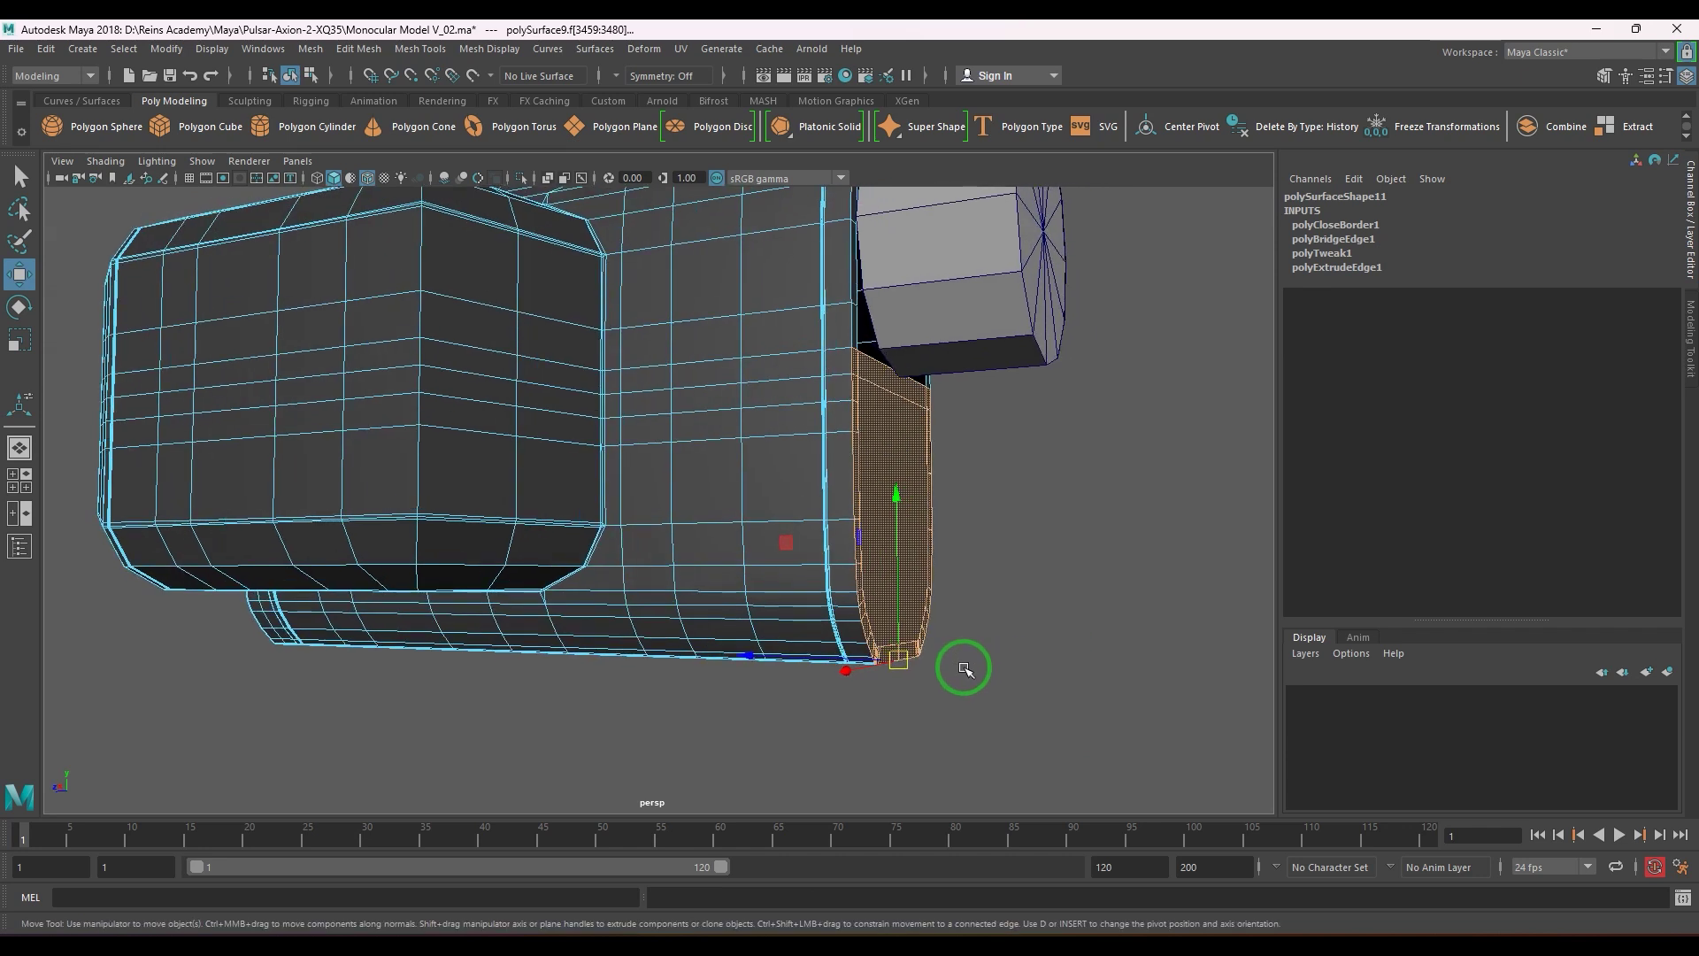
right_click_drag(967, 672, 1057, 735, "alt")
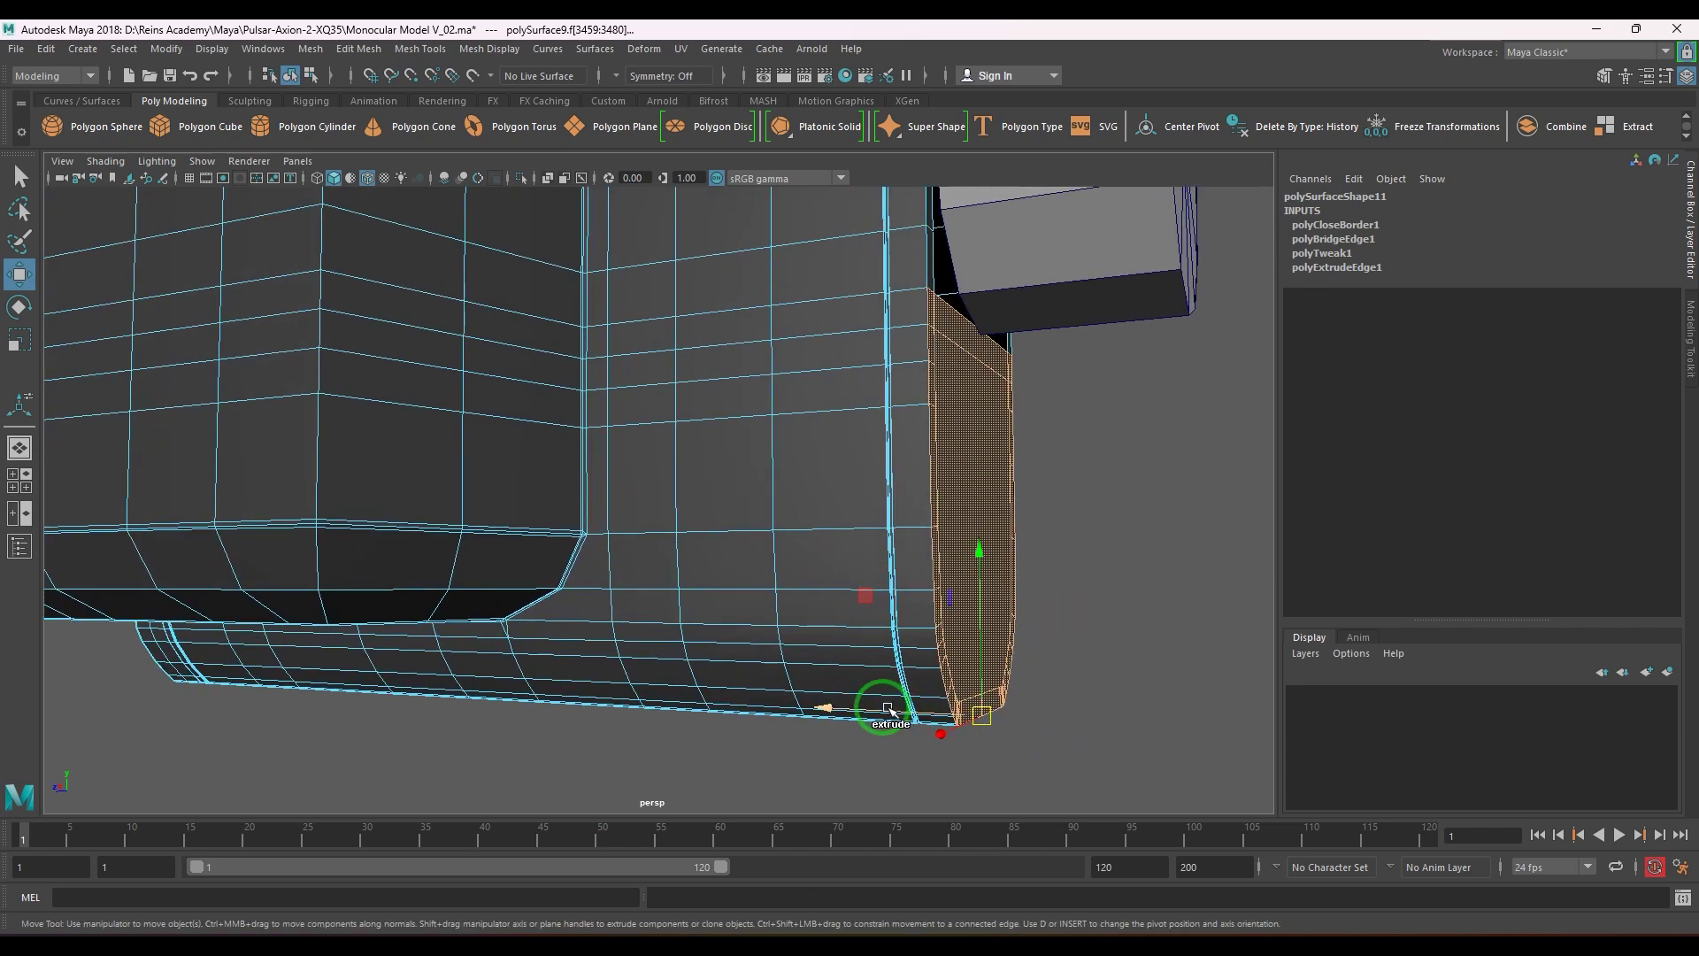
- Extrude the selected rear faces and, in the side view, snap the extrusion back onto the original rear plane
left_click_drag(888, 708, 1005, 690, "shift")
key("space")
middle_click_drag(902, 697, 917, 546, "alt")
right_click_drag(917, 546, 1014, 658, "alt")
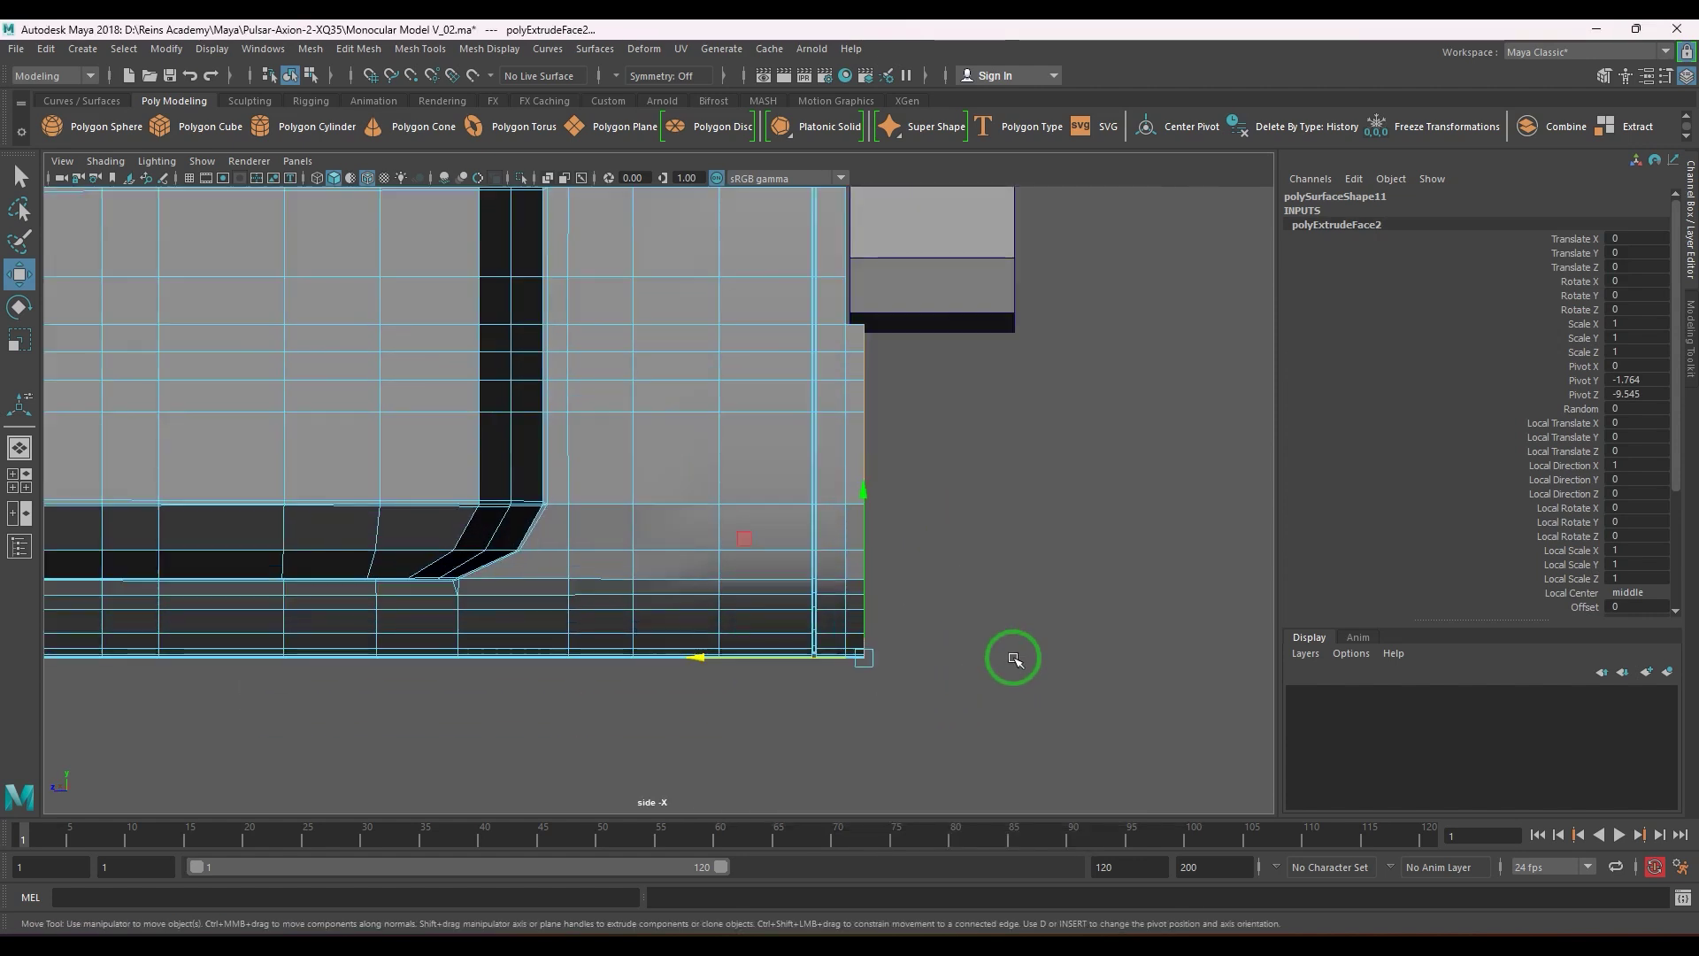
scroll(1013, 658, "up", 5)
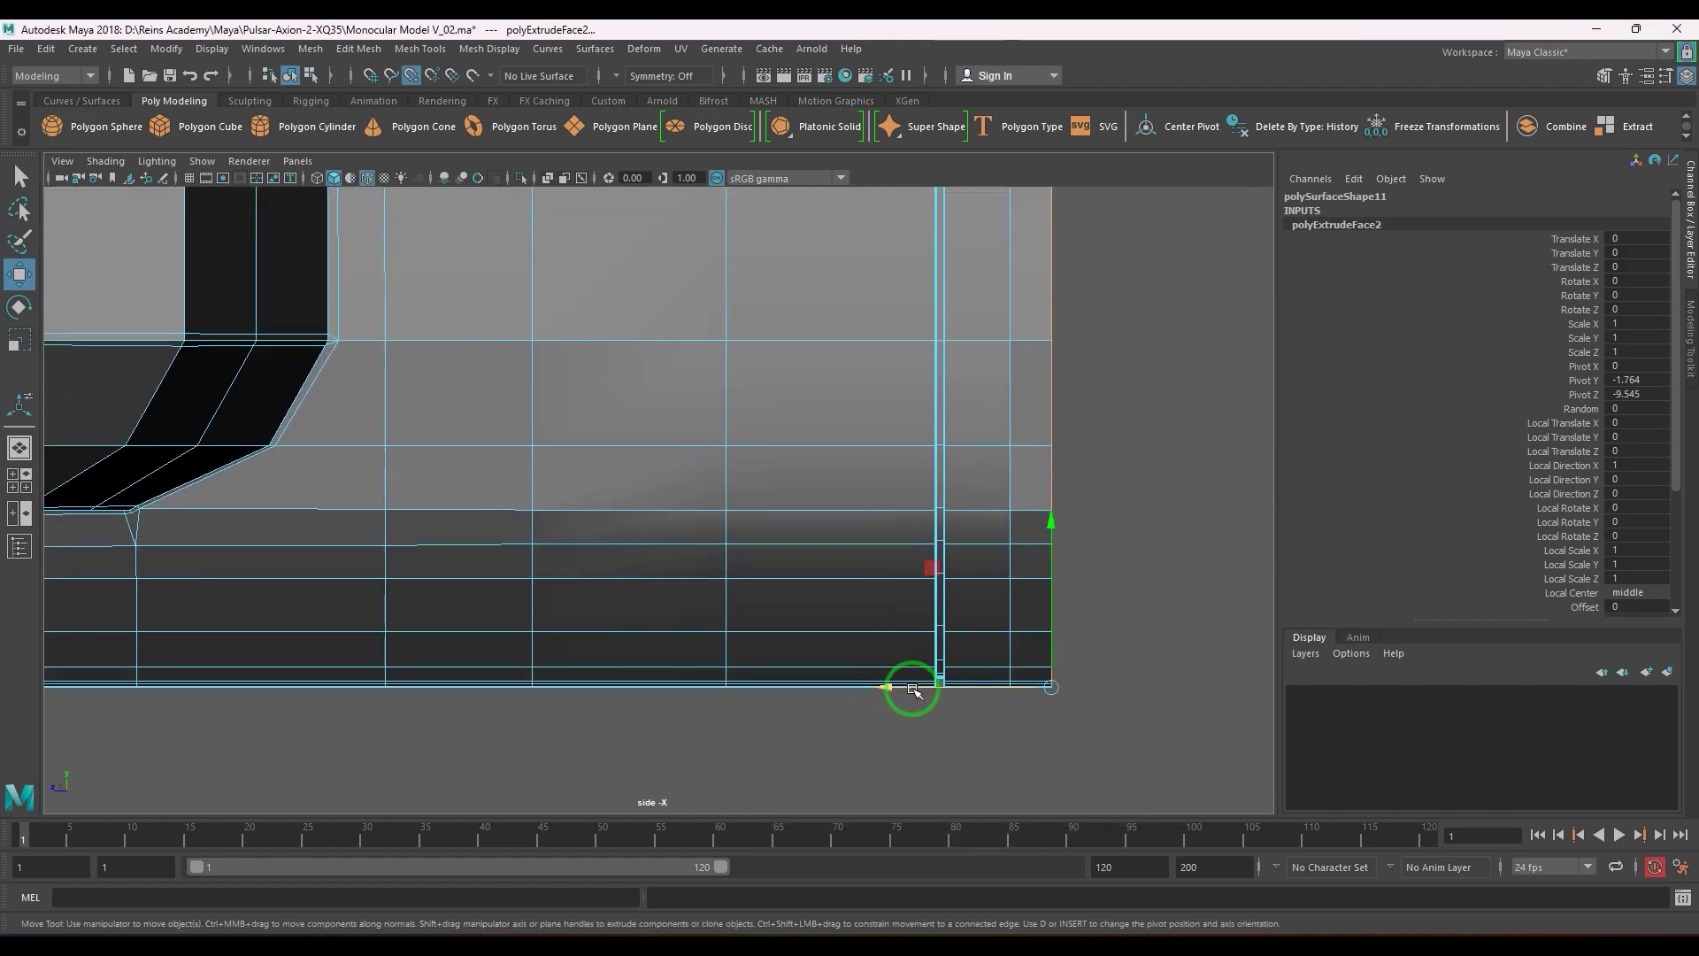
left_click_drag(914, 690, 1005, 691)
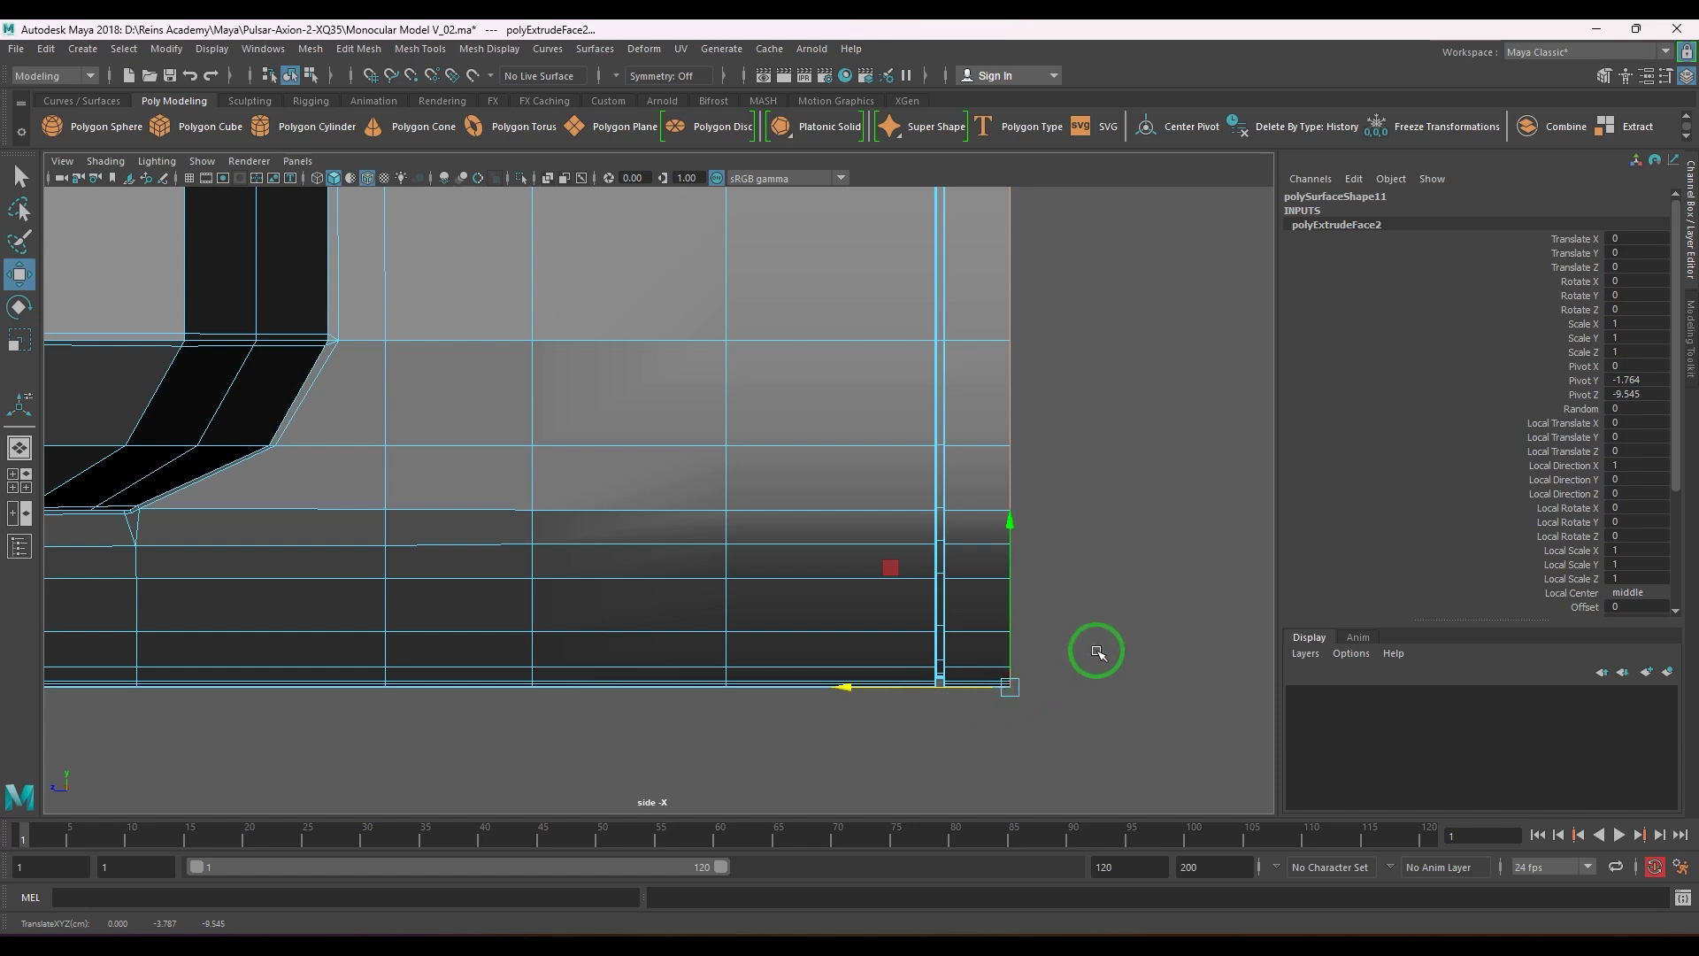
- Try rotating the extruded rear faces about their centre in the side view, and undo the rotation
right_click_drag(1097, 652, 977, 659, "alt")
key("e")
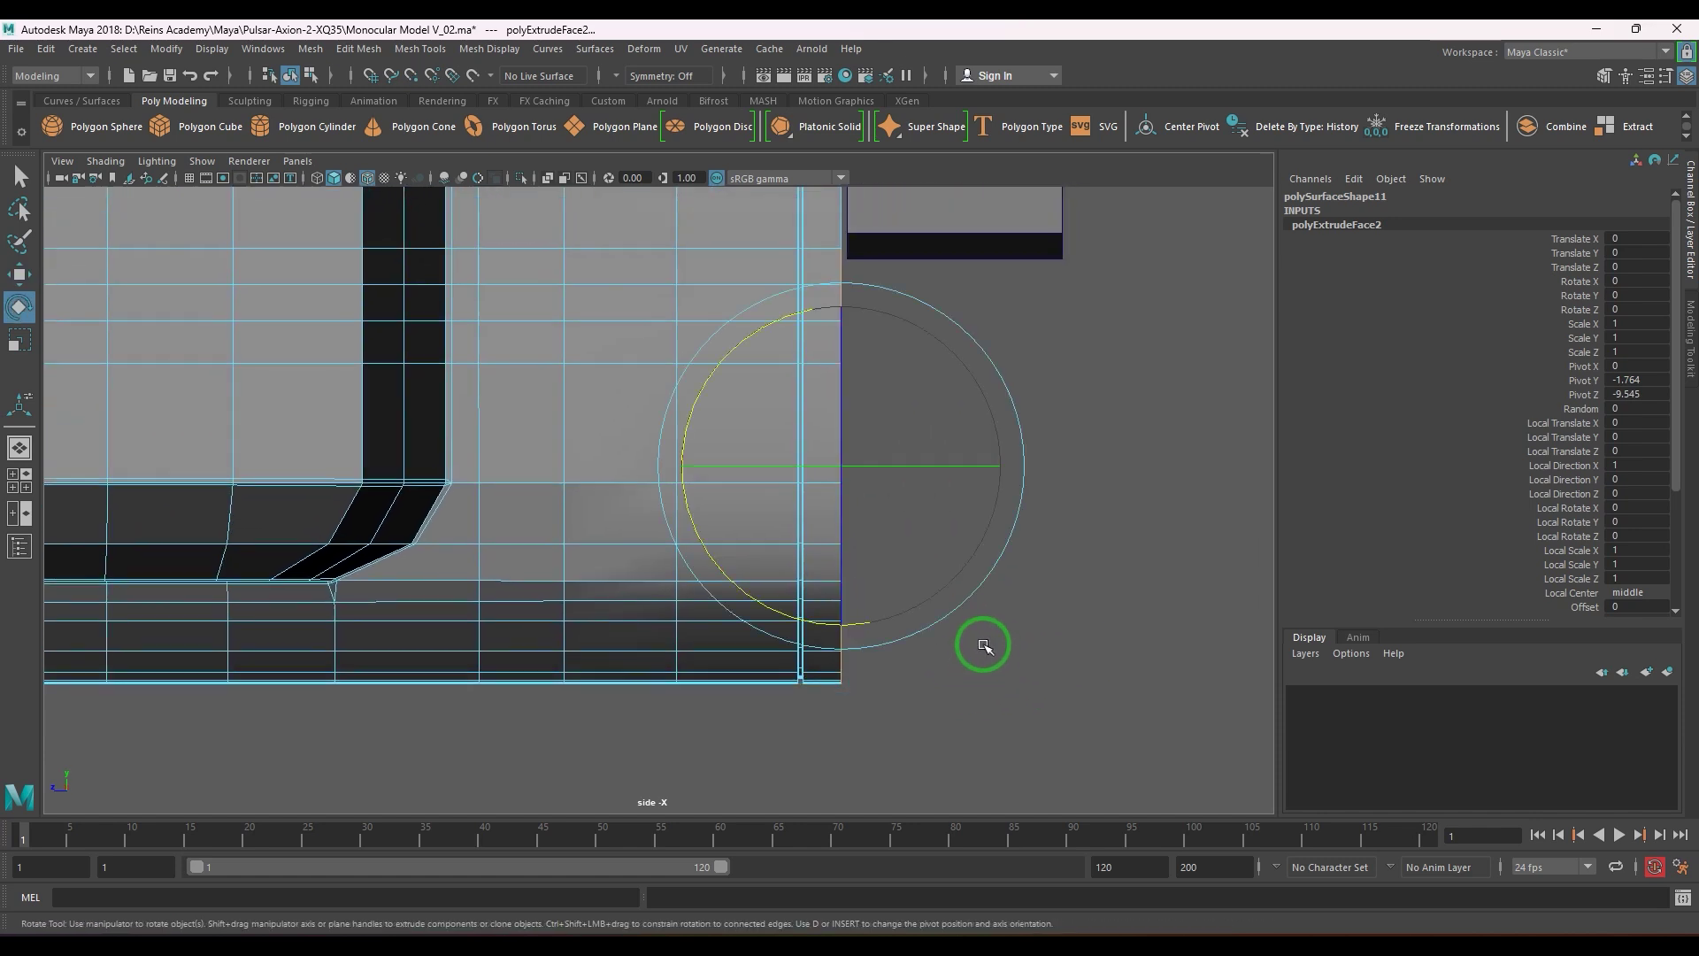
key("plus")
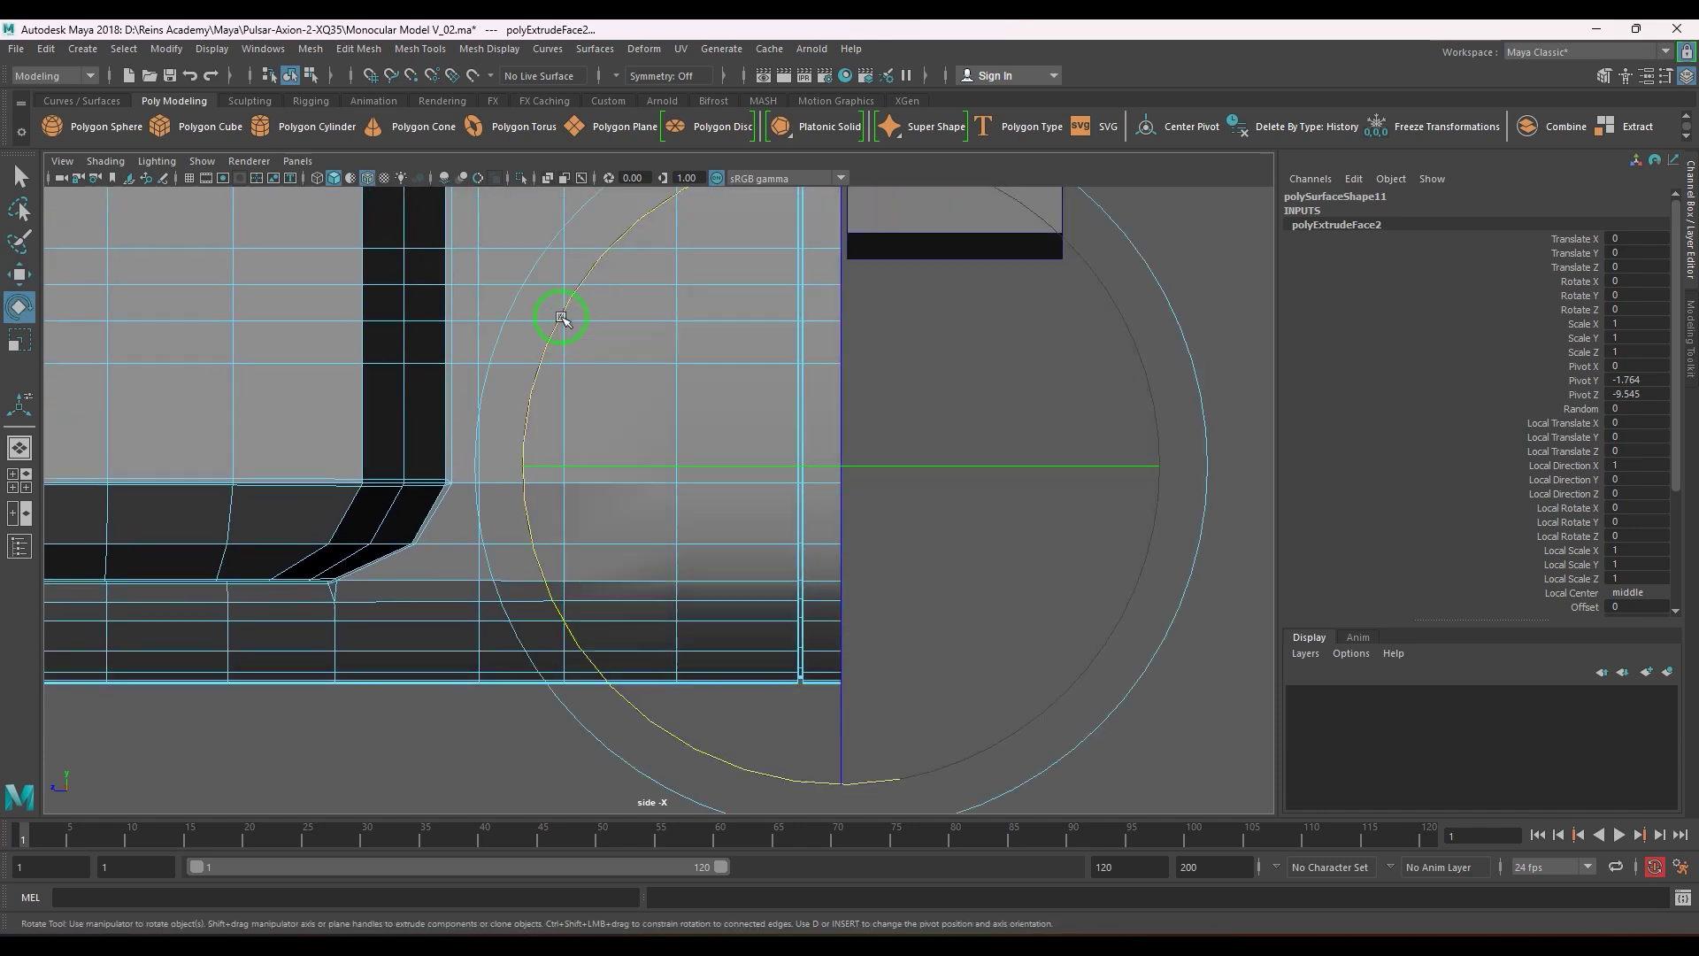
left_click_drag(563, 321, 591, 329)
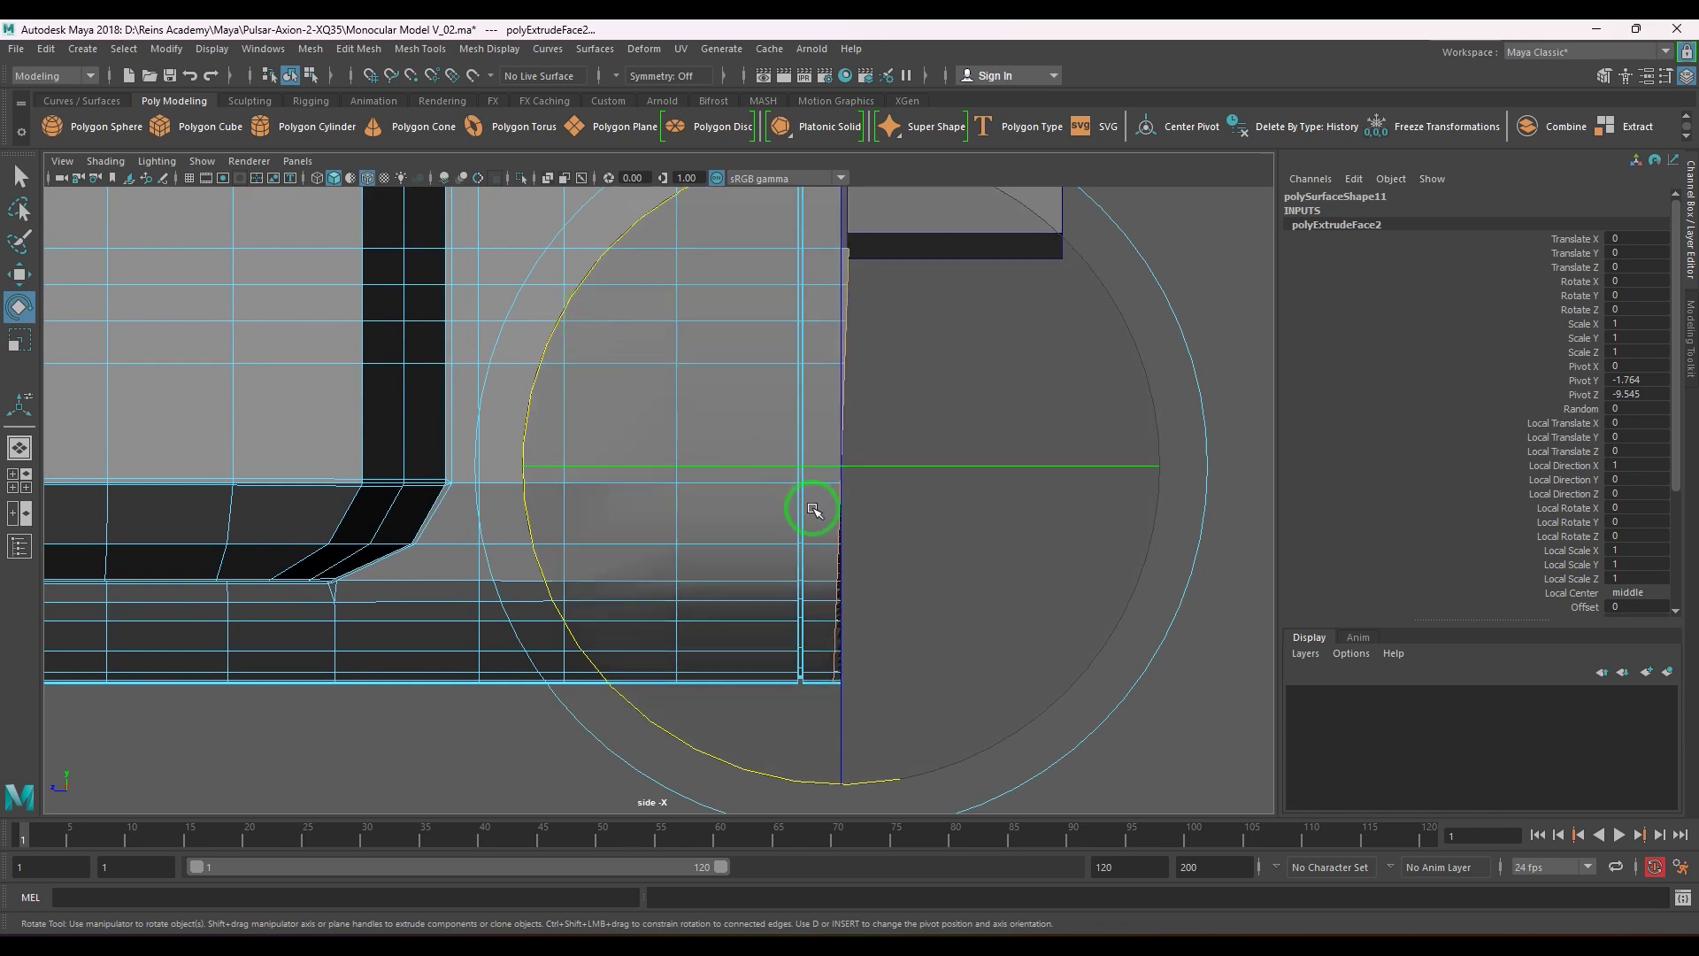
key("ctrl+z")
- Place the pivot at the lower rear corner, tilt the extruded faces rearward at their upper end and shift them to about Z -9.58
key("w")
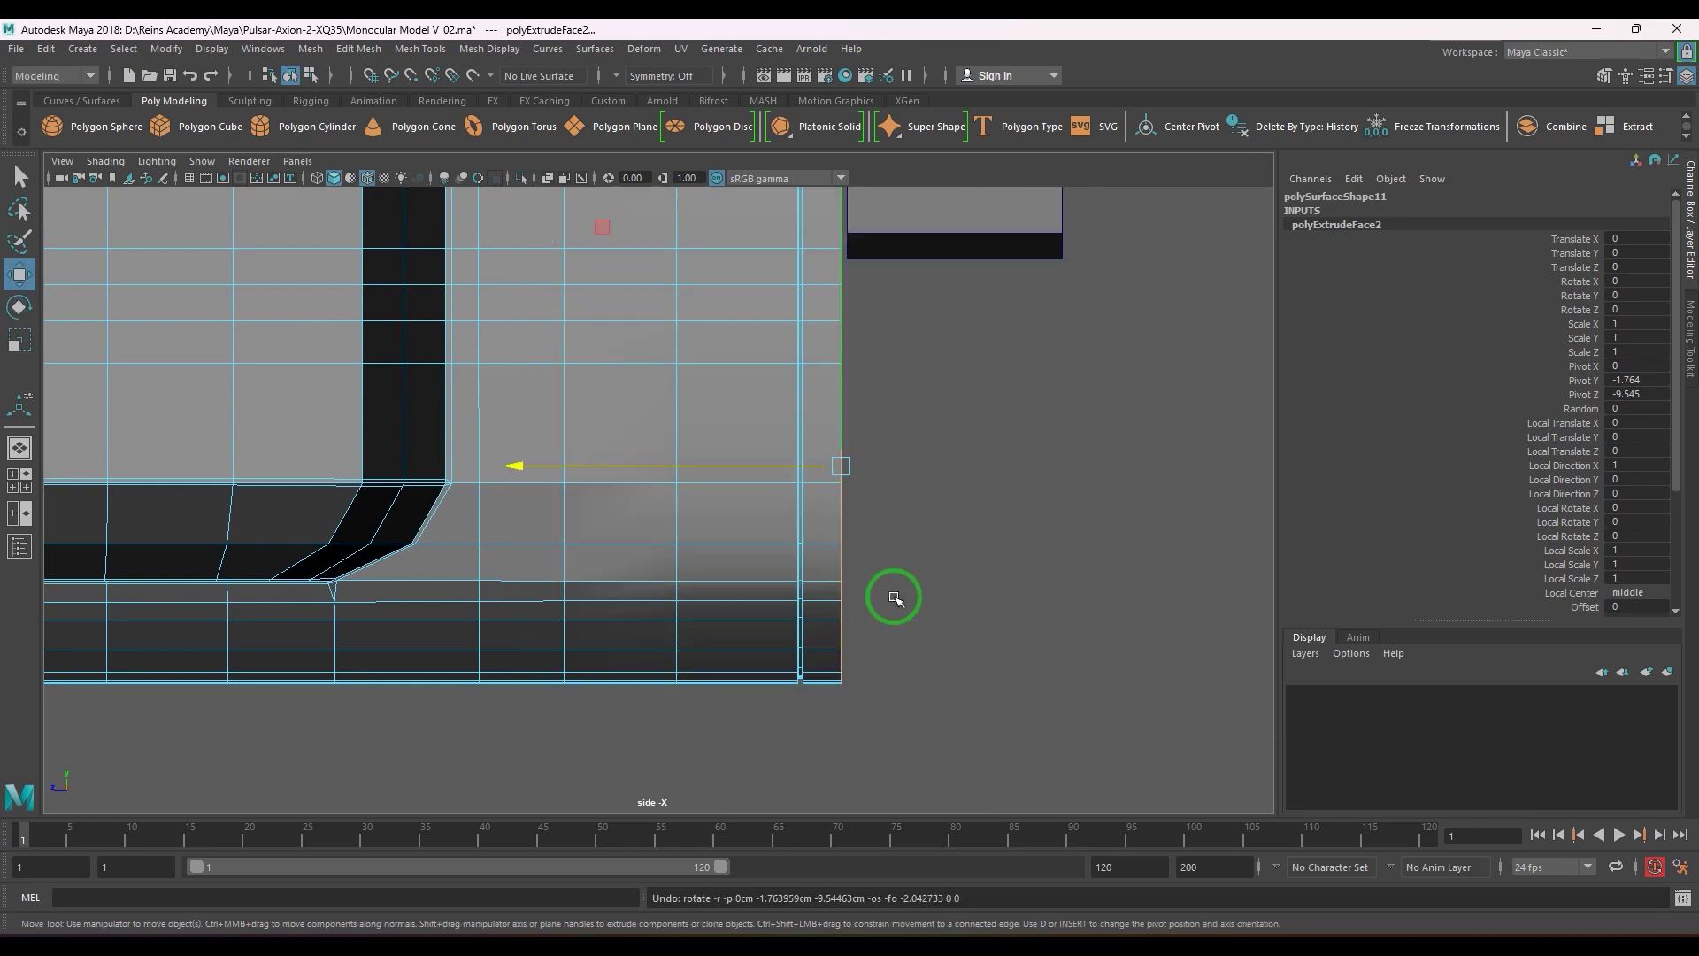
key("d")
left_click_drag(850, 276, 842, 686)
key("d")
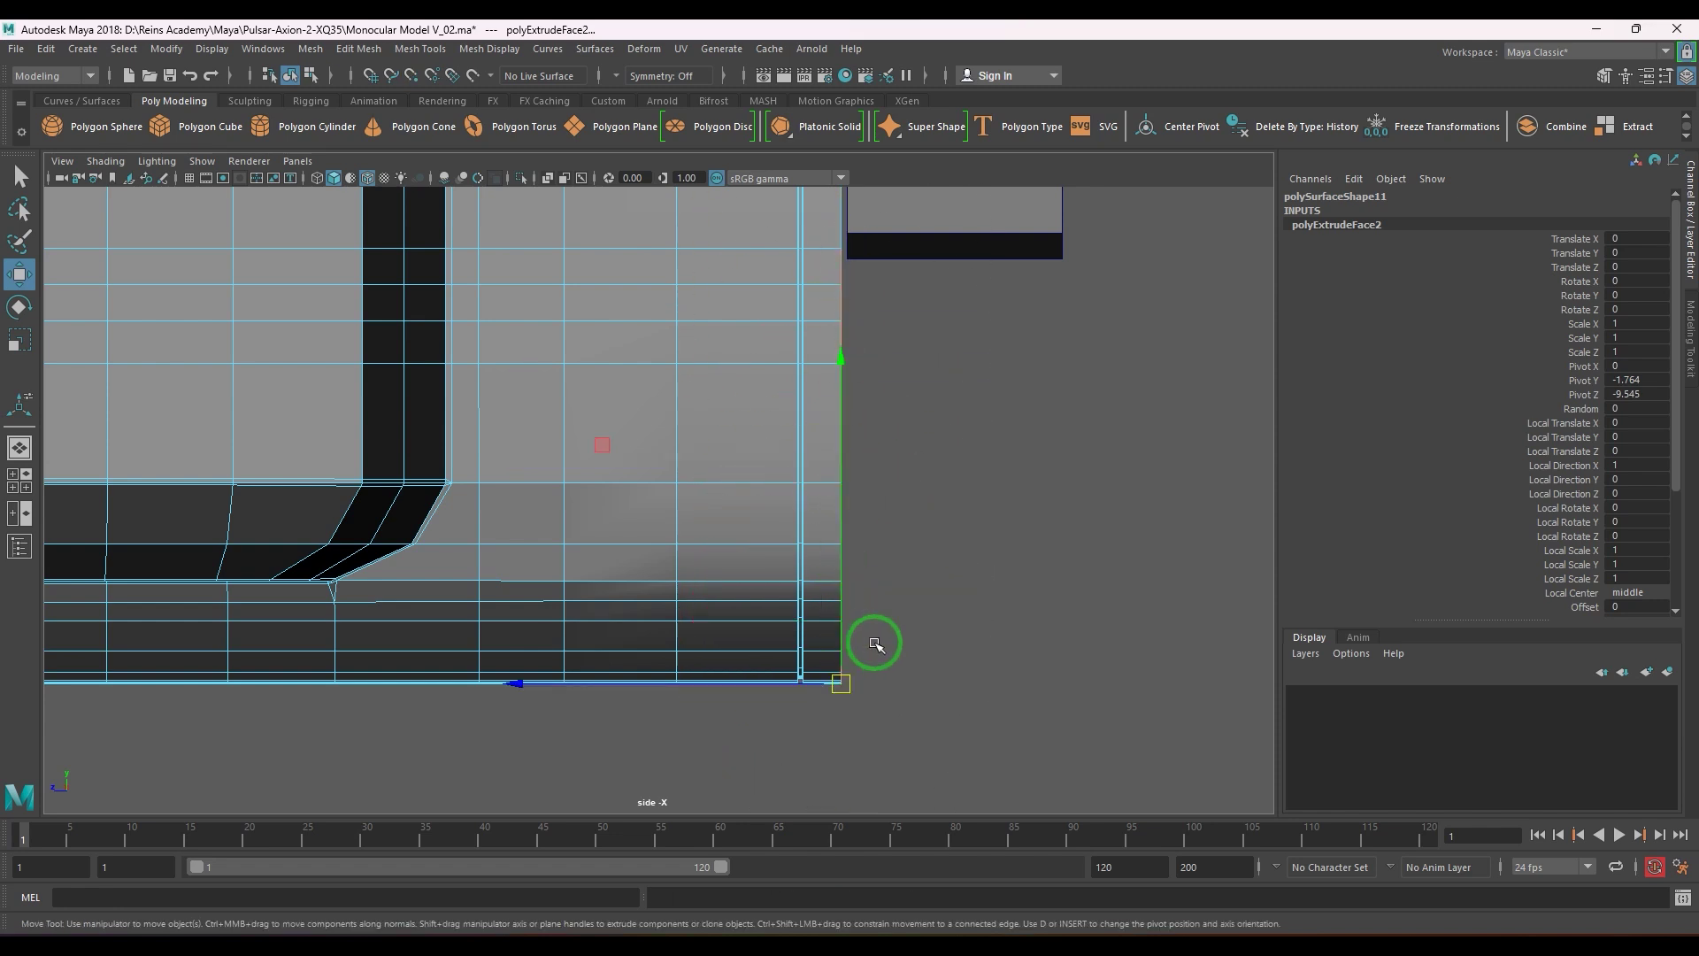
key("e")
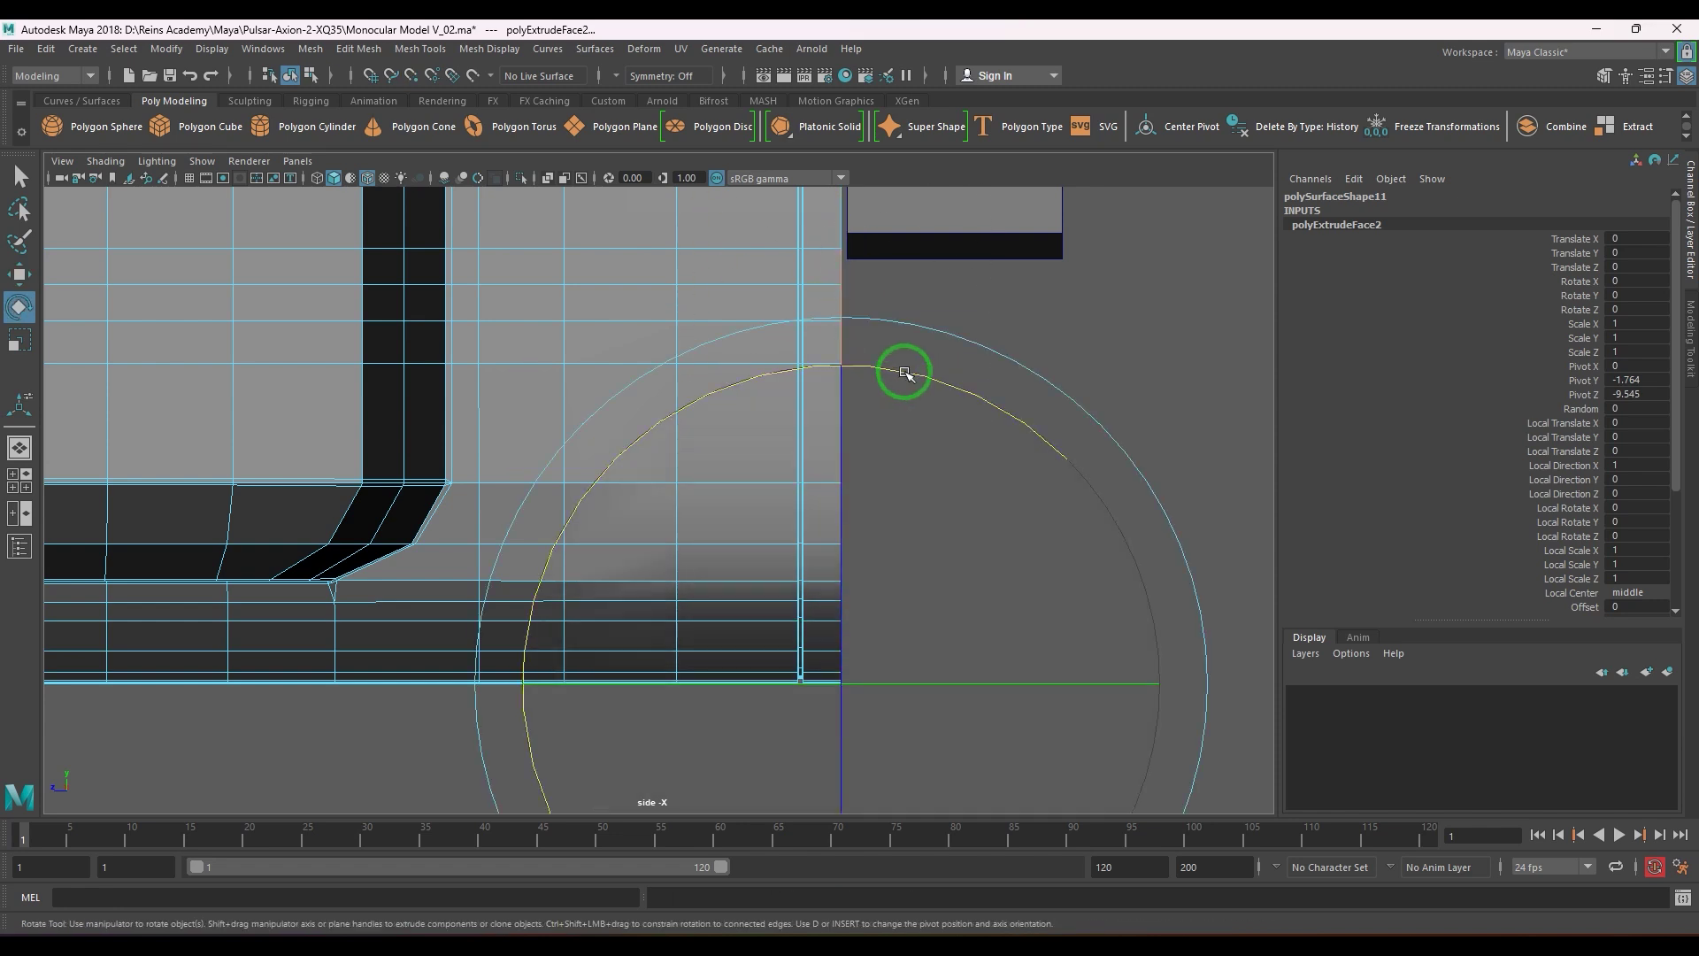
left_click_drag(905, 372, 924, 390)
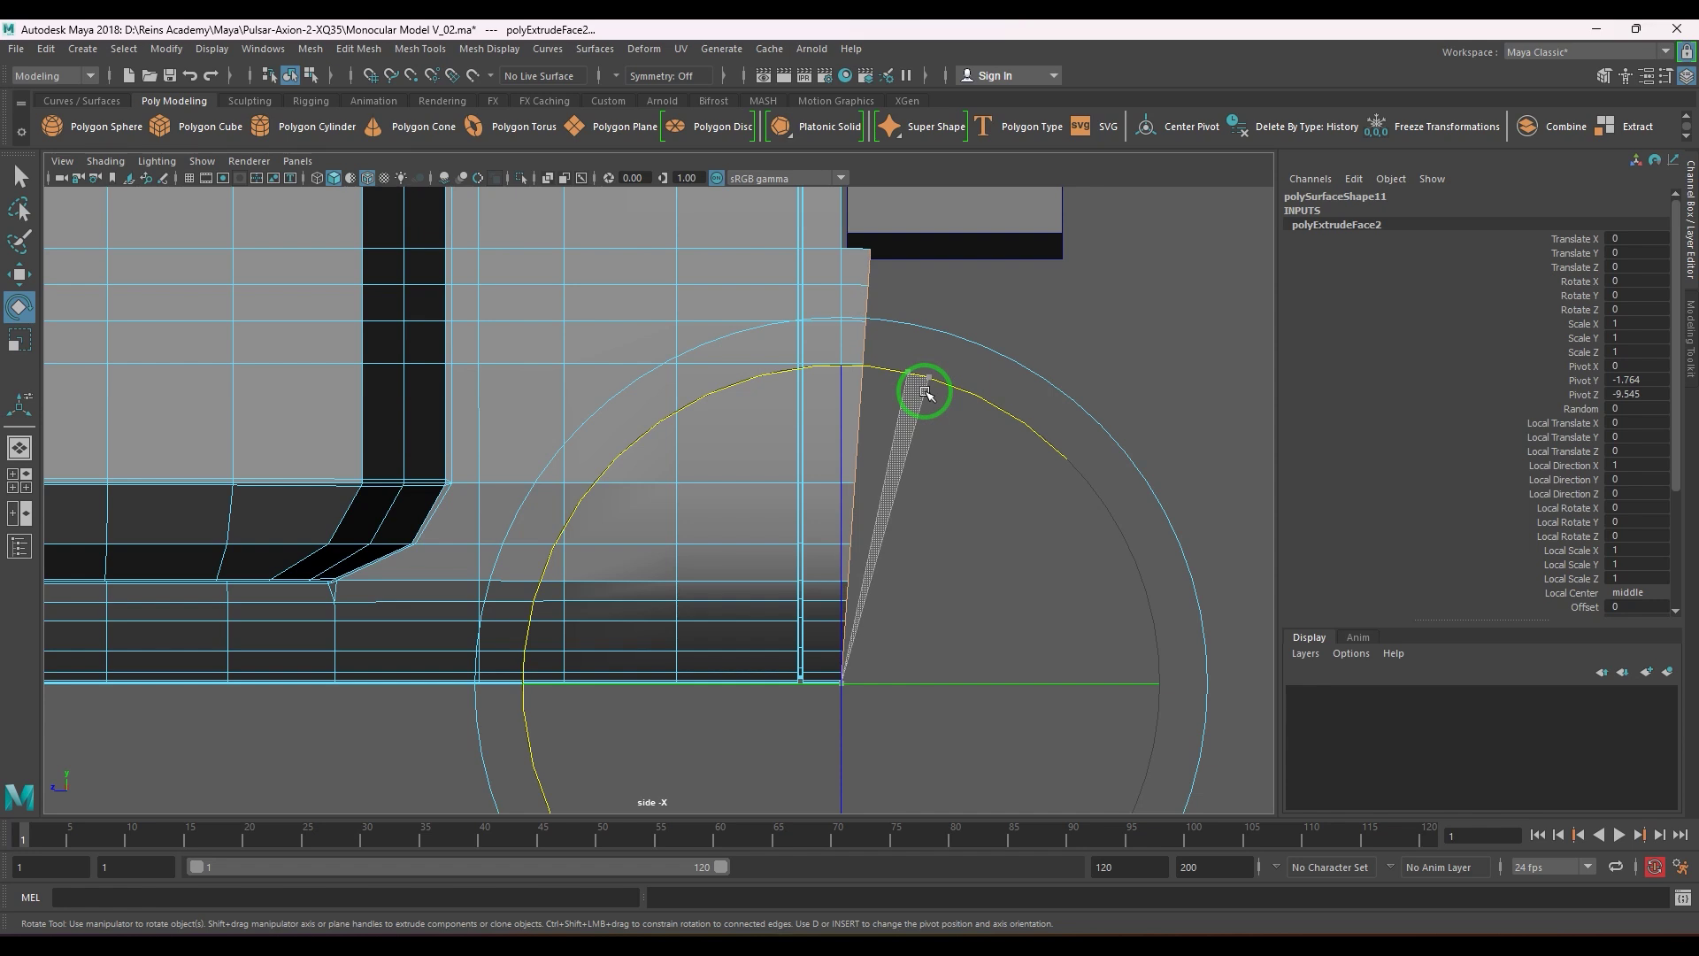
left_click_drag(925, 390, 923, 394)
key("w")
left_click_drag(618, 682, 625, 684)
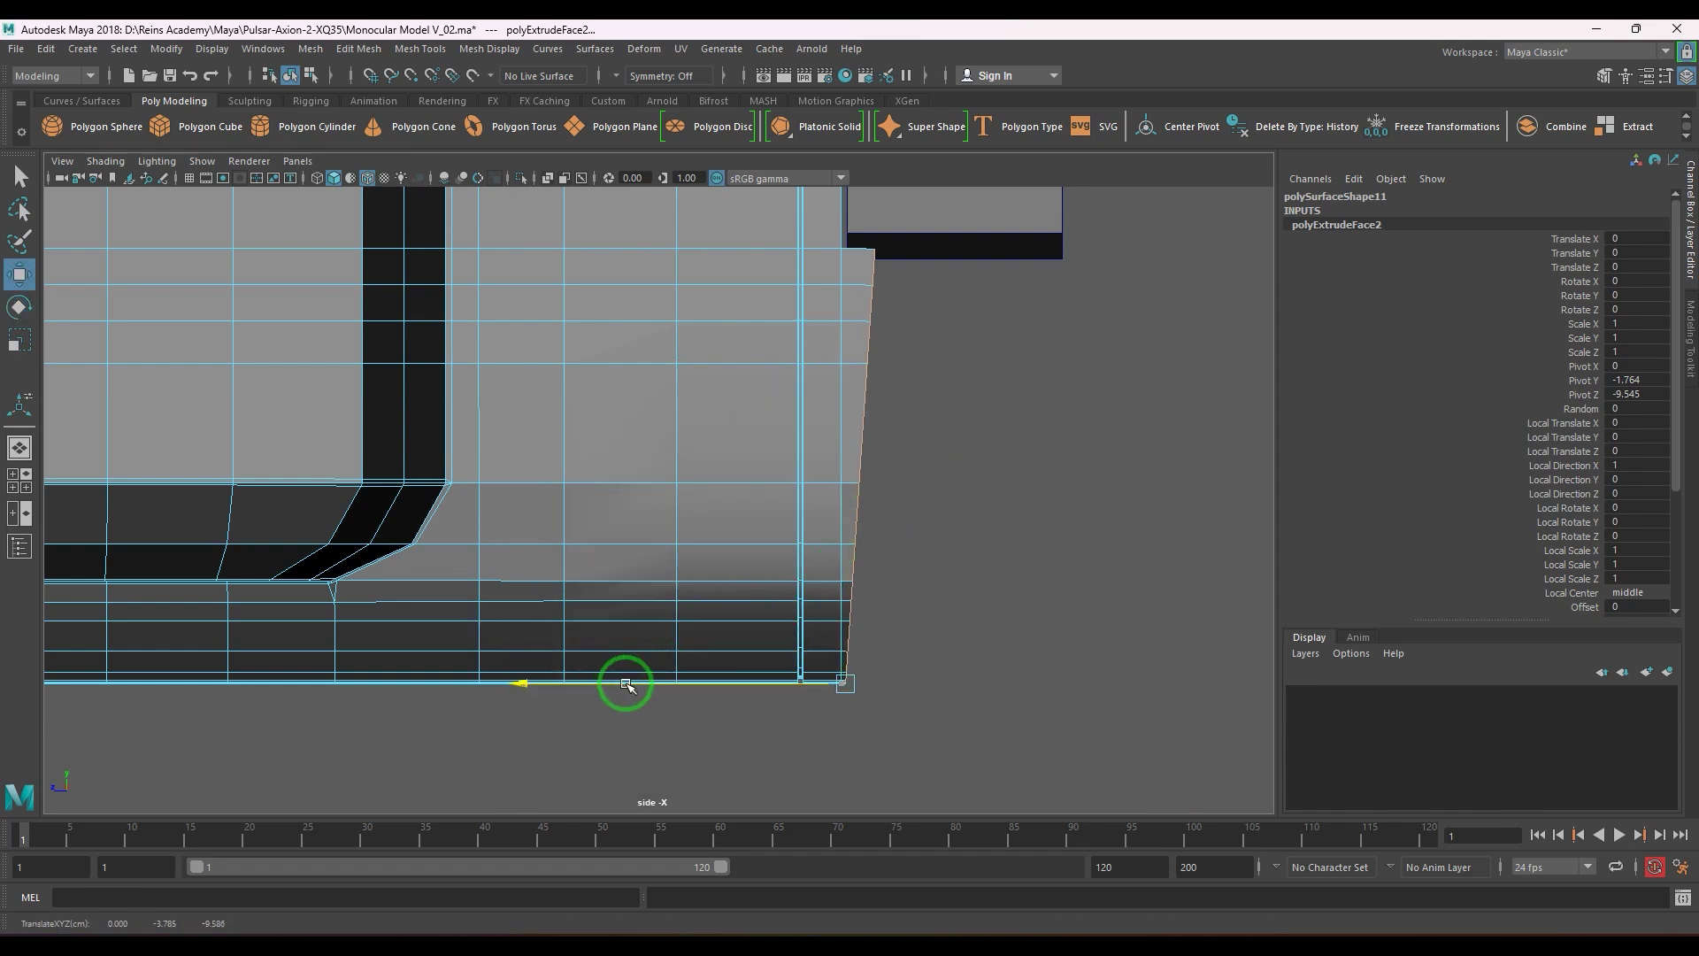
- In vertex mode, shift vertices along the upper part of the slanted rear edge in Z to curve its profile
scroll(841, 378, "up", 2)
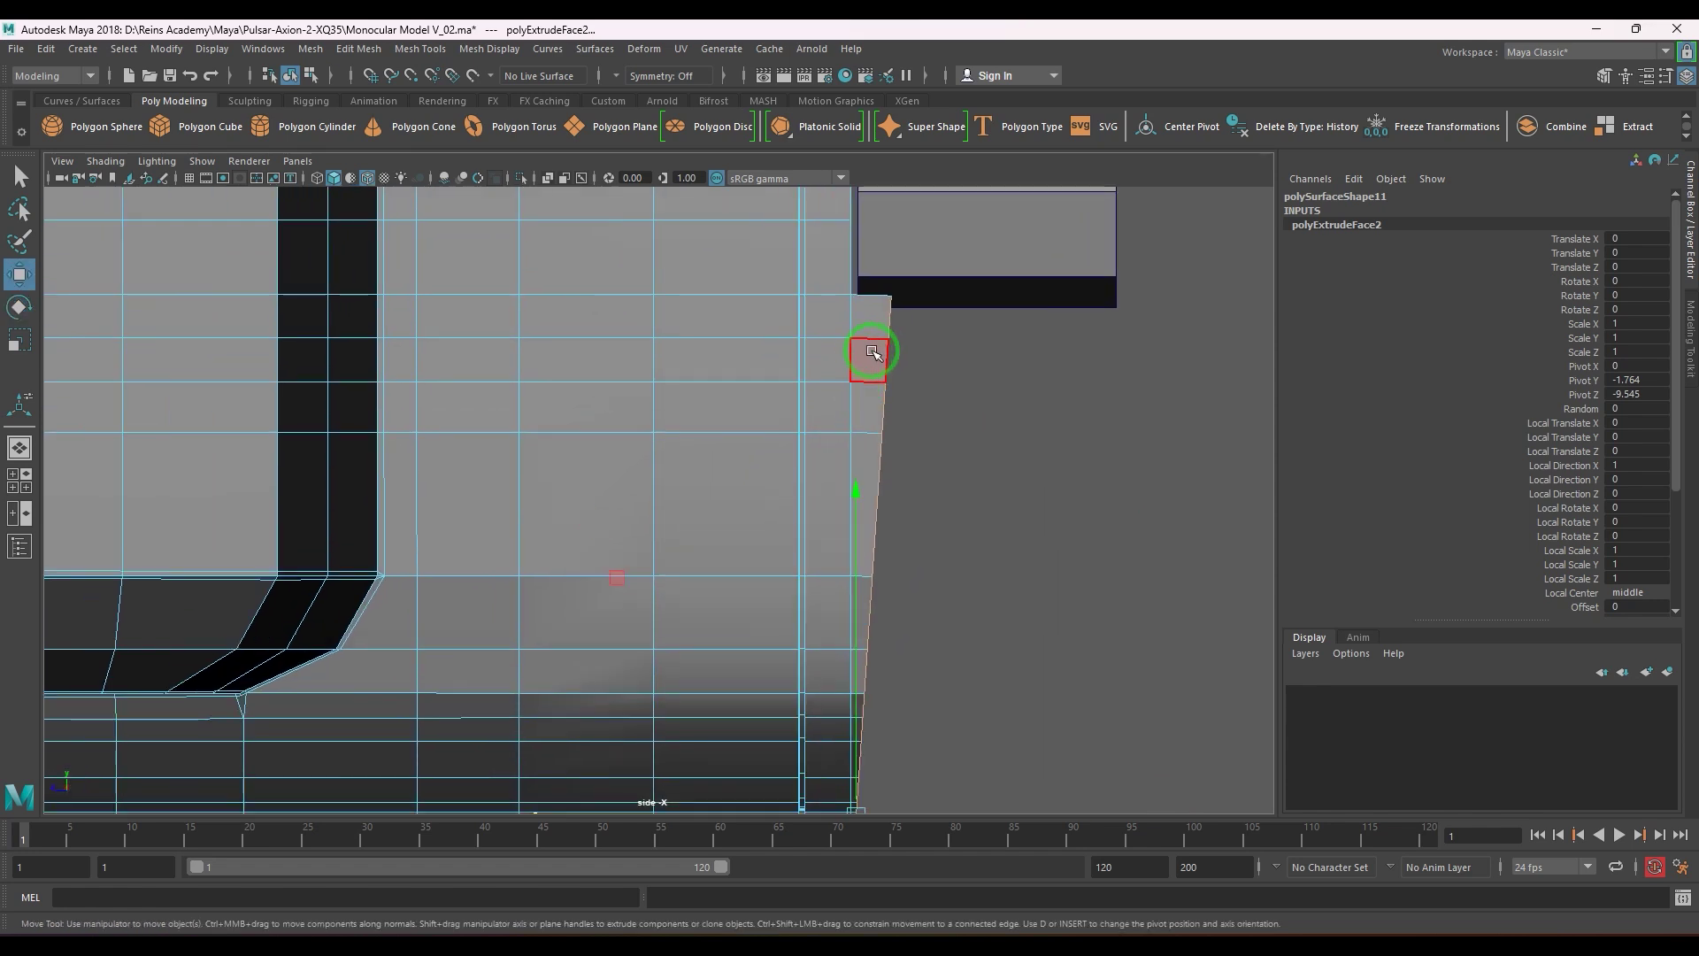
right_click_drag(872, 353, 855, 348)
left_click_drag(867, 324, 912, 397)
left_click_drag(834, 386, 807, 440)
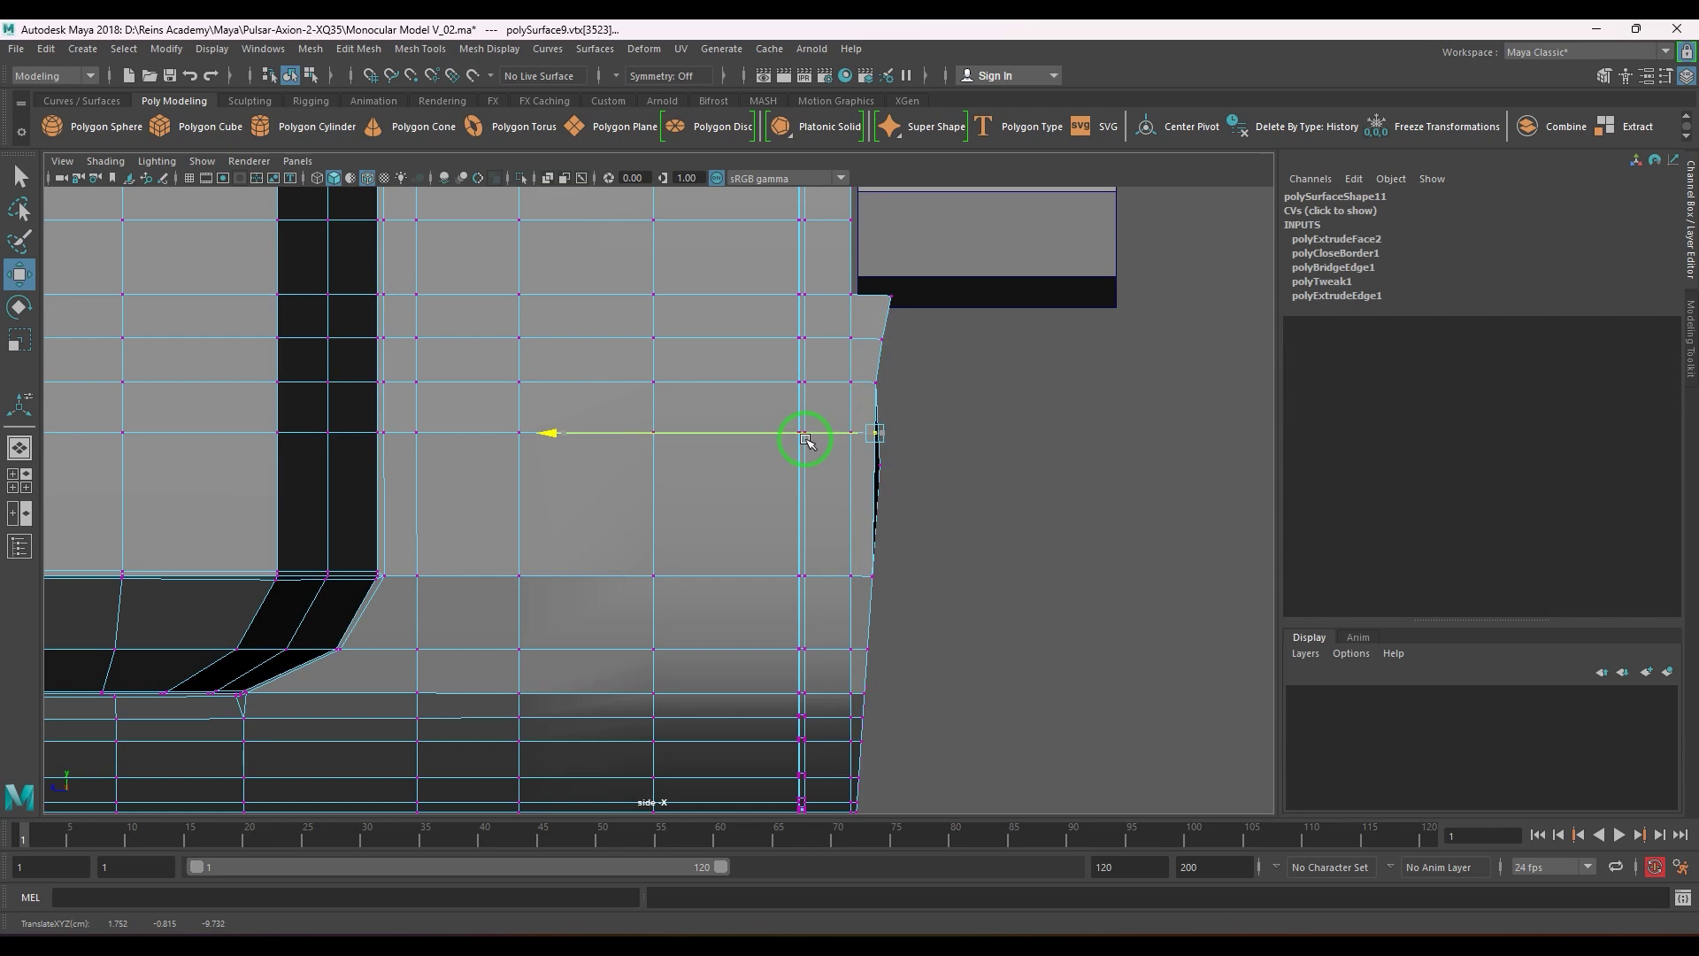
- Inspect the housing in the bottom, front, back and side orthographic views
key("space")
left_click_drag(854, 511, 856, 482)
left_click_drag(856, 482, 960, 507, "alt")
key("space")
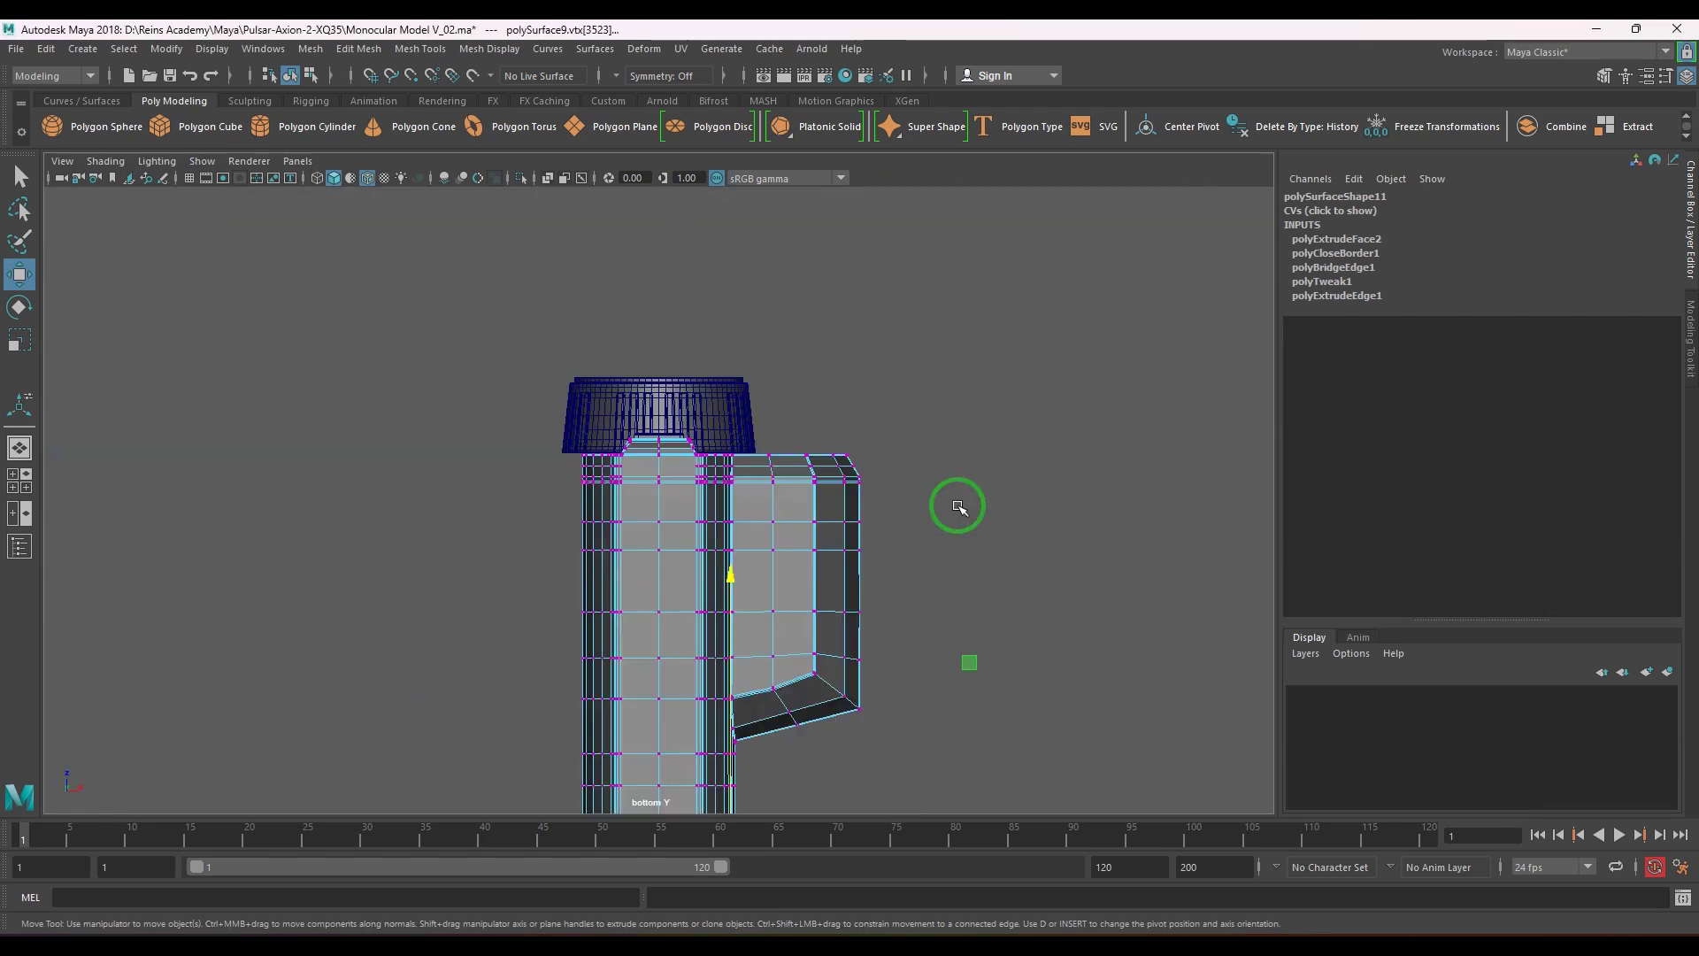
middle_click_drag(910, 540, 907, 380, "alt")
key("space")
left_click_drag(862, 454, 872, 507)
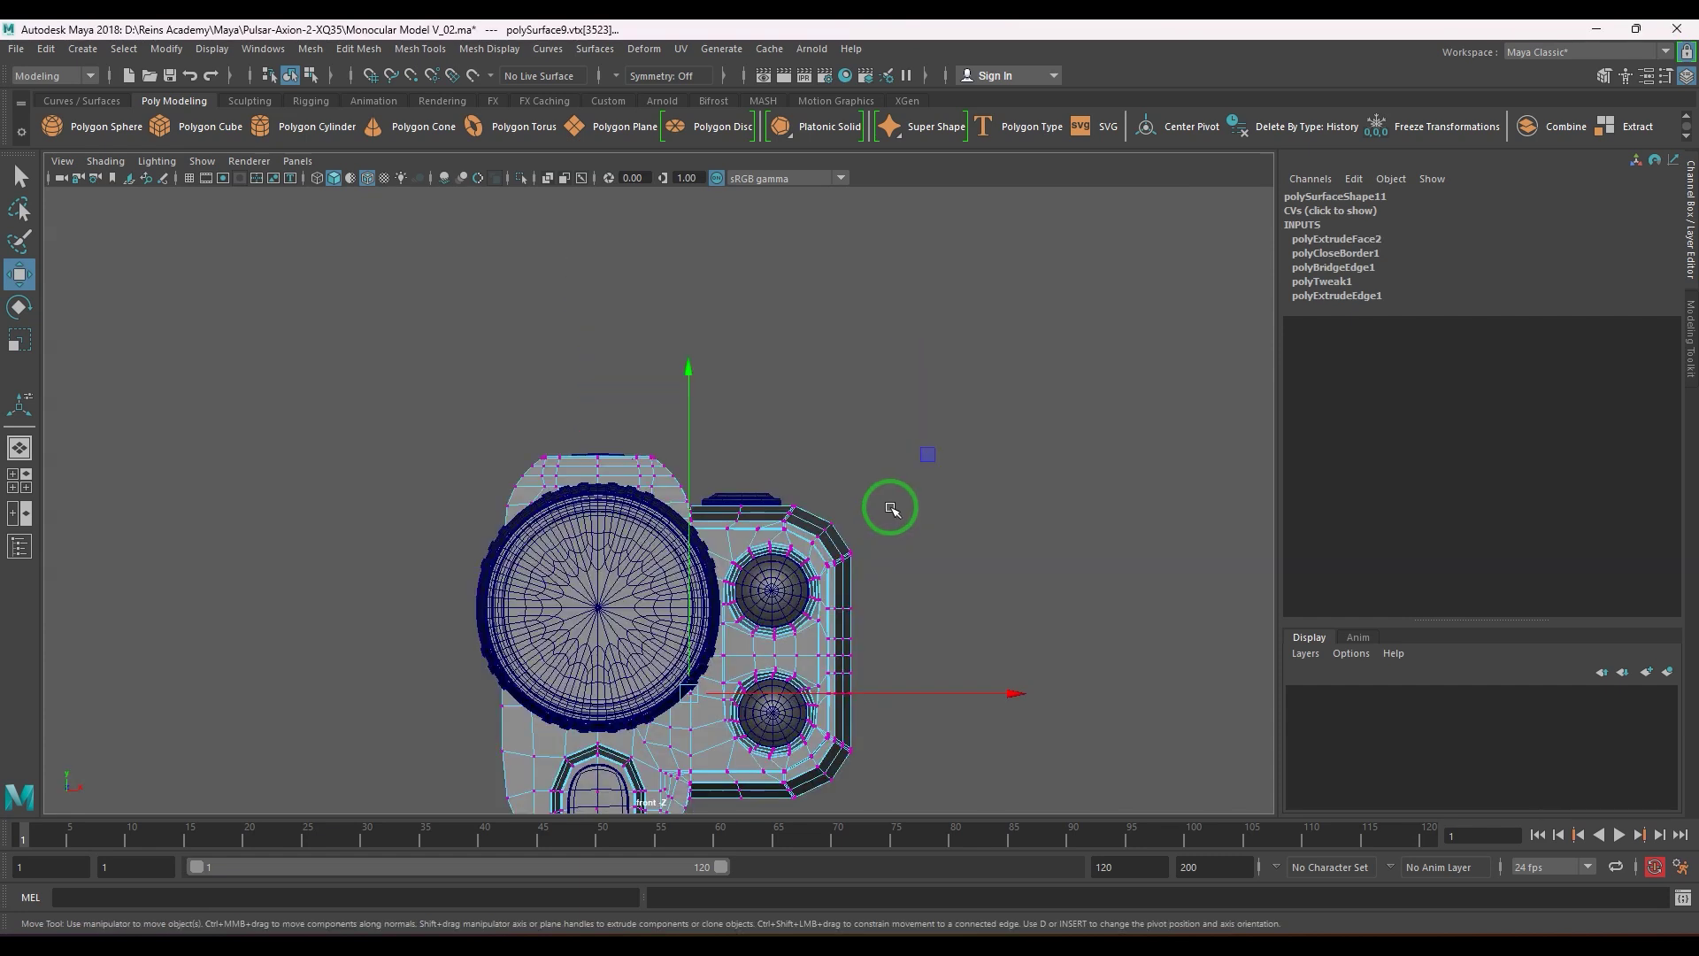
middle_click_drag(883, 574, 918, 391, "alt")
key("space")
left_click_drag(864, 420, 739, 451)
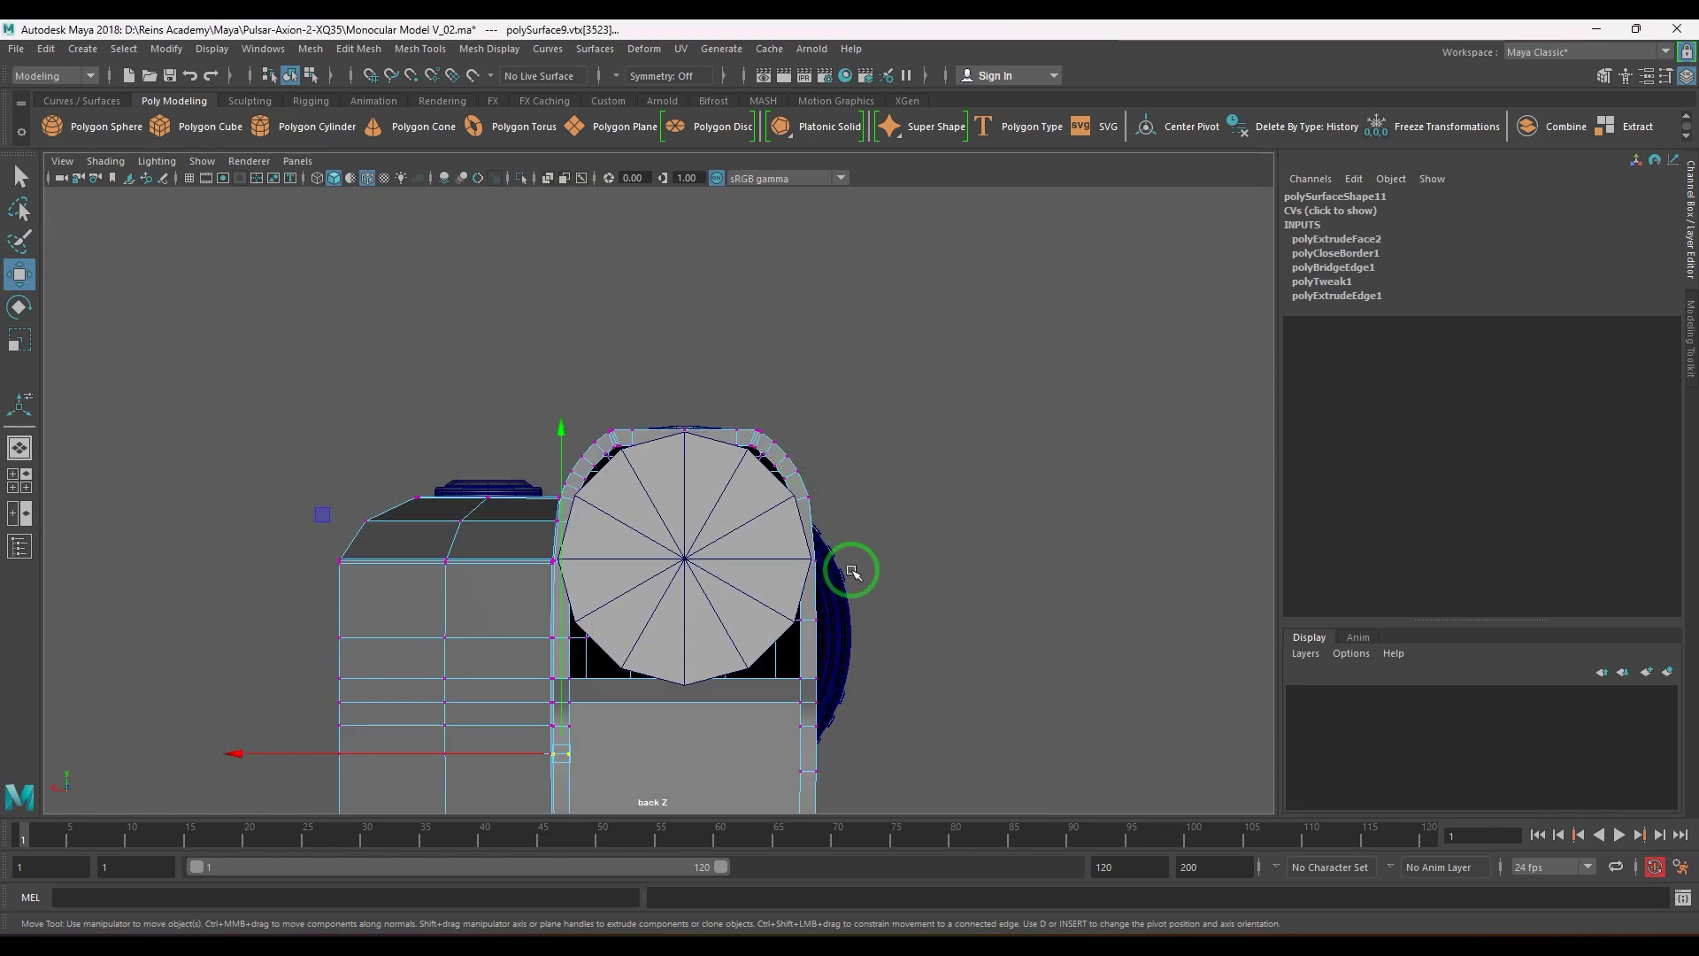
middle_click_drag(851, 571, 901, 305, "alt")
key("space")
left_click_drag(876, 379, 1145, 368)
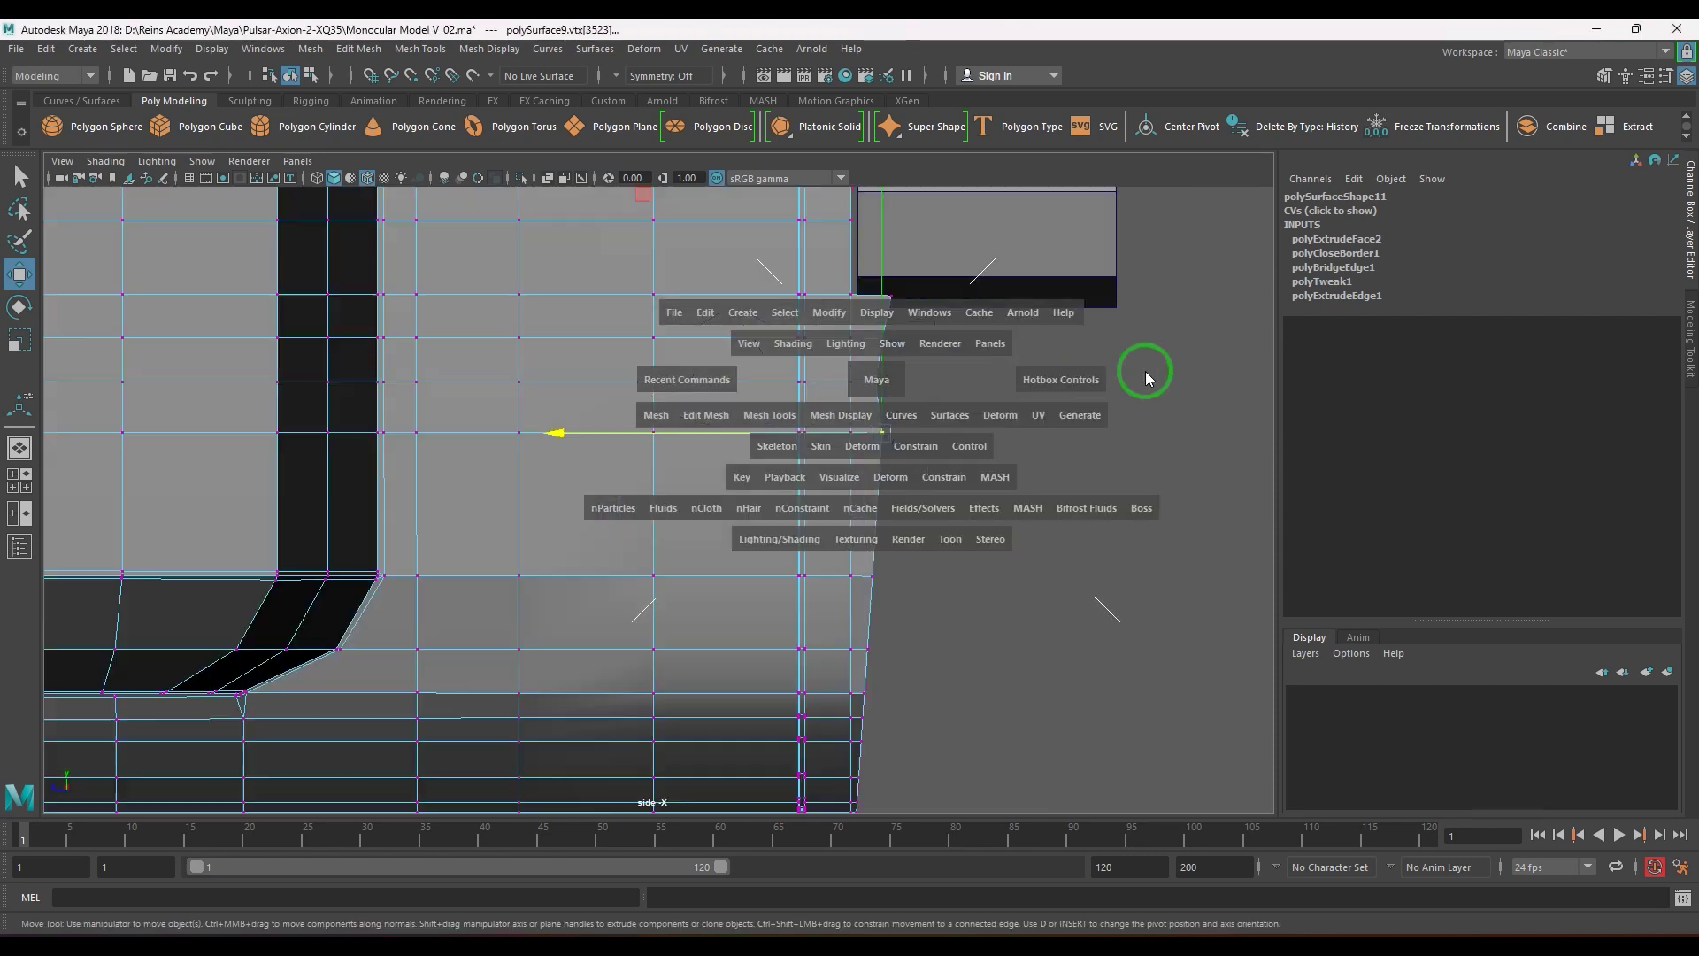
- In wireframe display, undo the recent Z shifts of the vertices along the slanted rear edge
key("4")
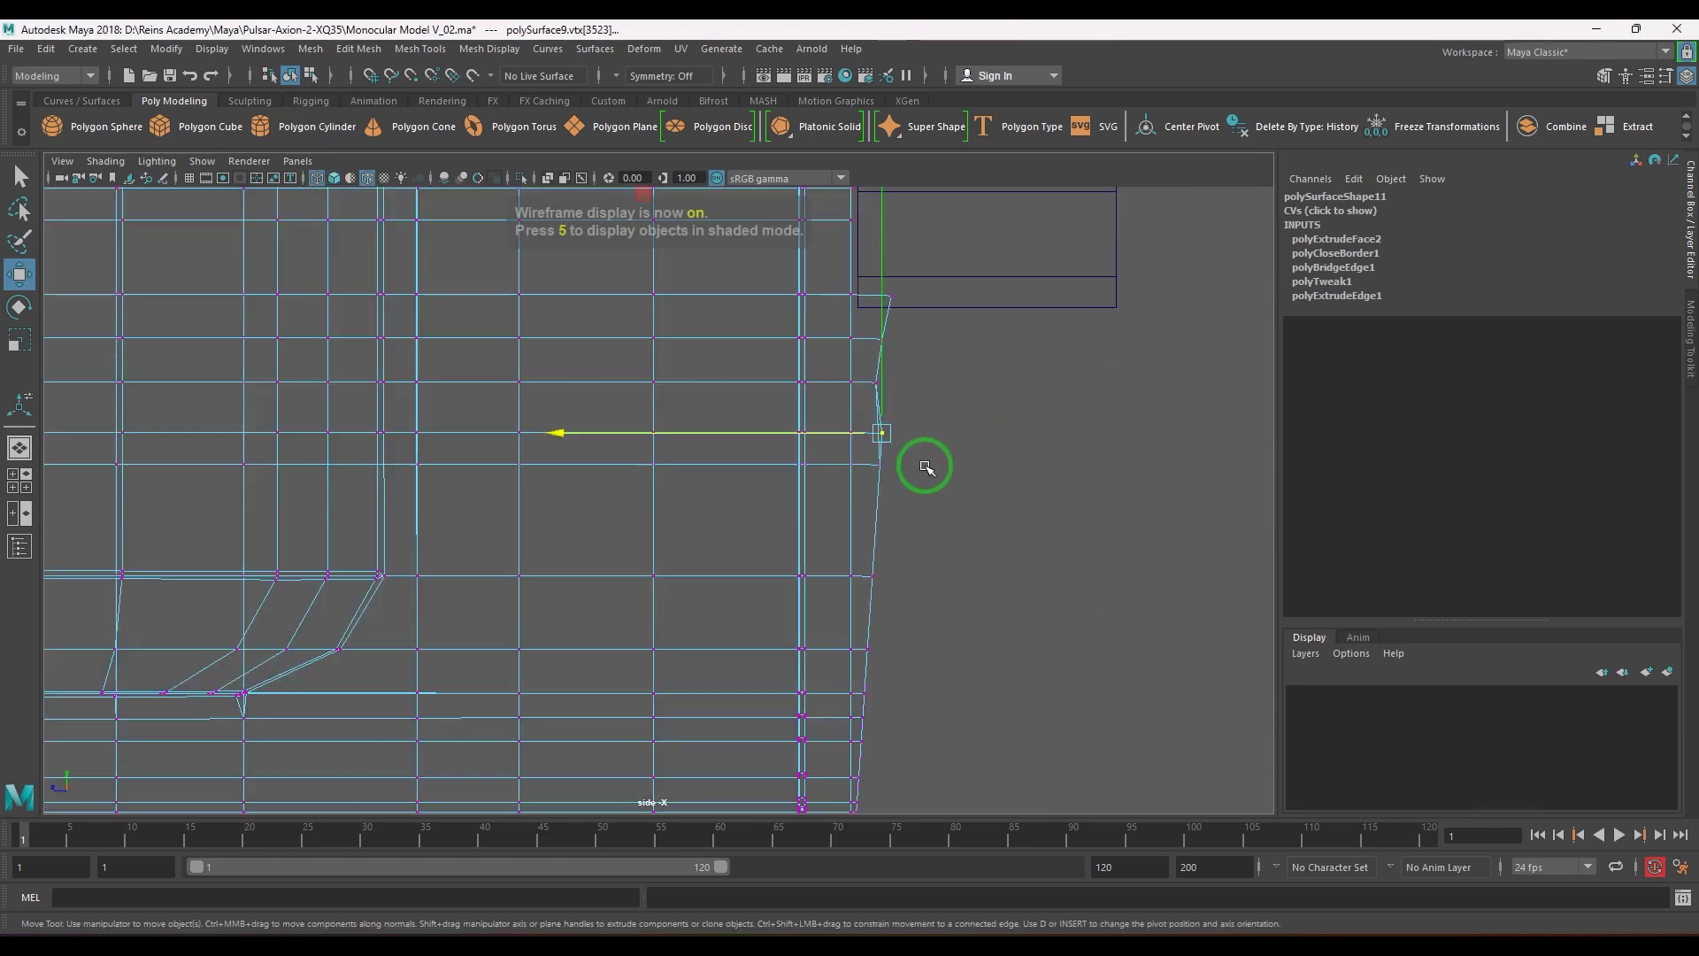
left_click(986, 493)
scroll(1015, 480, "up", 2)
scroll(1016, 481, "up", 1)
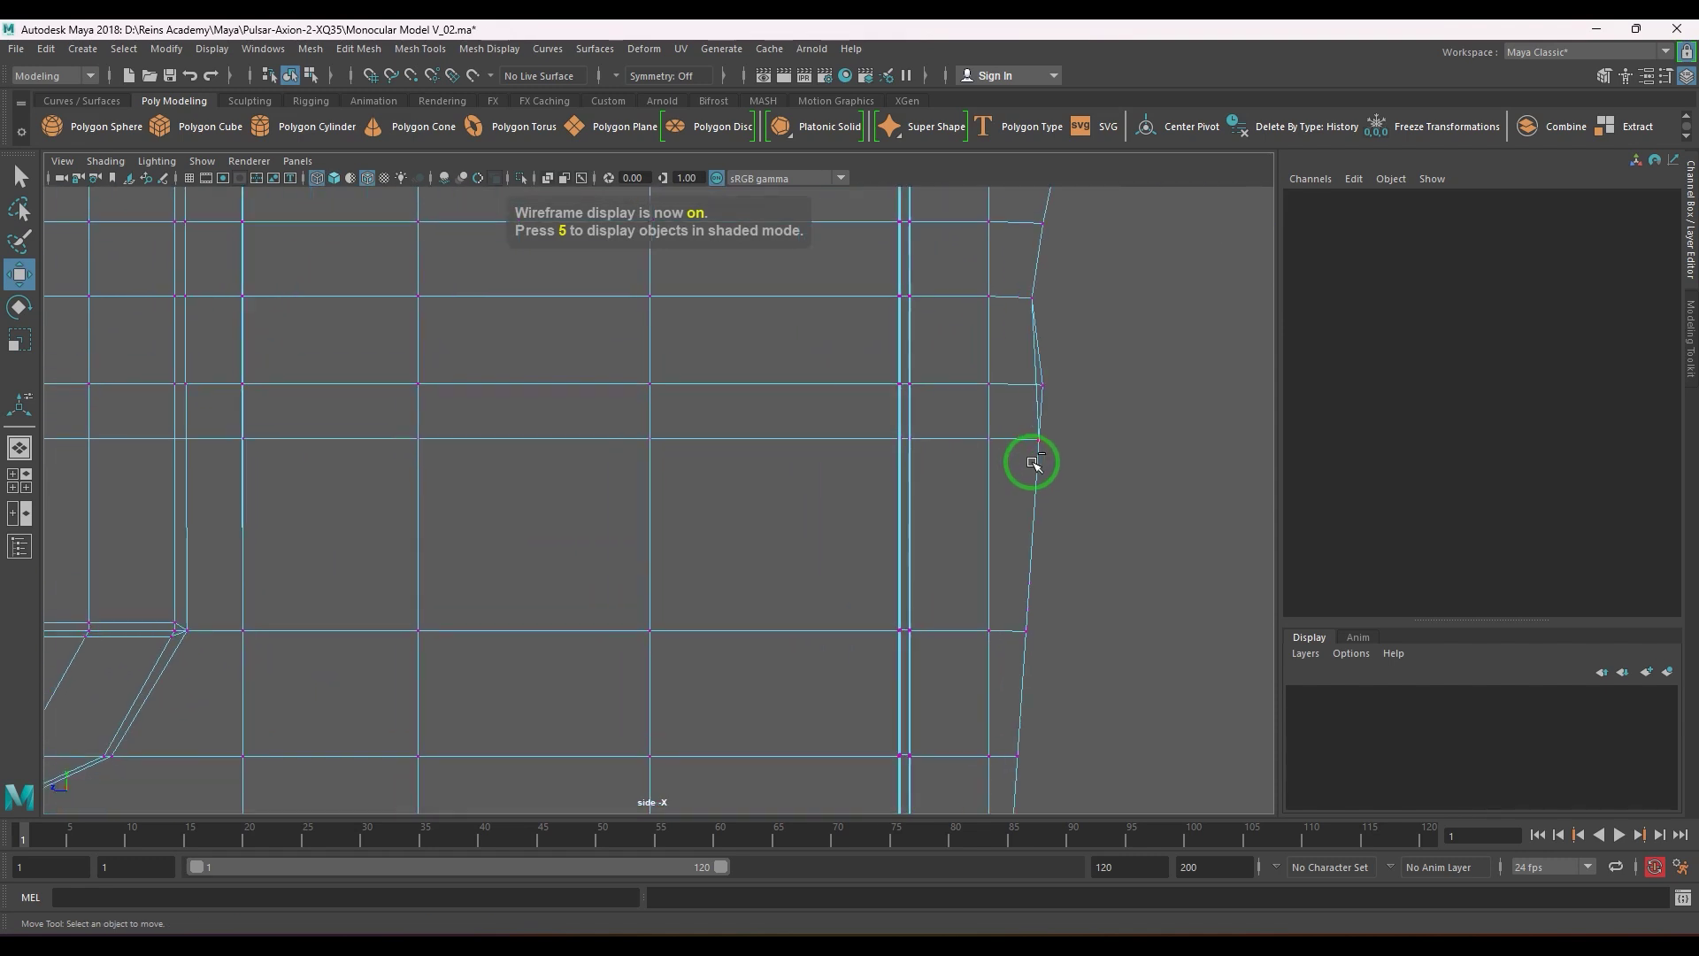
key("ctrl+z")
key("ctrl+z")
key("ctrl+z")
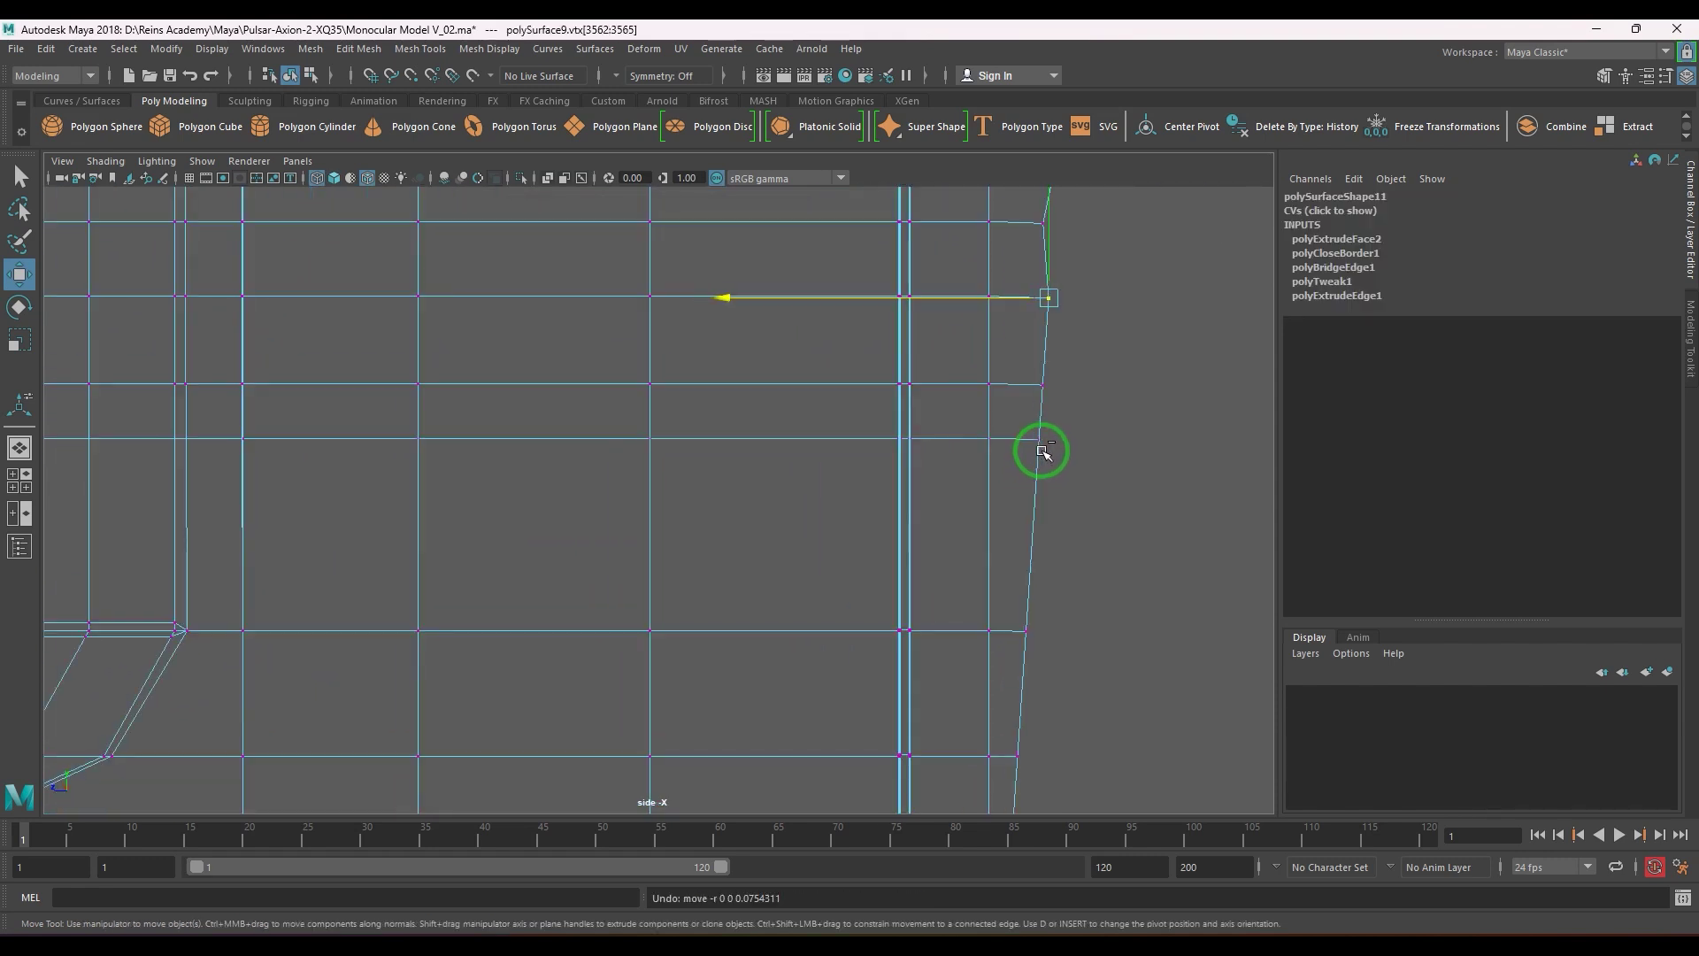
key("ctrl+z")
scroll(1018, 446, "down", 3)
scroll(975, 469, "up", 2)
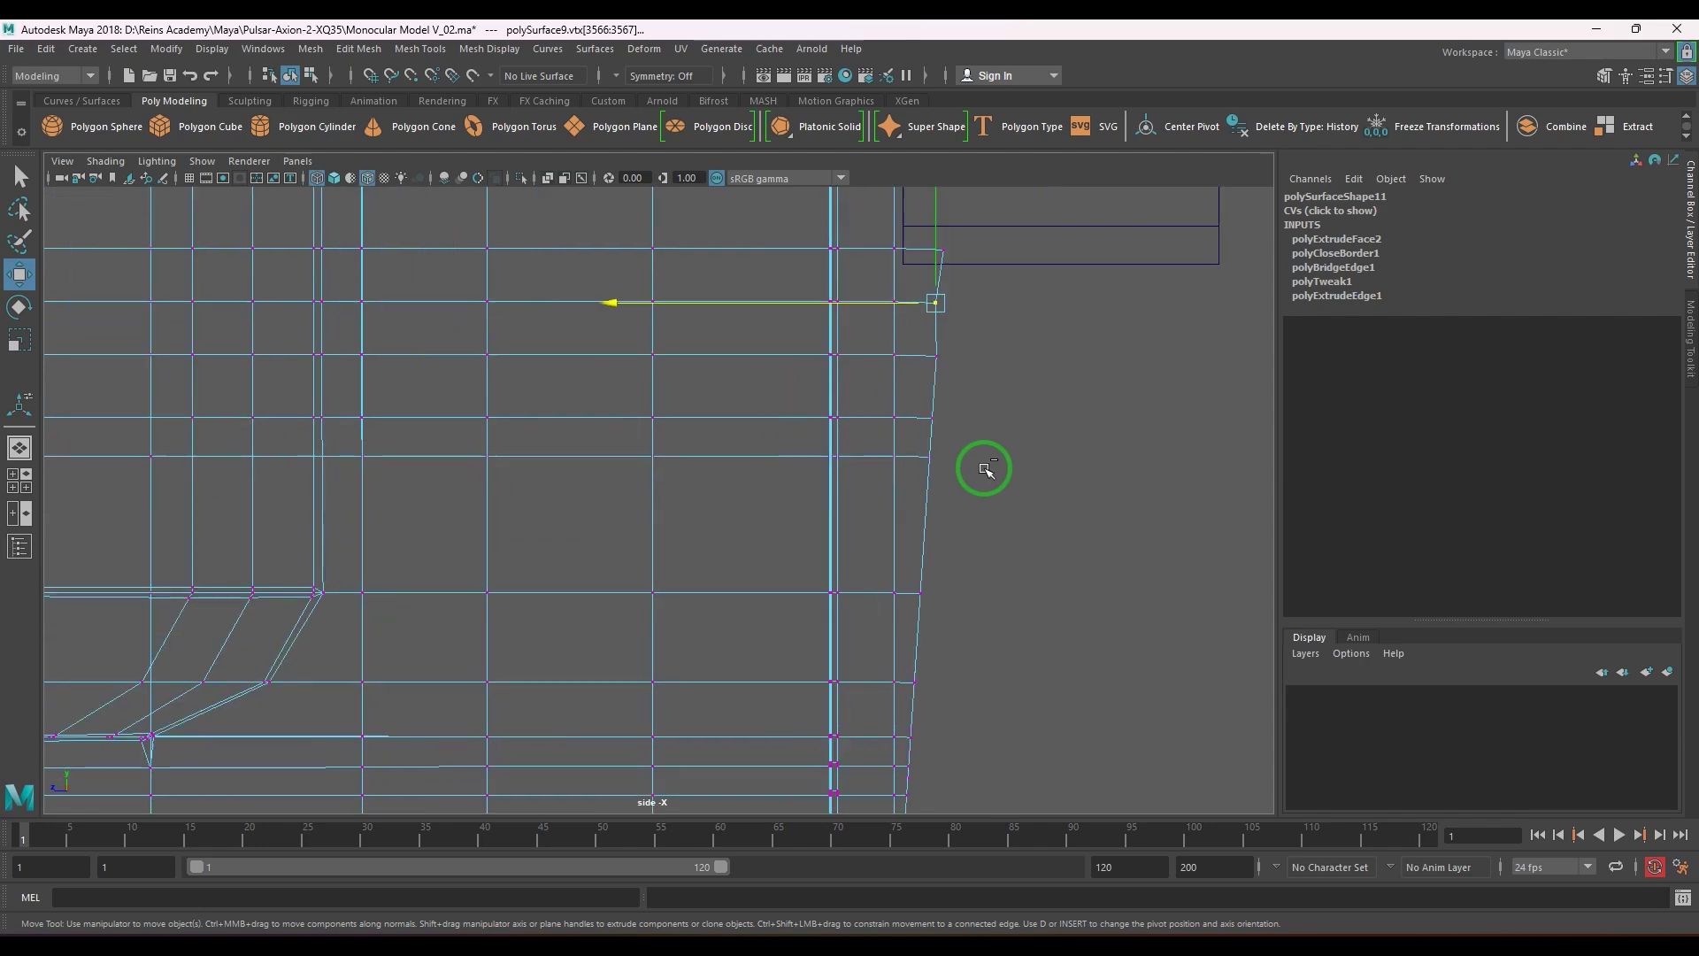
key("ctrl+z")
- Examine the edge rows on both sides of the slanted rear face in shaded perspective and side views
key("5")
mouse_move(974, 463)
left_mouse_down("alt")
mouse_move(964, 448)
mouse_move(911, 474)
mouse_move(671, 504)
mouse_move(755, 562)
mouse_move(785, 470)
mouse_move(830, 483)
left_mouse_up("alt")
scroll(542, 541, "up", 2)
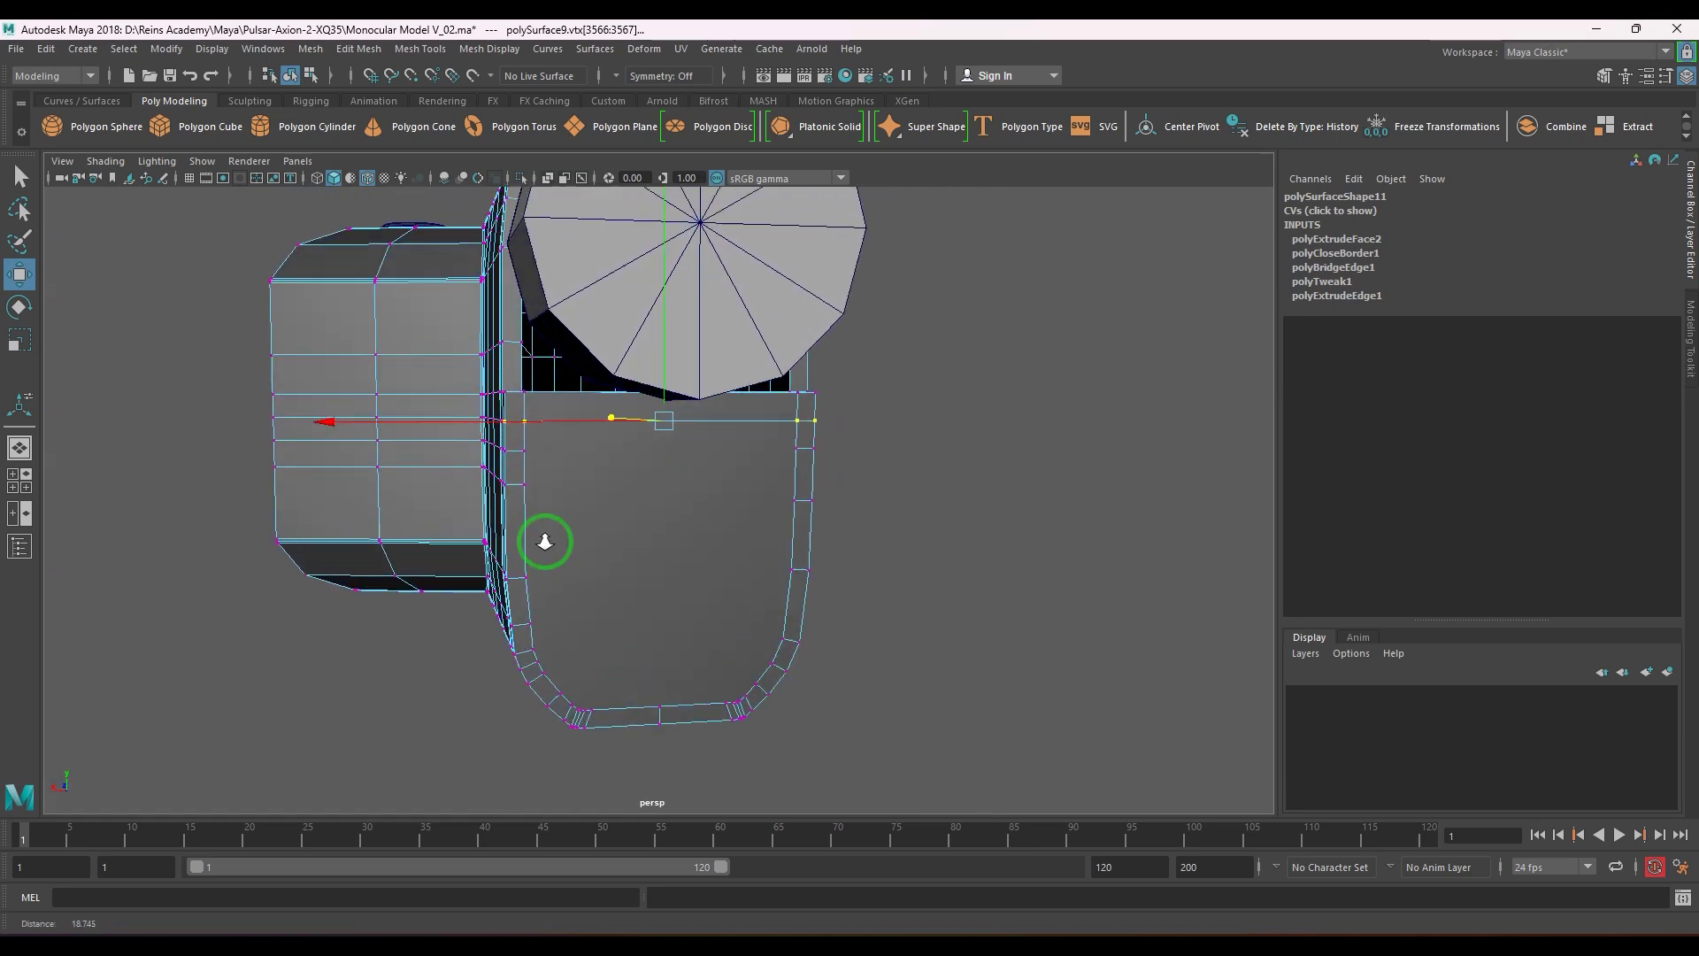
left_click_drag(523, 523, 564, 521, "alt")
left_click(583, 457)
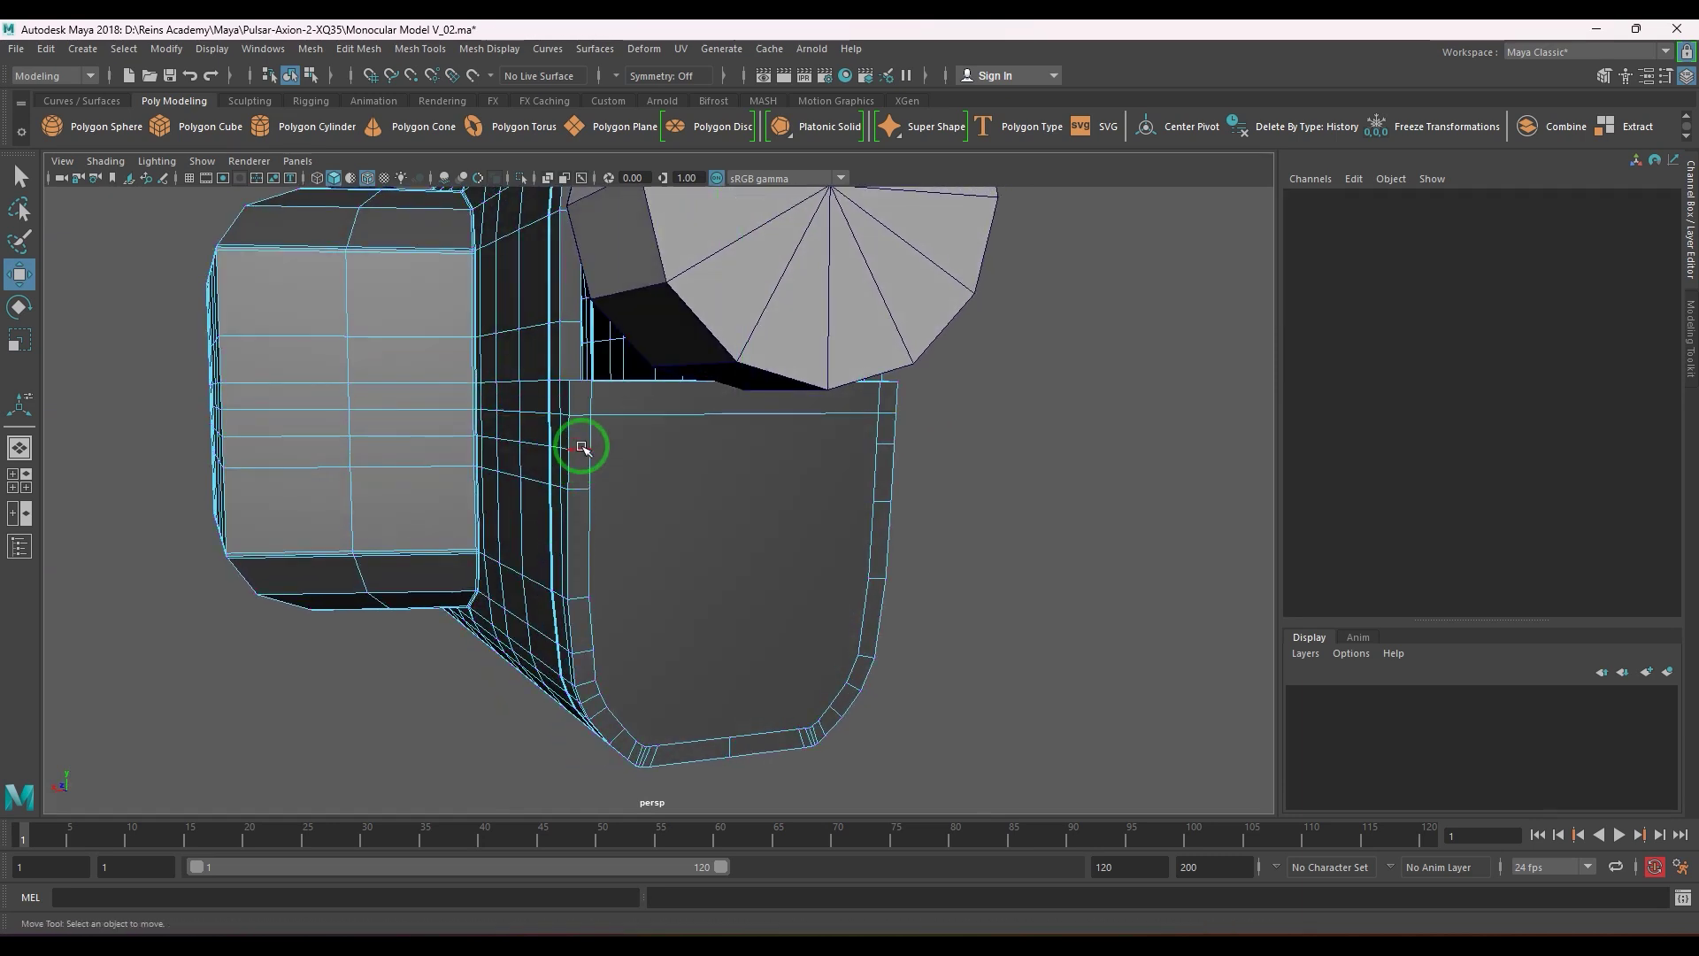
left_click(581, 447)
left_click(871, 462)
left_click_drag(864, 462, 932, 569, "alt")
key("space")
key("space")
middle_click_drag(933, 569, 901, 617, "alt")
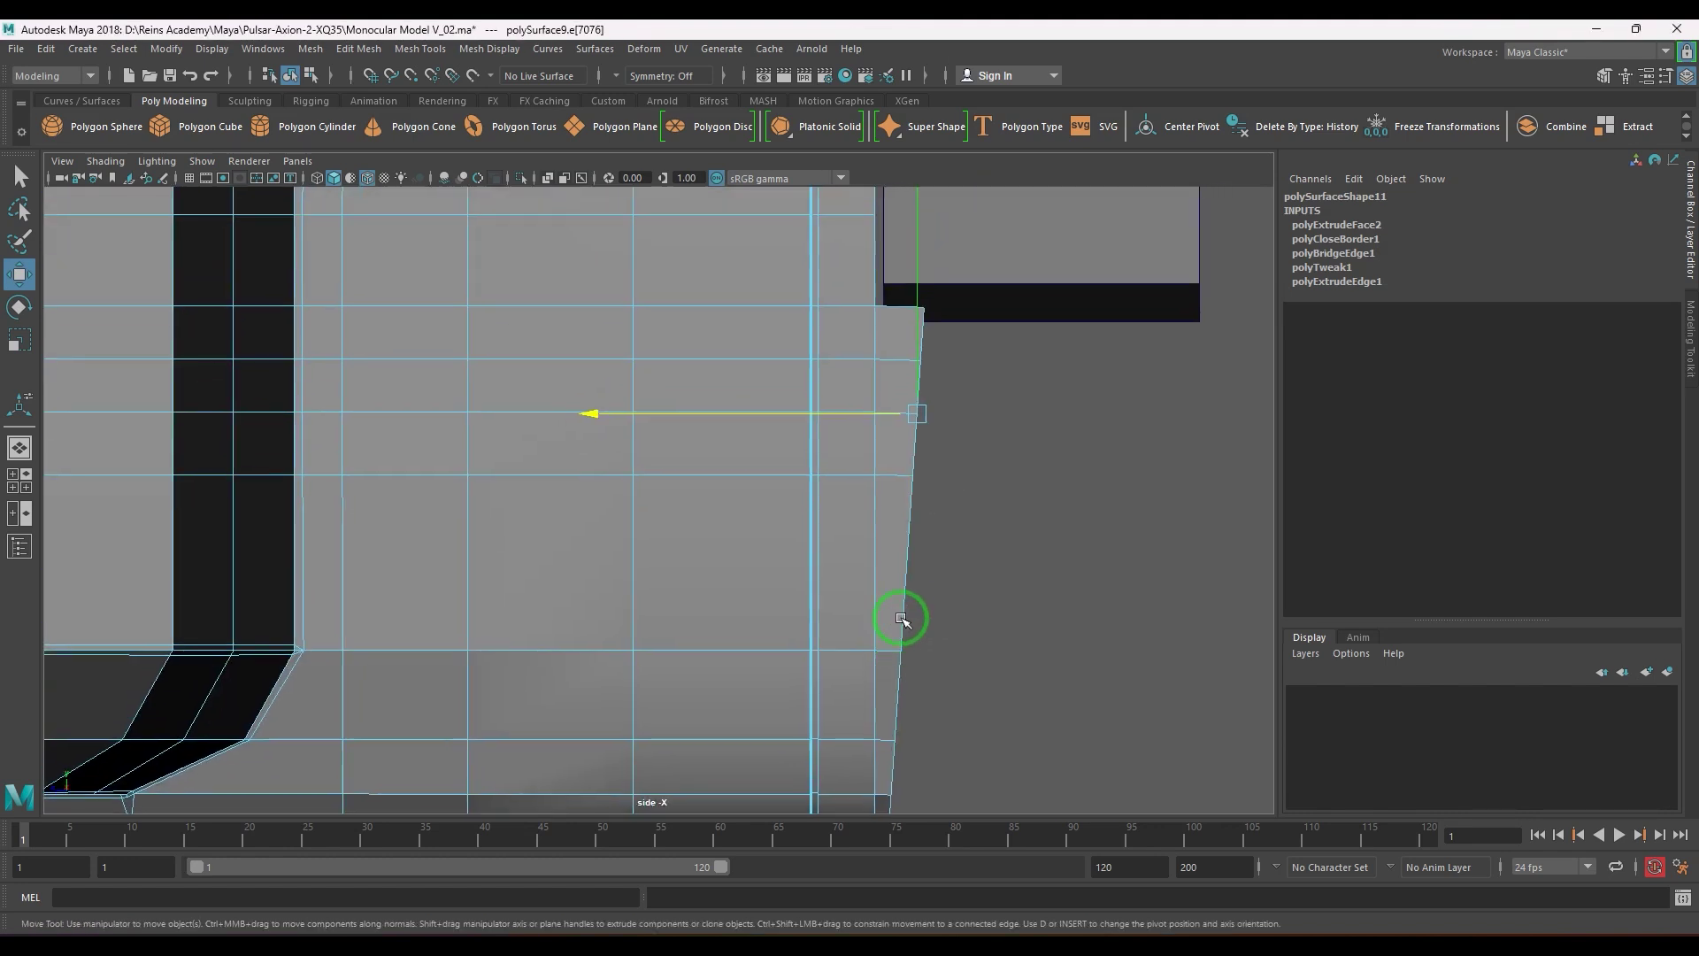
- In the wireframe side view, flatten the vertex rows behind the housing by vertical scaling, collapsing the two closely spaced rows onto one line
key("4")
left_click_drag(752, 391, 918, 428)
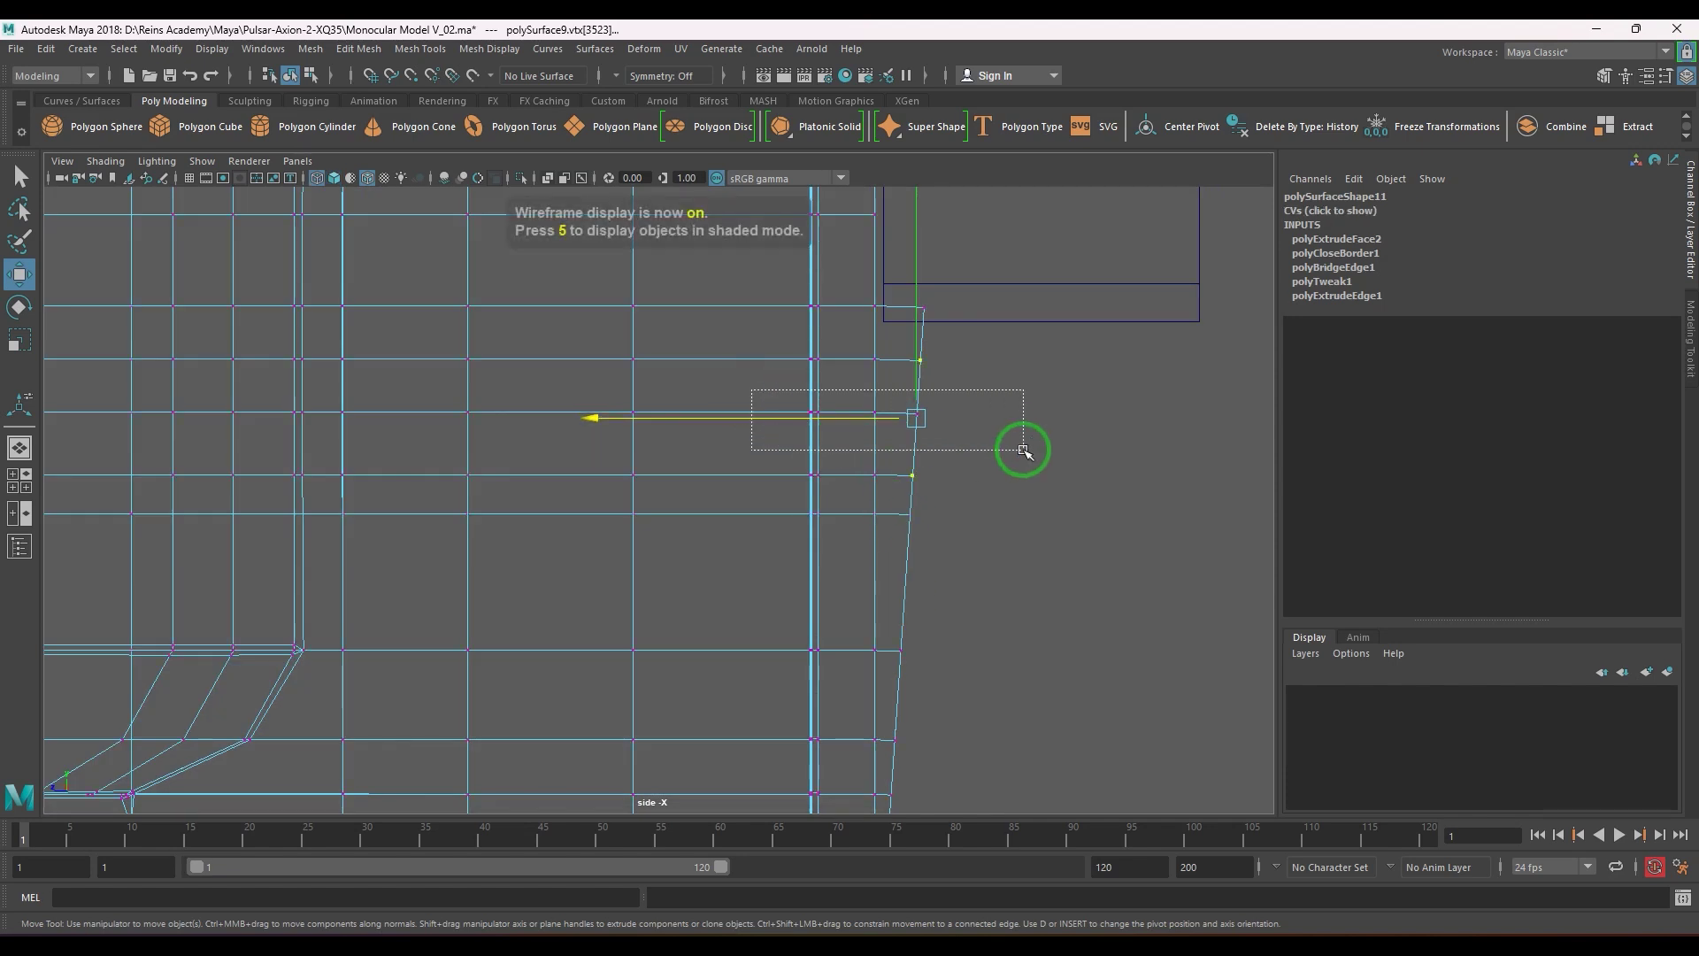
key("r")
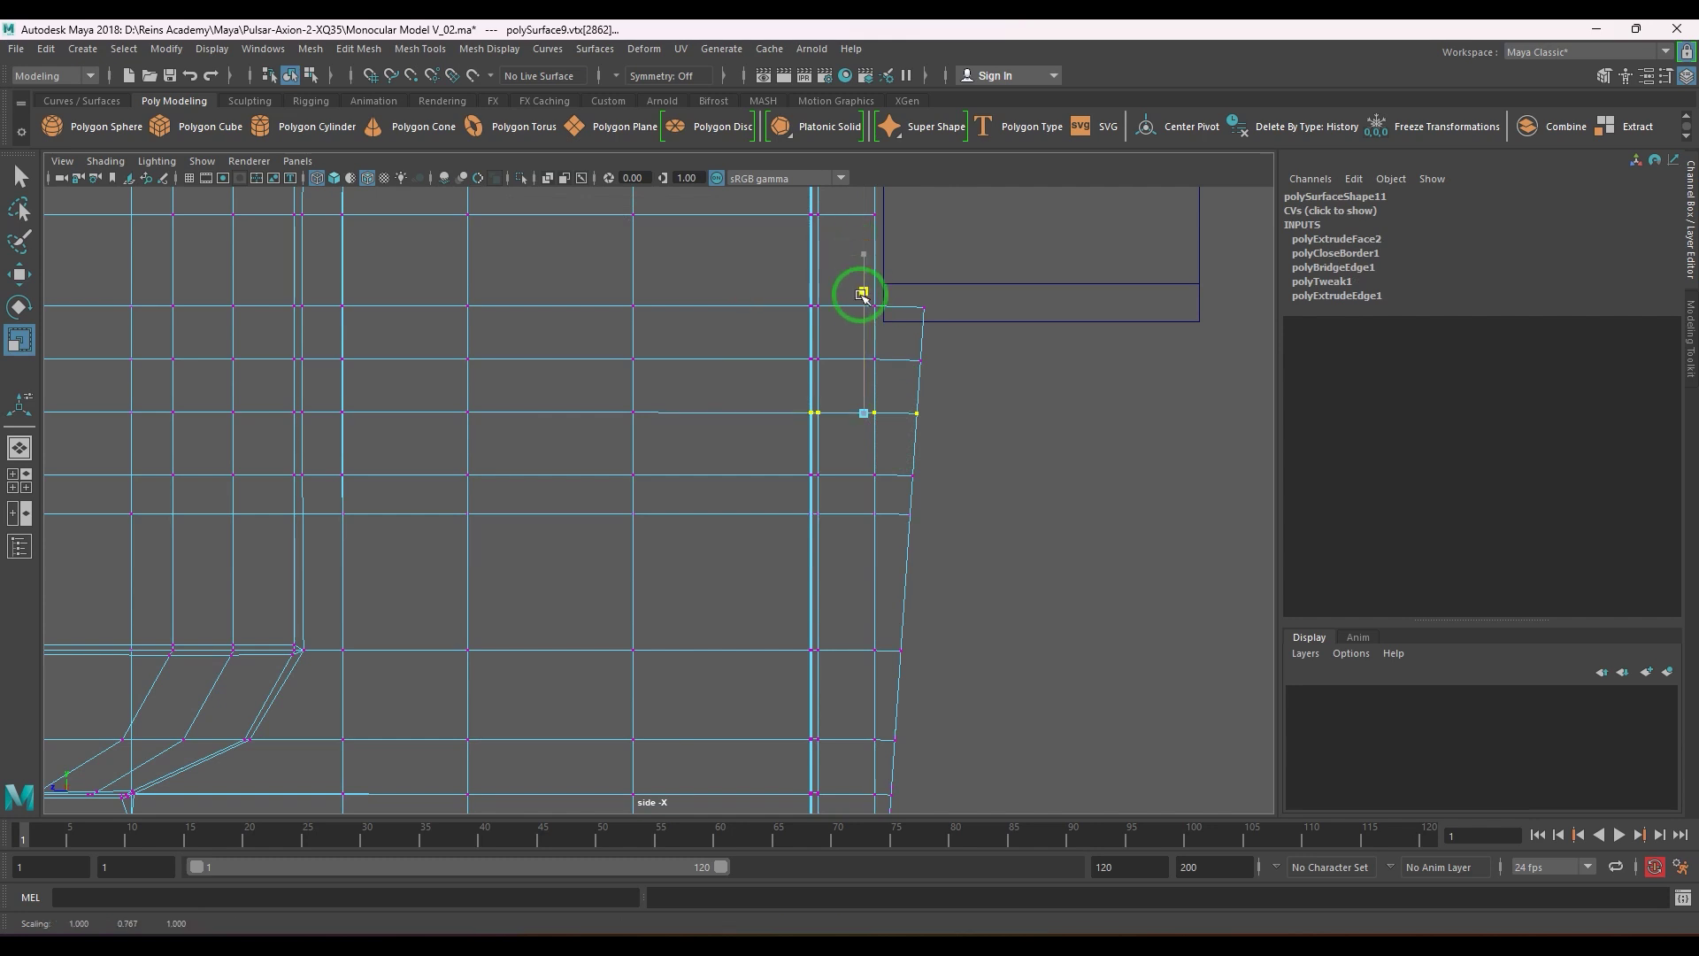
left_click_drag(811, 453, 1102, 545)
left_click_drag(863, 380, 865, 493)
middle_click_drag(908, 614, 914, 554, "alt")
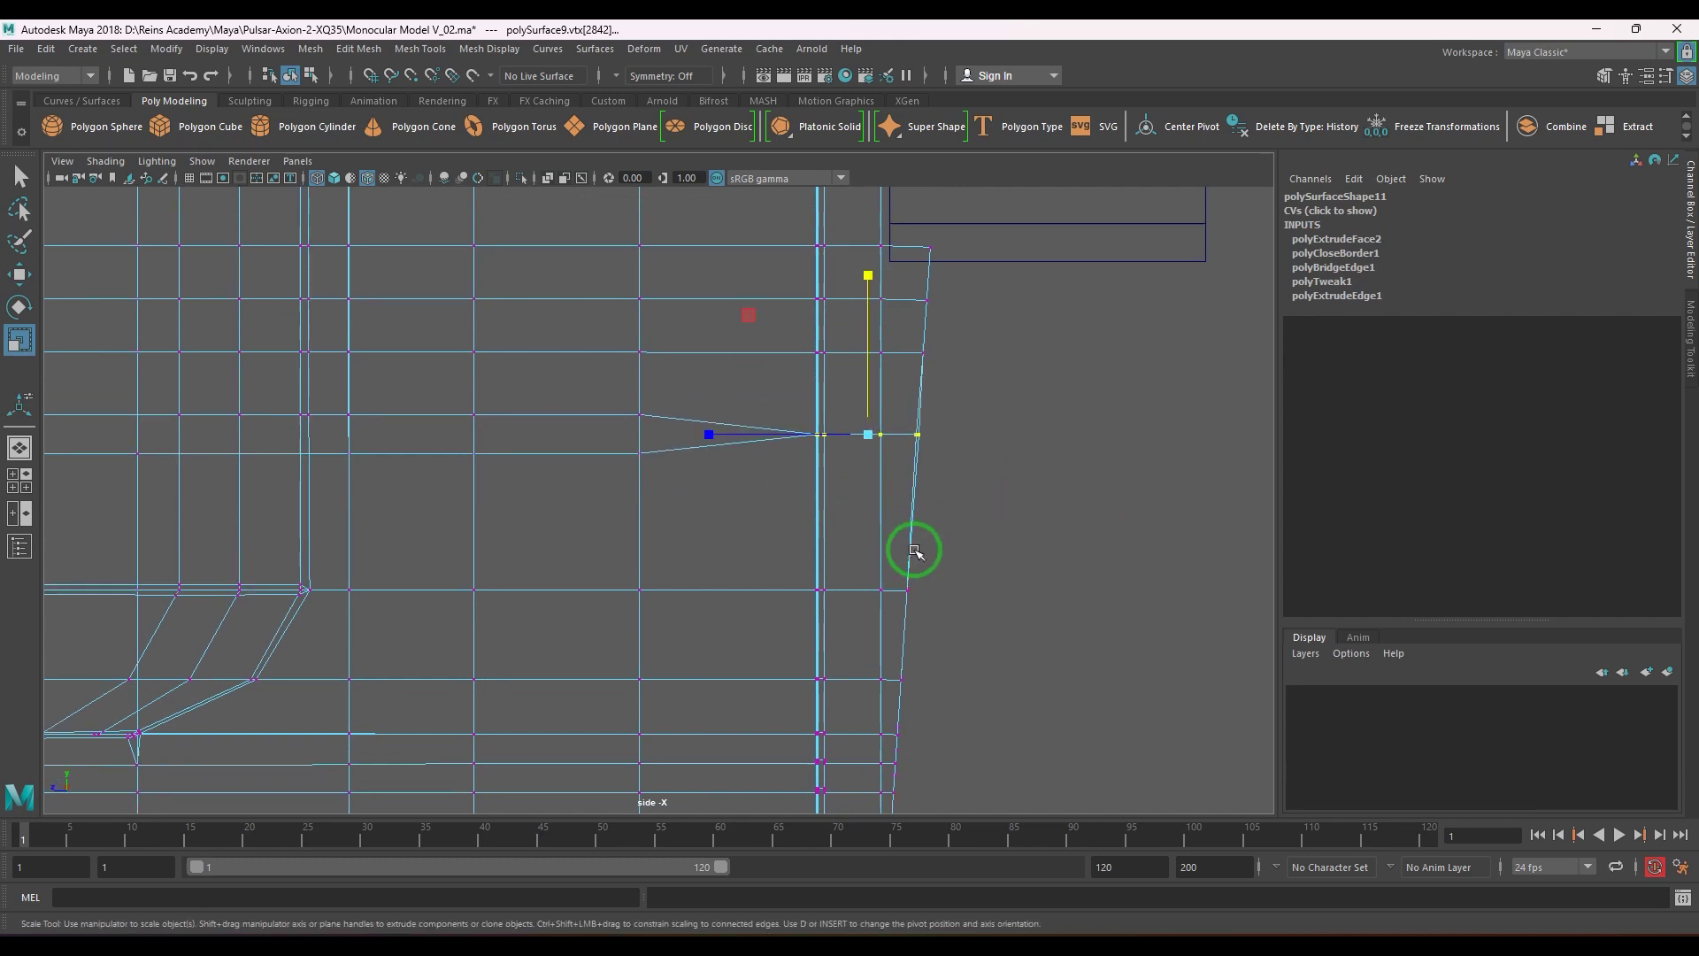
left_click_drag(742, 538, 1106, 633)
left_click_drag(862, 438, 922, 577)
- In the side view, shift the end vertices of the upper rows on the slanted rear edge forward in Z to form a curved profile
key("space")
key("5")
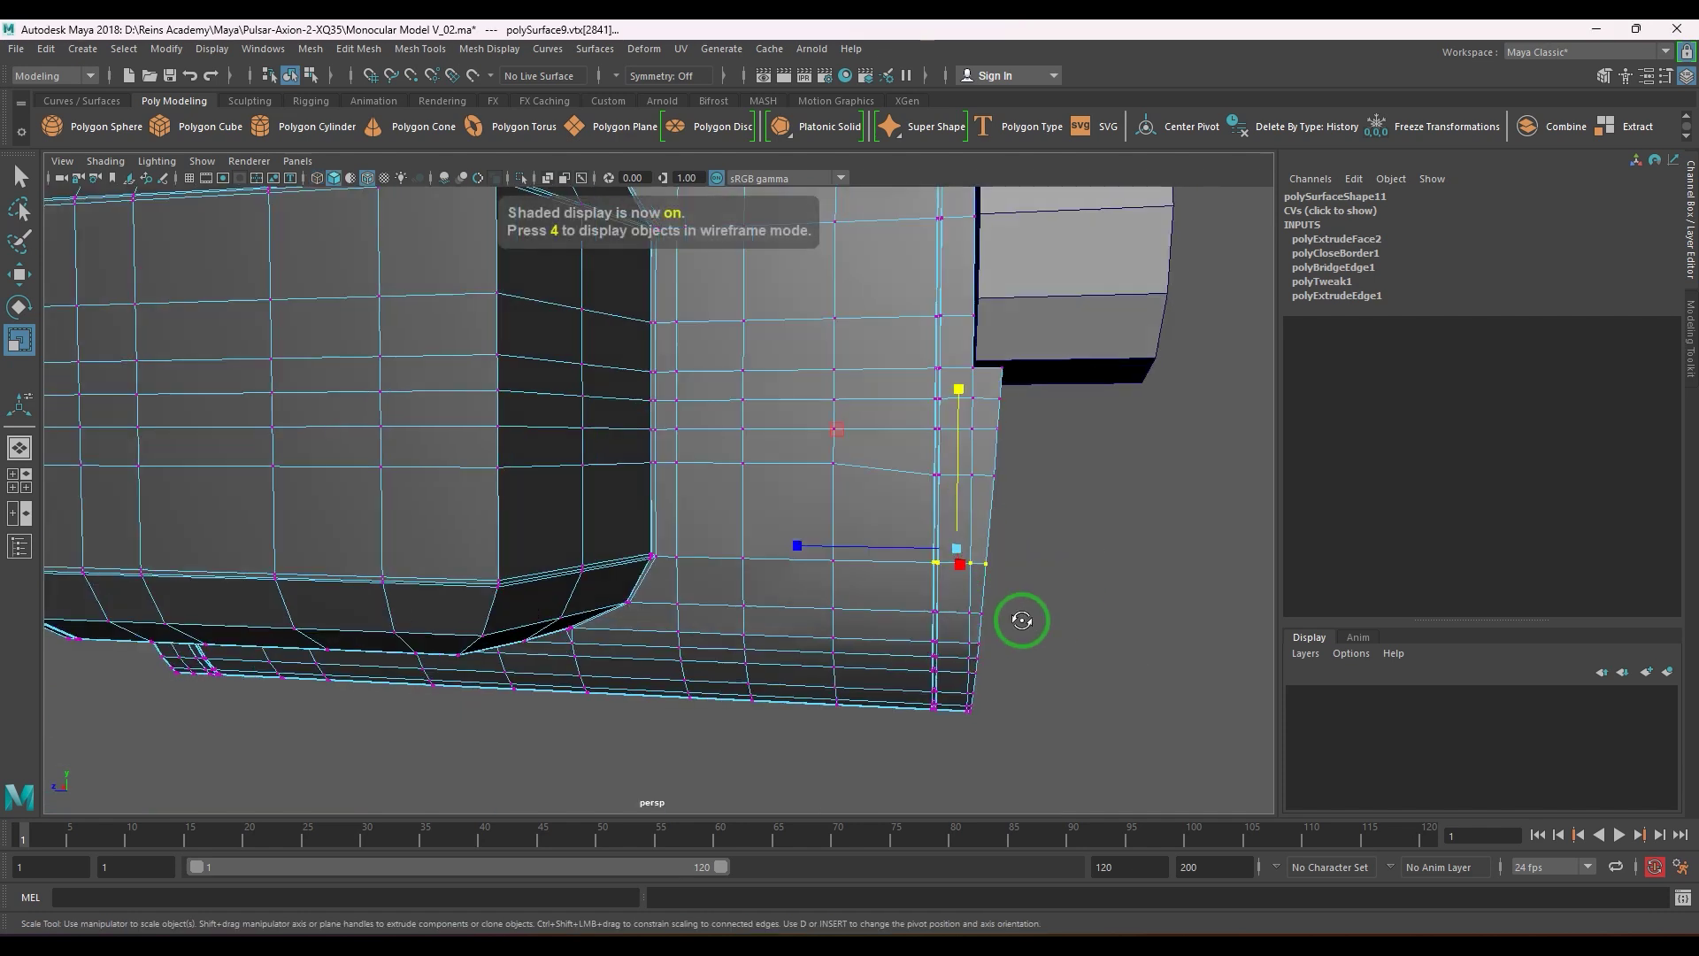
mouse_move(1017, 619)
left_mouse_down("alt")
mouse_move(967, 614)
mouse_move(993, 618)
left_mouse_up("alt")
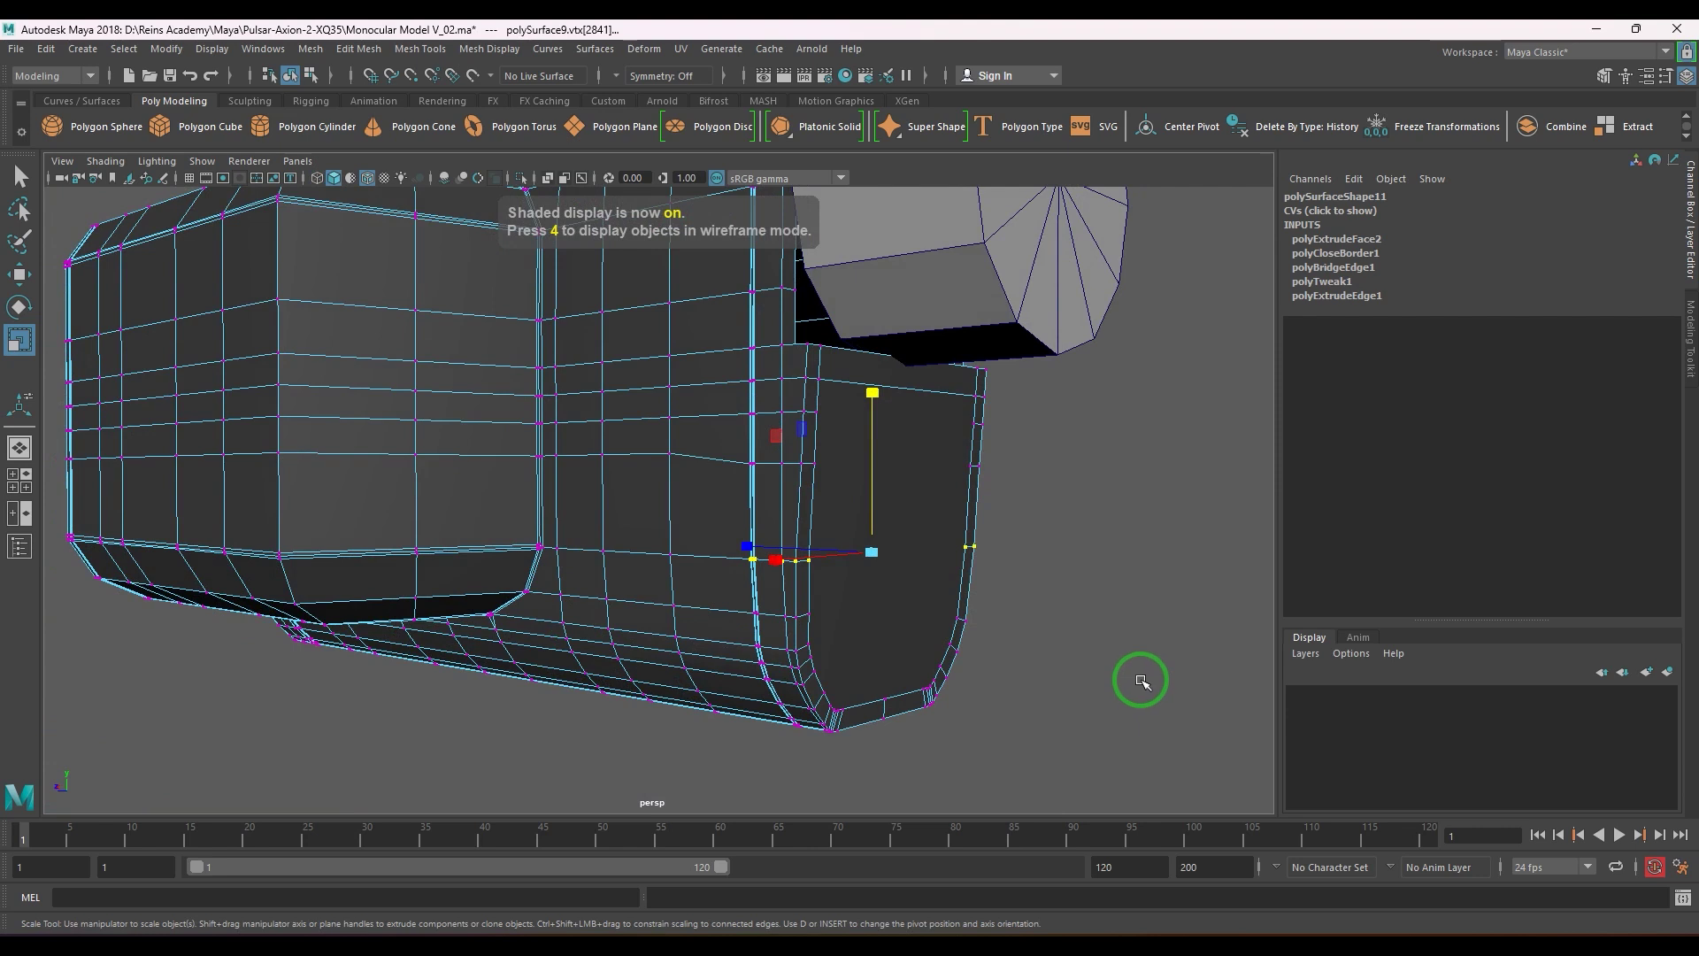
left_click_drag(1092, 675, 1014, 602, "alt")
key("space")
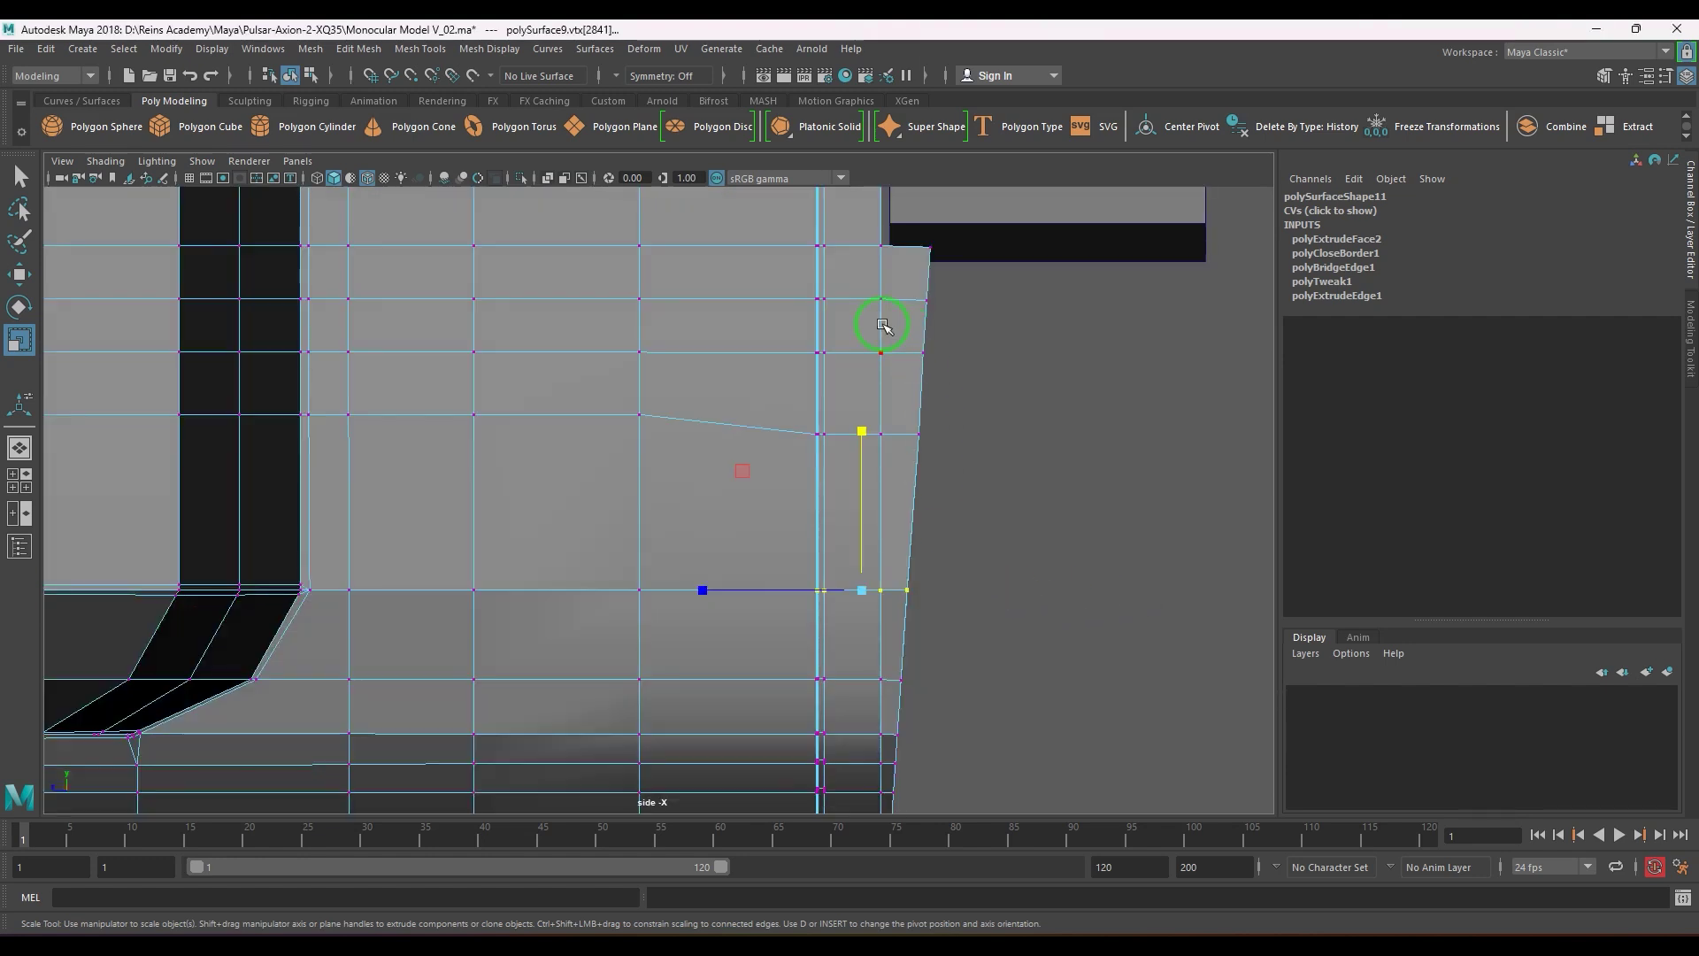
key("w")
left_click_drag(949, 316, 926, 360)
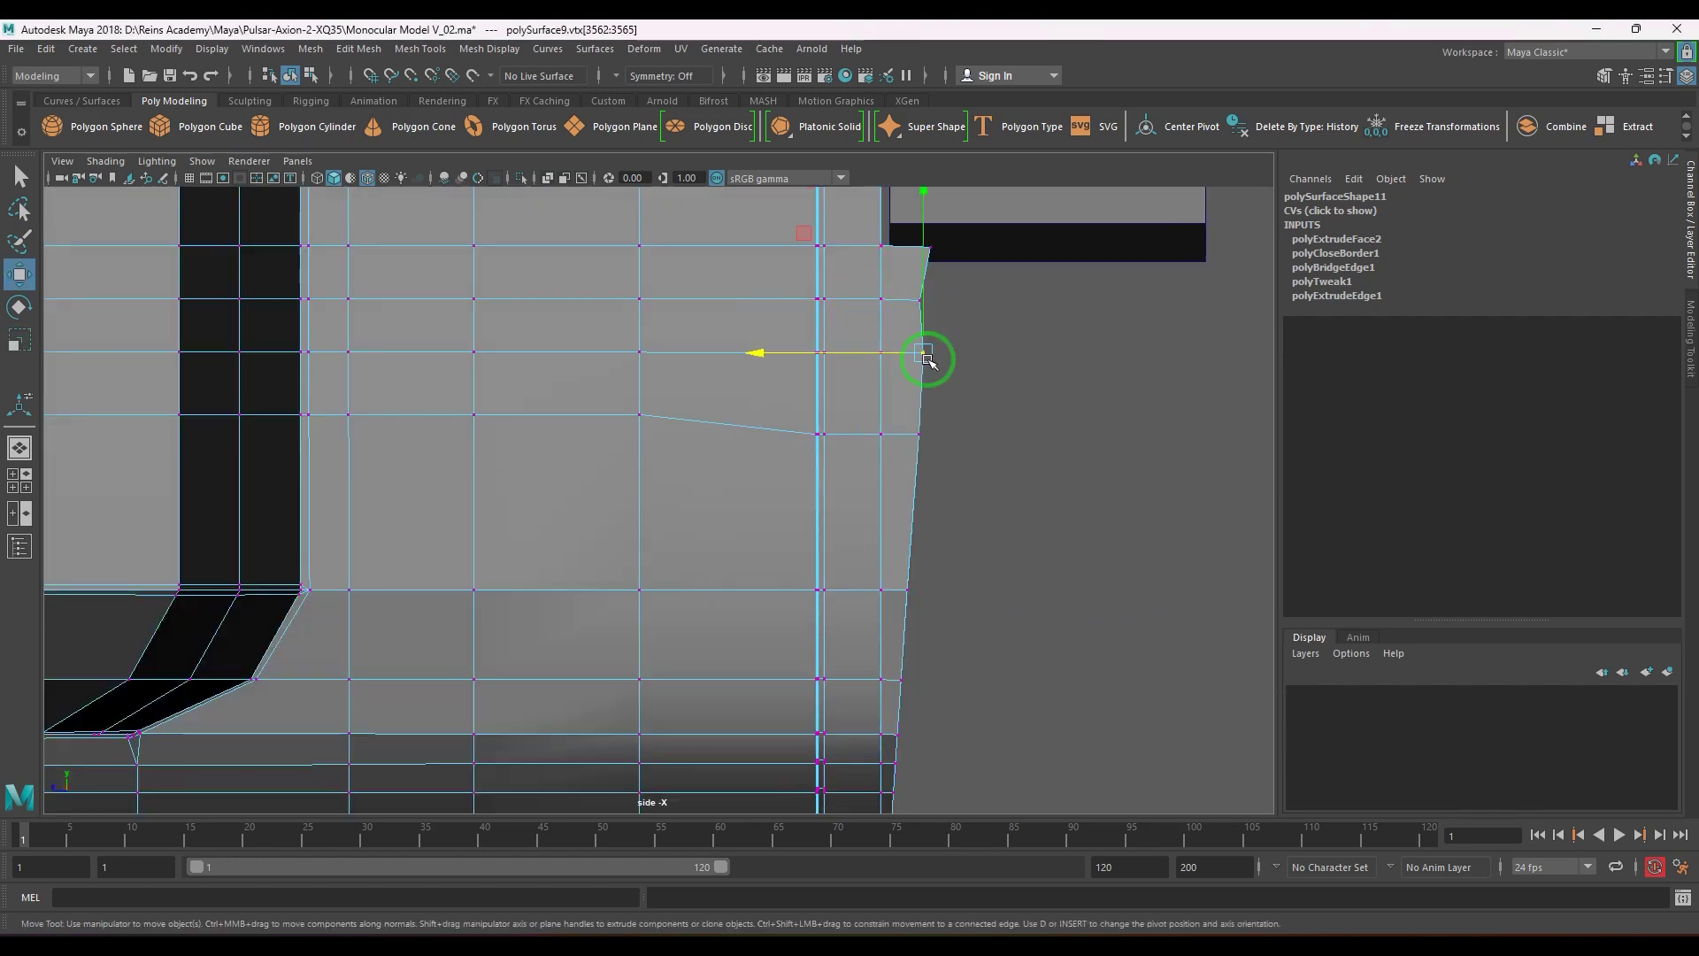
left_click(897, 437)
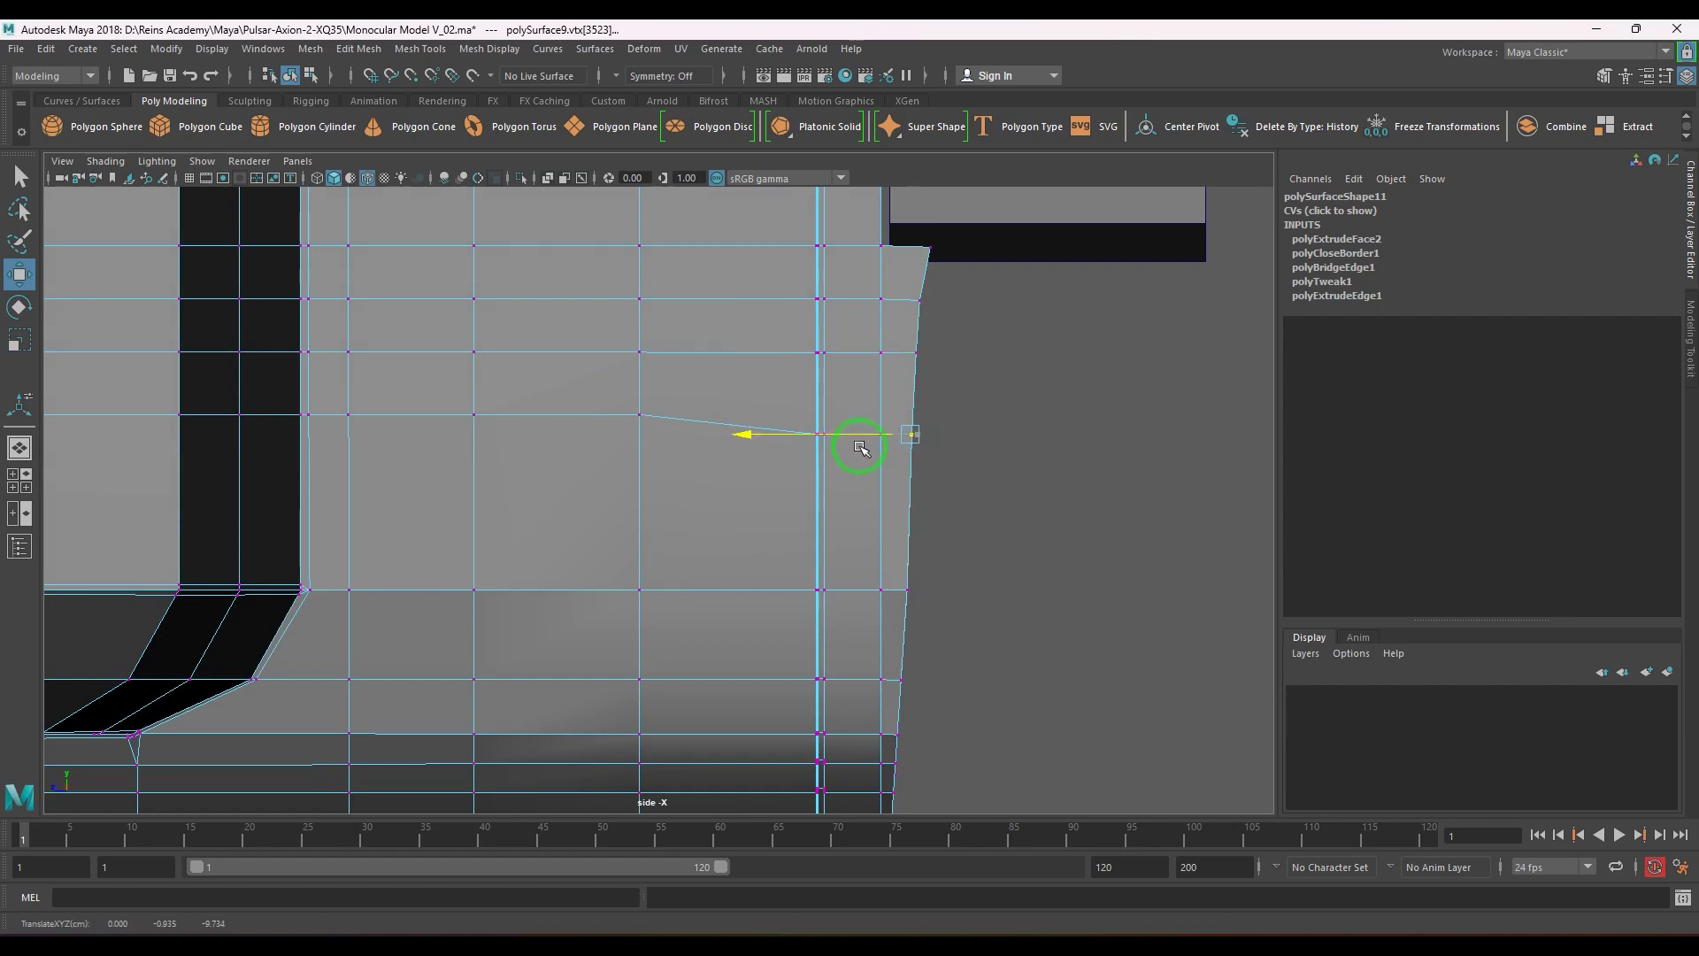
left_click(902, 587)
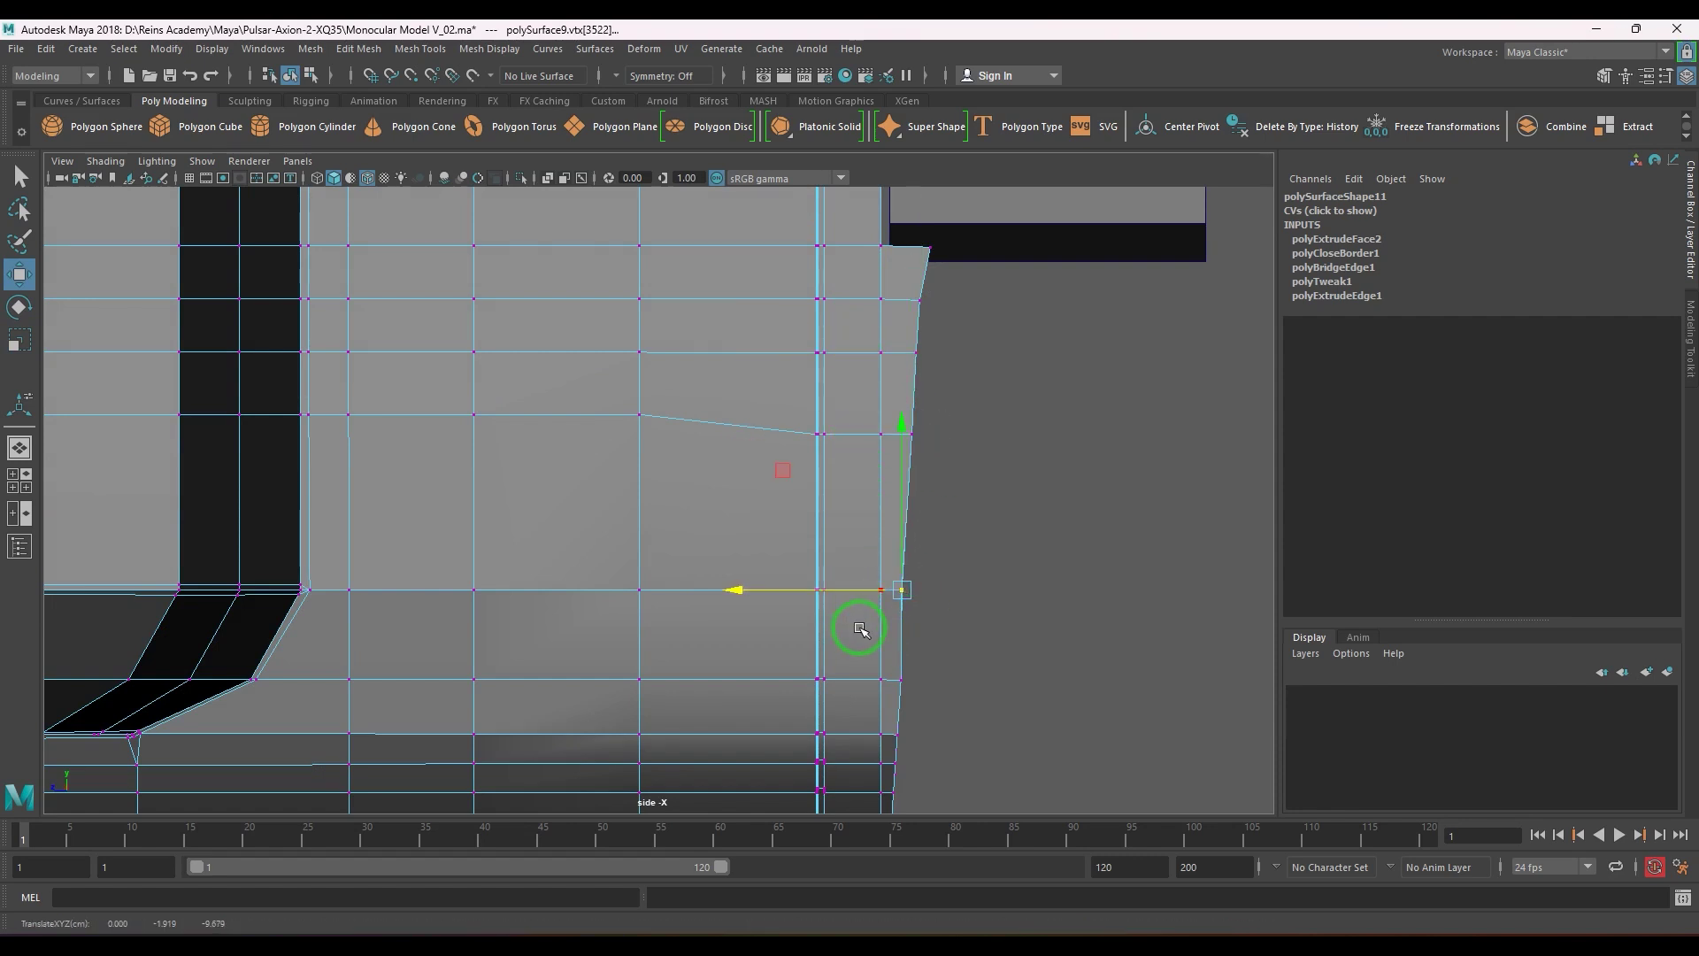
- Select the vertex row on the housing's lower side curve near the rear face, deselect stray vertices, and move the row slightly outward in X
key("space")
mouse_move(860, 628)
left_mouse_down()
mouse_move(866, 567)
mouse_move(869, 609)
left_mouse_up()
right_click_drag(871, 561, 918, 524)
left_click_drag(913, 585, 846, 596, "alt")
key("F8")
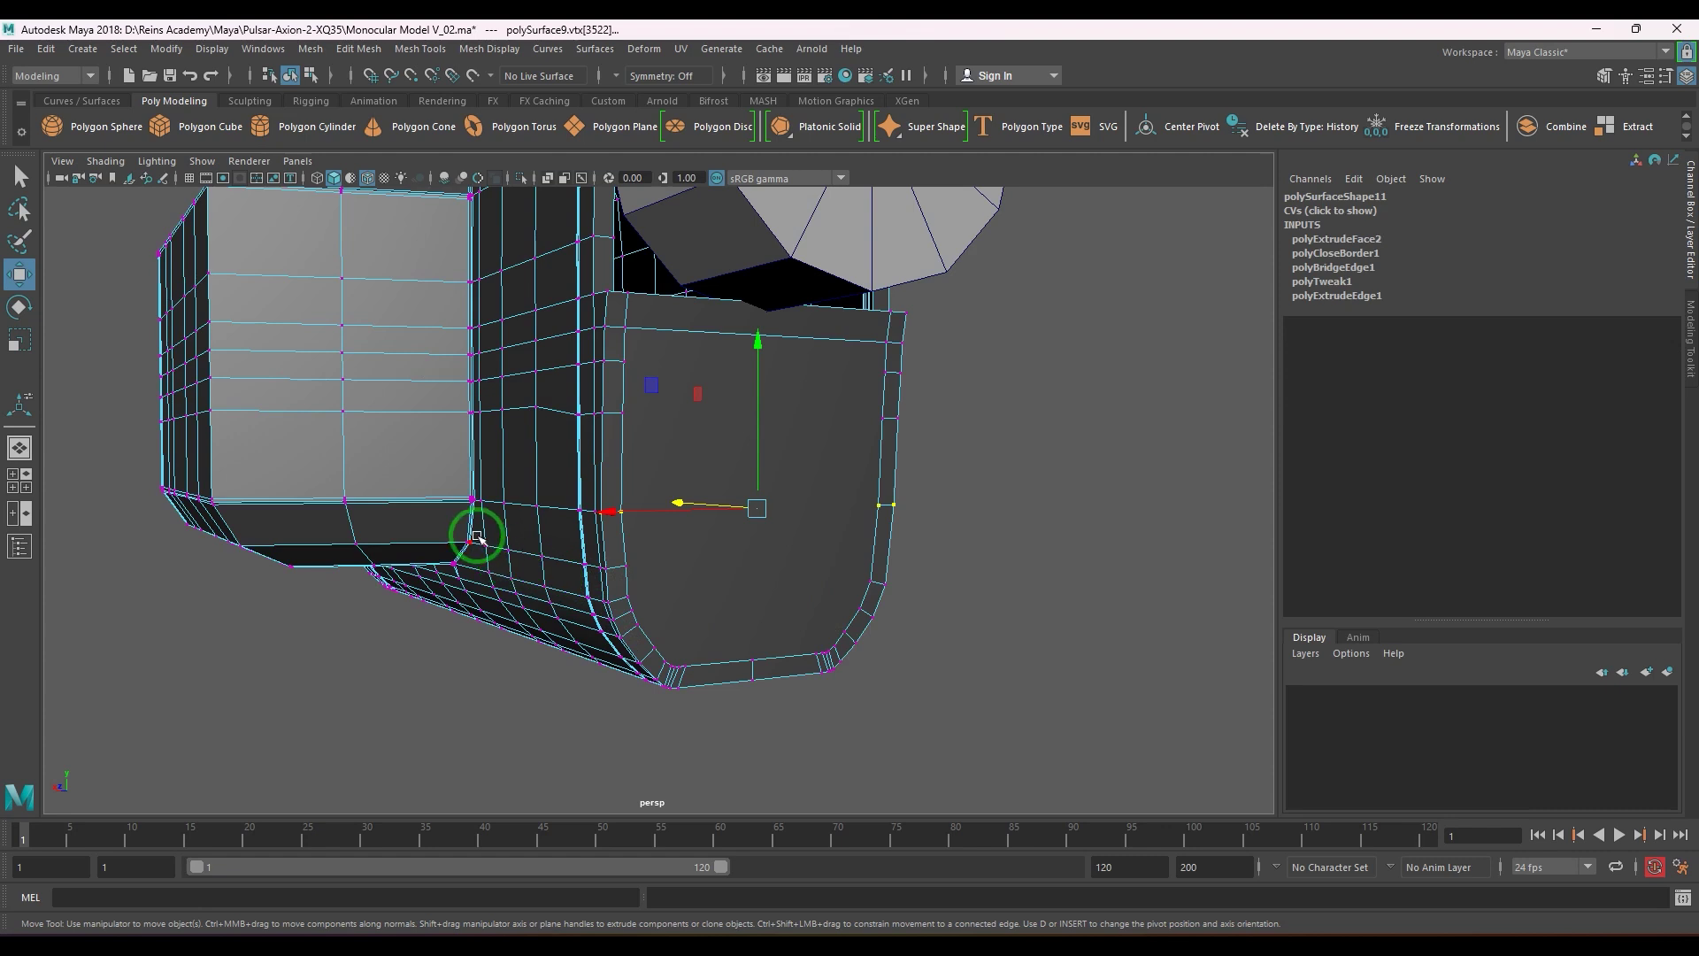
left_click_drag(477, 537, 597, 576)
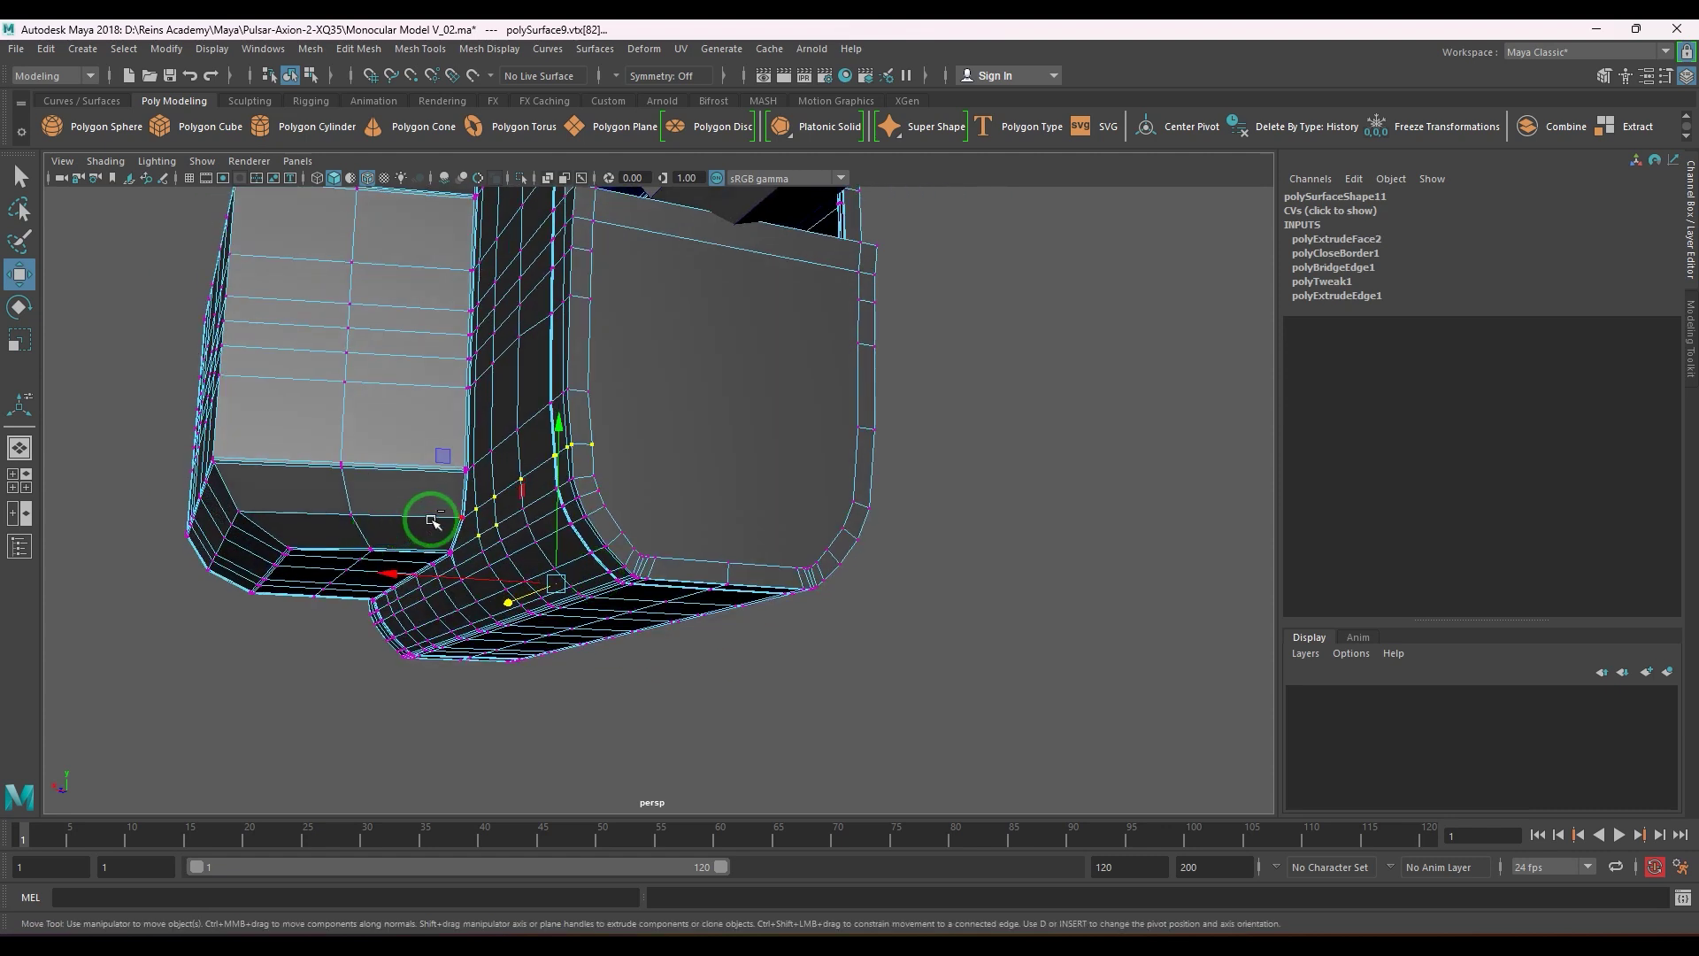
left_click_drag(460, 520, 702, 630, "ctrl")
left_click_drag(650, 581, 669, 528, "alt")
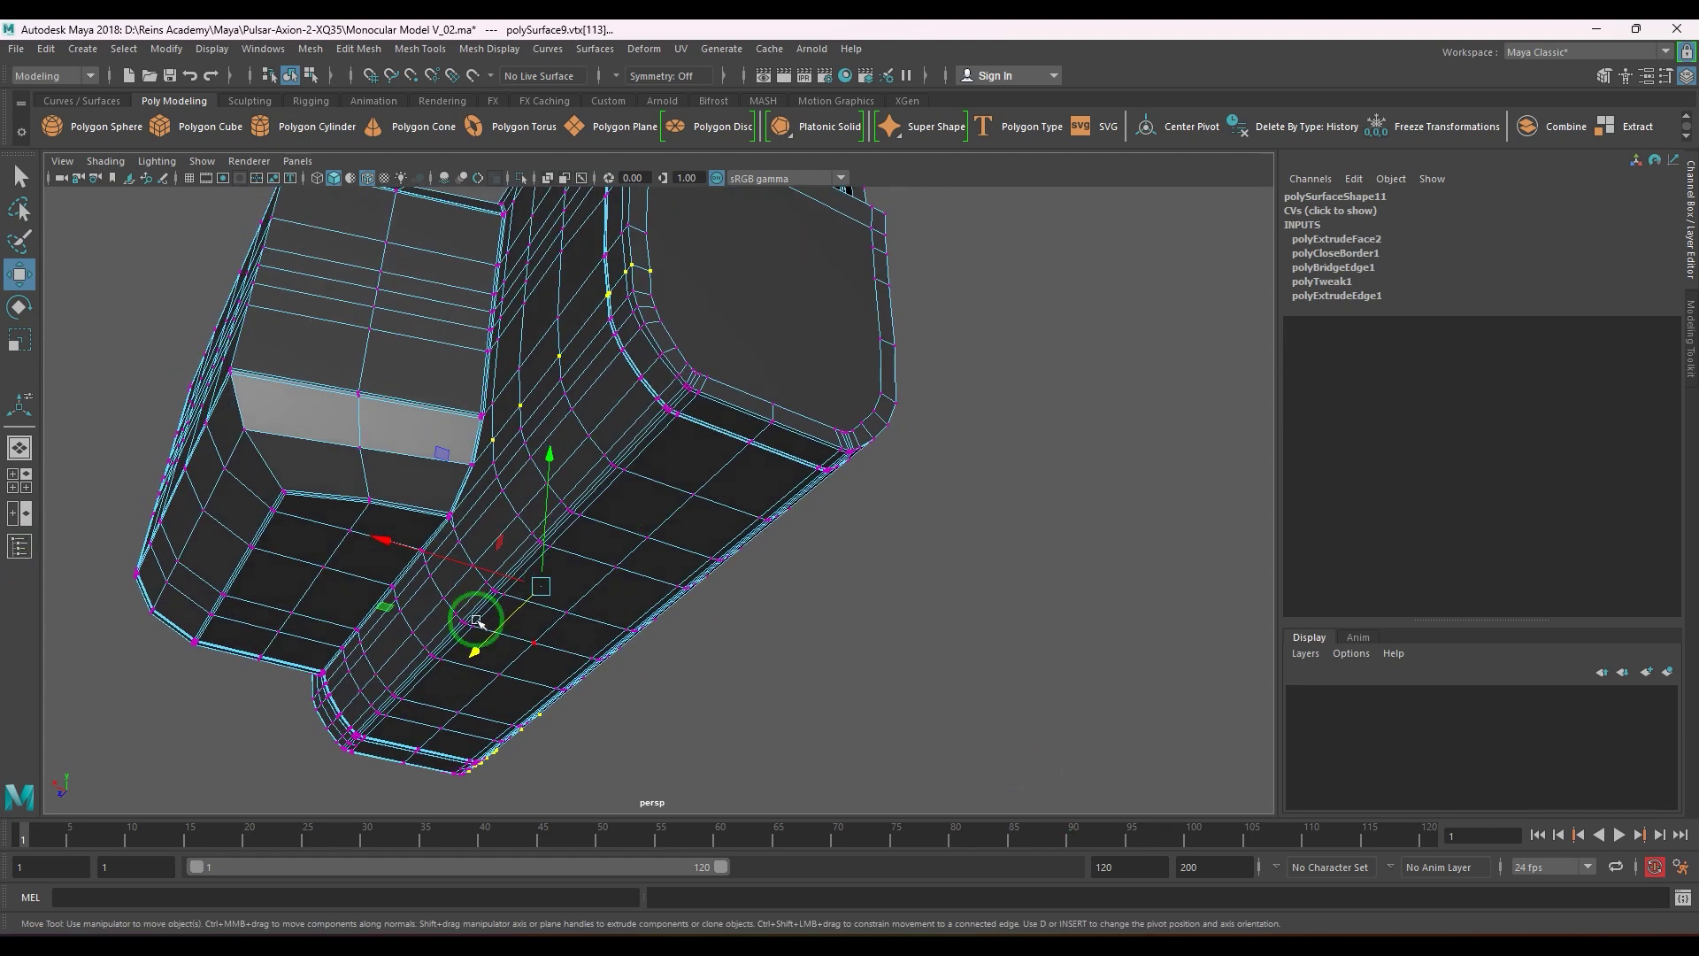
left_click_drag(252, 595, 971, 783, "ctrl")
left_click_drag(721, 571, 611, 635, "alt")
middle_click_drag(628, 630, 804, 667, "alt")
scroll(671, 637, "up", 4)
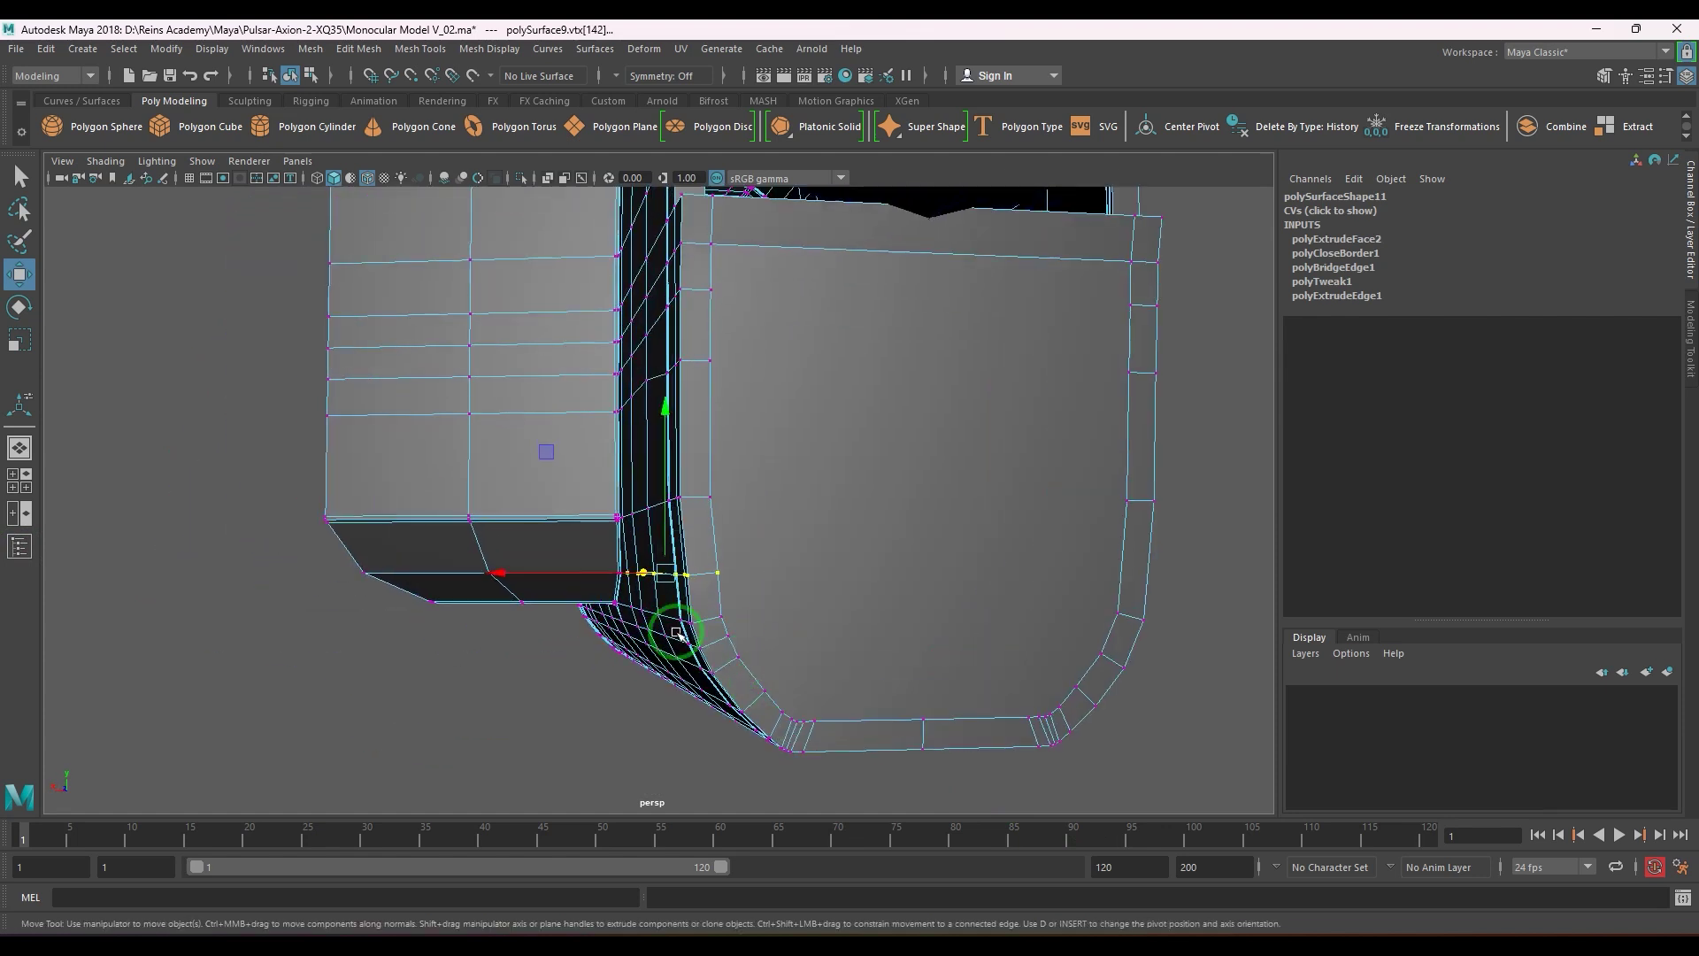
left_click_drag(531, 581, 523, 581)
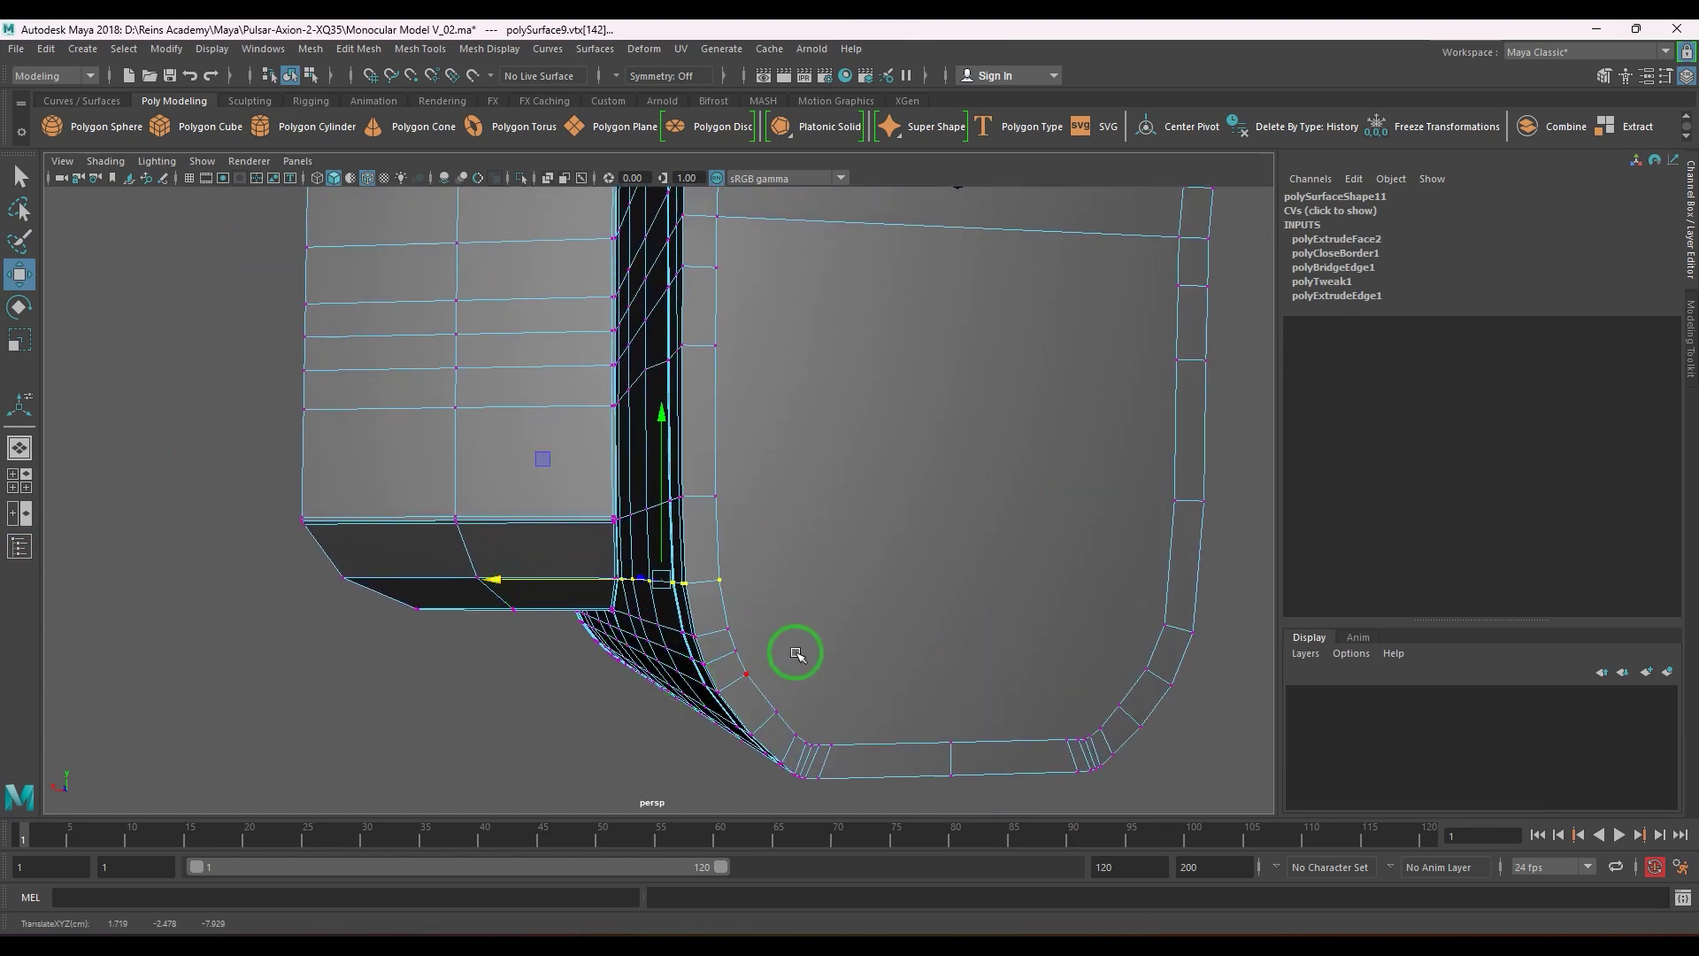
- With Multi-Cut, cut three horizontal edges across the rear face between matching vertices of its side borders, below the existing upper edge
right_click_drag(796, 652, 846, 599)
left_click_drag(846, 599, 770, 720, "alt")
left_click_drag(762, 632, 808, 607, "alt")
right_click(876, 400, "shift")
left_click(779, 399)
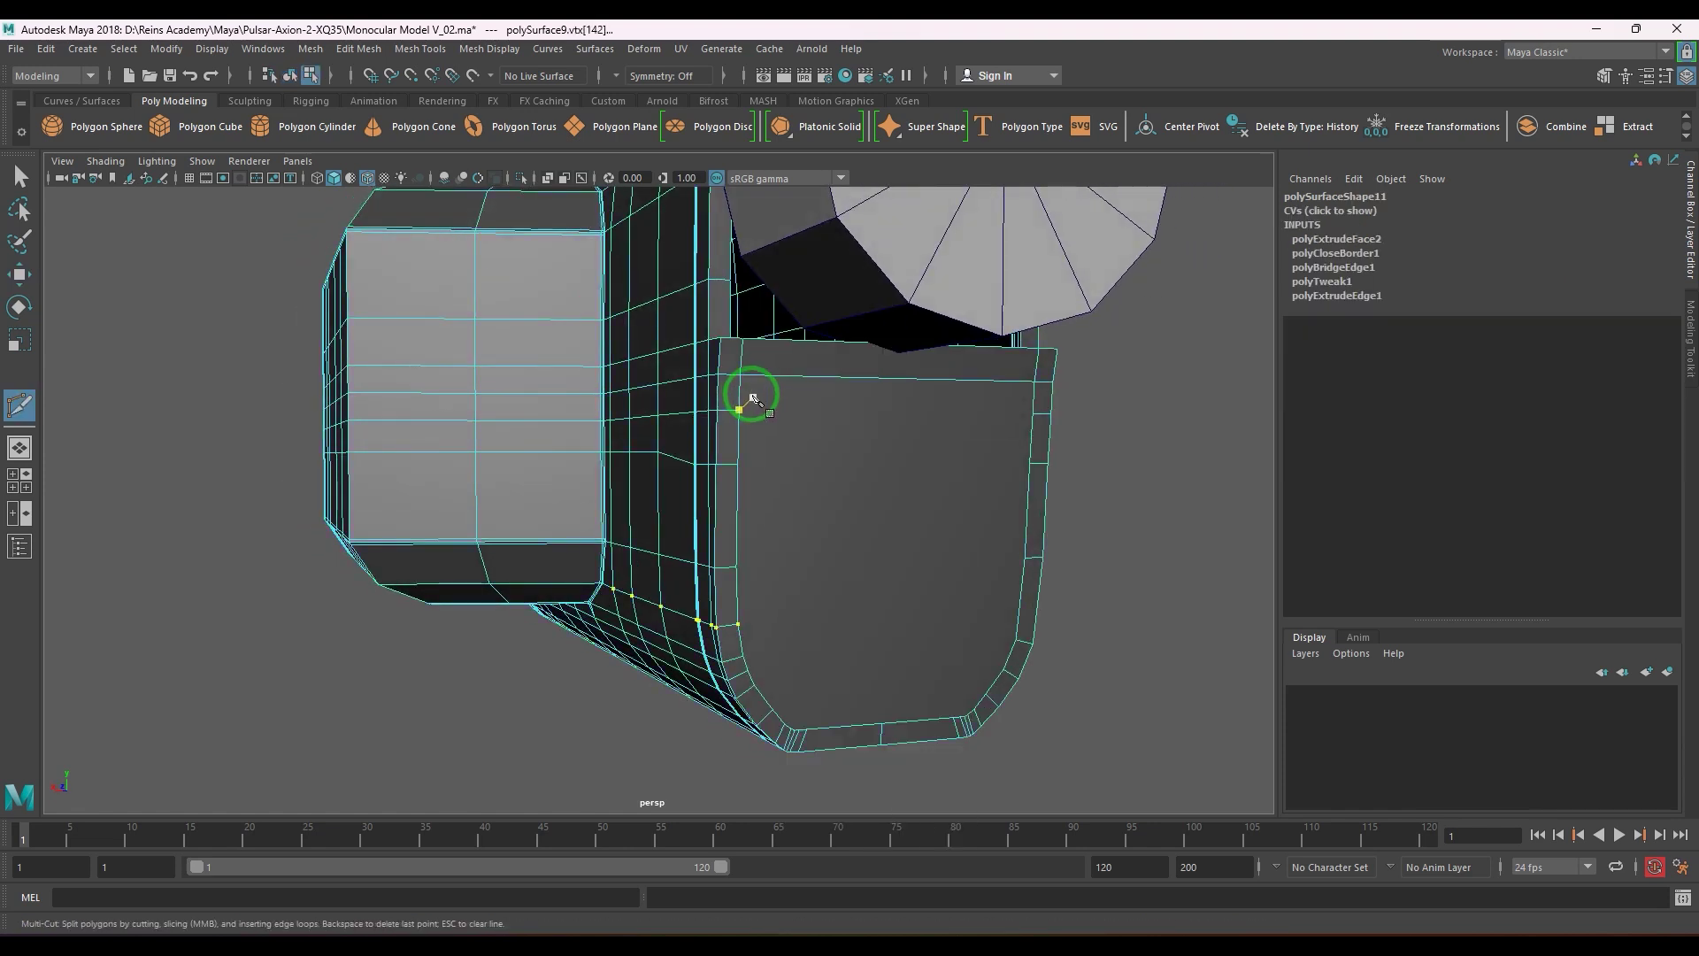
left_click(1037, 398)
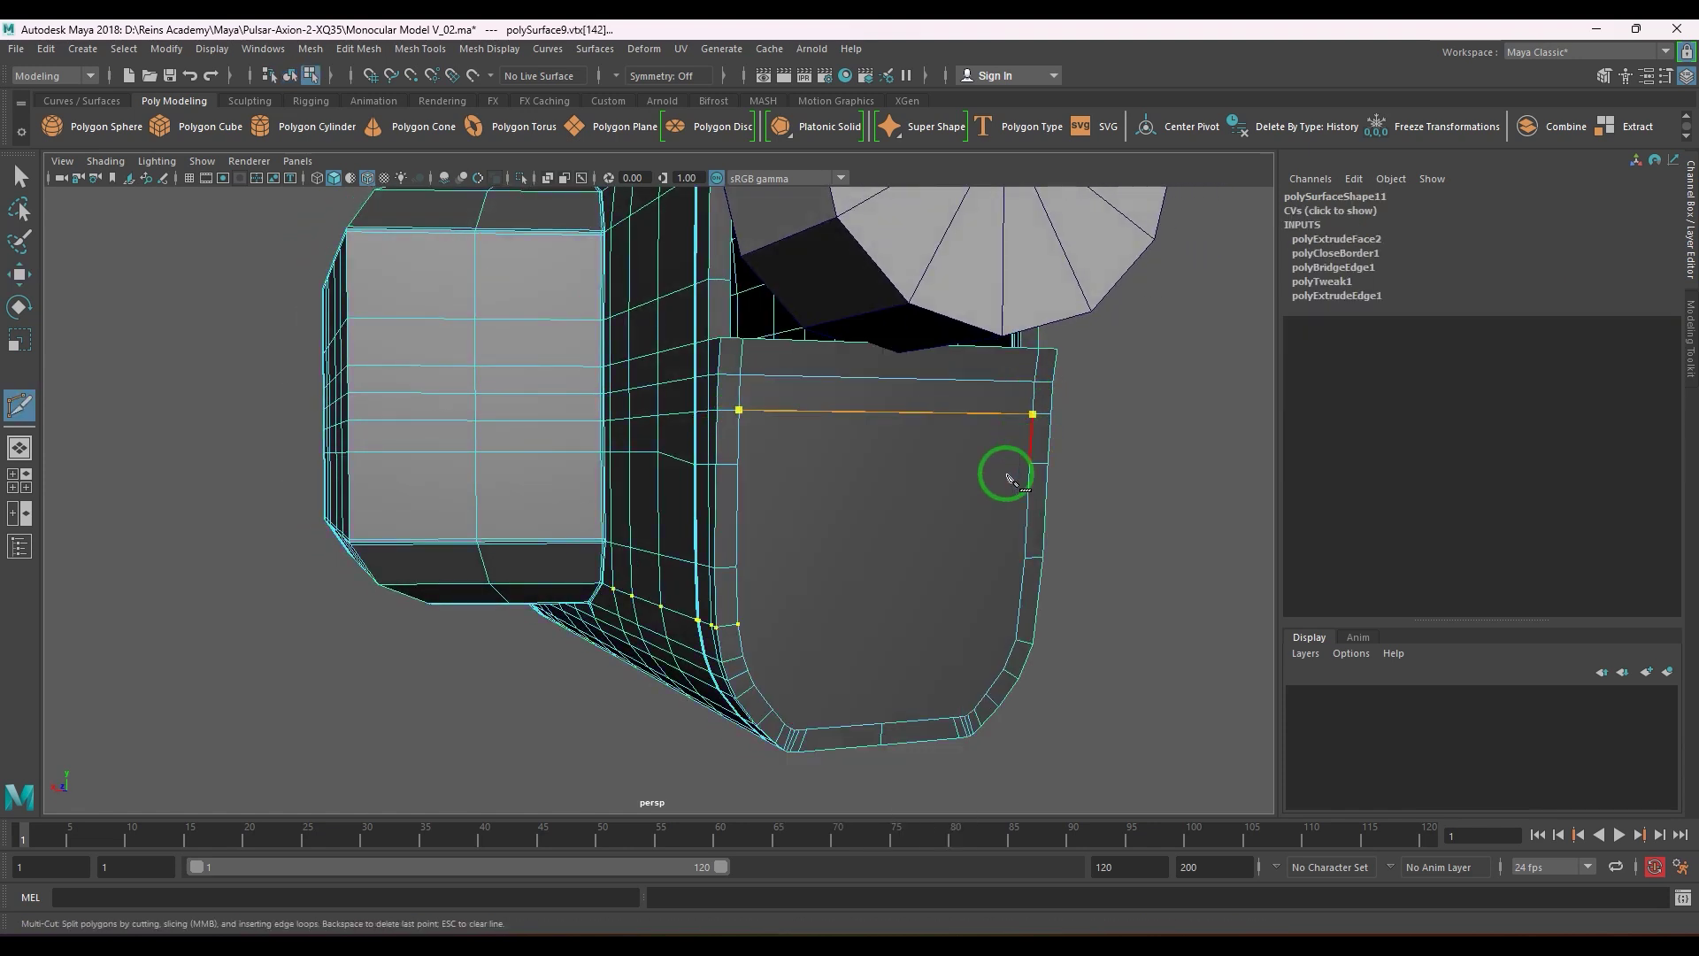
key("Return")
left_click(738, 465)
left_click(1033, 462)
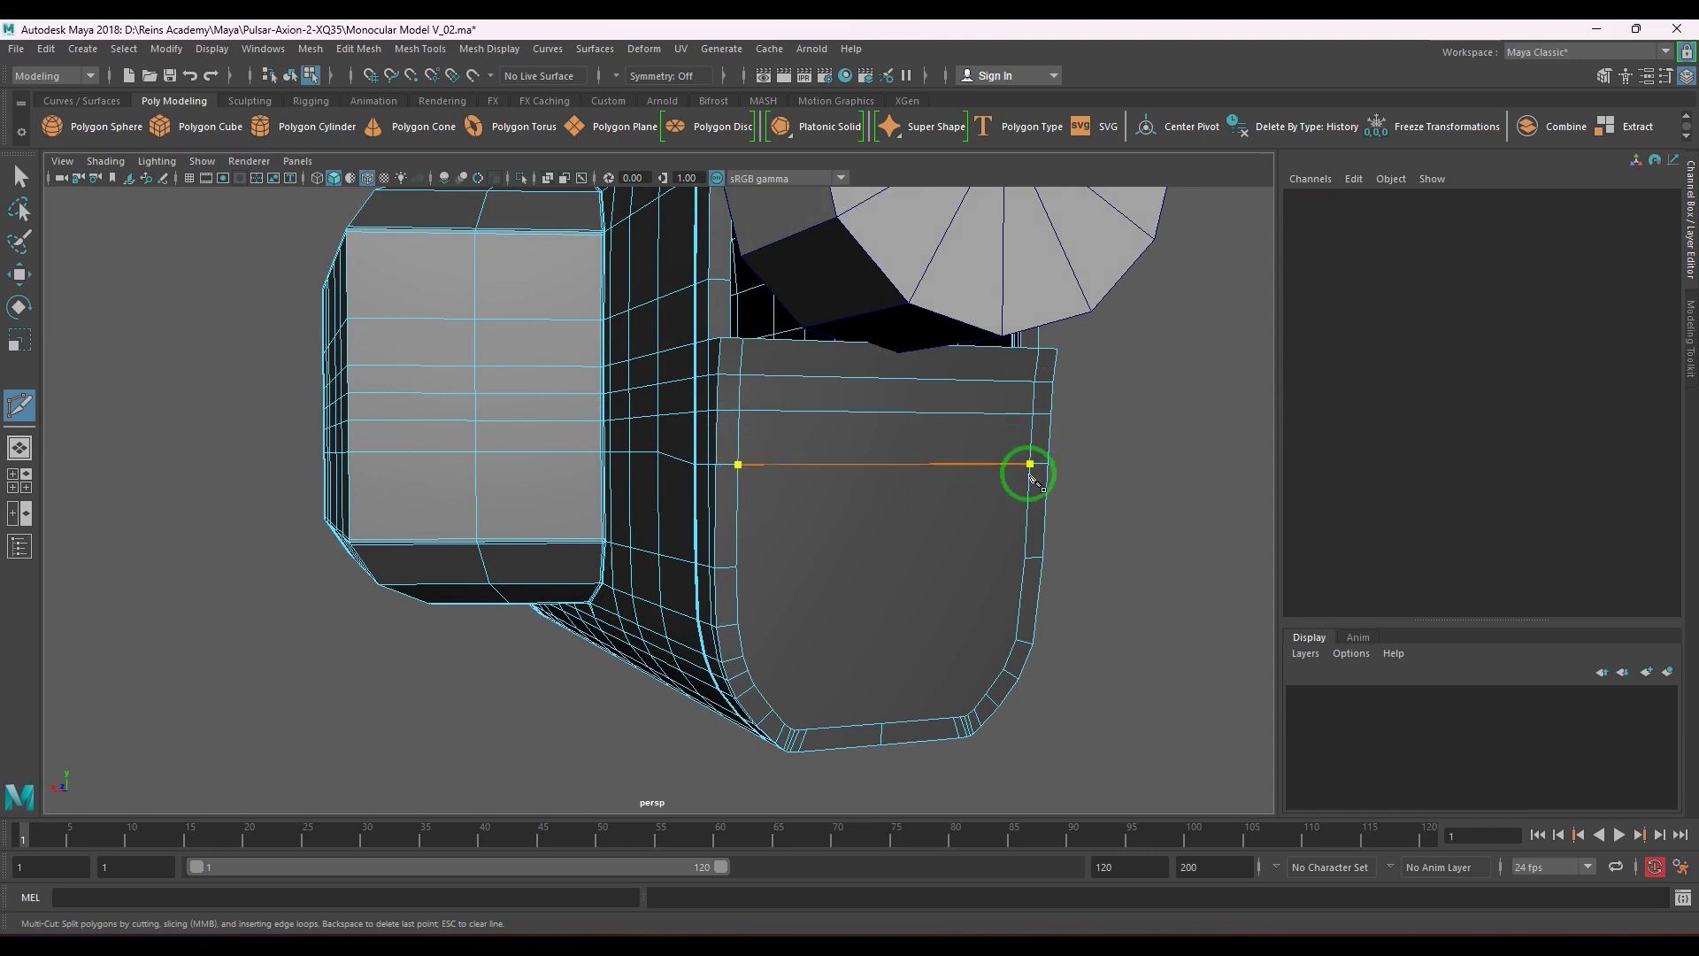
key("Return")
left_click(736, 566)
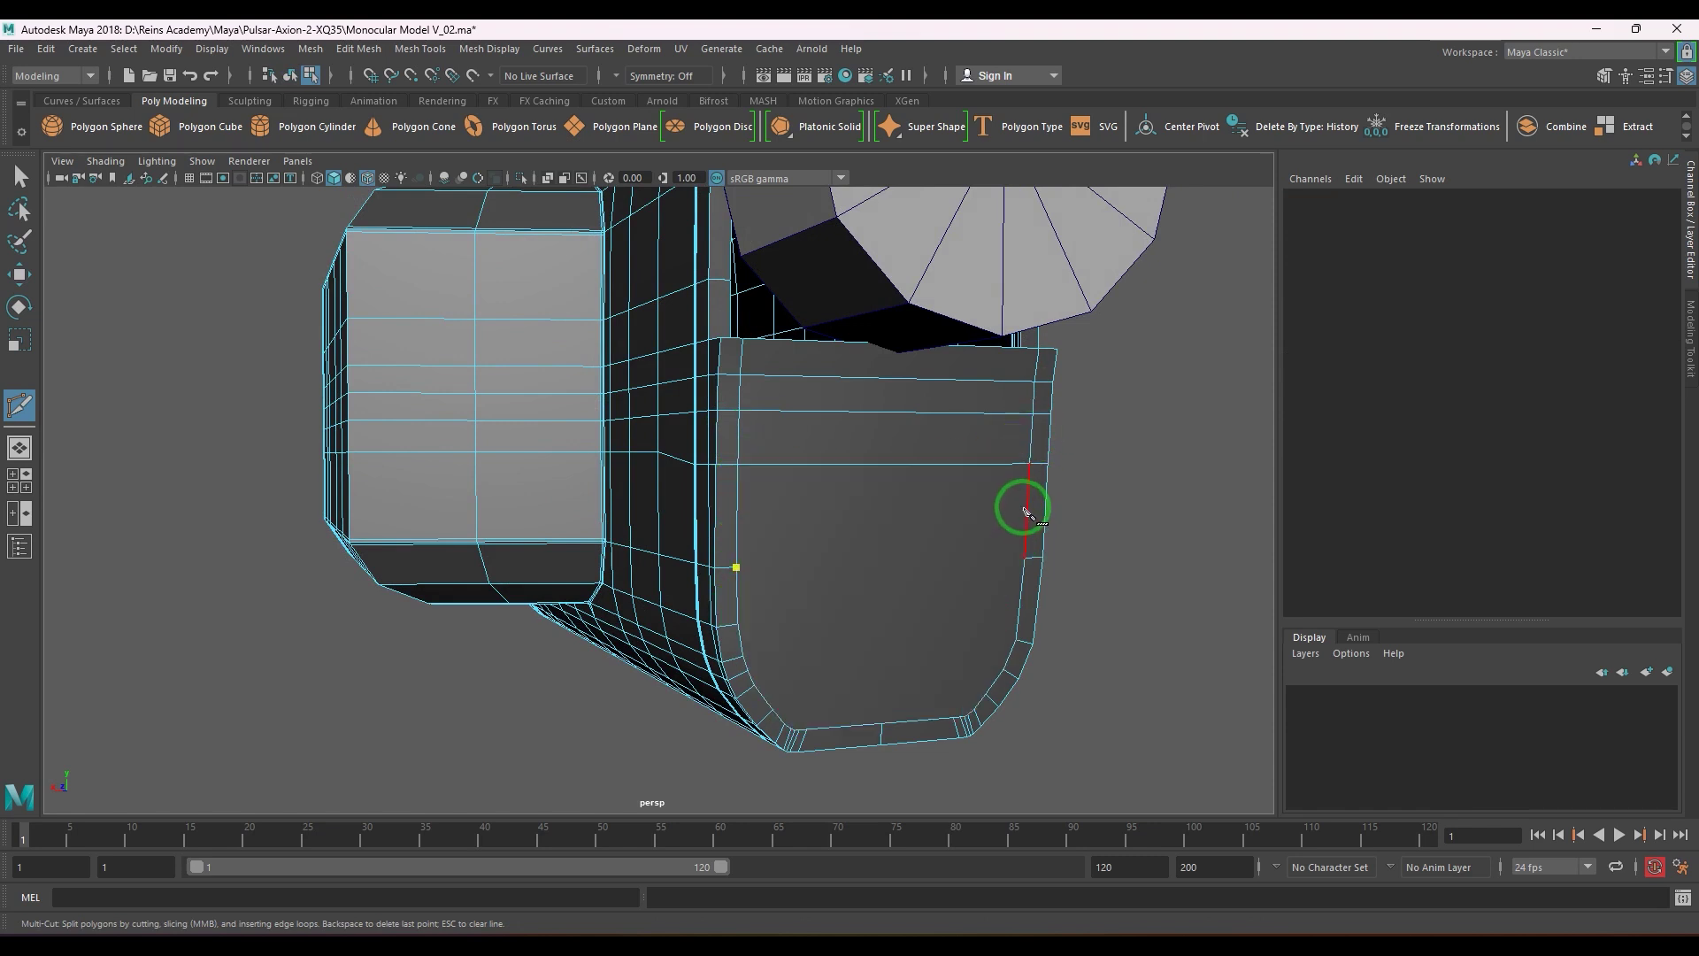
left_click(1043, 559)
key("Return")
- Insert a centred vertical edge loop through the rear face's horizontal strips and cut it down to the lower border's midpoint
left_click(738, 623)
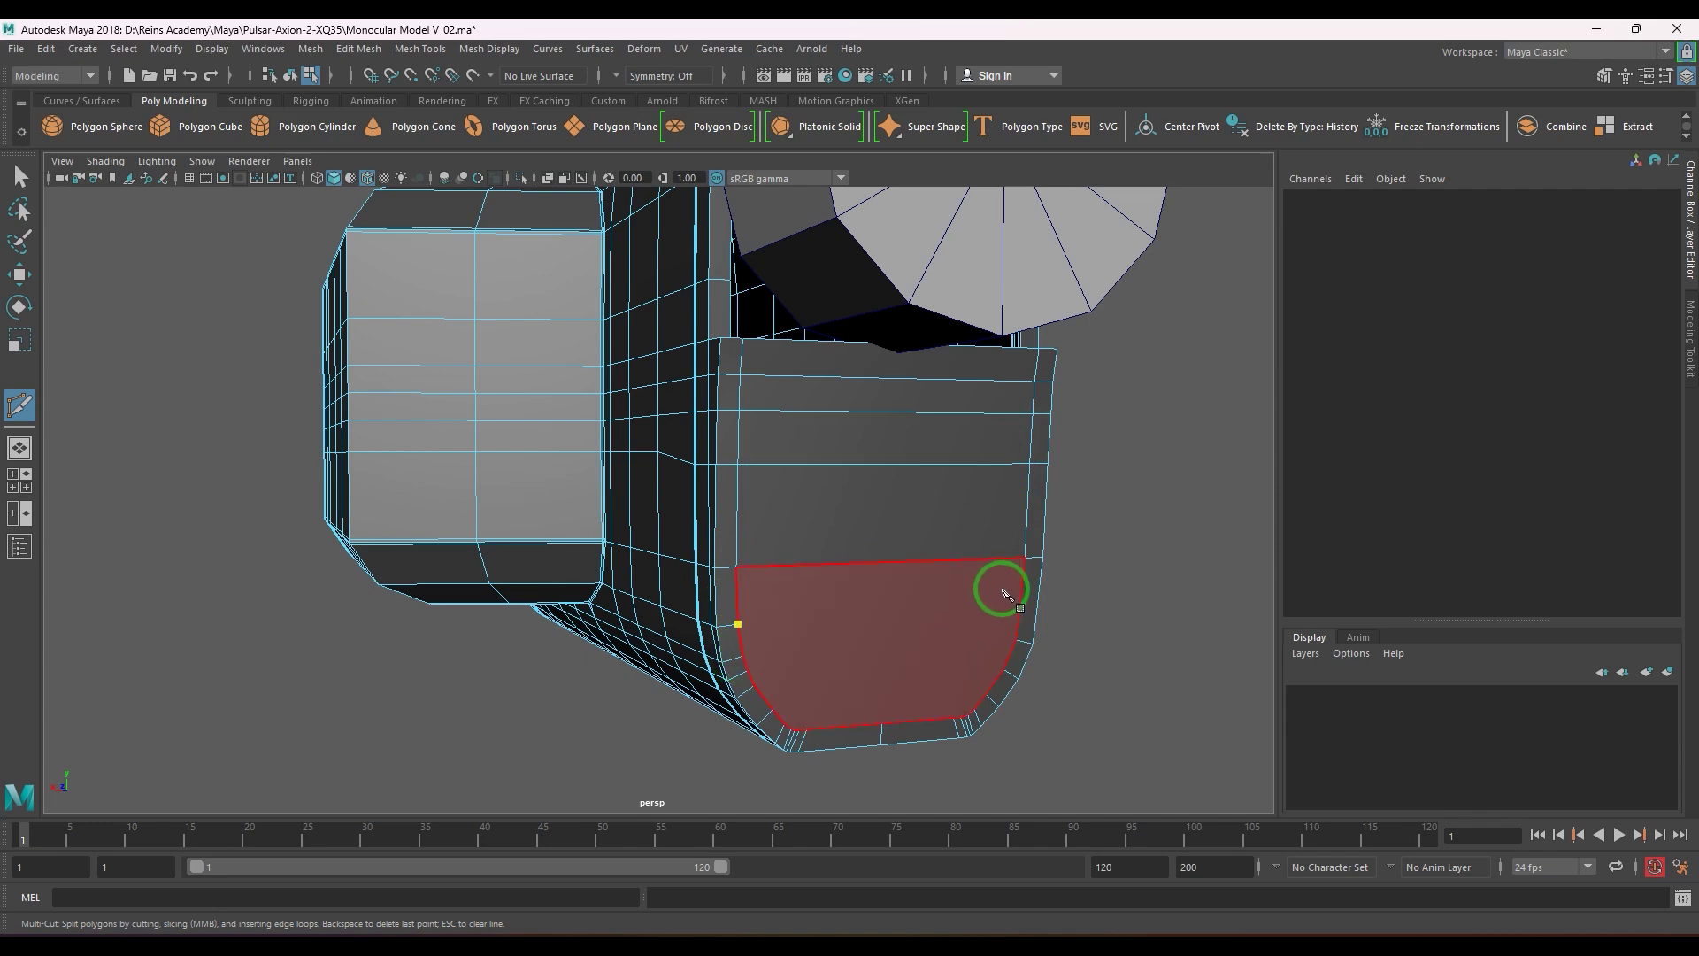
left_click_drag(1062, 645, 966, 603, "alt")
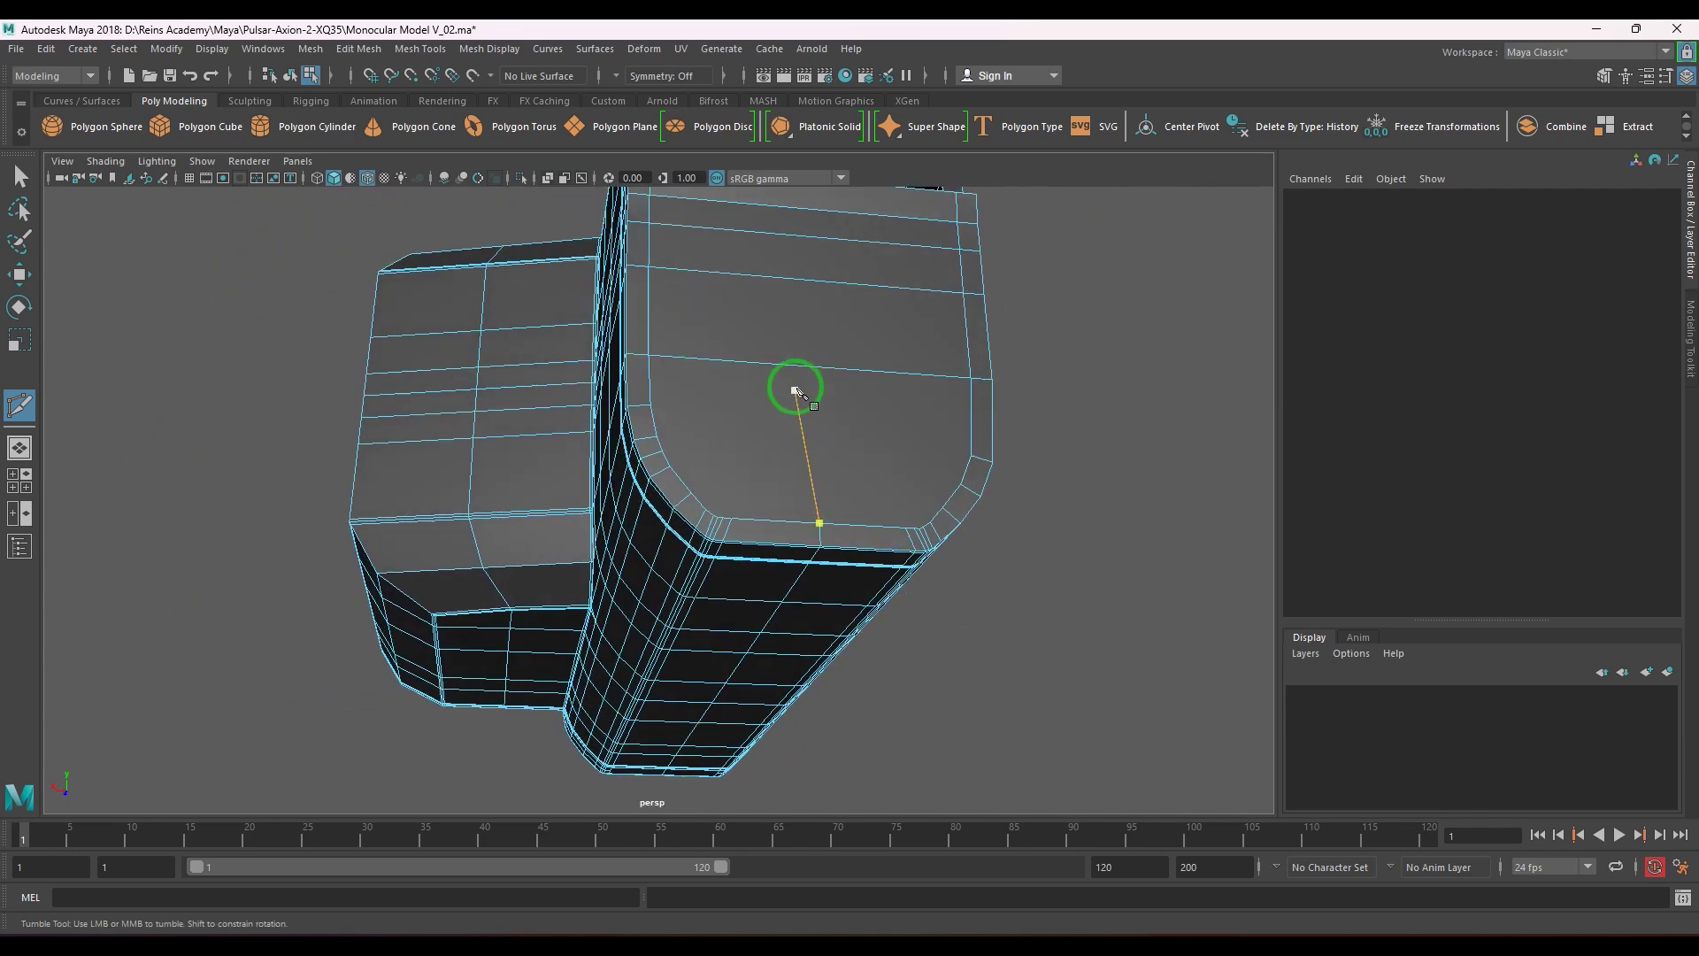
left_click(827, 365, "ctrl+shift")
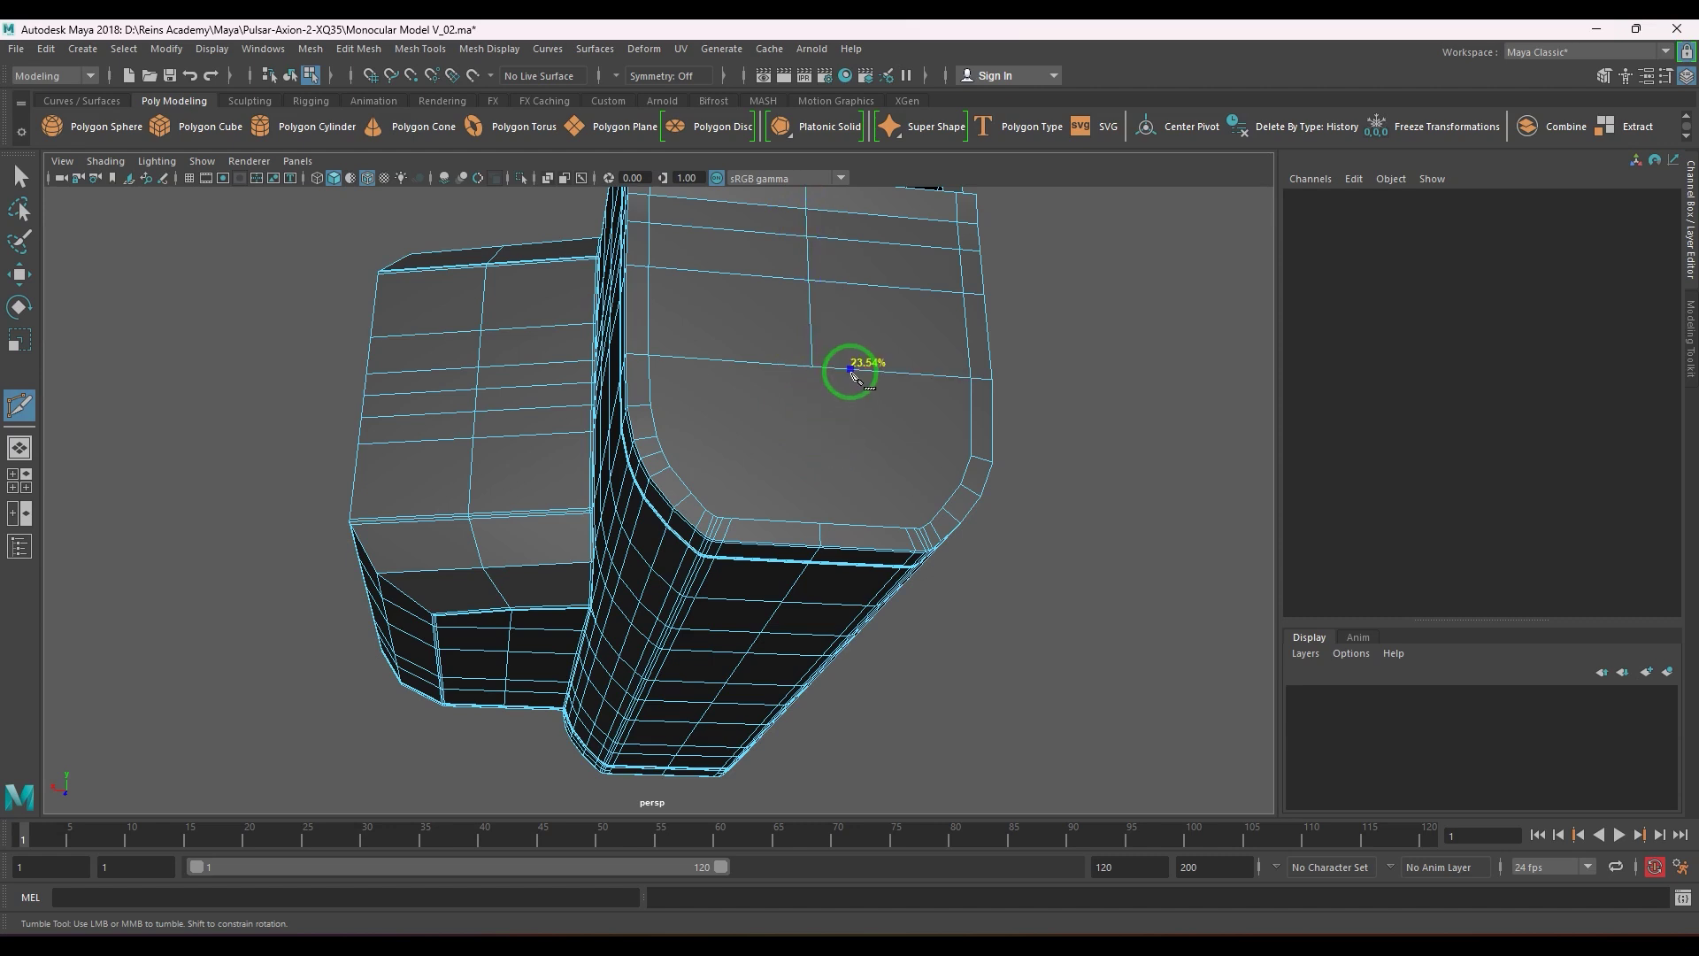
left_click(818, 536)
key("Return")
- Insert a vertical edge loop on each side of the rear face's centre line and cut diagonals from both lower corners to that line
left_click_drag(830, 555, 704, 448, "alt")
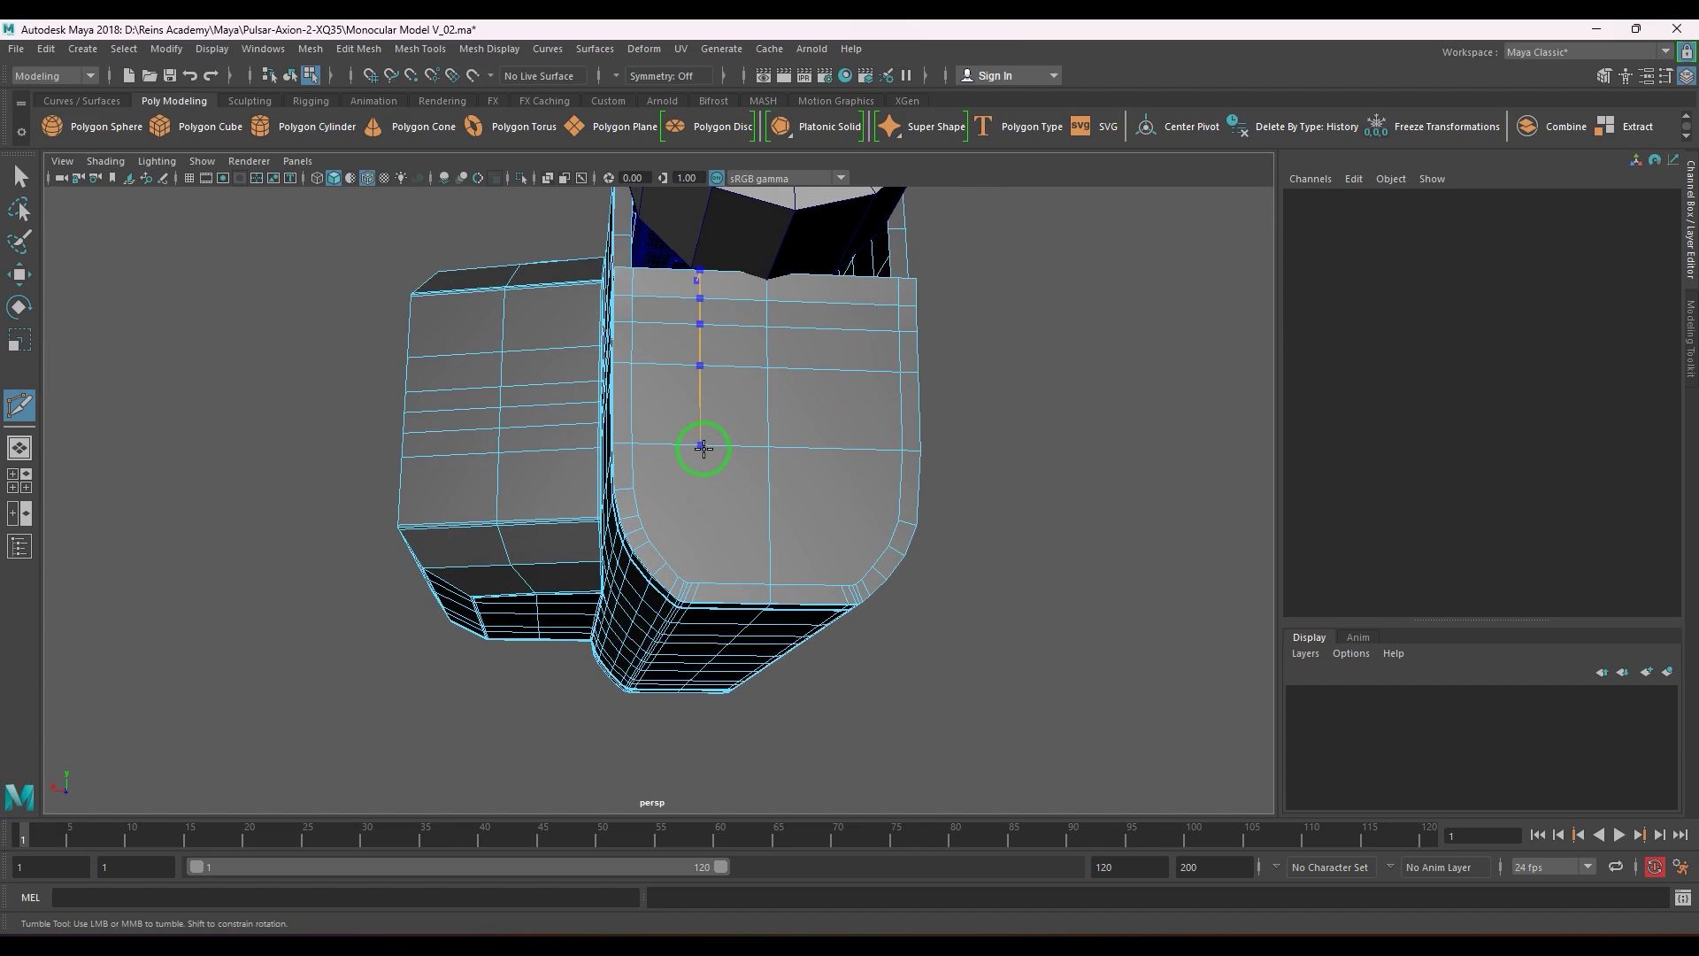
scroll(723, 615, "up", 5)
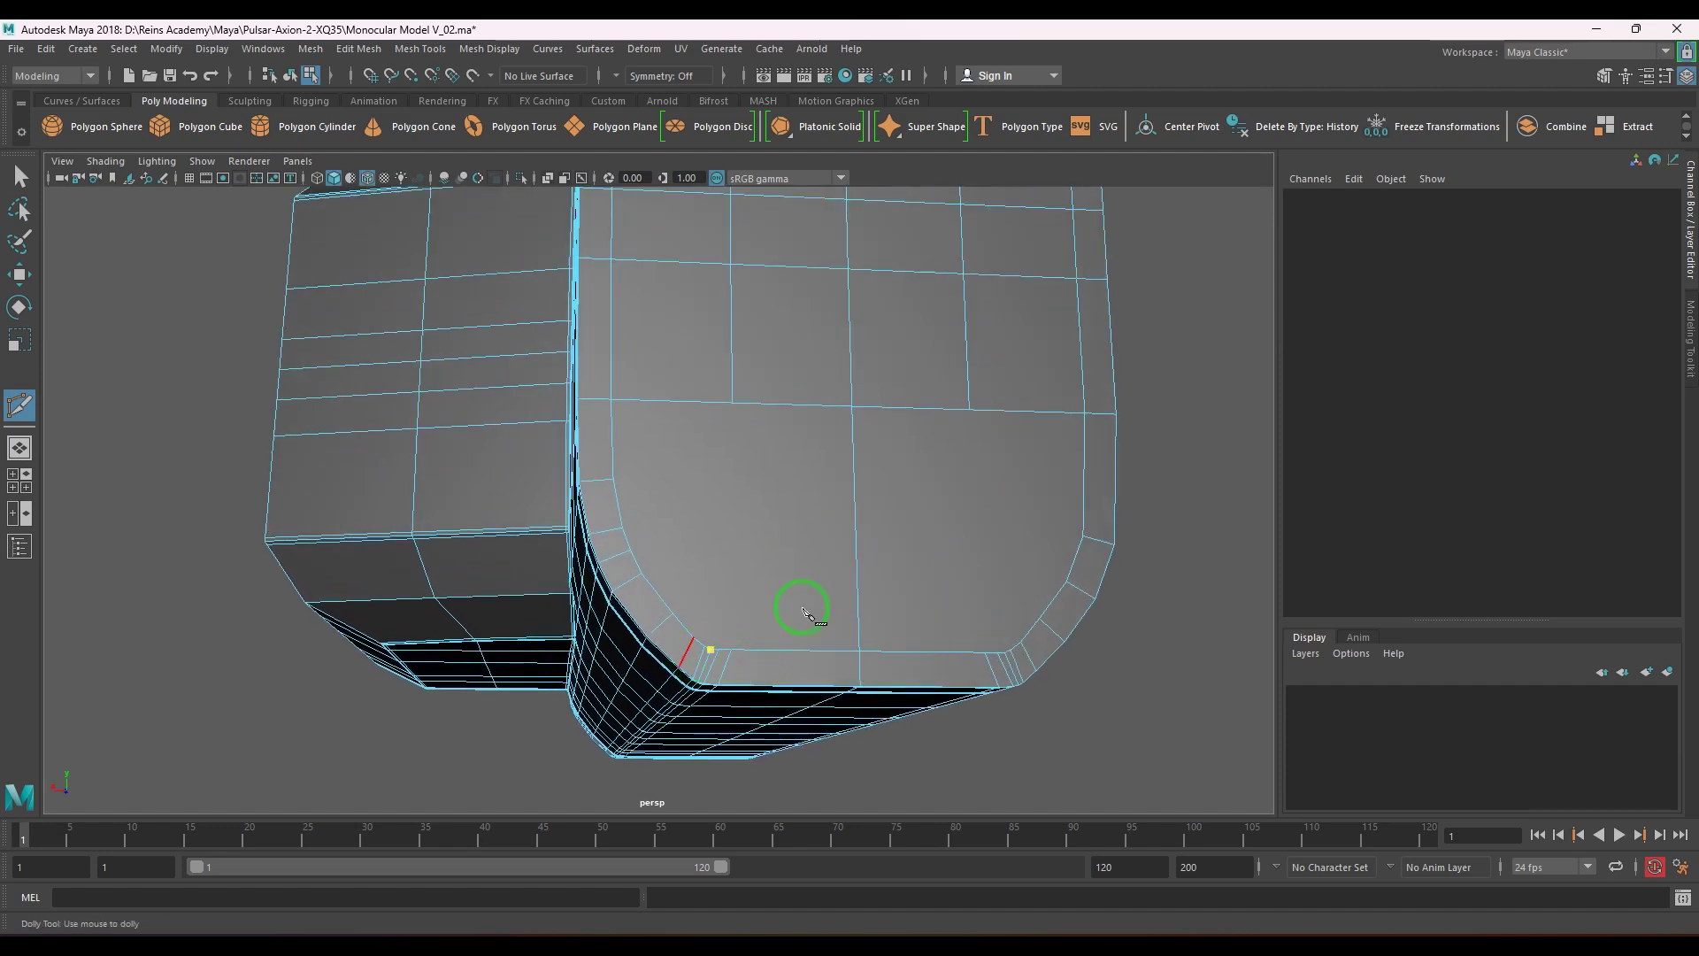
left_click(867, 537)
key("Return")
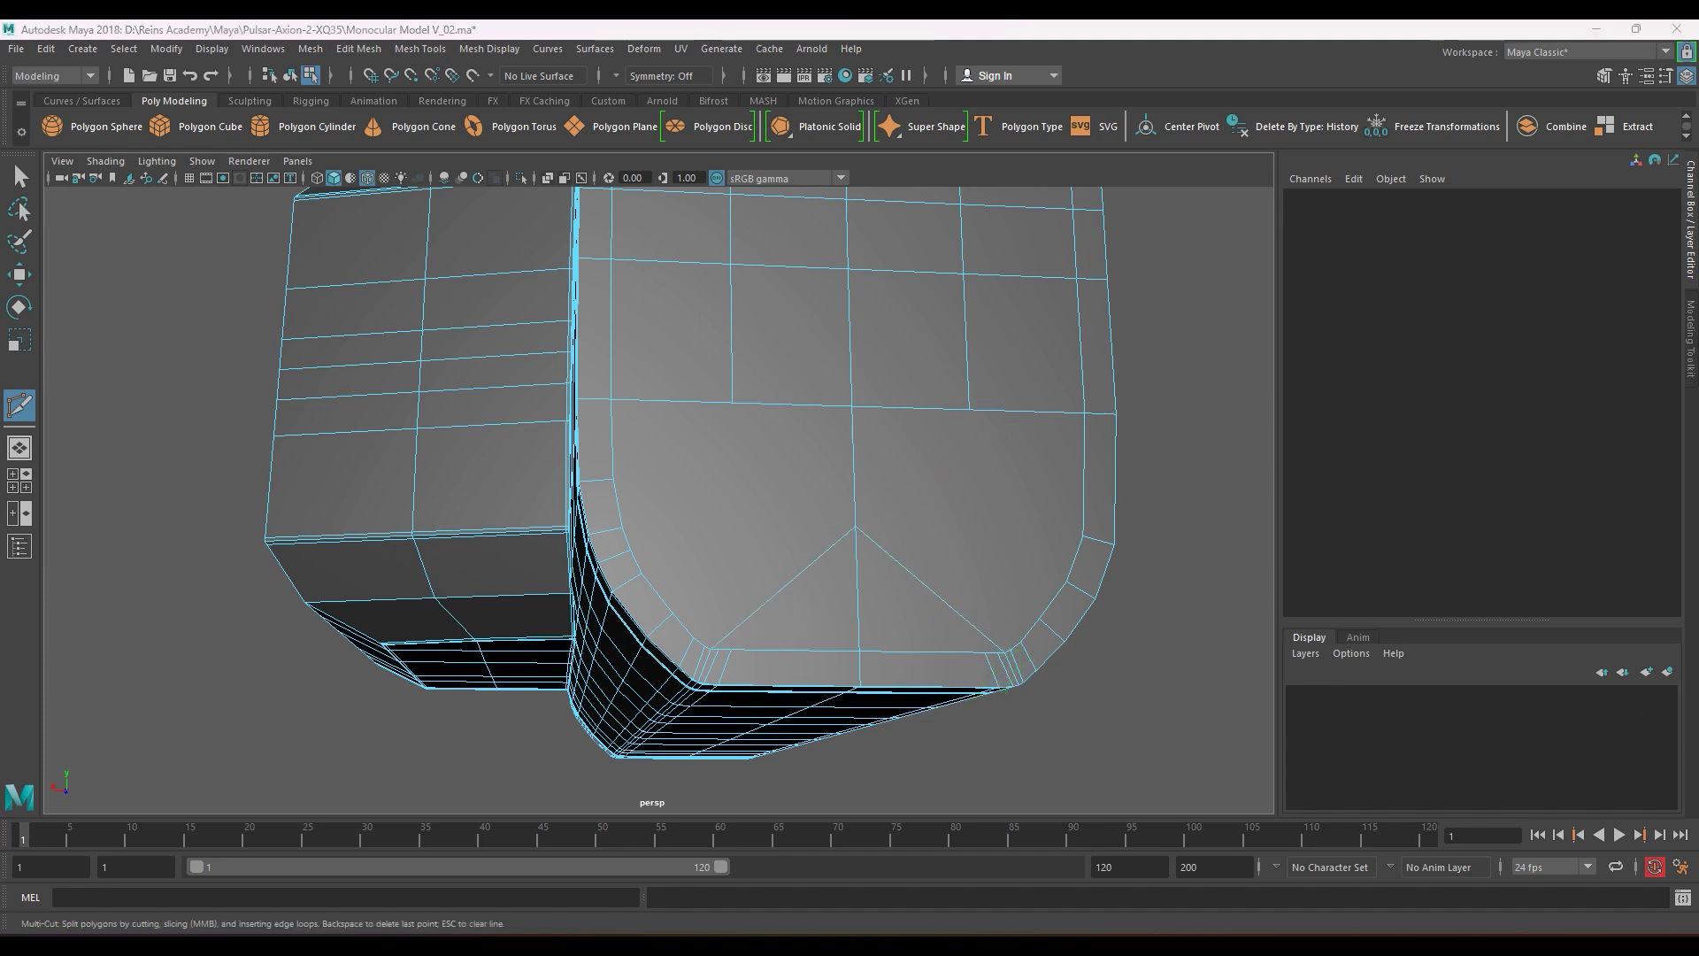
- Insert additional vertical edge loops through the rear face's upper strips, between the existing ones on both sides of the centre line
left_click(969, 410)
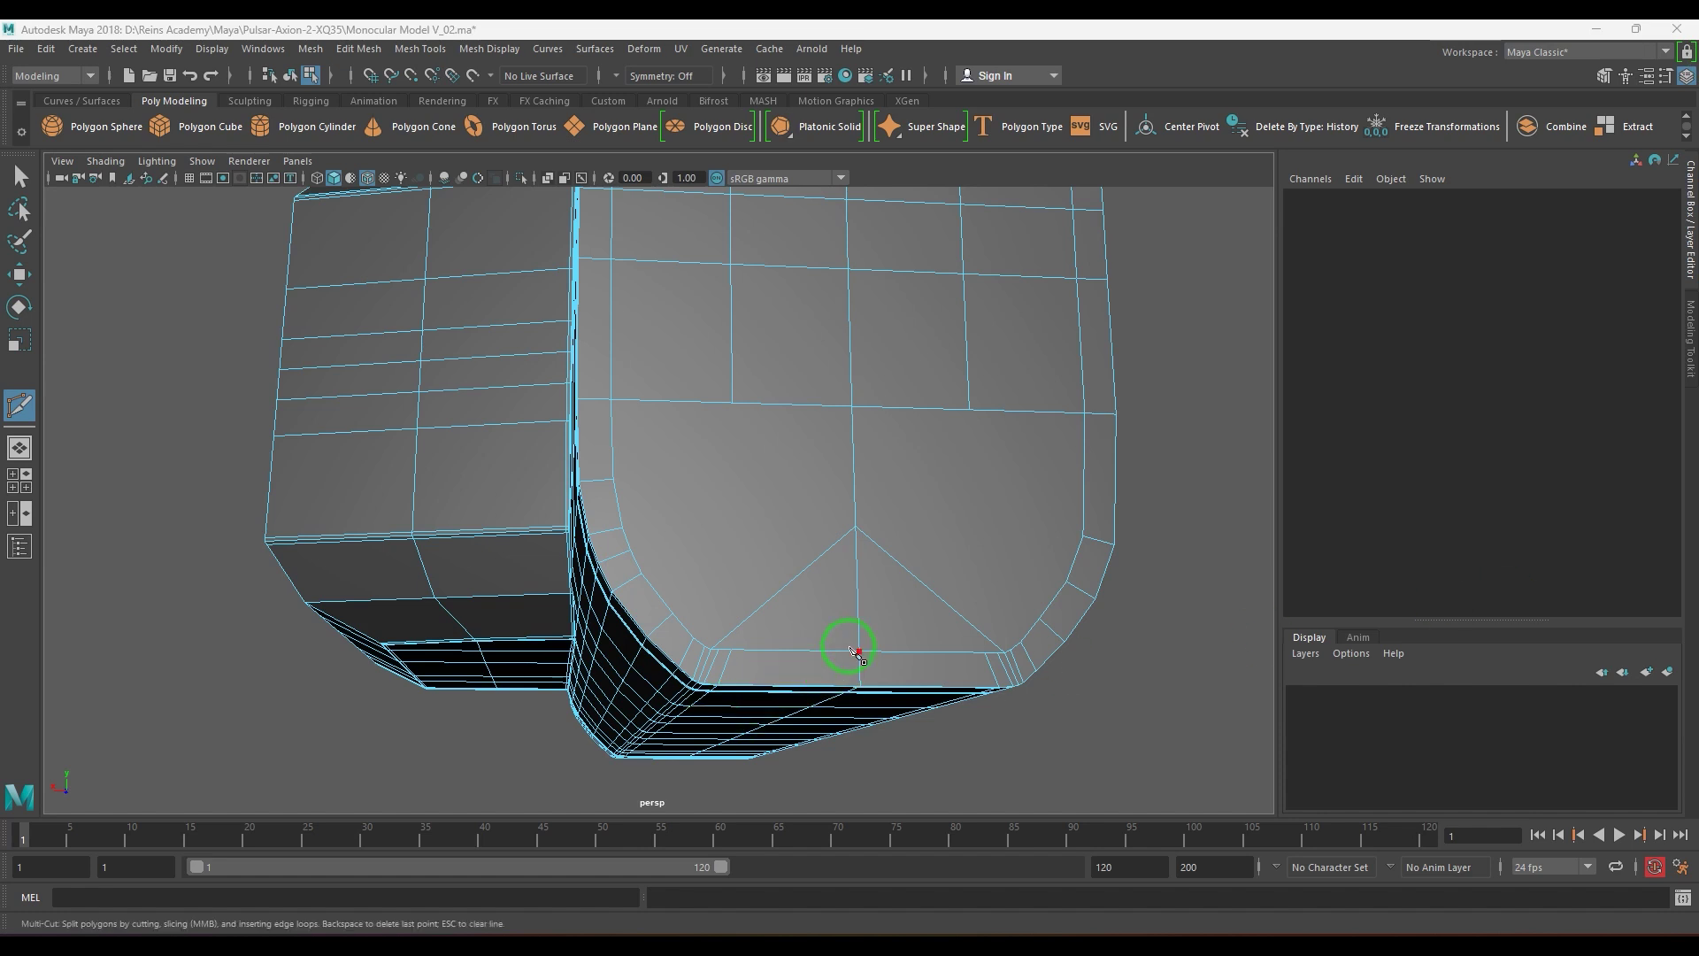
mouse_move(850, 645)
left_mouse_down("alt")
mouse_move(871, 679)
mouse_move(864, 656)
left_mouse_up("alt")
middle_click_drag(865, 656, 815, 543, "alt")
right_click_drag(815, 555, 720, 542, "alt")
middle_click_drag(722, 538, 692, 690, "alt")
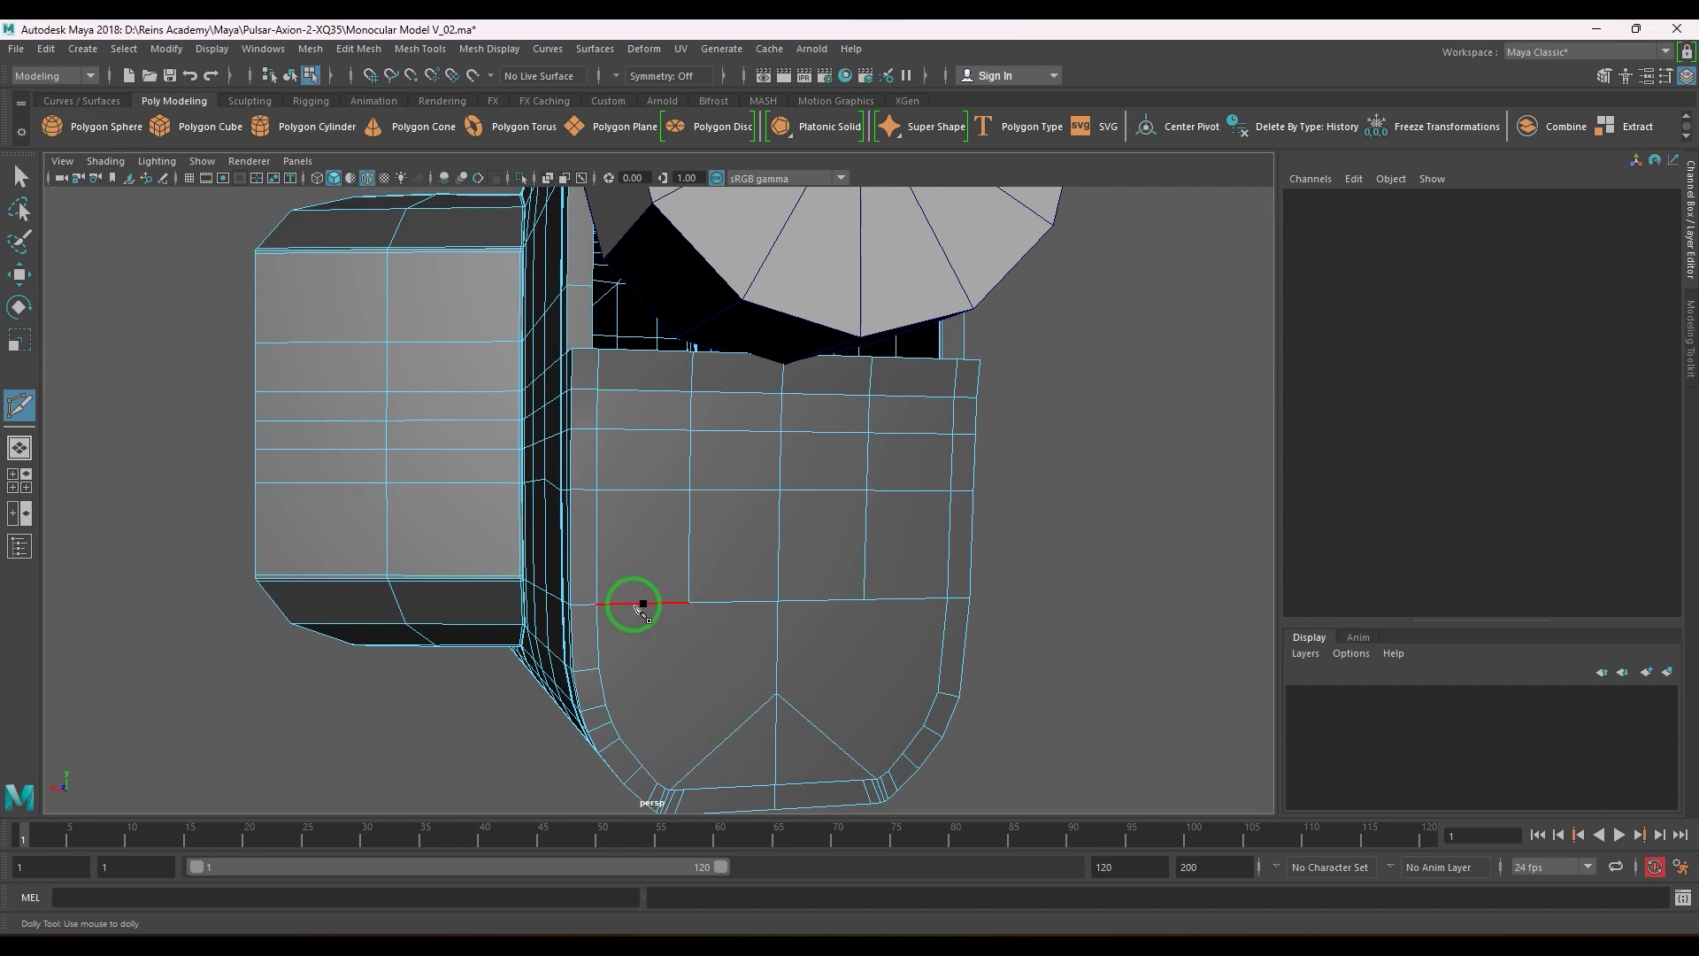
left_click_drag(637, 604, 740, 611)
middle_click_drag(711, 688, 690, 602, "alt")
scroll(679, 649, "up", 1)
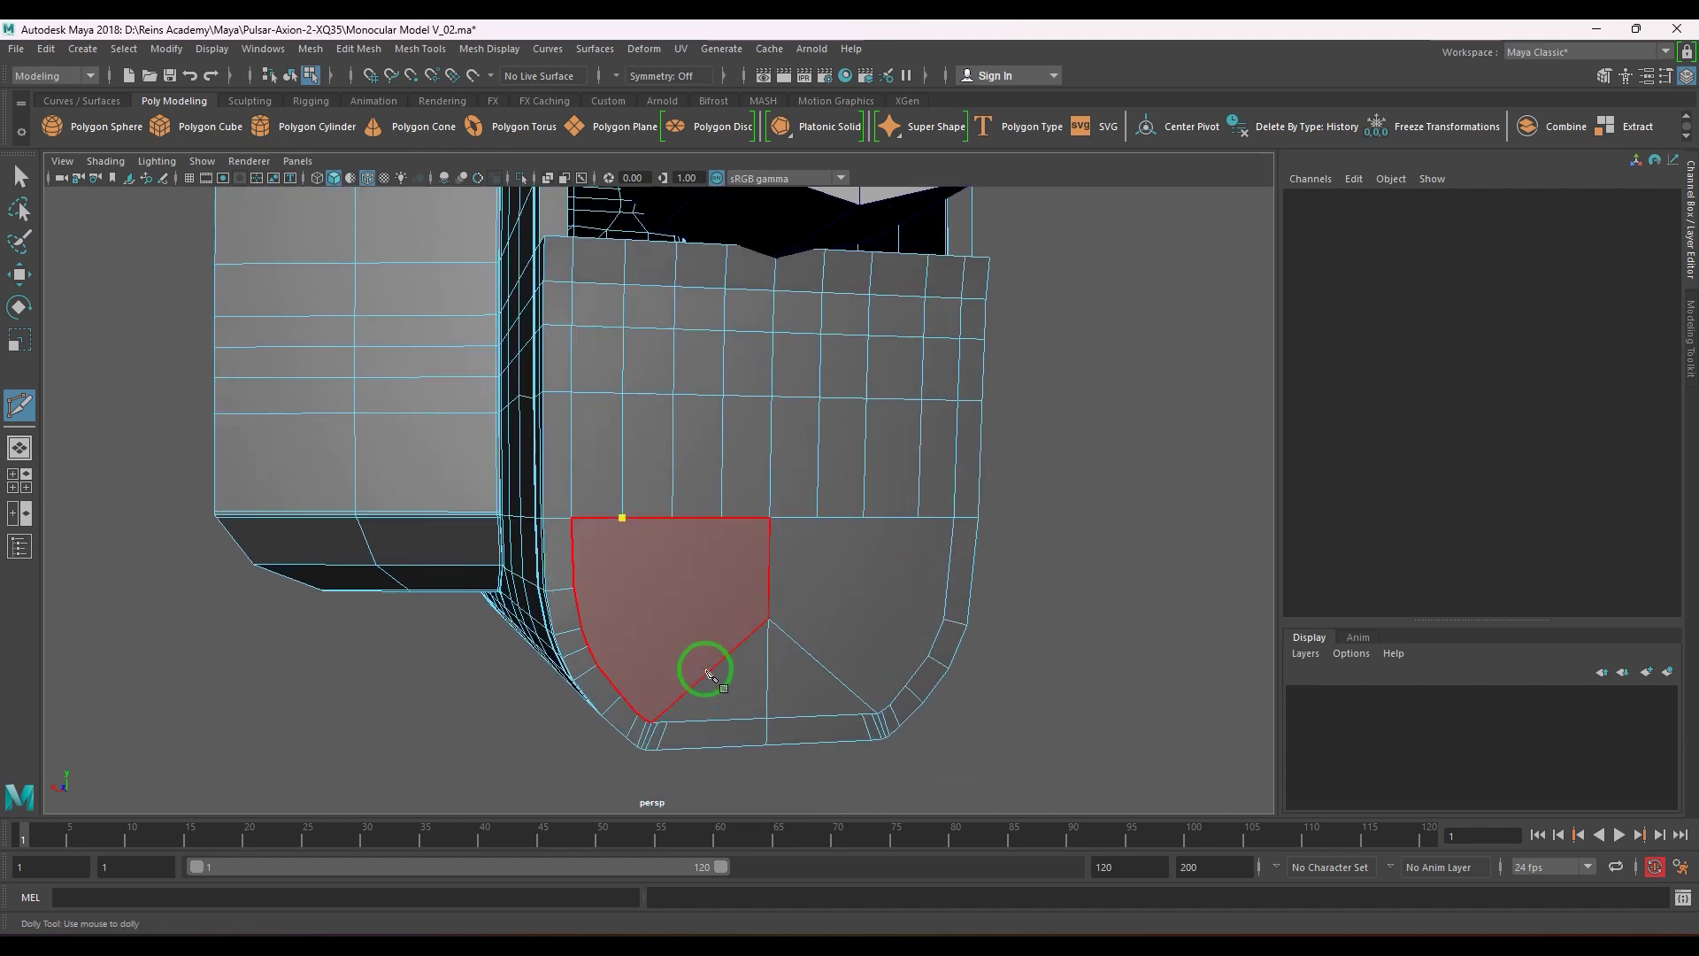
- Cut a U-shaped edge path from the outermost left vertical edge's lower end, across both diagonals and the centre line, to its right counterpart
left_click(711, 678)
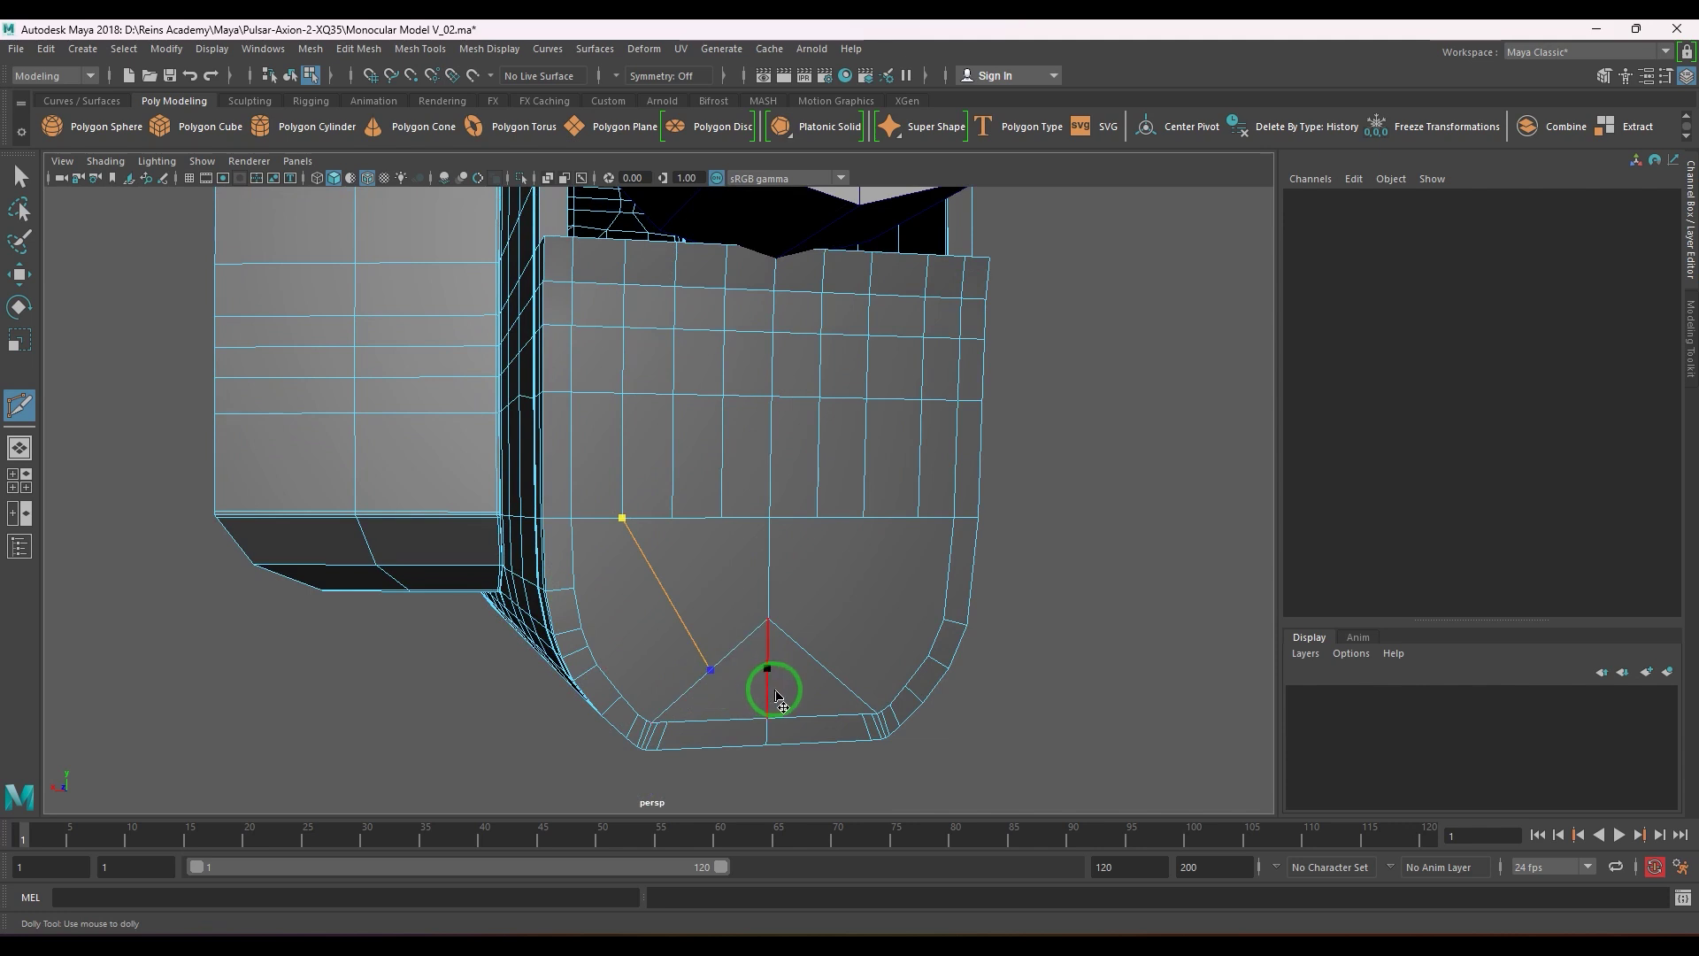
left_click(776, 696)
left_click(848, 674)
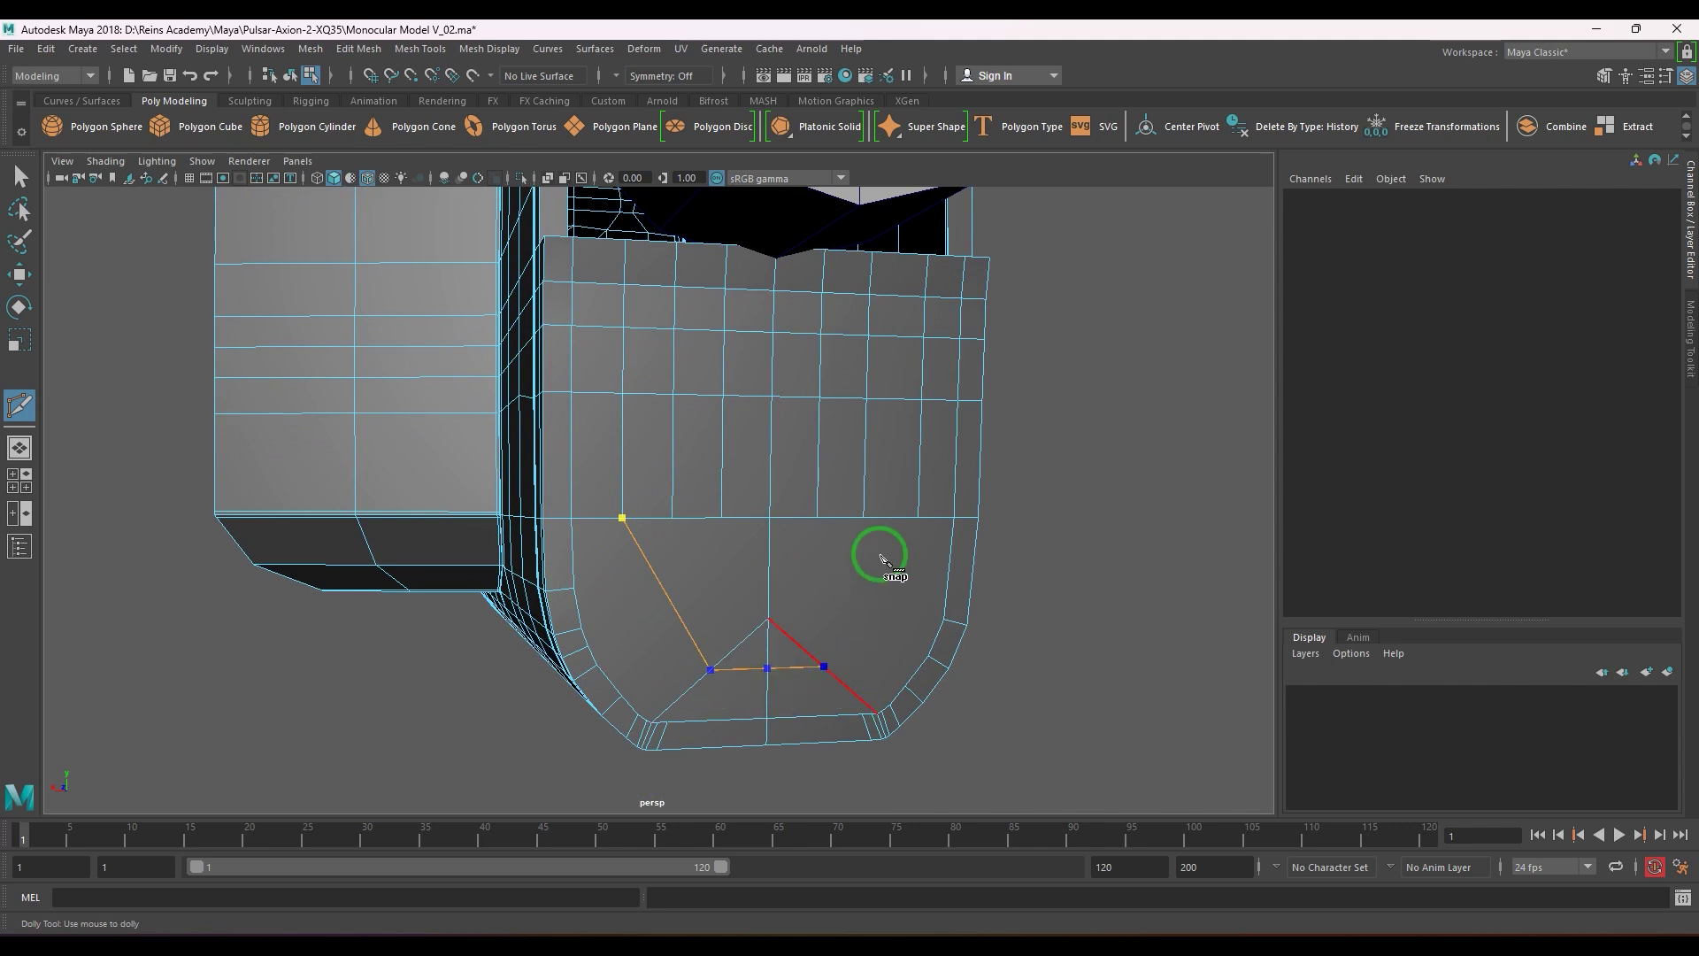
left_click(919, 518)
key("Return")
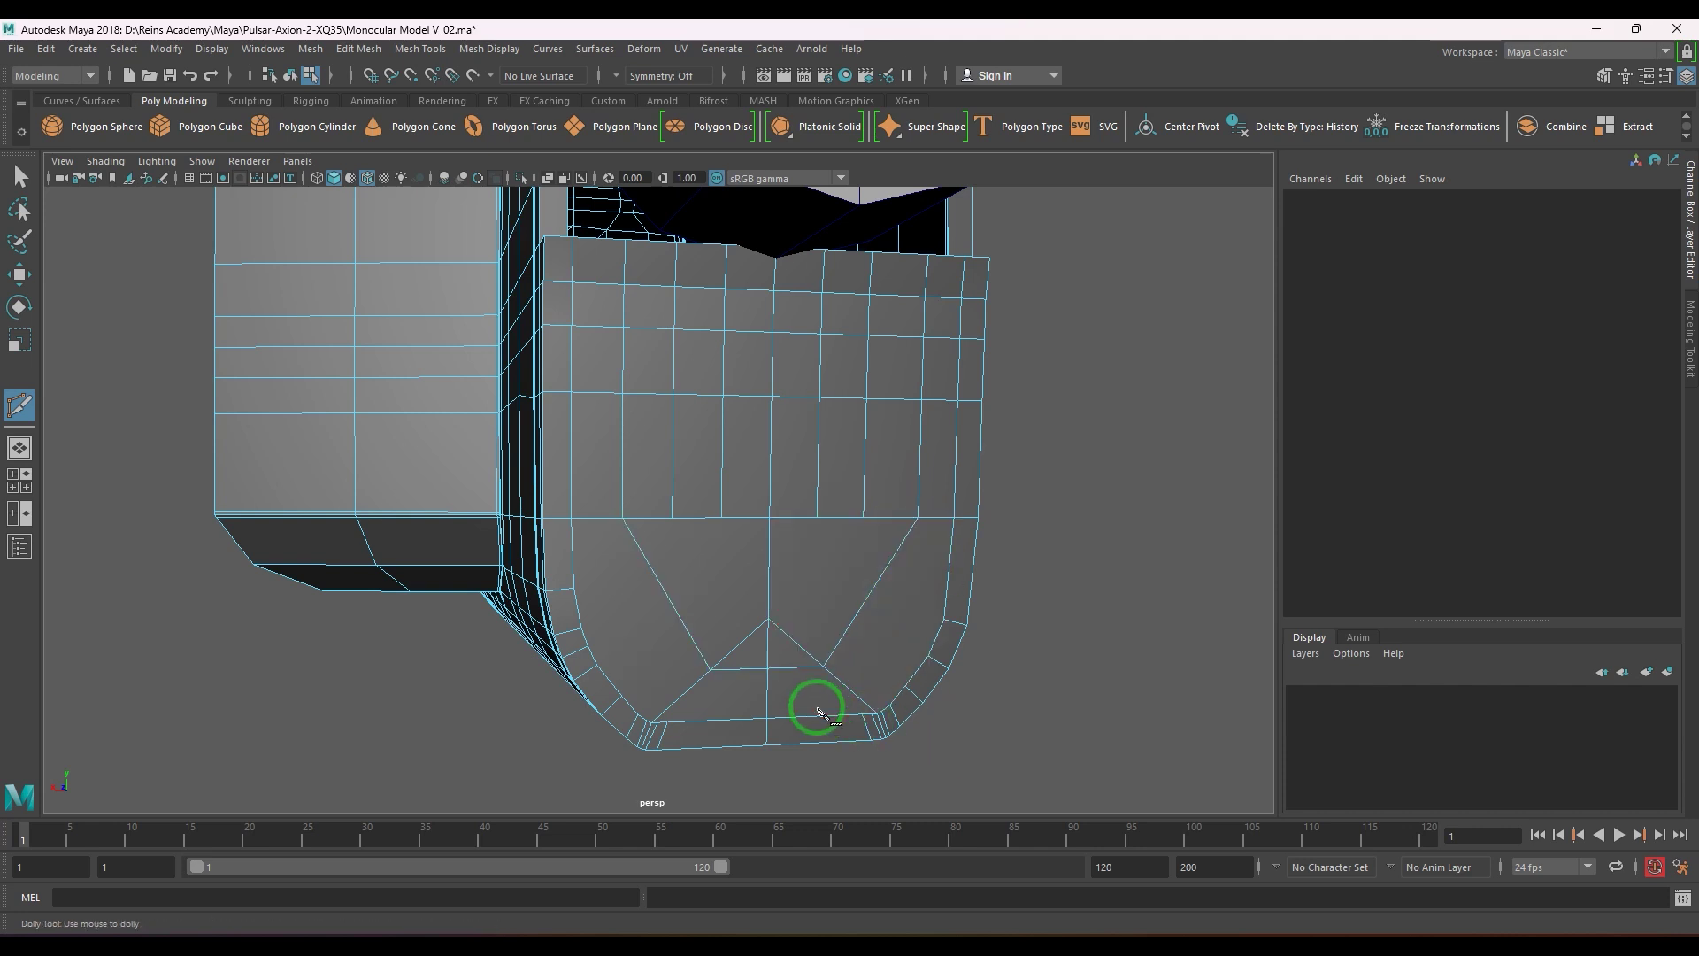
- Select the two horizontal edges at the base of the U-shaped cut, move them down in Y, and scale them wider in X
scroll(815, 702, "up", 2)
key("w")
left_click(806, 681)
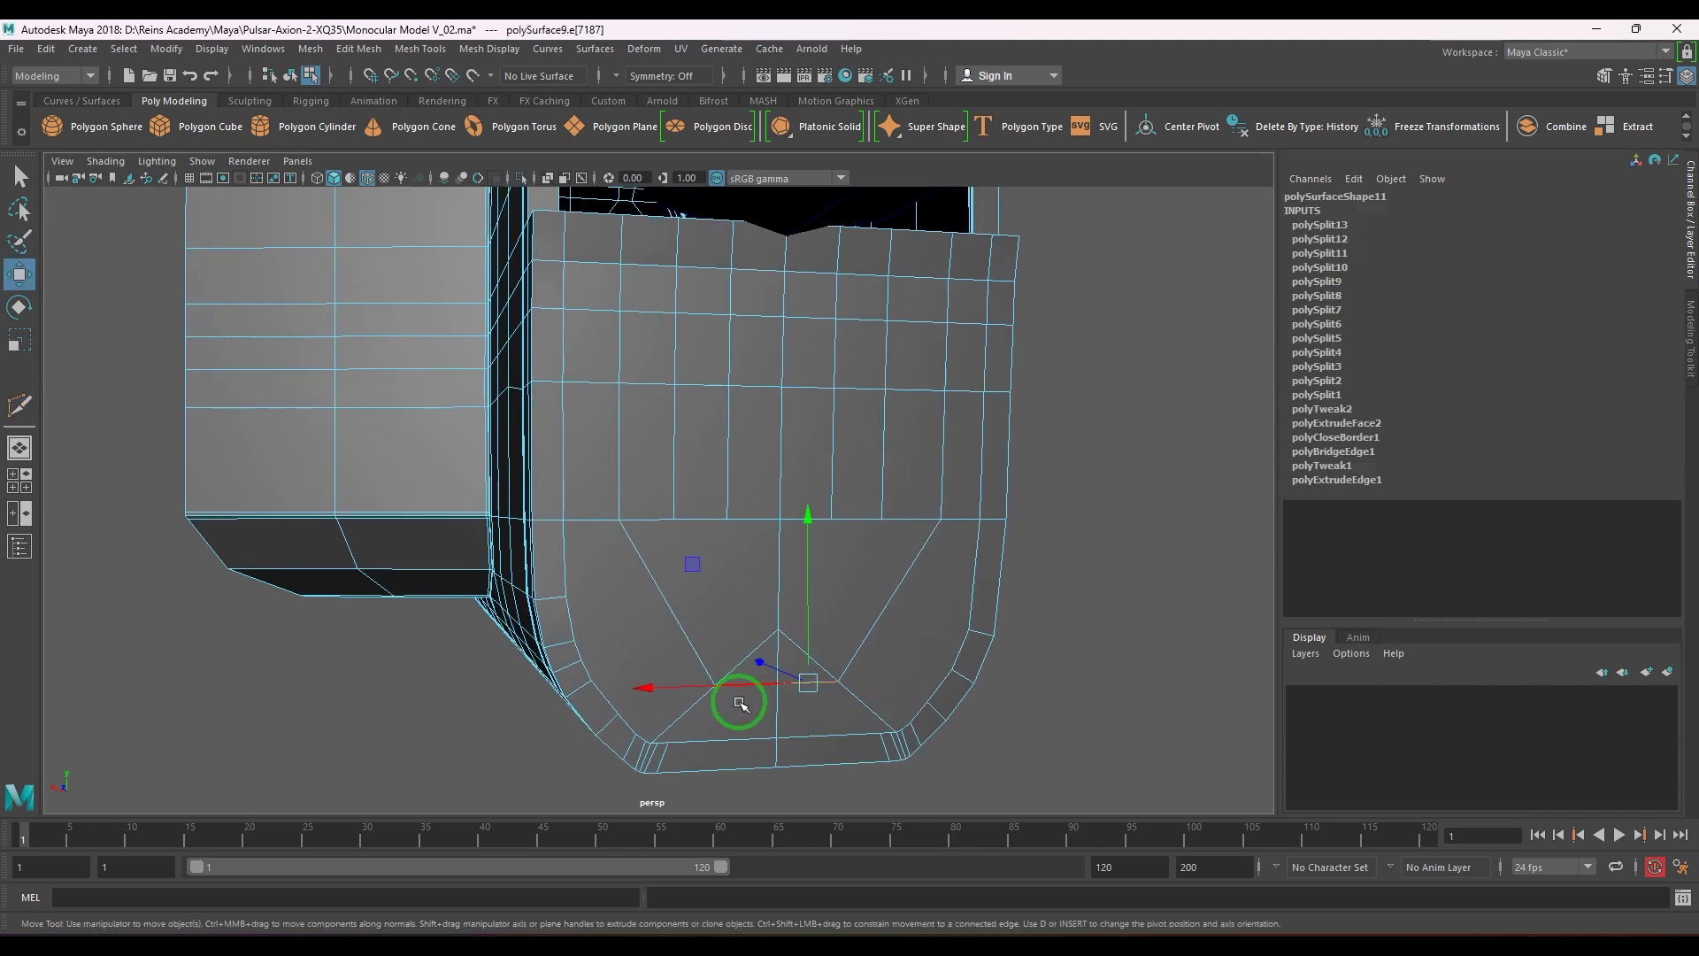
left_click(743, 687, "shift")
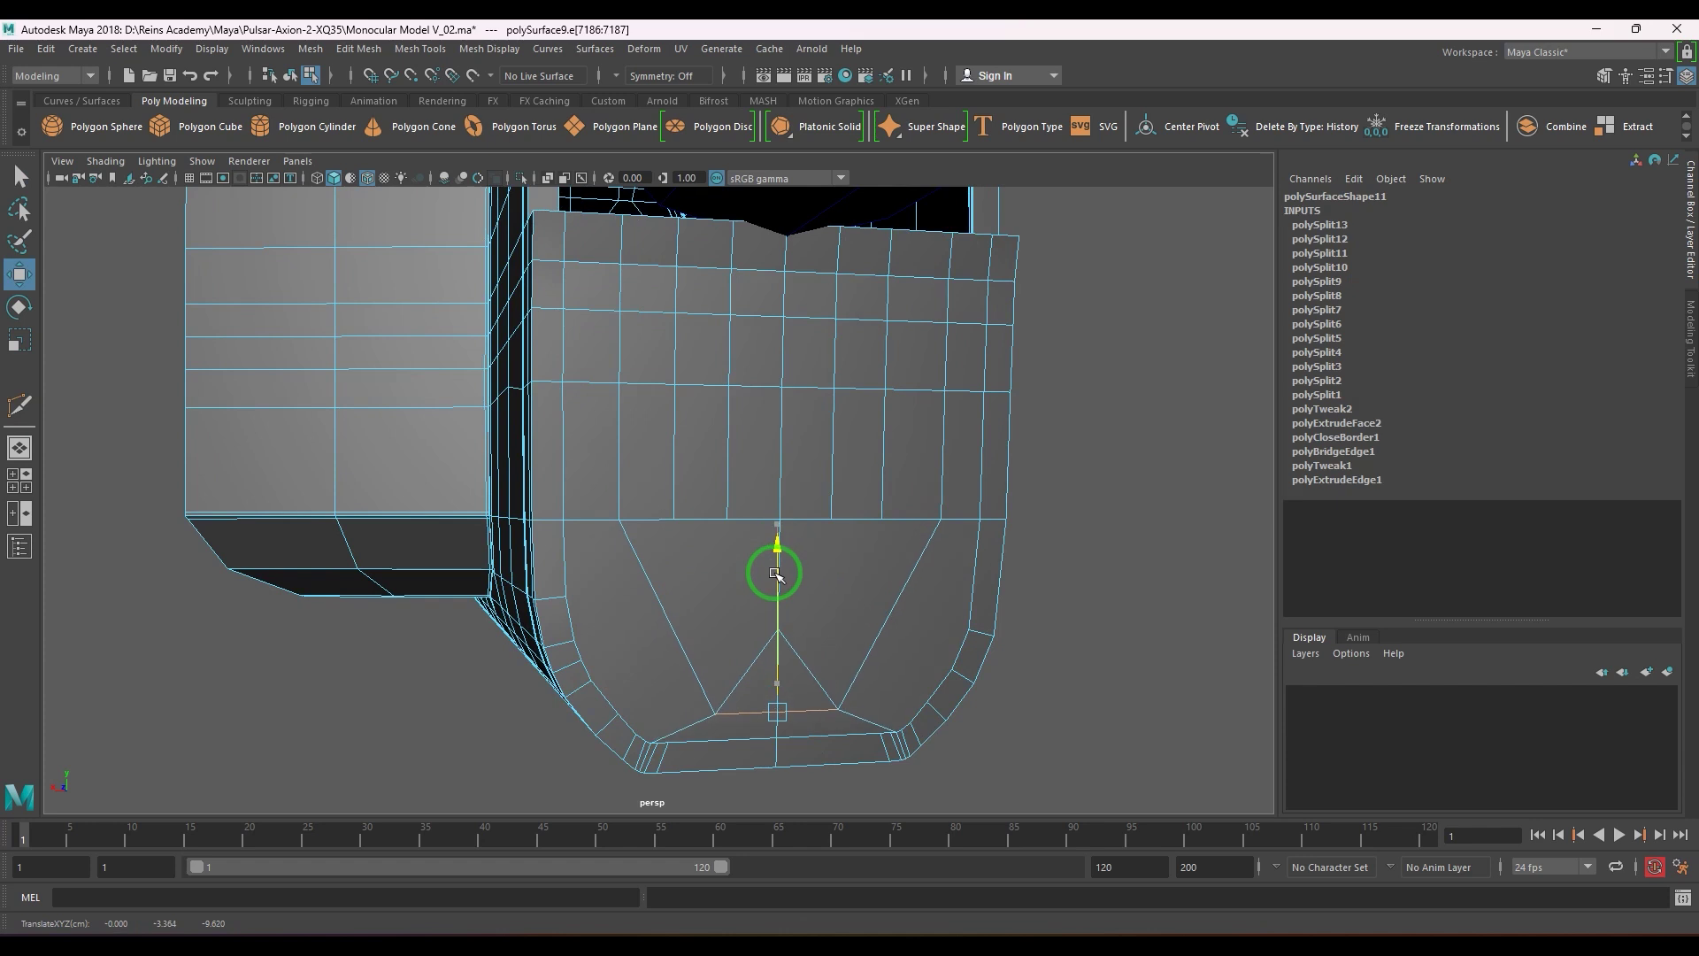
left_click_drag(774, 561, 800, 649, "alt")
scroll(796, 634, "down", 2)
key("r")
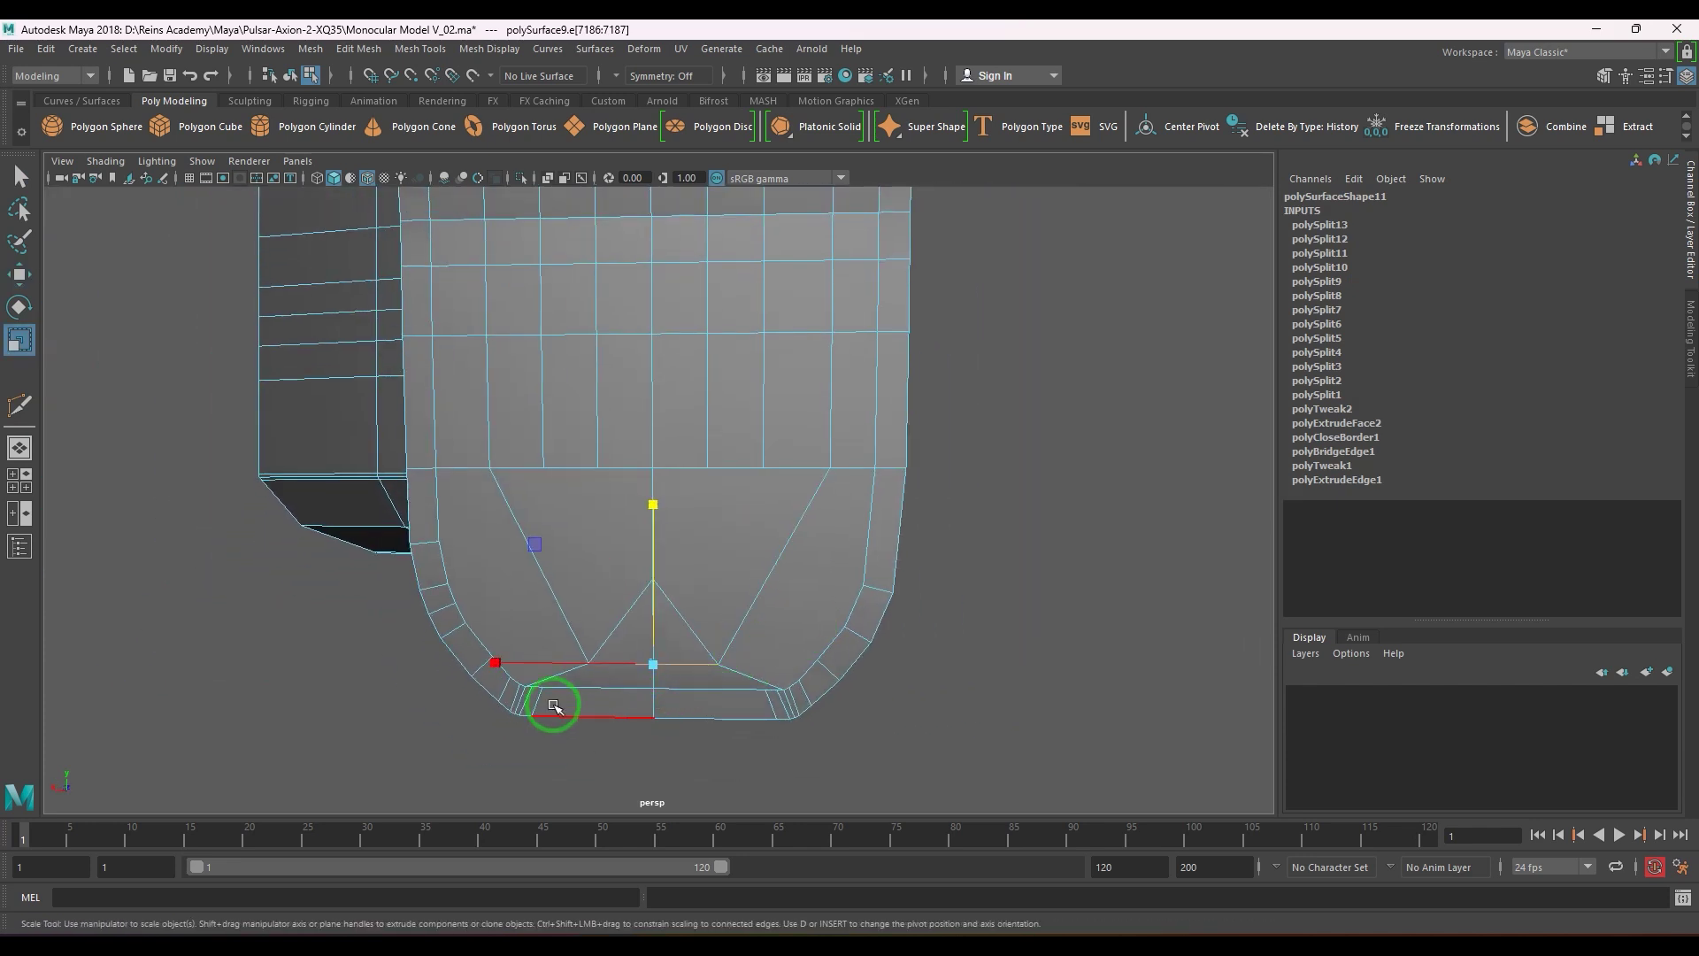
left_click_drag(501, 664, 370, 675)
- With Multi-Cut, cut a second U-shaped path inside the first, connecting the next pair of vertical edges through the diagonals and centre line
right_click_drag(610, 604, 527, 550)
left_click(680, 449)
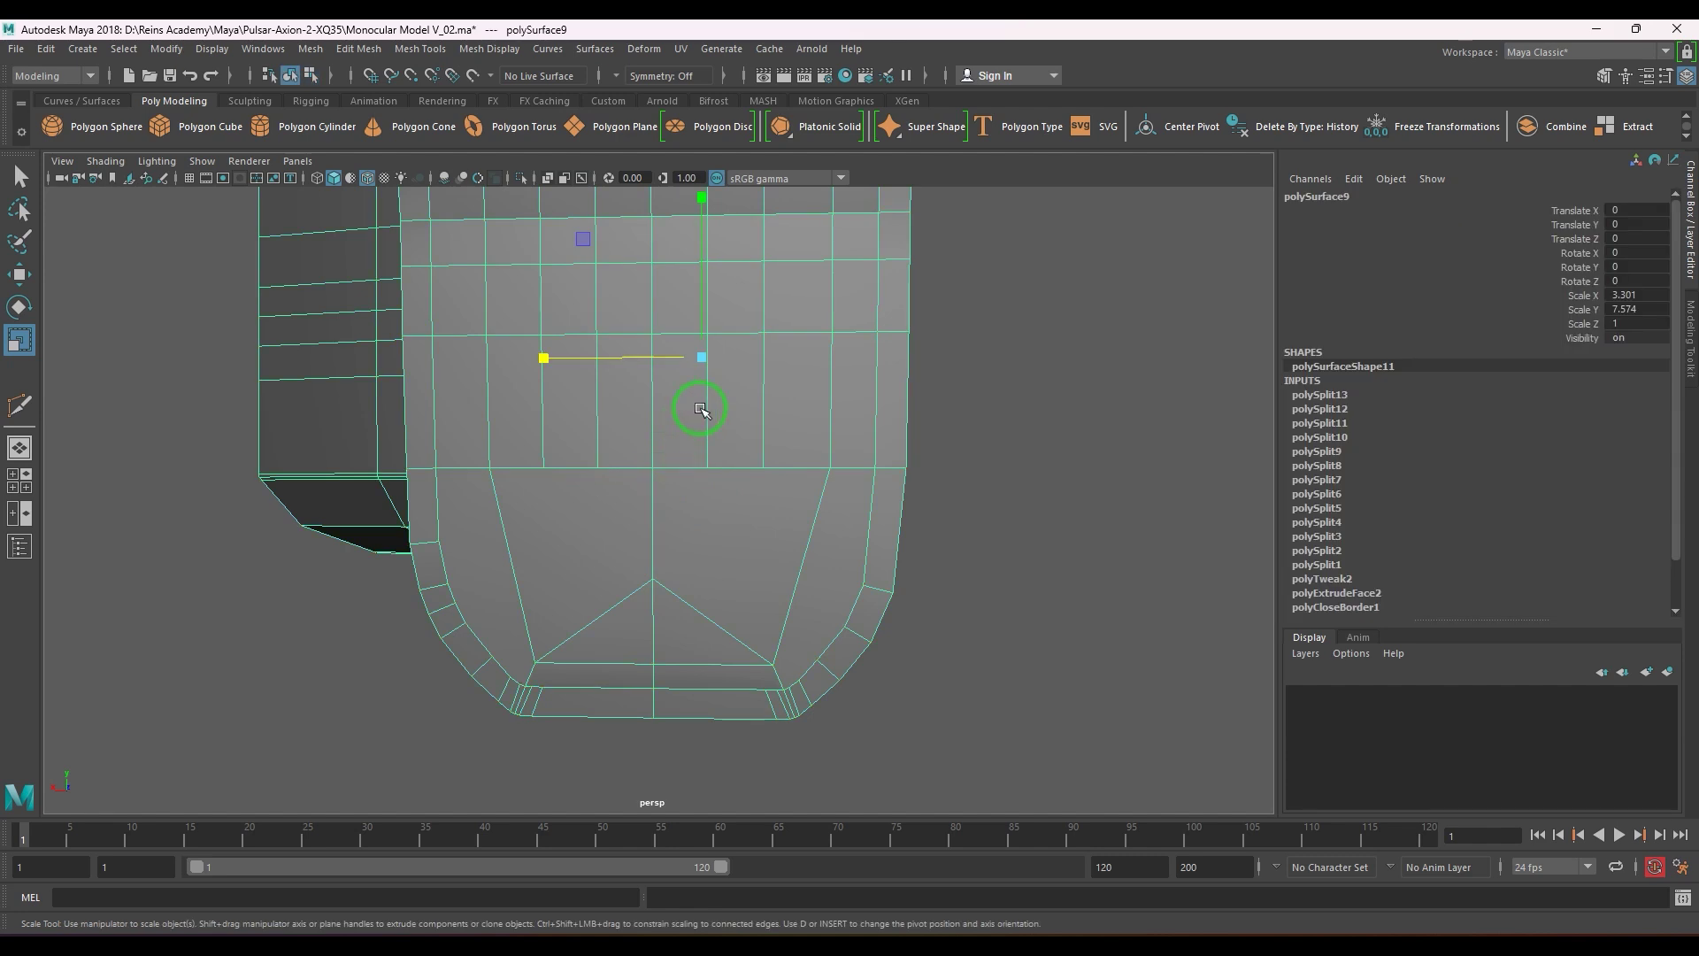
right_click_drag(532, 428, 535, 428, "shift")
left_click_drag(566, 468, 541, 468)
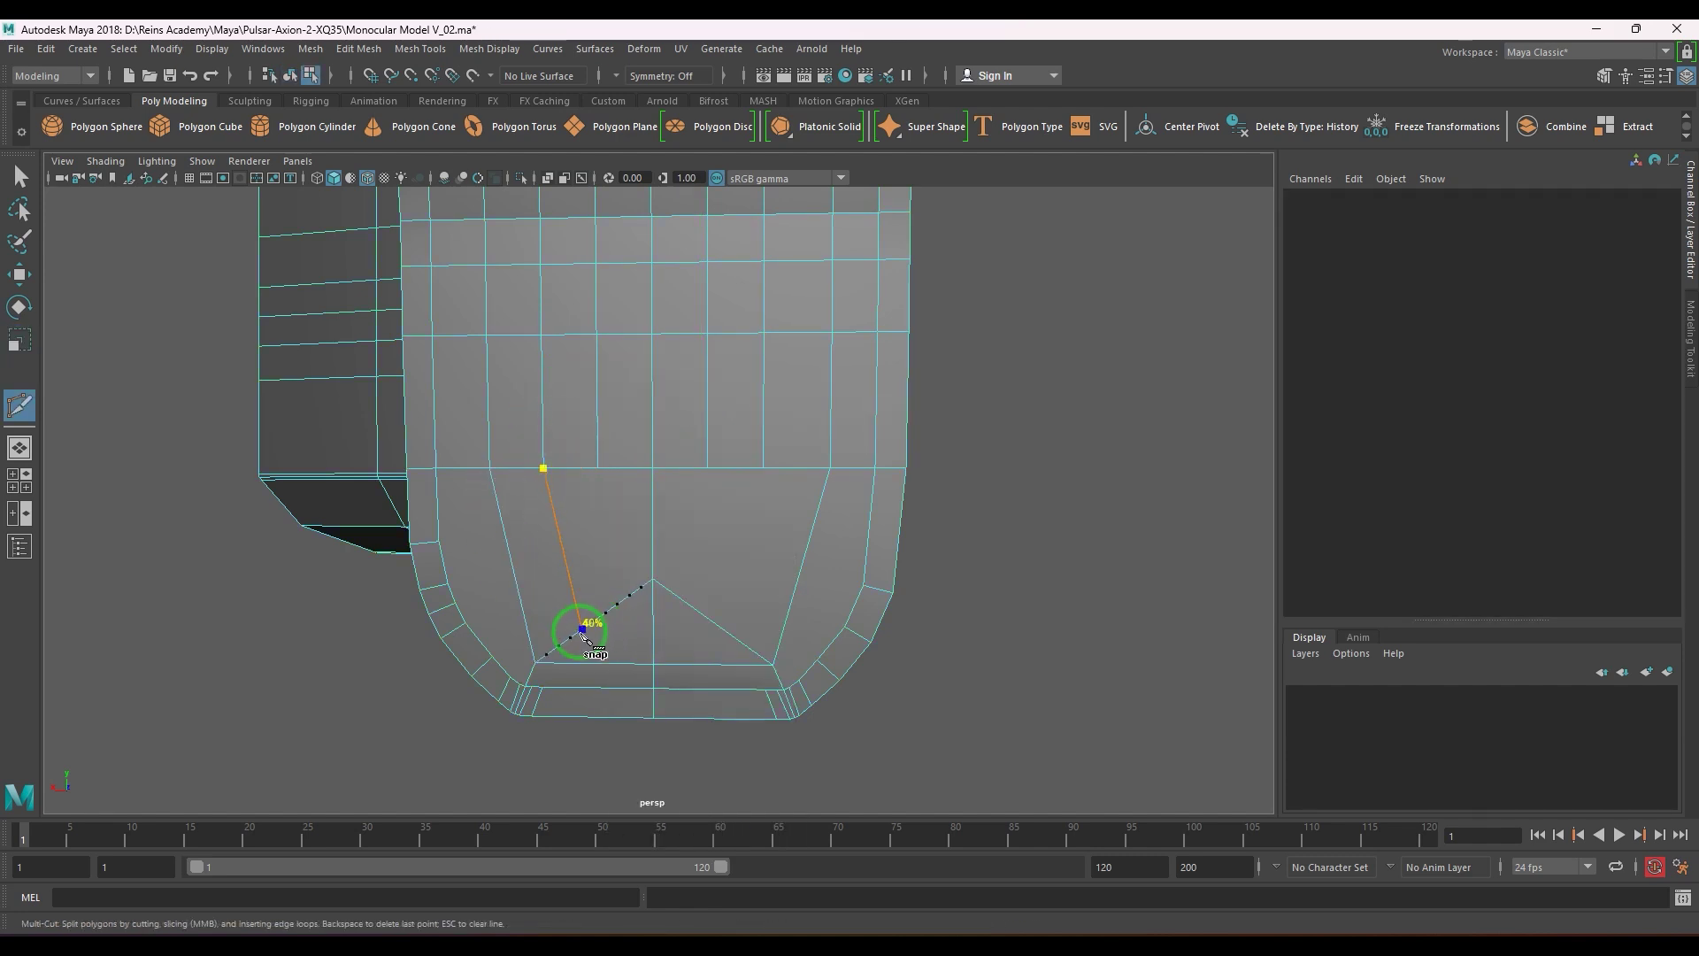
left_click(653, 622)
left_click(713, 622)
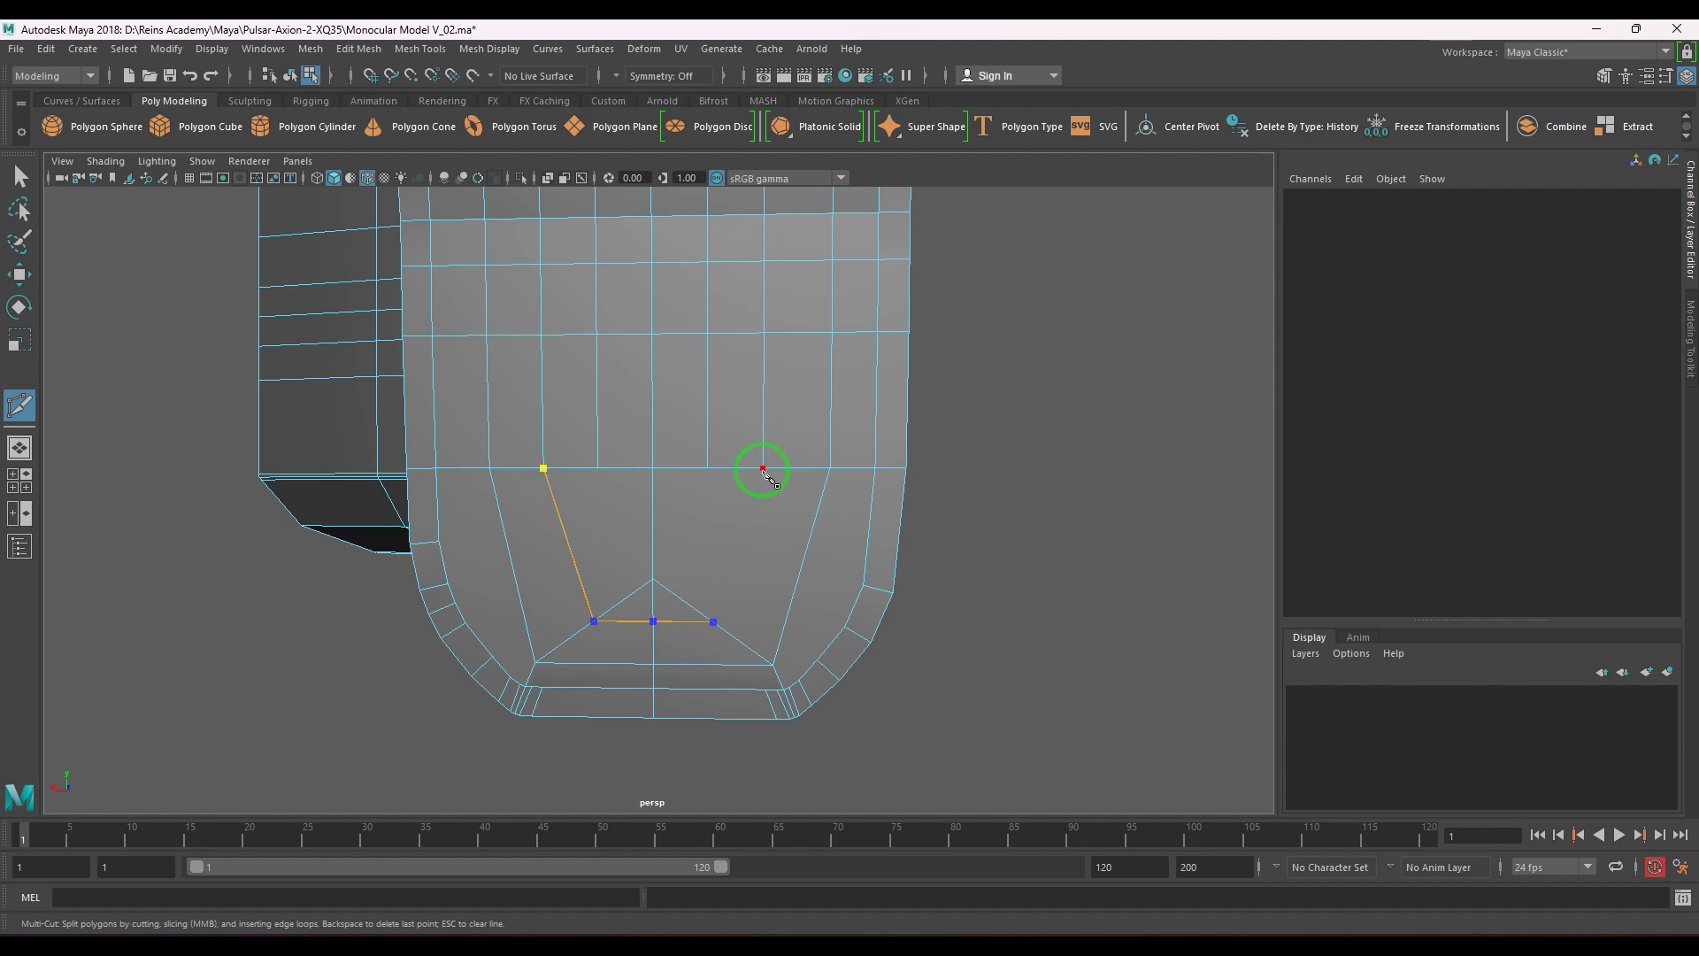
left_click(763, 468)
- Move the inner U-shaped cut's two base edges slightly down in Y and scale them wider in X
key("w")
left_click(679, 626)
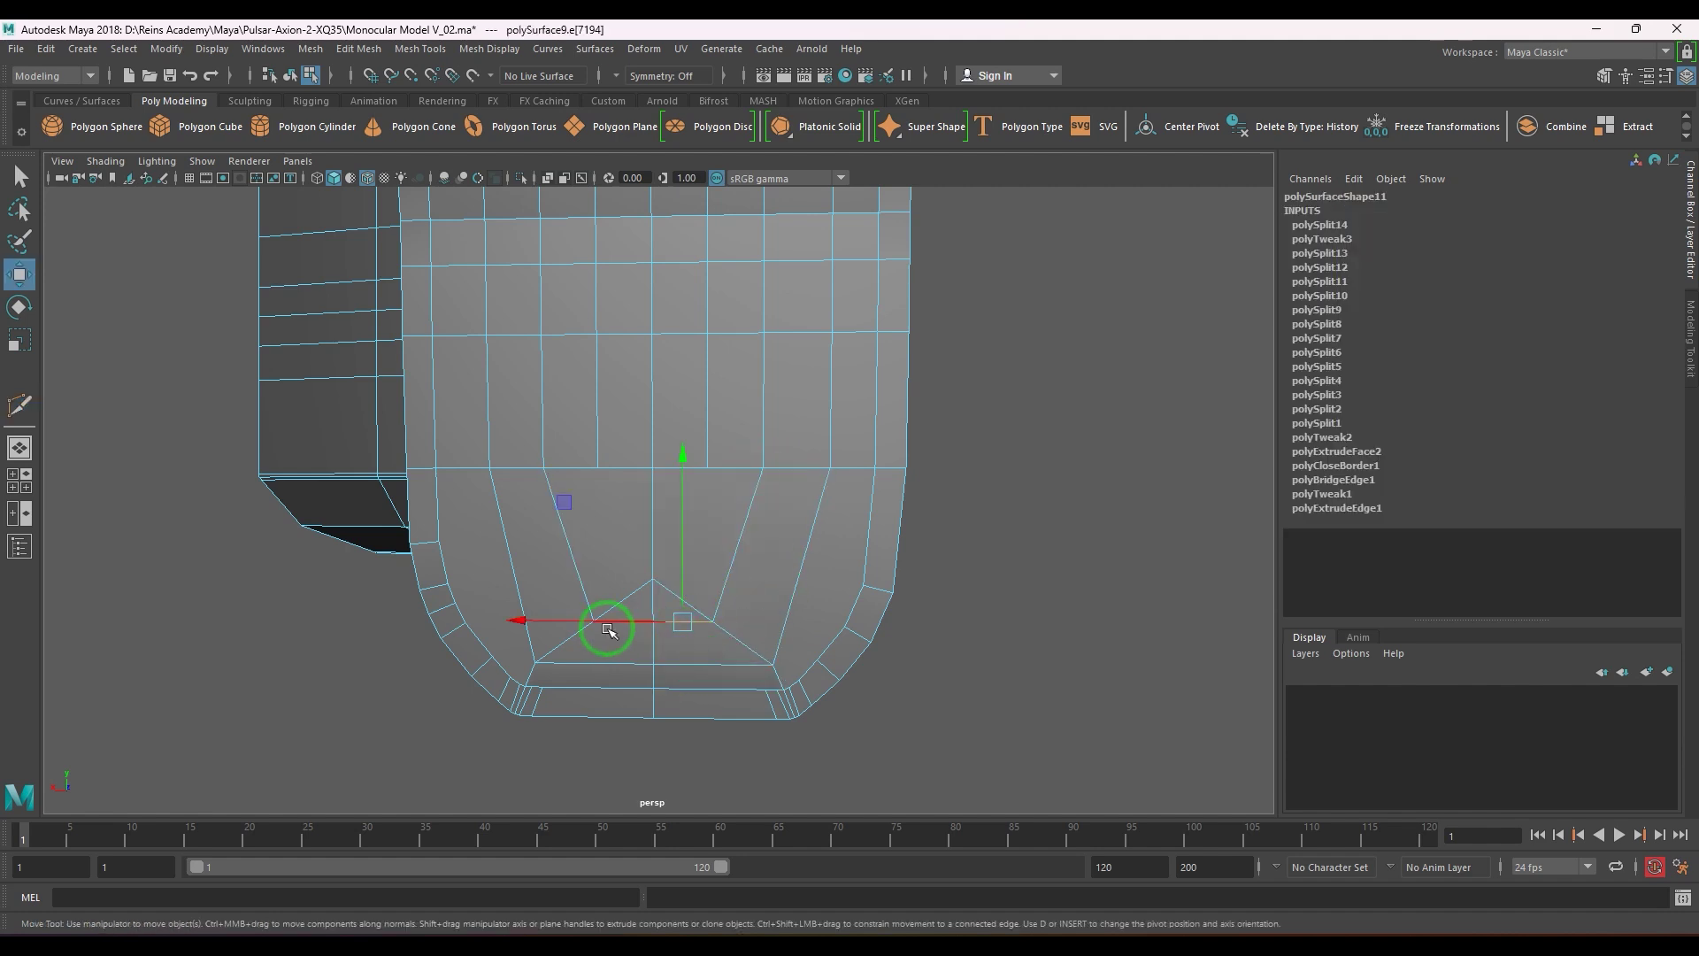
left_click(619, 622, "shift")
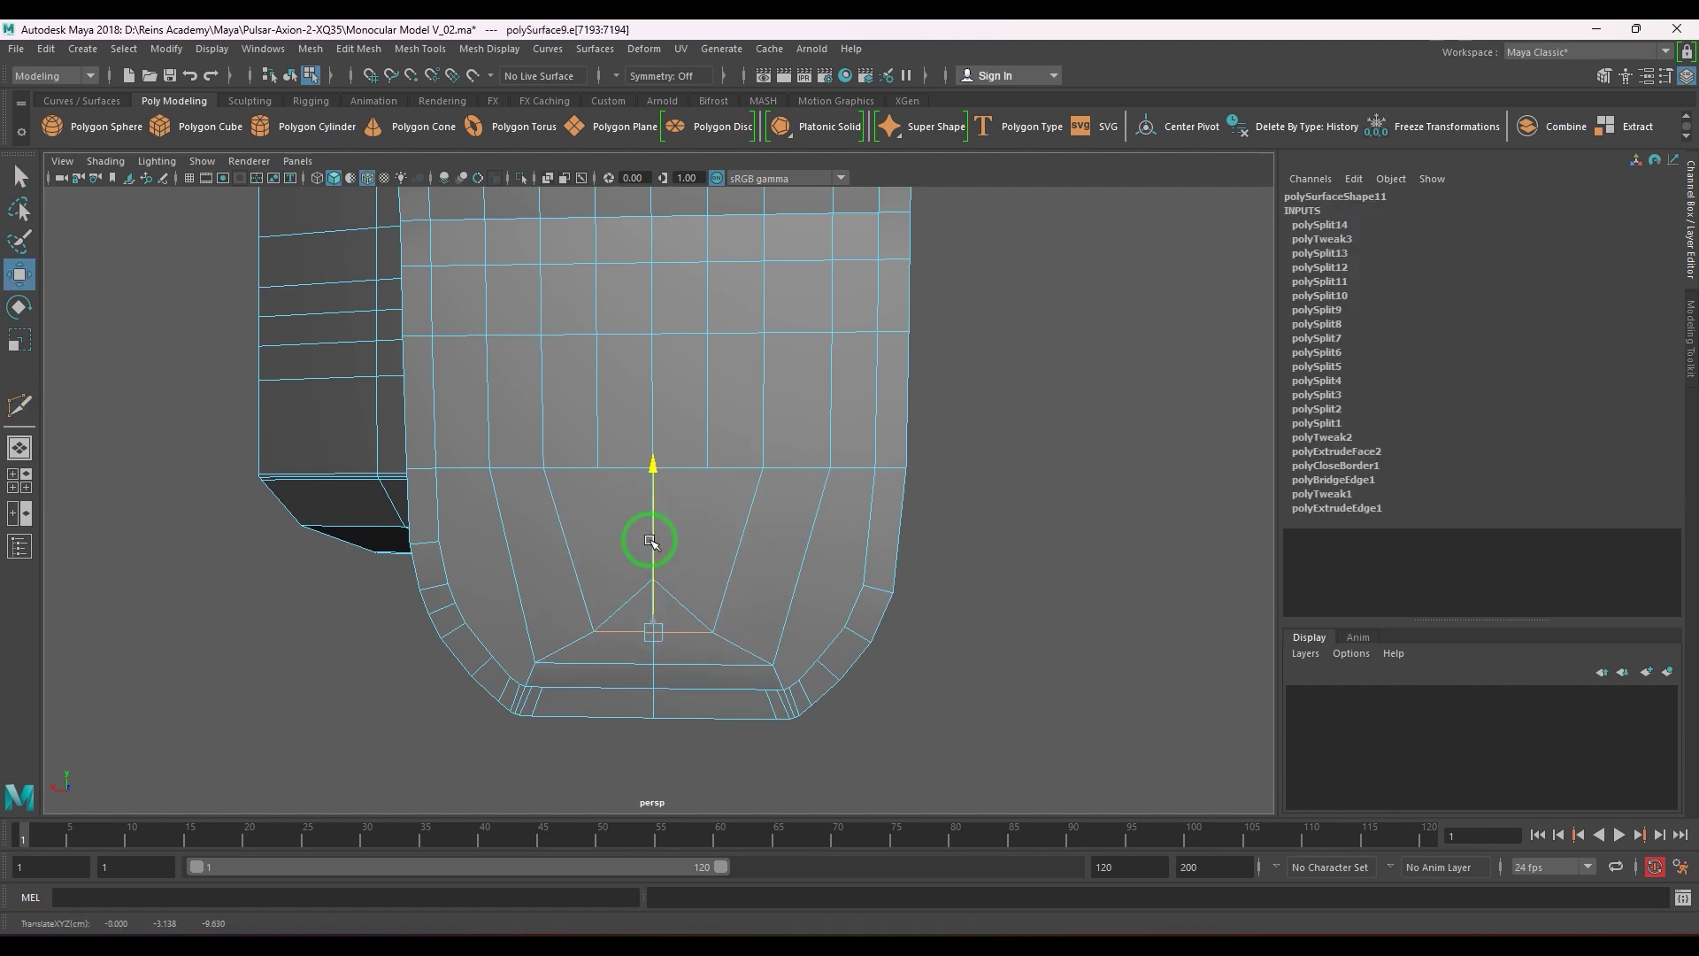
key("r")
left_click_drag(505, 633, 408, 644)
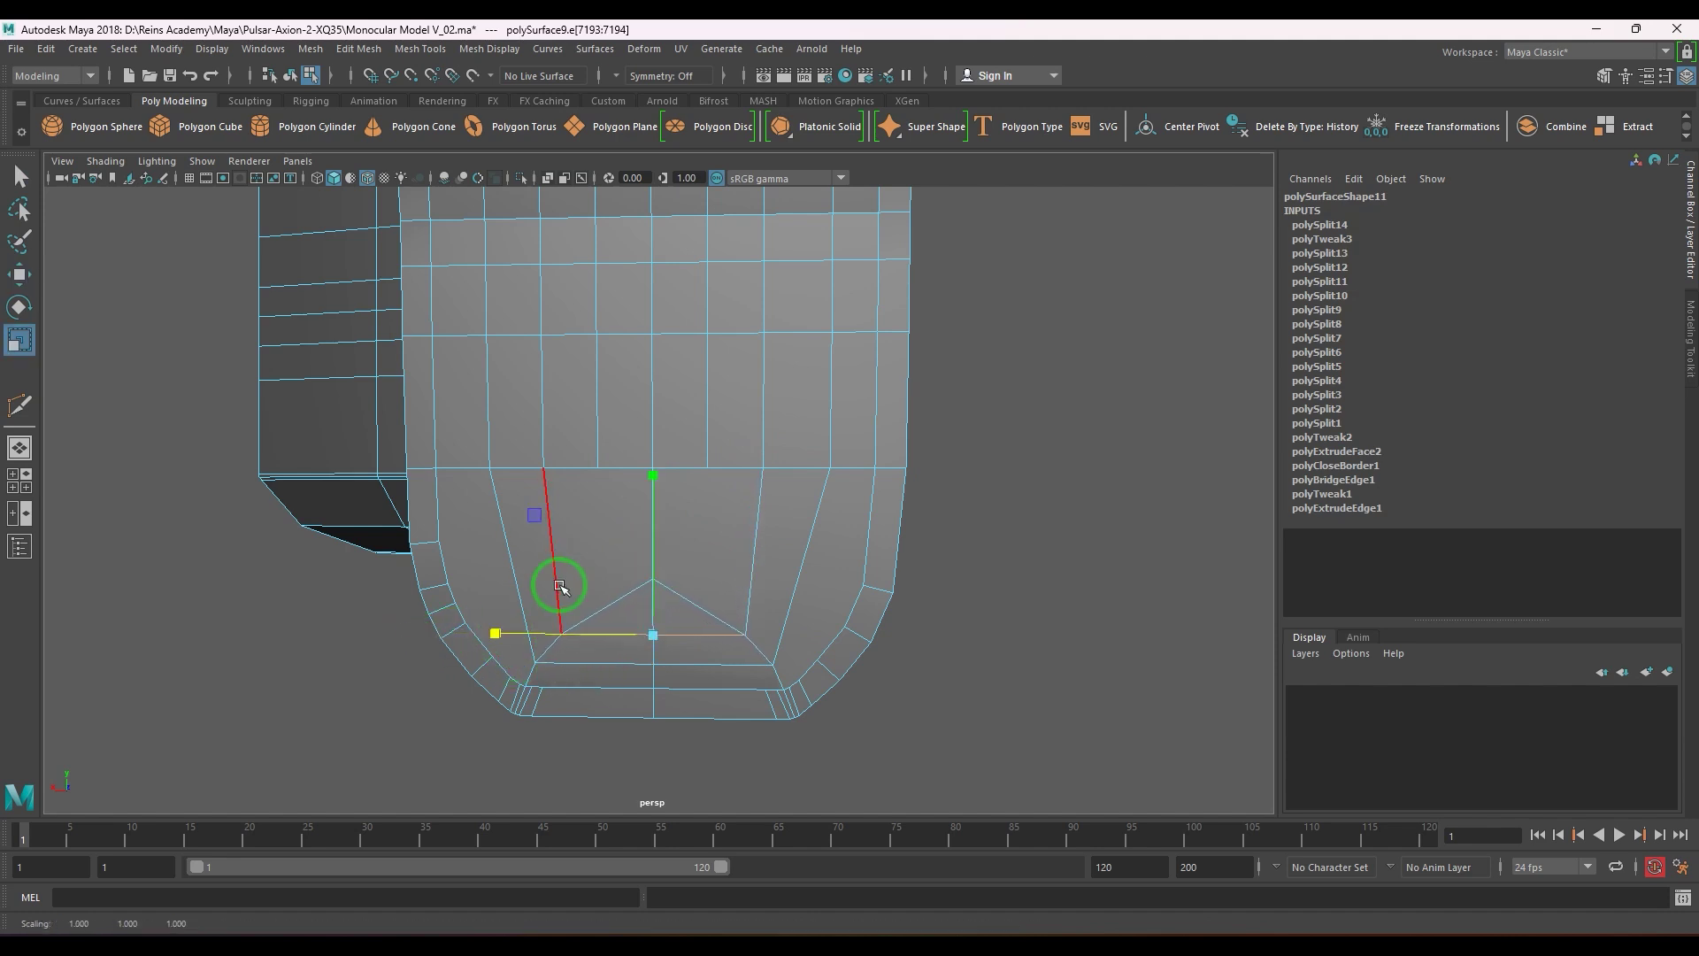
right_click_drag(614, 616, 660, 592)
- Cut an edge from the left border's upper curve vertex across both slanted edges, and move its middle vertex slightly to even the line
left_click_drag(645, 587, 713, 549, "alt")
right_click_drag(712, 549, 638, 528, "shift")
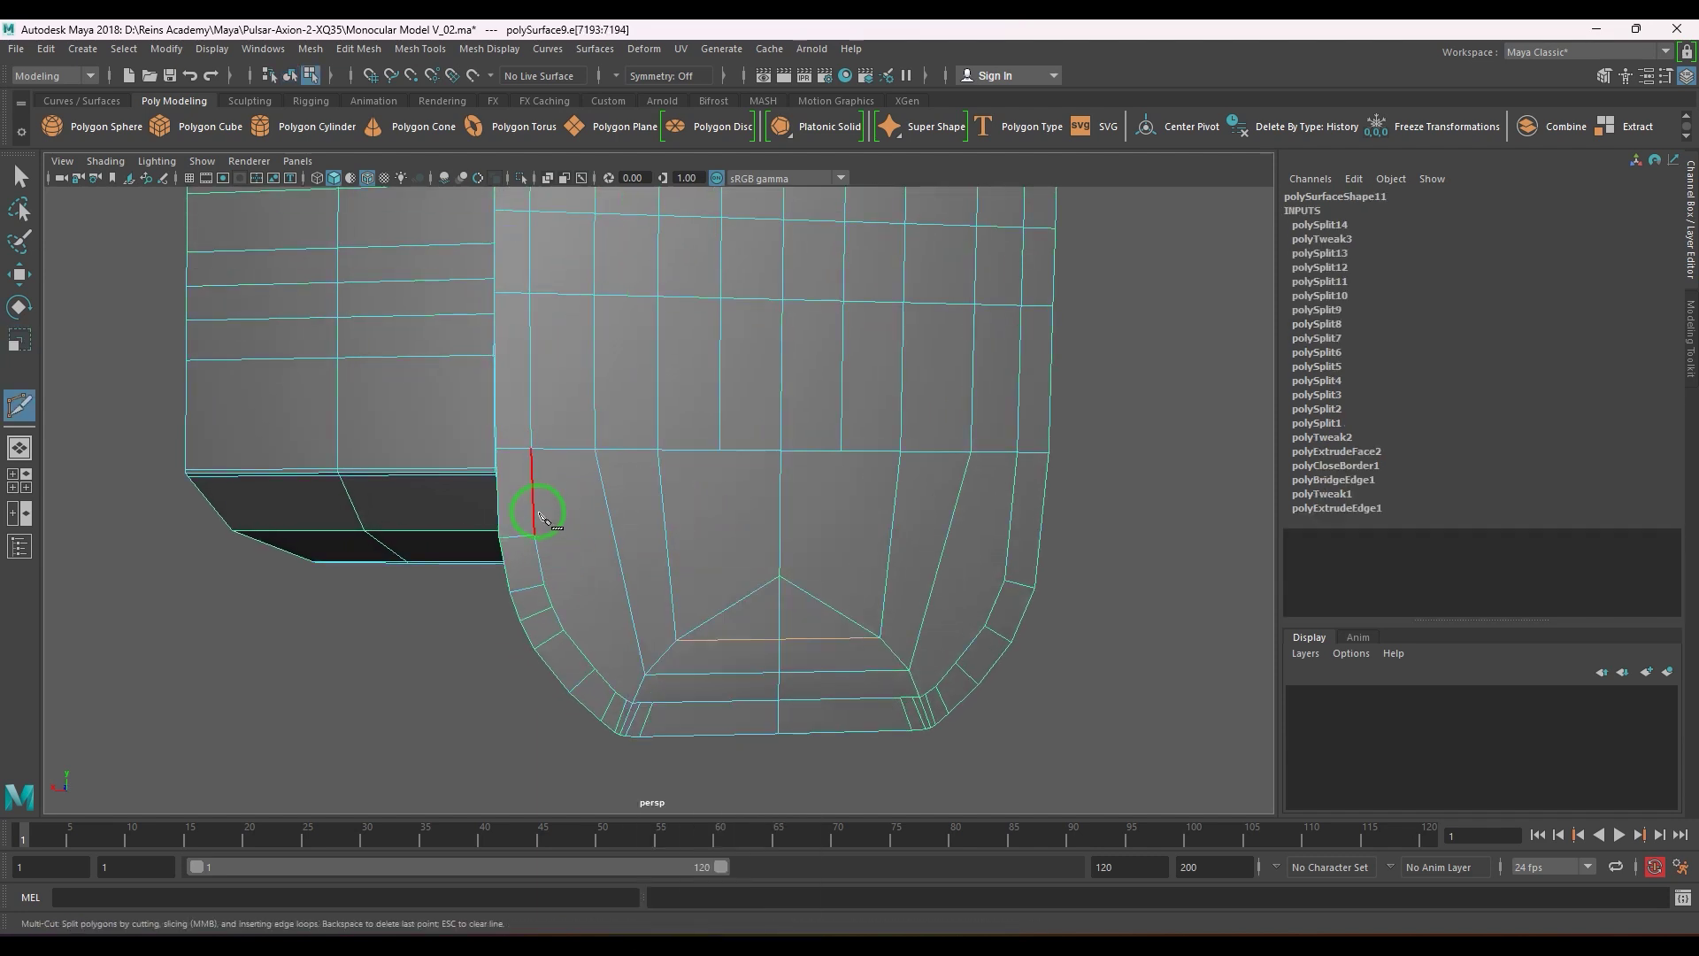
left_click(610, 515)
left_click(661, 507)
key("w")
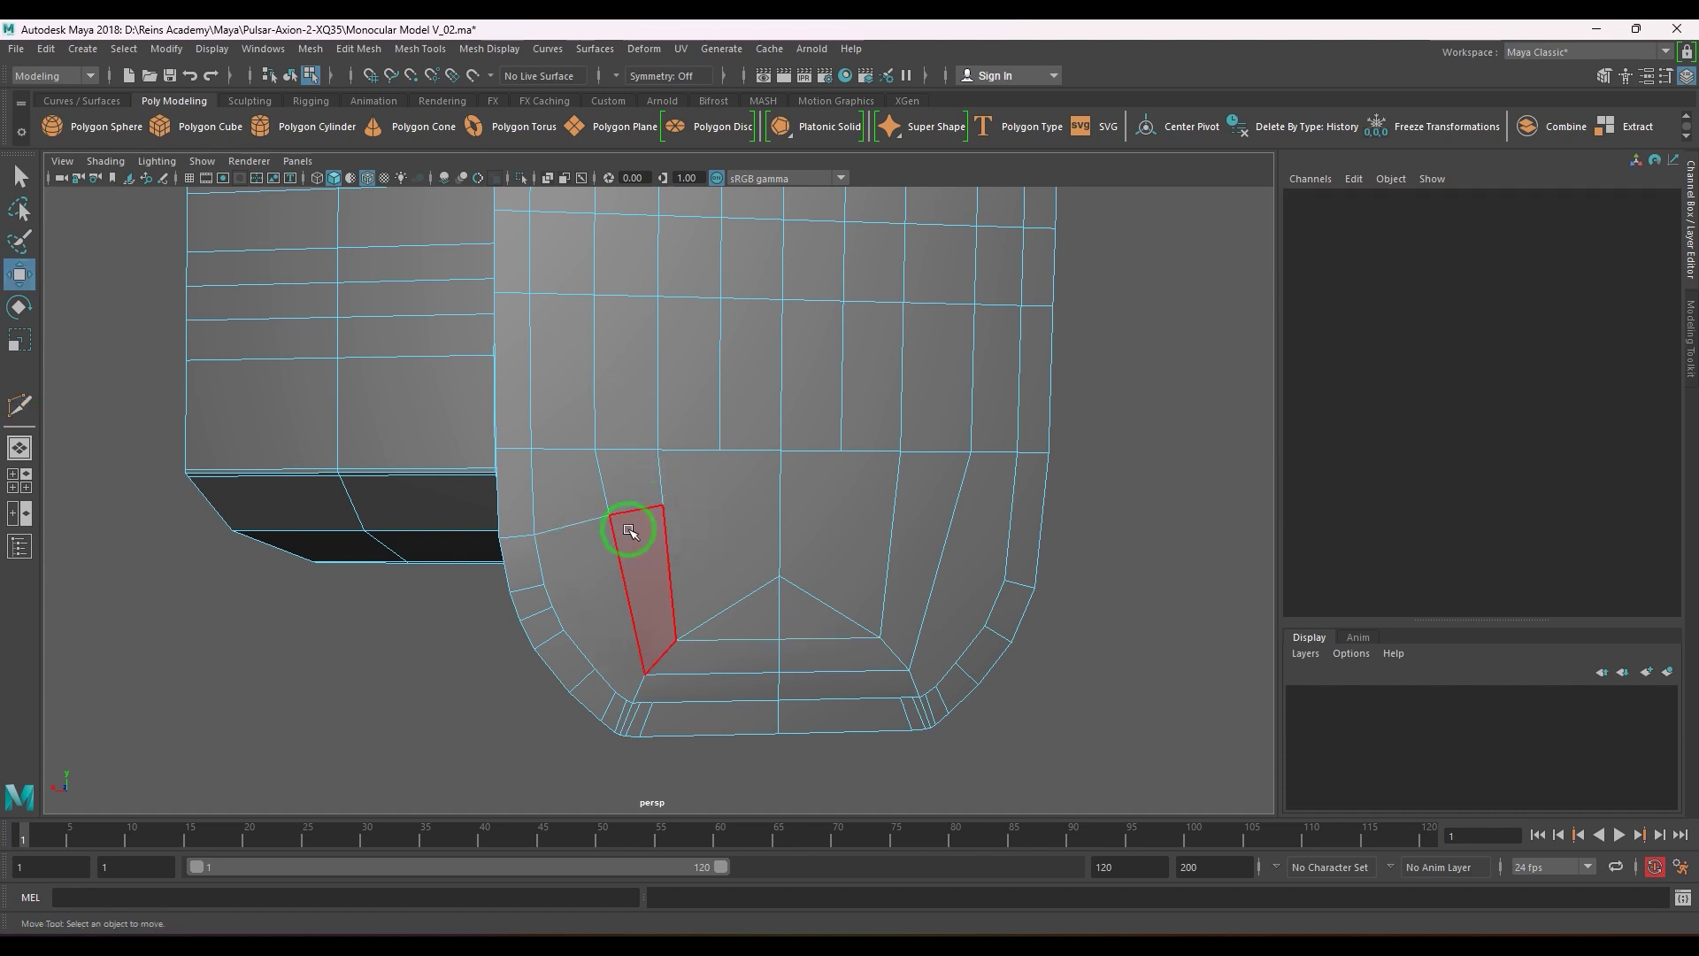
left_click(608, 515)
left_click_drag(481, 400, 471, 400)
middle_click_drag(475, 400, 472, 410)
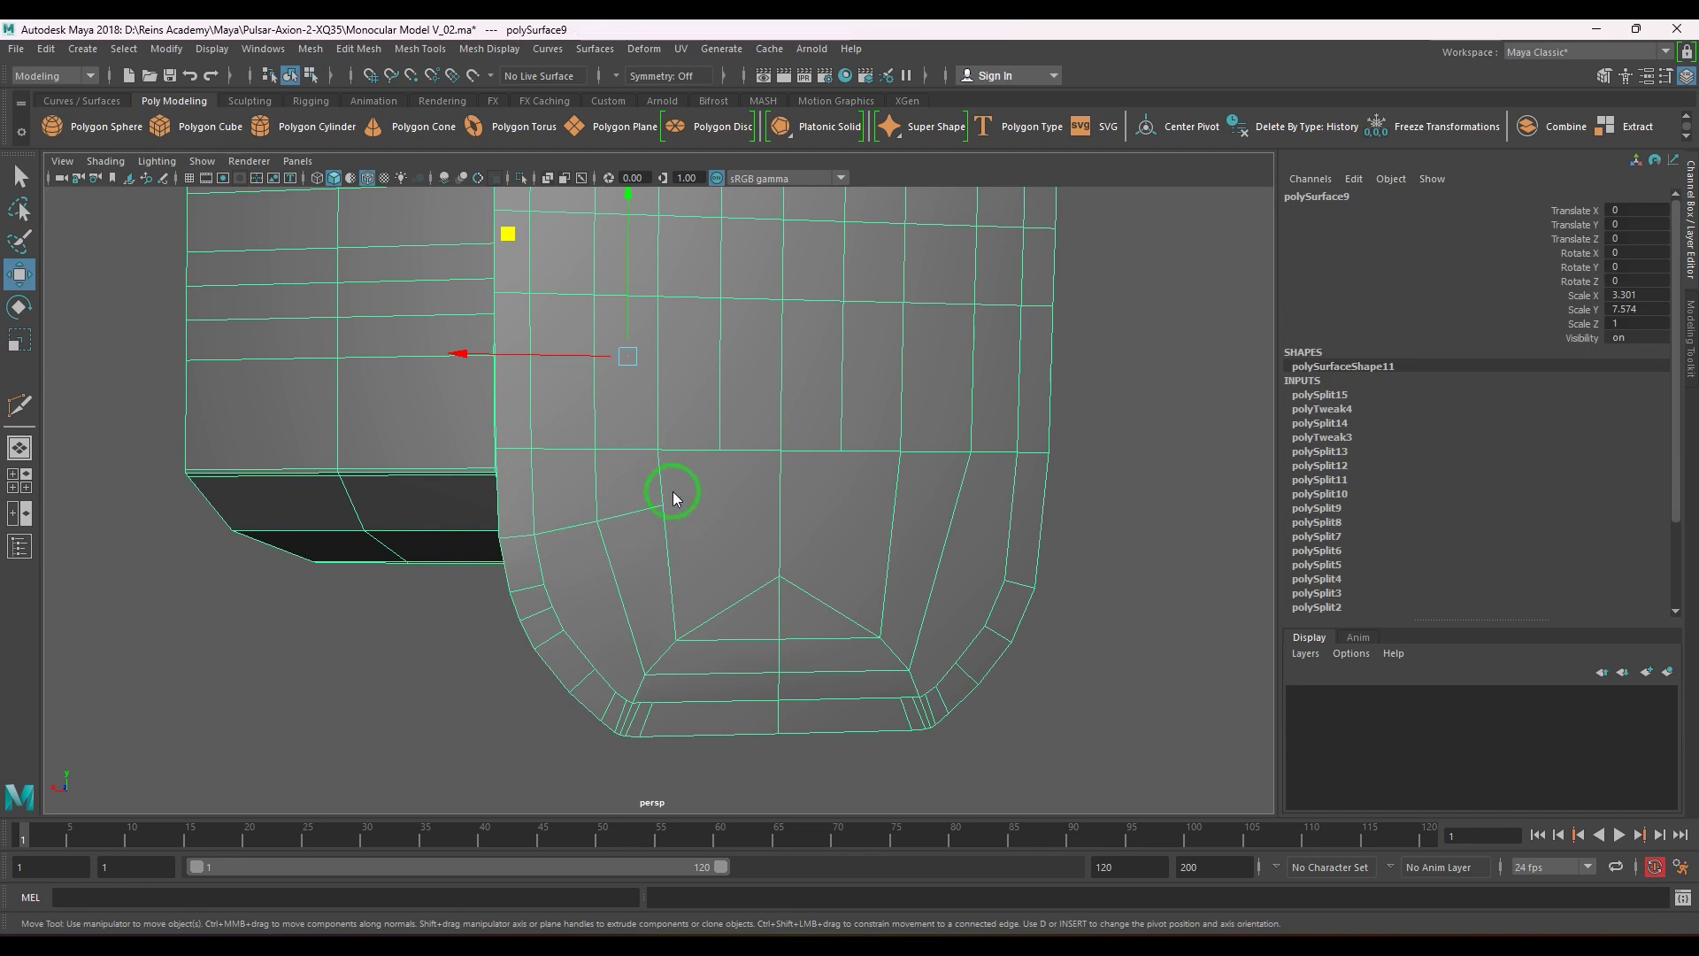
- Cut further edges from the remaining vertices of the left border curve across the outer slanted edge to the inner one, down to the corner
right_click_drag(679, 496, 555, 580, "shift")
left_click(545, 600)
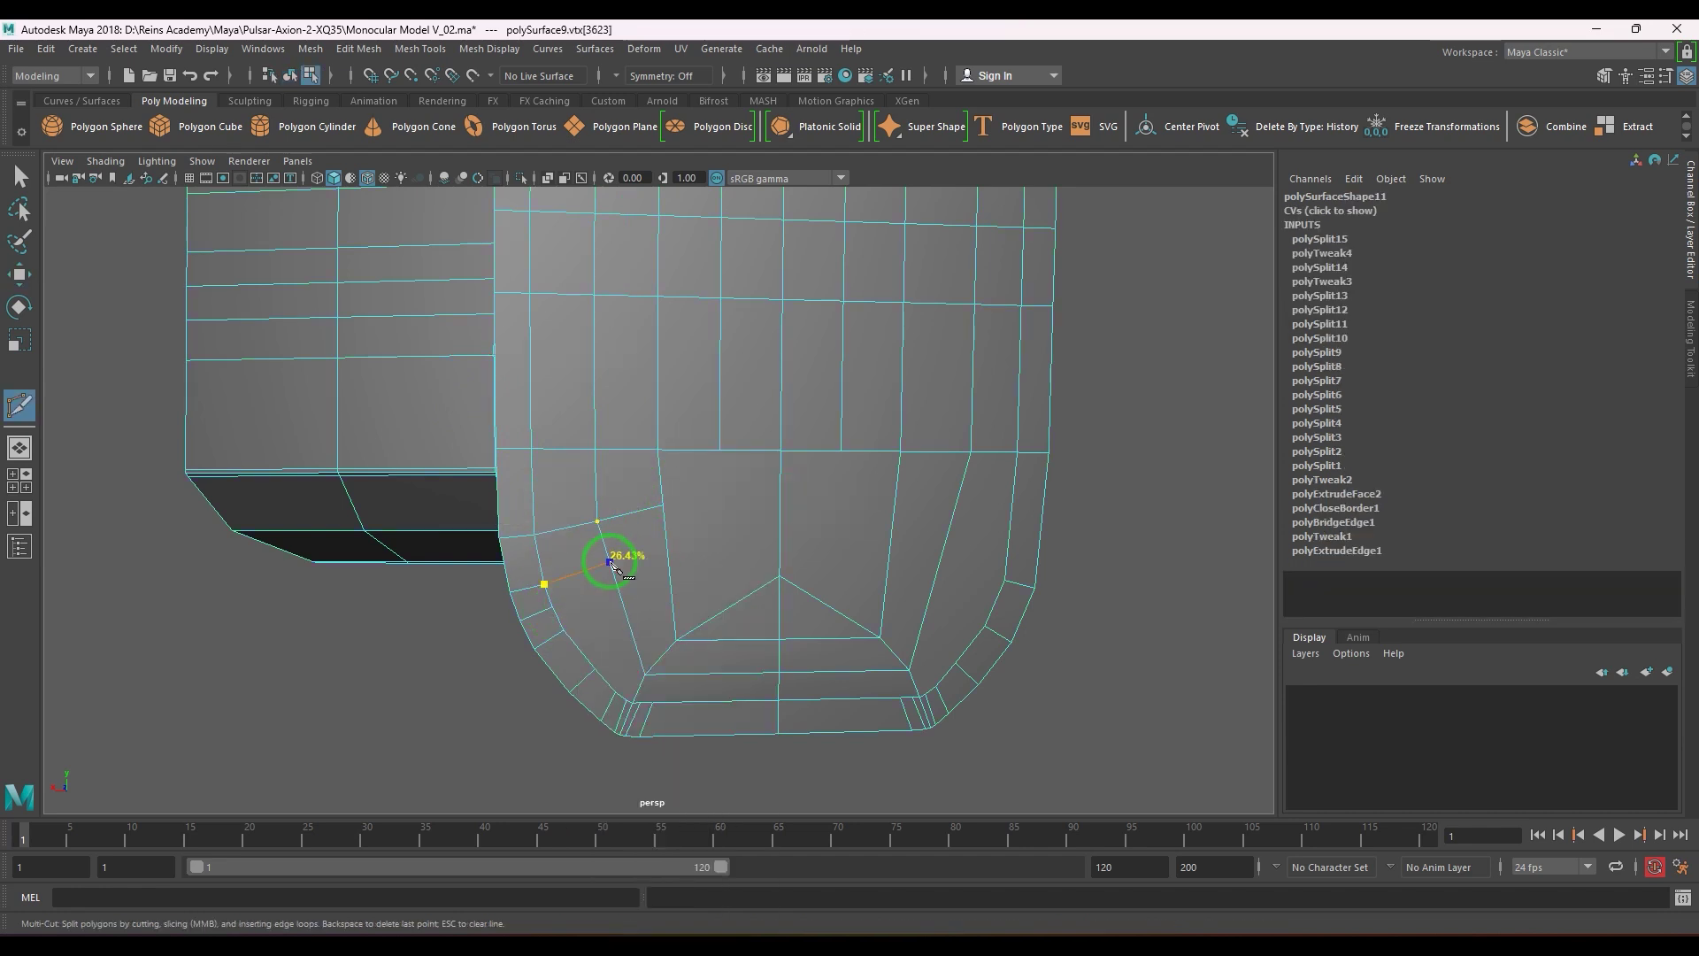
left_click(689, 550)
right_click(689, 550)
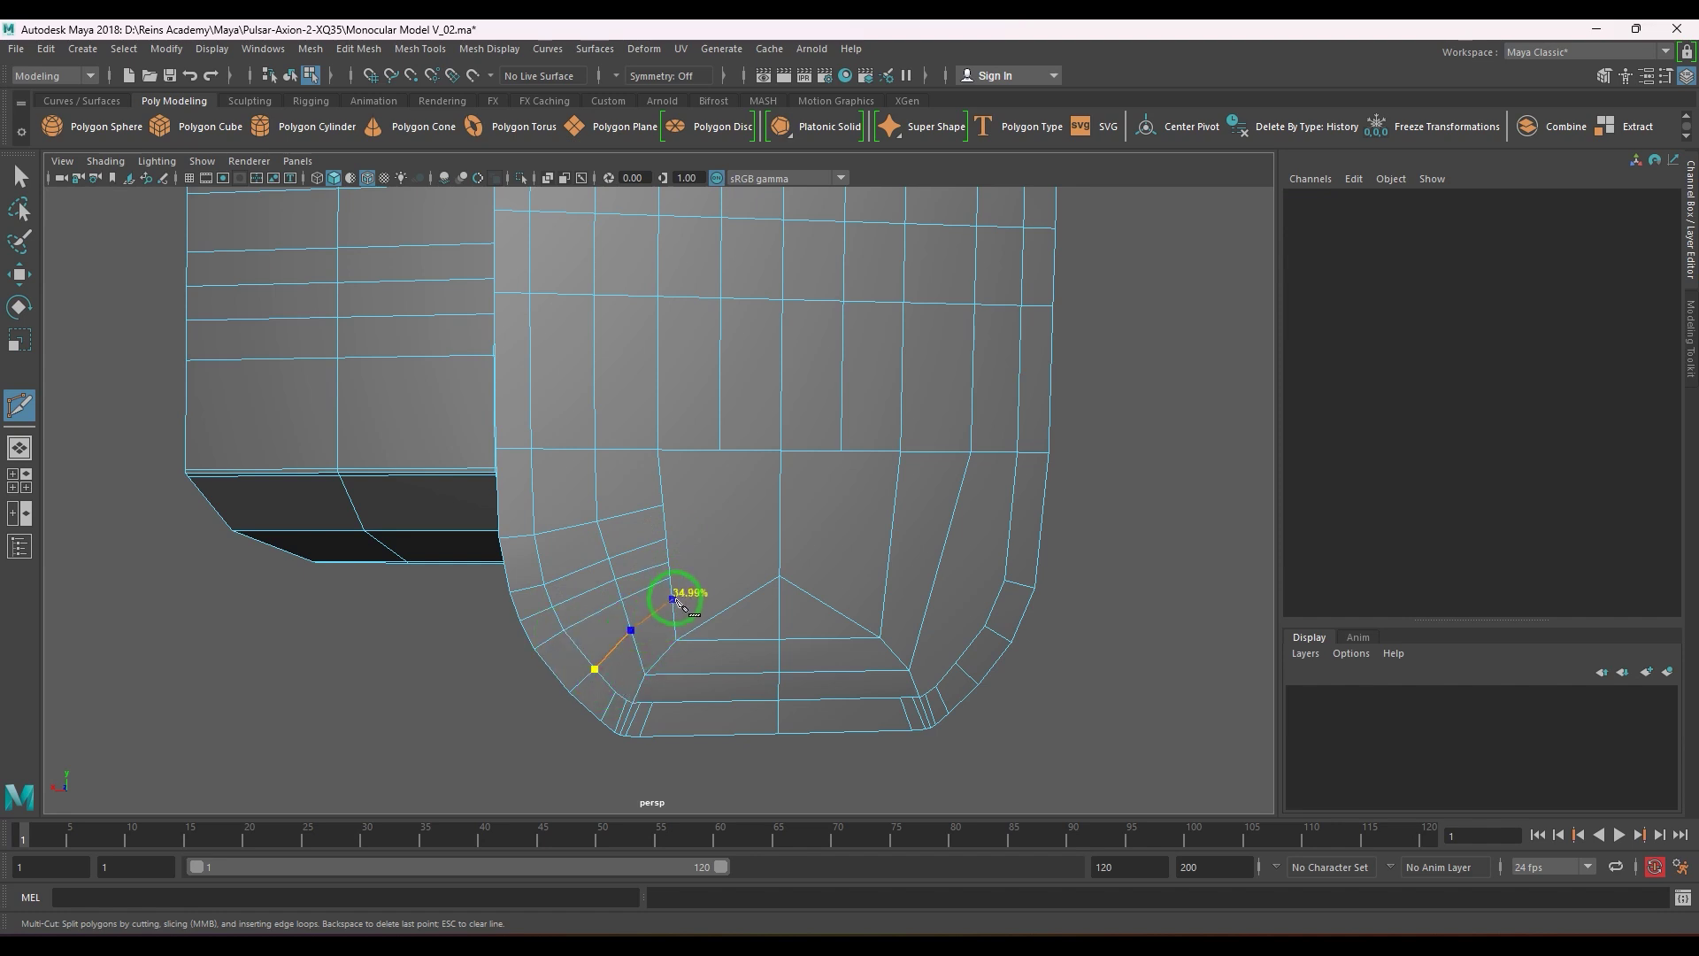
left_click_drag(758, 618, 557, 633, "alt")
right_click_drag(557, 633, 650, 694, "alt")
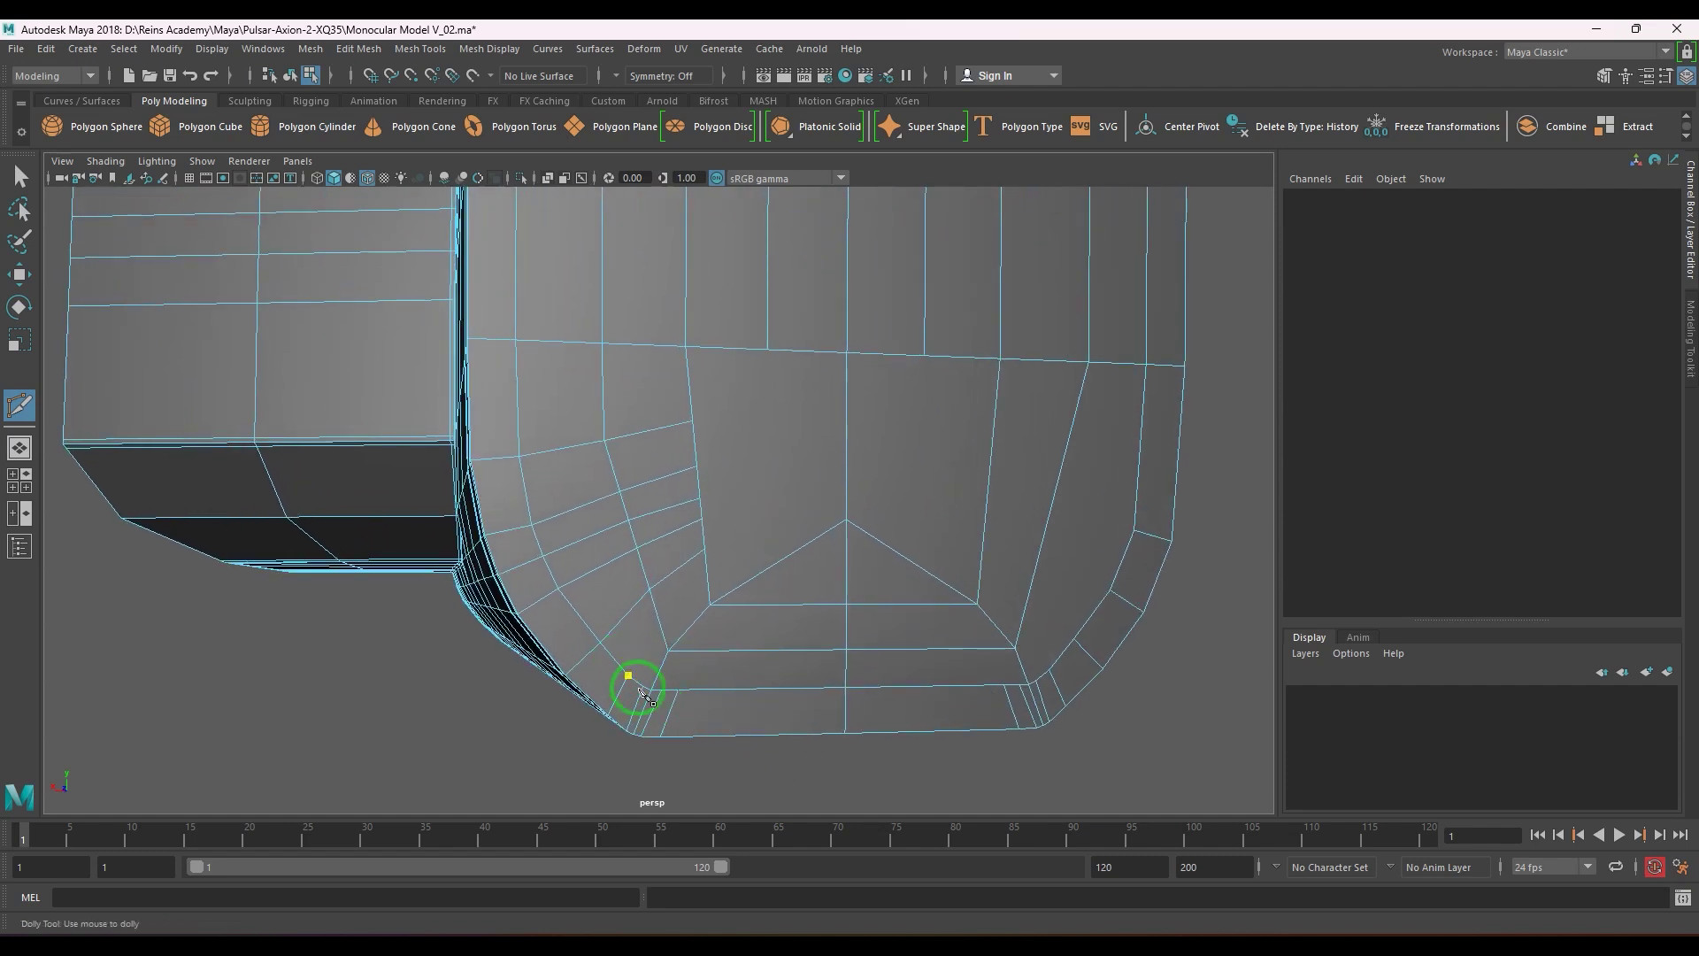
right_click(706, 611)
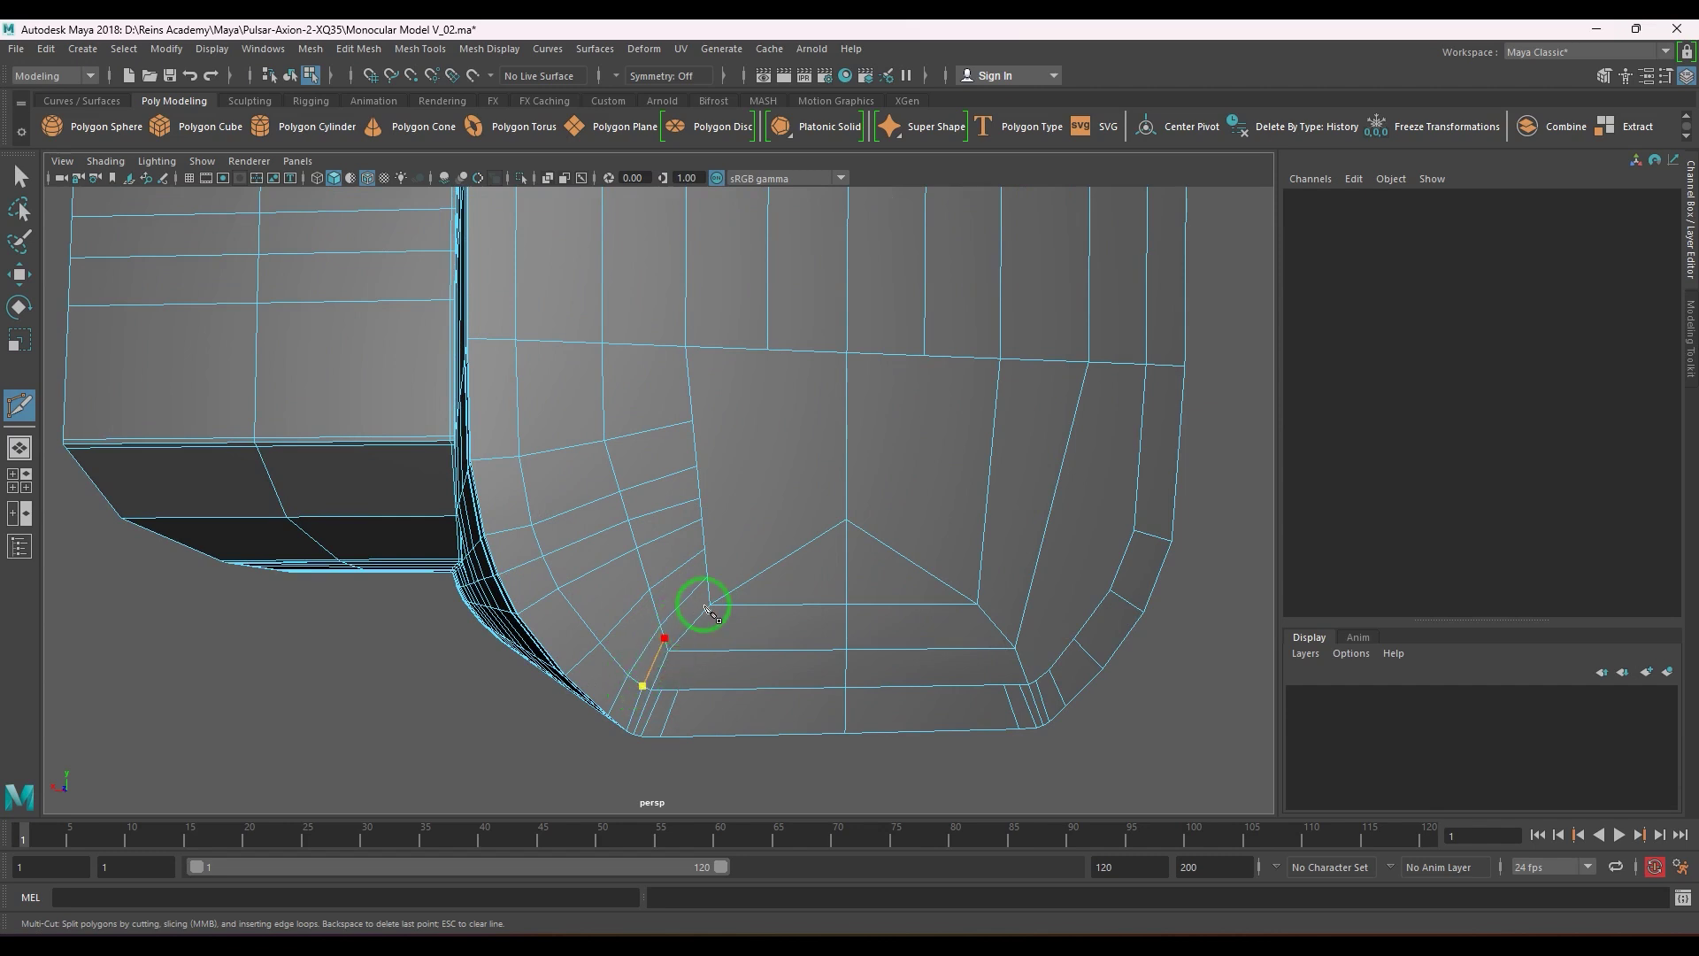
key("Return")
- Cut an arched edge path just inside the diagonals, joining matching vertices at the lower left and right corners through the centre line
left_click(733, 604)
left_click(845, 547)
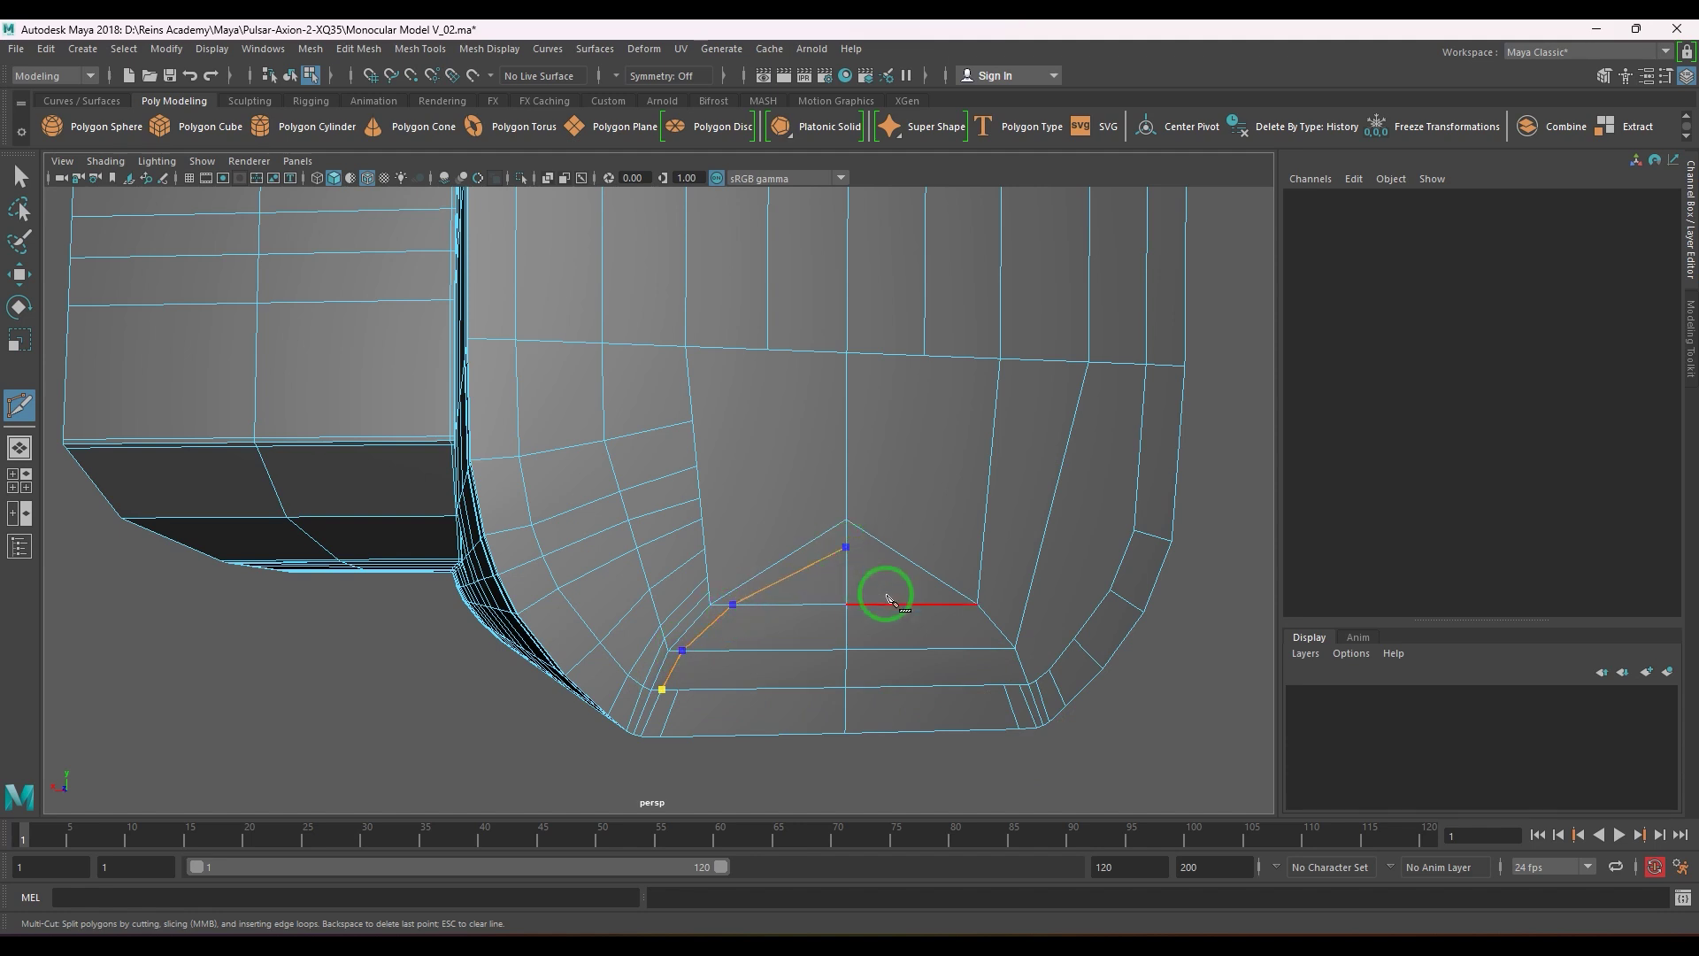
left_click(963, 604)
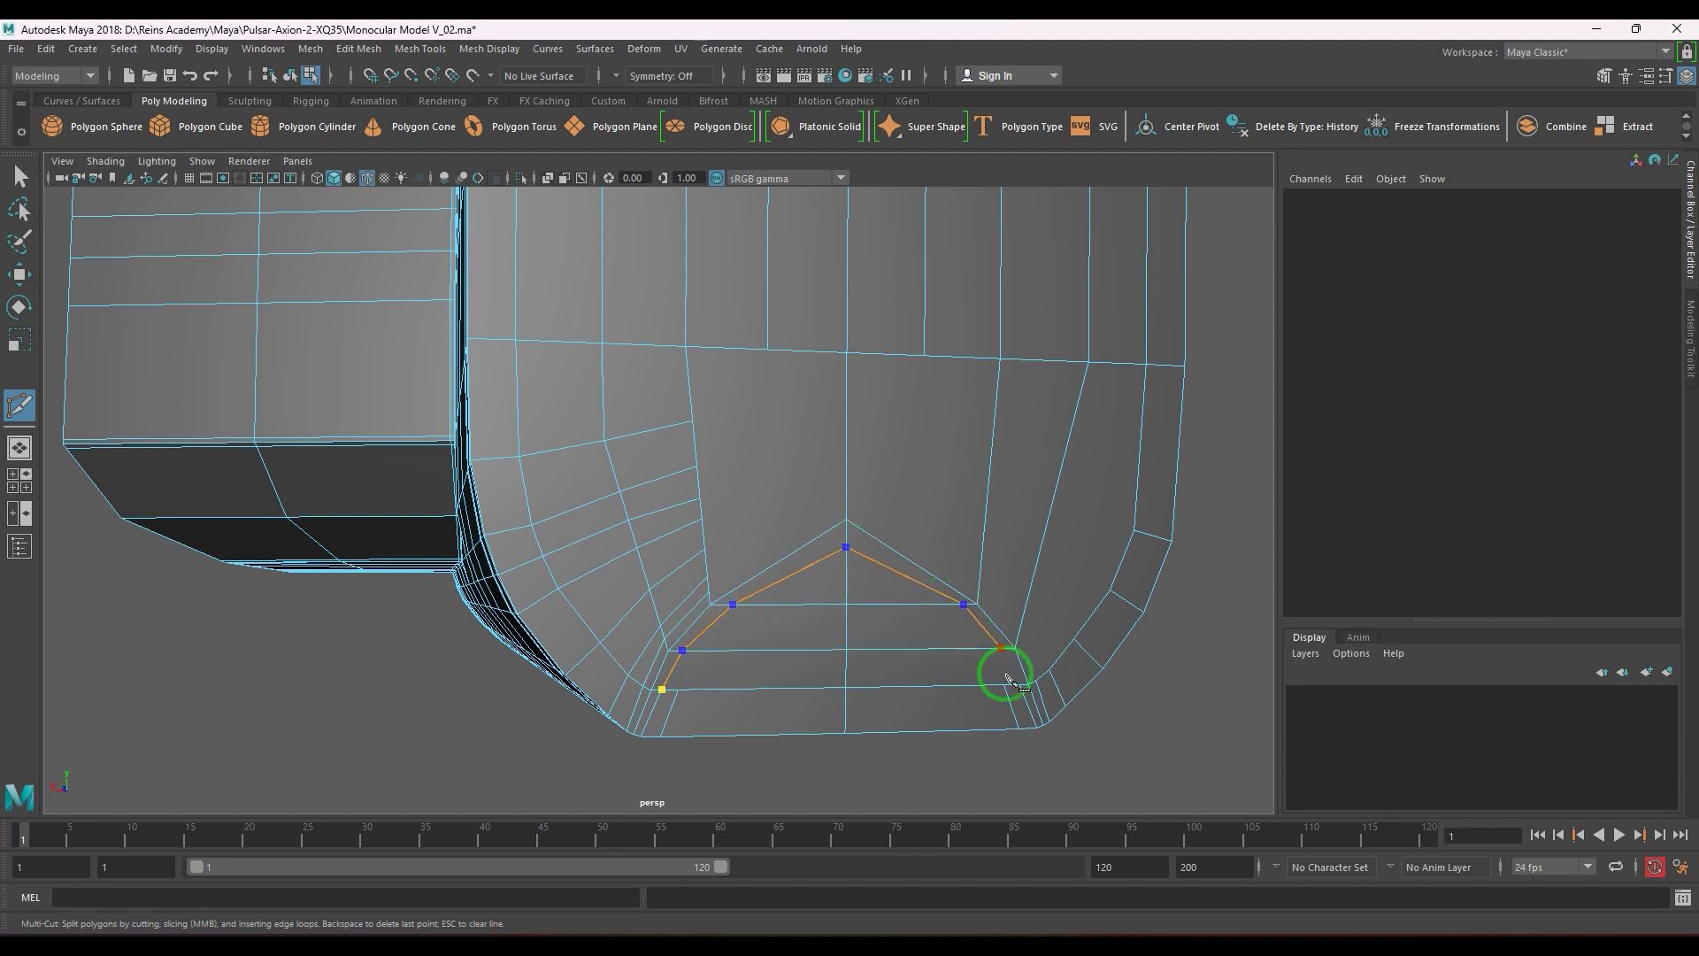
left_click(1014, 687)
key("Return")
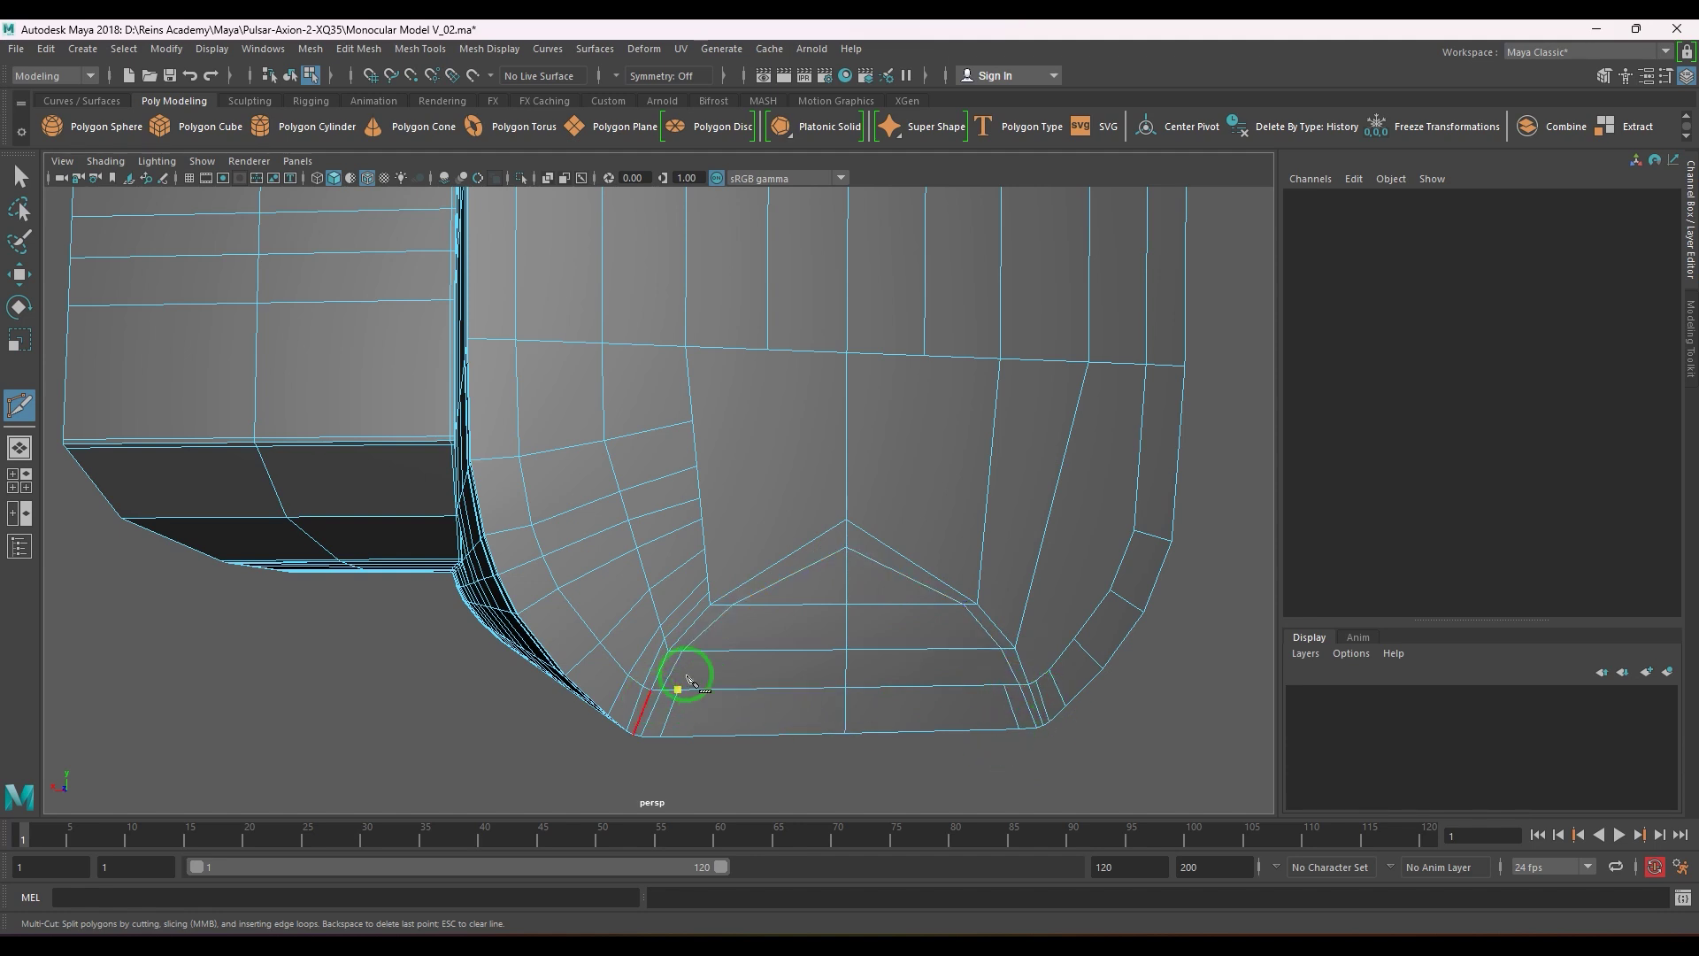
- Cut a second arched path inside the first between the next matching corner vertices, and add short cross edges on both sloping sides
left_click(678, 690)
left_click(753, 604)
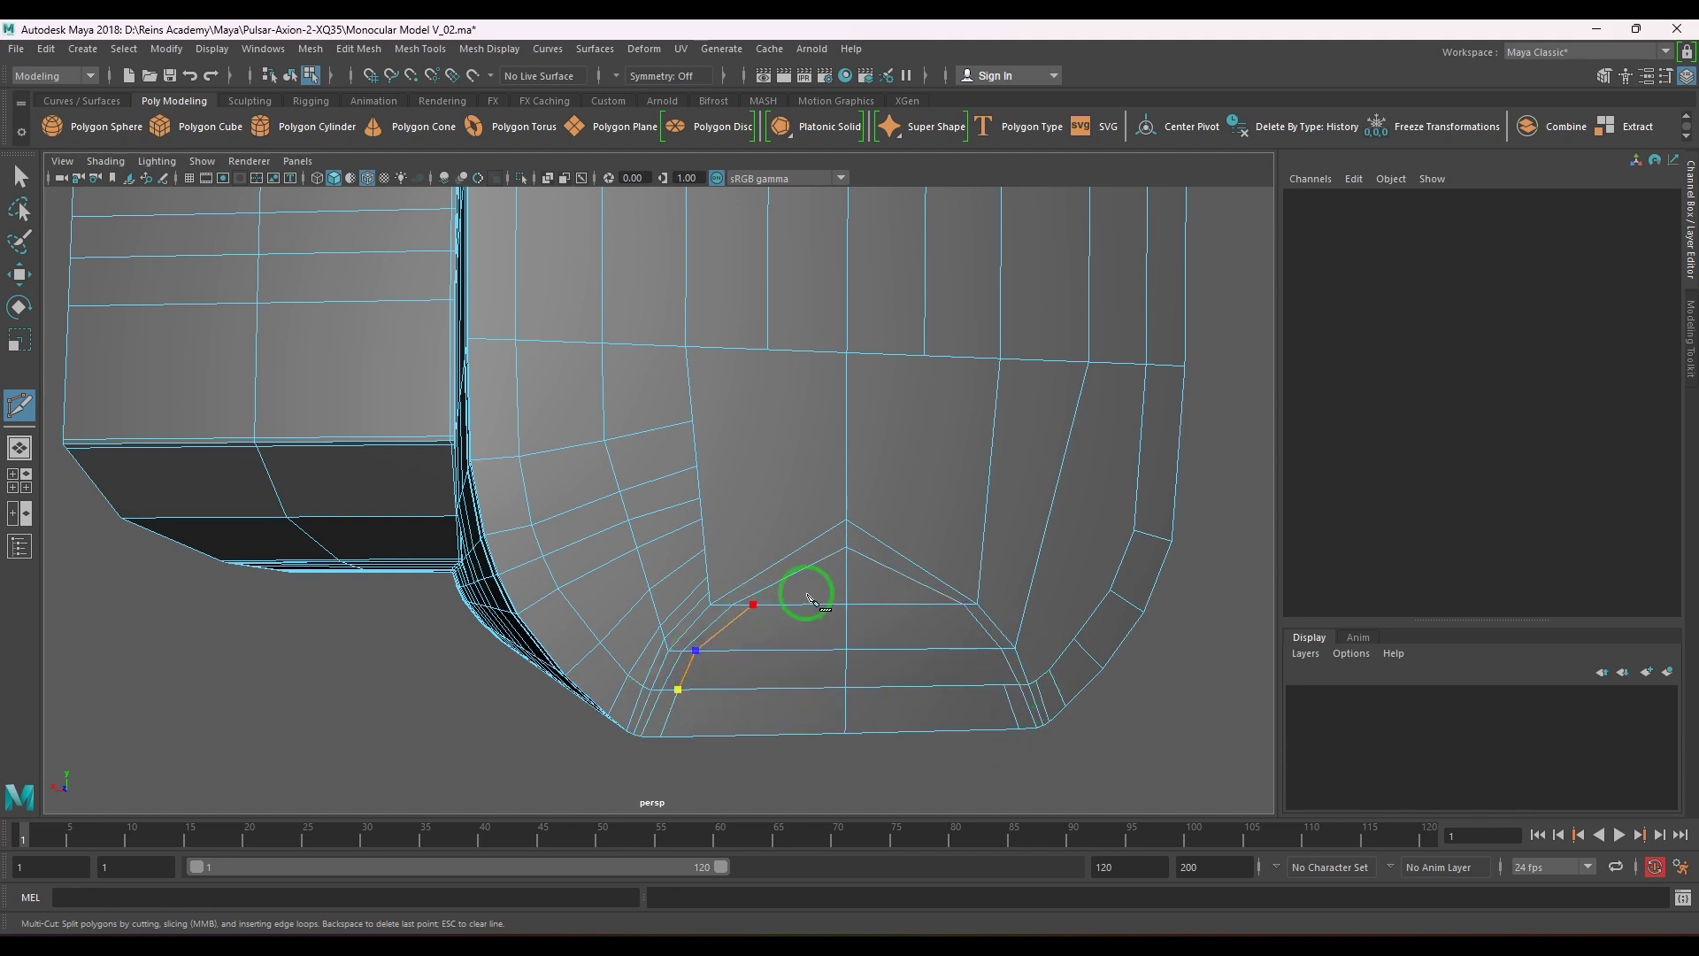
left_click(846, 568)
left_click(957, 619)
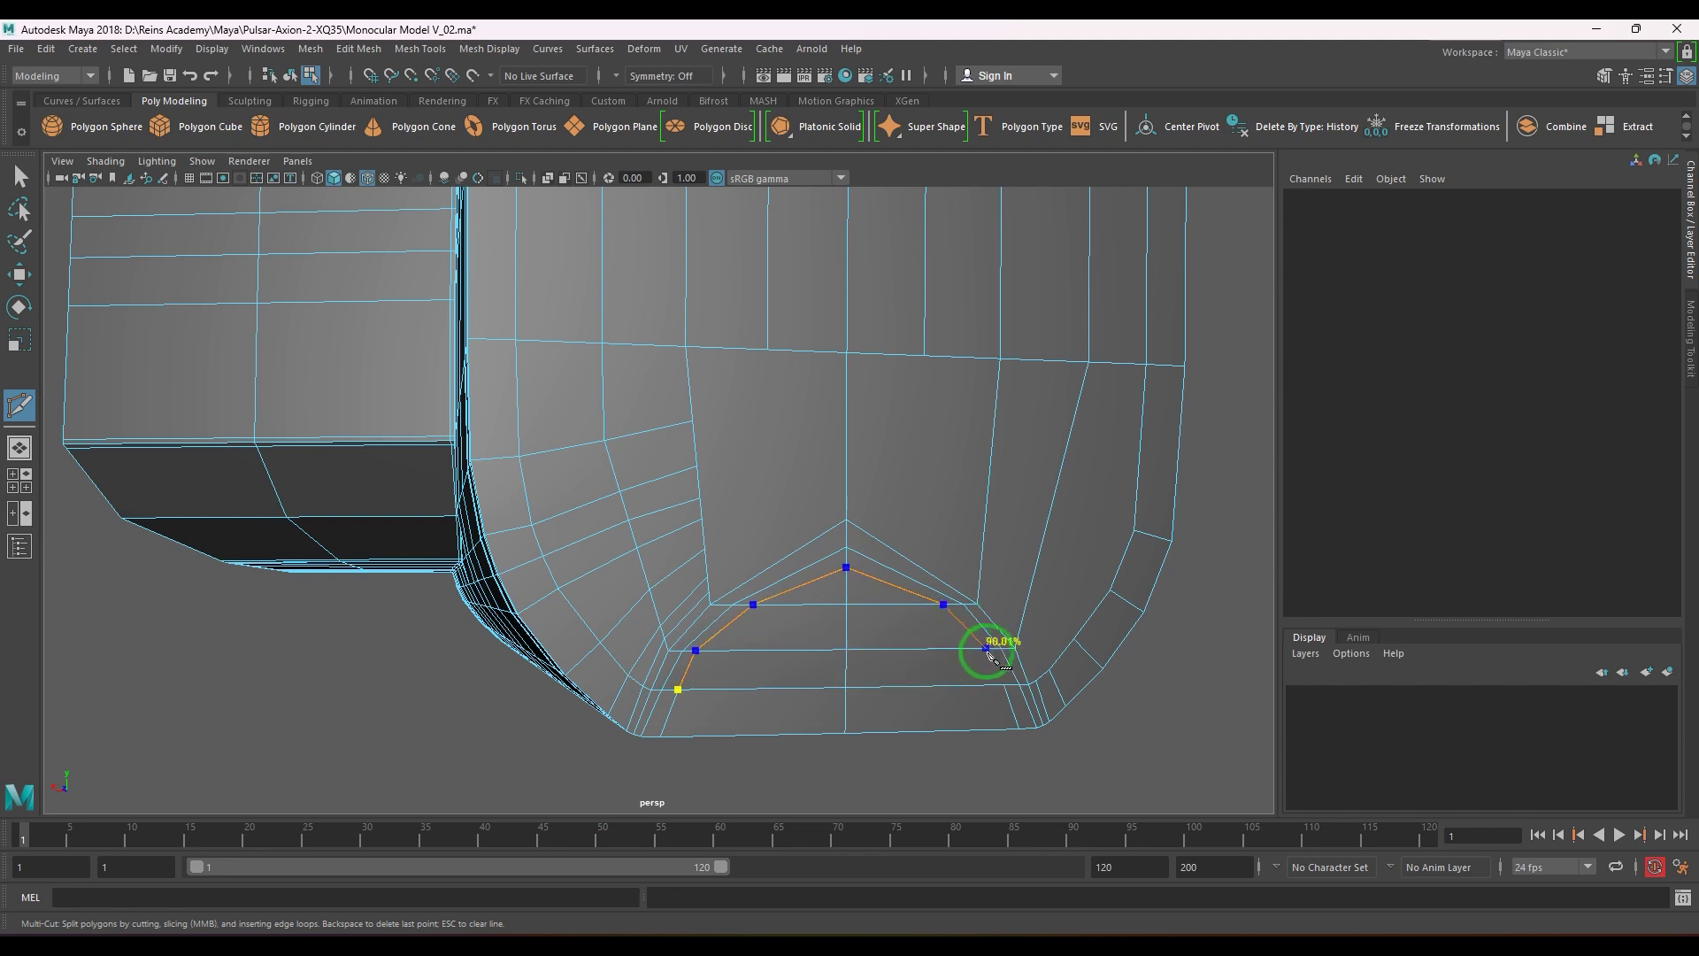
left_click_drag(1017, 725, 894, 611, "alt")
right_click_drag(894, 611, 858, 663, "alt")
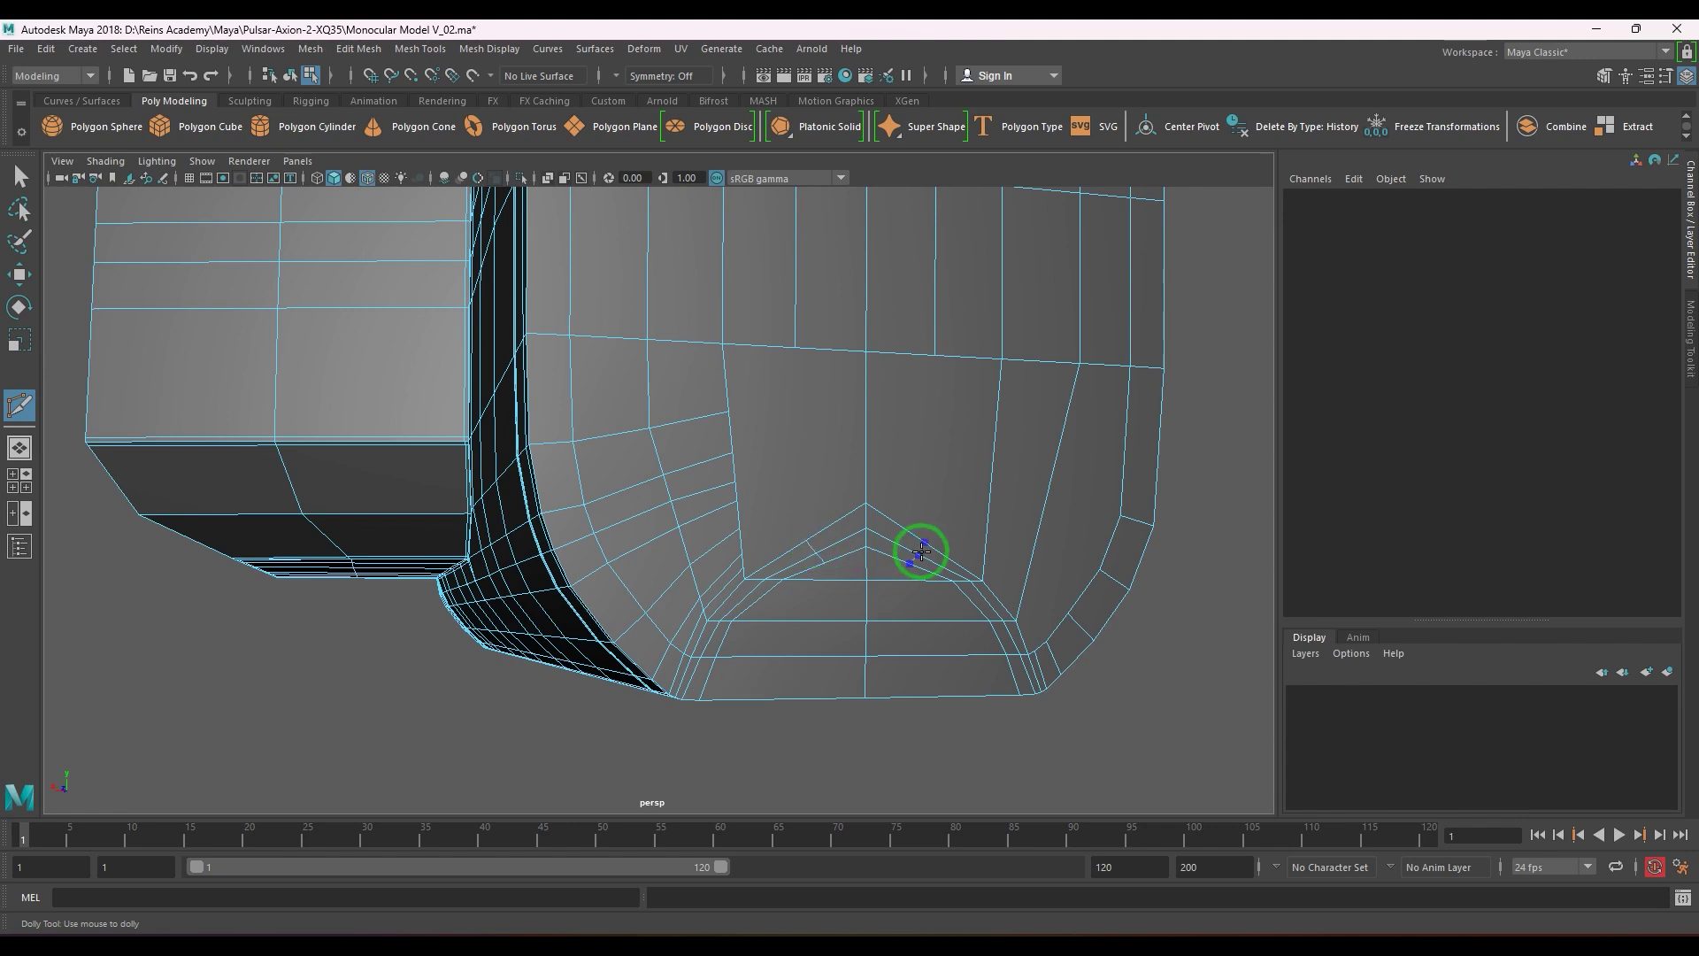
- Select the short cross edges on both slopes of the arches, move them up in Y, and scale them apart in X
left_click_drag(918, 554, 777, 630, "alt")
key("w")
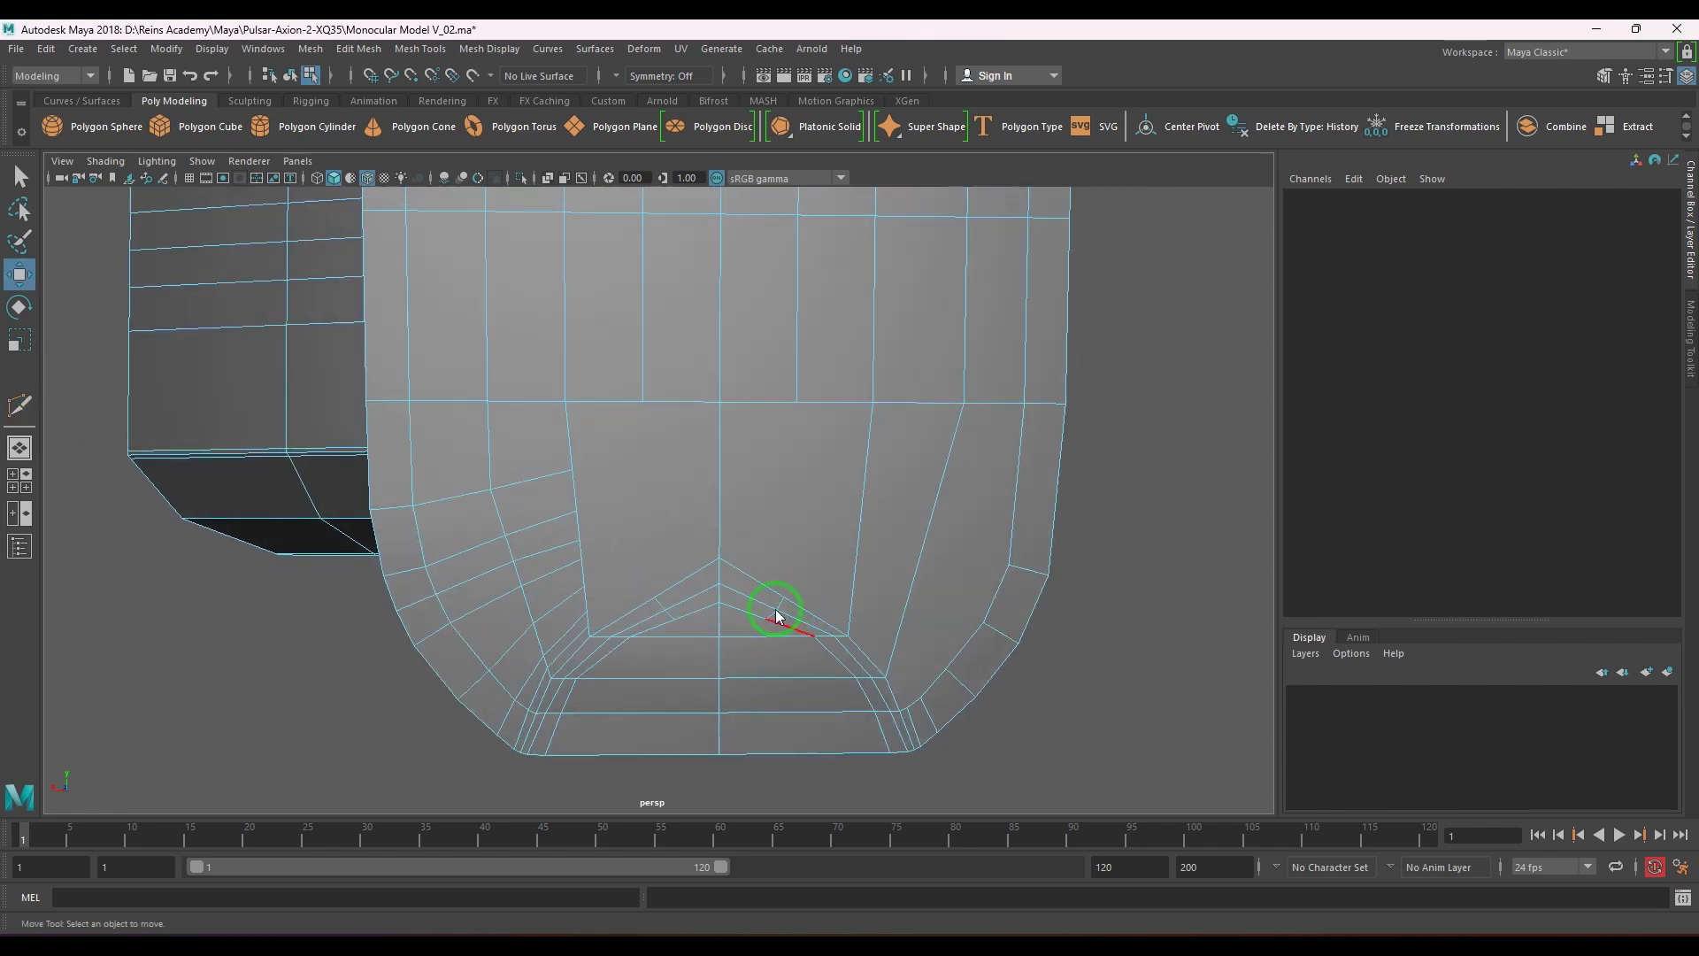
left_click(779, 600)
left_click_drag(653, 491, 660, 471)
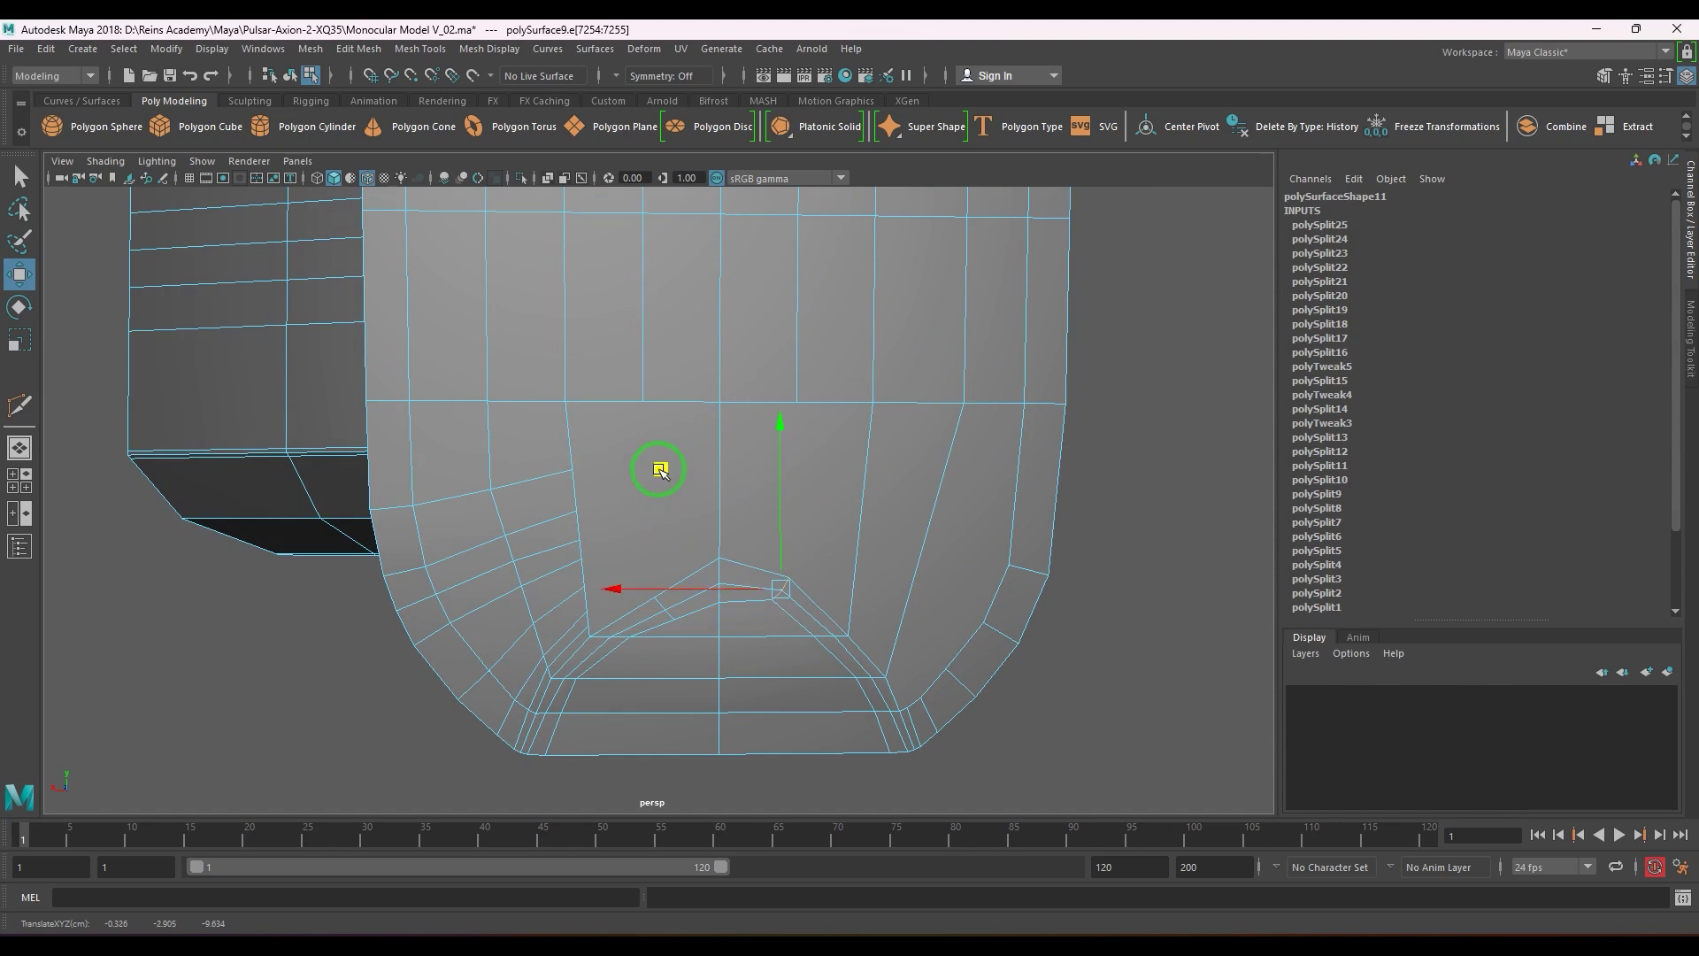
key("ctrl+z")
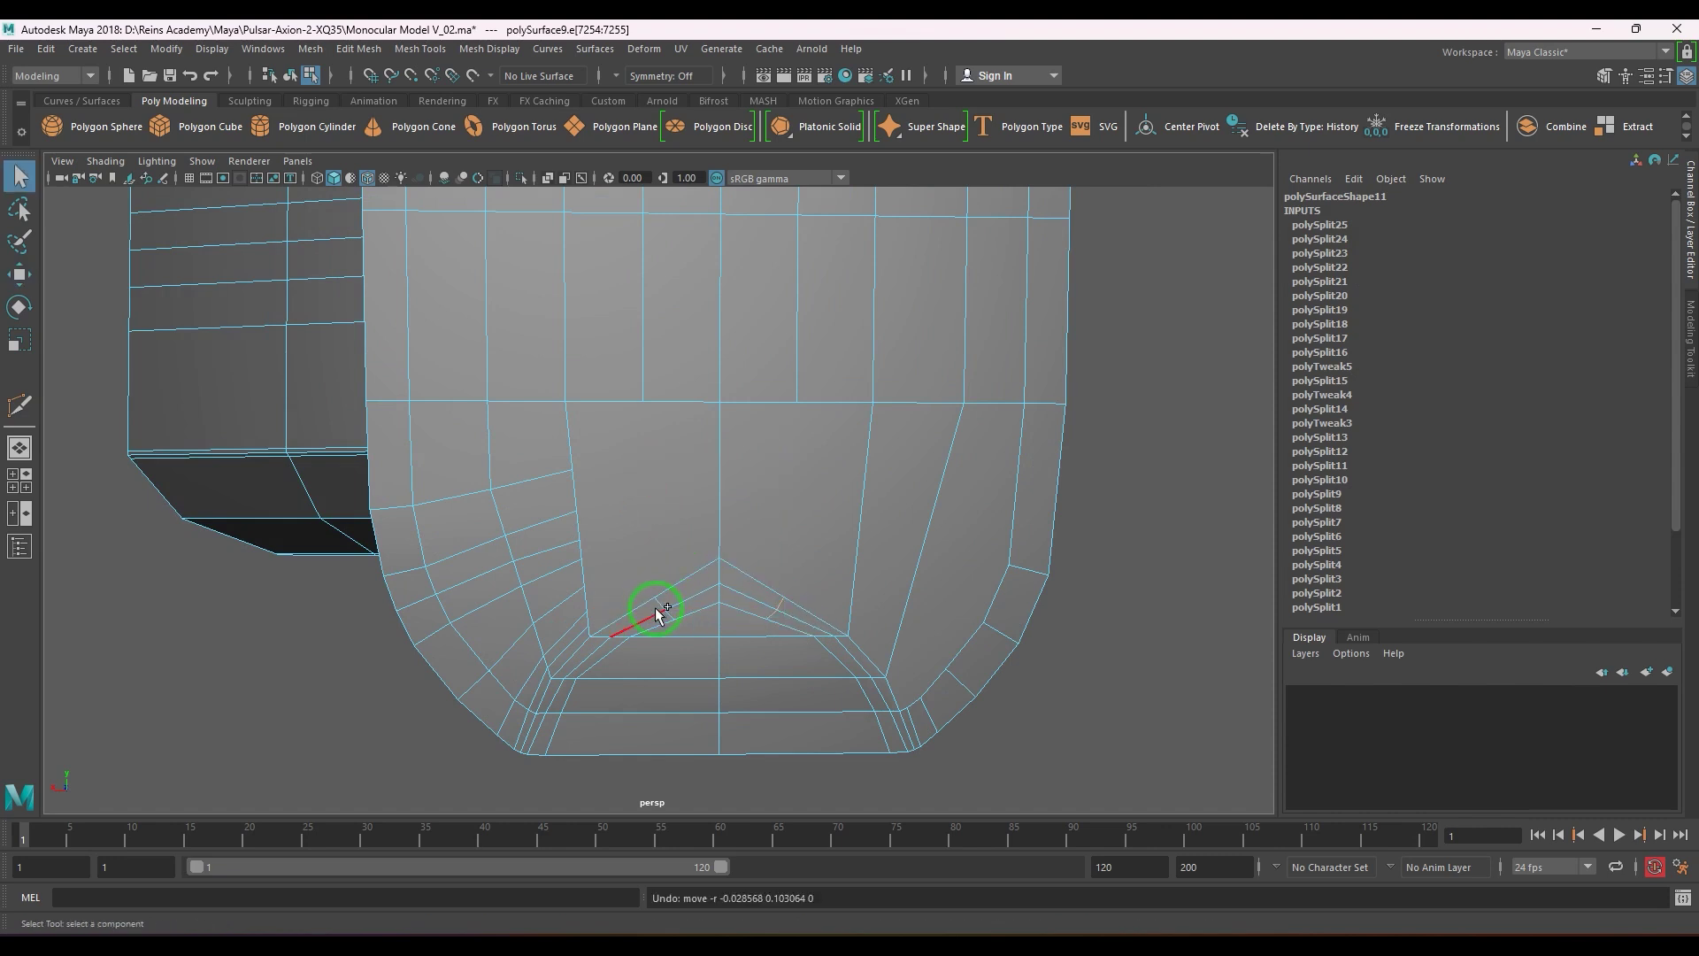
left_click(728, 564)
left_click_drag(729, 564, 717, 509)
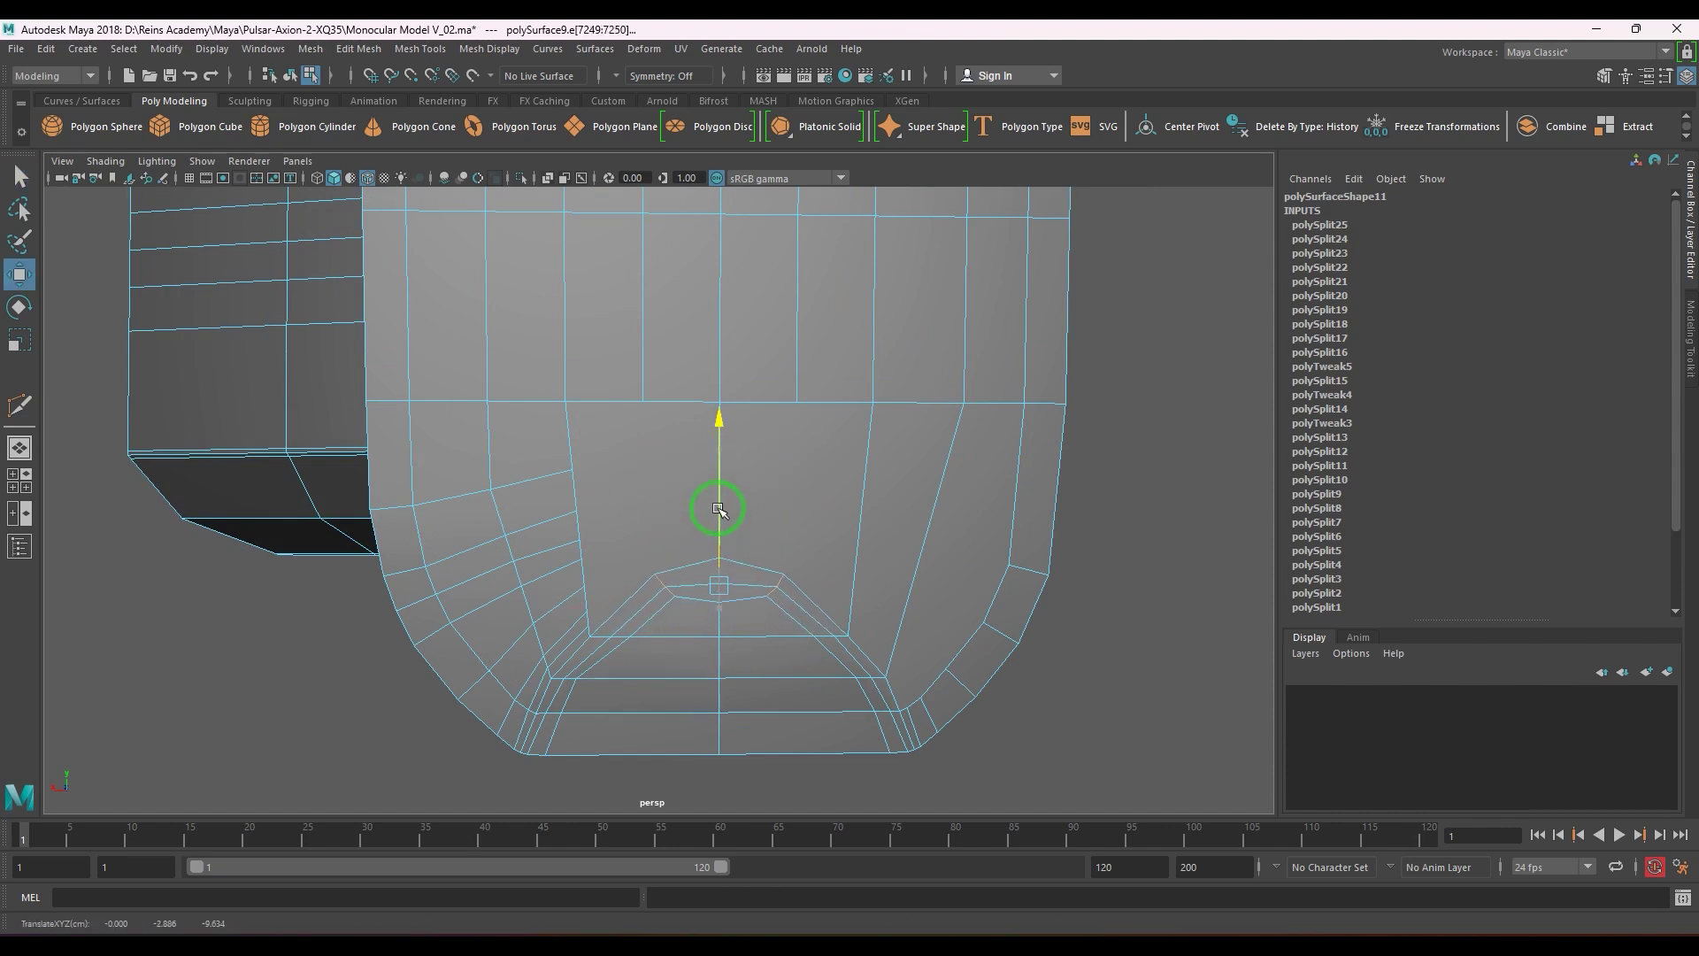
key("r")
left_click_drag(561, 594, 535, 617)
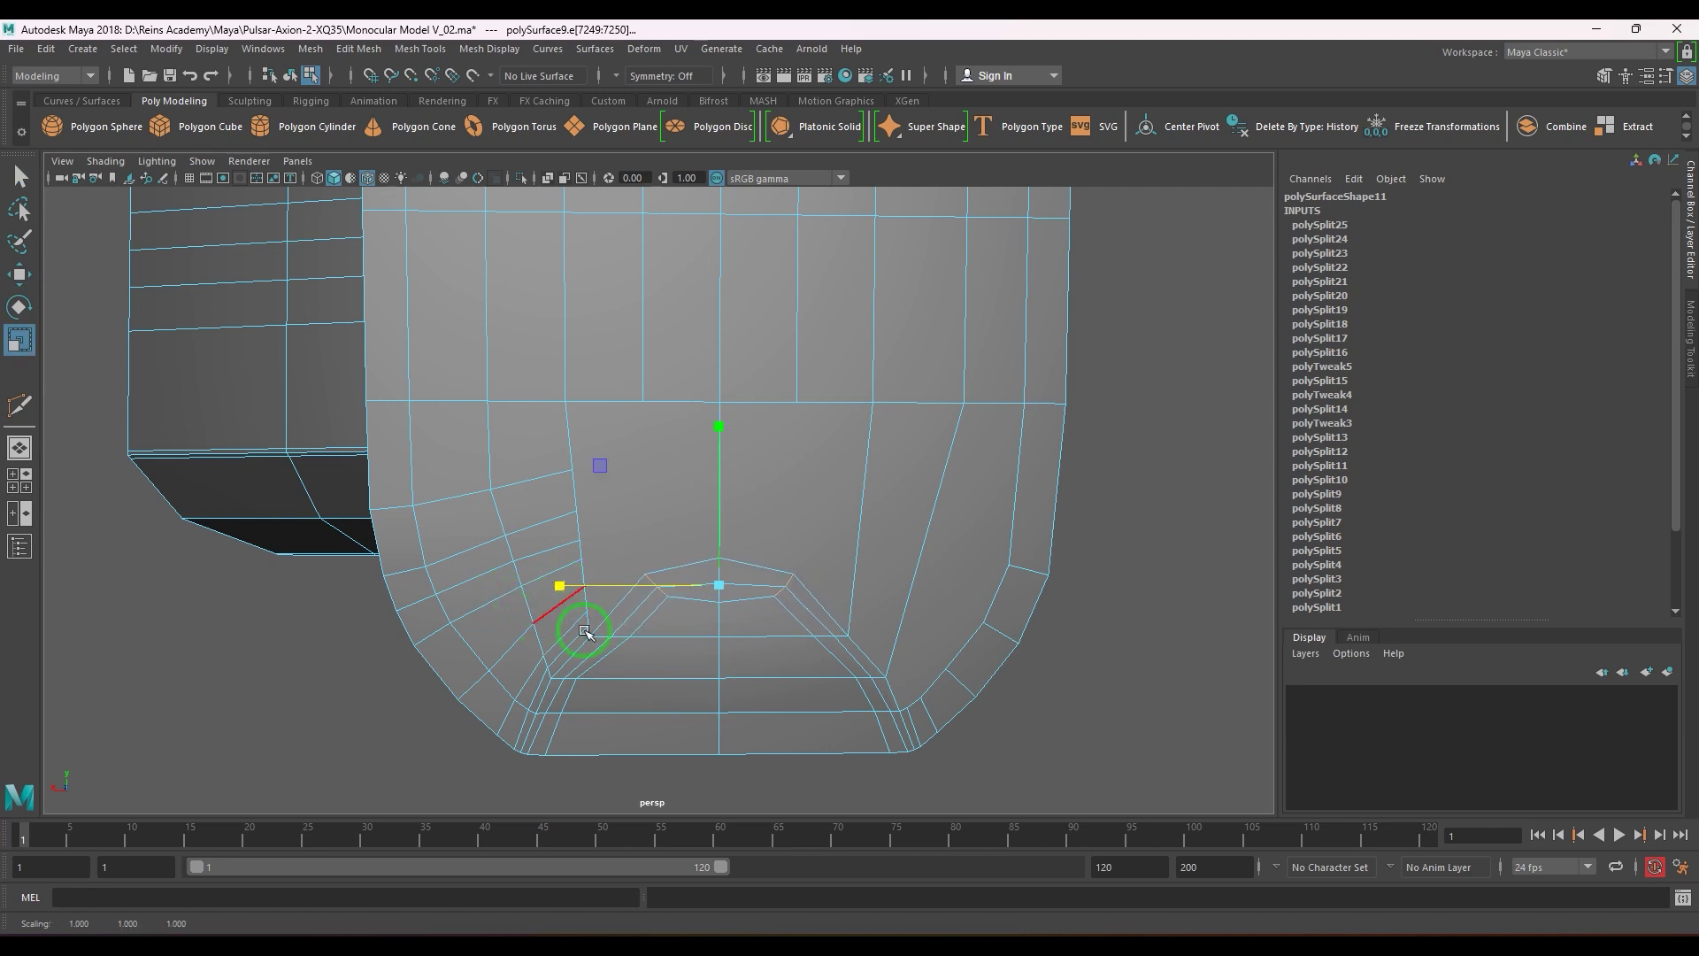
- Cut vertical edges from both upper corners of the arch up to the matching vertices on the long horizontal edge above
right_click_drag(853, 486, 770, 513, "shift")
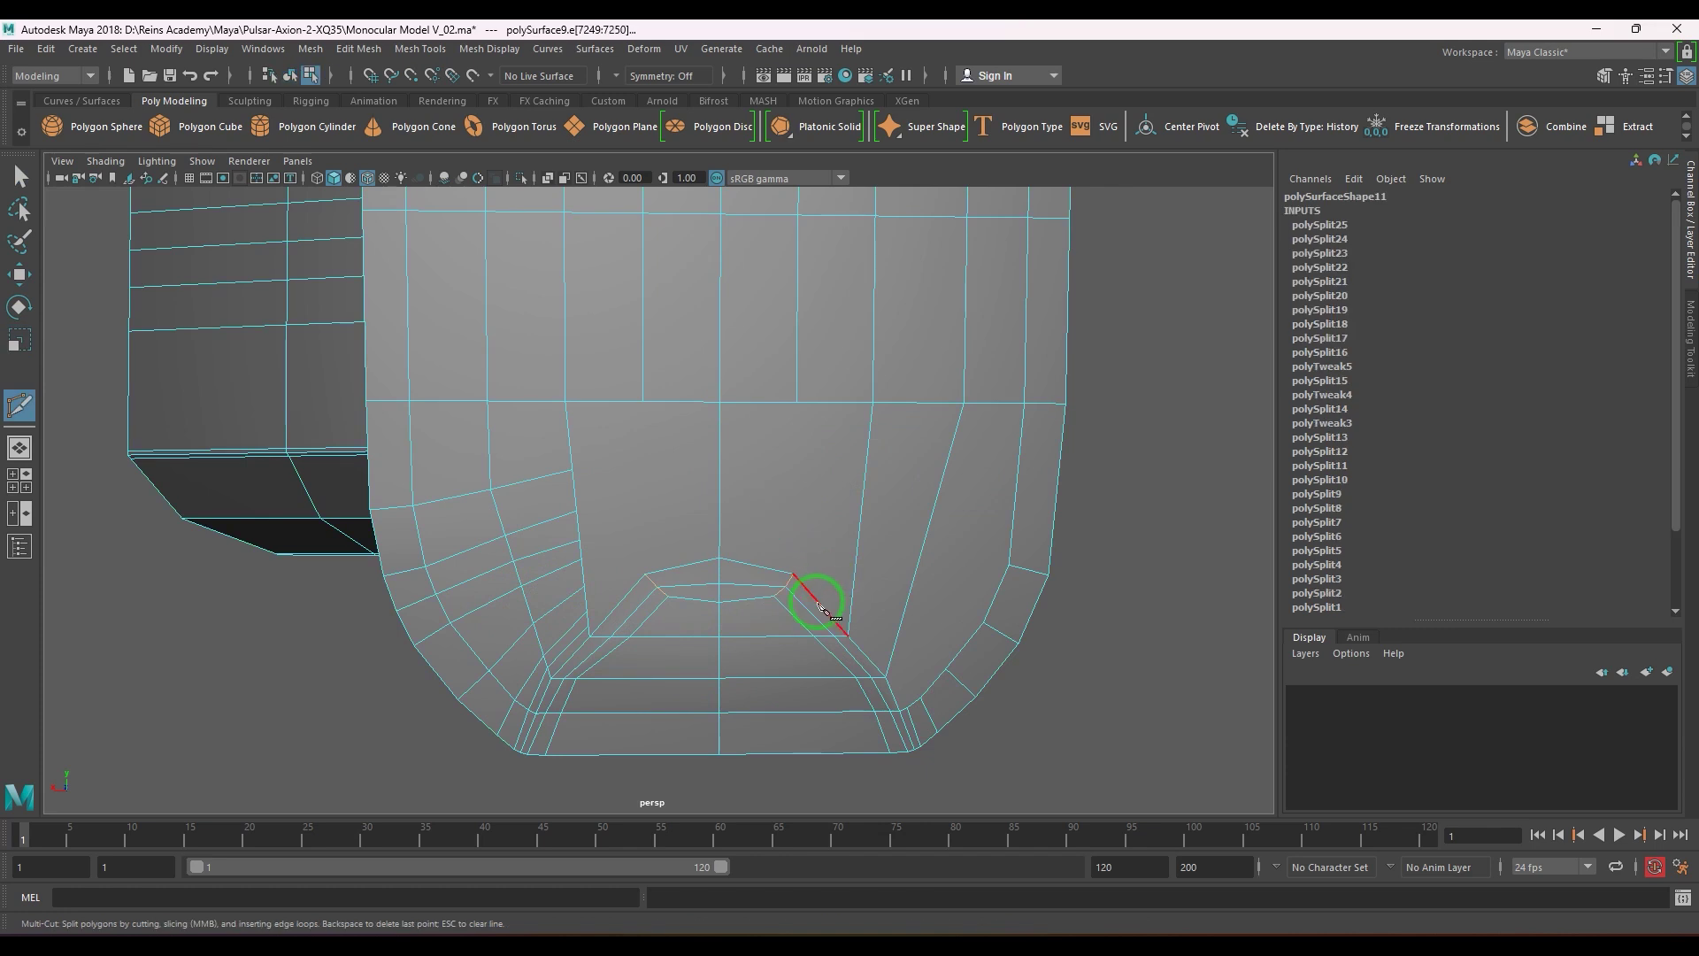
left_click(792, 574)
left_click(796, 402)
right_click(815, 465)
left_click(657, 586)
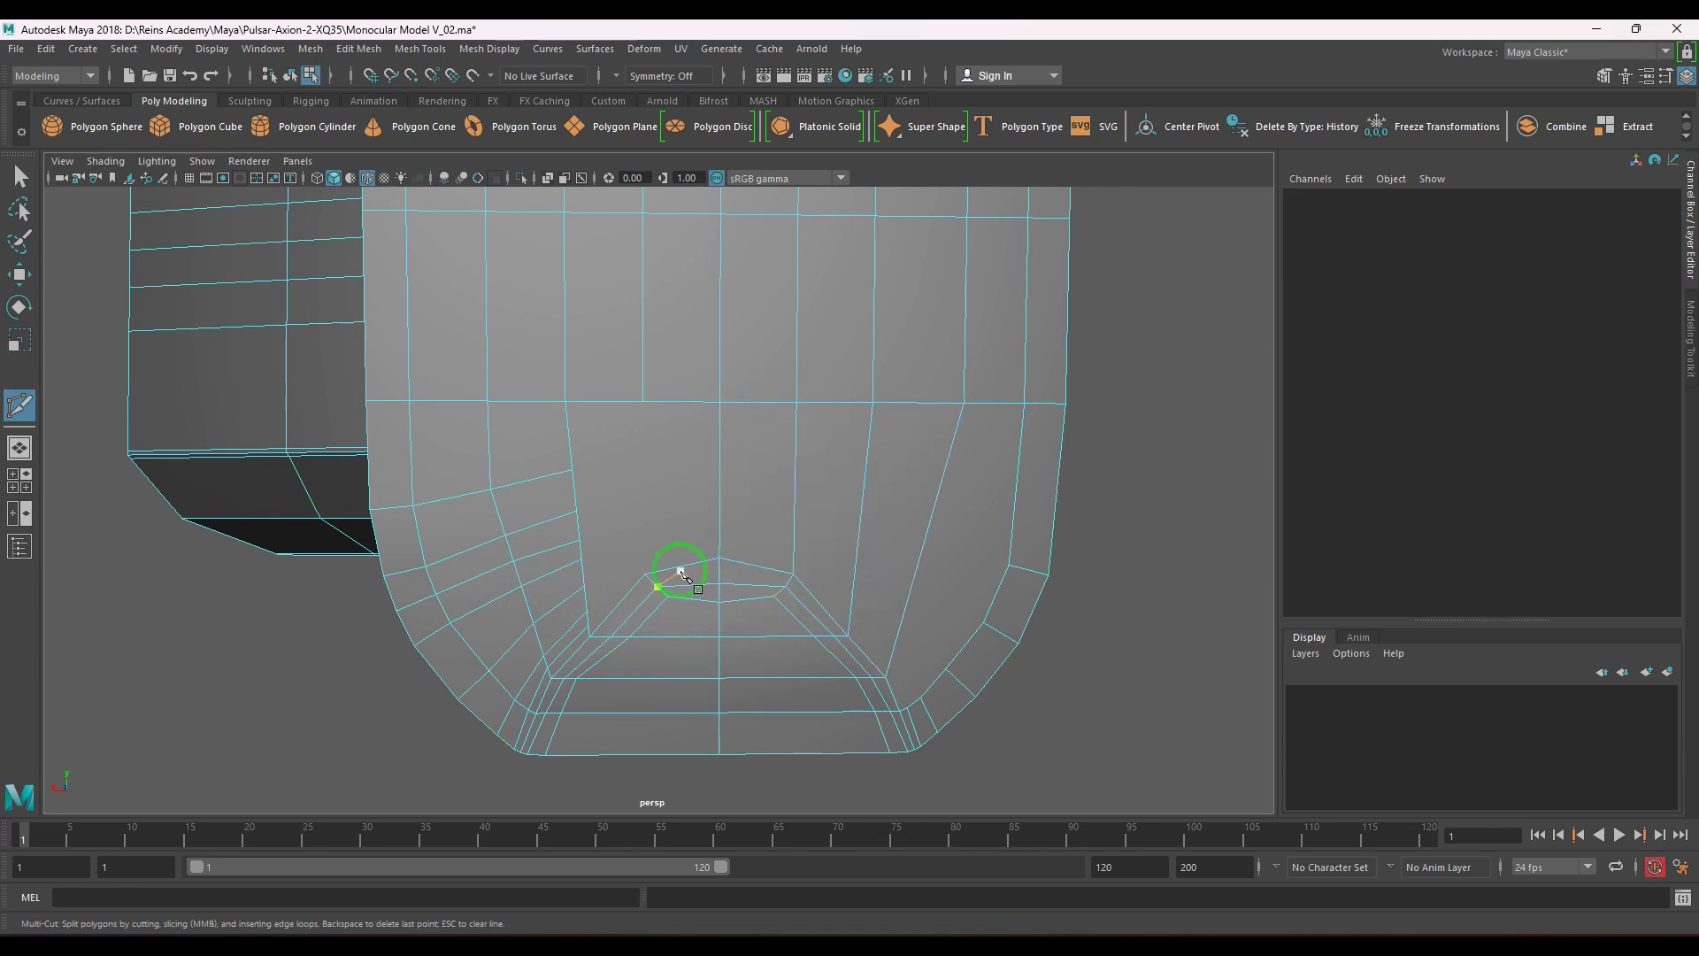
key("ctrl+z")
left_click(645, 574)
right_click_drag(854, 589, 915, 681, "alt")
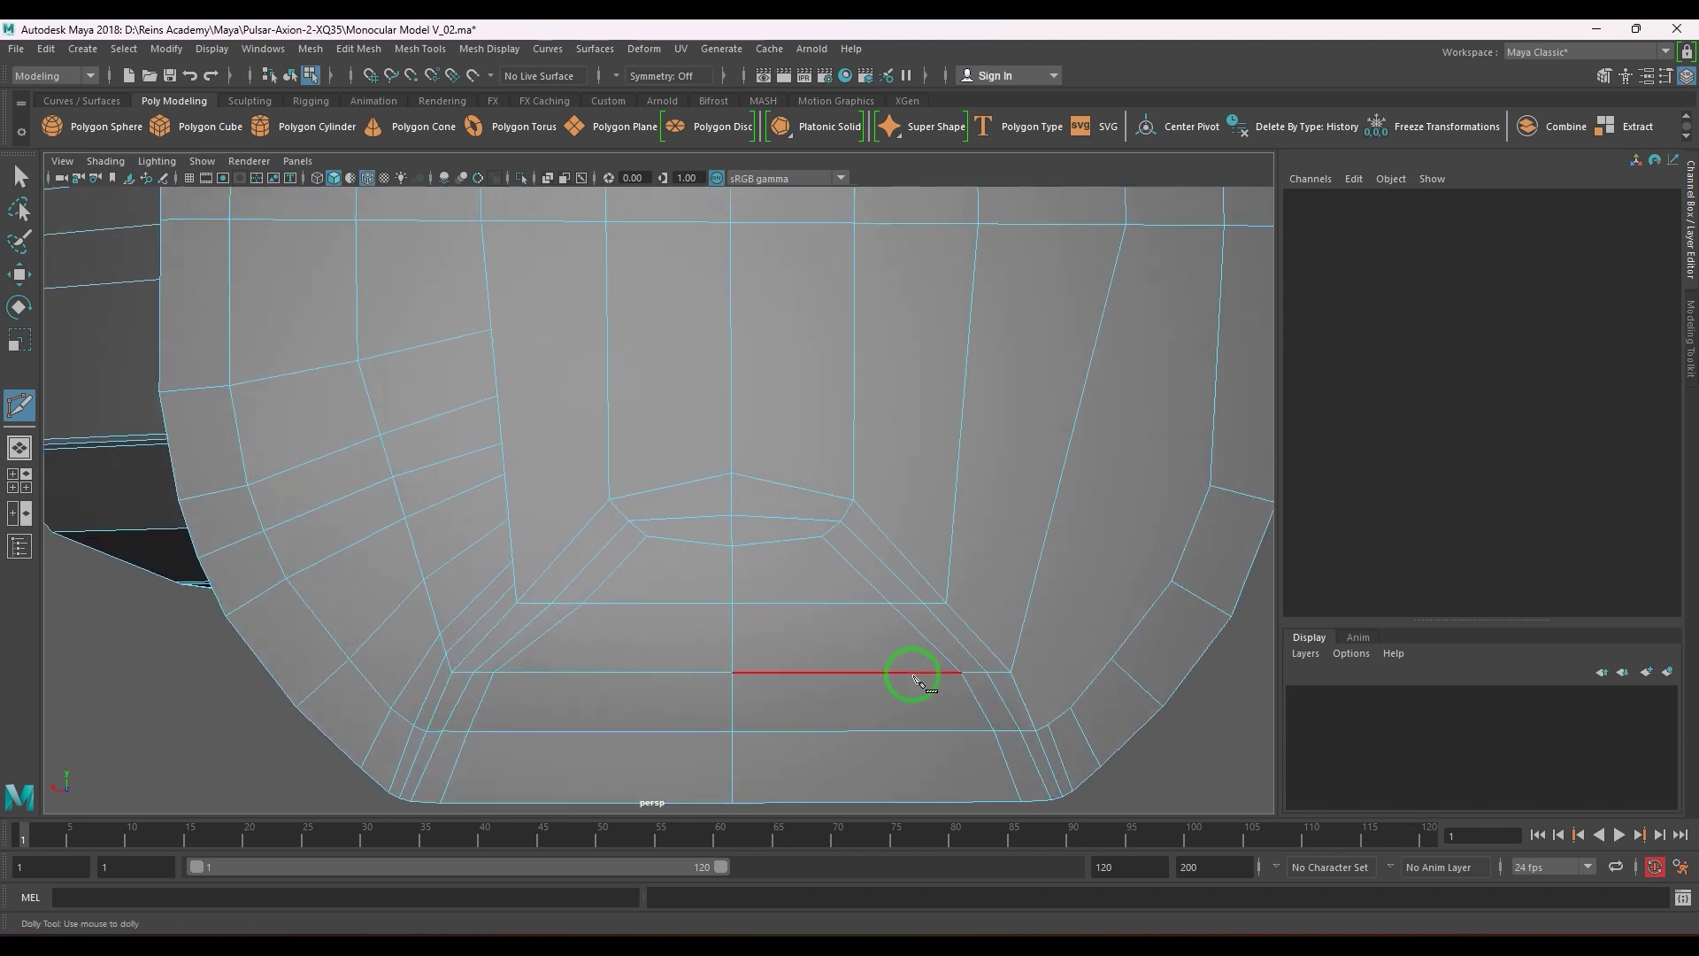
- Cut two closely spaced arched edge paths just above the existing arch and join their ends down both slopes into the lower corners
left_click(854, 493)
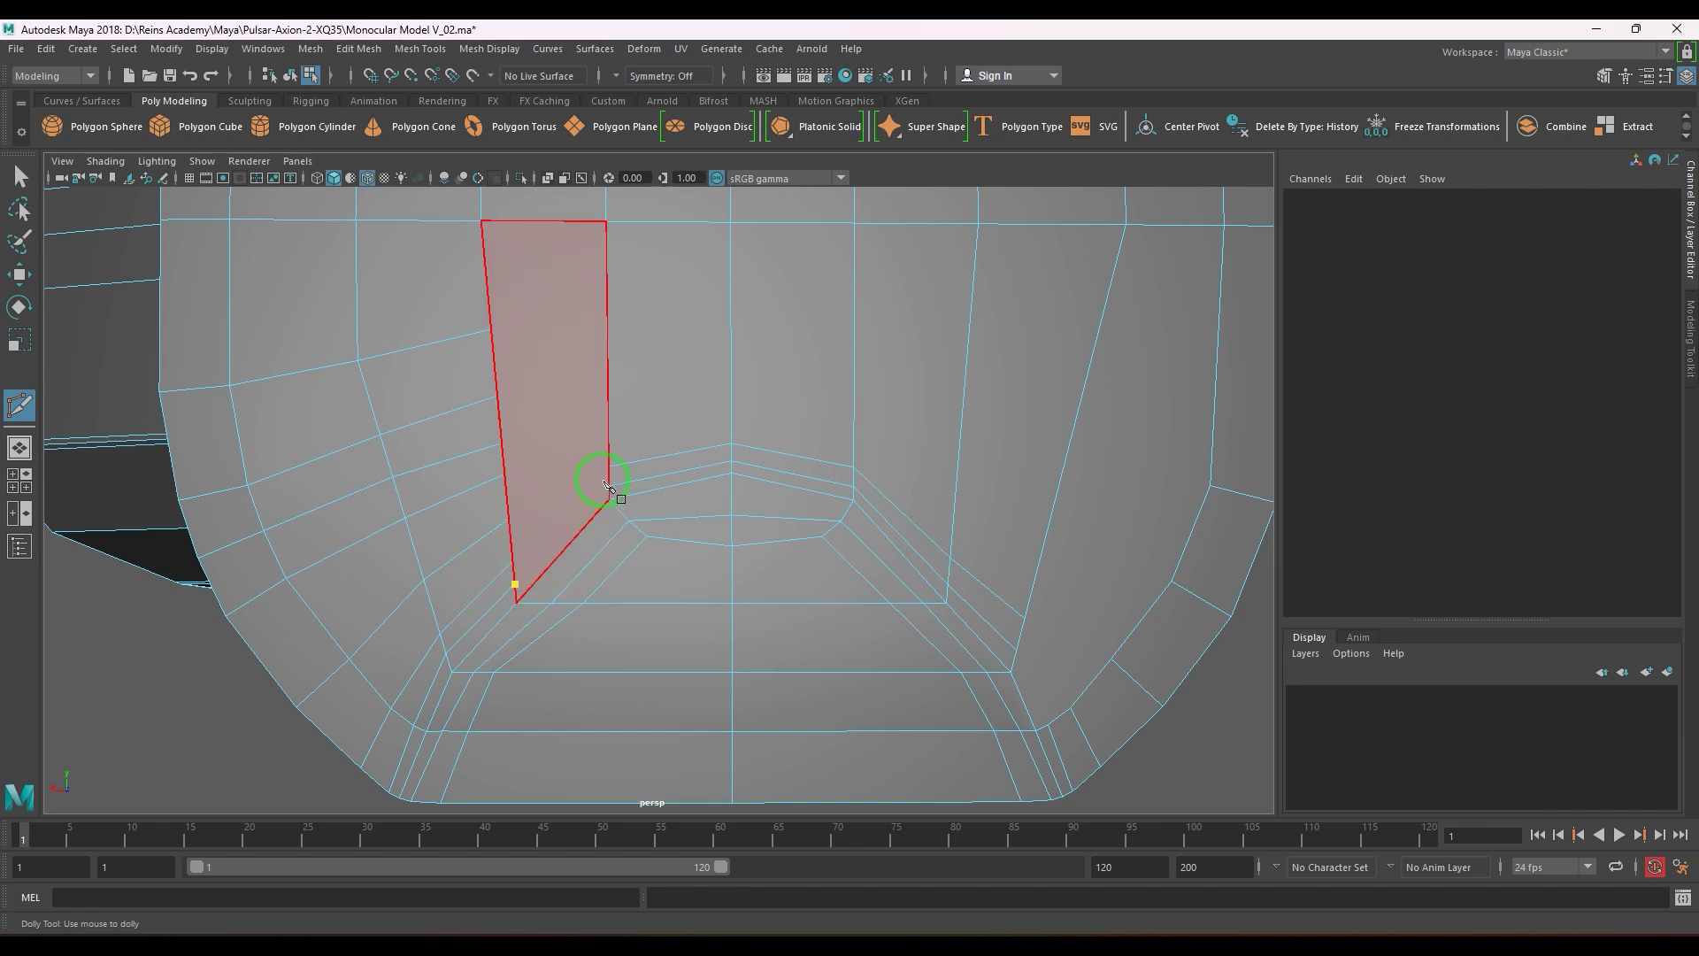
key("Return")
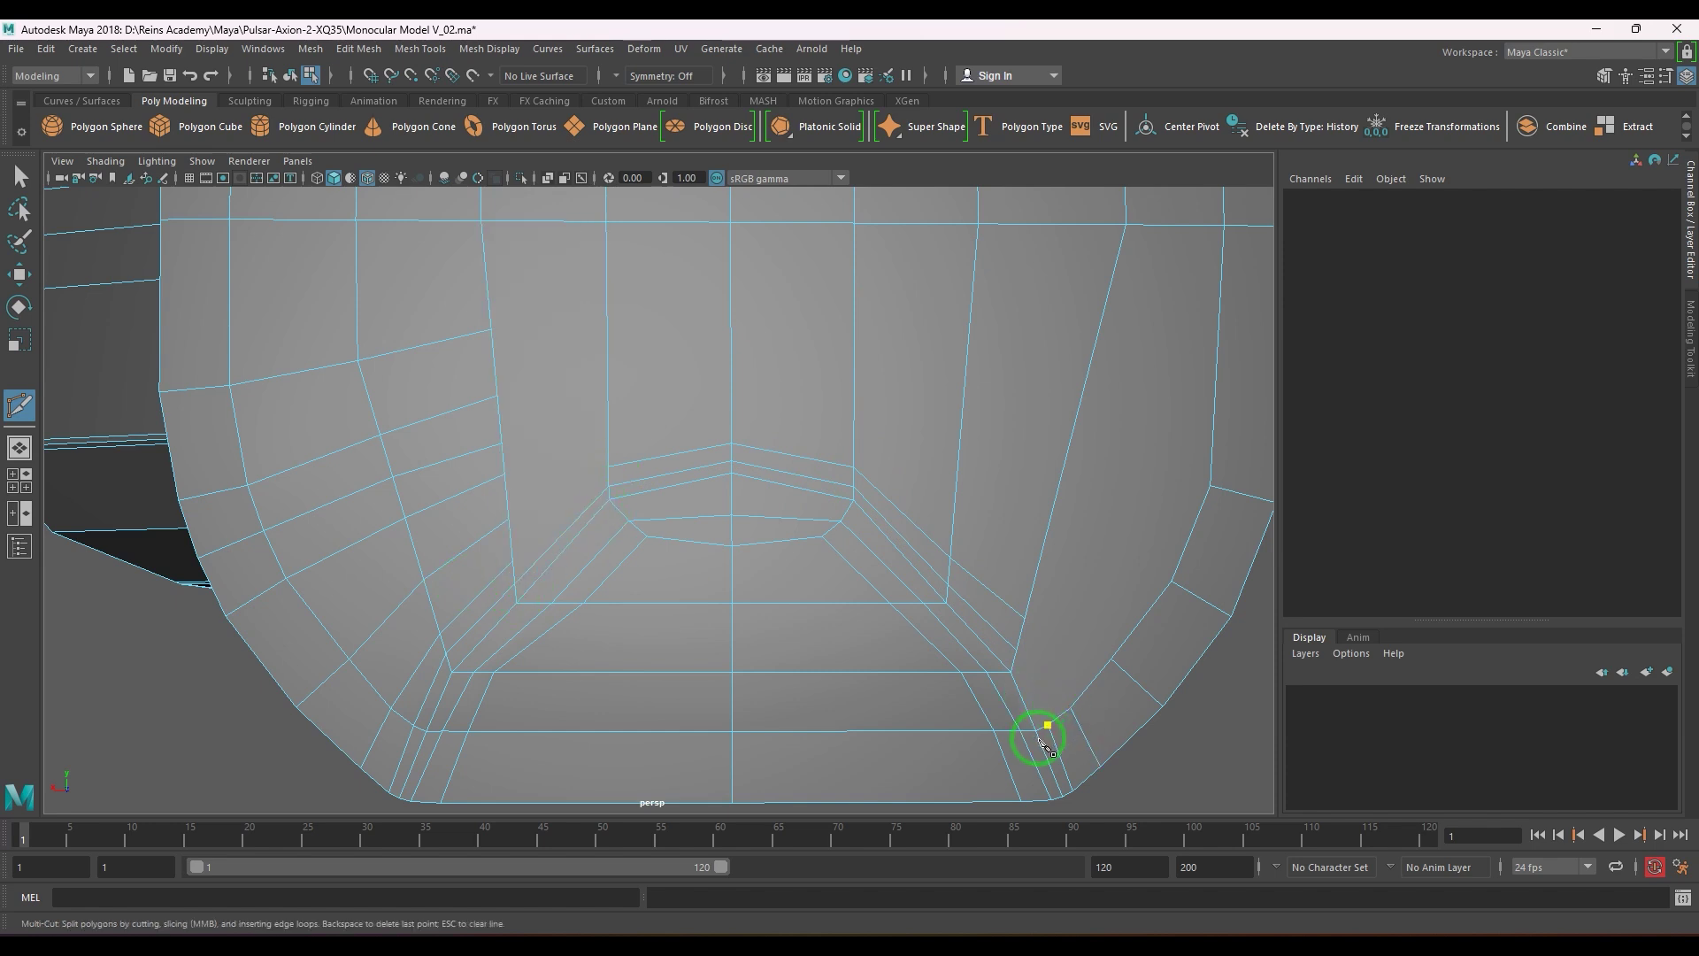
key("Return")
left_click(1071, 708)
key("BackSpace")
left_click(1025, 618)
scroll(960, 650, "down", 3)
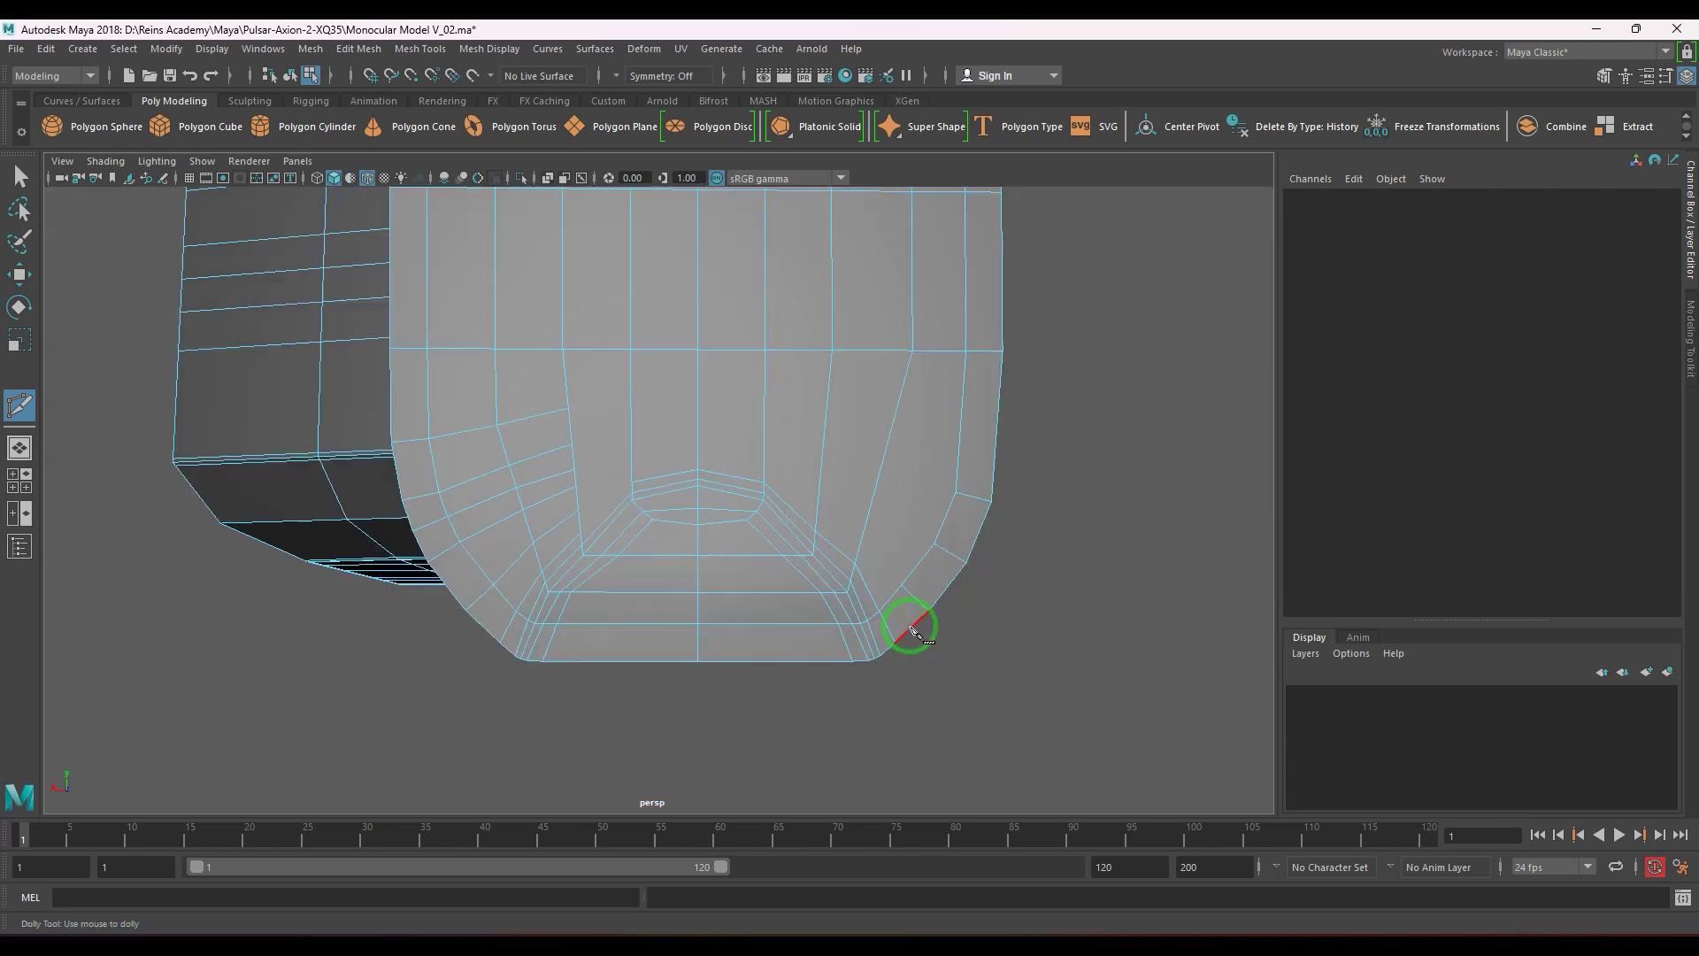
- Recut a wider arched edge path higher above the arches, joining it to the right border vertex and the matching left slanted-edge vertex
scroll(910, 619, "up", 4)
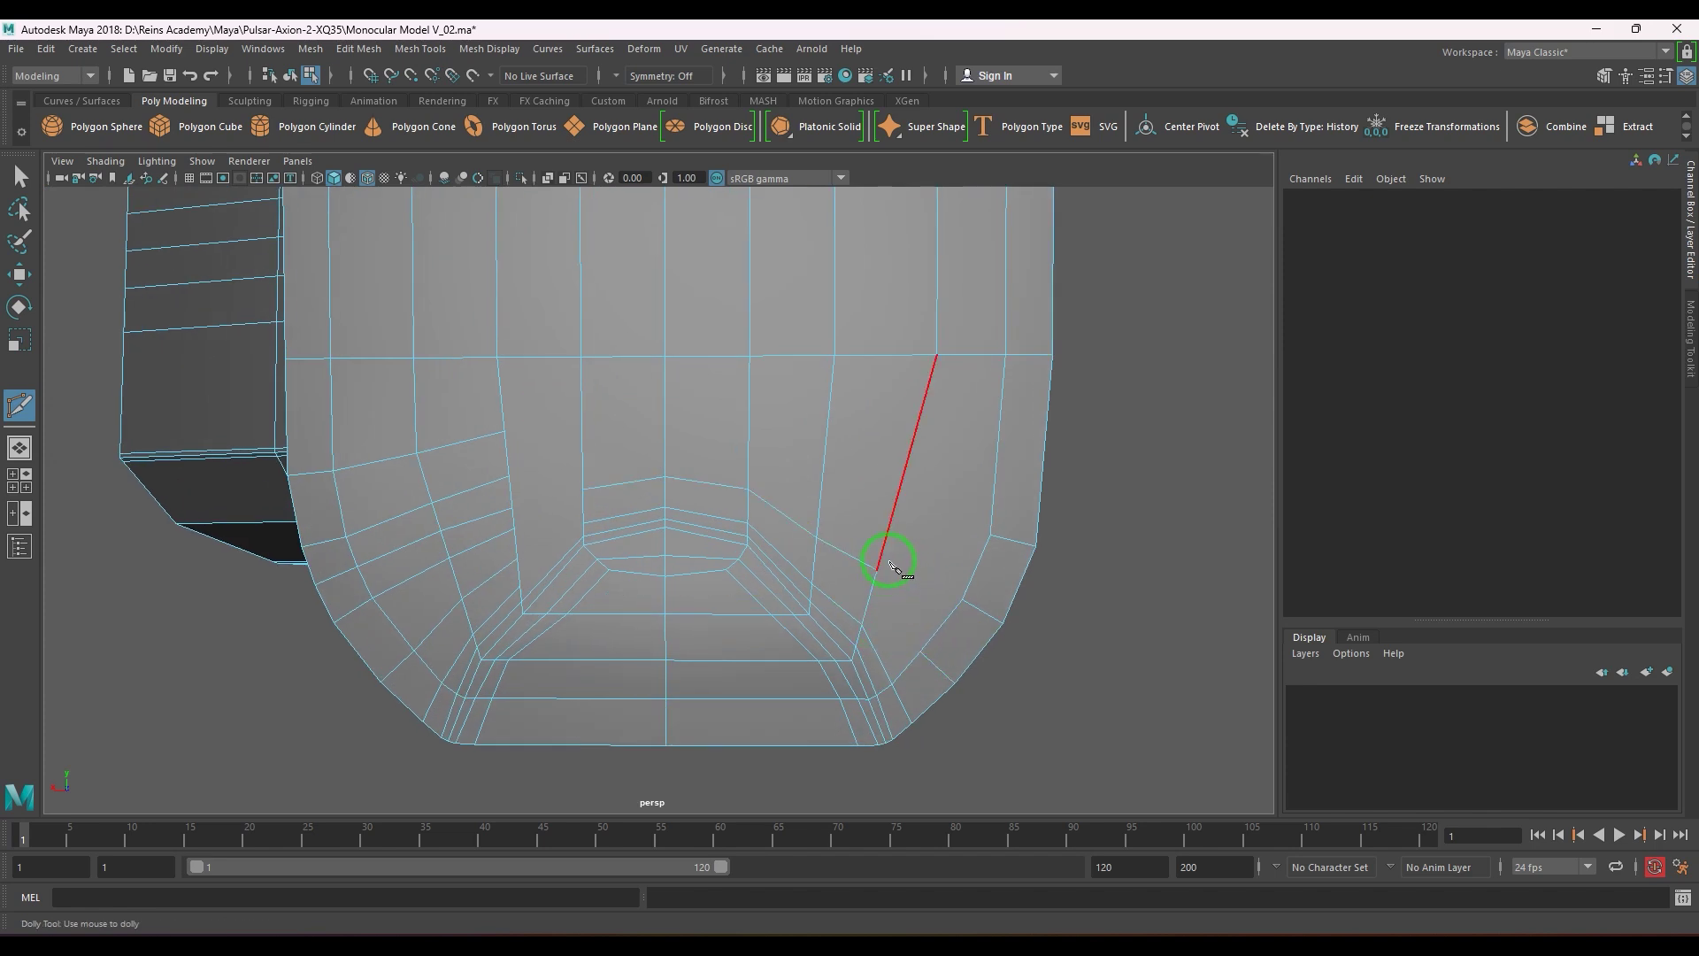
key("ctrl+z")
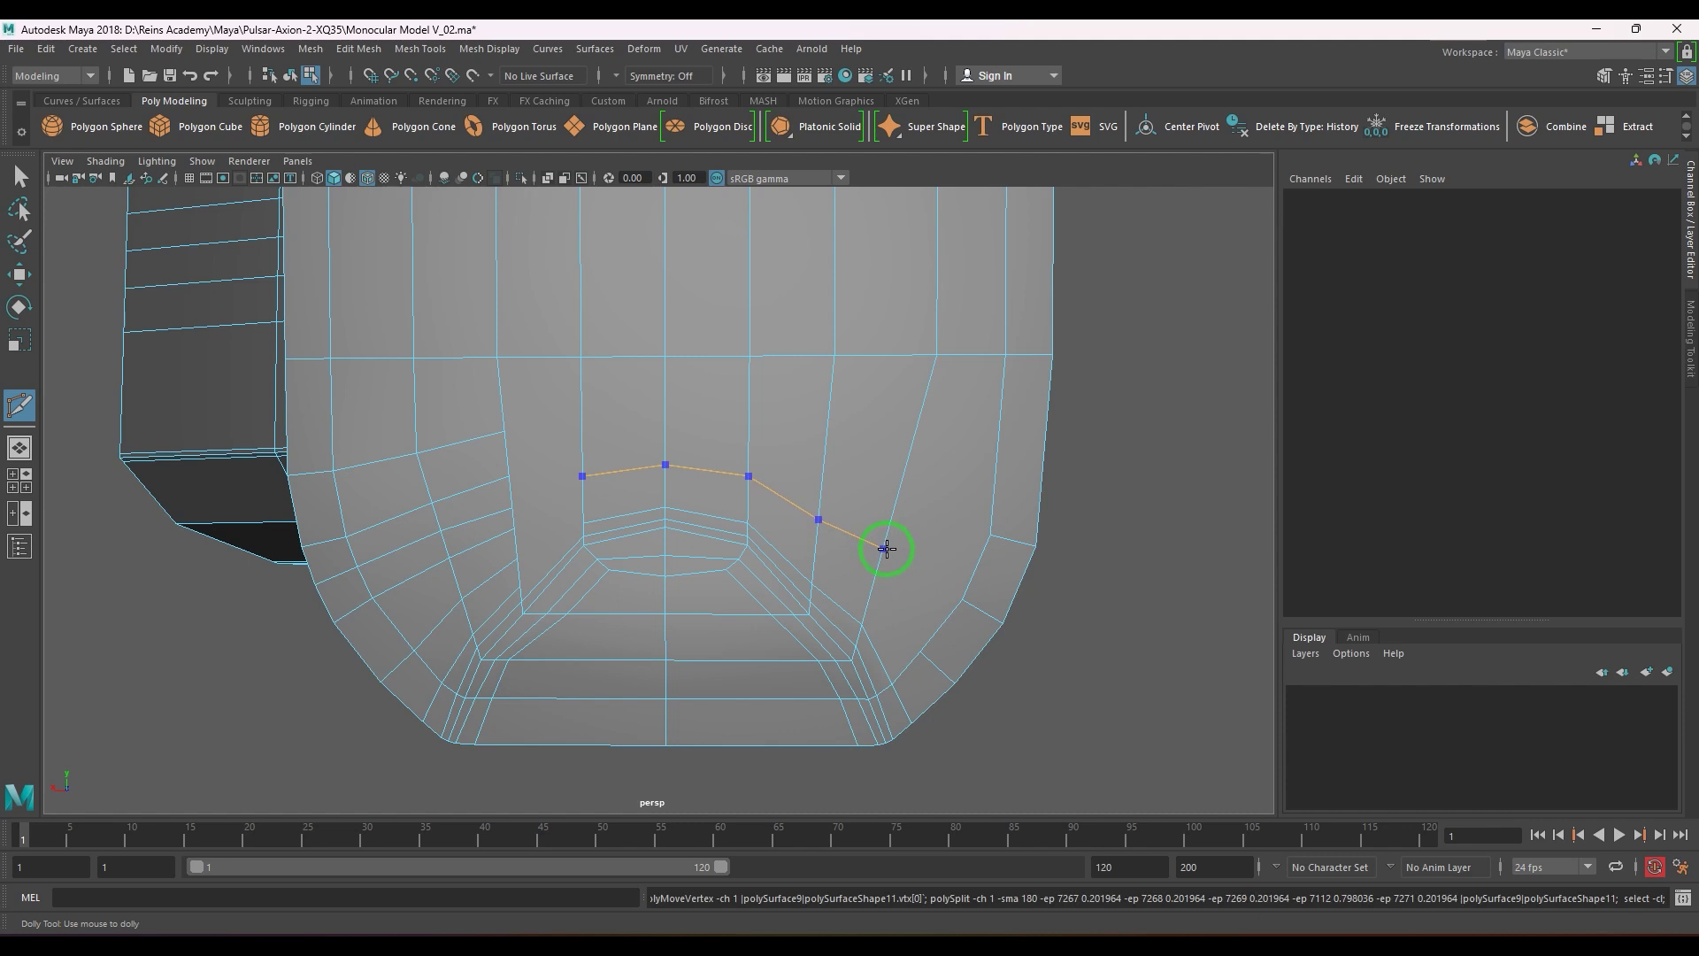
key("Return")
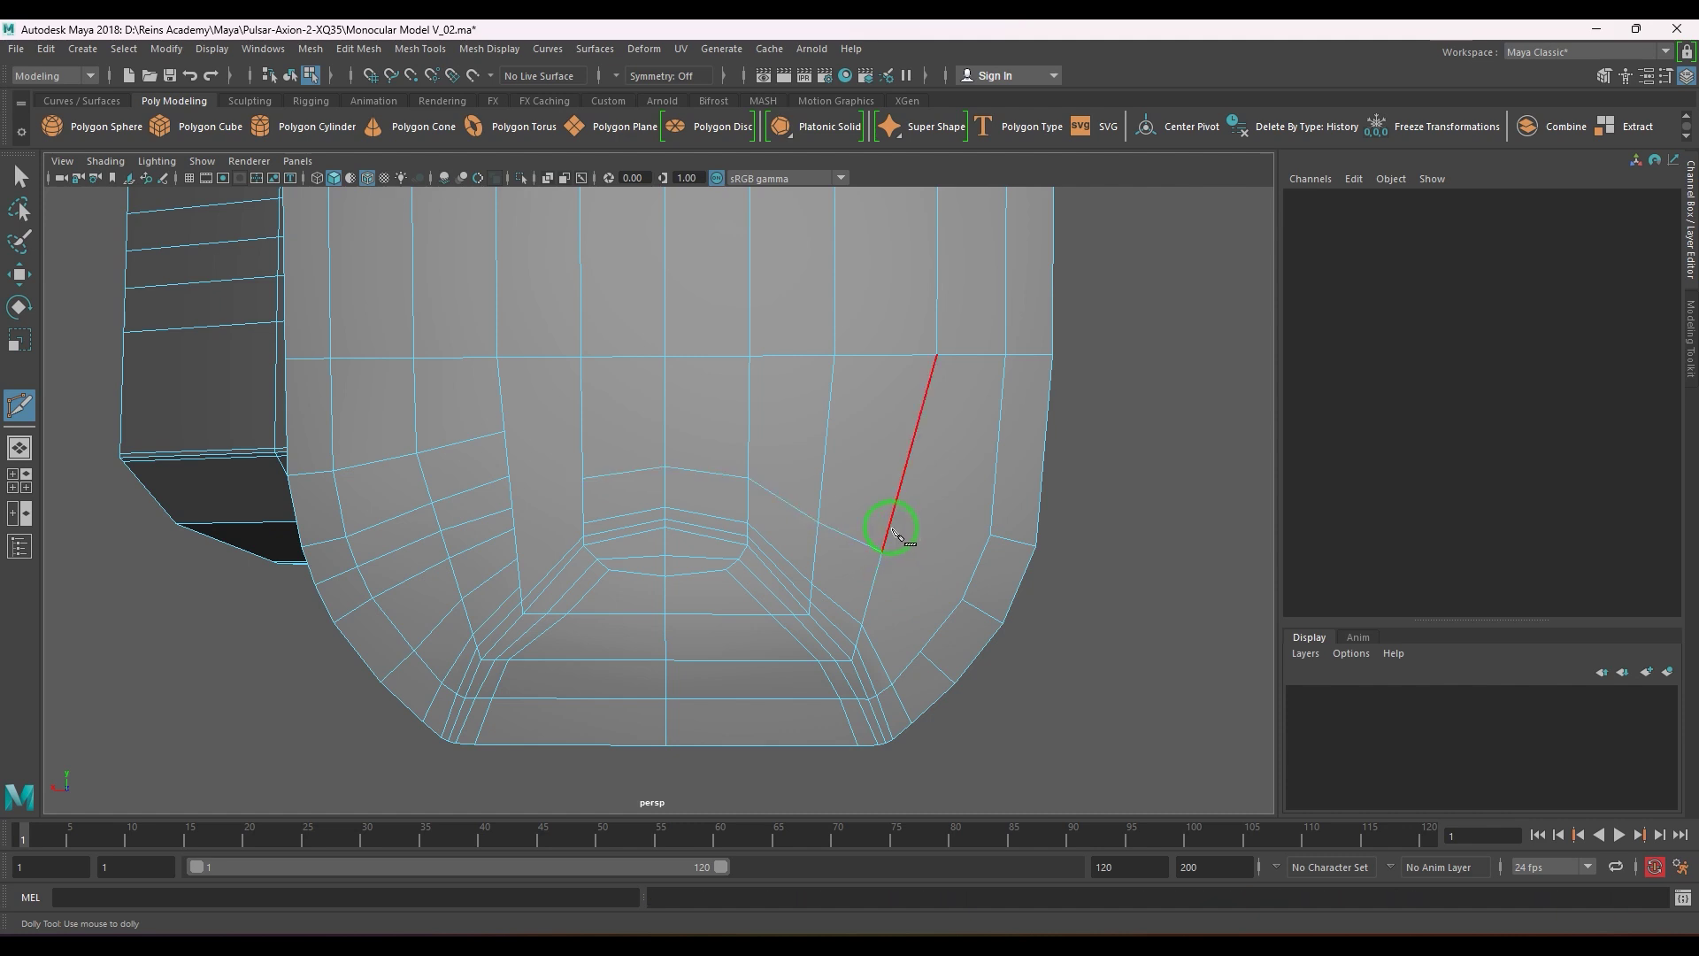
key("Return")
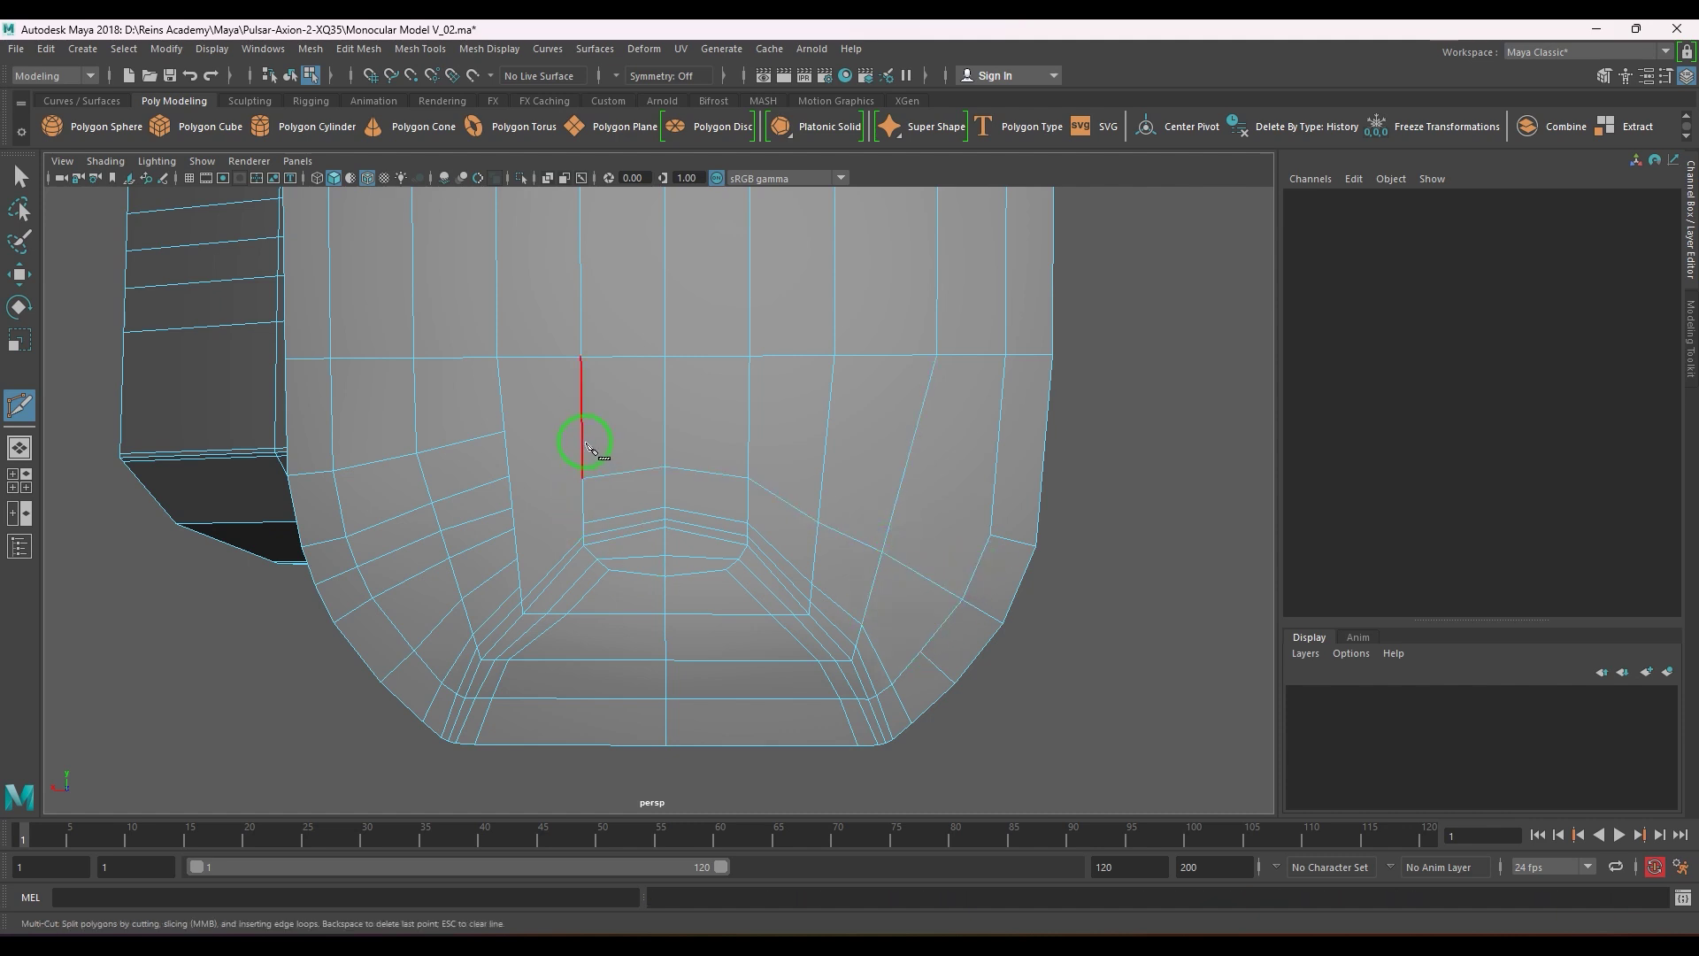
left_click(581, 477)
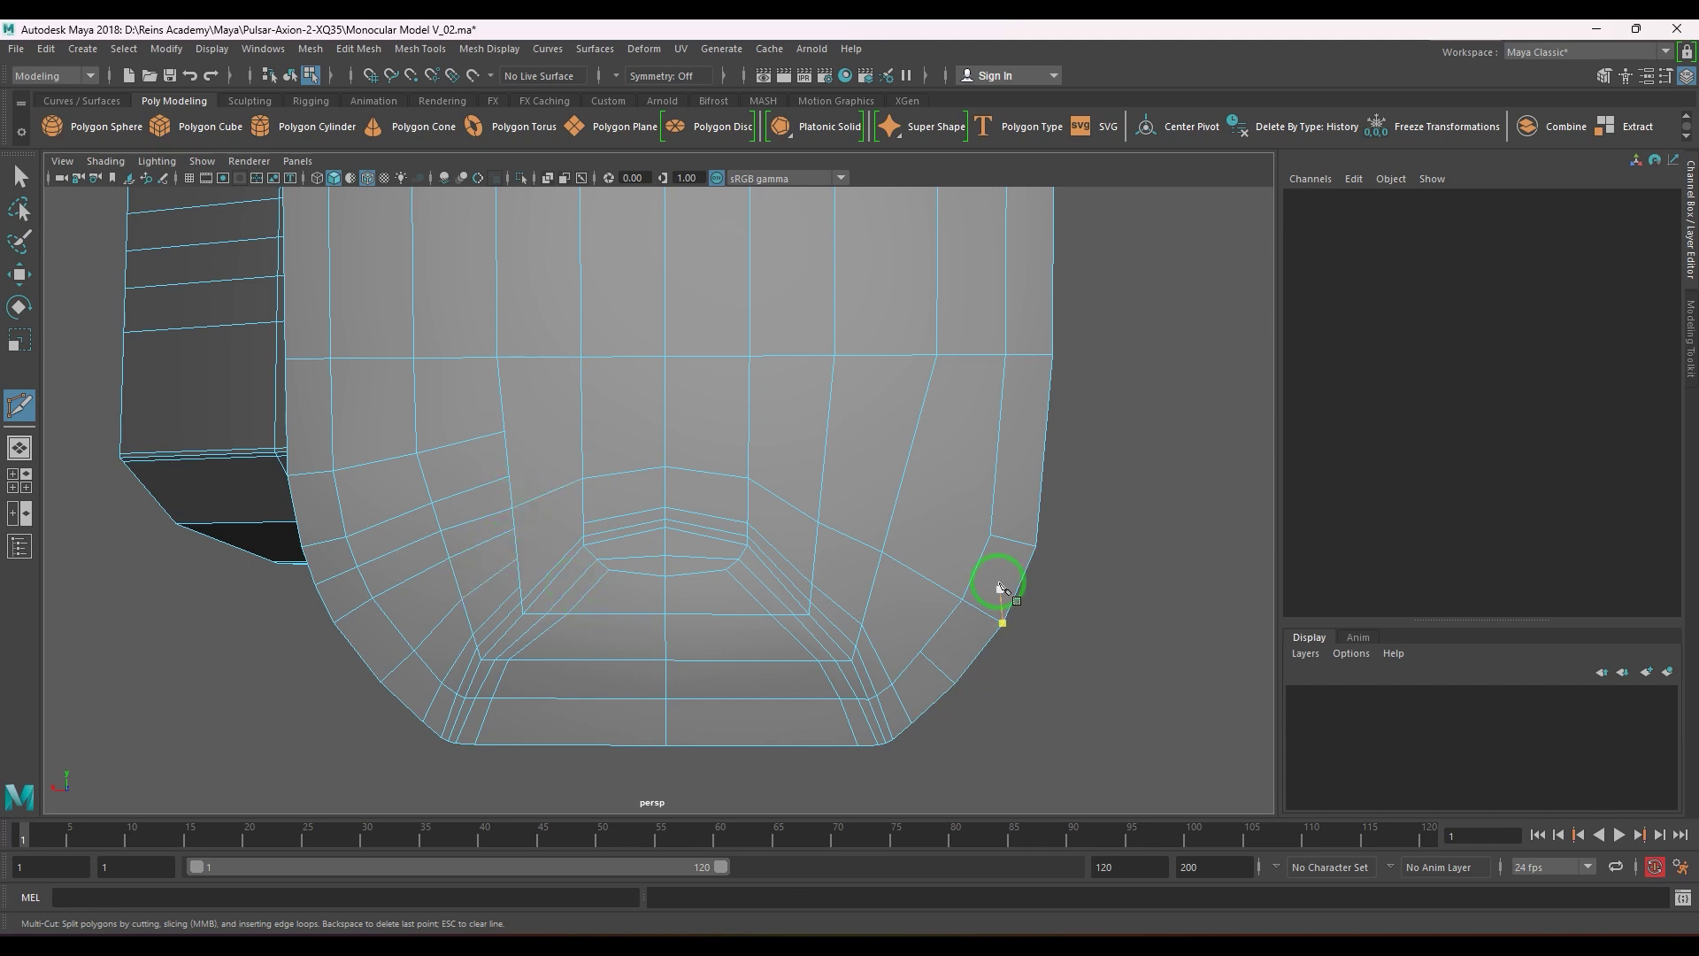
- Cut another arch below the wide one, joining its ends to the side edges, and insert an additional arched edge row above the wide one
left_click(871, 596)
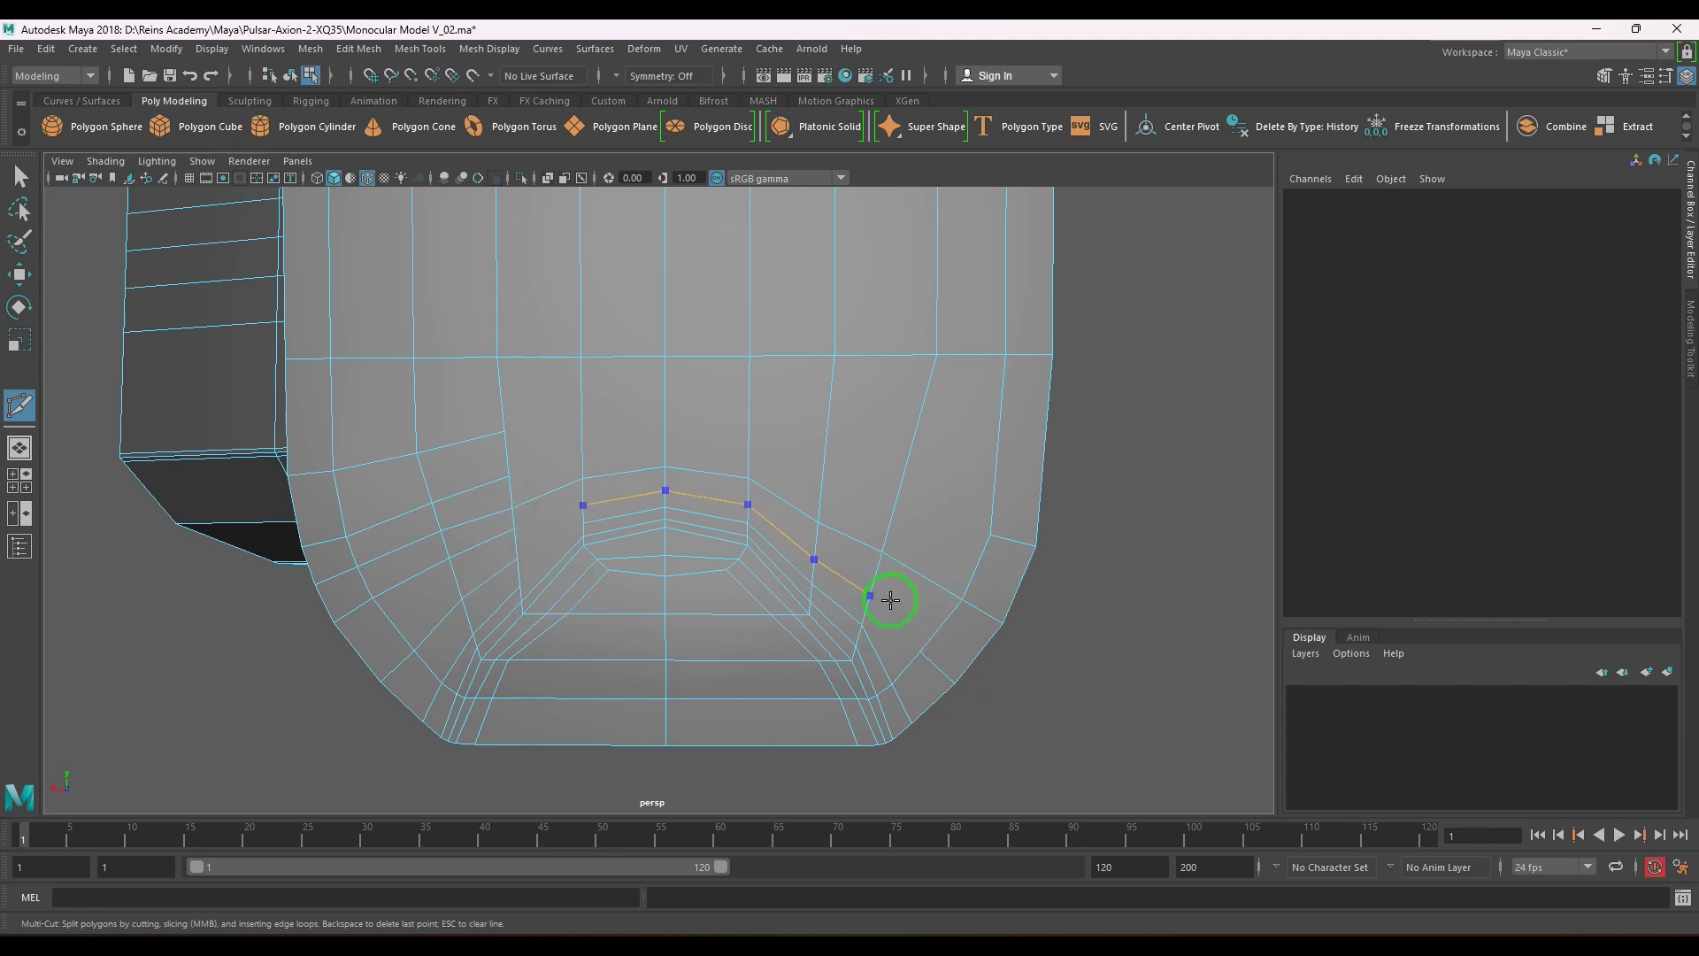
left_click(514, 526)
left_click(583, 505)
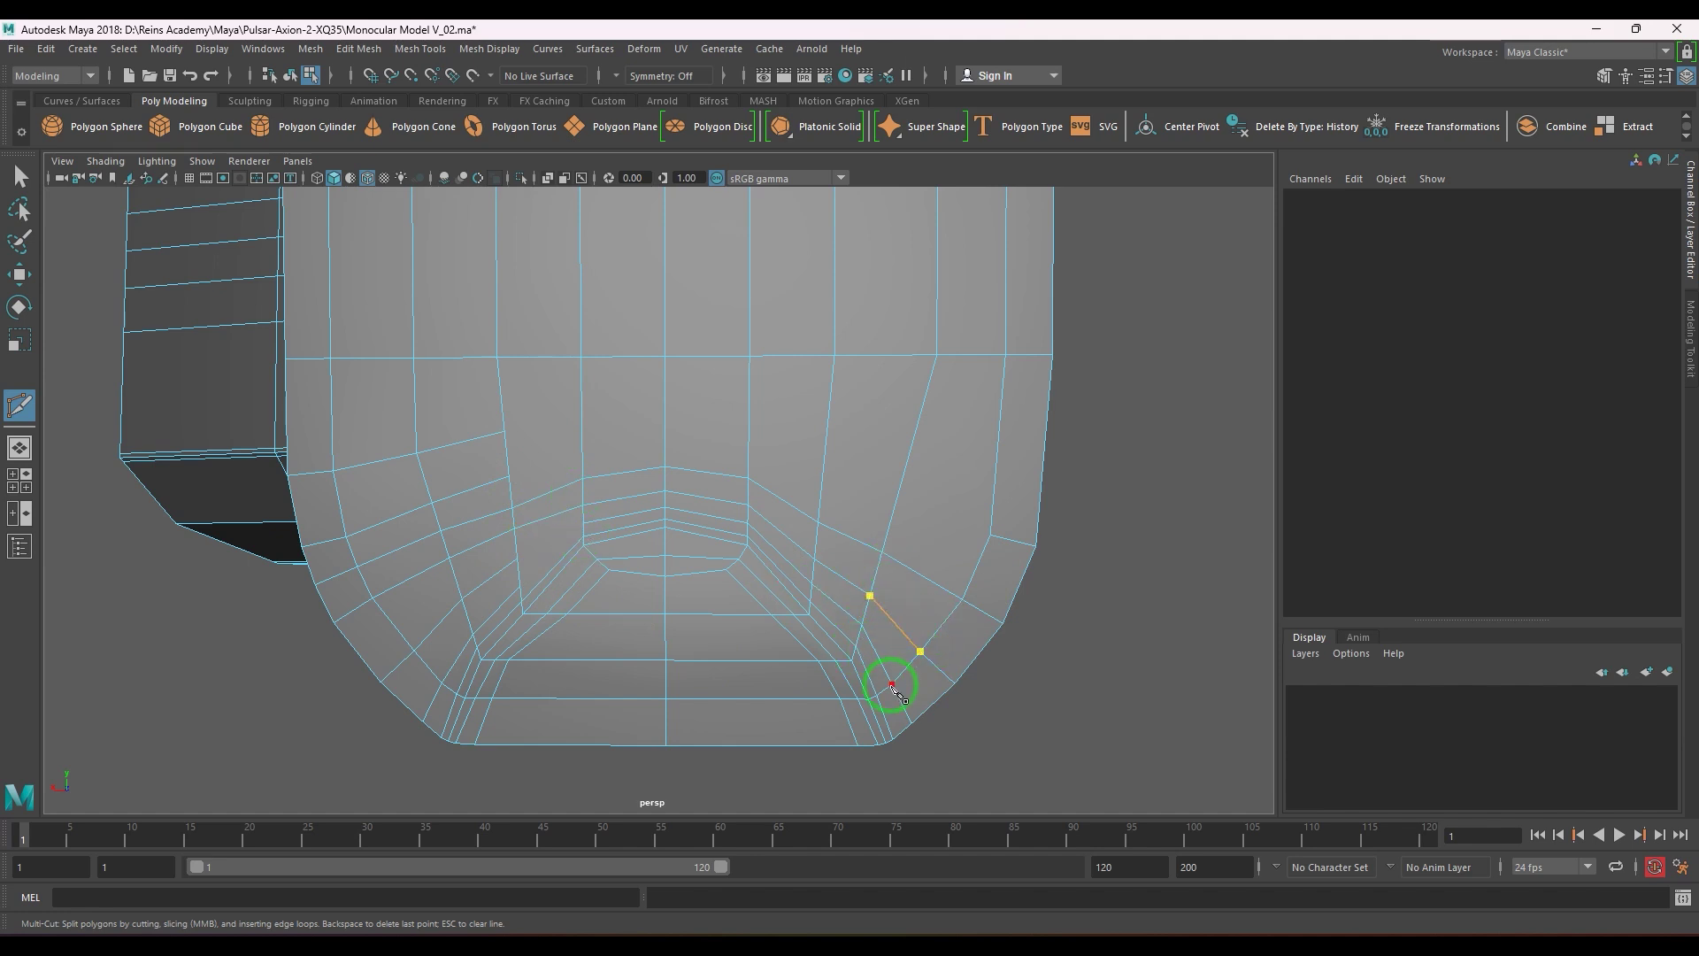
left_click_drag(827, 438, 818, 473, "ctrl")
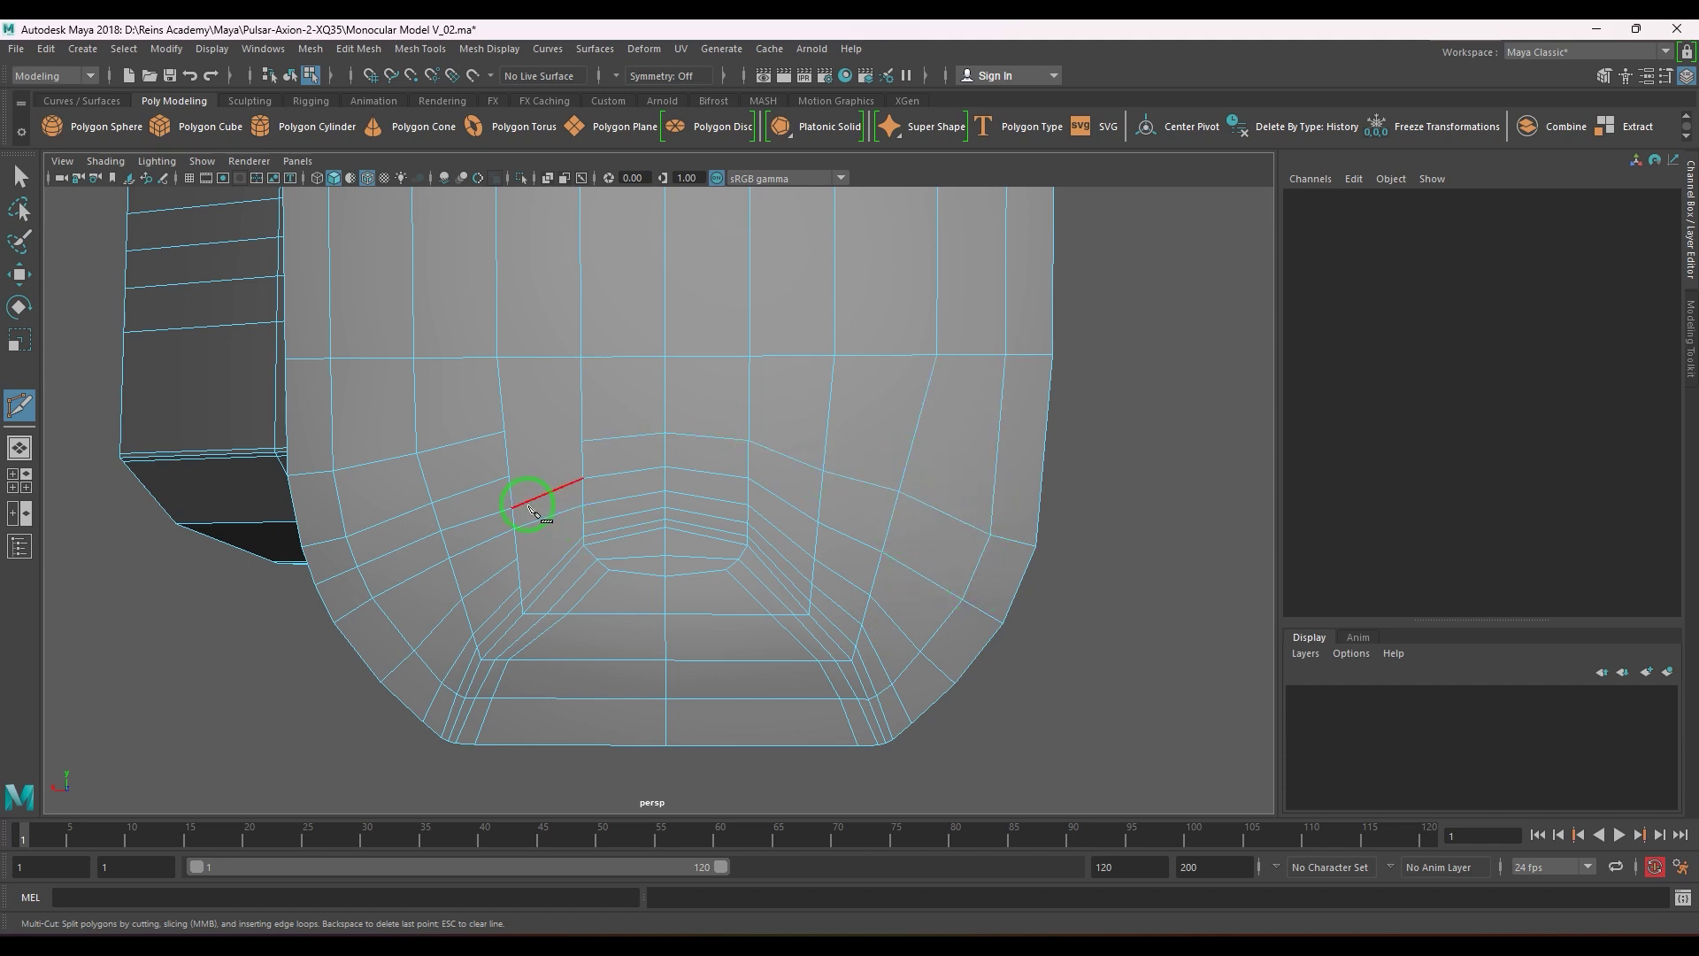
- Join the open edge loop beside the bottom recess with Multi-Cut, and cut a short vertical line across the loops below it
left_click(509, 476)
left_click(583, 440)
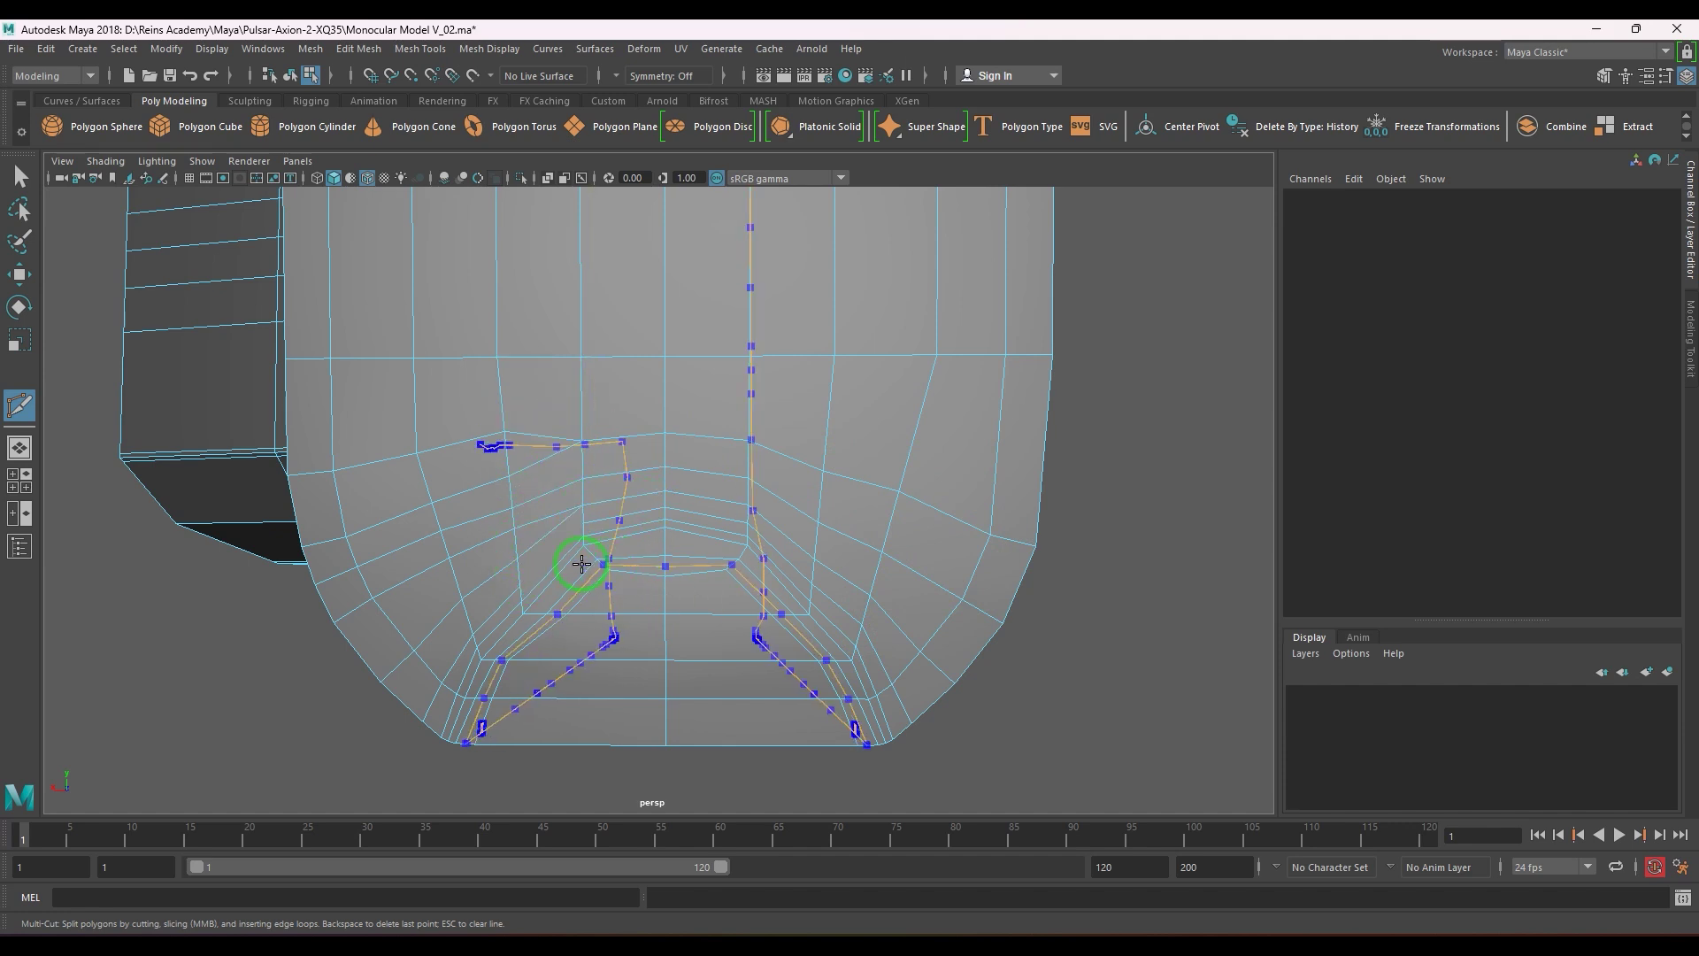
key("ctrl+z")
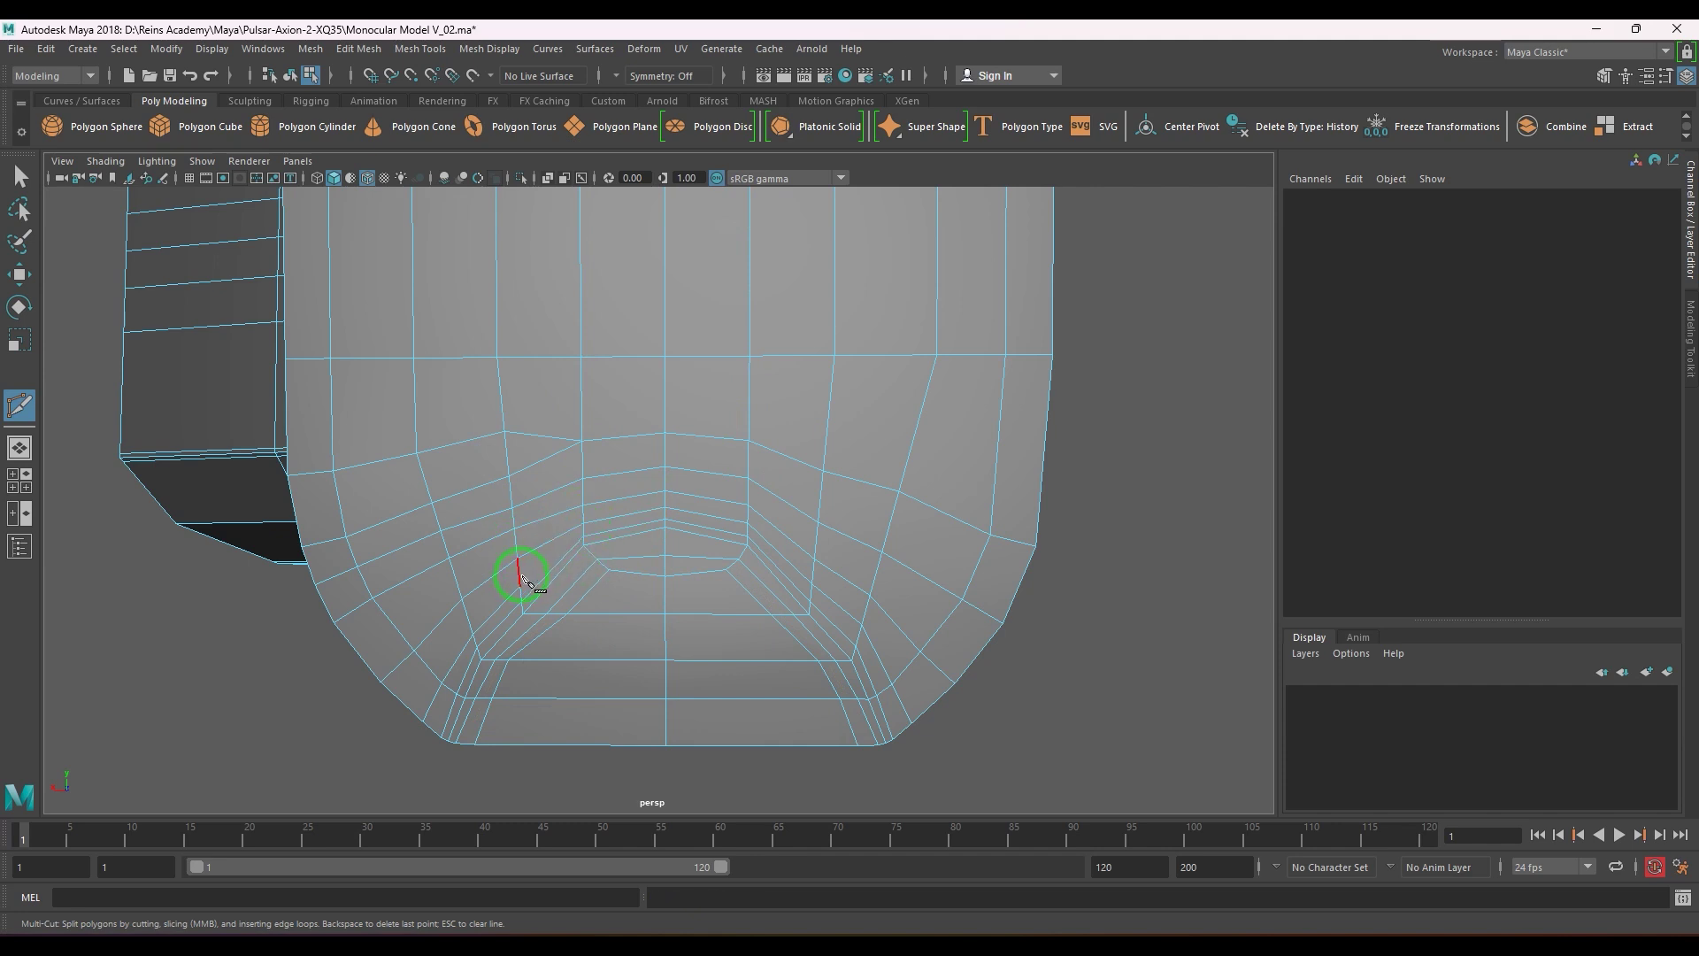
right_click(541, 487)
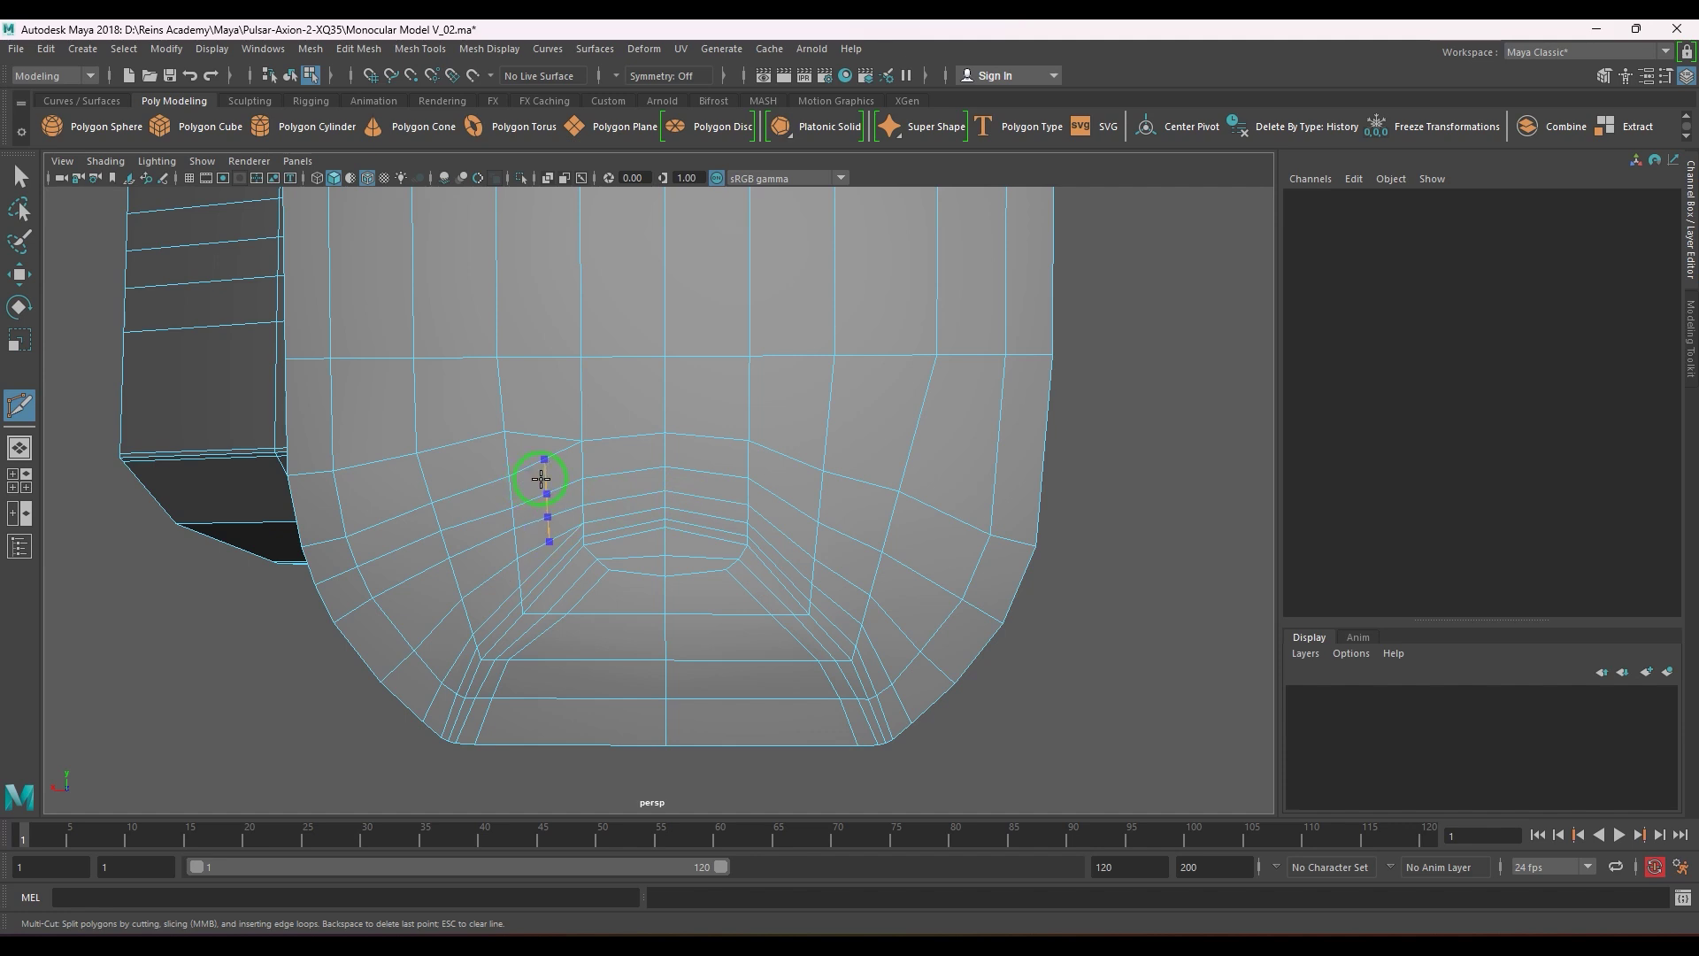
- Move the newly cut short edges beside the recess slightly, scale them down and return to object selection
scroll(682, 603, "down", 3)
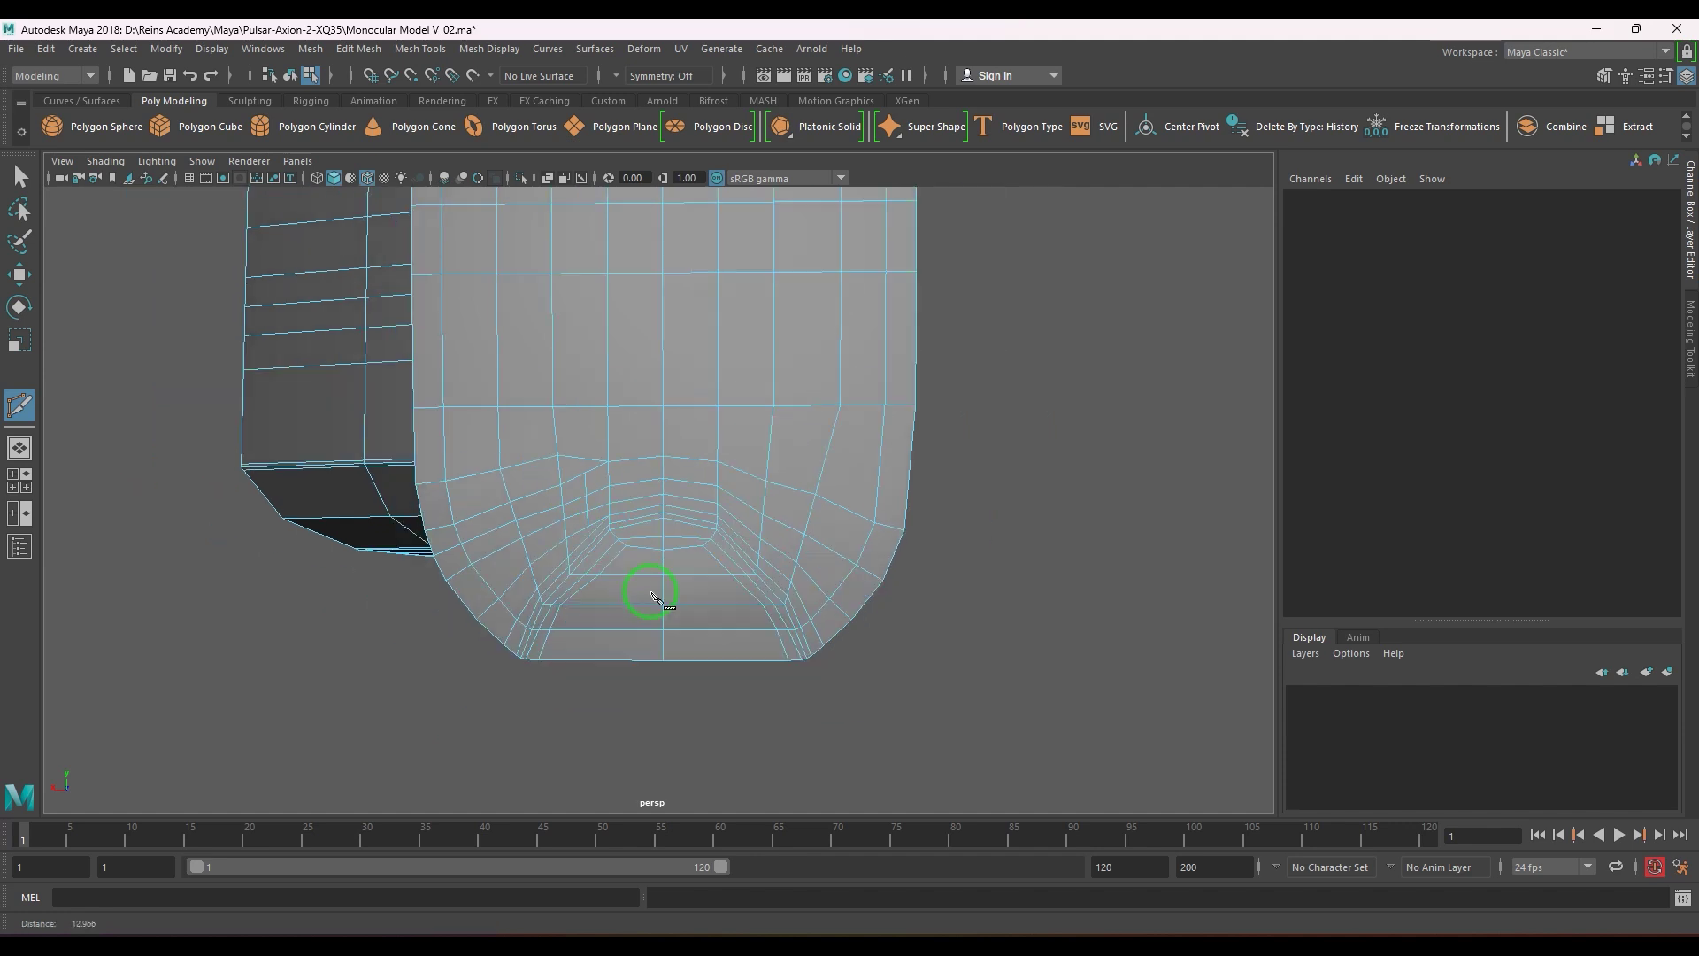
left_click_drag(645, 595, 585, 559, "alt")
scroll(662, 530, "up", 3)
key("w")
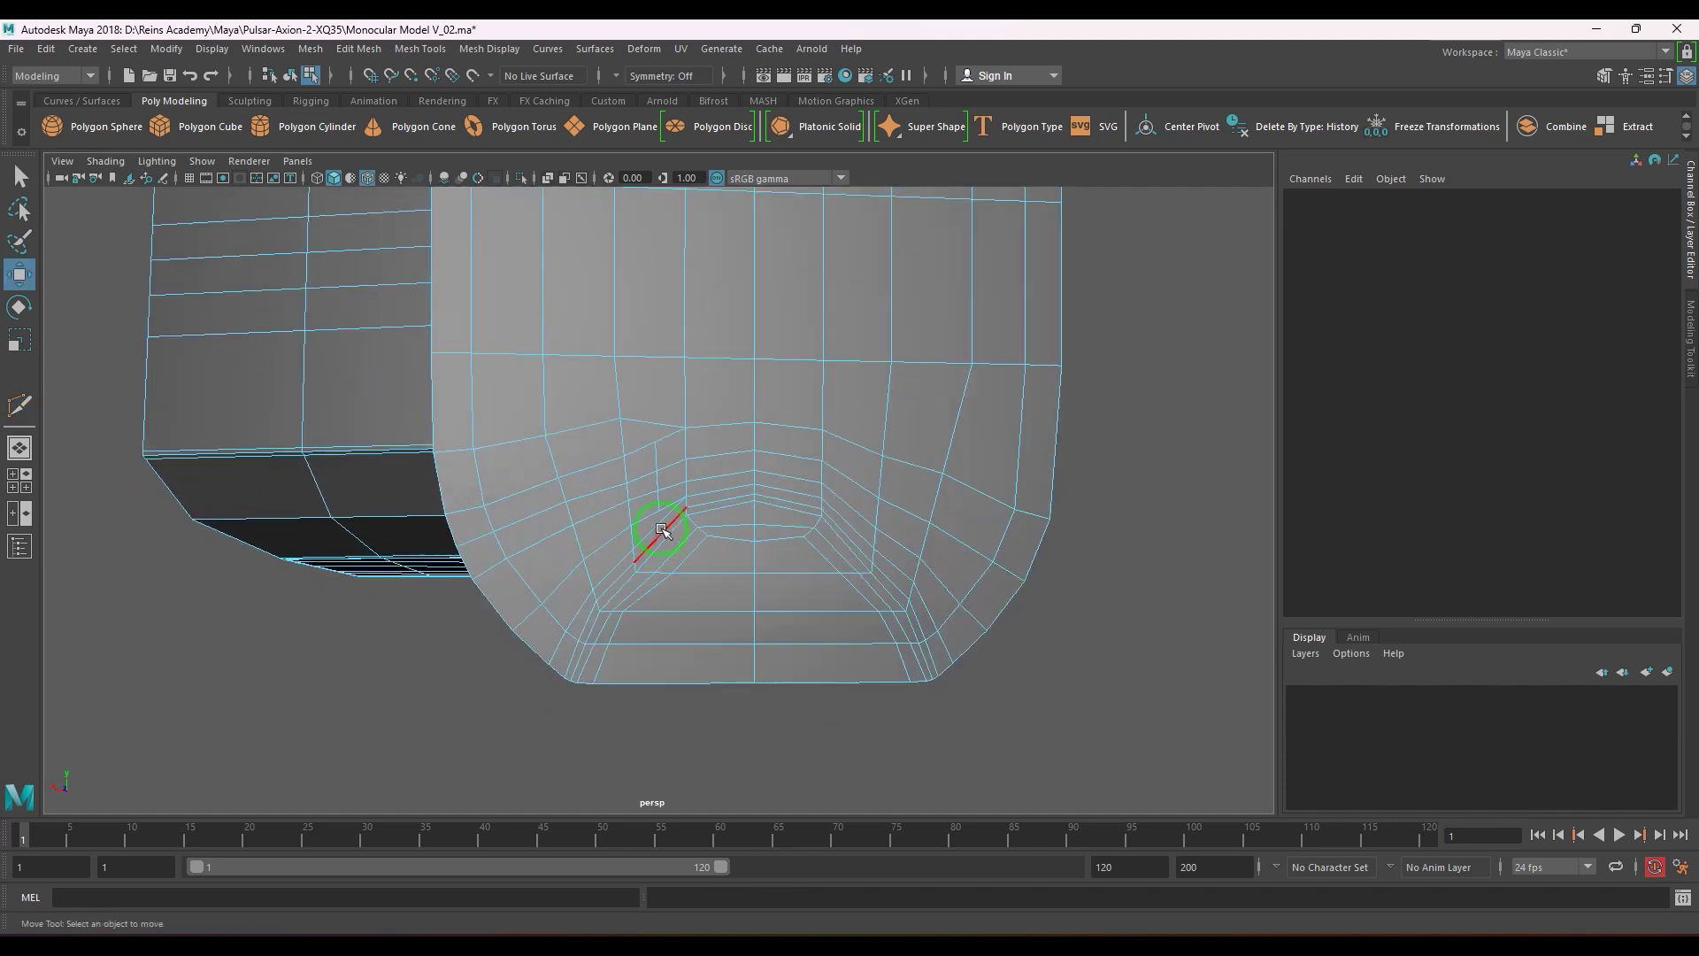
left_click_drag(649, 478, 656, 493)
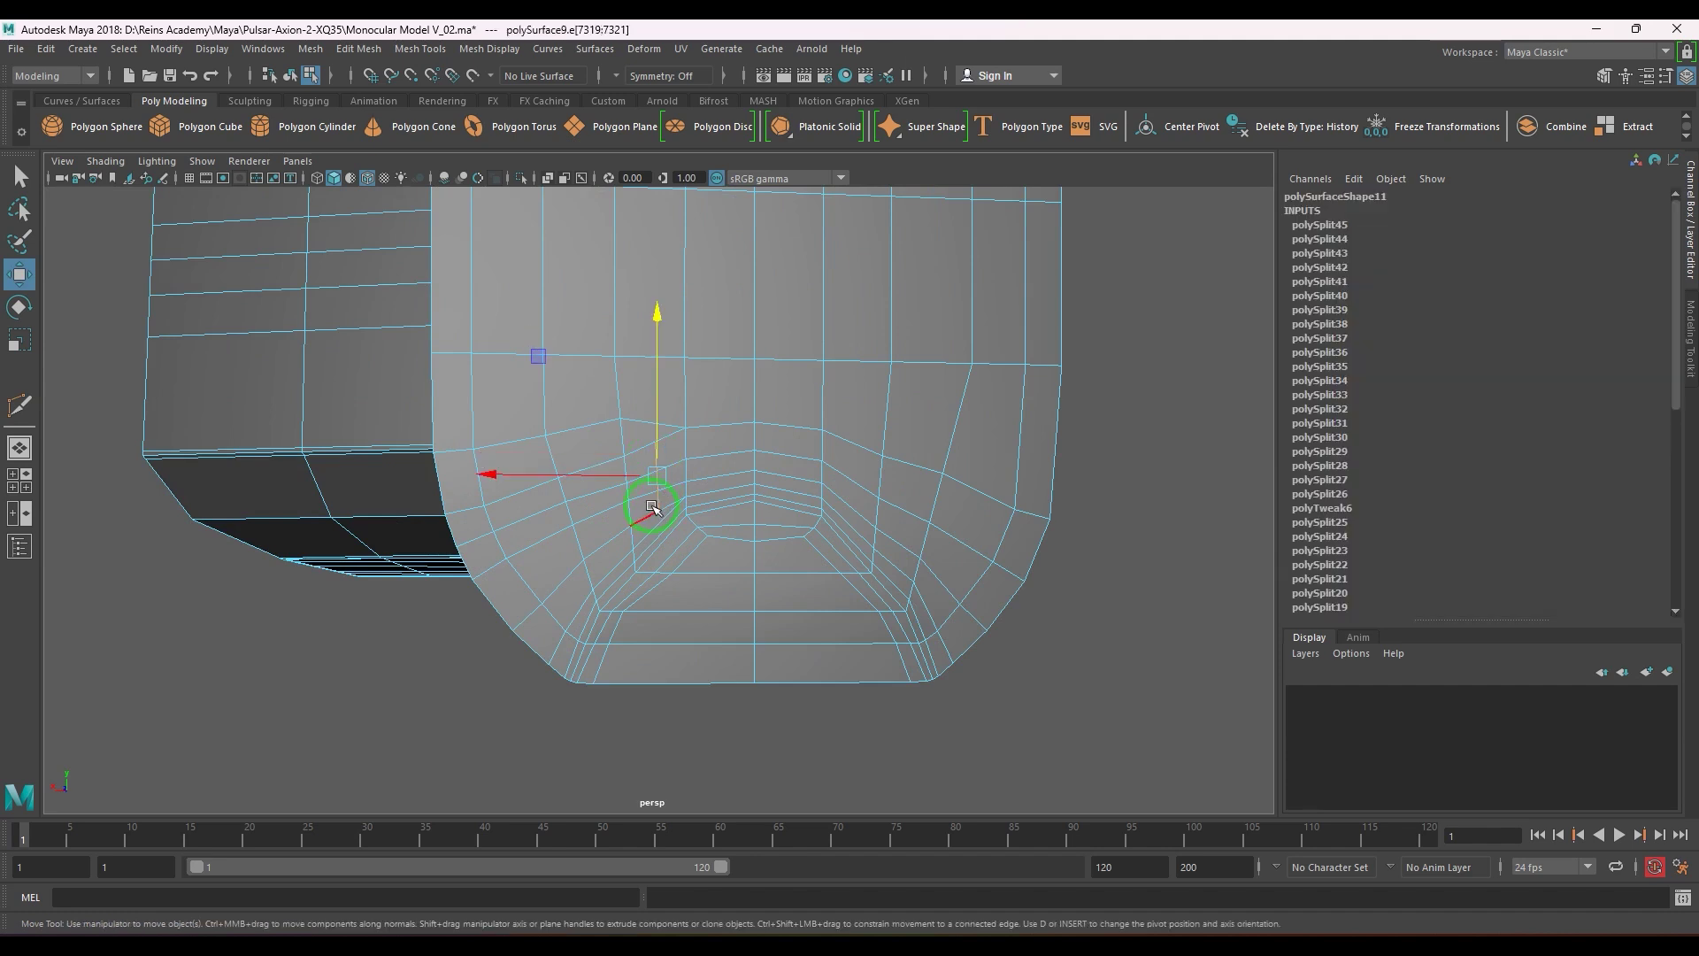
key("r")
left_click_drag(541, 378, 528, 389)
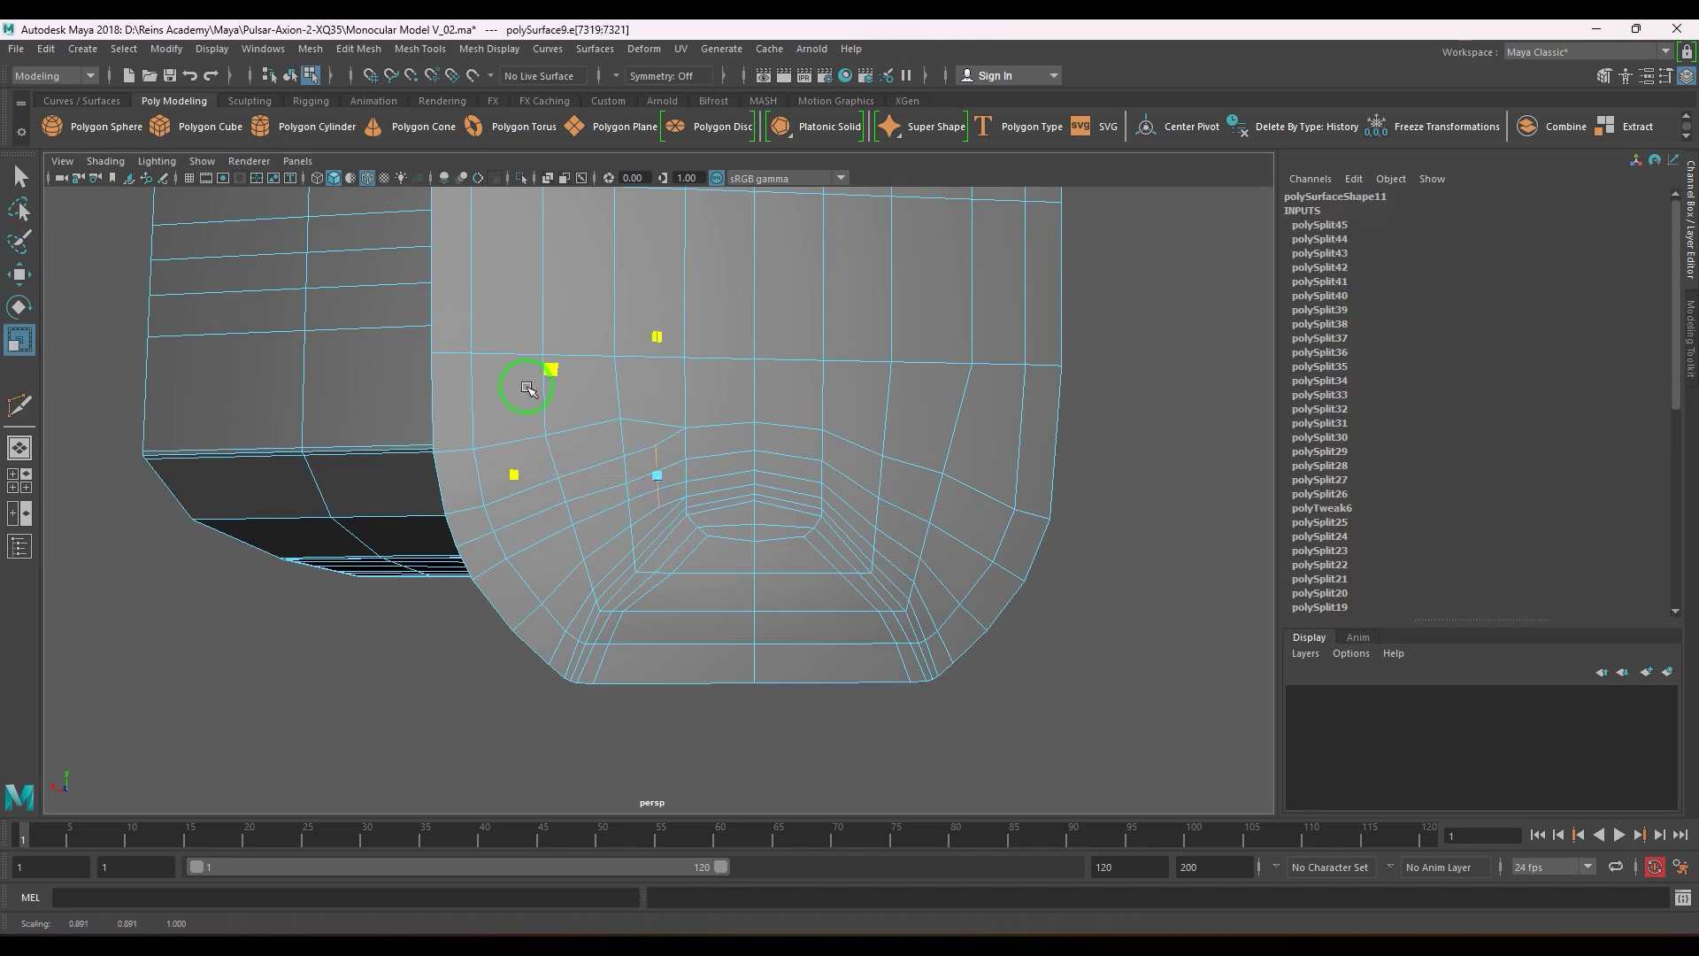
left_click_drag(503, 452, 503, 453)
key("F8")
- Delete the monocular body's construction history and inspect its smoothed preview from several sides
right_click_drag(972, 529, 596, 470, "alt")
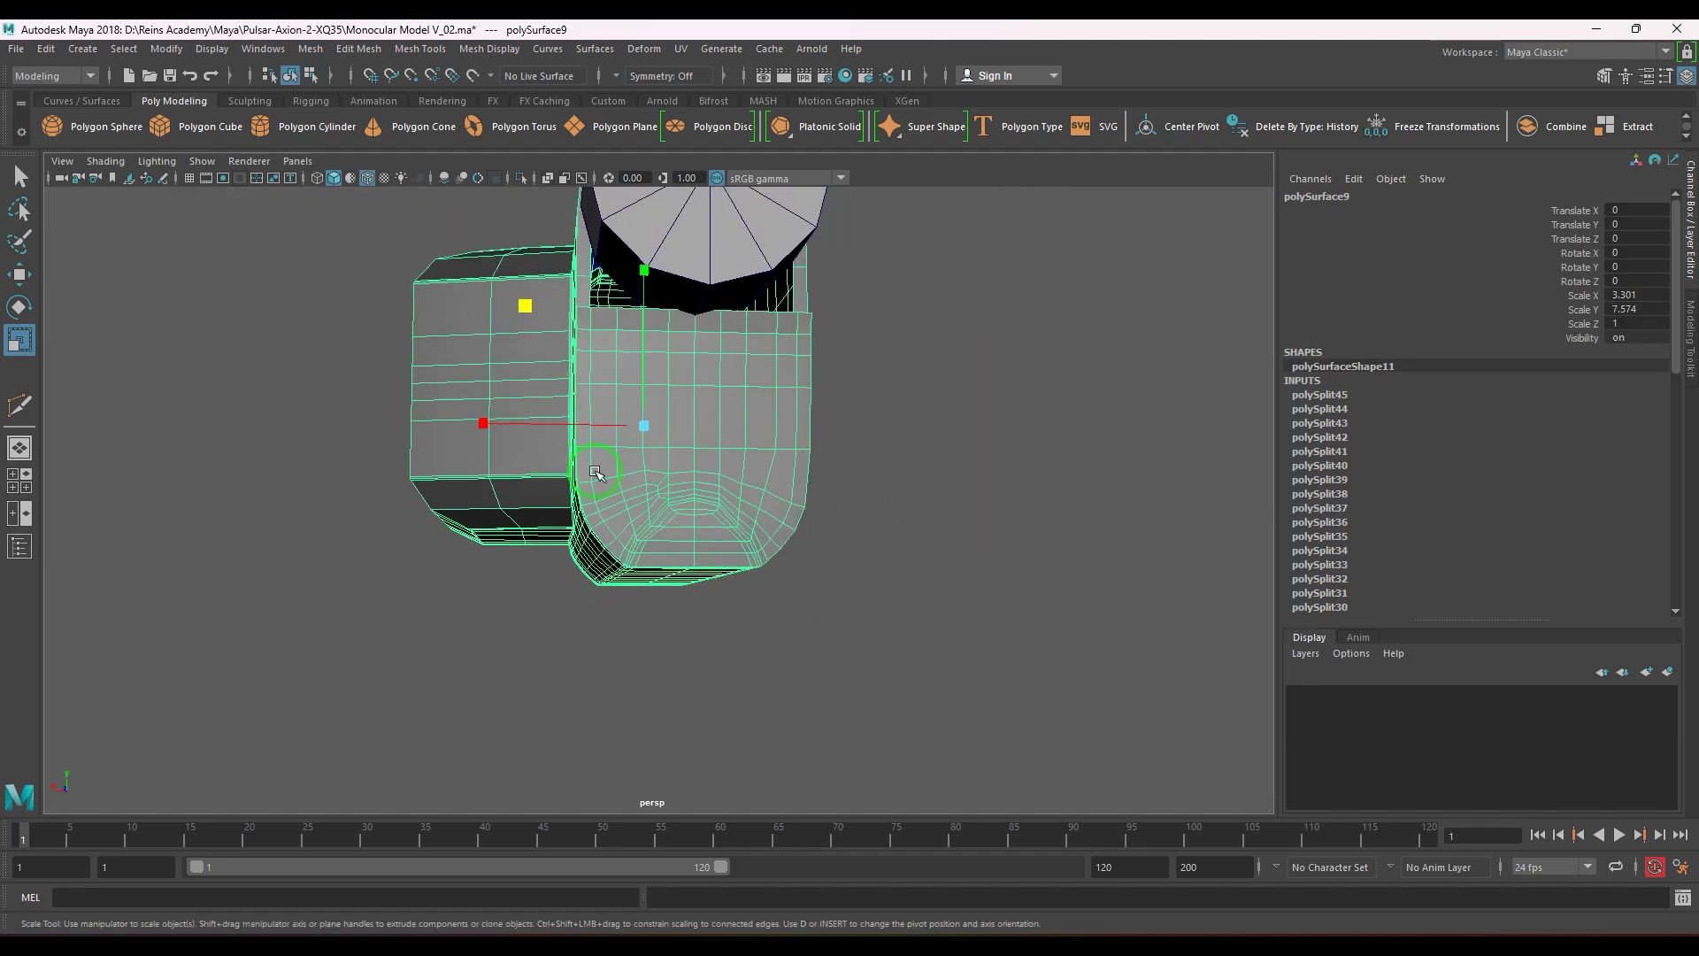
left_click_drag(595, 470, 702, 484, "alt")
key("alt+shift+d")
key("3")
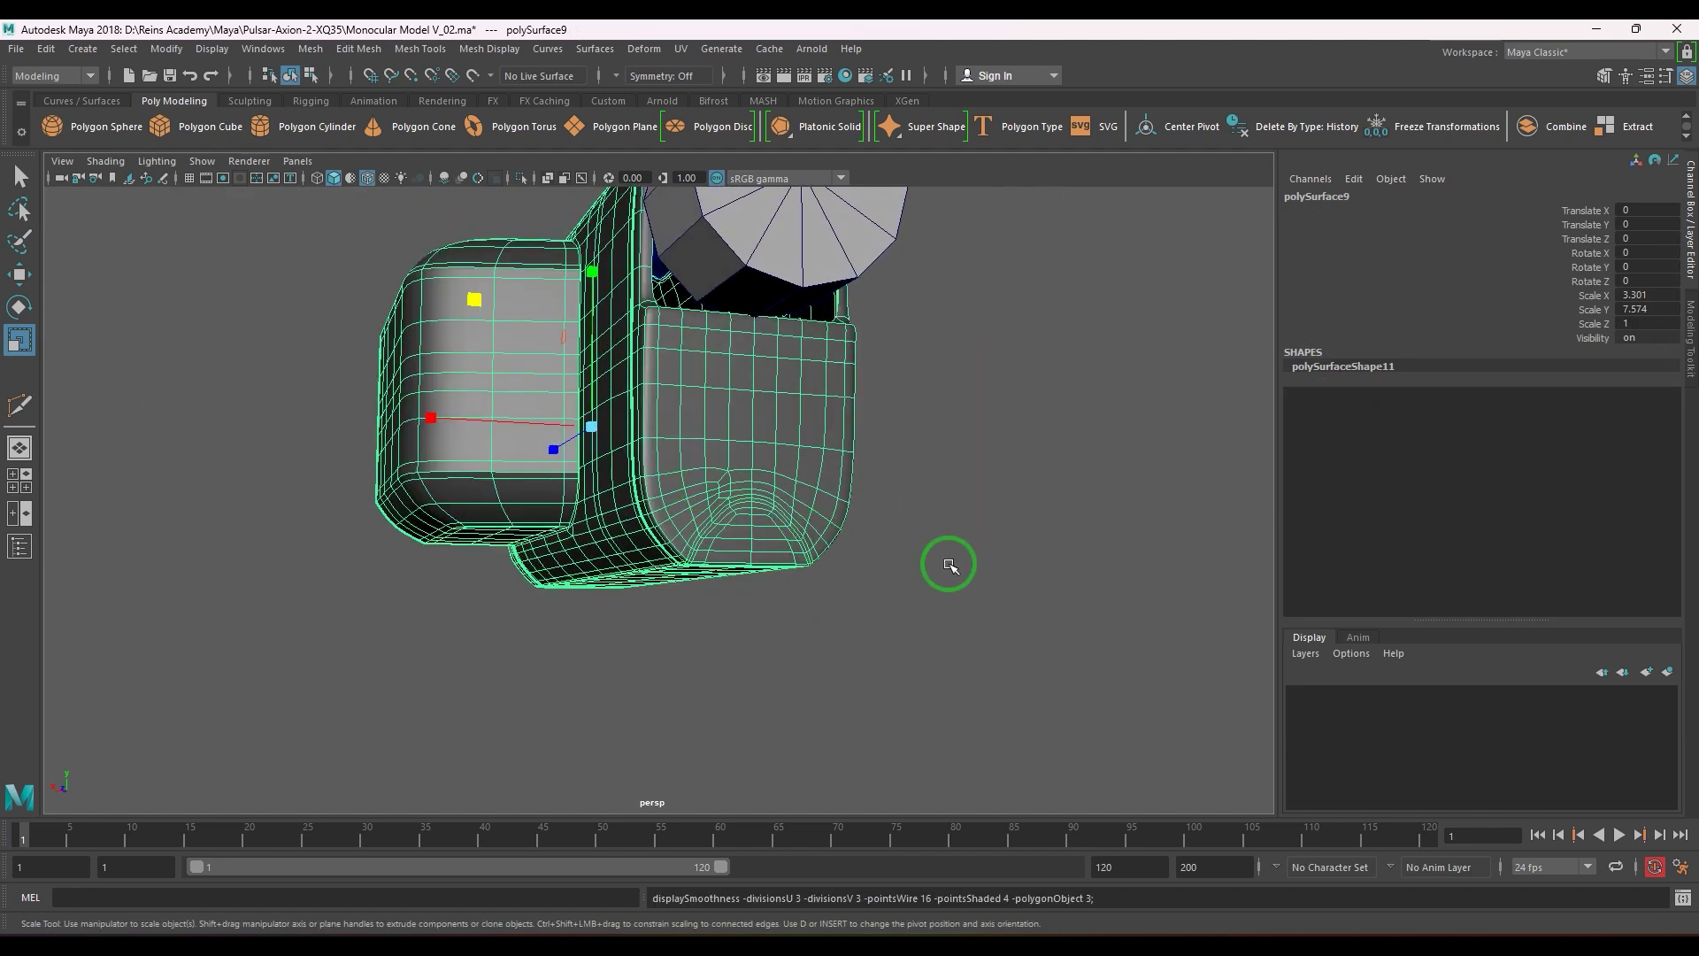
left_click(950, 565)
left_click_drag(950, 565, 875, 547, "alt")
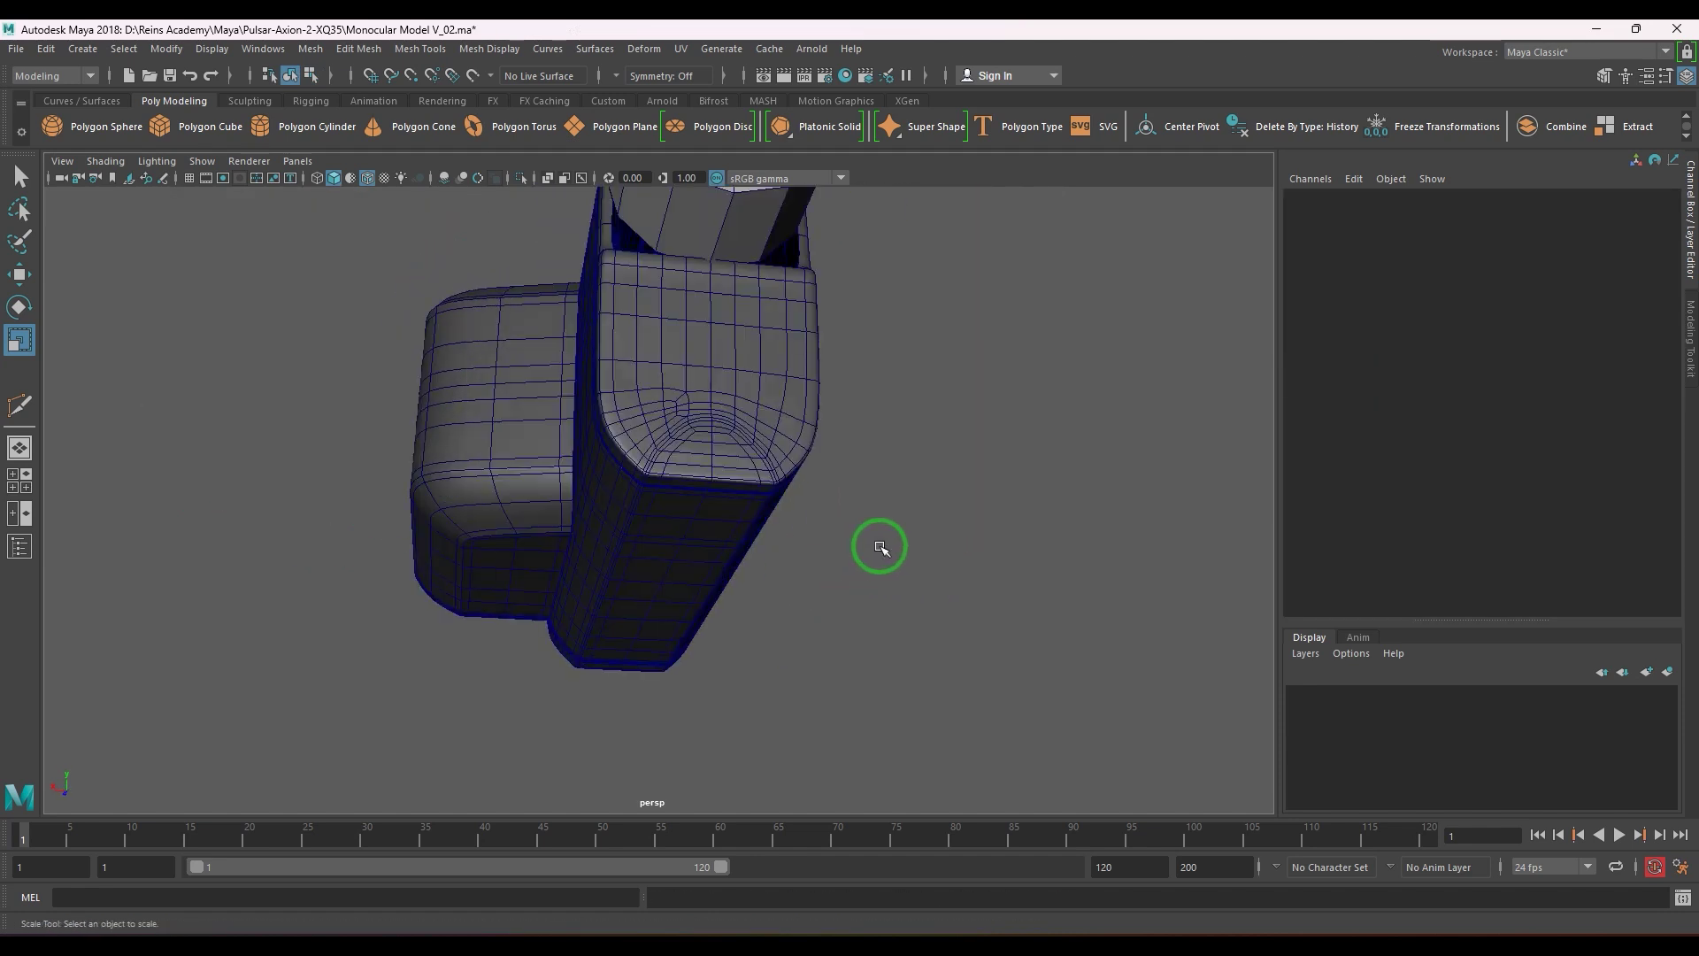
left_click(644, 444)
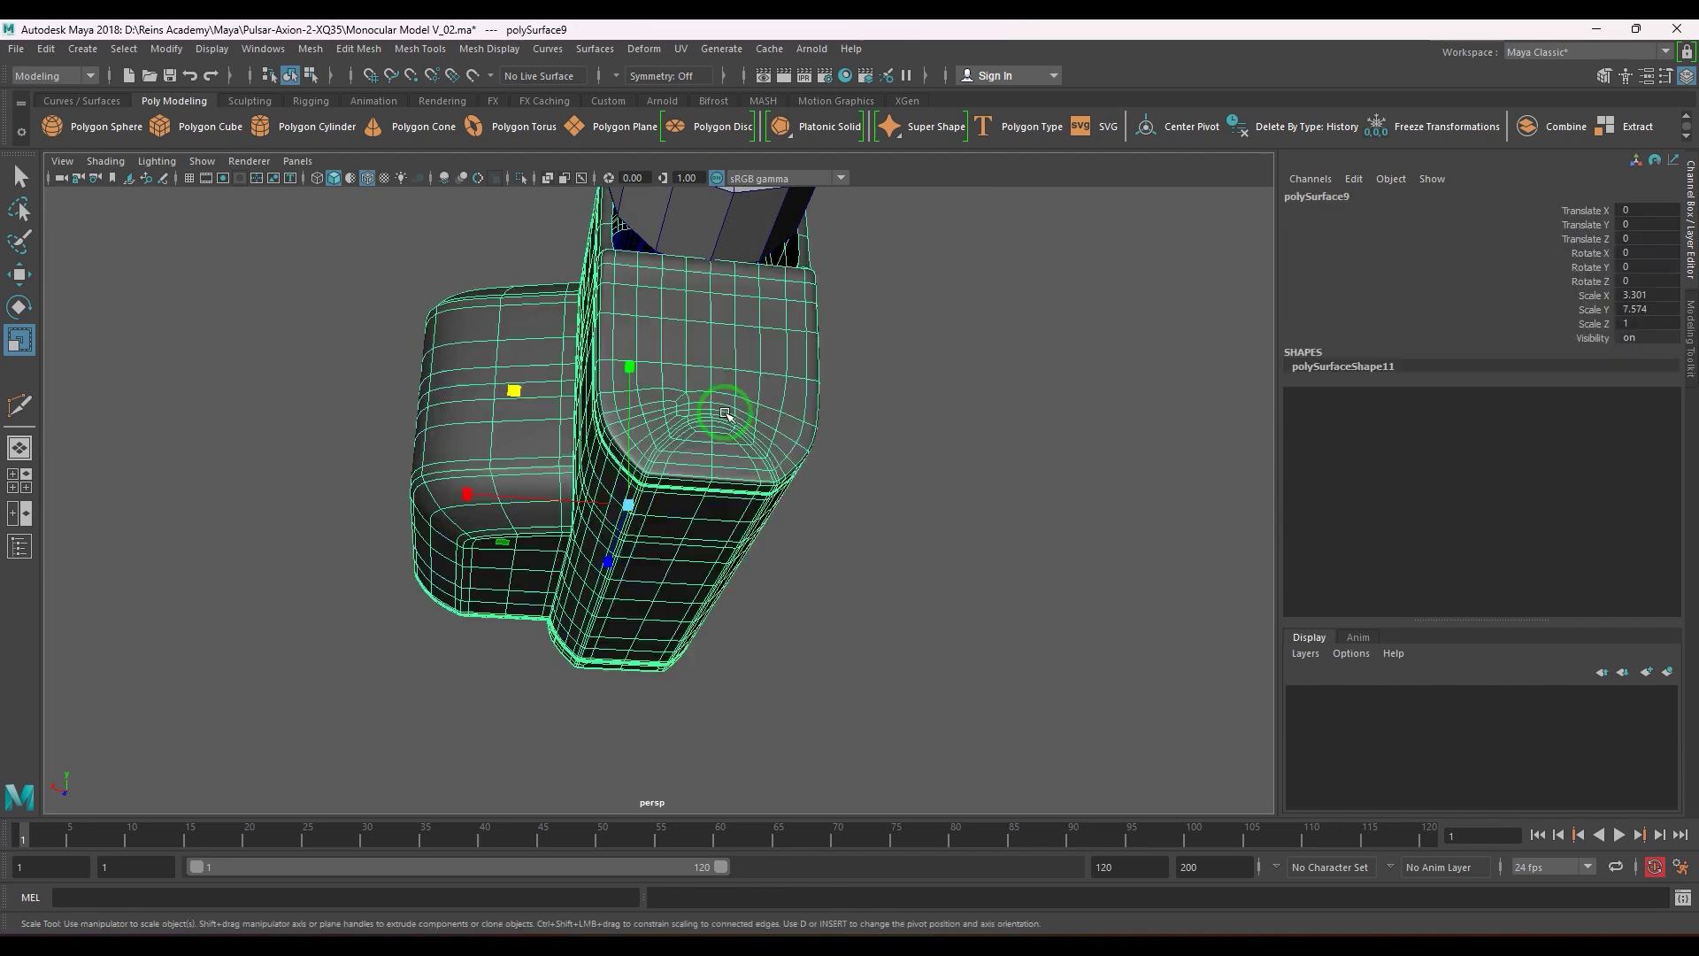
left_click_drag(645, 444, 734, 517, "alt")
right_click_drag(686, 468, 823, 492, "alt")
left_click_drag(823, 492, 794, 502, "alt")
mouse_move(792, 501)
right_mouse_down("alt")
mouse_move(800, 520)
mouse_move(786, 508)
right_mouse_up("alt")
scroll(776, 516, "down", 1)
left_click_drag(784, 513, 766, 491, "alt")
- Circularize the border edge loop of the body's lens opening and raise the resulting circle slightly
right_click_drag(675, 427, 680, 403)
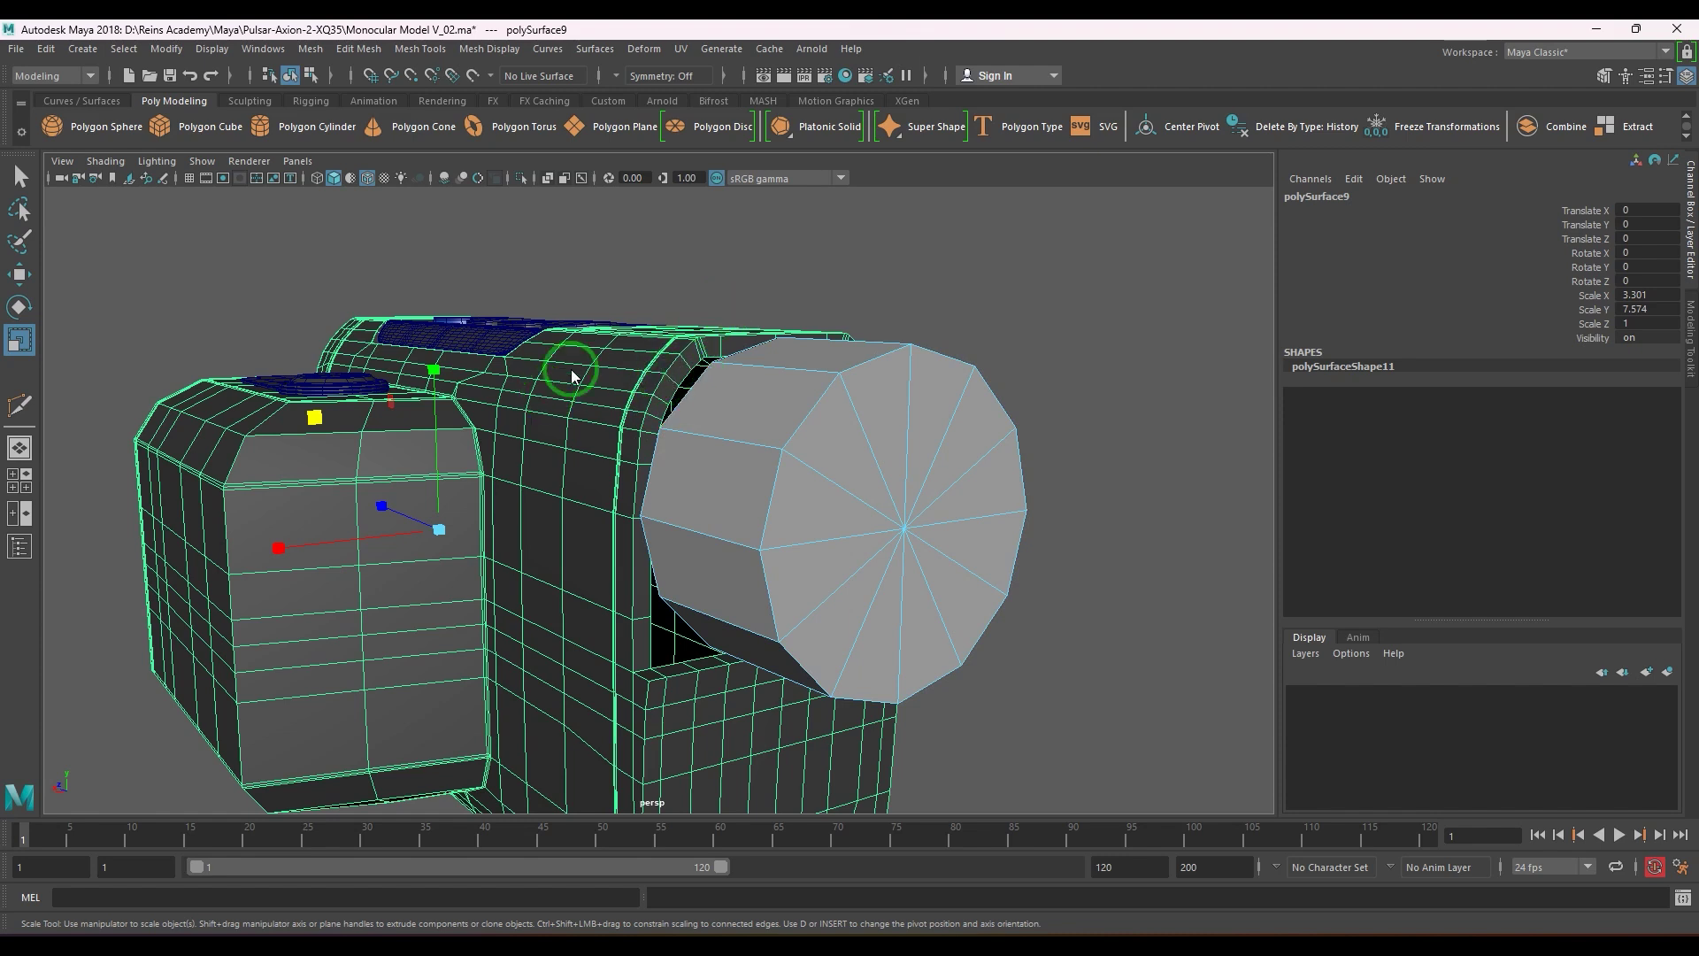
left_click(970, 326)
right_click_drag(777, 478, 849, 403)
left_click(947, 260)
right_click_drag(615, 431, 697, 365)
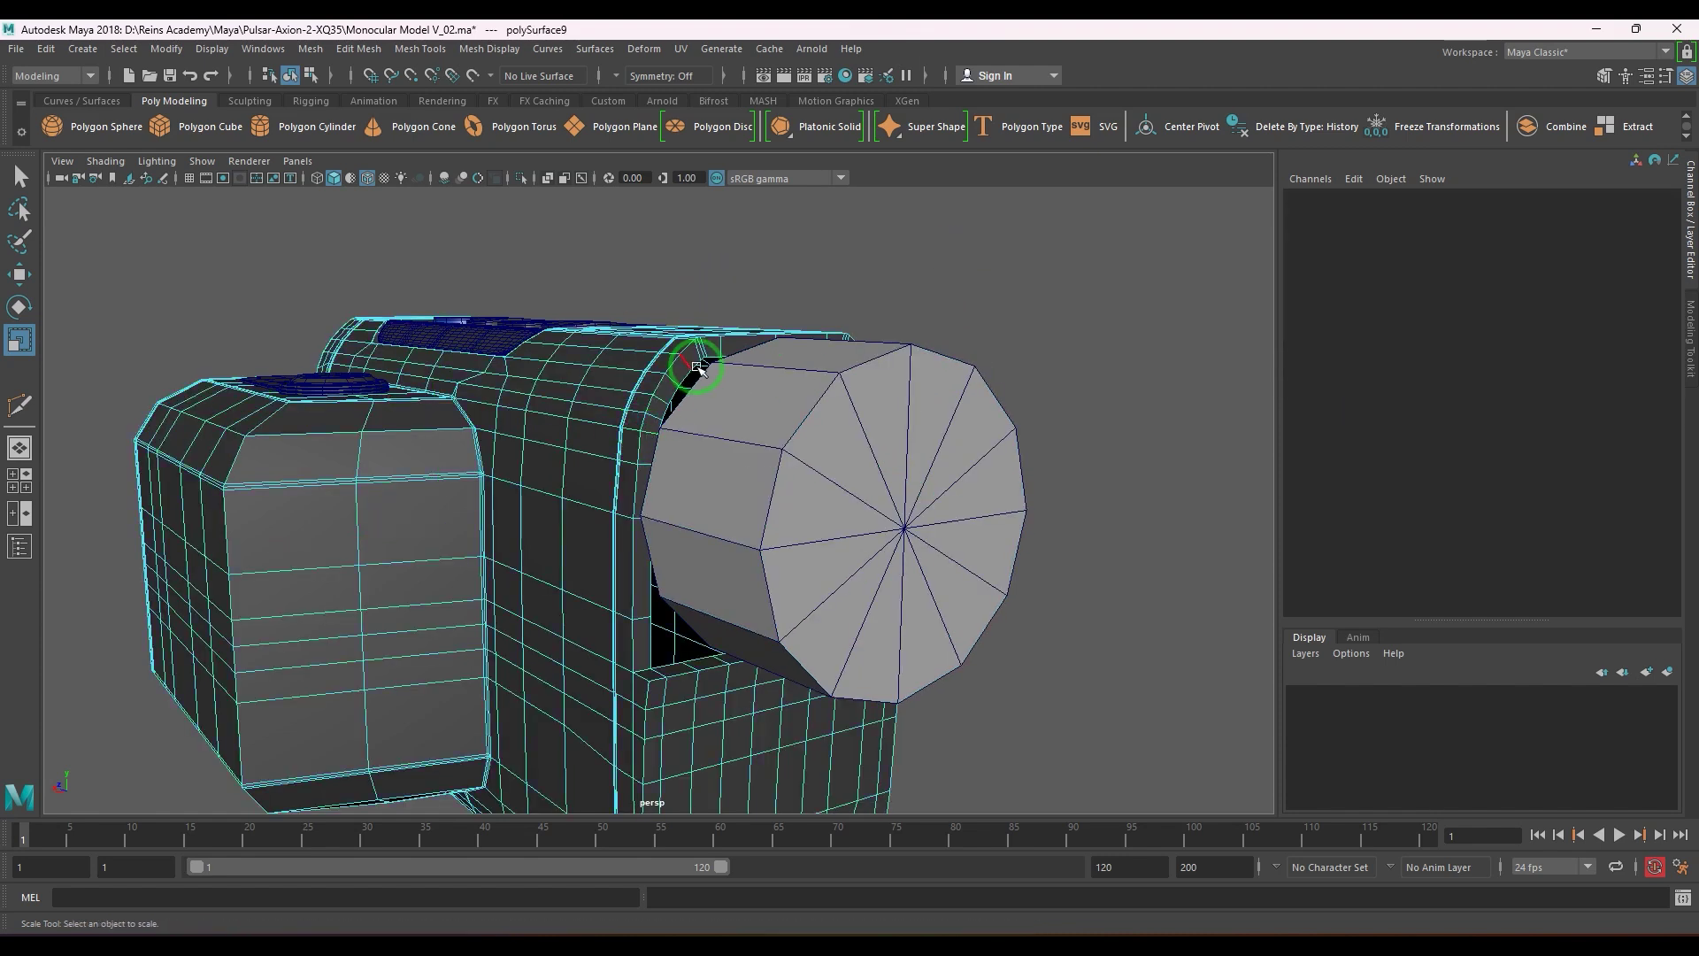
left_click(699, 367)
left_click(674, 392)
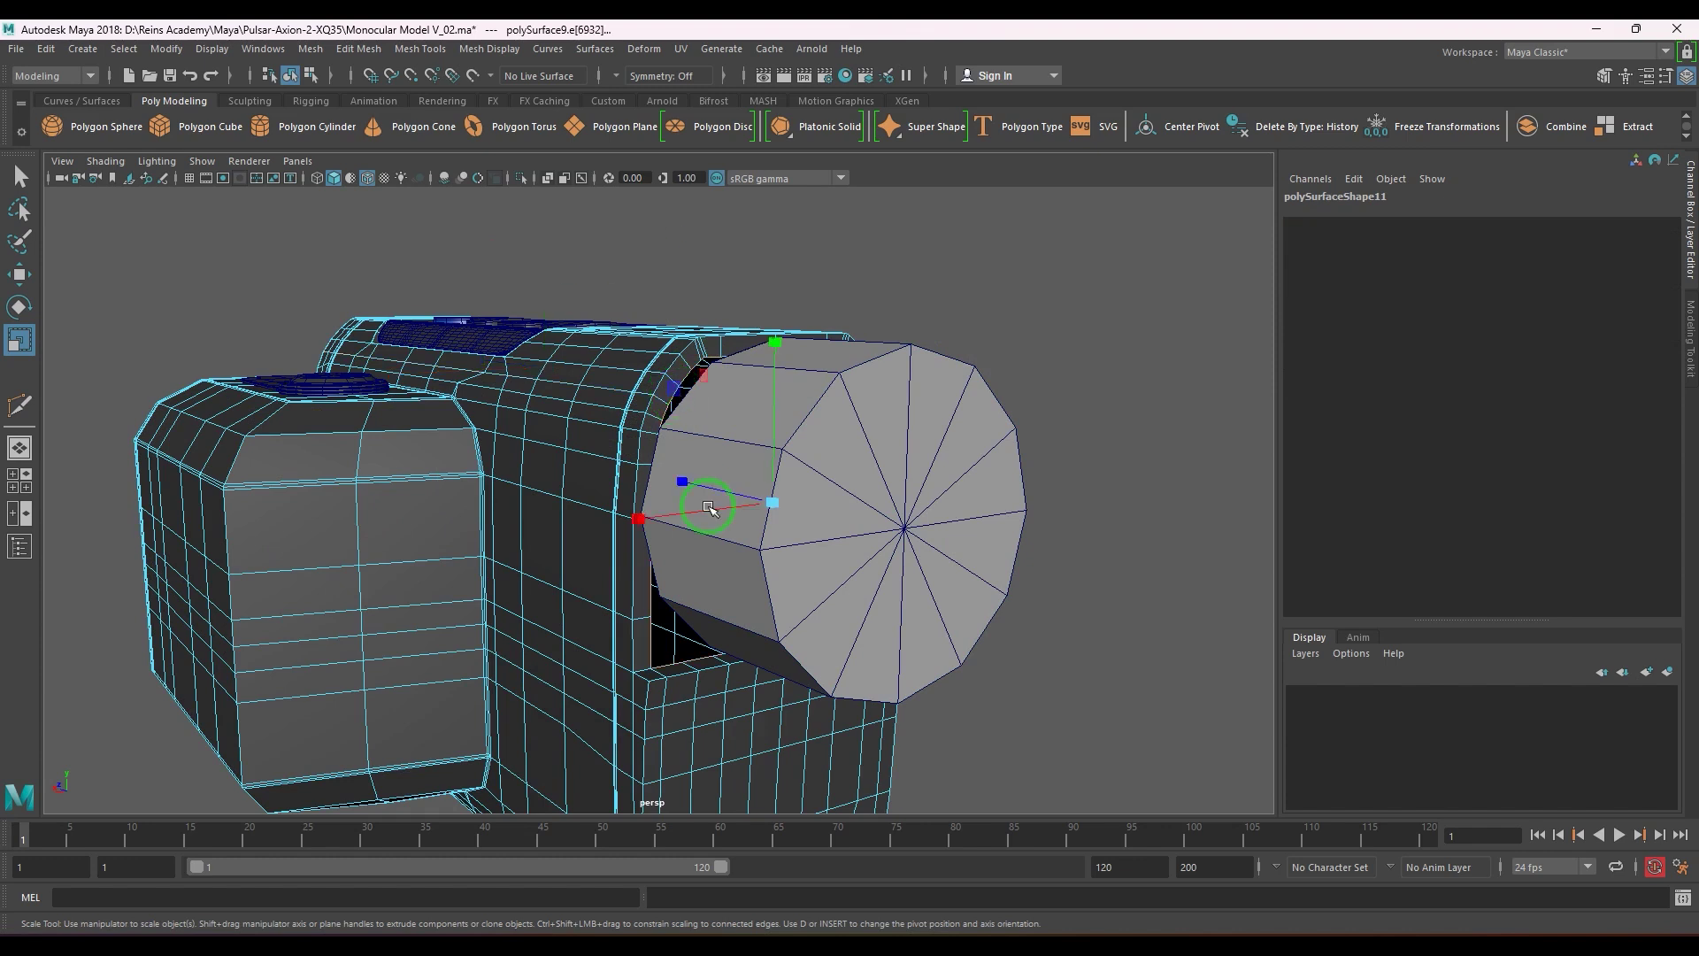
left_click_drag(675, 394, 596, 463, "alt")
left_click(358, 49)
left_click(416, 127)
key("r")
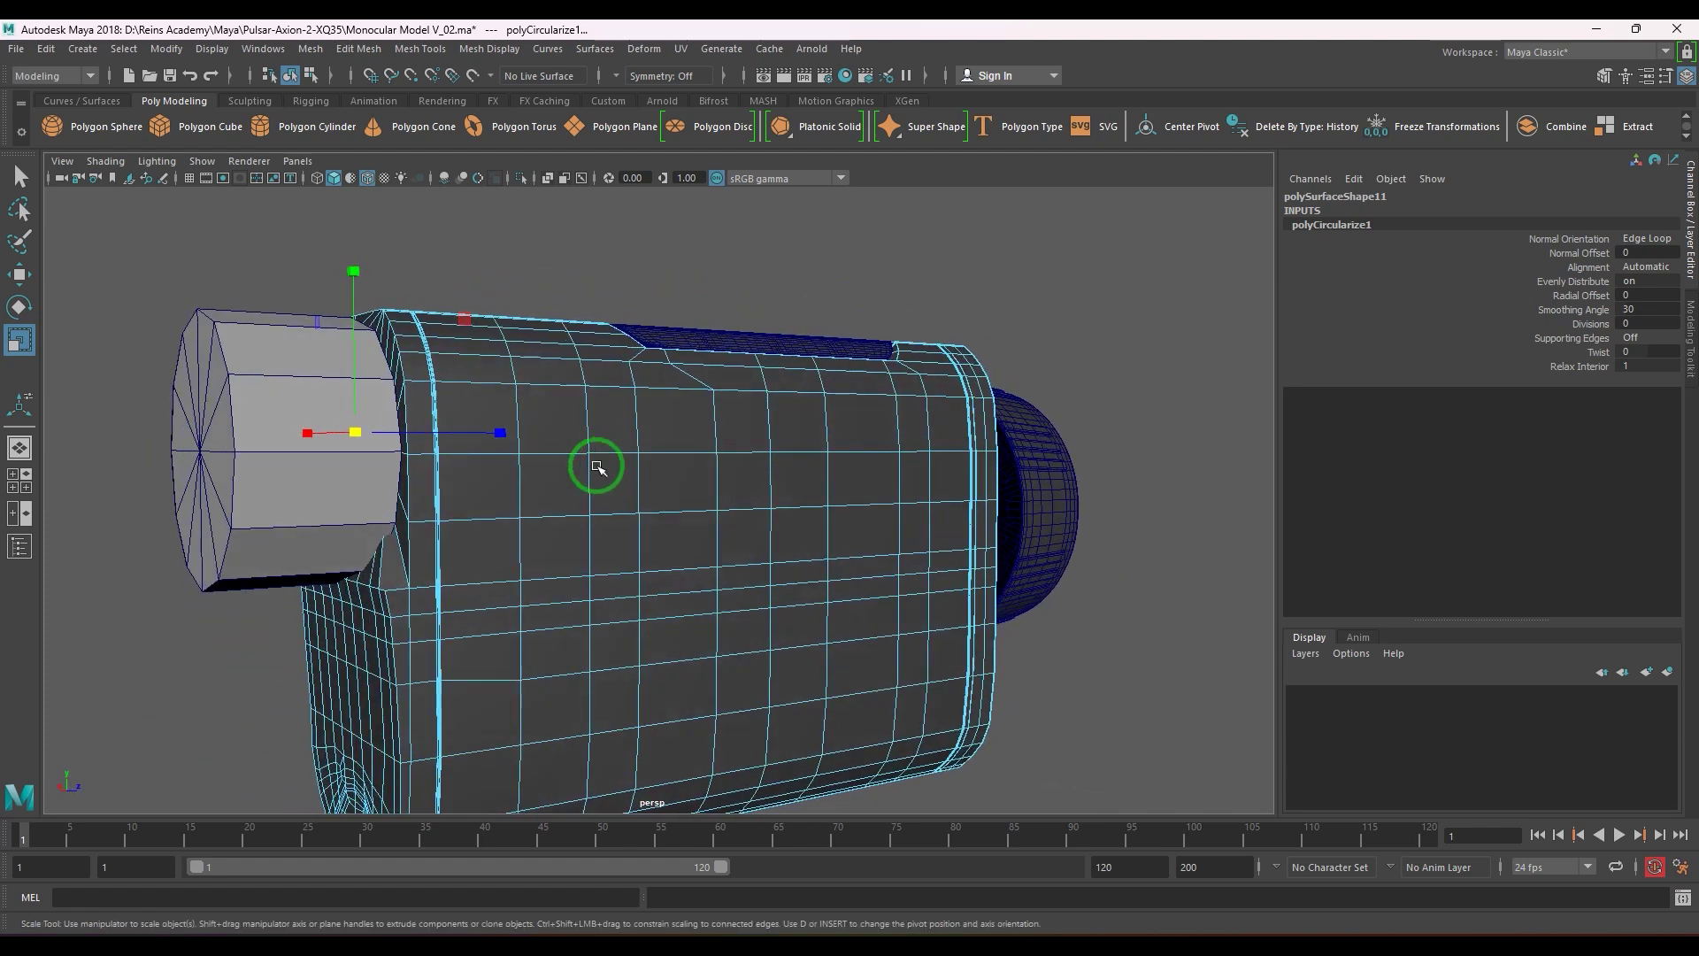
key("w")
mouse_move(347, 354)
left_mouse_down()
mouse_move(342, 284)
mouse_move(351, 343)
left_mouse_up()
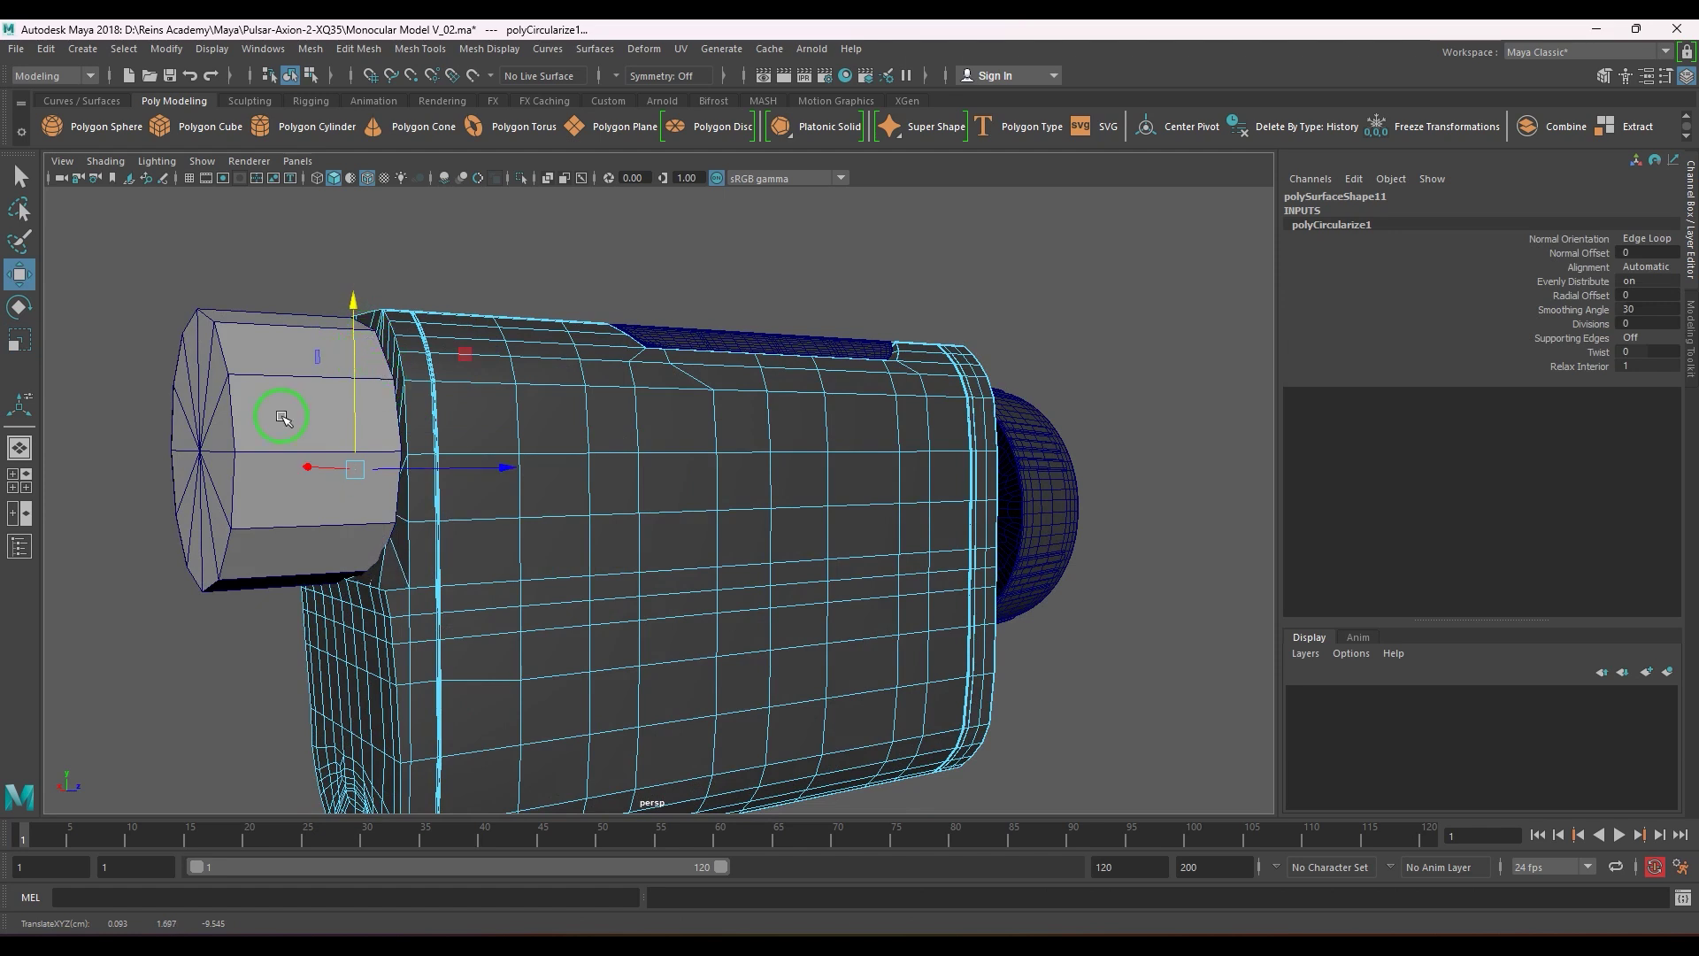
- Put the lens cylinder on a new display layer and hide that layer
left_click(237, 417)
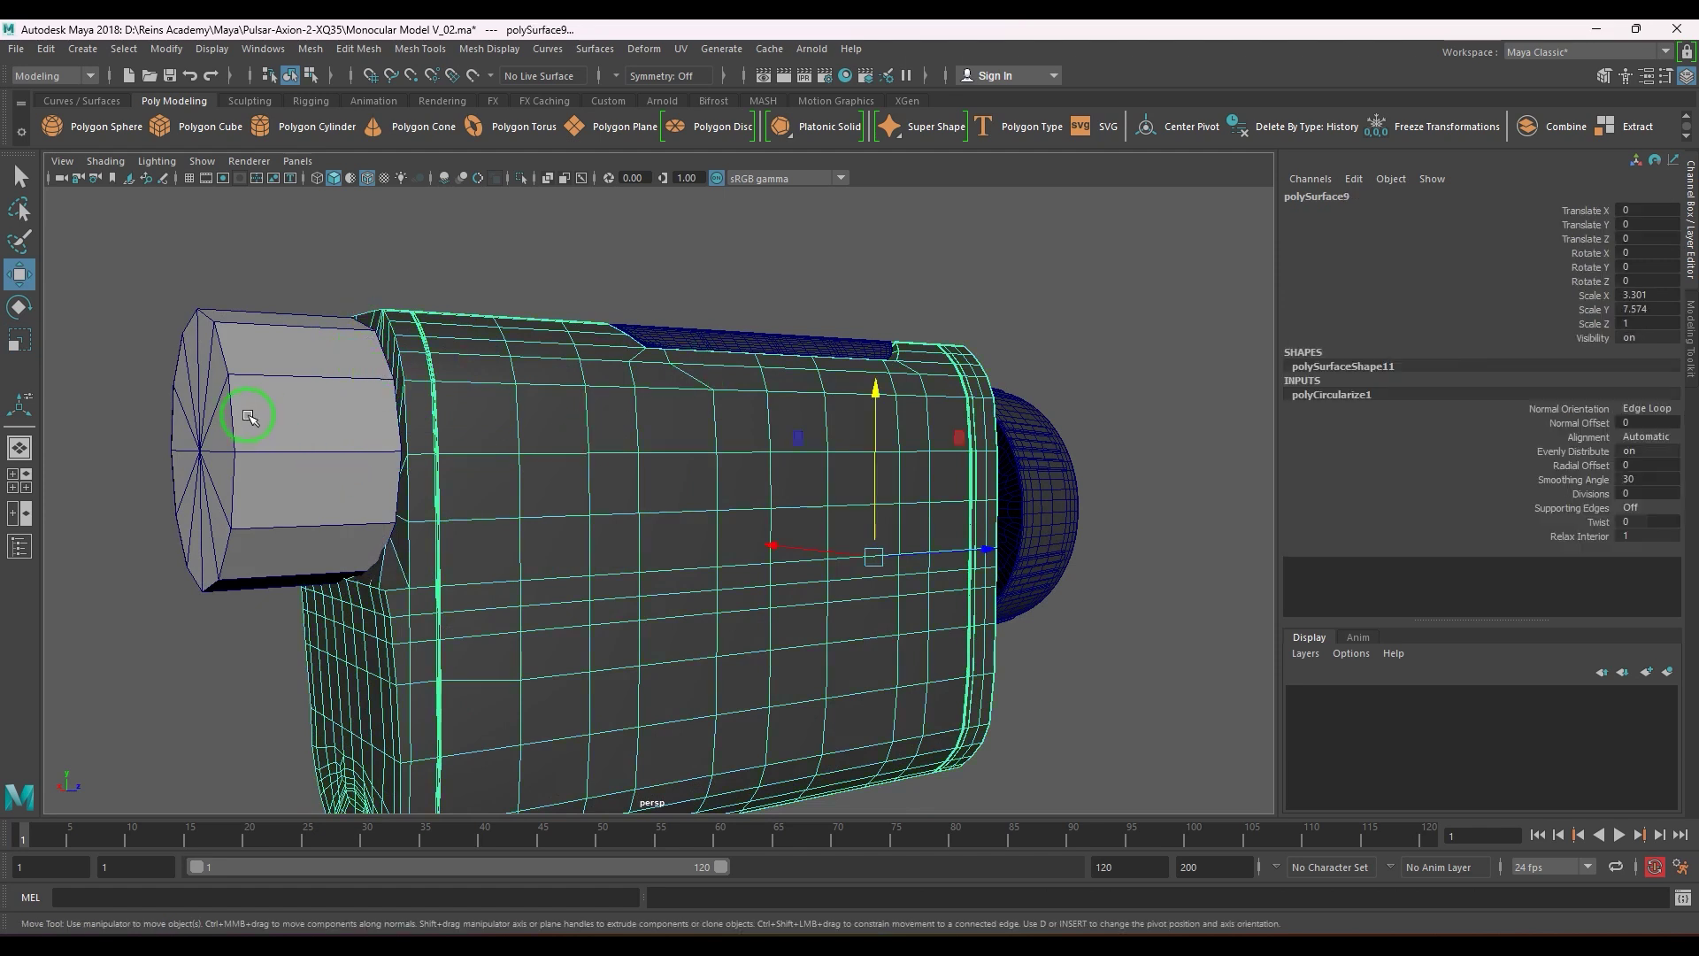
left_click(1668, 674)
left_click(1297, 696)
left_click_drag(1134, 660, 842, 592, "alt")
- Raise the circular opening's border loop to about 1.96 cm in Y and enlarge it
left_click(585, 553)
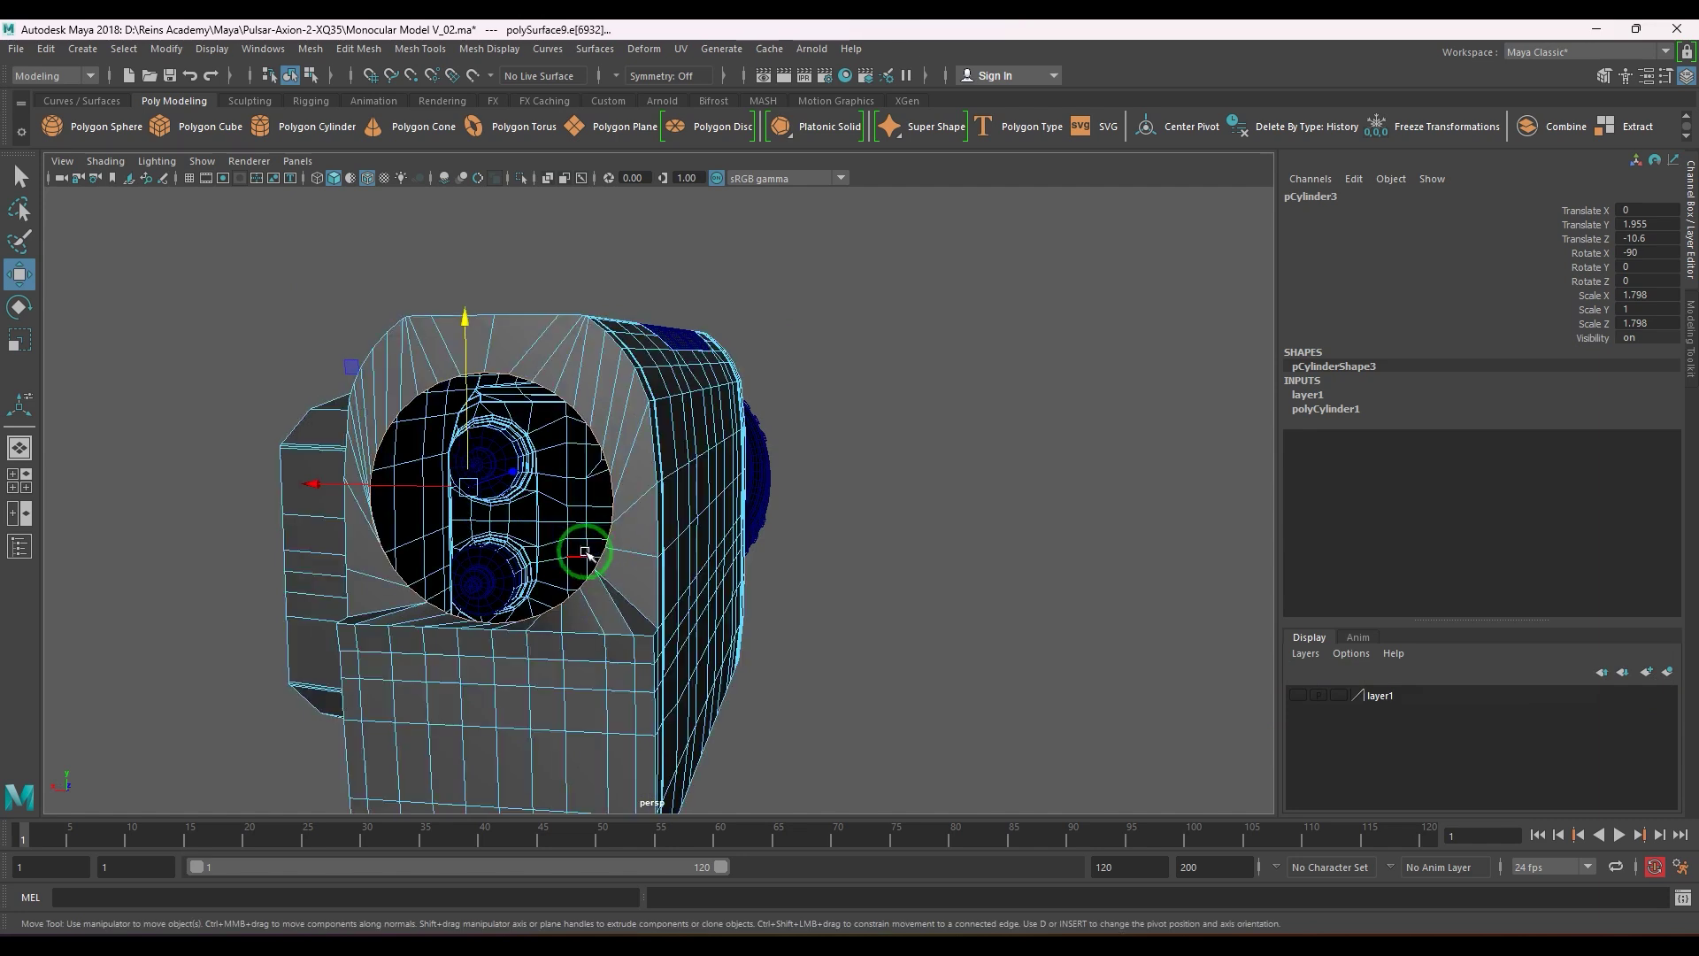
left_click_drag(596, 557, 525, 546, "alt")
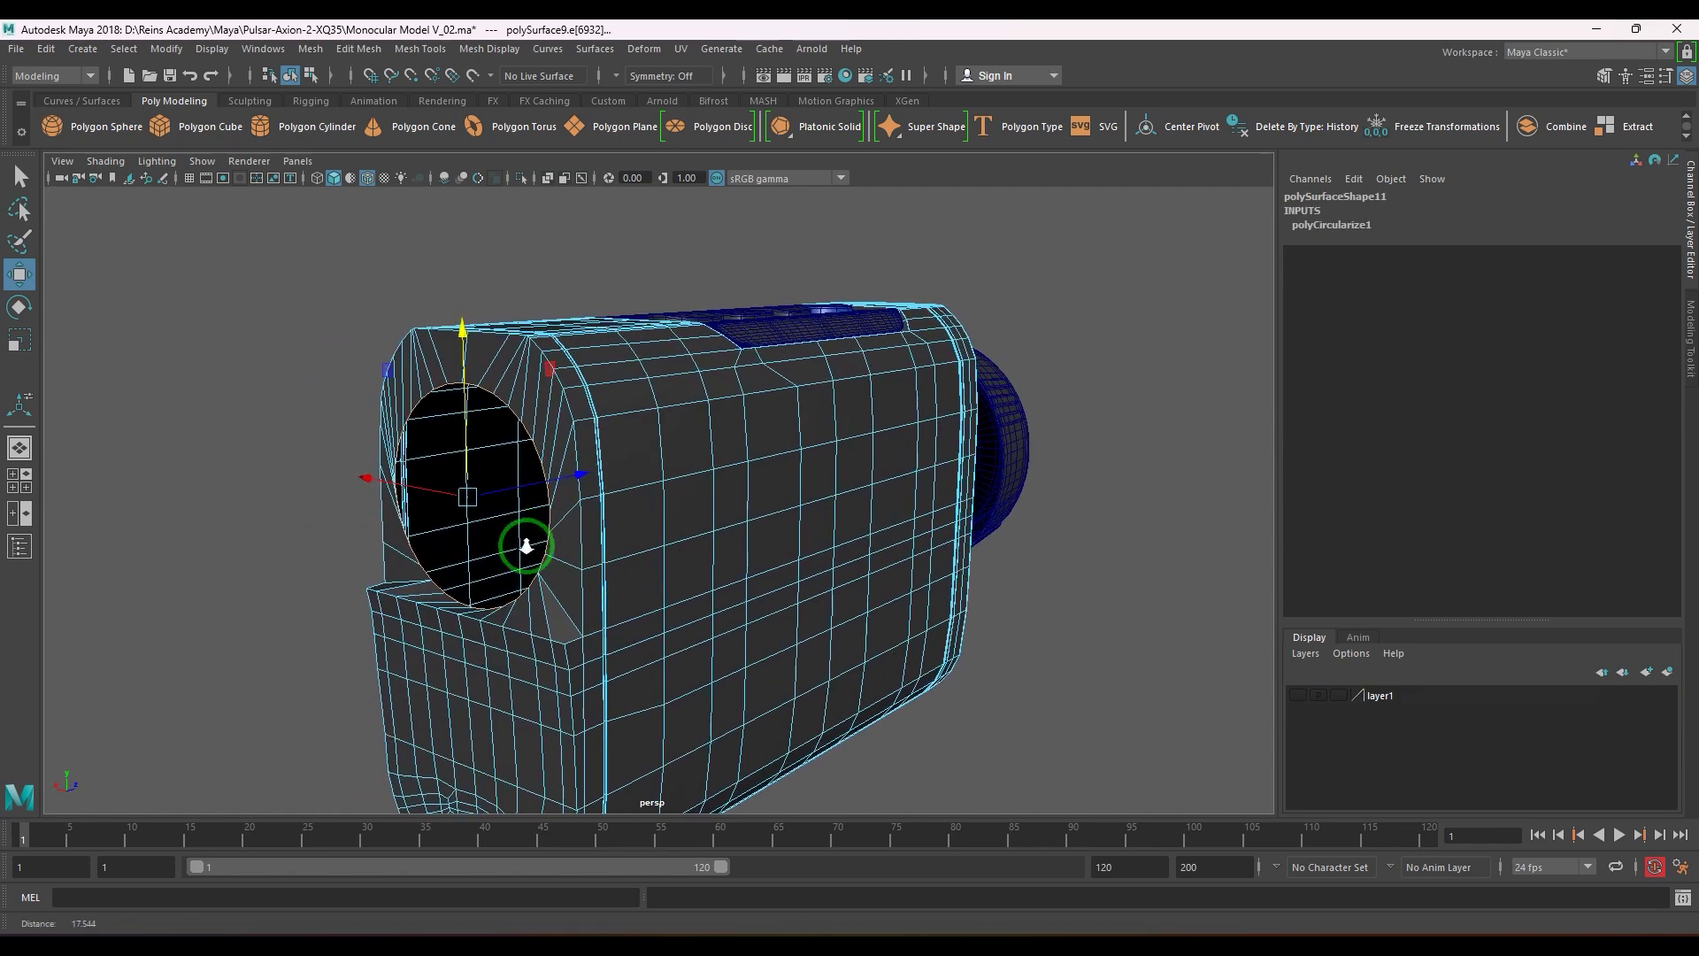
right_click_drag(526, 546, 546, 552, "alt")
left_click_drag(455, 363, 452, 341)
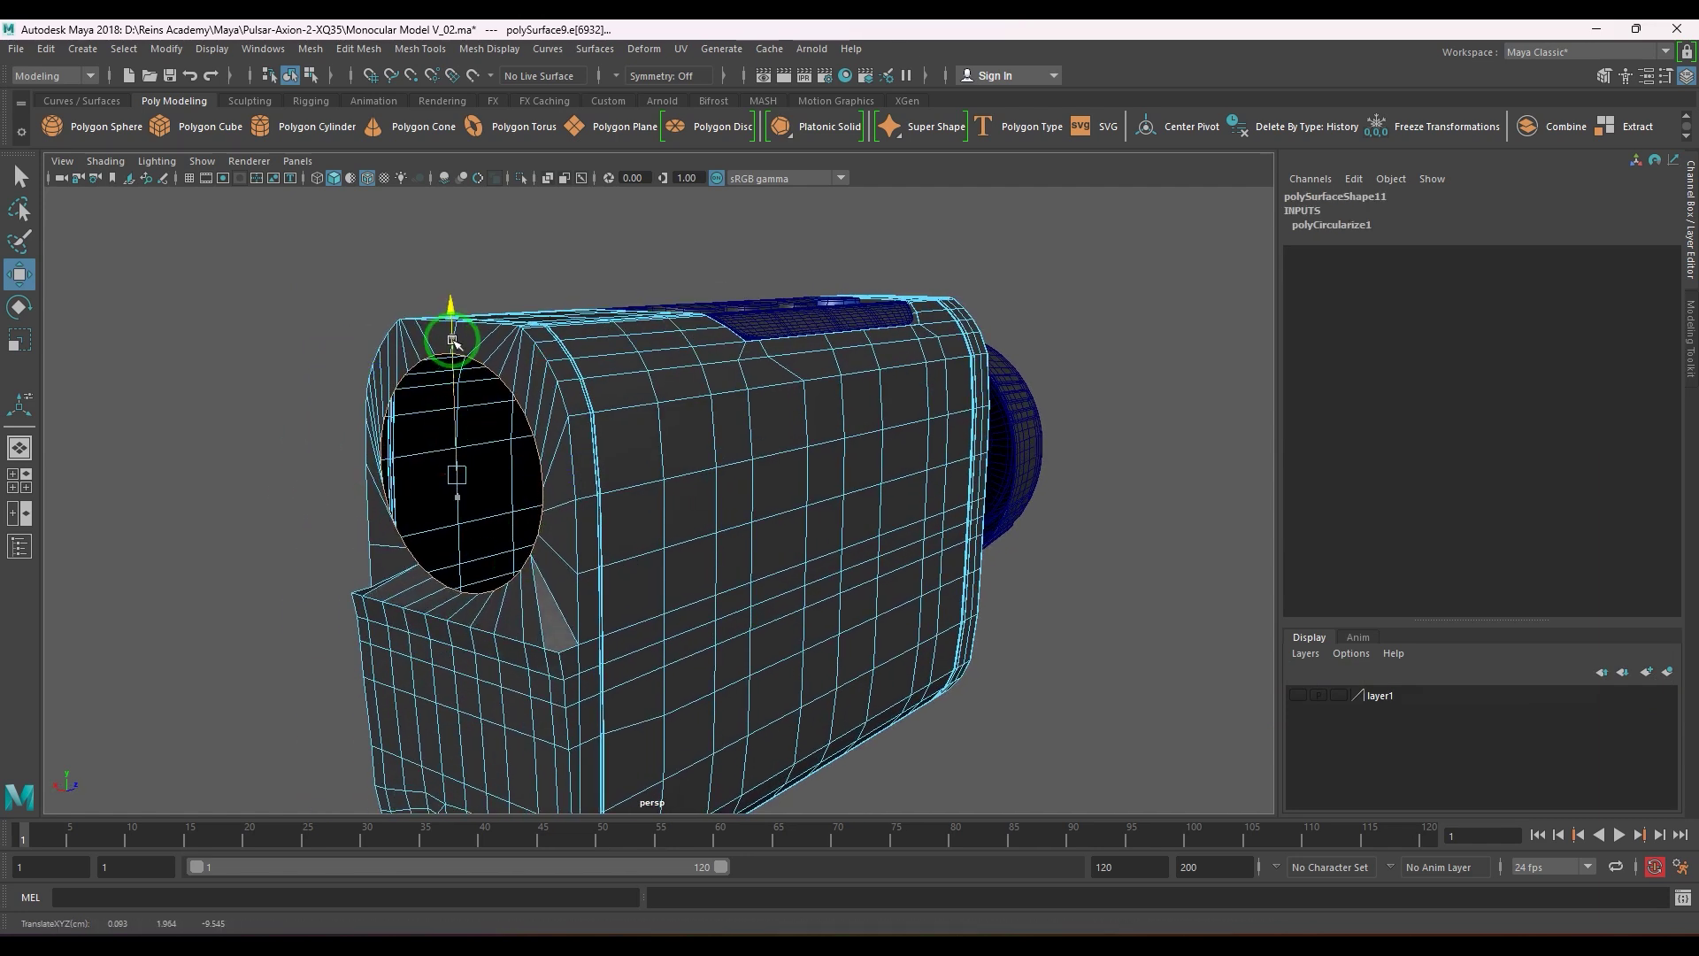
key("r")
left_click_drag(457, 473, 516, 512)
- Try to vertex-snap the opening's border loop sideways to the body's centre line
key("w")
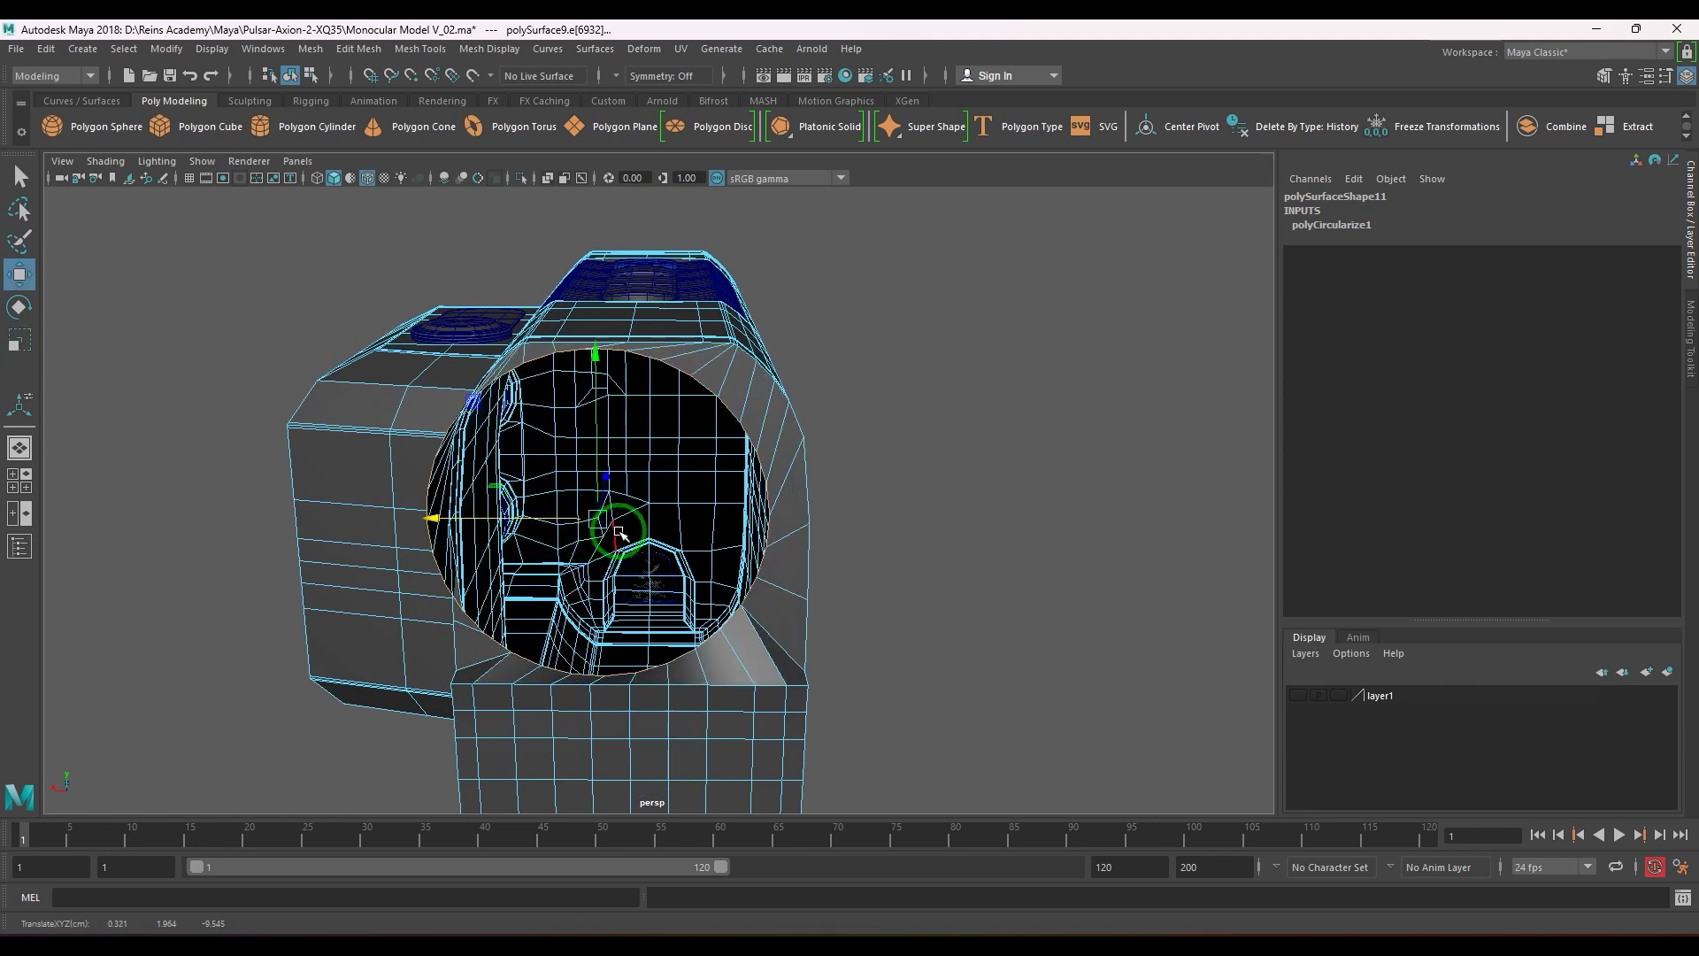
key("v")
middle_click_drag(636, 319, 638, 322)
left_click_drag(708, 523, 637, 527, "alt")
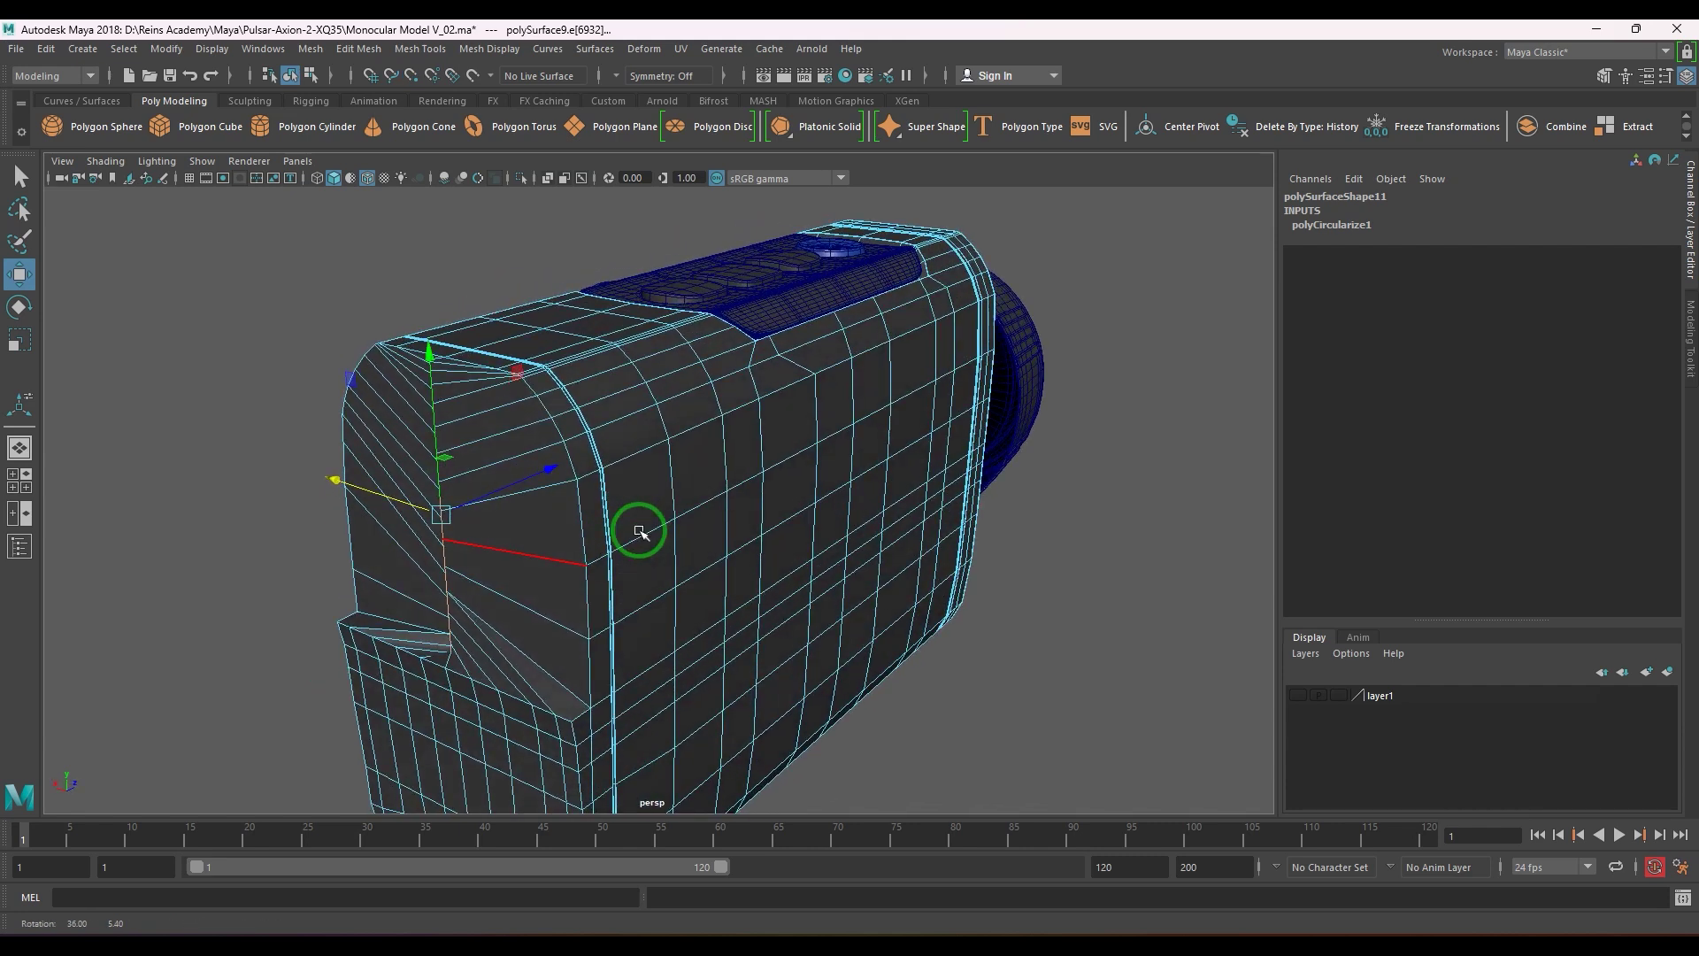
key("ctrl+z")
left_click_drag(709, 459, 720, 512, "alt")
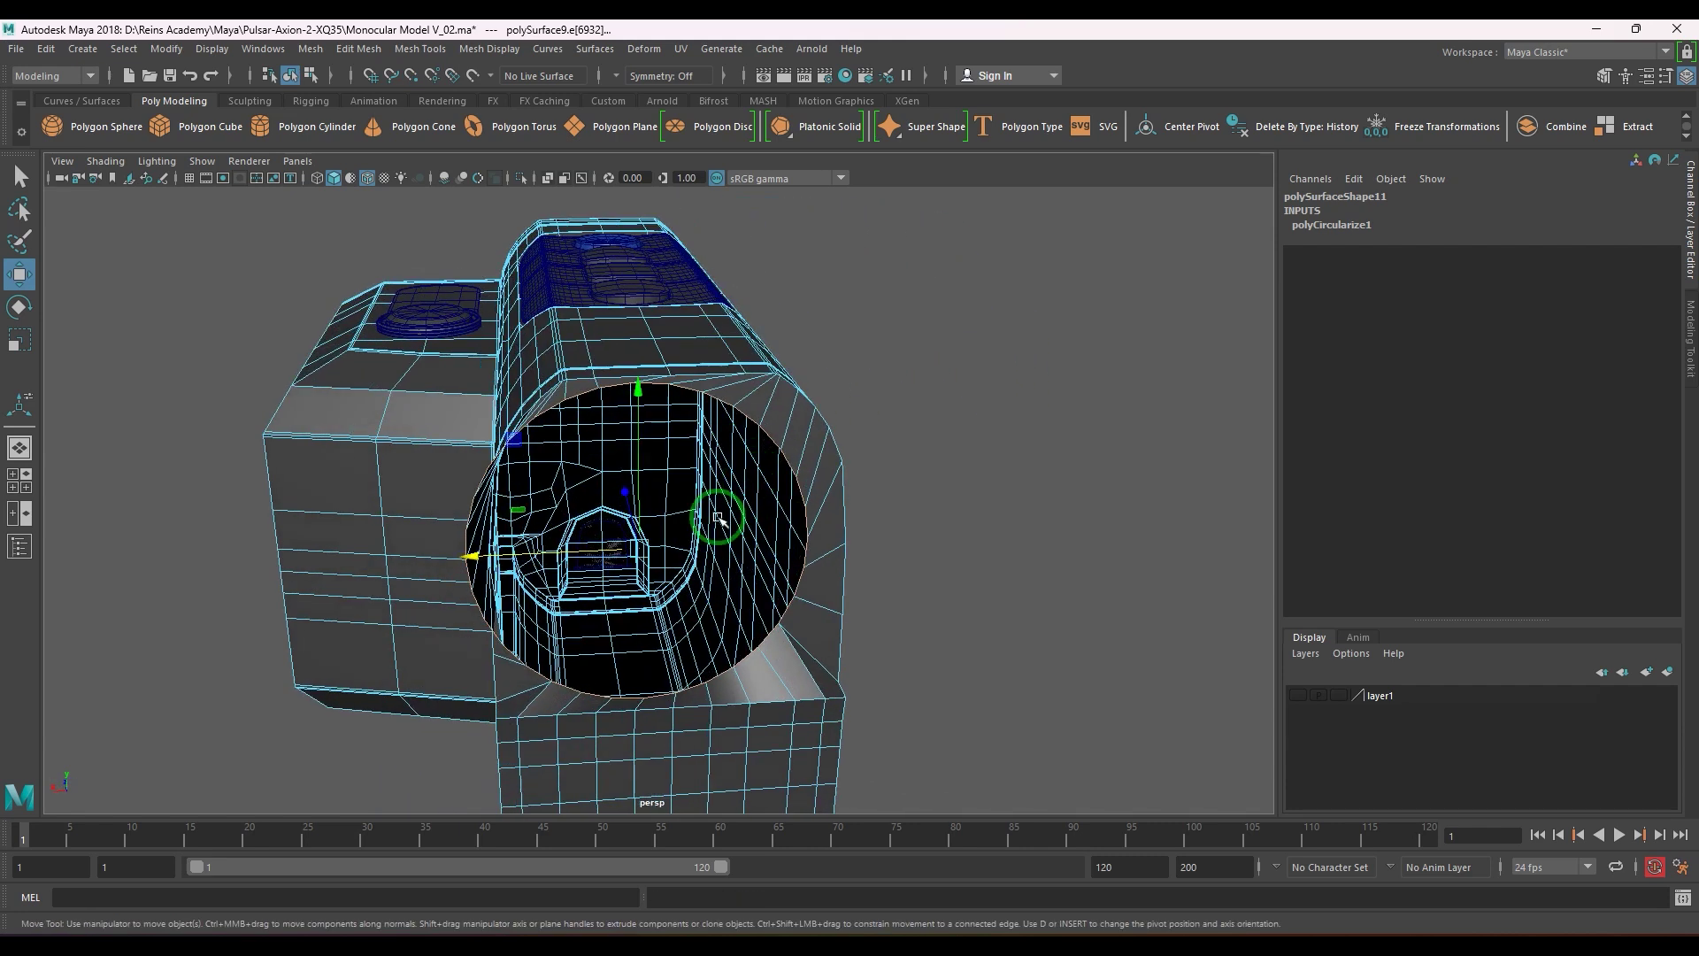
- Shift the opening's border loop sideways by eye, and try snapping it to the body's centre again
left_click_drag(489, 554, 539, 561)
left_click(835, 437)
mouse_move(793, 422)
right_mouse_down()
mouse_move(821, 409)
mouse_move(796, 427)
right_mouse_up()
left_click_drag(786, 526, 818, 595, "alt")
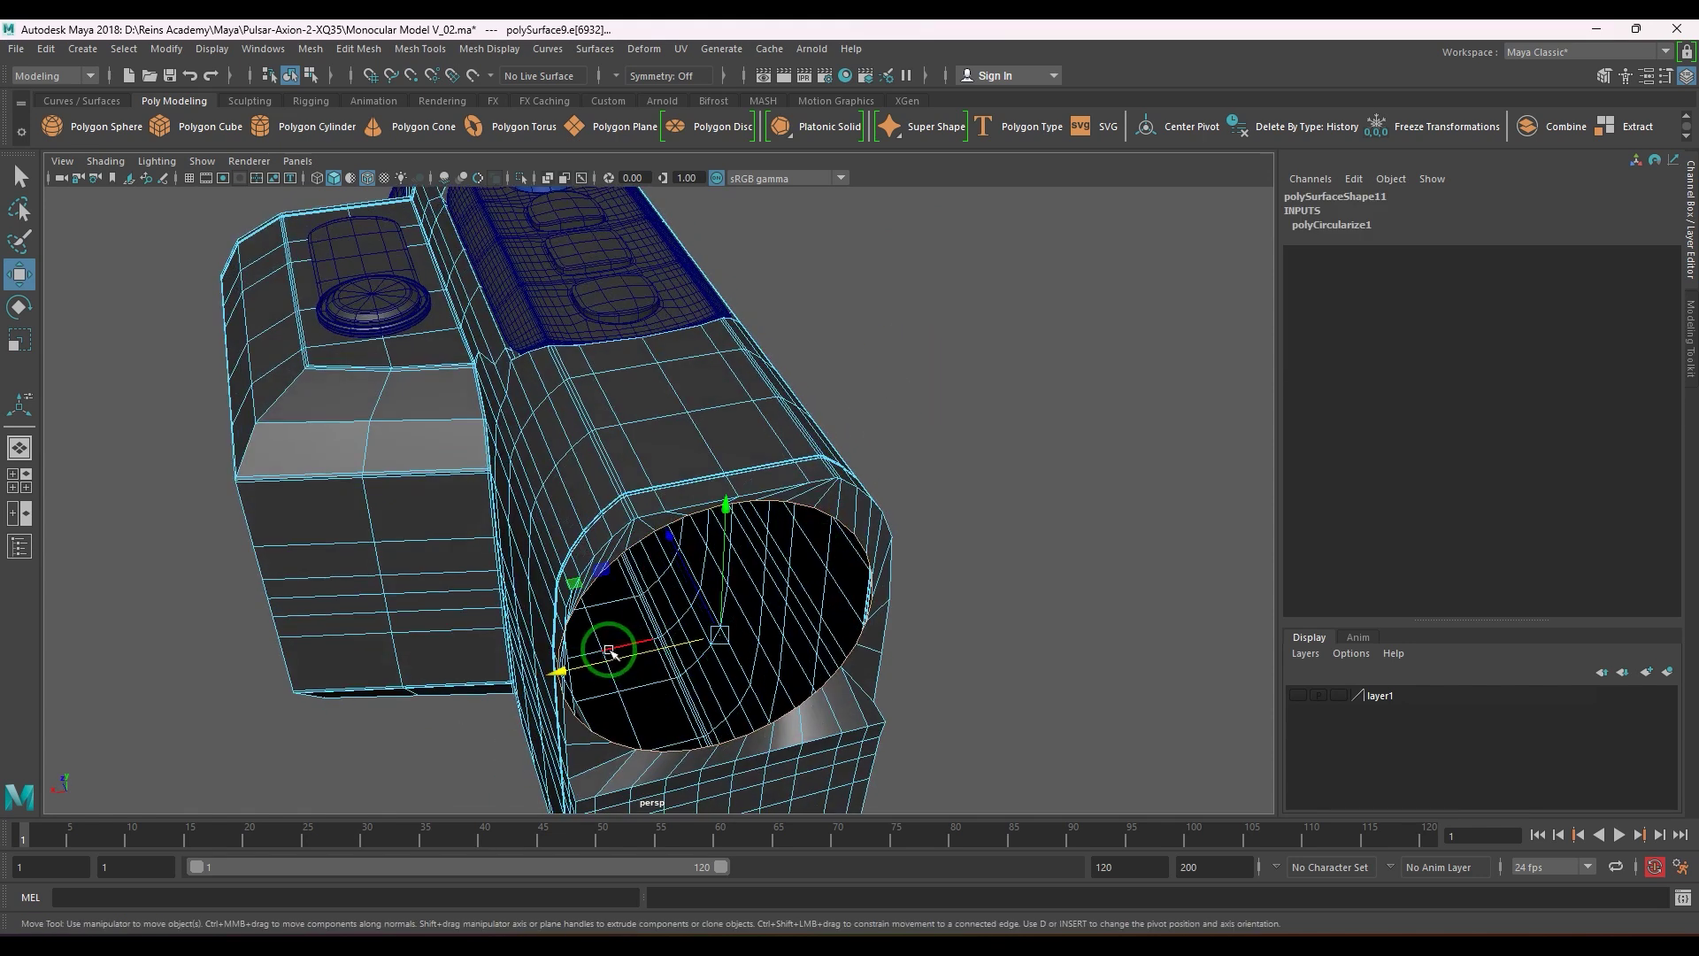
left_click_drag(610, 658, 590, 663)
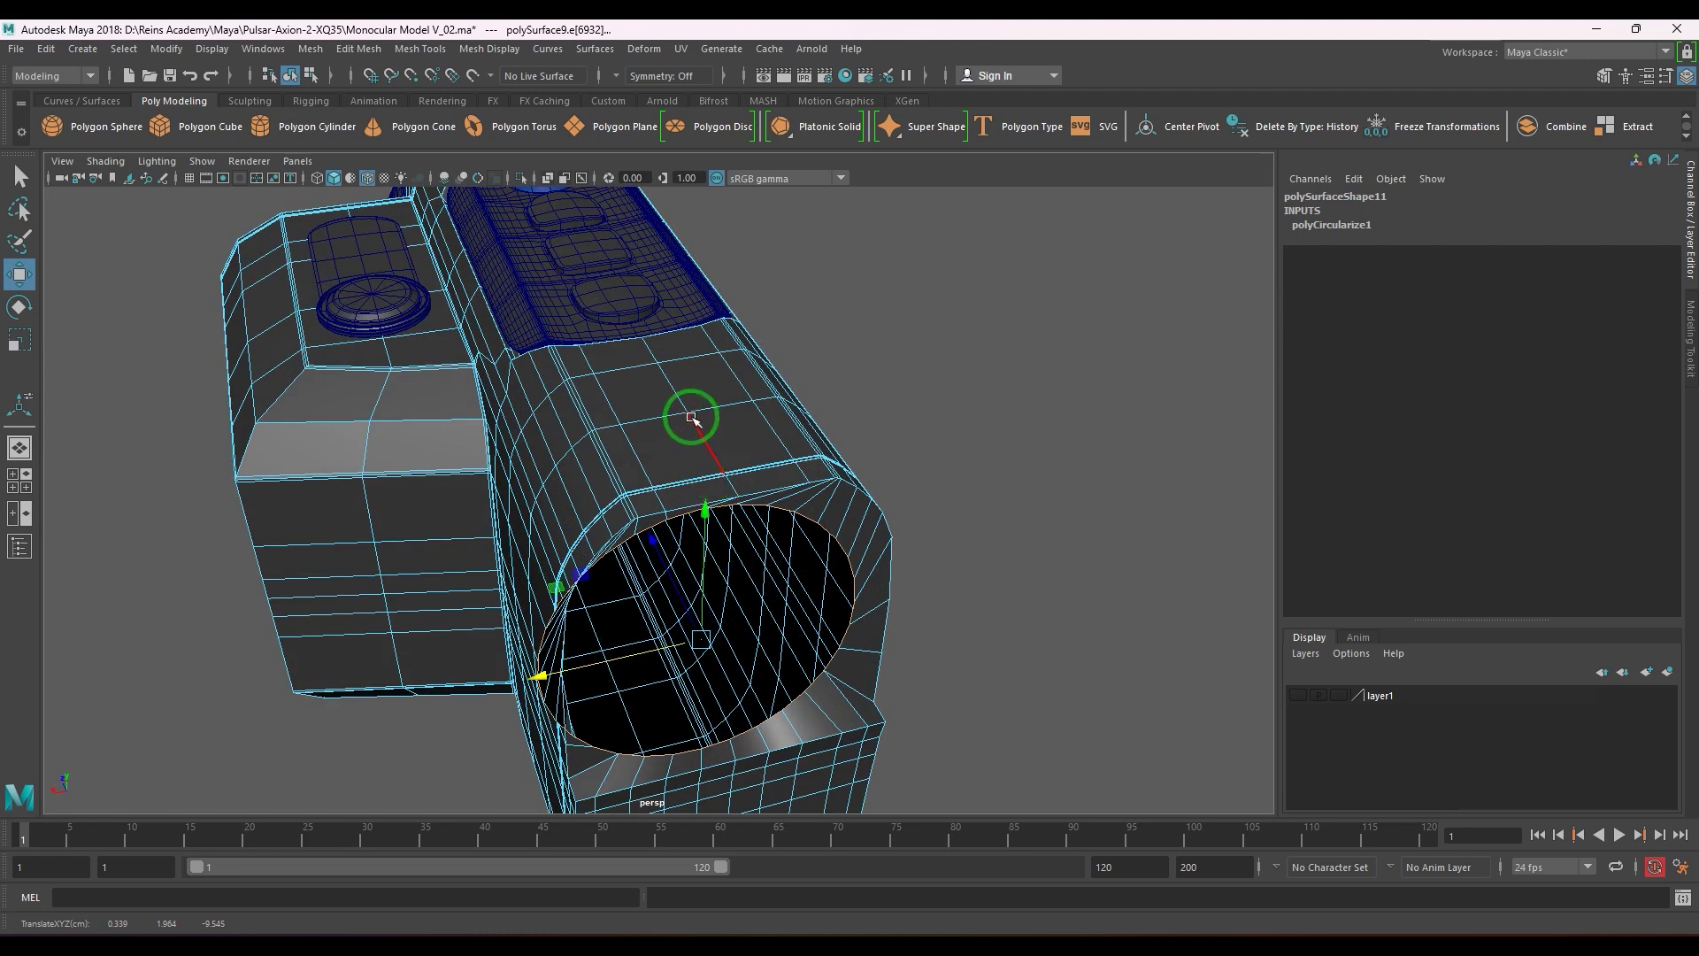
key("v")
middle_click_drag(692, 415, 694, 414)
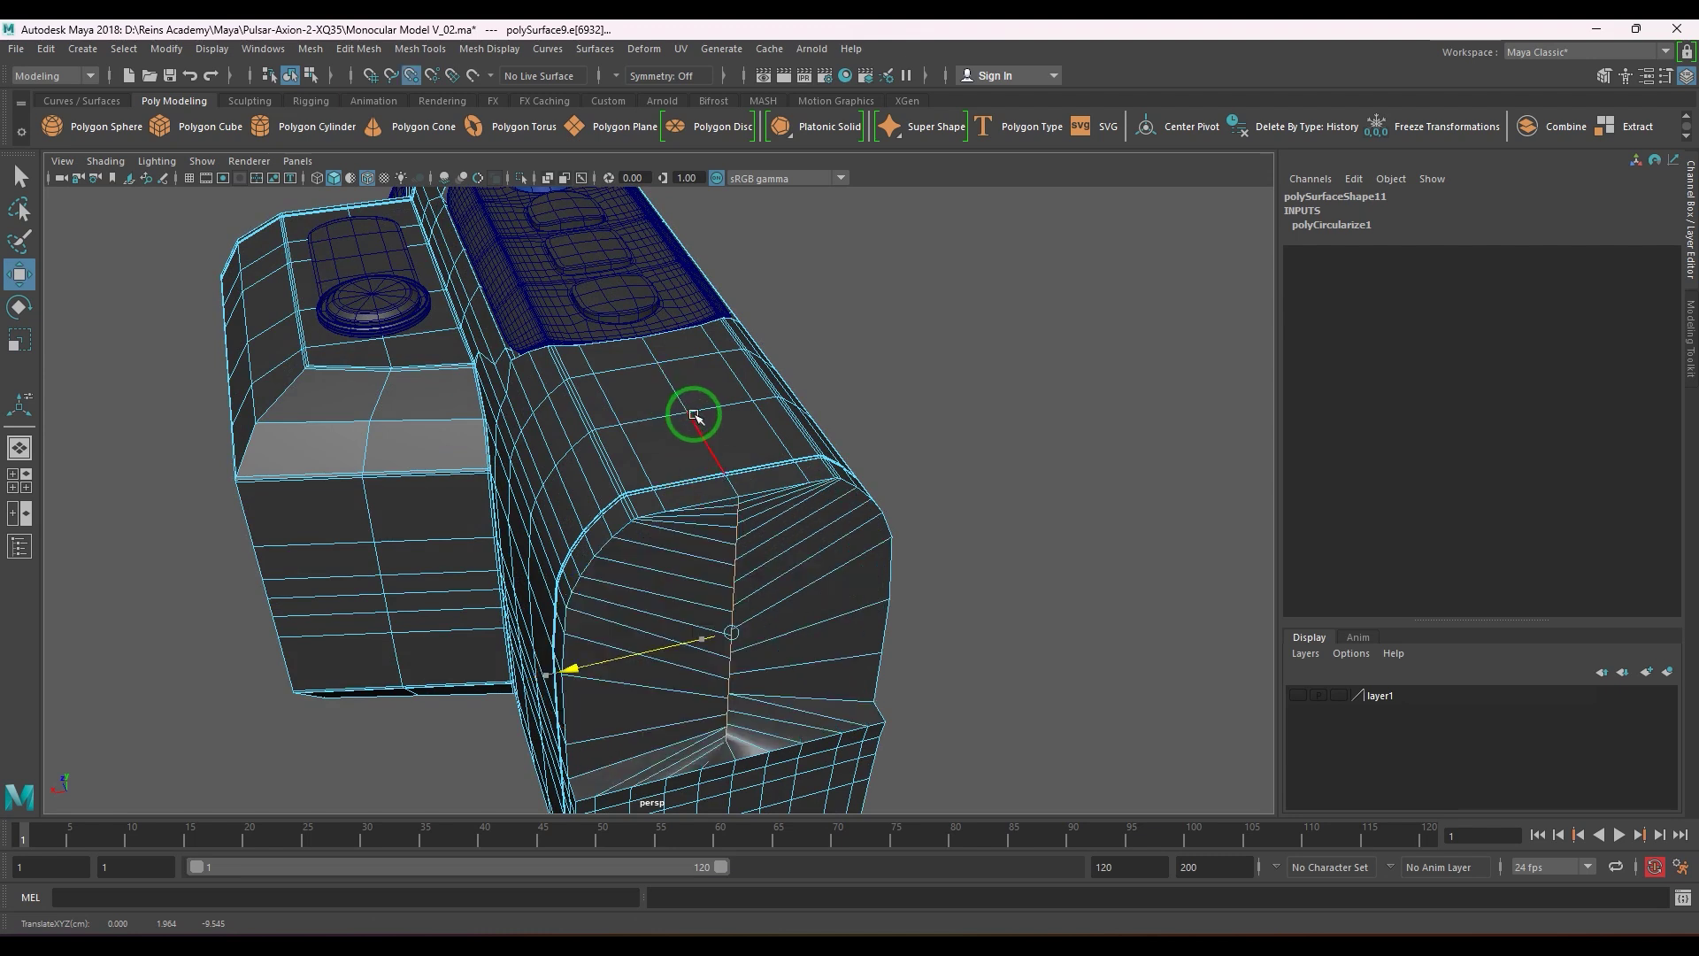
scroll(694, 414, "down", 3)
left_click_drag(818, 539, 883, 509, "alt")
key("ctrl+z")
- Reselect the opening's border edge loop and centre it sideways on the body
right_click_drag(763, 550, 850, 581)
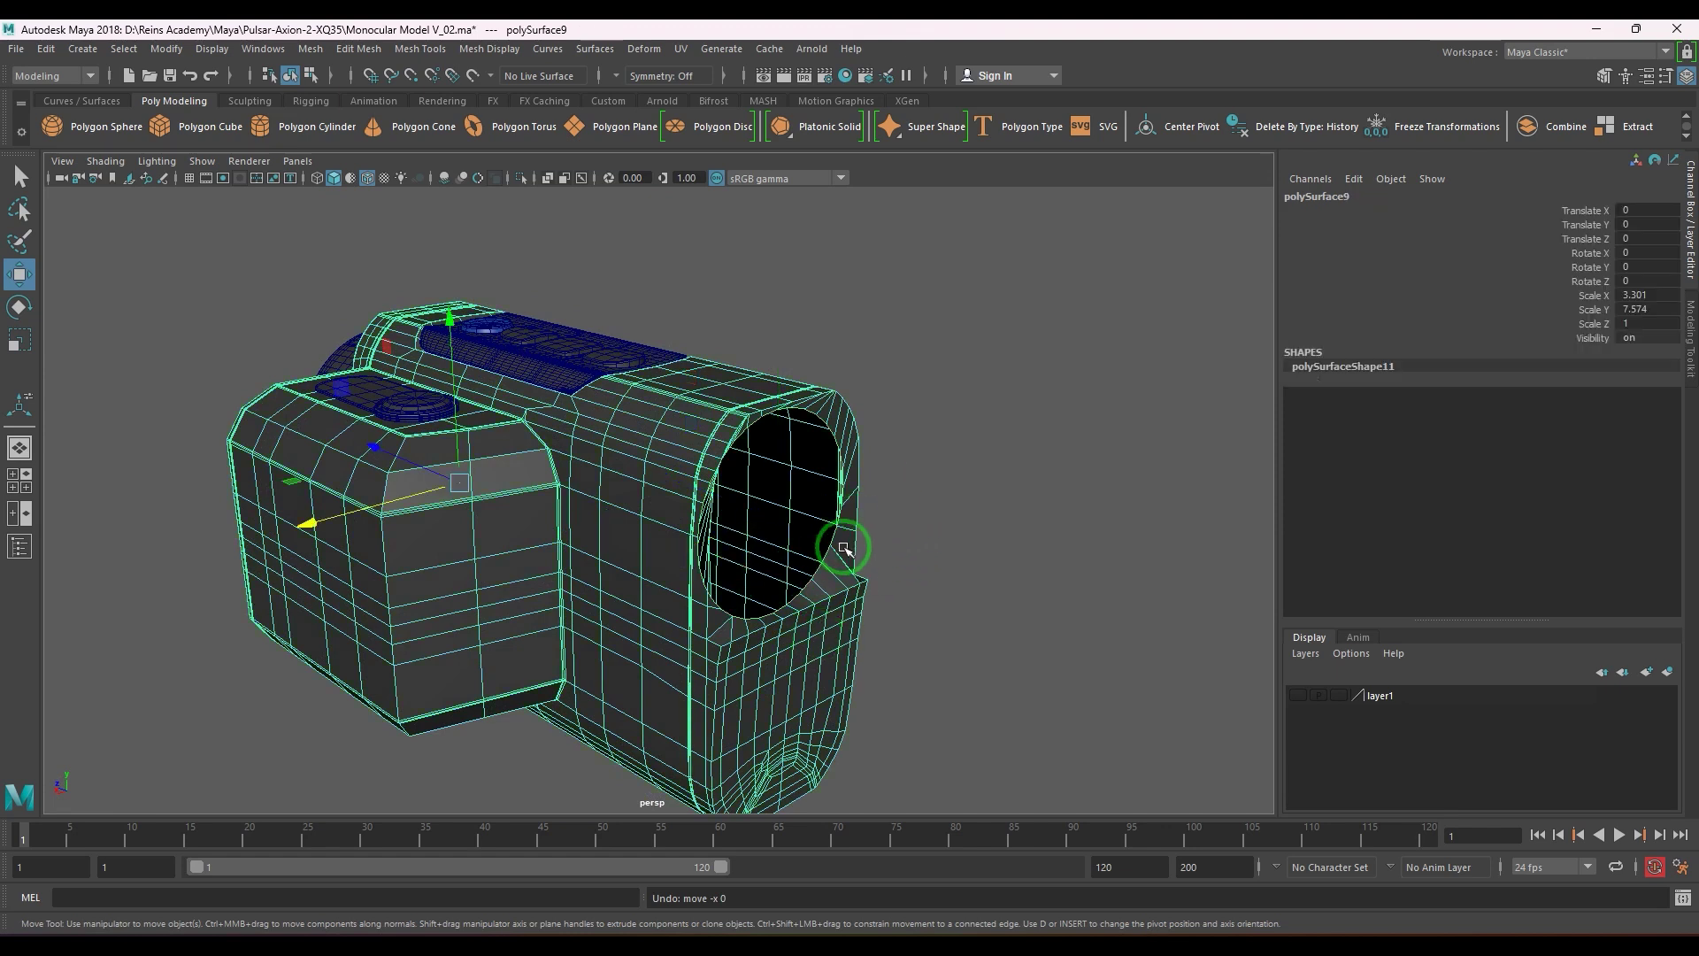
key("F10")
double_click(834, 441)
left_click_drag(832, 437, 619, 592, "alt")
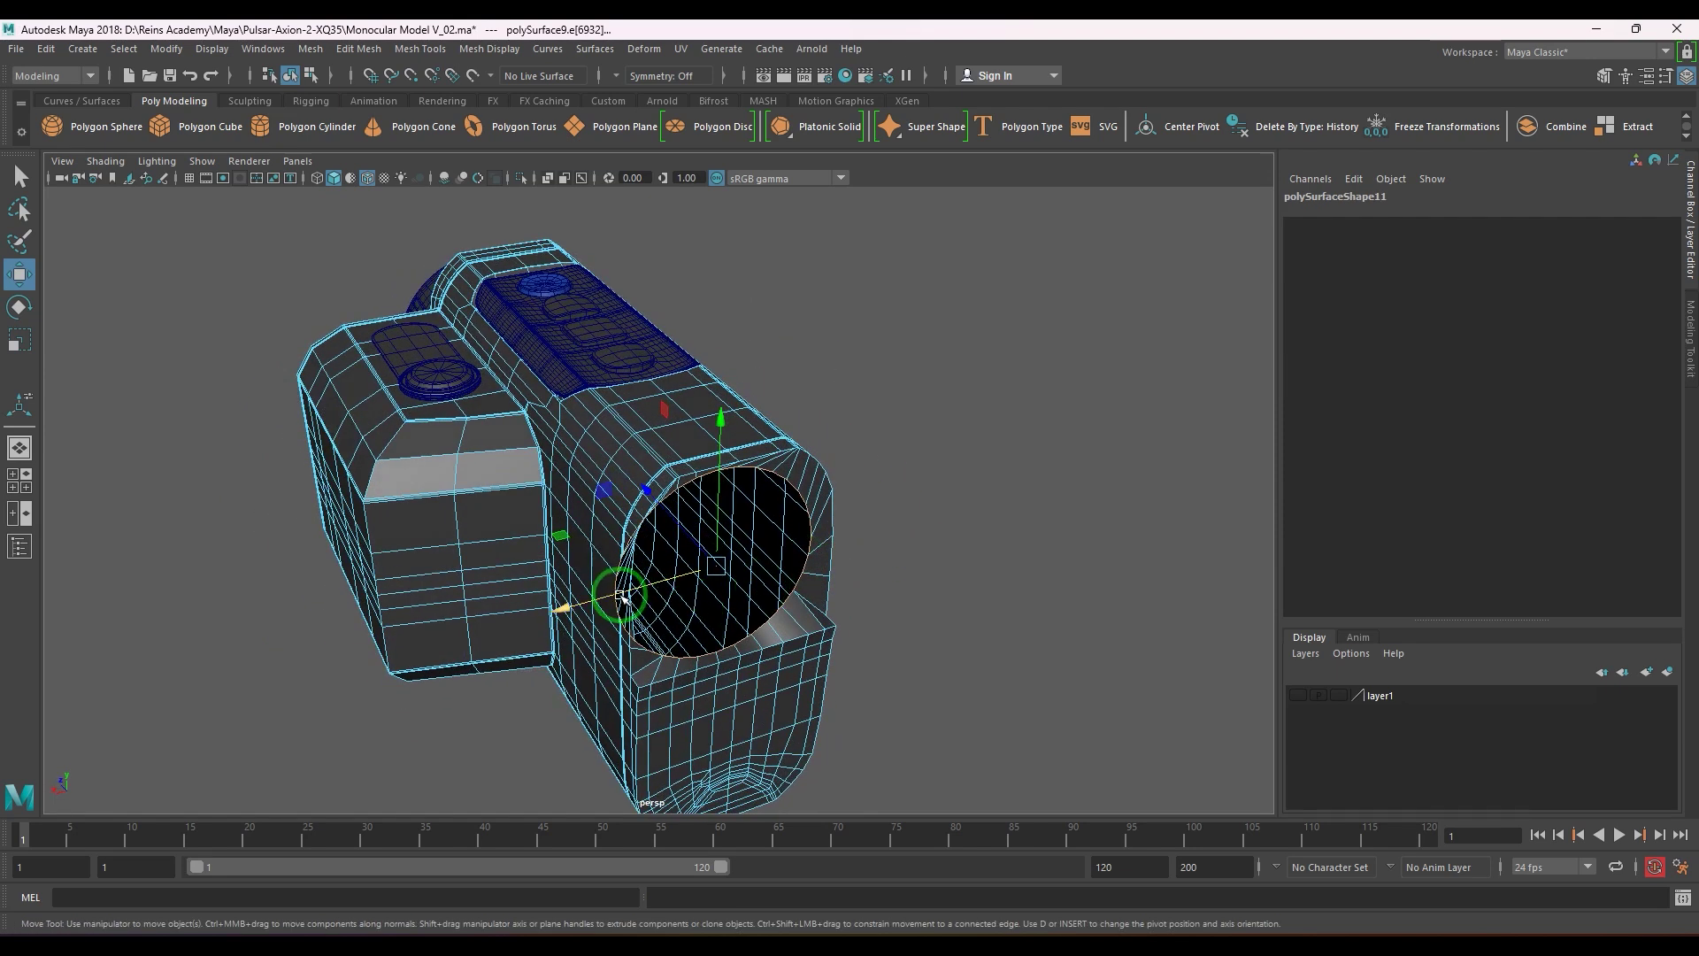
key("v")
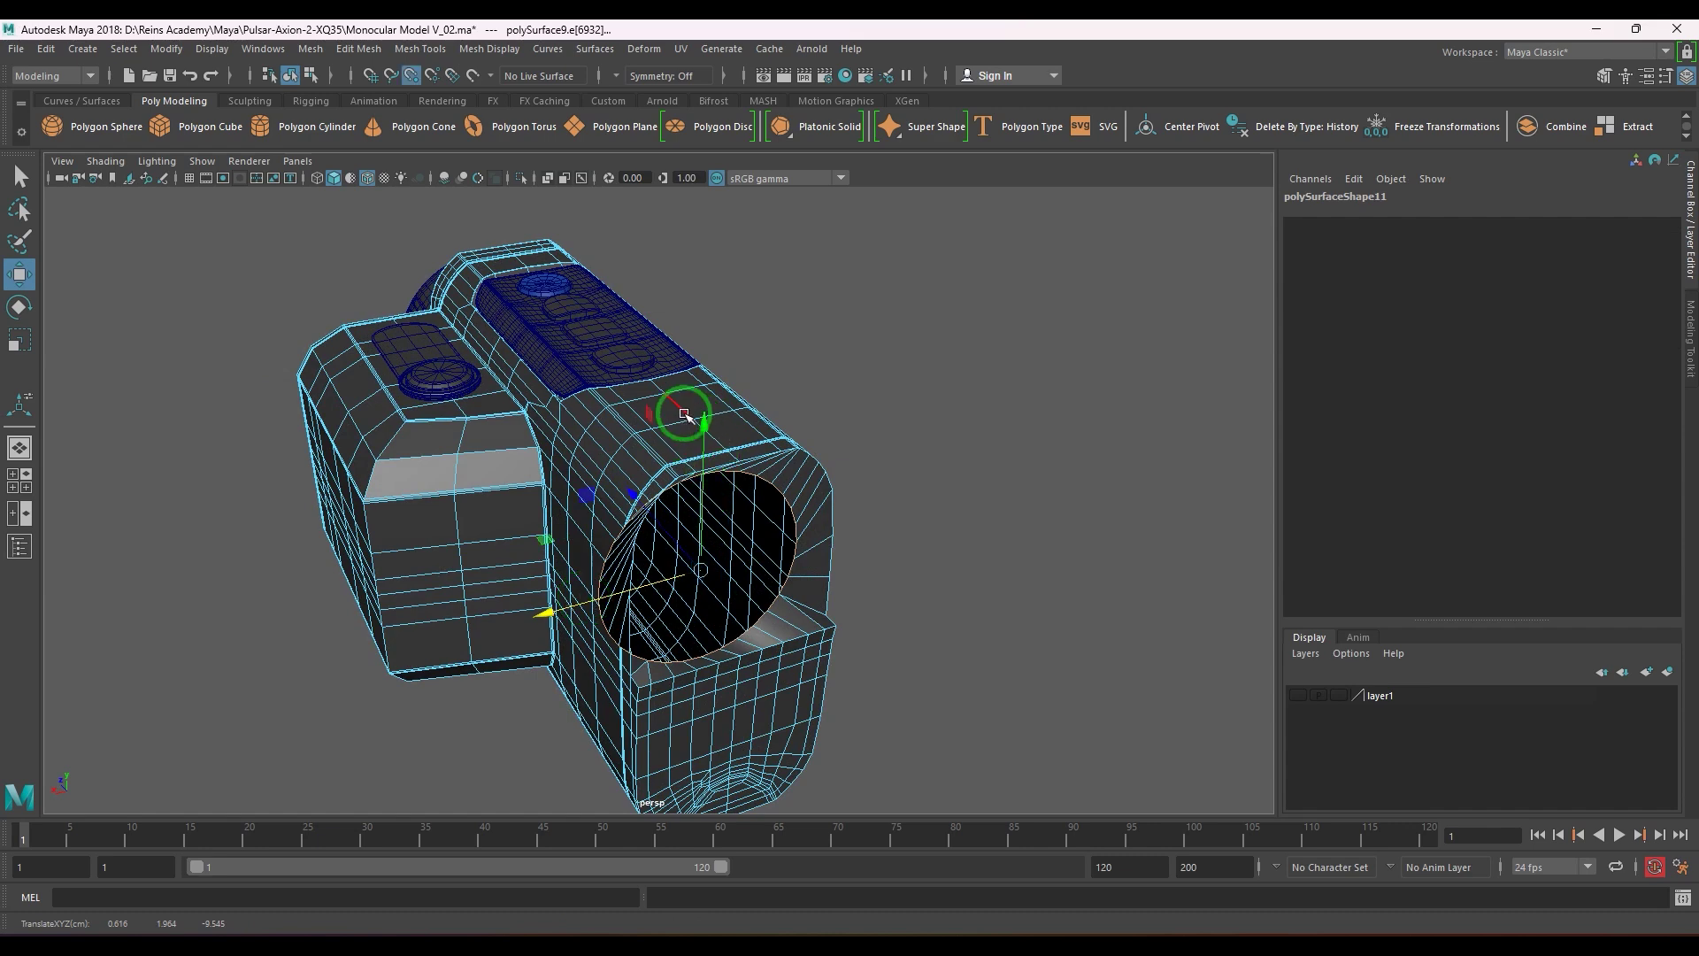
middle_click_drag(684, 416, 698, 419)
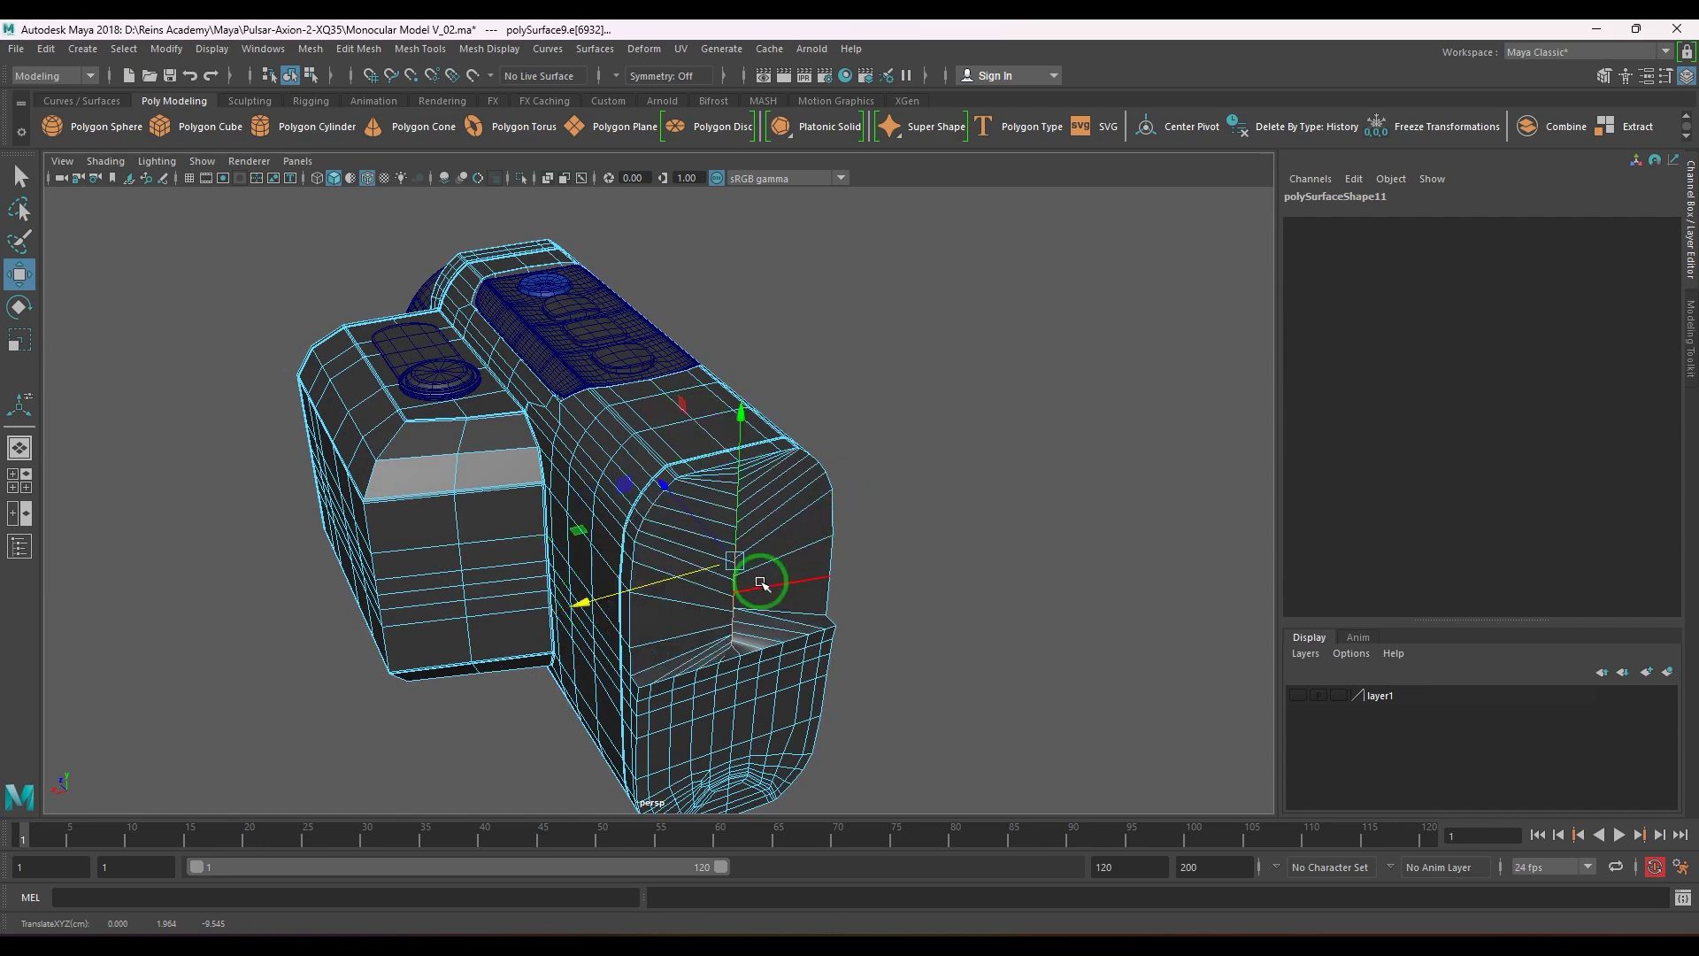
left_click_drag(758, 580, 635, 657, "alt")
left_click_drag(442, 618, 484, 622)
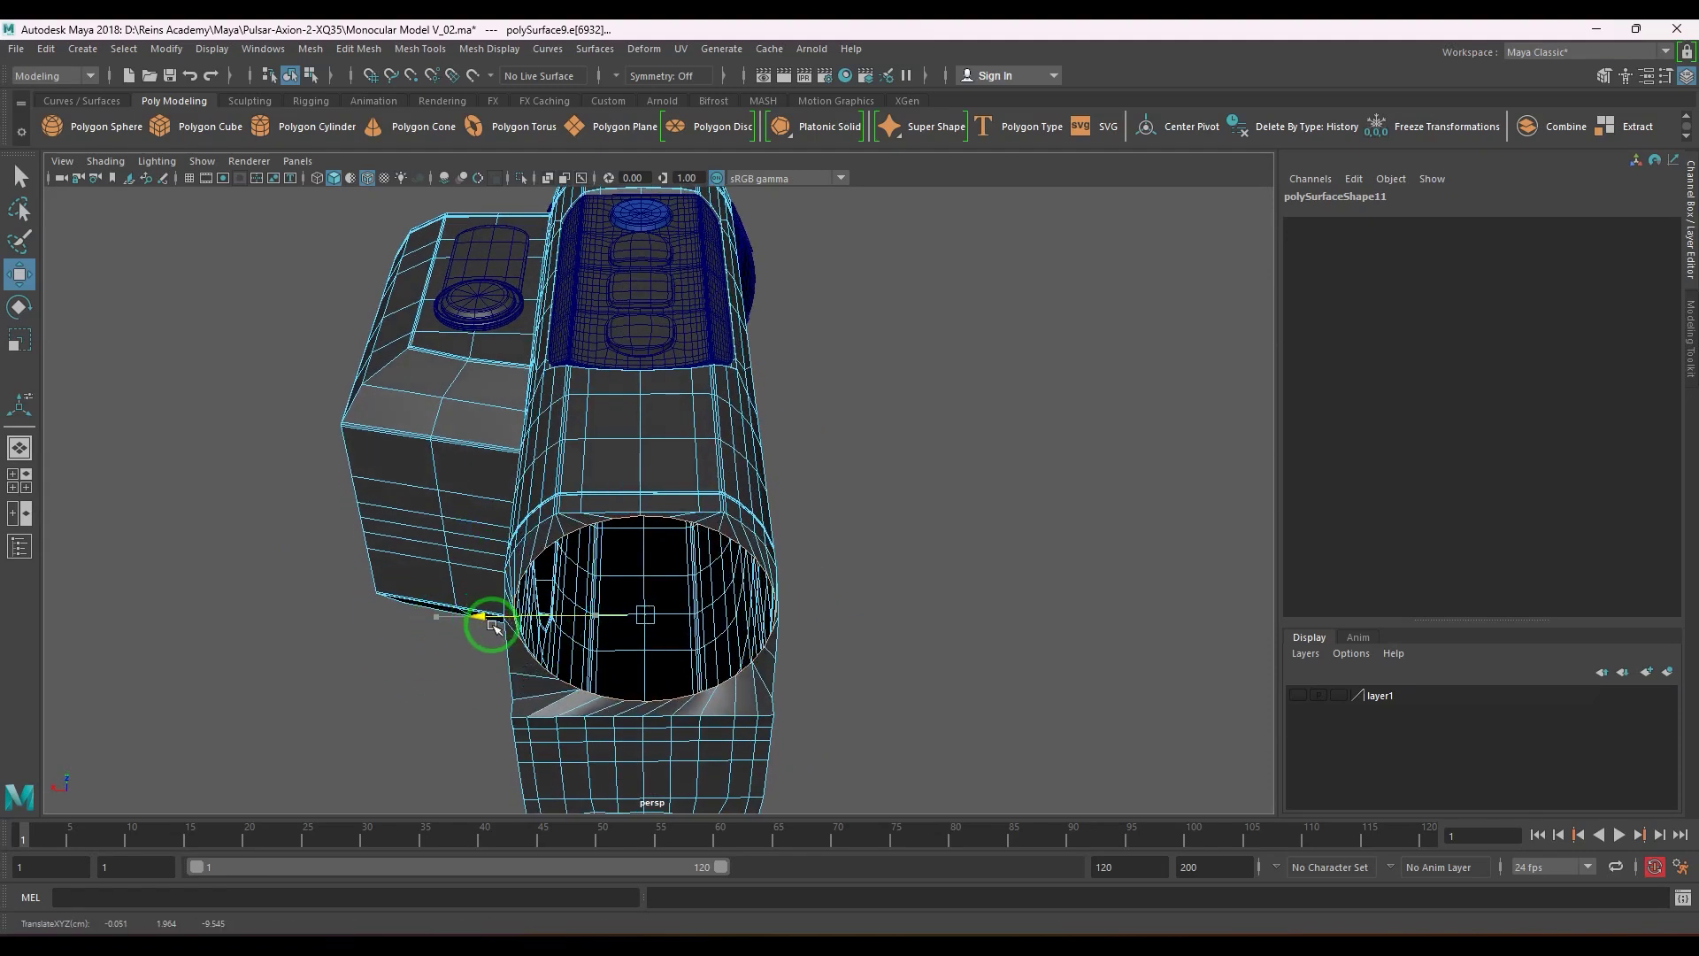
- Scale up the circular border loop and shift it along the body's length
key("r")
left_click_drag(644, 615, 811, 637)
key("w")
left_click_drag(700, 502, 751, 571)
- Reroute the vertical edges at the opening's upper corner diagonally to its border with Multi-Cut, deleting the old edges
left_click_drag(766, 564, 740, 596, "alt")
scroll(654, 517, "up", 4)
left_click_drag(655, 516, 698, 505, "alt")
left_click(637, 491)
right_click_drag(664, 480, 741, 429)
scroll(1001, 444, "down", 3)
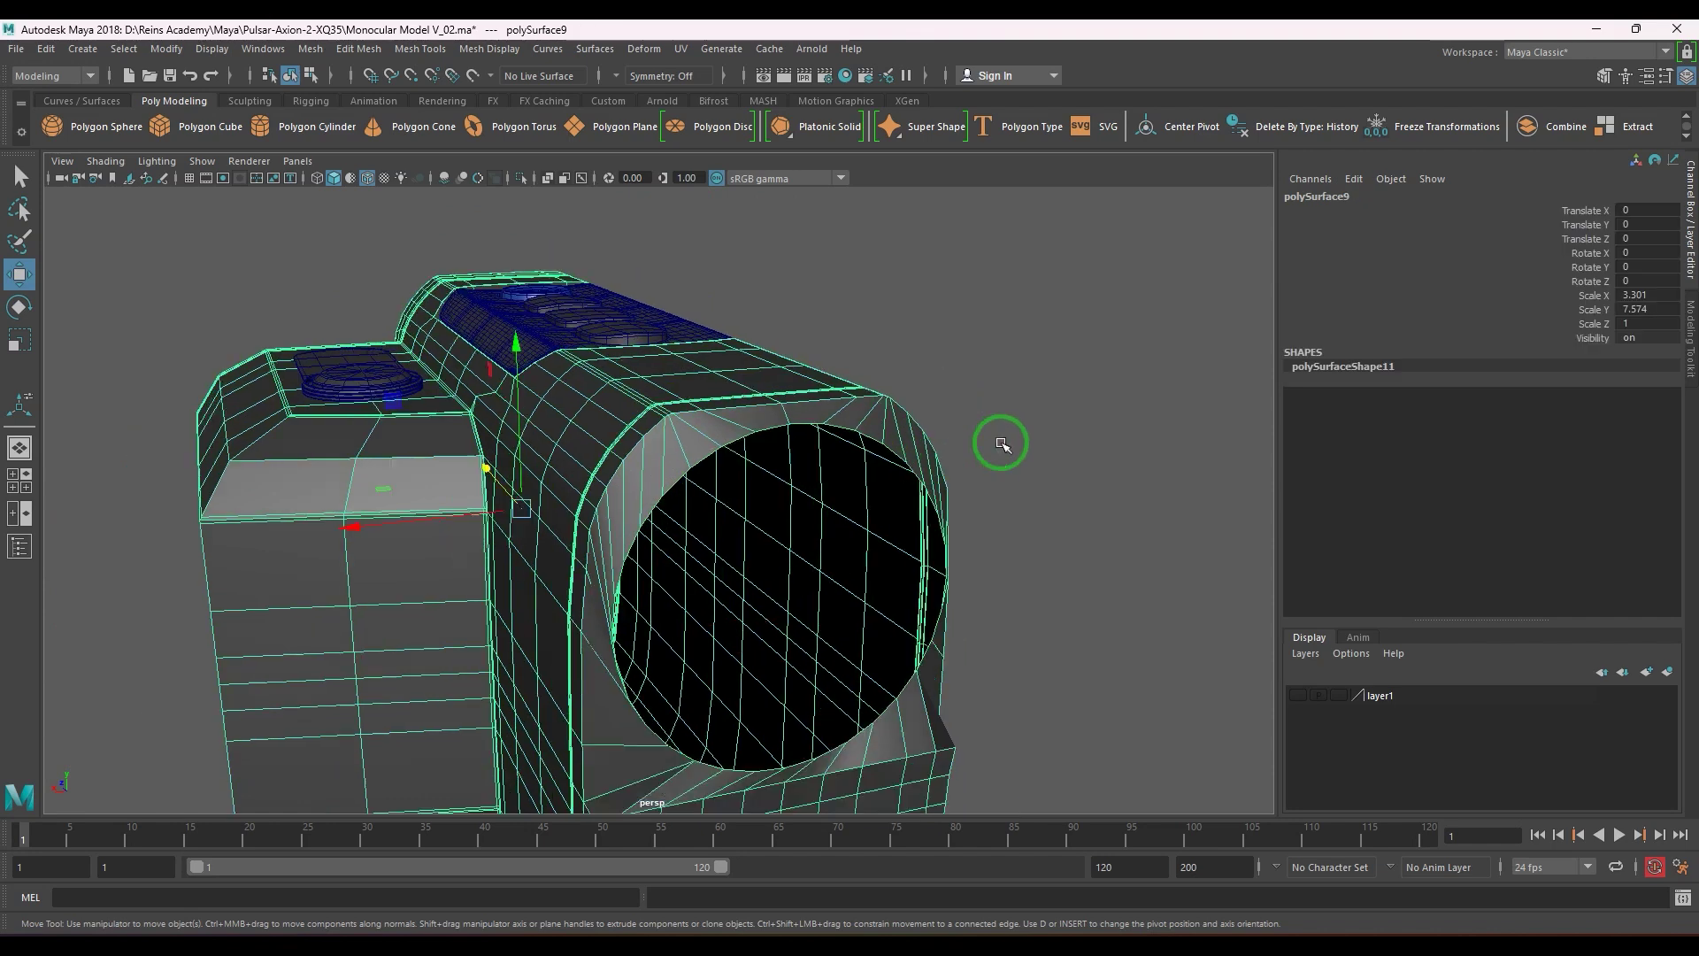
left_click_drag(995, 471, 723, 511, "alt")
scroll(888, 523, "up", 2)
key("F10")
double_click(717, 453)
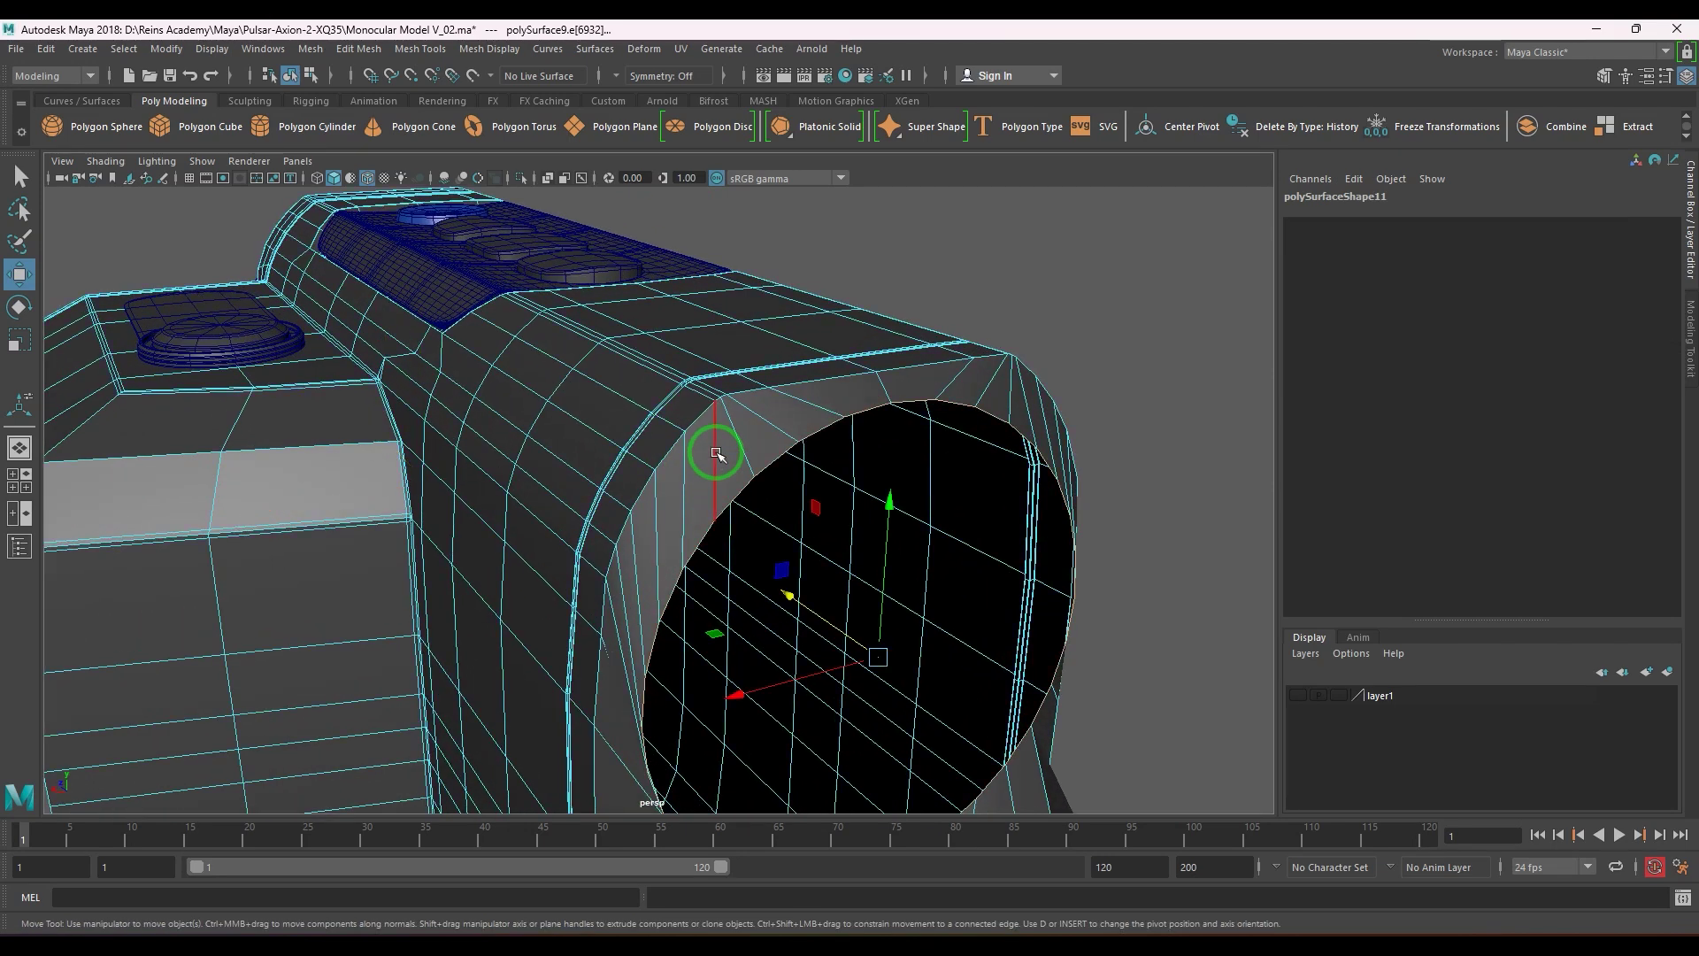
key("F8")
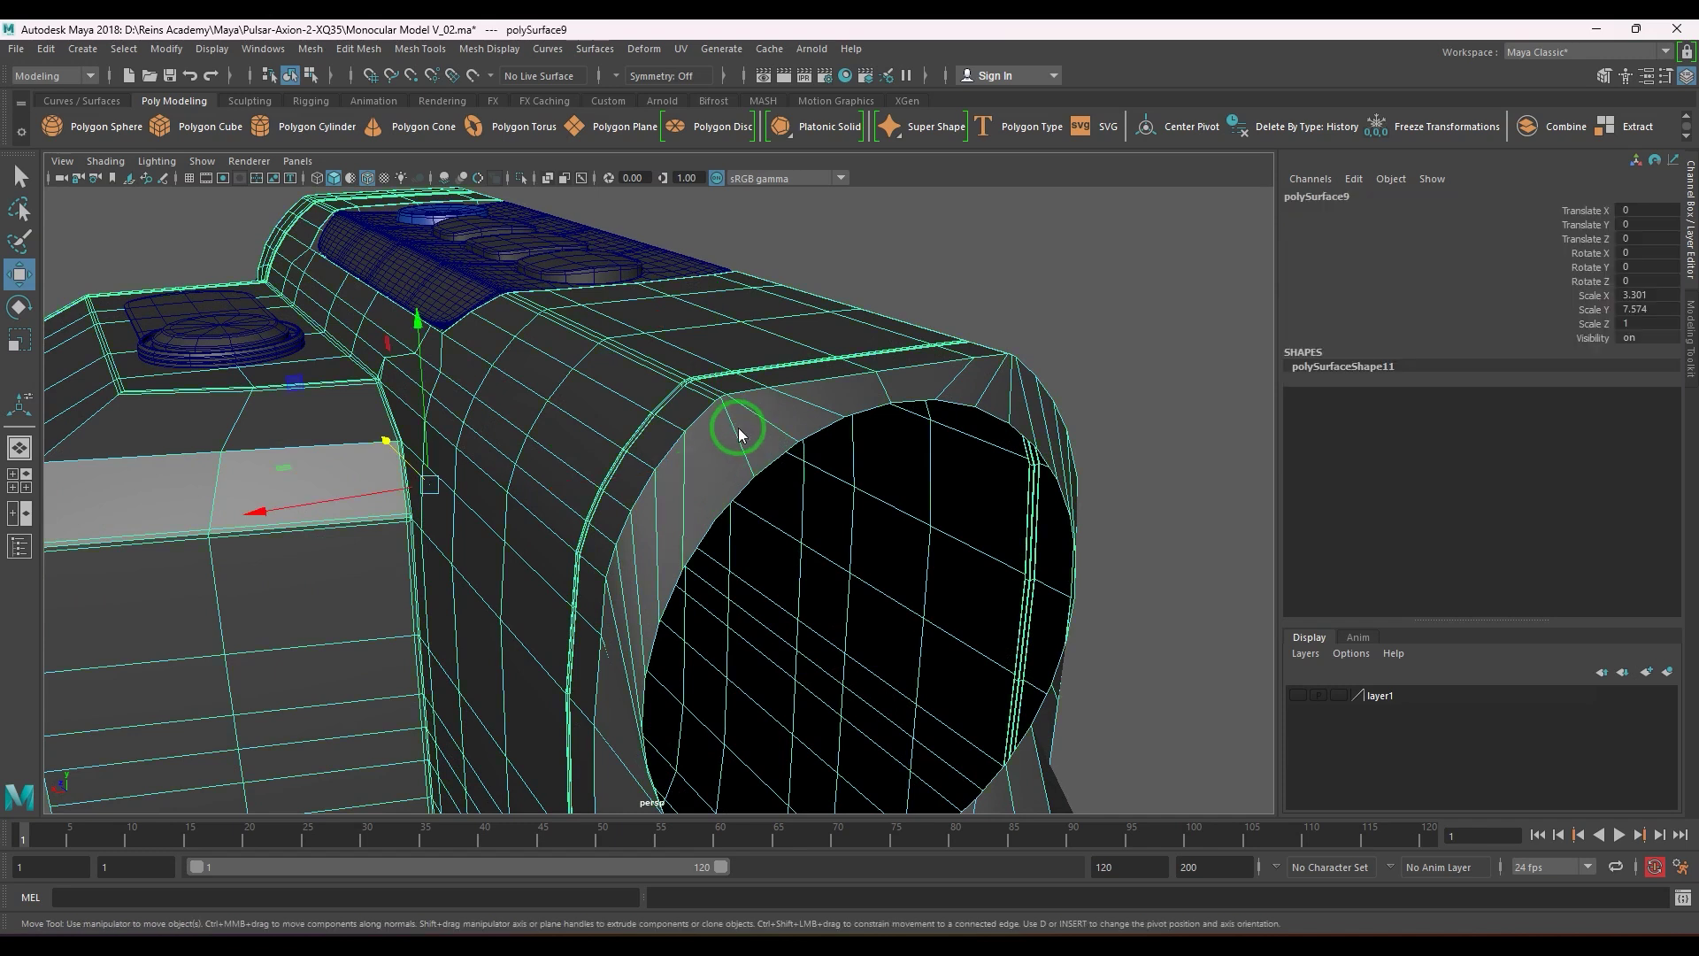
right_click_drag(739, 433, 705, 423, "shift")
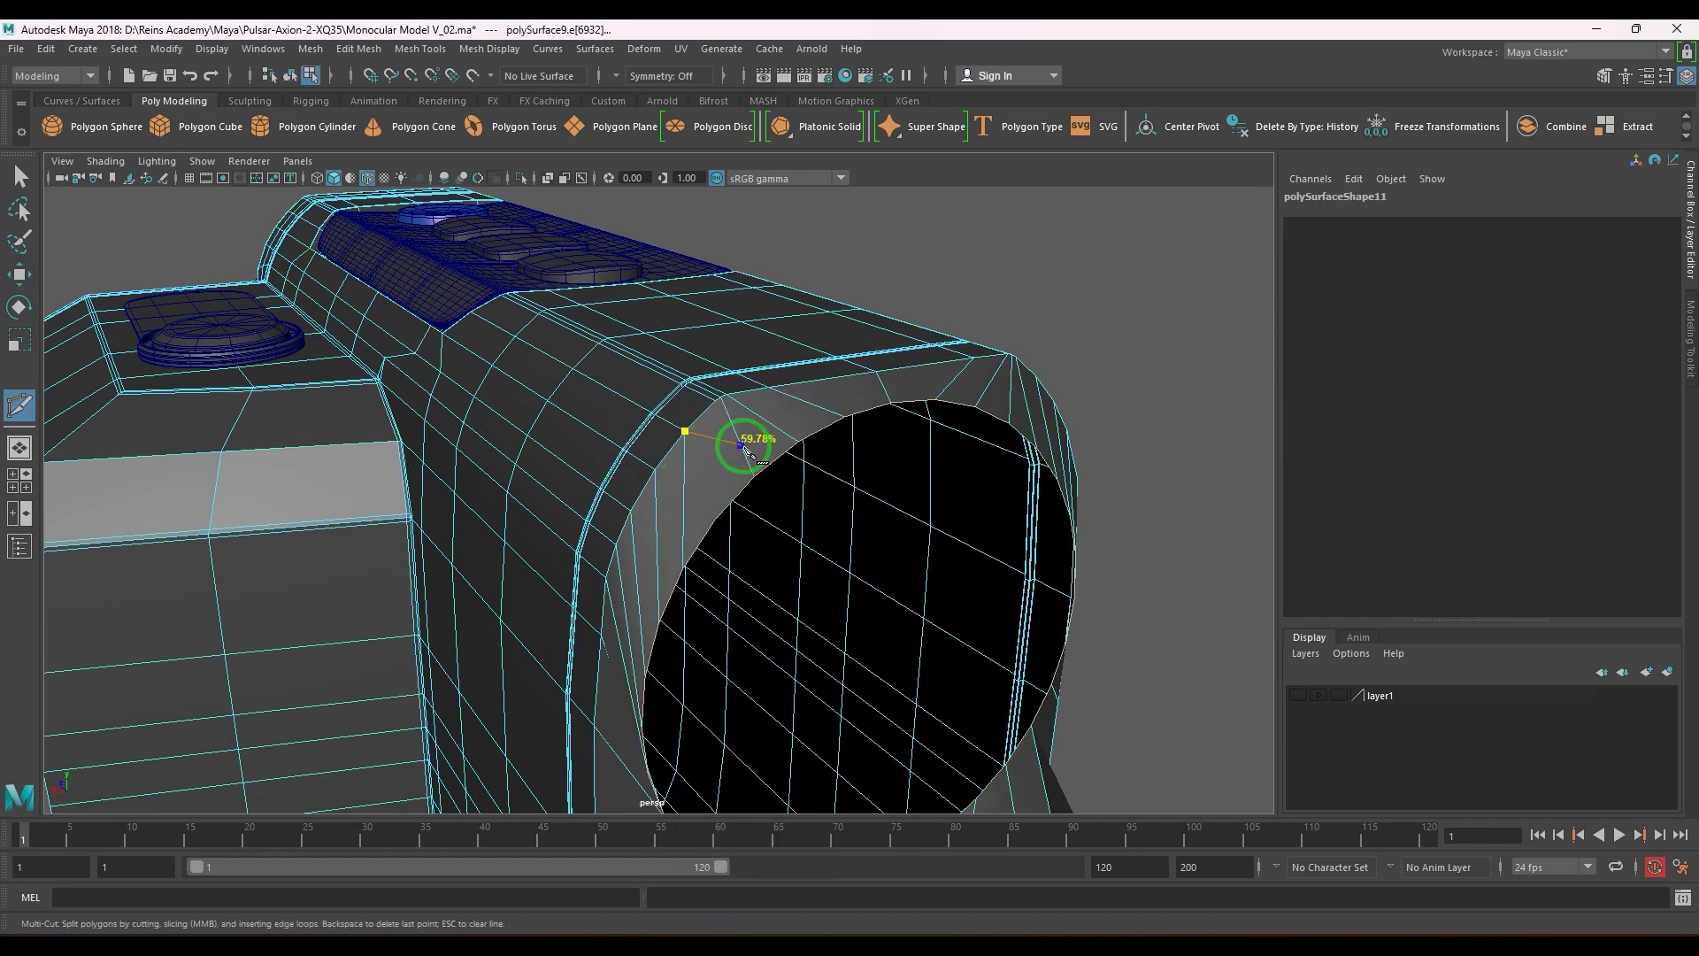
key("w")
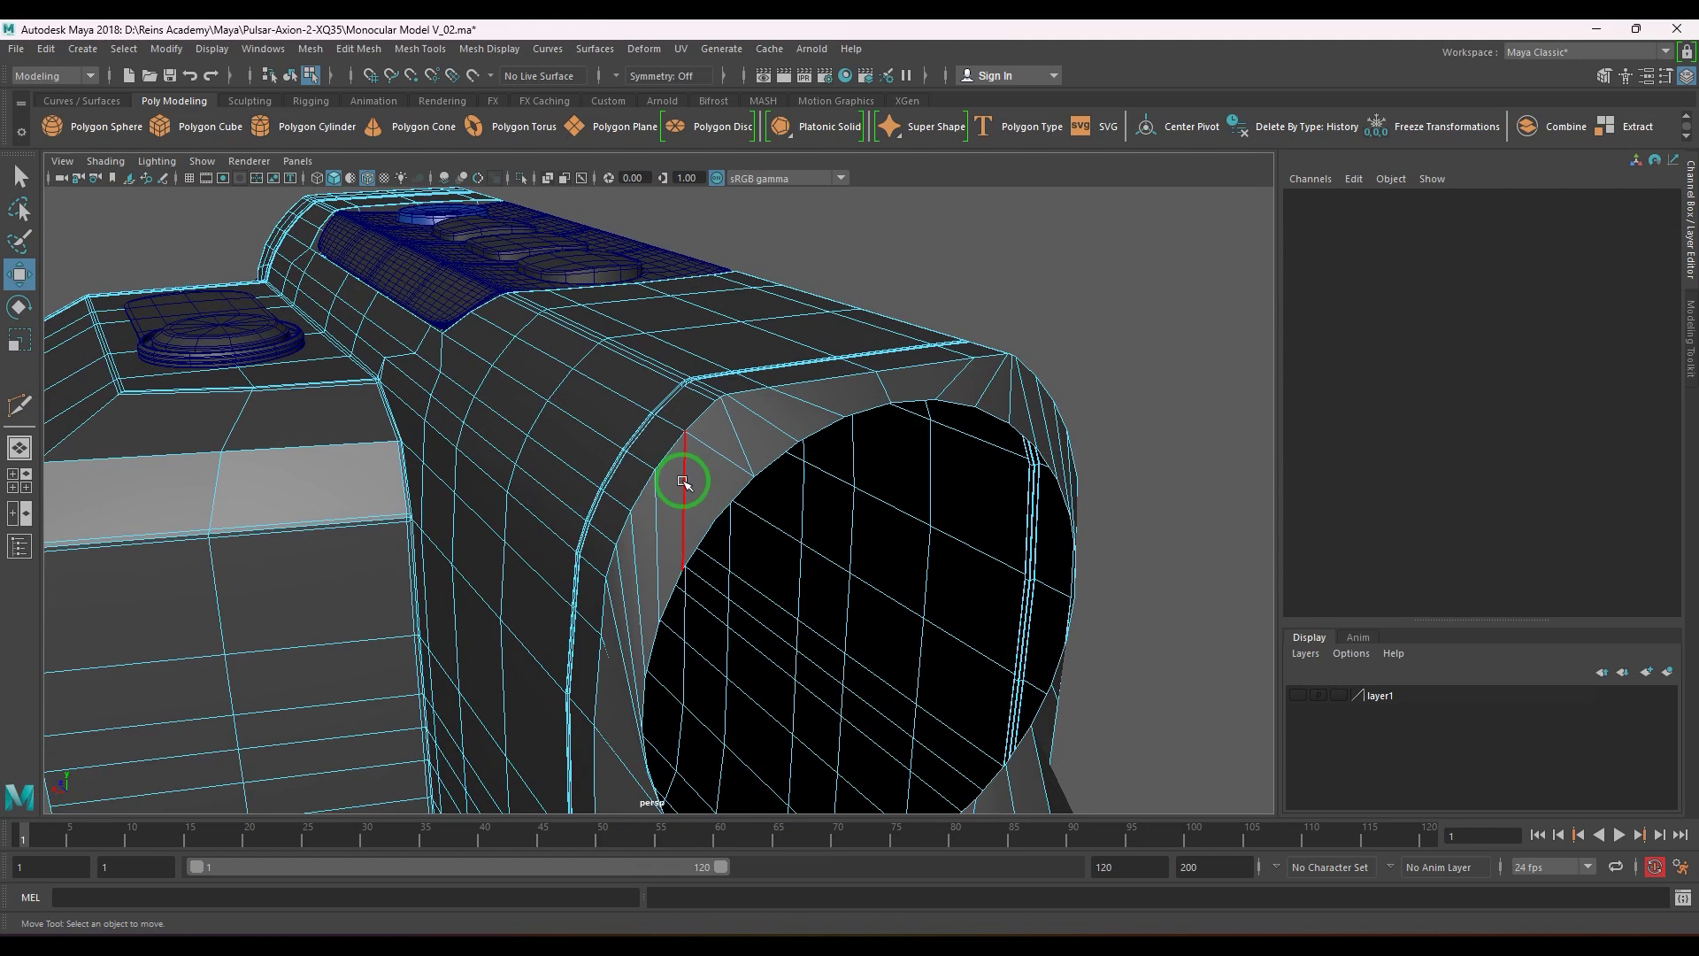
left_click(682, 482)
key("Delete")
- Cut another diagonal edge from the next rim vertex below the upper corner to the circular opening's border
right_click_drag(675, 429, 655, 479, "shift")
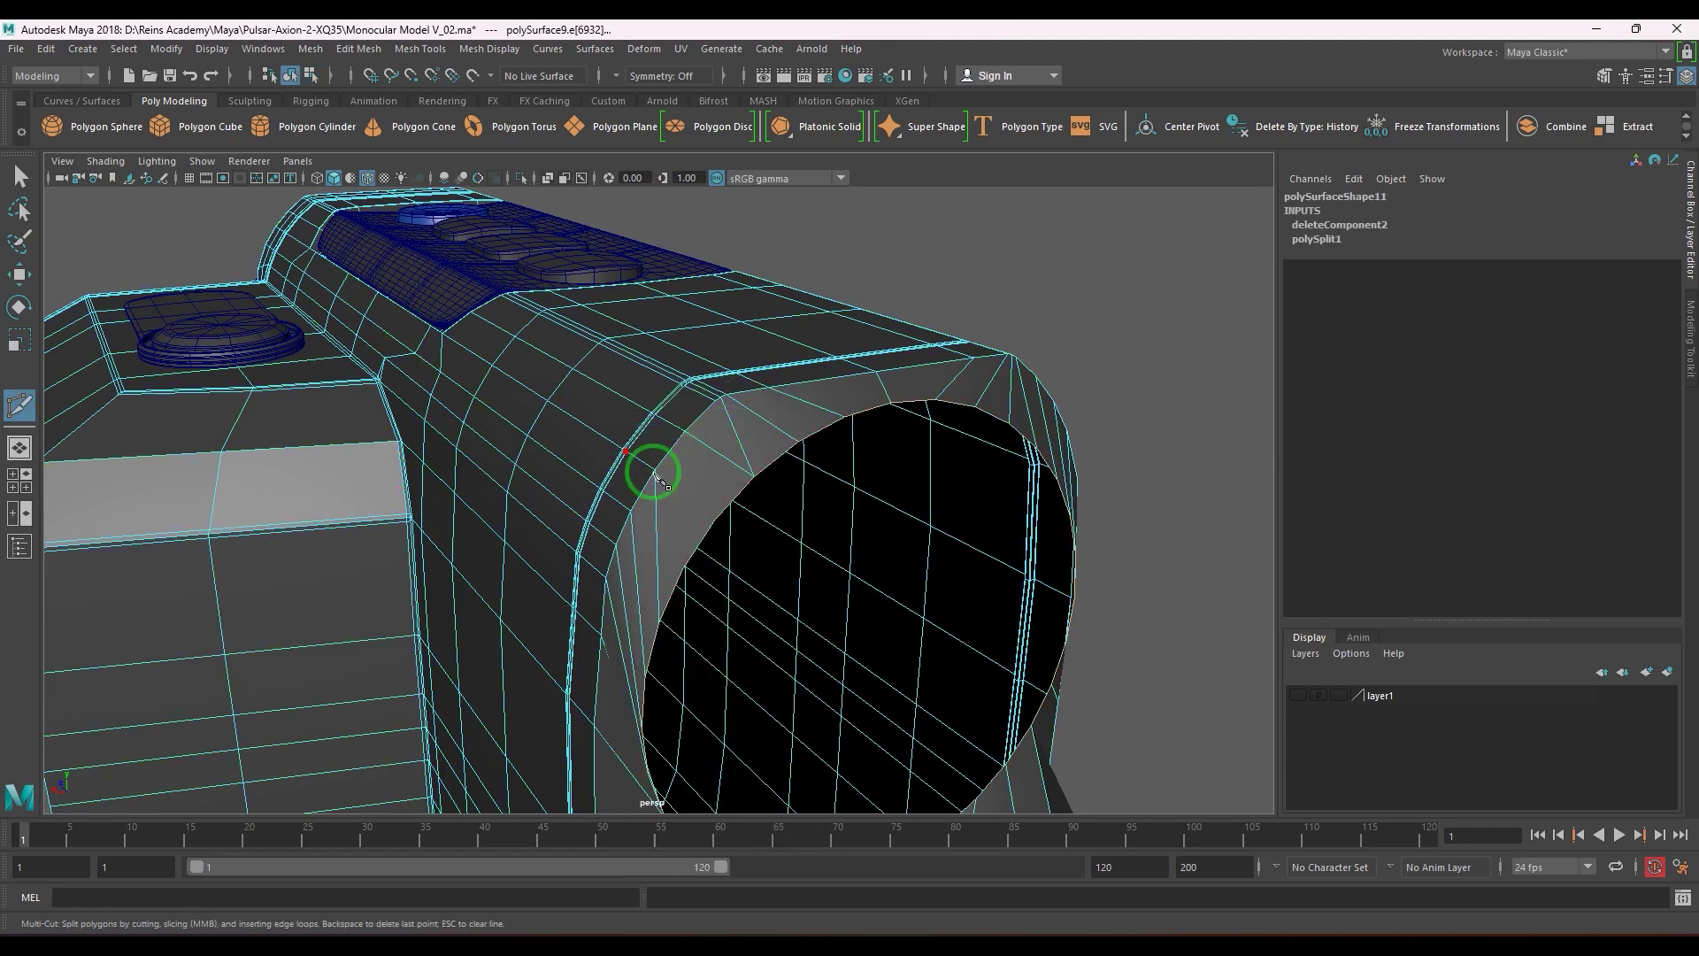
left_click(685, 432)
left_click_drag(692, 450, 699, 523, "alt")
right_click_drag(699, 522, 721, 569, "alt")
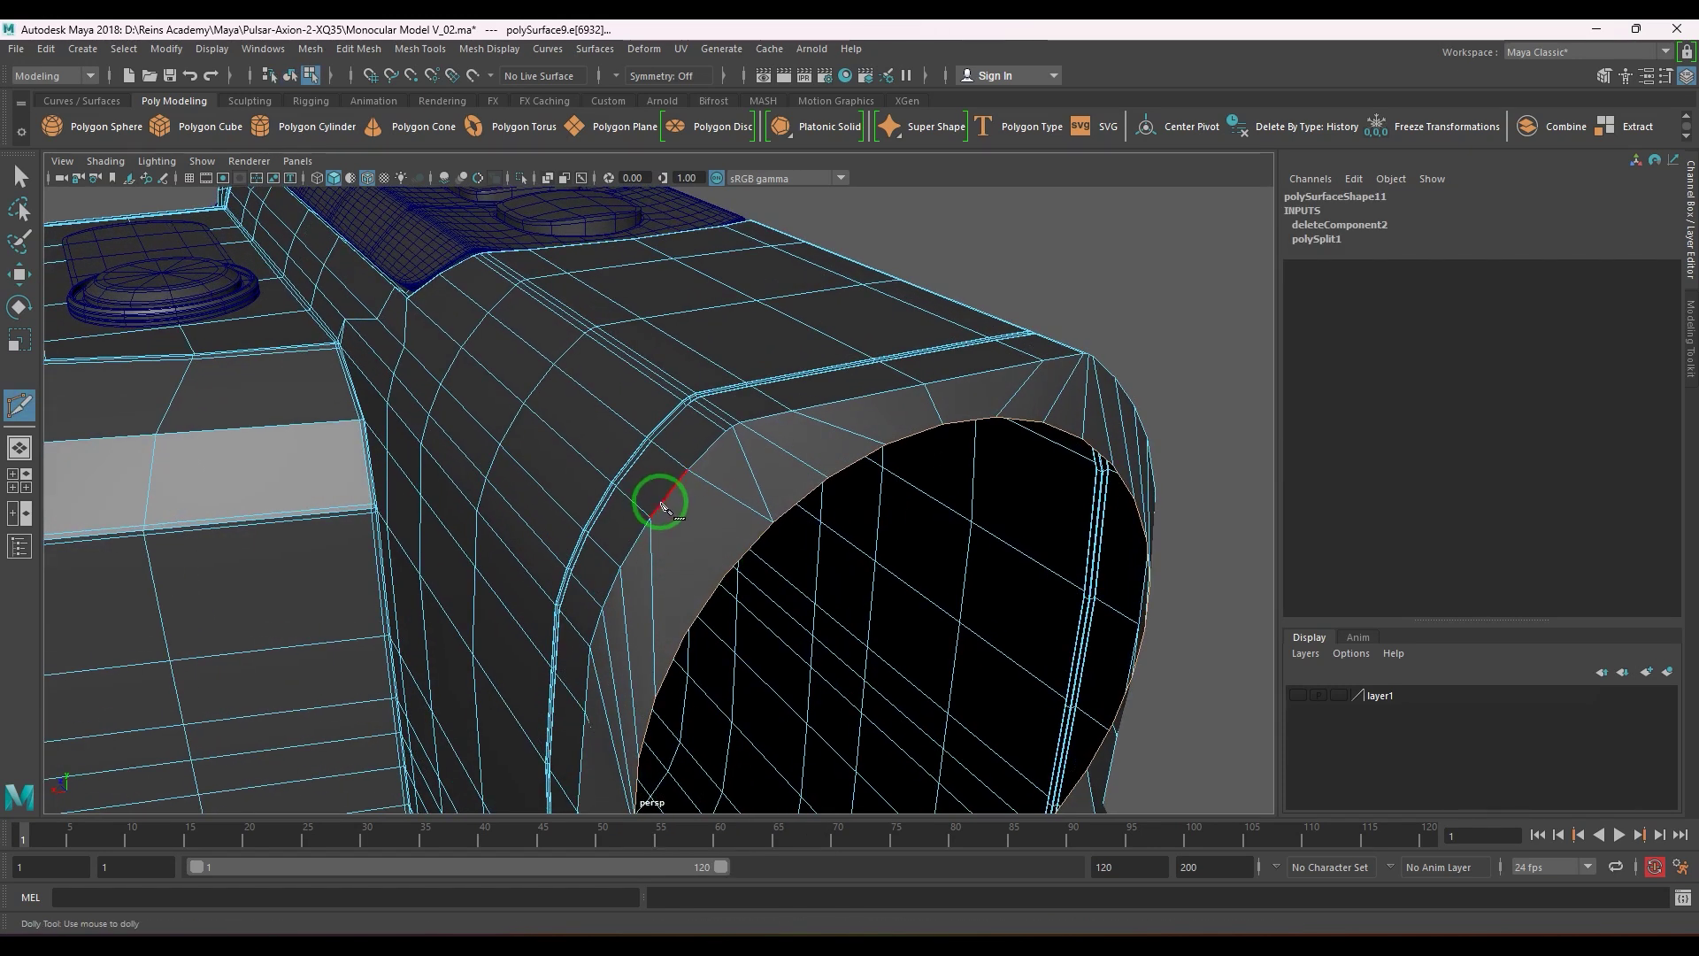
right_click(714, 513)
left_click_drag(713, 495, 706, 516, "alt")
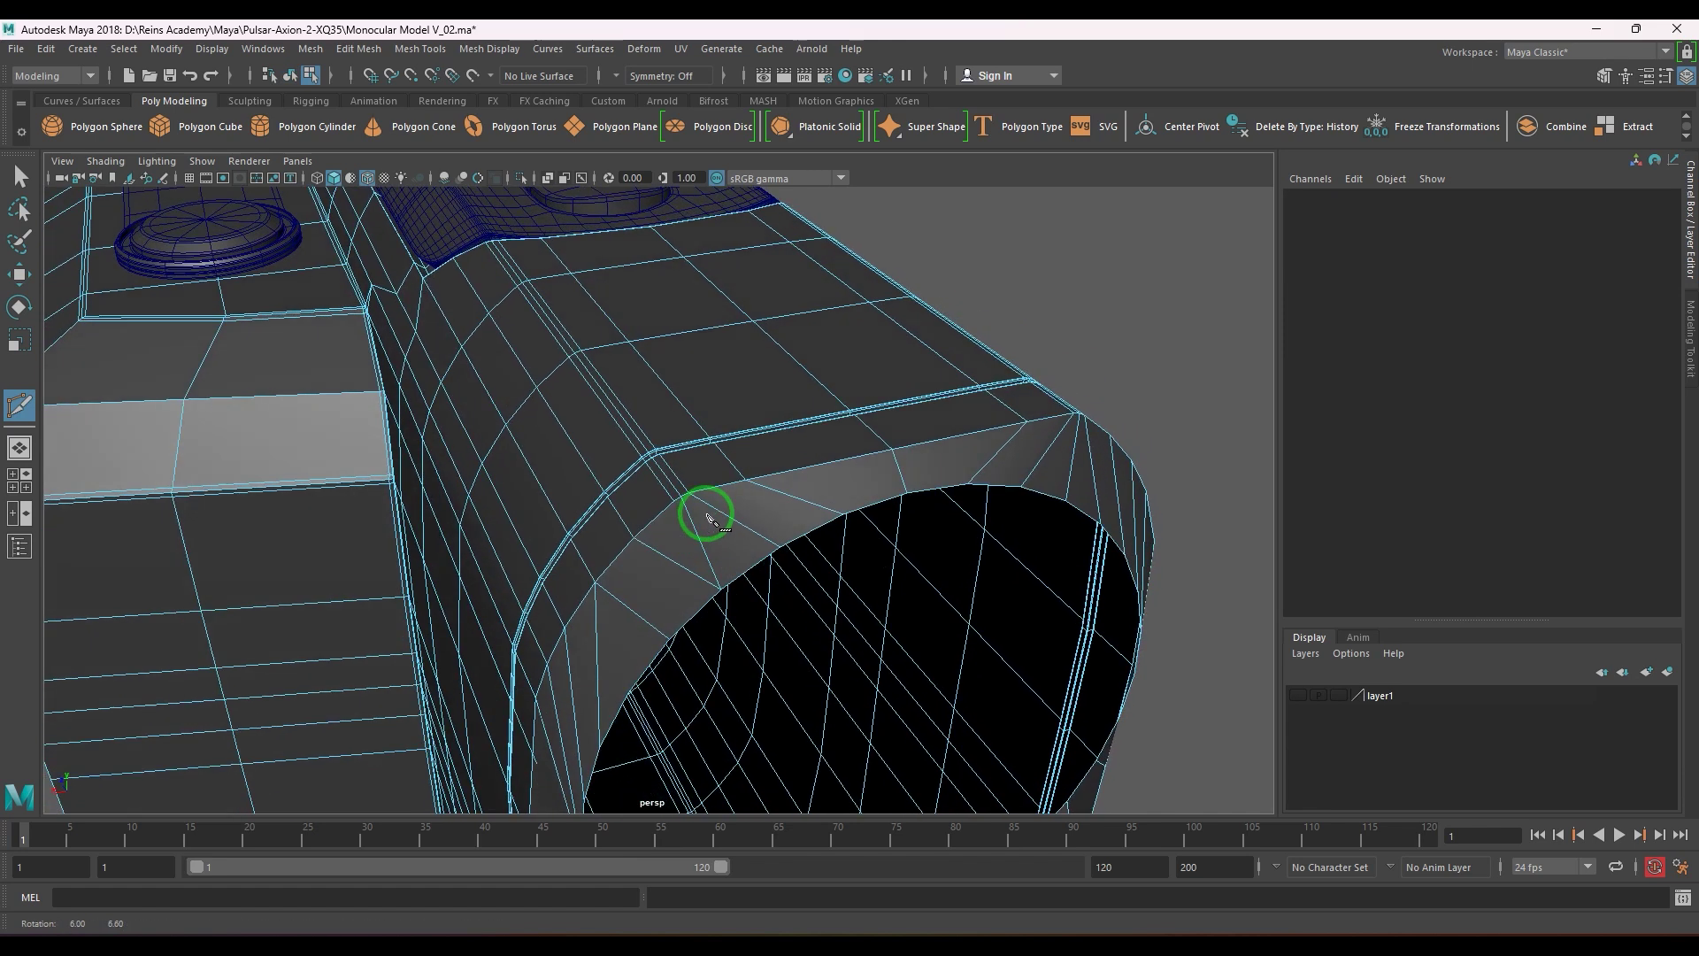
right_click_drag(705, 516, 818, 588, "alt")
- Cut across the narrow corner face beside the opening and preview the body smoothed
key("w")
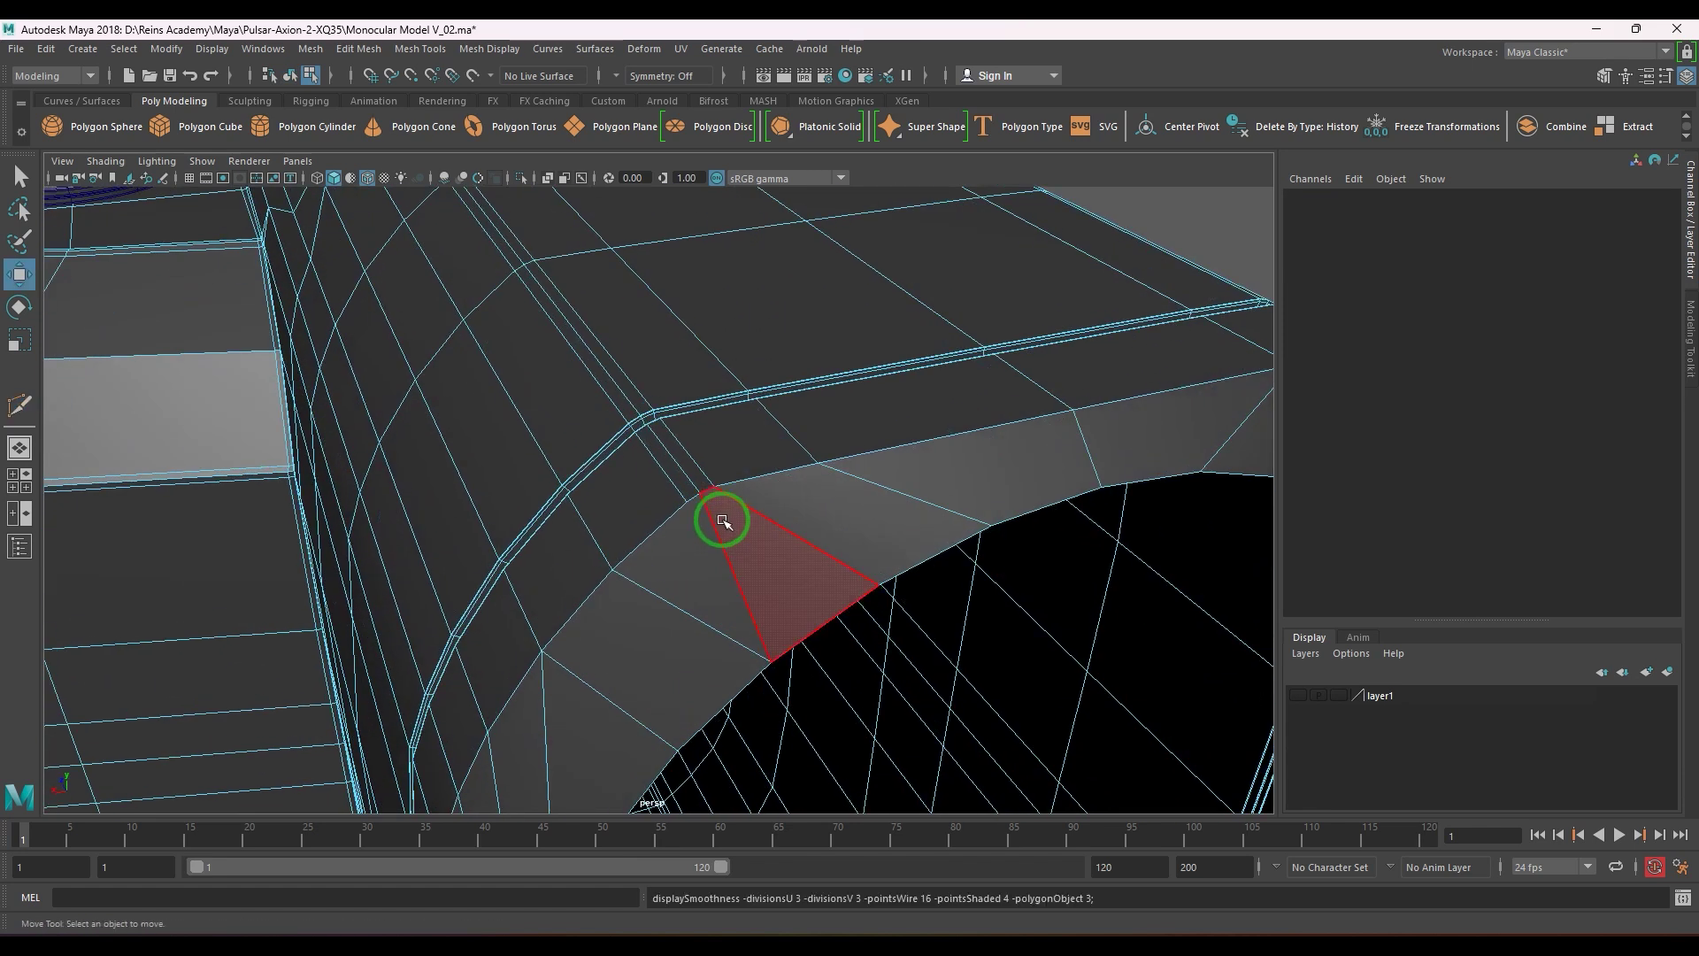
key("1")
left_click(730, 515)
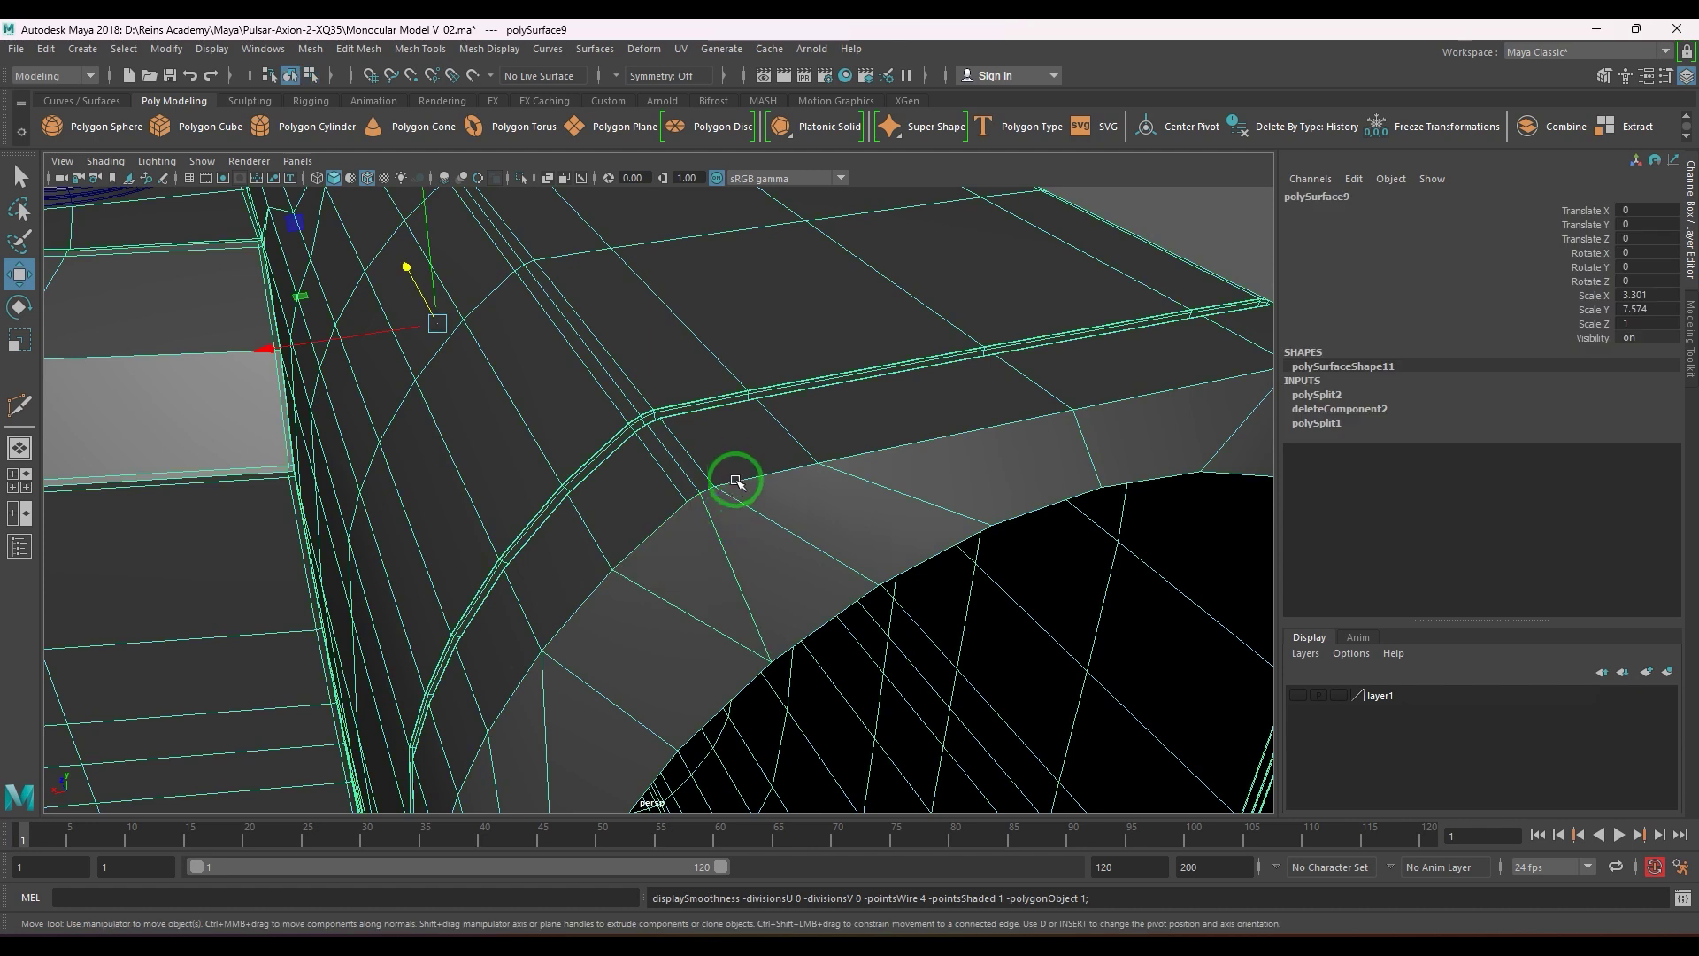
right_click_drag(732, 484, 675, 493, "shift")
left_click(677, 515)
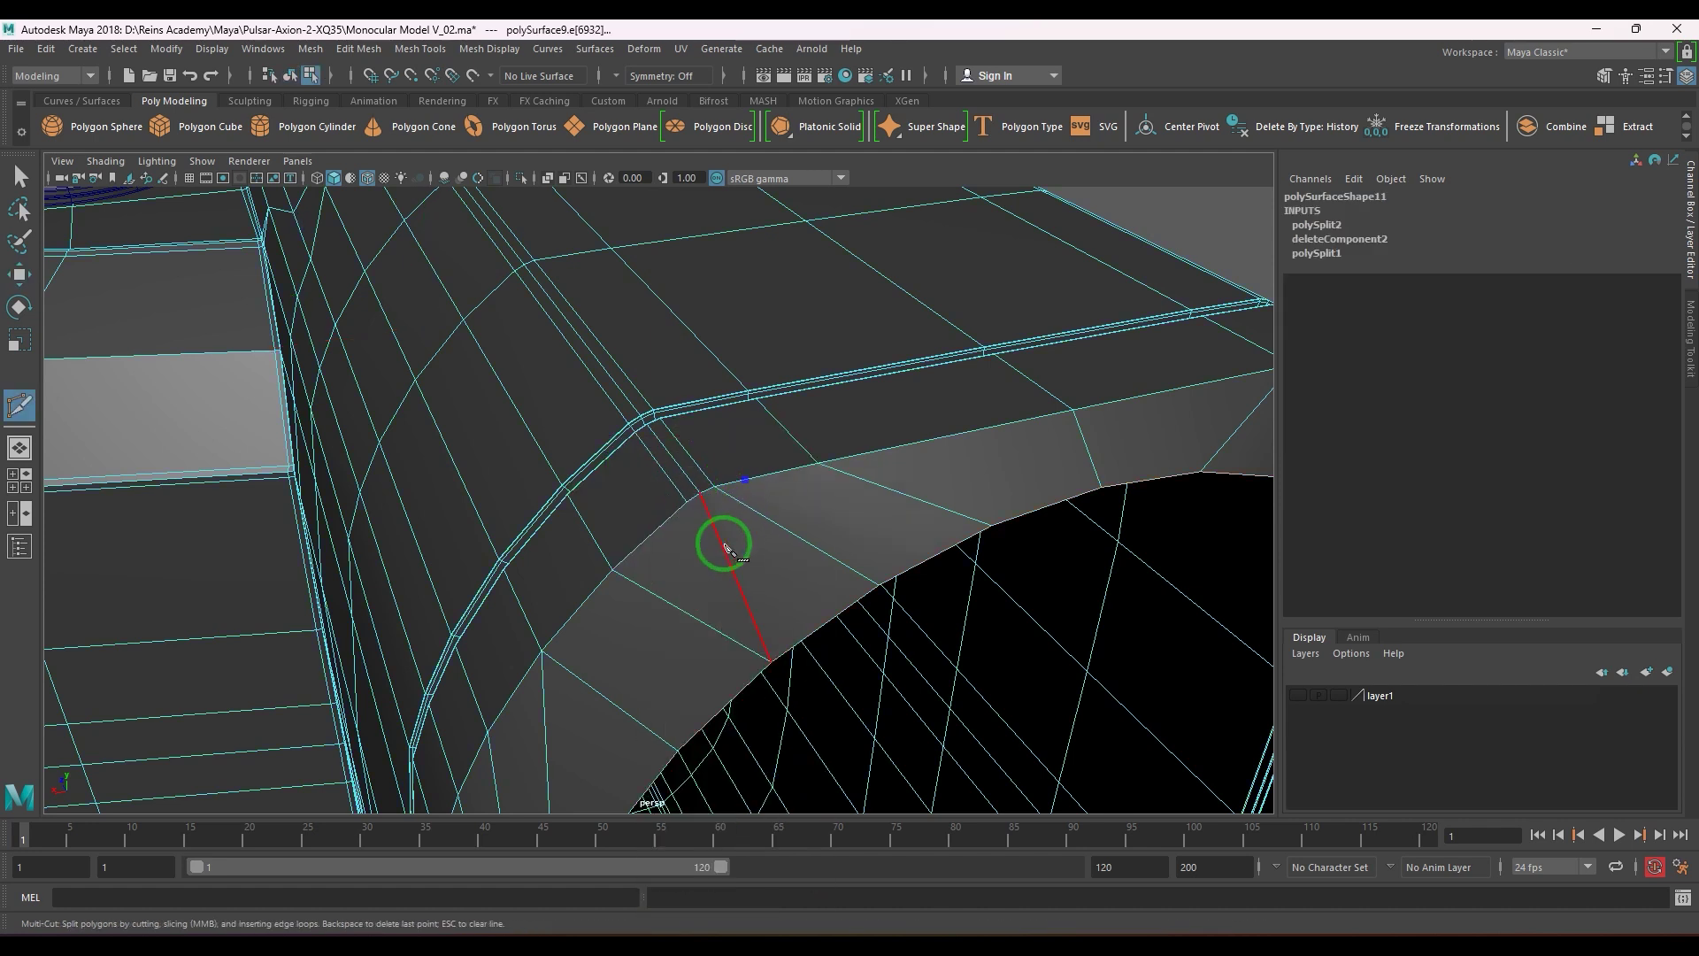
left_click(687, 503)
right_click(751, 680)
right_click_drag(740, 673, 702, 637, "alt")
left_click_drag(686, 642, 703, 623, "alt")
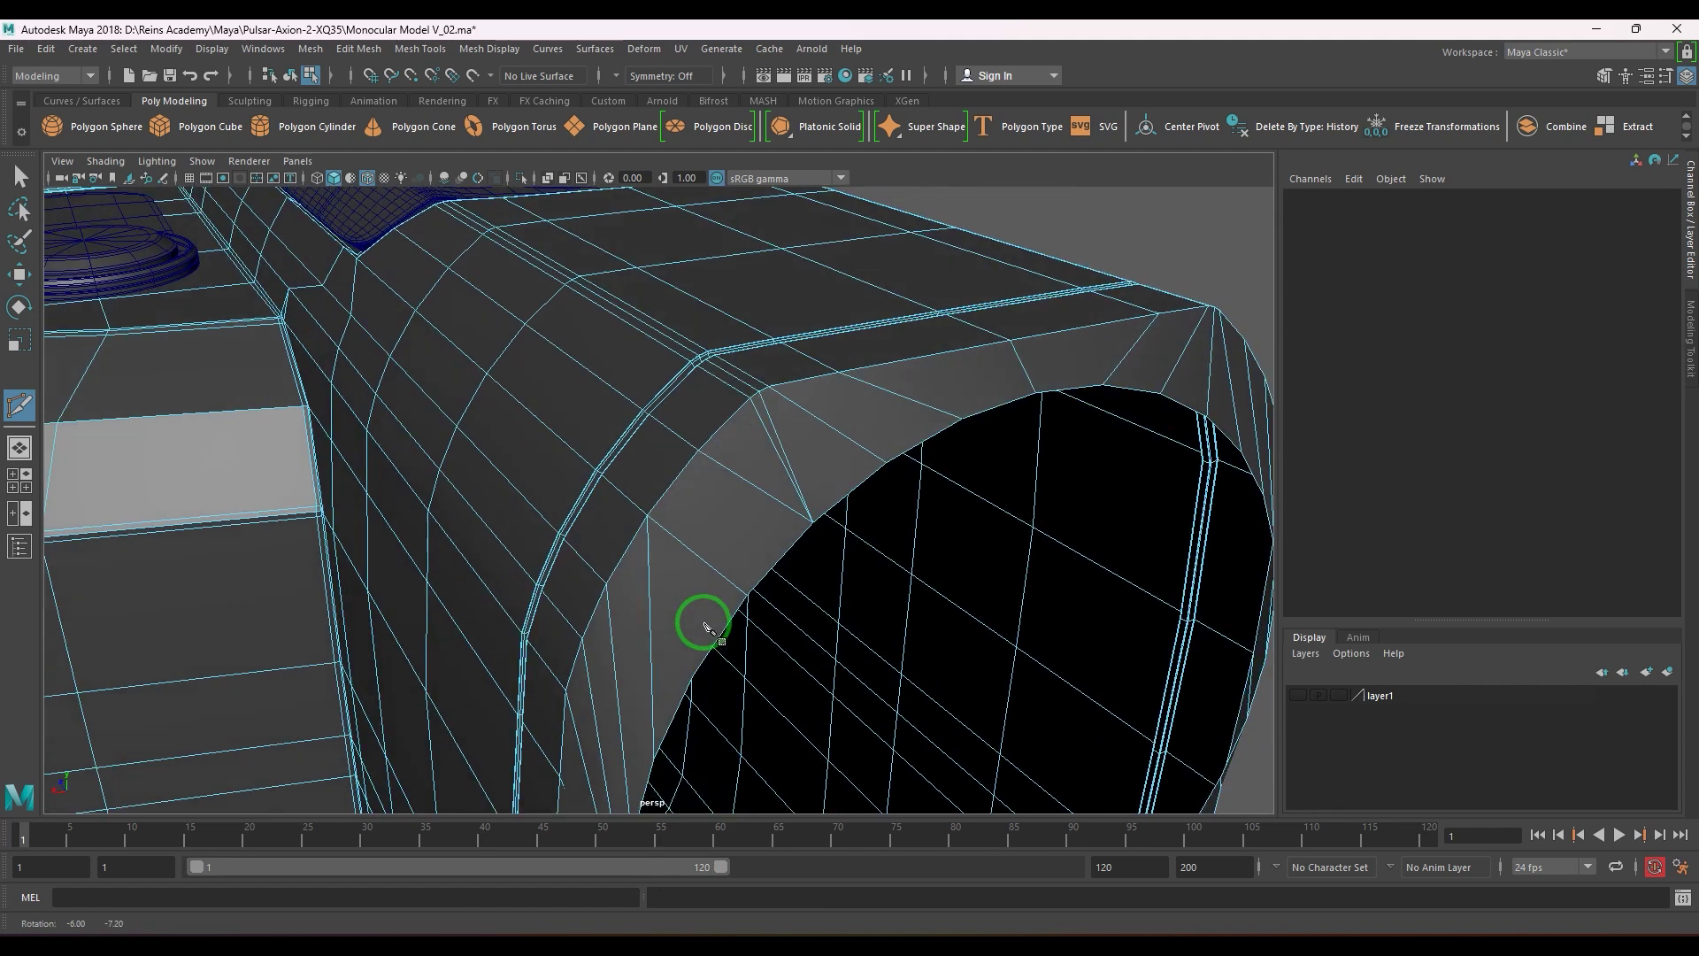
key("w")
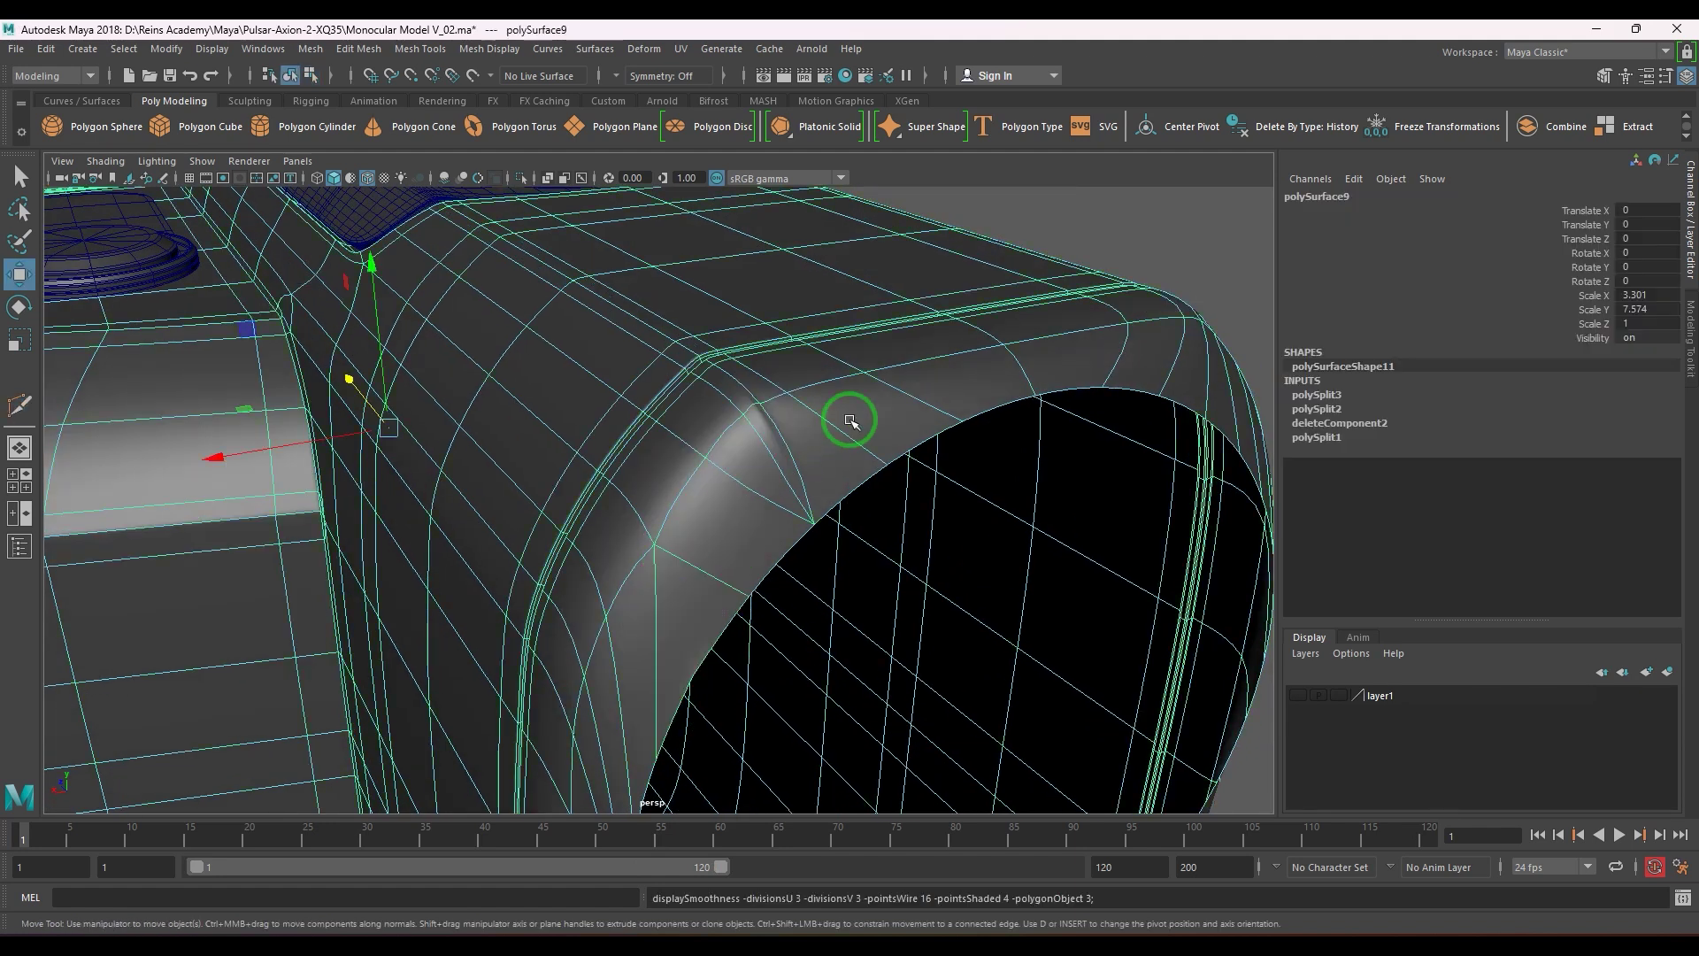
- Delete the front faces surrounding the body's circular opening
right_click_drag(1187, 257, 849, 498, "alt")
left_click_drag(850, 497, 809, 453, "alt")
right_click_drag(725, 682, 727, 657)
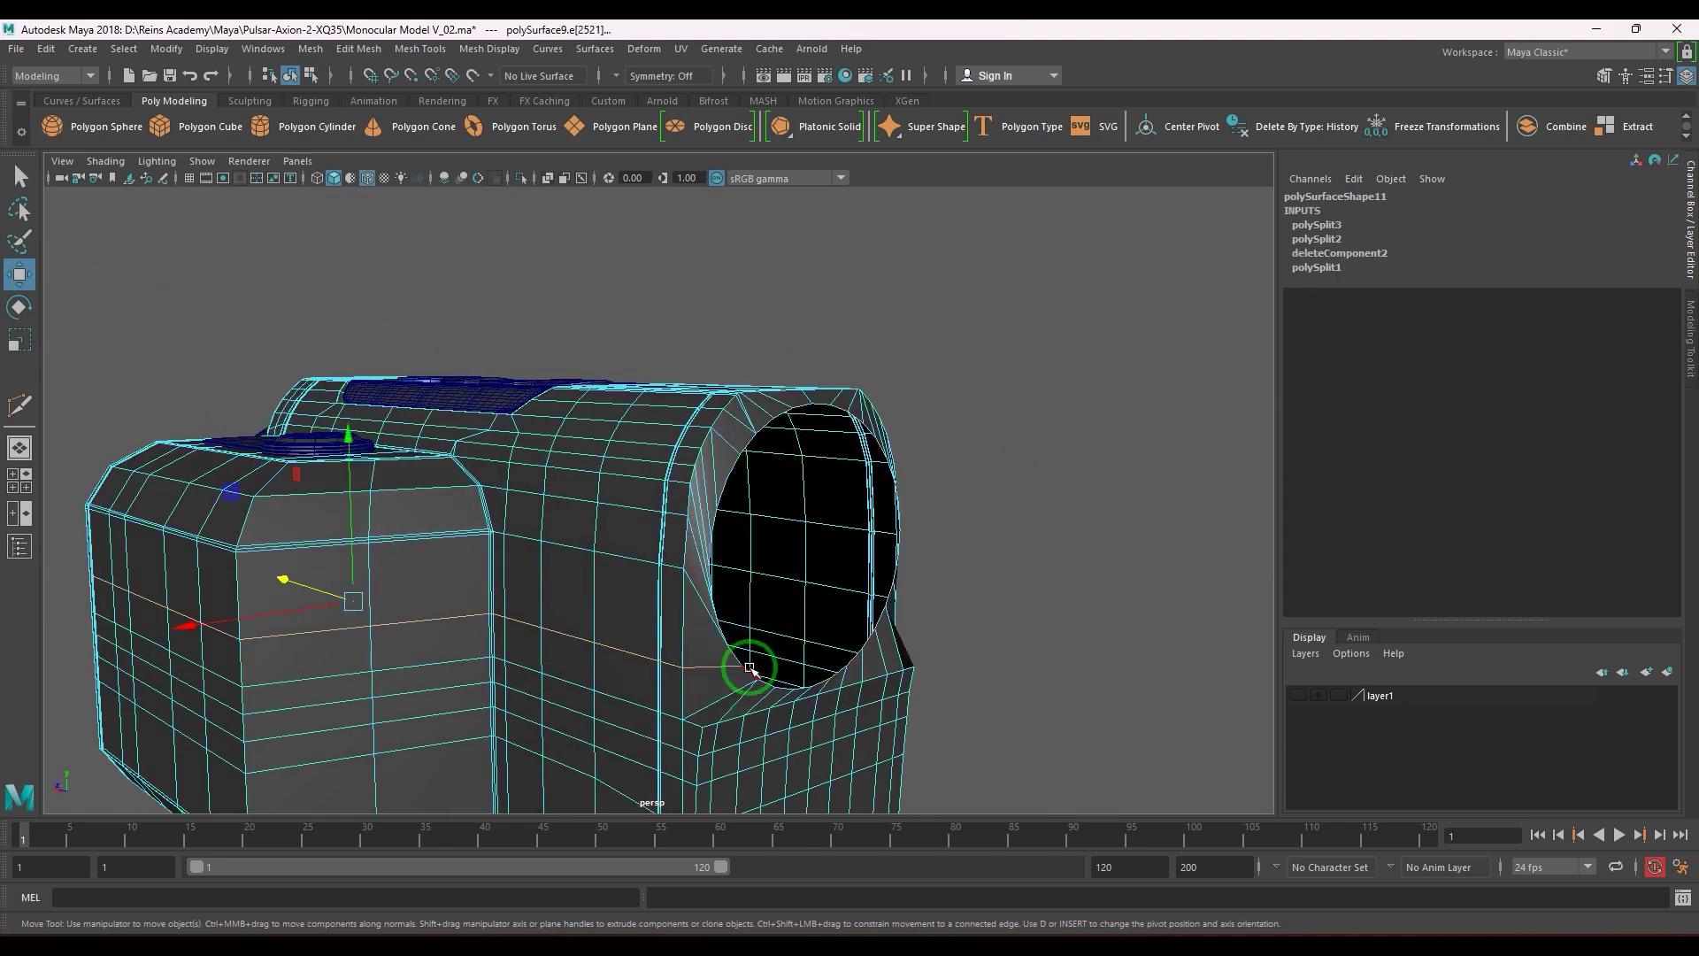
right_click_drag(865, 355, 878, 489, "ctrl")
left_click_drag(967, 501, 819, 613, "alt")
key("Delete")
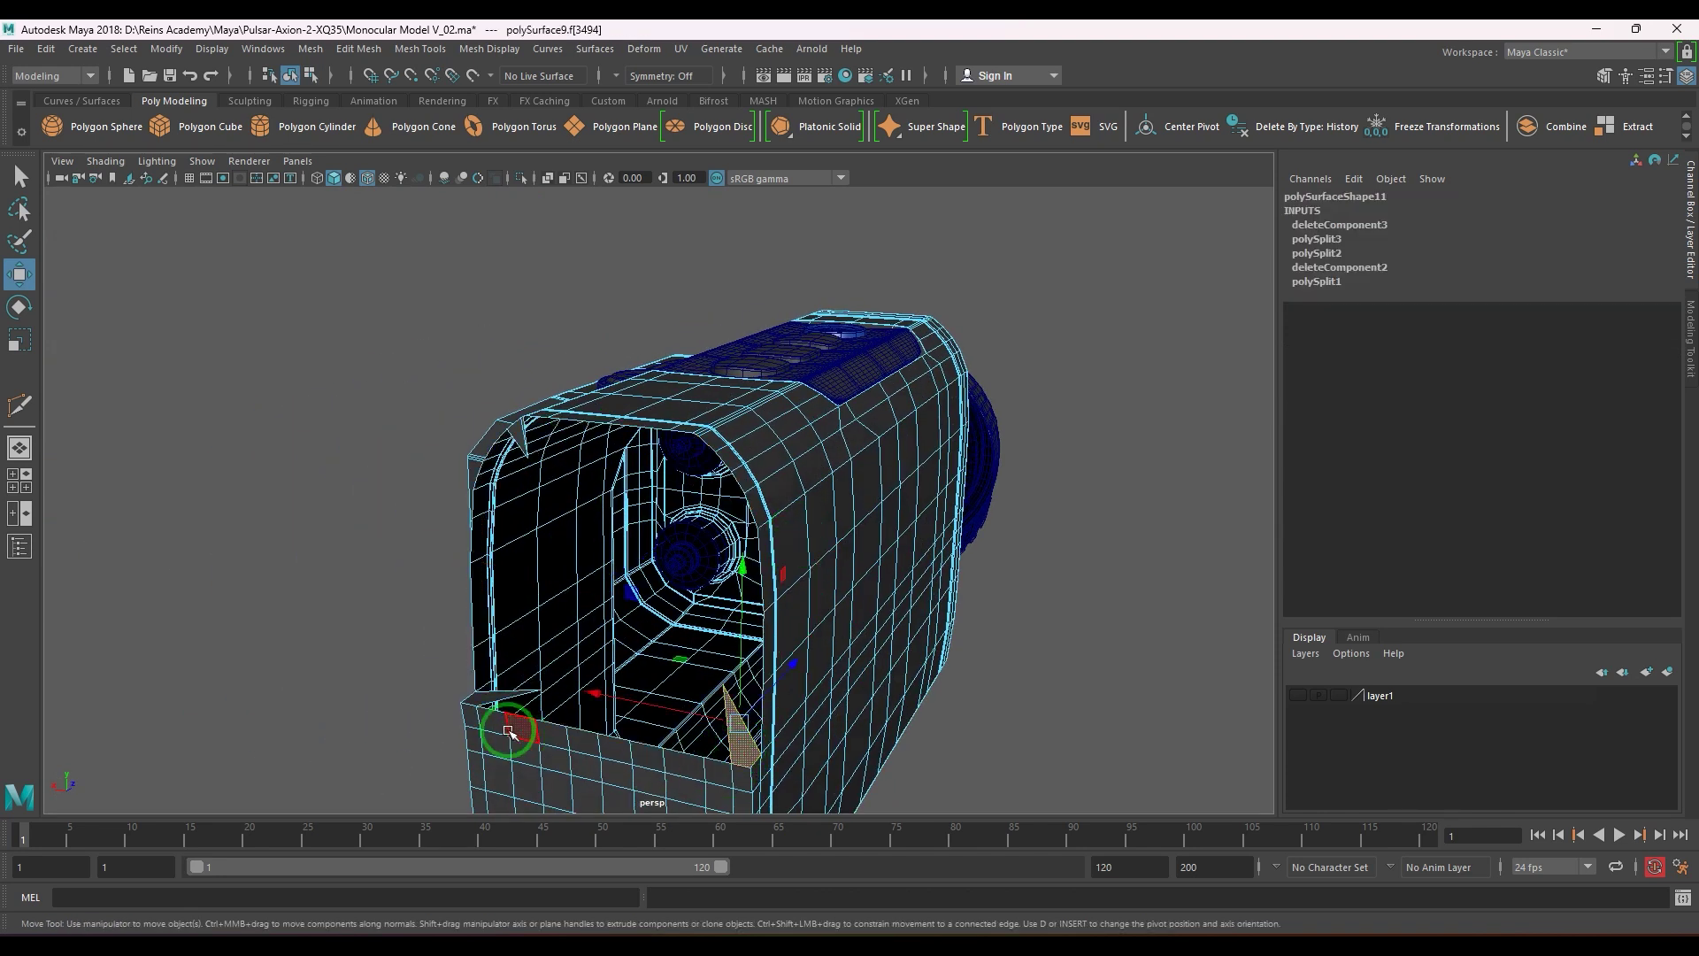
- Delete the leftover faces at the upper and lower corners of the body's front opening
left_click_drag(554, 523, 694, 554, "alt")
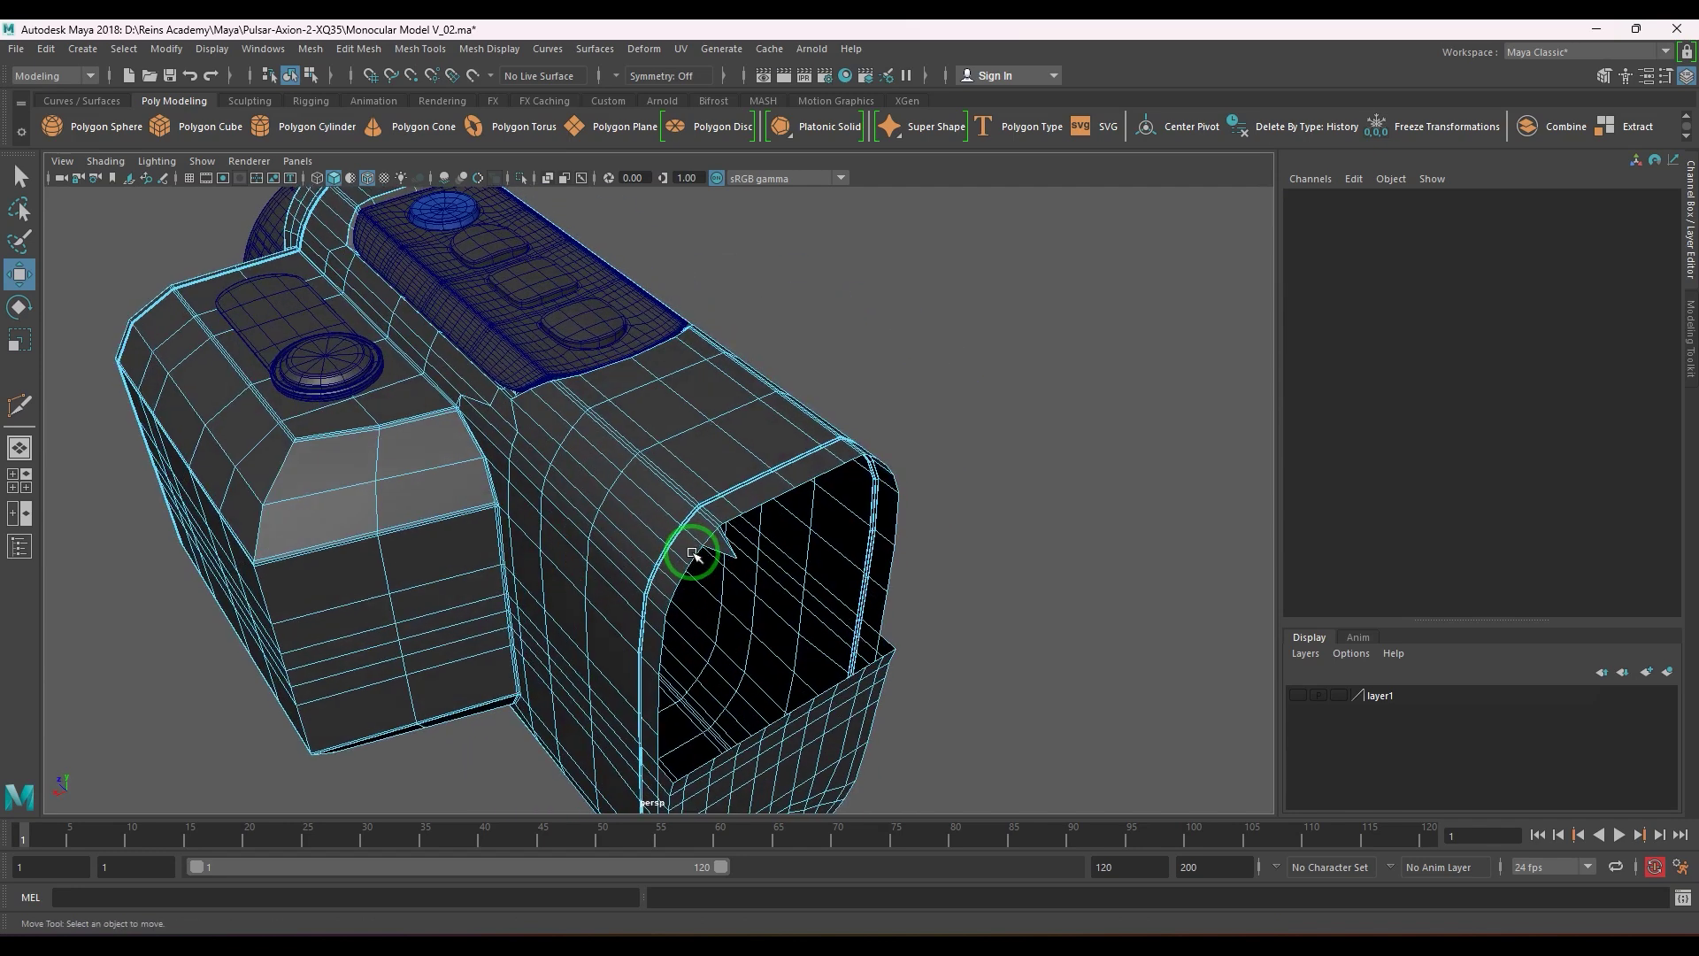
right_click_drag(694, 554, 872, 685, "alt")
left_click(803, 609)
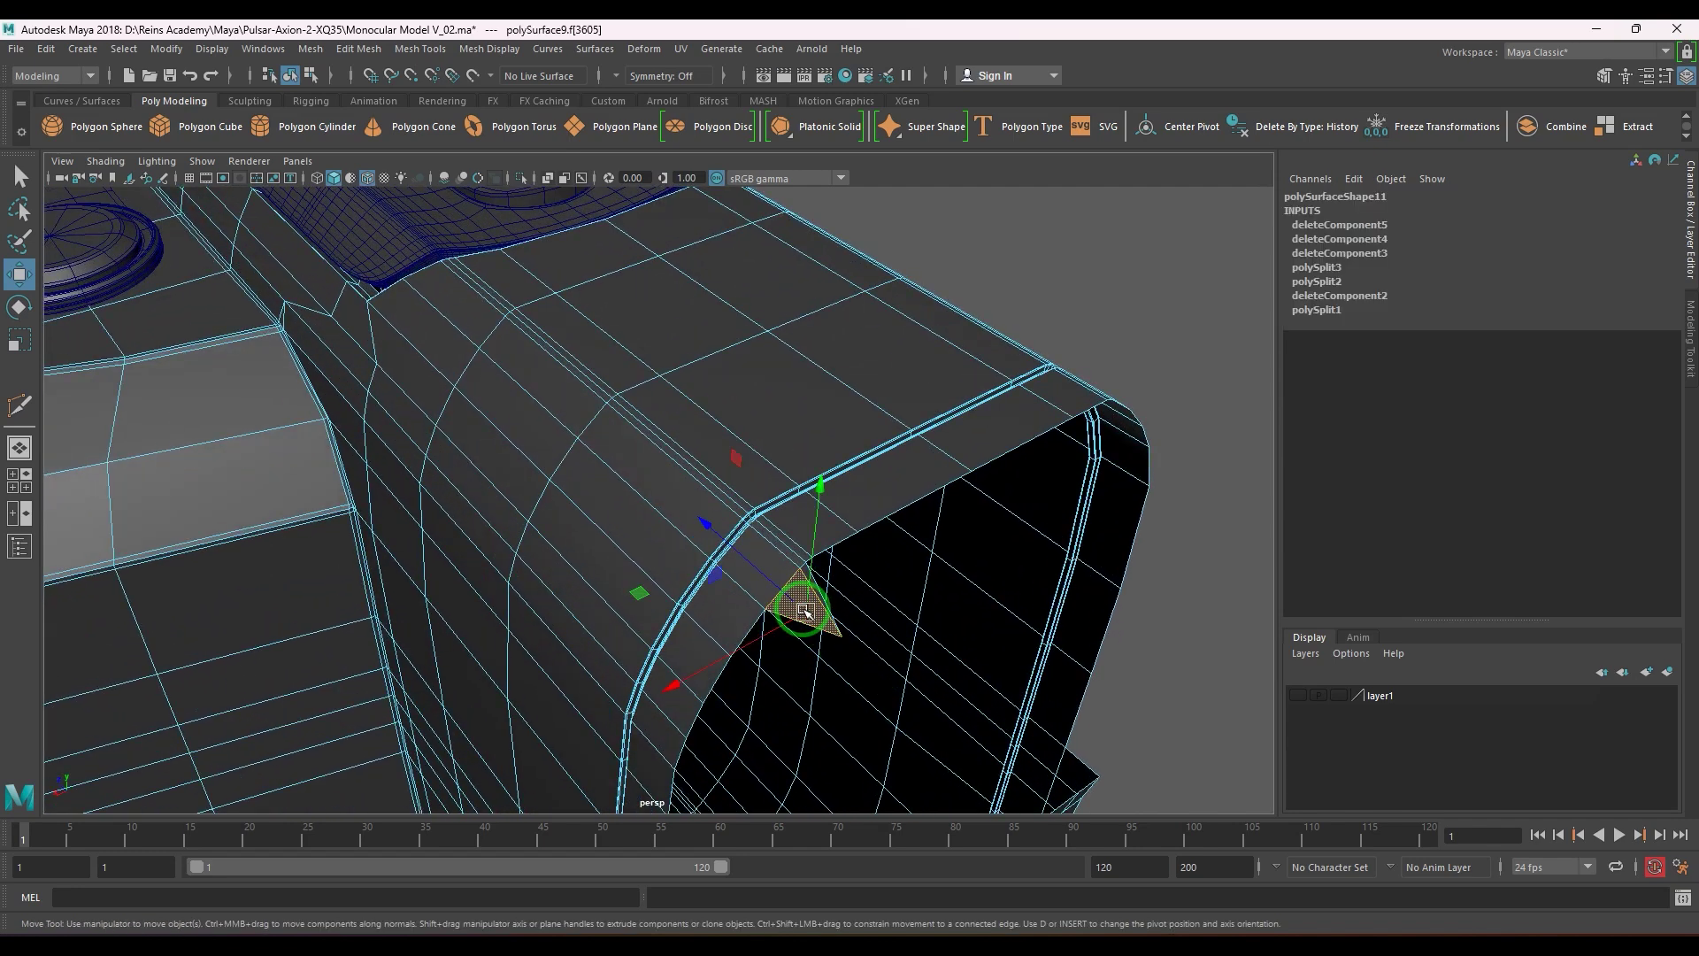
key("Delete")
left_click_drag(815, 580, 686, 614, "alt")
scroll(682, 619, "up", 3)
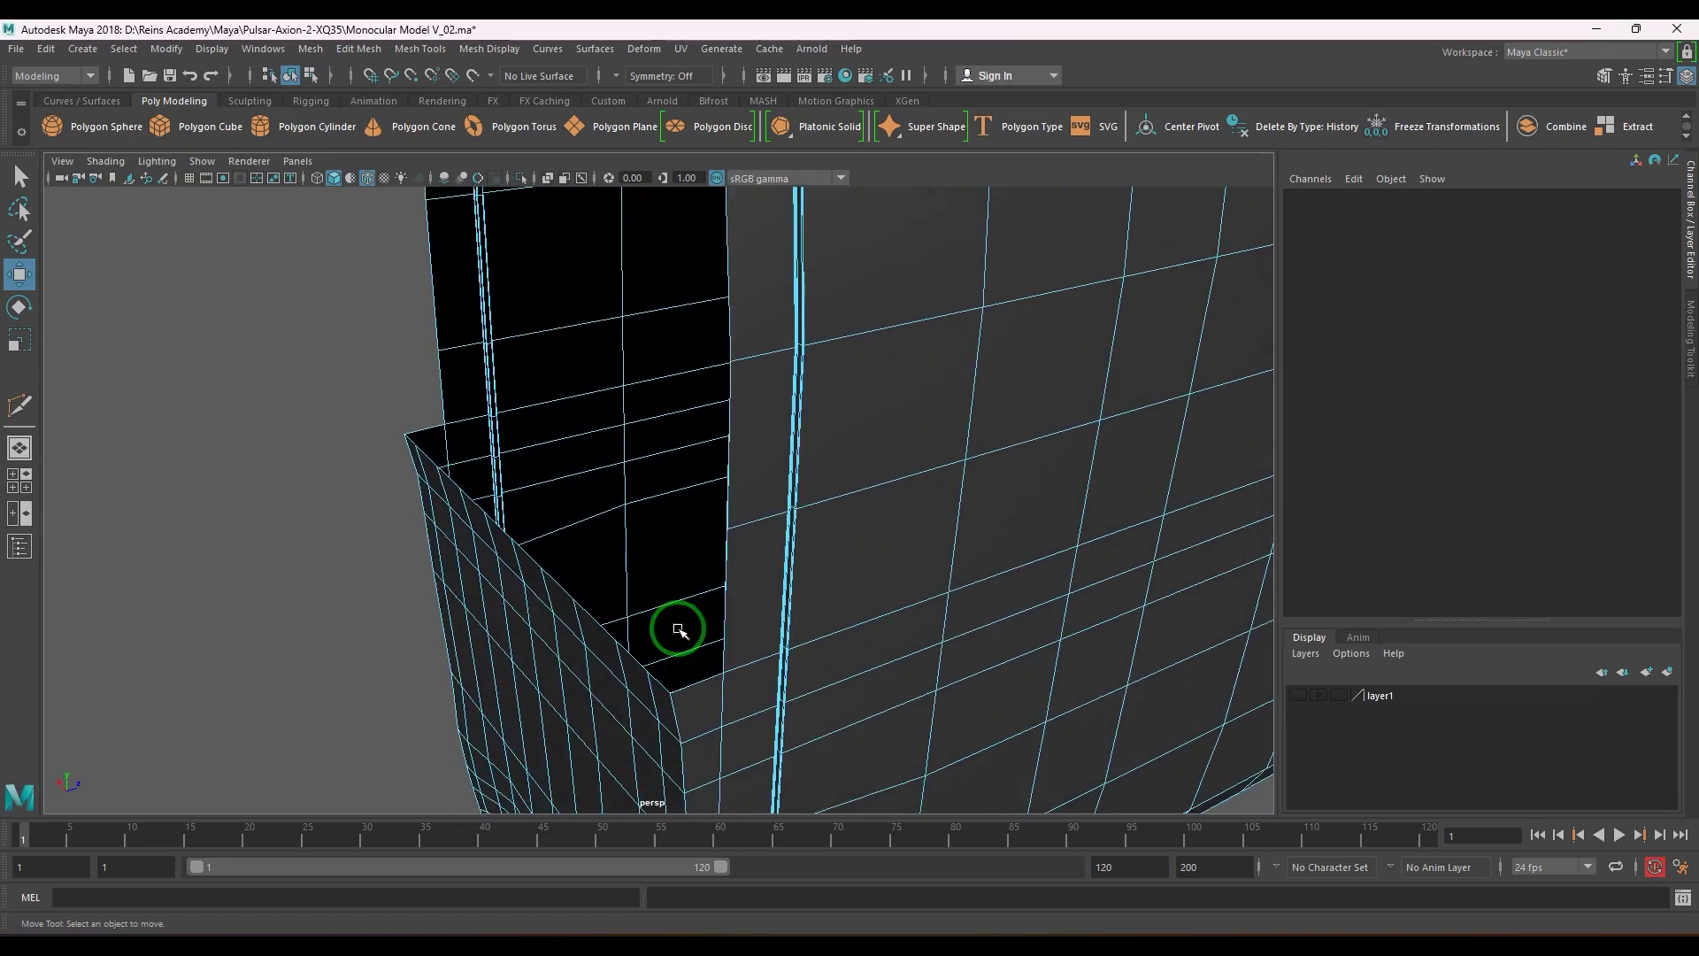
- Extrude the border edges along the opening's lower lip and snap them back to the body's side rim
left_click(667, 677)
left_click_drag(592, 663, 645, 686, "alt")
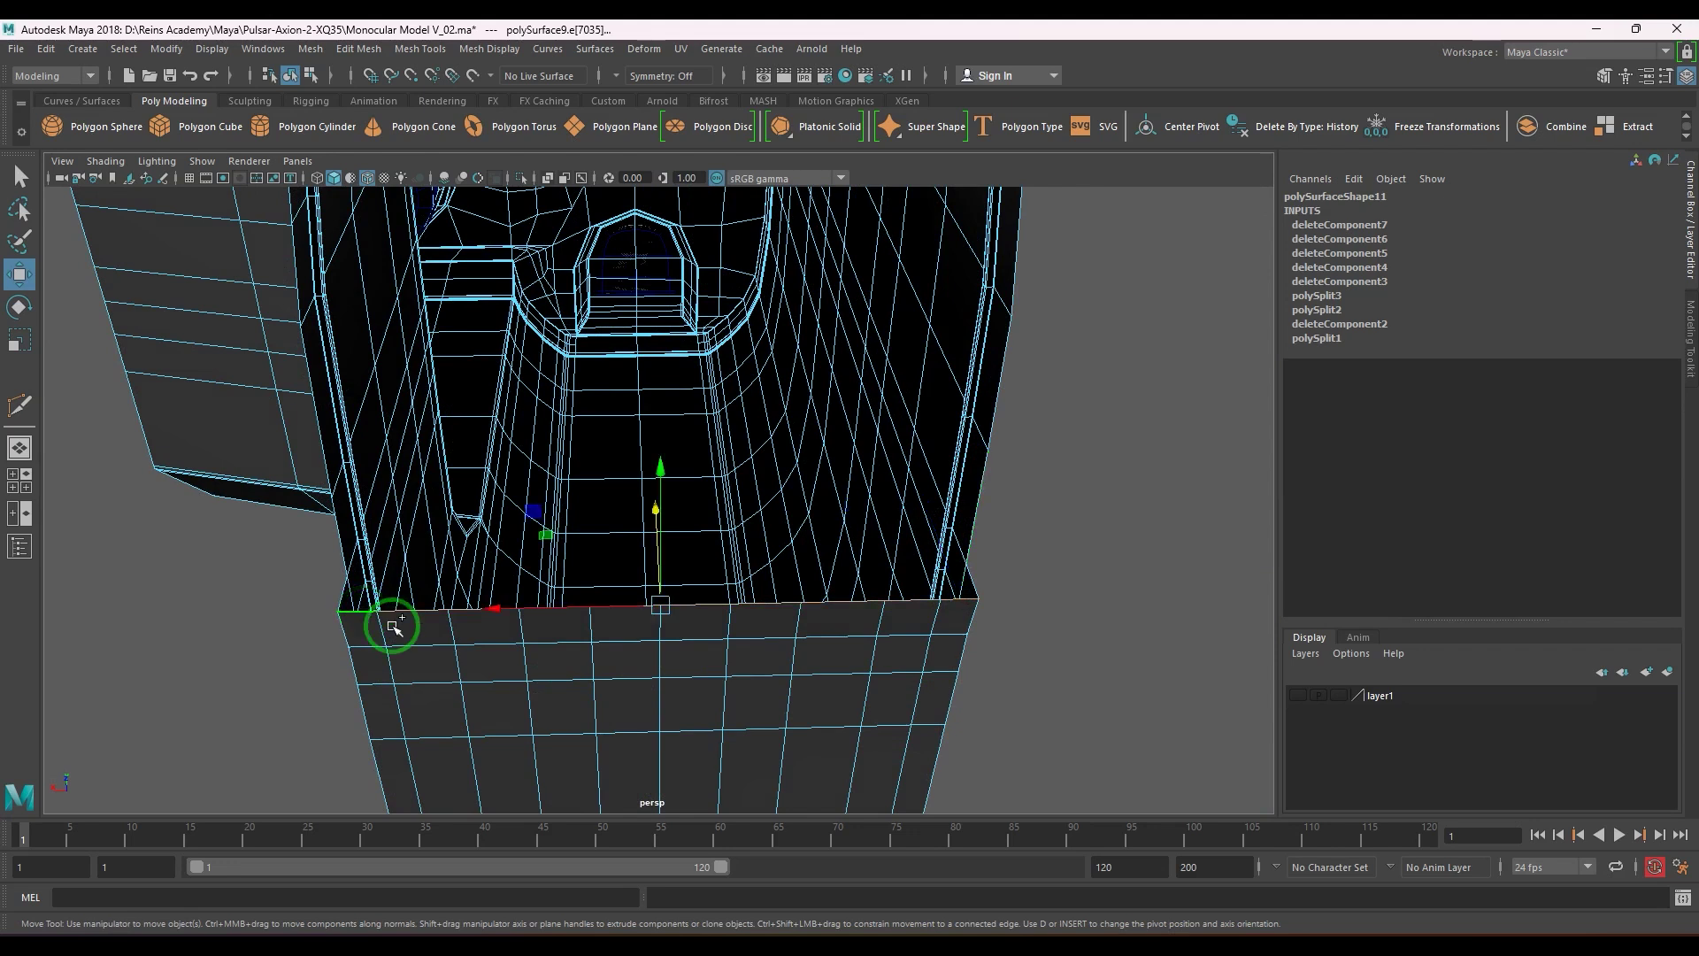
left_click_drag(393, 626, 470, 687, "alt")
key("ctrl+e")
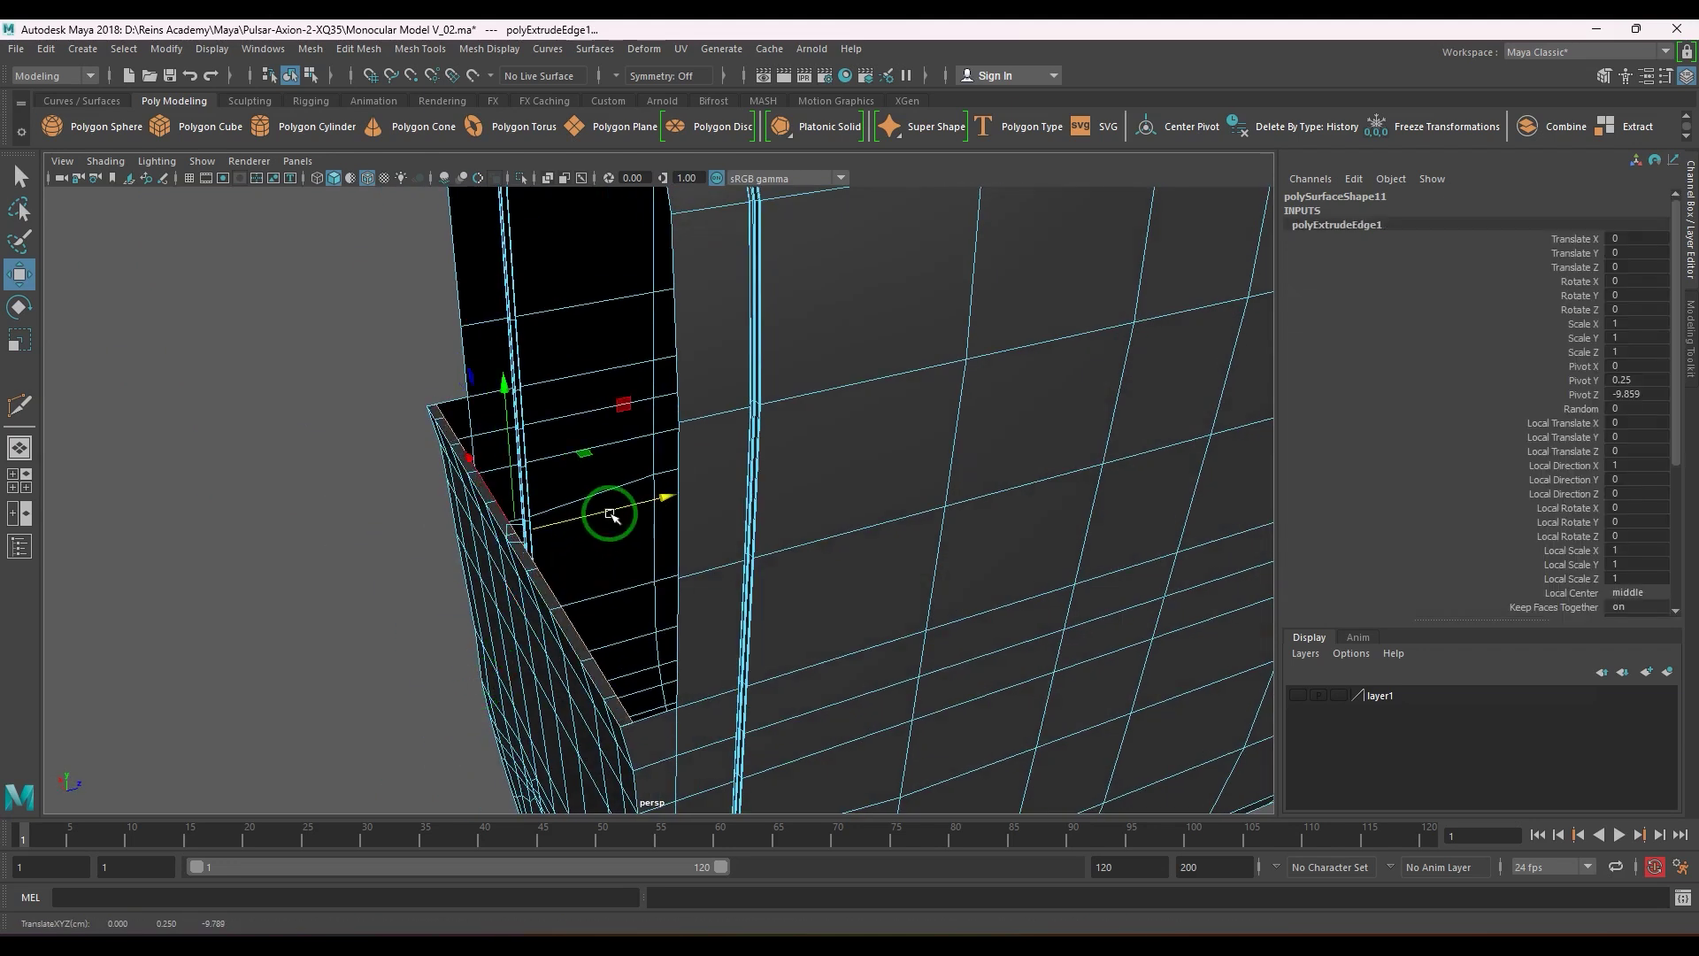
key("r")
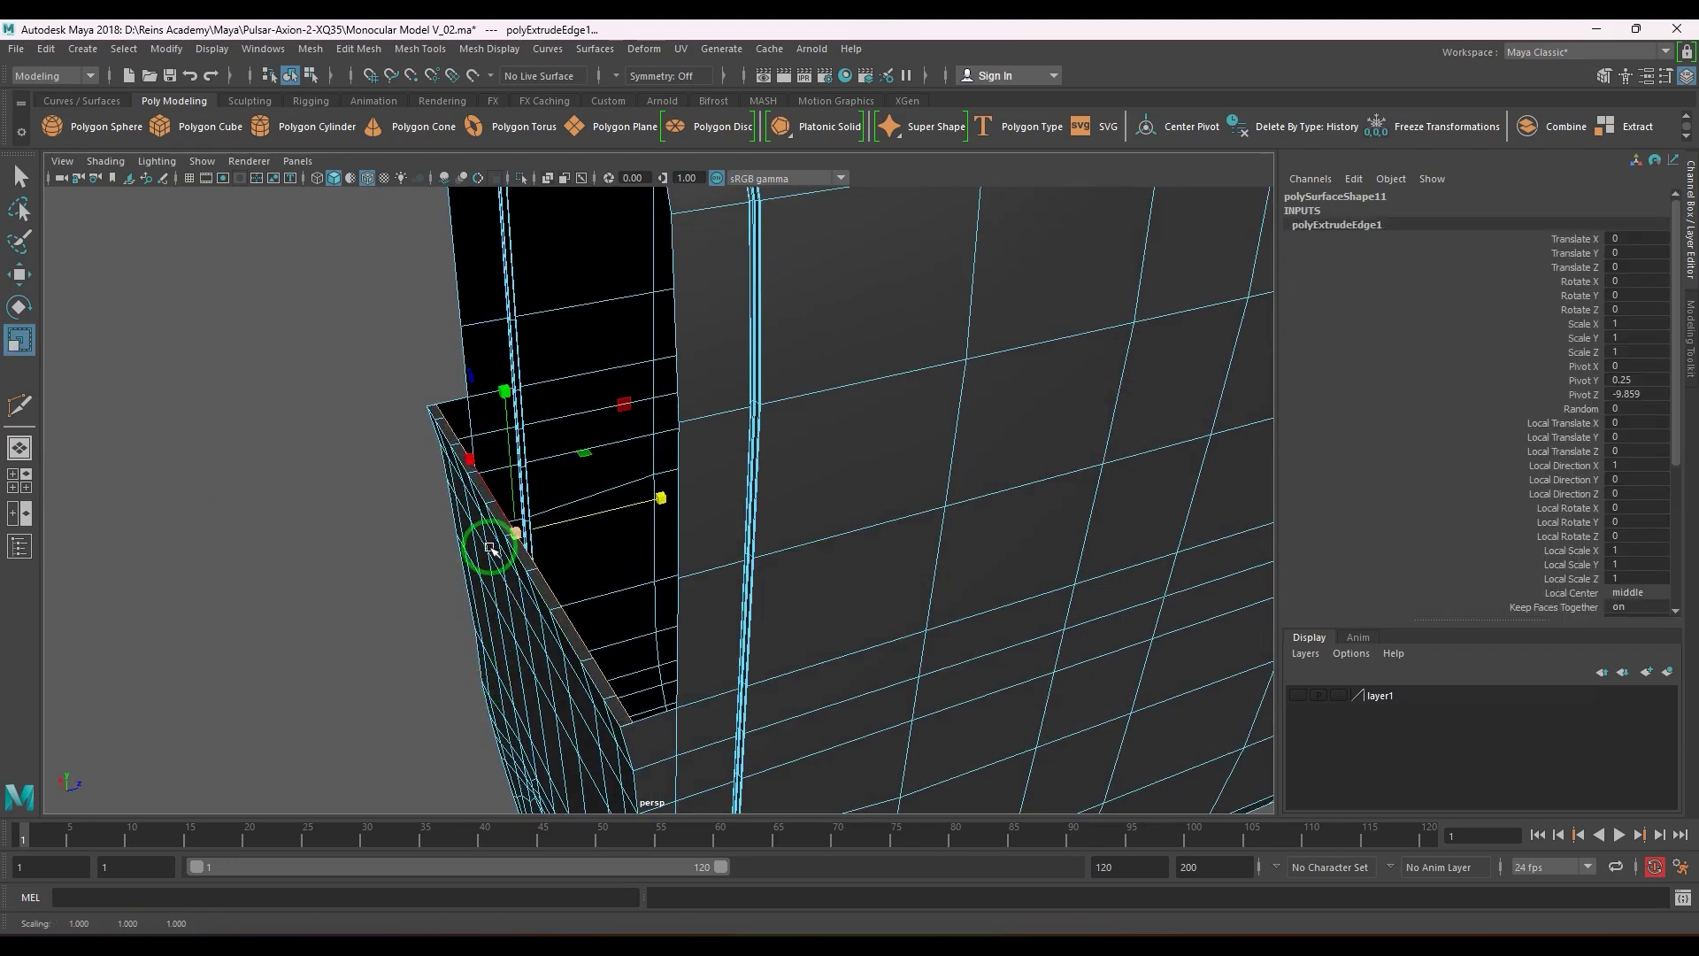
key("w")
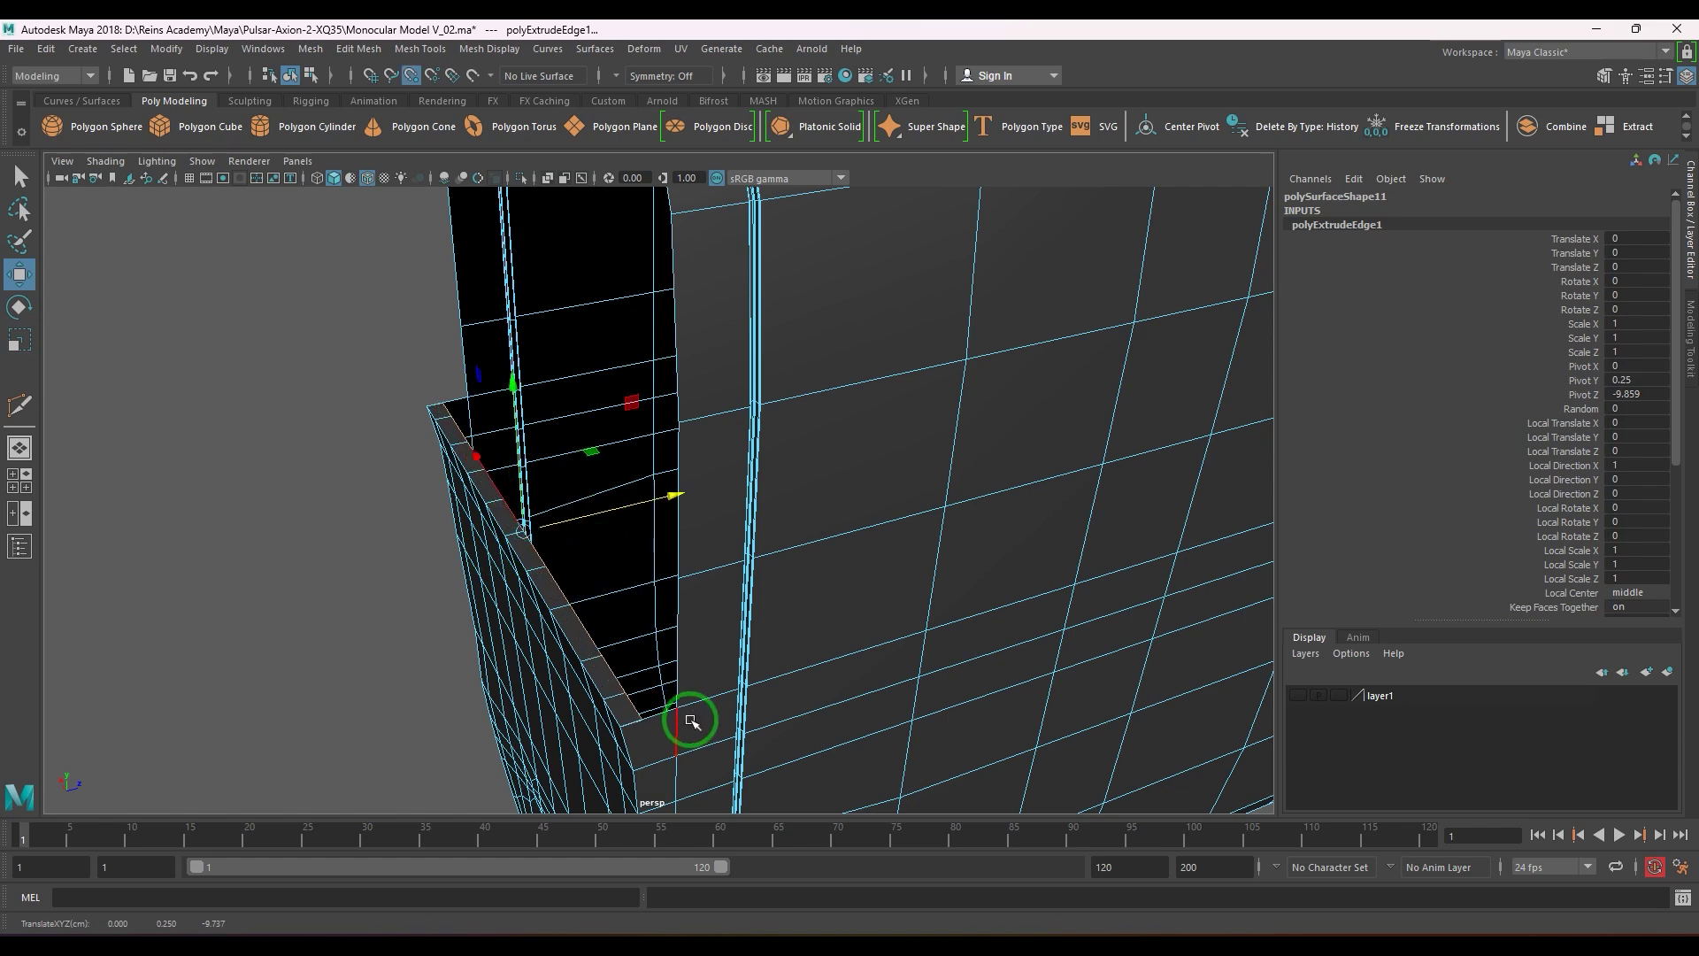
middle_click_drag(675, 707, 680, 708)
- Merge the overlapping vertices at both ends of the extruded lower strip with the side rim
right_click_drag(698, 713, 656, 727)
left_click_drag(660, 700, 695, 724)
left_click_drag(695, 723, 760, 682, "alt")
left_click_drag(580, 595, 761, 812, "ctrl")
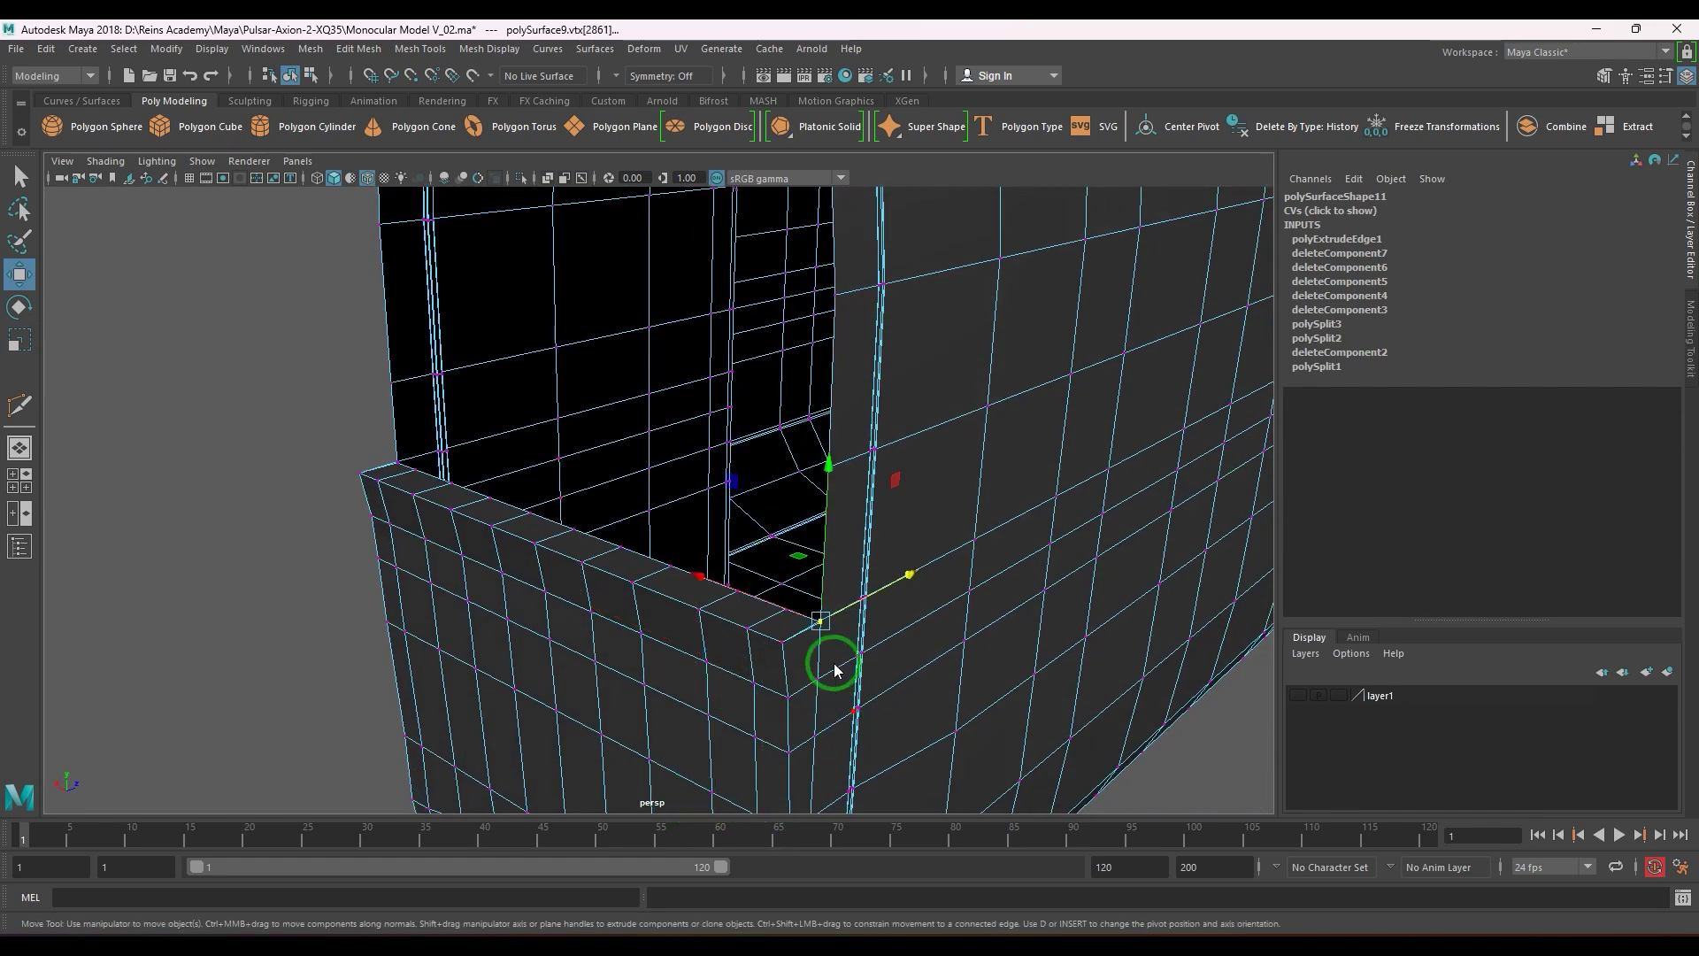
key("g")
left_click_drag(725, 682, 804, 679, "alt")
scroll(611, 716, "up", 3)
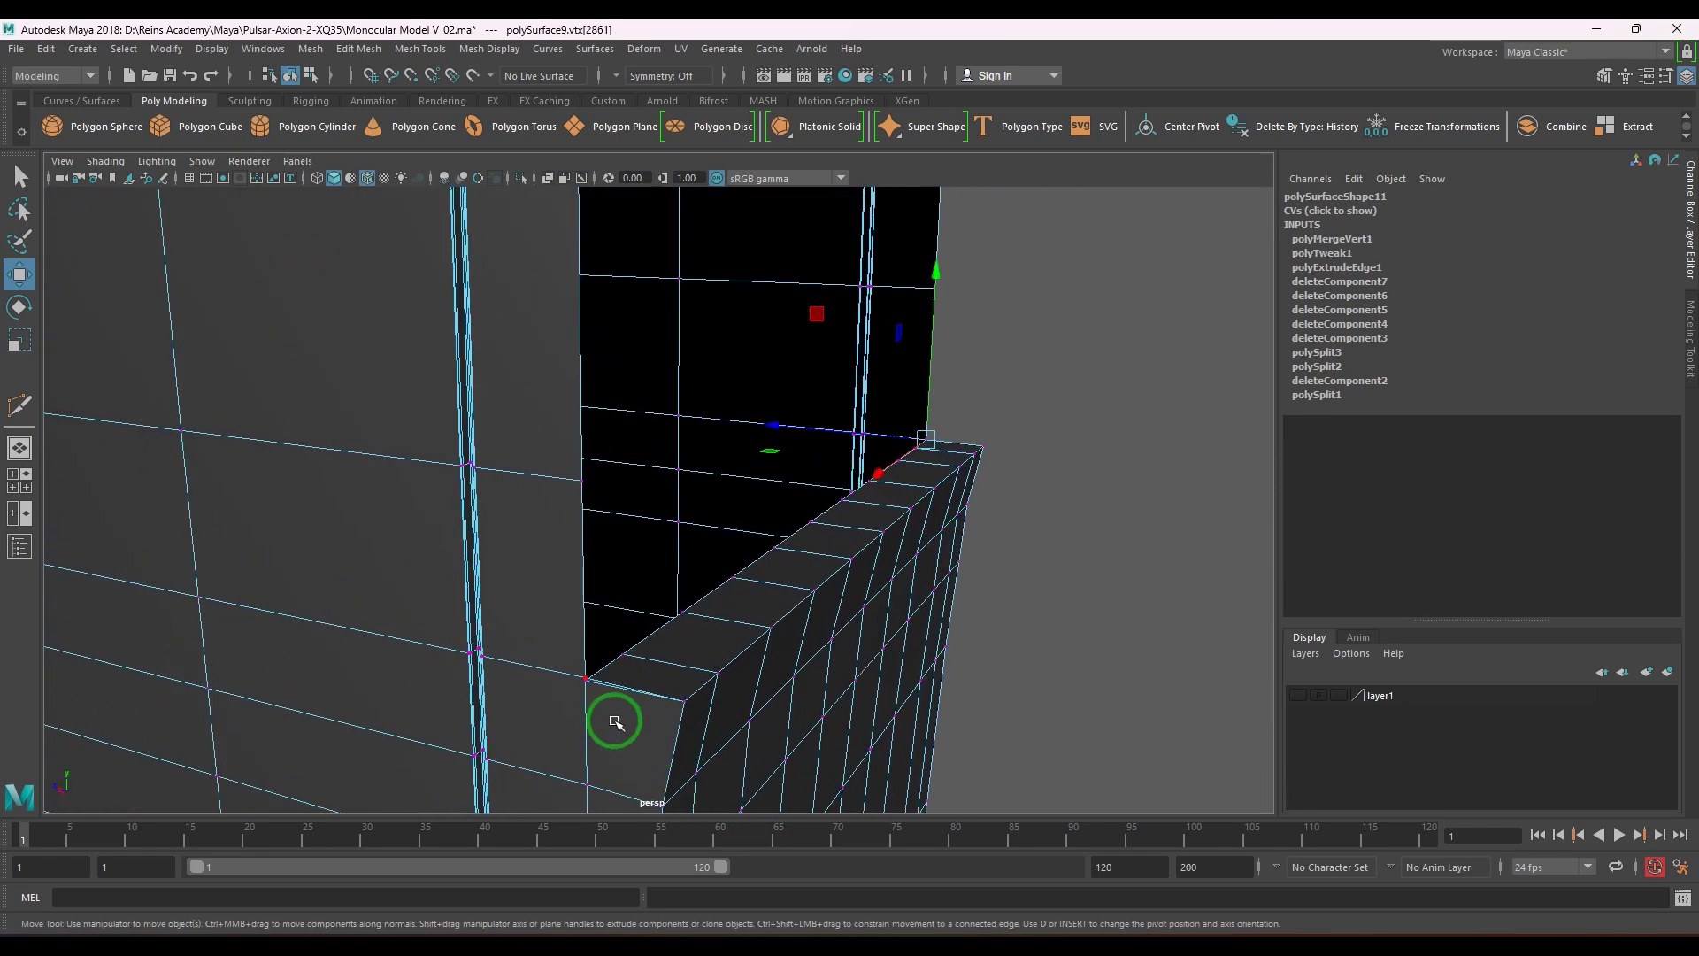
key("4")
left_click(582, 678)
key("5")
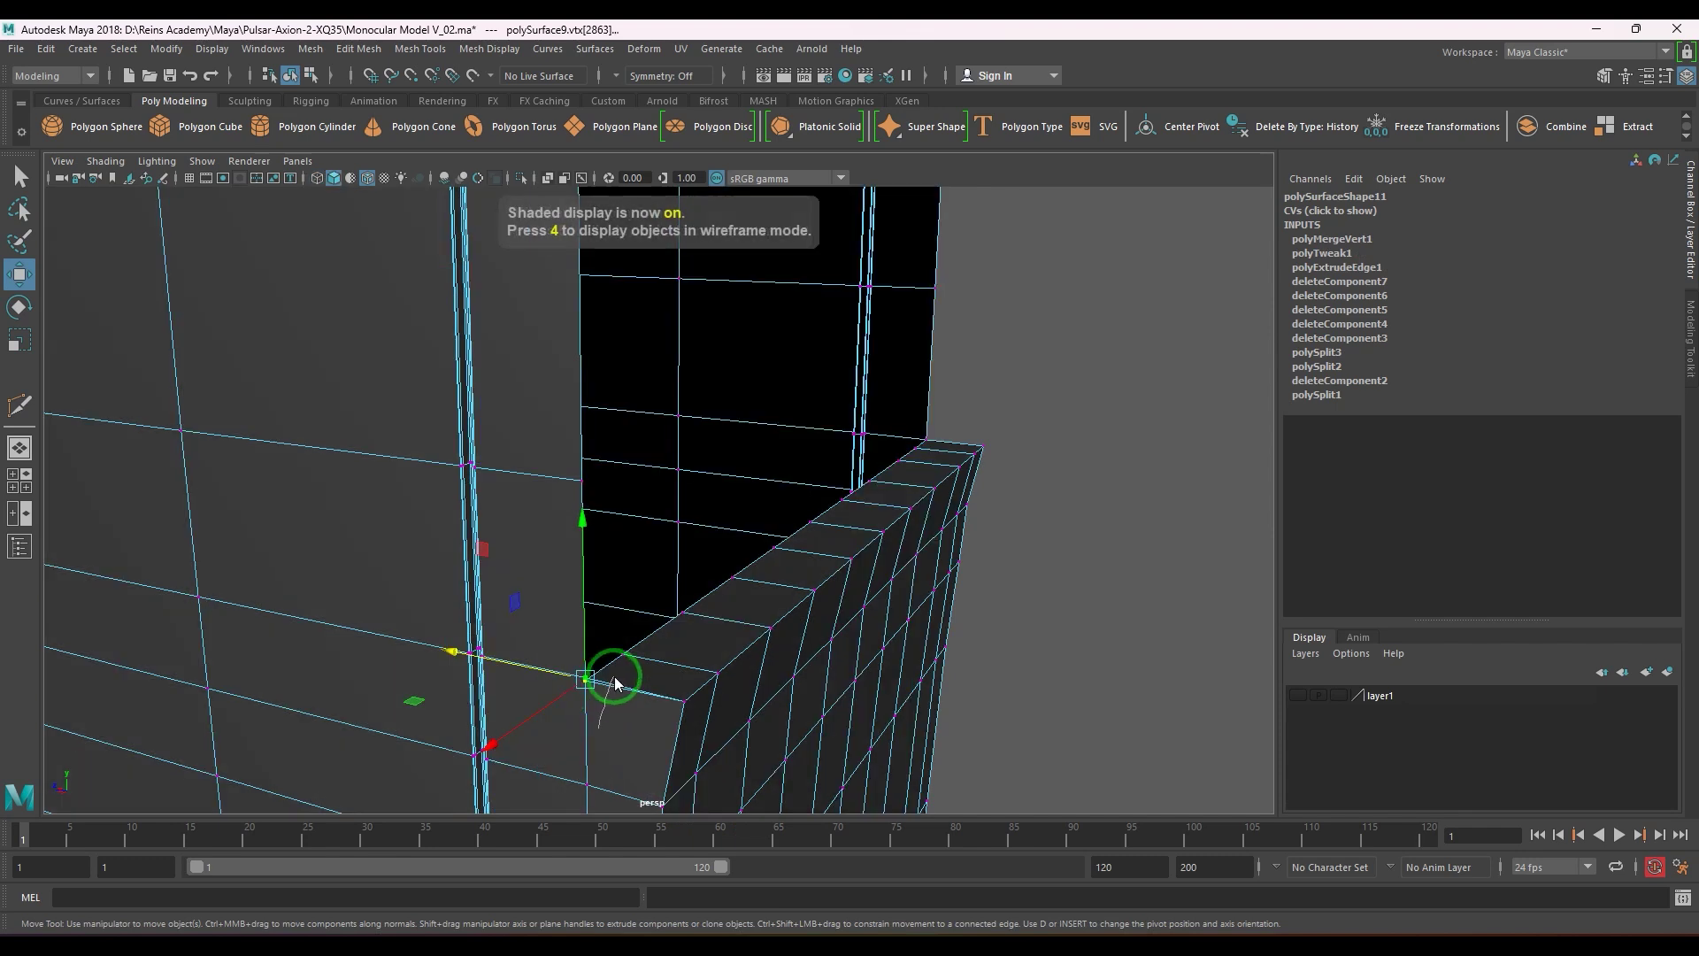
left_click_drag(615, 683, 649, 679, "alt")
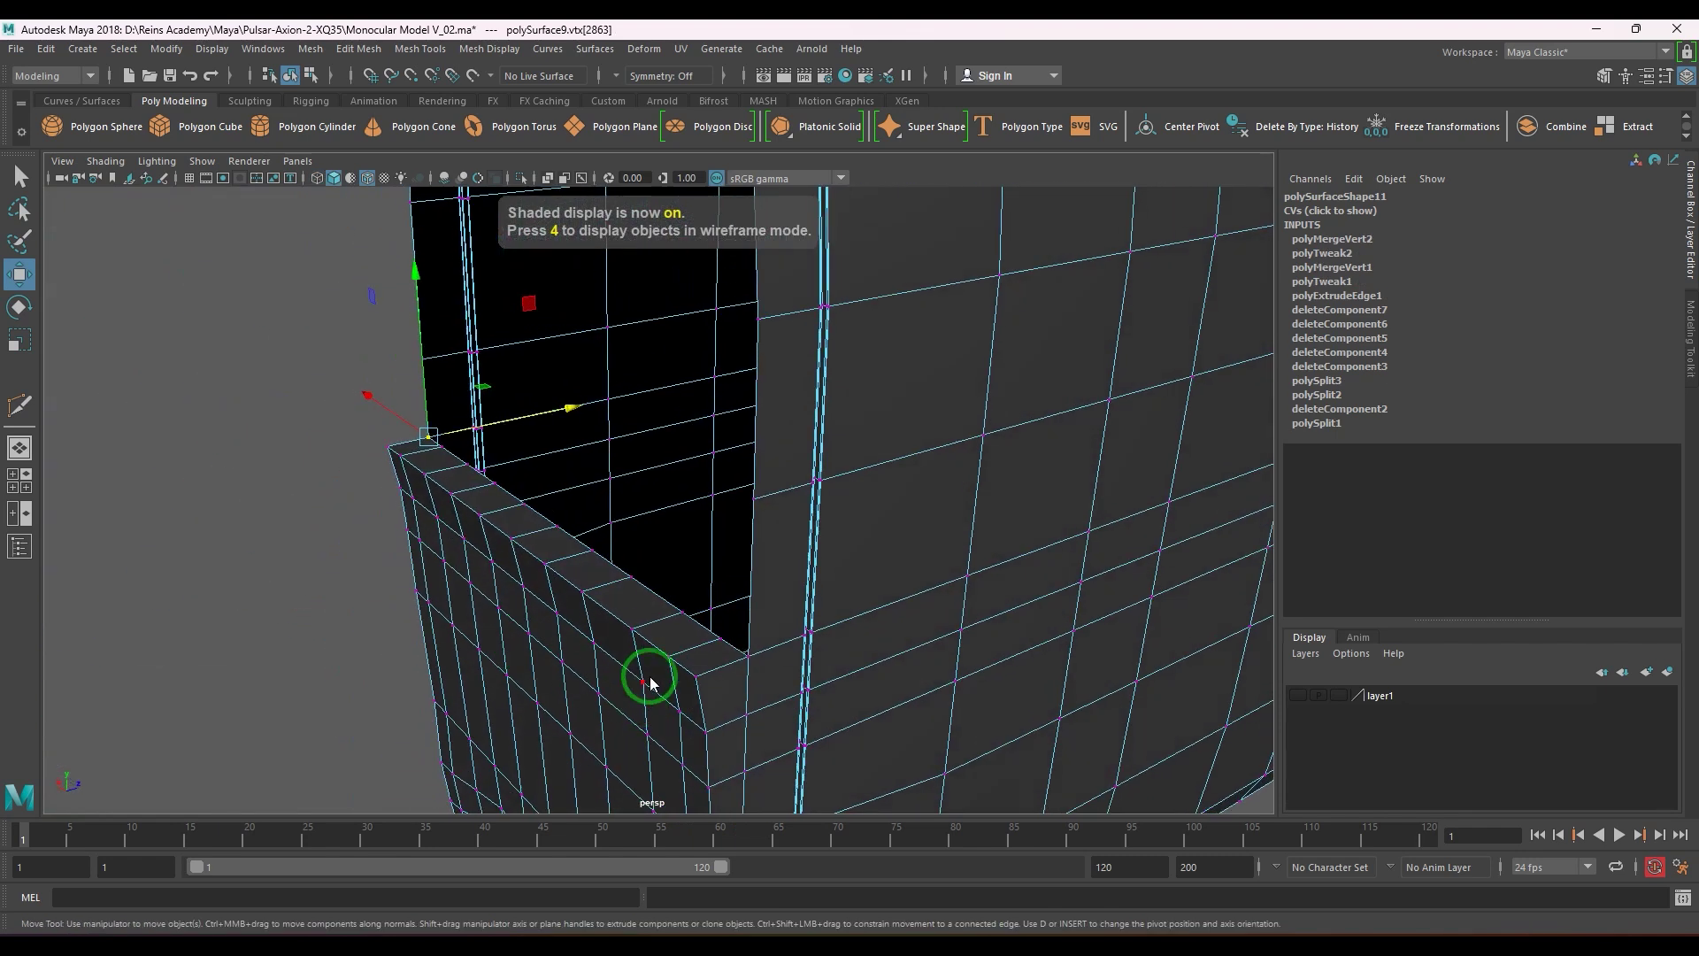
- Delete the body's construction history and select the border edge loop of its front opening
key("F8")
key("F10")
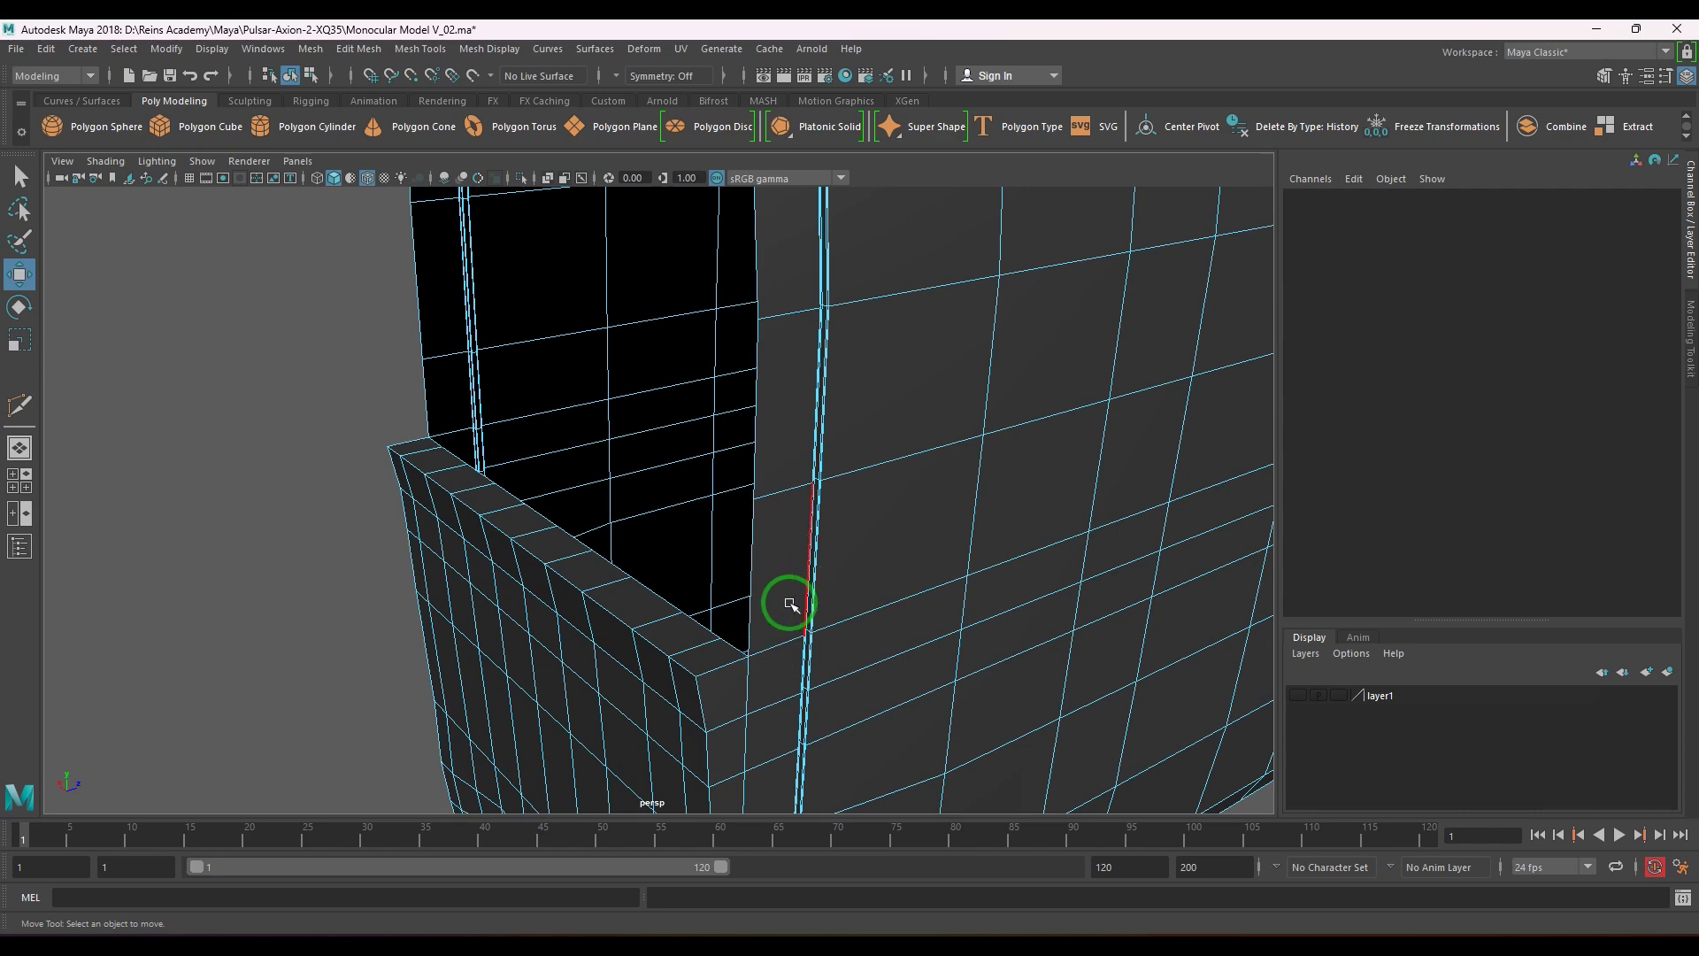
left_click(790, 603)
key("F8")
key("alt+shift+d")
key("F8")
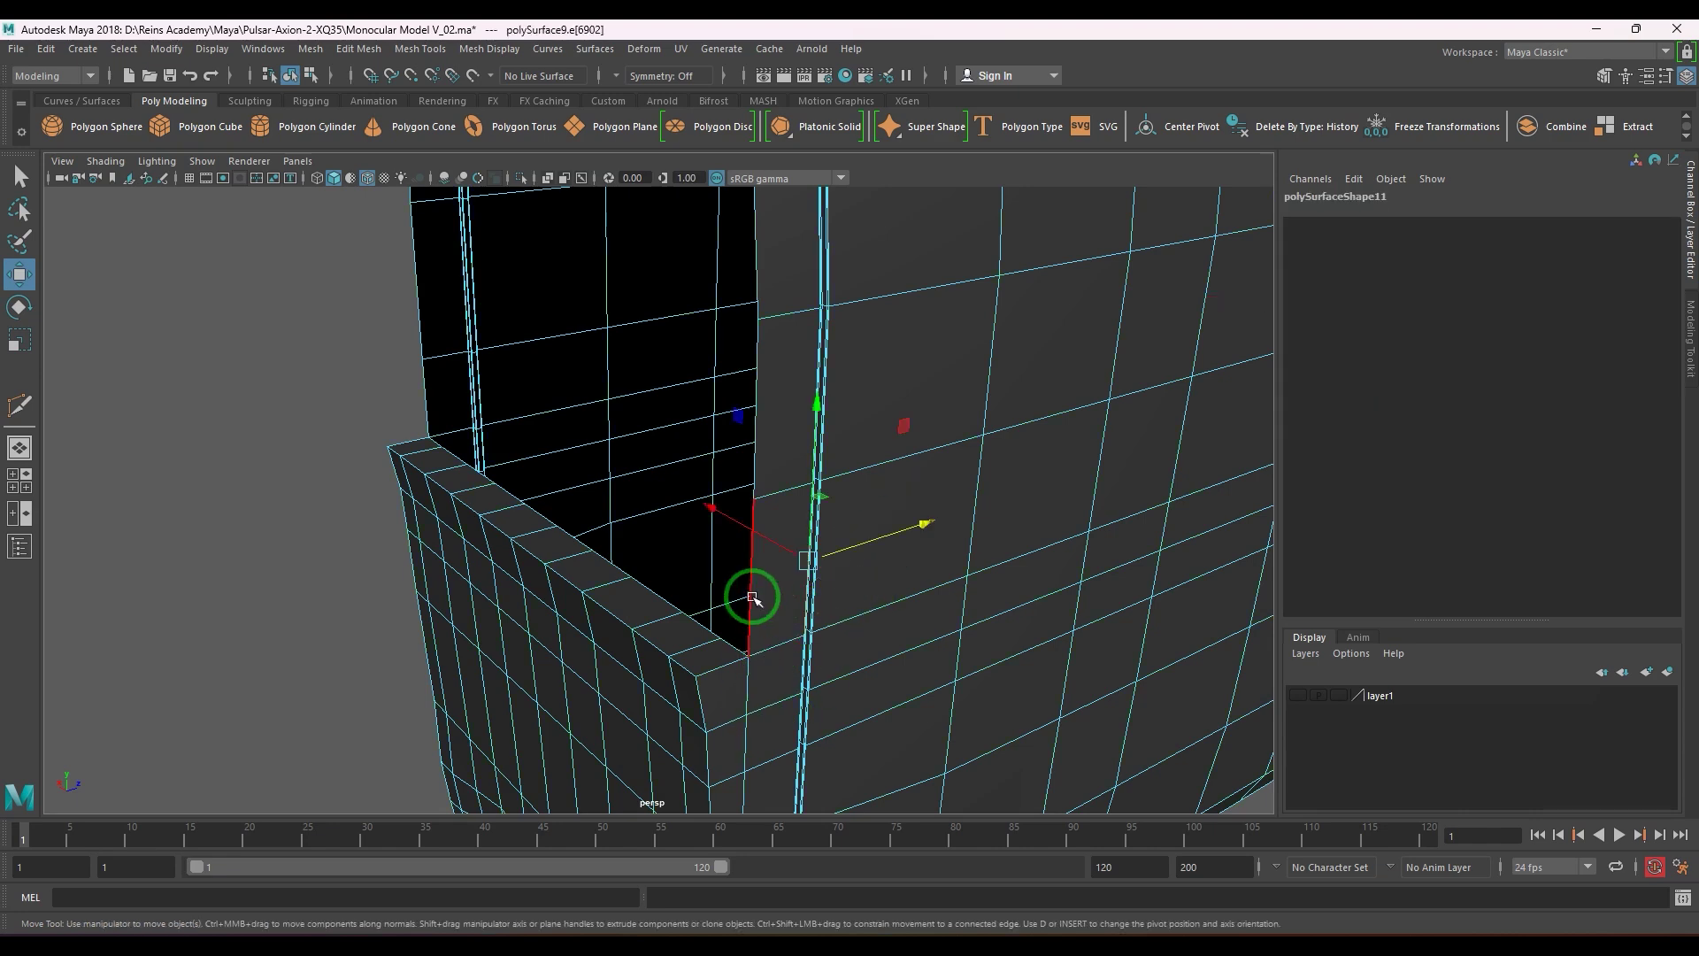
left_click_drag(751, 602, 884, 614, "alt")
- Show layer1 with its reference cylinder and switch to the back view at the opening's lower lip
left_click(1297, 696)
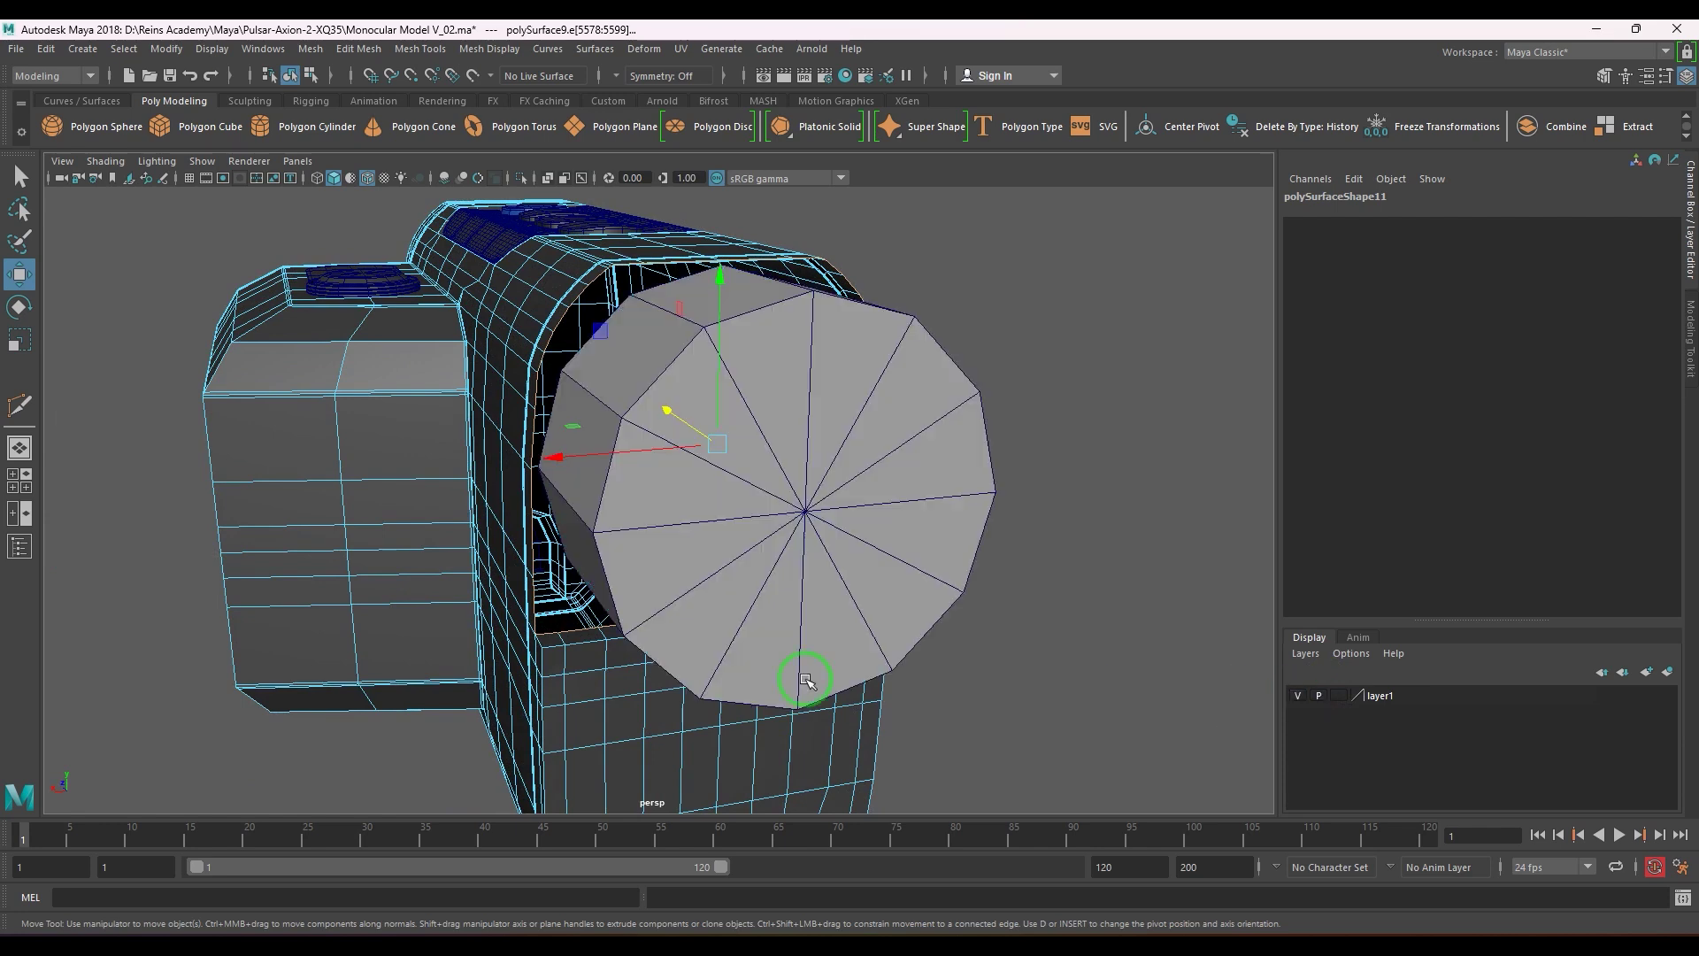
left_click_drag(806, 680, 748, 644, "alt")
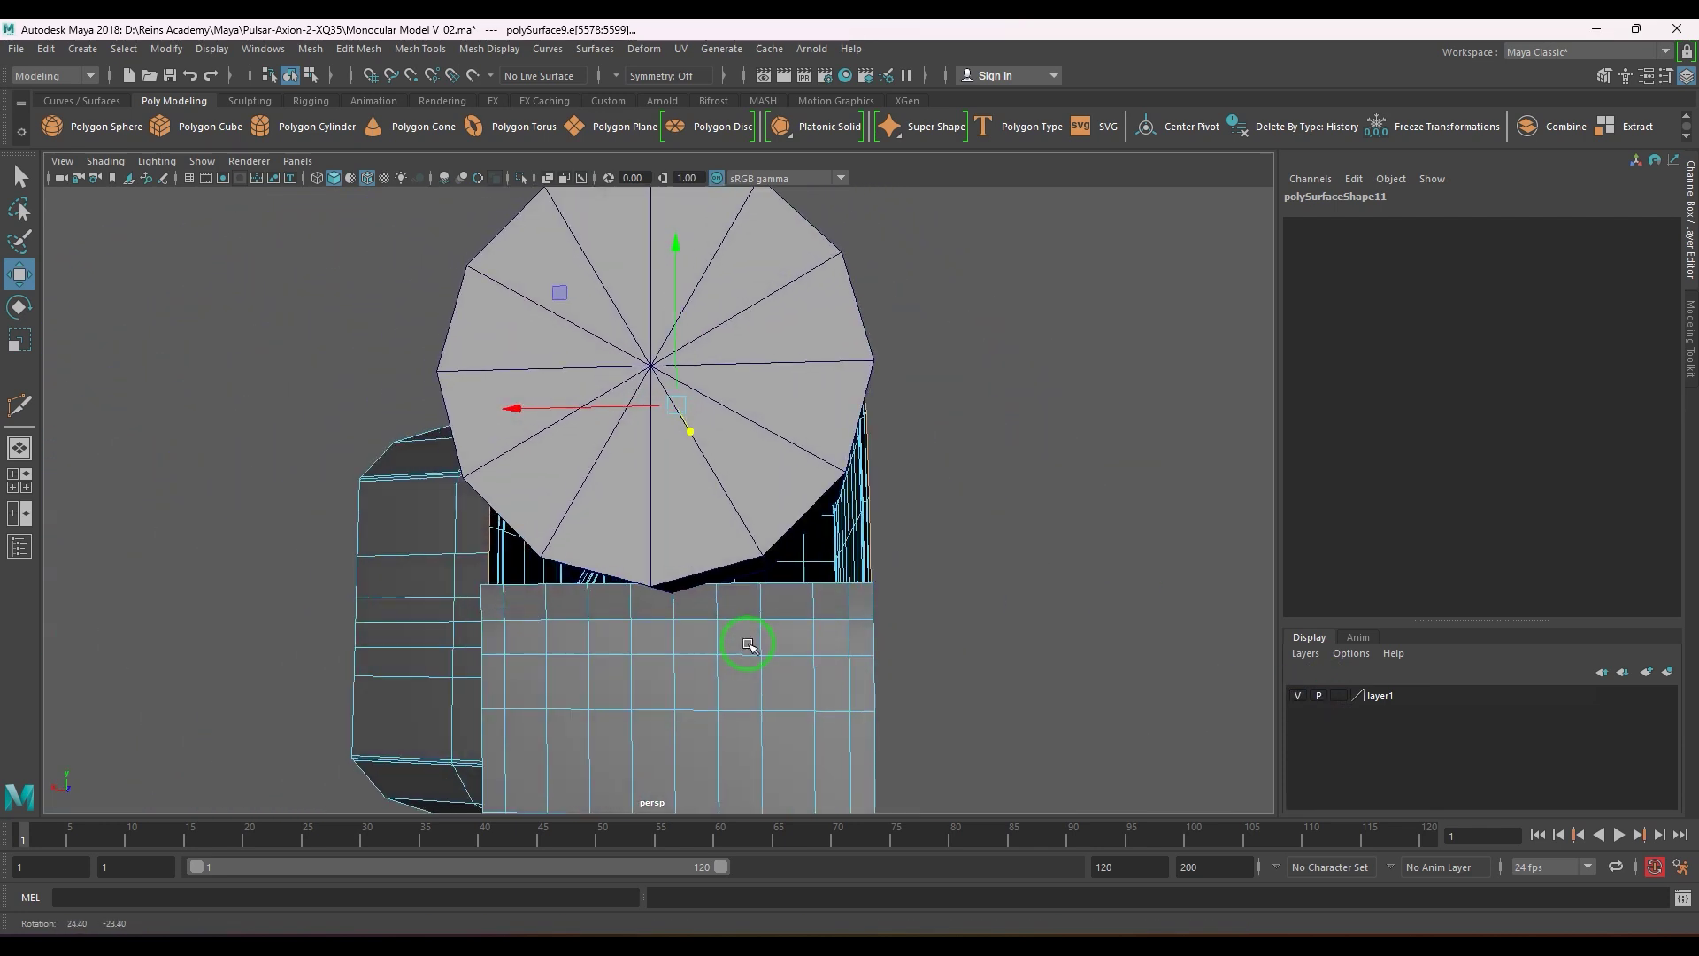
key("space")
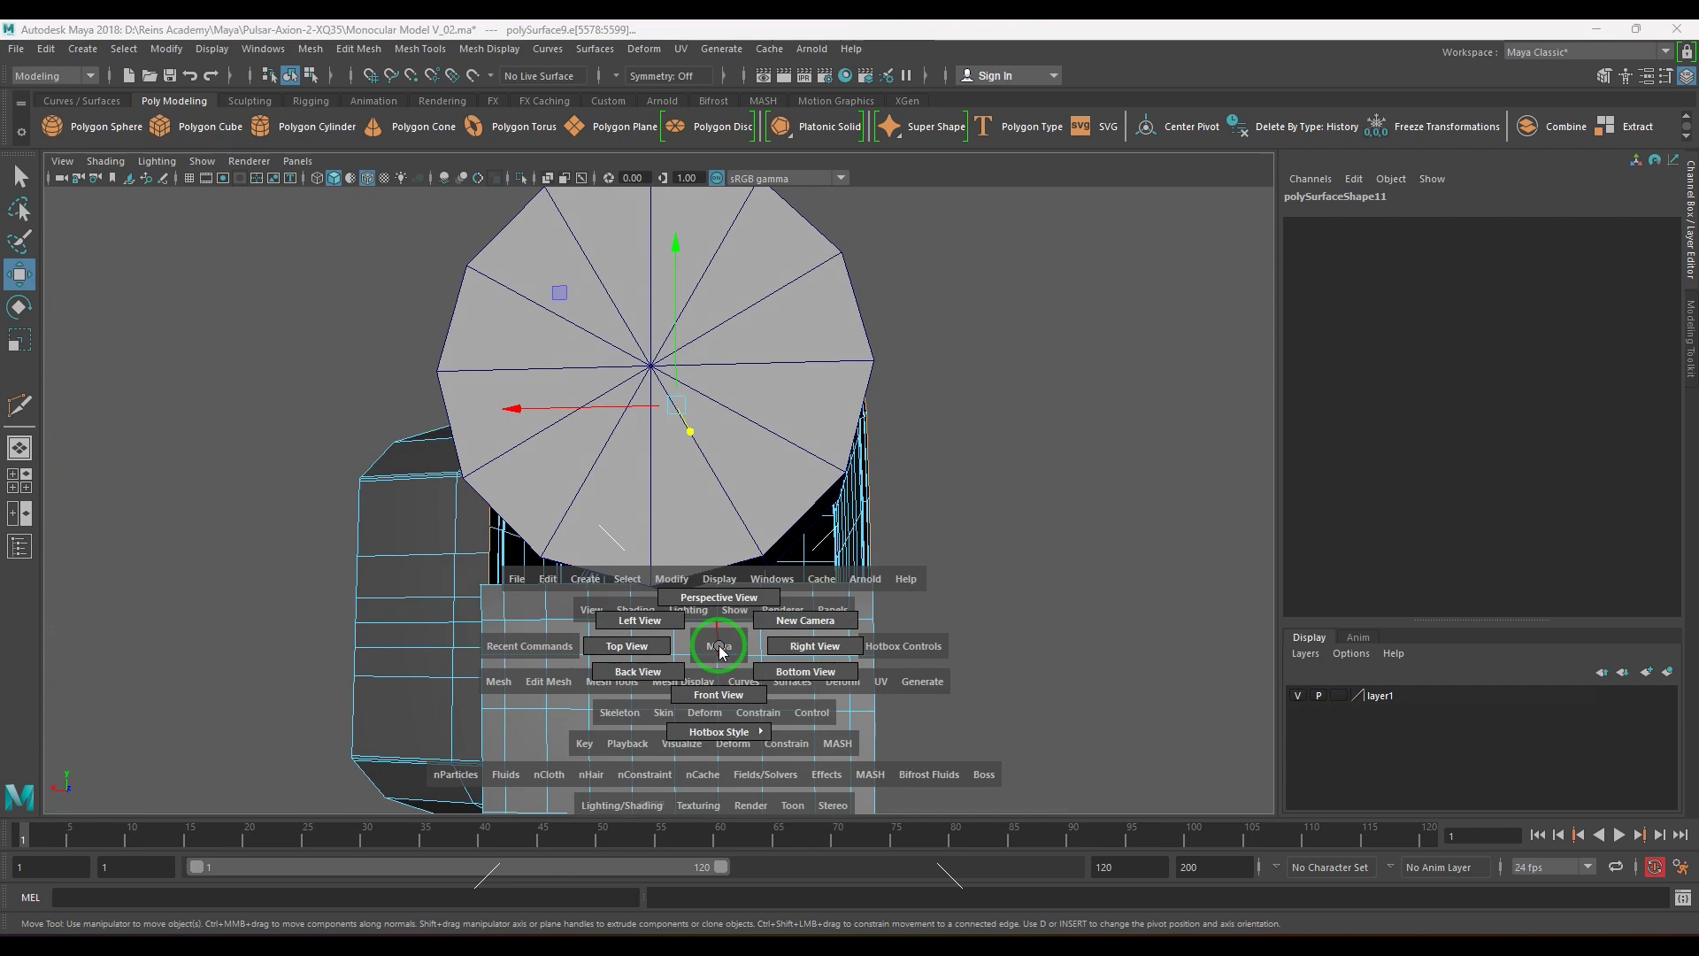
left_click_drag(632, 704, 635, 698)
middle_click_drag(720, 672, 708, 711, "alt")
scroll(708, 710, "up", 8)
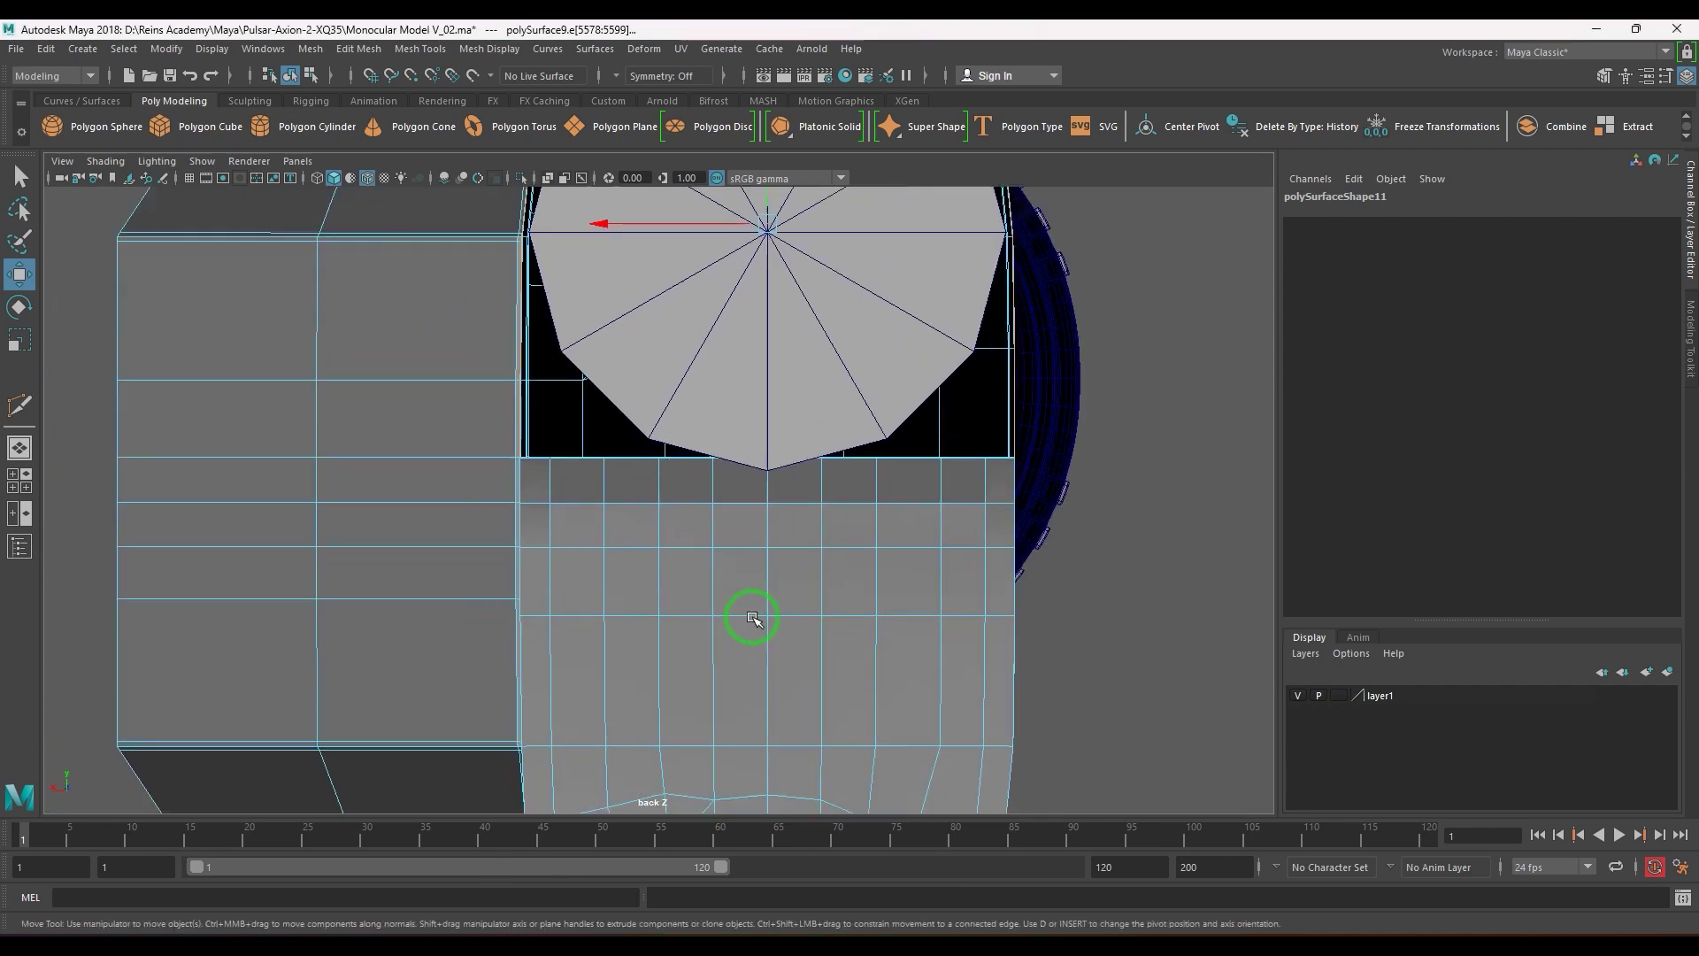
- Turn on smooth mesh preview for the reference cylinder and the body, with the body in vertex selection mode
key("F8")
left_click(816, 360)
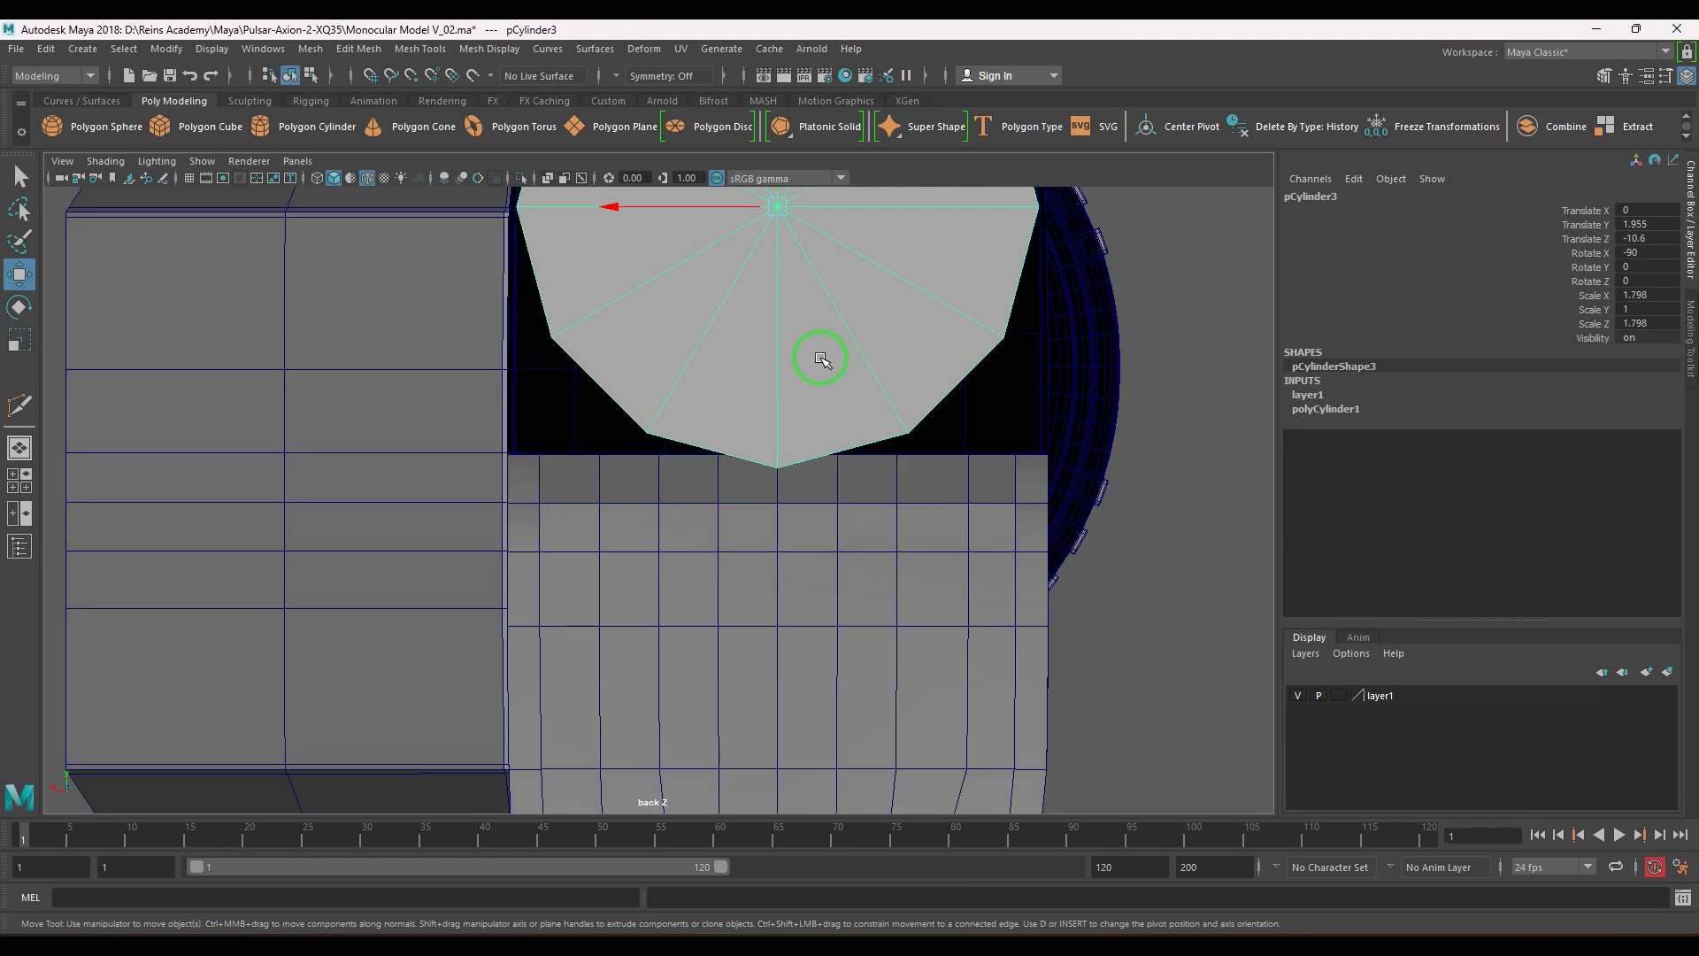
key("3")
right_click_drag(725, 510, 725, 509)
left_click(762, 479)
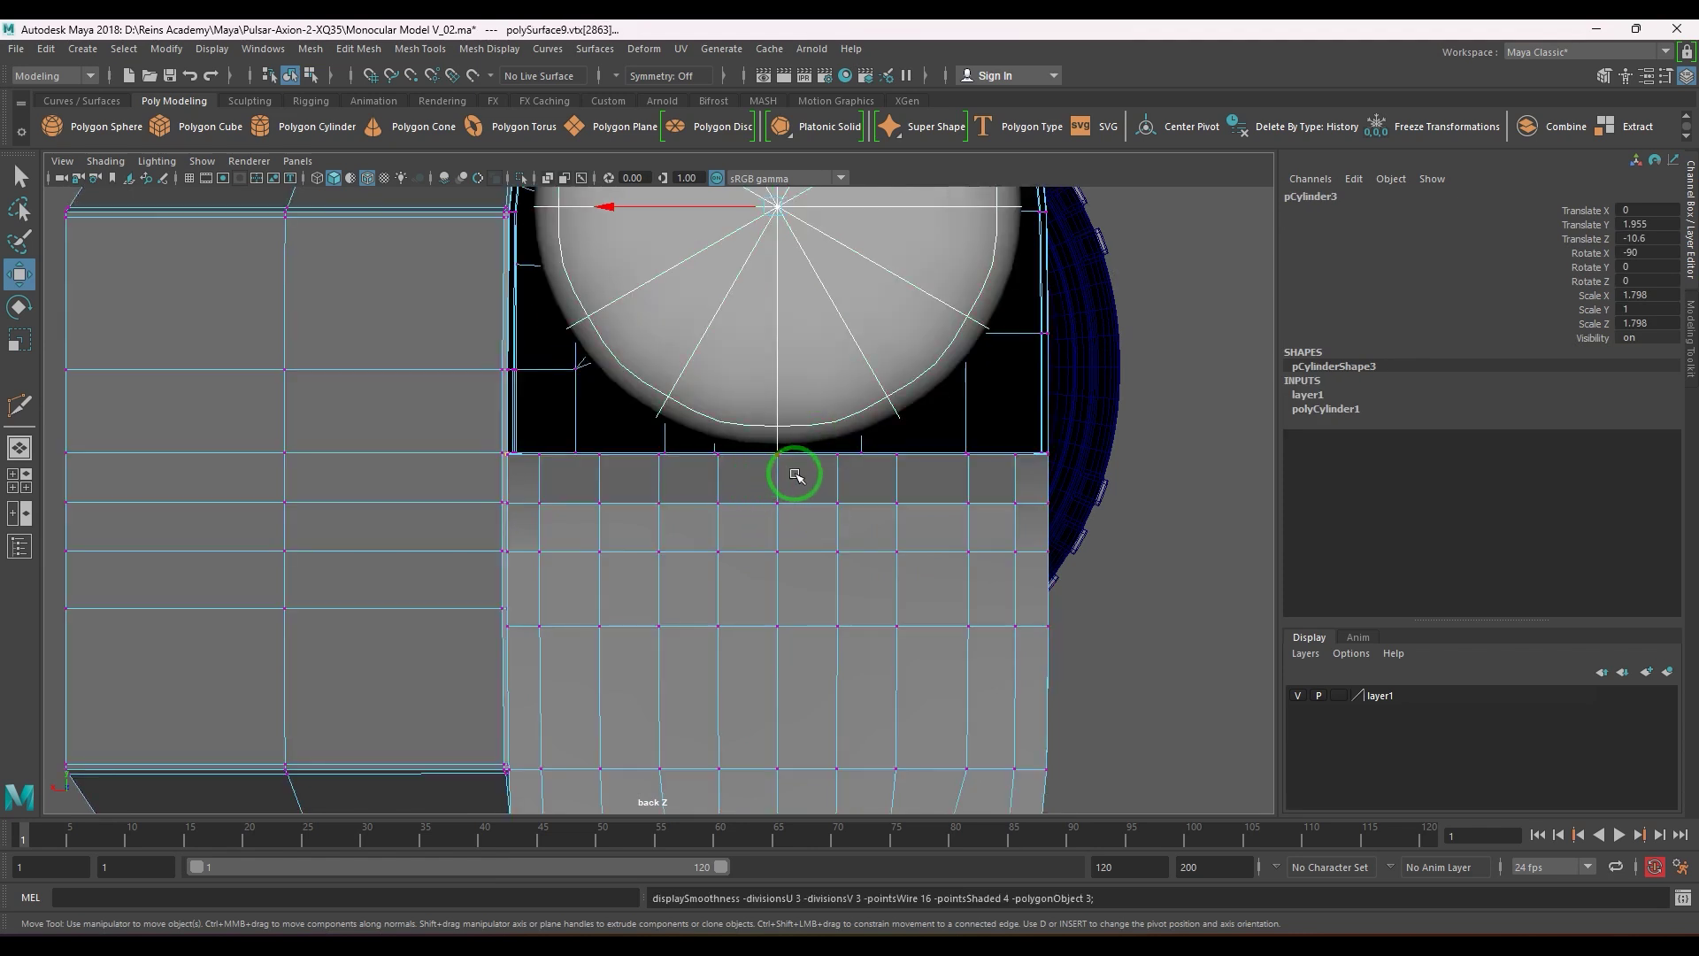
key("1")
key("3")
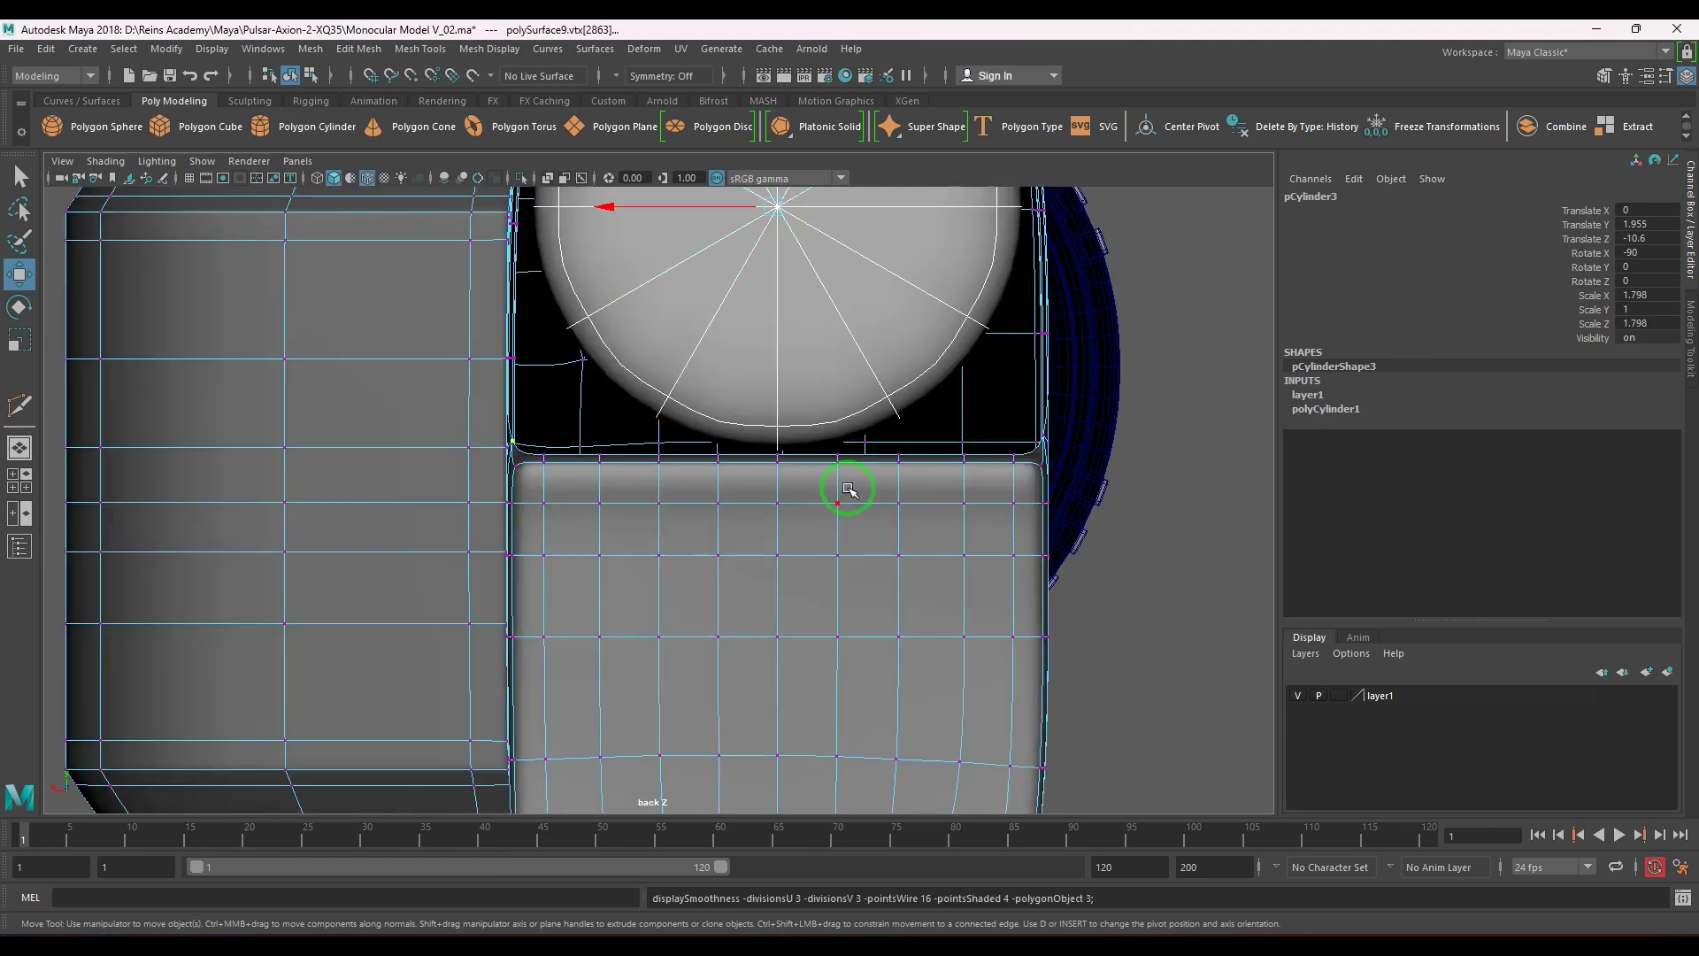
- Raise the lower lip vertices on either side of the centre toward the reference cylinder's curve in back view
left_click_drag(843, 480, 844, 481)
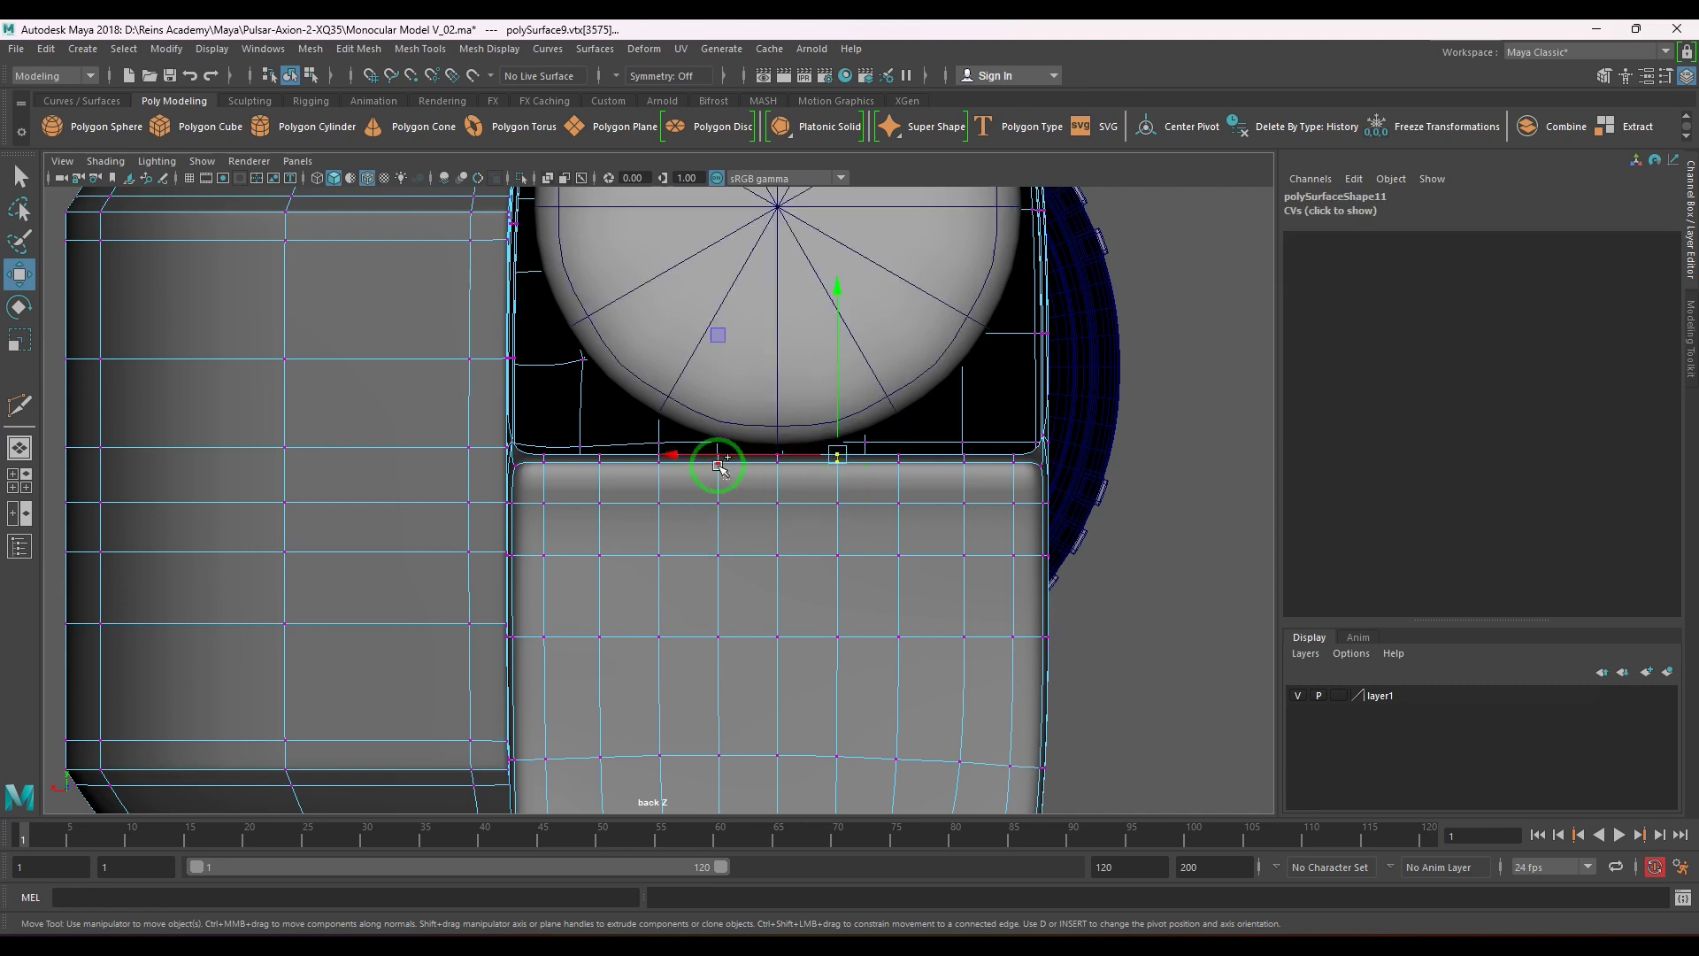
key("4")
key("6")
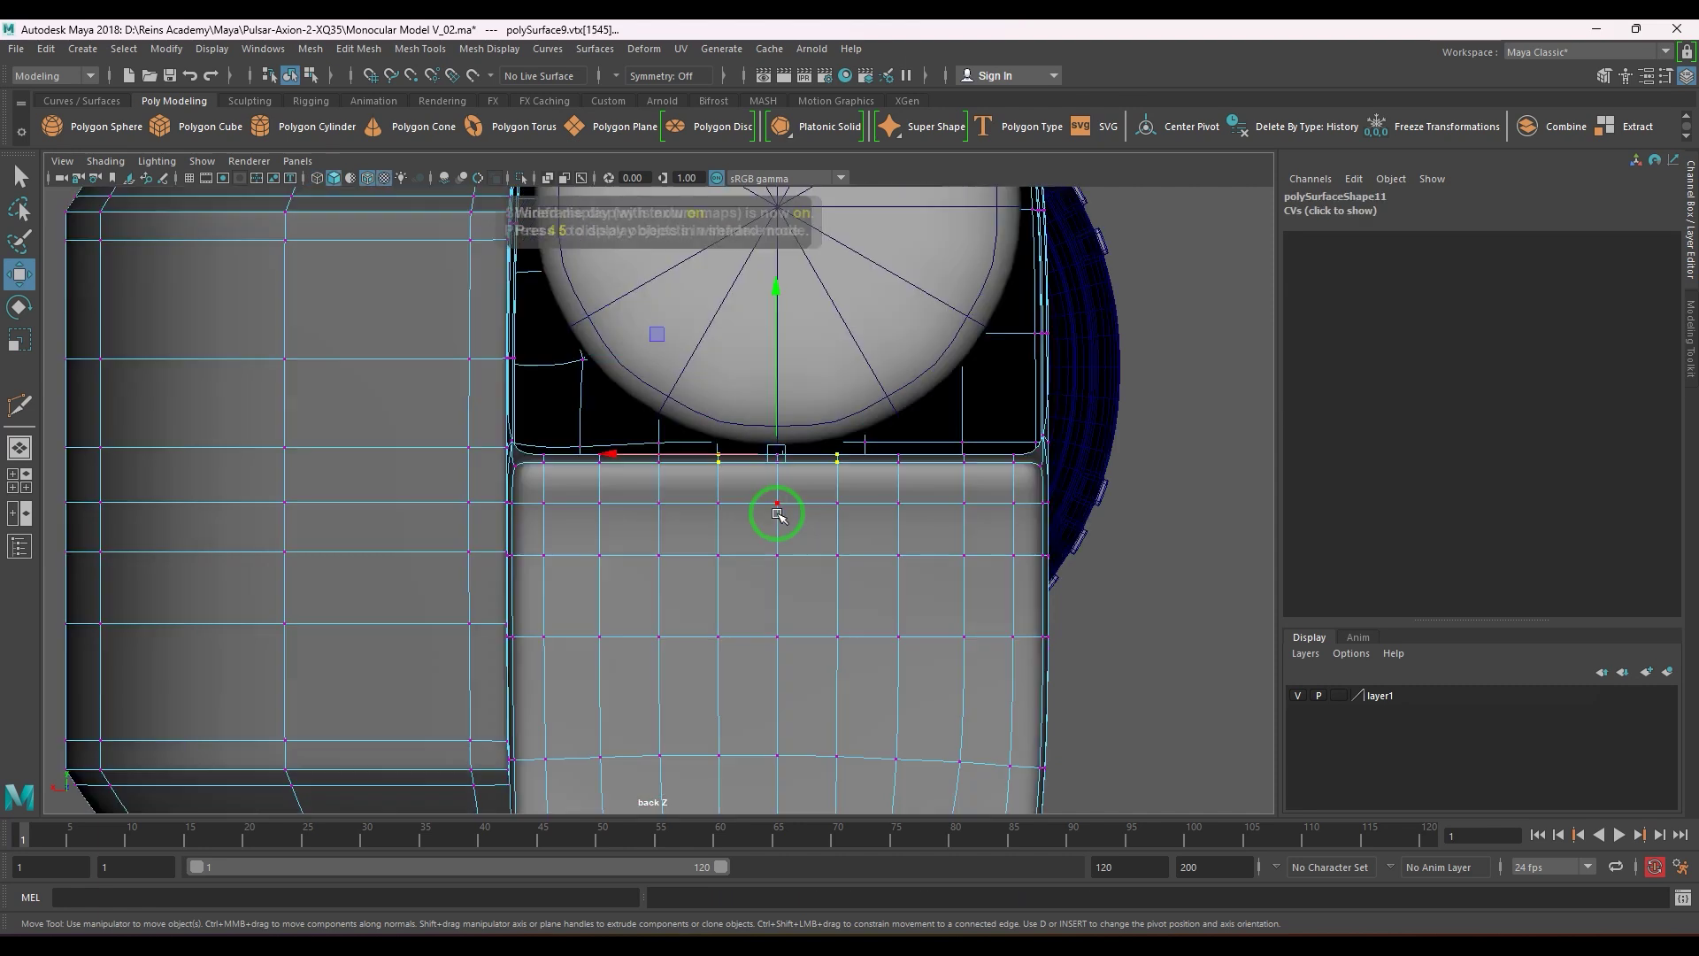
key("space")
mouse_move(779, 514)
left_mouse_down()
mouse_move(789, 483)
mouse_move(740, 557)
left_mouse_up()
left_click_drag(832, 330, 1362, 912, "ctrl")
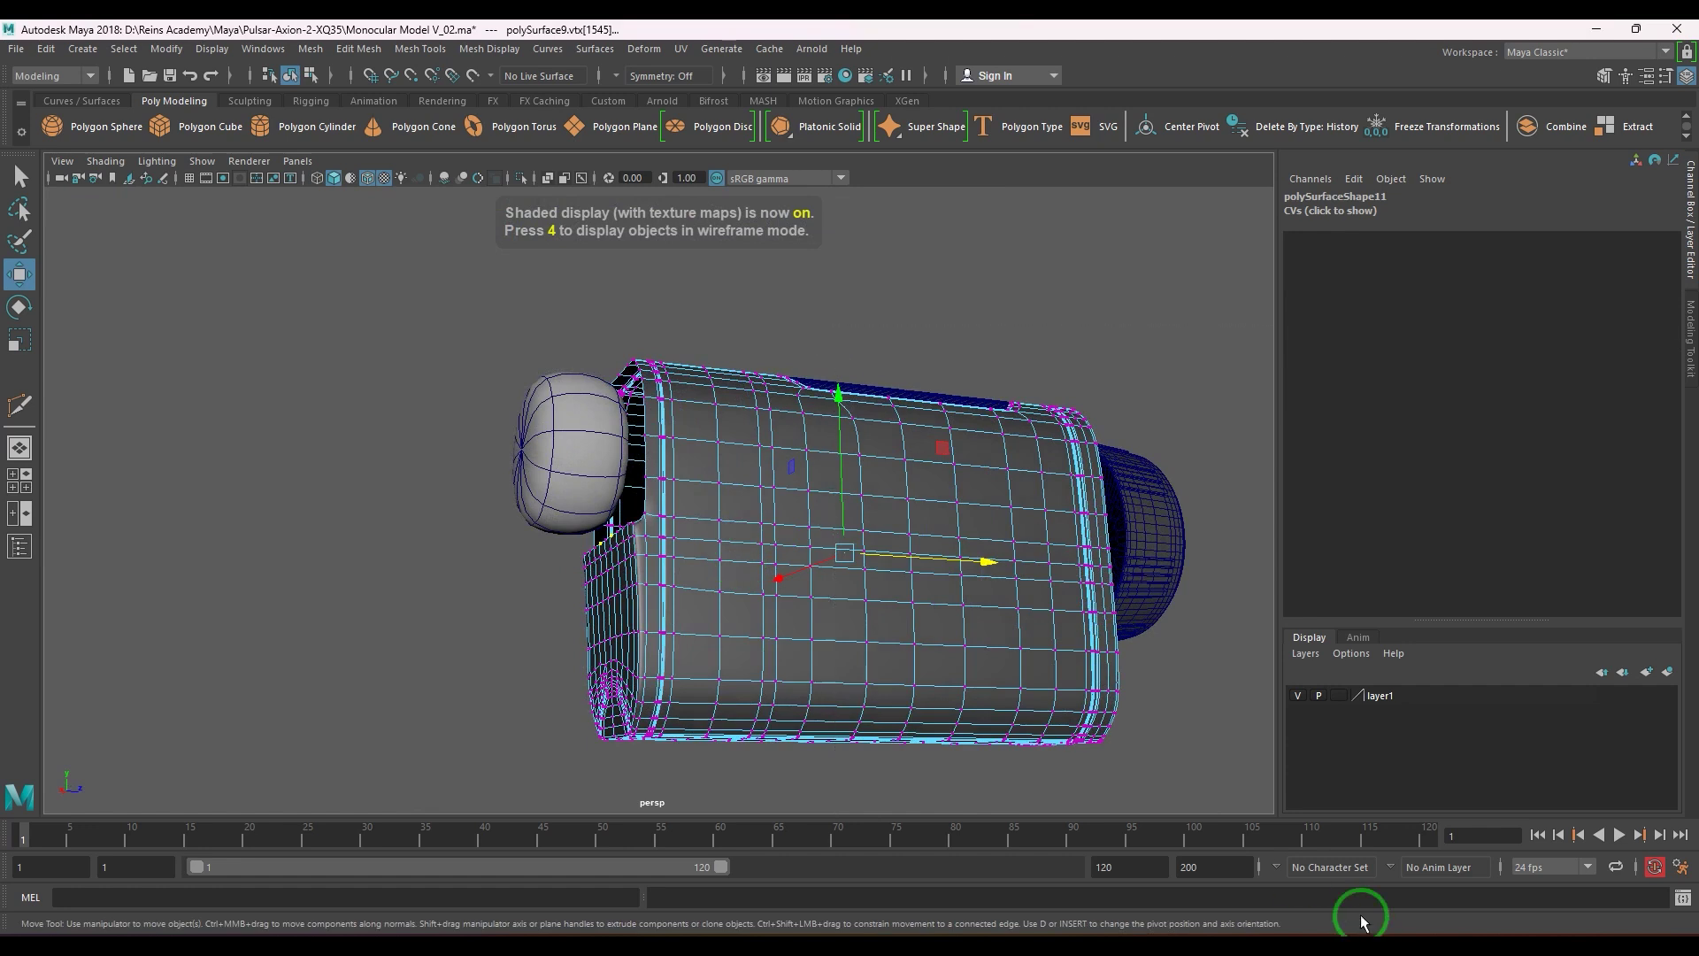
key("space")
left_click_drag(815, 528, 754, 576)
key("space")
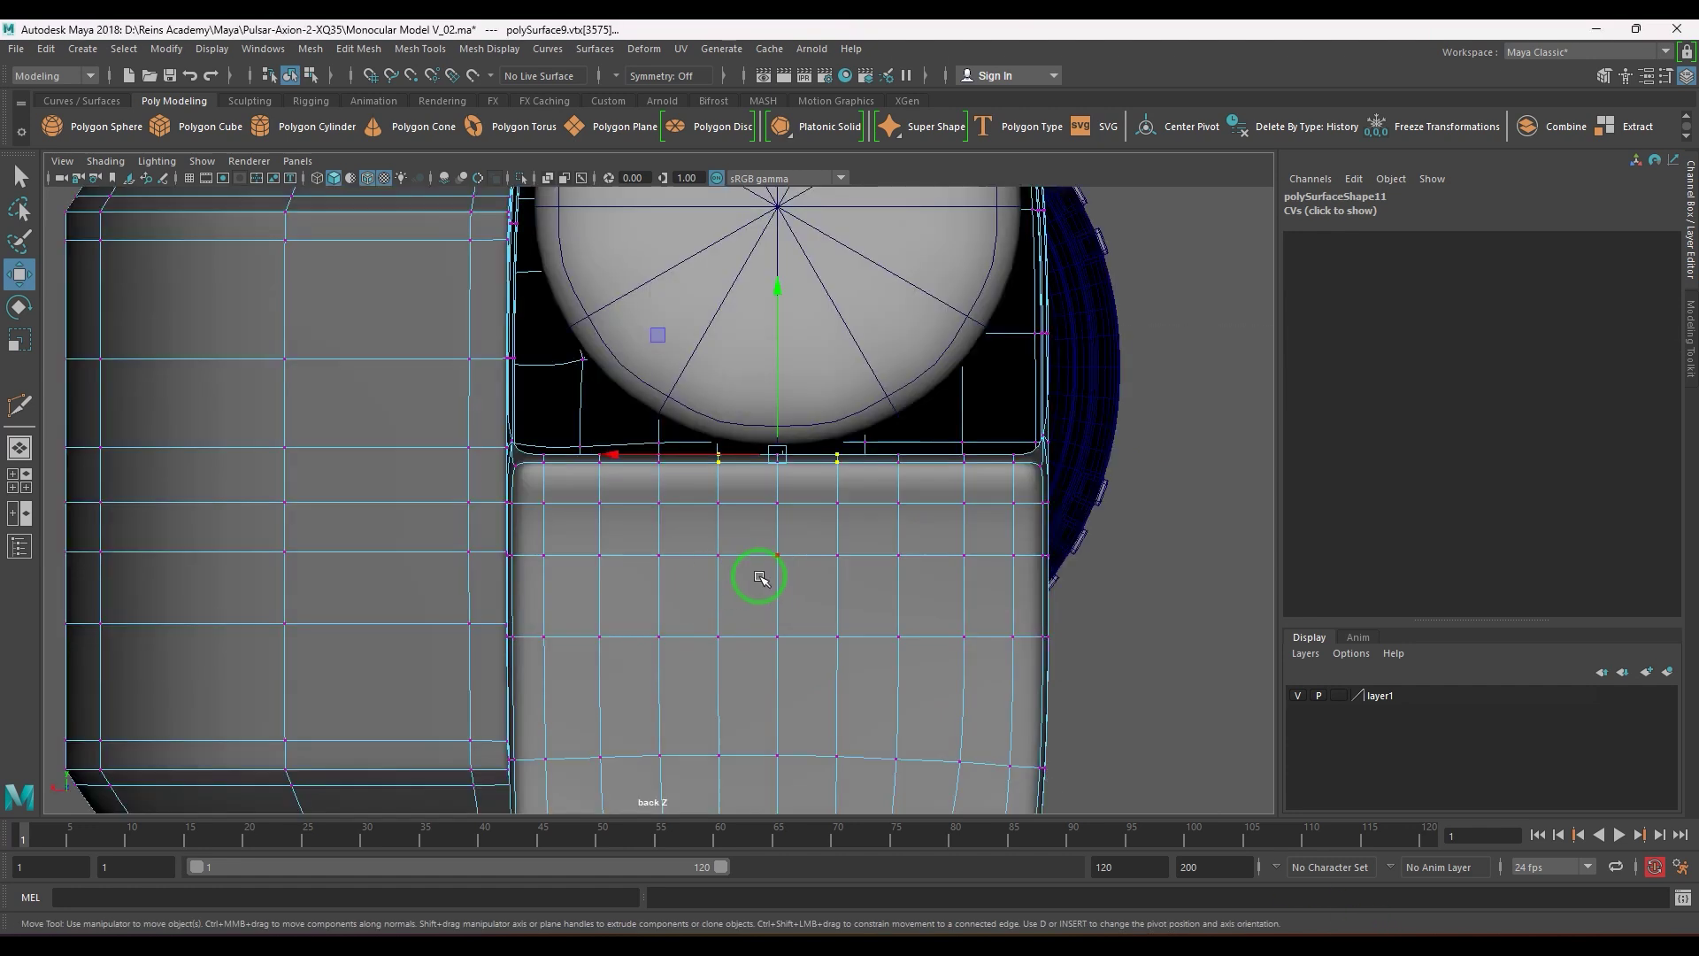
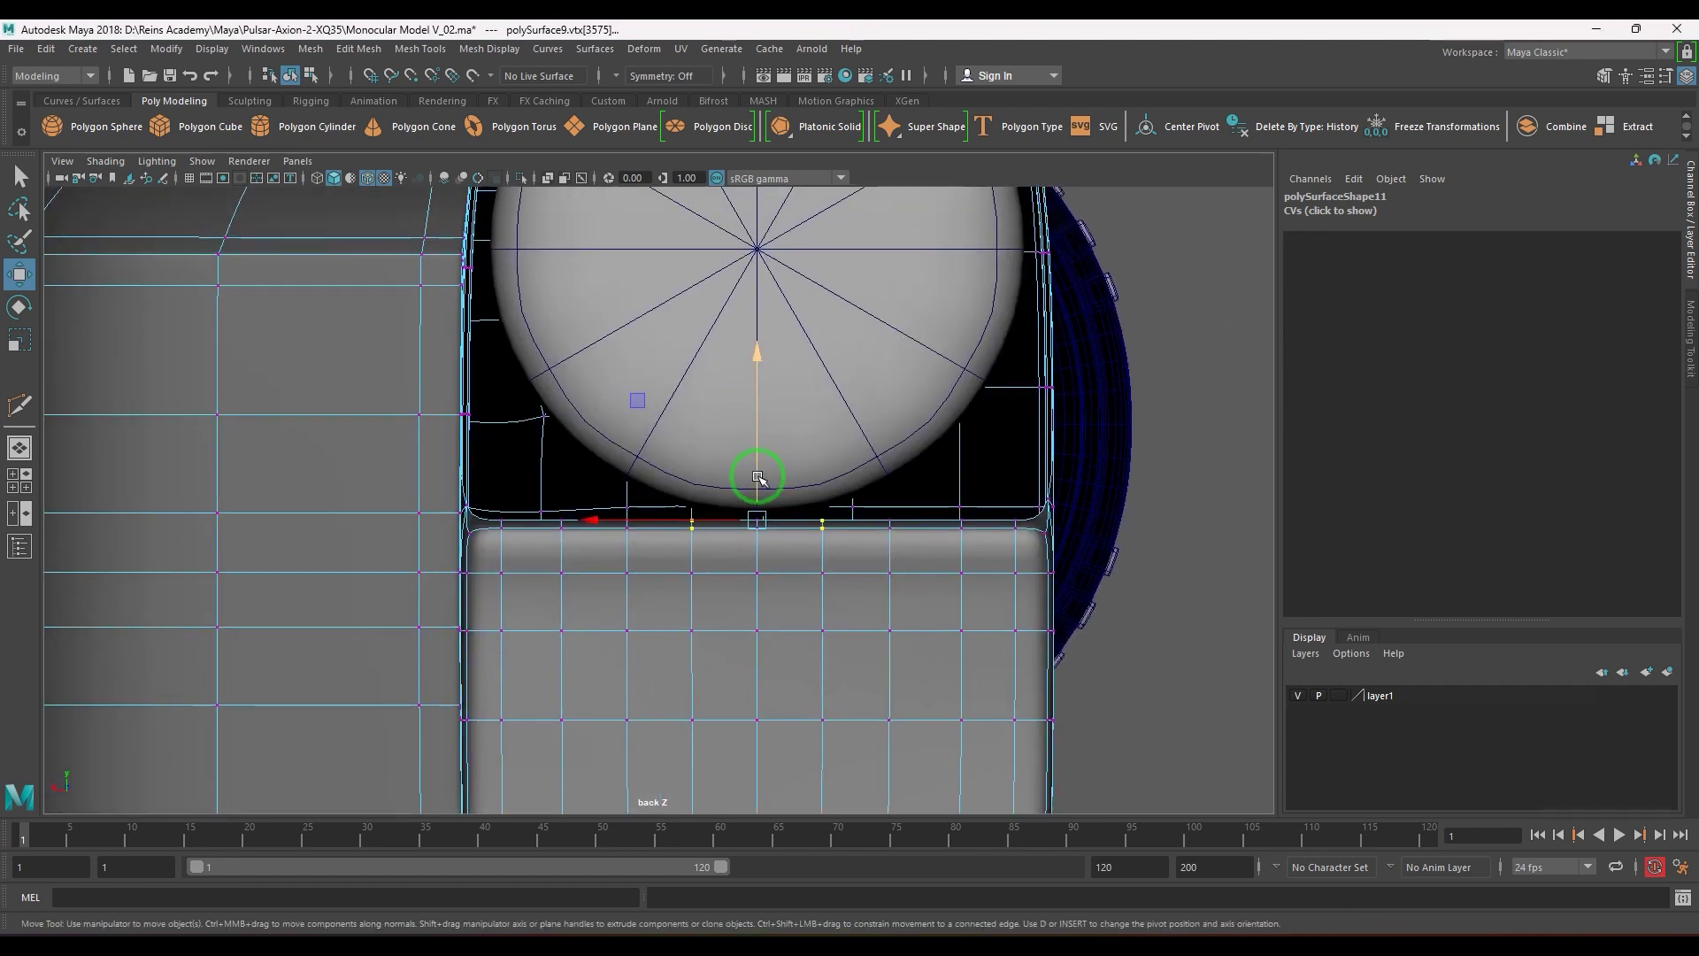
key("2")
key("1")
left_click_drag(754, 461, 755, 432)
key("3")
- Raise the second symmetrical pair of lip vertices out from the centre to follow the cylinder's outline
left_click_drag(644, 543, 609, 501)
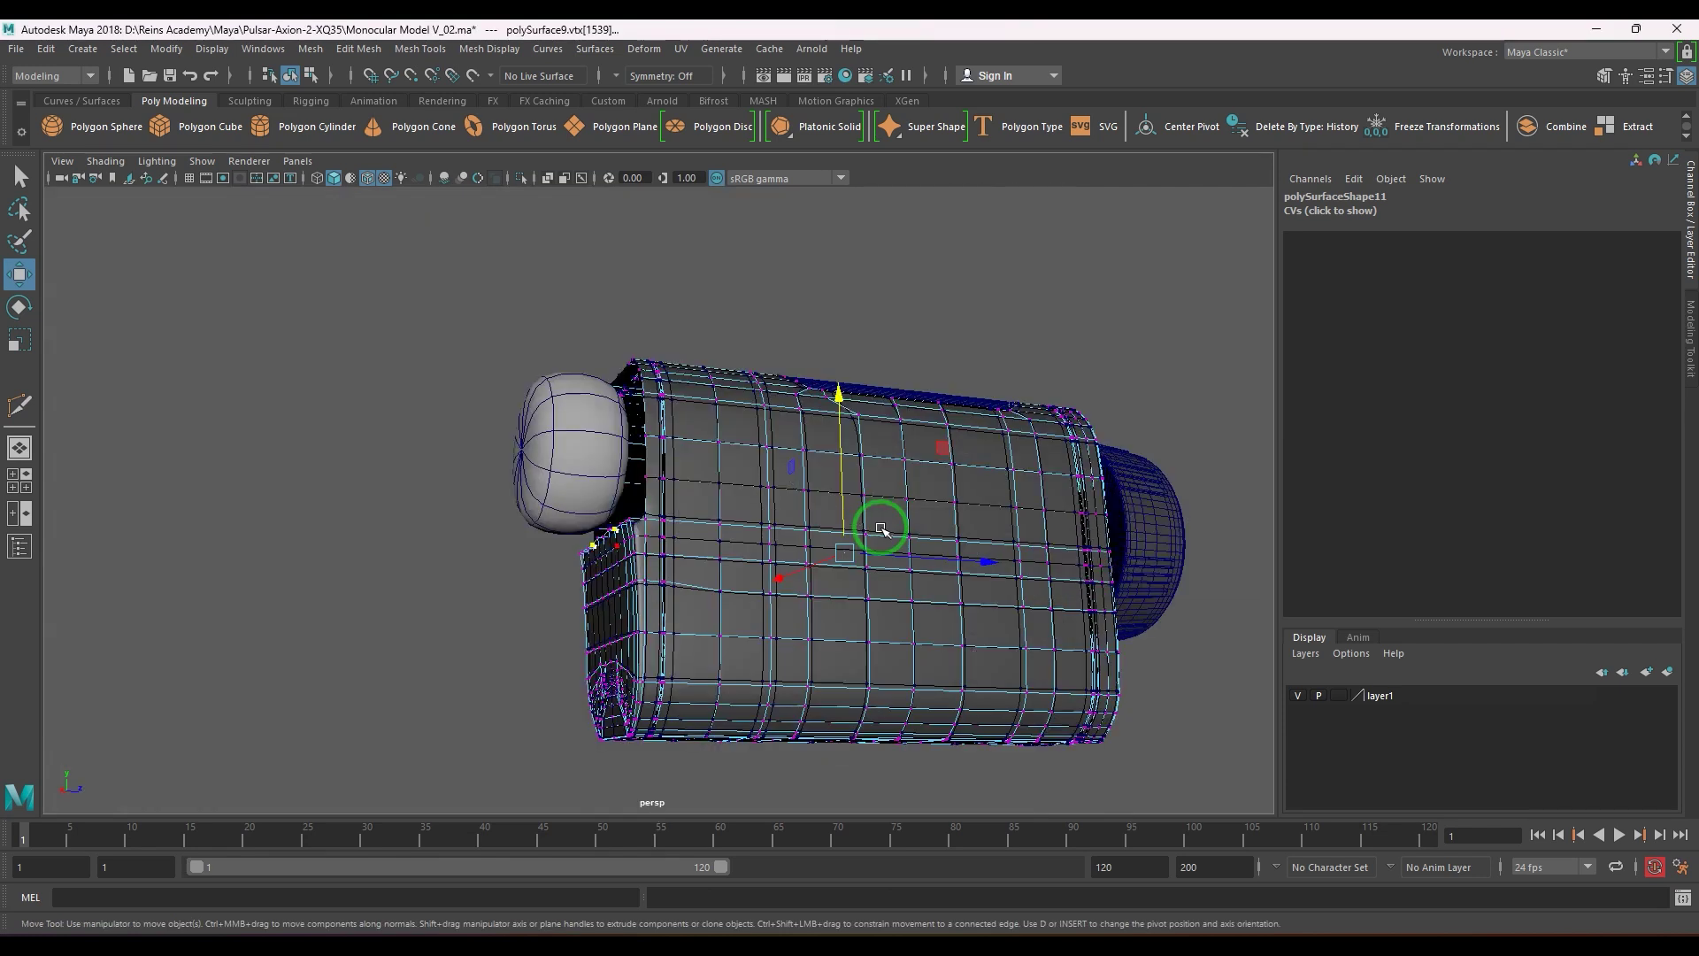
left_click_drag(879, 523, 801, 599, "alt")
key("space")
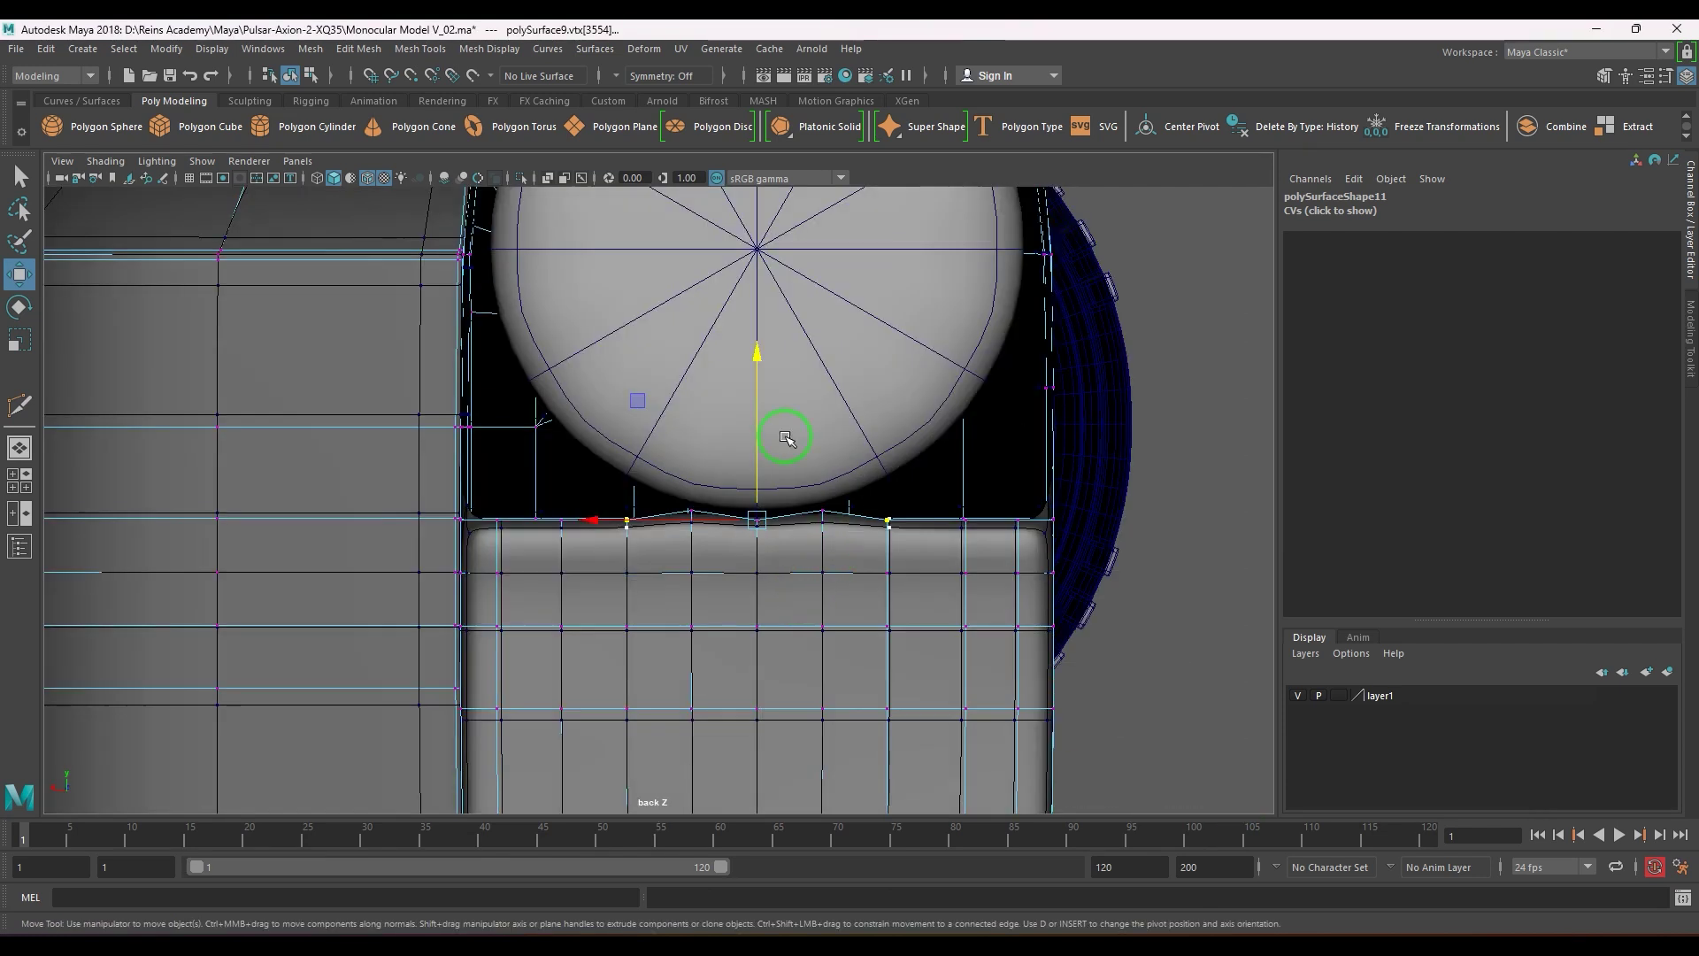
left_click_drag(786, 437, 760, 378)
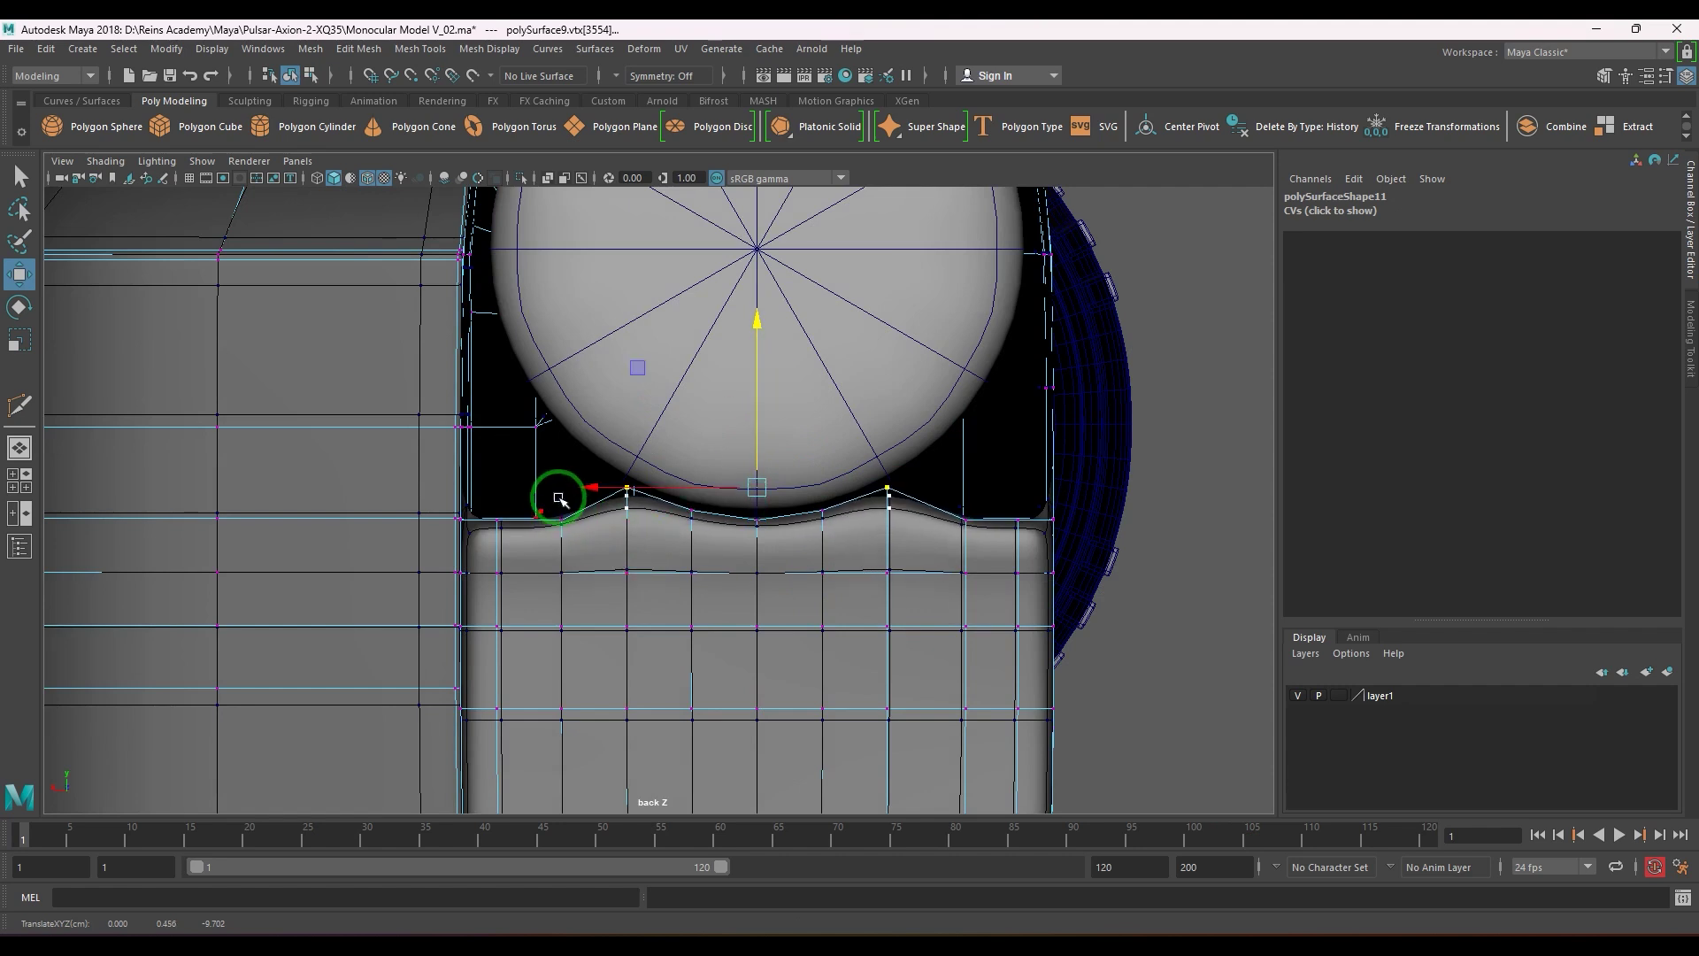
- Raise the third pair of lip vertices out from the centre so the lip curves up around the cylinder
left_click_drag(552, 488, 597, 557)
key("space")
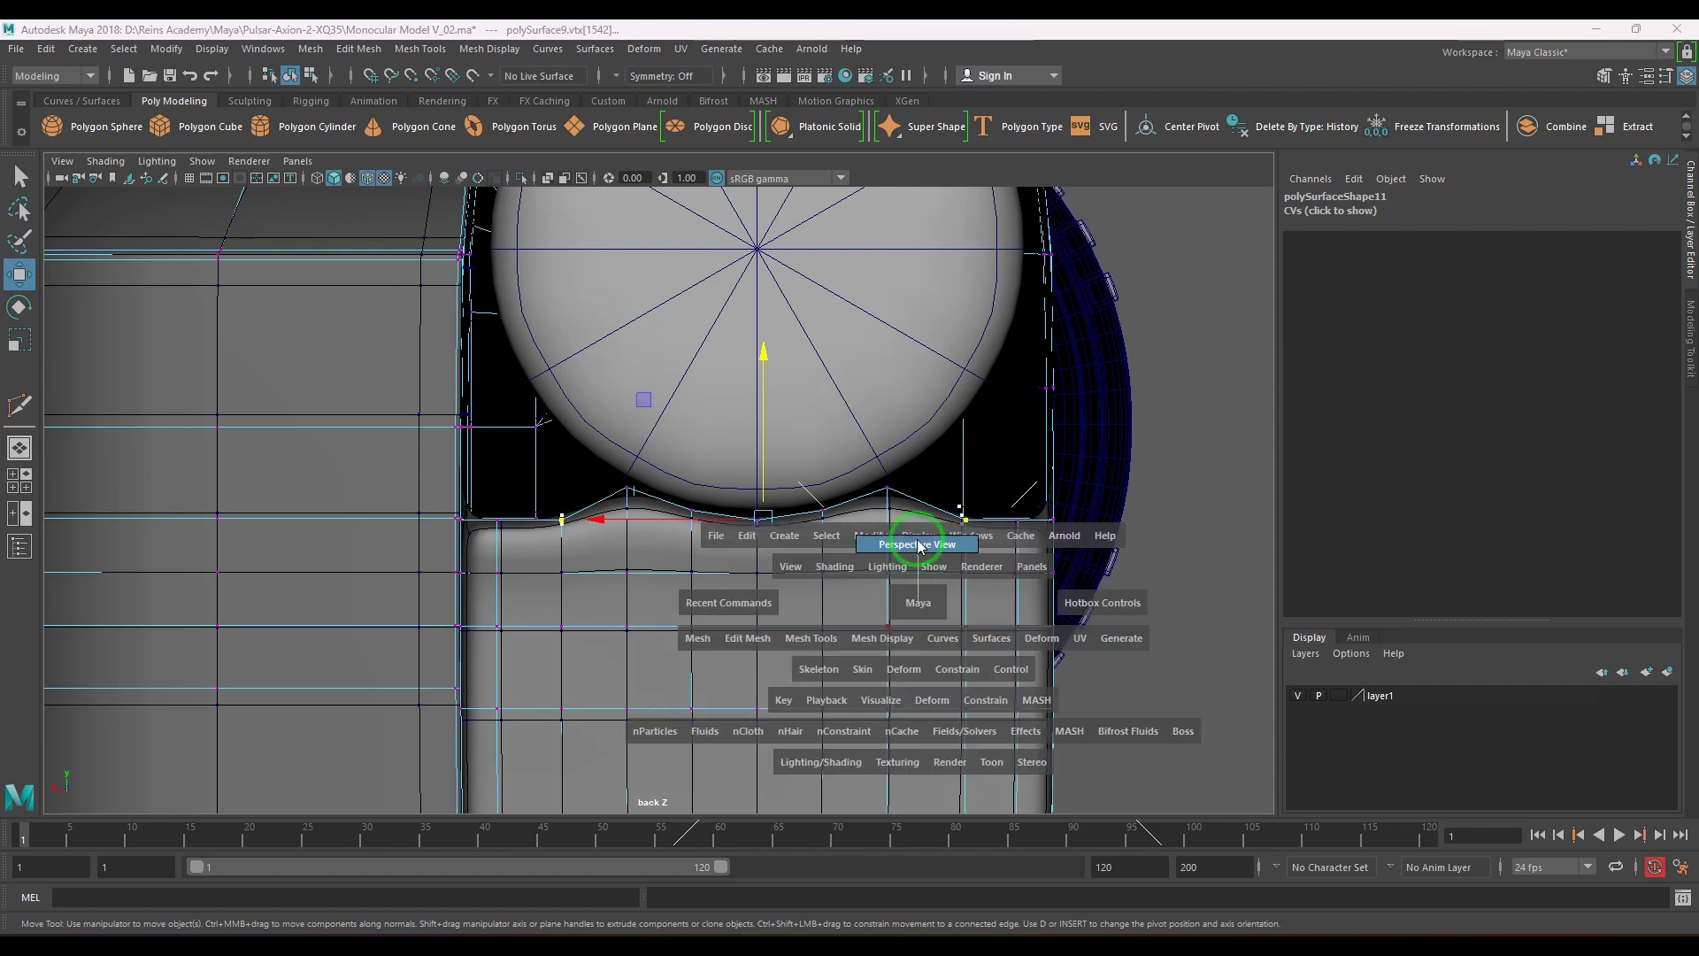
left_click_drag(911, 540, 1013, 678)
key("space")
left_click_drag(815, 484, 800, 297)
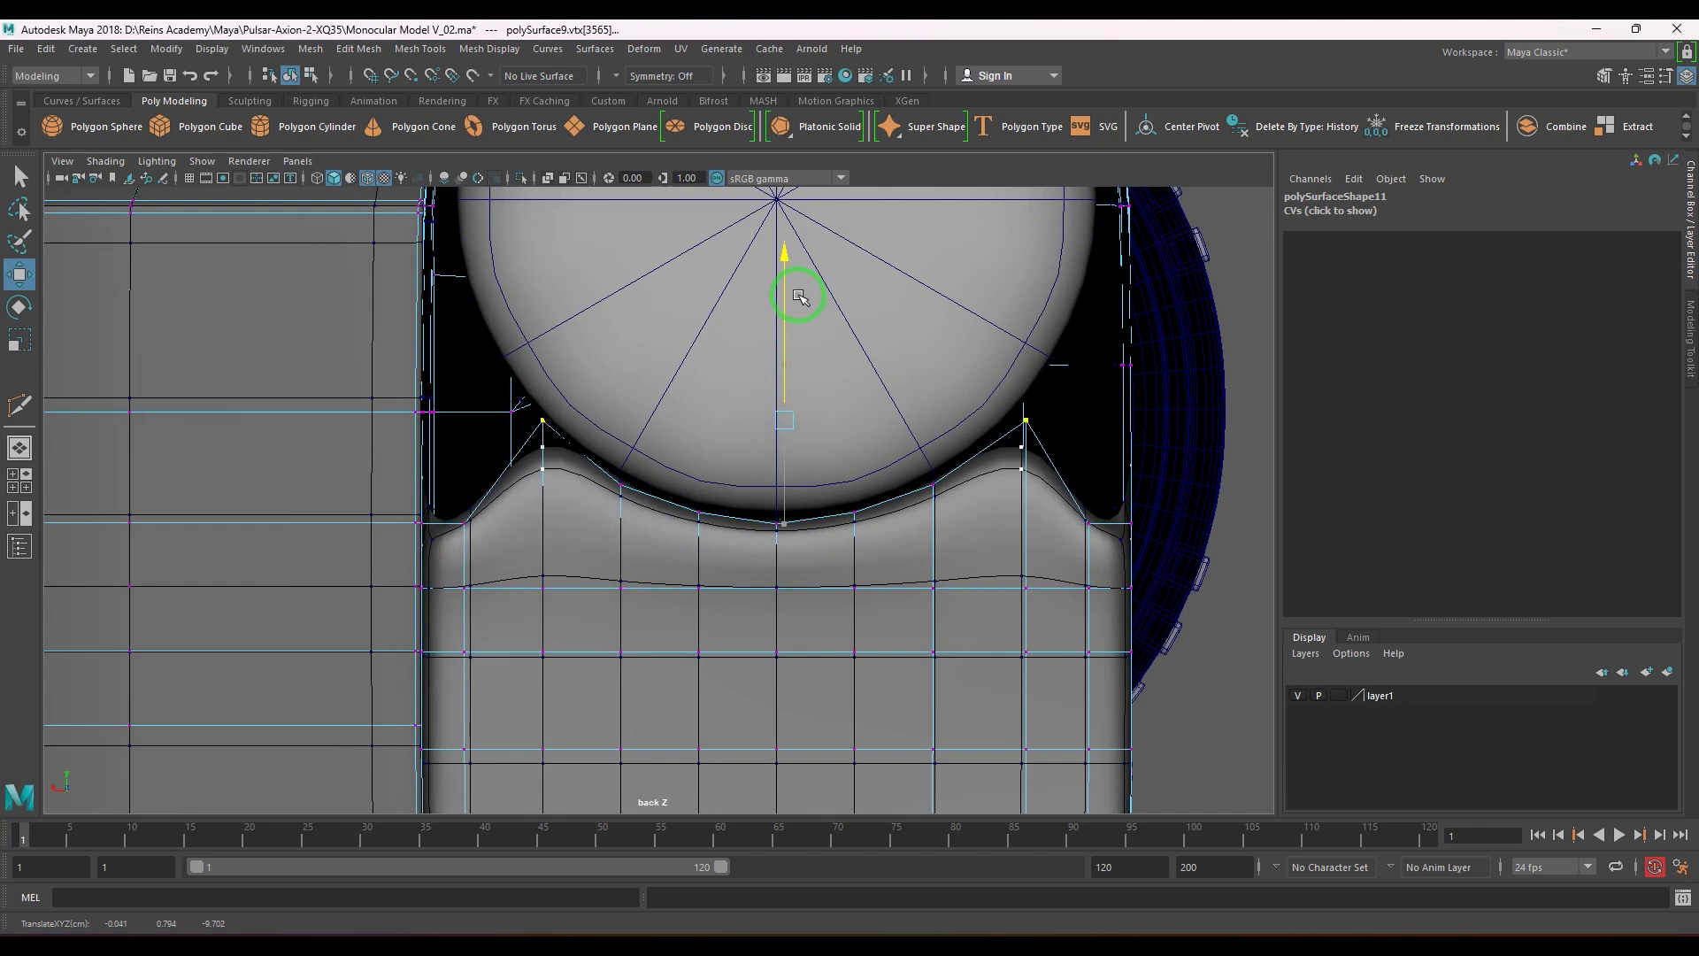
- Select the outermost pair of lip vertices beside the side rims and move them up along the cylinder
left_click_drag(457, 497, 481, 542)
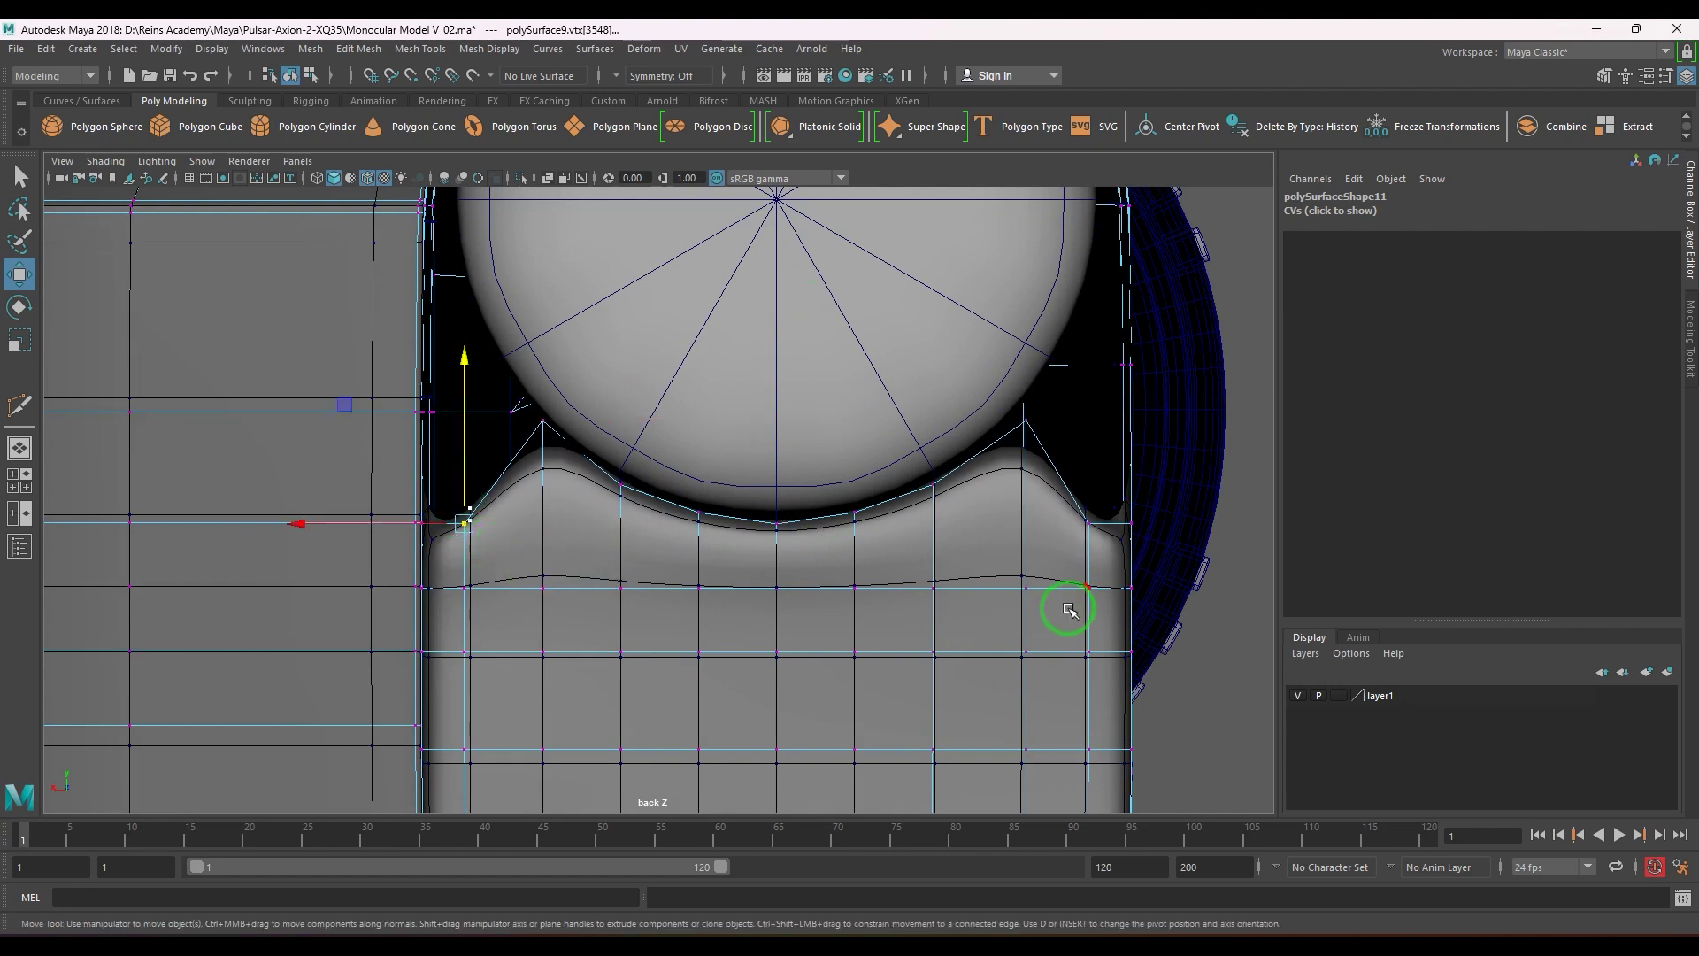
key("space")
left_click_drag(1063, 584, 1010, 610)
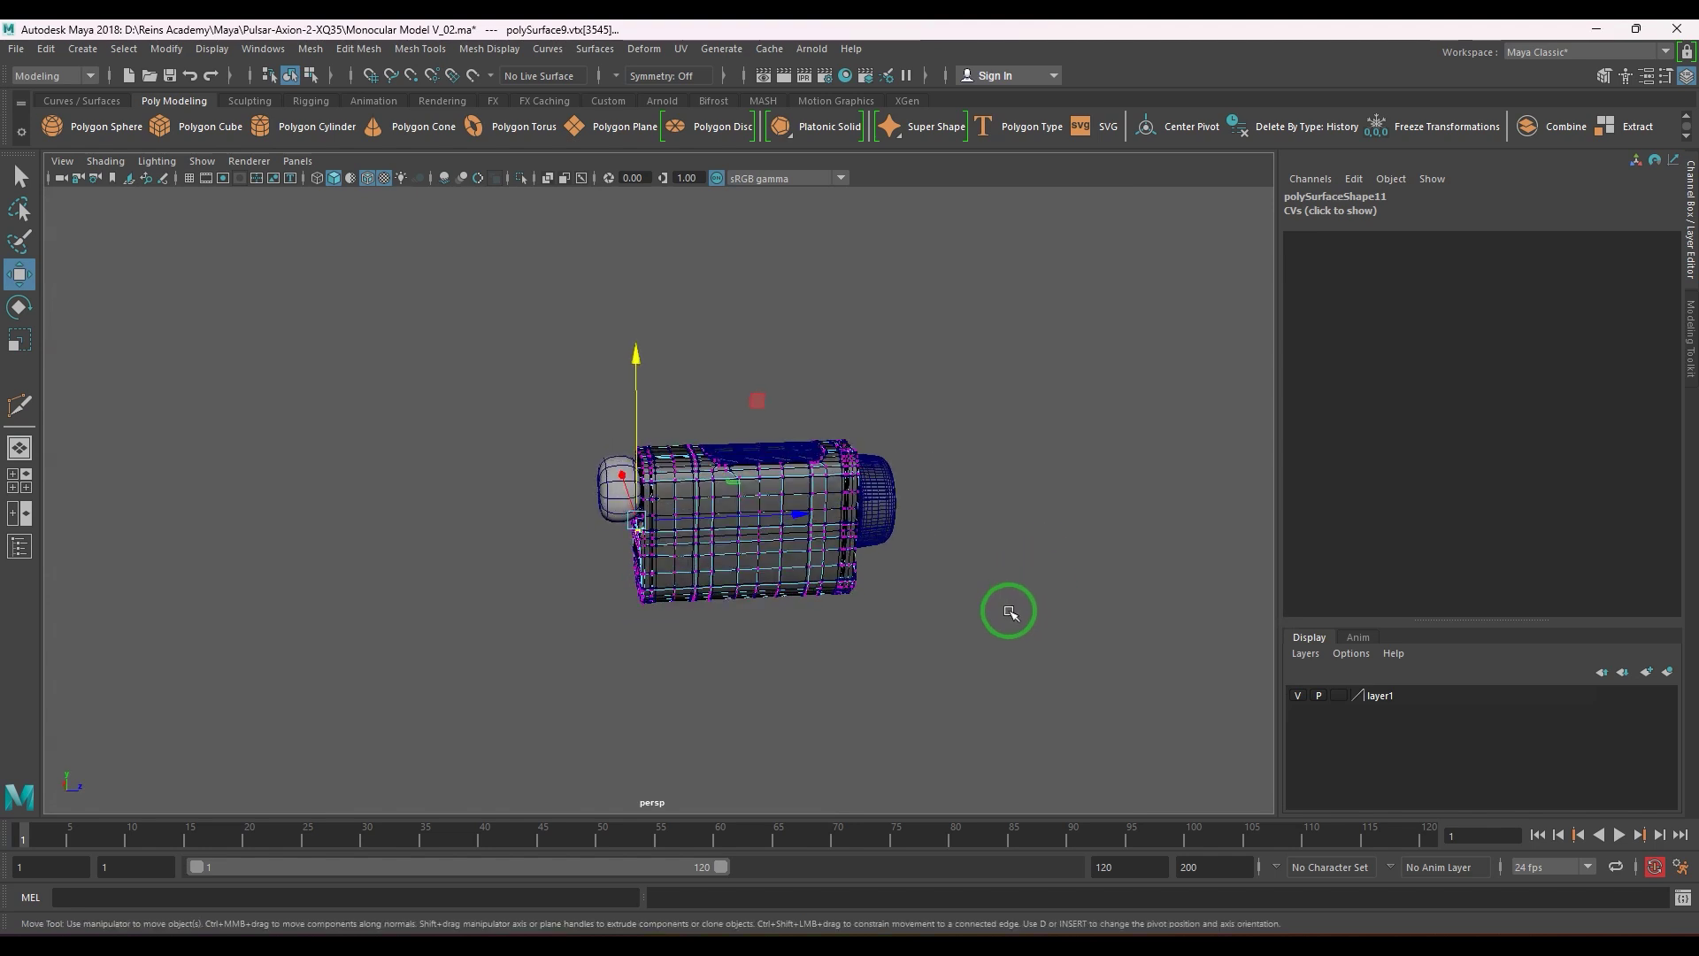
key("space")
left_click_drag(718, 493, 796, 551)
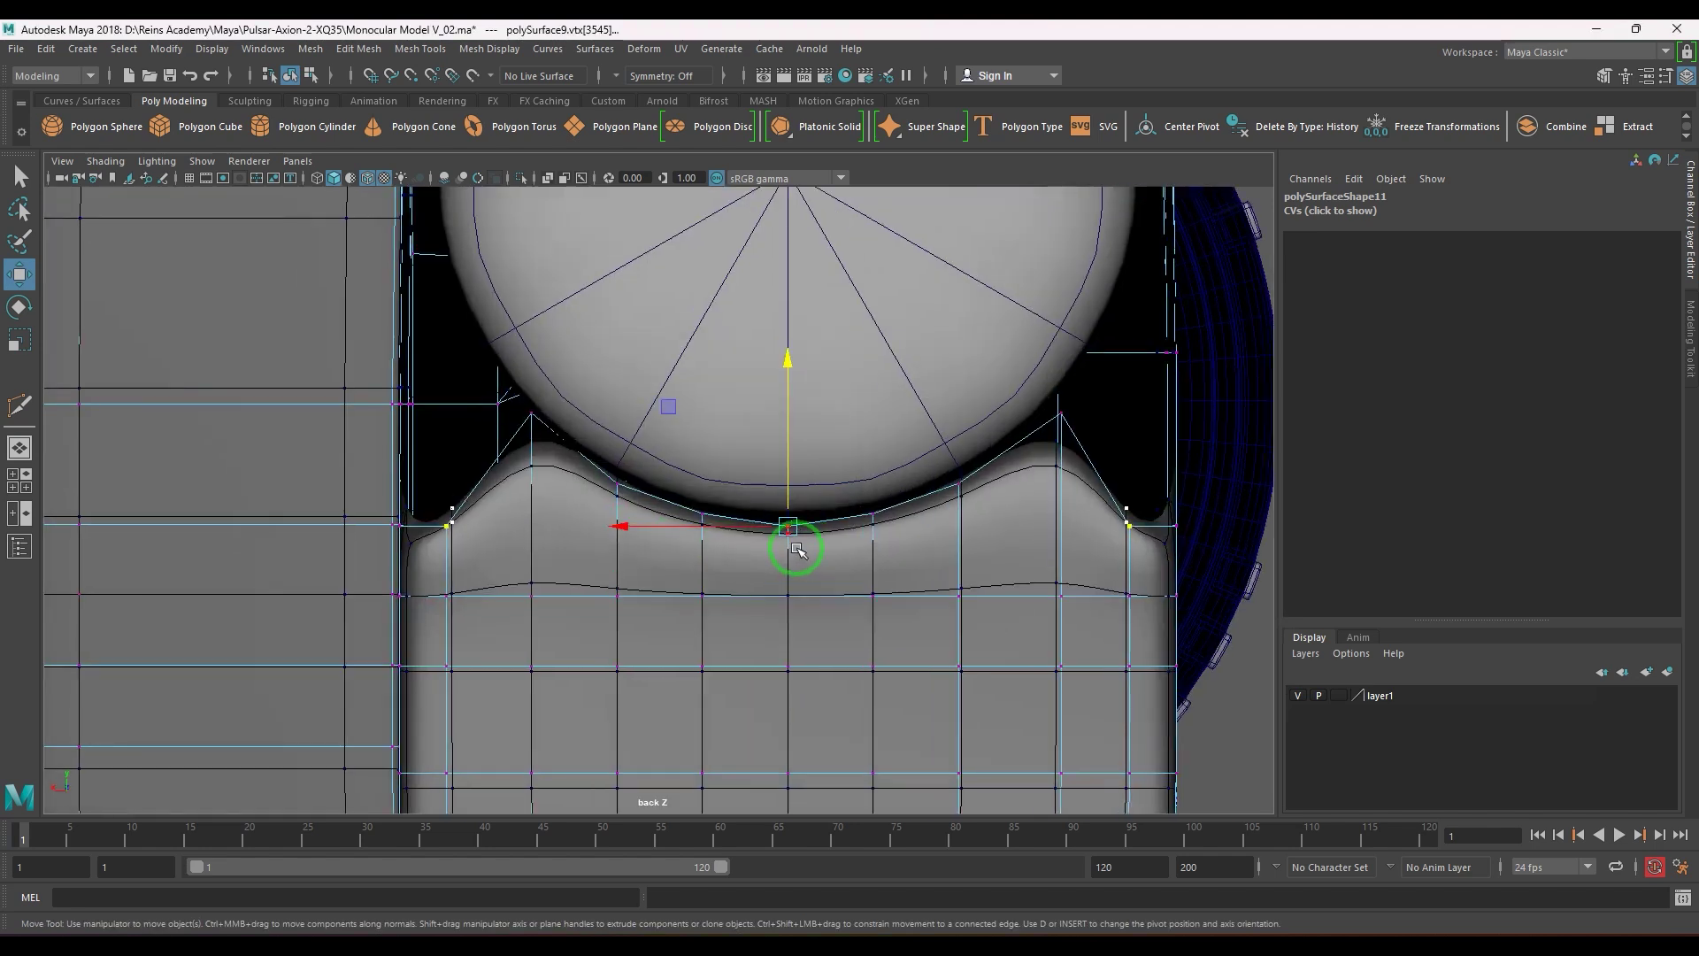
left_click_drag(791, 382, 855, 144)
- Switch to the perspective view and turn off smooth mesh preview for the body
key("space")
left_click_drag(877, 443, 971, 440)
scroll(832, 614, "up", 8)
key("1")
left_click_drag(835, 617, 747, 629, "alt")
scroll(803, 702, "up", 3)
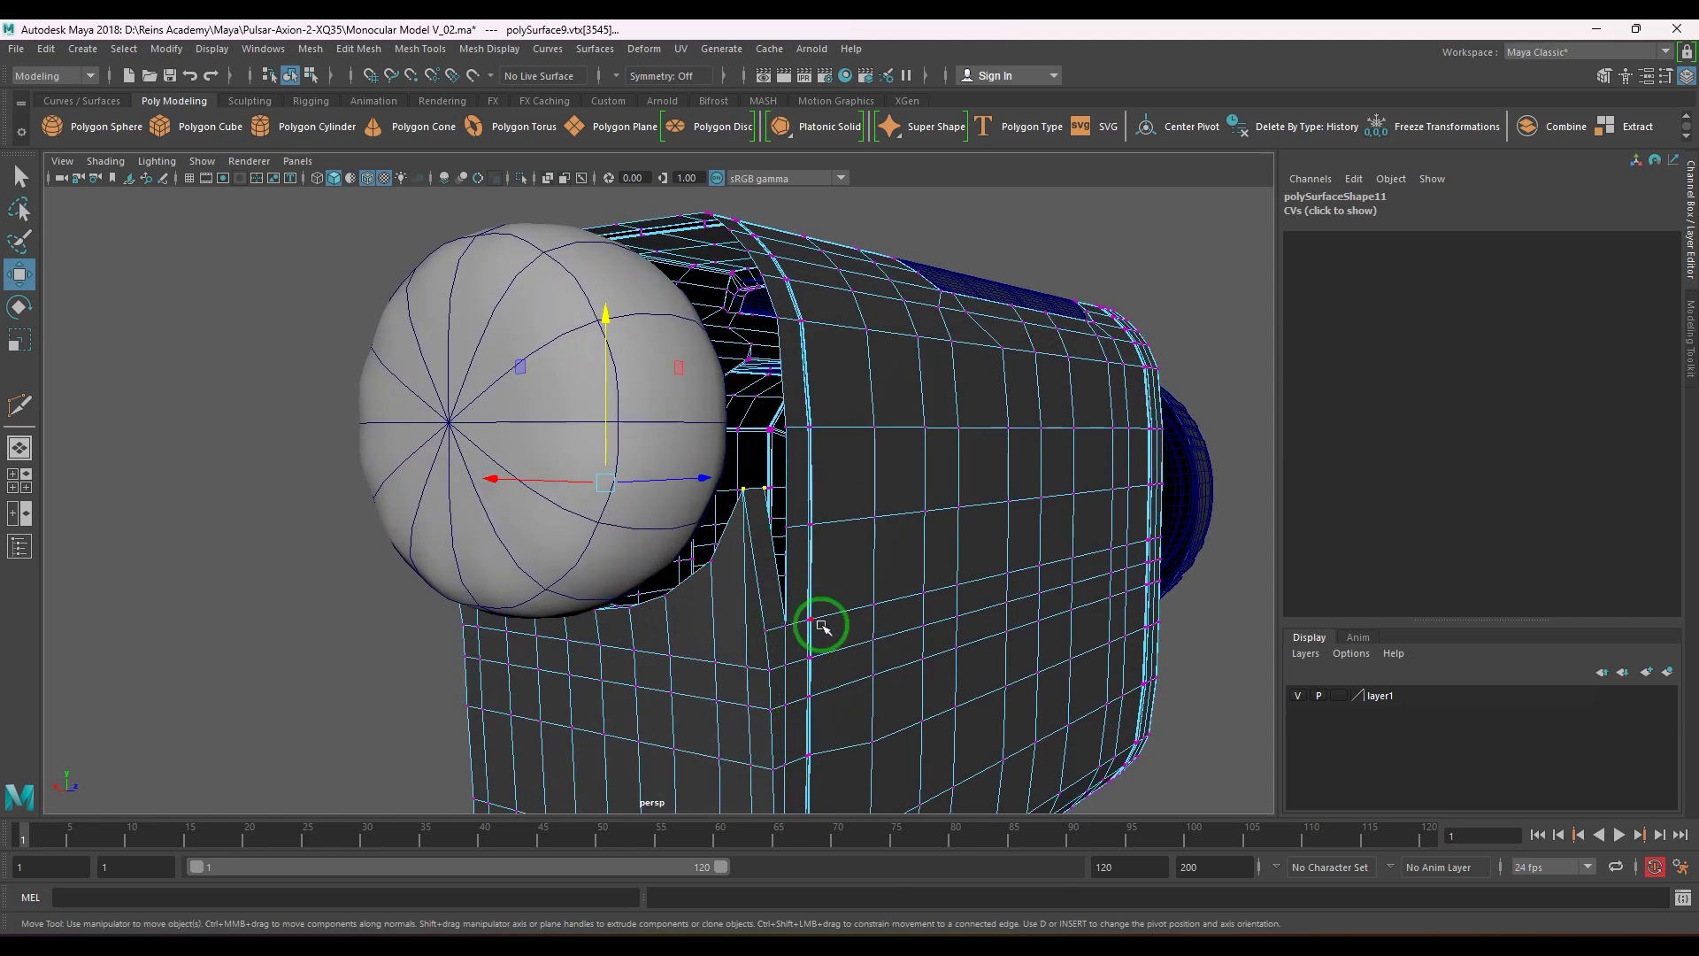
- Try to delete the horizontal edges along the body's sides next to the front opening
double_click(853, 530)
left_click_drag(850, 519, 706, 619, "alt")
scroll(783, 607, "down", 5)
scroll(705, 610, "up", 5)
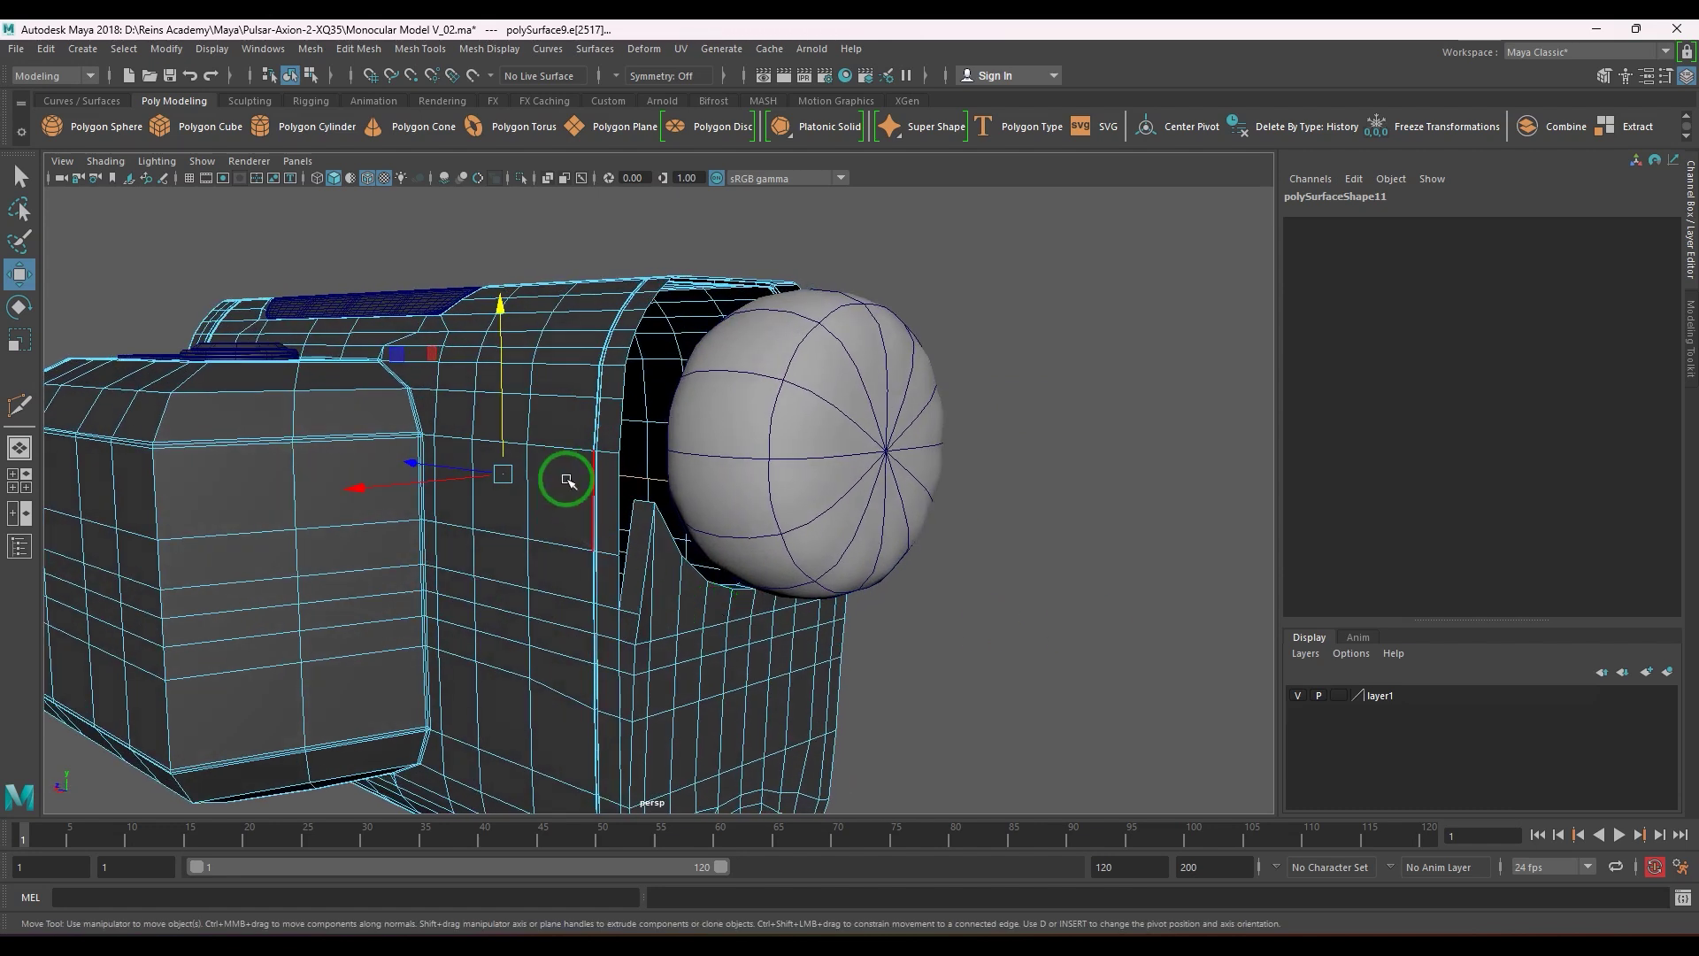
left_click_drag(562, 525, 398, 423, "alt")
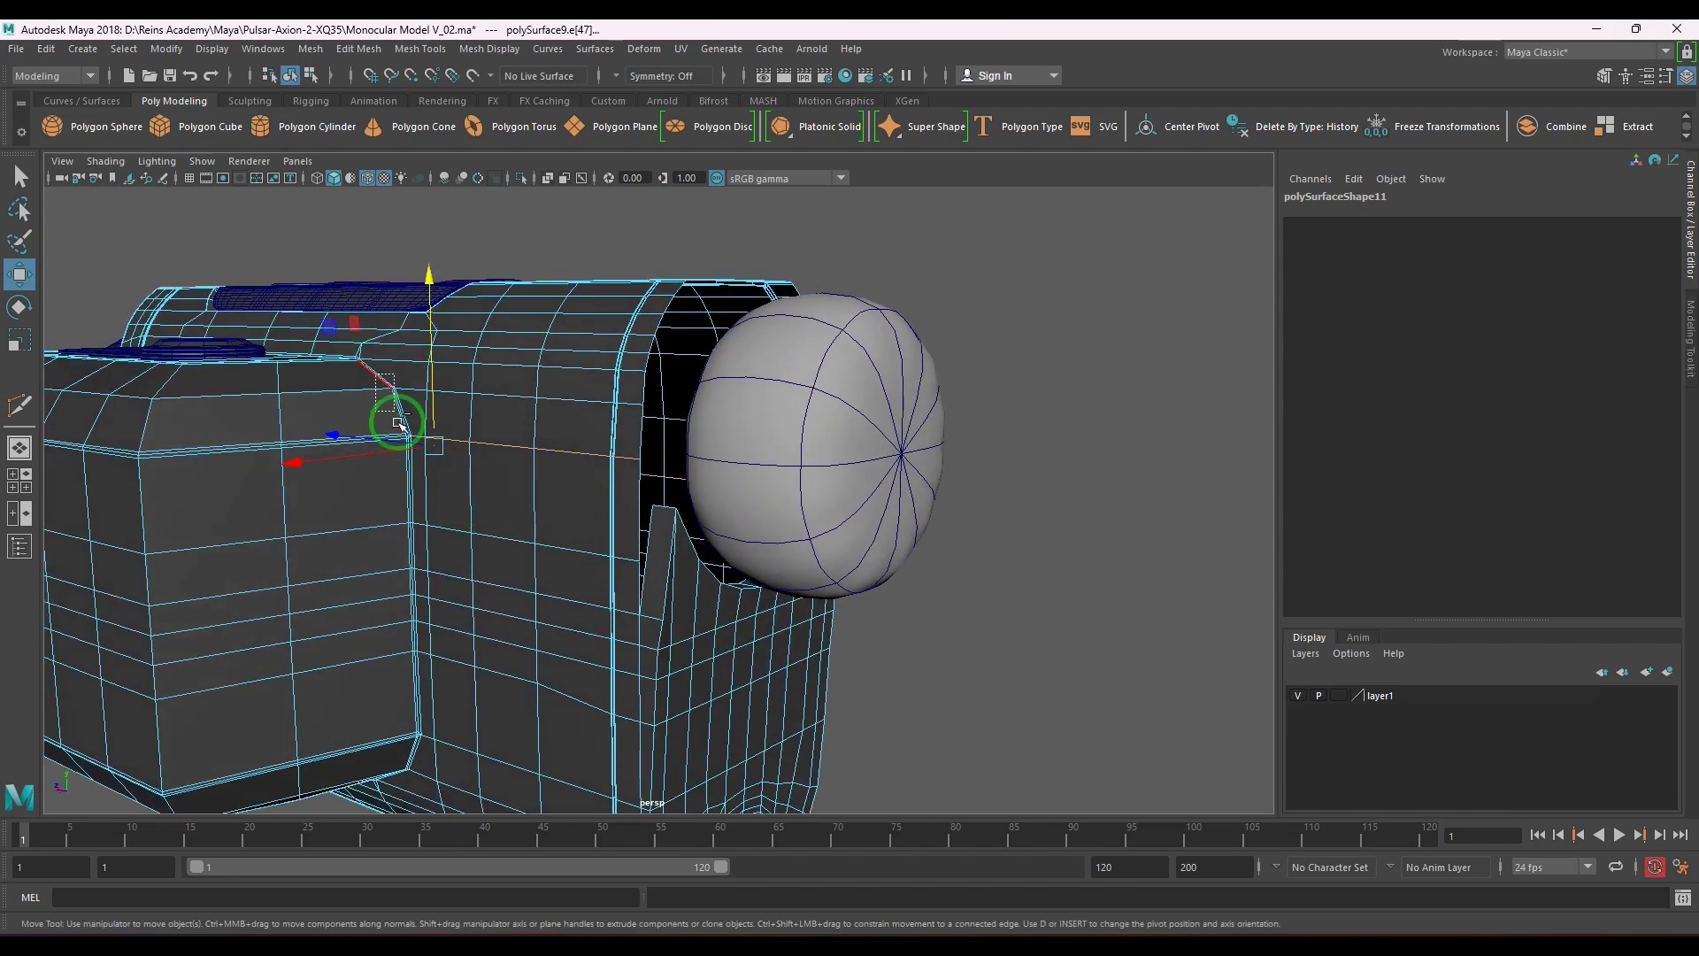
scroll(512, 569, "down", 3)
left_click_drag(513, 569, 567, 538, "alt")
scroll(566, 538, "up", 3)
right_click_drag(698, 447, 656, 580)
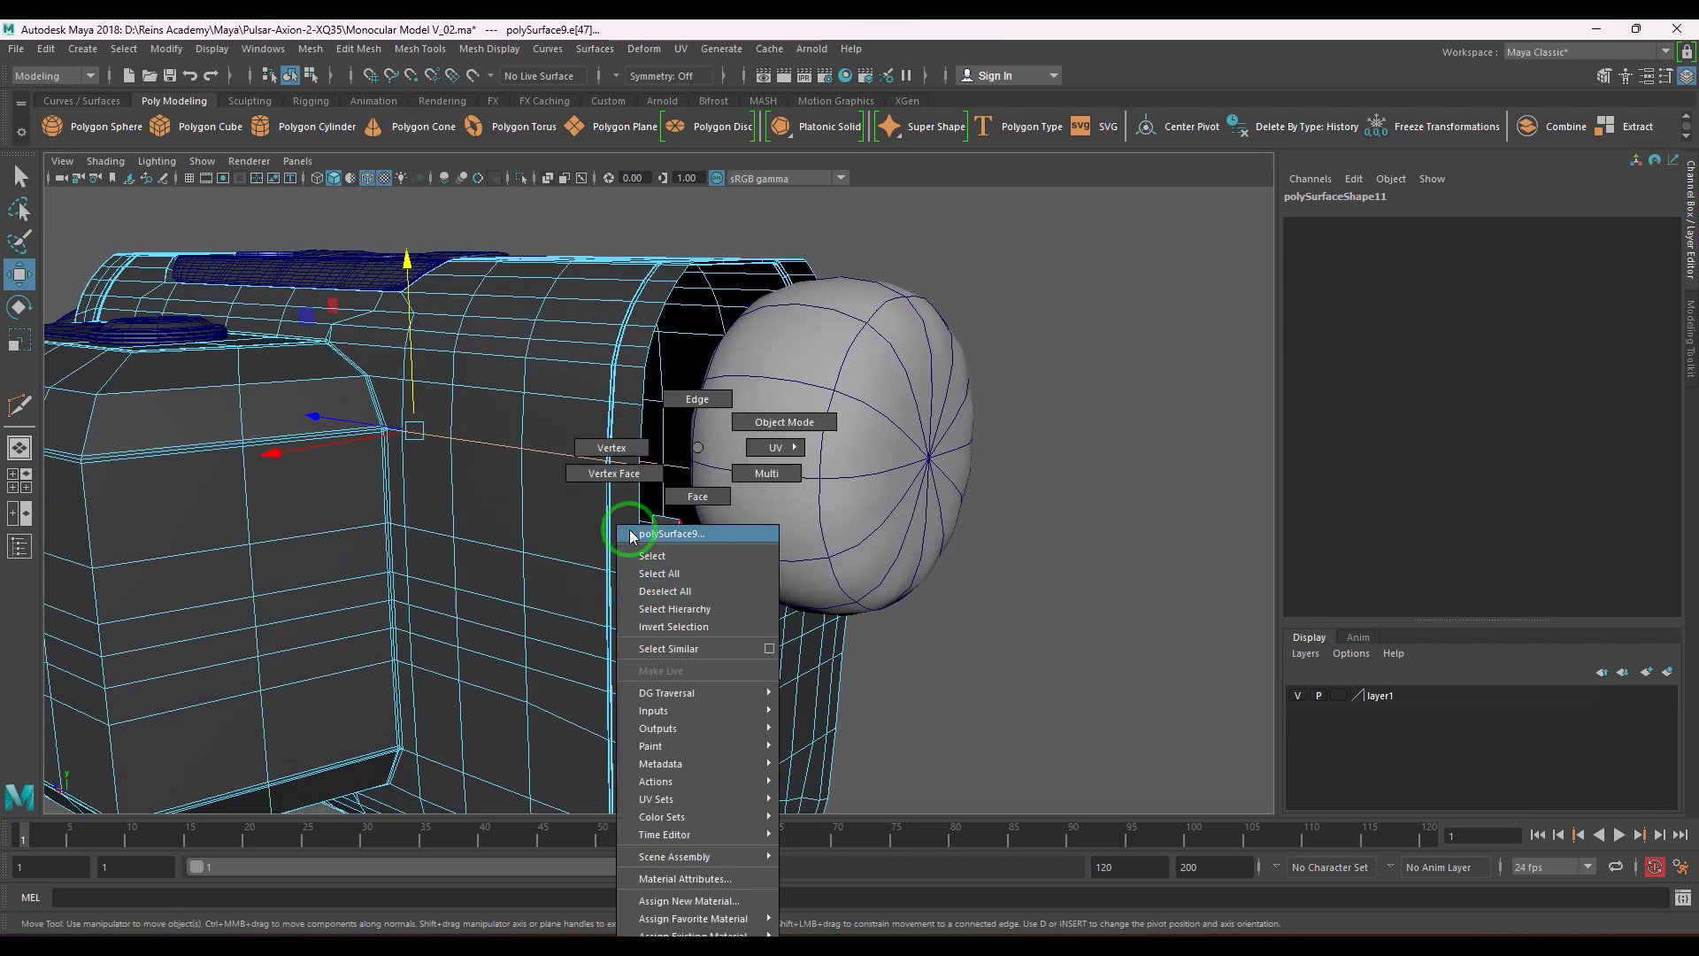
right_click_drag(684, 469, 683, 472)
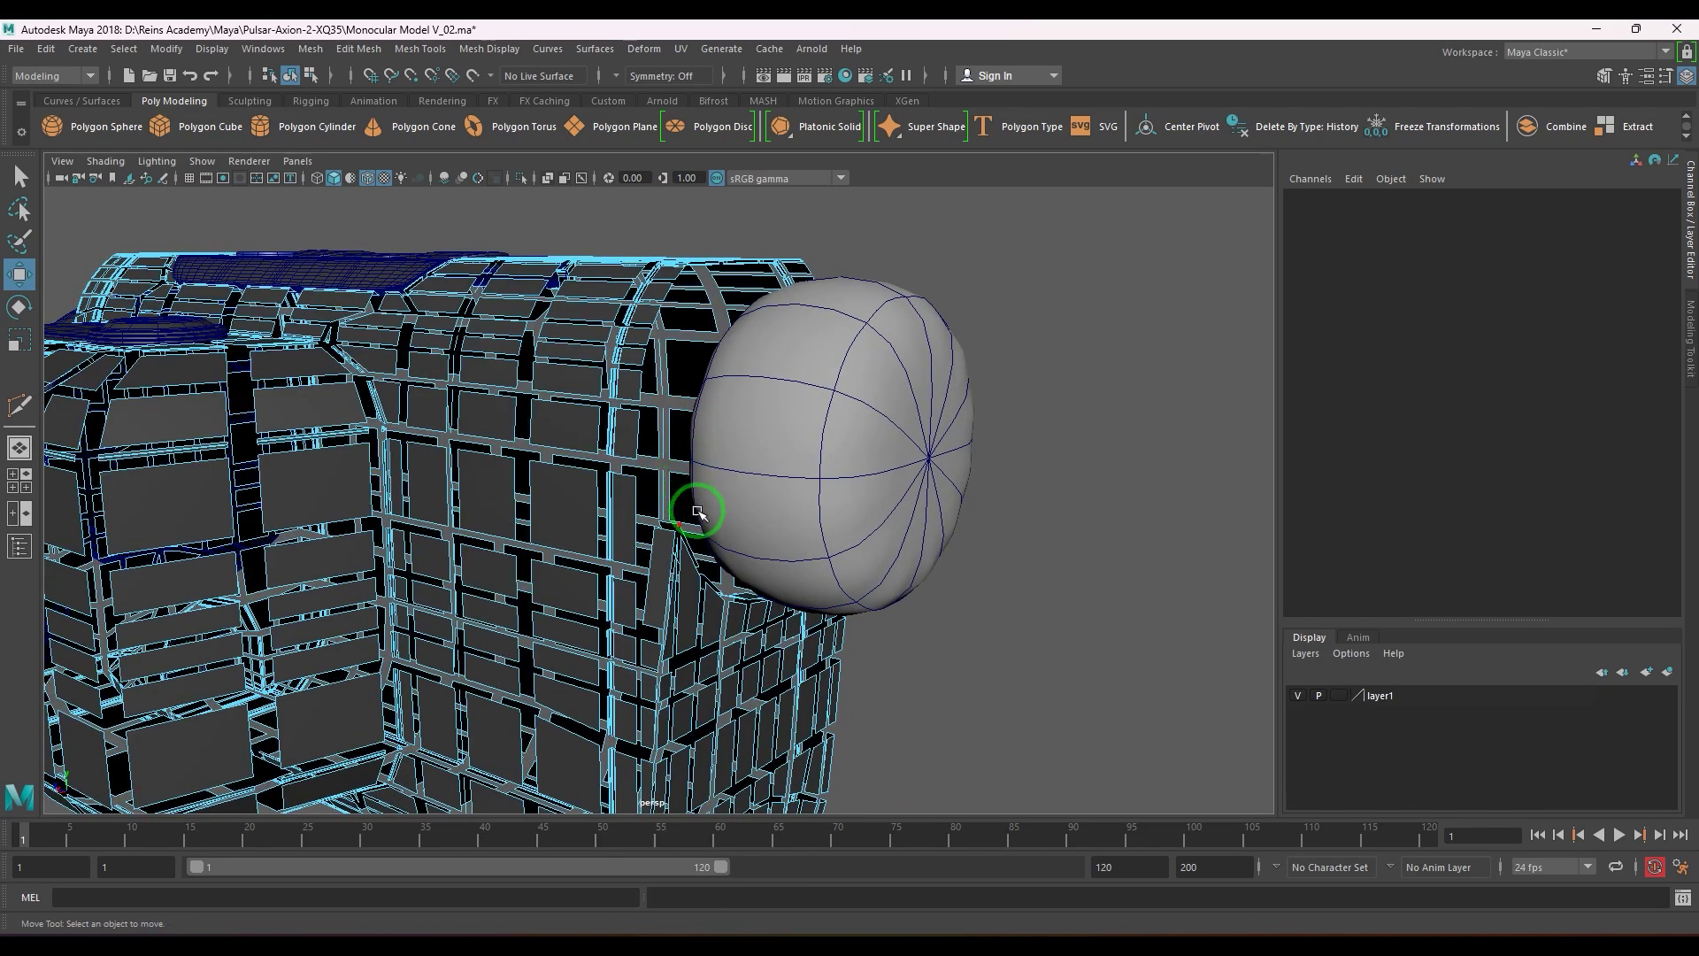
key("ctrl+z")
right_click_drag(614, 407, 523, 433, "shift")
left_click_drag(707, 544, 675, 566, "alt")
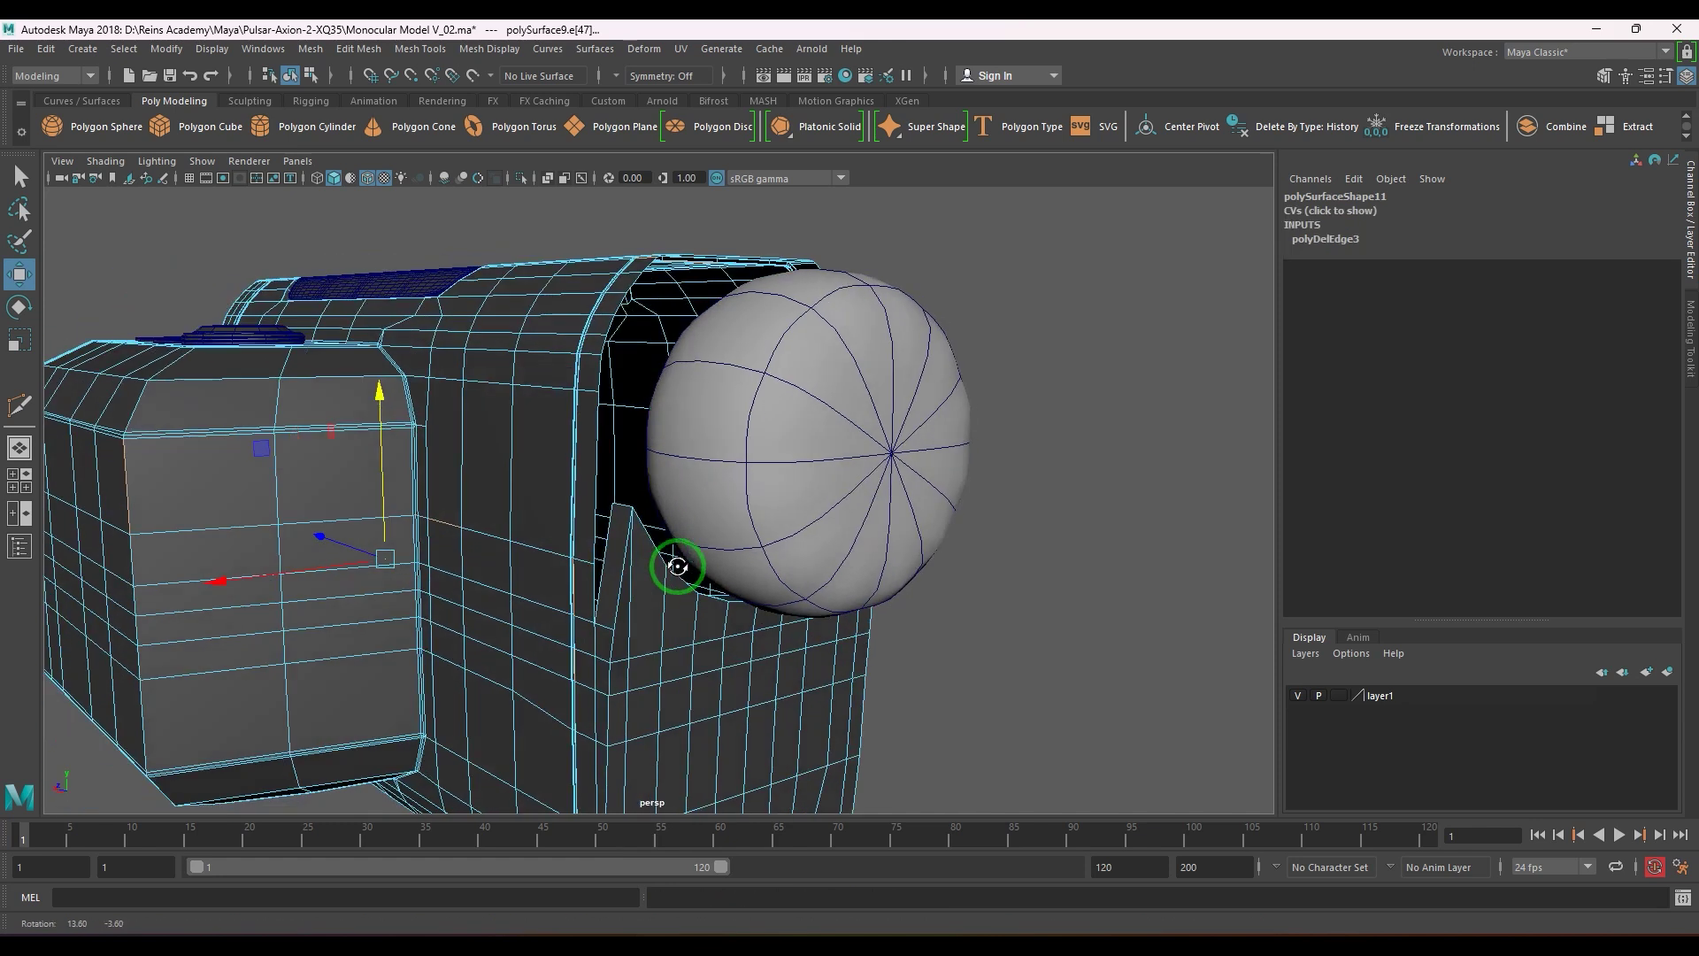
key("ctrl+z")
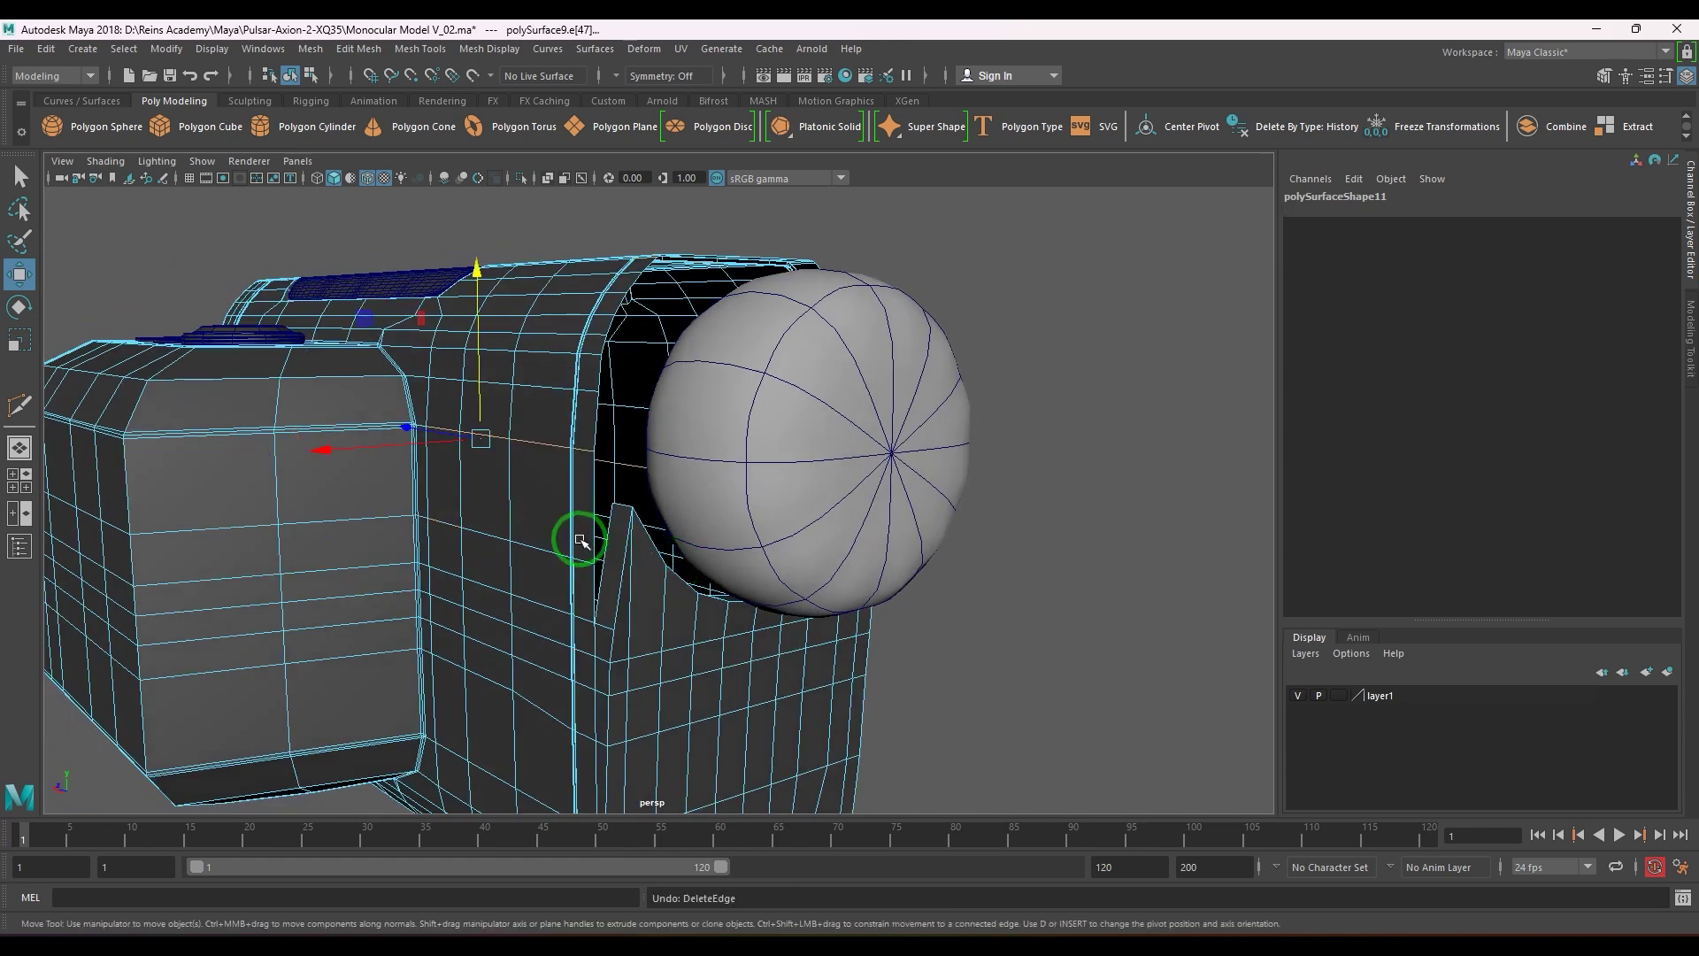
- Move the short edge joining the lip to the side rim upward on one side of the opening, using snapping
left_click(581, 540)
left_click_drag(646, 585, 549, 581, "alt")
scroll(772, 680, "up", 5)
double_click(787, 653)
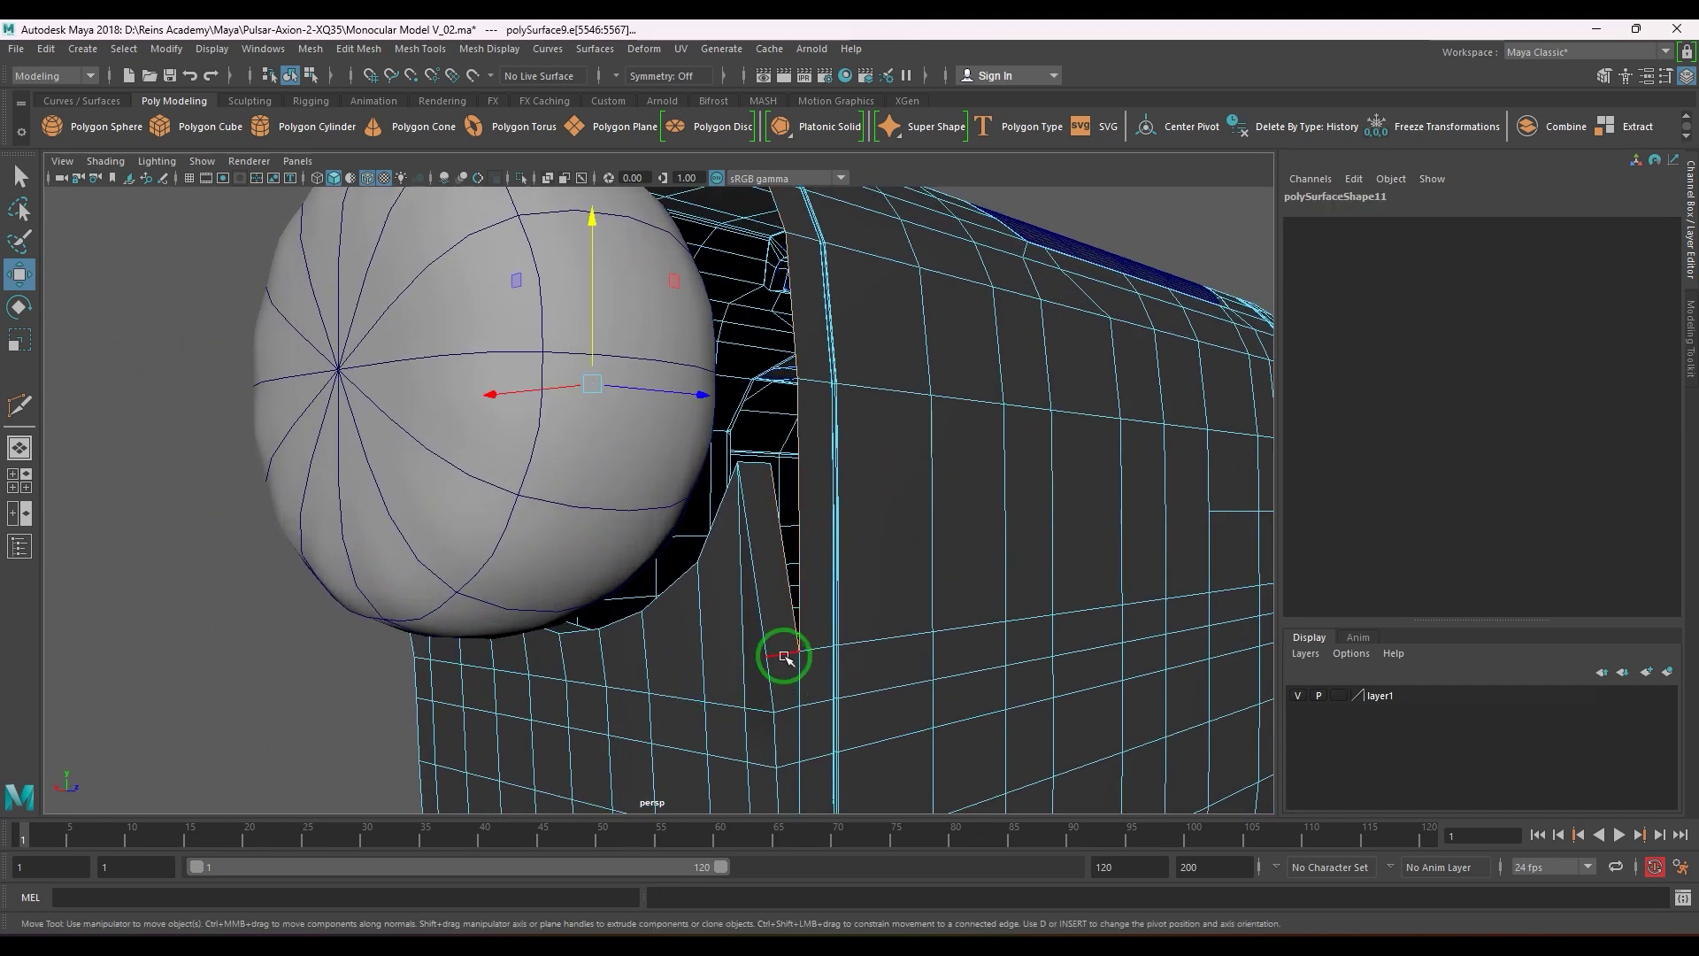
left_click(785, 653)
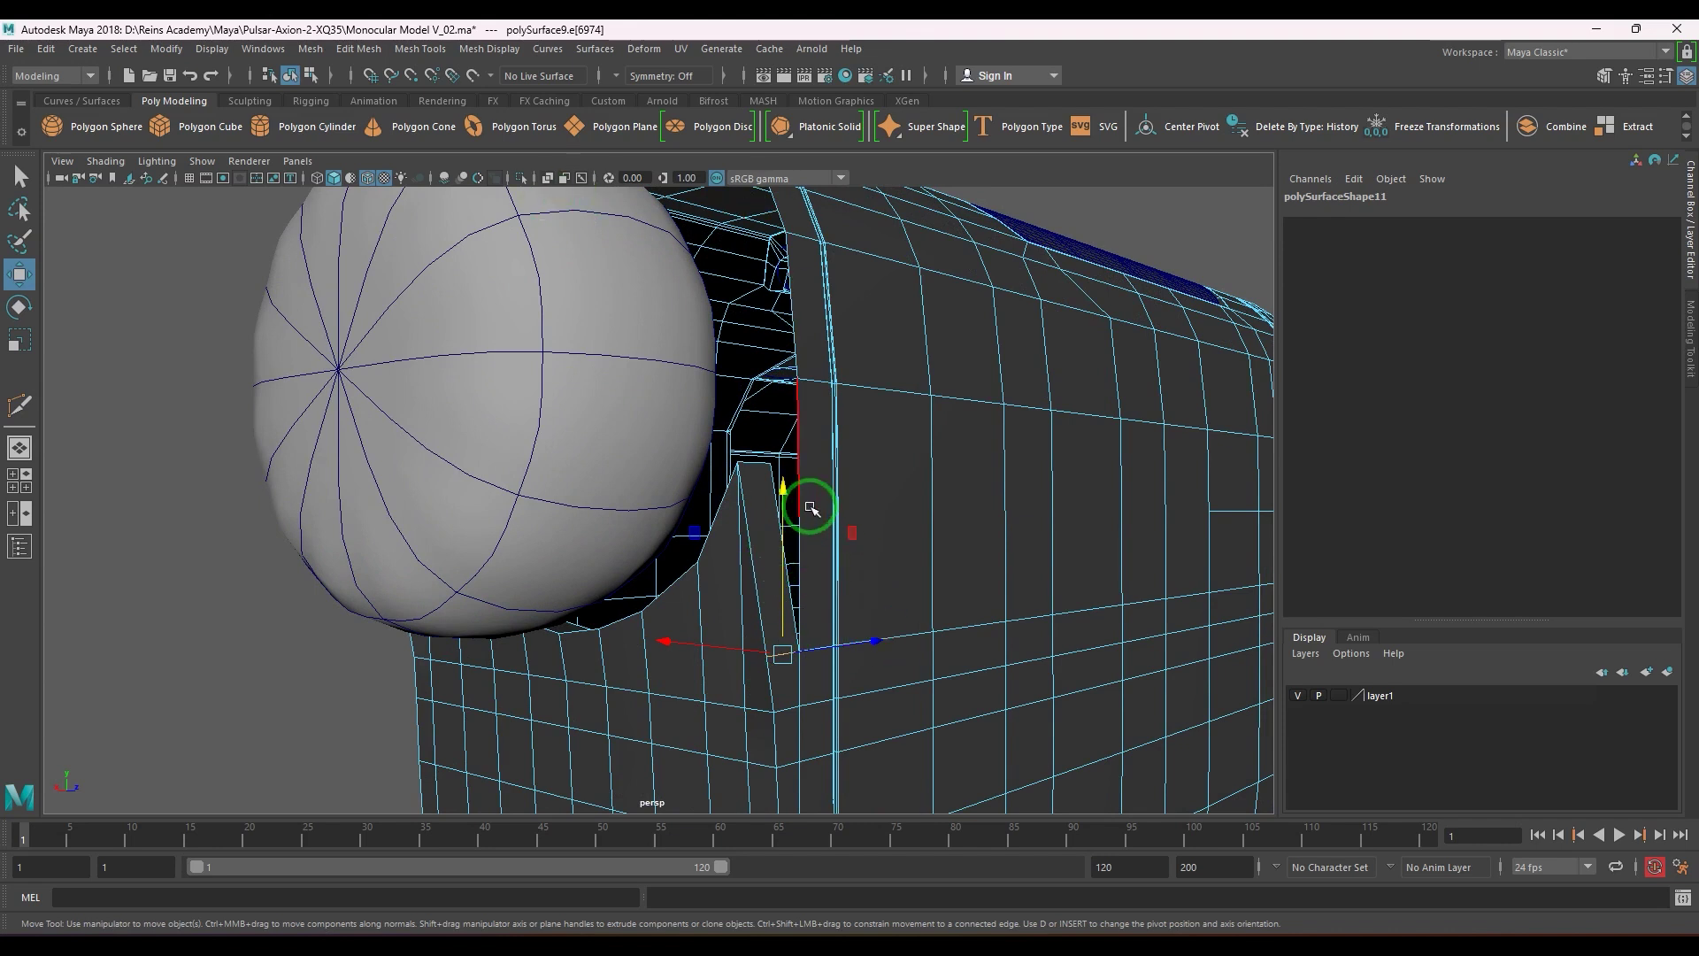
scroll(831, 540, "up", 2)
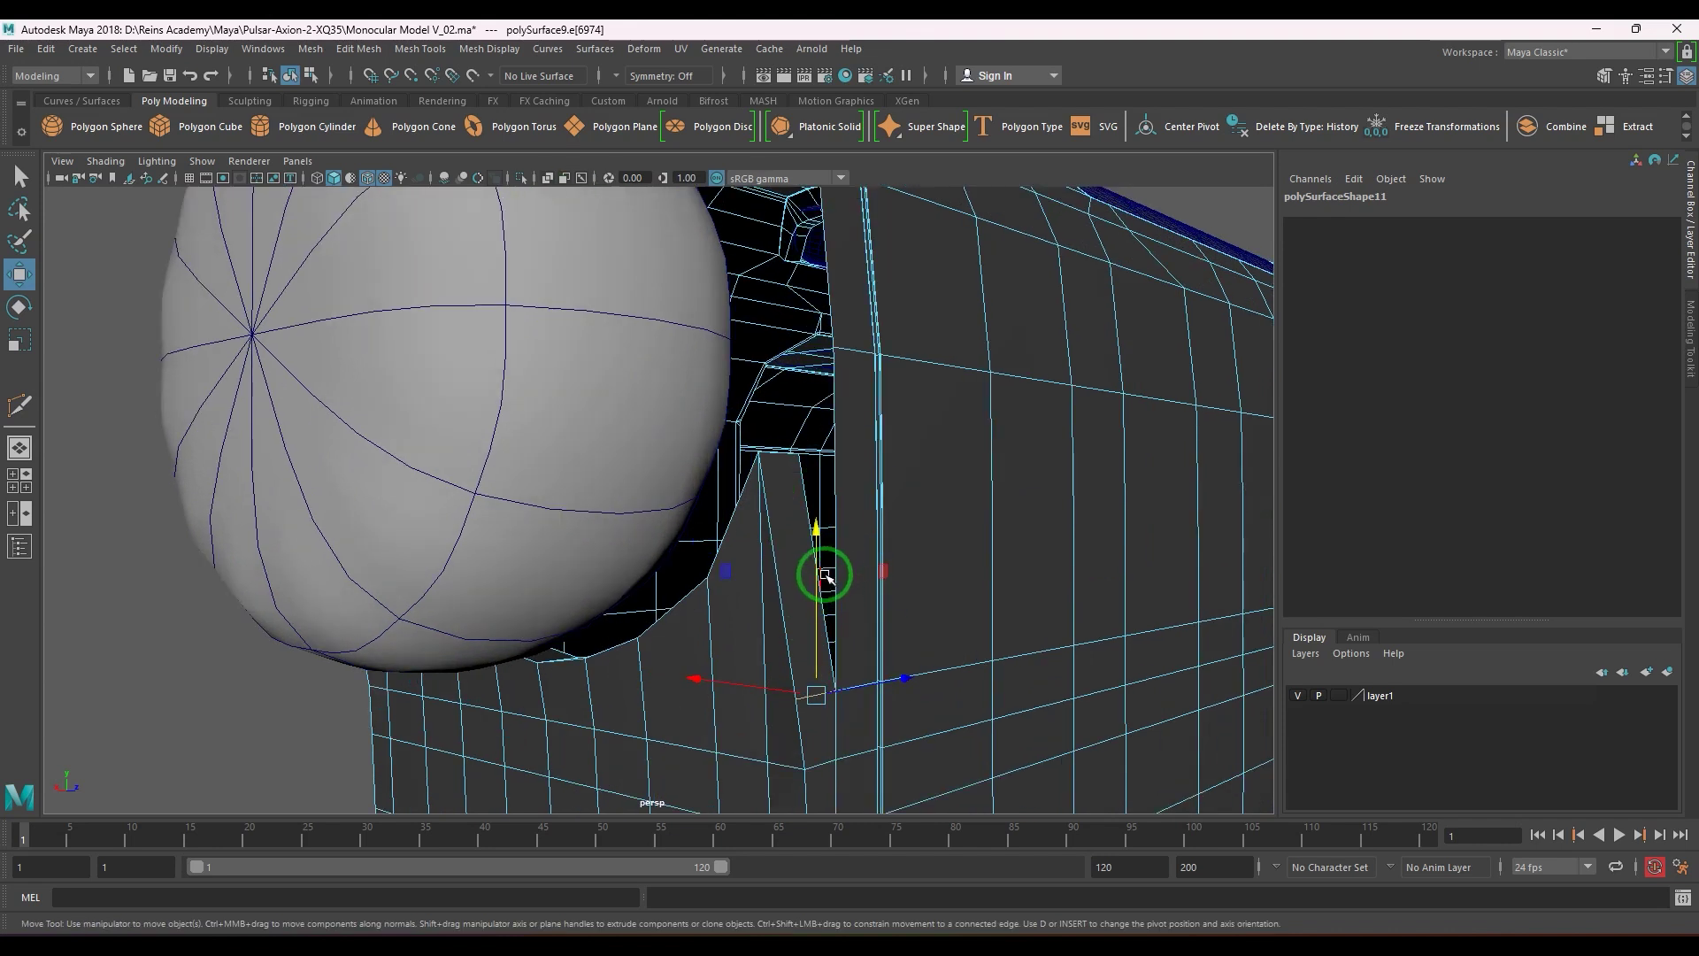
key("b")
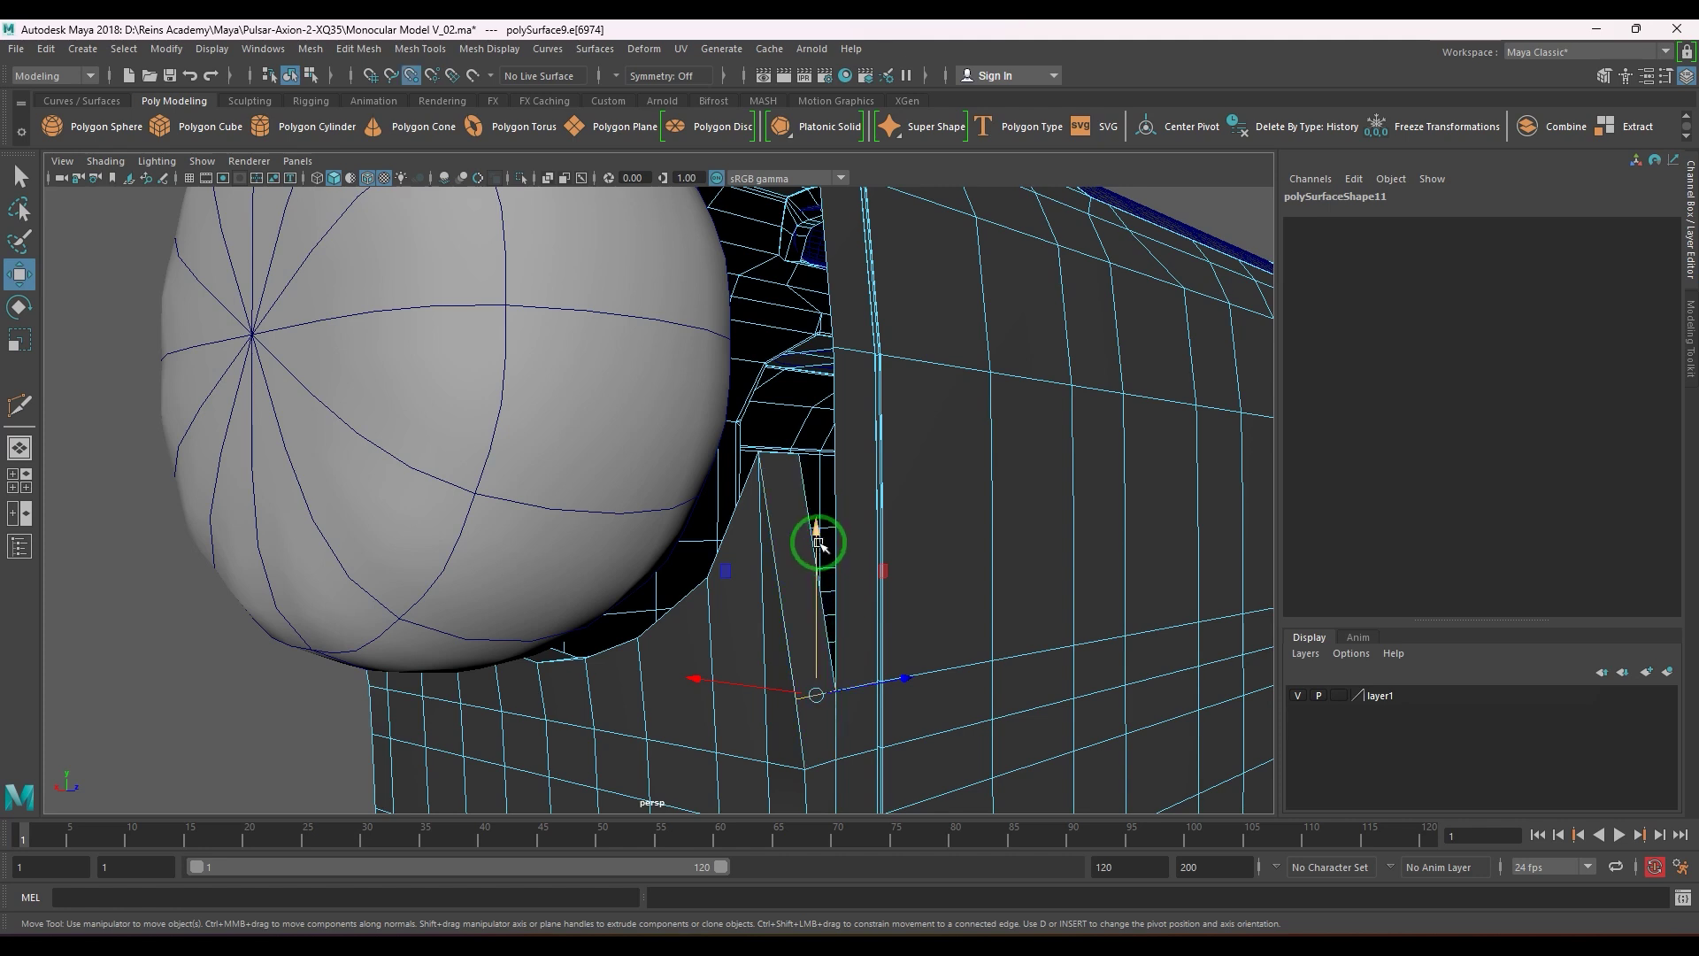
left_click_drag(819, 542, 641, 683)
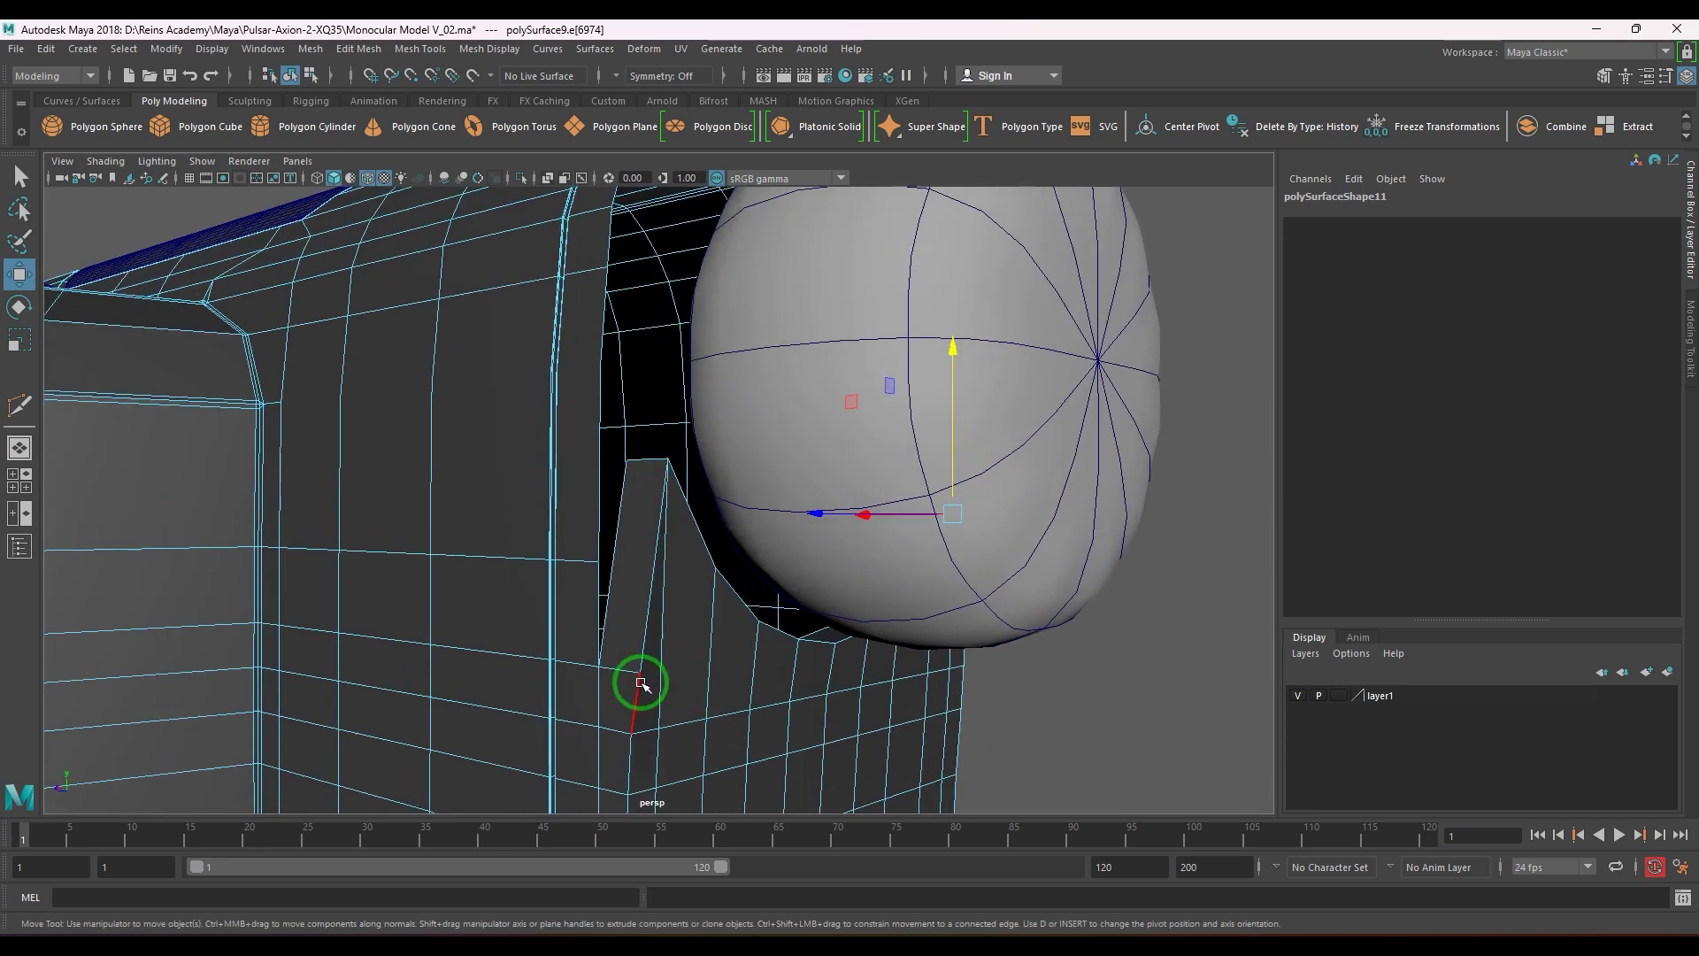
- Move the matching short edge on the opposite side up, snapped to the height of the first one
left_click_drag(621, 577, 624, 527)
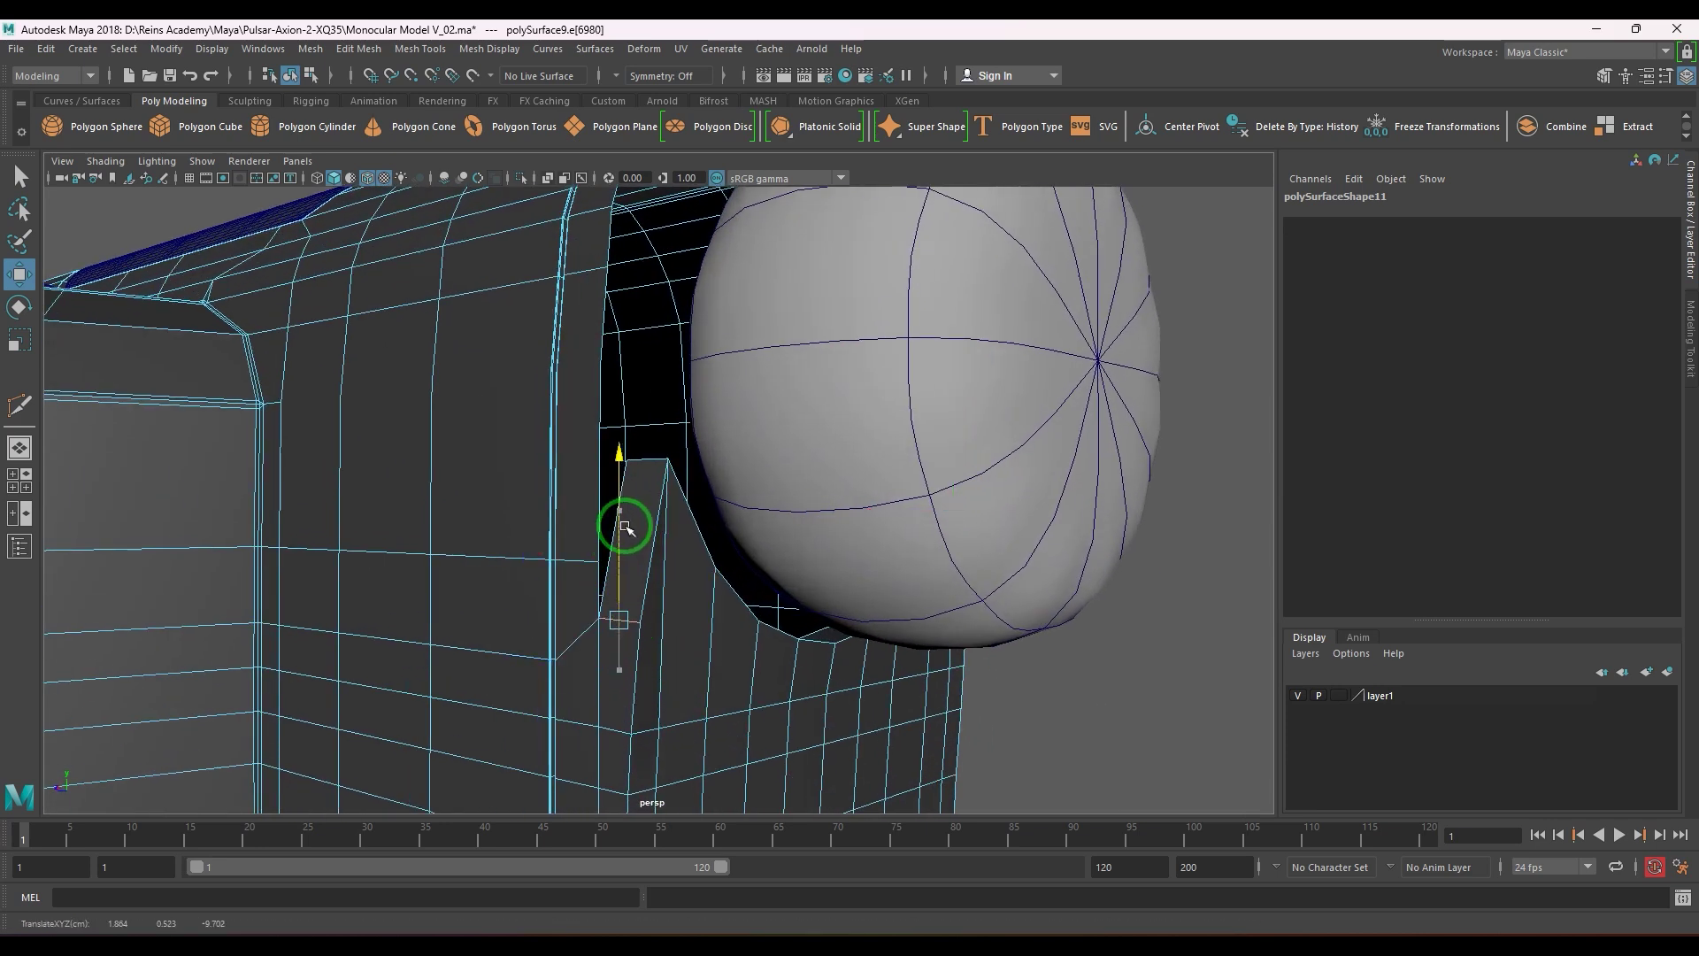
key("ctrl+z")
left_click_drag(894, 590, 561, 577, "alt")
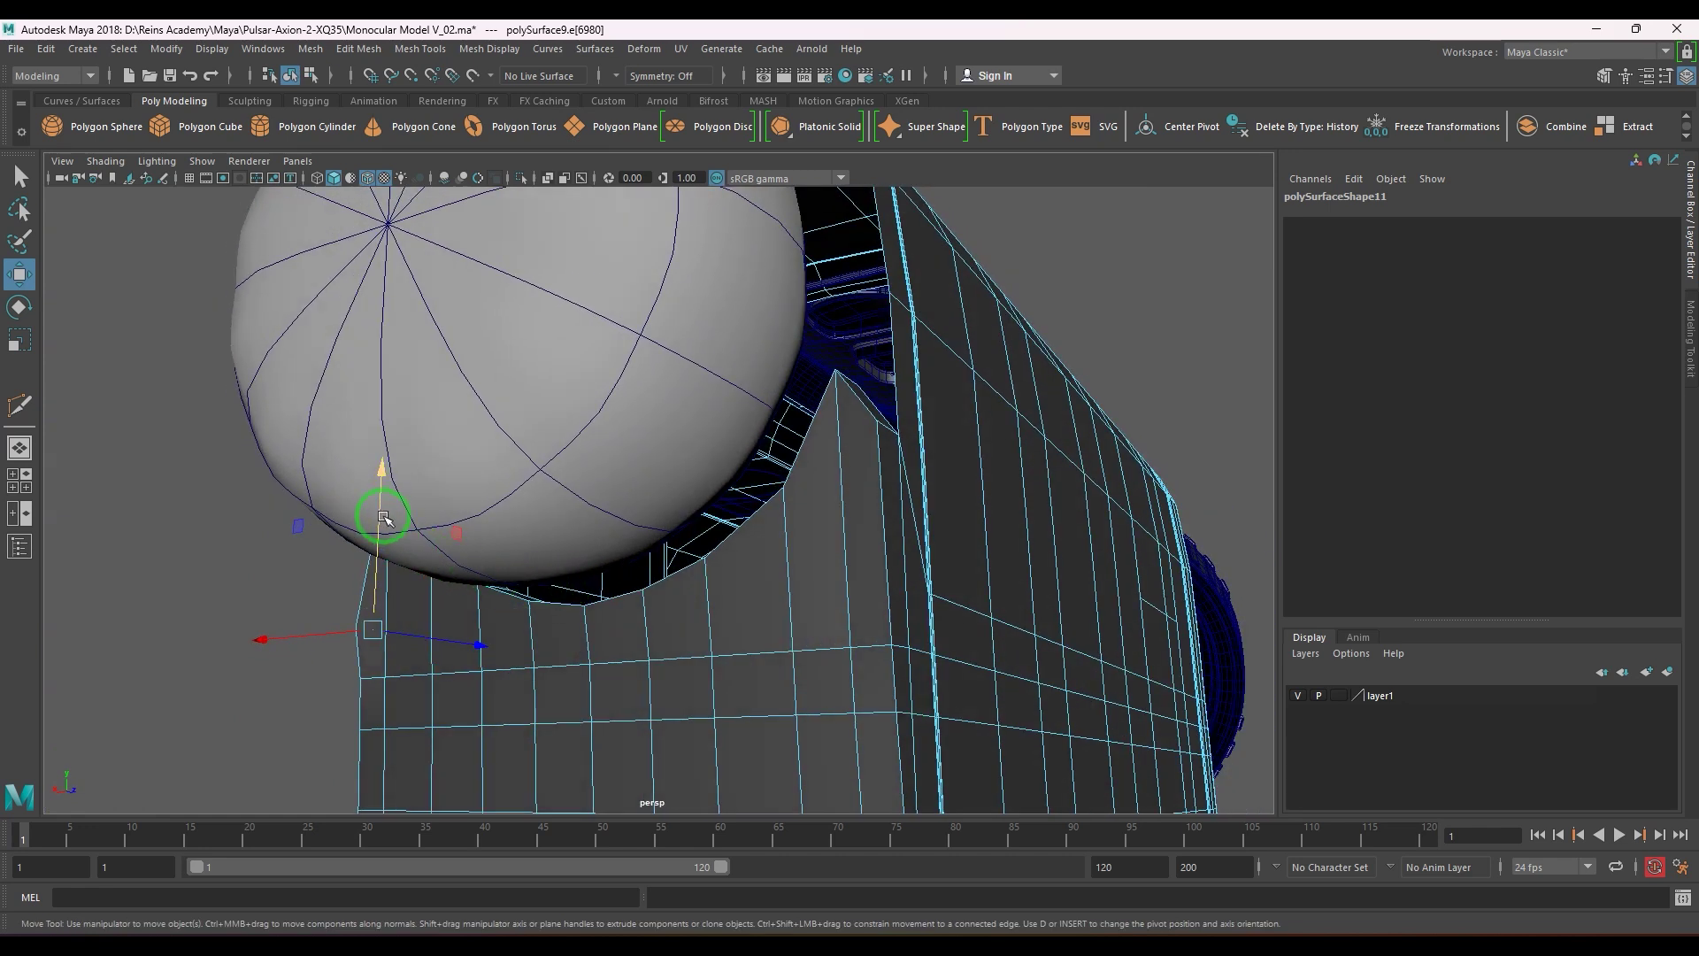
left_click_drag(384, 517, 411, 526)
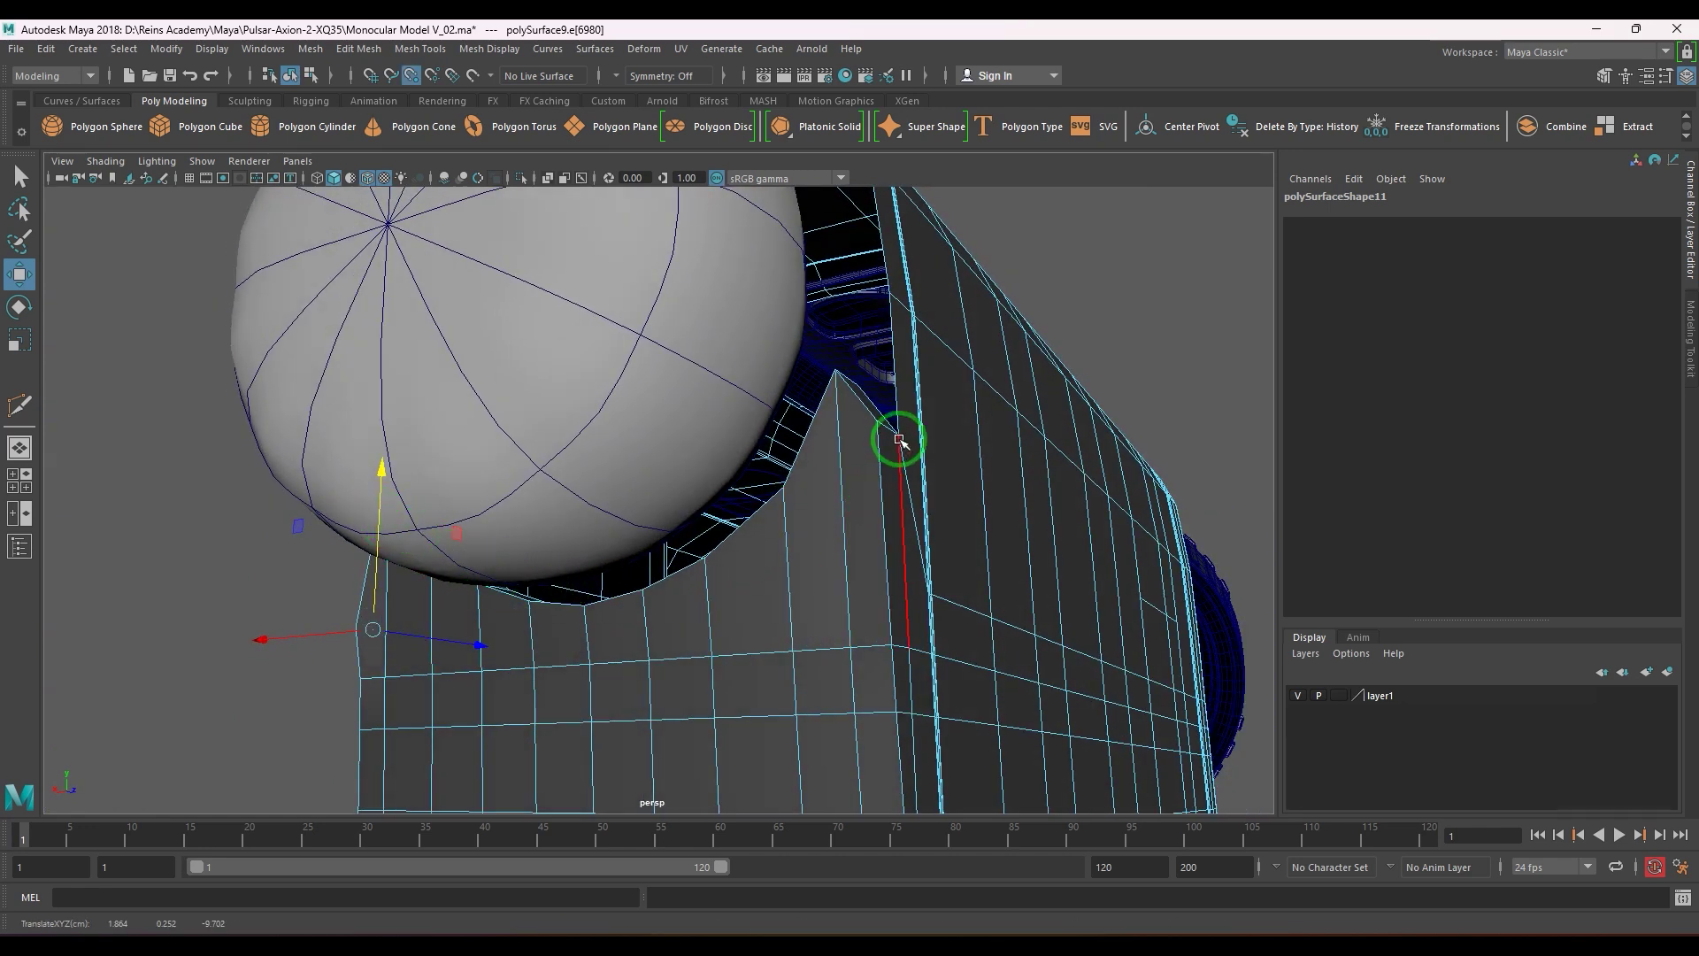
- Delete the diagonal edge running from the raised lip corner to the side rim on one side
left_click_drag(696, 529, 637, 559, "alt")
left_click_drag(654, 563, 670, 567, "alt")
left_click(648, 582)
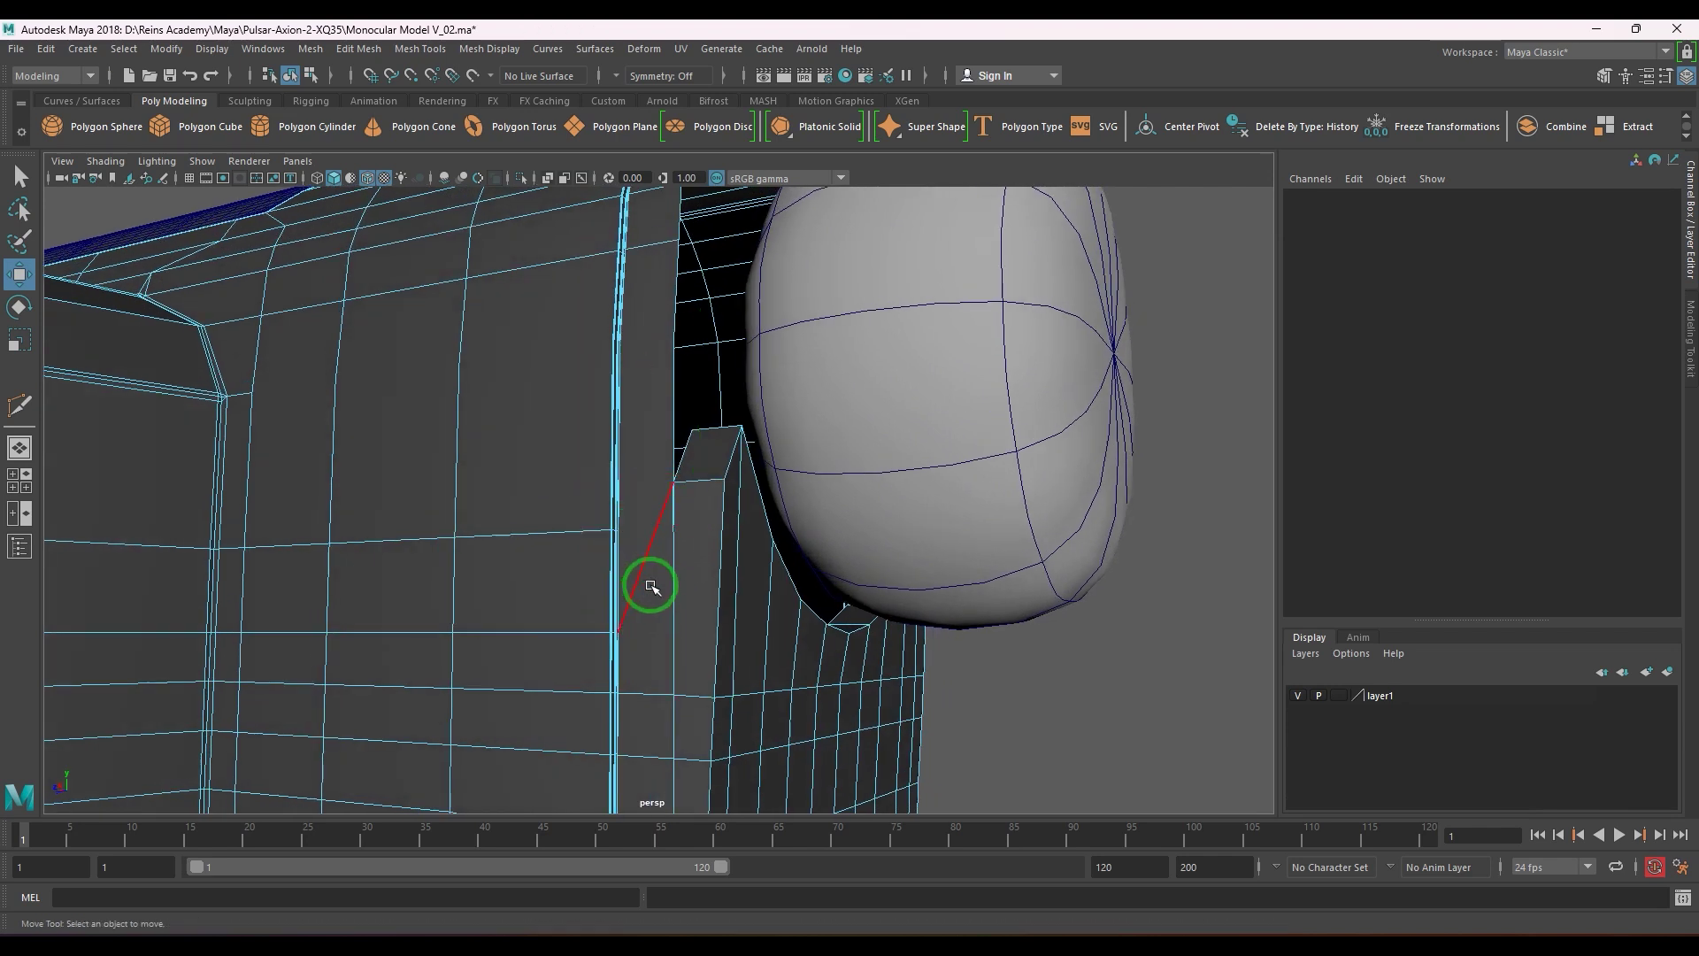
key("F9")
left_click(660, 529)
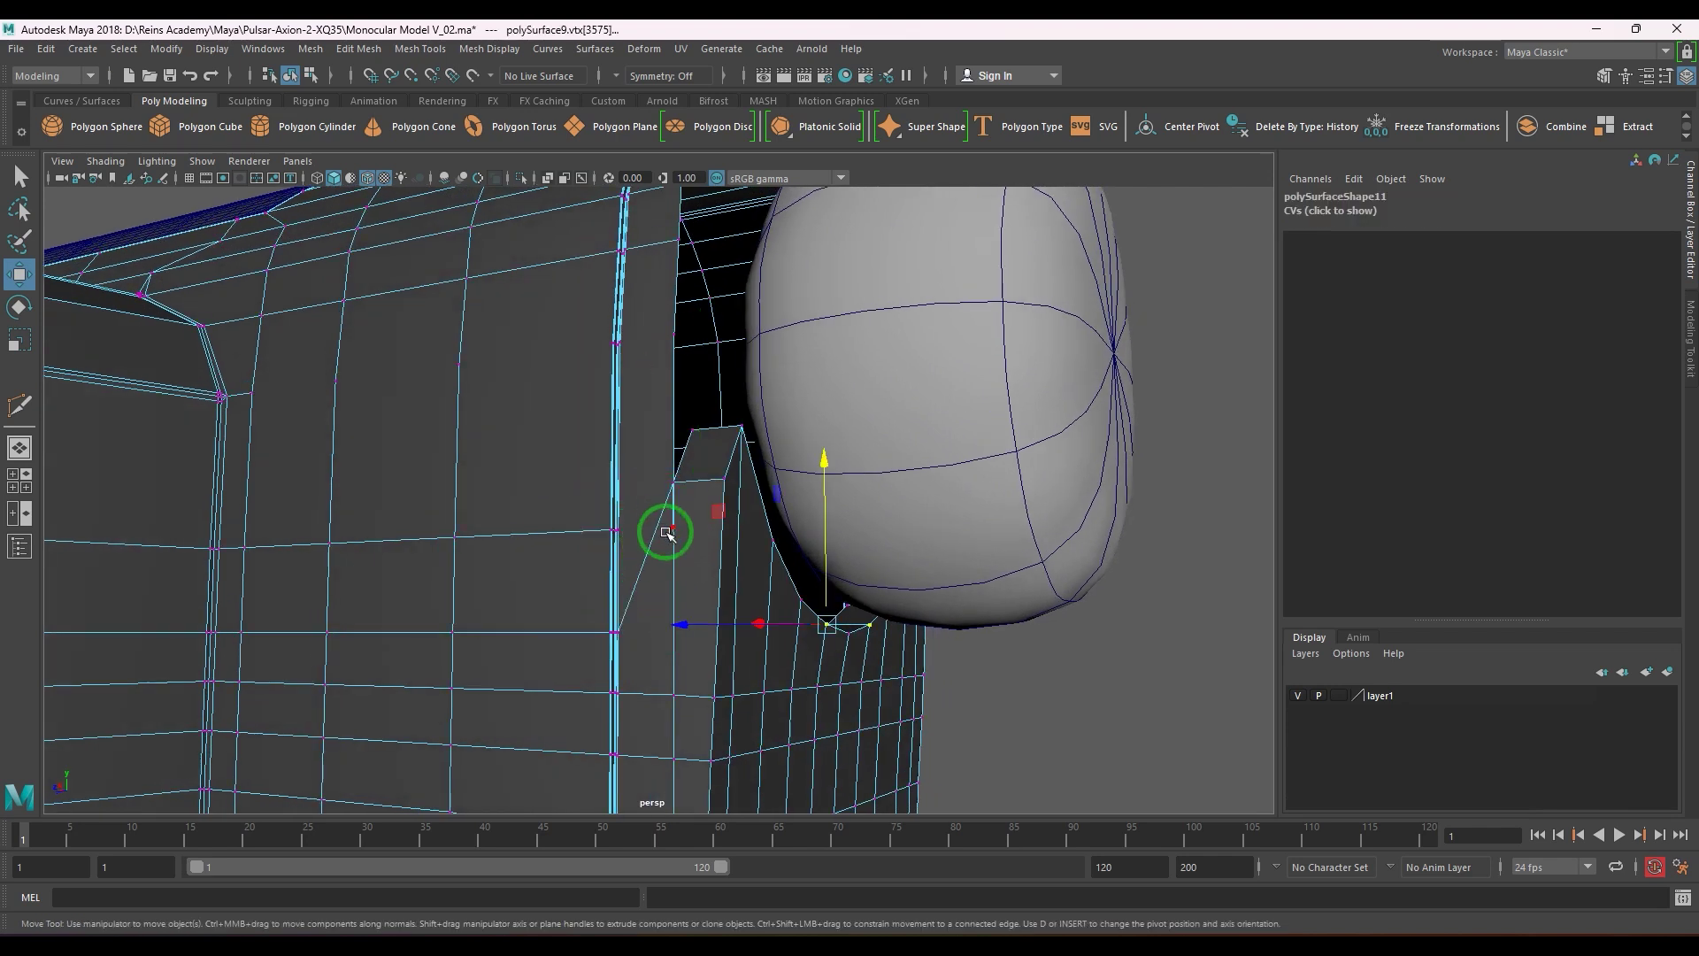
key("F10")
left_click(647, 529)
left_click(655, 553)
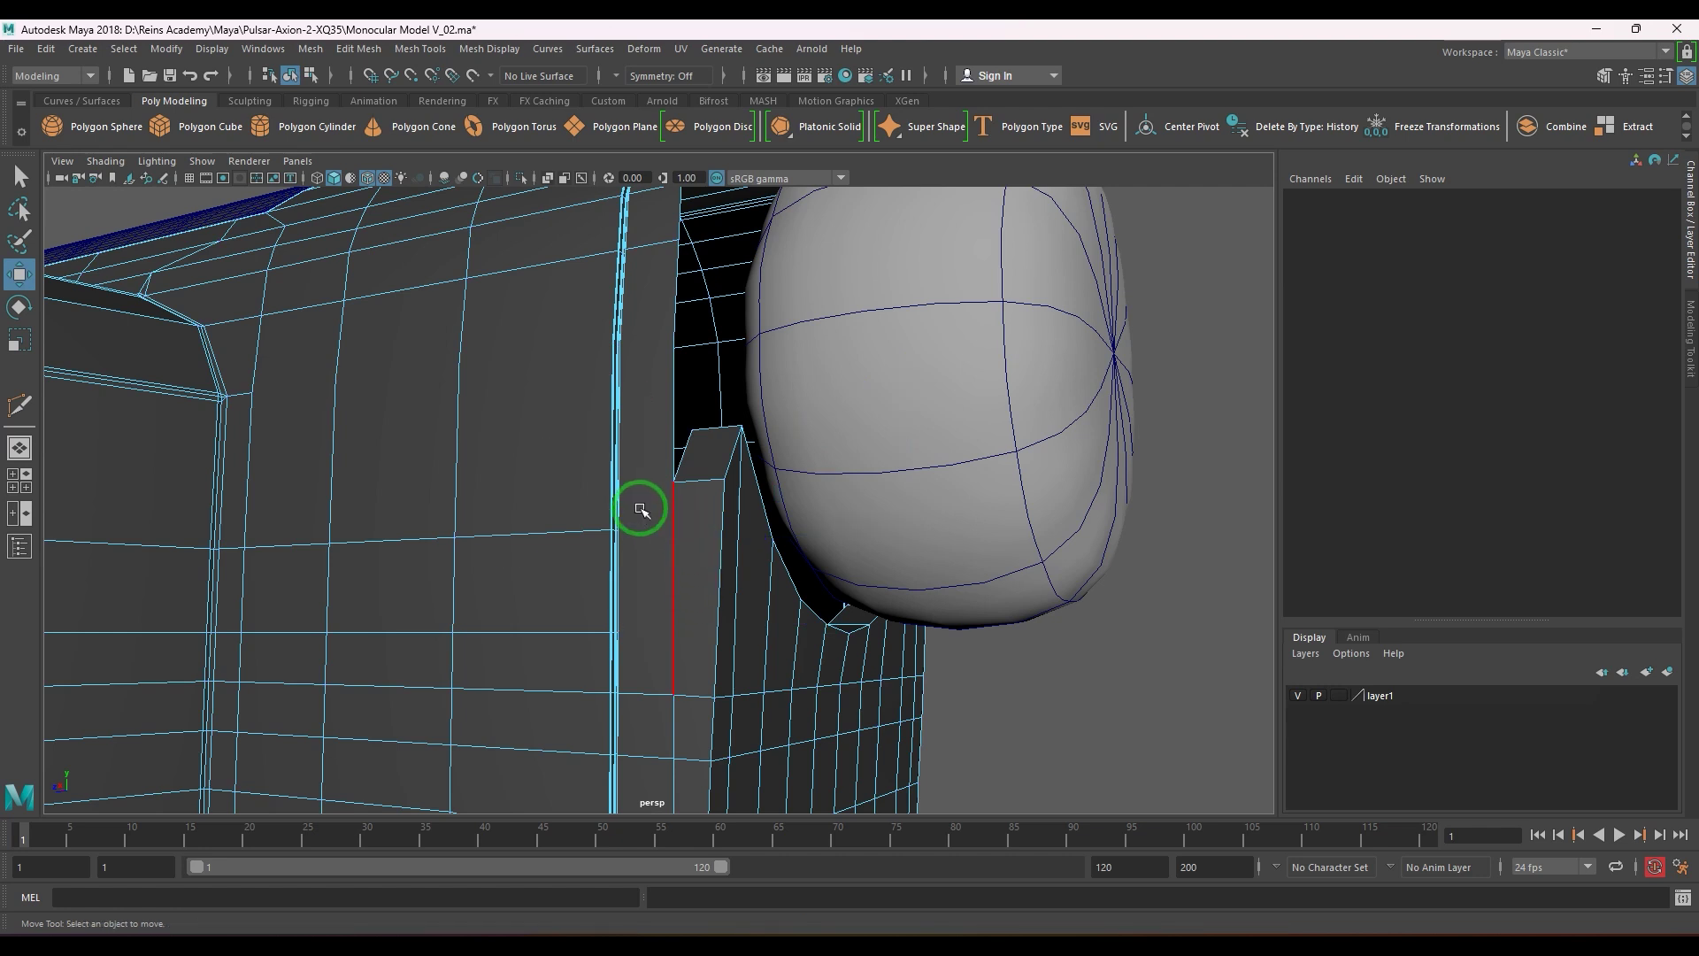
- Bring the side rim vertex to the raised lip corner and merge the overlapping vertices to center
key("F9")
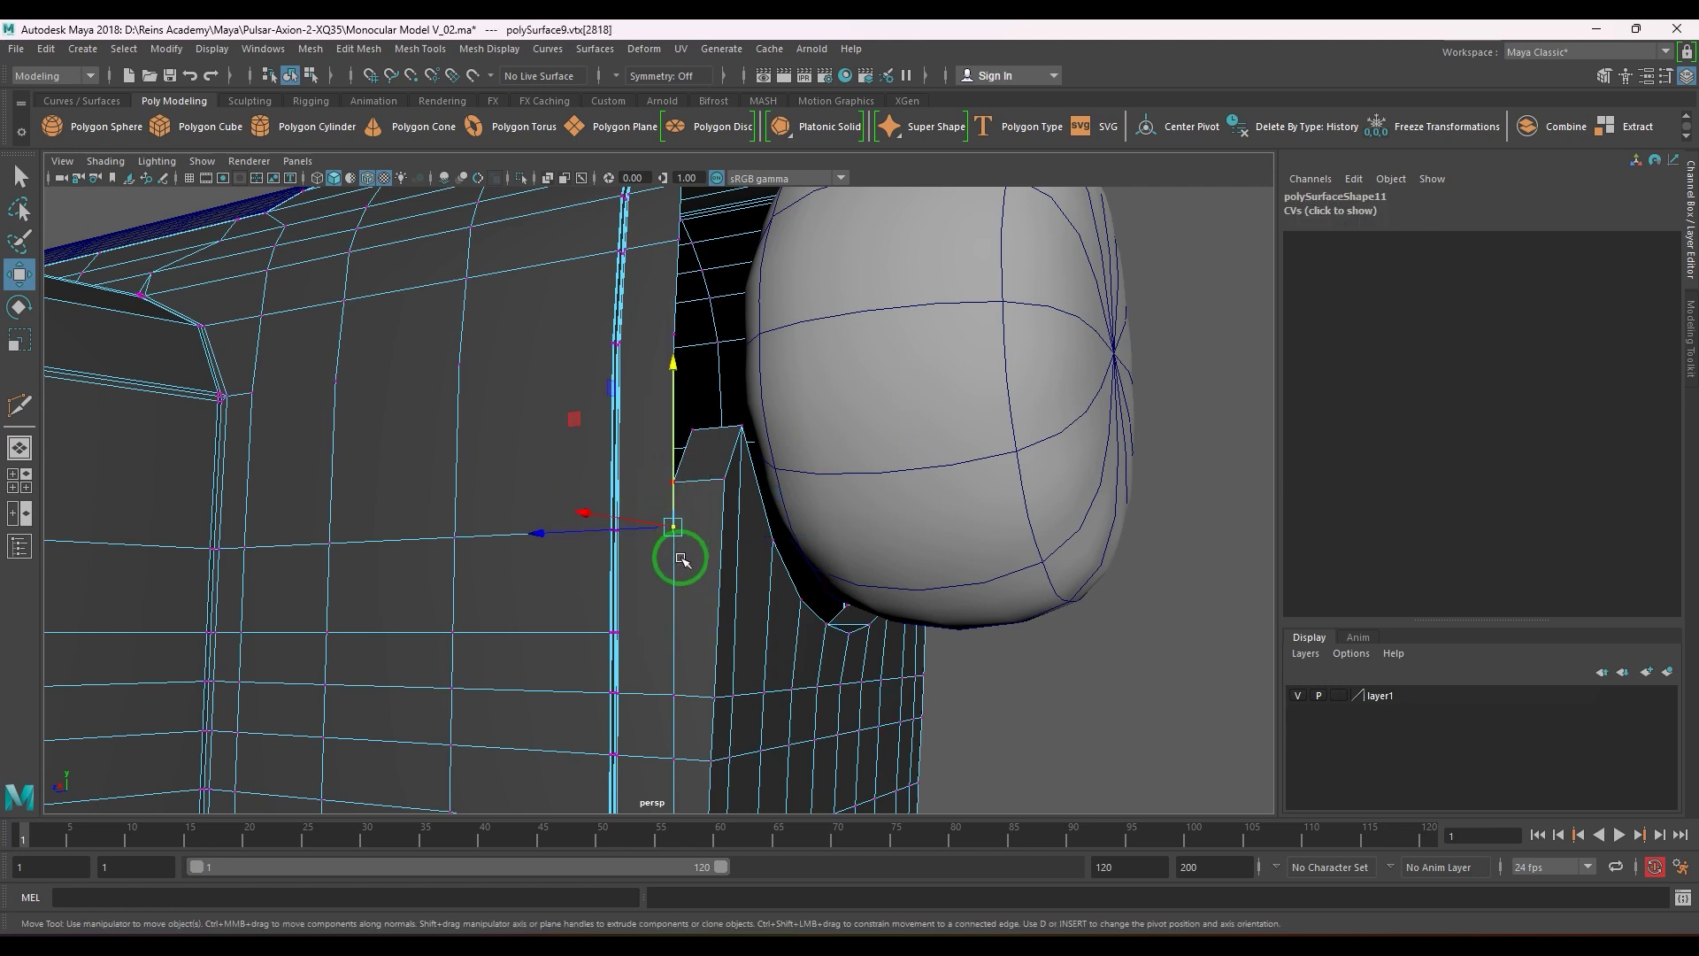
left_click(681, 556)
left_click_drag(656, 466, 654, 550)
right_click_drag(635, 591, 638, 556, "shift")
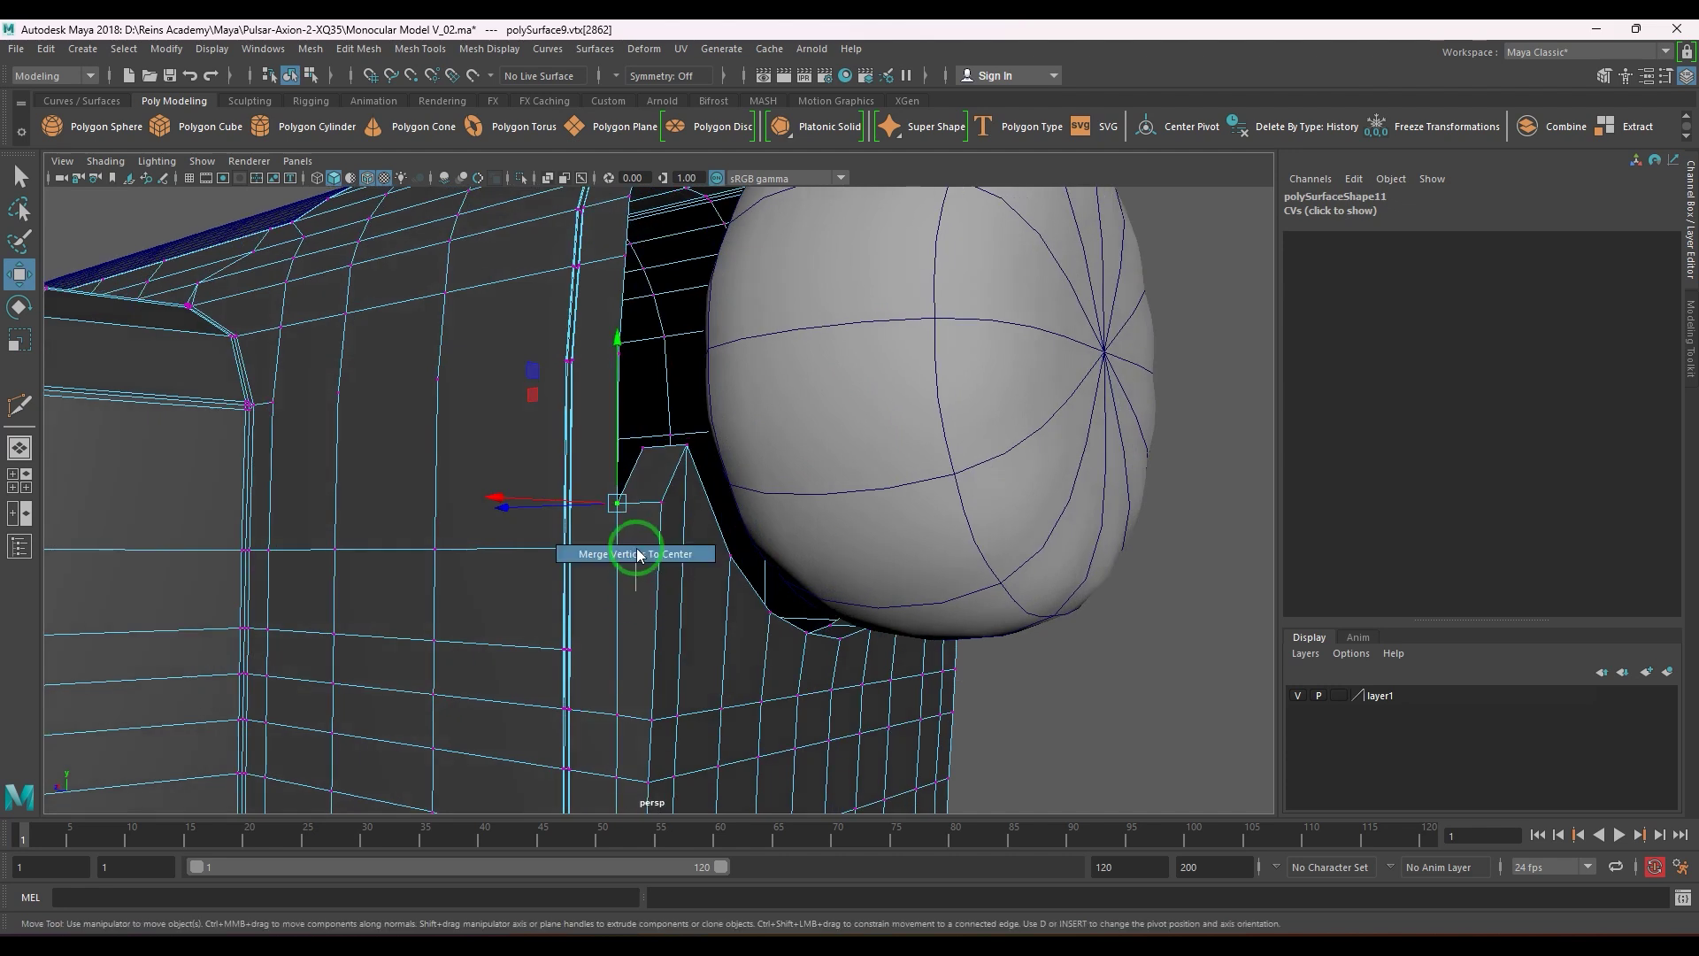
- Repeat the vertex merge at the opposite lip corner and delete the diagonal edge beside it
left_click_drag(804, 618, 732, 607, "alt")
key("g")
right_click_drag(729, 625, 752, 559)
left_click(739, 581)
key("Delete")
- Cut an edge with Multi-Cut from the raised lip corner to the nearest front rim support loop on one side
scroll(762, 567, "up", 3)
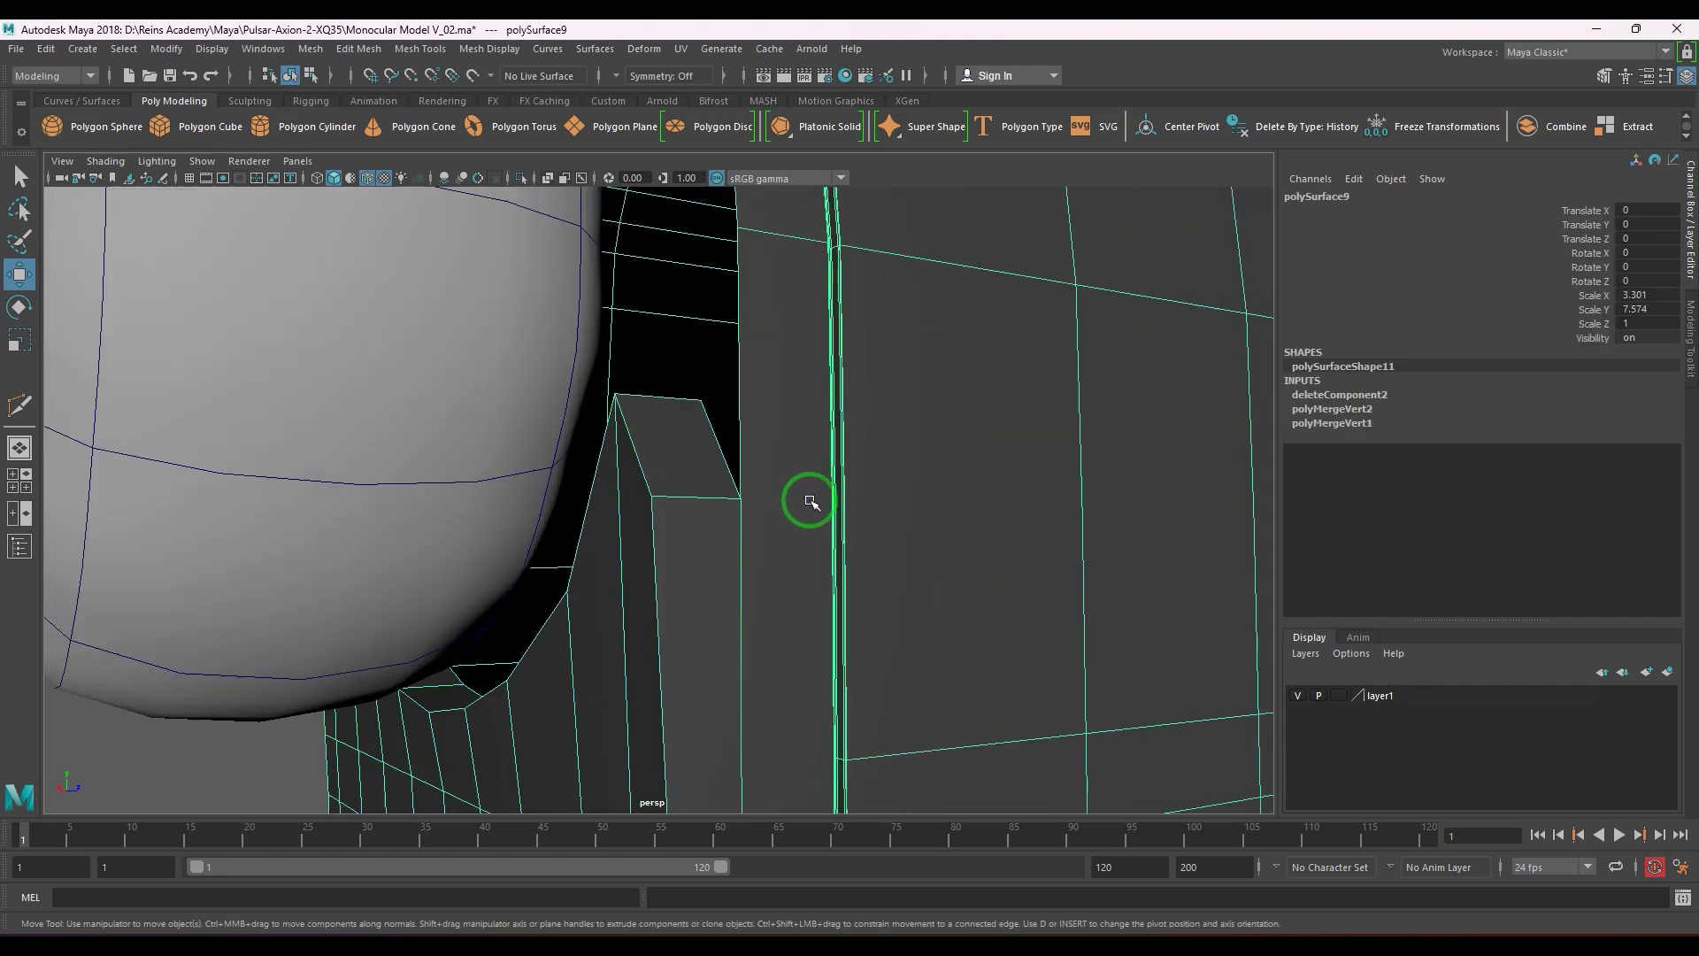
right_click_drag(759, 482, 731, 467, "shift")
left_click_drag(743, 453, 812, 486, "alt")
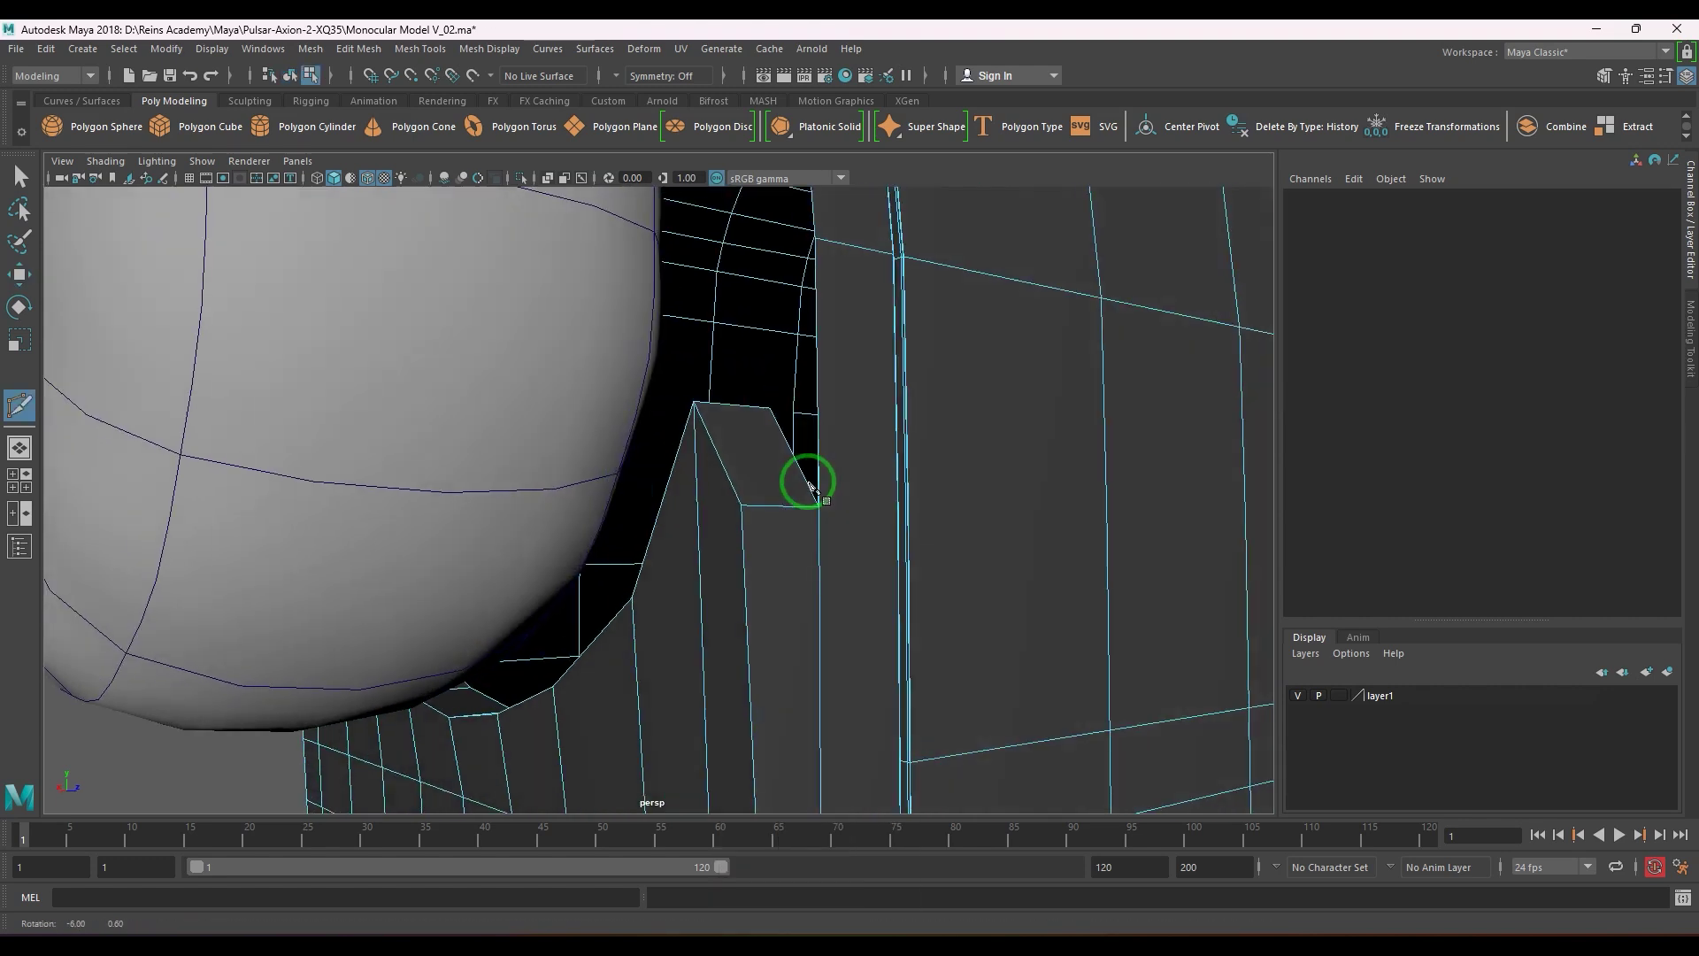
right_click_drag(811, 486, 842, 475, "alt")
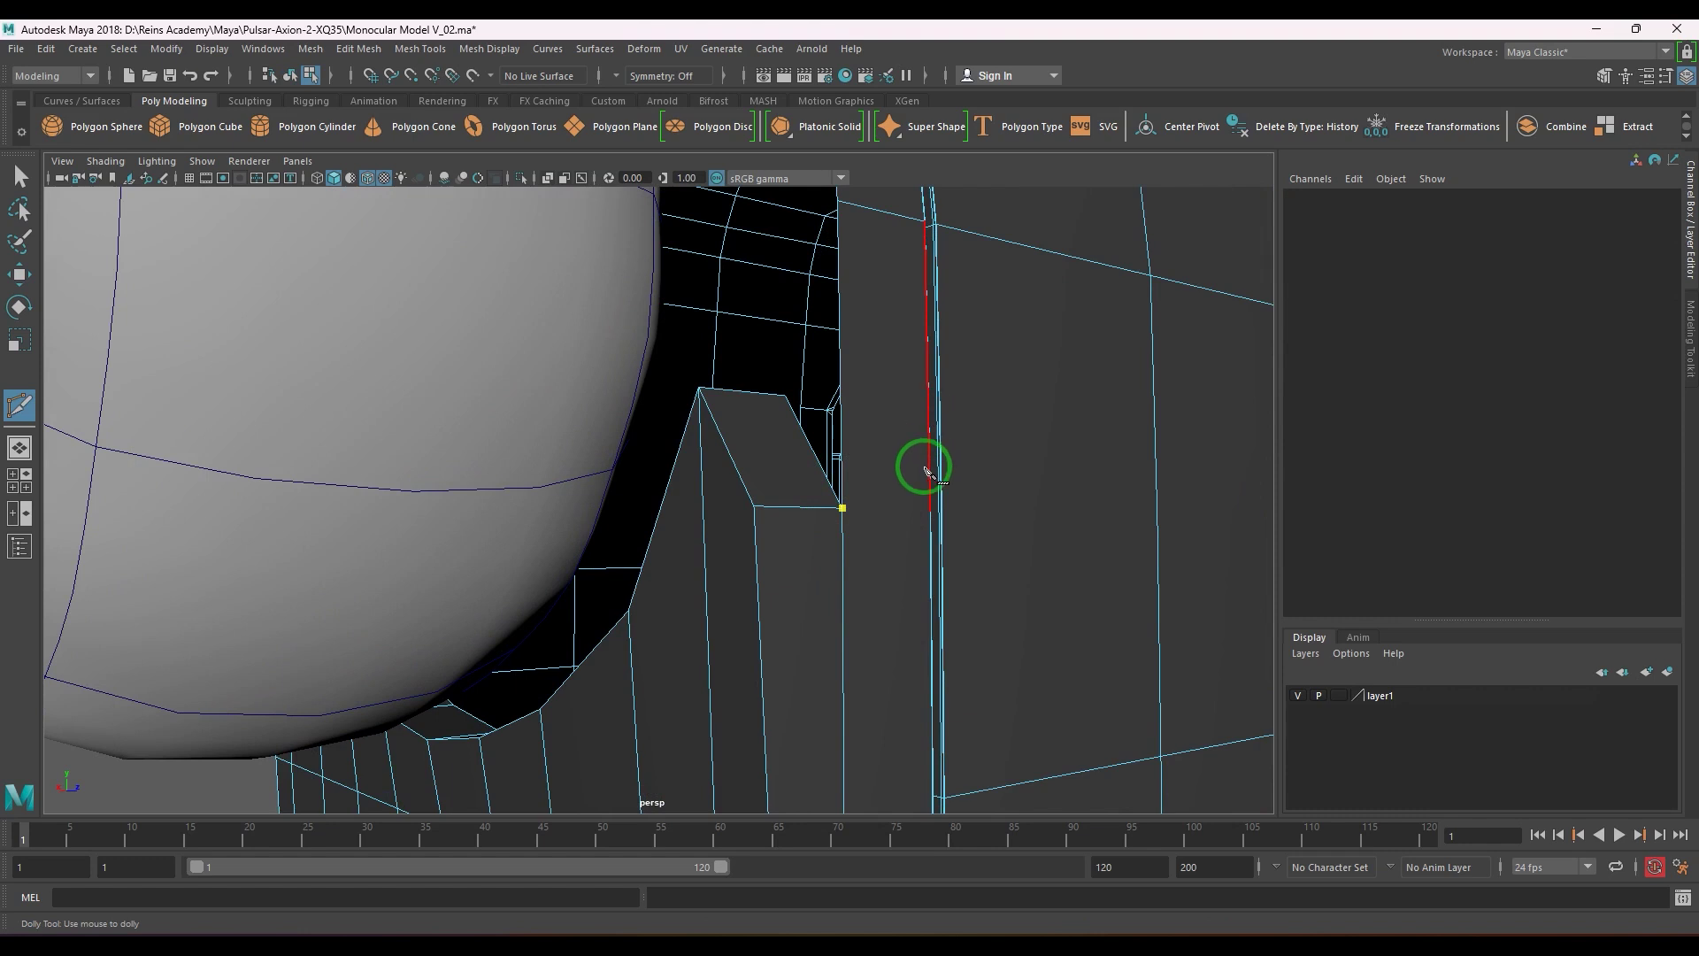
scroll(925, 469, "up", 5)
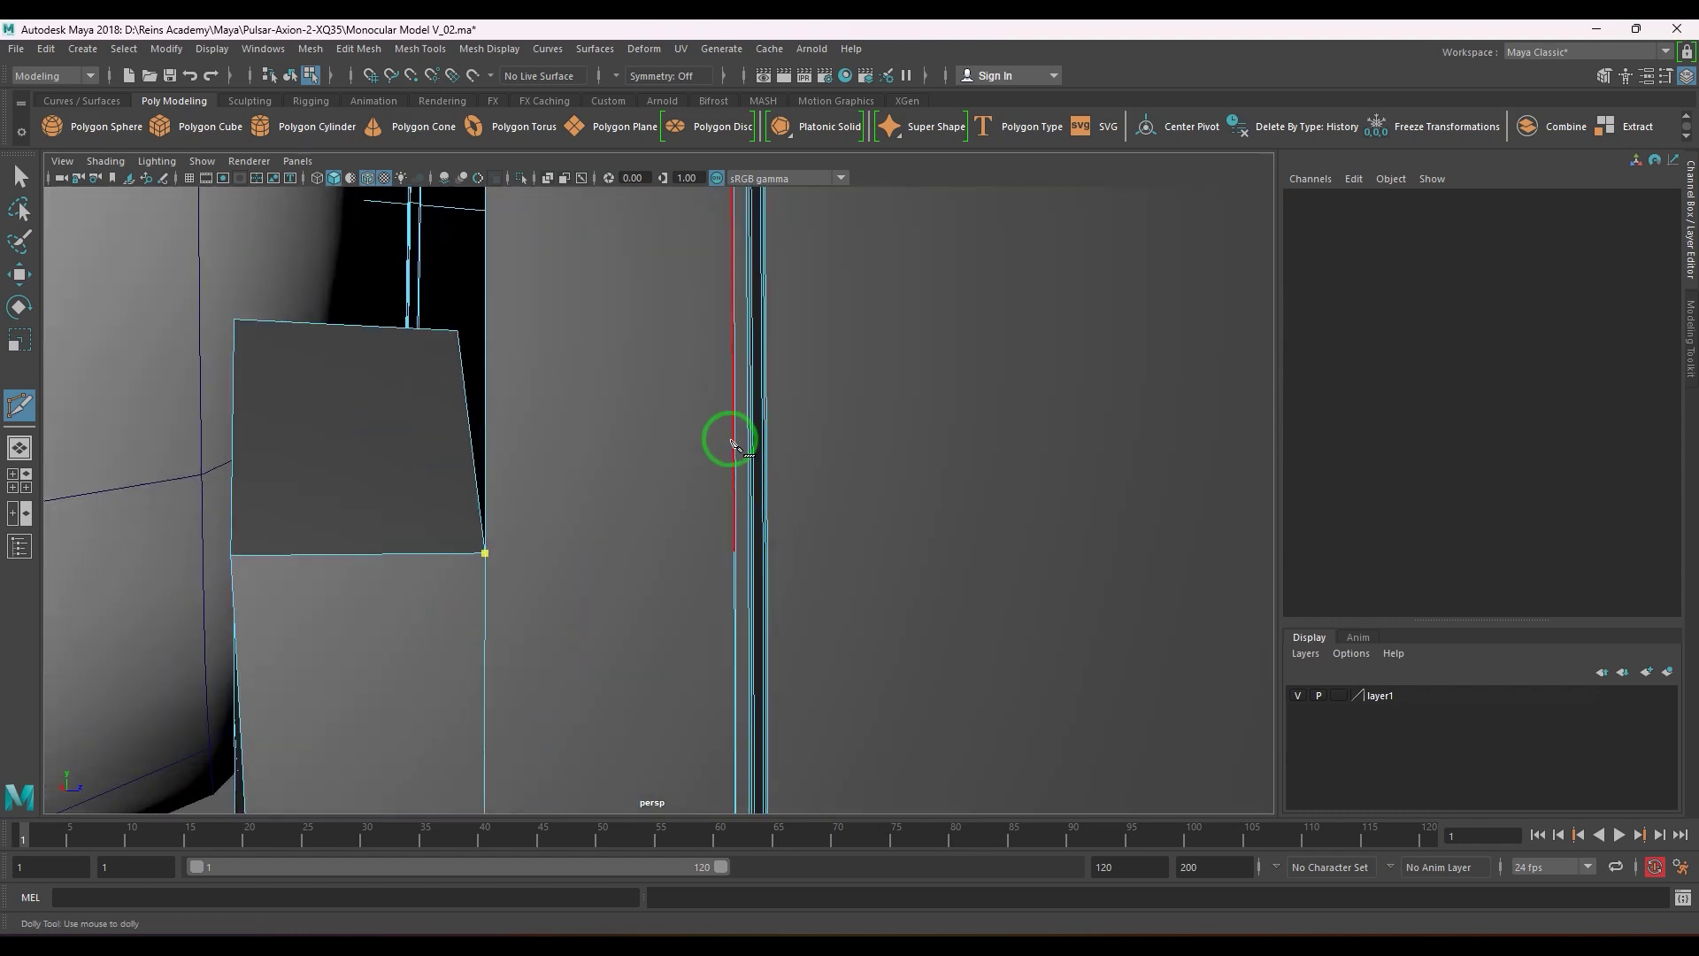
right_click(704, 608)
right_click_drag(704, 608, 584, 557, "alt")
left_click_drag(584, 558, 864, 596, "alt")
right_click_drag(664, 568, 791, 708, "alt")
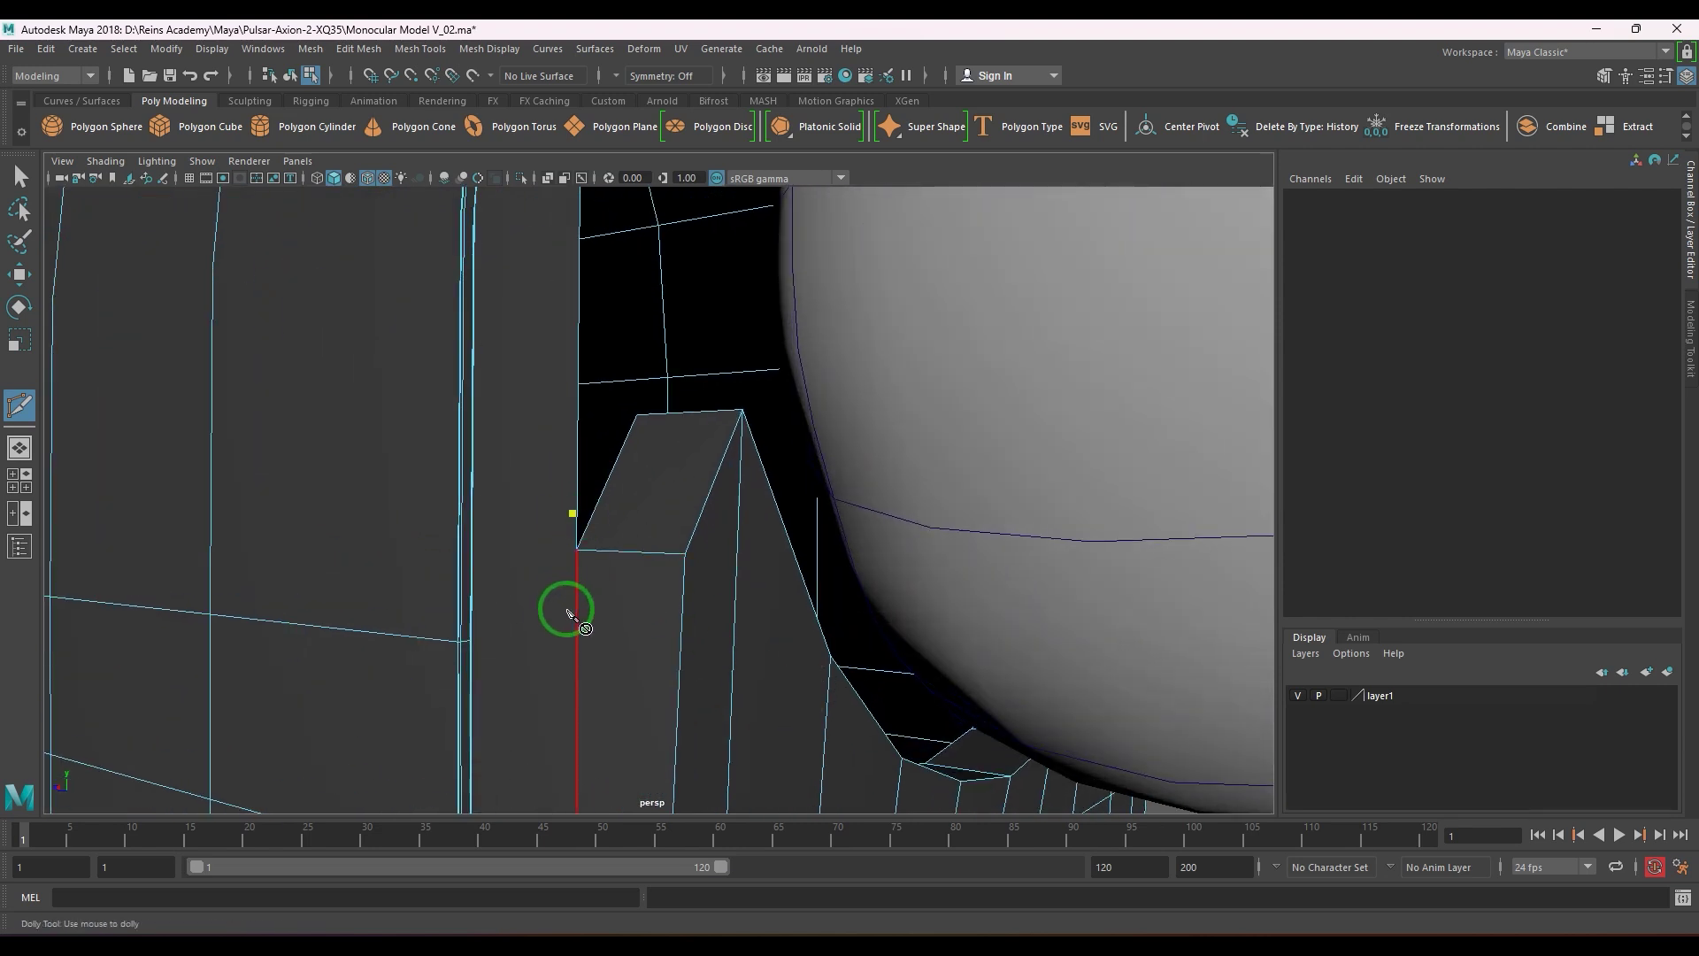
left_click_drag(566, 609, 569, 599, "alt")
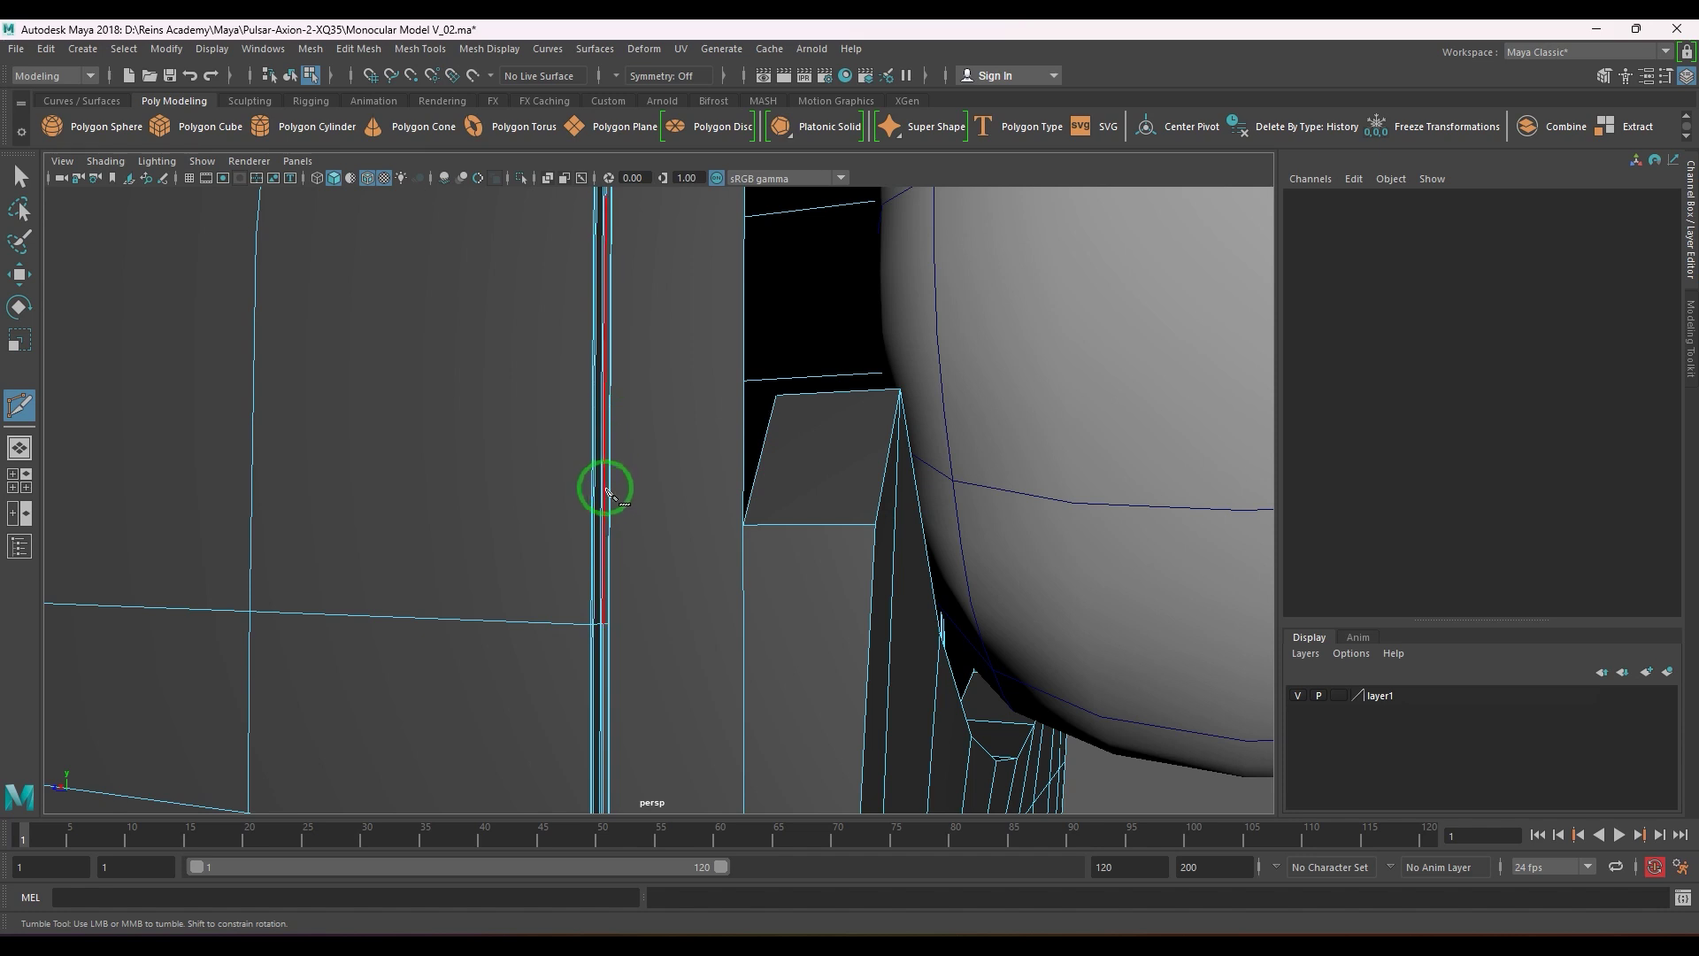
left_click(612, 528)
- Turn on polygon vertex display for the monocular body
left_click(211, 49)
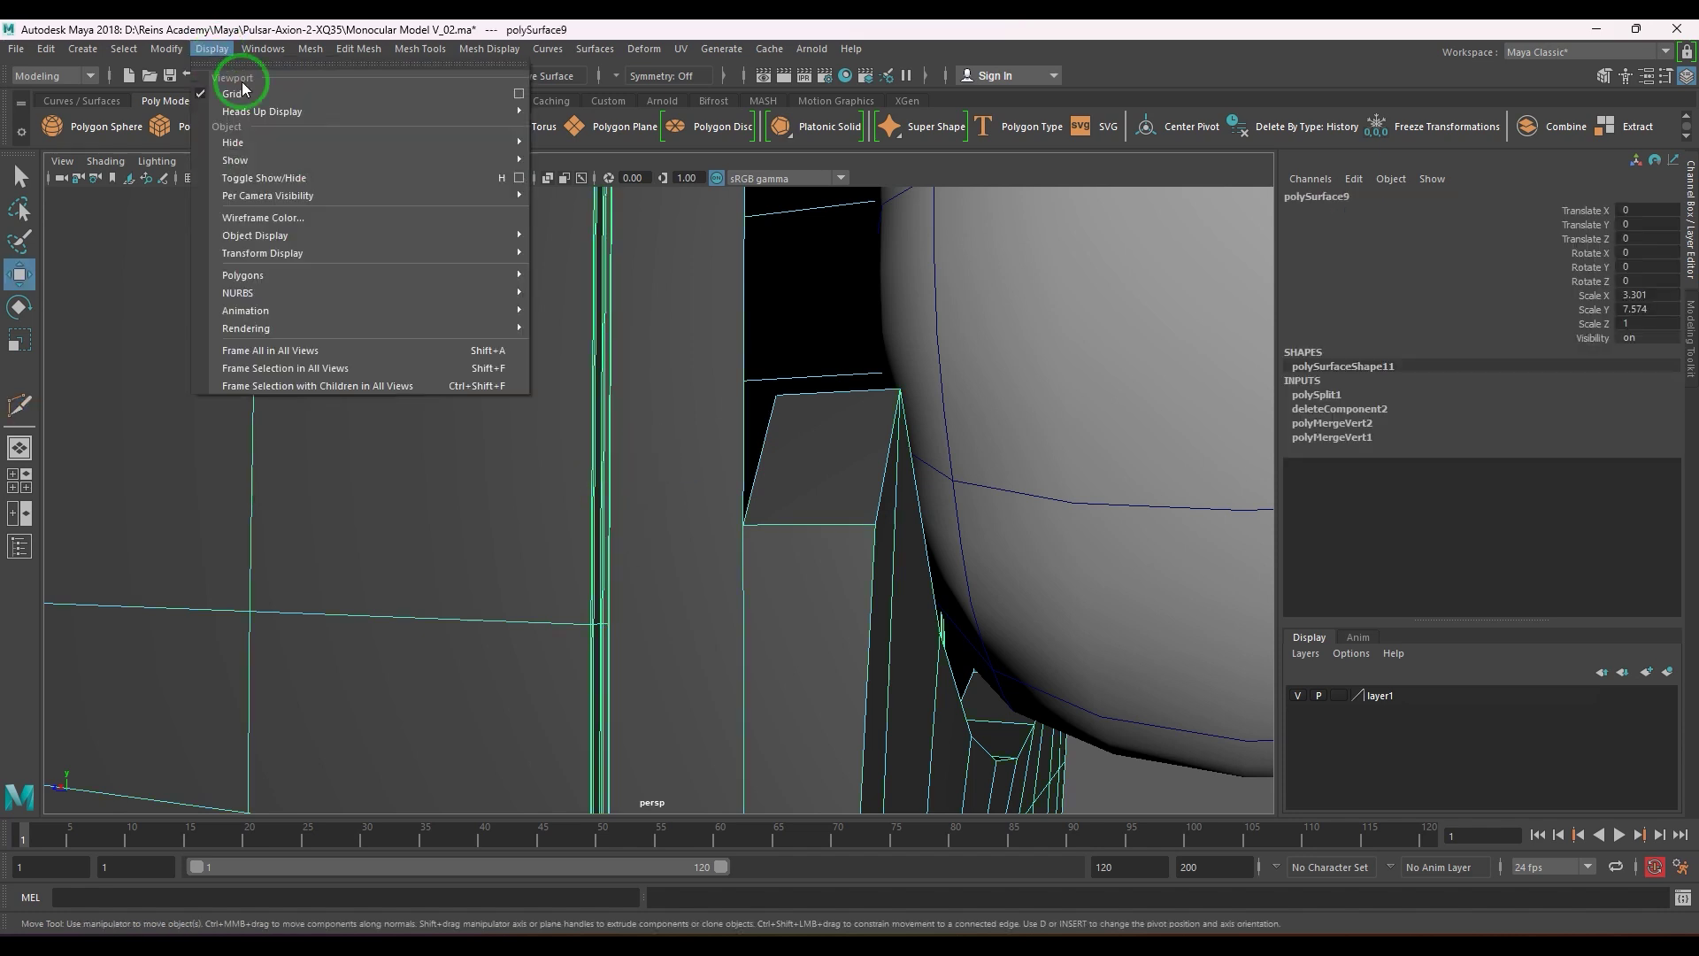
mouse_move(346, 272)
left_click(591, 339)
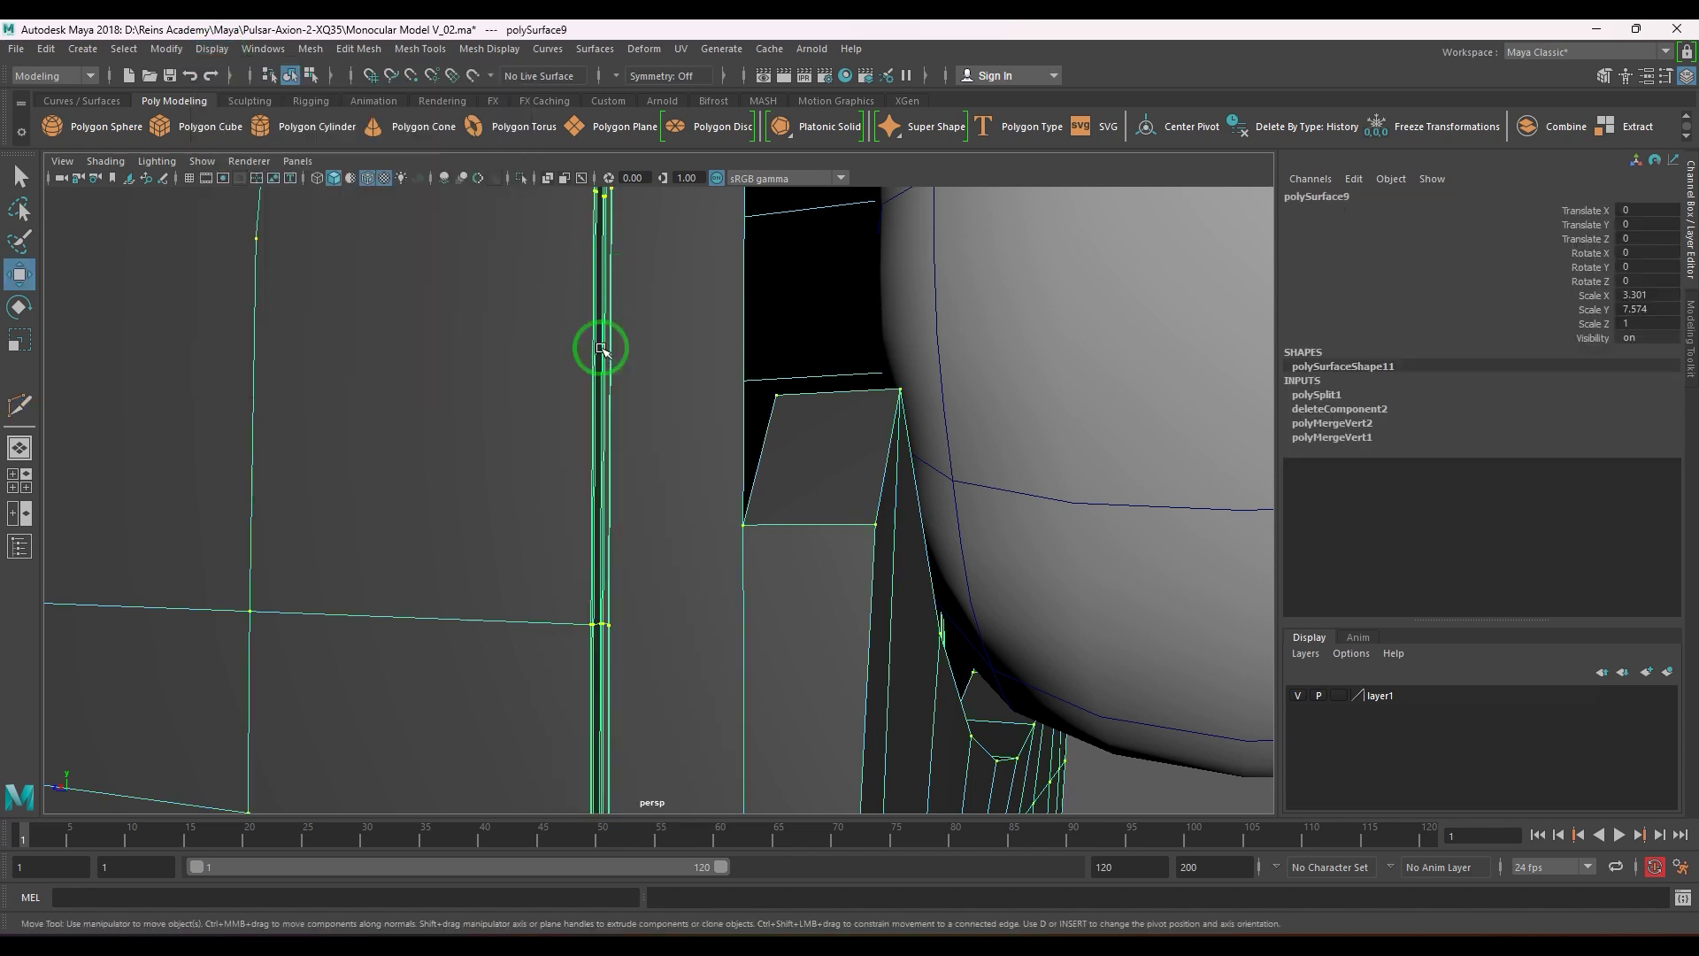
left_click_drag(796, 576, 398, 493, "alt")
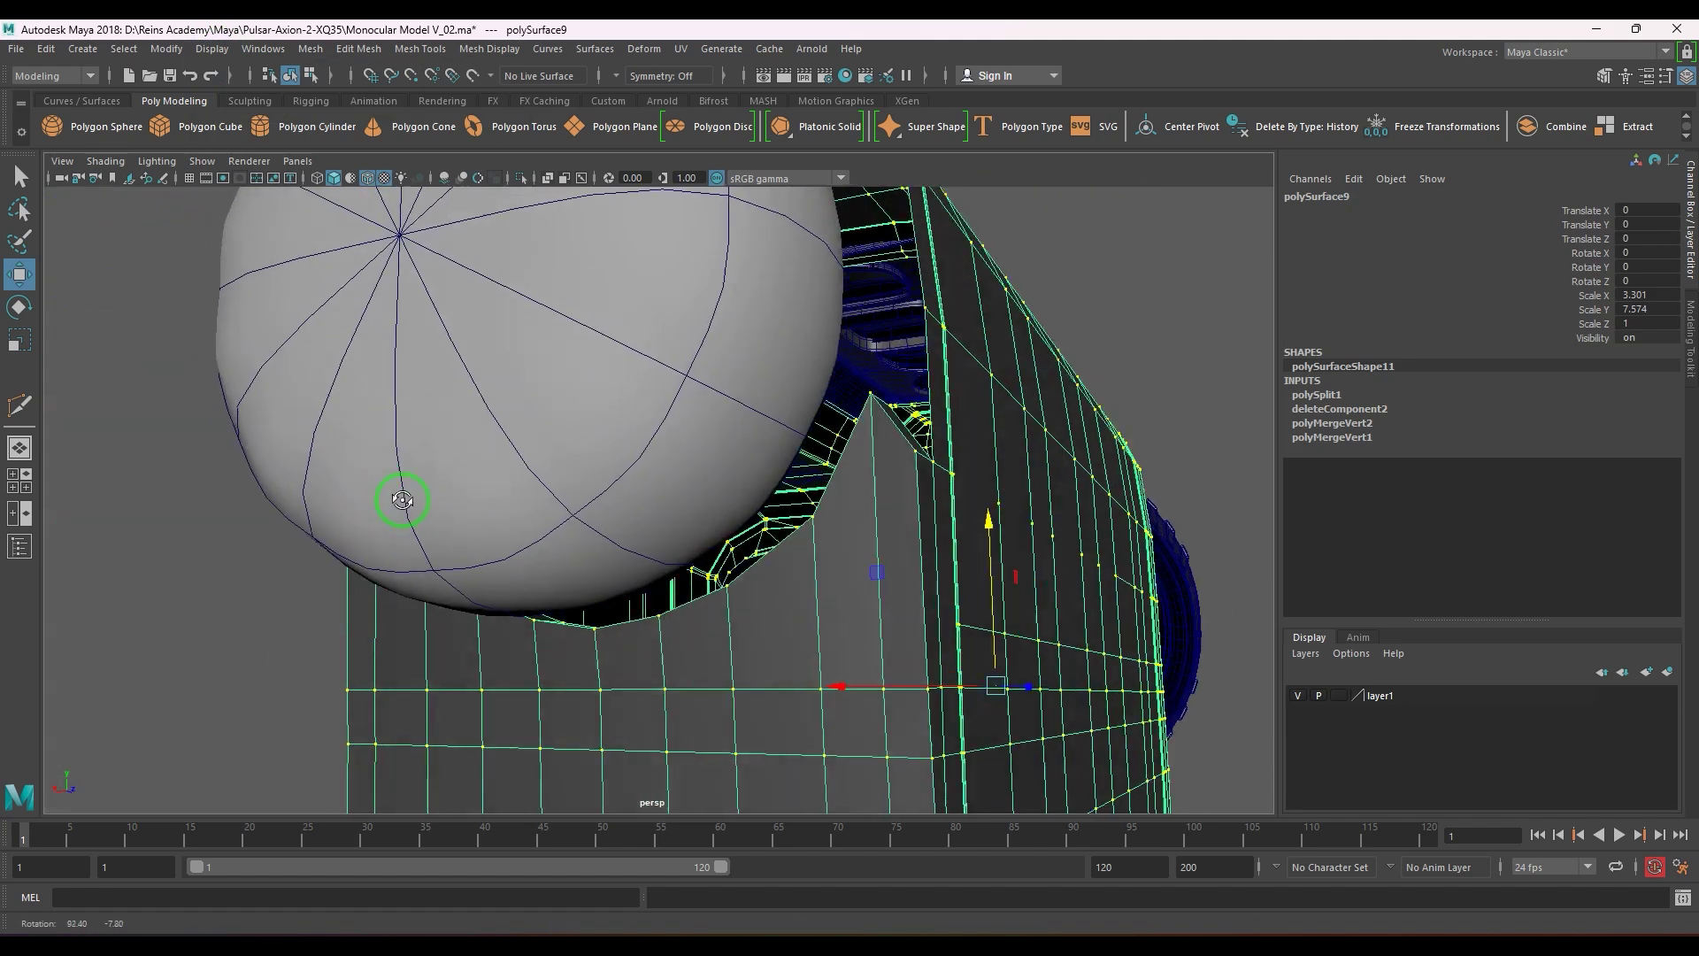
right_click_drag(924, 608, 1004, 659)
left_click_drag(1003, 646, 904, 615, "alt")
left_click_drag(650, 390, 793, 497)
left_click_drag(797, 425, 1232, 590, "shift")
scroll(1150, 593, "down", 4)
left_click_drag(1000, 611, 716, 606, "alt")
middle_click_drag(531, 514, 561, 531, "alt")
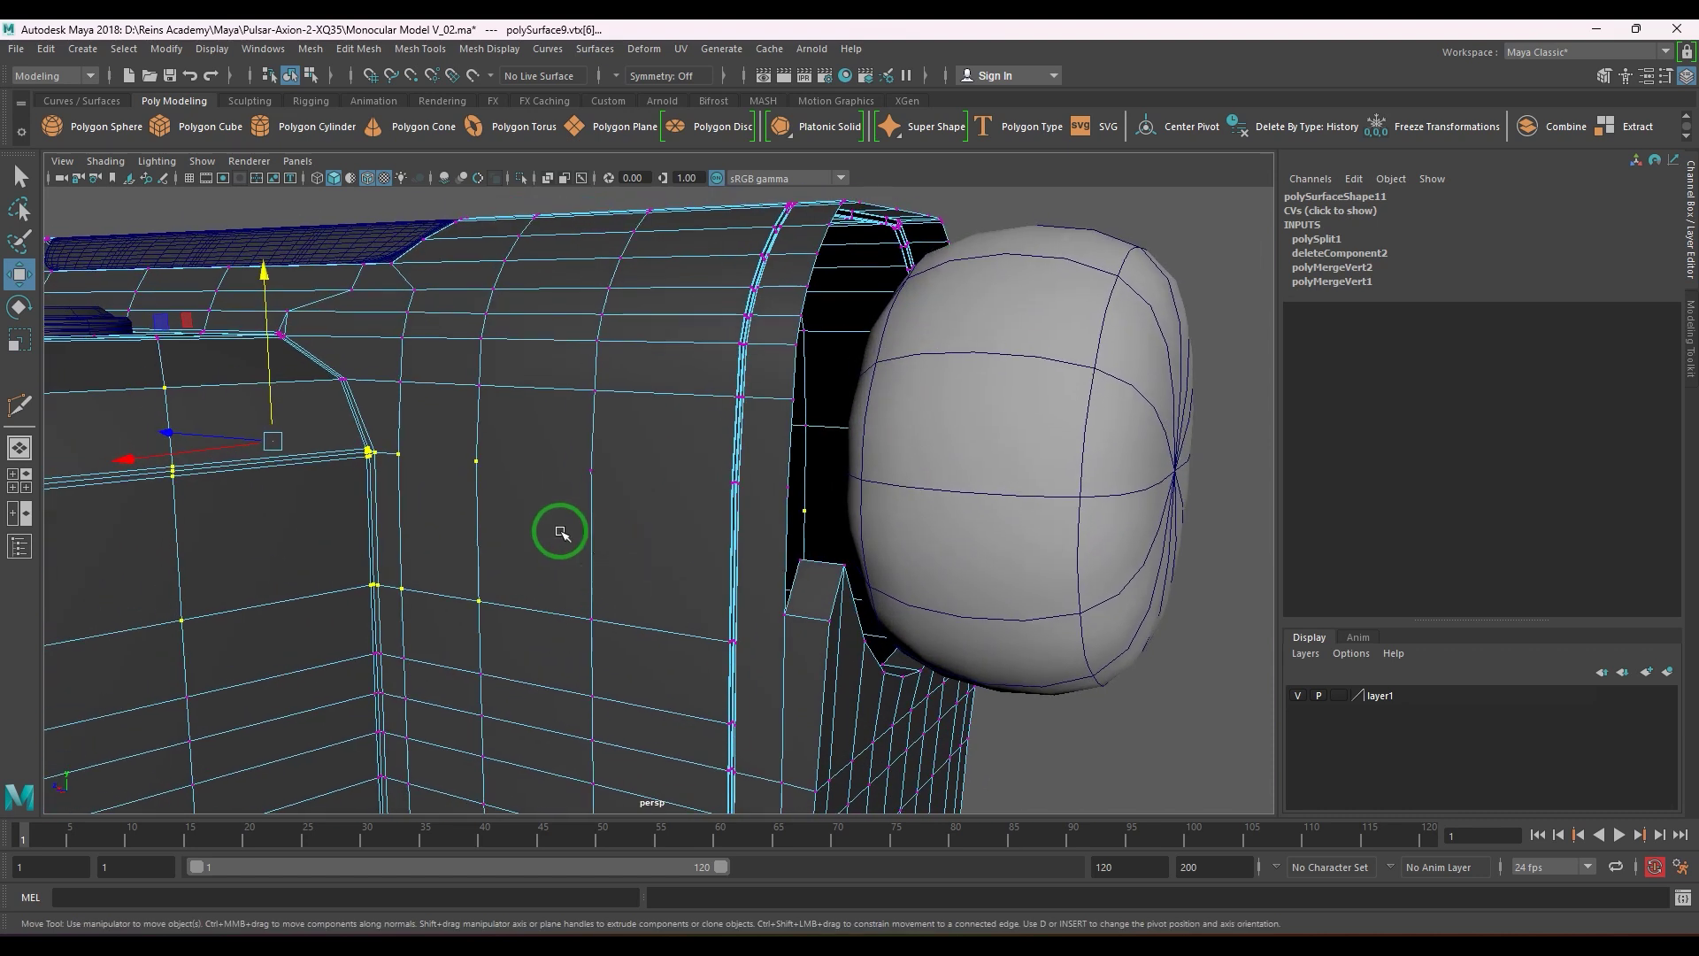
right_click_drag(561, 531, 677, 606, "alt")
- Select the row of loose vertices across the upper side wall and connect them with edges out to the front rim
right_click_drag(597, 580, 688, 514)
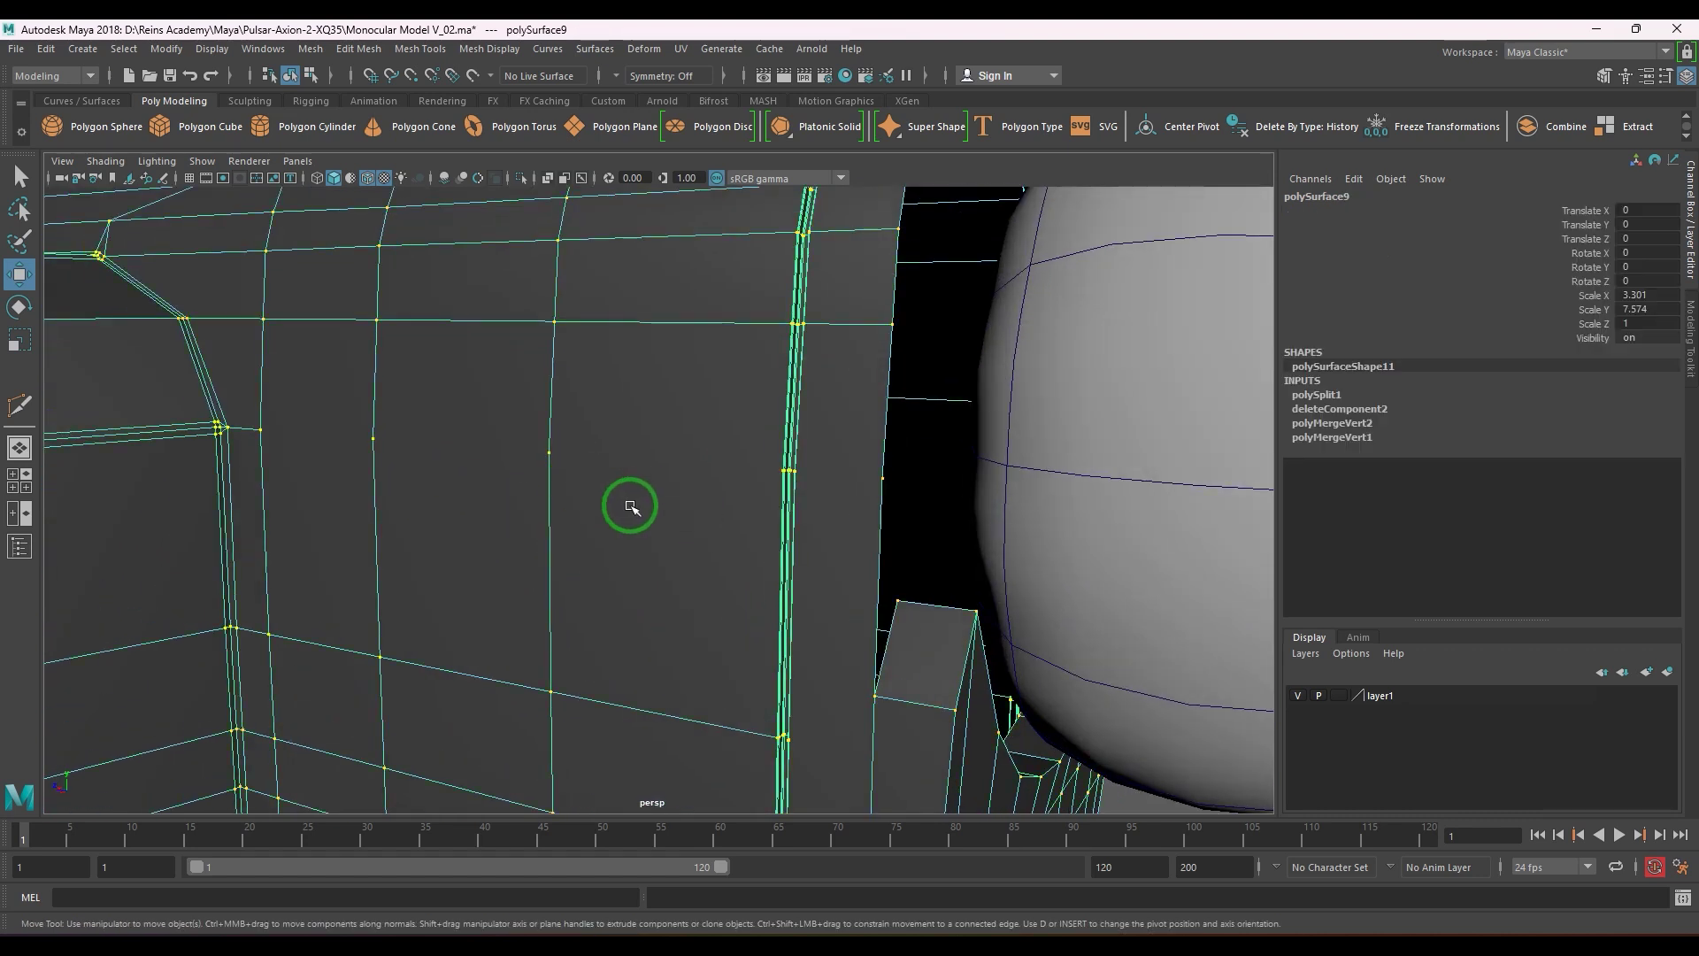
left_click_drag(346, 446, 916, 497)
right_click_drag(880, 505, 779, 510, "alt")
left_click_drag(779, 510, 611, 505, "alt")
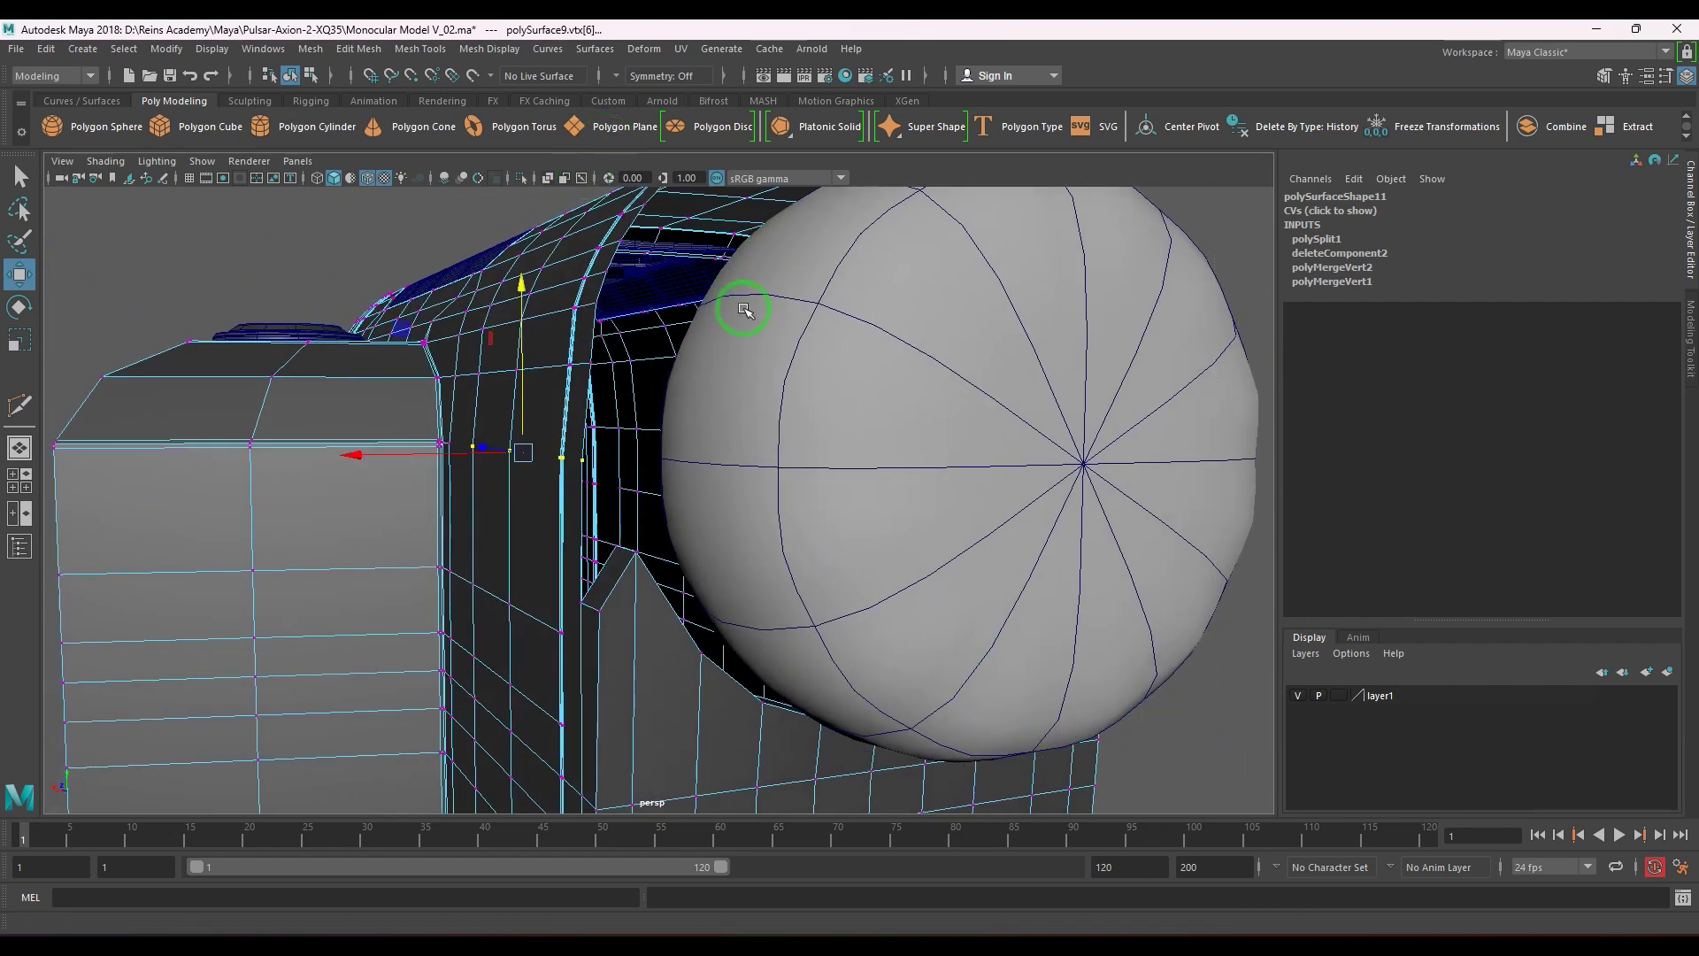
left_click_drag(744, 310, 762, 330, "alt")
left_click(358, 49)
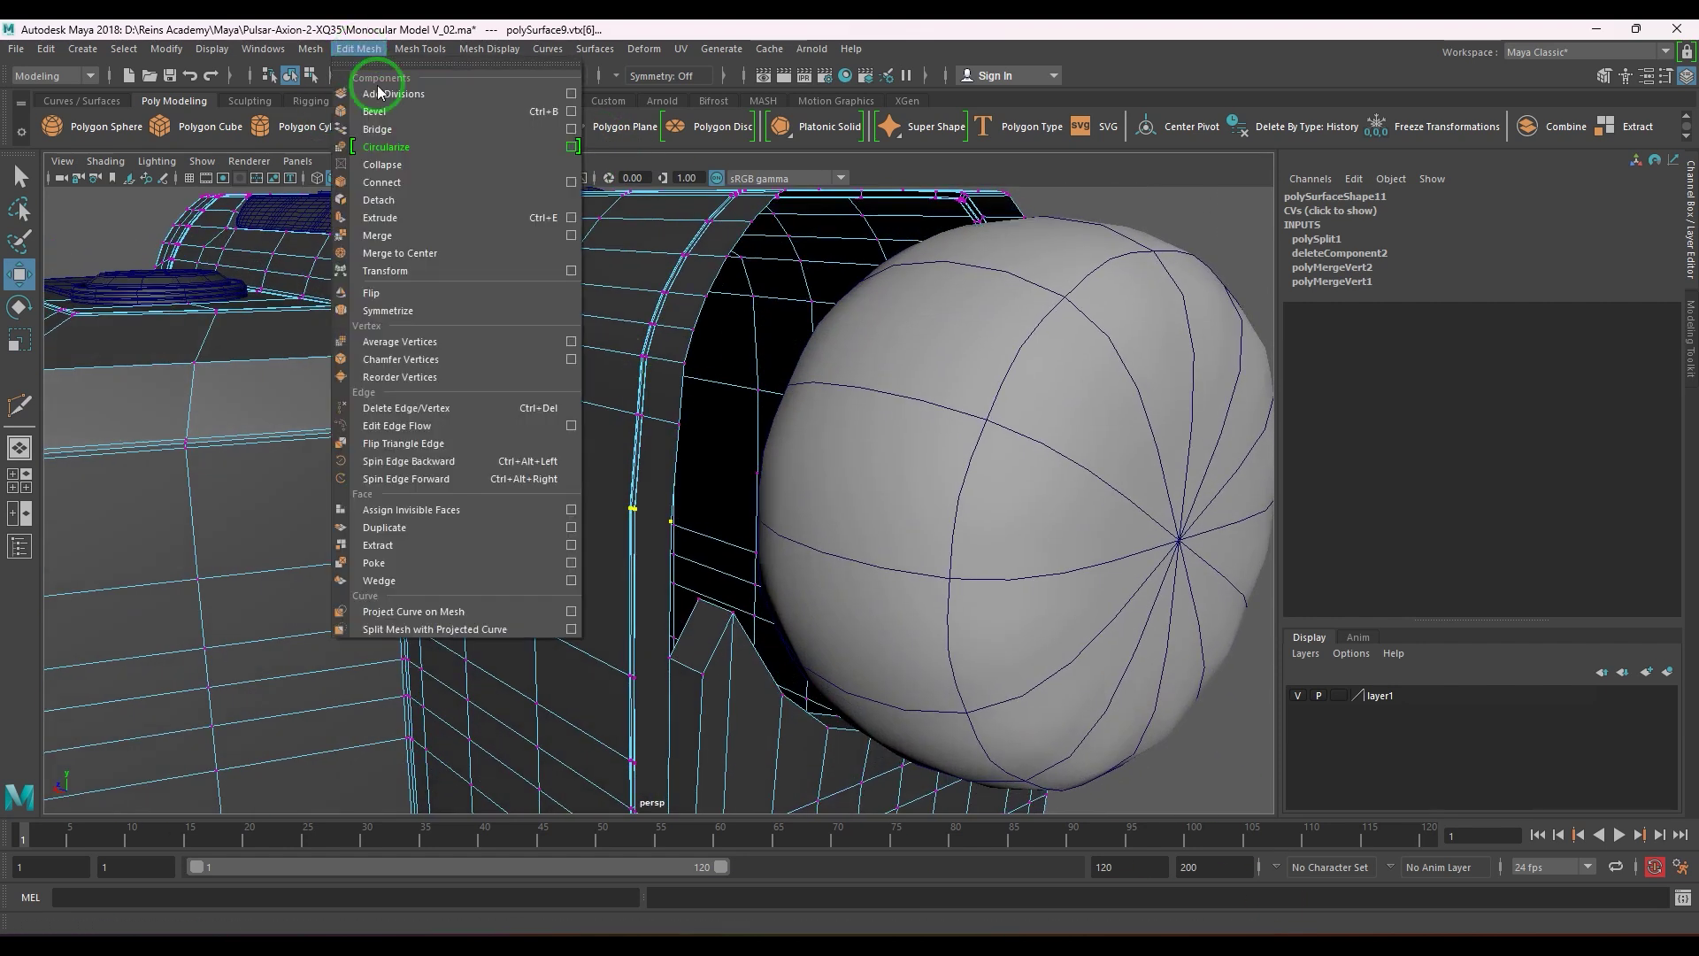
left_click(410, 182)
- Cut an edge between the recess corner's short edge and the start of the newly connected row to close the gap
scroll(608, 485, "up", 10)
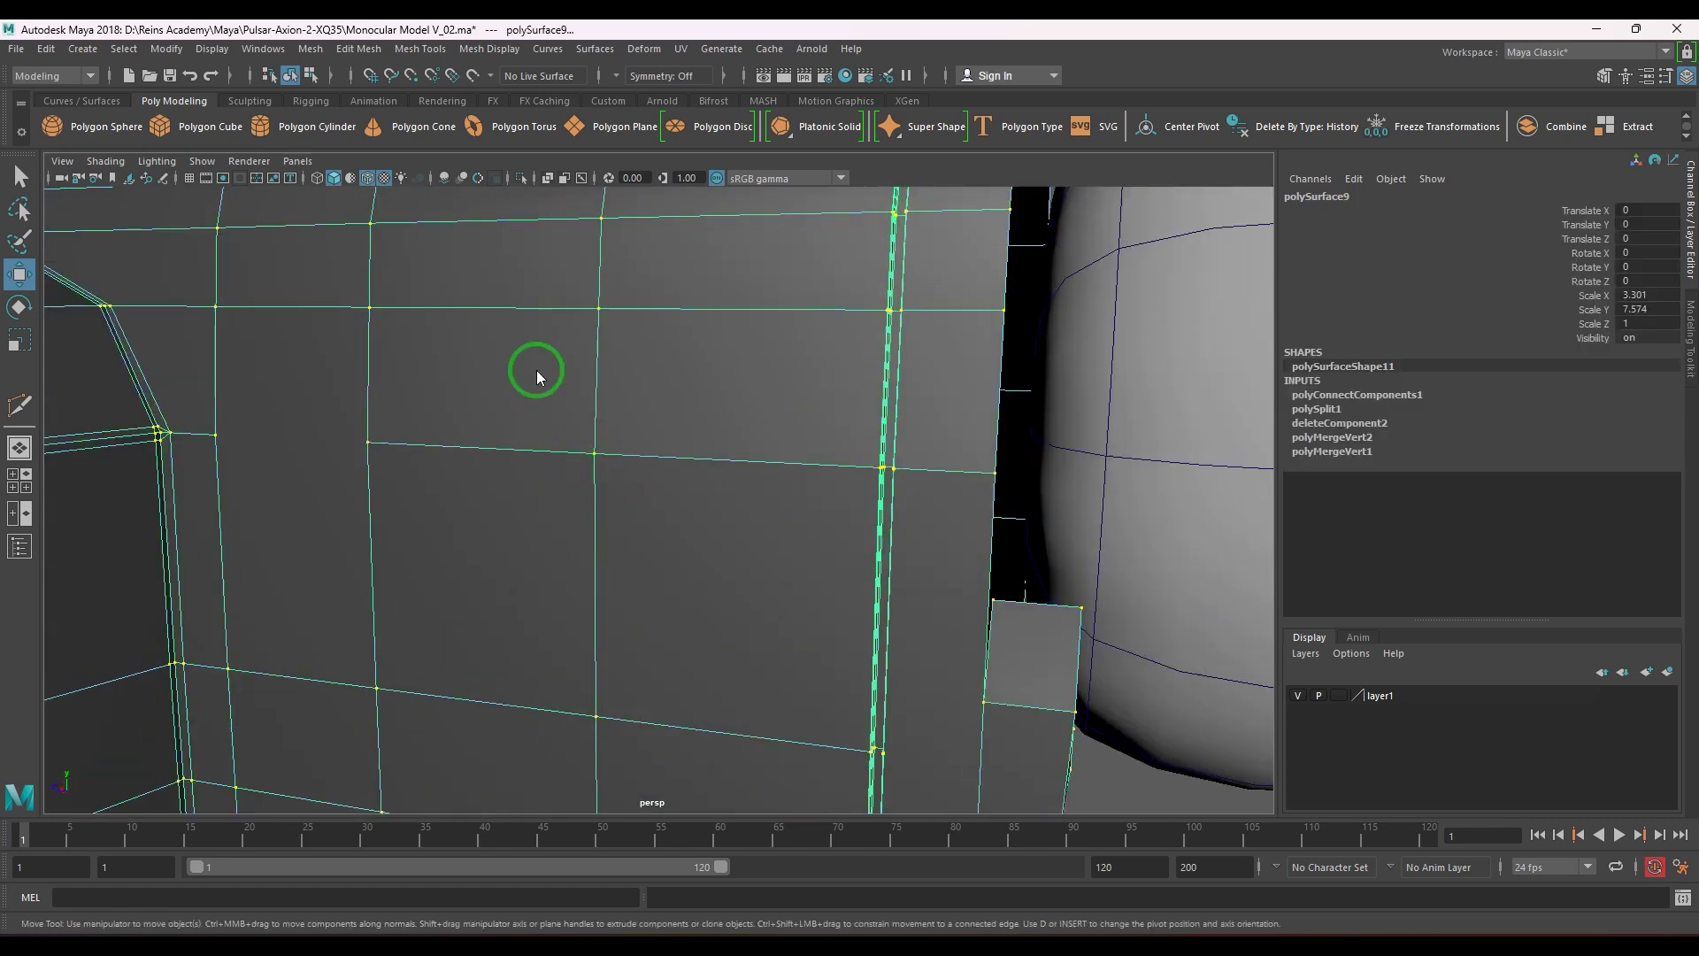
right_click_drag(536, 371, 323, 369, "shift")
left_click(216, 432)
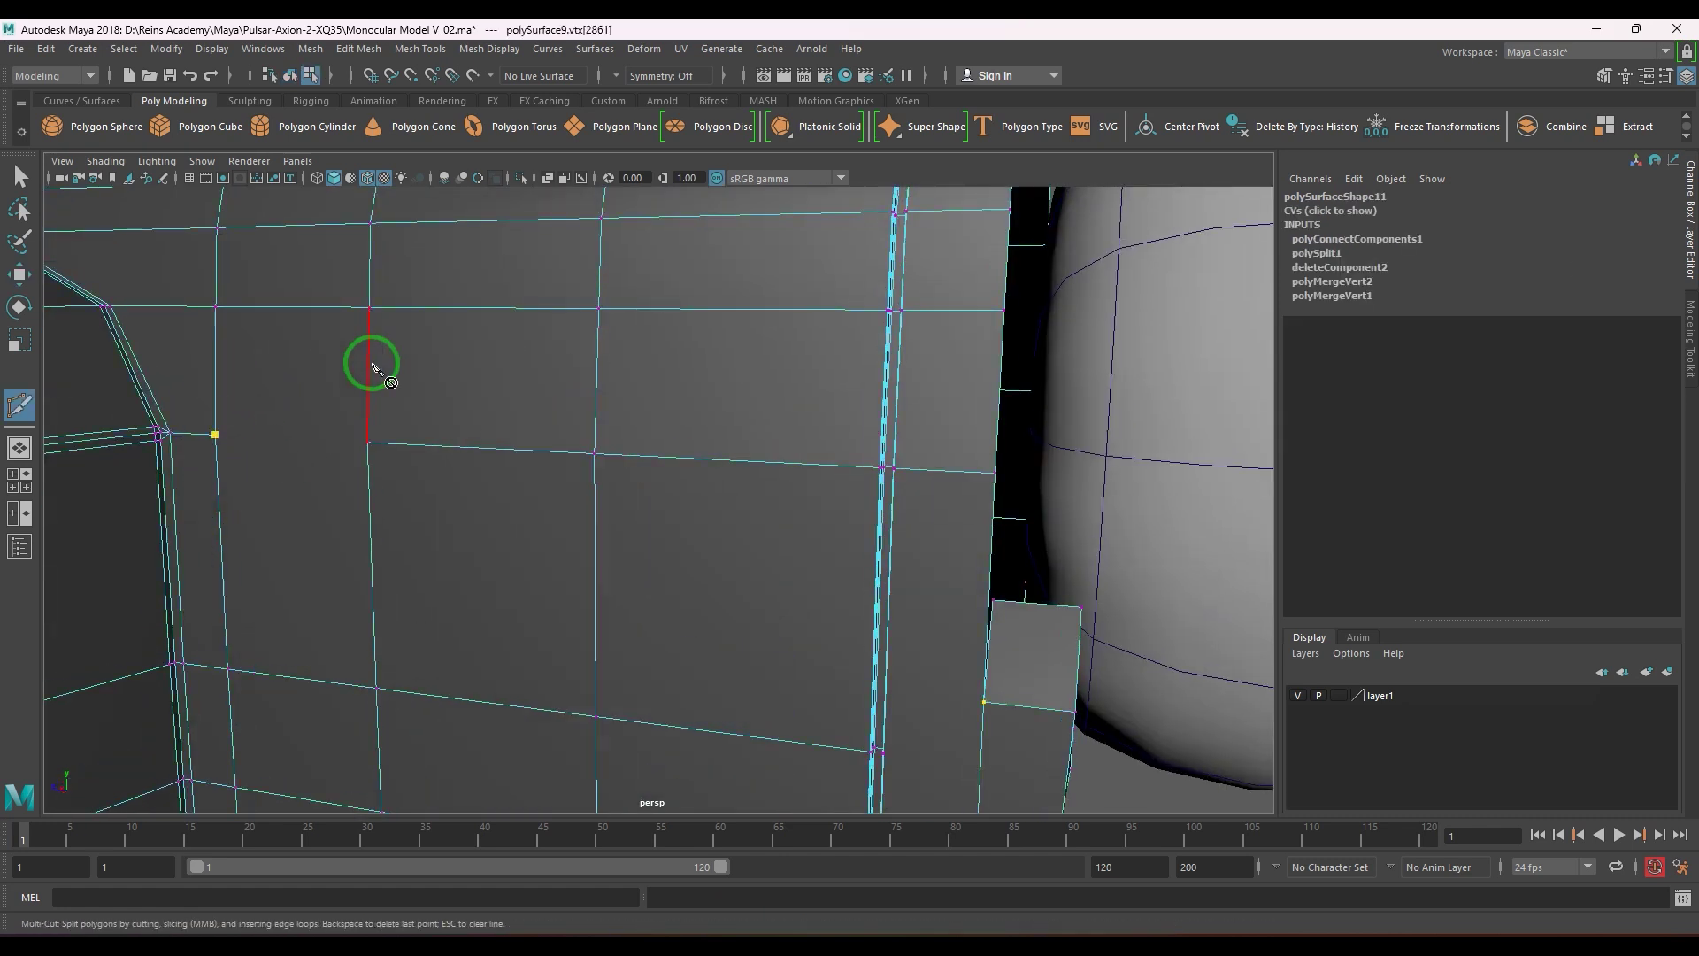
right_click(368, 498)
scroll(637, 576, "down", 5)
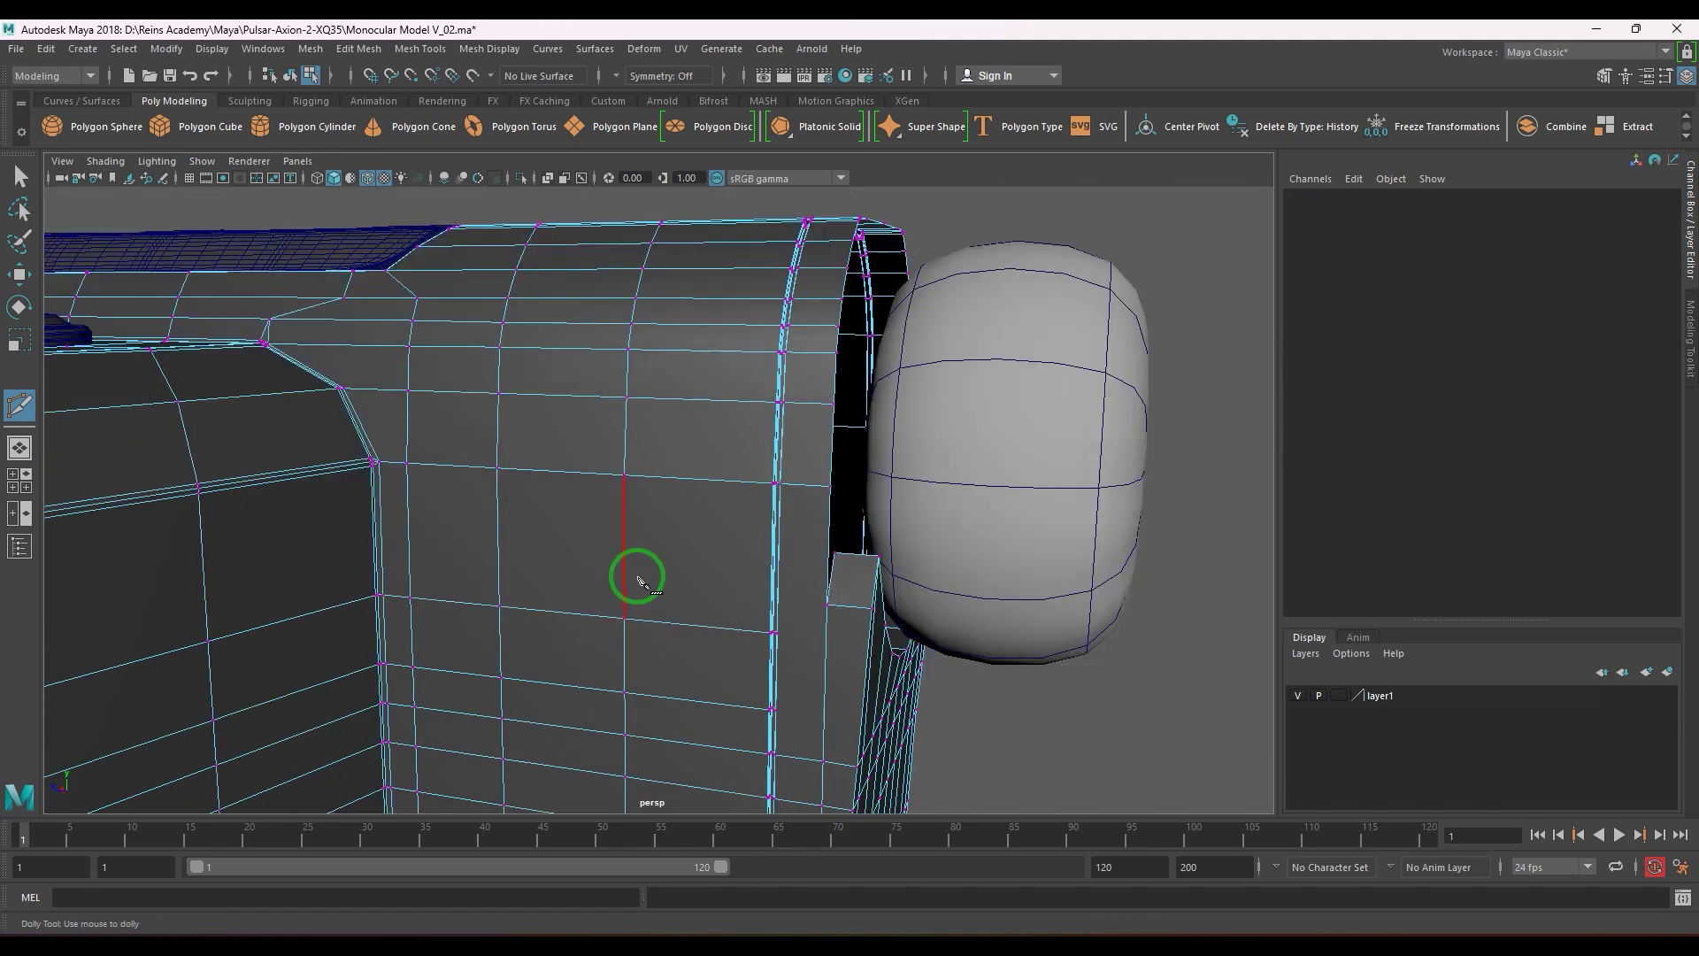
- Show the body in smooth preview and turn its polygon vertex display off
left_click_drag(638, 577, 597, 579, "alt")
key("w")
right_click_drag(598, 579, 650, 549)
key("3")
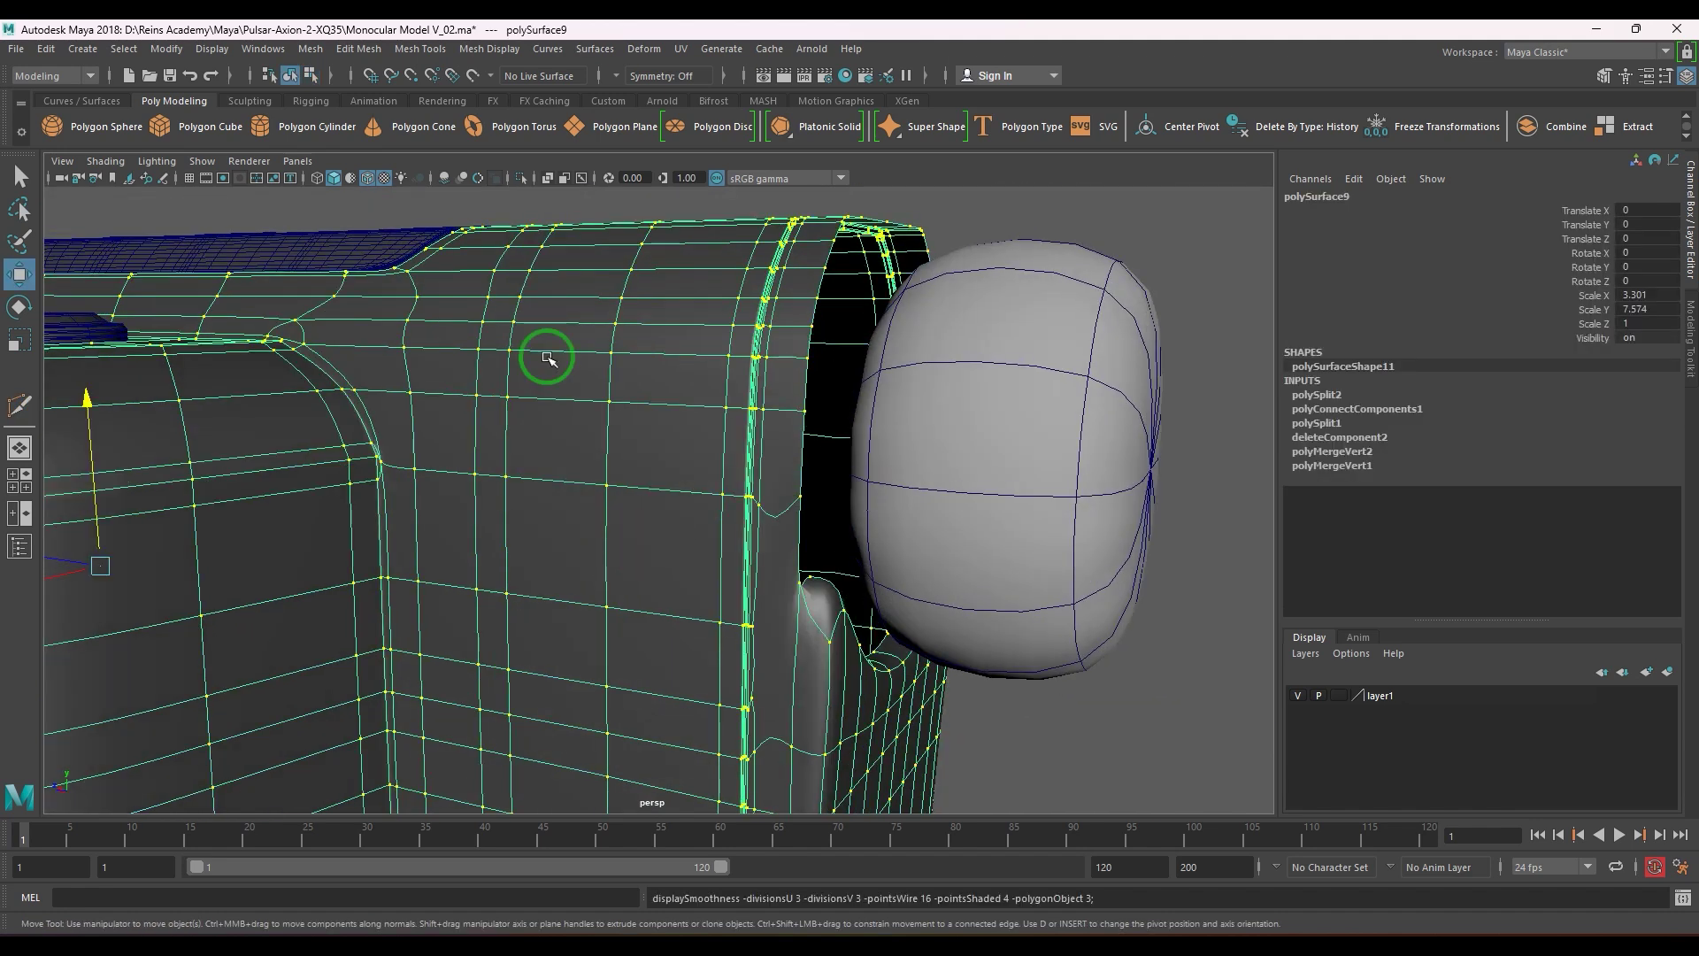
left_click(212, 49)
mouse_move(303, 277)
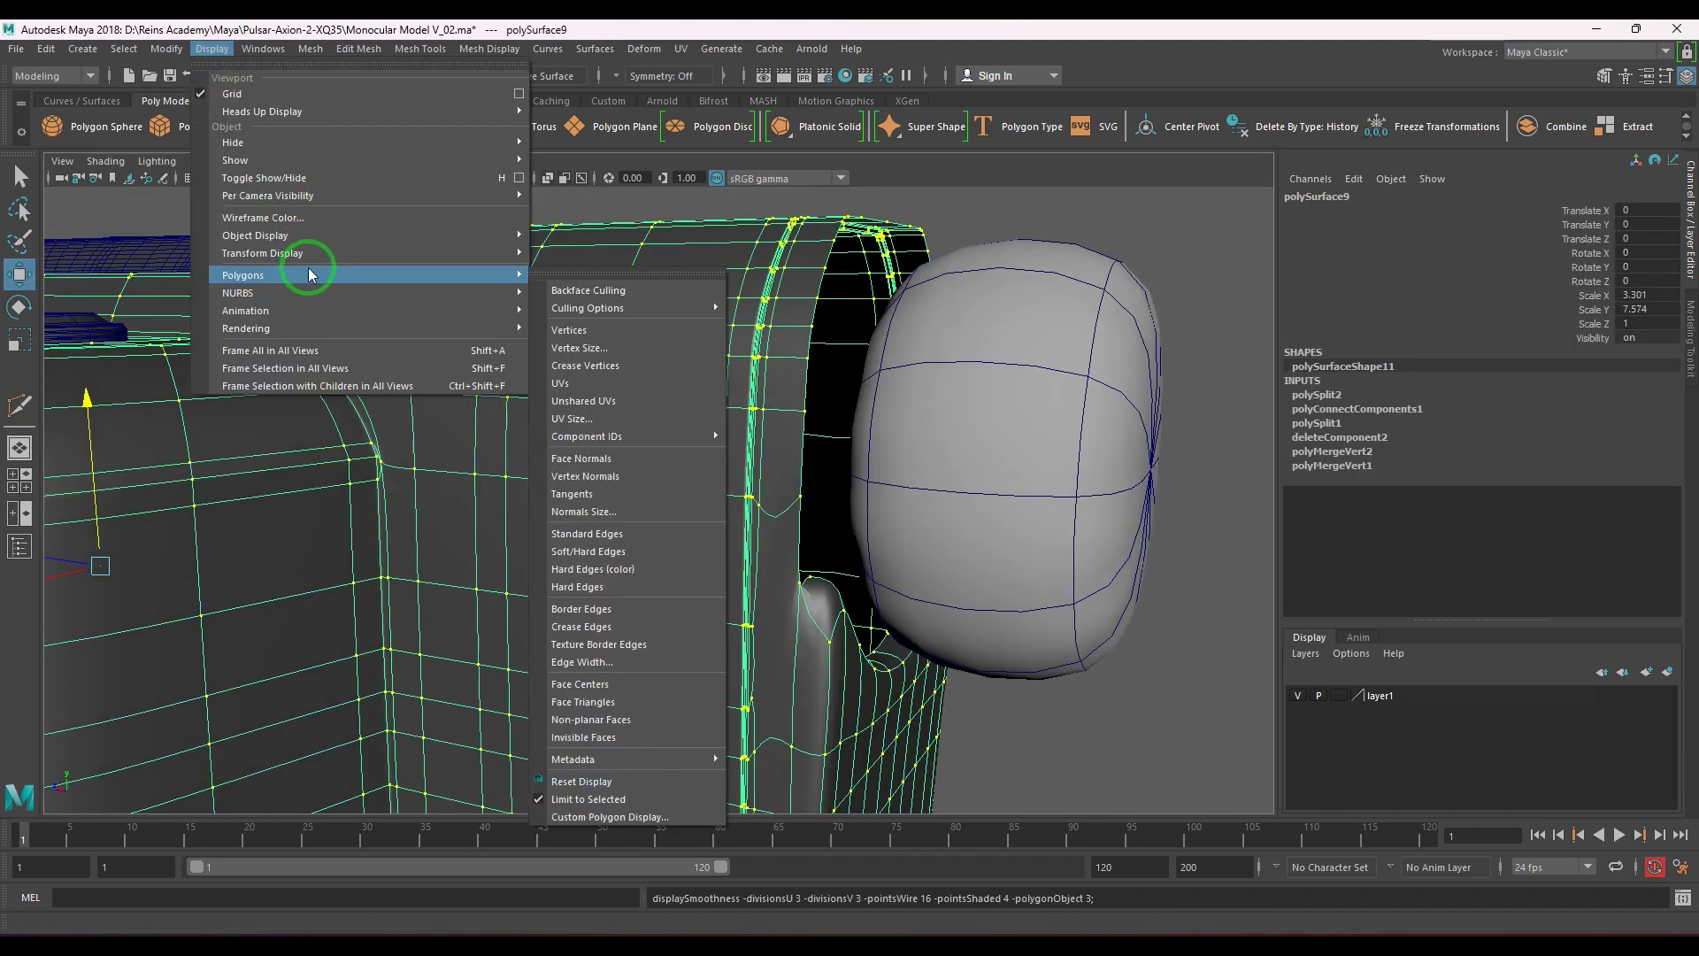
left_click(609, 331)
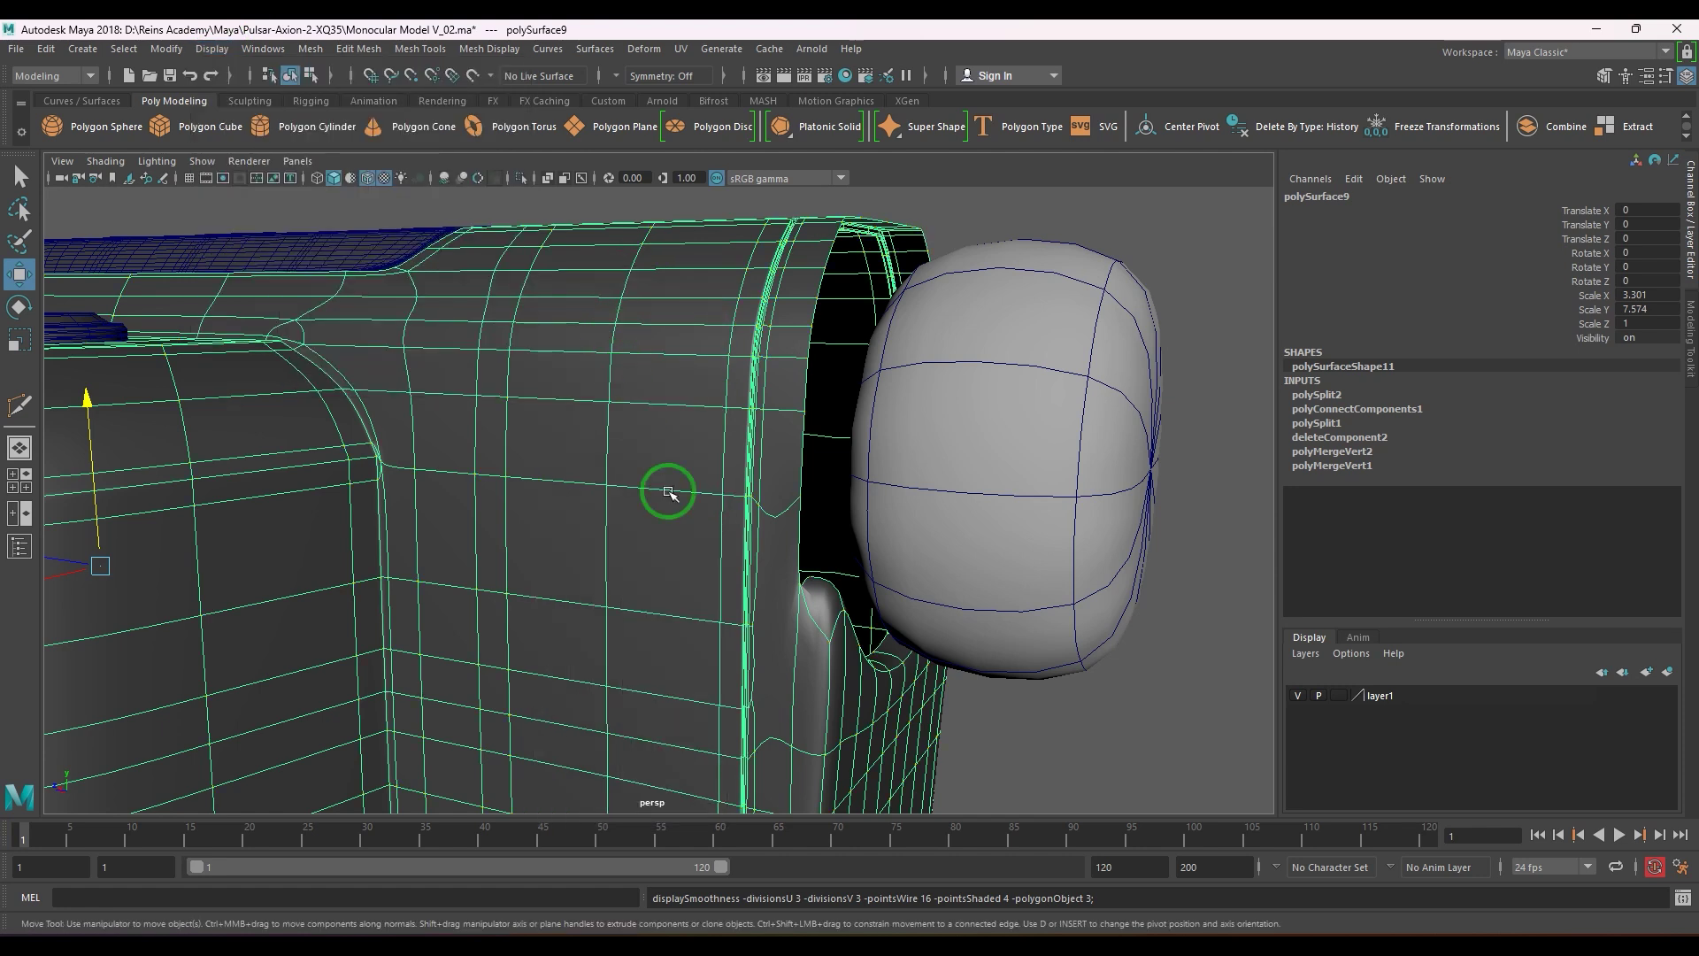
- Return the body to unsmoothed display and delete the stray vertex on the front rim edge above the lip corner
scroll(769, 562, "down", 2)
key("1")
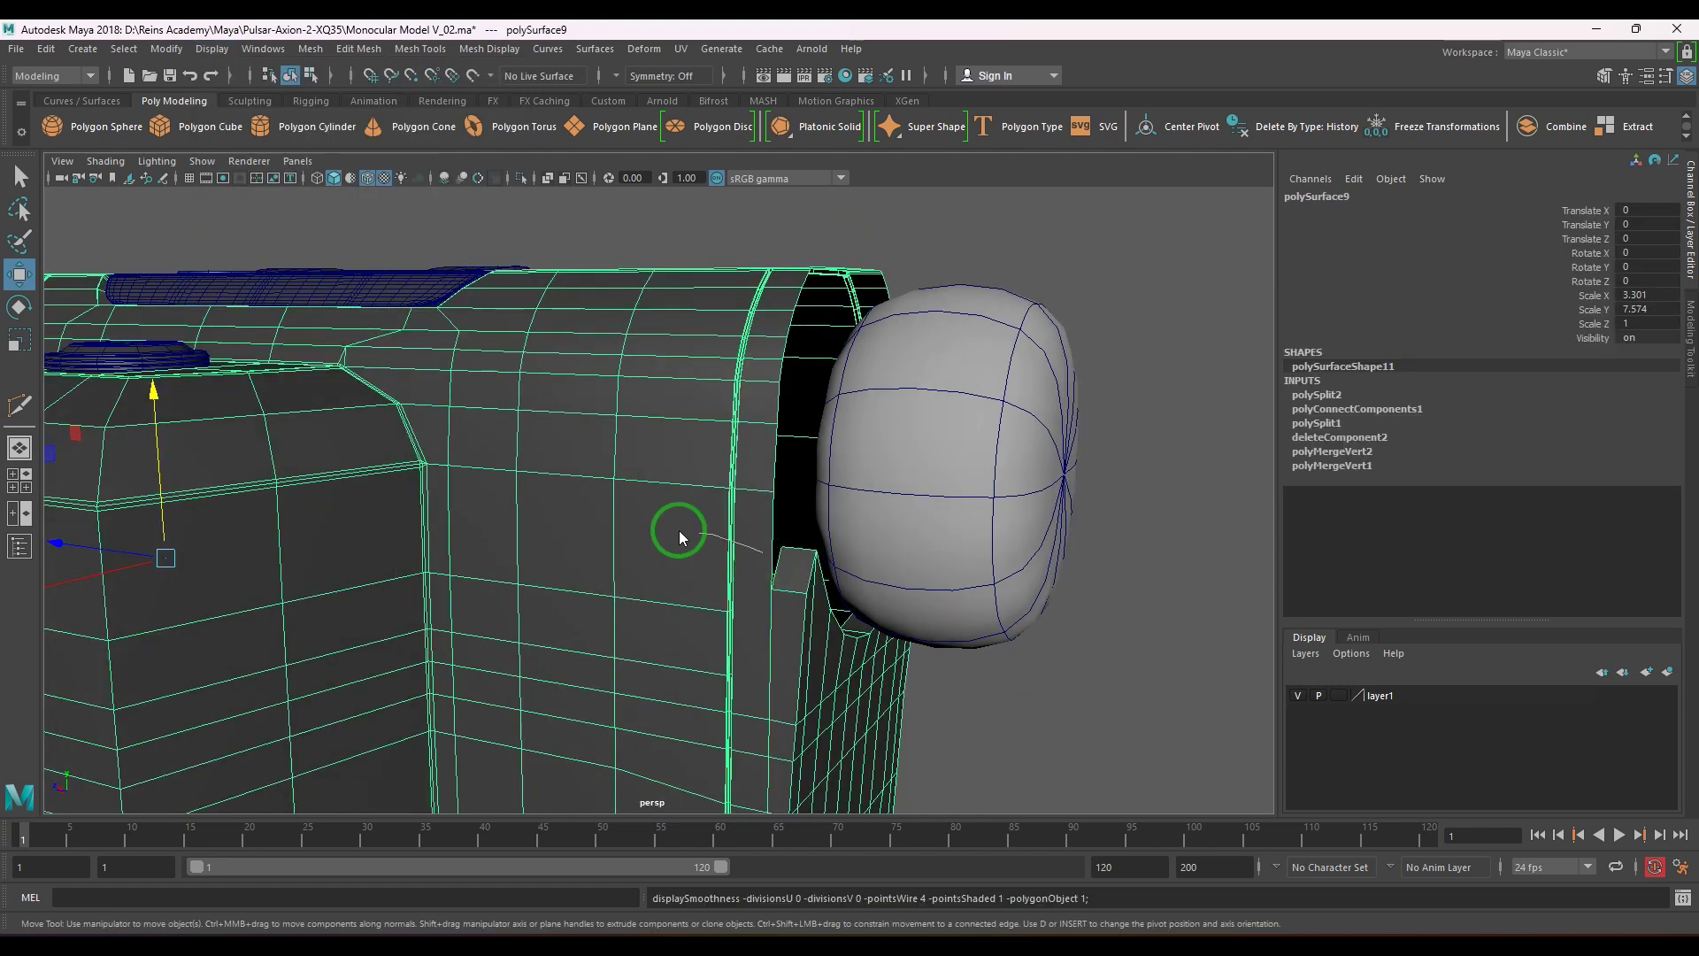
right_click_drag(678, 531, 675, 530)
scroll(845, 576, "up", 4)
left_click_drag(899, 529, 876, 524)
key("Delete")
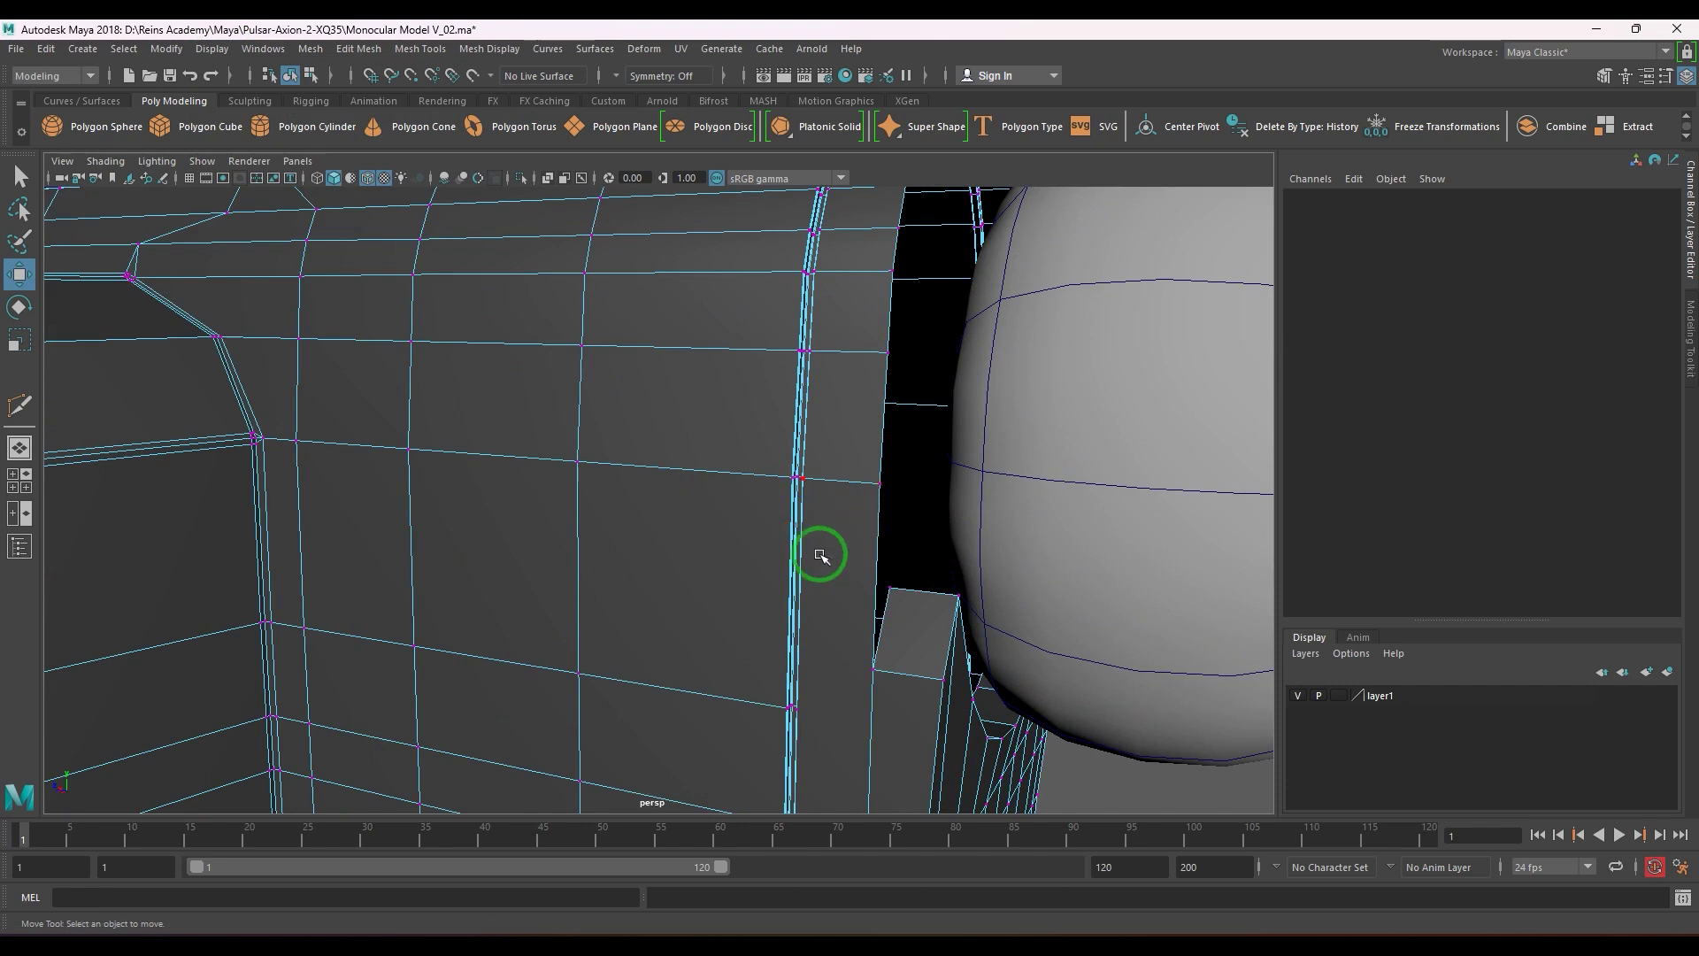
- Check the side wall and front rim in smooth preview, and return the body to unsmoothed display
key("F8")
scroll(807, 562, "down", 5)
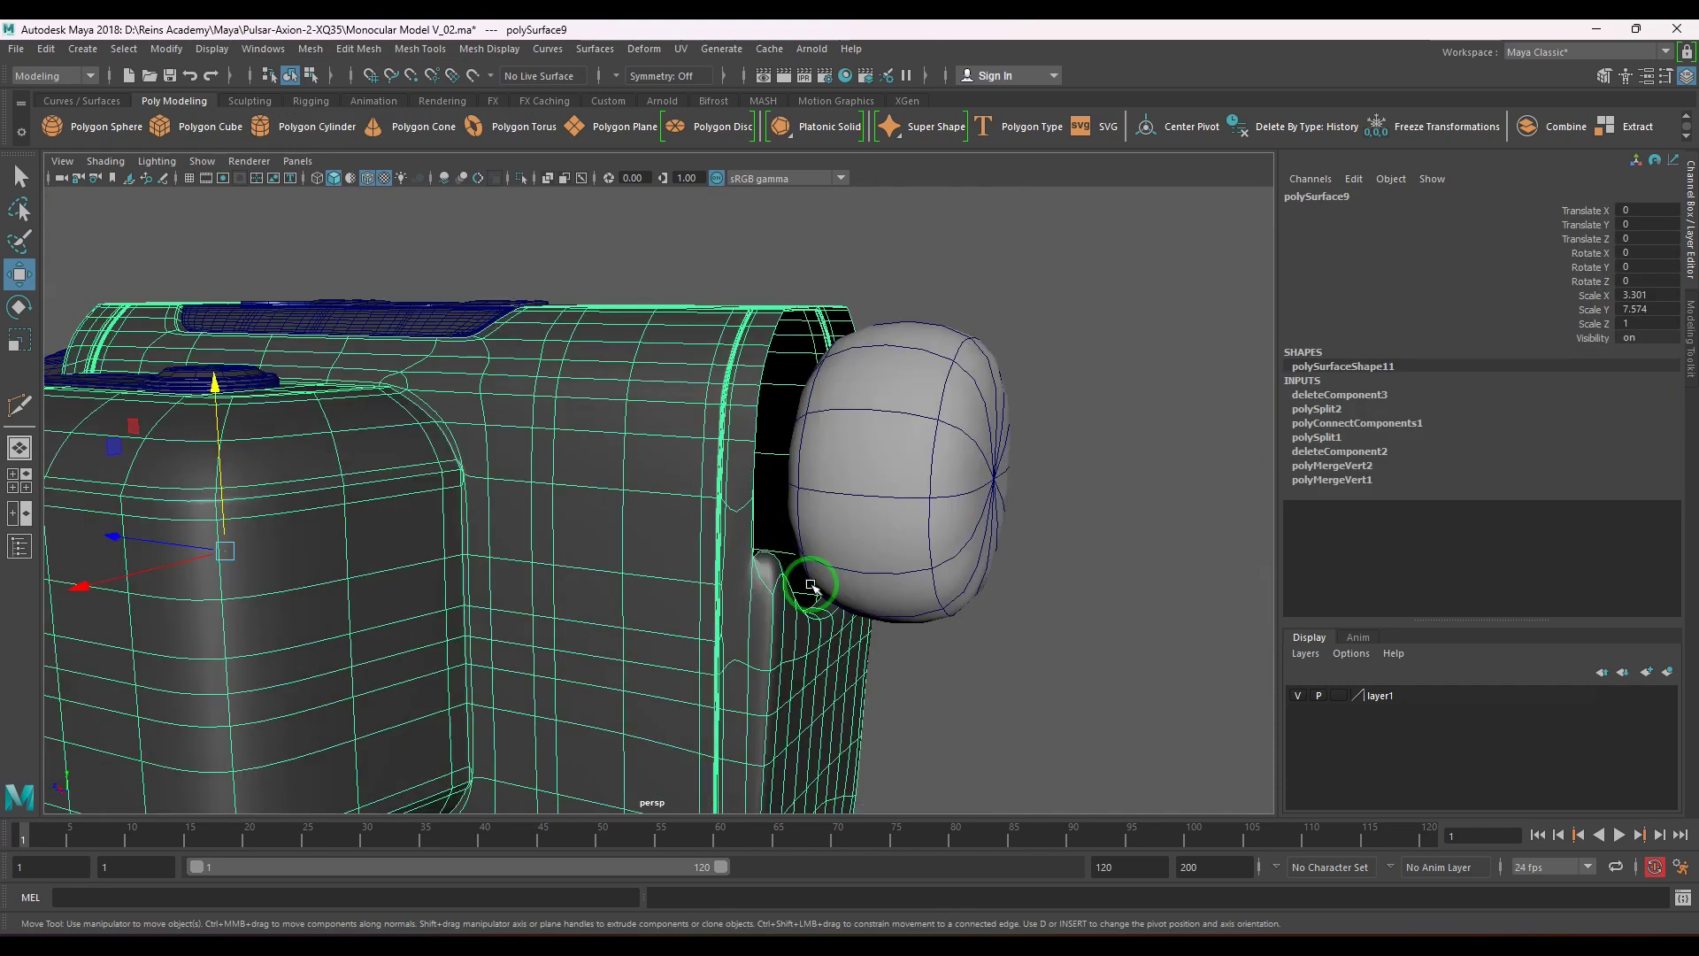
left_click(1062, 681)
left_click(743, 619)
key("1")
middle_click_drag(785, 652, 746, 557, "alt")
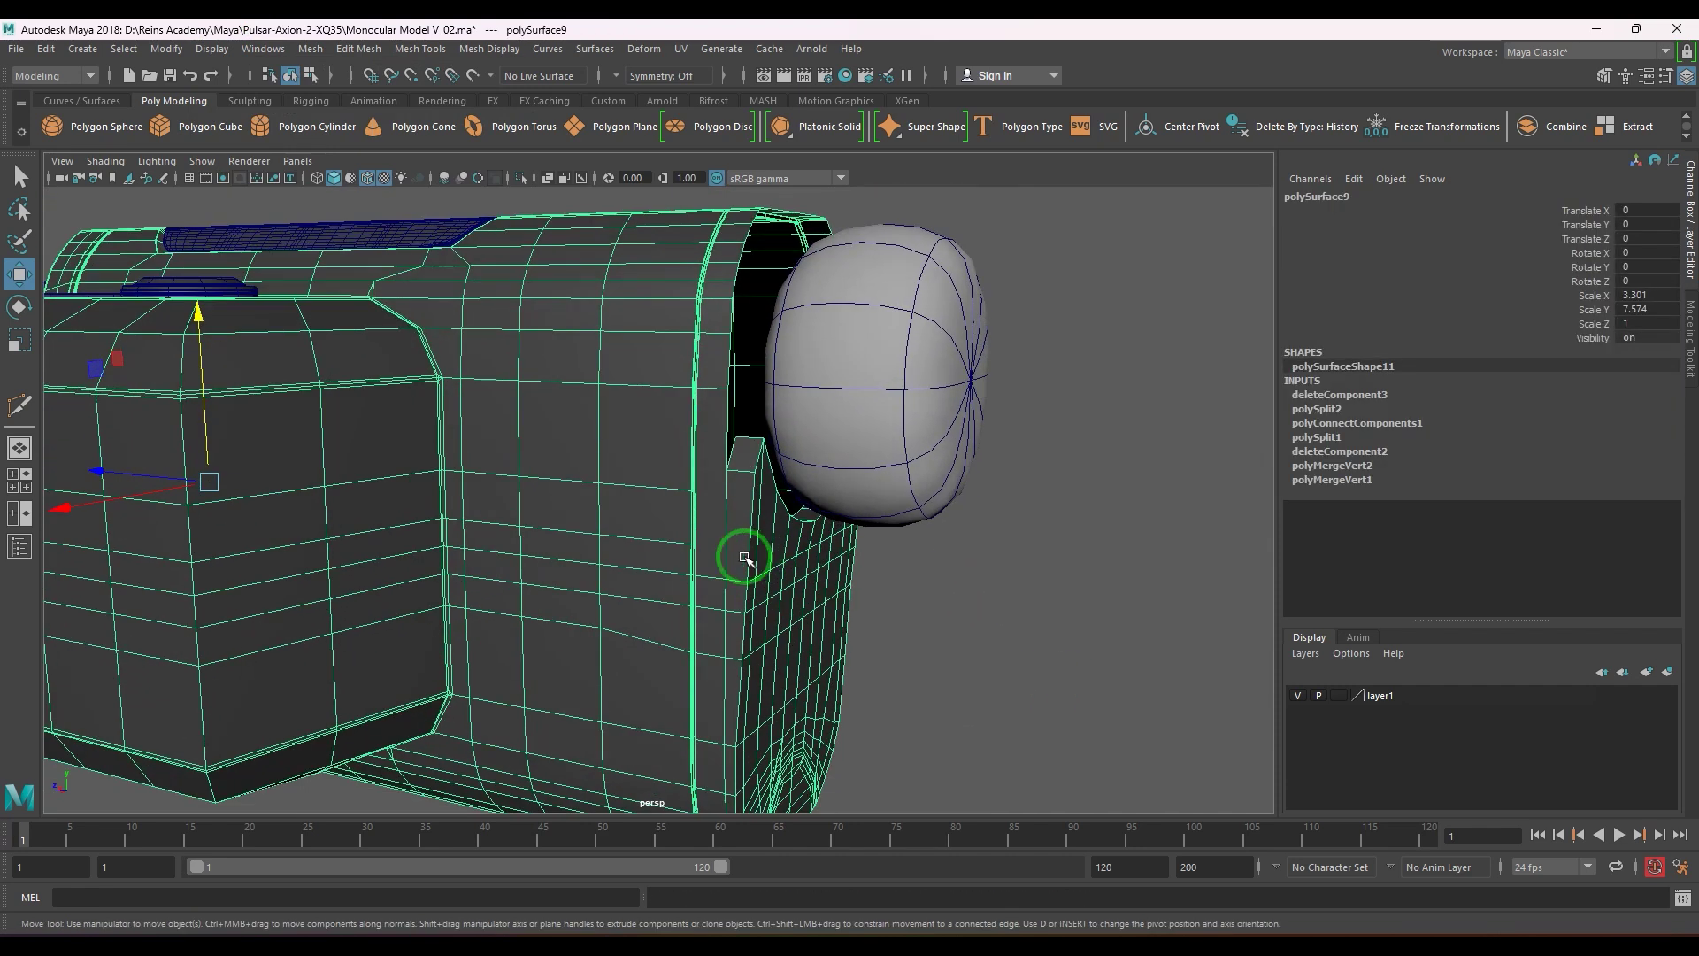
- Select the loose mid-edge vertices on the opposite side wall and connect them into a horizontal row of edges
left_click_drag(745, 558, 472, 567, "alt")
middle_click_drag(932, 592, 662, 627, "alt")
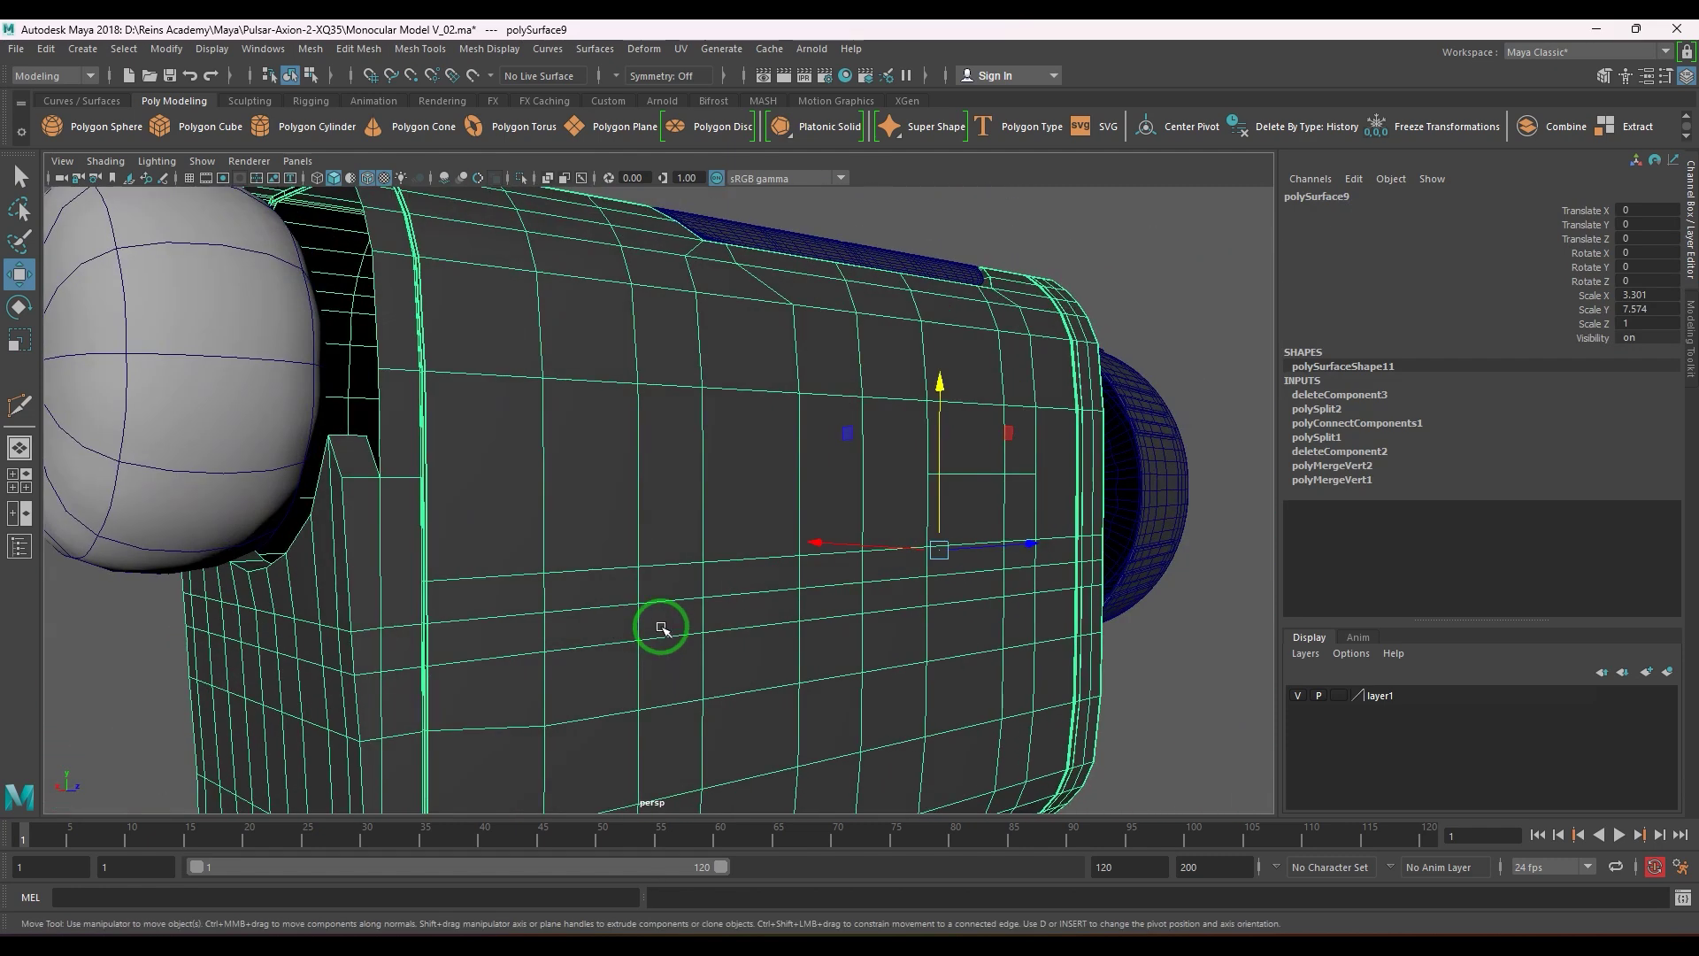
left_click_drag(662, 627, 645, 631, "alt")
right_click_drag(650, 539, 557, 587)
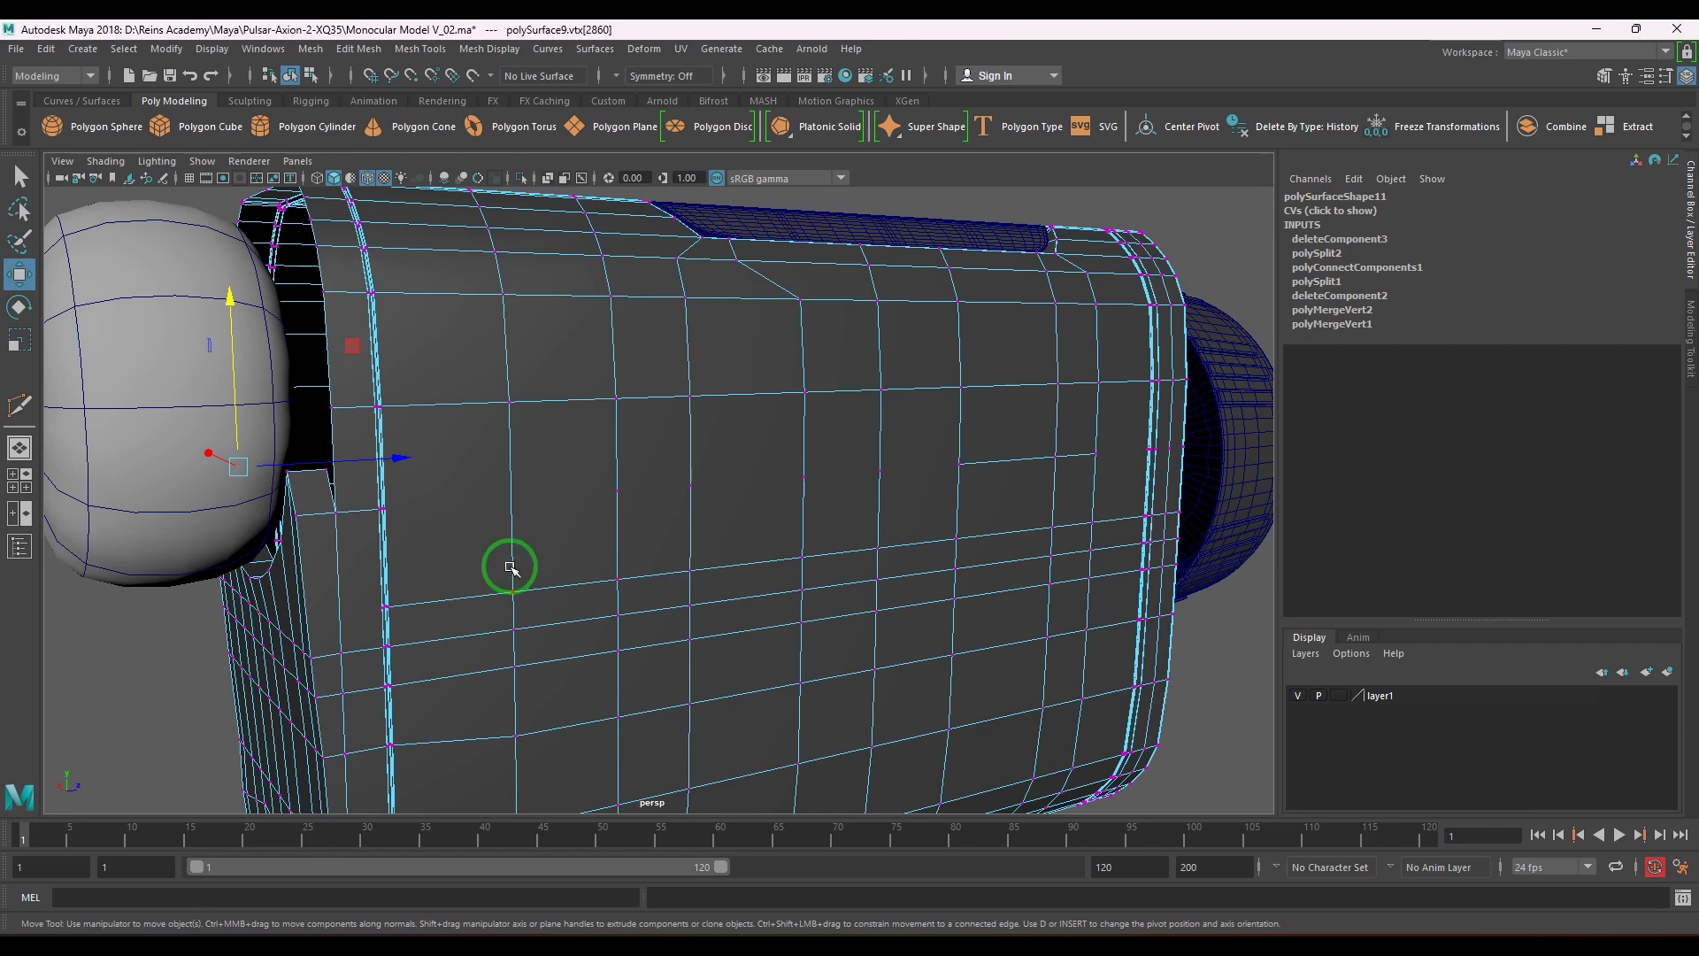
left_click_drag(510, 566, 543, 516, "alt")
left_click_drag(880, 534, 629, 416, "alt")
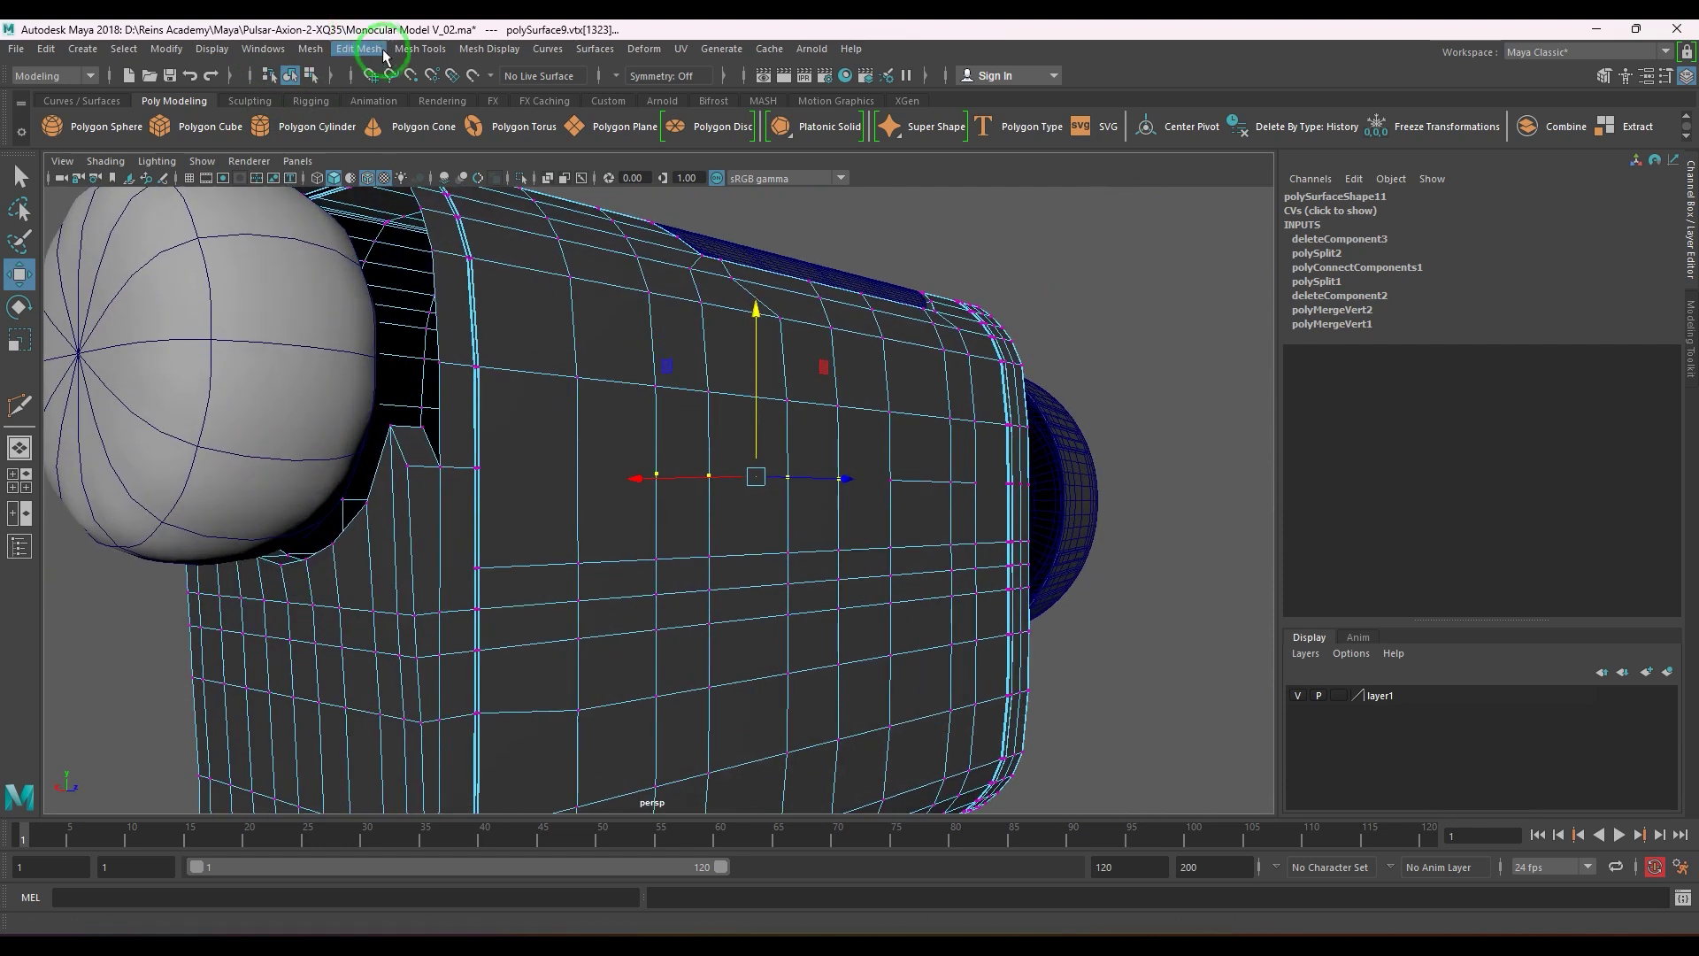
left_click(359, 49)
left_click(441, 183)
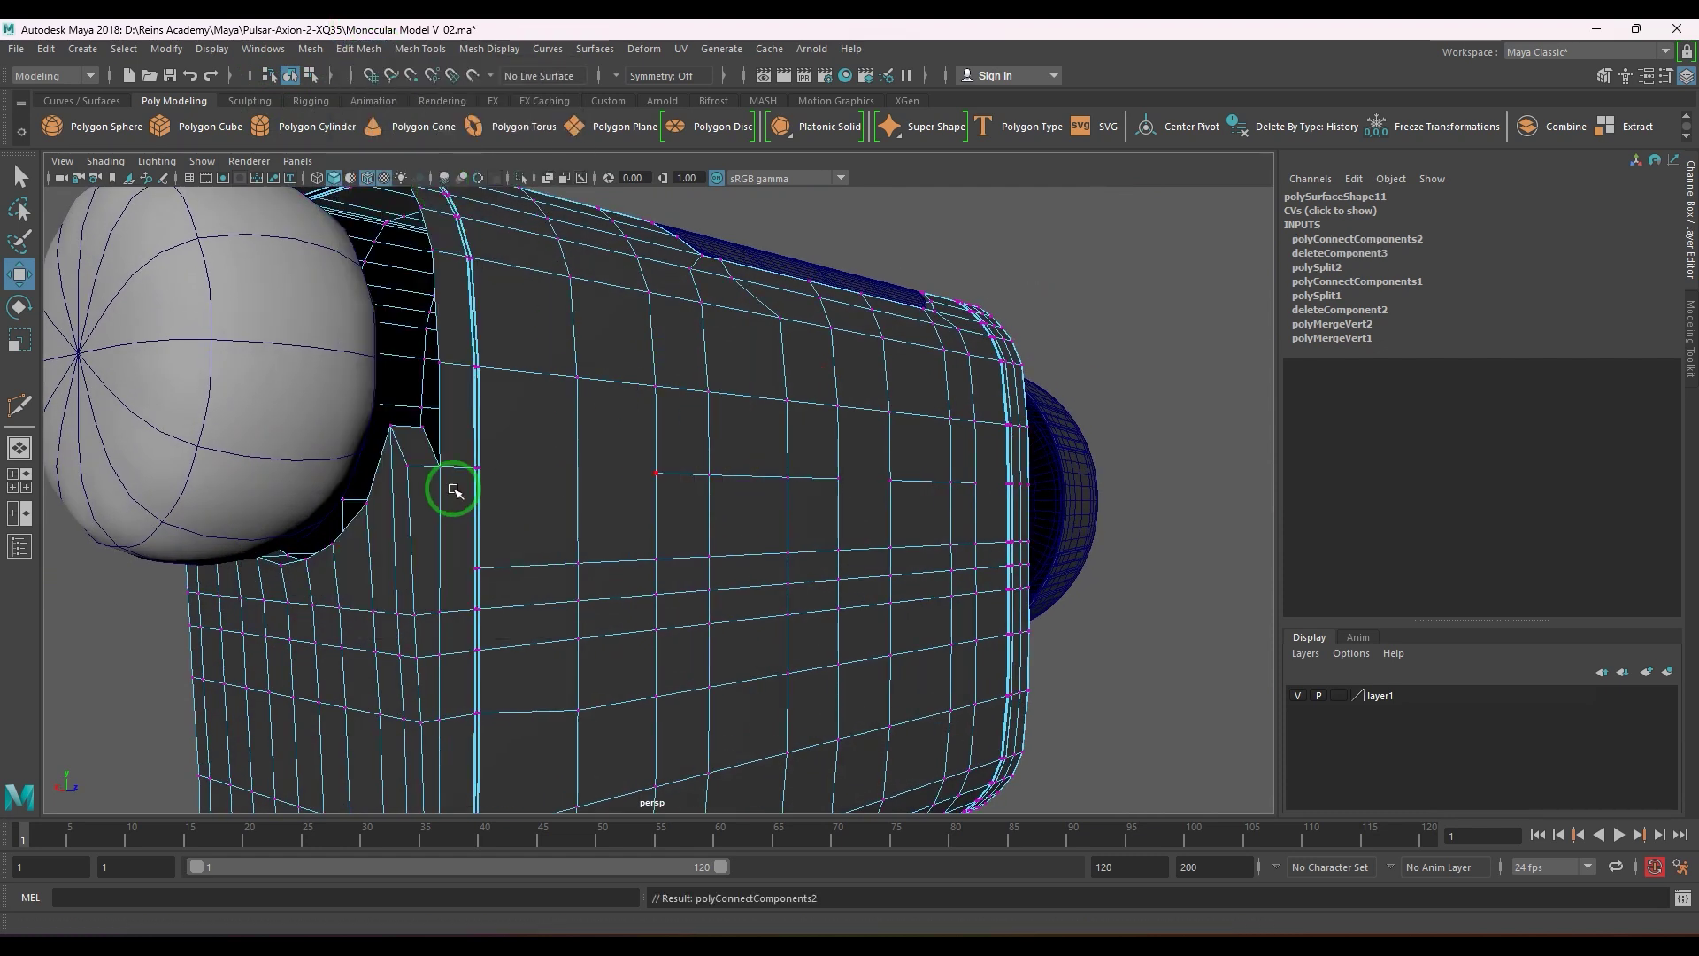
left_click_drag(448, 486, 512, 448, "alt")
key("F8")
right_click_drag(590, 402, 494, 410, "shift")
left_click(416, 456)
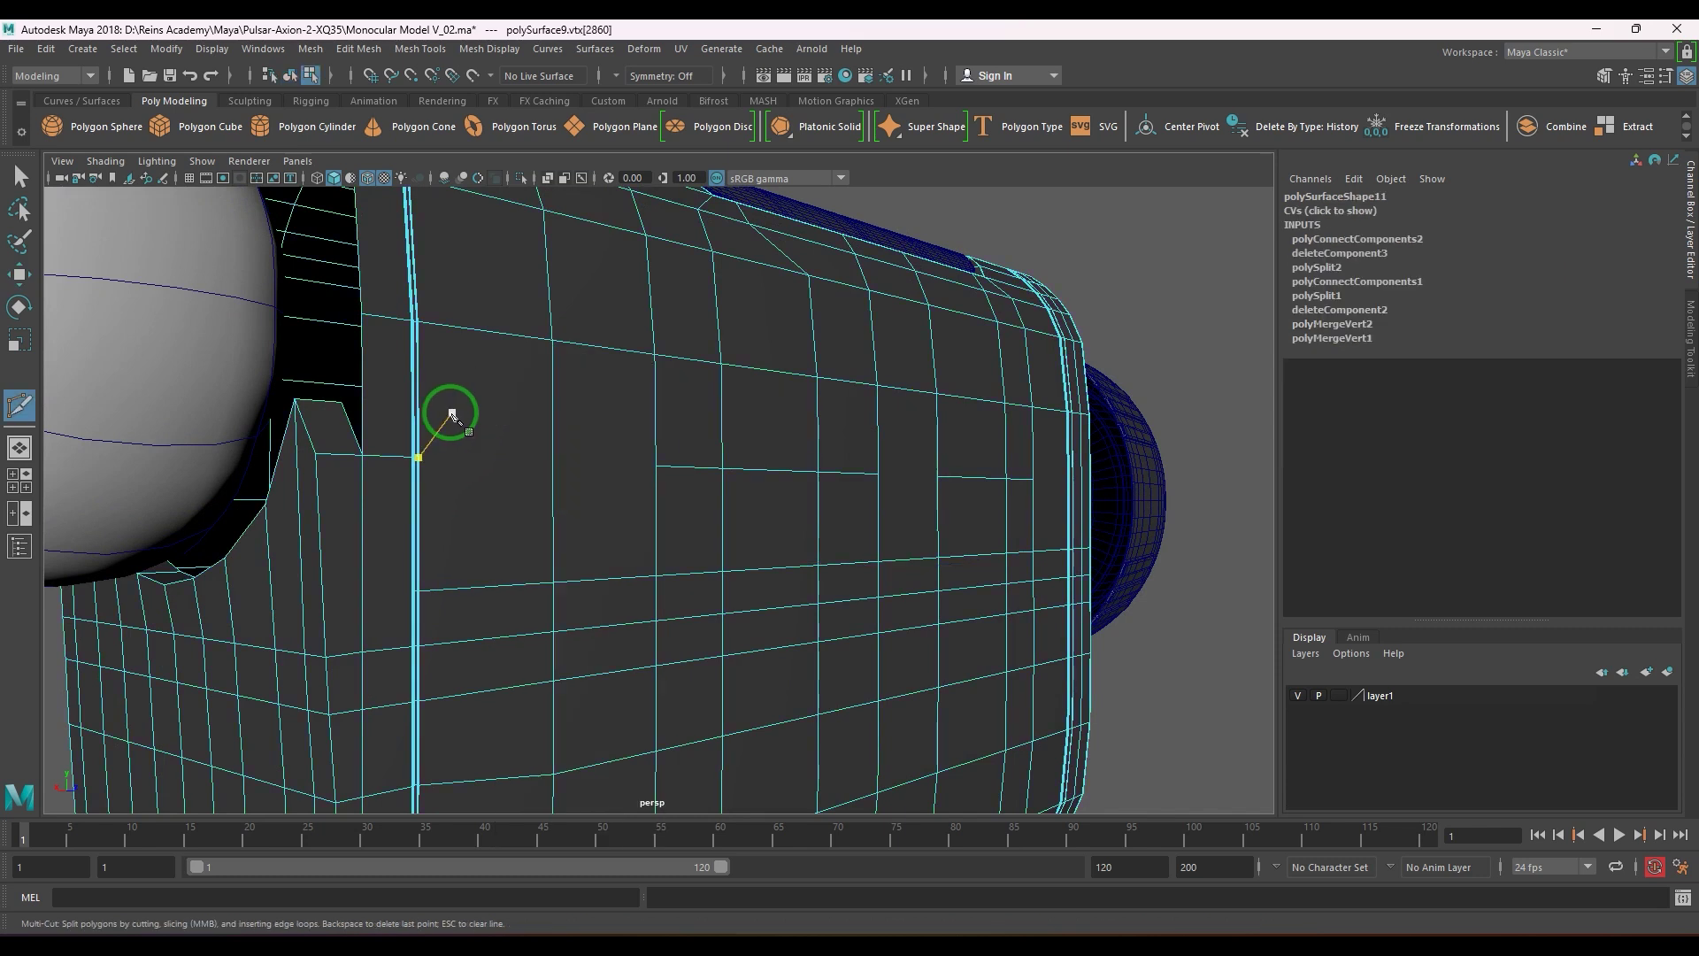
scroll(497, 546, "up", 4)
middle_click_drag(478, 504, 638, 539, "alt")
scroll(444, 523, "up", 4)
middle_click_drag(336, 487, 561, 496, "alt")
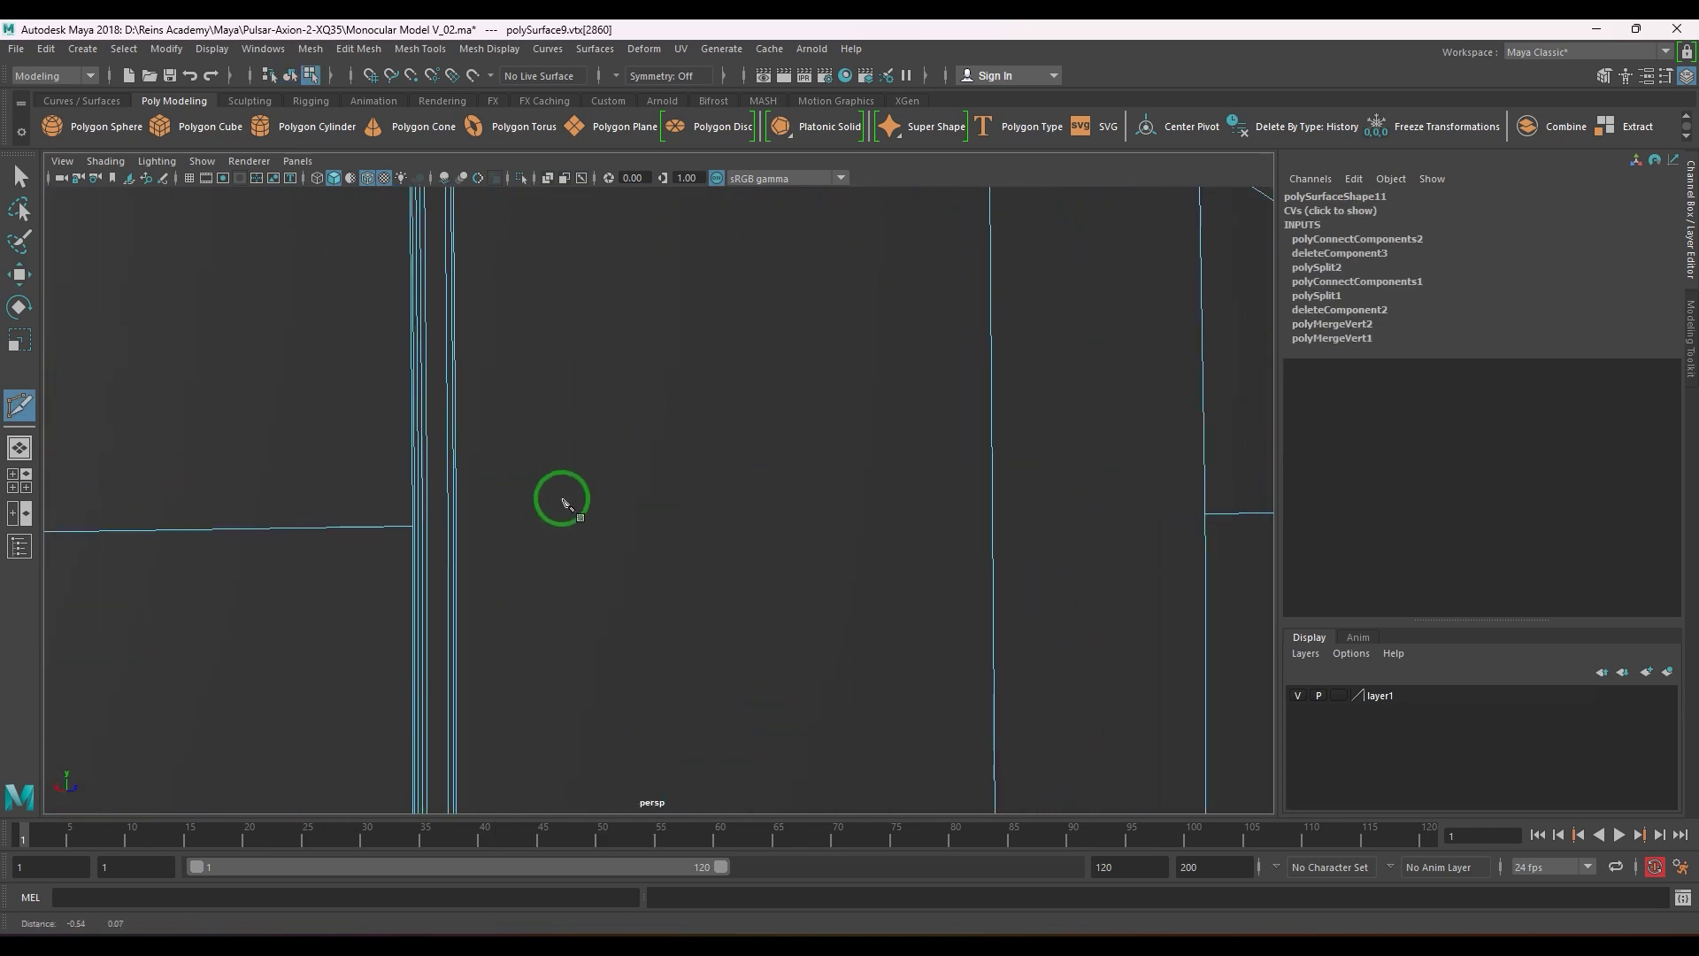
scroll(522, 497, "up", 4)
scroll(478, 540, "down", 2)
key("ctrl+z")
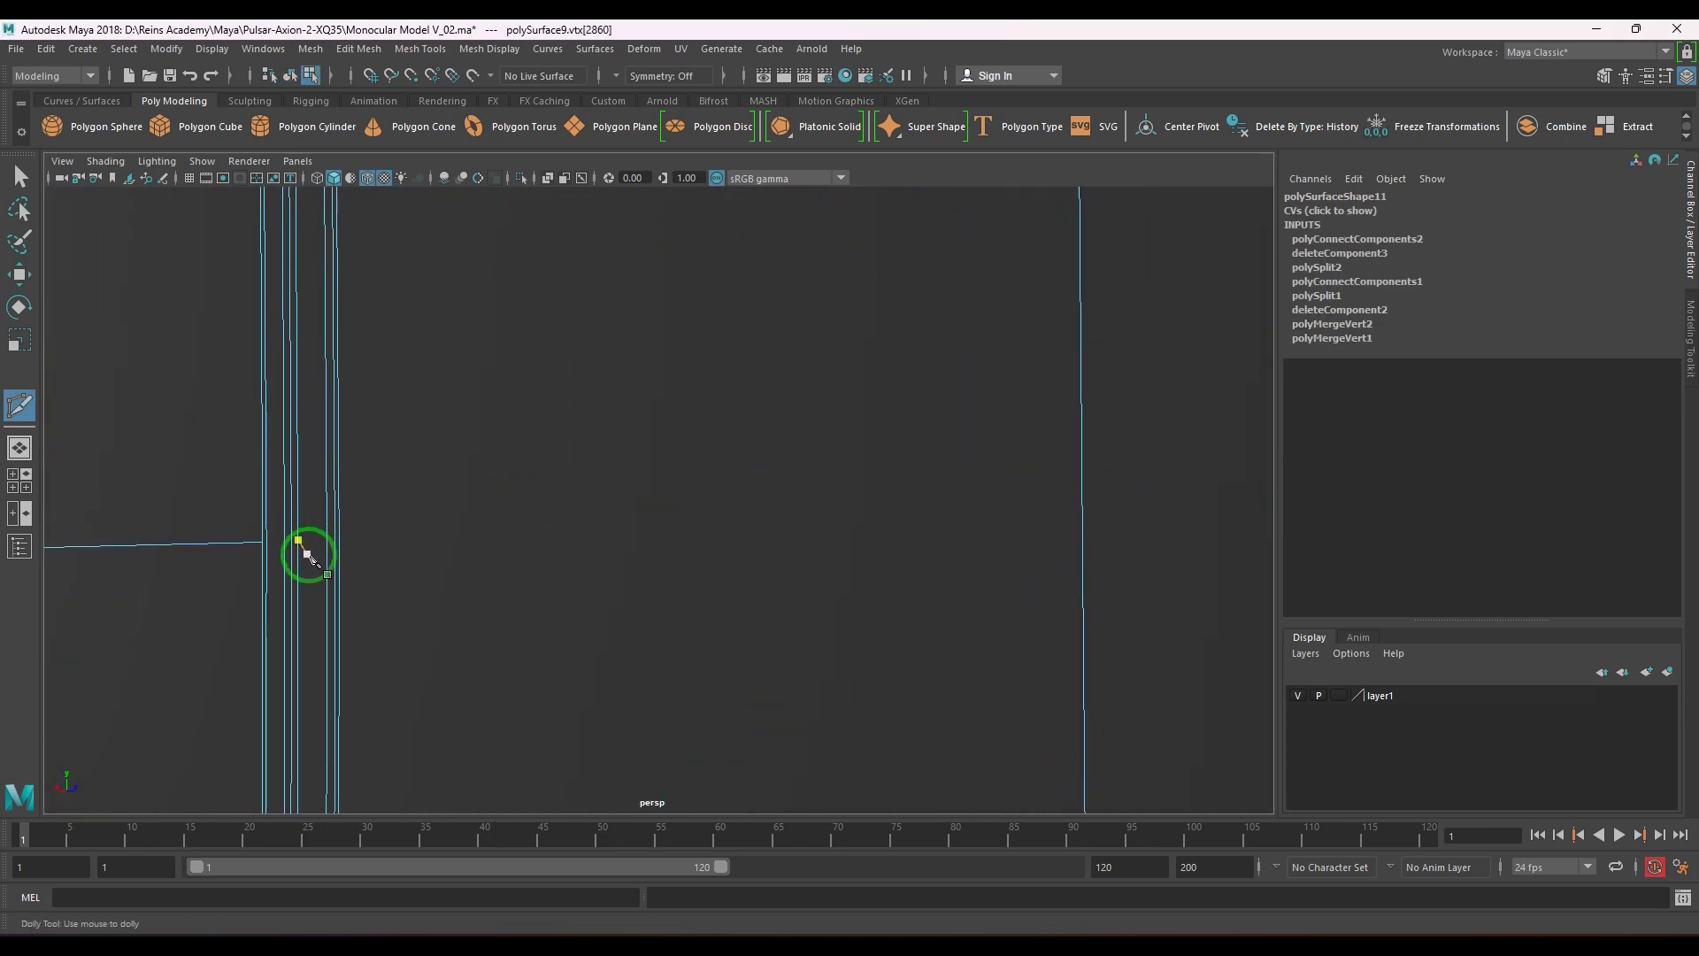
scroll(378, 538, "down", 5)
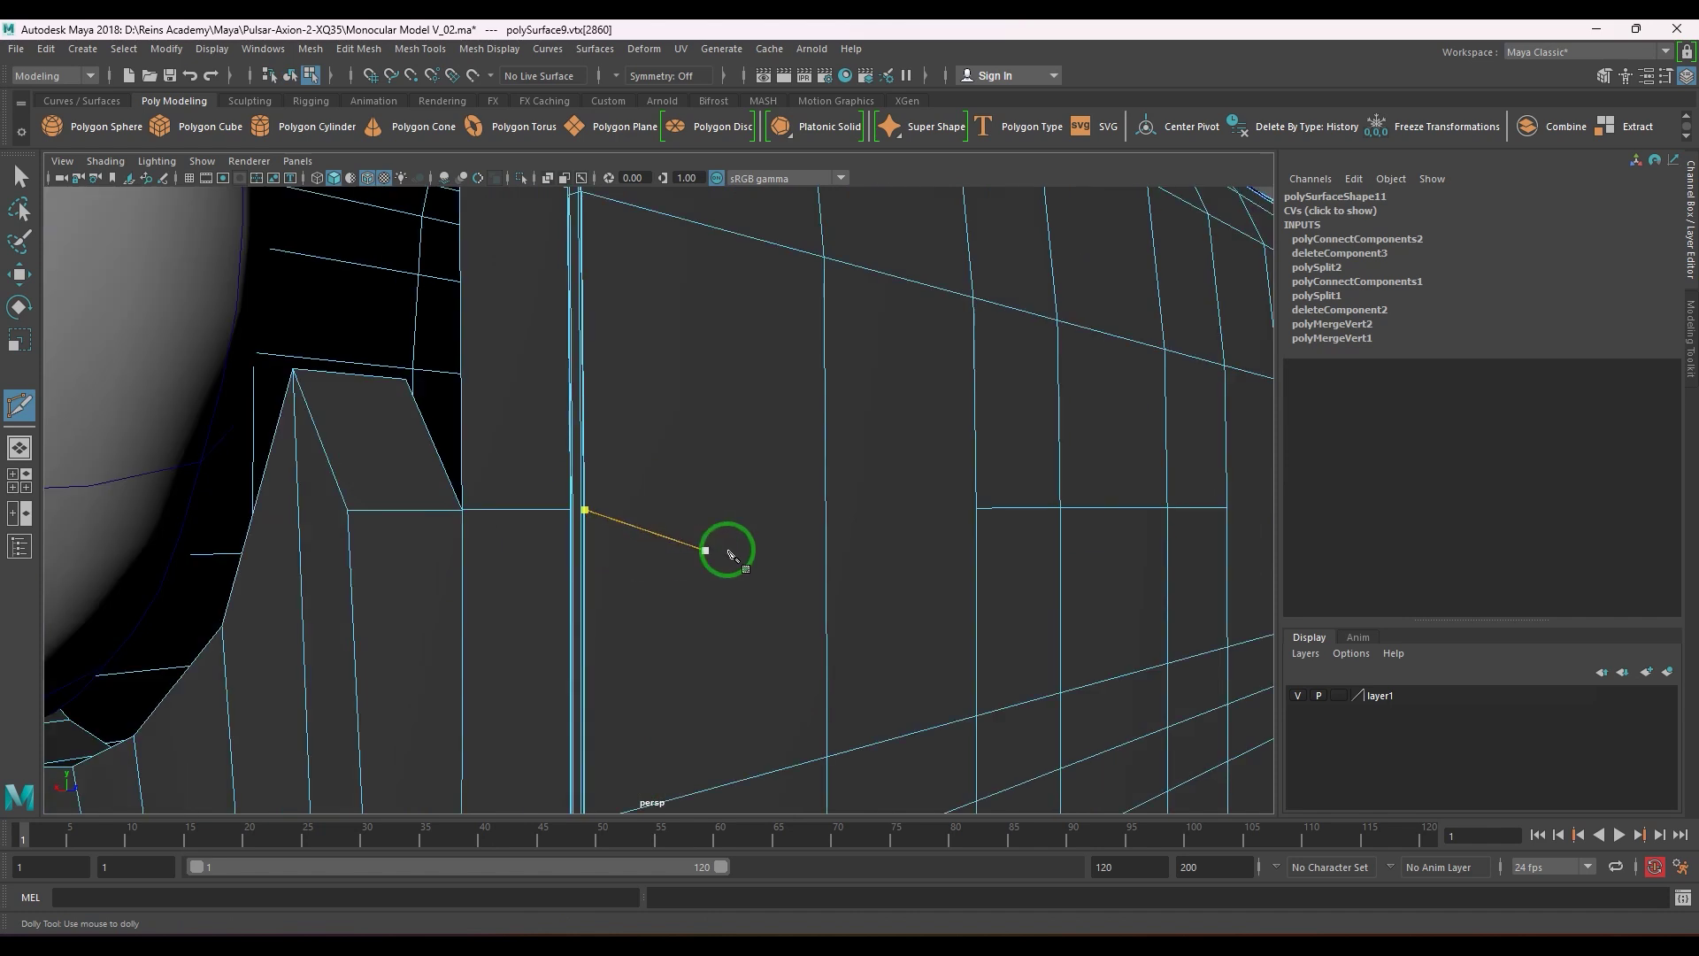
left_click(978, 460)
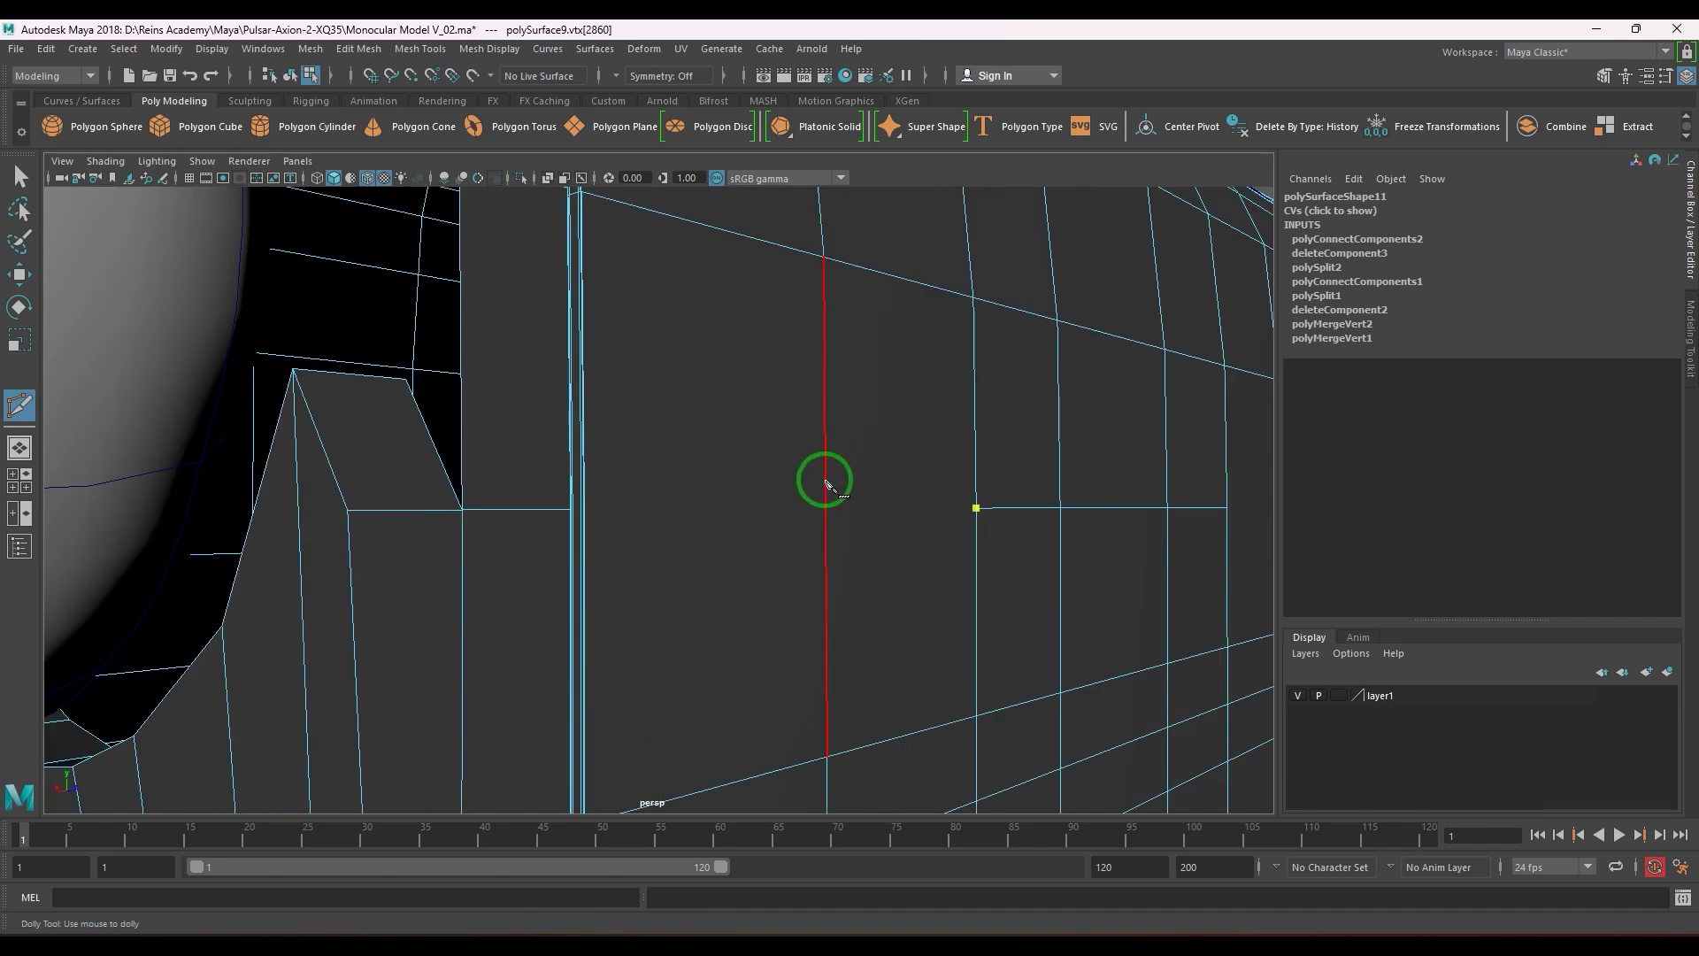
key("Escape")
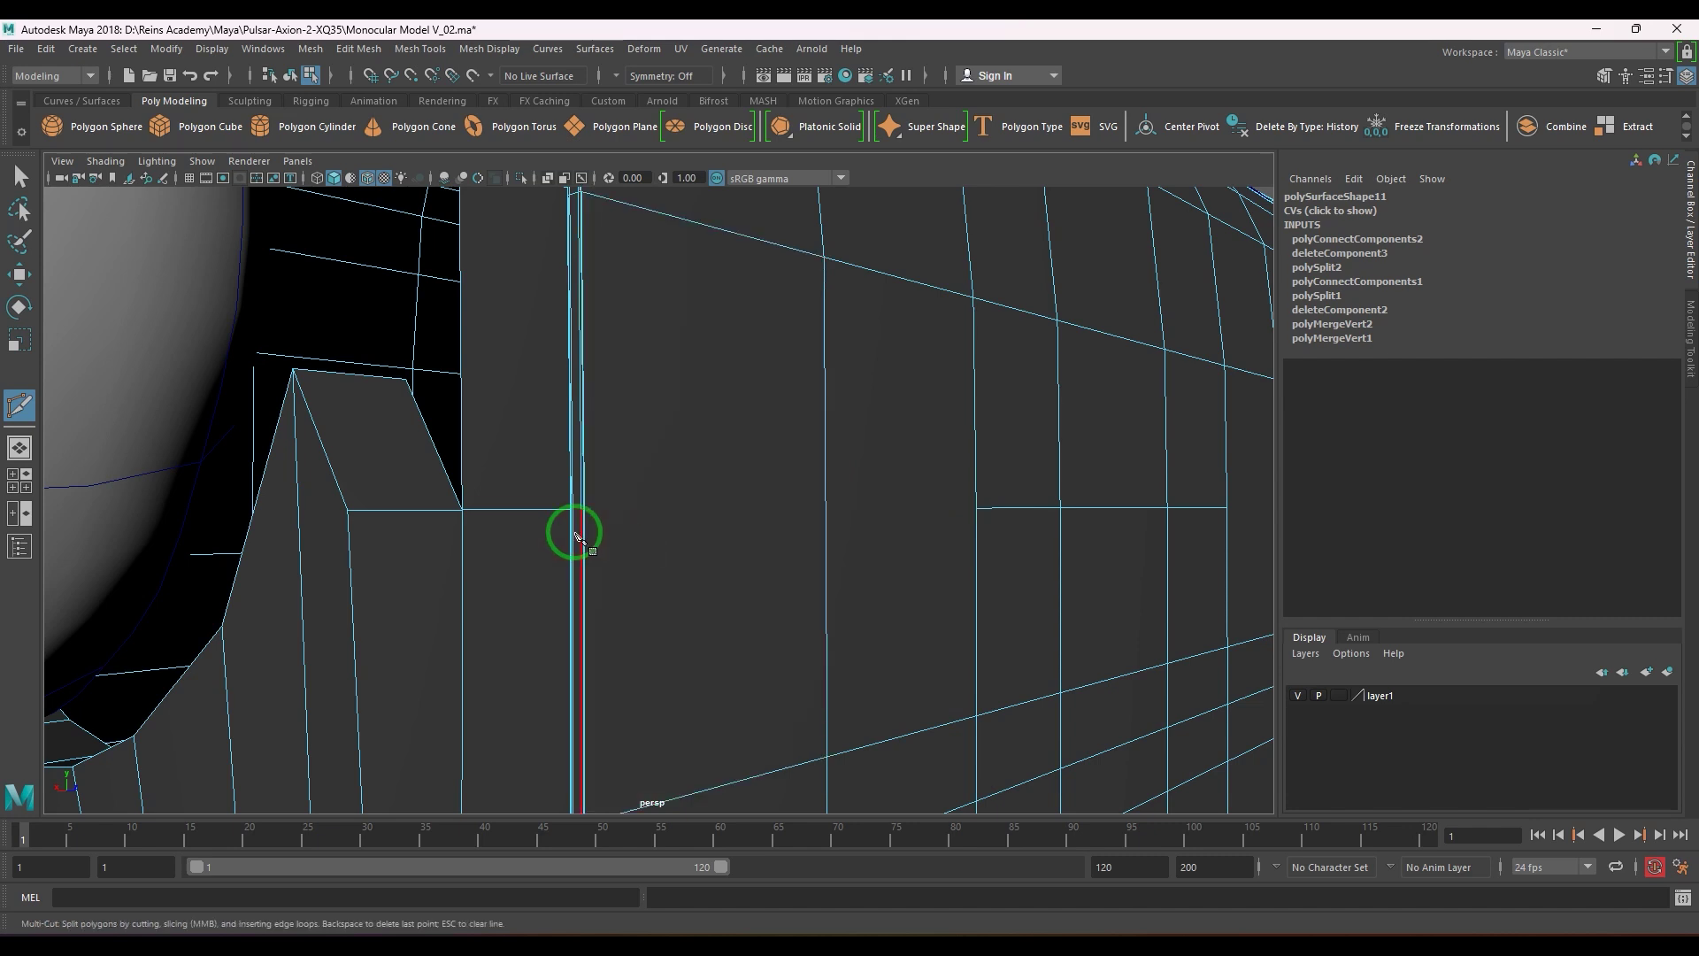
- Select the vertices across the narrow seam near the front end of the side wall and connect them
left_click_drag(617, 507, 563, 535, "alt")
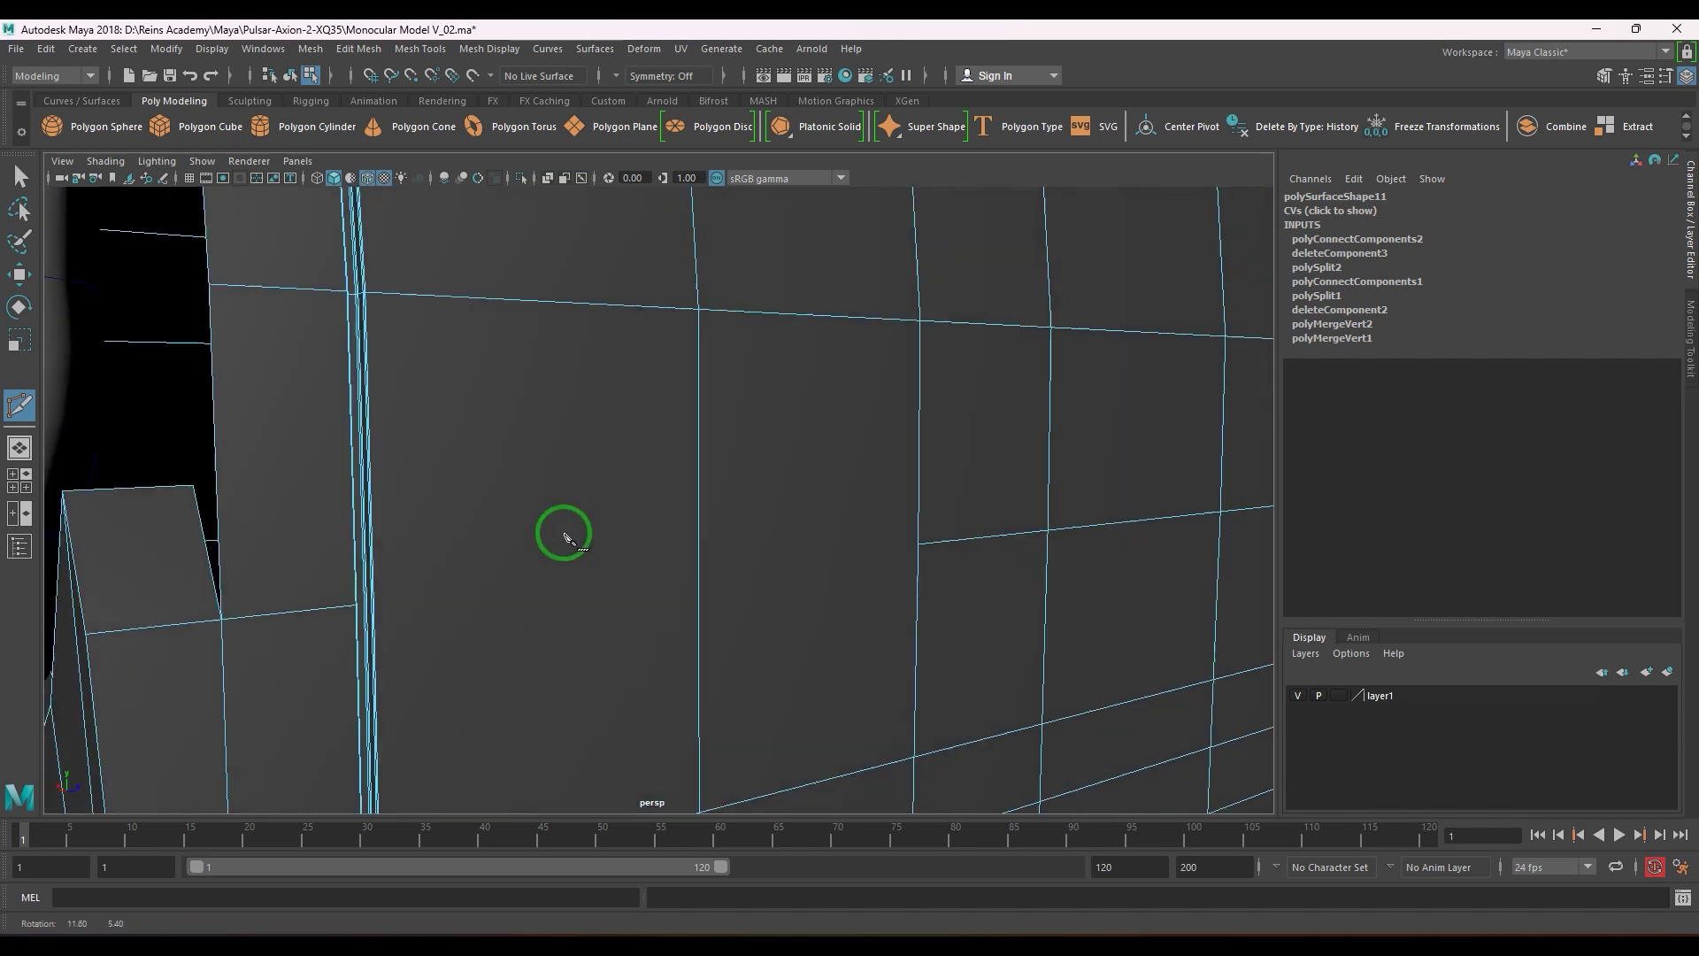
middle_click_drag(563, 534, 652, 505, "alt")
right_click_drag(594, 524, 693, 693, "alt")
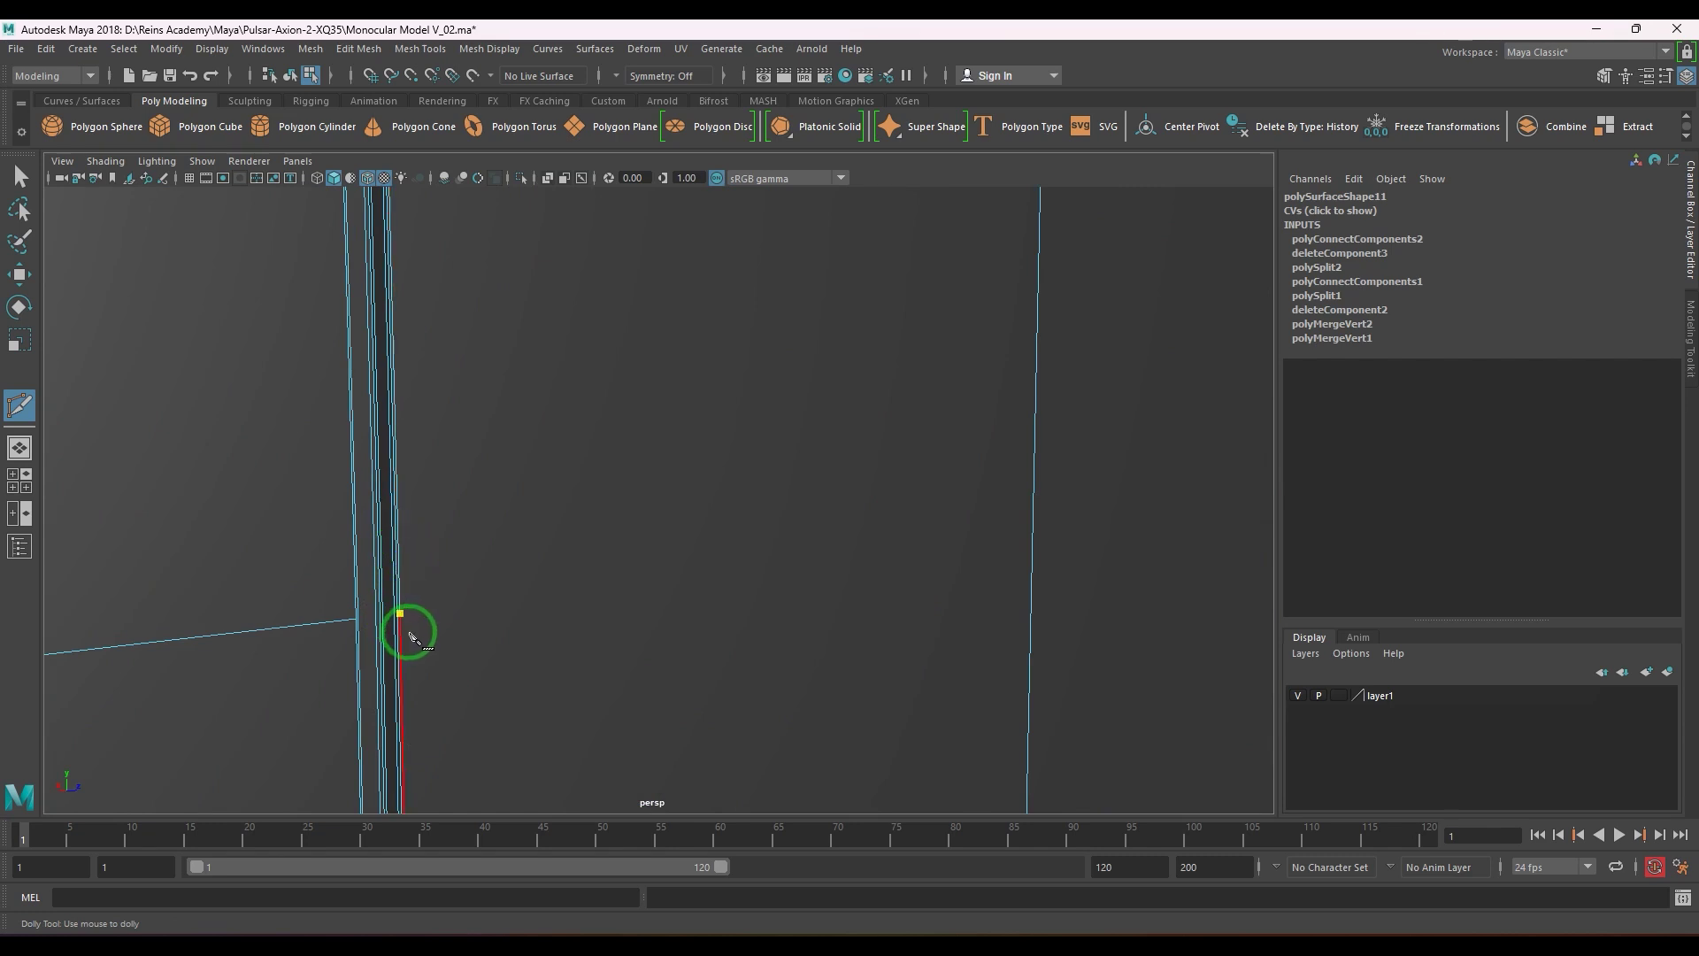
key("w")
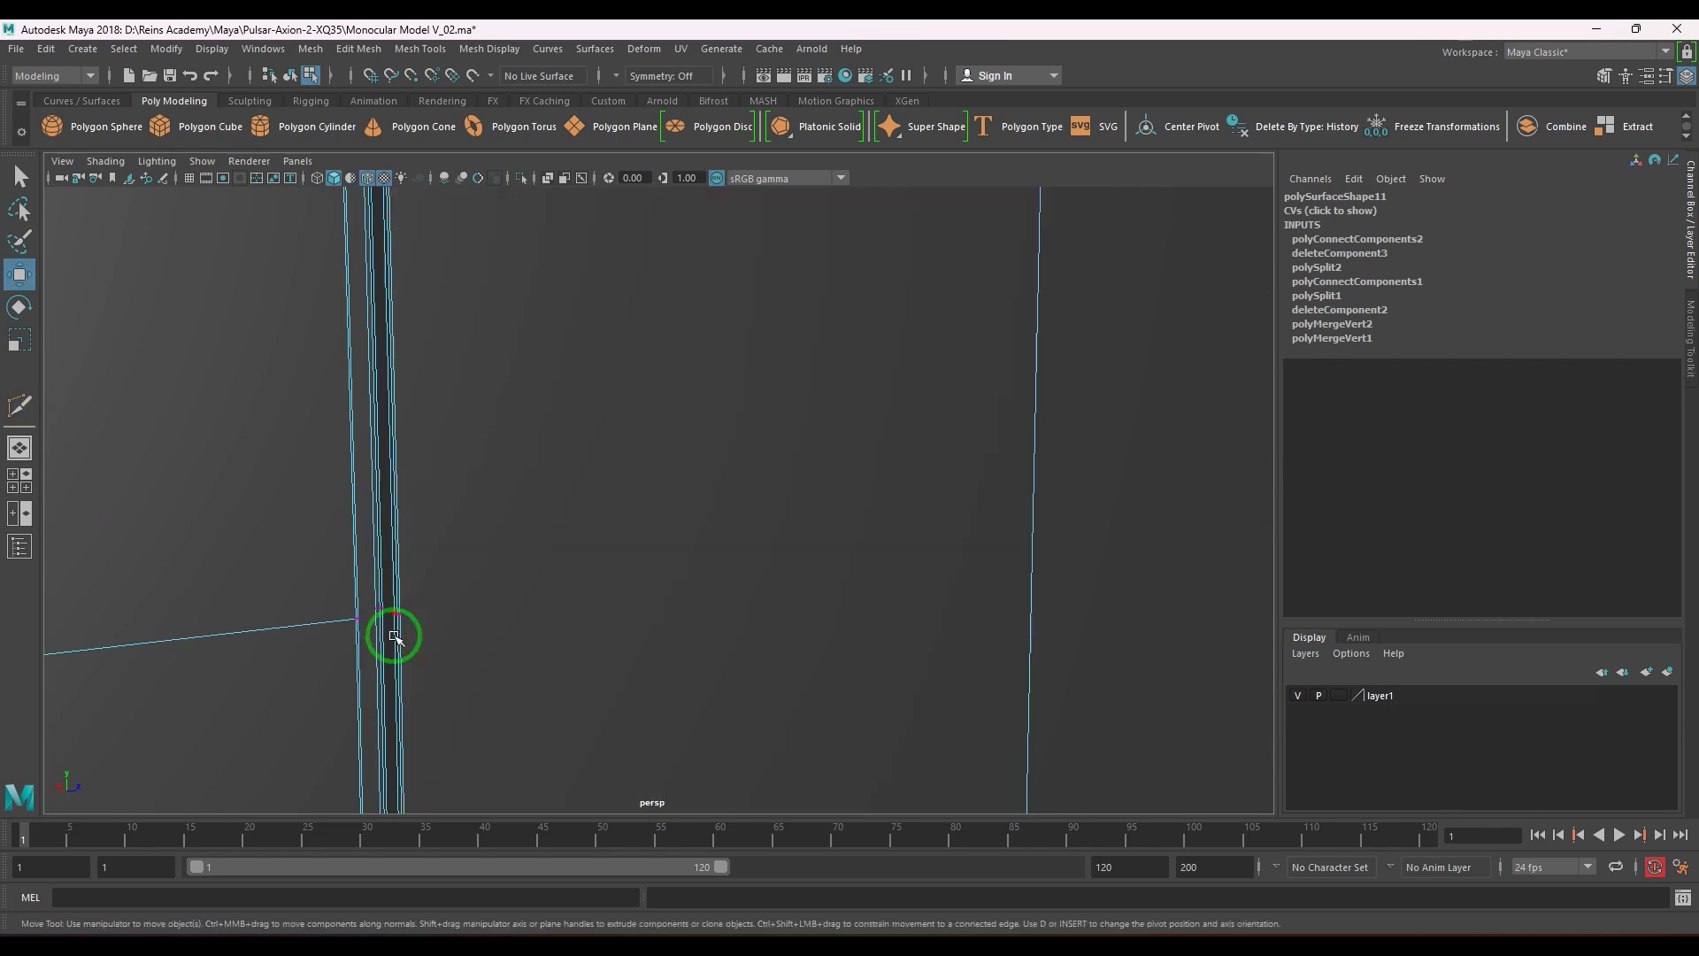
scroll(298, 550, "up", 3)
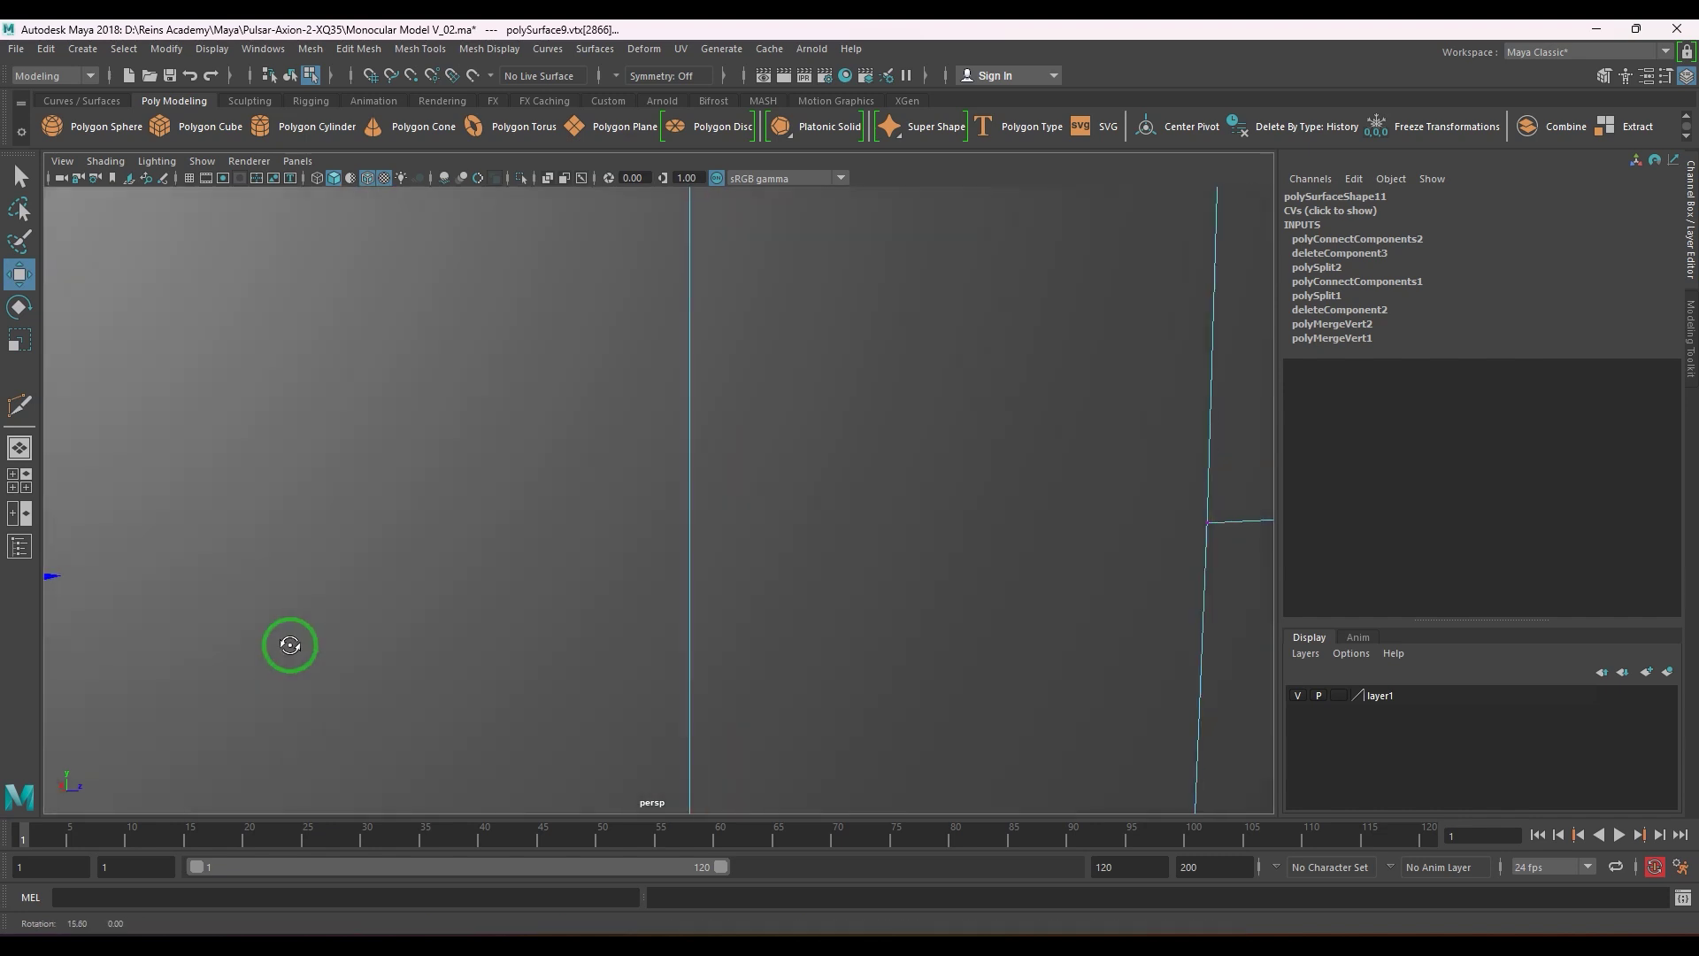
scroll(383, 615, "down", 5)
scroll(483, 615, "up", 2)
scroll(513, 602, "up", 2)
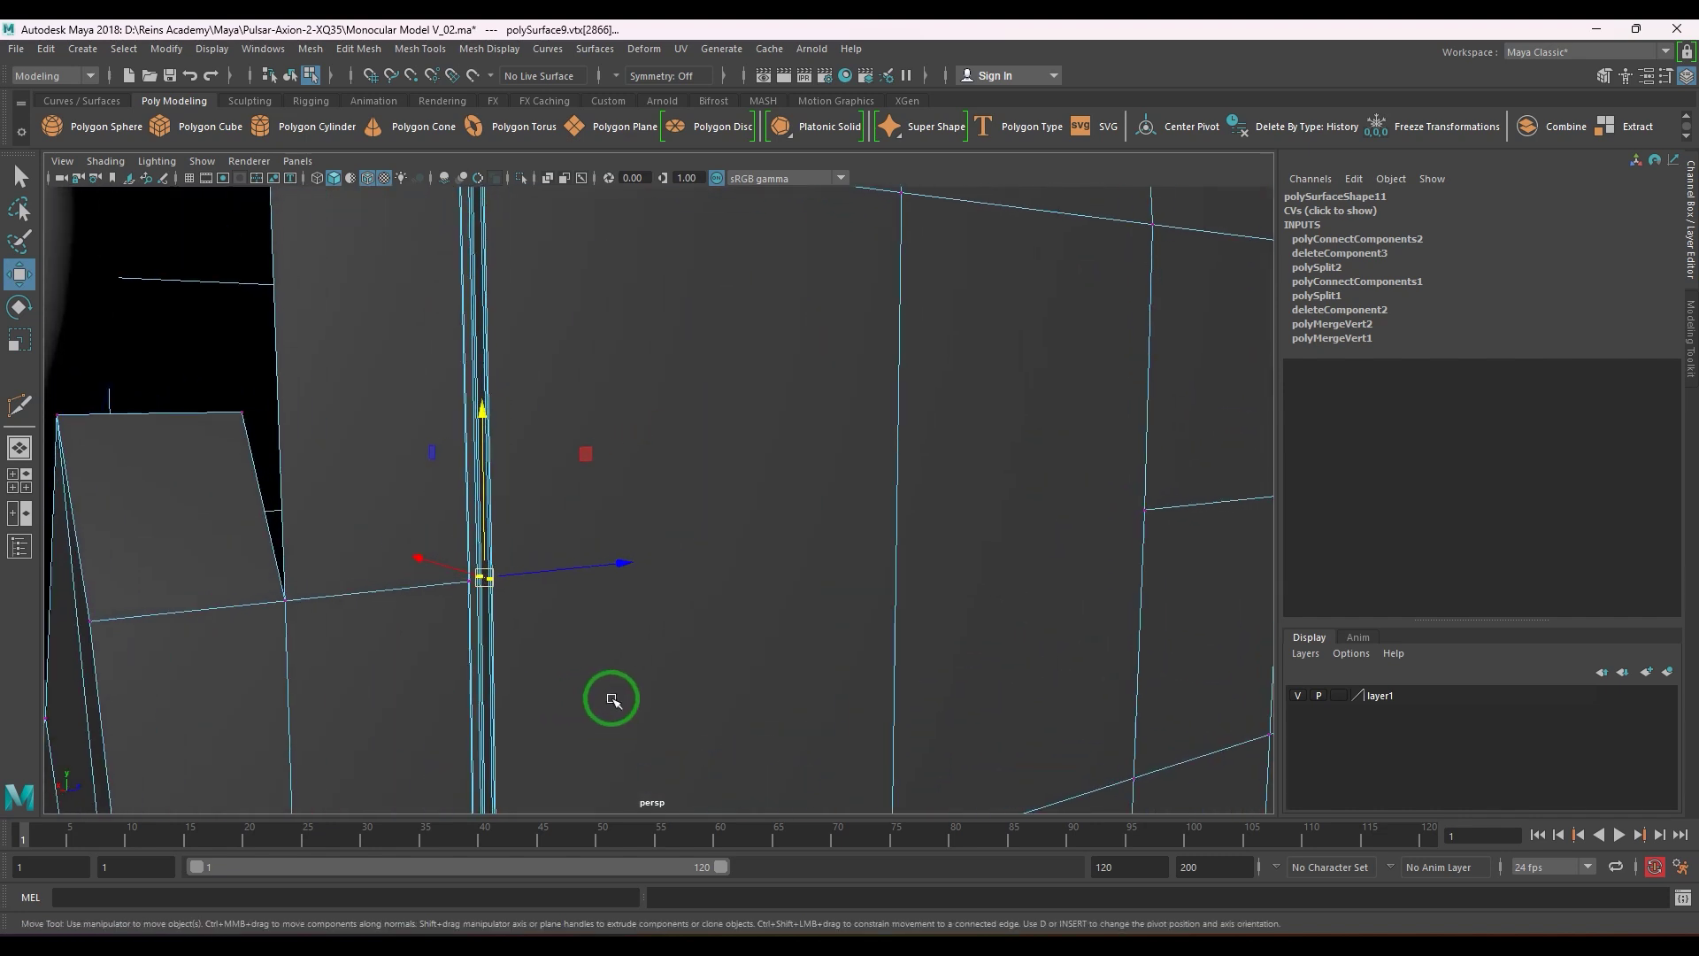
left_click(359, 49)
left_click(410, 211)
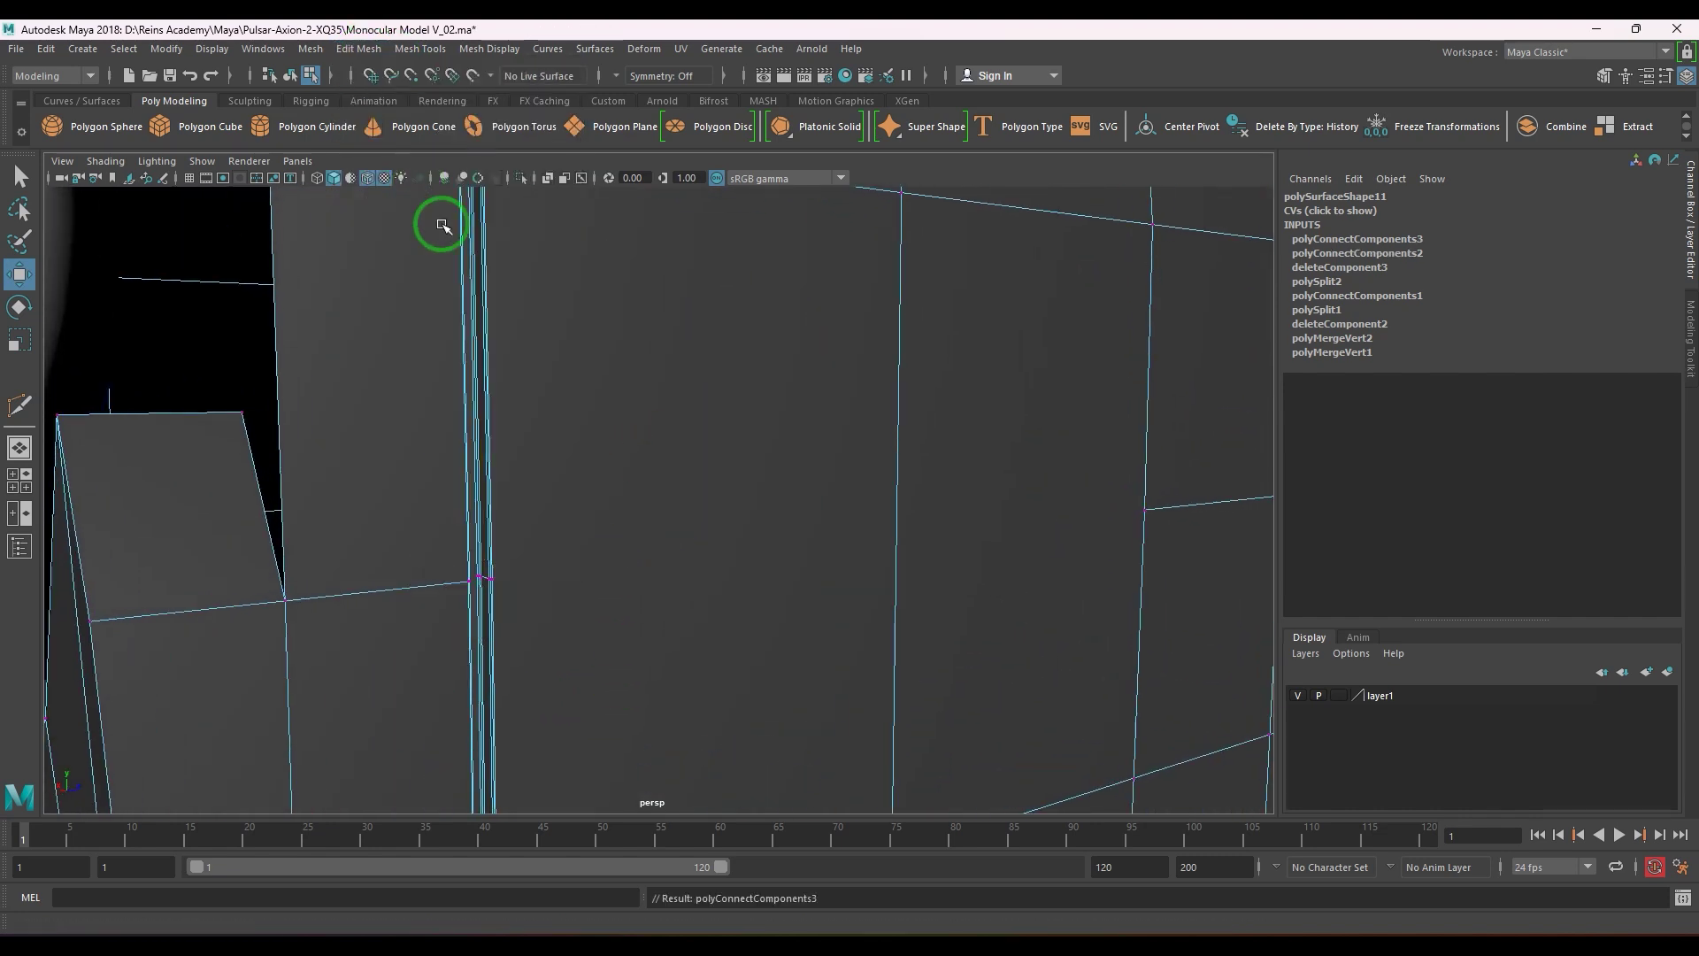
- Cut an edge with Multi-Cut from the front seam across the side wall to the start of the horizontal edge row
right_click_drag(557, 670, 659, 602)
scroll(601, 567, "up", 3)
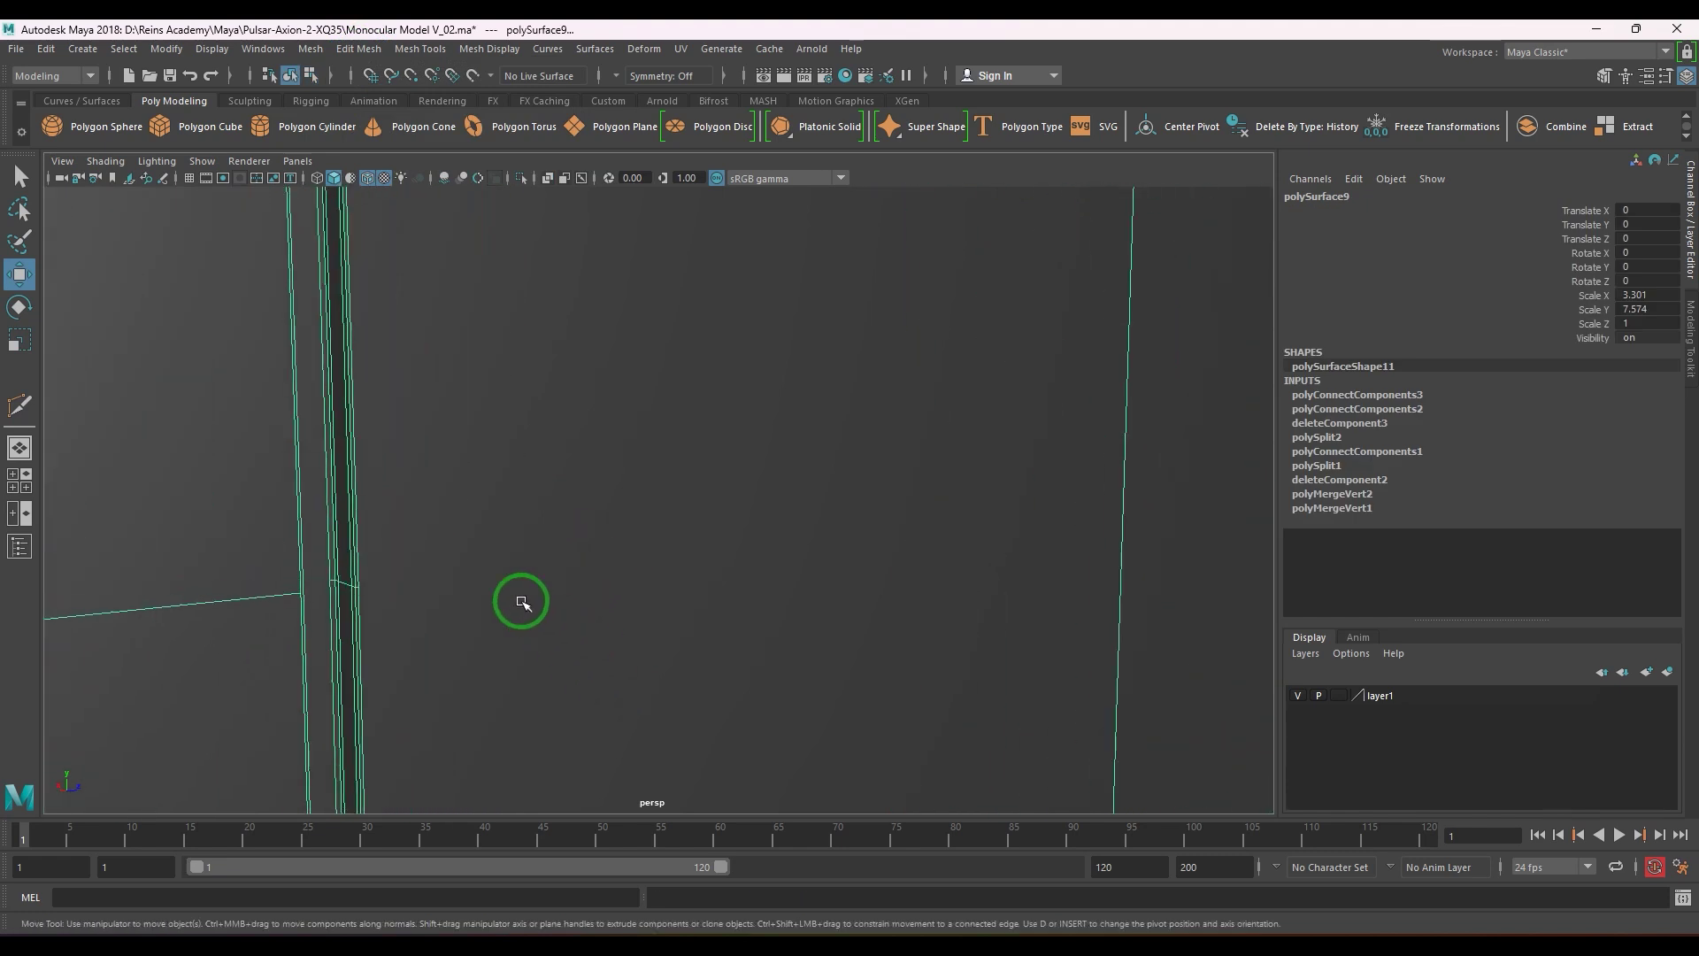
right_click(517, 476, "shift")
right_click_drag(518, 476, 421, 478, "shift")
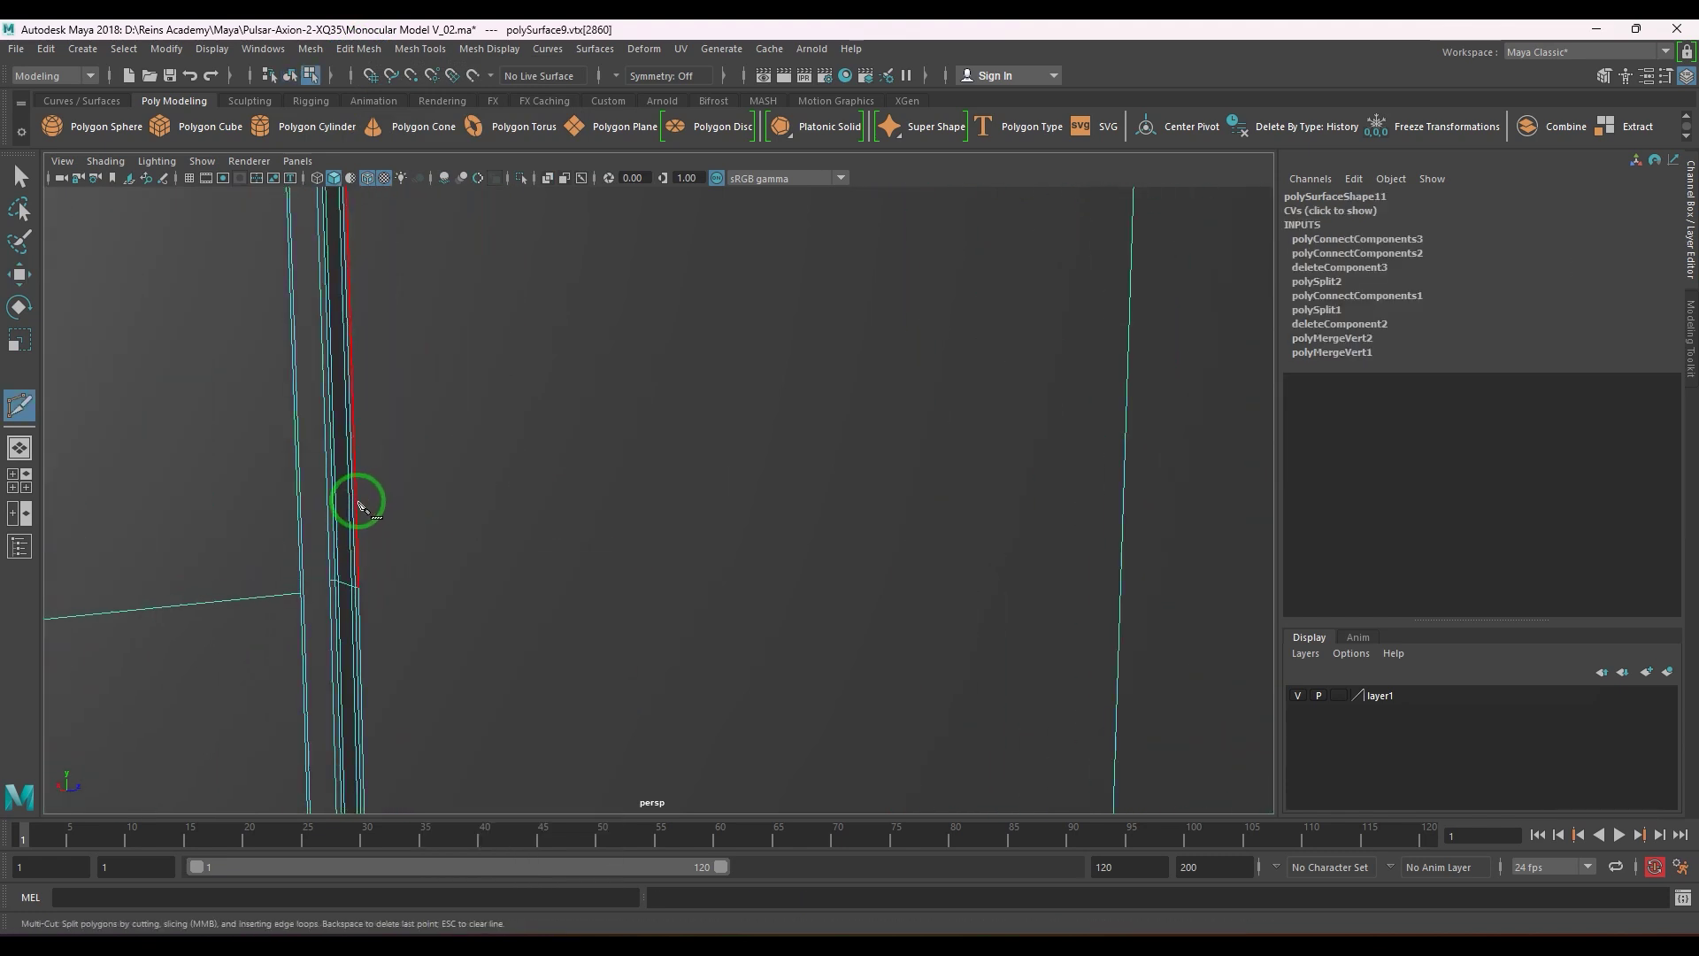
scroll(478, 601, "down", 3)
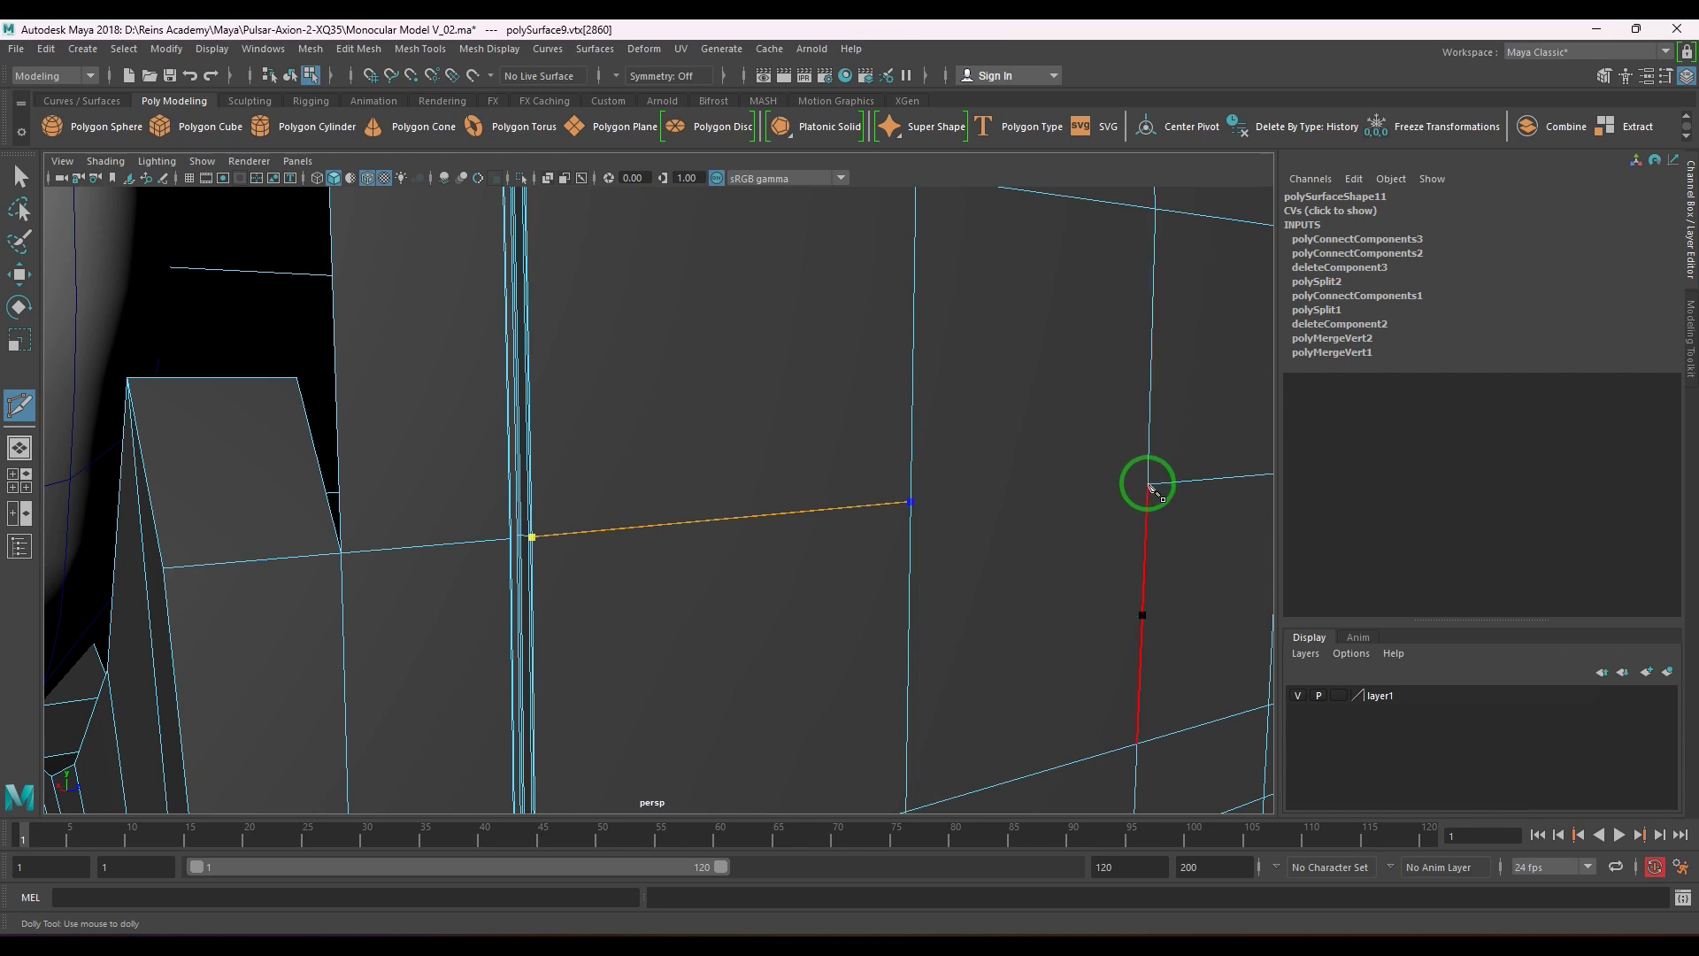
right_click(1152, 538)
scroll(1106, 558, "down", 4)
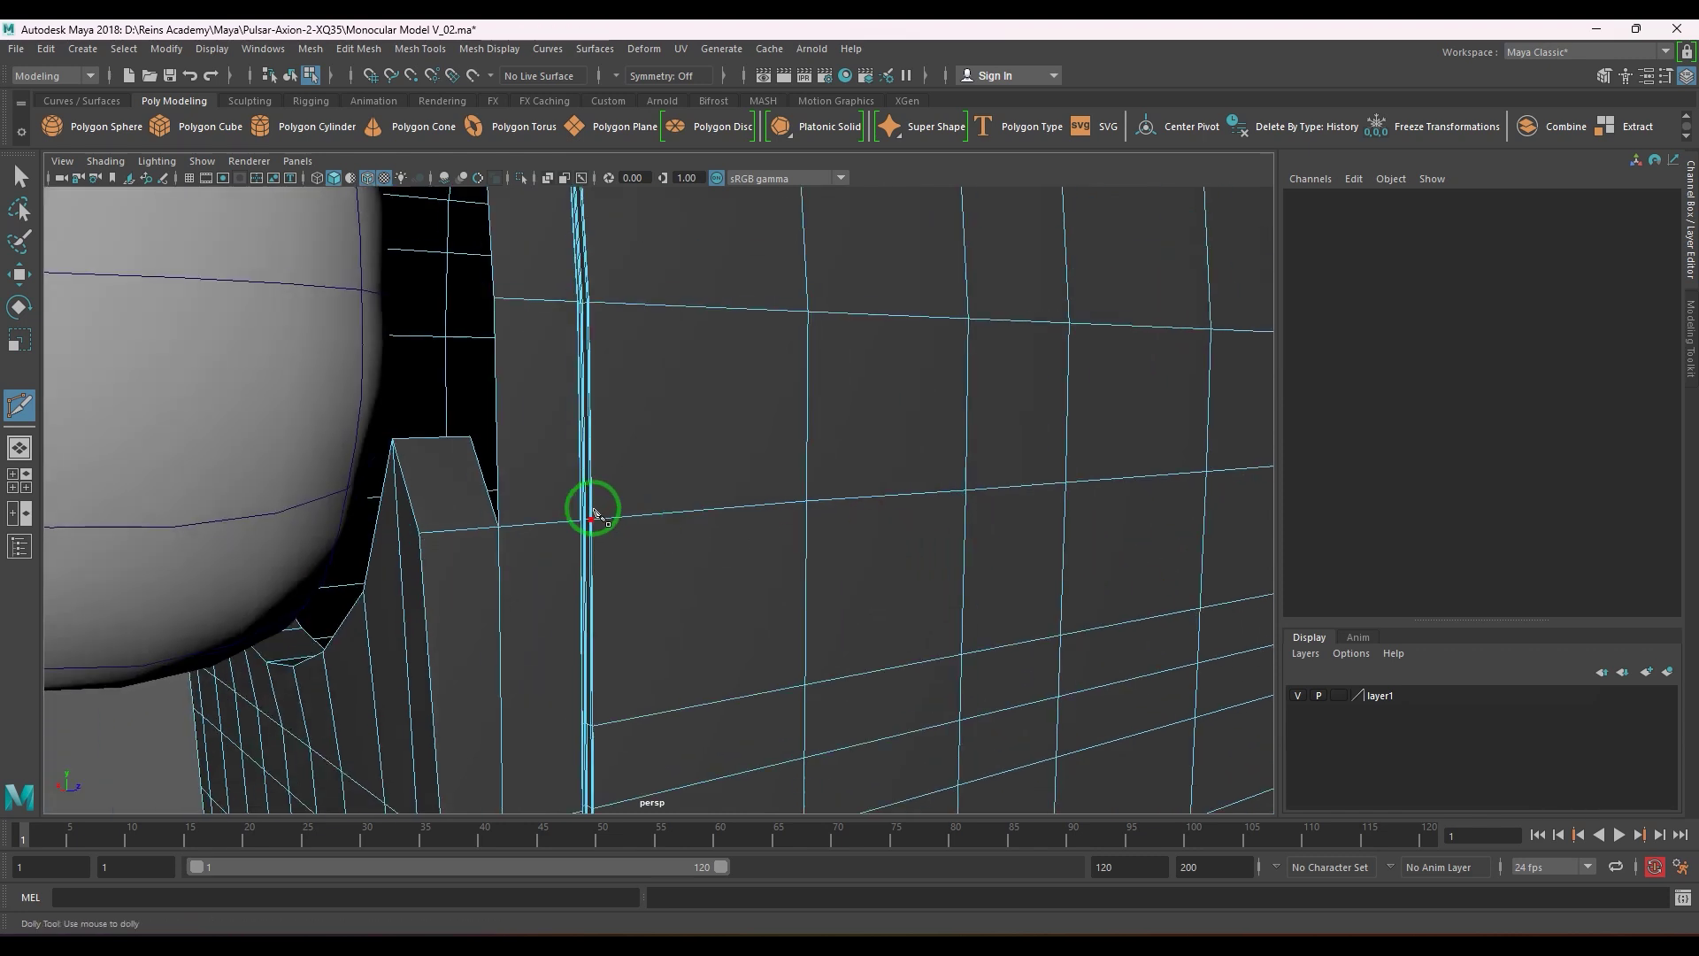
- Select the remaining vertices bordering the front seam, including those across its dark groove, and connect them
left_click_drag(596, 507, 504, 511, "alt")
middle_click_drag(505, 511, 797, 478, "alt")
left_click(630, 490)
scroll(799, 626, "up", 3)
right_click_drag(799, 626, 1049, 722, "alt")
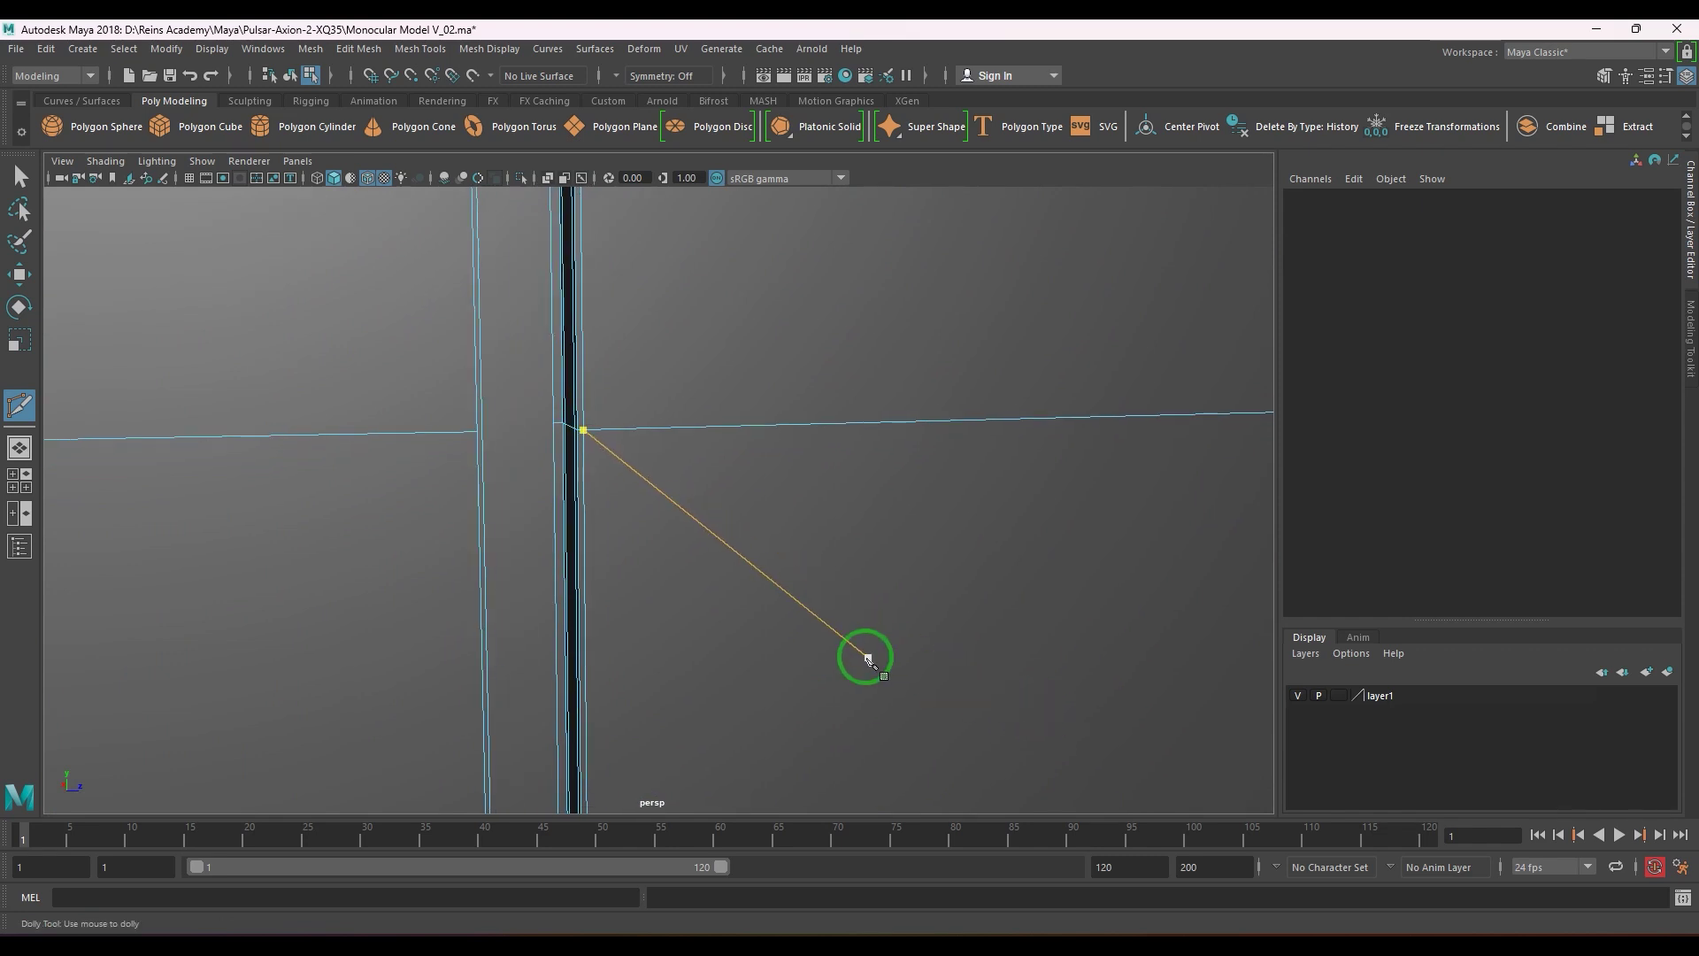
left_click_drag(864, 655, 858, 656, "alt")
middle_click_drag(603, 582, 909, 662, "alt")
left_click_drag(909, 662, 804, 661, "alt")
middle_click_drag(768, 638, 858, 653, "alt")
left_click_drag(768, 639, 703, 653, "alt")
key("w")
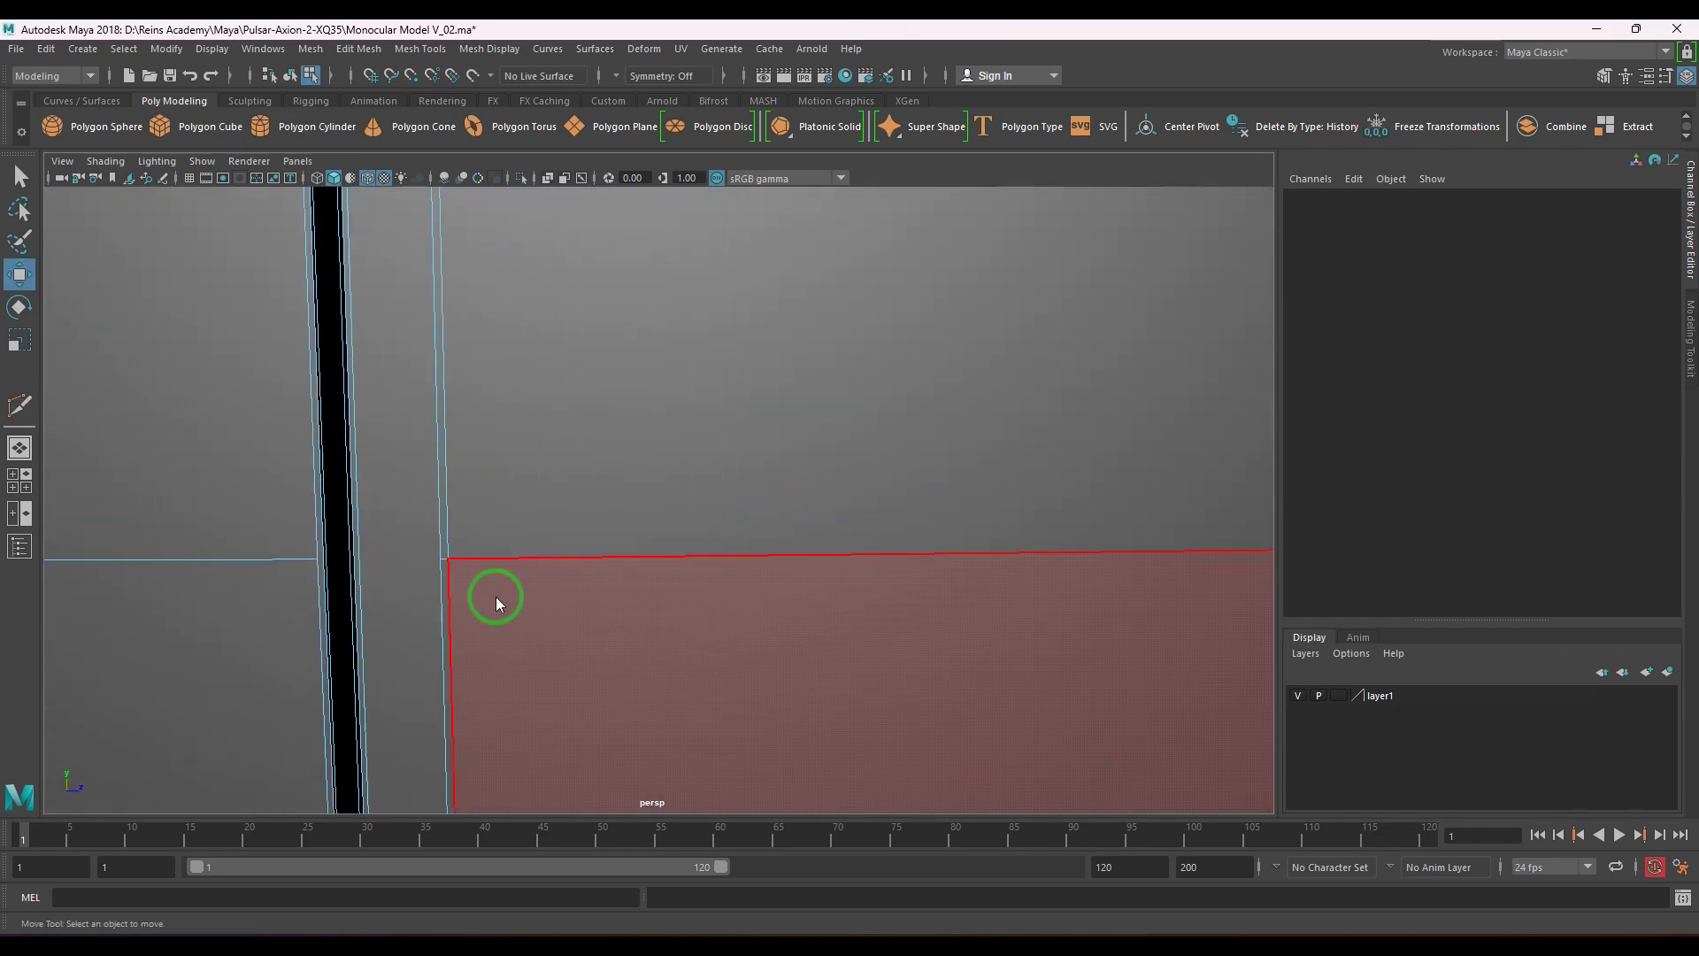
right_click_drag(496, 598, 420, 622)
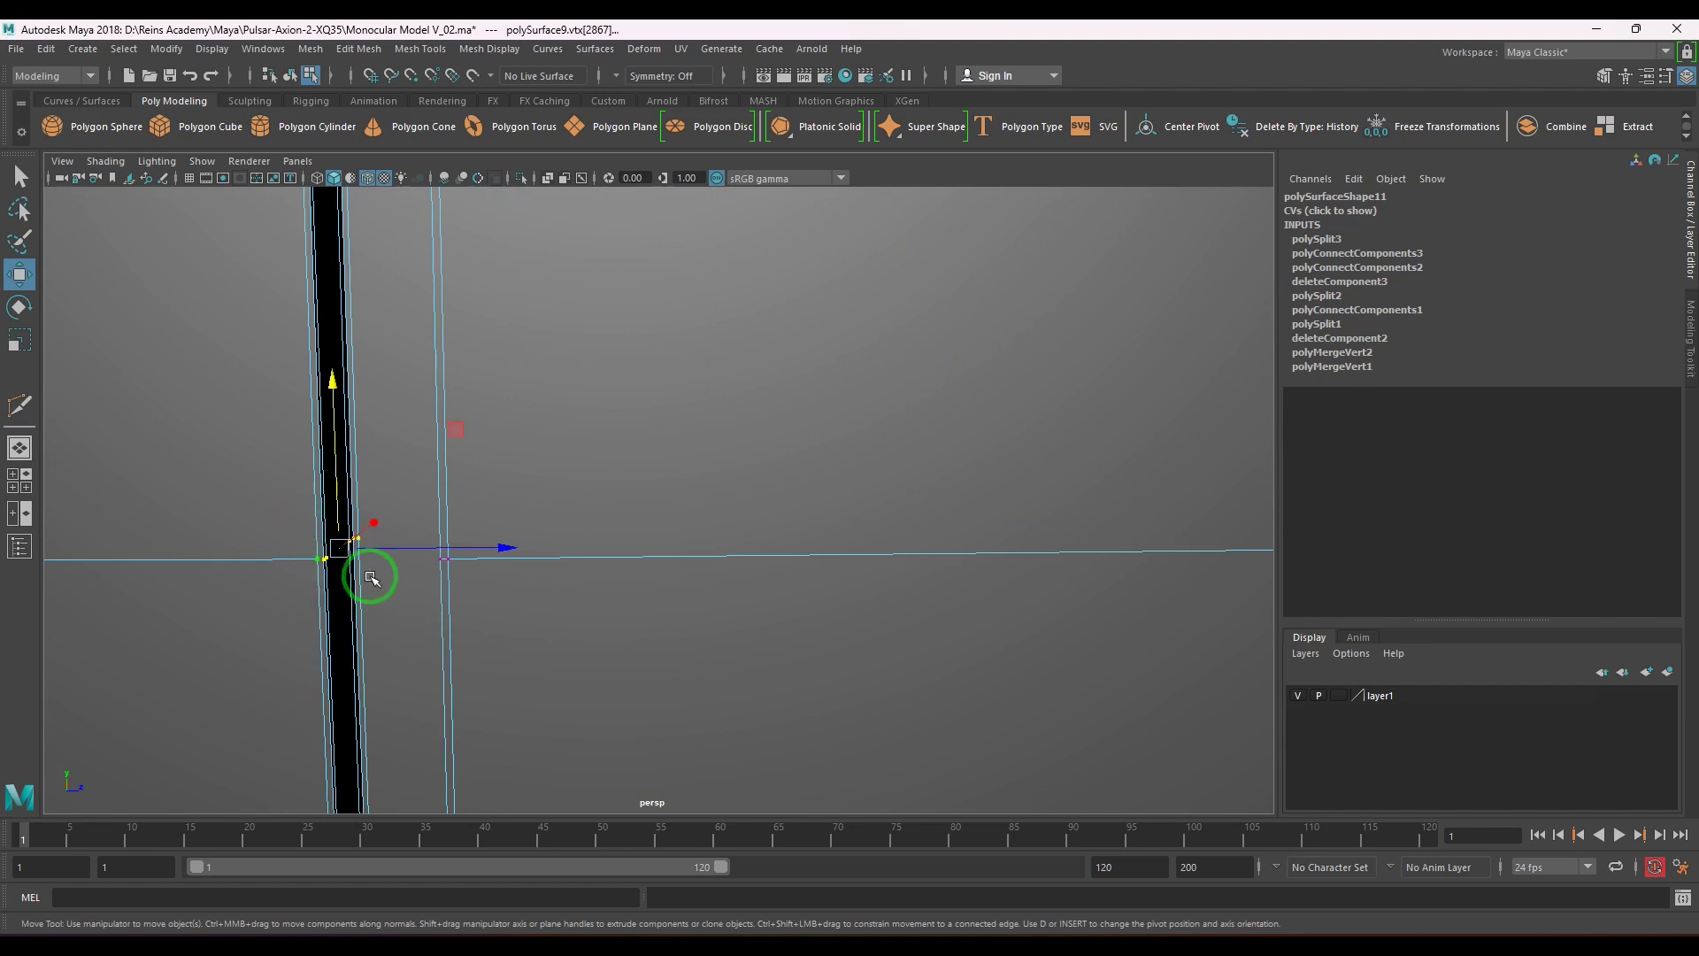
mouse_move(428, 587)
middle_mouse_down("alt")
mouse_move(416, 580)
mouse_move(452, 588)
middle_mouse_up("alt")
key("4")
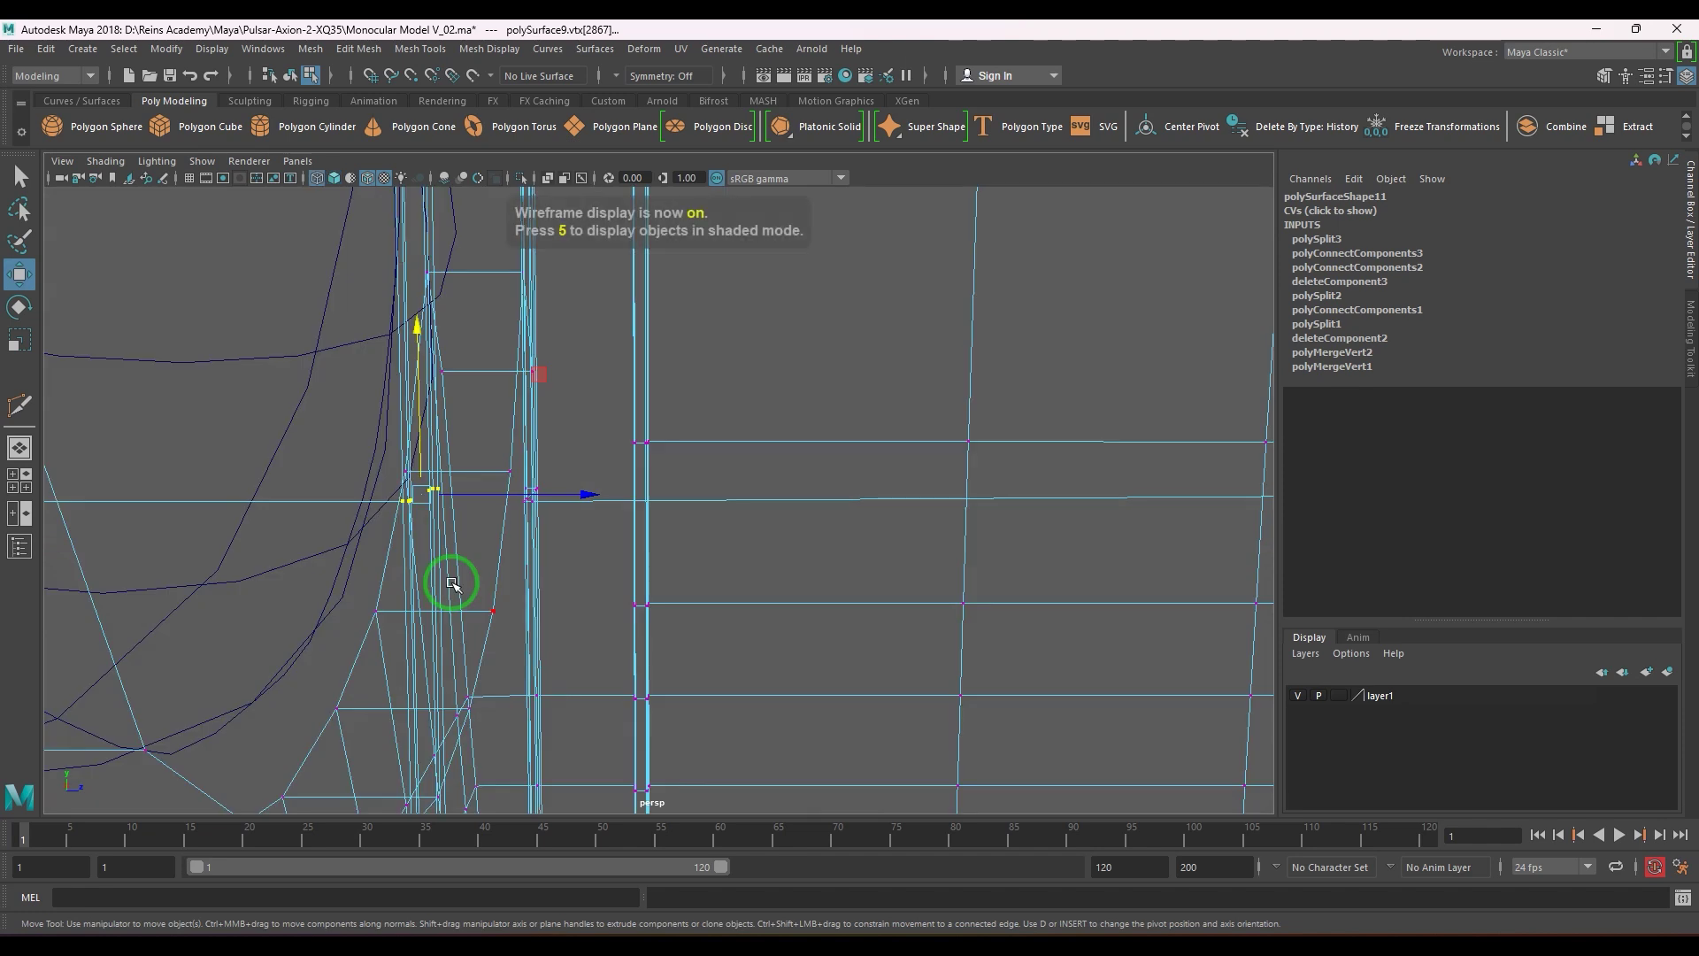
key("5")
left_click(419, 49)
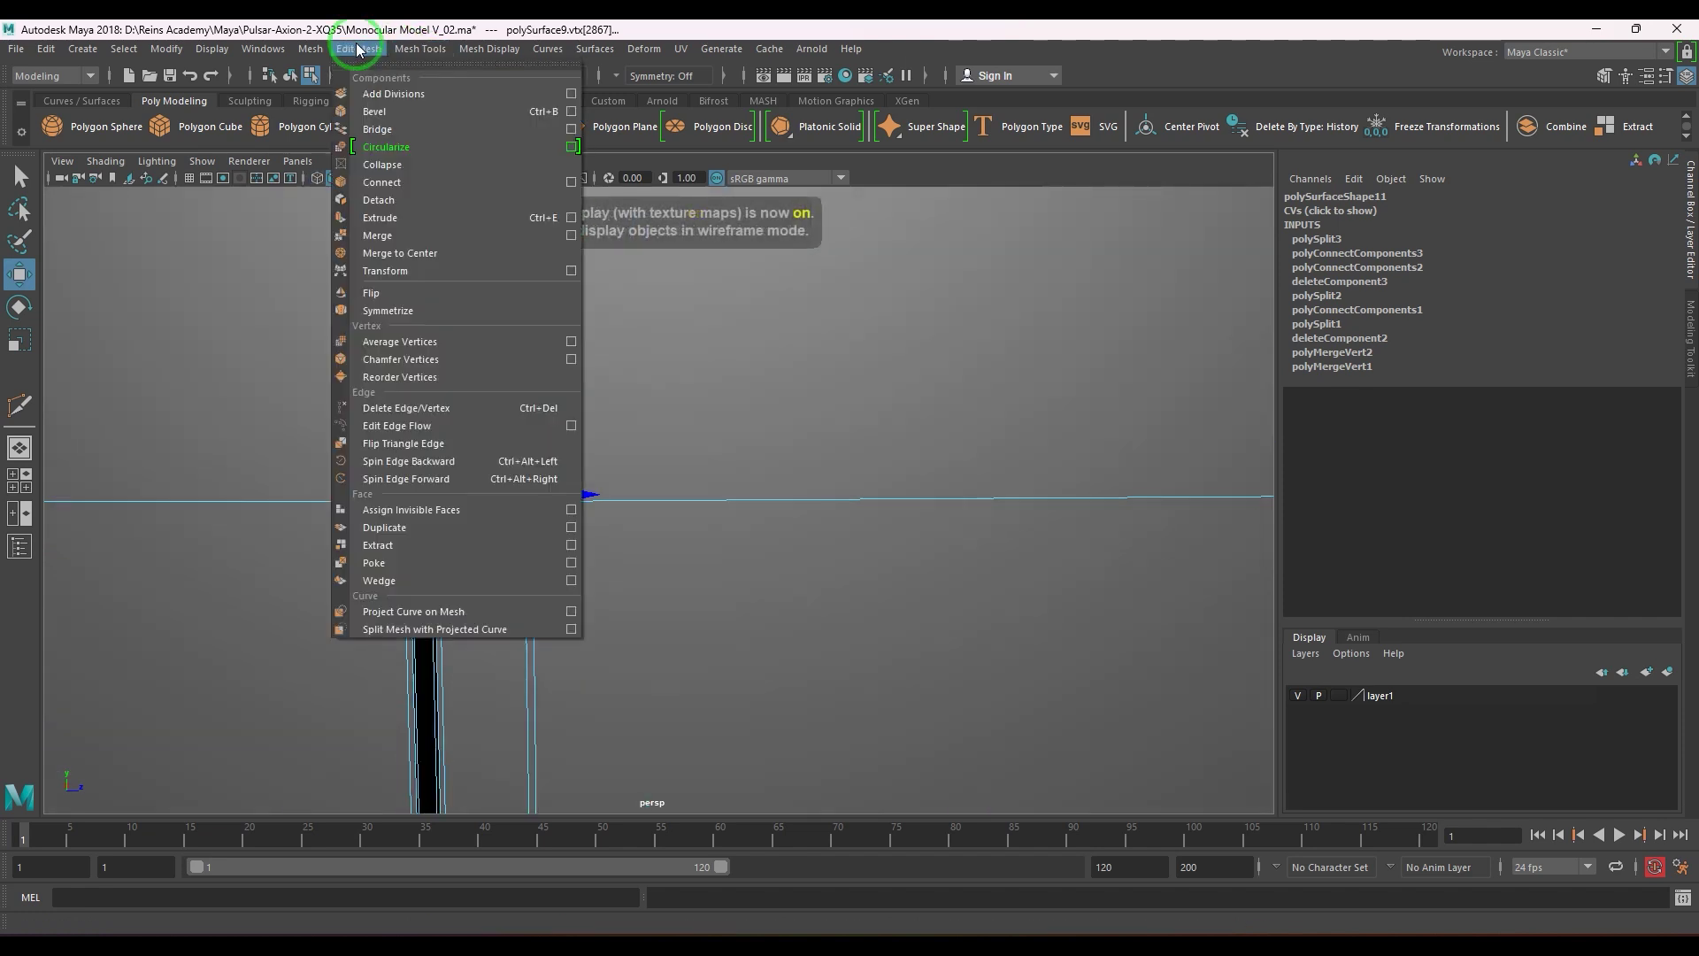
left_click(381, 177)
- Cut an edge with Multi-Cut across the narrow strip between the dark groove and the neighbouring pair of vertical edges
left_click_drag(500, 548, 560, 554, "alt")
right_click_drag(560, 554, 564, 585, "alt")
right_click_drag(512, 568, 592, 511)
right_click_drag(561, 434, 472, 431, "shift")
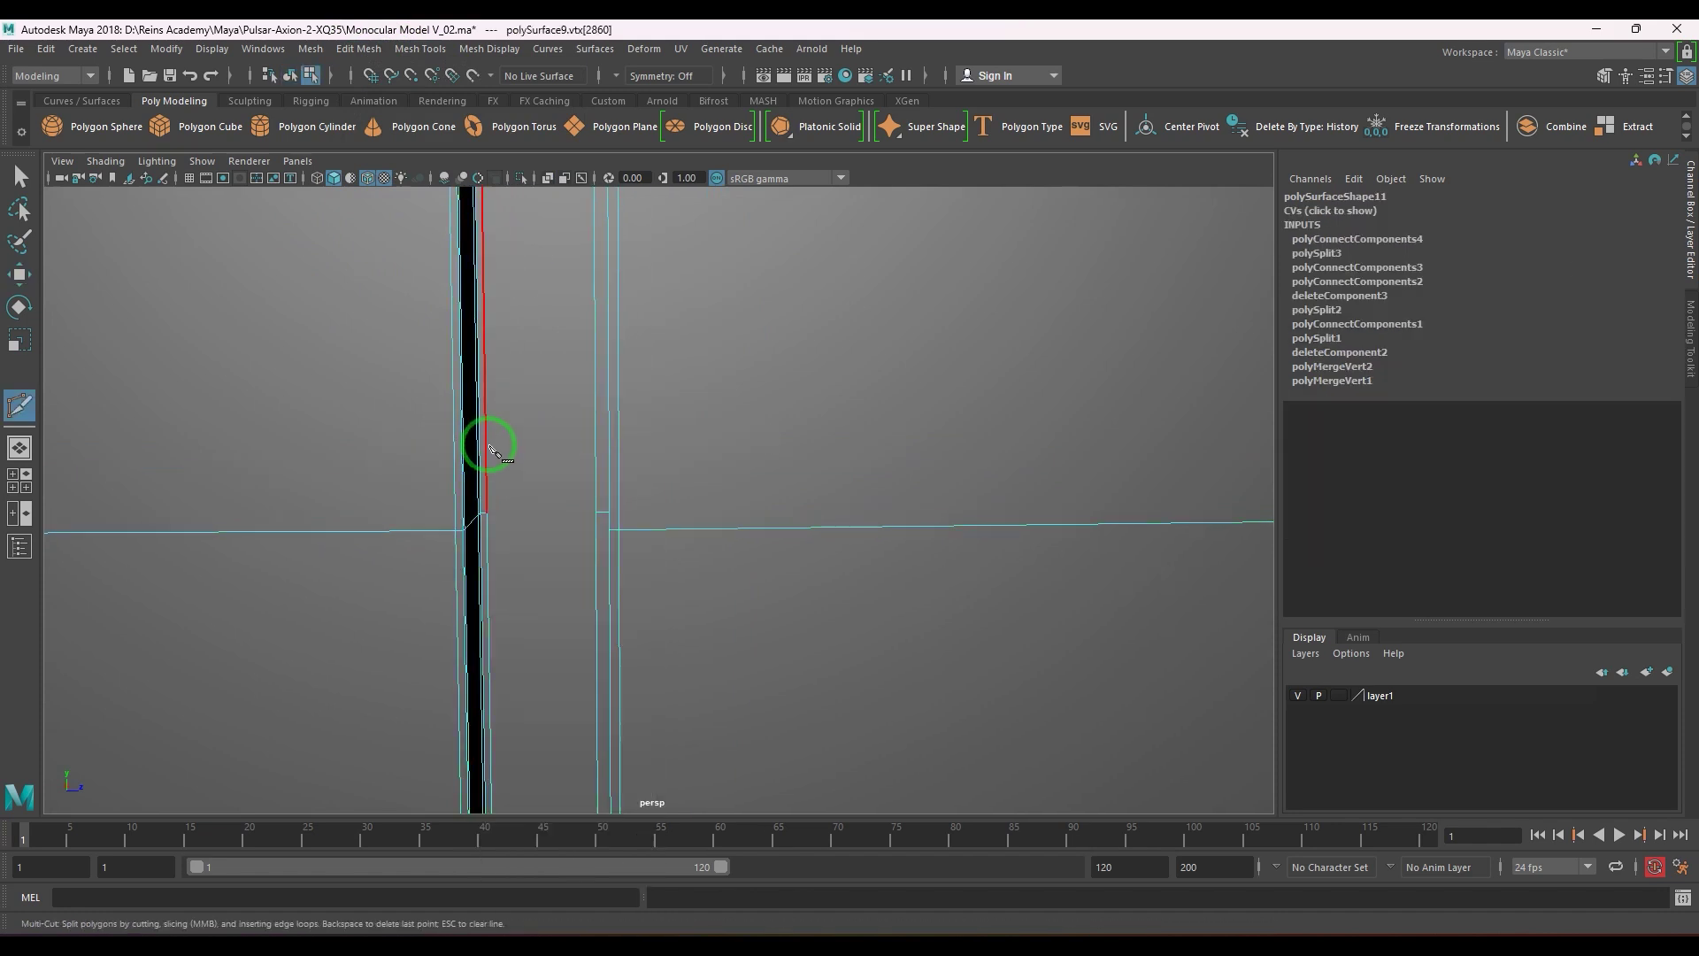
left_click(487, 506)
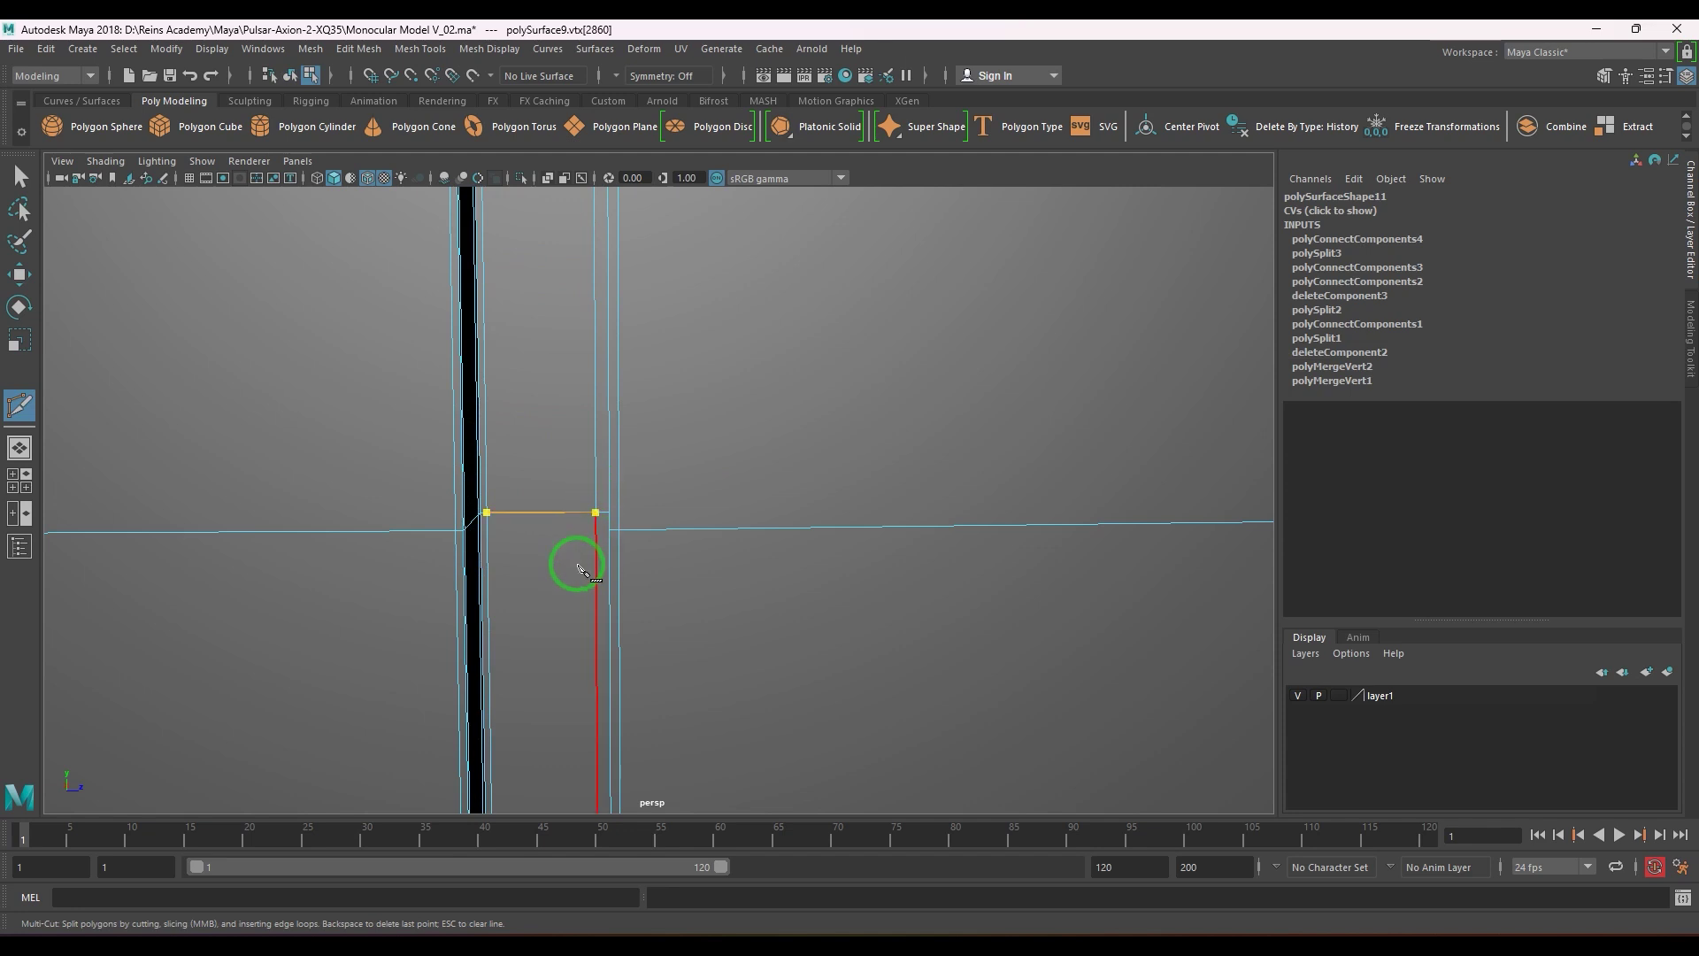
key("w")
- Bridge the gap in the middle of the side wall's horizontal edge row with a Multi-Cut edge
right_click_drag(989, 581, 721, 549, "alt")
left_click_drag(720, 549, 750, 542, "alt")
right_click_drag(1038, 552, 559, 465, "alt")
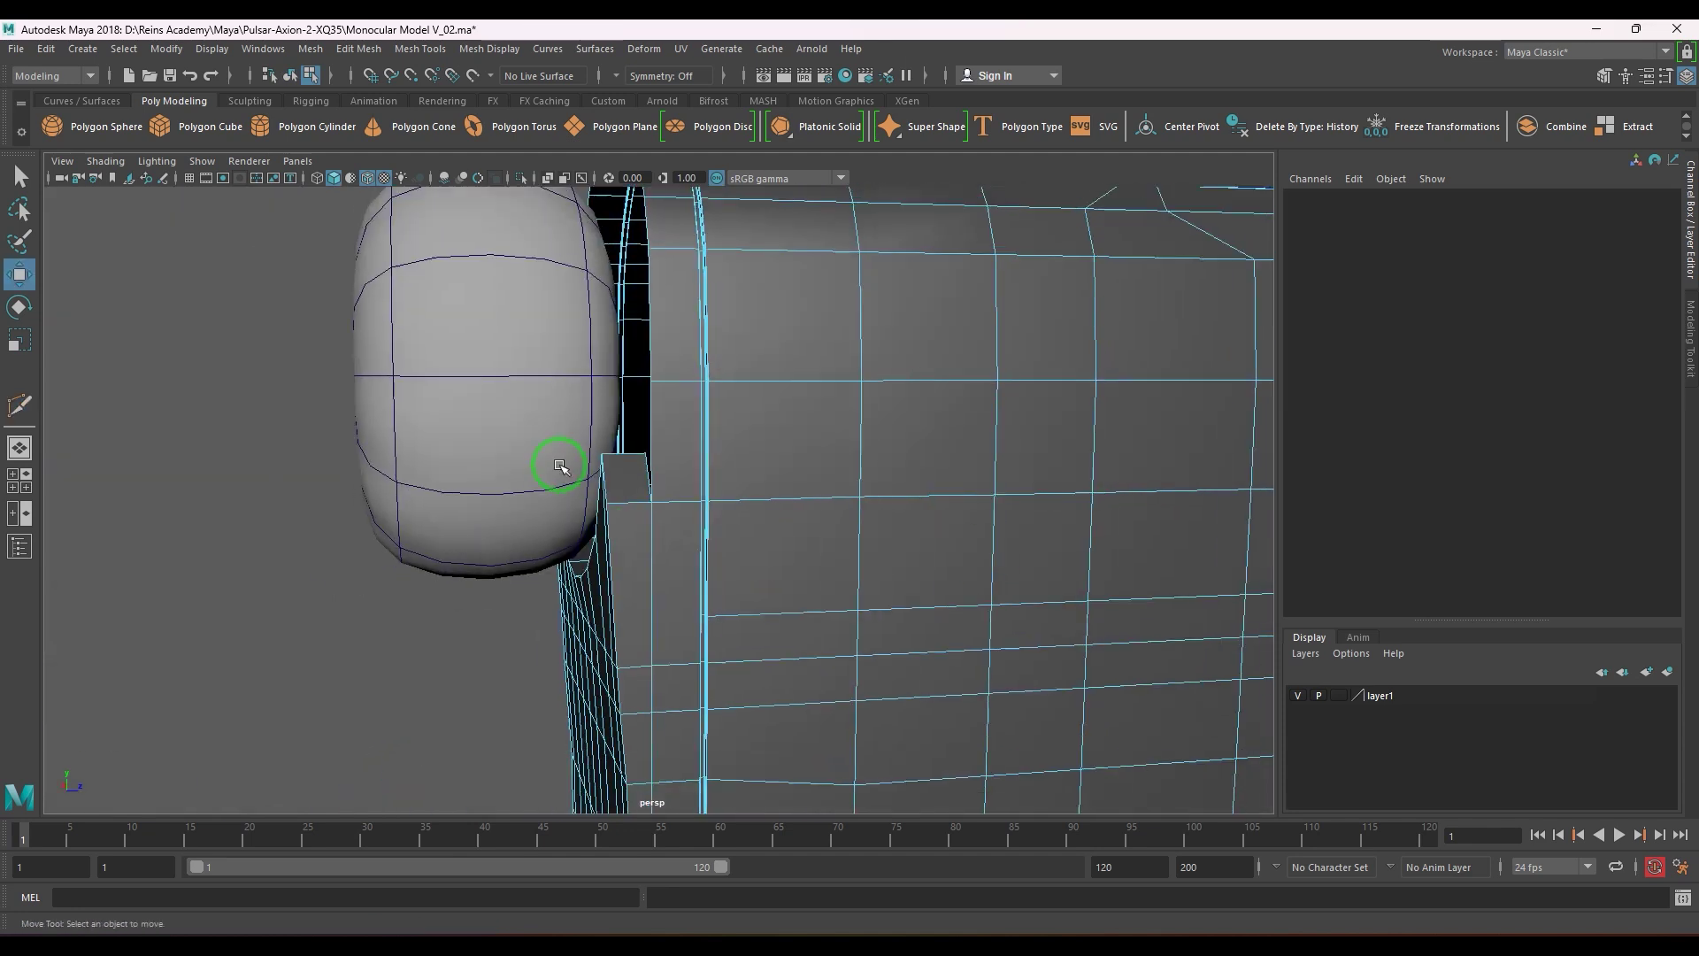
middle_click_drag(1000, 480, 702, 478, "alt")
right_click_drag(702, 478, 512, 478, "alt")
middle_click_drag(832, 523, 687, 516, "alt")
right_click_drag(686, 516, 863, 409, "alt")
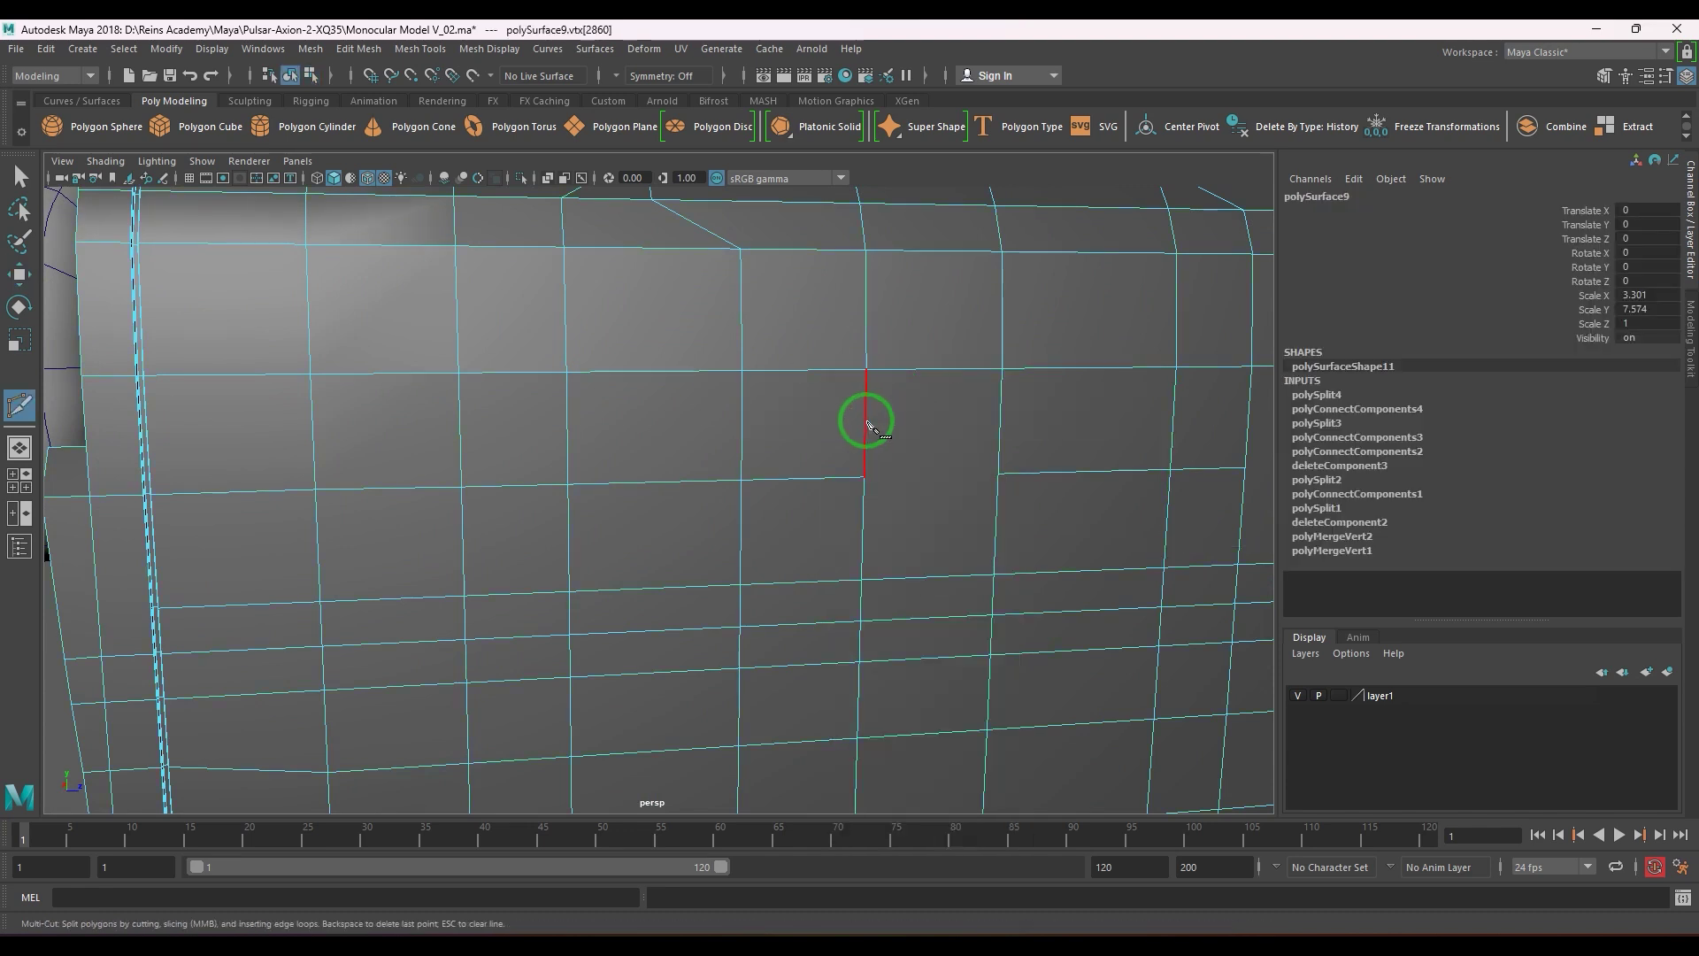
left_click(865, 478)
right_click(976, 536)
- Select only the near-side vertices along the seam and rim beside the ribbed ring, excluding the far side, and connect them
middle_click_drag(1043, 522, 679, 523, "alt")
left_click_drag(982, 506, 868, 523, "alt")
right_click_drag(868, 523, 841, 525, "alt")
middle_click_drag(900, 531, 865, 534, "alt")
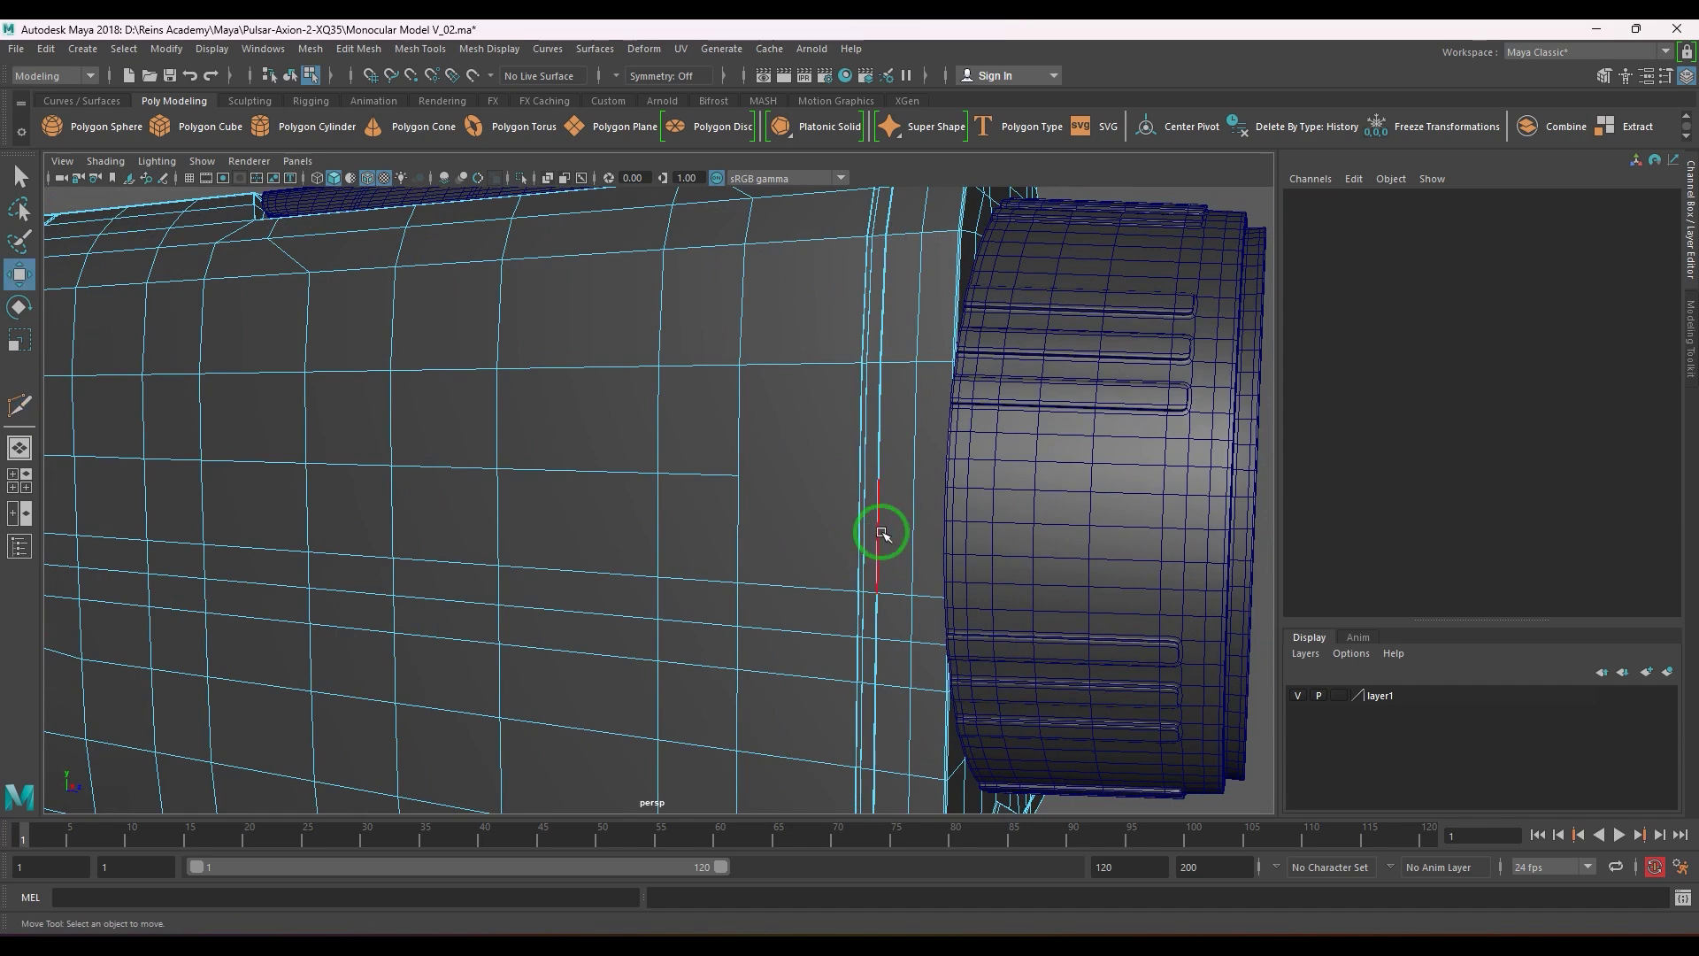
right_click_drag(880, 532, 778, 505)
left_click_drag(786, 423, 1266, 624)
left_click_drag(964, 529, 965, 628, "alt")
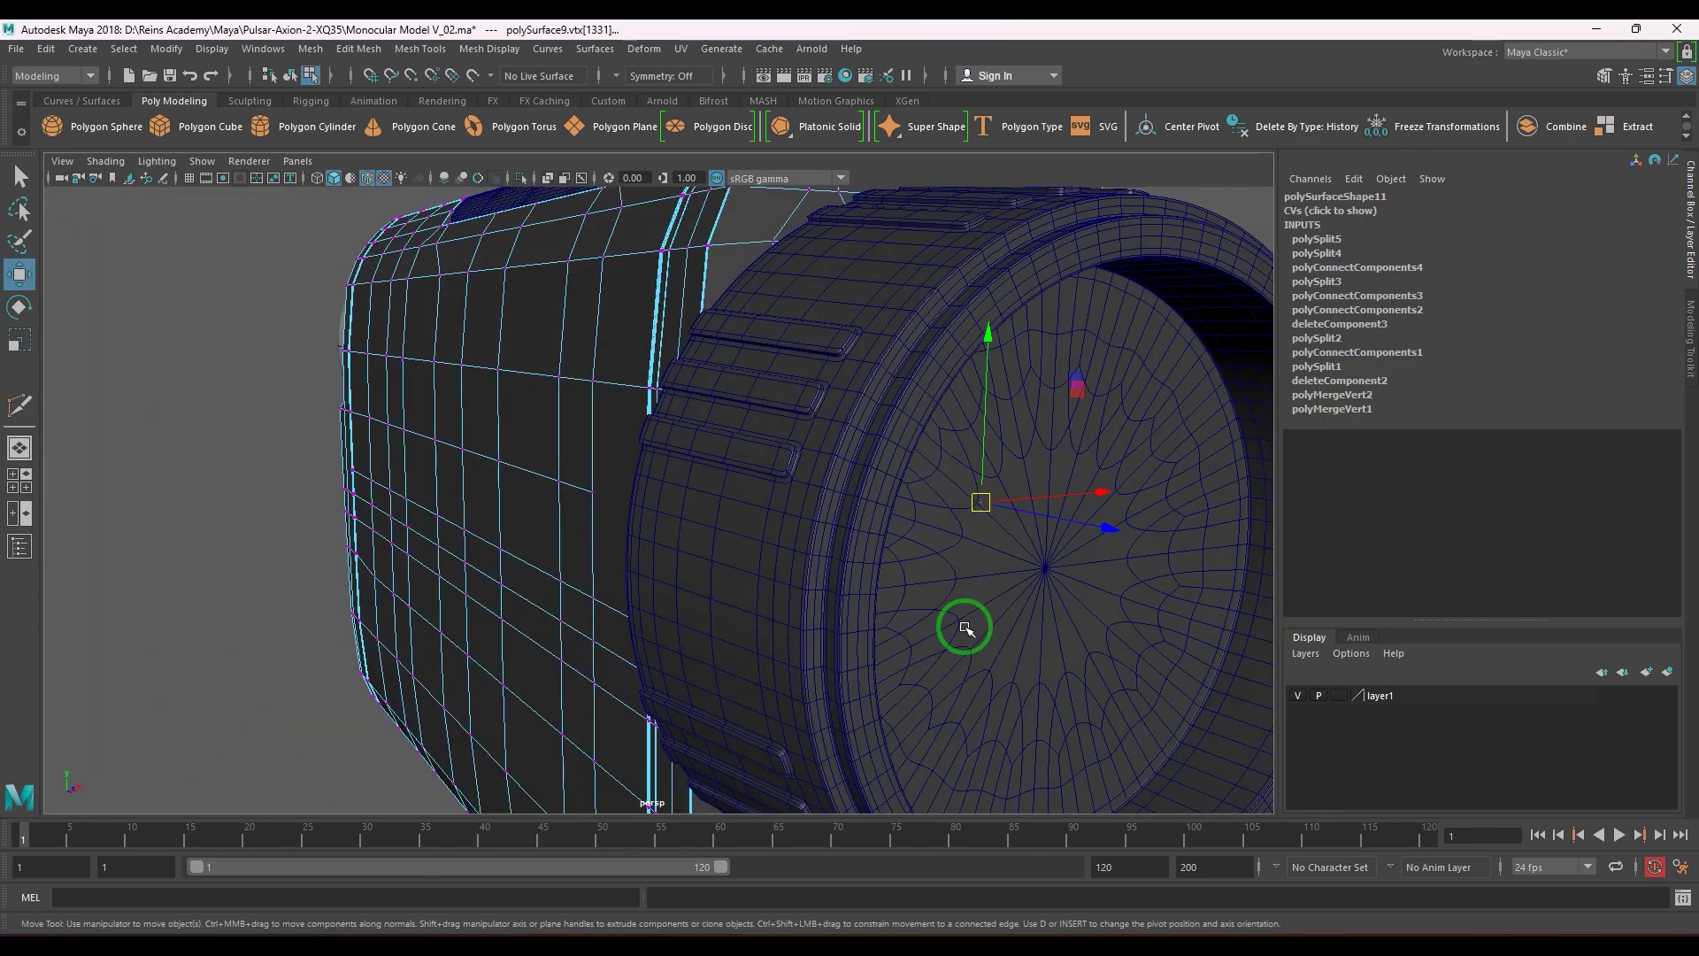
key("4")
scroll(941, 455, "down", 5)
left_click_drag(879, 561, 715, 345, "alt")
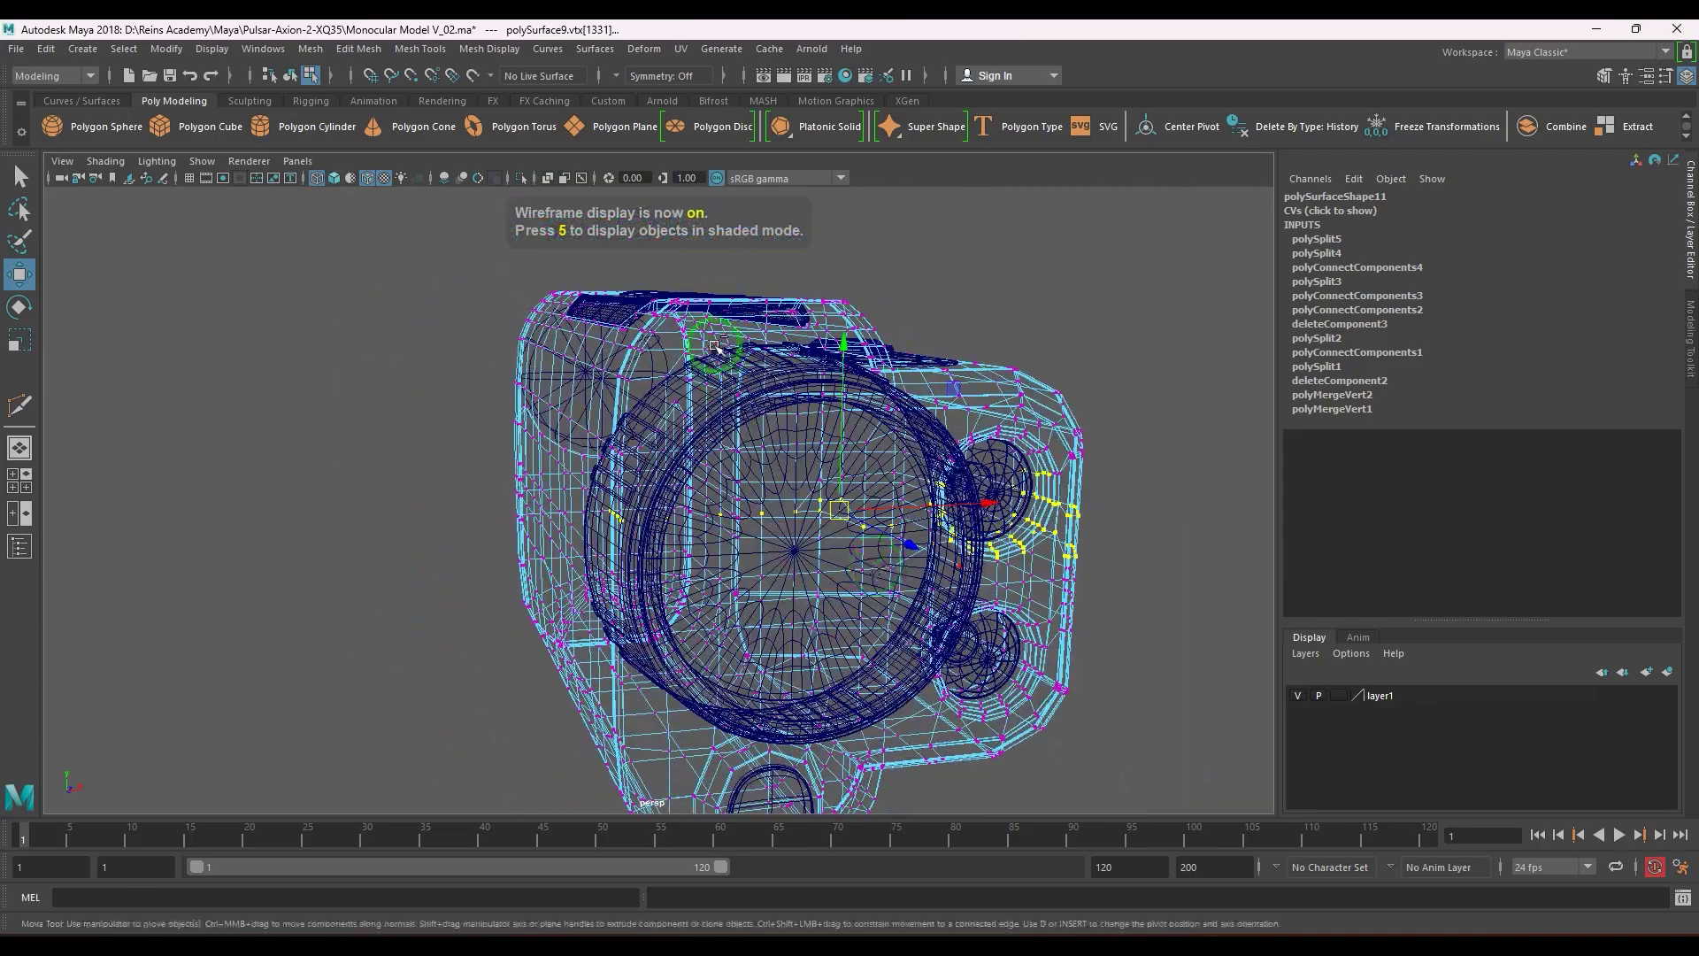
left_click_drag(1376, 832, 1378, 833, "ctrl")
left_click_drag(748, 542, 938, 585, "alt")
scroll(1027, 690, "up", 5)
mouse_move(1085, 777)
left_mouse_down("alt")
mouse_move(933, 682)
mouse_move(856, 709)
mouse_move(941, 747)
left_mouse_up("alt")
key("5")
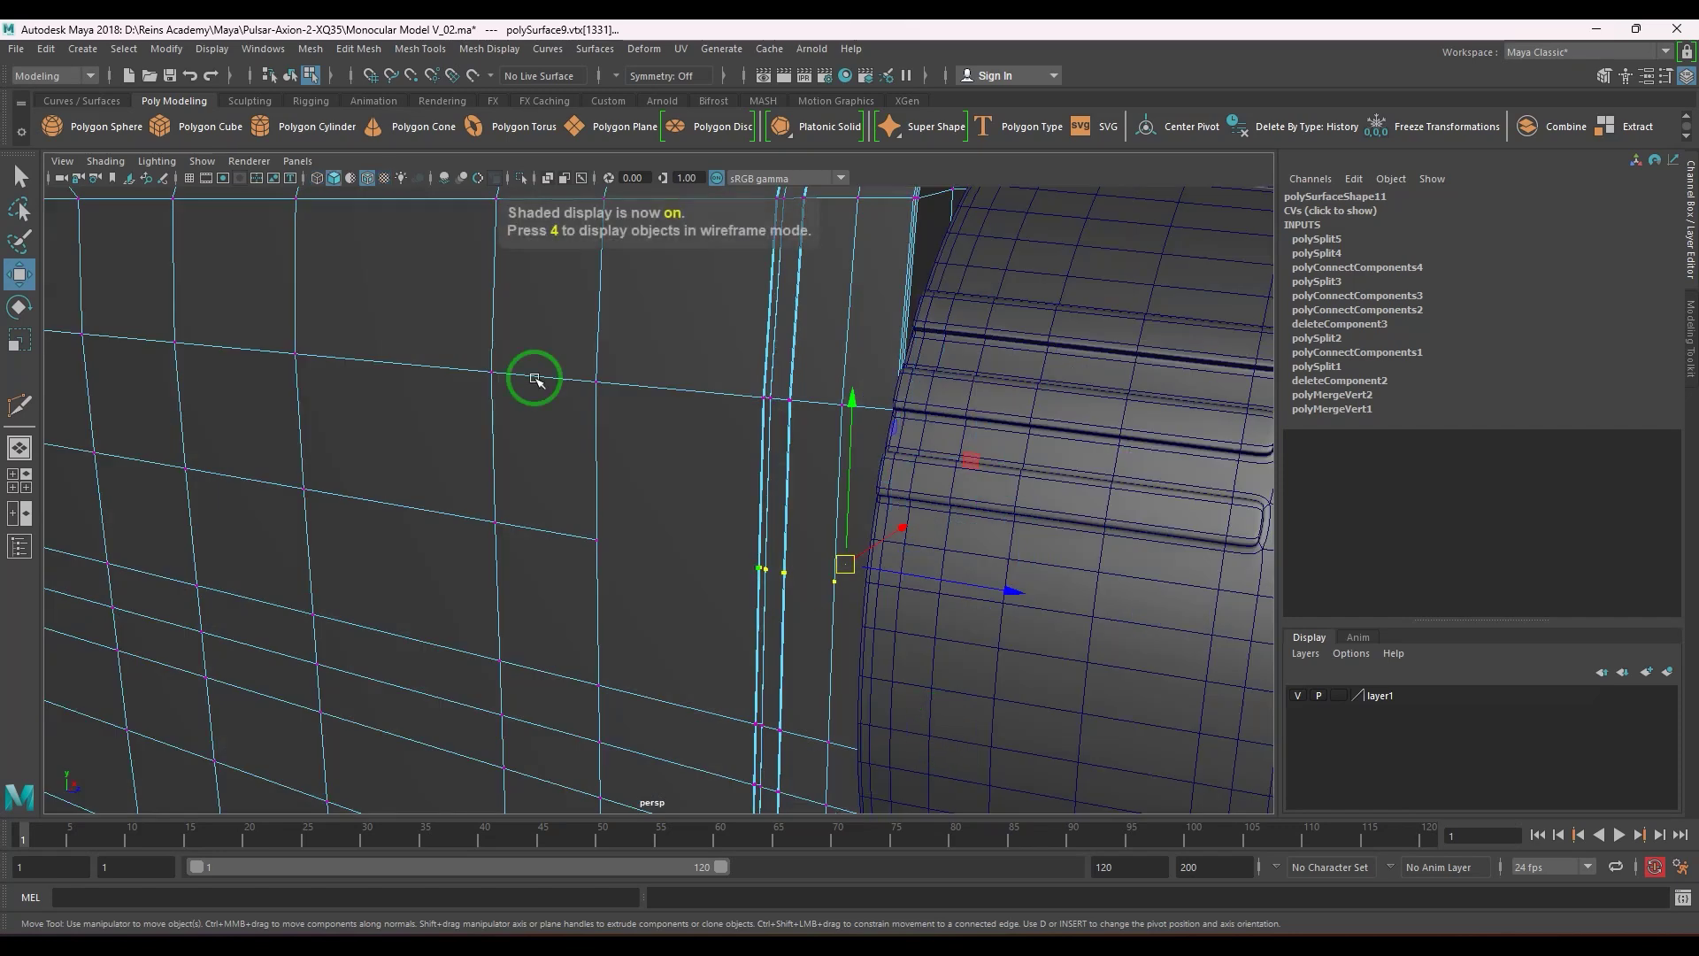
left_click(357, 49)
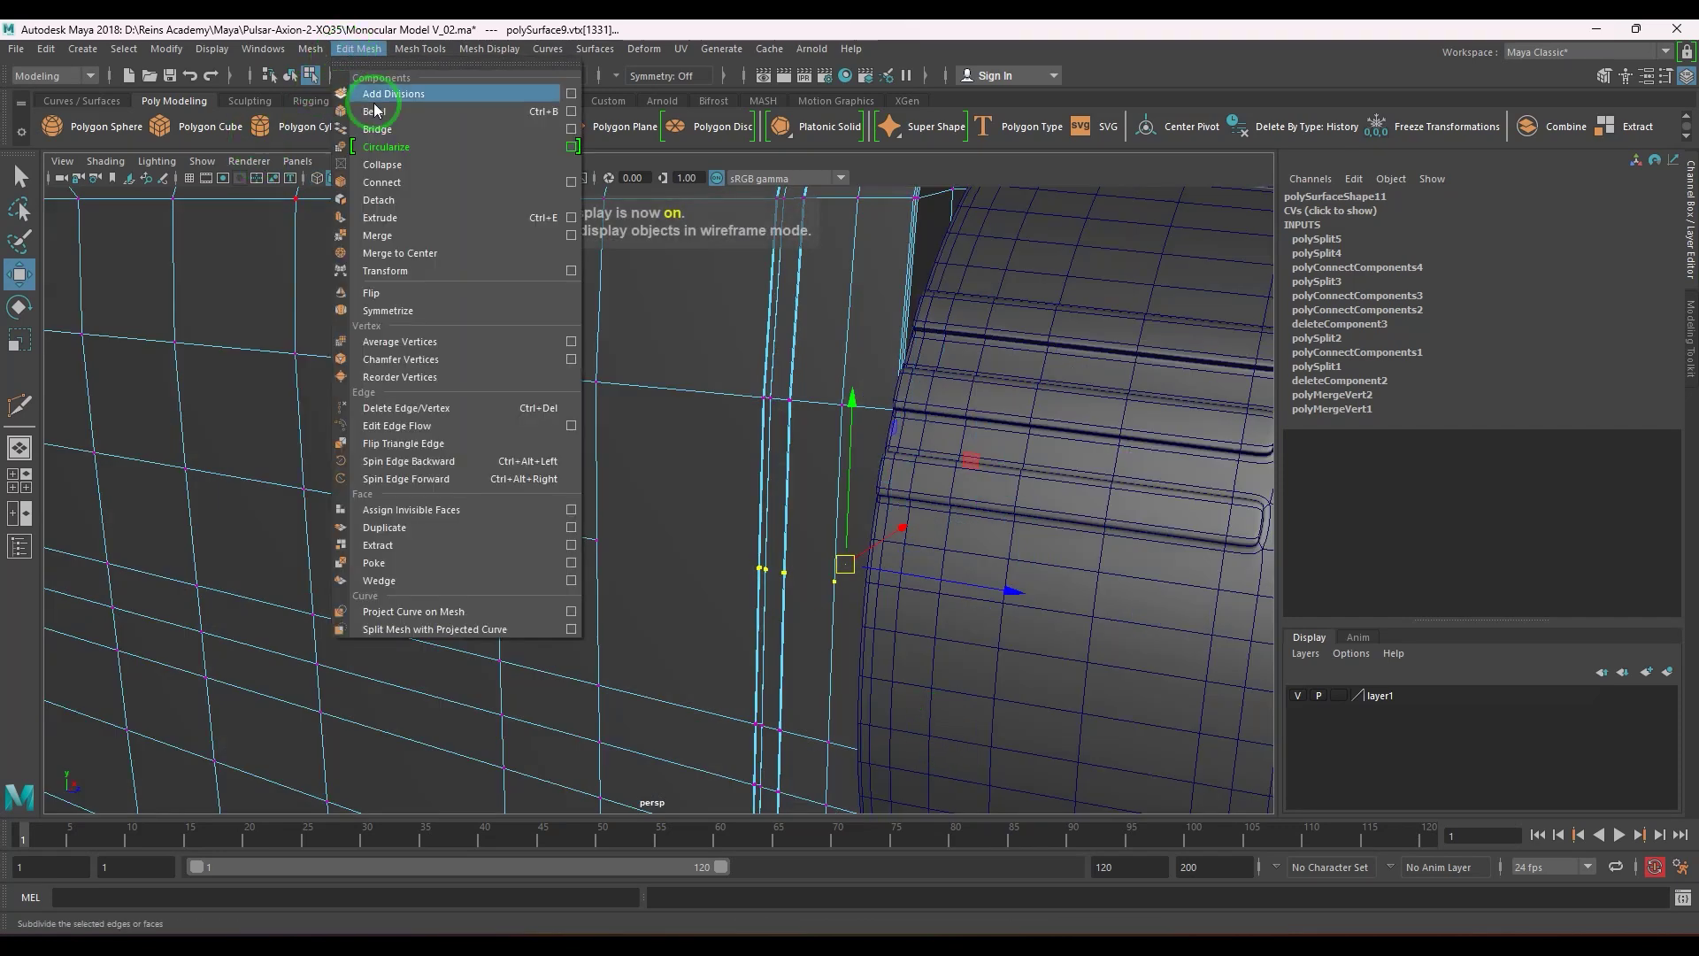
left_click(401, 183)
- Cut an edge with Multi-Cut from the end of the side wall's horizontal row to the seam beside the ribbed ring
scroll(808, 554, "up", 5)
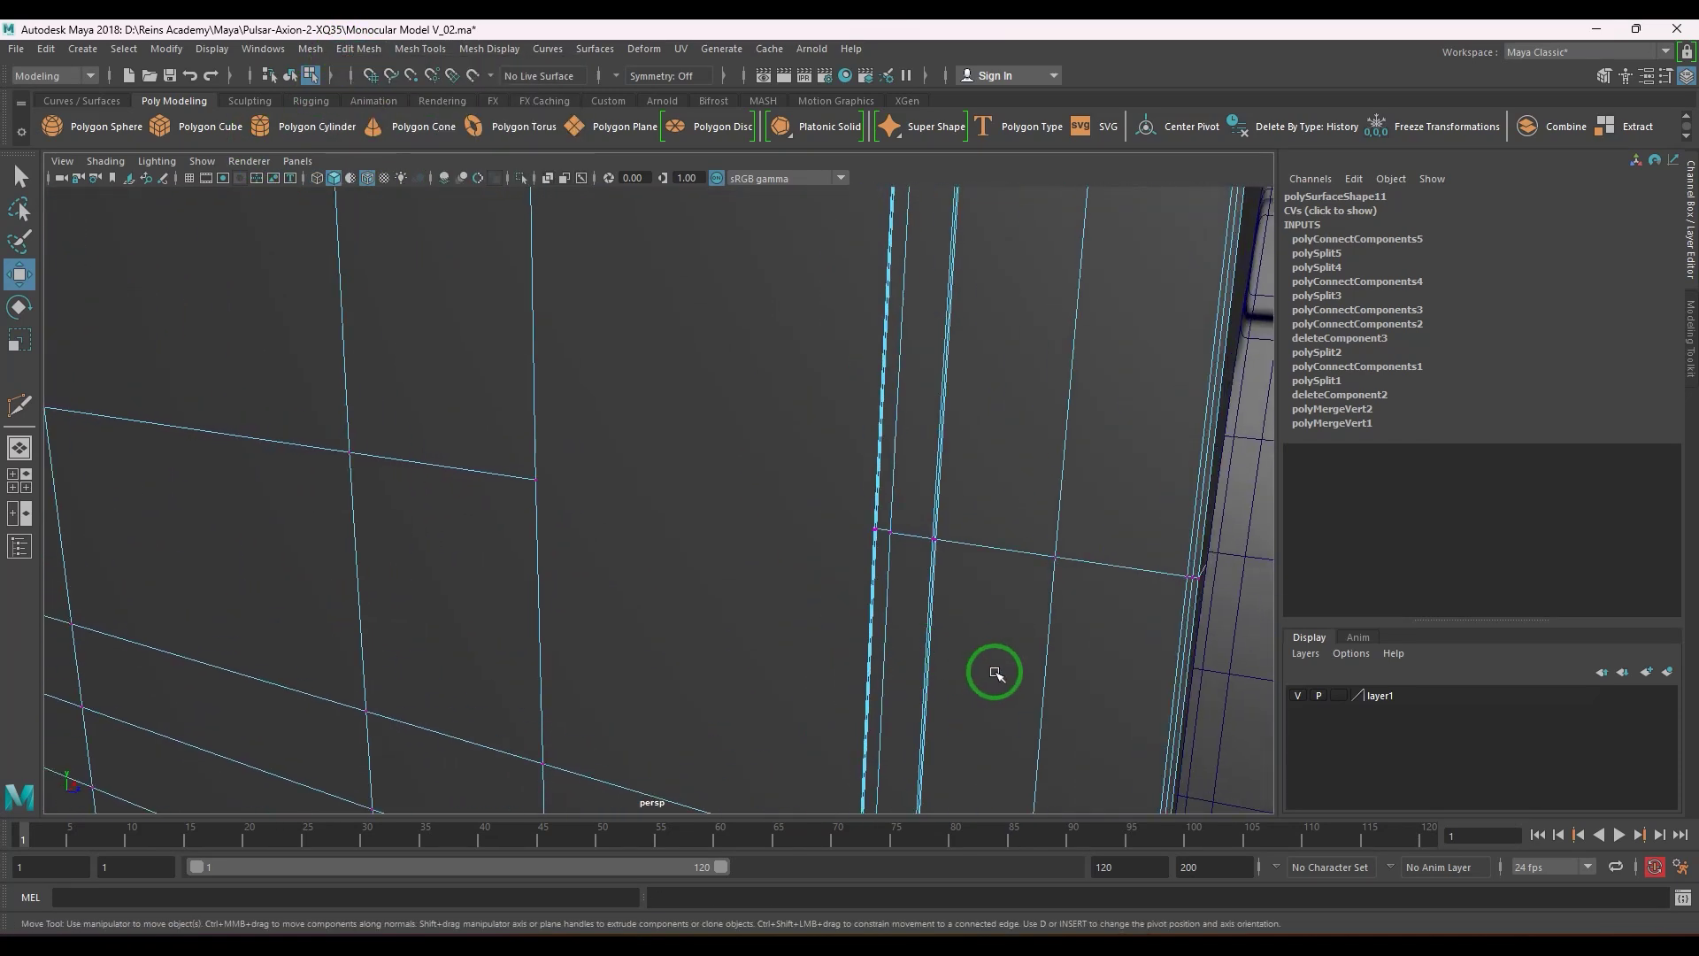
left_click_drag(812, 556, 672, 417, "alt")
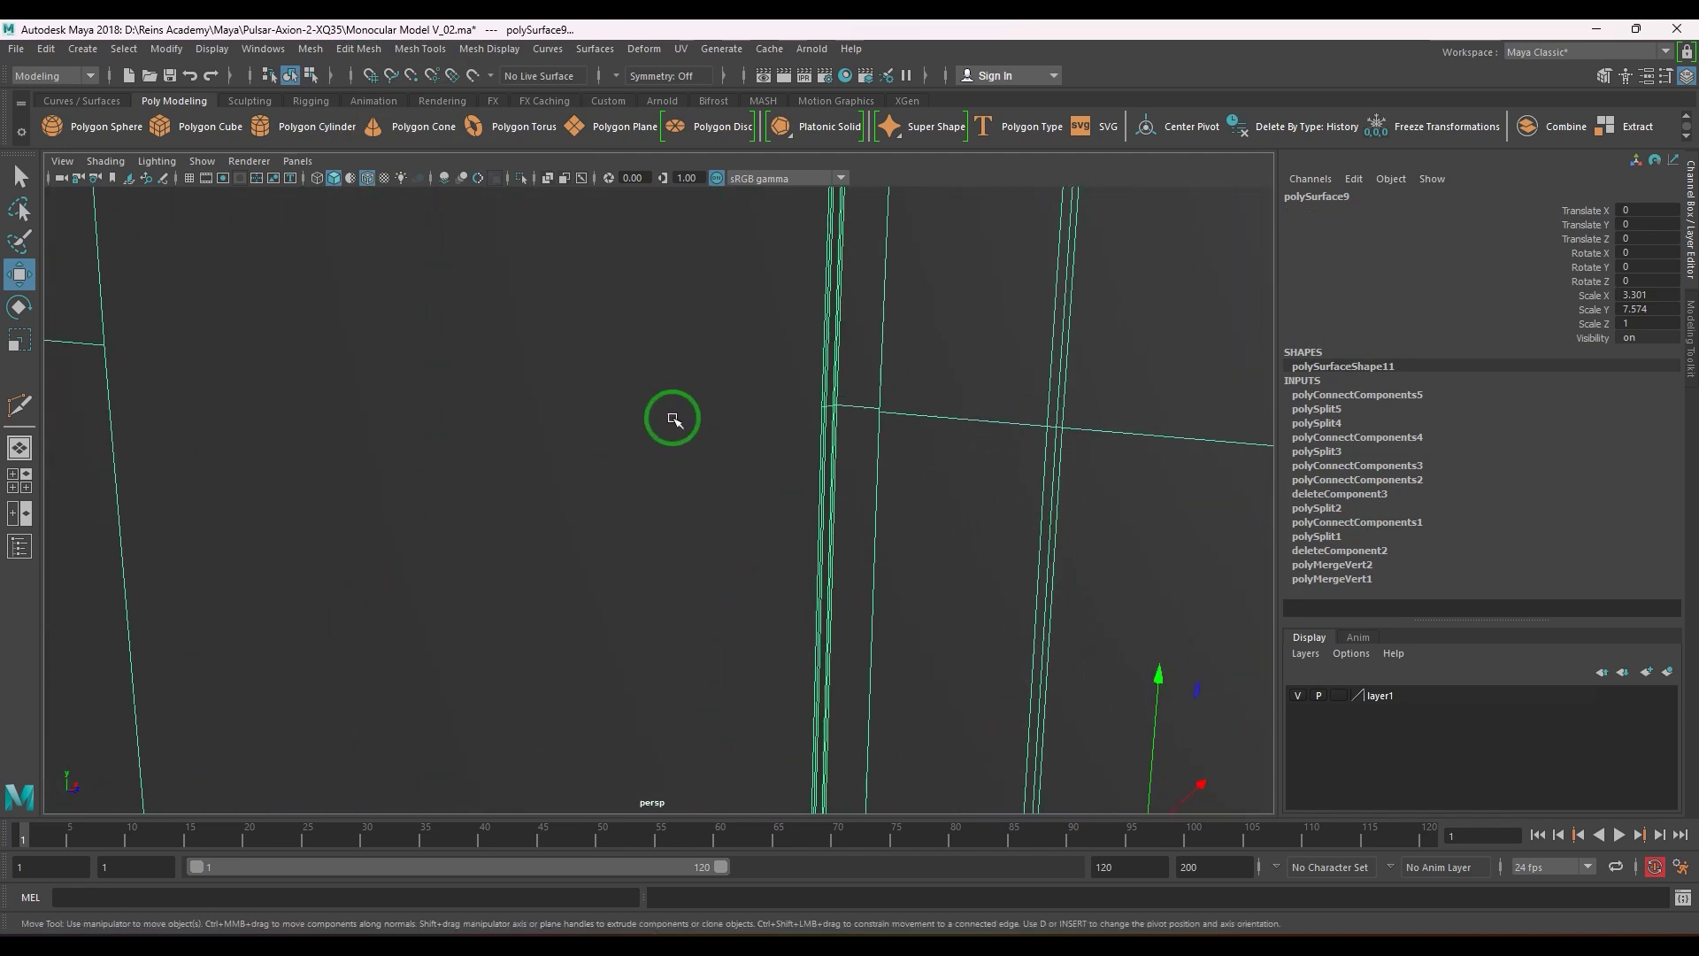
right_click_drag(702, 356, 631, 359, "shift")
left_click(105, 345)
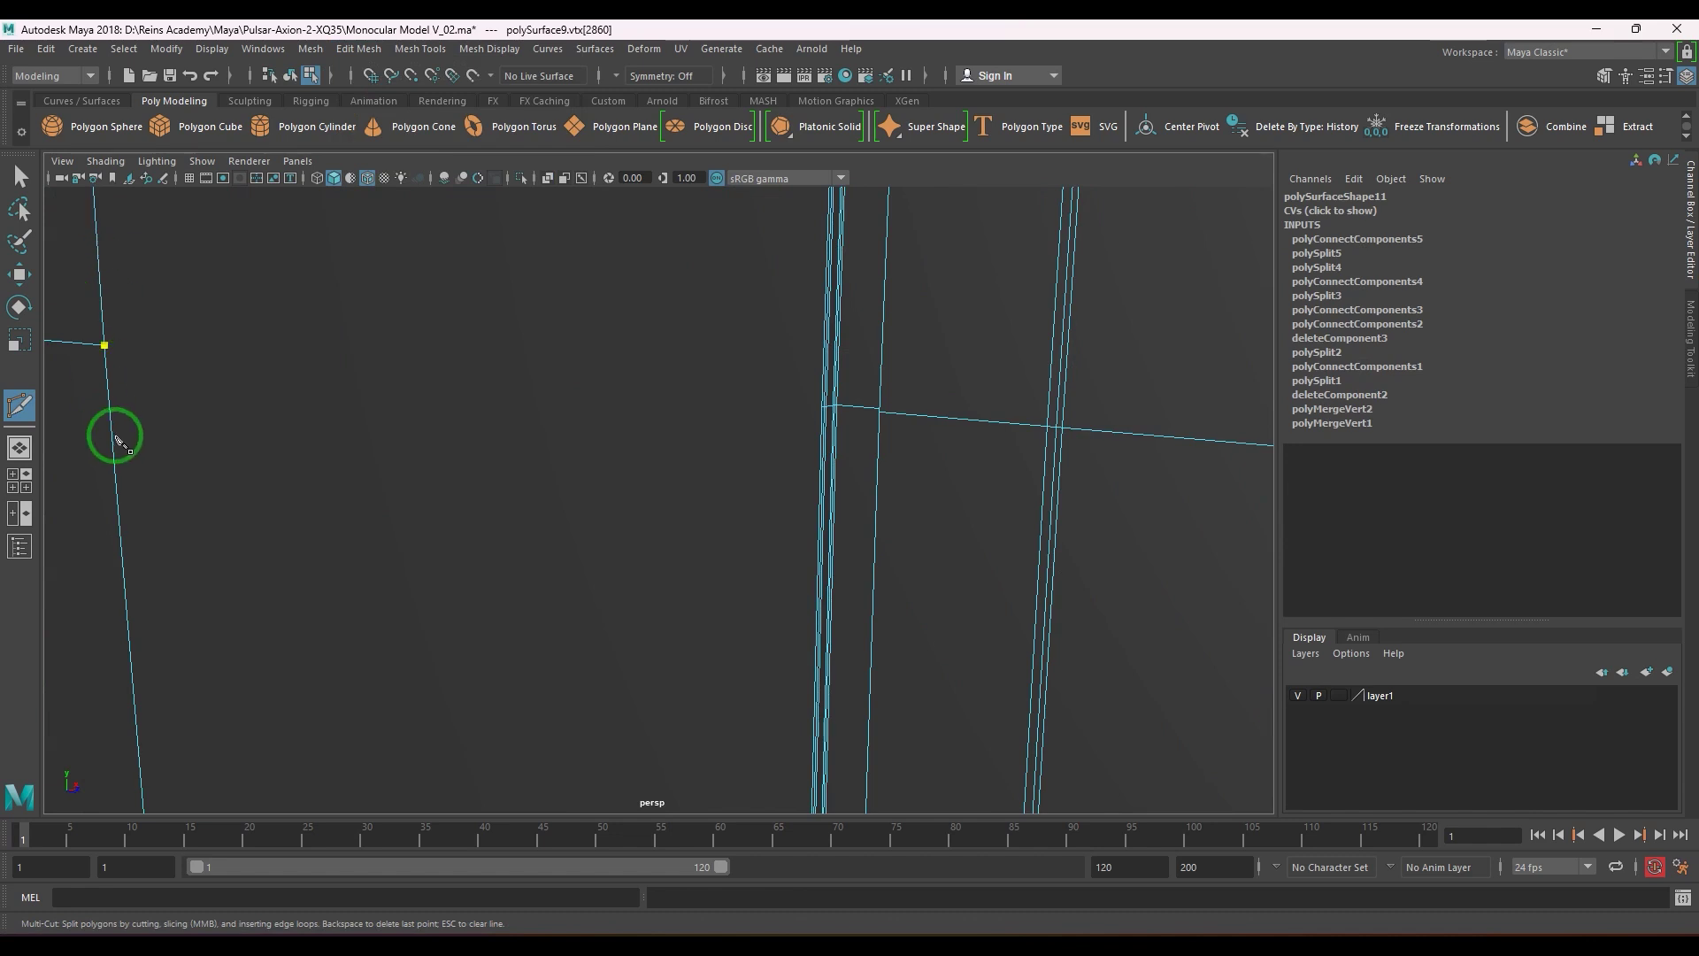
left_click(822, 407)
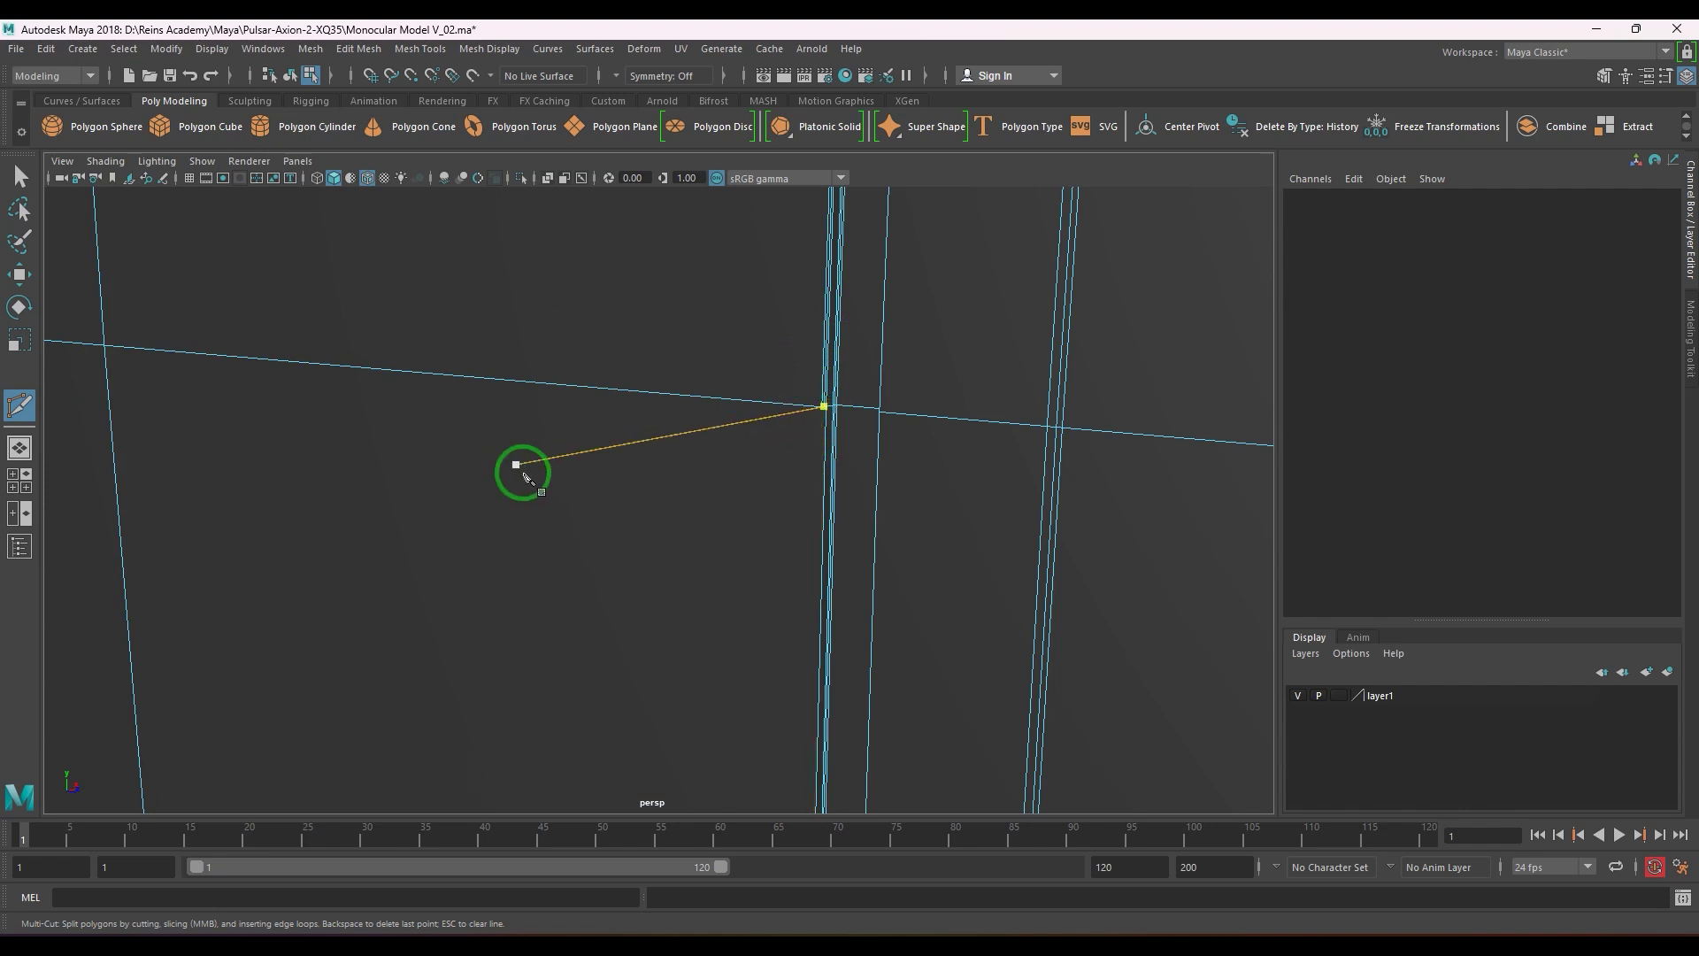
- Undo the edge deletion at the seam beside the ribbed ring and delete the body's construction history
left_click_drag(811, 489, 785, 519, "alt")
right_click_drag(785, 520, 815, 588, "alt")
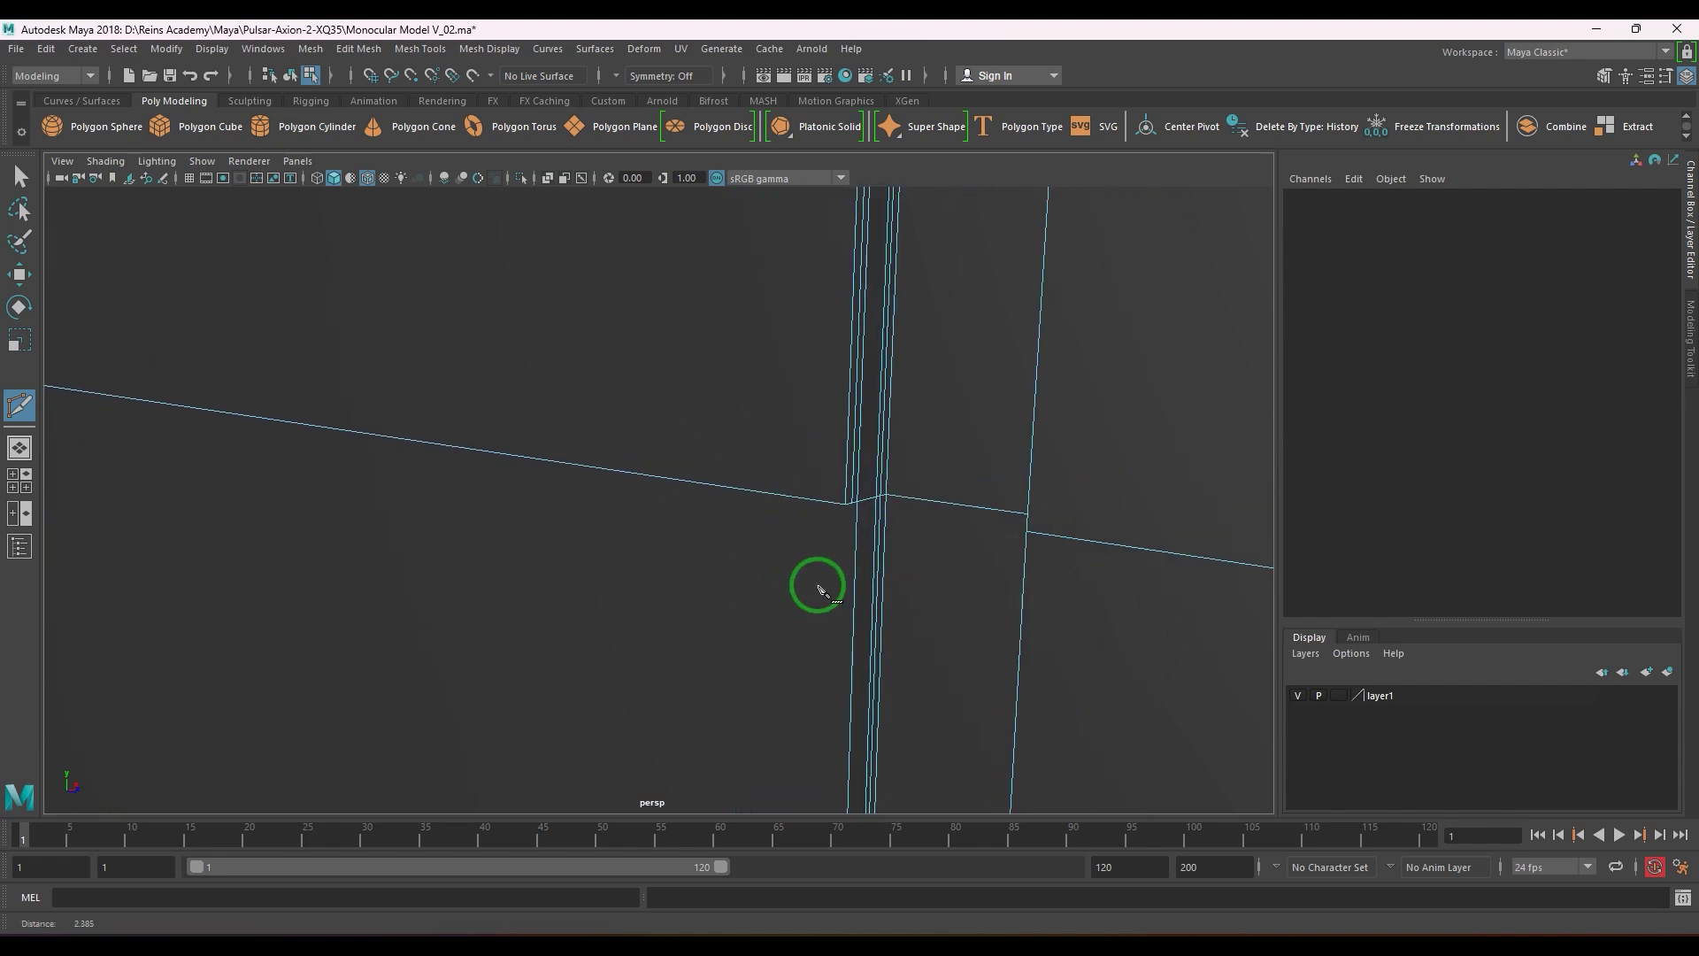
key("ctrl+z")
key("ctrl+z")
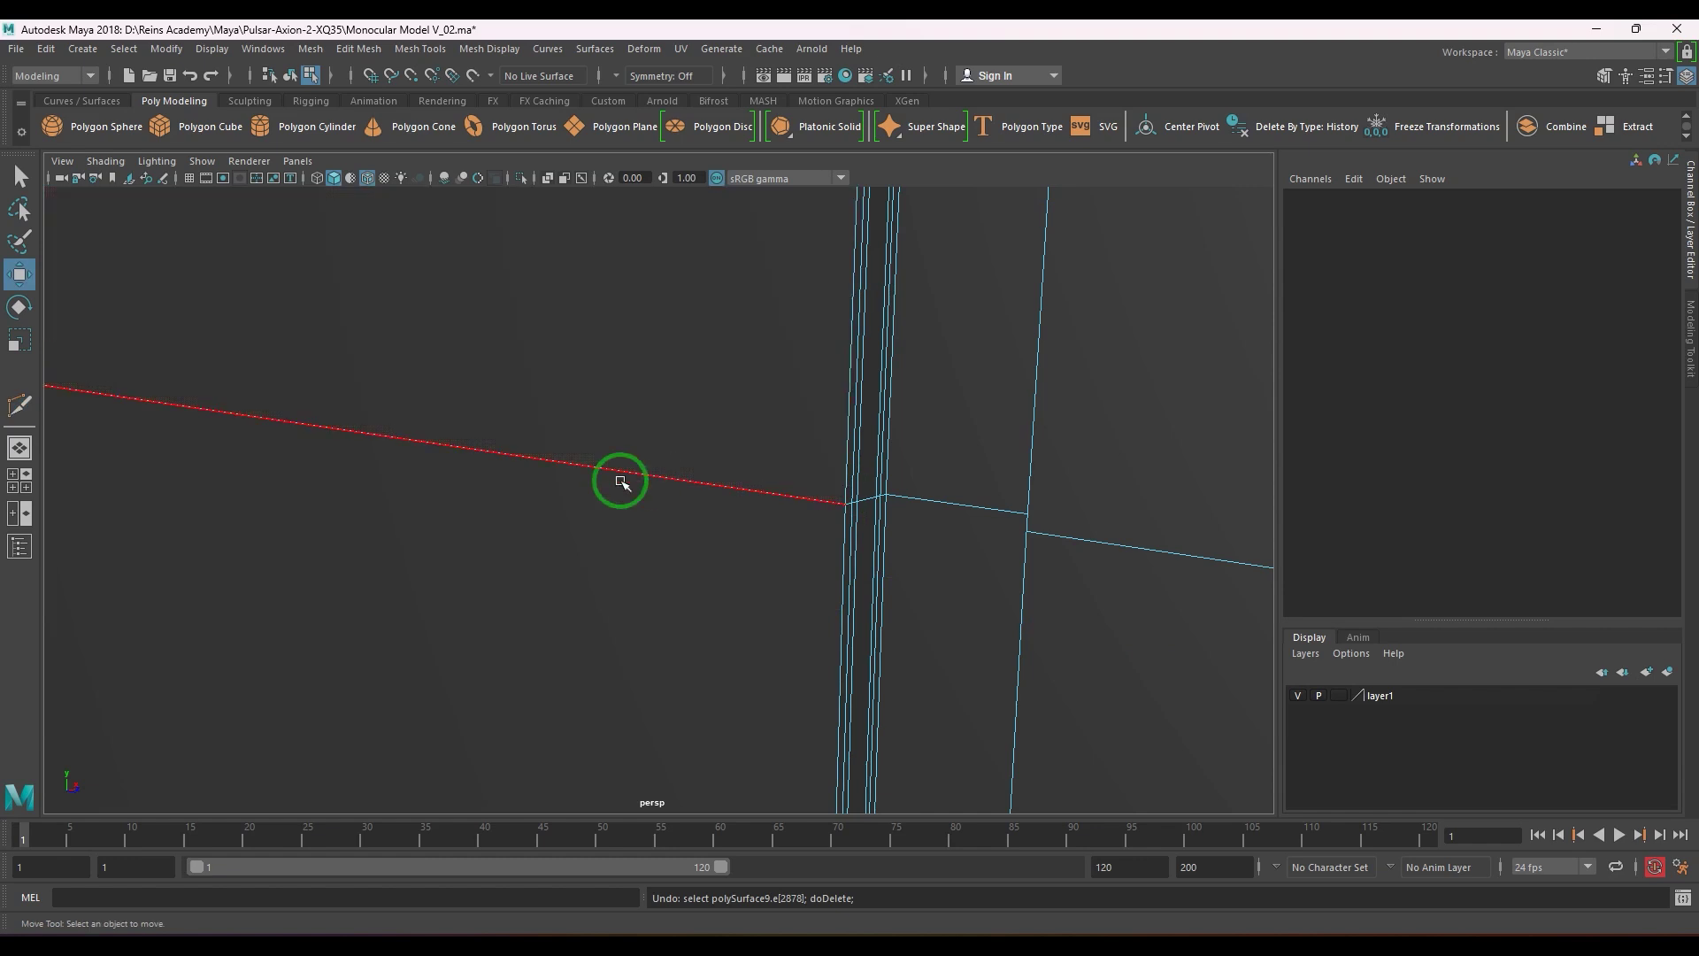
key("w")
scroll(618, 481, "down", 3)
key("alt+shift+d")
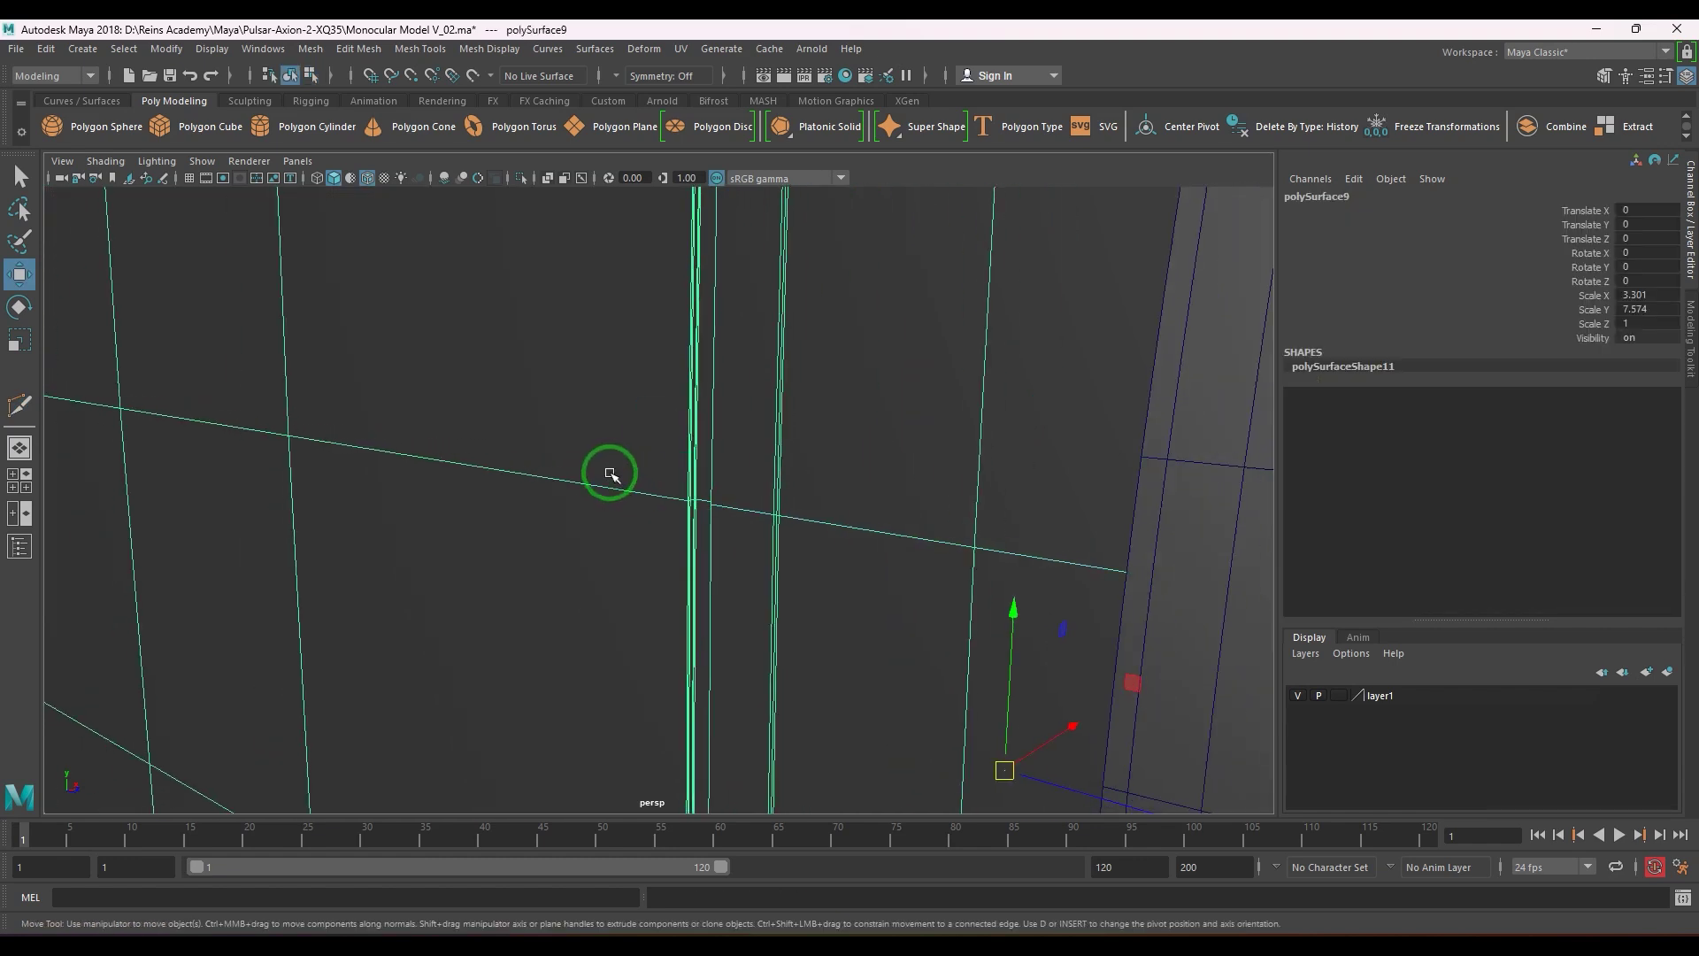
- Check the side wall's edge flow in smooth preview and return the body to unsmoothed display
scroll(607, 472, "down", 10)
left_click(171, 611)
left_click_drag(173, 613, 820, 523, "alt")
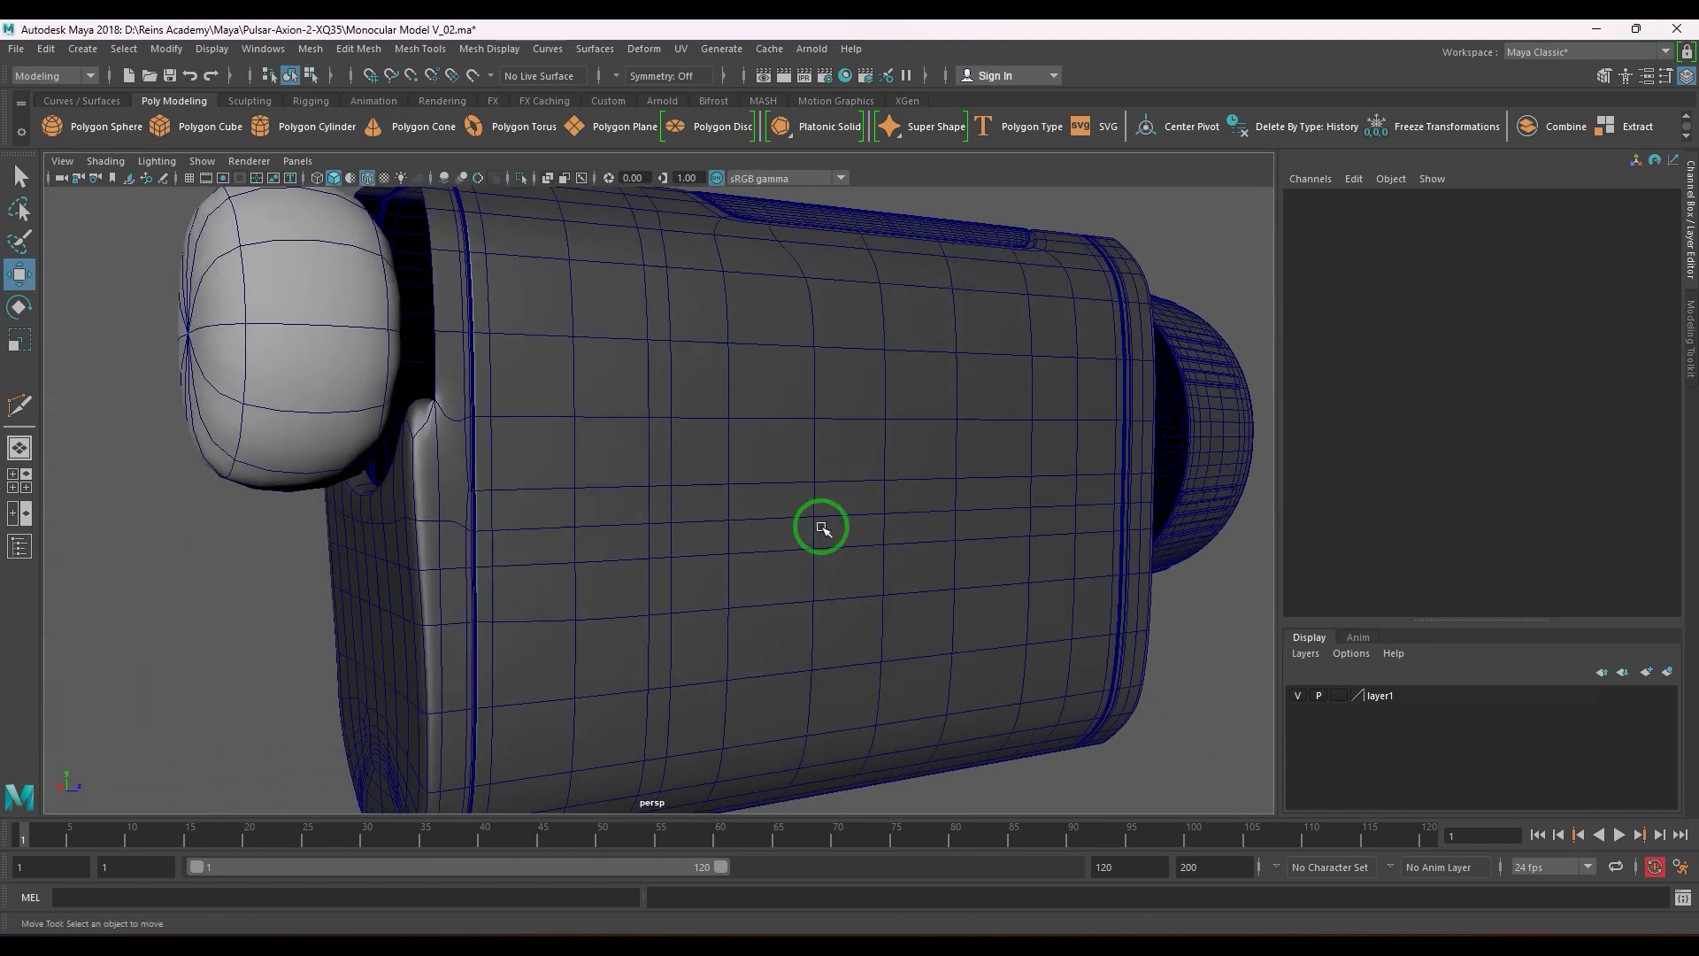
left_click(577, 502)
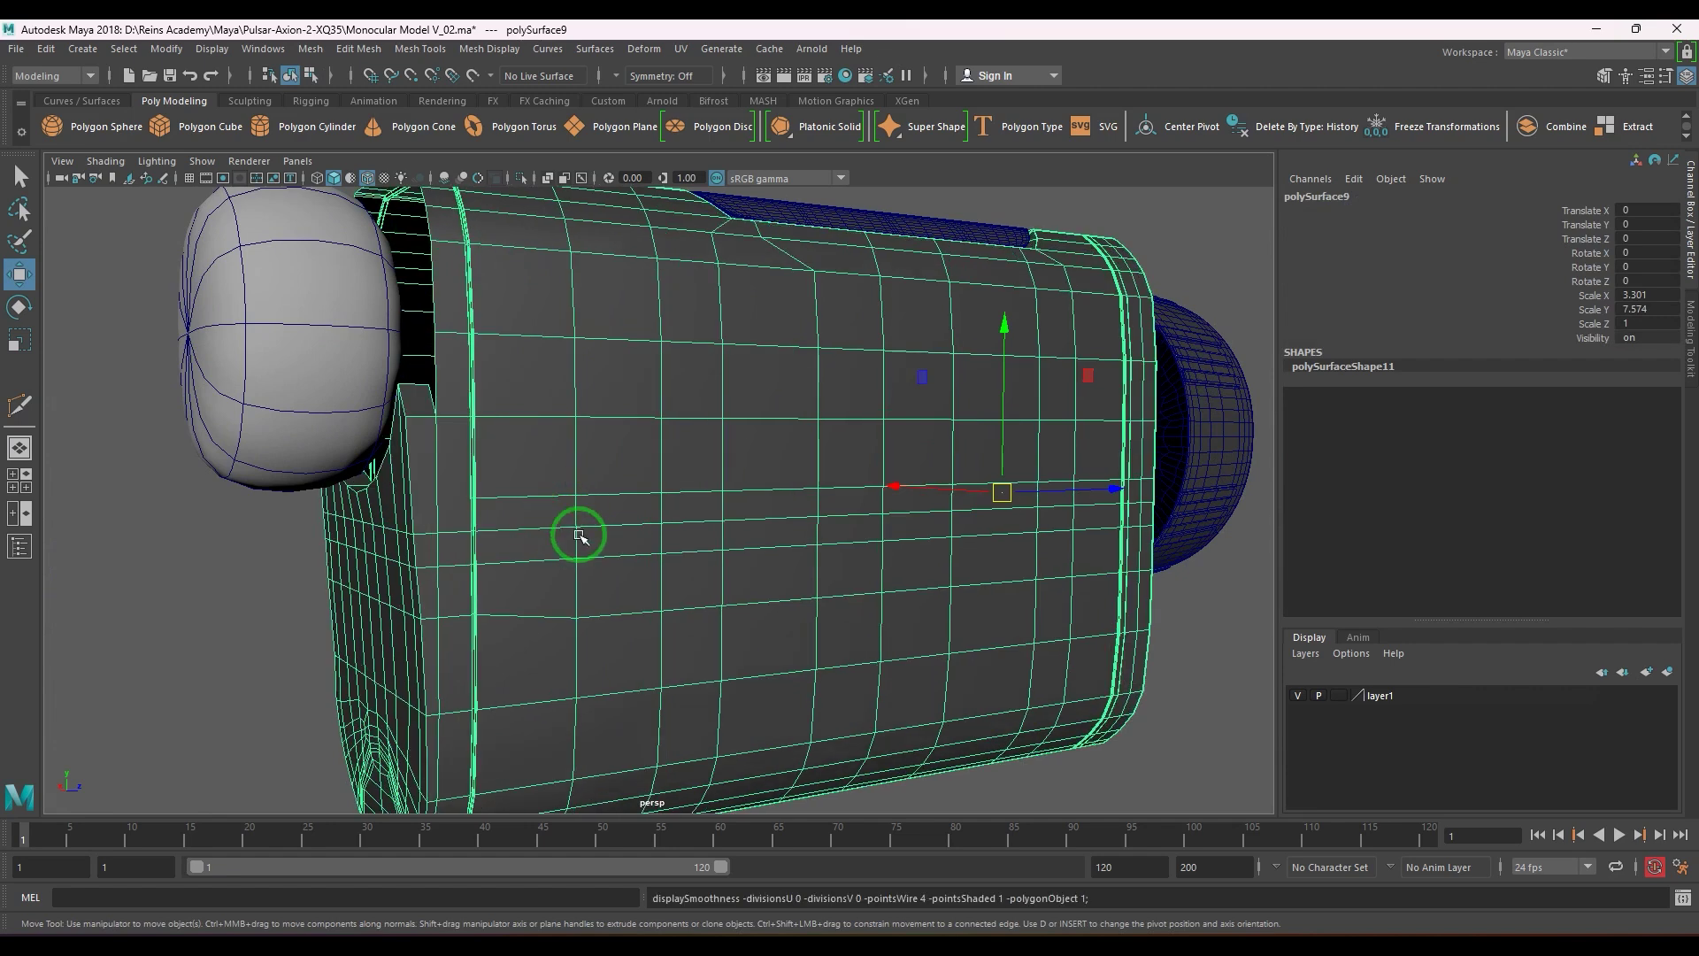
- Cut an edge with Multi-Cut from the horizontal row's seam vertex across the front strip to the notch's top corner vertex
left_click_drag(580, 535, 626, 523, "alt")
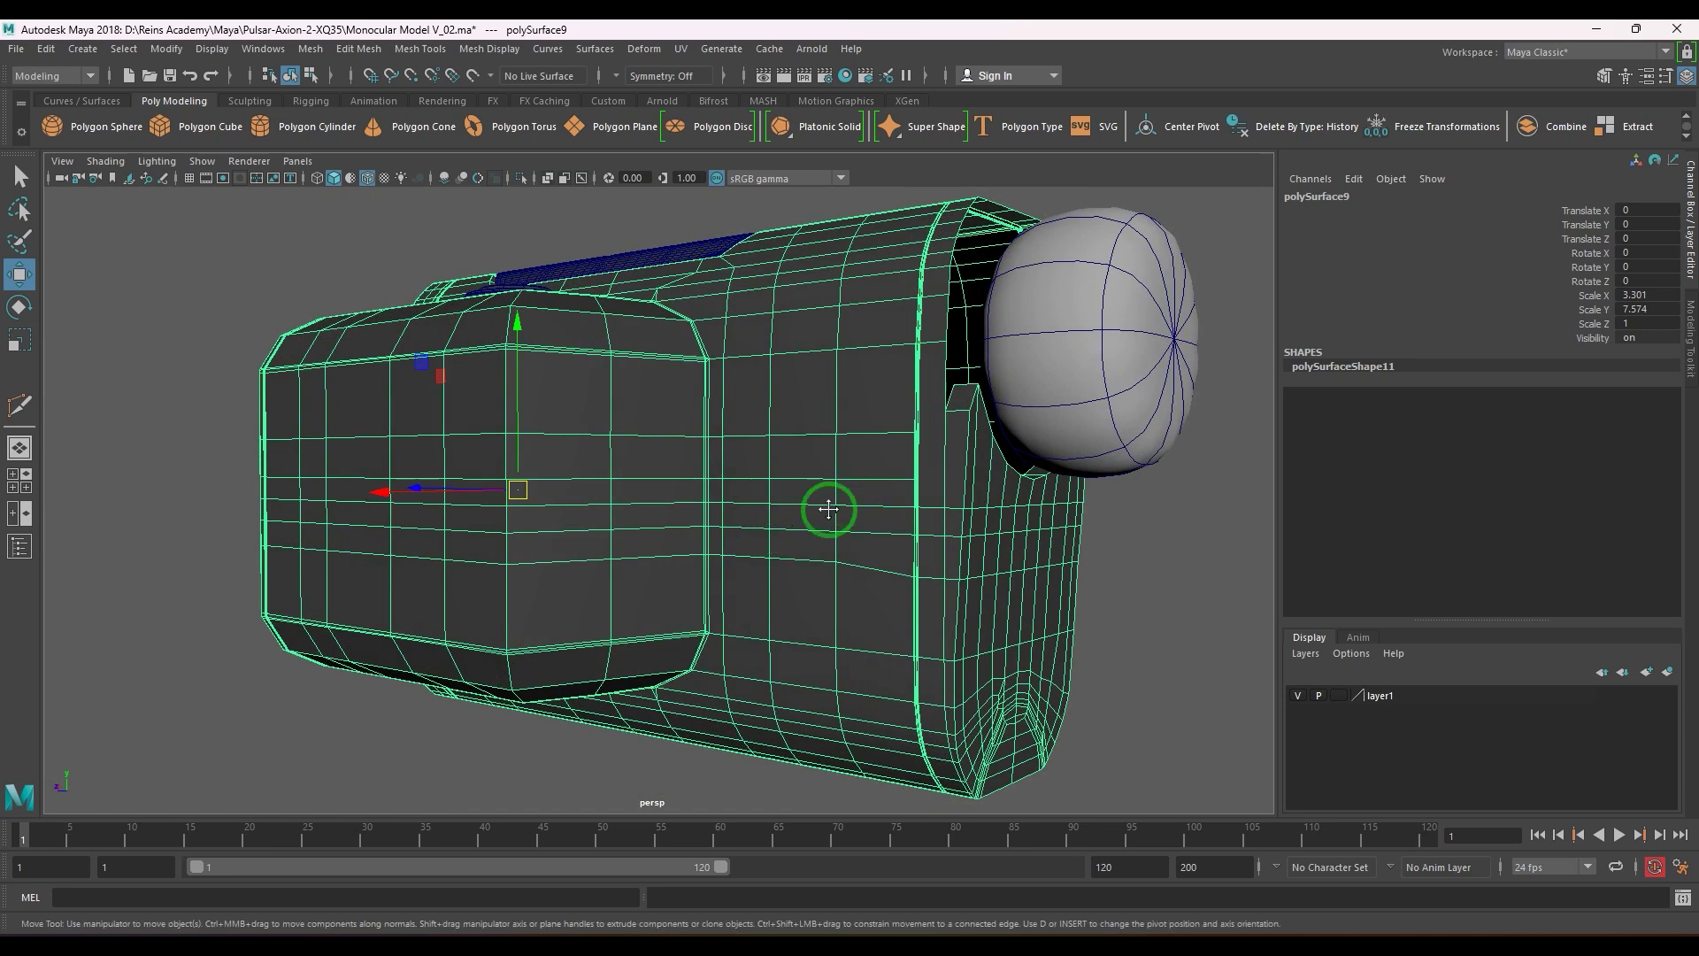
middle_click_drag(826, 508, 718, 547, "alt")
right_click_drag(718, 547, 947, 597, "alt")
middle_click_drag(960, 584, 838, 619, "alt")
right_click_drag(838, 618, 1019, 703, "alt")
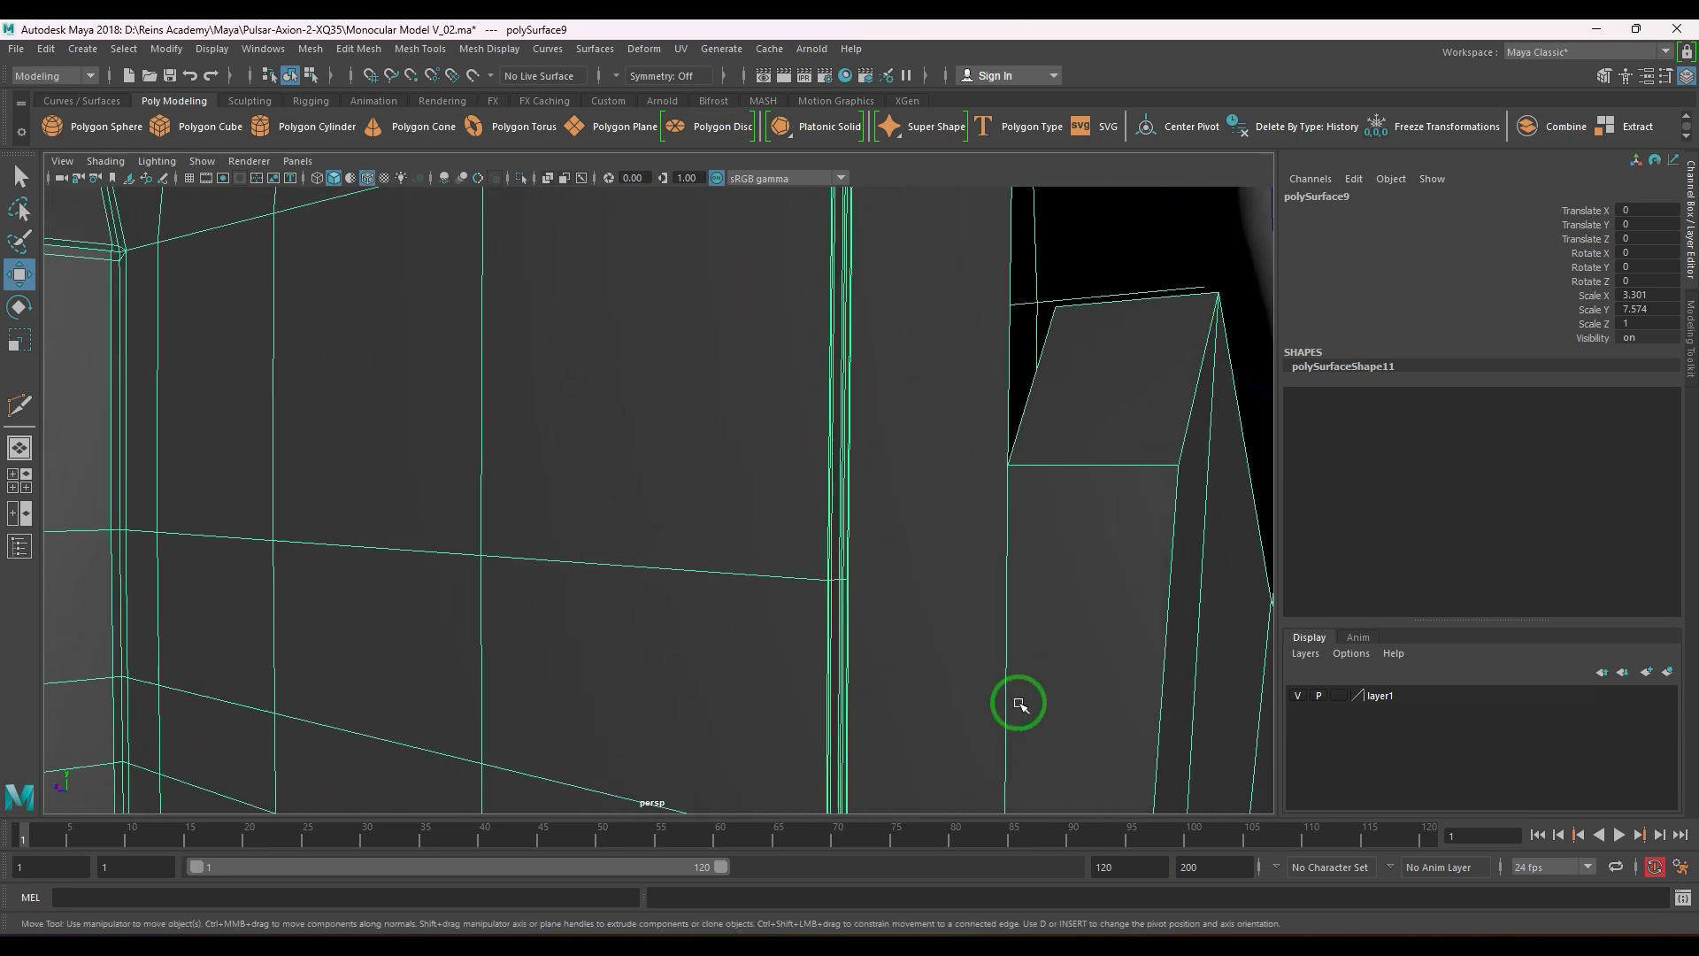
right_click_drag(943, 565, 900, 626, "alt")
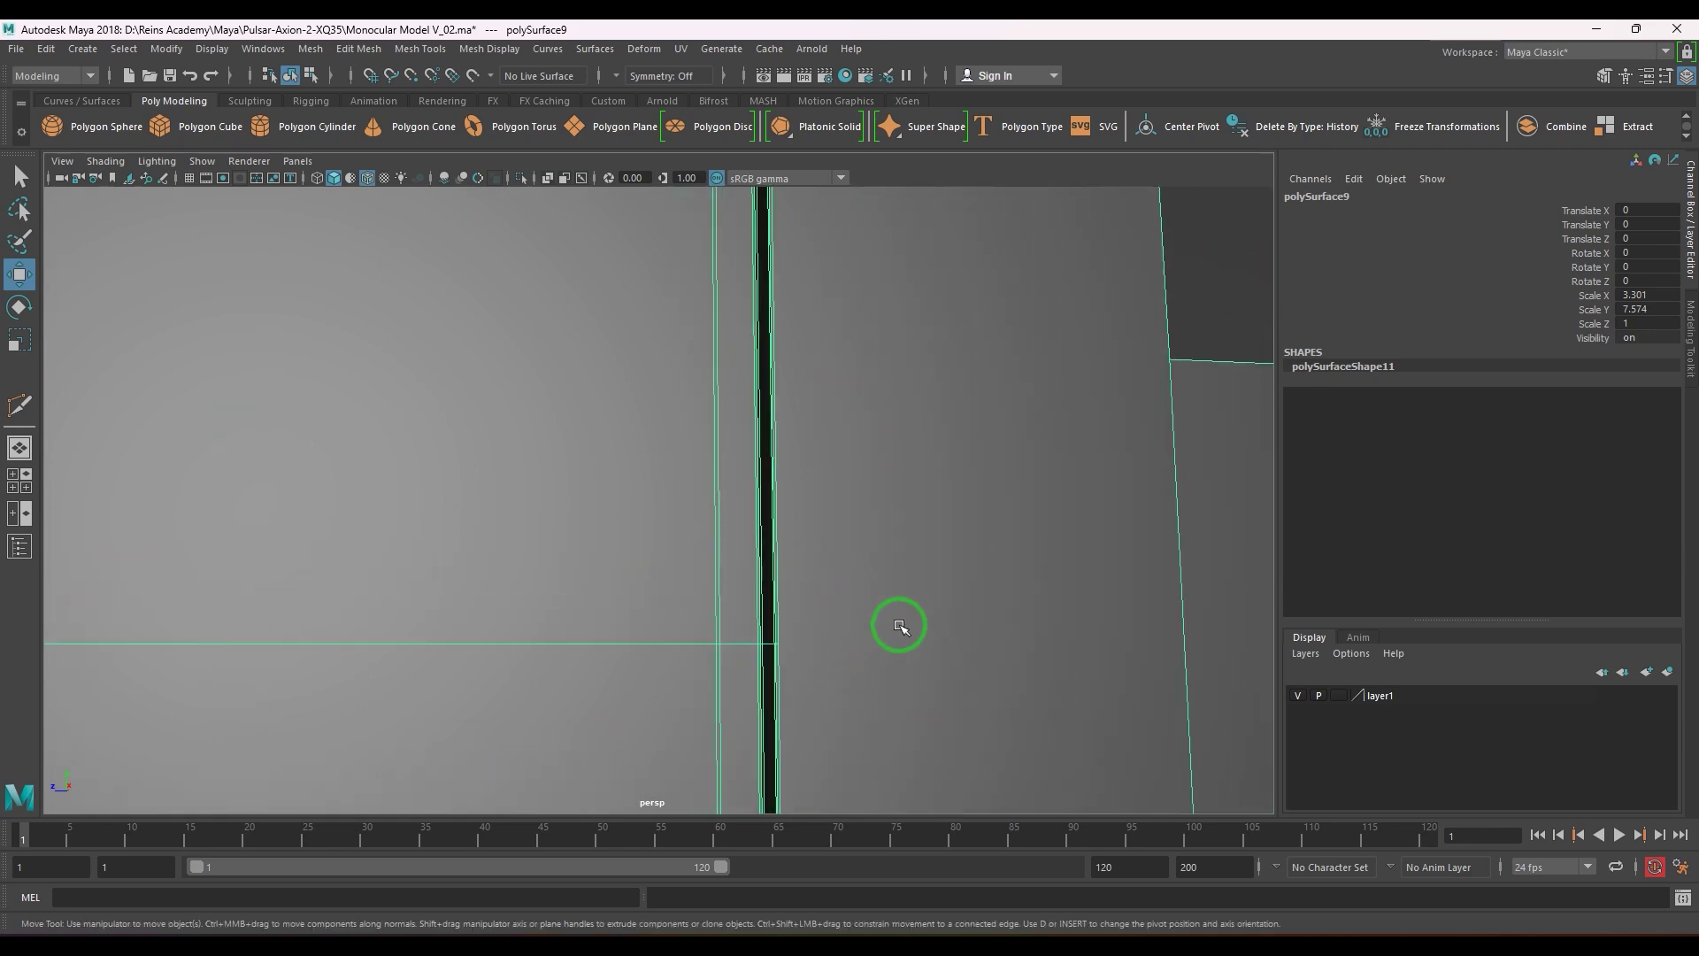
mouse_move(926, 517)
right_mouse_down()
mouse_move(858, 540)
mouse_move(801, 659)
right_mouse_up()
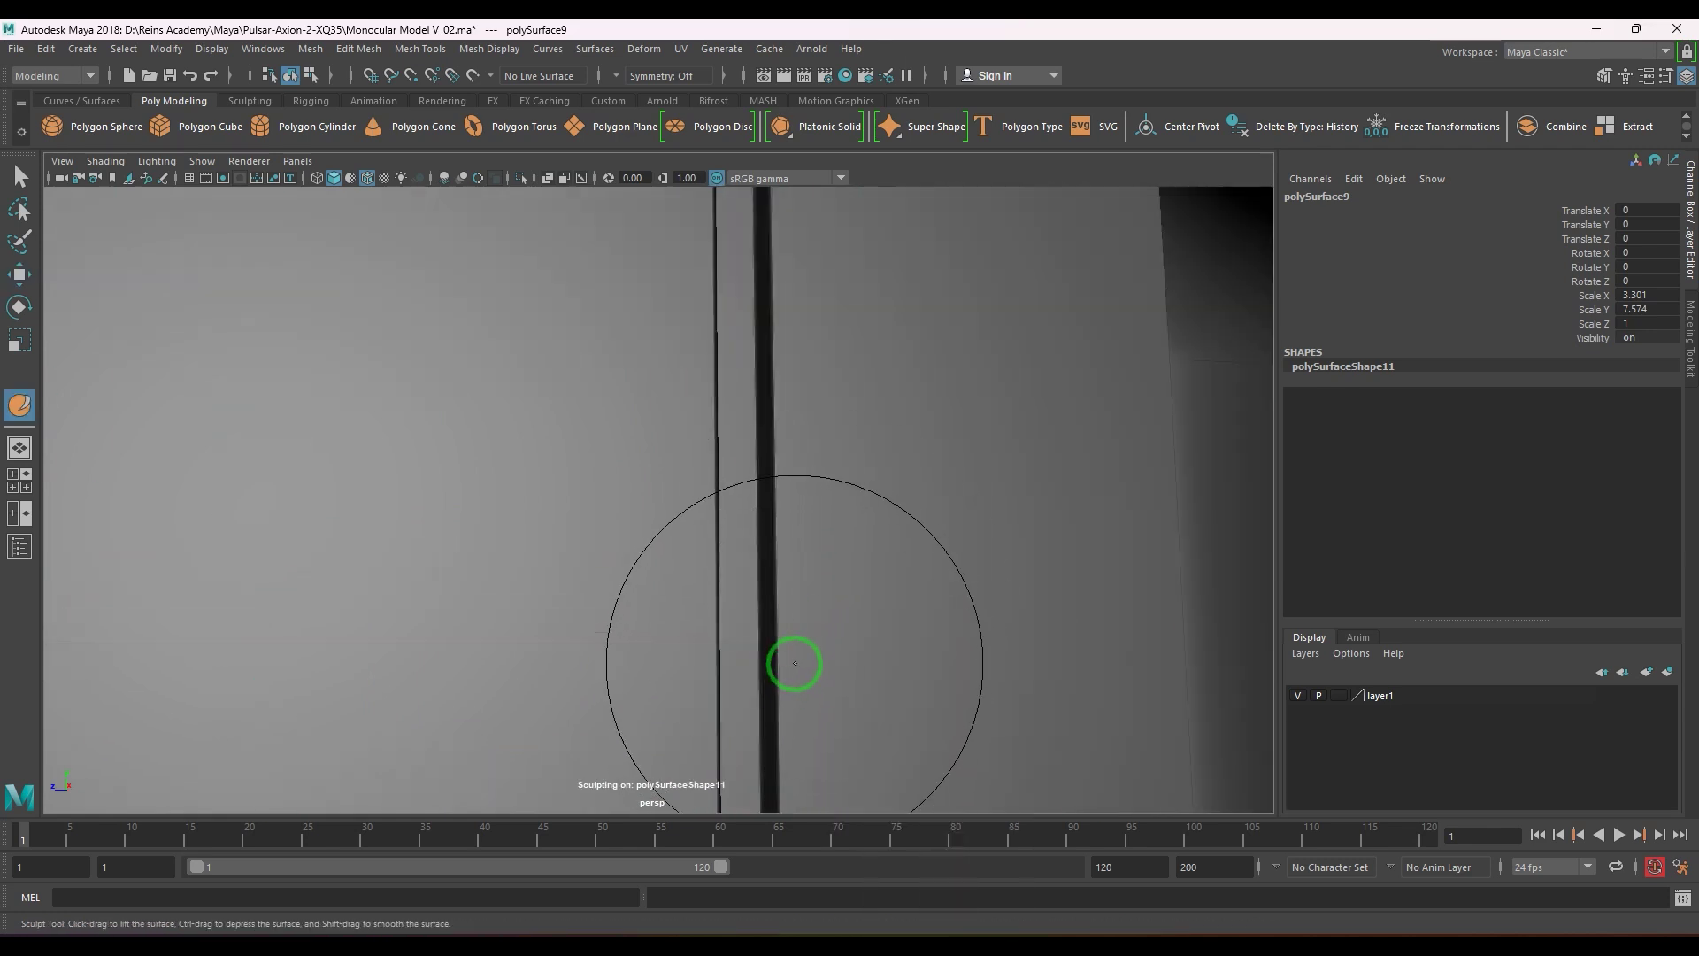
key("w")
right_click_drag(843, 524, 803, 594, "shift")
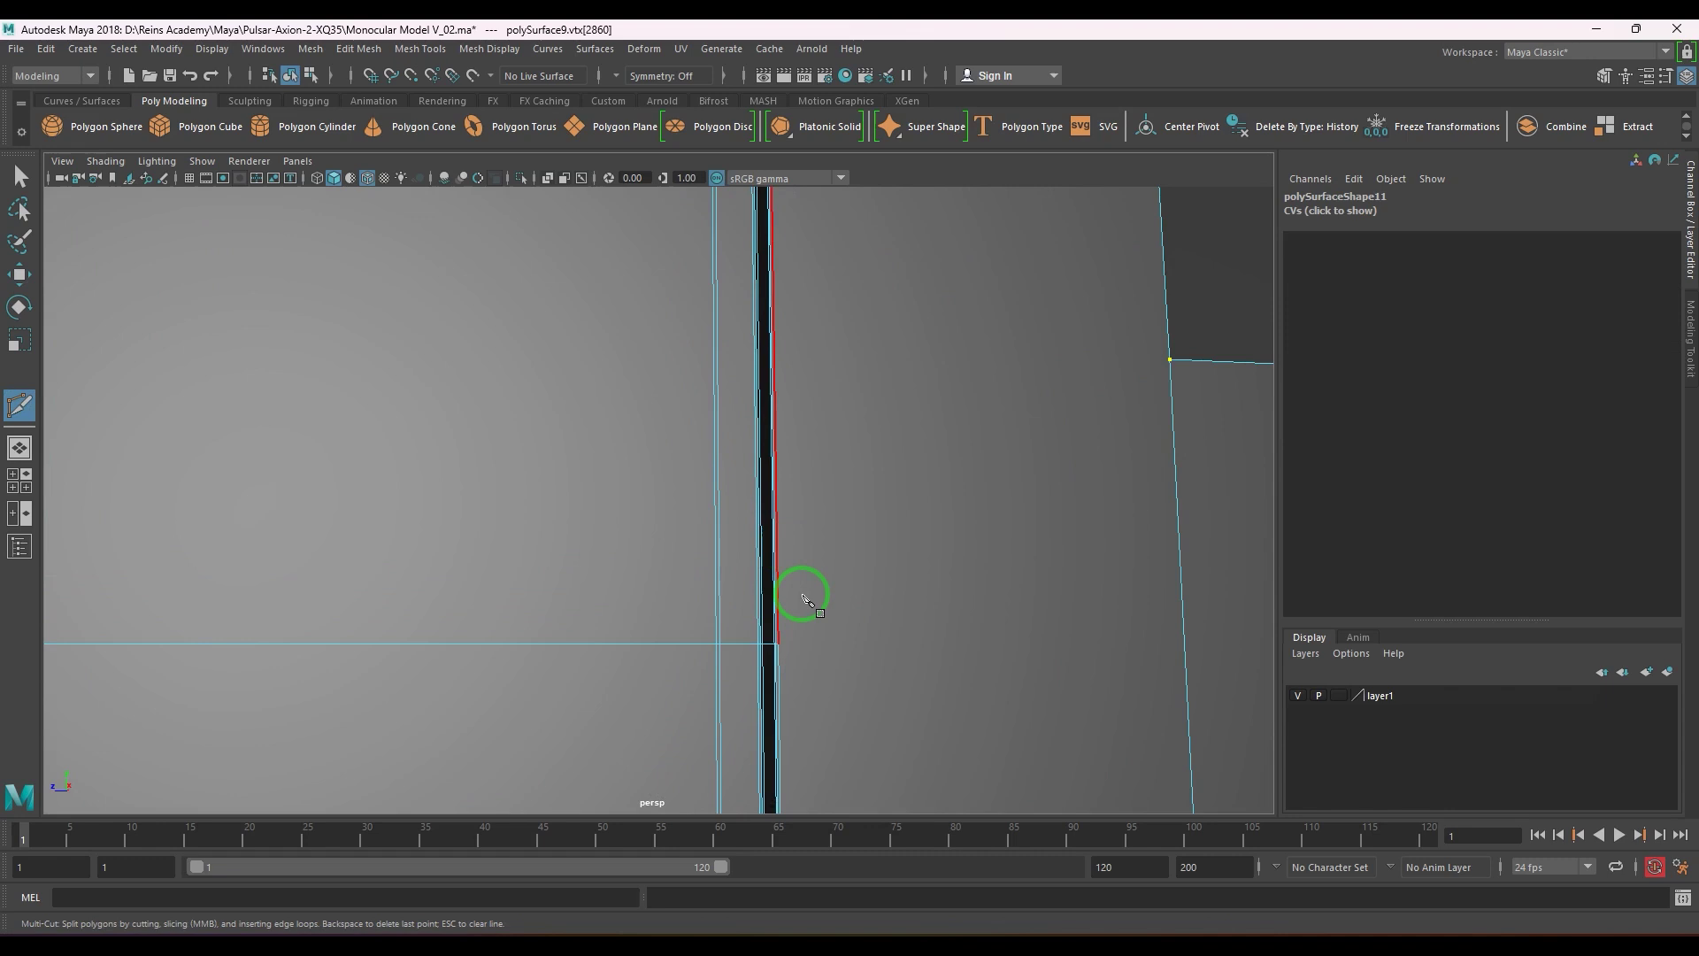
left_click(781, 645)
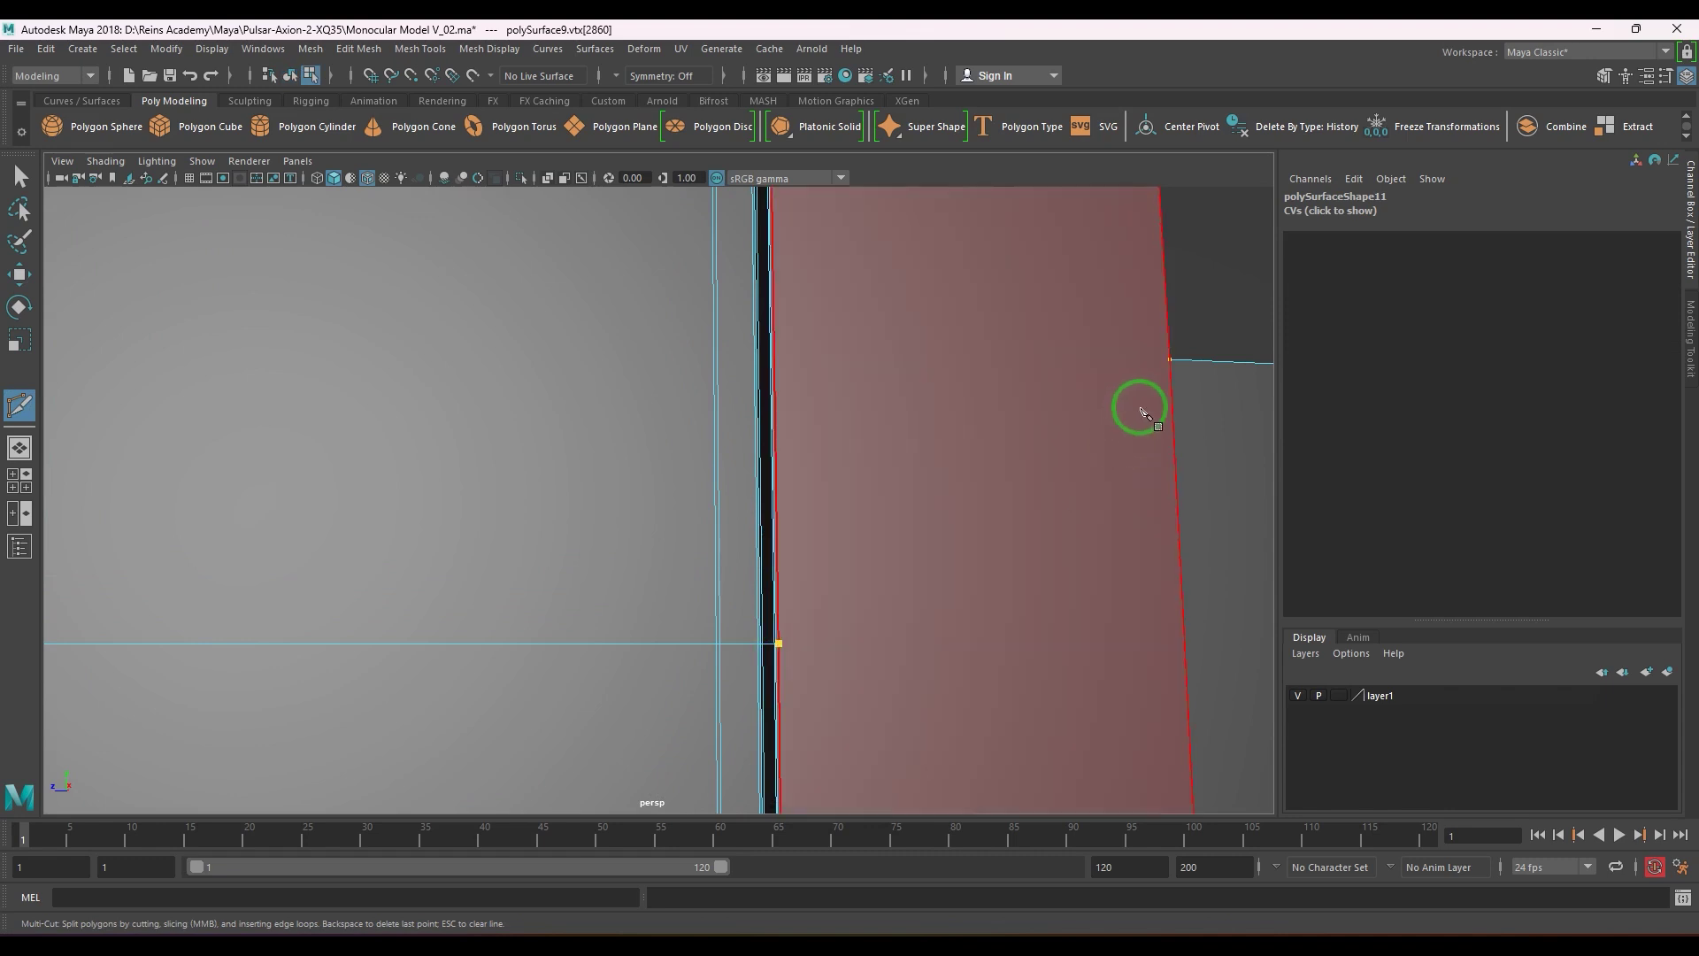
left_click(1169, 361)
right_click(1065, 499)
right_click_drag(1056, 506, 1019, 531, "alt")
- Cut an edge across the front strip, joining the next row down at the seam to the short edge beside the notch
left_click_drag(1022, 533, 668, 504, "alt")
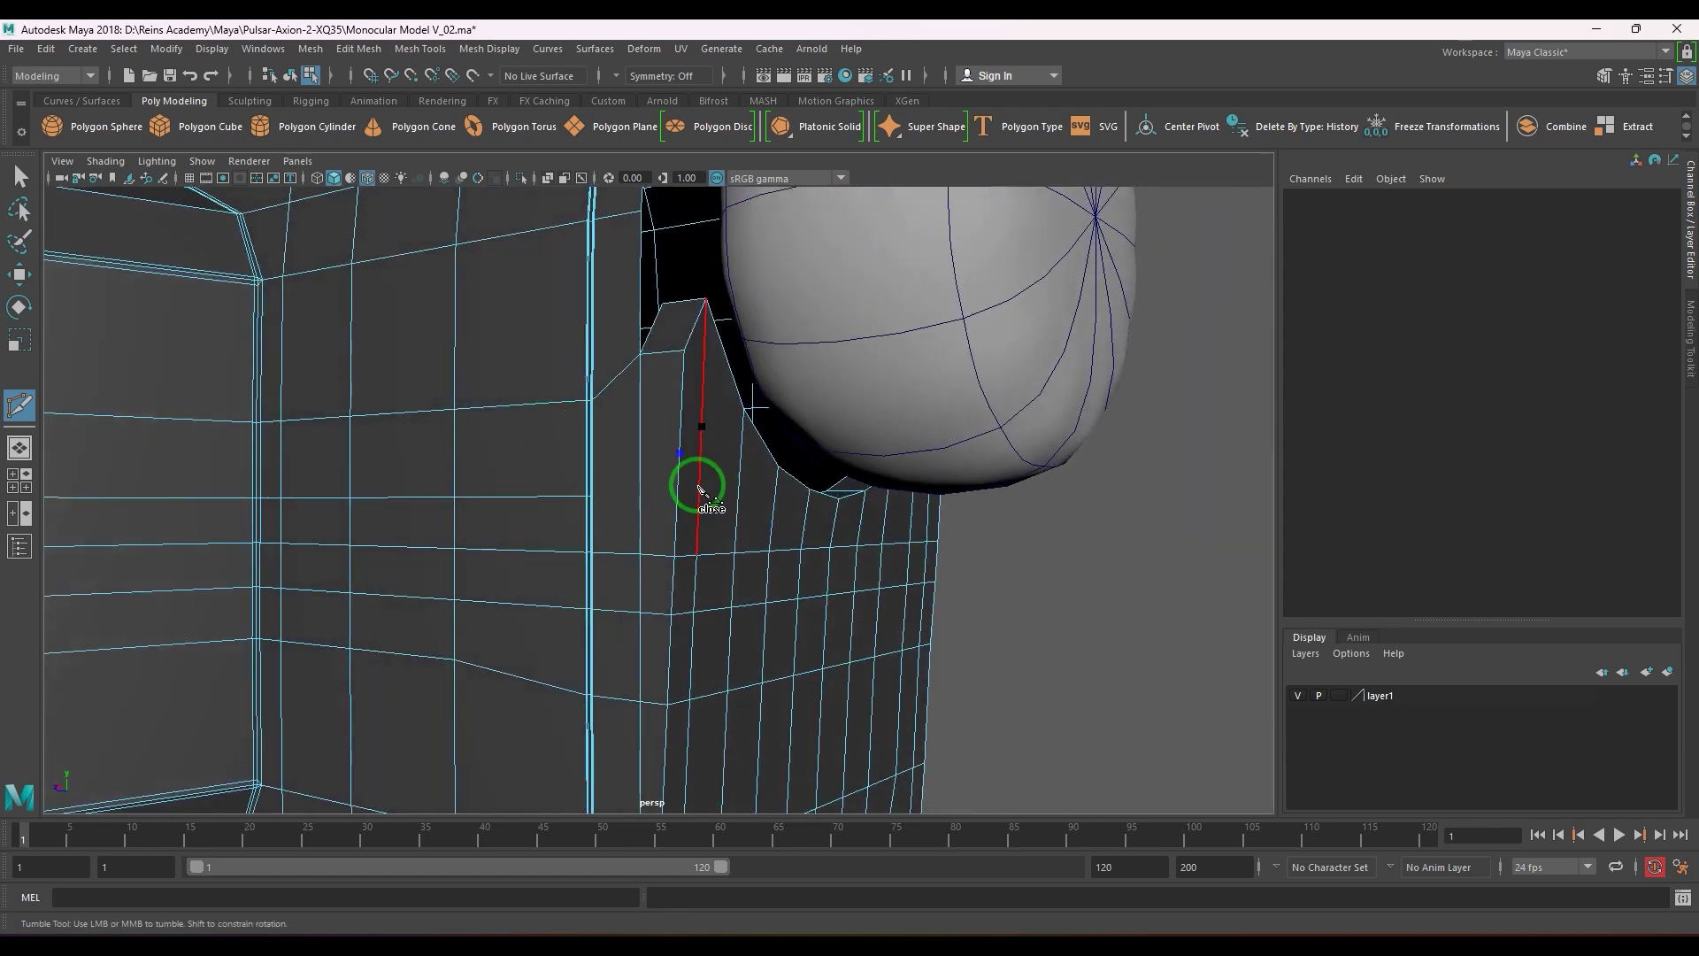
right_click_drag(675, 455, 888, 638, "alt")
left_click_drag(884, 635, 983, 595, "alt")
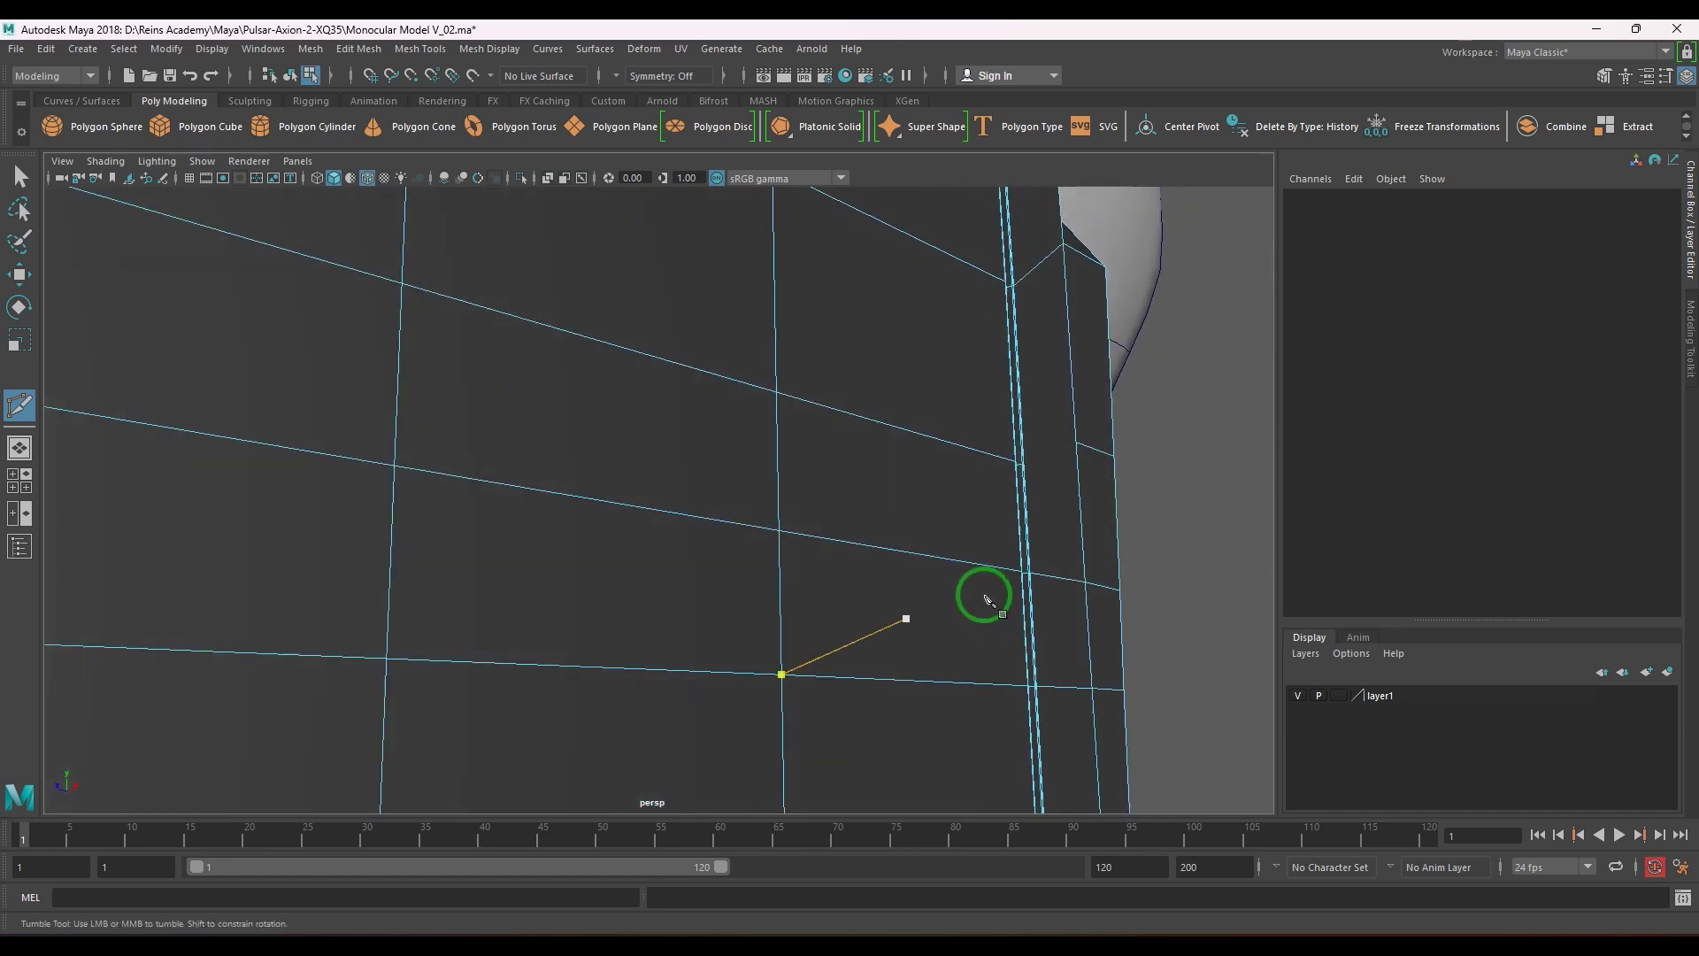
middle_click_drag(982, 595, 755, 669, "alt")
right_click_drag(754, 670, 967, 719, "alt")
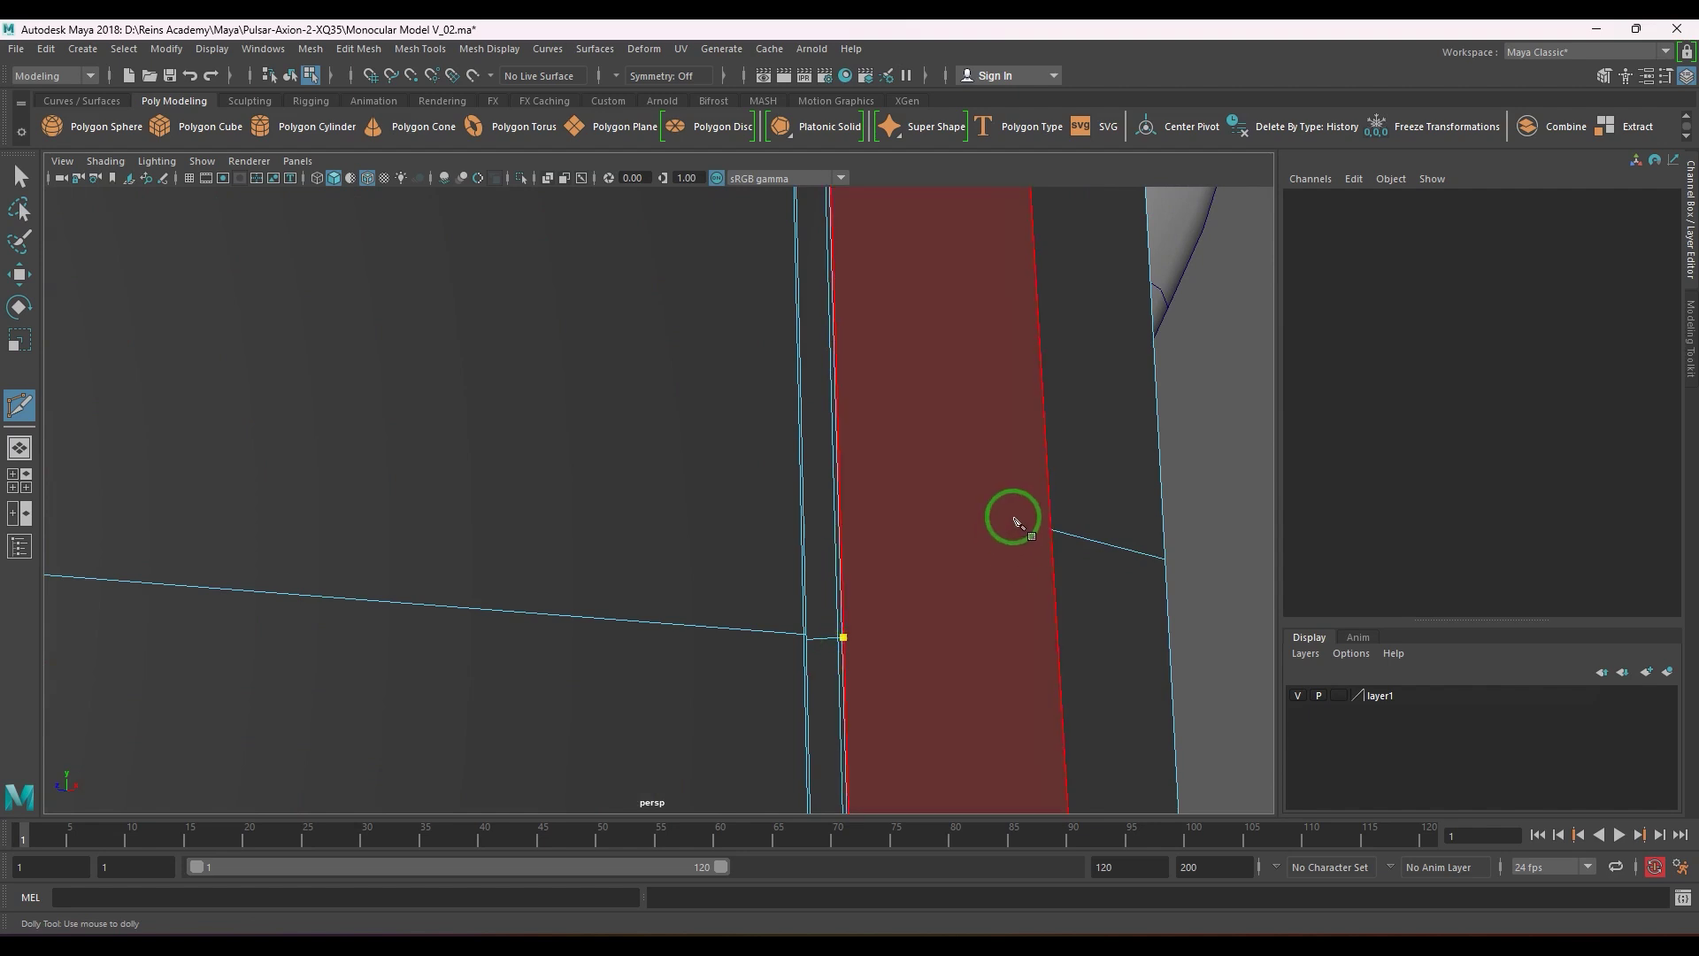
left_click(1051, 531)
middle_click_drag(1024, 645, 938, 670, "alt")
right_click_drag(939, 669, 546, 493, "alt")
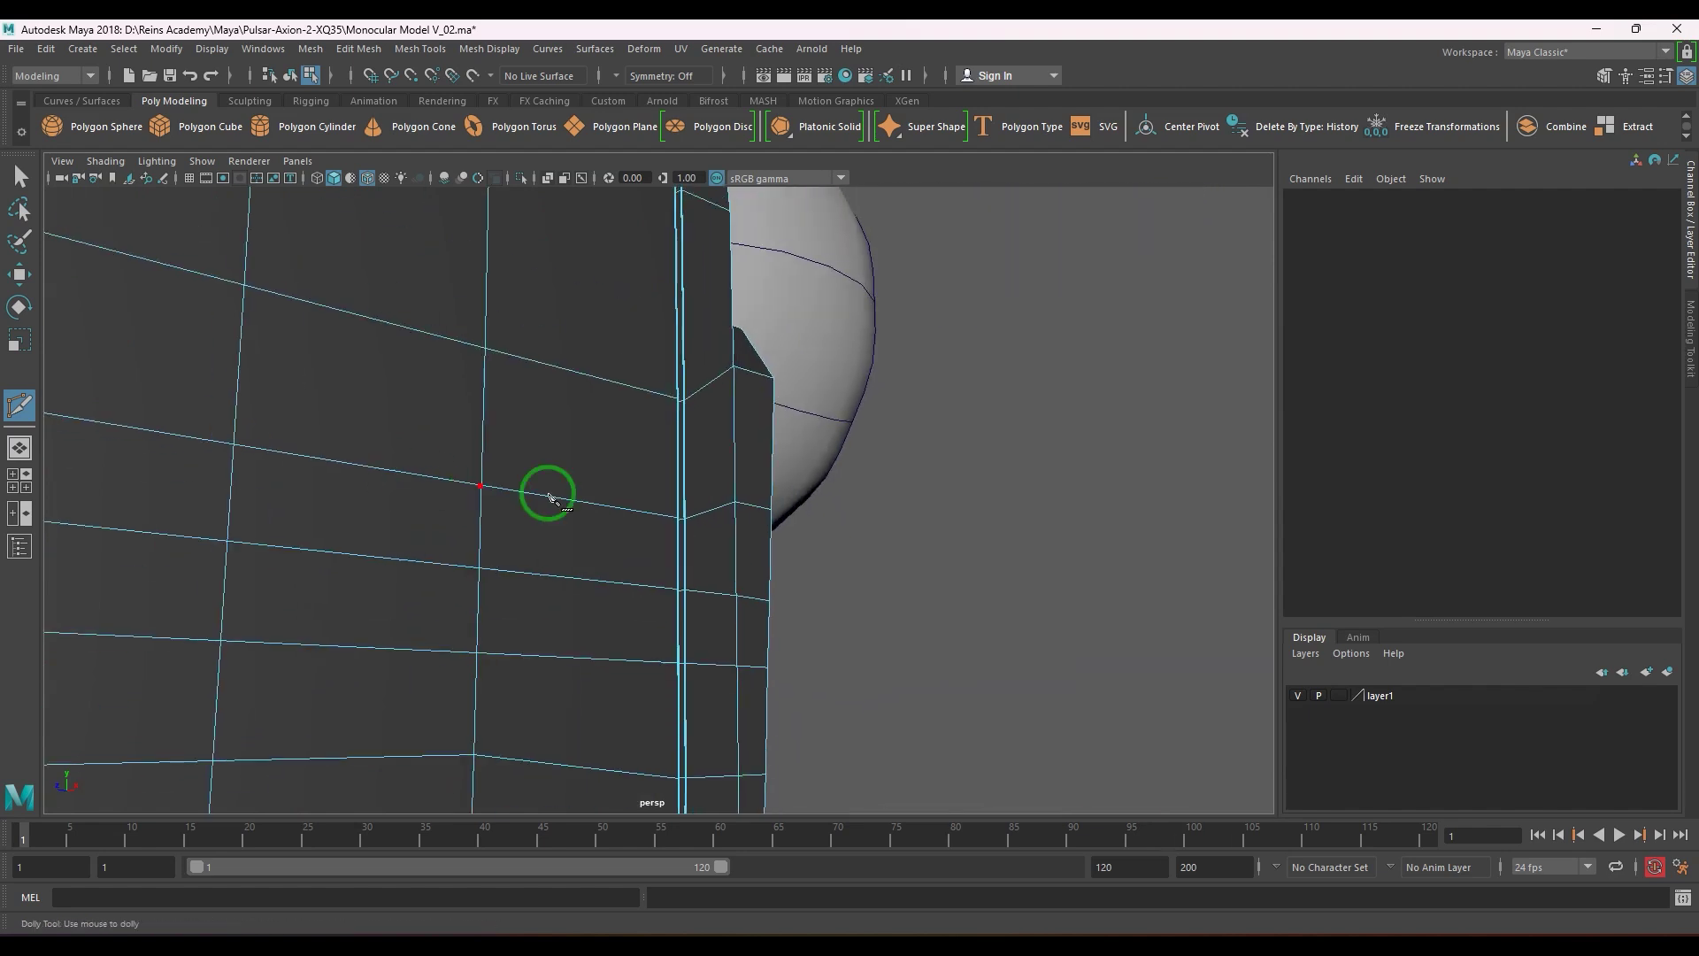
- Cut the matching edge on the opposite side, from the short edge beside the notch across the strip to the seam row
left_click_drag(546, 492, 301, 514, "alt")
middle_click_drag(675, 501, 401, 583, "alt")
left_click_drag(401, 582, 652, 542, "alt")
middle_click_drag(652, 542, 595, 519, "alt")
right_click_drag(596, 519, 728, 656, "alt")
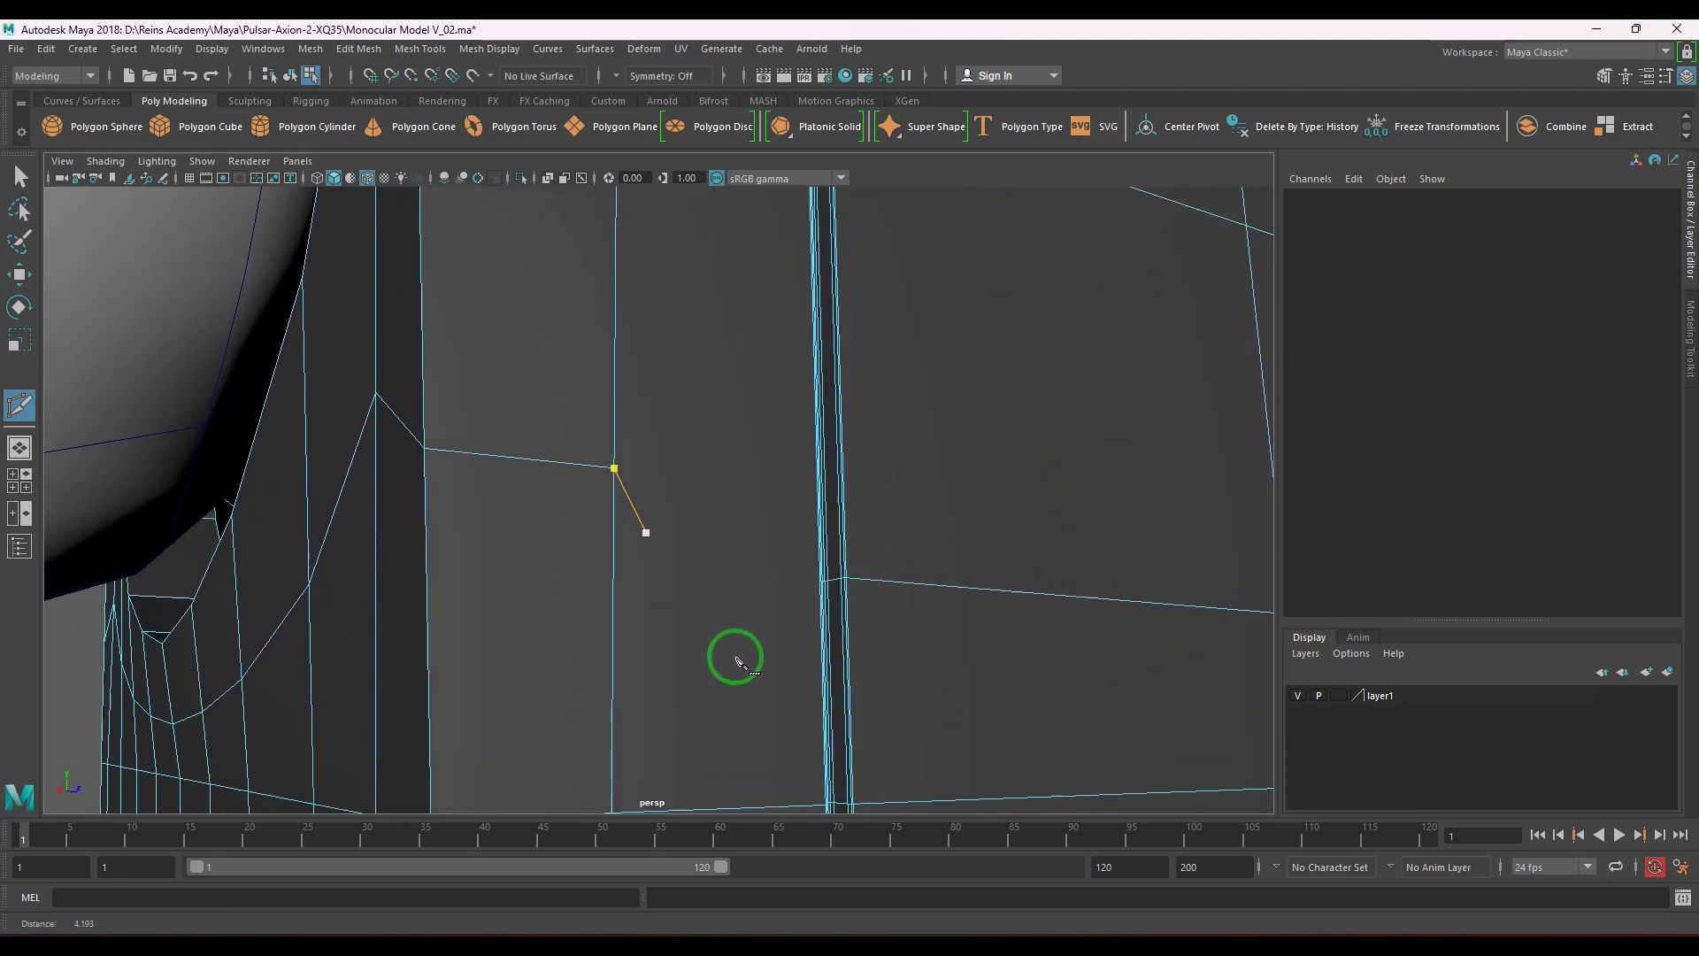
left_click(612, 463)
left_click_drag(610, 459, 447, 577, "alt")
middle_click_drag(448, 577, 815, 530, "alt")
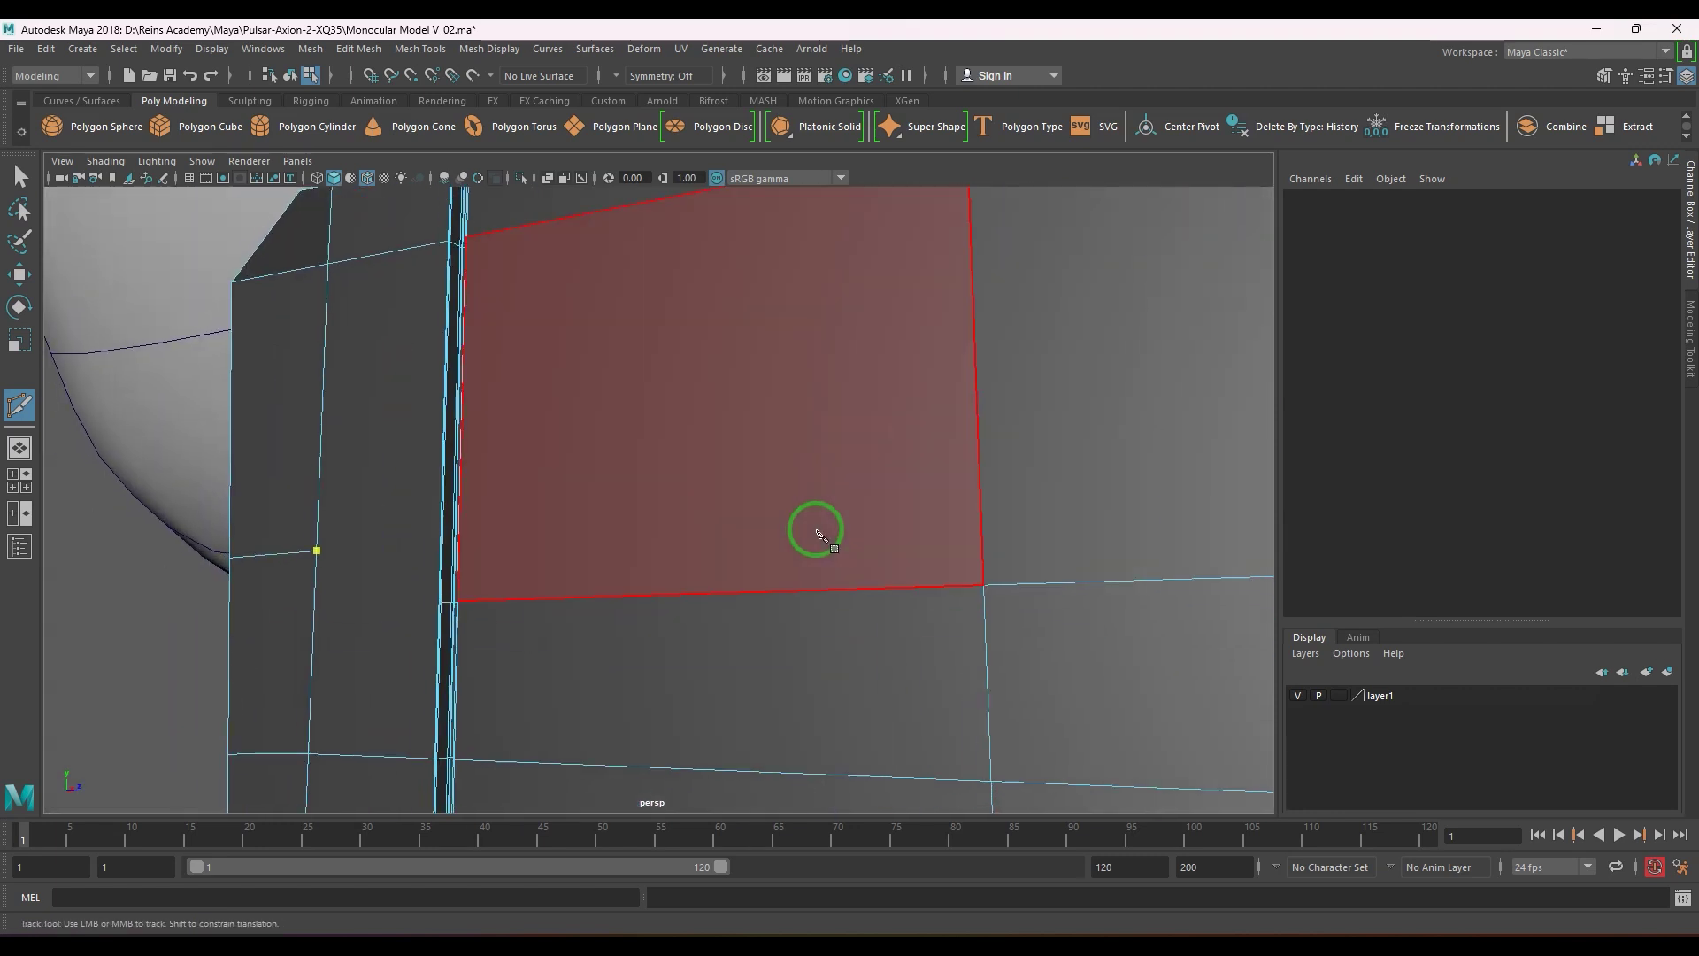
right_click_drag(522, 601, 603, 671, "alt")
middle_click_drag(469, 598, 527, 567, "alt")
right_click_drag(528, 571, 440, 719, "alt")
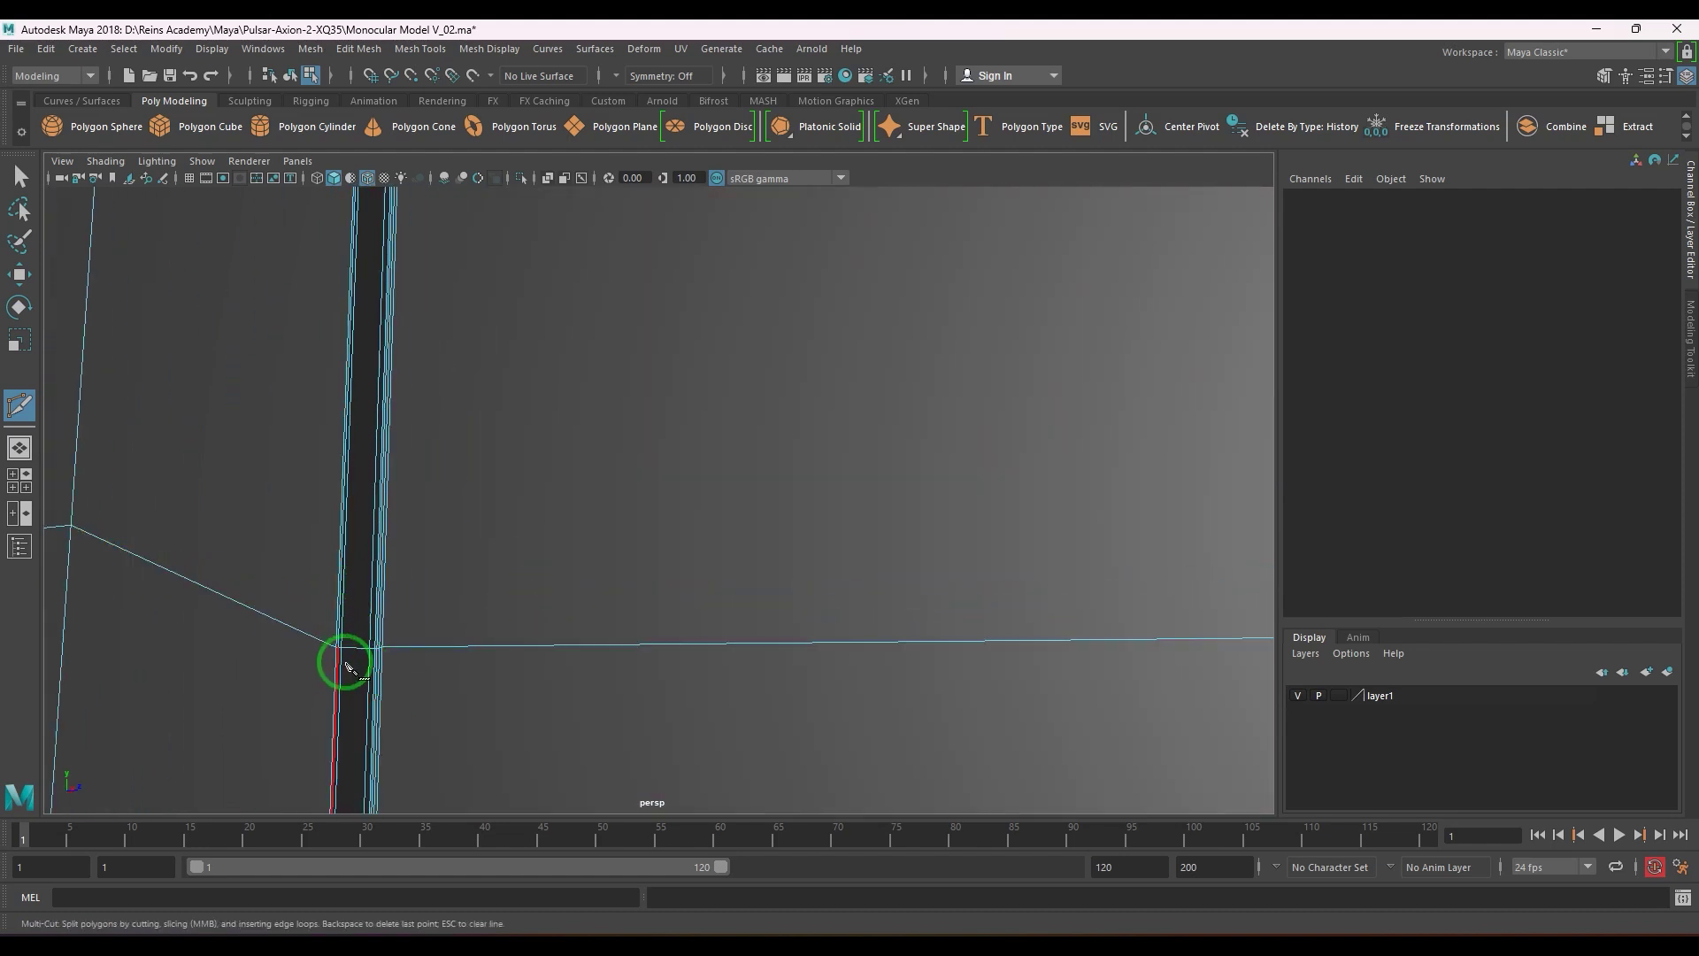
right_click_drag(345, 664, 512, 588, "alt")
left_click_drag(512, 587, 741, 619, "alt")
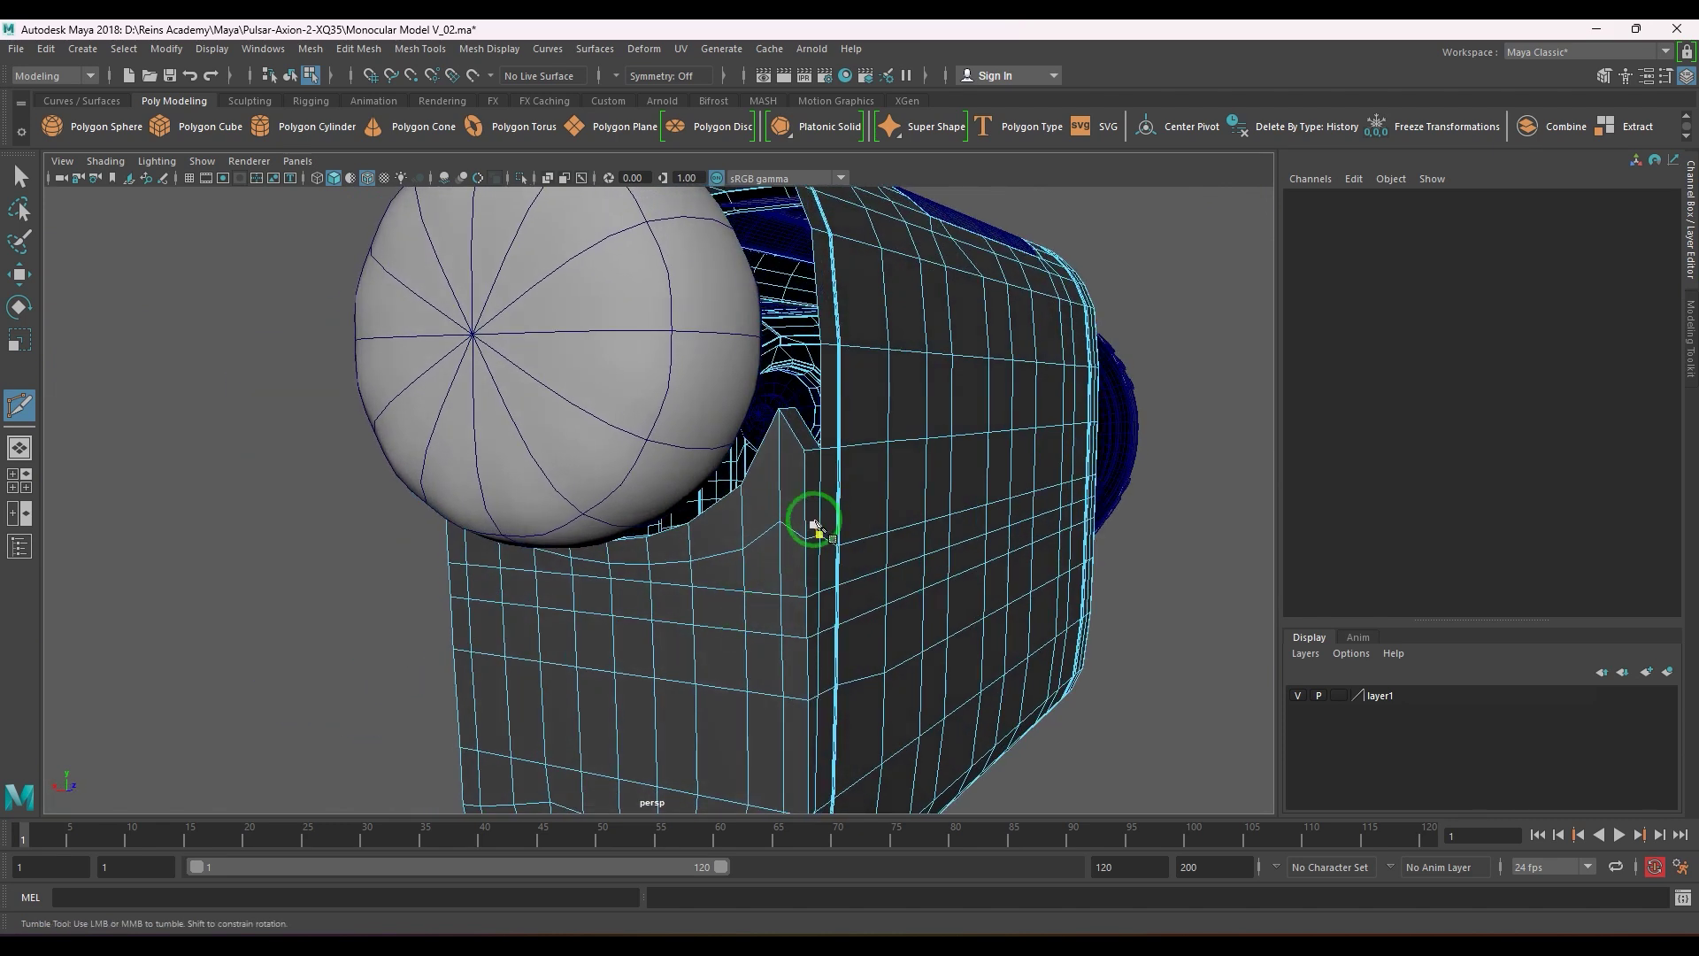
- Check the body's front end from several sides in smooth preview and return it to unsmoothed display
left_click_drag(823, 478, 781, 497, "alt")
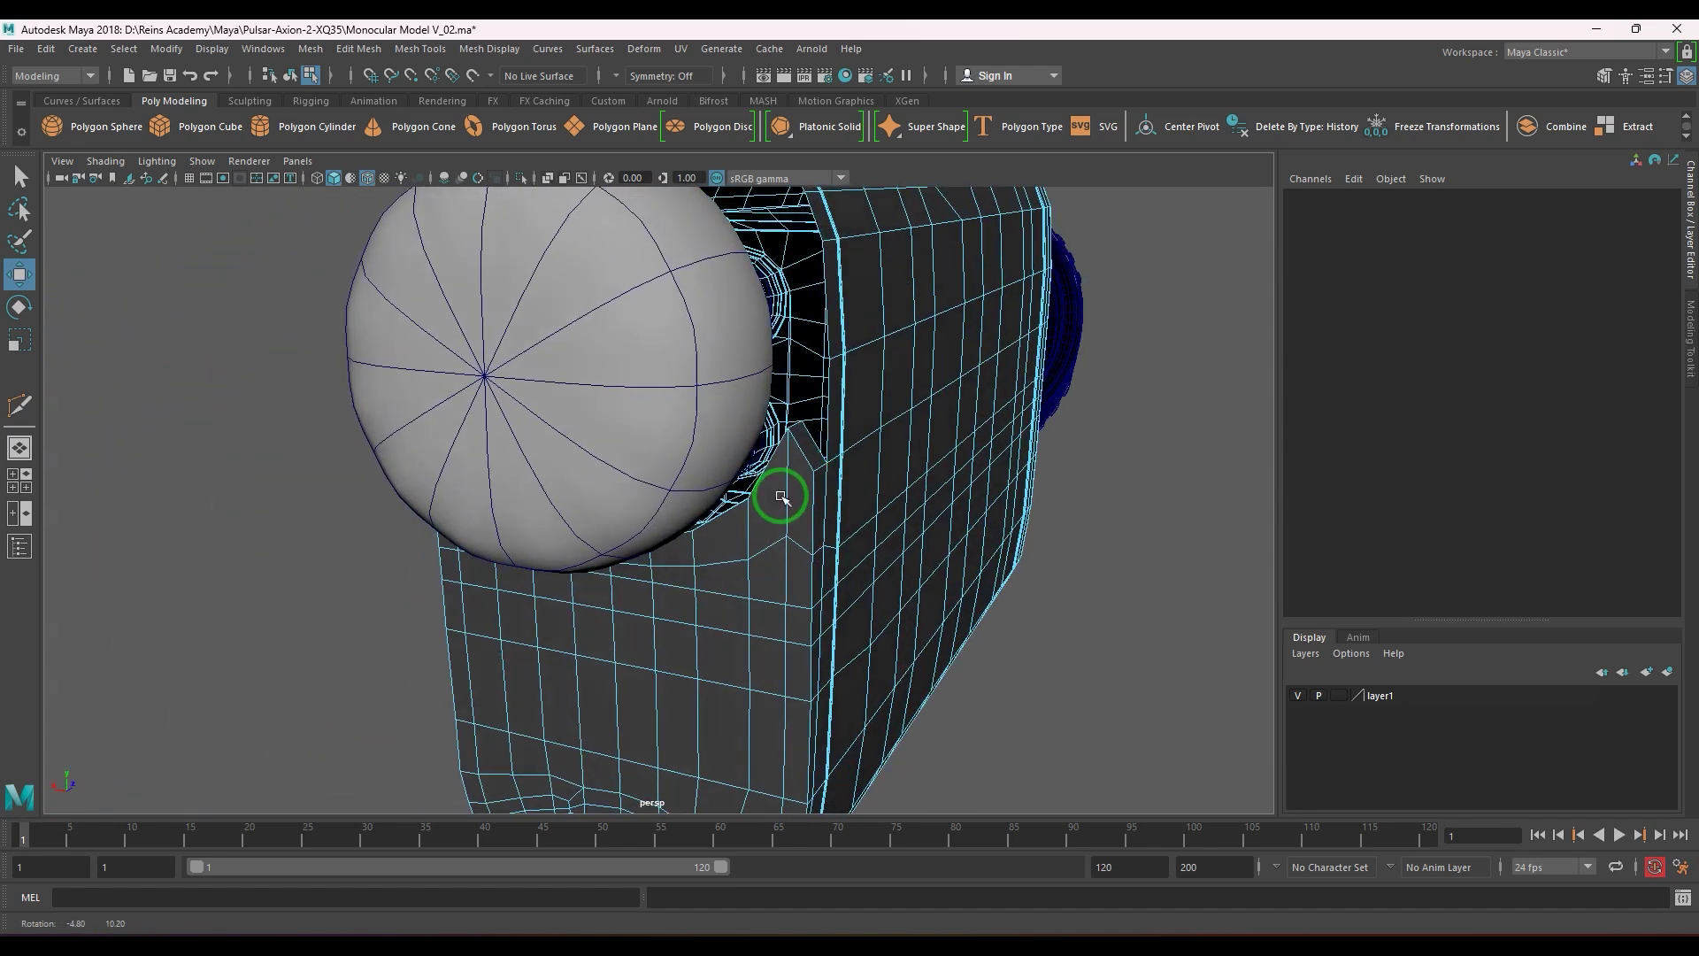
left_click(782, 496)
key("3")
left_click(1077, 629)
scroll(923, 605, "down", 5)
left_click_drag(923, 605, 990, 600, "alt")
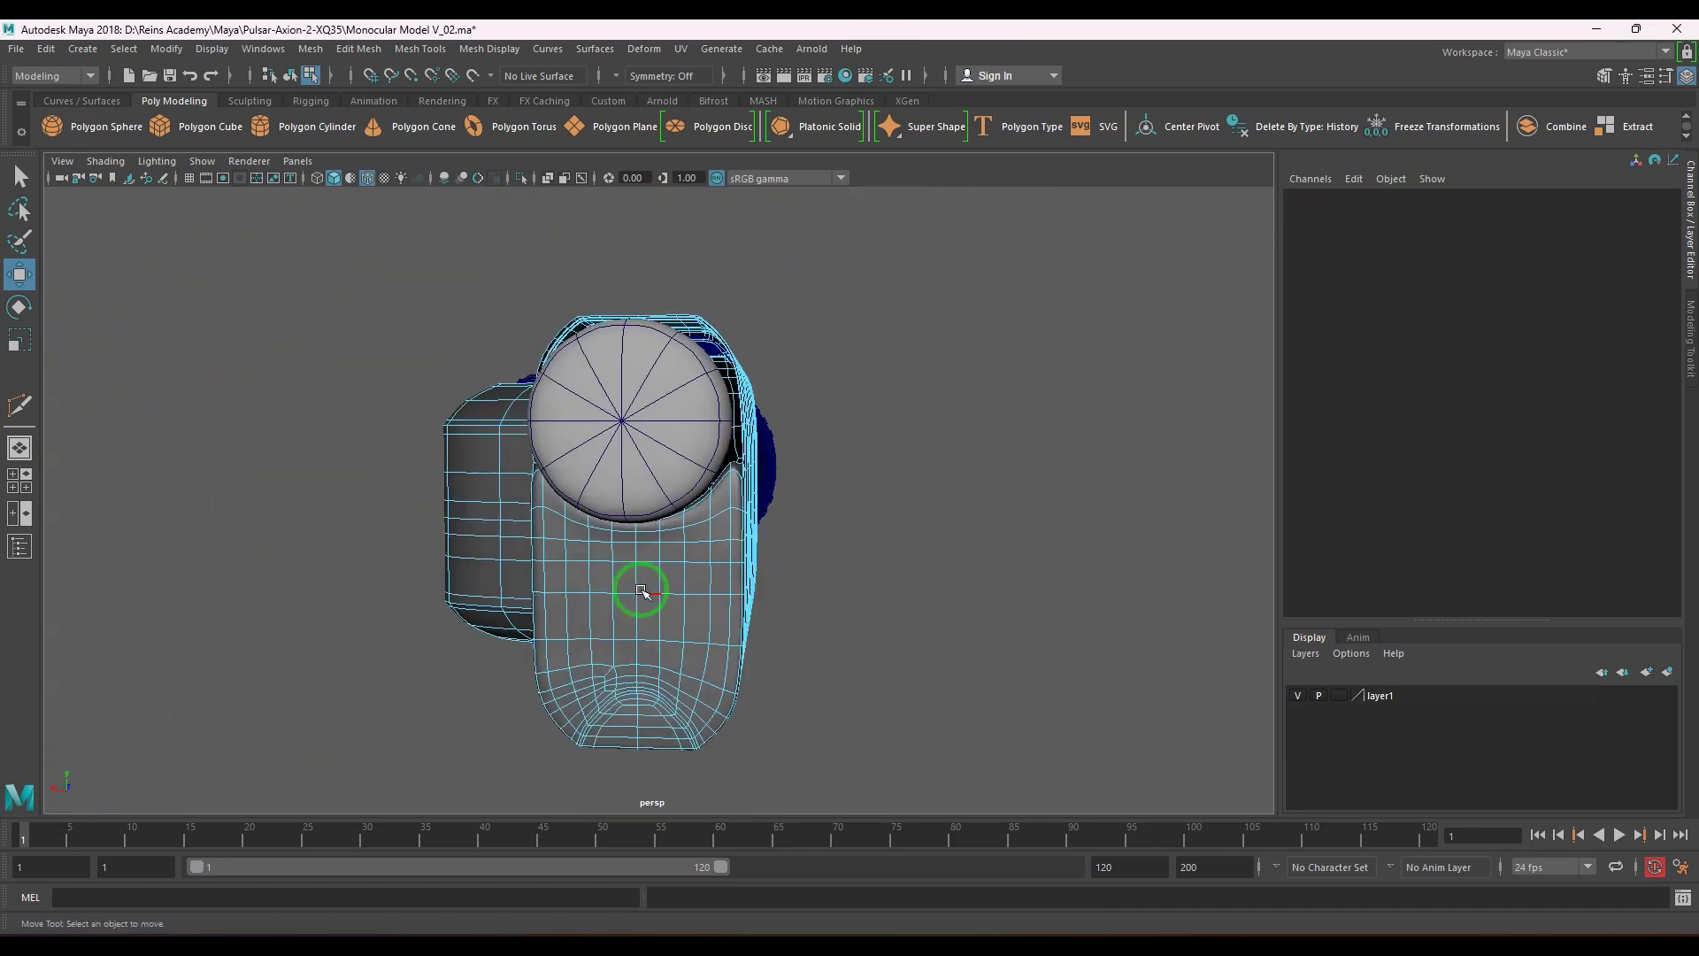
right_click_drag(637, 588, 570, 586)
right_click_drag(874, 541, 774, 569, "alt")
left_click_drag(773, 569, 944, 568, "alt")
right_click_drag(624, 568, 703, 529)
left_click(828, 542)
left_click_drag(828, 543, 505, 596, "alt")
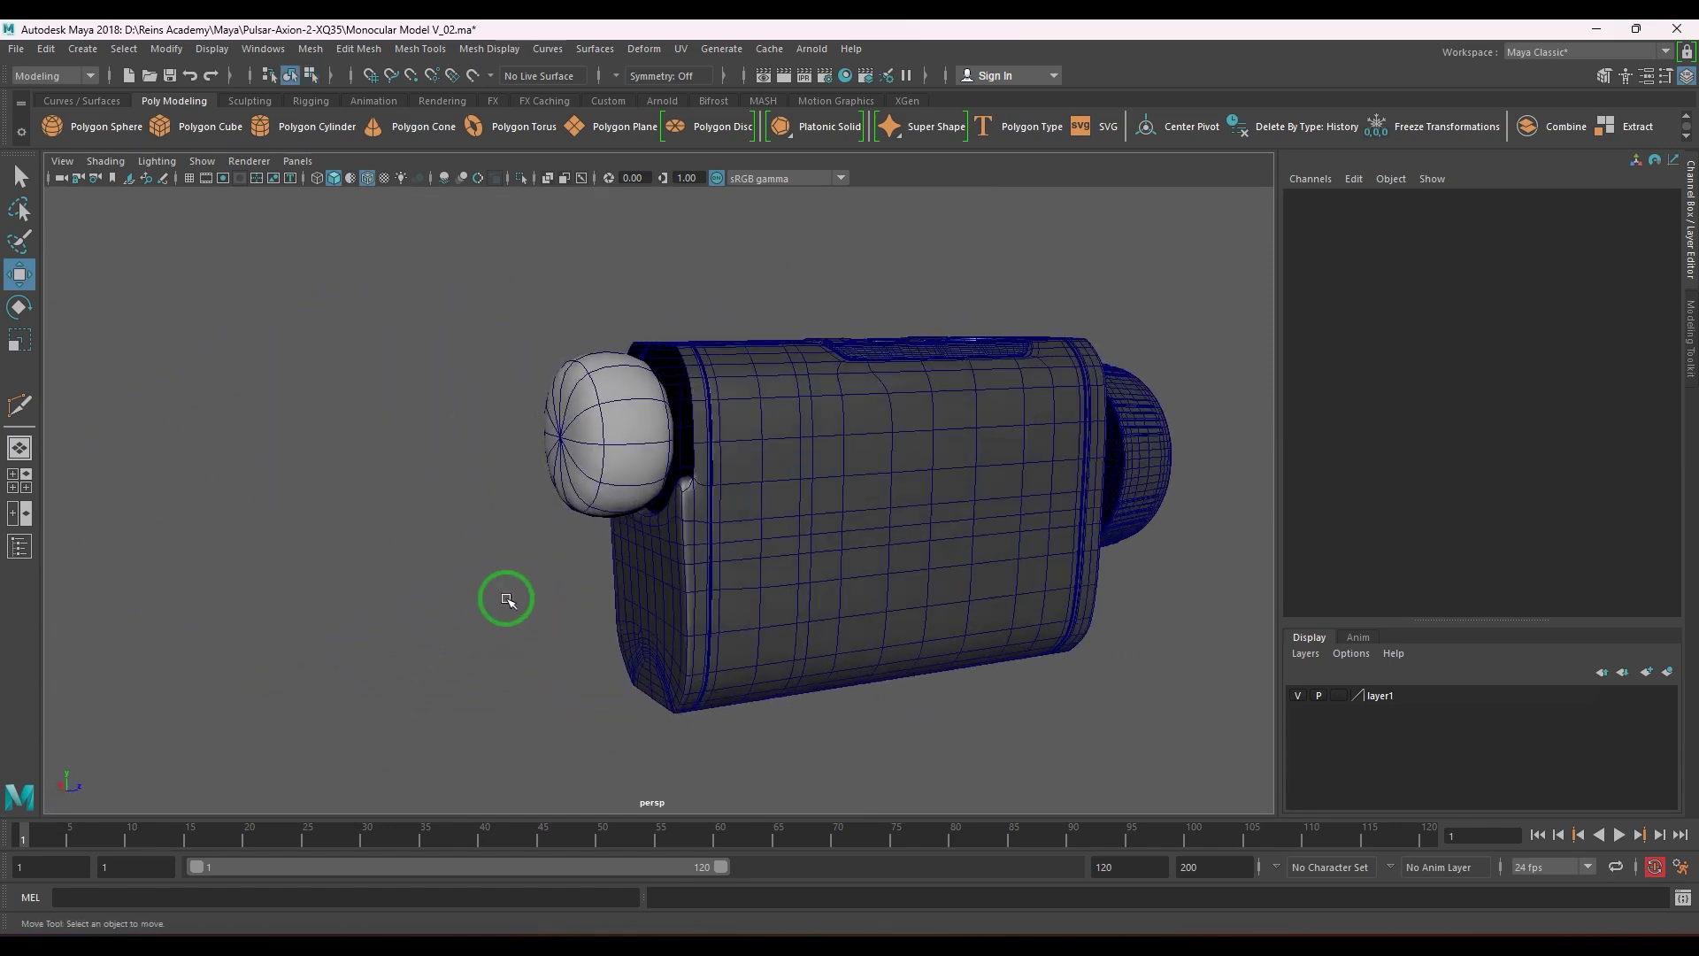
right_click_drag(505, 596, 713, 549, "alt")
left_click(729, 543)
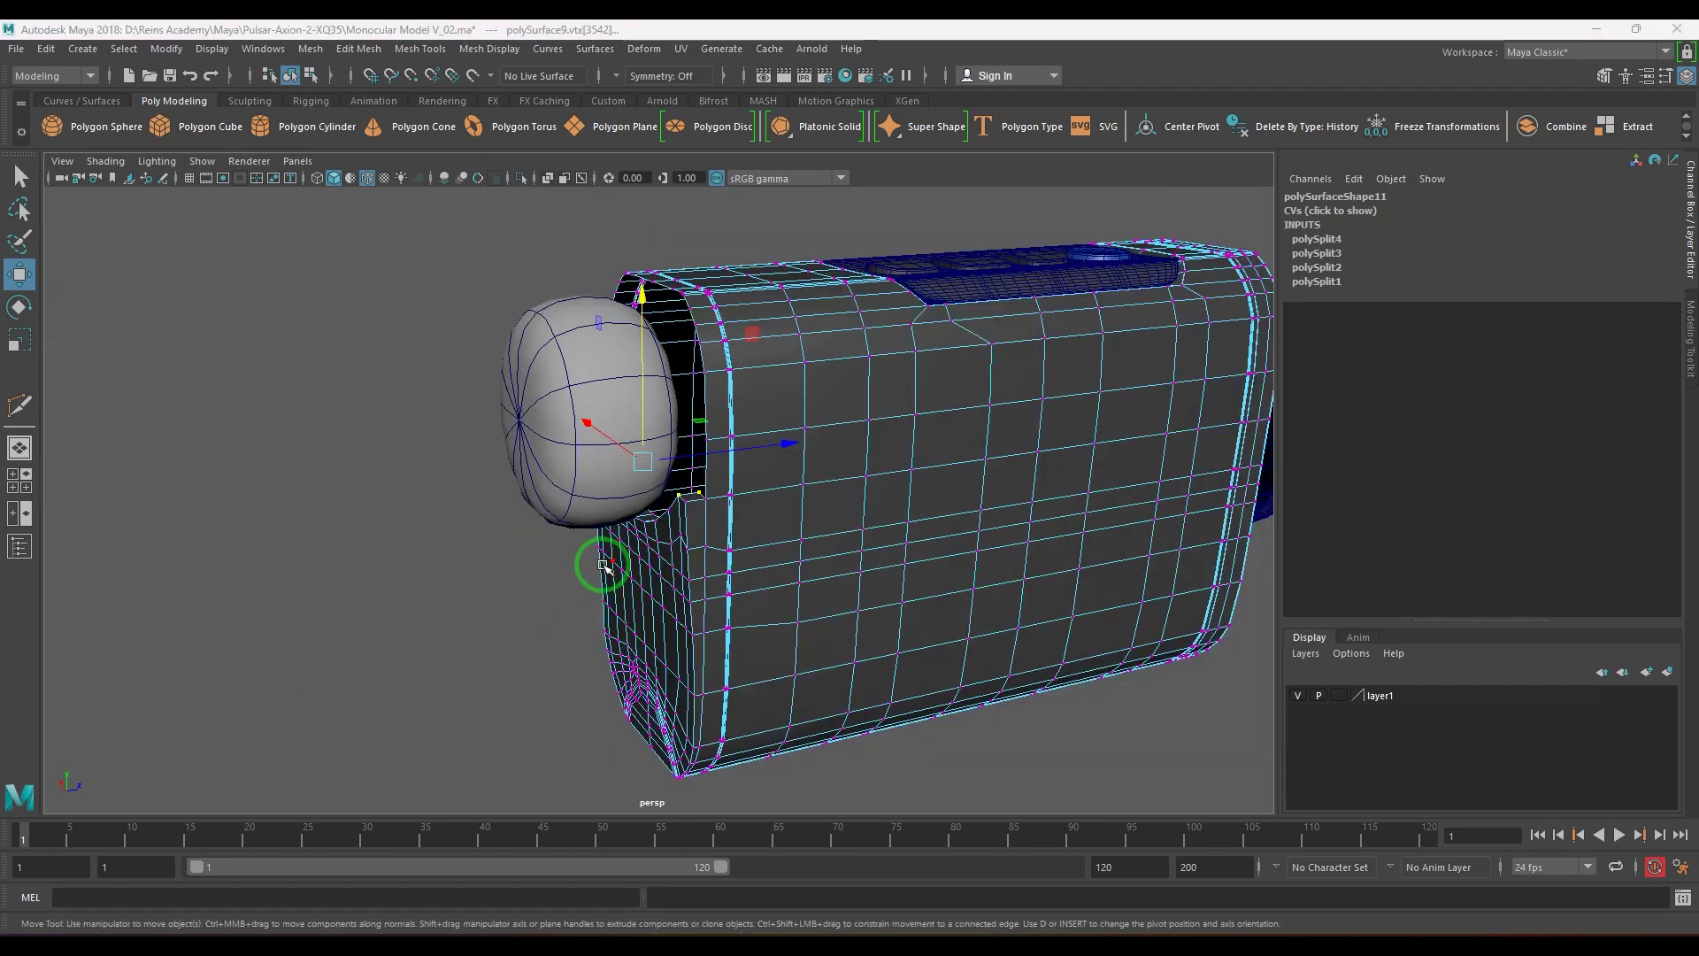
- Select the small top face at one corner of the front notch and bring the opposite corner into reach
right_click_drag(630, 515, 779, 620, "alt")
right_click_drag(766, 500, 773, 561)
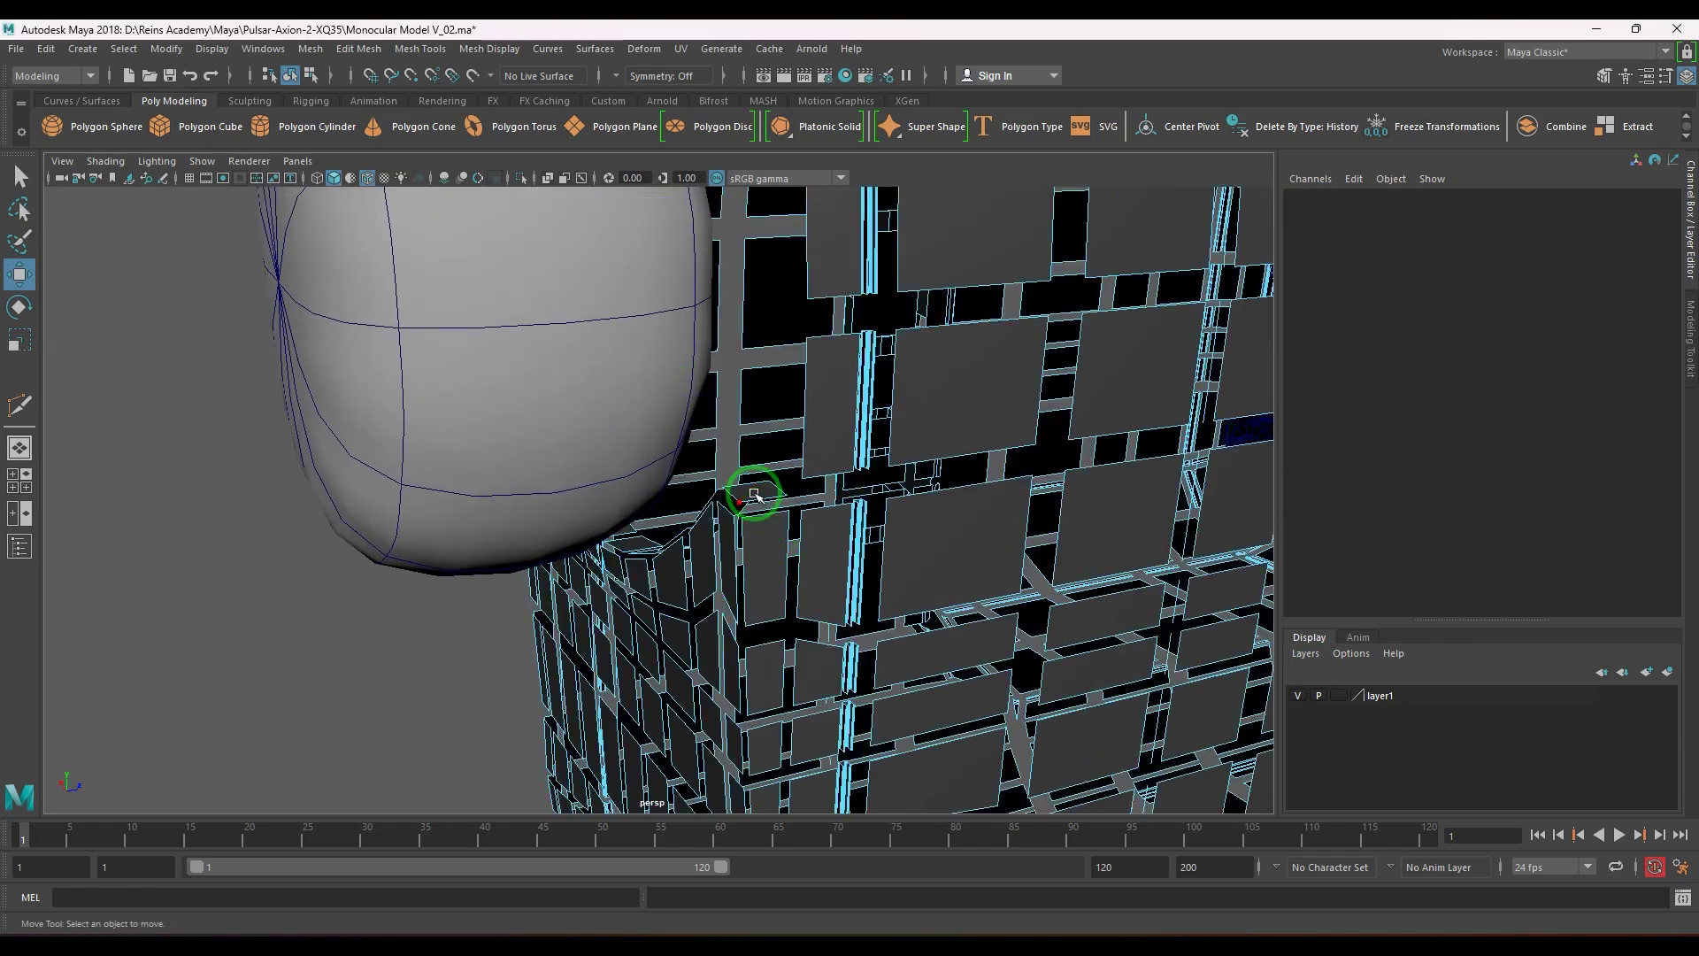
left_click(759, 492)
right_click_drag(759, 494, 508, 527, "alt")
left_click_drag(508, 527, 698, 549, "alt")
right_click_drag(698, 550, 787, 606, "alt")
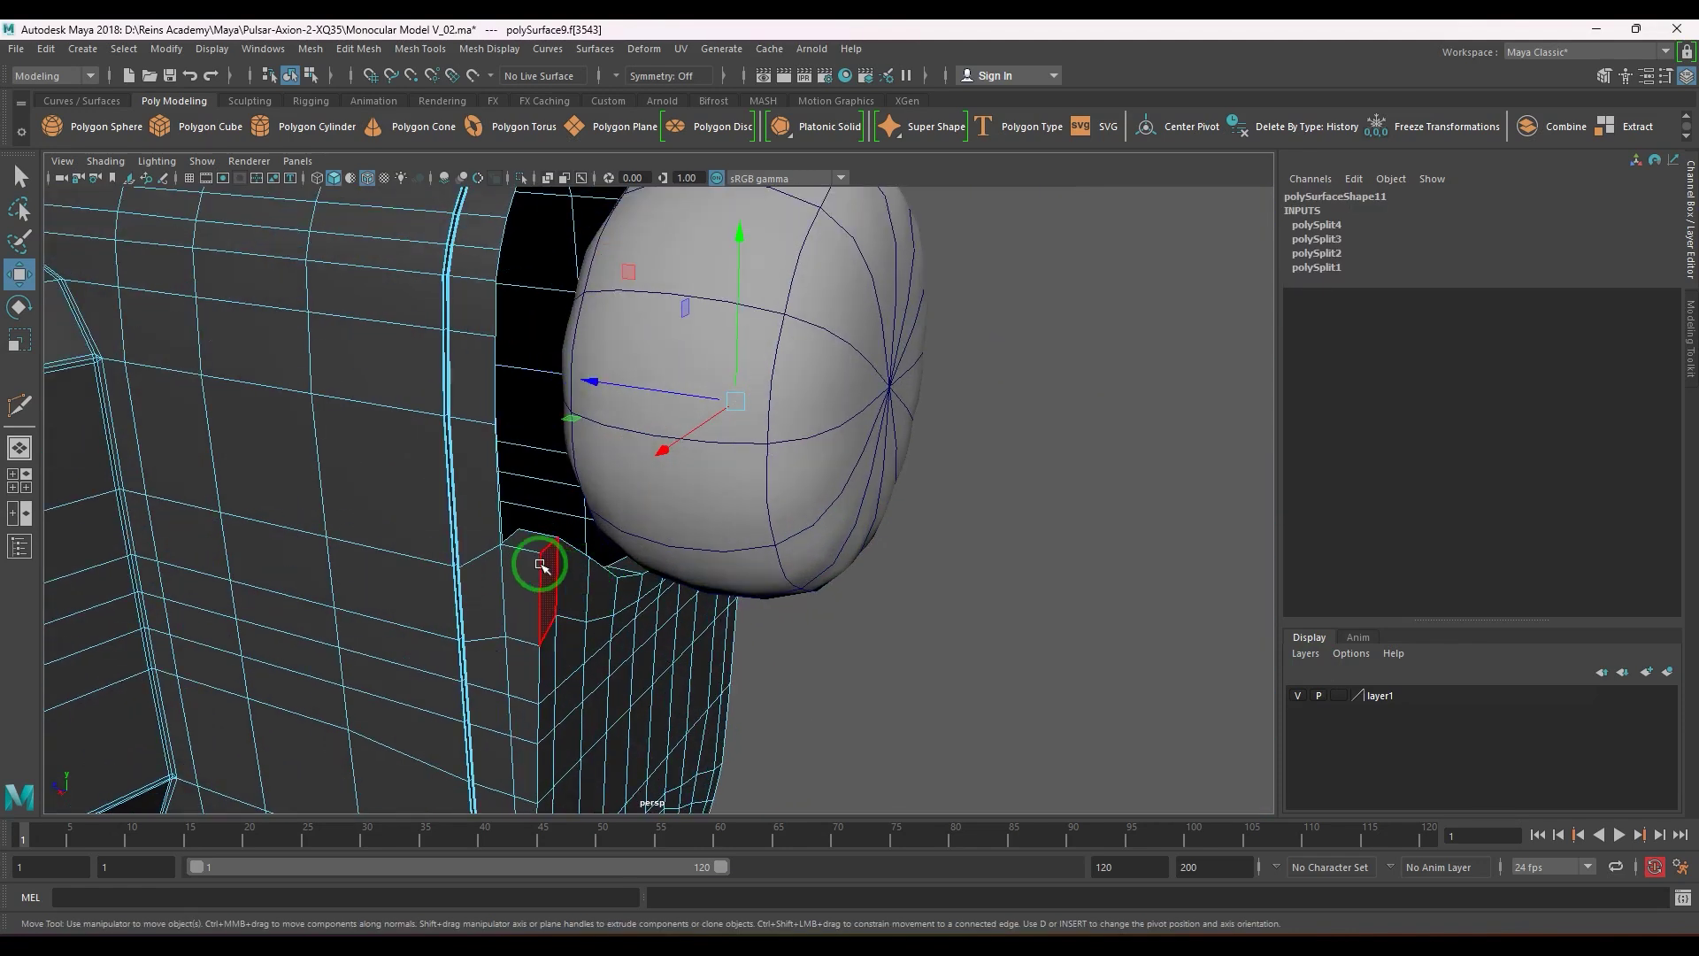
- Try extruding only the opposite notch corner's top face upward, and undo the extrusion
left_click(539, 544)
key("ctrl+e")
left_click_drag(531, 410, 545, 338)
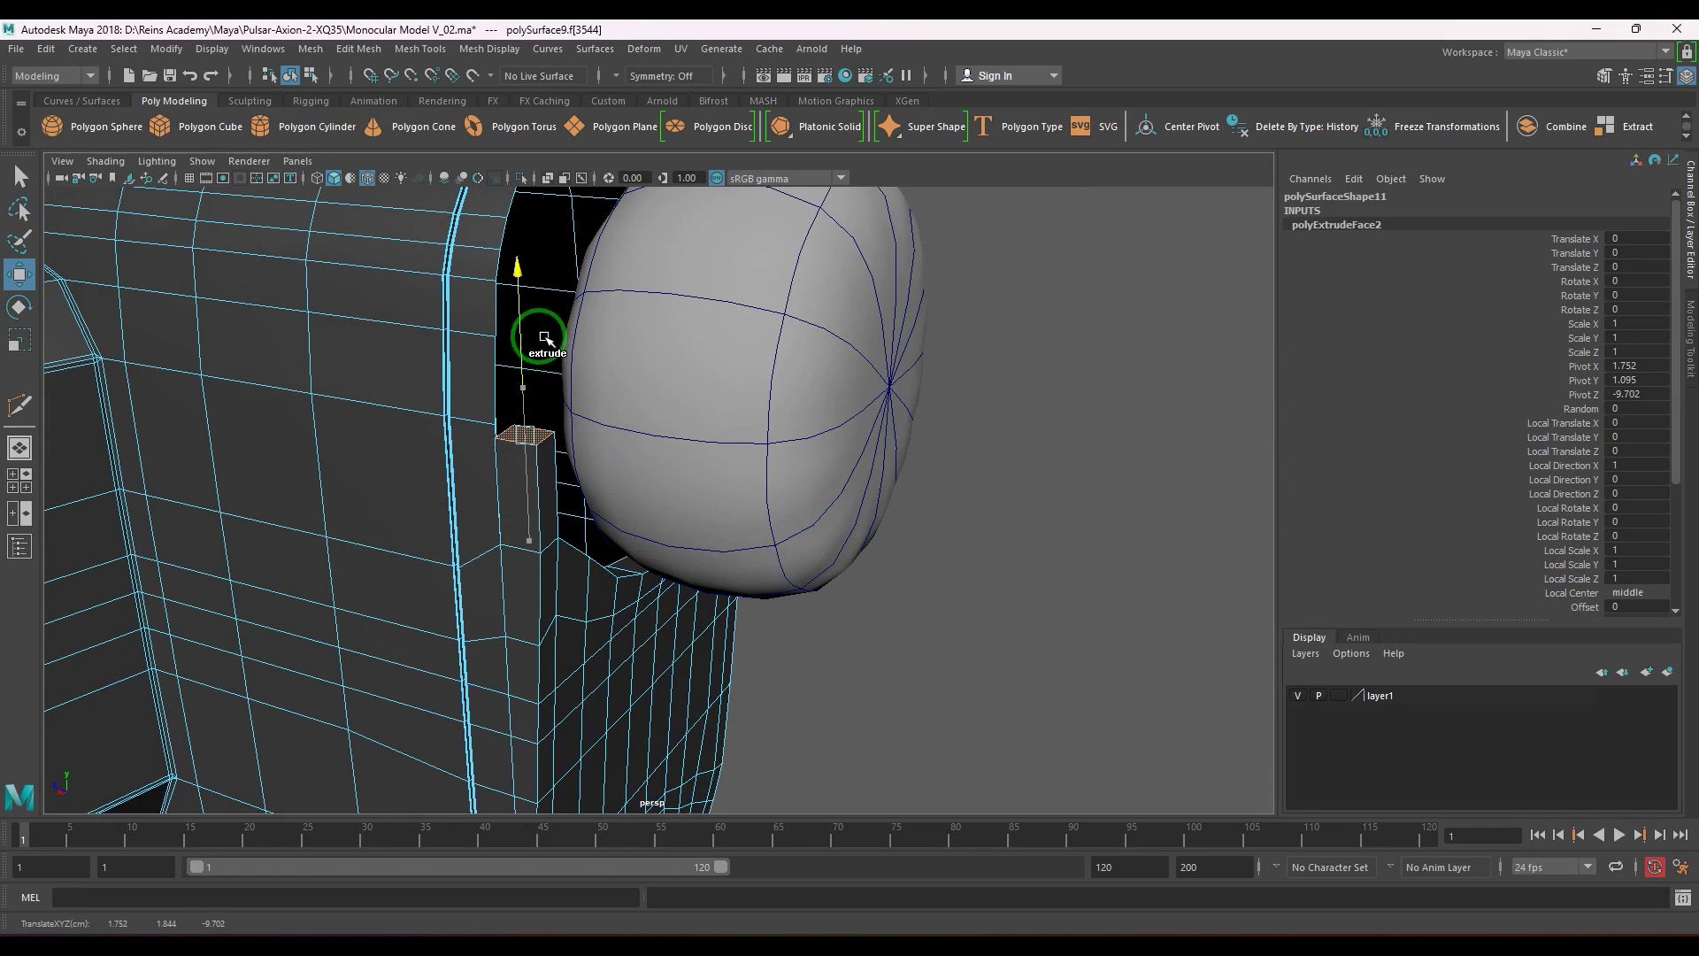
left_click_drag(656, 453, 759, 549, "alt")
key("ctrl+z")
key("ctrl+z")
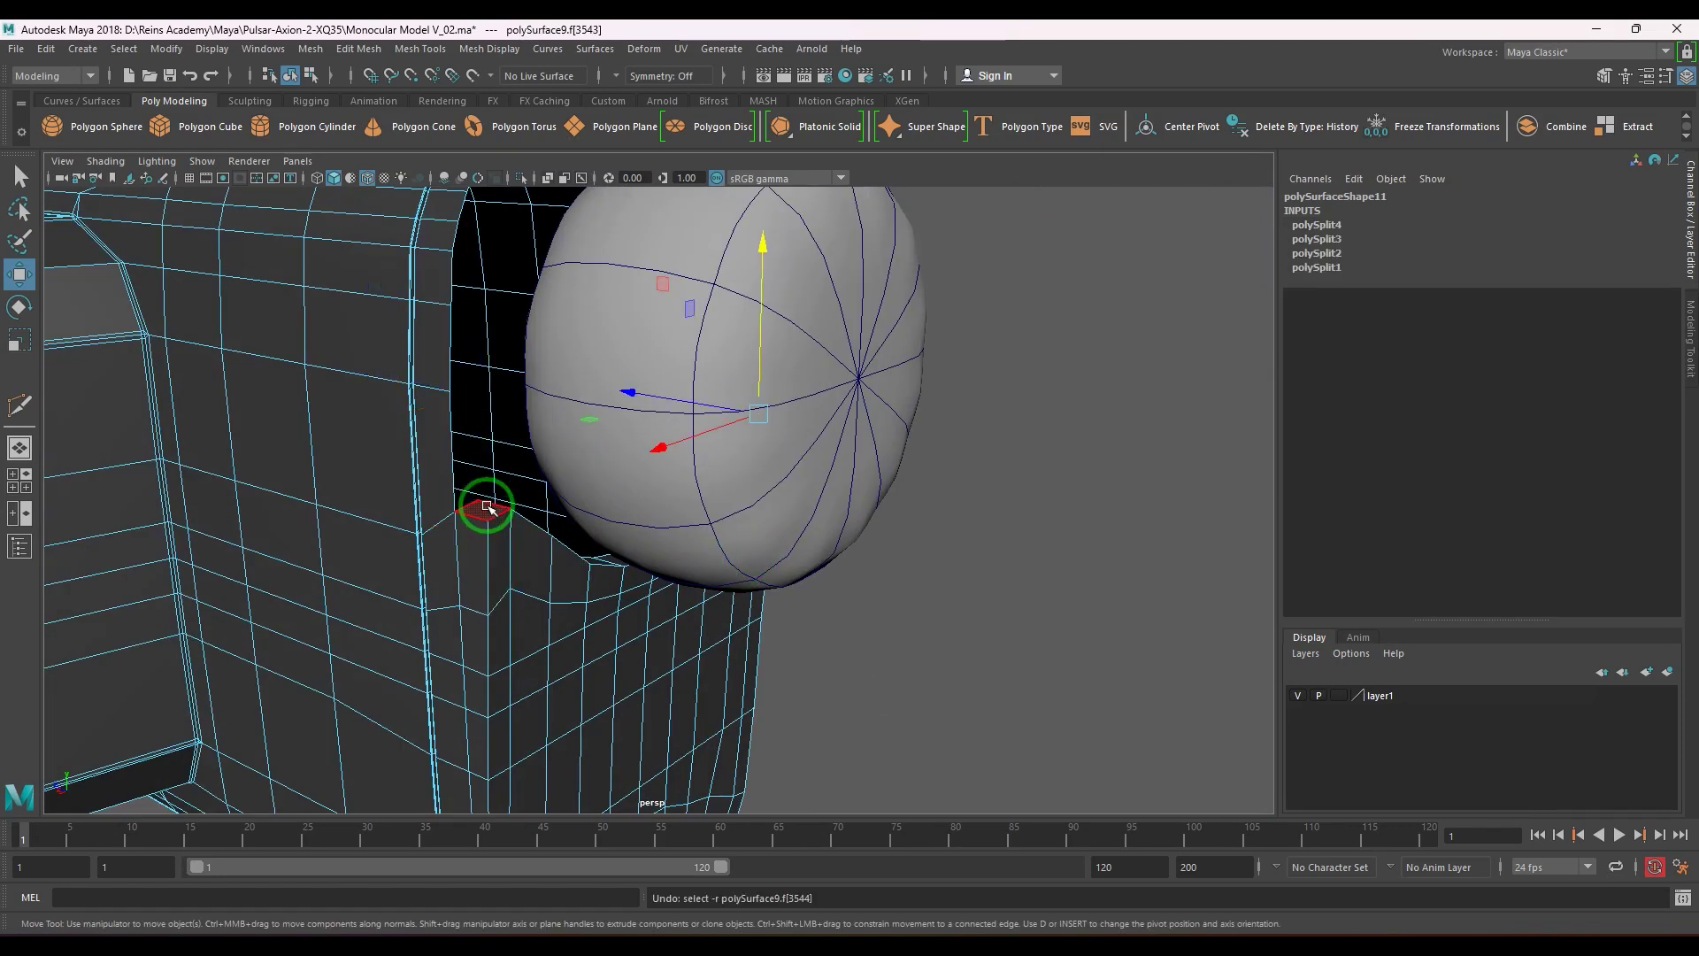
- Add the second notch corner's top face to the selection and extrude both faces upward into posts beside the round reference shape
left_click_drag(490, 509, 814, 538, "alt")
left_click(810, 485, "shift")
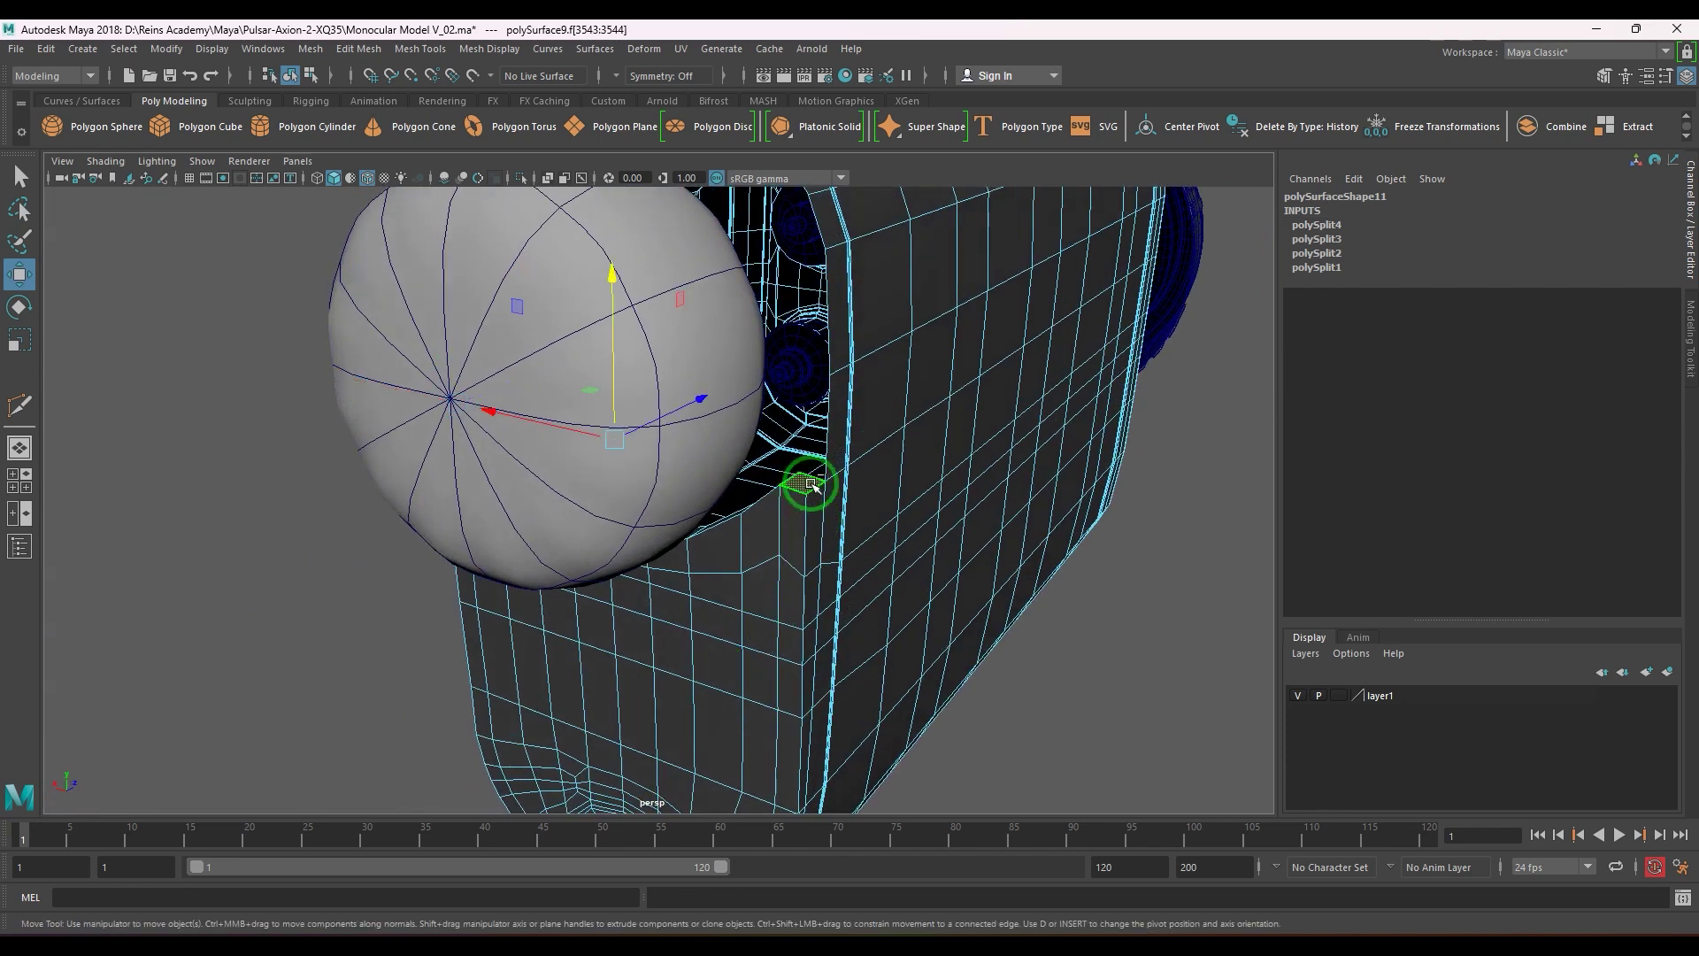
left_click_drag(614, 324, 618, 251, "shift")
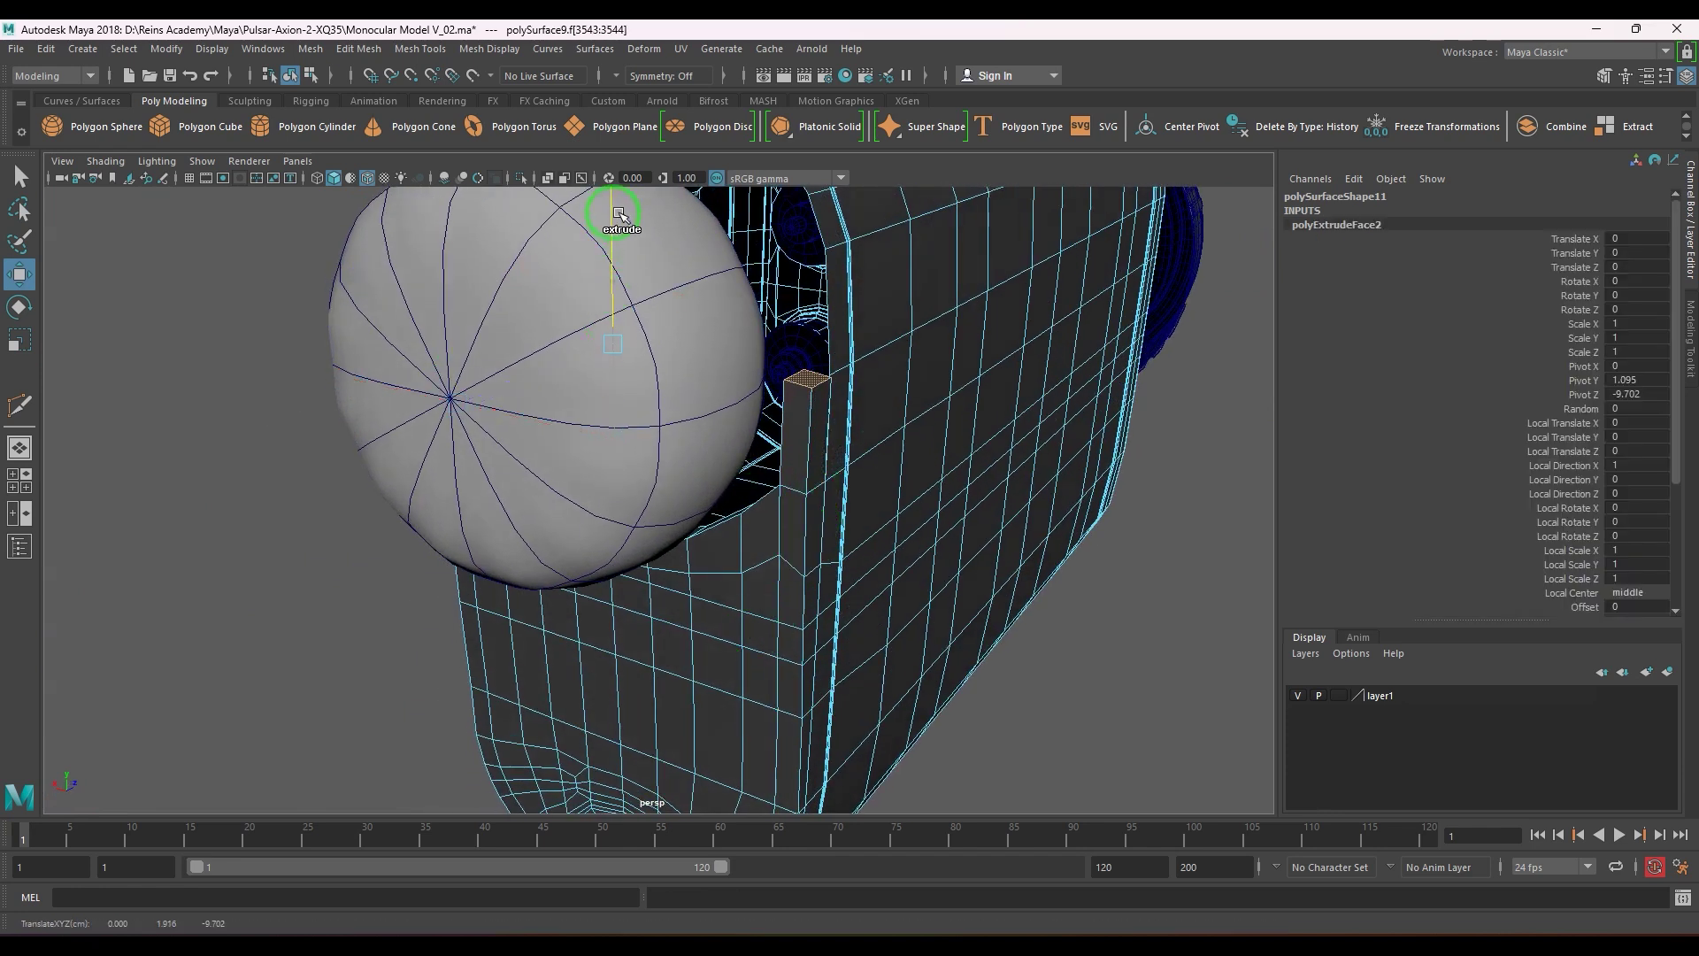
middle_click_drag(743, 382, 751, 513, "alt")
right_click_drag(752, 513, 979, 571, "alt")
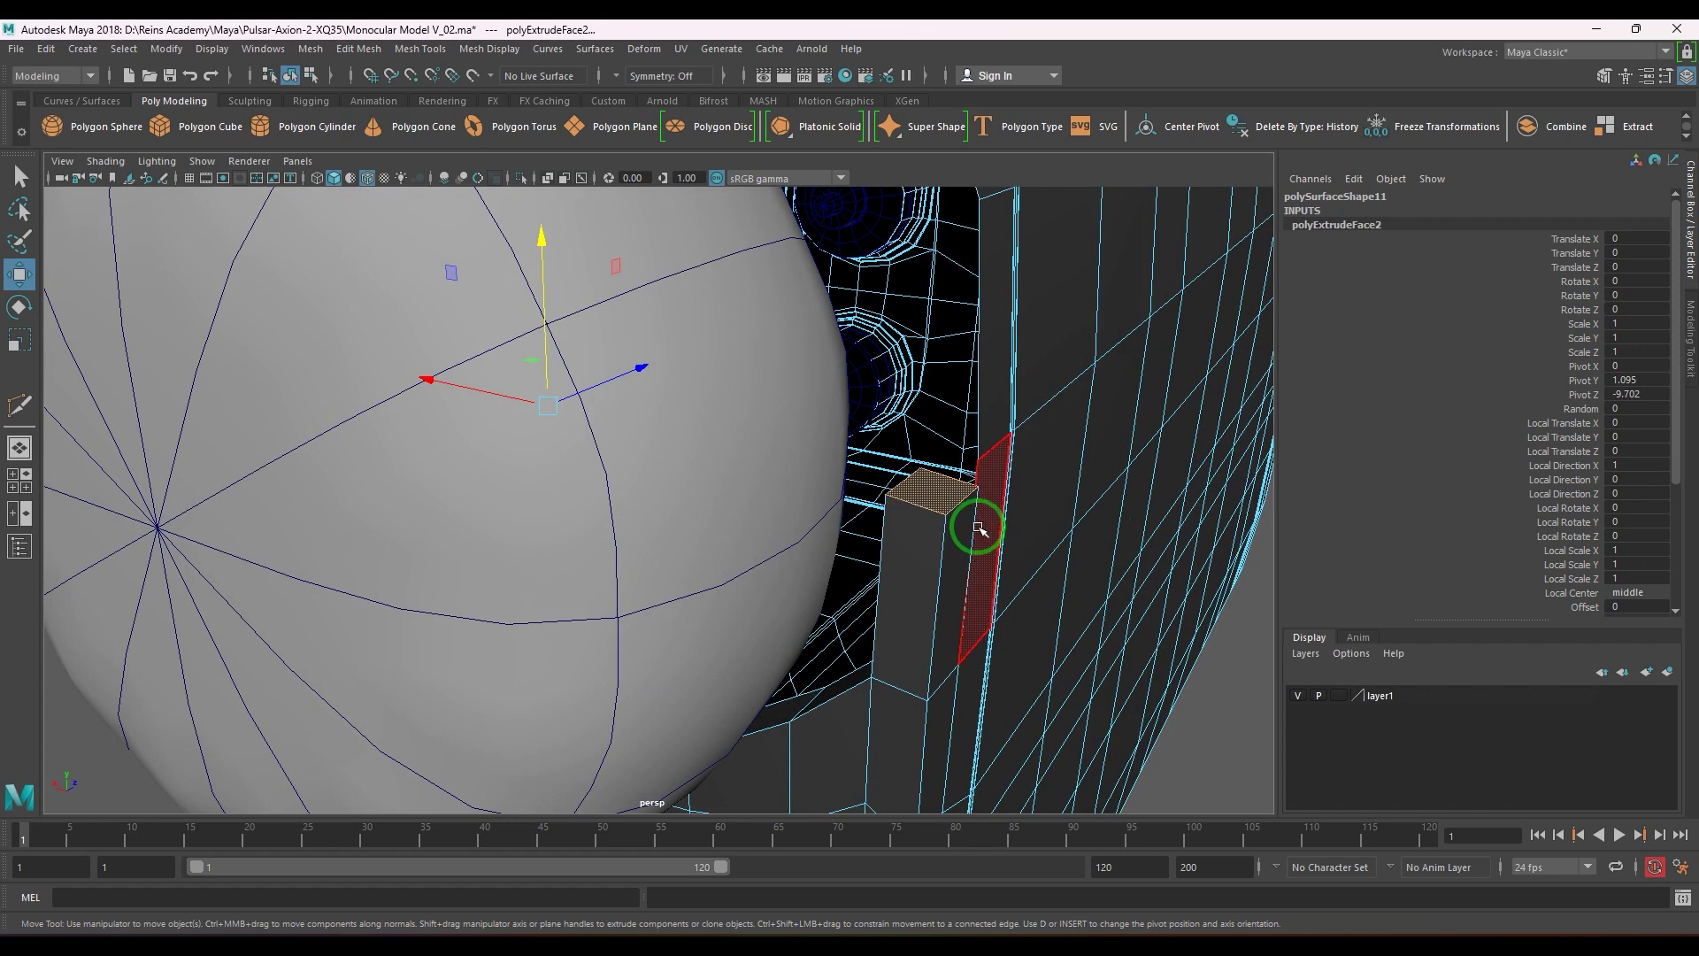
- Isolate the body and delete the face of one extruded post that points into the body's interior
left_click_drag(979, 448, 827, 588, "alt")
left_click(896, 554)
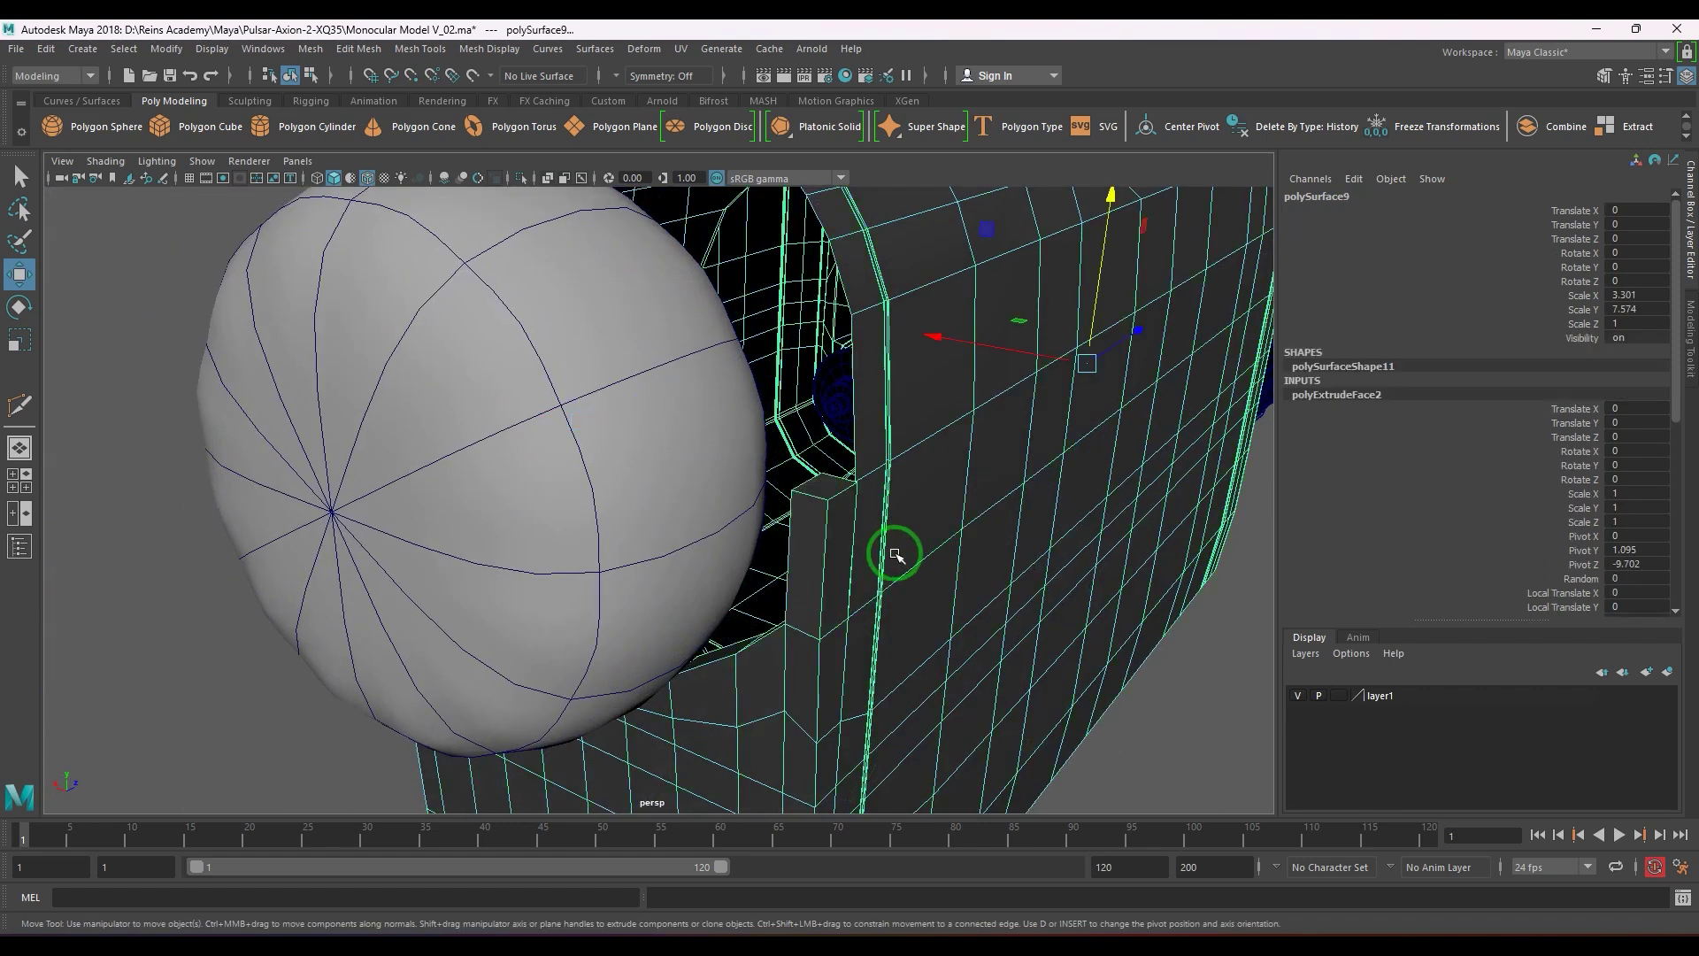
key("ctrl+1")
left_click_drag(941, 535, 554, 648, "alt")
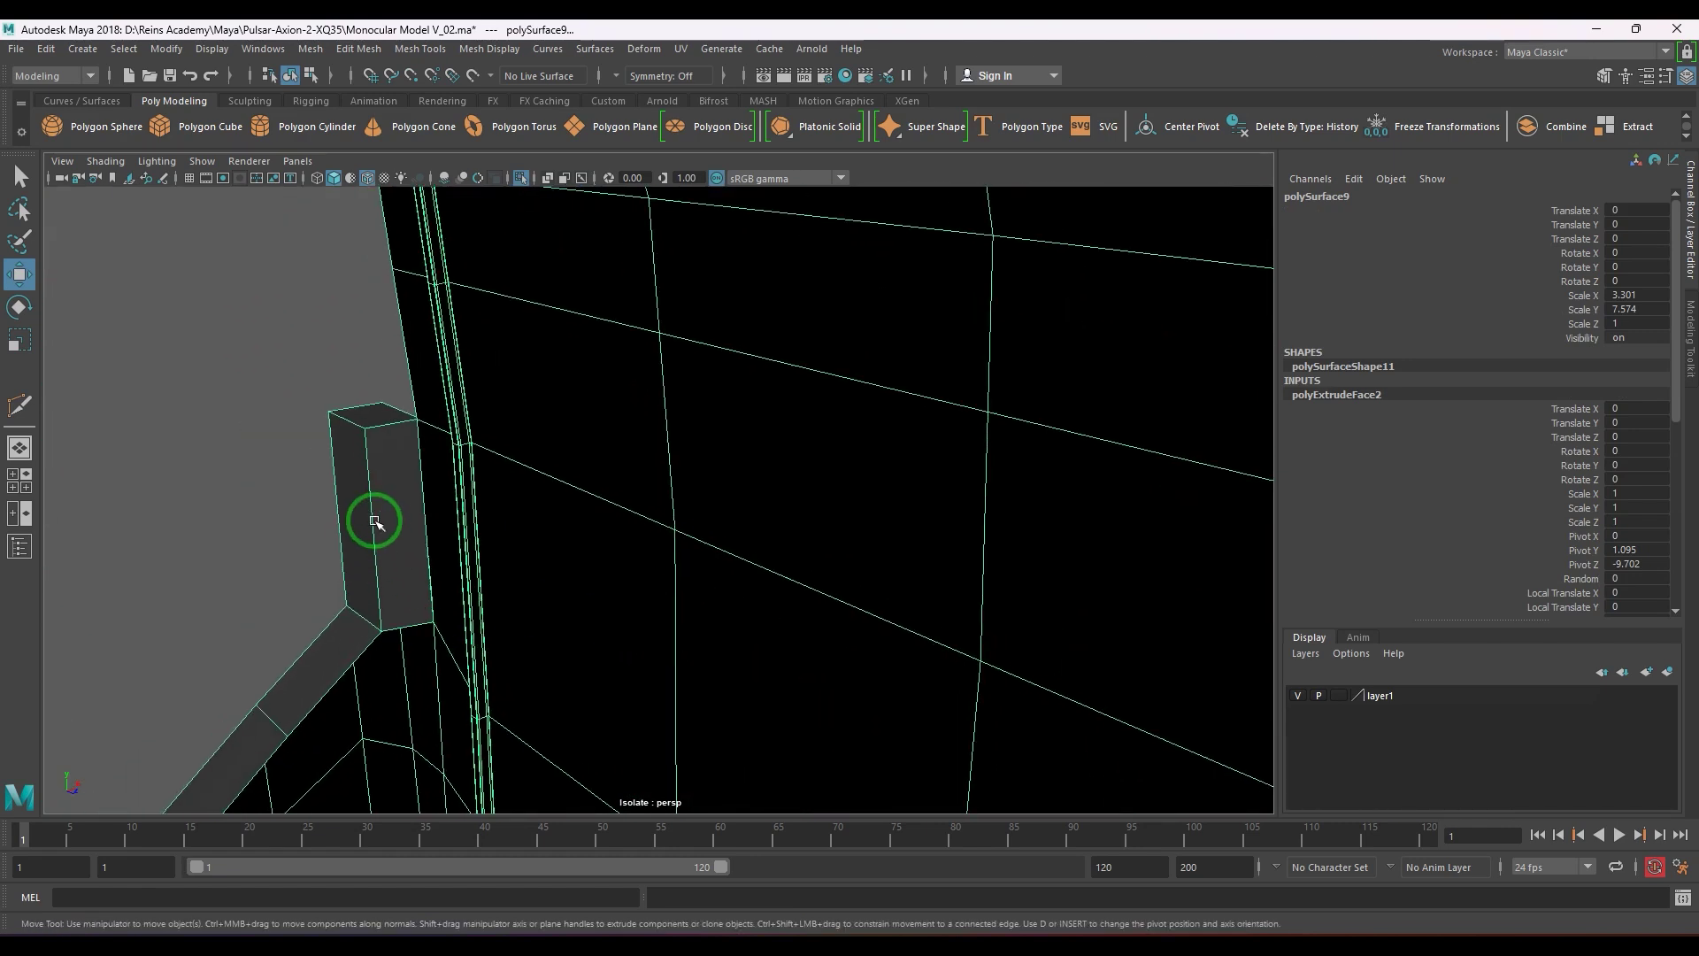
left_click(400, 519)
left_click(400, 519)
key("Delete")
scroll(424, 591, "down", 4)
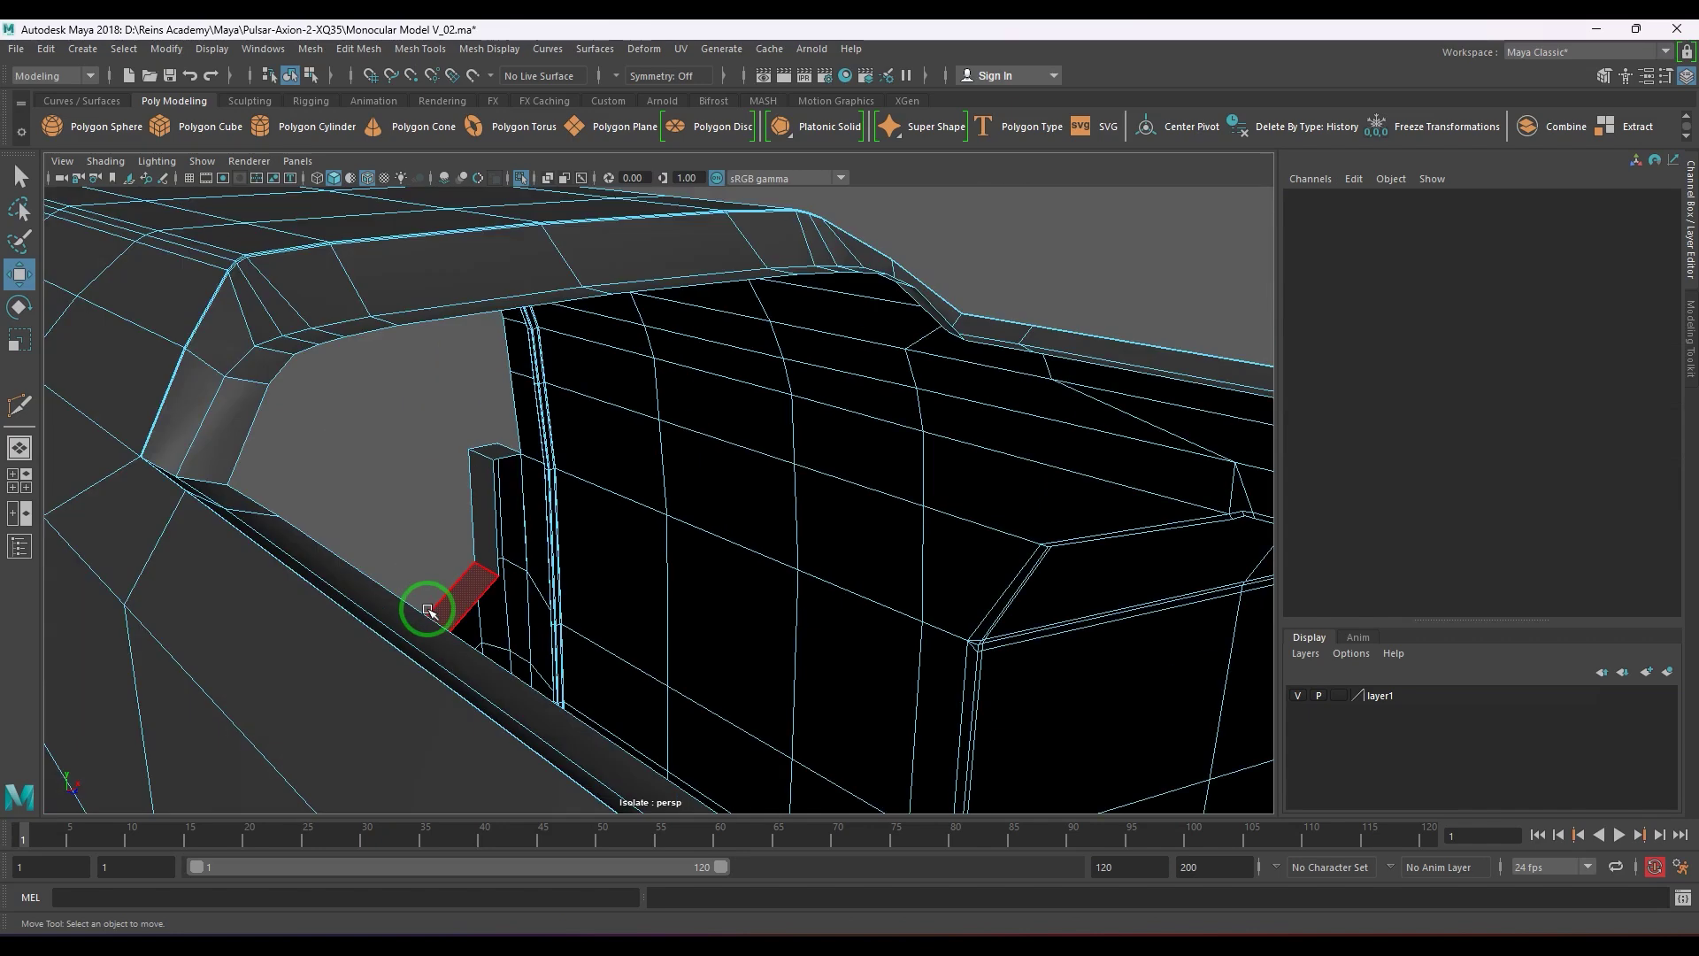
- Delete the matching interior-facing face of the extruded post on the opposite side of the opening
left_click_drag(428, 611, 618, 667, "alt")
scroll(618, 667, "up", 3)
left_click(428, 575)
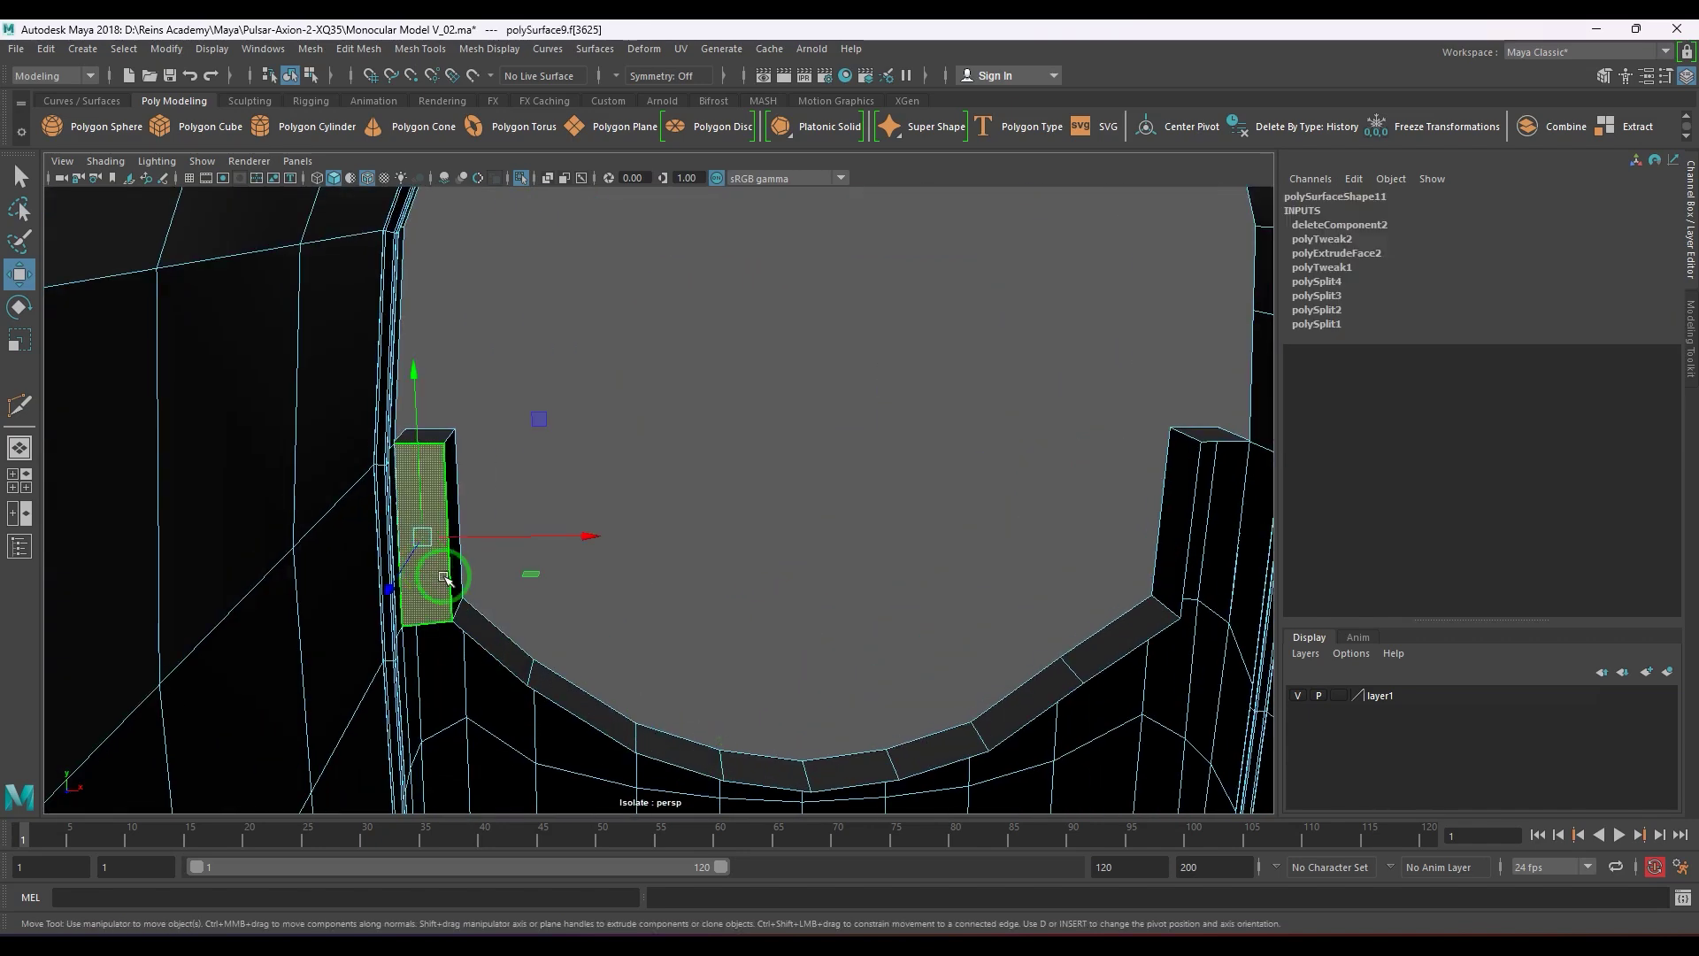
key("Delete")
- Move one post's top outer edge along X, snapping it in line with the vertex of the adjacent wall's edge row
left_click_drag(449, 582, 622, 599, "alt")
right_click_drag(622, 599, 714, 675, "alt")
left_click_drag(641, 633, 648, 641, "alt")
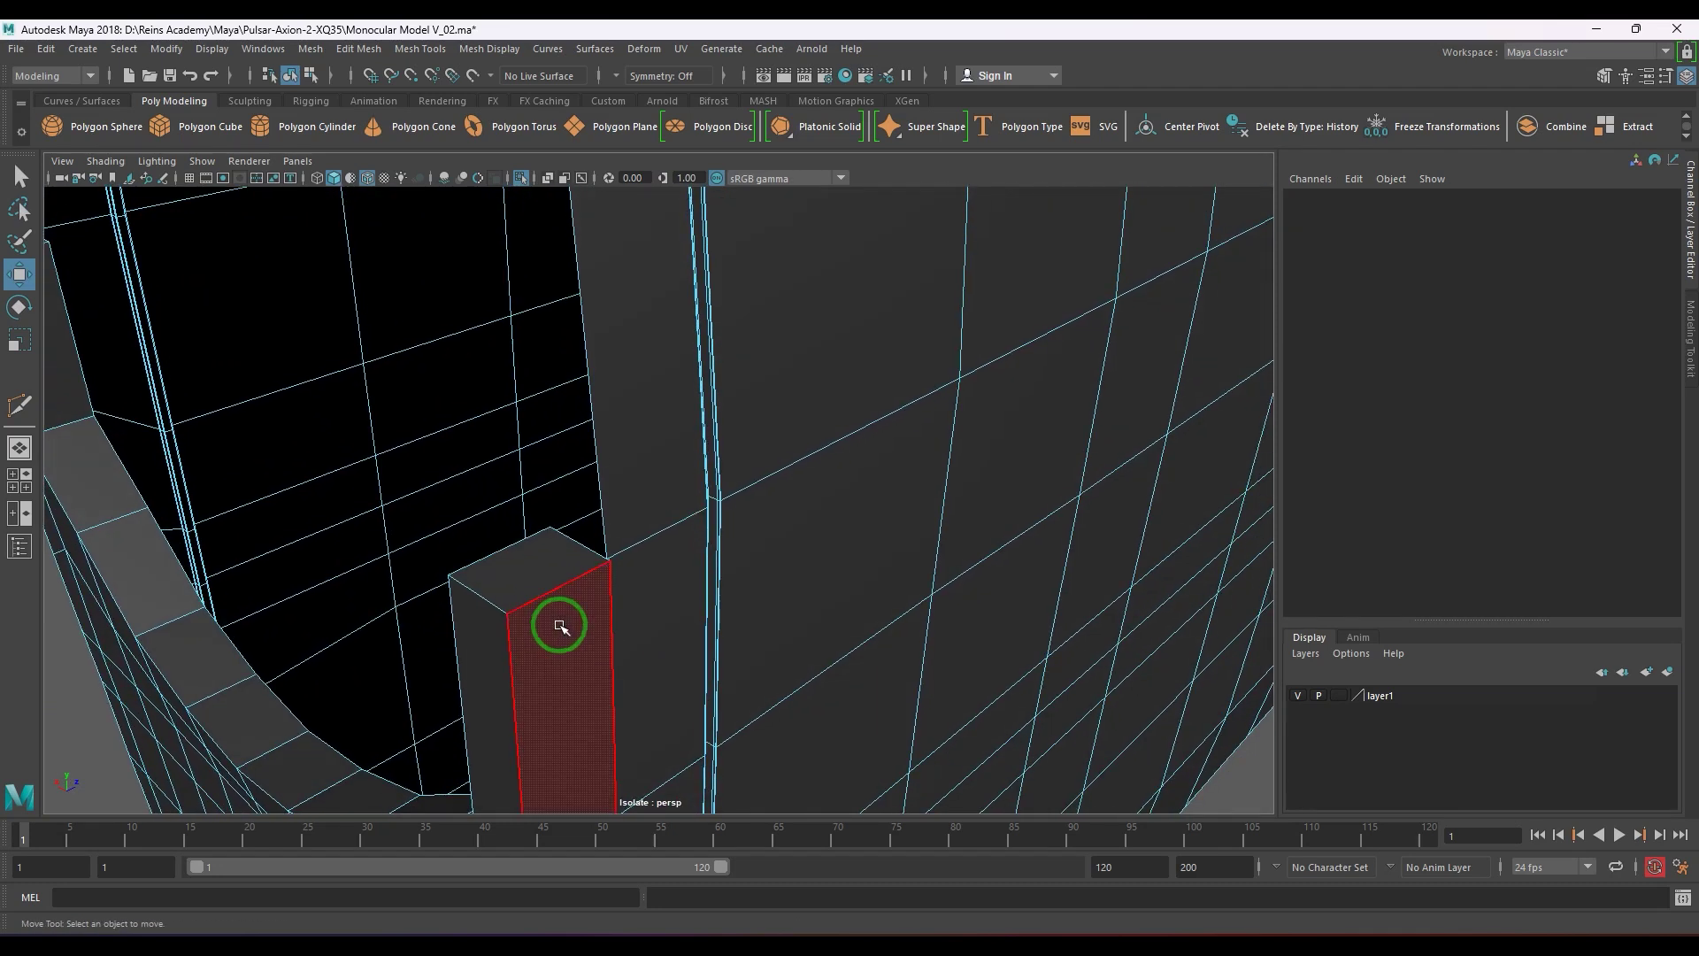
left_click(541, 576)
left_click_drag(546, 569, 506, 551, "alt")
middle_click_drag(565, 602, 573, 516, "alt")
right_click_drag(601, 539, 656, 677, "alt")
right_click_drag(607, 536, 637, 636, "alt")
right_click_drag(652, 513, 623, 495)
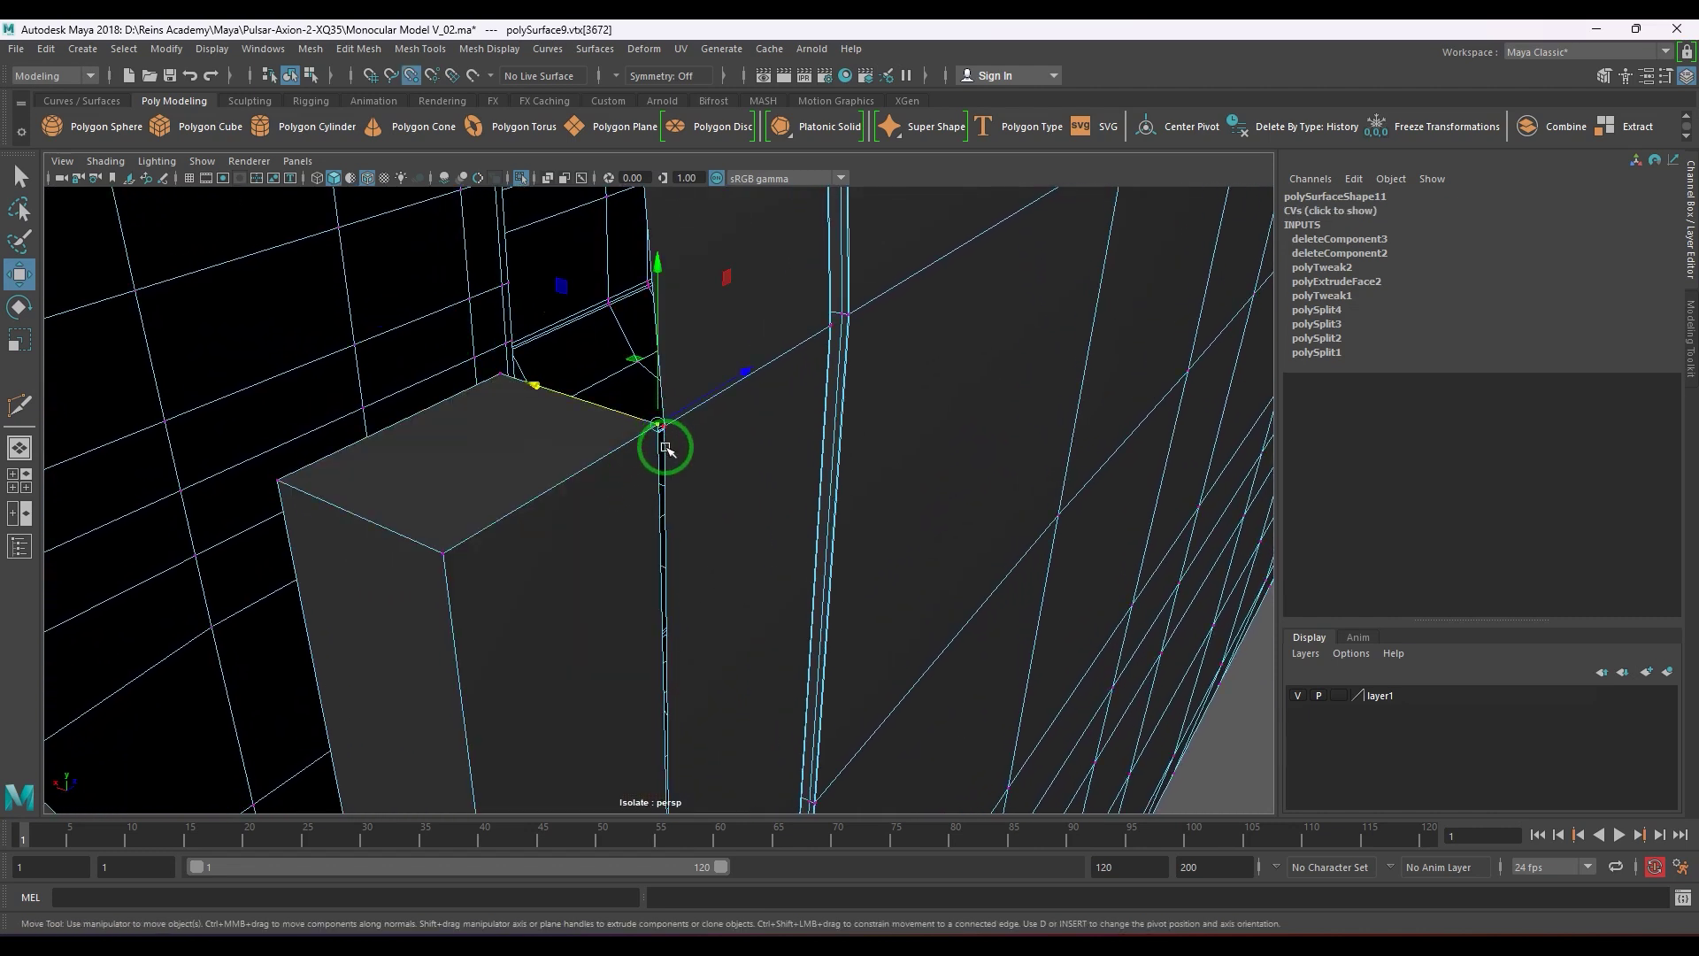
right_click_drag(502, 462, 502, 460)
left_click(528, 502)
left_click_drag(497, 456, 479, 449)
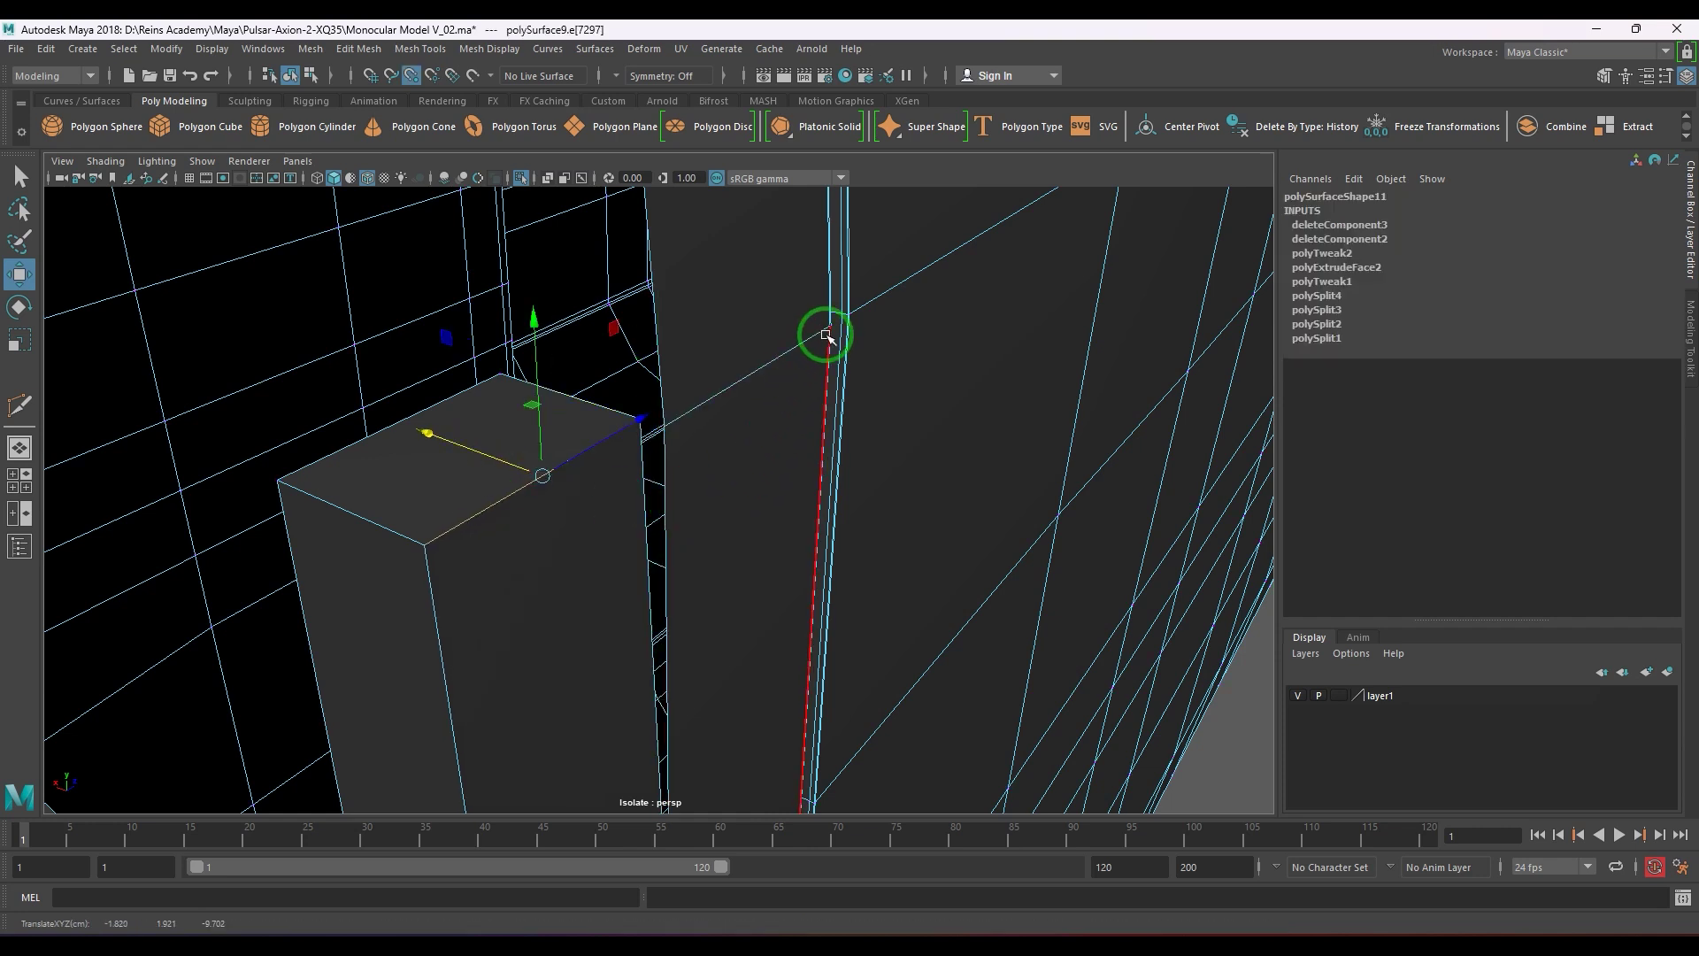
left_click_drag(825, 334, 826, 330)
- Merge the overlapping vertices at the corner where this post's top meets the front rim
right_click_drag(685, 485, 652, 482)
left_click_drag(644, 407, 611, 614)
middle_click_drag(610, 614, 680, 580, "alt")
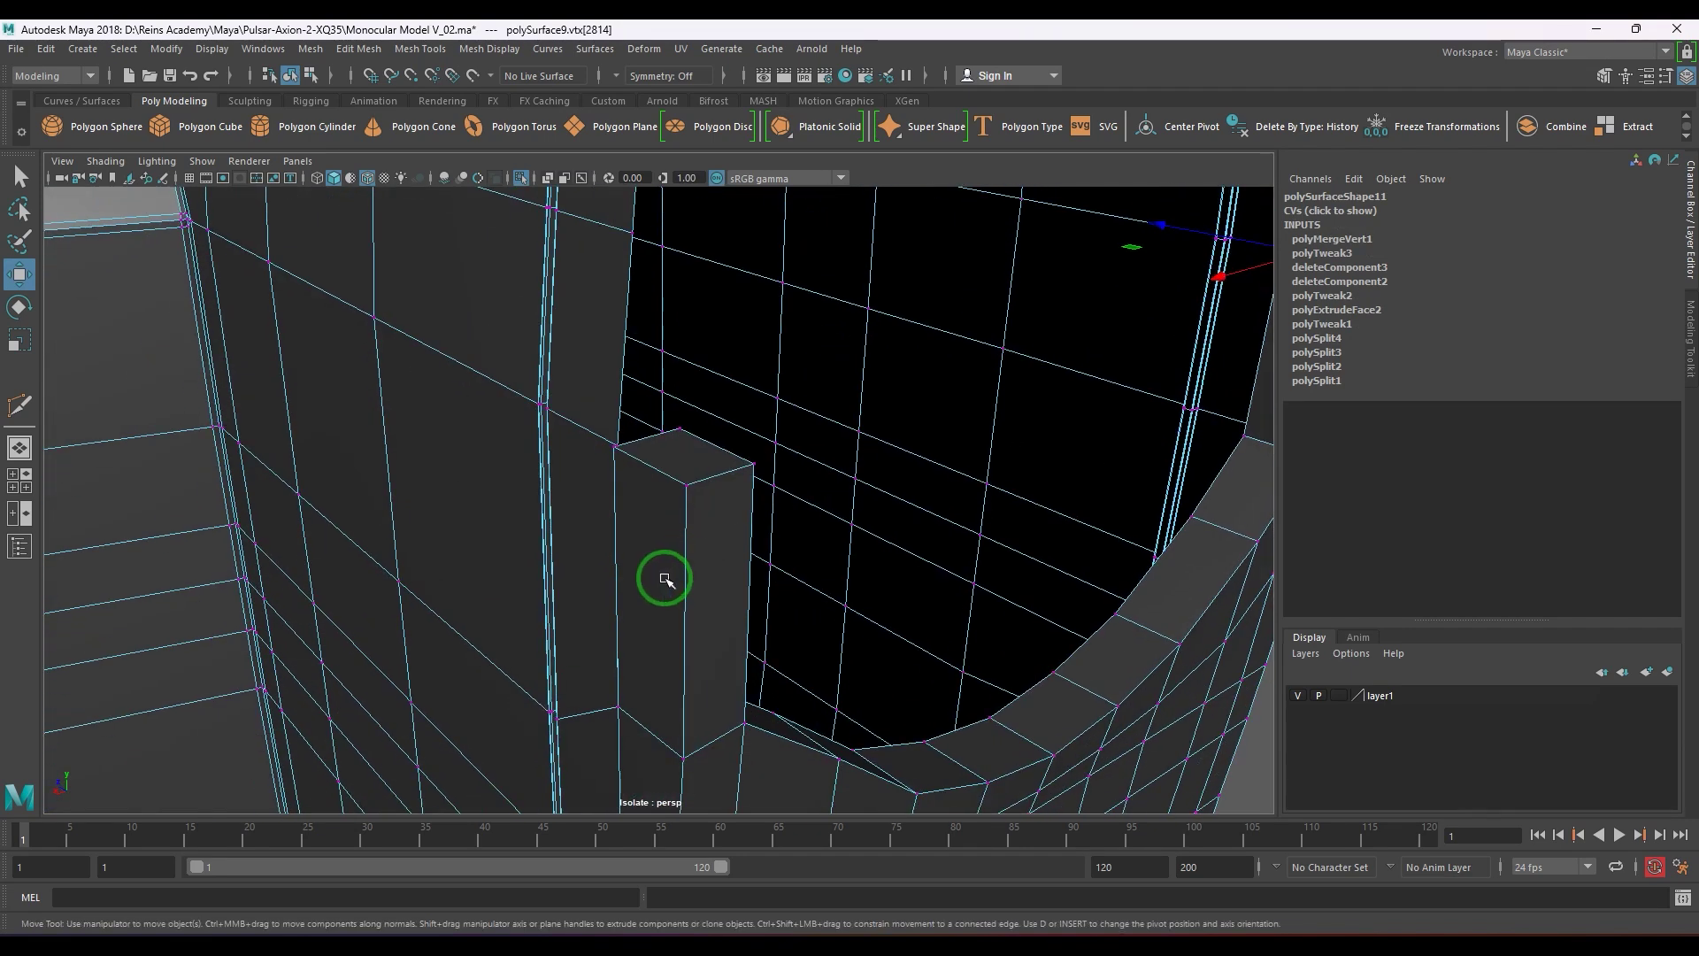
- Move the opposite post's top outer edge along X and snap it to the adjoining rim vertex
scroll(629, 542, "up", 5)
right_click_drag(626, 537, 633, 464)
left_click(666, 429)
left_click_drag(667, 440, 639, 445)
left_click_drag(577, 394, 571, 392)
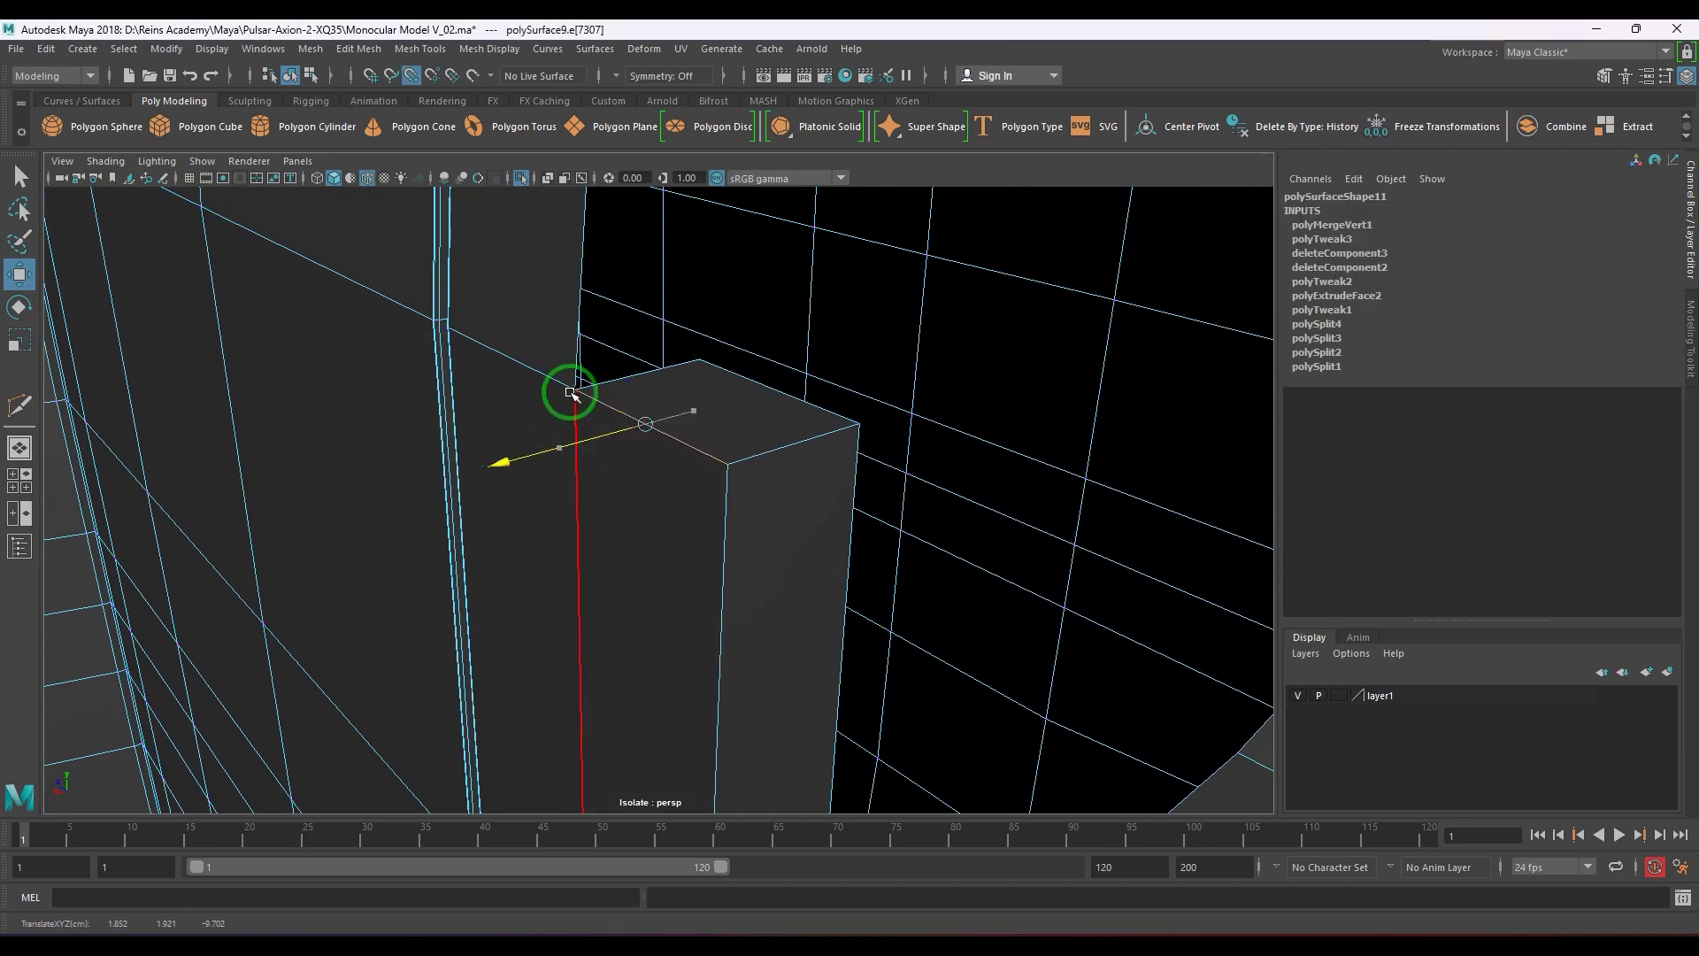
- Merge the overlapping vertices at the corner where the remaining post's top meets the front rim, and return to object mode
right_click_drag(662, 488, 586, 461)
left_click_drag(549, 364, 609, 423)
left_click_drag(610, 420, 561, 451, "alt")
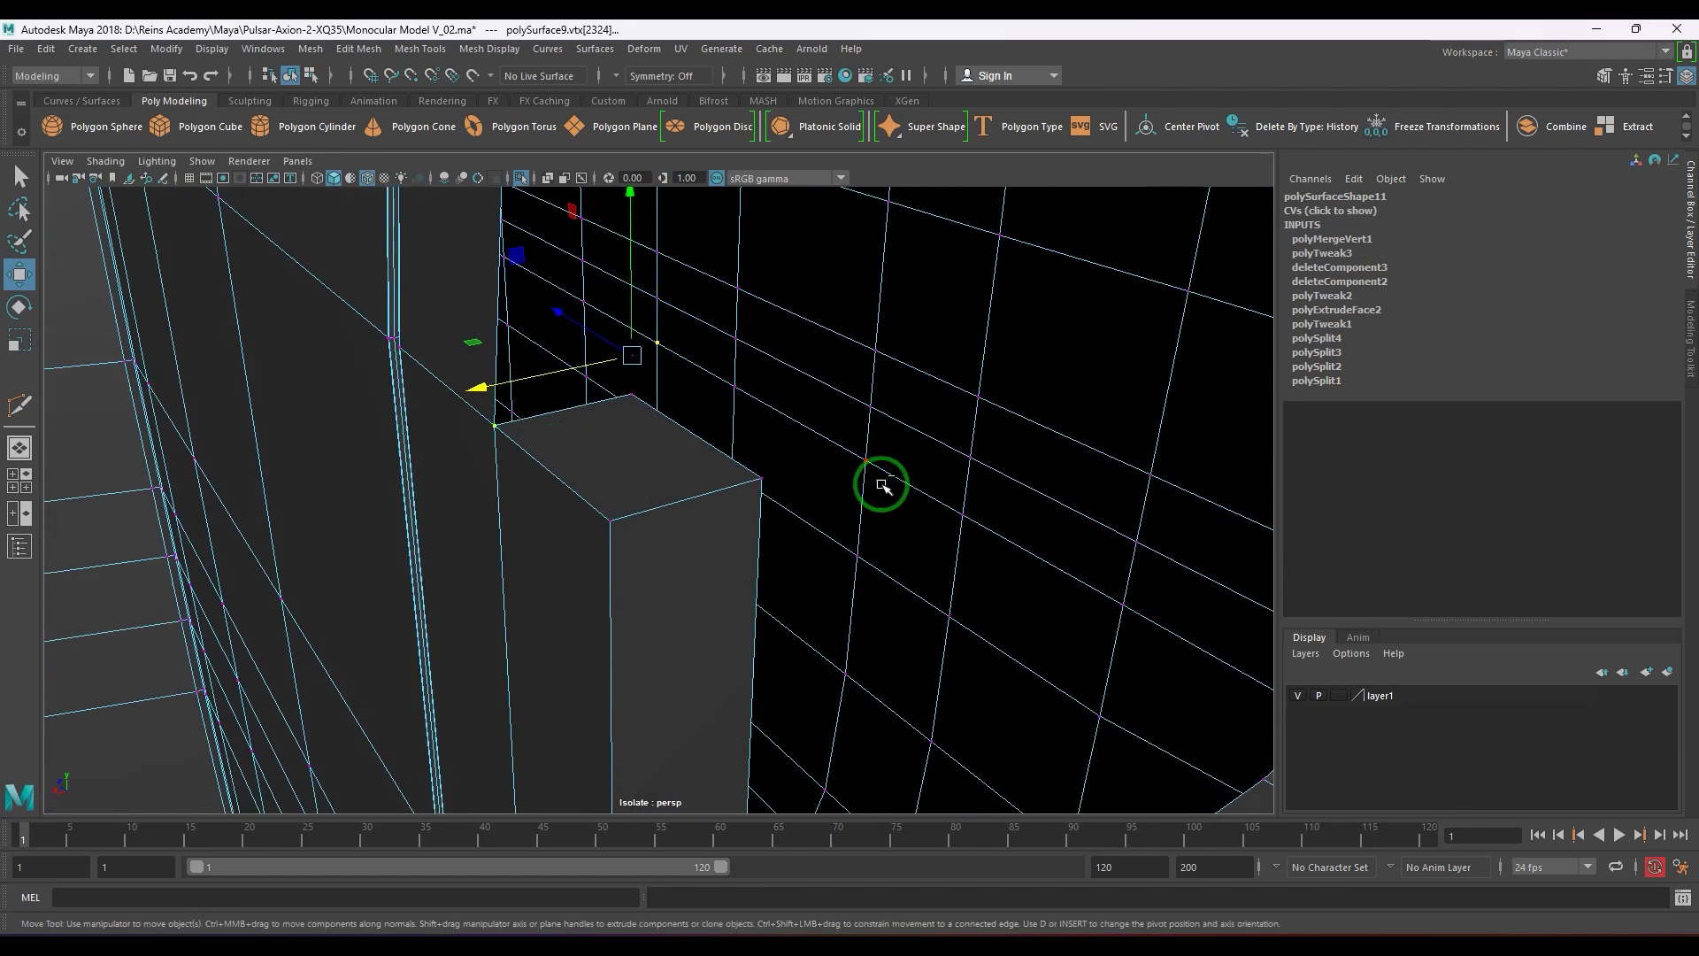
left_click_drag(759, 373, 618, 227, "ctrl")
right_click_drag(646, 459, 645, 366, "shift")
scroll(614, 481, "down", 6)
right_click_drag(609, 570, 650, 550)
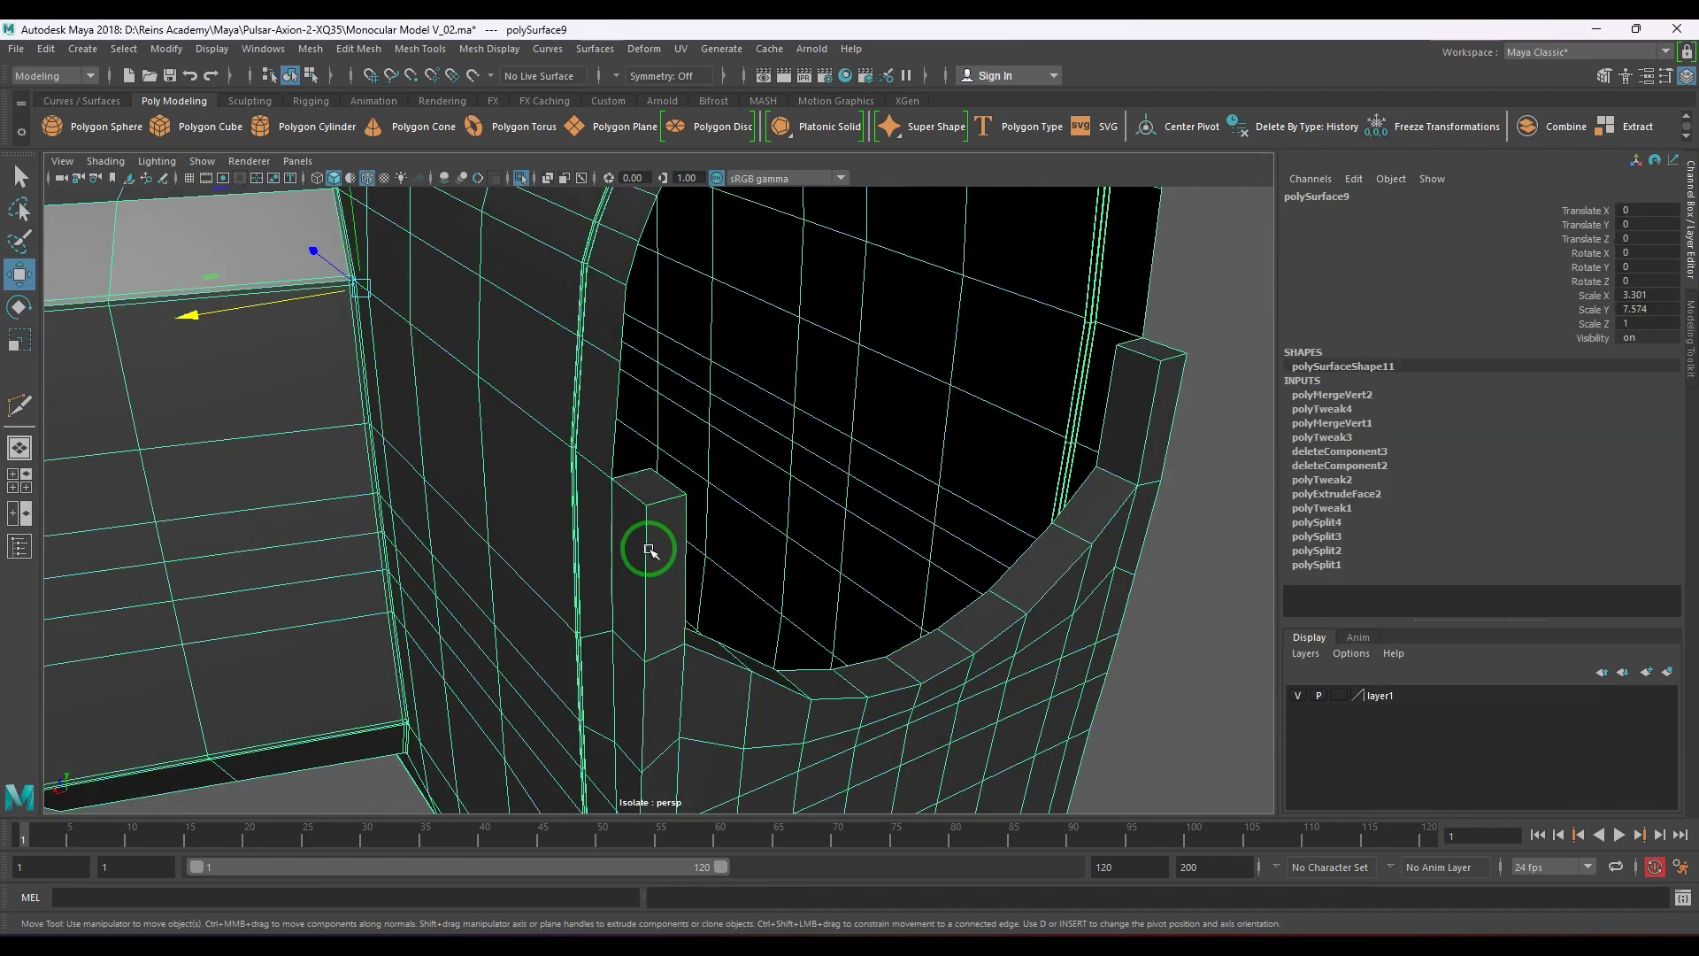
- Examine the body and both rim posts from several sides in smoothed and unsmoothed display
scroll(649, 568, "down", 5)
left_click(1031, 599)
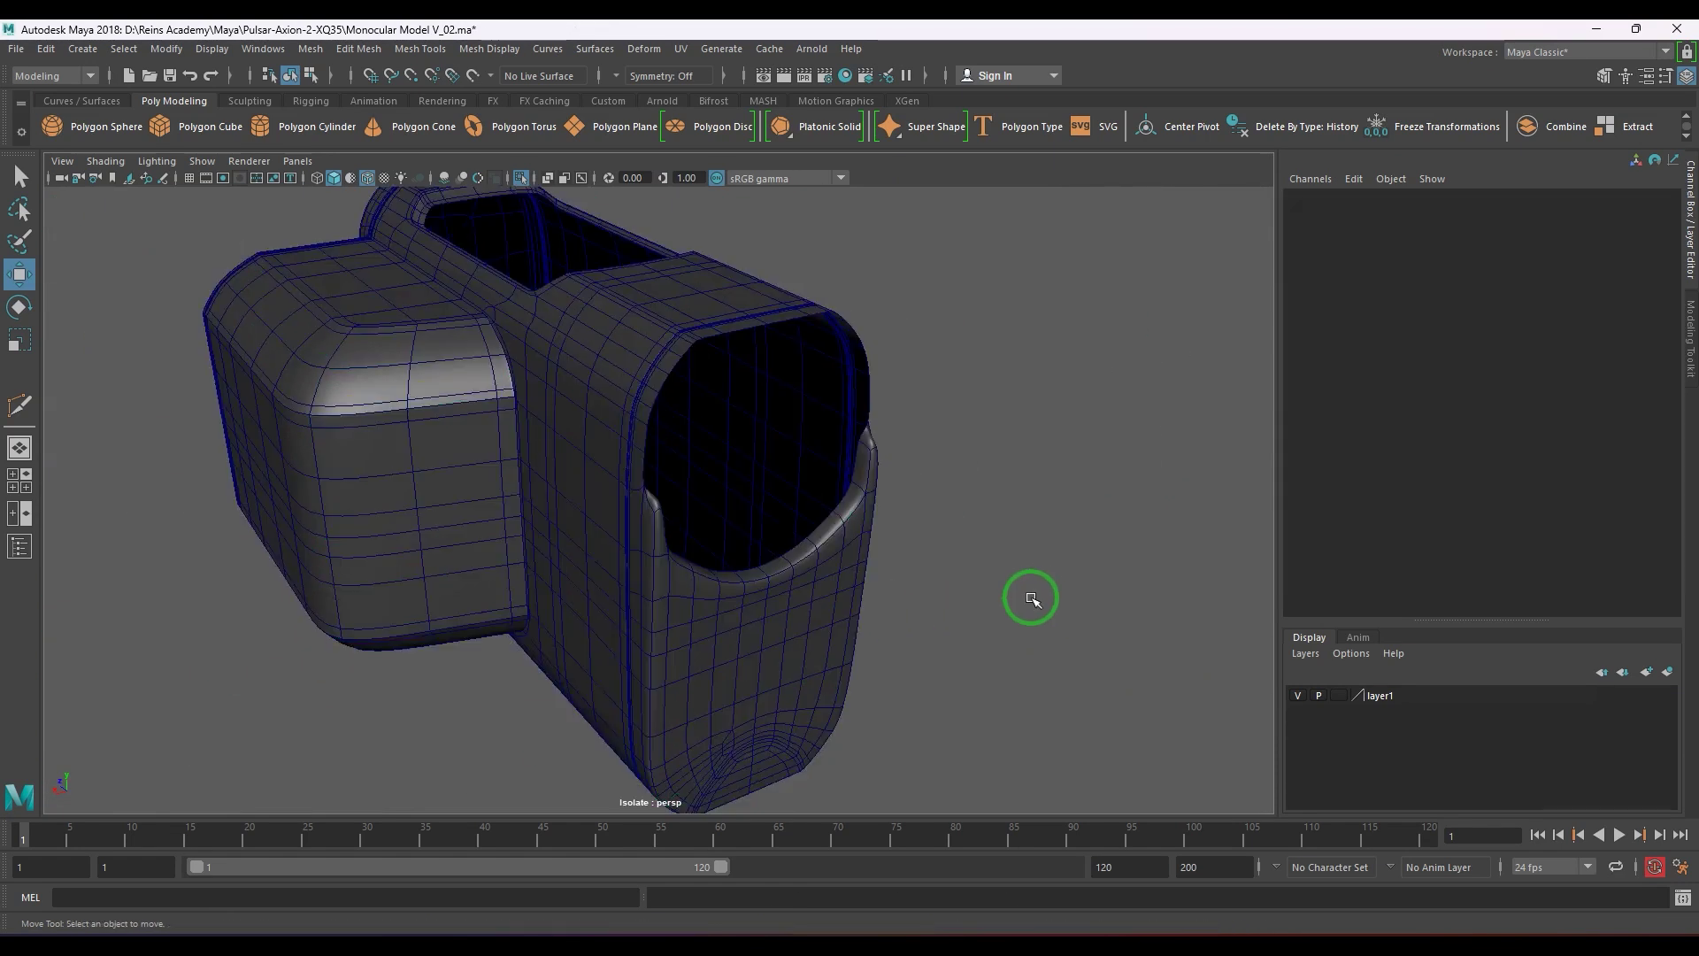
left_click_drag(923, 581, 755, 543, "alt")
left_click(794, 538)
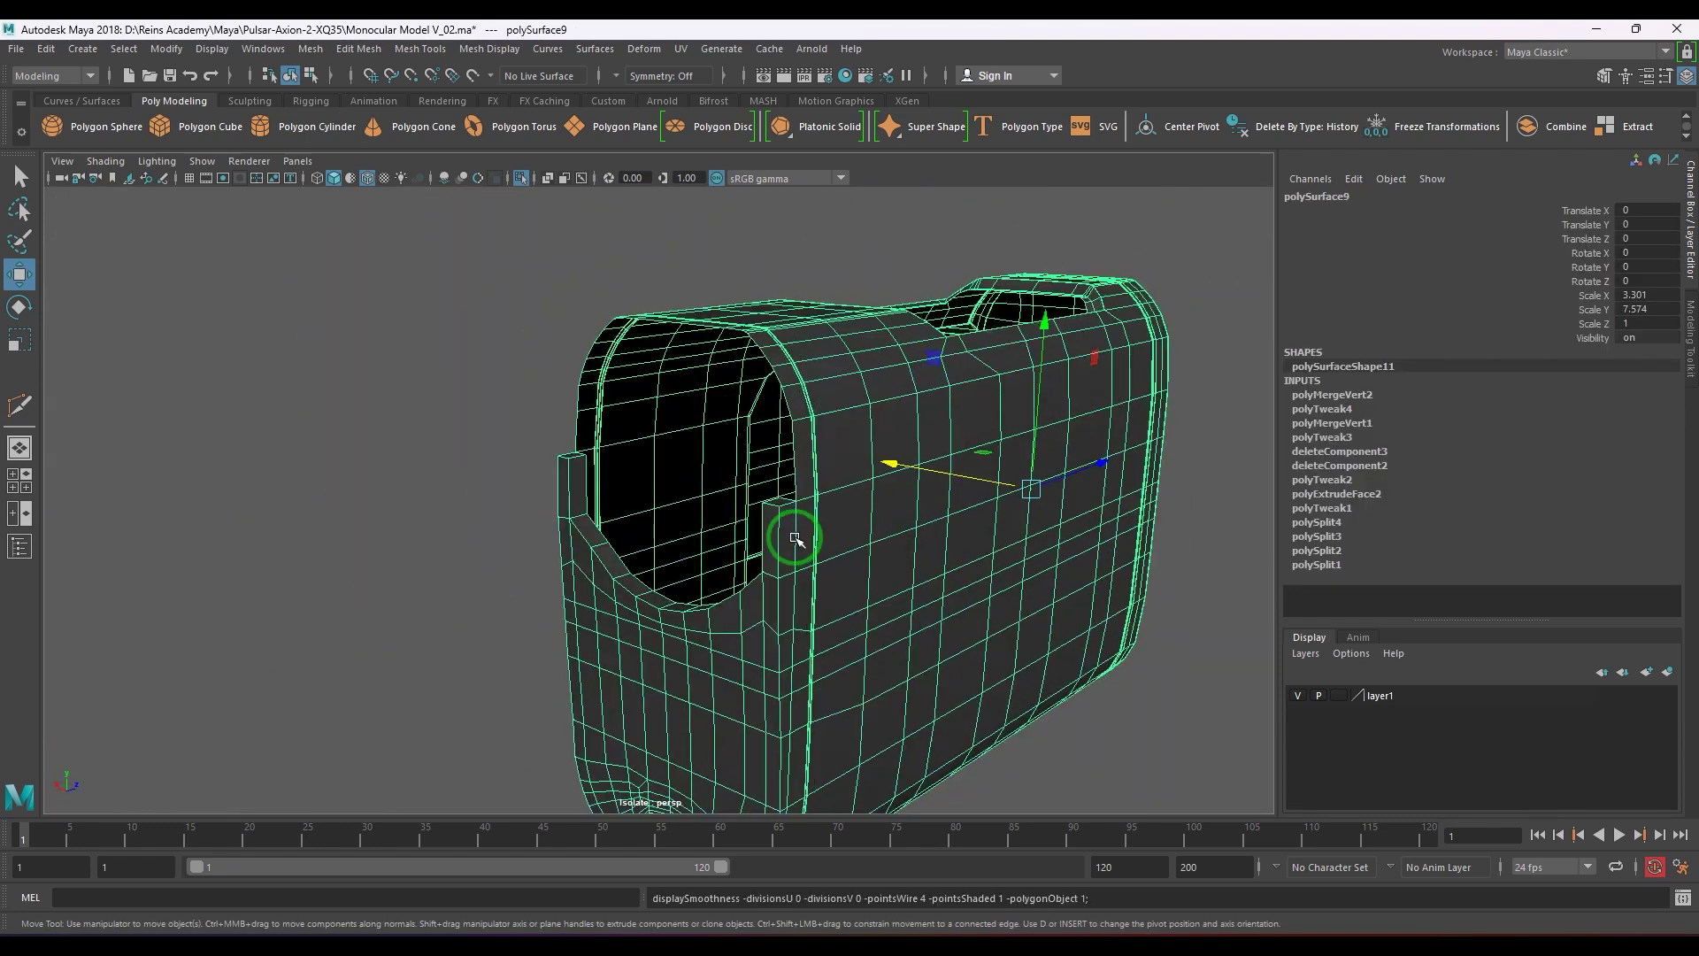
left_click_drag(778, 530, 816, 533, "alt")
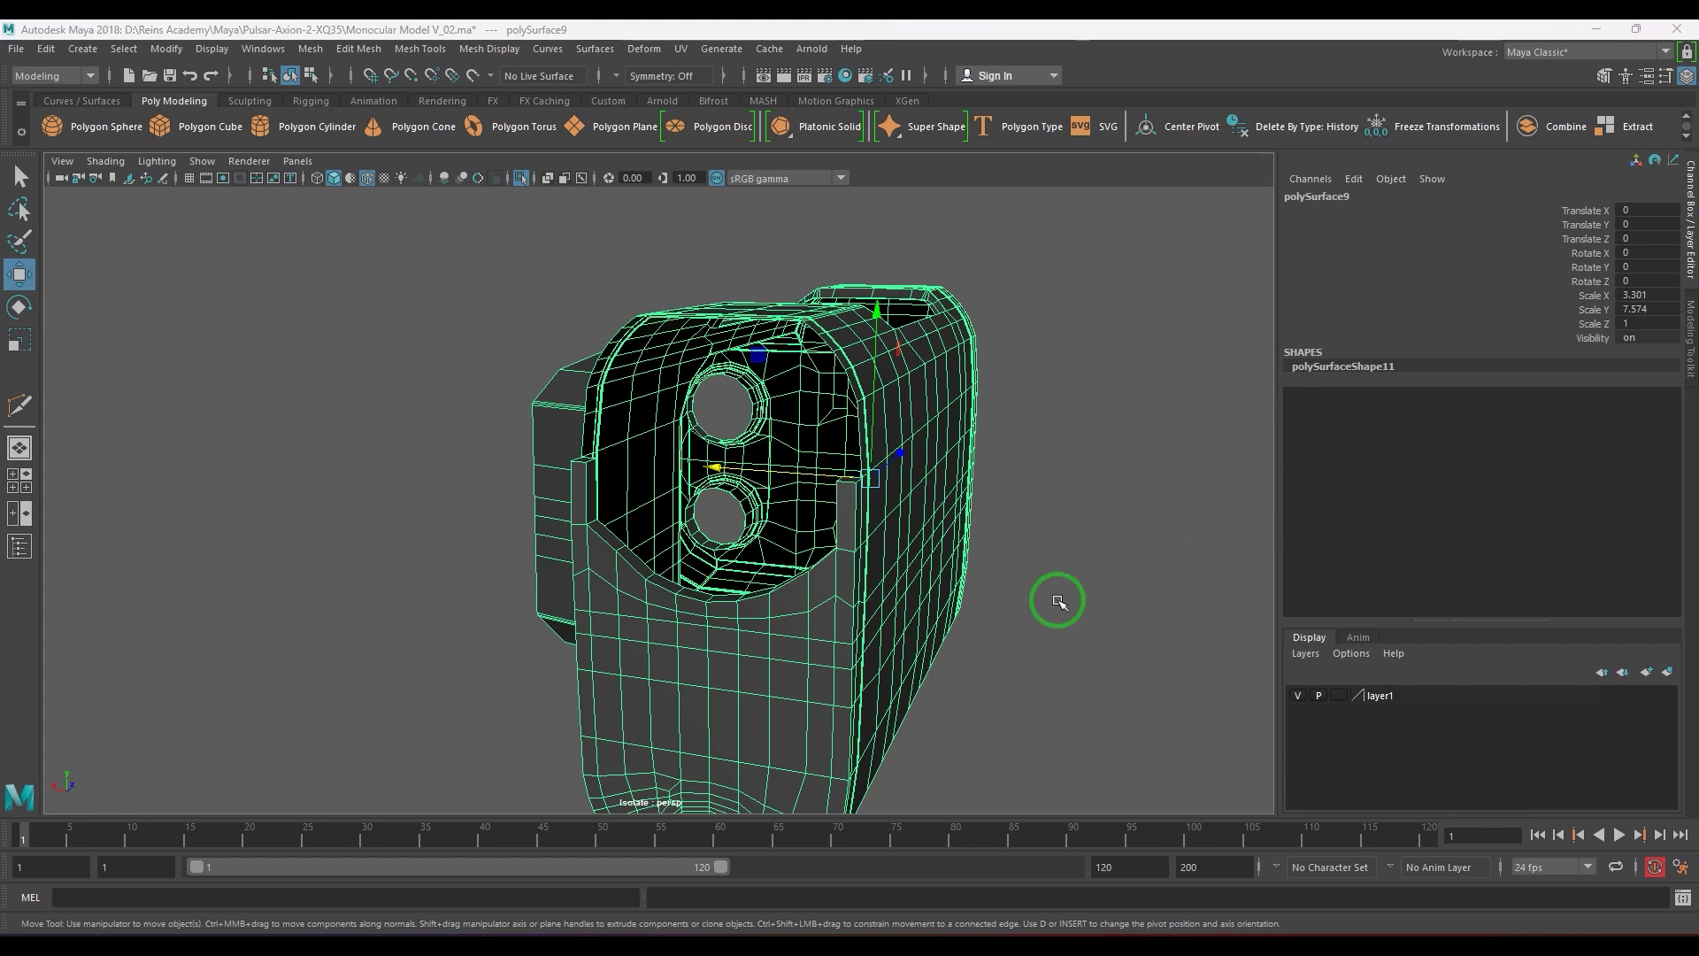
left_click_drag(1060, 603, 894, 614, "alt")
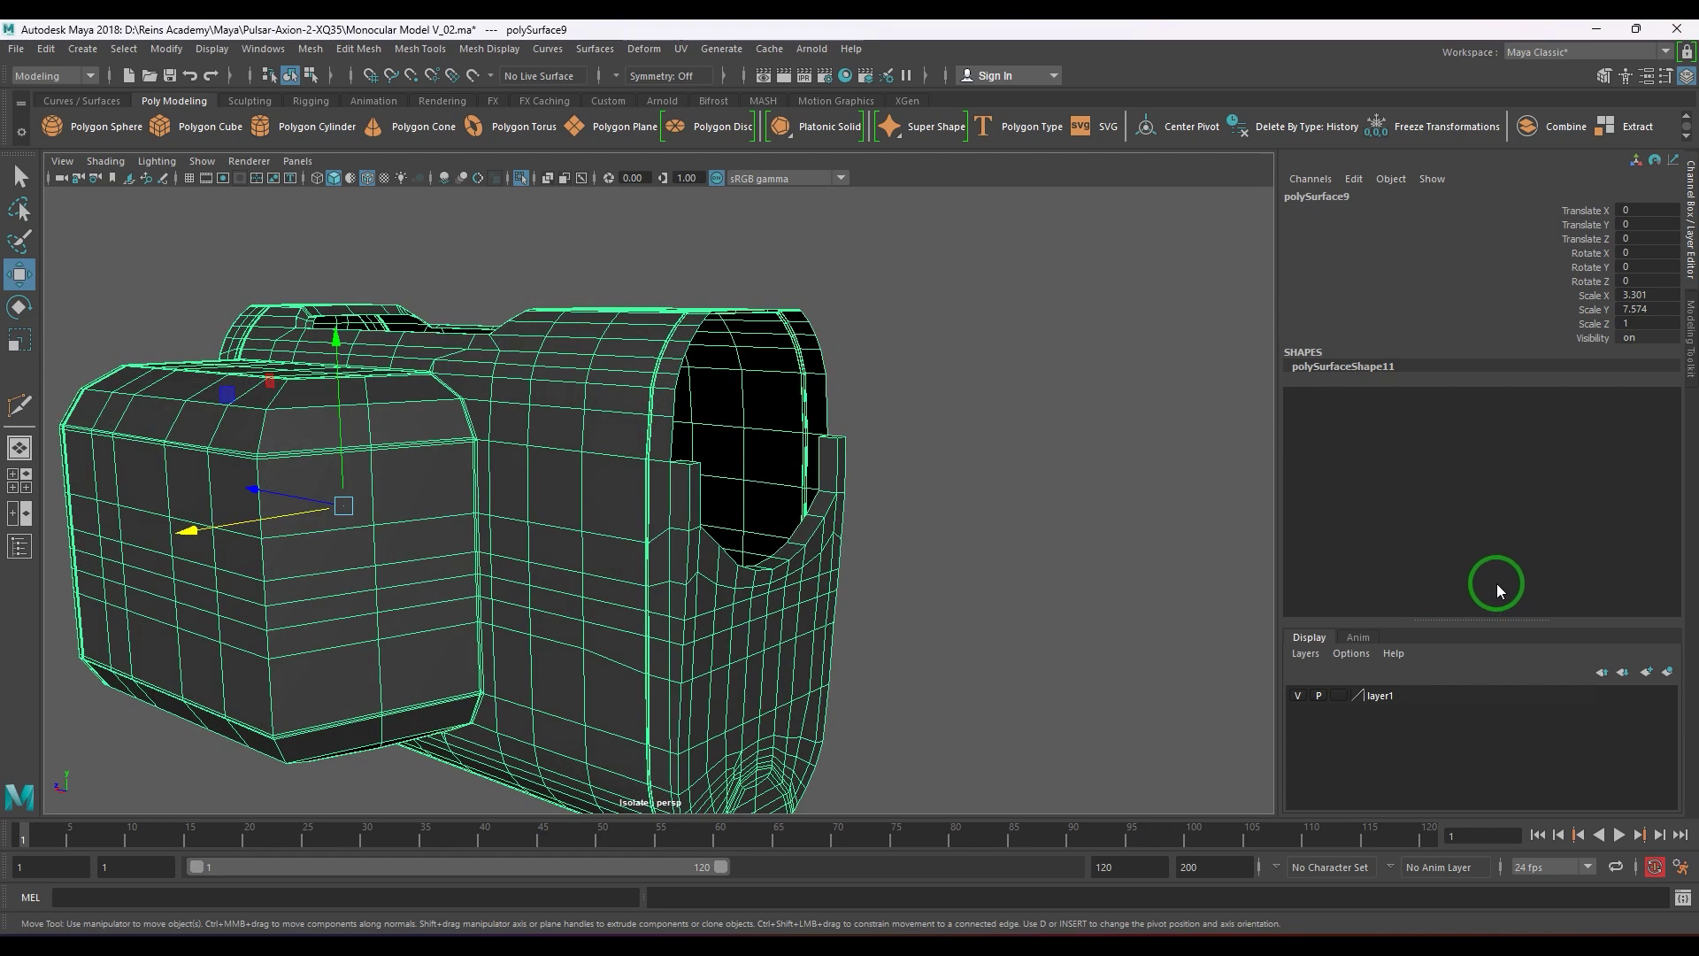
left_click(832, 644)
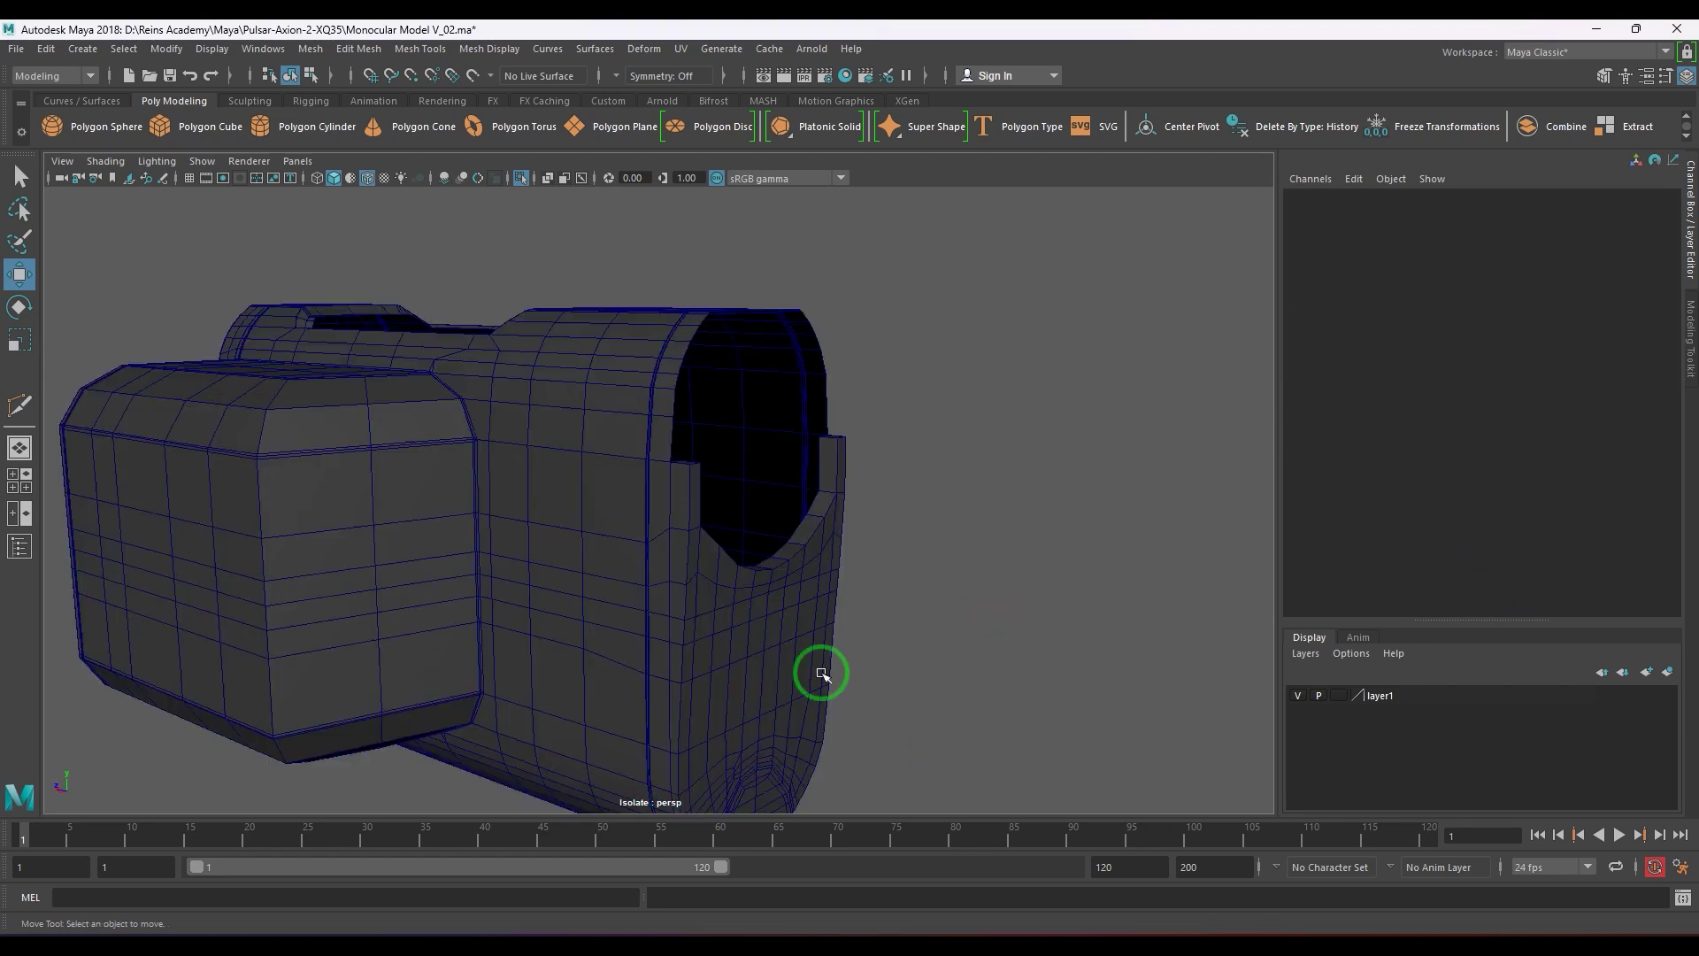
left_click_drag(815, 676, 860, 672, "alt")
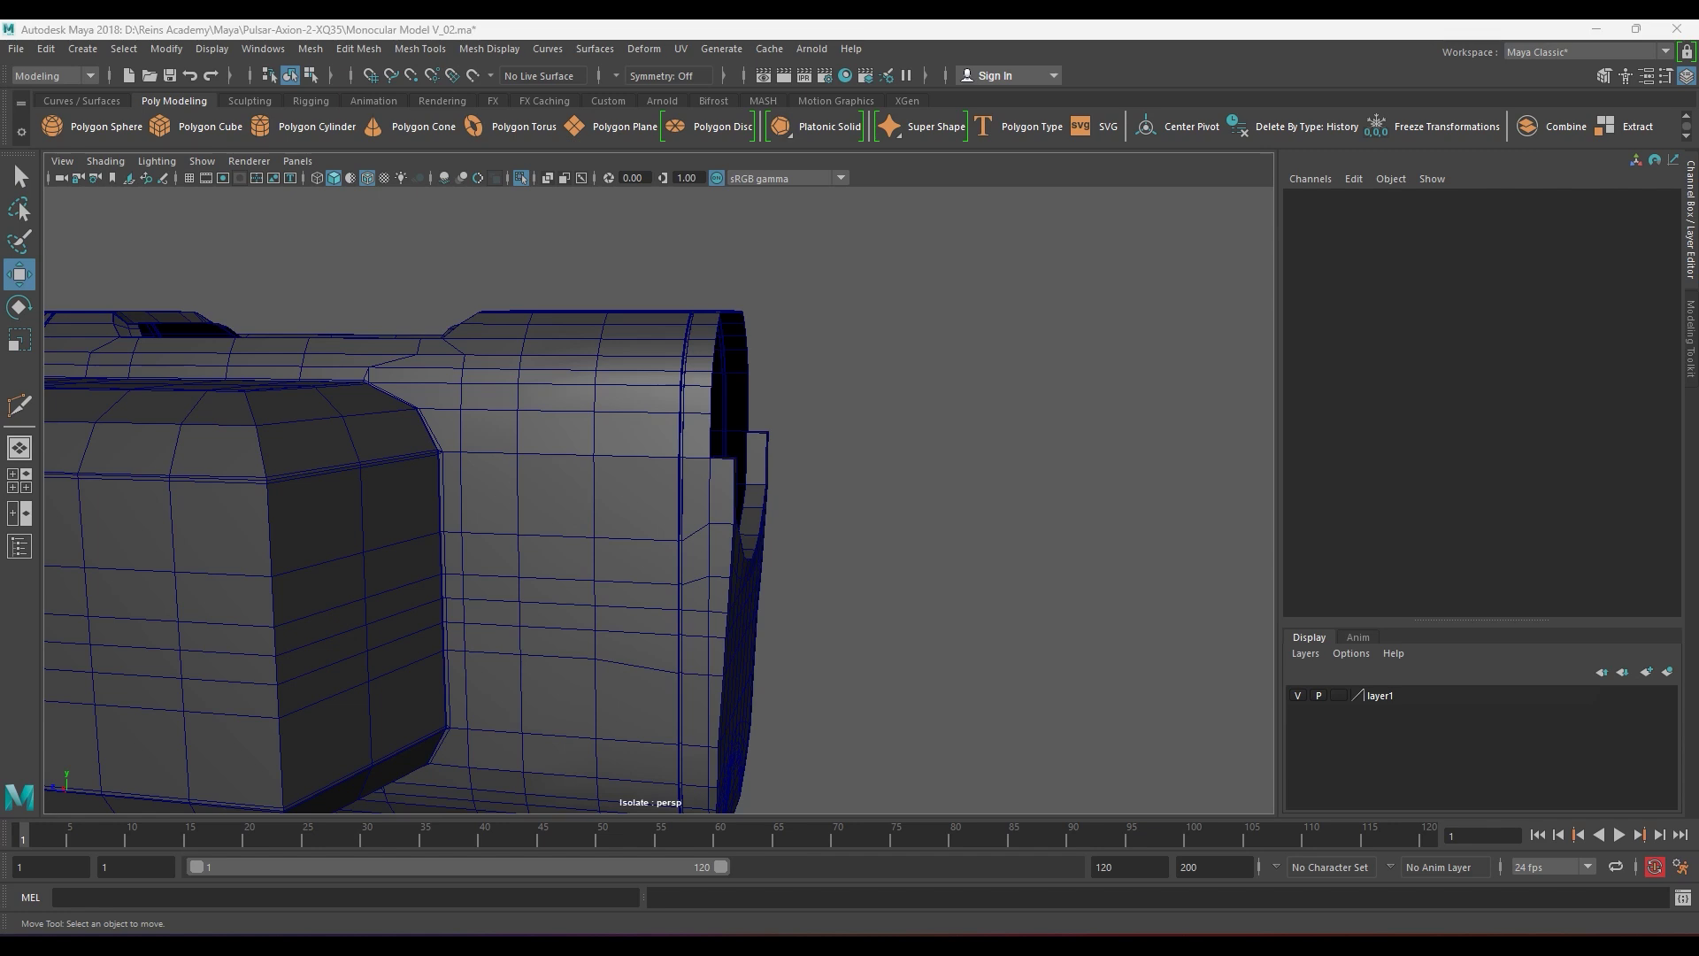
- Extrude the open rim edges above the two posts and scale them inward to form a lip around the opening
left_click_drag(758, 546, 622, 584, "alt")
right_click_drag(622, 584, 715, 572, "alt")
middle_click_drag(715, 572, 690, 664, "alt")
right_click_drag(576, 489, 557, 528, "alt")
left_click(546, 566)
left_click(552, 577)
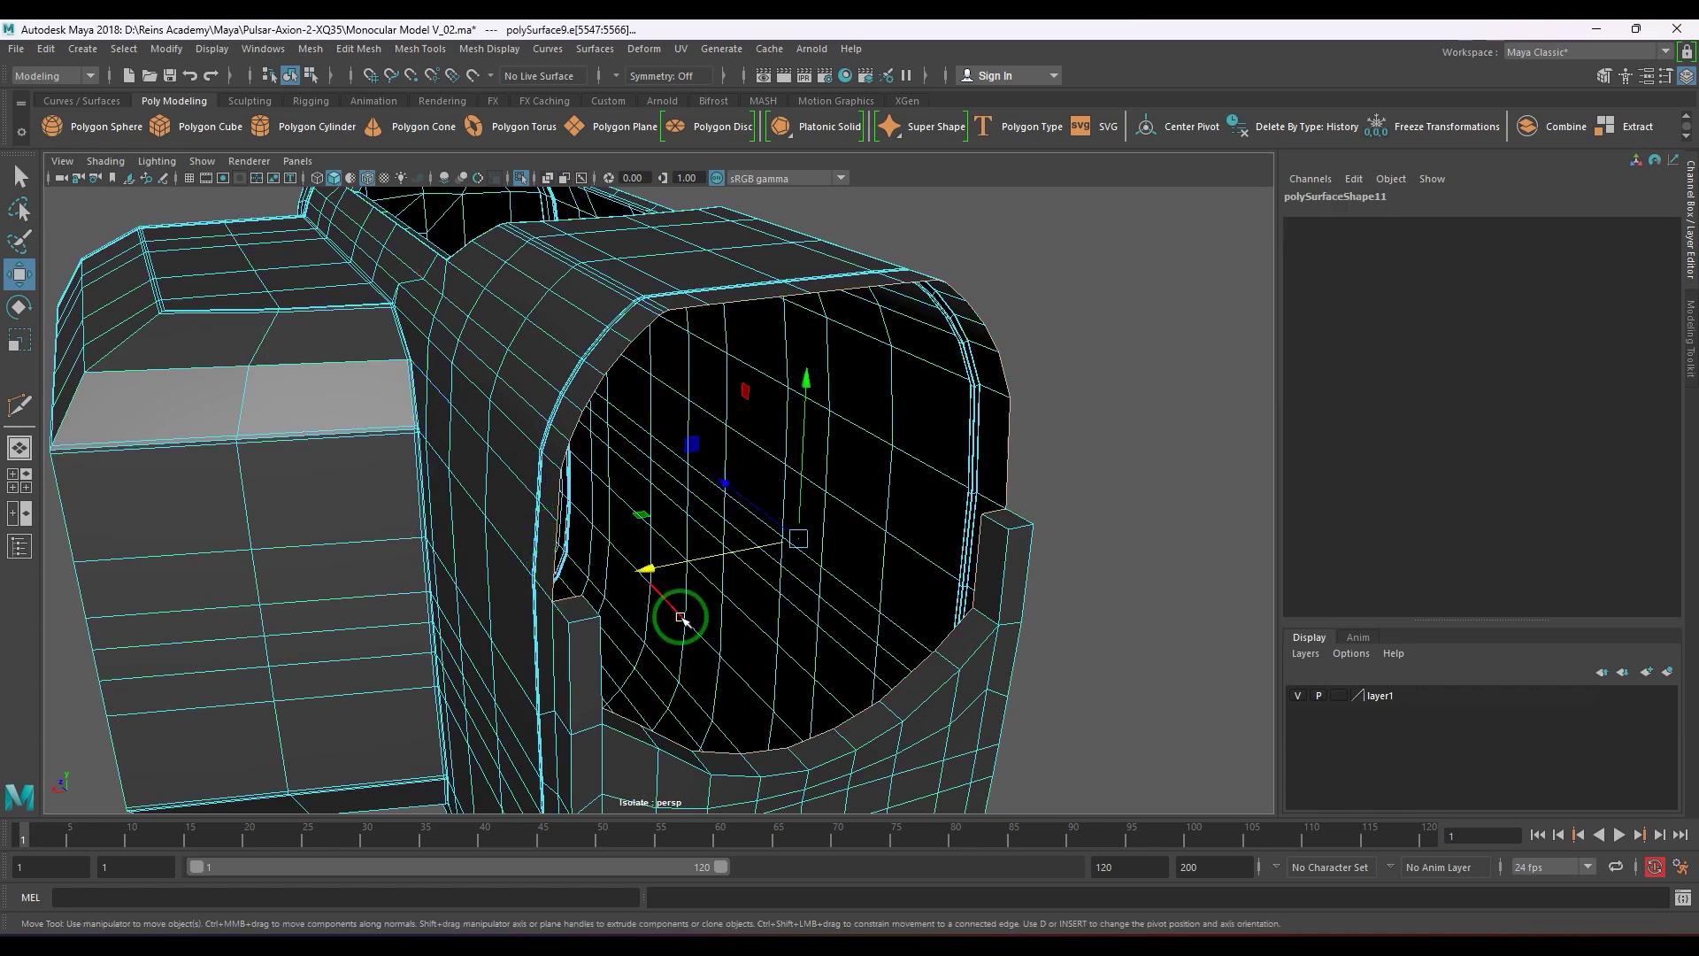
left_click_drag(680, 617, 720, 682, "alt")
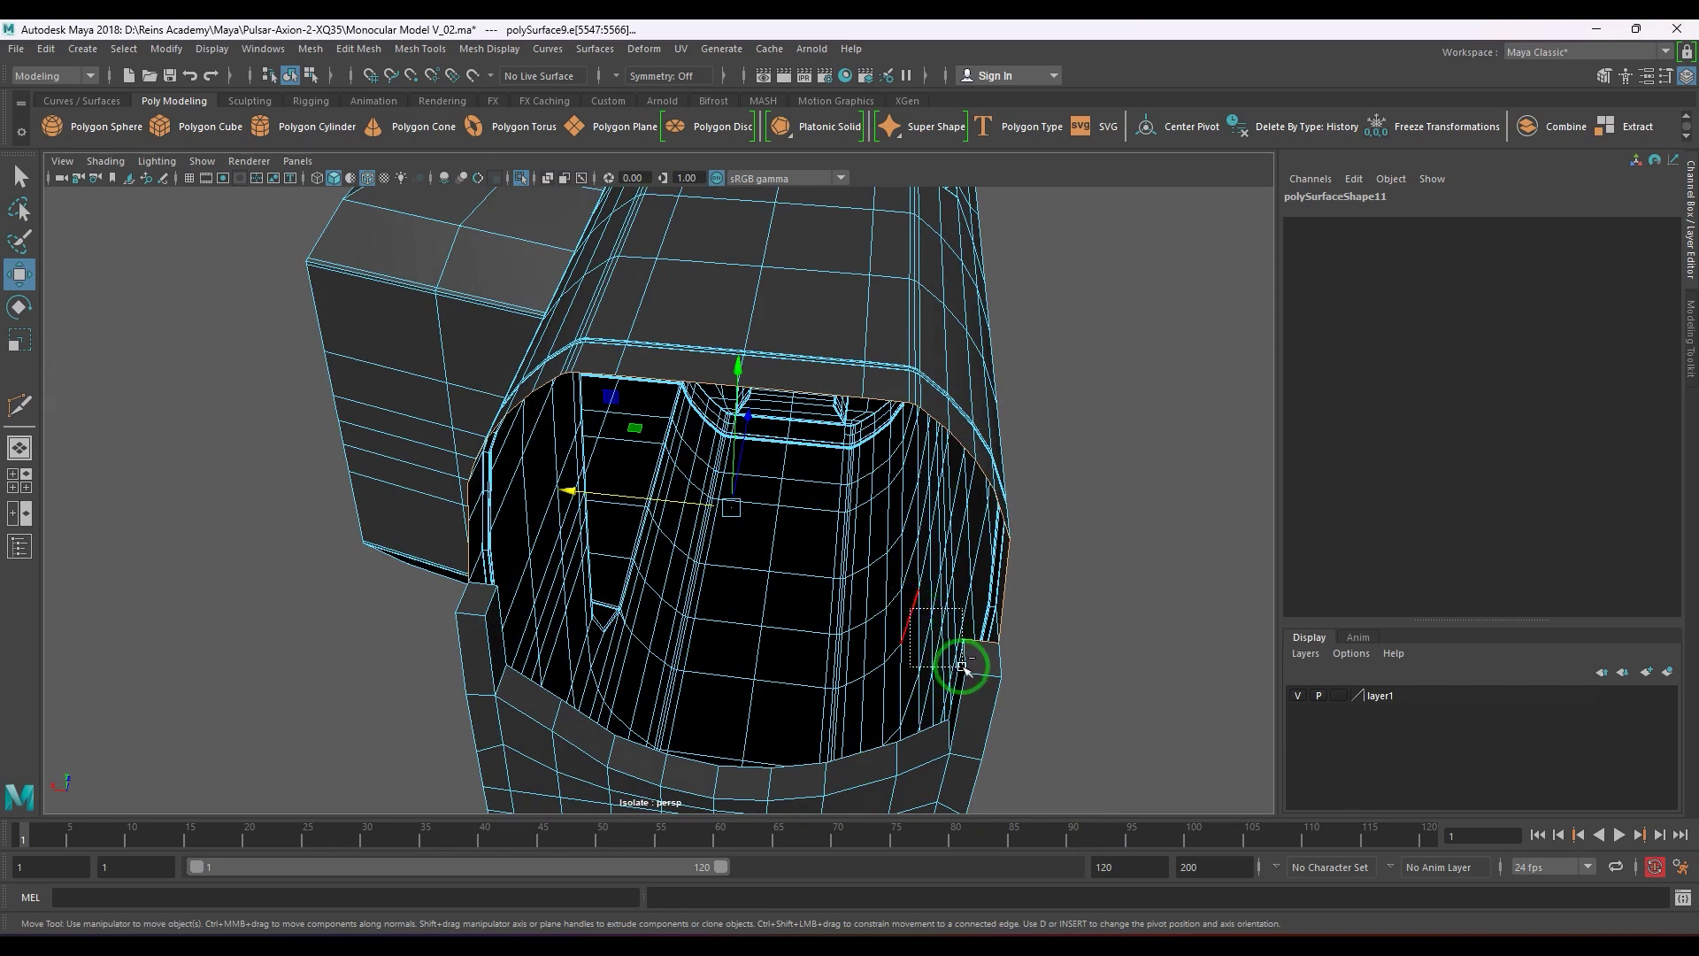
left_click_drag(861, 661, 801, 559, "alt")
key("ctrl+e")
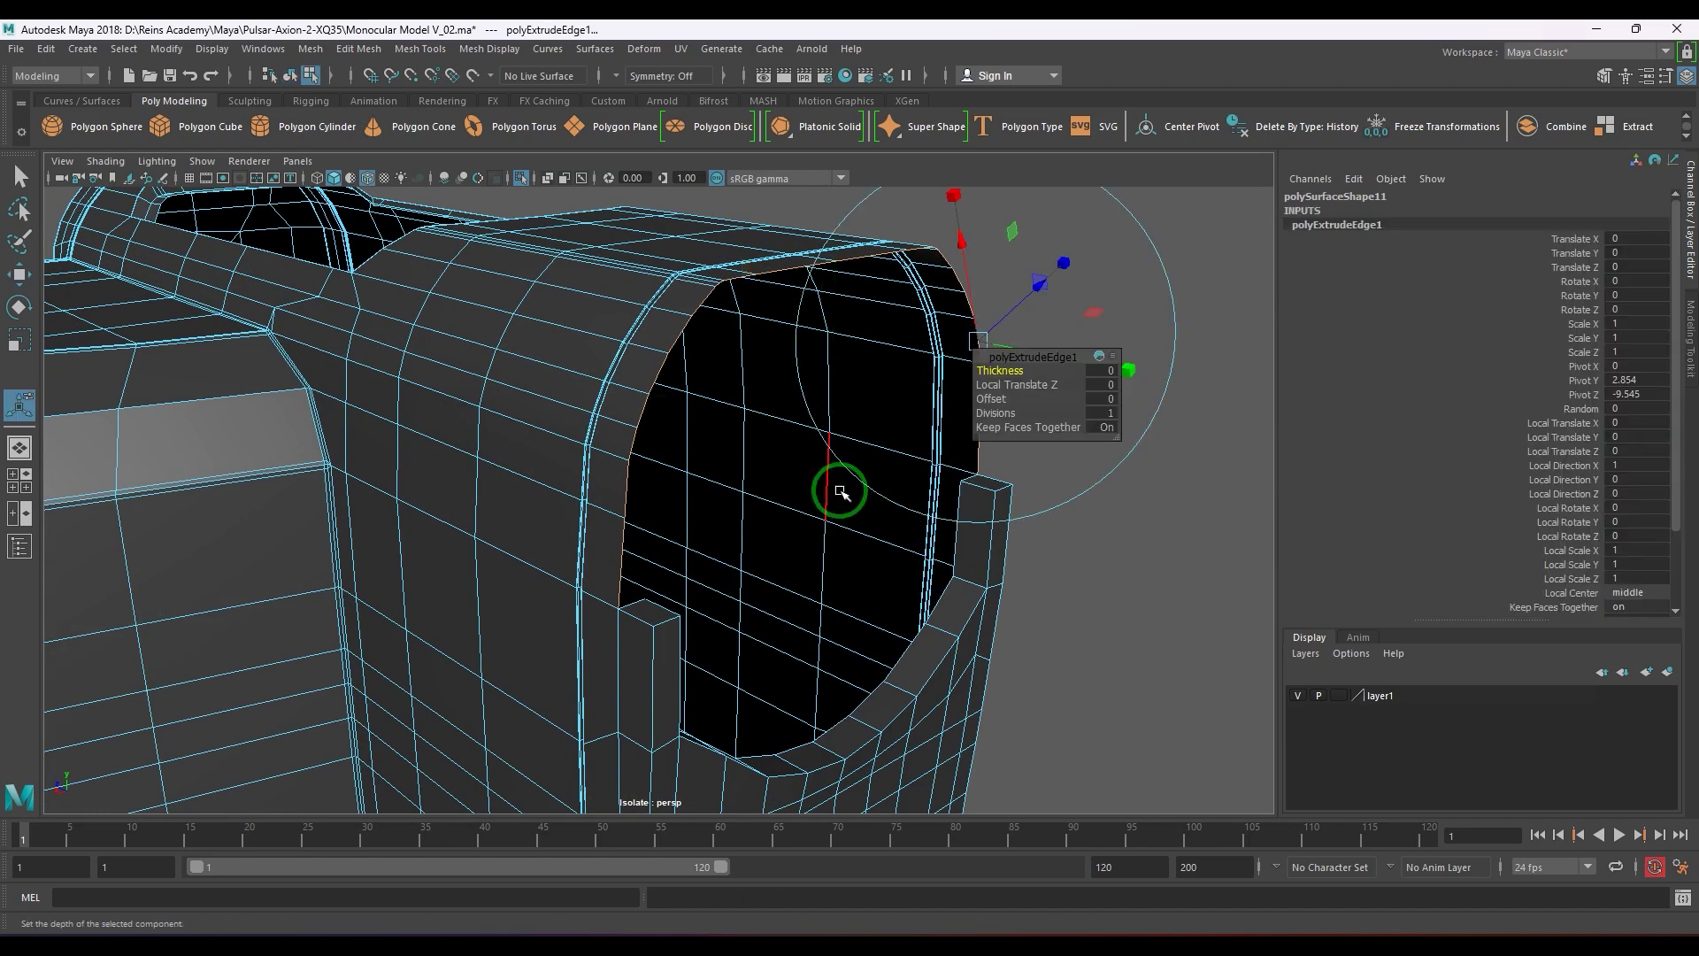
key("r")
left_click_drag(829, 403, 686, 462)
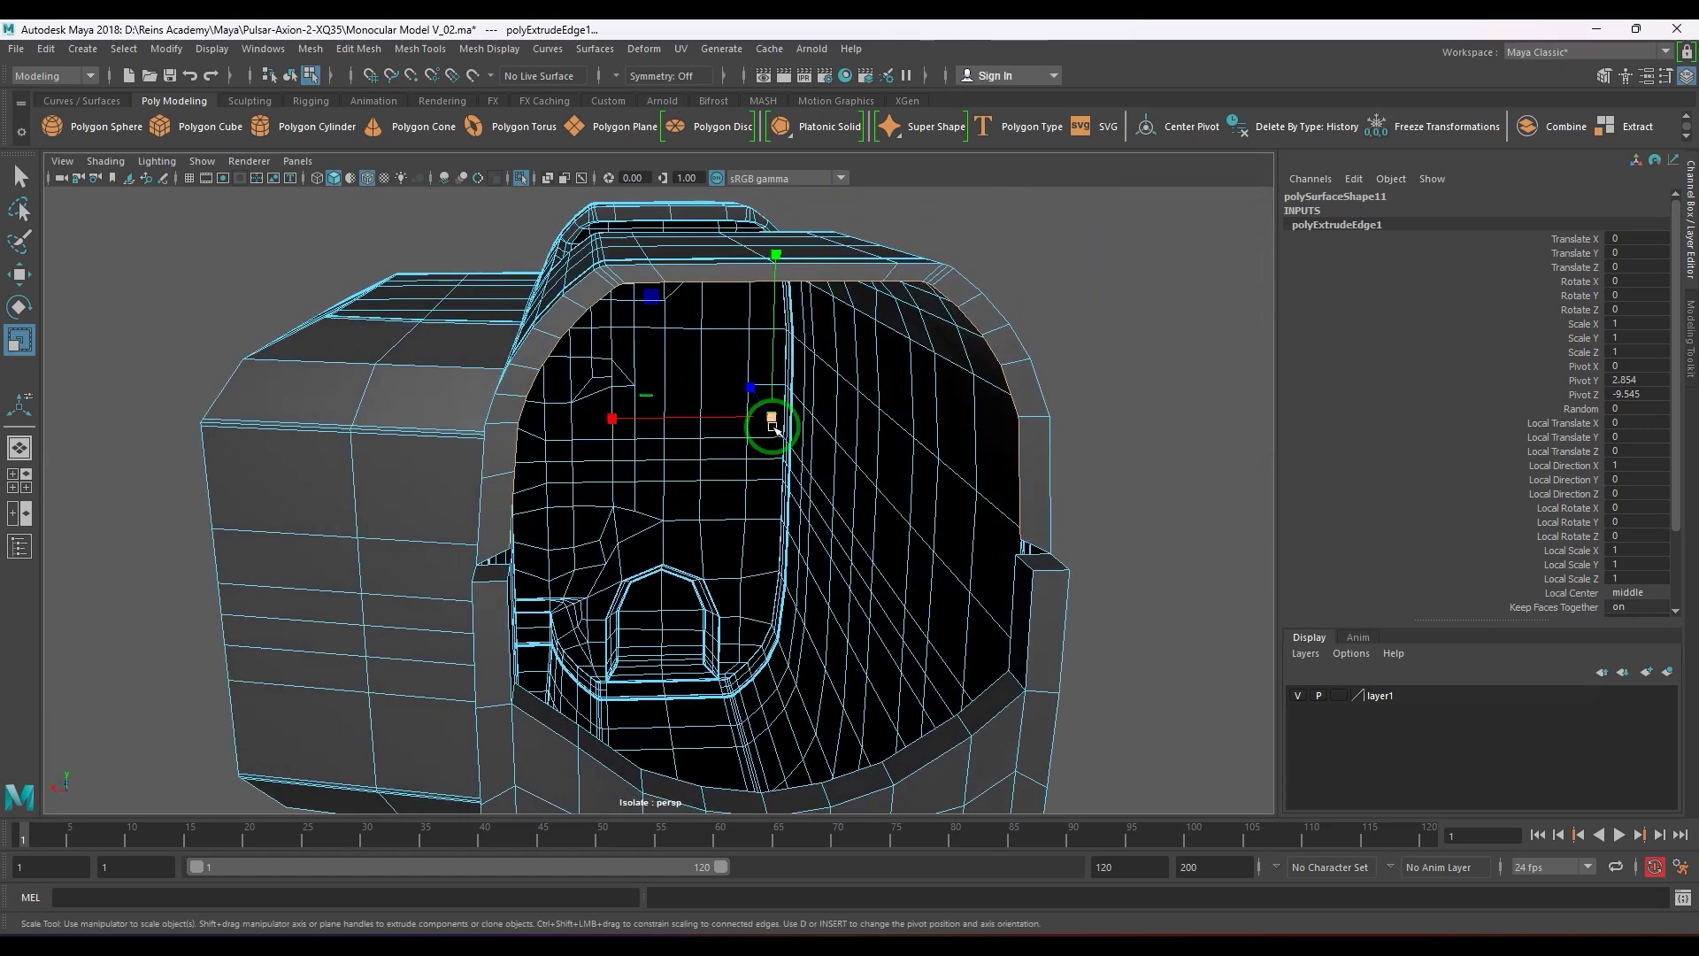
left_click_drag(772, 427, 809, 453)
- Turn on the Poly Count heads-up display and return the body to object mode
left_click(244, 164)
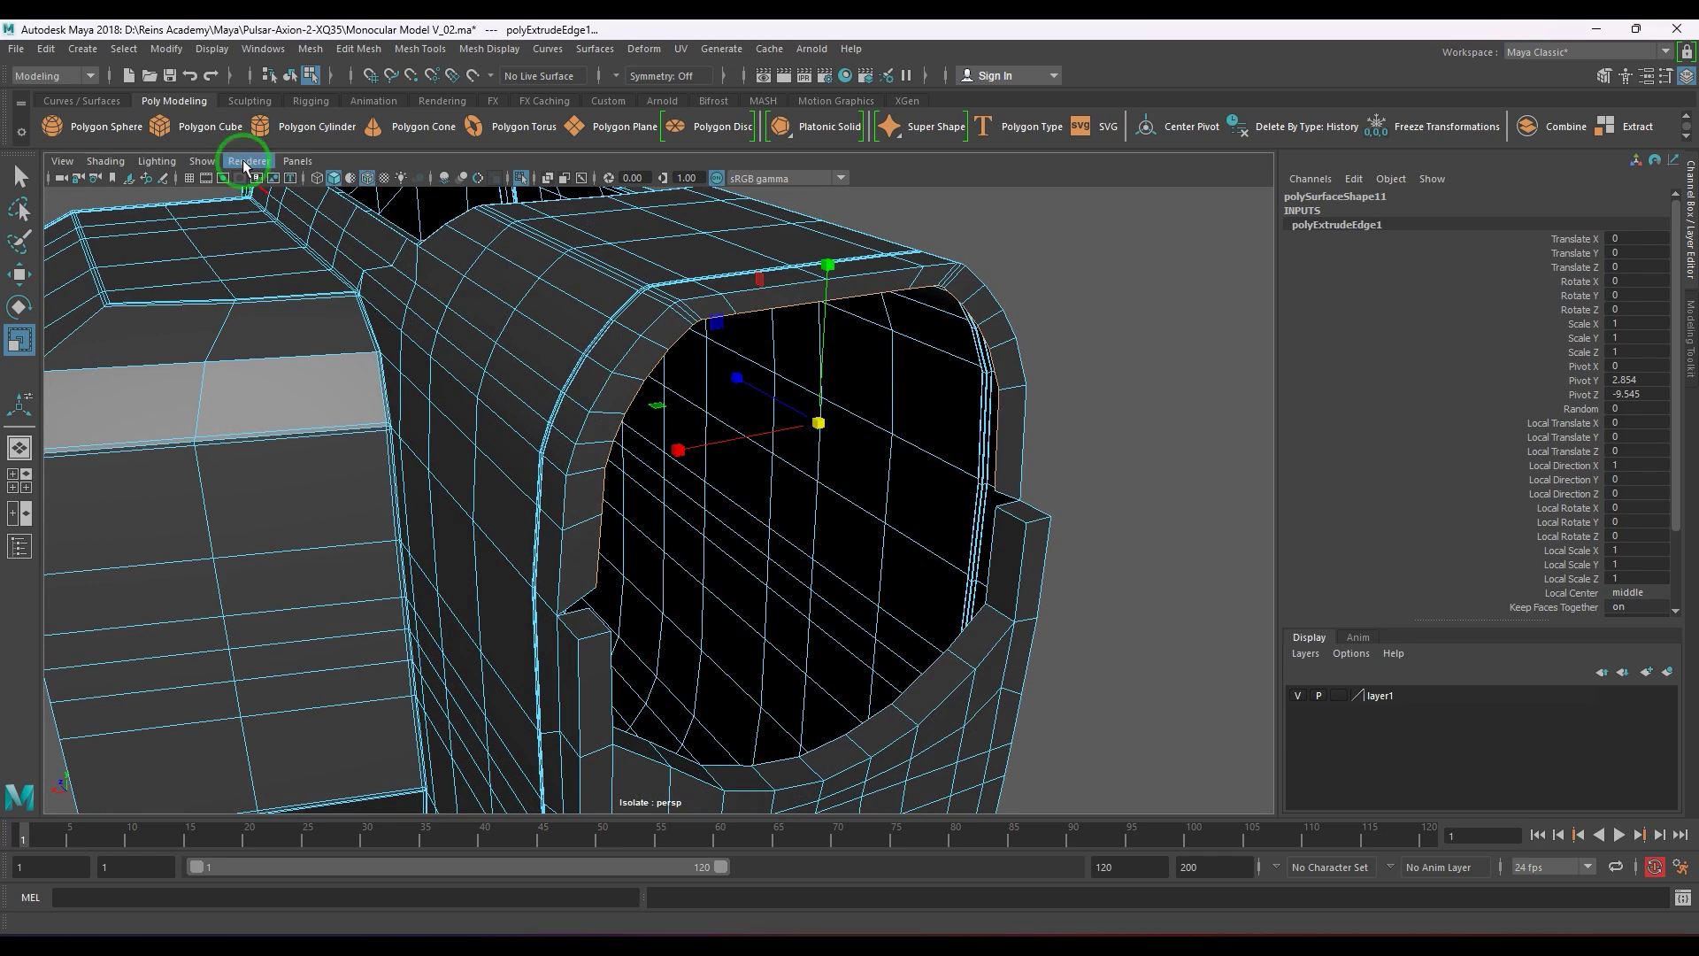
left_click(232, 48)
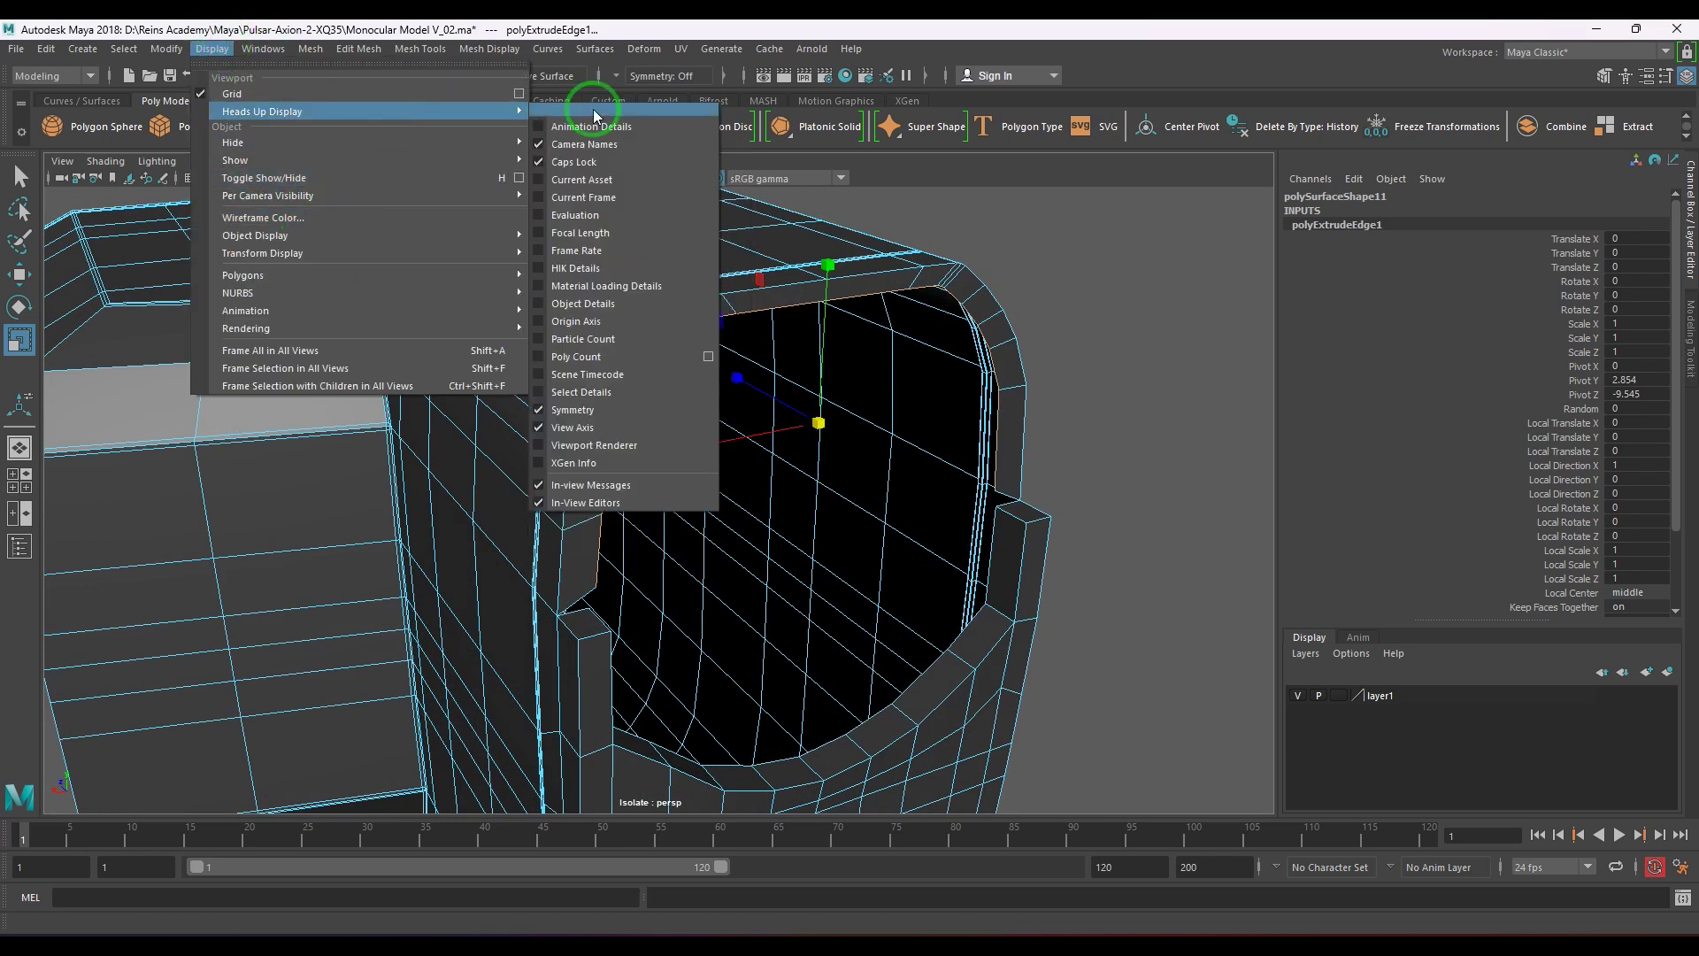
left_click(576, 355)
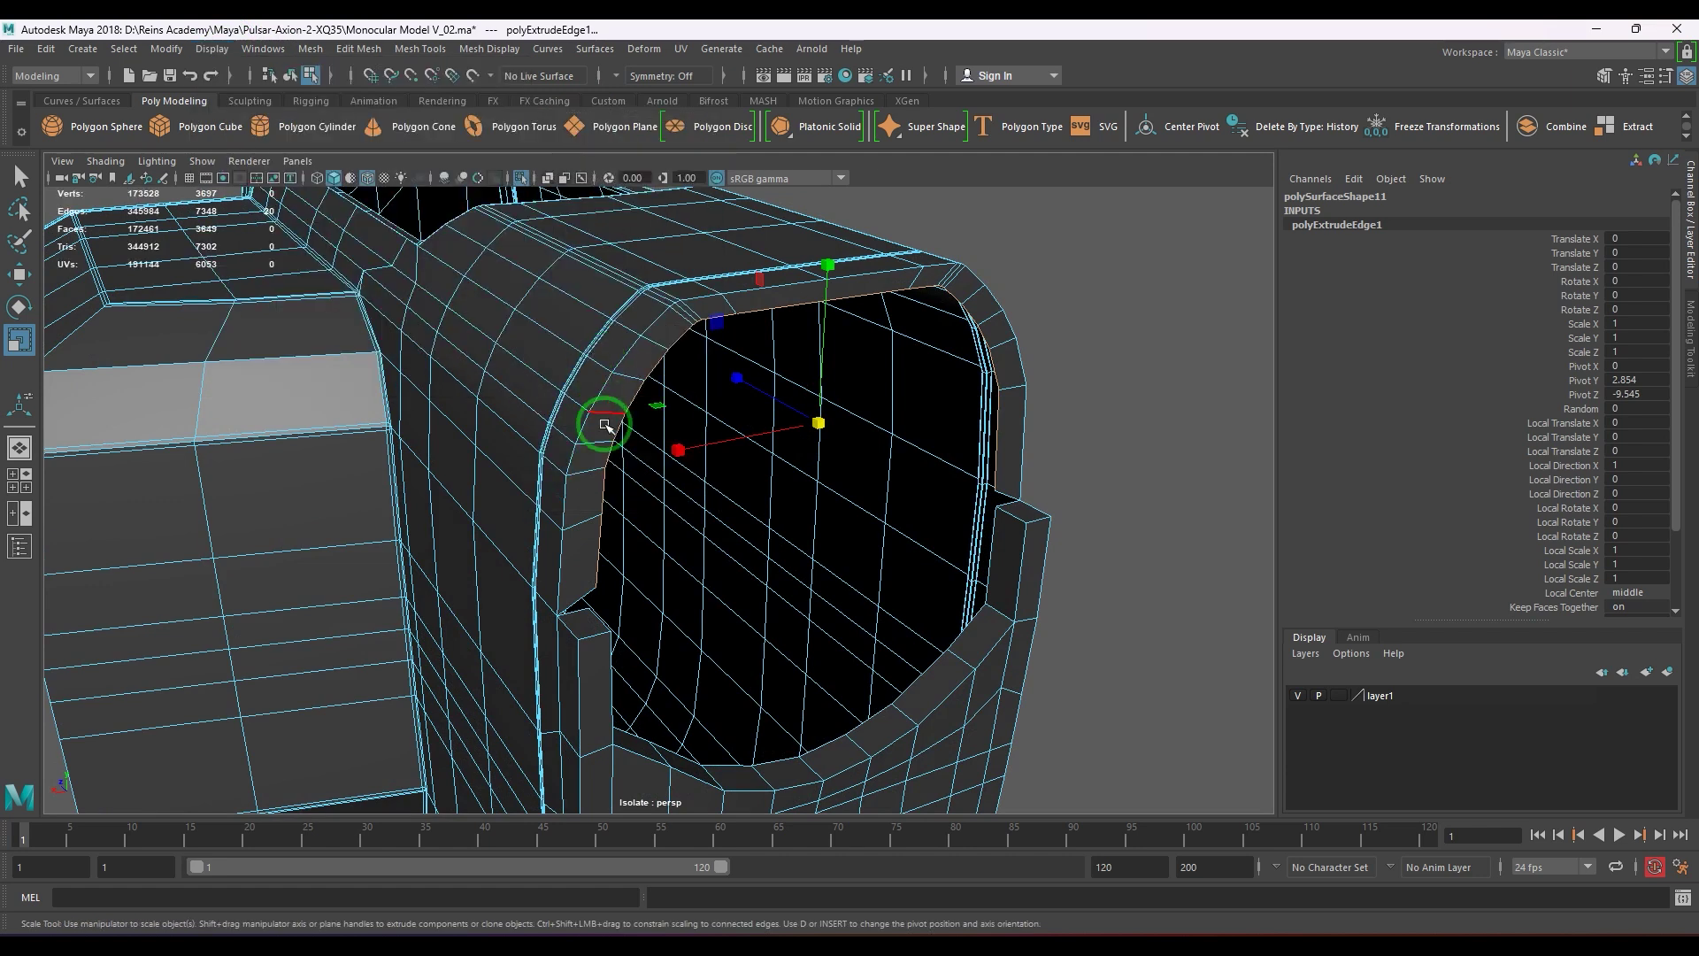
mouse_move(599, 416)
left_mouse_down("alt")
mouse_move(560, 399)
mouse_move(561, 379)
mouse_move(584, 402)
left_mouse_up("alt")
key("F8")
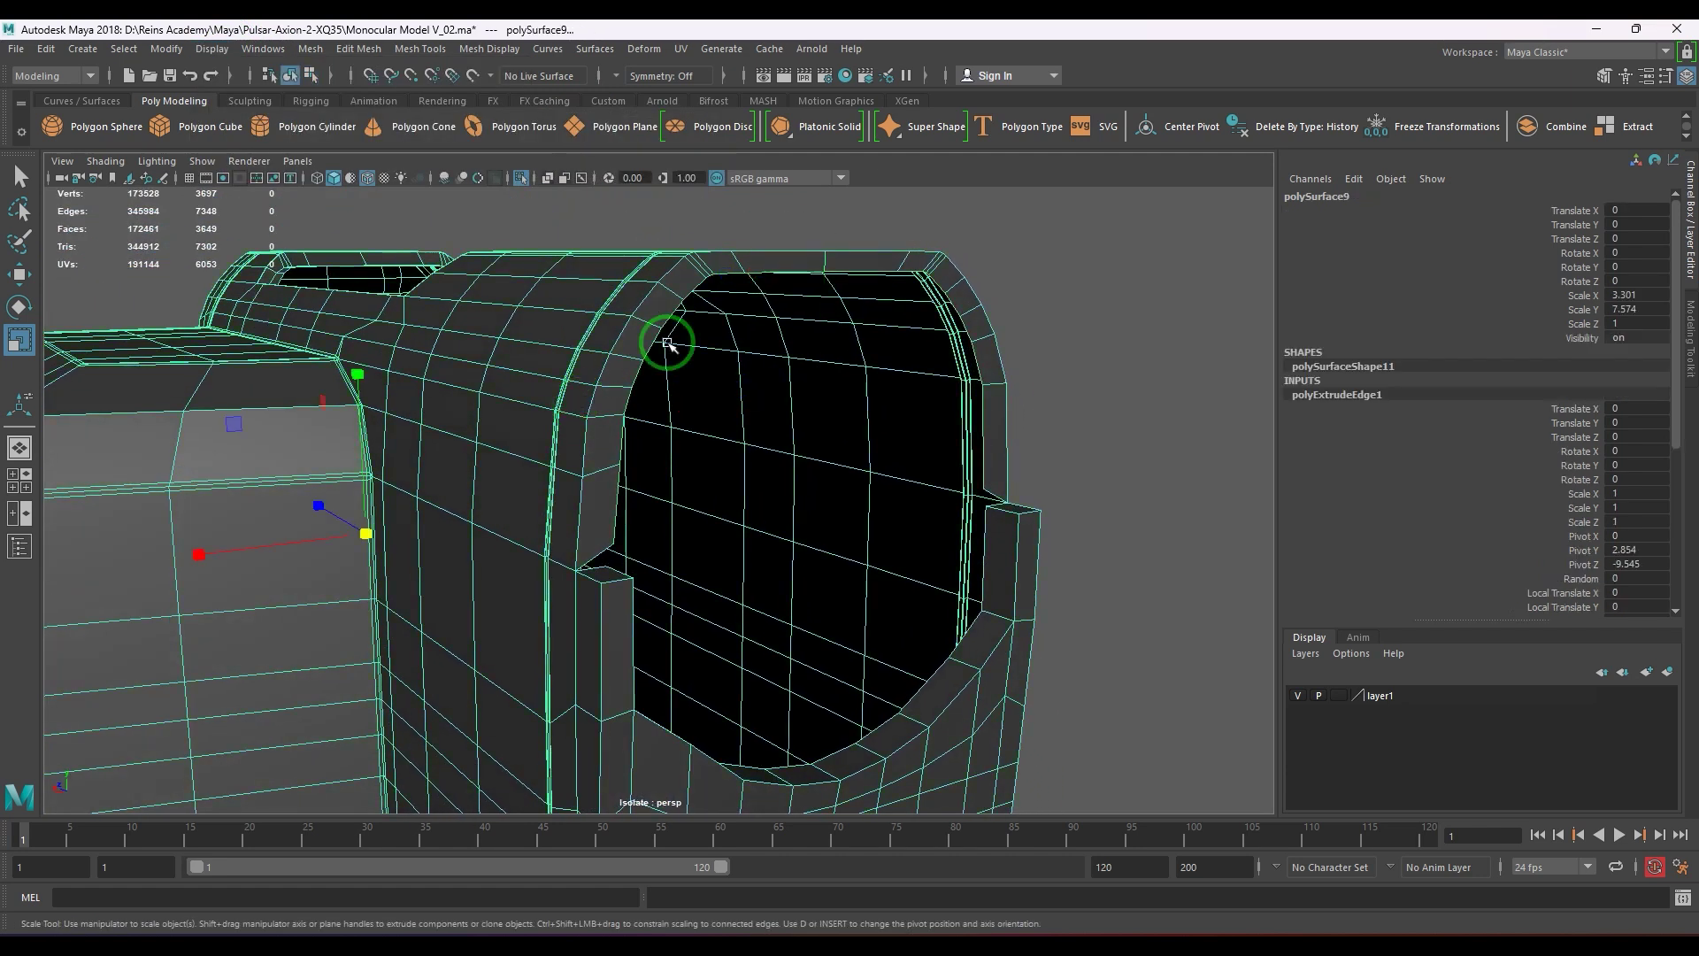
- Create a NURBS circle and expand its makeNurbCircle1 construction settings
left_click_drag(675, 342, 629, 394, "alt")
scroll(603, 364, "down", 4)
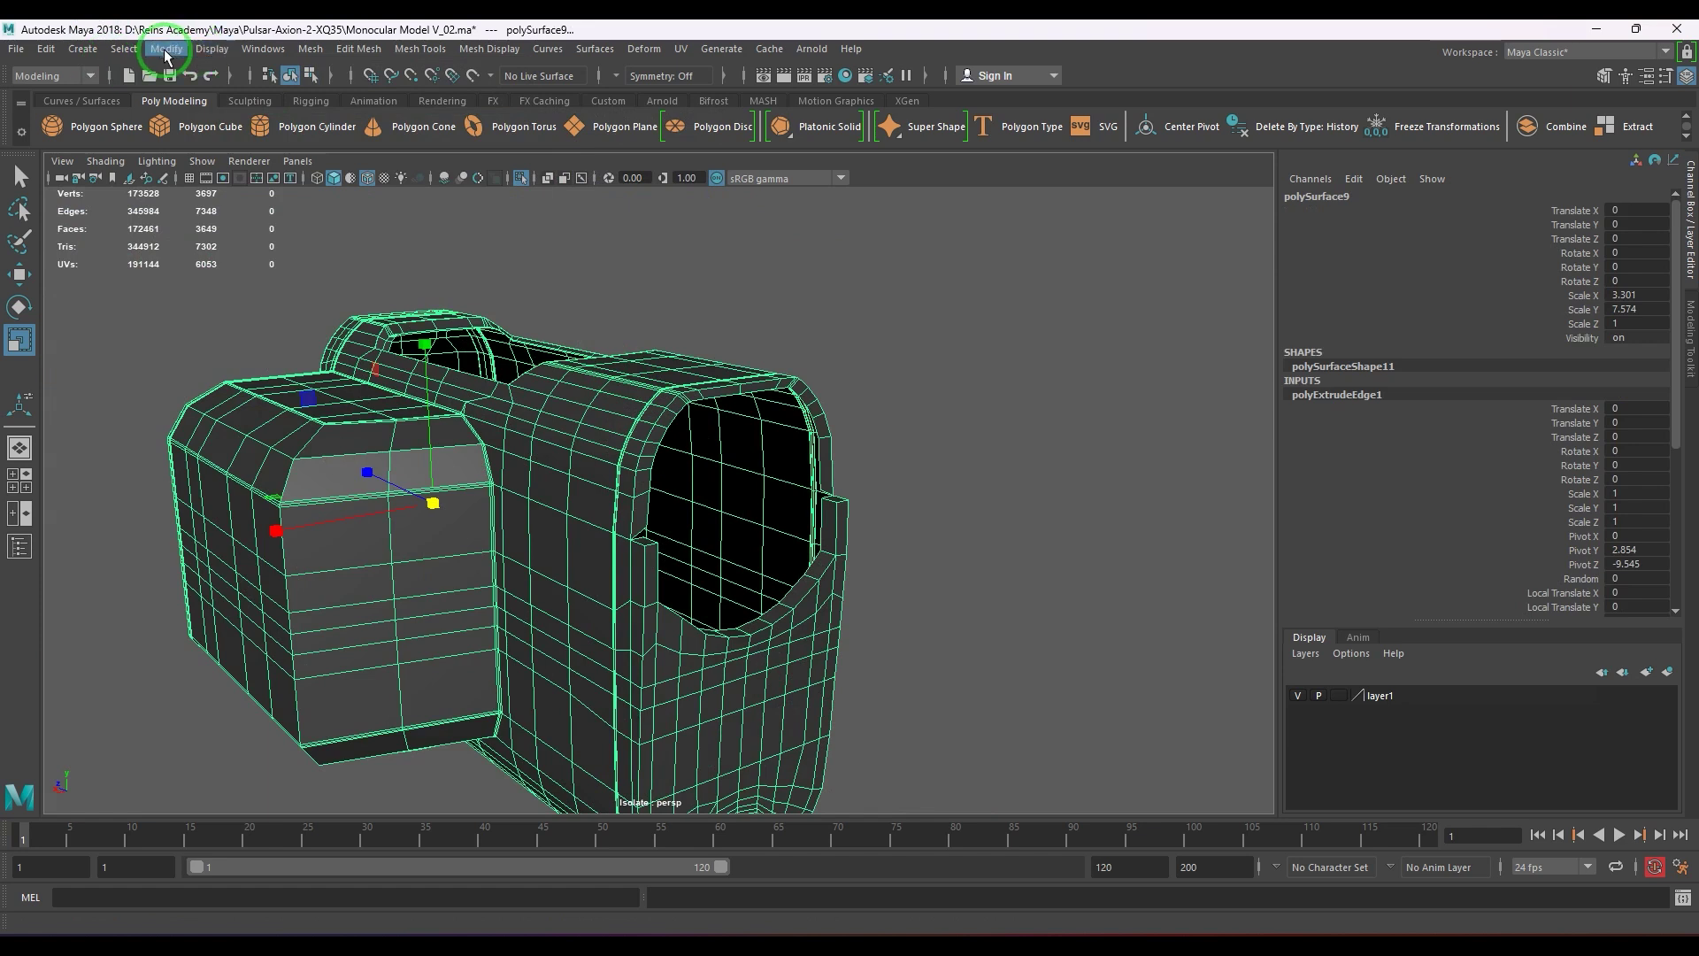
left_click(83, 49)
mouse_move(228, 185)
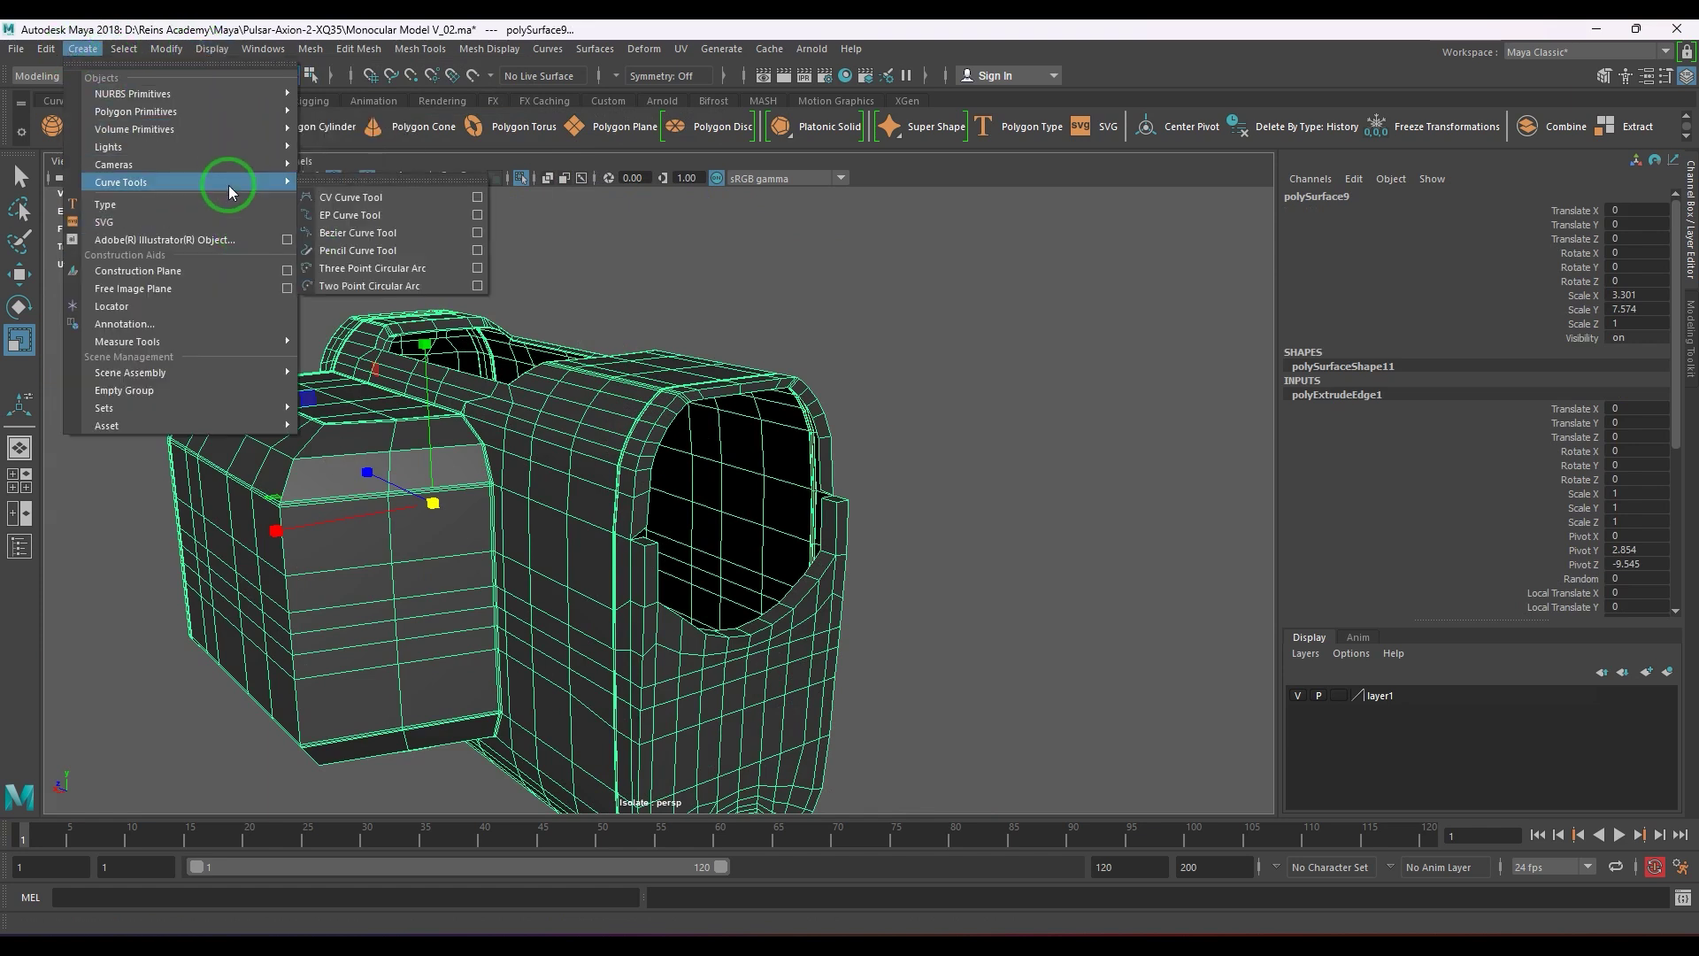
mouse_move(237, 98)
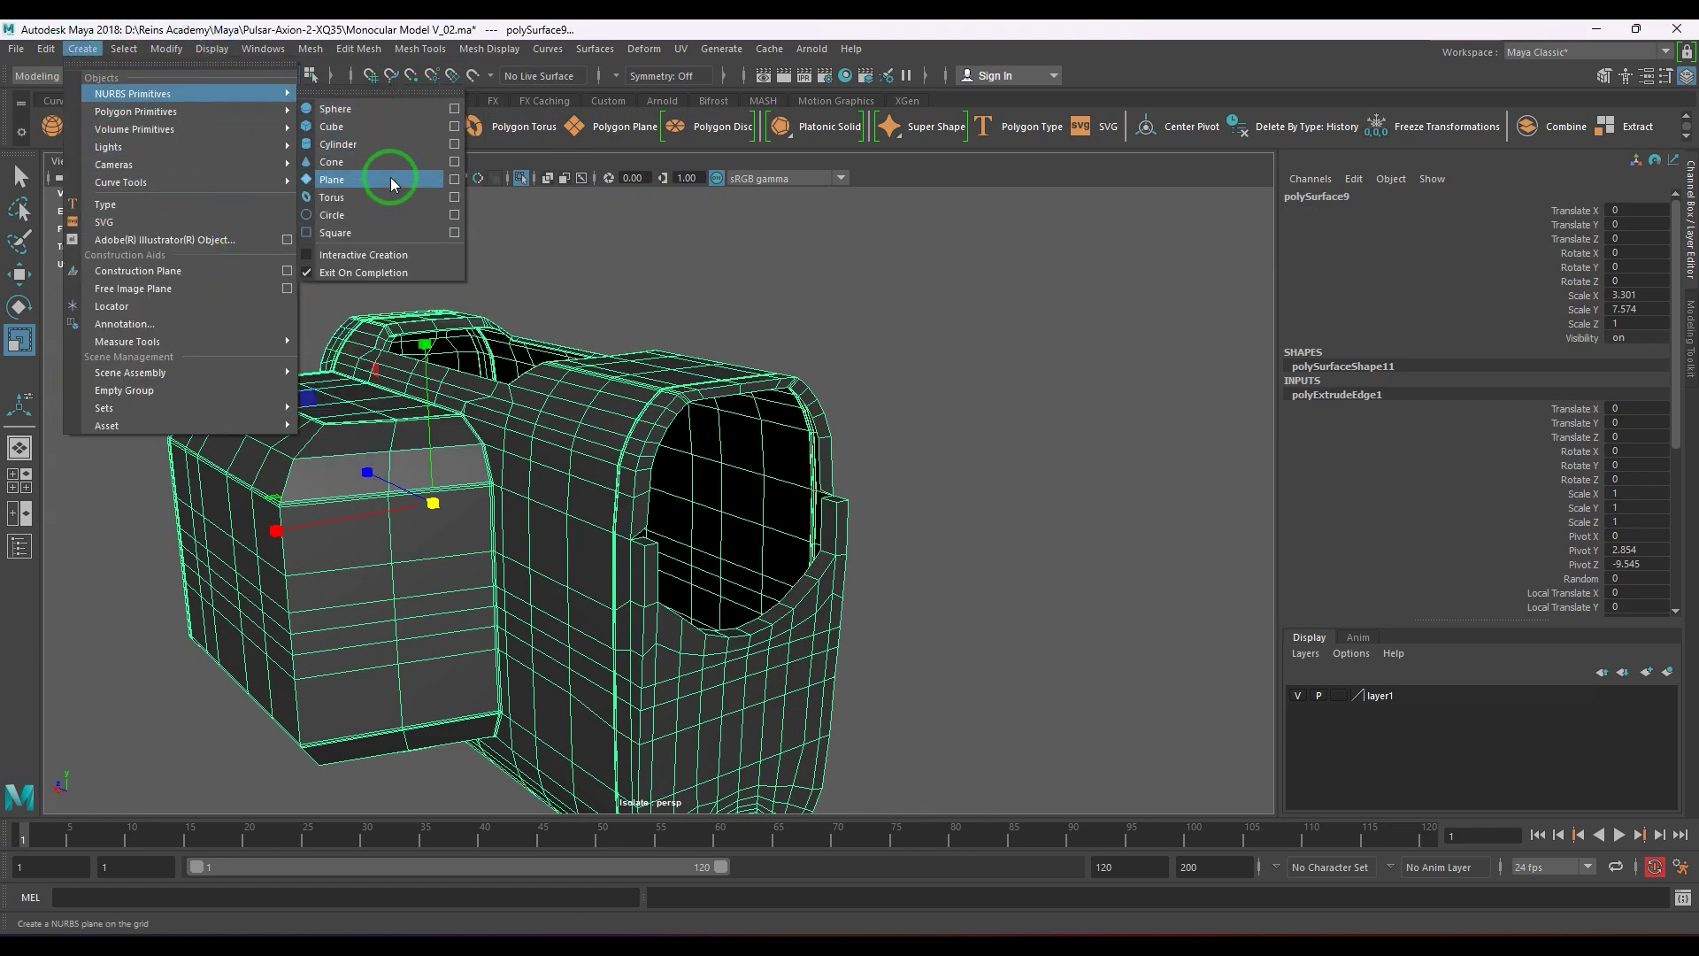
left_click(384, 215)
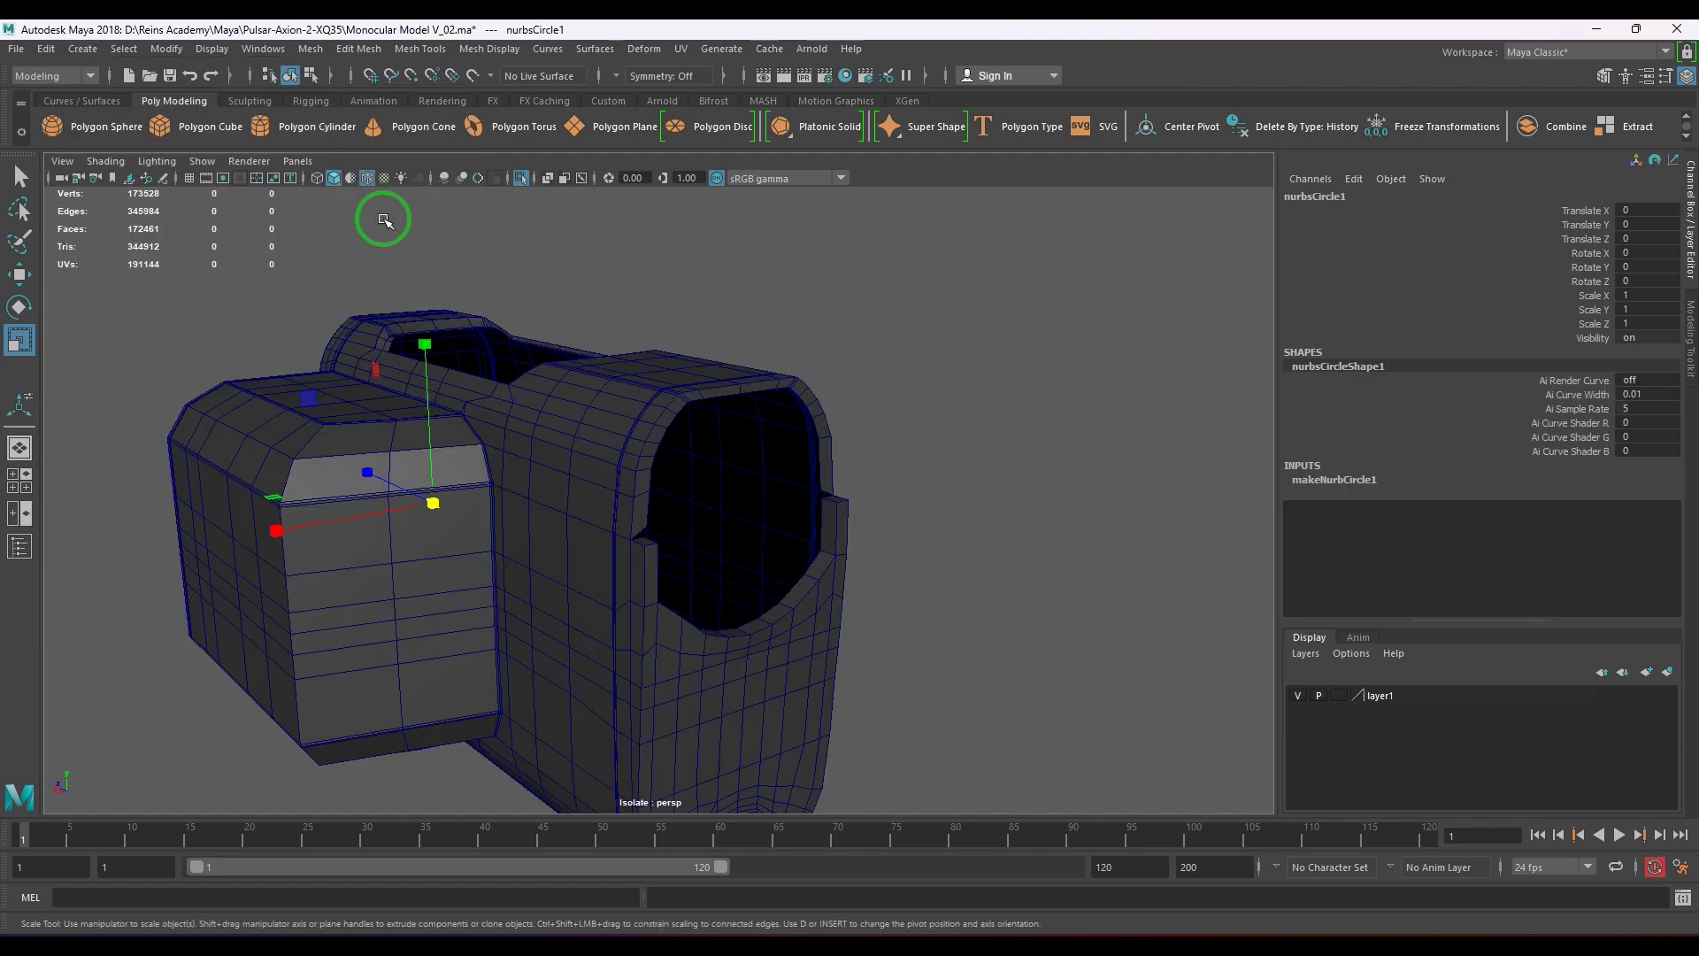
left_click(1362, 483)
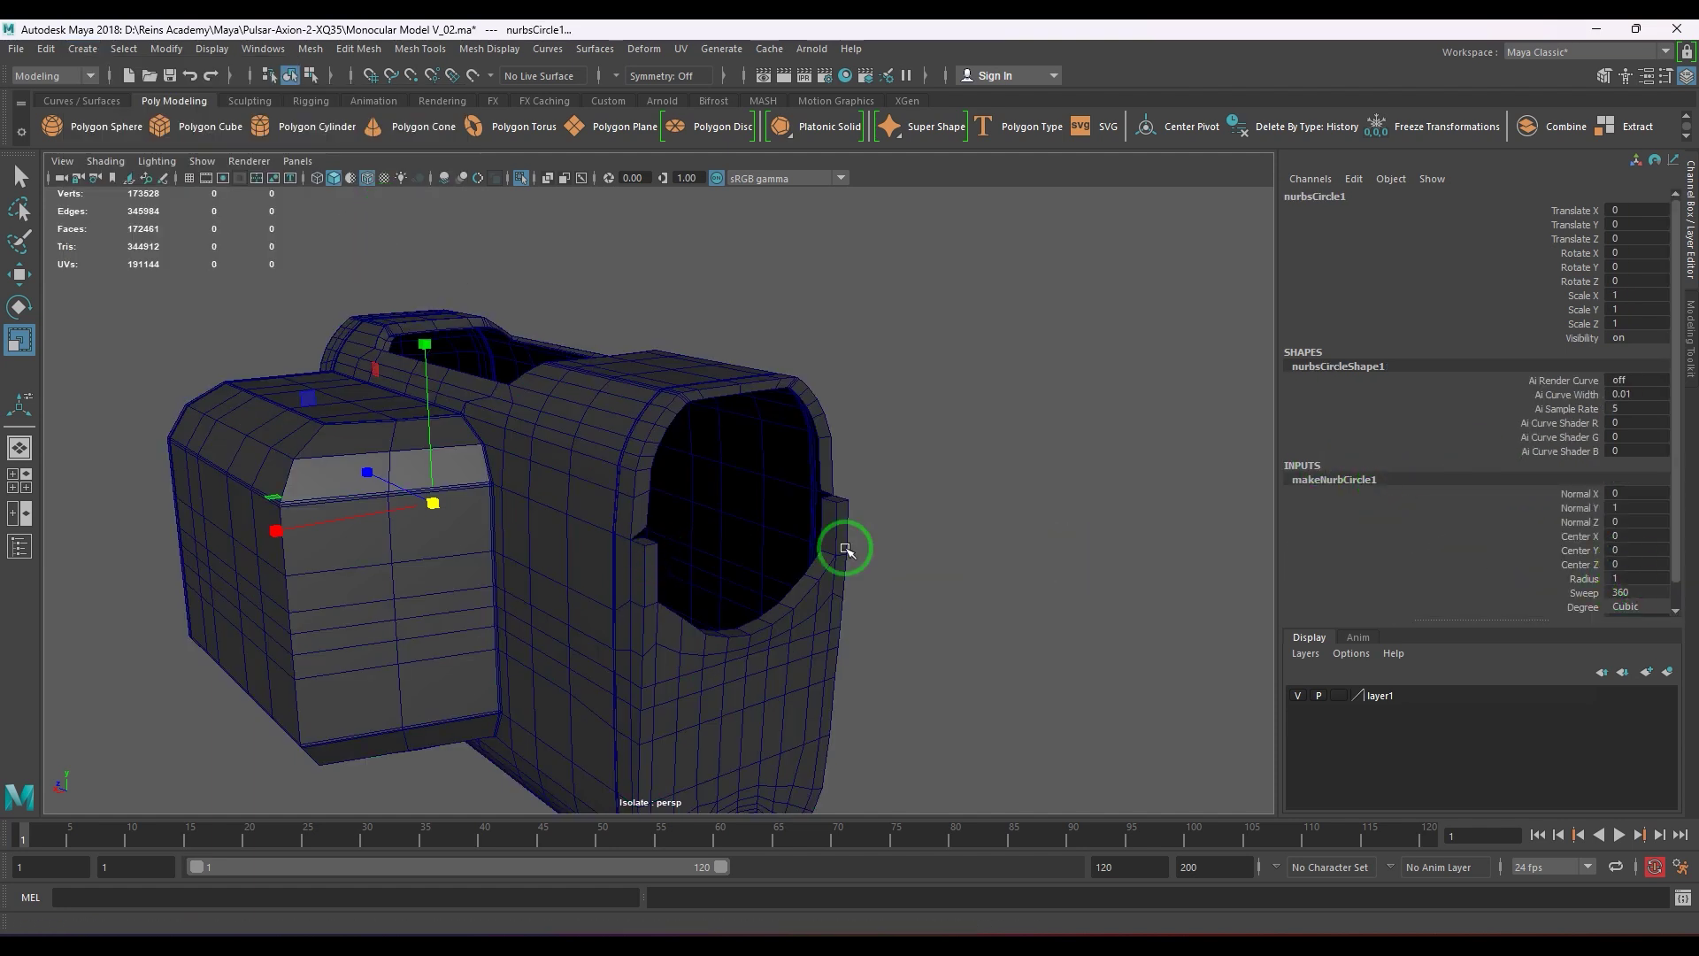
- Move the NURBS circle along Z to about 5.13, clear of the monocular body
right_click_drag(845, 546, 145, 478, "alt")
left_click_drag(144, 478, 459, 534, "alt")
middle_click_drag(459, 534, 725, 515, "alt")
right_click_drag(617, 619, 872, 770, "alt")
key("w")
left_click_drag(655, 593, 398, 598)
- Set the circle's degree to Linear and its sections to 40
left_click(1637, 607)
left_click(1643, 623)
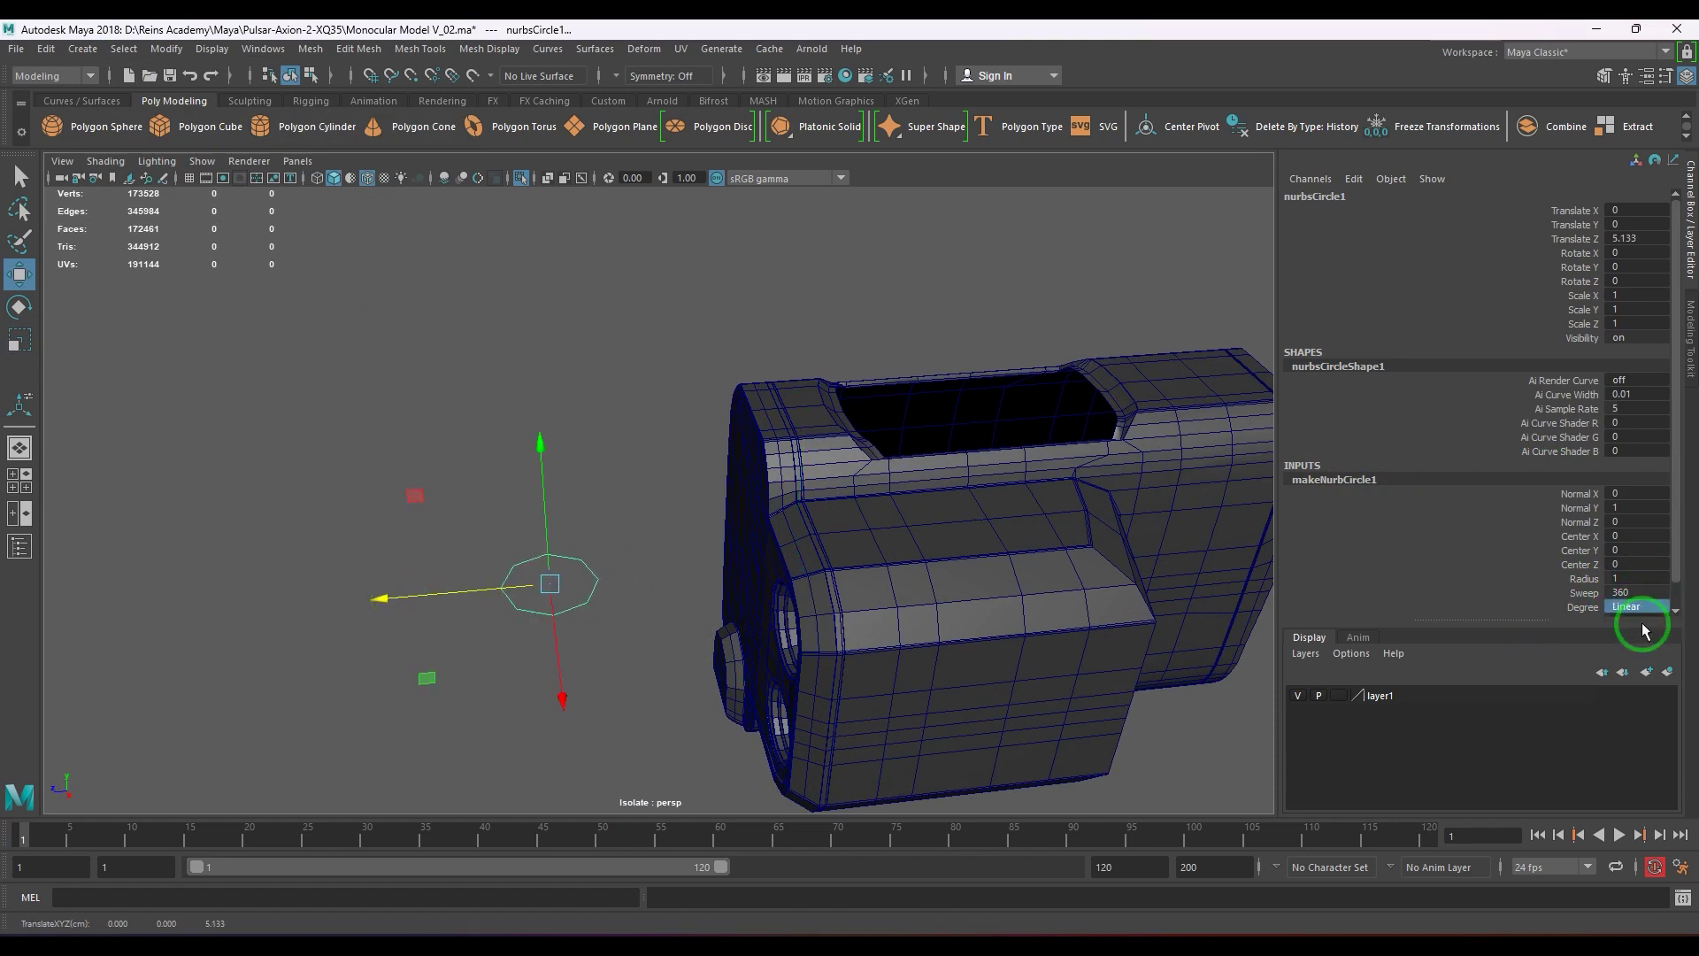
scroll(1638, 513, "down", 1)
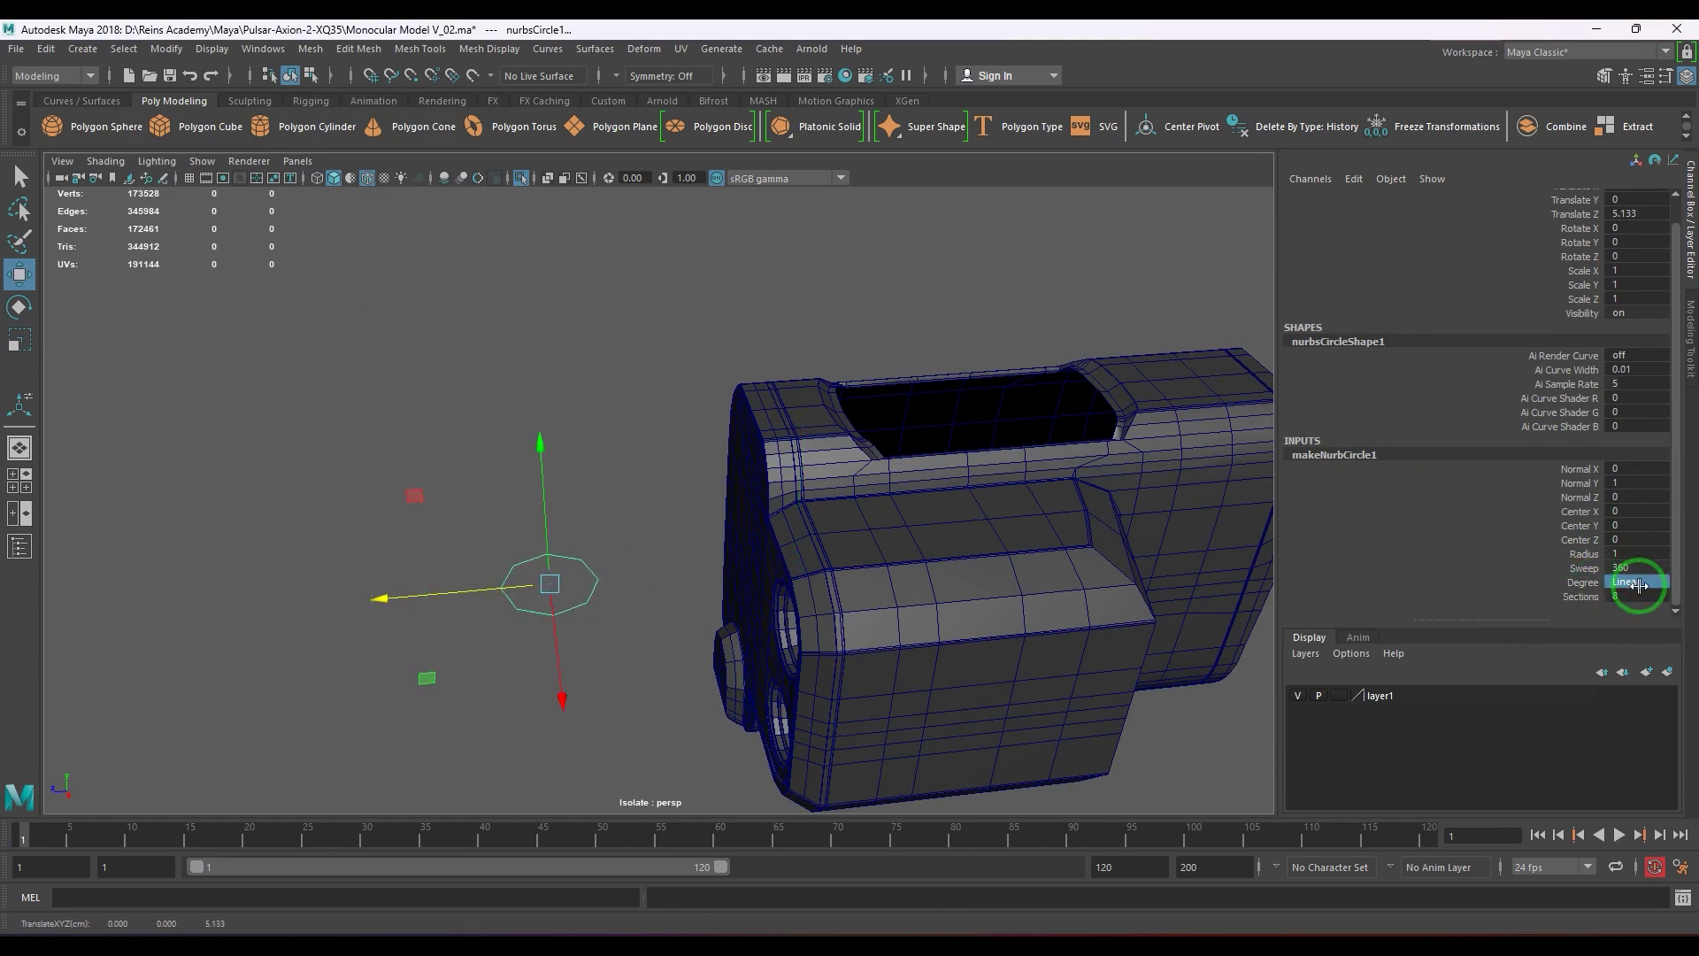
key("Return")
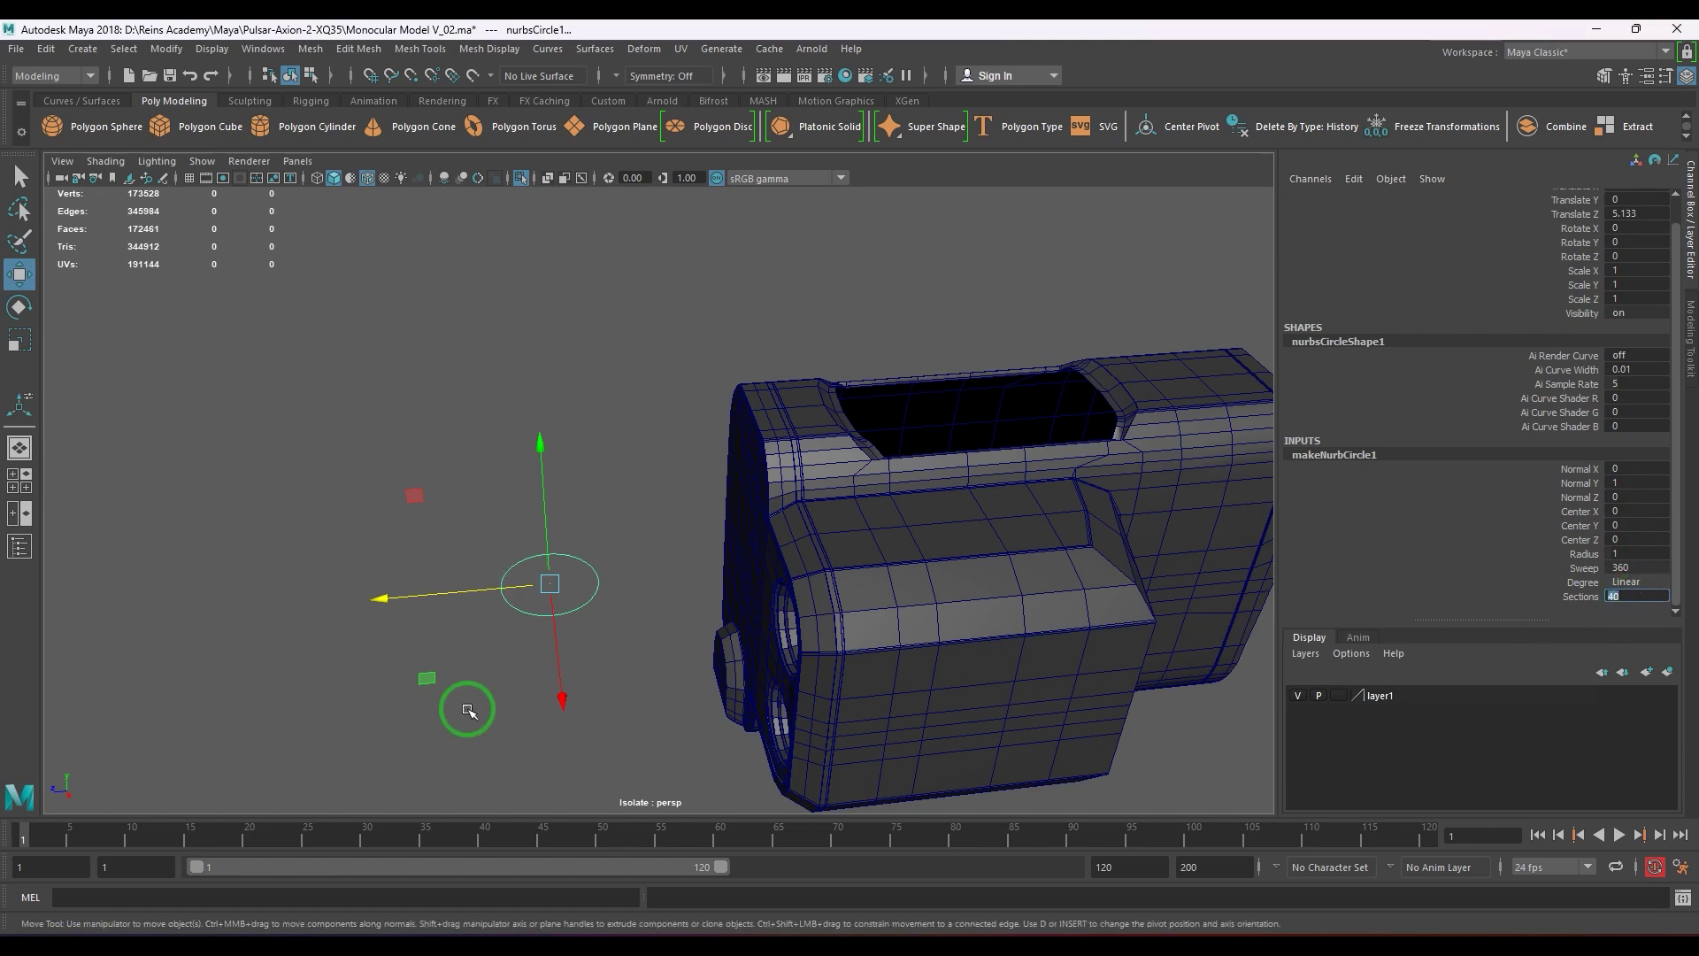
- Display the CVs of the NURBS circle
right_click_drag(467, 709, 655, 666, "alt")
middle_click_drag(581, 690, 614, 493, "alt")
right_click_drag(614, 493, 617, 612, "alt")
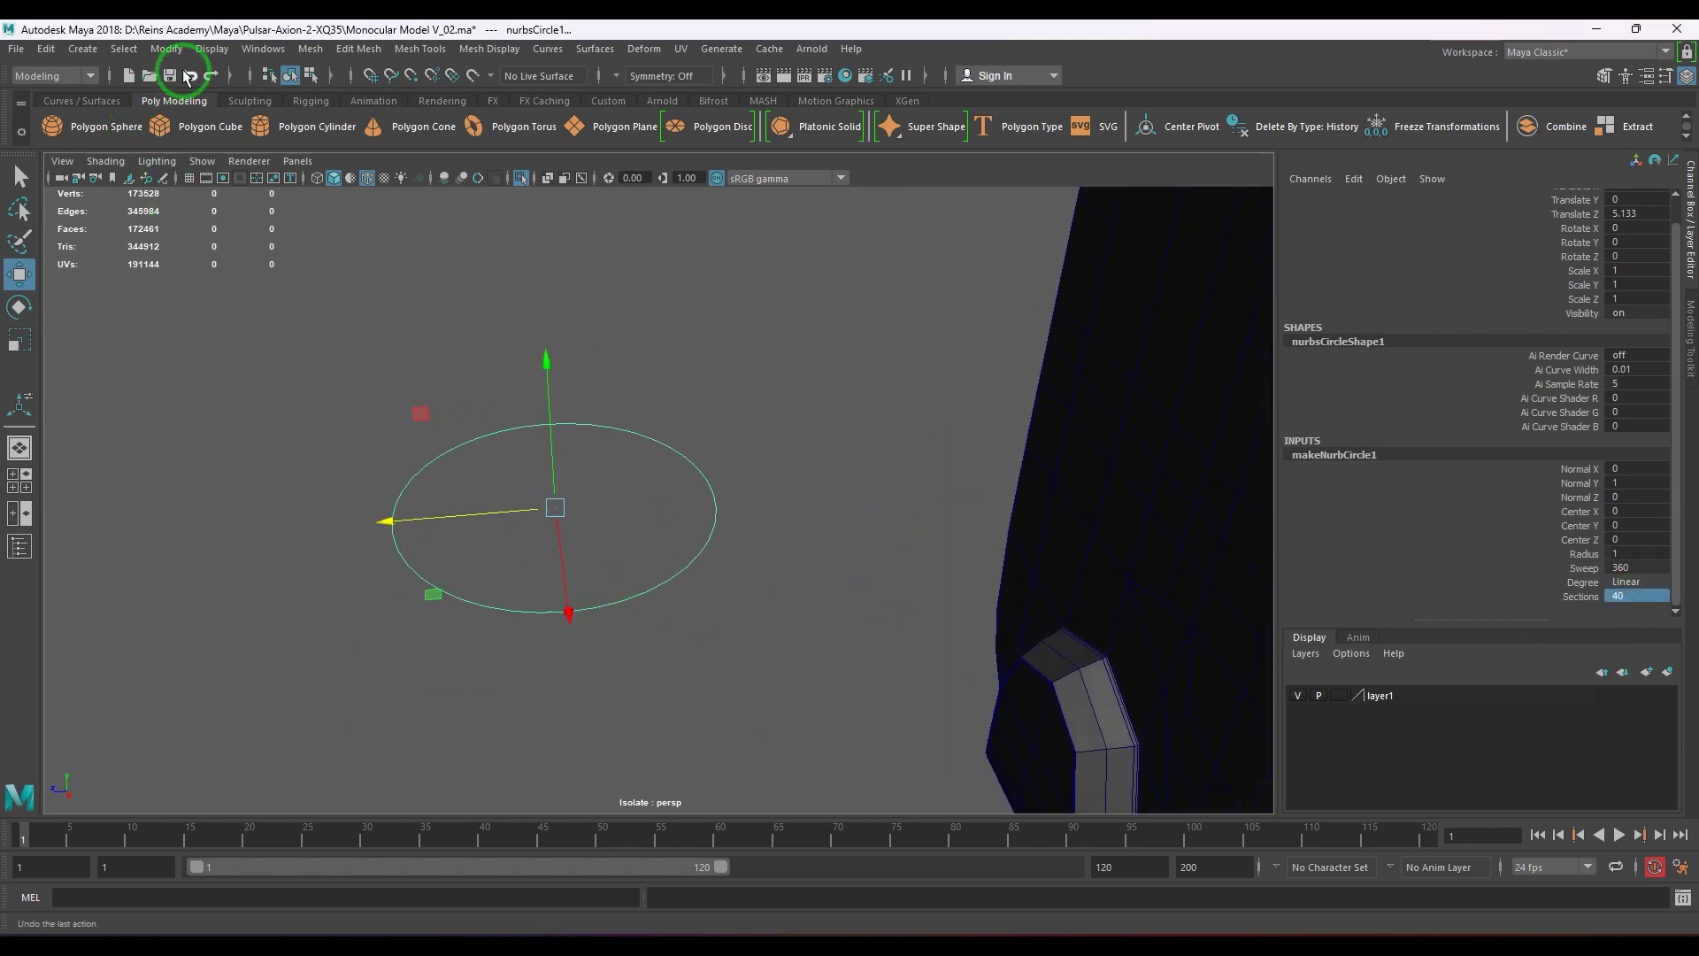
left_click(213, 48)
mouse_move(313, 110)
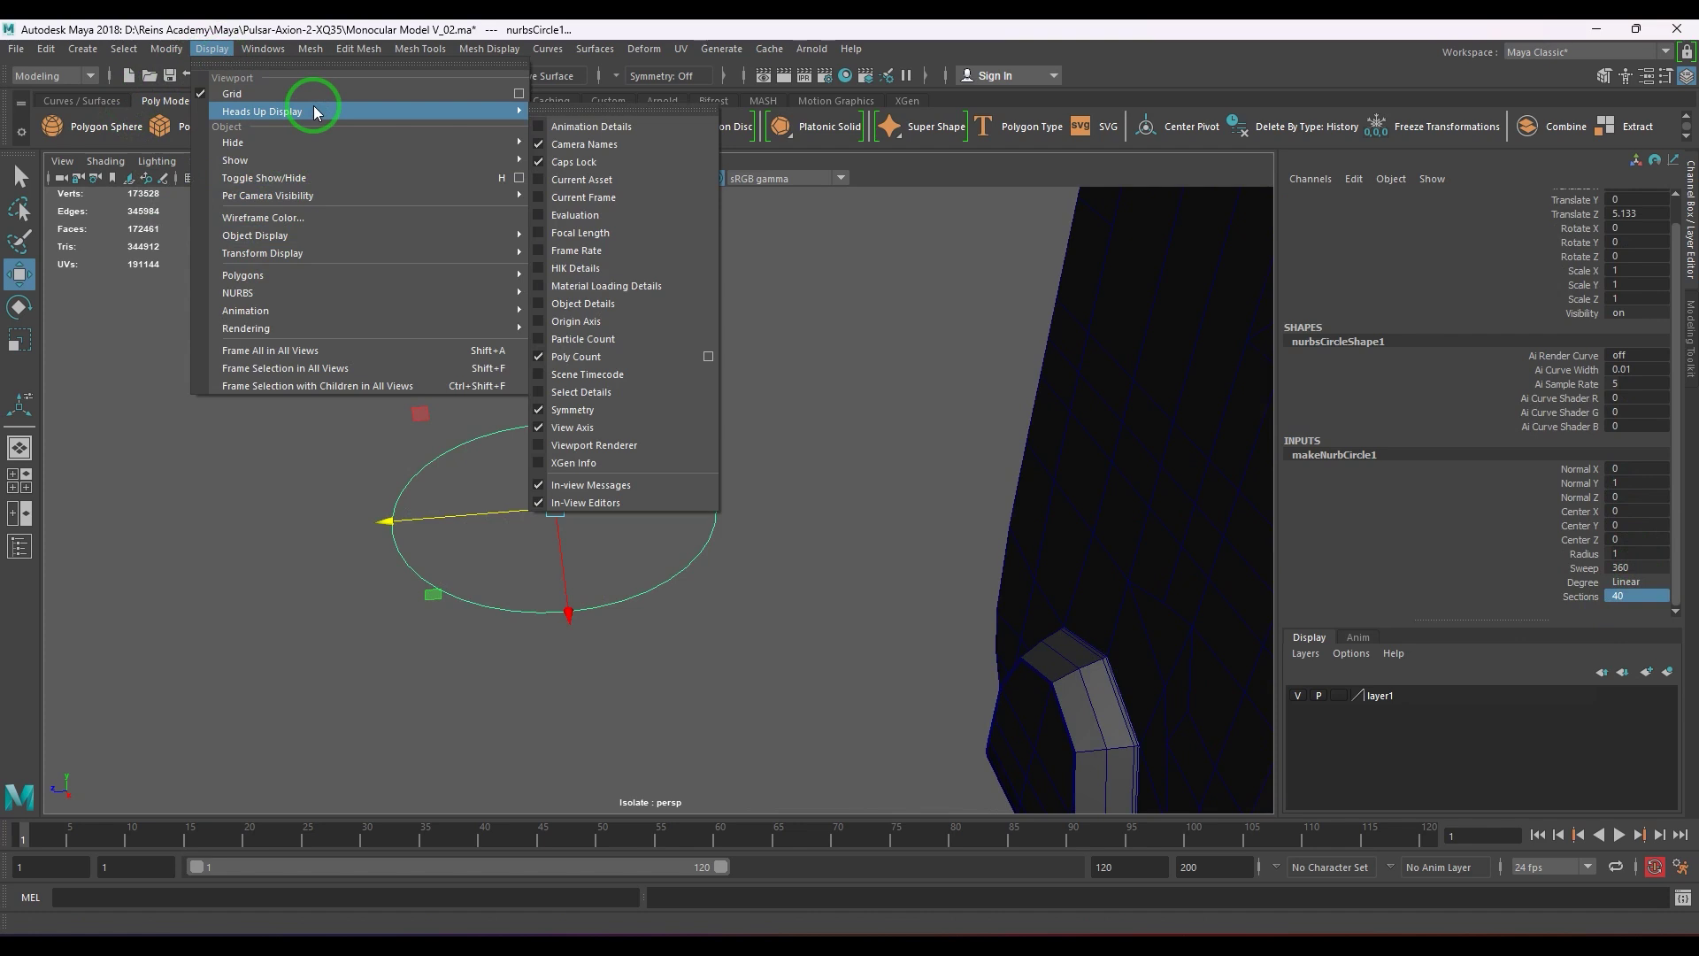
mouse_move(353, 292)
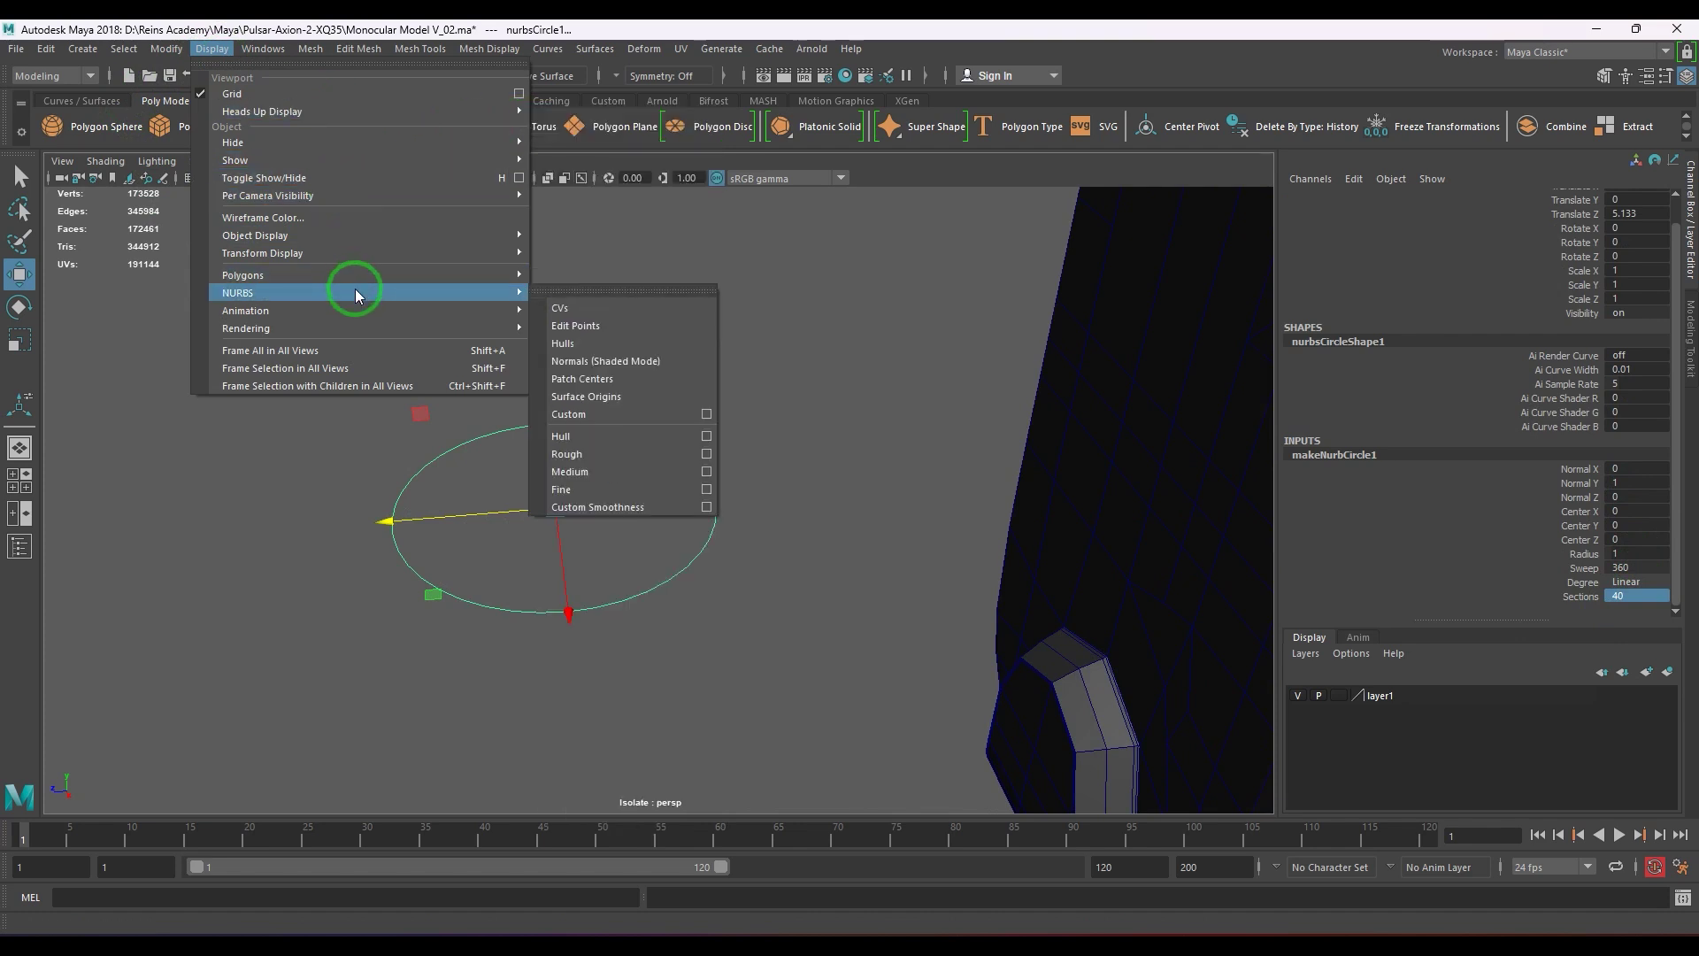
left_click(595, 309)
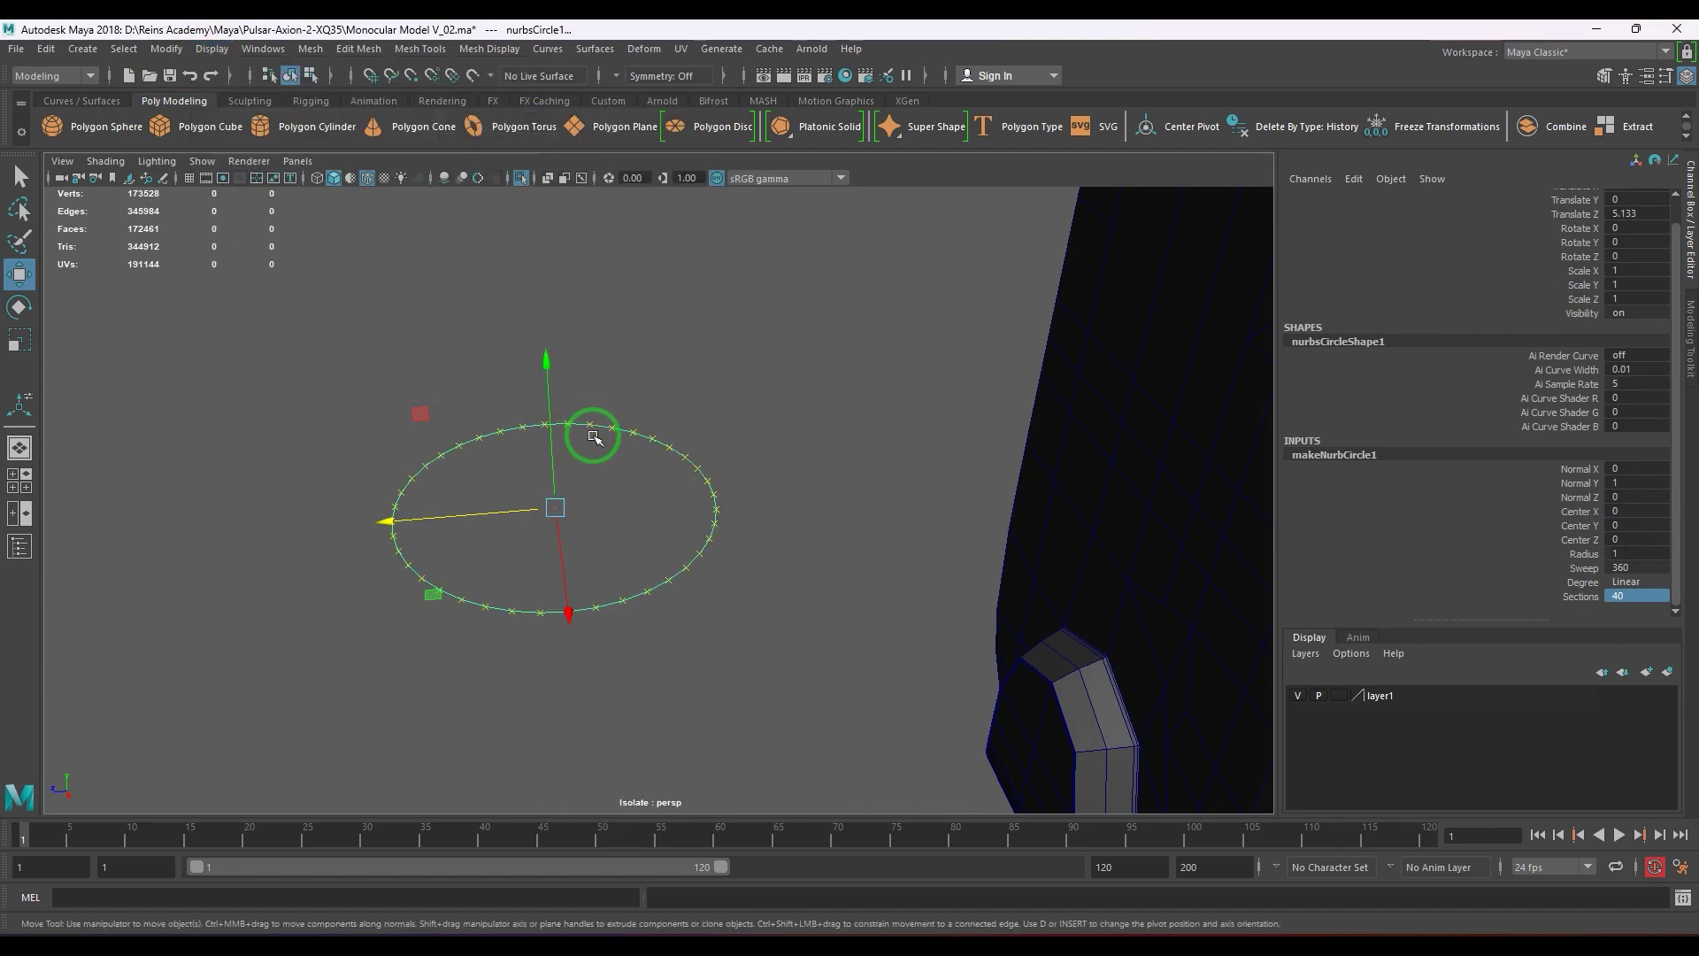
- Show the grid in the top view and snap the circle along Z to 6
key("space")
left_click_drag(615, 441, 522, 458)
scroll(742, 516, "down", 6)
middle_click_drag(763, 557, 788, 212, "alt")
scroll(793, 371, "up", 4)
middle_click_drag(661, 338, 684, 439, "alt")
scroll(655, 390, "up", 1)
left_click(188, 178)
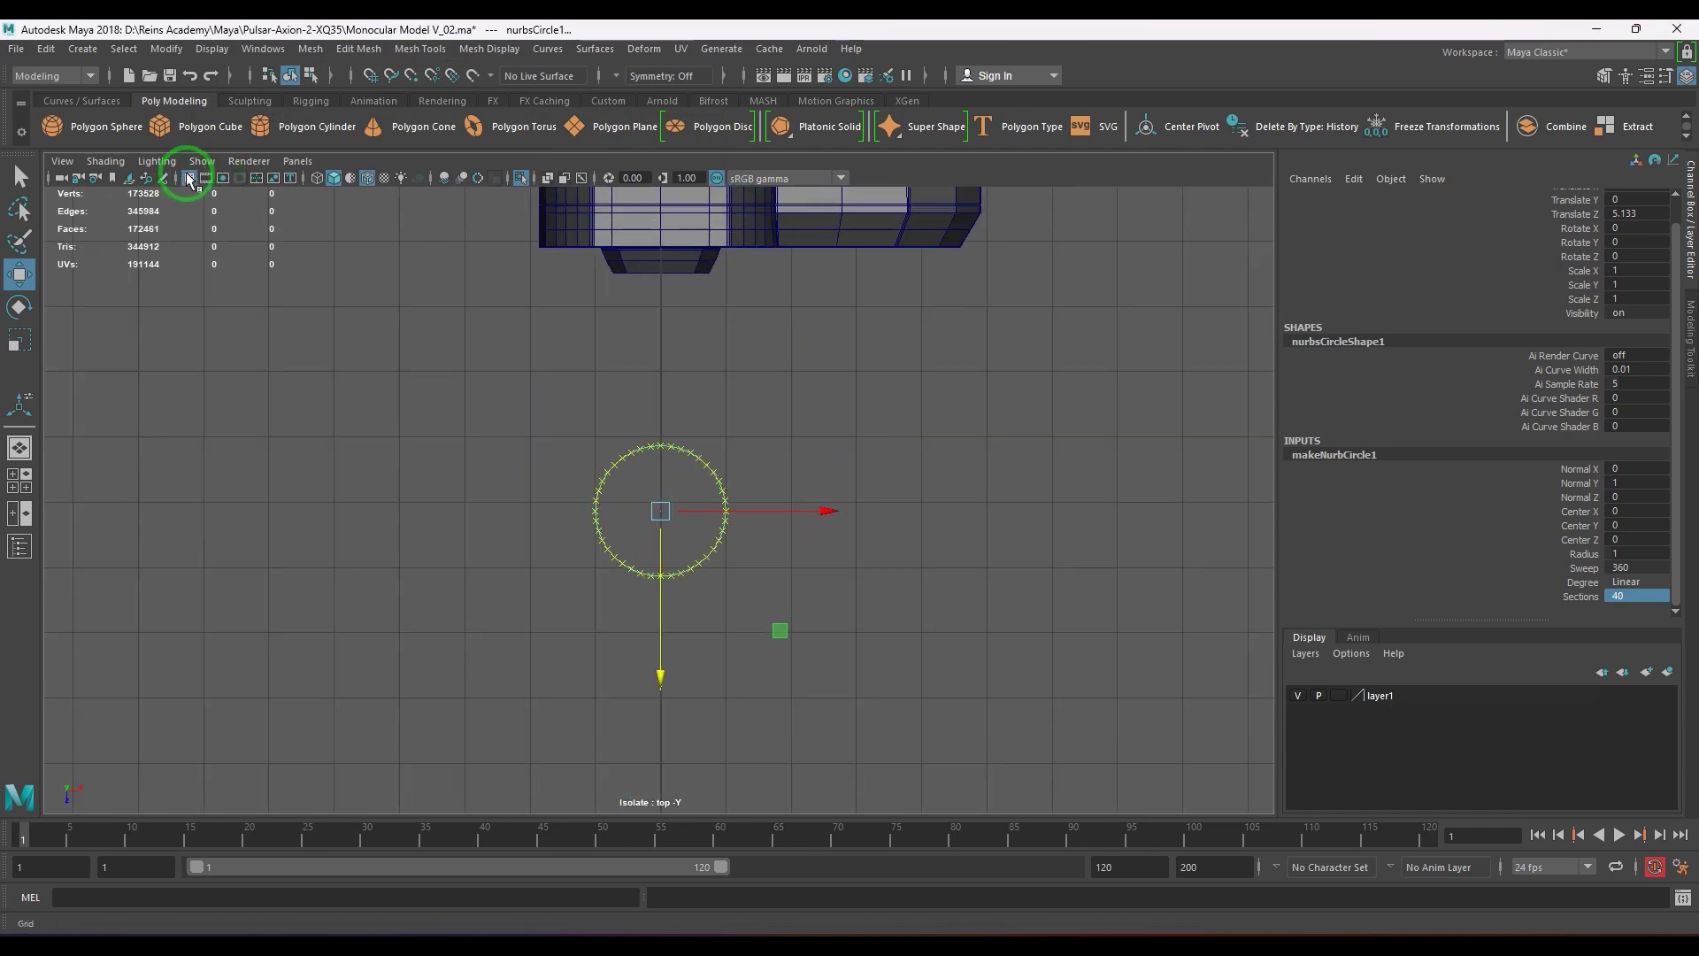
scroll(693, 436, "up", 5)
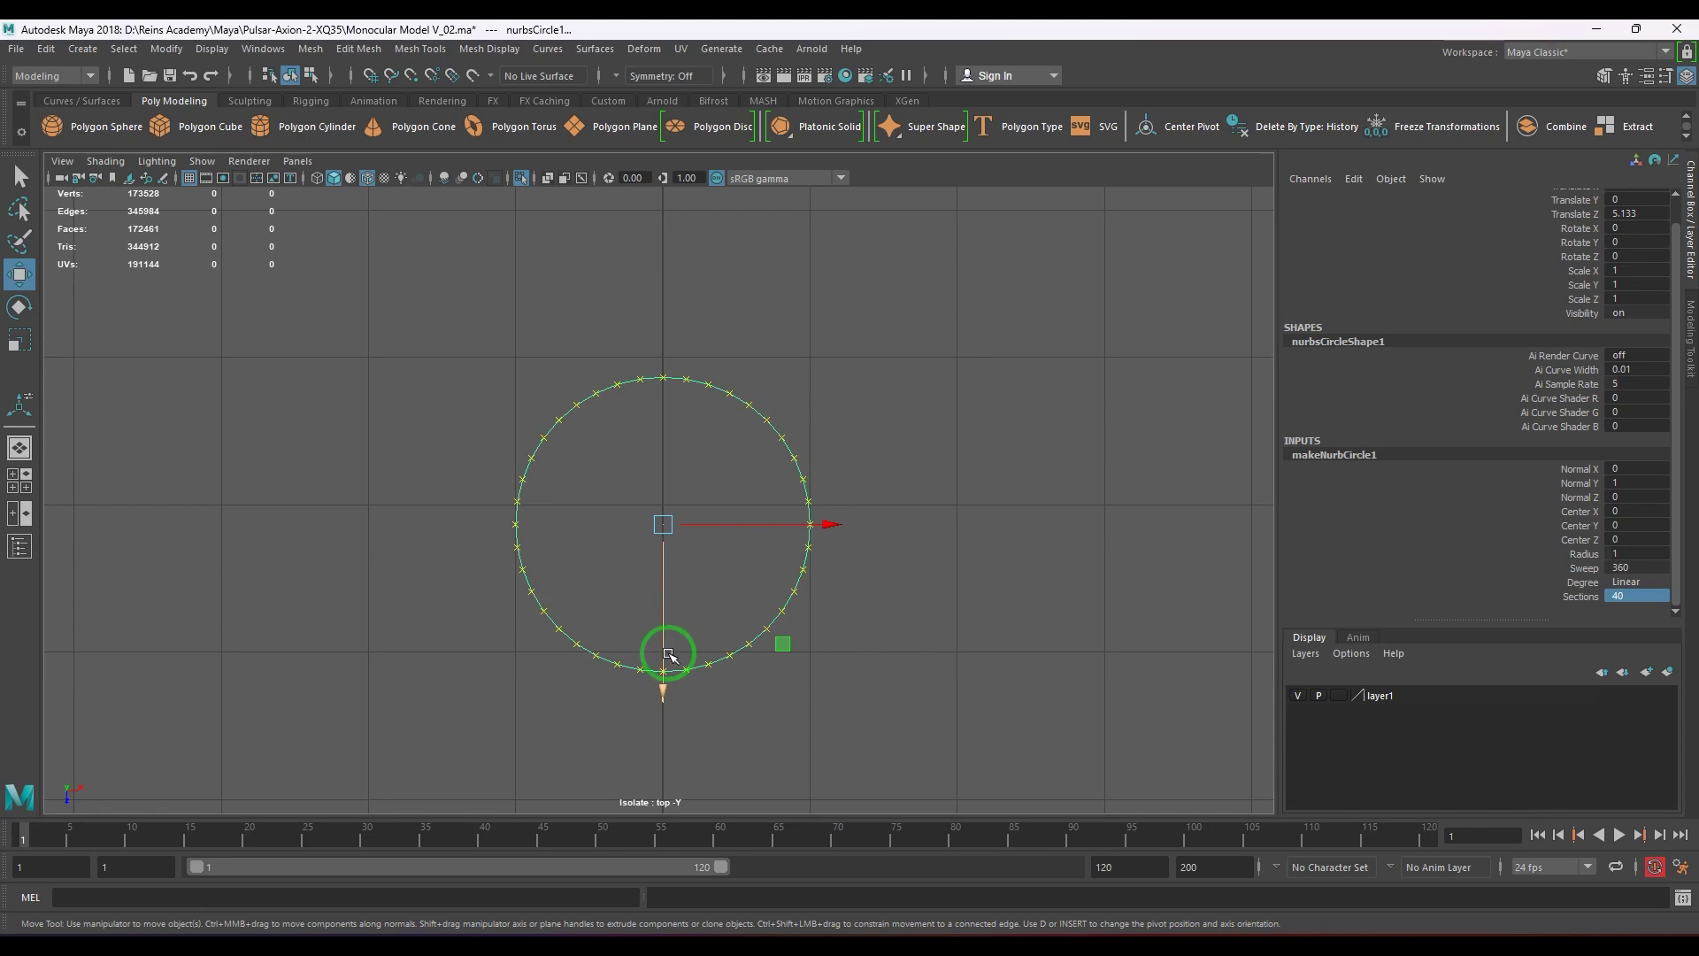
left_click_drag(668, 654, 670, 613)
middle_click_drag(567, 591, 573, 504, "alt")
scroll(574, 505, "up", 1)
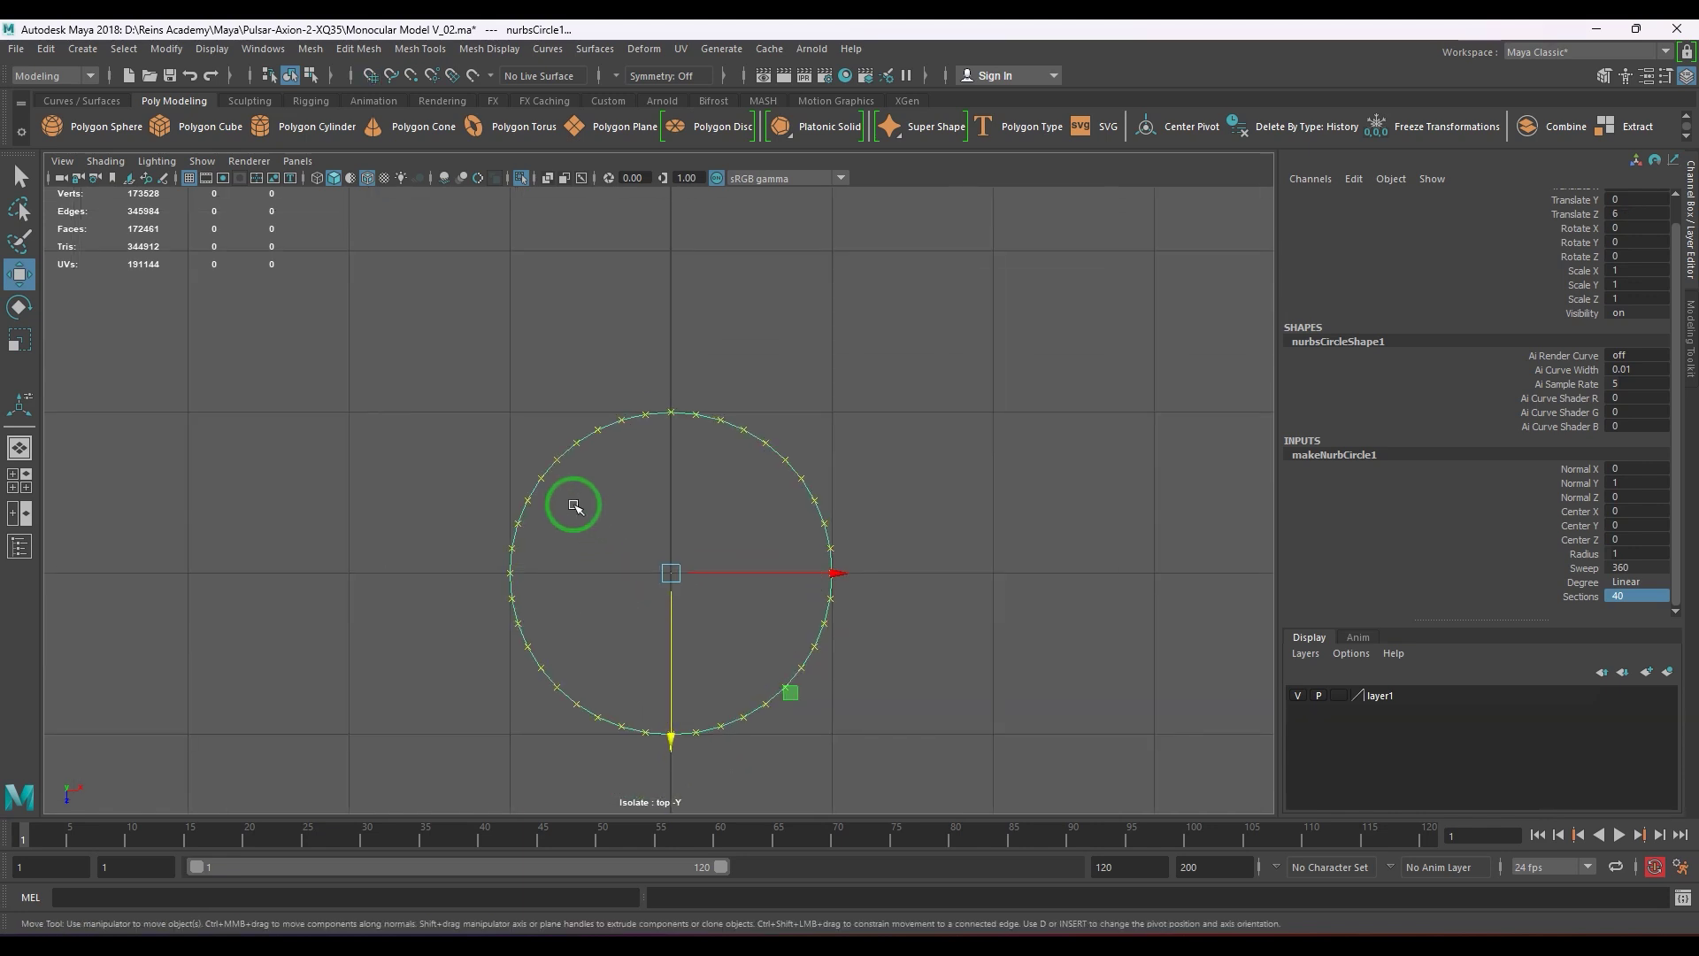
- Detach the circle at the two opposite edit points on its horizontal centre line
right_click(530, 497)
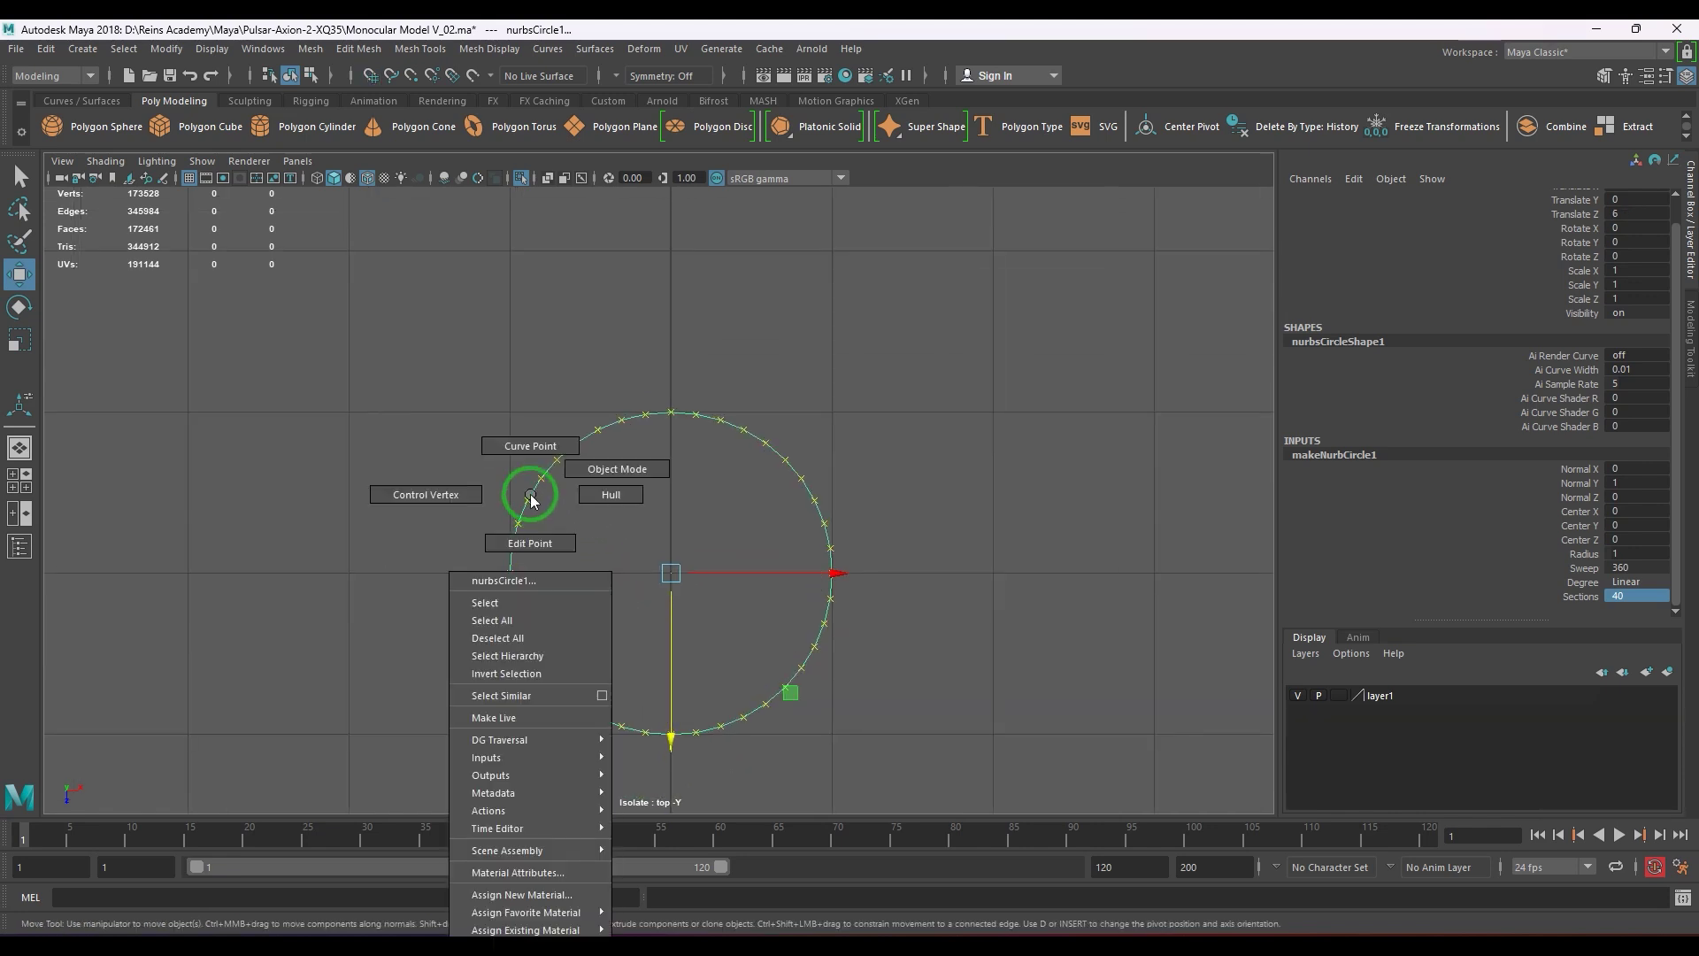
right_click_drag(530, 498, 529, 540)
left_click_drag(489, 559, 1009, 593)
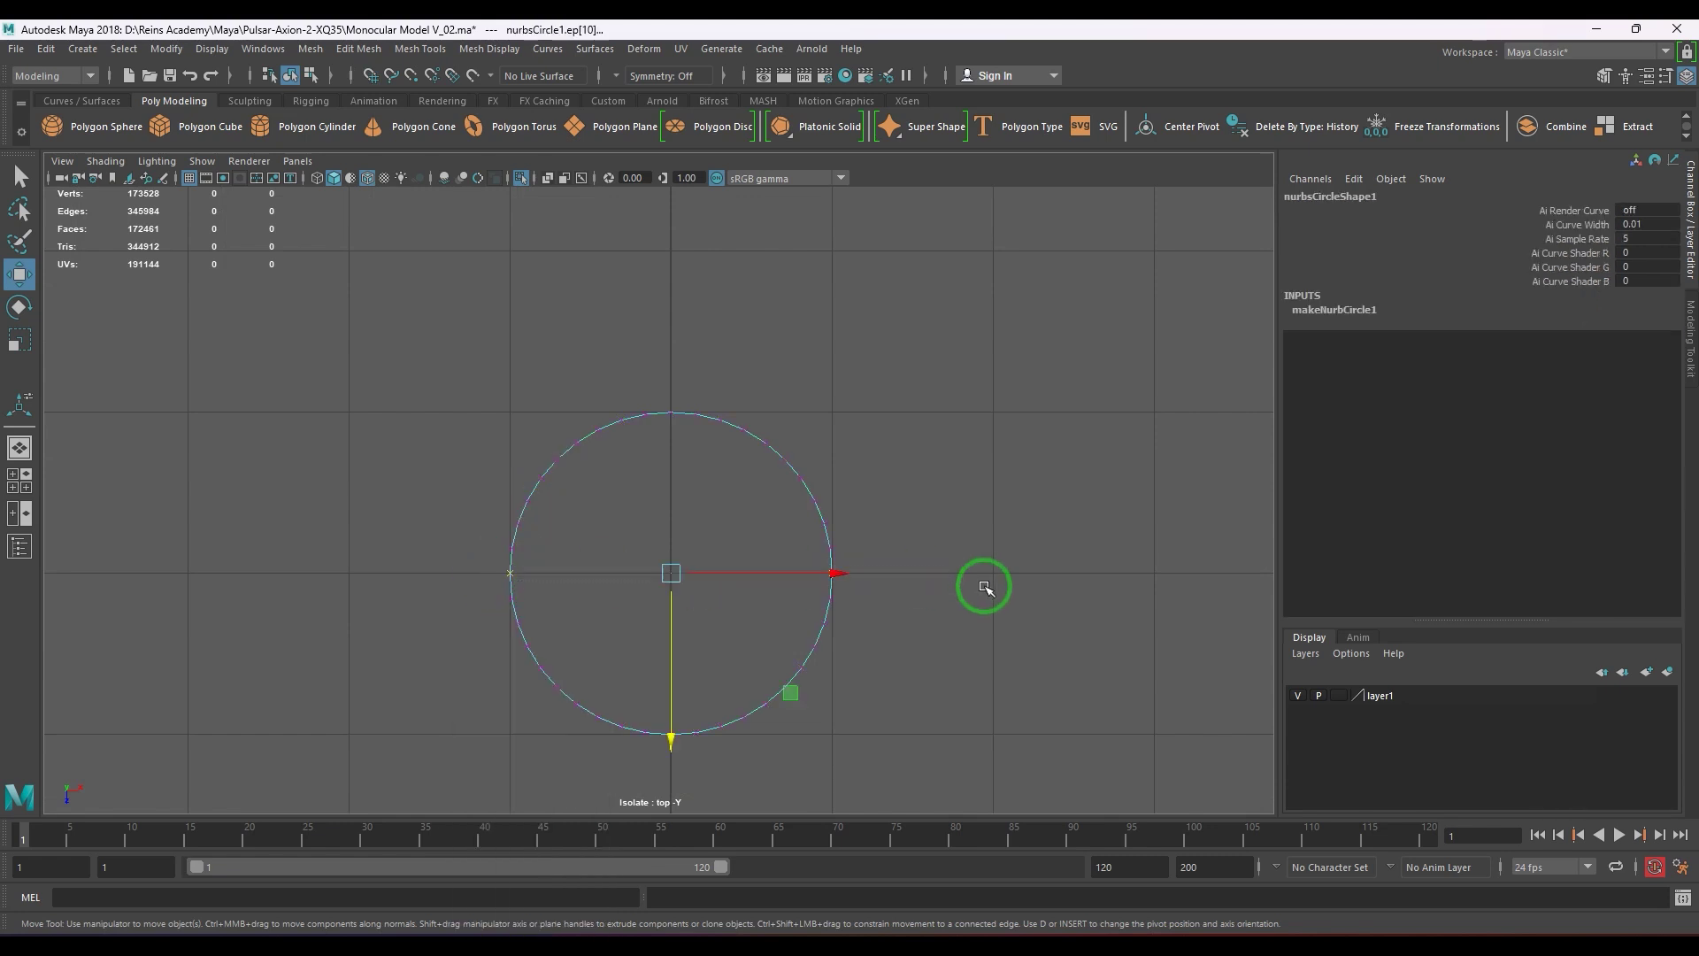
left_click(548, 49)
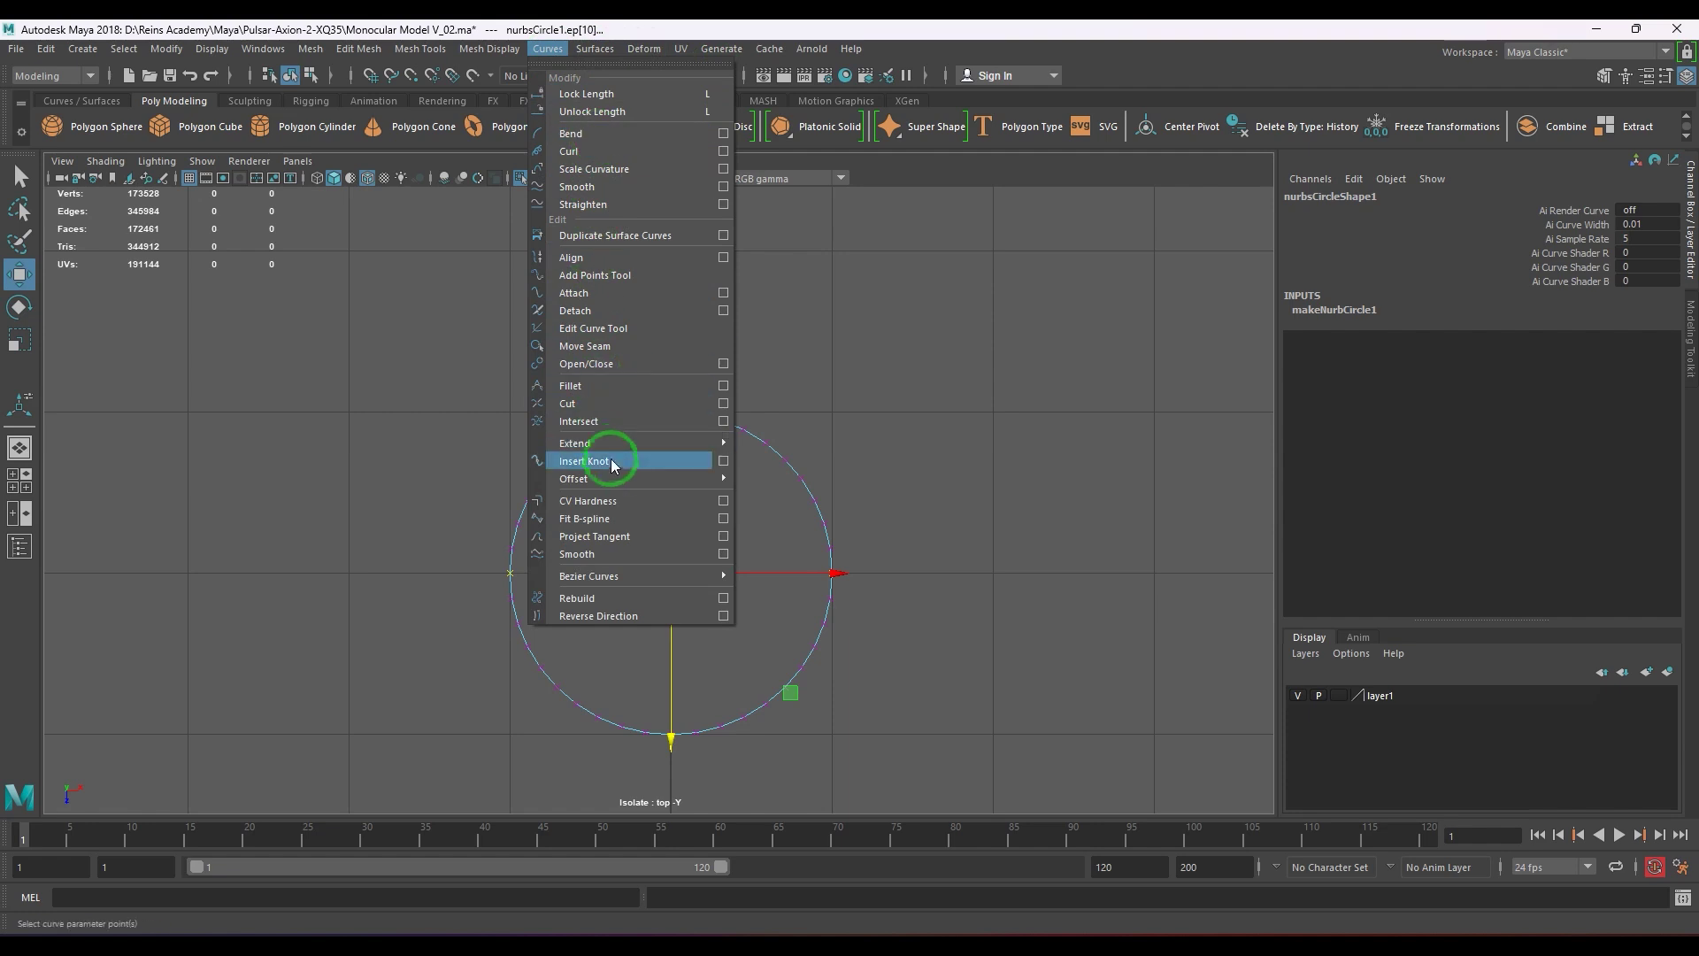
left_click(617, 311)
left_click(817, 448)
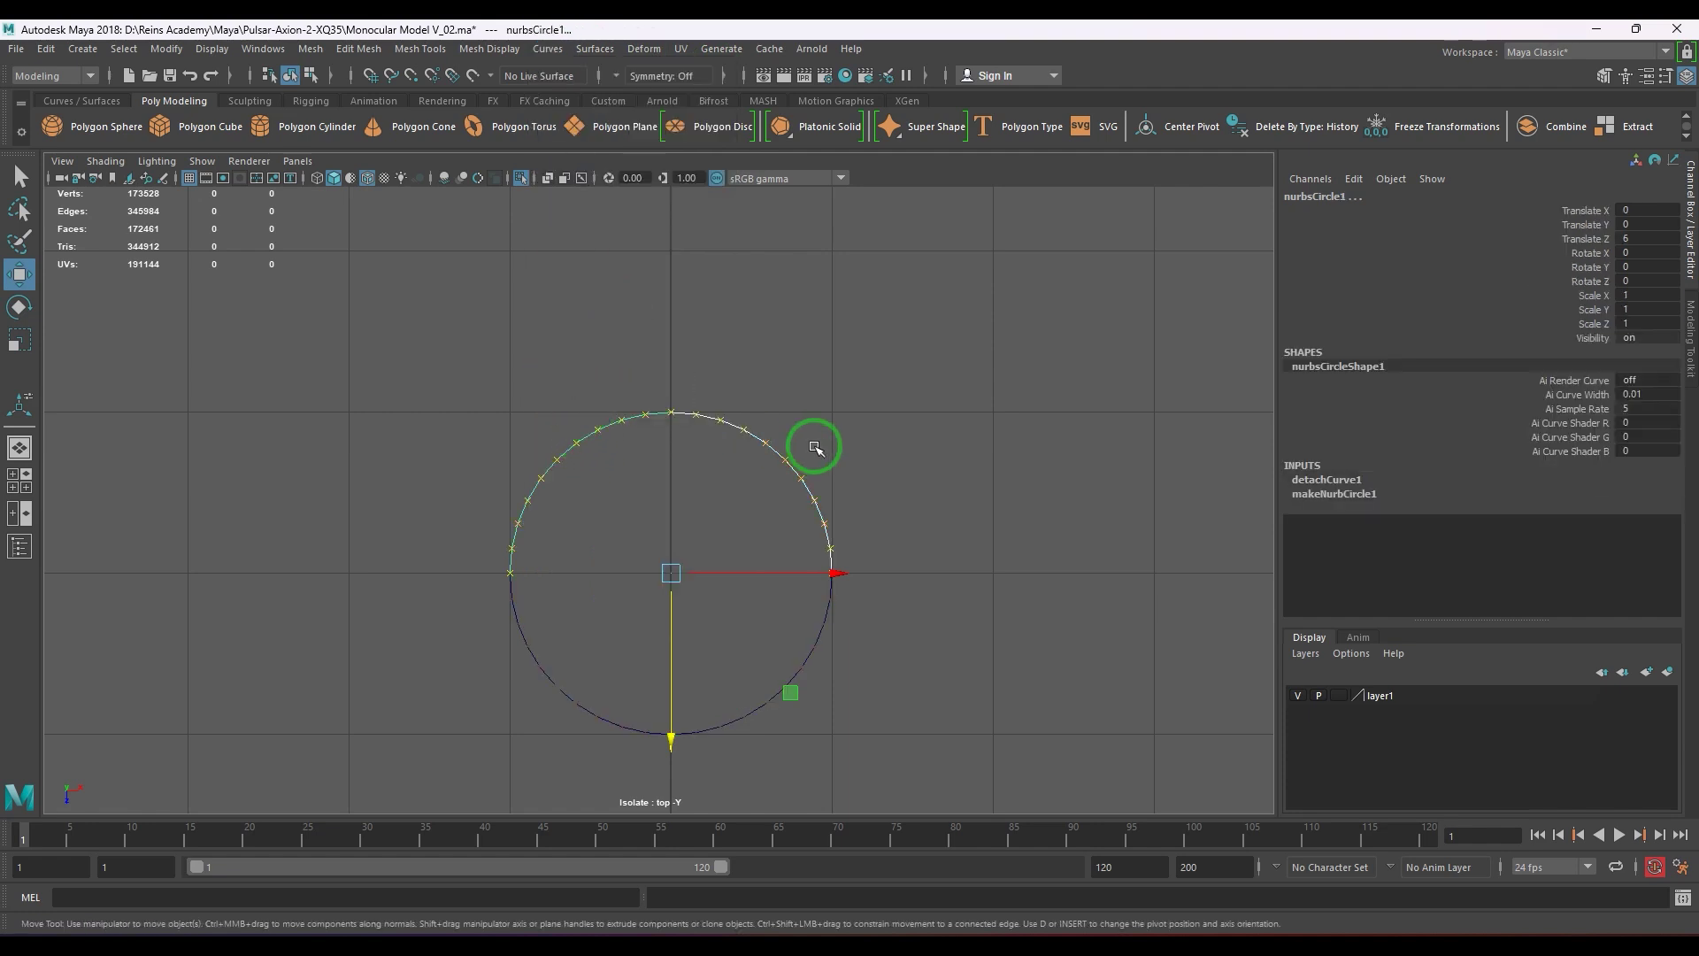
- Delete the upper half of the detached circle and select the remaining lower arc in the perspective view
key("Delete")
left_click_drag(778, 638, 890, 698)
scroll(708, 553, "down", 6)
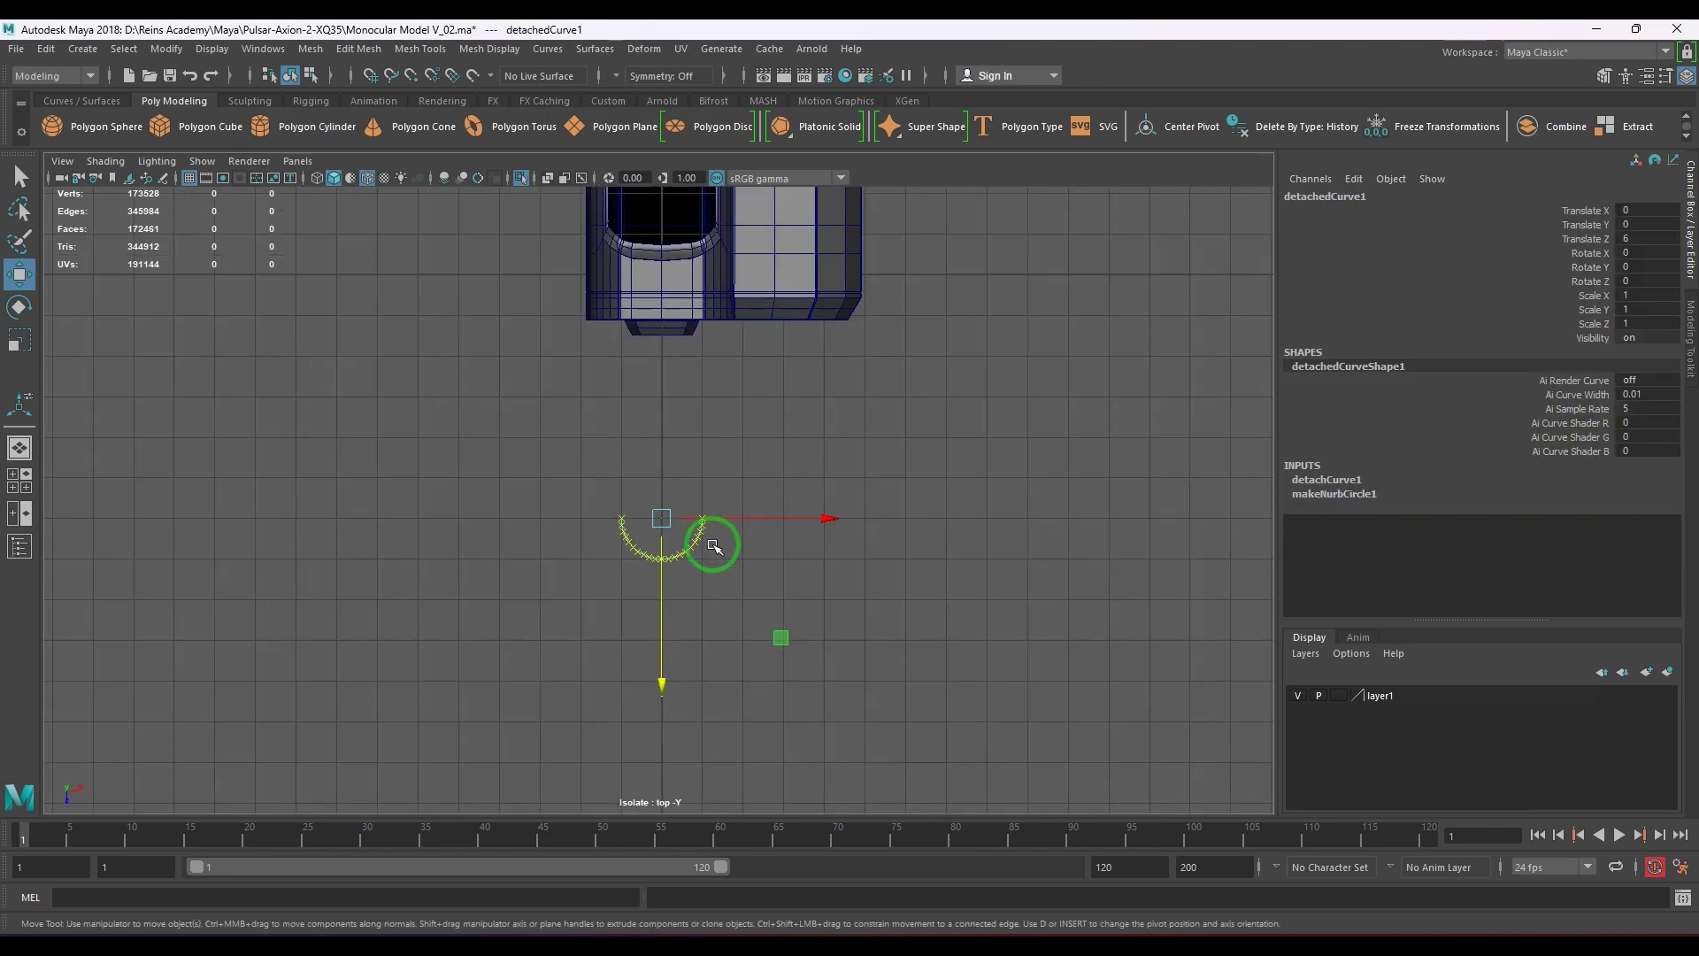
key("space")
left_click_drag(720, 550, 831, 468)
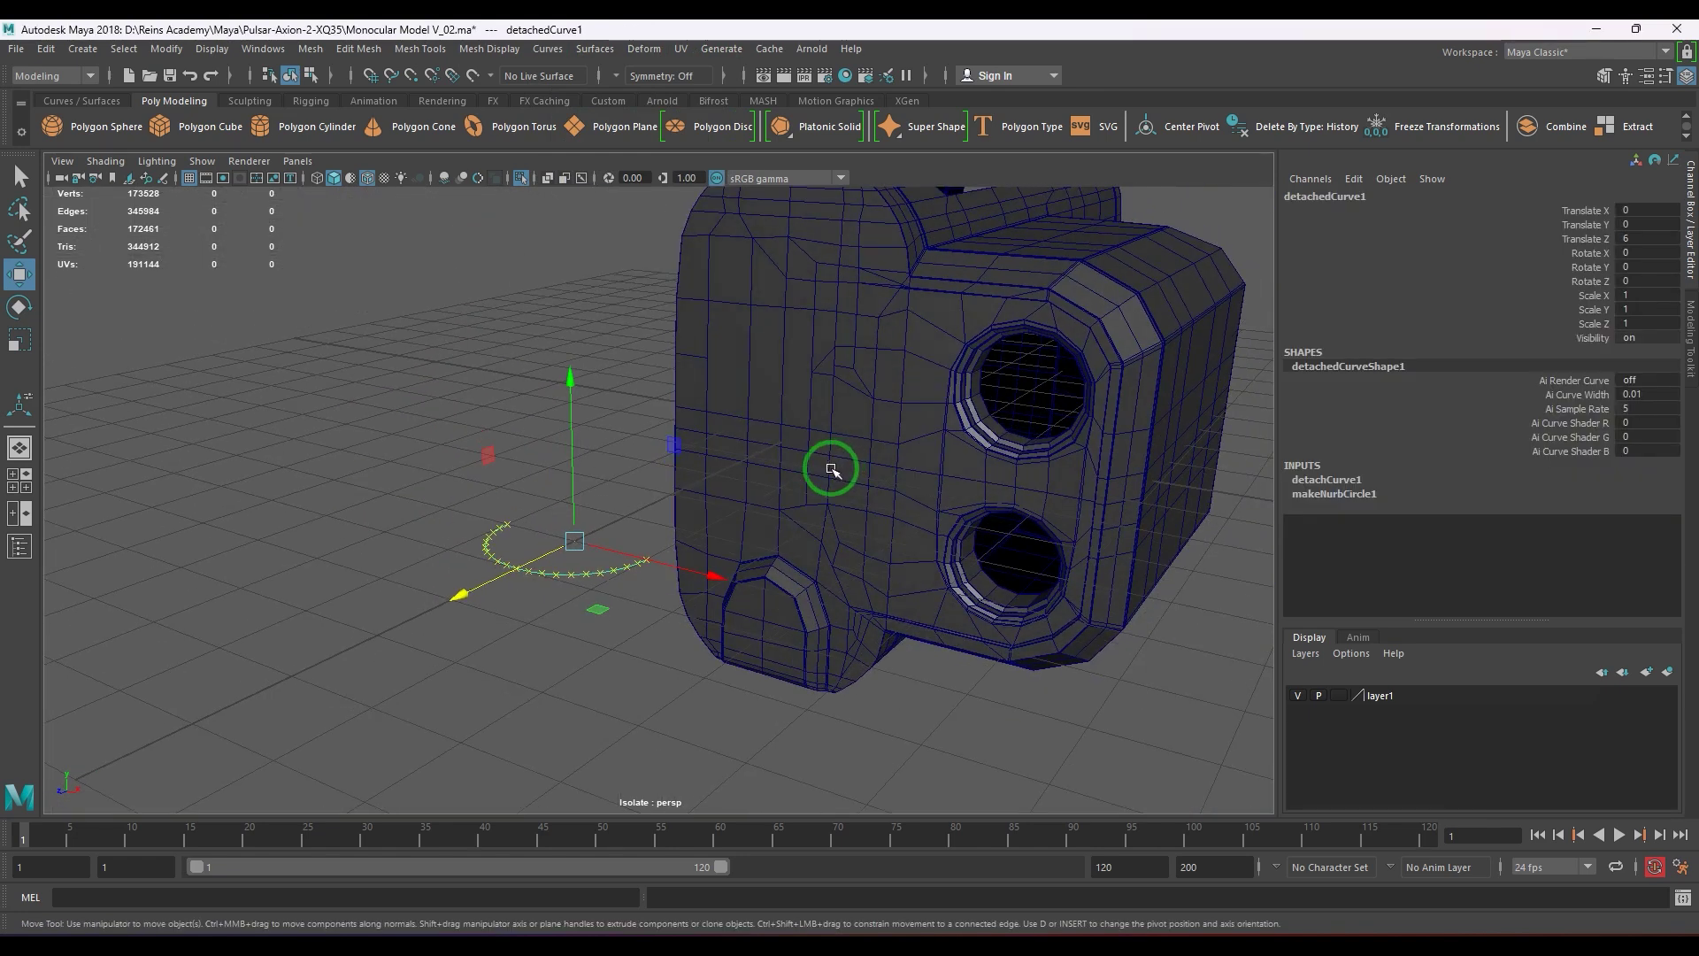
right_click_drag(832, 469, 732, 497, "alt")
left_click_drag(732, 496, 614, 478, "alt")
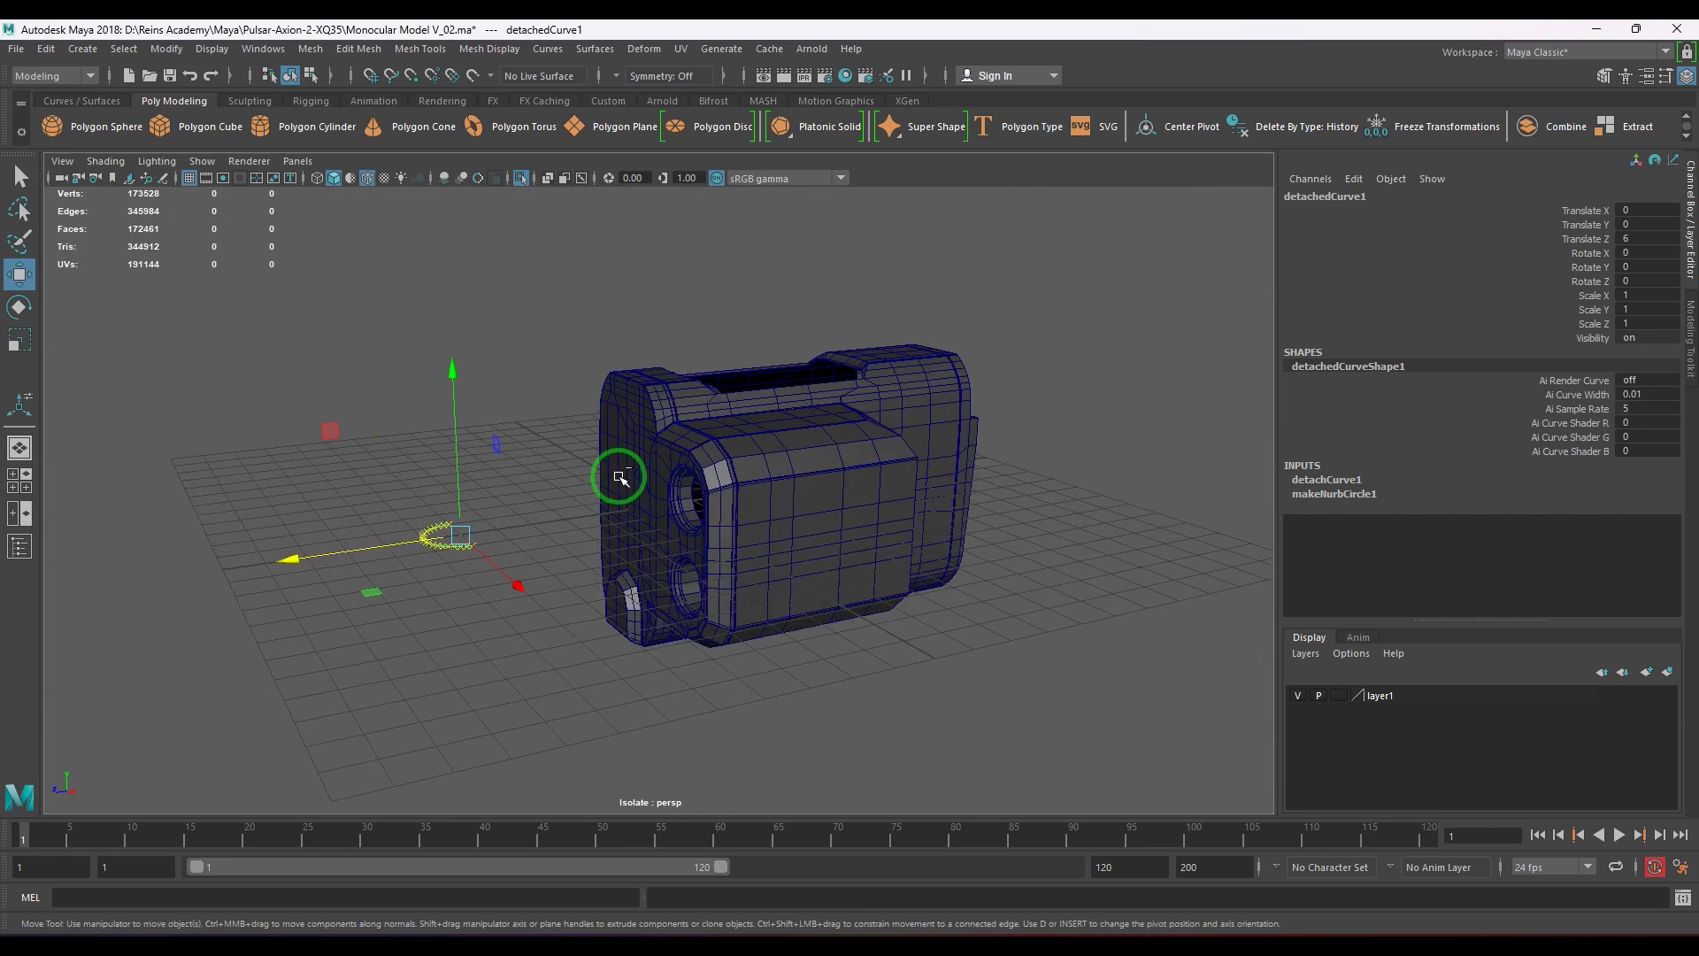
- Dismiss the quit prompt without closing and save the scene
key("ctrl+q")
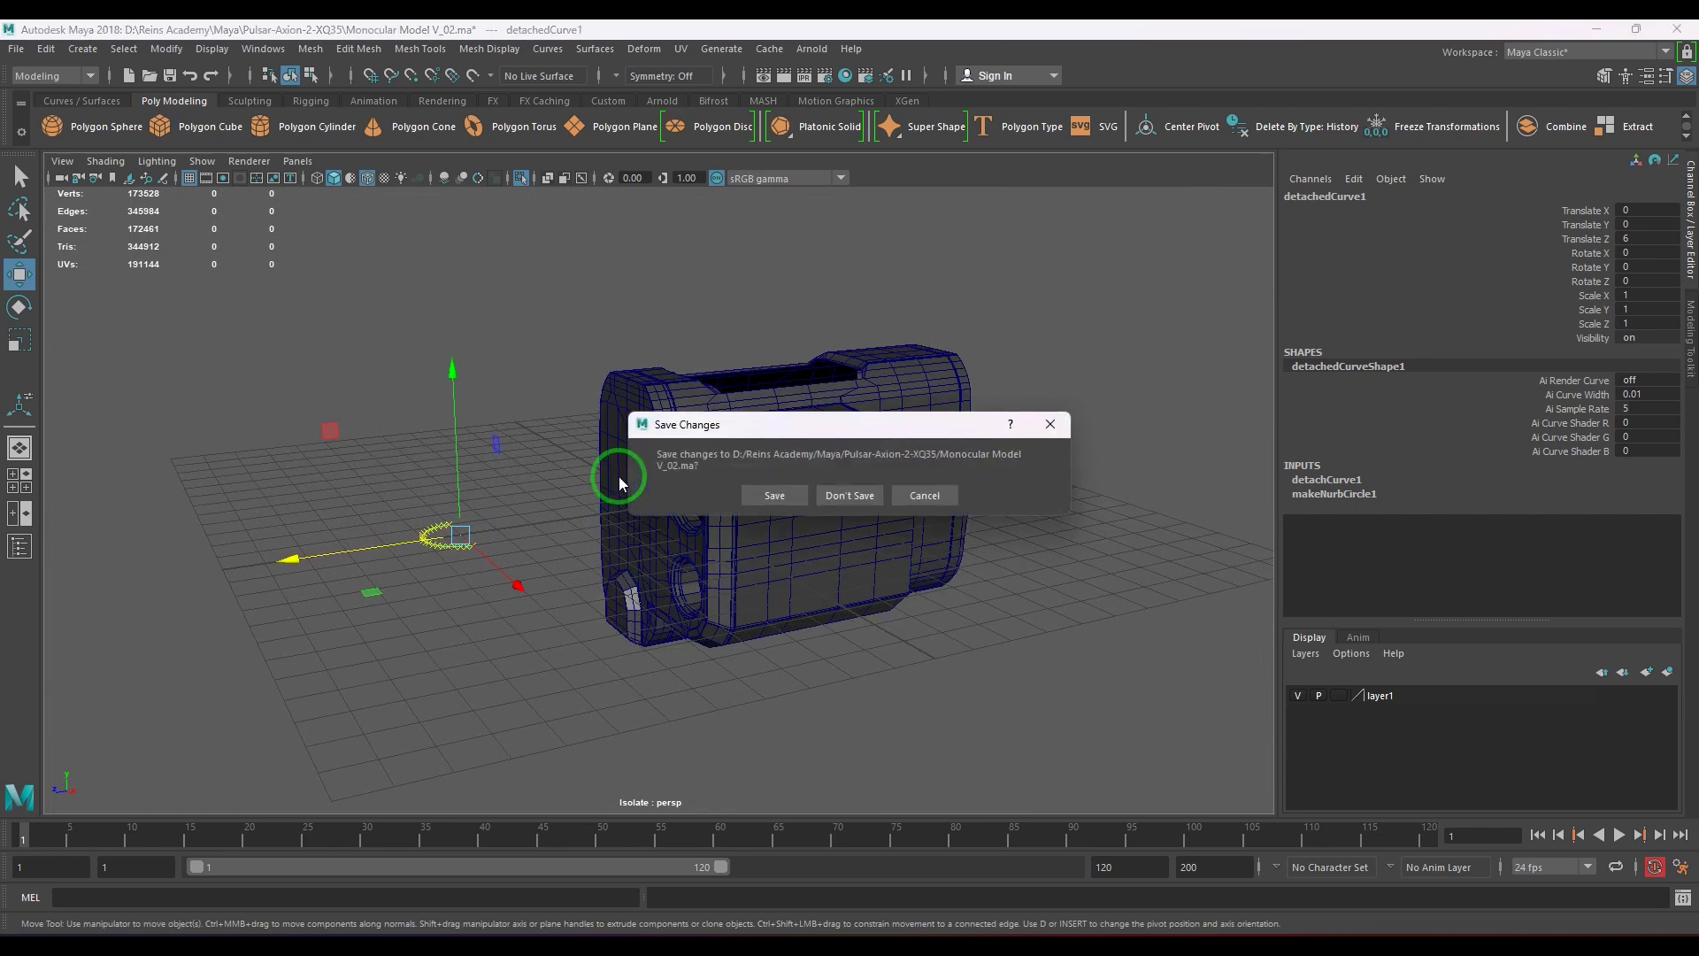
left_click(930, 495)
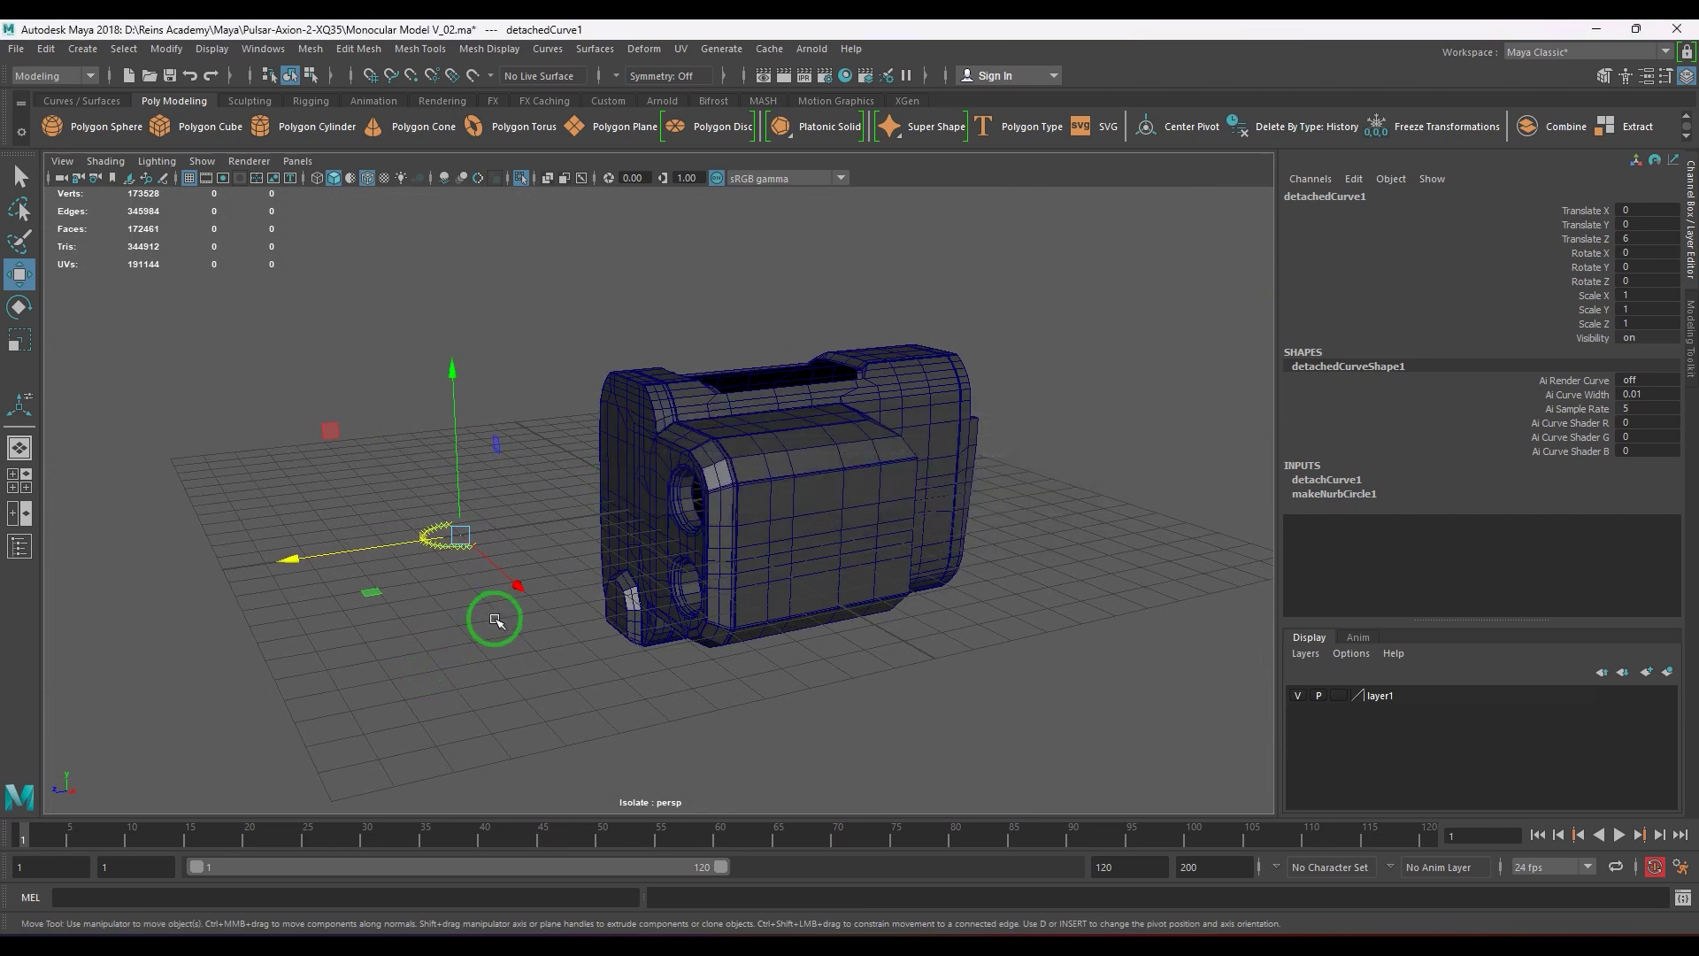
key("ctrl+s")
- Move the half-circle curve to -14.266 in Z, rotate it -90 degrees in X and snap it to the opening's upper rim
left_click_drag(493, 612, 805, 588, "alt")
key("e")
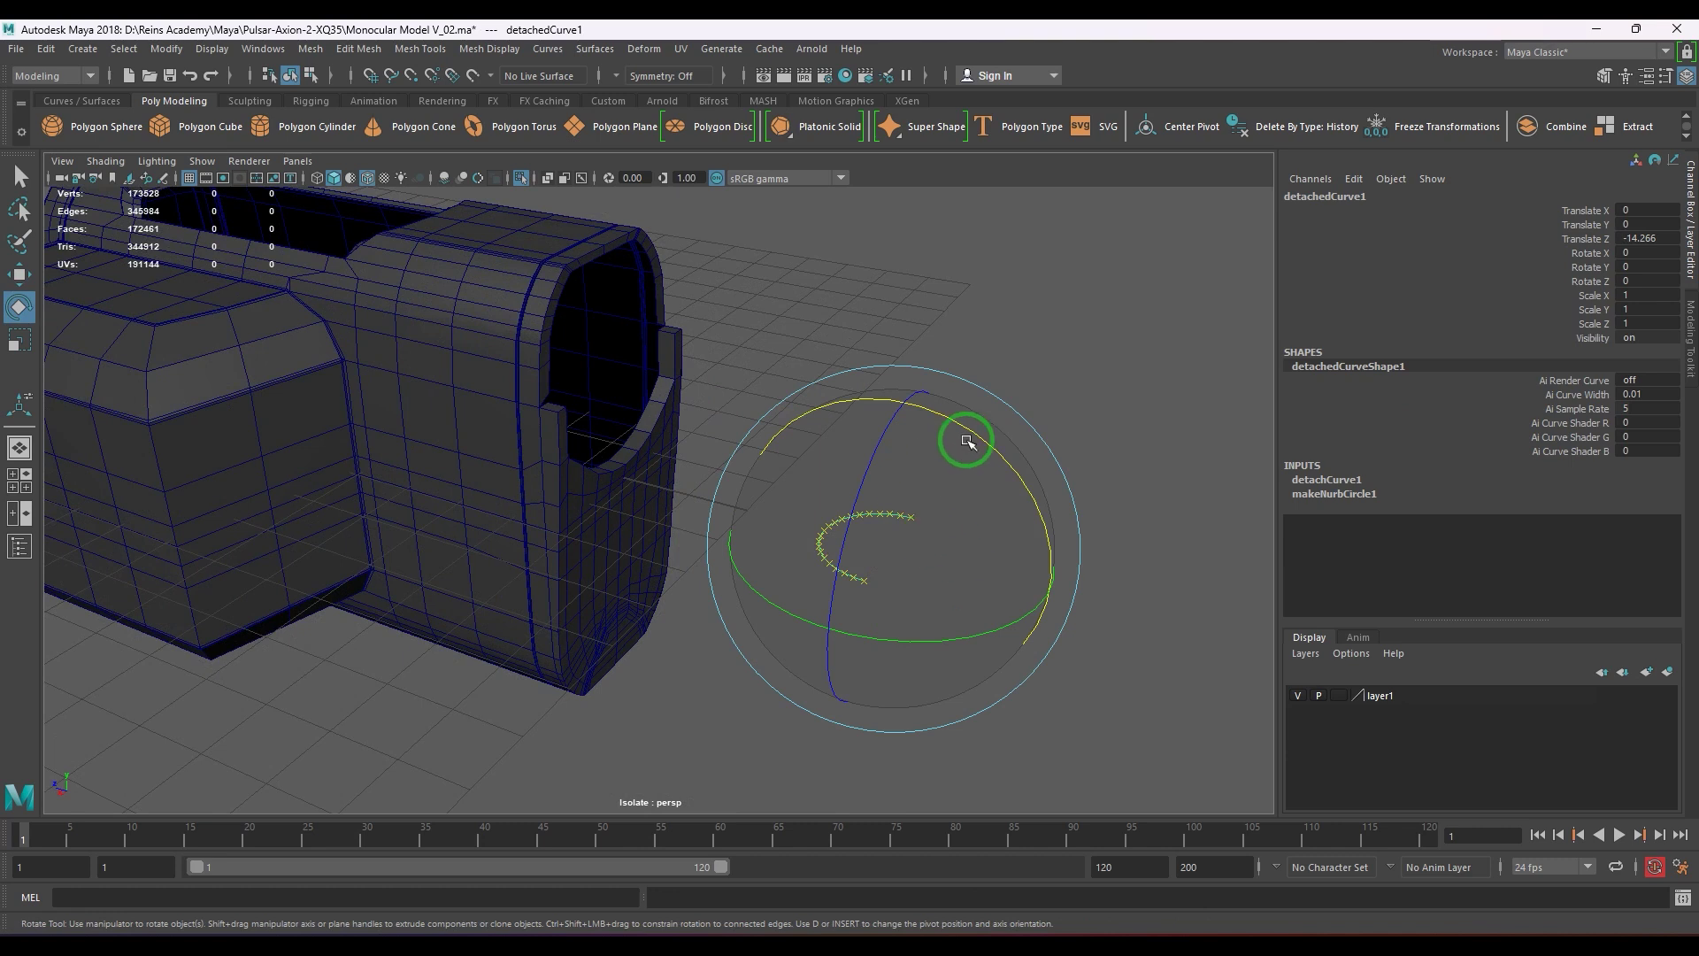
left_click_drag(974, 433, 1053, 563)
left_click_drag(910, 557, 785, 519, "alt")
key("w")
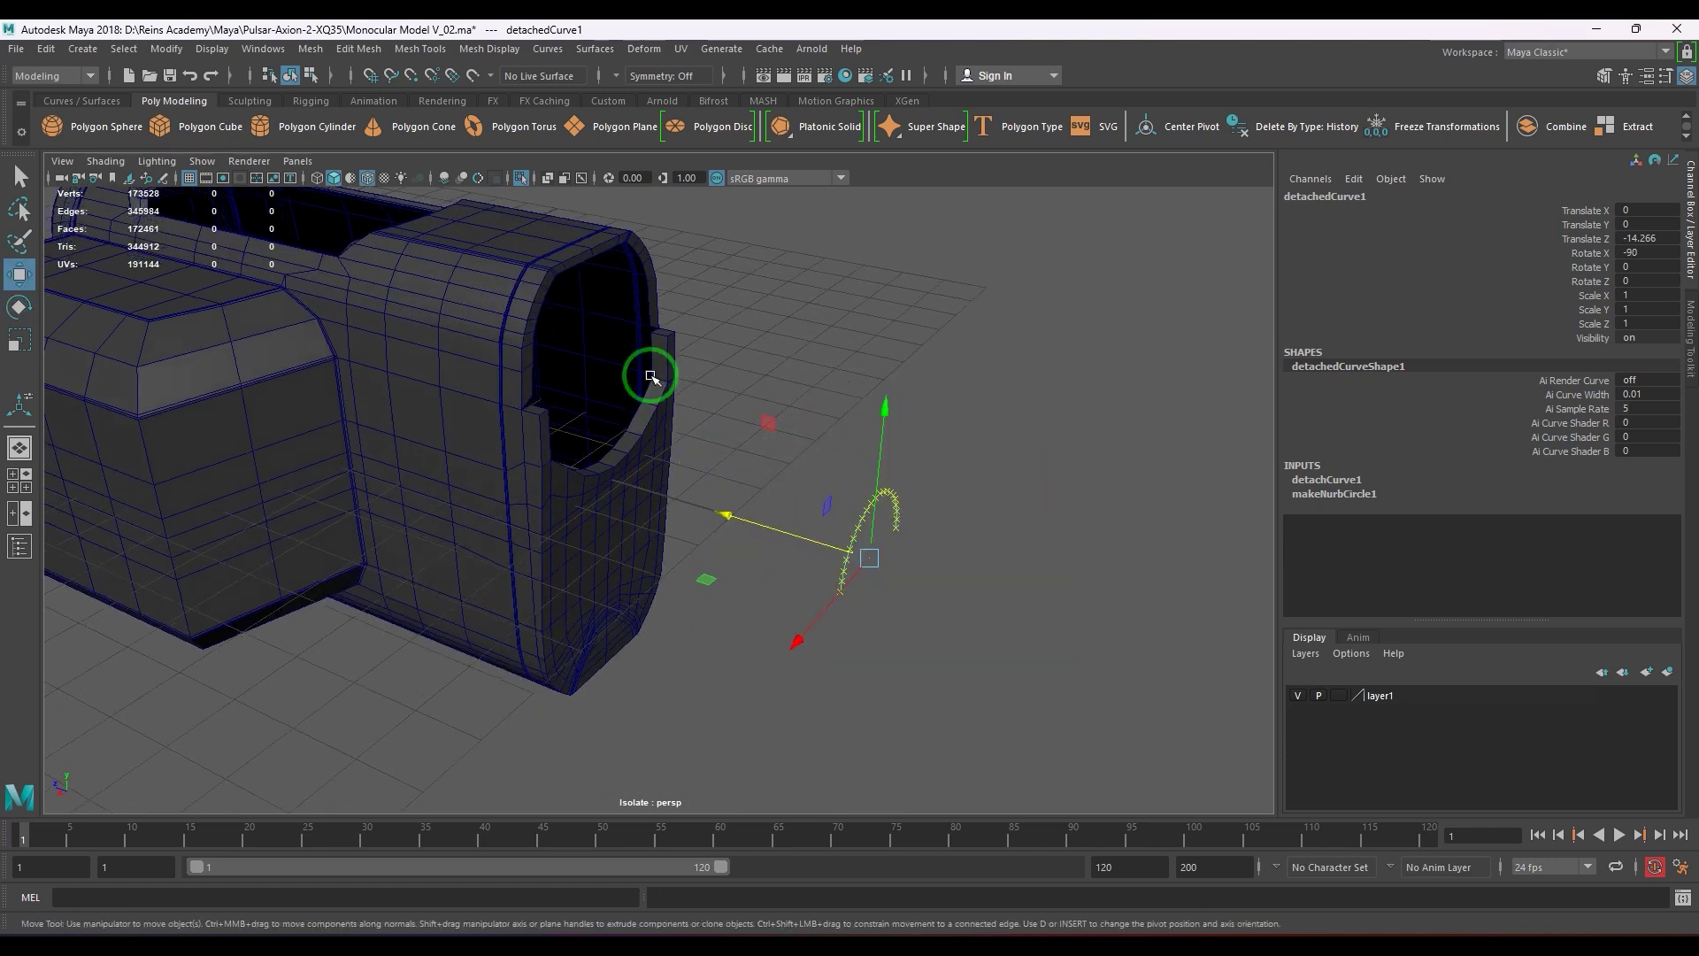
key("v")
middle_click_drag(593, 257, 595, 257)
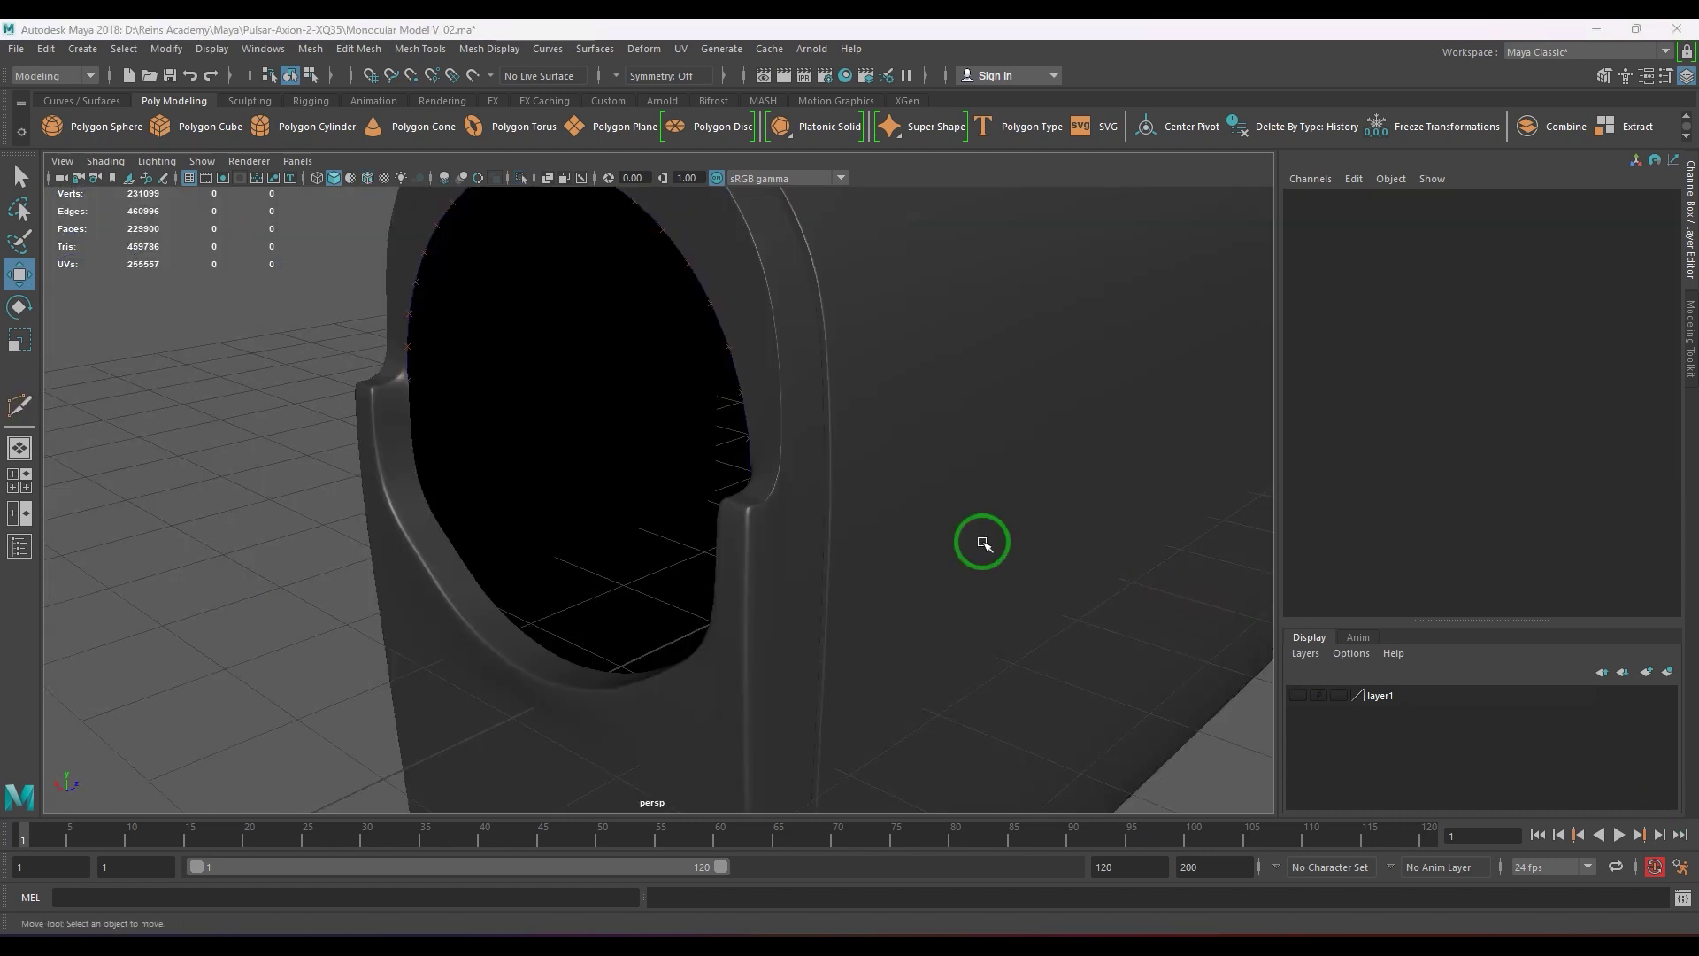
- Bevel the inner corner edges of the rim's step notches on both sides of the front opening
right_click_drag(979, 542, 834, 561, "alt")
left_click(851, 548)
left_click_drag(851, 548, 887, 672, "alt")
key("F10")
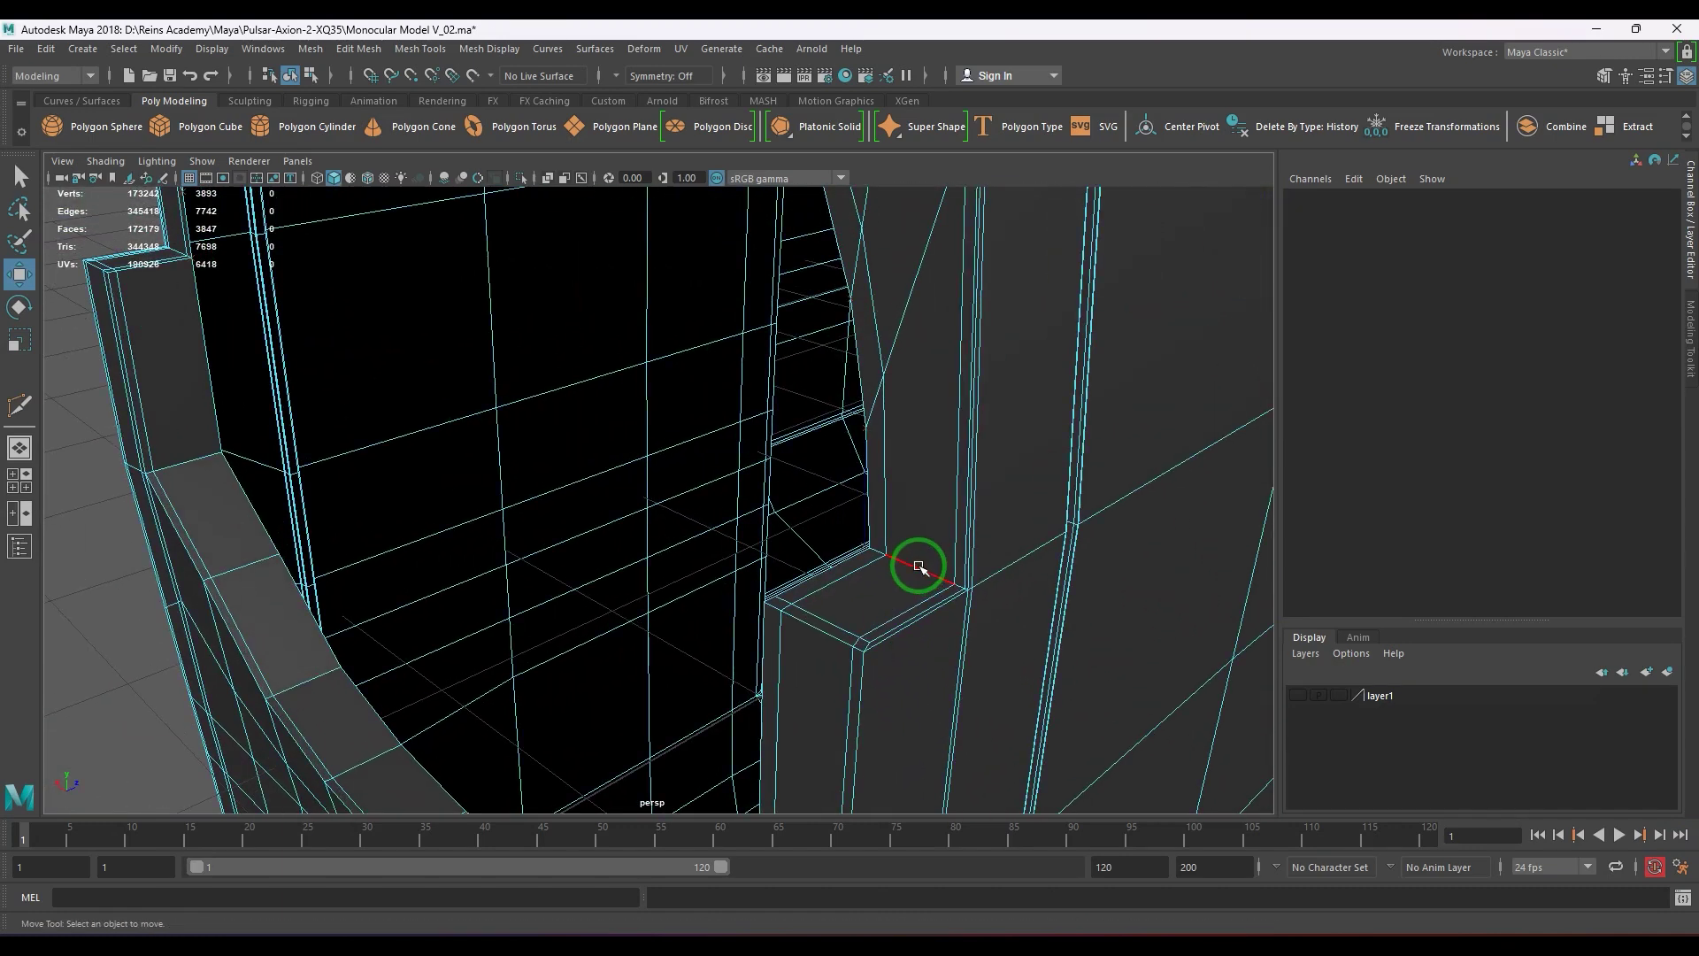
left_click(917, 569)
left_click_drag(917, 569, 562, 627, "alt")
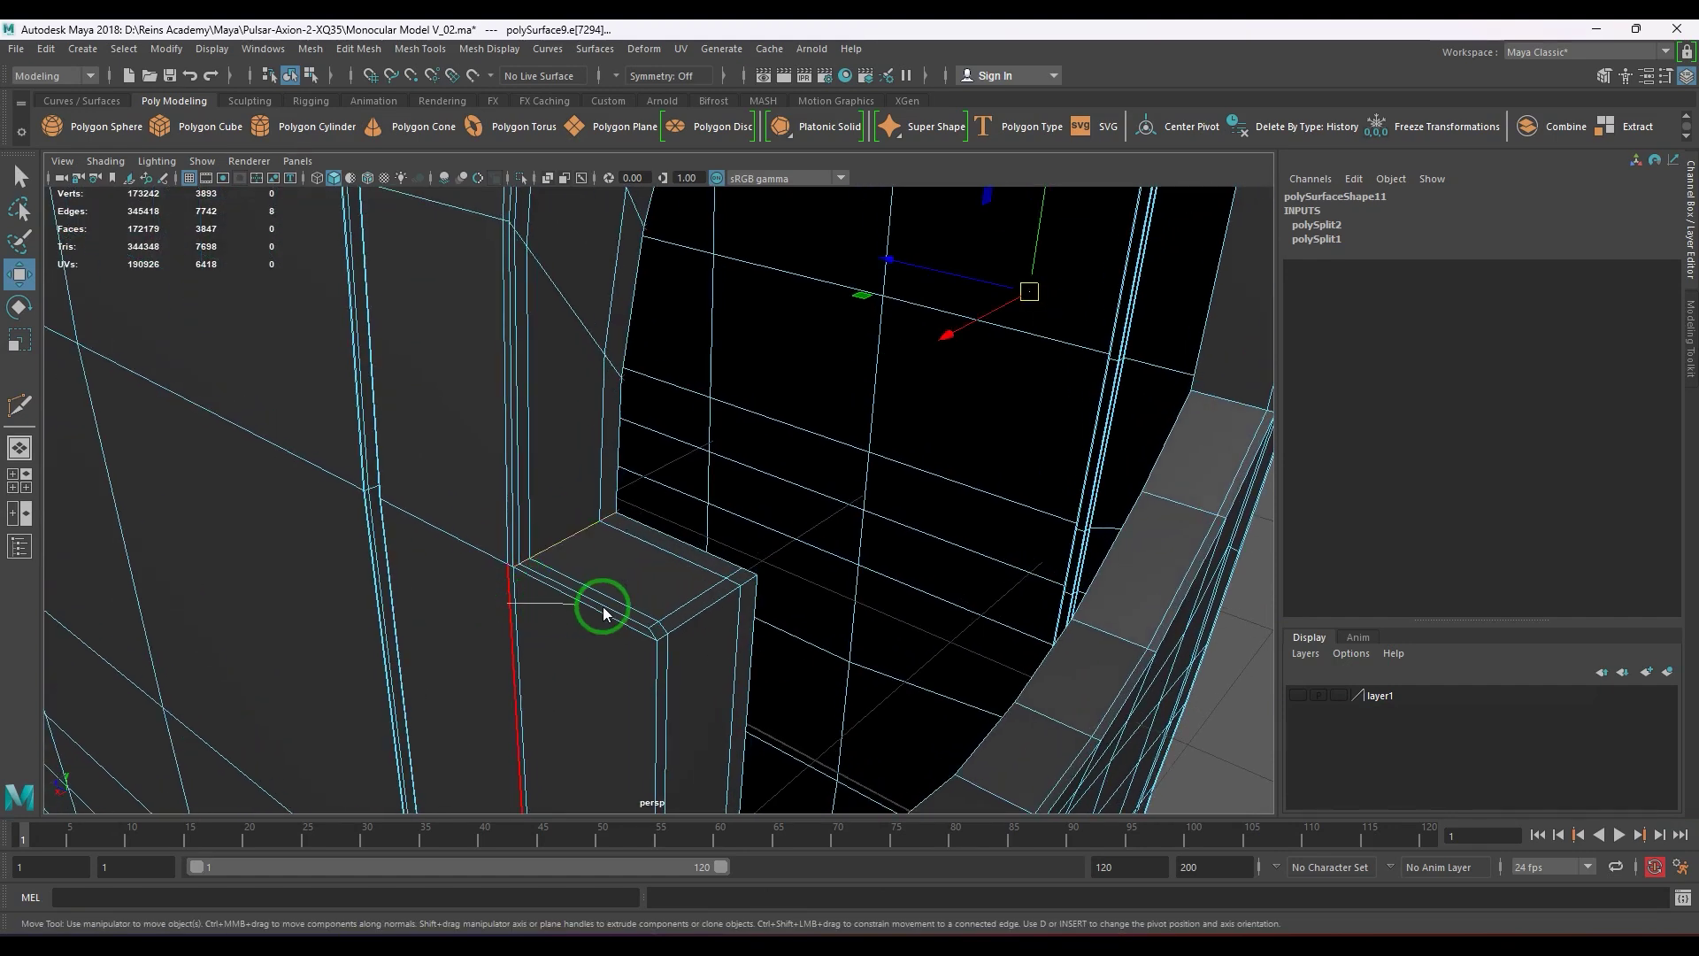
key("ctrl+b")
- Raise the notch corner bevel to two segments and check the corners in the smoothed preview
left_click_drag(727, 573, 509, 563, "alt")
scroll(611, 569, "down", 1)
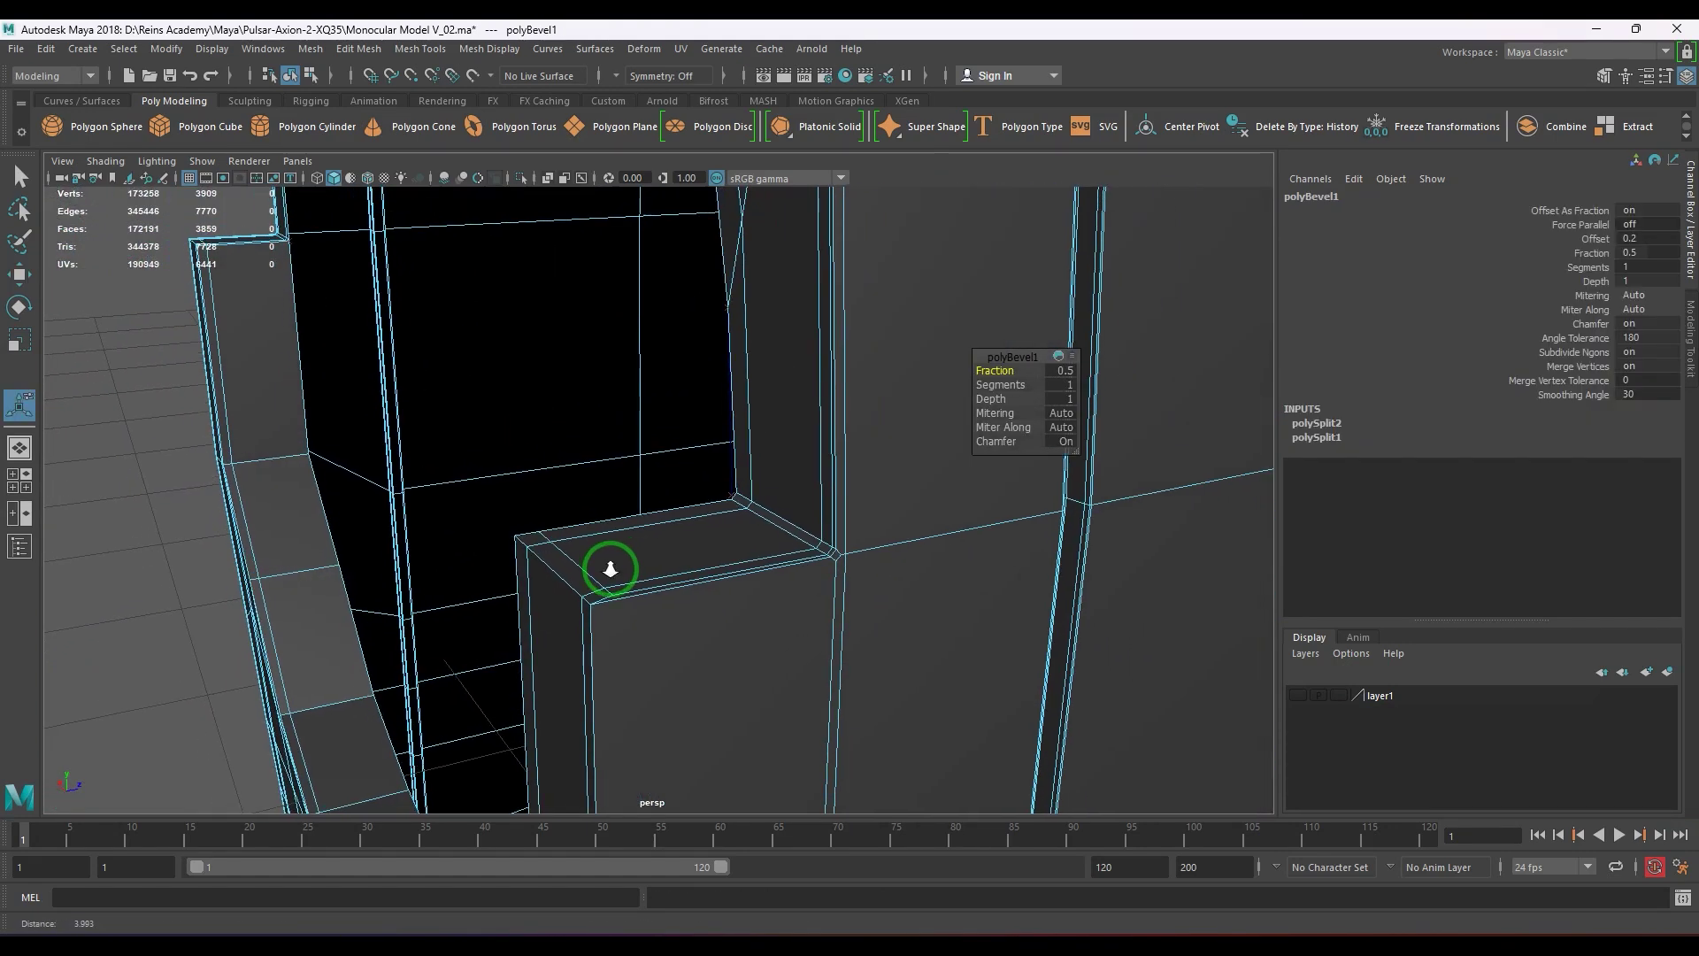
middle_click_drag(759, 581, 720, 568, "alt")
right_click_drag(729, 563, 914, 581, "alt")
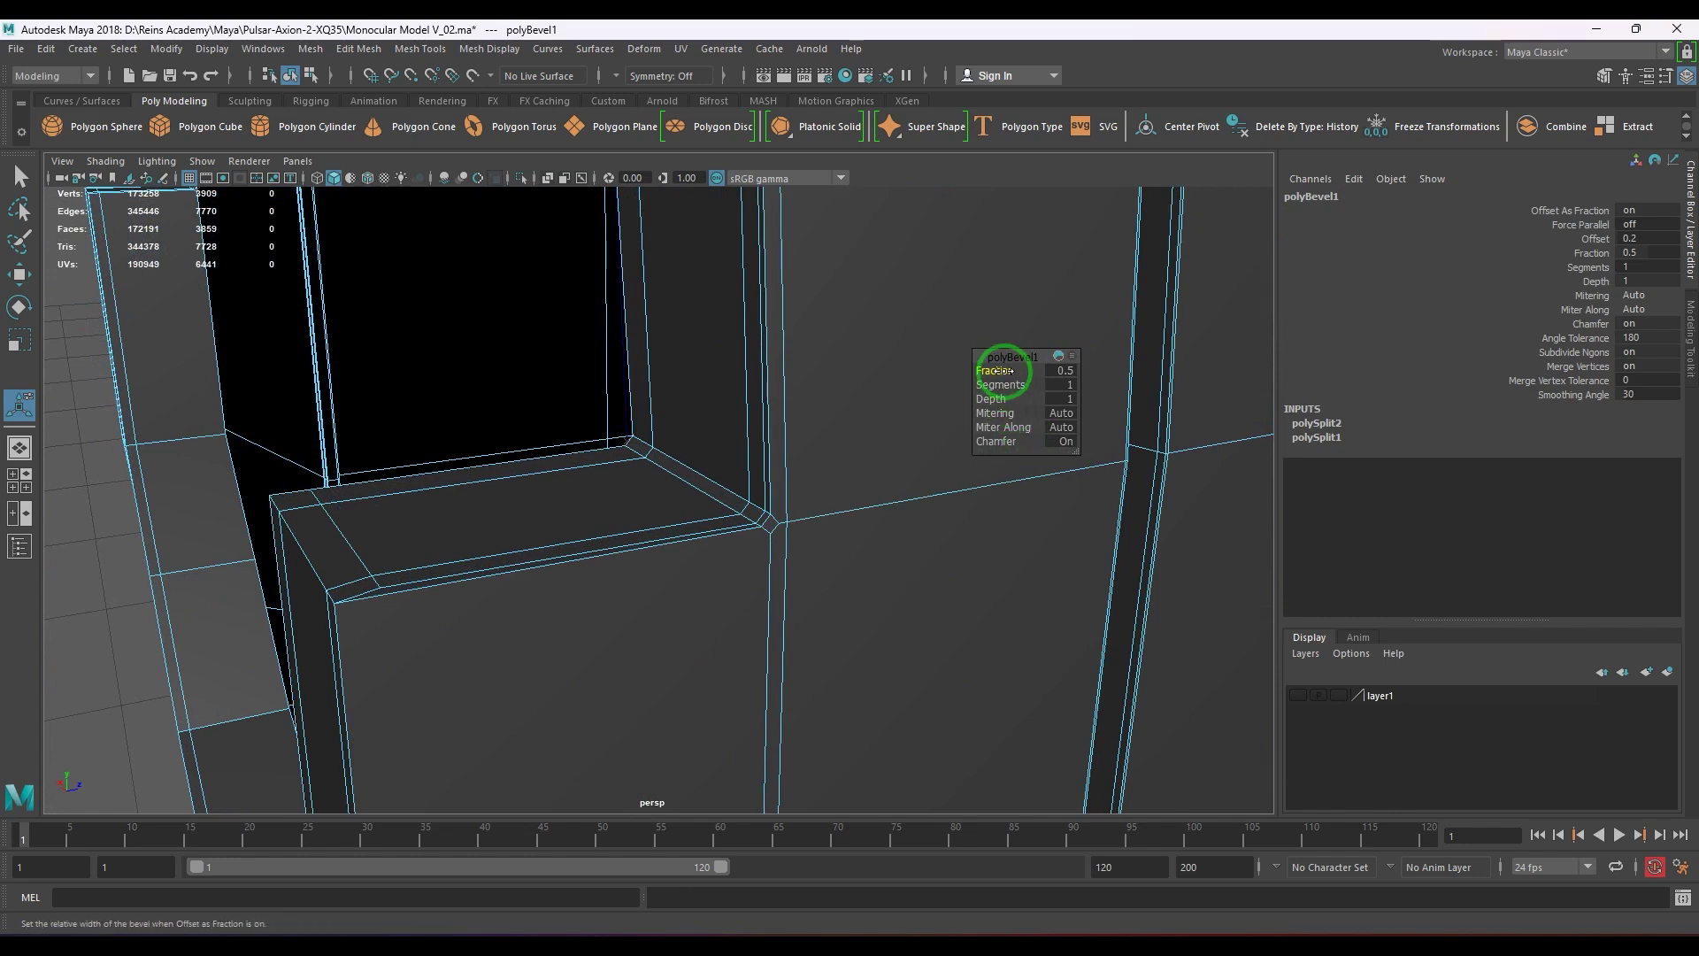
left_click_drag(997, 380, 1017, 386)
left_click_drag(876, 622, 789, 581, "alt")
key("q")
left_click_drag(875, 466, 868, 474, "alt")
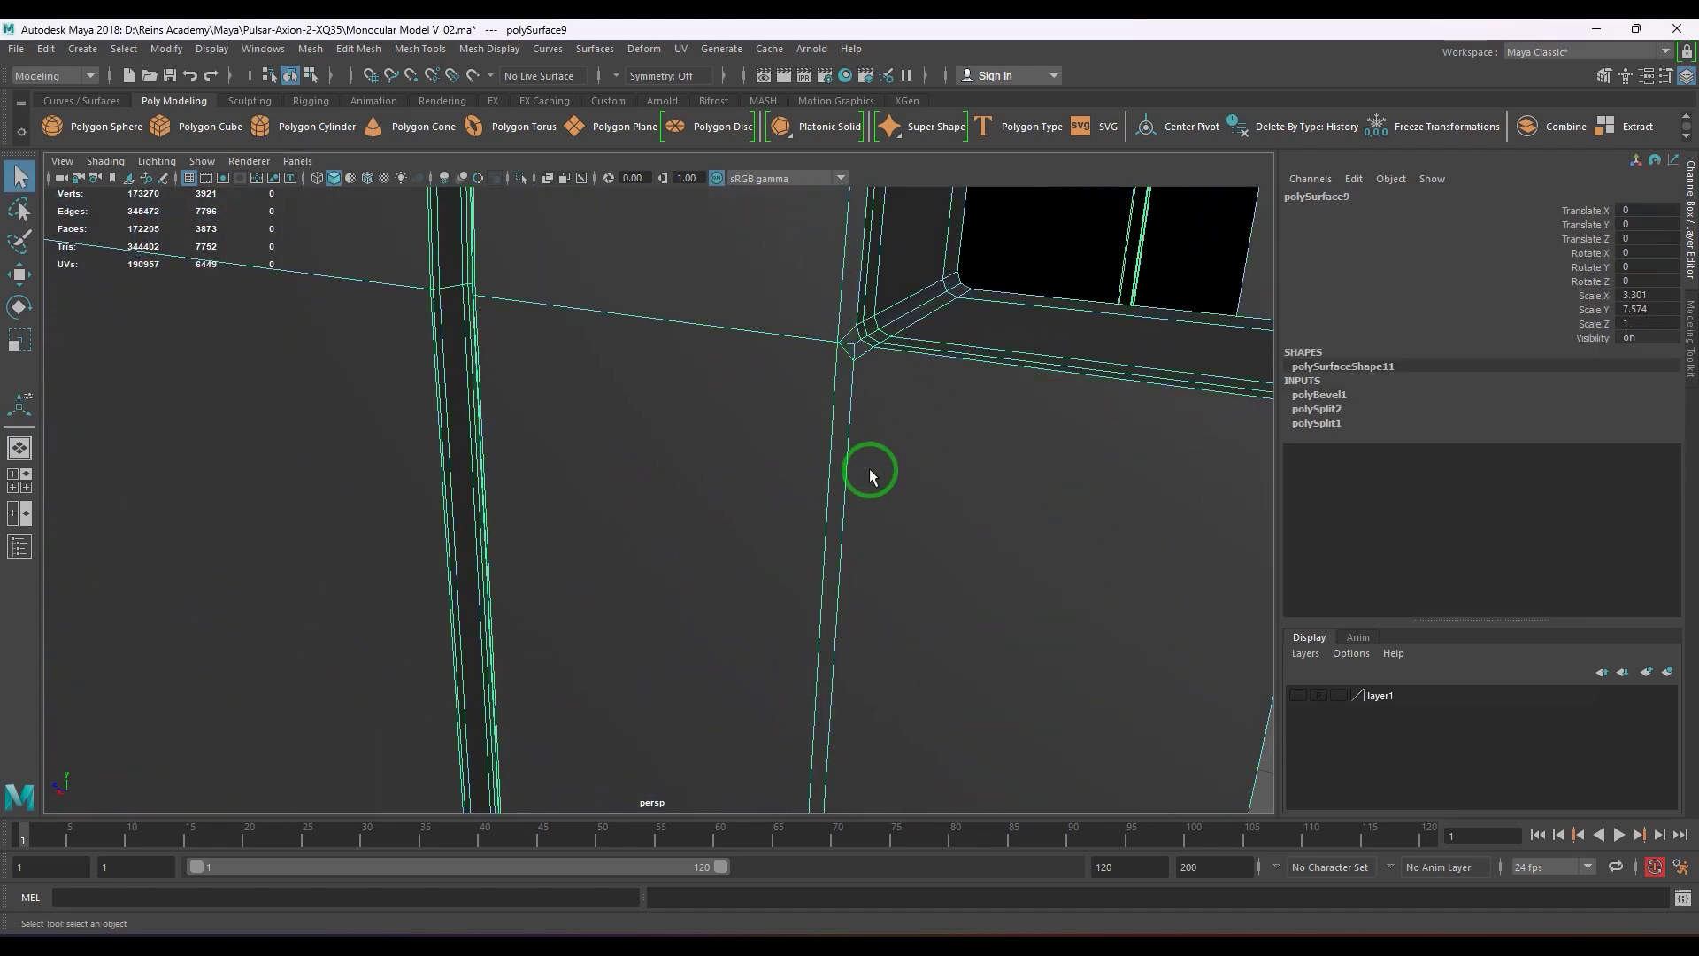
scroll(863, 480, "down", 5)
left_click(1182, 580)
left_click_drag(1183, 582, 825, 576, "alt")
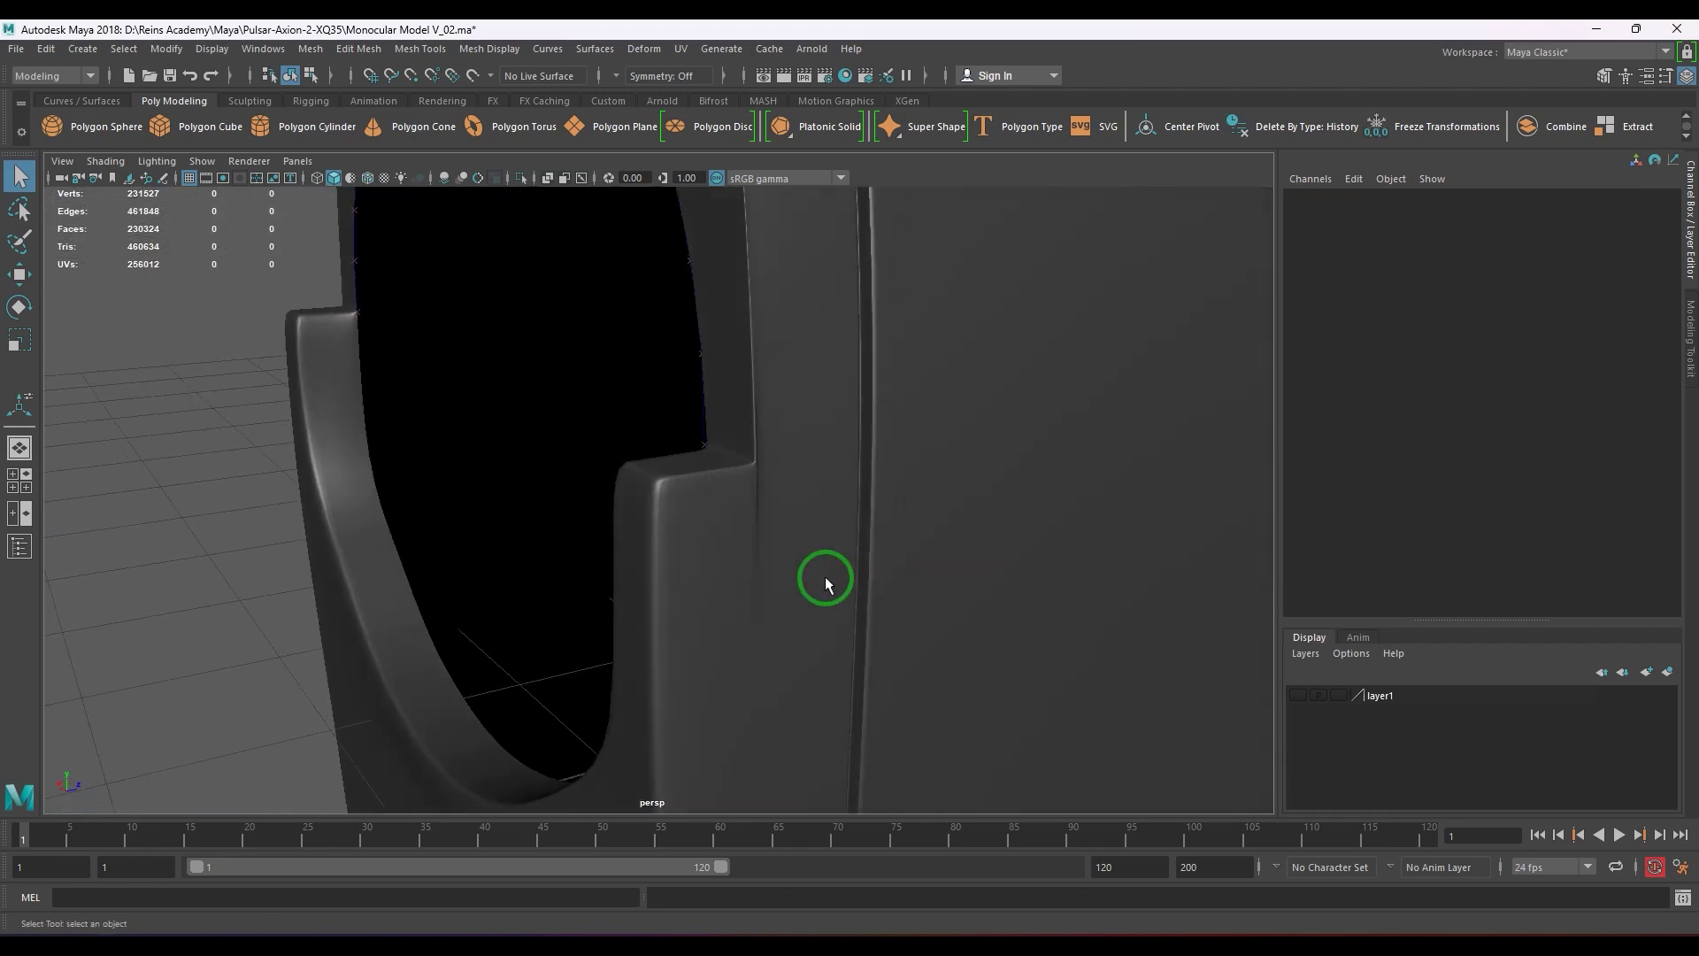
- Turn off the body's smooth preview and delete the surplus bevel edges at the outer corner of one step notch
left_click(797, 572)
key("1")
middle_click_drag(775, 525, 650, 577, "alt")
left_click_drag(649, 582, 782, 608, "alt")
left_click(796, 443)
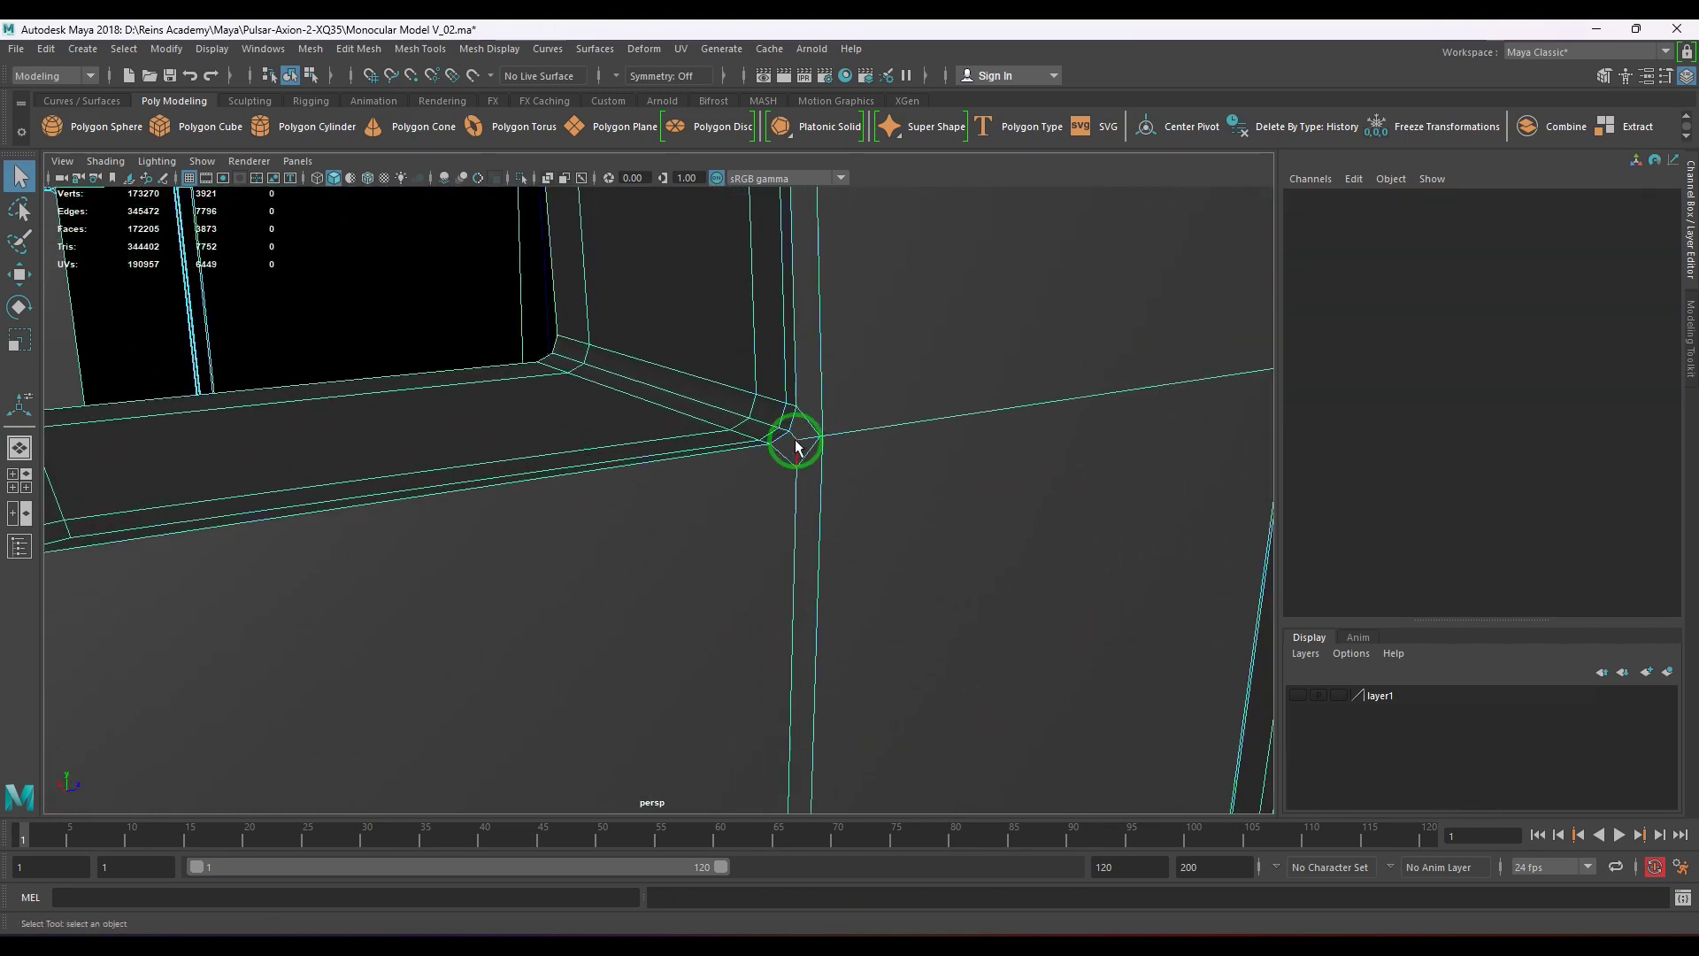
left_click(801, 438)
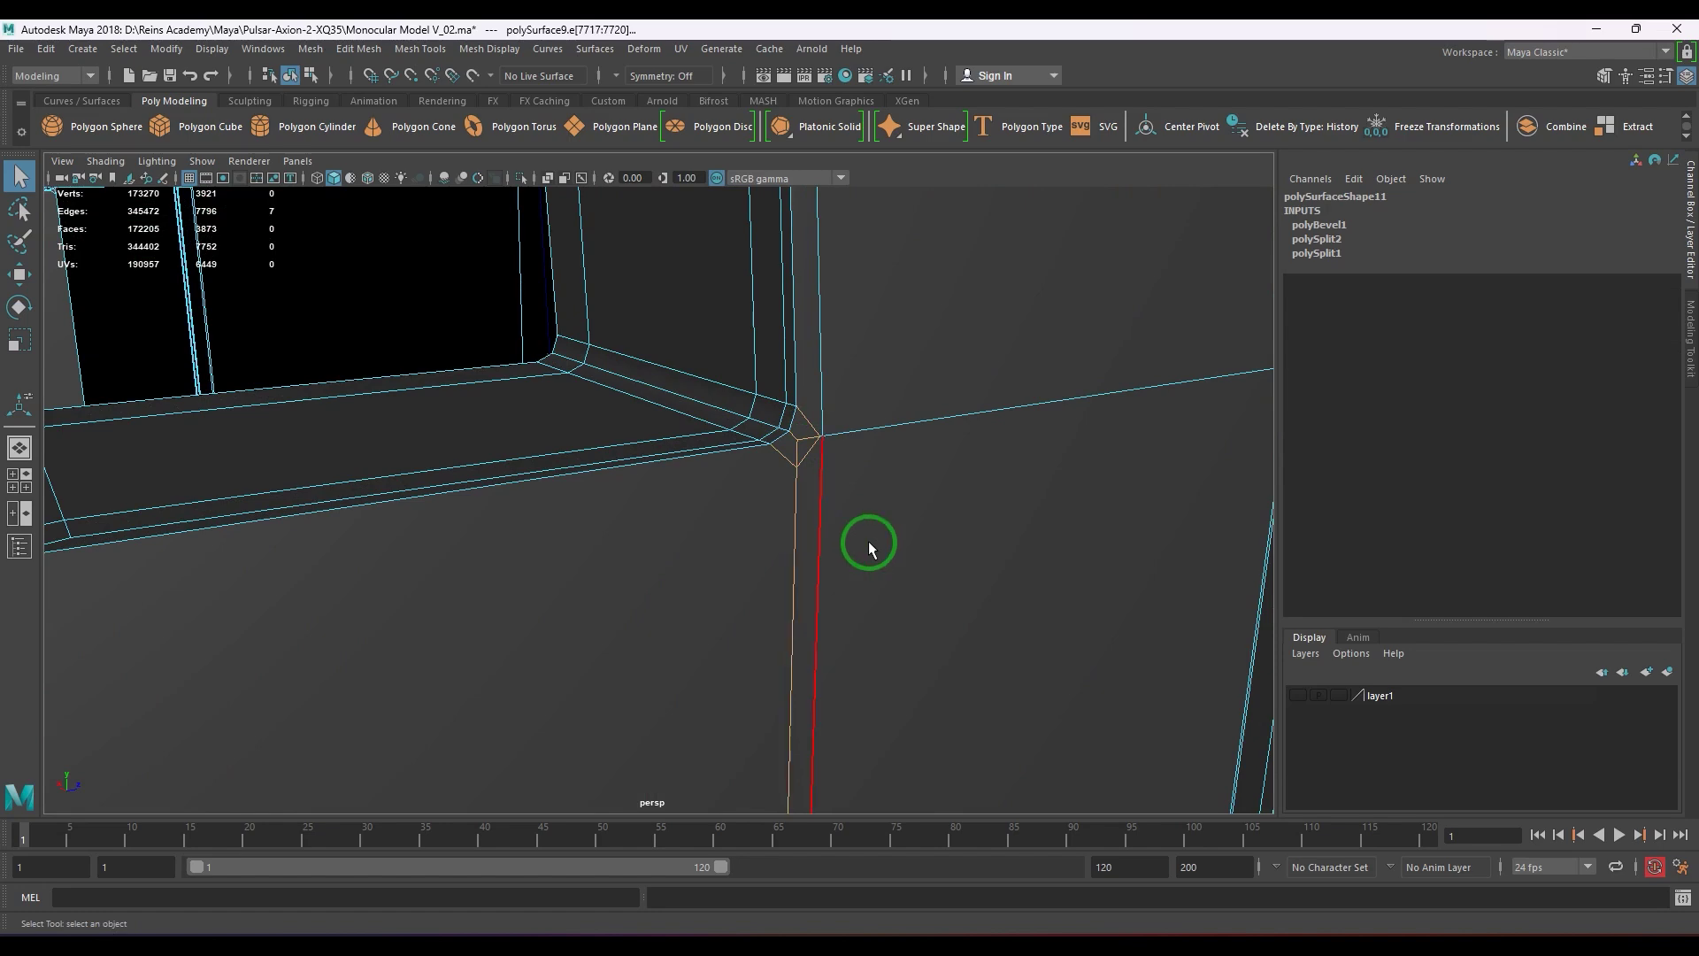
key("Delete")
- Select and delete the matching surplus bevel edges at the outer corner of the opposite step notch
left_click_drag(864, 546, 993, 551, "alt")
right_click_drag(781, 529, 993, 628, "alt")
left_click_drag(993, 632, 941, 599, "alt")
left_click(970, 493)
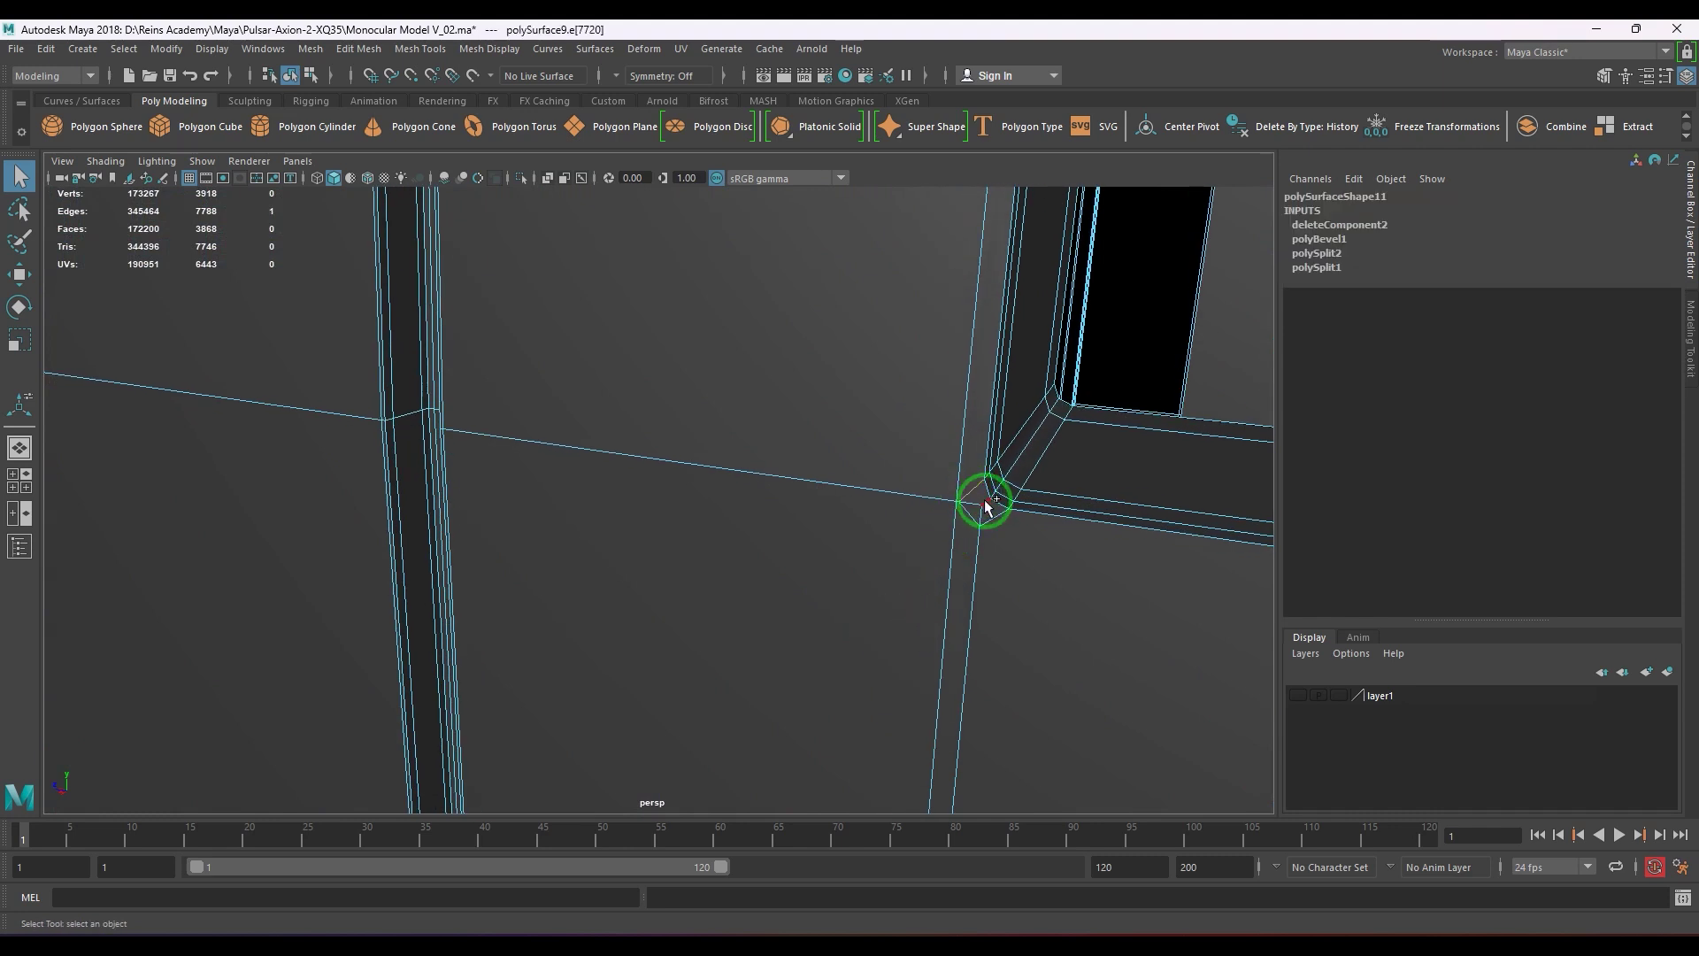
left_click(992, 520, "shift")
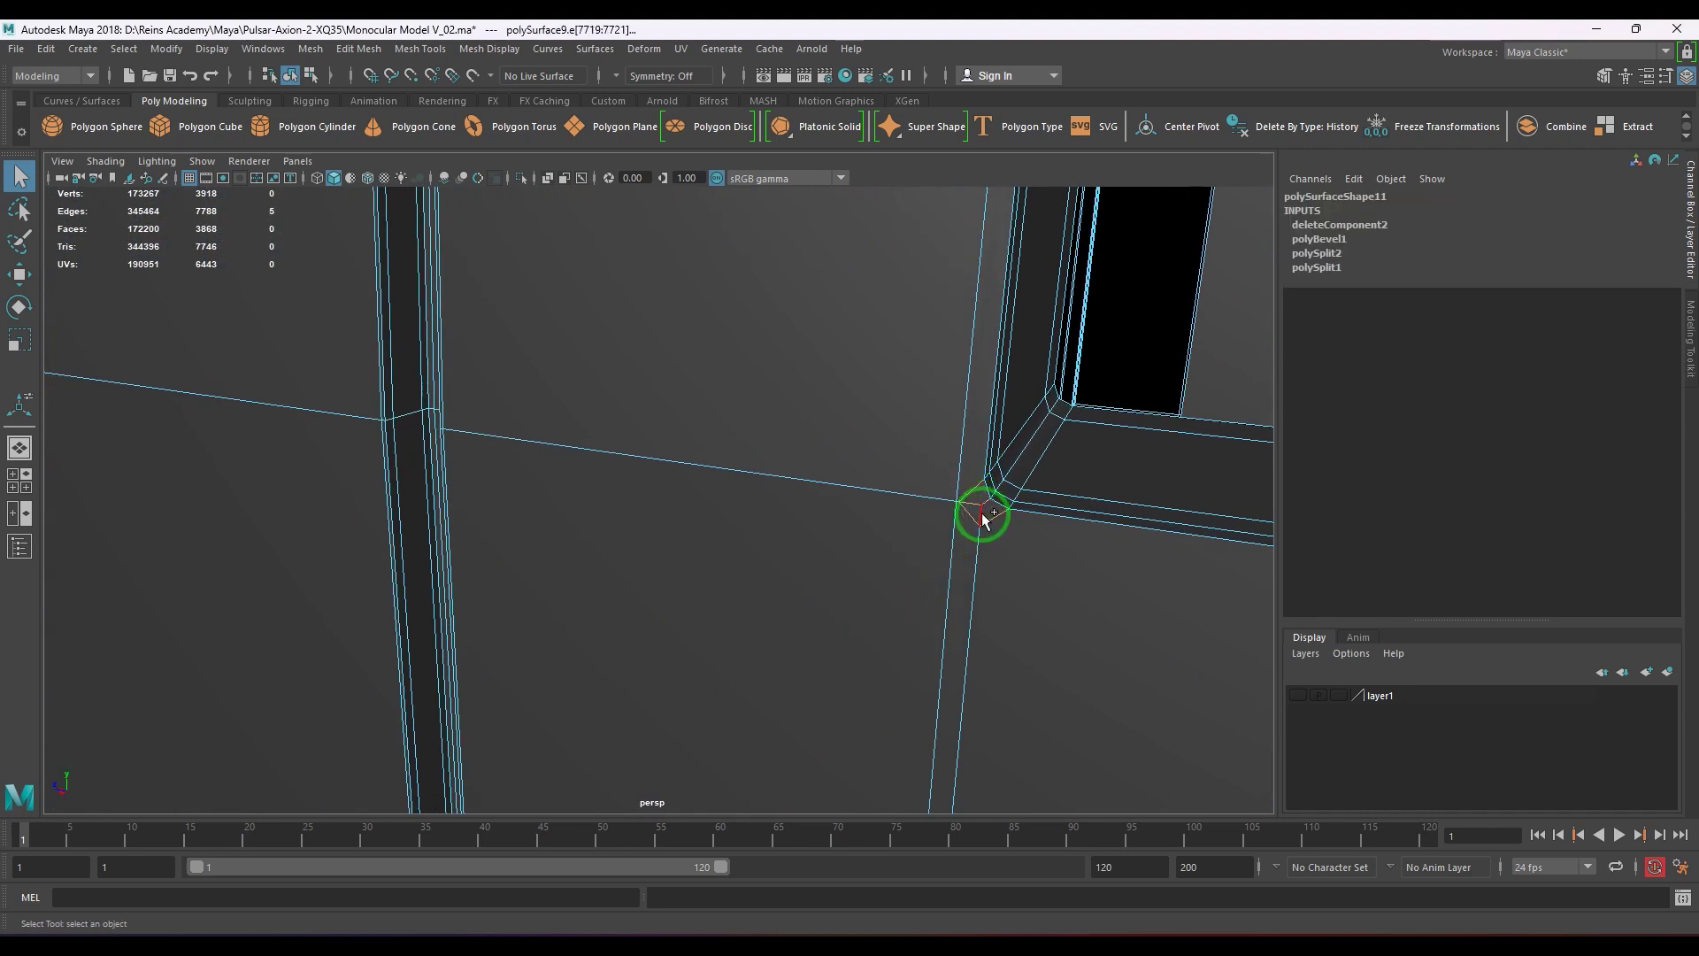
left_click(983, 513, "shift")
left_click(982, 550, "shift")
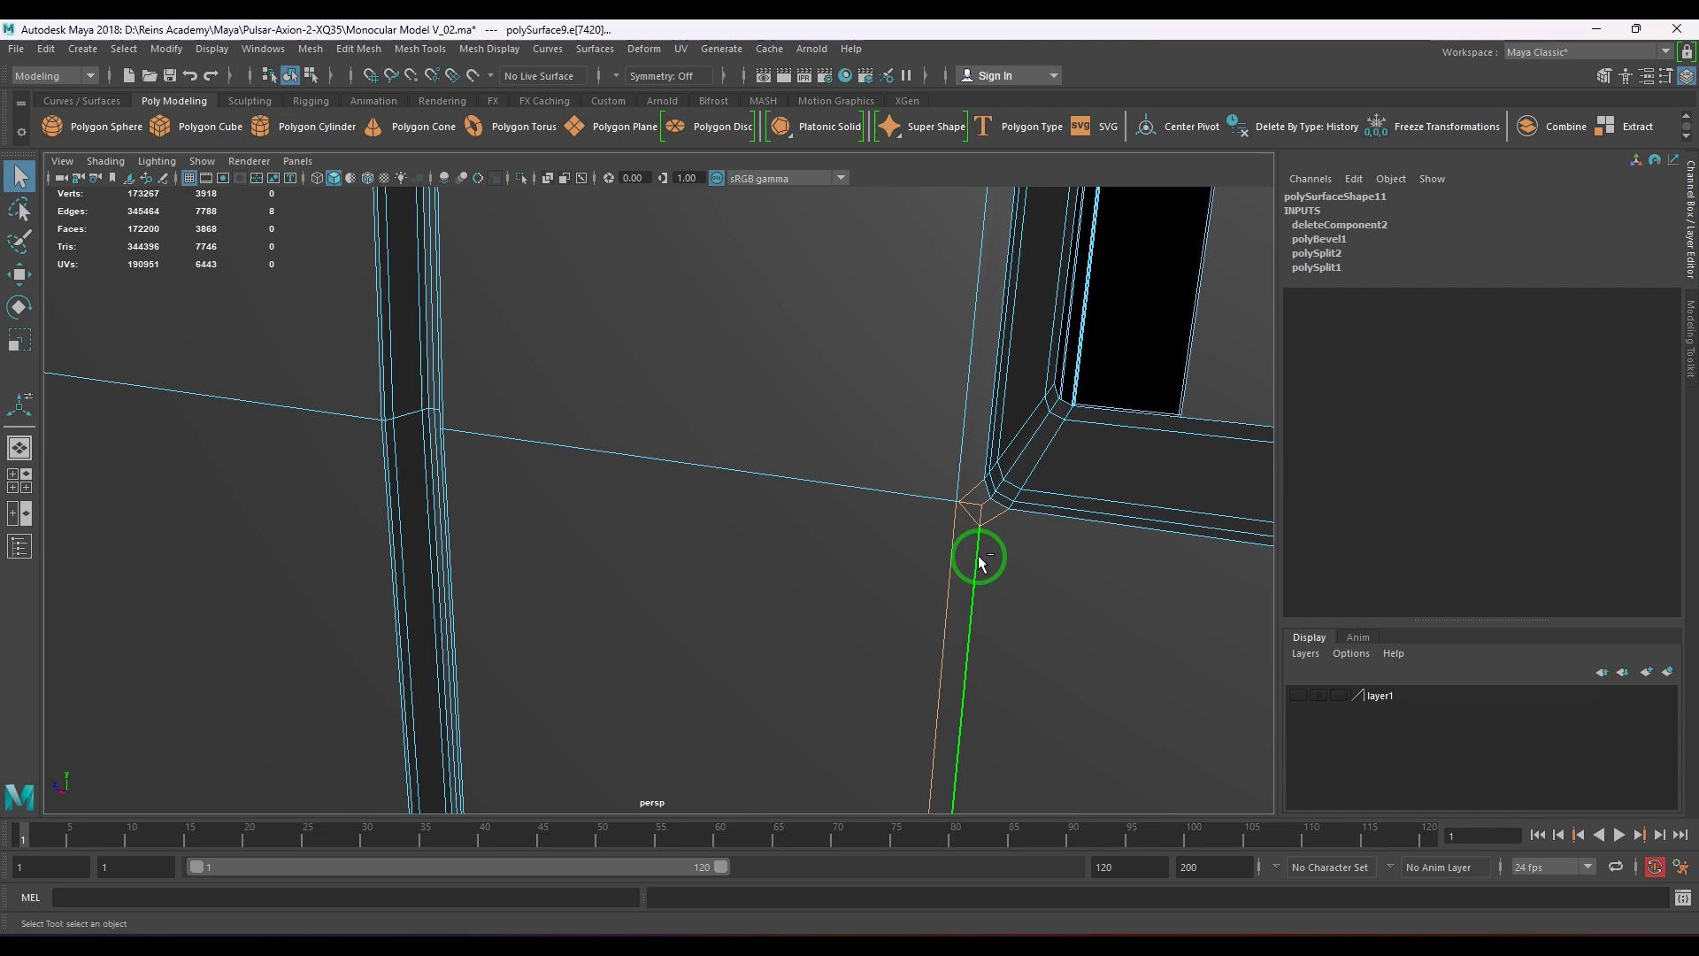
left_click(942, 500, "shift")
left_click_drag(948, 523, 995, 549, "alt")
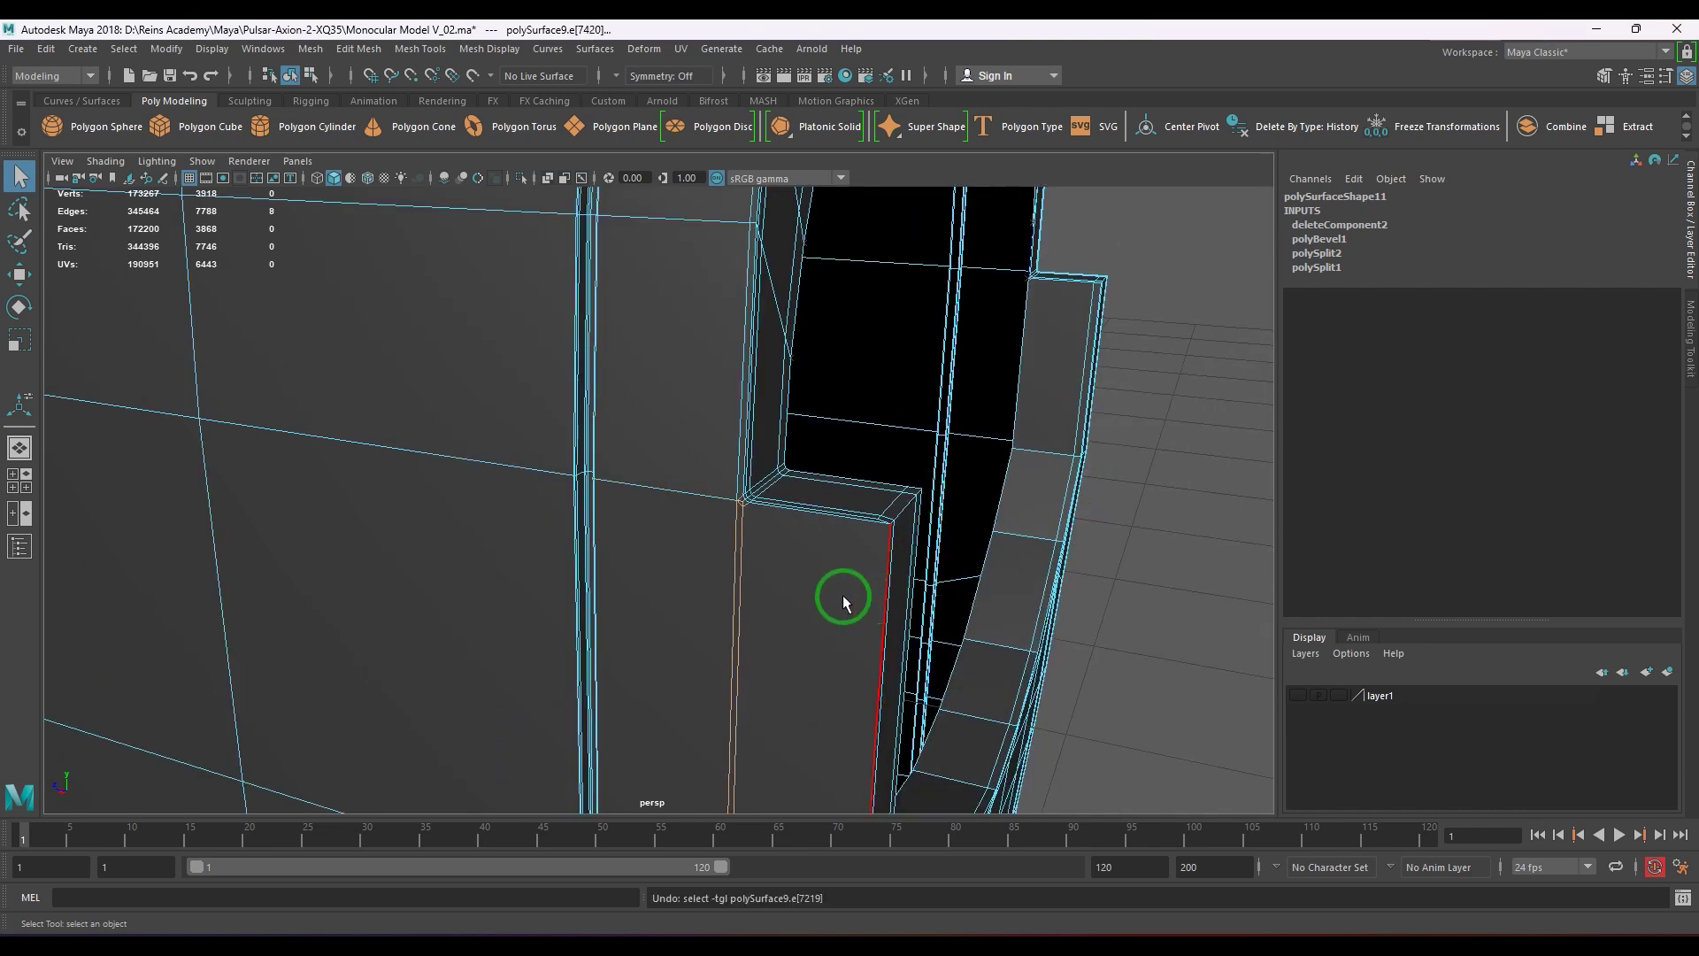
key("Delete")
- Insert a Multi-Cut edge loop on the rim's side step just below its top edge
left_click_drag(820, 579, 579, 551, "alt")
right_click_drag(579, 551, 771, 524, "alt")
middle_click_drag(772, 524, 781, 565, "alt")
right_click_drag(781, 565, 254, 436, "alt")
right_click_drag(507, 459, 1042, 682, "alt")
right_click_drag(752, 491, 746, 430, "alt")
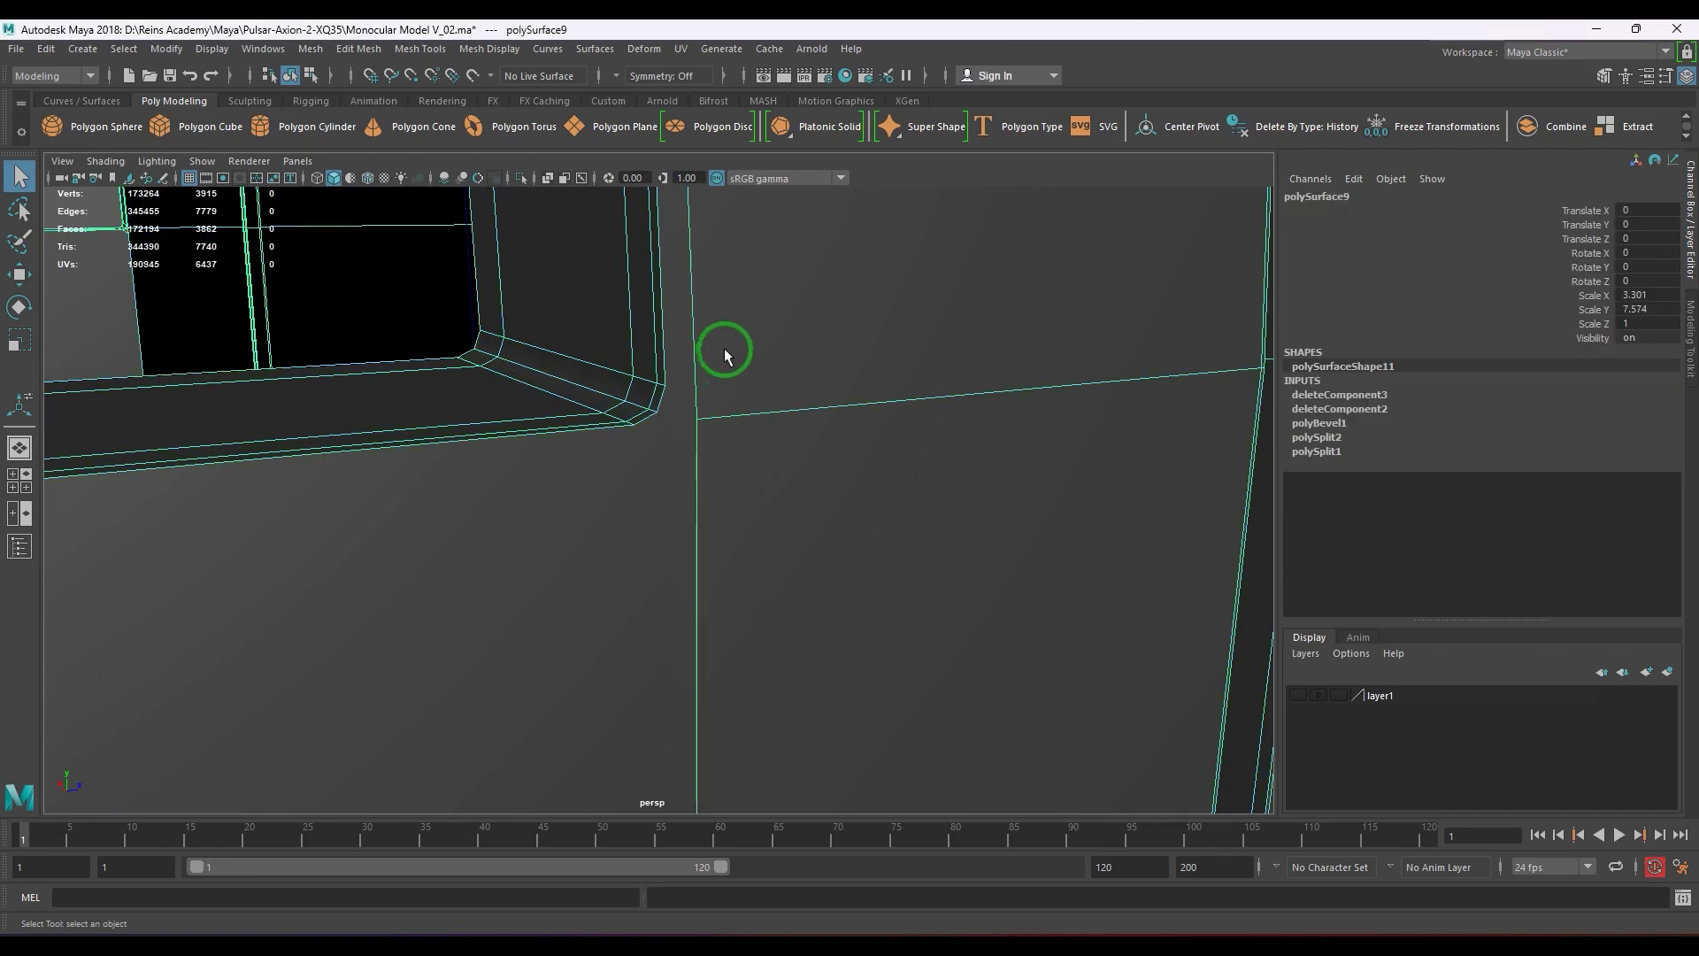
right_click_drag(724, 346, 615, 349, "shift")
left_click(634, 425)
key("Escape")
right_click_drag(724, 460, 519, 470, "alt")
left_click_drag(520, 470, 565, 478, "alt")
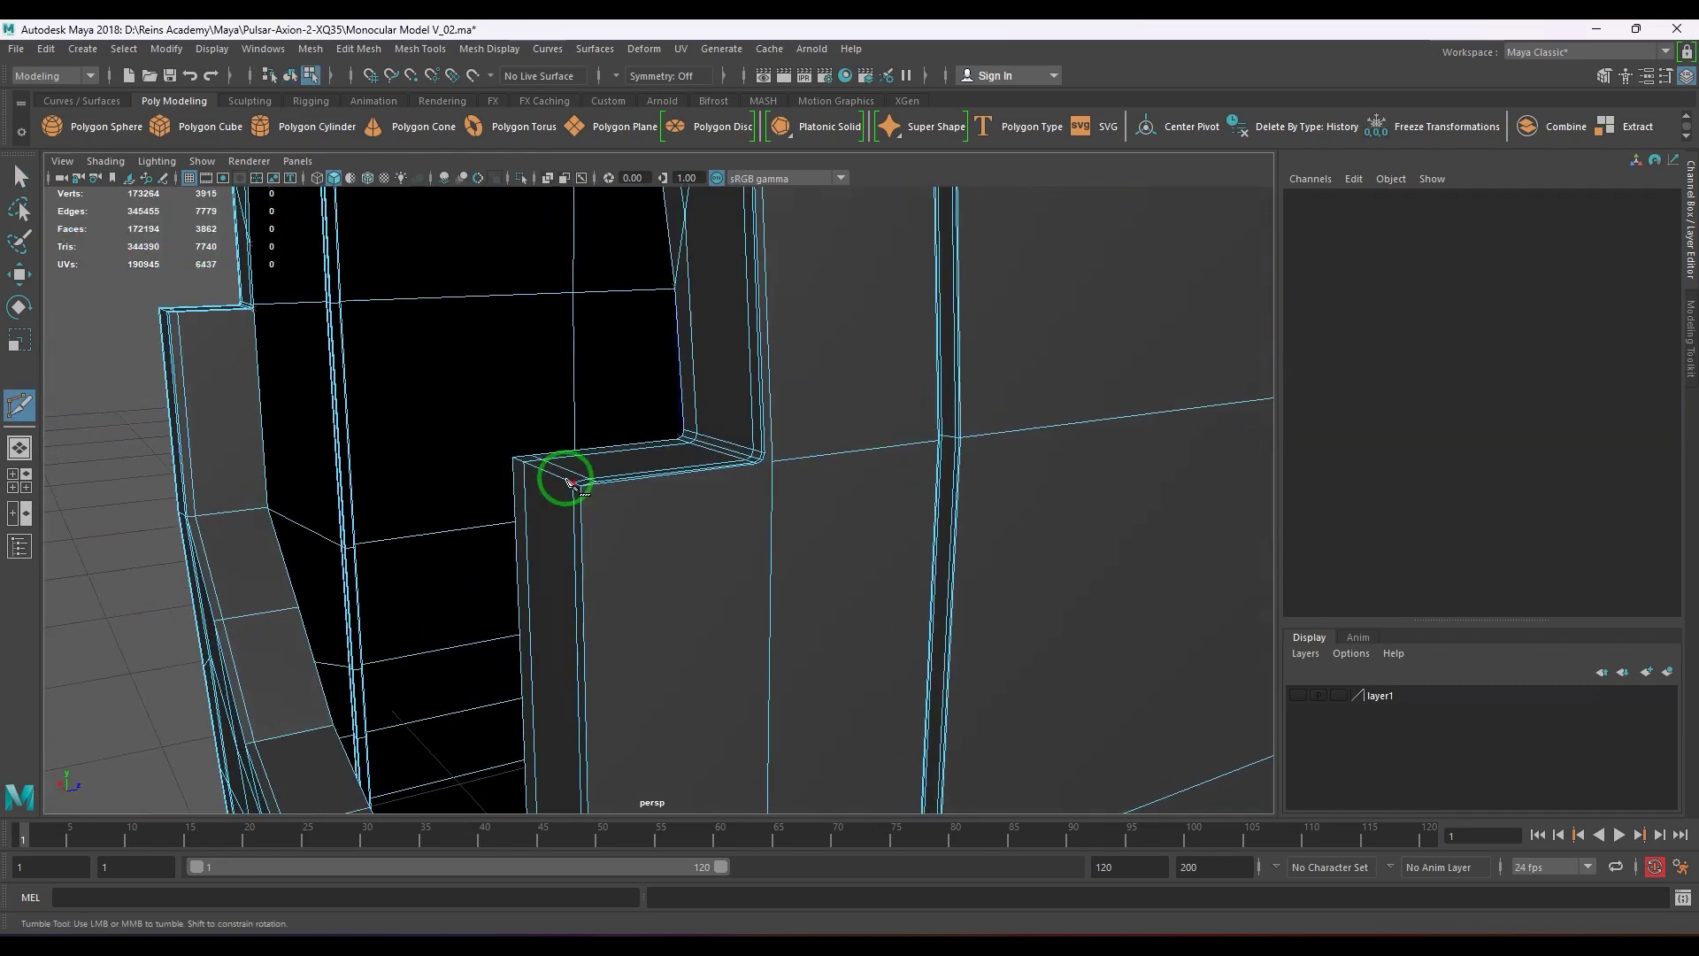
right_click_drag(565, 477, 617, 492, "alt")
left_click(550, 495, "ctrl")
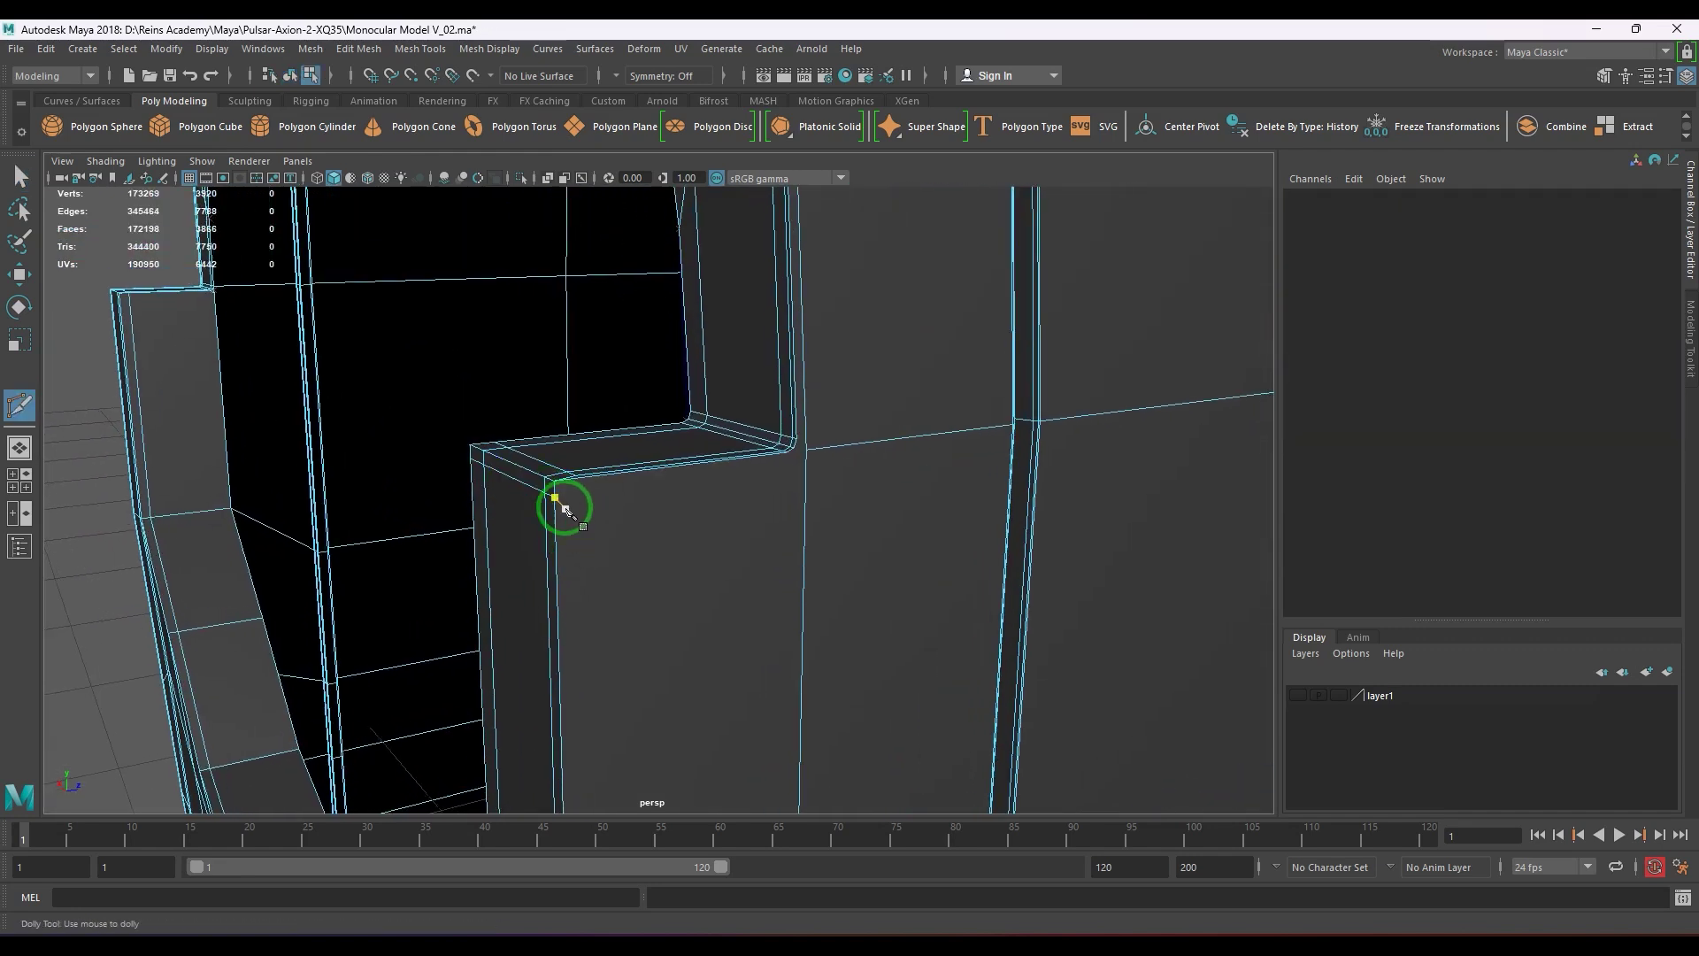
- Cut an edge across the step's outer side face from the new loop to the vertical edge beside the notch
scroll(792, 487, "up", 3)
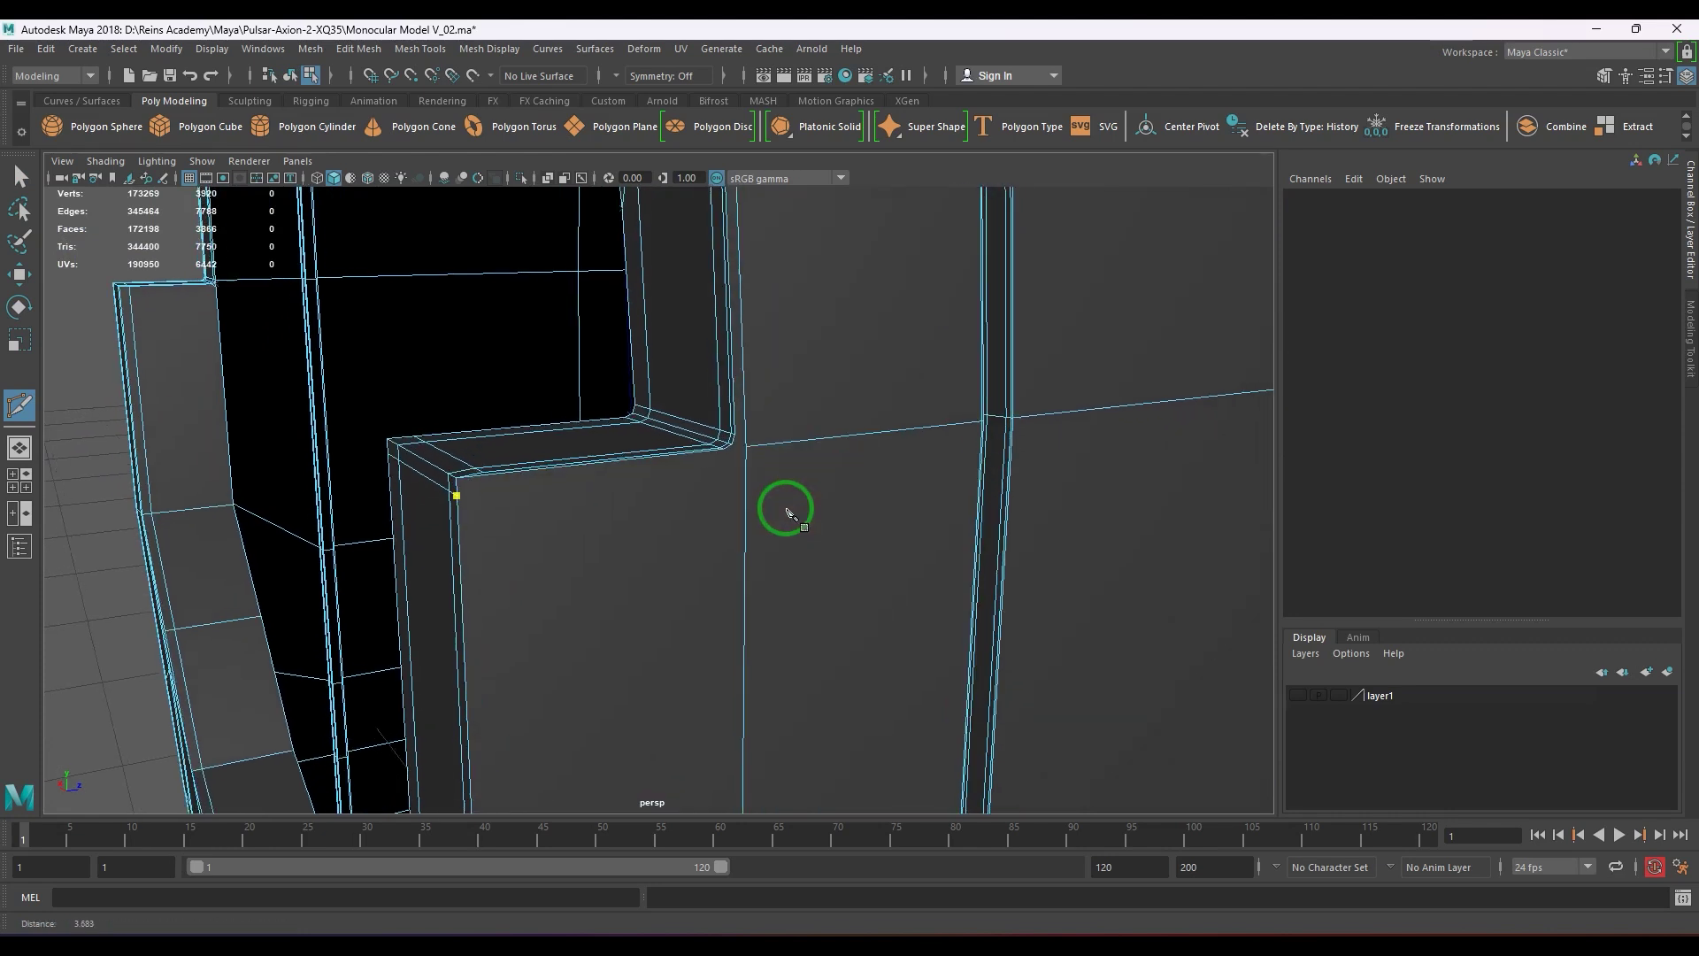
scroll(796, 461, "up", 1)
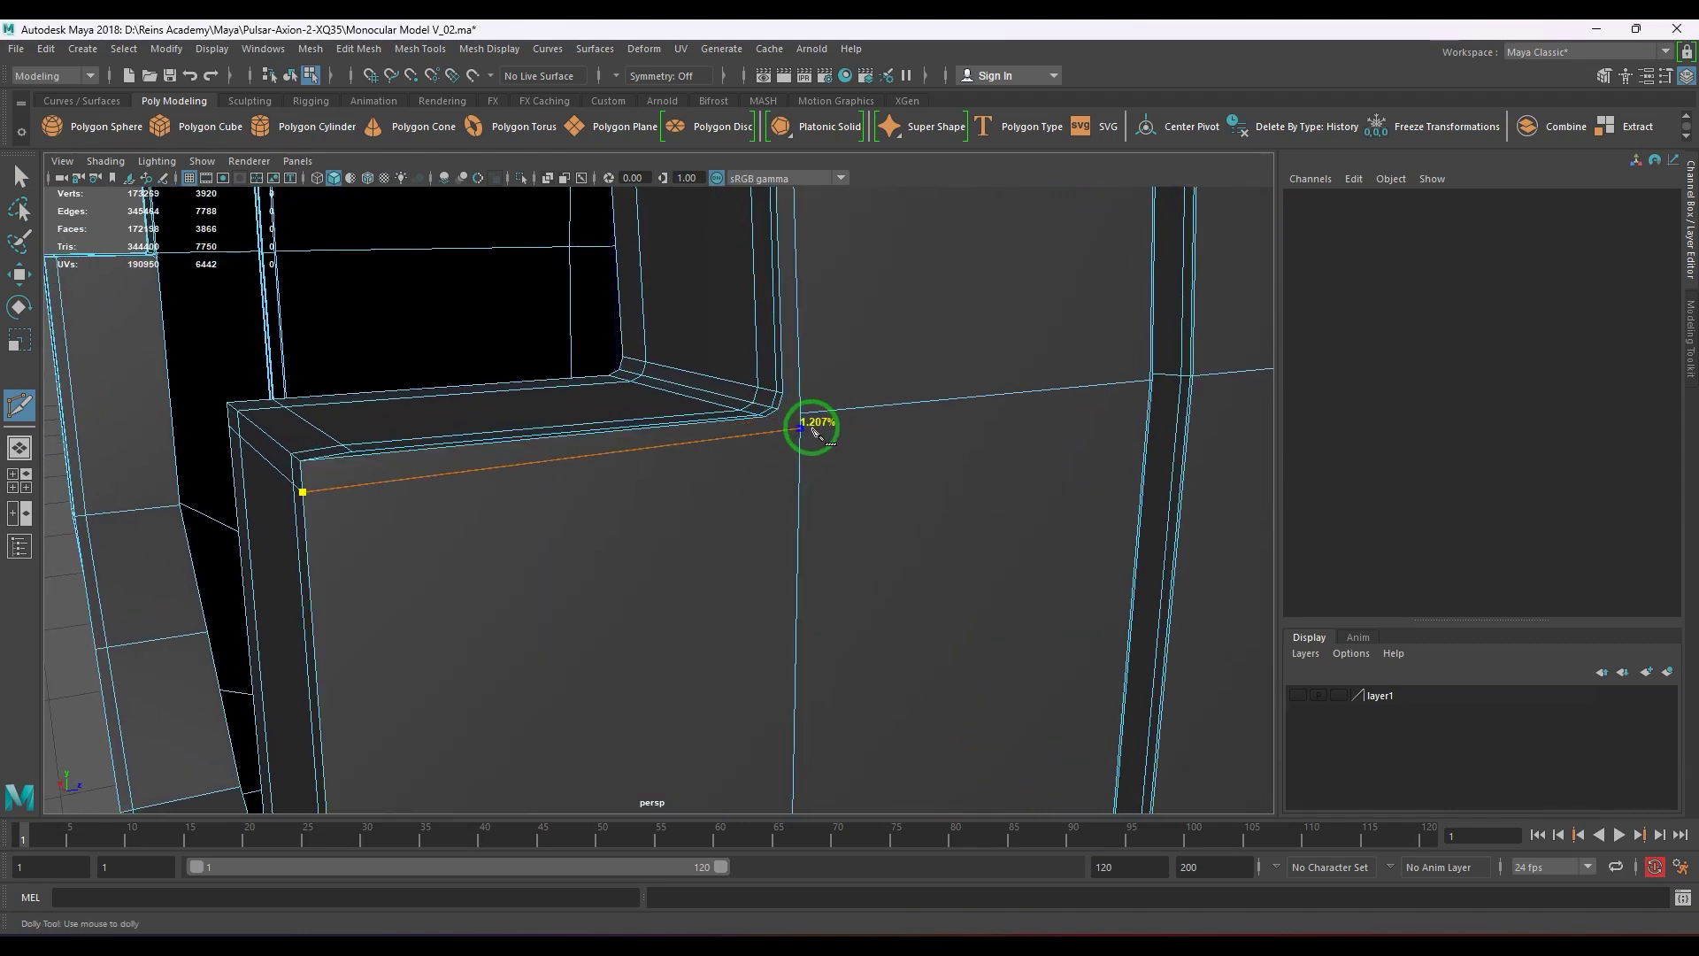
left_click(799, 436)
right_click(798, 436)
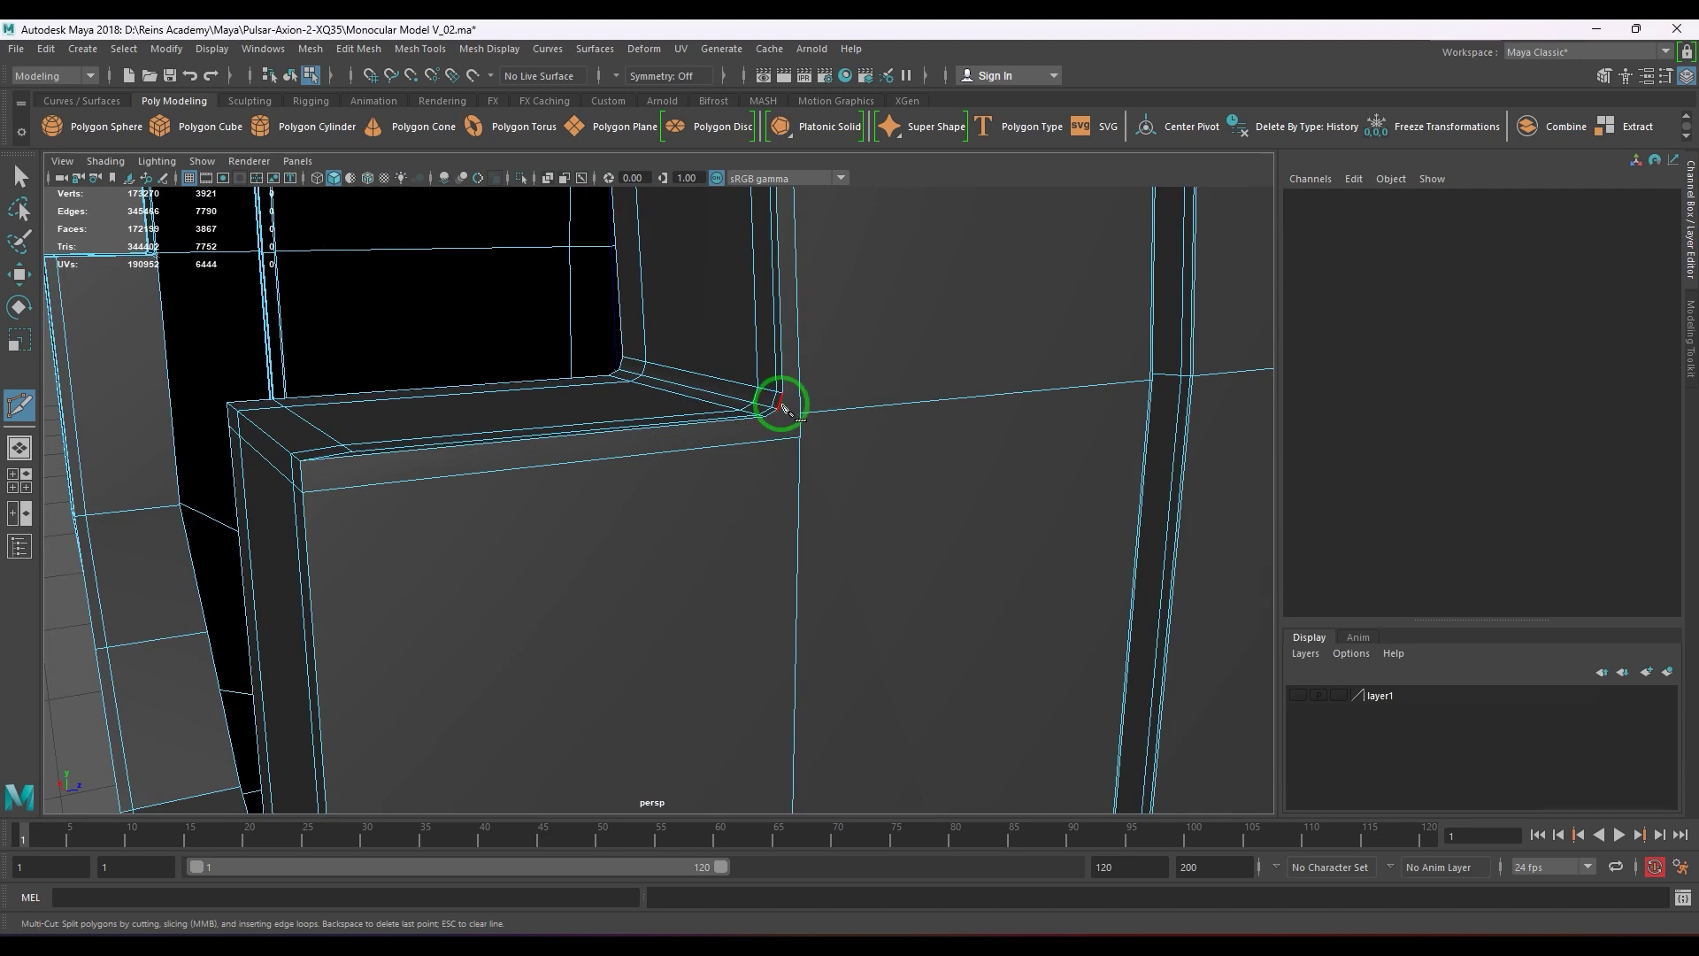
- Connect the beveled notch corner's vertices to the adjacent vertical edge with three Multi-Cut edges
left_click(778, 408)
left_click(800, 439)
right_click(799, 441)
left_click(801, 413)
left_click(783, 393)
right_click(776, 436)
left_click(765, 416)
left_click(800, 437)
right_click(798, 447)
left_click(800, 438)
key("Escape")
left_click(1193, 376)
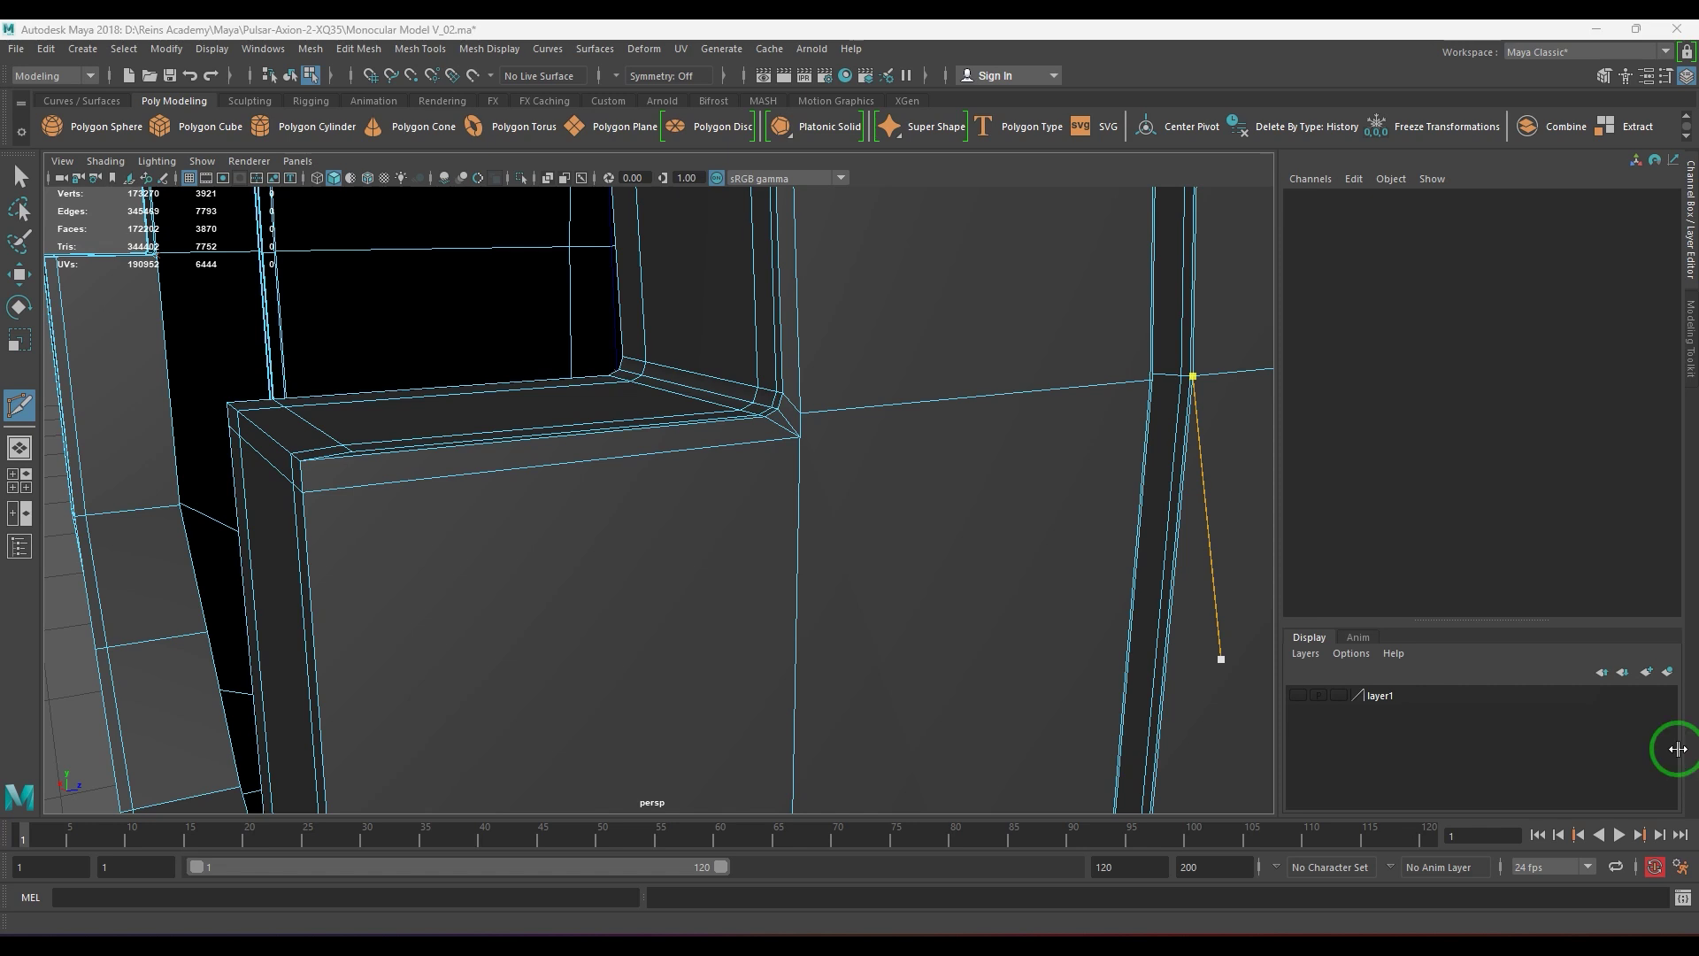
- Select the body mesh, delete its construction history and keep it in unsmoothed display
right_click_drag(747, 596, 451, 595, "alt")
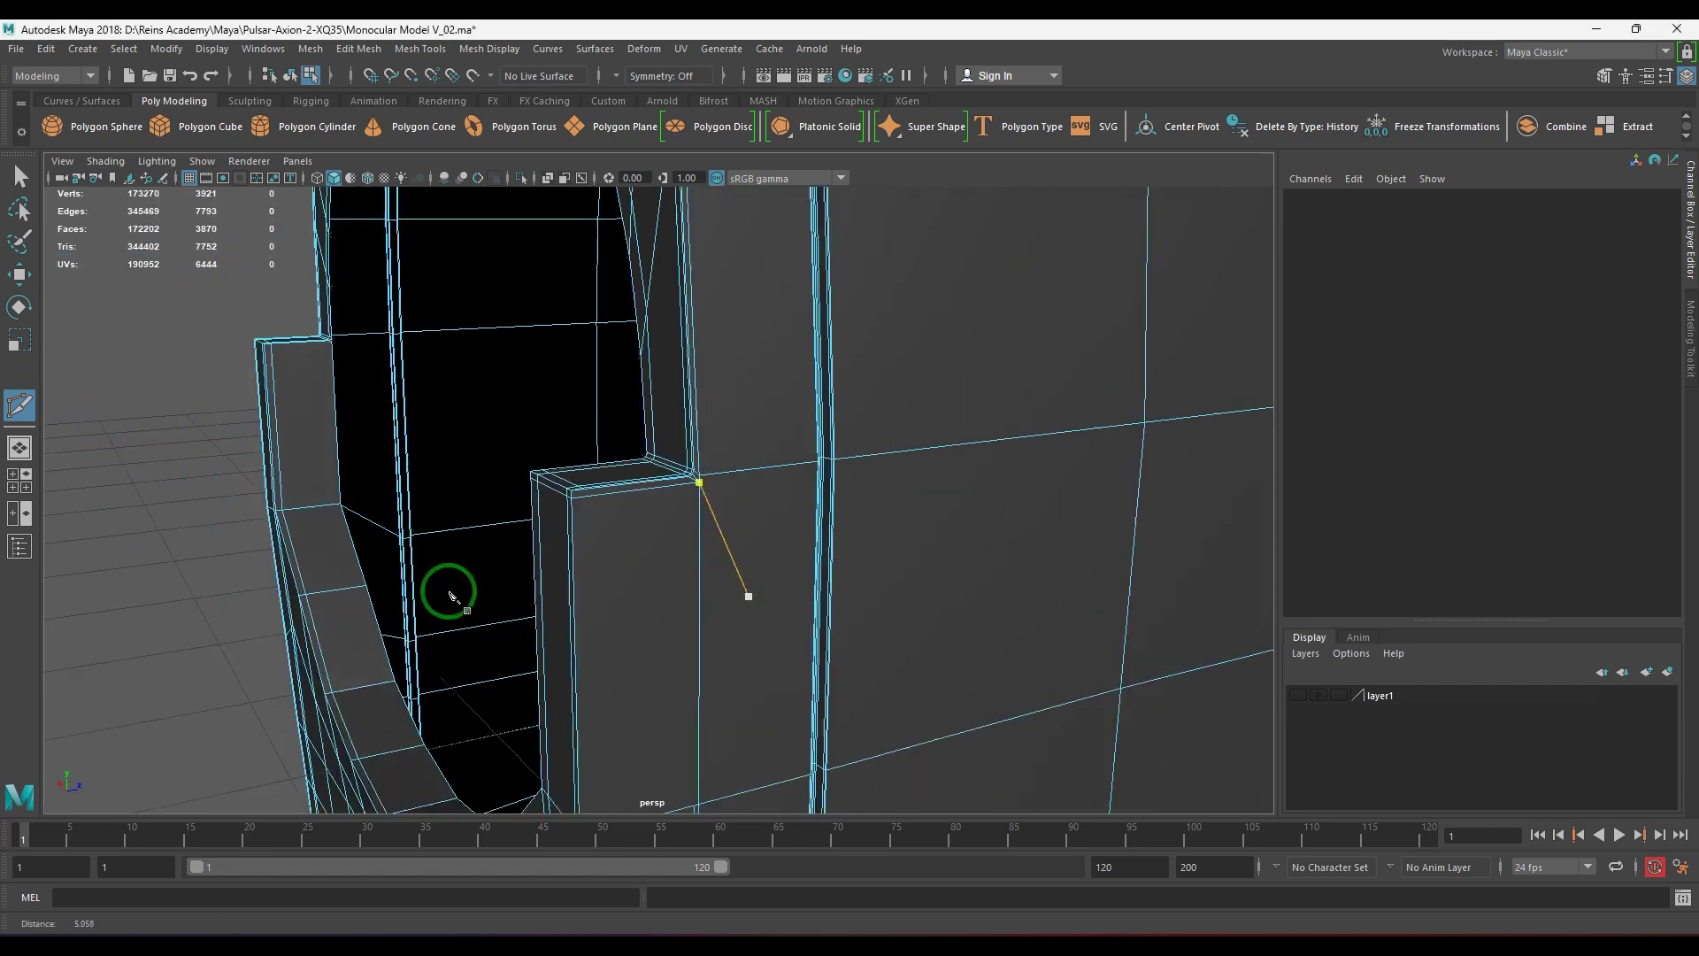
left_click_drag(464, 598, 561, 603, "alt")
scroll(522, 609, "down", 2)
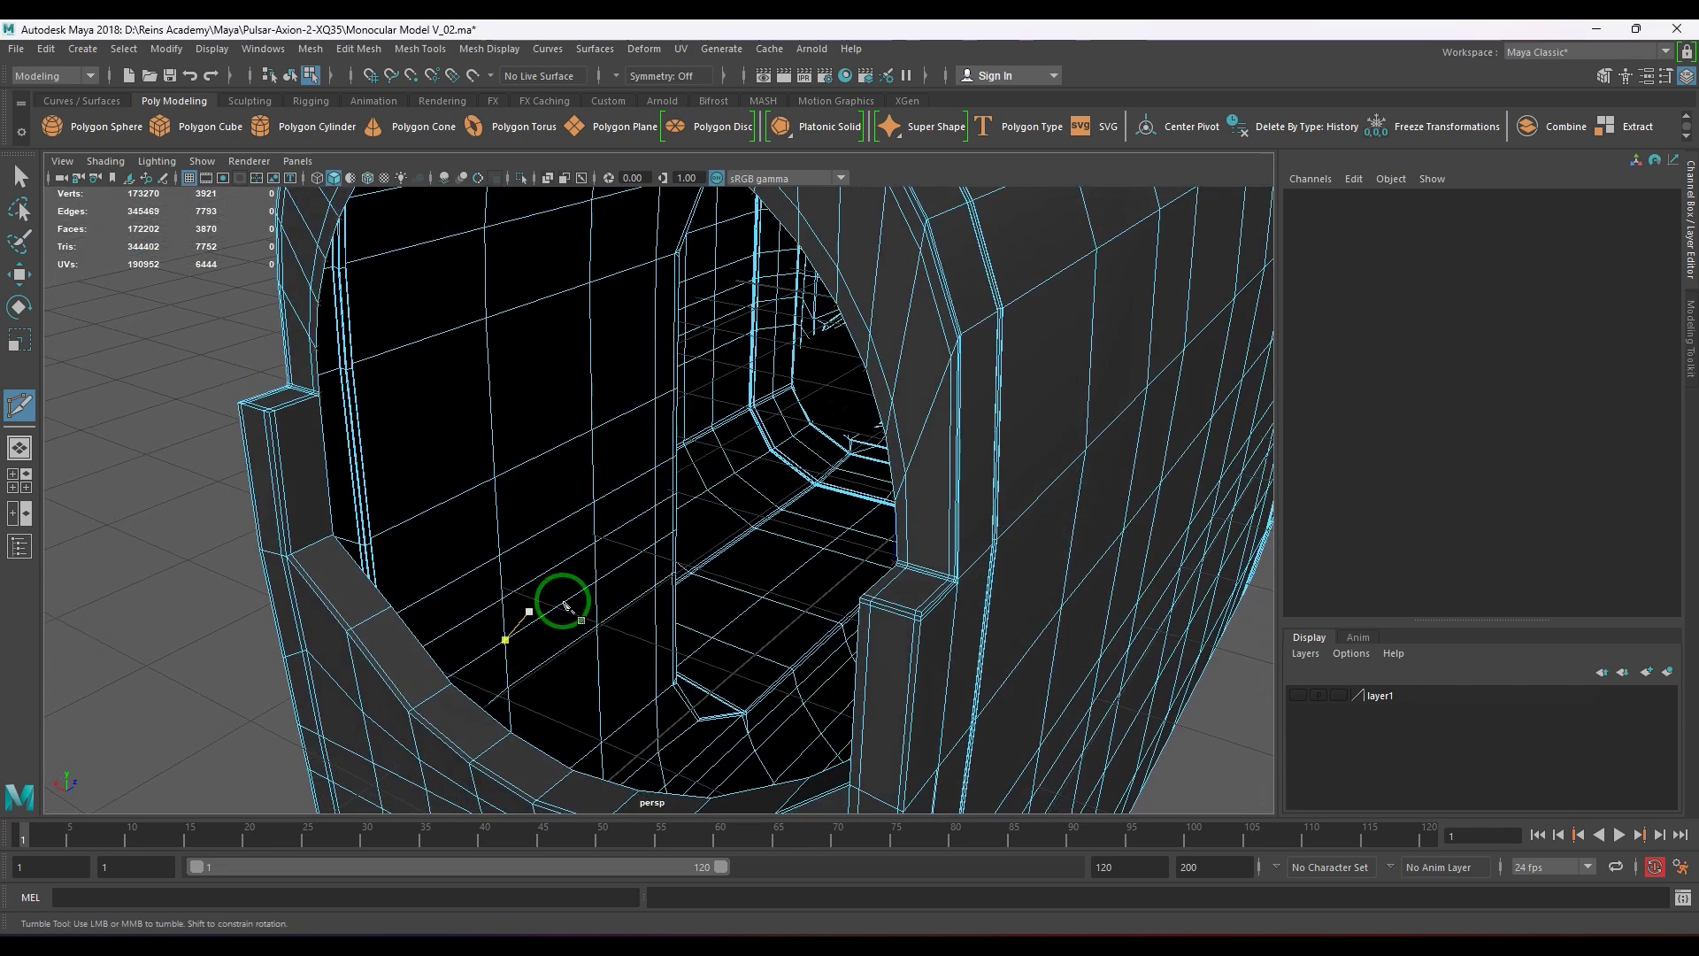
scroll(584, 606, "down", 5)
left_click_drag(738, 623, 800, 700, "alt")
scroll(752, 704, "up", 4)
left_click_drag(713, 518, 674, 487, "alt")
key("1")
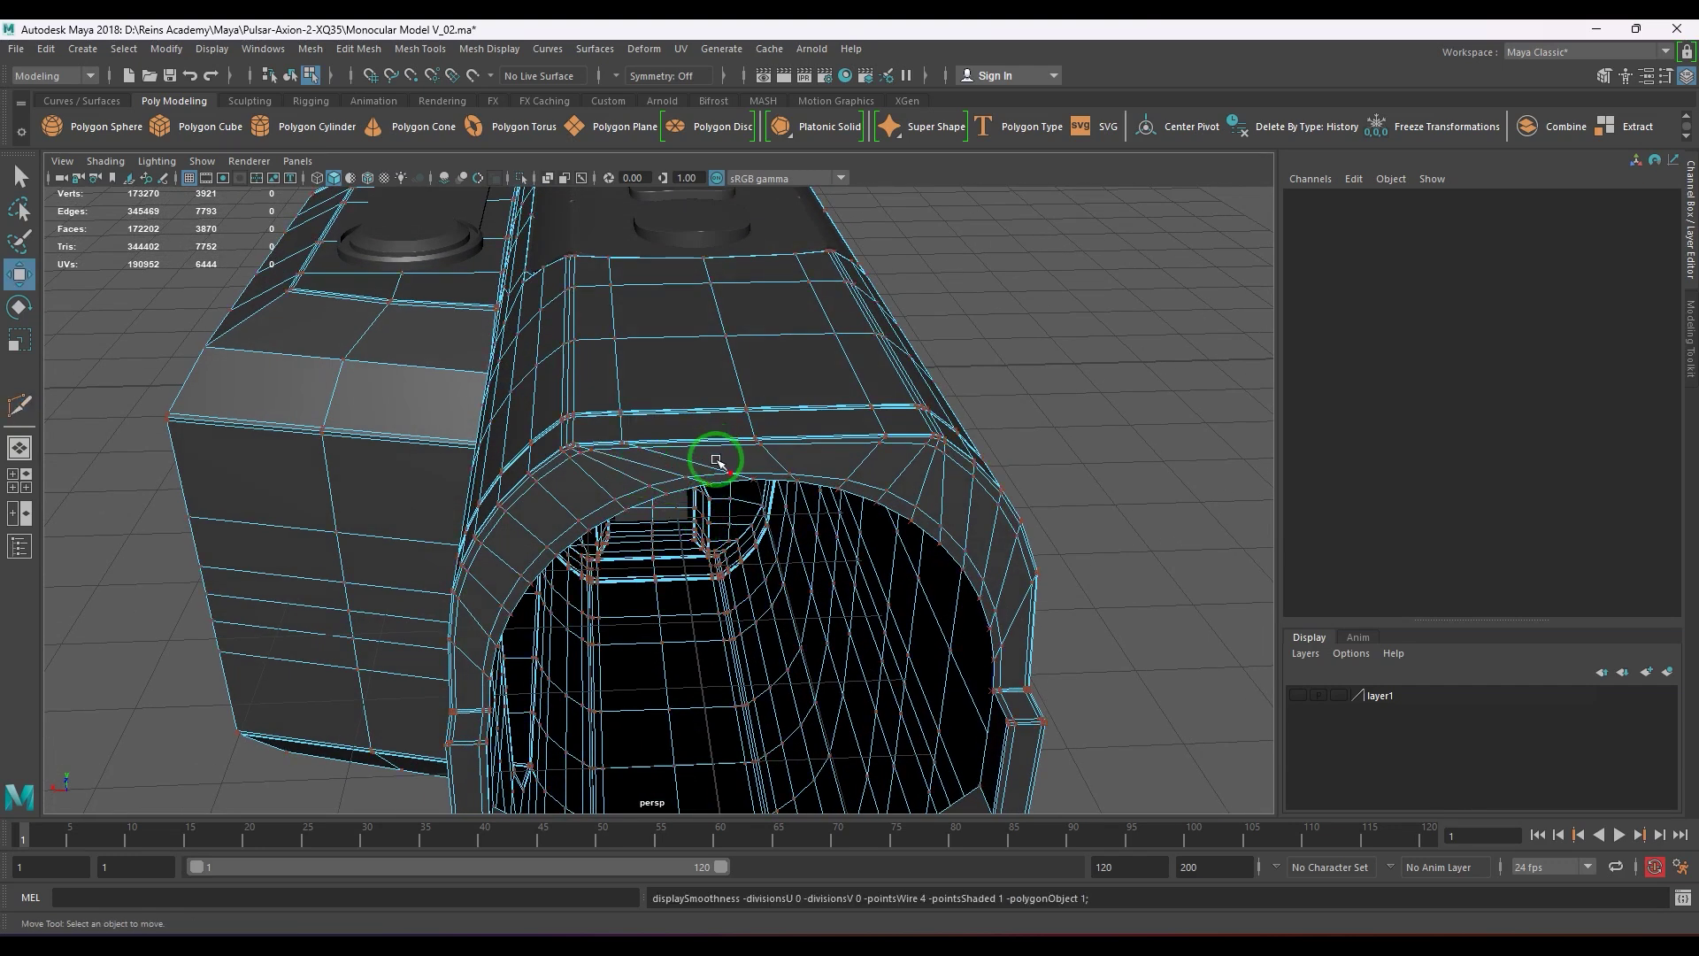
left_click(716, 460)
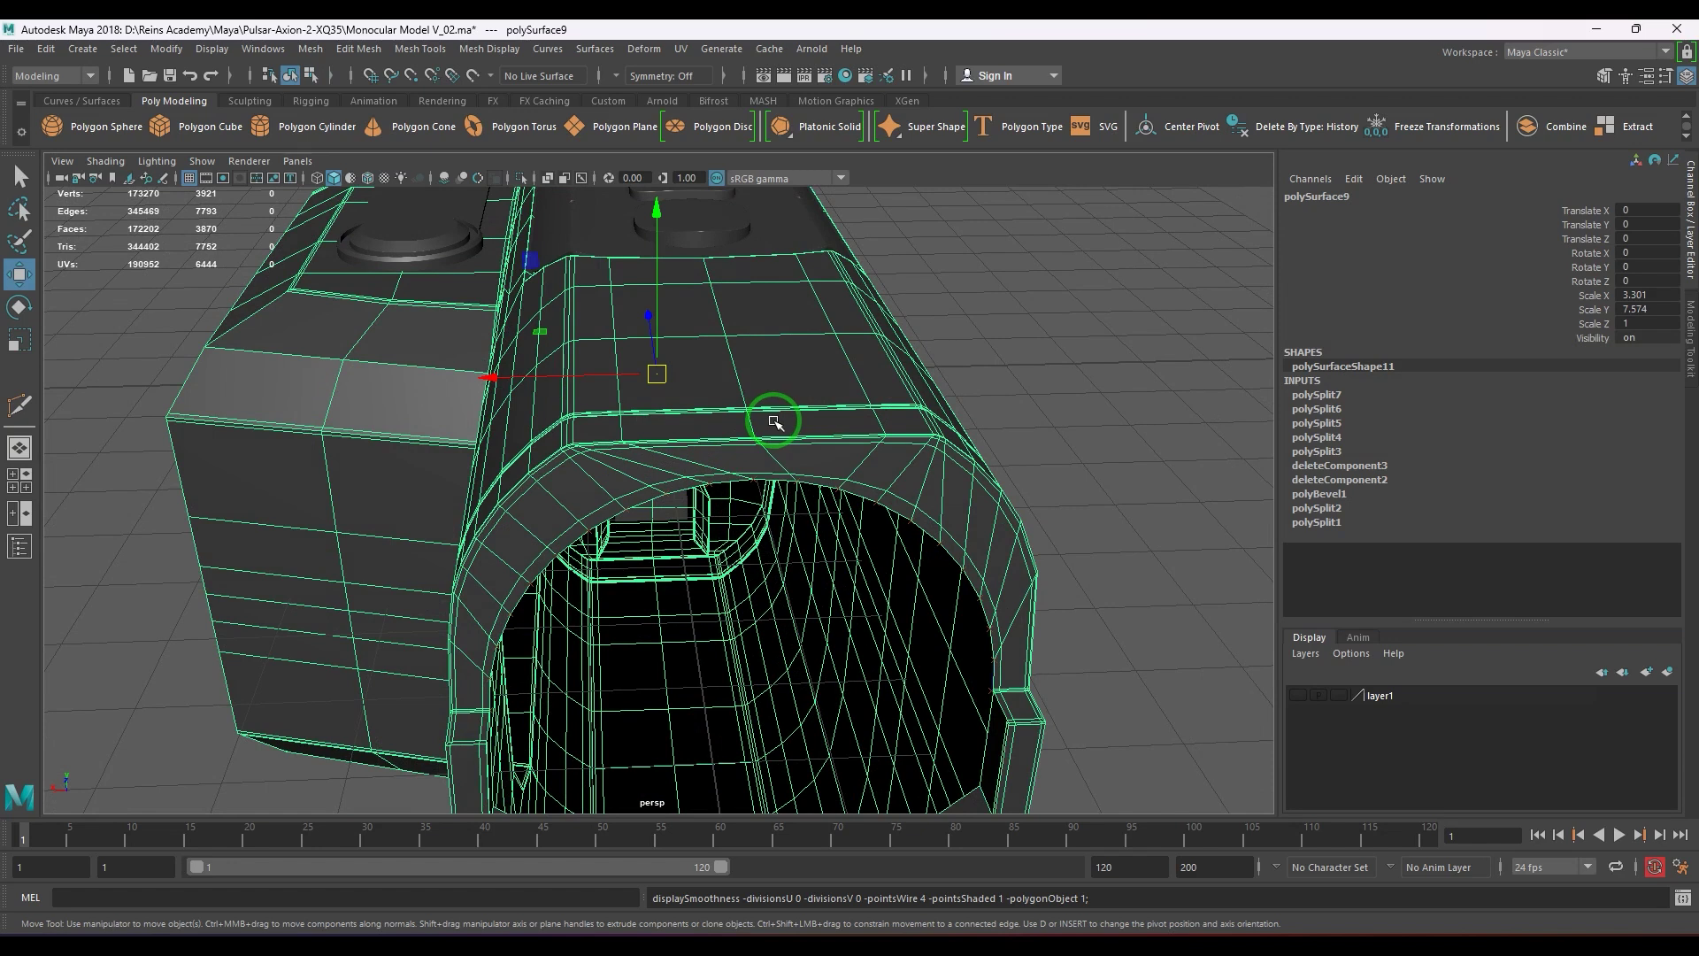
right_click_drag(774, 423, 840, 500, "alt")
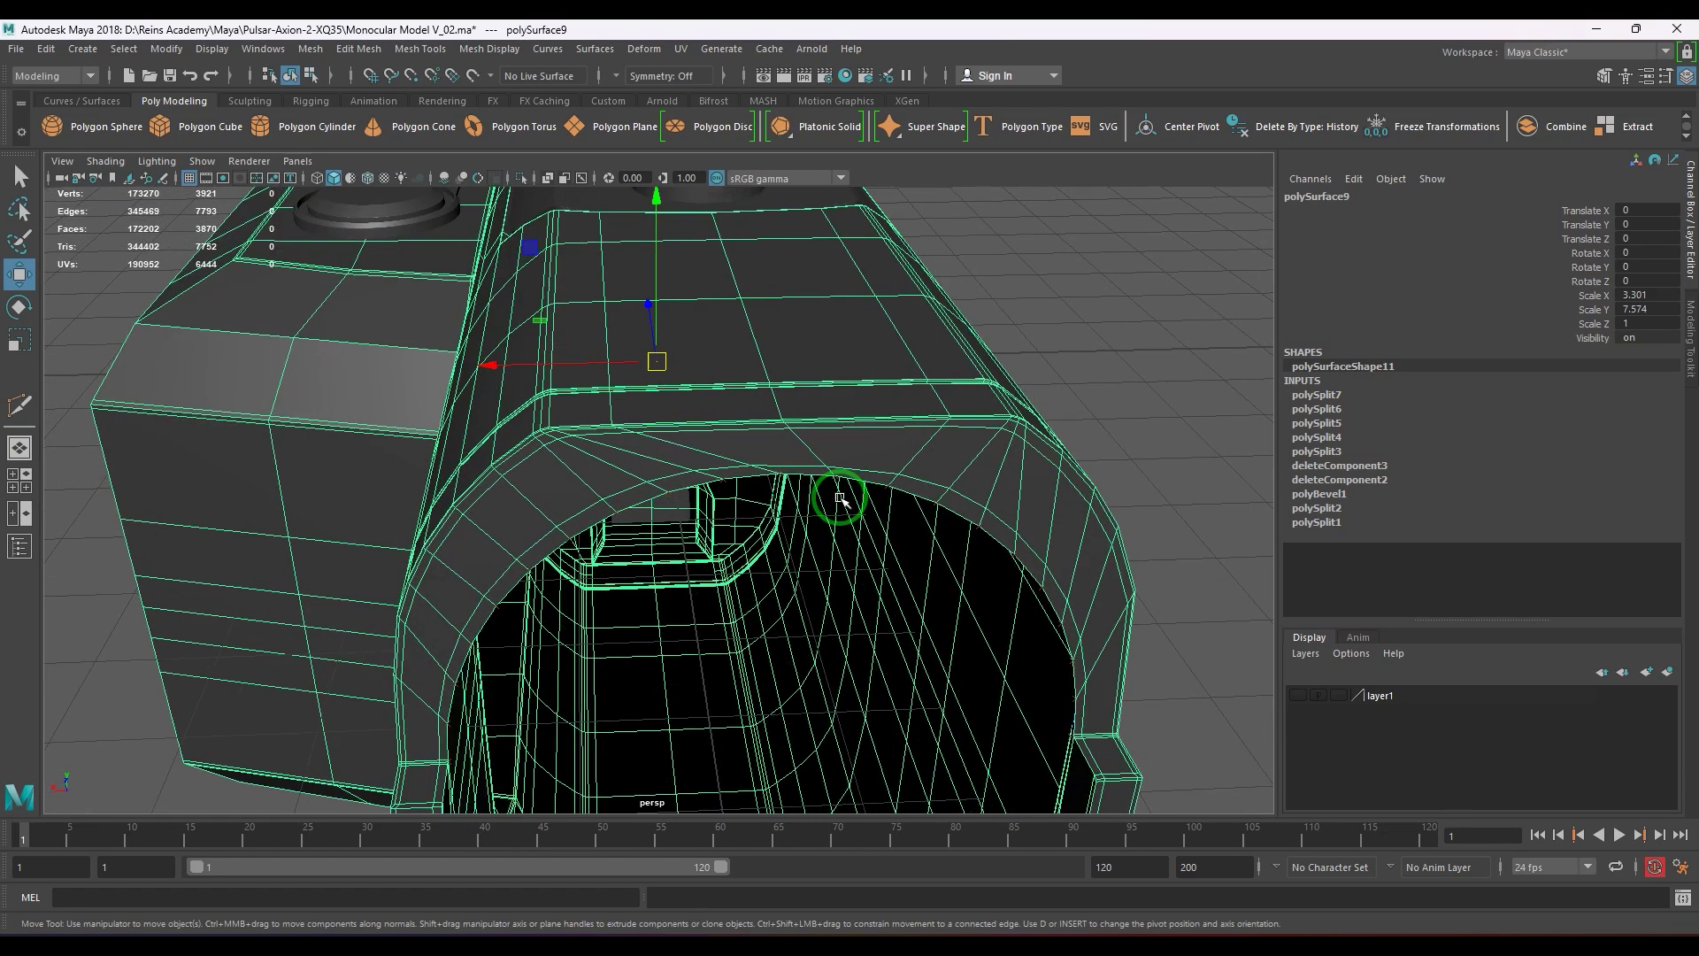
key("alt+shift+d")
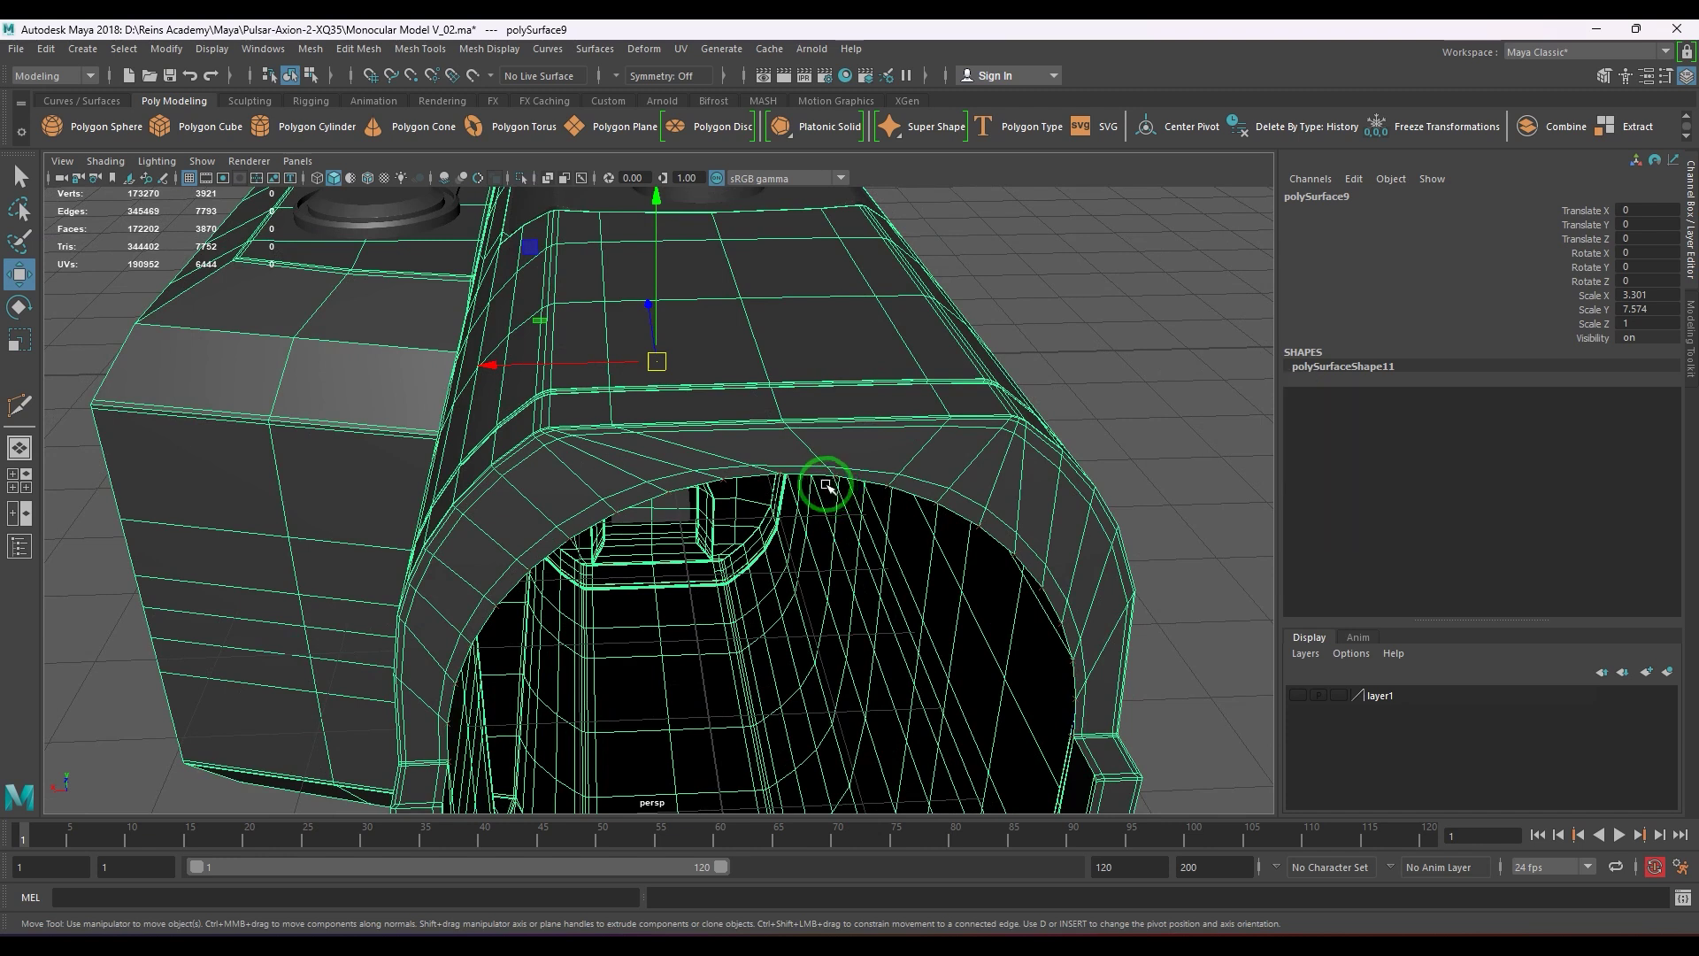
key("1")
key("1")
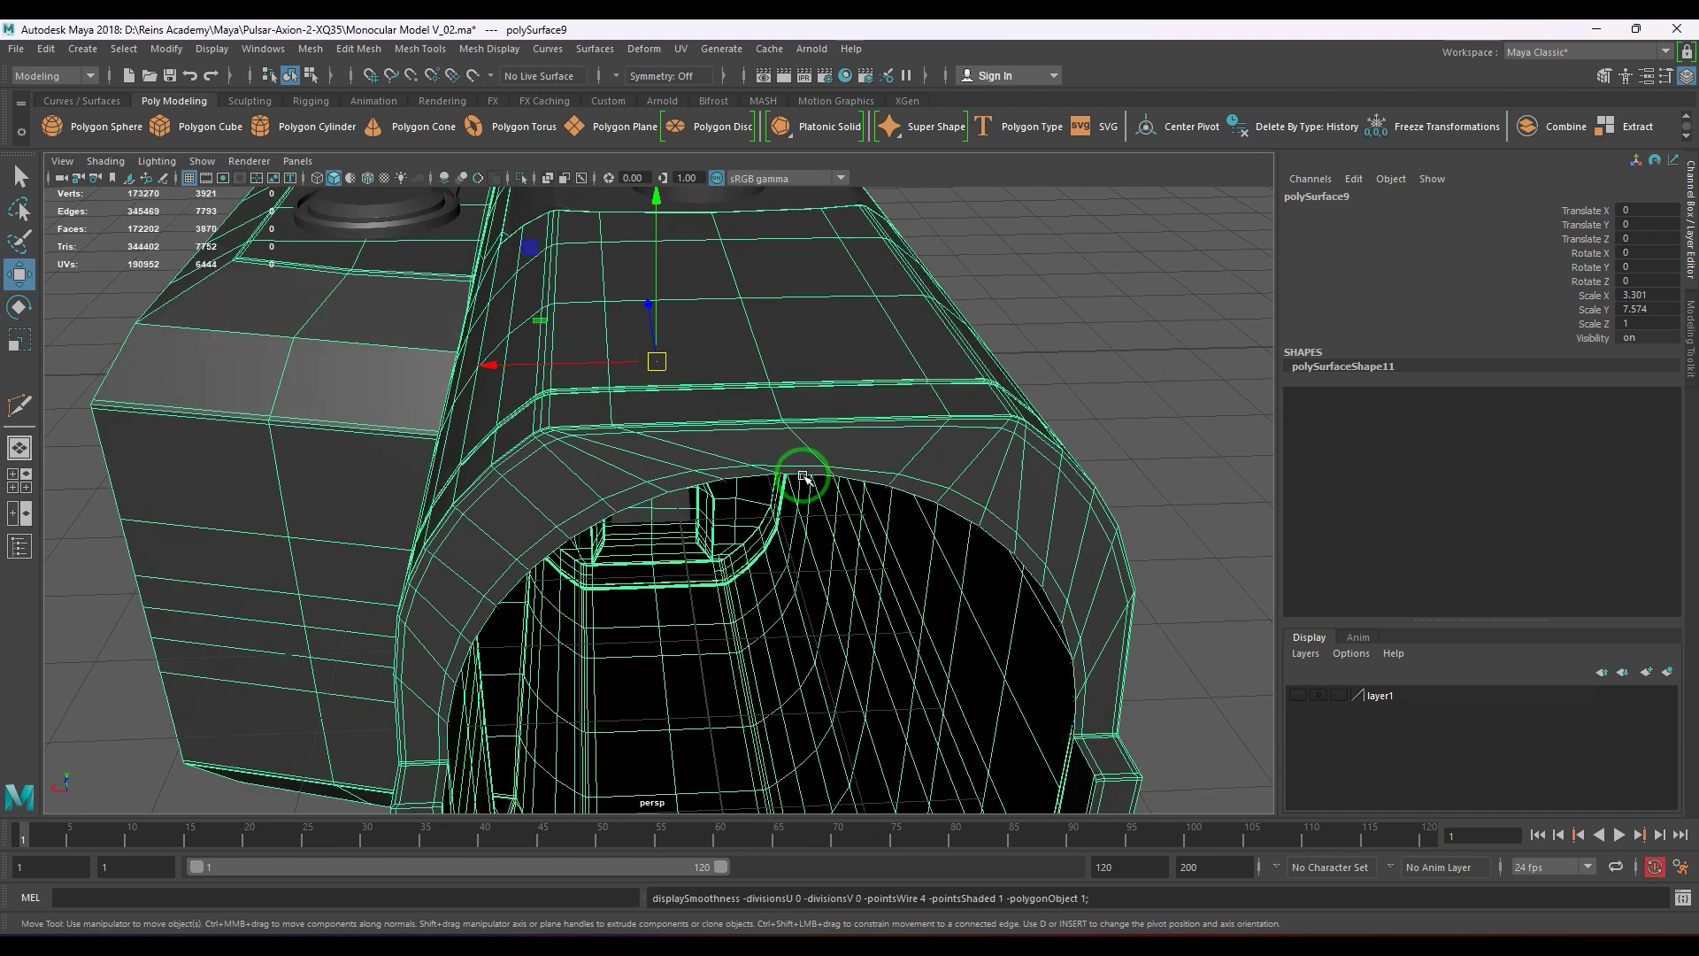
left_click_drag(823, 469, 687, 417, "alt")
right_click_drag(686, 417, 809, 475, "alt")
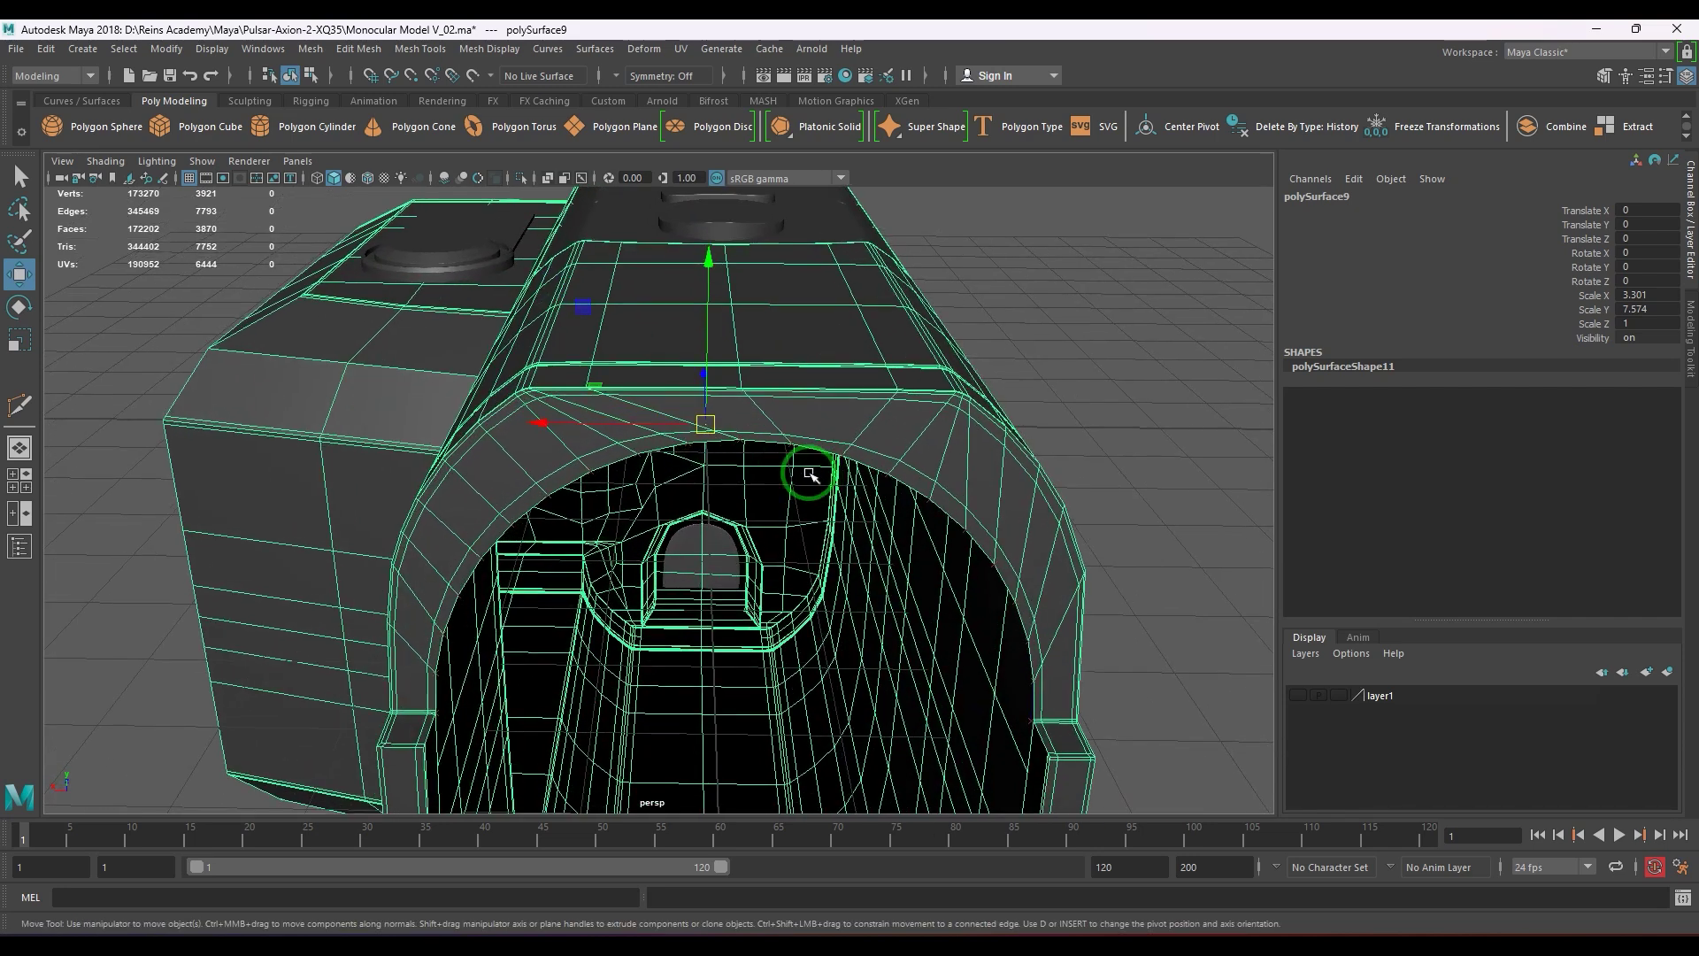
- Delete the two diagonal edges running across the front rim face above the arch
middle_click_drag(774, 447, 754, 484, "alt")
right_click_drag(754, 483, 836, 522, "alt")
right_click_drag(783, 482, 780, 441)
left_click(765, 462)
key("Delete")
left_click(694, 467)
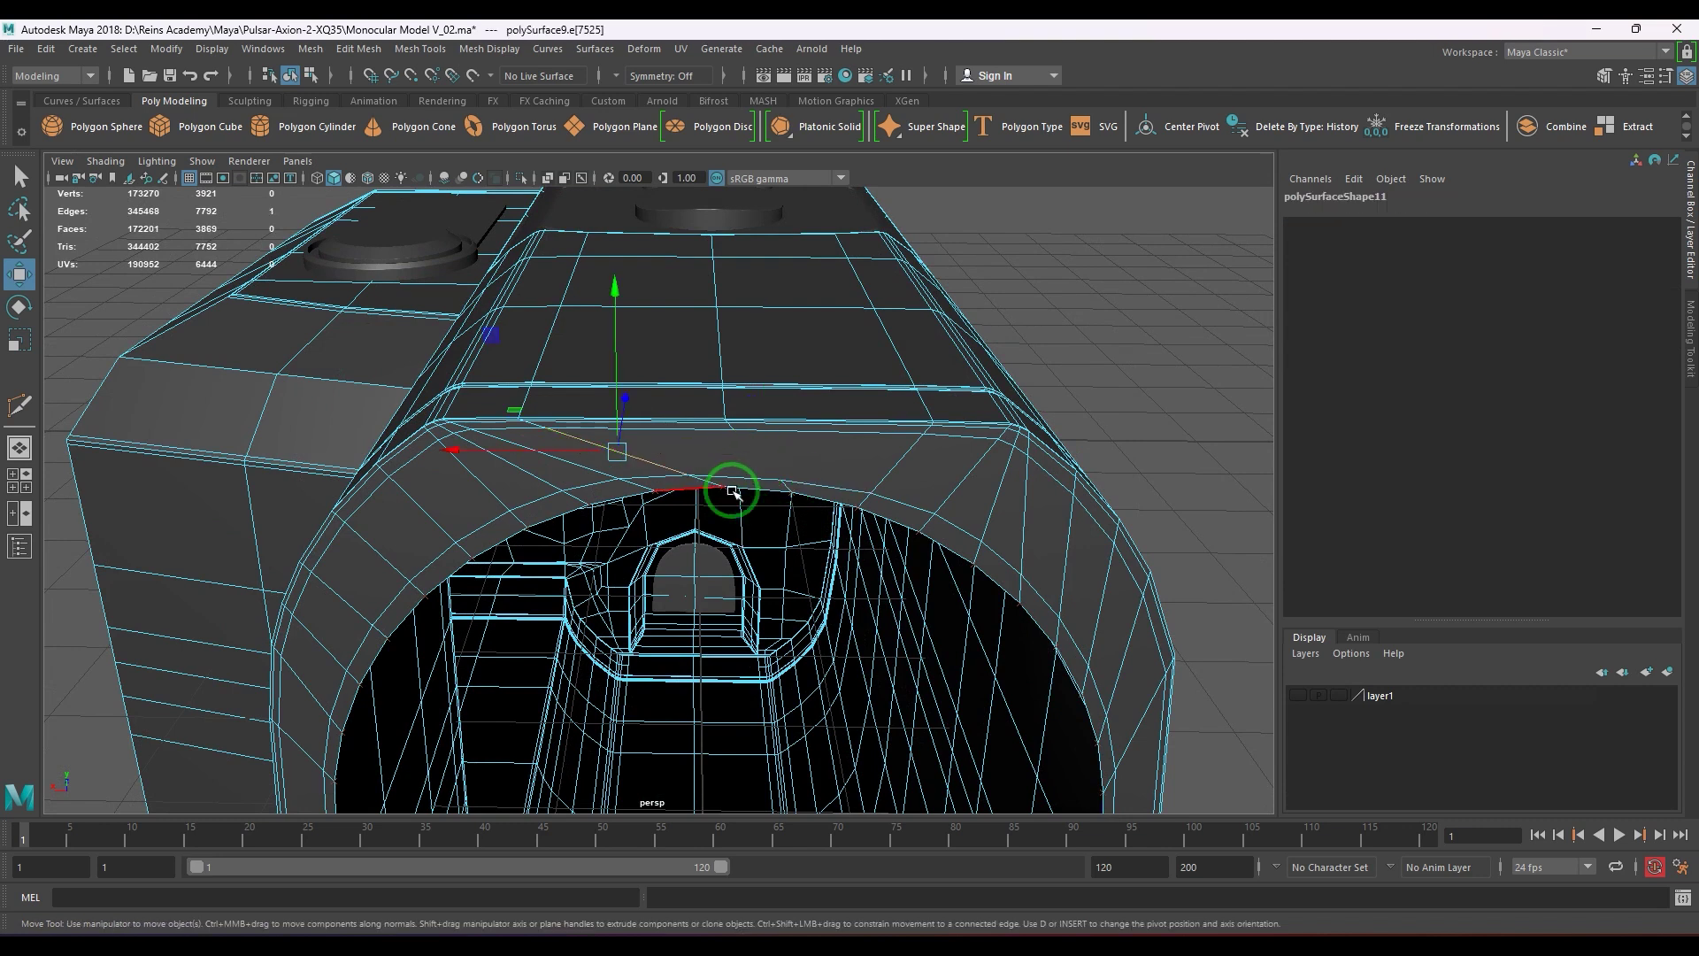
key("Delete")
key("1")
- Shift the rim's upper middle vertices sideways to line them up with the body's center edge
right_click_drag(766, 496, 837, 534)
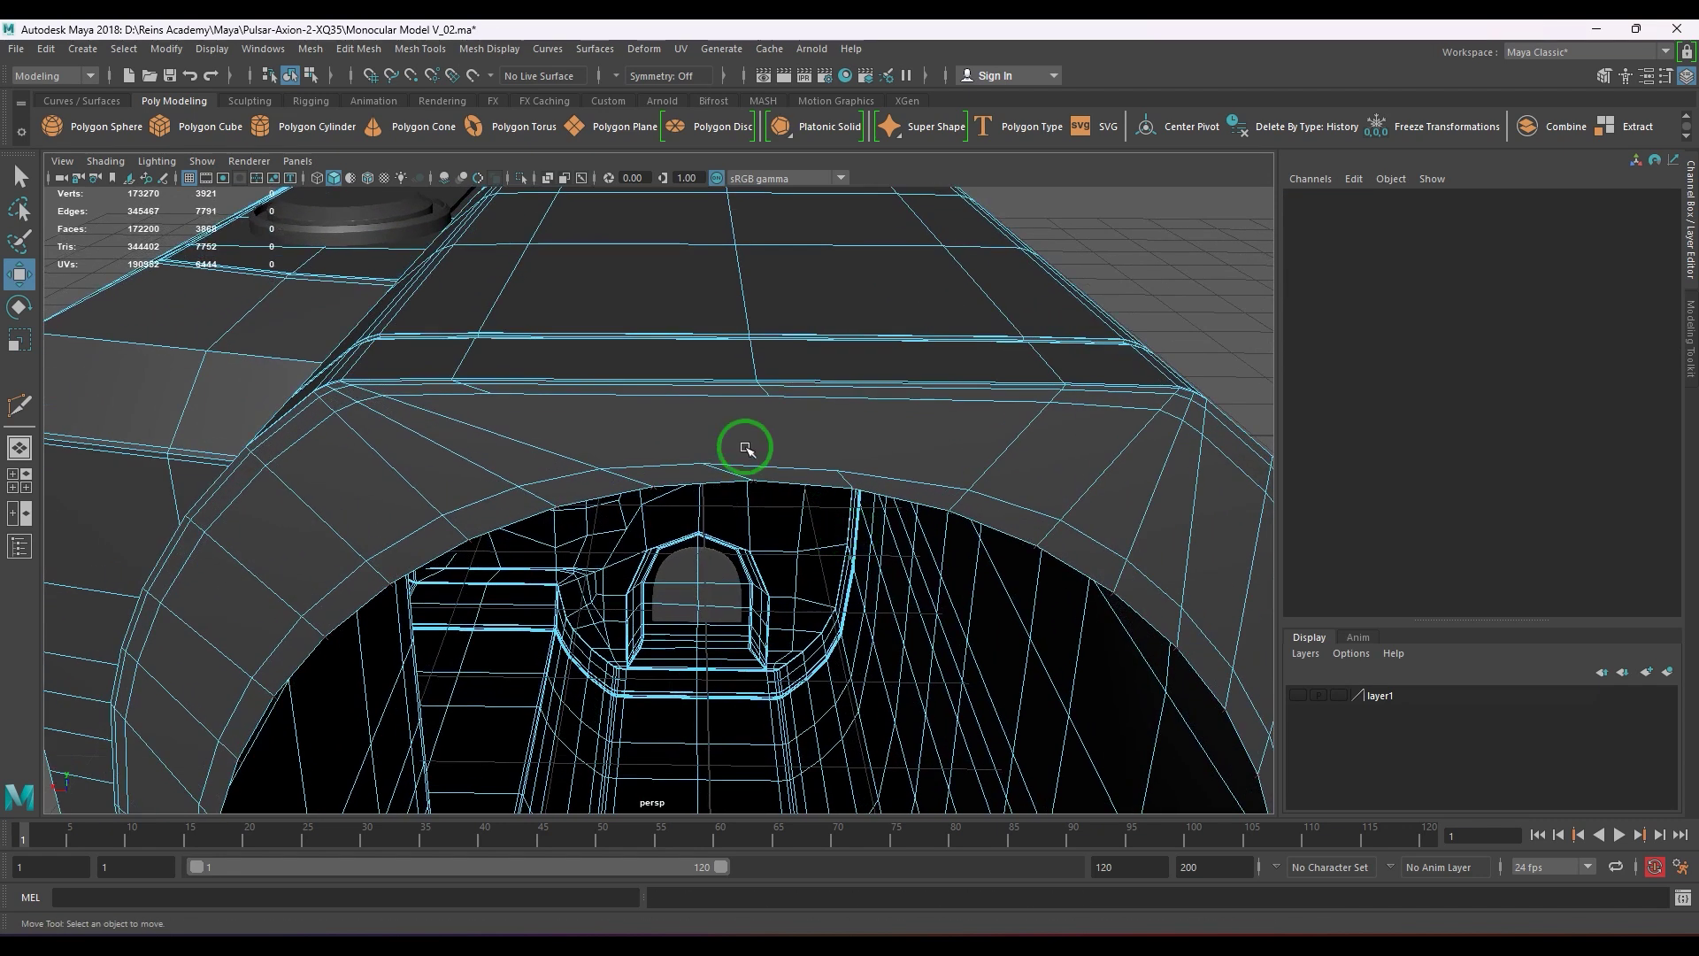
right_click_drag(747, 448, 790, 459, "alt")
left_click(789, 379)
left_click(789, 379)
left_click_drag(704, 379, 760, 328)
middle_click_drag(761, 326, 771, 322)
left_click_drag(835, 387, 787, 459, "alt")
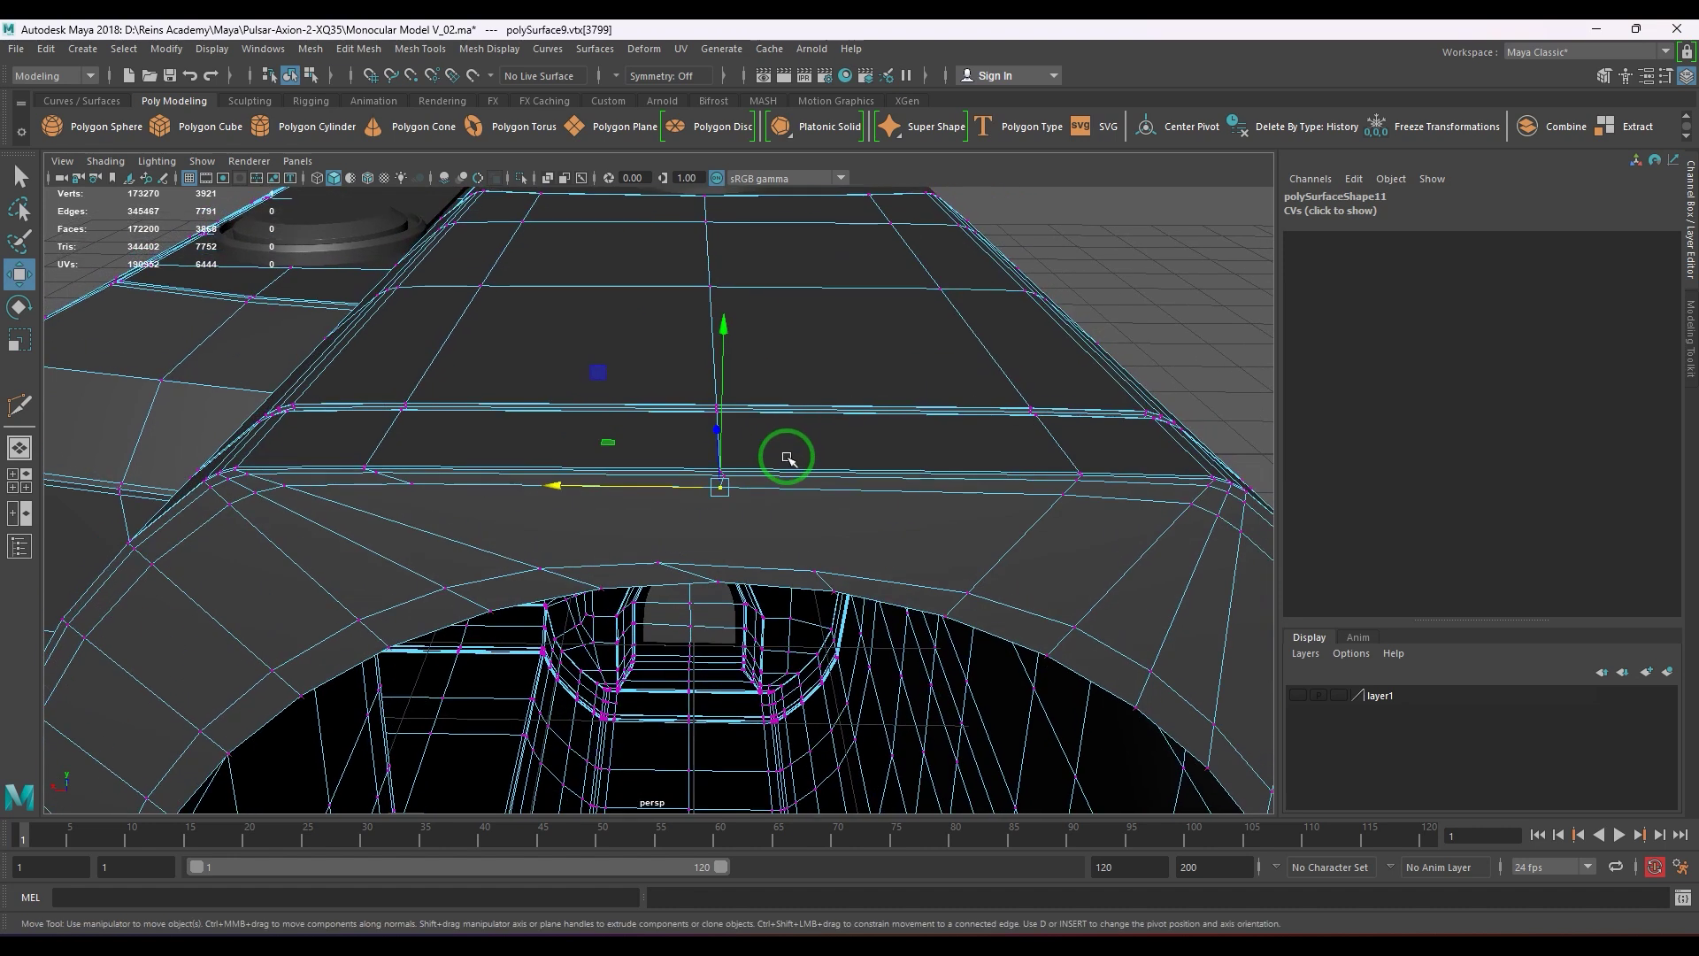
right_click_drag(788, 459, 872, 549, "alt")
key("Up")
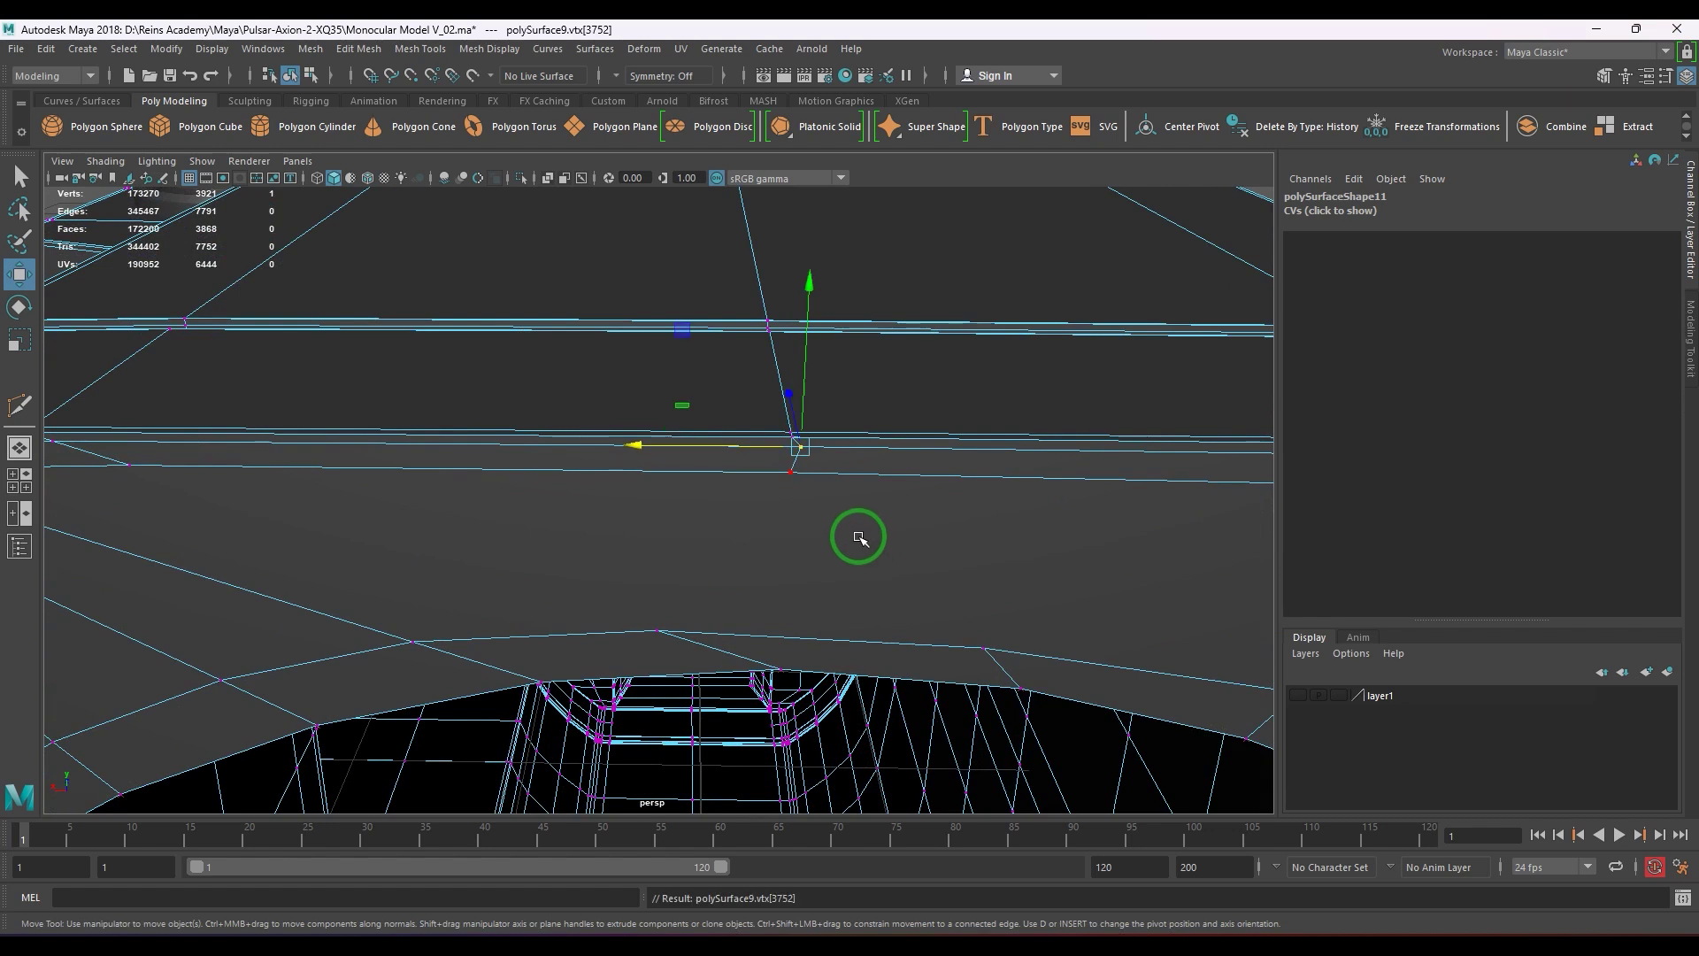
middle_click_drag(768, 333, 775, 343)
- Snap the arch's peak vertex sideways onto the center line and cut an edge from it to the rim's middle vertex
left_click(661, 630)
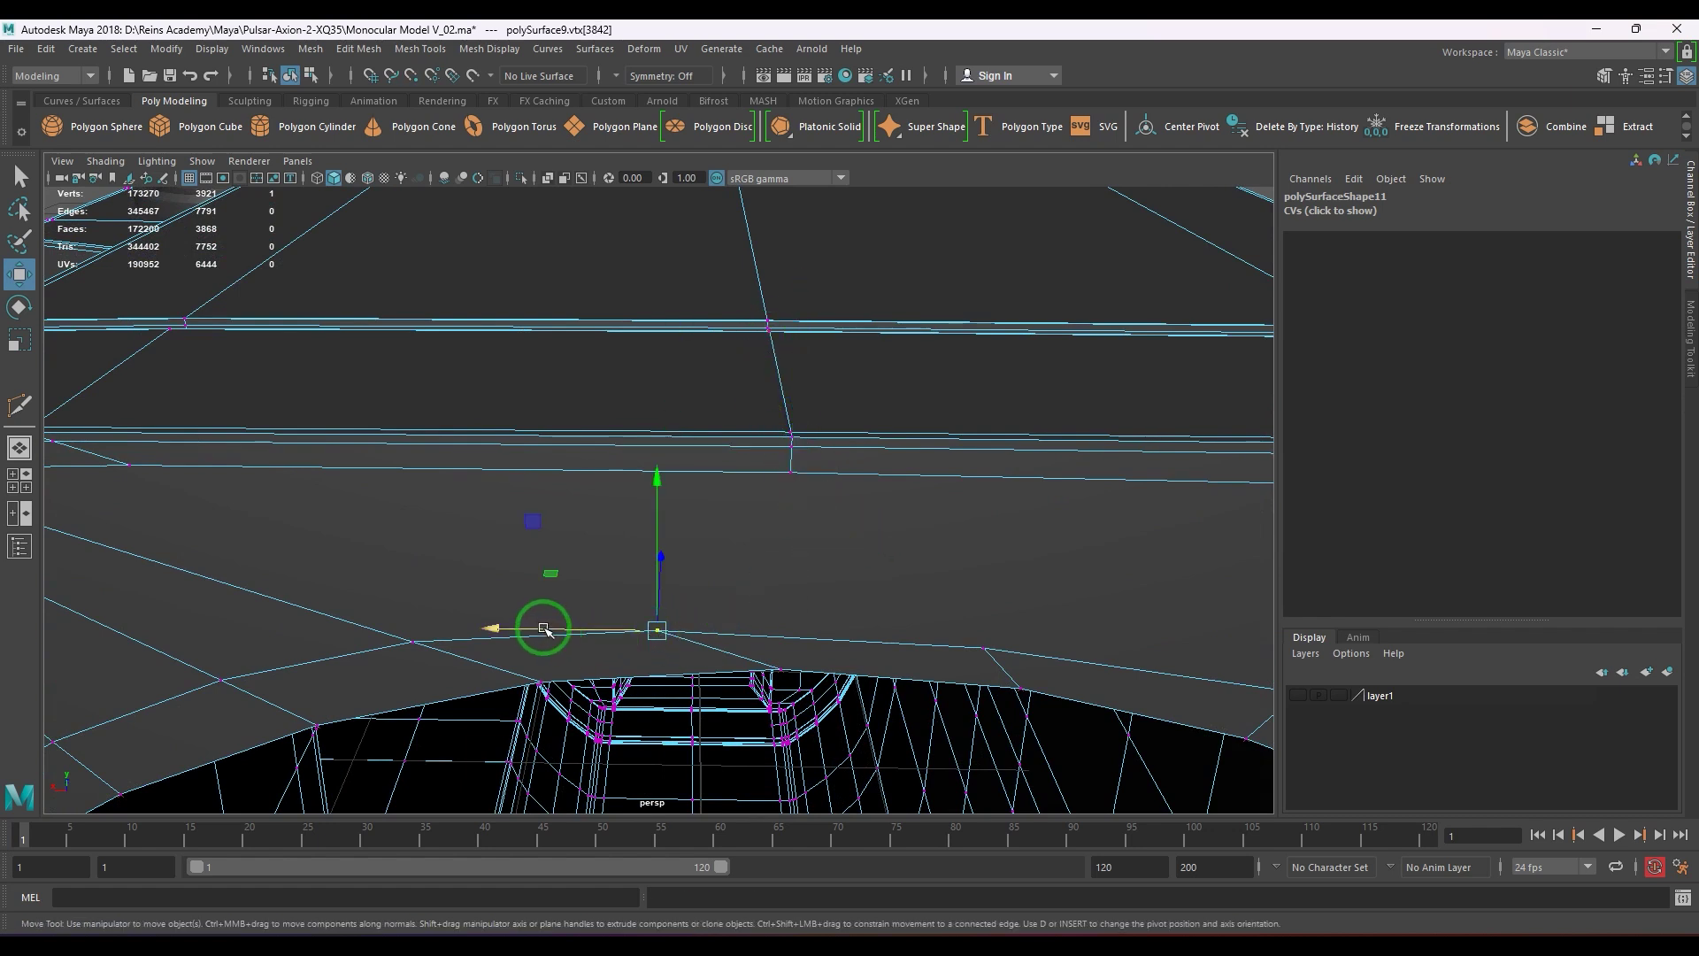
left_click(544, 629)
key("v")
middle_click_drag(786, 468, 696, 485)
right_click_drag(823, 576, 746, 494)
left_click(793, 474)
left_click(784, 633)
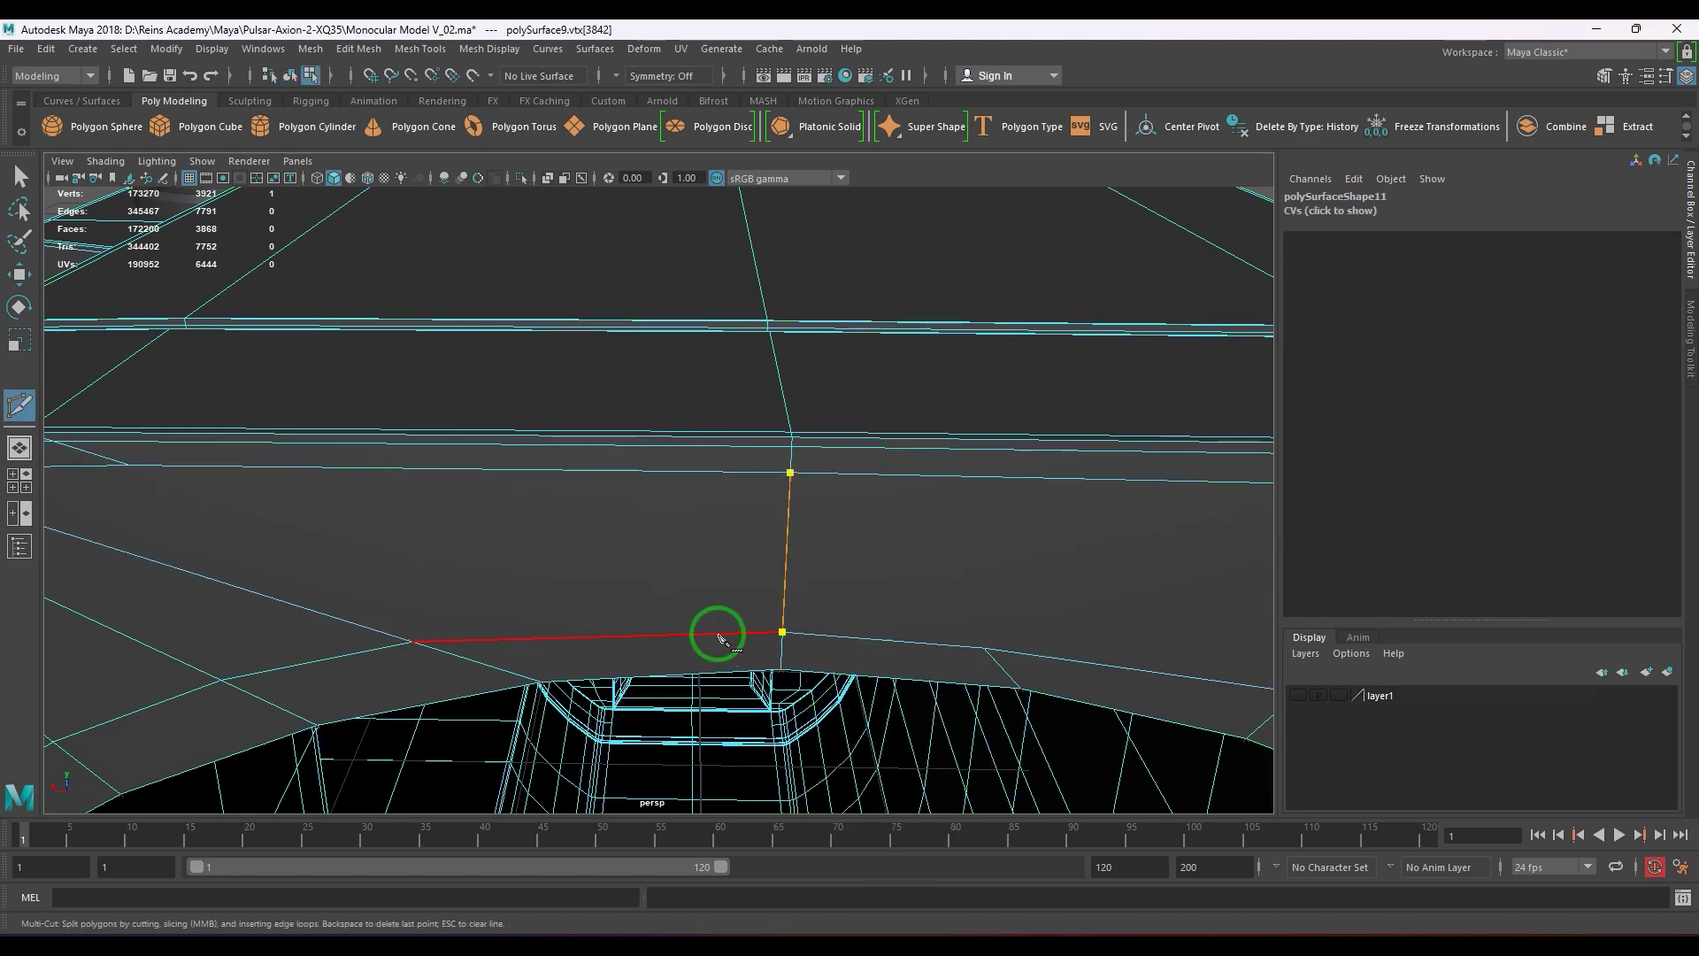
right_click(716, 636)
- Delete the diagonal edge between the rim's upper corner and the arch beside the new center edge
right_click_drag(716, 635, 617, 519, "alt")
left_click_drag(622, 522, 788, 531, "alt")
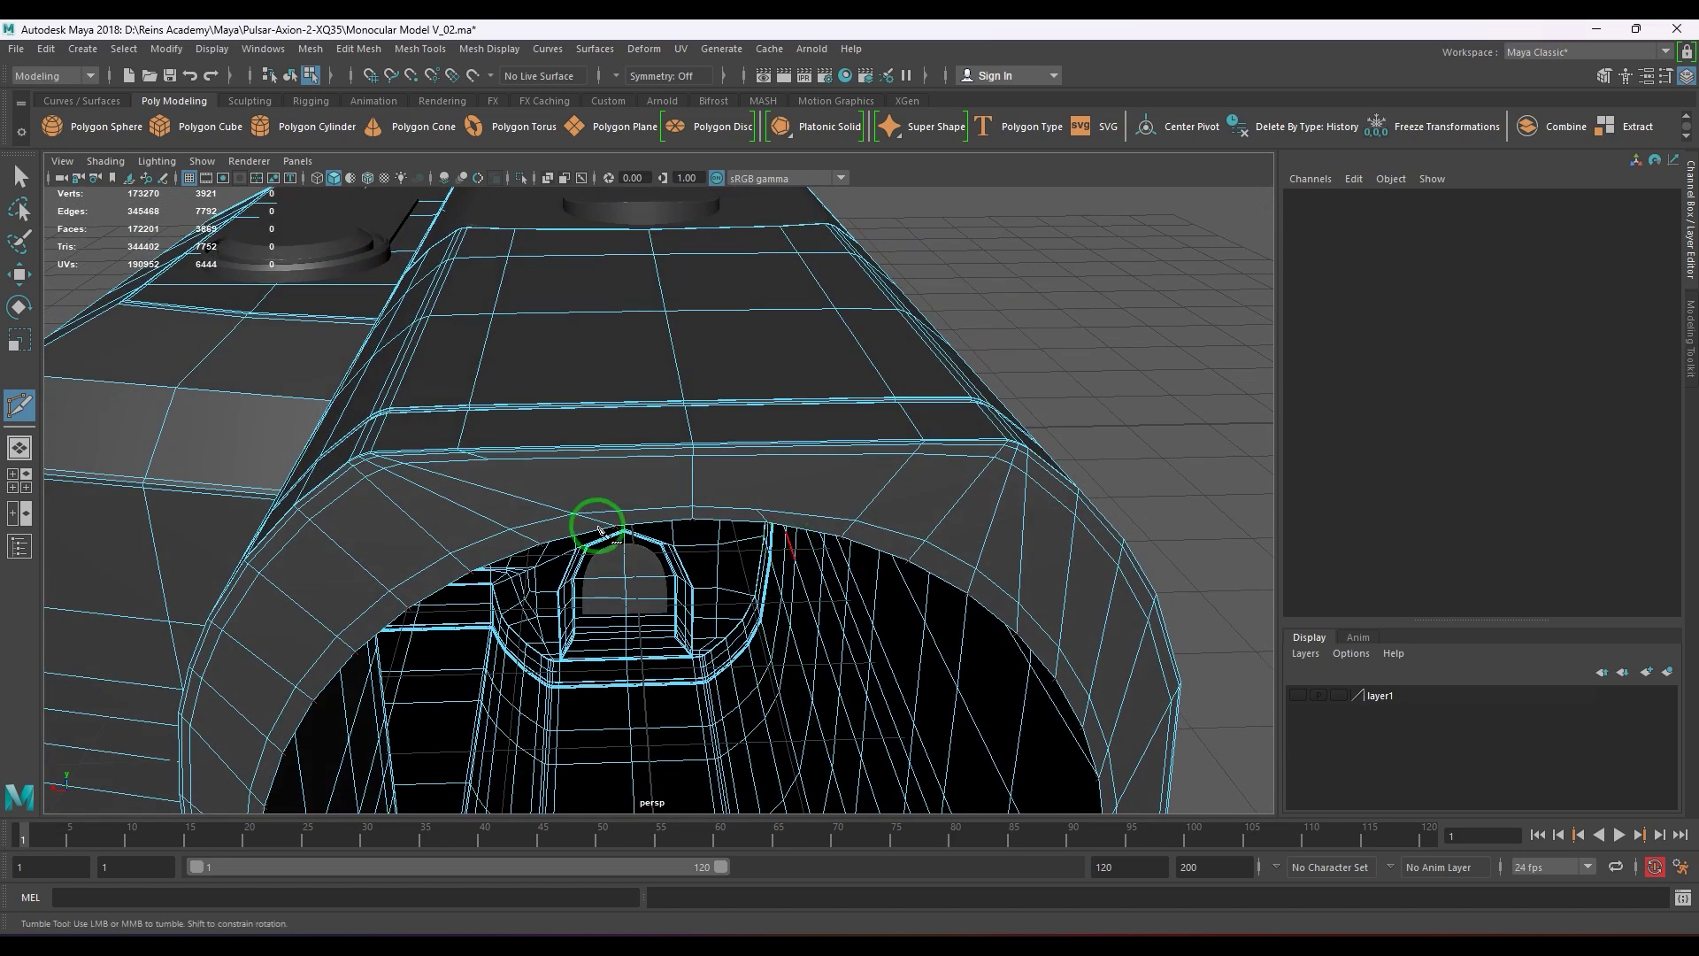
key("w")
left_click(483, 487)
key("Delete")
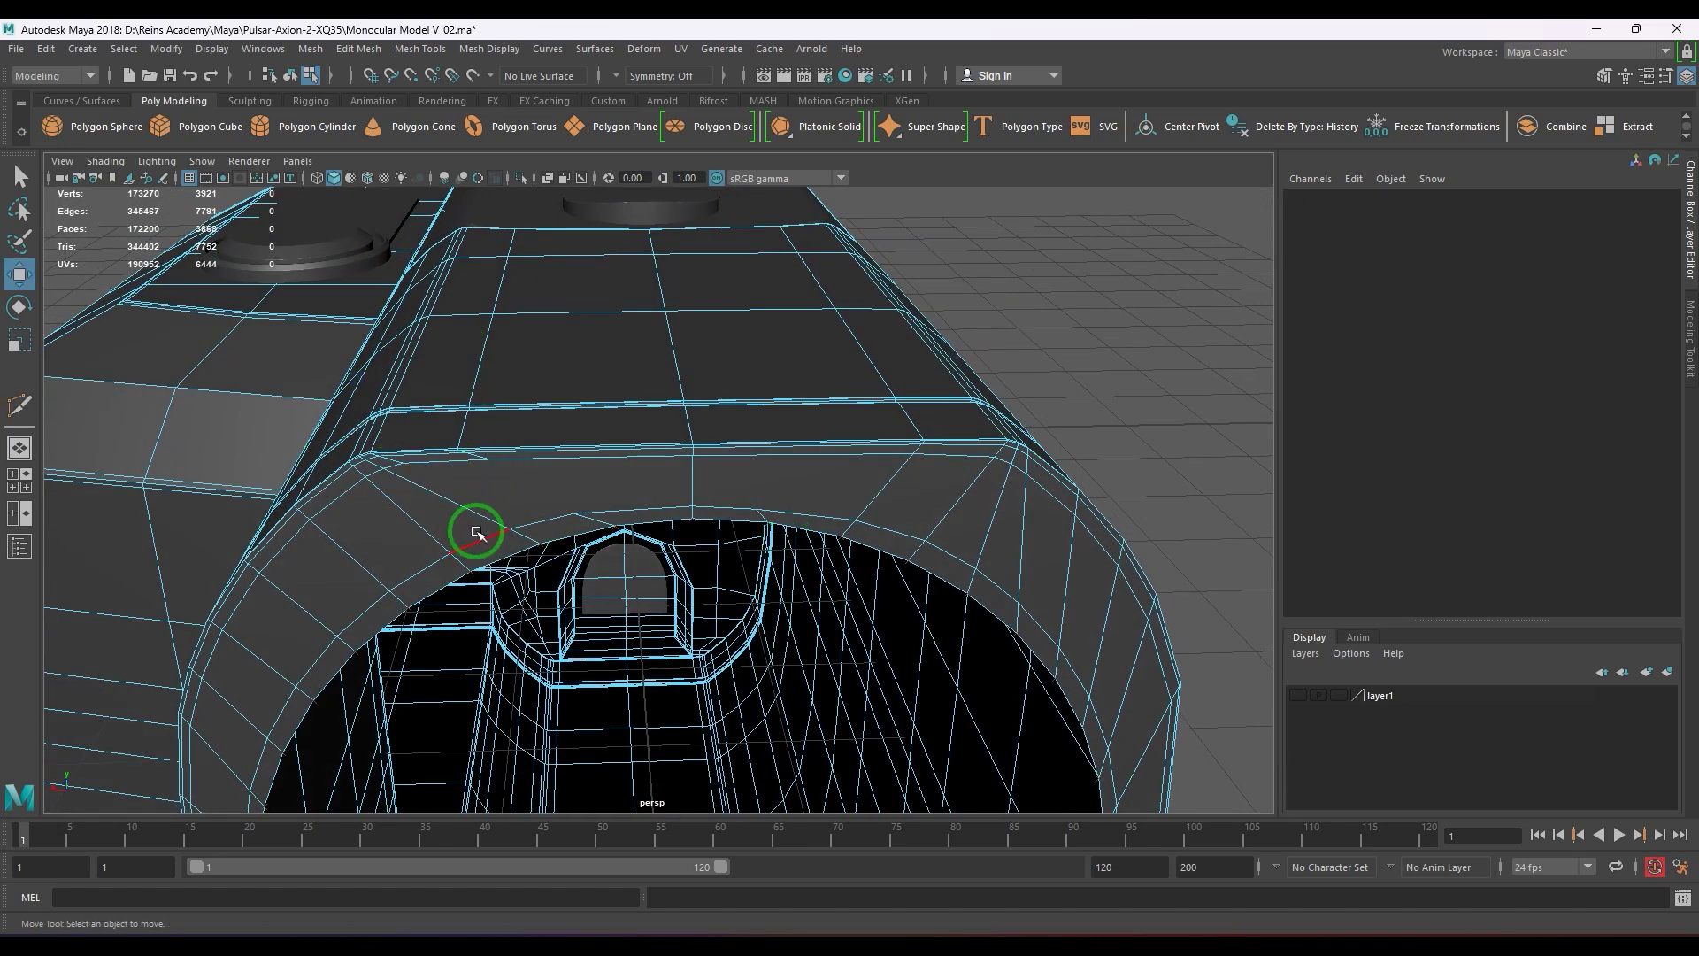
- Shift the arch vertices on both sides of the center edge sideways to even out their spacing
left_click(755, 508)
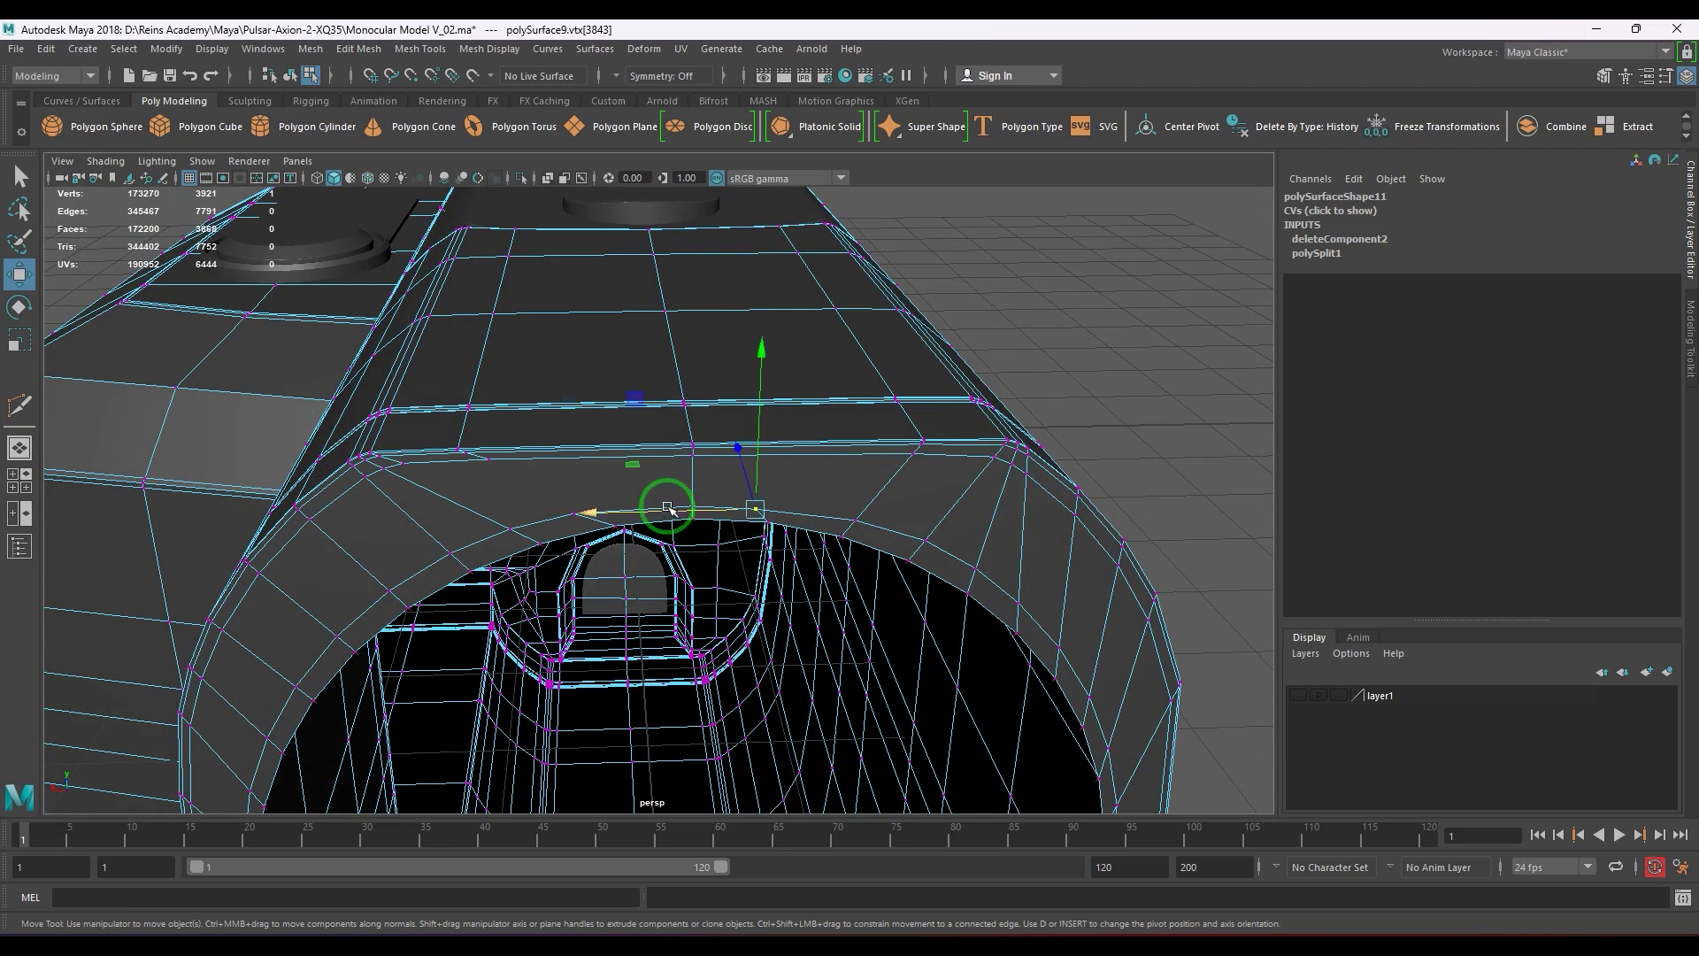
left_click_drag(668, 508, 572, 542)
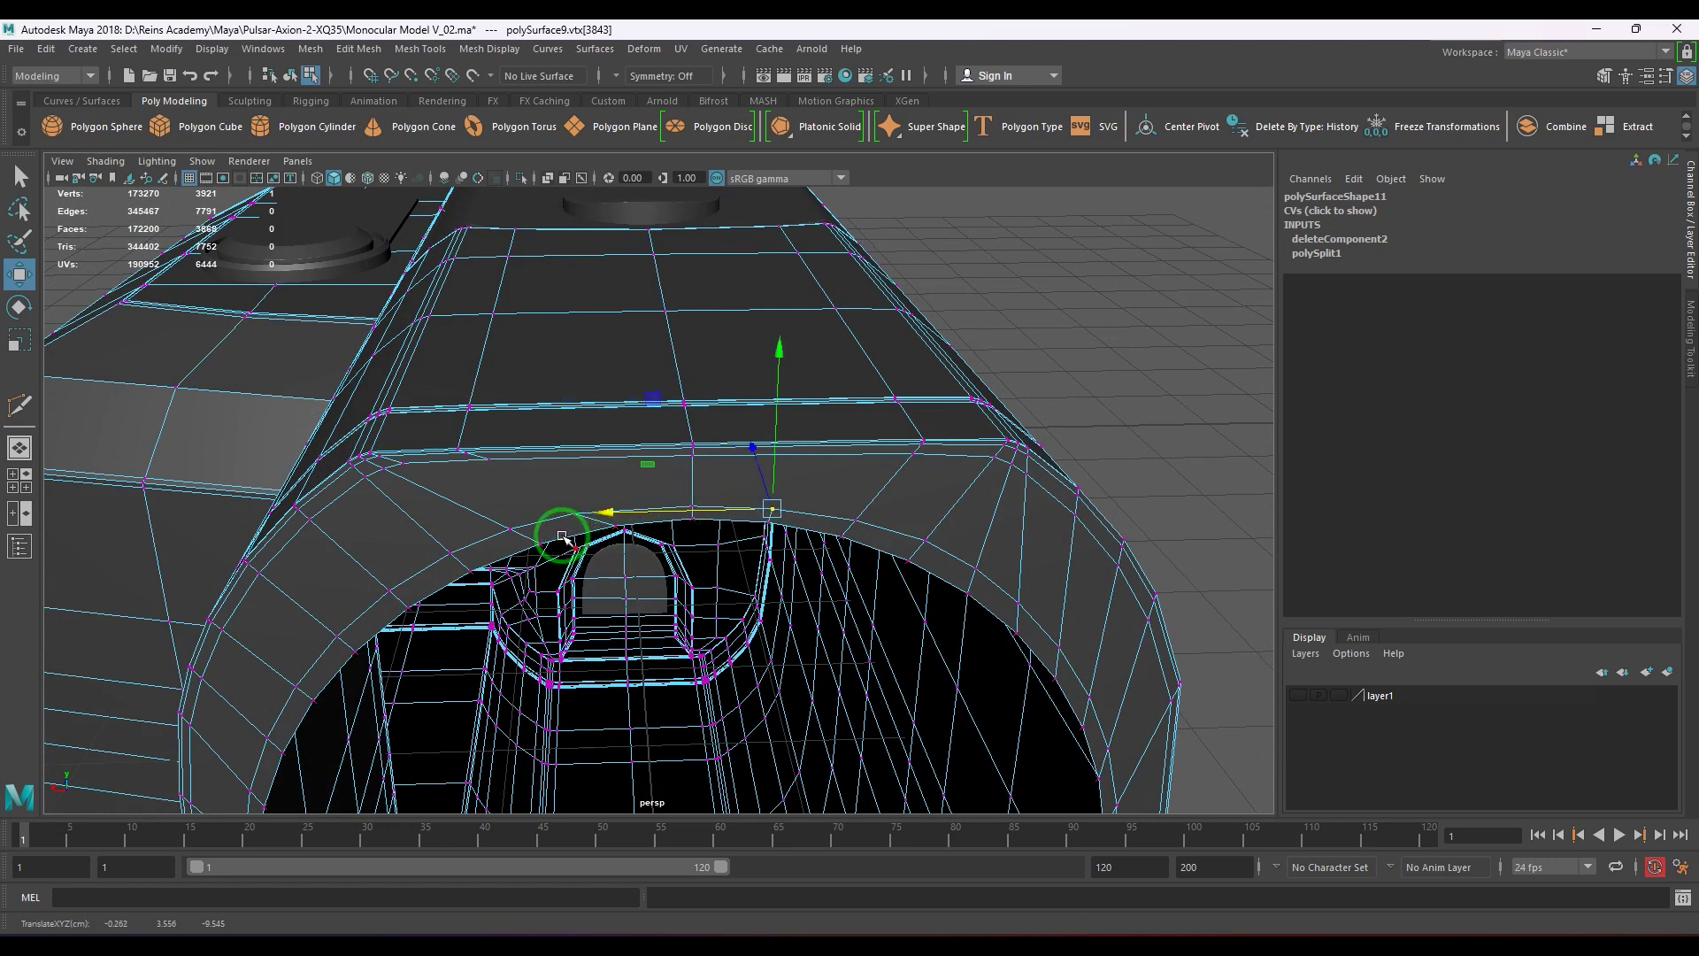
key("Left")
key("Left")
left_click_drag(462, 519, 481, 519)
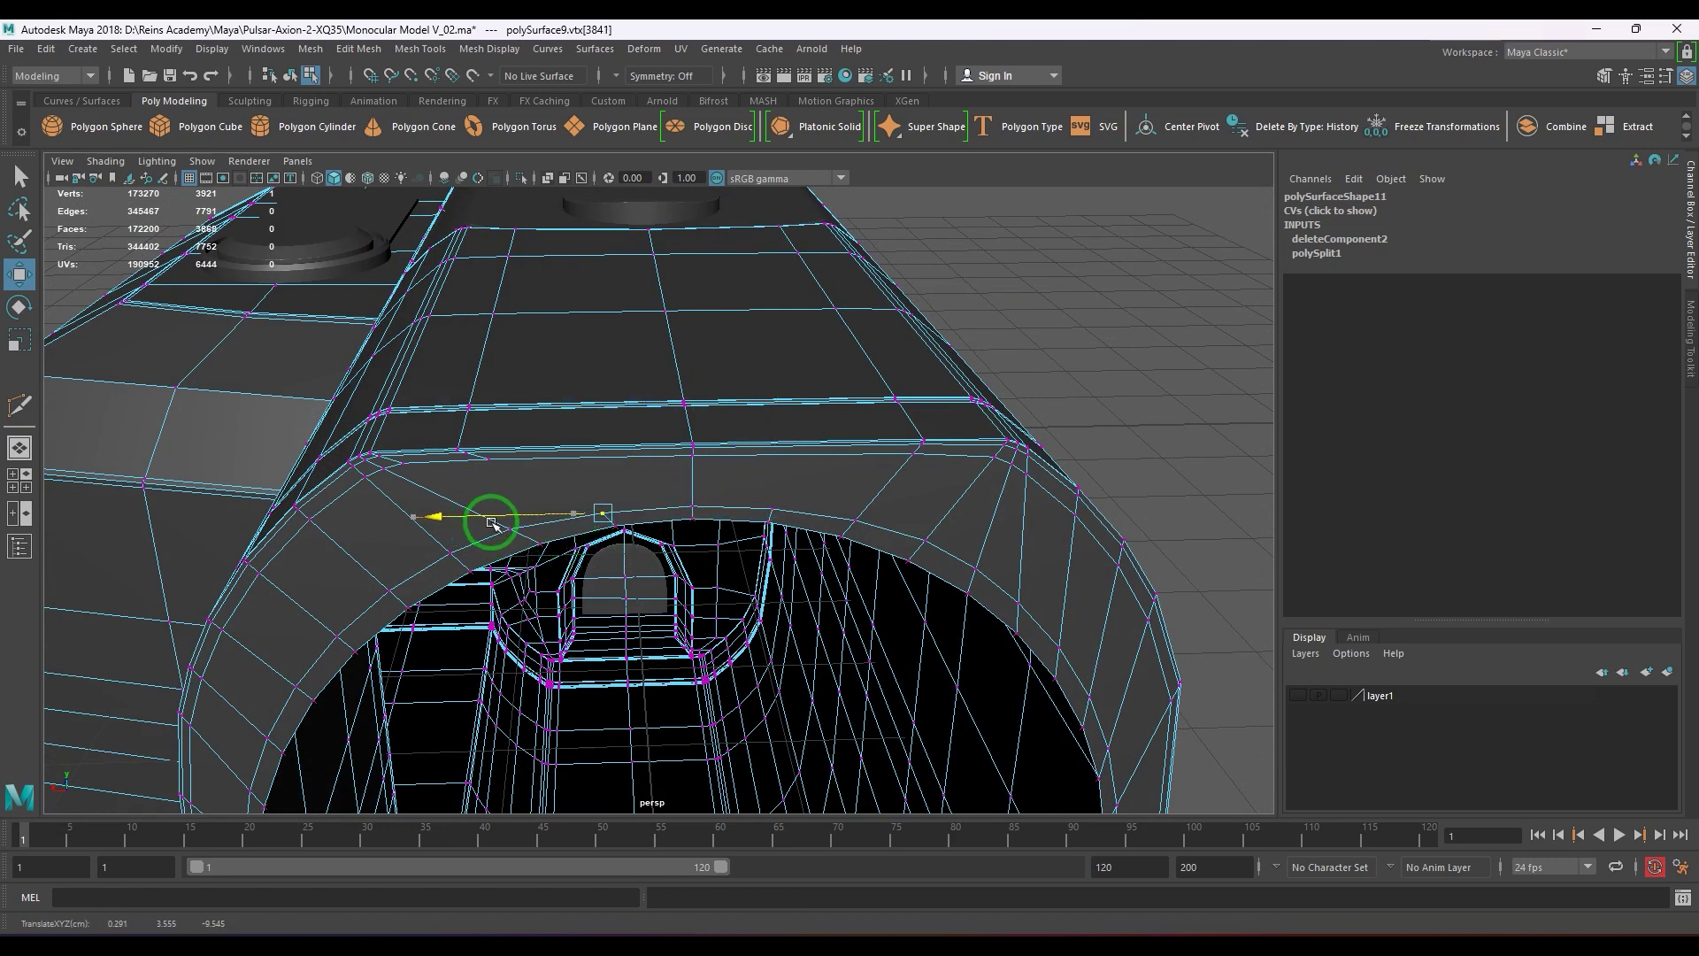
- Insert a Multi-Cut edge loop along the body's top face on each side of the center edge
key("F8")
right_click_drag(803, 378, 689, 378, "shift")
left_click(685, 405)
left_click(769, 404)
left_click(799, 440, "ctrl")
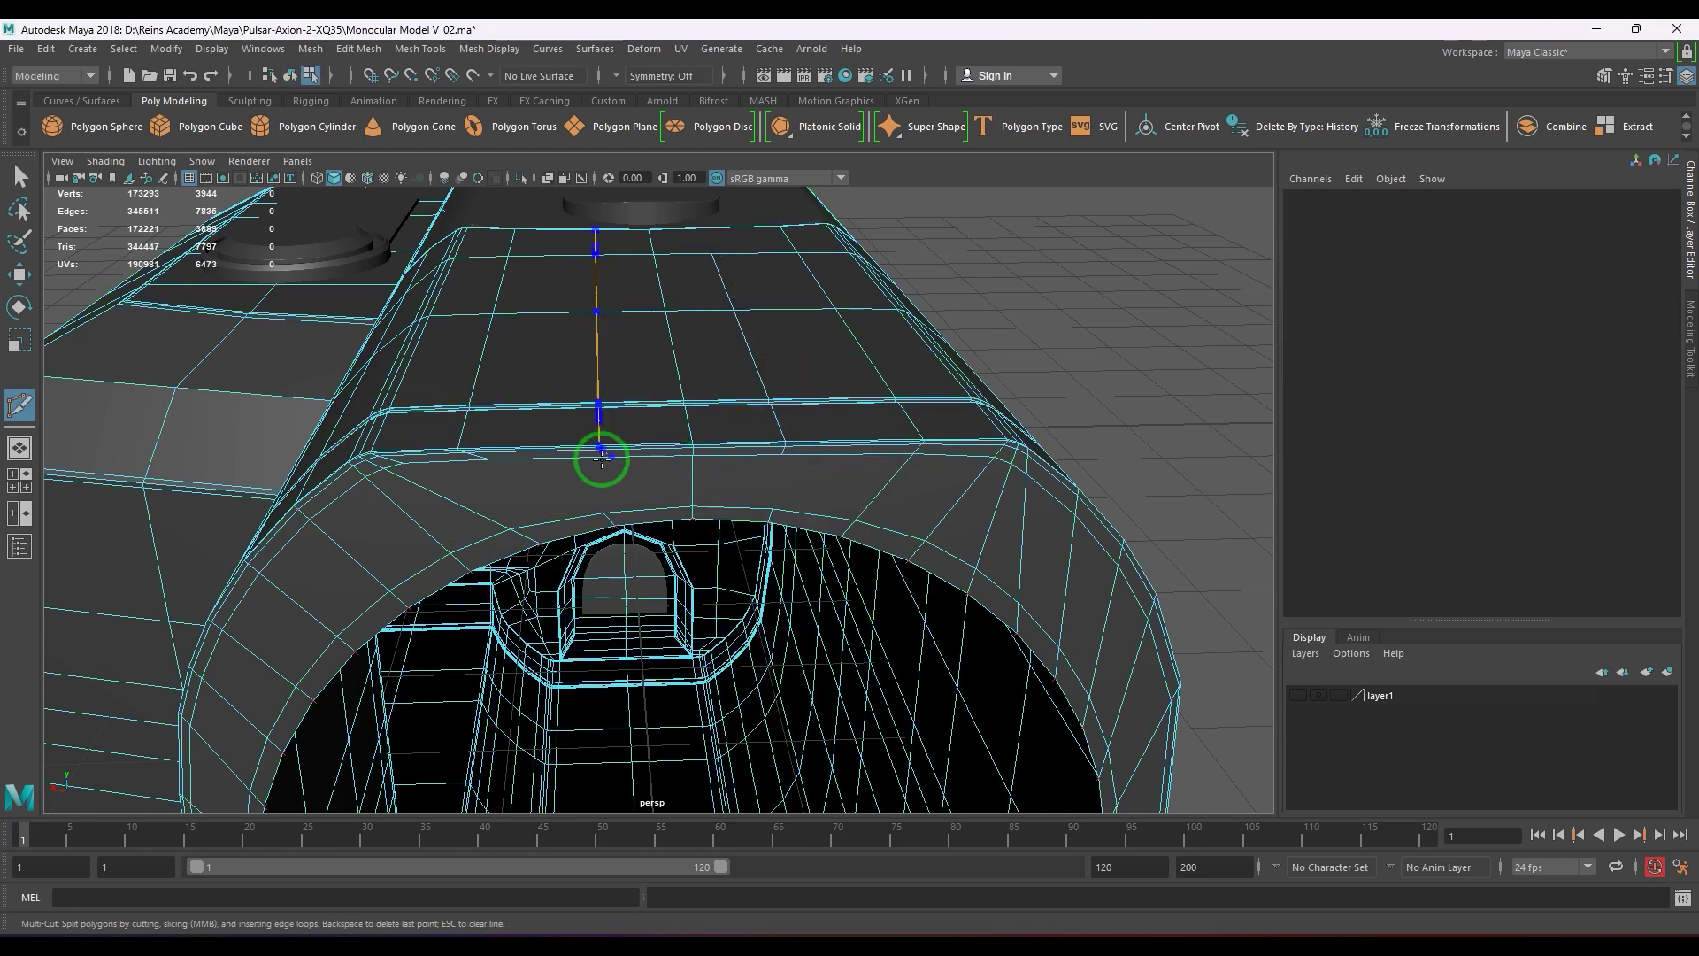
left_click(585, 458, "ctrl")
left_click(602, 513)
scroll(600, 509, "up", 5)
scroll(578, 520, "up", 1)
key("Escape")
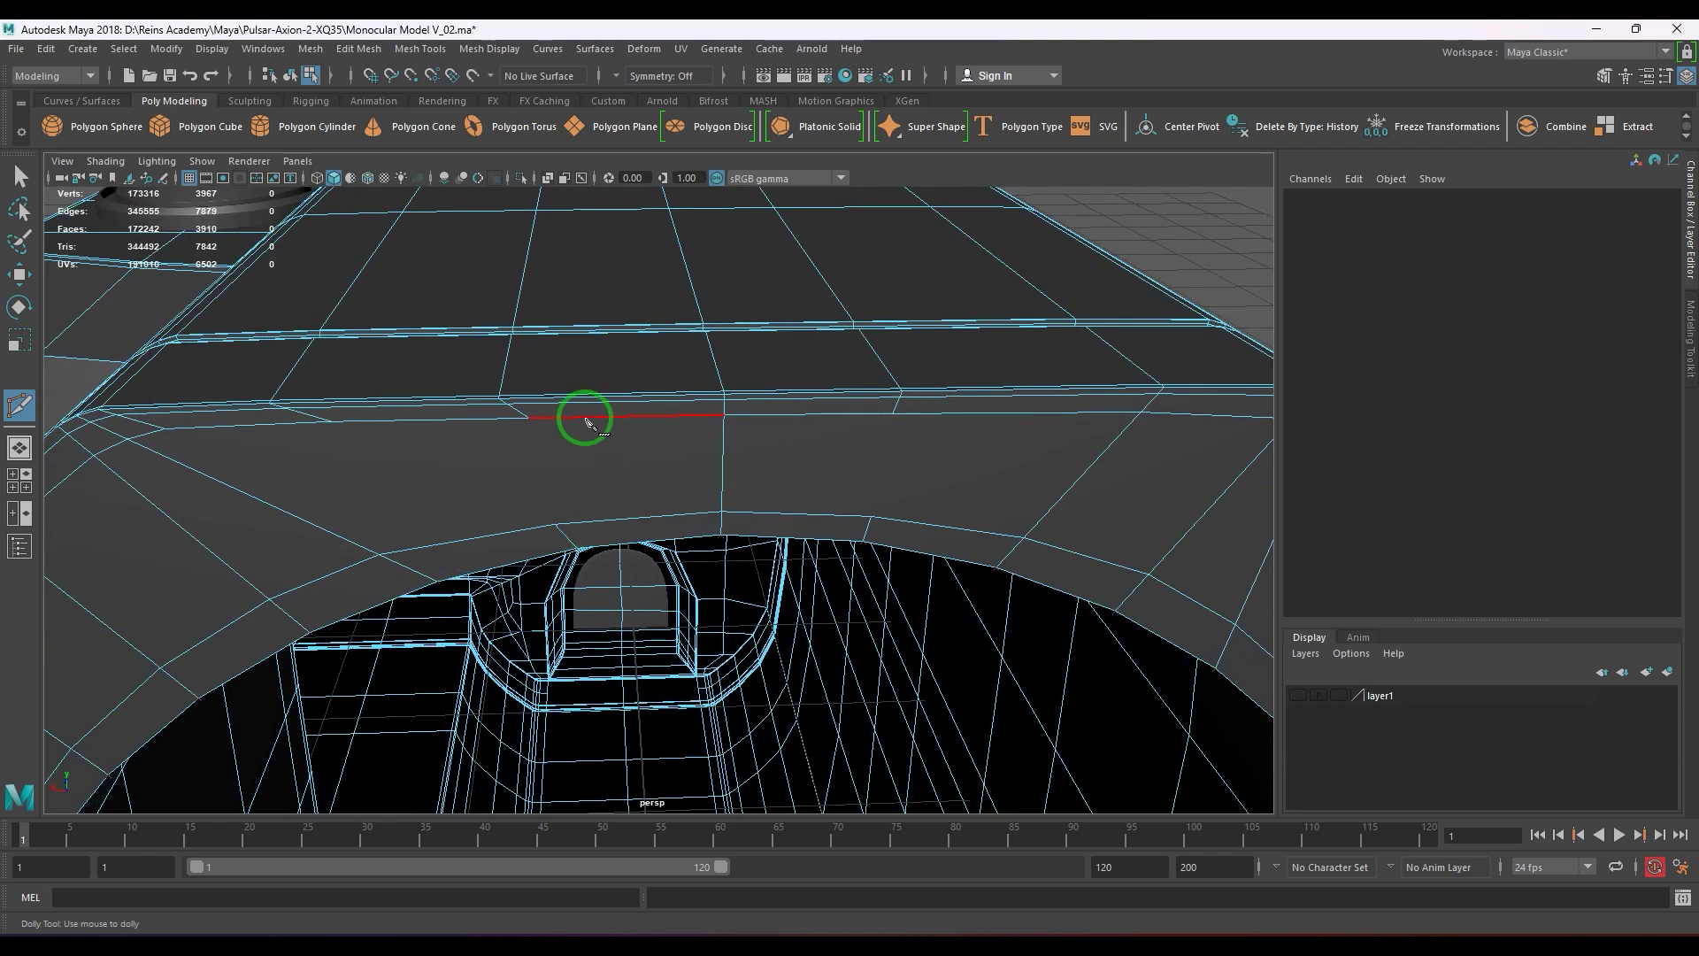
- Cut an edge from one new loop's end to the arch vertex below and slide its rim vertices in line with the loop
left_click(530, 419)
left_click(555, 524)
right_click(541, 490)
key("w")
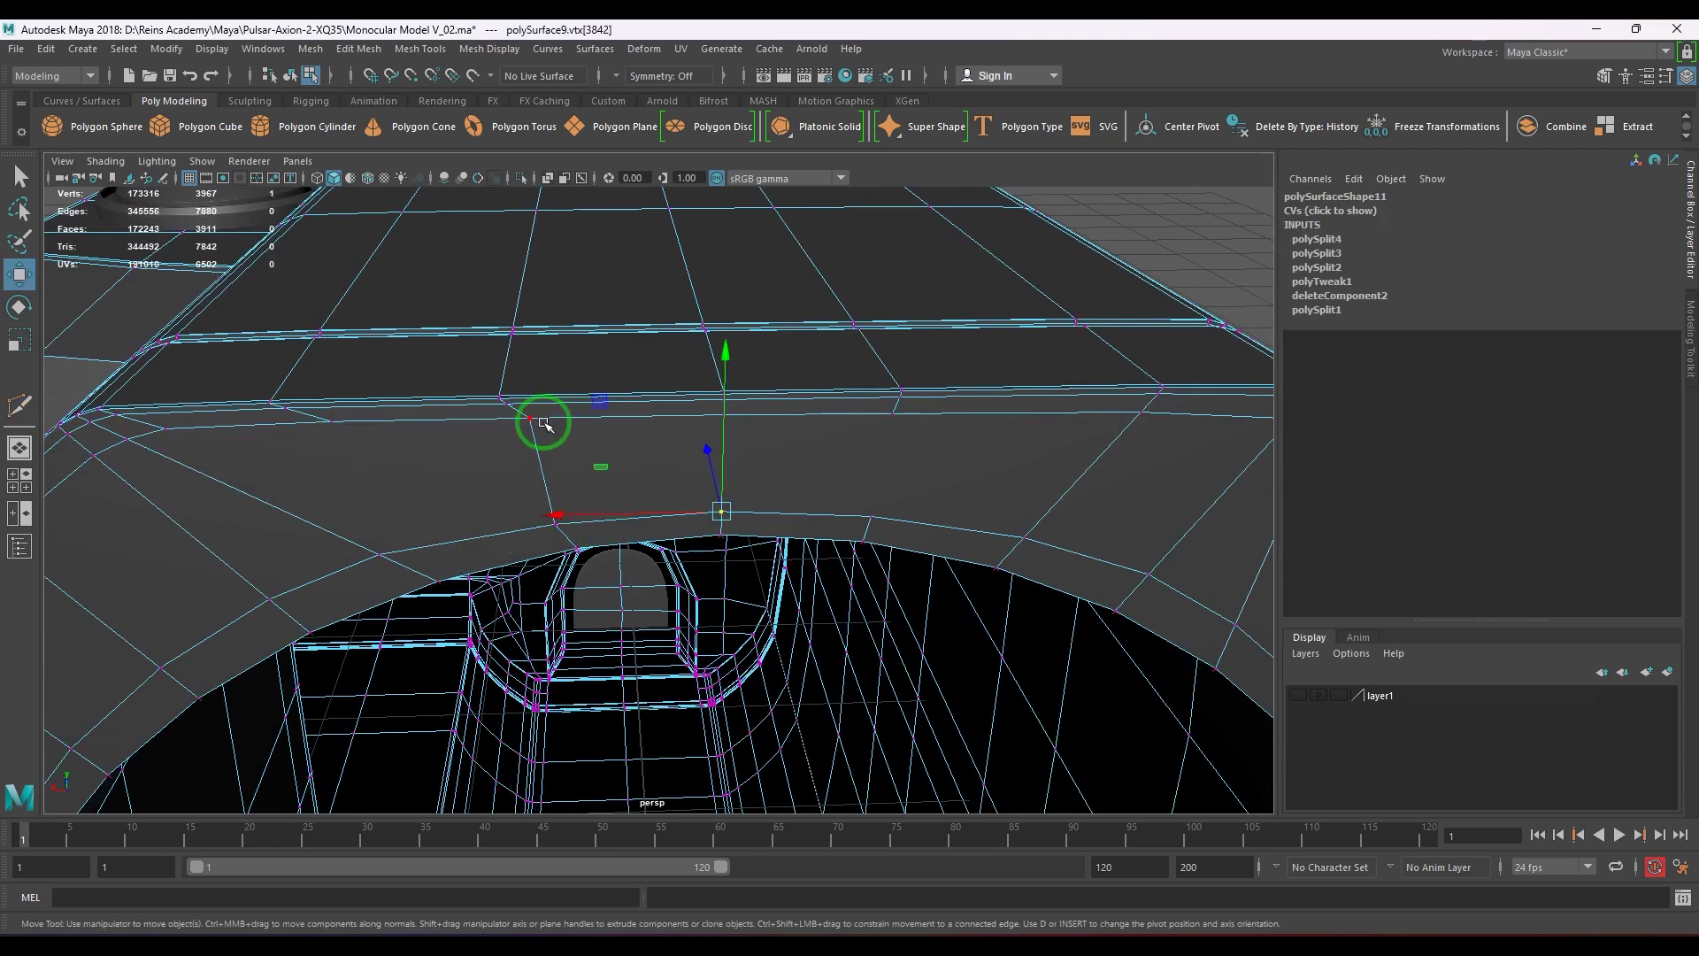
left_click(531, 420)
left_click_drag(451, 424, 392, 412)
key("Up")
- Cut an edge from the arch vertex on the other side of center up to the second loop's rim vertex
right_click_drag(846, 484, 807, 433)
left_click(872, 516)
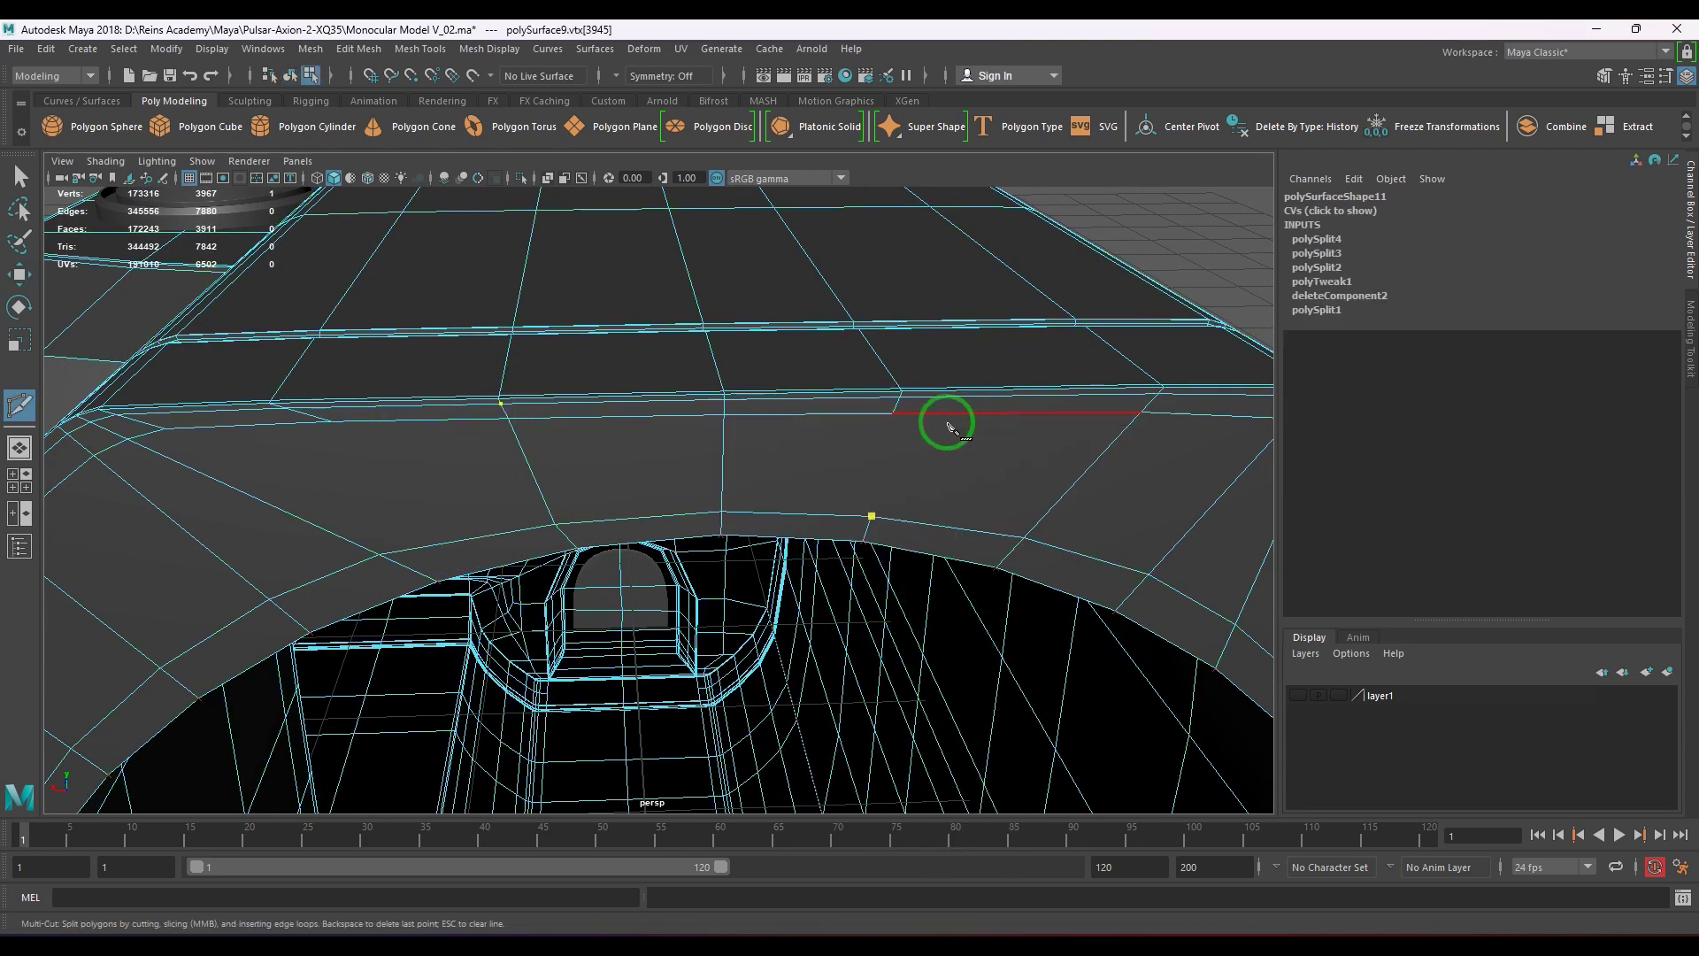
left_click(889, 410)
key("Return")
- Delete the long diagonal edge at the rim's upper corner and shift the nearby arch vertex sideways toward the center
key("w")
left_click_drag(865, 470, 645, 486, "alt")
left_click(626, 437)
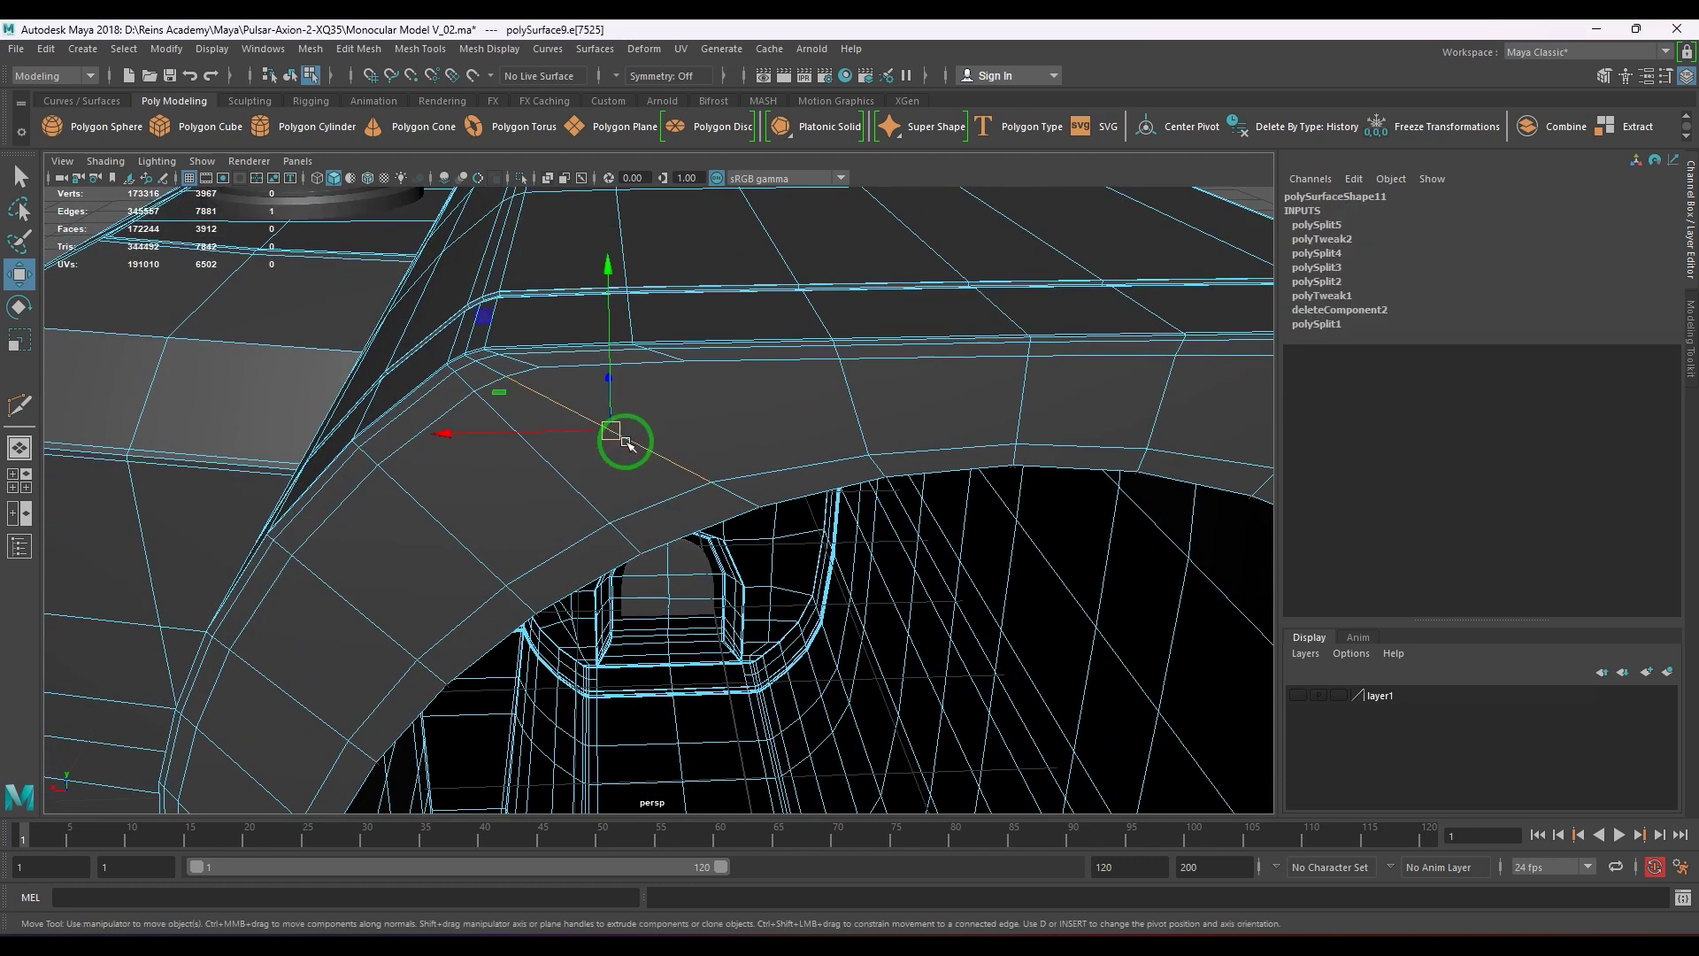
key("Delete")
key("F9")
left_click(713, 482)
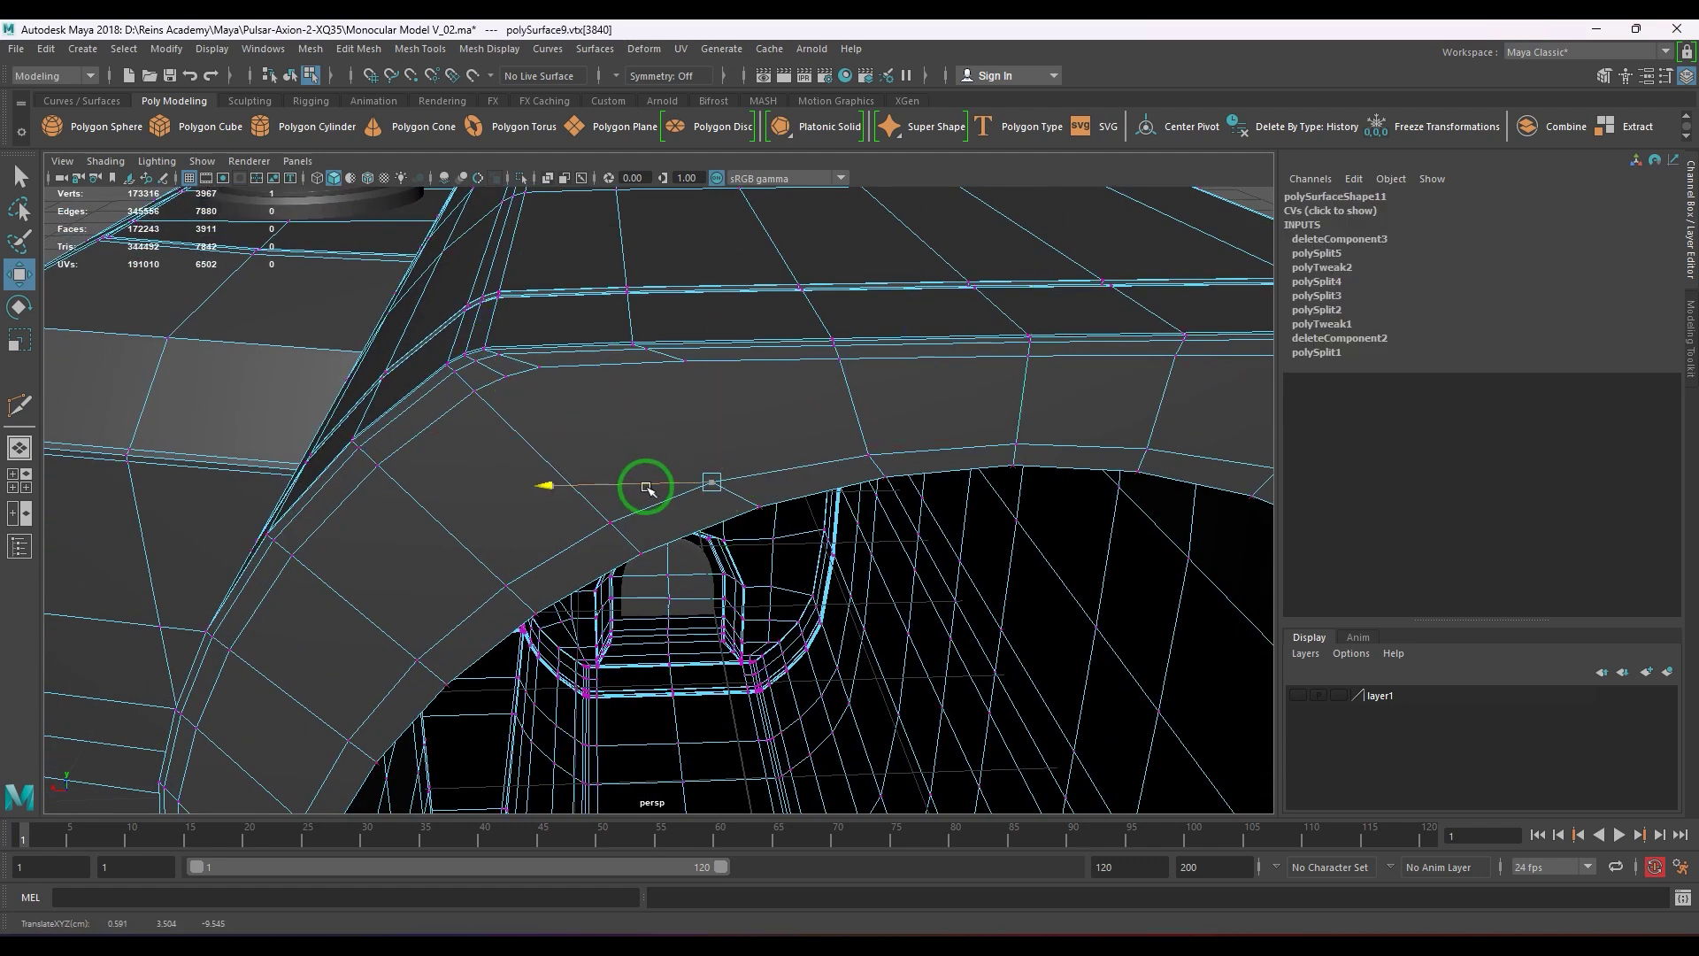
left_click_drag(645, 486, 674, 466)
- Shift the rim's upper vertices near the corner sideways in line with the edge on the top face
left_click(687, 365)
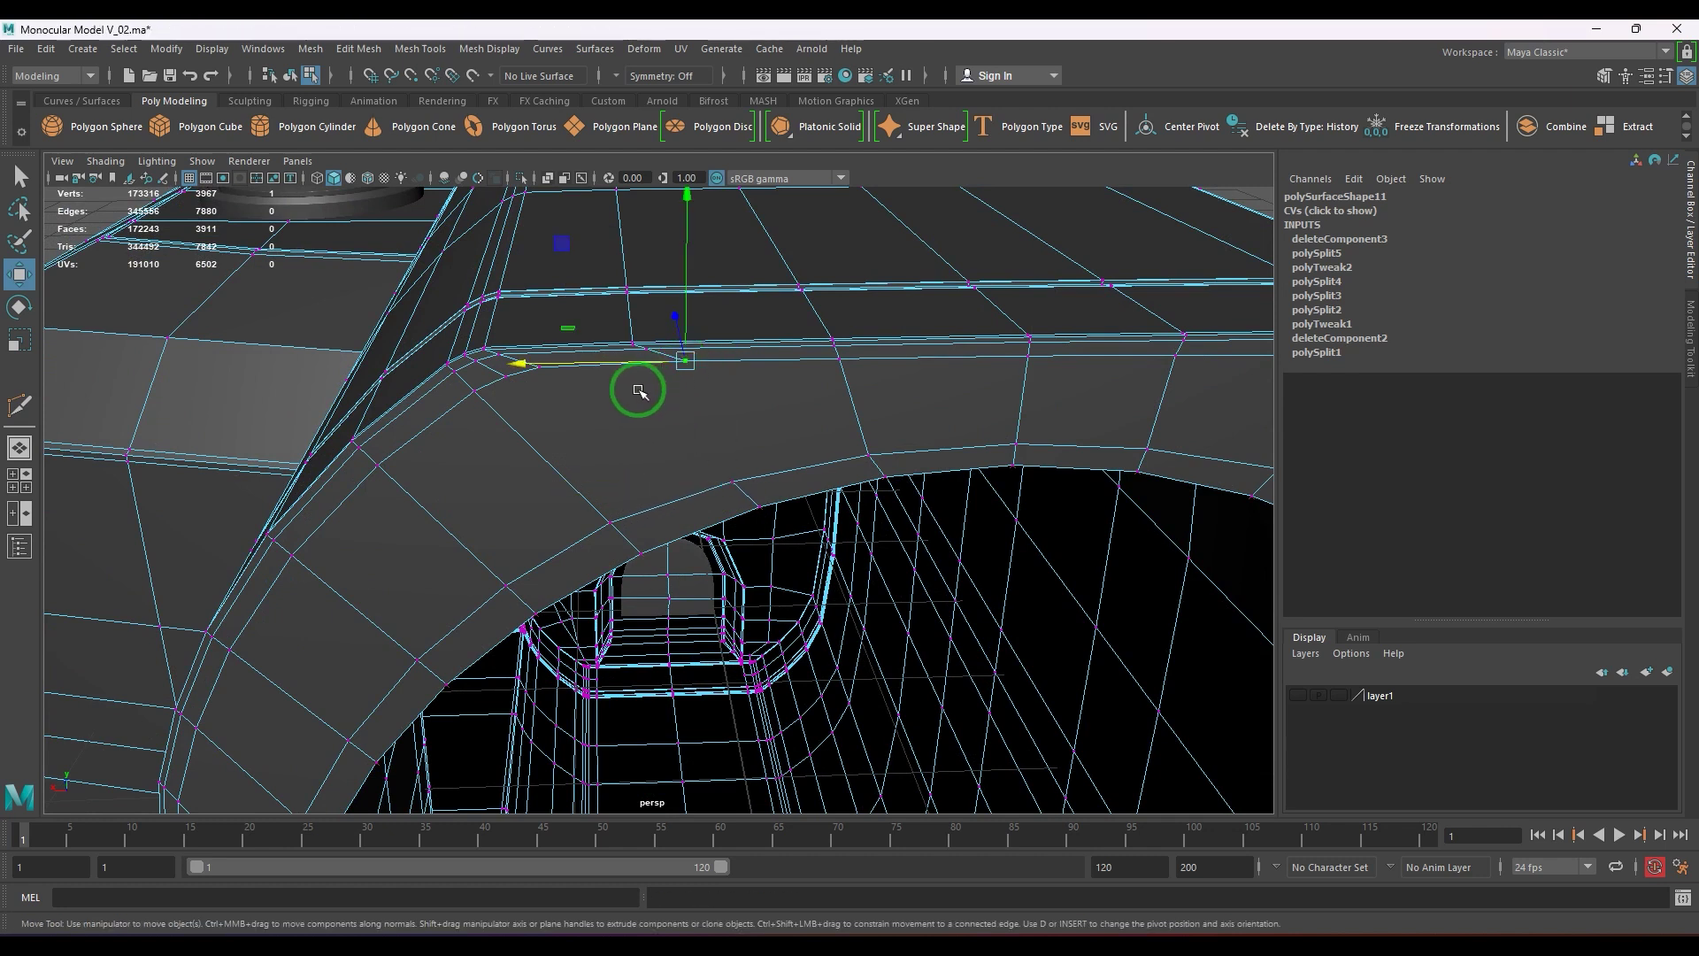
key("Left")
left_click(651, 348)
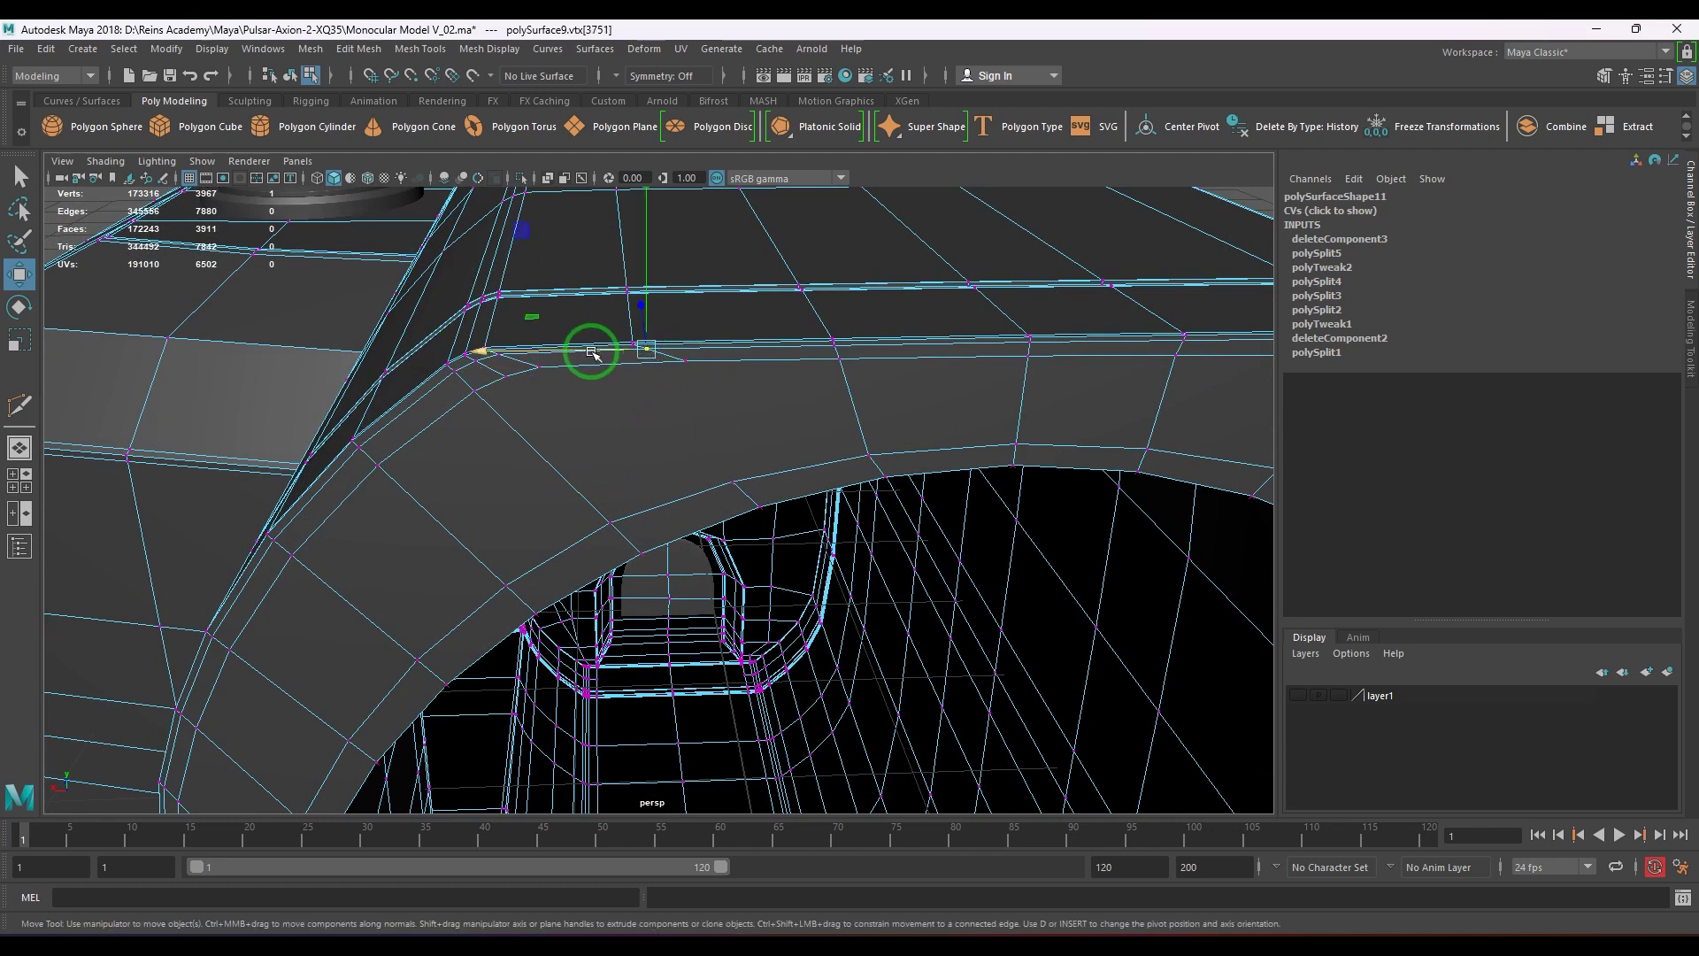
left_click_drag(593, 353, 581, 354)
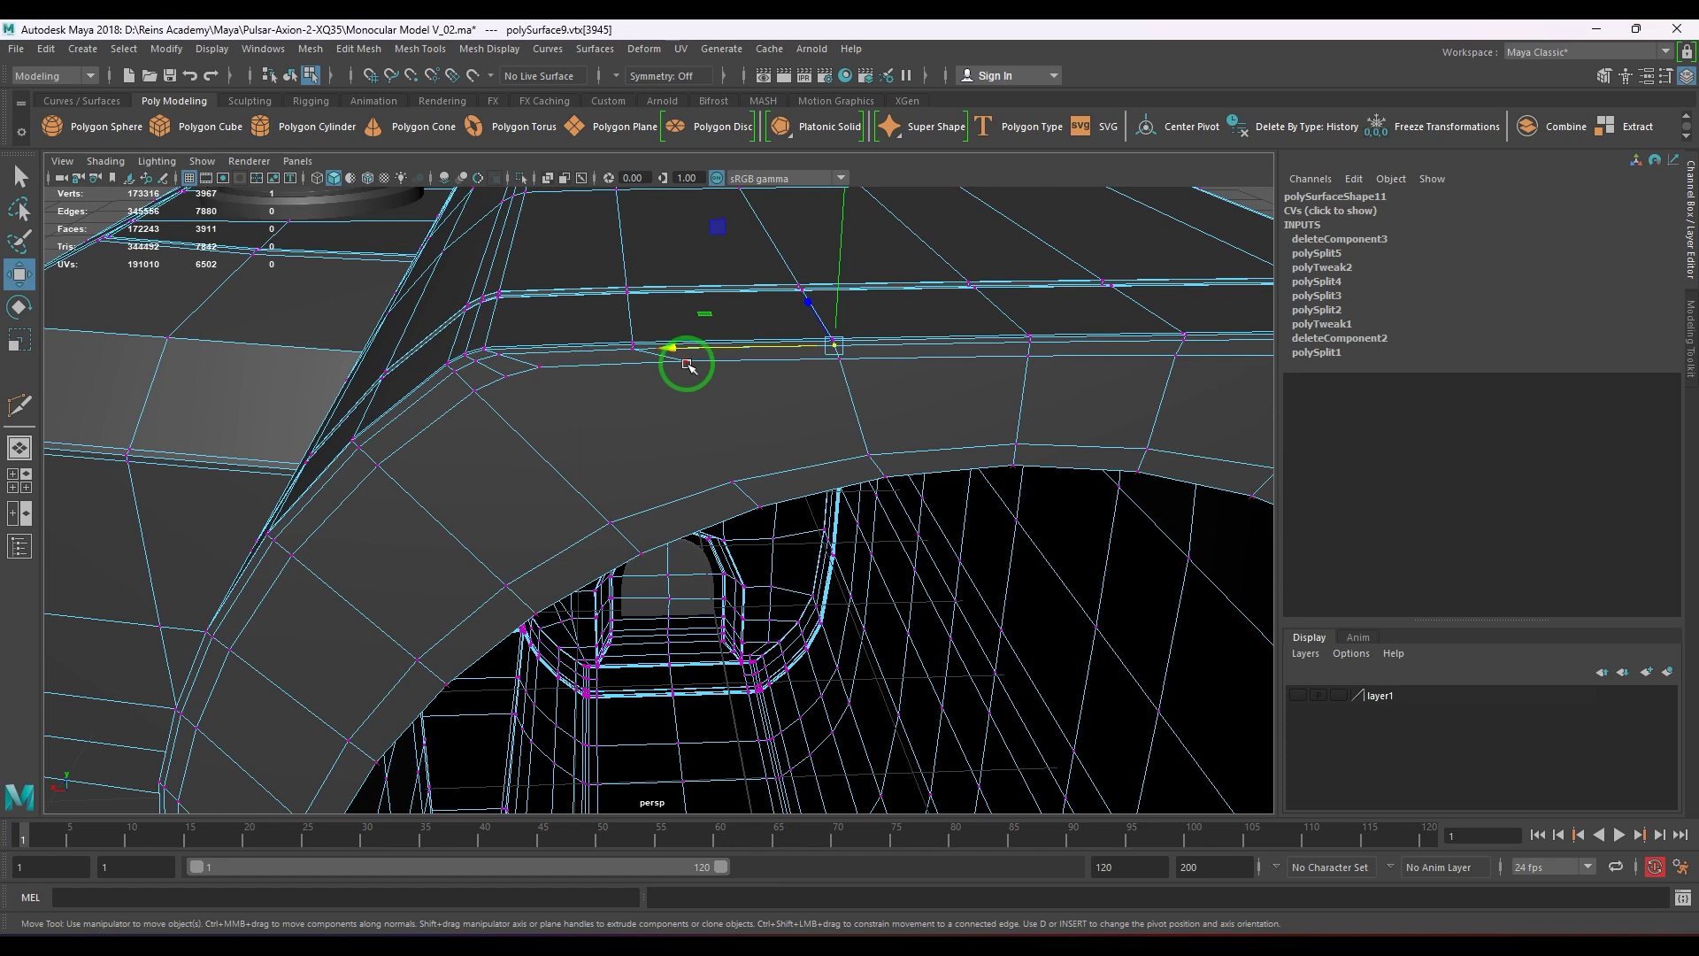
left_click(639, 361)
- Cut an edge from the aligned rim vertex near the corner down to the arch vertex
key("F8")
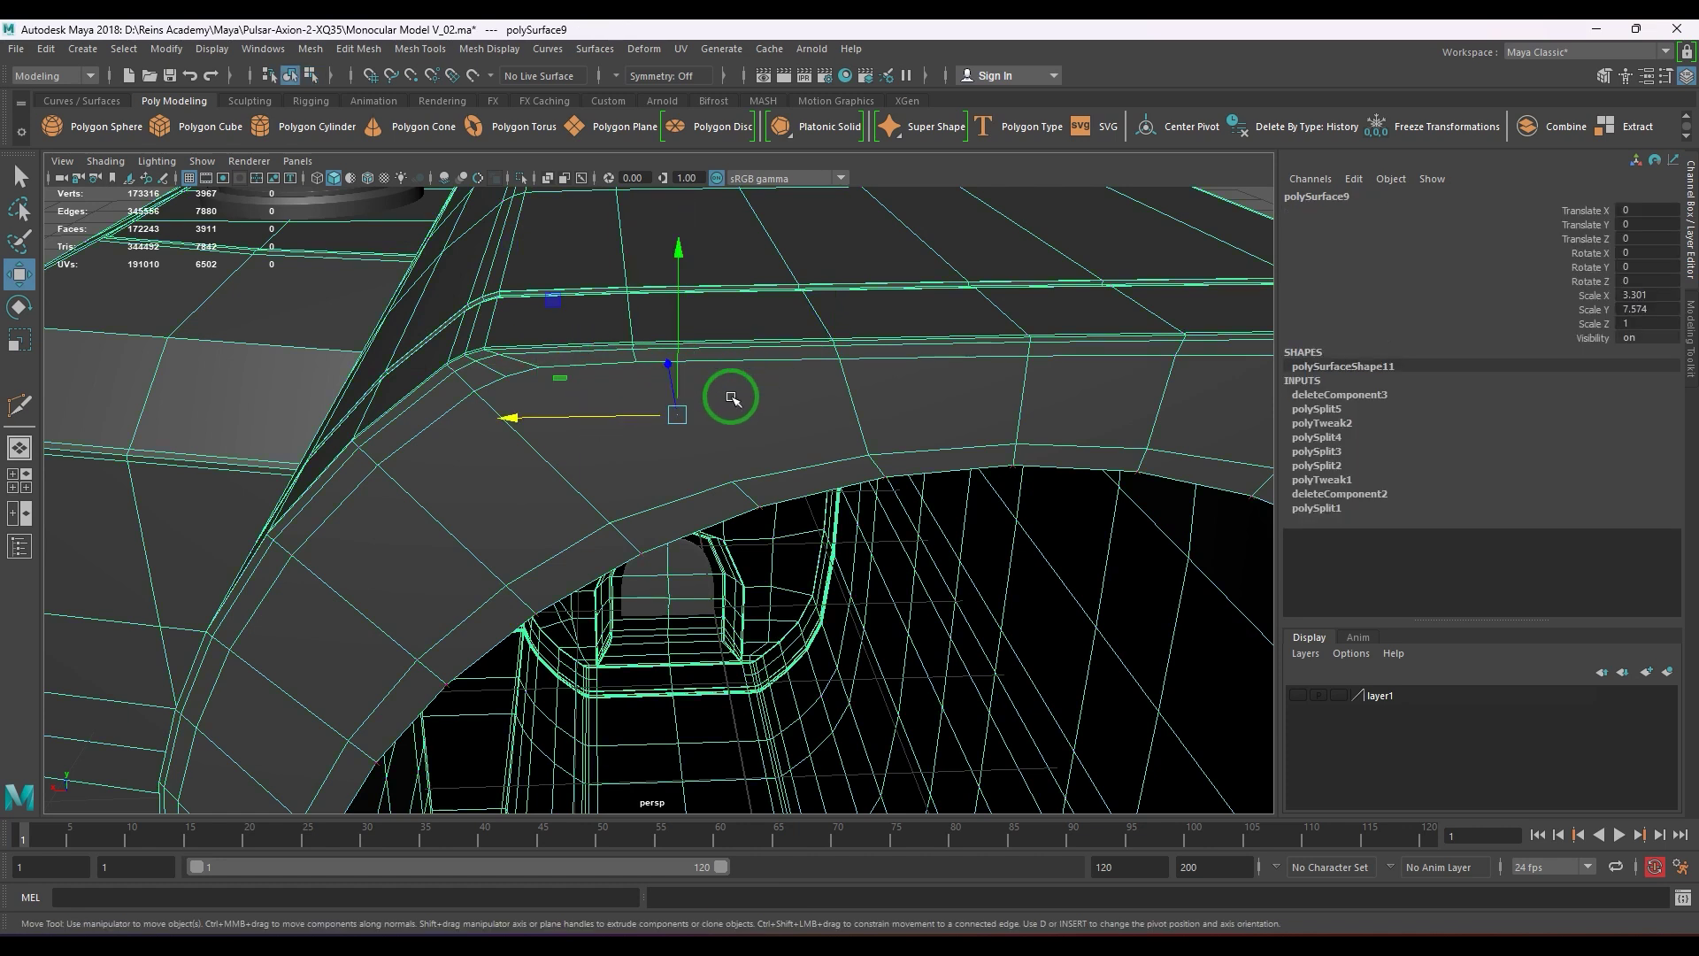
right_click_drag(787, 379, 675, 372, "shift")
left_click(636, 362)
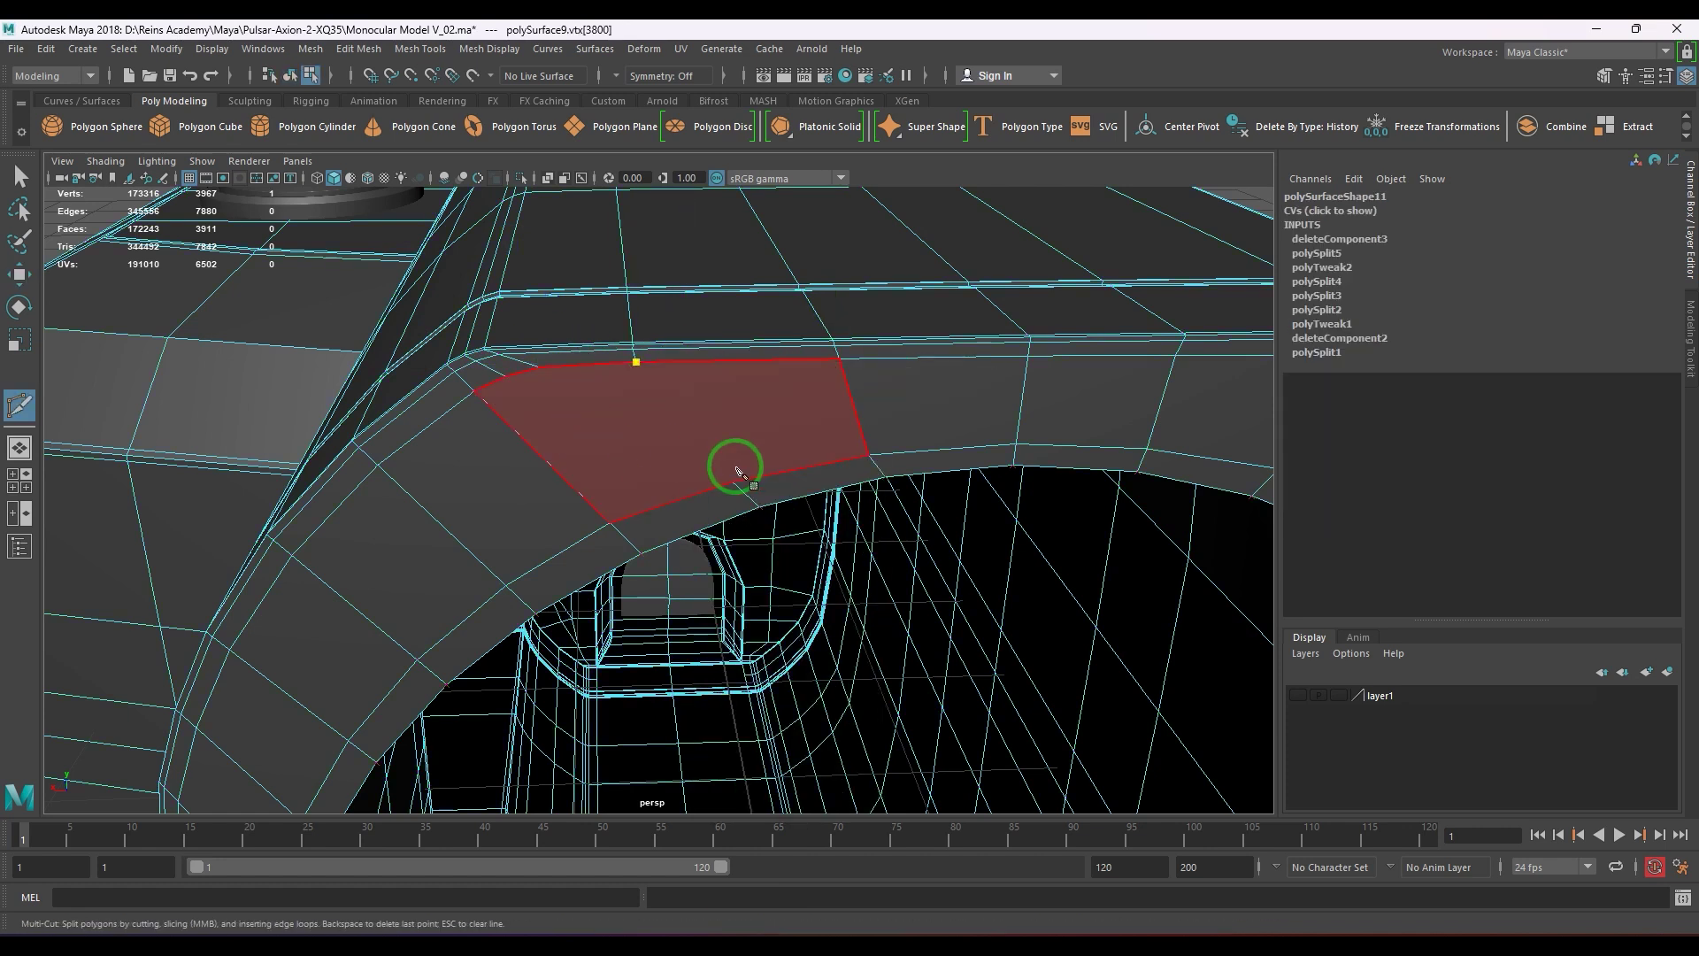
left_click(733, 480)
right_click(680, 486)
- Merge the three vertices on the rim corner's inner edge into one and shift the merged vertex sideways
scroll(677, 484, "down", 3)
left_click_drag(677, 484, 557, 466, "alt")
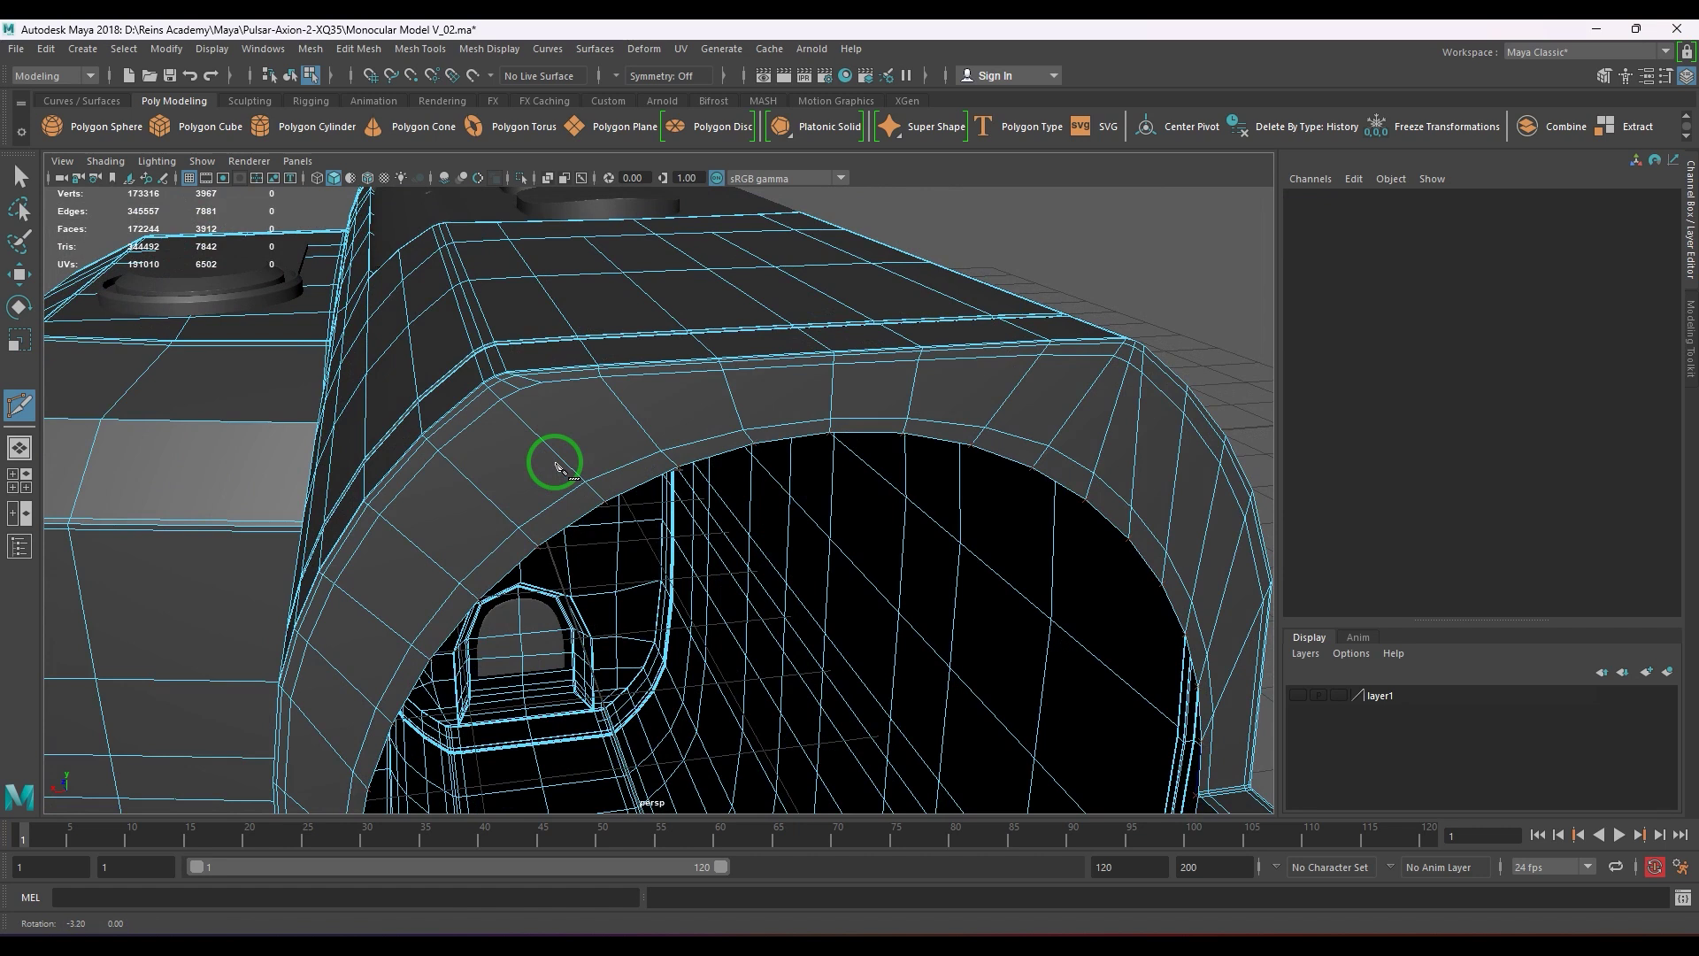
scroll(555, 467, "up", 6)
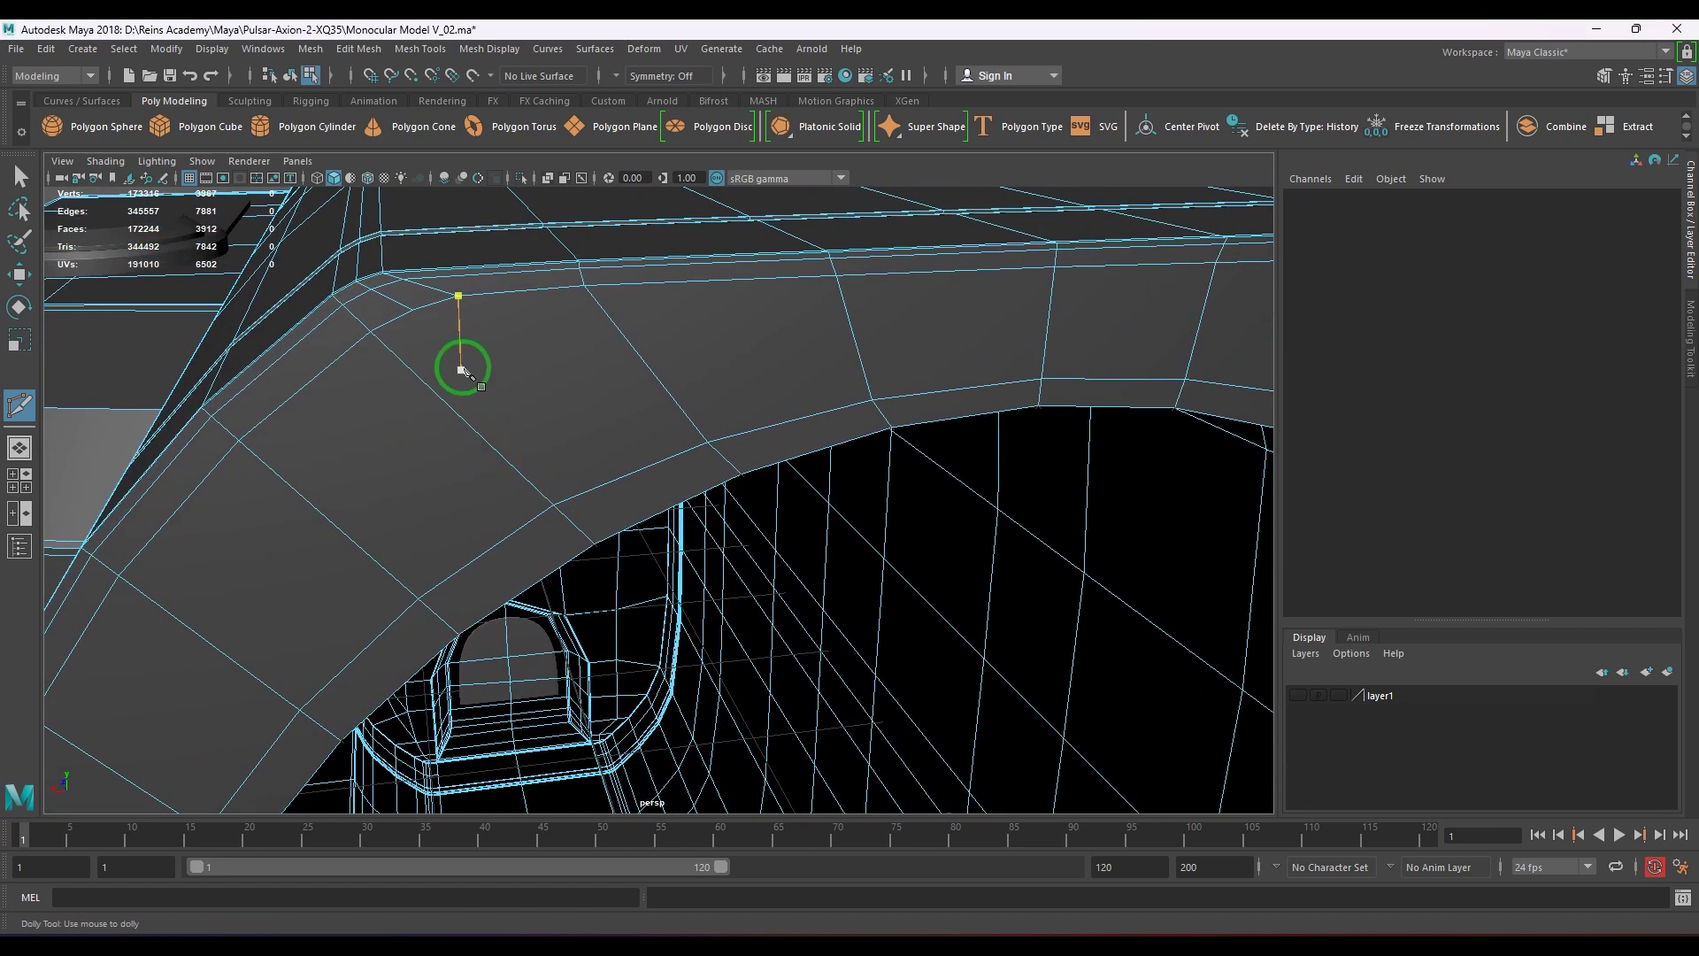
key("w")
left_click(369, 346)
key("q")
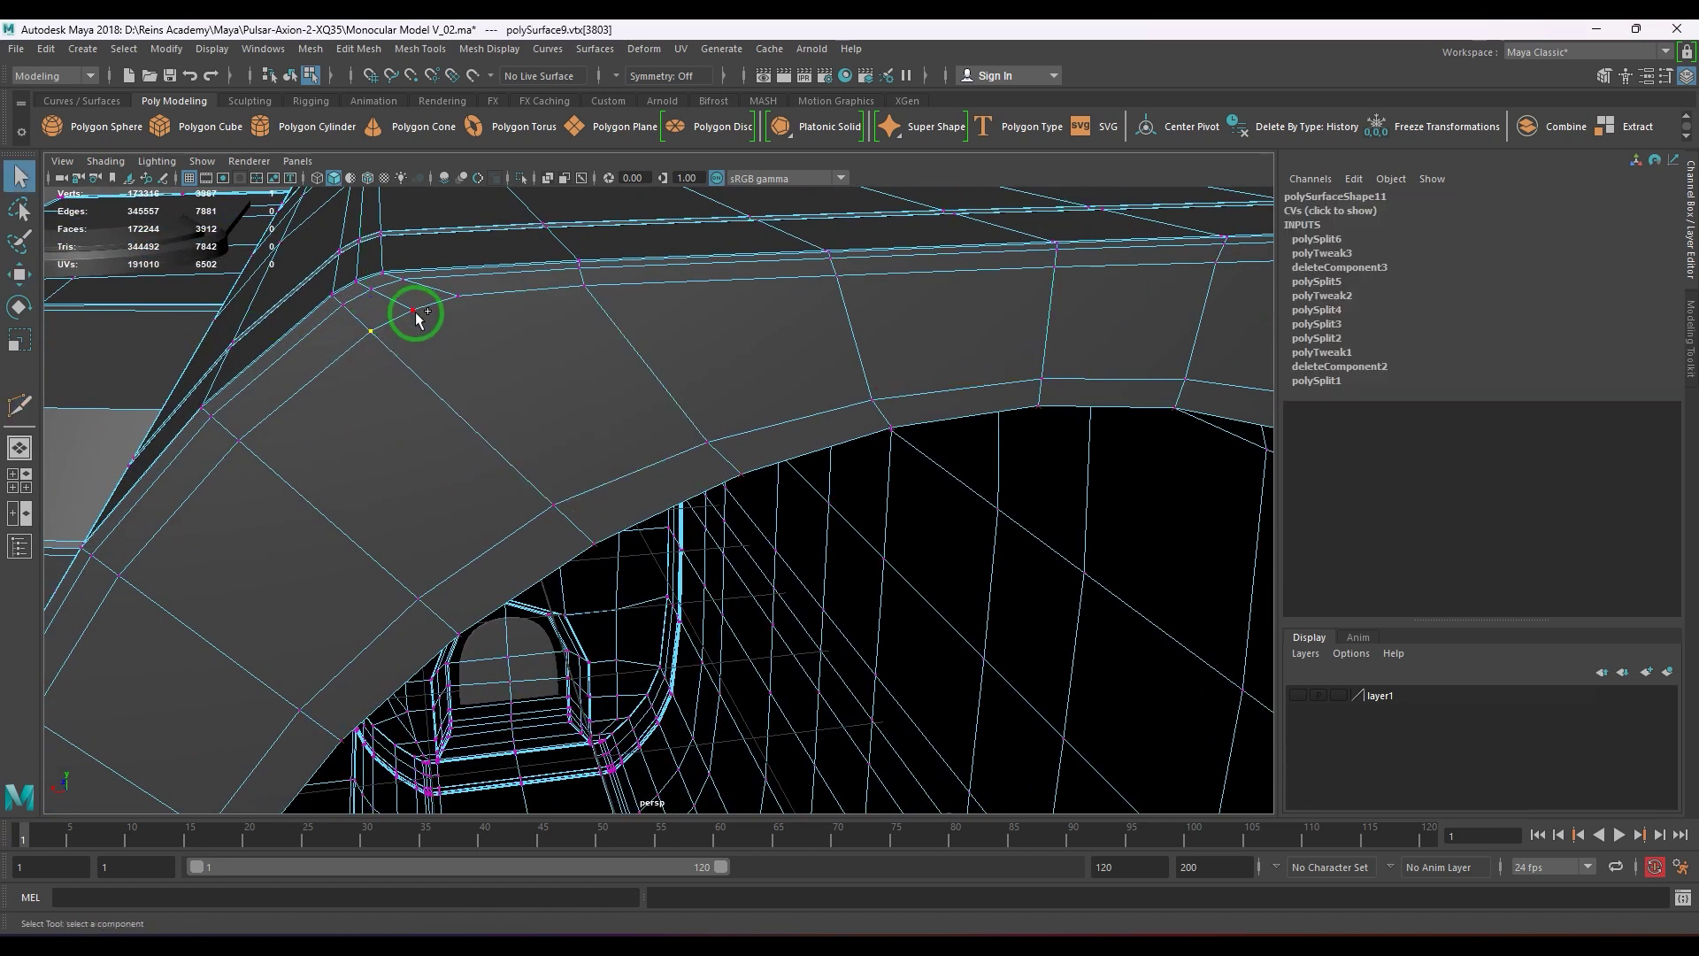
left_click(414, 310, "shift")
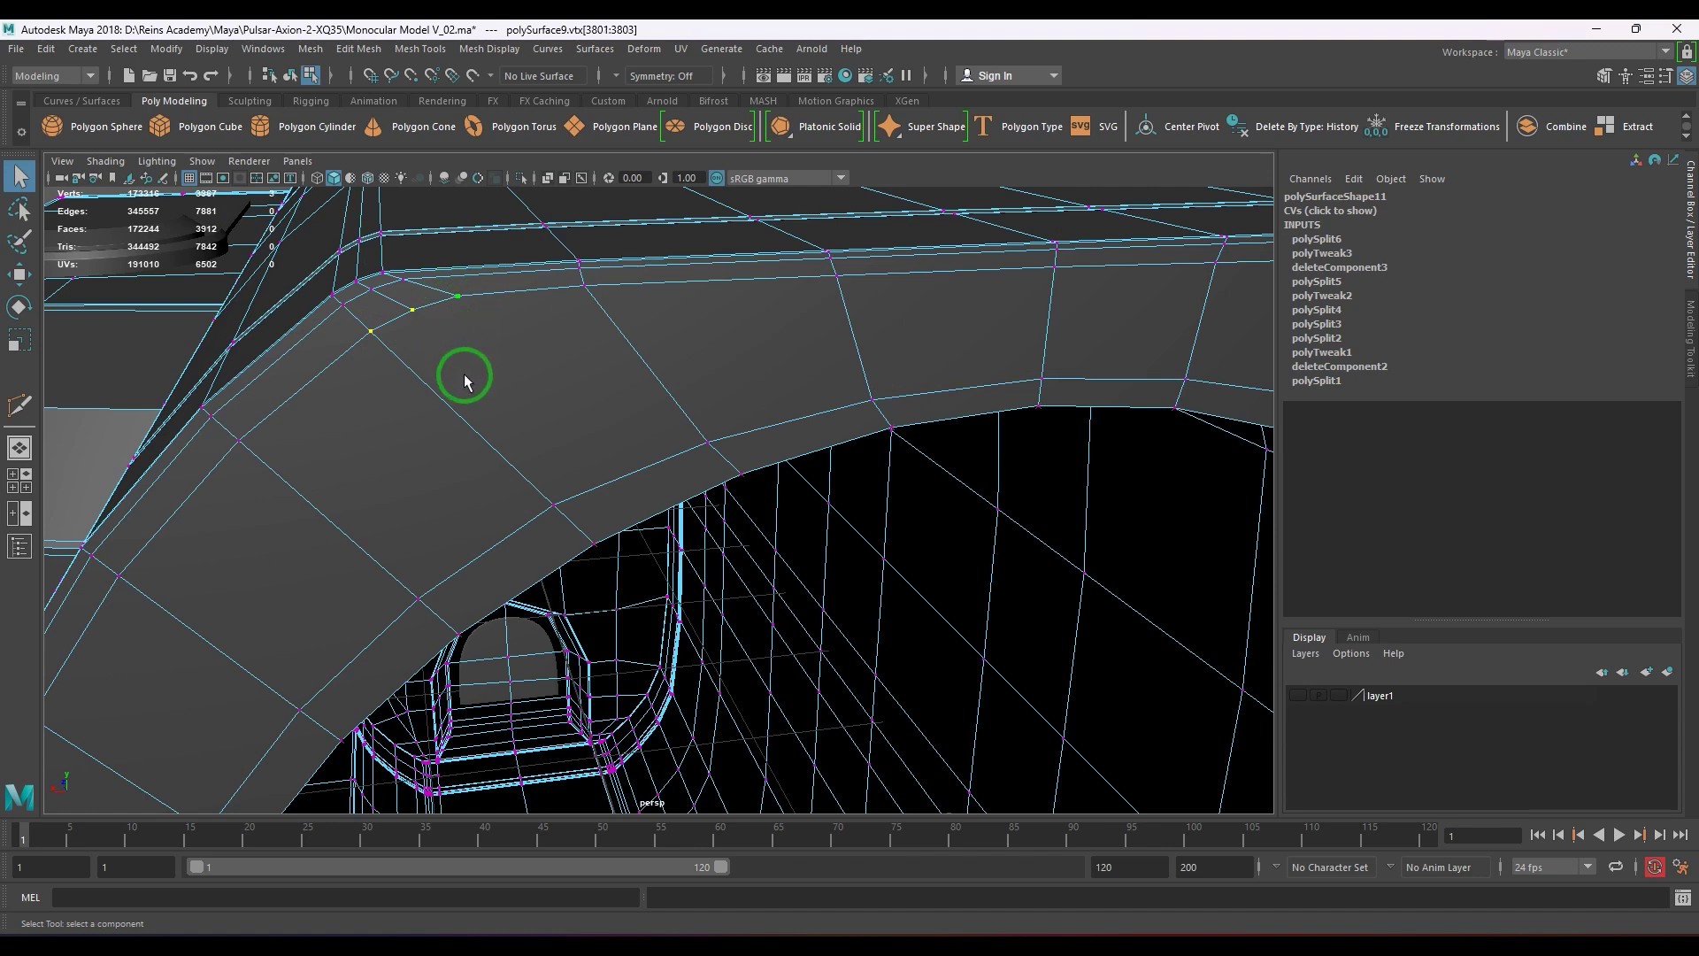
key("w")
right_click_drag(466, 398, 479, 299, "shift")
left_click_drag(336, 312, 304, 313)
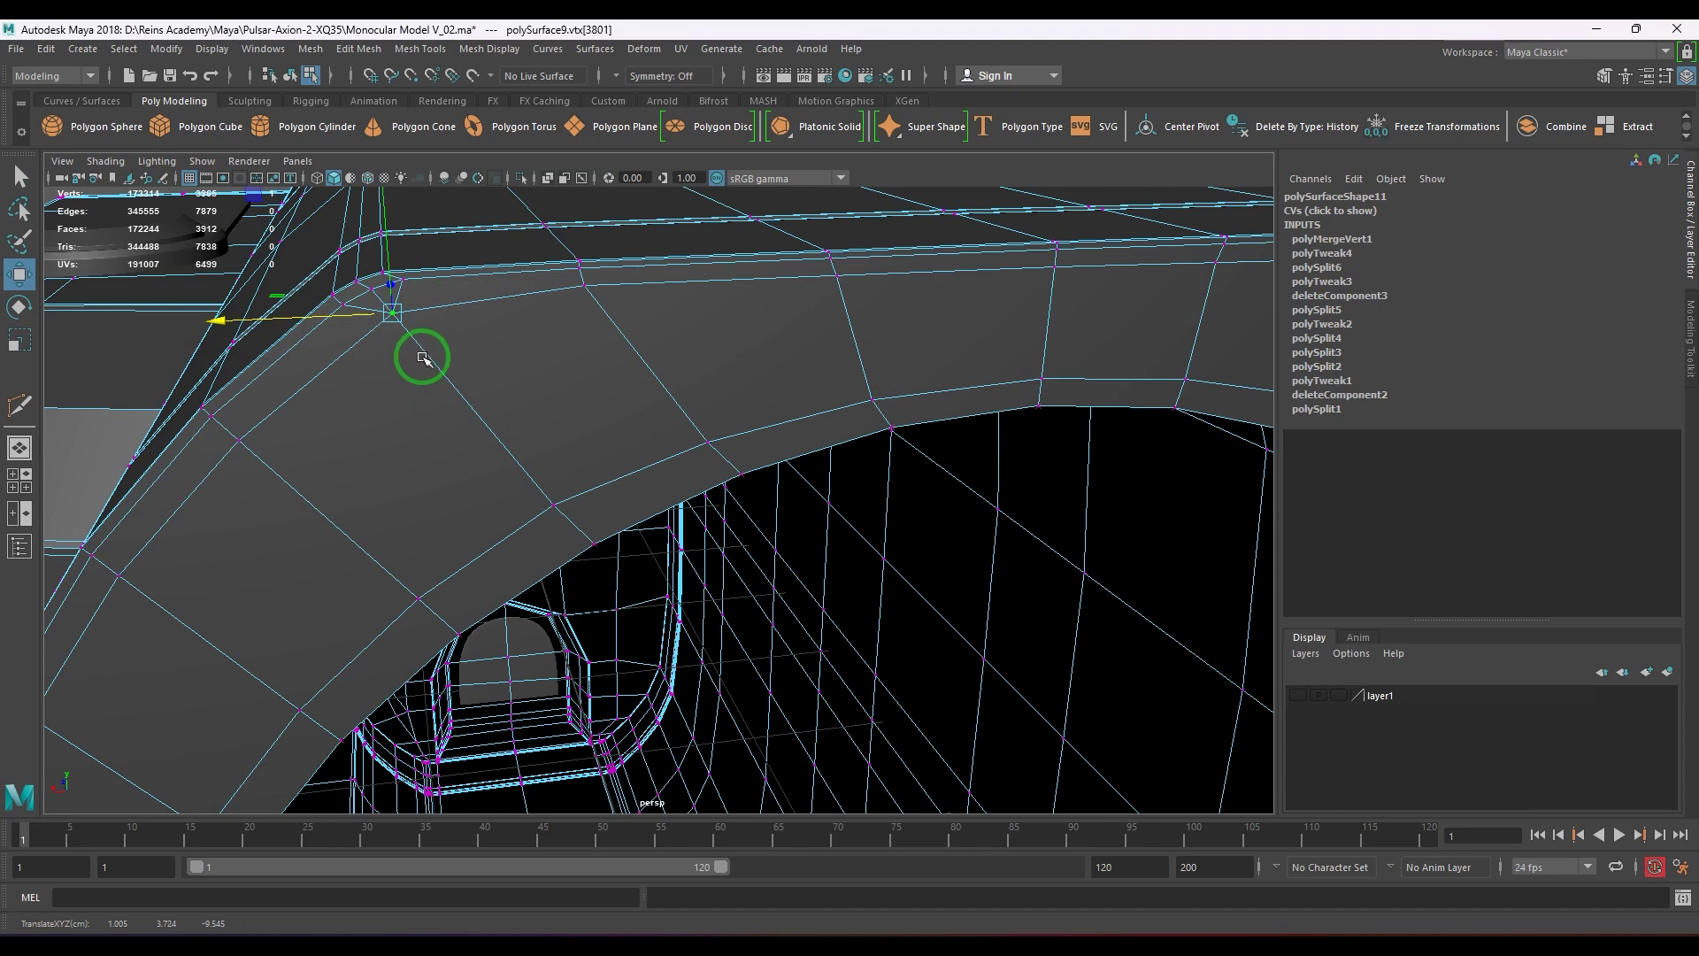
- Shift the neighboring corner vertices sideways and delete the extra short edge beside the merged vertex
left_click(394, 280)
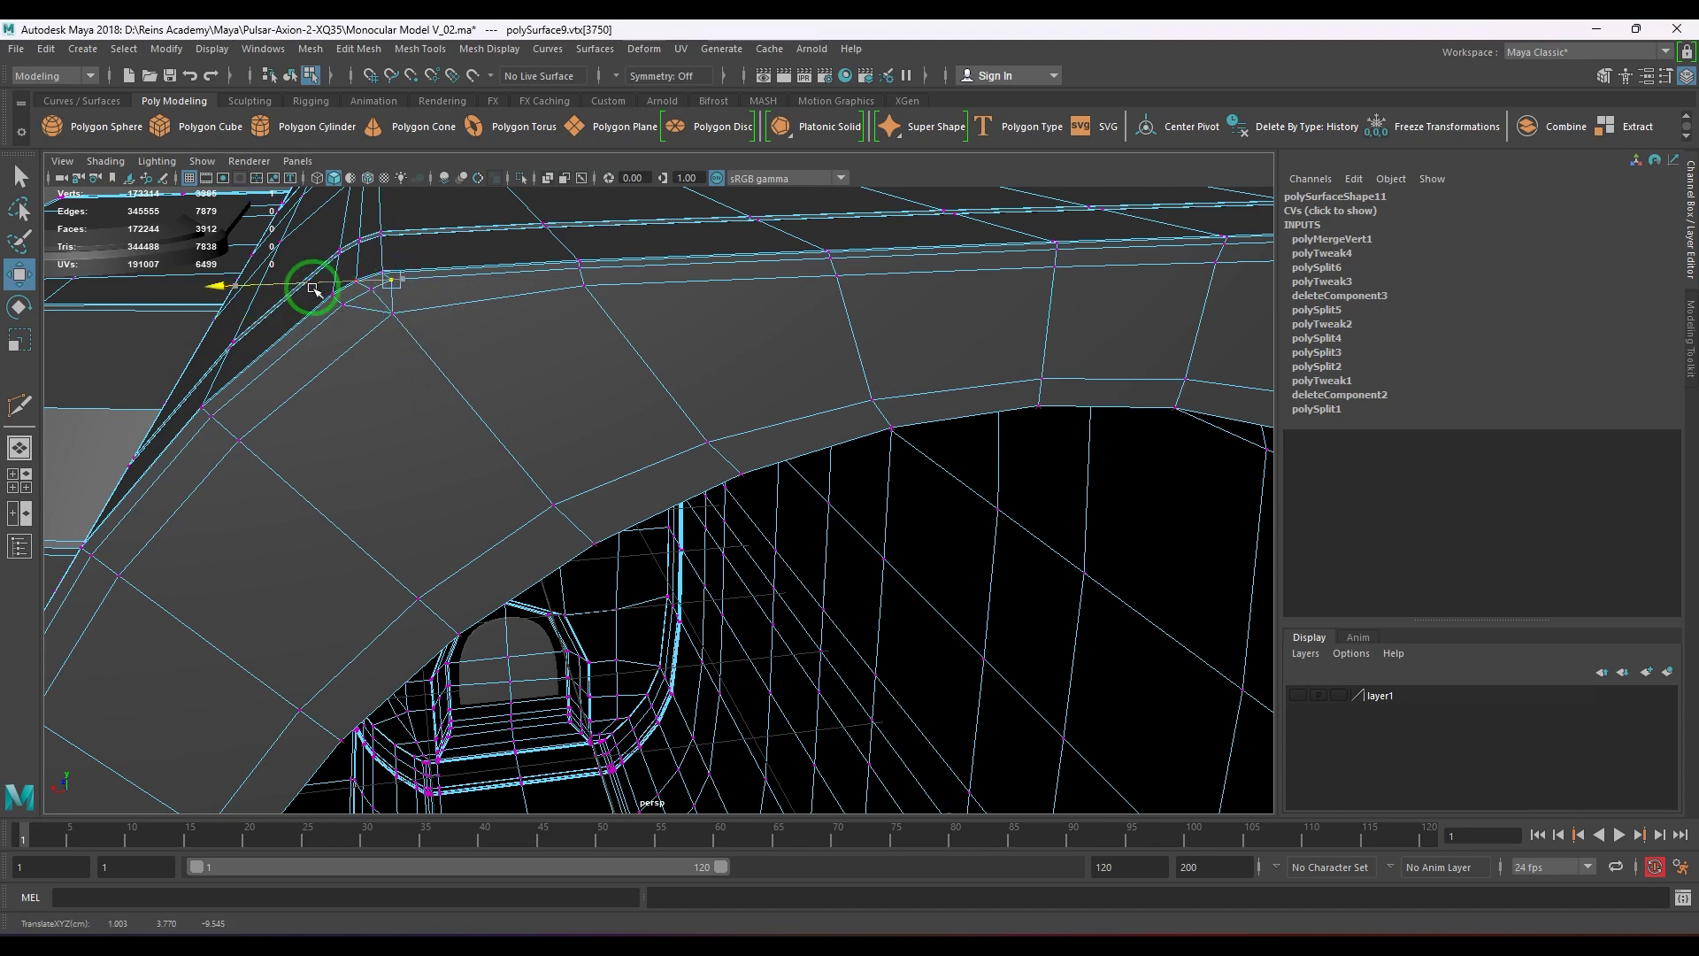
left_click_drag(310, 292, 270, 294)
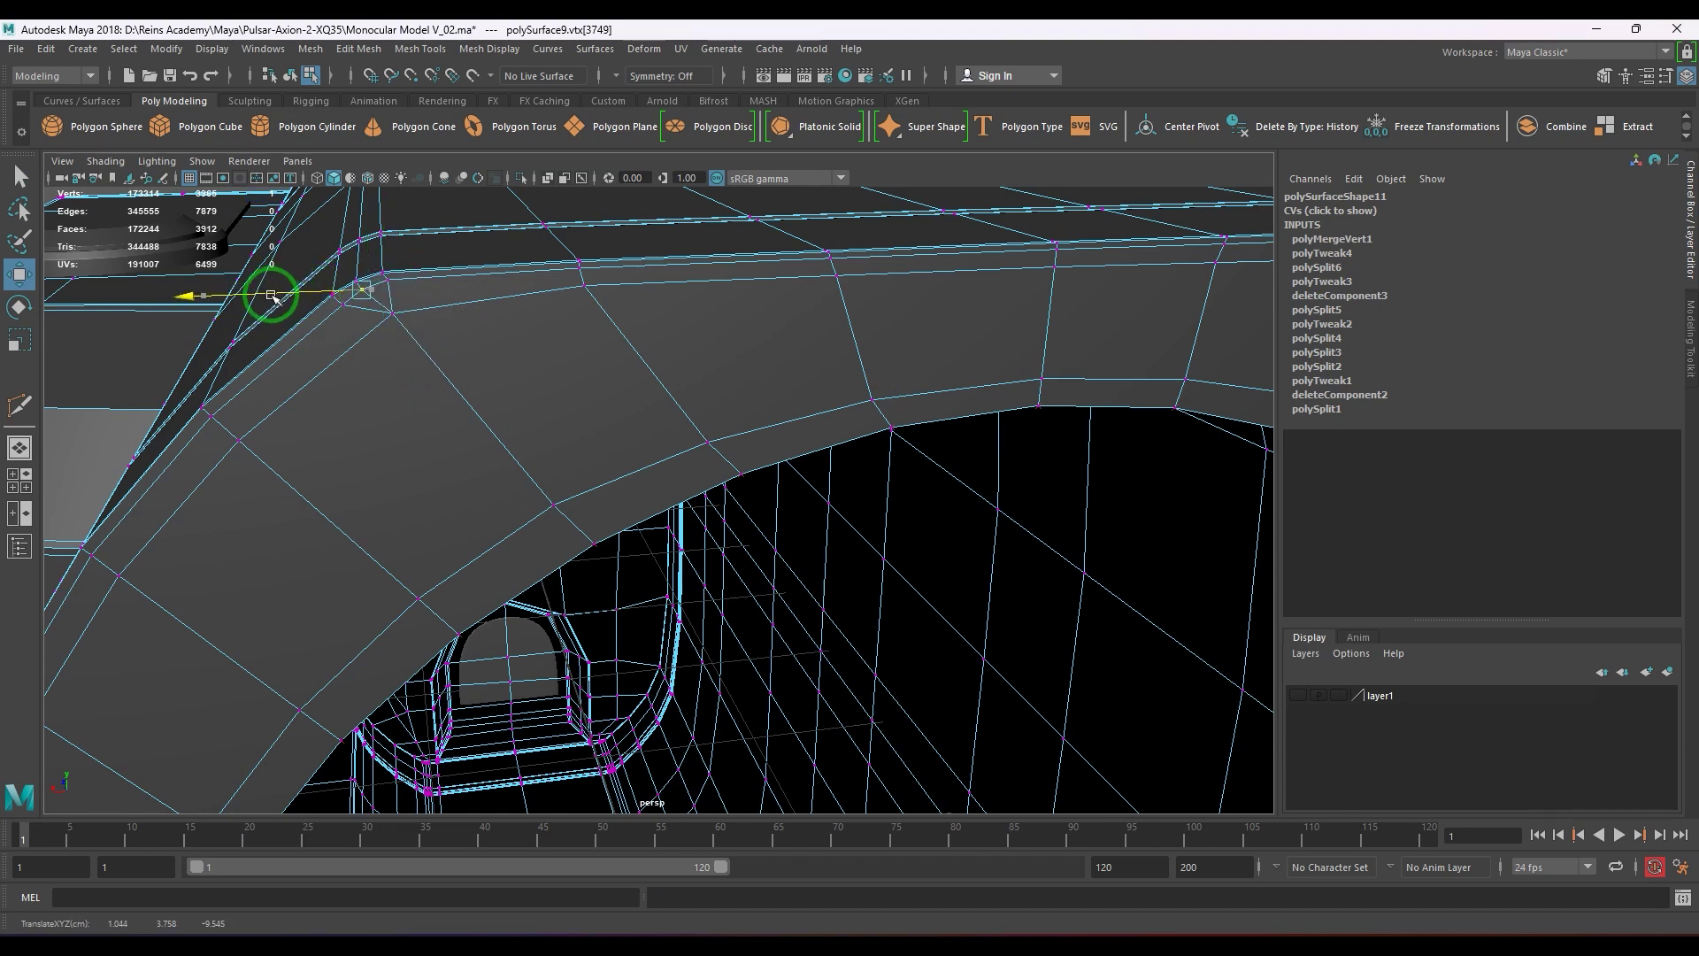
right_click_drag(410, 383, 456, 343)
right_click_drag(368, 310, 377, 290)
left_click(375, 299)
key("Delete")
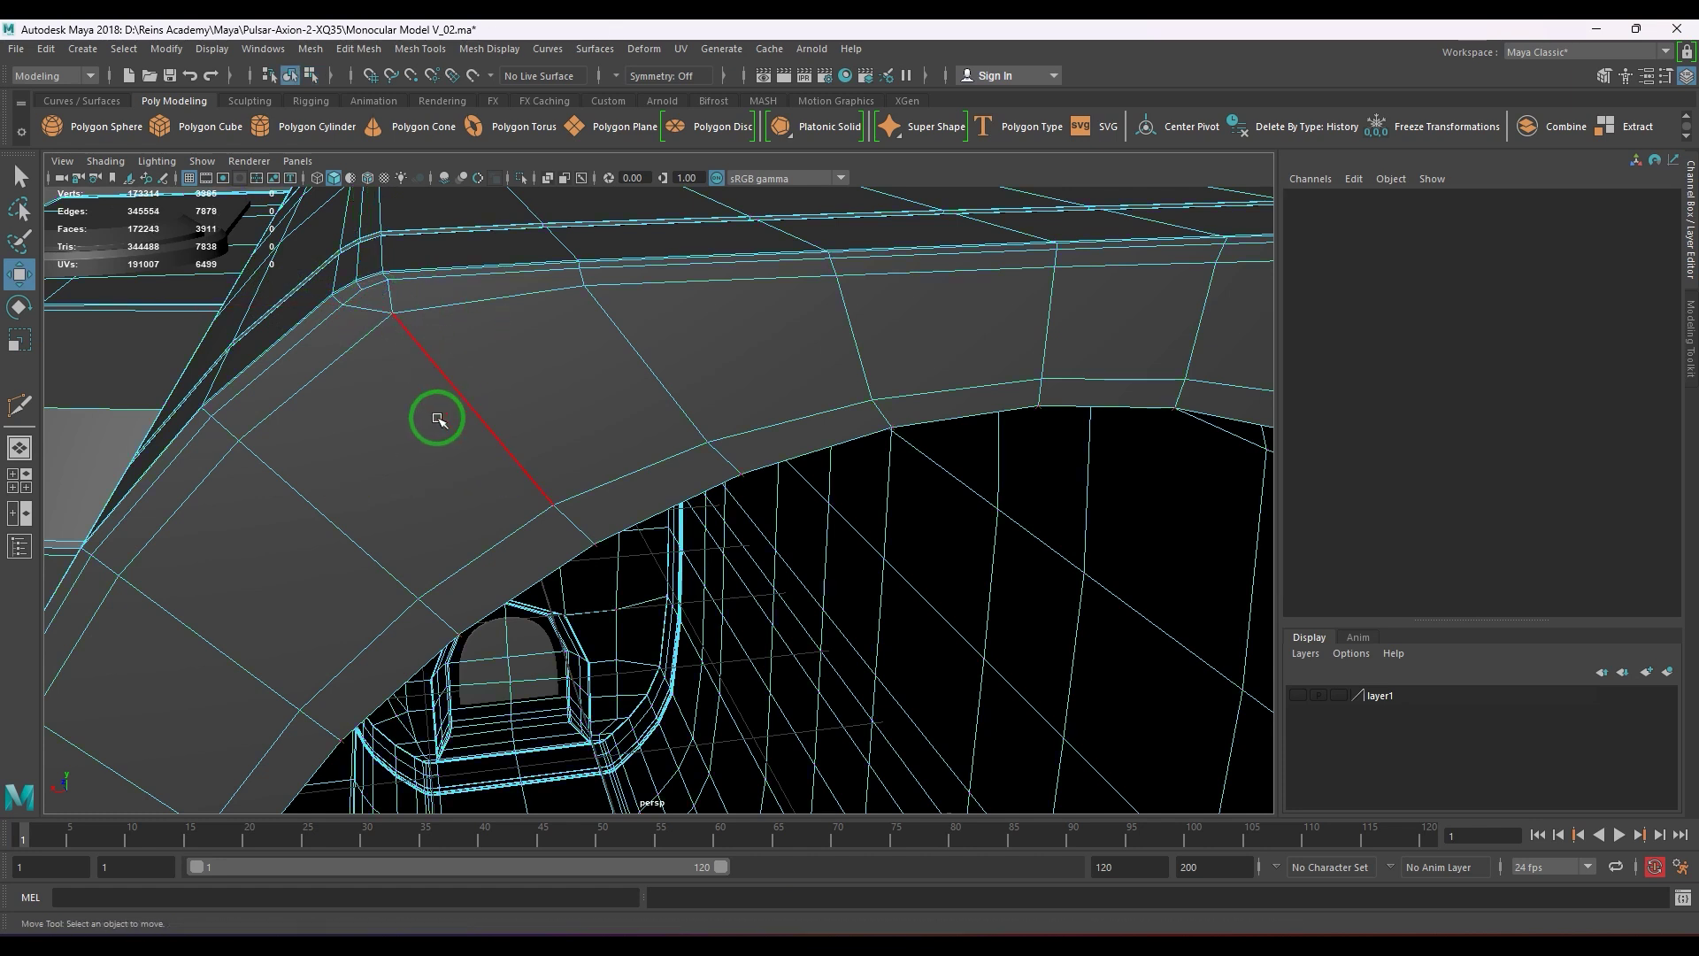
- Preview the body mesh smoothed and examine the front opening's rim and upper corners
right_click_drag(437, 417, 514, 370)
key("3")
scroll(510, 371, "down", 5)
left_click(1004, 352)
left_click_drag(996, 363, 383, 256, "alt")
scroll(862, 444, "up", 3)
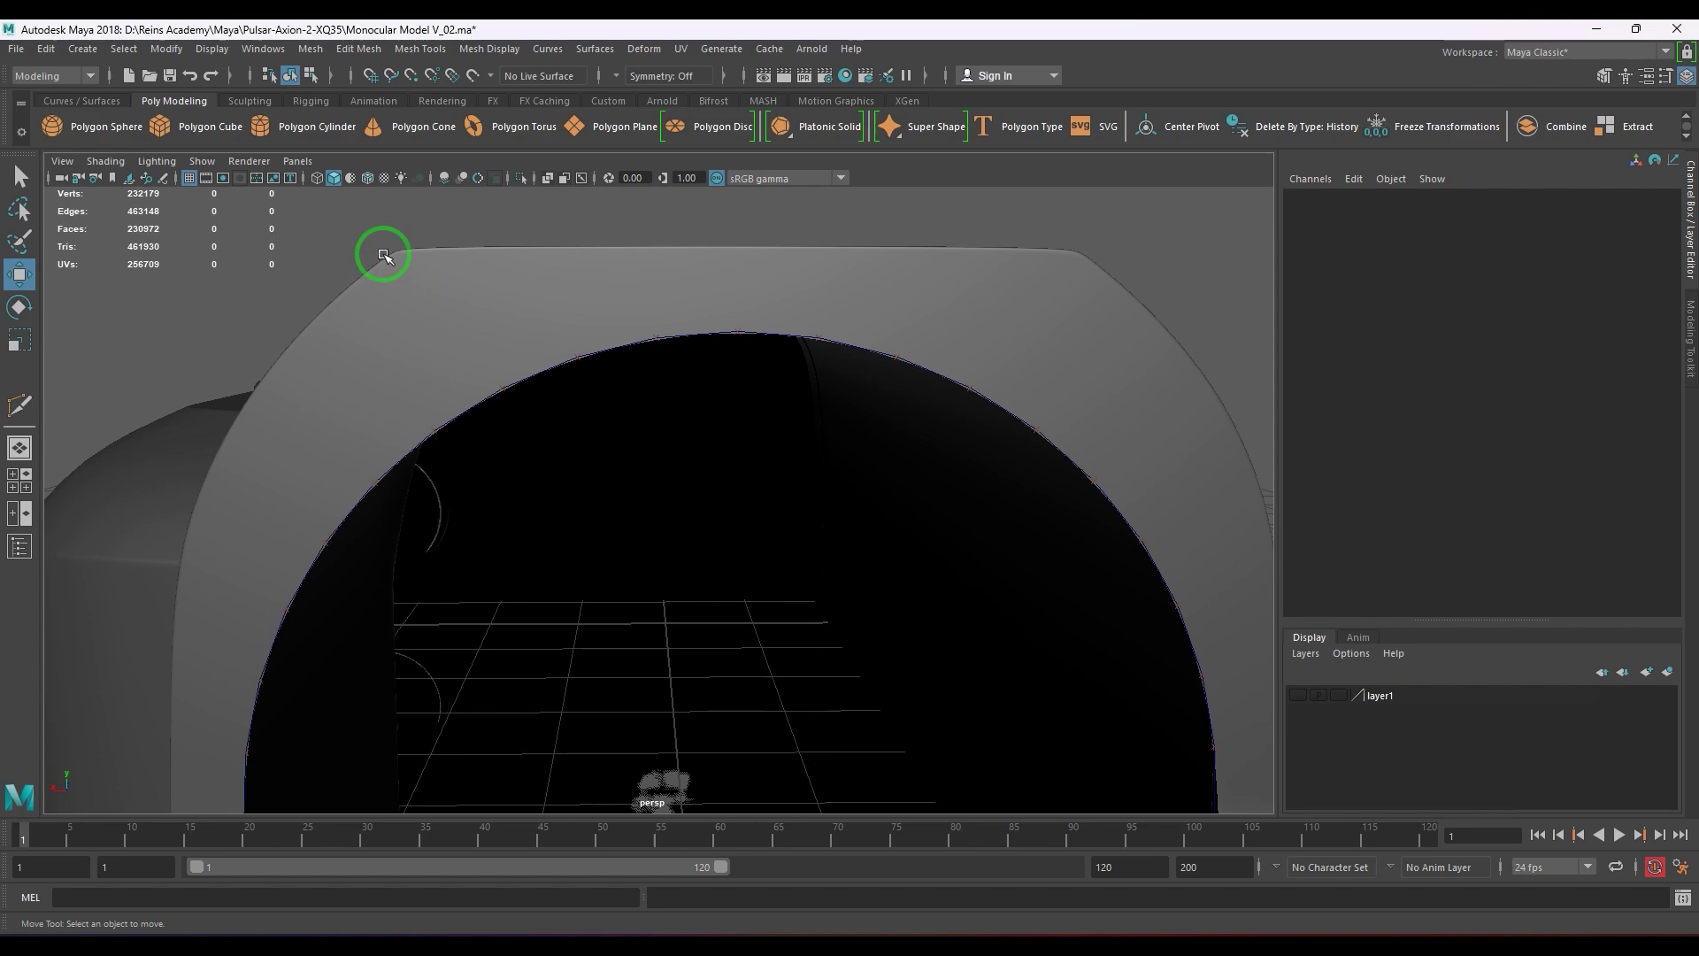
left_click(371, 183)
left_click_drag(557, 332, 656, 396, "alt")
- Return the body mesh to unsmoothed display and delete its construction history
left_click(640, 377)
key("1")
scroll(639, 375, "down", 4)
left_click_drag(759, 471, 825, 466, "alt")
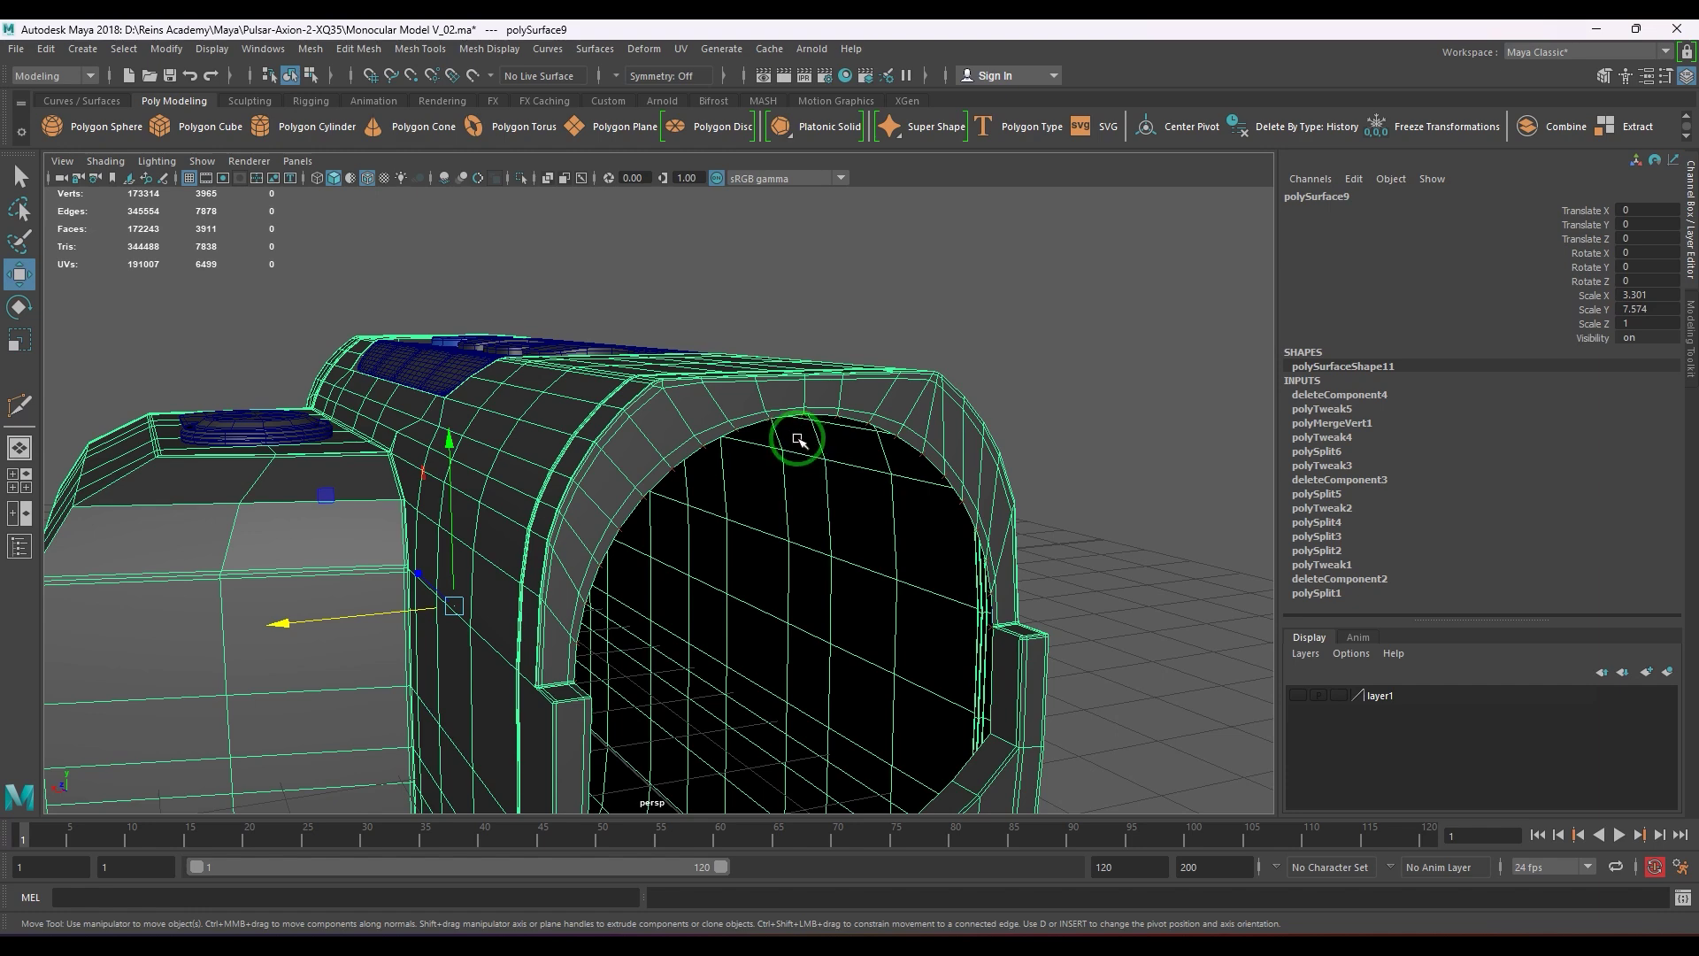
key("alt+shift+d")
left_click_drag(793, 437, 687, 389, "alt")
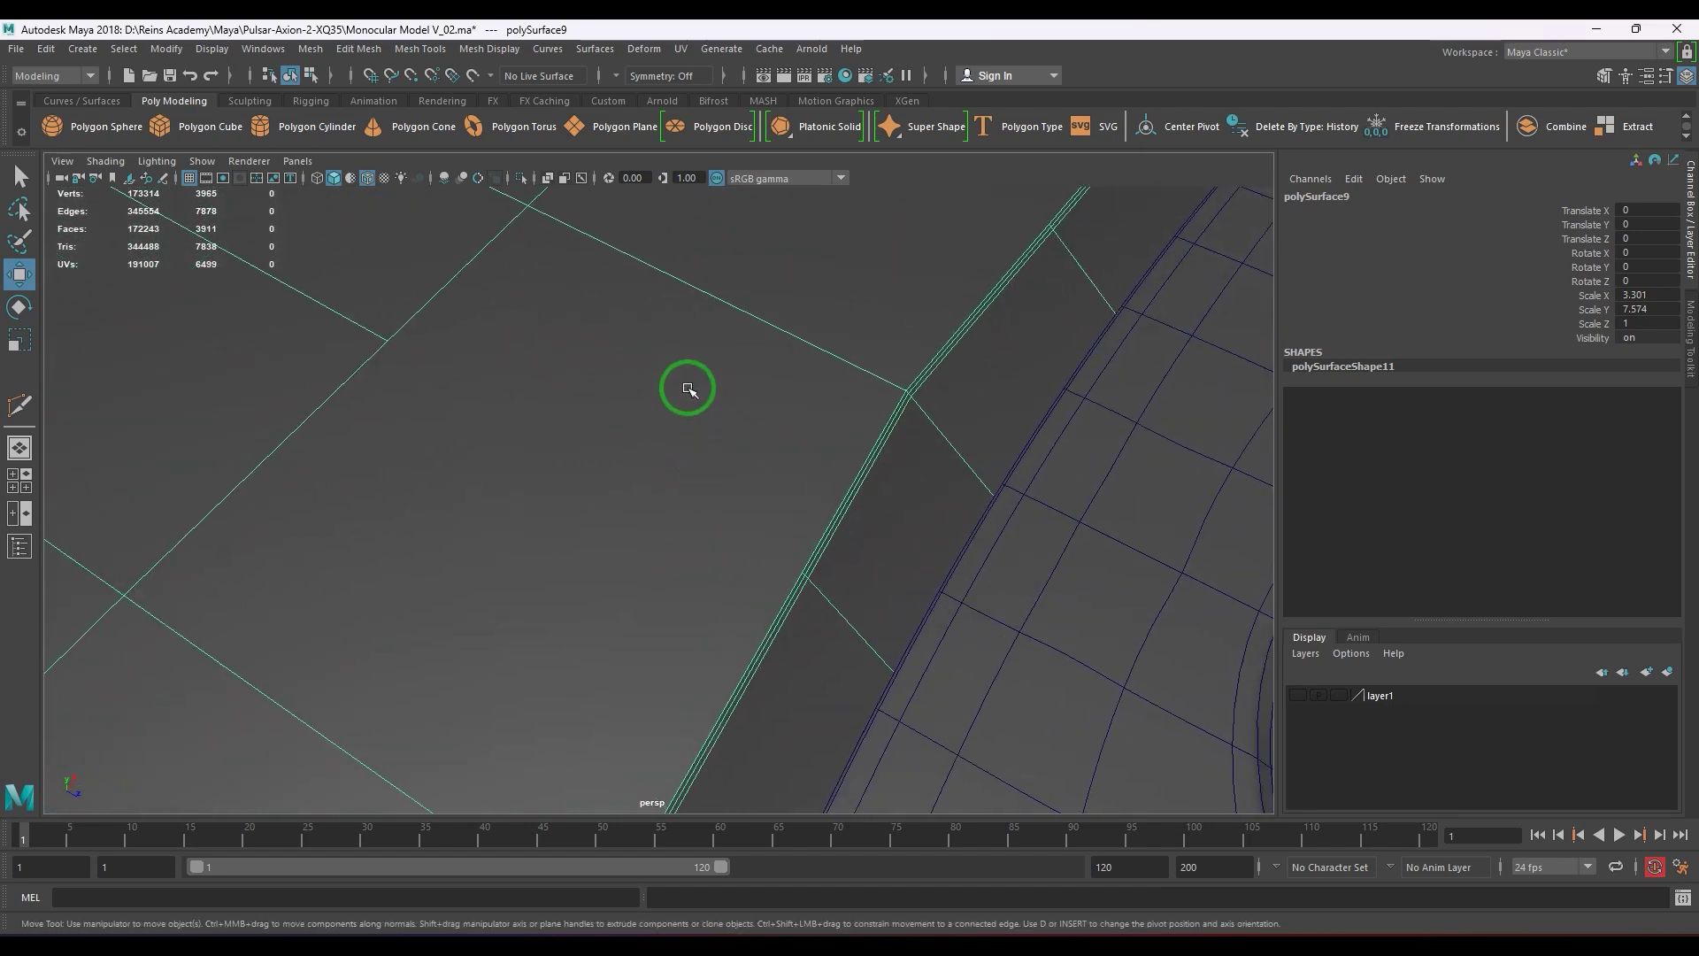
right_click_drag(688, 390, 581, 386, "shift")
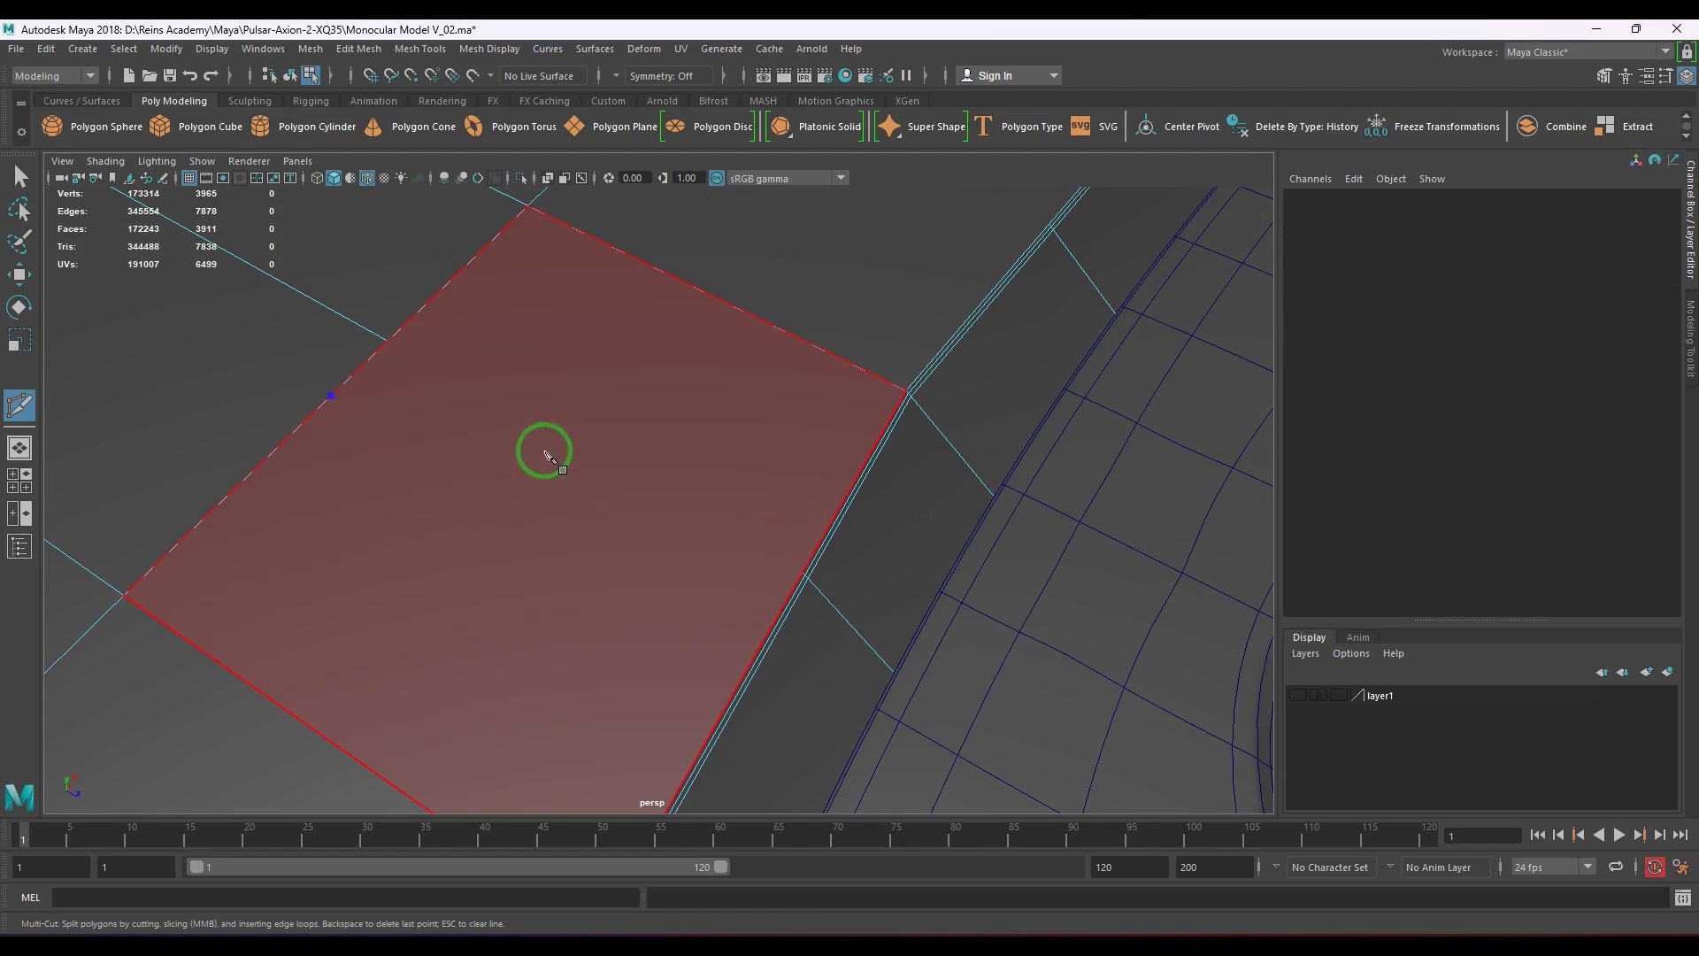
left_click(528, 205)
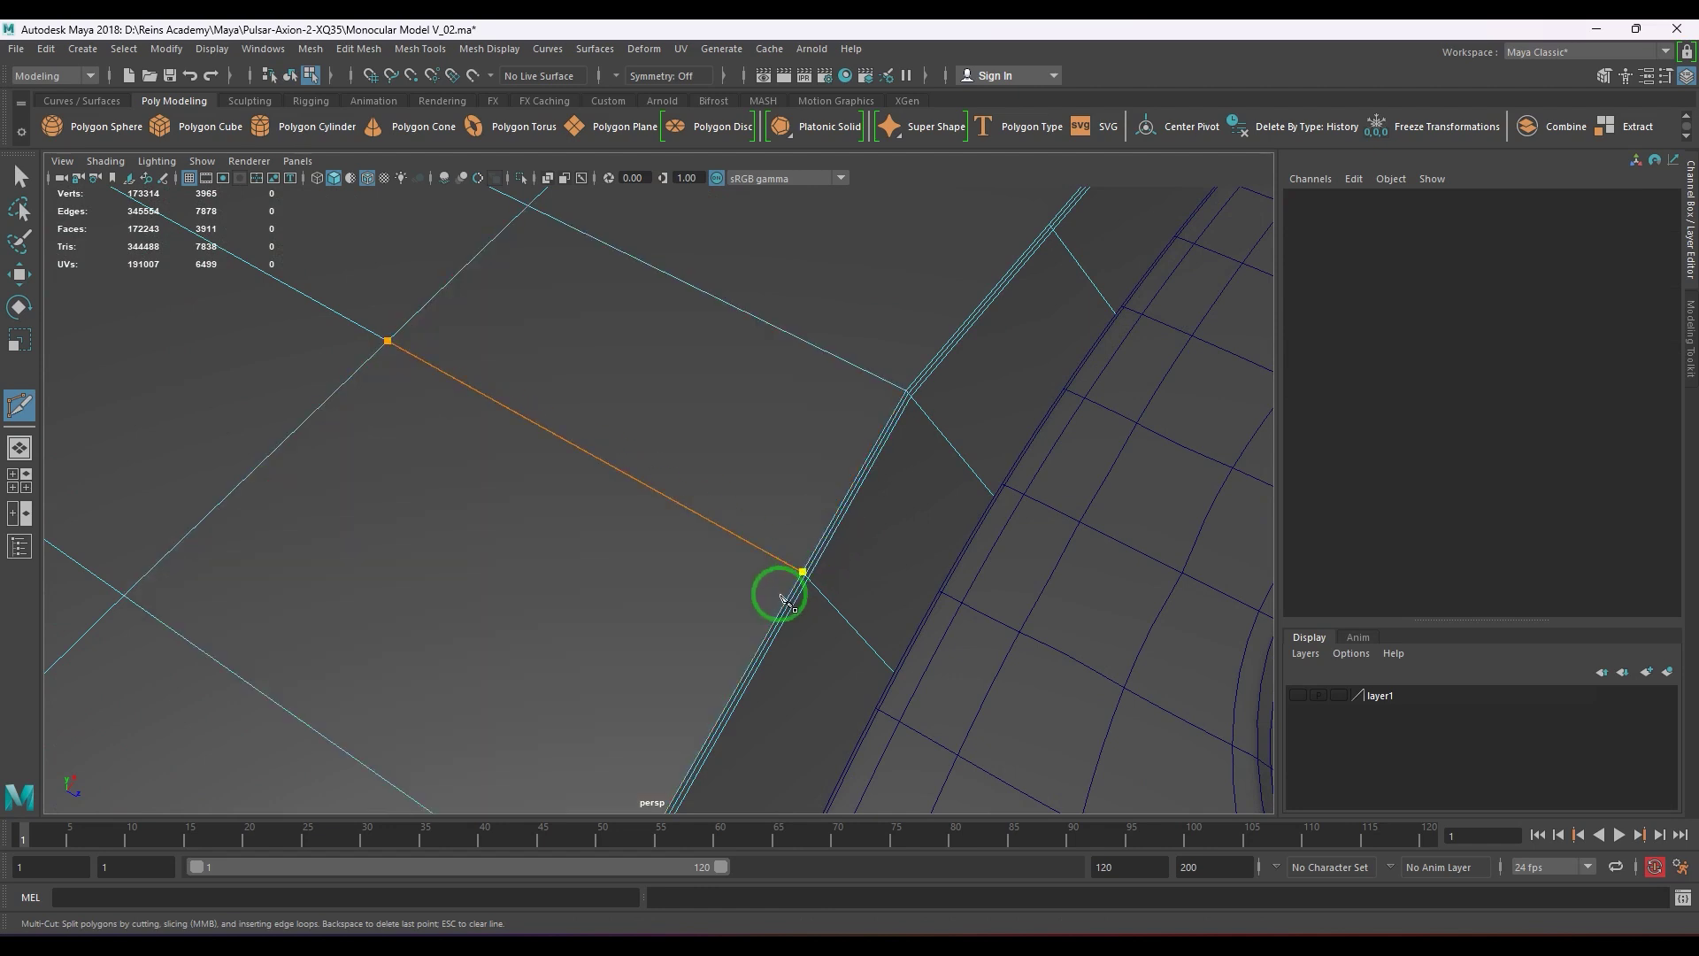
scroll(761, 606, "down", 5)
left_click_drag(876, 557, 709, 565, "alt")
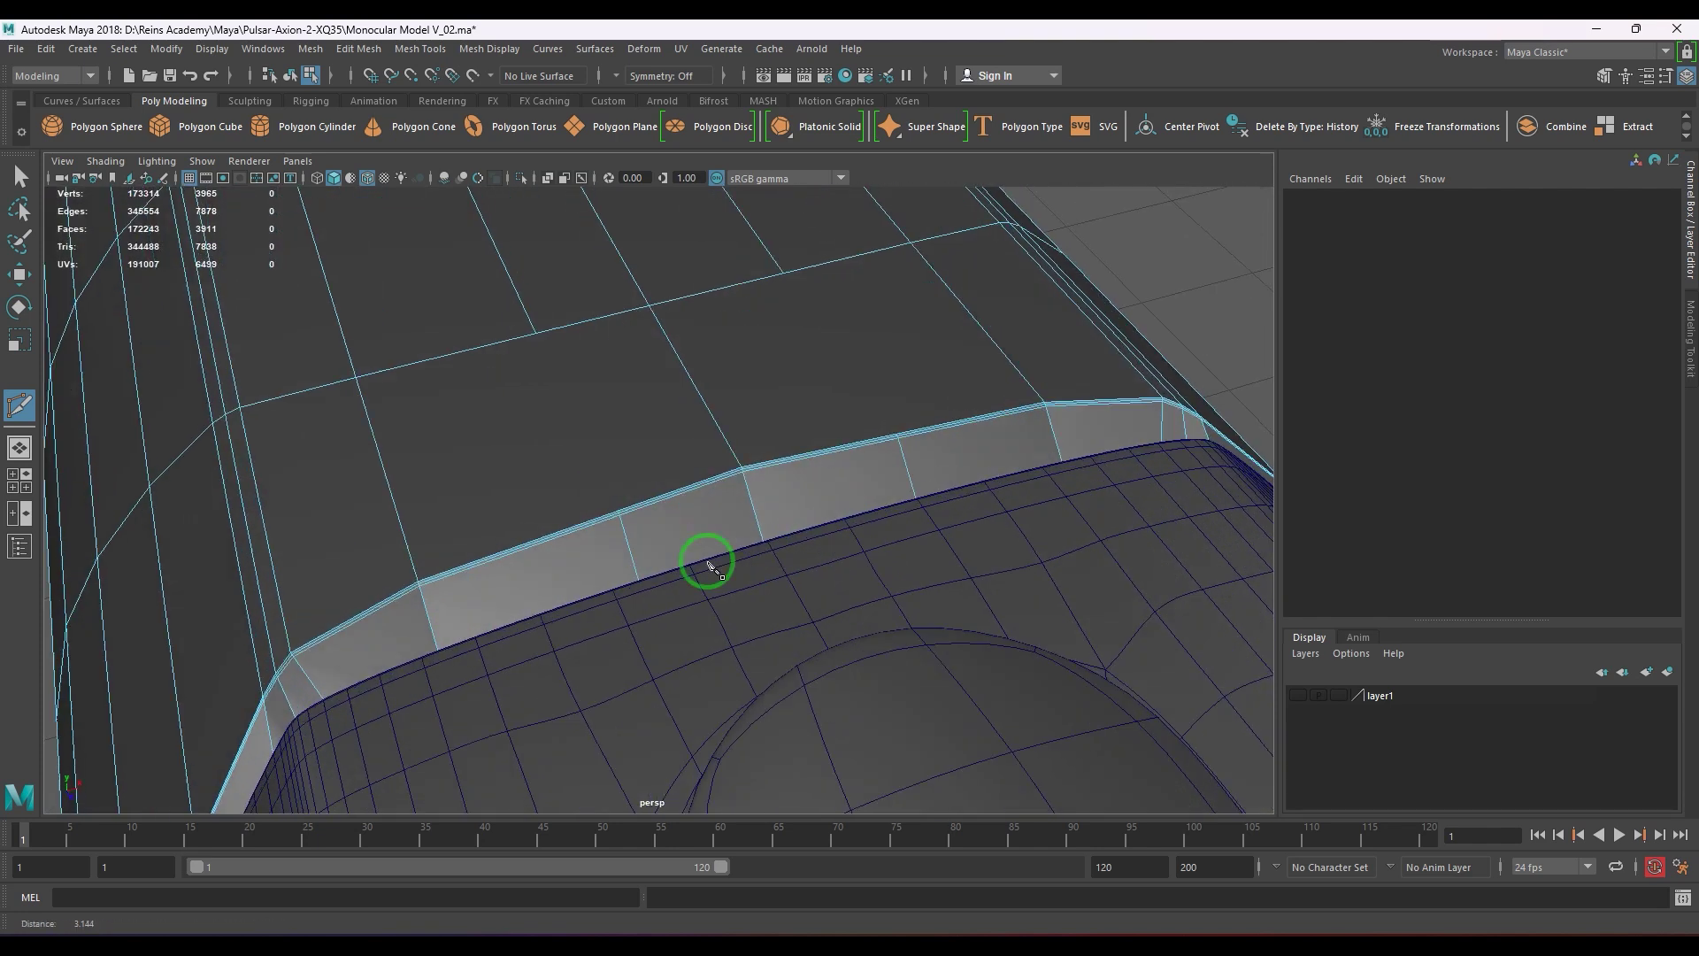
middle_click_drag(709, 564, 733, 536, "alt")
scroll(733, 537, "up", 3)
right_click_drag(733, 537, 752, 556, "alt")
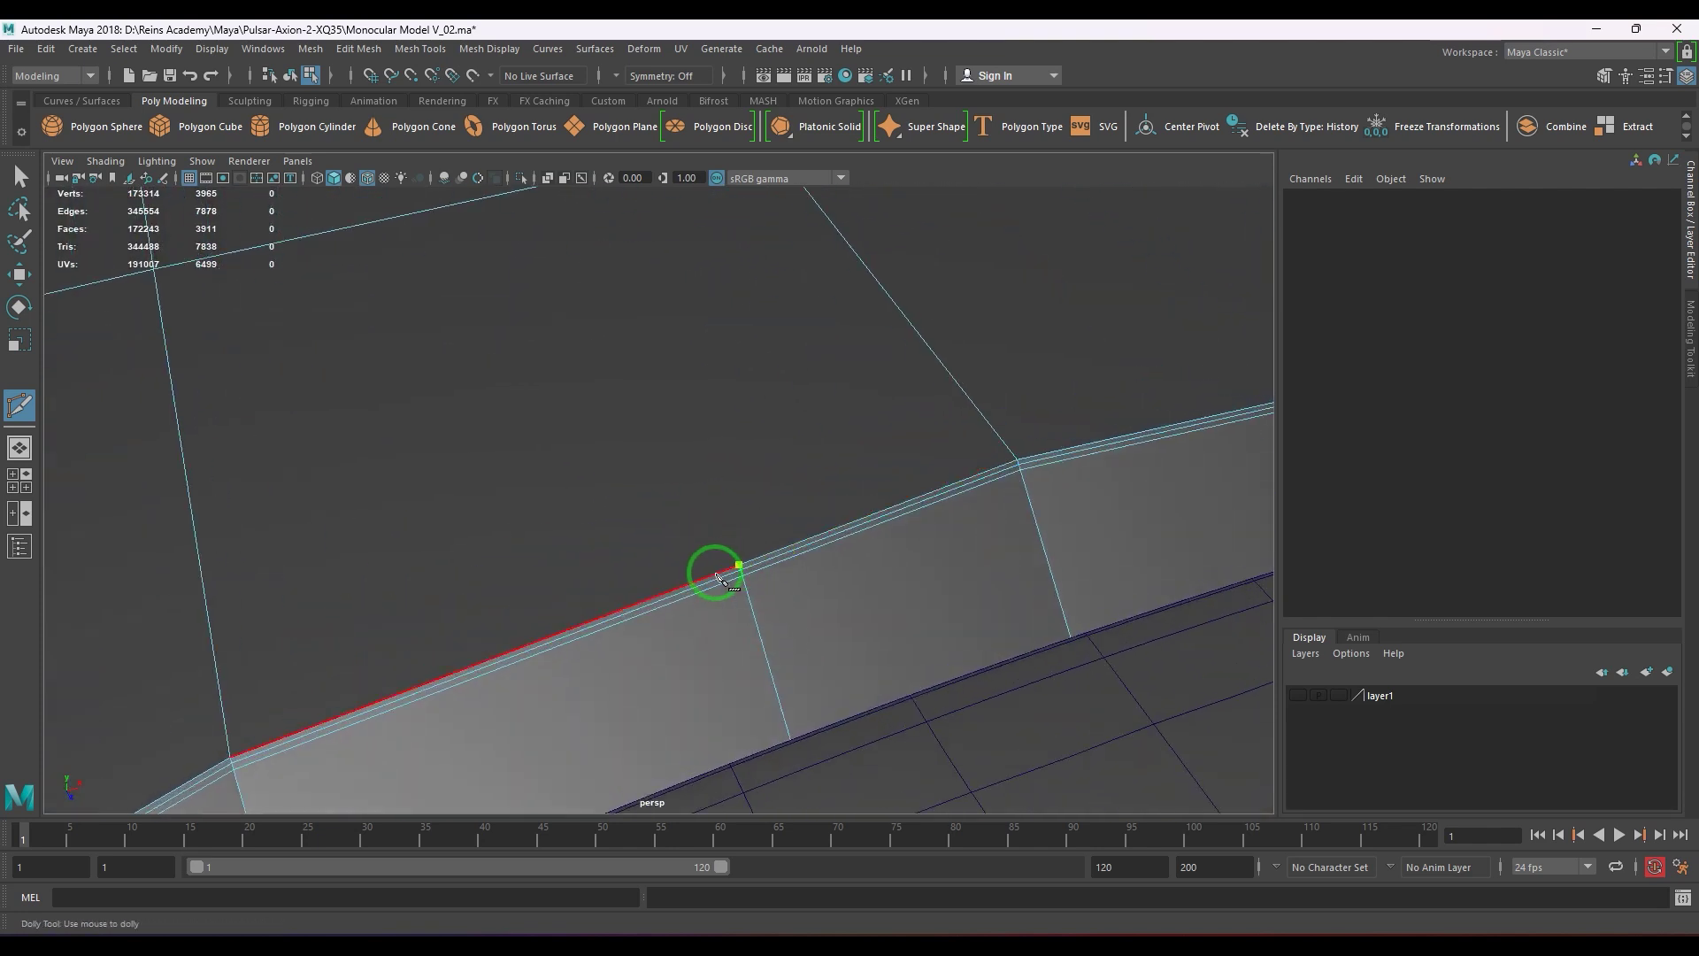
left_click(739, 563)
right_click_drag(694, 390, 580, 318, "alt")
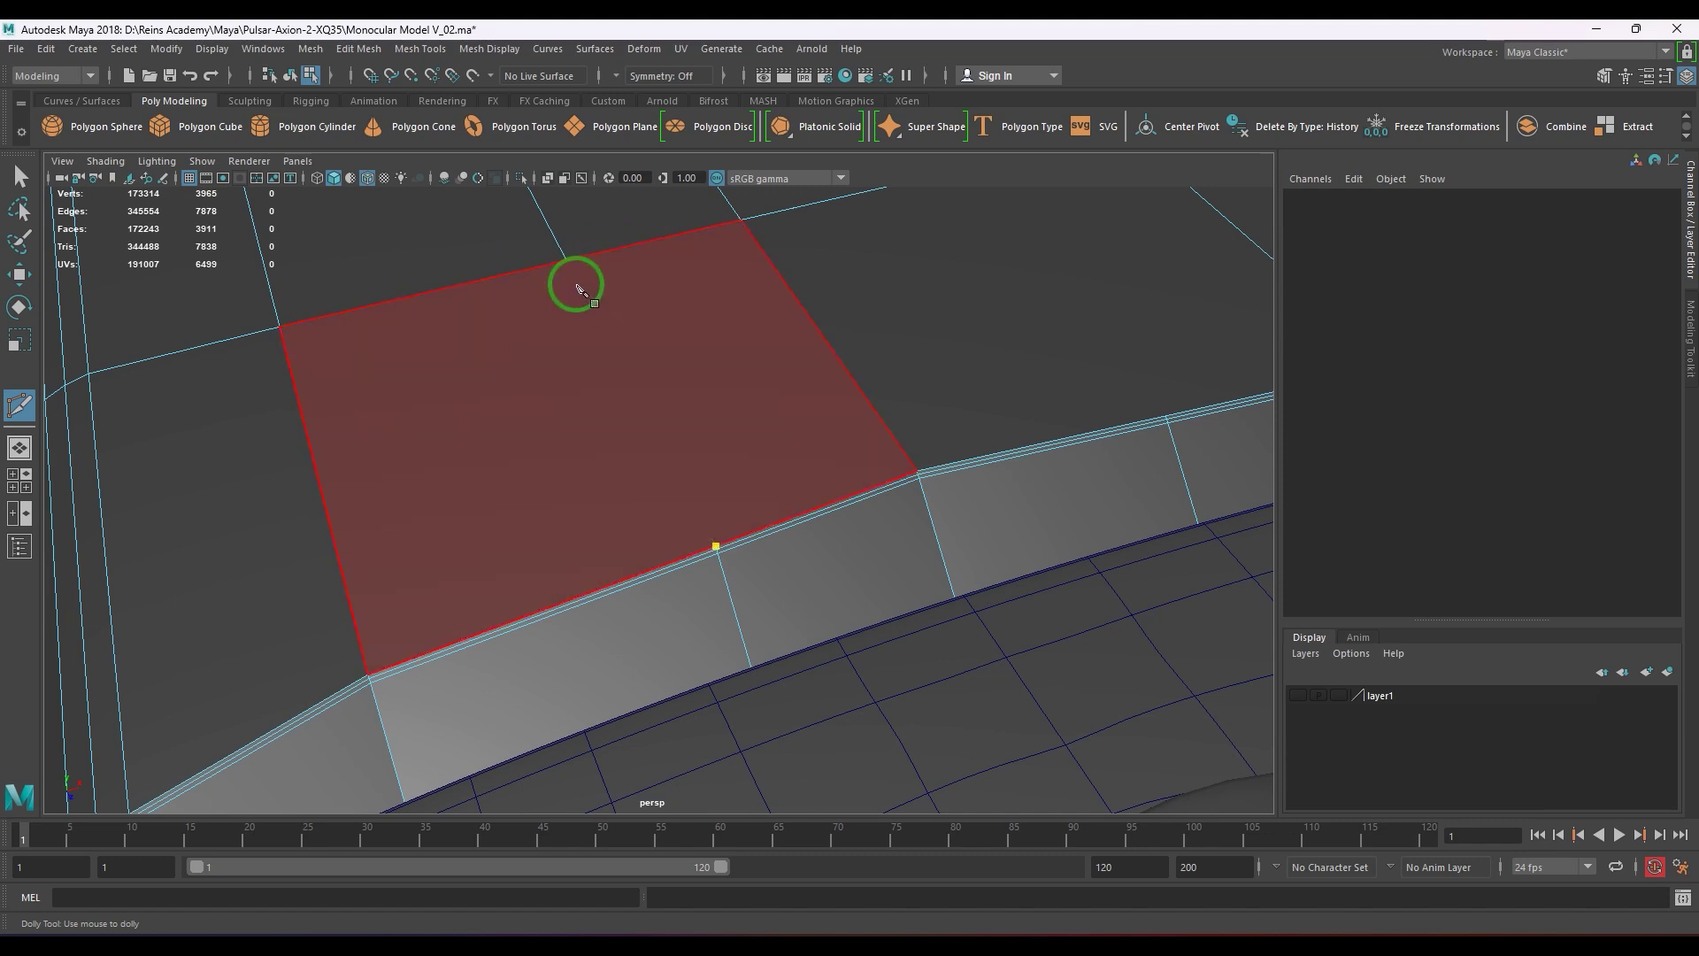
key("3")
scroll(647, 416, "down", 3)
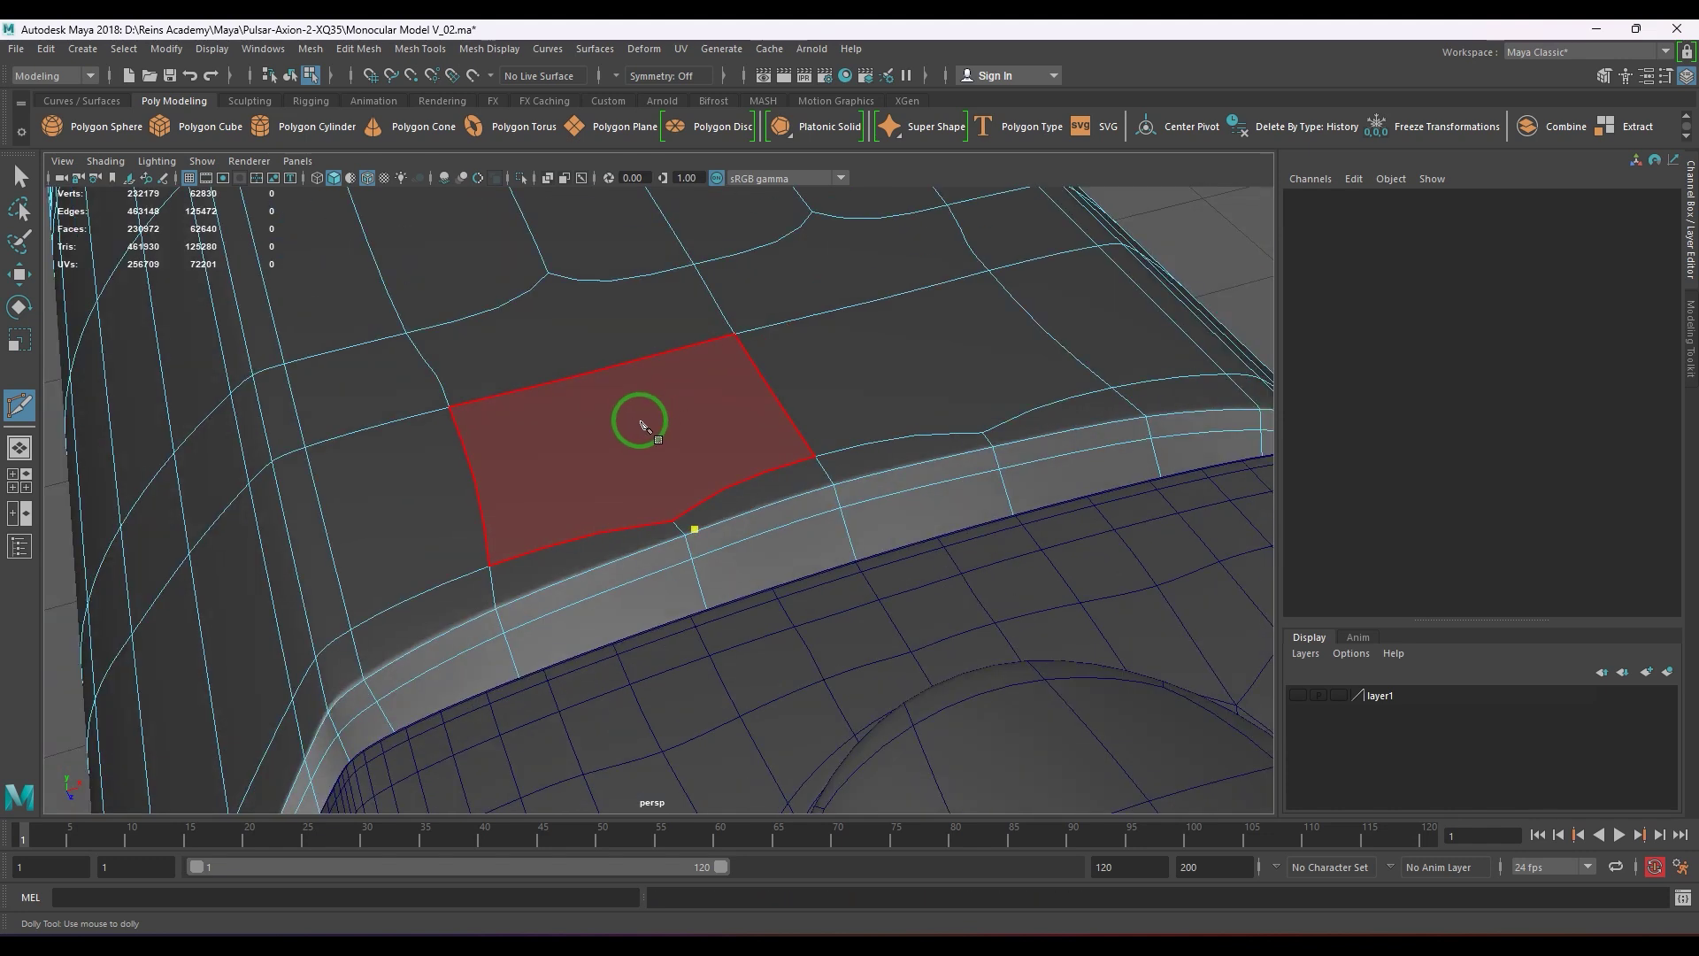
key("1")
- Delete the complete transverse edge loop running around the body ahead of the button panel recess
scroll(648, 429, "down", 4)
left_click_drag(577, 463, 664, 414, "alt")
scroll(571, 442, "down", 1)
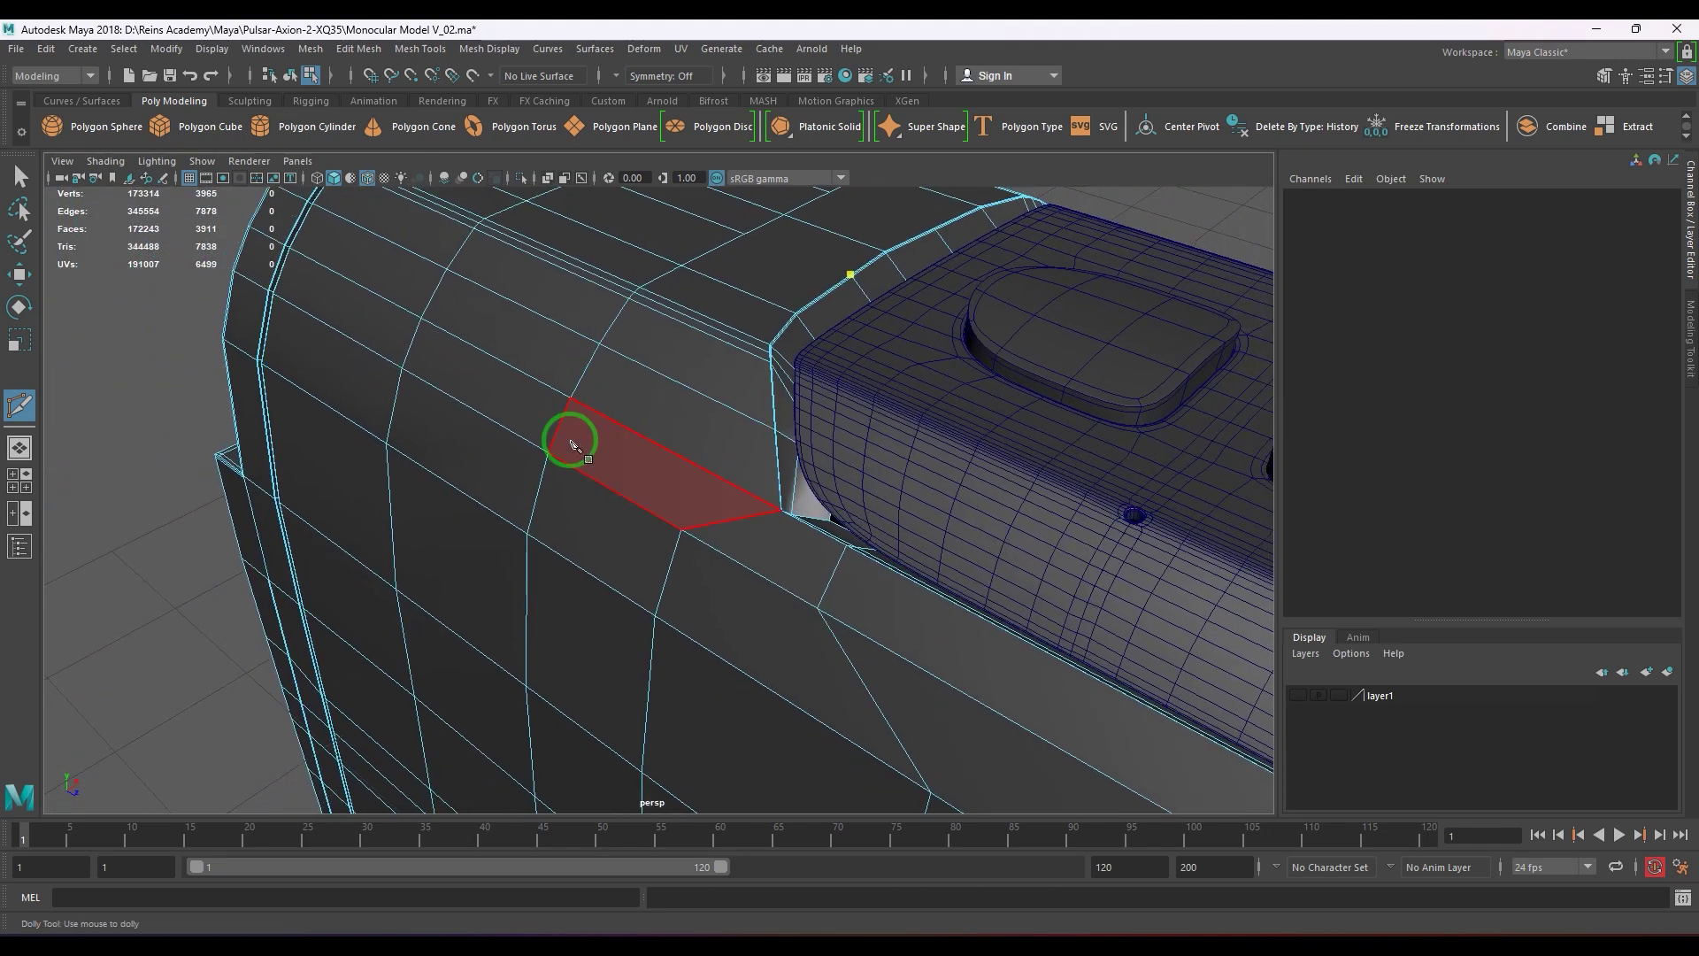
key("w")
right_click(662, 367, "shift")
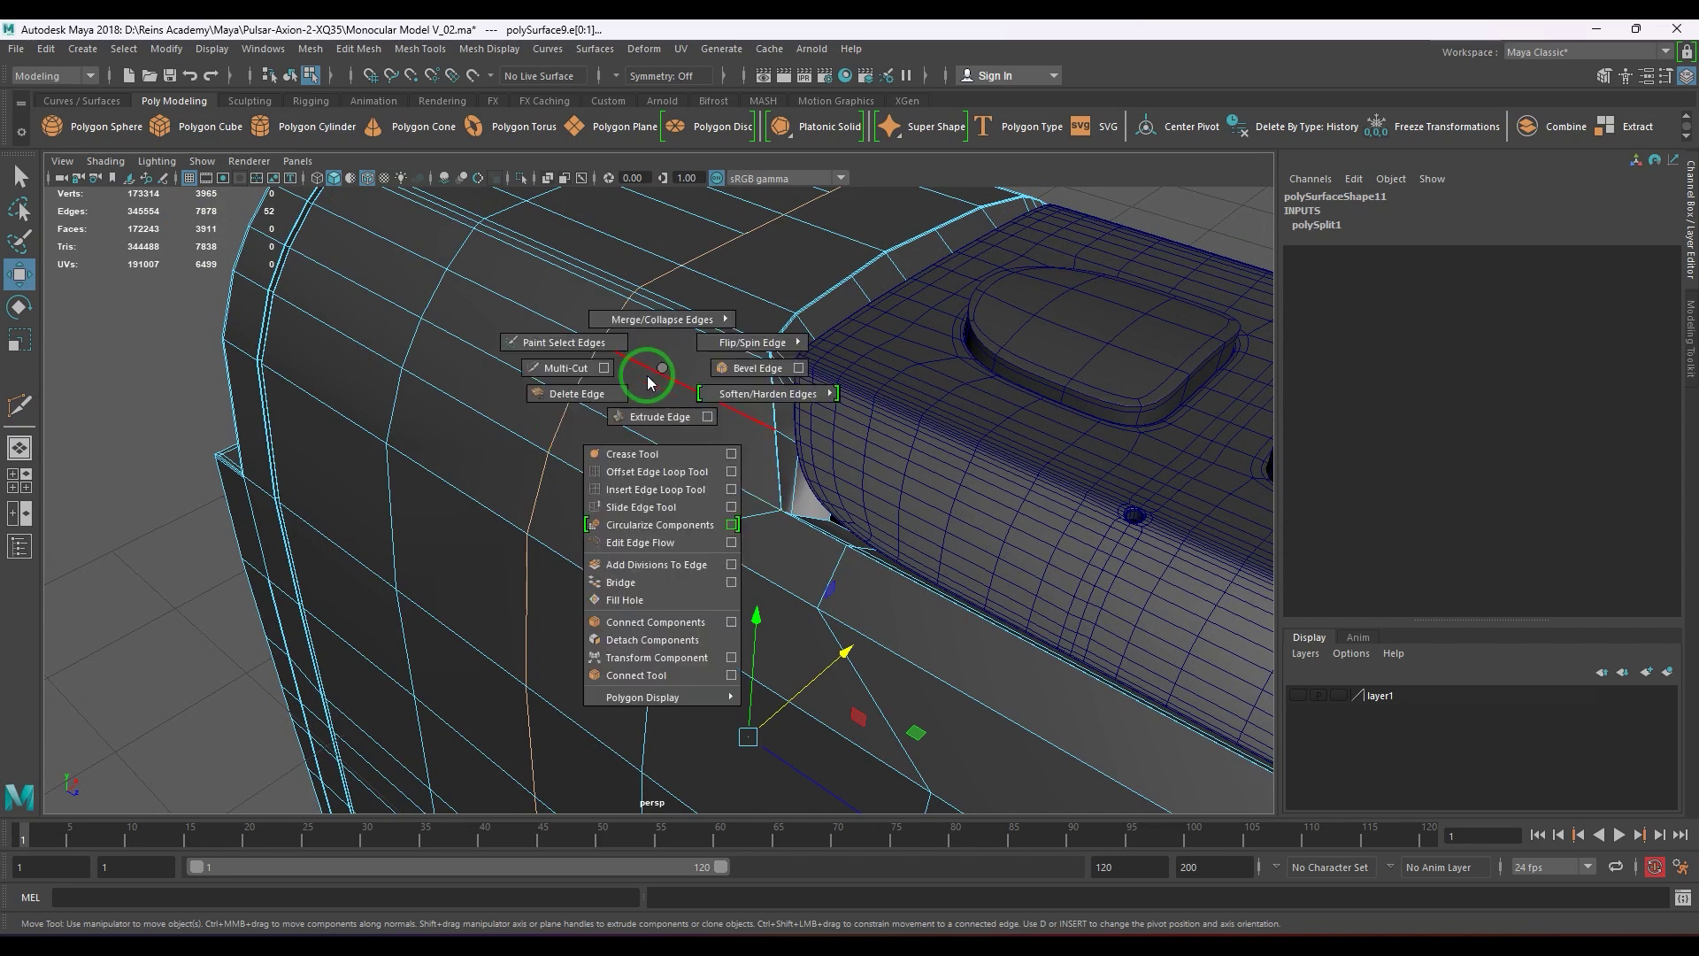
right_click_drag(648, 382, 571, 395, "shift")
- Multi-Cut a new edge from a dead-end vertex on the top face to the recess rim vertex on one side of the center line
left_click_drag(801, 340, 673, 364, "alt")
scroll(672, 364, "up", 4)
middle_click_drag(876, 436, 697, 454, "alt")
scroll(697, 454, "up", 2)
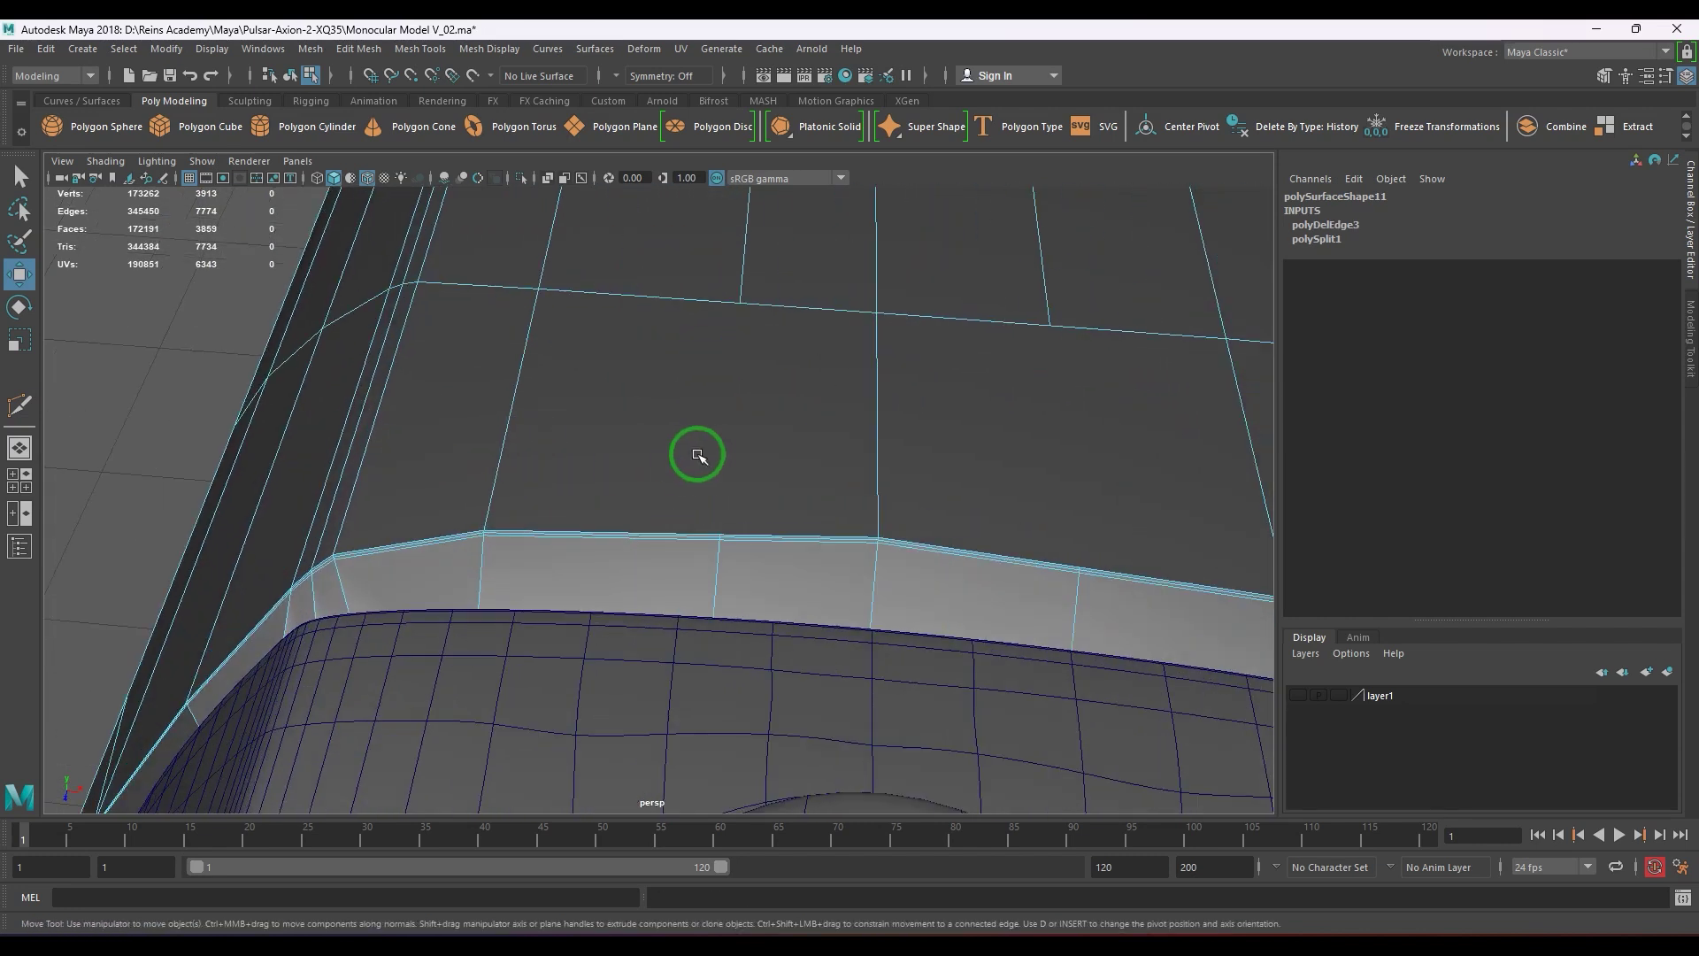
key("3")
key("1")
key("F8")
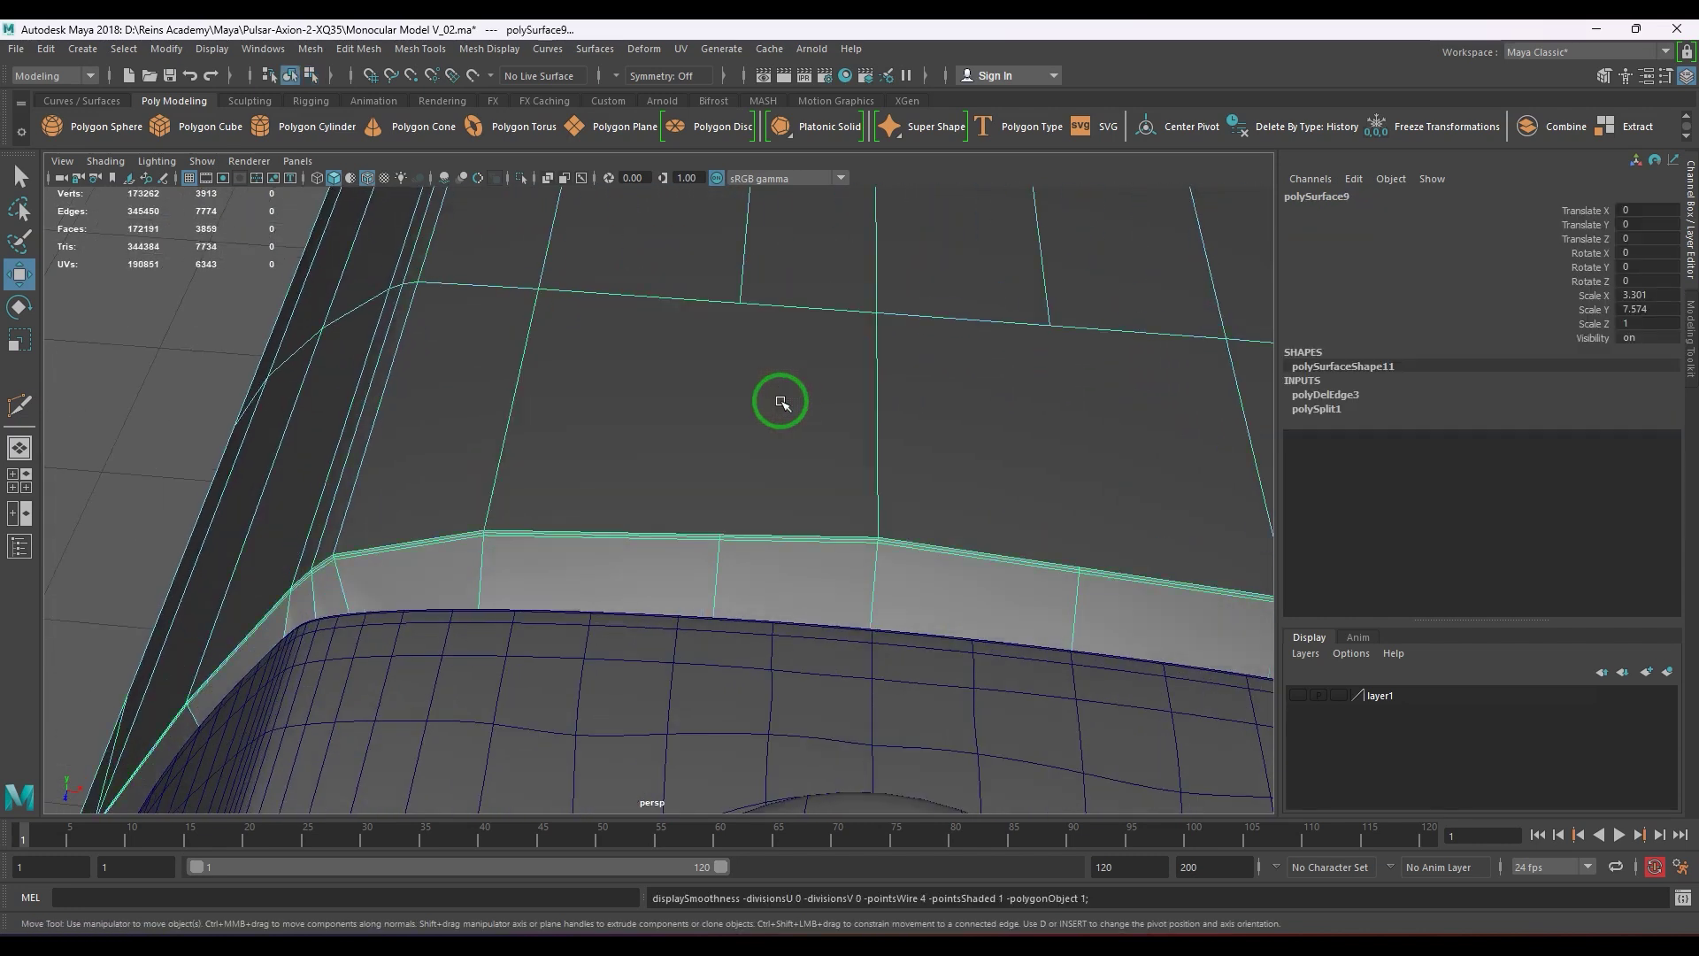
right_click(782, 401, "shift")
left_click(758, 333)
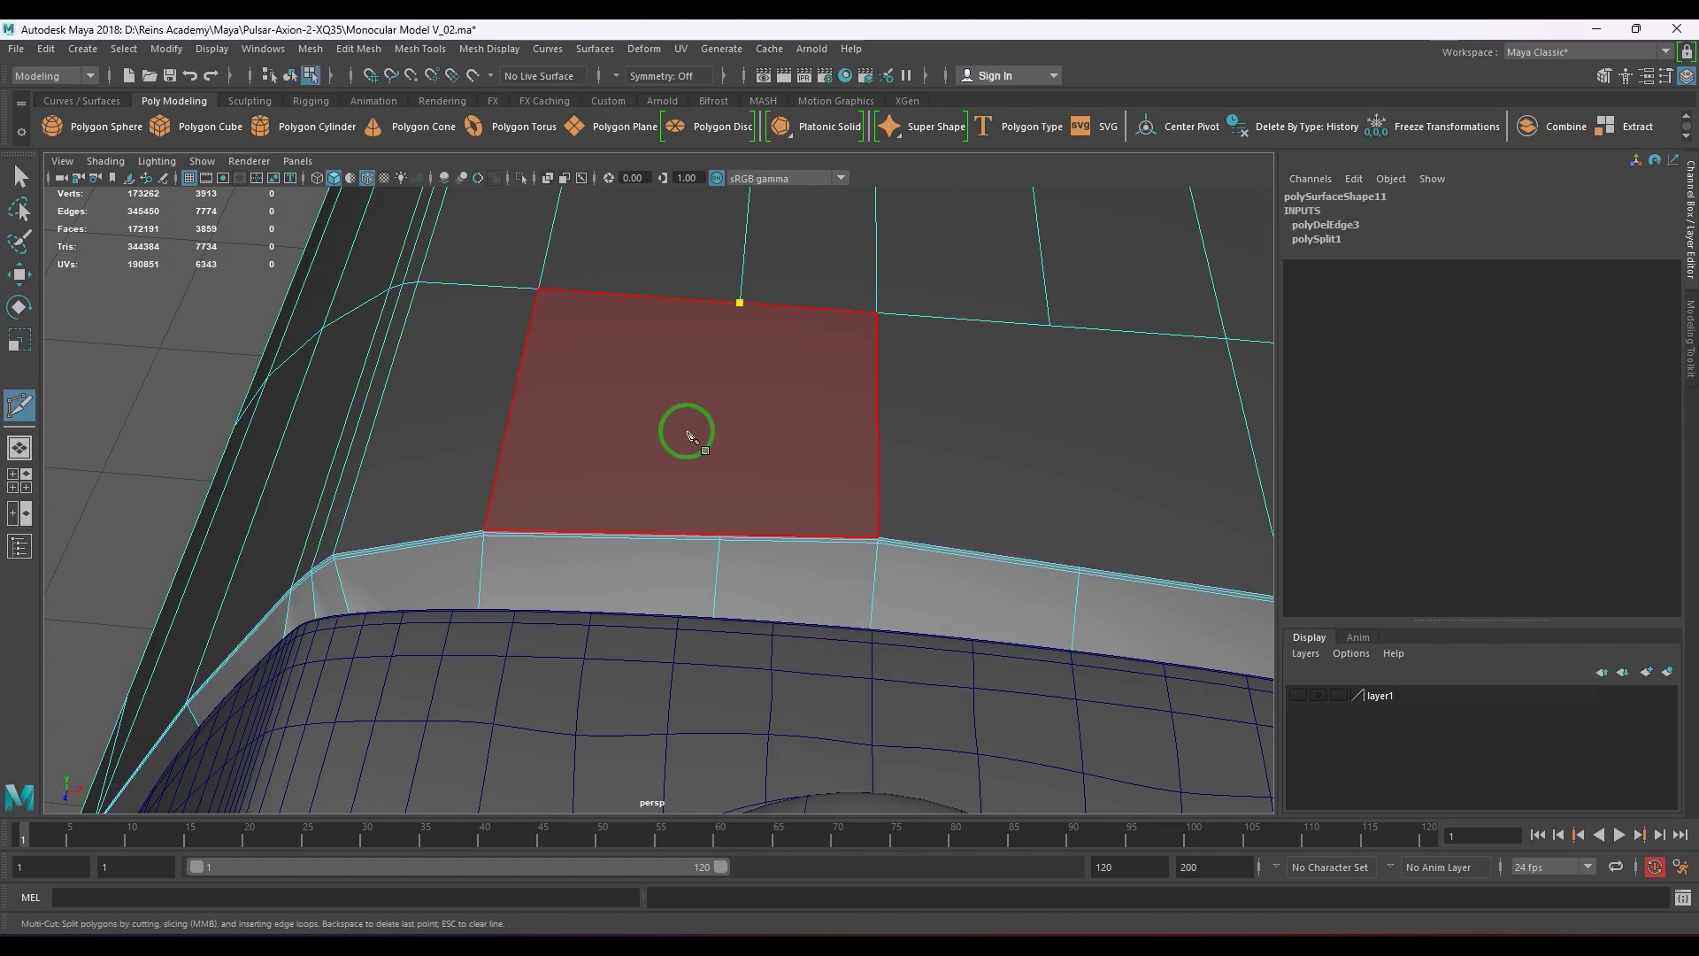
right_click_drag(714, 550, 881, 683, "alt")
left_click_drag(832, 580, 761, 585)
right_click(793, 545)
- Cut the matching edge across the center line, connecting the other dead-end vertex on the top face with its recess rim vertex
right_click_drag(793, 545, 608, 508, "alt")
middle_click_drag(655, 485, 501, 481, "alt")
right_click_drag(531, 495, 912, 649, "alt")
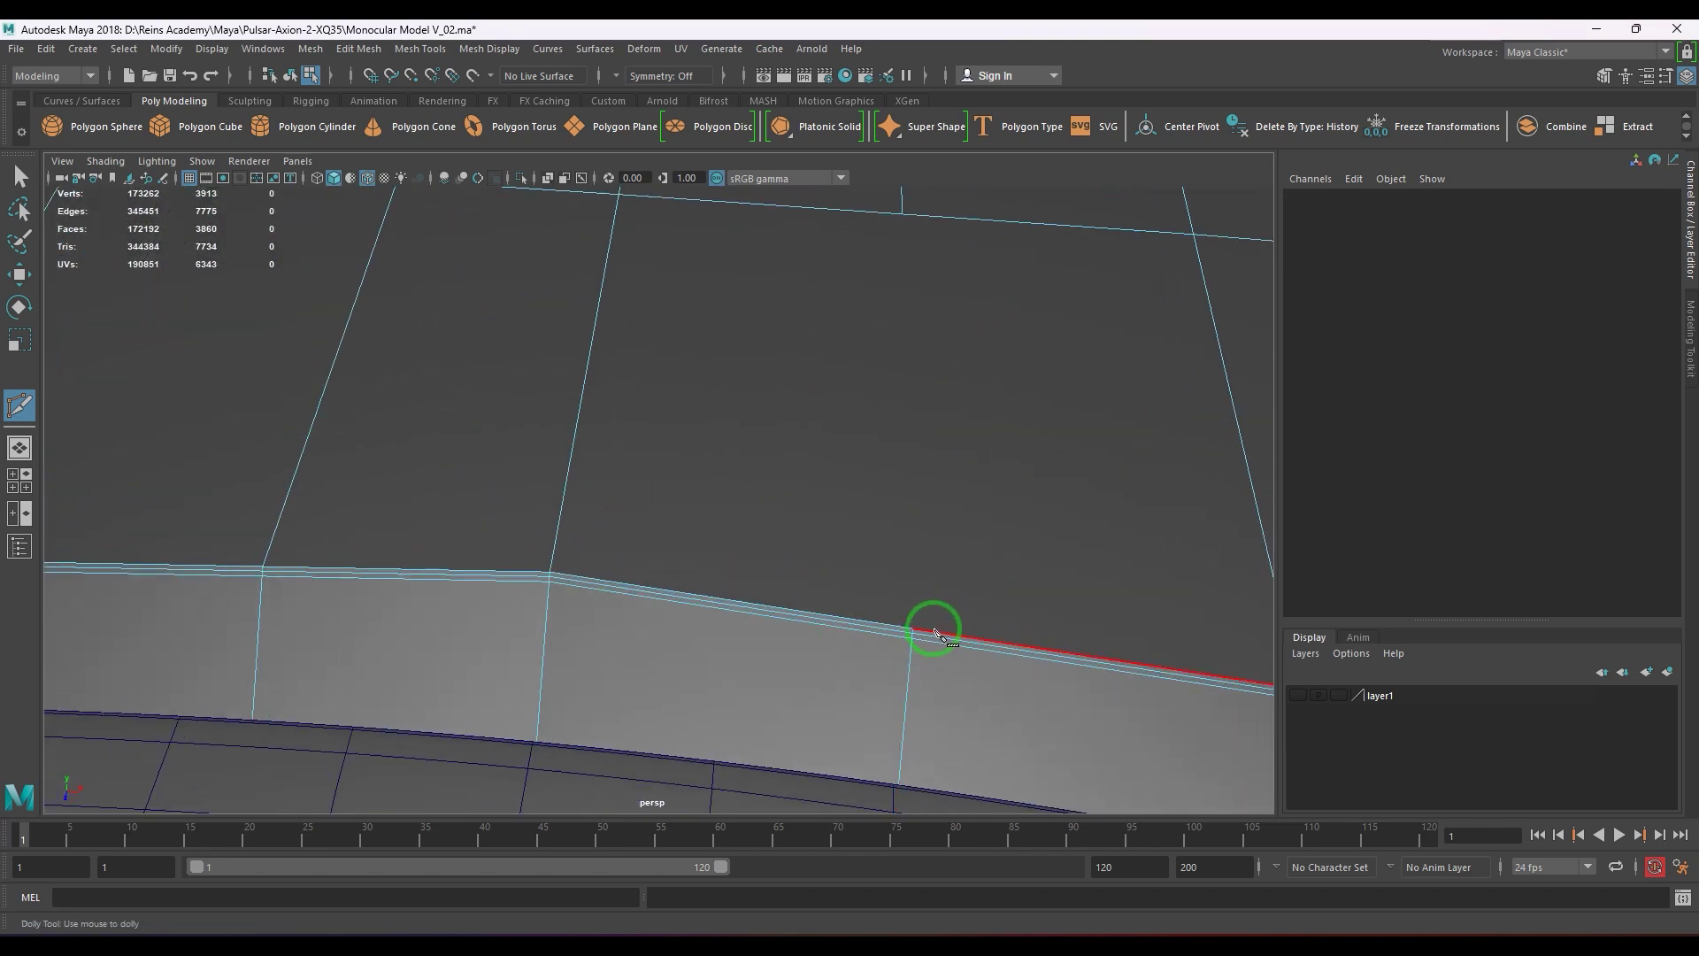
left_click(911, 631)
left_click(901, 215)
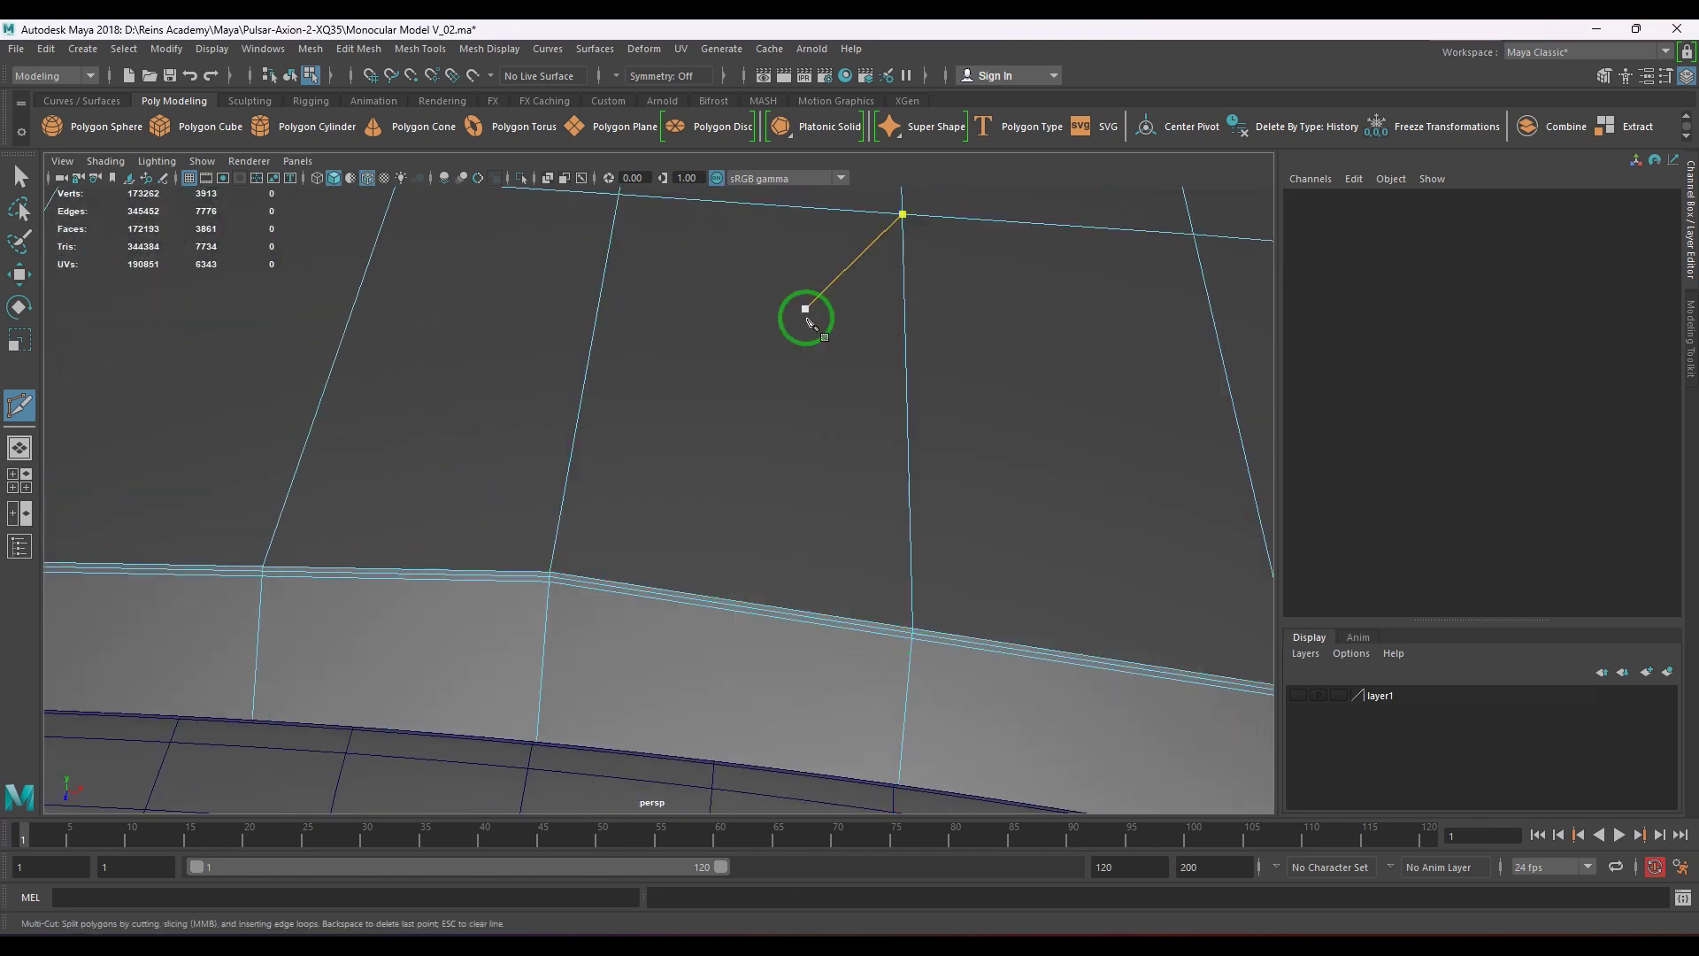
right_click(806, 317)
- In the top view, move the rim vertices on both sides of the center line slightly toward the front opening to round the recess edge
right_click_drag(806, 317, 675, 390, "alt")
left_click_drag(675, 389, 721, 473, "alt")
key("space")
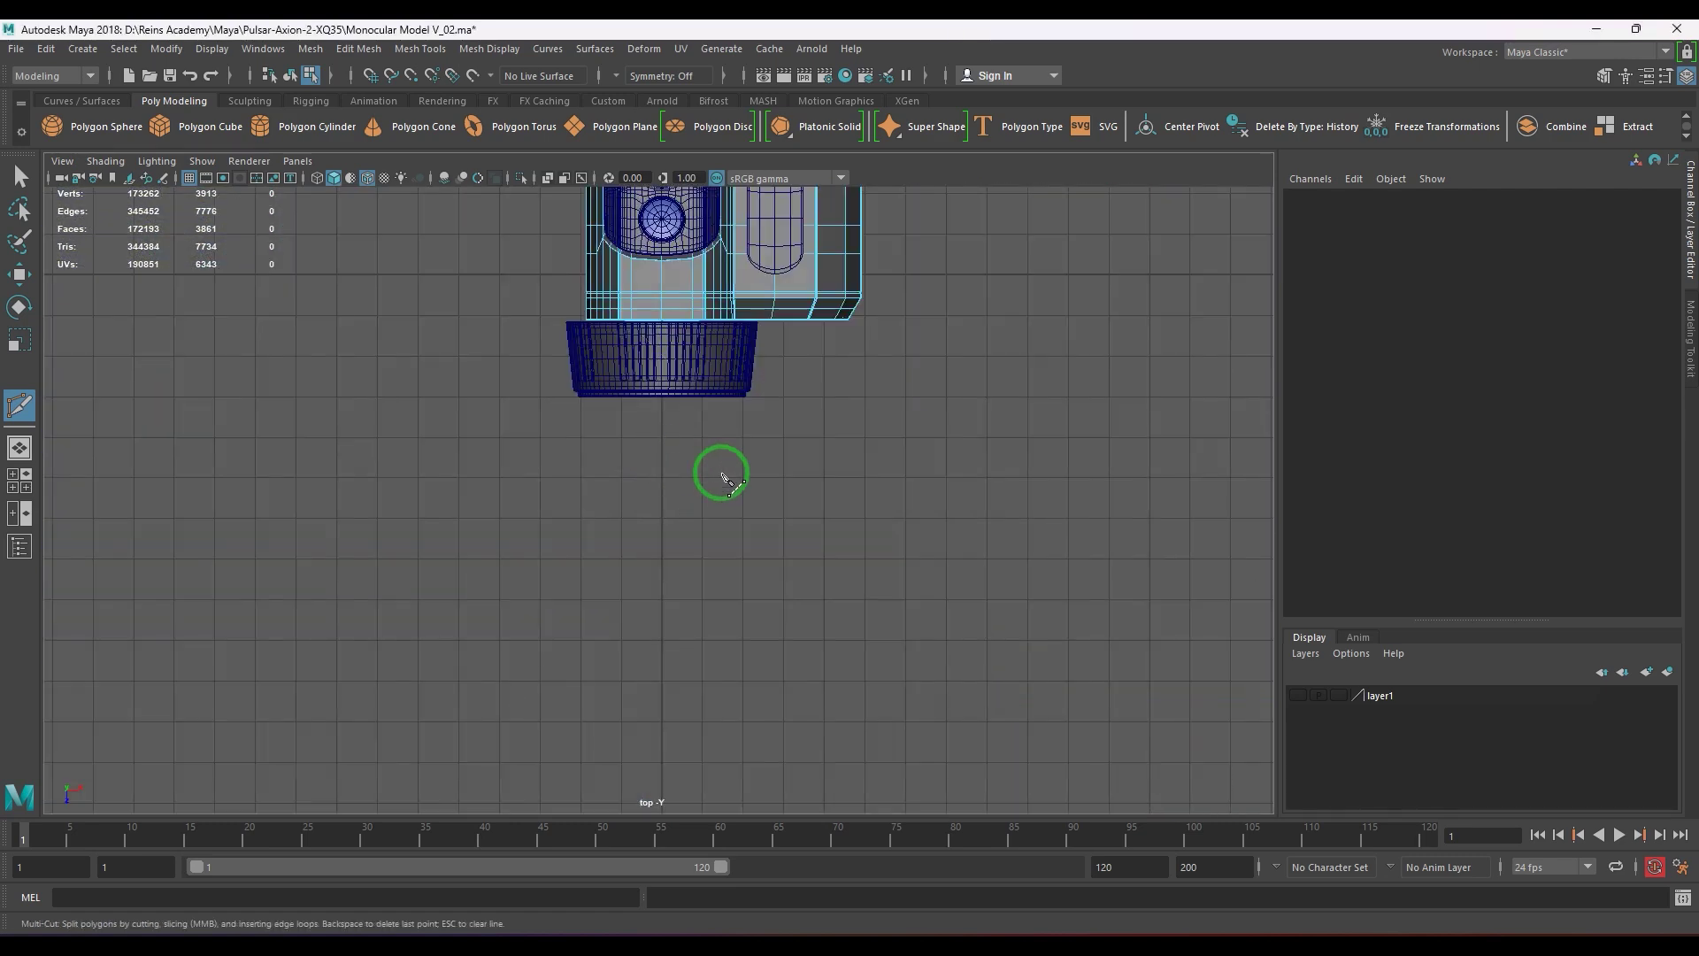
middle_click_drag(754, 377, 754, 706, "alt")
middle_click_drag(763, 508, 765, 473, "alt")
scroll(774, 536, "up", 3)
scroll(767, 570, "up", 1)
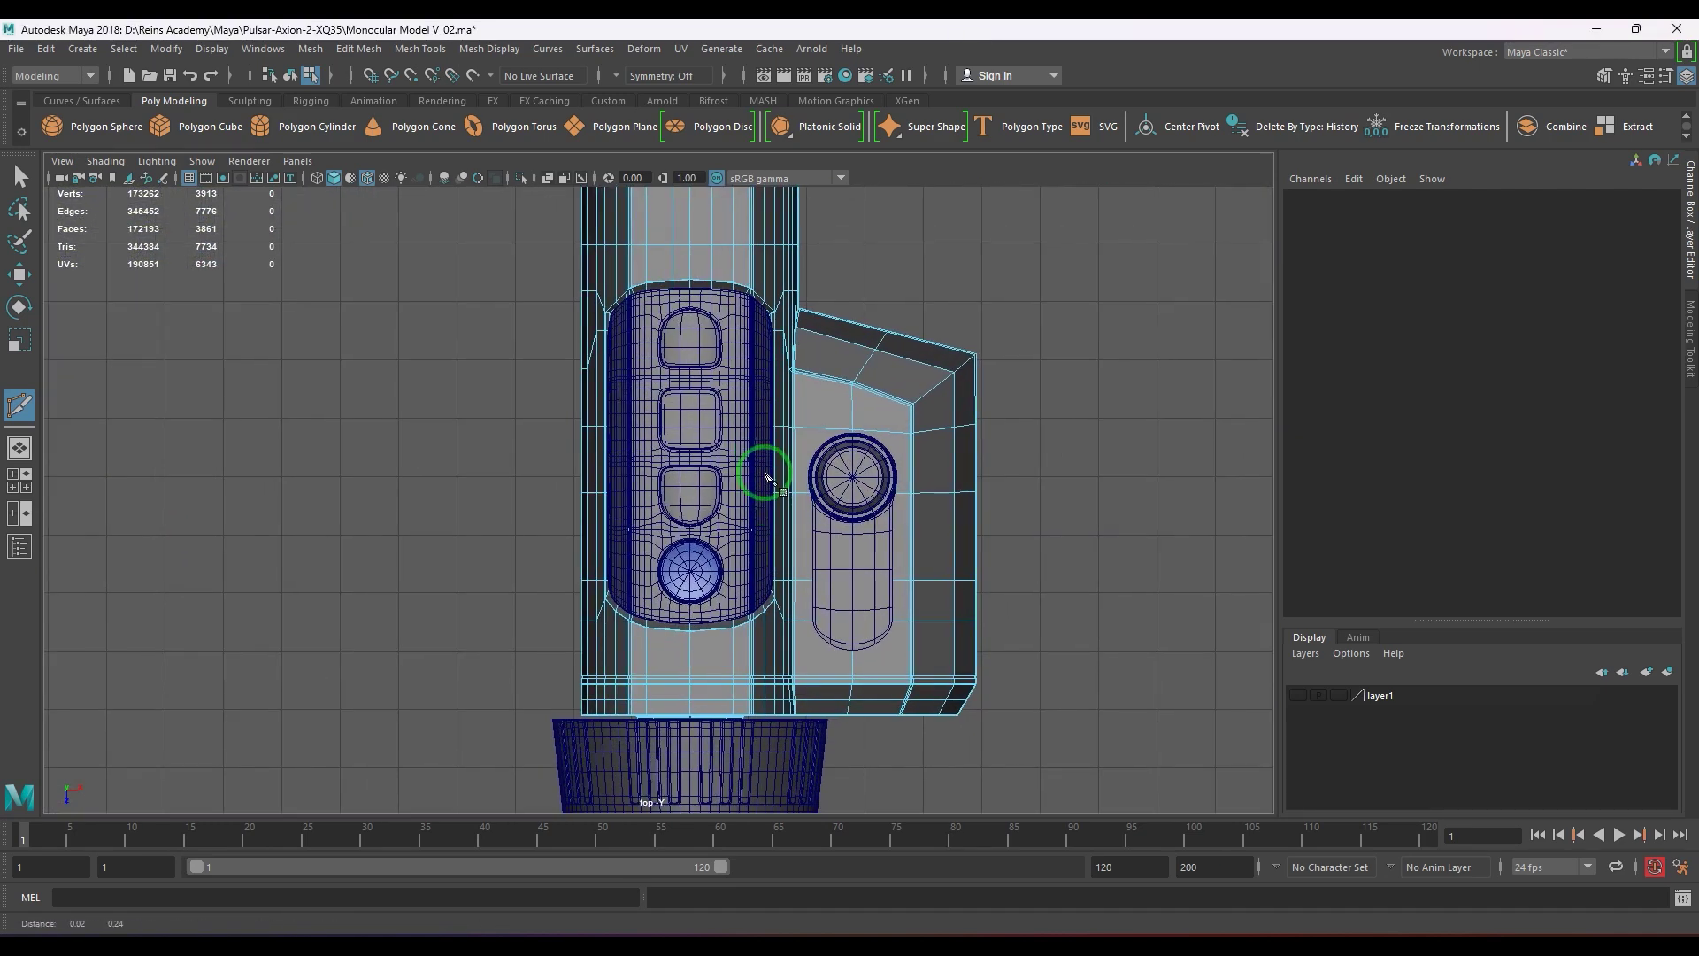
scroll(734, 531, "up", 6)
key("w")
left_click(660, 418)
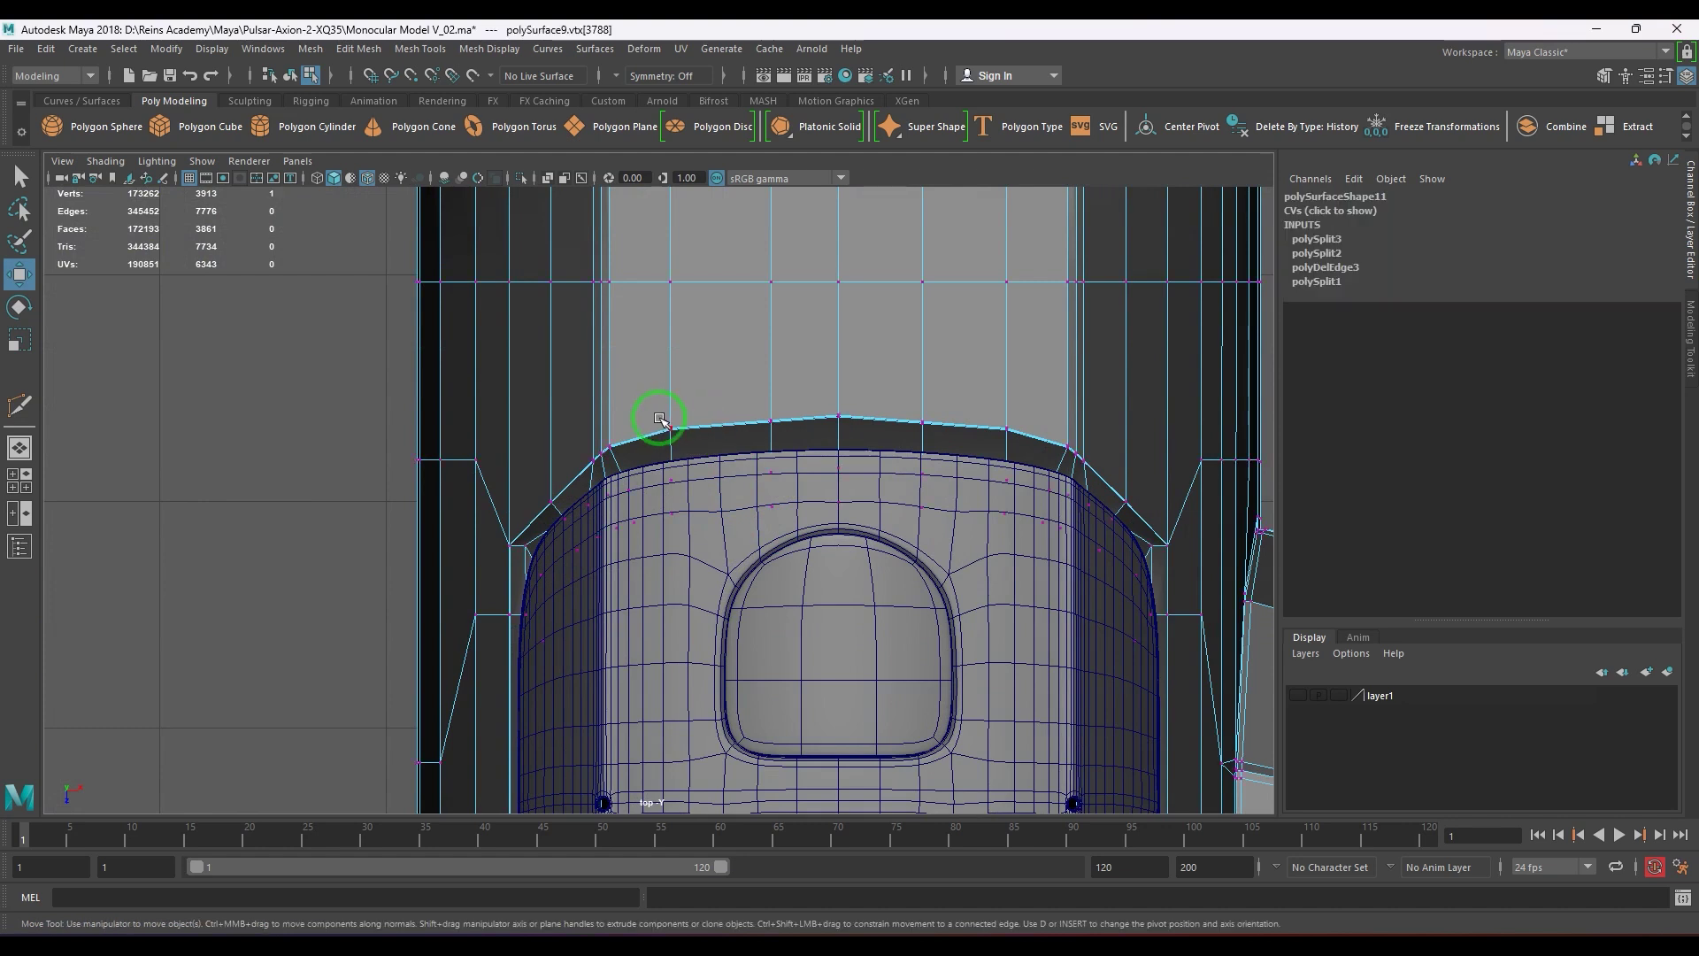
left_click_drag(757, 394, 867, 442)
left_click_drag(918, 390, 945, 431, "shift")
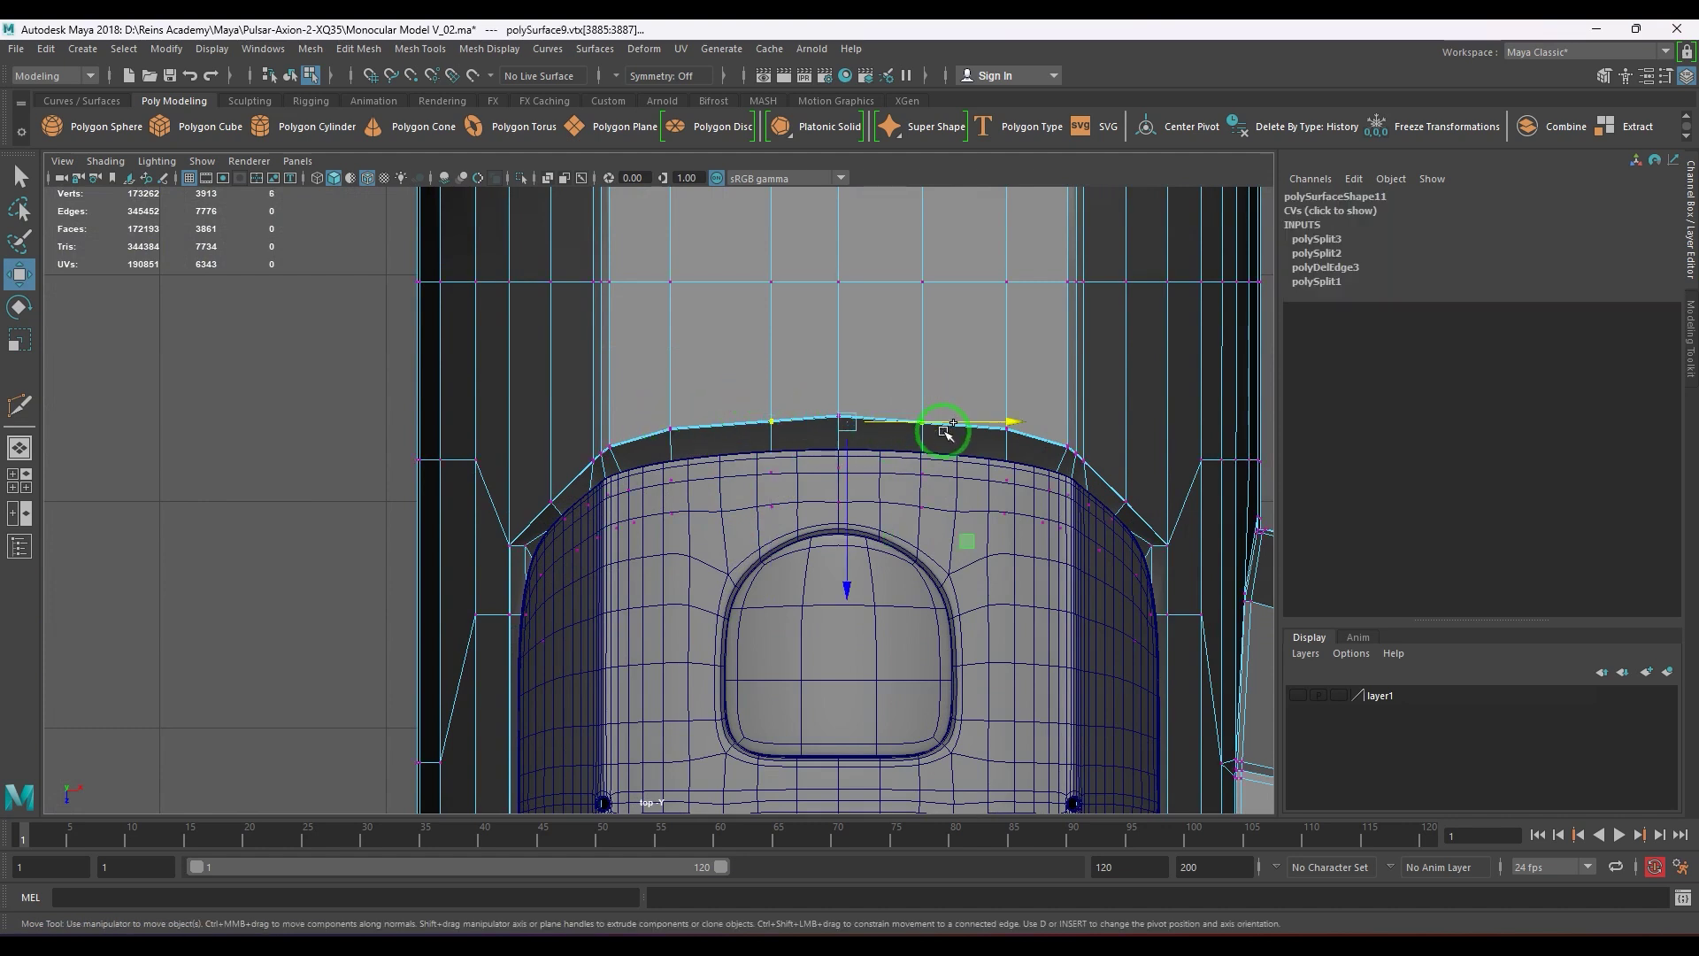
key("4")
key("5")
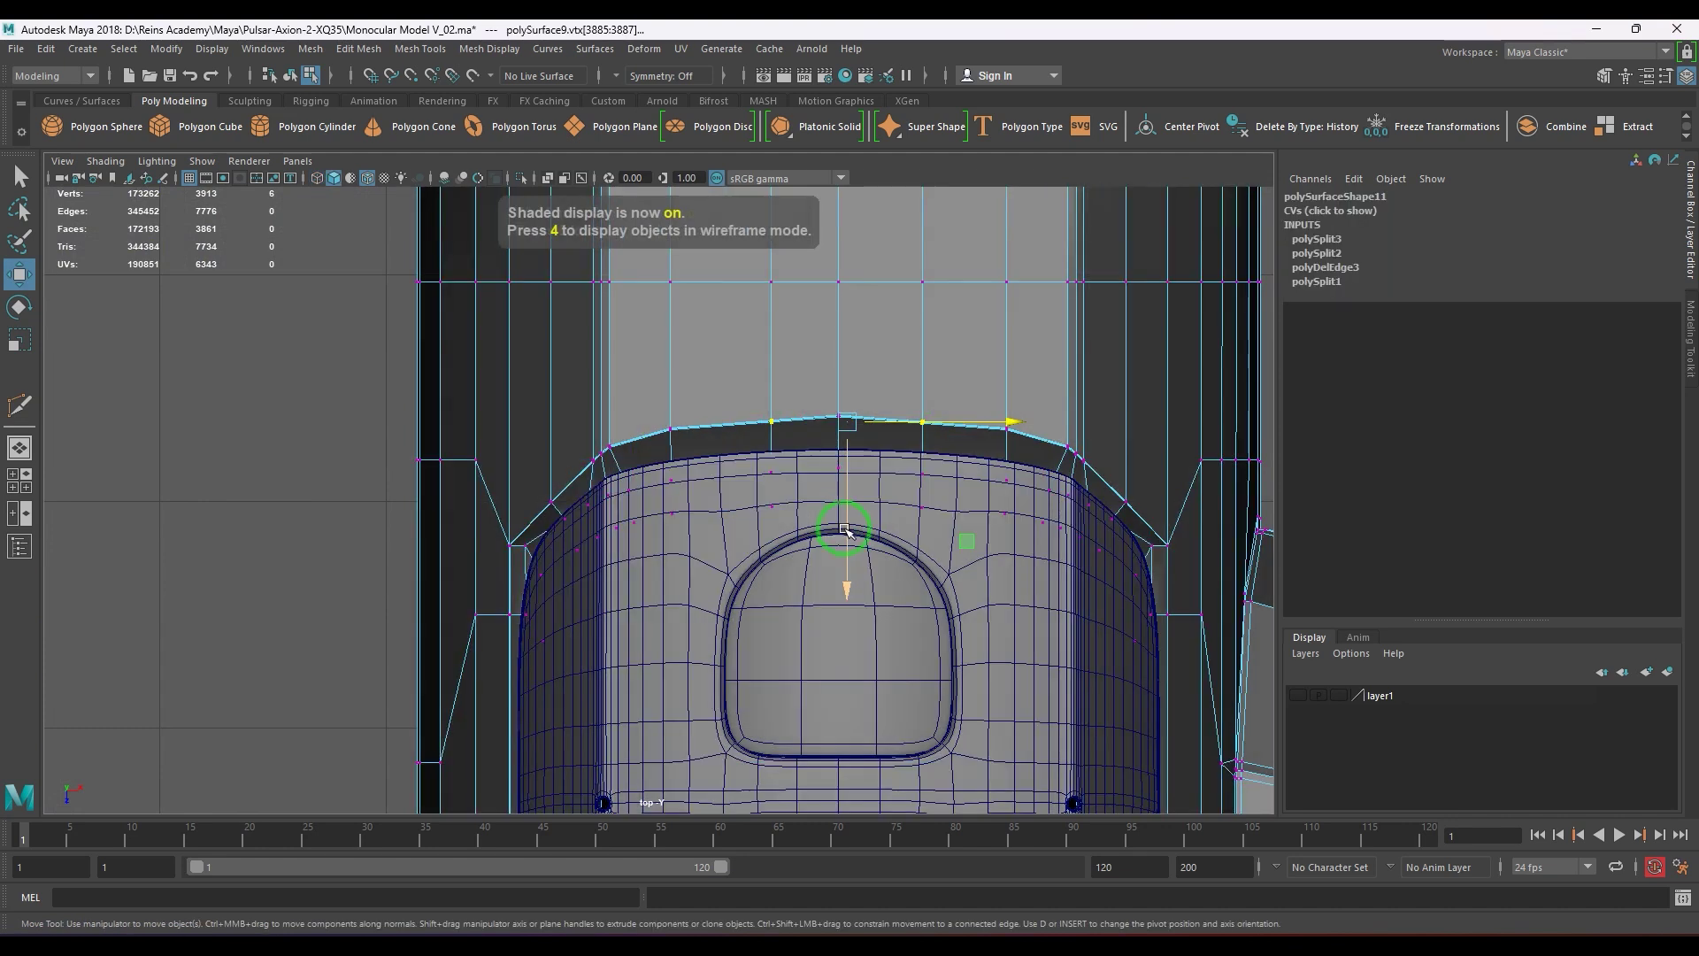
left_click(847, 527)
- In wireframe, shift the vertices beside the center line on the recess's two inner rows slightly toward the front opening
key("4")
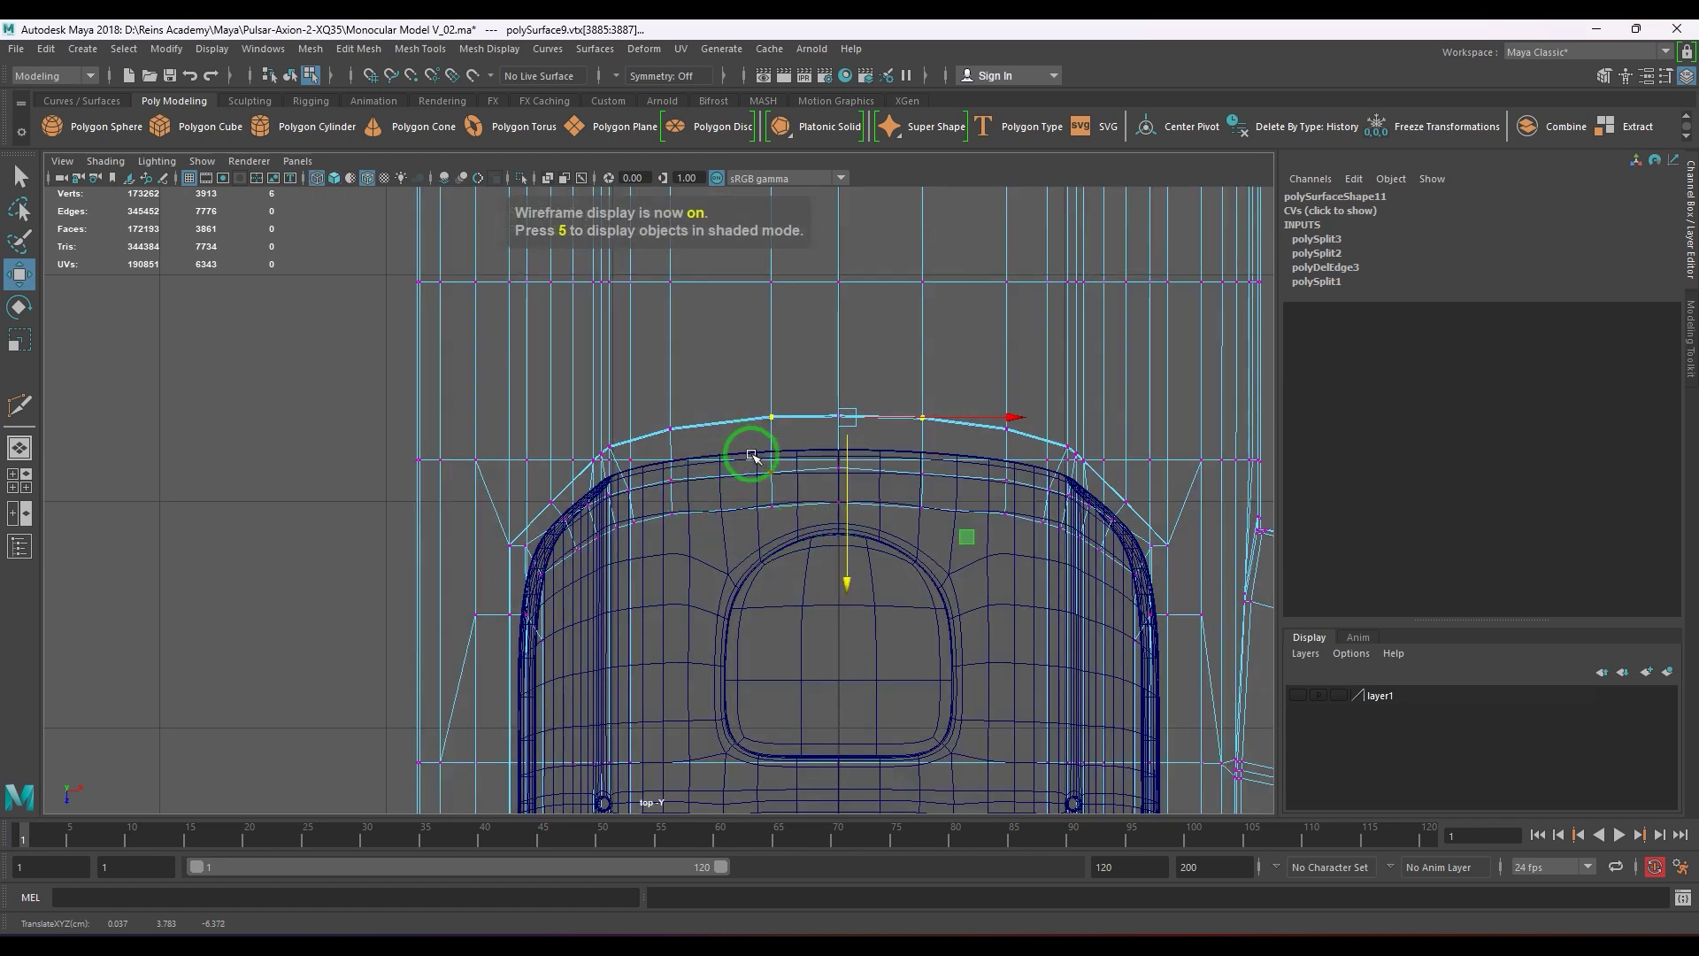
left_click_drag(752, 455, 789, 513)
left_click_drag(947, 537, 946, 535, "shift")
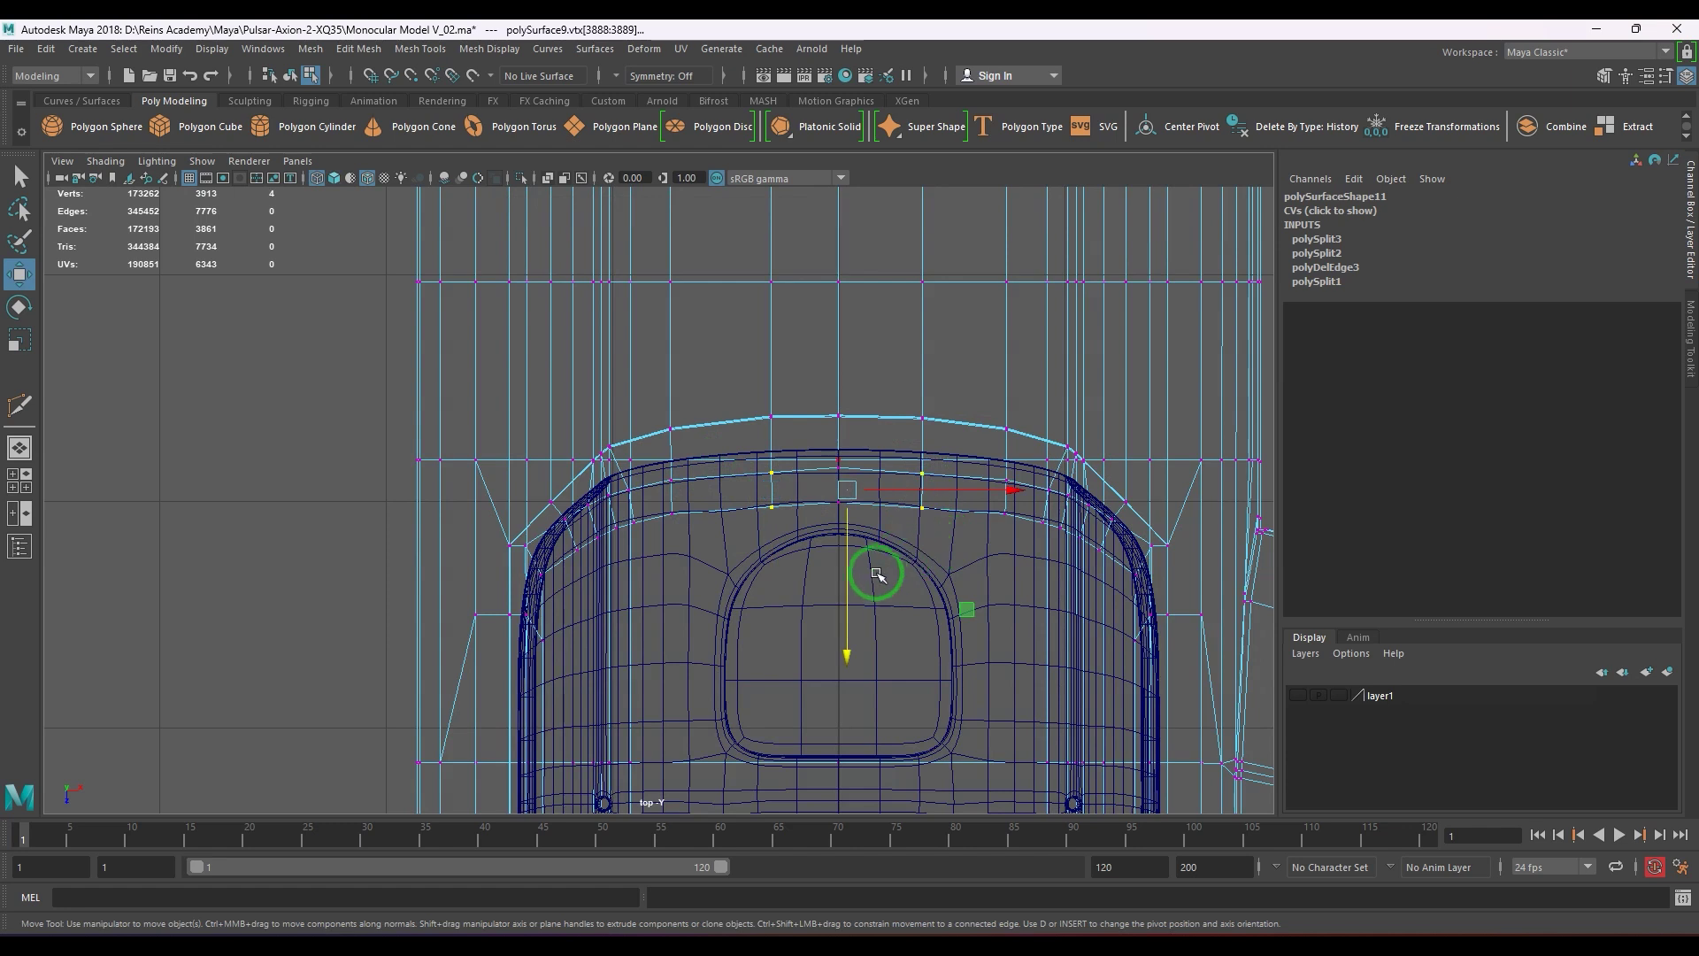
left_click_drag(850, 573, 850, 571)
left_click_drag(751, 463, 805, 483)
left_click_drag(913, 454, 936, 482, "shift")
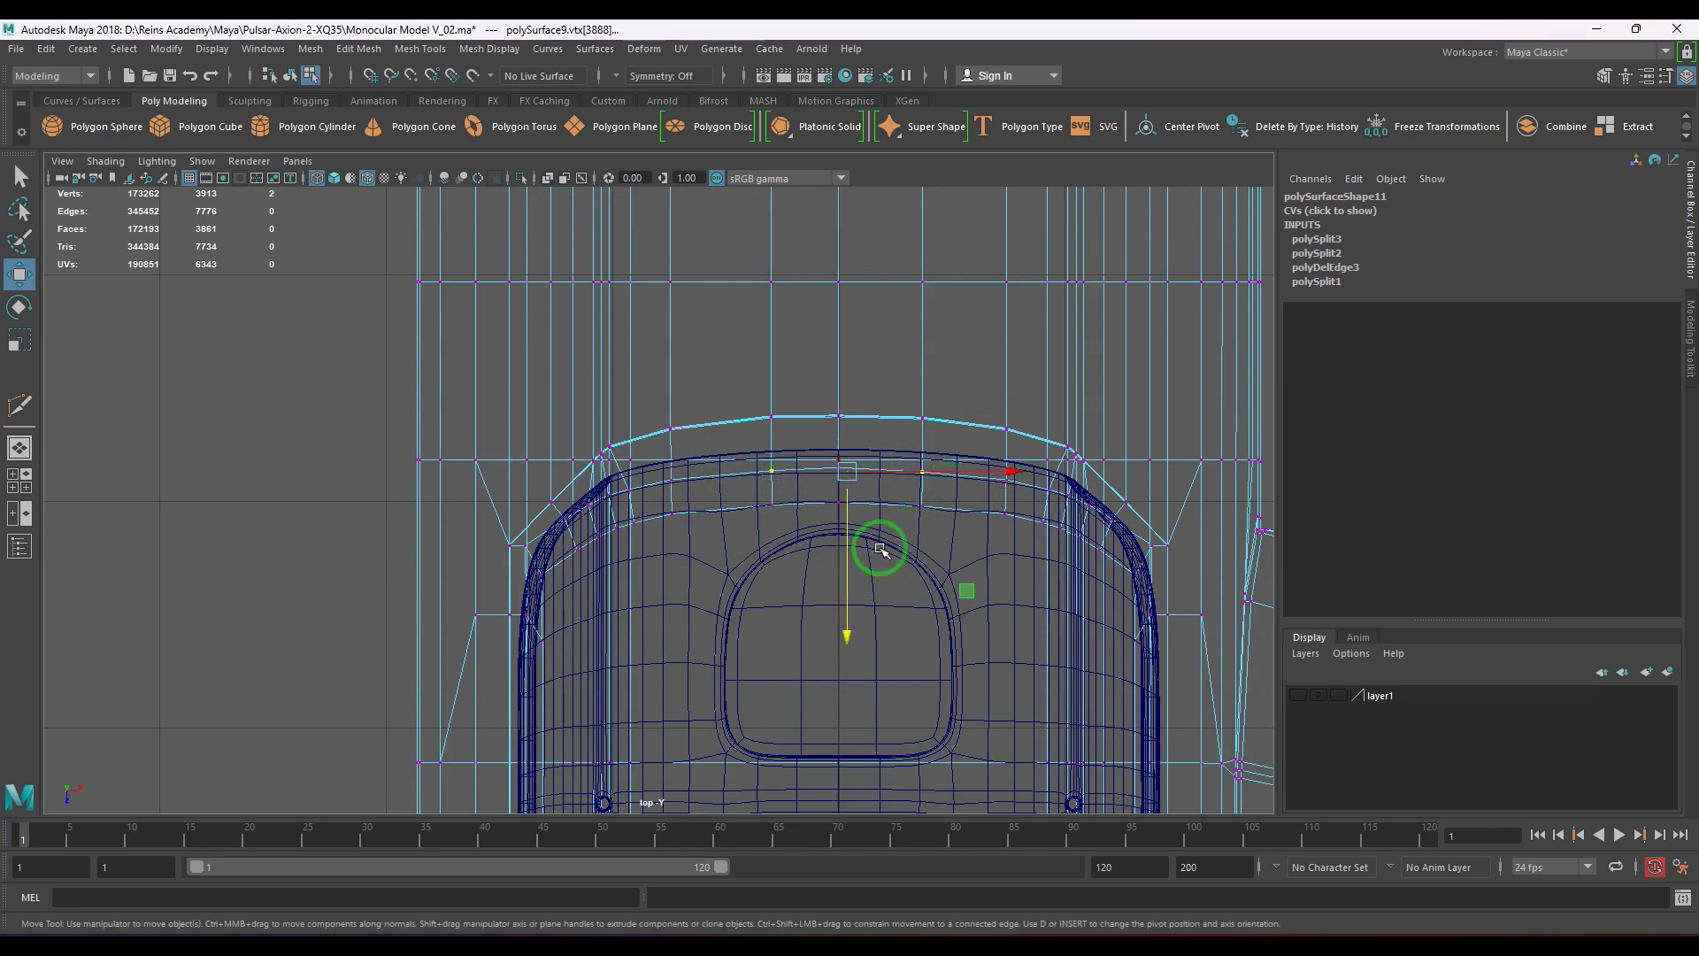
- Shift the next three symmetrical vertex pairs on the recess's upper inner row slightly toward the front opening, working outward from the center
left_click(669, 477)
left_click(1006, 477, "shift")
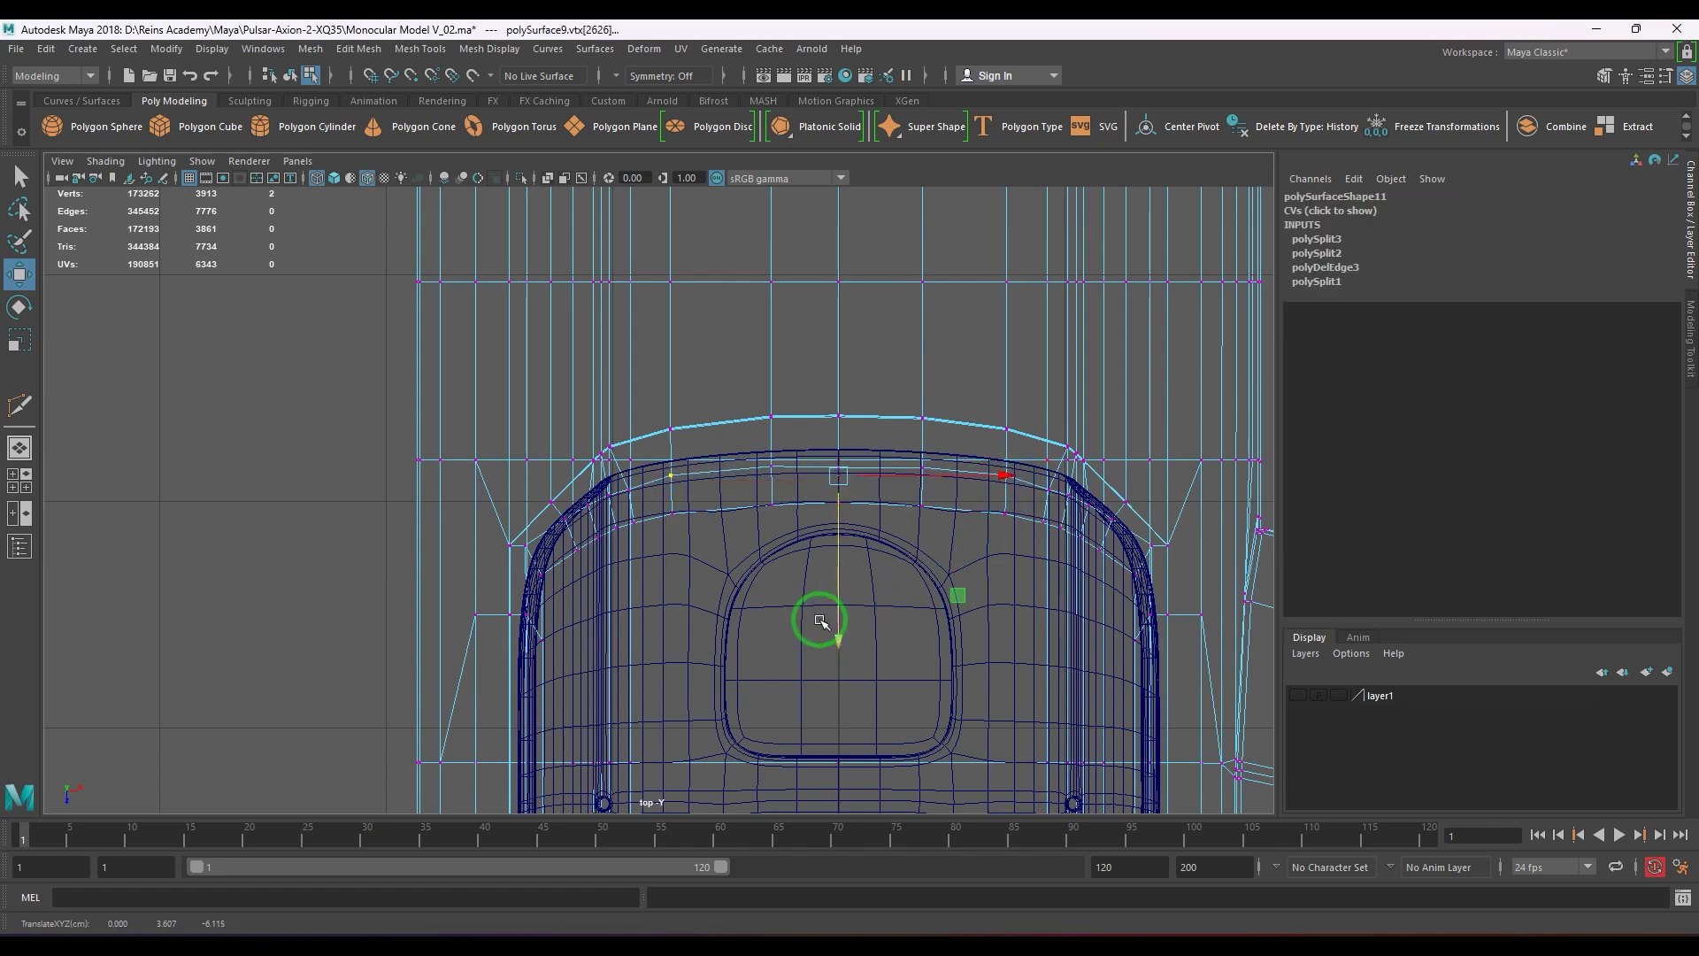
left_click(630, 491)
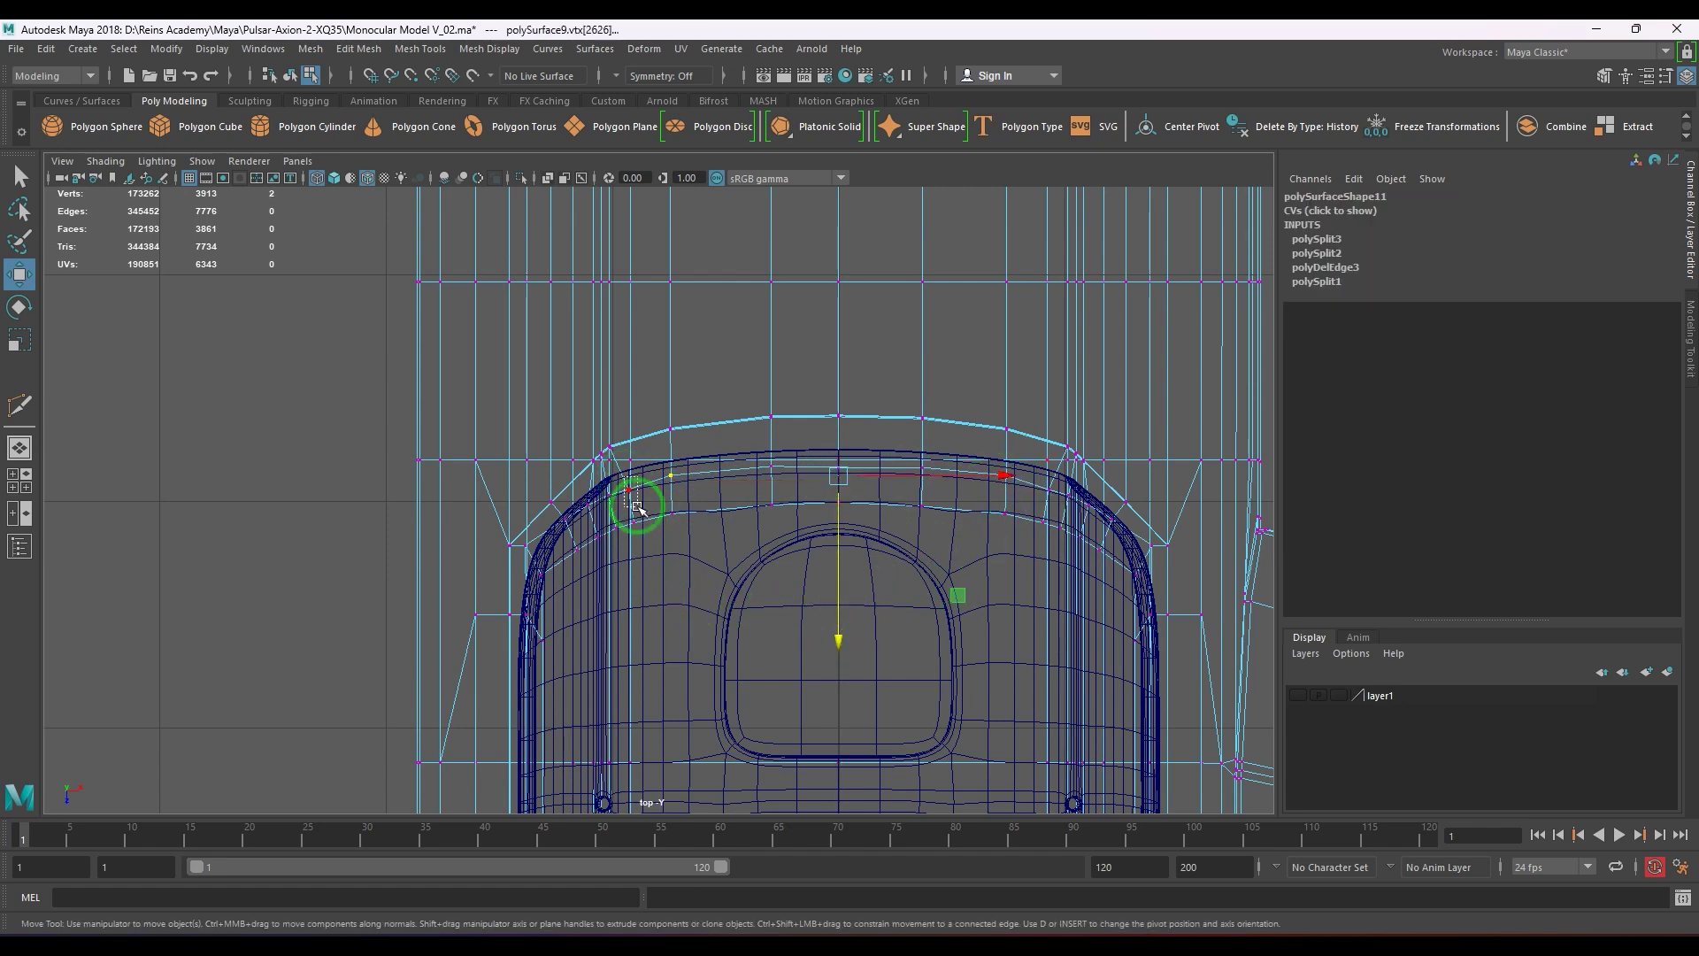
left_click(1048, 486, "shift")
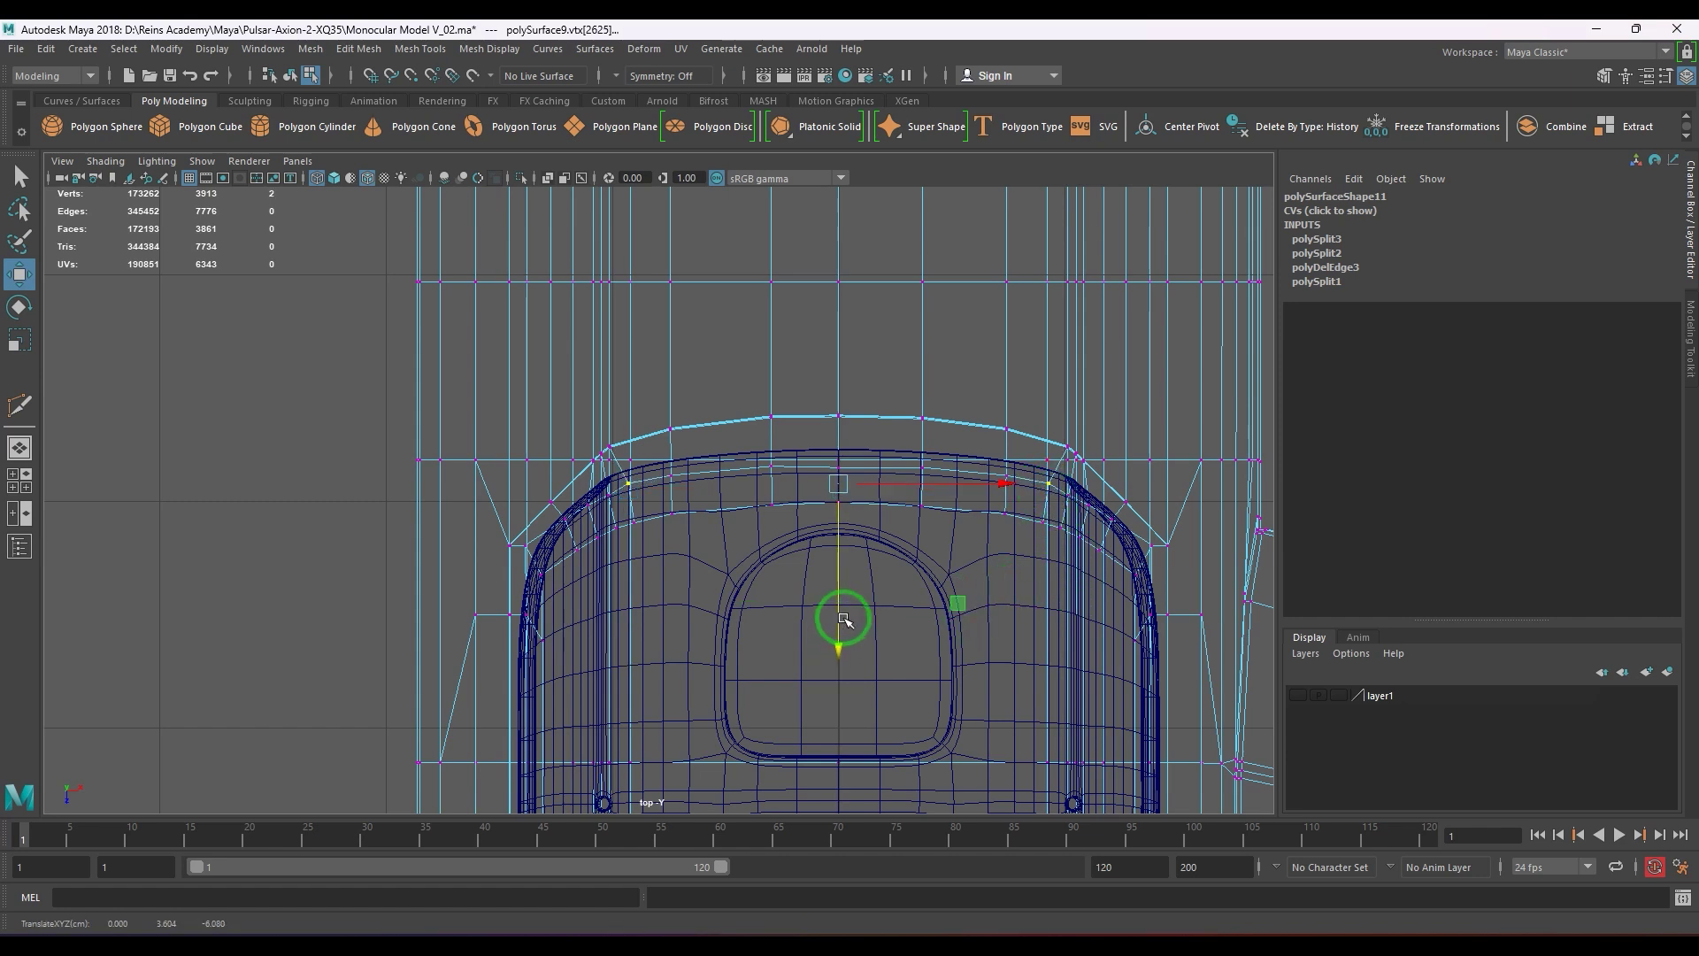
left_click(607, 492)
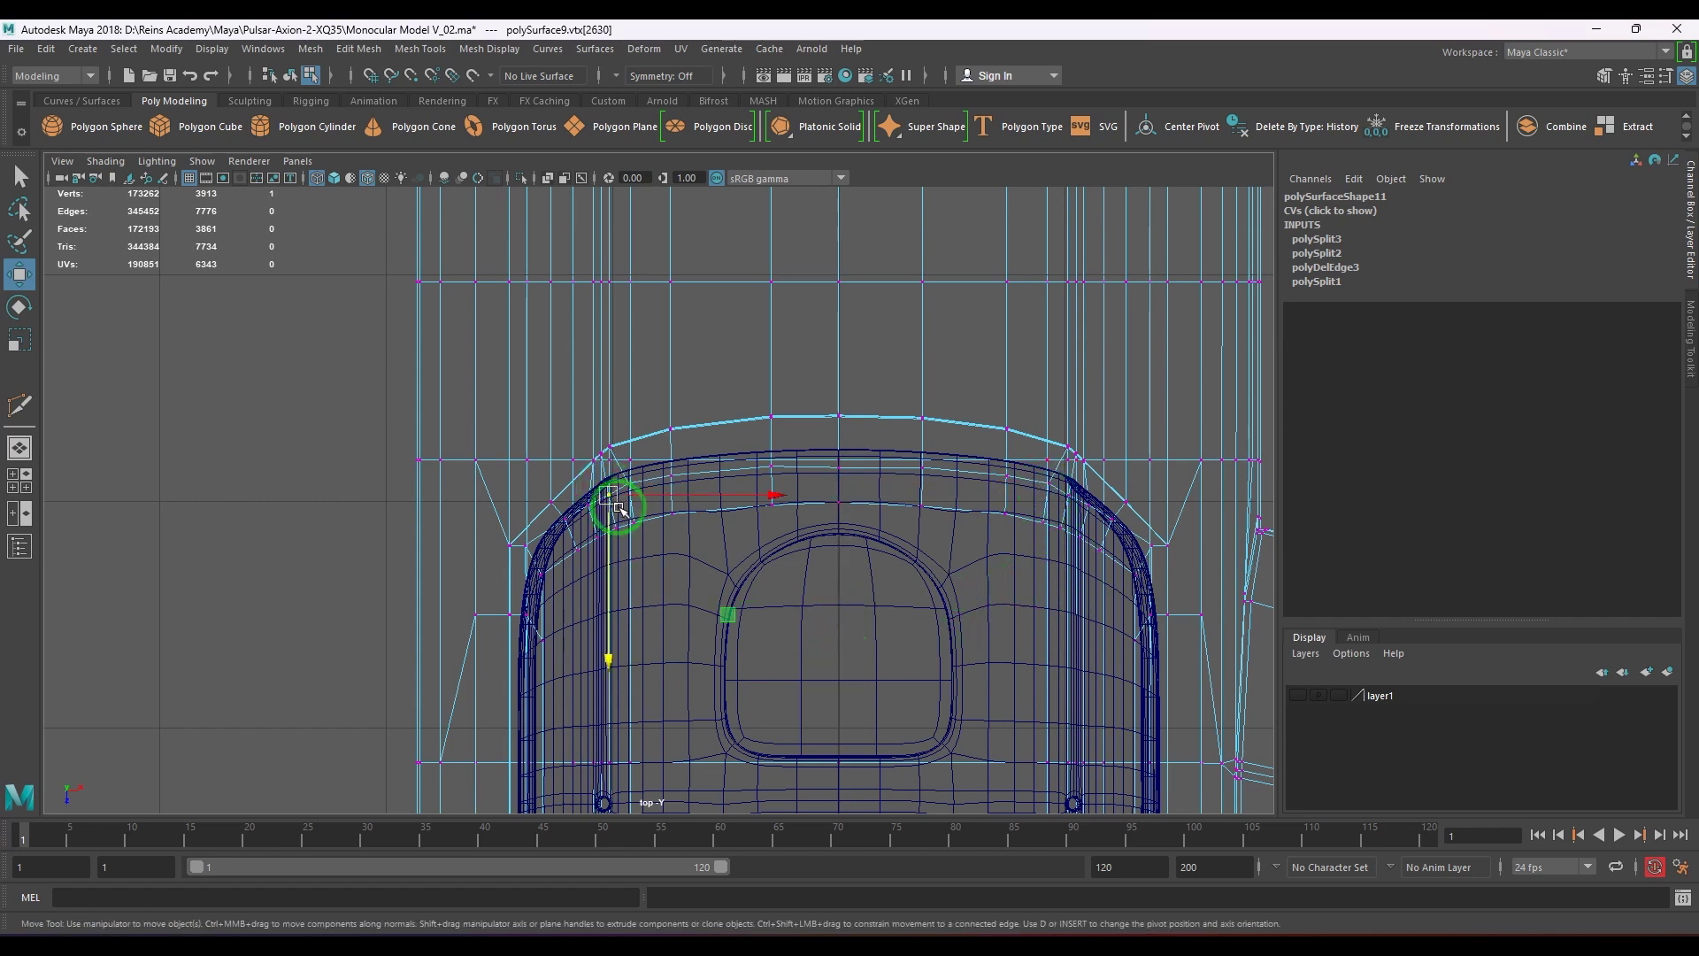
left_click(1071, 499, "shift")
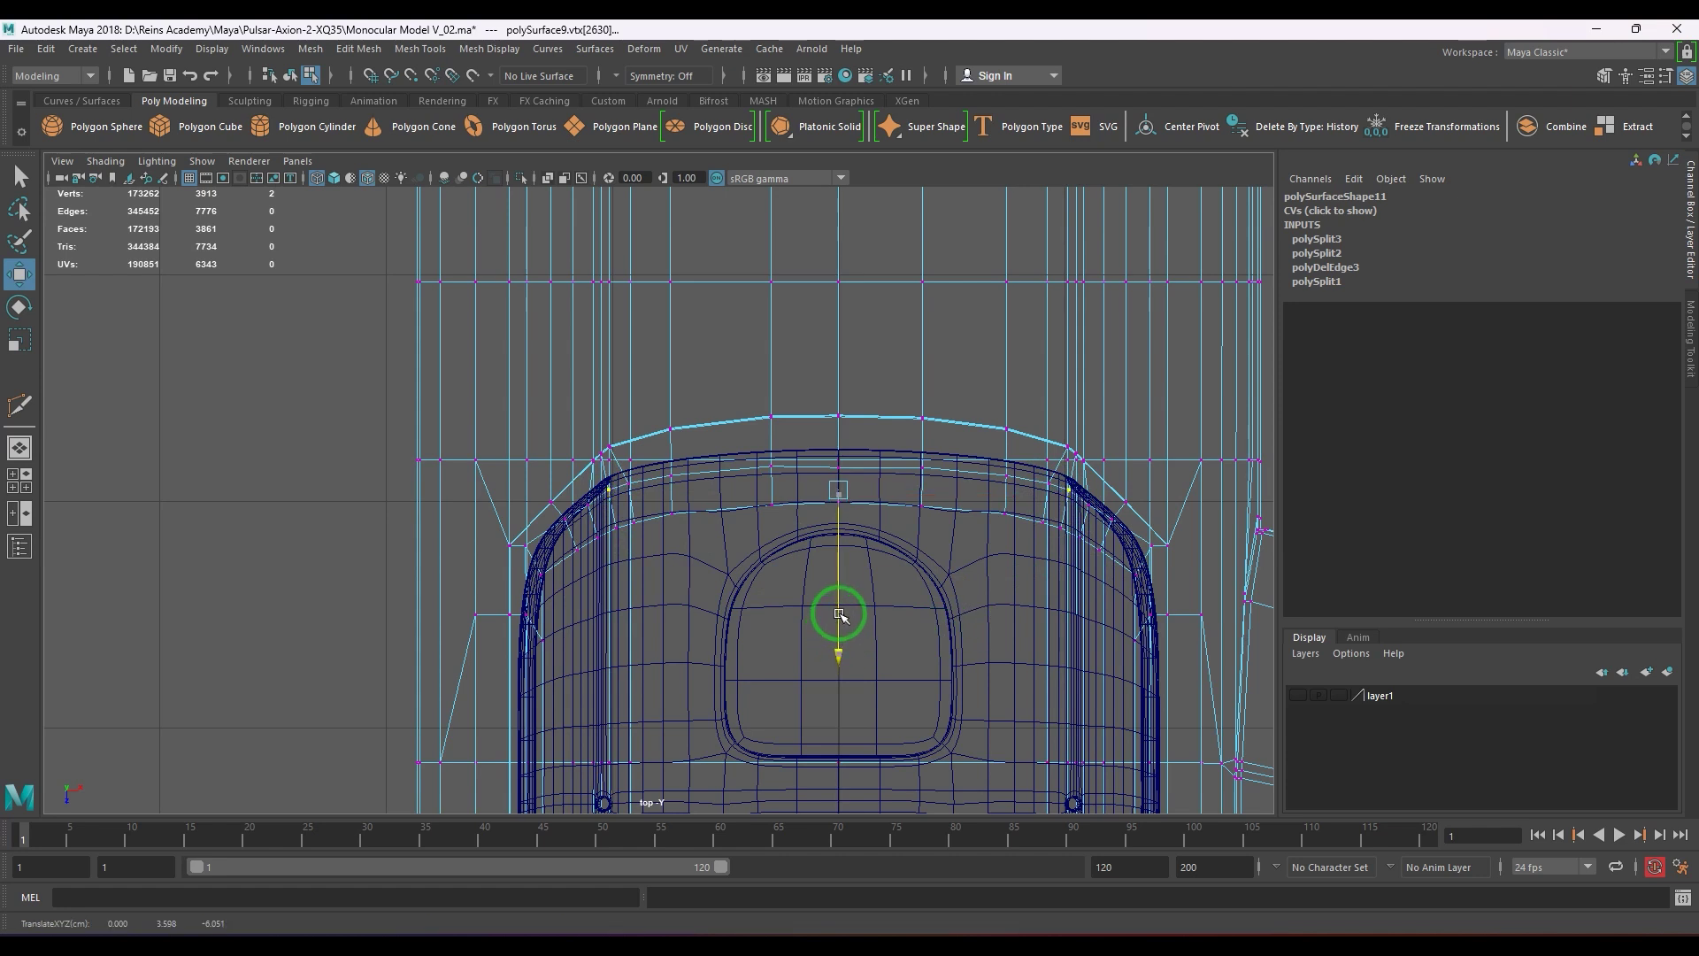
- Shift the two symmetrical inner-row vertex pairs at the recess's rounded corners slightly toward the front opening
left_click(588, 504)
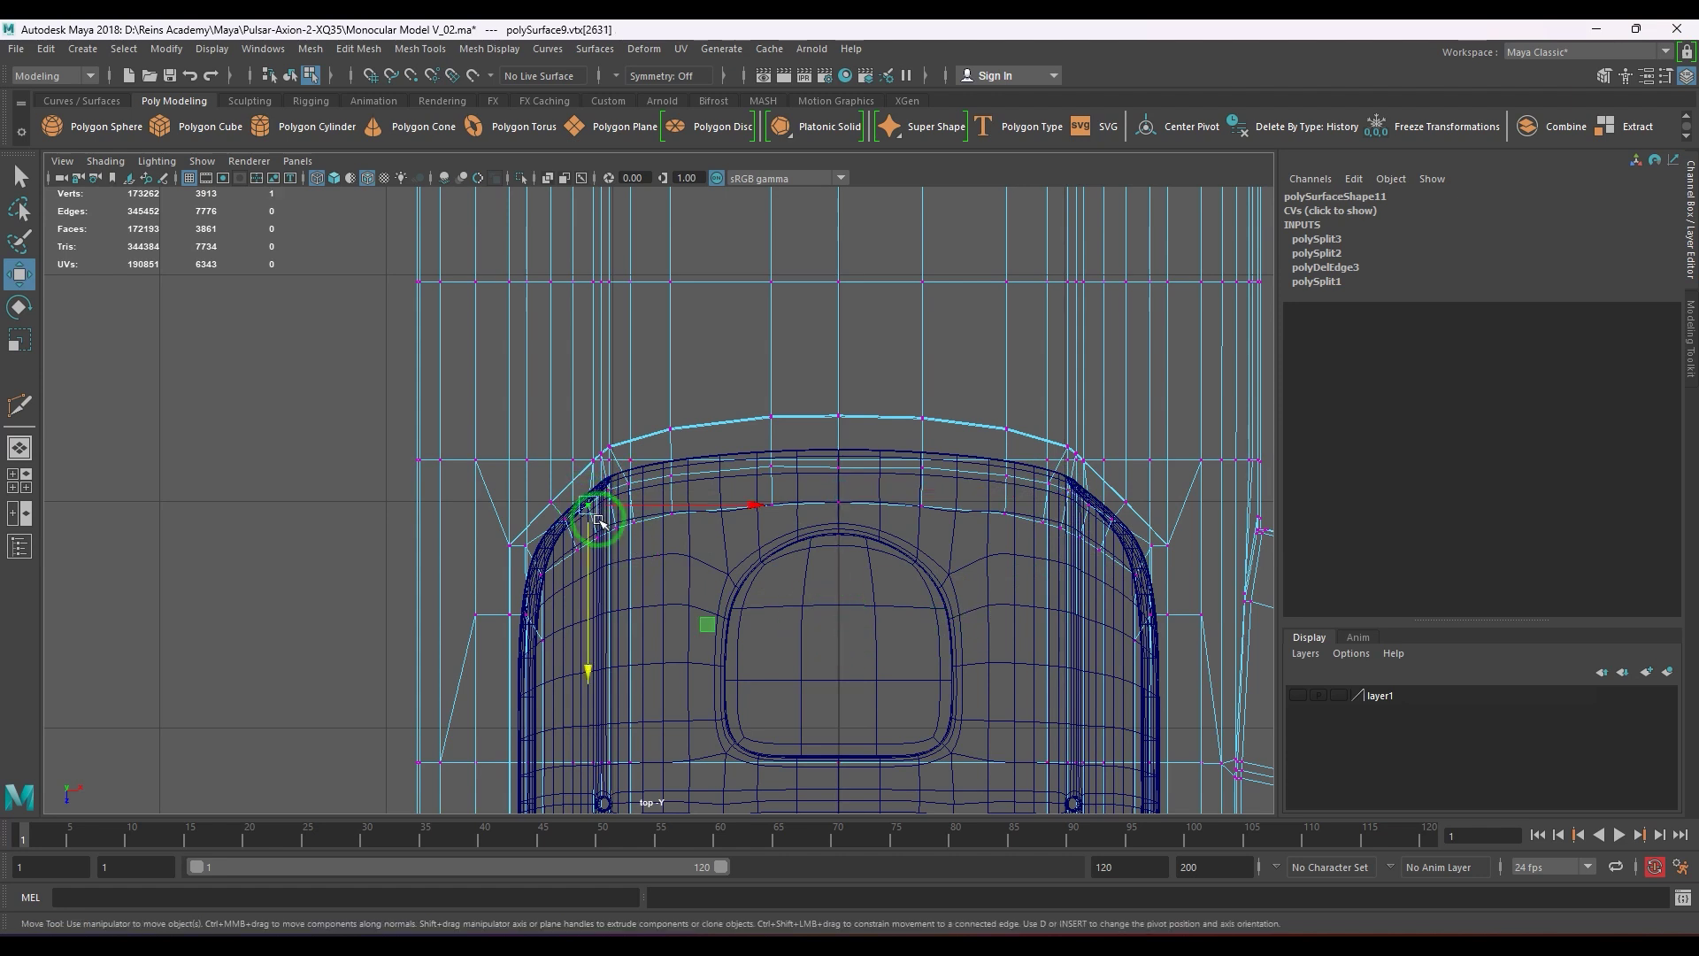
left_click(1085, 494, "shift")
left_click_drag(842, 645, 836, 637)
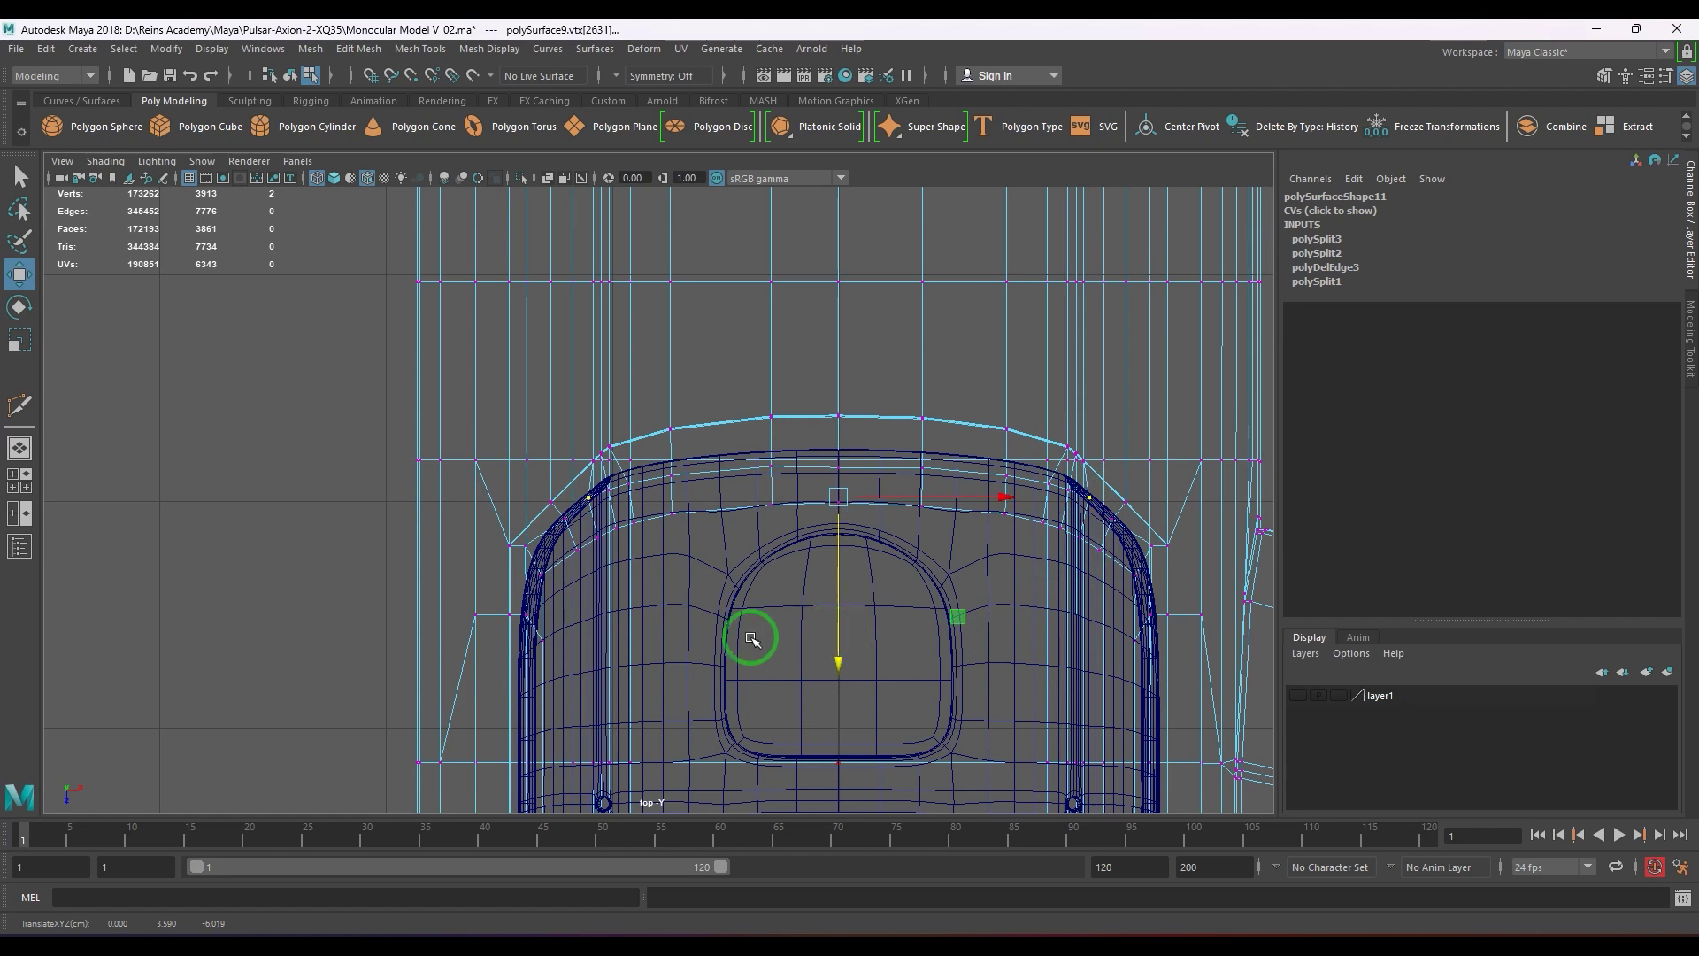
left_click(580, 529)
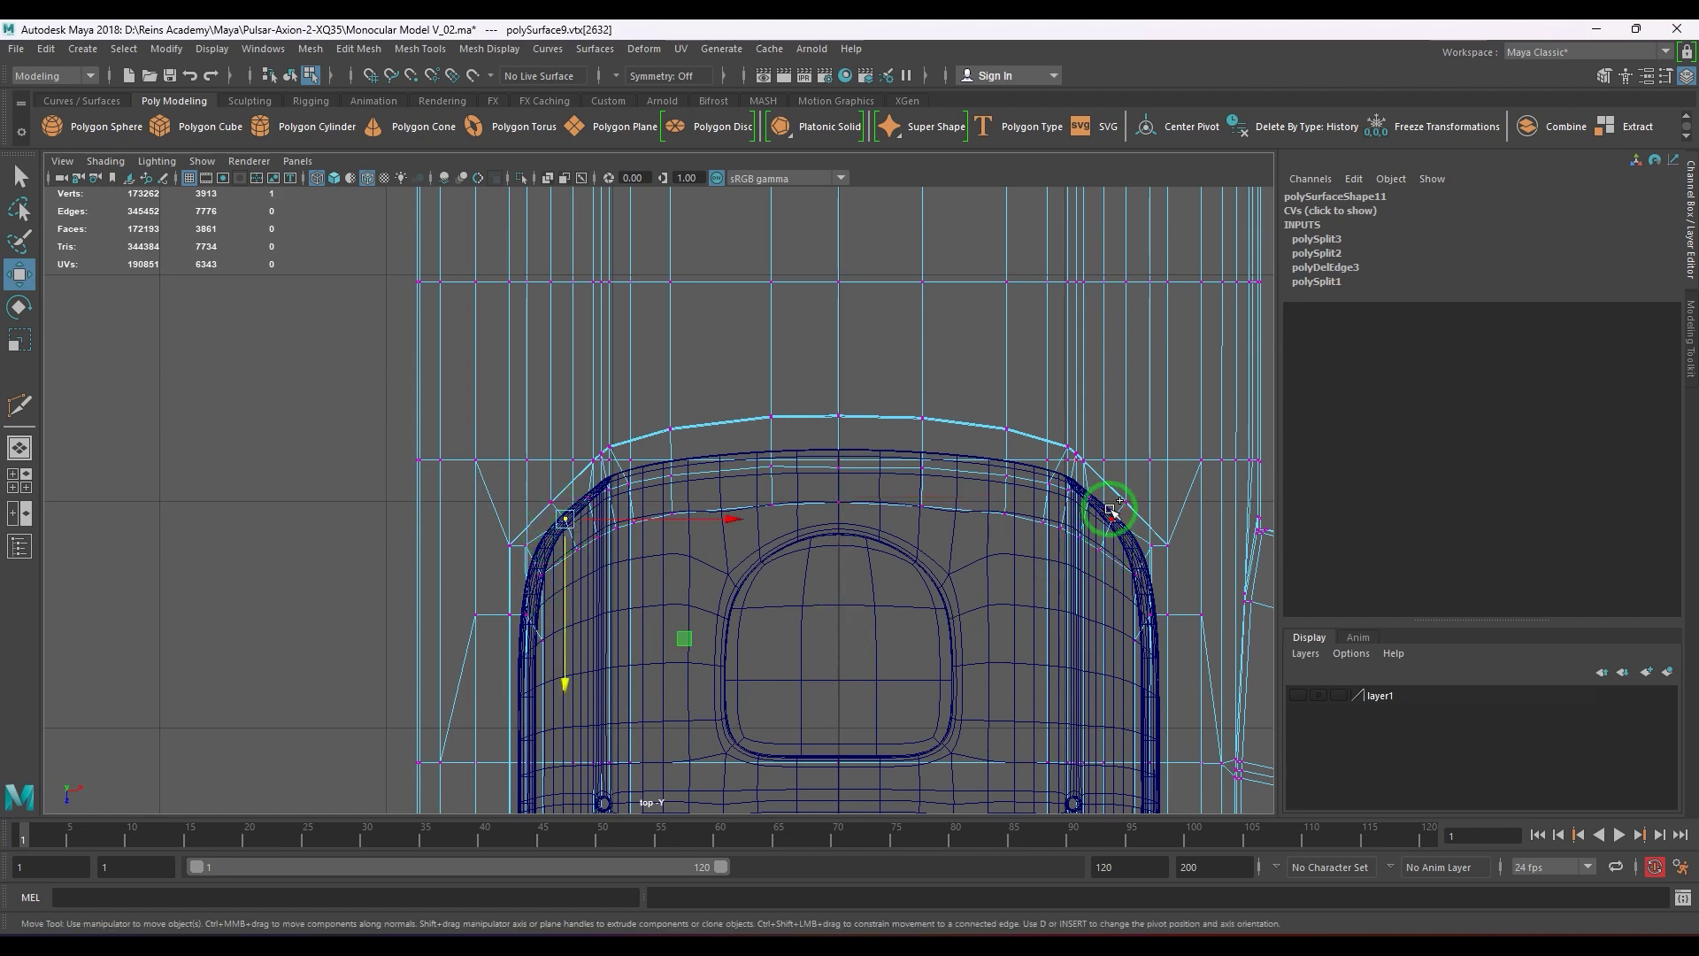
left_click(1111, 512, "shift")
left_click_drag(834, 672, 834, 668)
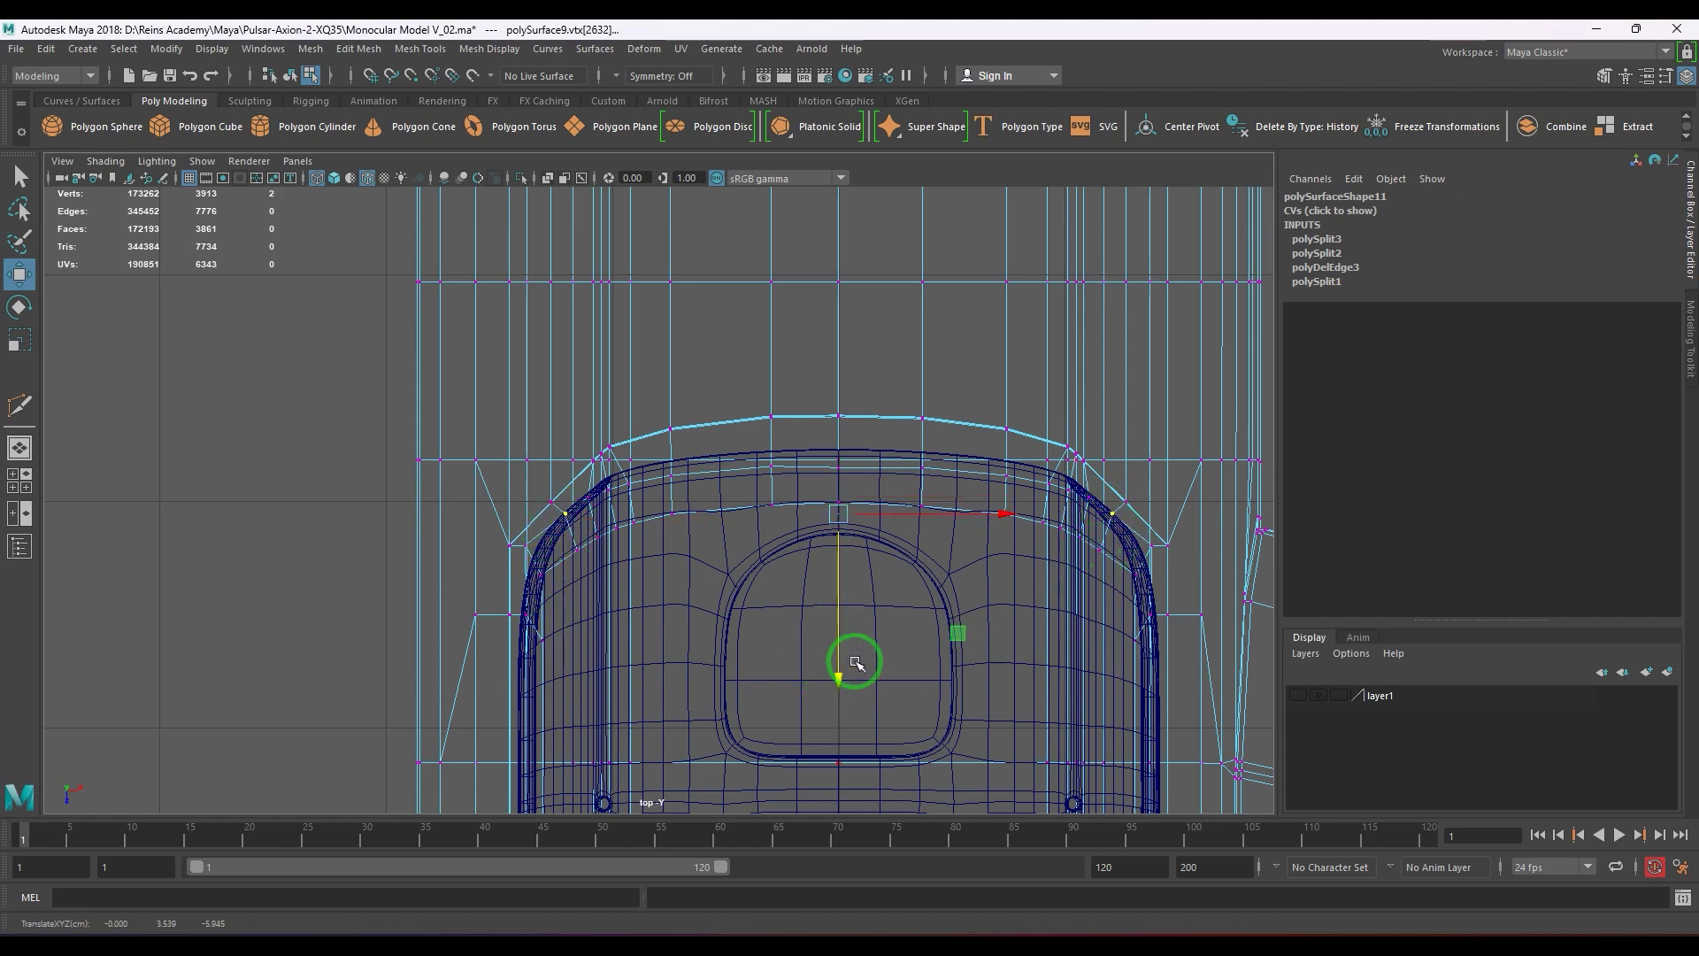
- Return to the shaded perspective view in object mode and delete the body mesh's construction history
key("5")
mouse_move(816, 457)
right_mouse_down()
mouse_move(878, 403)
mouse_move(876, 490)
right_mouse_up()
key("space")
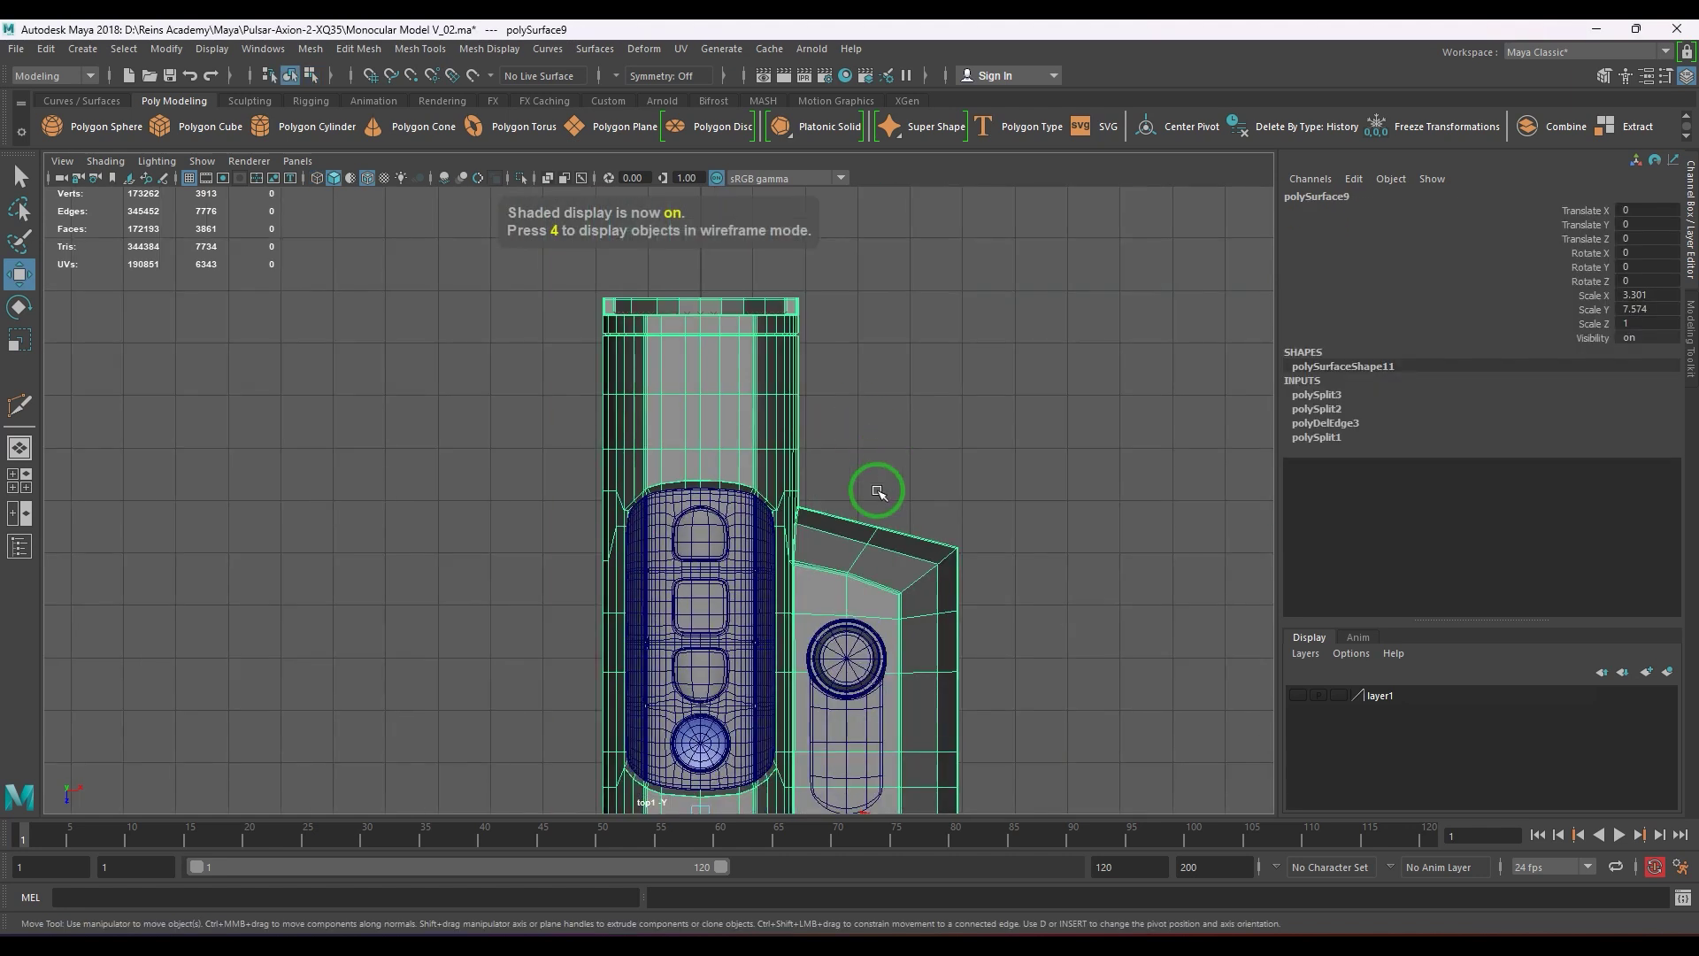
key("space")
left_click_drag(833, 536, 800, 509)
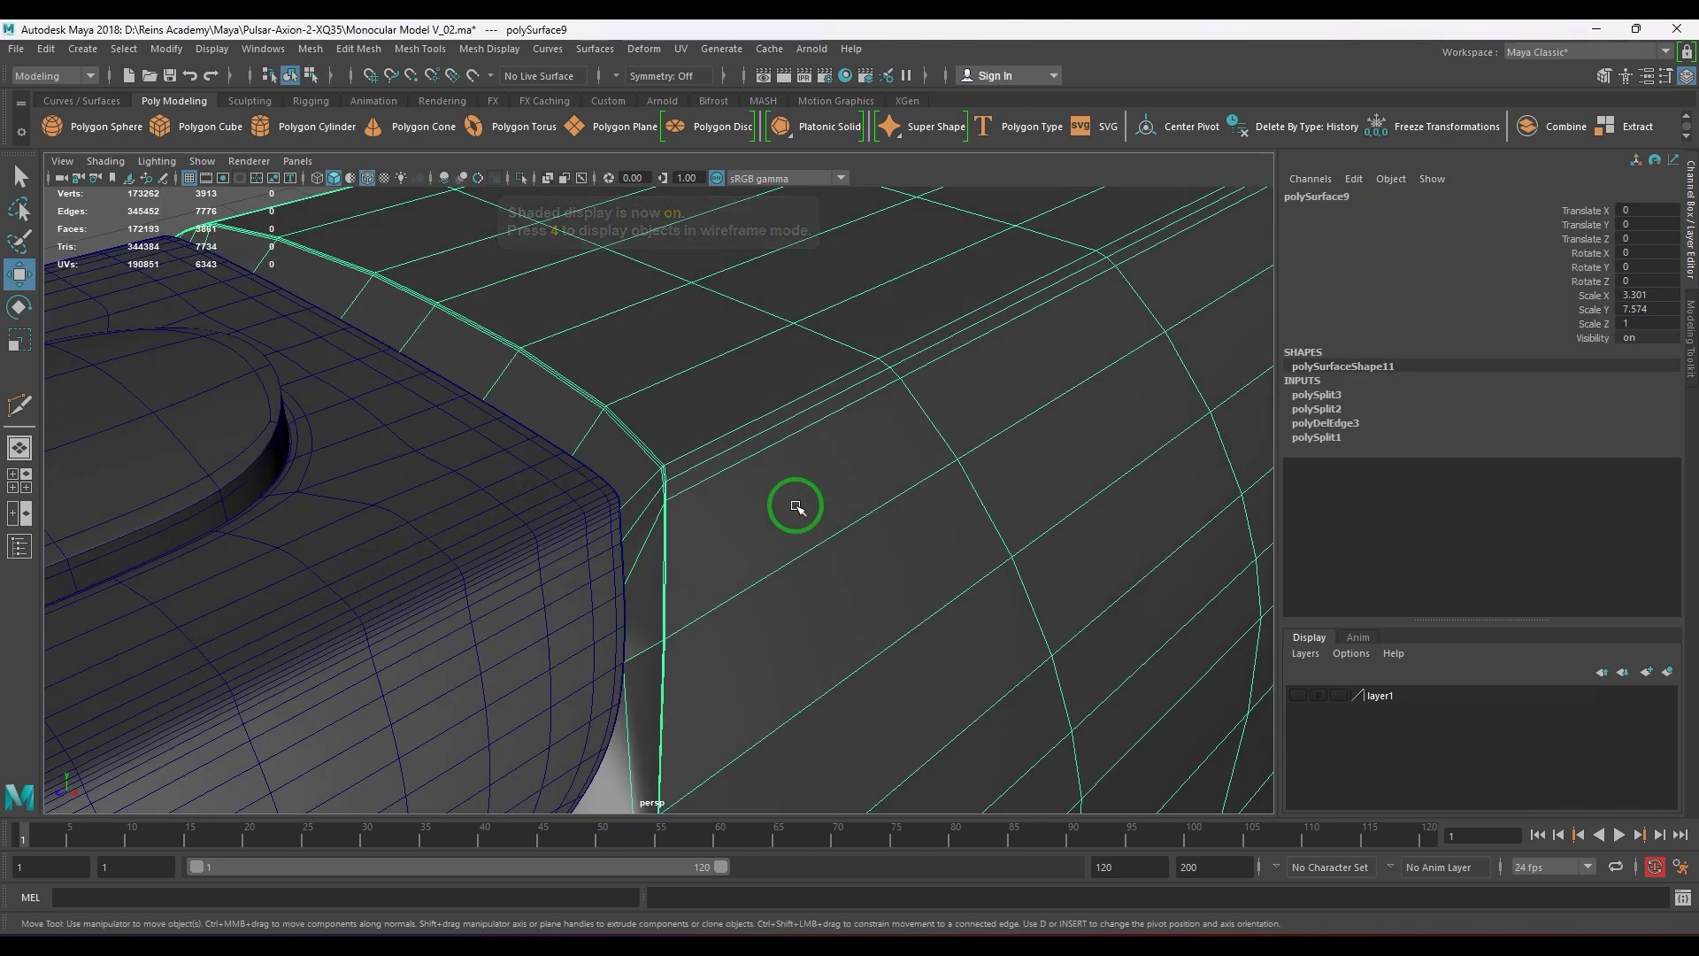
key("alt+shift+d")
- Preview the body mesh smoothed, deselect it and examine the monocular around the button panel and front opening
key("3")
scroll(859, 505, "down", 5)
left_click(1036, 463)
left_click_drag(1035, 462, 729, 522, "alt")
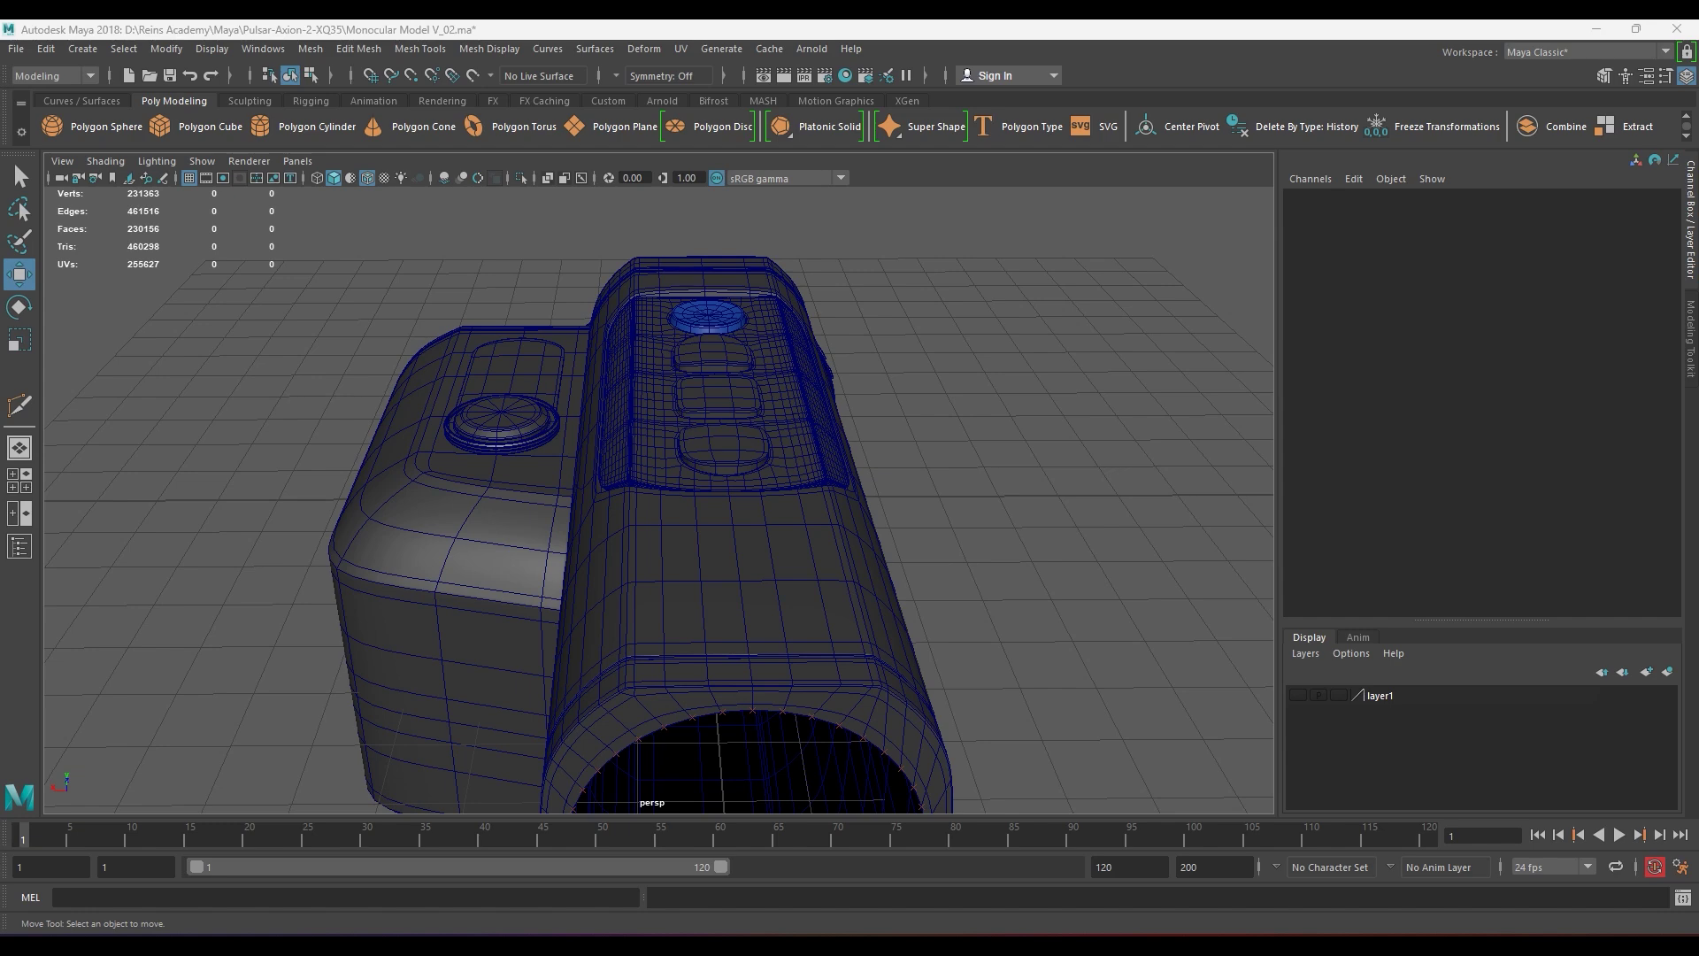
left_click_drag(882, 549, 975, 609, "alt")
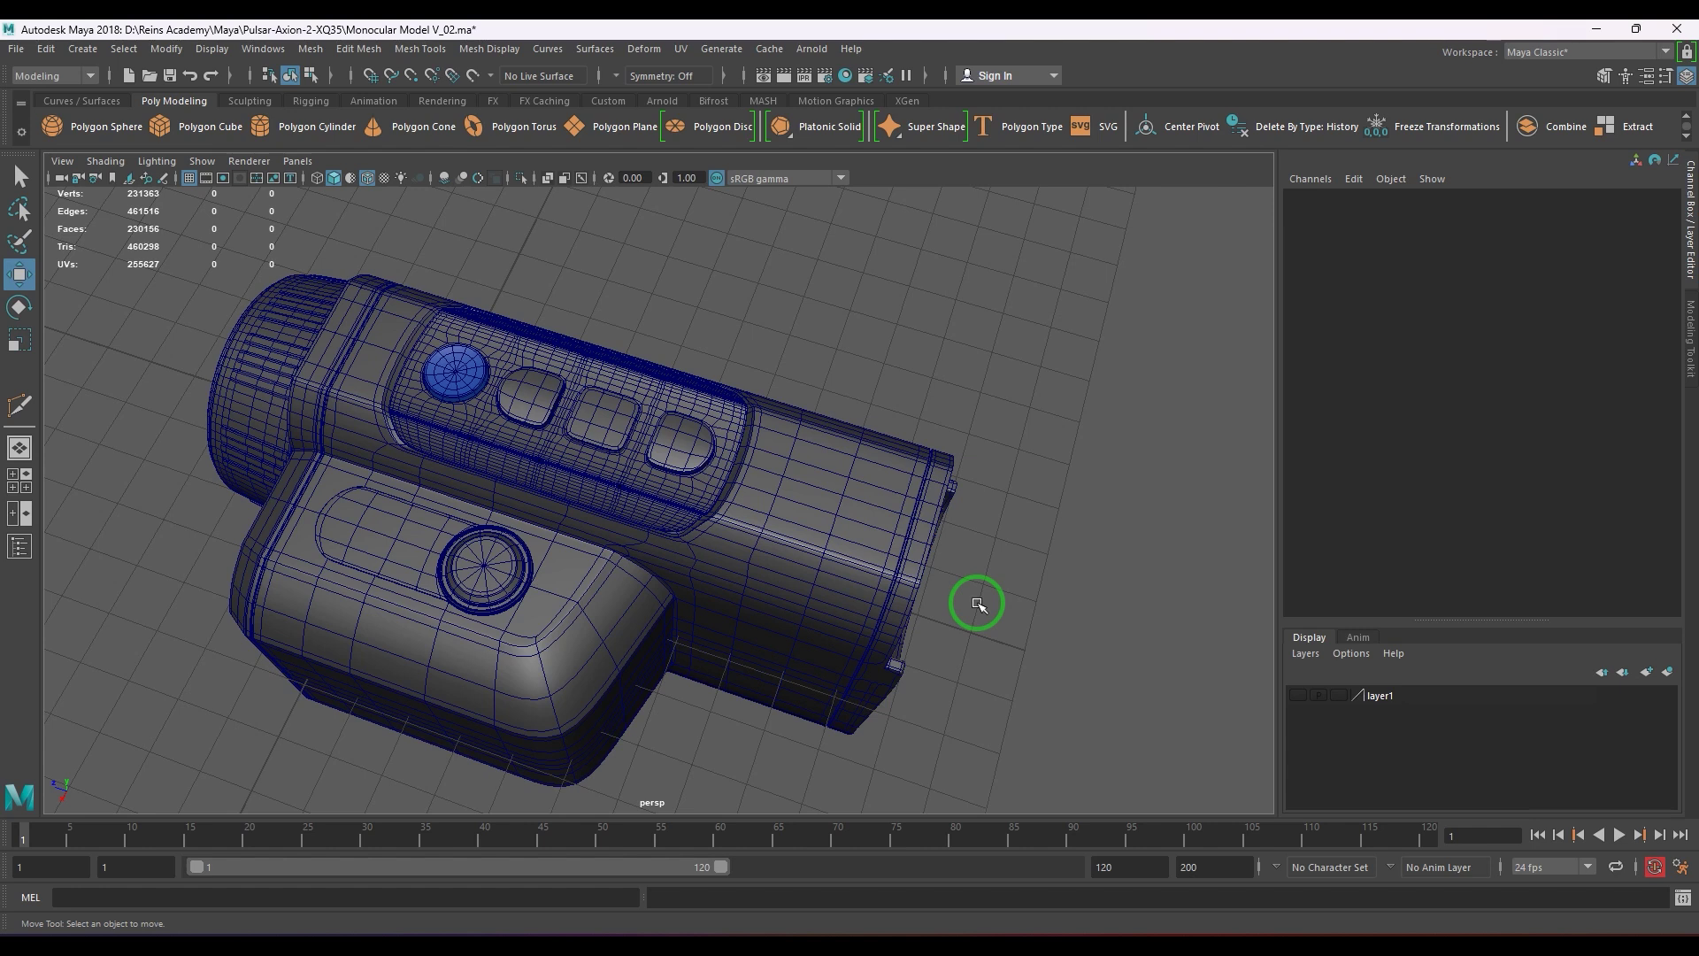
- Examine the body's front edge and underside in unsmoothed and smoothed display, and hide the wireframe overlay on the shaded model
left_click_drag(759, 523, 788, 602, "alt")
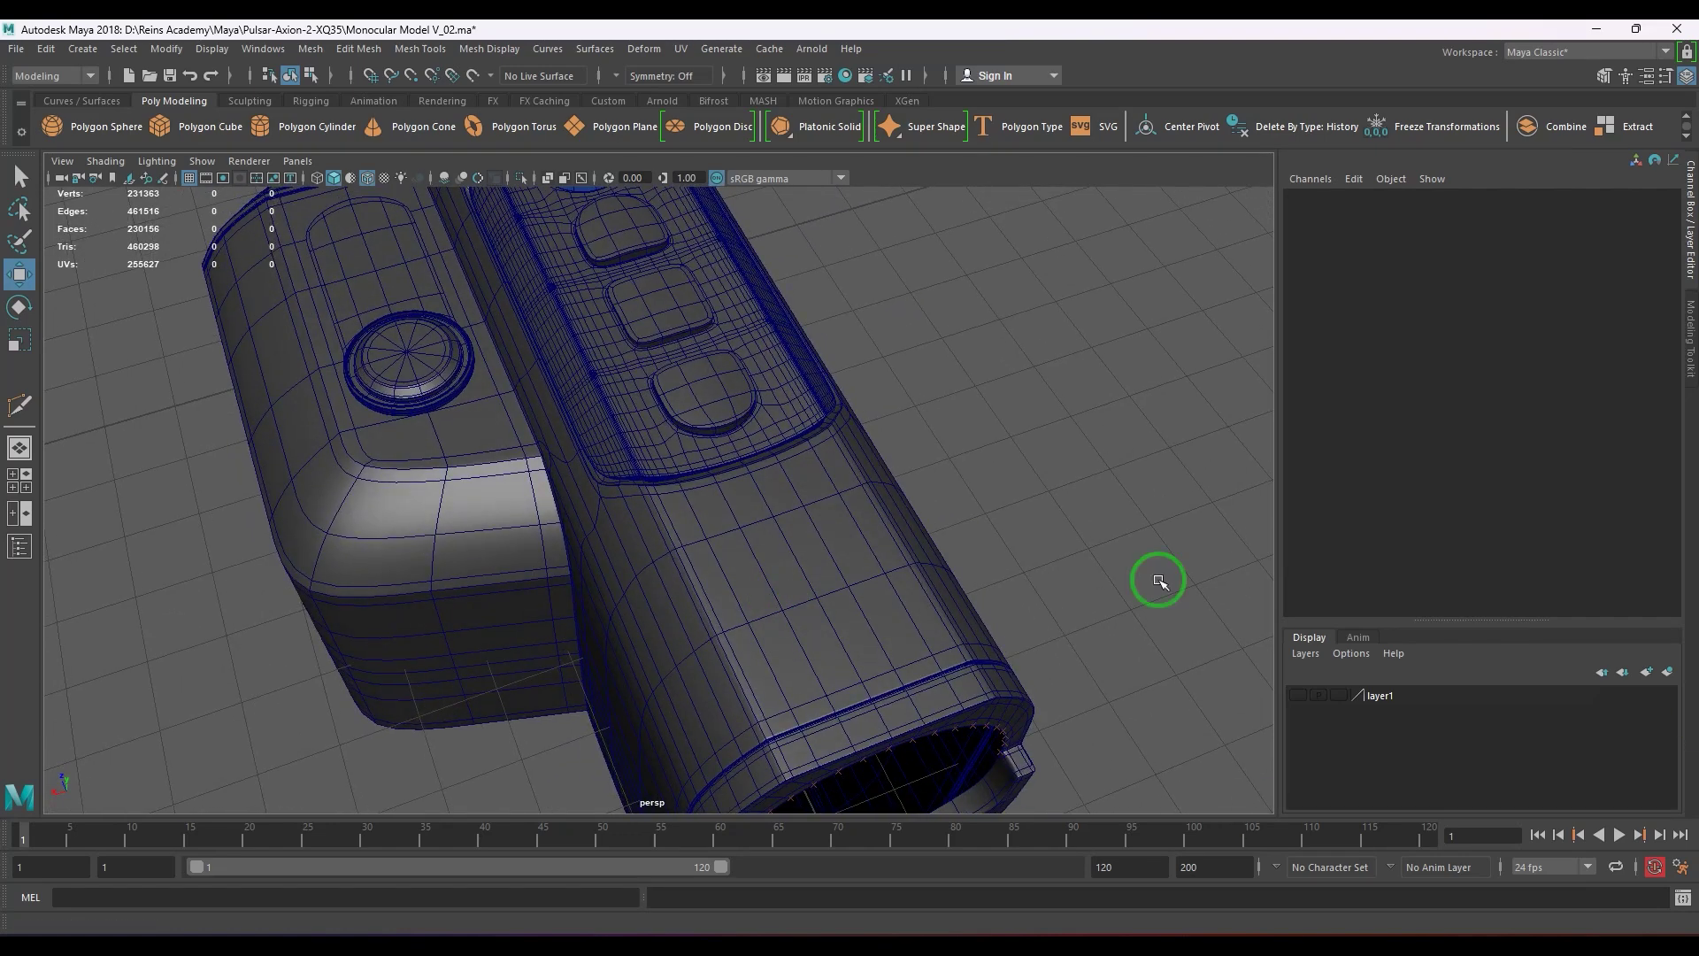
left_click_drag(1159, 581, 739, 576, "alt")
left_click(798, 522)
key("1")
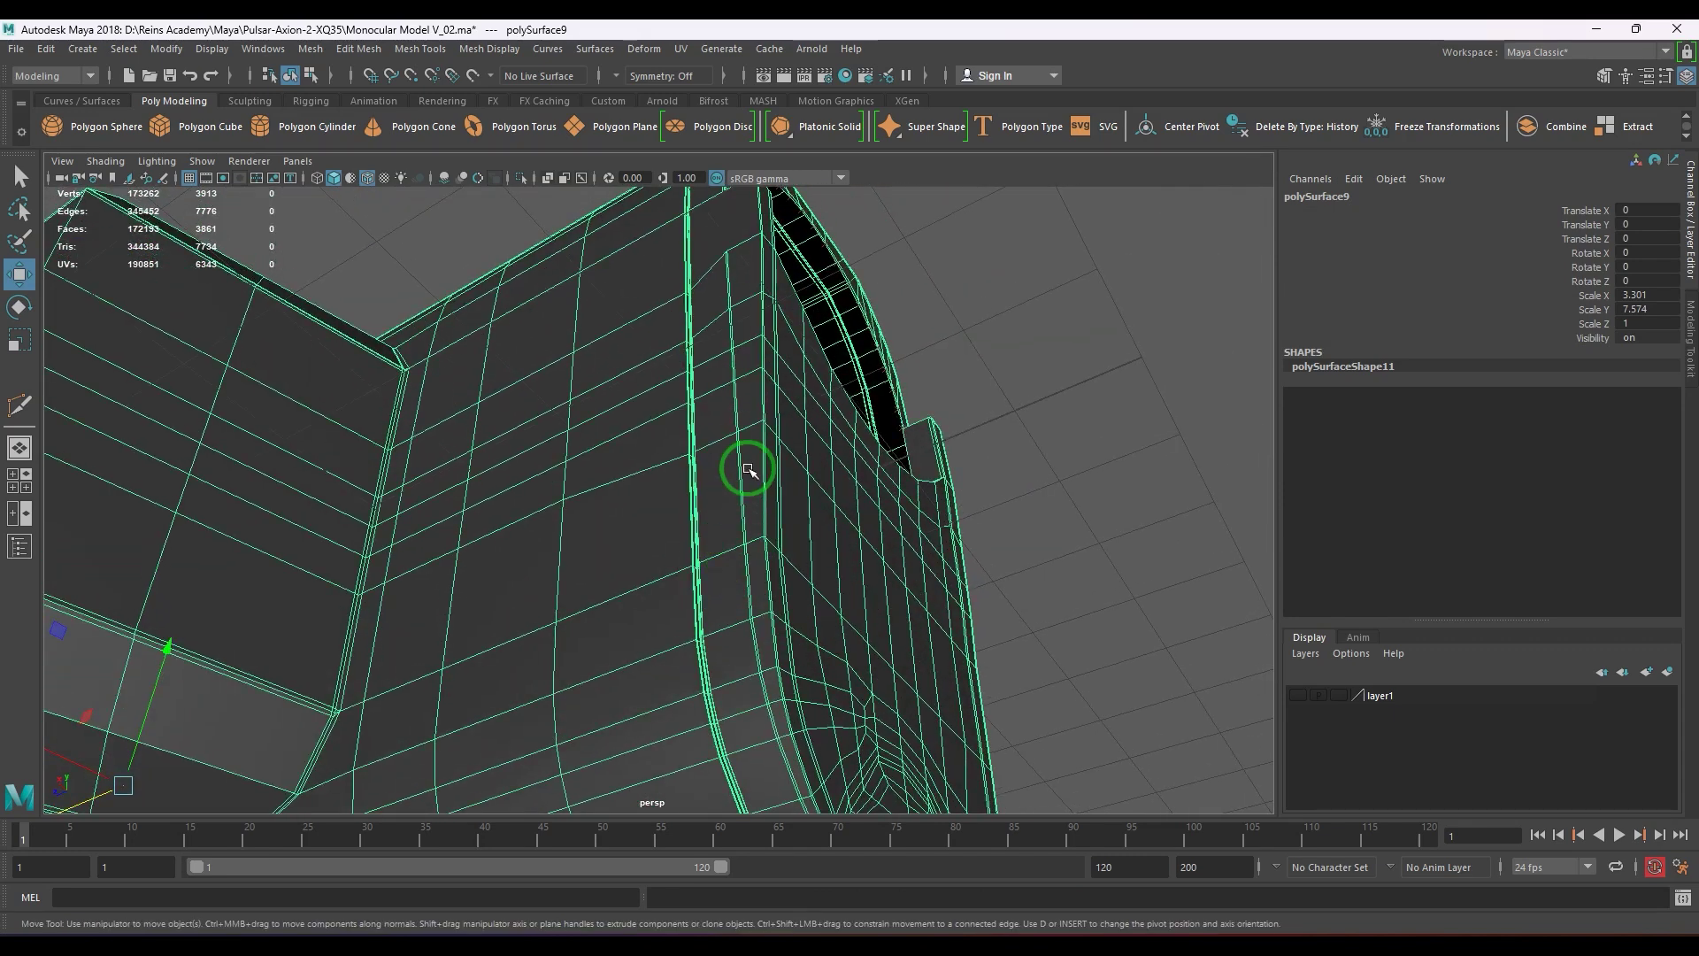
key("3")
left_click(982, 376)
left_click(367, 177)
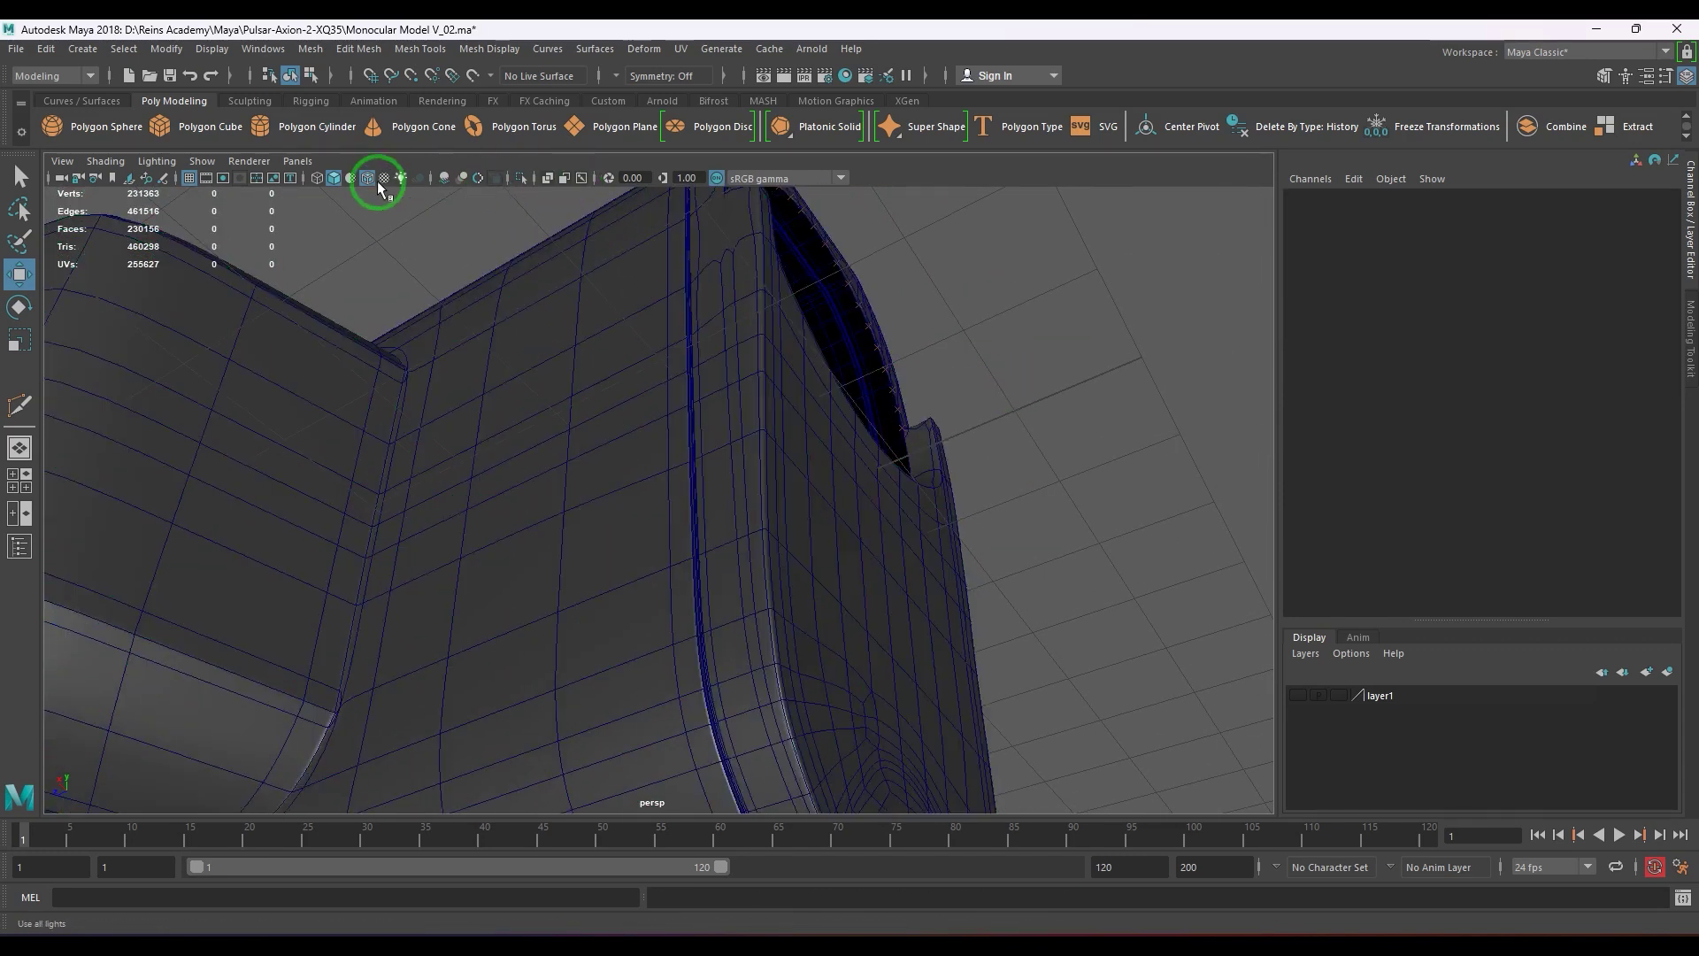
mouse_move(841, 542)
right_mouse_down("alt")
mouse_move(828, 448)
mouse_move(807, 453)
right_mouse_up("alt")
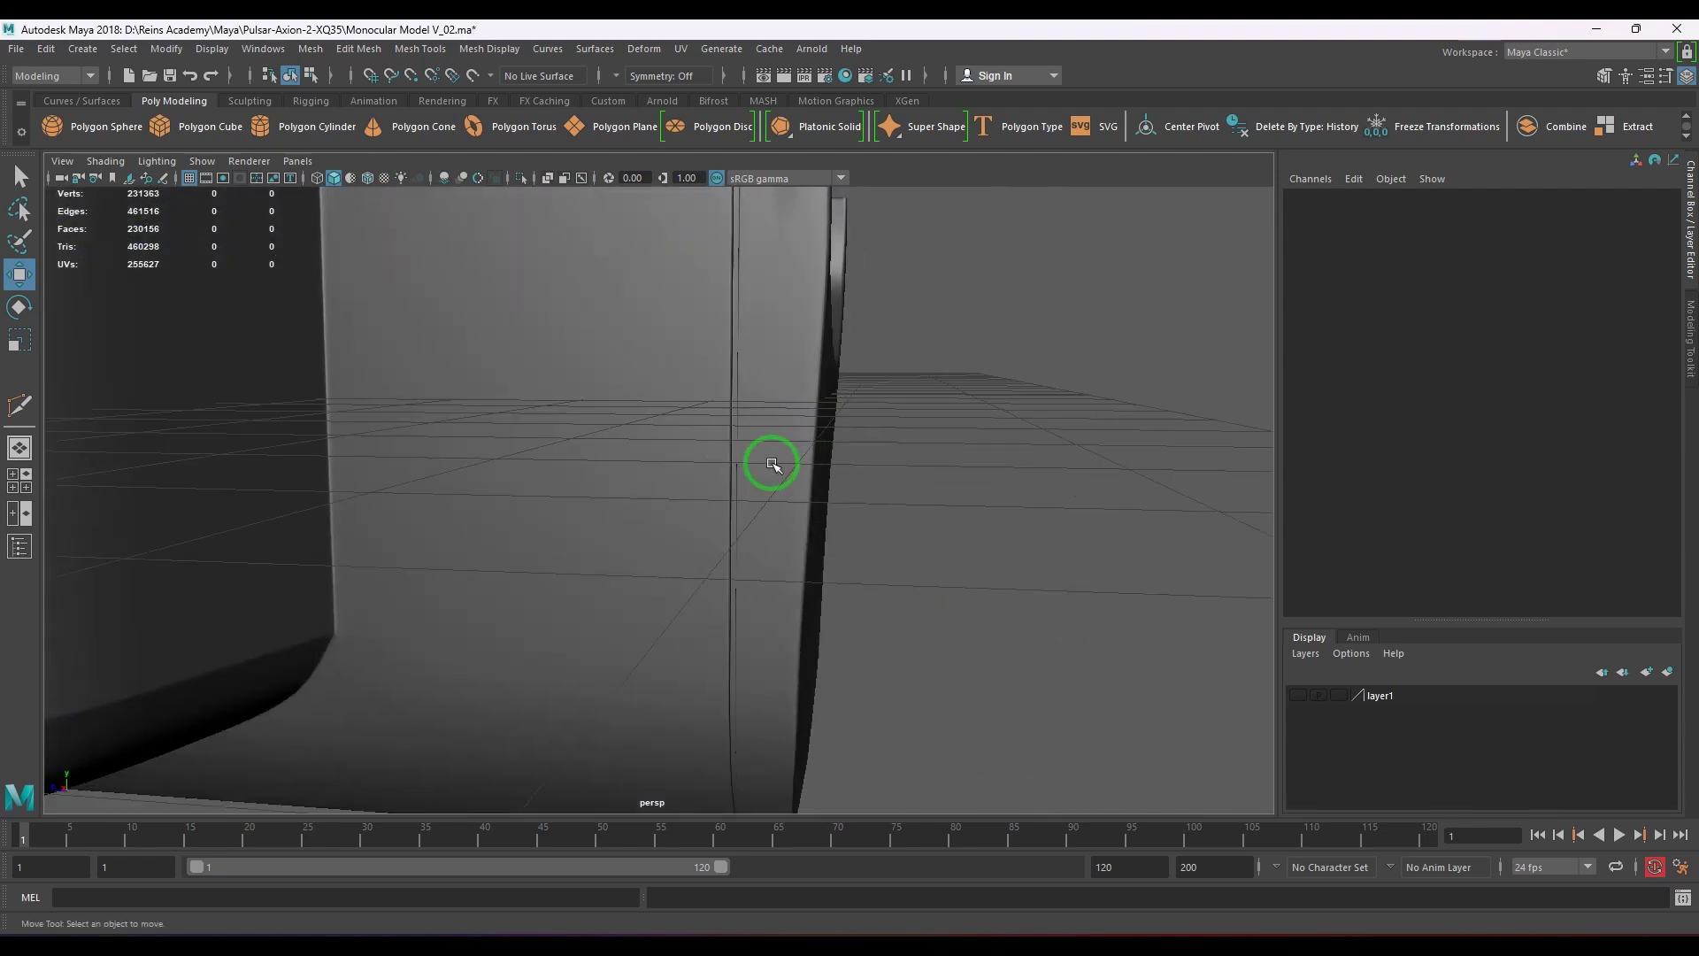
- Delete the two closely spaced full edge loops running along the body's front edge
left_click(770, 467)
left_click_drag(808, 576, 758, 433, "alt")
right_click_drag(759, 434, 960, 492, "alt")
middle_click_drag(960, 492, 774, 569, "alt")
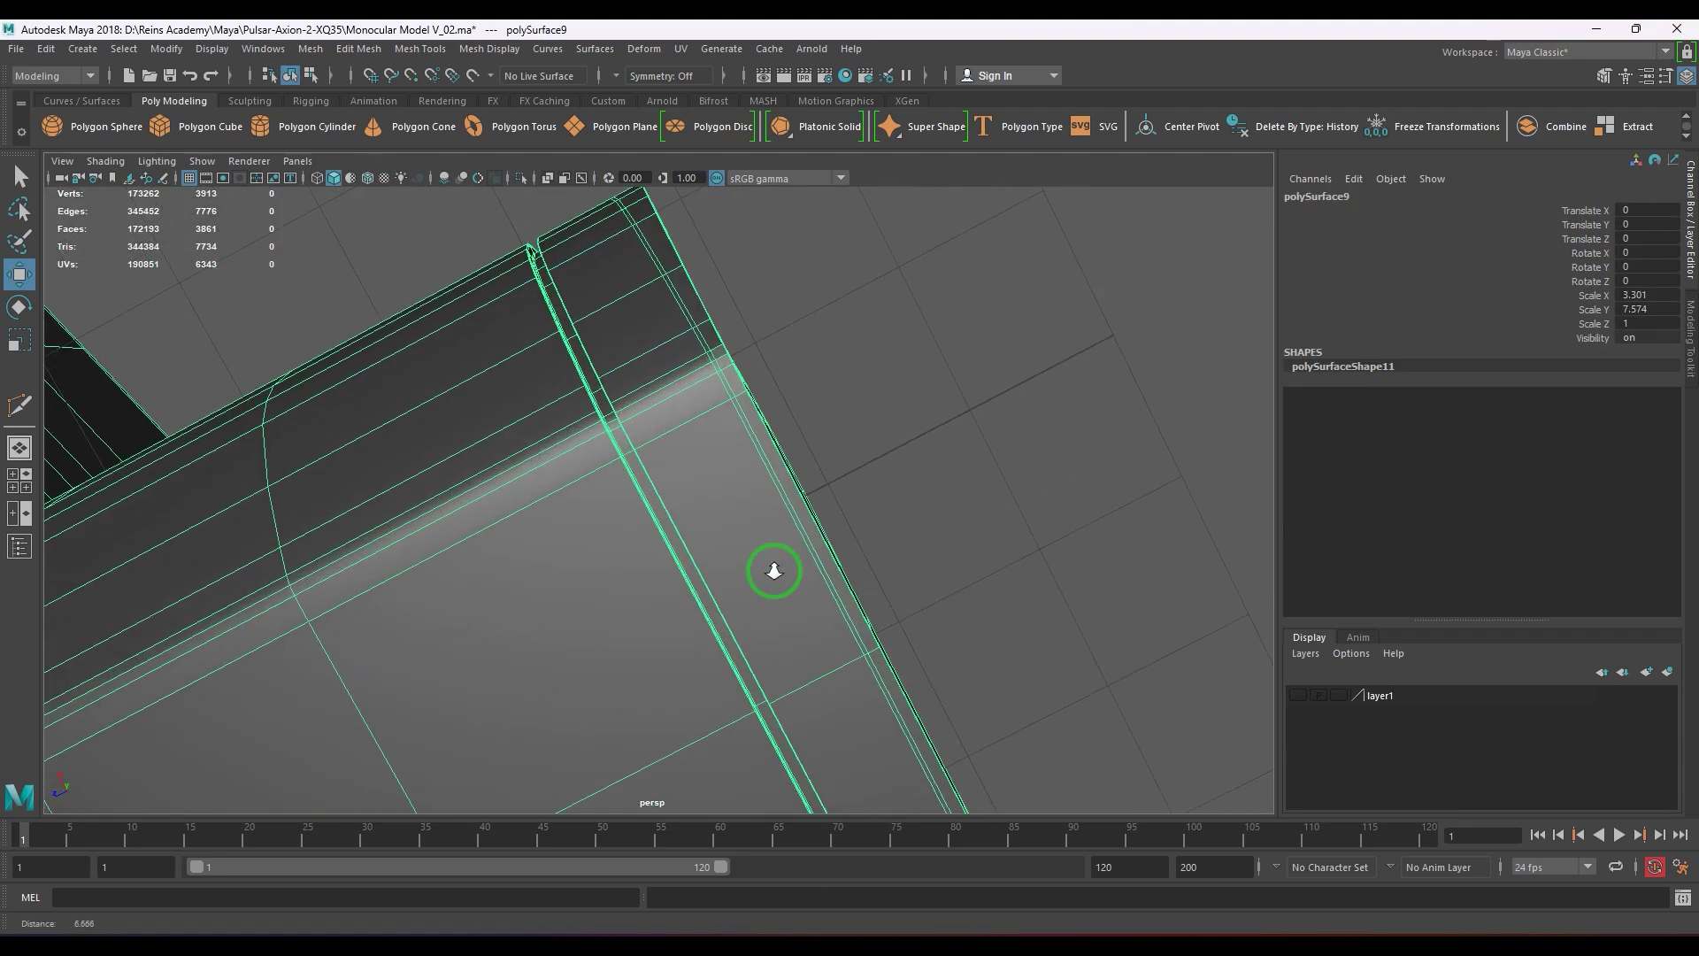
right_click_drag(773, 569, 763, 478)
double_click(759, 453)
double_click(762, 441, "shift")
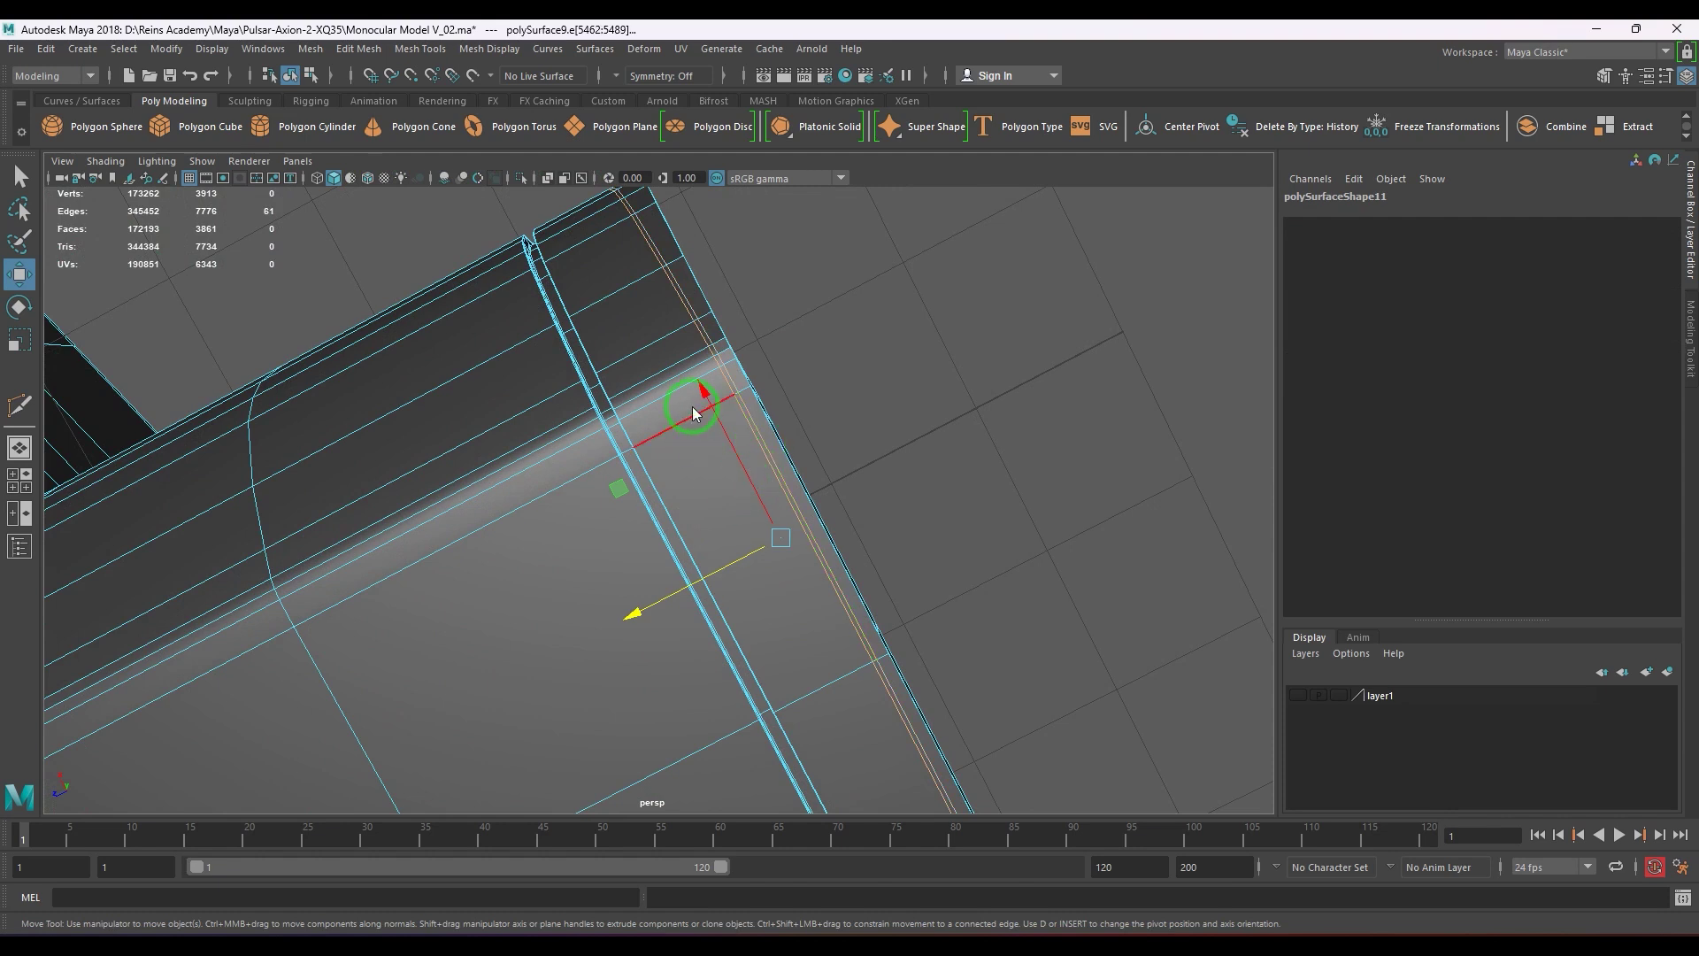
key("ctrl+Delete")
- Insert an edge loop with Multi-Cut along the front band, between the groove and the front edge
left_click_drag(679, 447, 752, 435, "alt")
middle_click_drag(752, 436, 754, 401, "alt")
left_click_drag(754, 401, 675, 595, "alt")
right_click_drag(677, 596, 758, 614, "alt")
middle_click_drag(606, 420, 692, 502, "alt")
left_click_drag(694, 503, 625, 530, "alt")
key("F8")
right_click(682, 415, "shift")
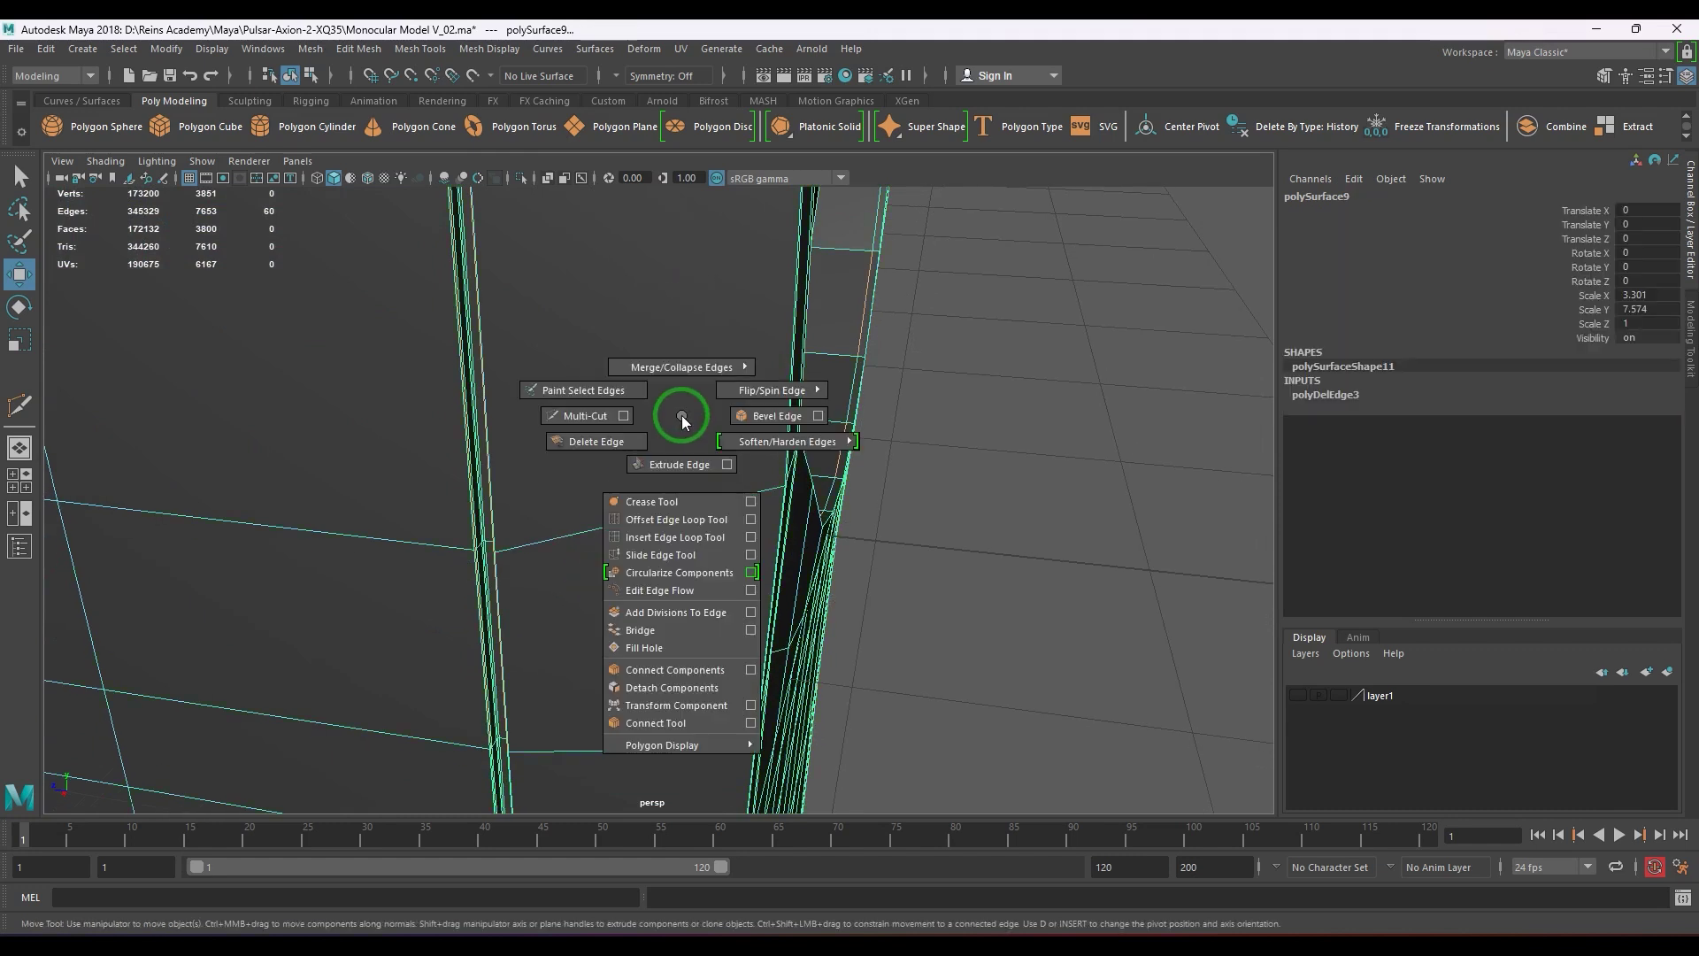
left_click(589, 422)
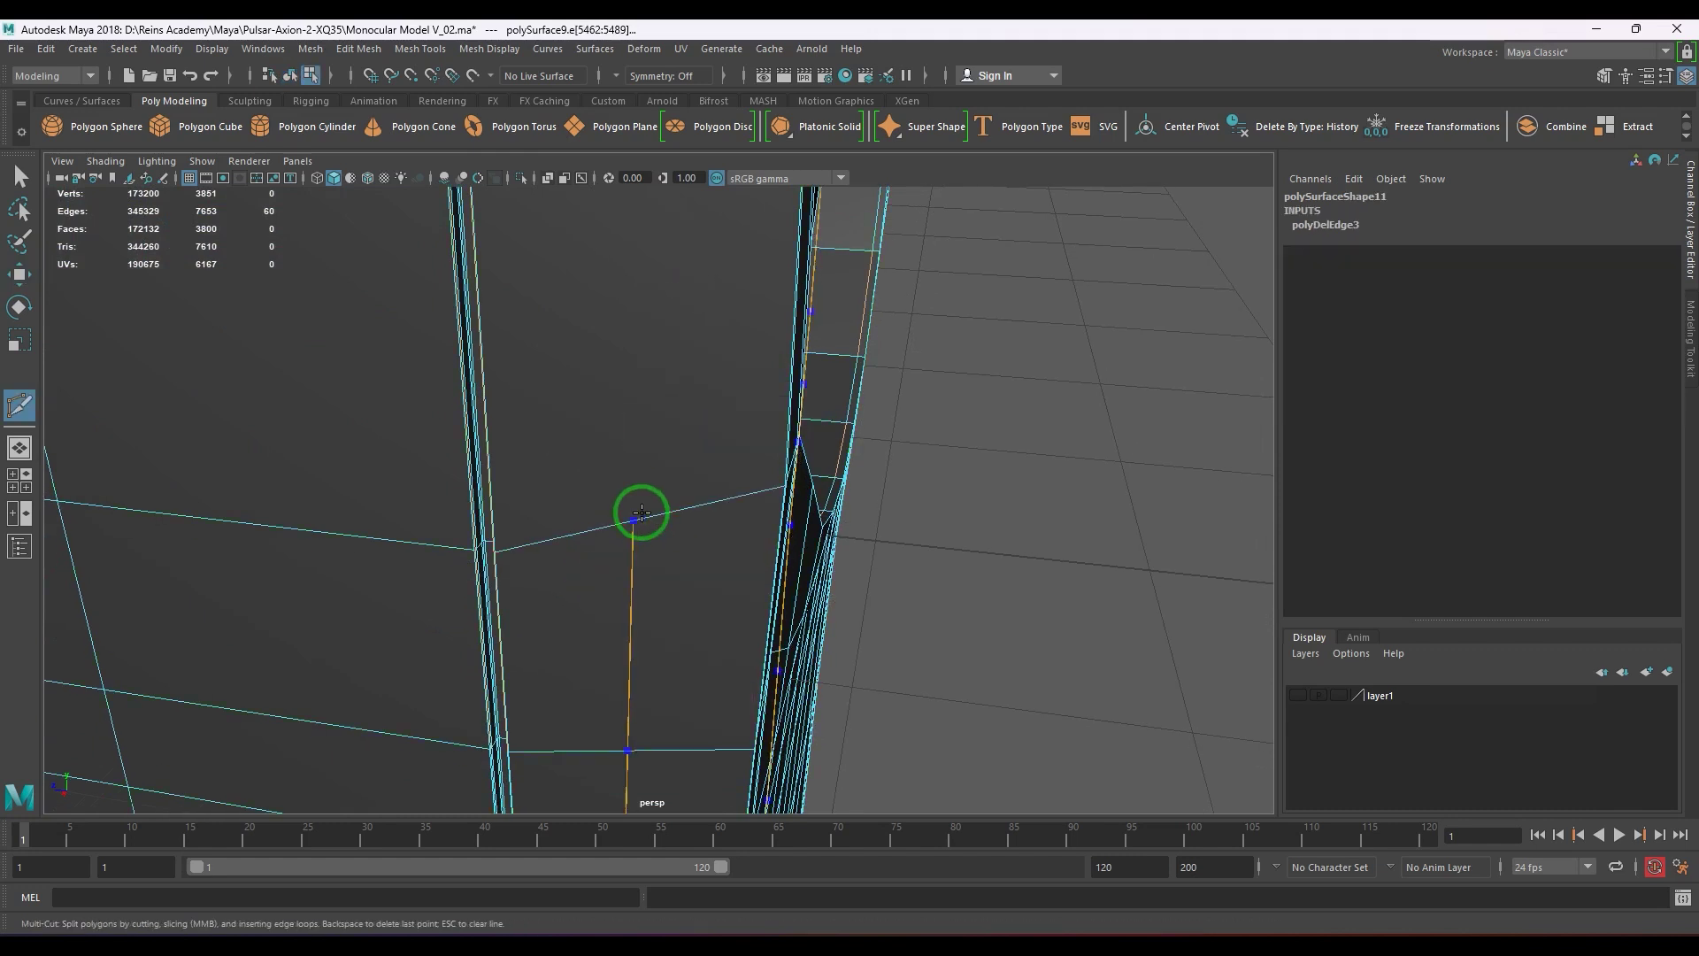
left_click(641, 512, "ctrl")
- Cut an edge from the new loop's end to the inner corner of the notch on the first side of the front opening
right_click_drag(717, 535, 561, 481, "alt")
middle_click_drag(561, 481, 561, 553, "alt")
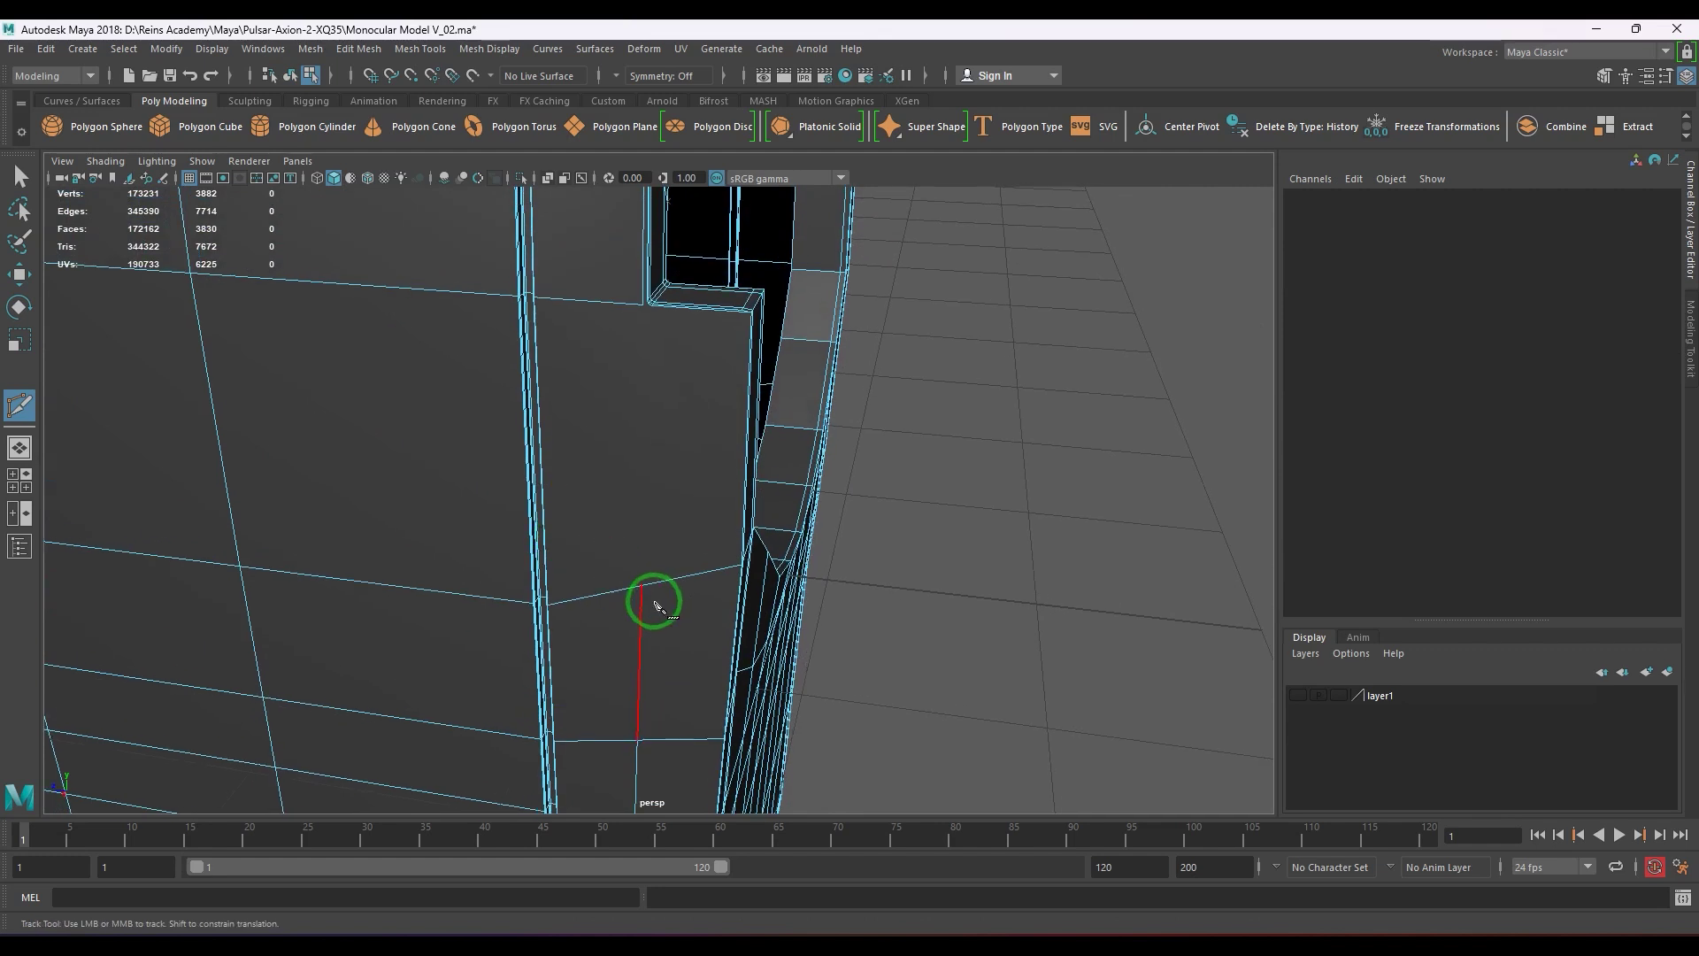
left_click(641, 601)
left_click(647, 309)
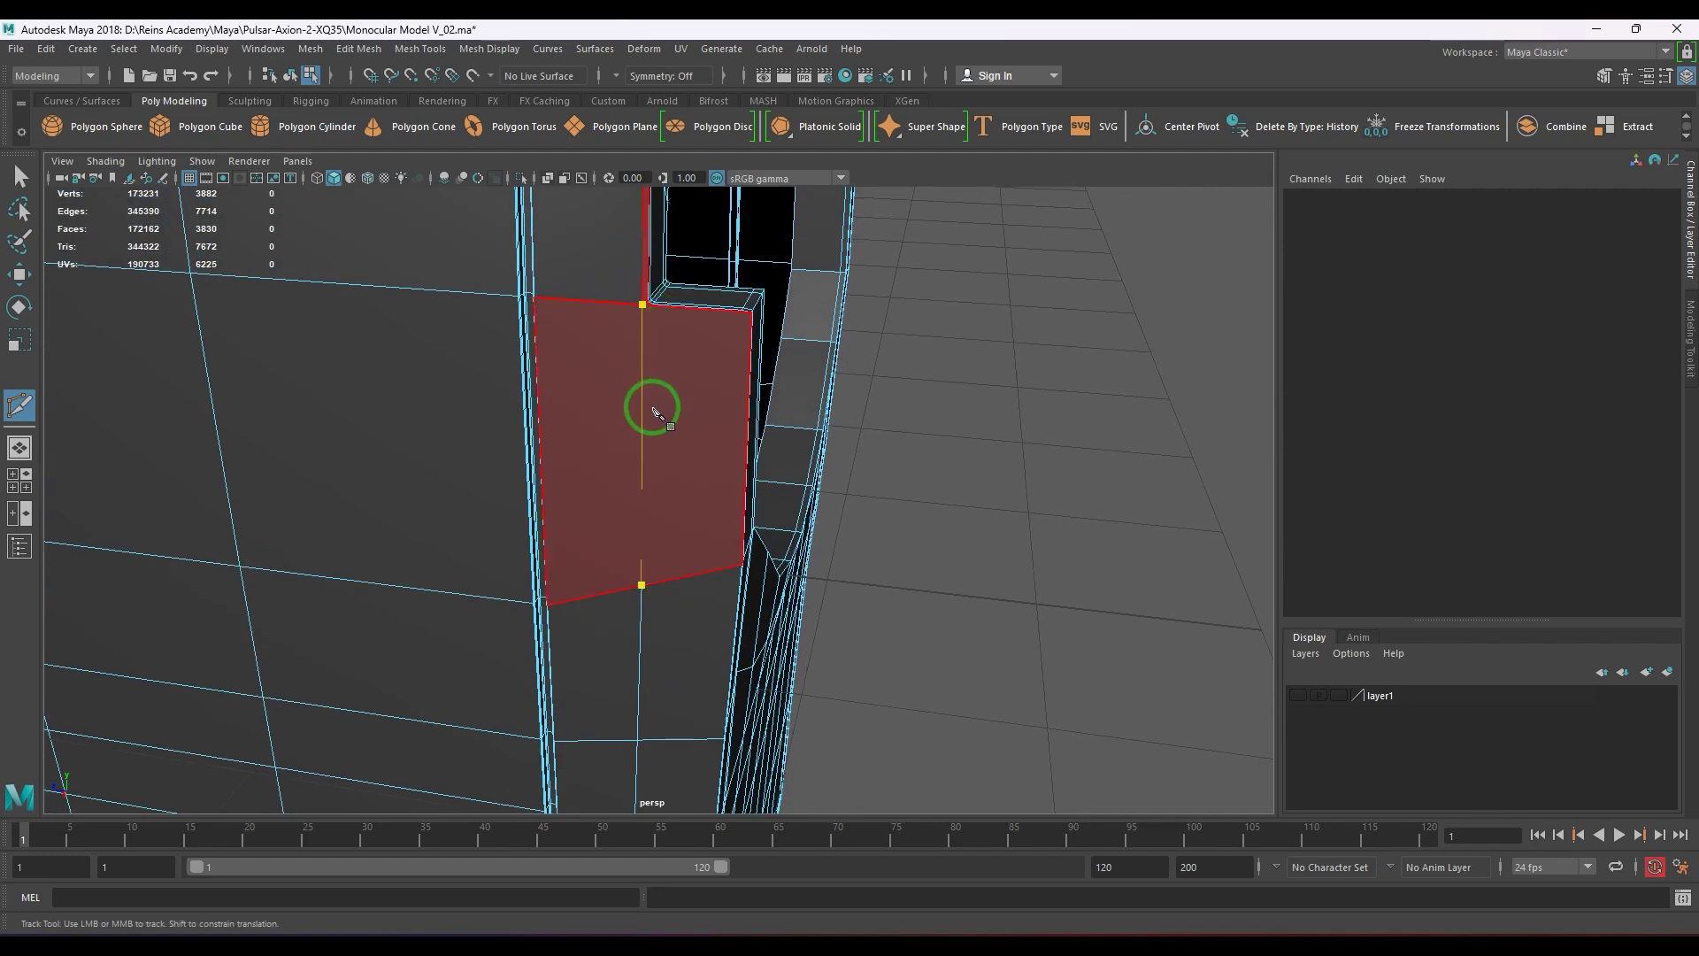
- Cut the matching edge from the loop's other end to the notch's inner corner on the opposite side of the opening
right_click_drag(664, 421, 601, 425, "alt")
left_click_drag(797, 491, 534, 486, "alt")
right_click_drag(690, 556, 801, 531, "alt")
middle_click_drag(801, 531, 723, 574, "alt")
right_click_drag(724, 580, 735, 665, "alt")
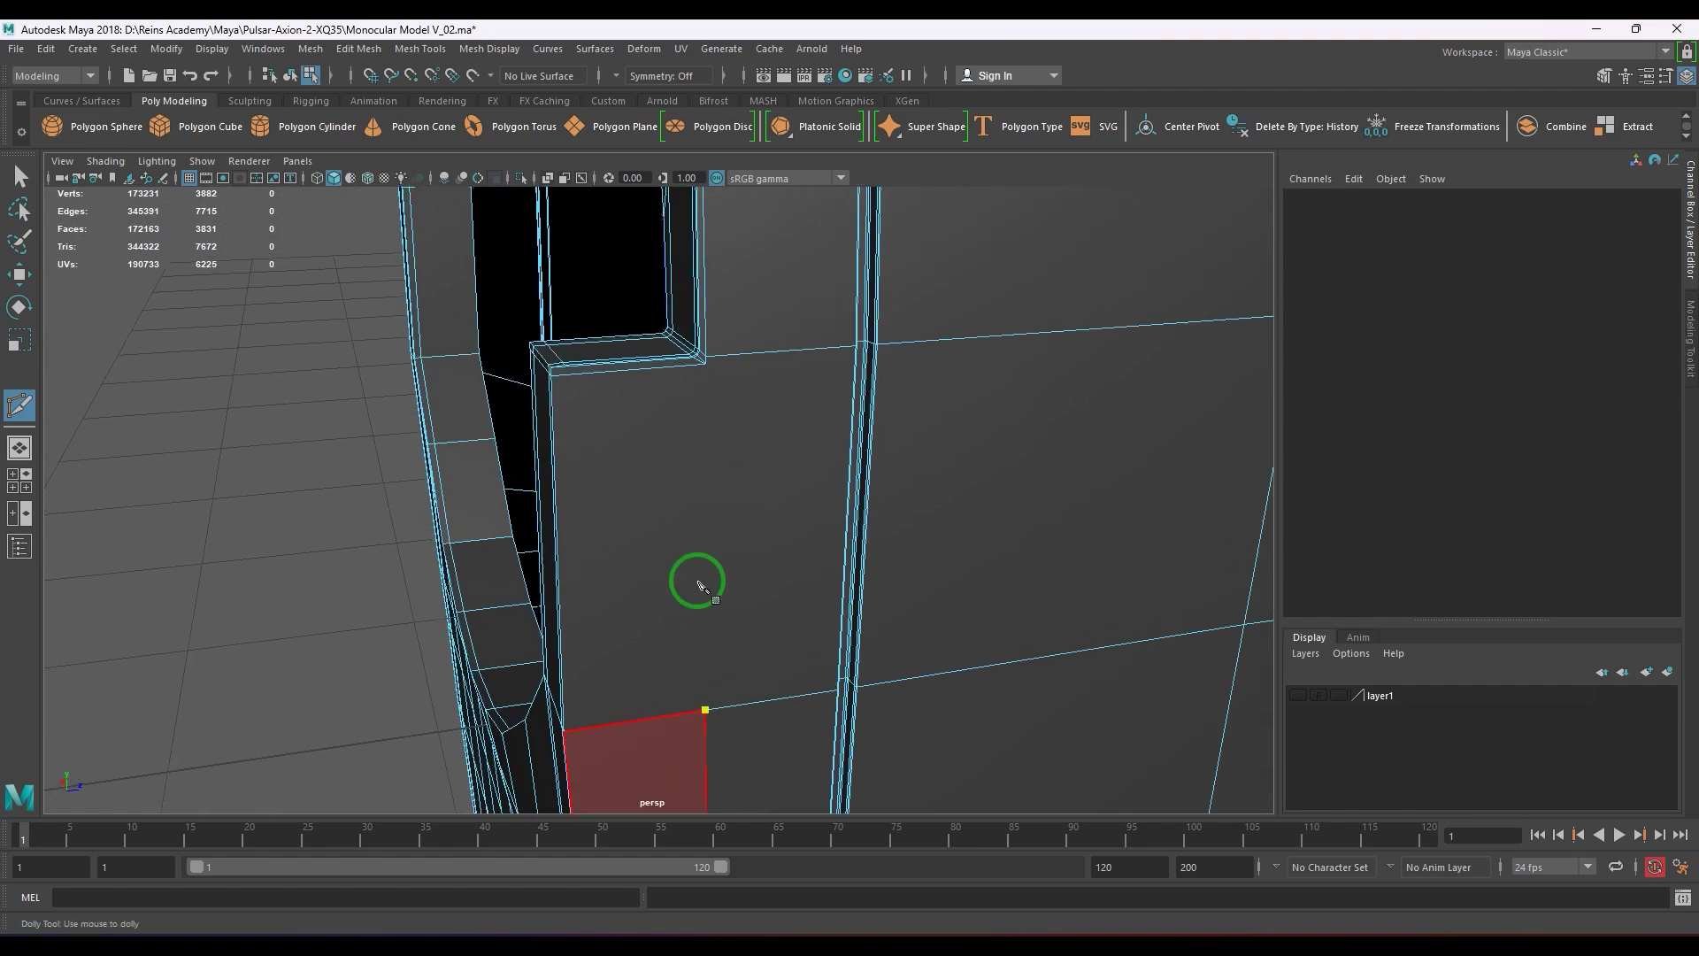
right_click_drag(699, 584, 670, 550, "alt")
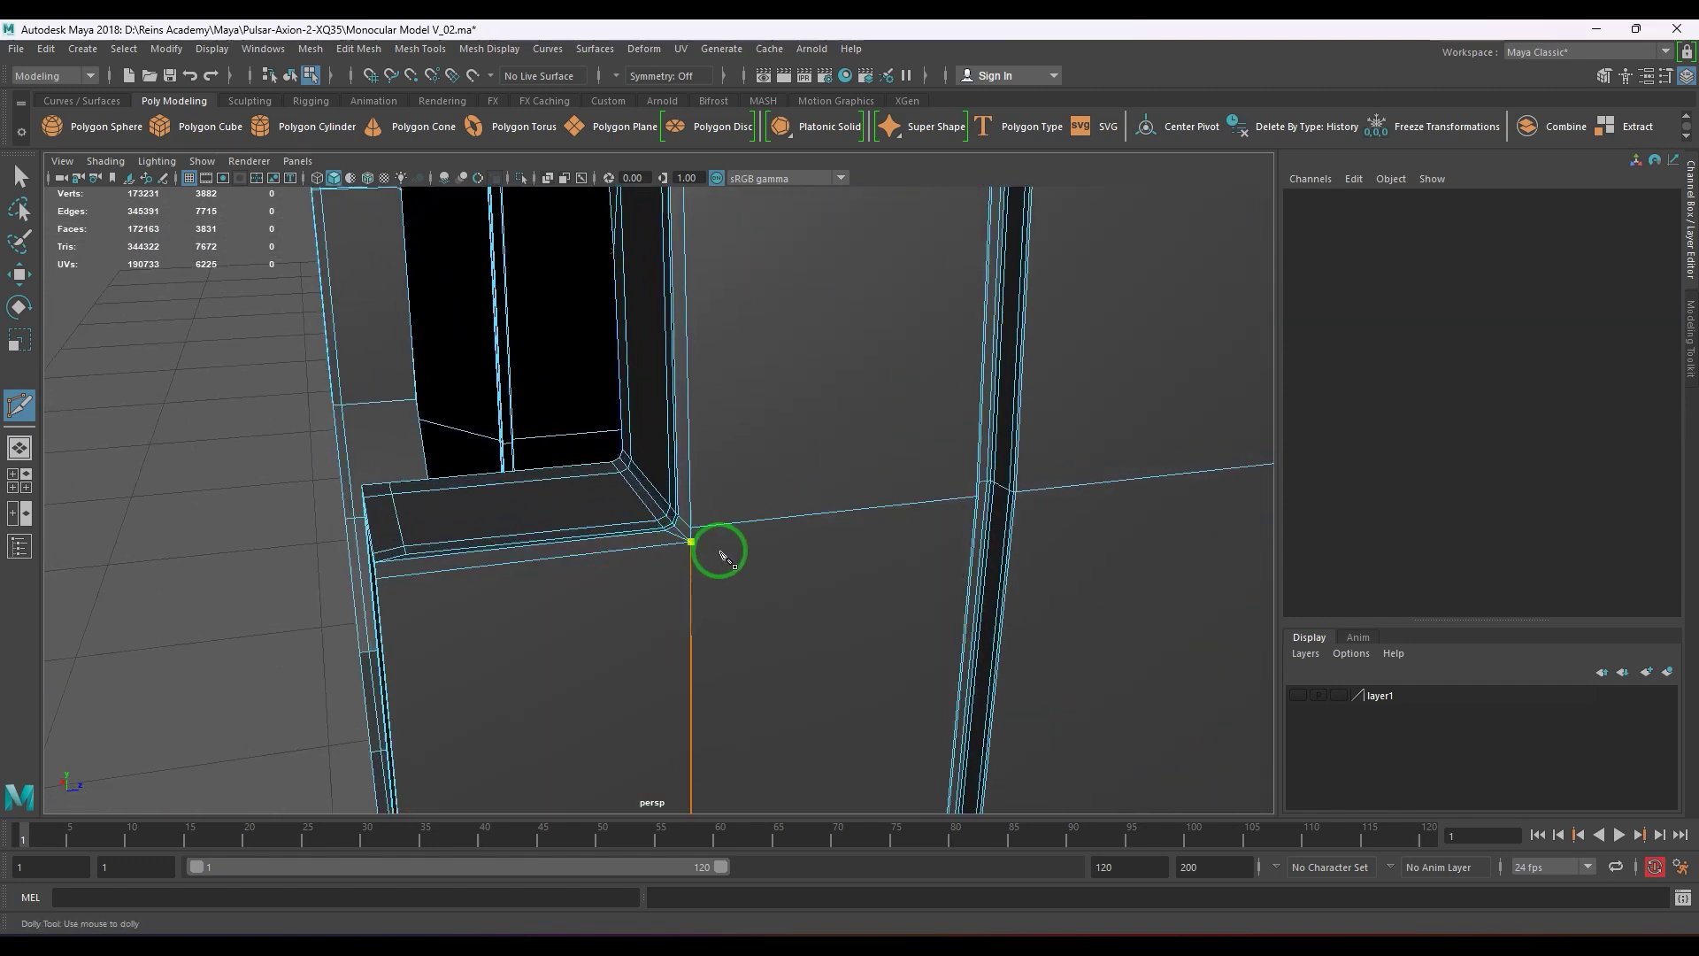
left_click(695, 544)
right_click(649, 614)
- Examine the edge flow around the front opening's stepped notch and its inner corner
right_click_drag(649, 614, 350, 579, "alt")
right_click_drag(534, 599, 469, 594, "alt")
middle_click_drag(549, 593, 587, 425, "alt")
left_click_drag(588, 425, 680, 345, "alt")
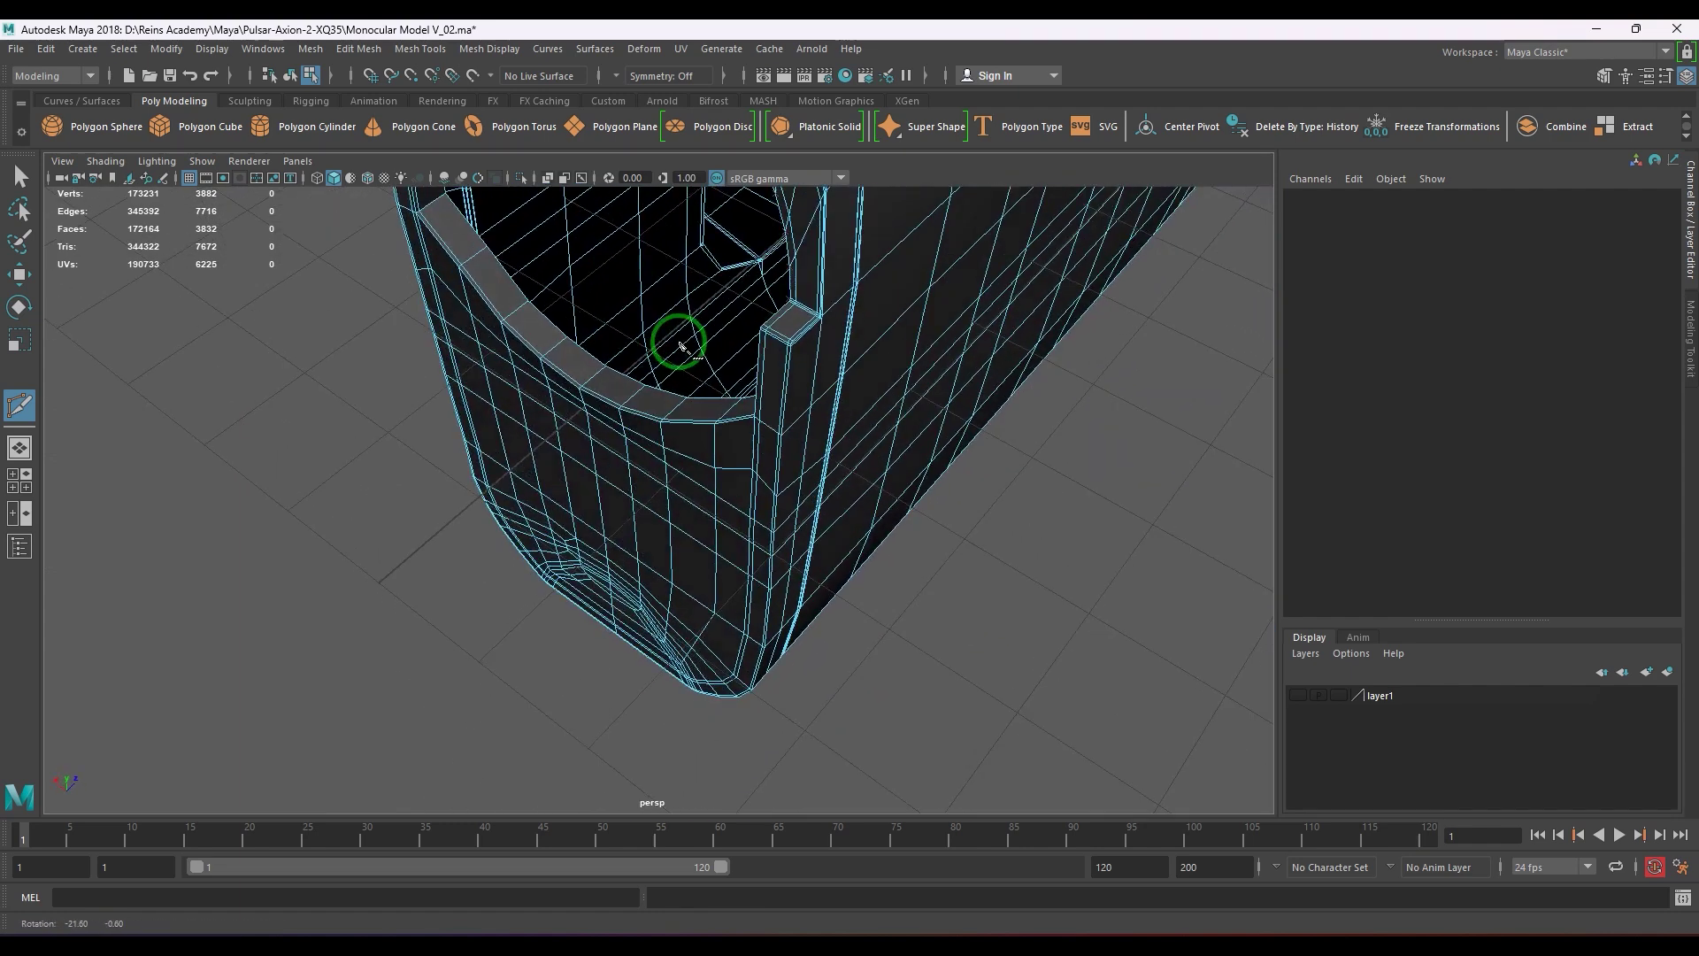
right_click_drag(680, 345, 792, 514, "alt")
left_click_drag(803, 548, 762, 508, "alt")
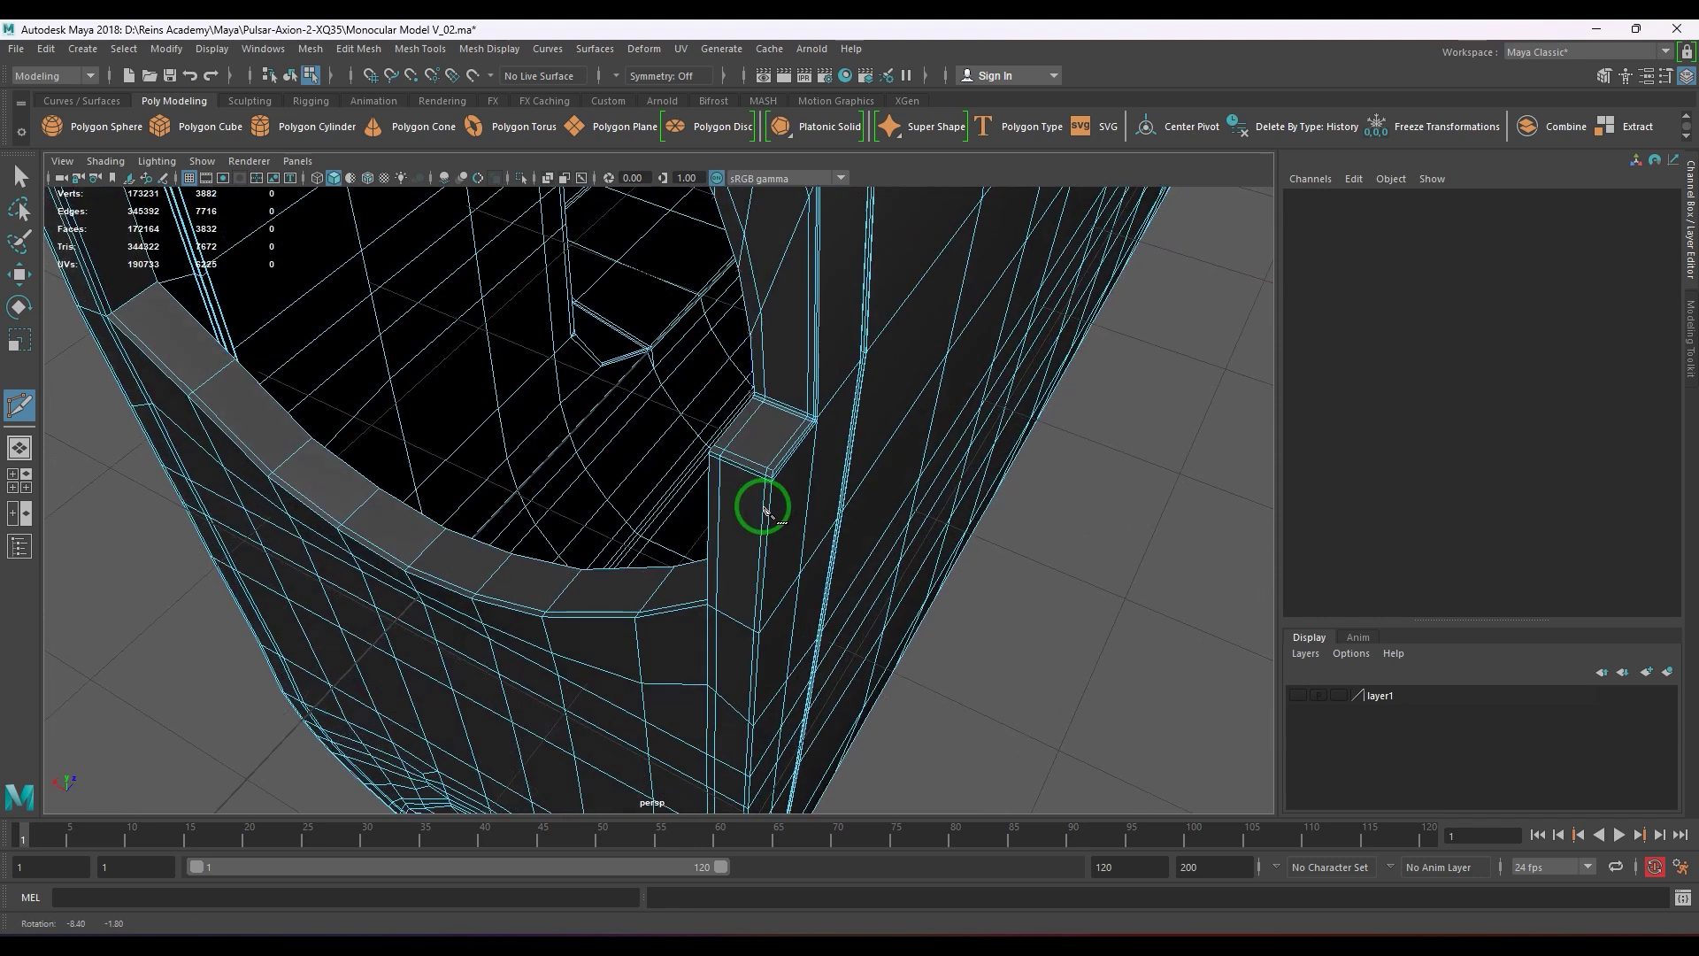
middle_click_drag(762, 507, 701, 544, "alt")
right_click_drag(703, 544, 856, 639, "alt")
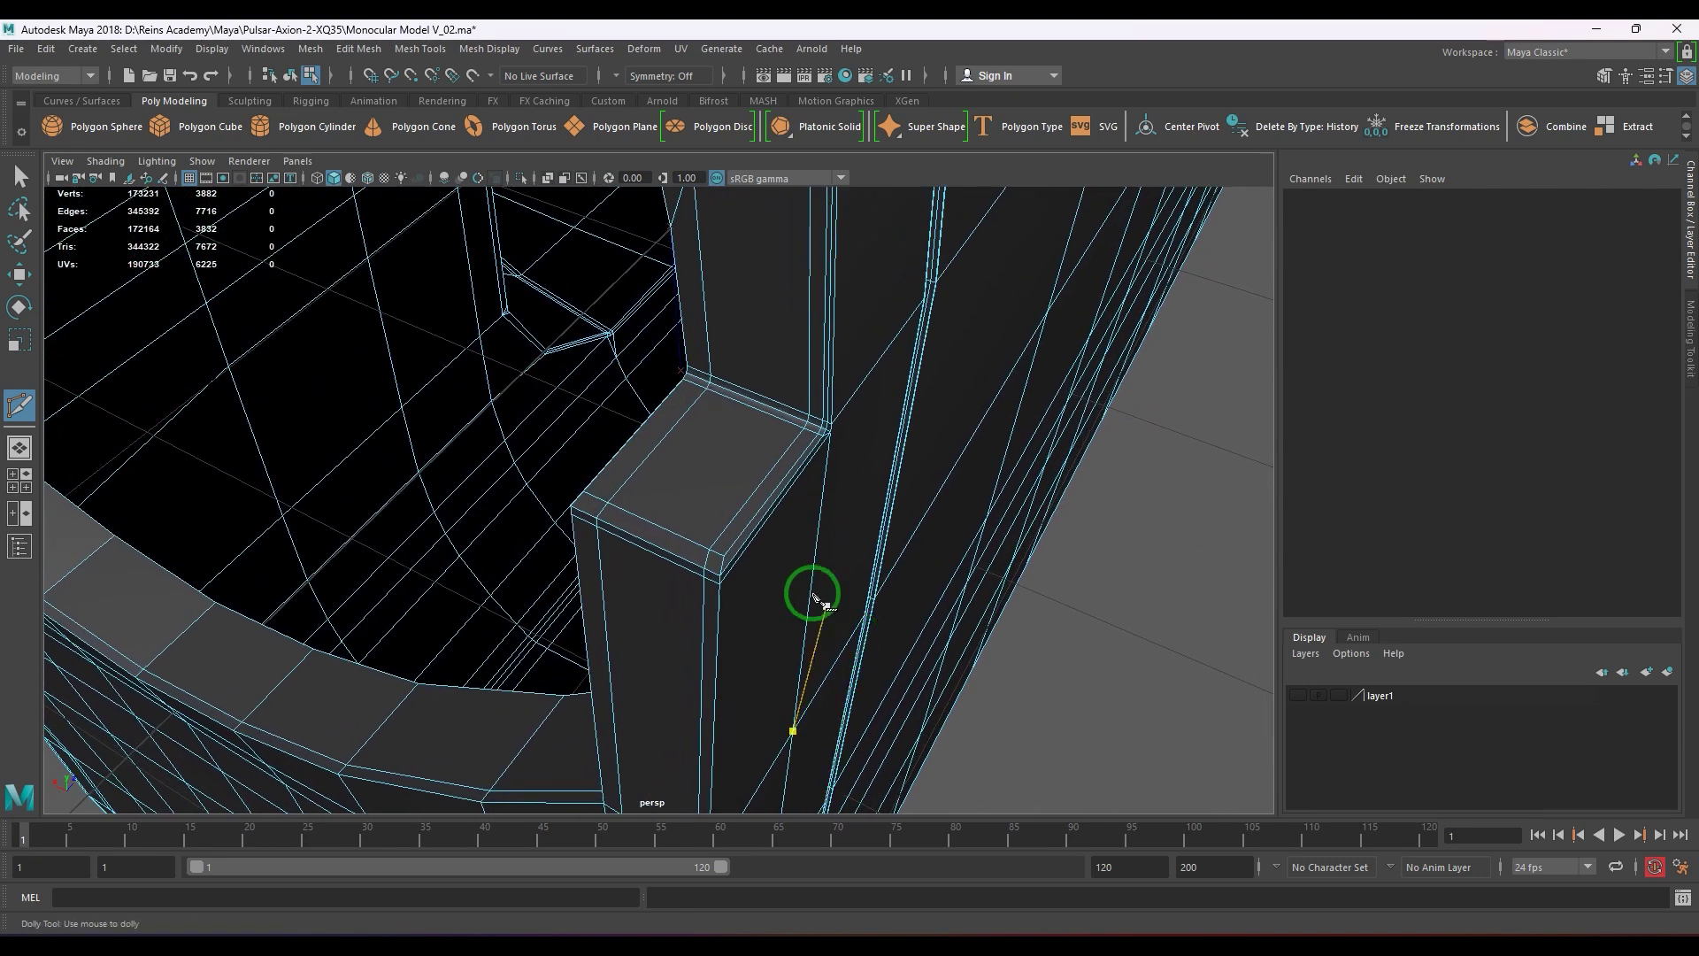
- Trace the support edge loops along the notch's step and inner rim by selecting them, and return to object mode
key("w")
left_click(739, 530)
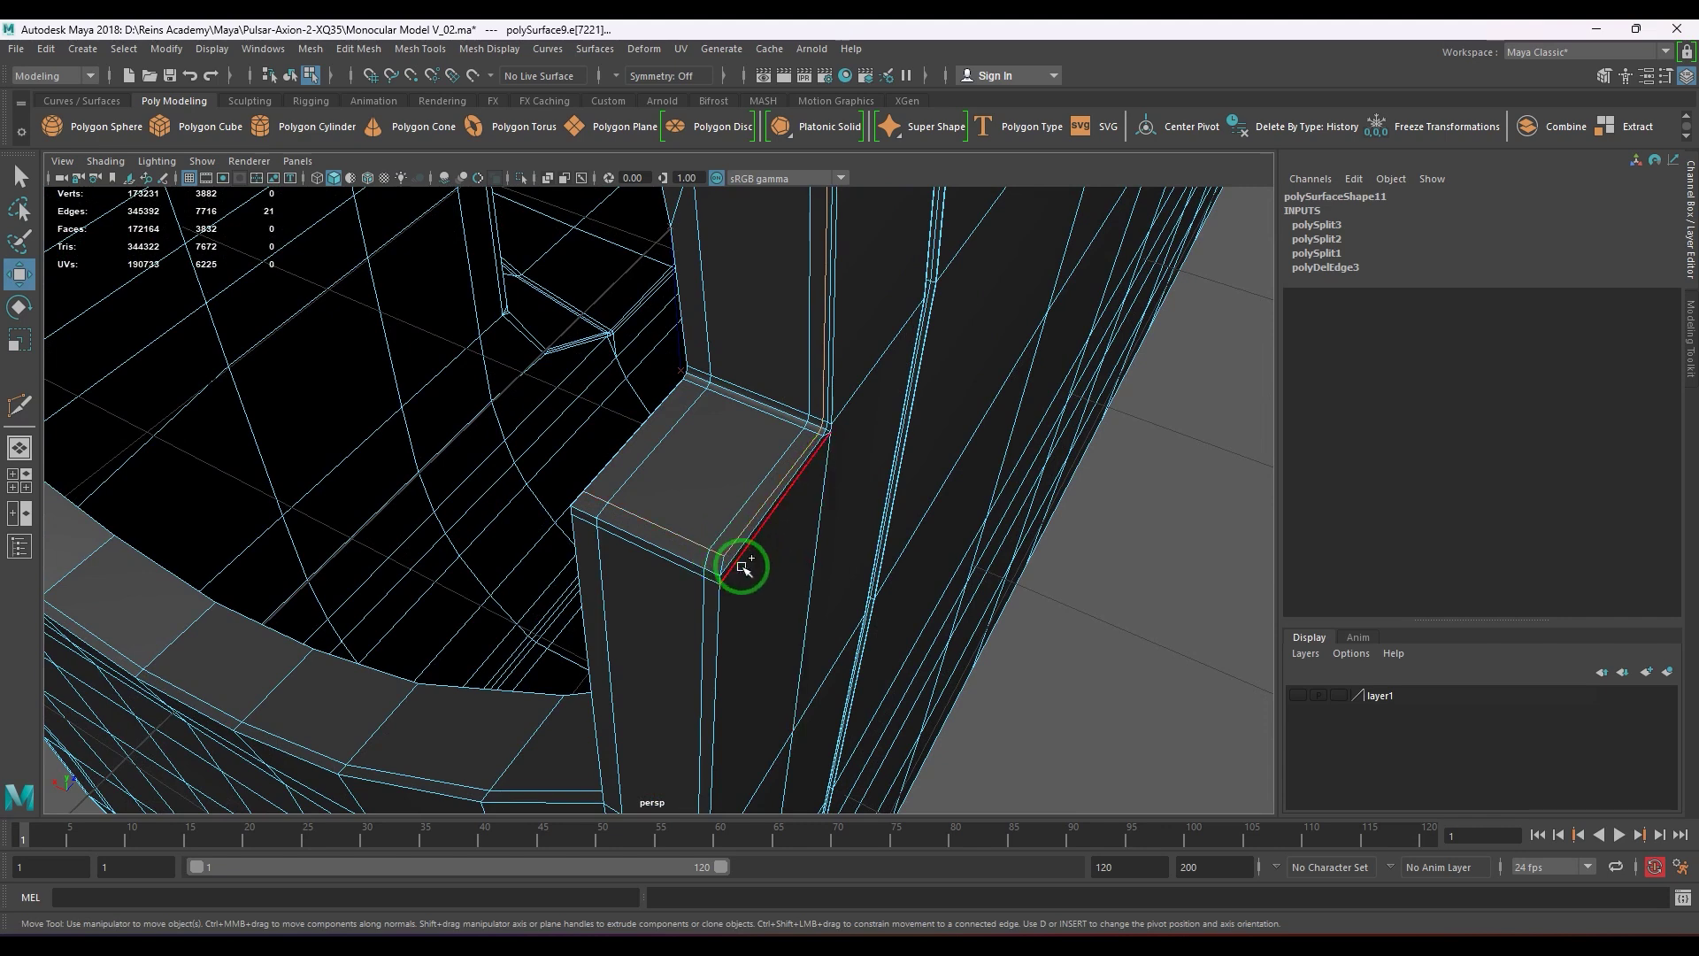
left_click_drag(742, 566, 847, 588, "alt")
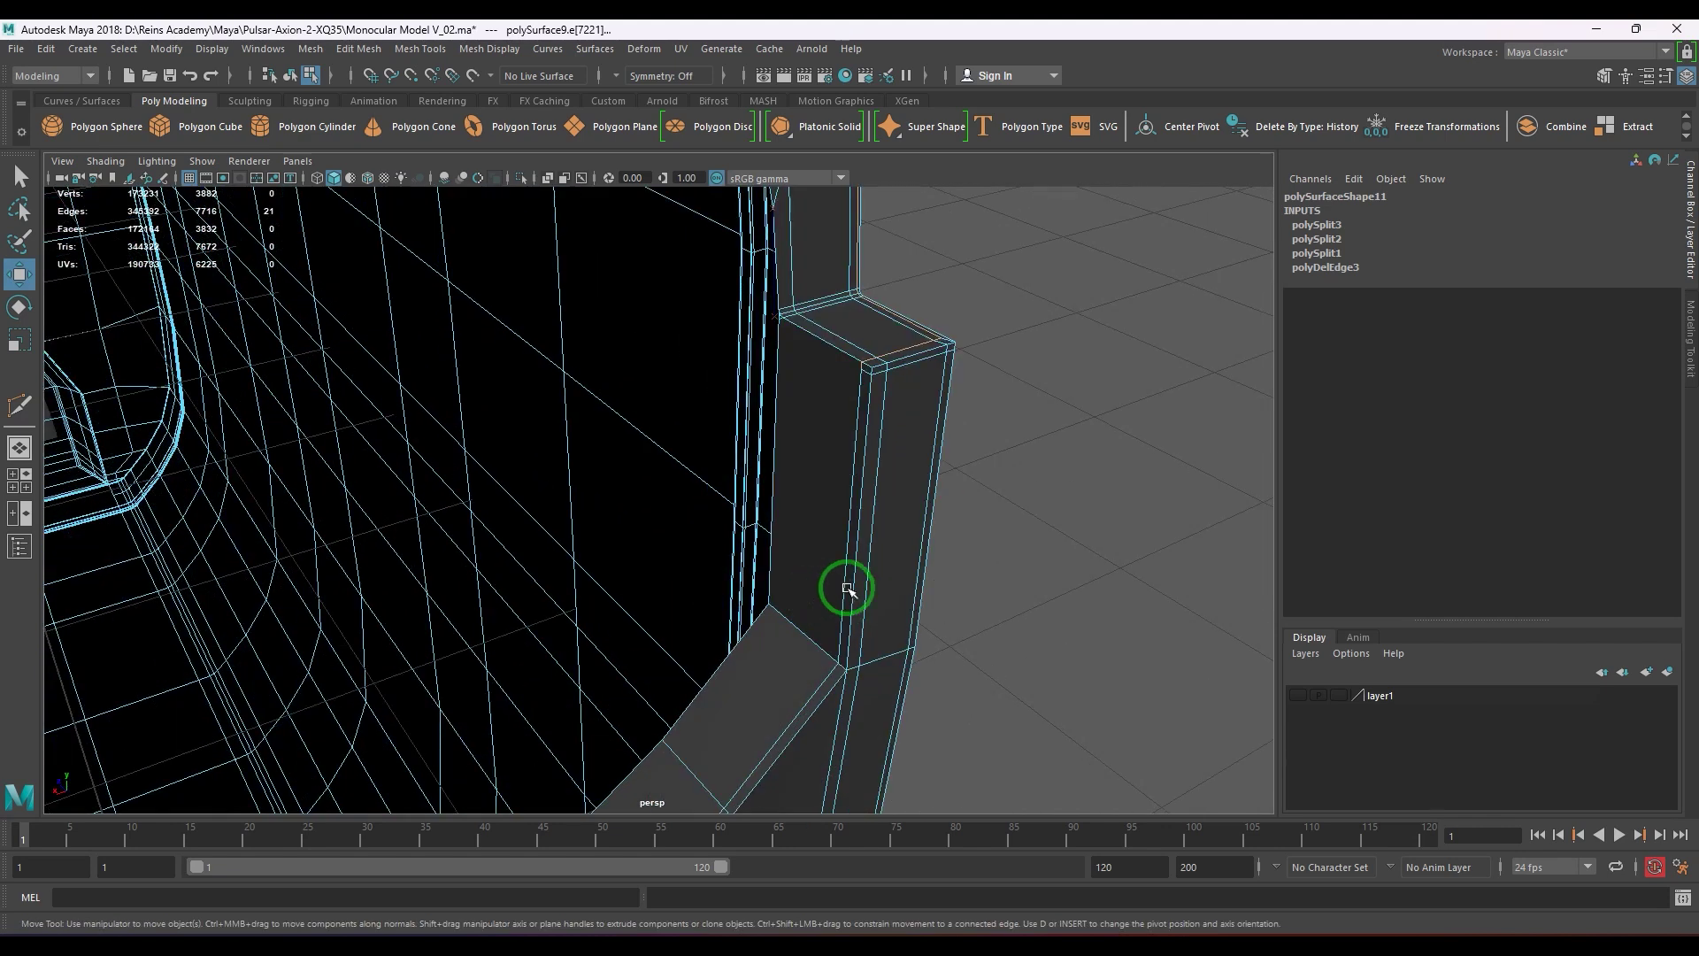
middle_click_drag(847, 588, 757, 641, "alt")
scroll(756, 642, "up", 3)
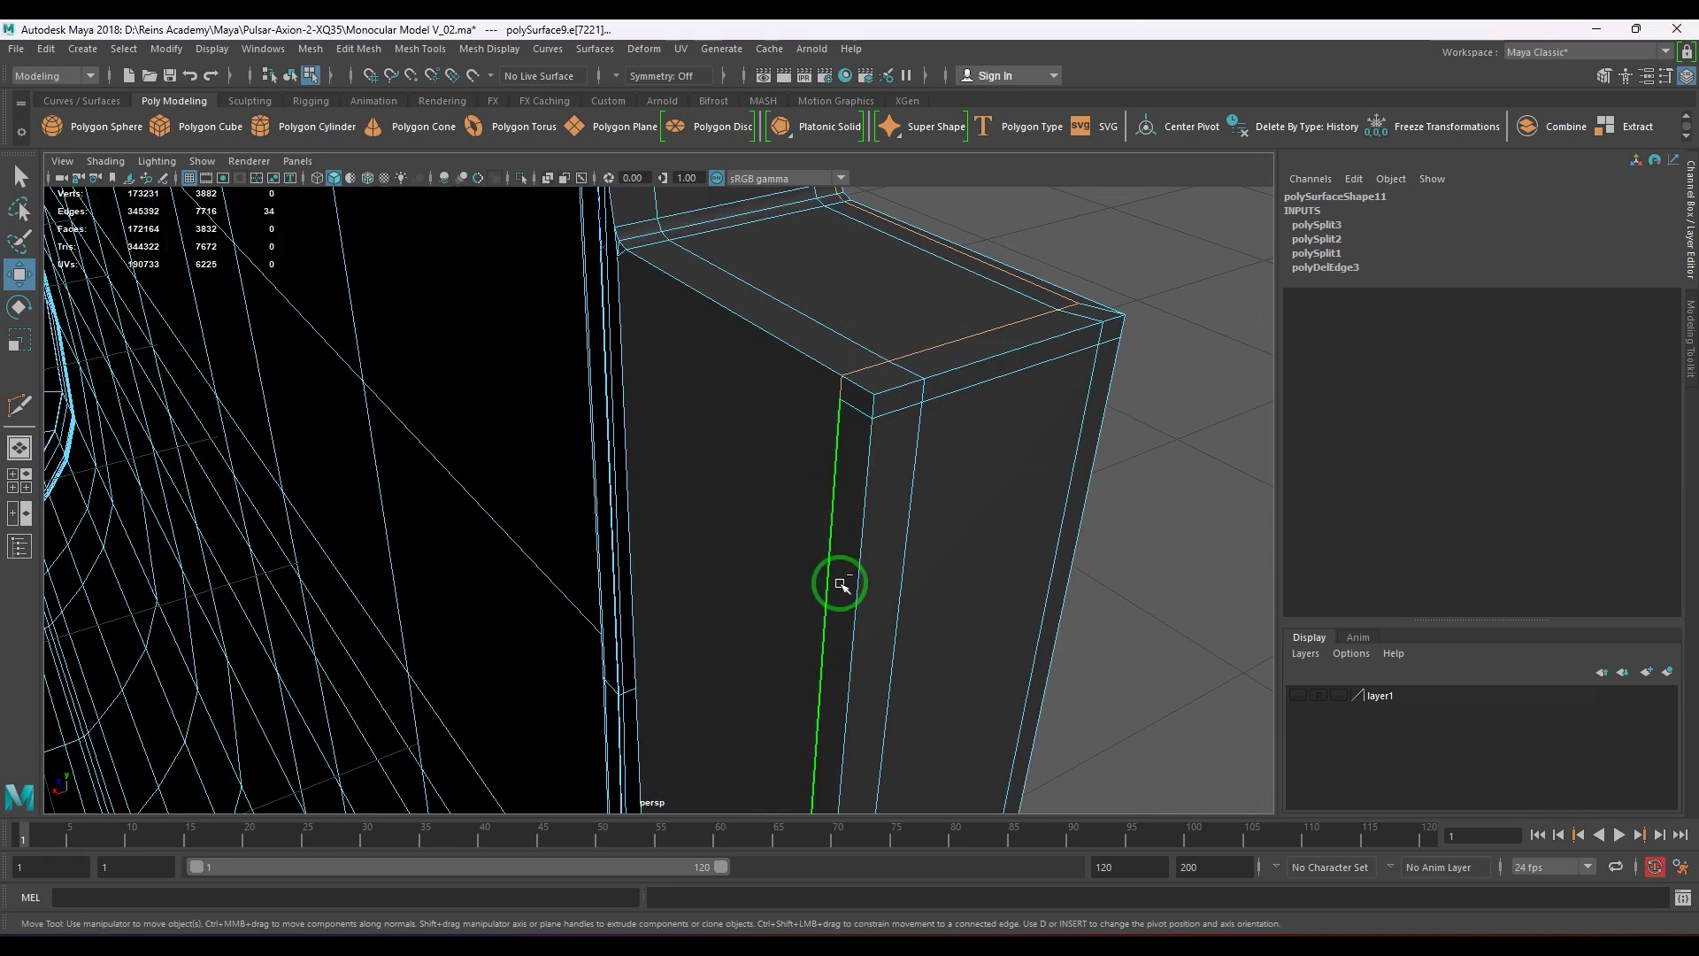
right_click_drag(840, 584, 751, 599, "alt")
left_click_drag(751, 599, 596, 554, "alt")
right_click_drag(595, 554, 681, 577, "alt")
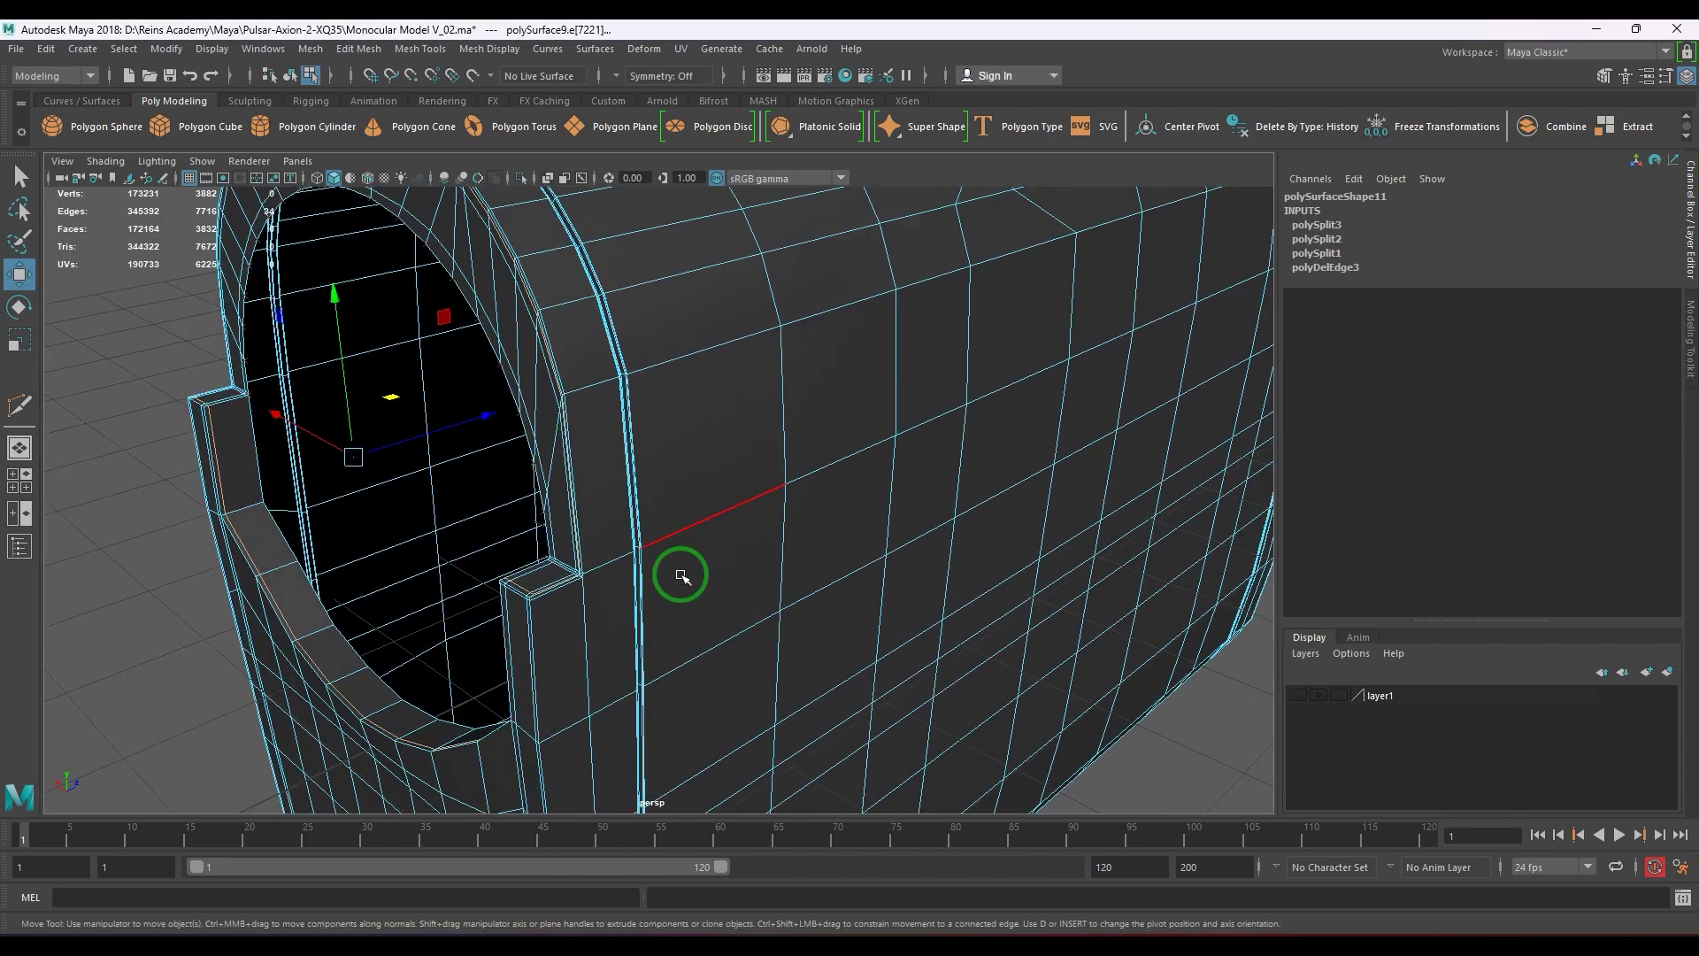
key("F8")
left_click_drag(639, 574, 679, 513, "alt")
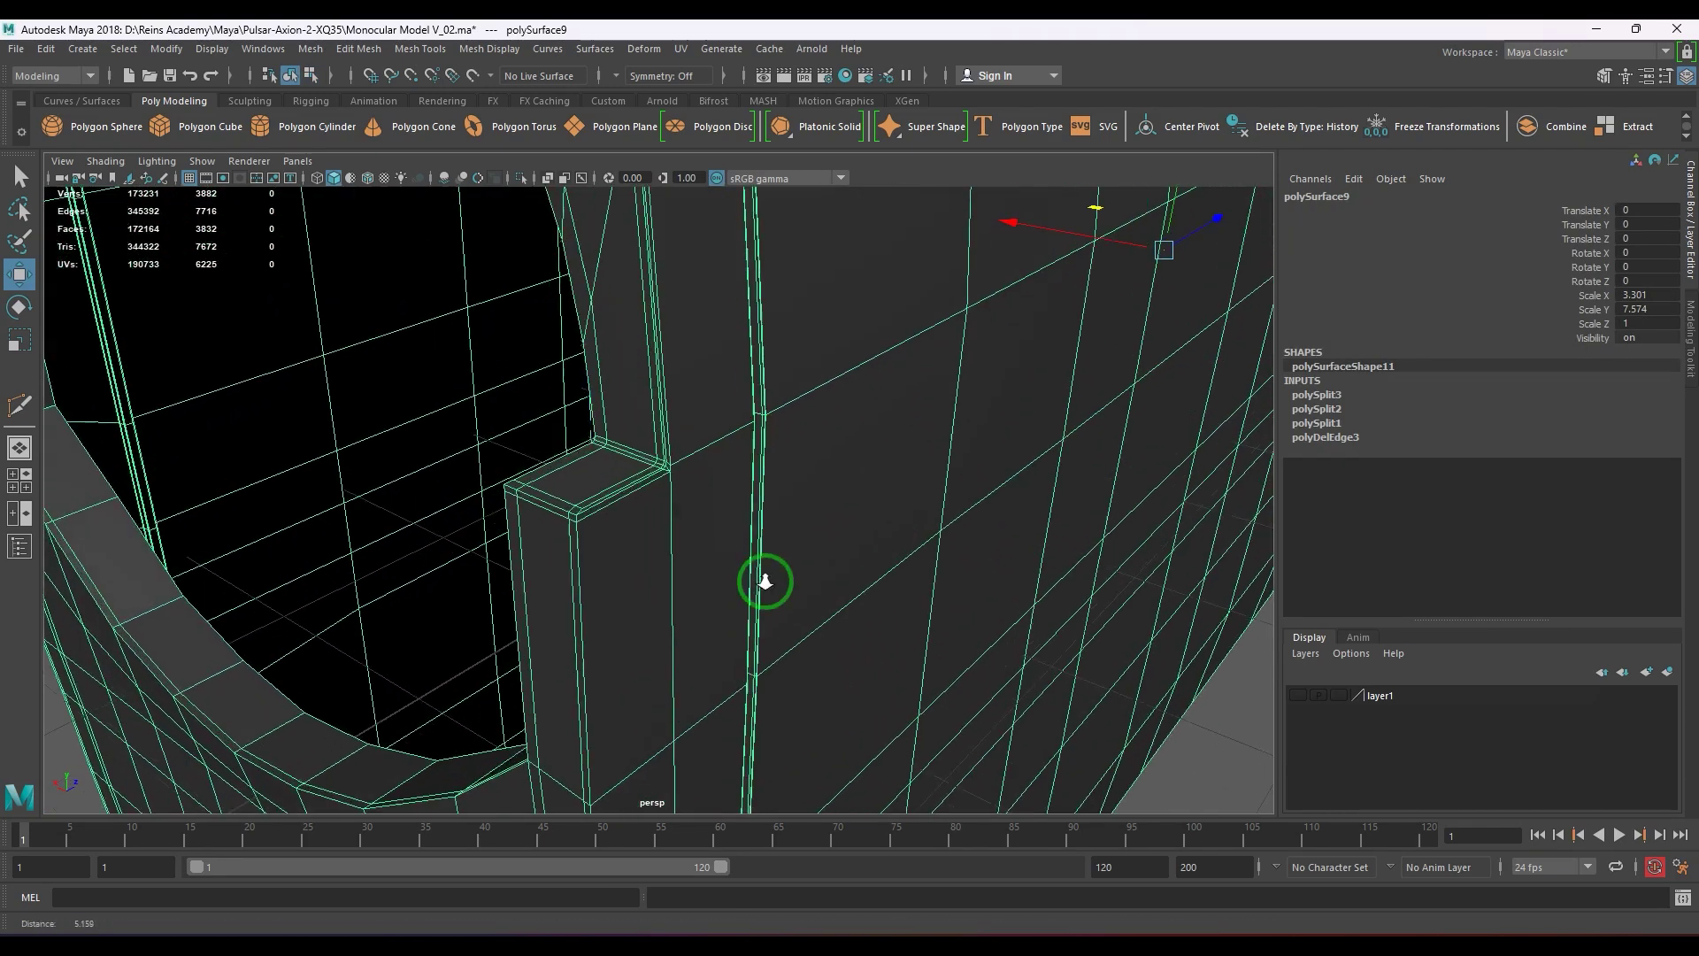